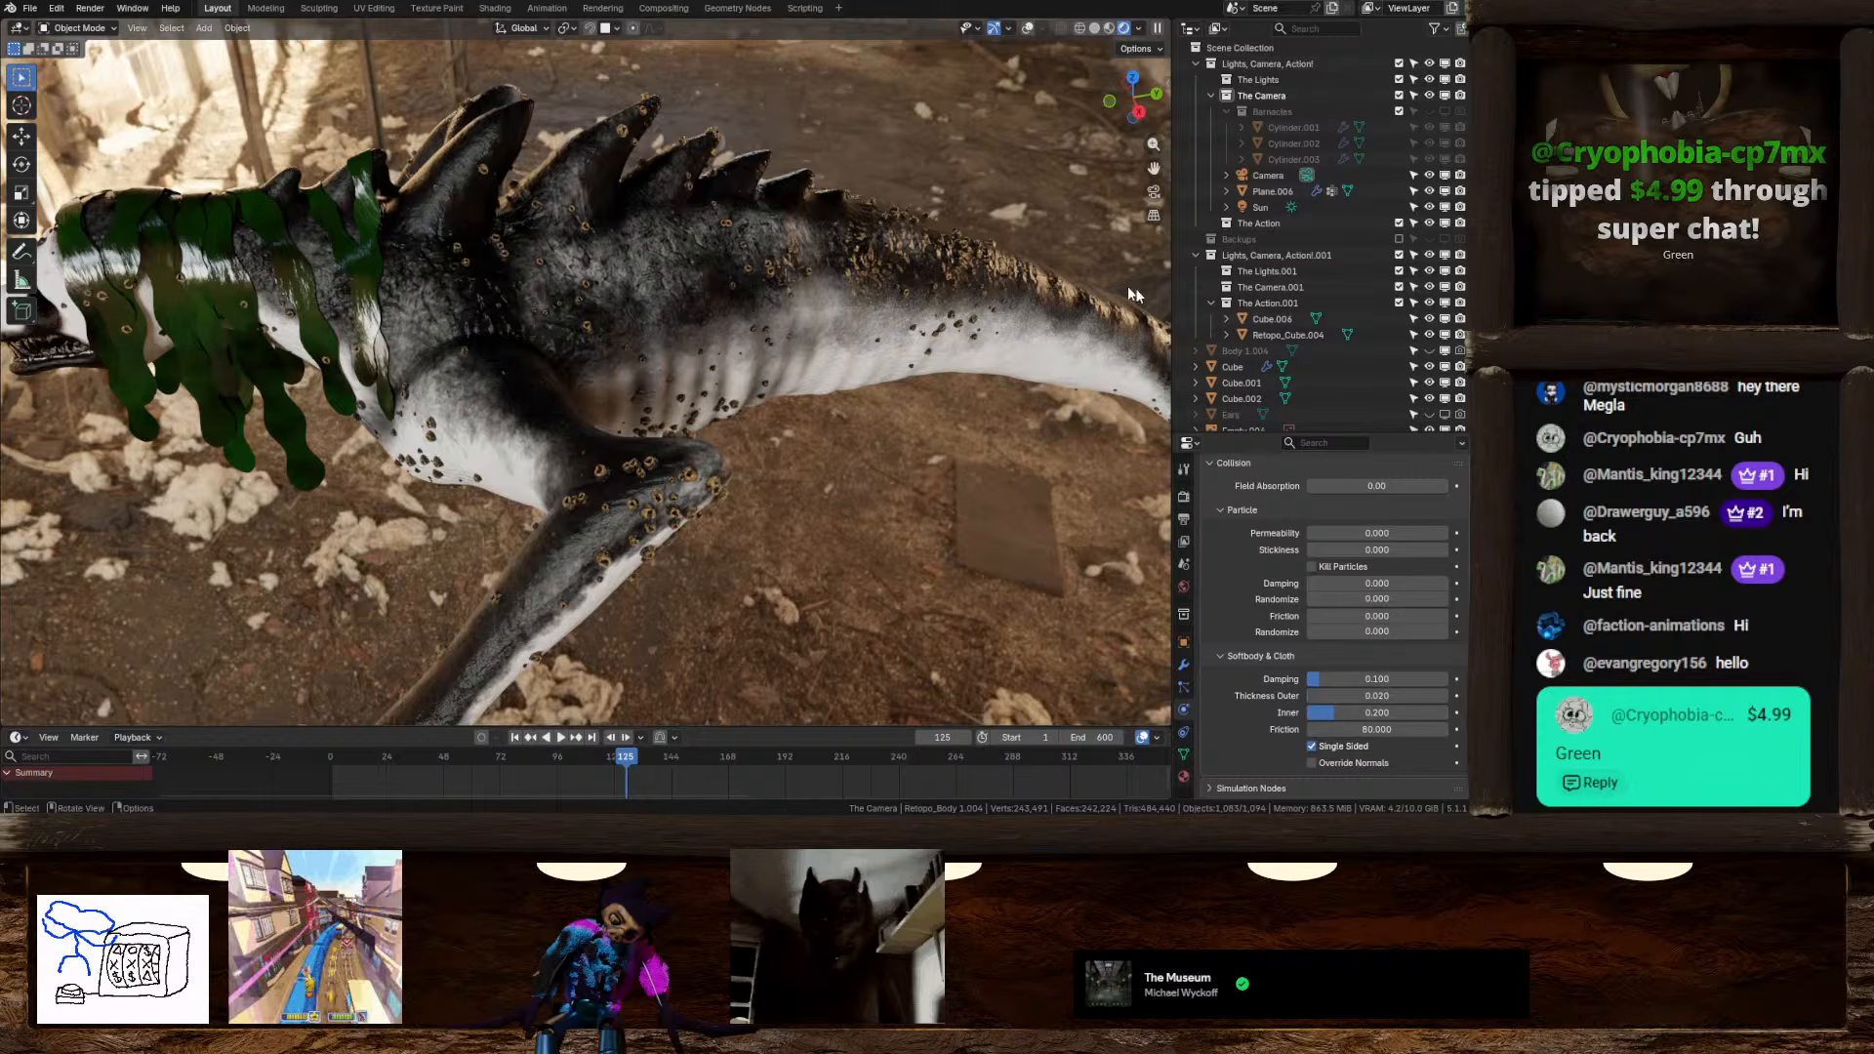
Examine the creature's head, back and hanging green seaweed strands from several angles in the rendered view
scroll(982, 306, down, 3)
middle_drag(699, 341, 951, 363)
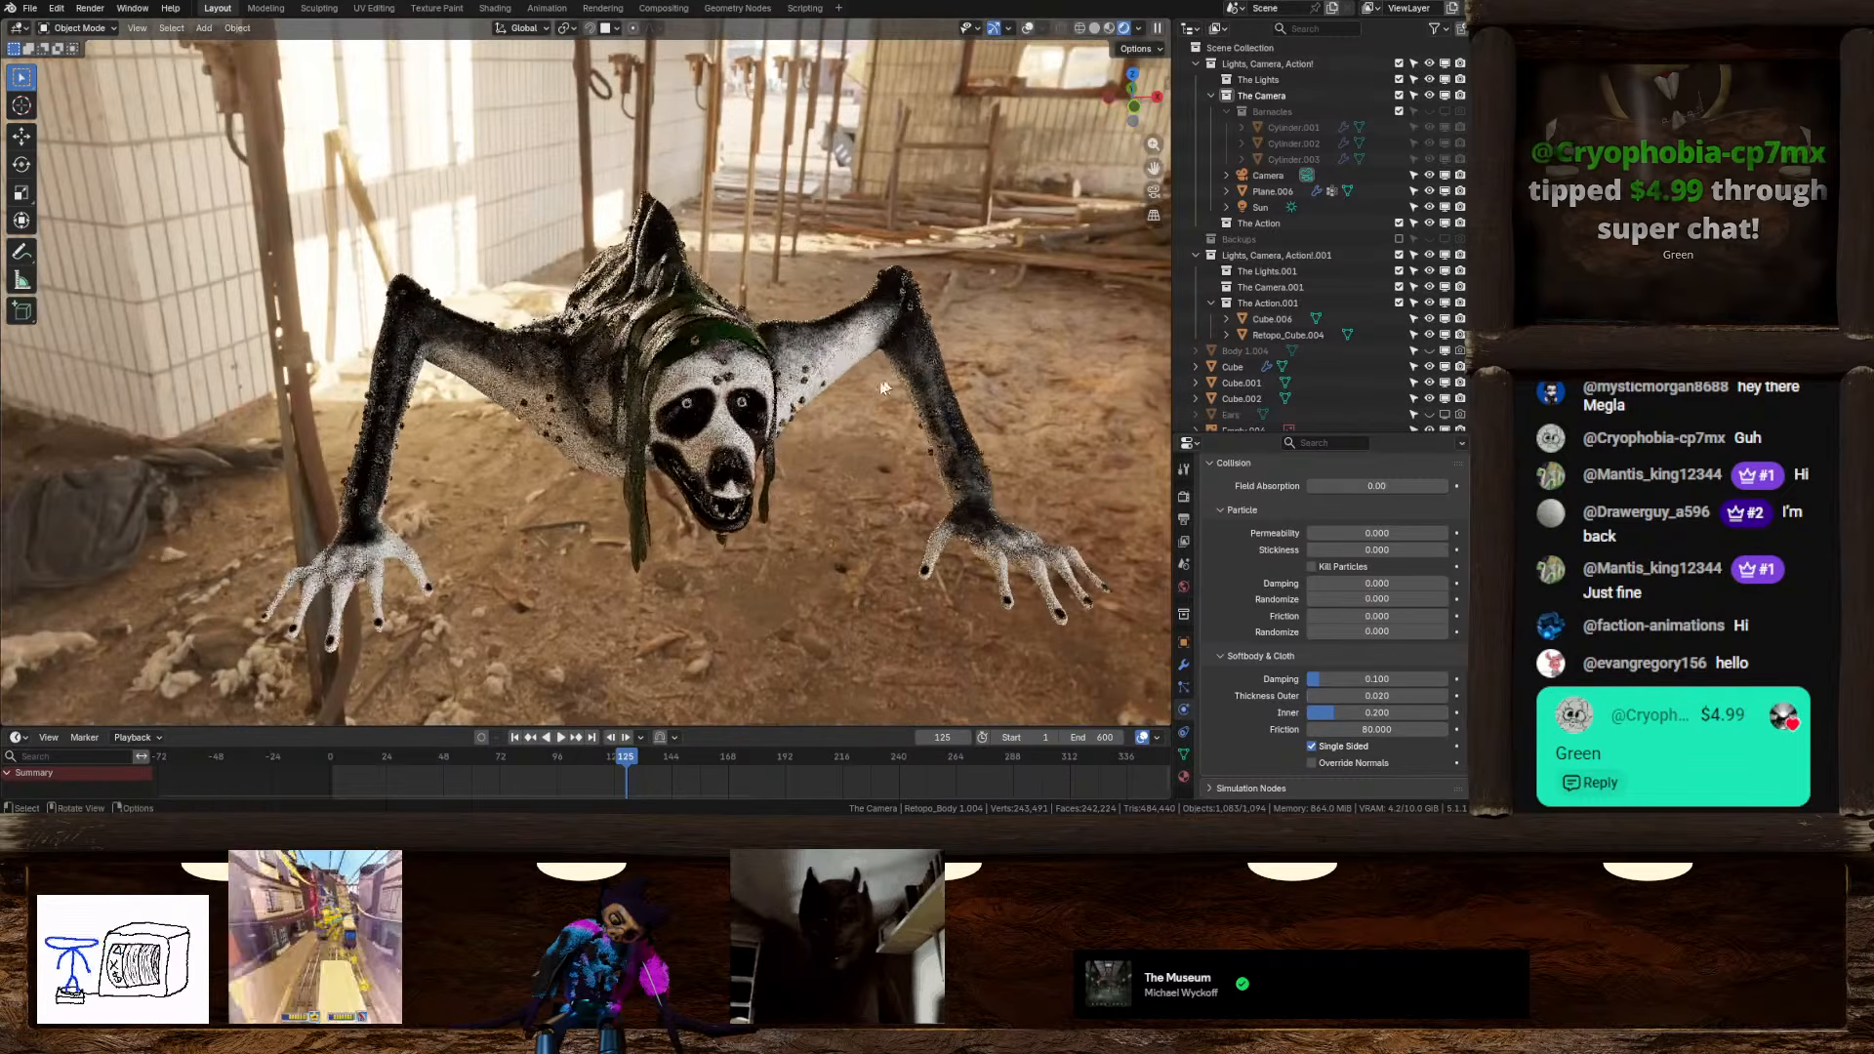
scroll(722, 386, up, 3)
middle_drag(702, 385, 890, 394)
shift+middle_drag(890, 394, 757, 410)
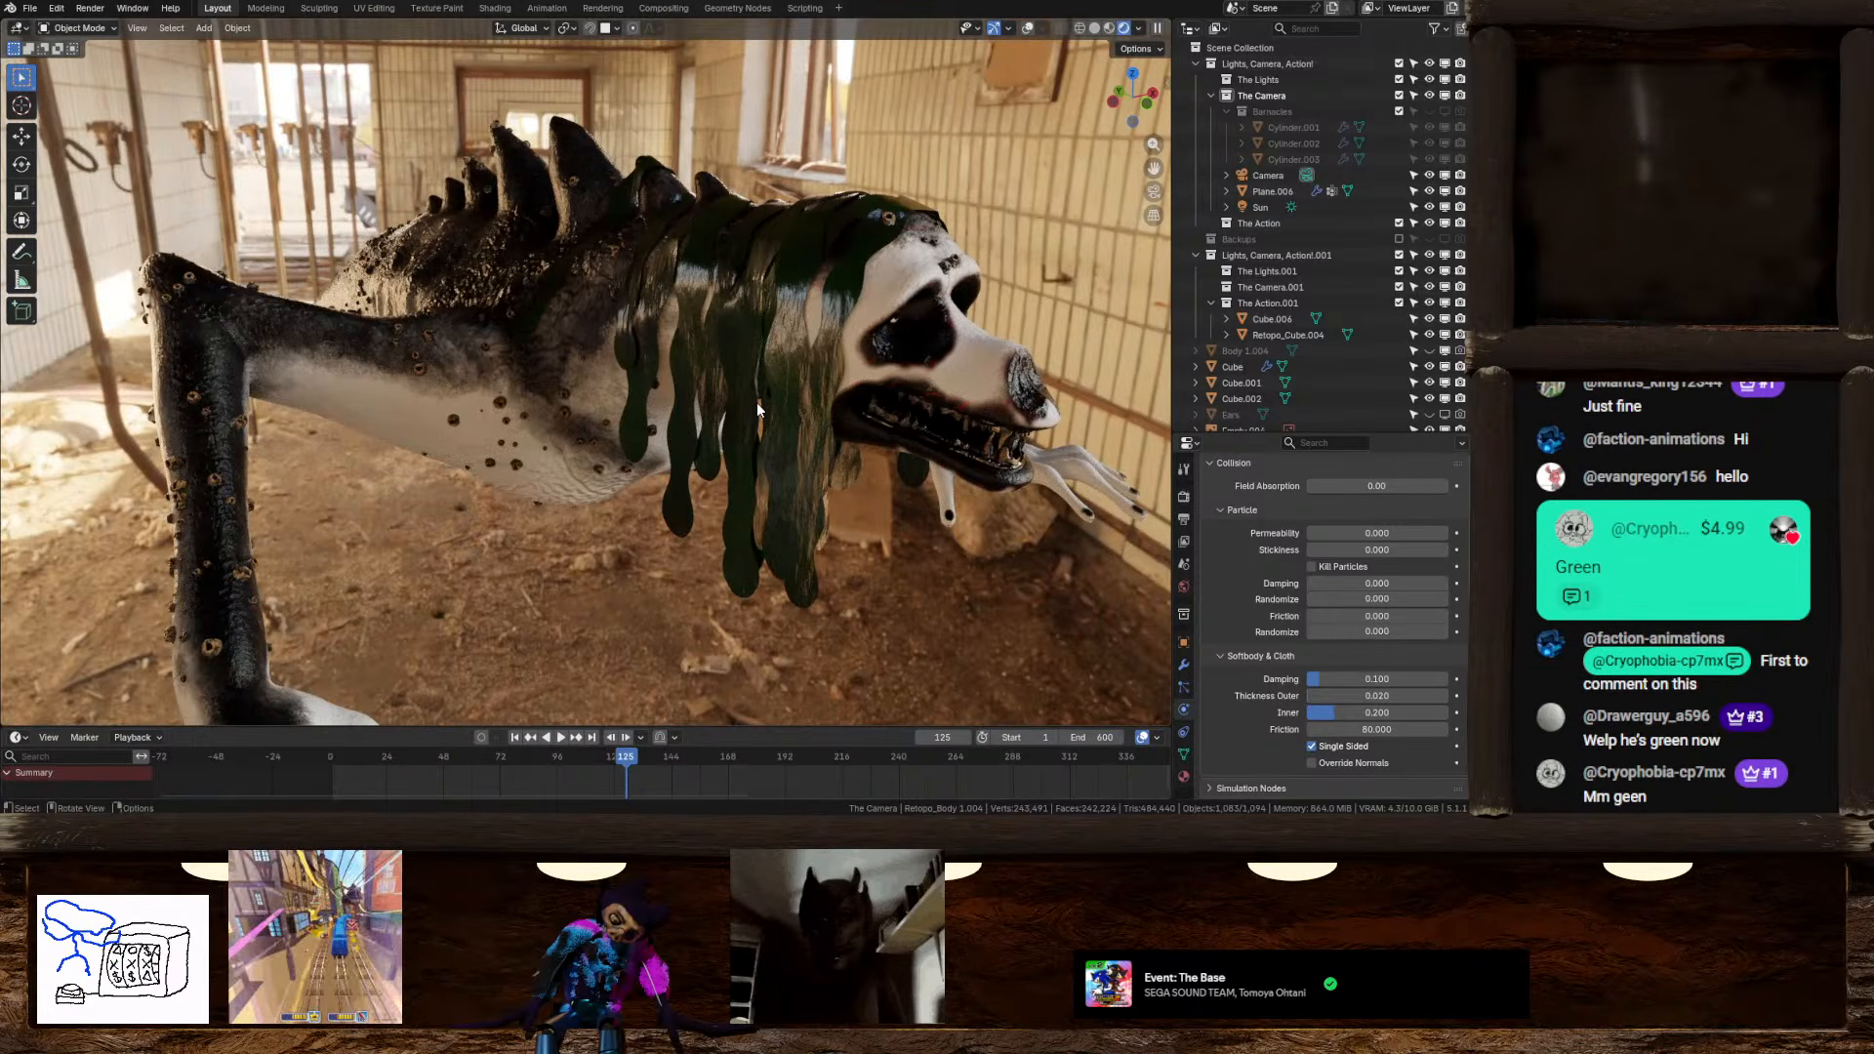
middle_drag(645, 327, 742, 353)
shift+middle_drag(742, 353, 661, 430)
scroll(788, 427, up, 3)
middle_drag(788, 426, 667, 324)
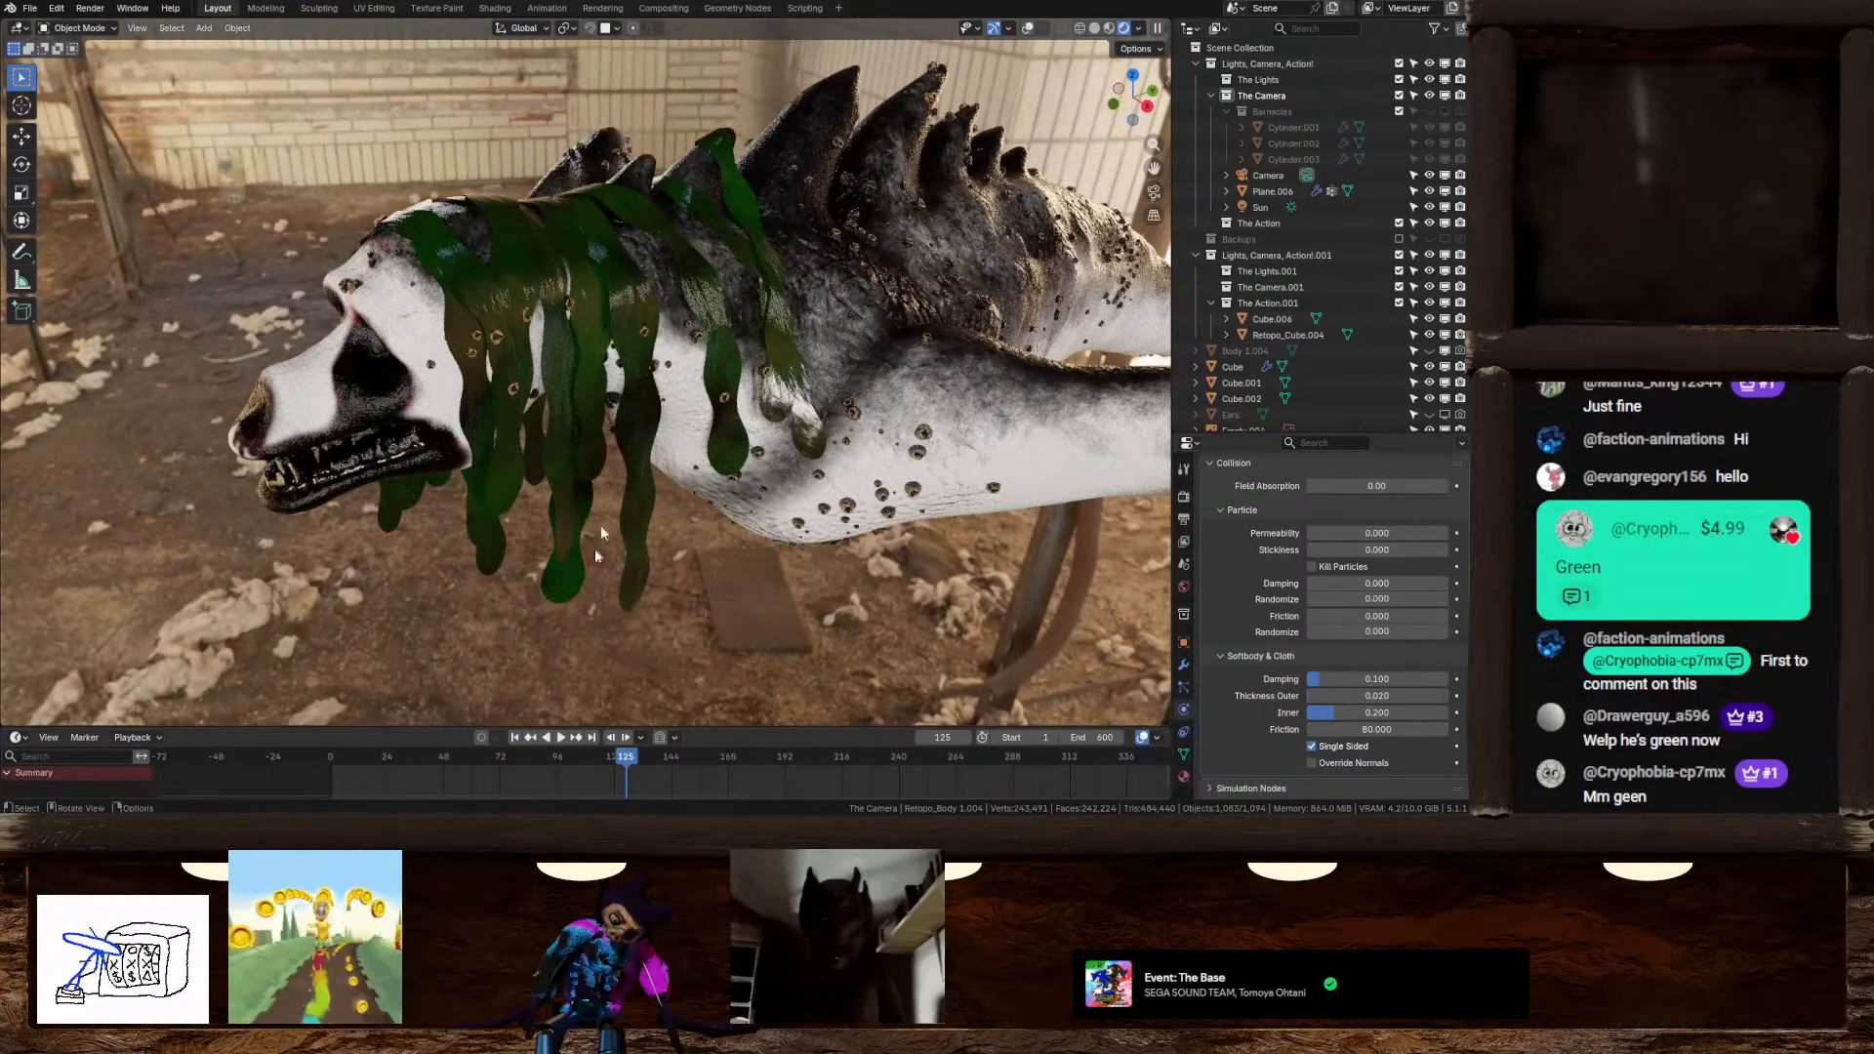
Switch the viewport to solid shading, play the seaweed simulation from the start, and return the timeline to frame 1
click(514, 737)
click(561, 740)
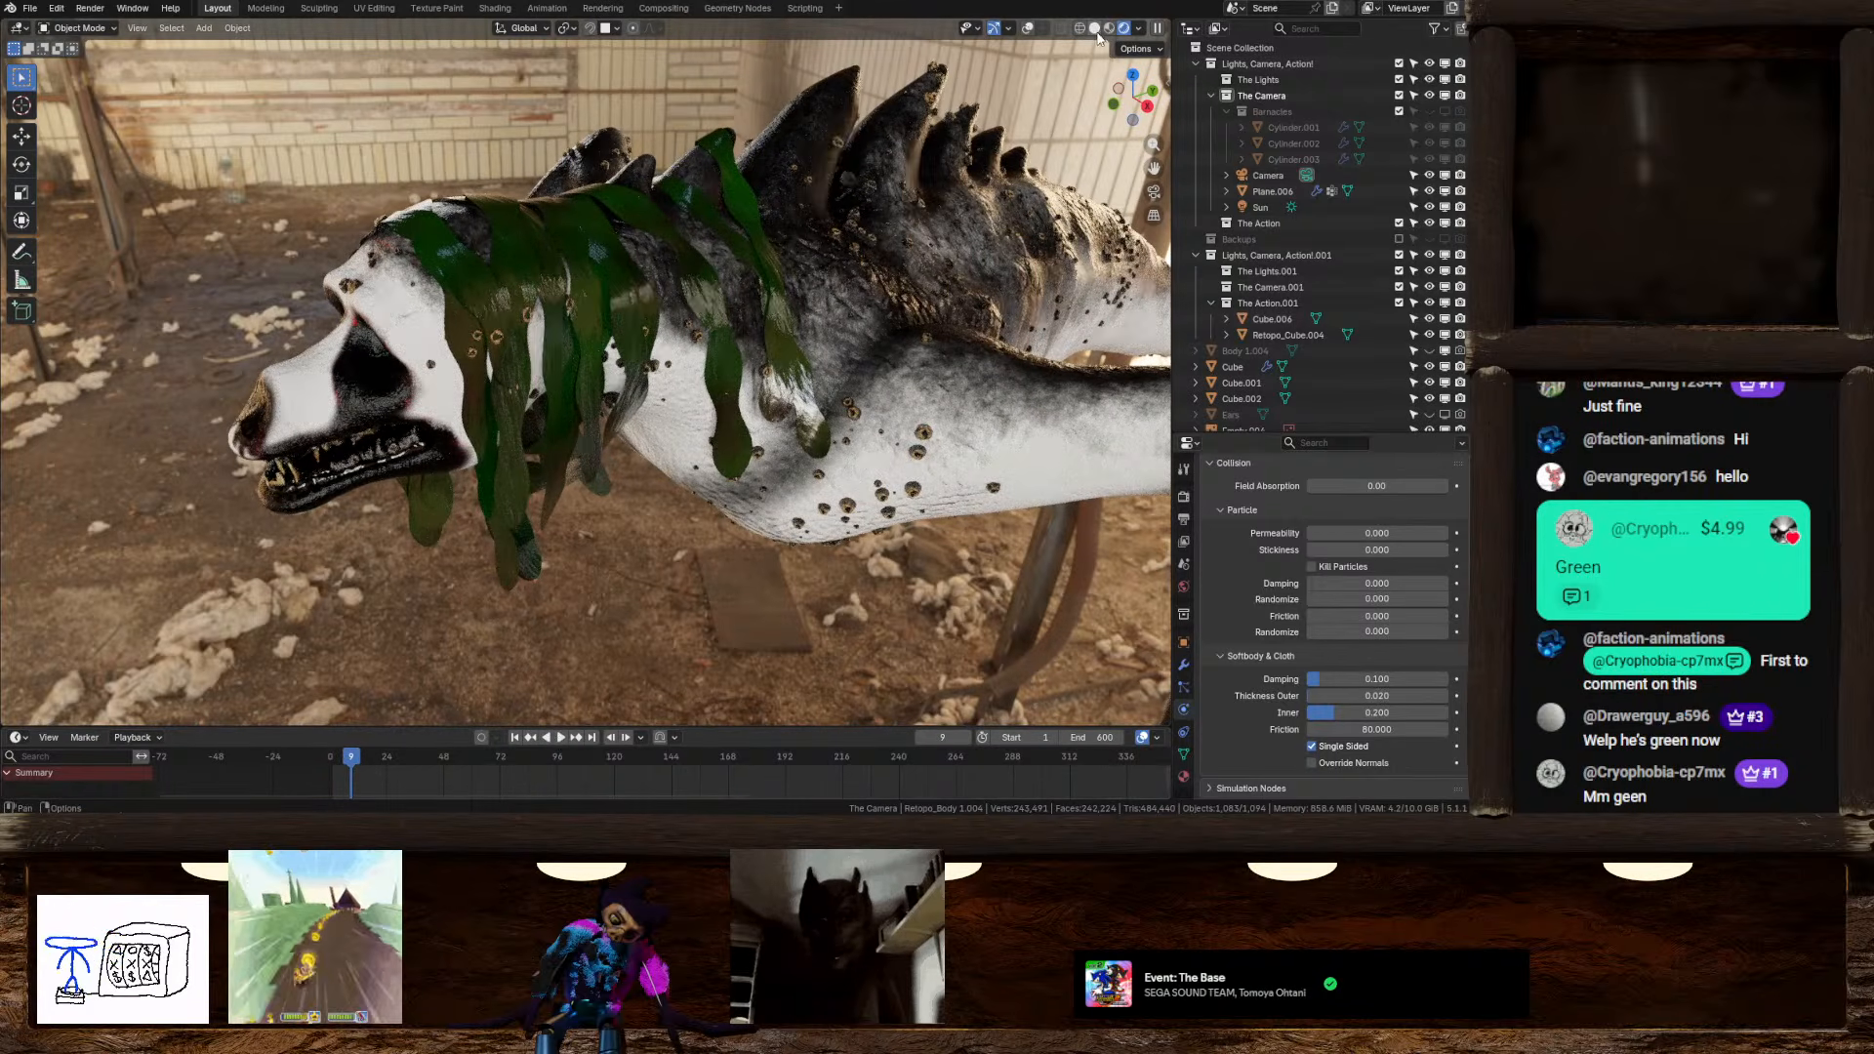
click(1094, 28)
click(563, 738)
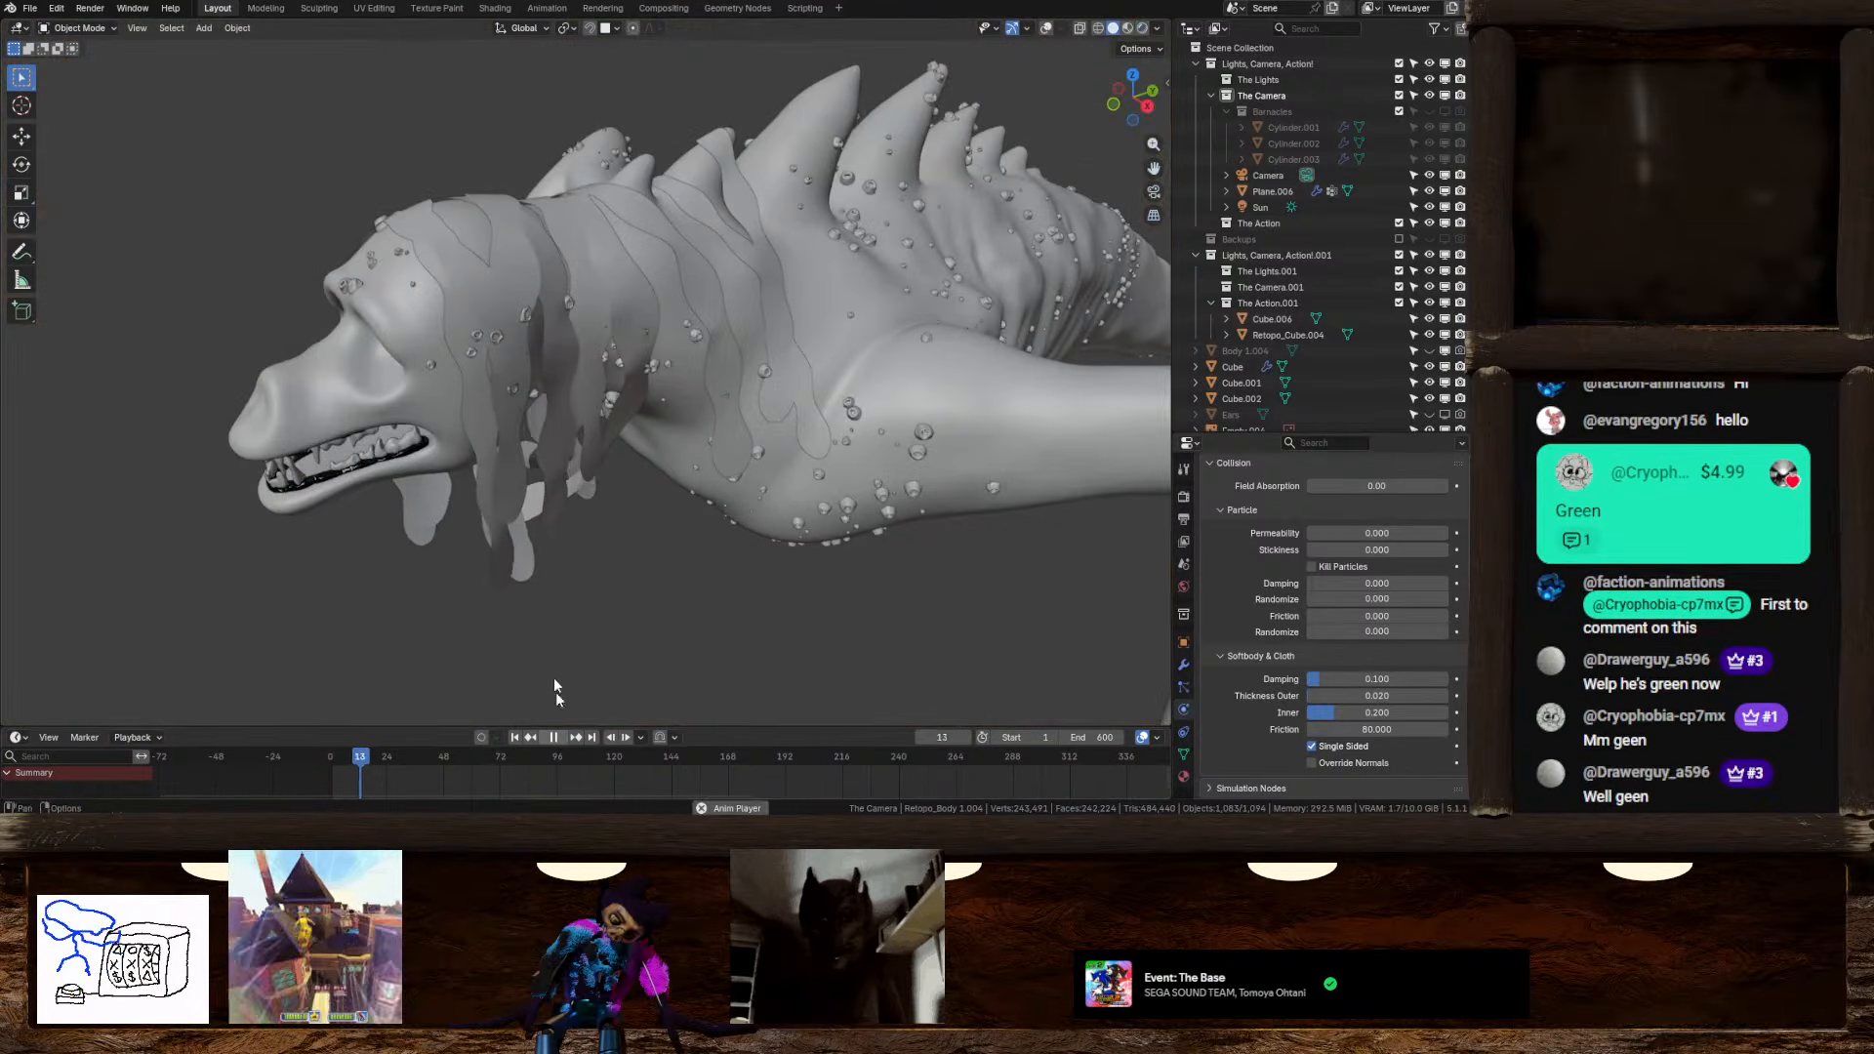
middle_drag(547, 690, 631, 536)
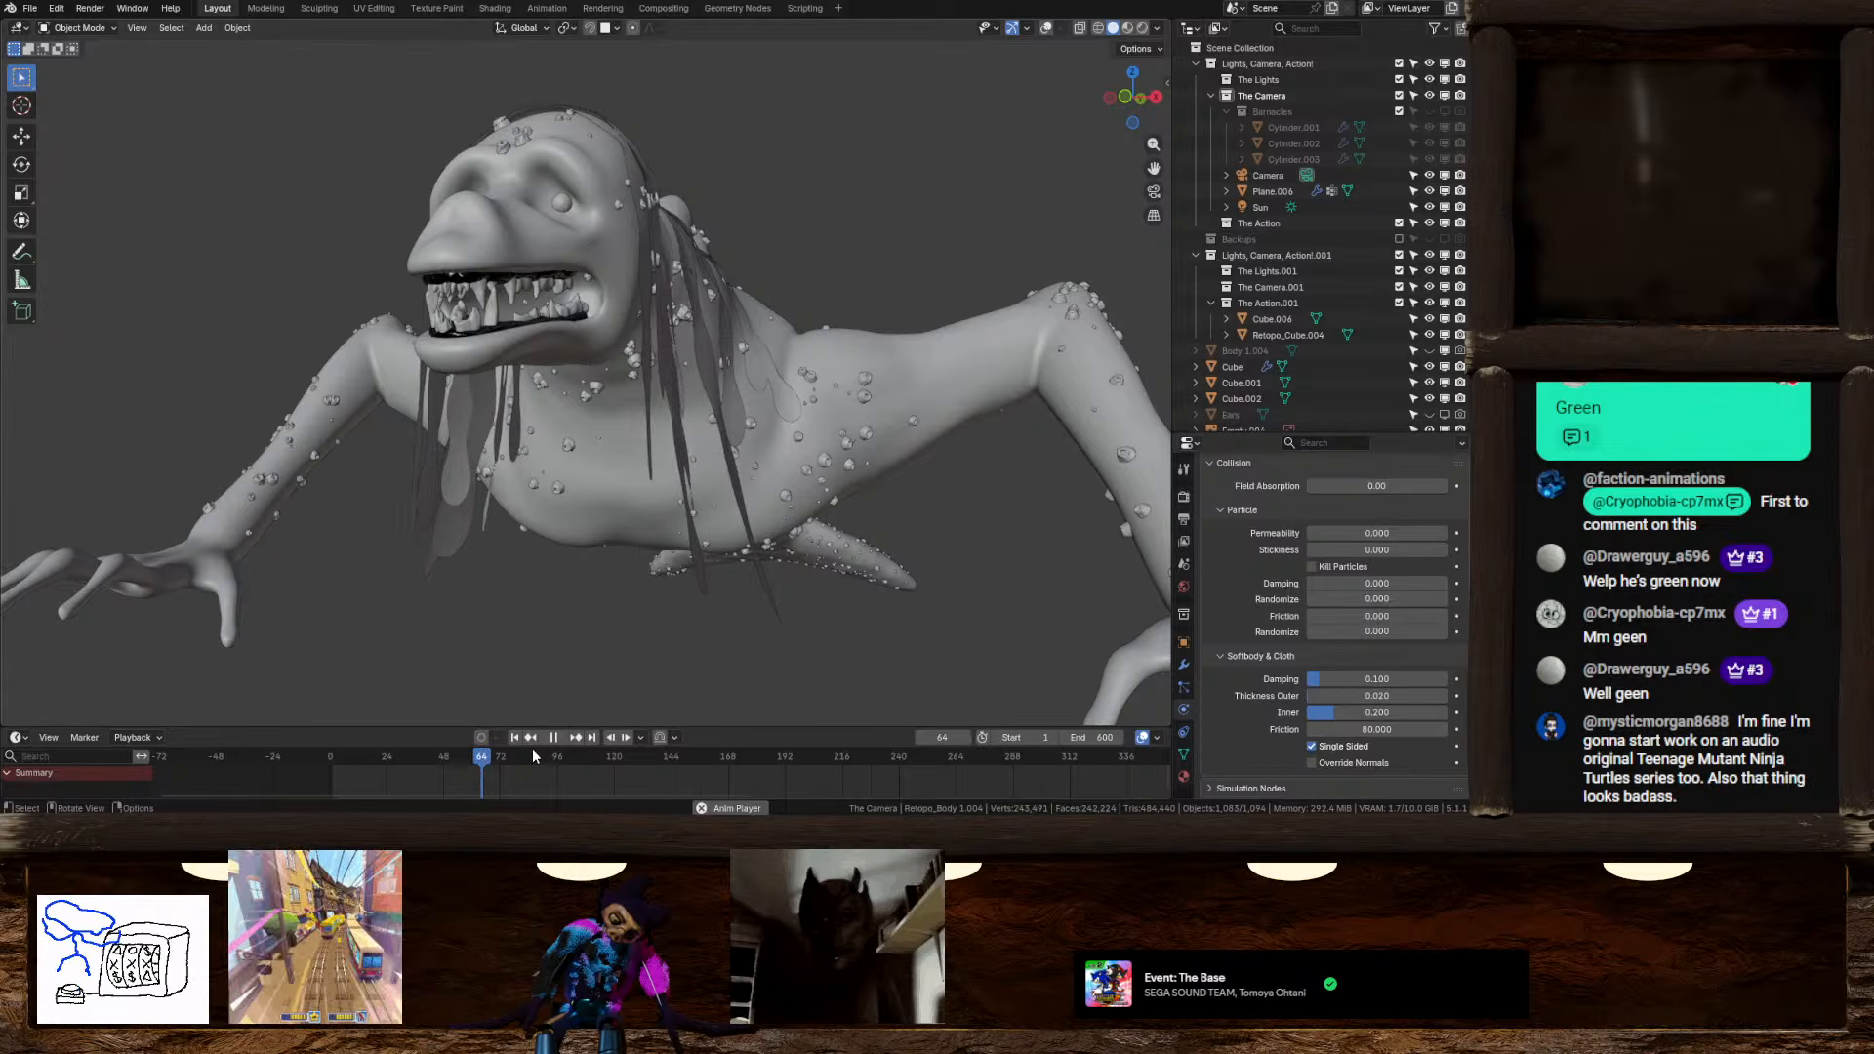
click(555, 738)
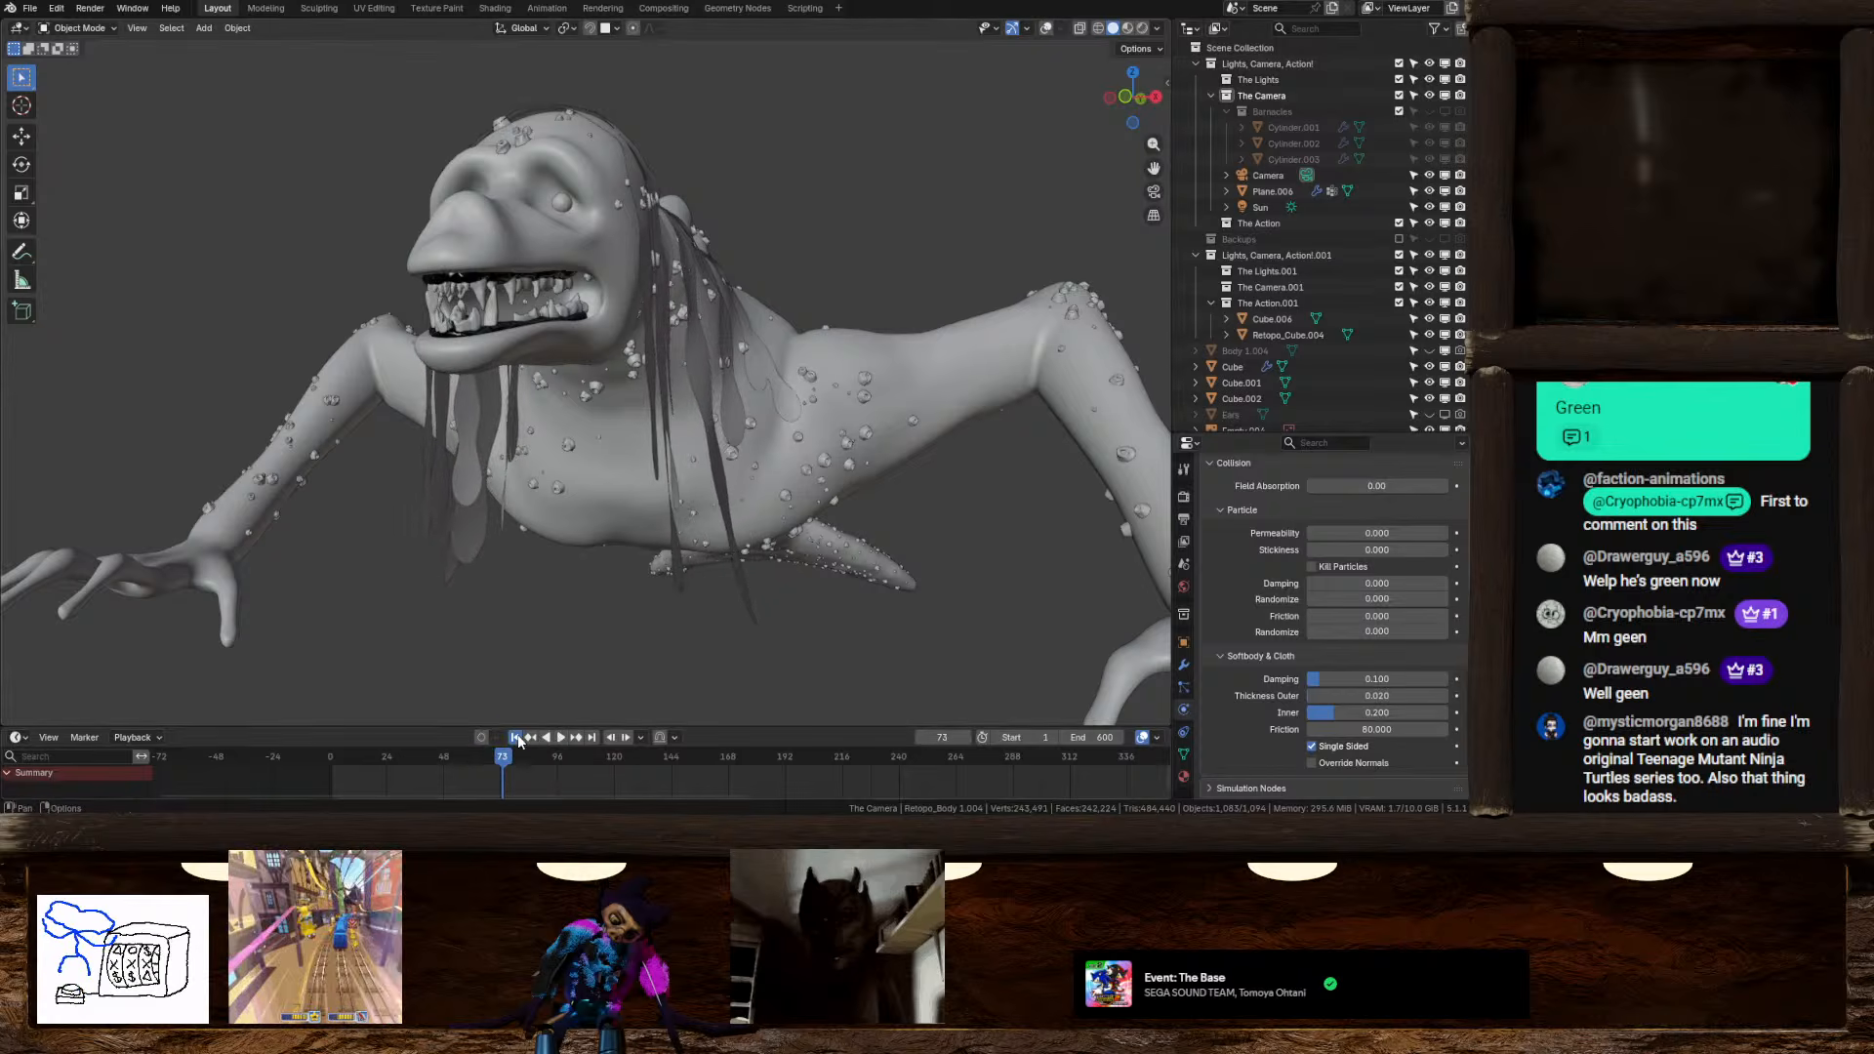
click(514, 738)
Turn on the viewport overlays and clear the current selection
middle_drag(697, 449, 322, 558)
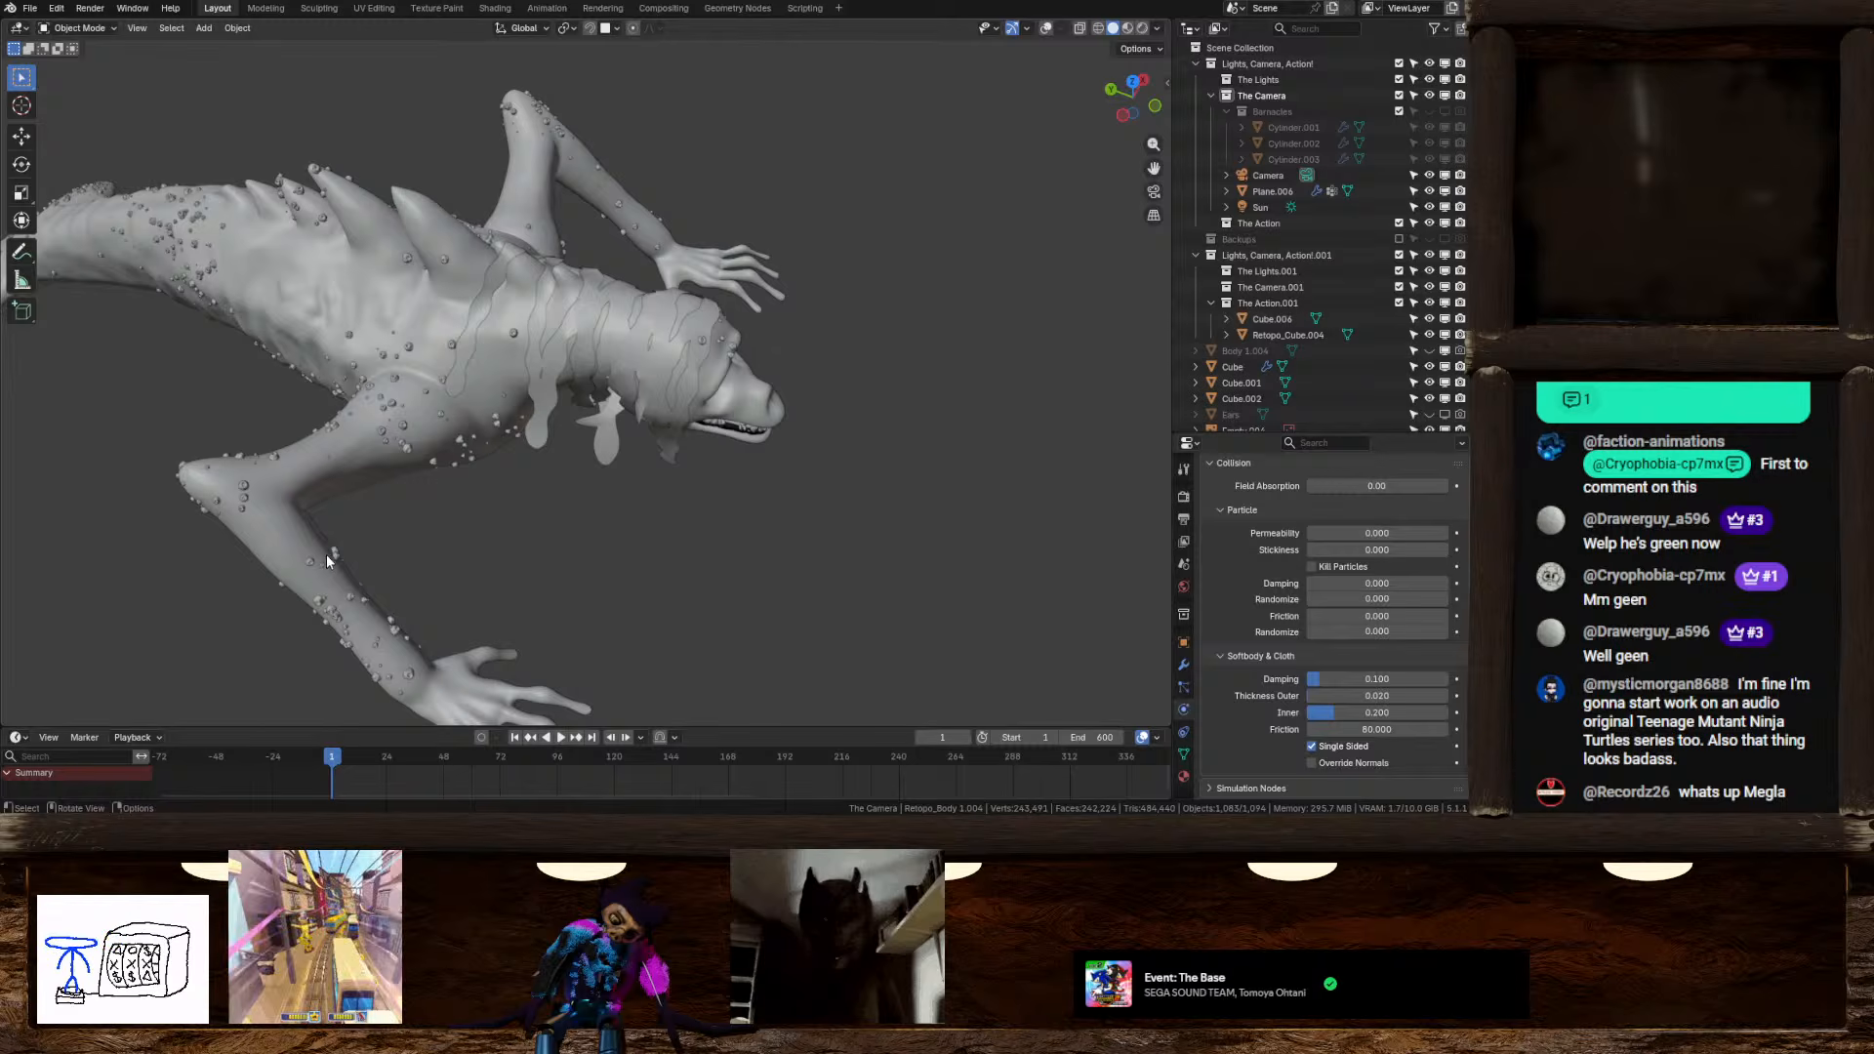
middle_drag(326, 554, 630, 348)
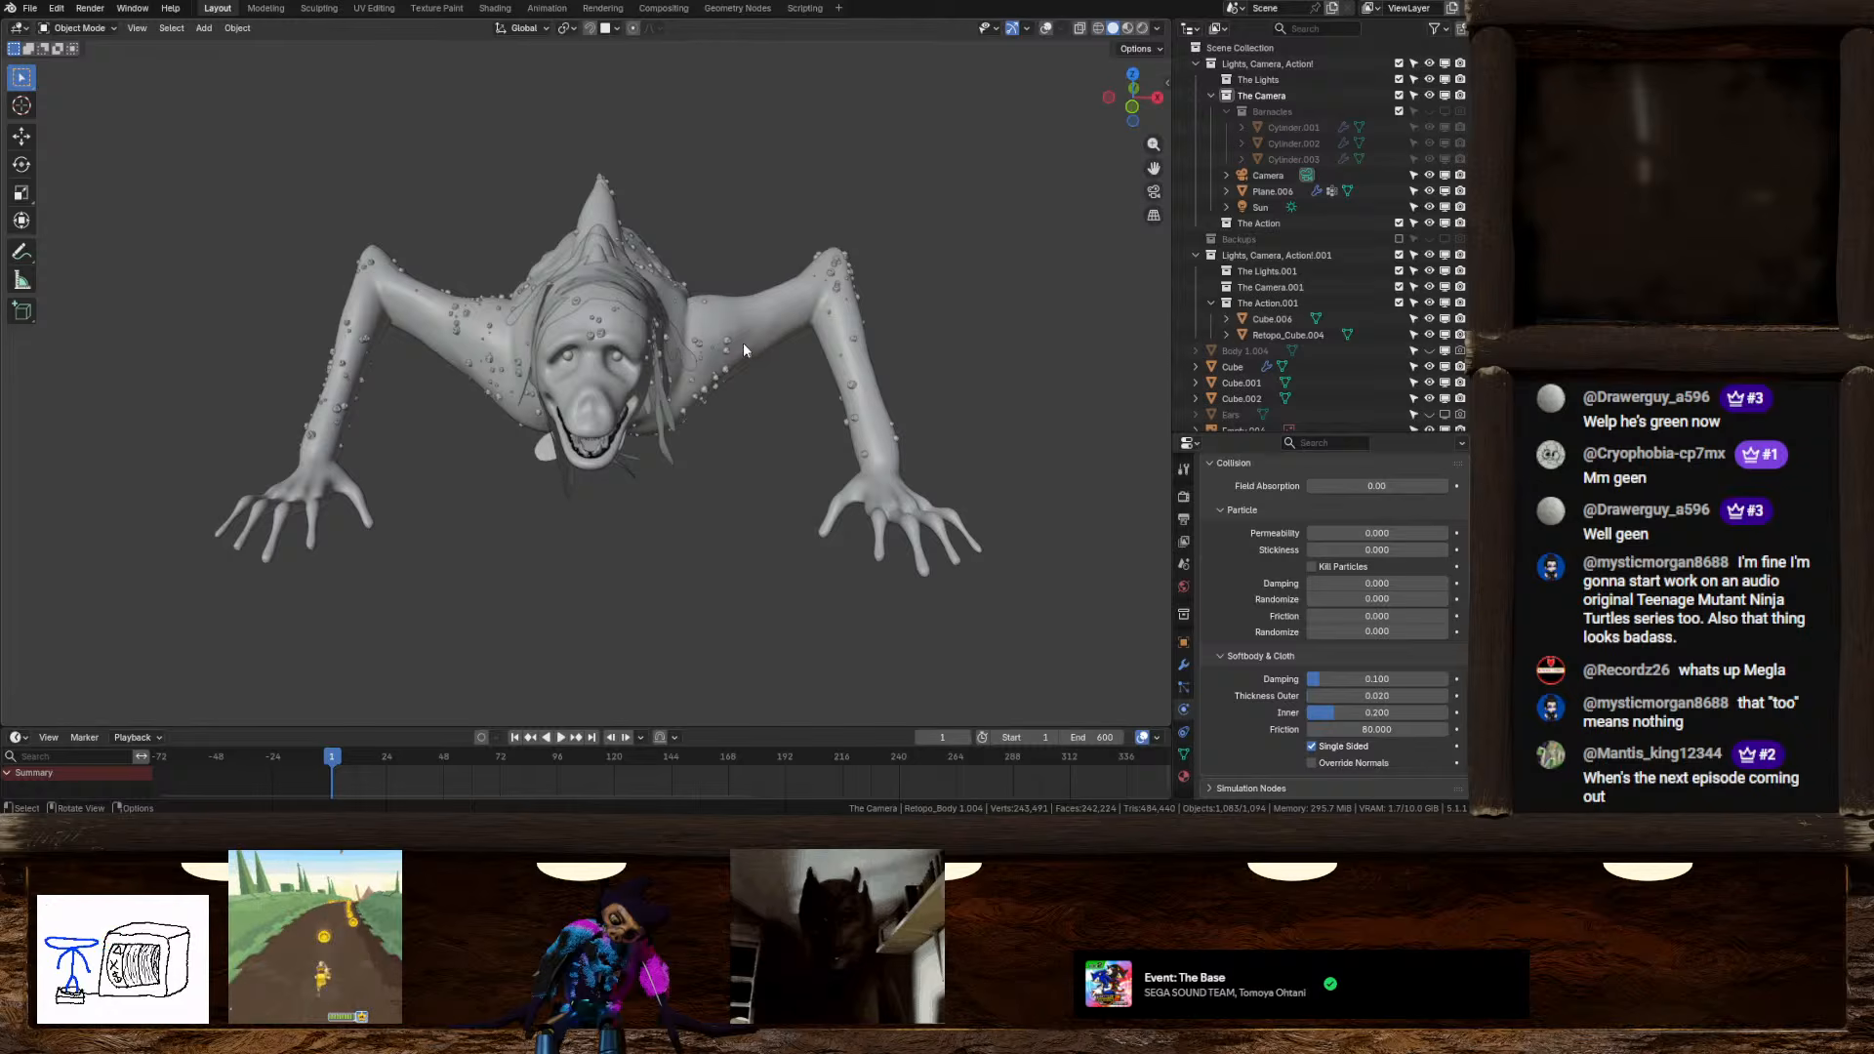
middle_drag(742, 350, 785, 322)
scroll(781, 332, up, 3)
middle_drag(703, 381, 722, 415)
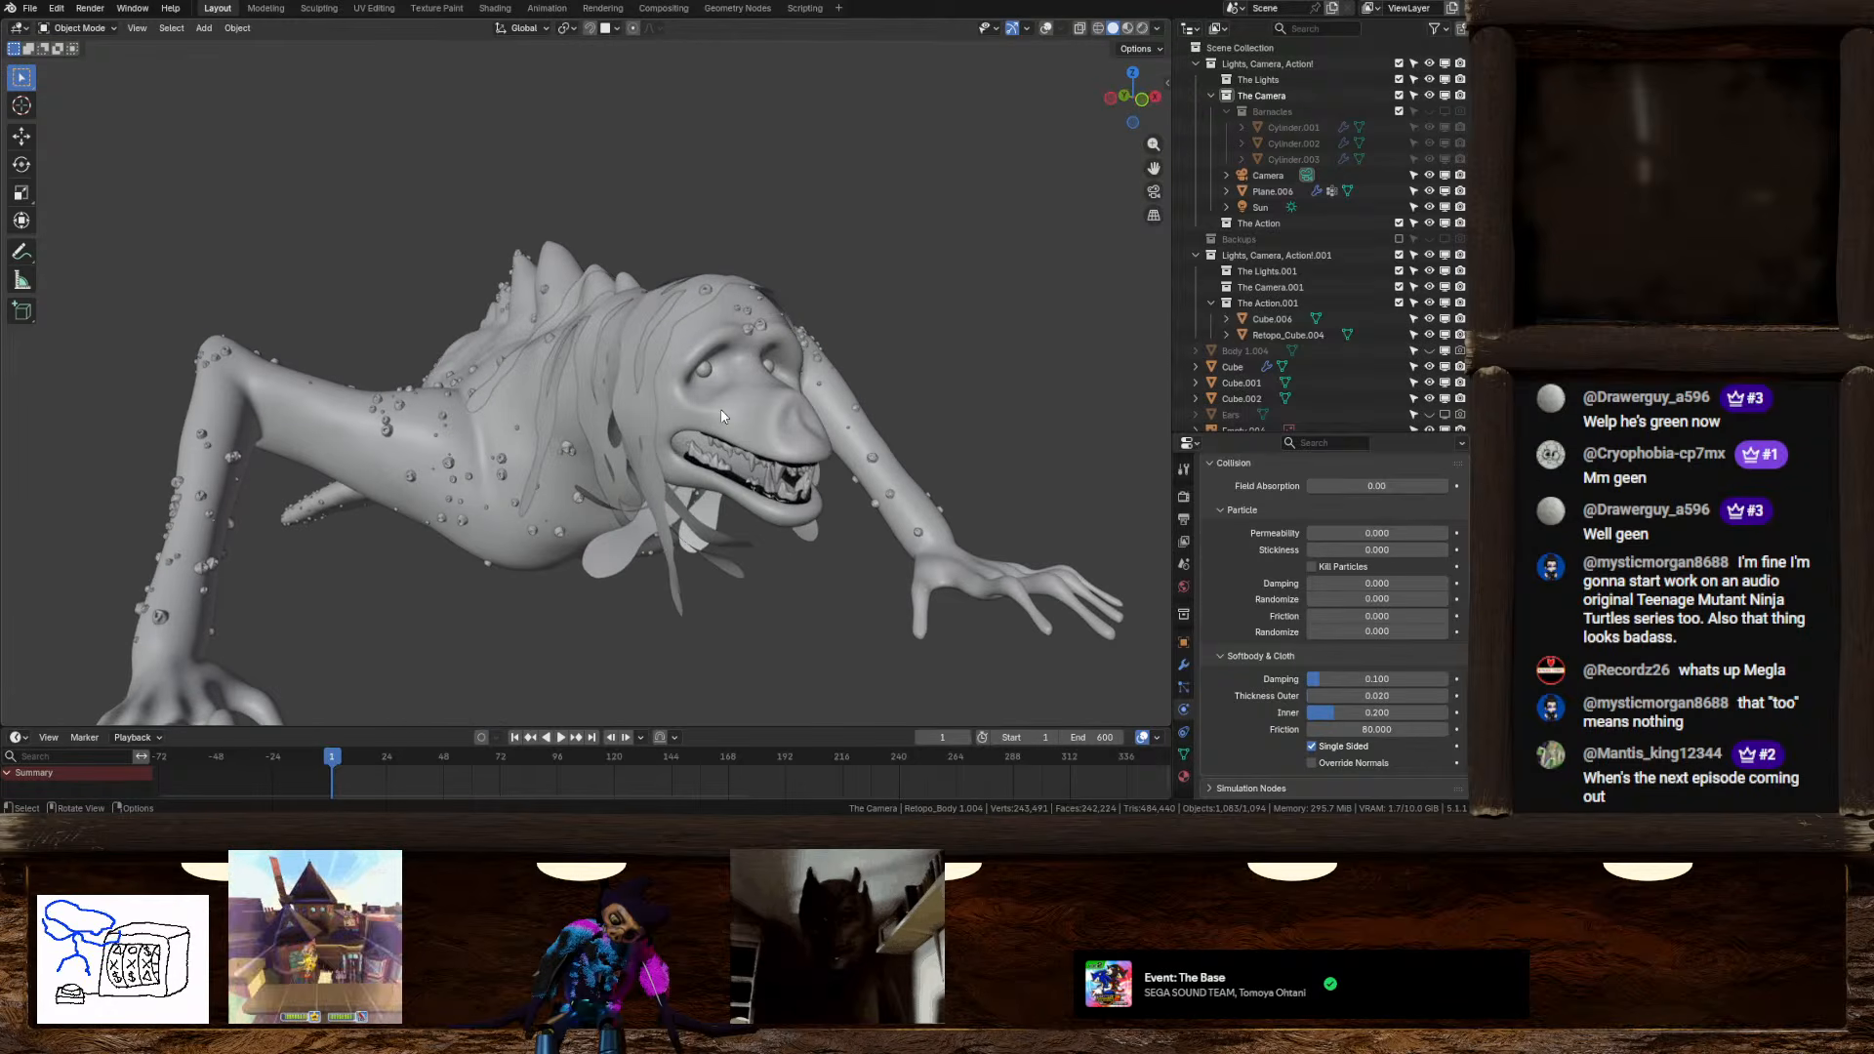
middle_drag(721, 411, 670, 440)
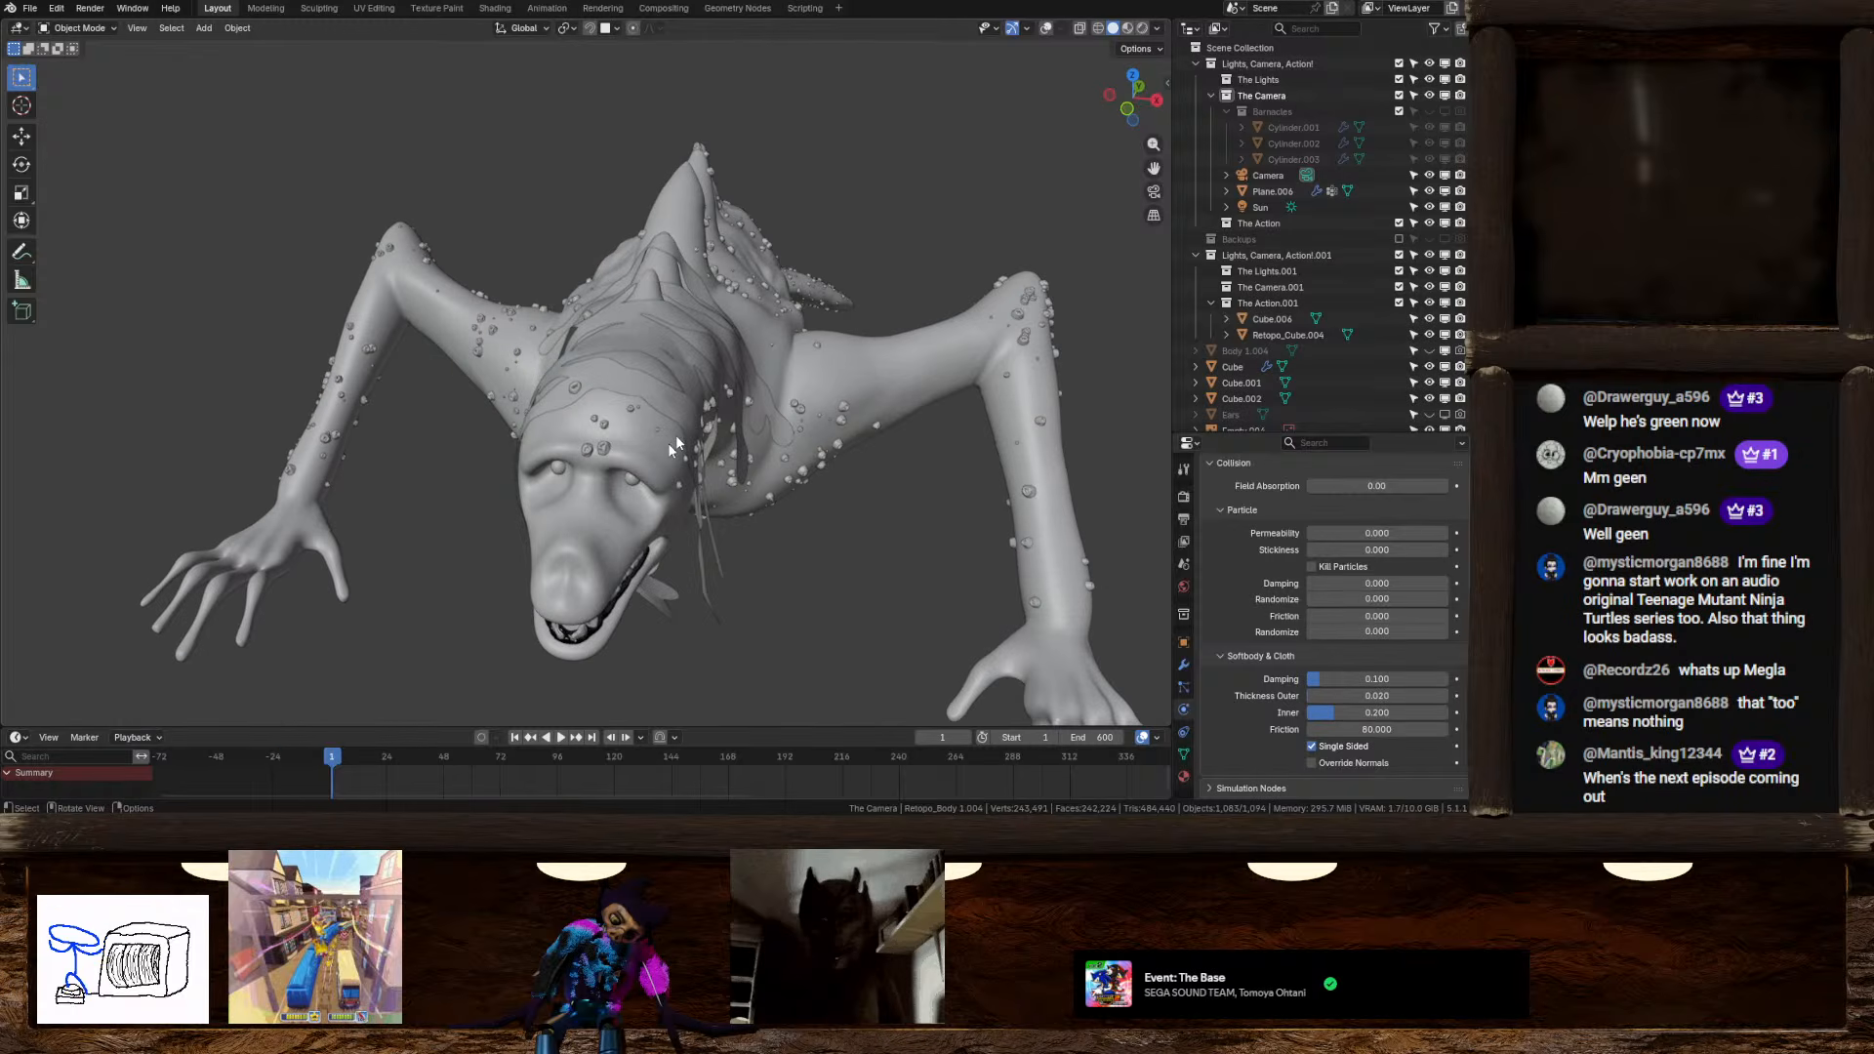
click(1045, 27)
middle_drag(884, 293, 858, 386)
click(863, 388)
Add a Rigify Human meta-rig to the scene at the 3D cursor beside the creature
middle_drag(933, 303, 1122, 322)
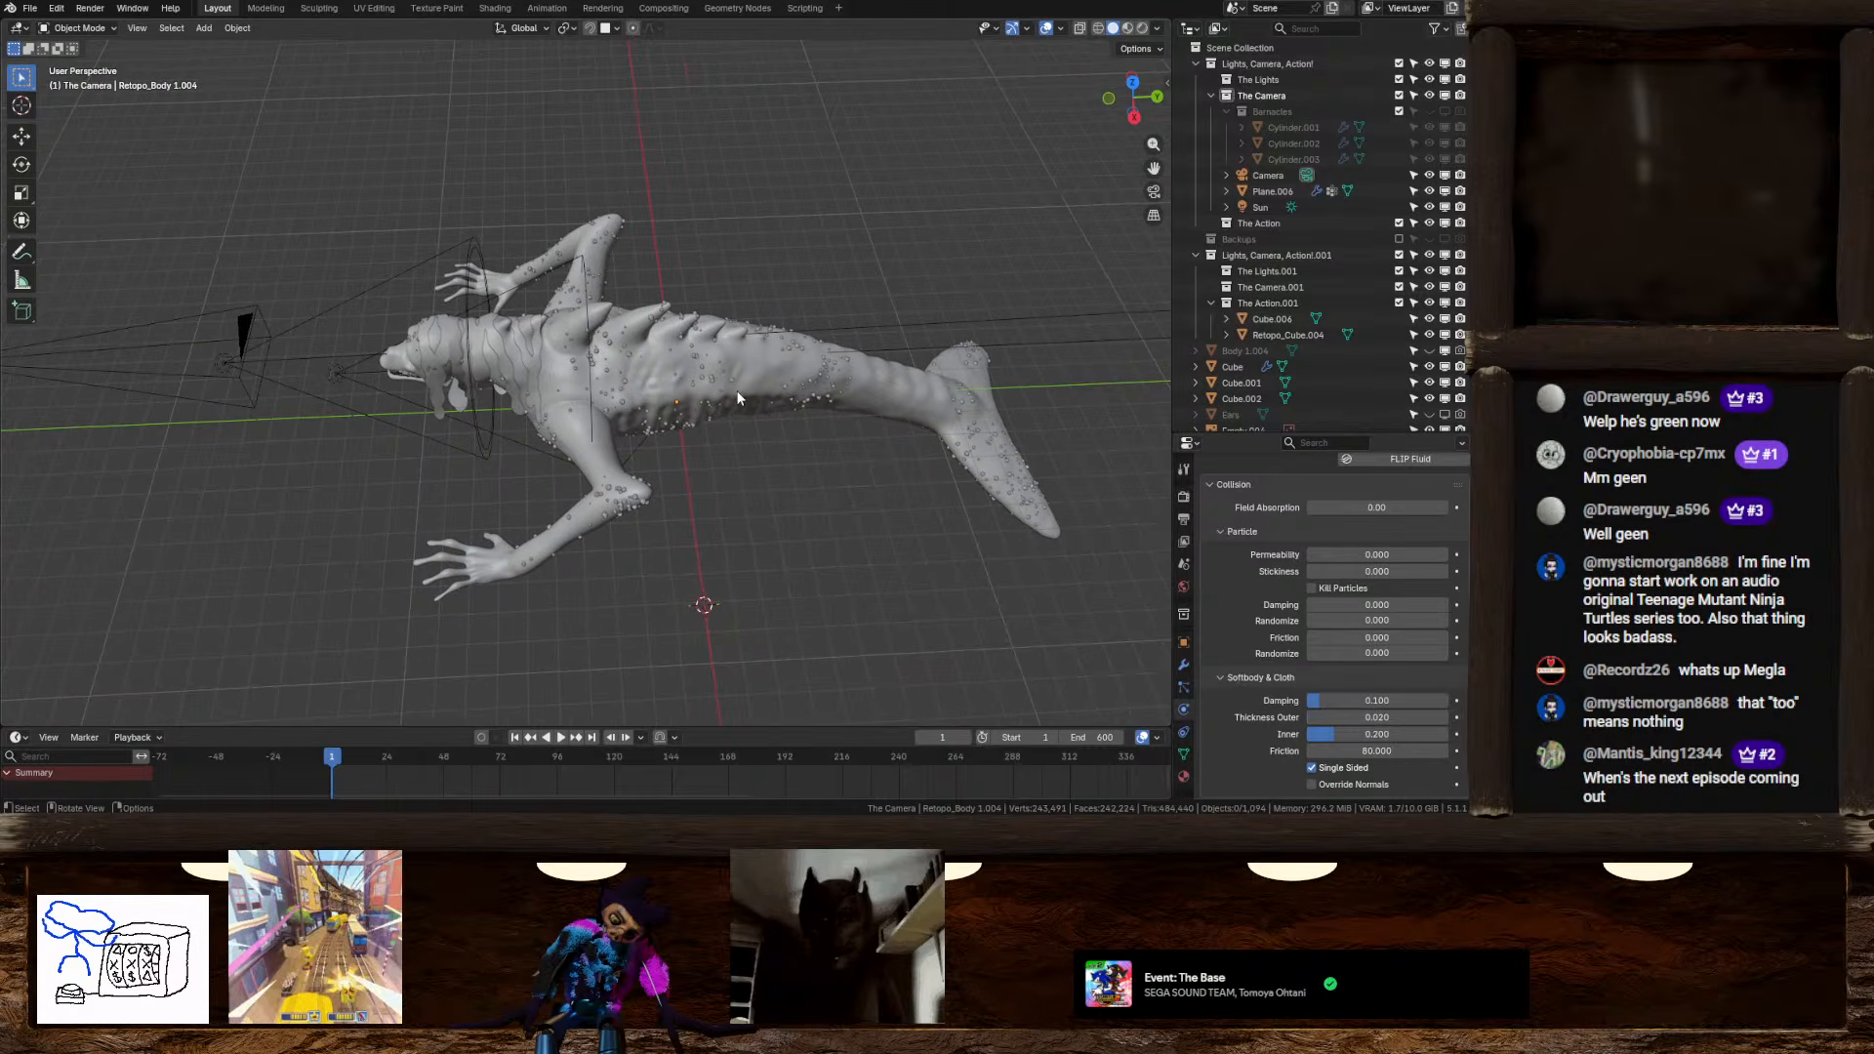
middle_drag(1103, 456, 776, 502)
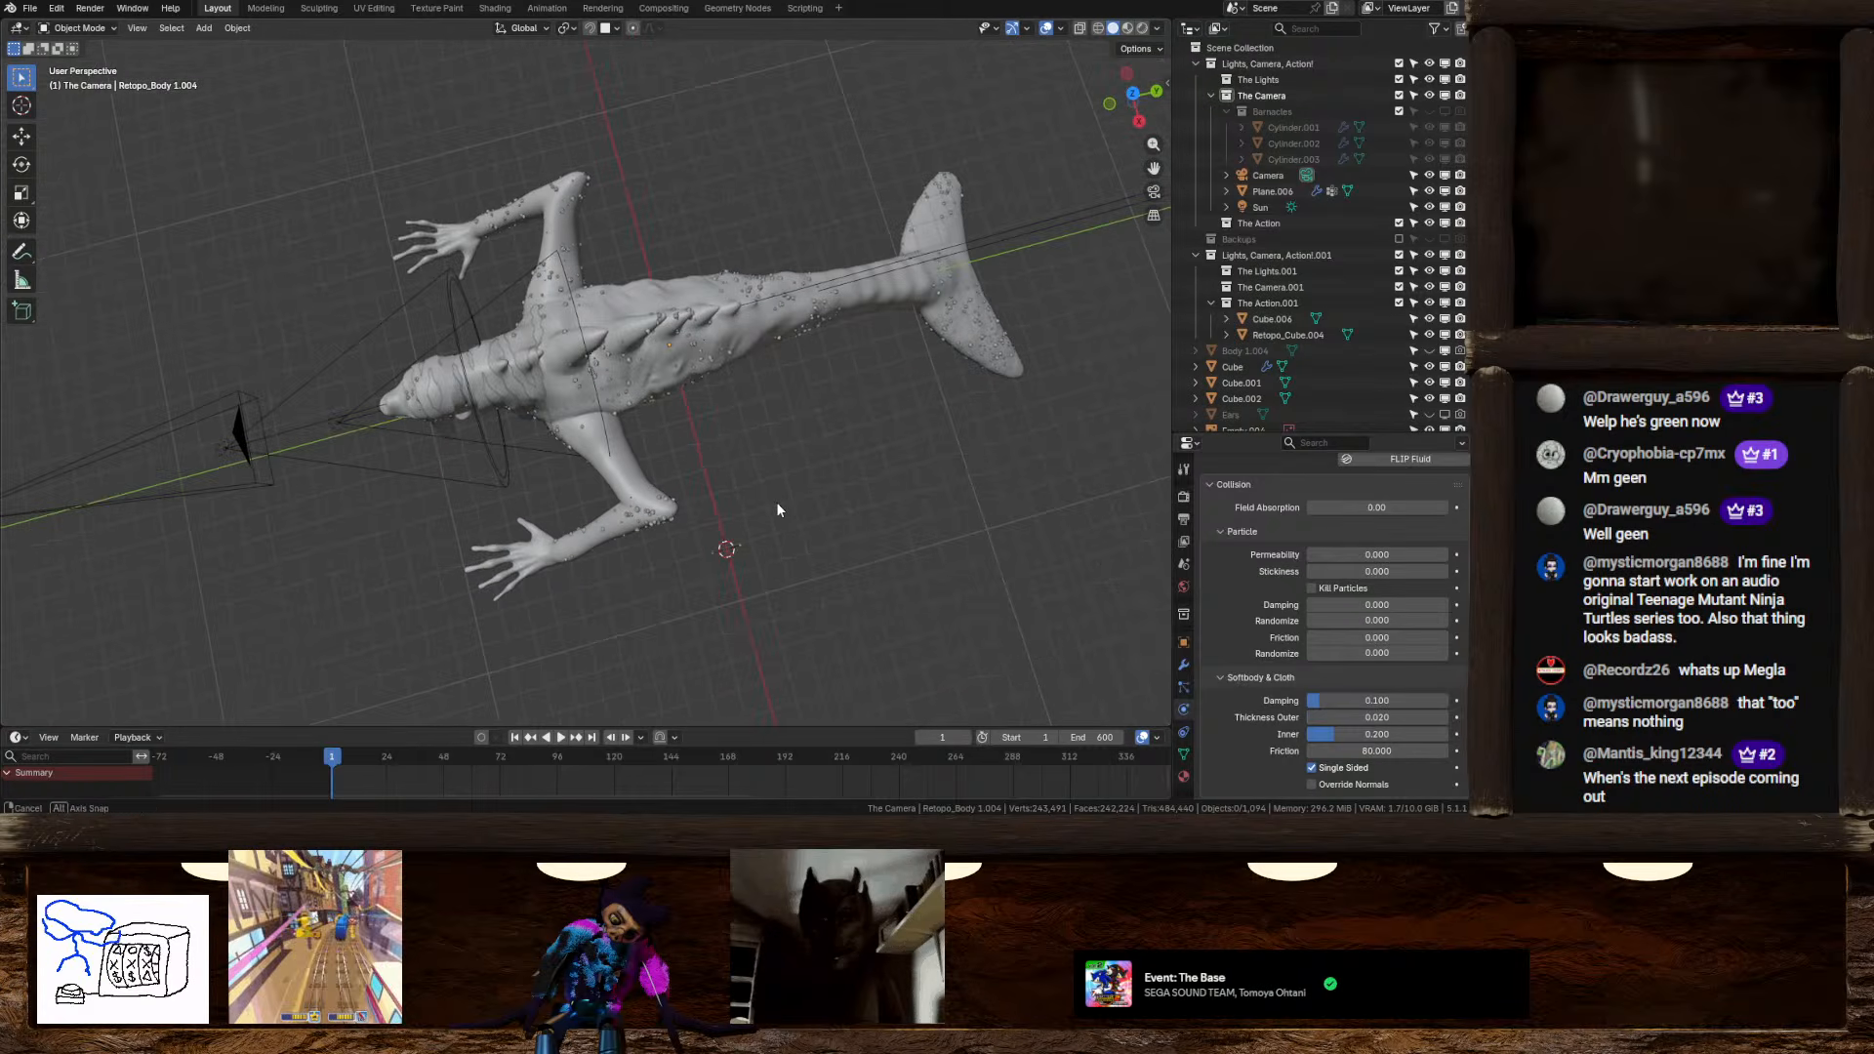
key(shift+a)
mouse_move(732, 477)
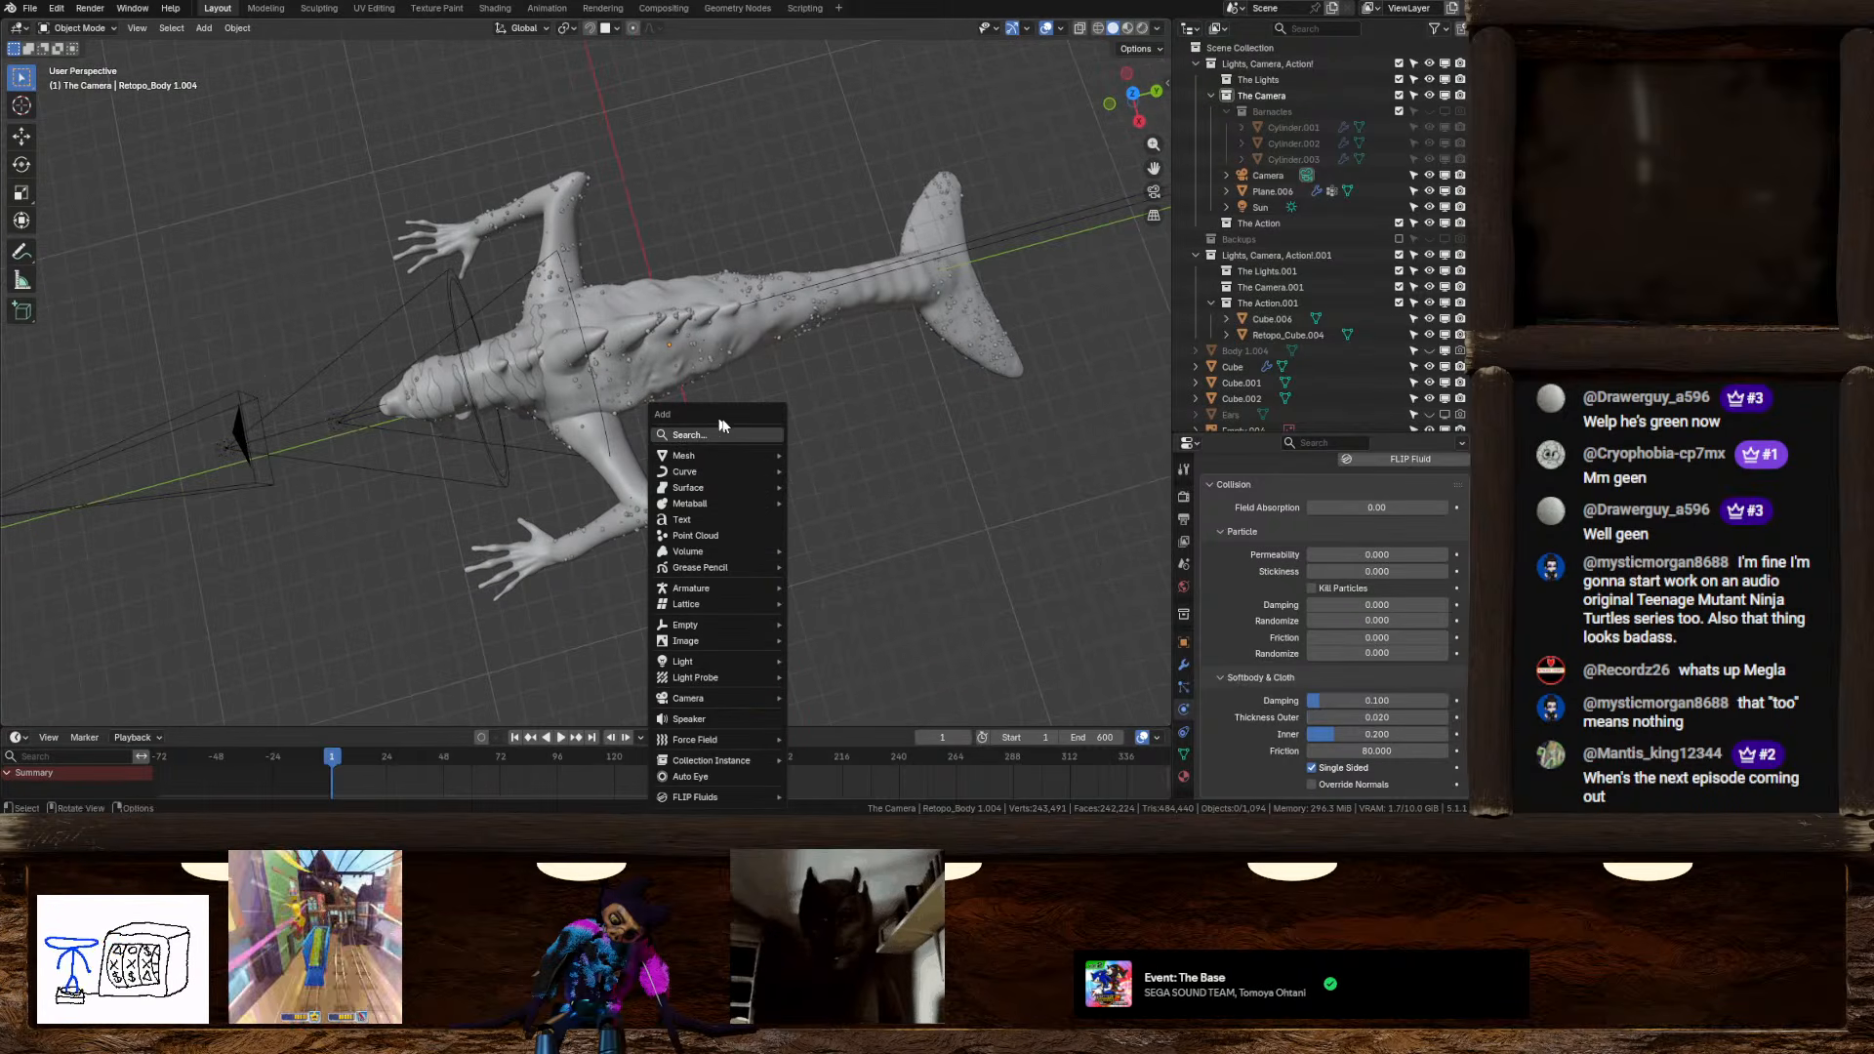
mouse_move(719, 588)
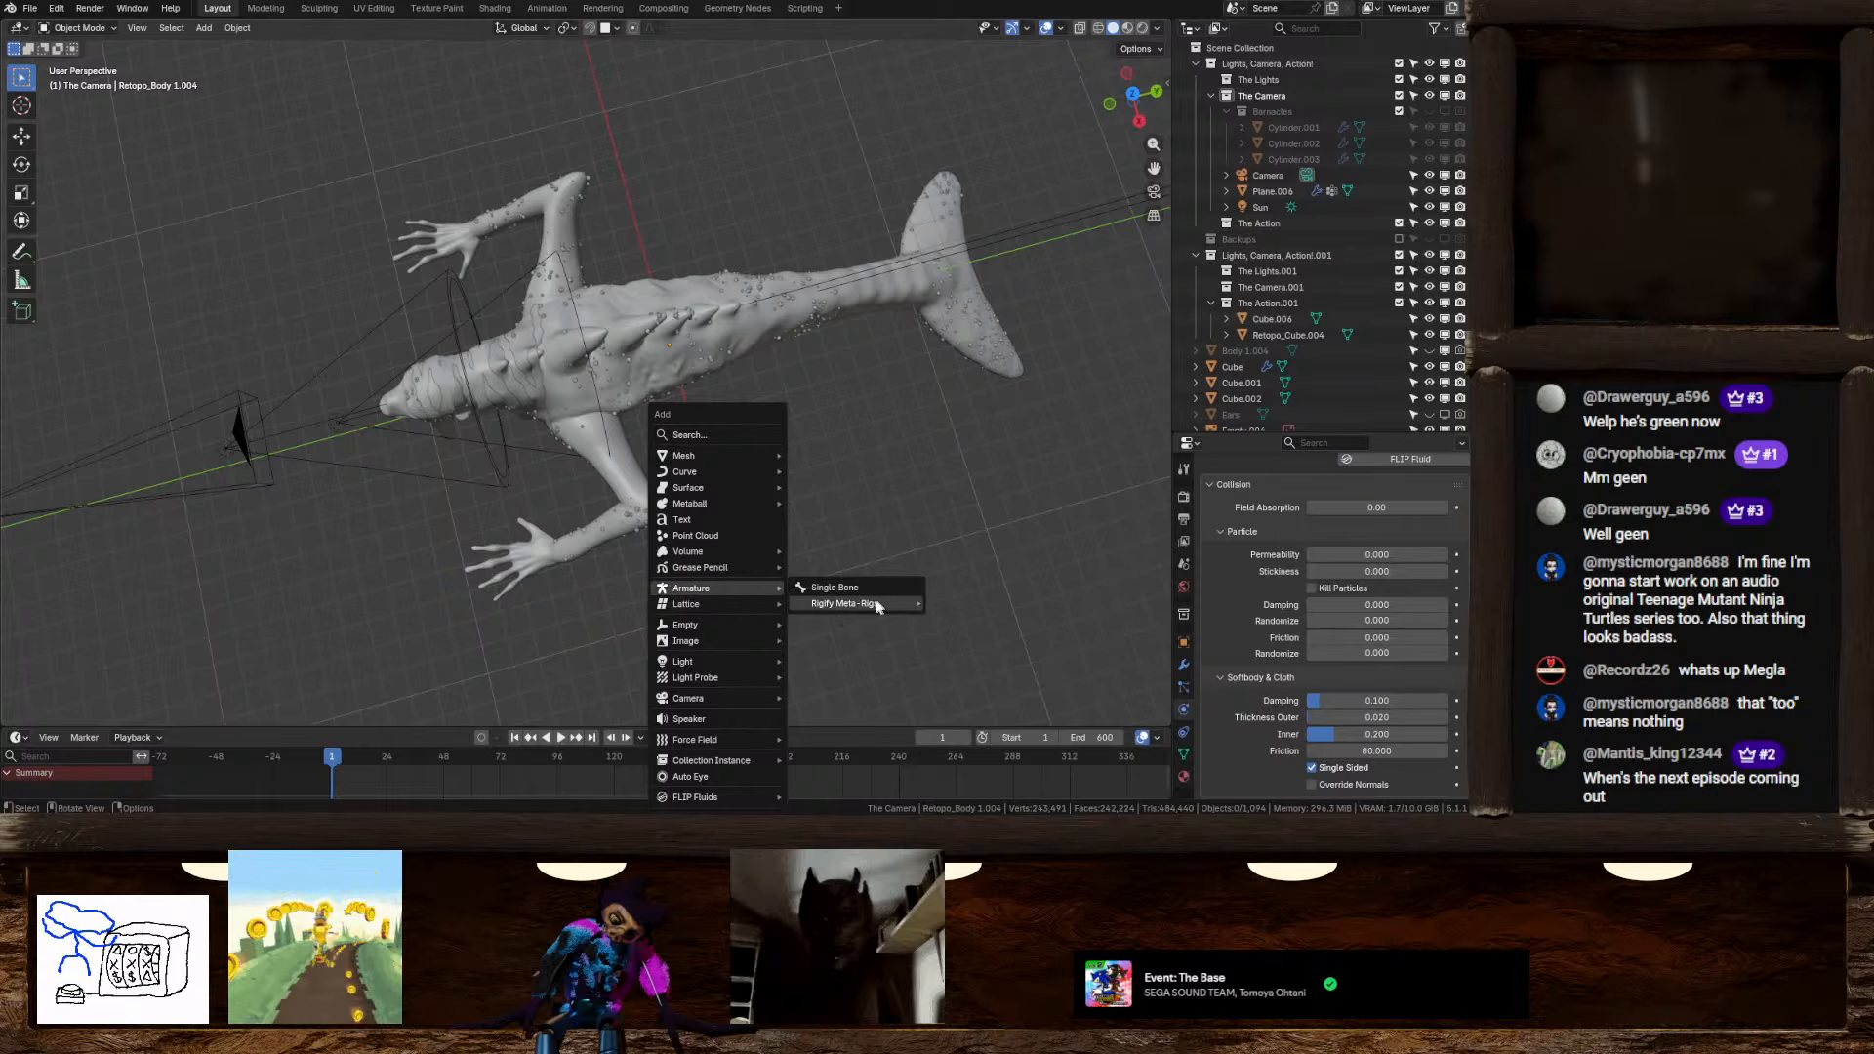
mouse_move(871, 603)
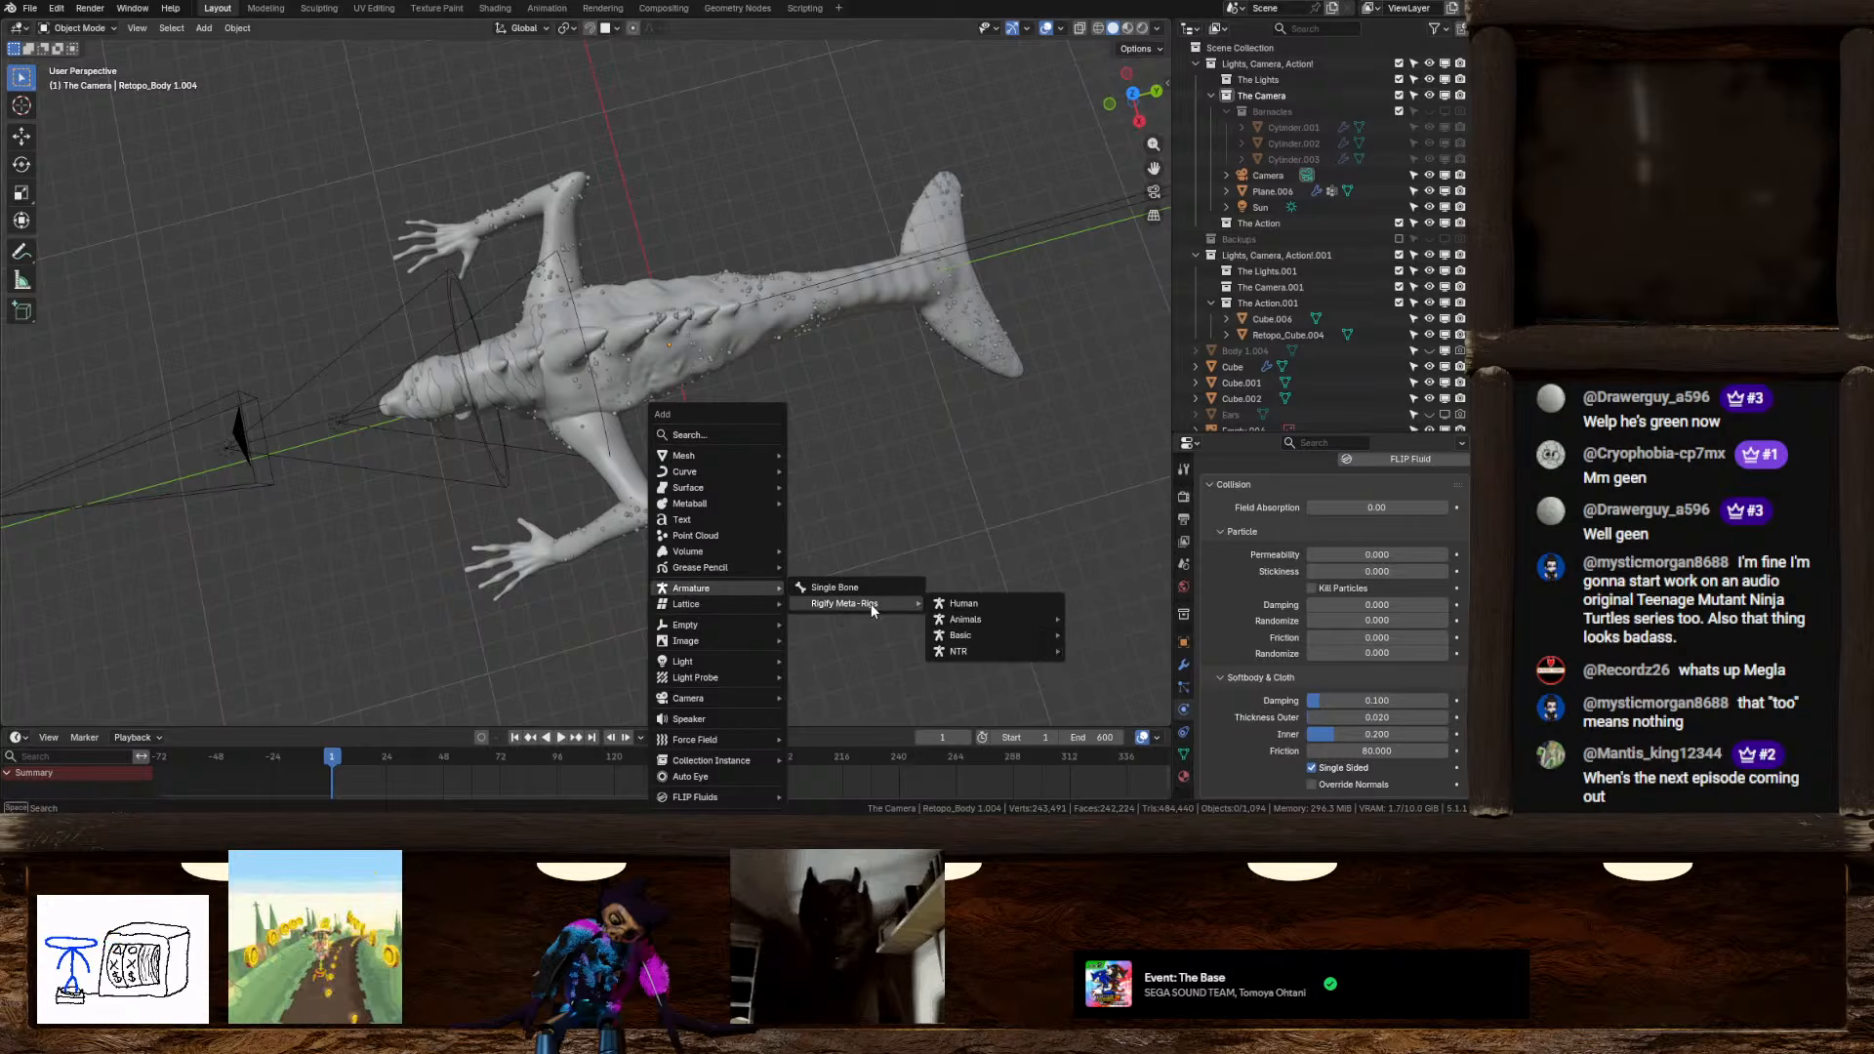
click(965, 607)
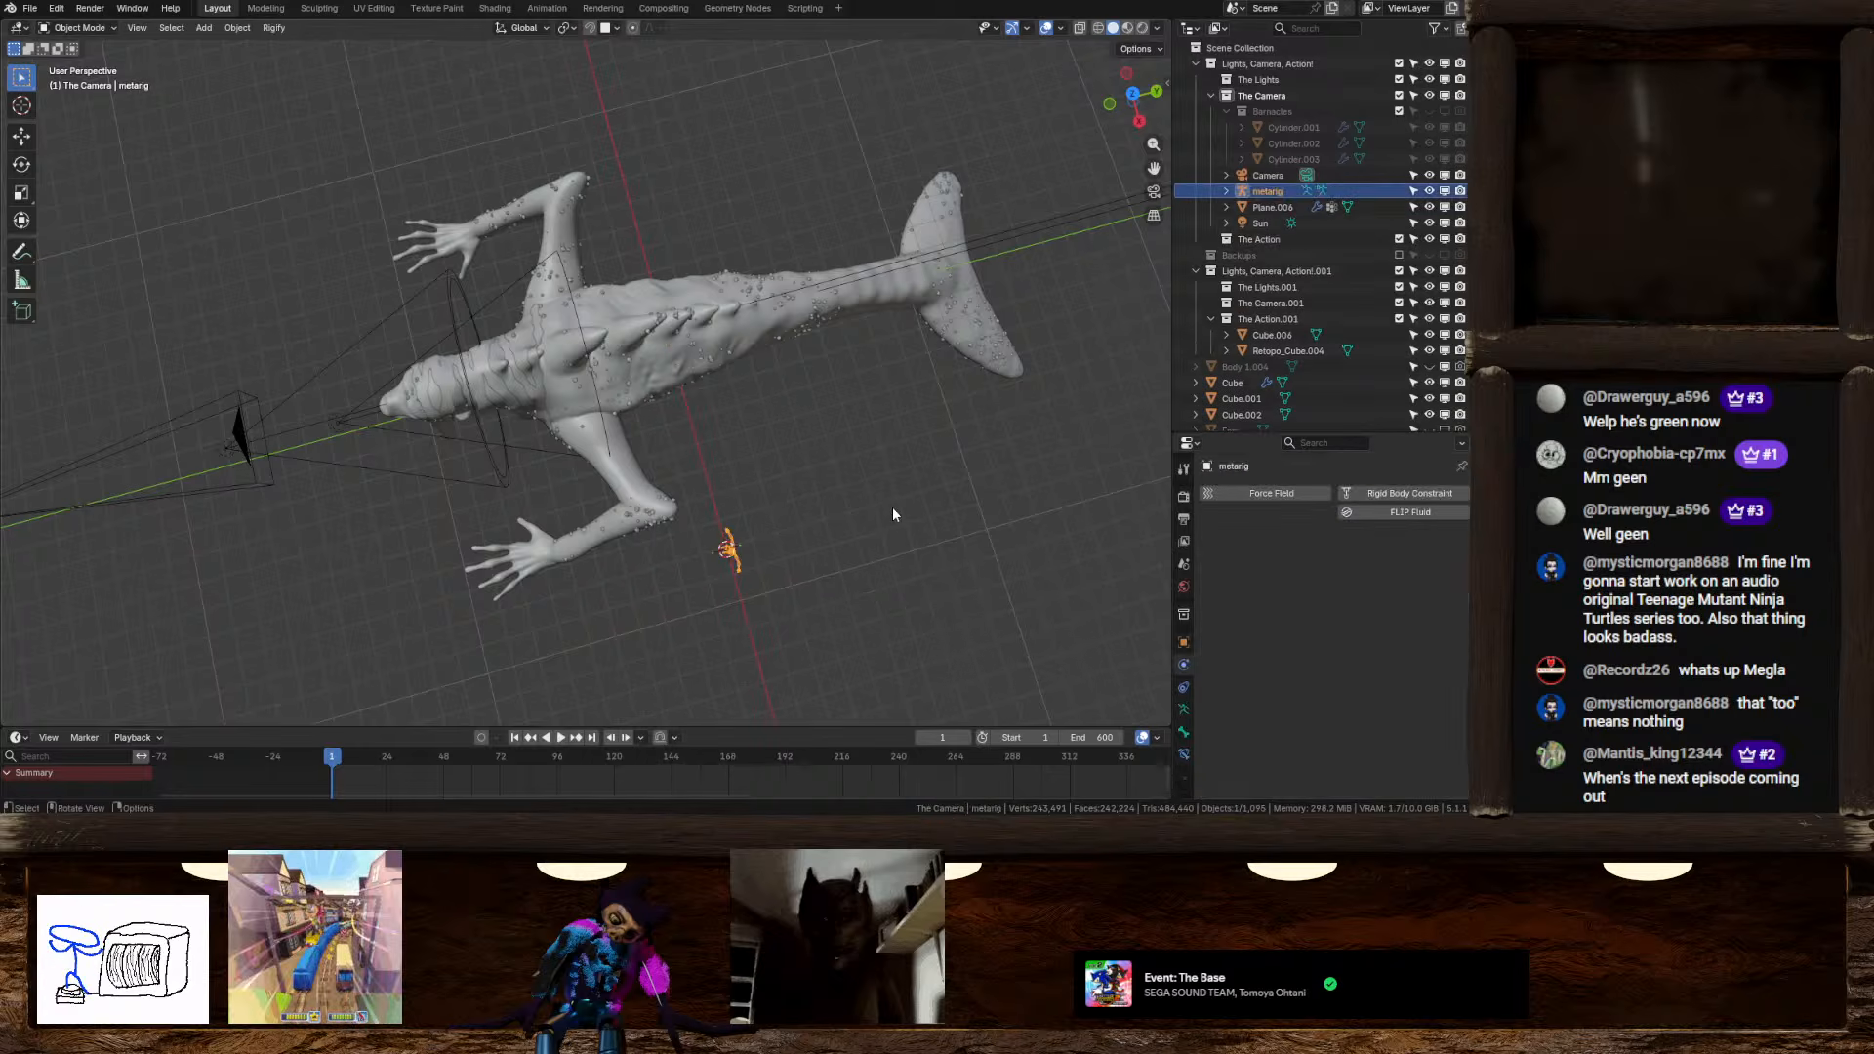
Delete the human meta-rig standing beside the creature
middle_drag(771, 533, 865, 433)
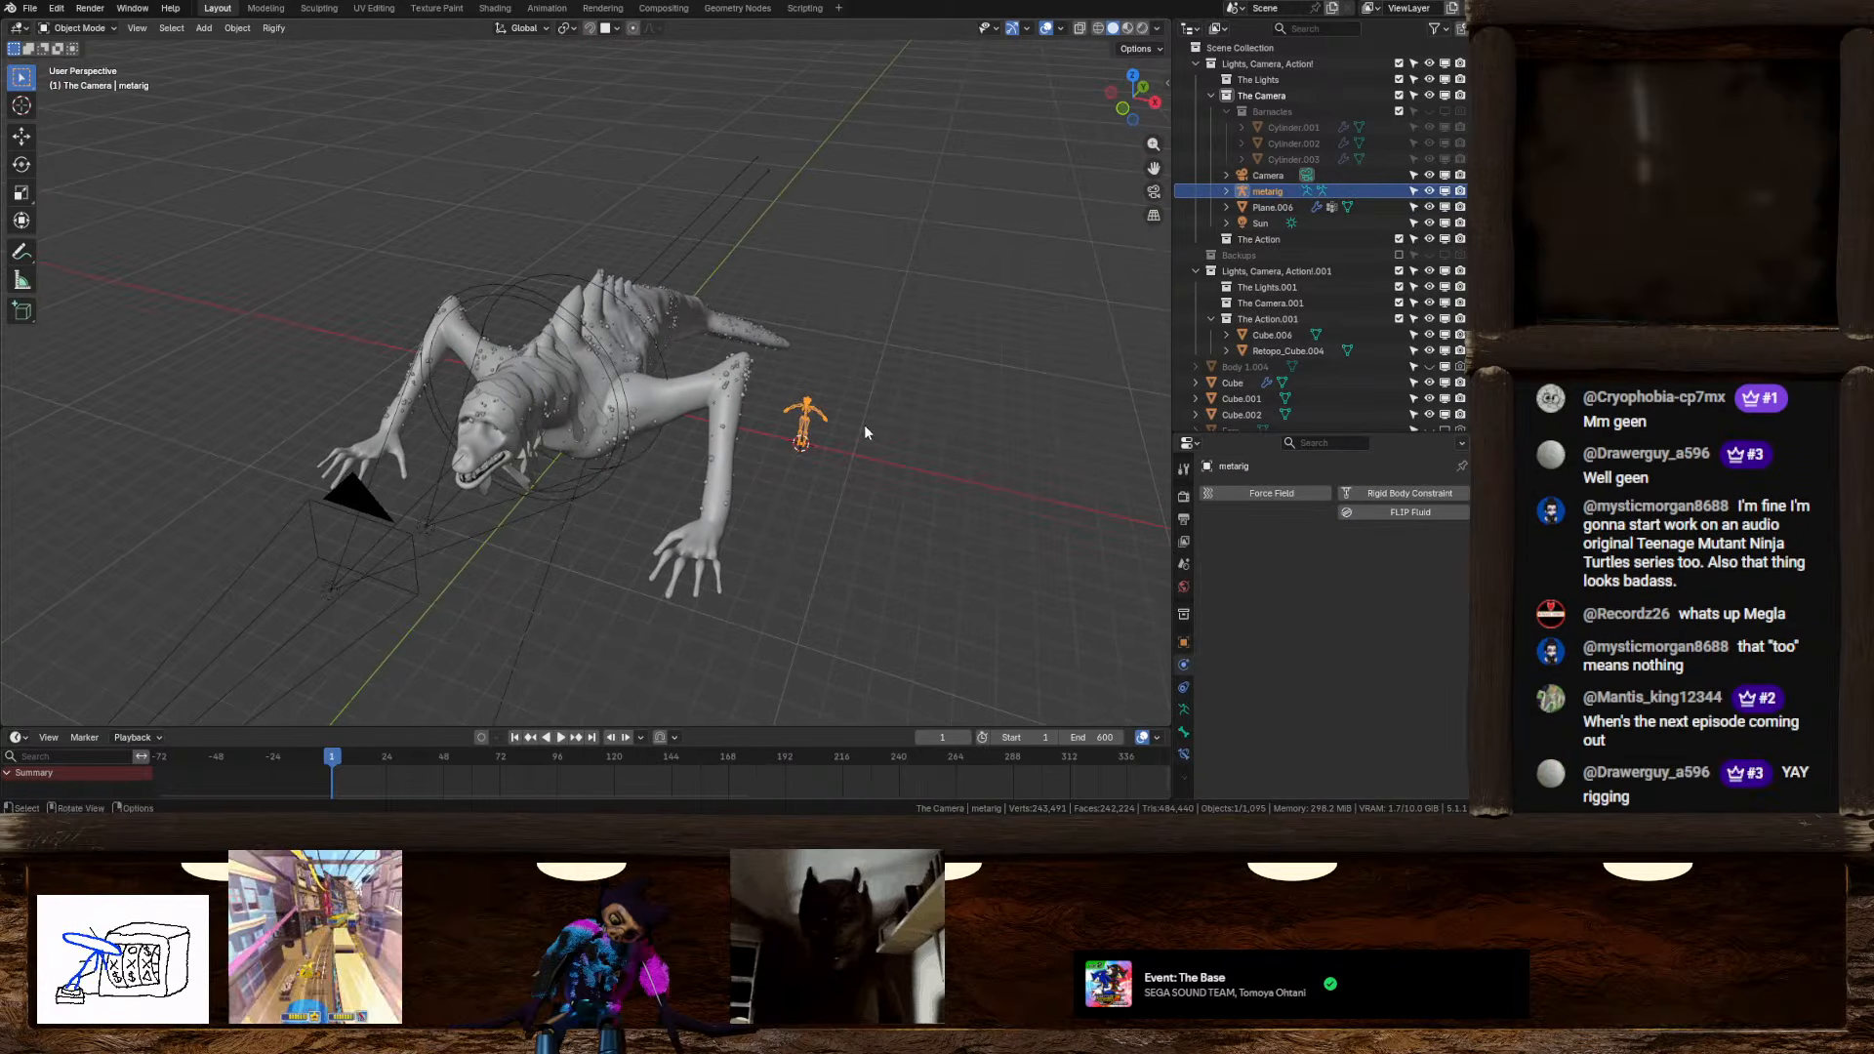
key(x)
click(865, 426)
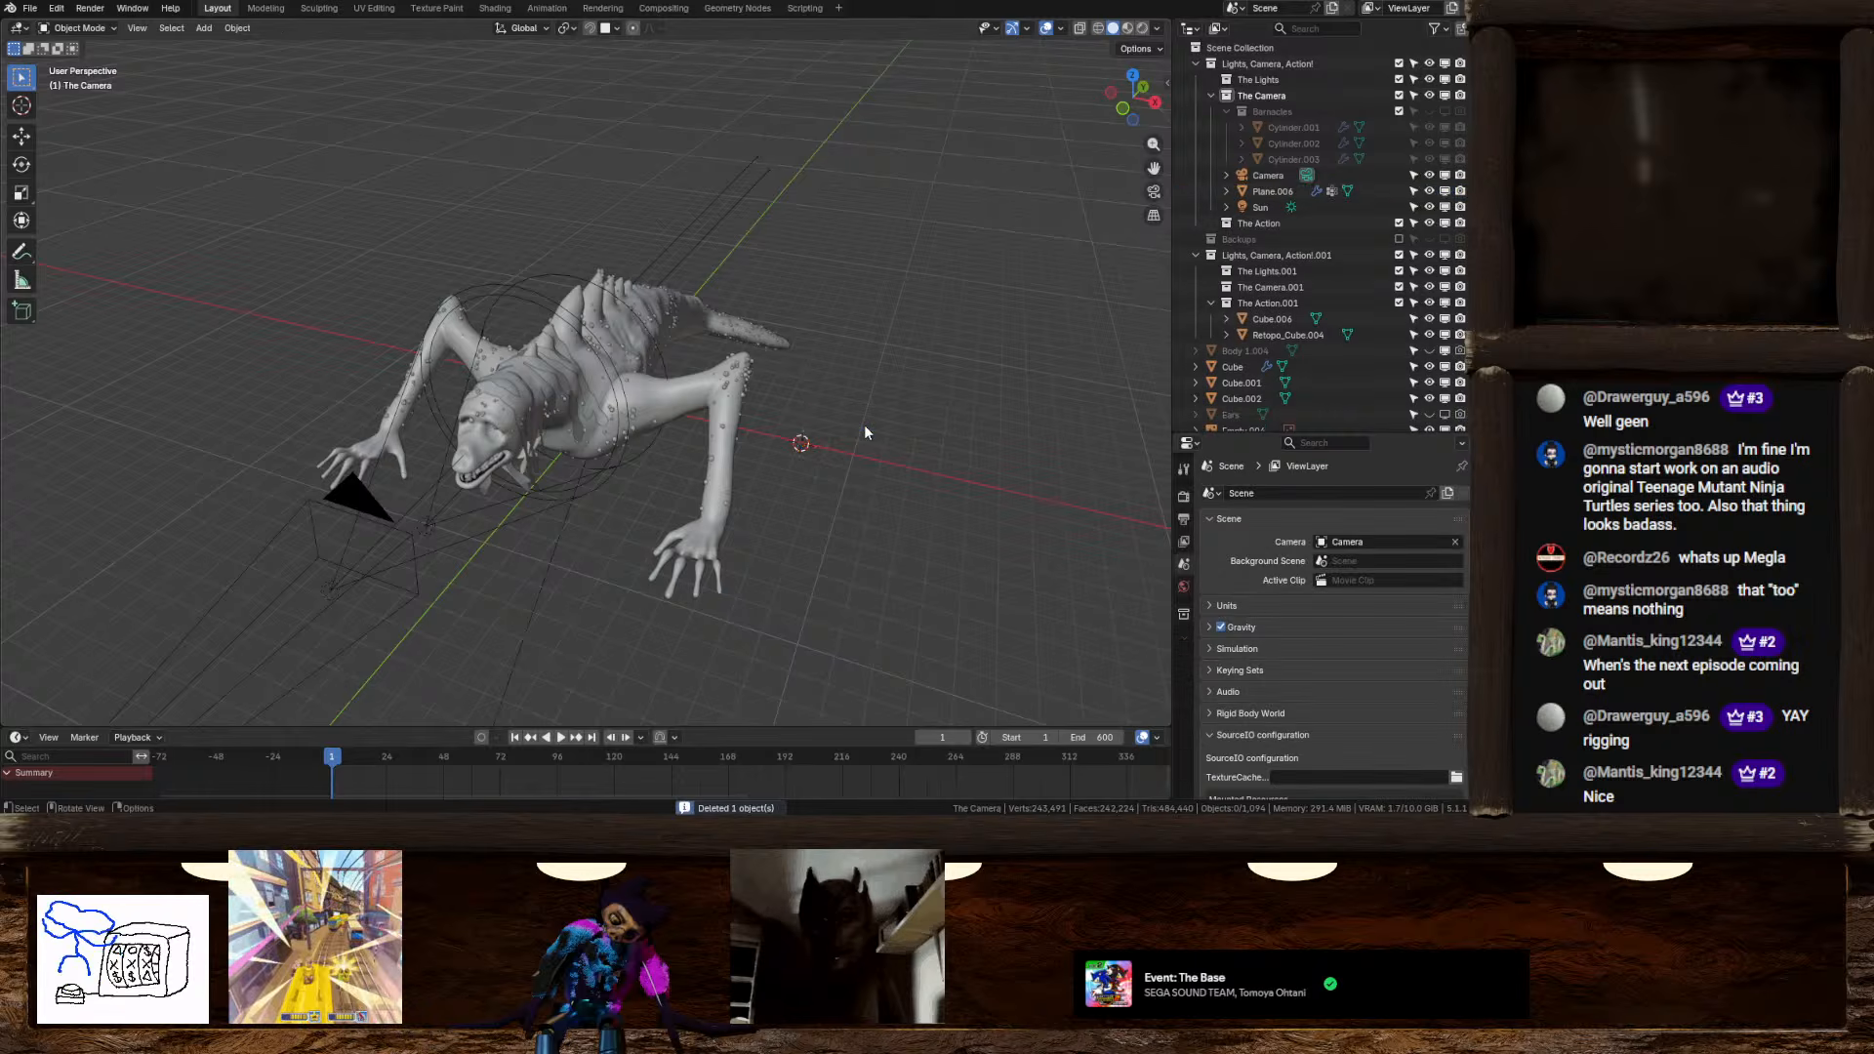
Snap the 3D cursor to the world origin
right_click(778, 422)
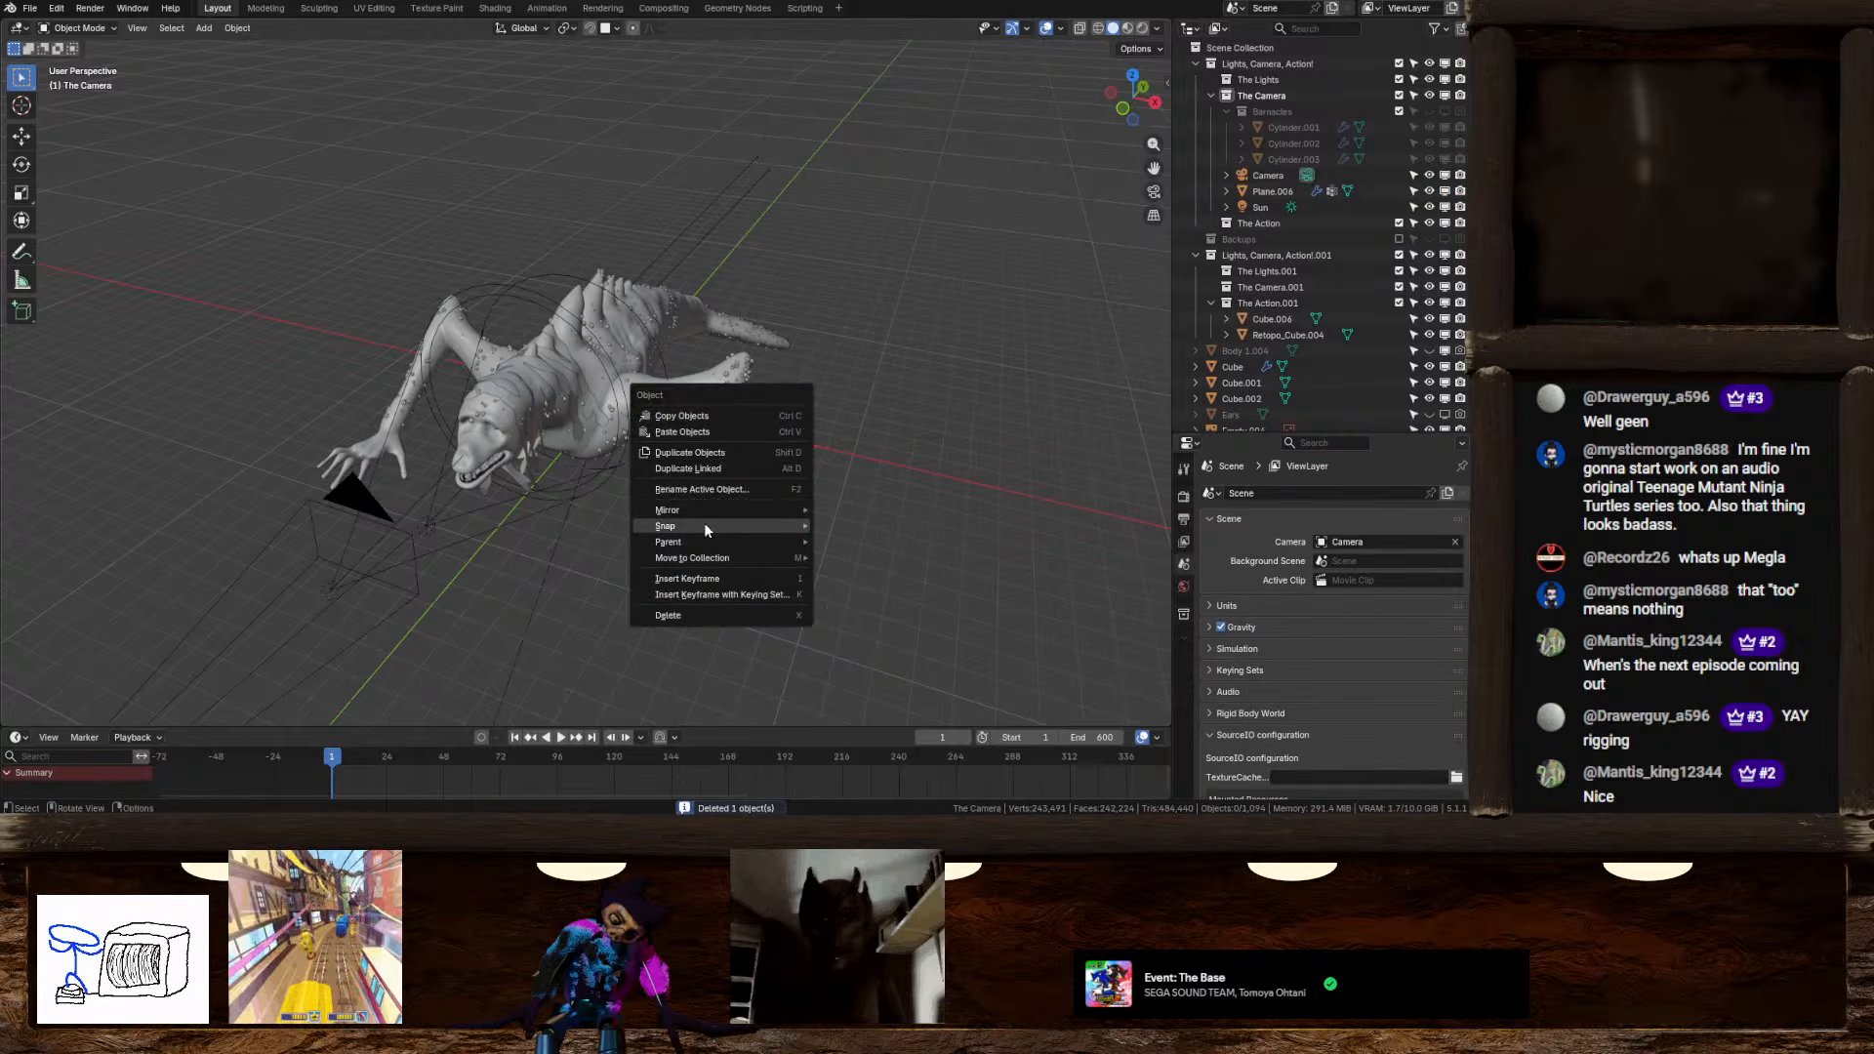
mouse_move(704, 525)
click(893, 594)
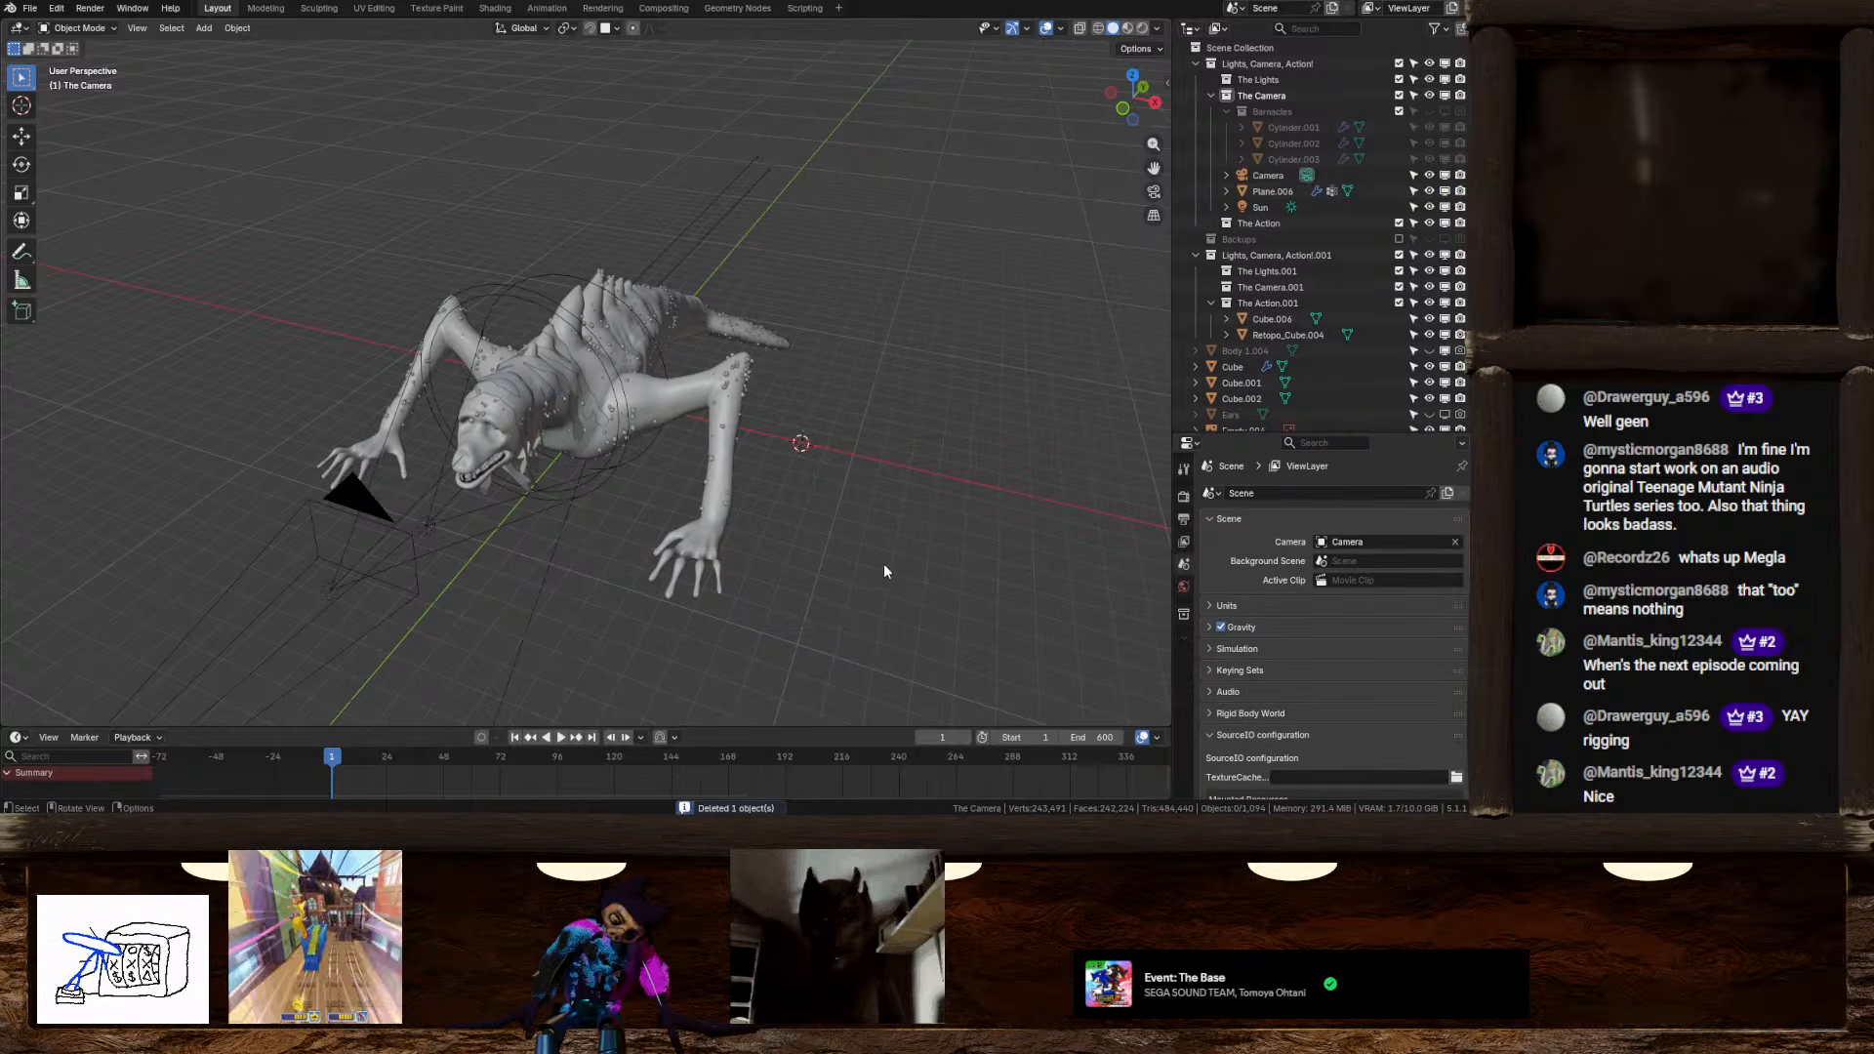
middle_drag(883, 564, 817, 517)
right_click(817, 517)
mouse_move(800, 514)
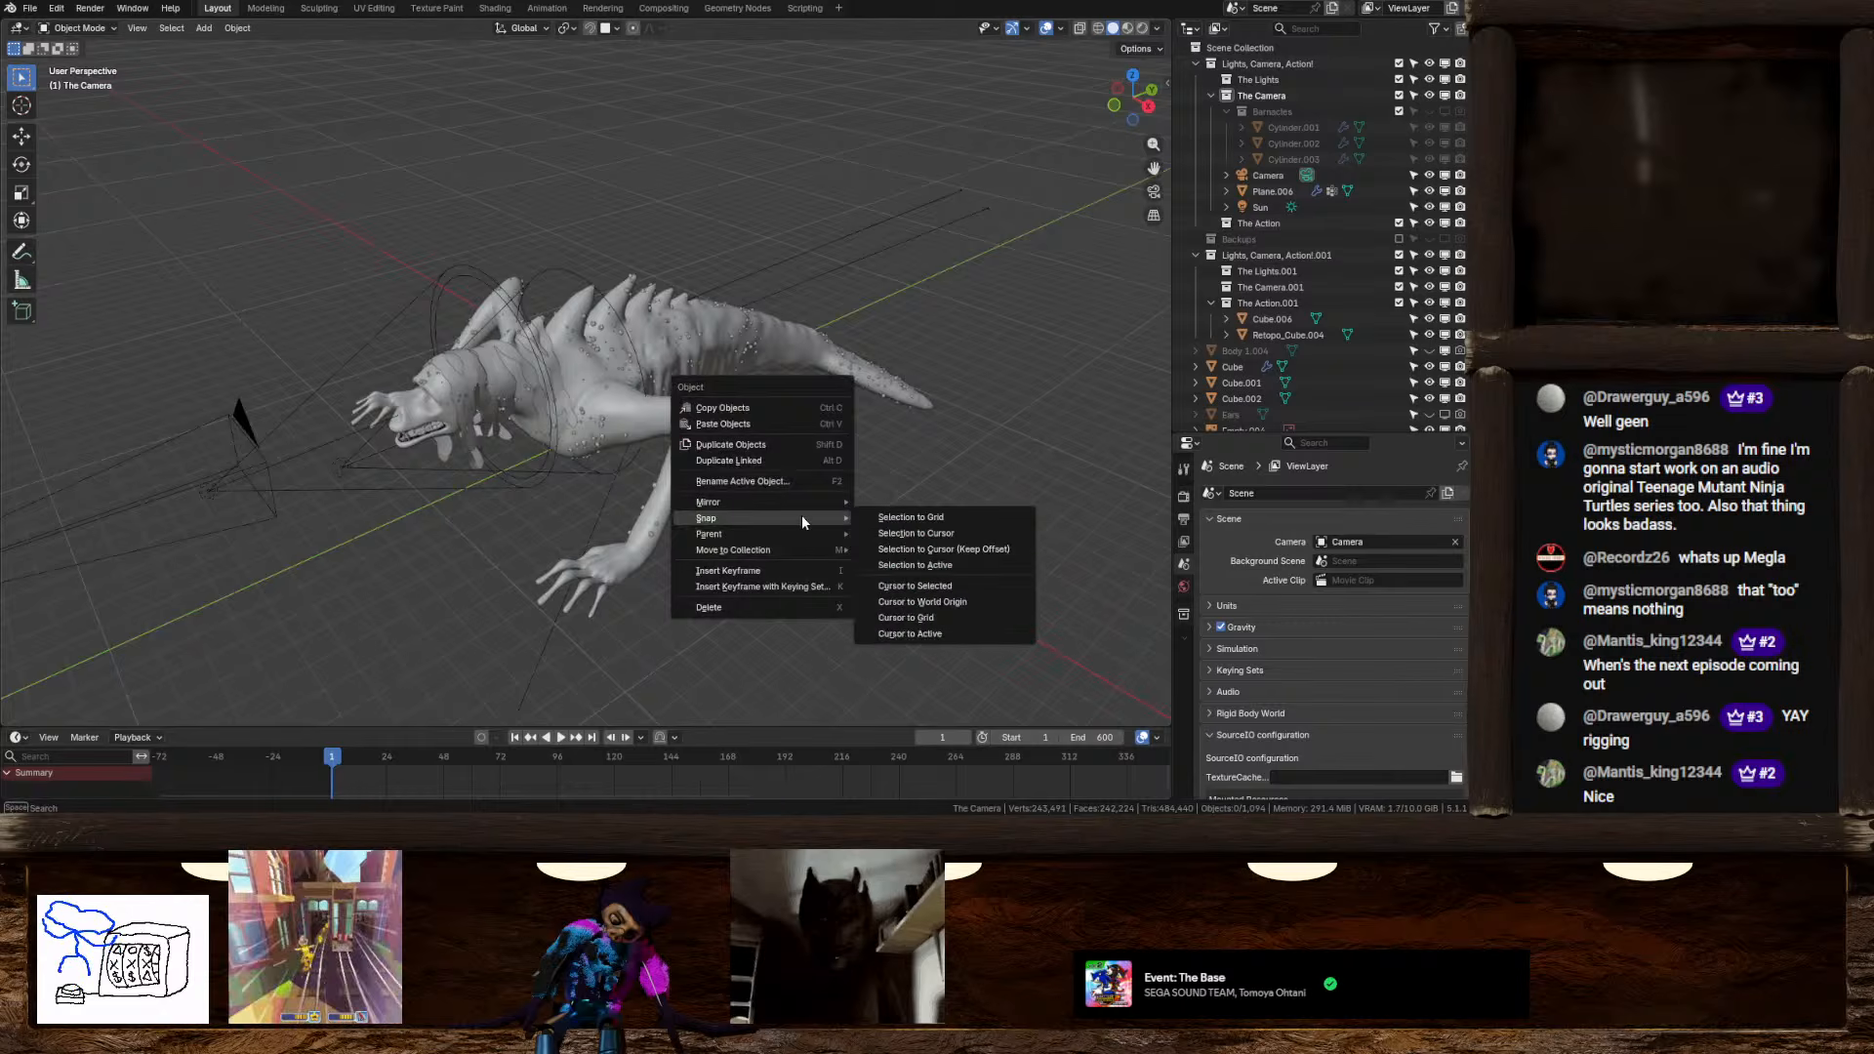
click(926, 604)
key(shift+a)
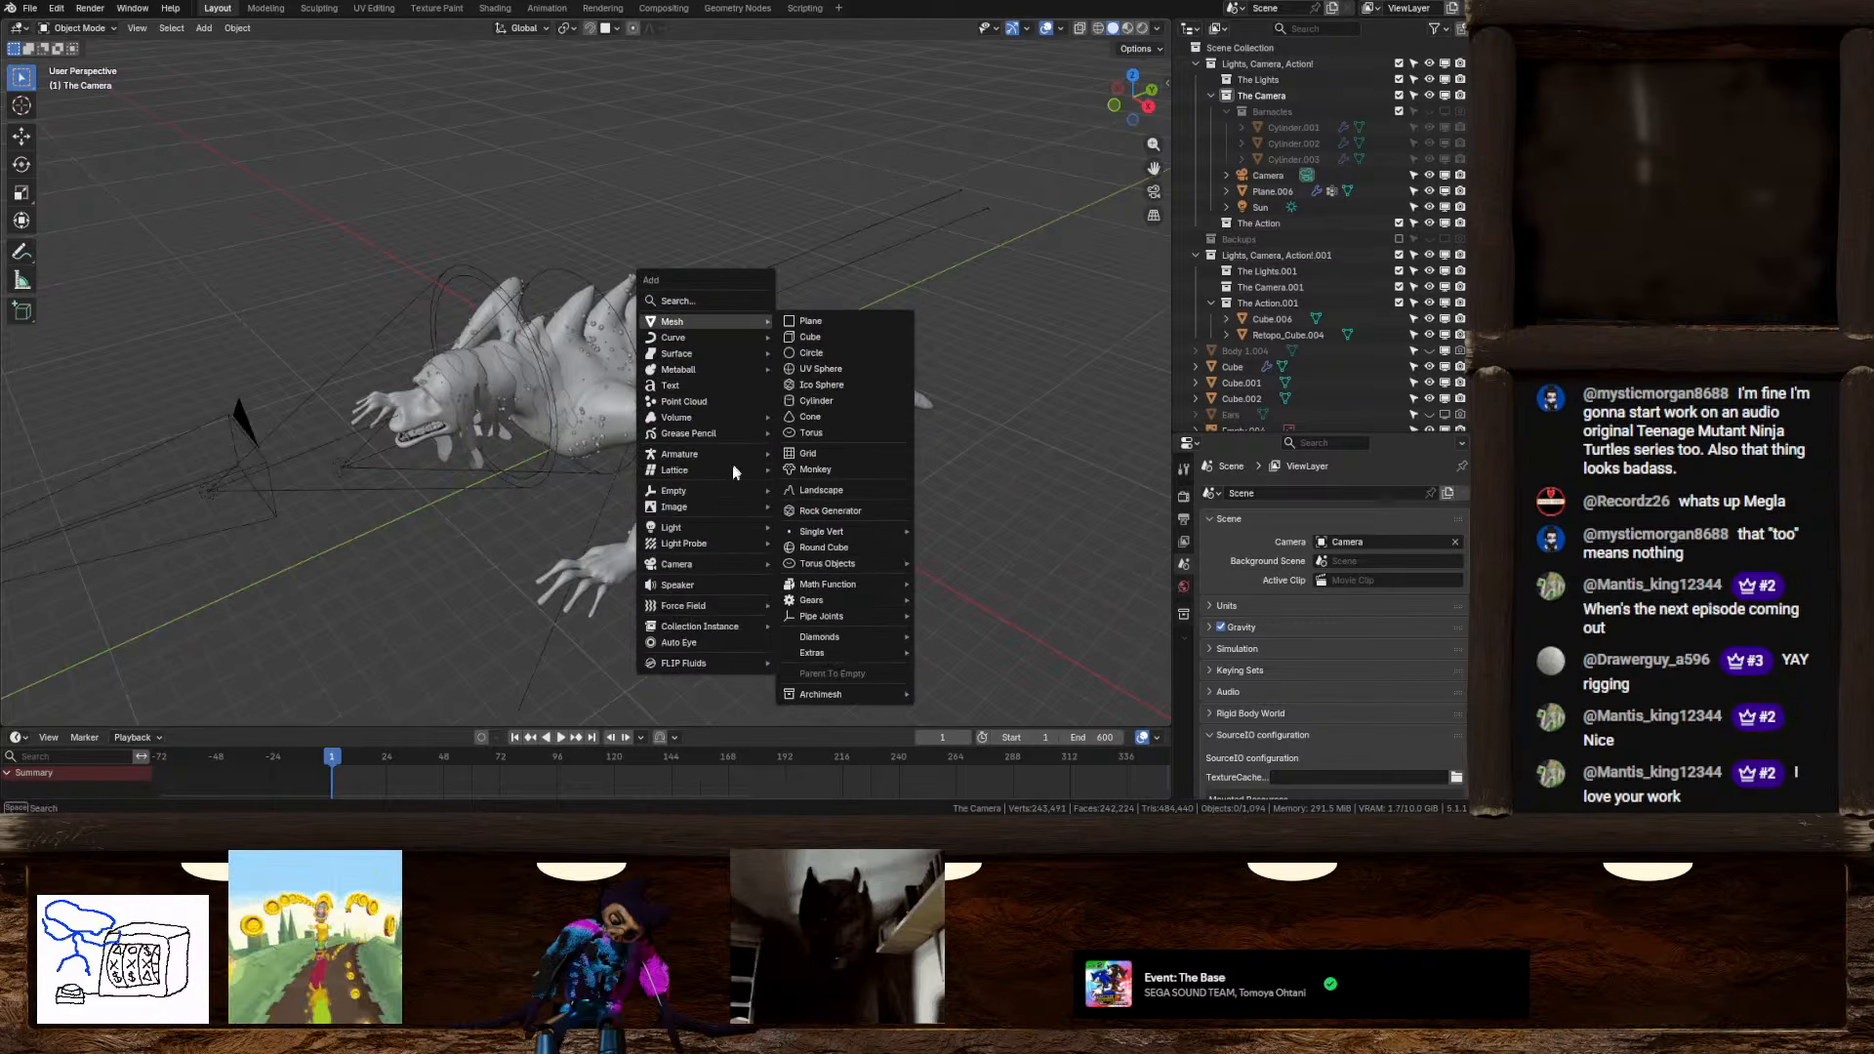
click(817, 452)
middle_drag(817, 448, 742, 421)
key(Delete)
Add a Rigify Human meta-rig at the world origin inside the creature's body
key(shift+a)
mouse_move(716, 413)
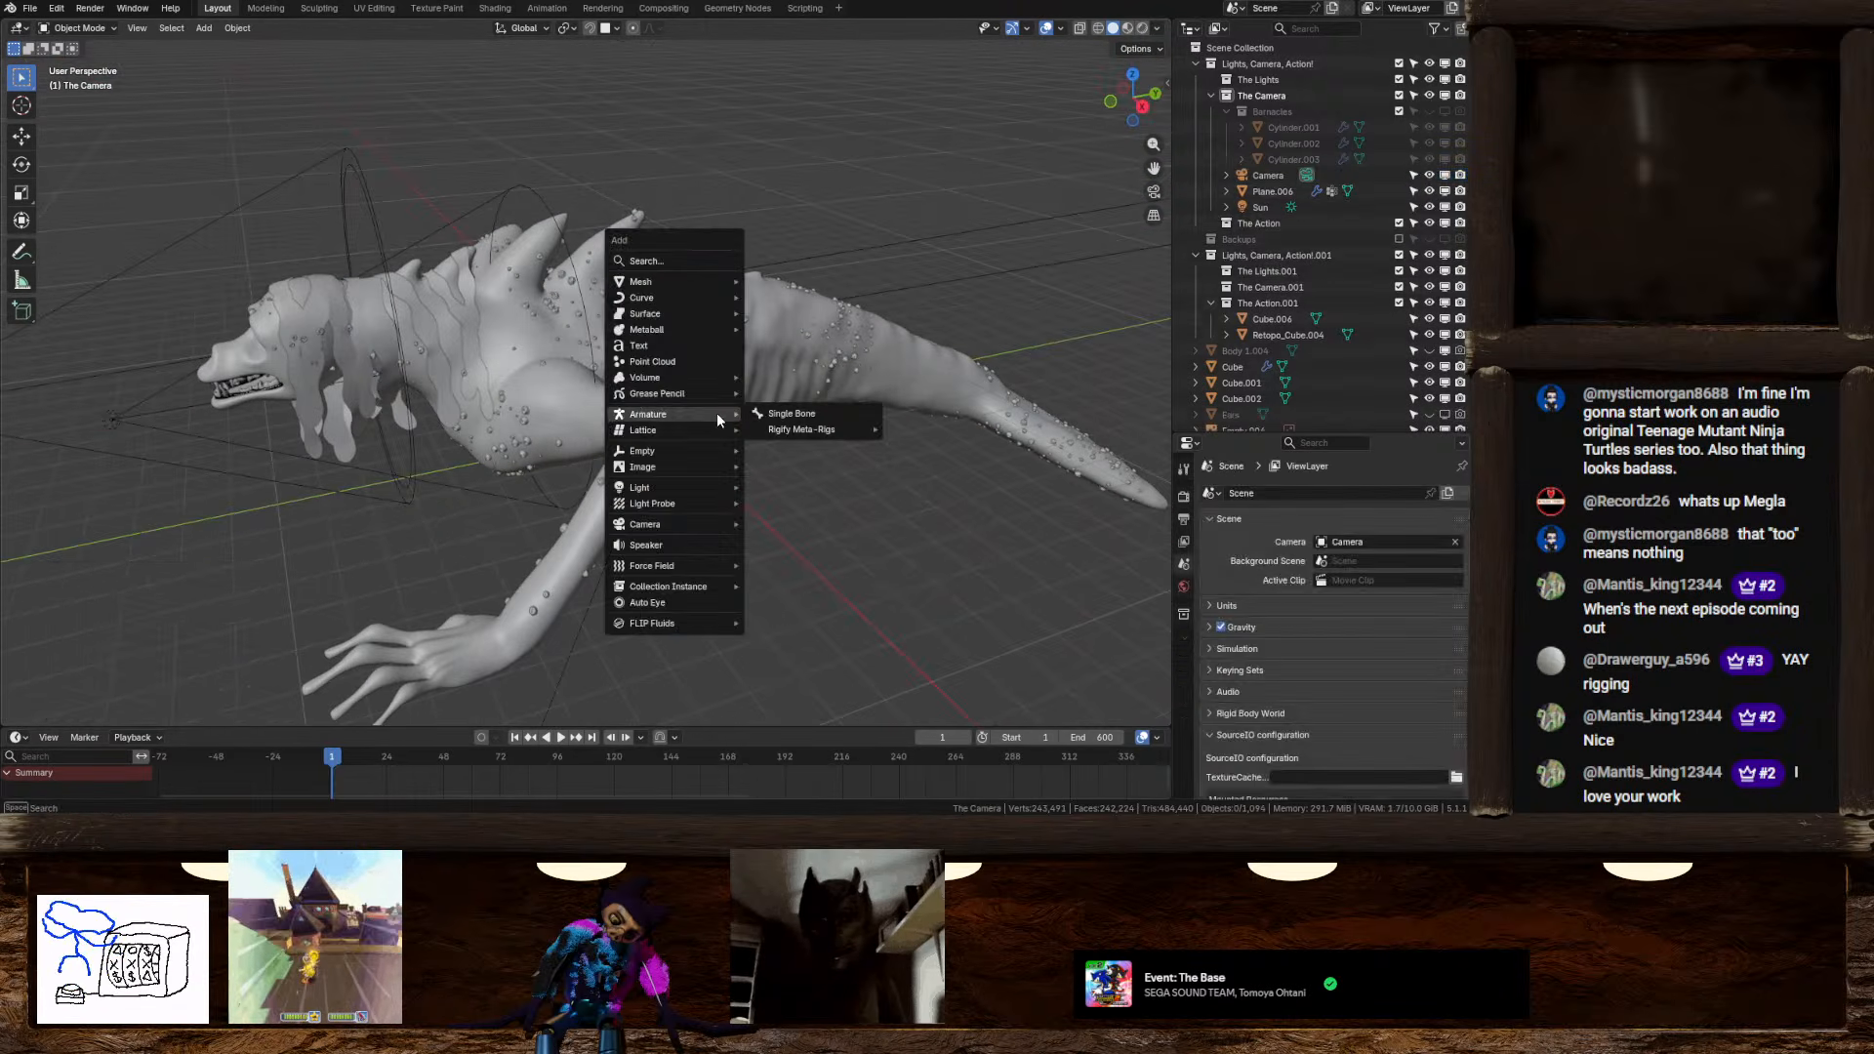
mouse_move(781, 435)
click(929, 439)
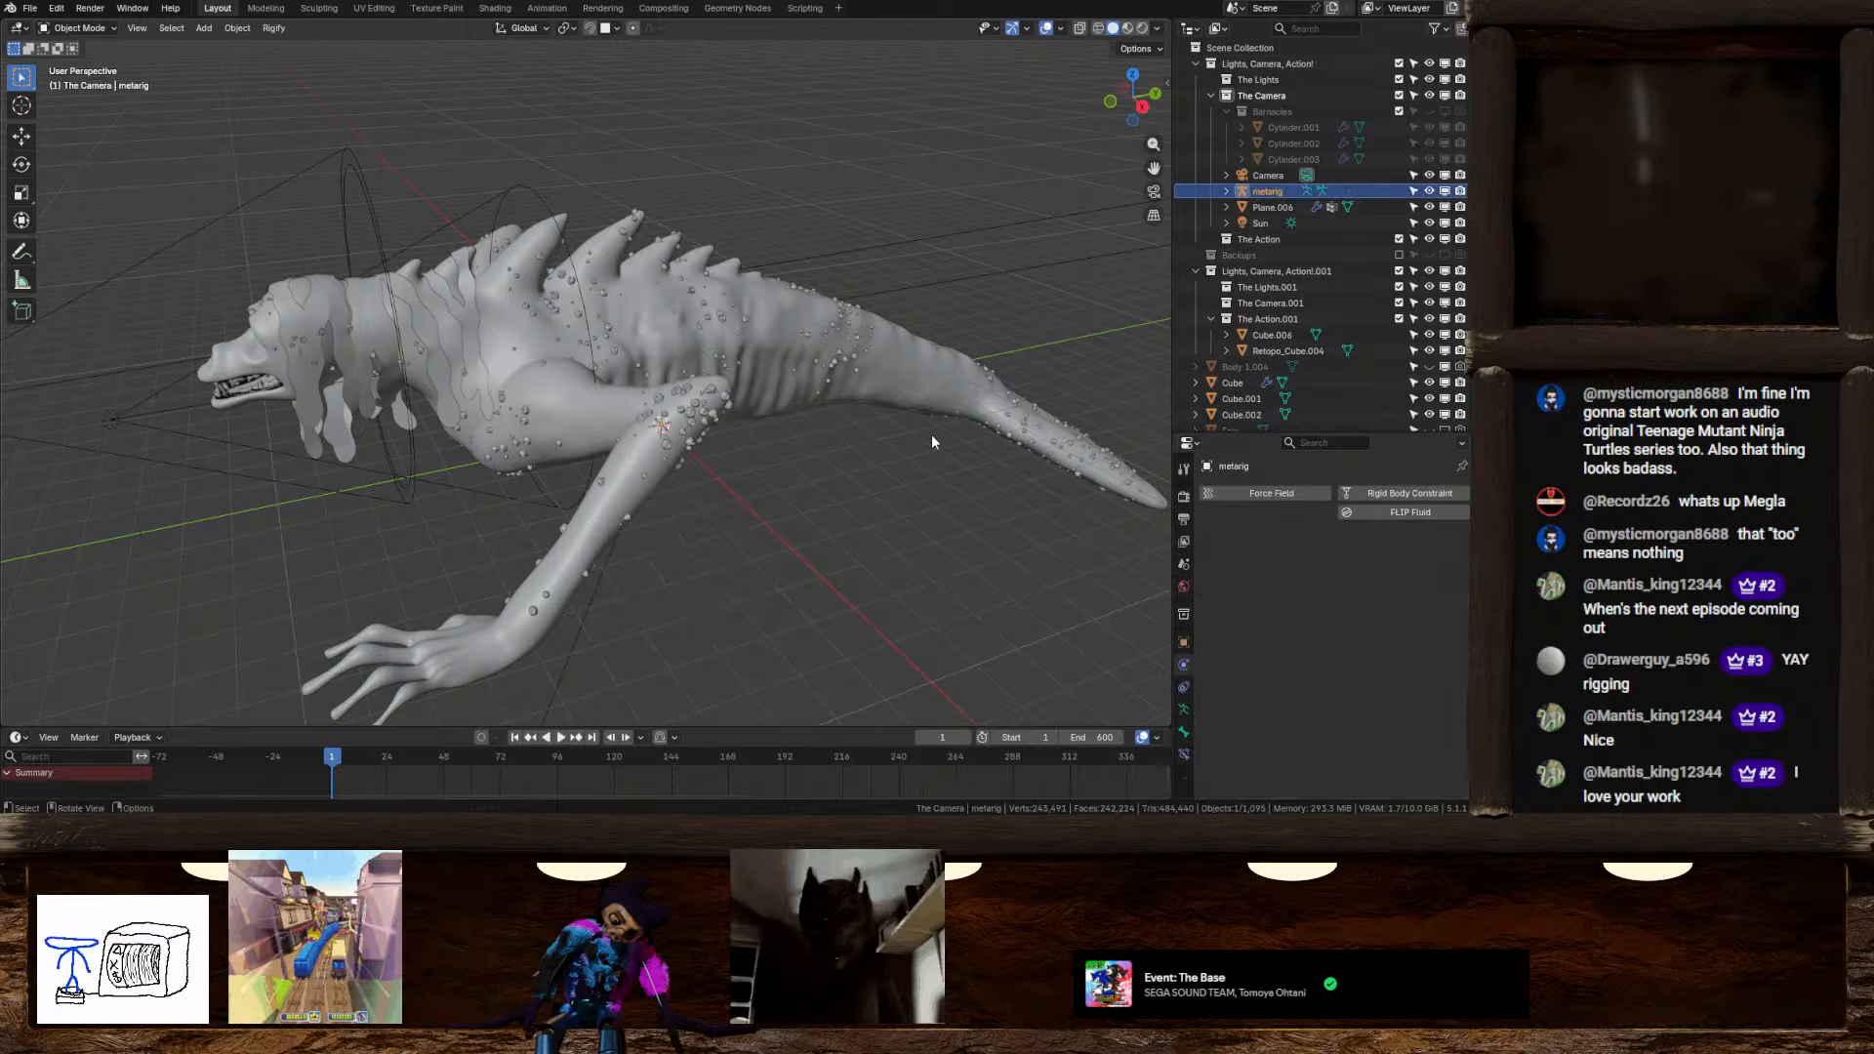
Set the meta-rig's viewport display to In Front so its bones draw over the creature's mesh
middle_drag(929, 435, 818, 427)
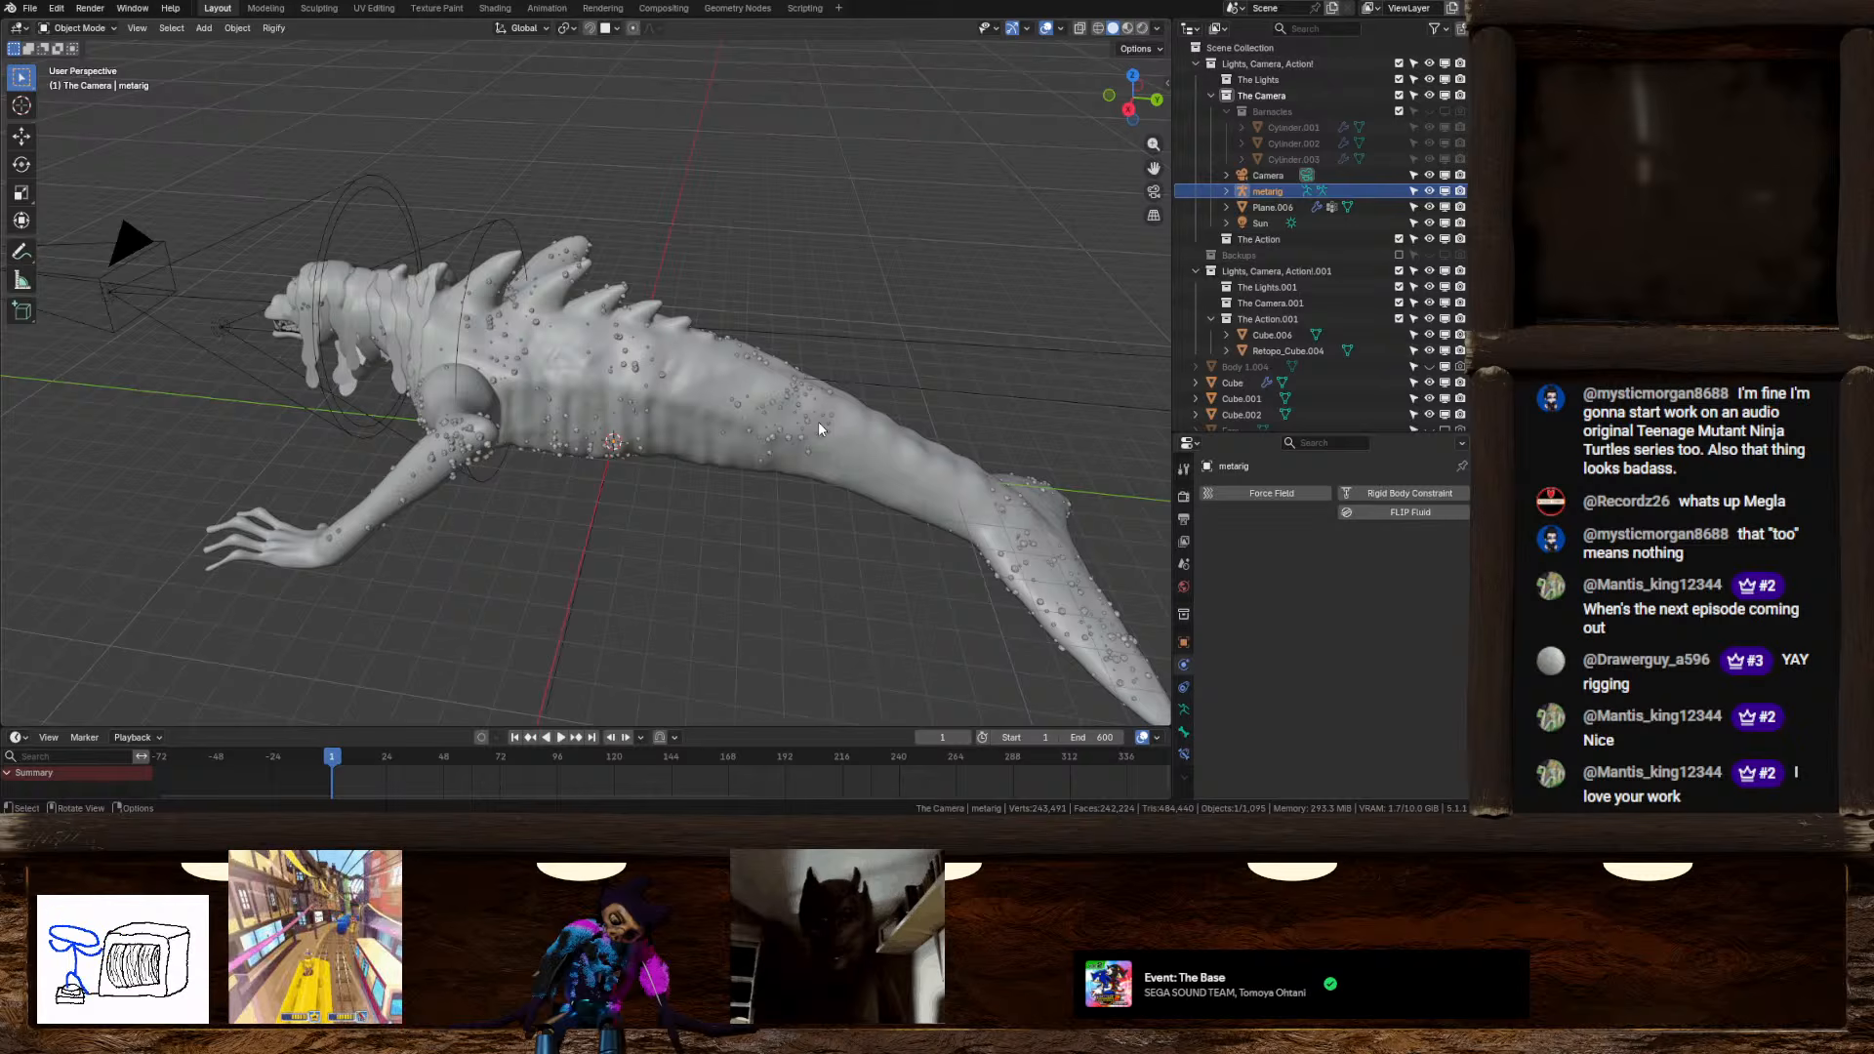
middle_drag(740, 389, 714, 418)
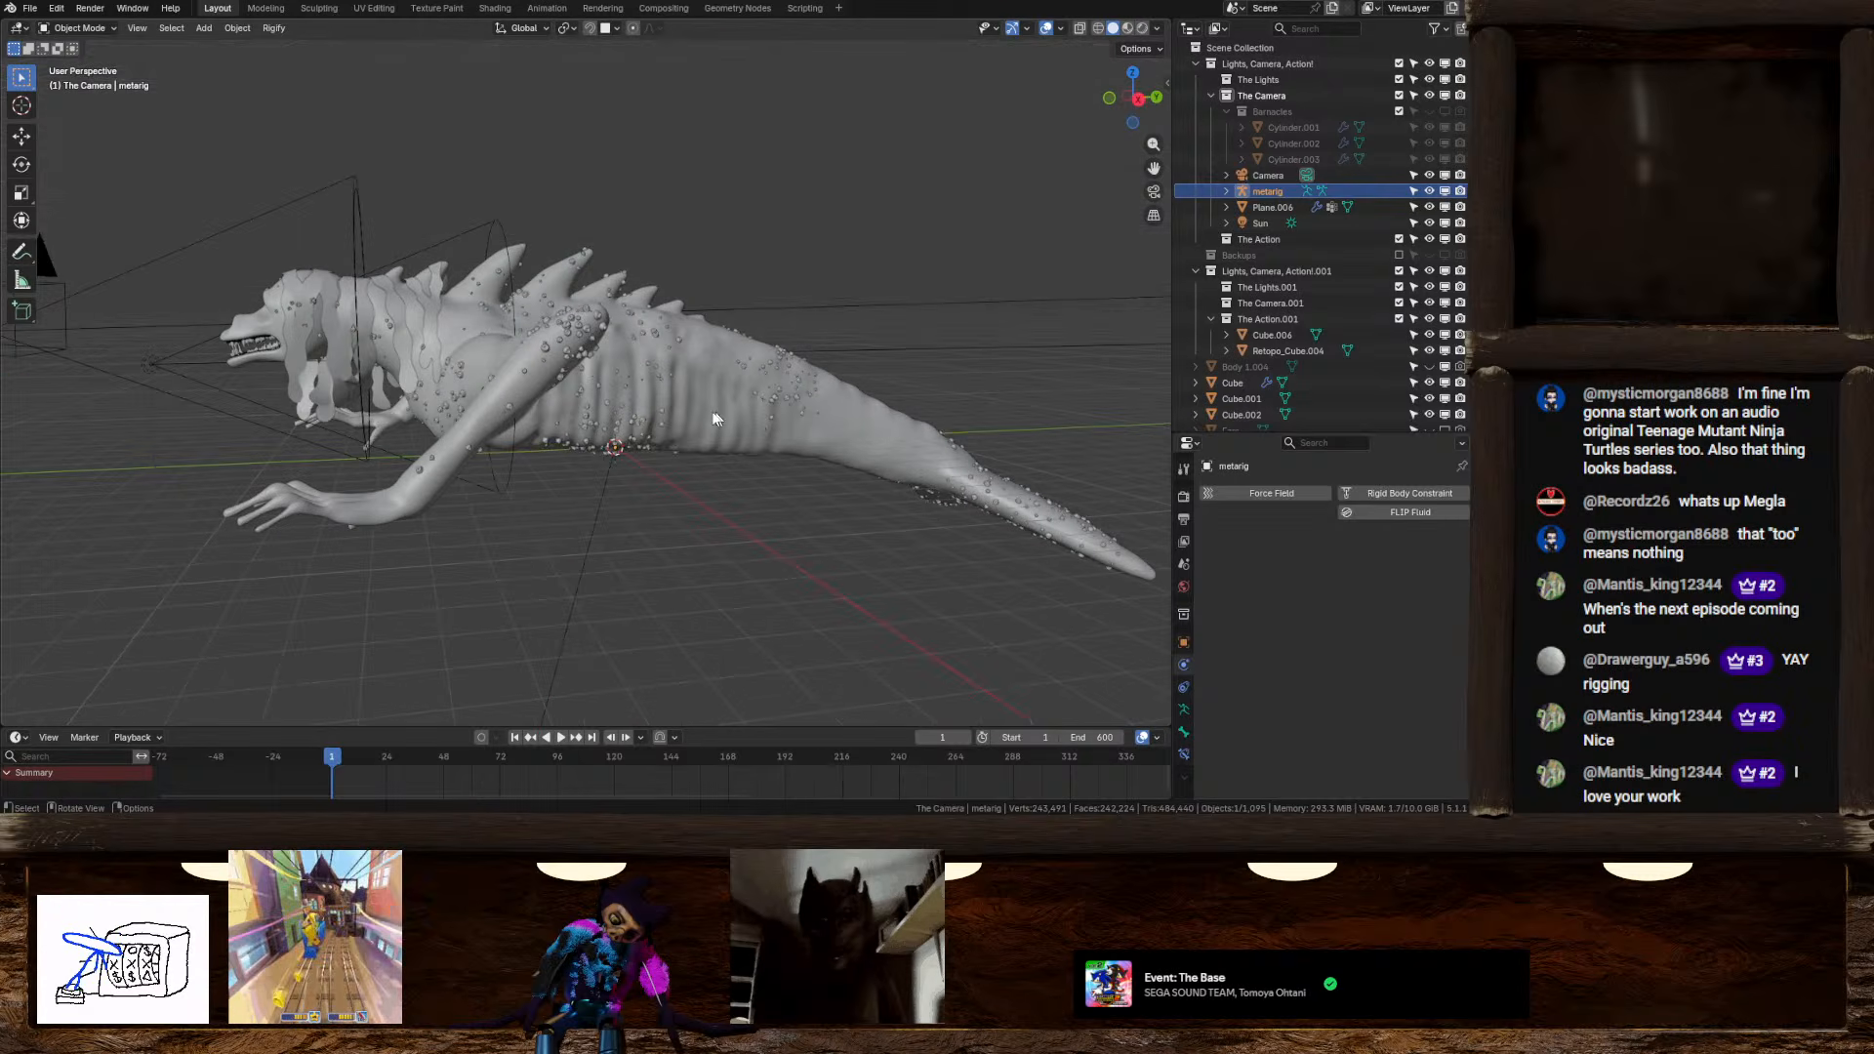
click(1181, 713)
scroll(1259, 719, down, 4)
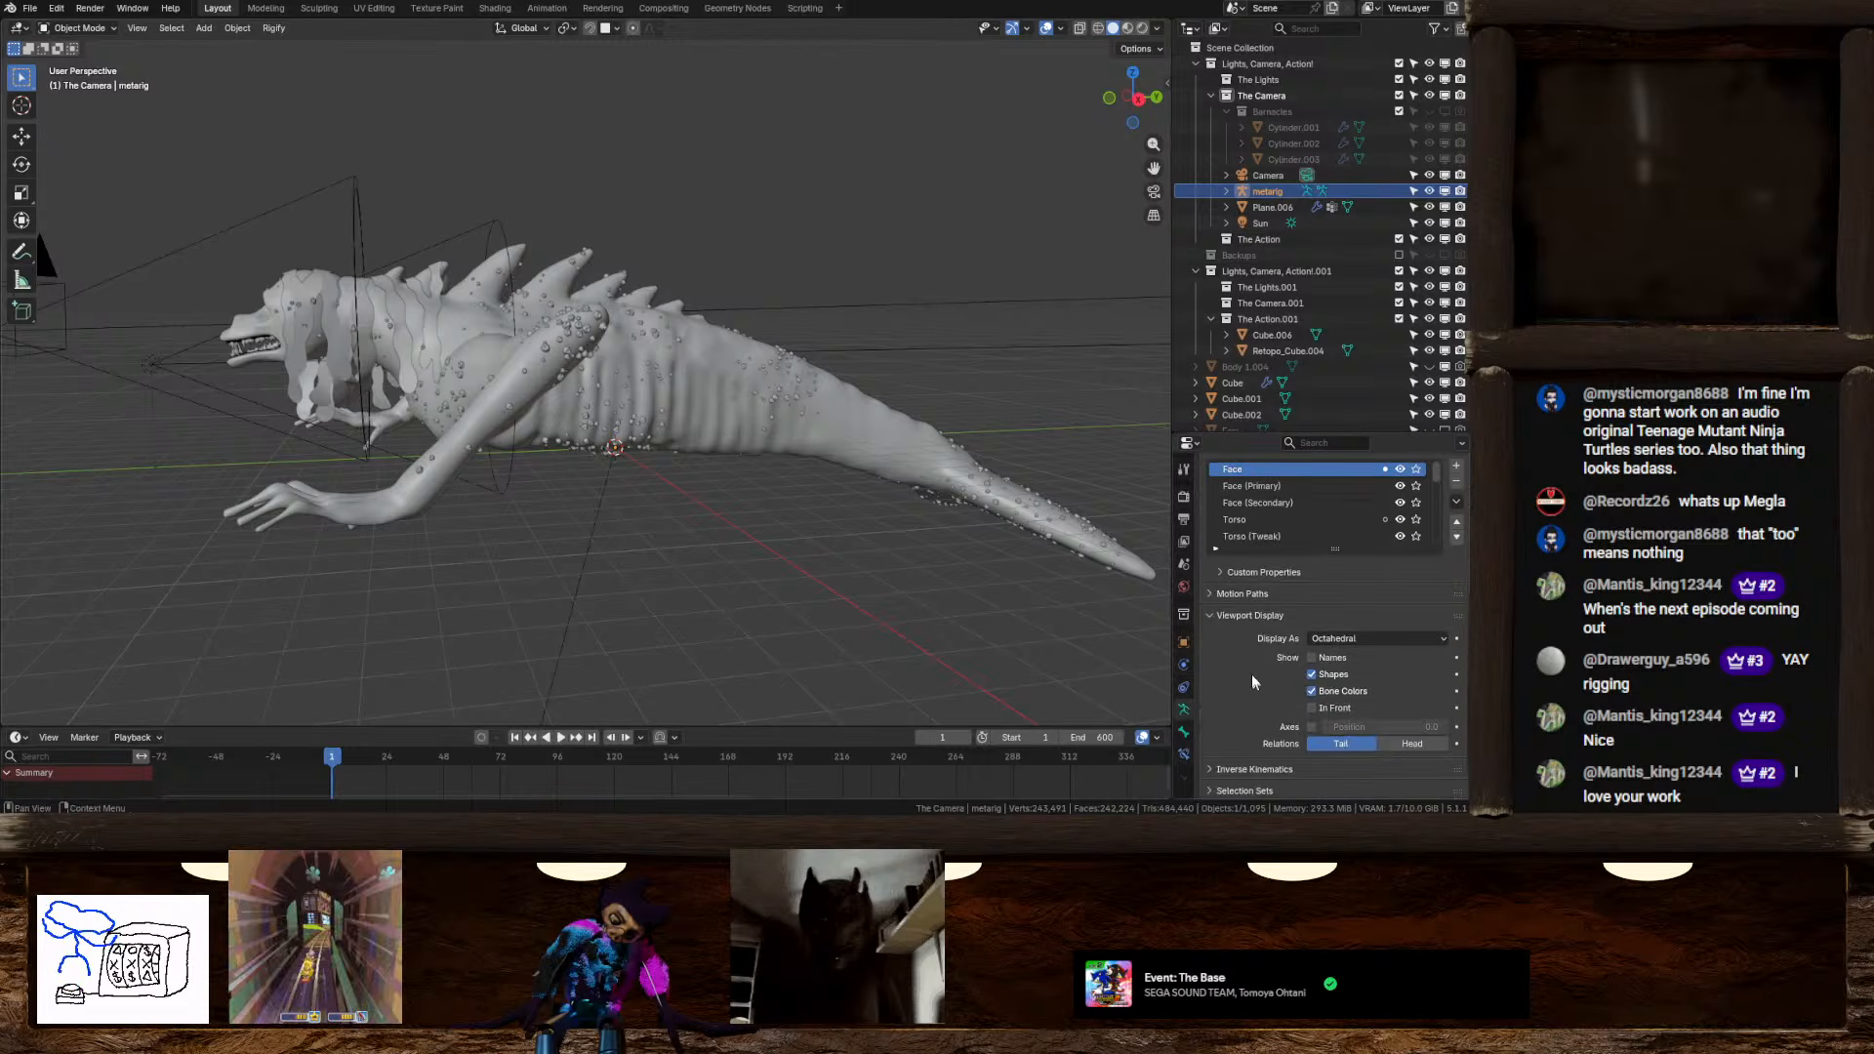
click(1312, 678)
middle_drag(674, 430, 706, 480)
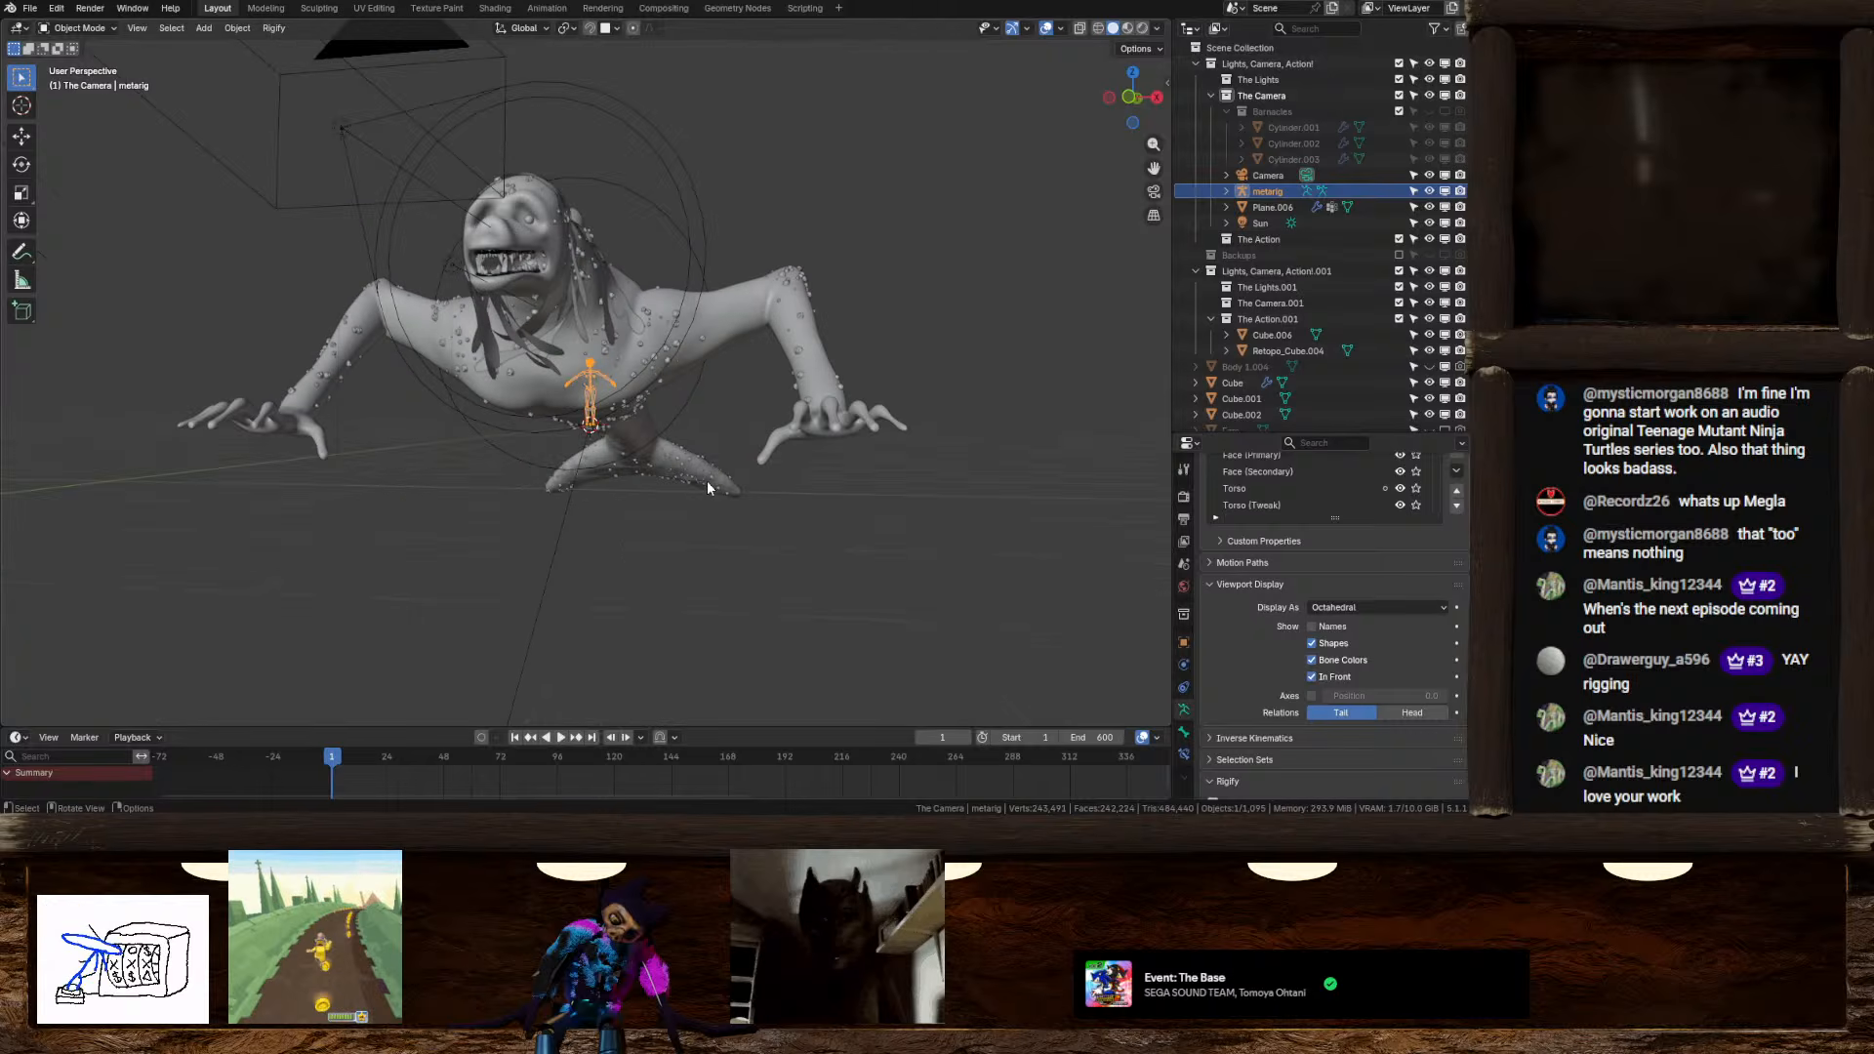
scroll(741, 527, up, 3)
key(g)
key(x)
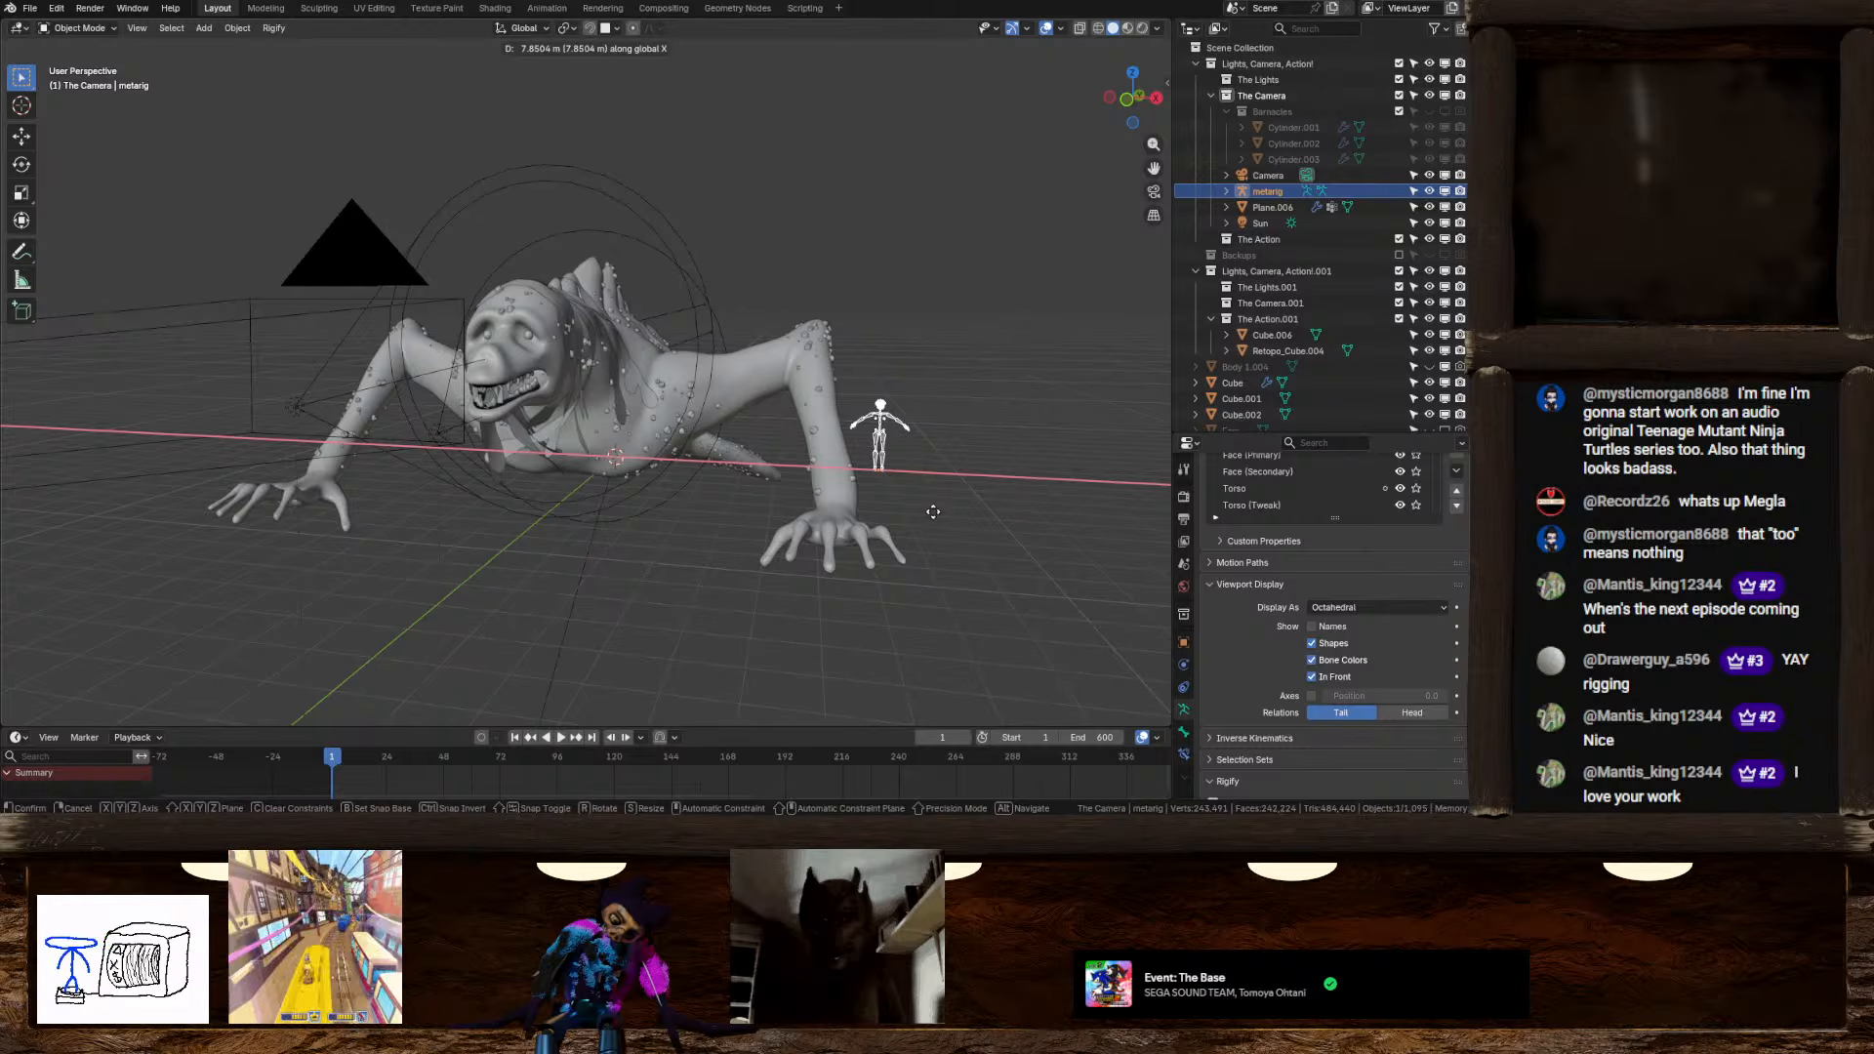
right_click(933, 512)
Bring the small meta-rig inside the creature's body into close view and open it in Edit Mode
middle_drag(928, 494, 824, 271)
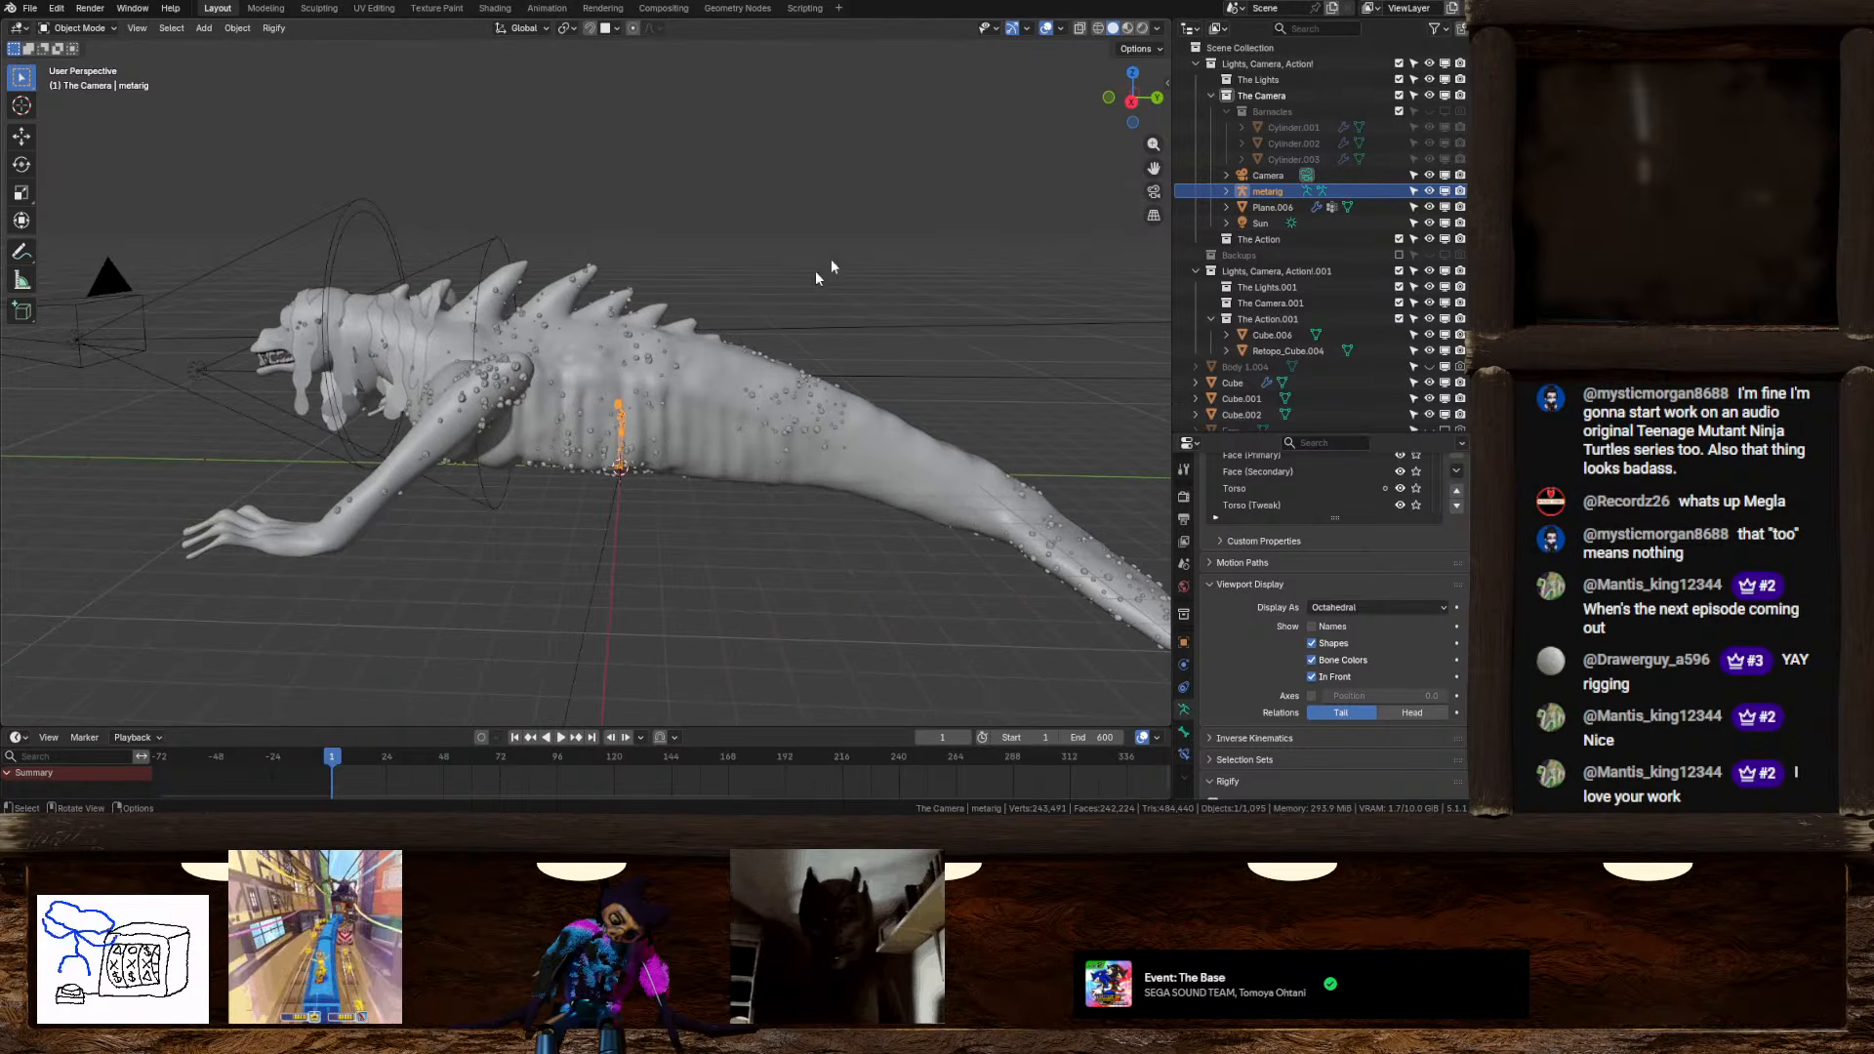
click(1124, 108)
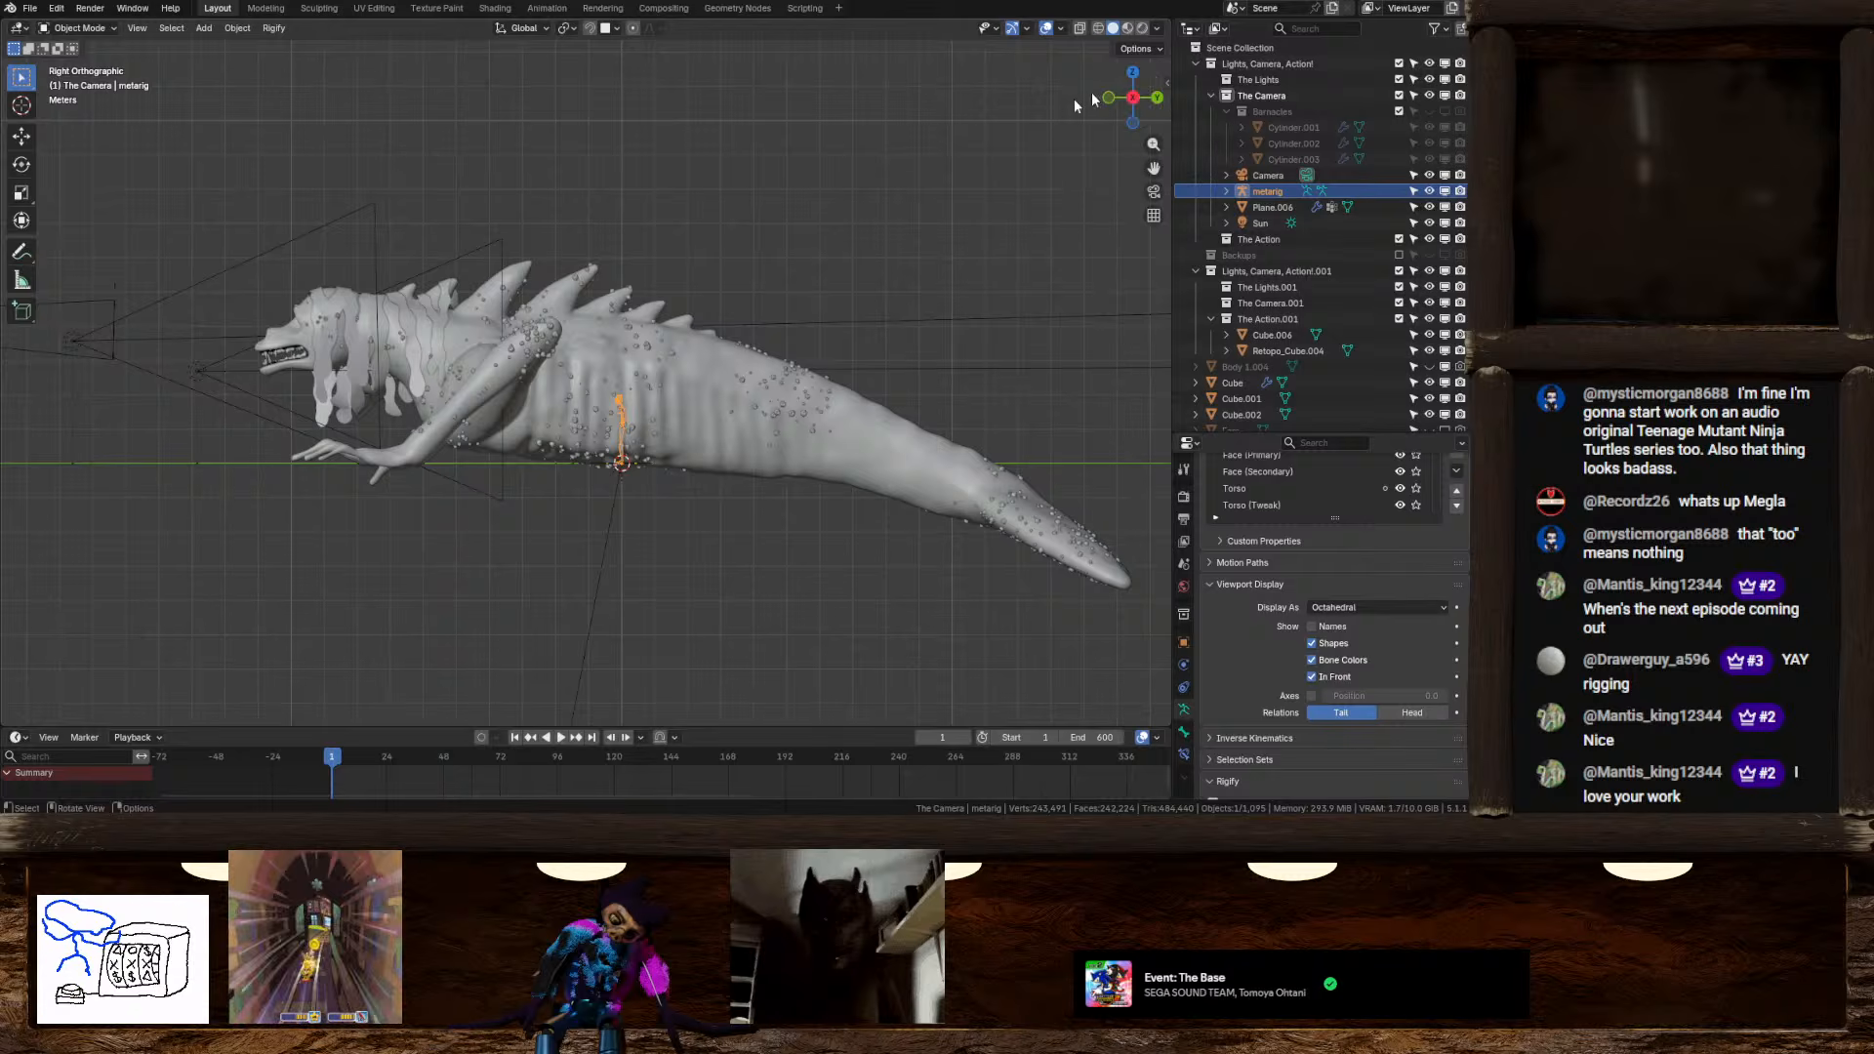
scroll(535, 444, up, 6)
middle_drag(535, 443, 694, 417)
scroll(858, 369, up, 3)
scroll(781, 504, up, 3)
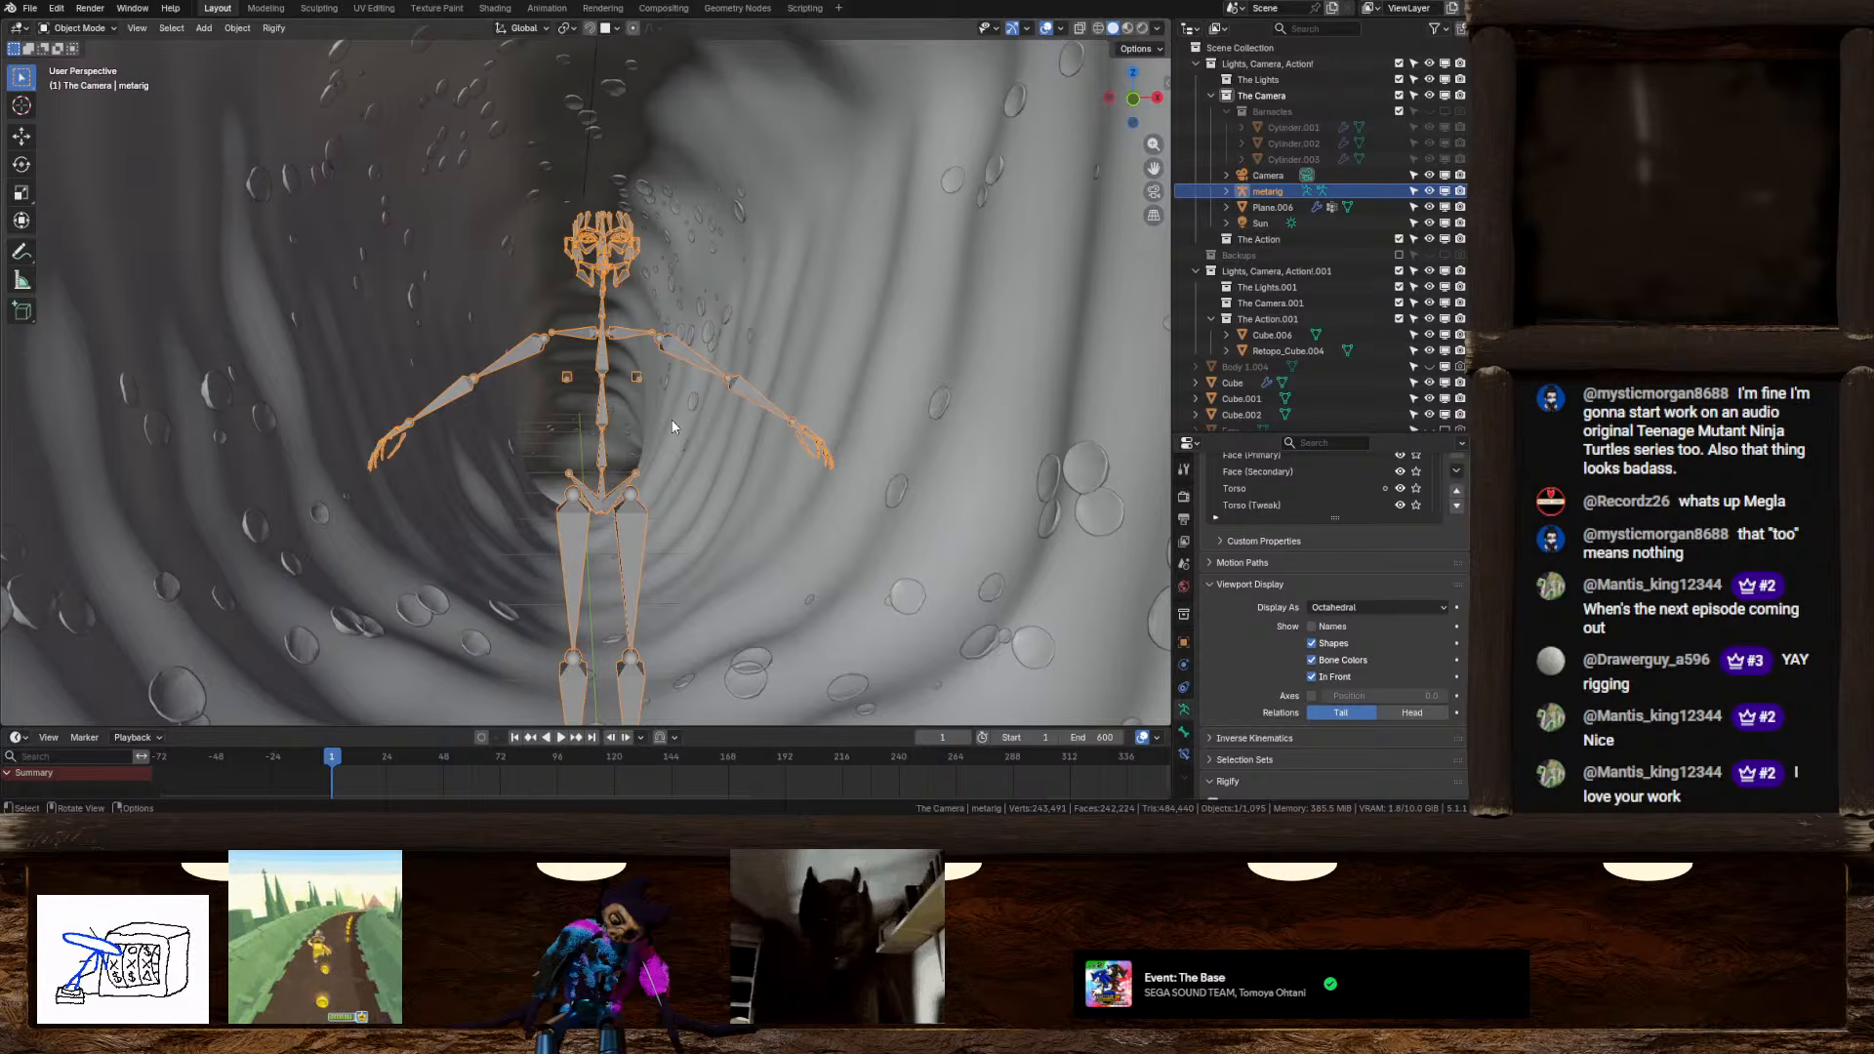
scroll(623, 475, down, 3)
shift+middle_drag(631, 519, 654, 460)
key(Tab)
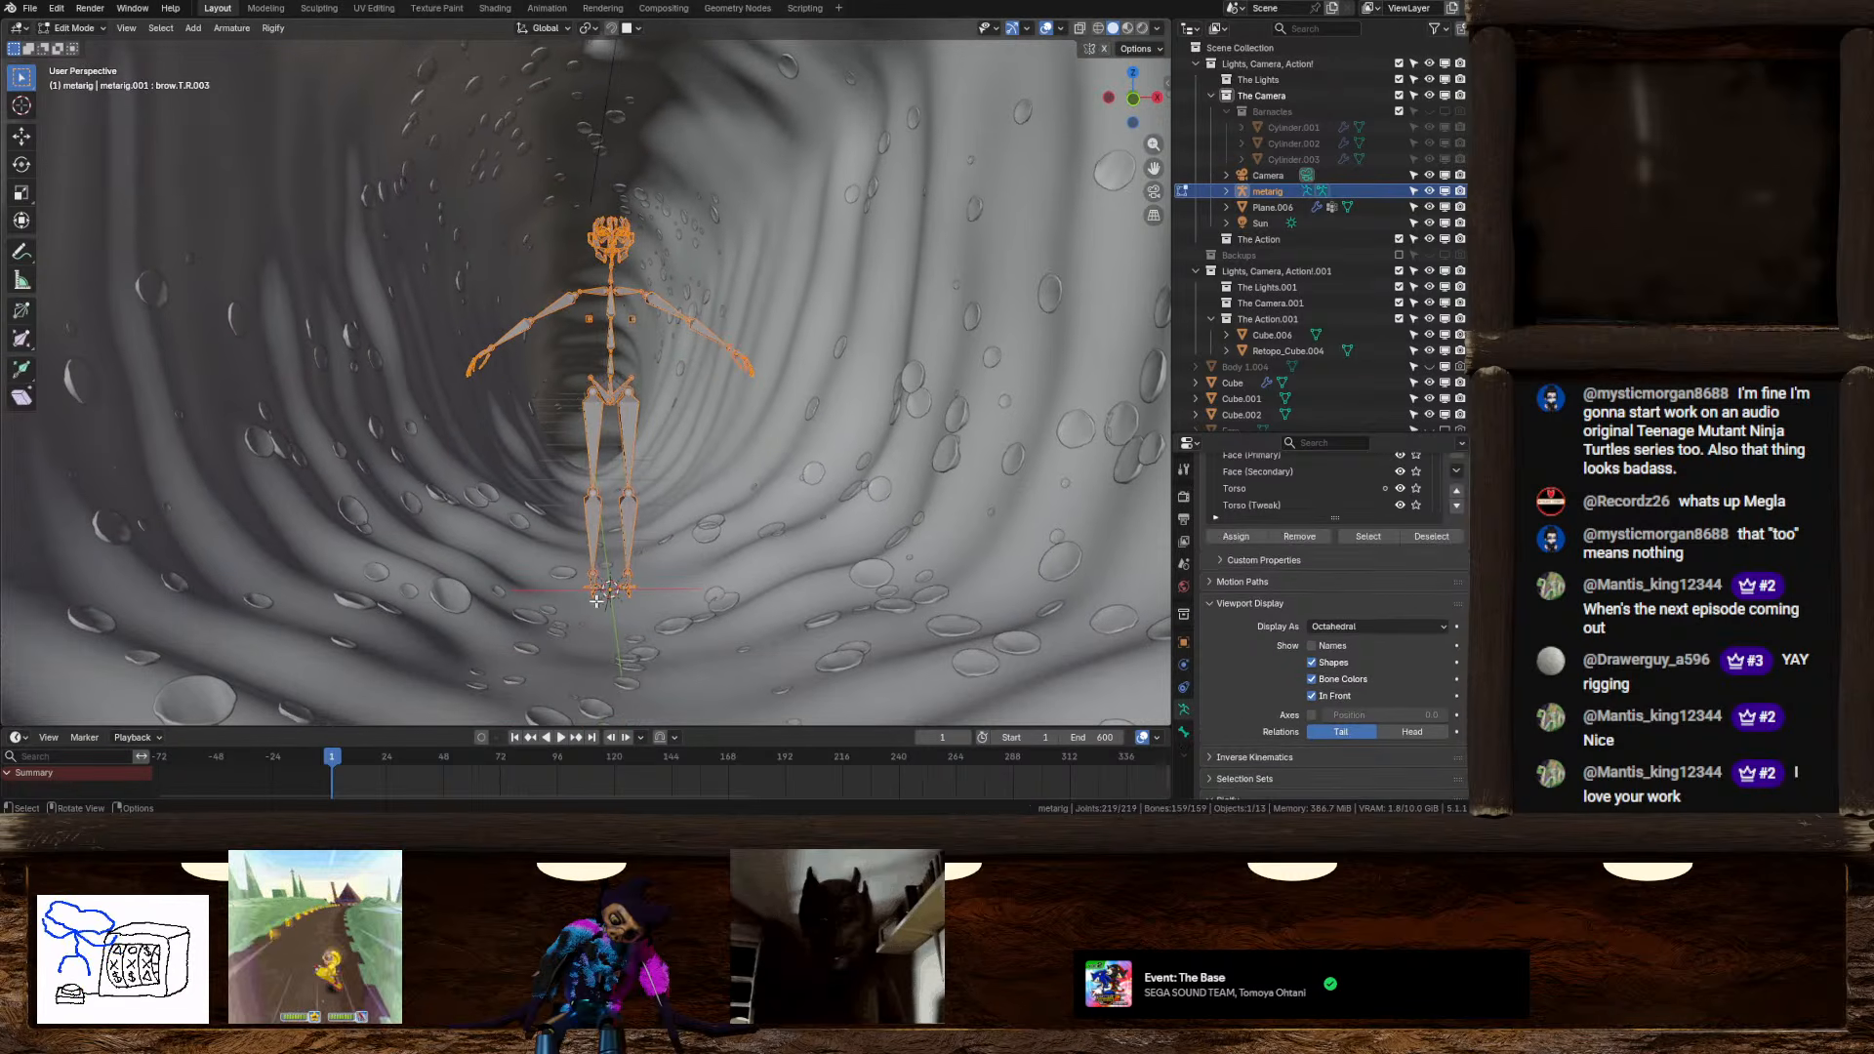
Delete both leg chains and the pelvis bones from the human meta-rig
drag(554, 551, 644, 603)
shift+drag(556, 480, 673, 595)
shift+drag(555, 425, 622, 517)
scroll(618, 513, up, 3)
shift+drag(565, 445, 685, 524)
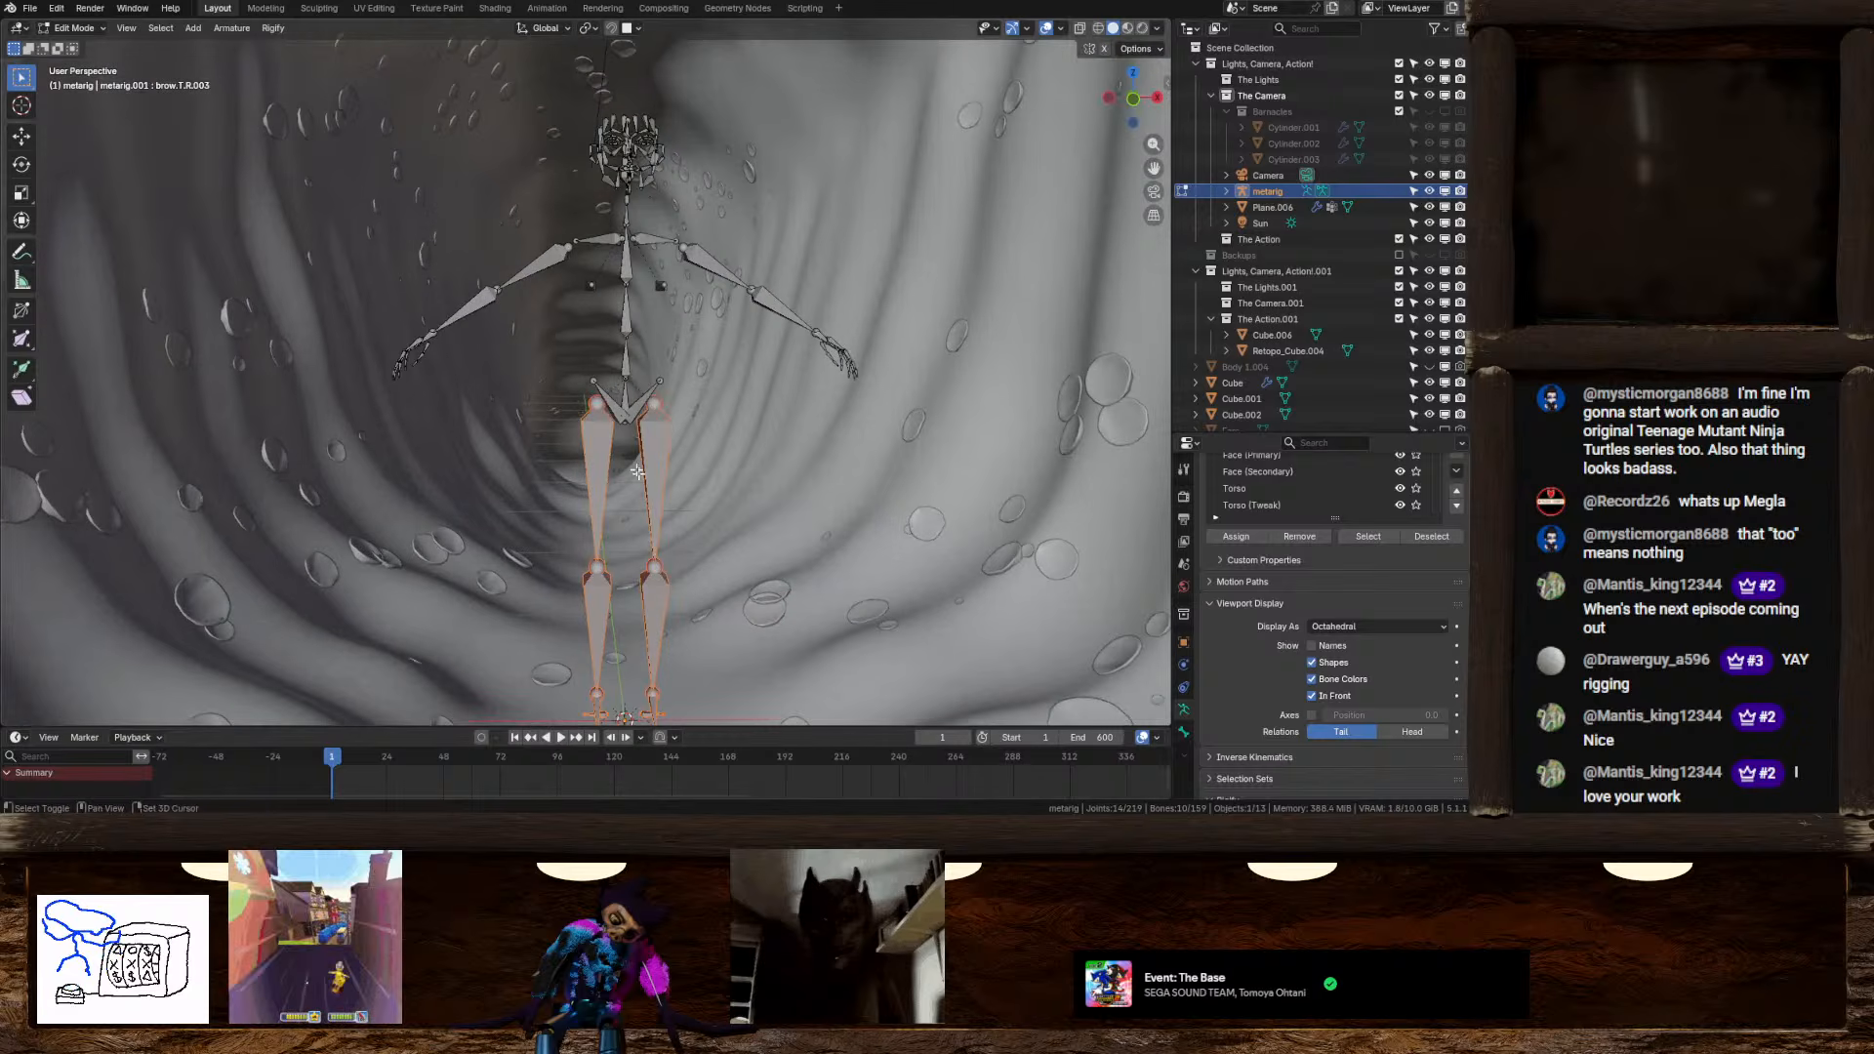
shift+click(647, 403)
shift+click(612, 406)
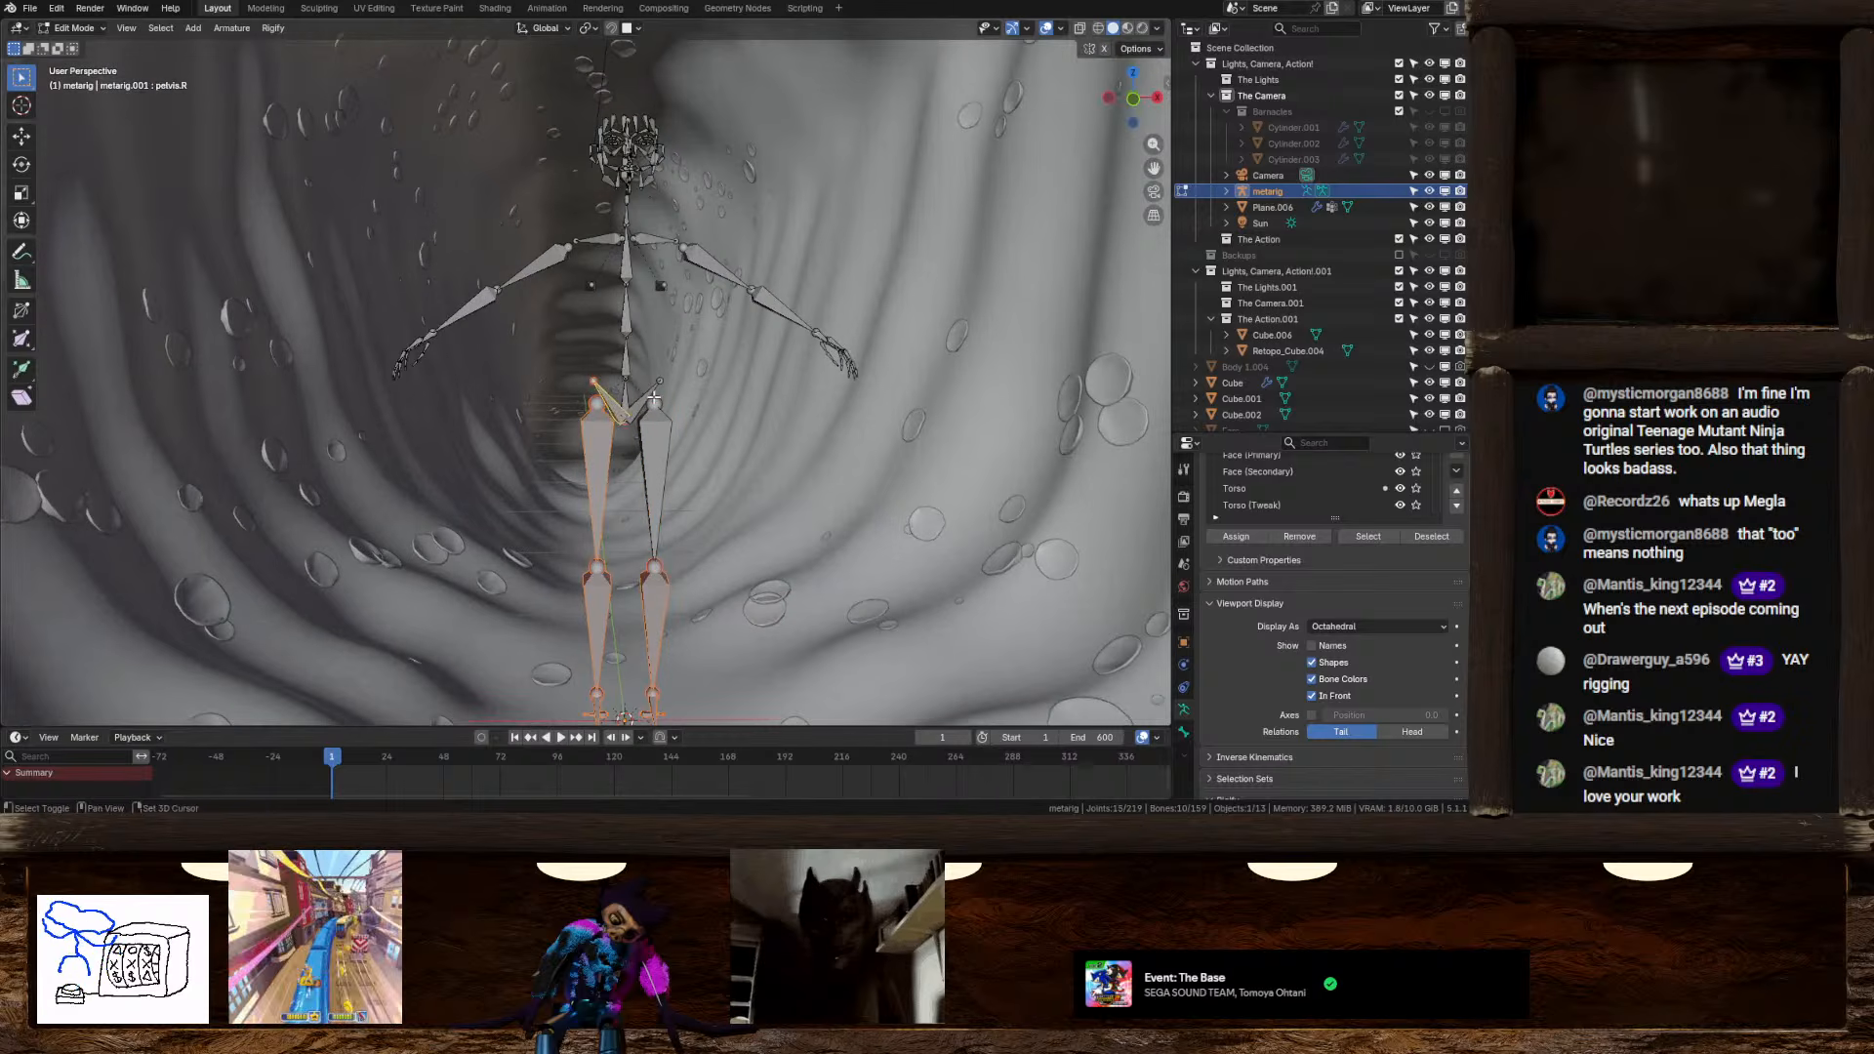
key(x)
click(661, 460)
shift+middle_drag(649, 421, 652, 508)
scroll(673, 410, up, 2)
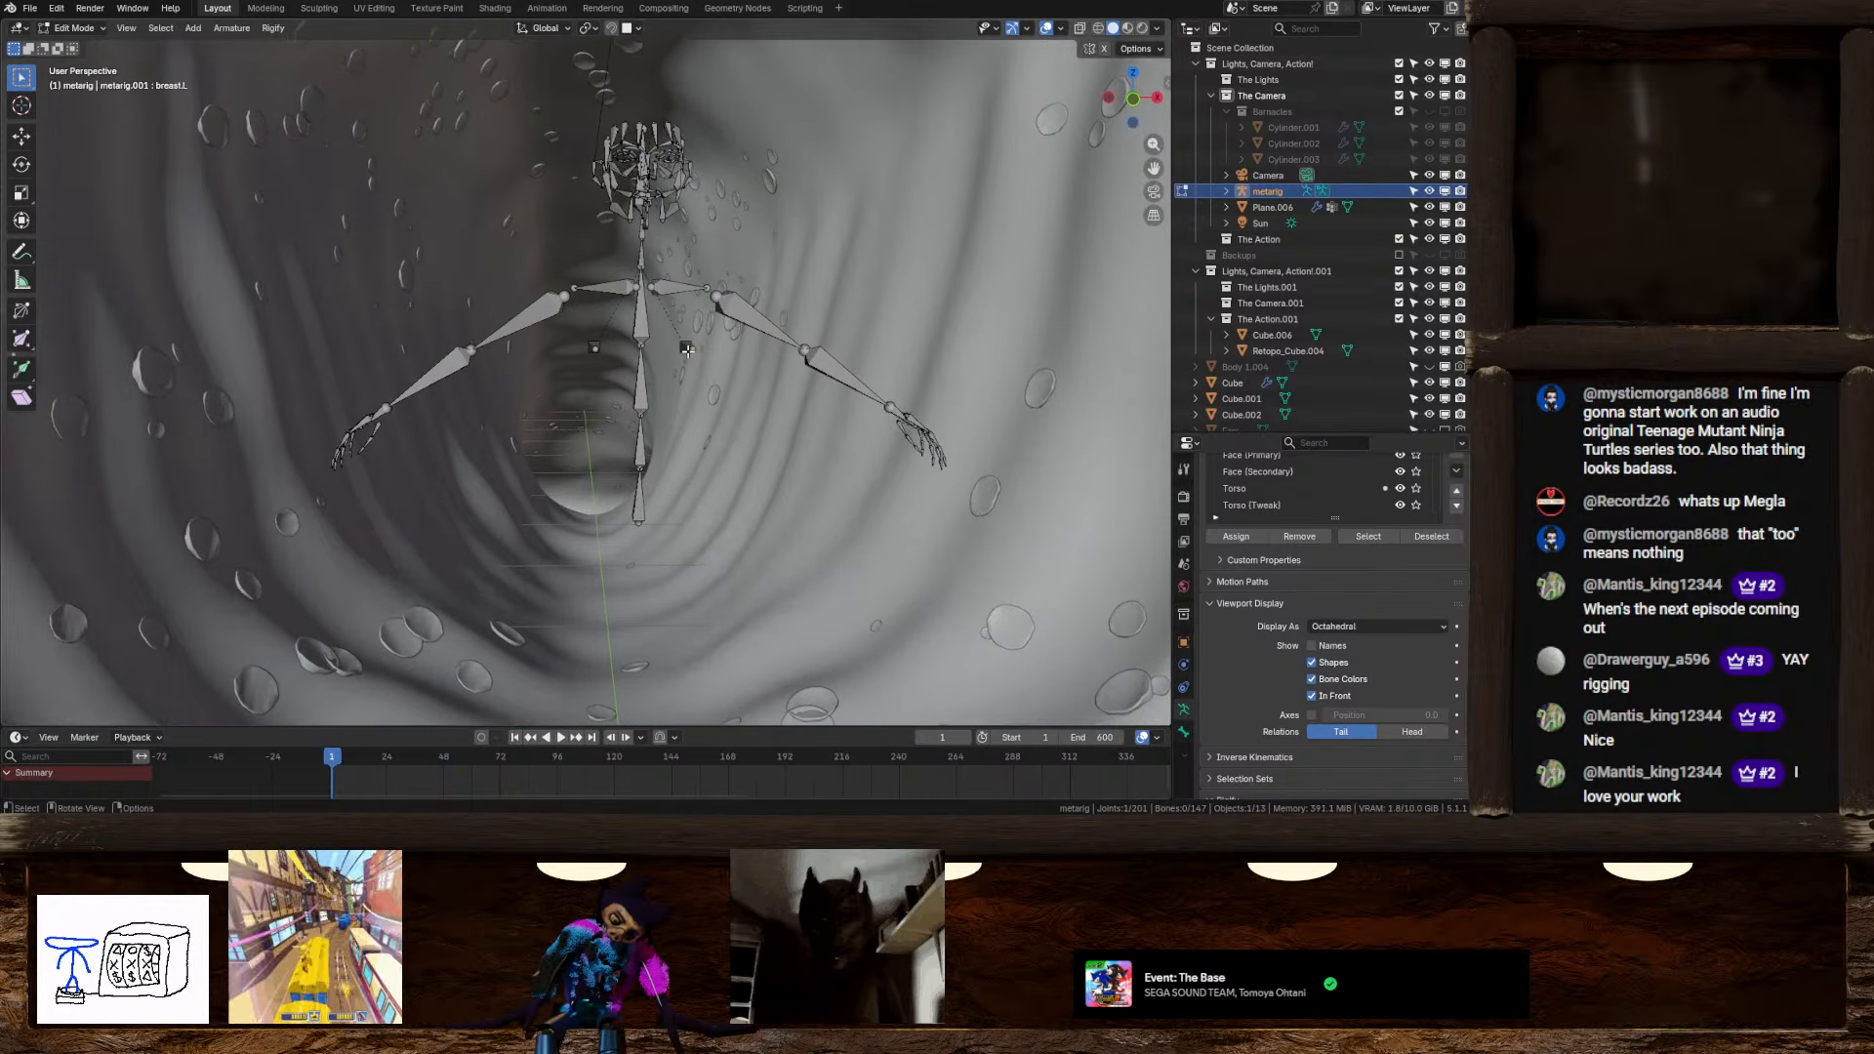
Delete the left and right breast bones from the human meta-rig's chest
middle_drag(686, 346, 607, 449)
key(KP_Decimal)
scroll(658, 360, down, 10)
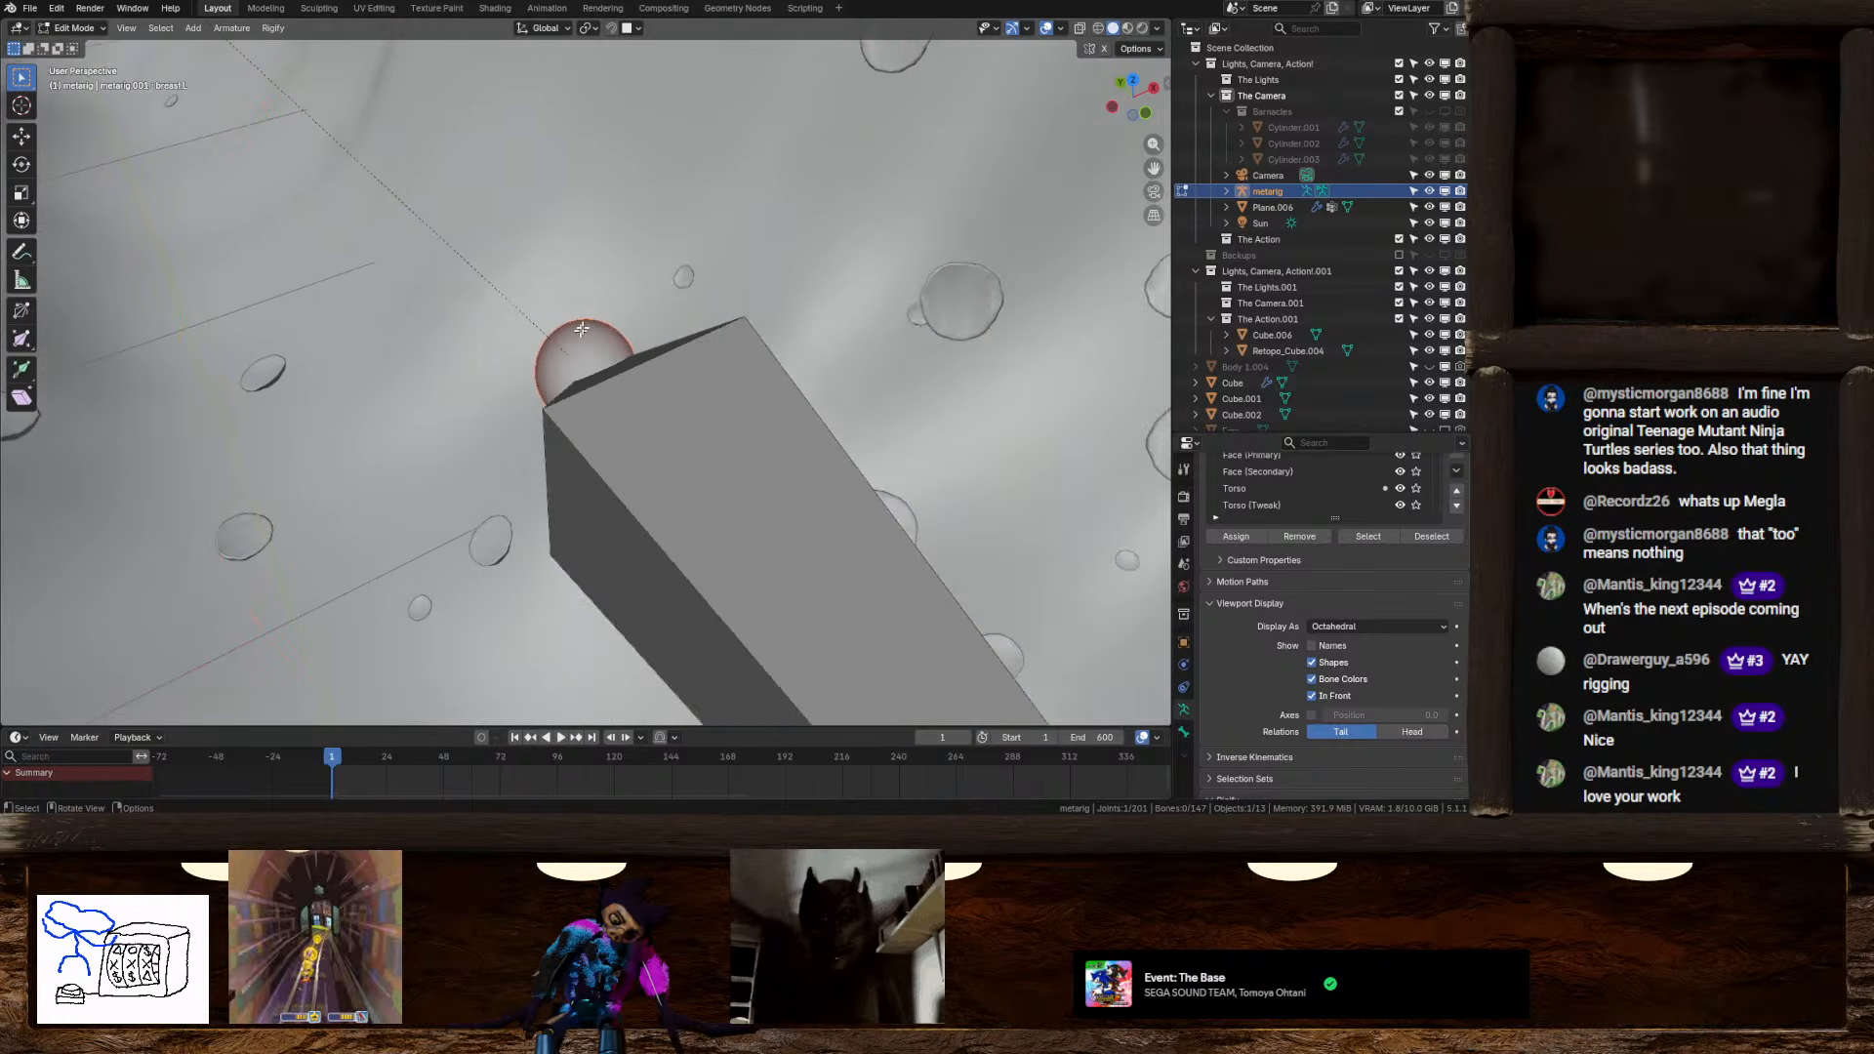
click(613, 375)
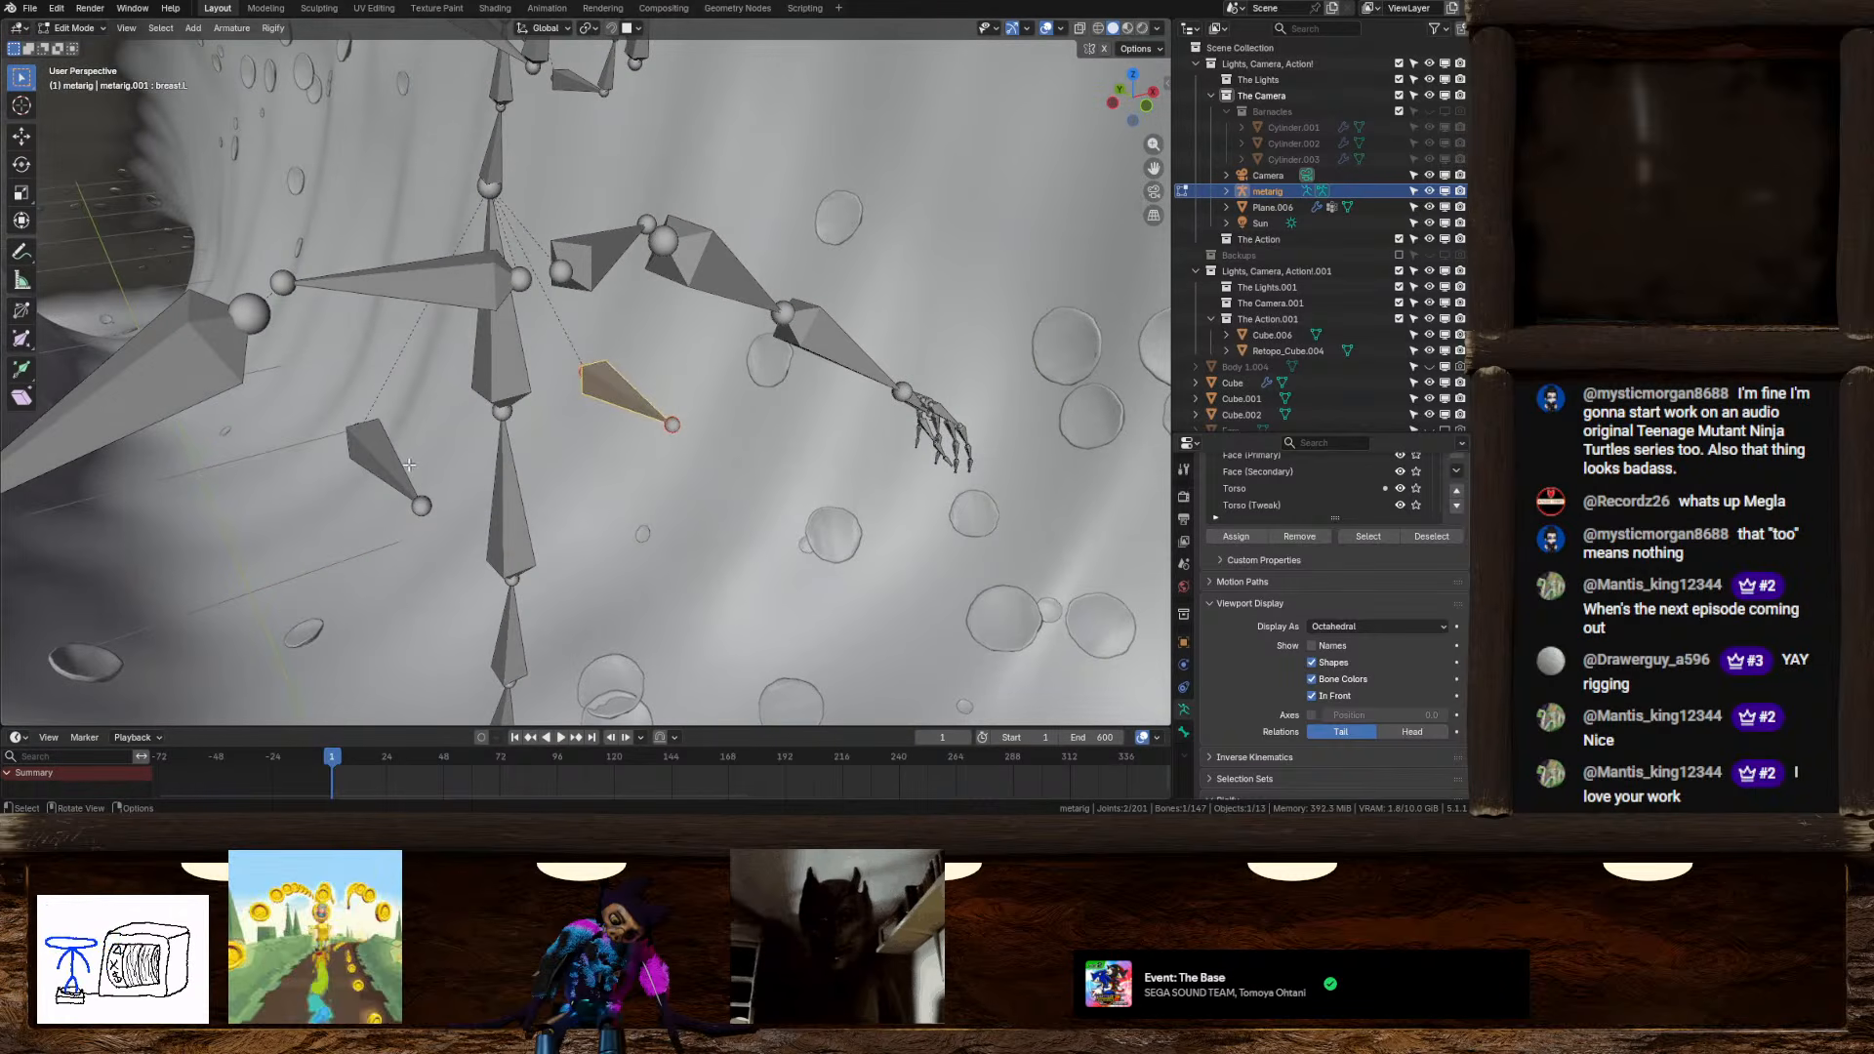
shift+click(395, 451)
scroll(410, 444, down, 5)
middle_drag(421, 437, 596, 391)
key(x)
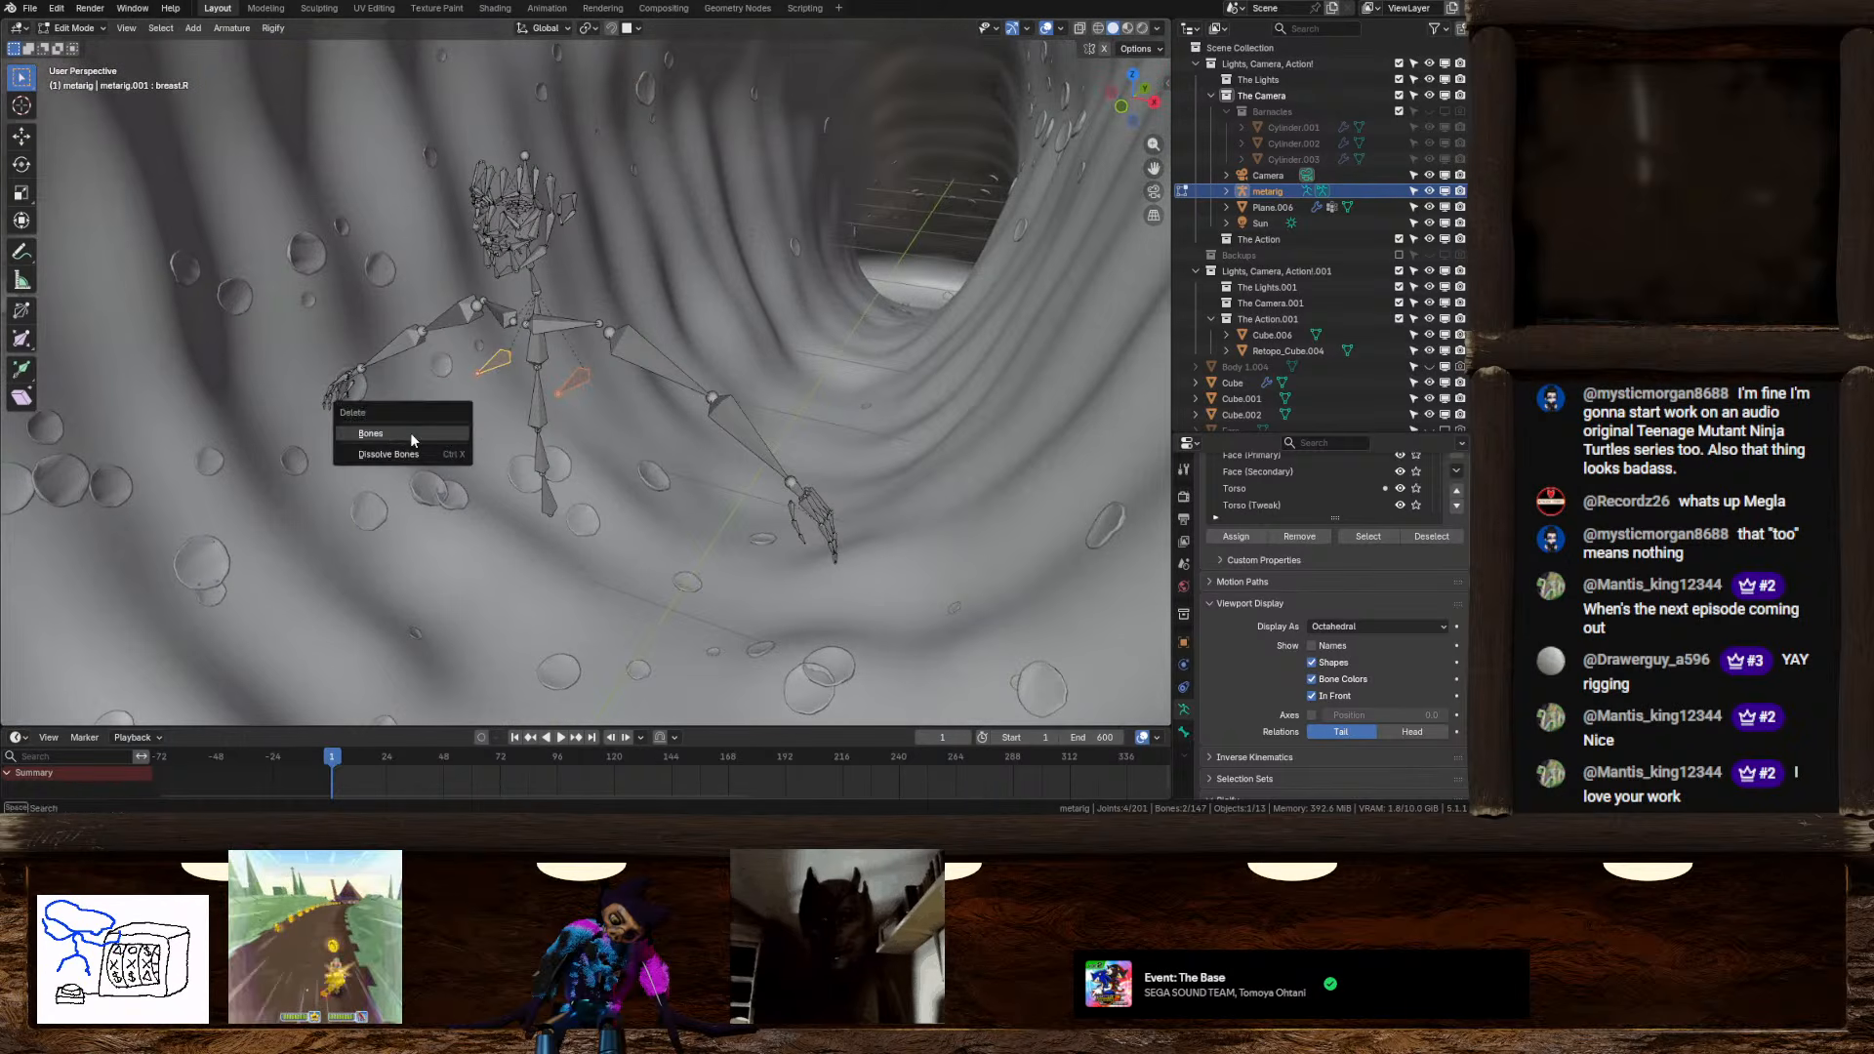
click(410, 431)
scroll(596, 391, up, 5)
middle_drag(742, 376, 663, 427)
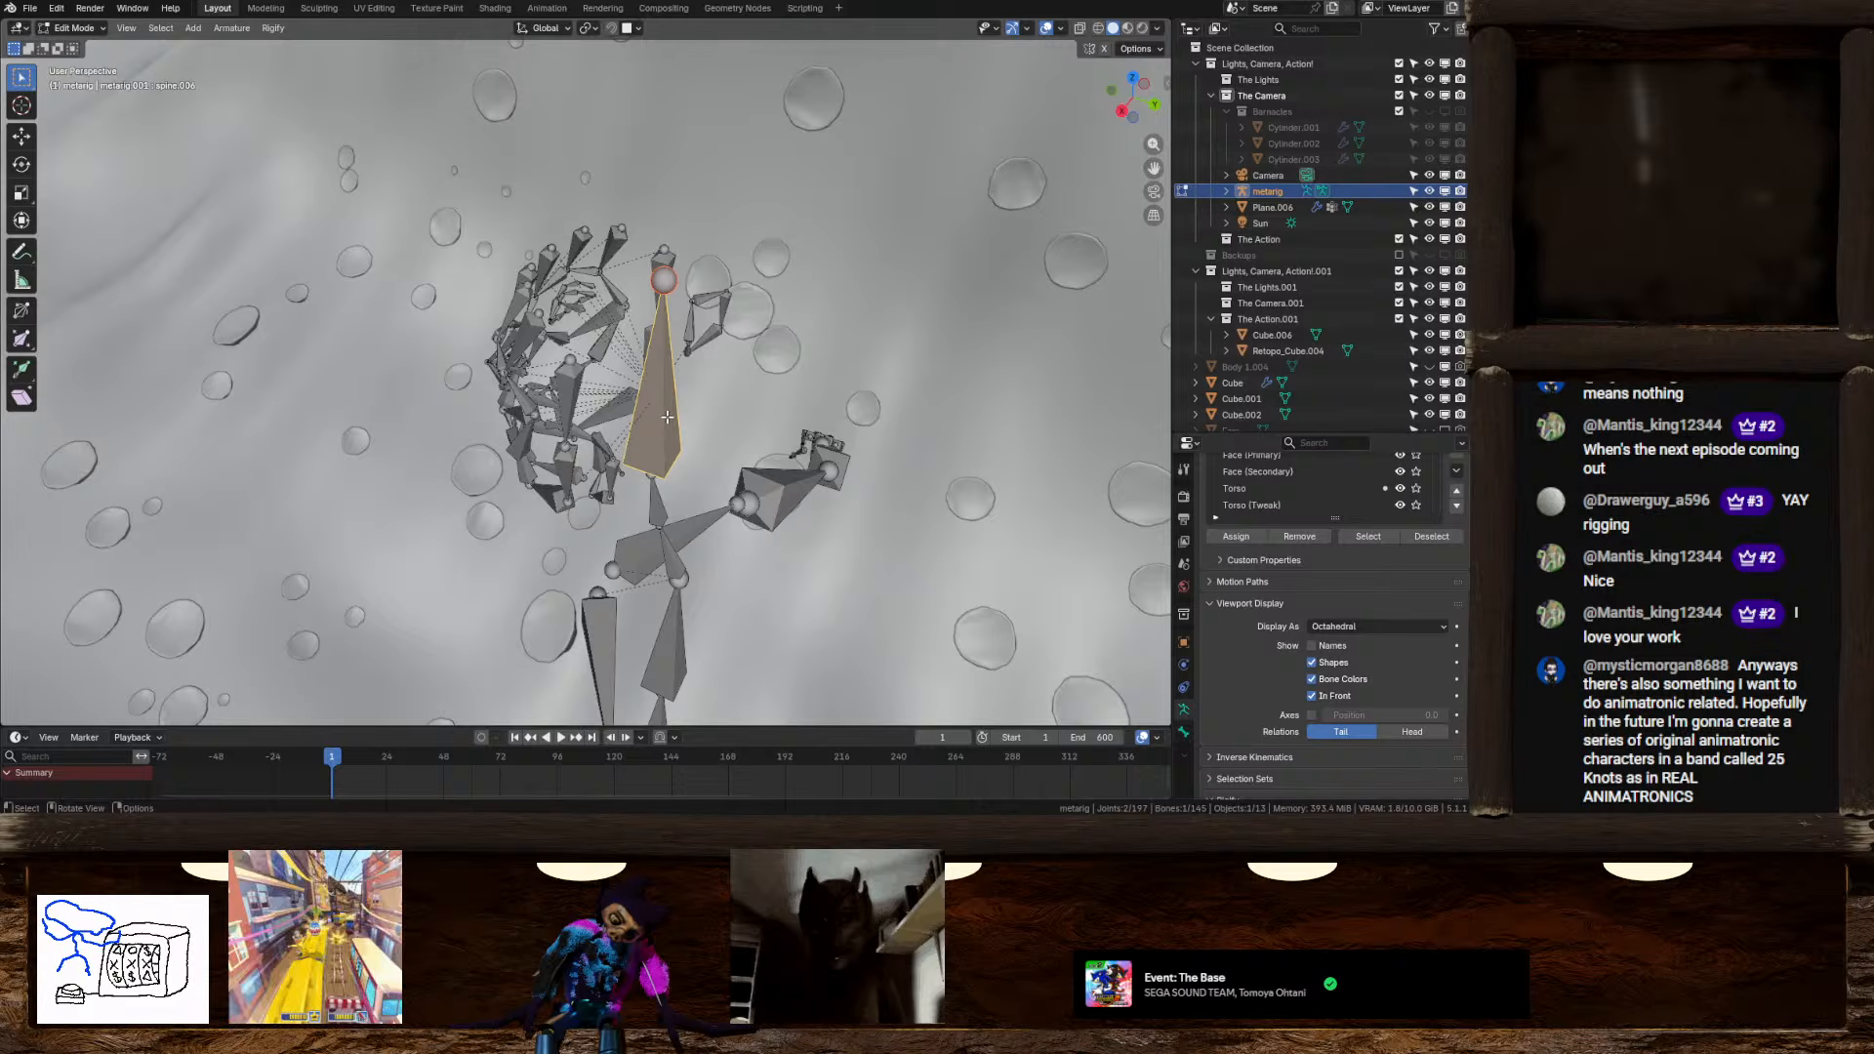
key(g)
right_click(791, 427)
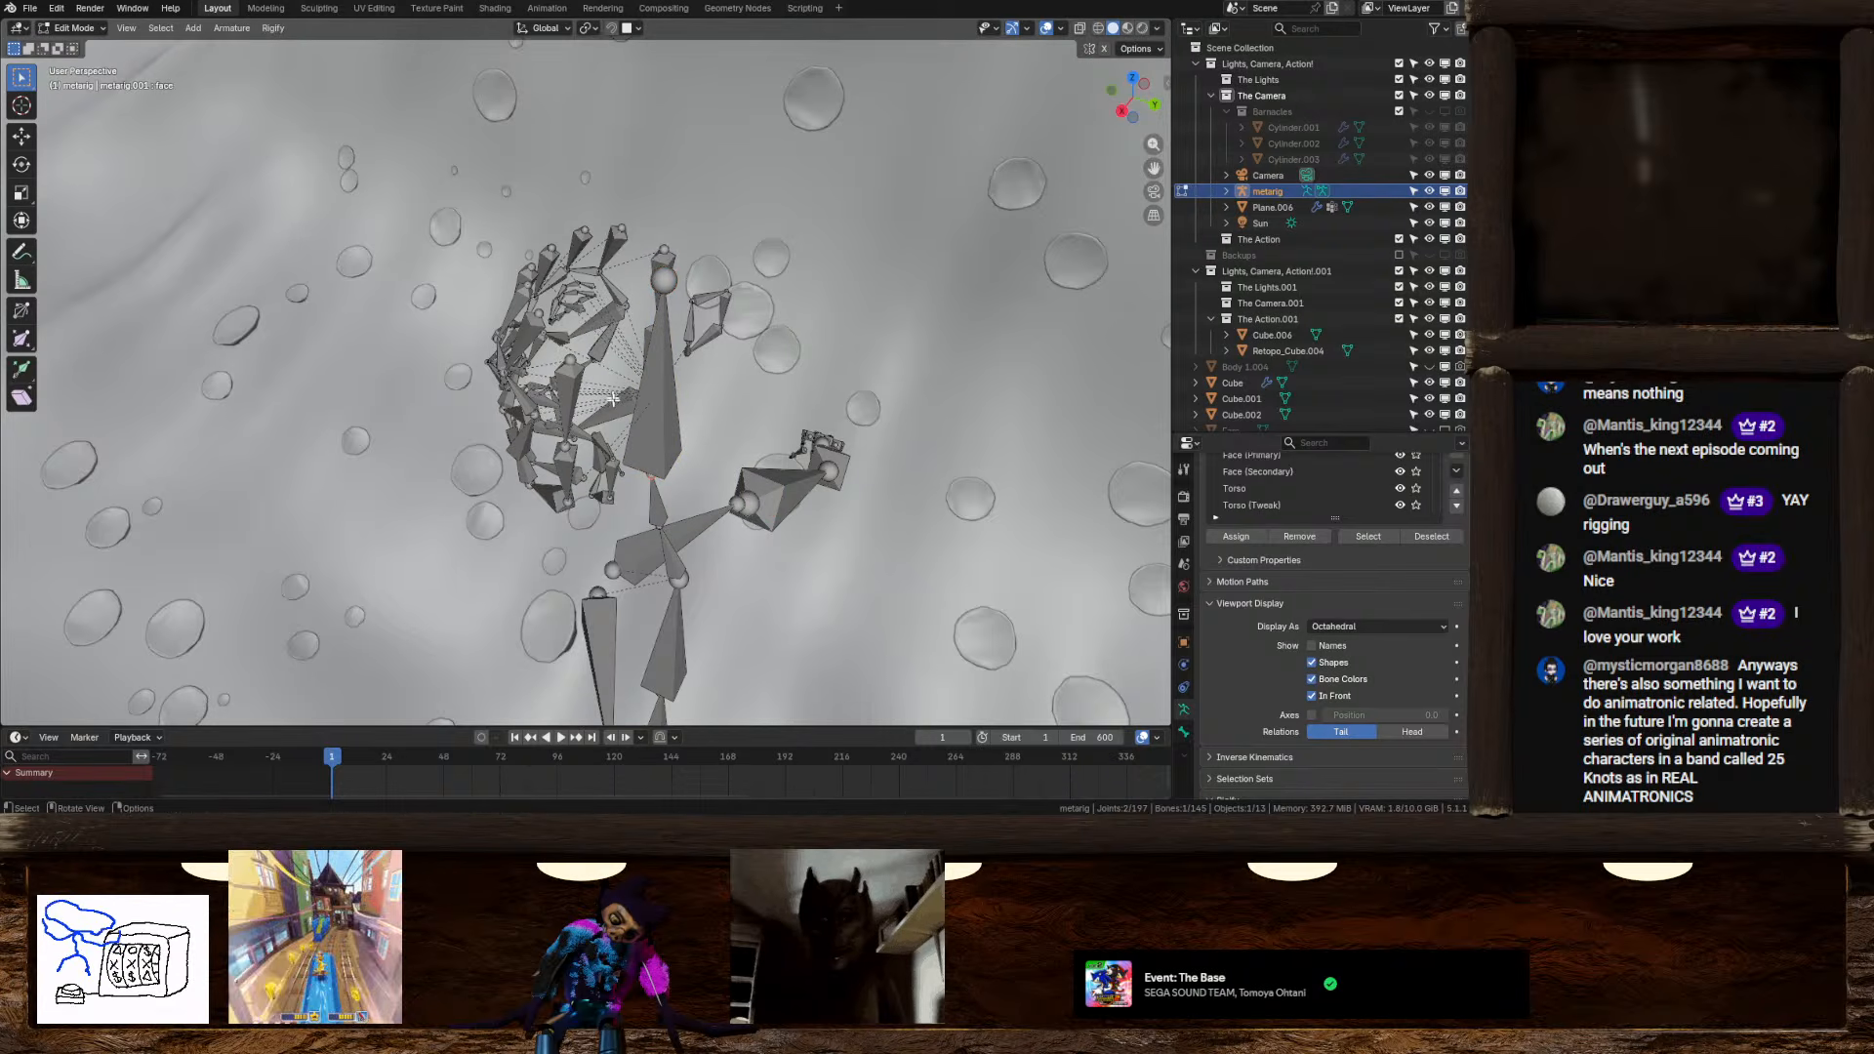
Delete all the face bones from the human meta-rig, keeping the head and neck bones
middle_drag(593, 361, 617, 348)
shift+drag(497, 140, 626, 465)
middle_drag(636, 439, 589, 429)
shift+drag(448, 239, 540, 389)
middle_drag(522, 420, 674, 423)
shift+drag(666, 434, 635, 378)
middle_drag(596, 323, 611, 378)
shift+click(641, 271)
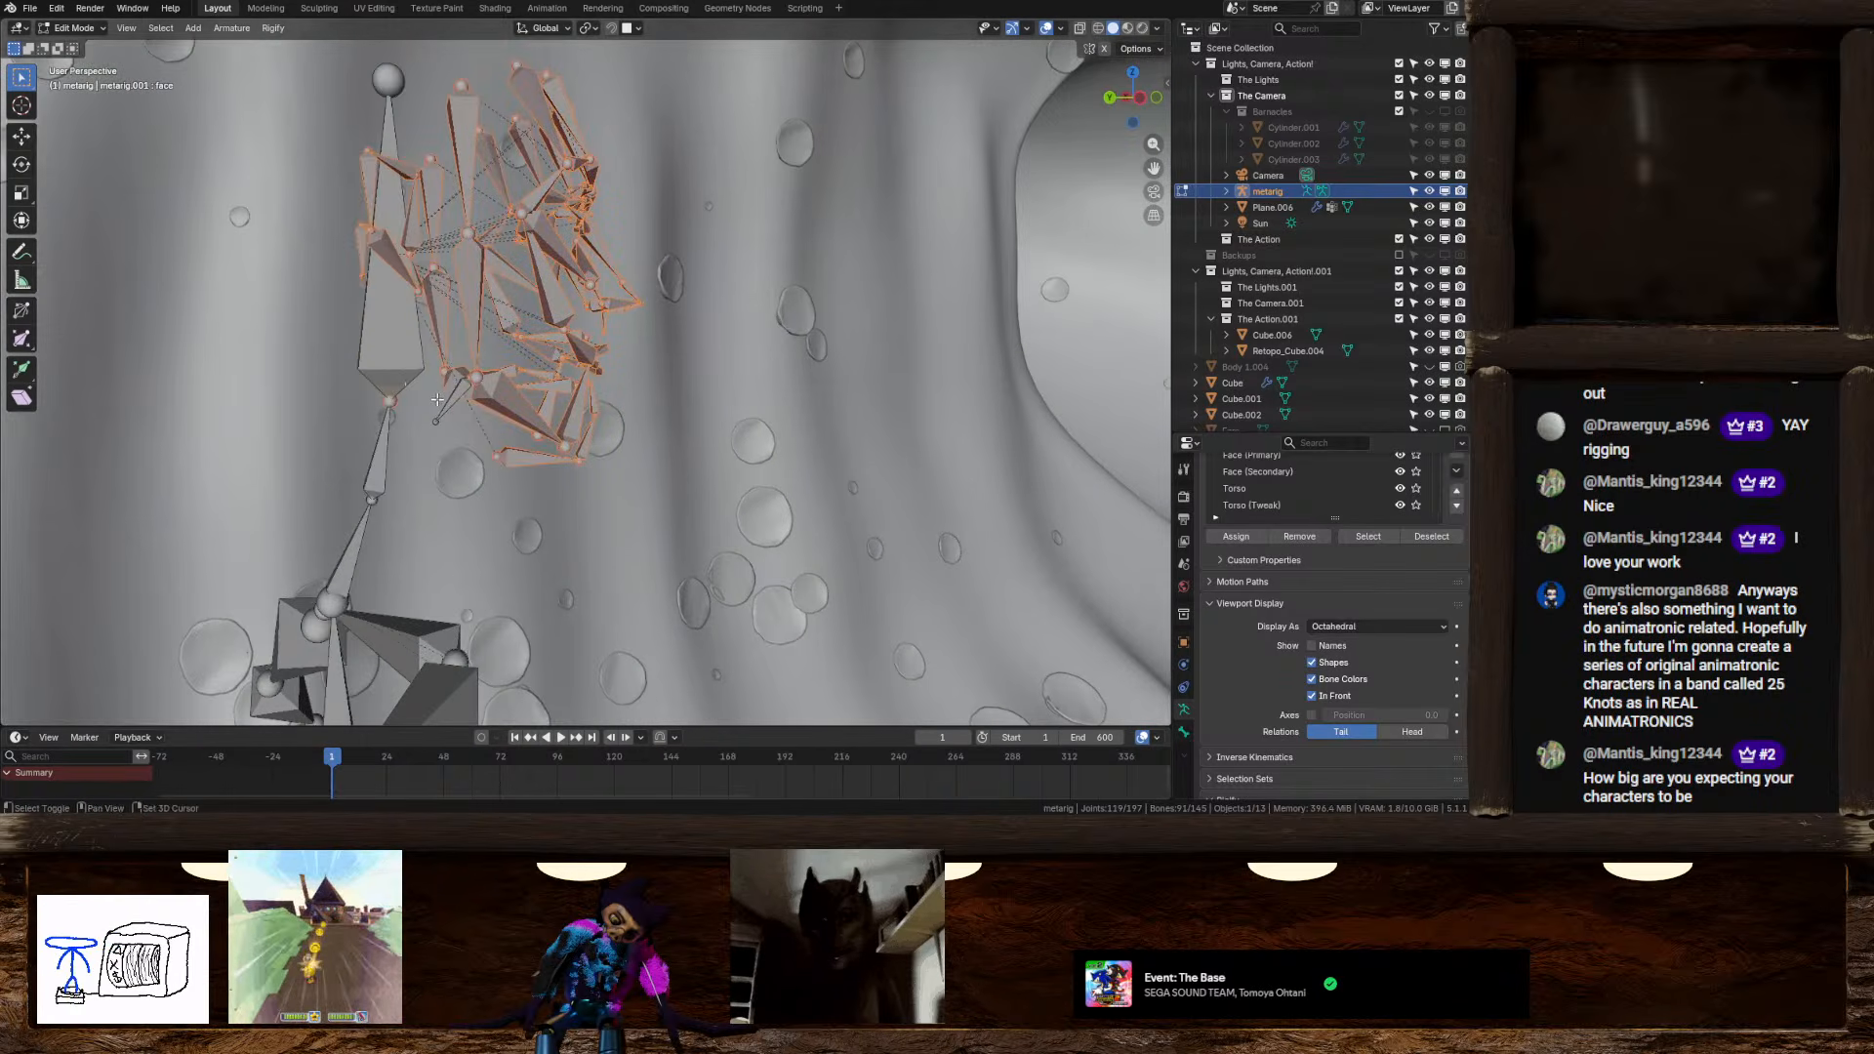
shift+click(452, 401)
key(x)
click(453, 399)
Leave Edit Mode and add a Rigify Wolf meta-rig at the world origin
scroll(635, 385, down, 7)
middle_drag(712, 337, 845, 485)
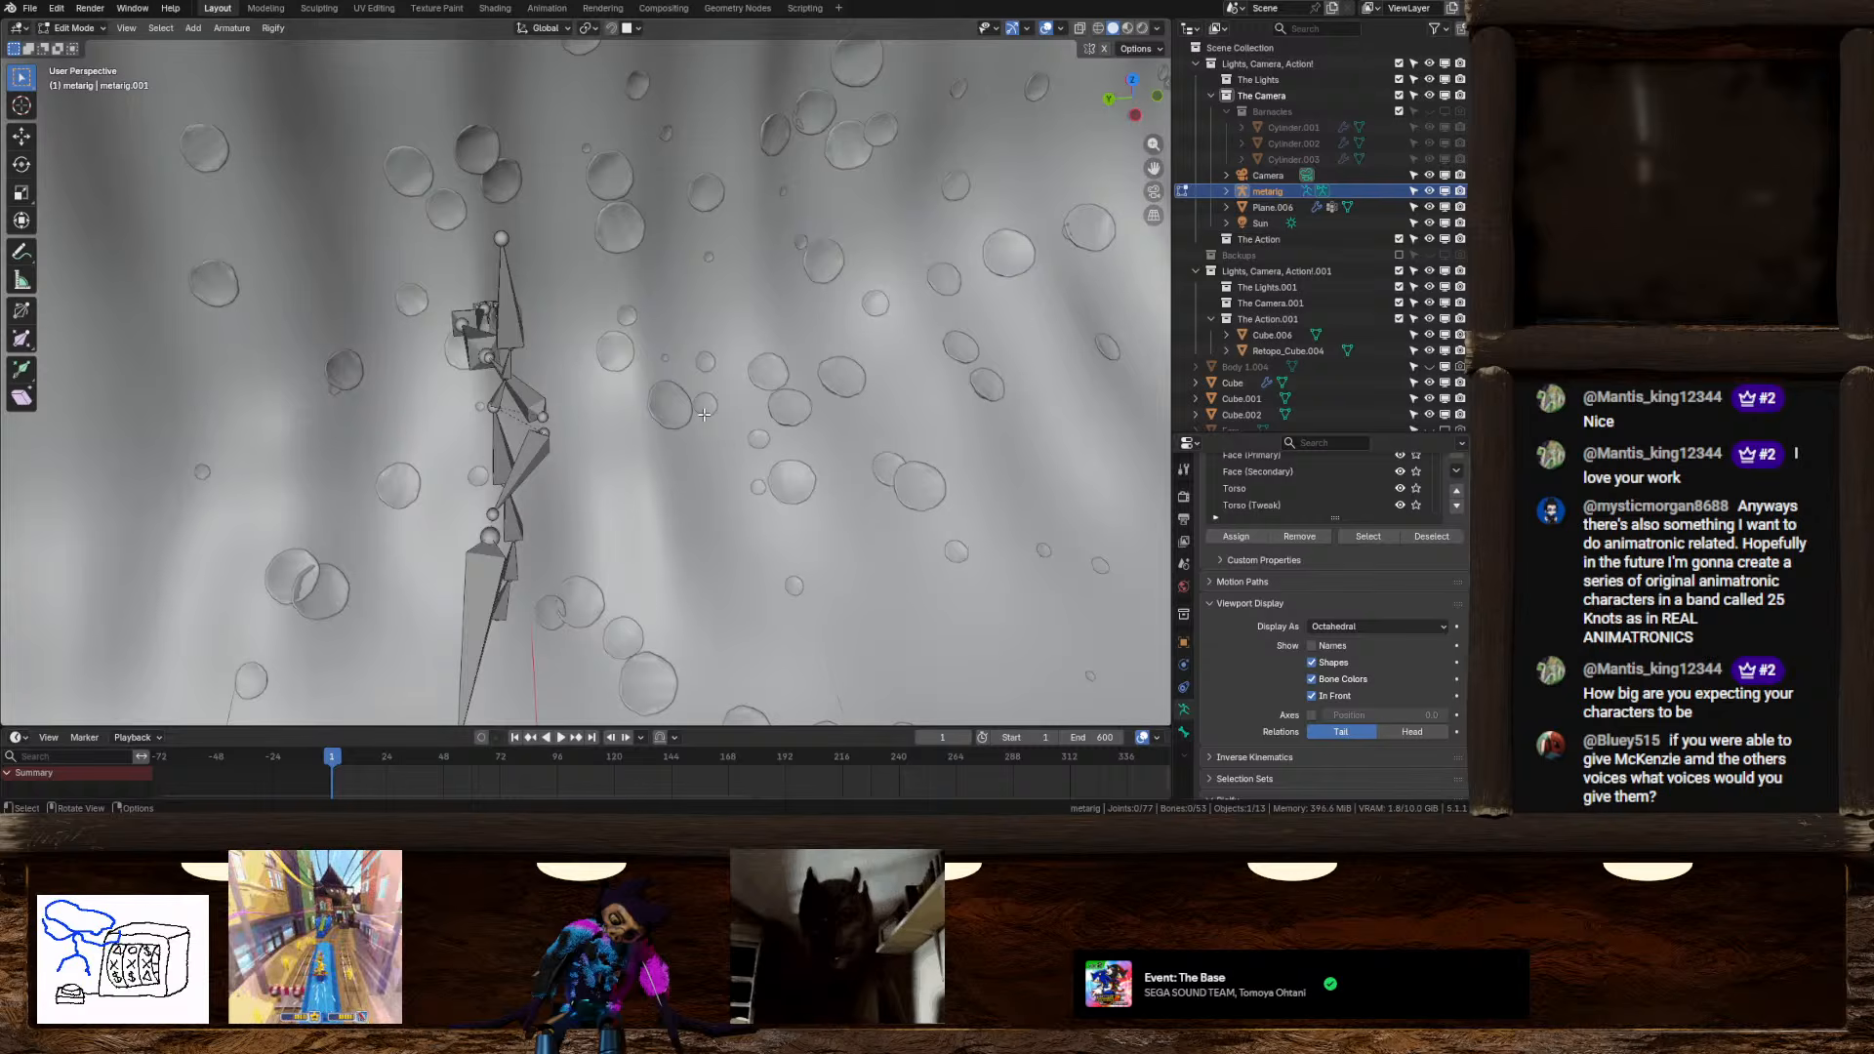
scroll(705, 415, down, 4)
middle_drag(711, 436, 548, 396)
scroll(645, 415, up, 3)
scroll(549, 396, down, 9)
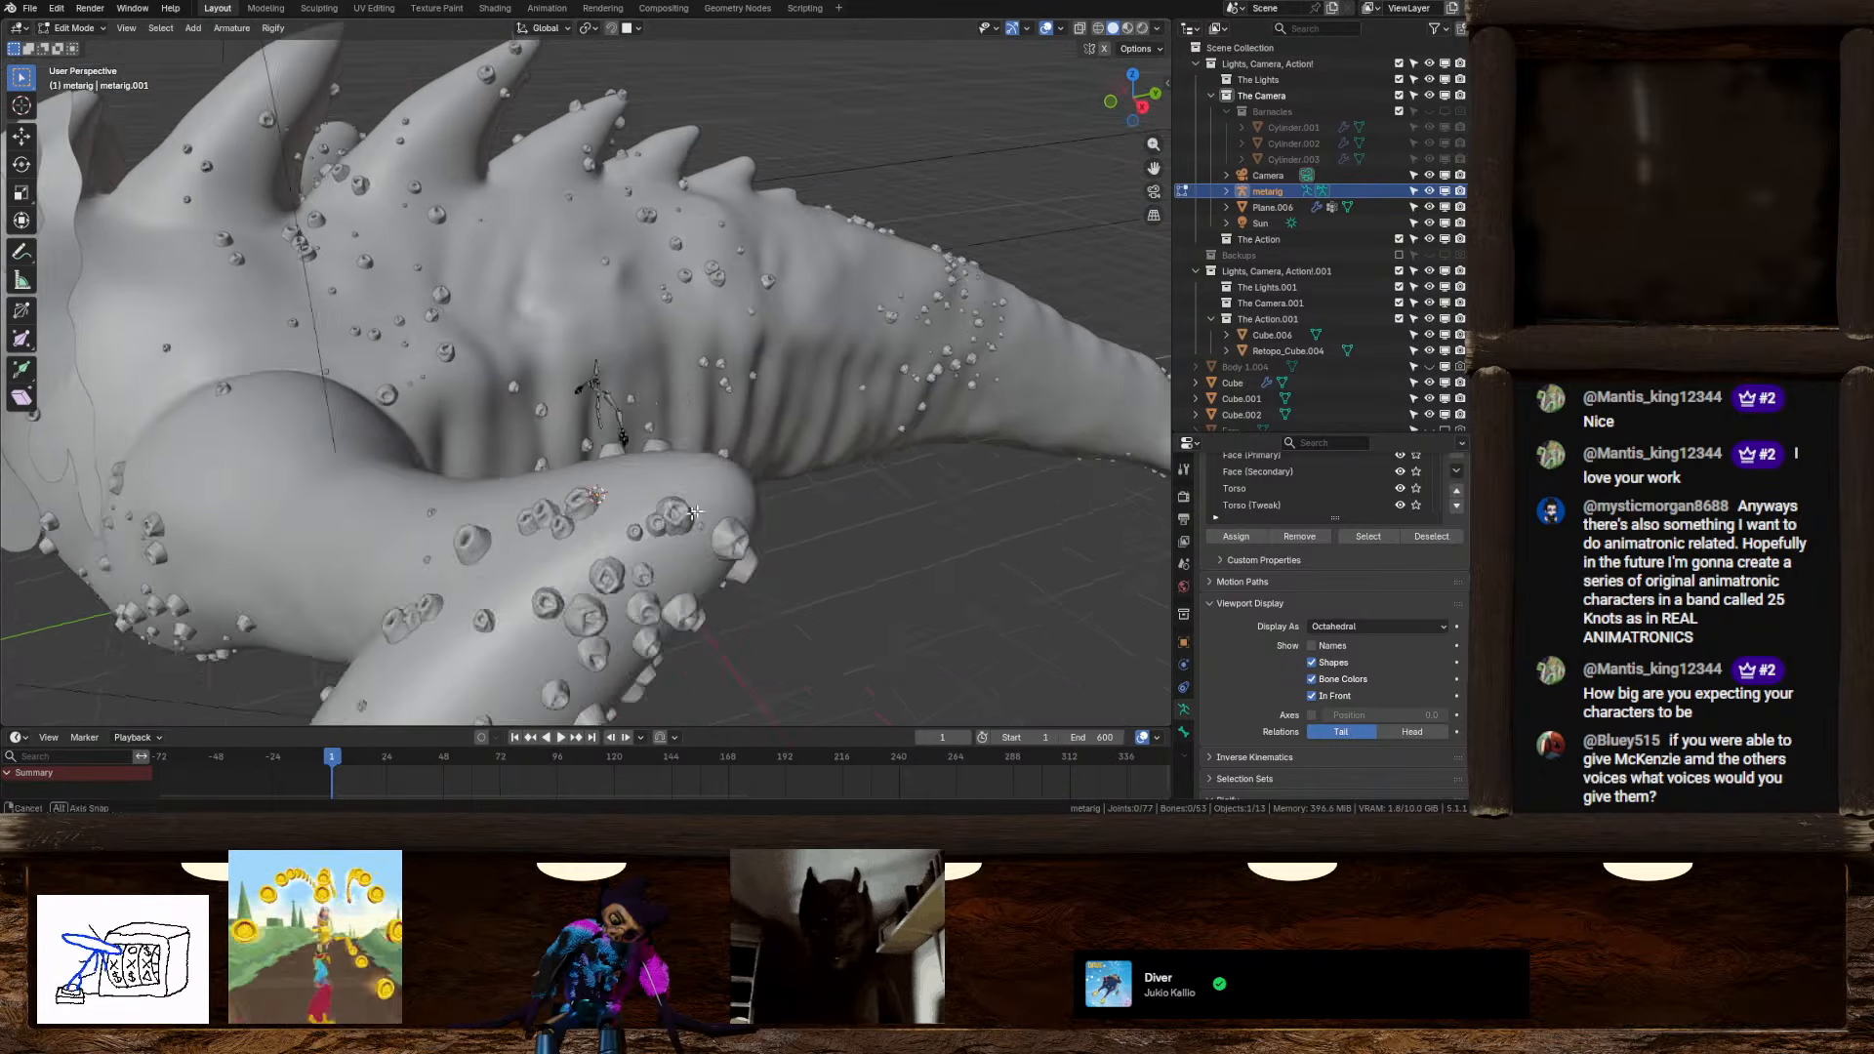
middle_drag(571, 484, 615, 445)
key(Tab)
mouse_move(615, 441)
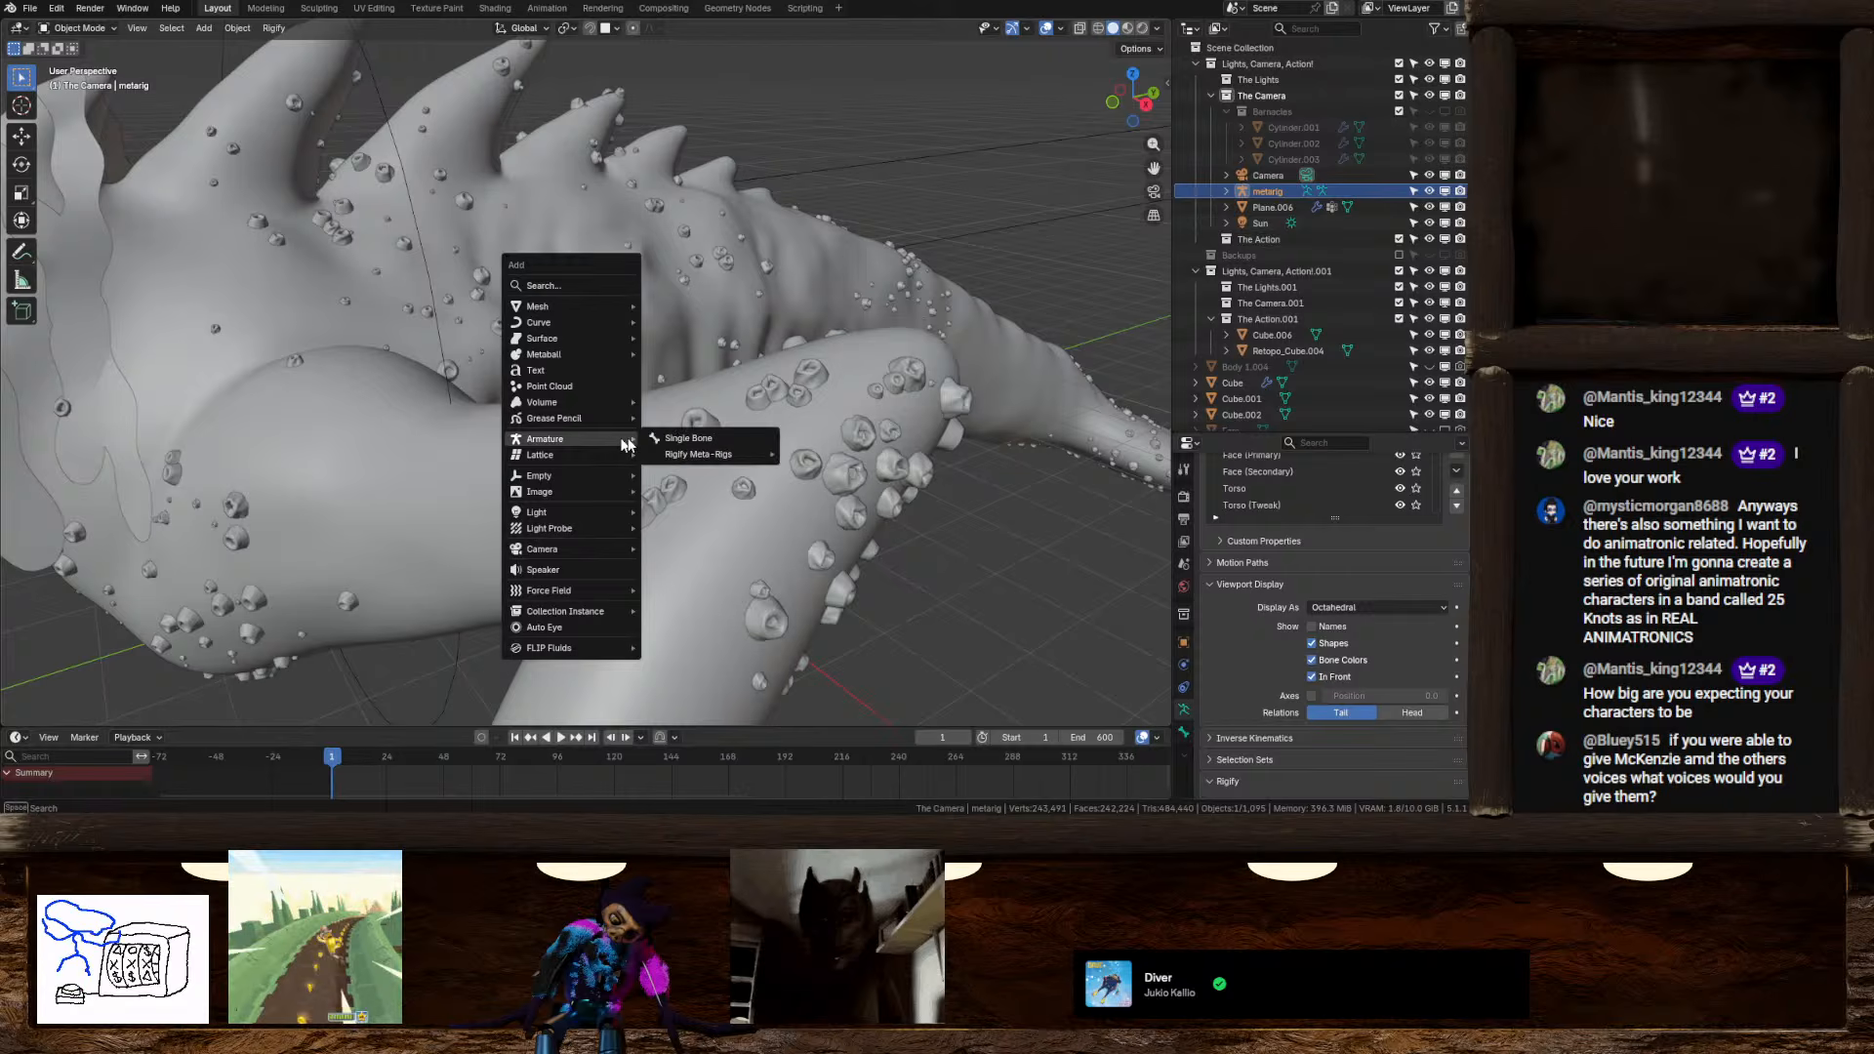
mouse_move(705, 456)
mouse_move(869, 467)
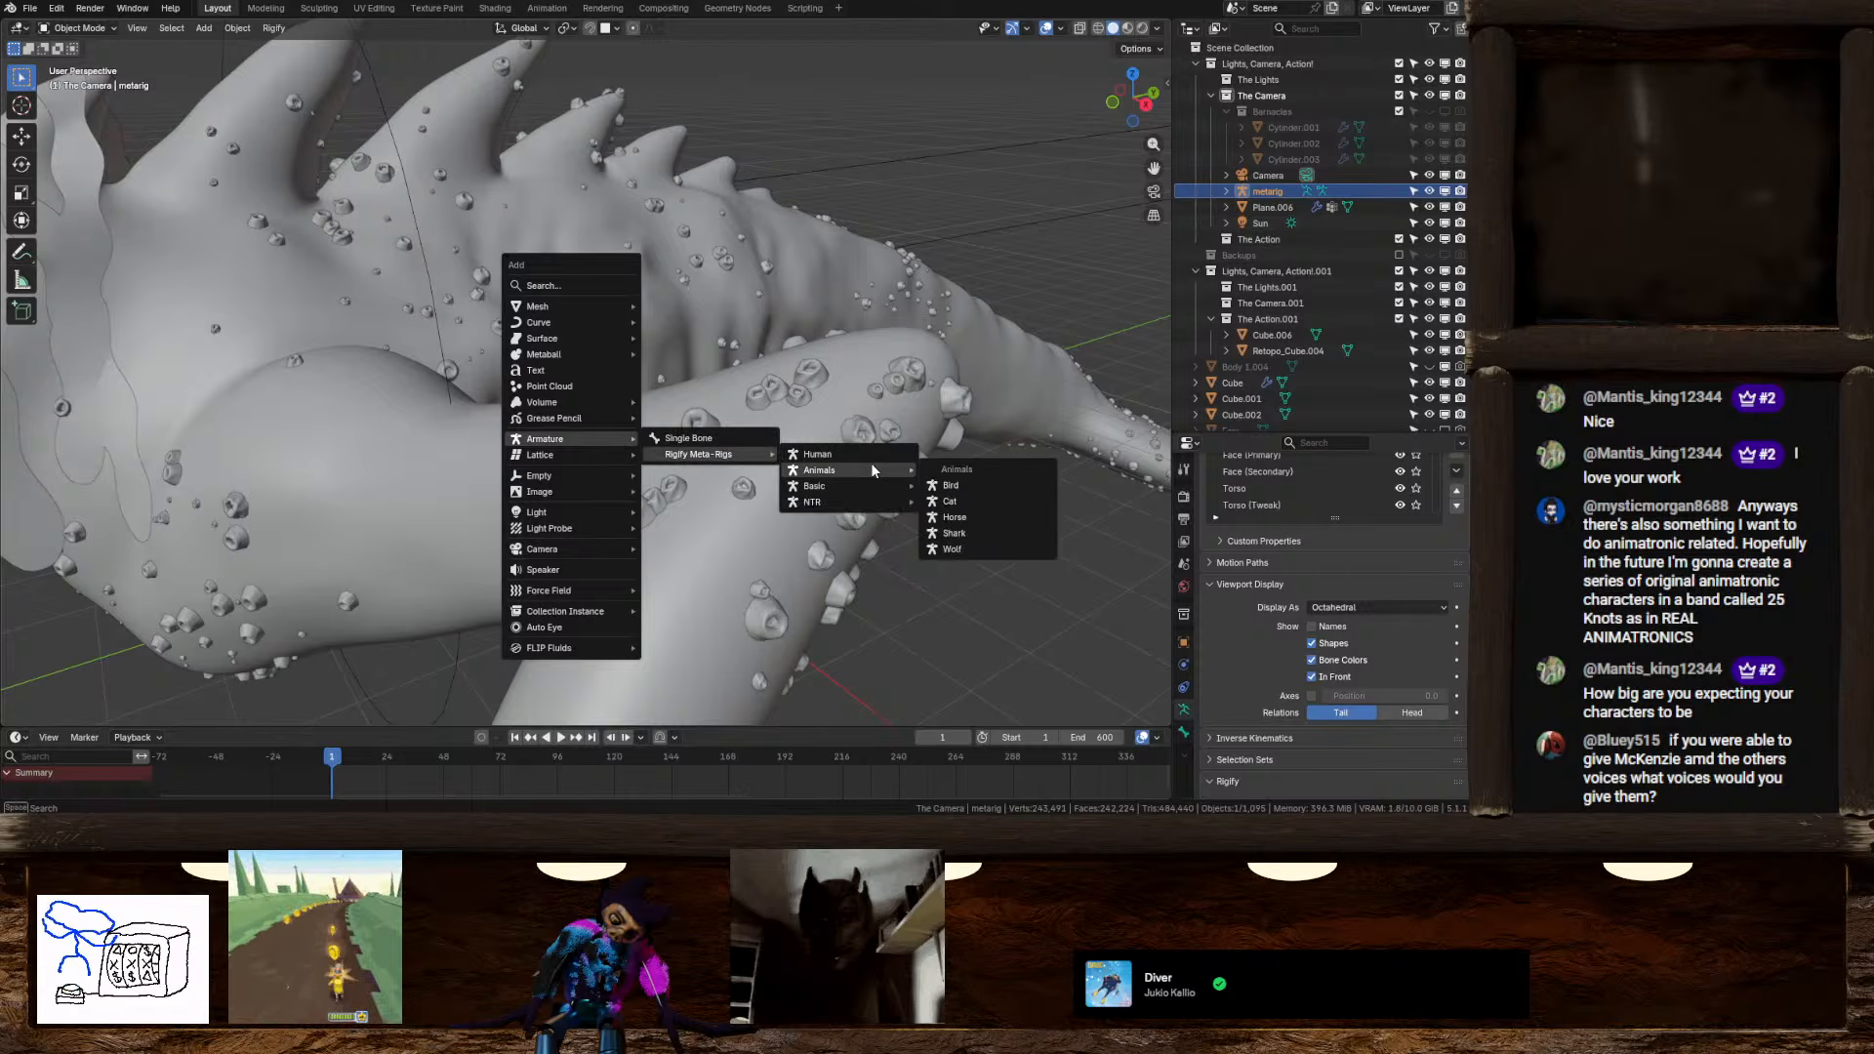
click(968, 547)
Bring the new wolf meta-rig into close view inside the creature and open it in Edit Mode
scroll(968, 549, down, 8)
middle_drag(865, 529, 677, 452)
scroll(774, 498, up, 3)
scroll(790, 541, up, 6)
key(KP_Decimal)
key(Tab)
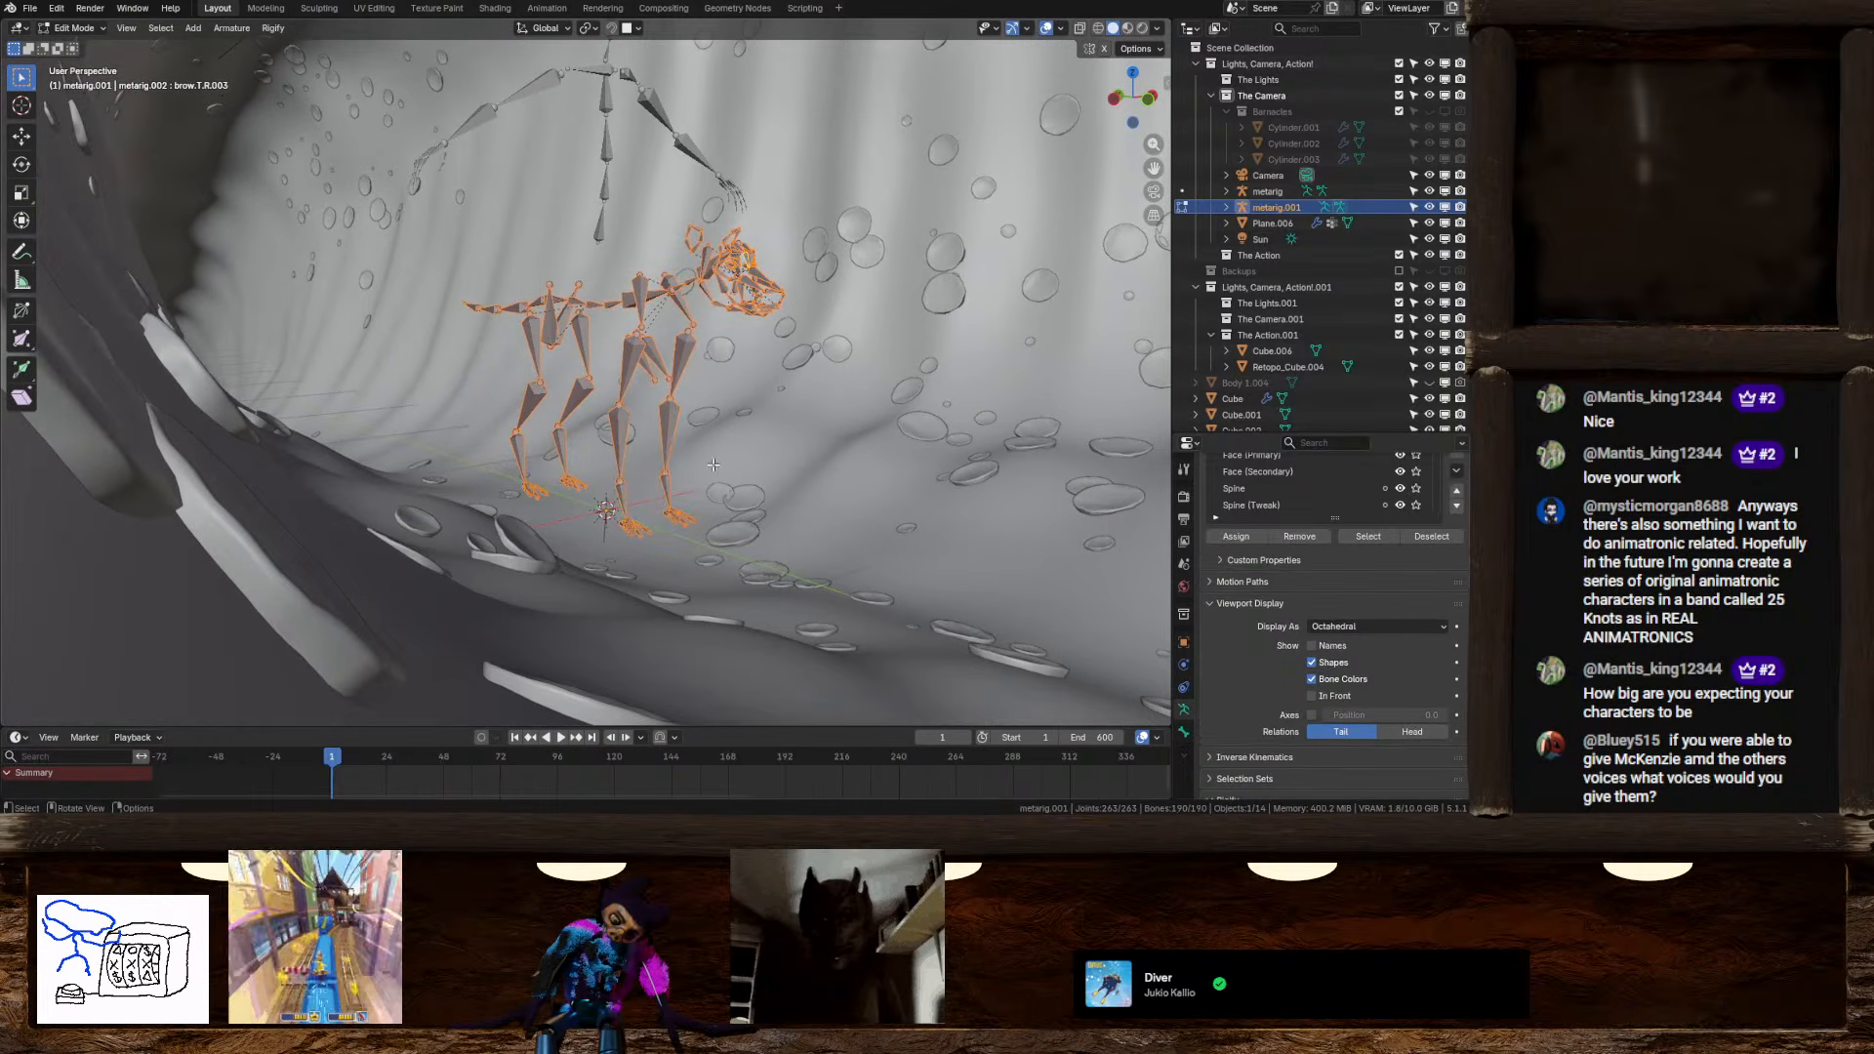
Delete the wolf meta-rig's tail, leg, torso and neck bones, keeping the head and face bones
drag(420, 237, 610, 624)
scroll(686, 510, up, 4)
scroll(686, 510, down, 3)
shift+middle_drag(710, 469, 701, 515)
scroll(695, 543, up, 2)
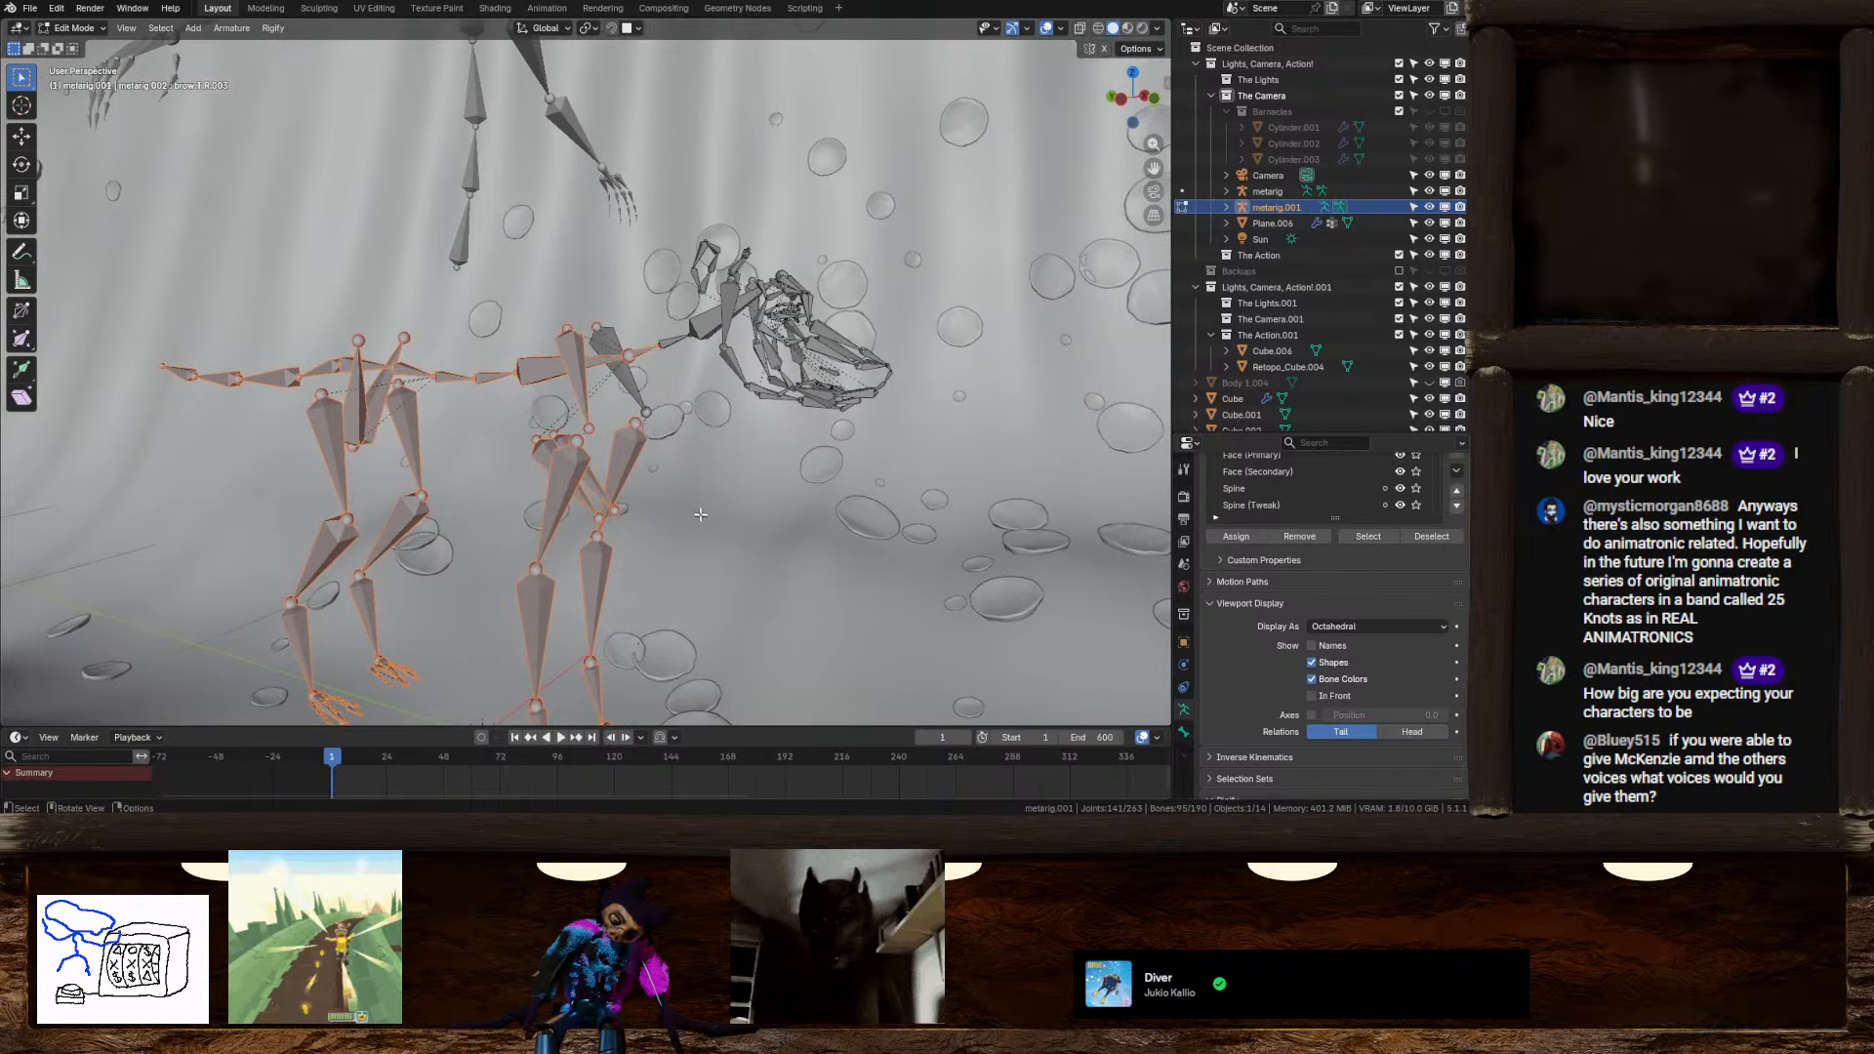
shift+drag(597, 315, 646, 419)
middle_drag(646, 419, 716, 323)
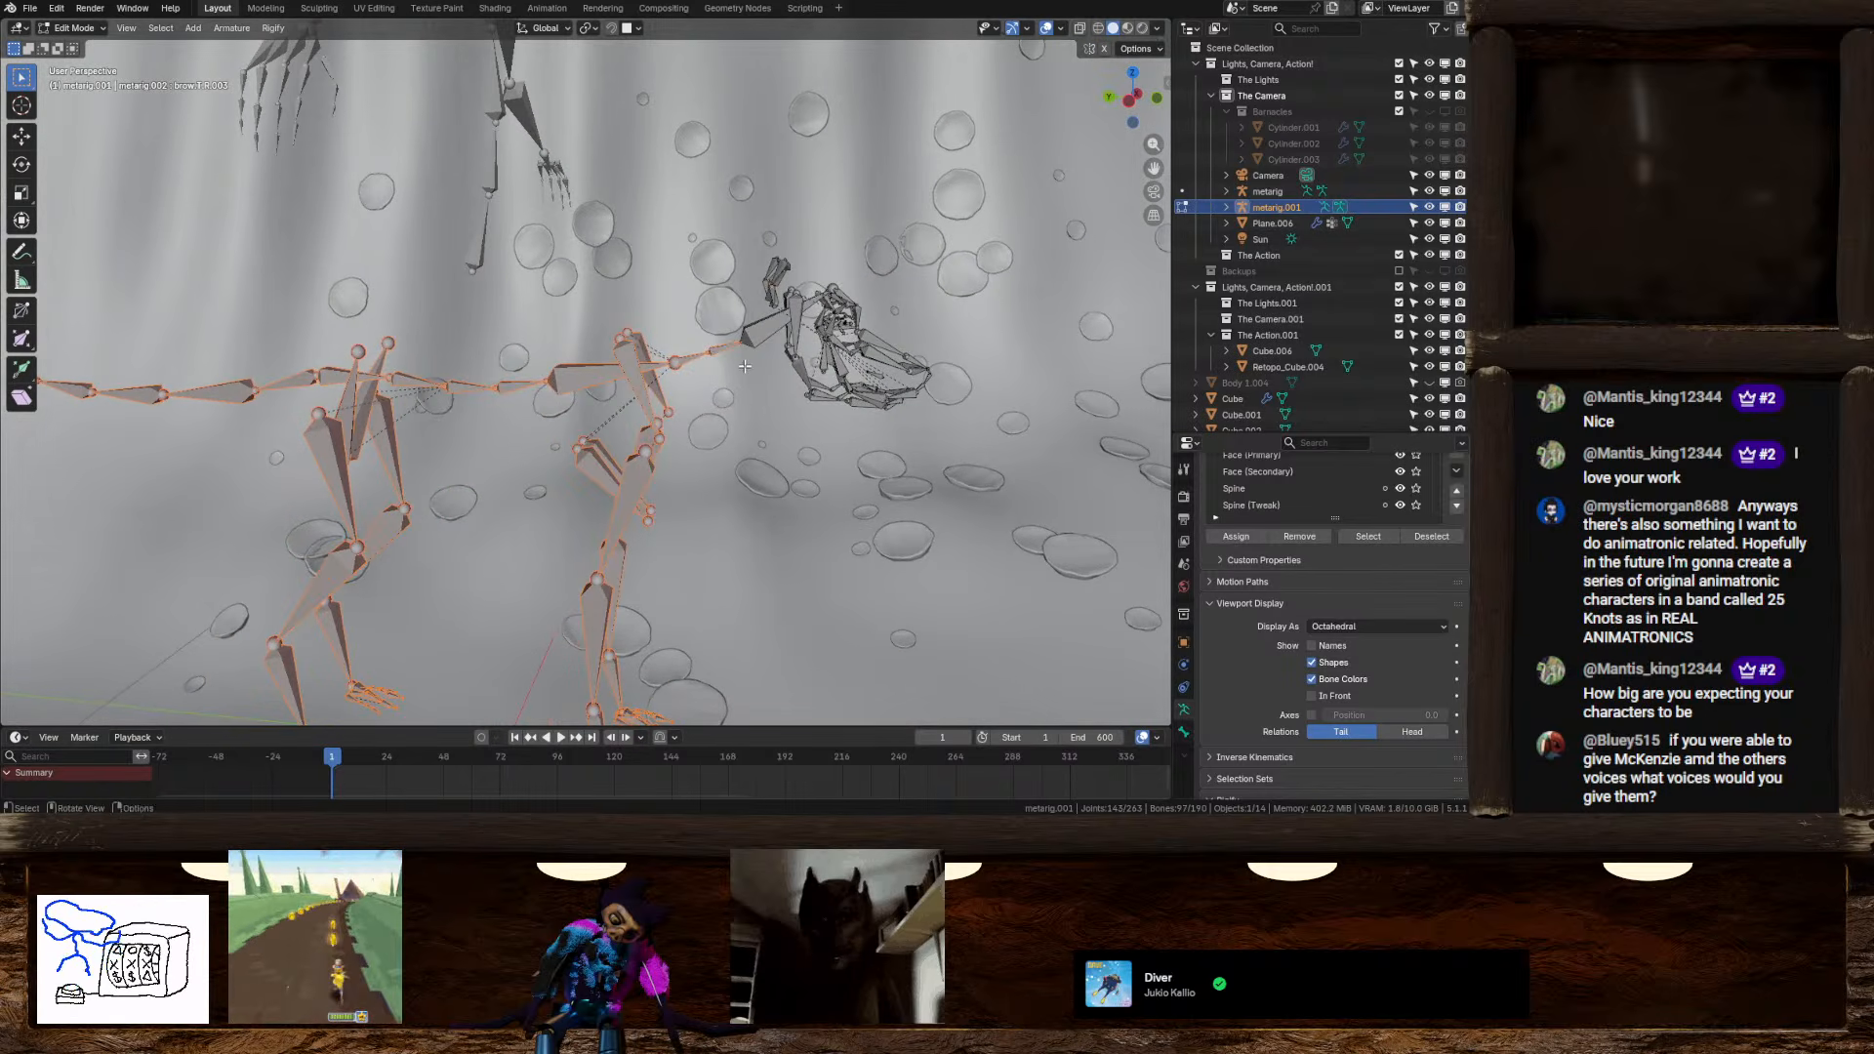
scroll(726, 461, up, 4)
shift+middle_drag(810, 380, 840, 429)
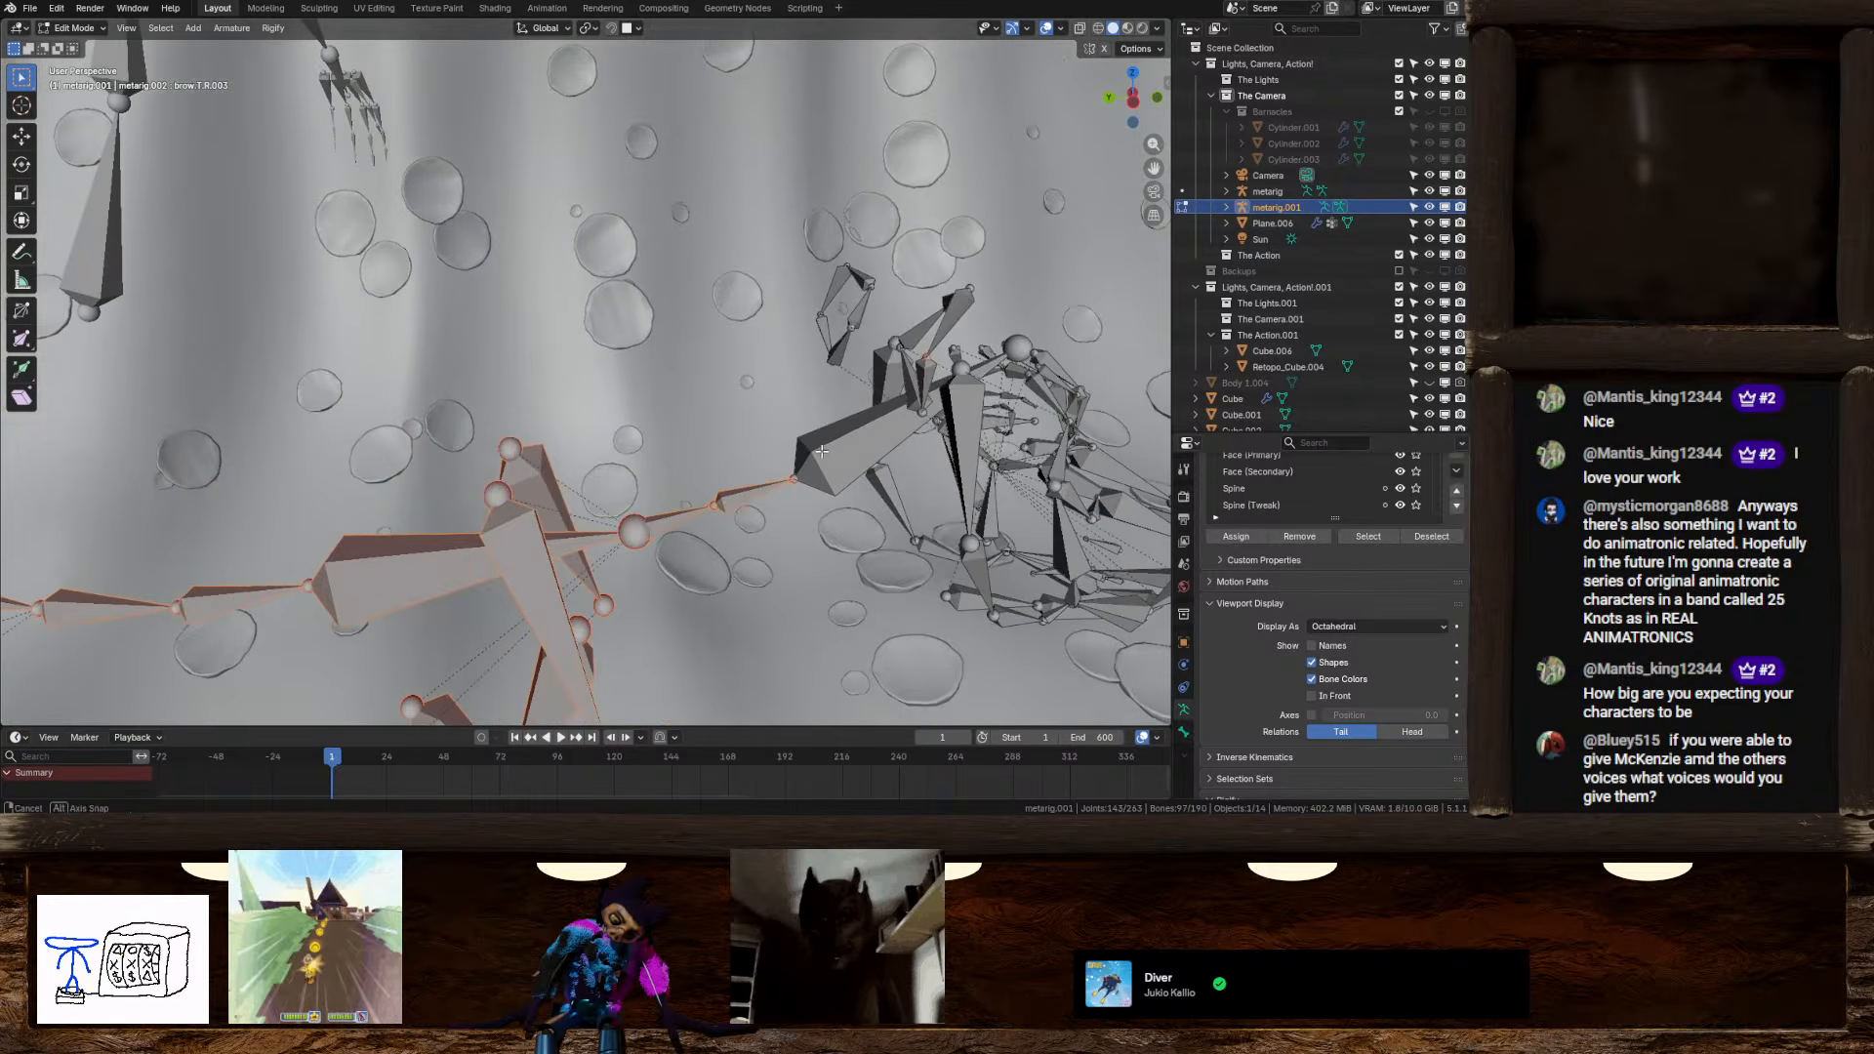
shift+drag(833, 417, 892, 504)
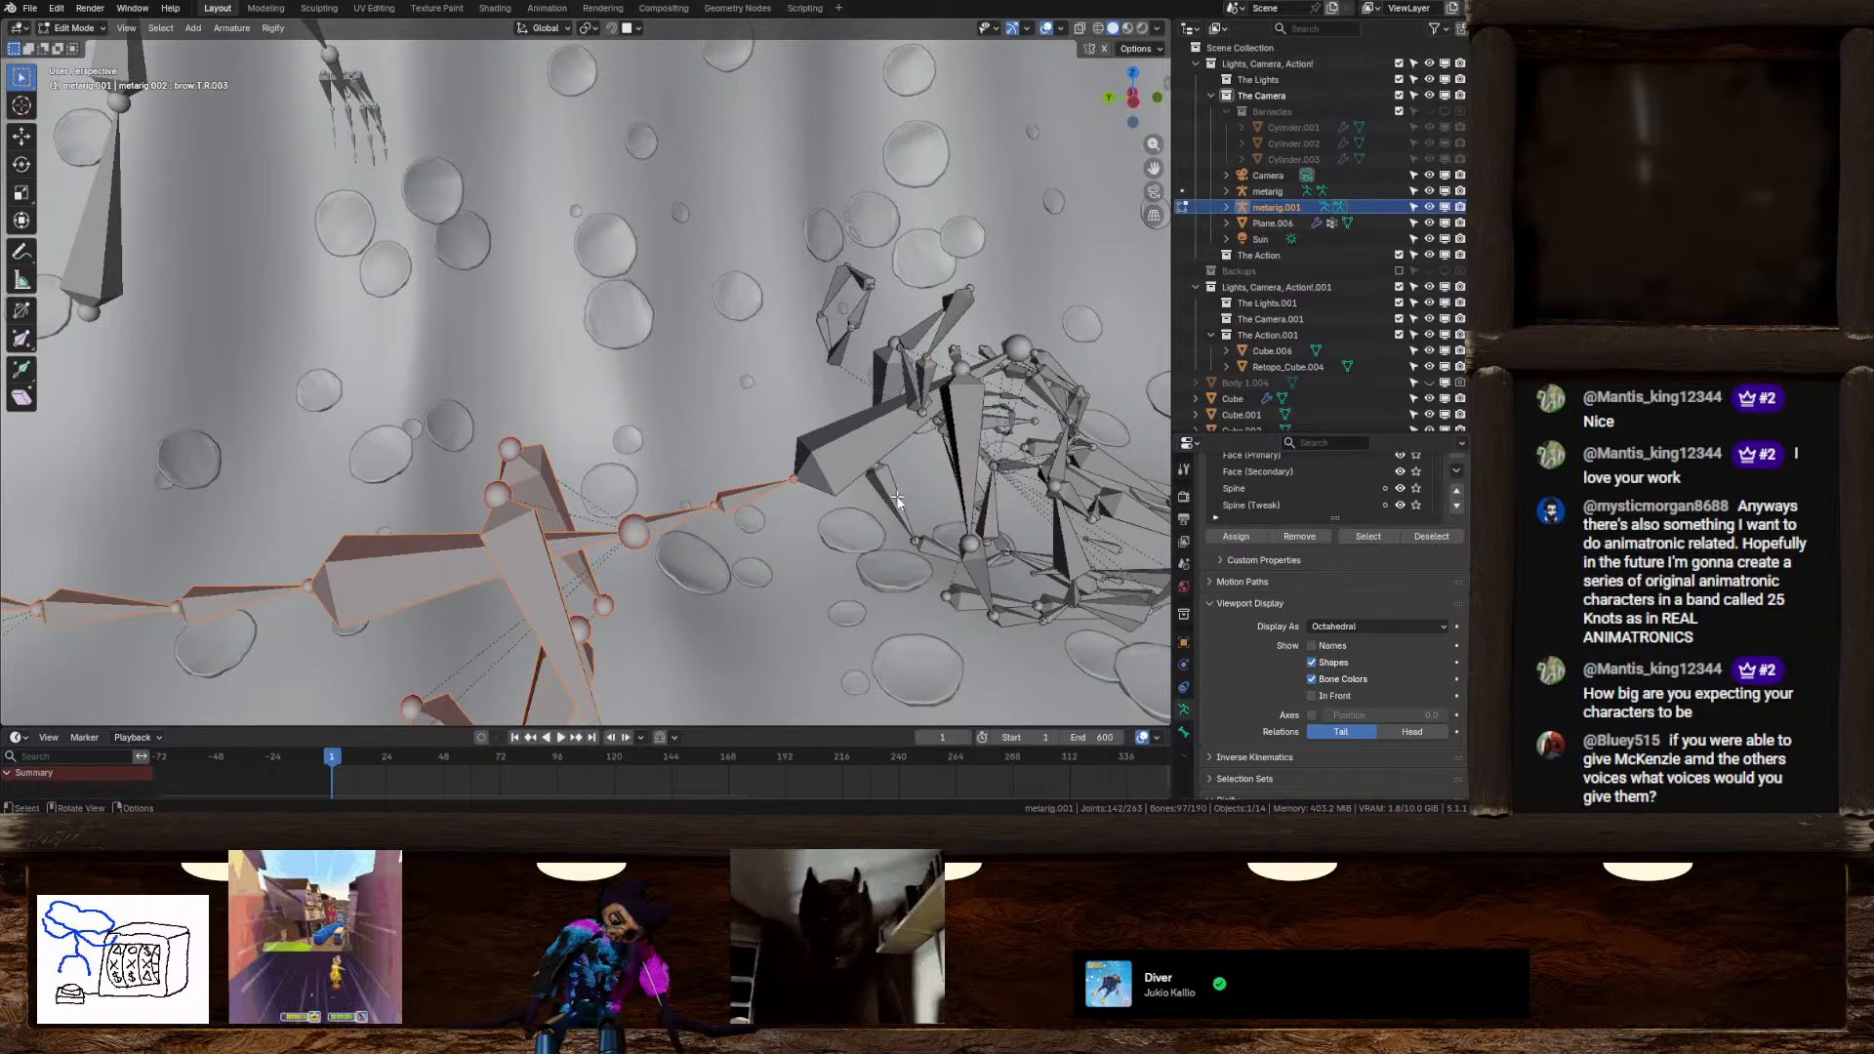
right_click(878, 483)
click(864, 727)
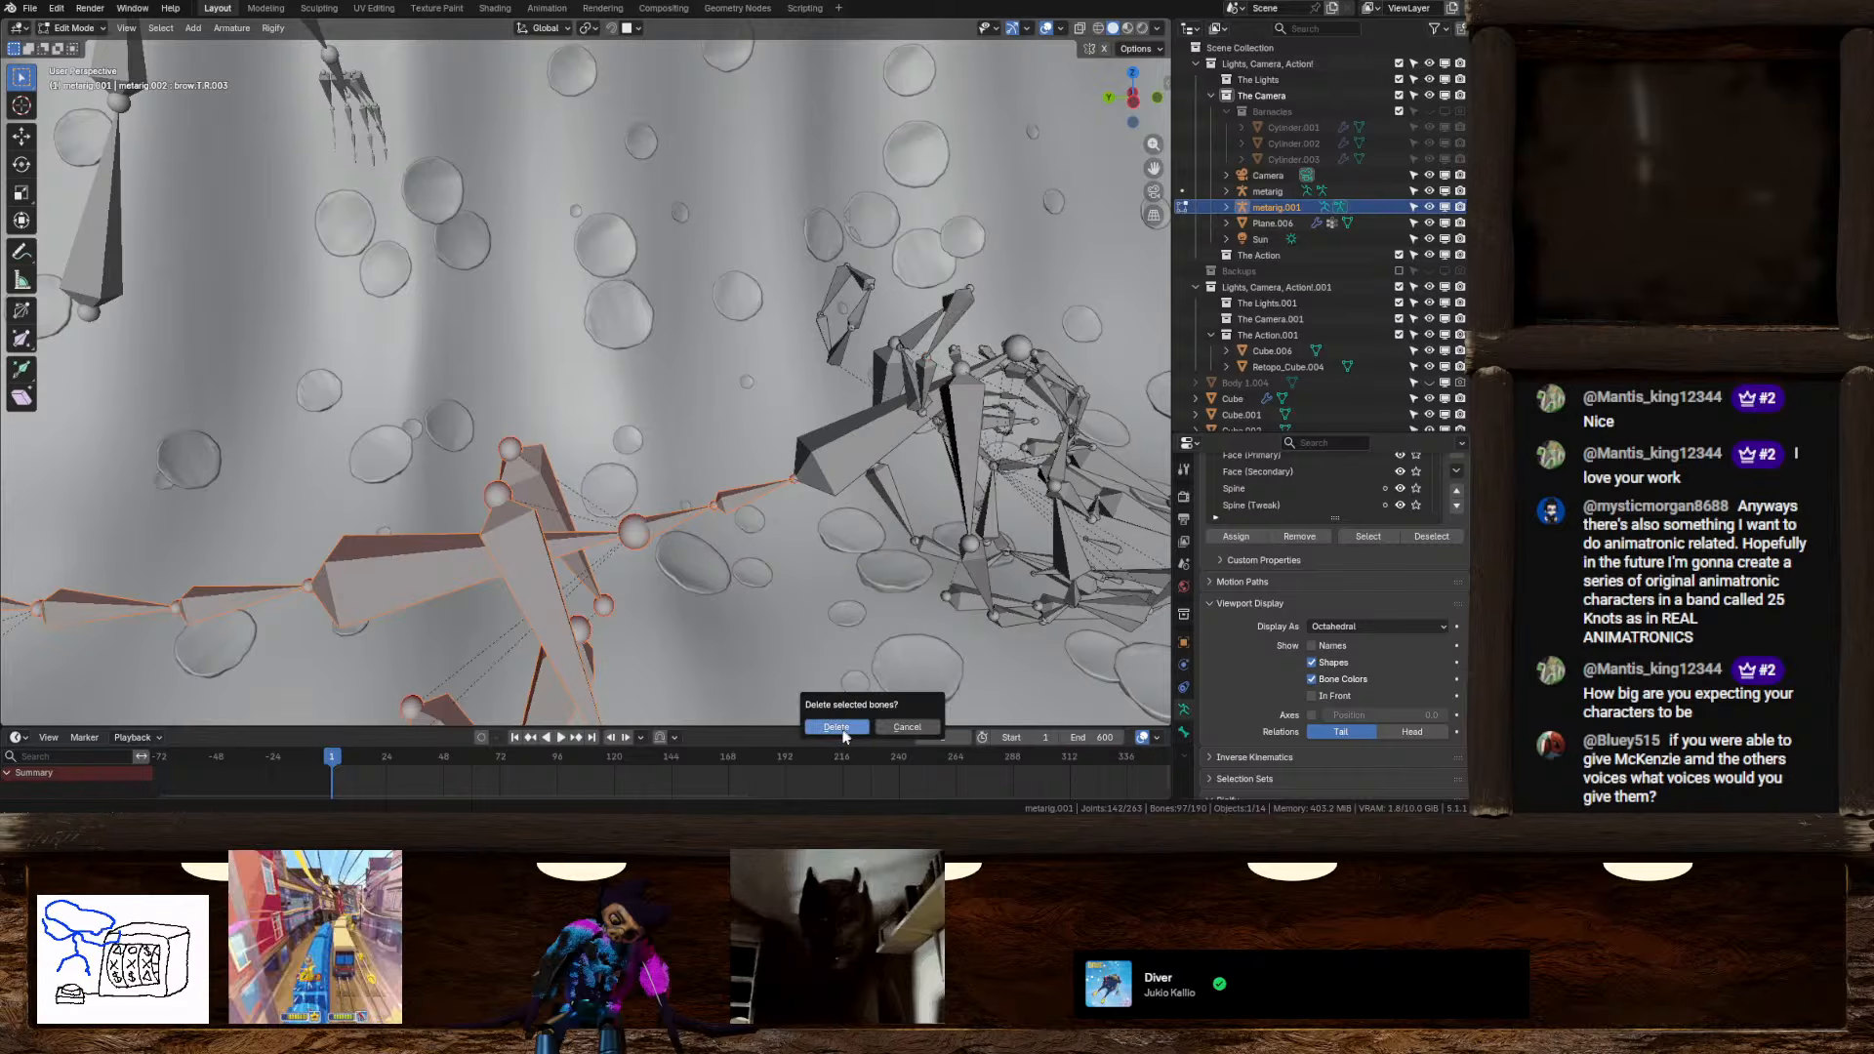
click(836, 727)
Delete the wolf meta-rig's head bone spine.011 so that only the face bones remain
click(826, 437)
key(g)
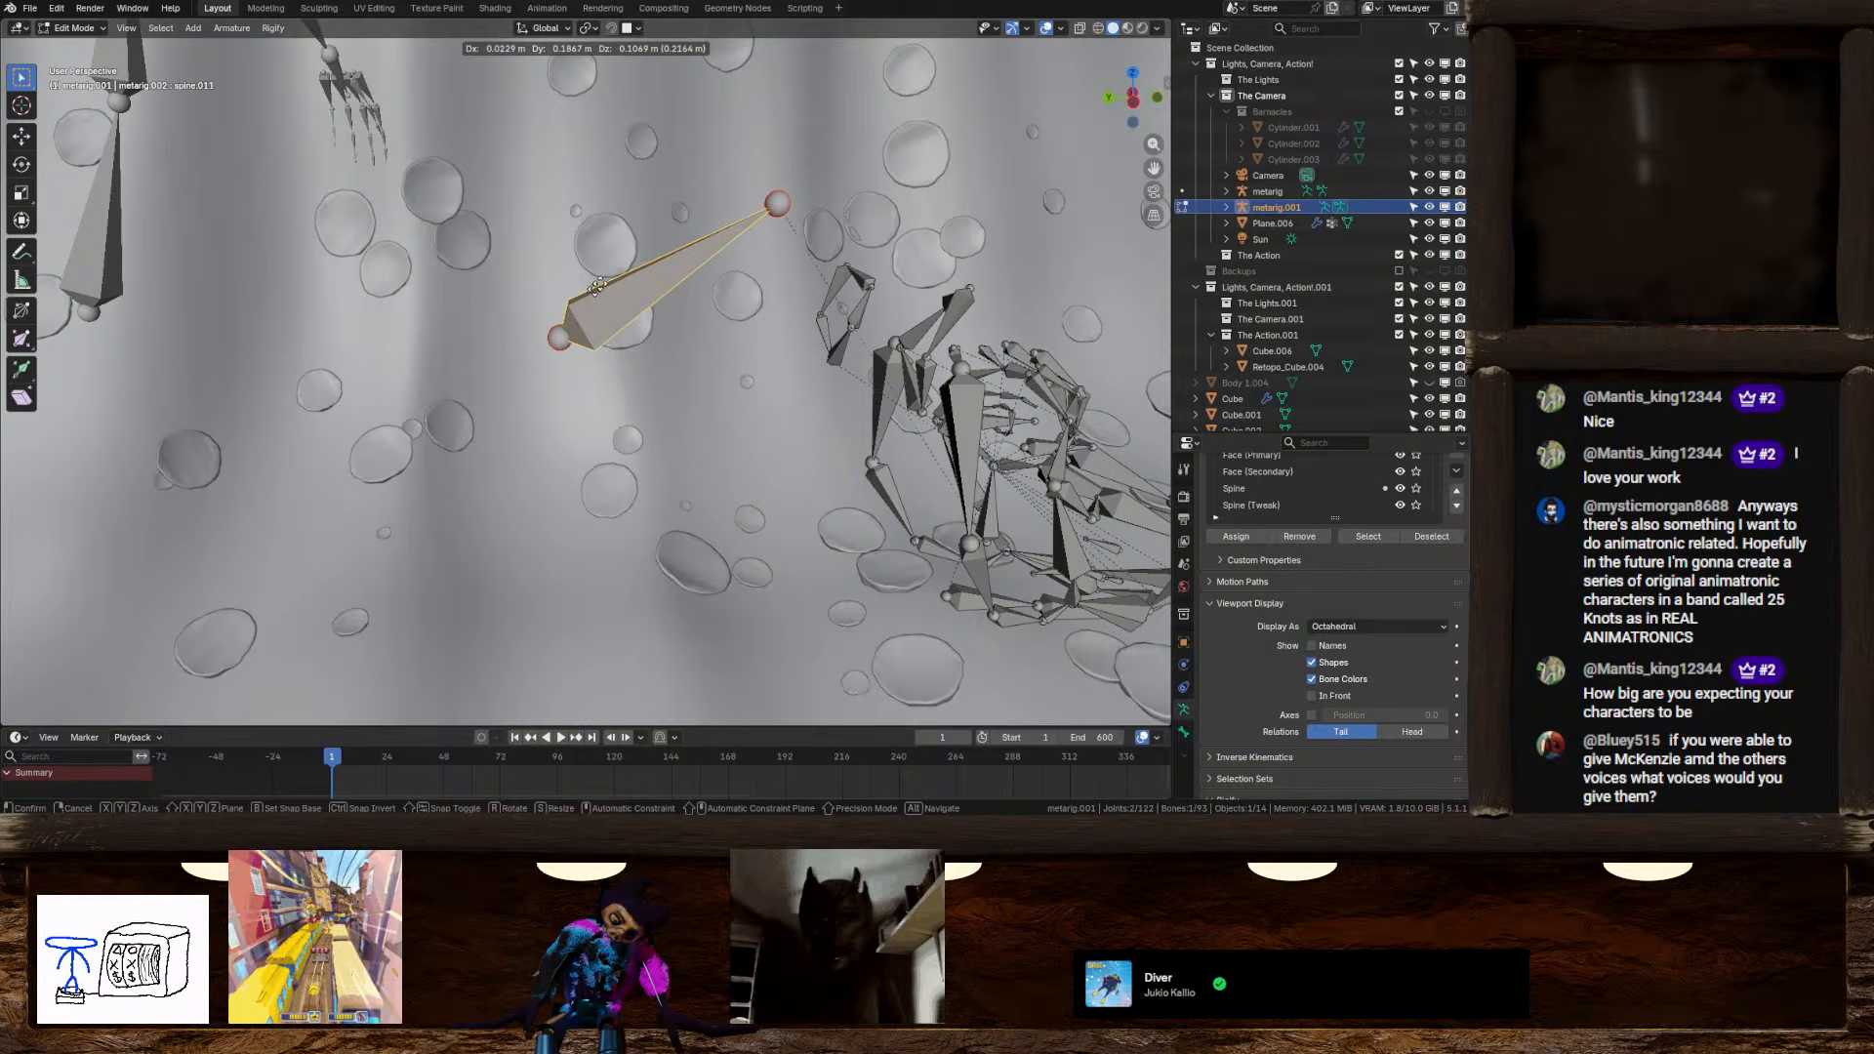
right_click(803, 571)
middle_drag(967, 554, 786, 447)
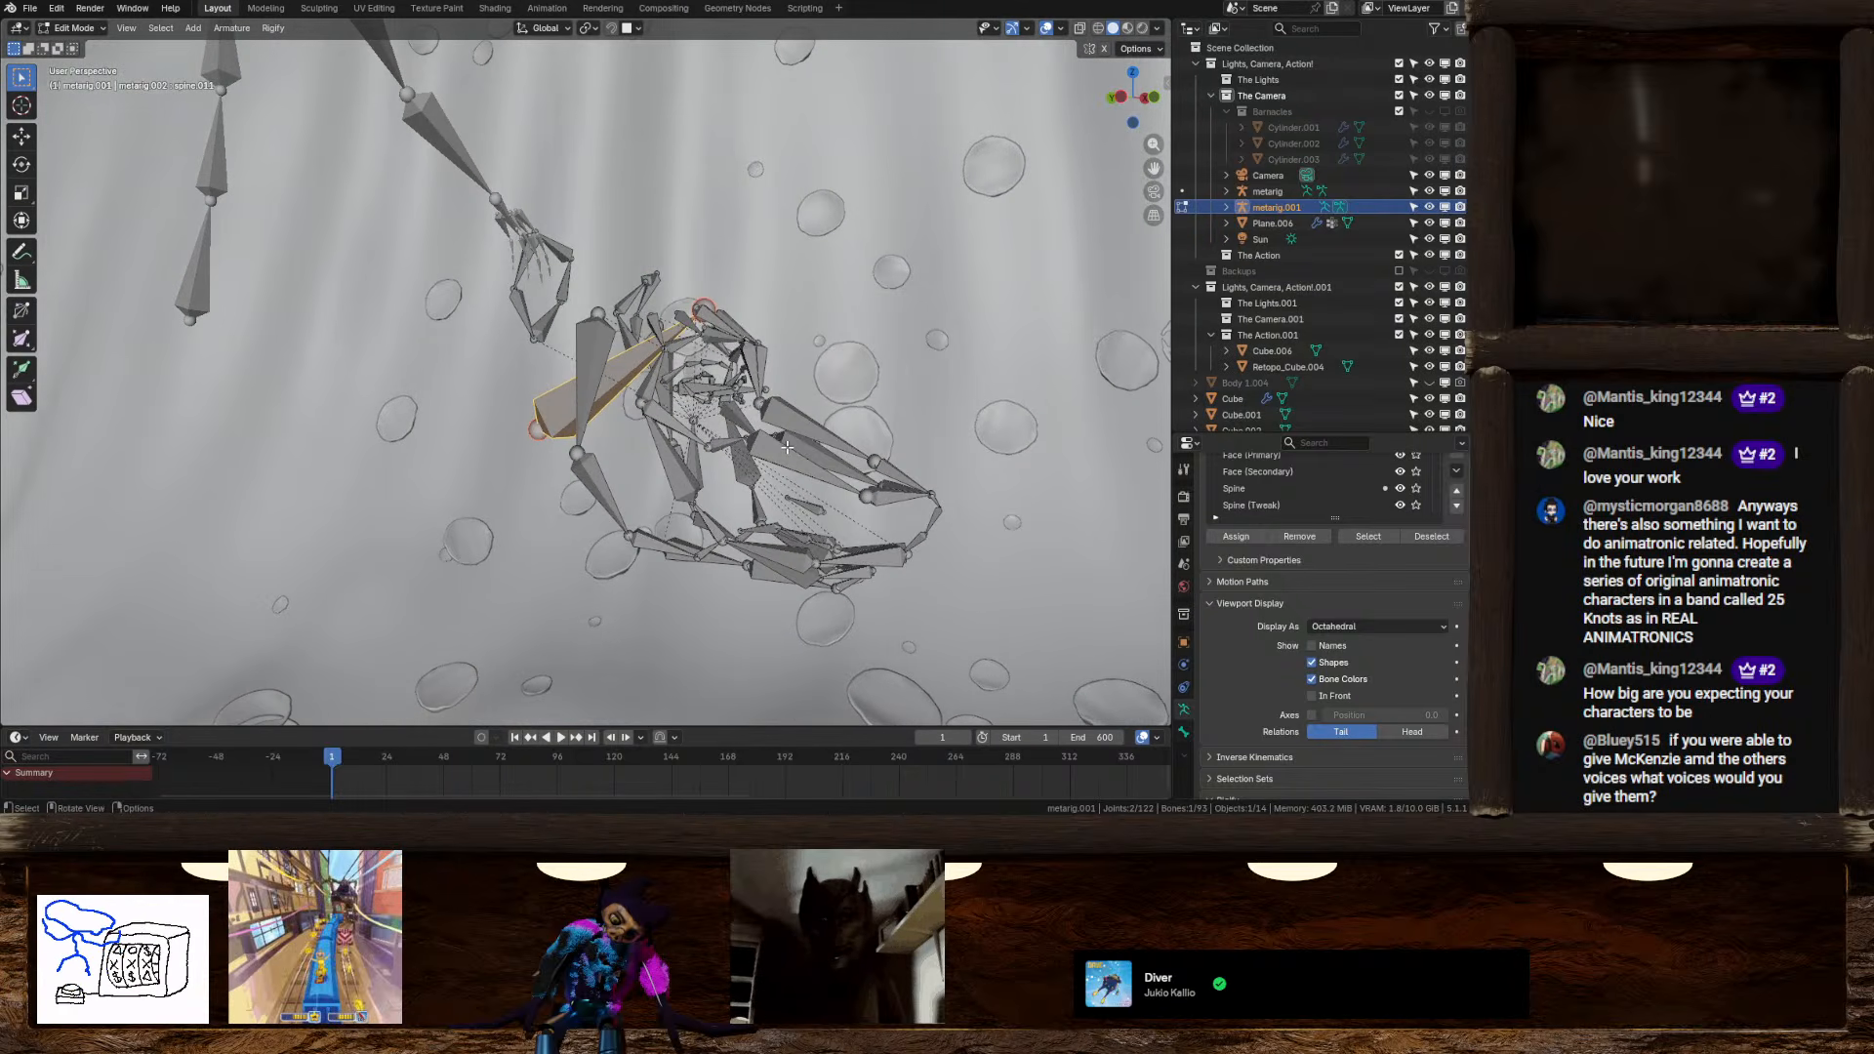
click(1183, 731)
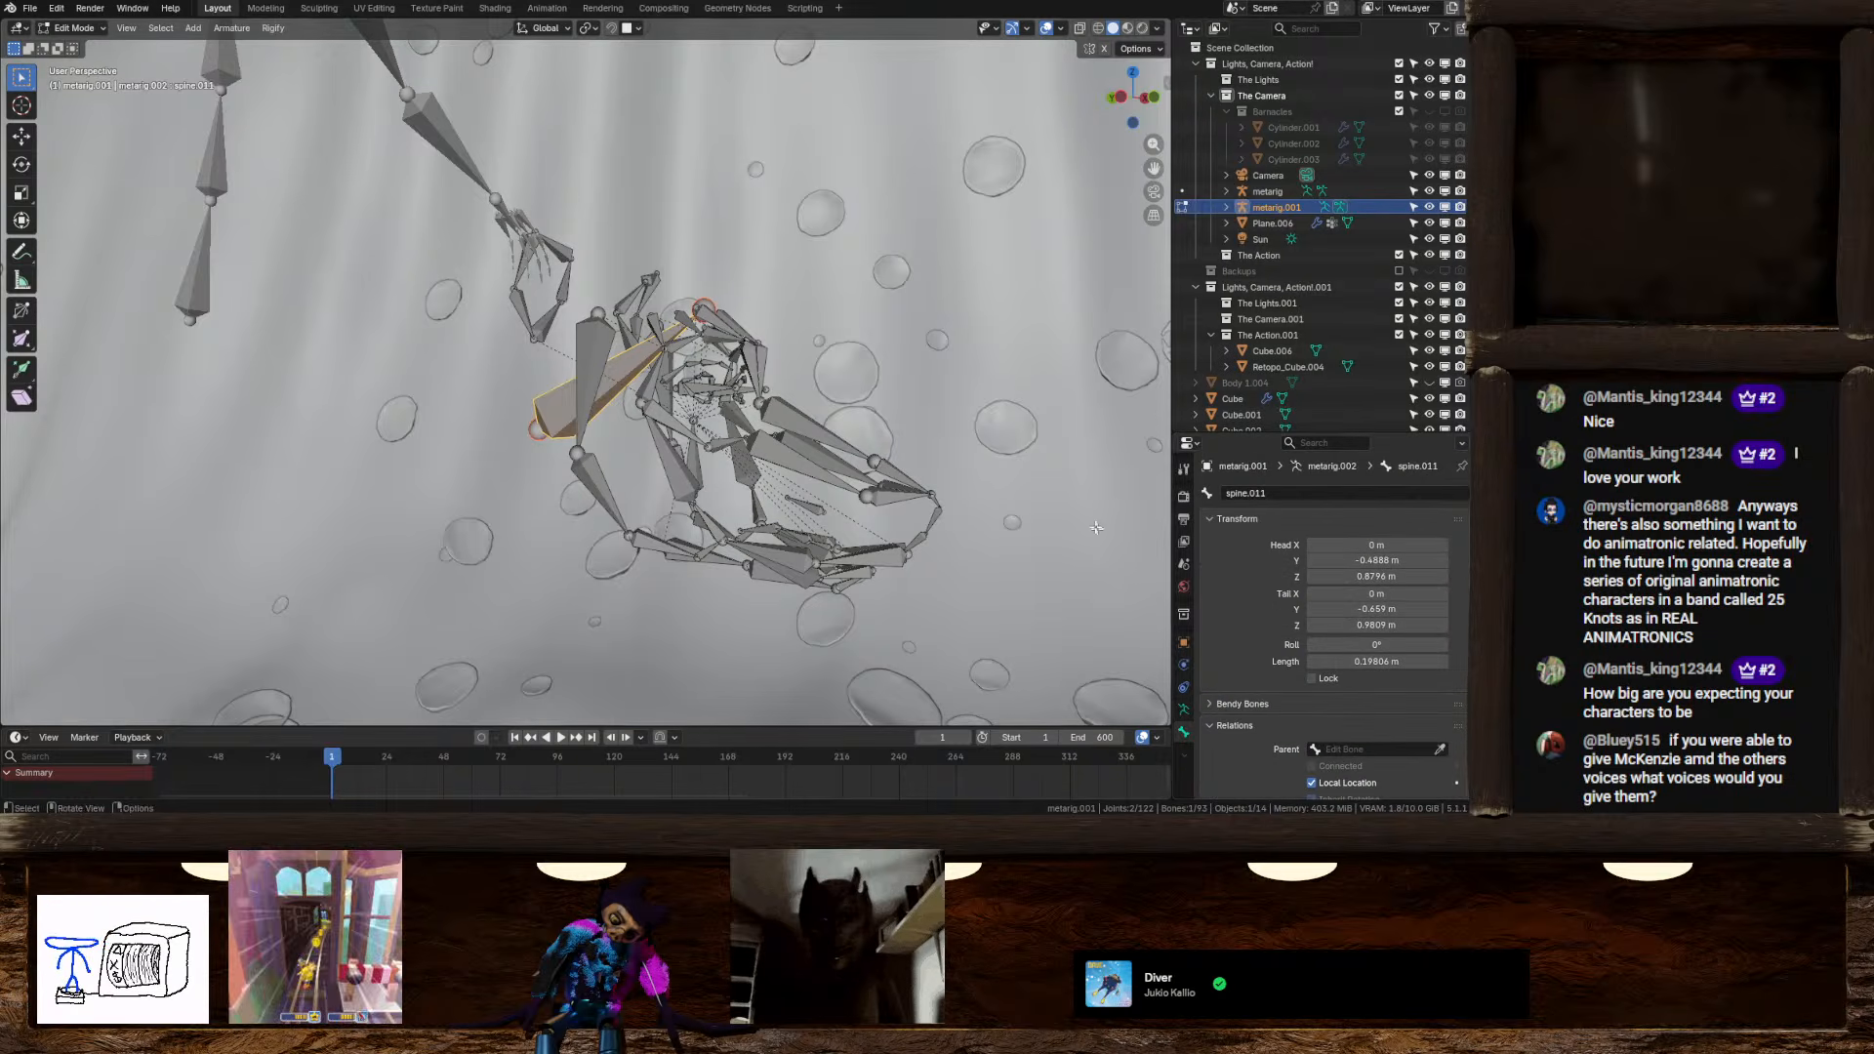
right_click(635, 336)
click(634, 336)
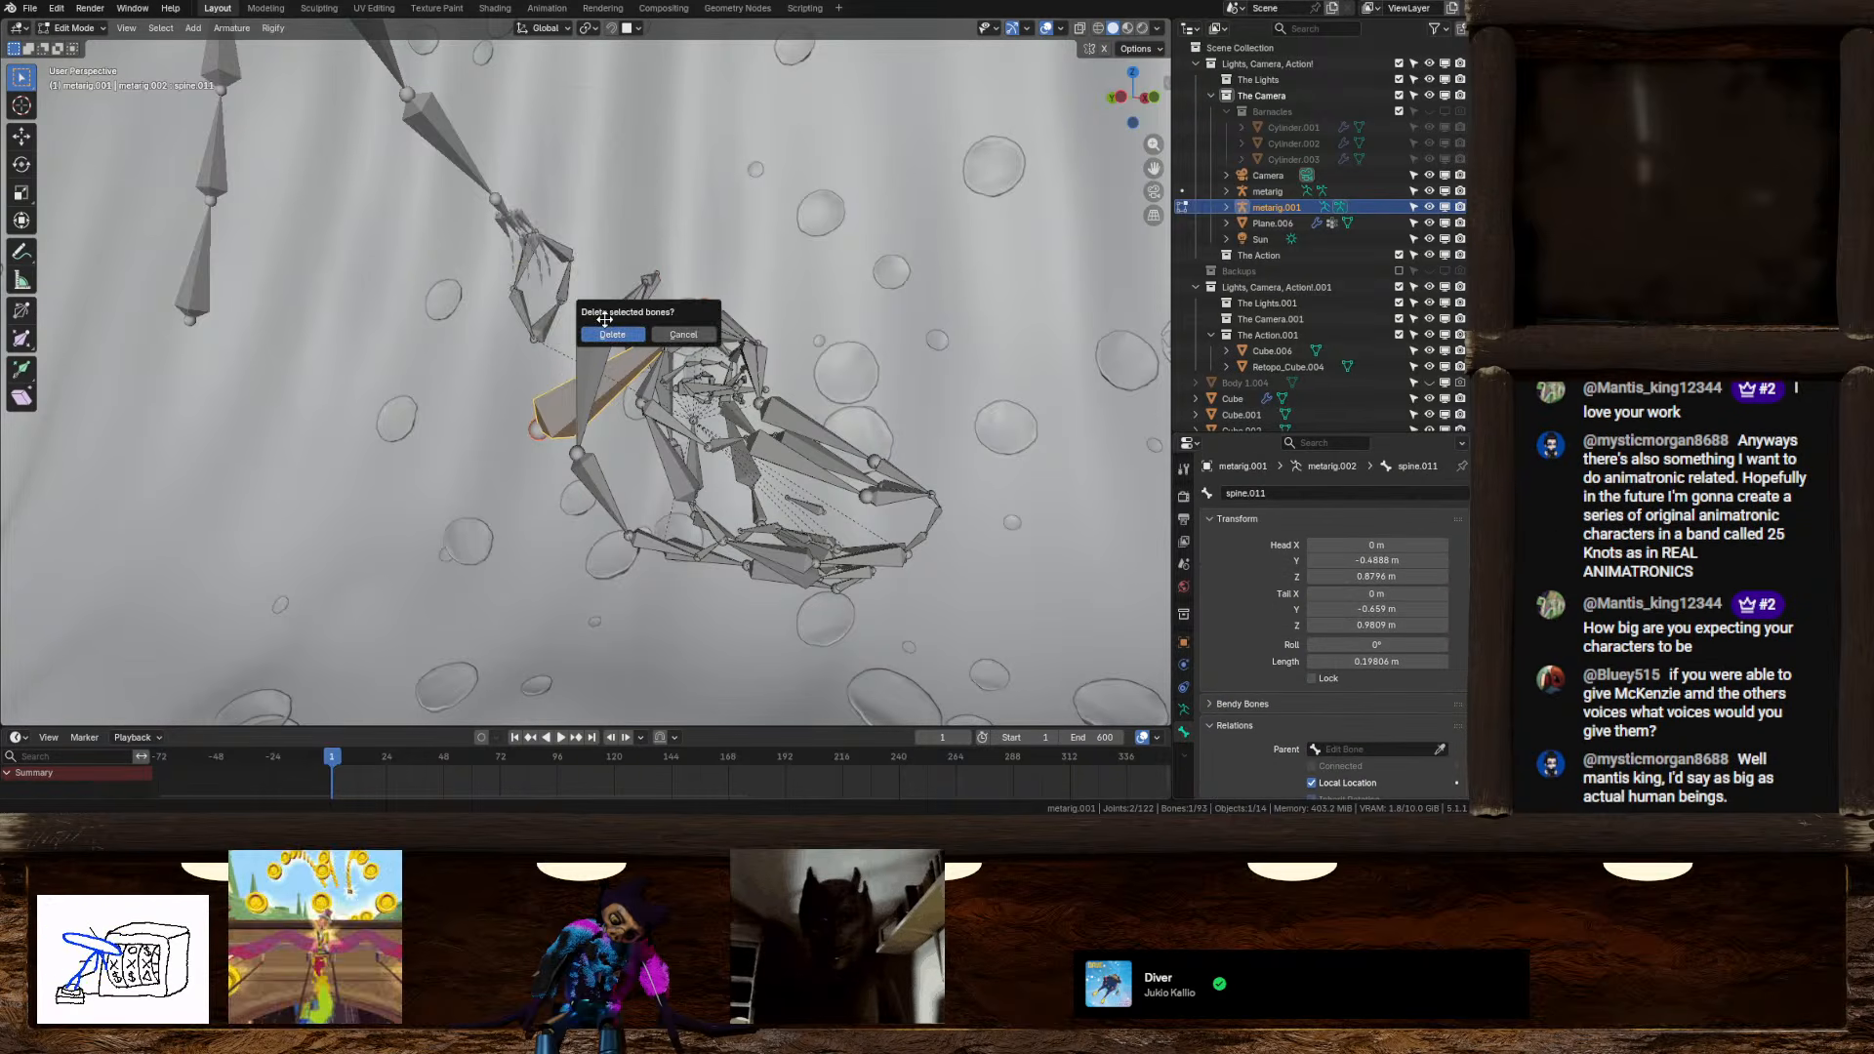
click(604, 333)
Select the wolf's central face bone and examine the face rig and its placement relative to the human meta-rig
click(696, 473)
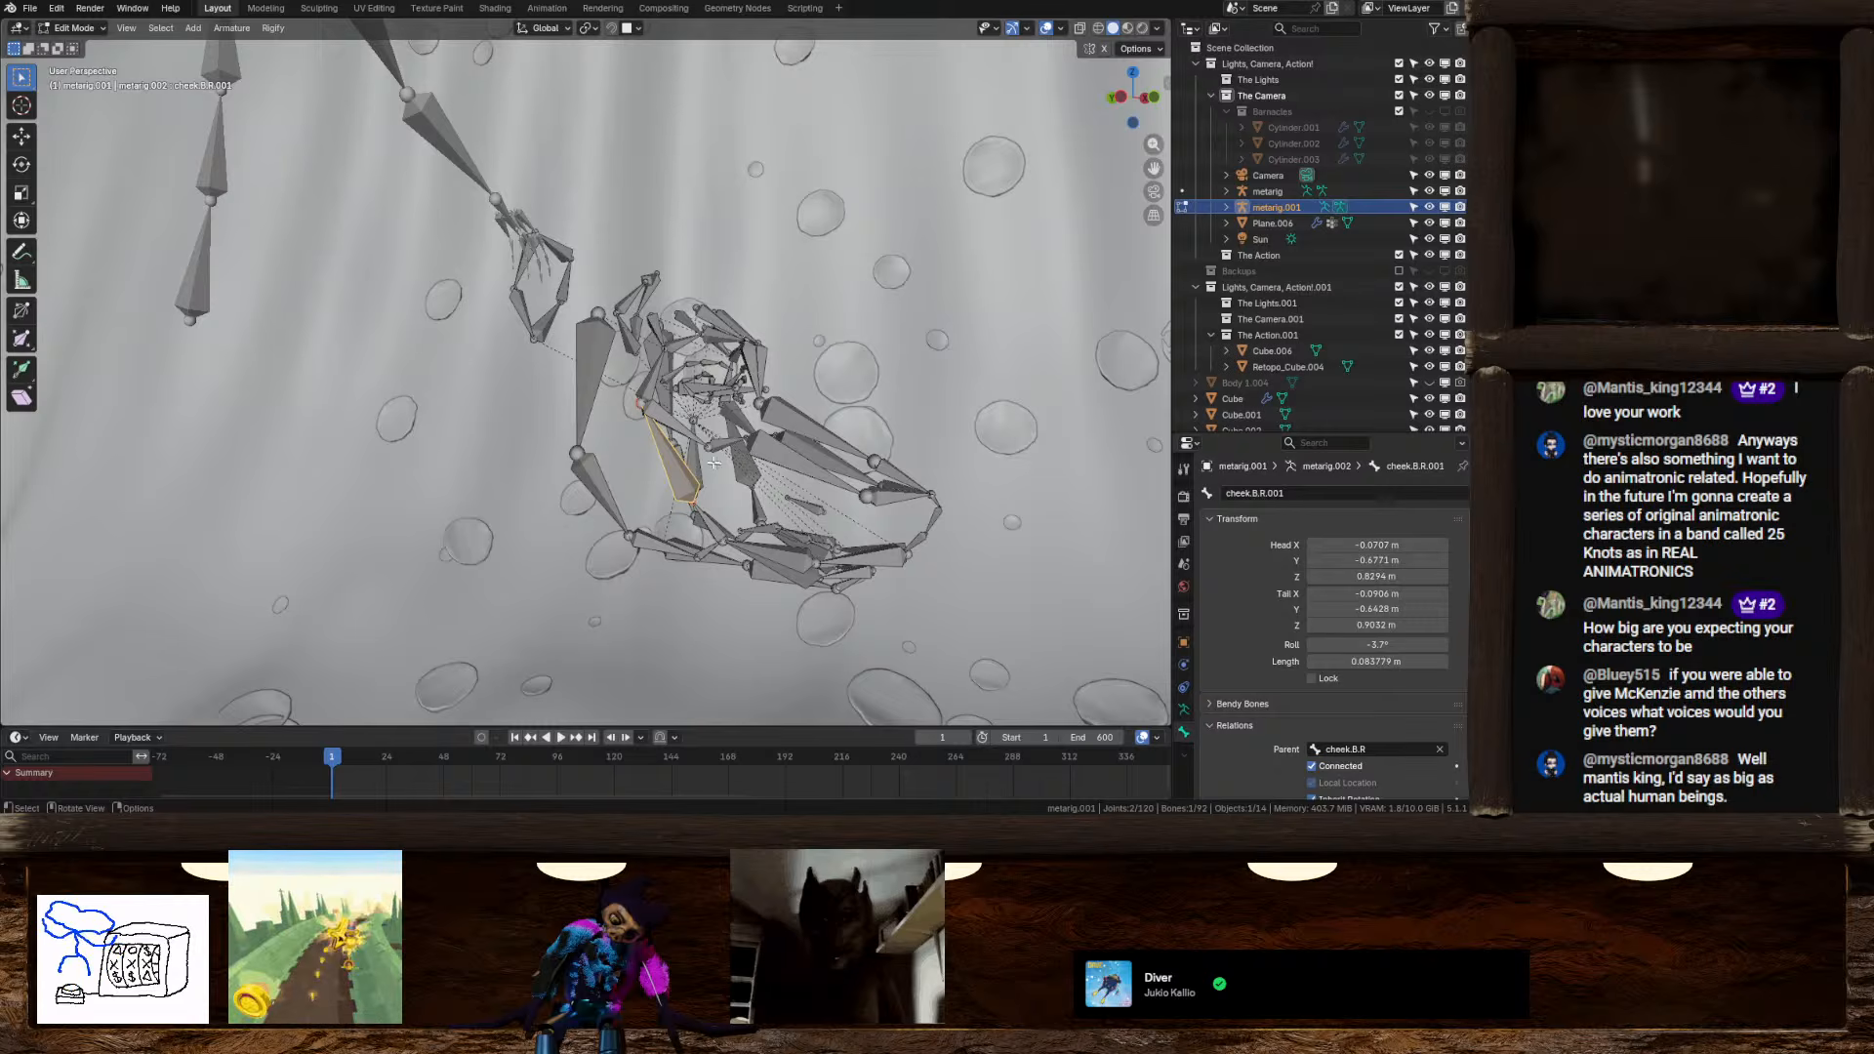
click(693, 458)
middle_drag(694, 457, 636, 482)
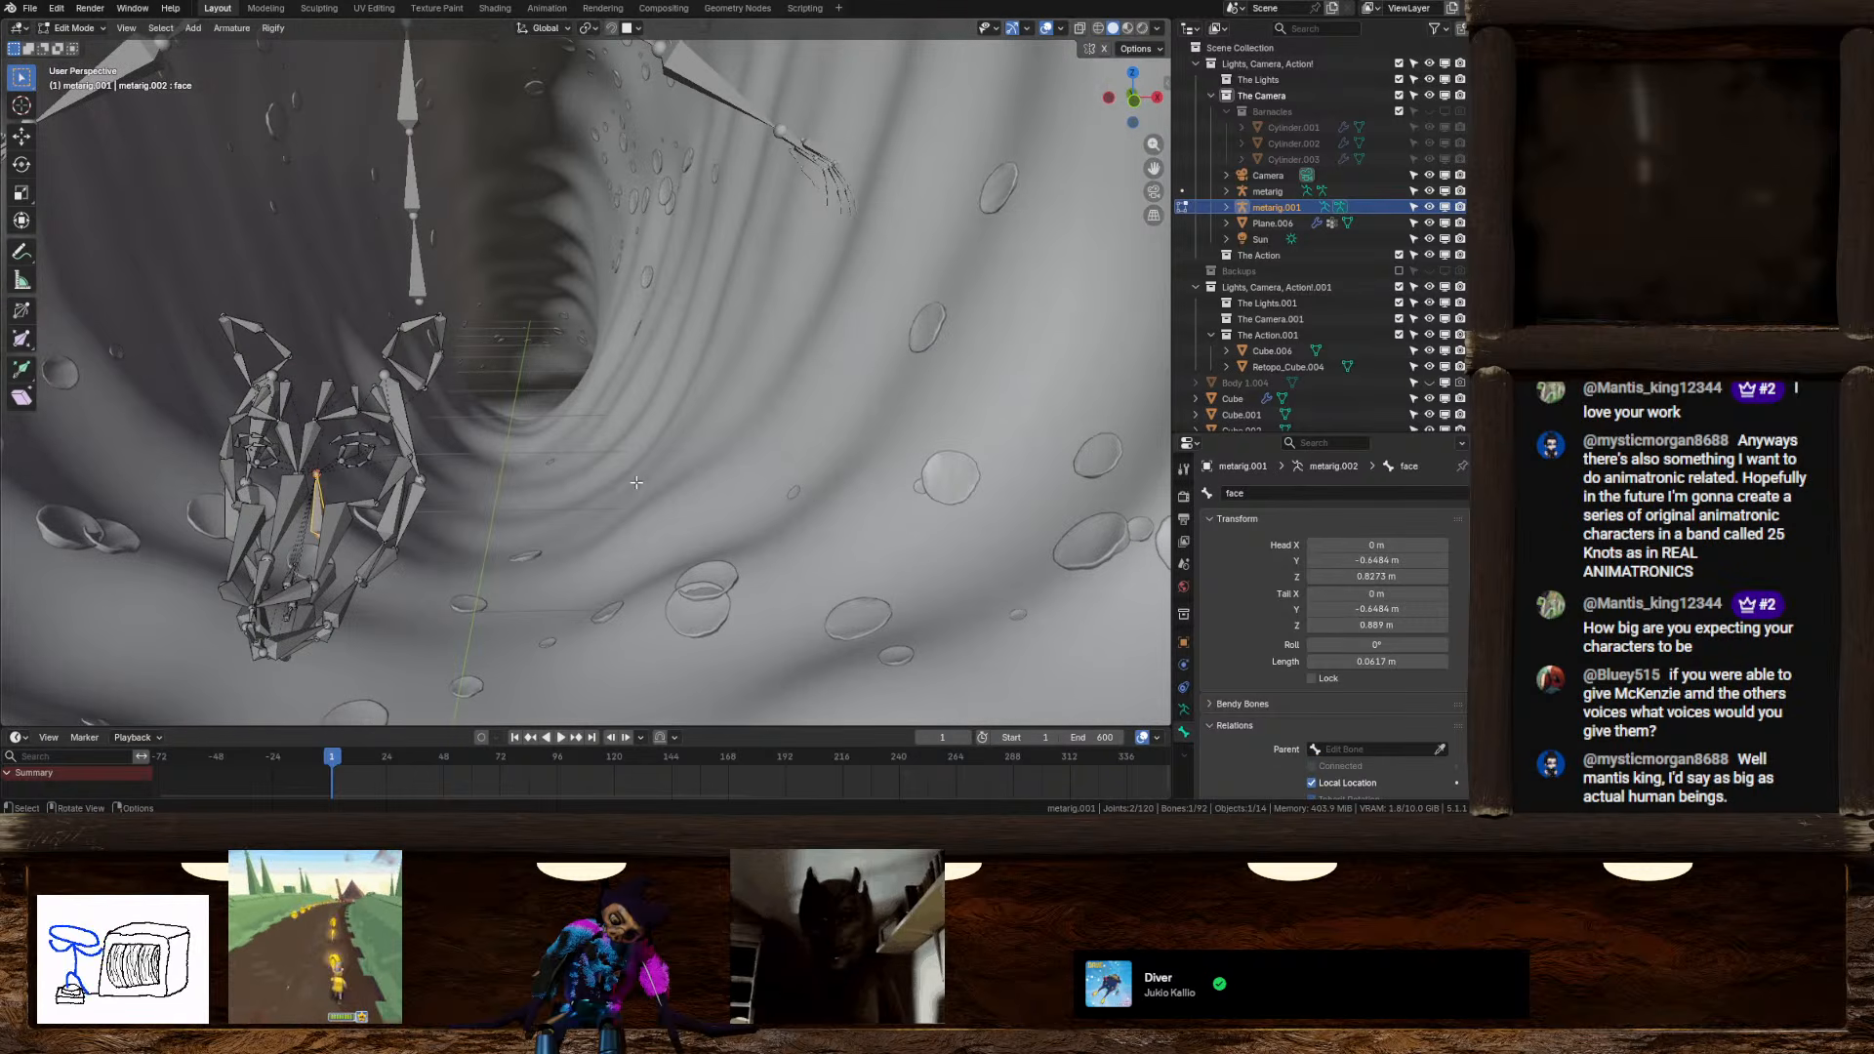
key(KP_Decimal)
scroll(609, 483, down, 6)
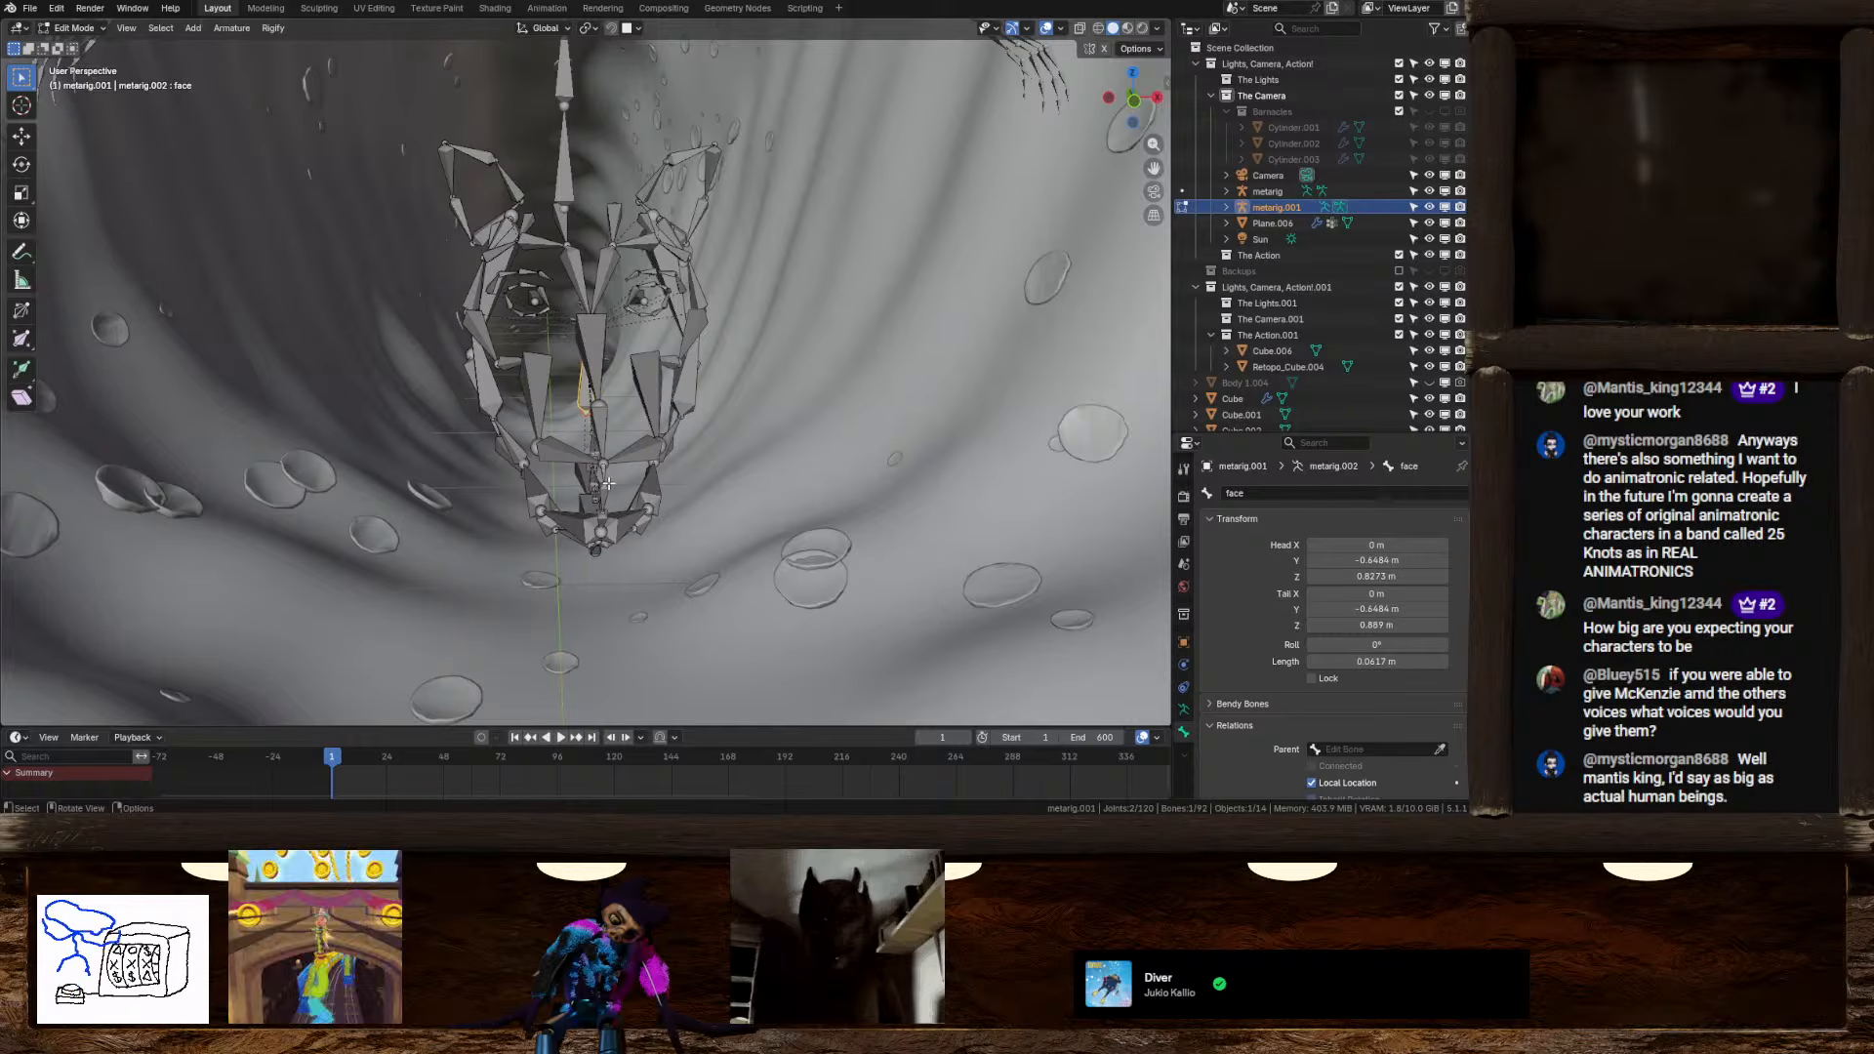
scroll(668, 365, down, 10)
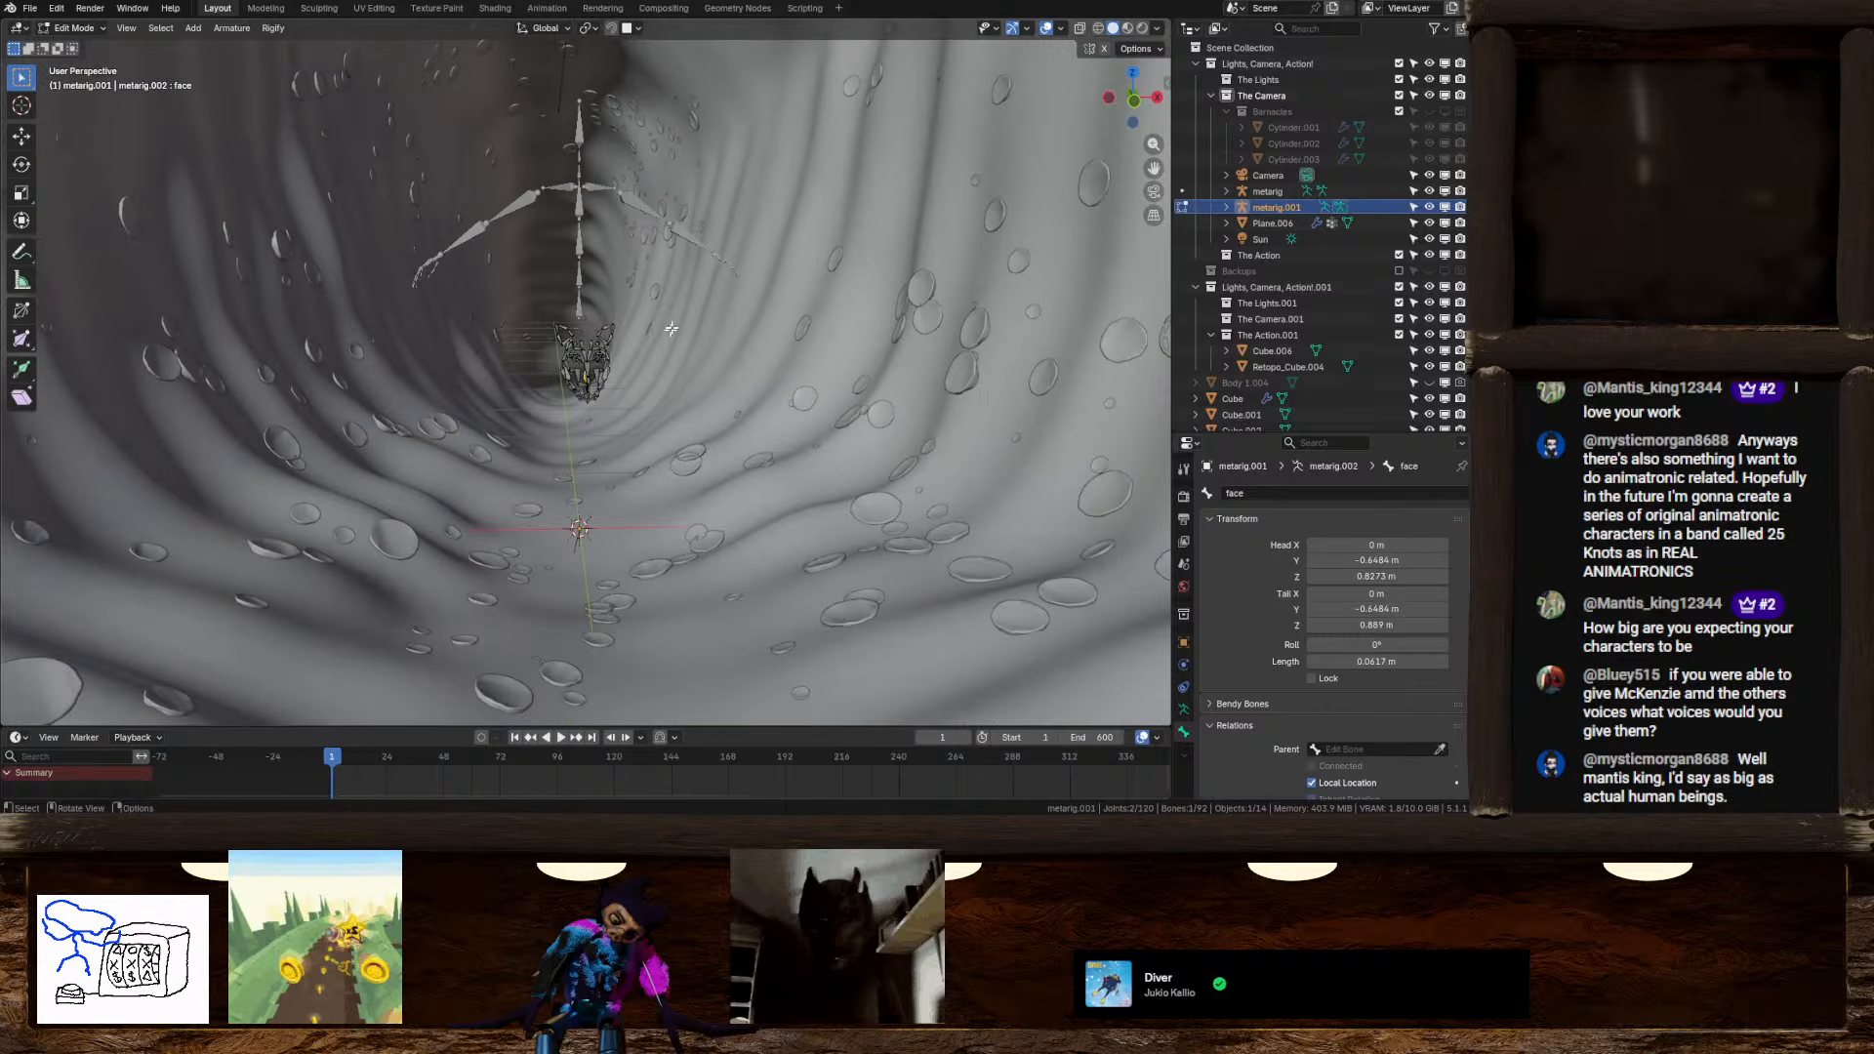
middle_drag(621, 217, 727, 410)
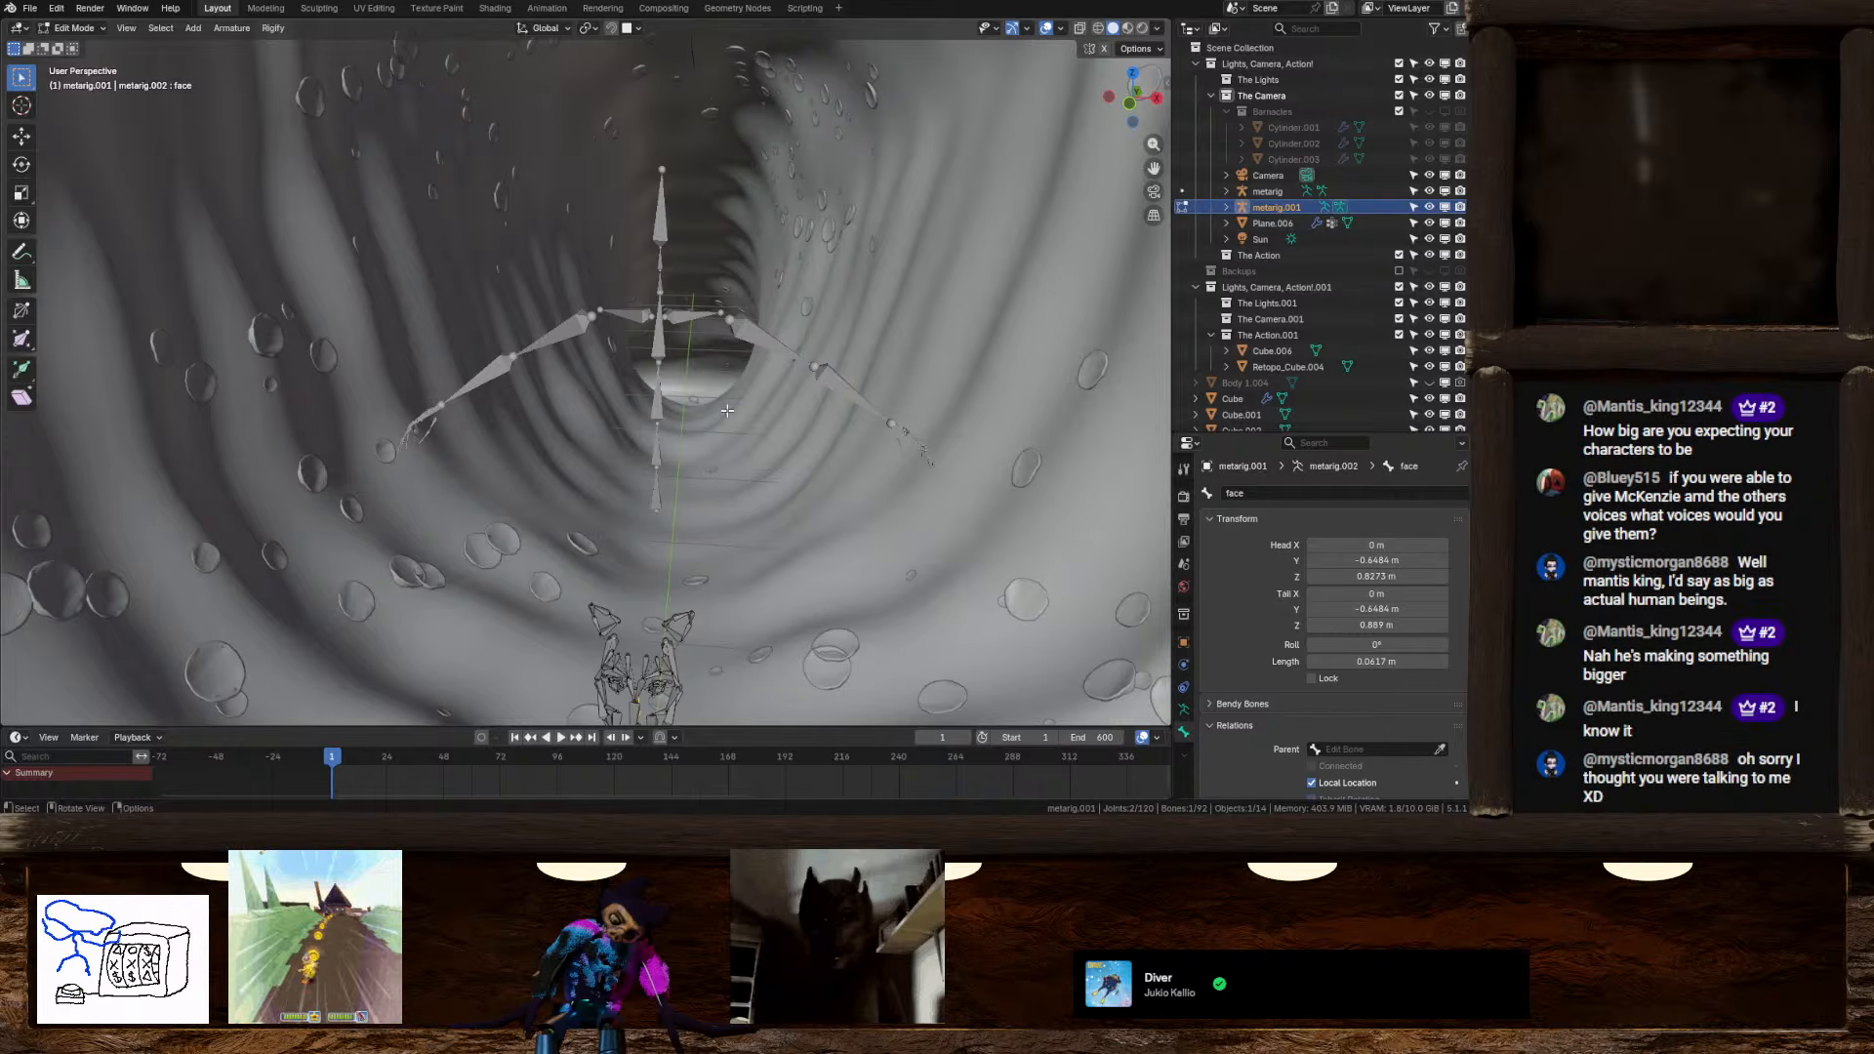
scroll(740, 424, down, 4)
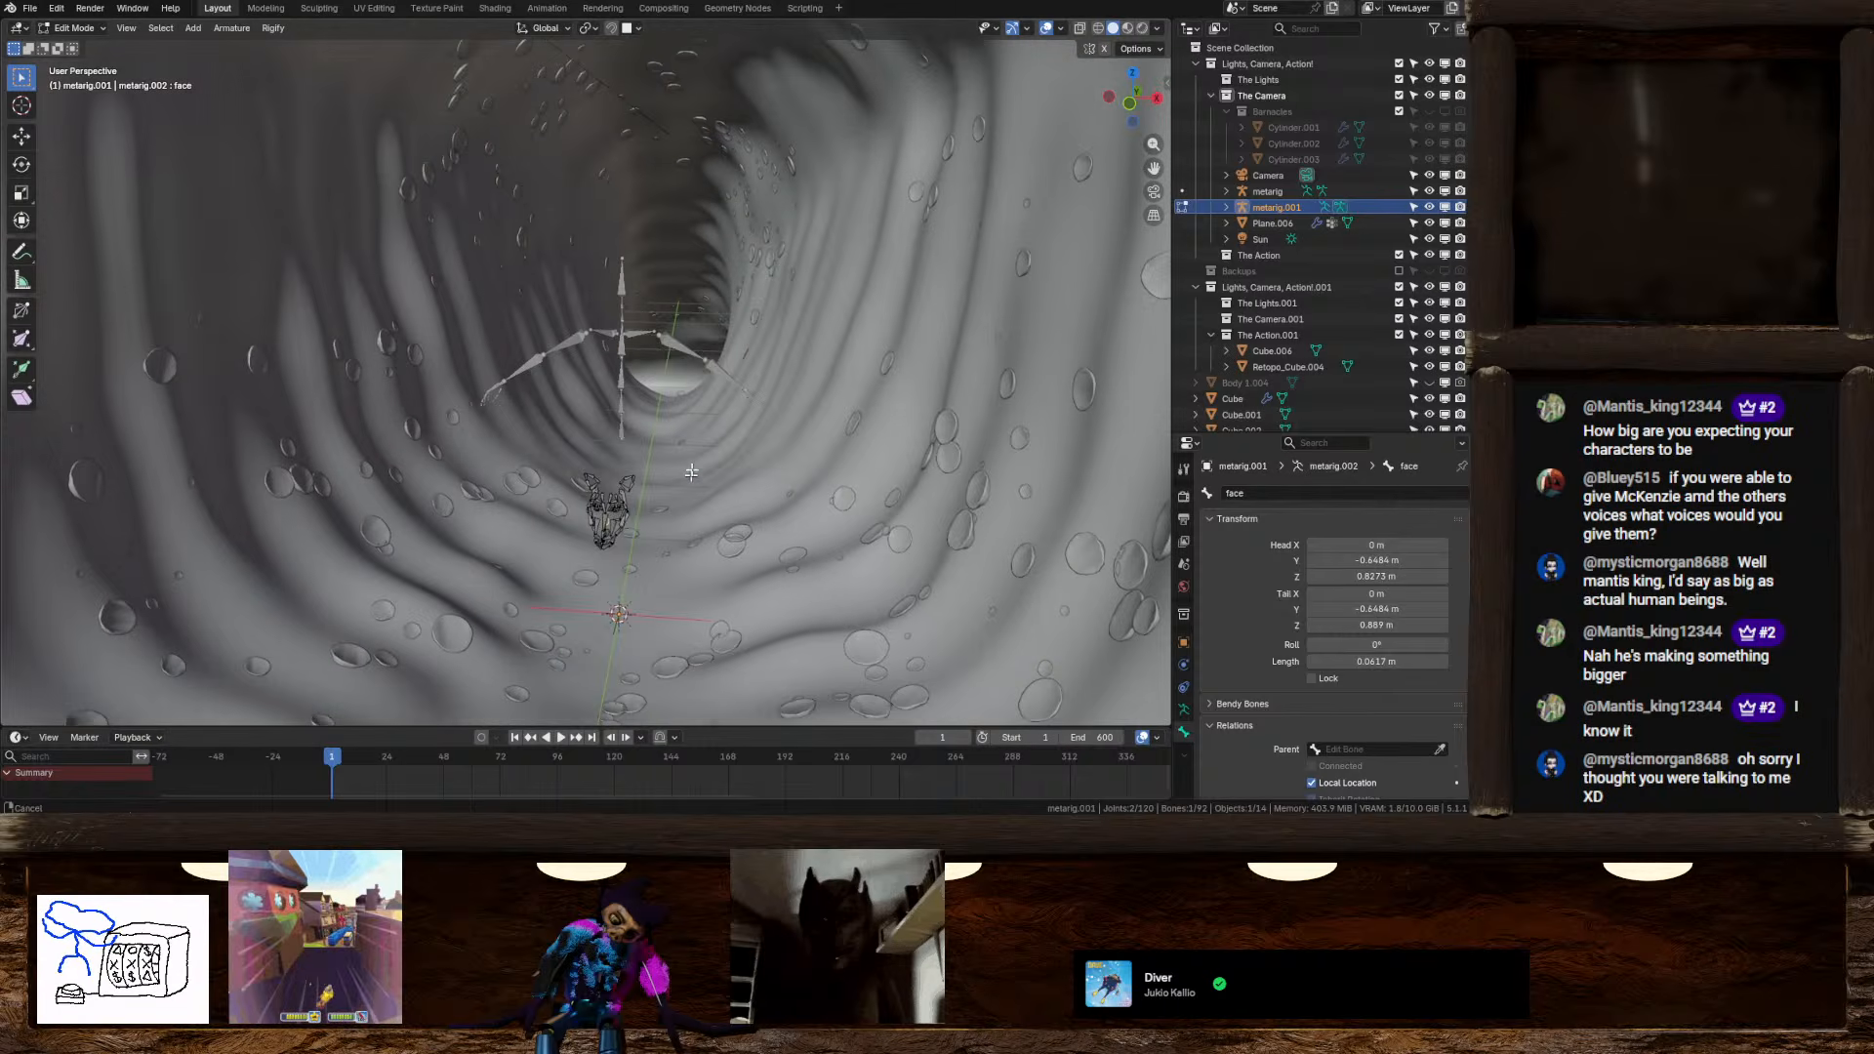
scroll(683, 488, up, 4)
shift+middle_drag(681, 561, 686, 410)
middle_drag(702, 509, 658, 529)
Return to Object Mode and join the wolf face armature into the human meta-rig
key(a)
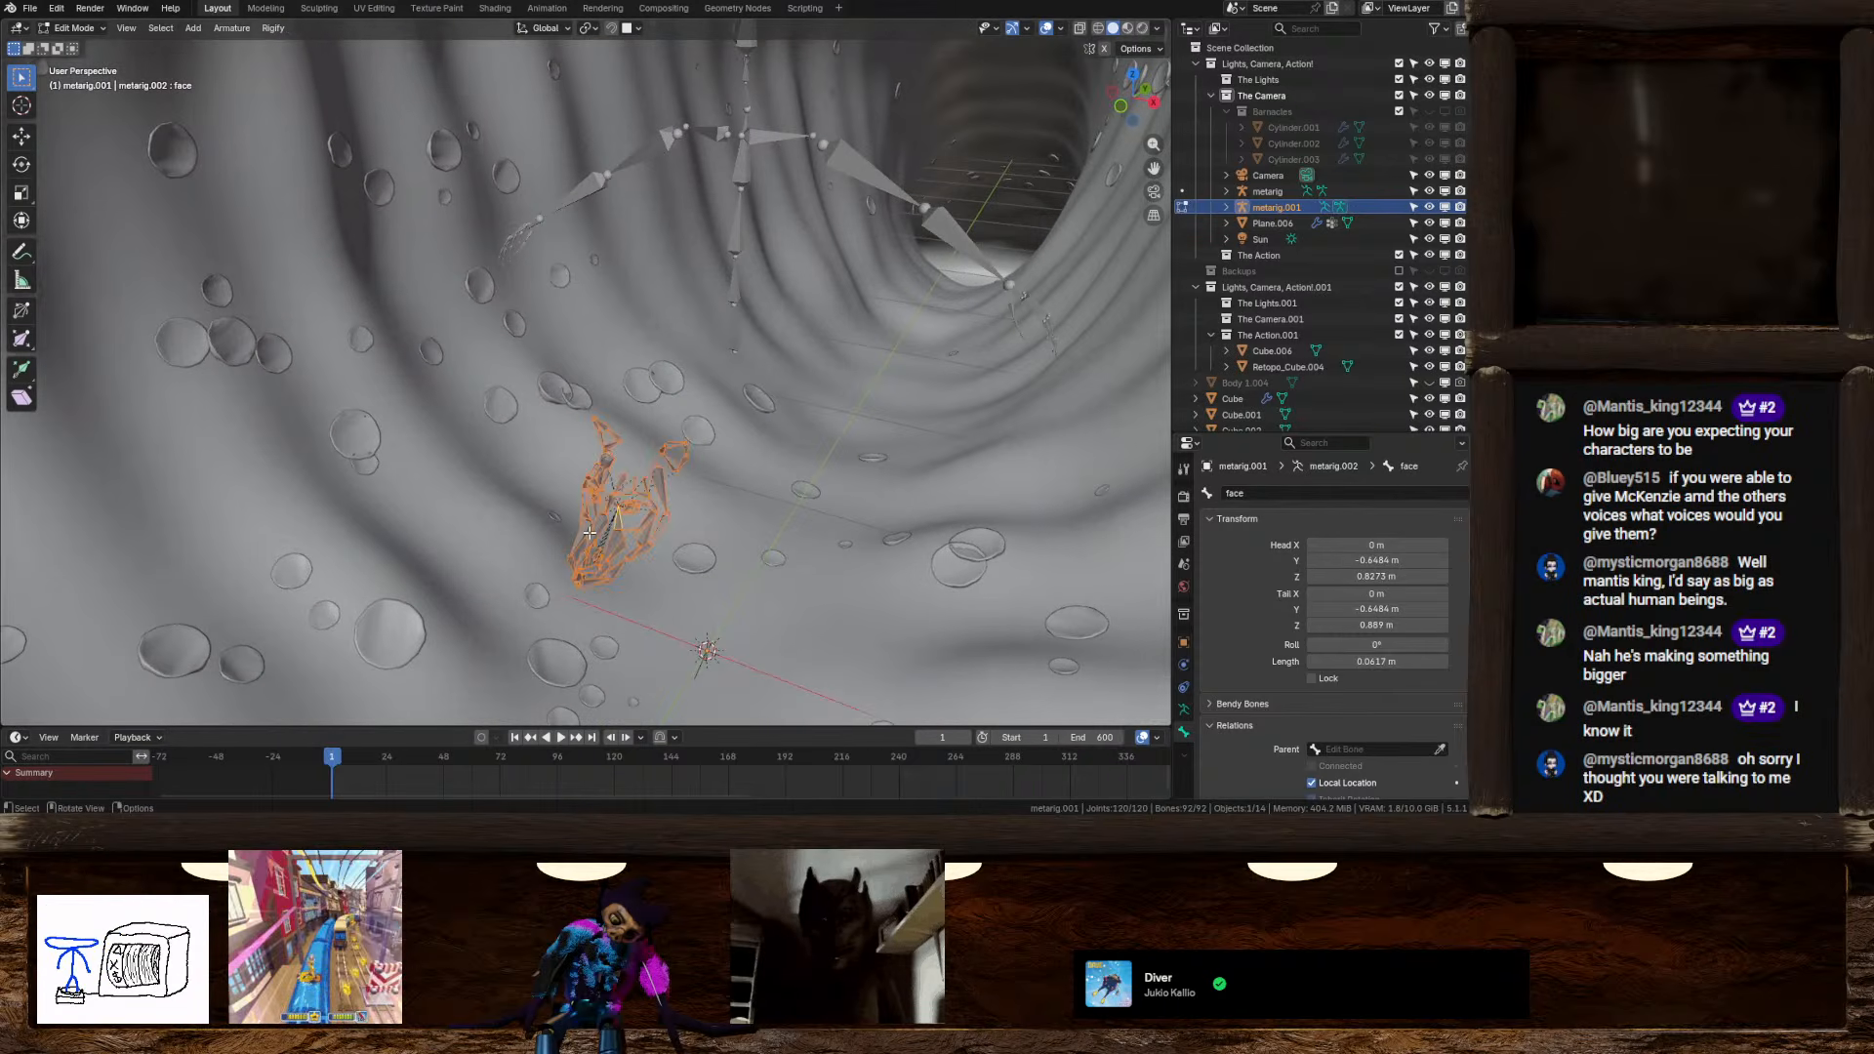
click(1154, 102)
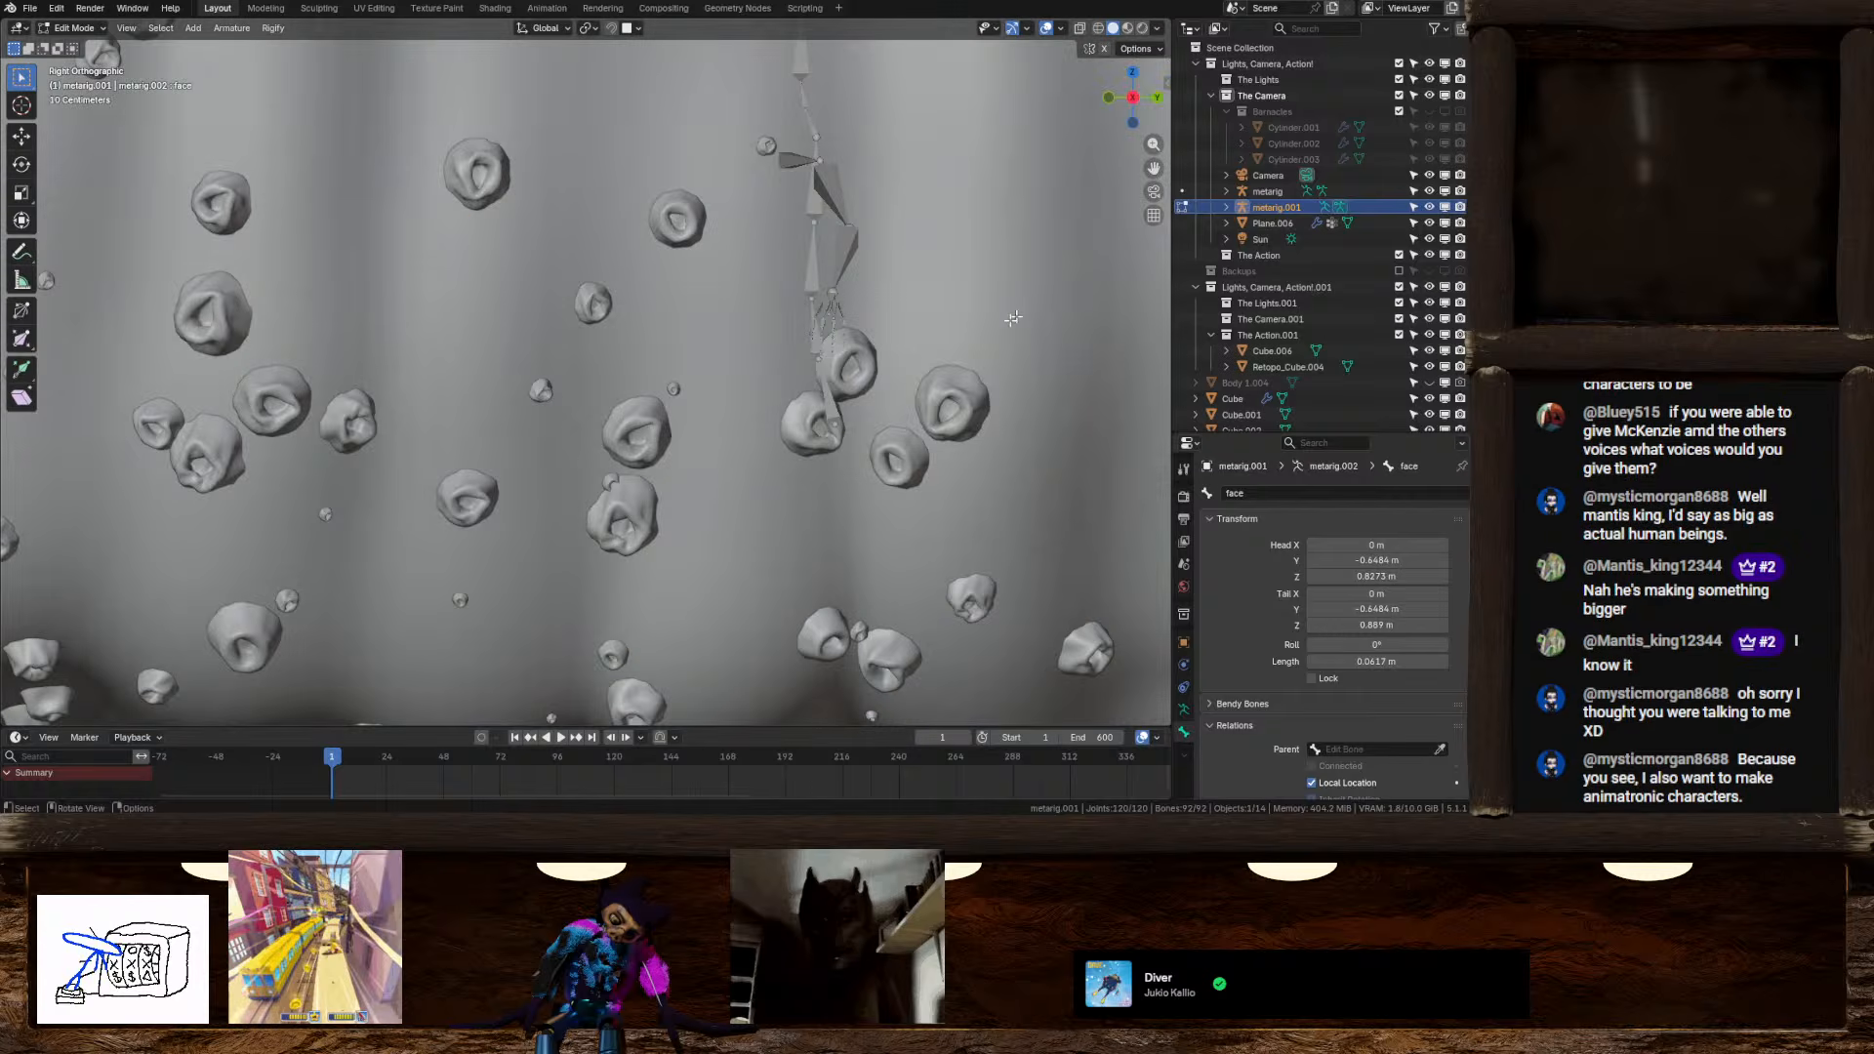
scroll(858, 298, down, 4)
shift+middle_drag(857, 297, 816, 362)
key(Tab)
middle_drag(636, 459, 736, 490)
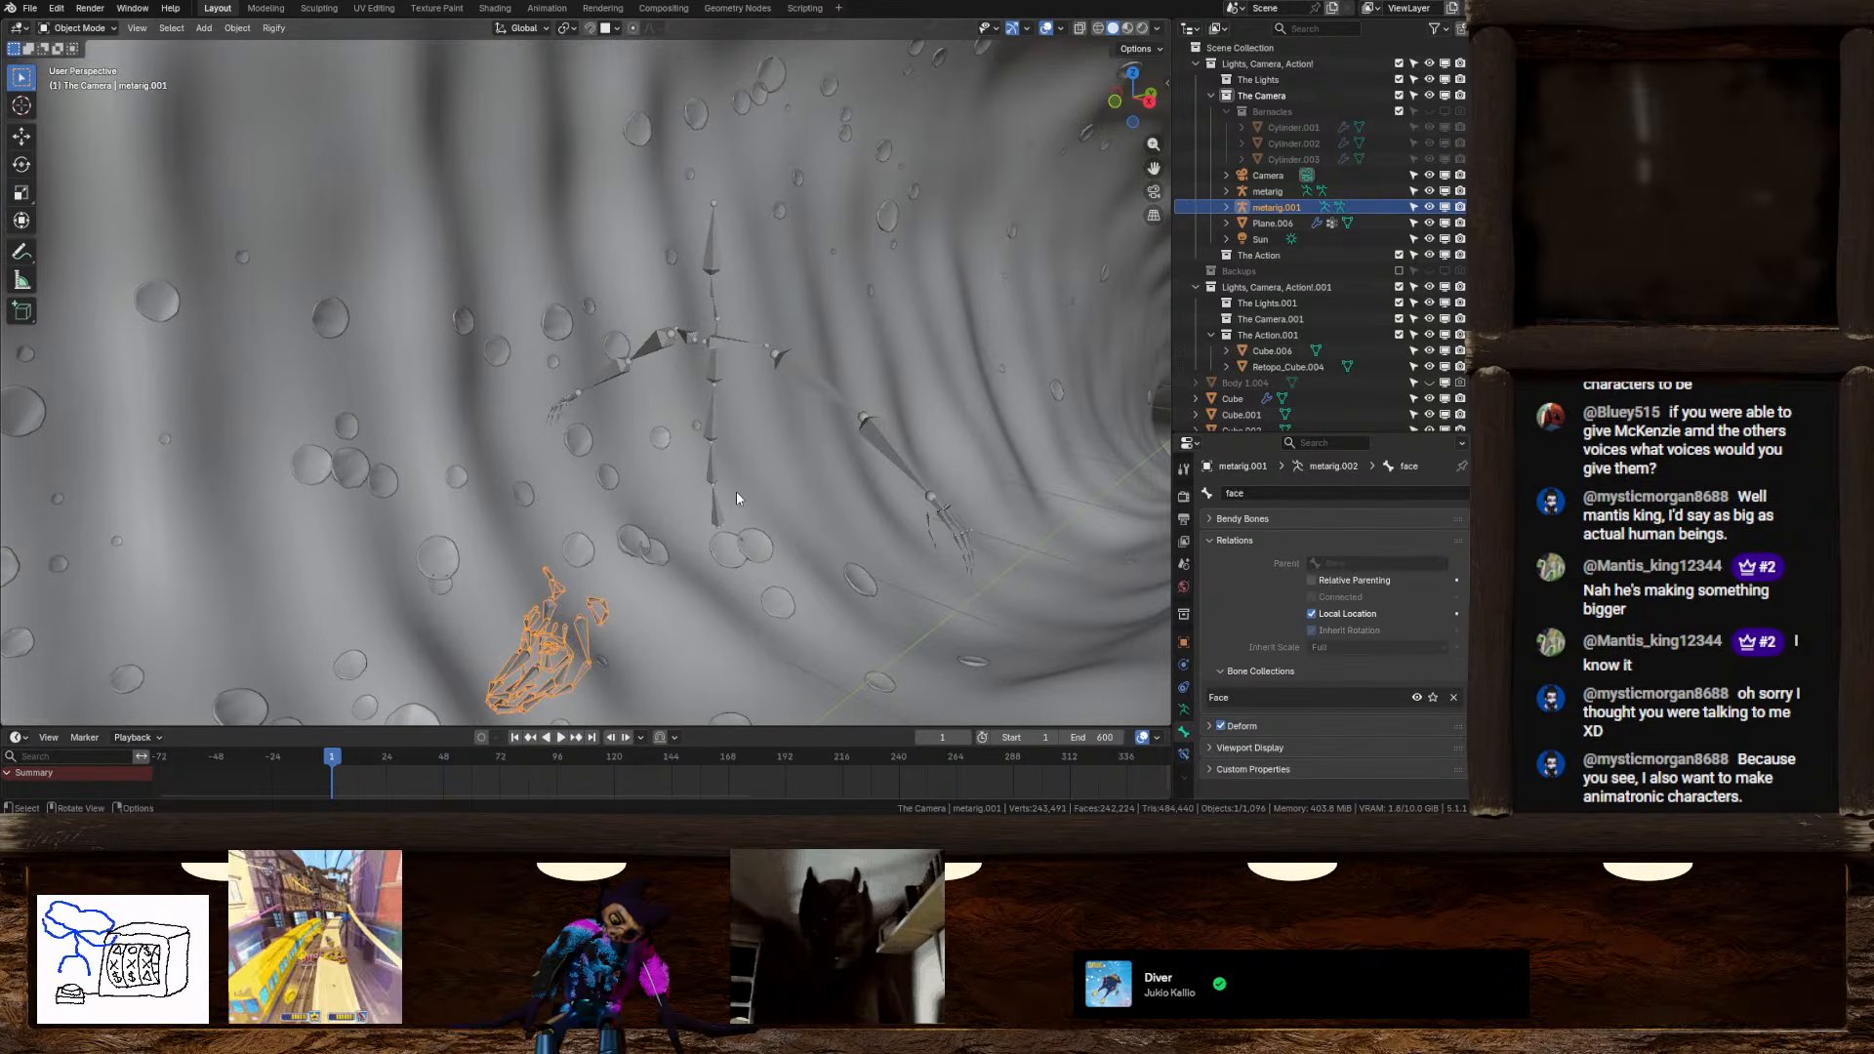
shift+click(709, 424)
key(ctrl+j)
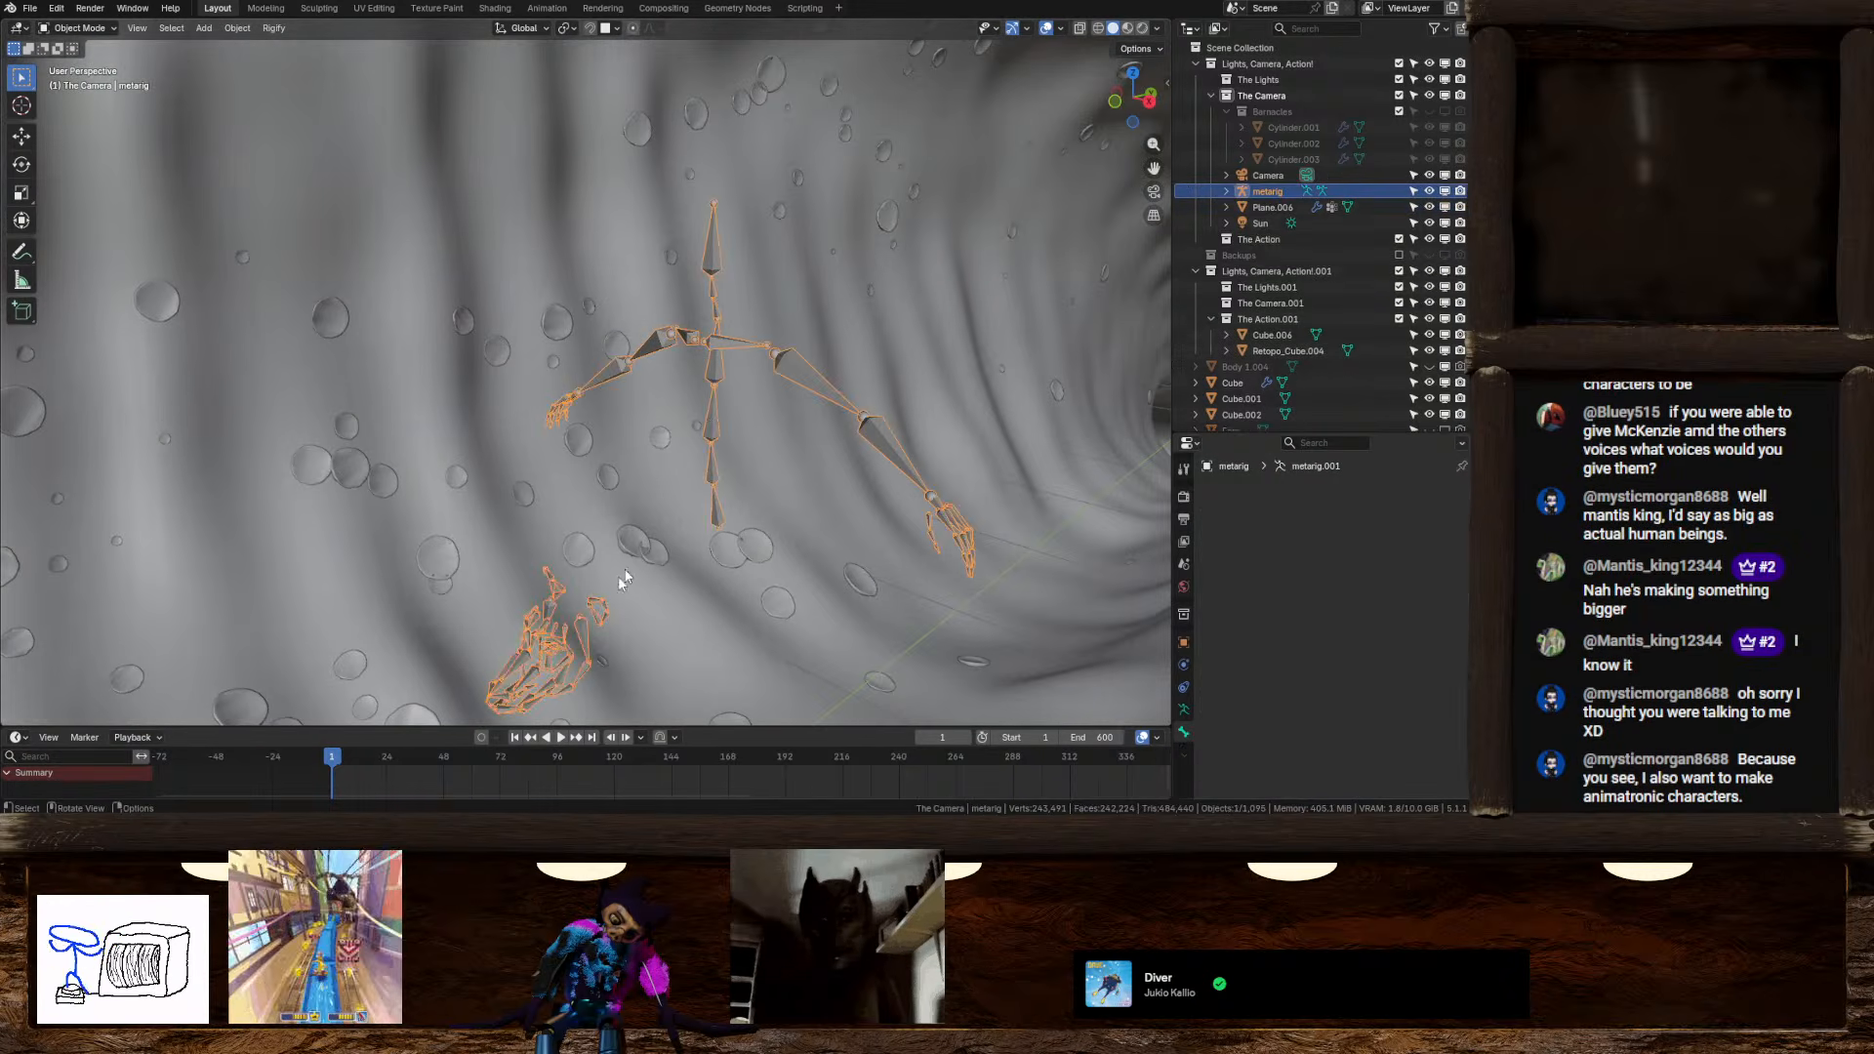
In the right side view, move the wolf face bones about 0.62 m in Y and 0.95 m in Z onto the human head bone
key(Tab)
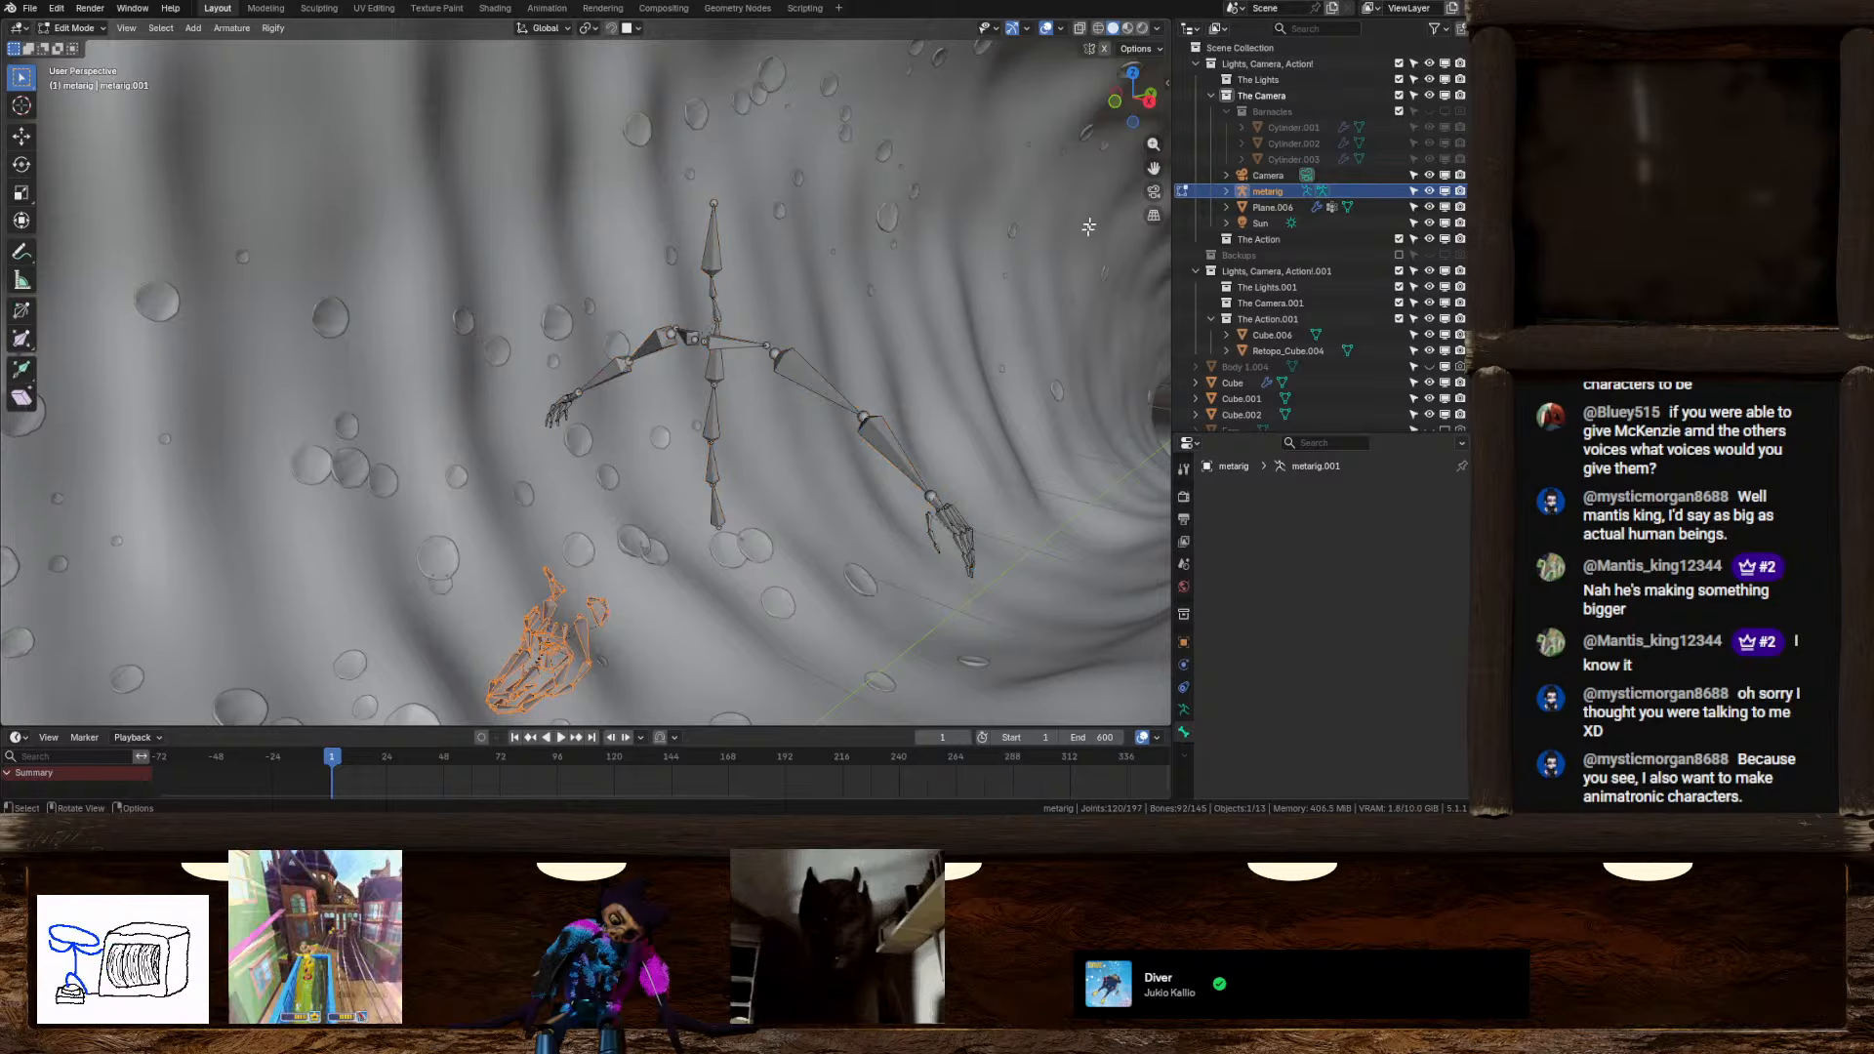
click(1150, 100)
drag(340, 478, 558, 715)
shift+middle_drag(597, 604, 585, 596)
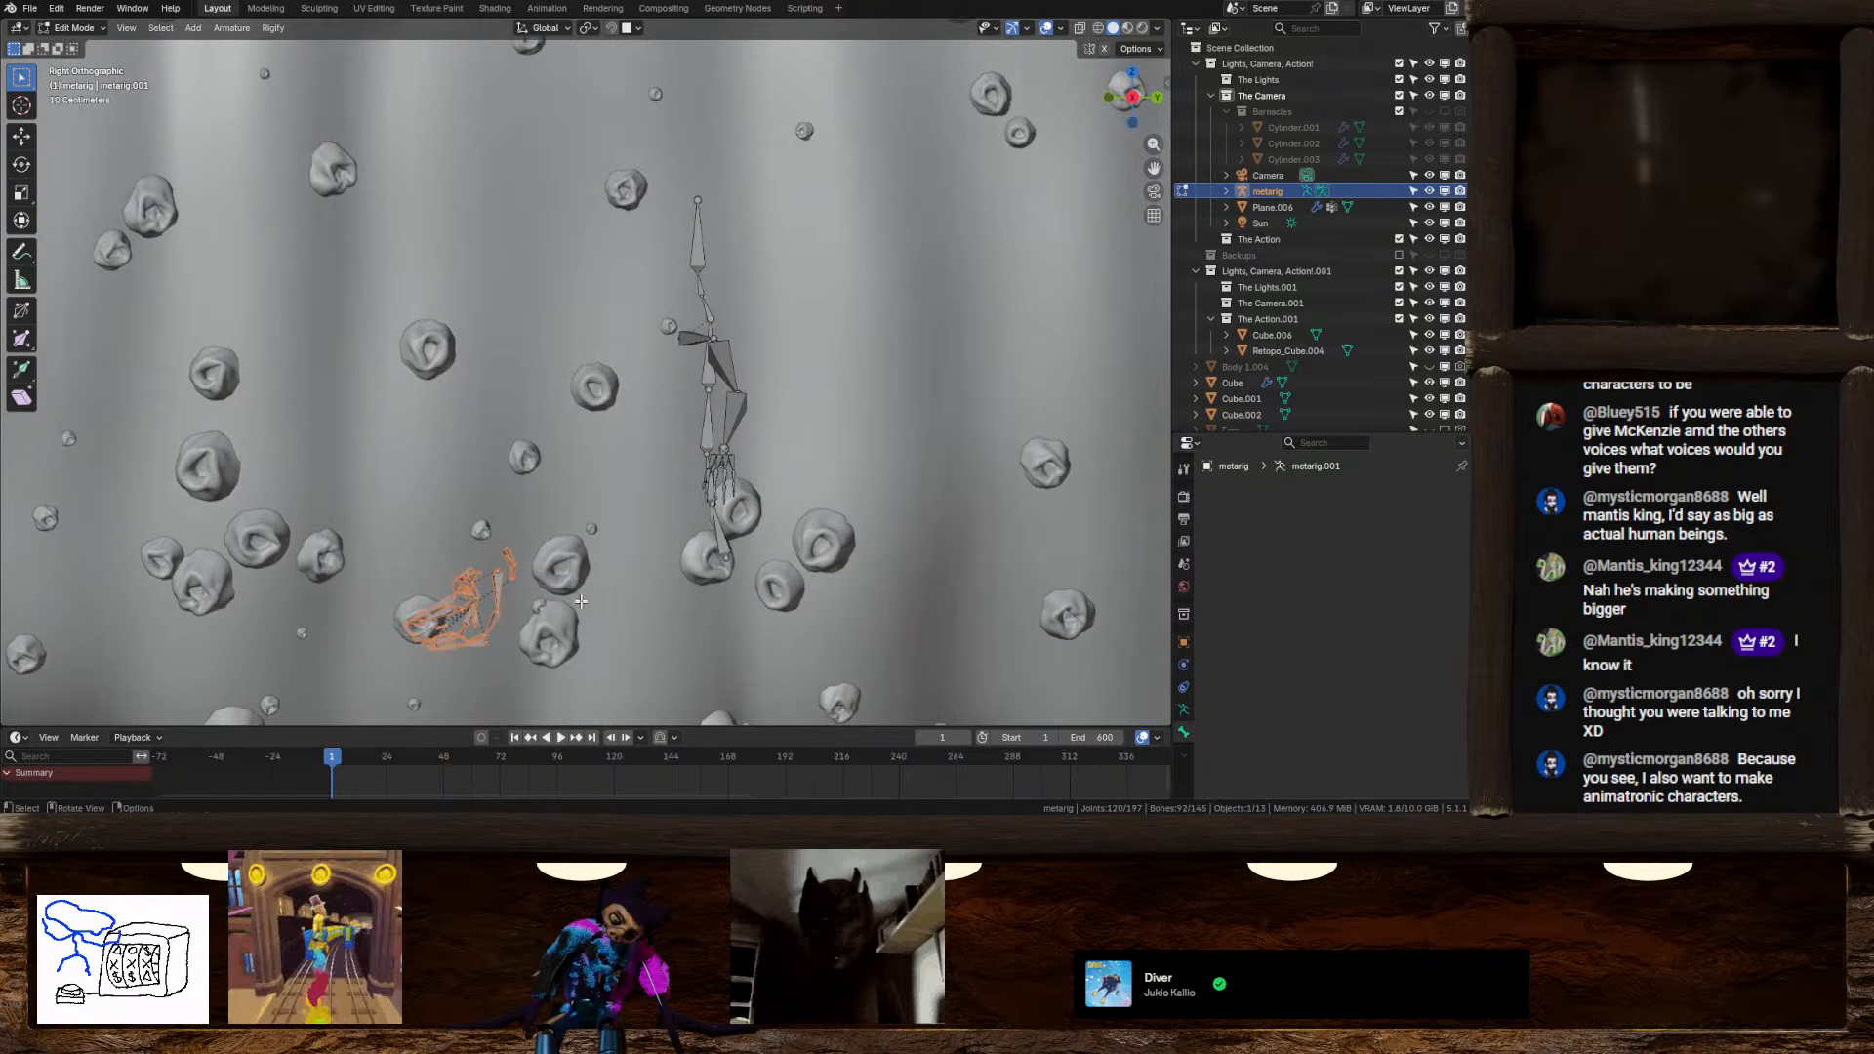
key(g)
click(762, 242)
scroll(762, 242, up, 5)
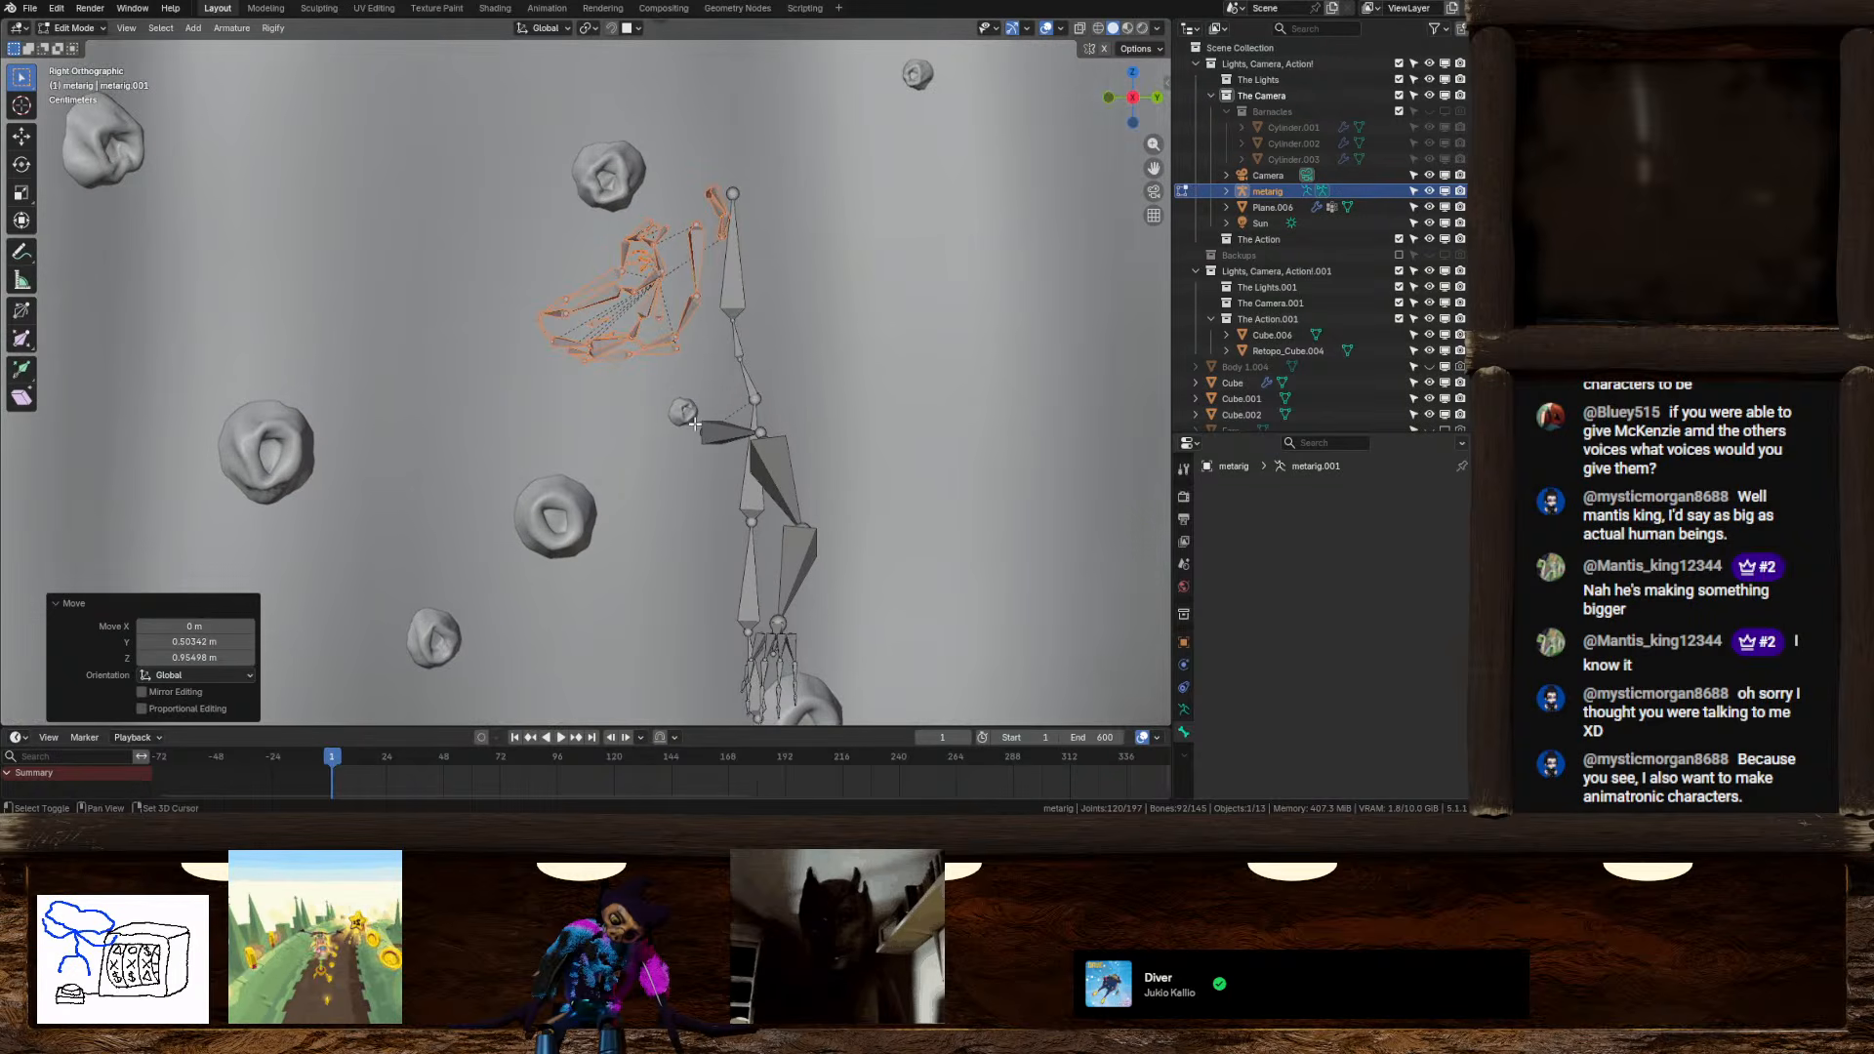
key(g)
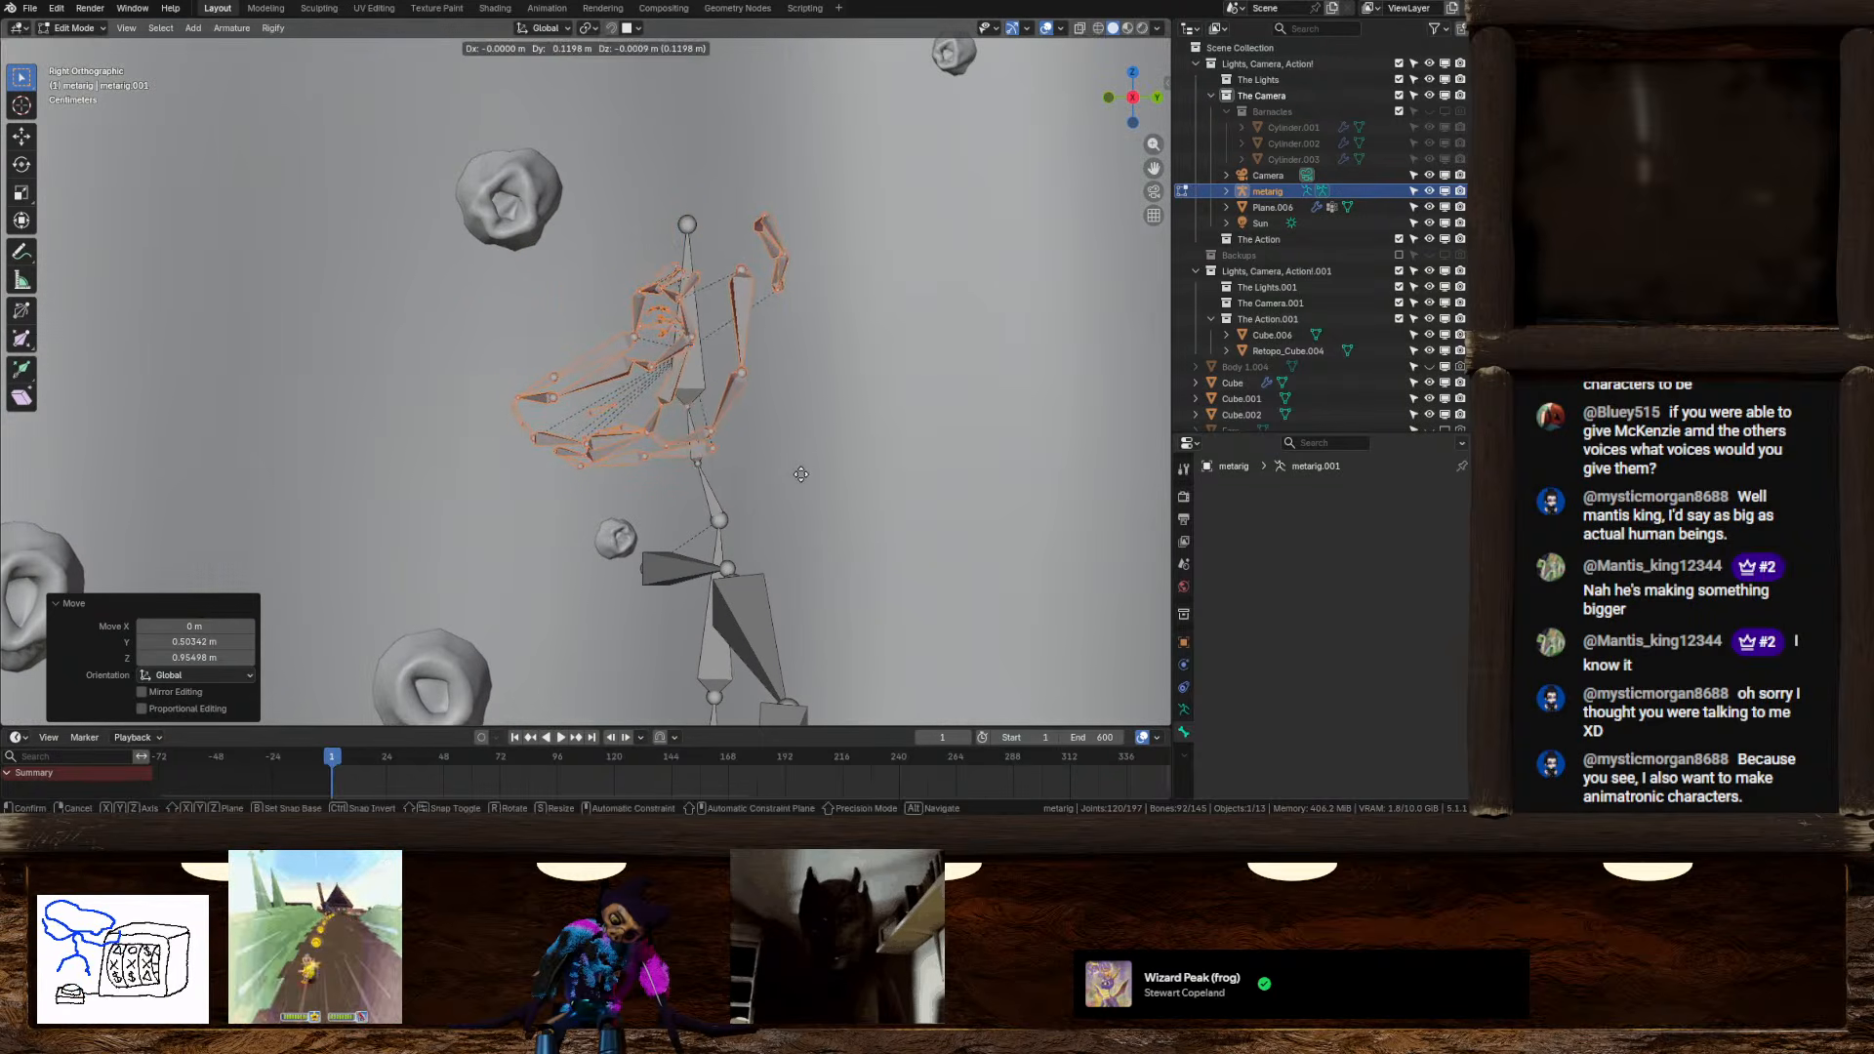
click(800, 475)
scroll(722, 449, up, 3)
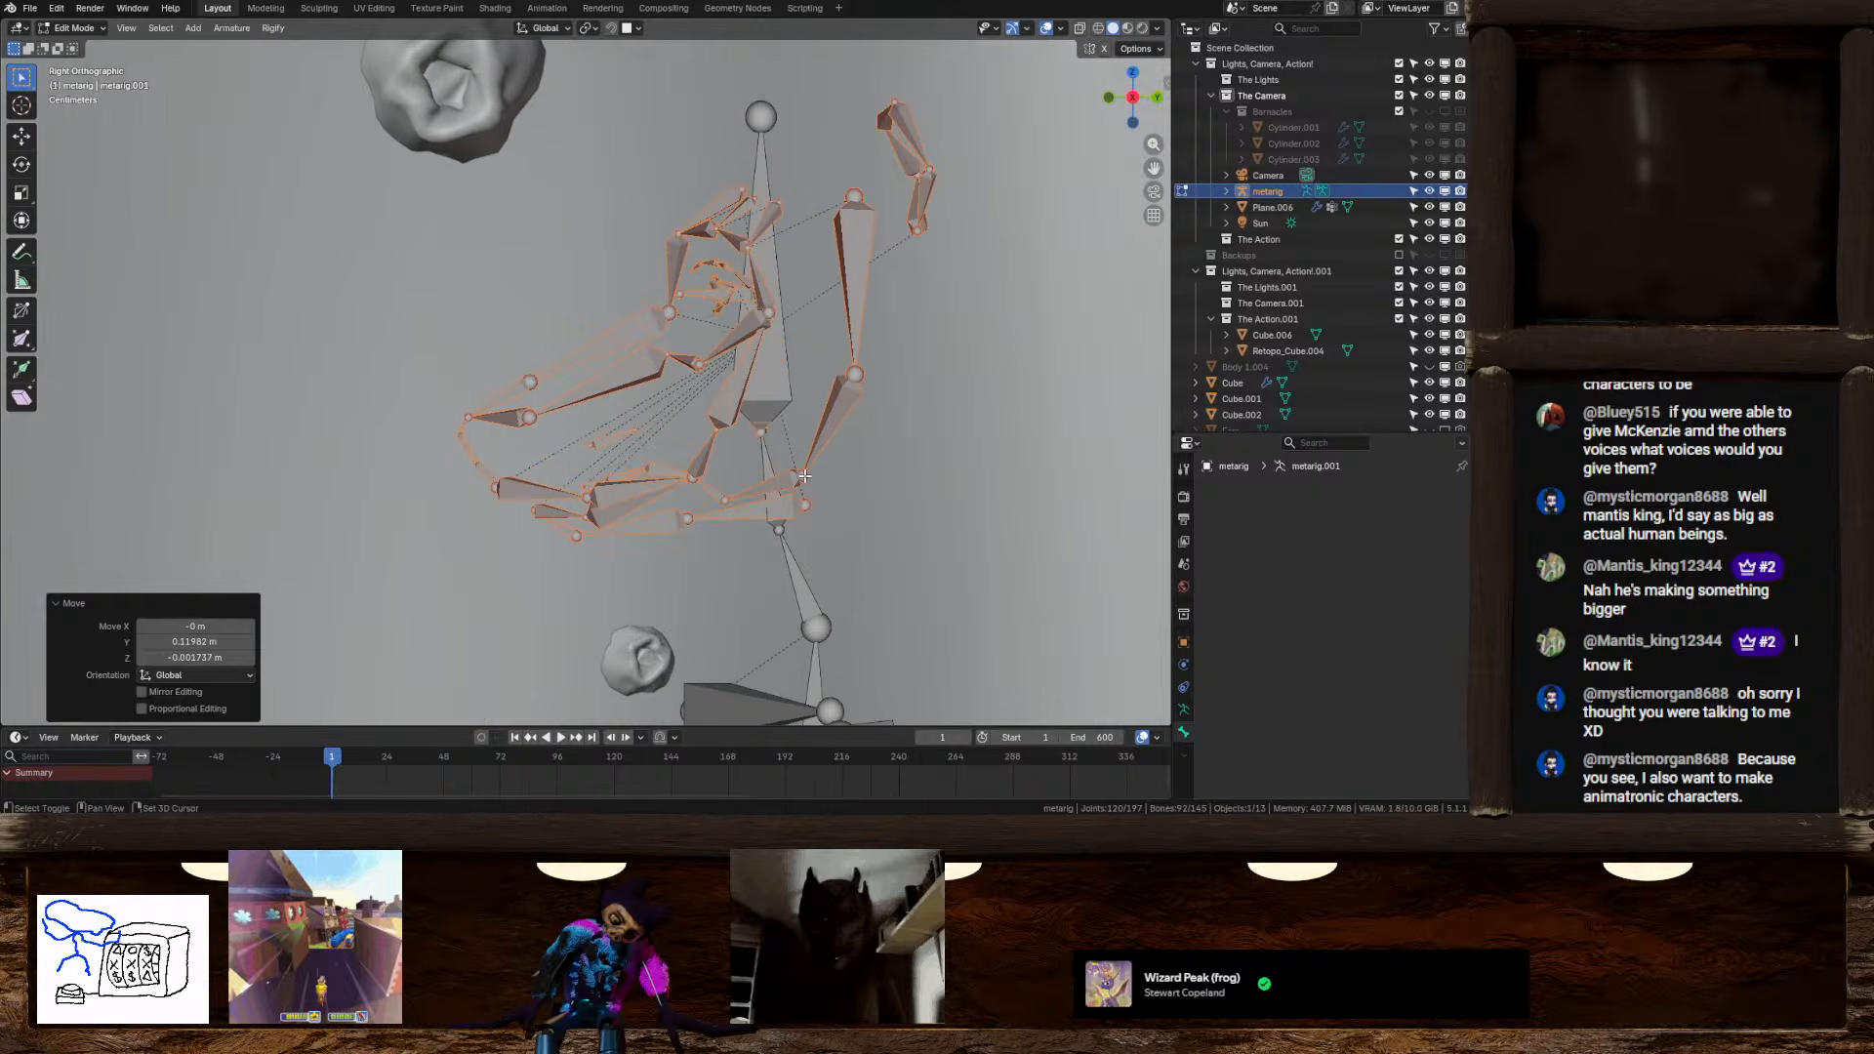
Enable snapping and snap the base joint of the face bone onto the base of the human head bone
scroll(674, 482, up, 7)
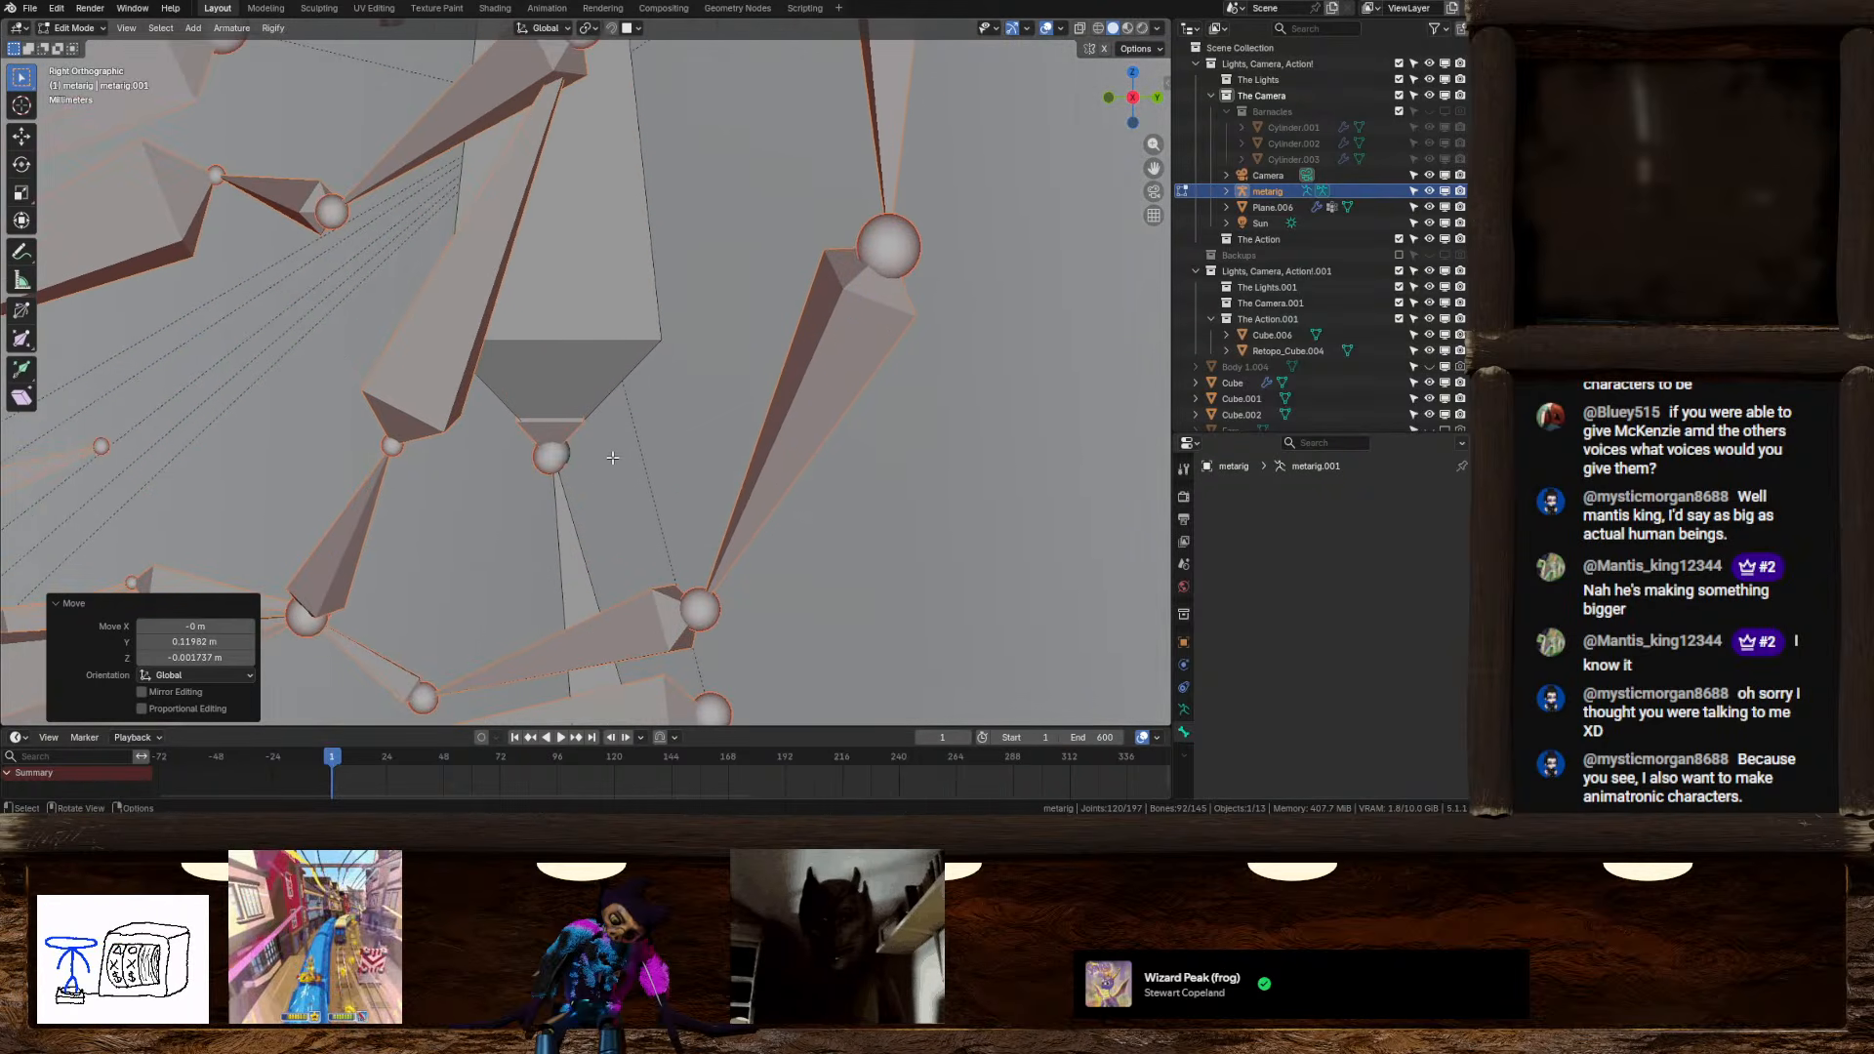
click(543, 462)
click(542, 467)
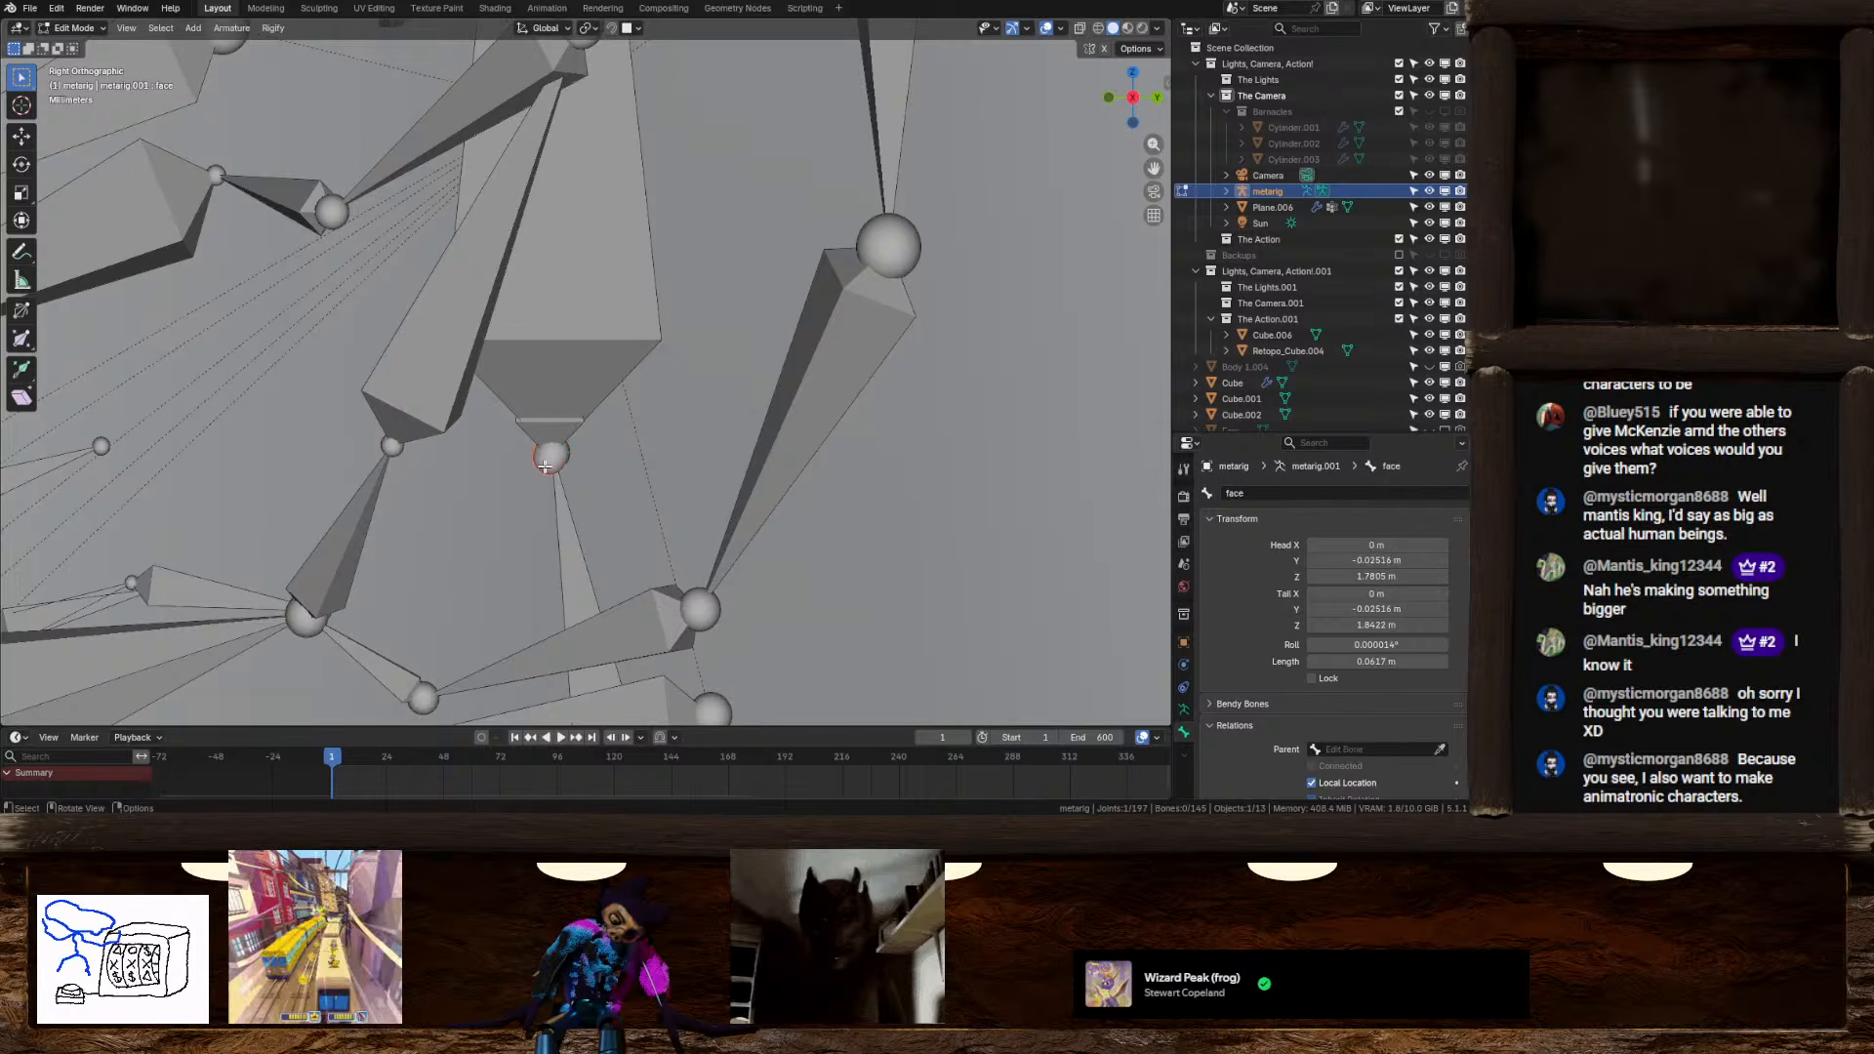
click(637, 27)
click(603, 143)
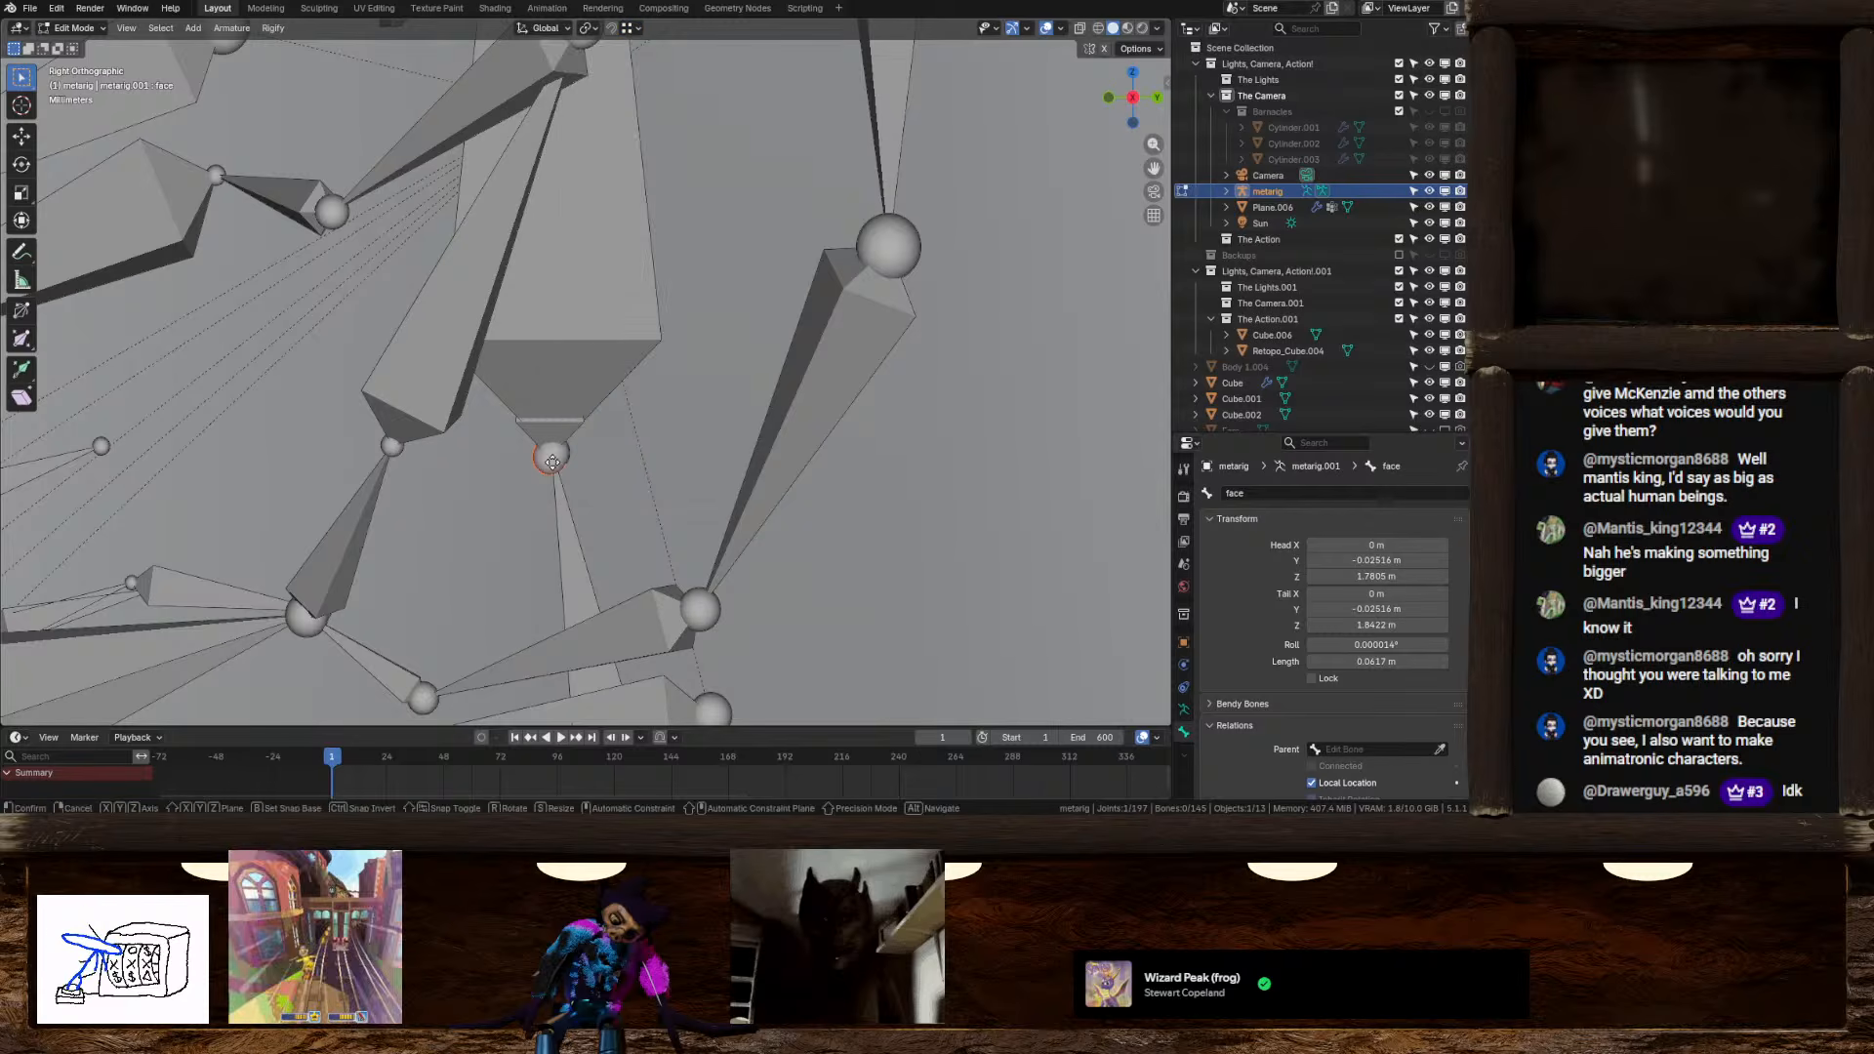
click(612, 27)
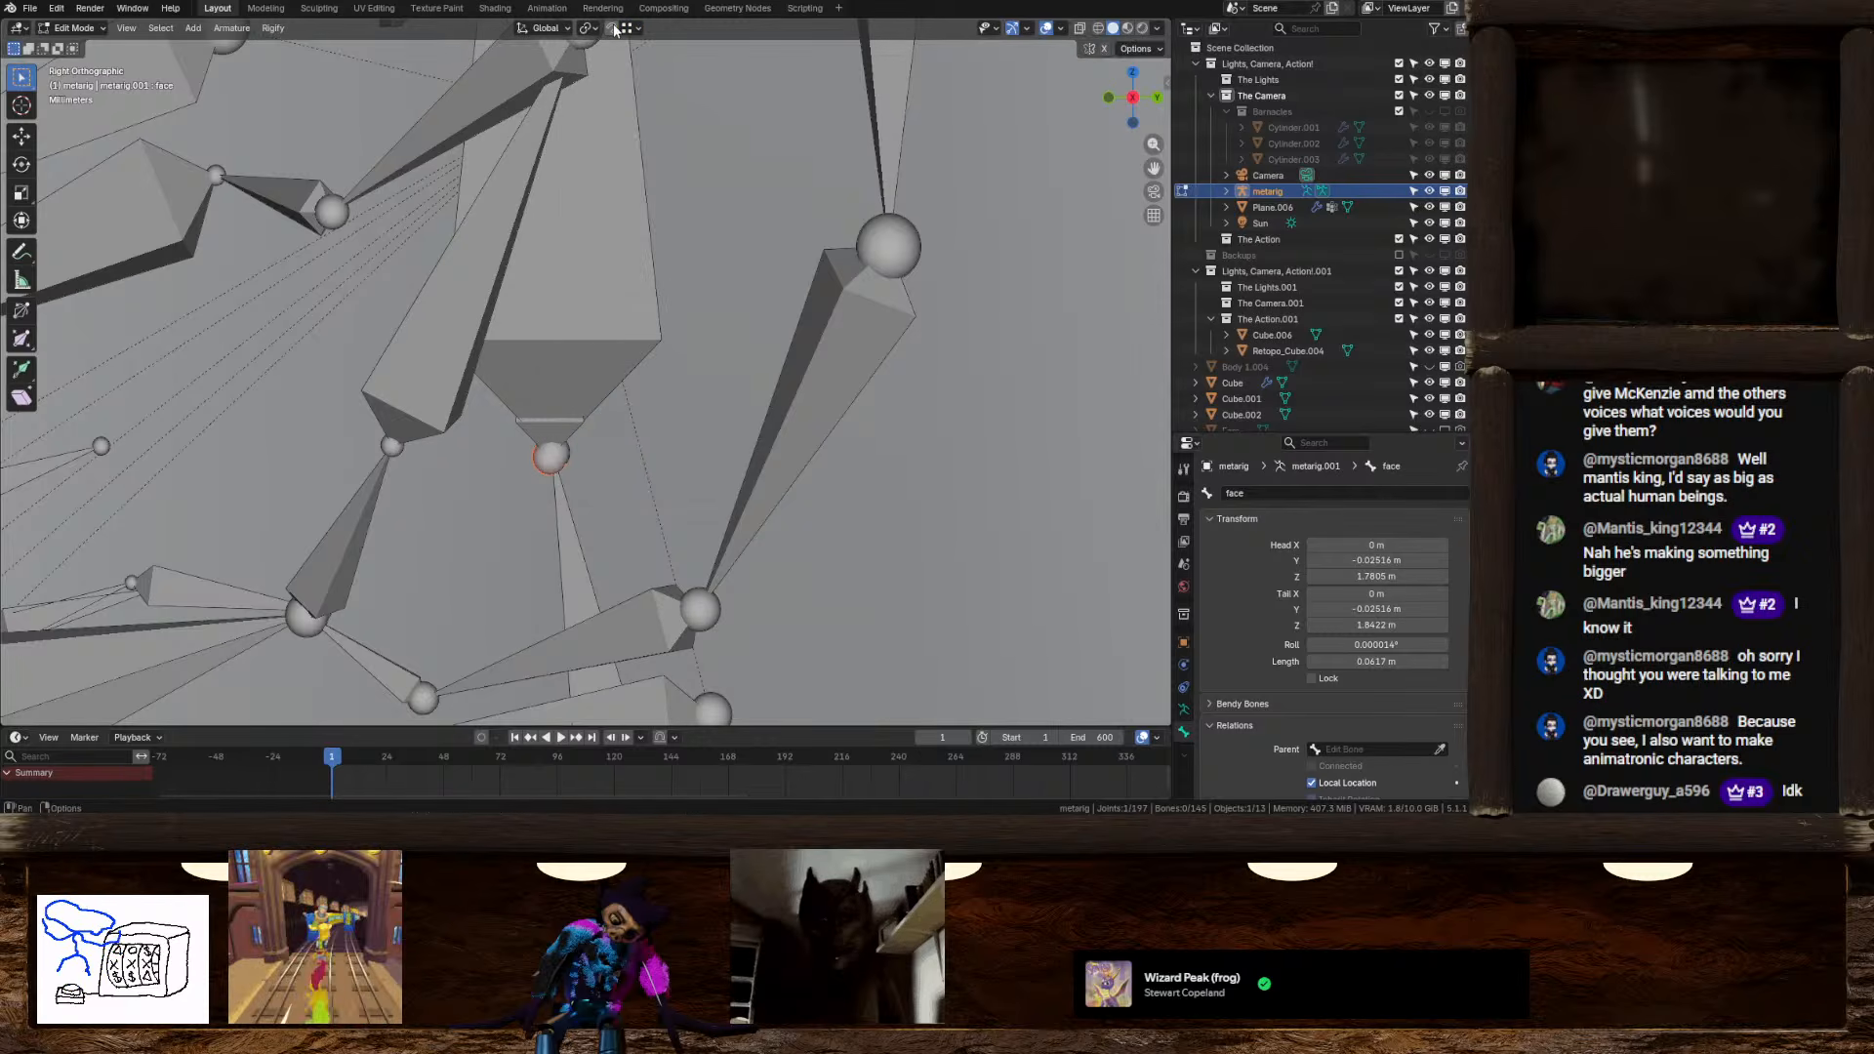
key(g)
click(549, 465)
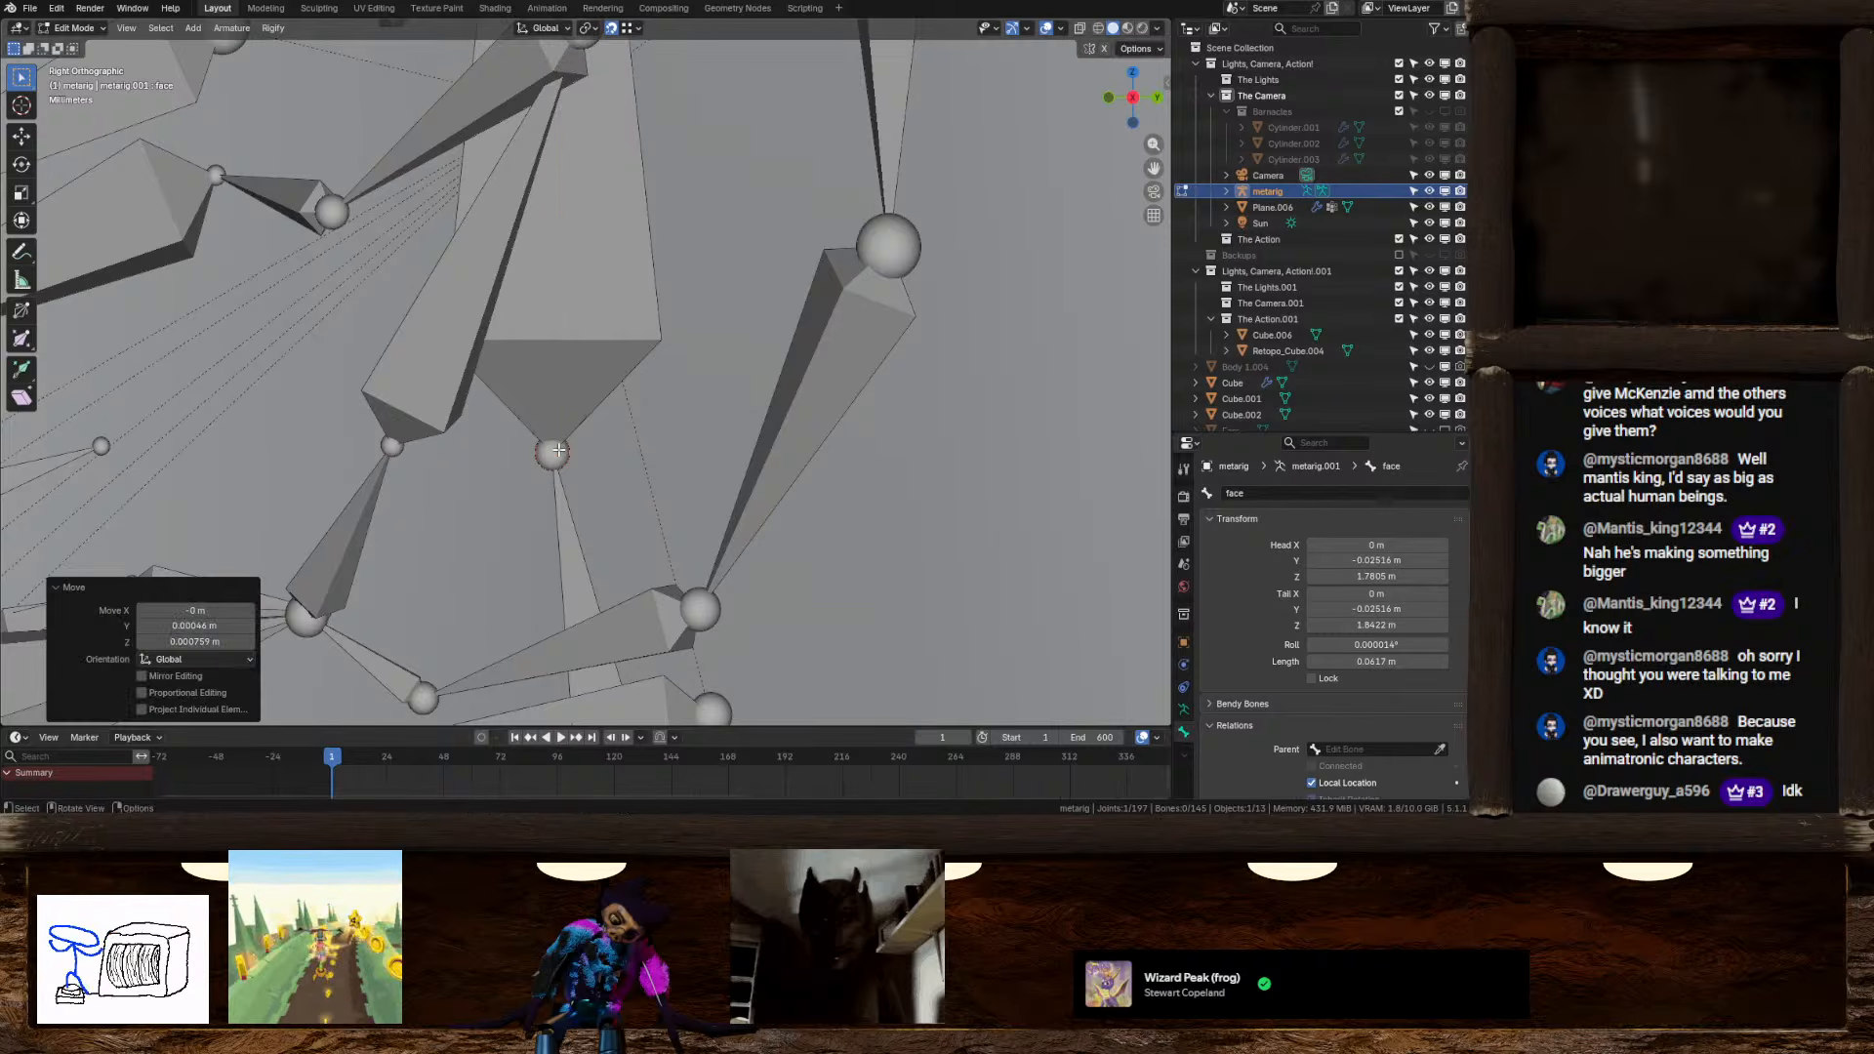
Examine the combined face and body rig in Object Mode from several angles, and return to Edit Mode in the right side view
scroll(559, 456, down, 4)
key(Tab)
scroll(685, 470, down, 3)
middle_drag(566, 454, 719, 385)
scroll(697, 495, down, 3)
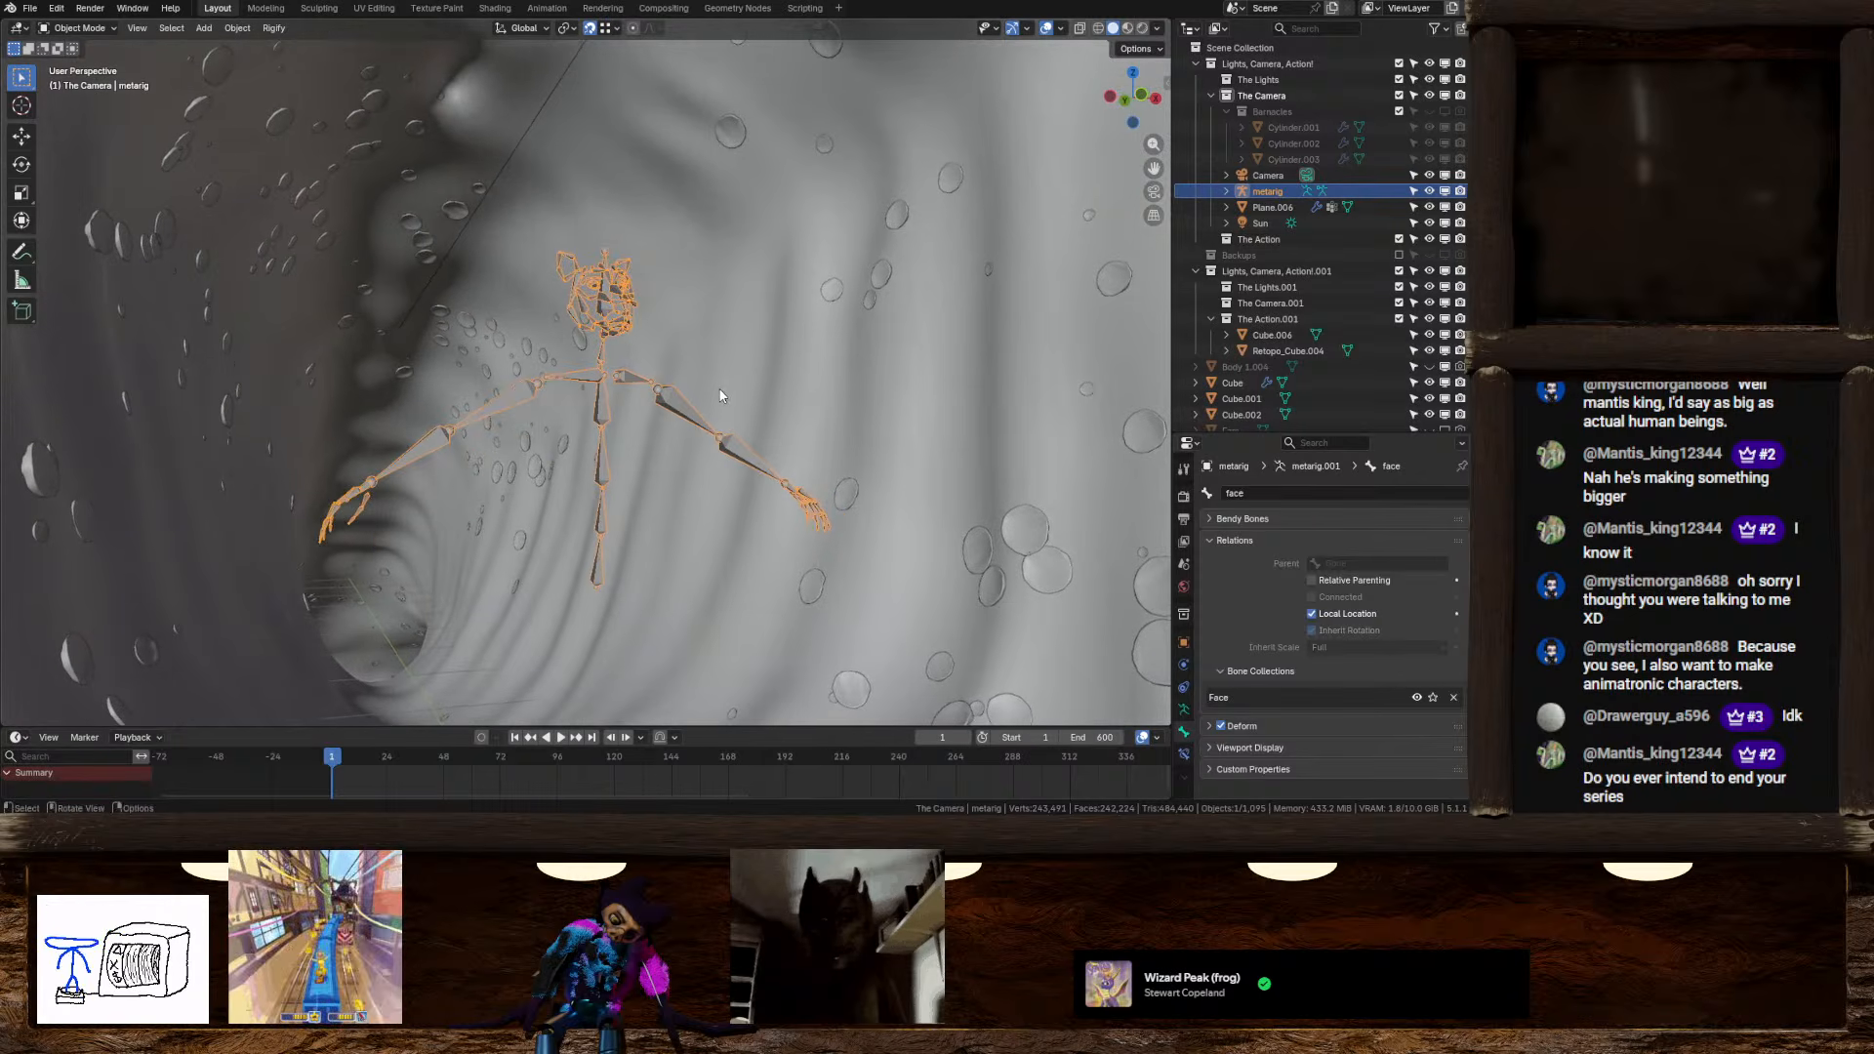
middle_drag(720, 397, 673, 410)
click(1146, 105)
scroll(745, 385, up, 4)
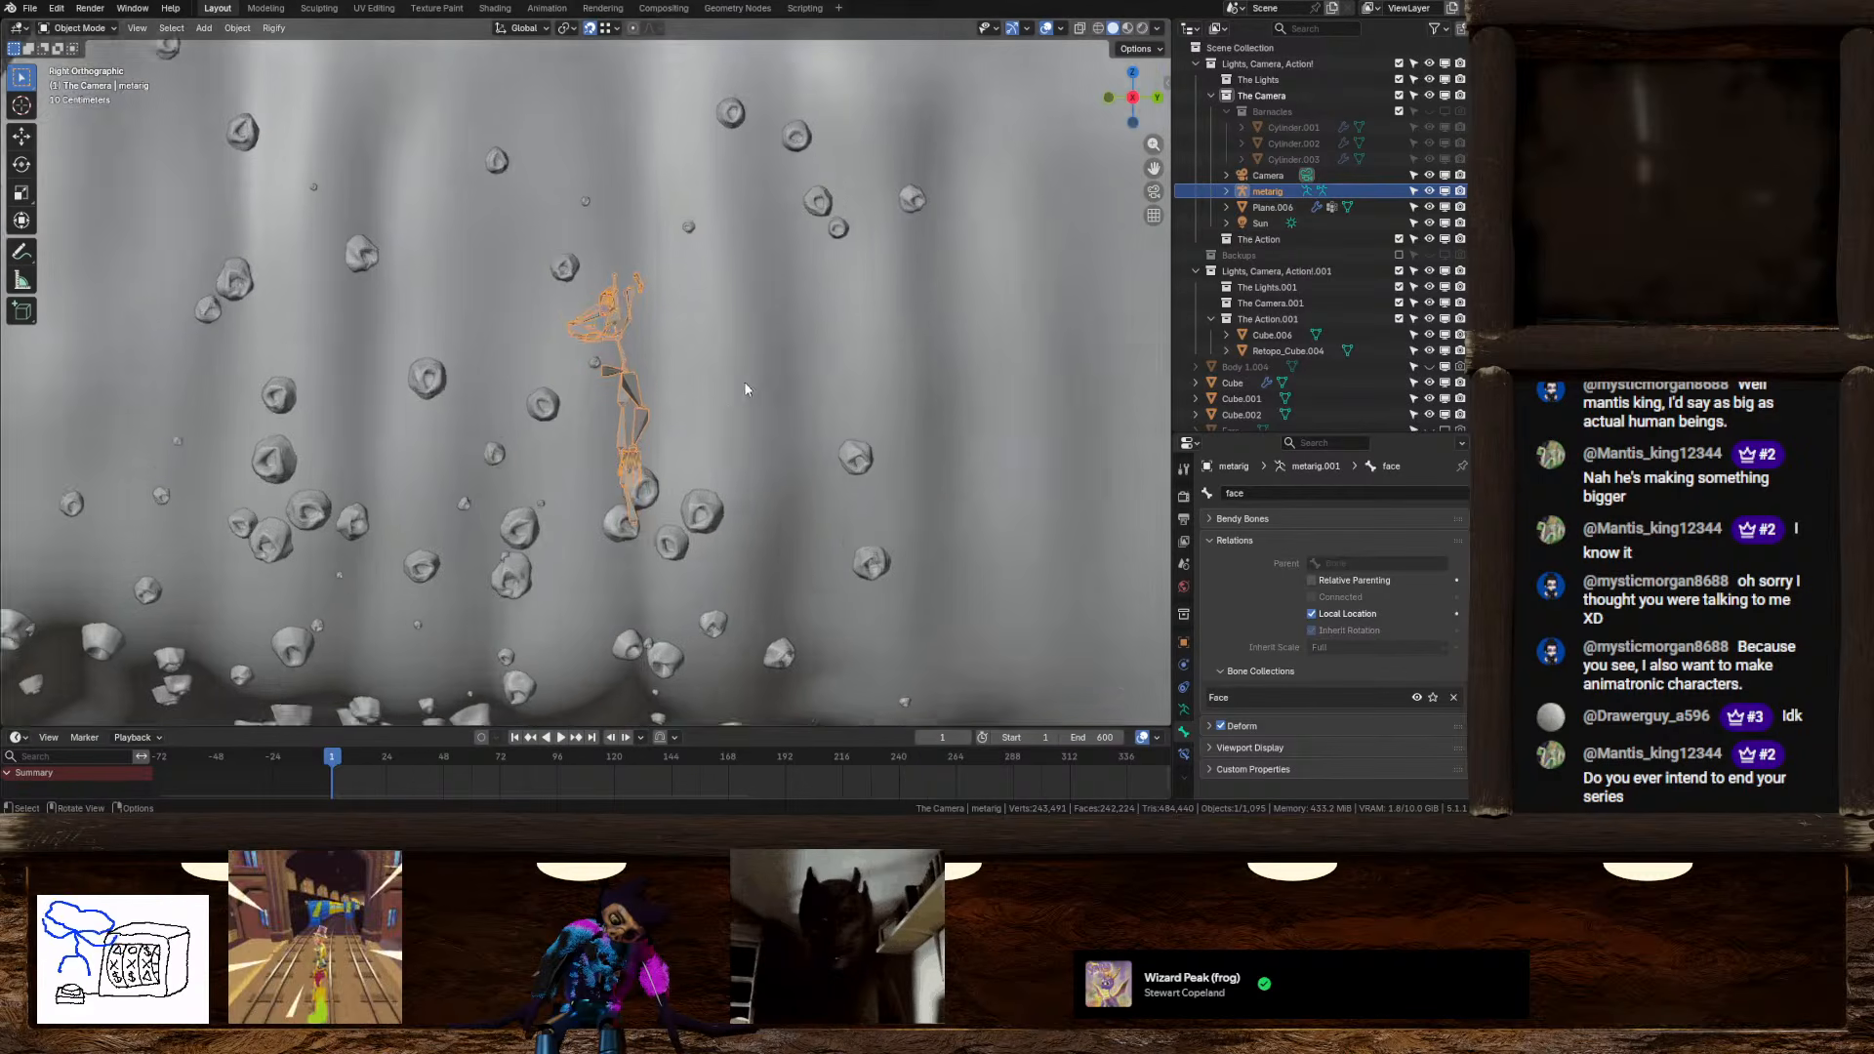
shift+middle_drag(697, 286, 712, 372)
scroll(711, 371, up, 5)
scroll(613, 406, up, 3)
key(Tab)
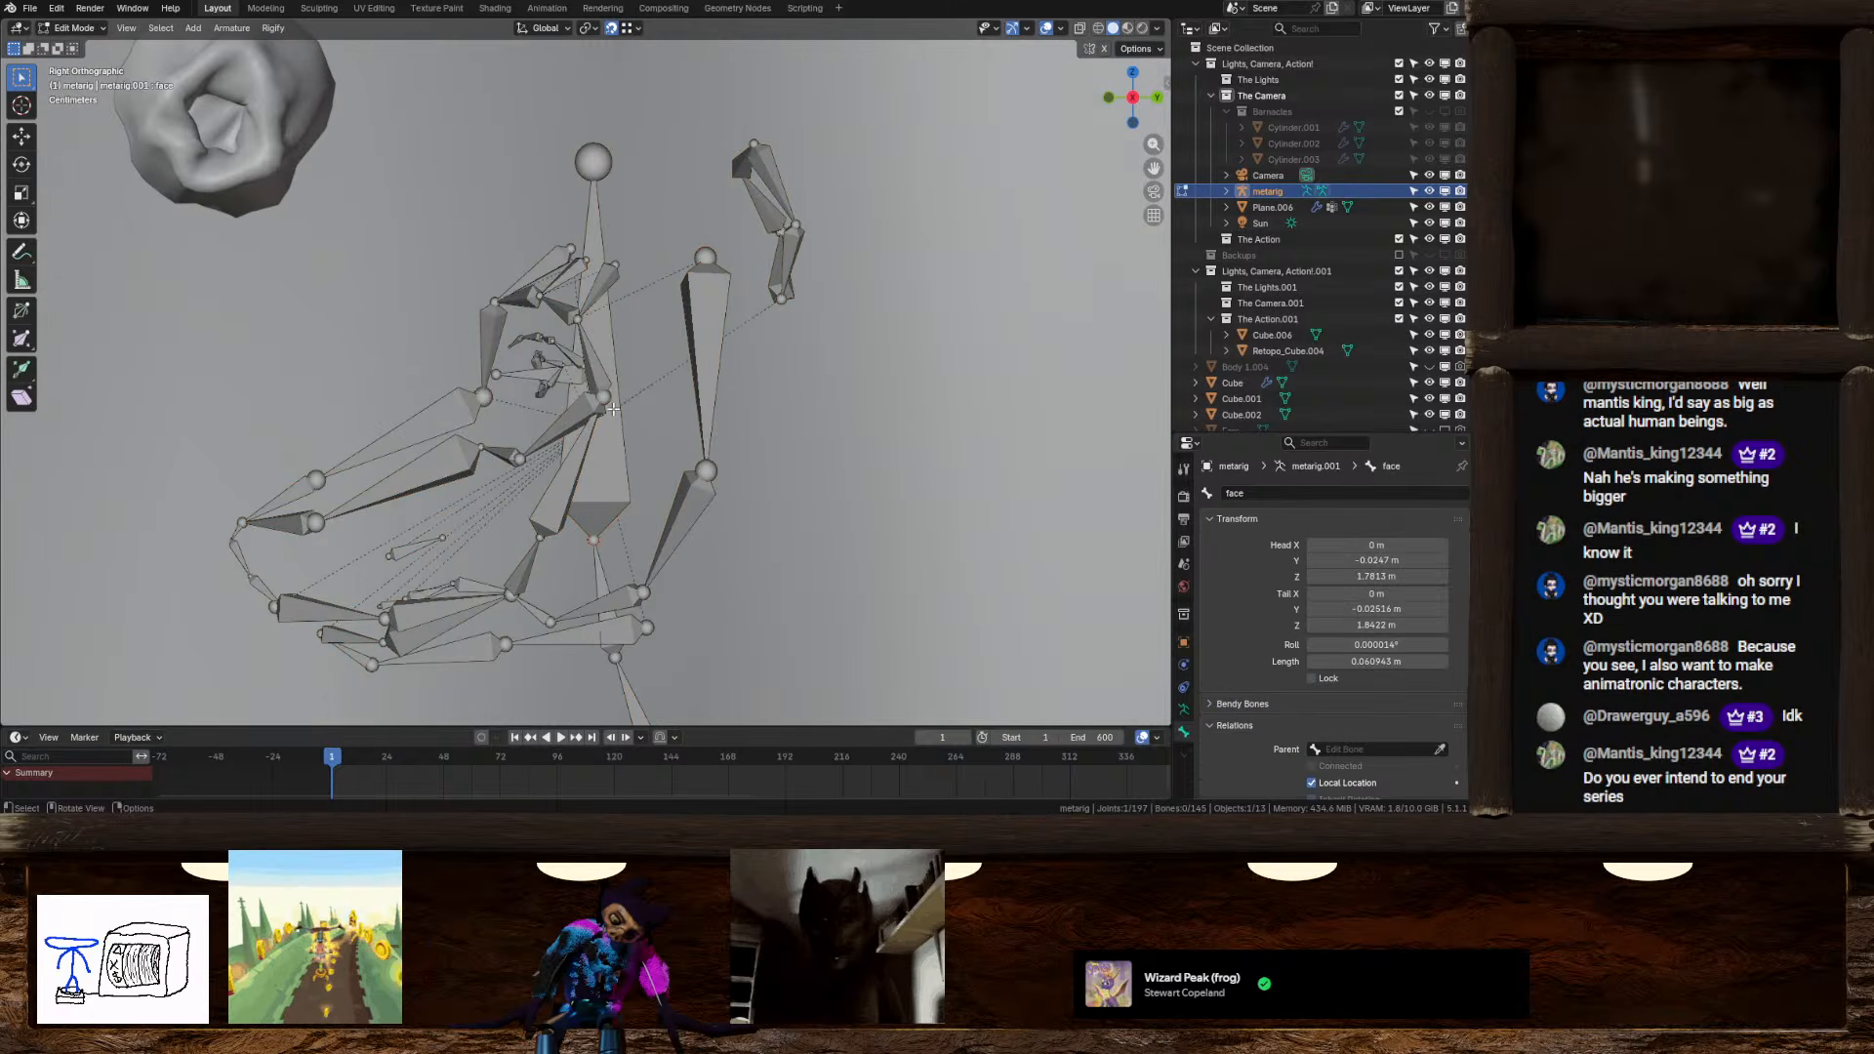
Select head bone spine.006 and examine its transform, bendy bone, relations and deform properties
key(g)
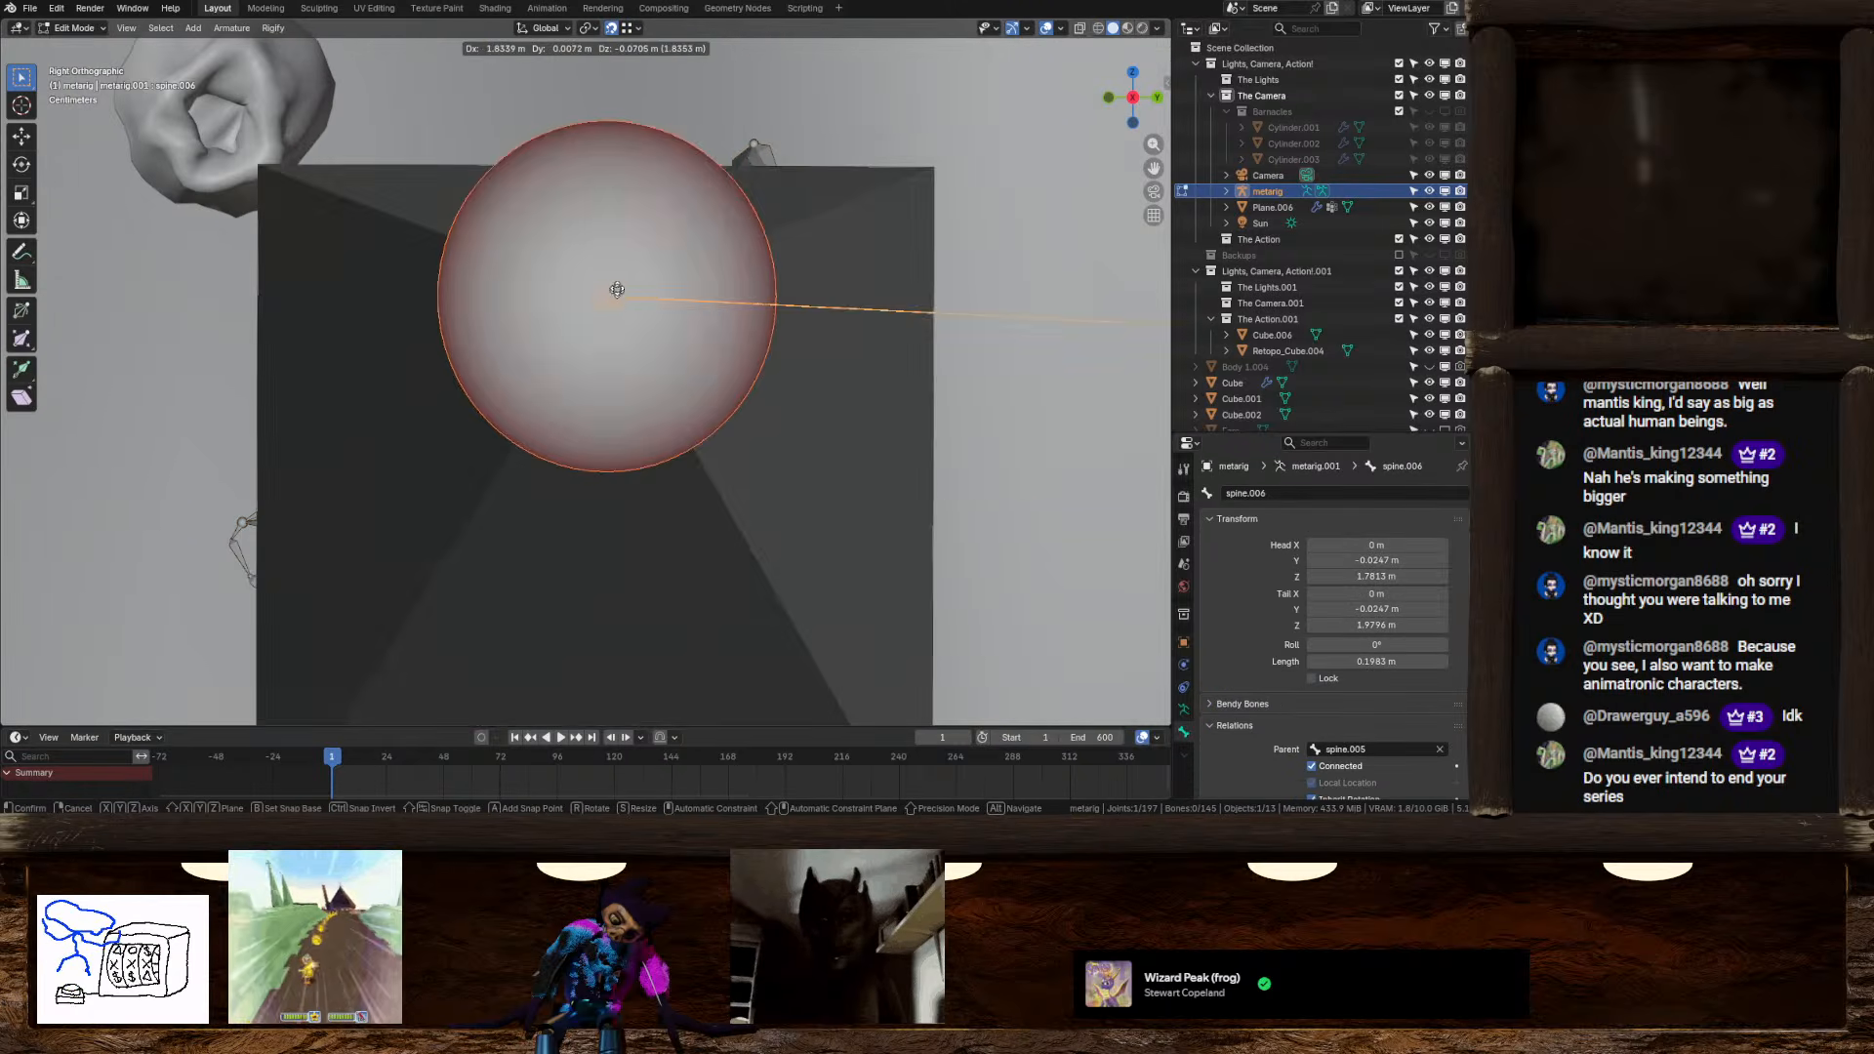
right_click(615, 430)
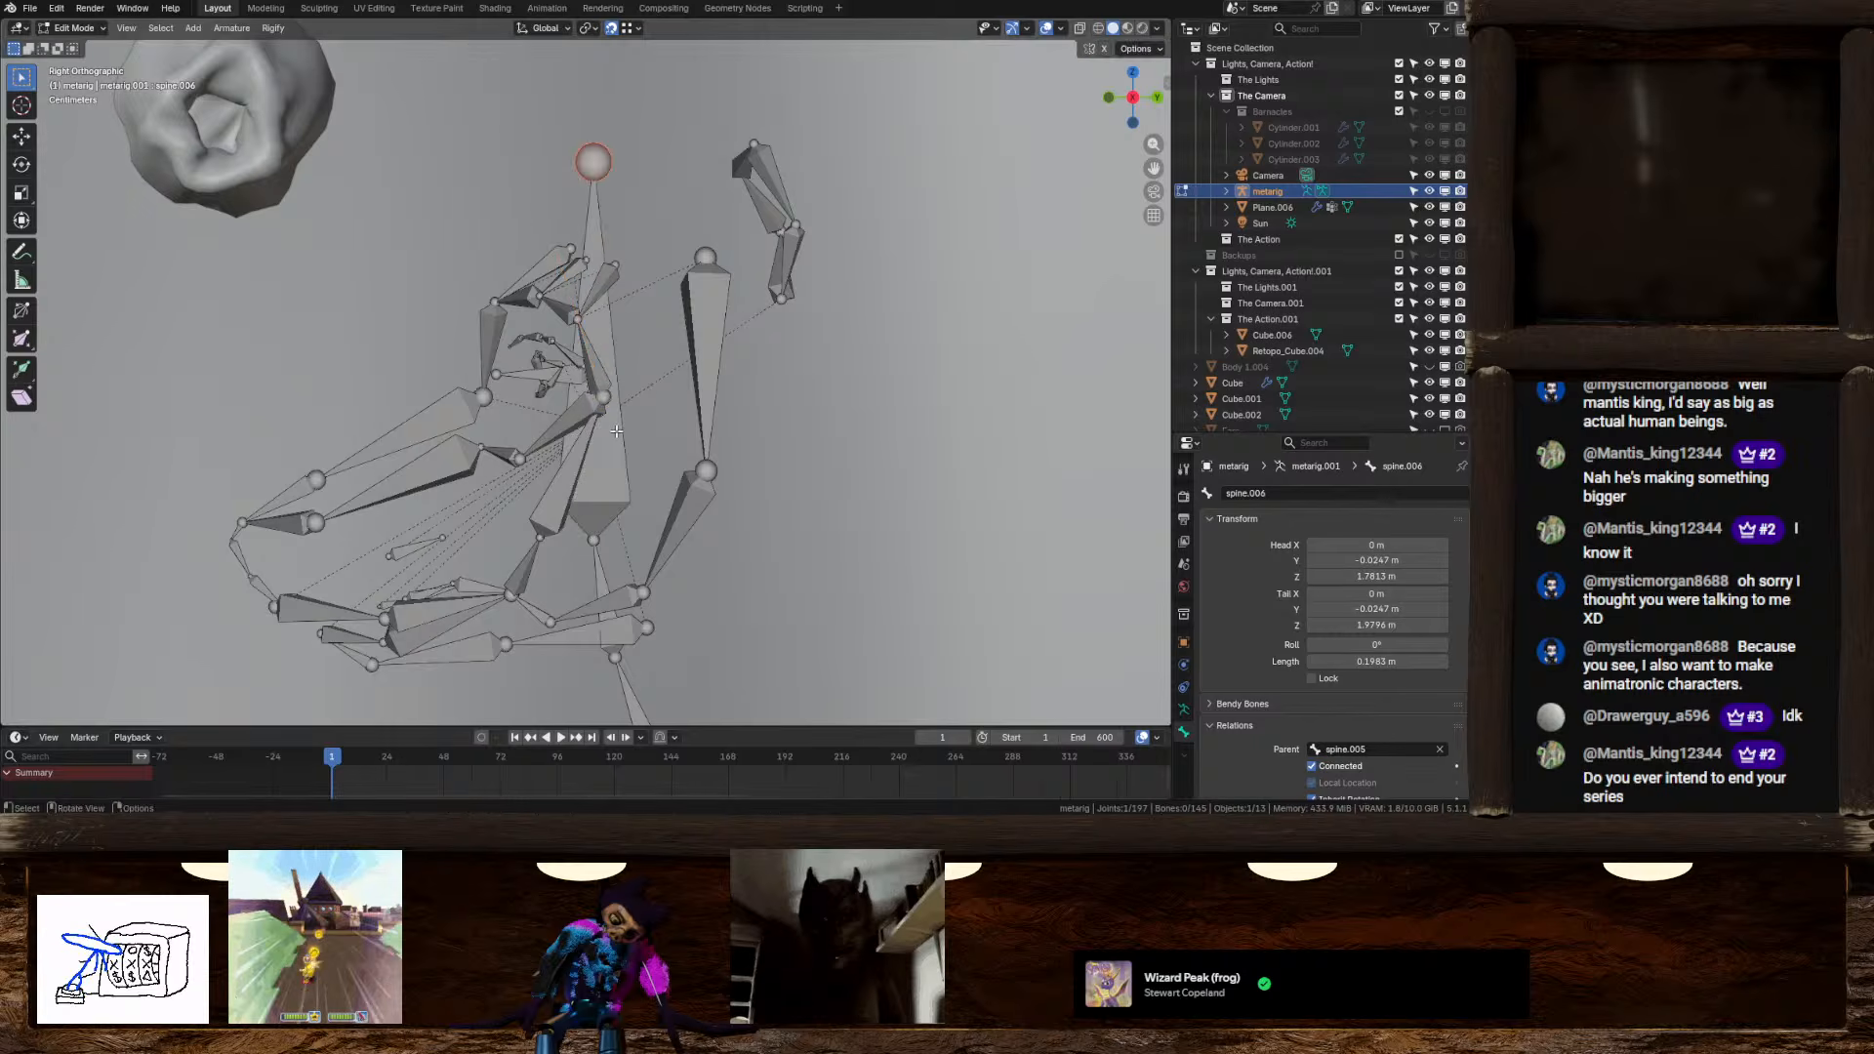
click(612, 483)
middle_drag(612, 483, 839, 454)
scroll(1250, 690, down, 4)
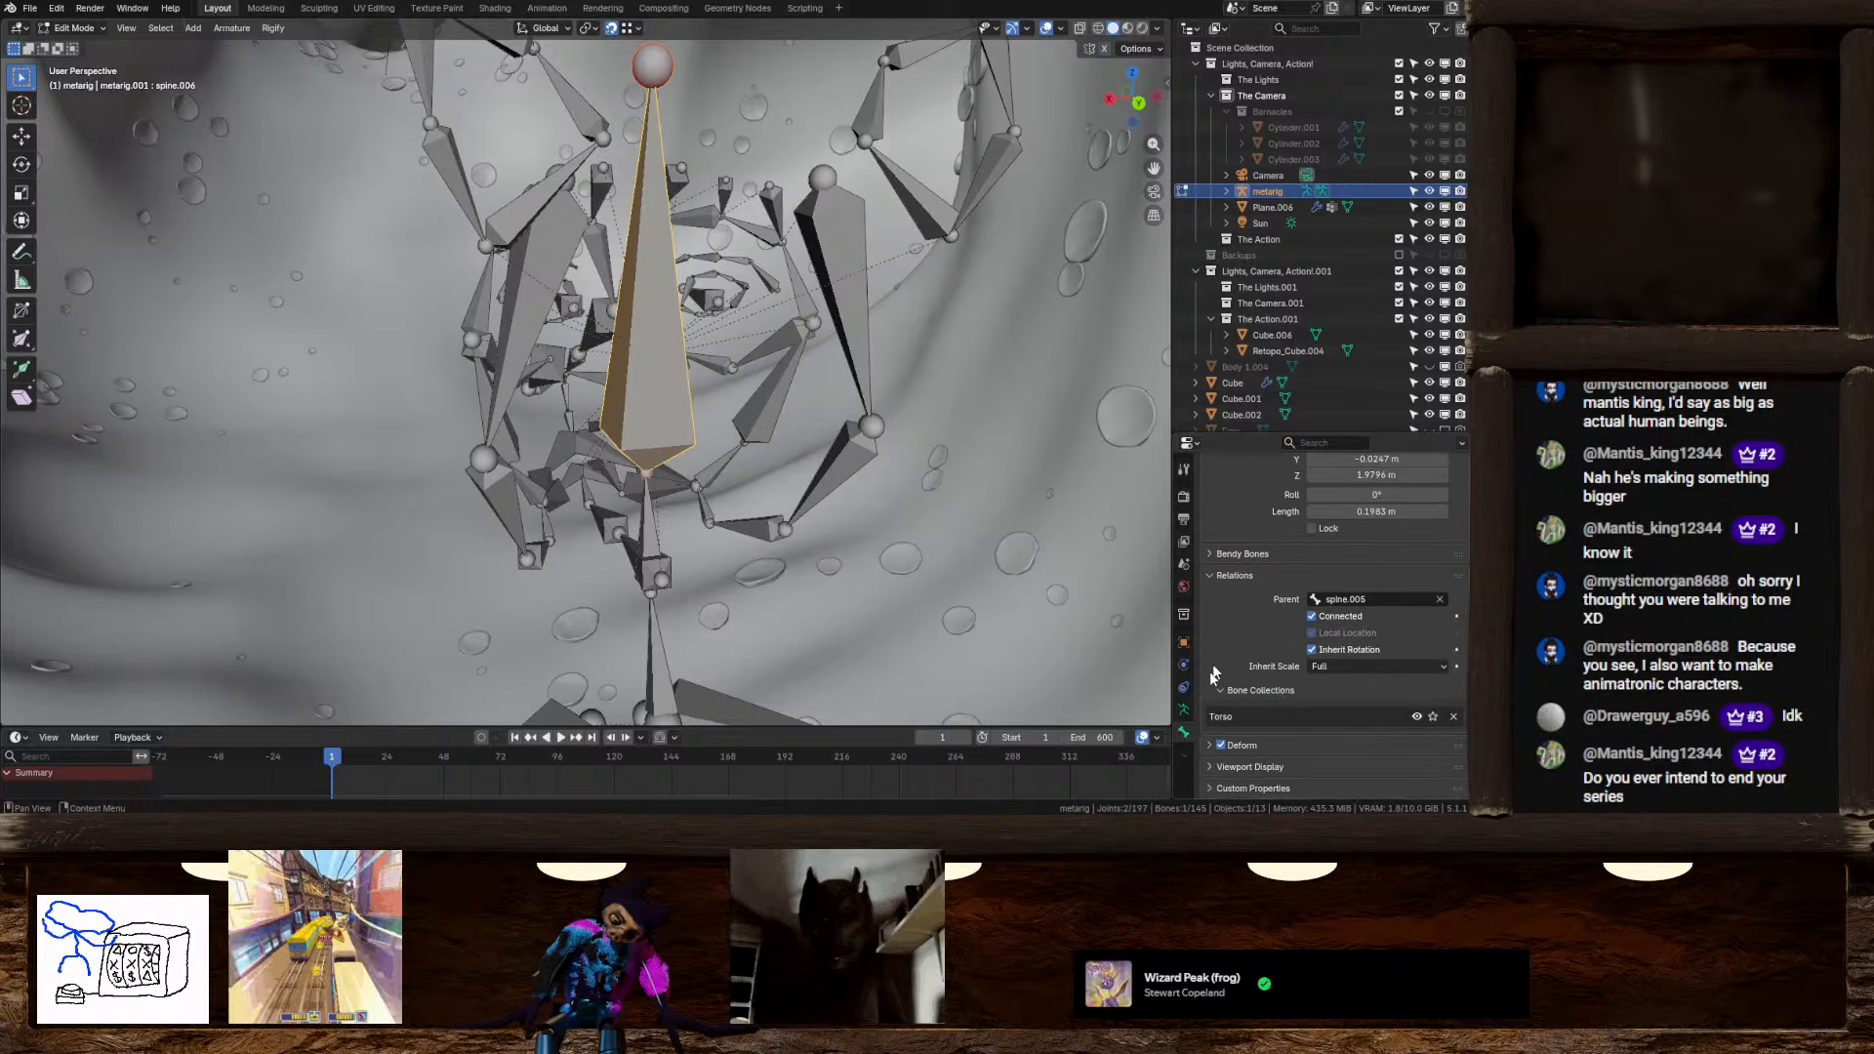
click(1187, 712)
scroll(1262, 685, down, 4)
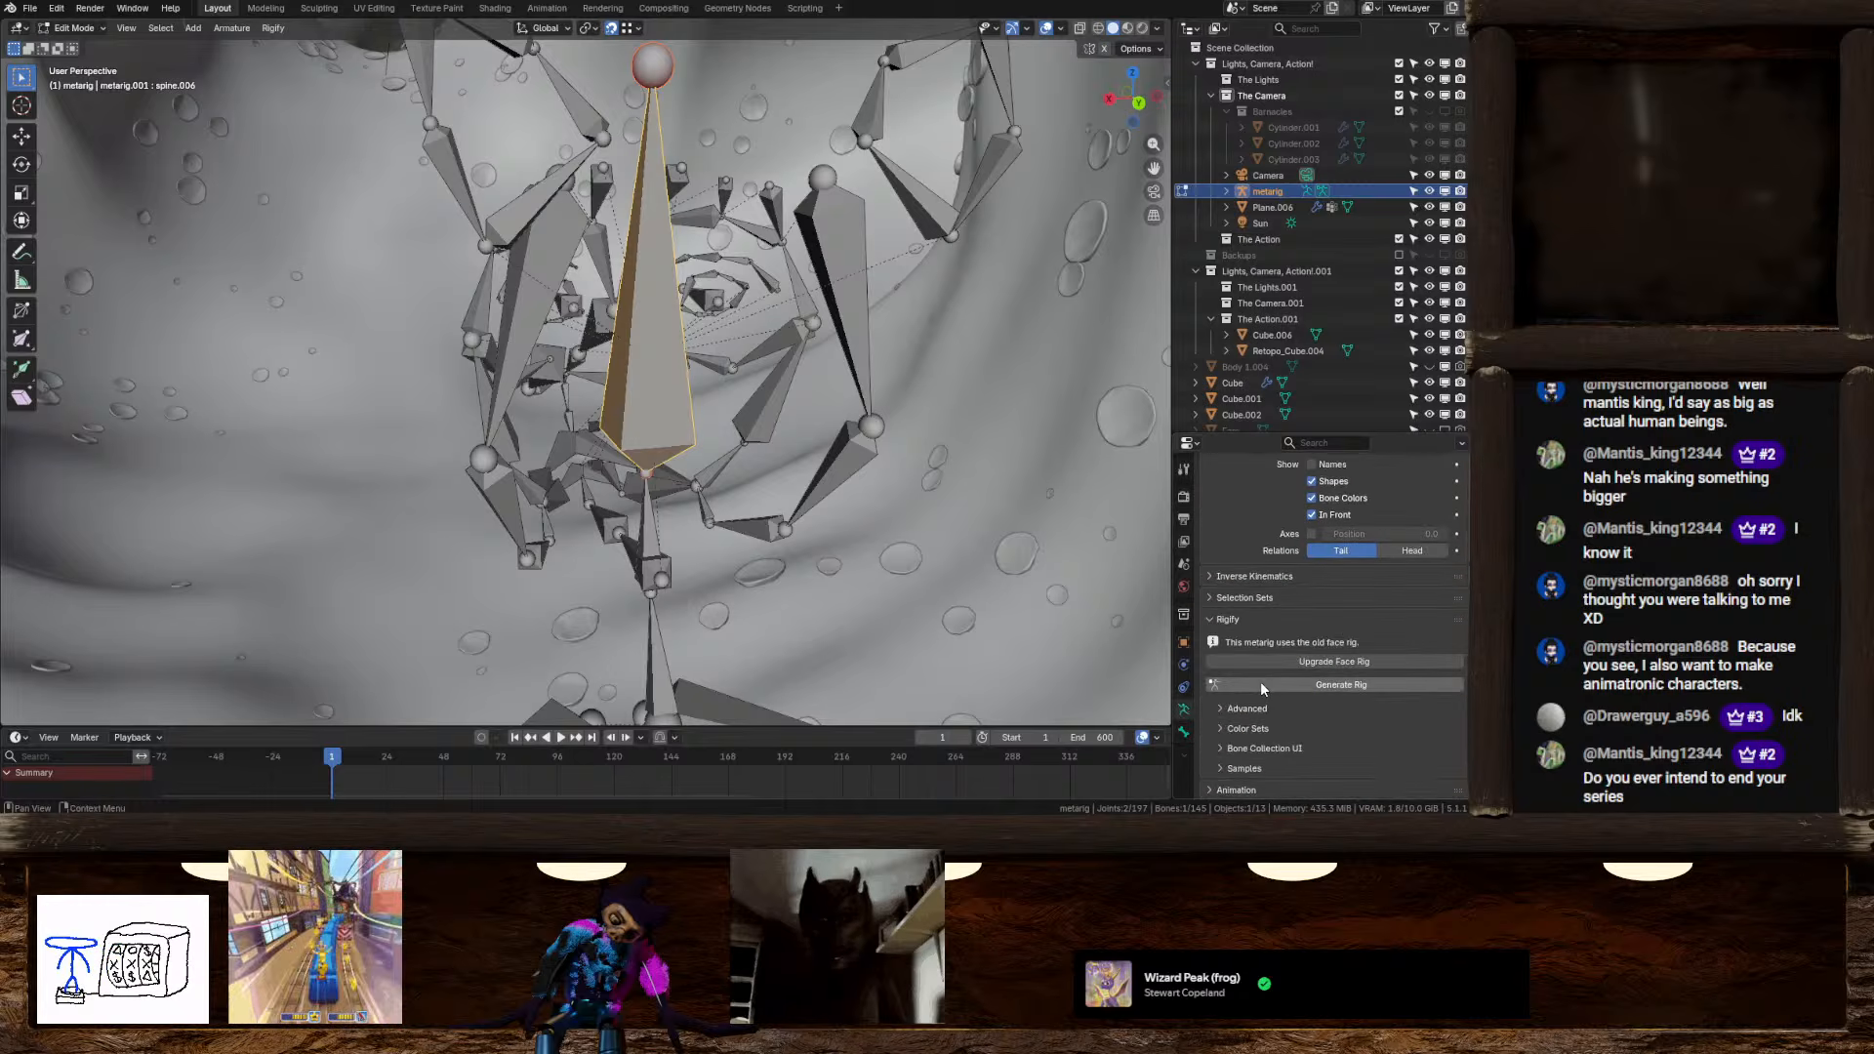
click(1183, 733)
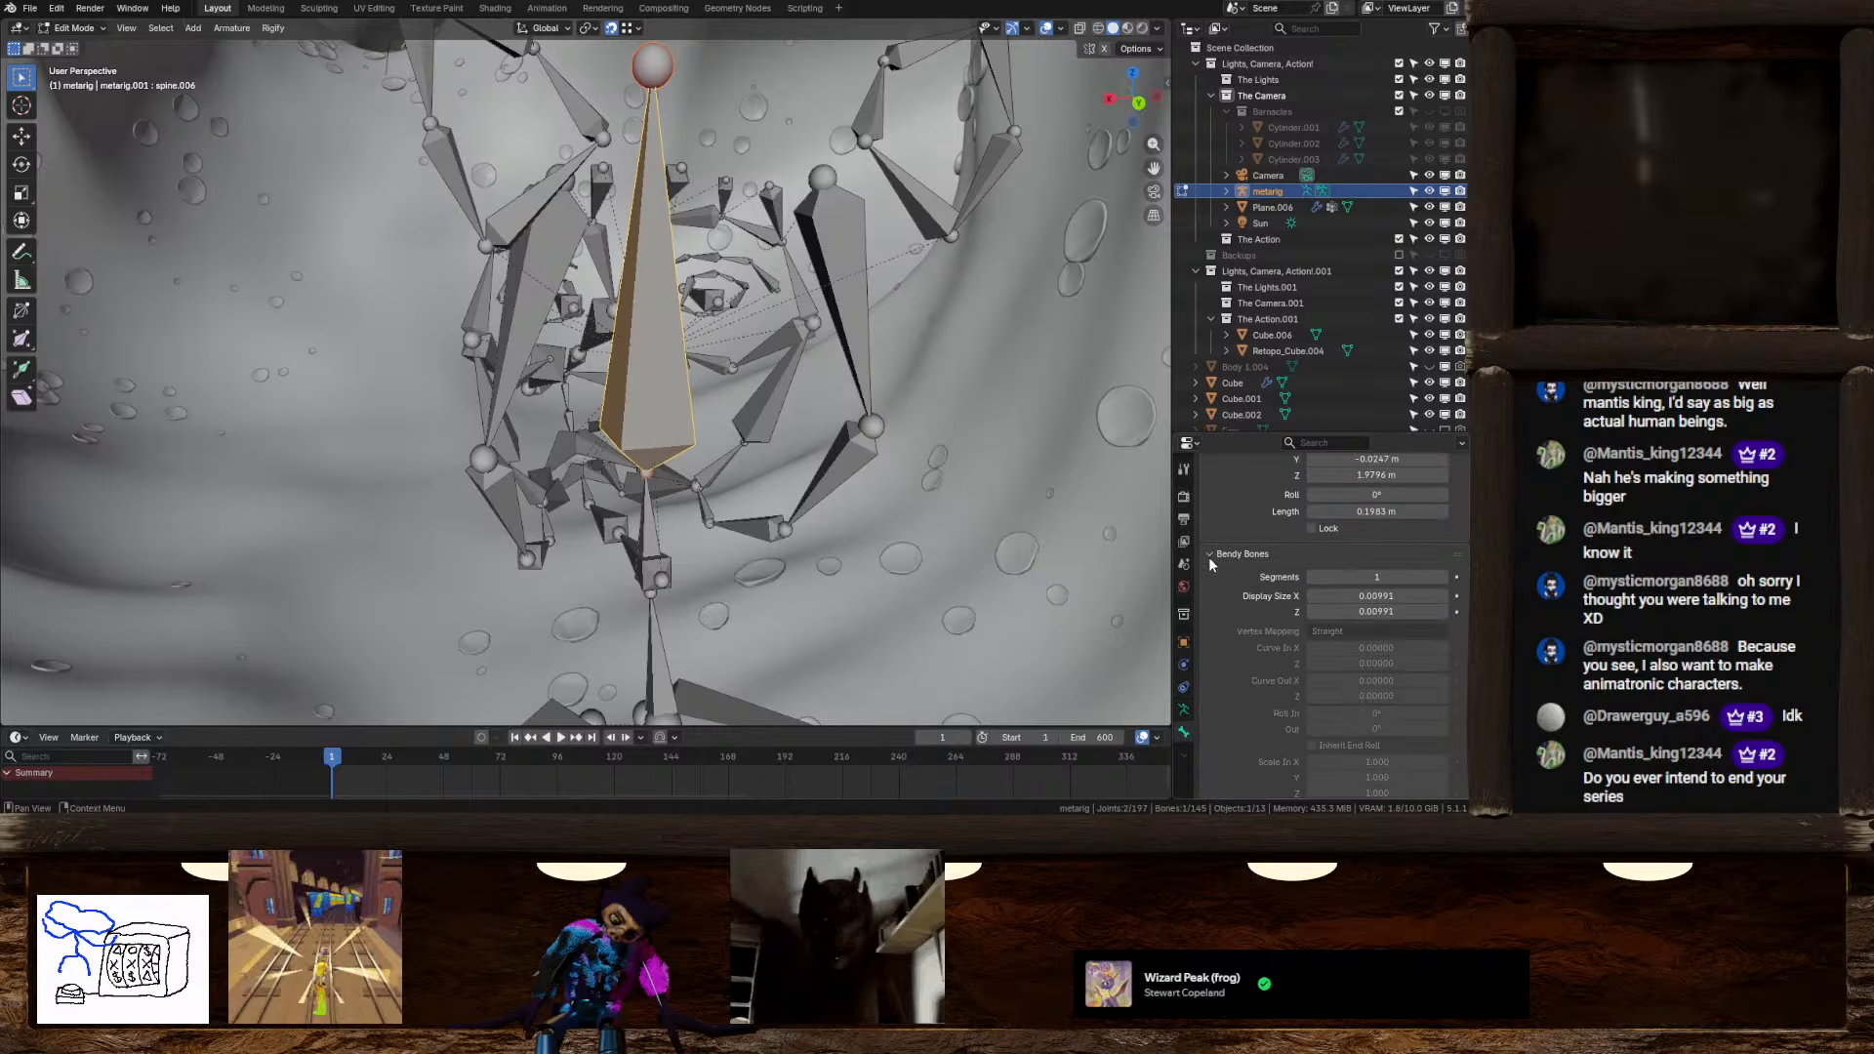
scroll(1210, 566, up, 4)
scroll(1235, 623, down, 4)
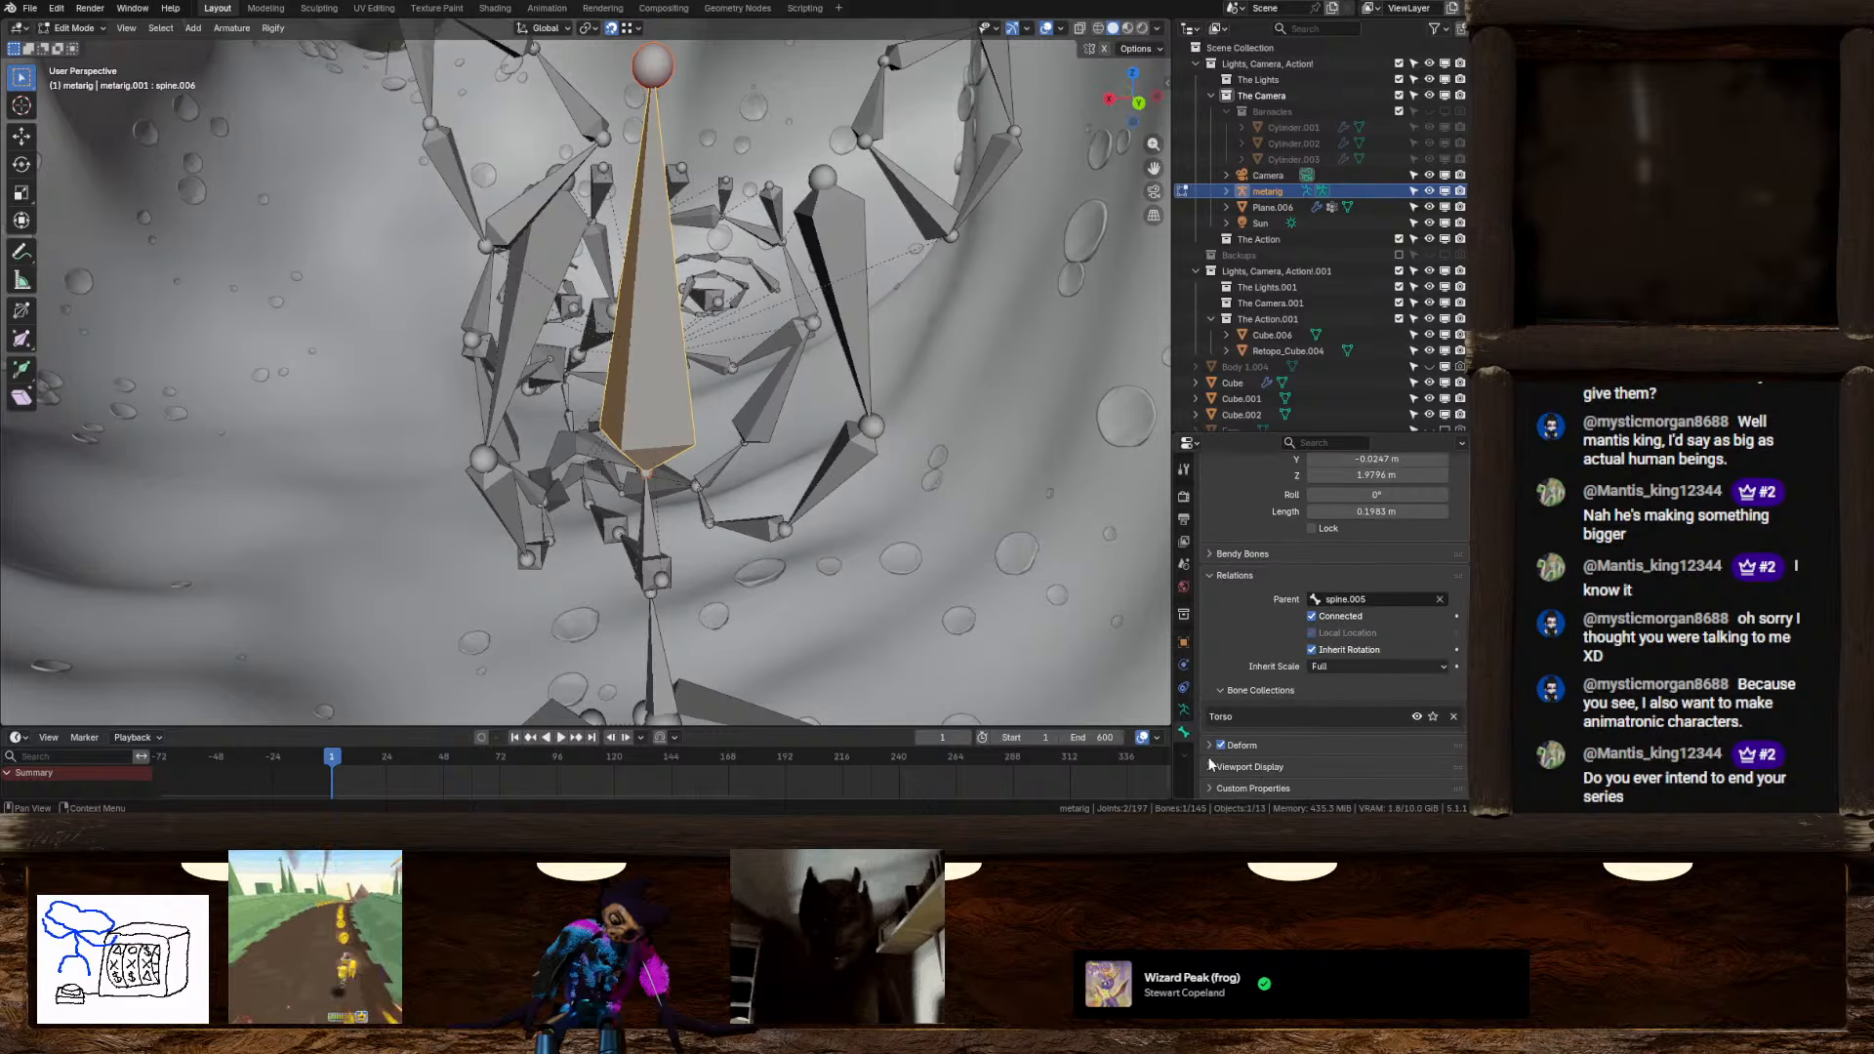
click(1210, 745)
scroll(1210, 746, down, 3)
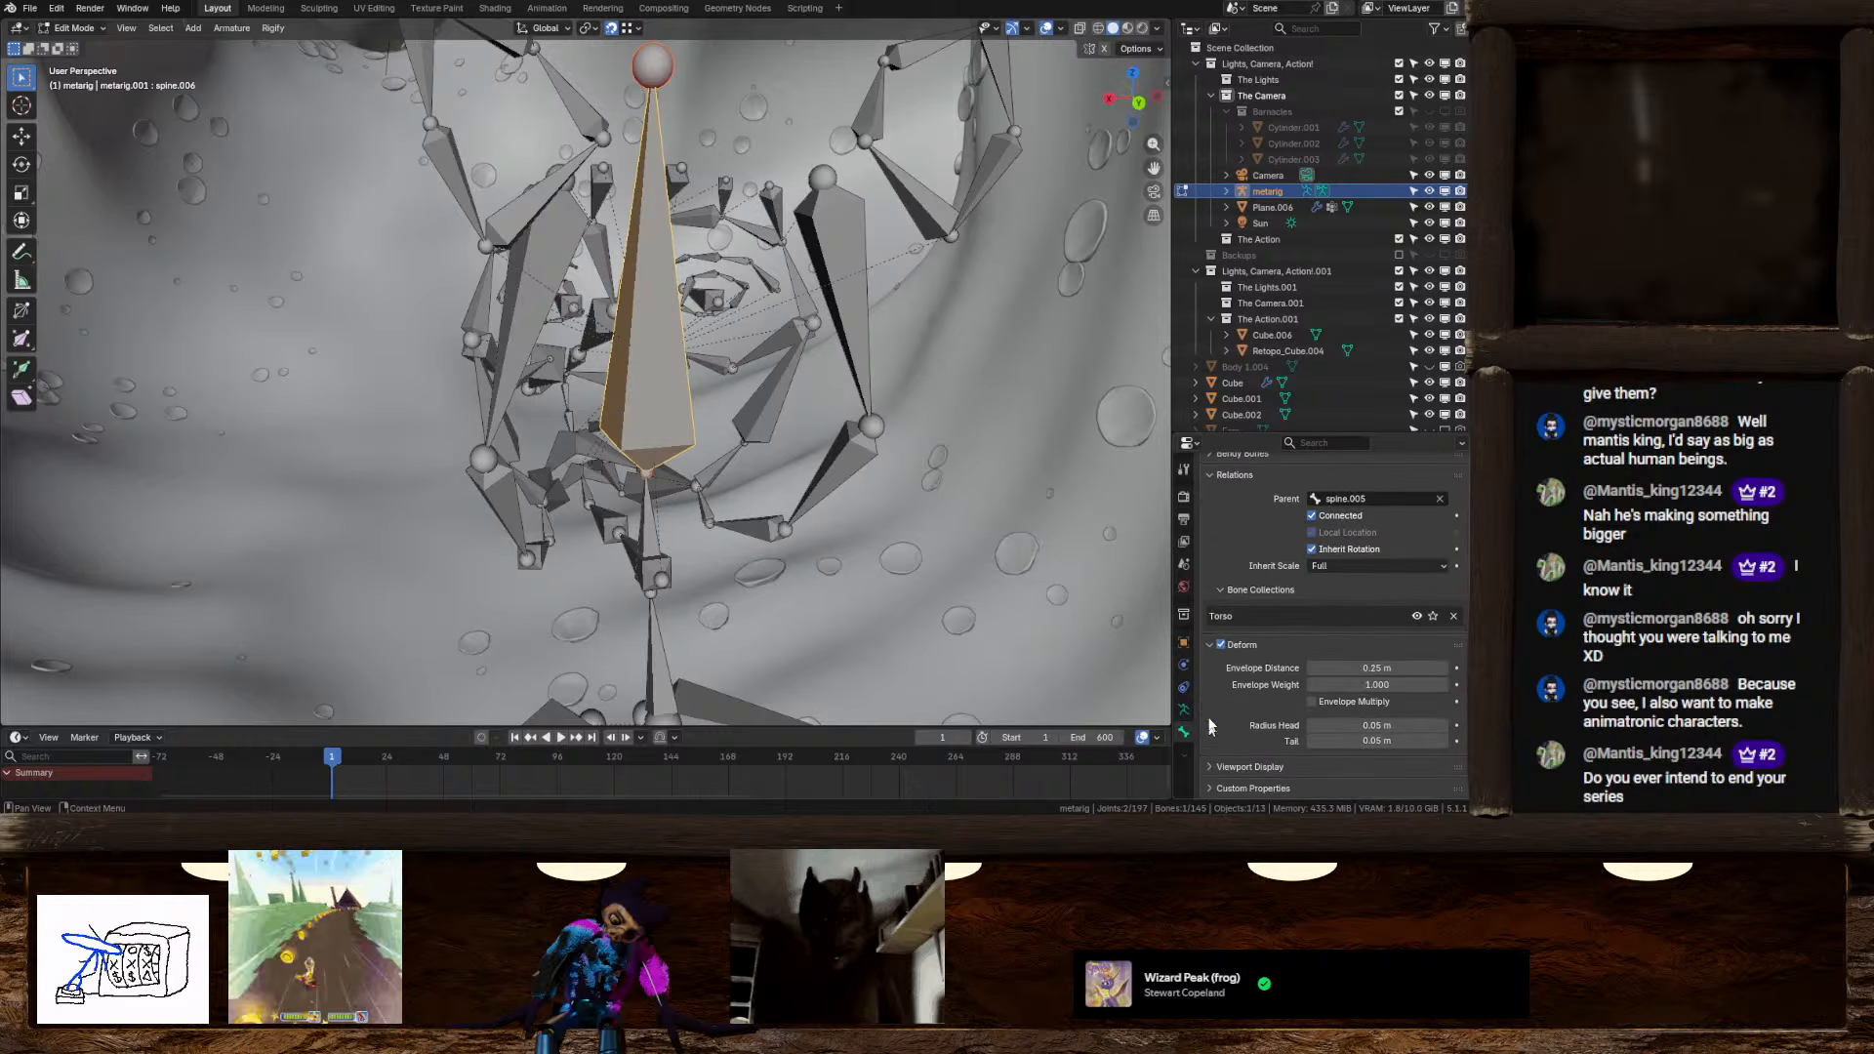
click(1210, 646)
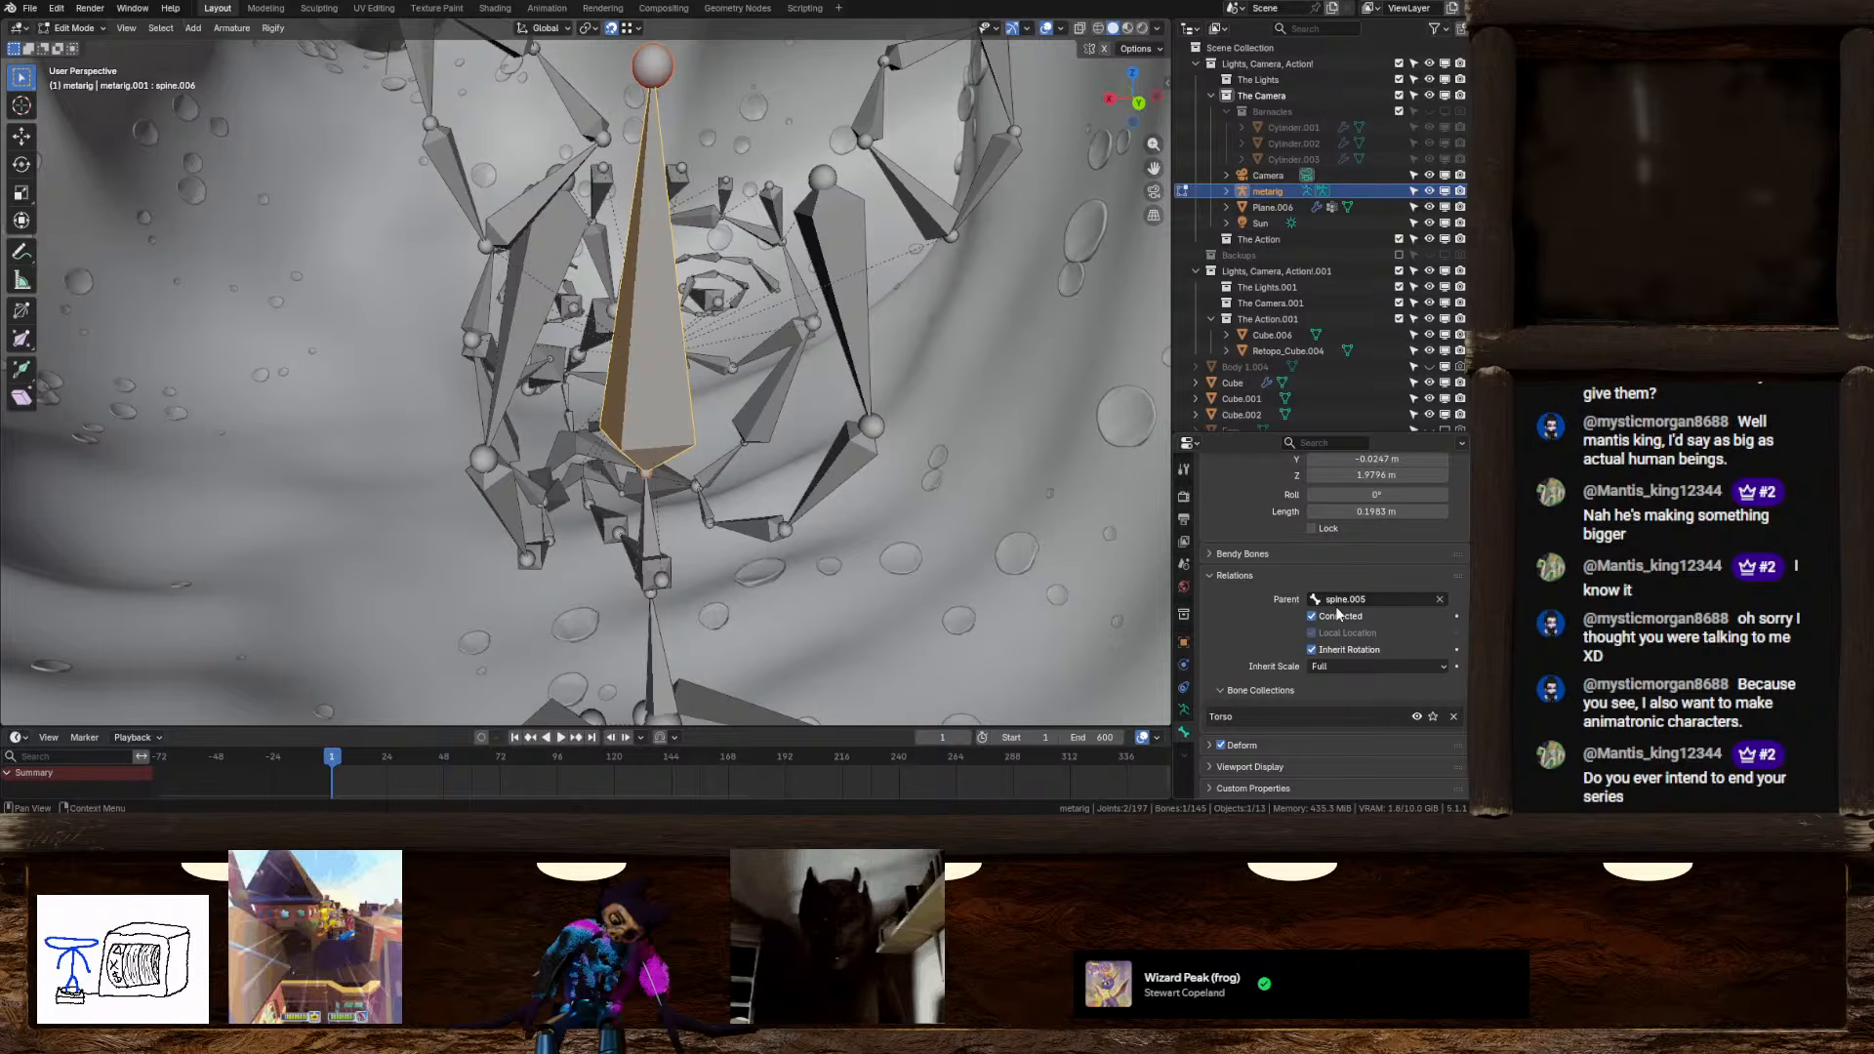
click(1220, 690)
scroll(1272, 648, up, 4)
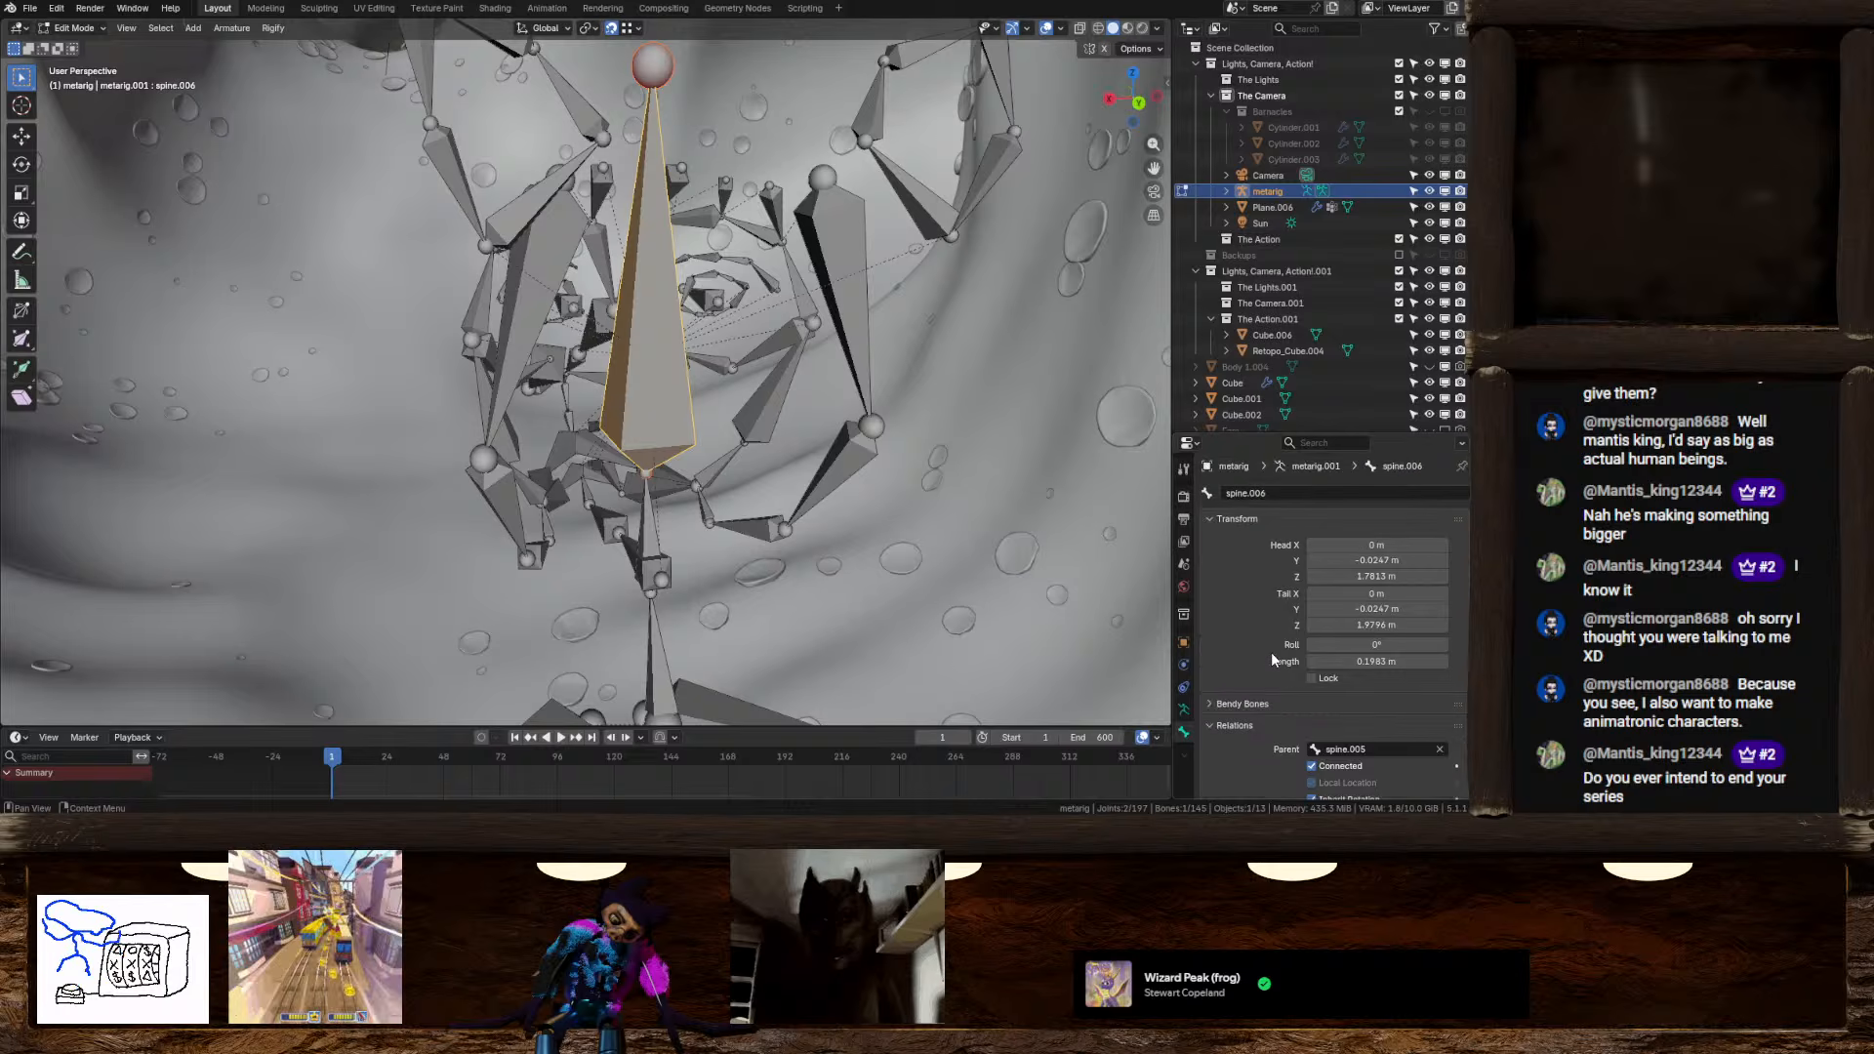
Look through the meta-rig's bone collections, viewport display and Rigify settings
click(1184, 711)
scroll(1220, 691, down, 4)
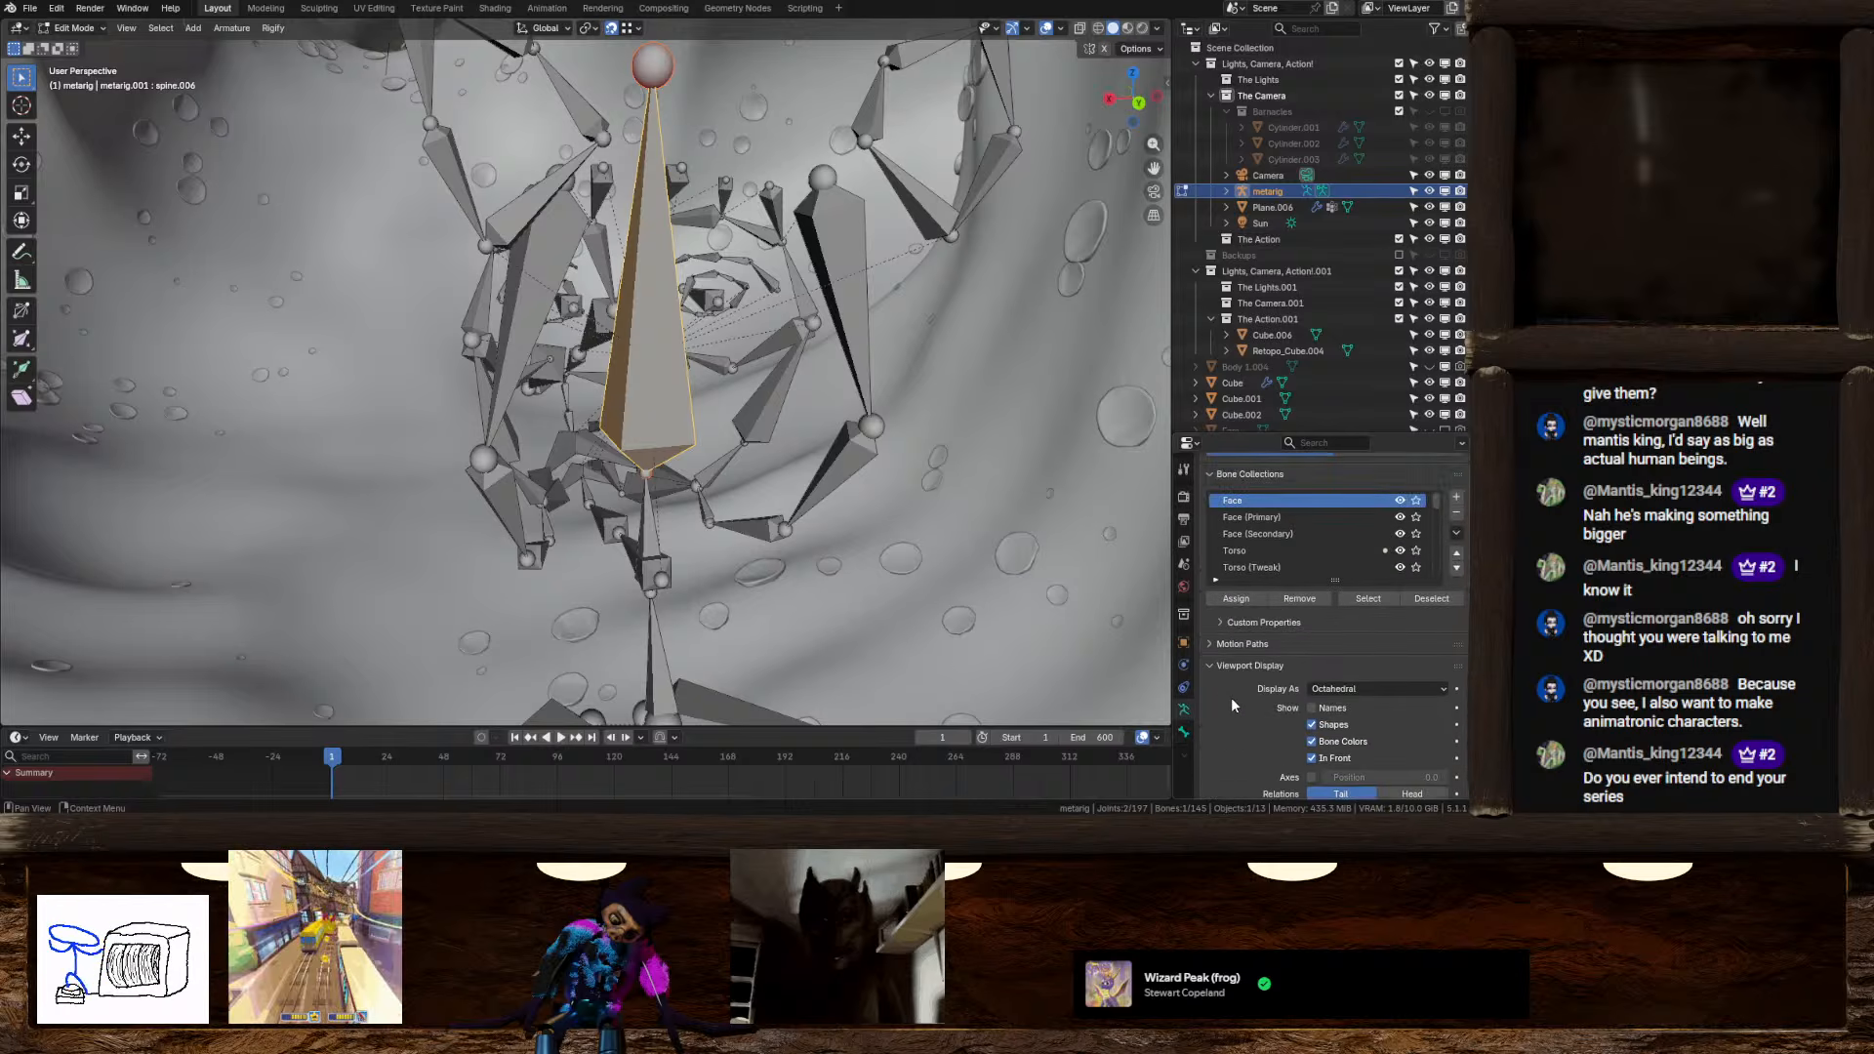
scroll(1234, 707, down, 6)
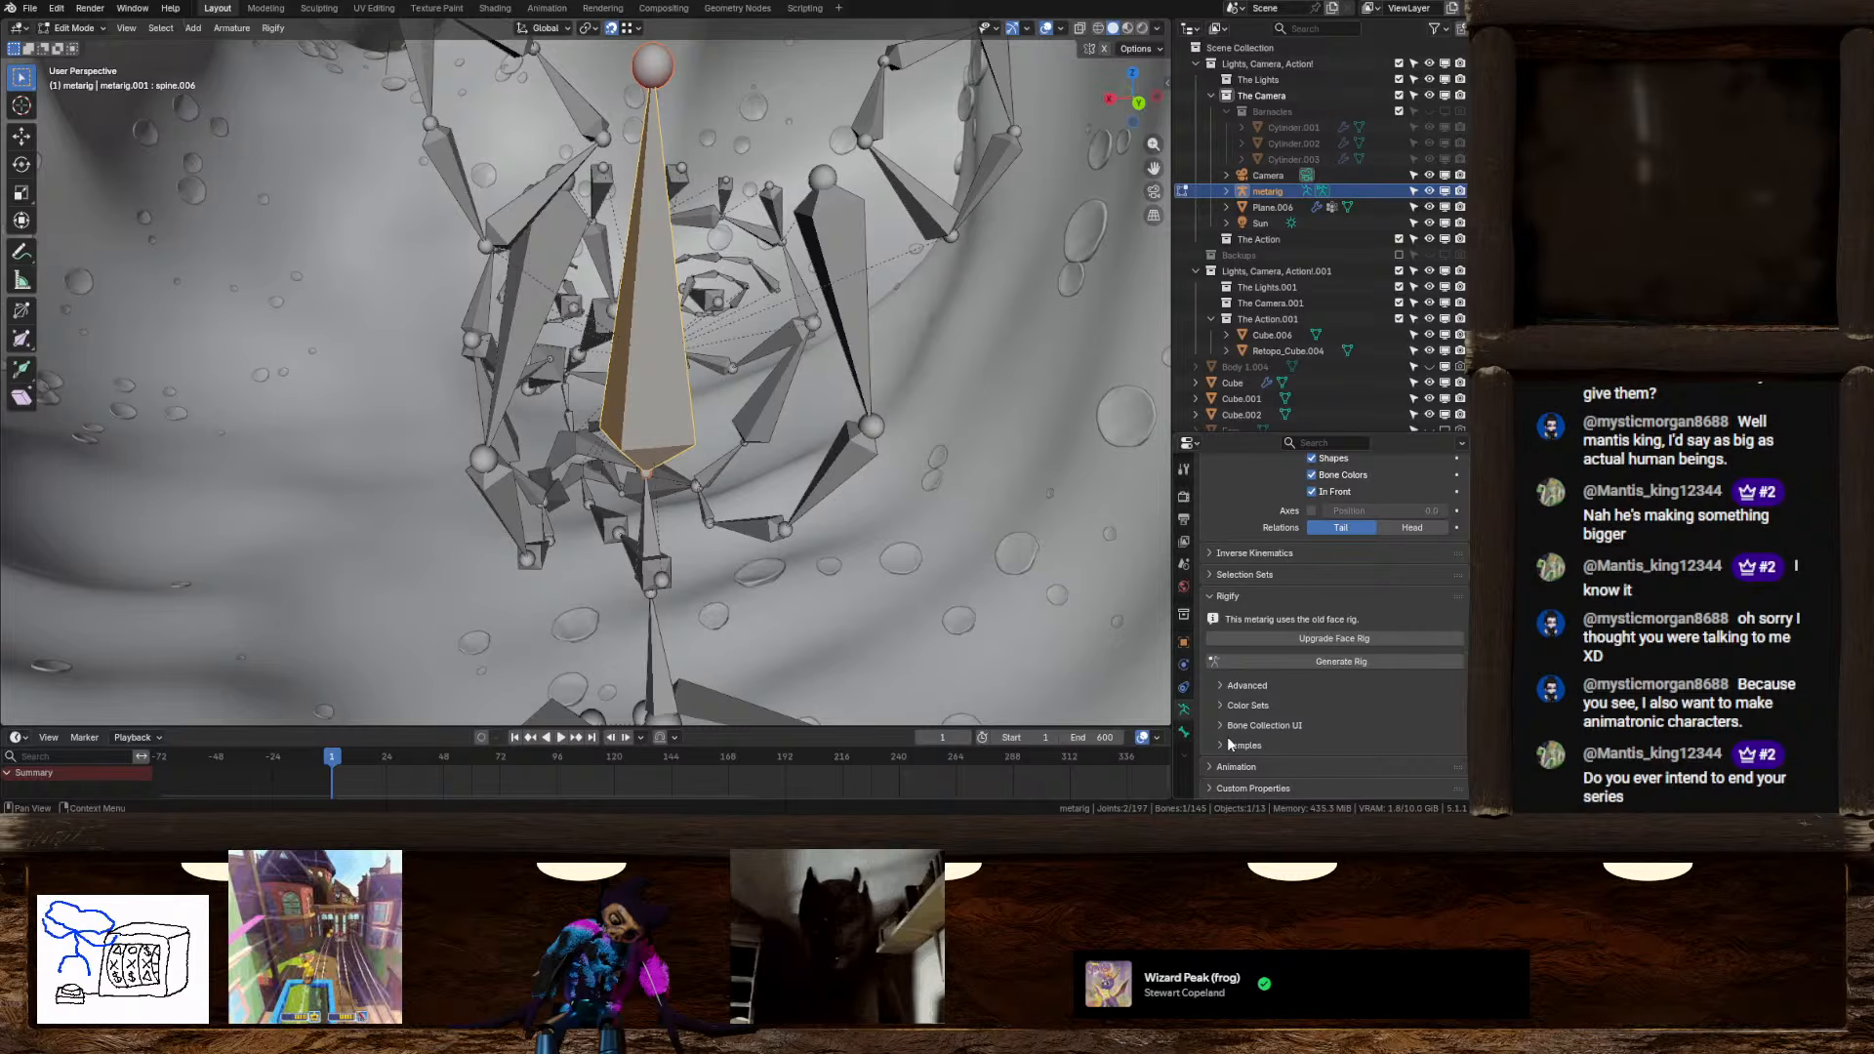
Select the face bone's tip with the help of X-ray and snap it to the tip of head bone spine.006 in the right side view
middle_drag(761, 459, 872, 475)
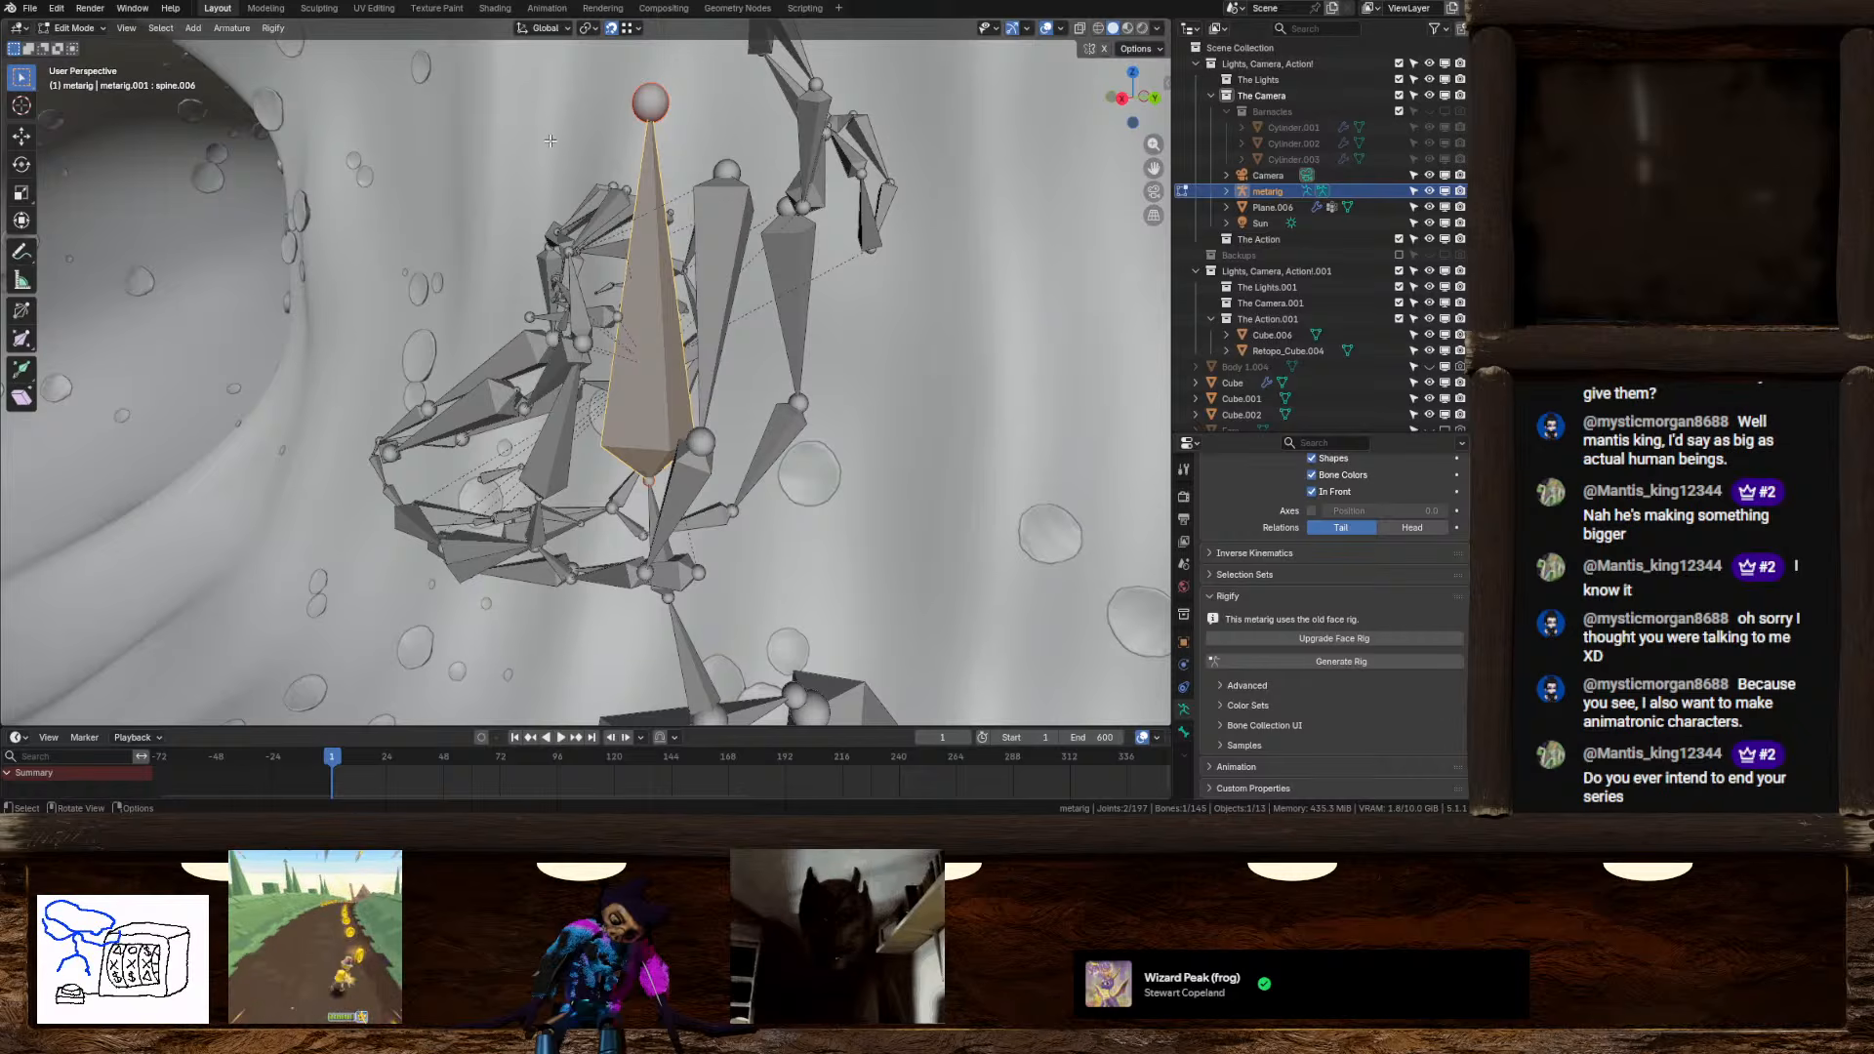
middle_drag(550, 140, 745, 366)
click(634, 470)
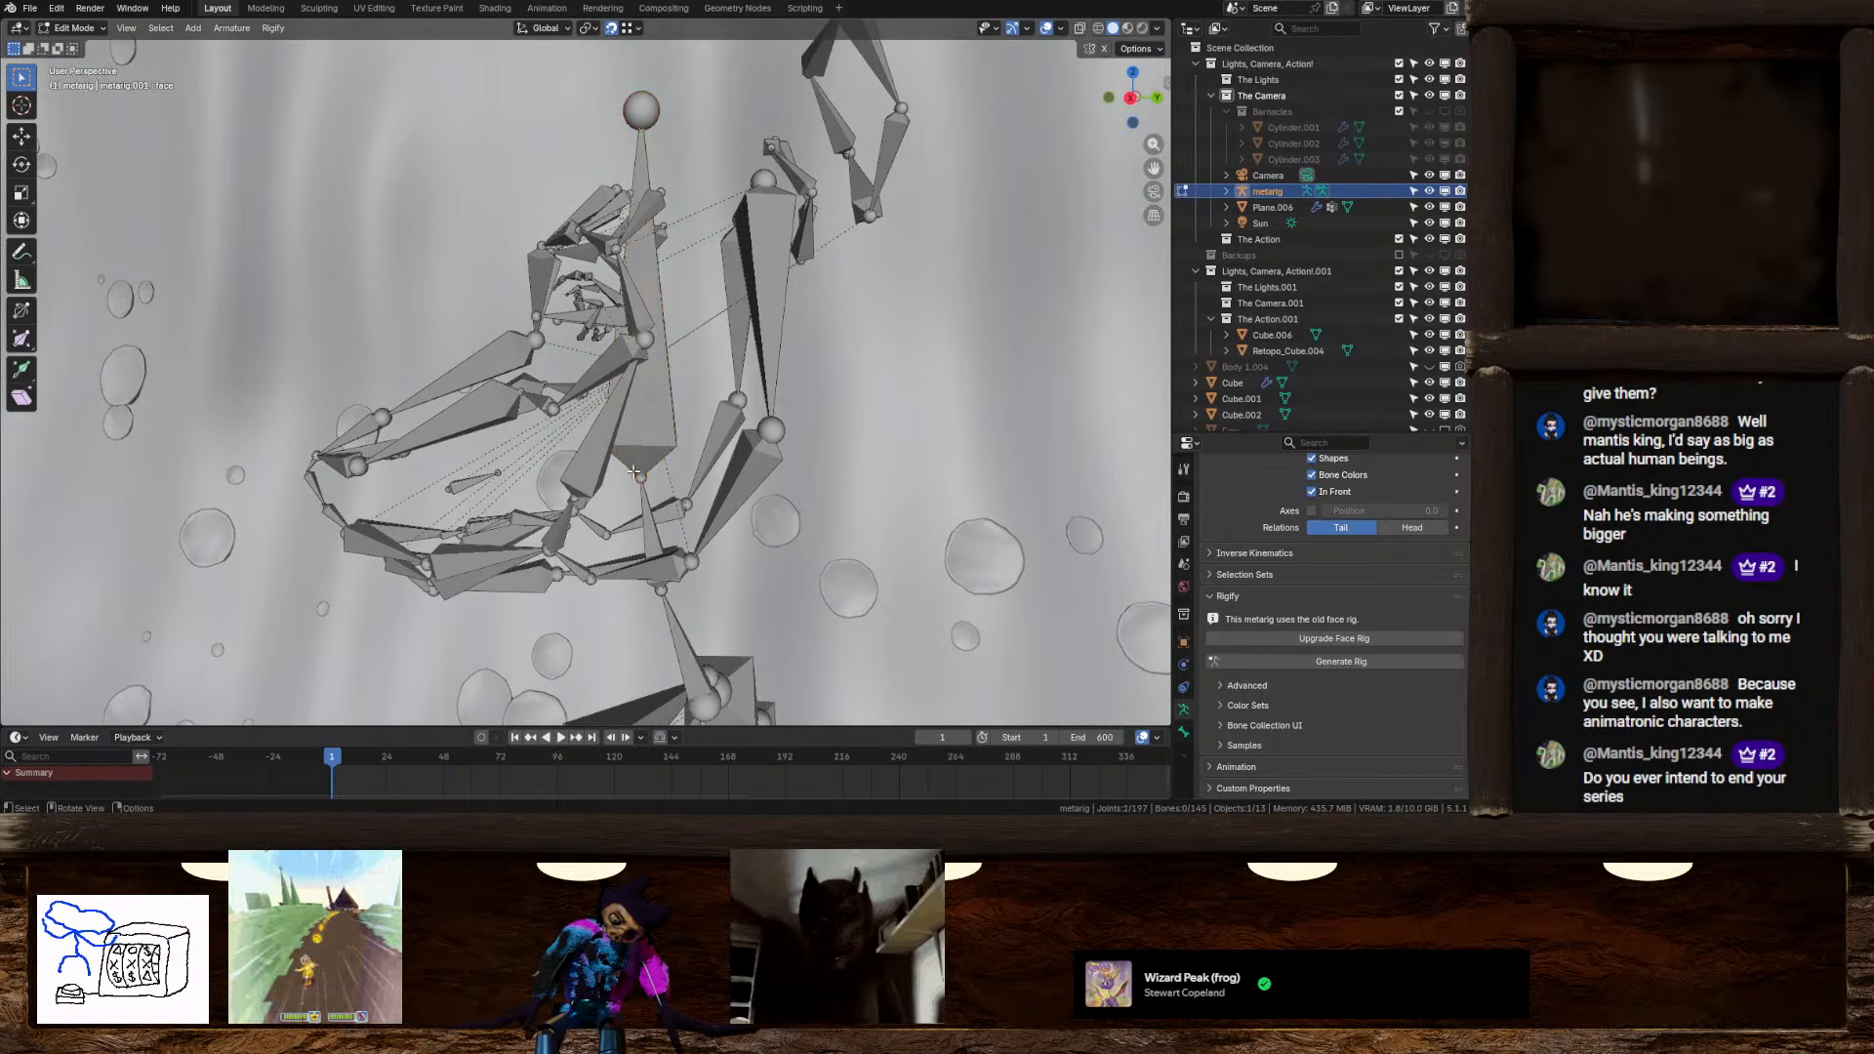
click(634, 469)
click(633, 467)
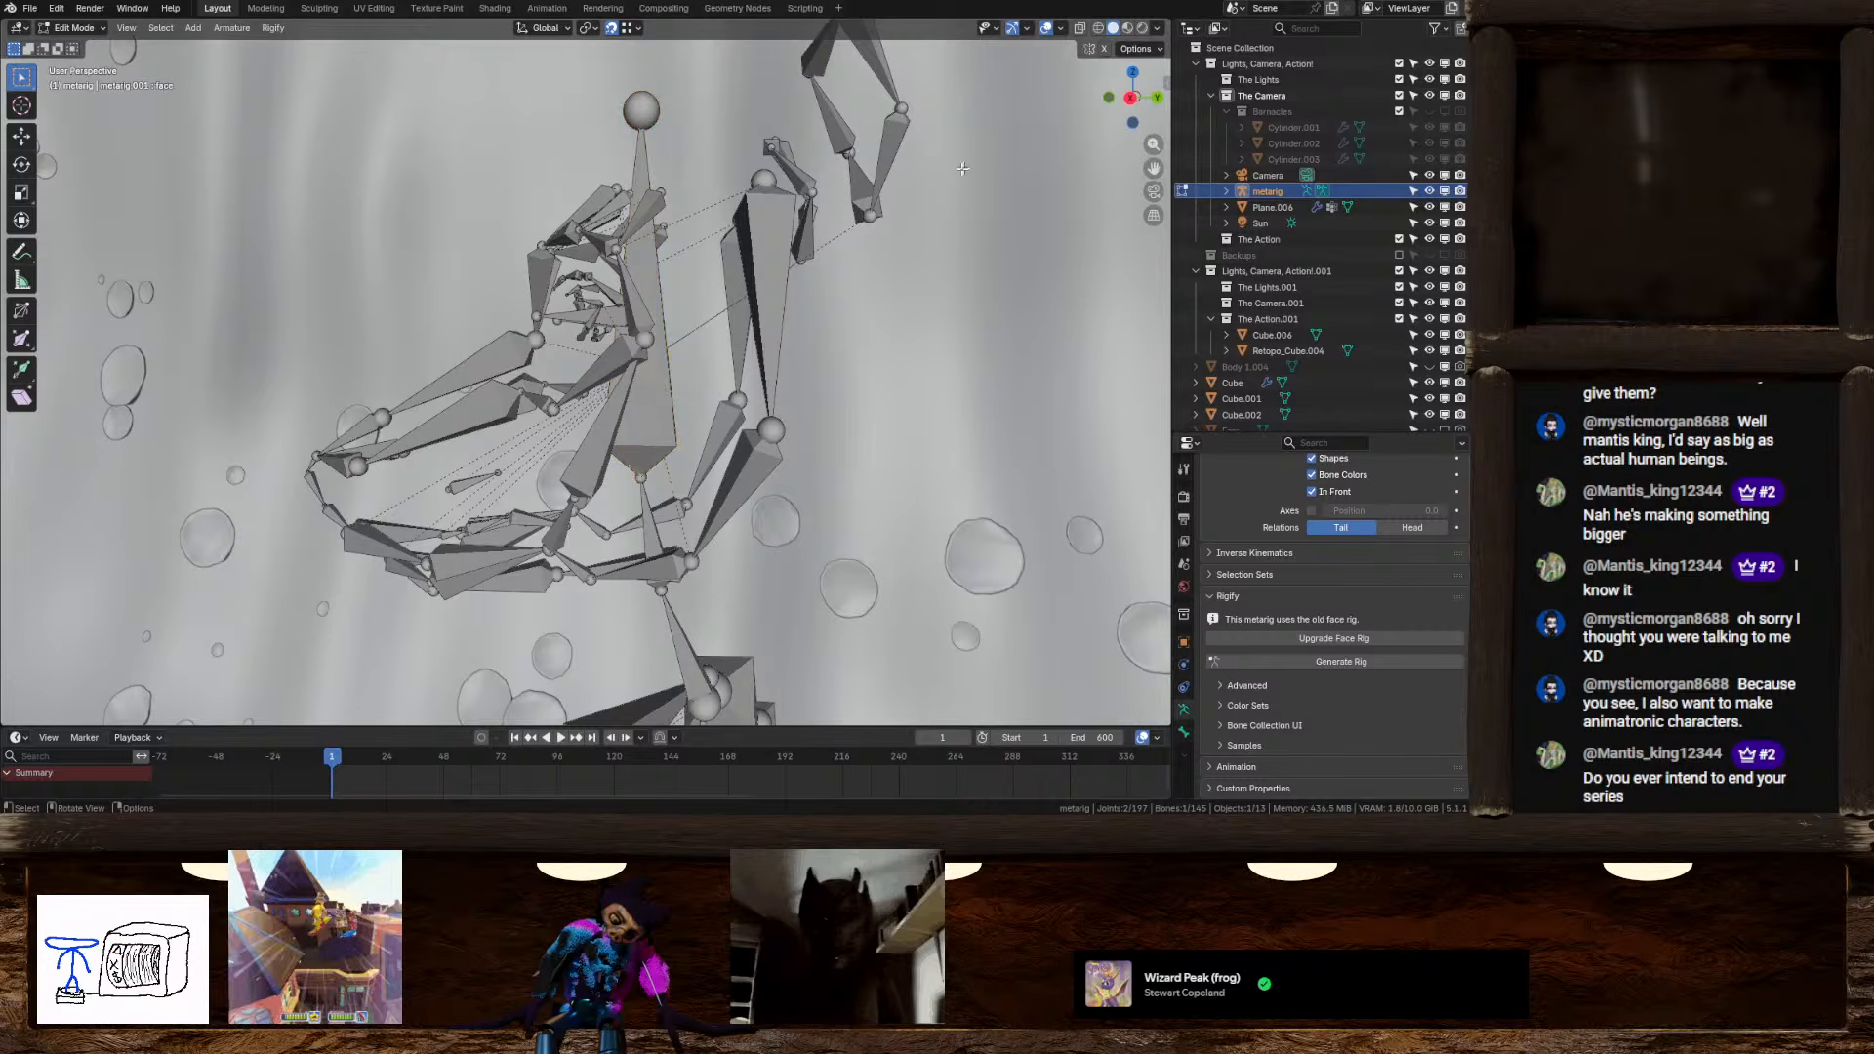
click(1079, 28)
scroll(752, 295, up, 3)
middle_drag(753, 295, 693, 346)
click(691, 362)
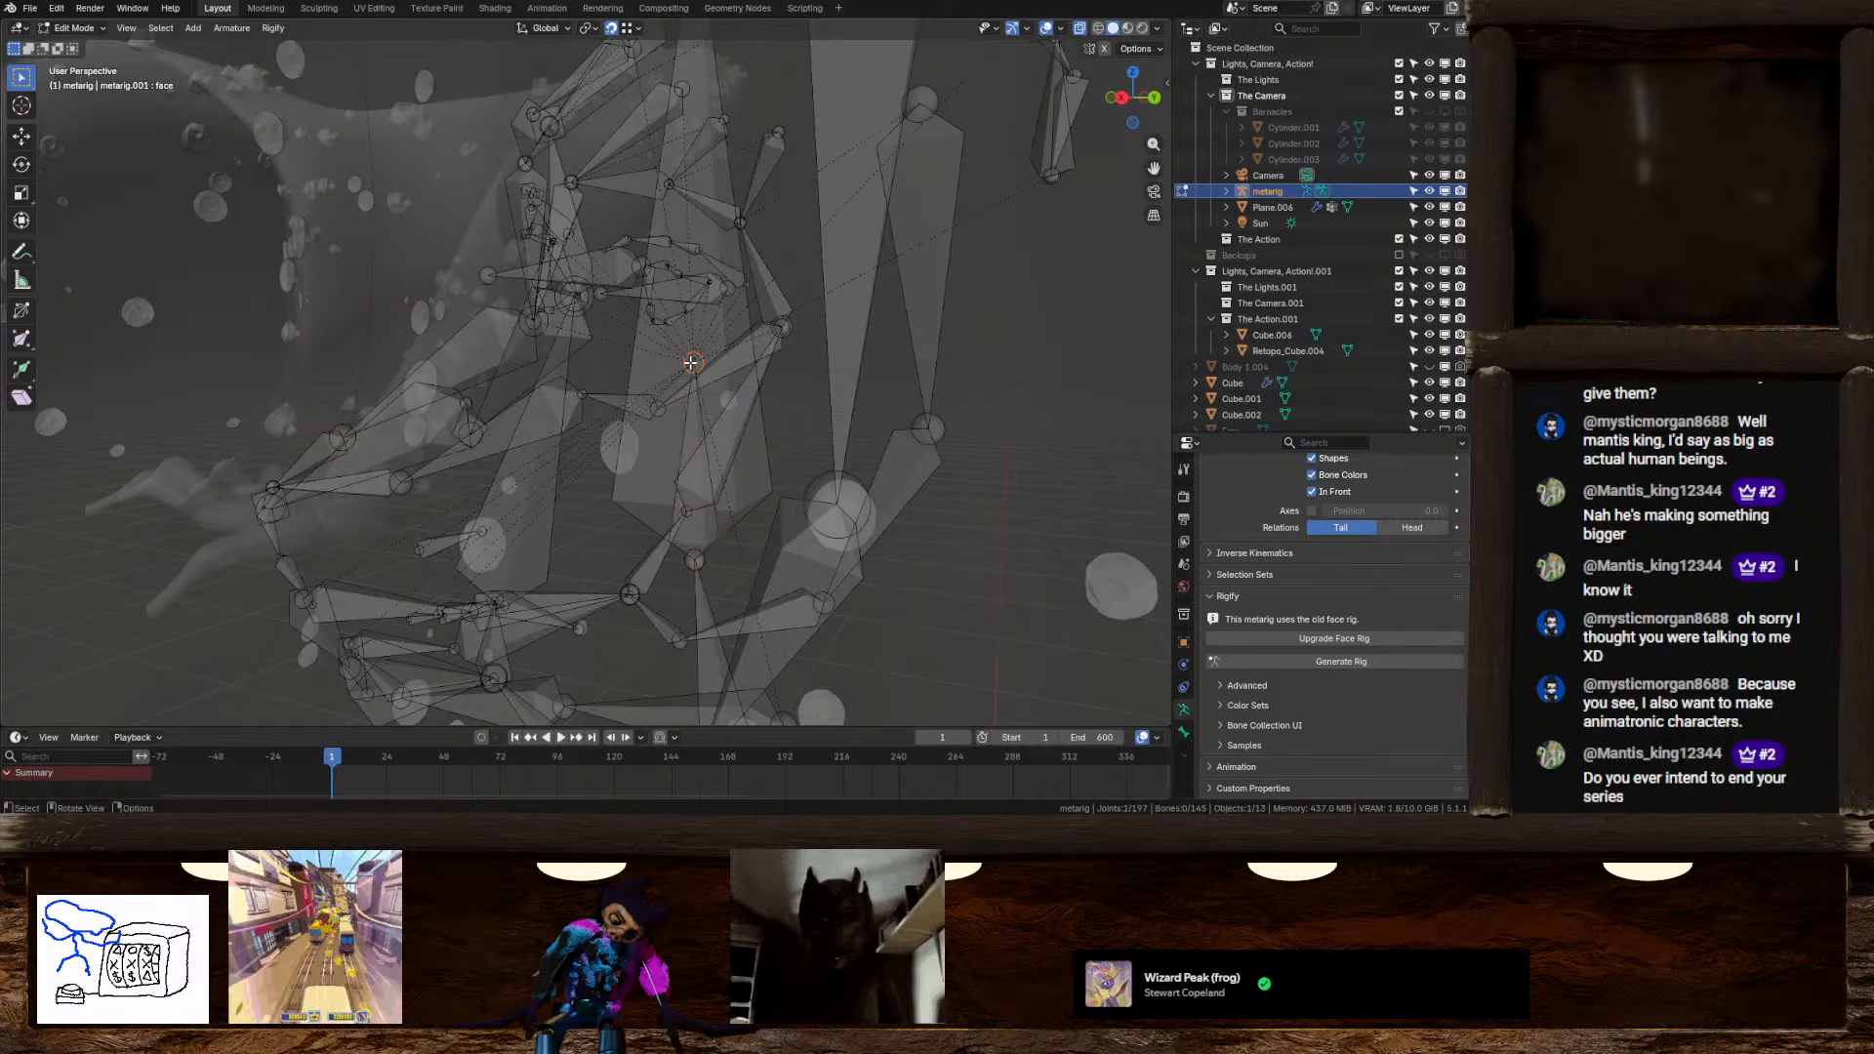
click(1079, 30)
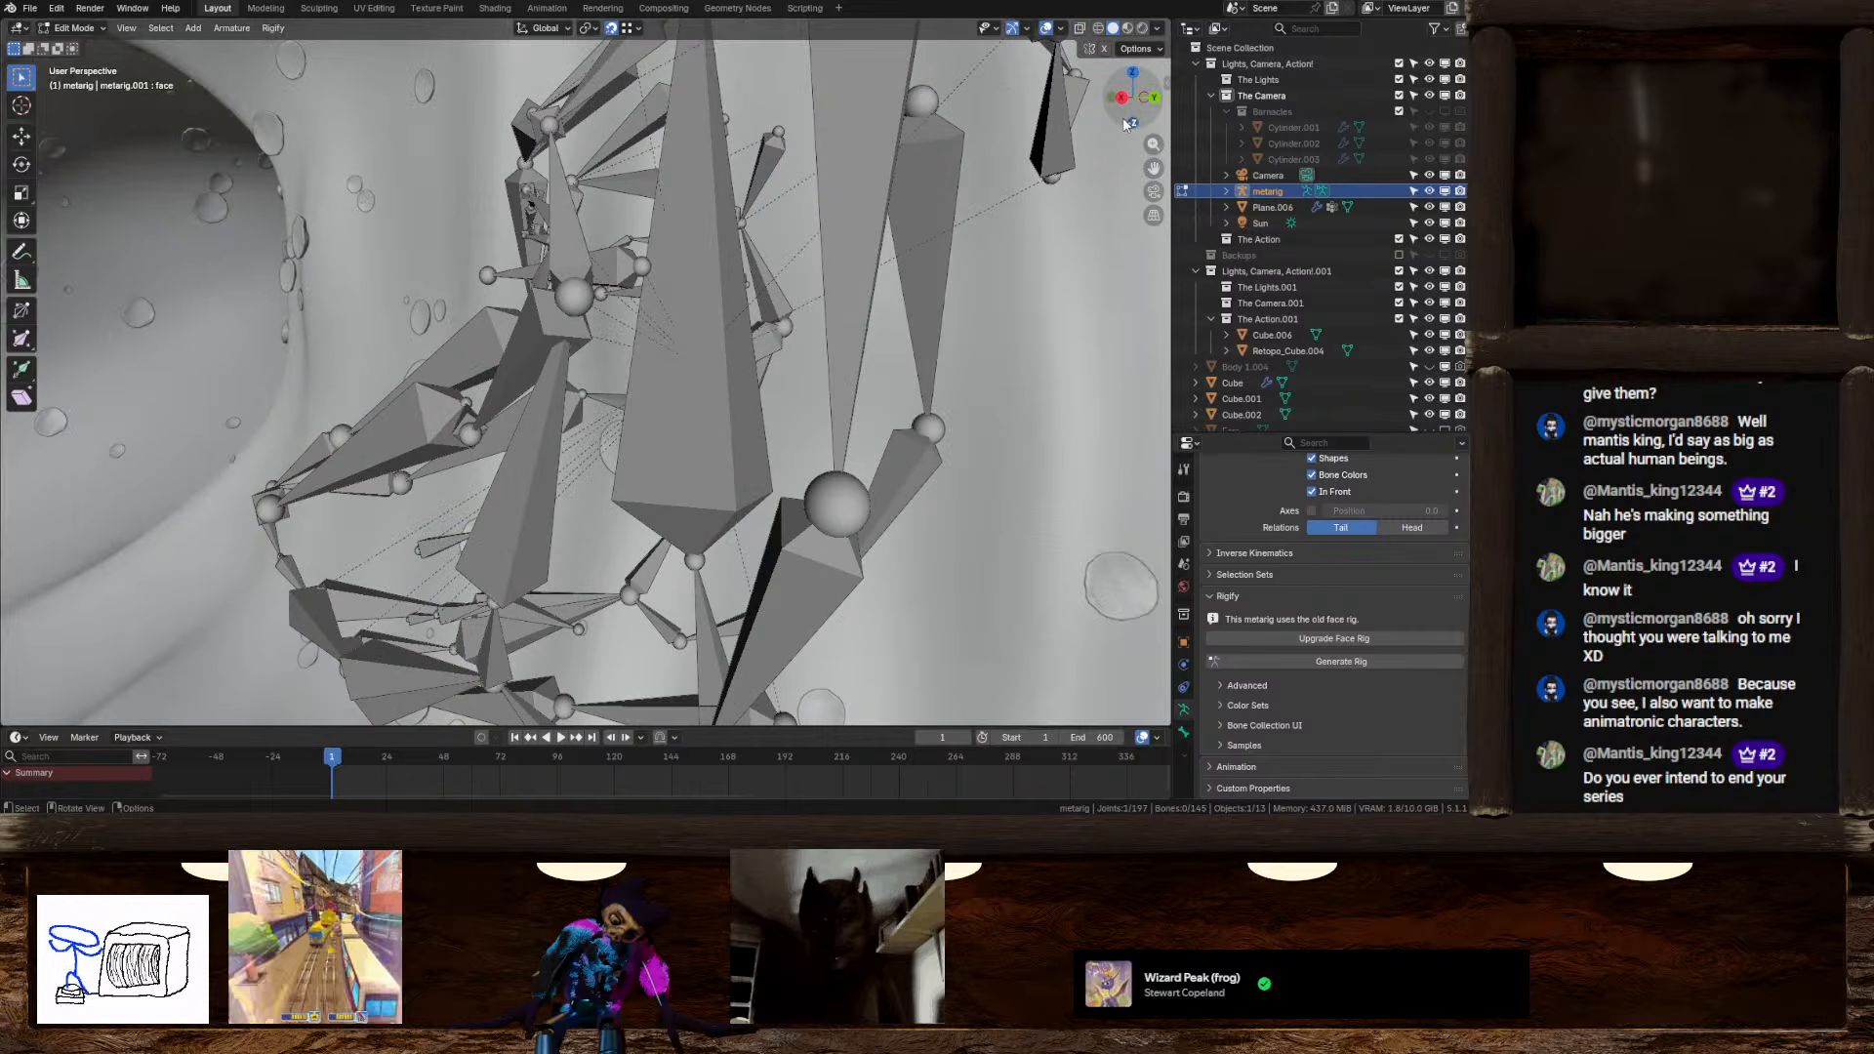
key(KP_3)
scroll(657, 258, up, 4)
key(g)
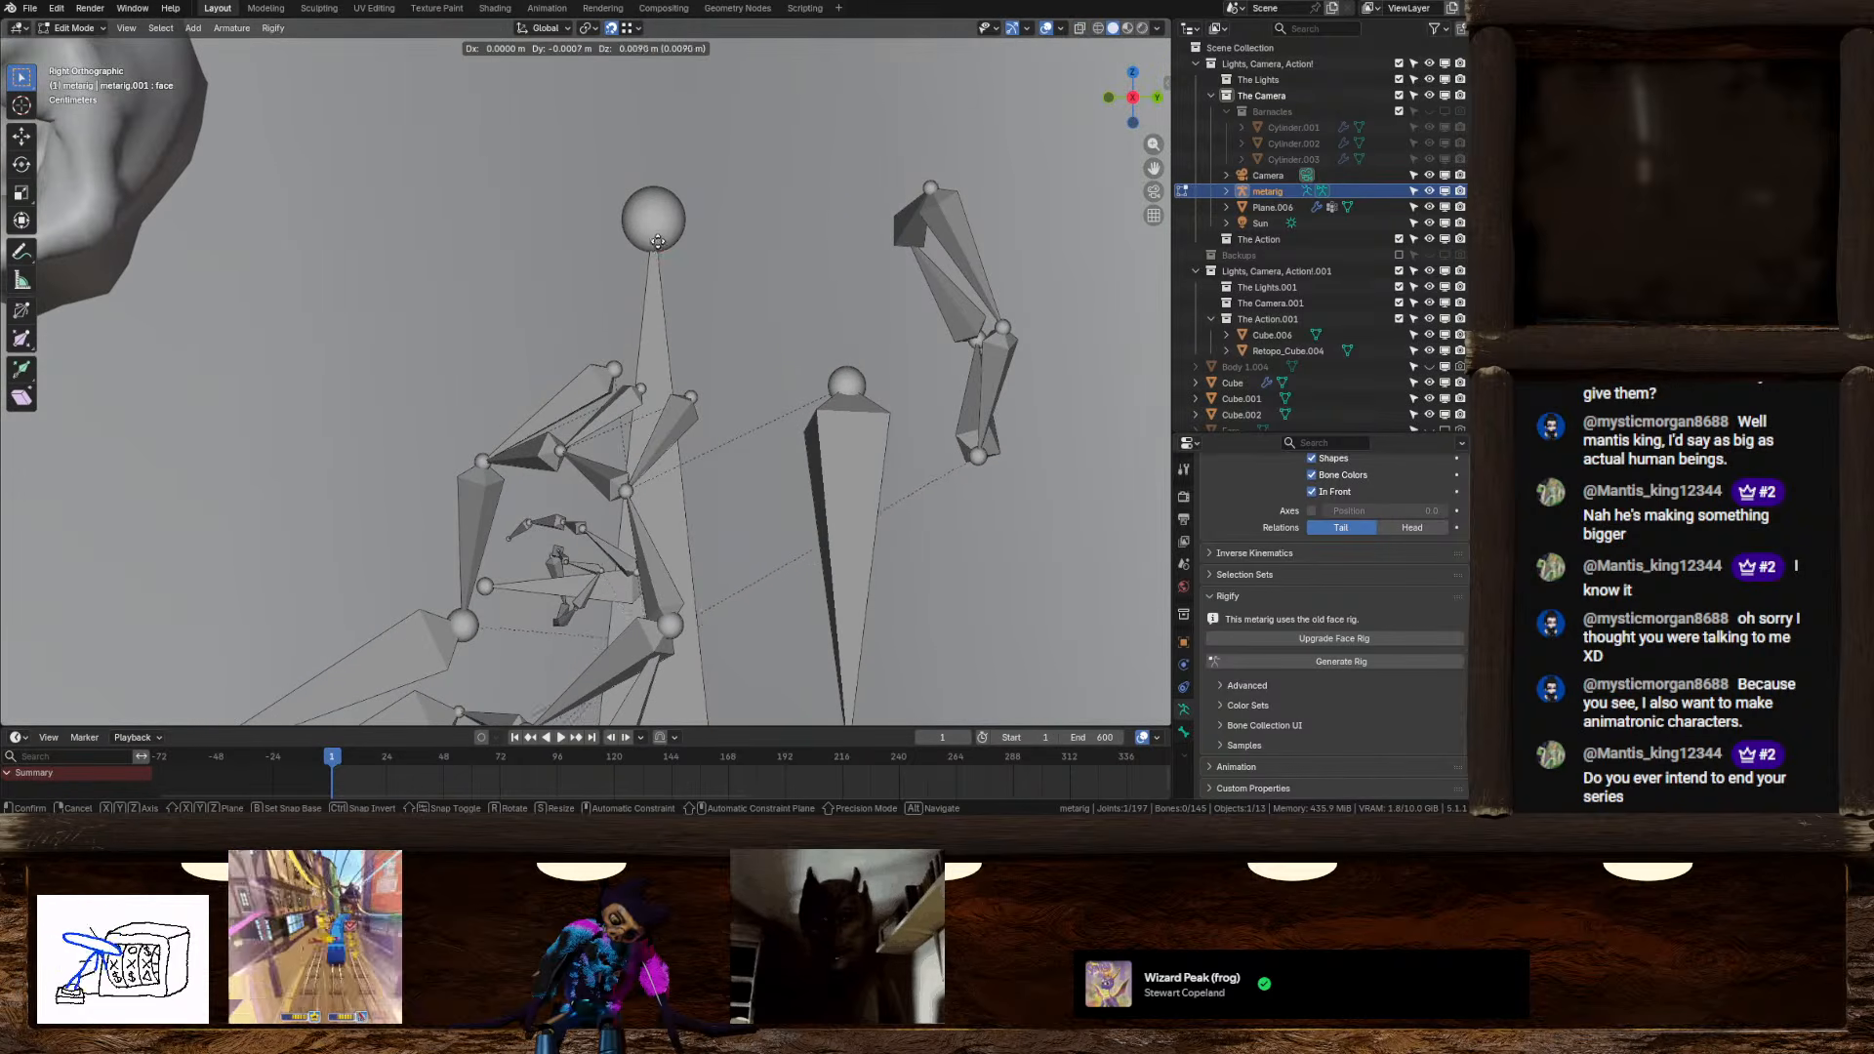
click(656, 237)
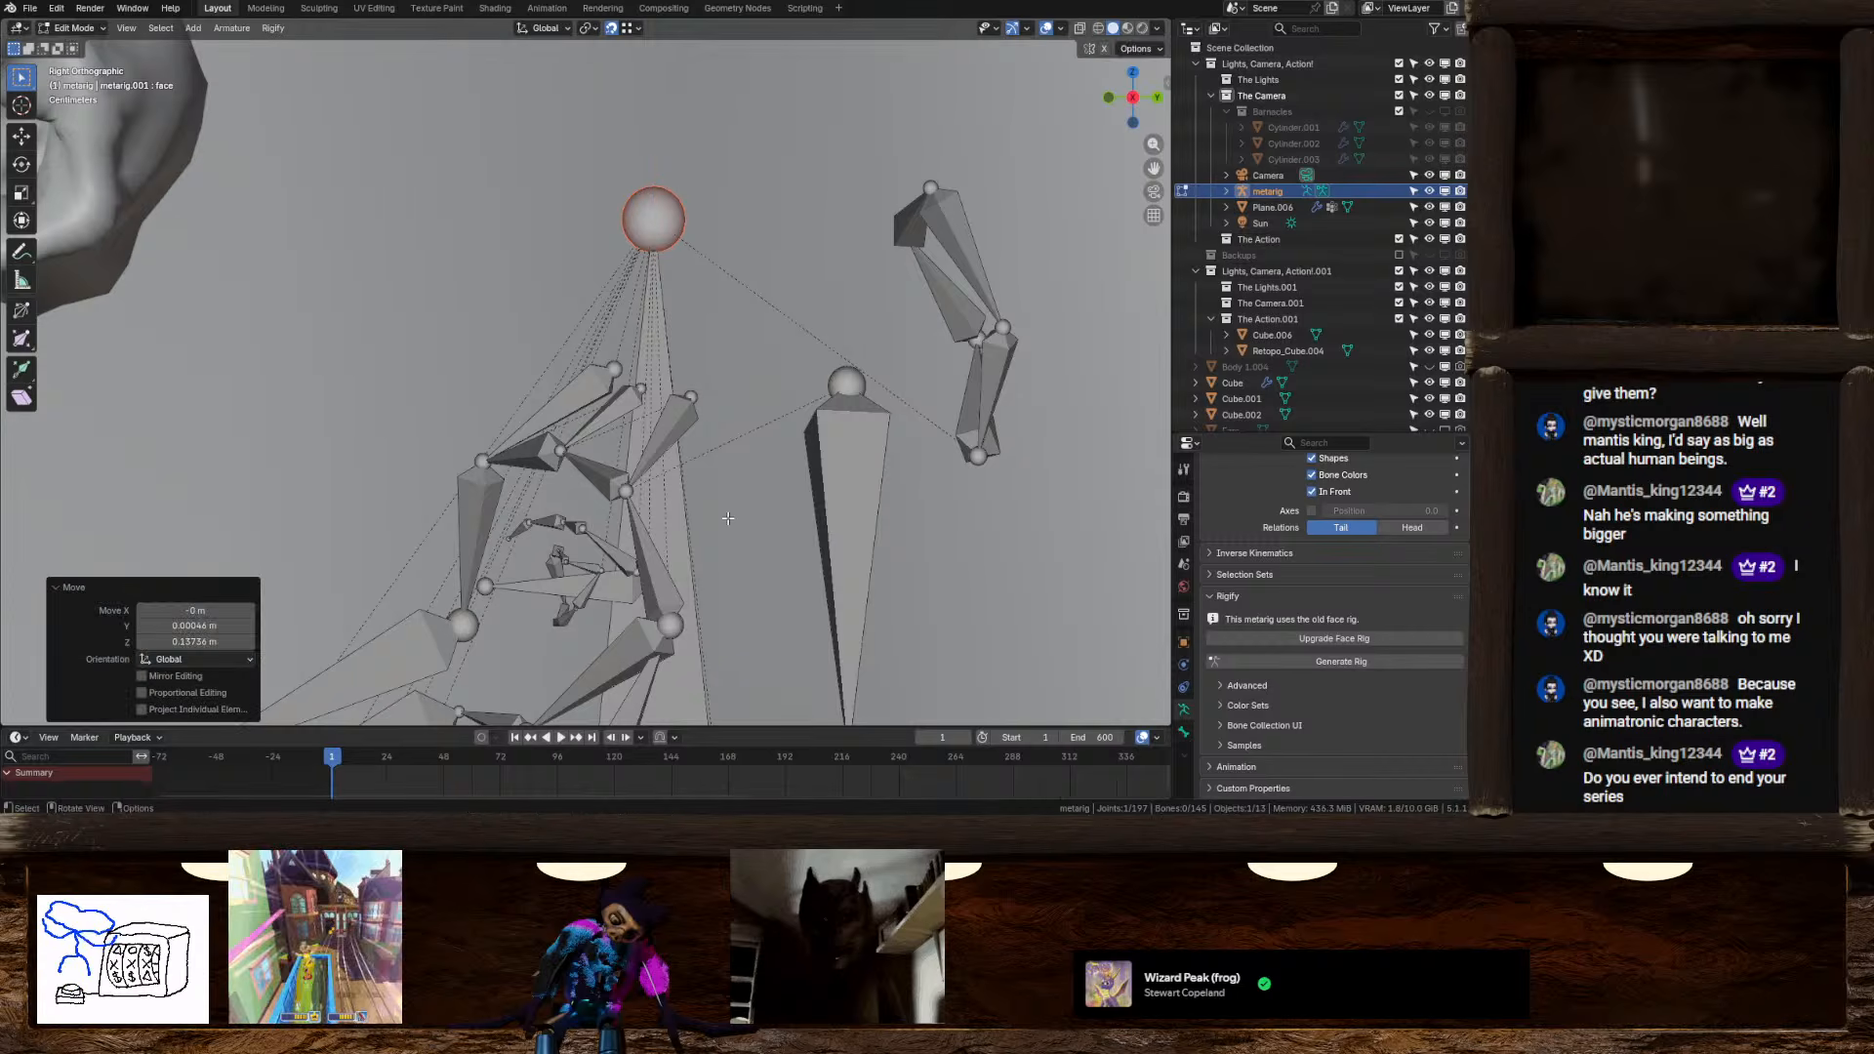
Open the bone properties, select the face bone and set the transform pivot point to Active Element
click(1184, 730)
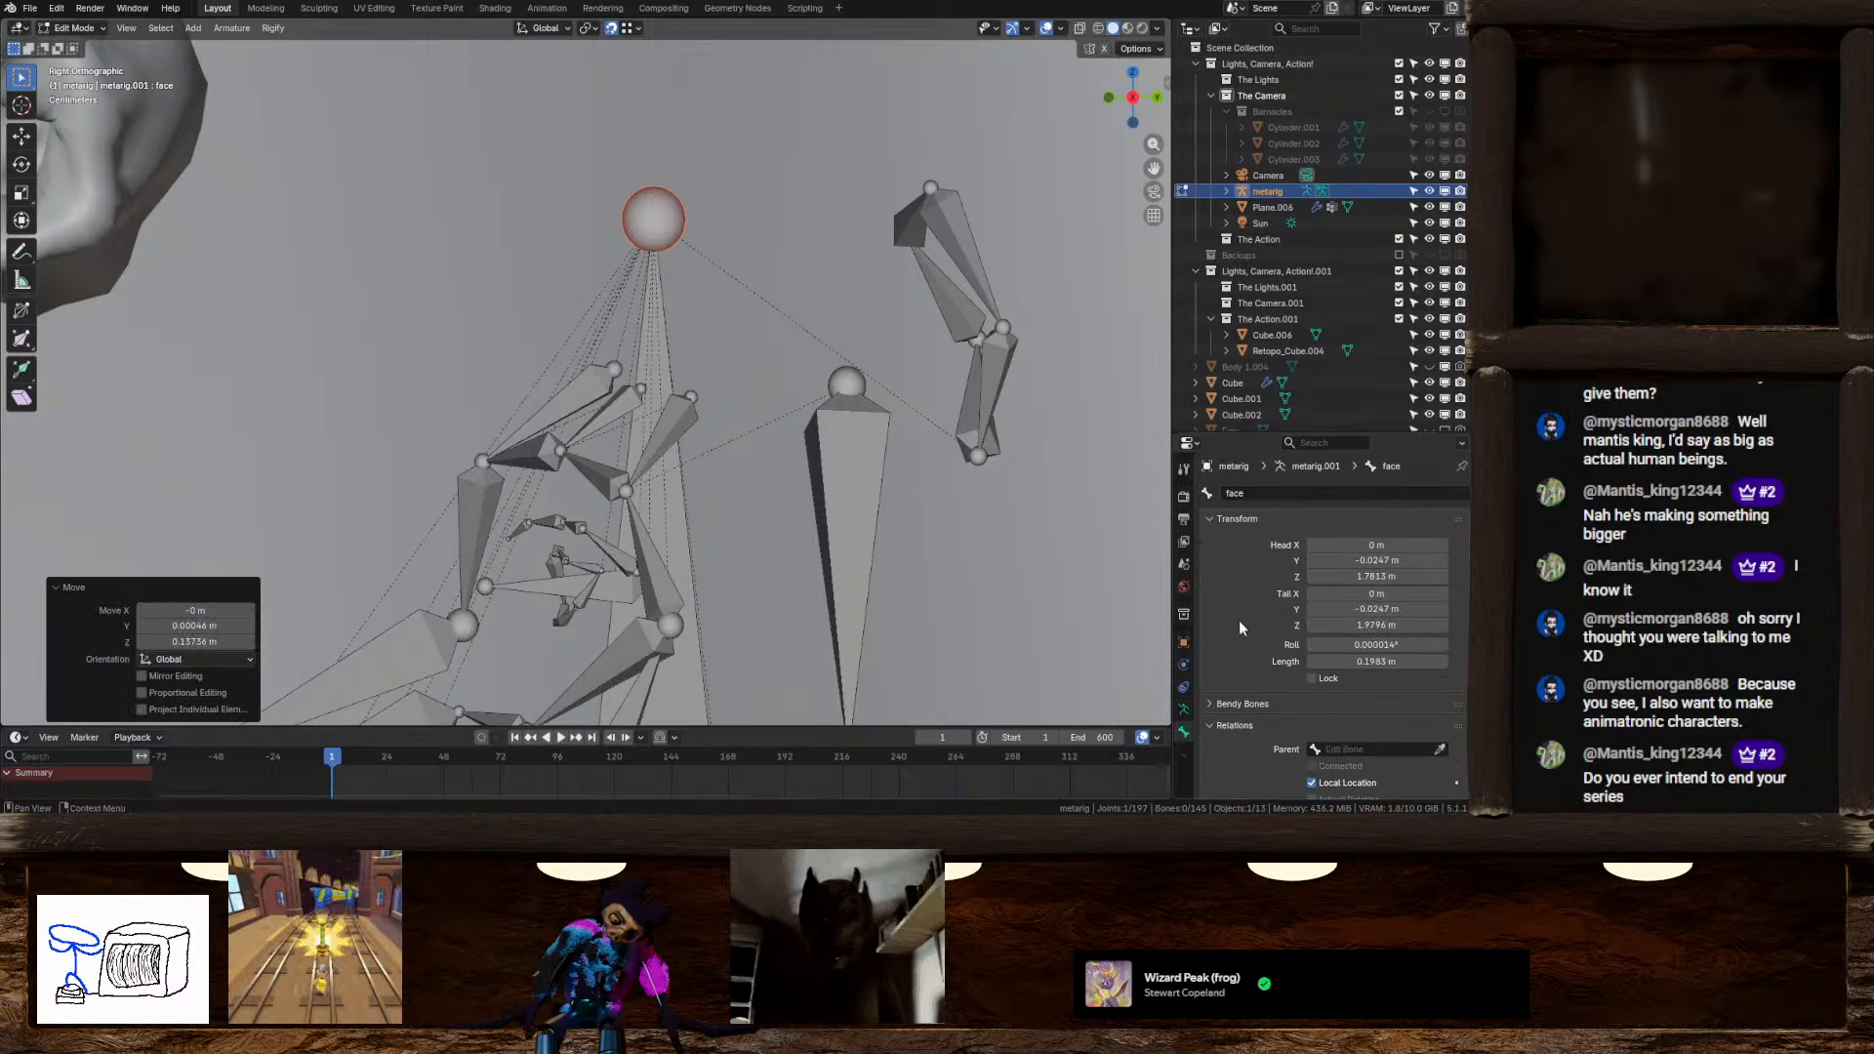
click(667, 357)
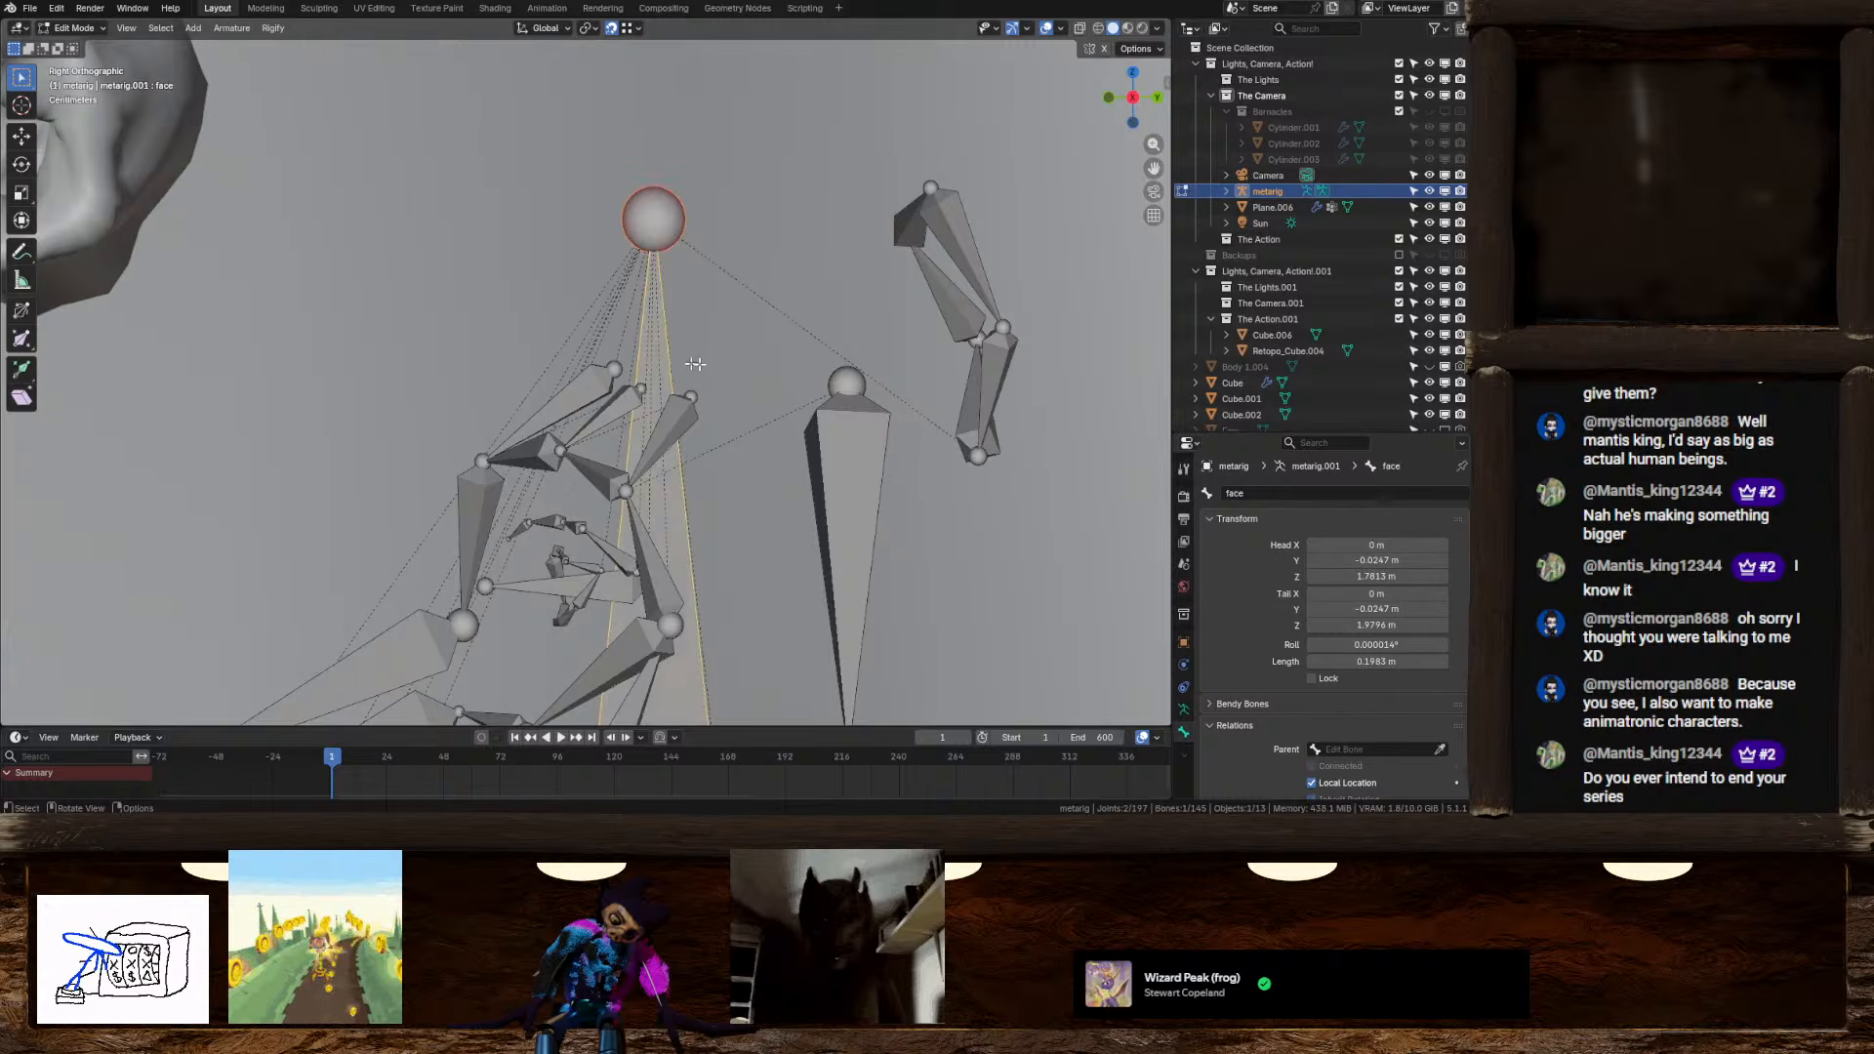
shift+middle_drag(979, 322, 1009, 0)
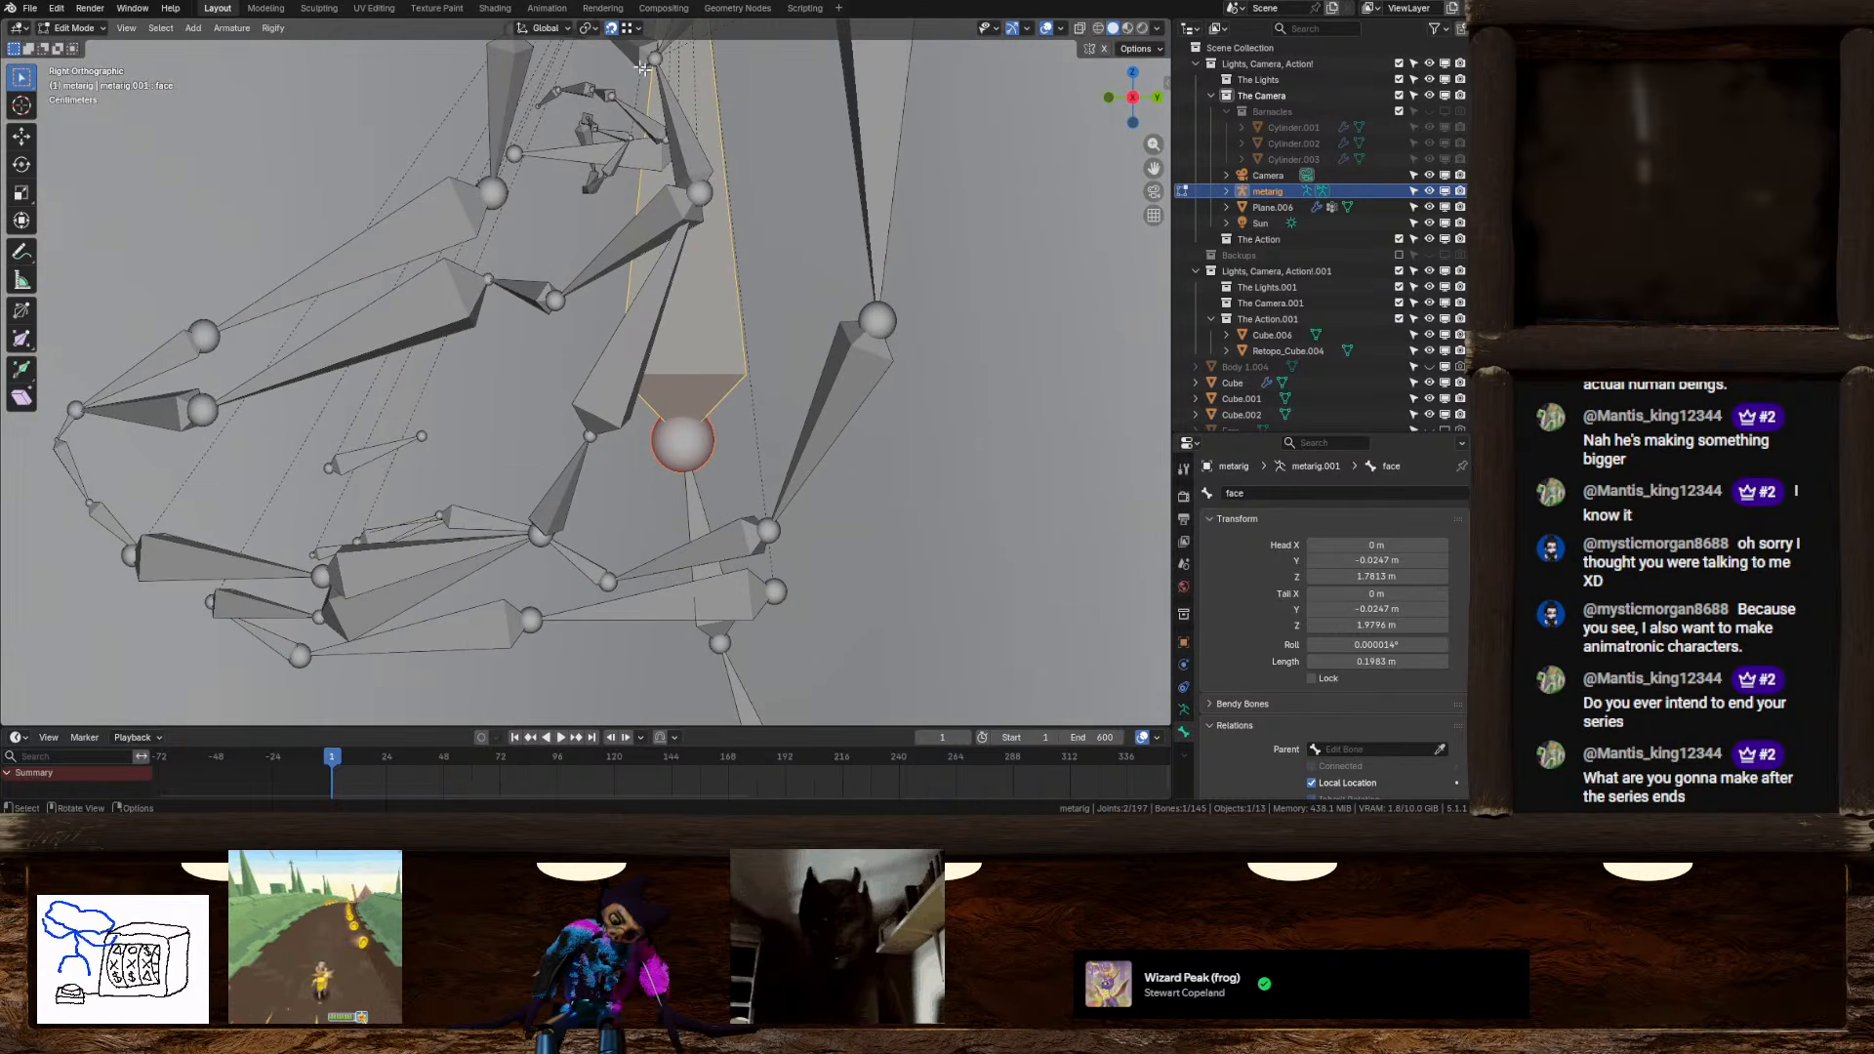
click(588, 27)
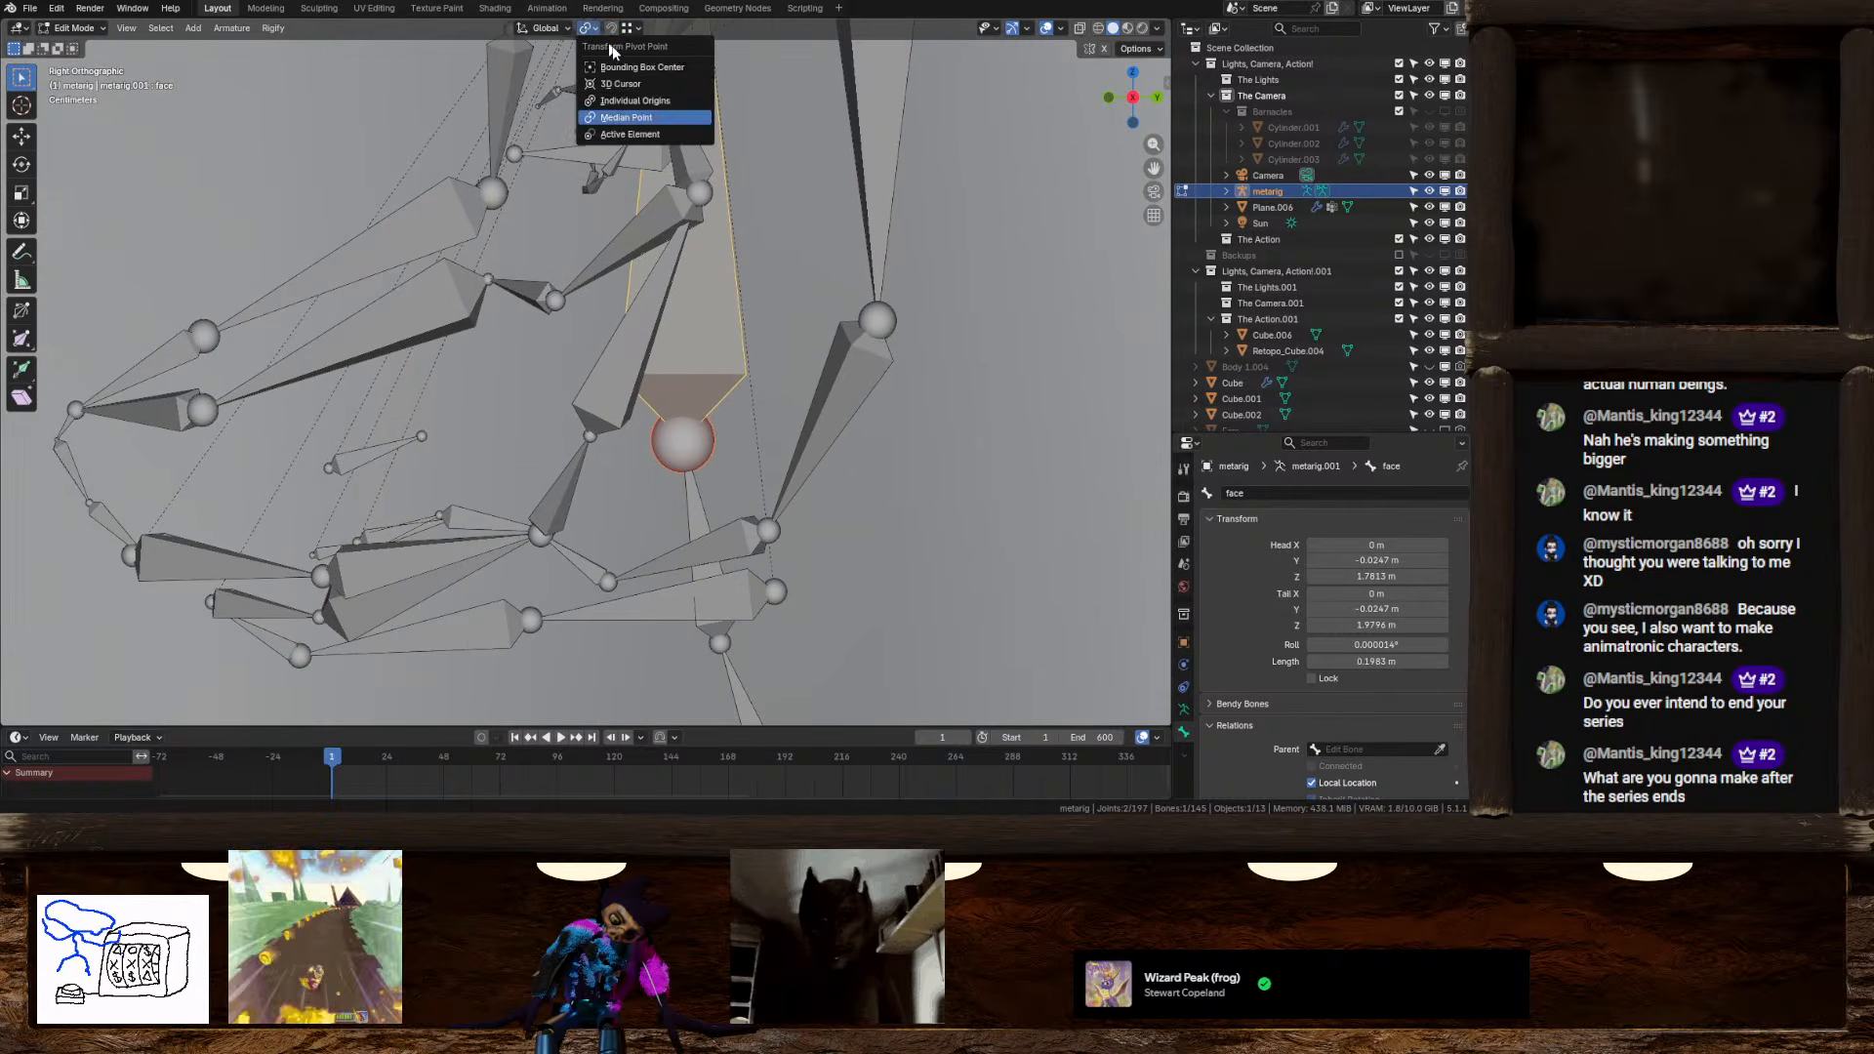
click(631, 134)
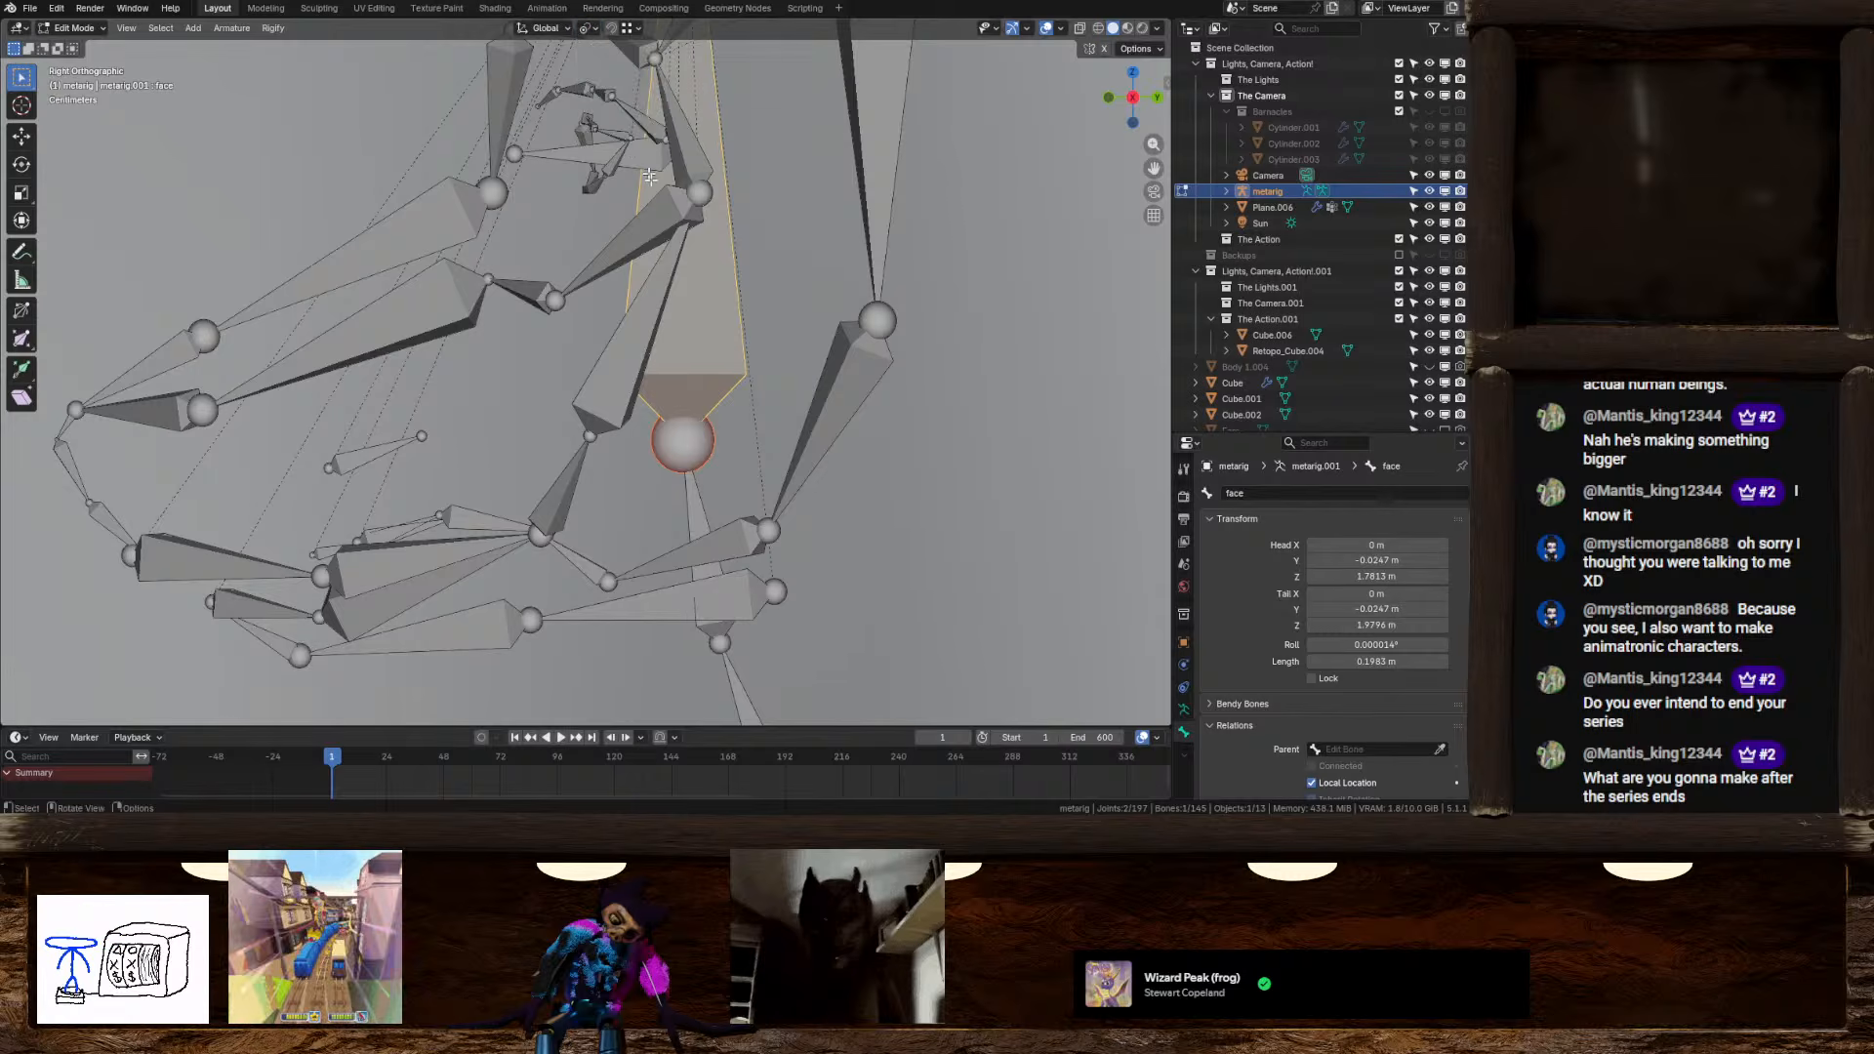
click(682, 437)
click(682, 449)
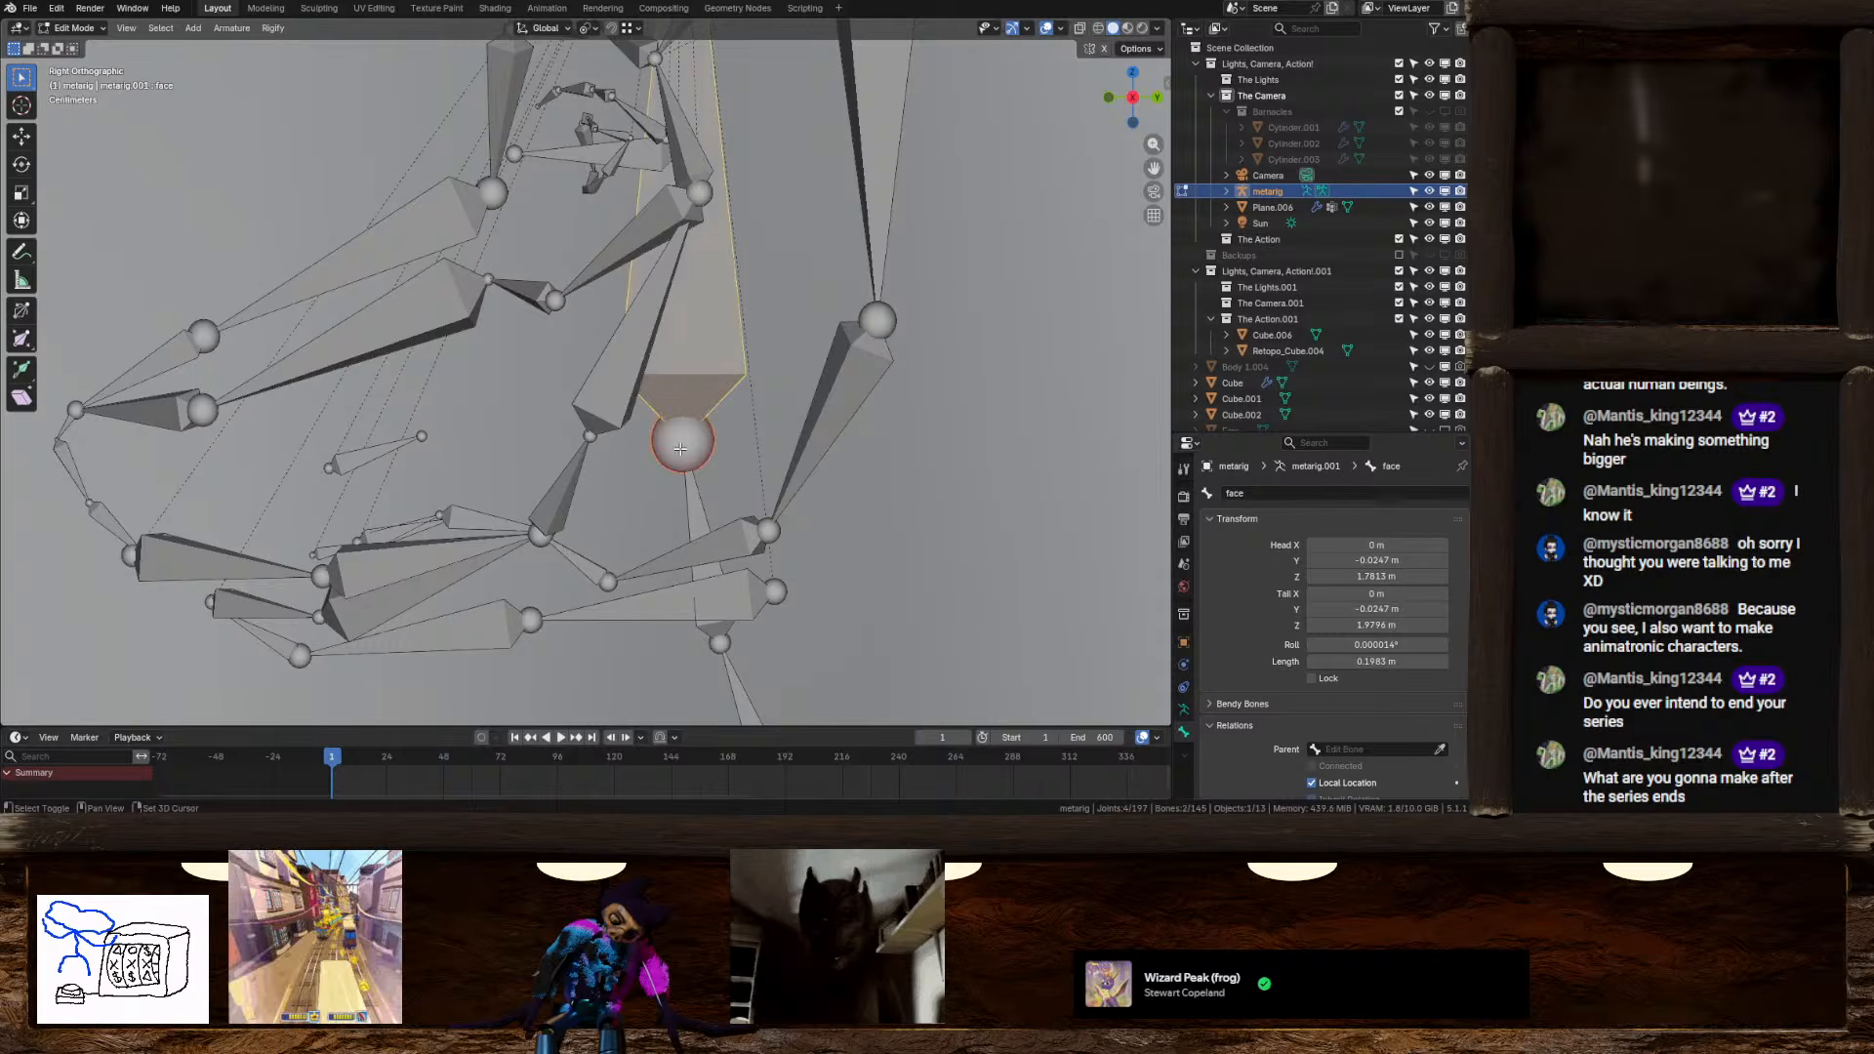
key(s)
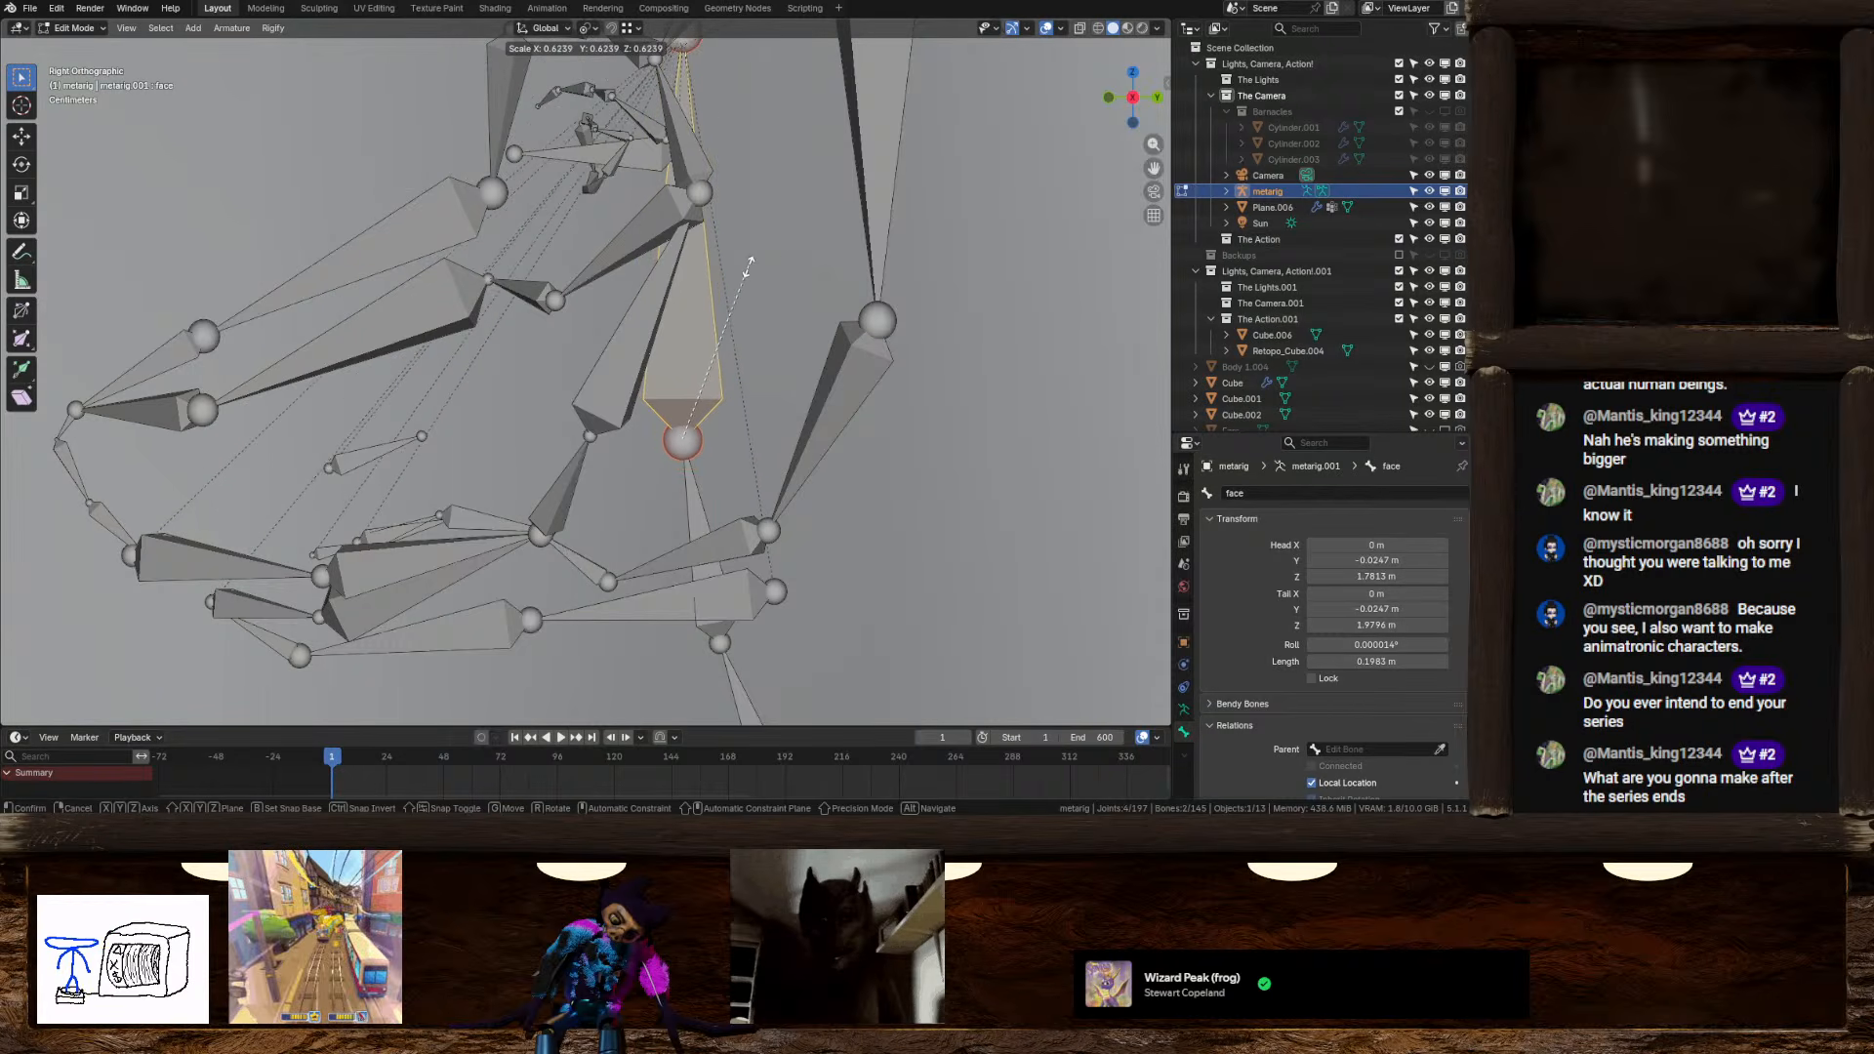
right_click(736, 285)
Select only the face bone overlapping head bone spine.006 and scale it by 0.386 from its base
key(KP_Decimal)
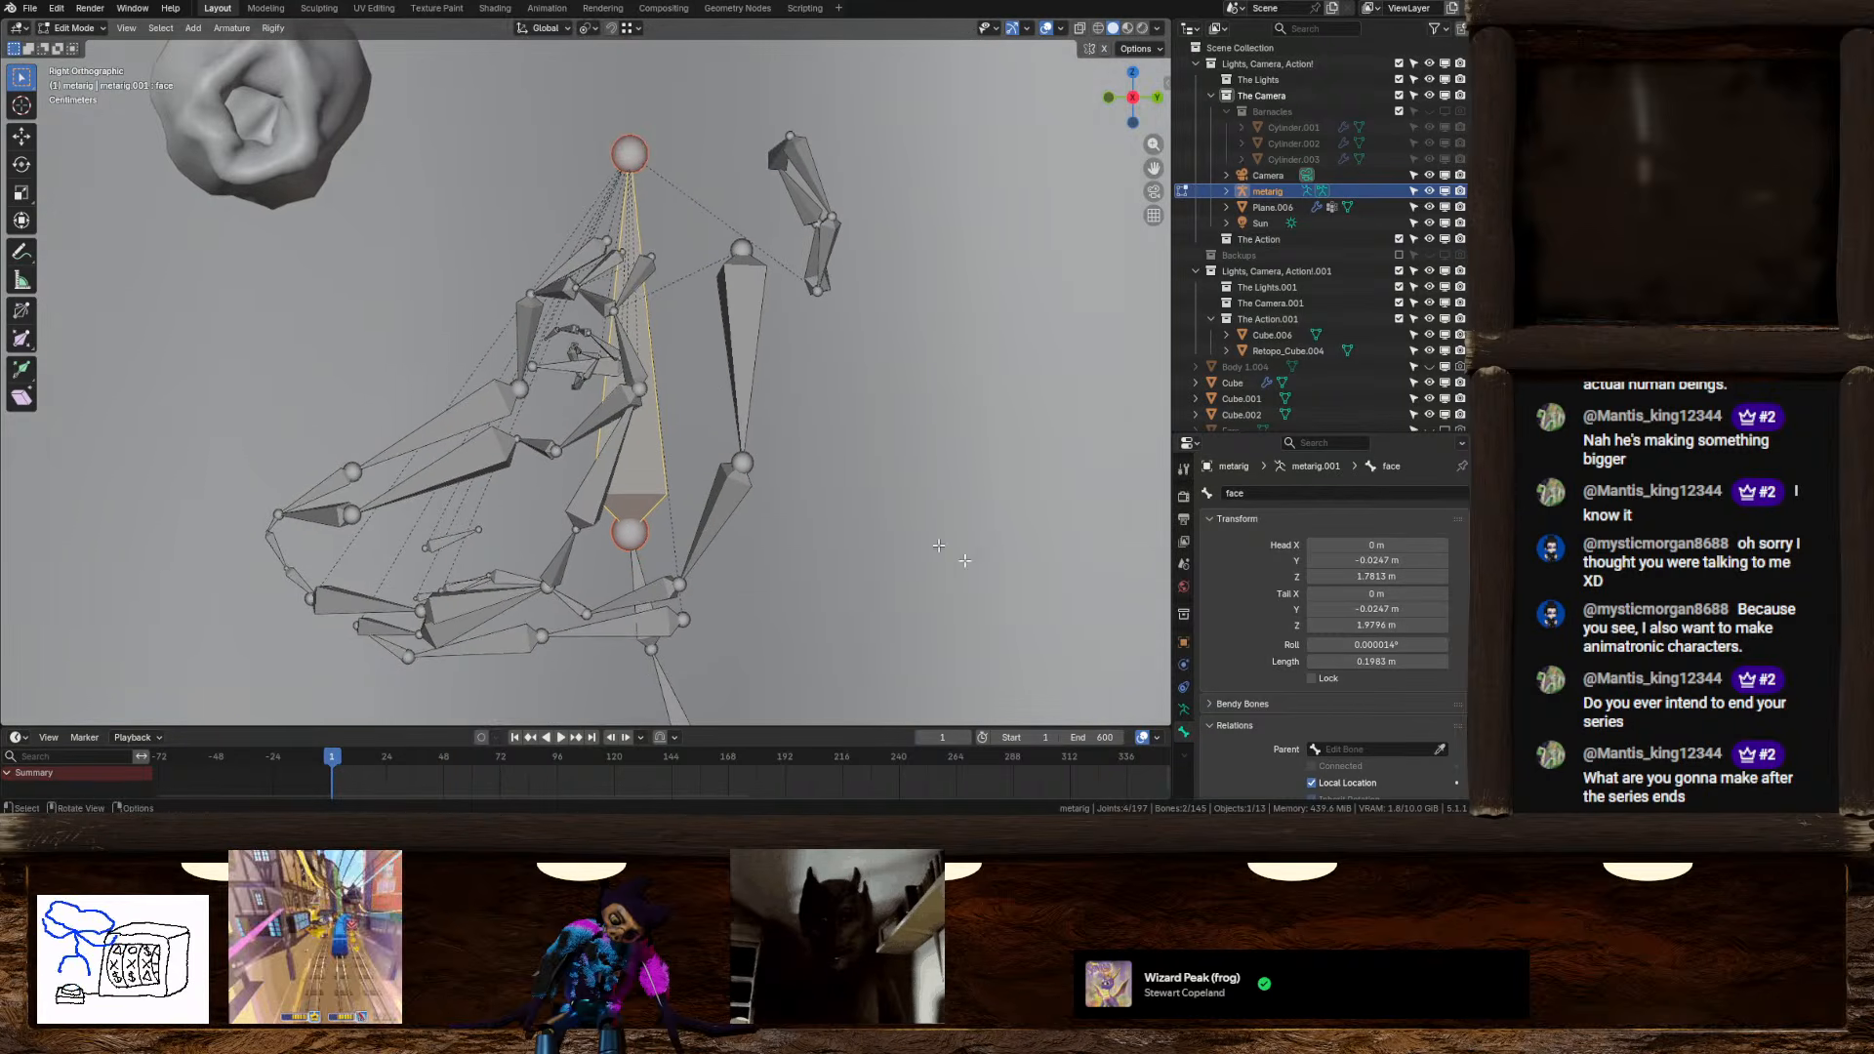
click(636, 222)
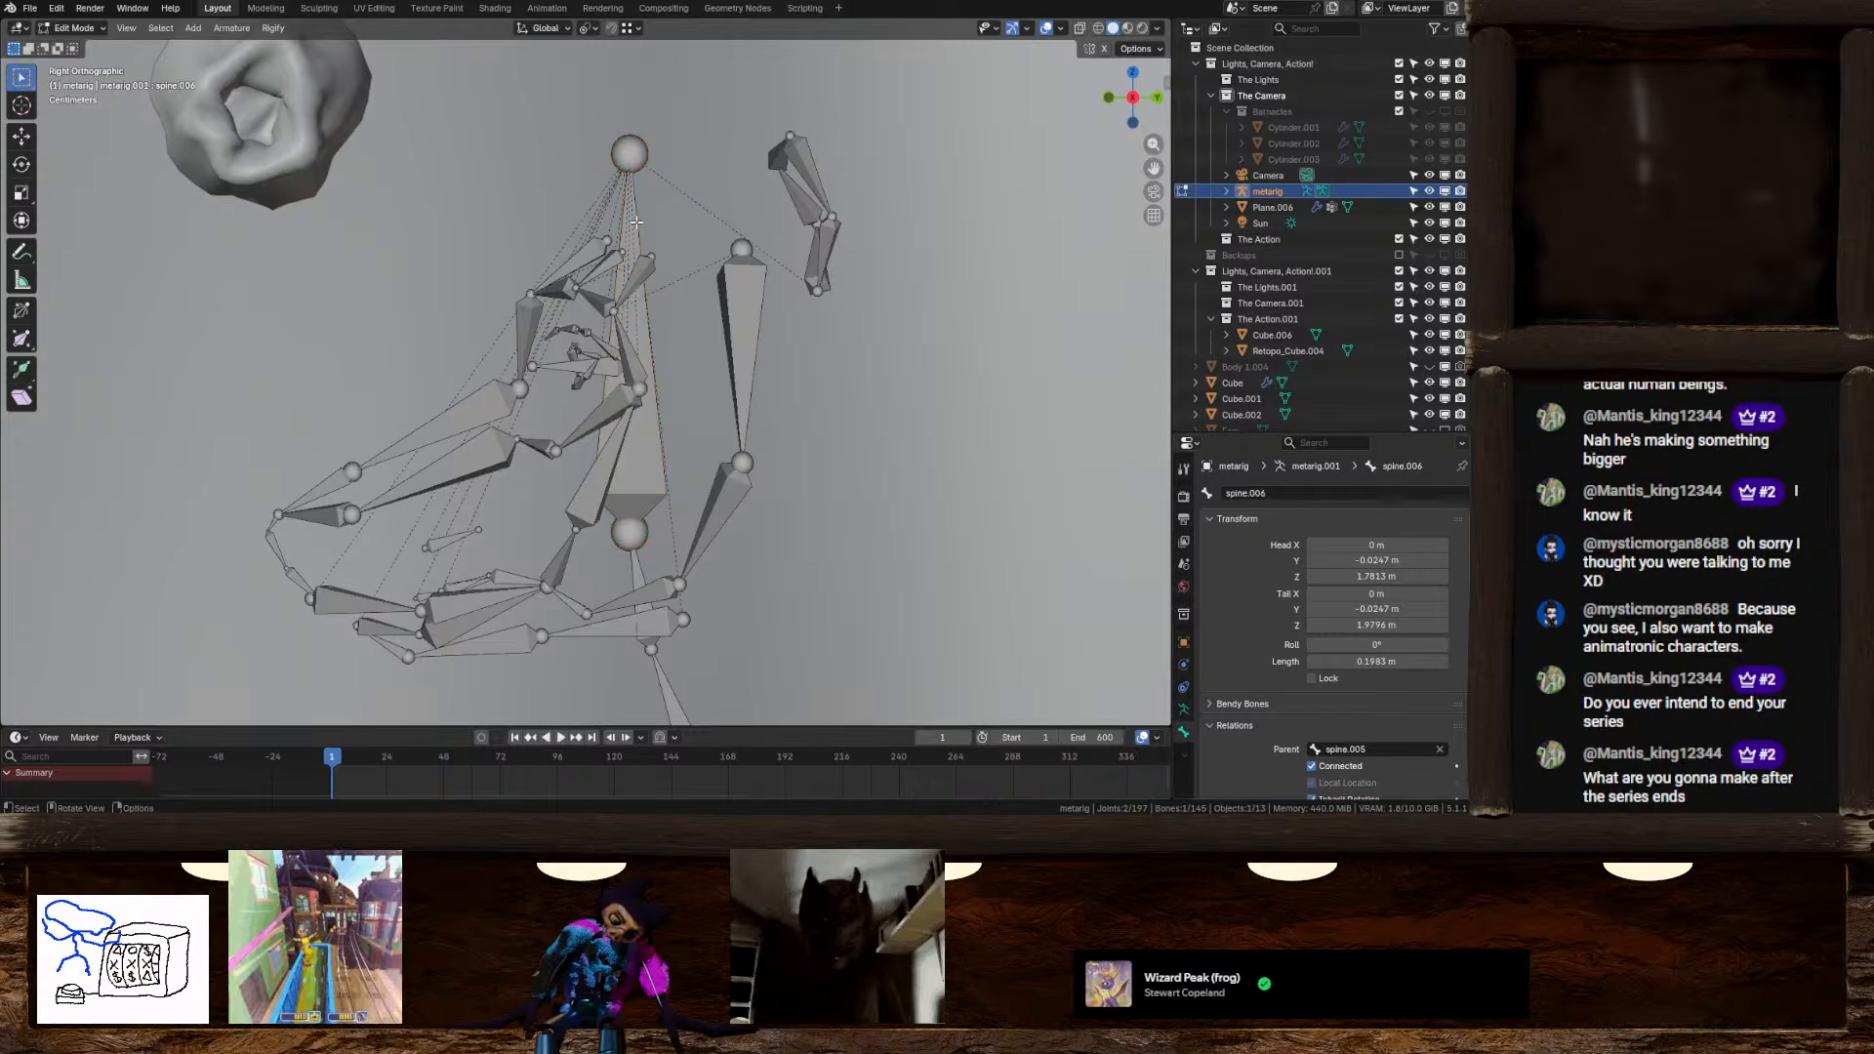
click(637, 223)
key(s)
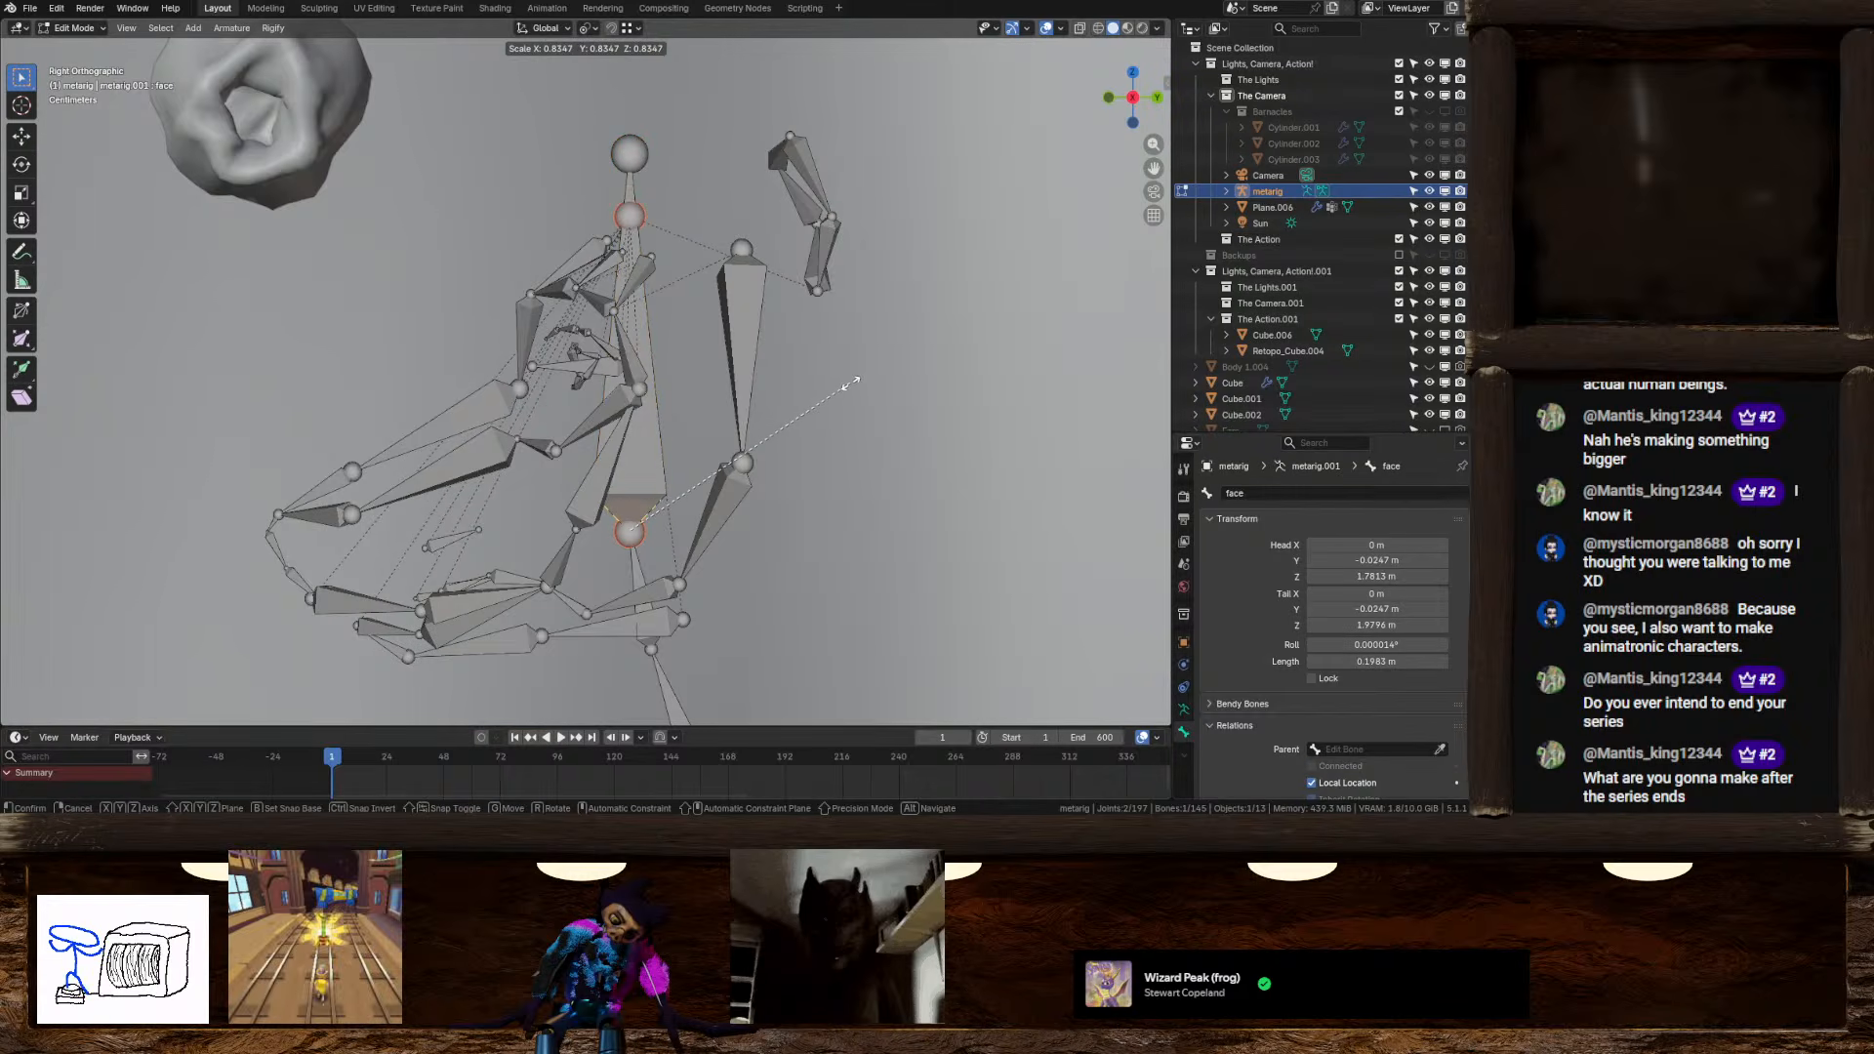
click(726, 455)
middle_drag(726, 455, 681, 426)
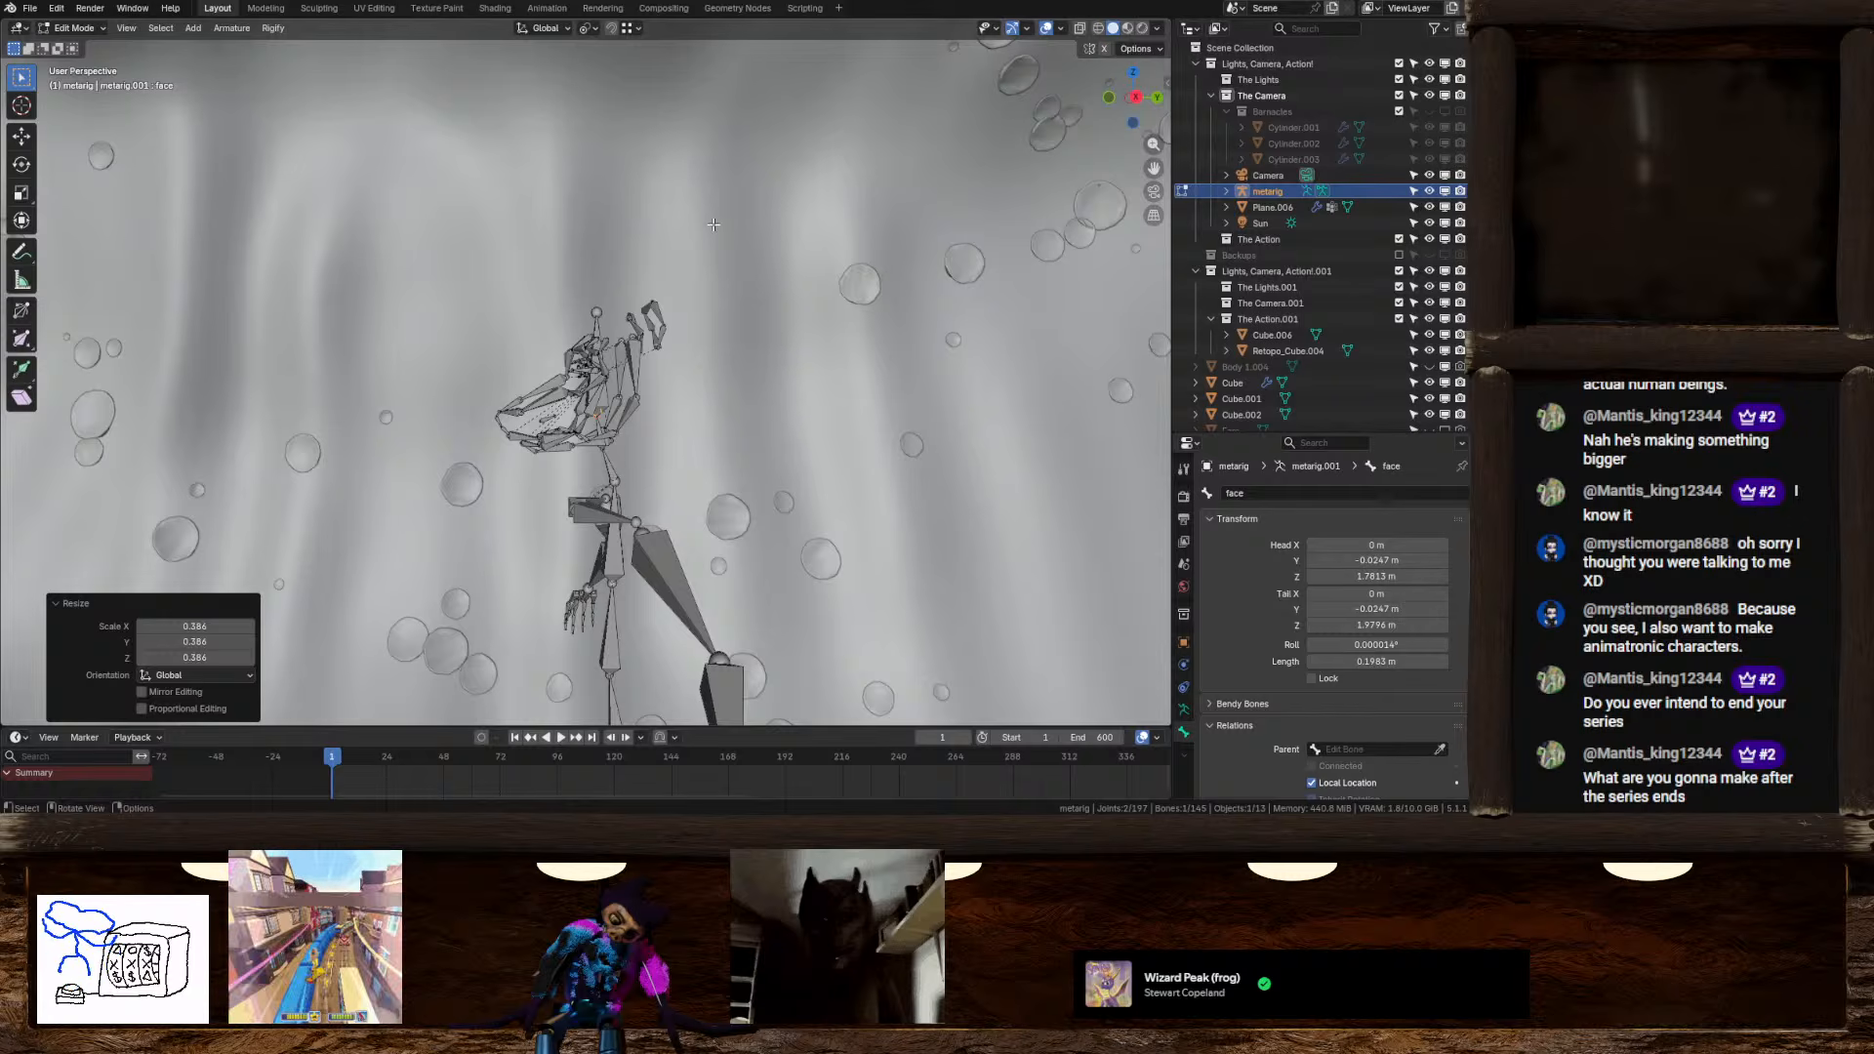
Try to scale all of the meta-rig's bones by 7.493 about the active element in the right side view
scroll(714, 224, down, 5)
scroll(1099, 128, down, 3)
click(1135, 98)
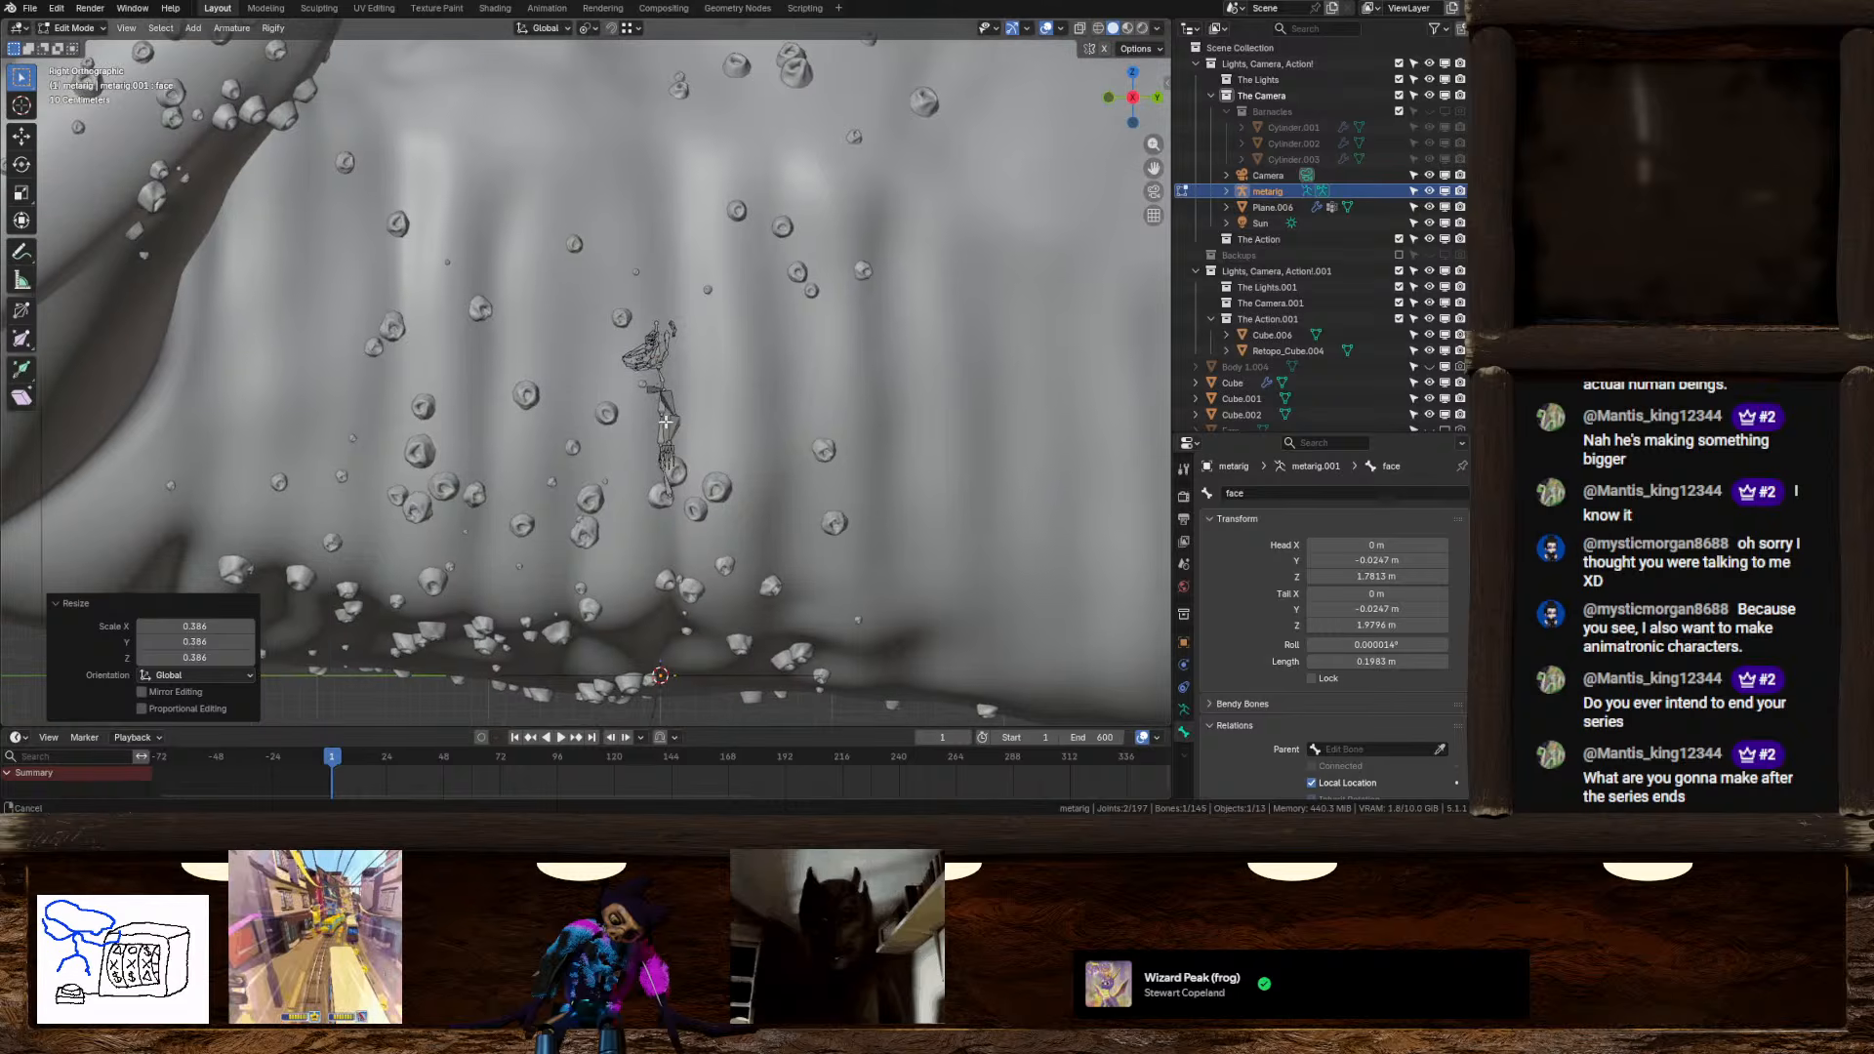
scroll(696, 451, up, 2)
scroll(692, 431, down, 4)
key(a)
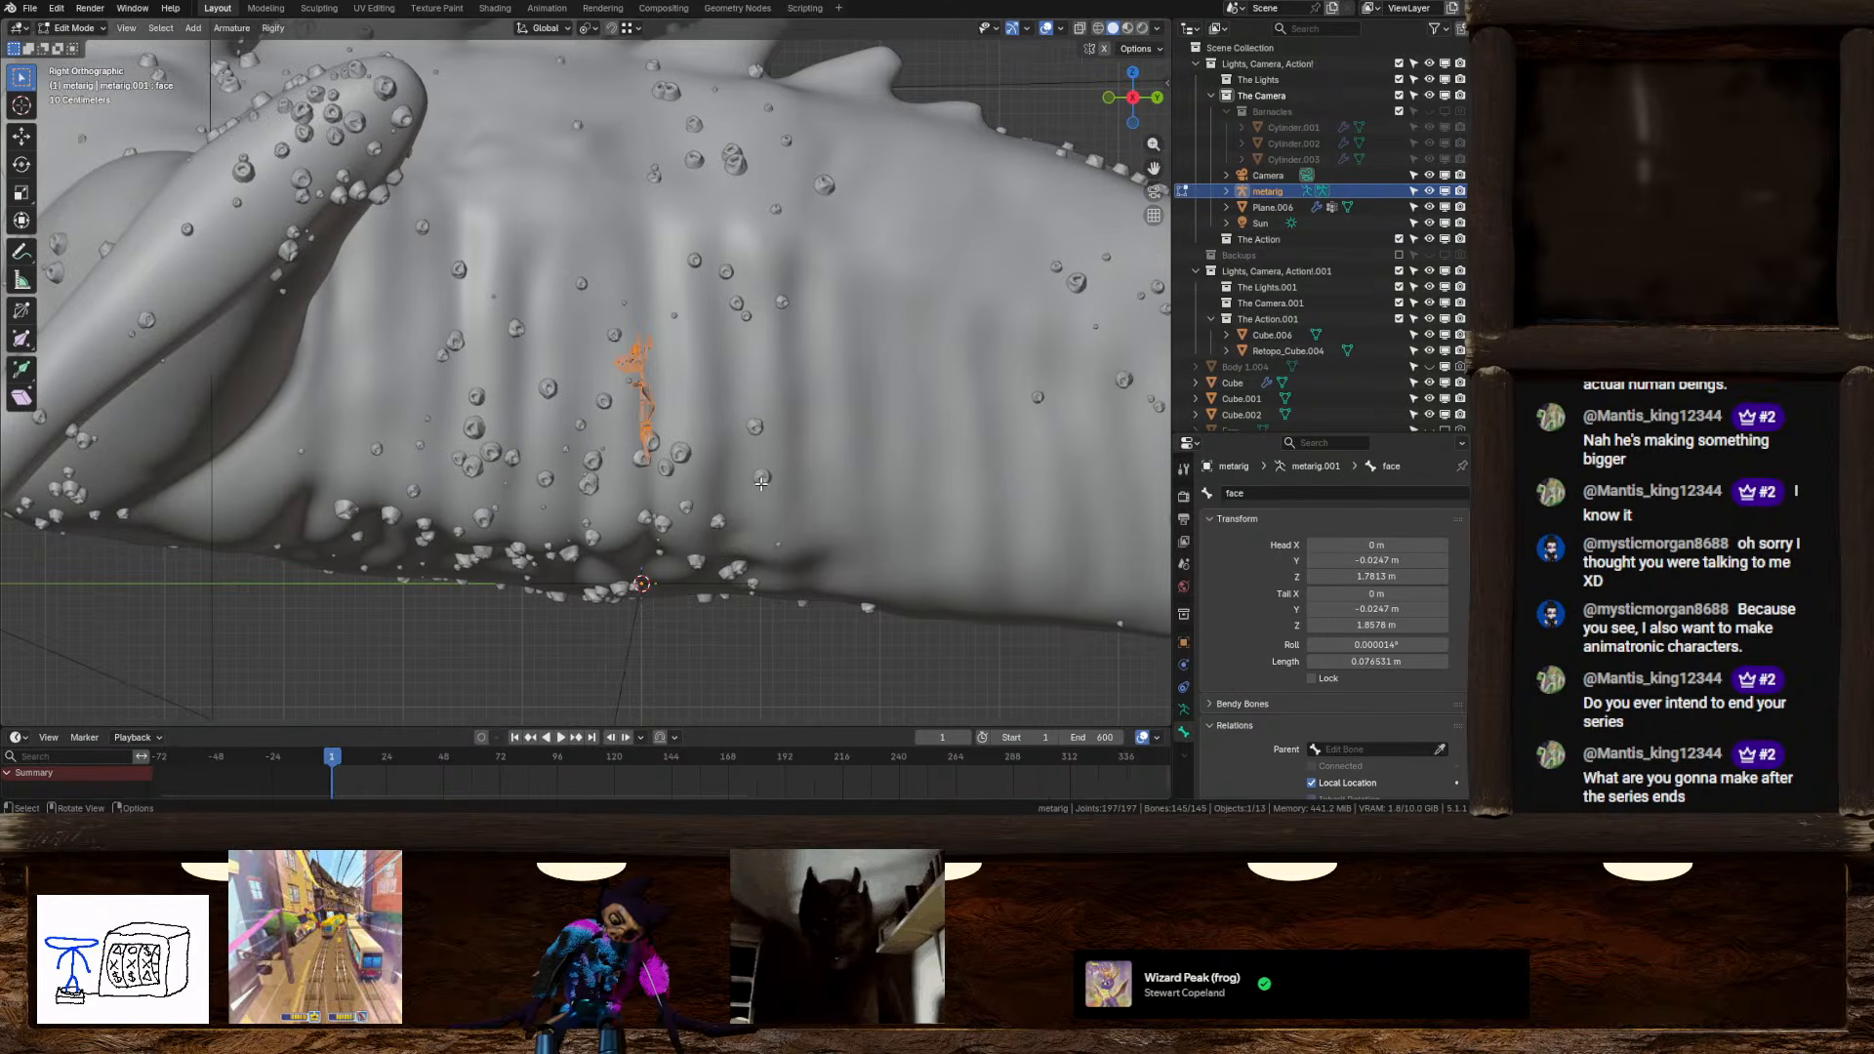
scroll(692, 432, down, 4)
key(s)
click(1159, 500)
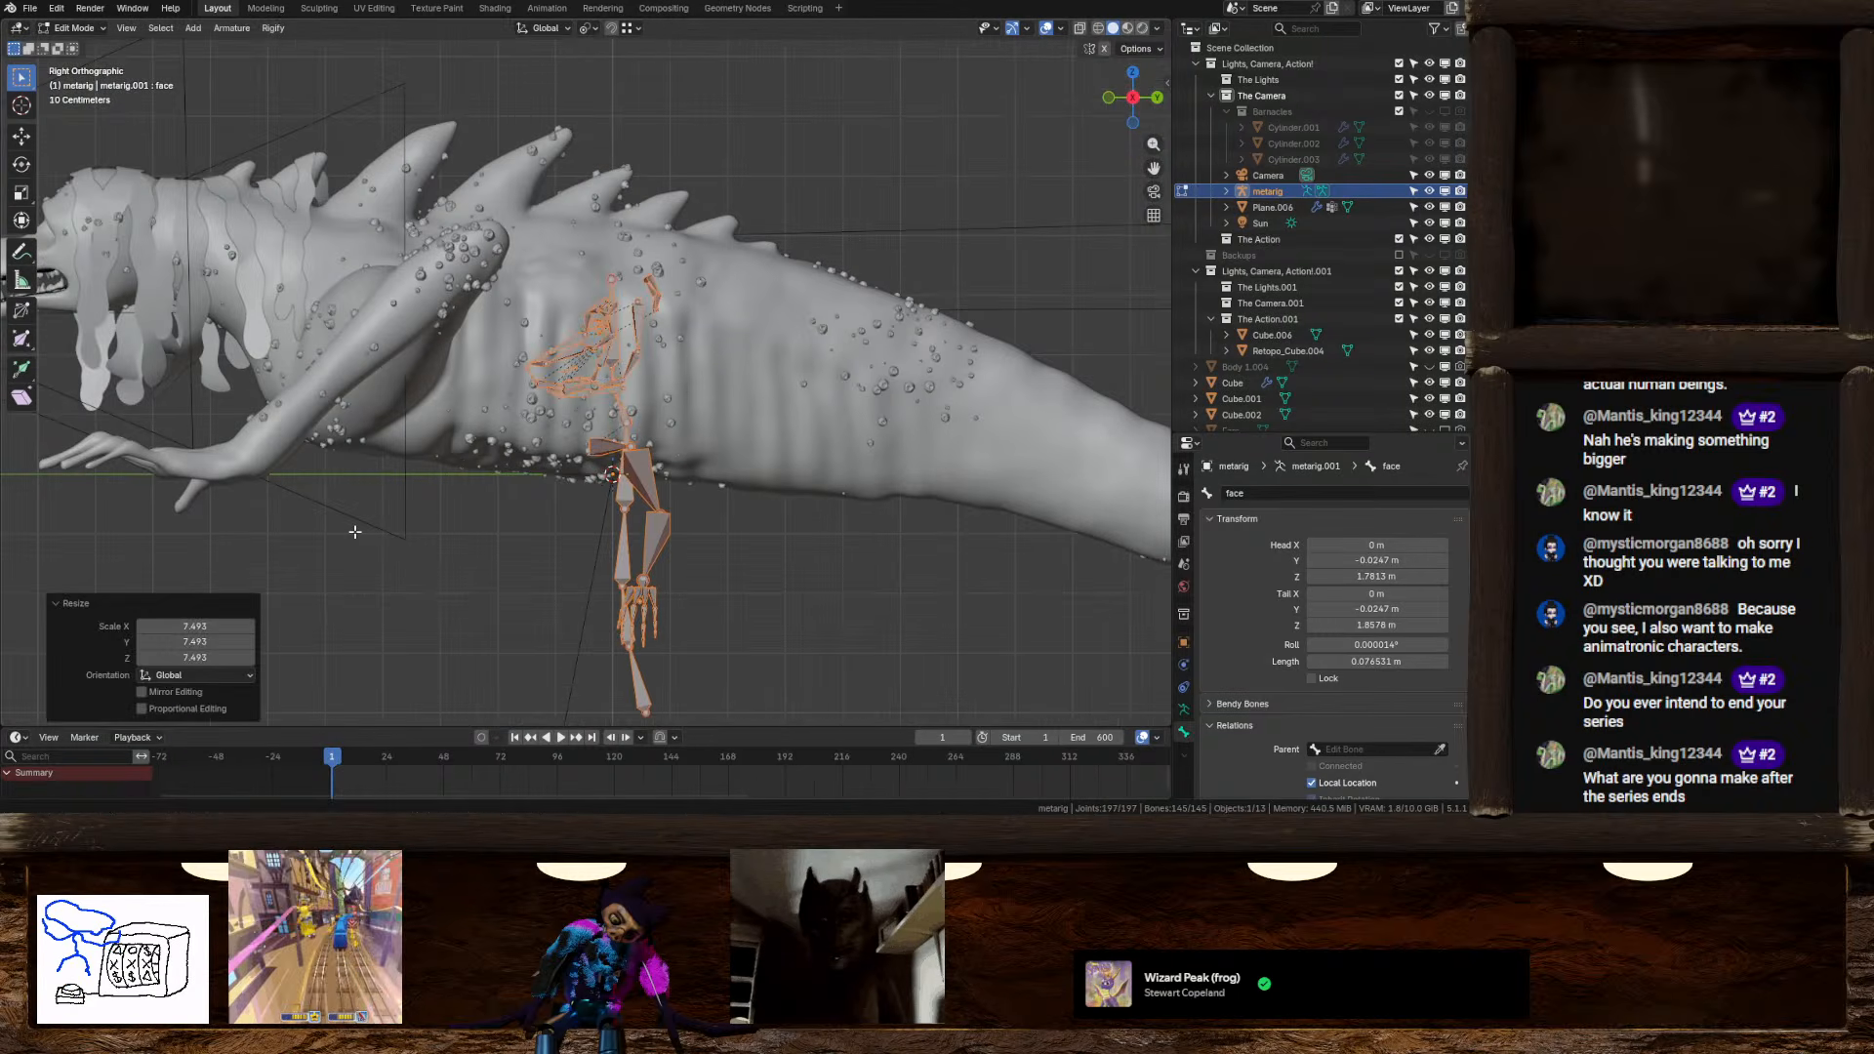
scroll(395, 535, down, 2)
key(ctrl+z)
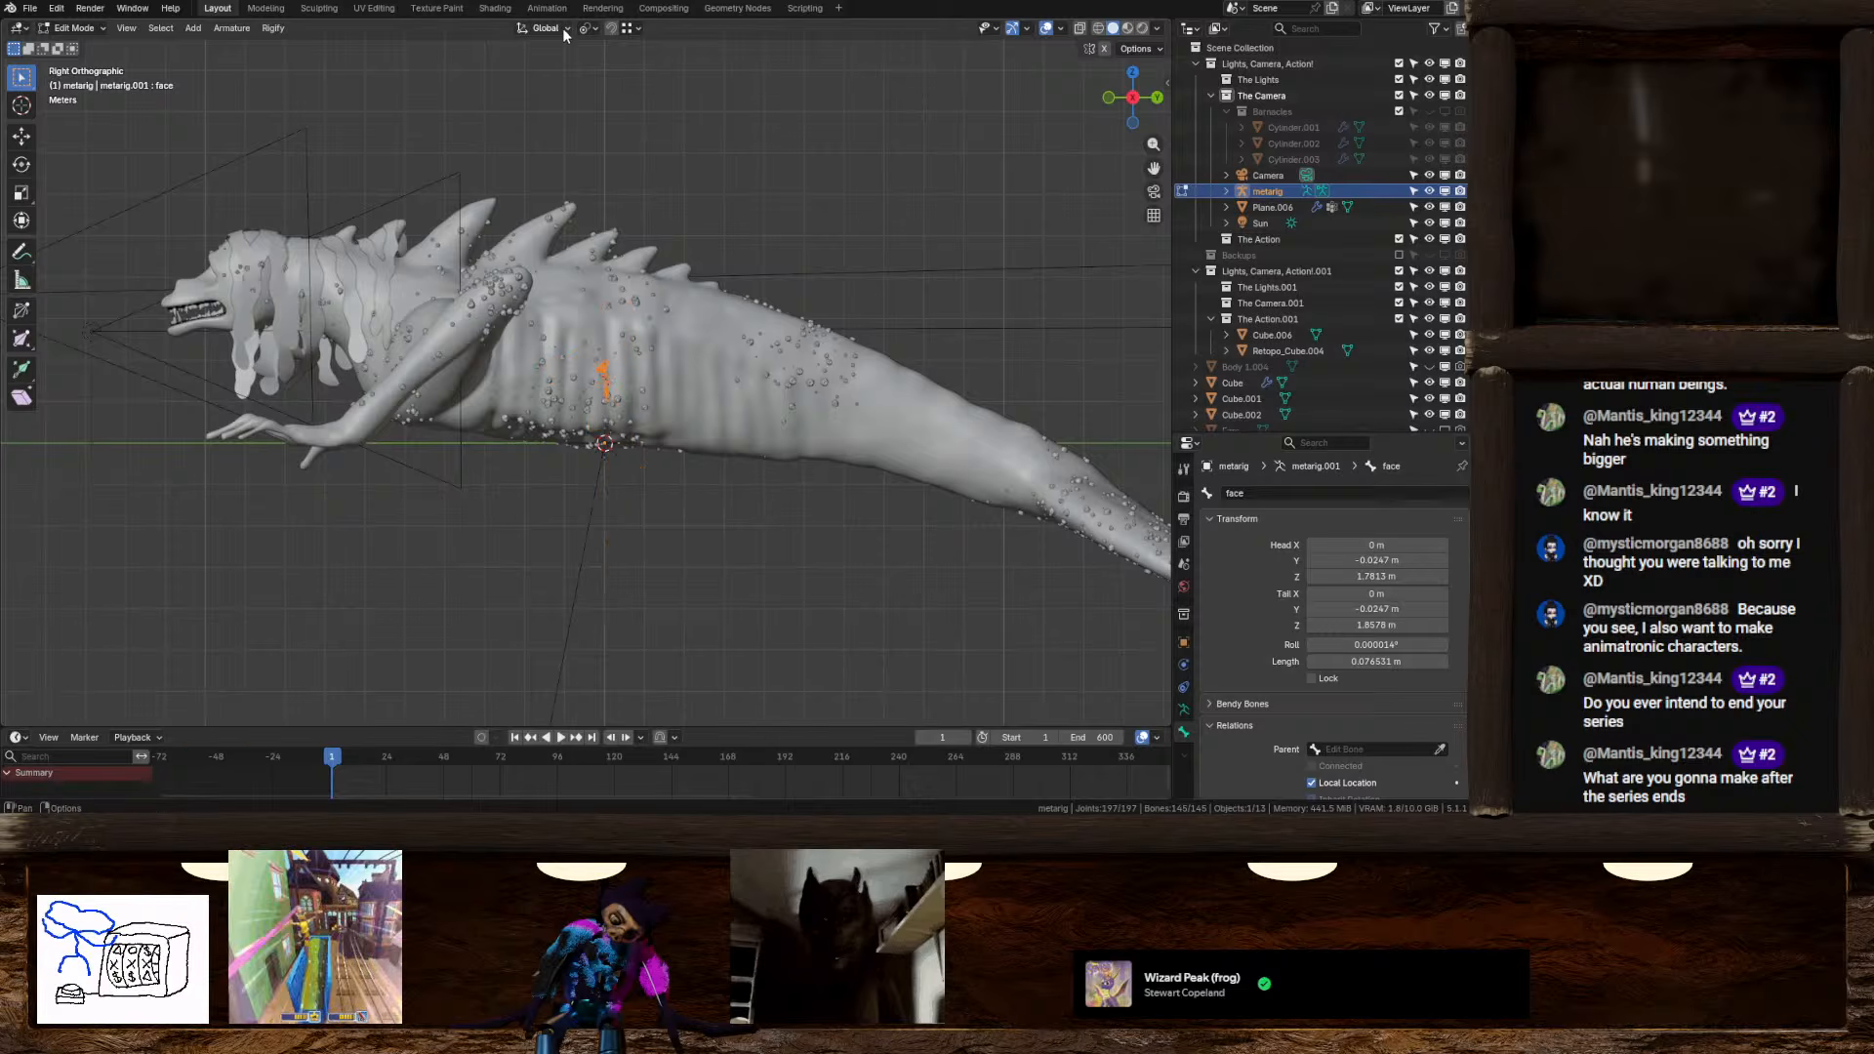
Set the transform pivot point to Median Point and scale all of the meta-rig's bones by 8.062
click(589, 29)
click(635, 117)
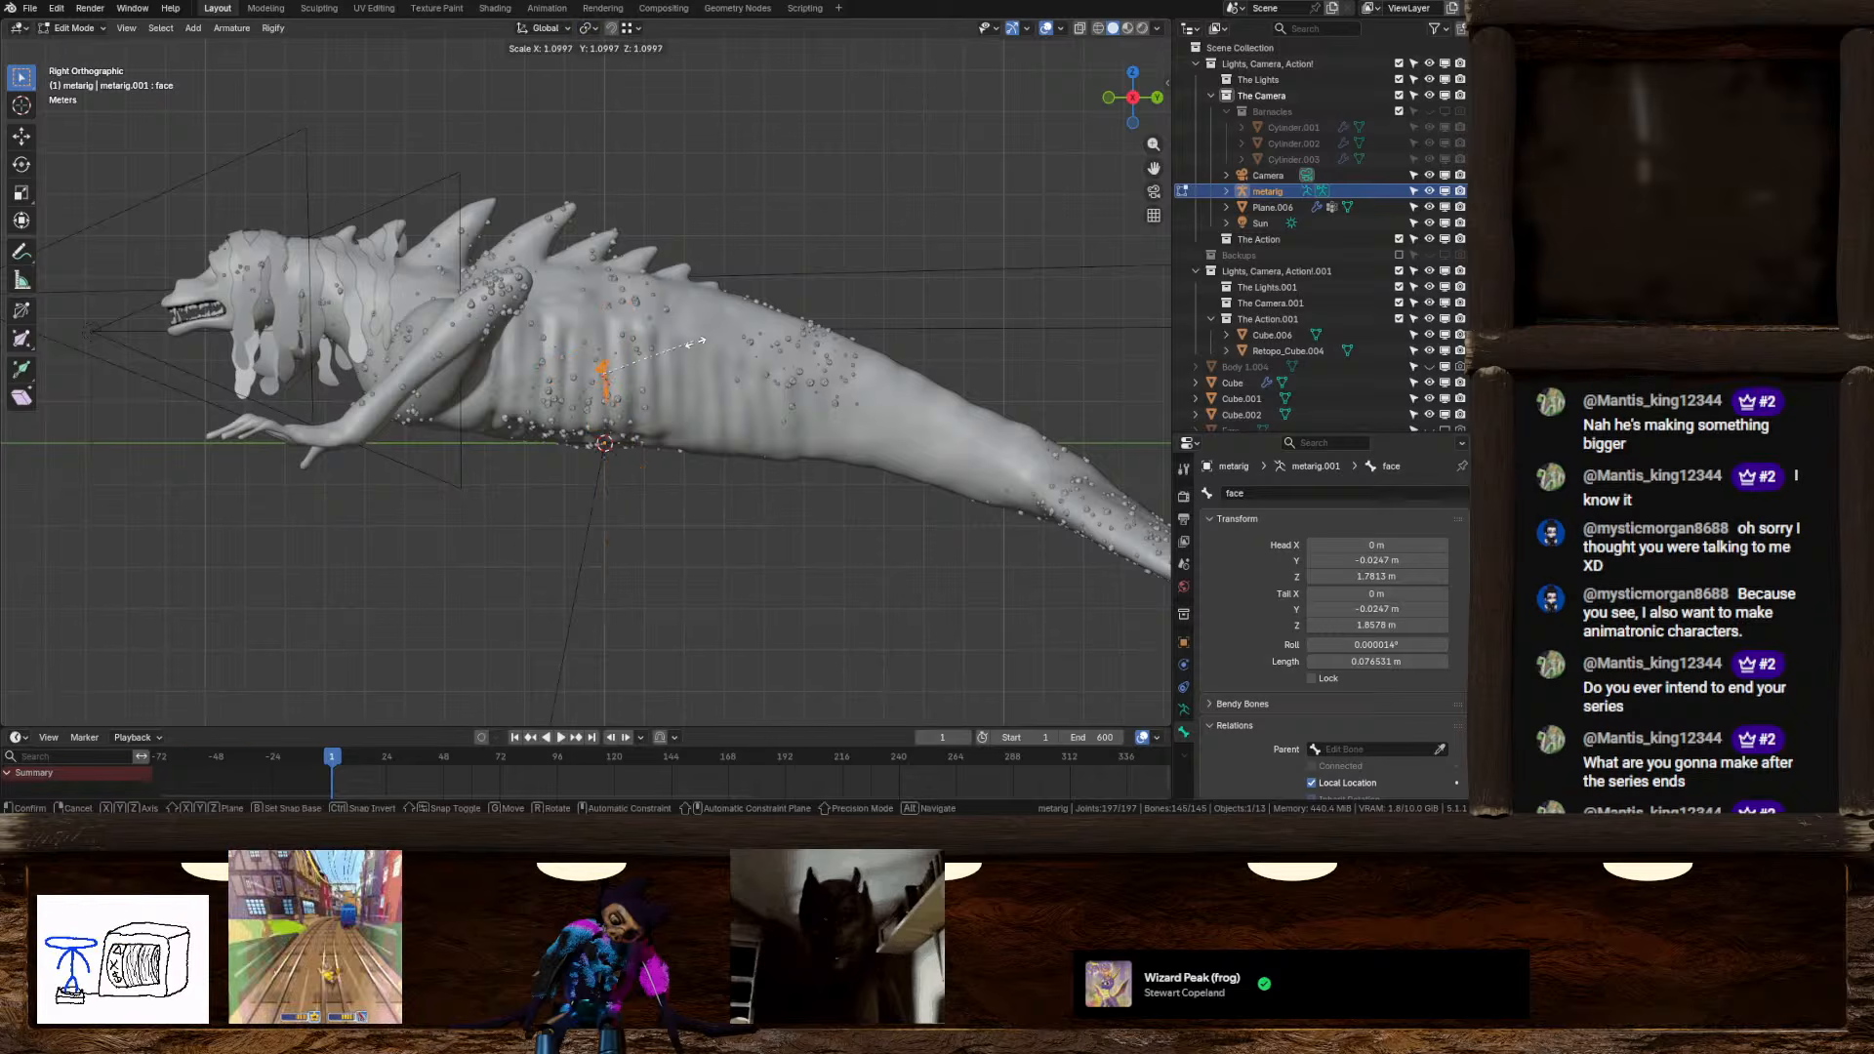
key(a)
key(s)
click(138, 361)
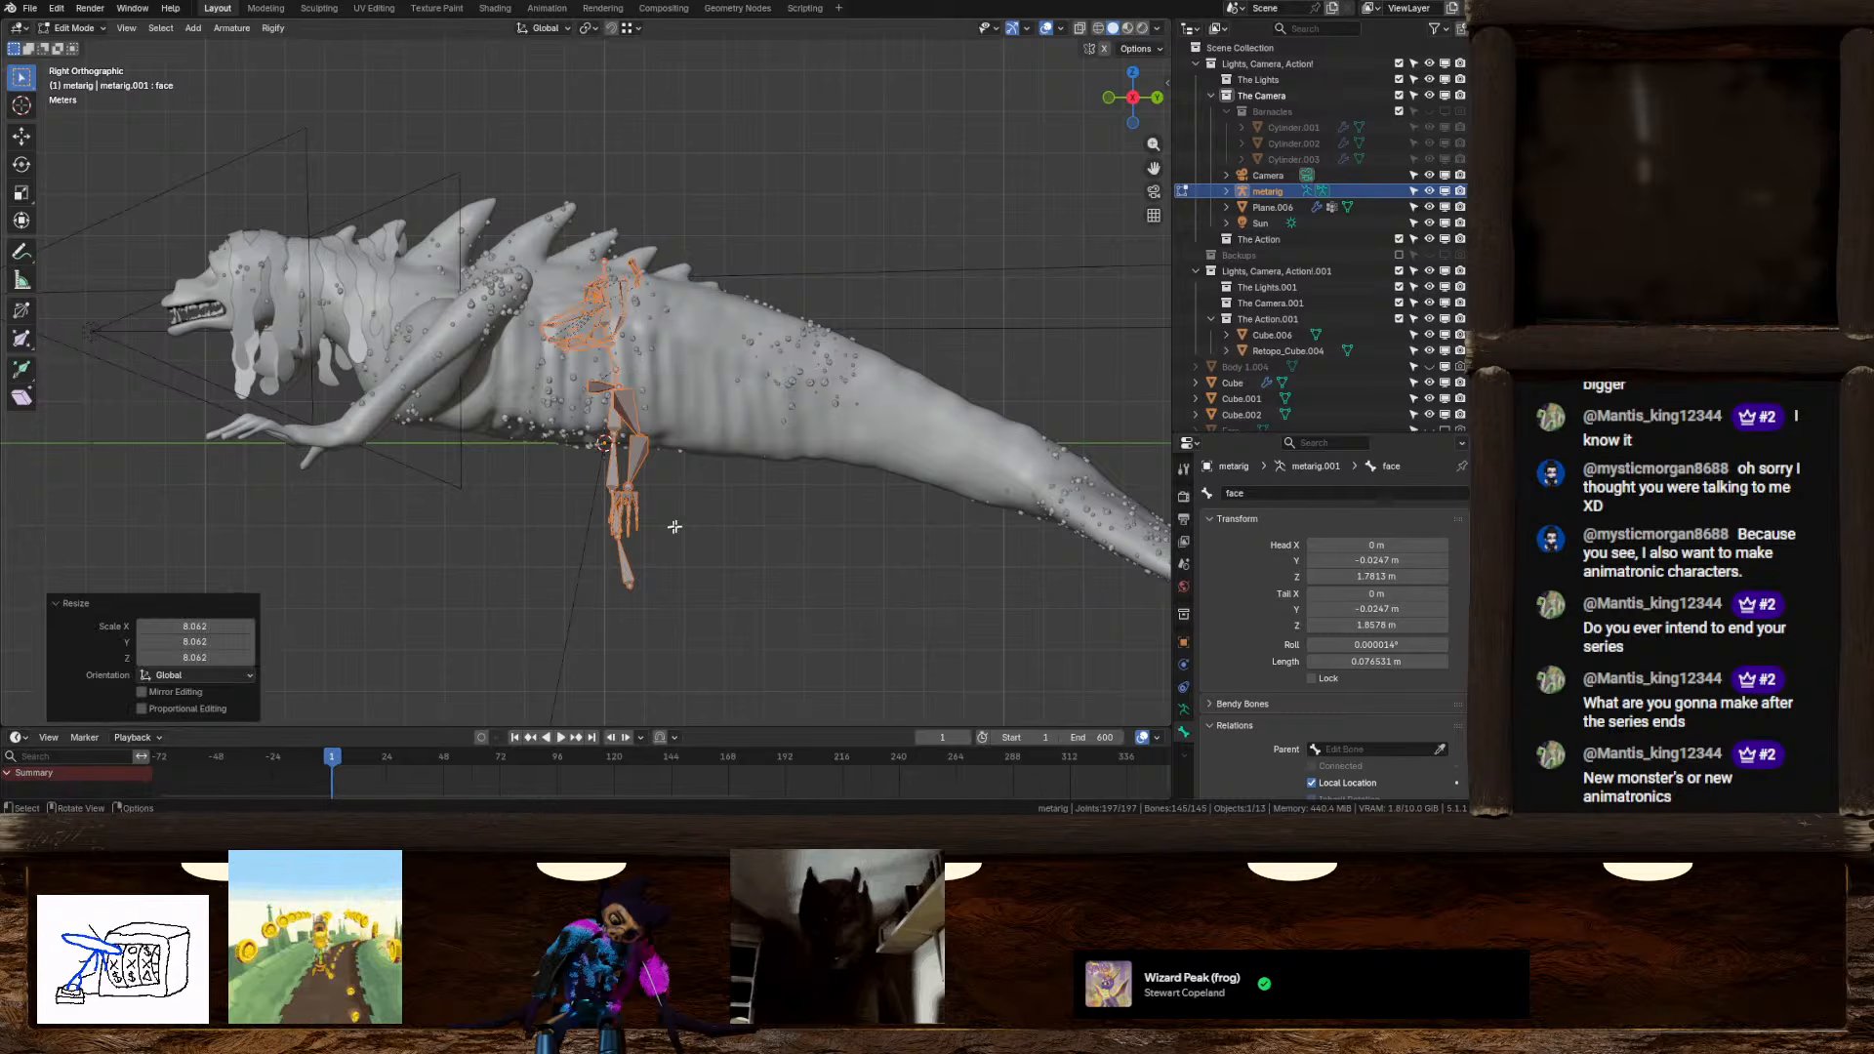
Move all the bones about -9.38 m in Y and 0.85 m in Z, placing the face bones over the creature's head
key(g)
click(289, 484)
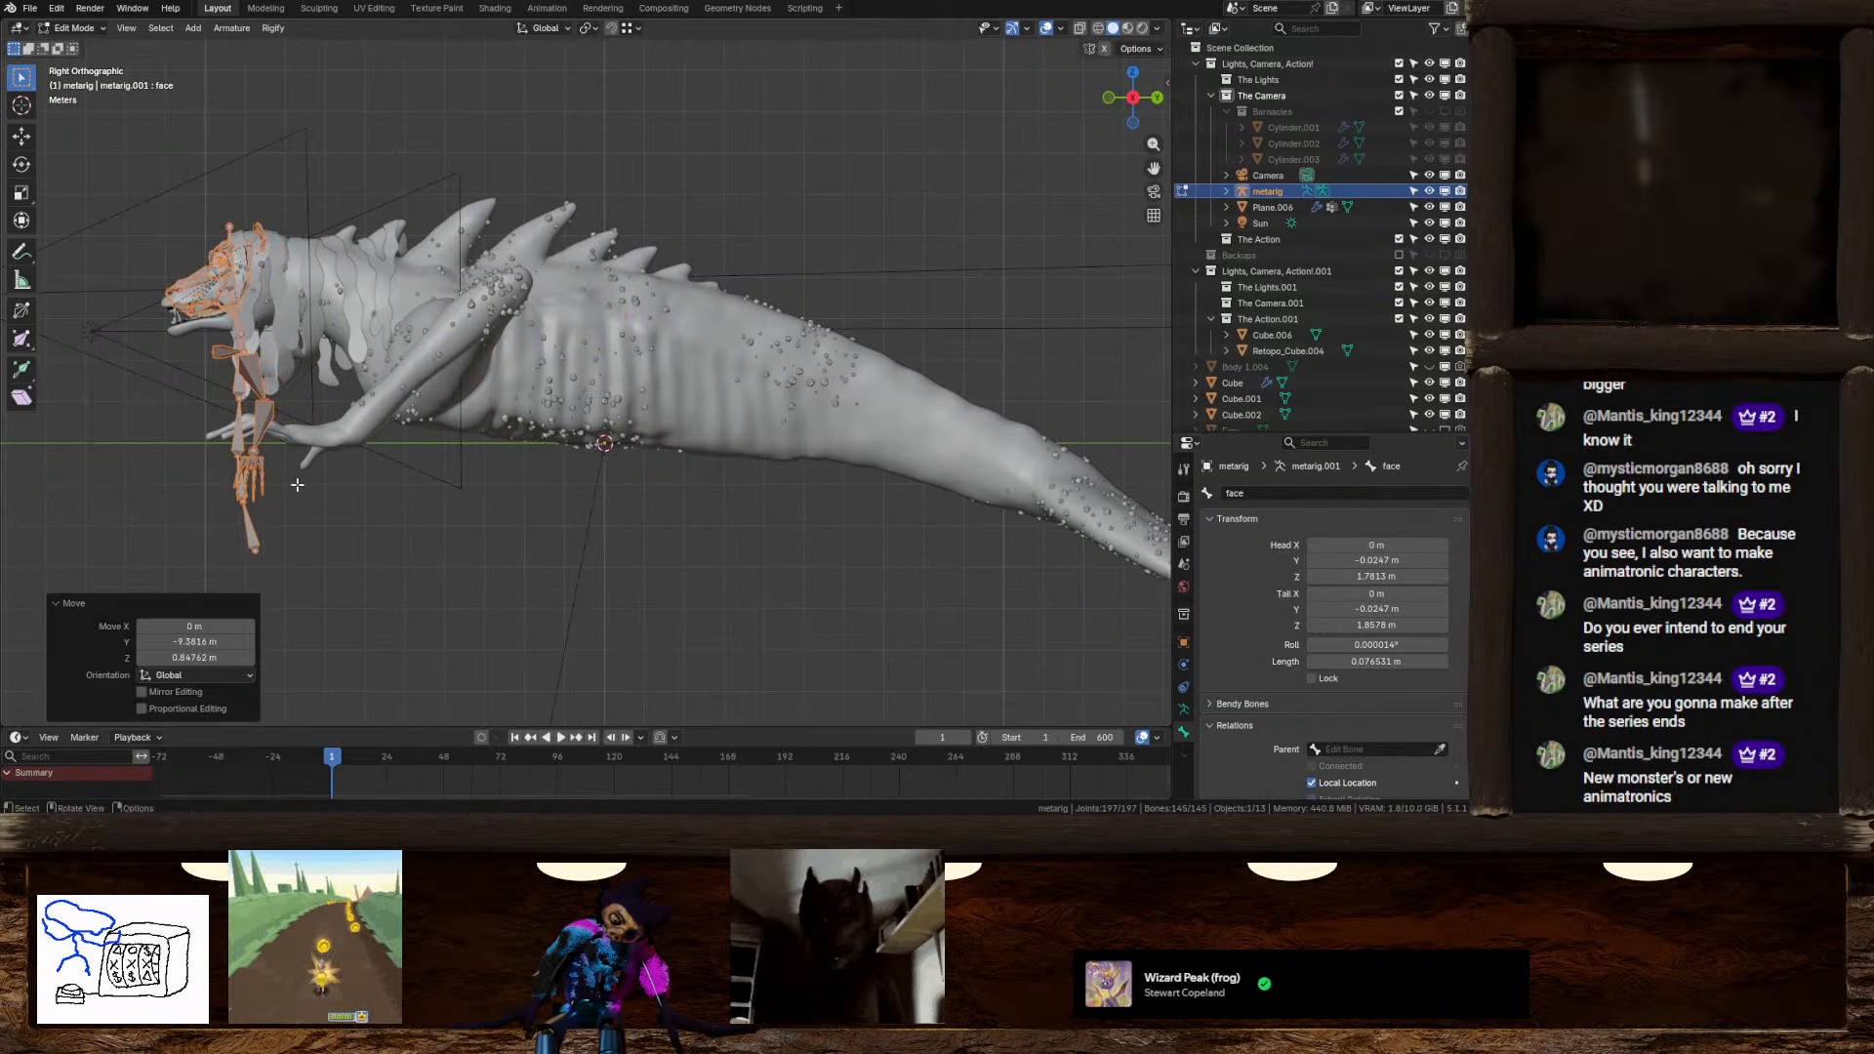
scroll(106, 381, up, 6)
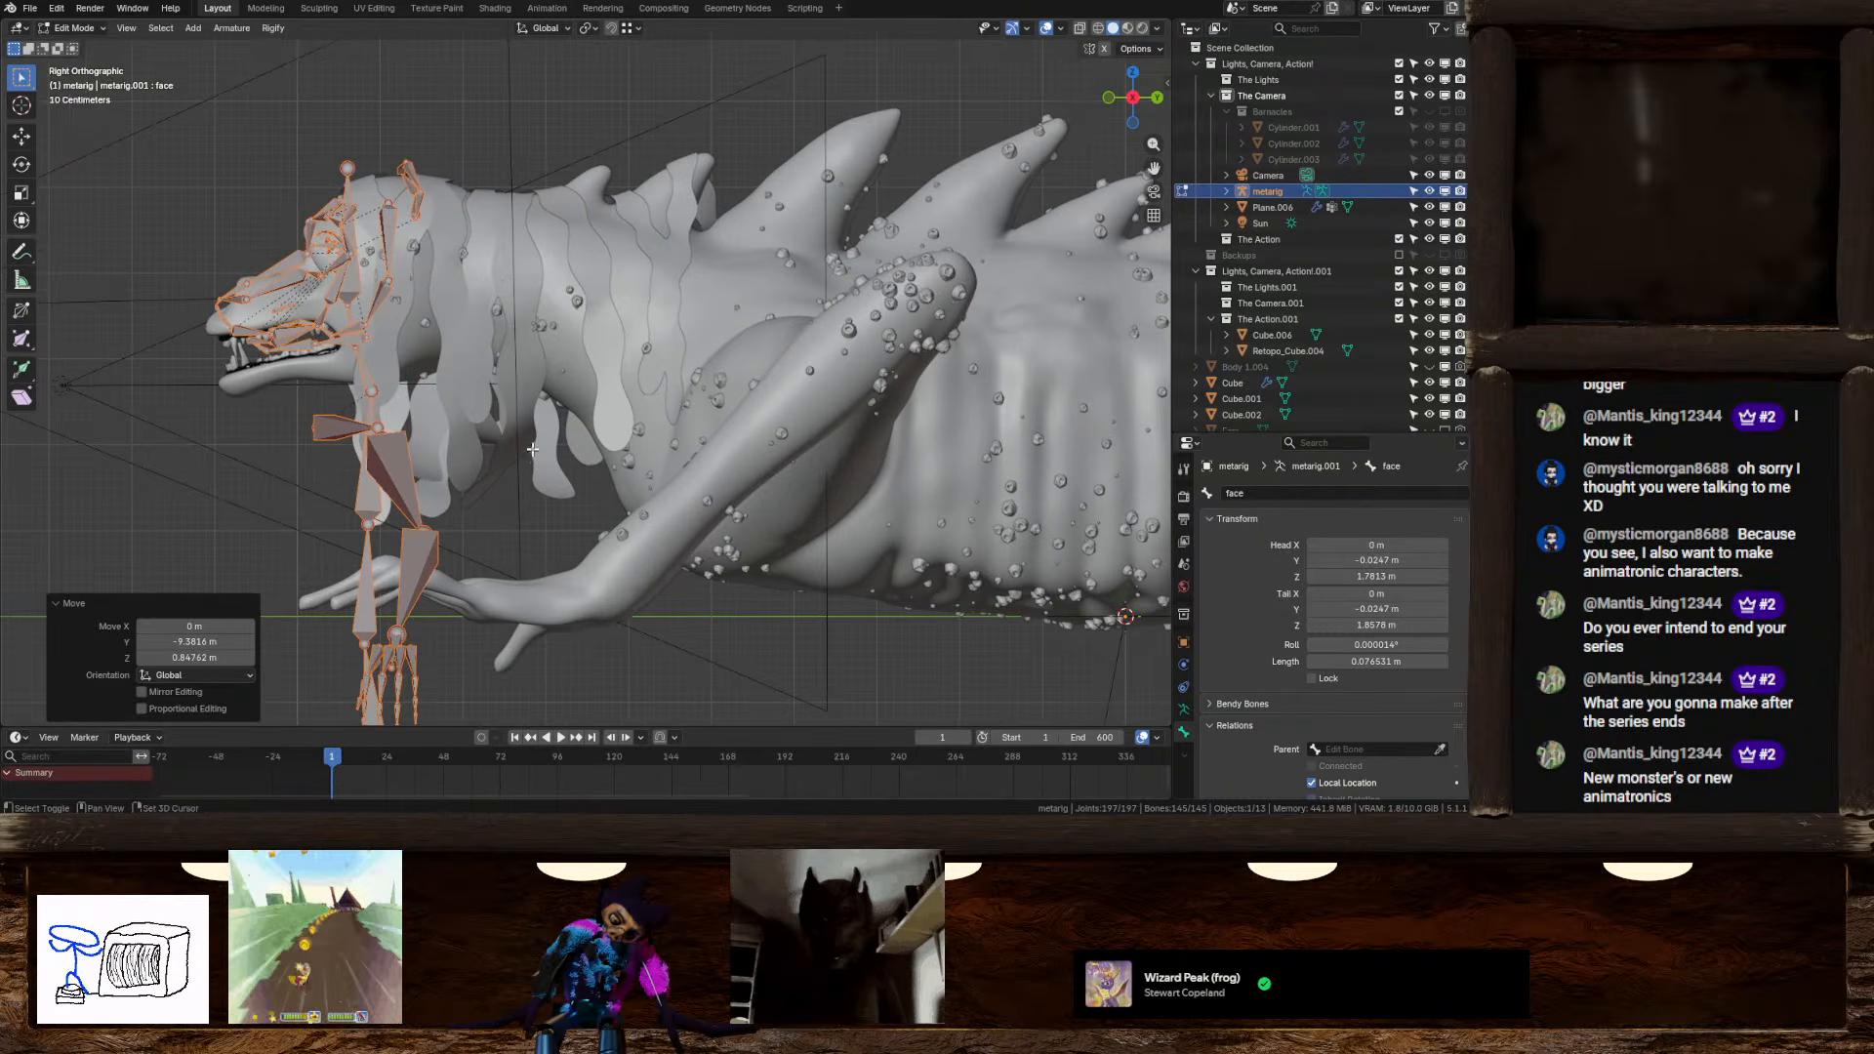
shift+middle_drag(557, 433, 703, 462)
Scale all the bones by 1.216 and shift them so the face and jaw bones line up with the creature's head
key(s)
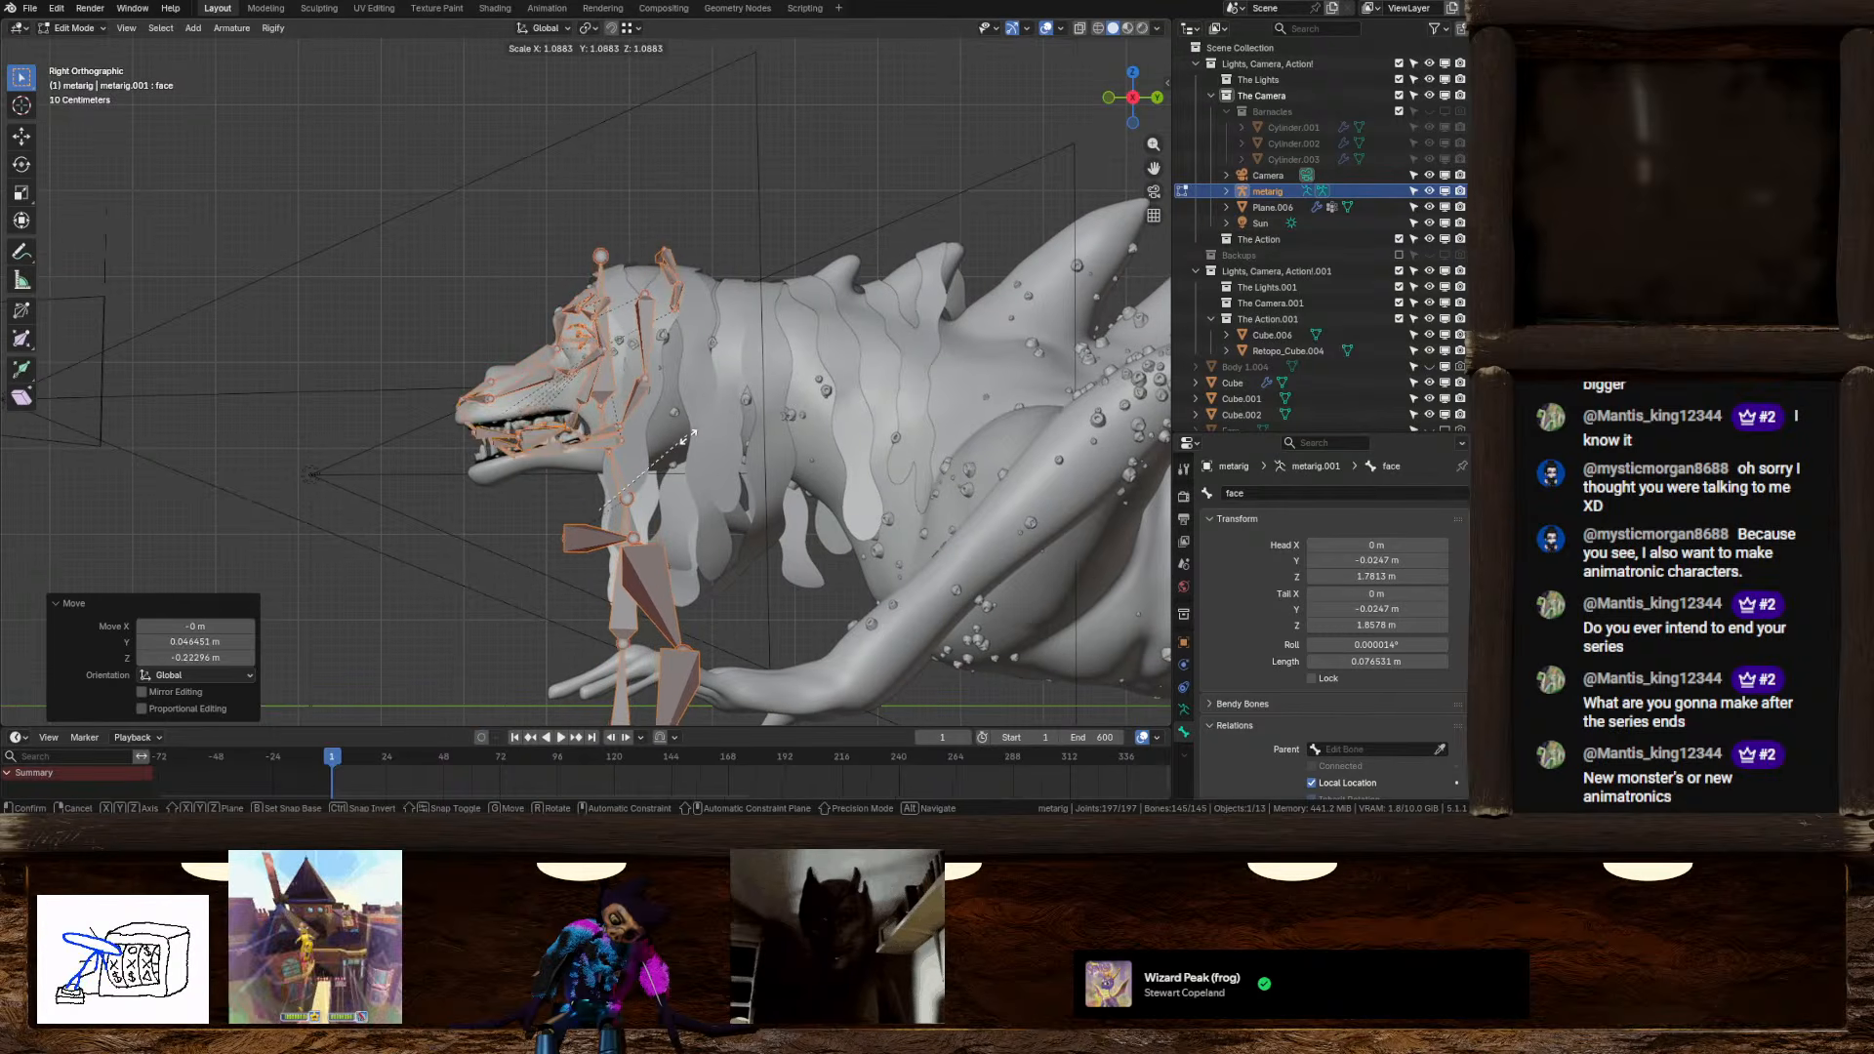
click(706, 438)
key(g)
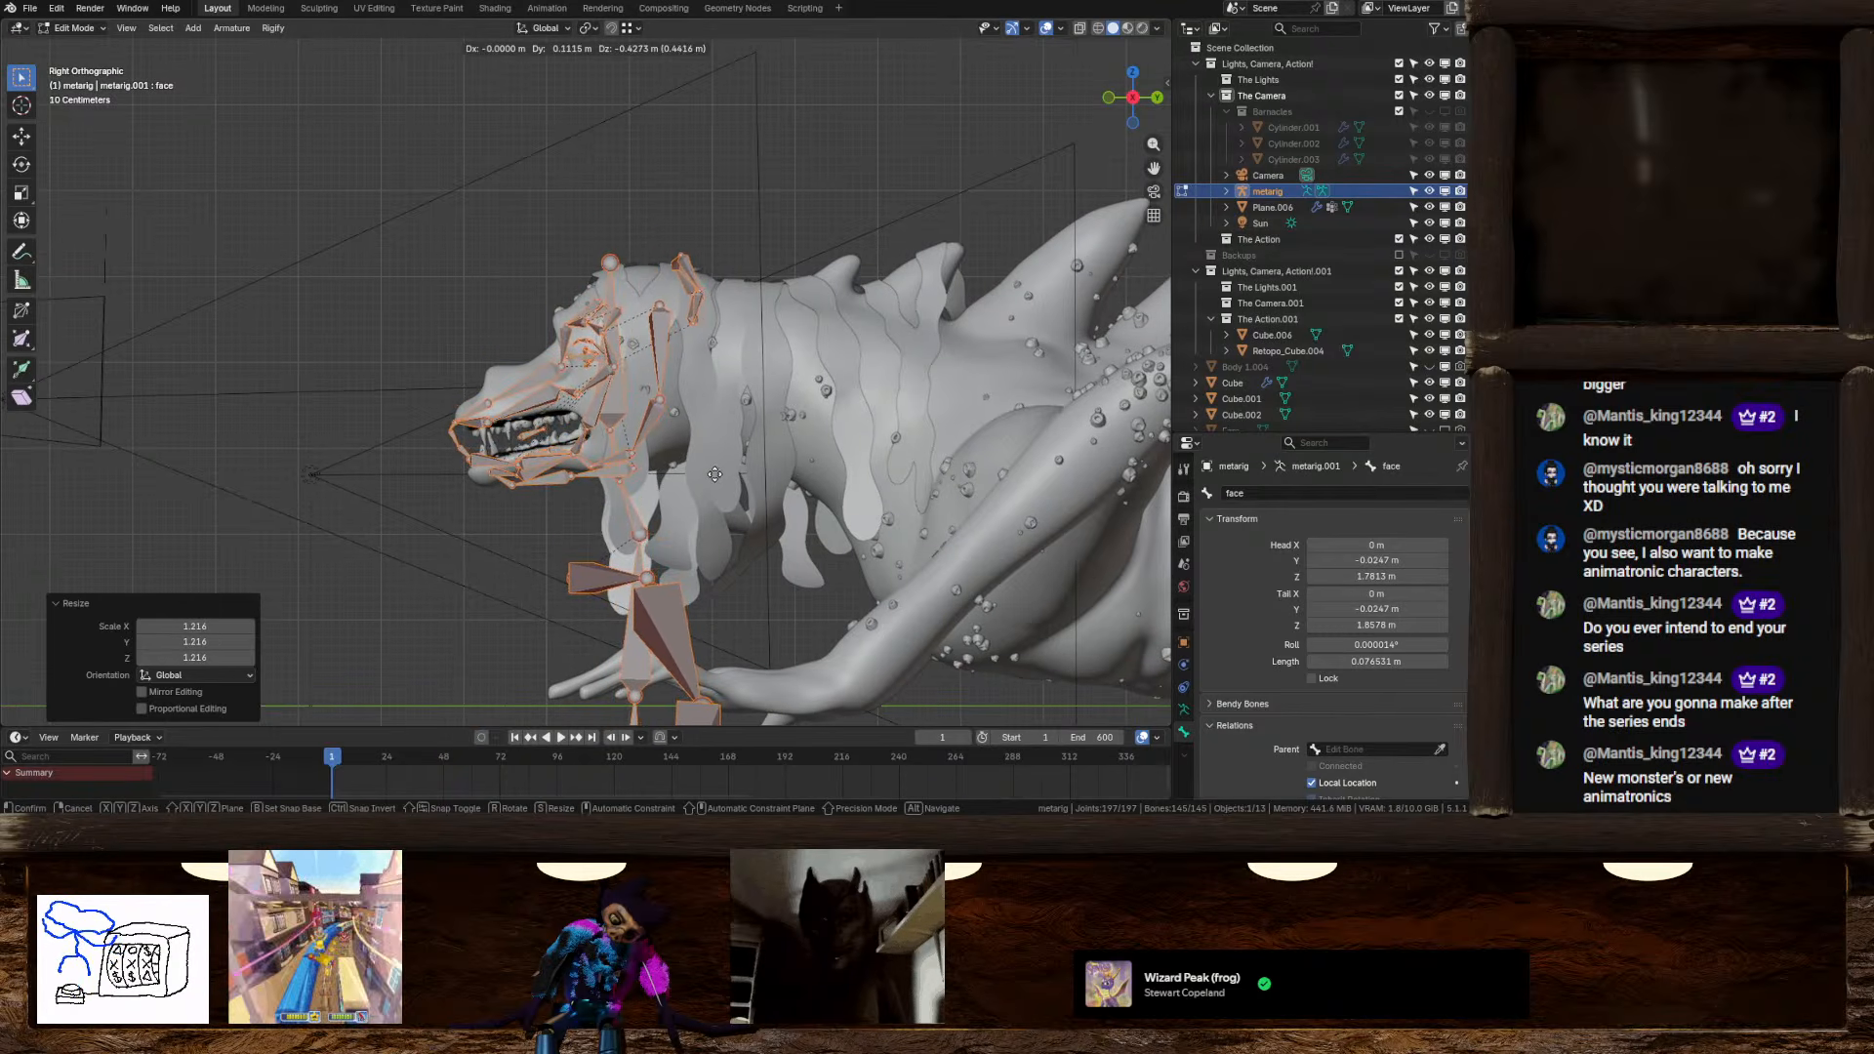
click(716, 471)
key(g)
click(636, 472)
key(g)
click(668, 451)
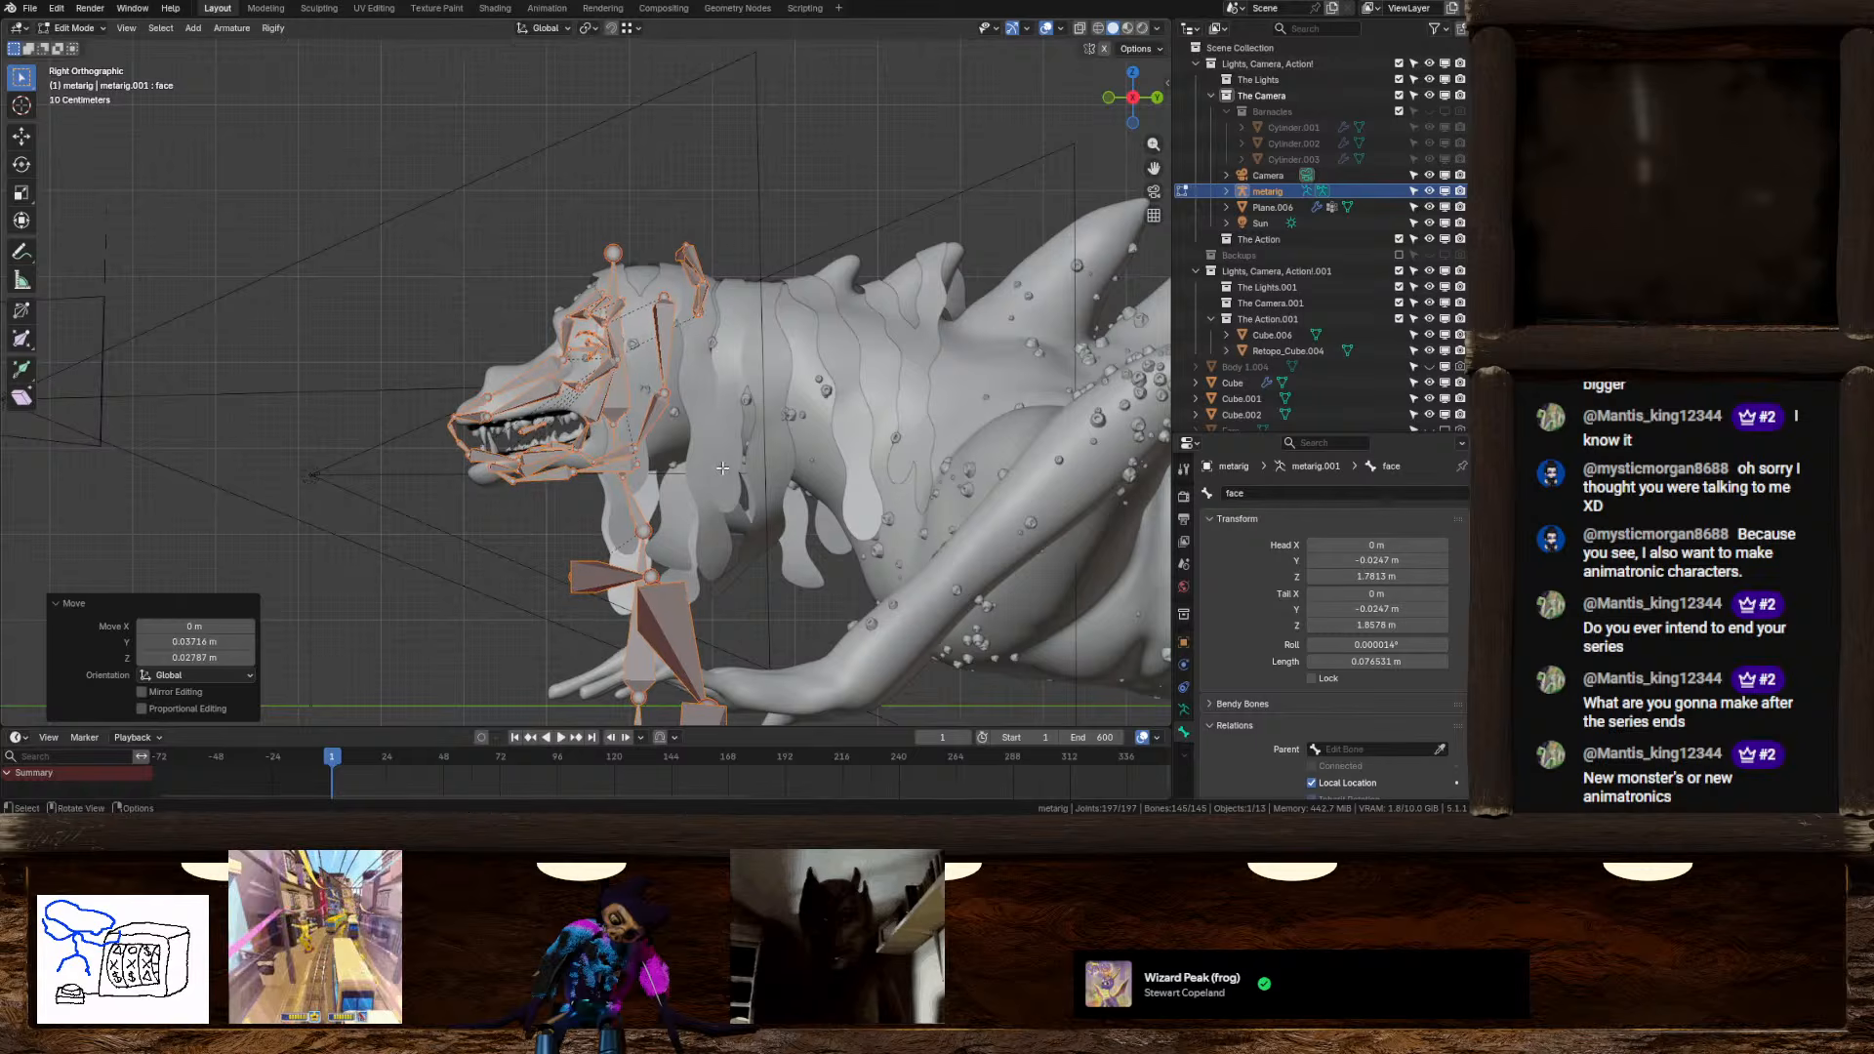
Return to Object Mode and try generating the Rigify control rig from the meta-rig
middle_drag(668, 451, 827, 534)
key(Tab)
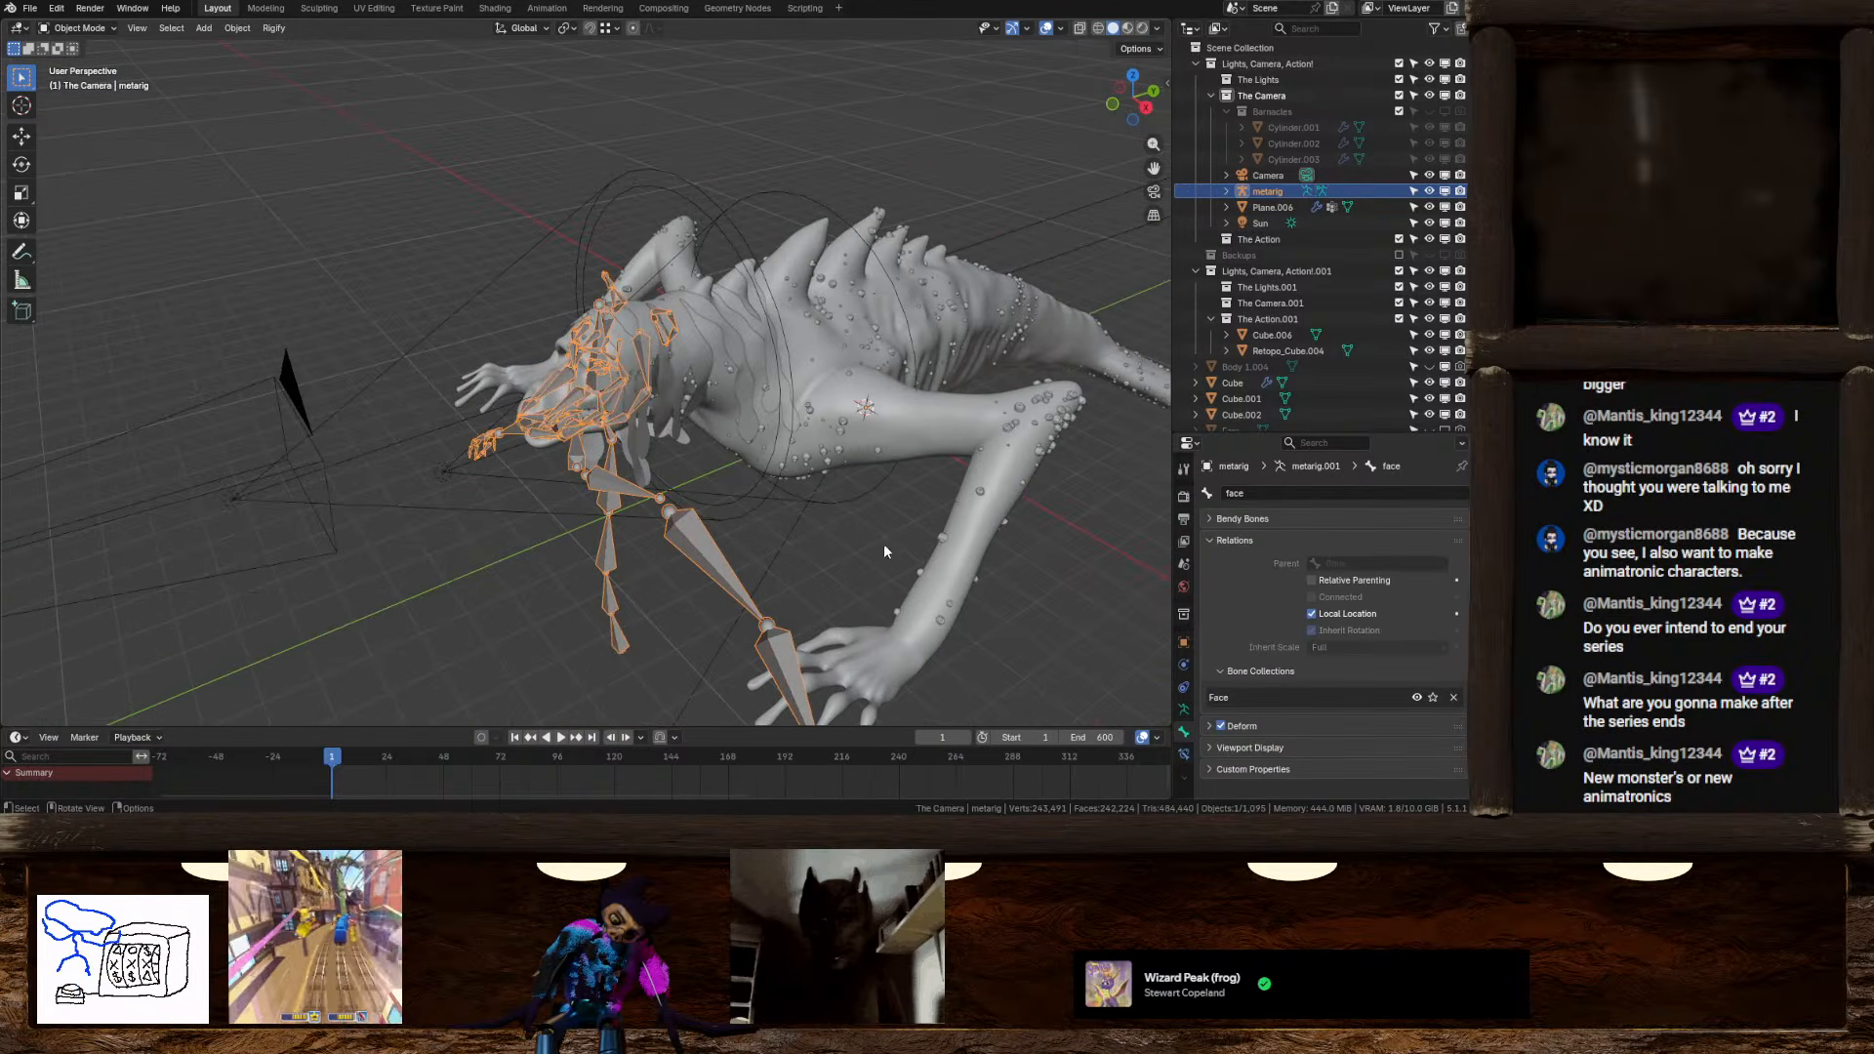
click(1184, 710)
scroll(1215, 761, down, 6)
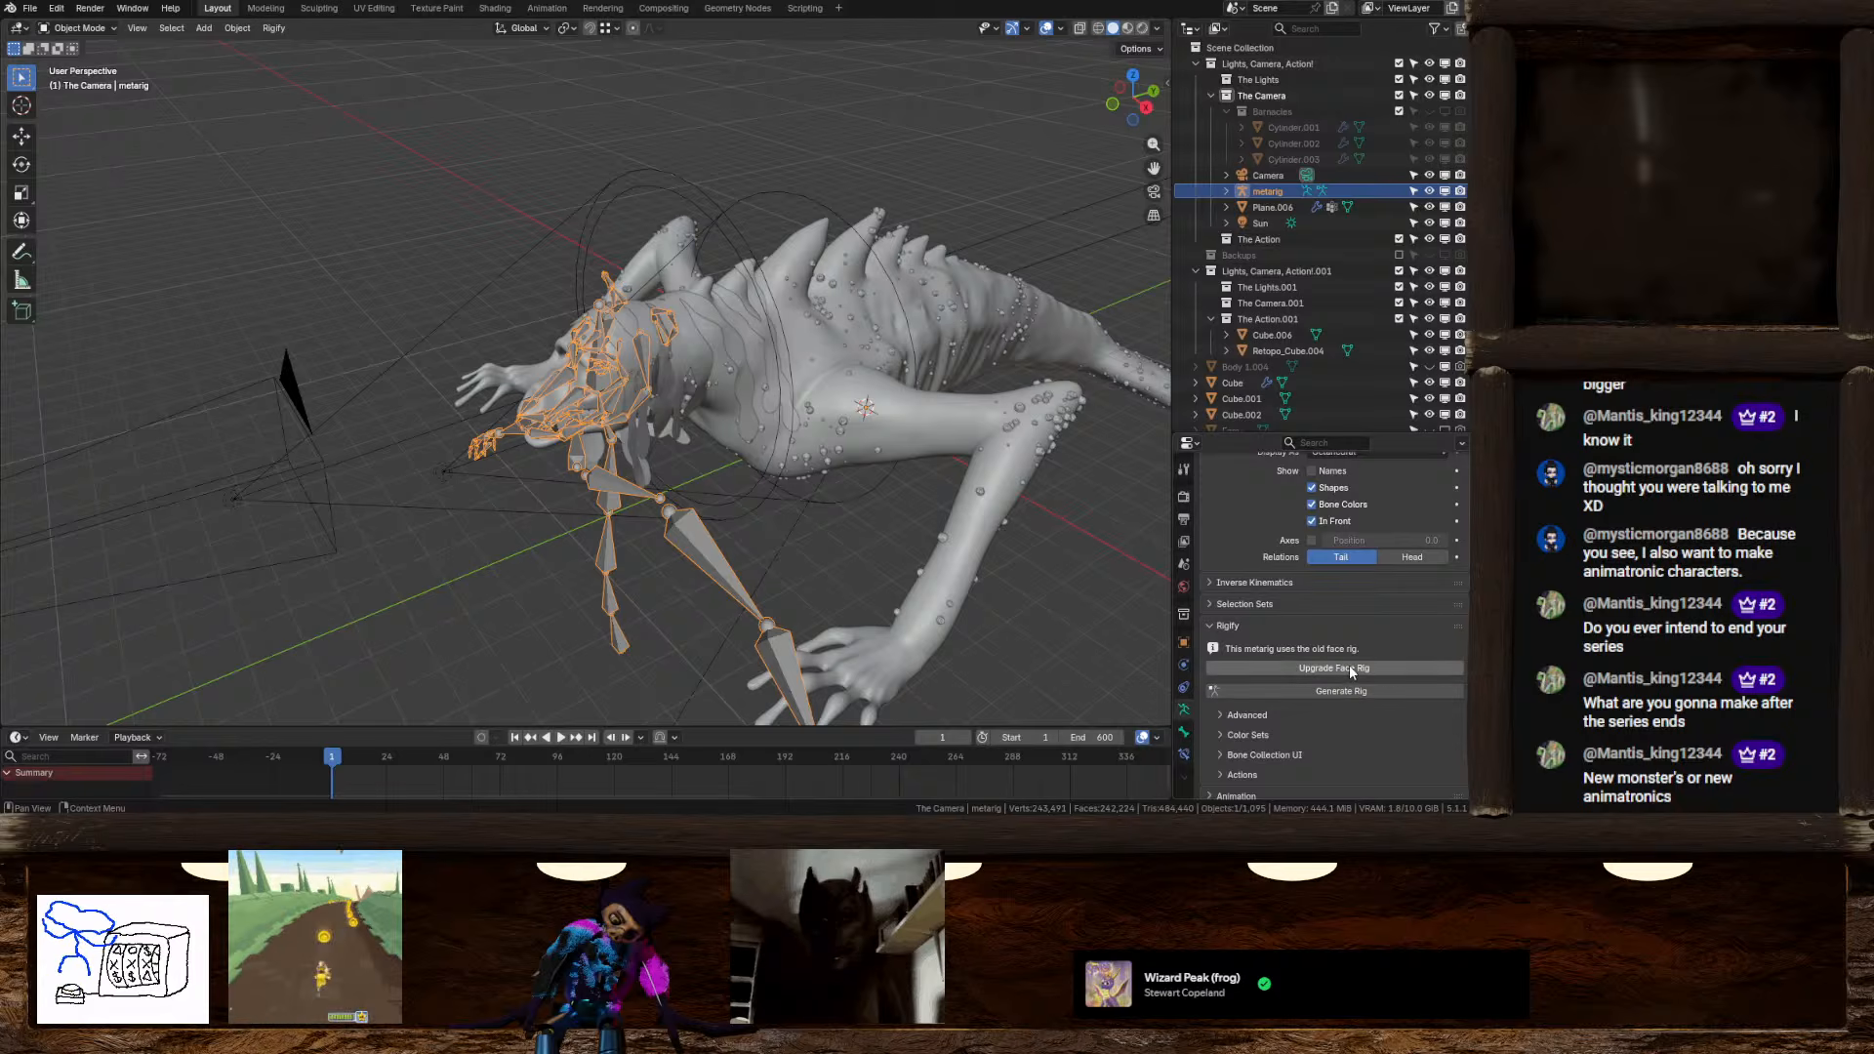
click(1349, 693)
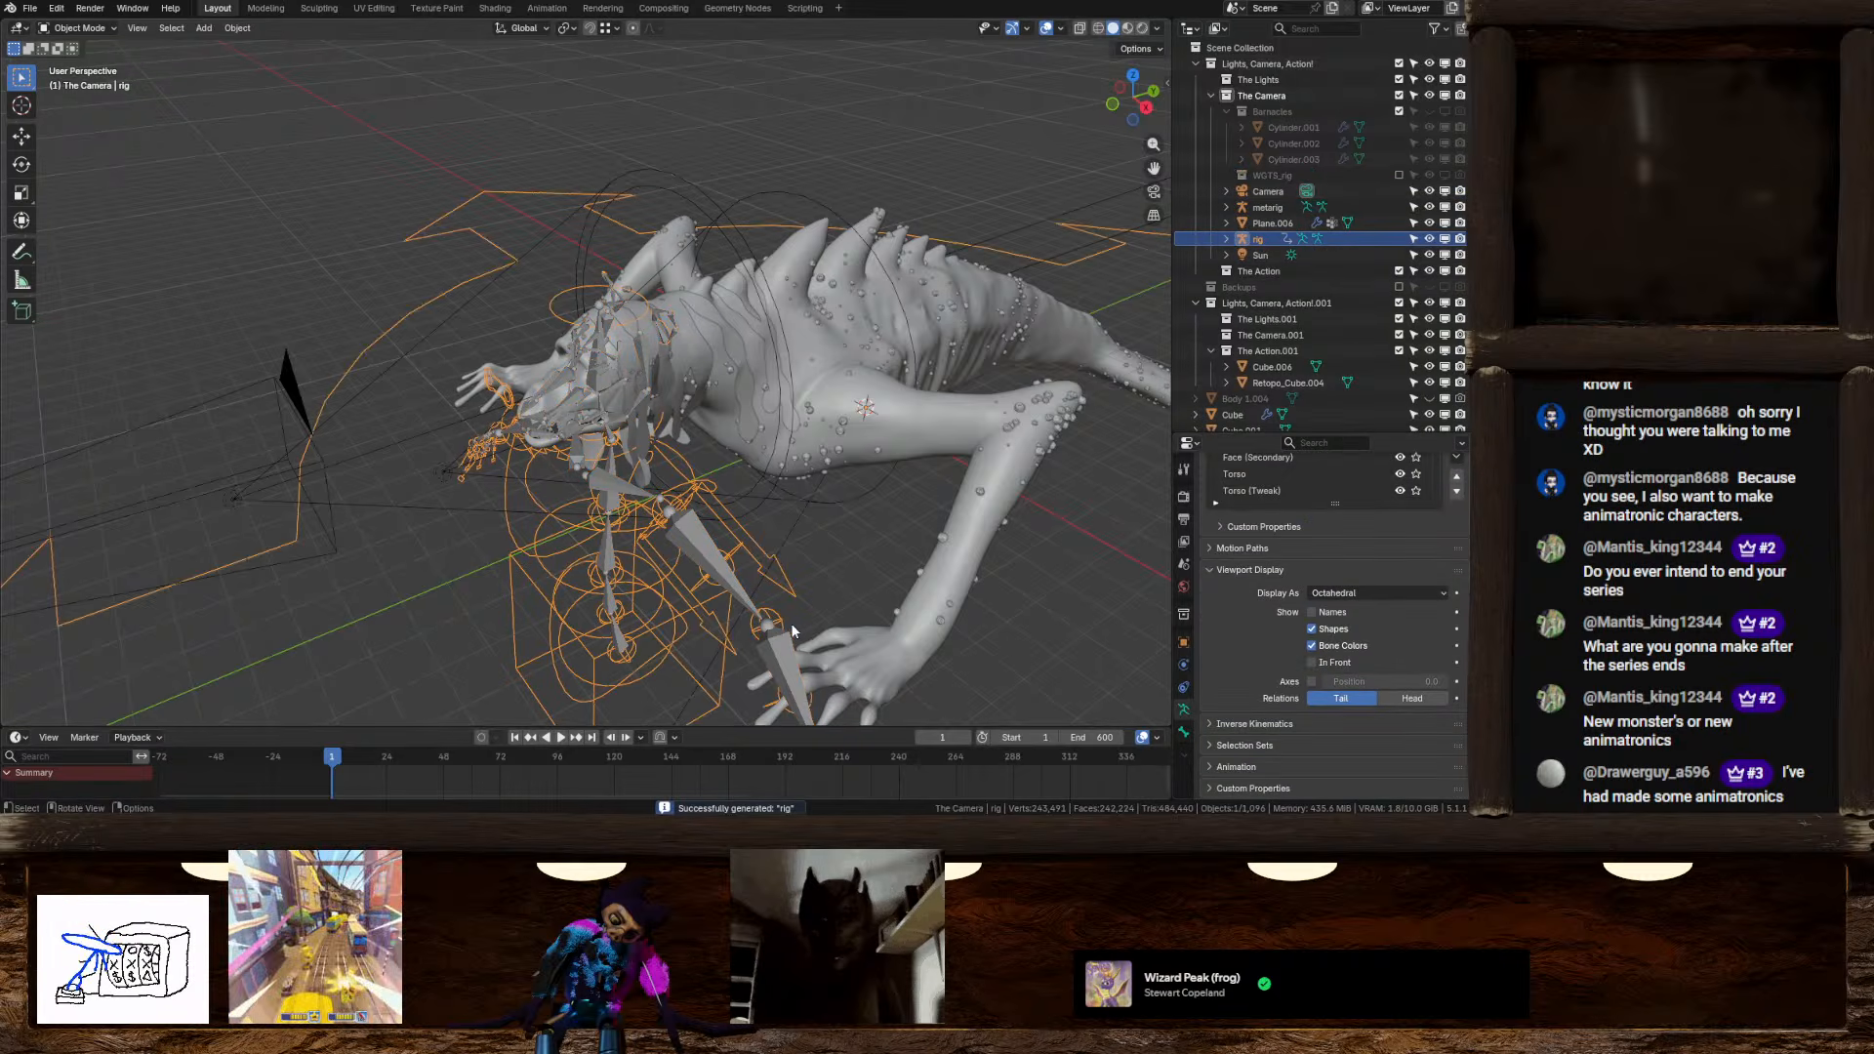
Examine the generated control rig against the creature from the front, both sides and the right orthographic view
middle_drag(716, 558, 833, 503)
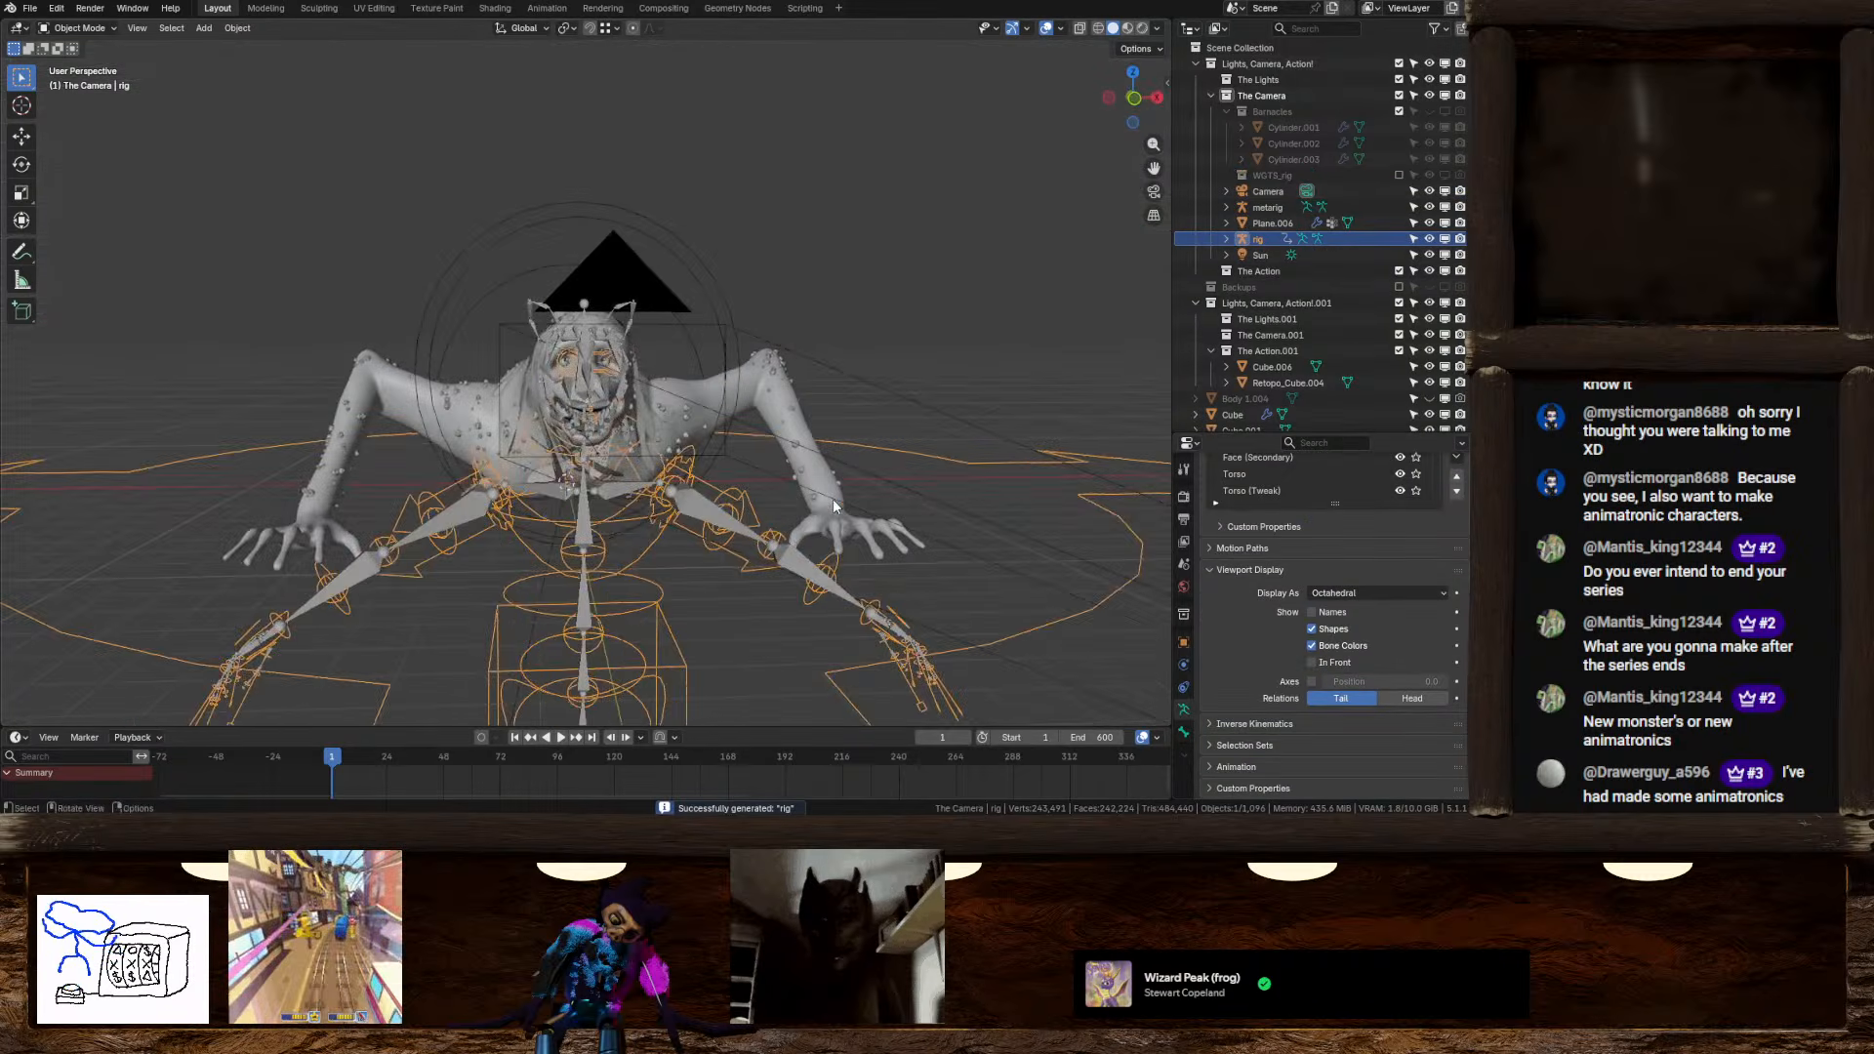
middle_drag(687, 483, 802, 454)
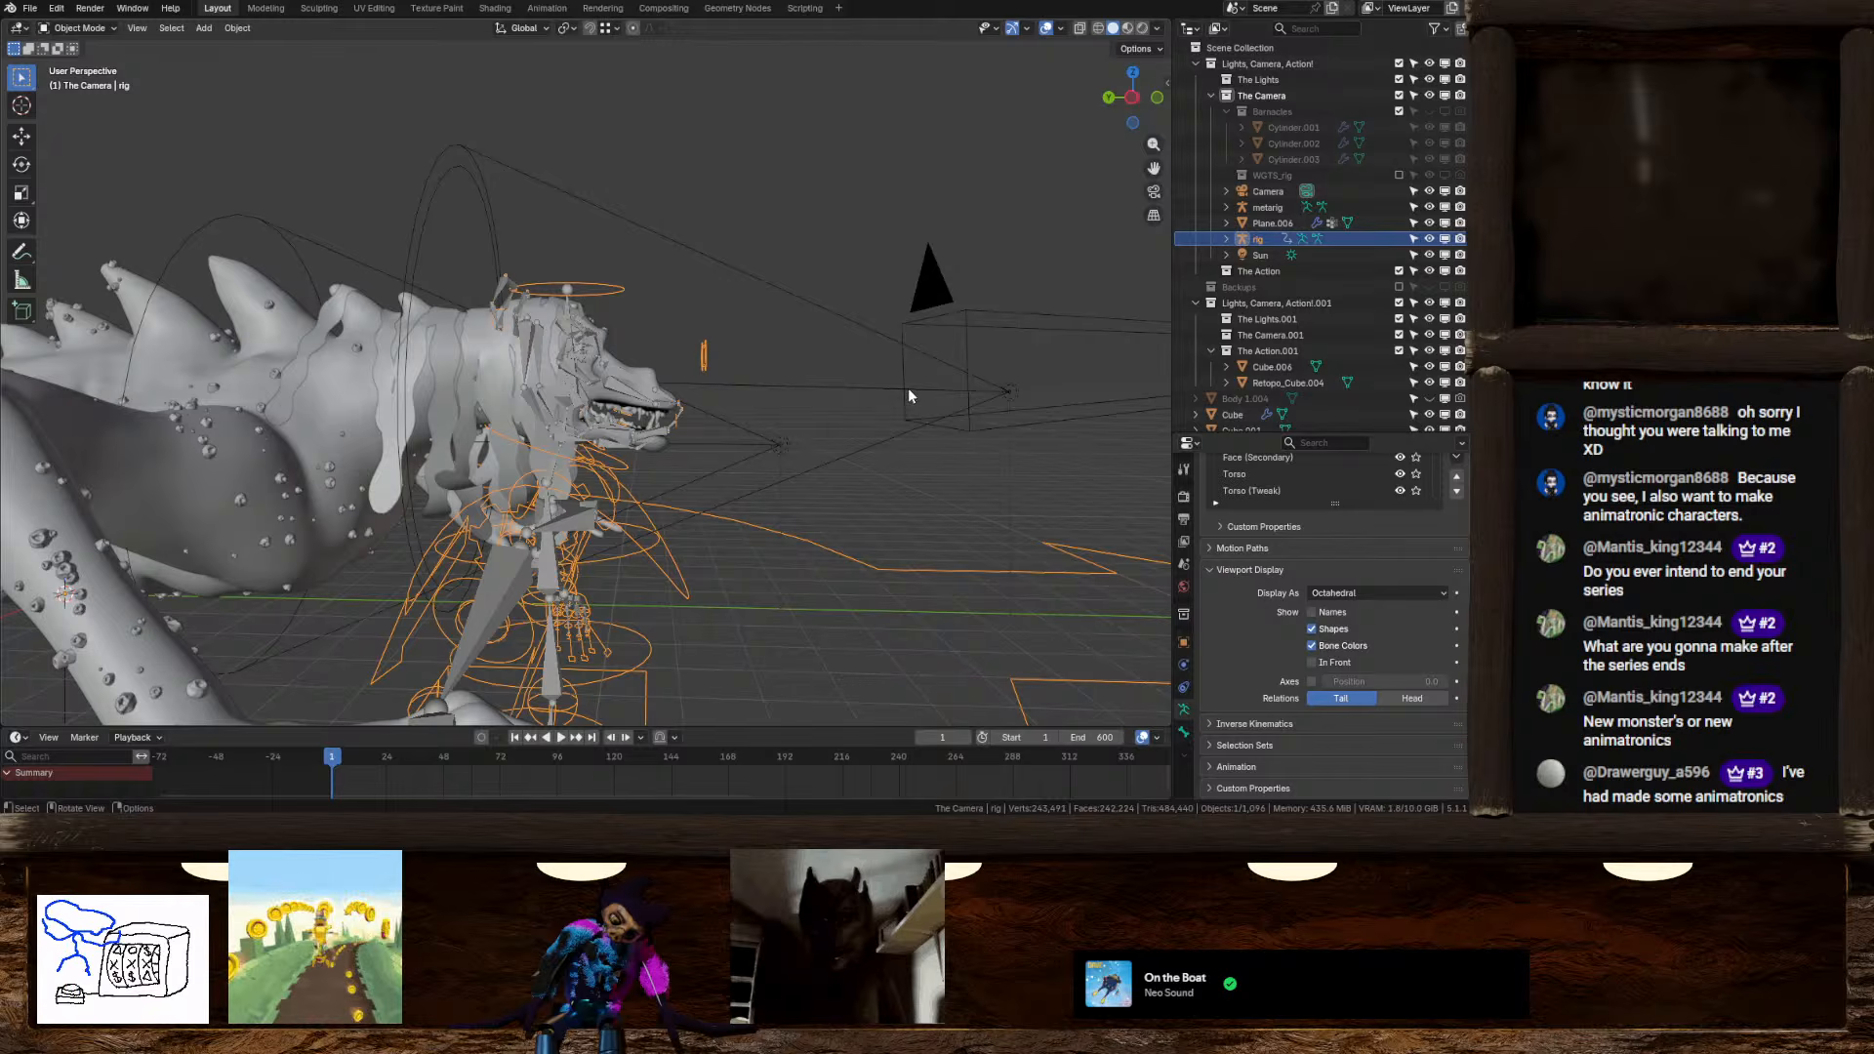
middle_drag(908, 388, 636, 488)
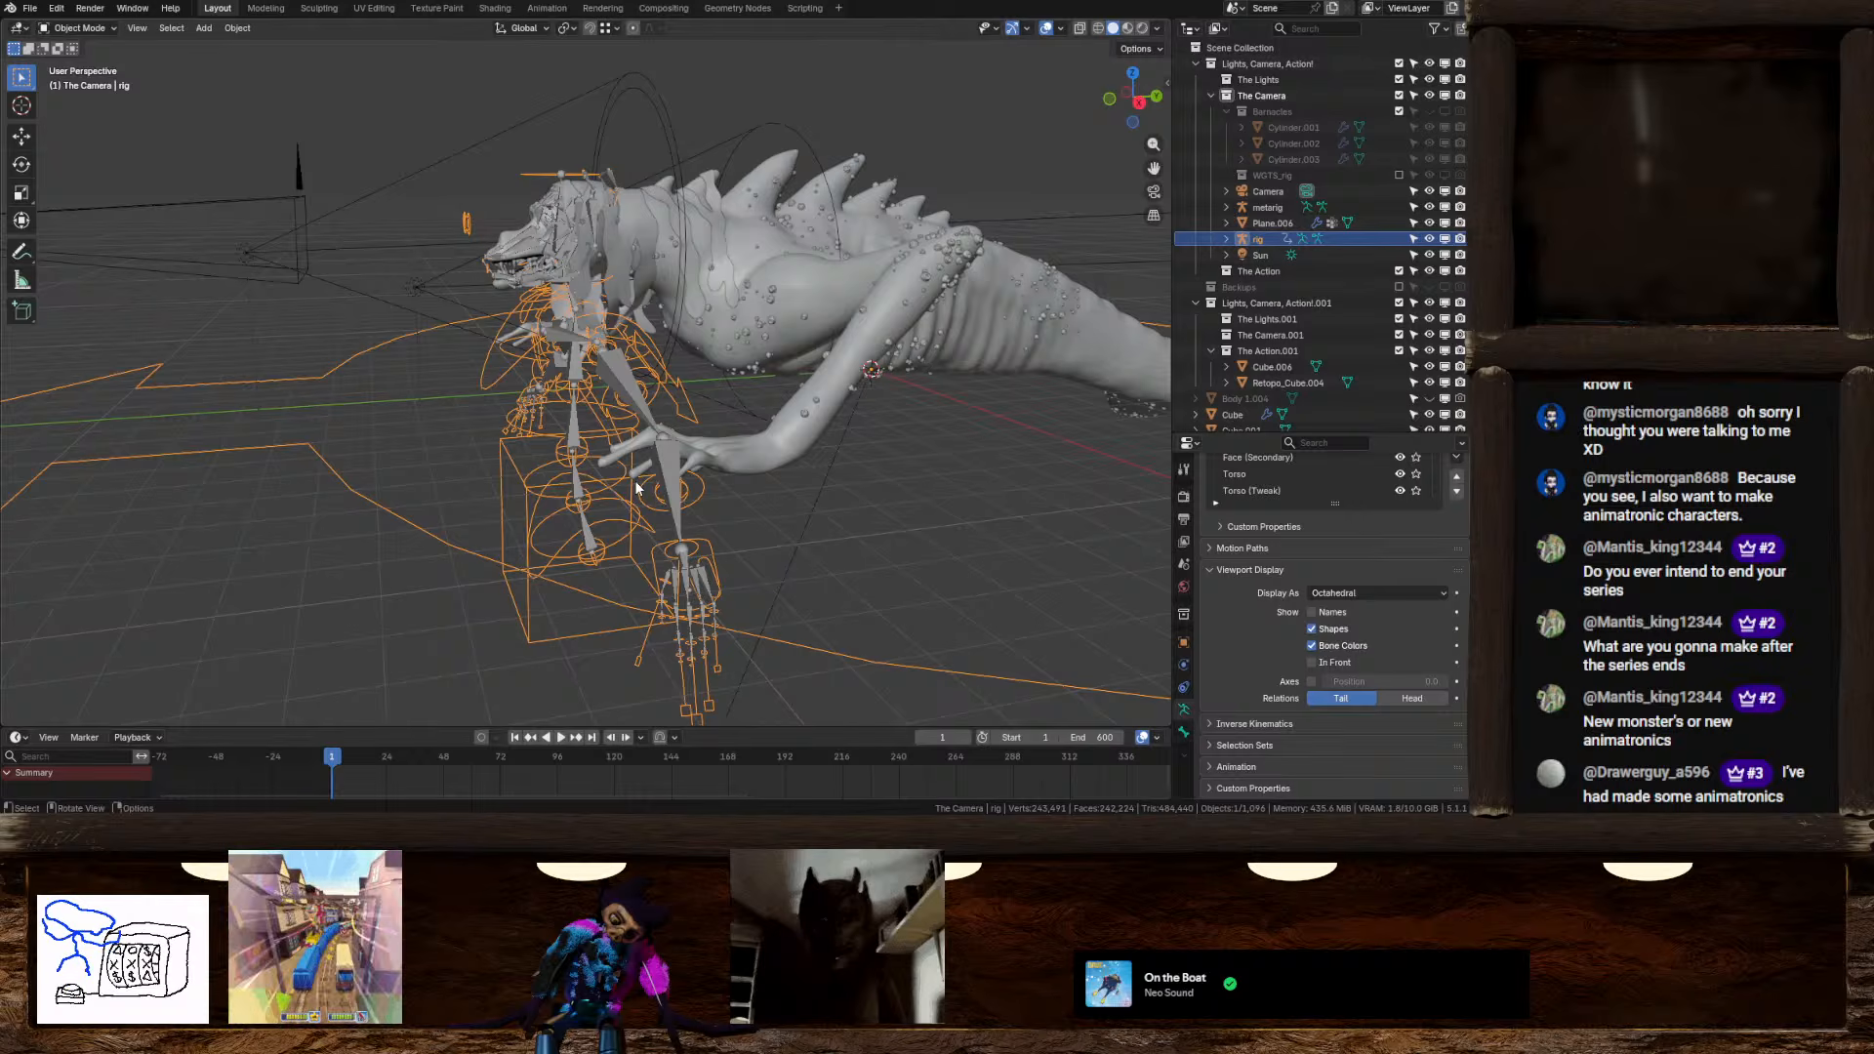
click(1139, 102)
scroll(894, 281, up, 4)
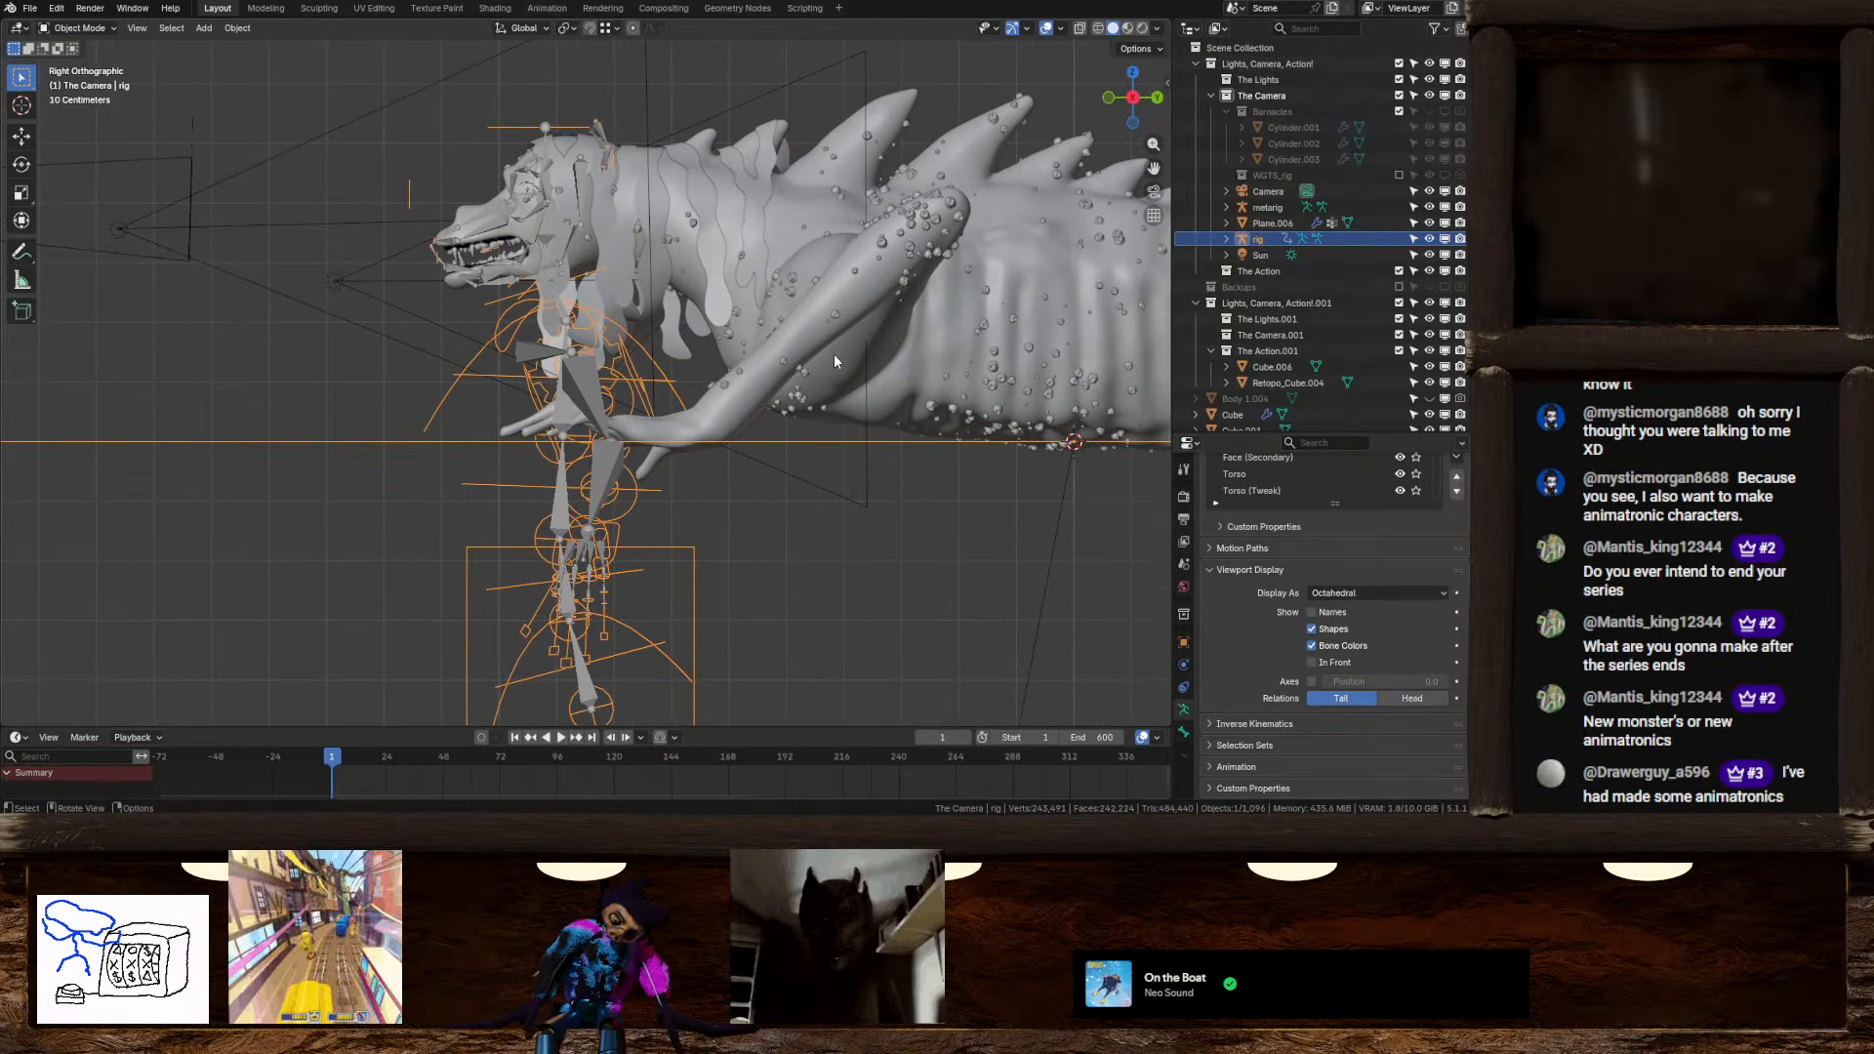
scroll(638, 496, down, 2)
mouse_move(638, 495)
shift+middle_down()
mouse_move(647, 413)
mouse_move(661, 470)
shift+middle_up()
scroll(647, 412, up, 2)
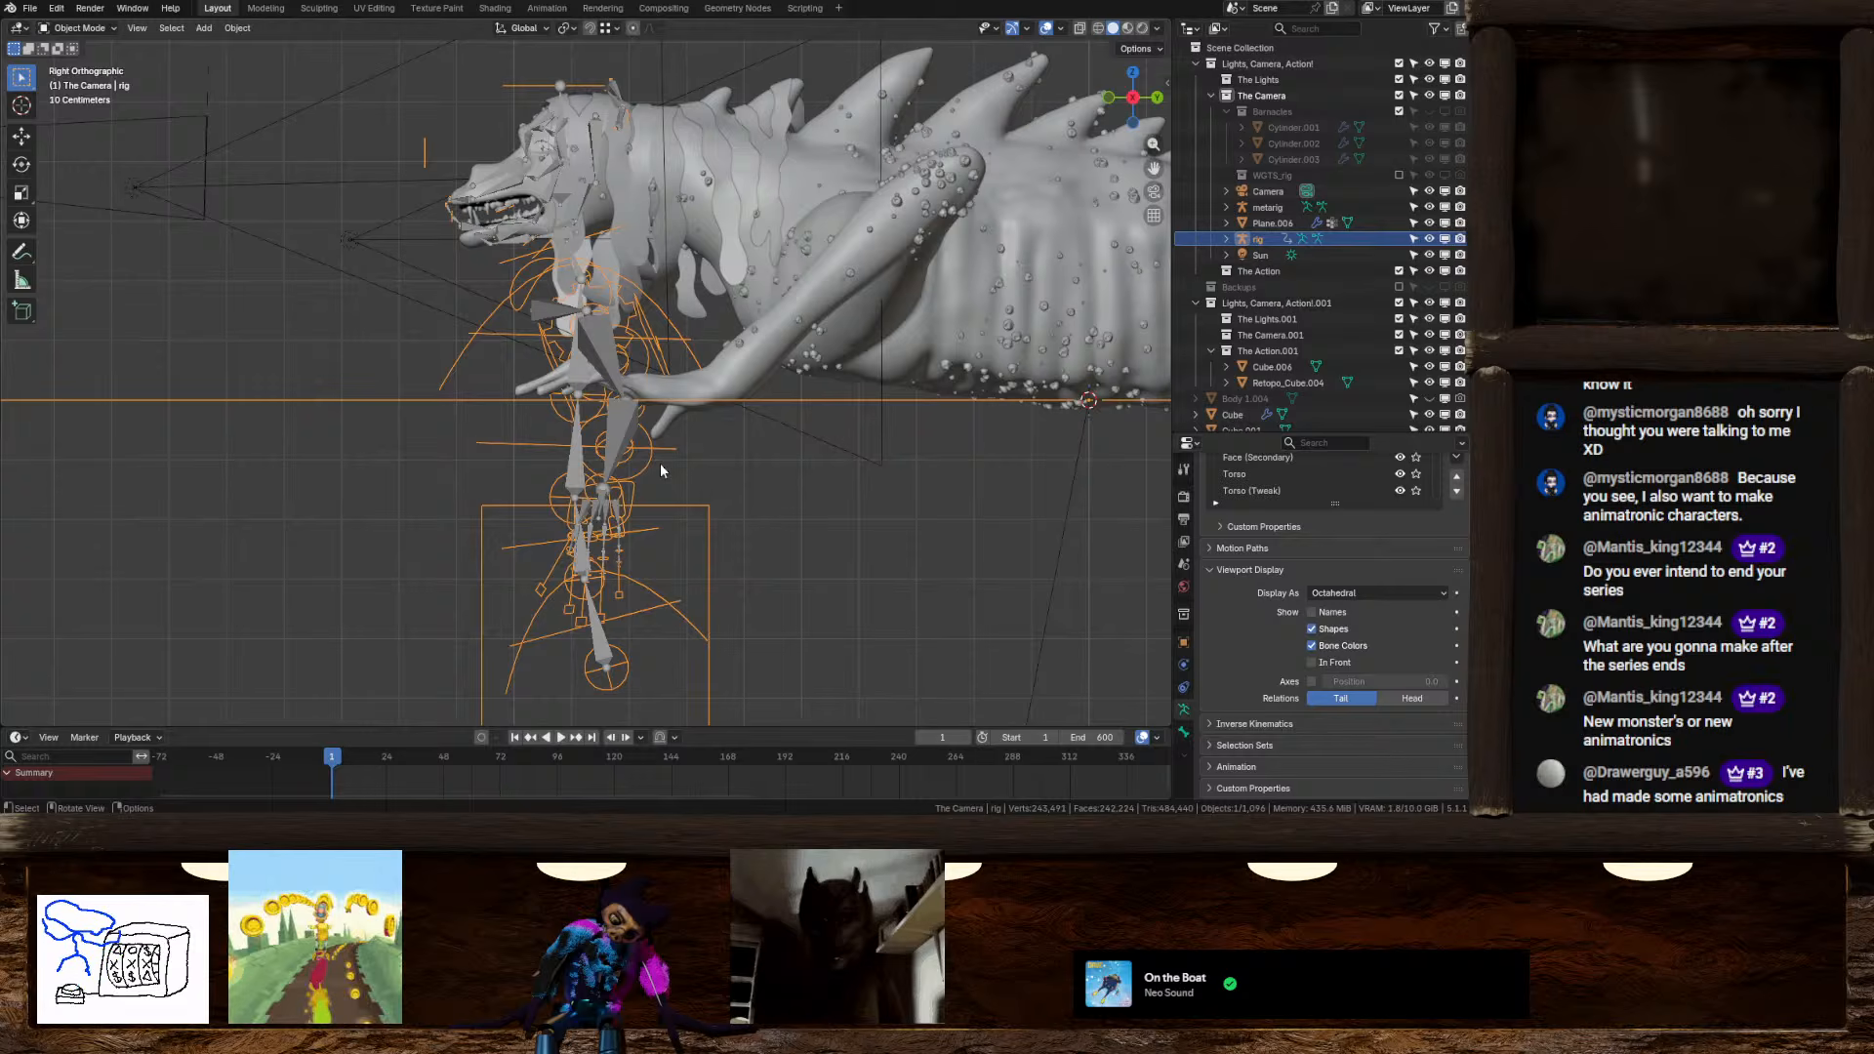
scroll(660, 465, down, 2)
scroll(630, 524, up, 3)
shift+middle_drag(657, 487, 664, 369)
Undo the rig generation and look over the meta-rig beside the creature's arms
key(ctrl+z)
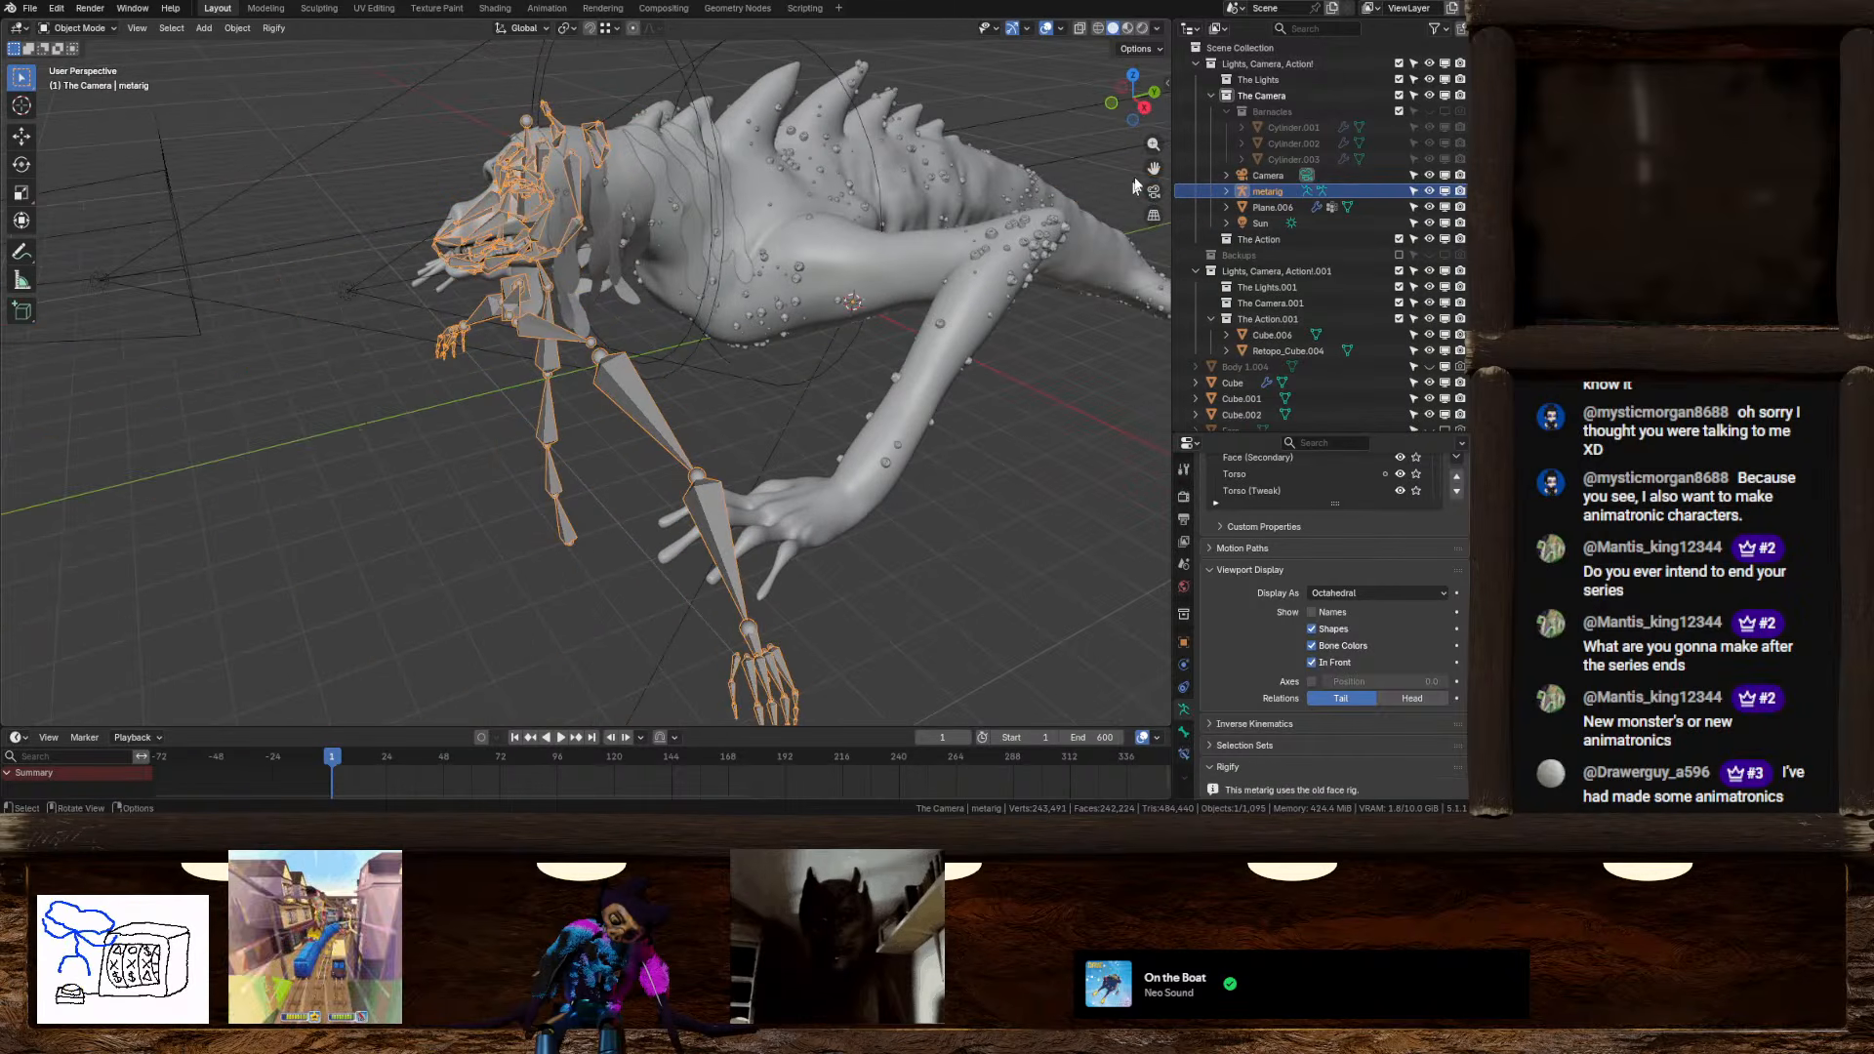
click(1143, 107)
shift+middle_drag(751, 506, 720, 435)
right_click(627, 281)
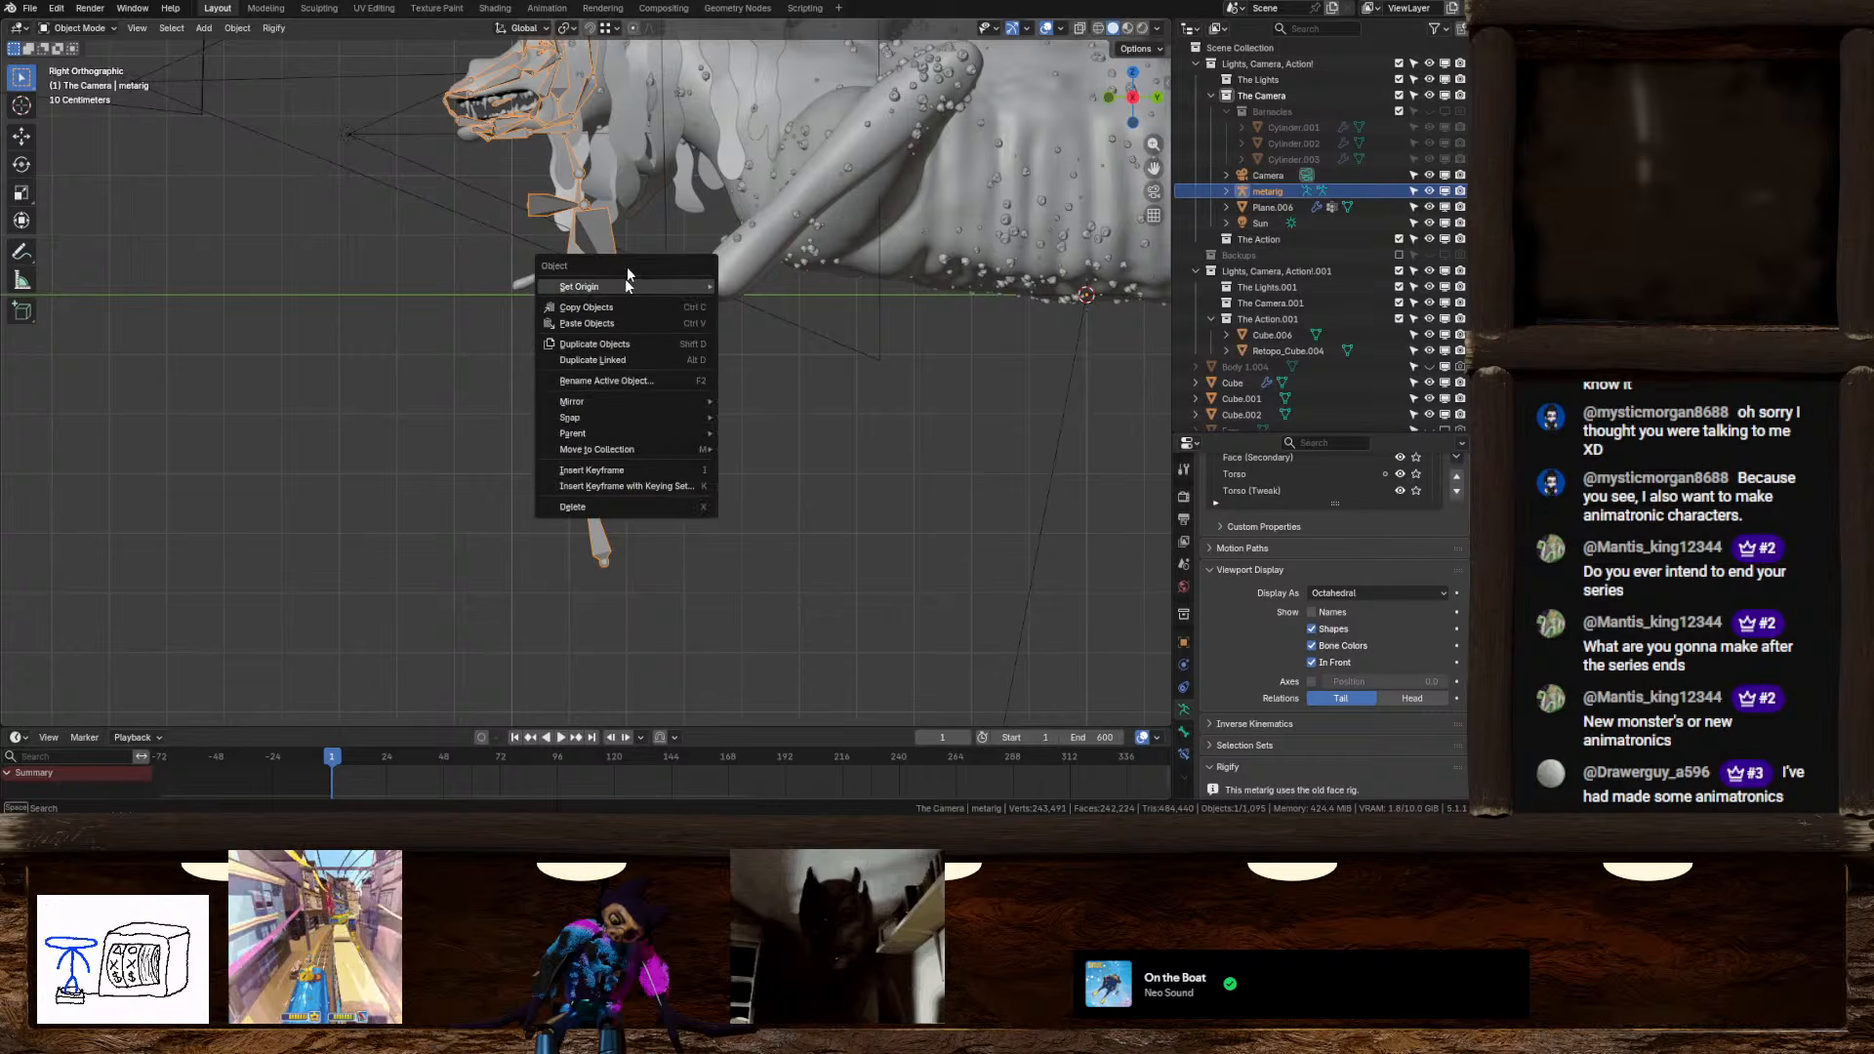
middle_drag(627, 281, 585, 513)
Enter Edit Mode on the meta-rig and select the spine bones below the neck together with the left shoulder, arm and hand bones
key(Tab)
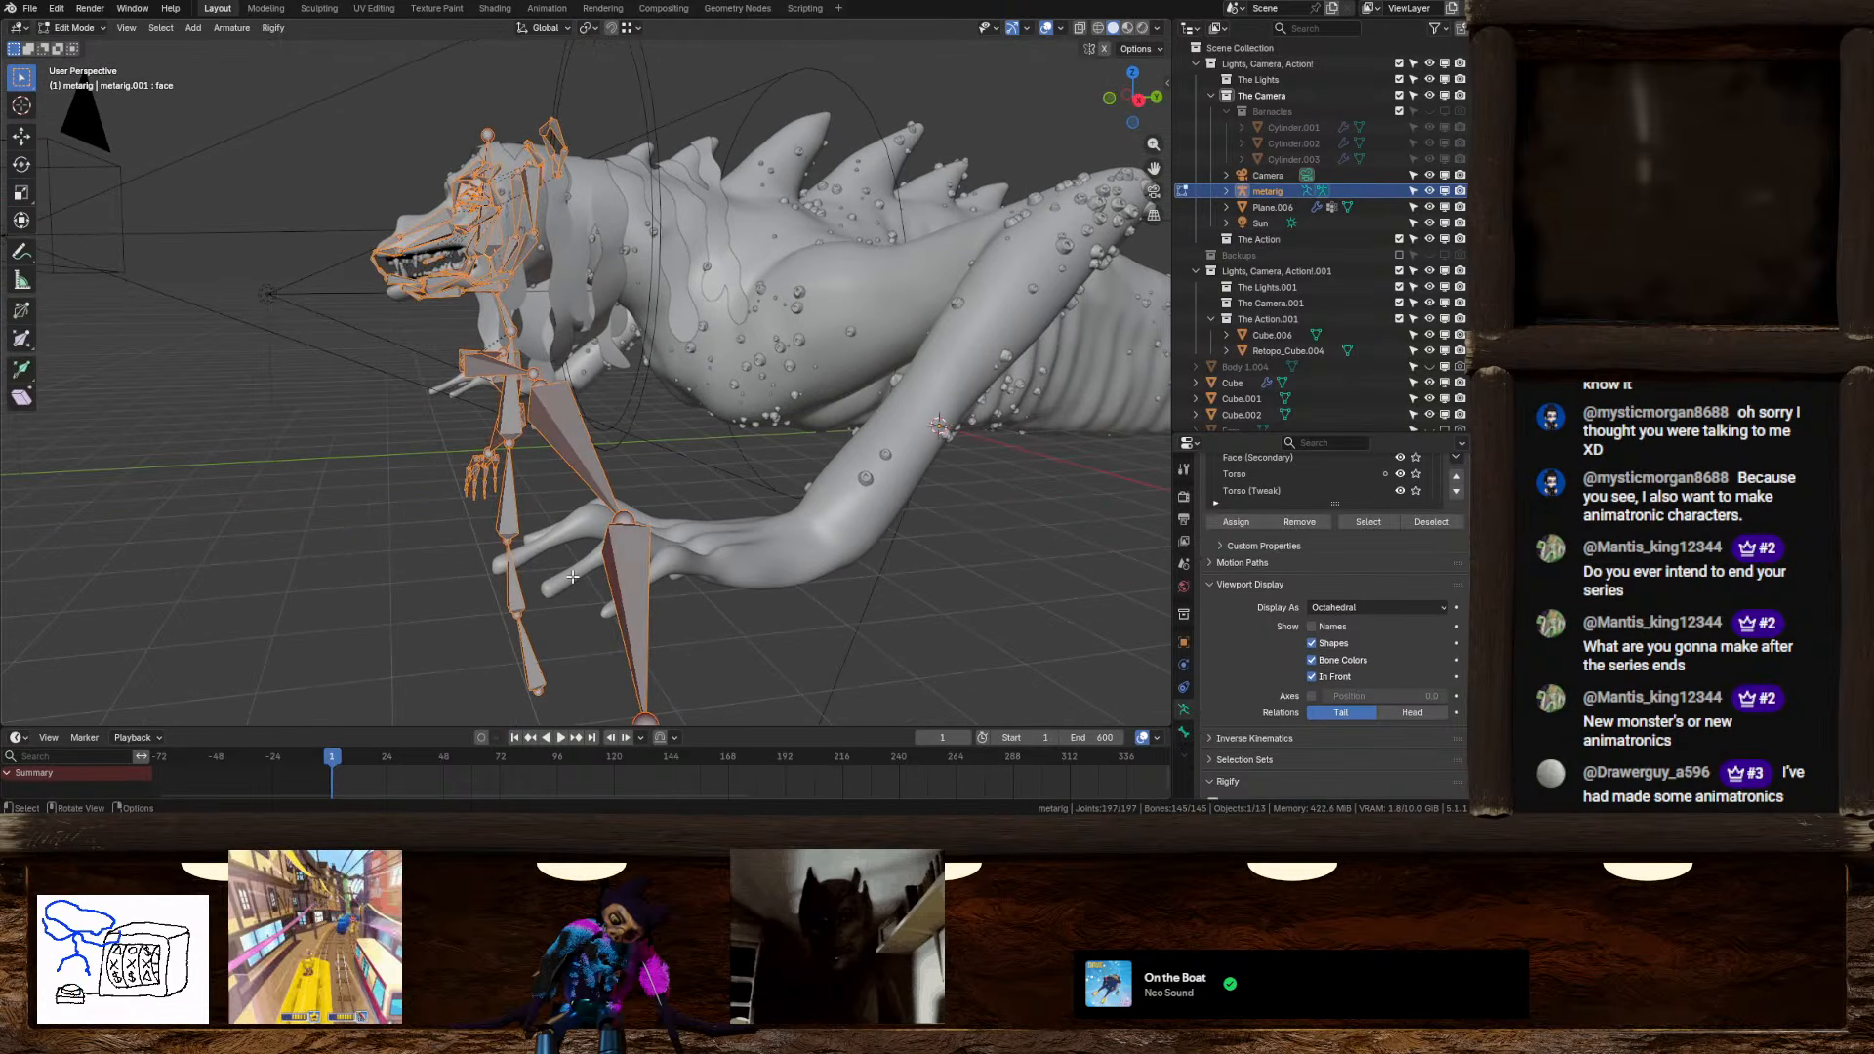
drag(473, 333, 649, 722)
middle_drag(625, 576, 704, 474)
scroll(749, 566, down, 4)
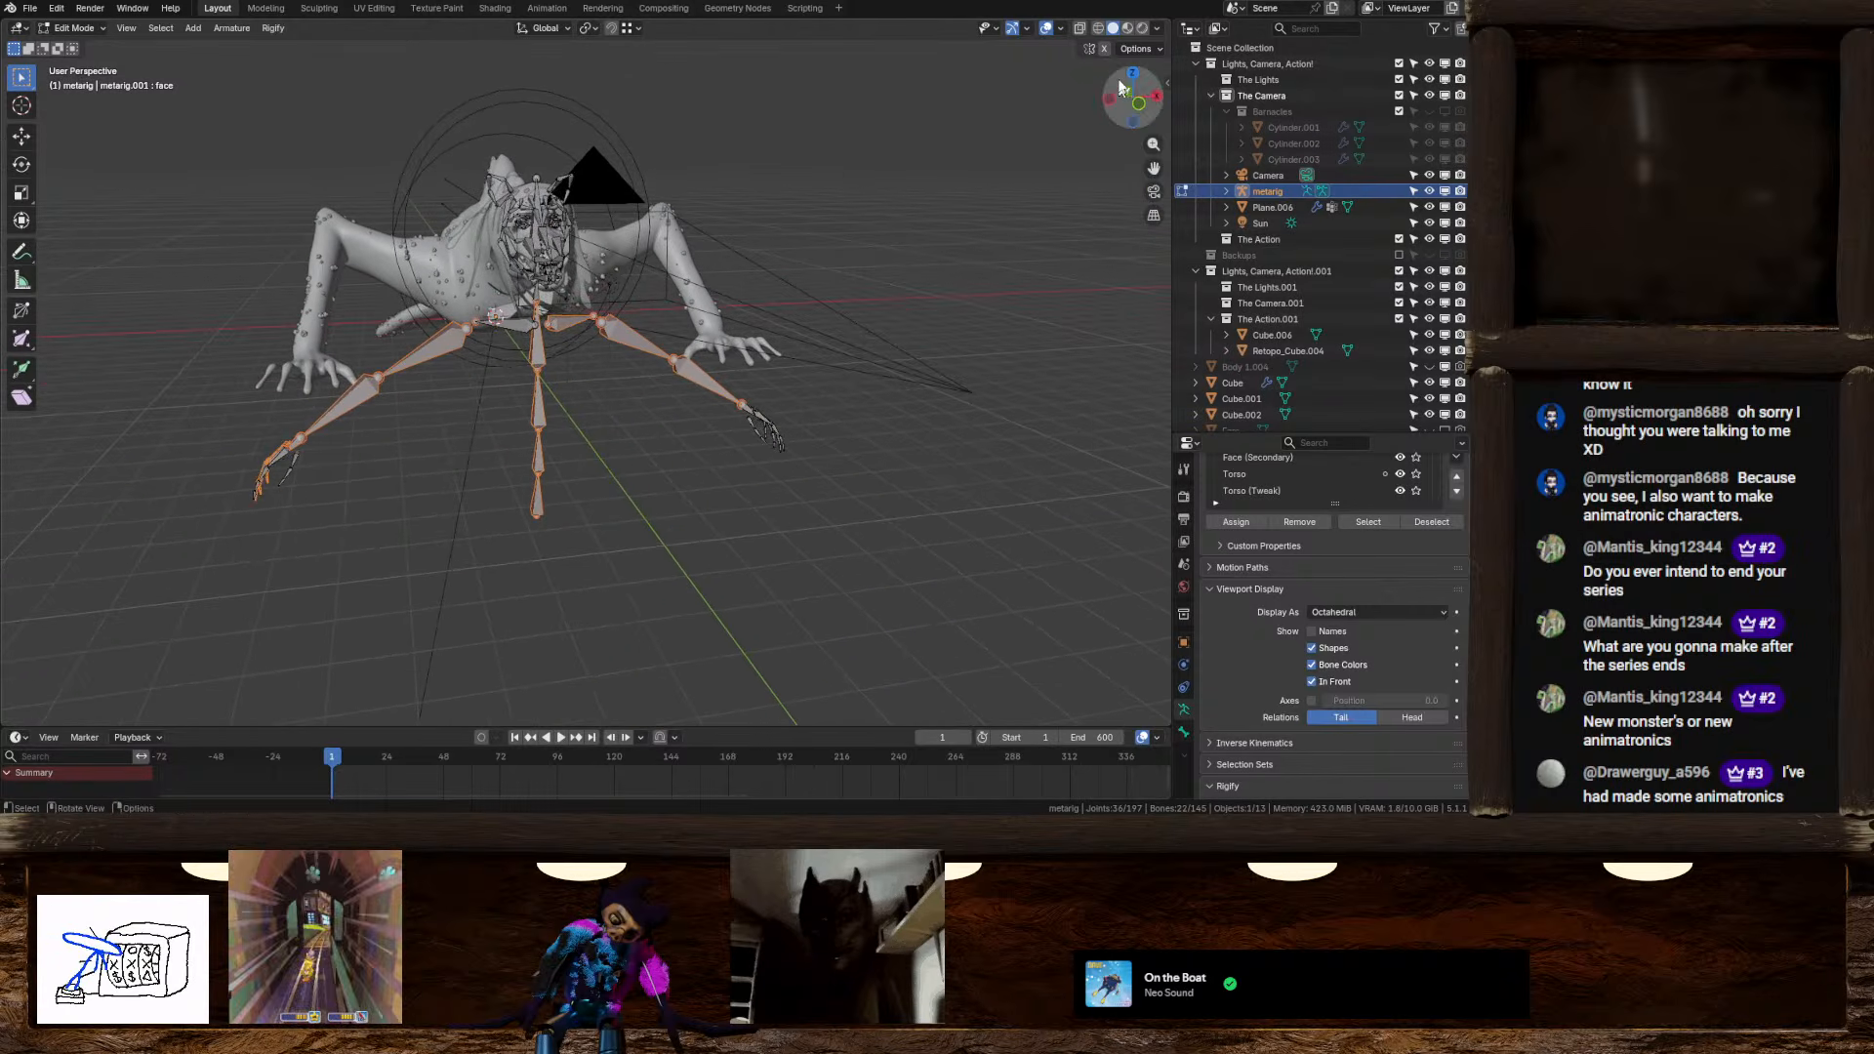
scroll(921, 394, up, 2)
middle_drag(922, 393, 874, 417)
drag(482, 539, 628, 452)
drag(466, 505, 602, 323)
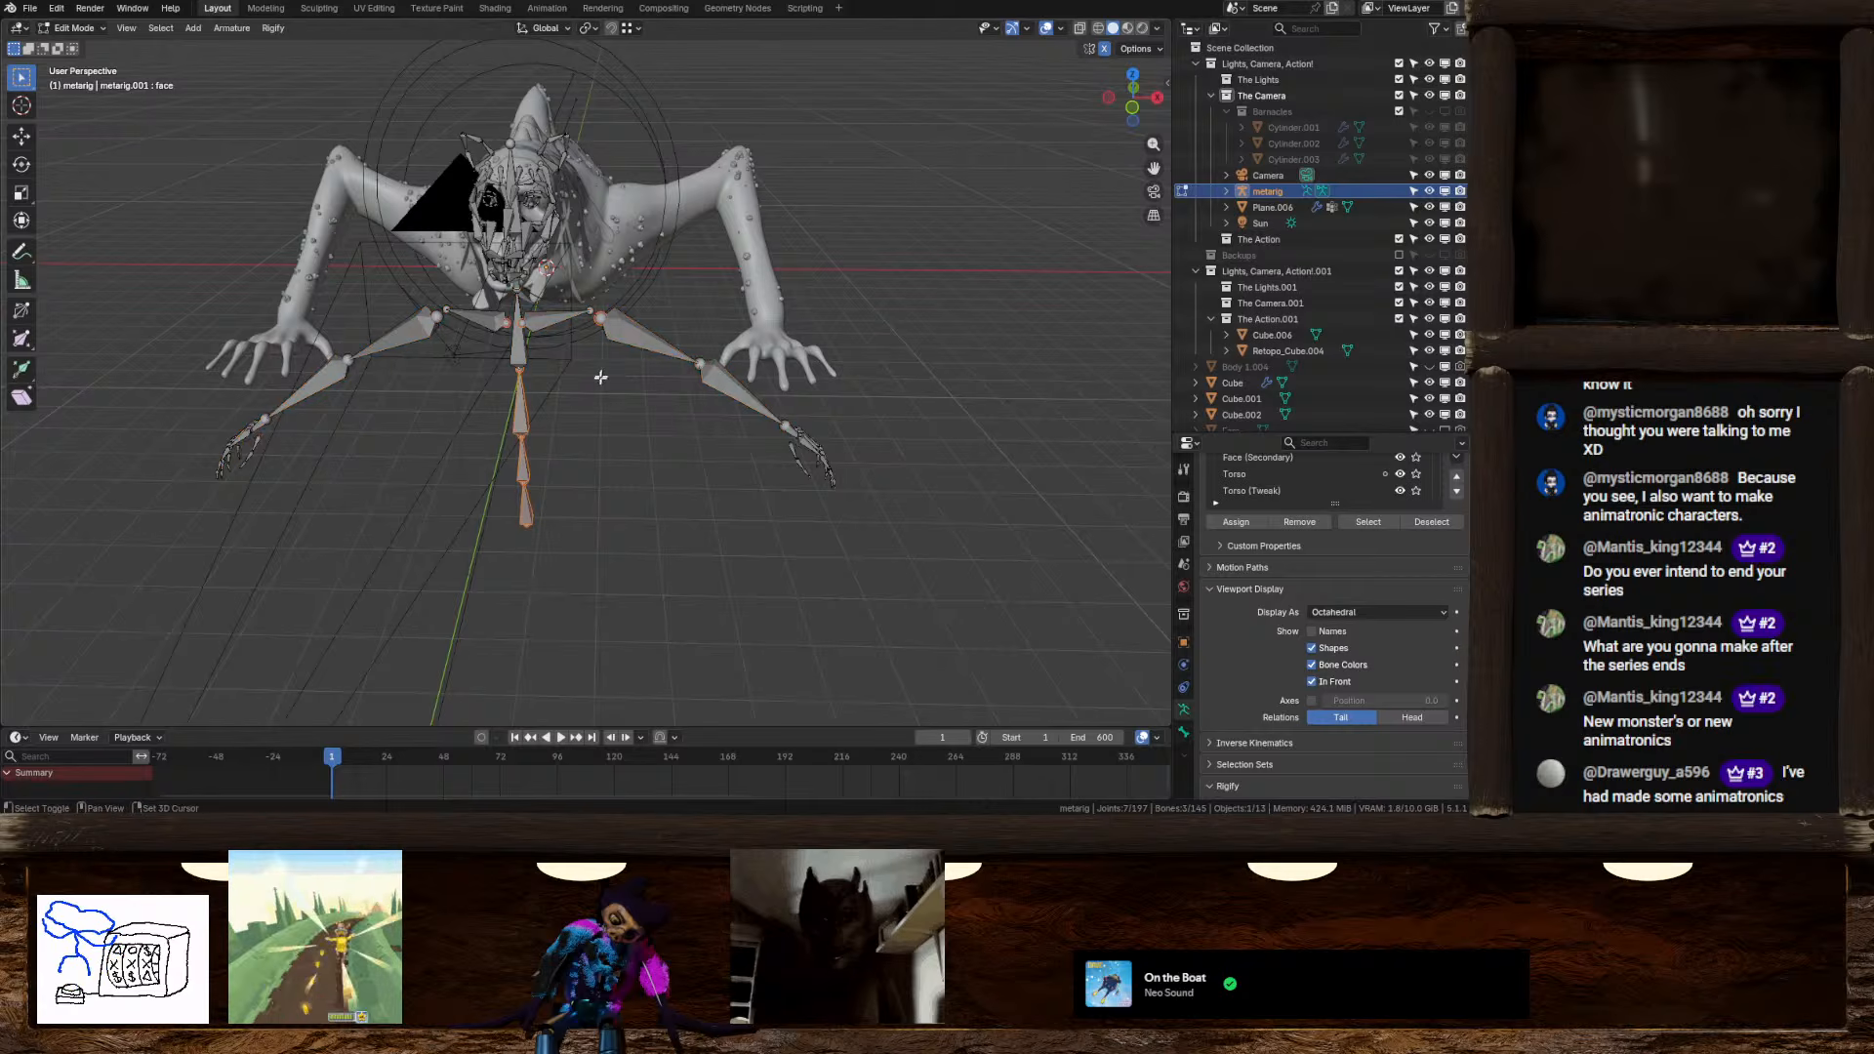
shift+click(559, 323)
shift+click(636, 343)
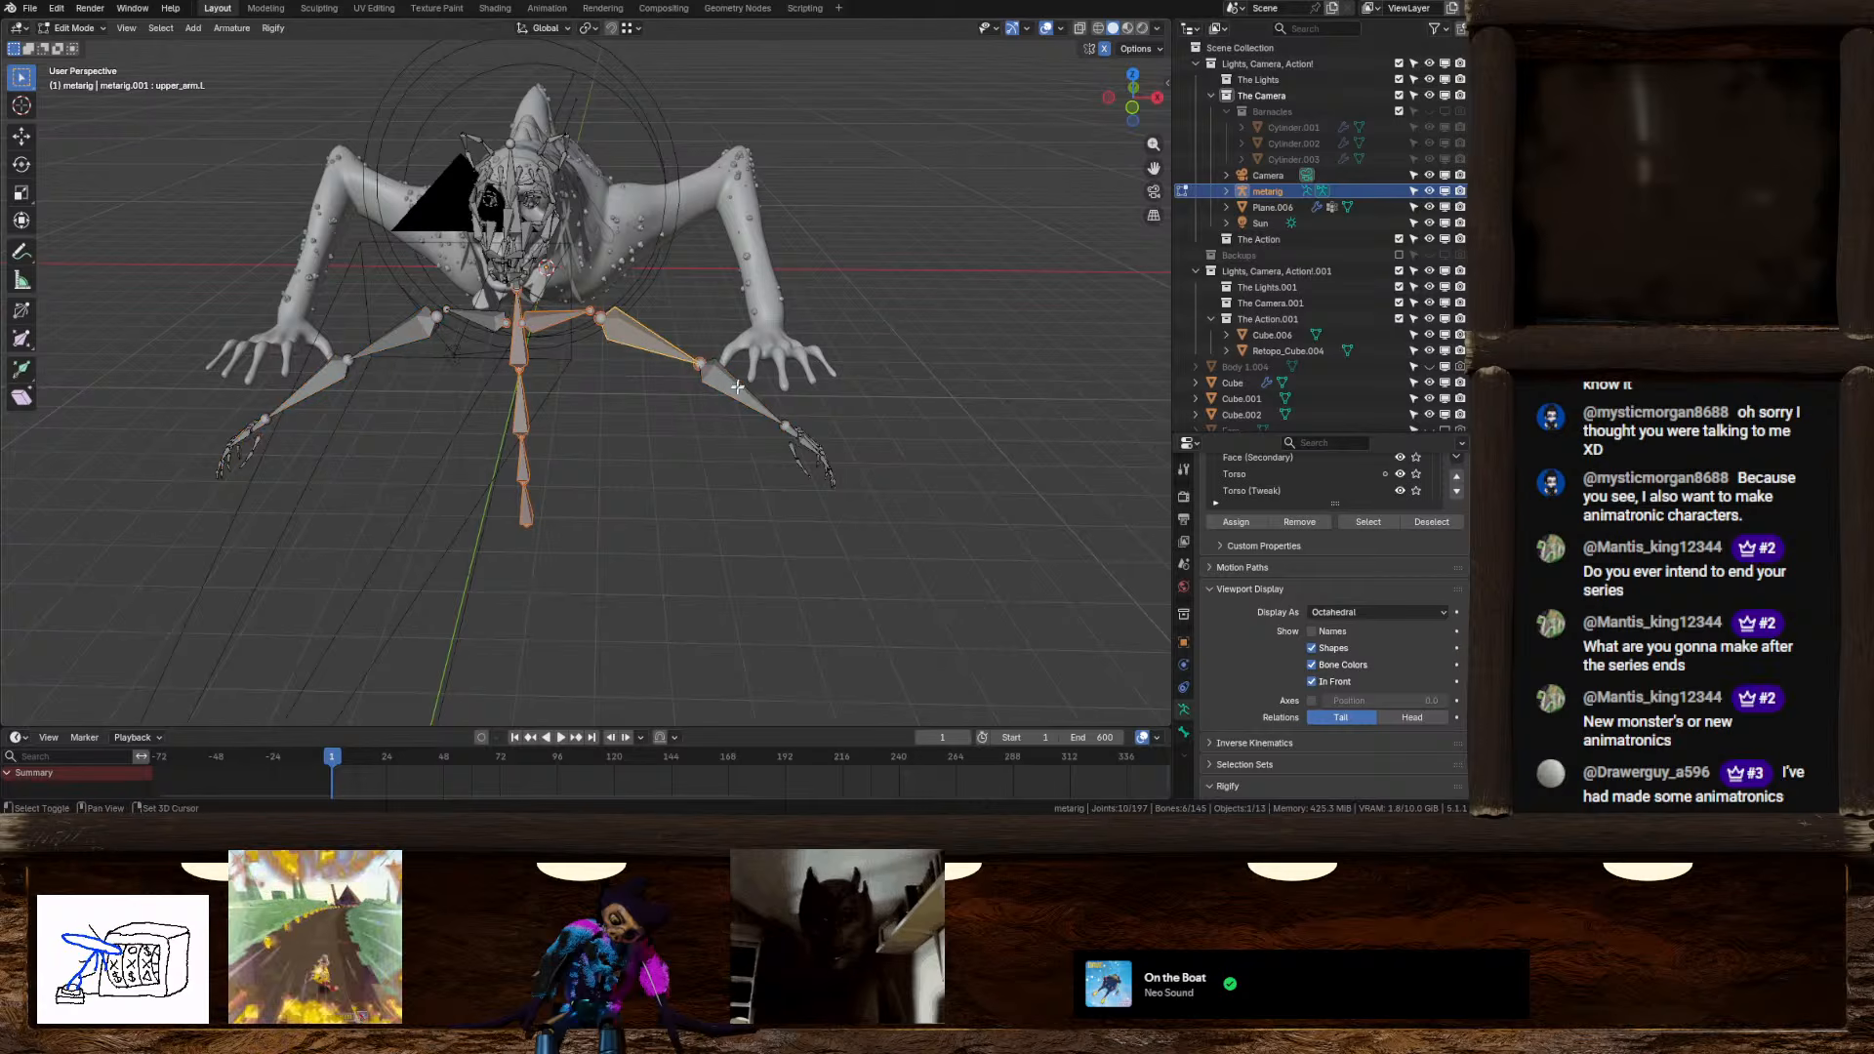
shift+click(741, 388)
shift+drag(730, 404, 915, 567)
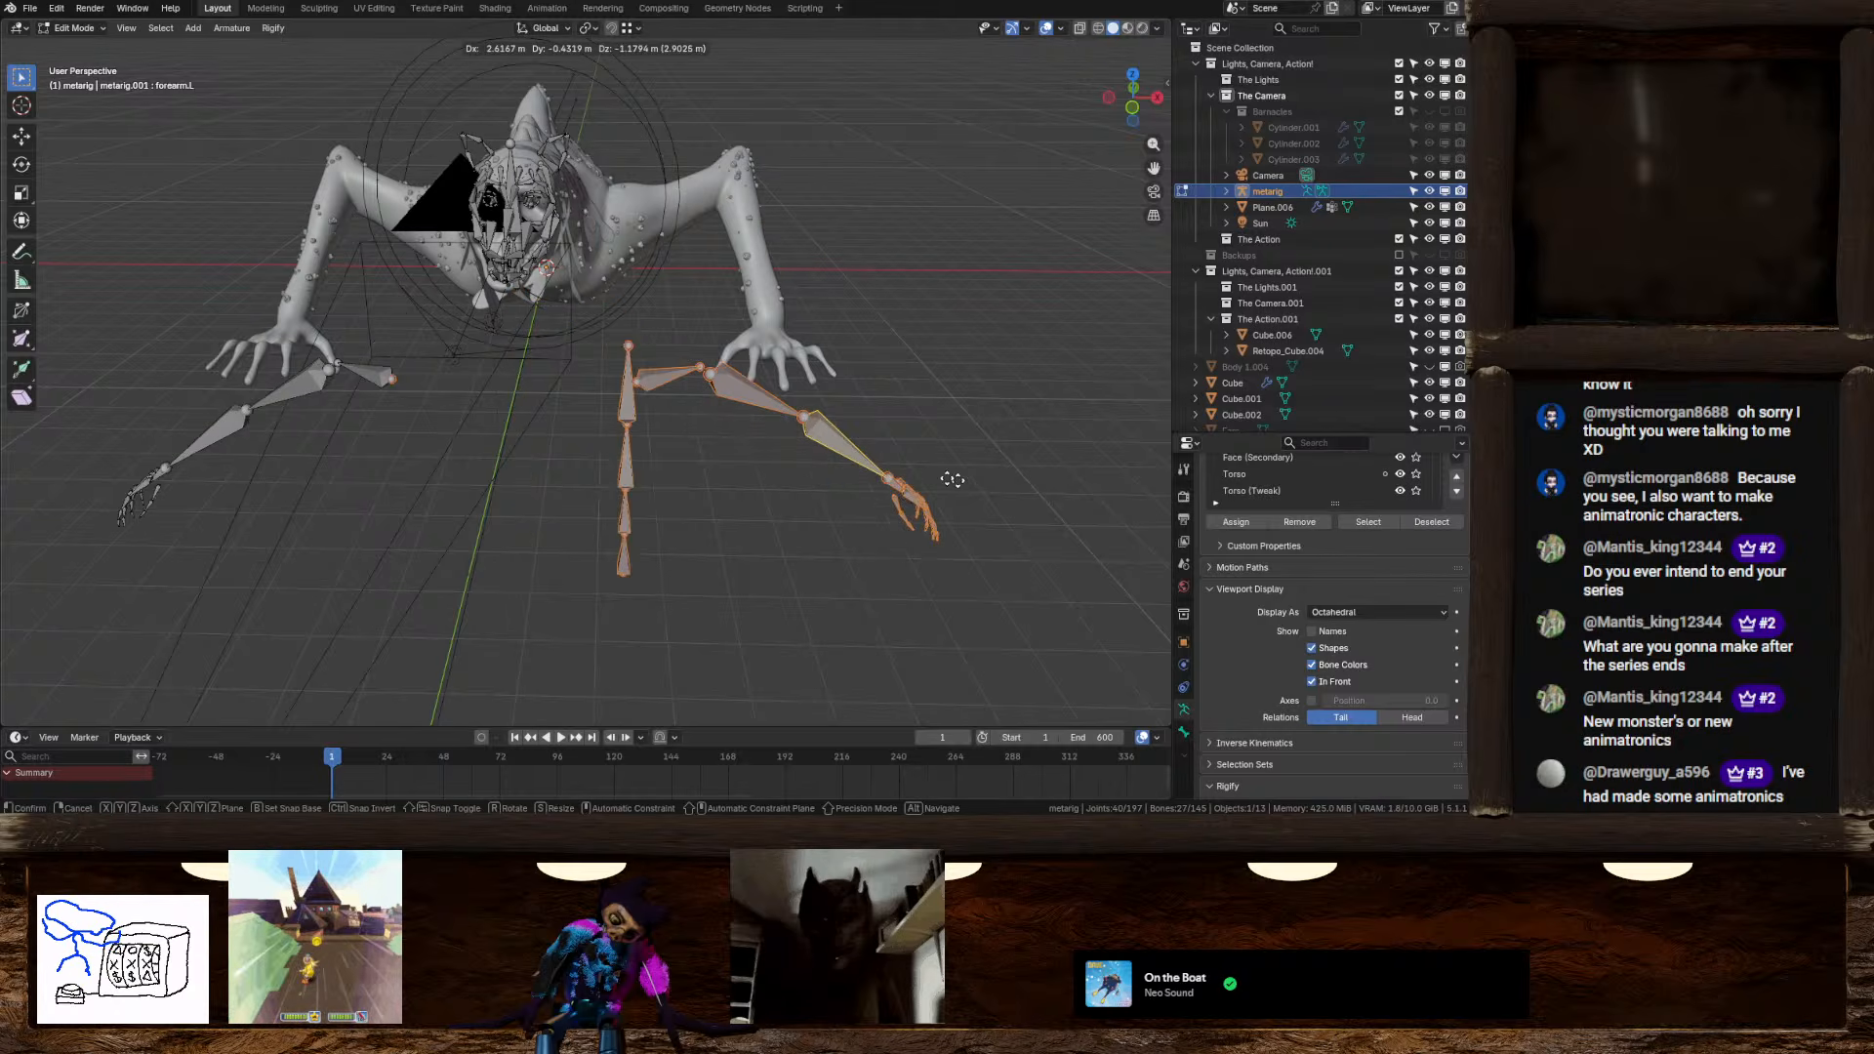
In the right orthographic view, move the spine and arm bones about 3.10 m in Y and 0.78 m in Z, and tilt them back along the torso
click(1157, 98)
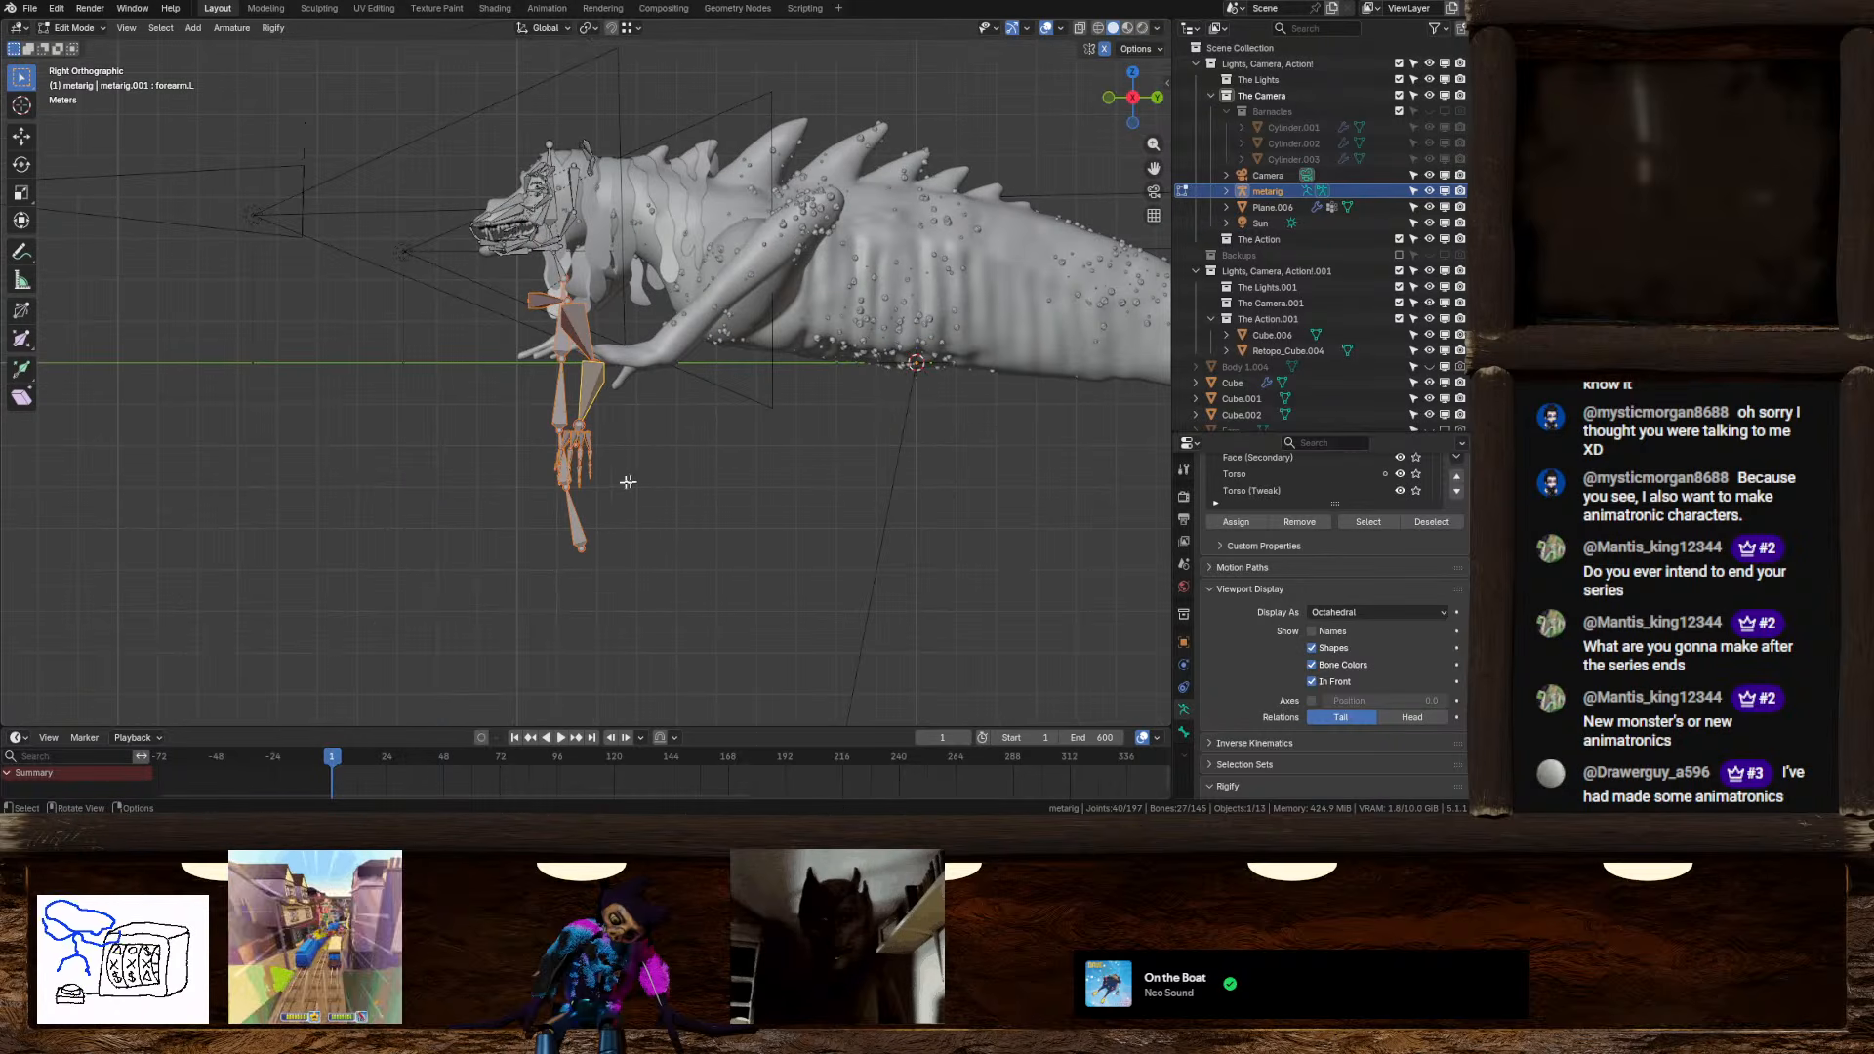
key(g)
click(610, 449)
scroll(611, 468, up, 3)
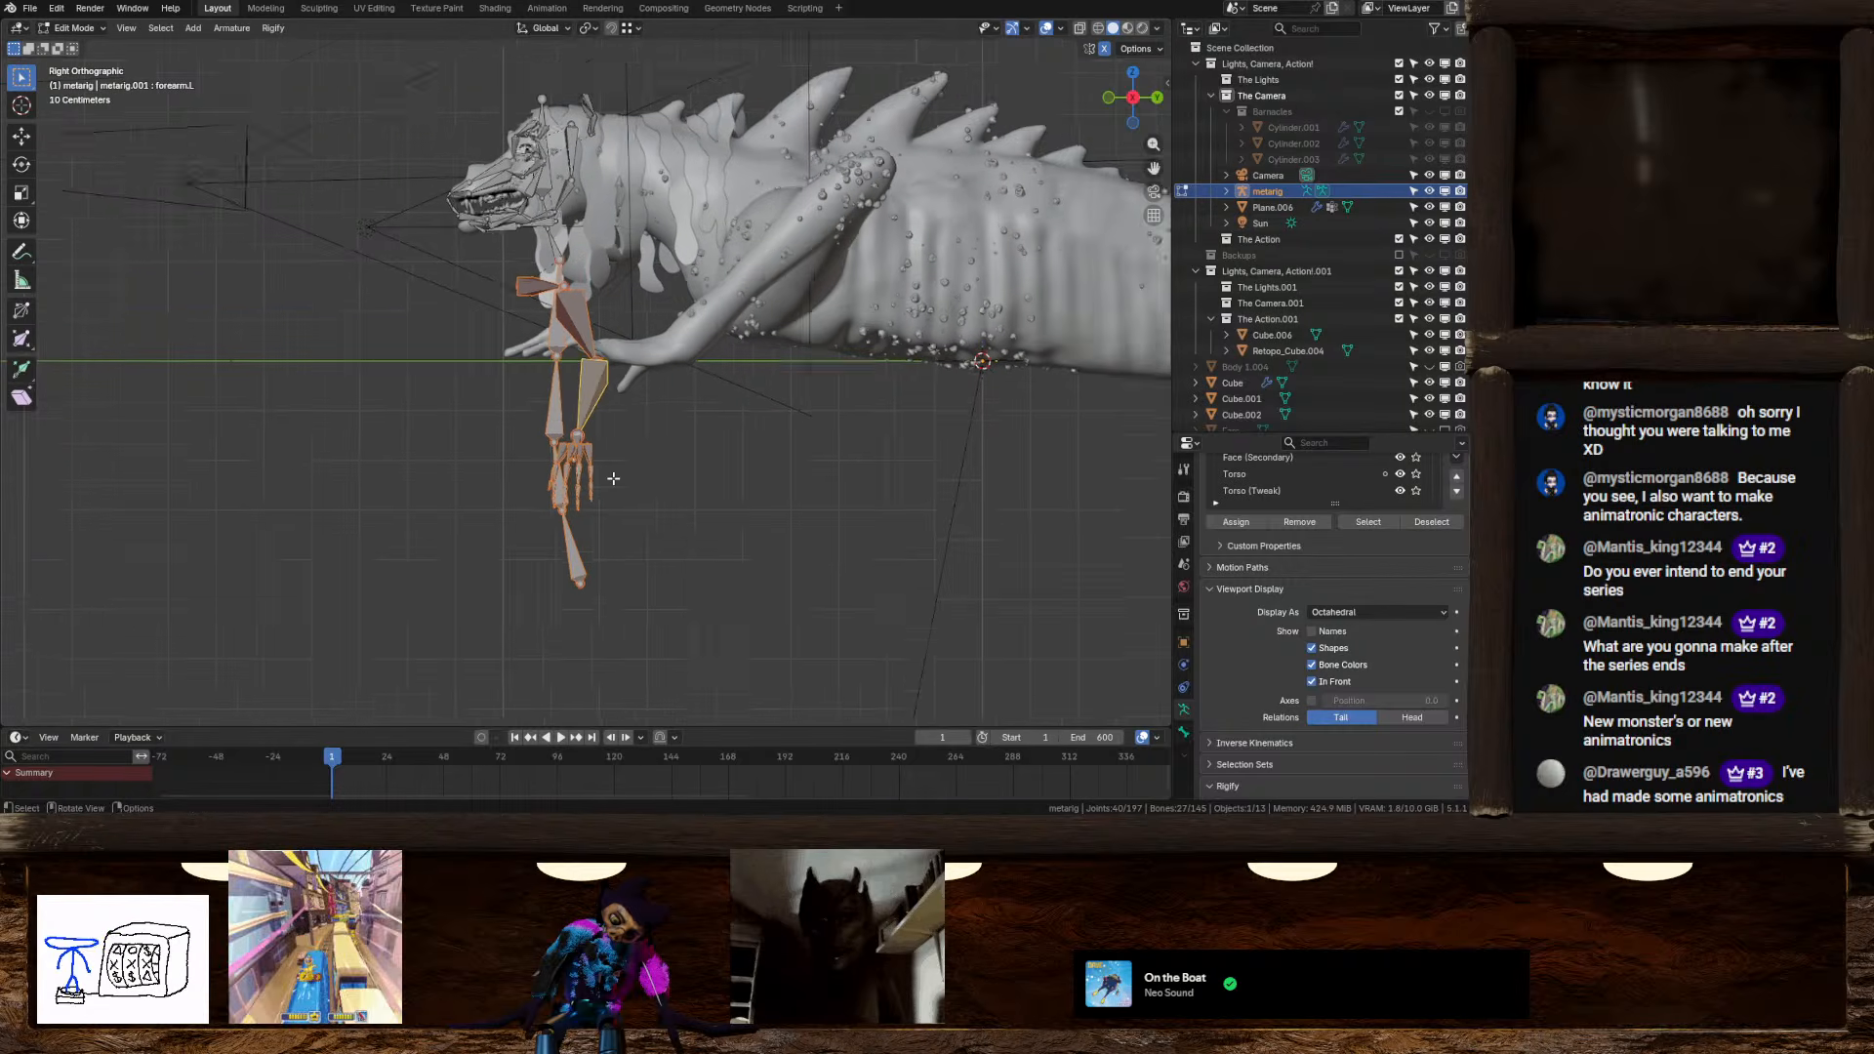
key(g)
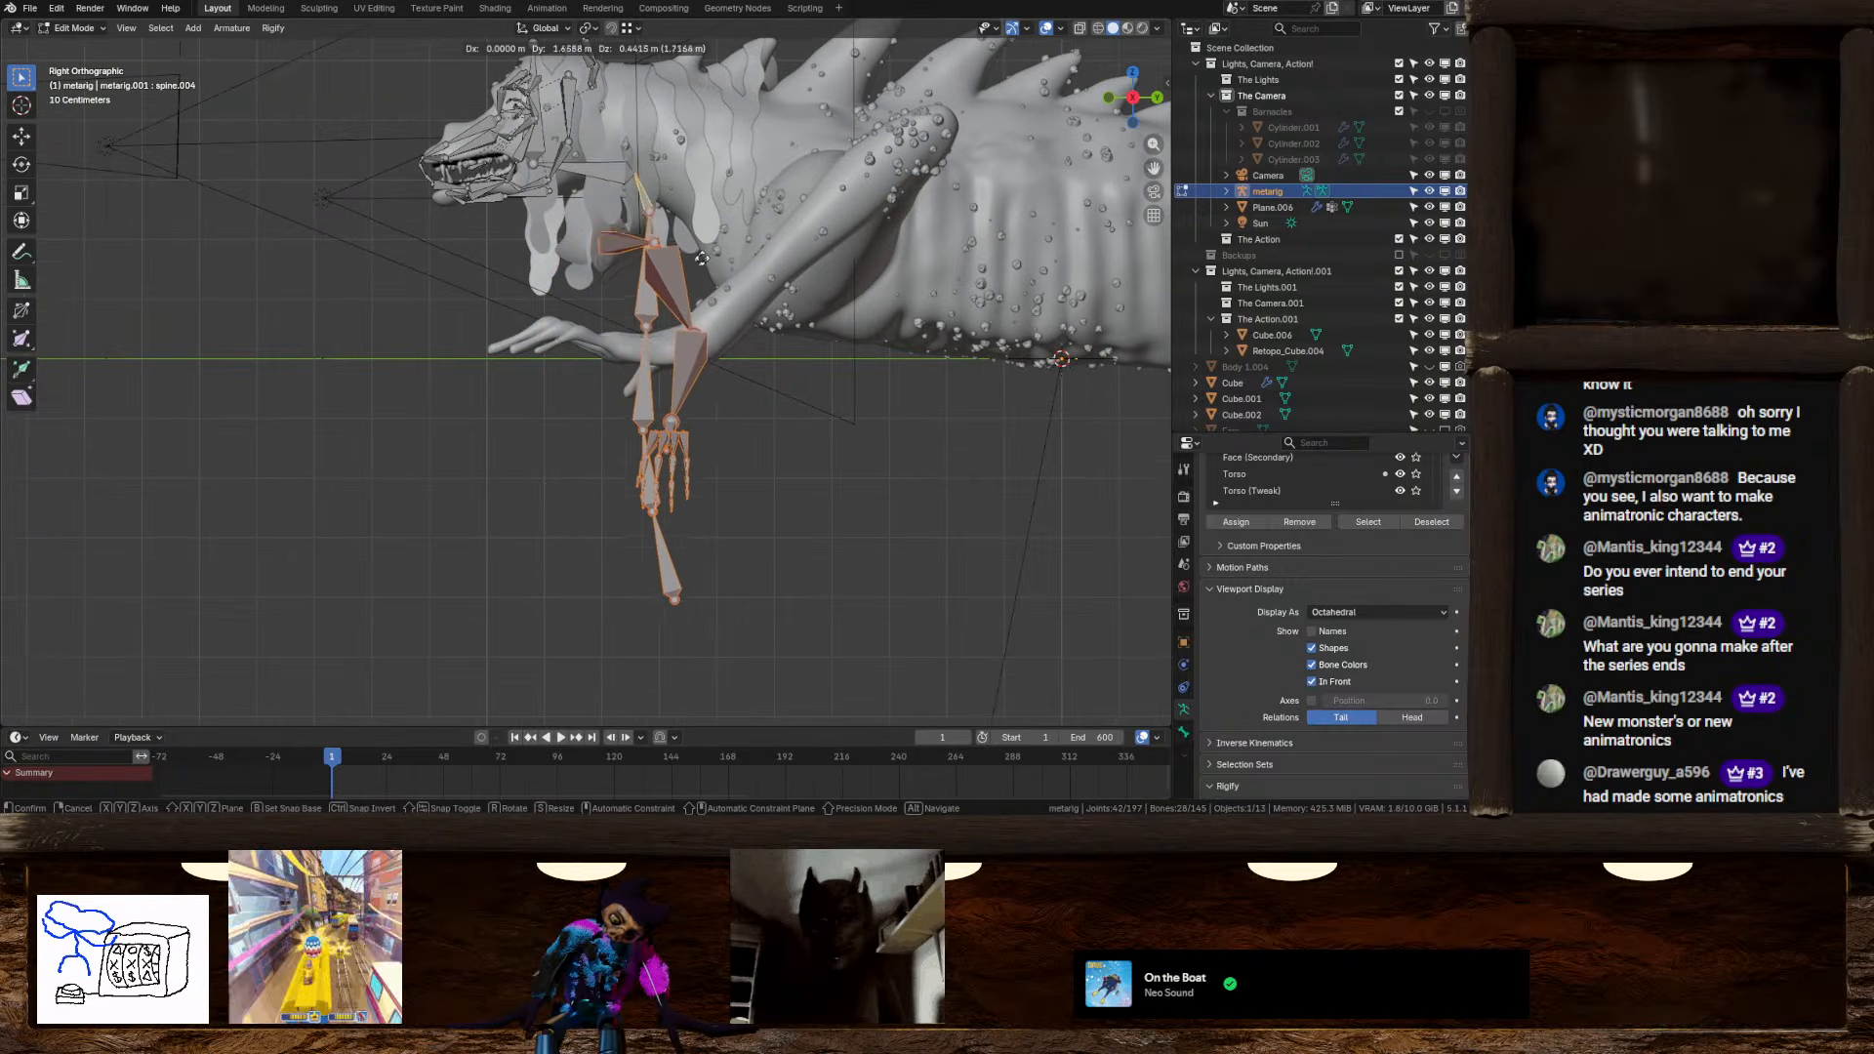
click(784, 239)
key(r)
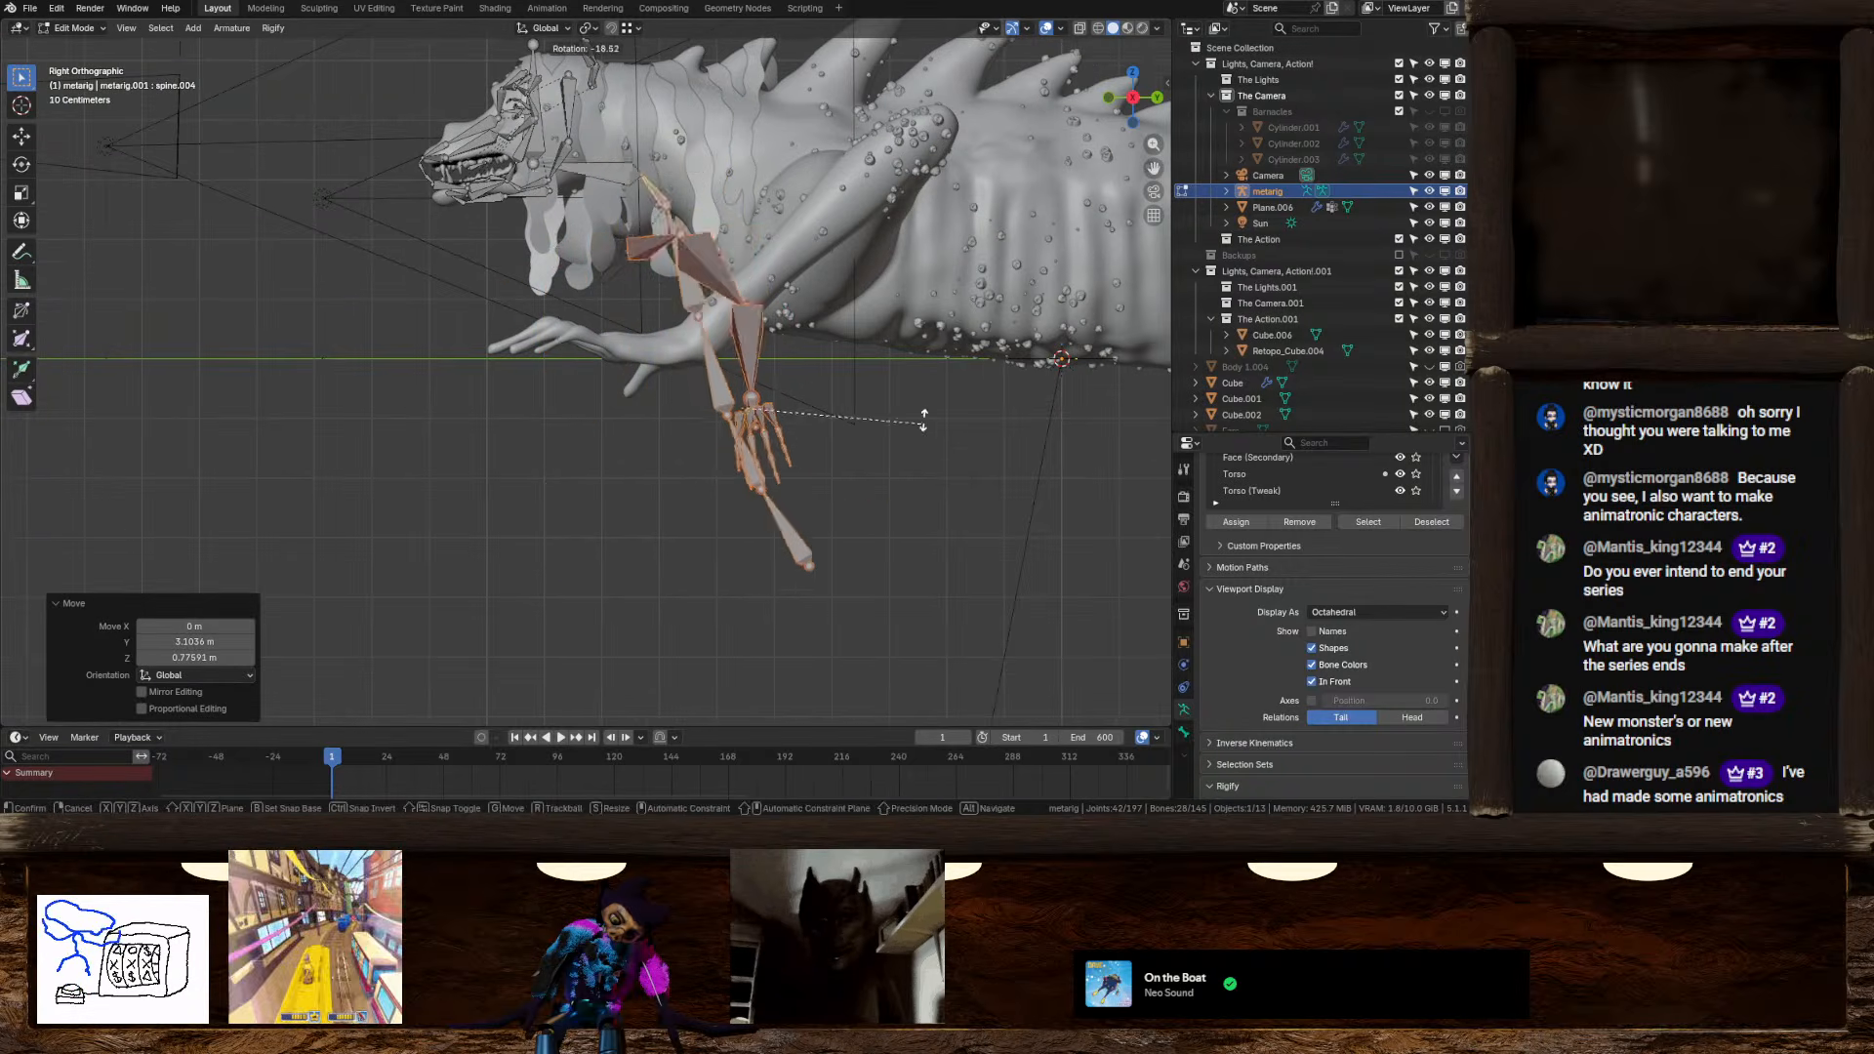
click(907, 430)
Move the spine and arm bones further into the torso, rotating them another -18° and raising them about 1.02 m in Z to shoulder level
key(g)
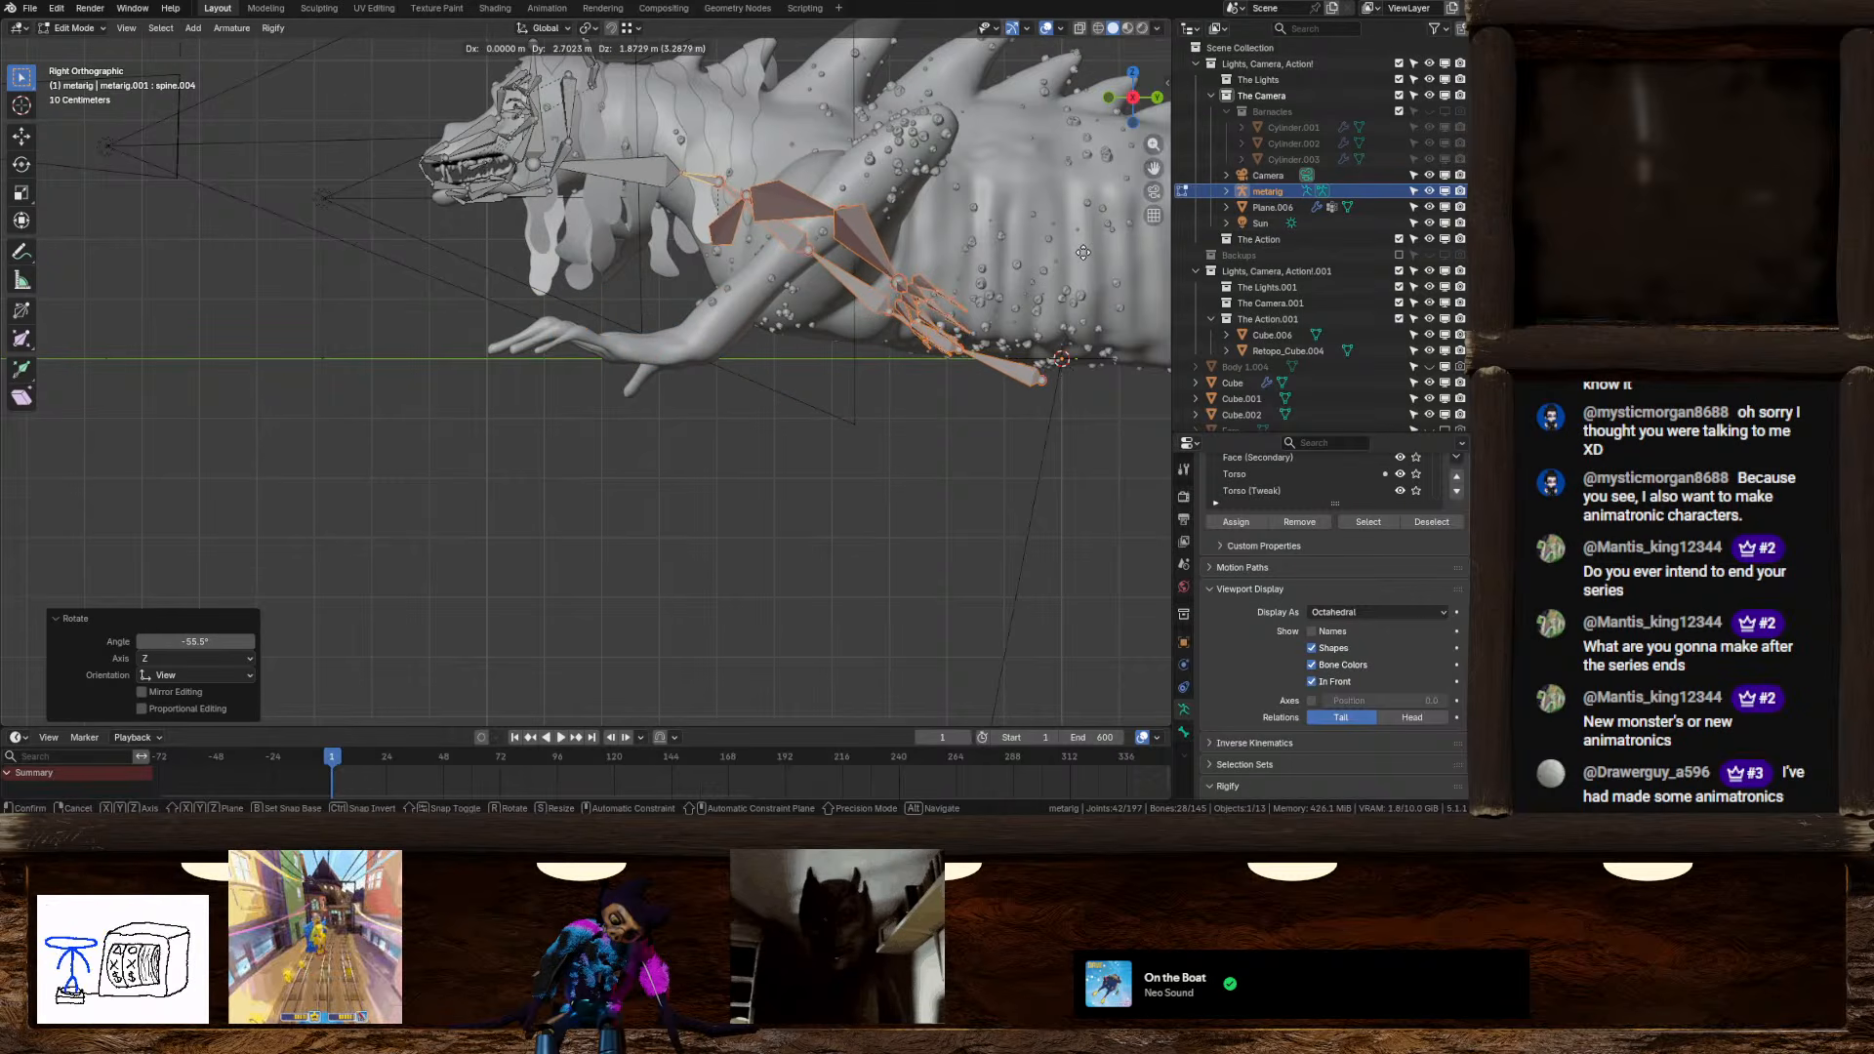
click(1083, 249)
key(r)
click(1097, 315)
key(g)
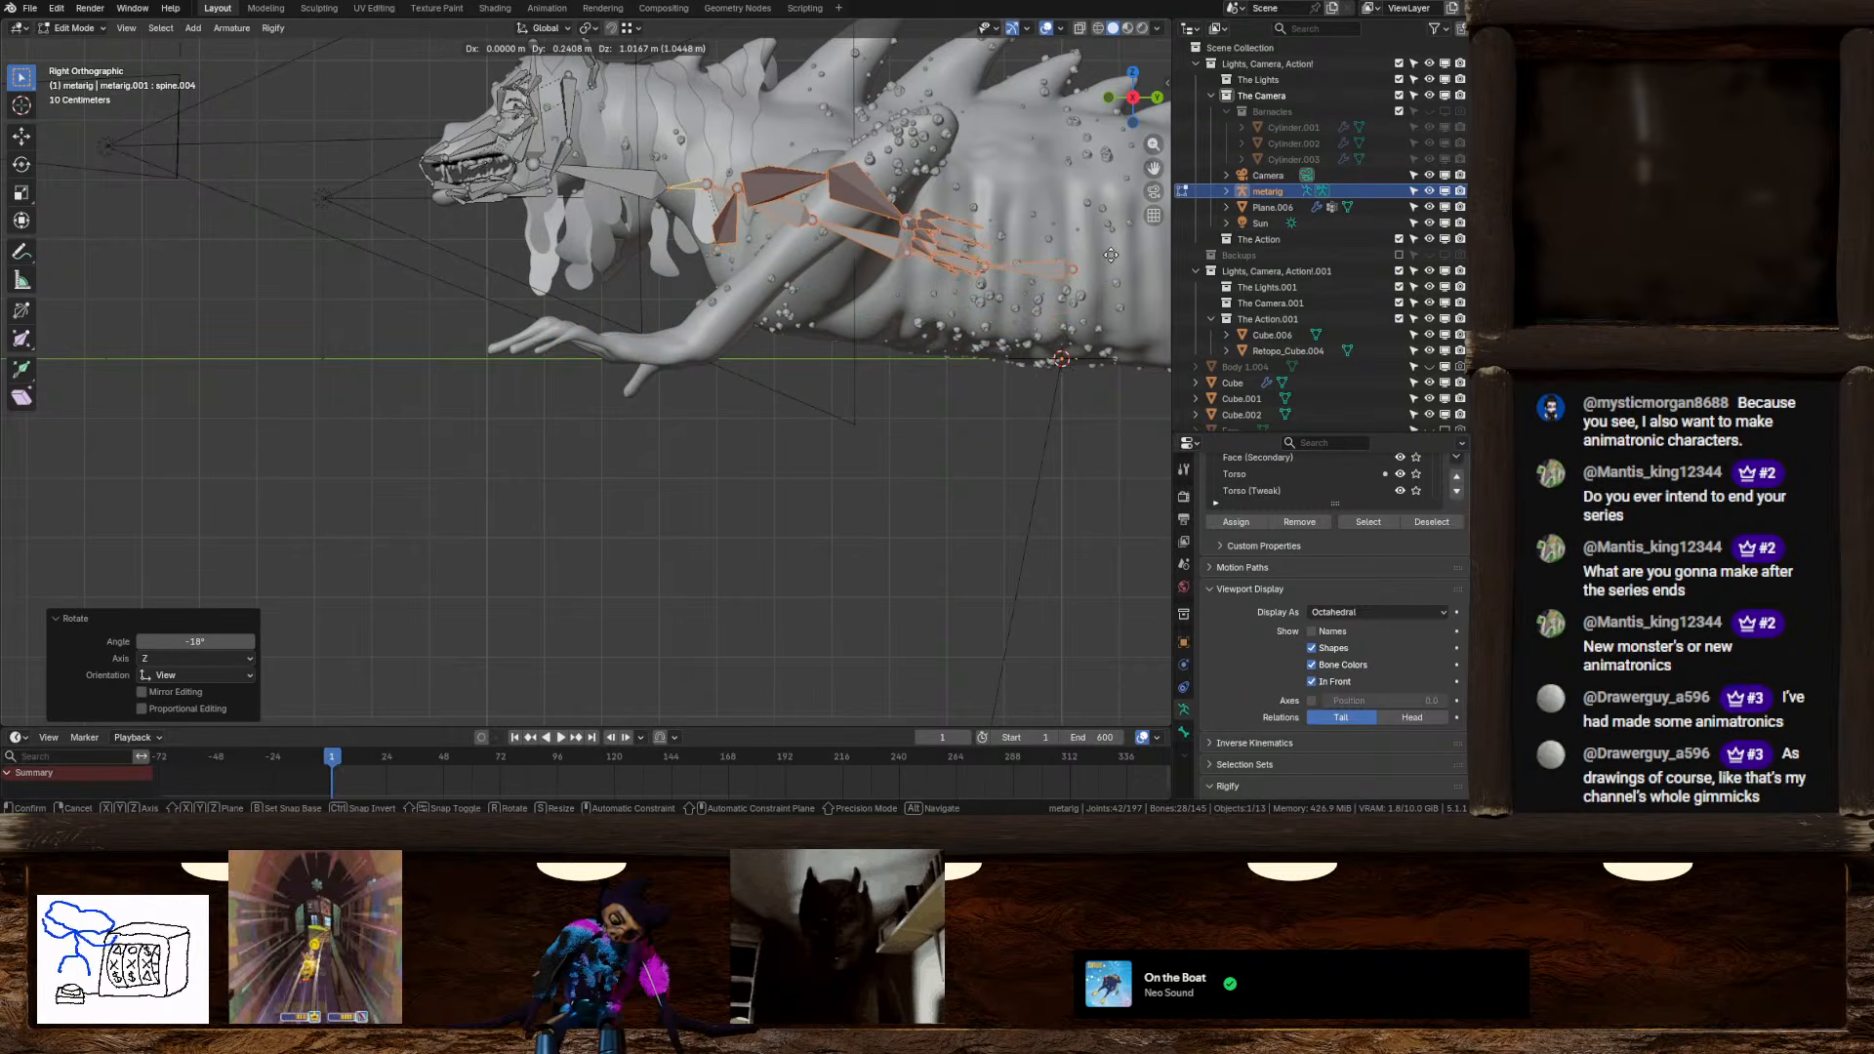
click(1109, 256)
In the front view, lower the left shoulder bone's inner end along Z and move the shoulder and upper-arm joints 0.40 m in X, -0.57 m in Z
middle_drag(996, 256, 633, 385)
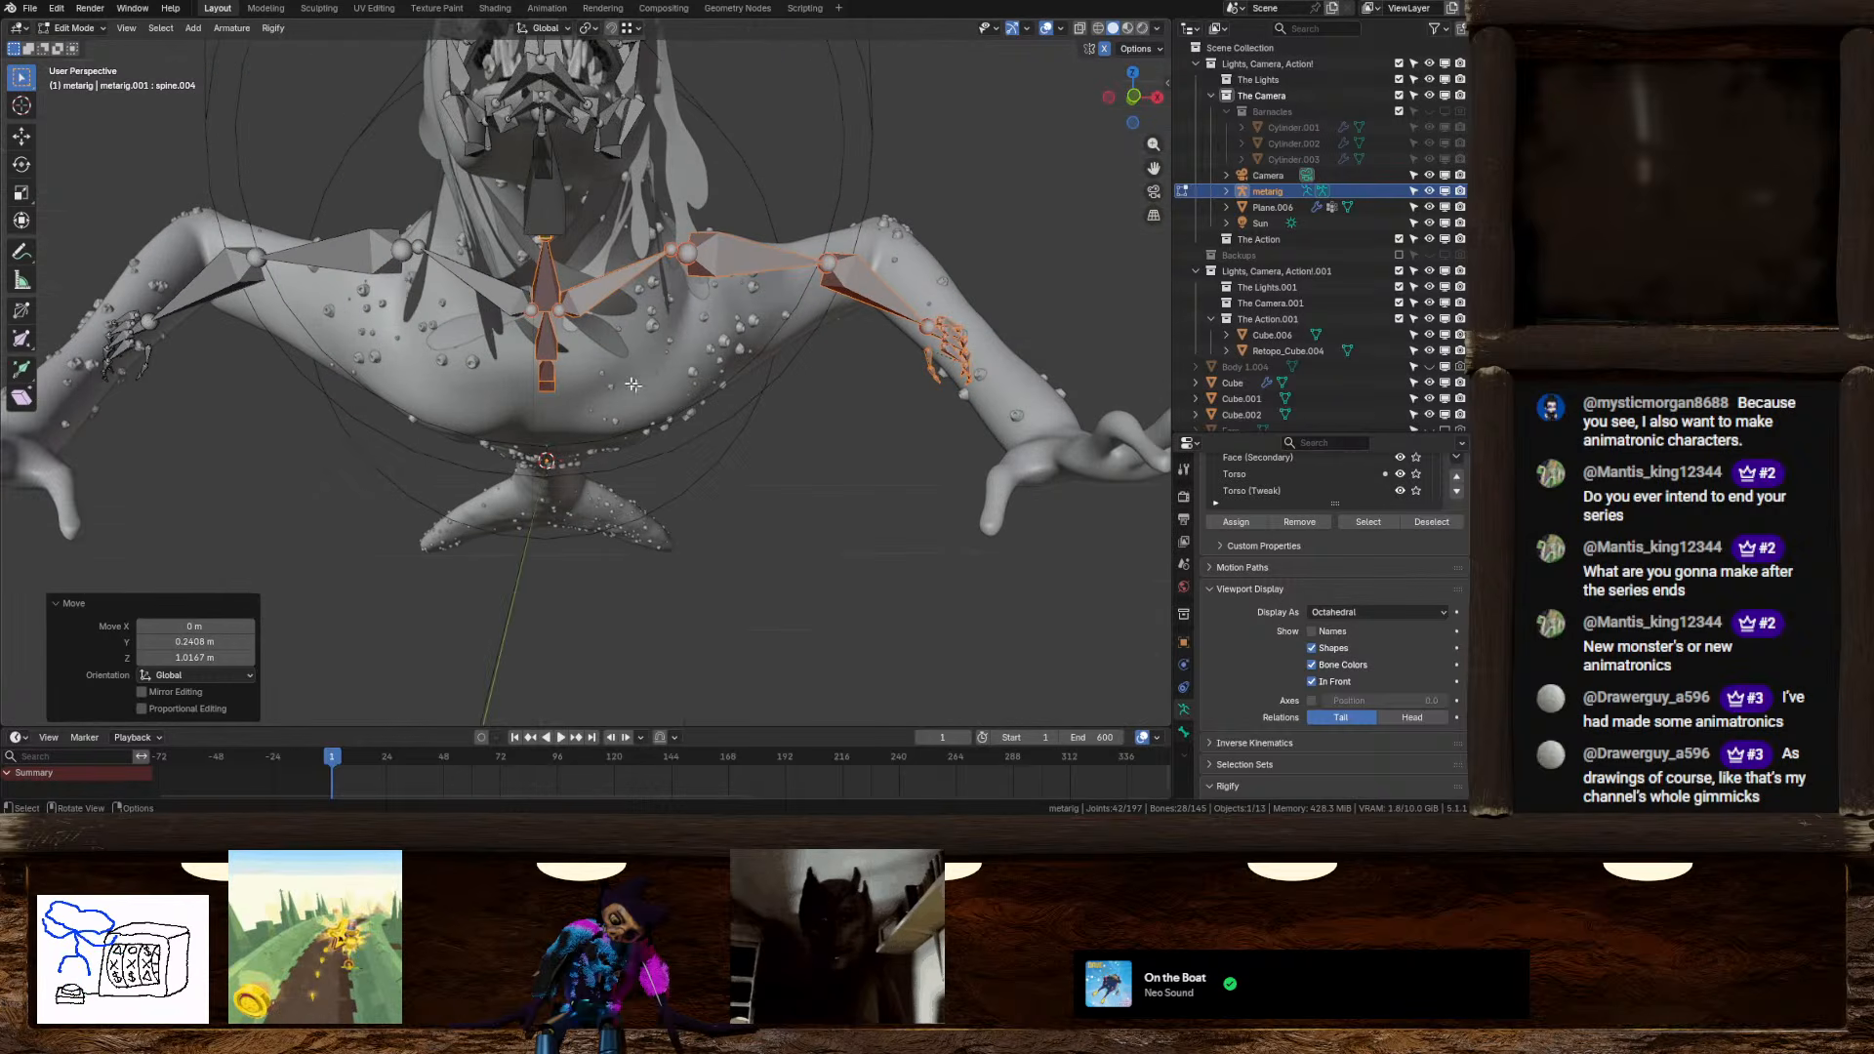
click(562, 310)
click(1132, 98)
key(g)
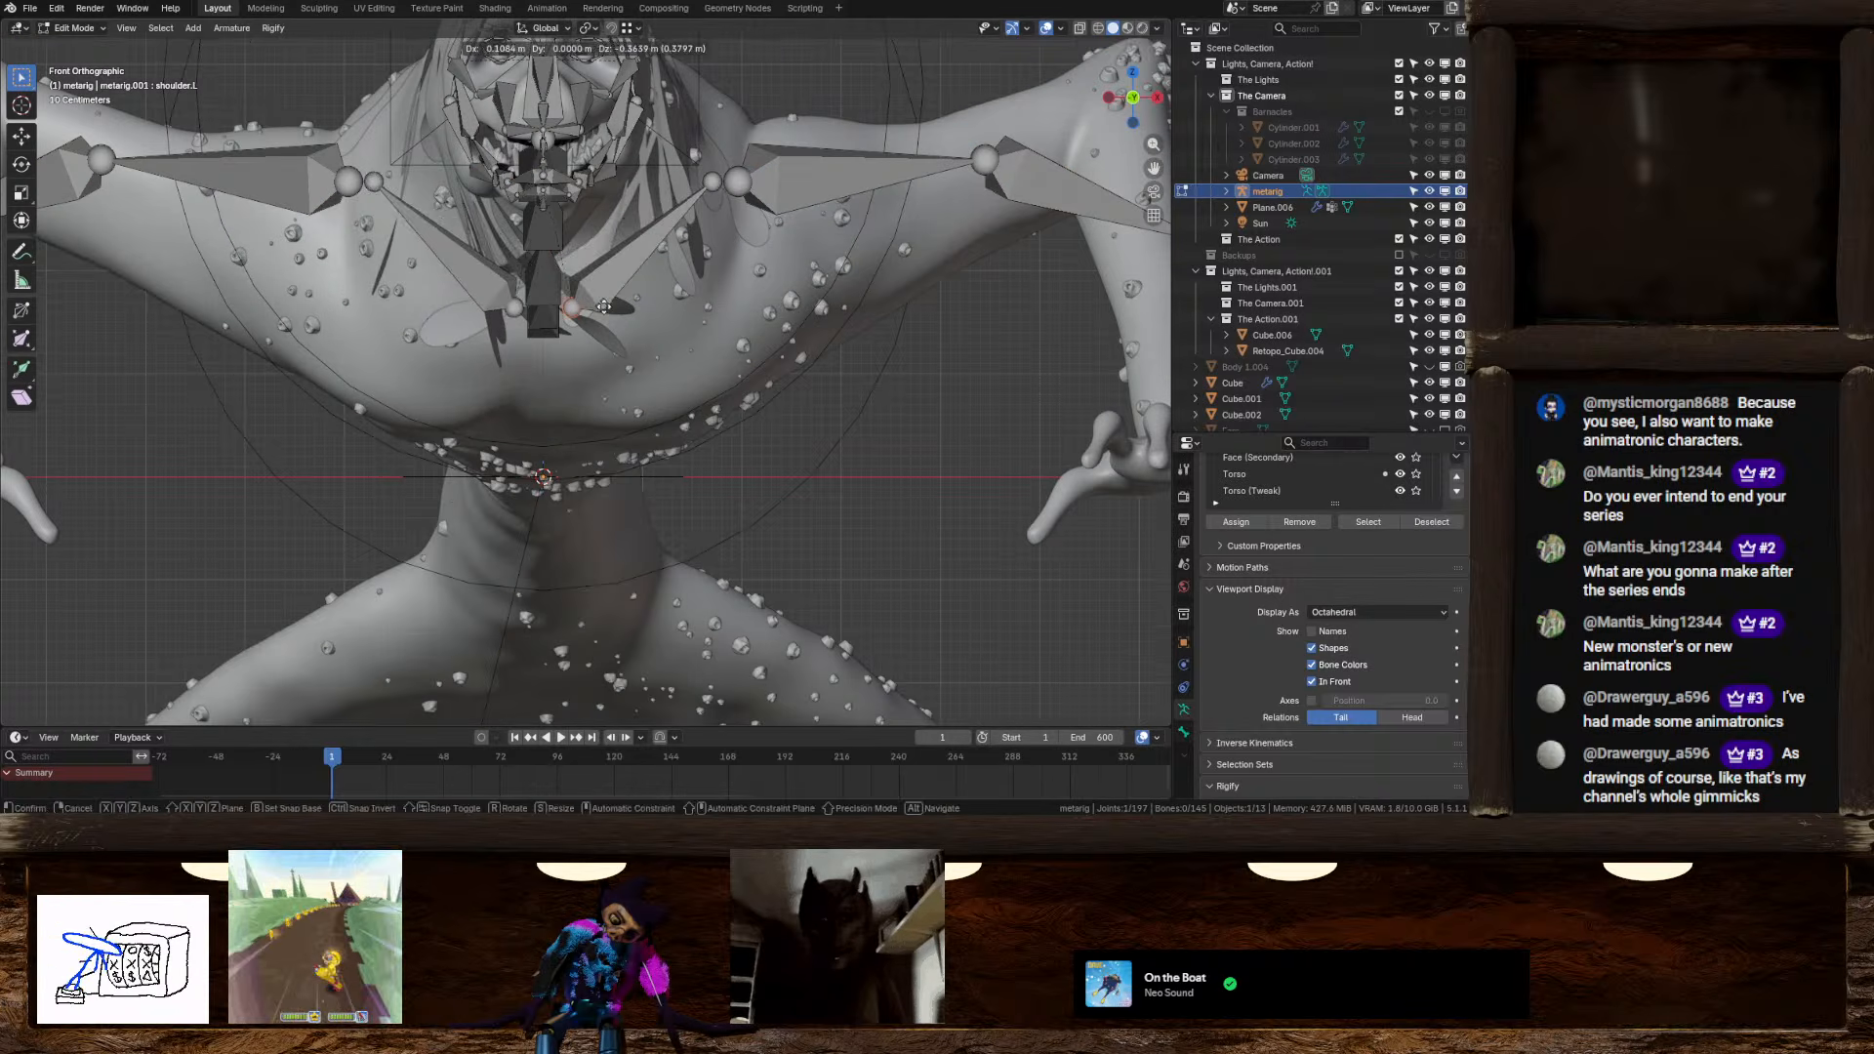
key(z)
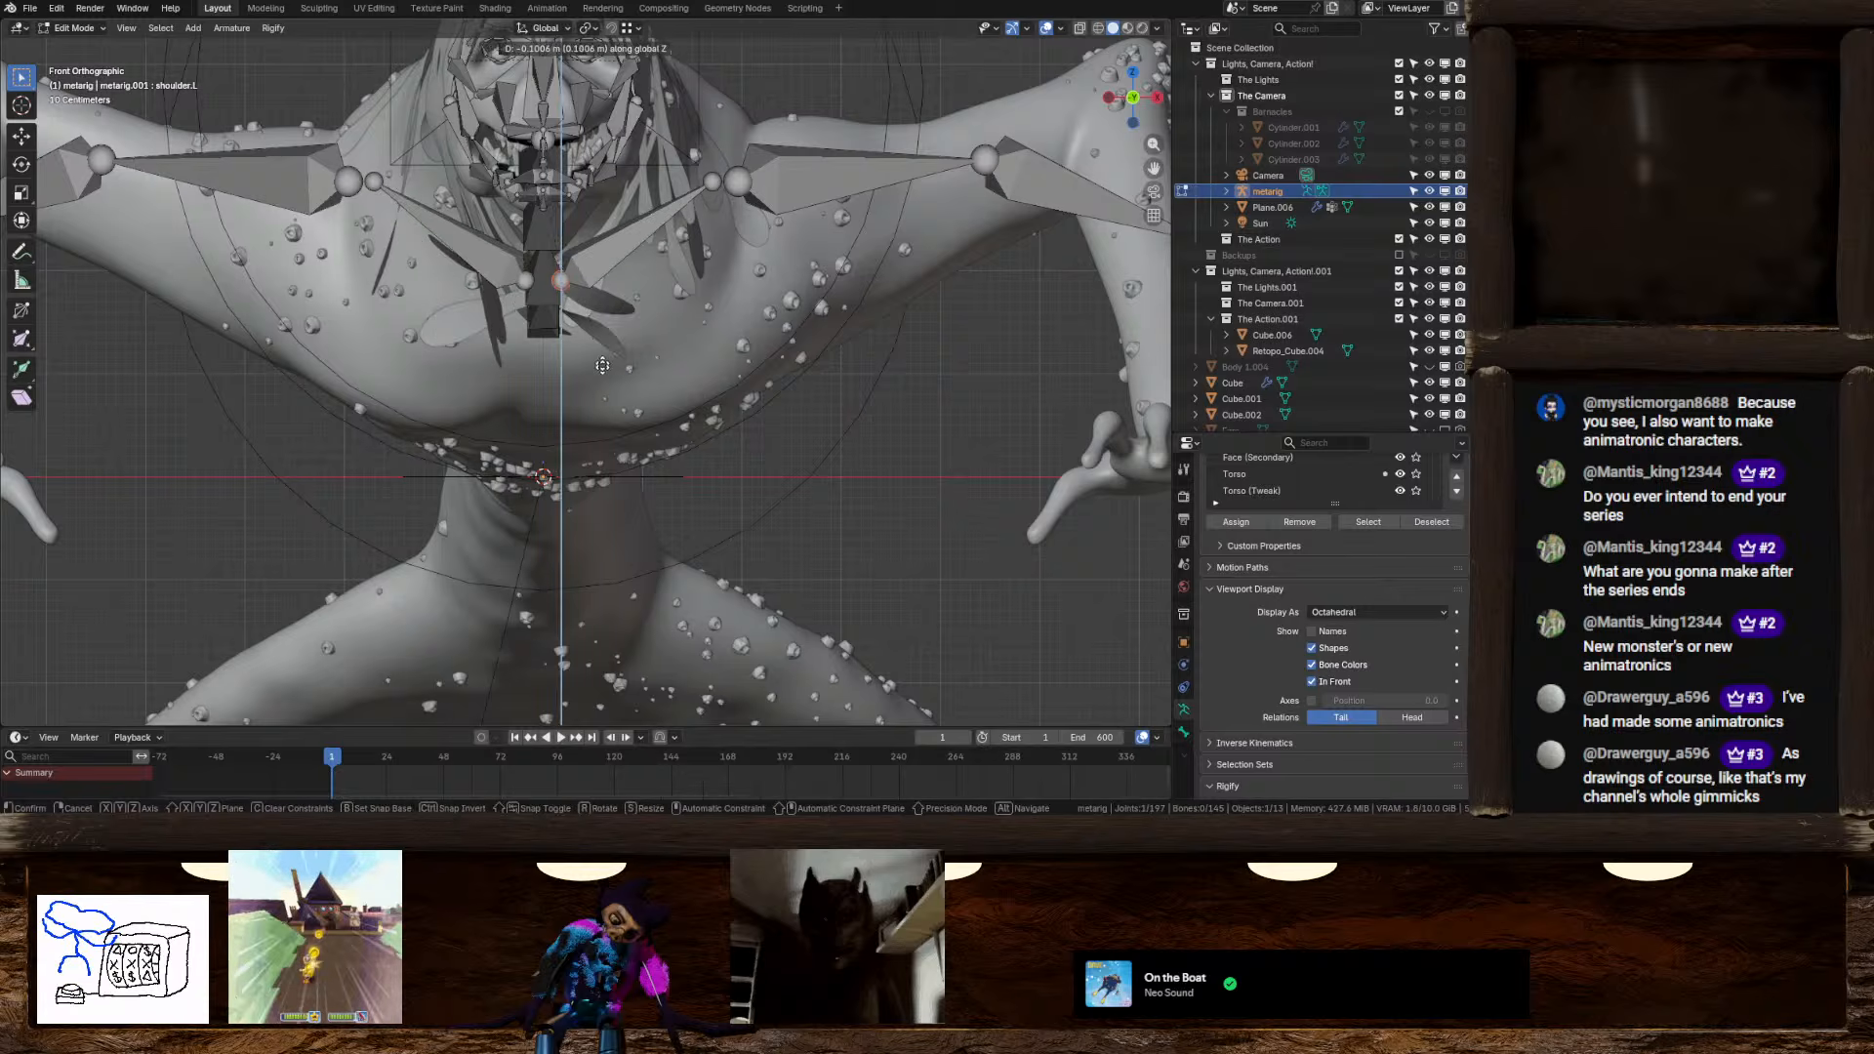
click(604, 471)
click(711, 181)
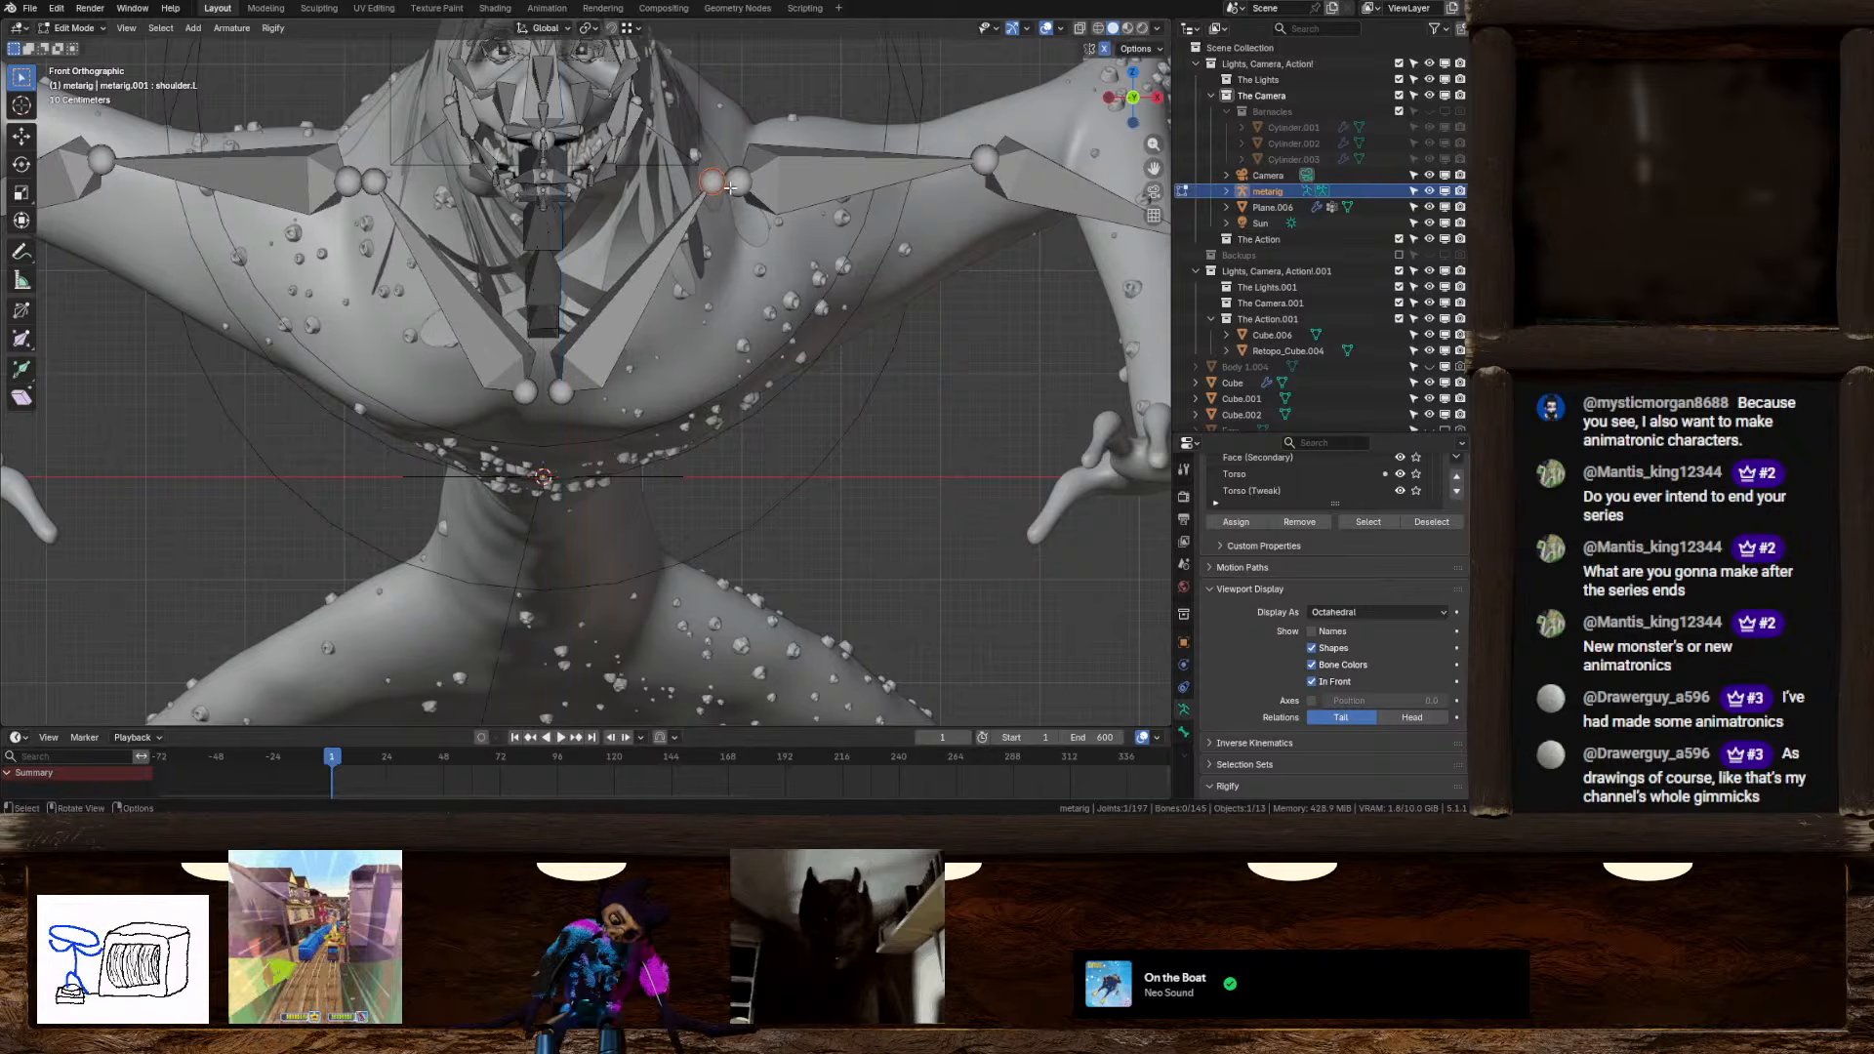
key(g)
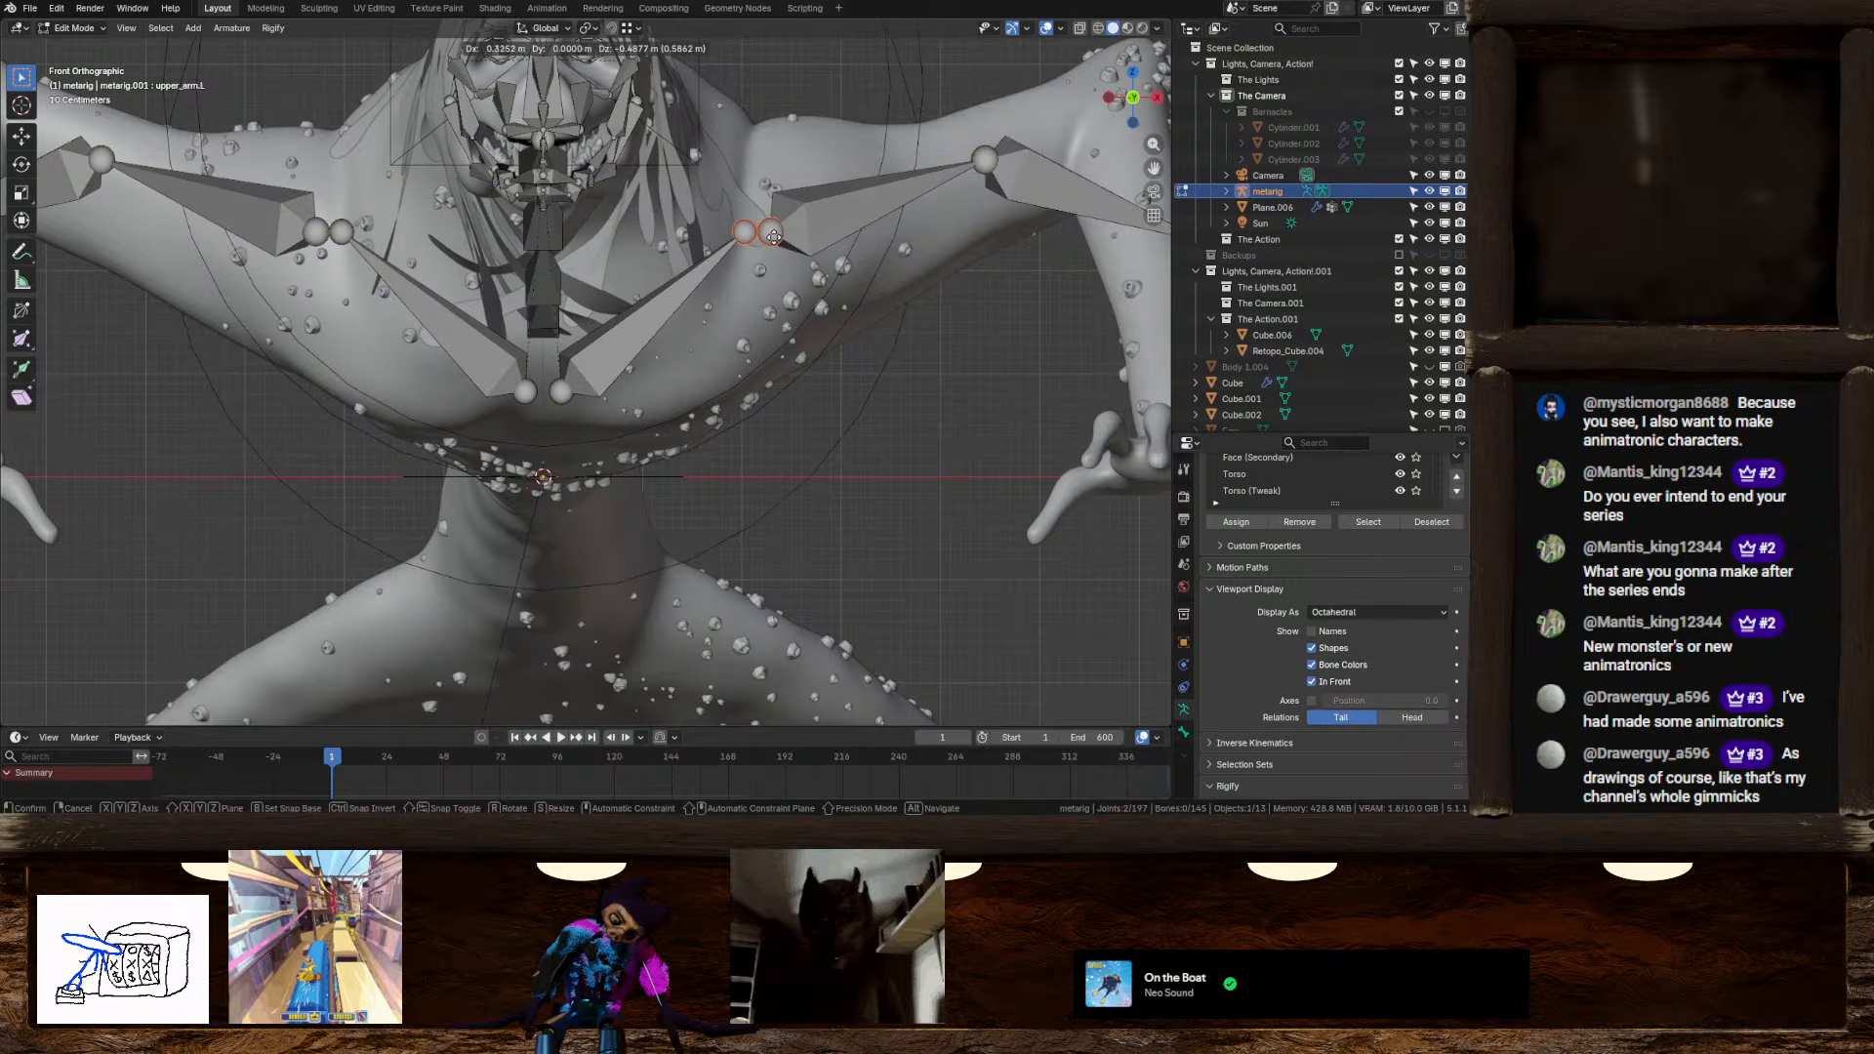
click(780, 244)
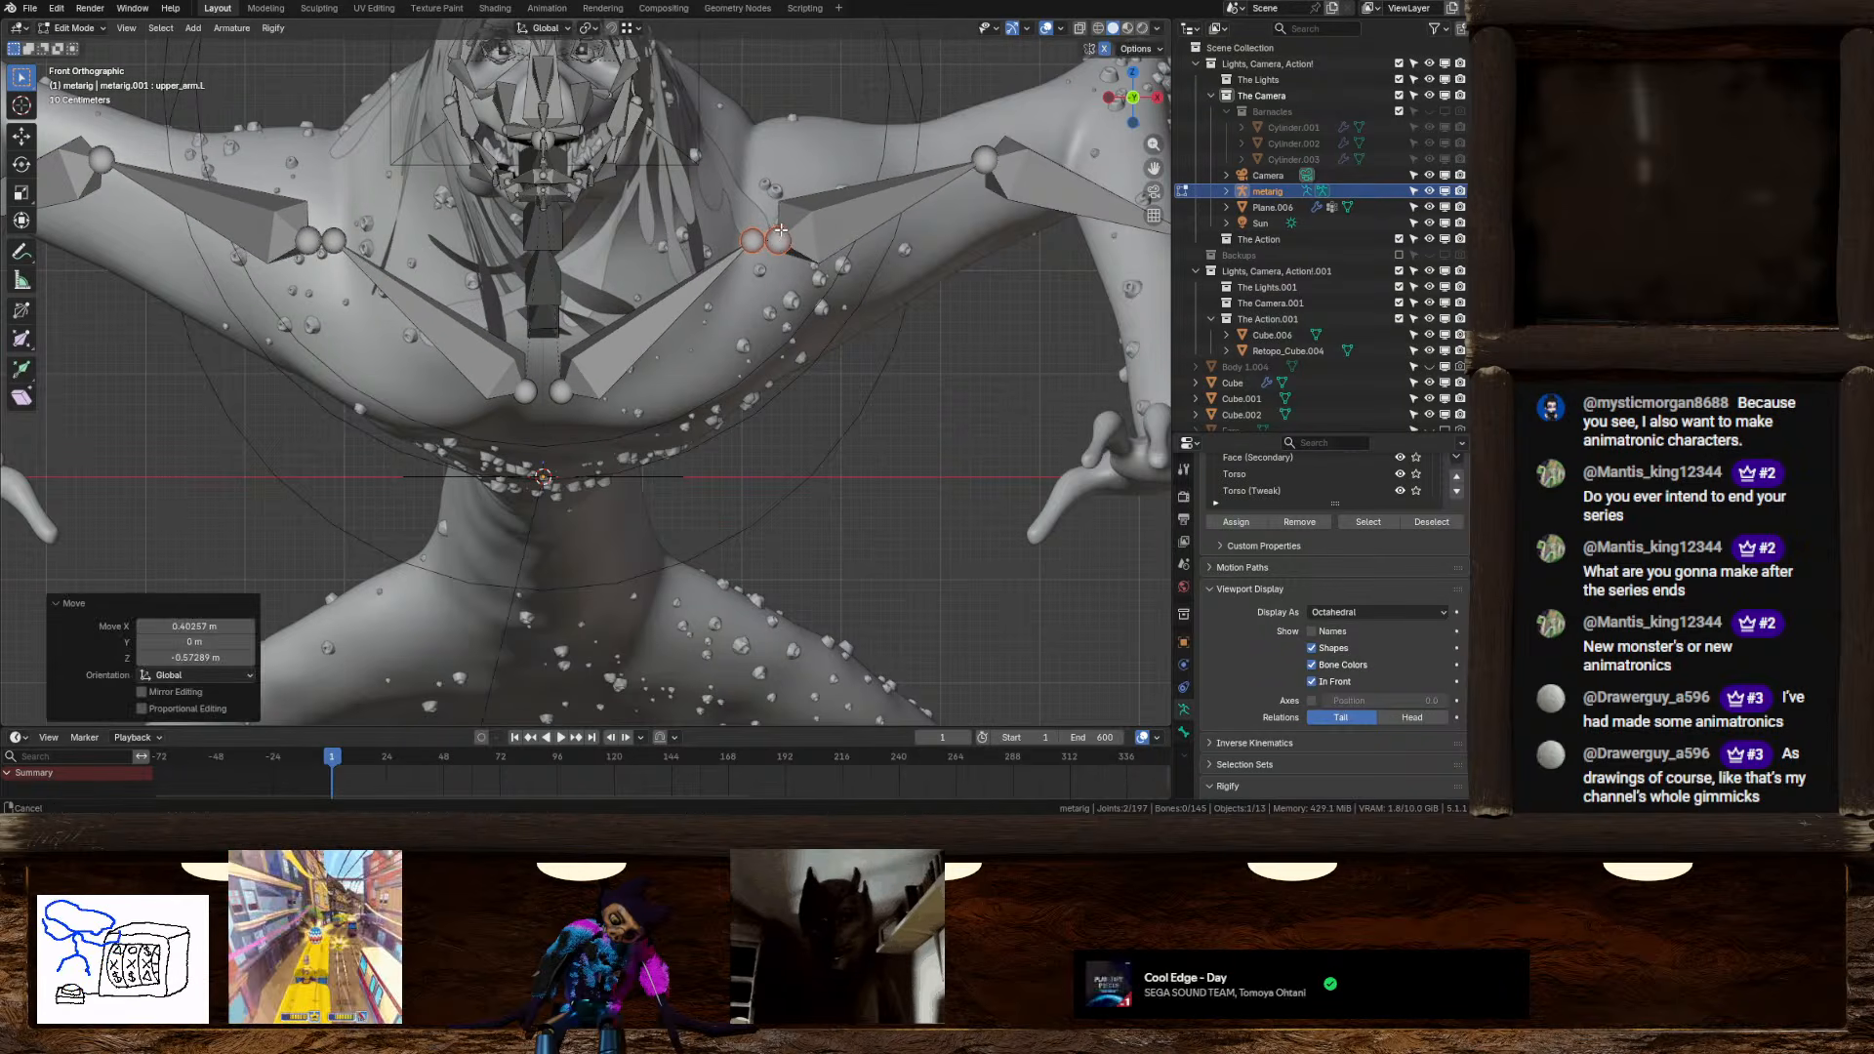
In the top view, shift the left shoulder and upper-arm joints back into the creature's shoulder and place the elbow joint on its elbow
shift+middle_drag(781, 230, 635, 410)
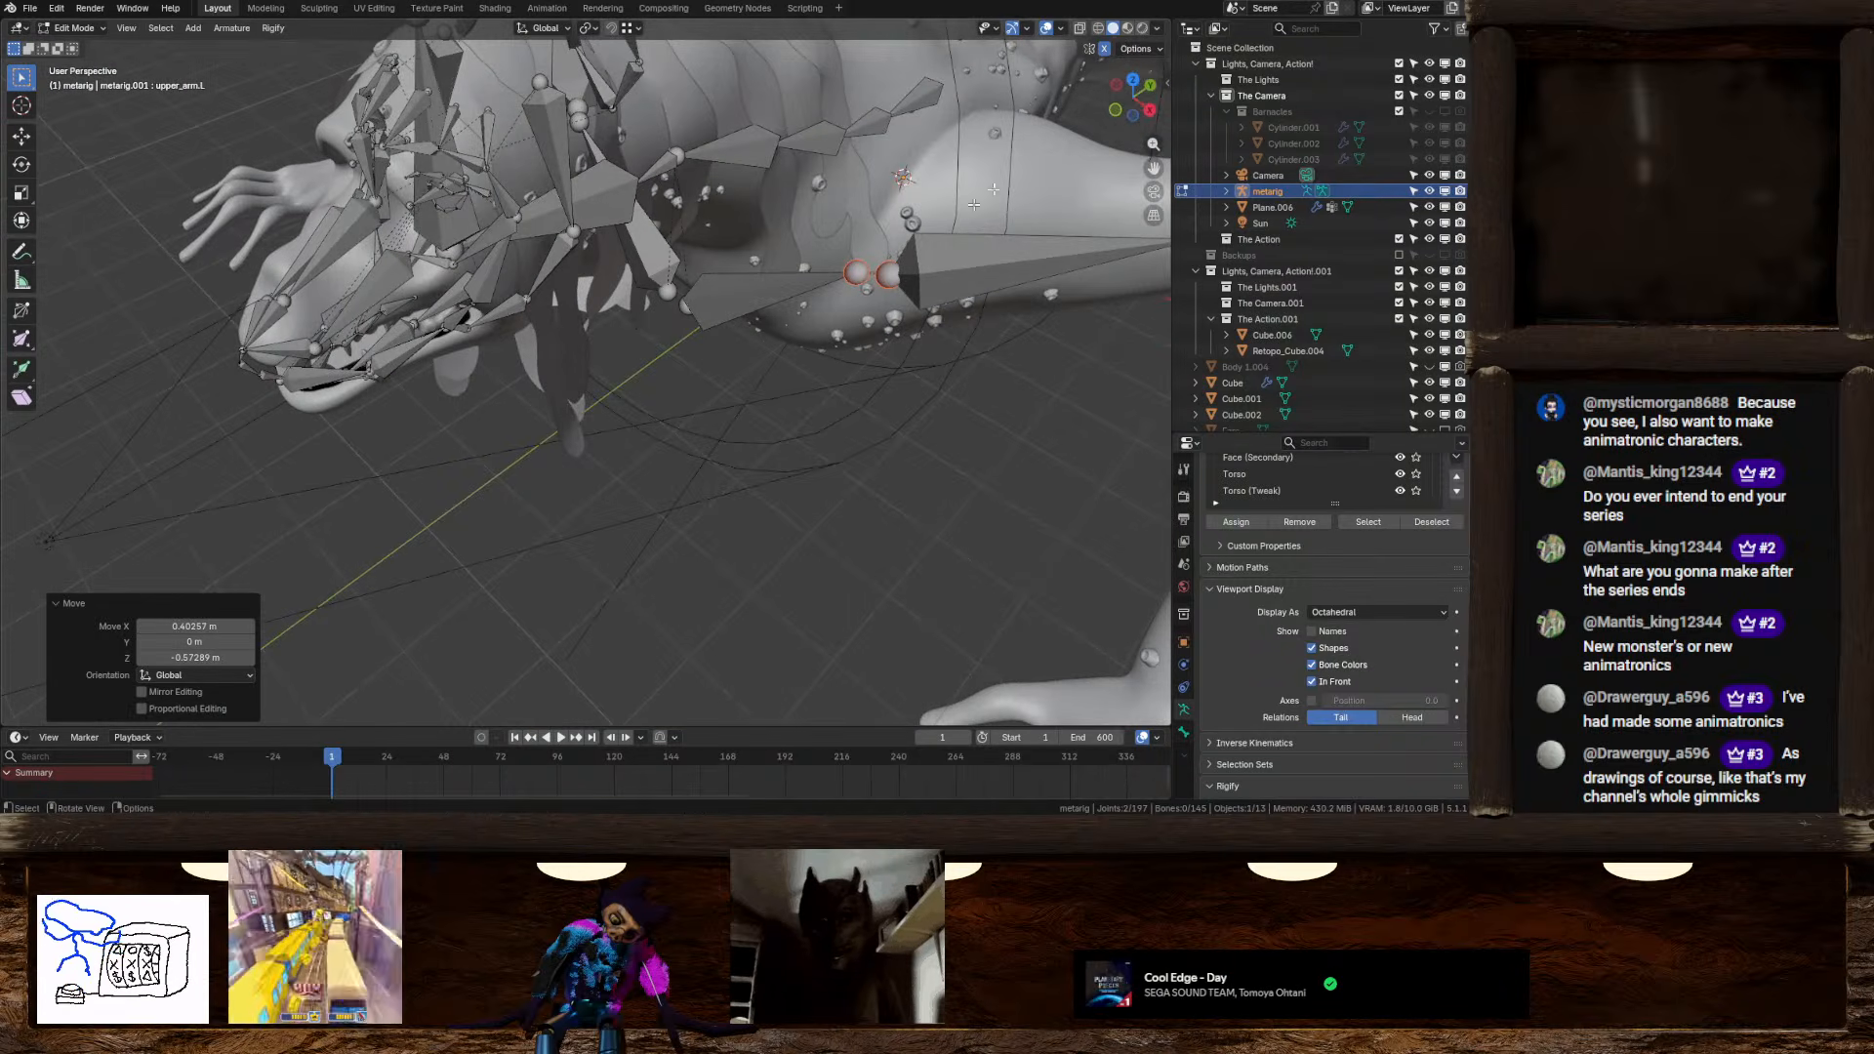
click(1131, 80)
scroll(683, 322, down, 3)
shift+middle_drag(673, 310, 658, 430)
key(g)
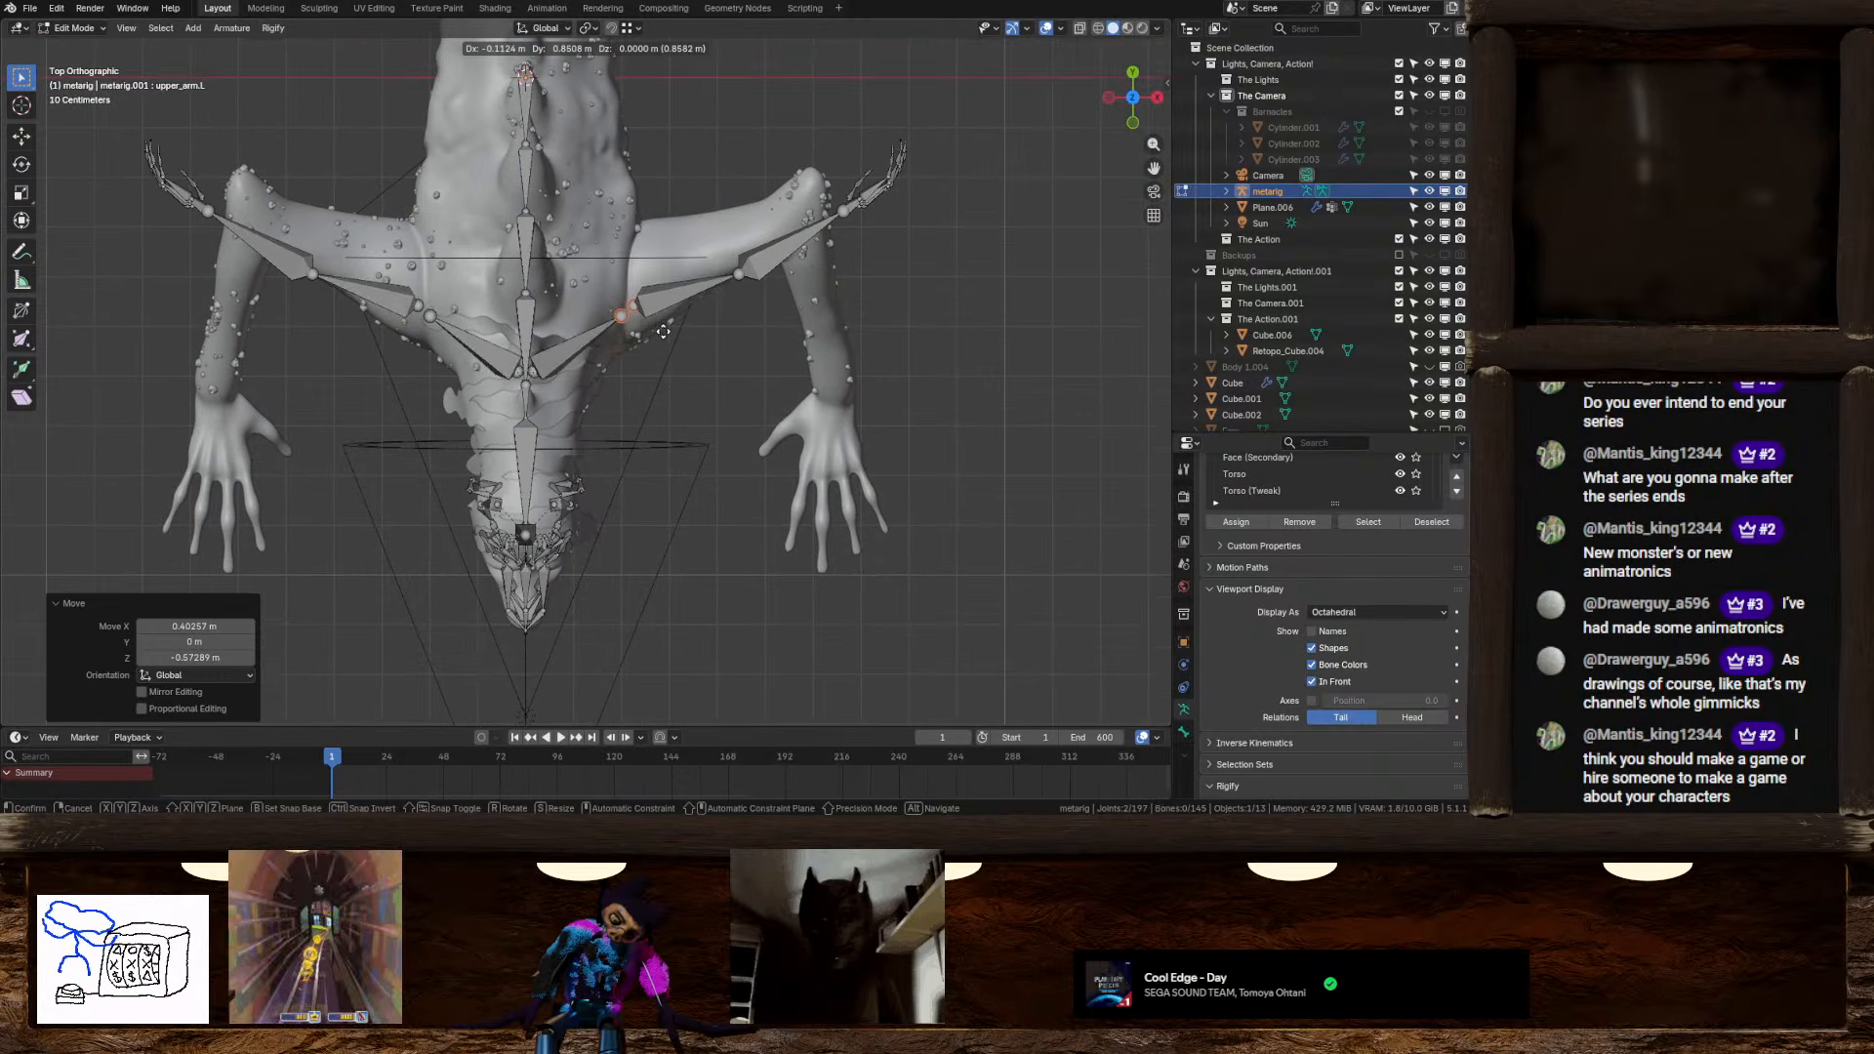
click(663, 332)
key(g)
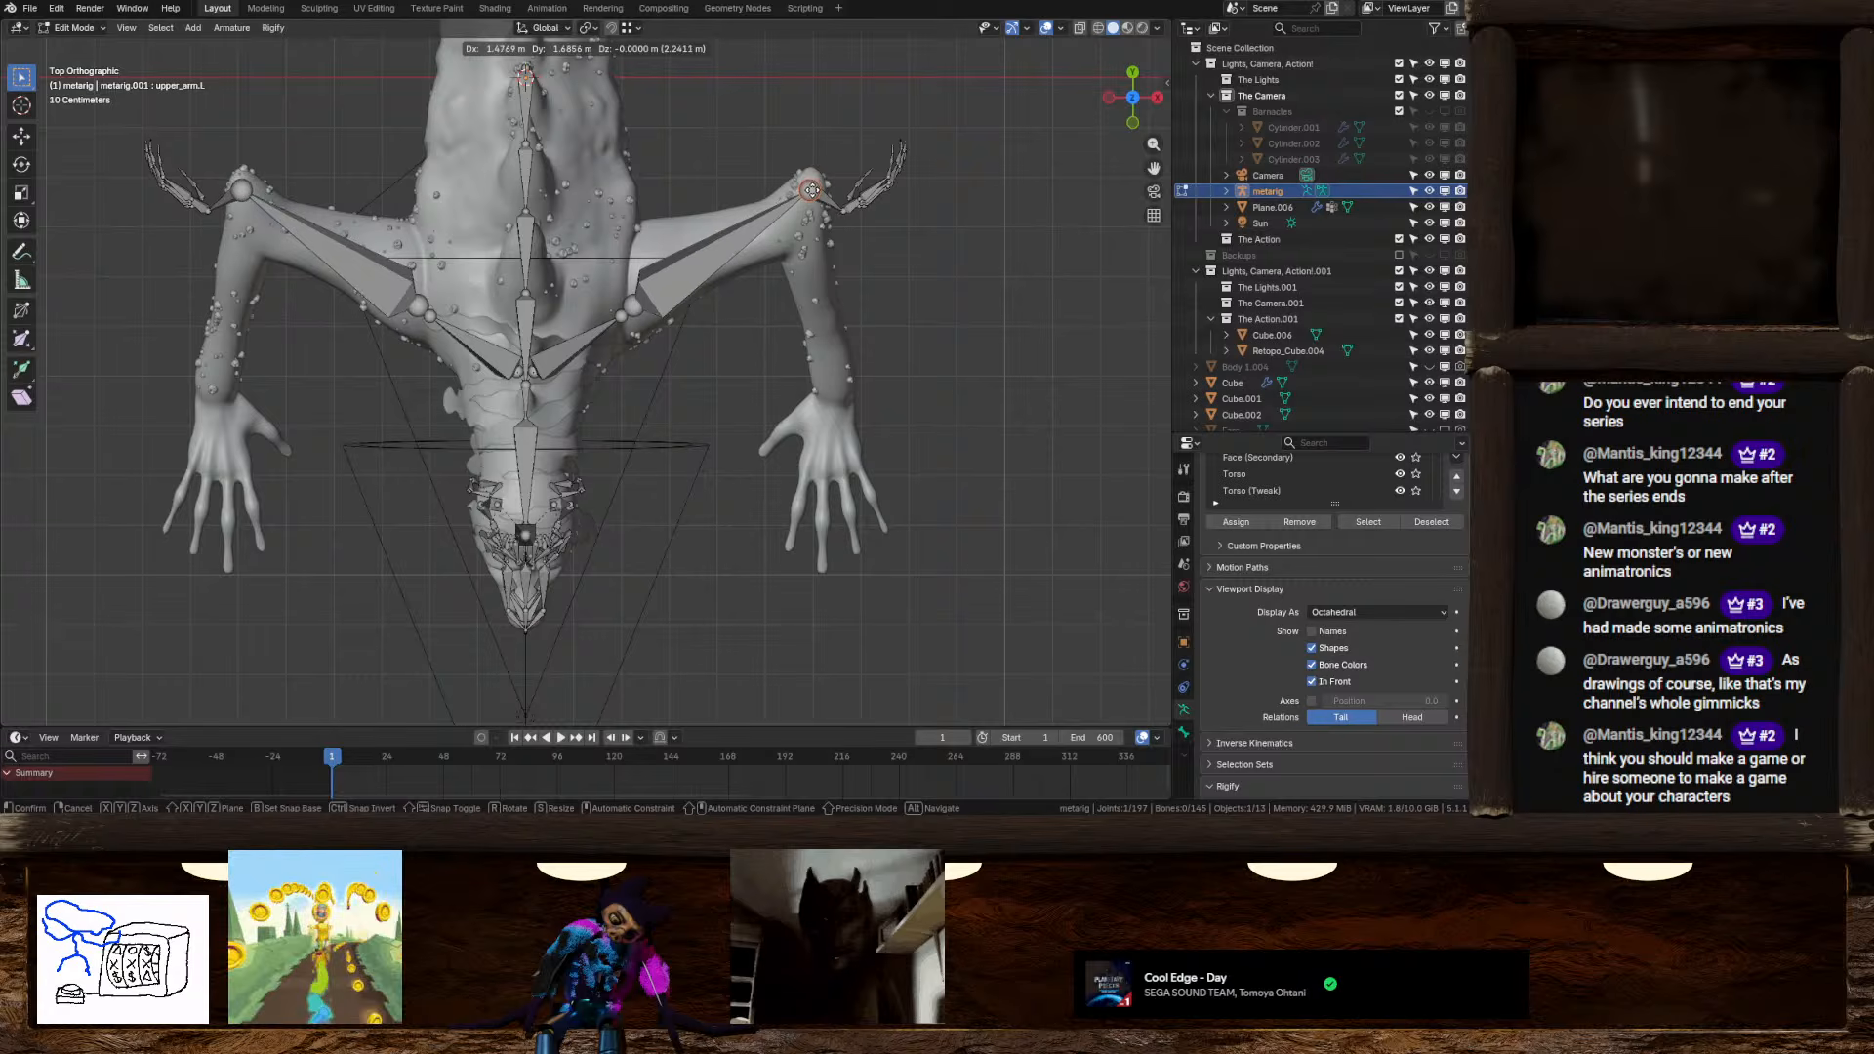
click(842, 220)
Try moving the left finger bones and the wrist joint separately along the forearm to the creature's wrist
click(848, 207)
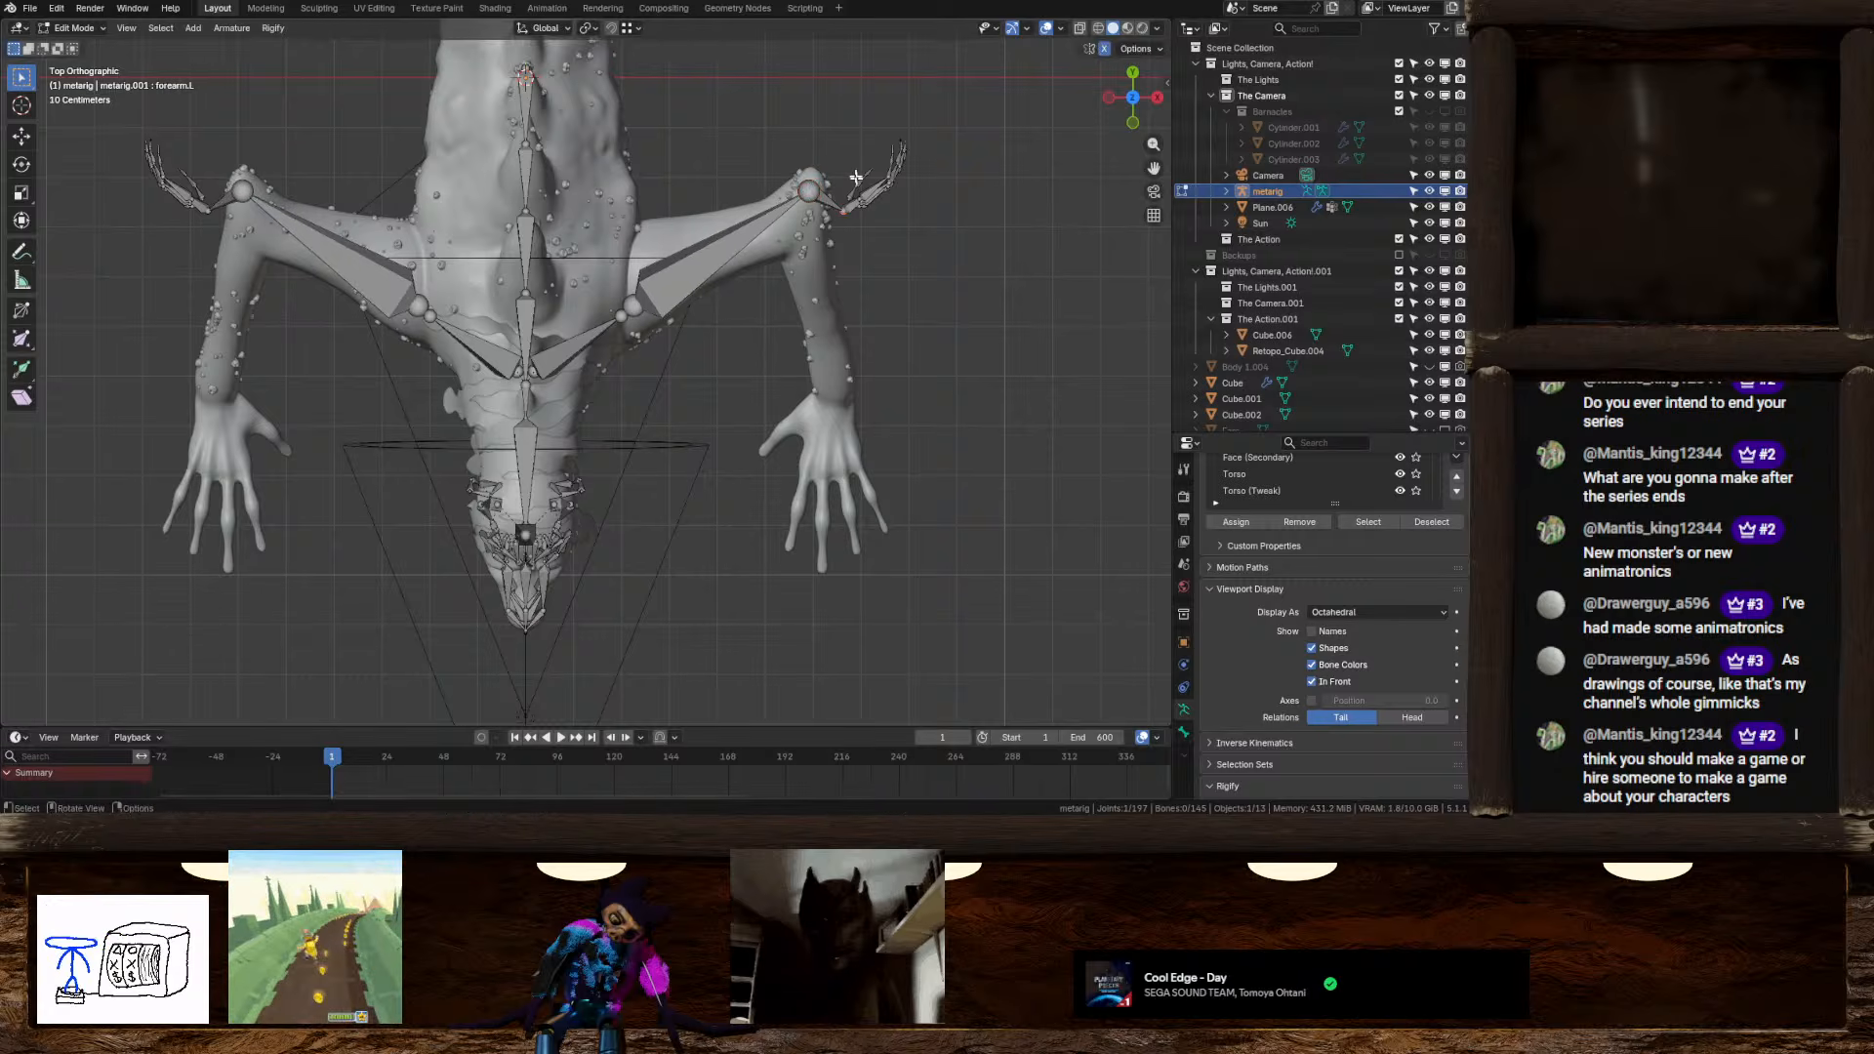
drag(846, 138, 961, 306)
key(g)
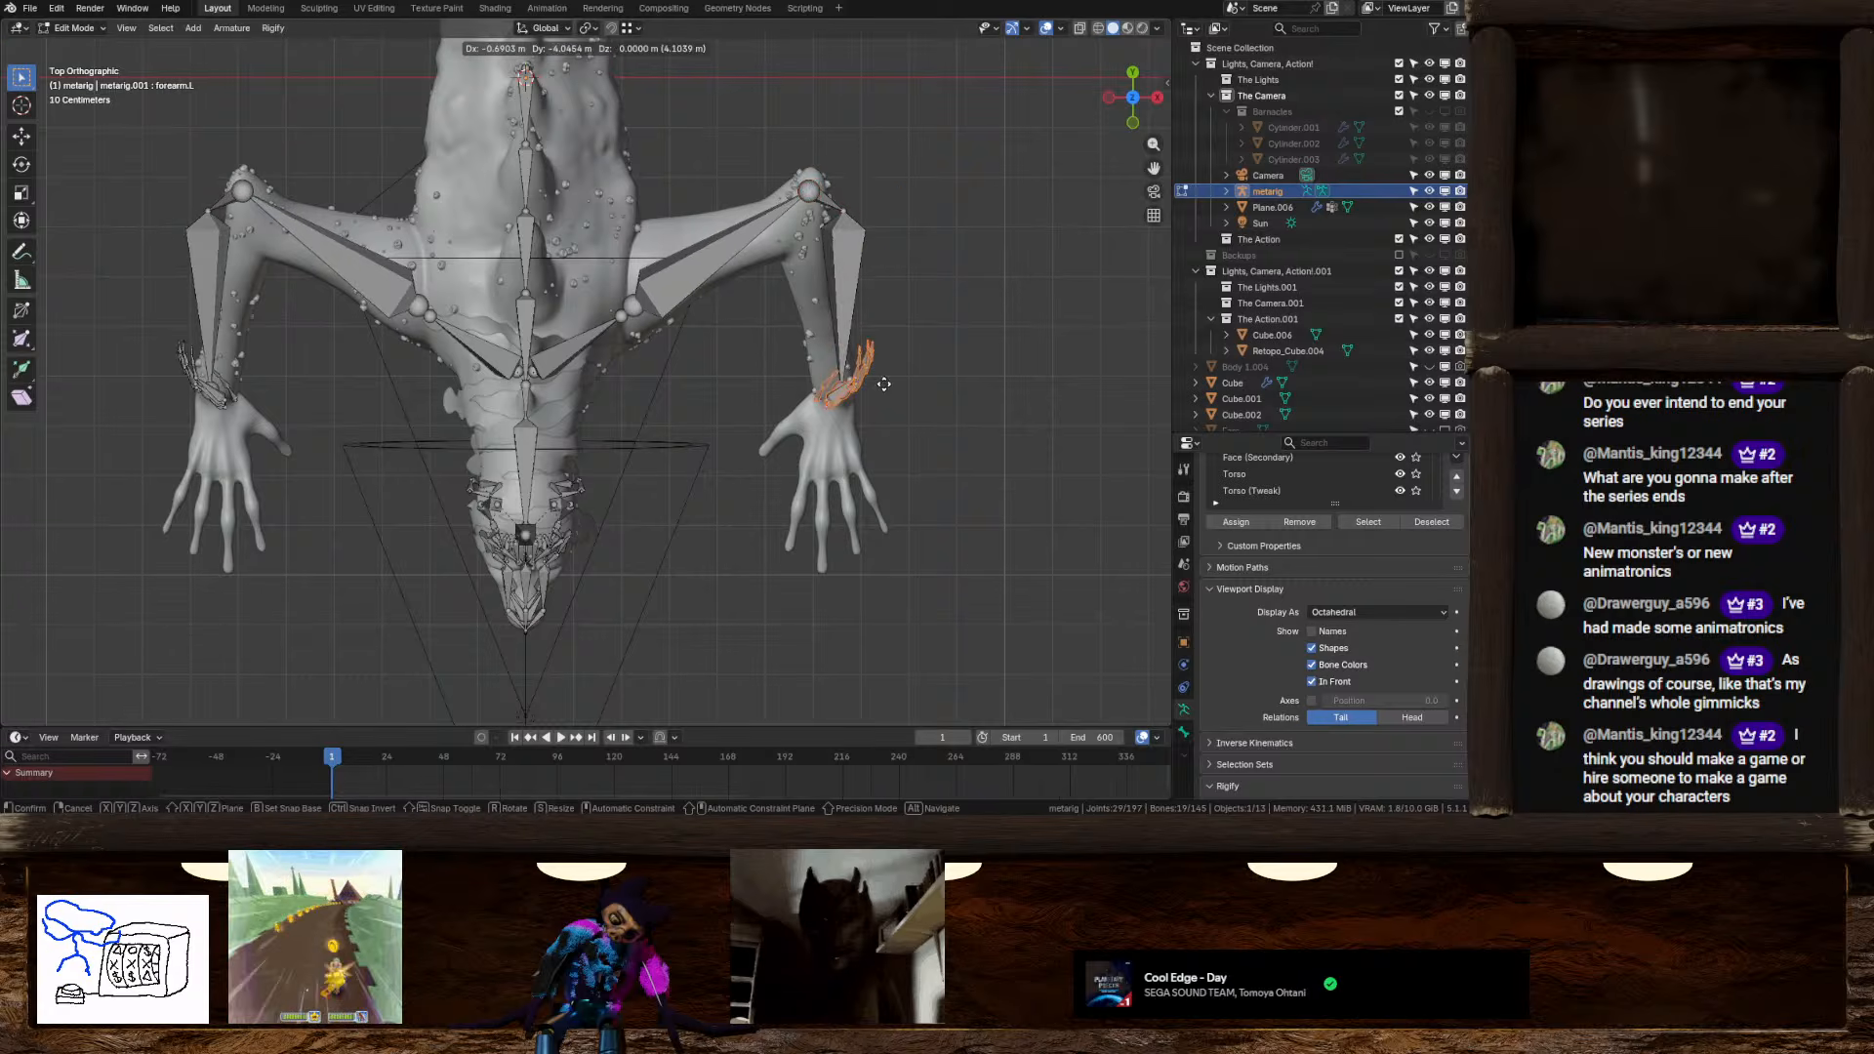
click(888, 416)
click(851, 234)
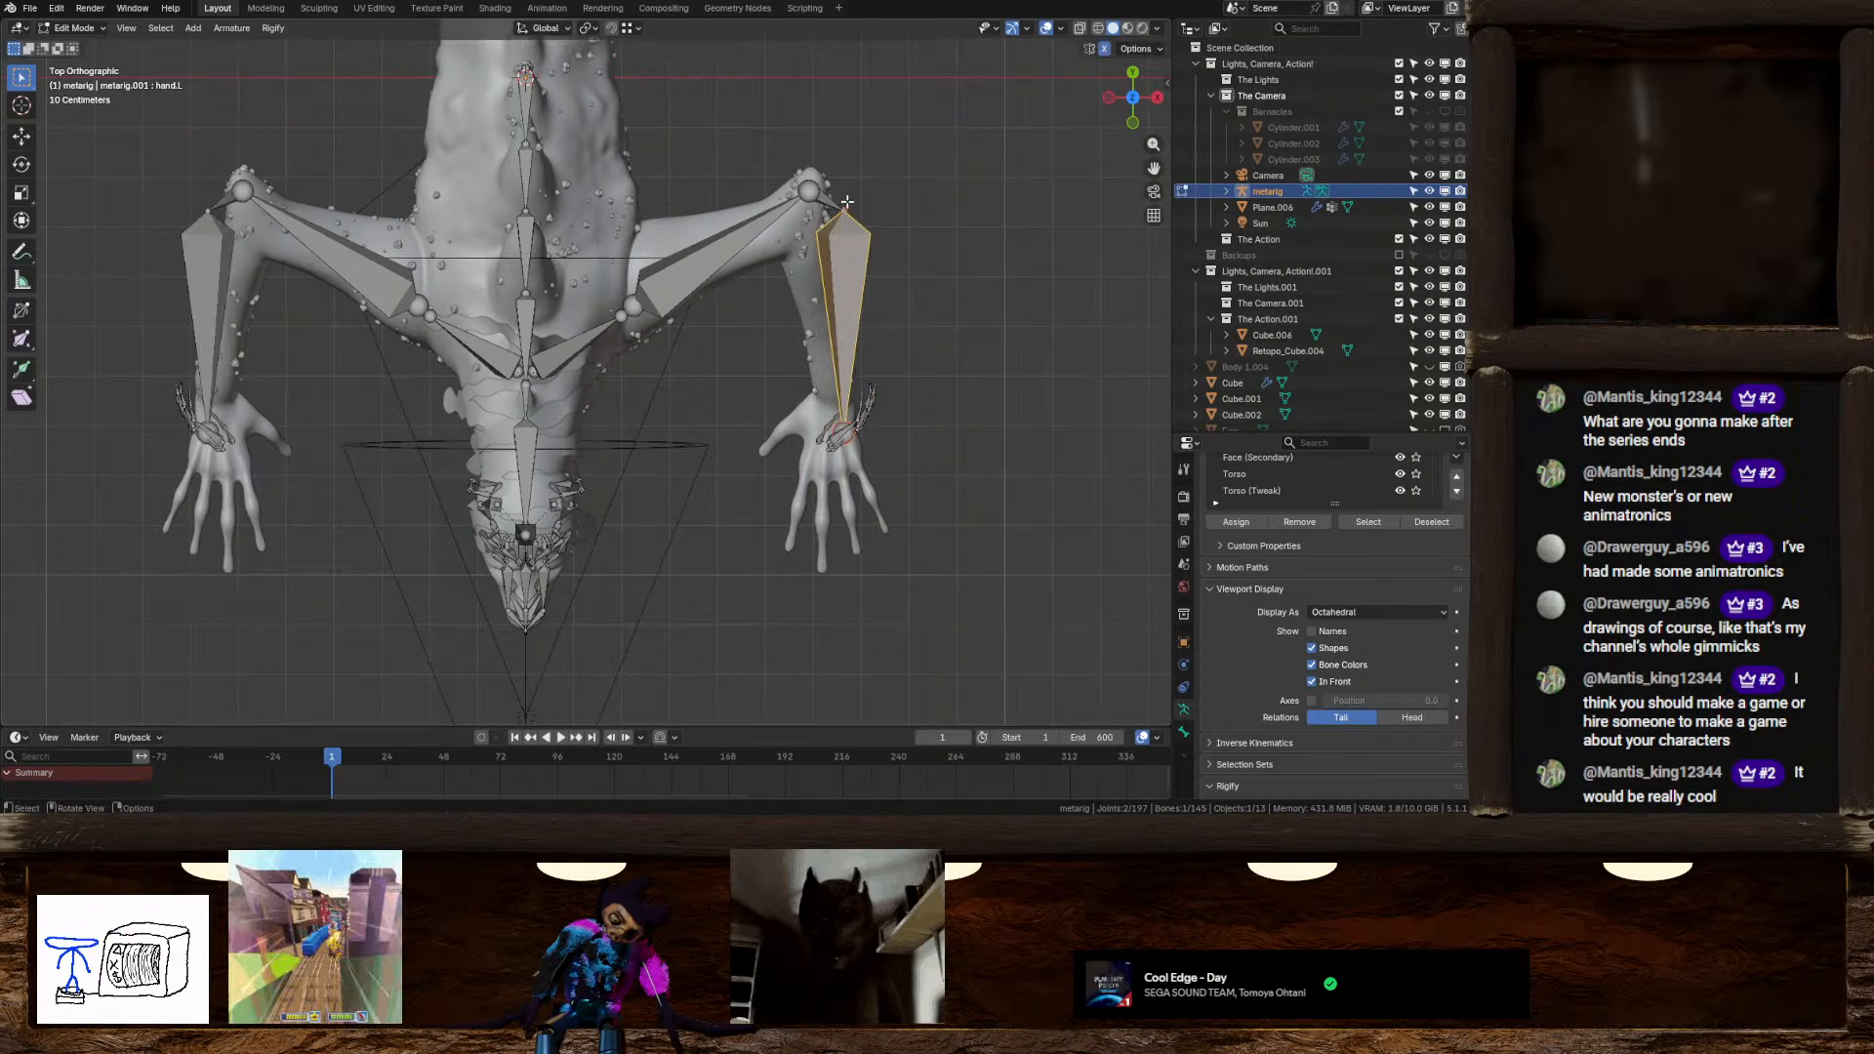
click(847, 202)
key(g)
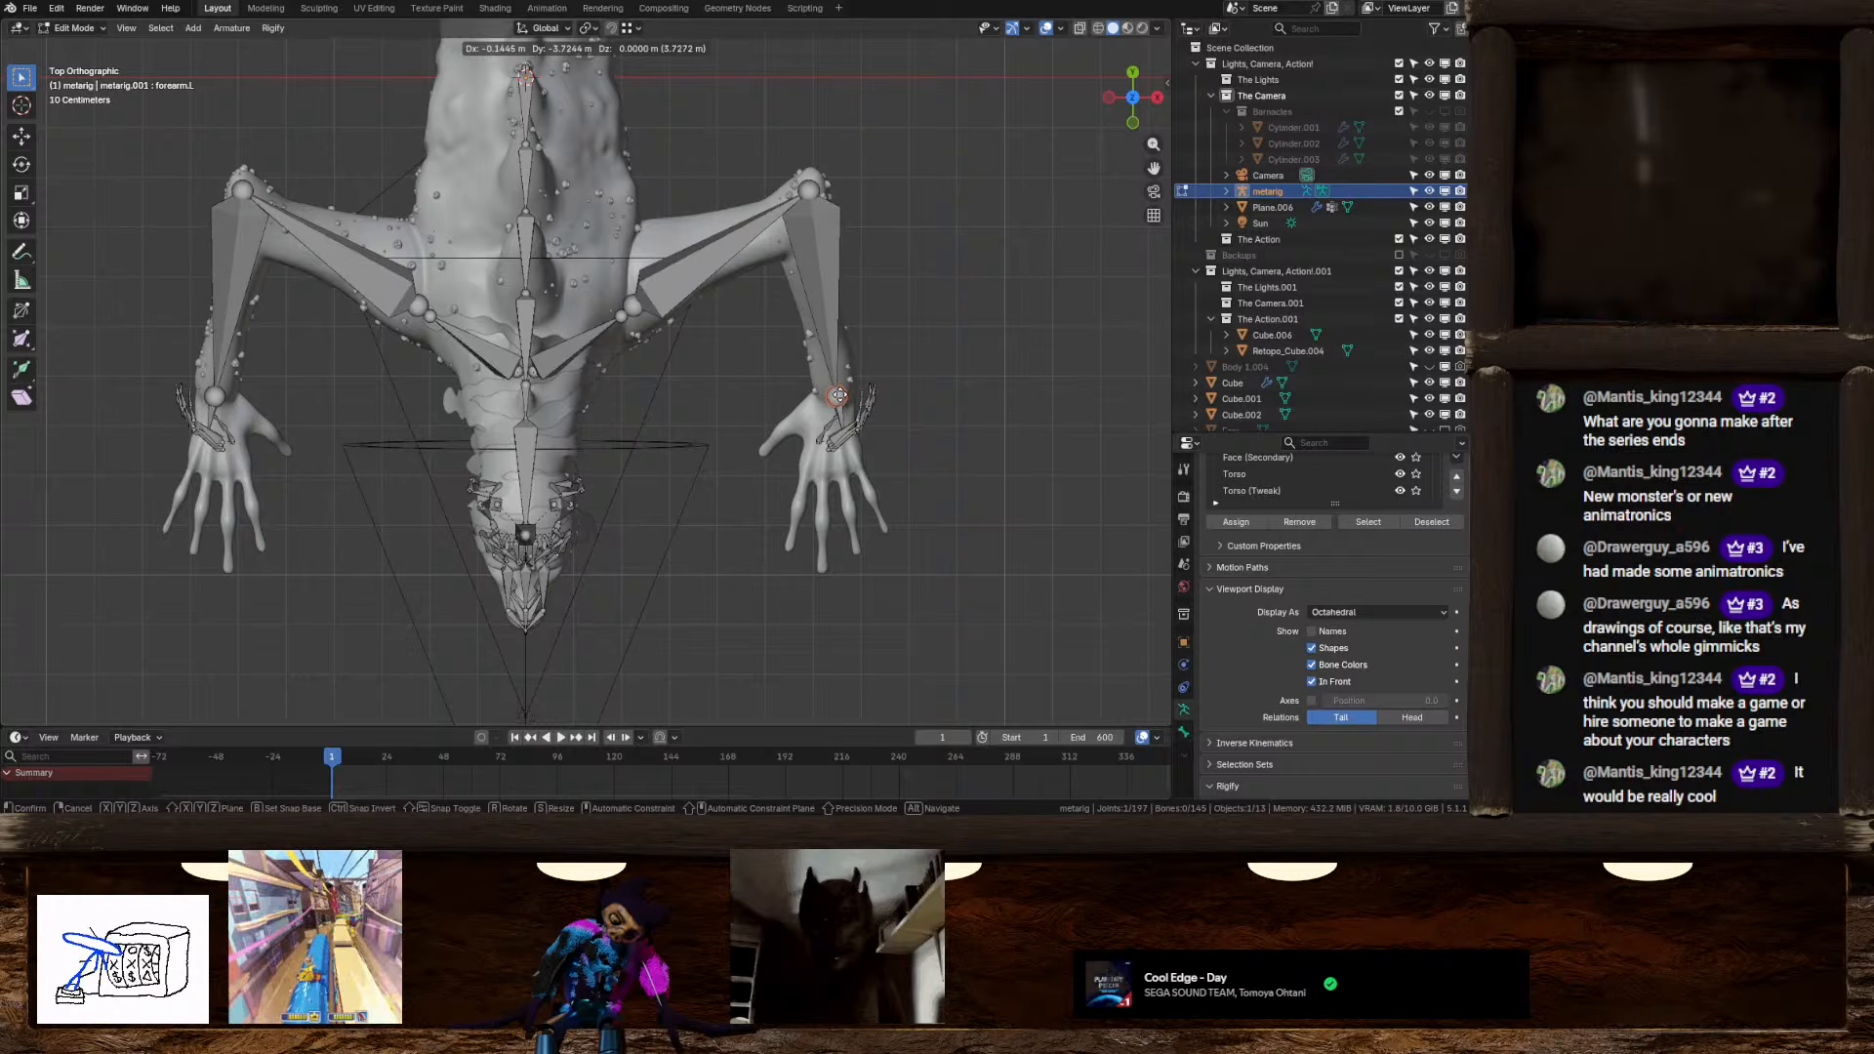
click(840, 396)
Select the left finger bones without the wrist joint and rotate them -118° about the global Z axis
middle_drag(844, 455, 842, 347)
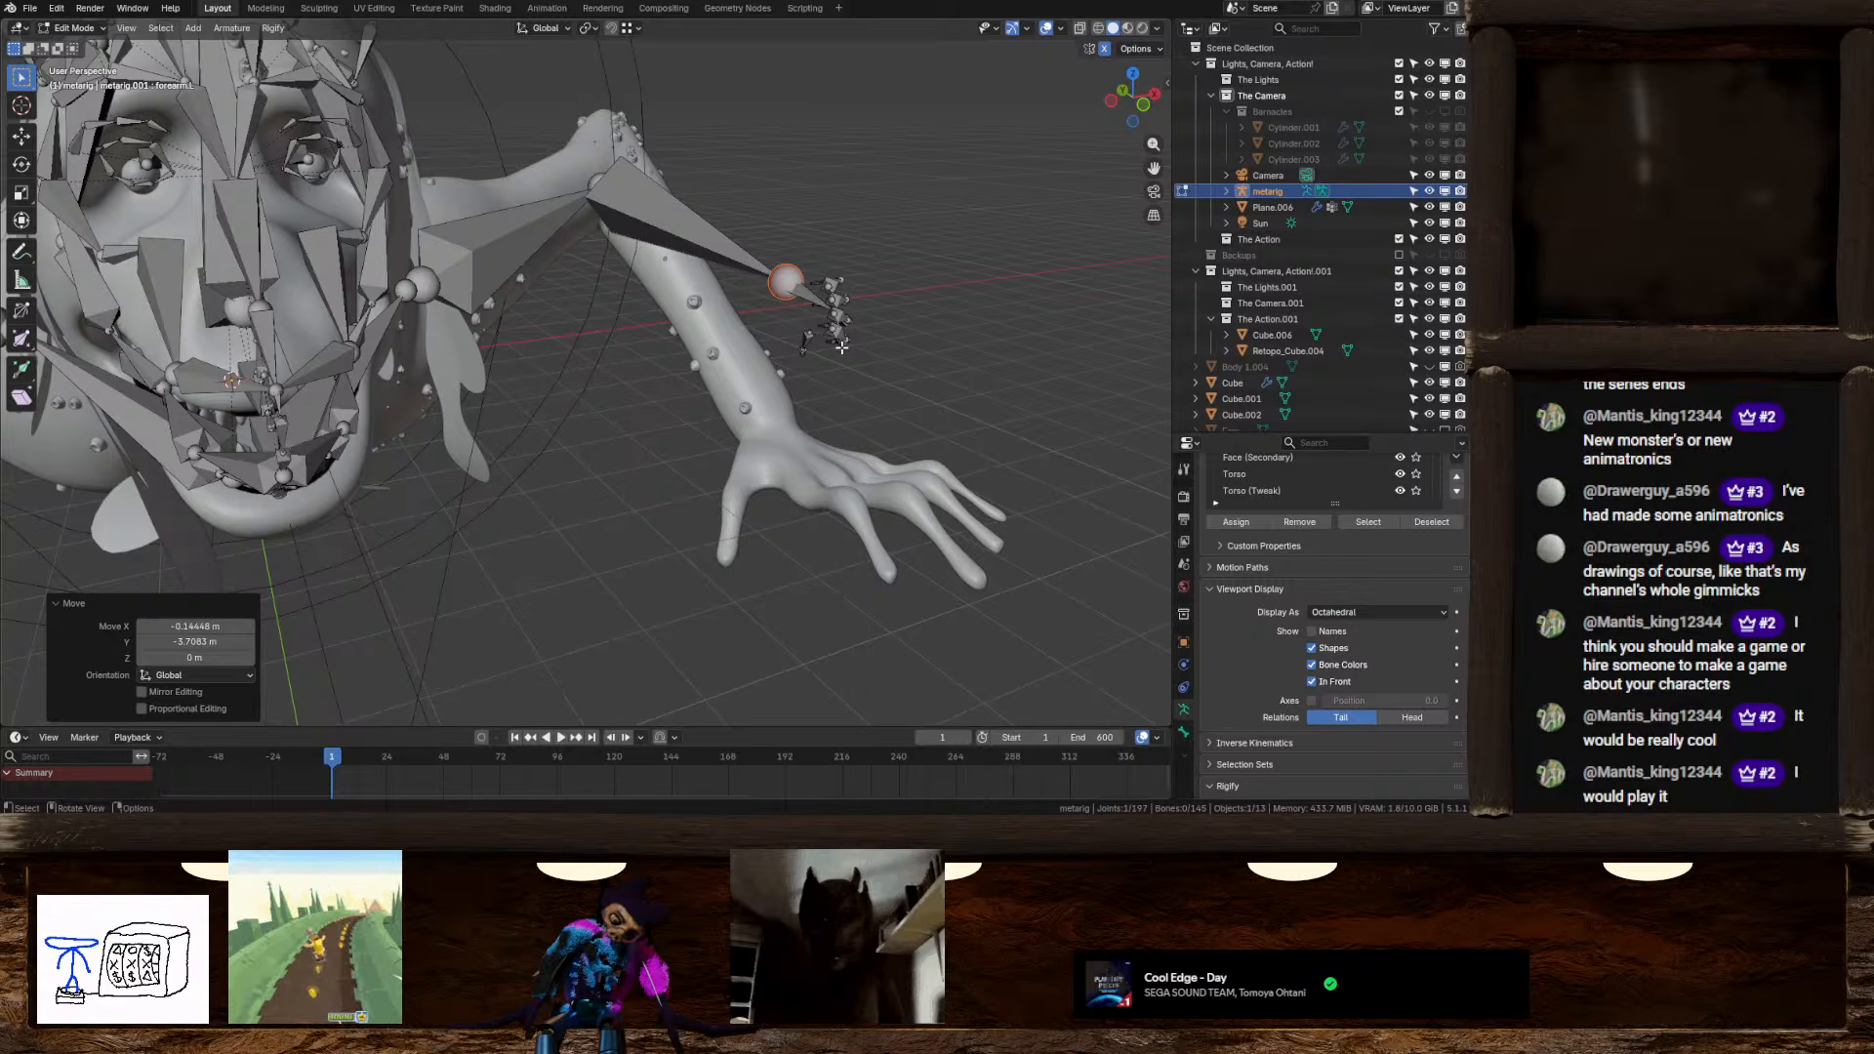
middle_drag(830, 368, 810, 414)
drag(731, 197, 852, 439)
shift+drag(716, 195, 796, 415)
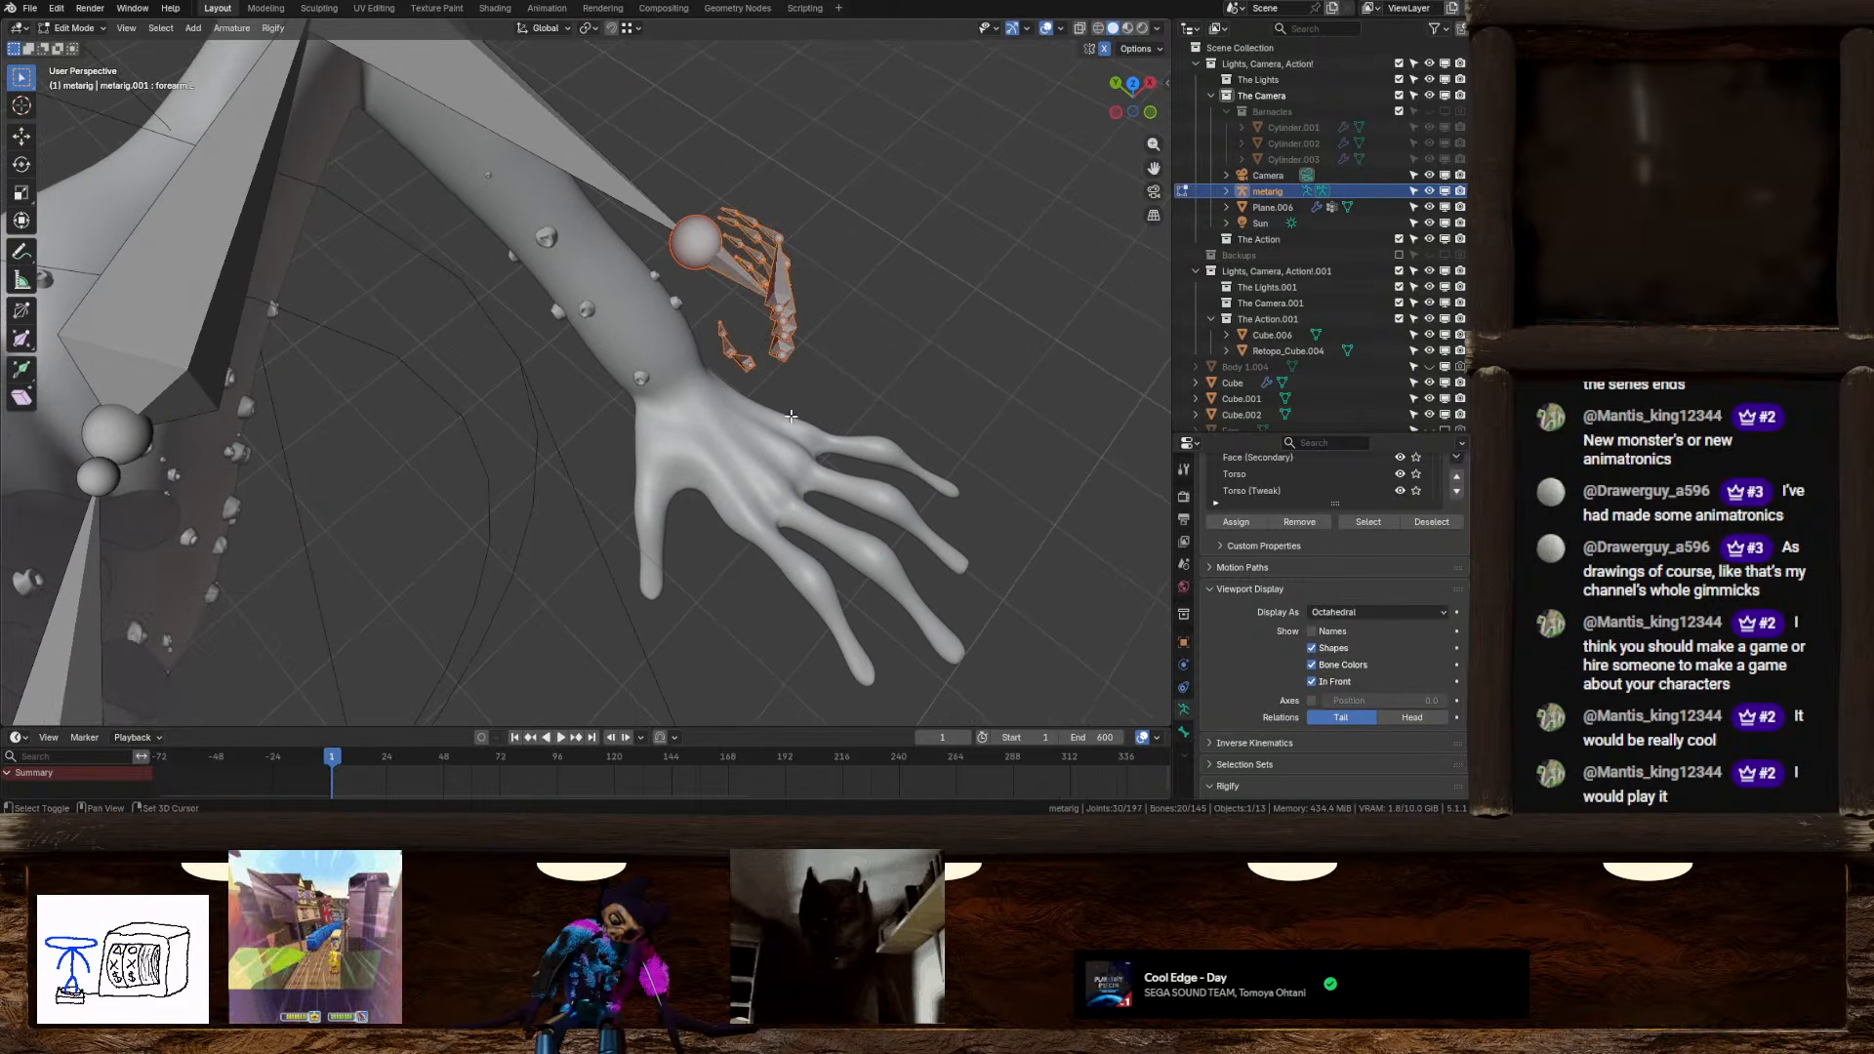
key(r)
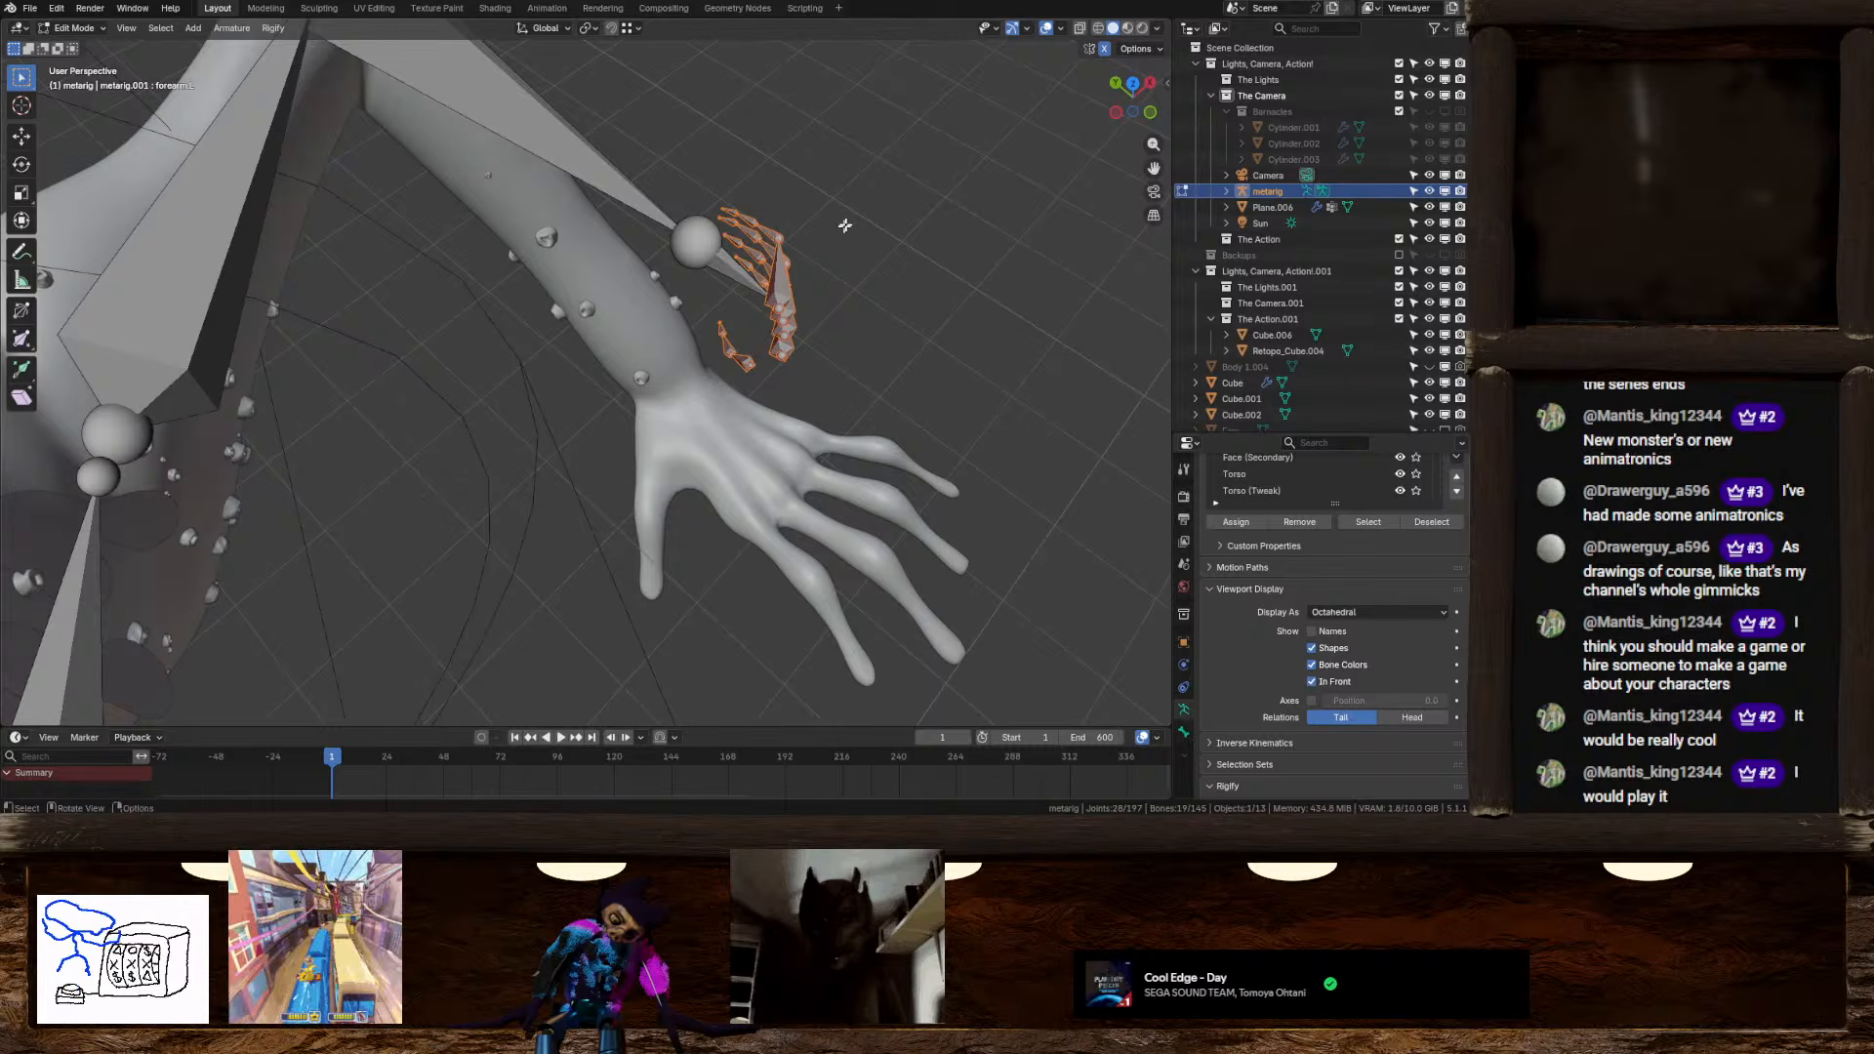
key(z)
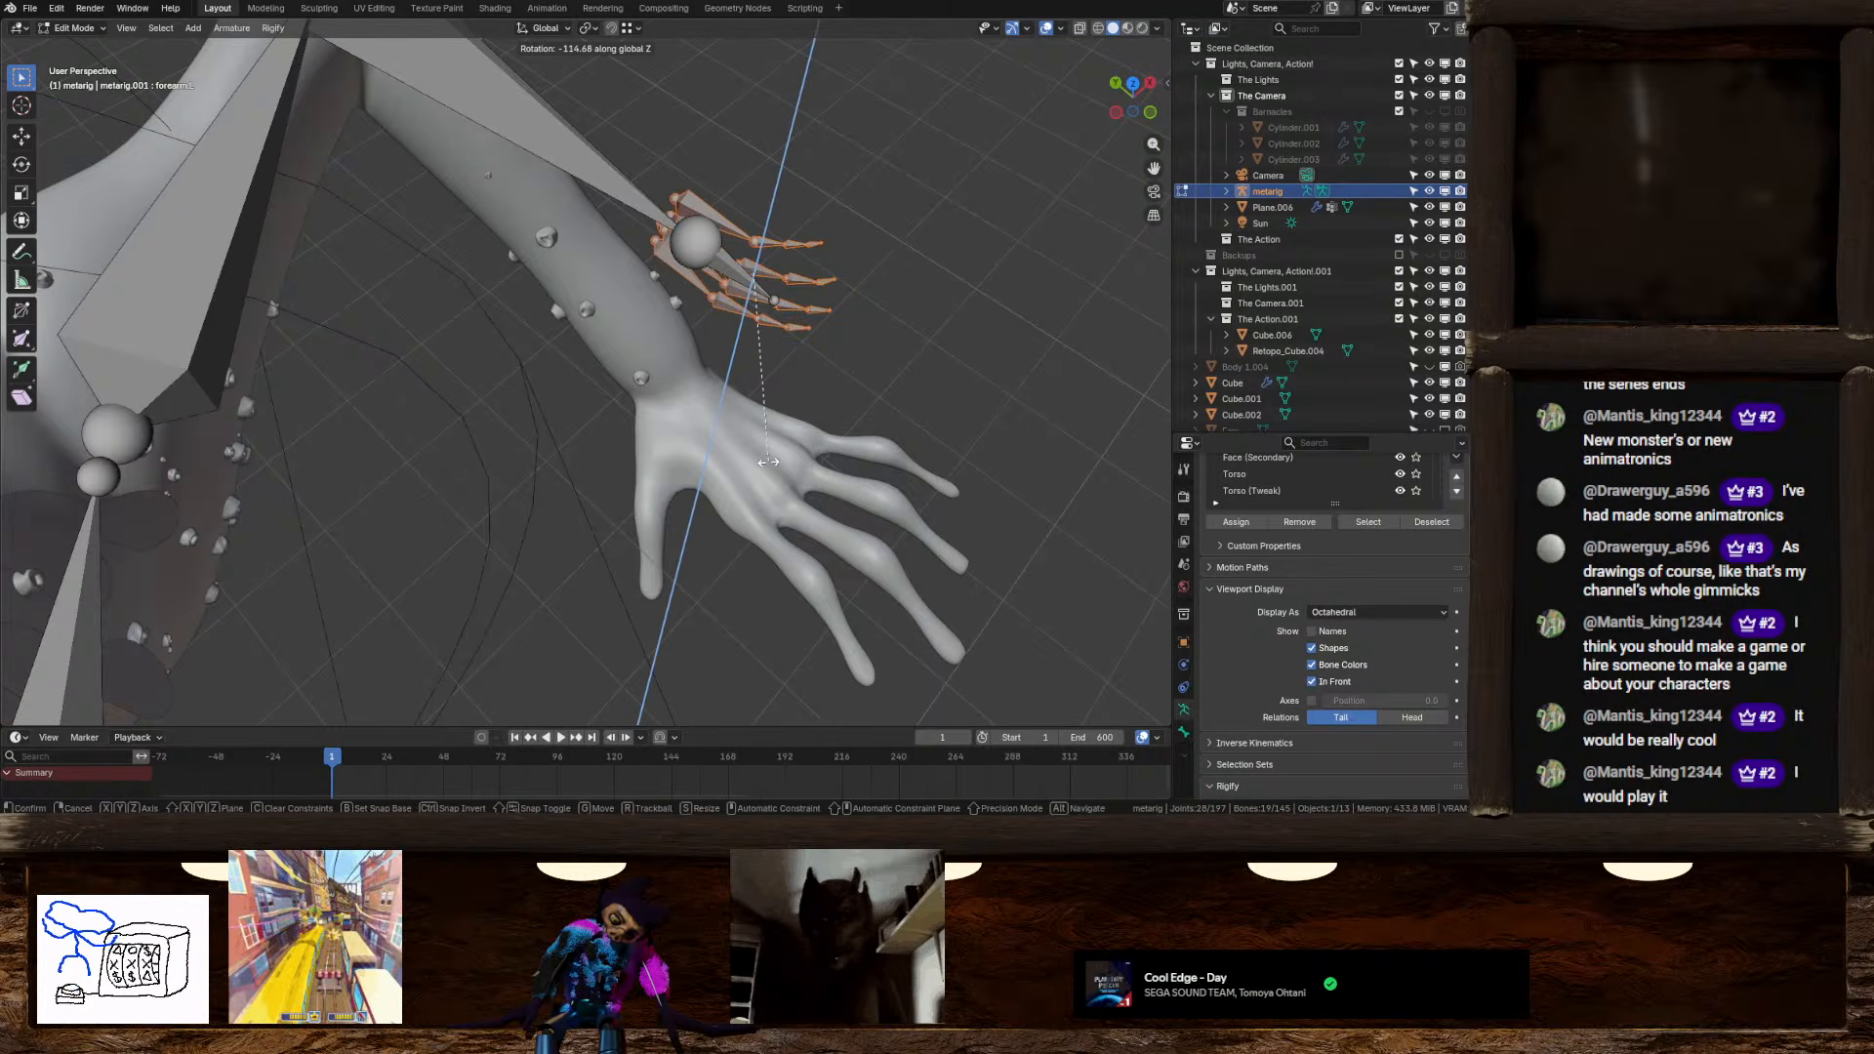
click(760, 460)
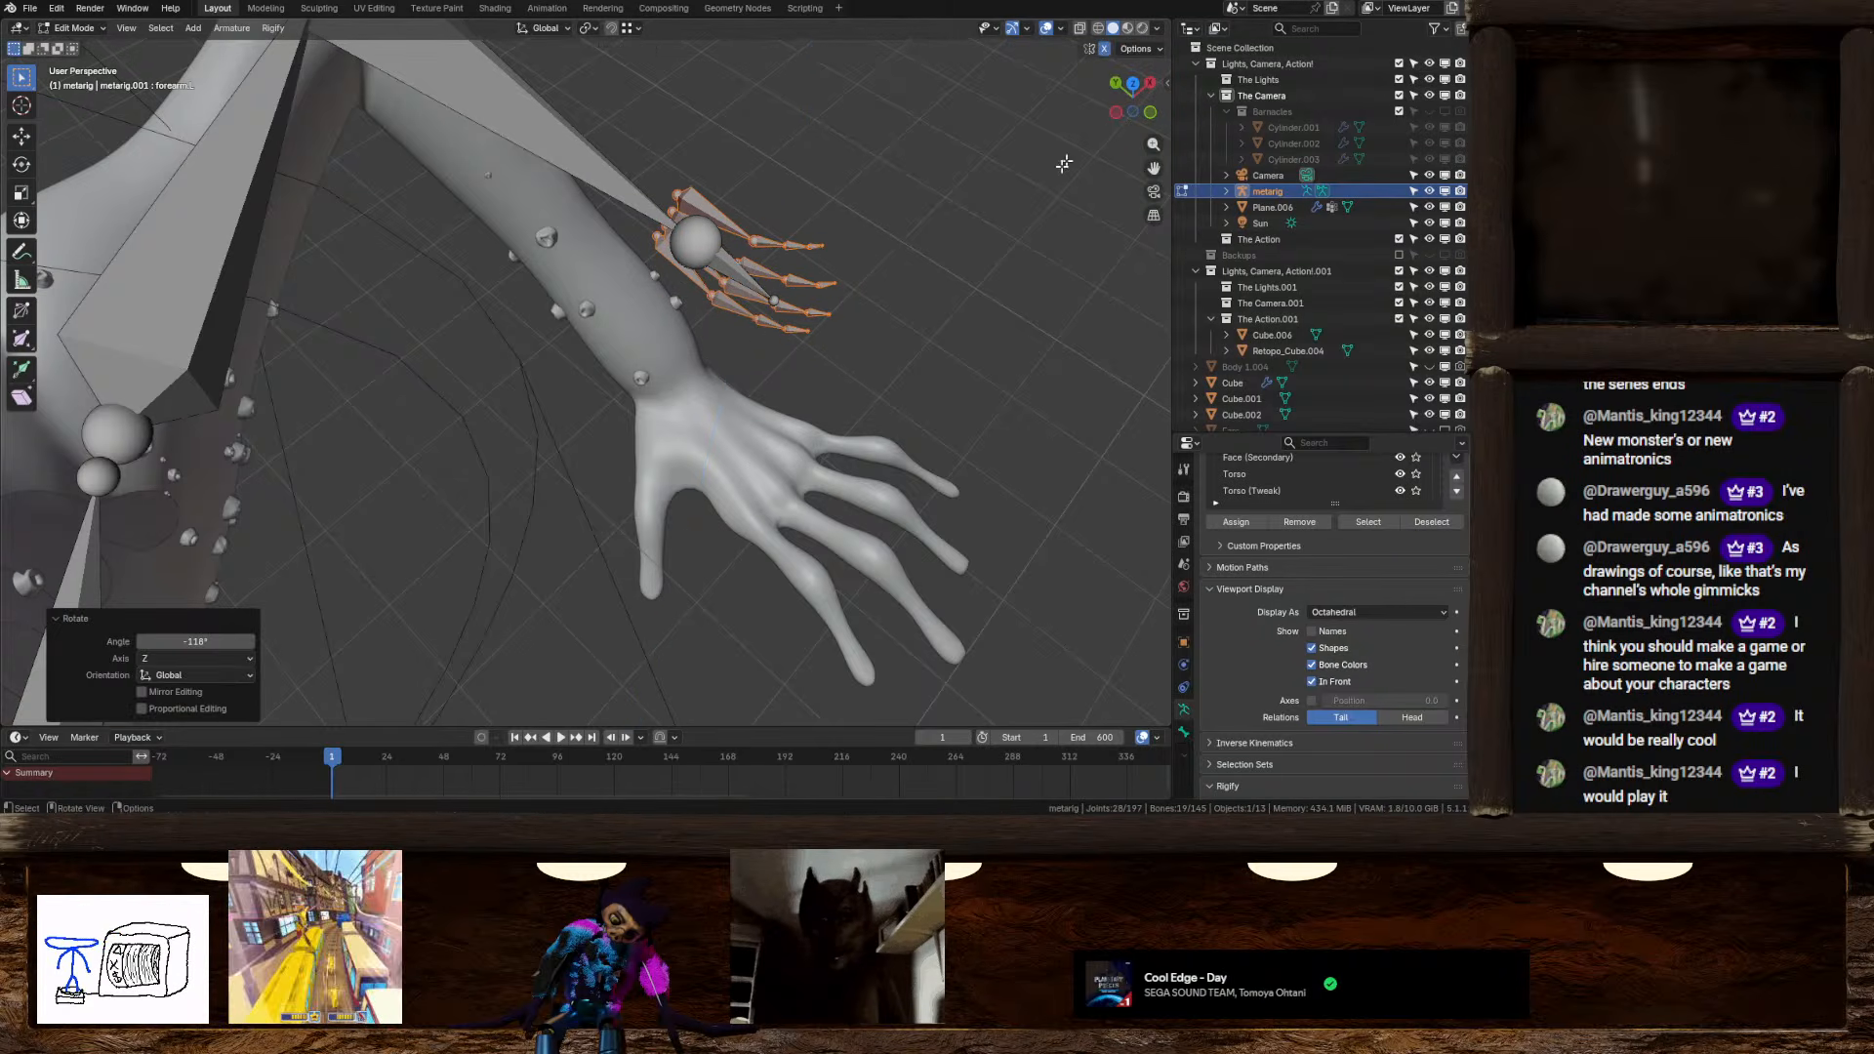
Try moving the rotated left finger bones into line with the wrist joint from several perspective angles
middle_drag(944, 275, 971, 127)
key(g)
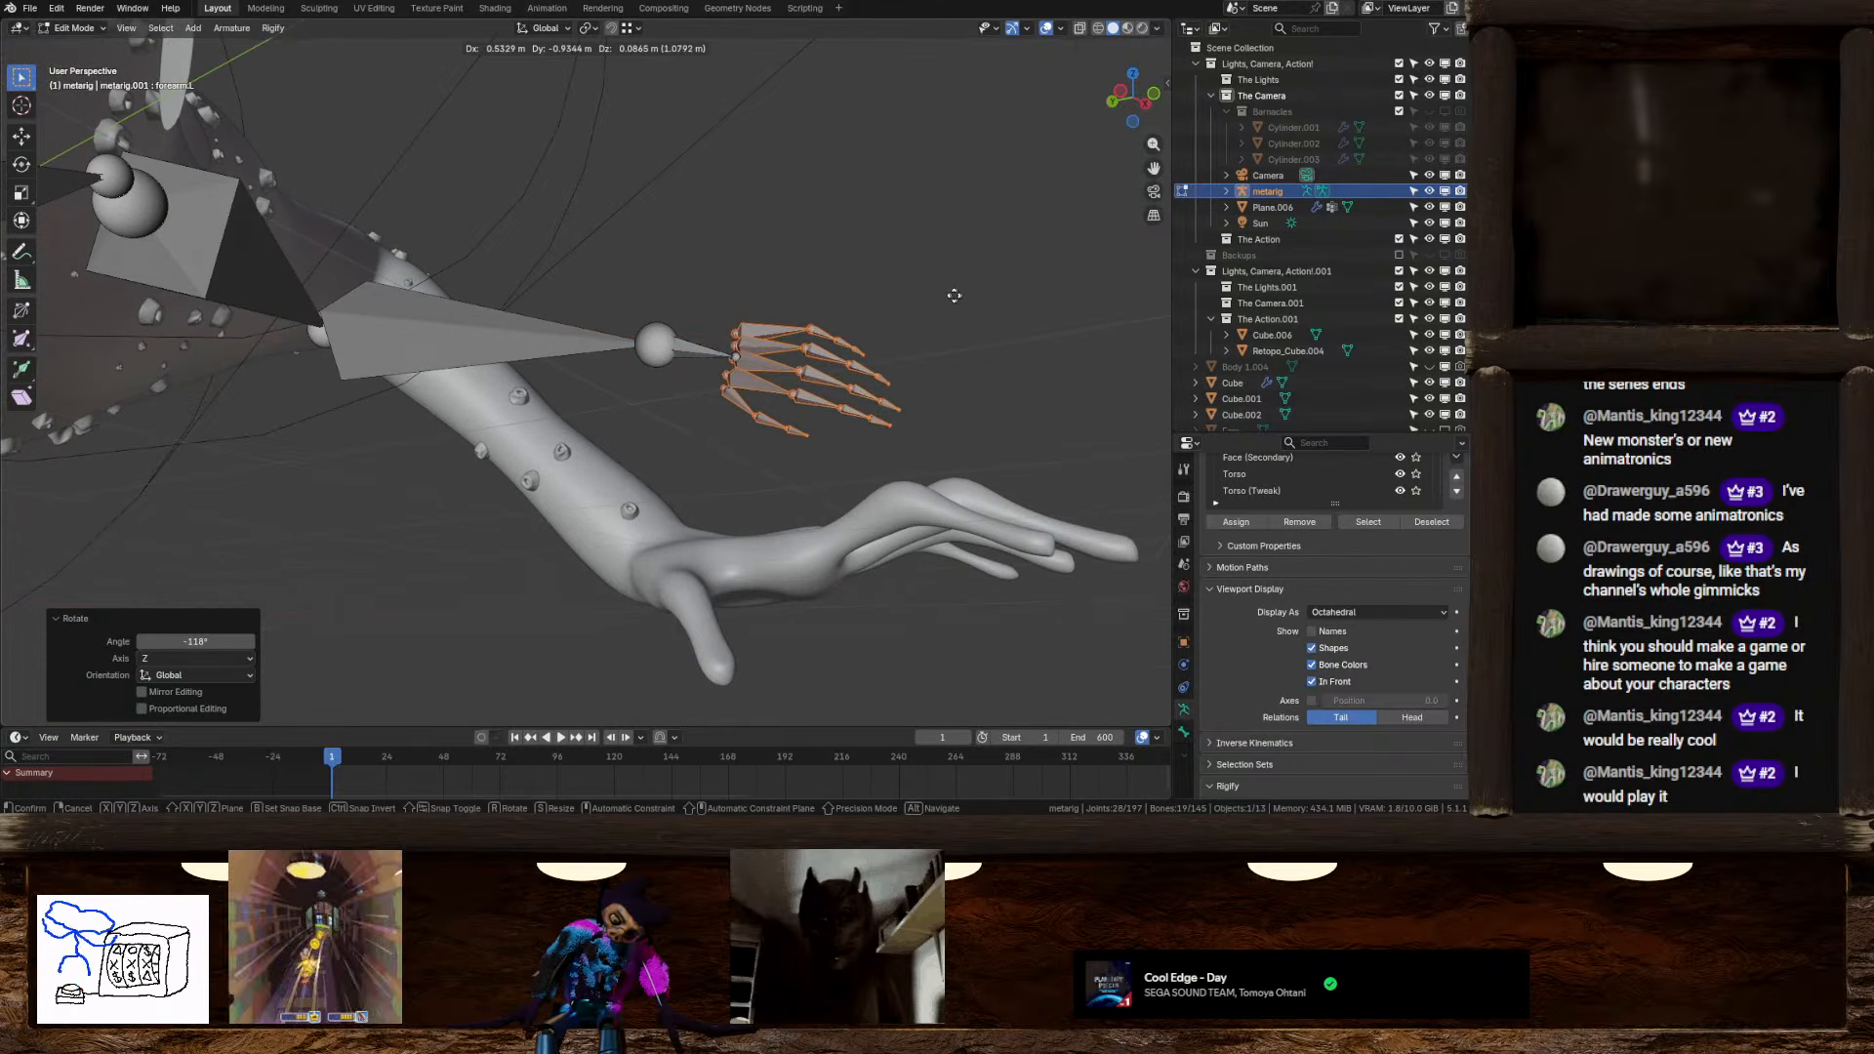
click(911, 293)
middle_drag(912, 293, 802, 373)
key(g)
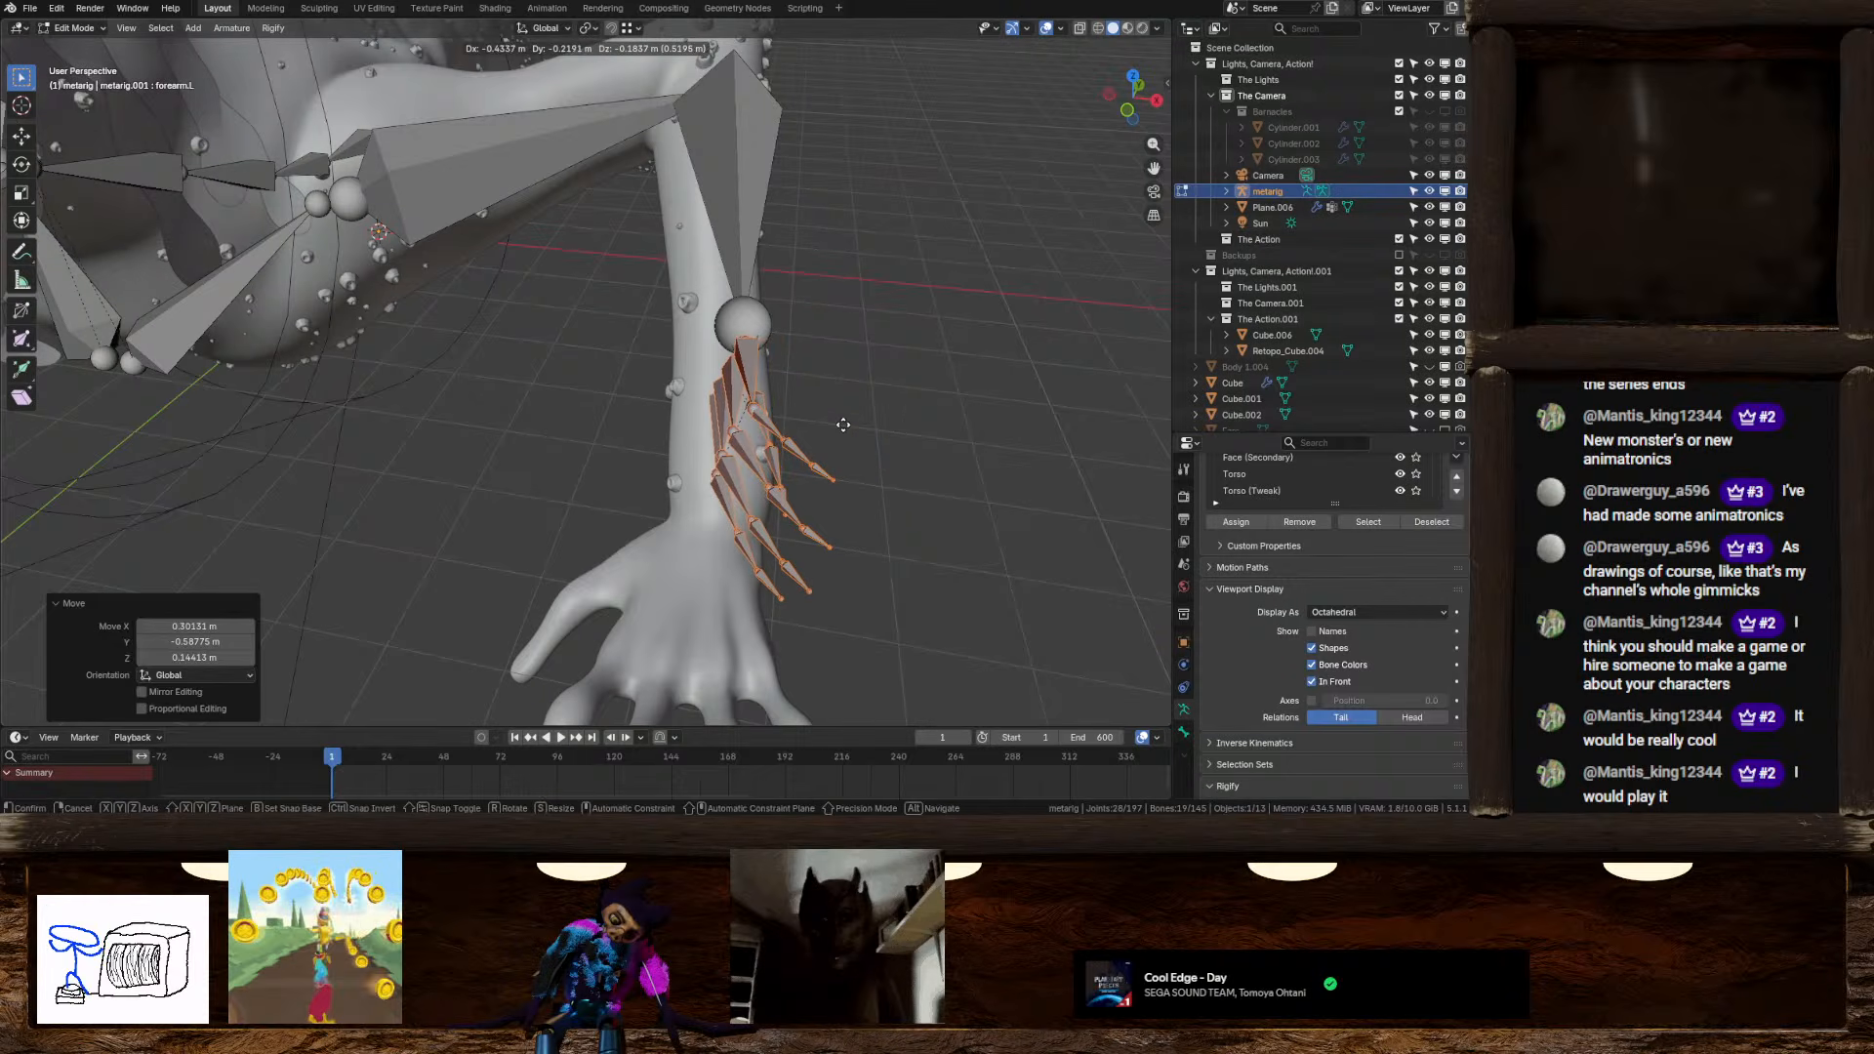
click(840, 423)
middle_drag(840, 422, 821, 367)
Undo the left finger and wrist moves and the finger rotation back to the finger bones' original placement
key(ctrl+z)
key(ctrl+z)
key(ctrl+z)
key(ctrl+z)
key(ctrl+z)
key(ctrl+z)
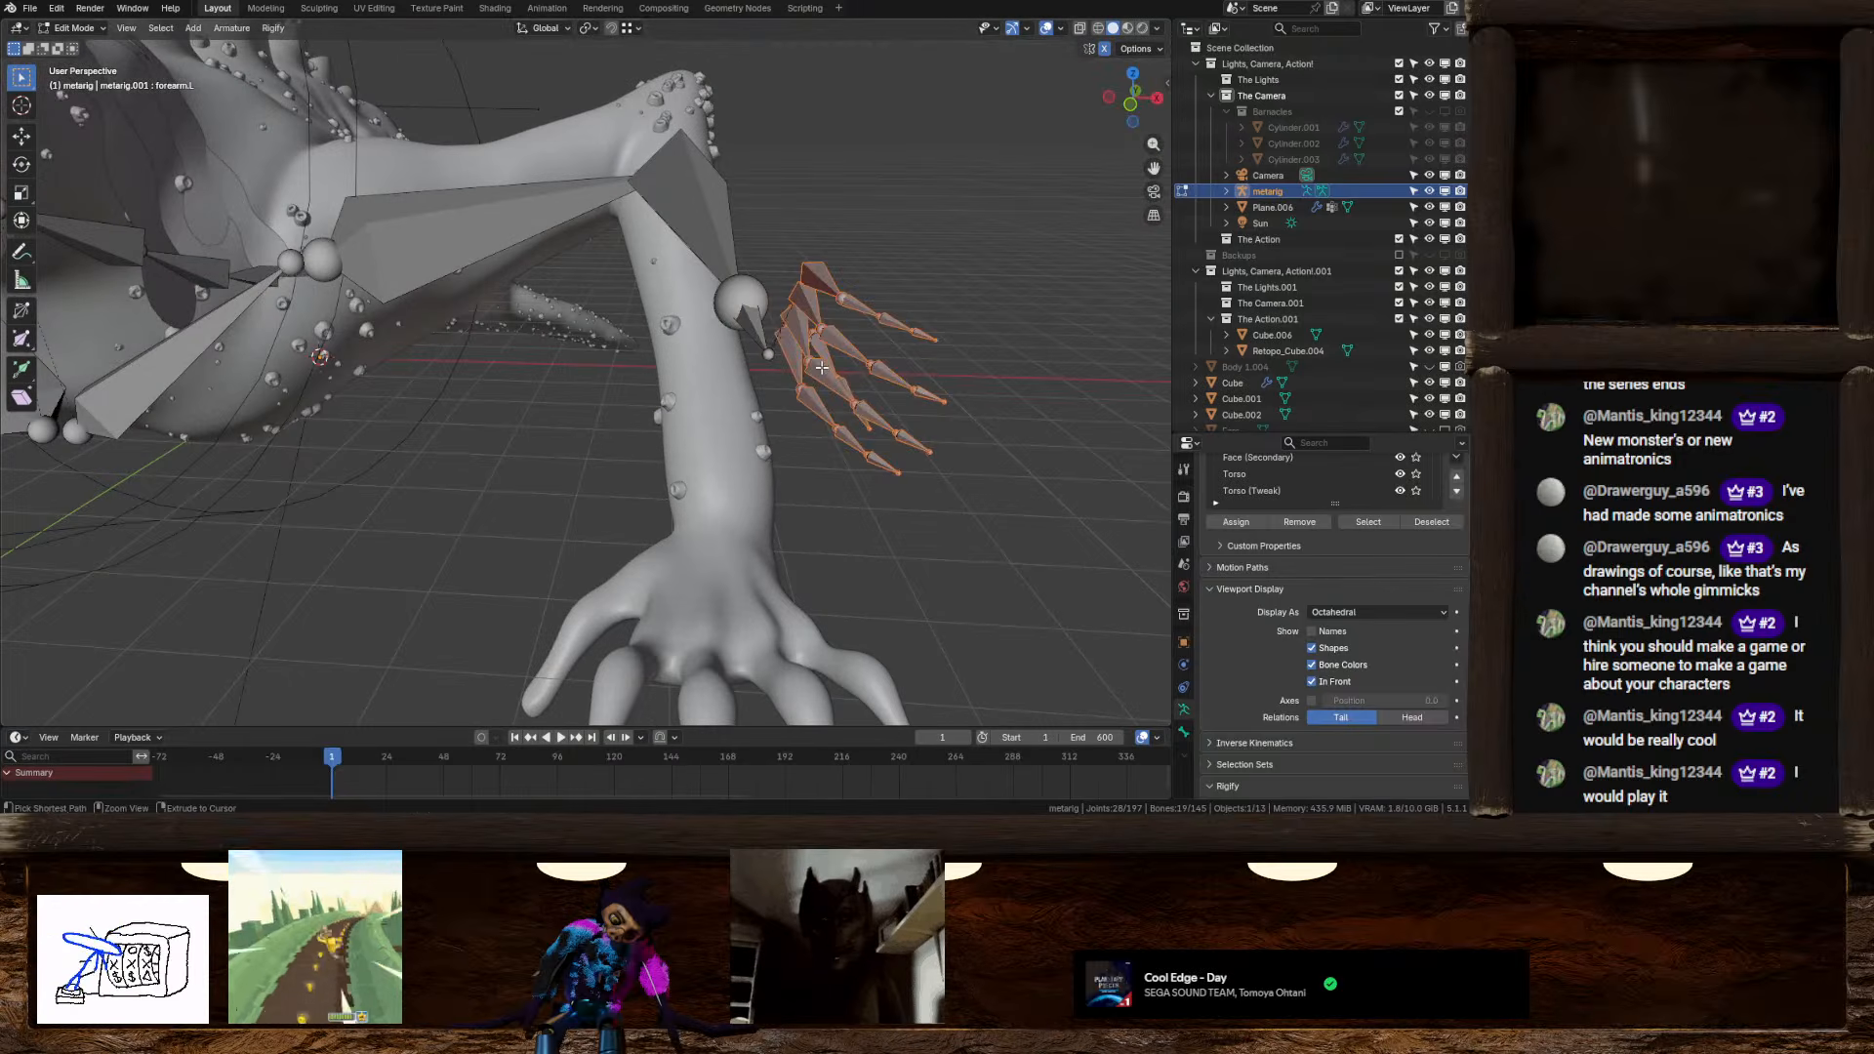
key(ctrl+z)
key(ctrl+z)
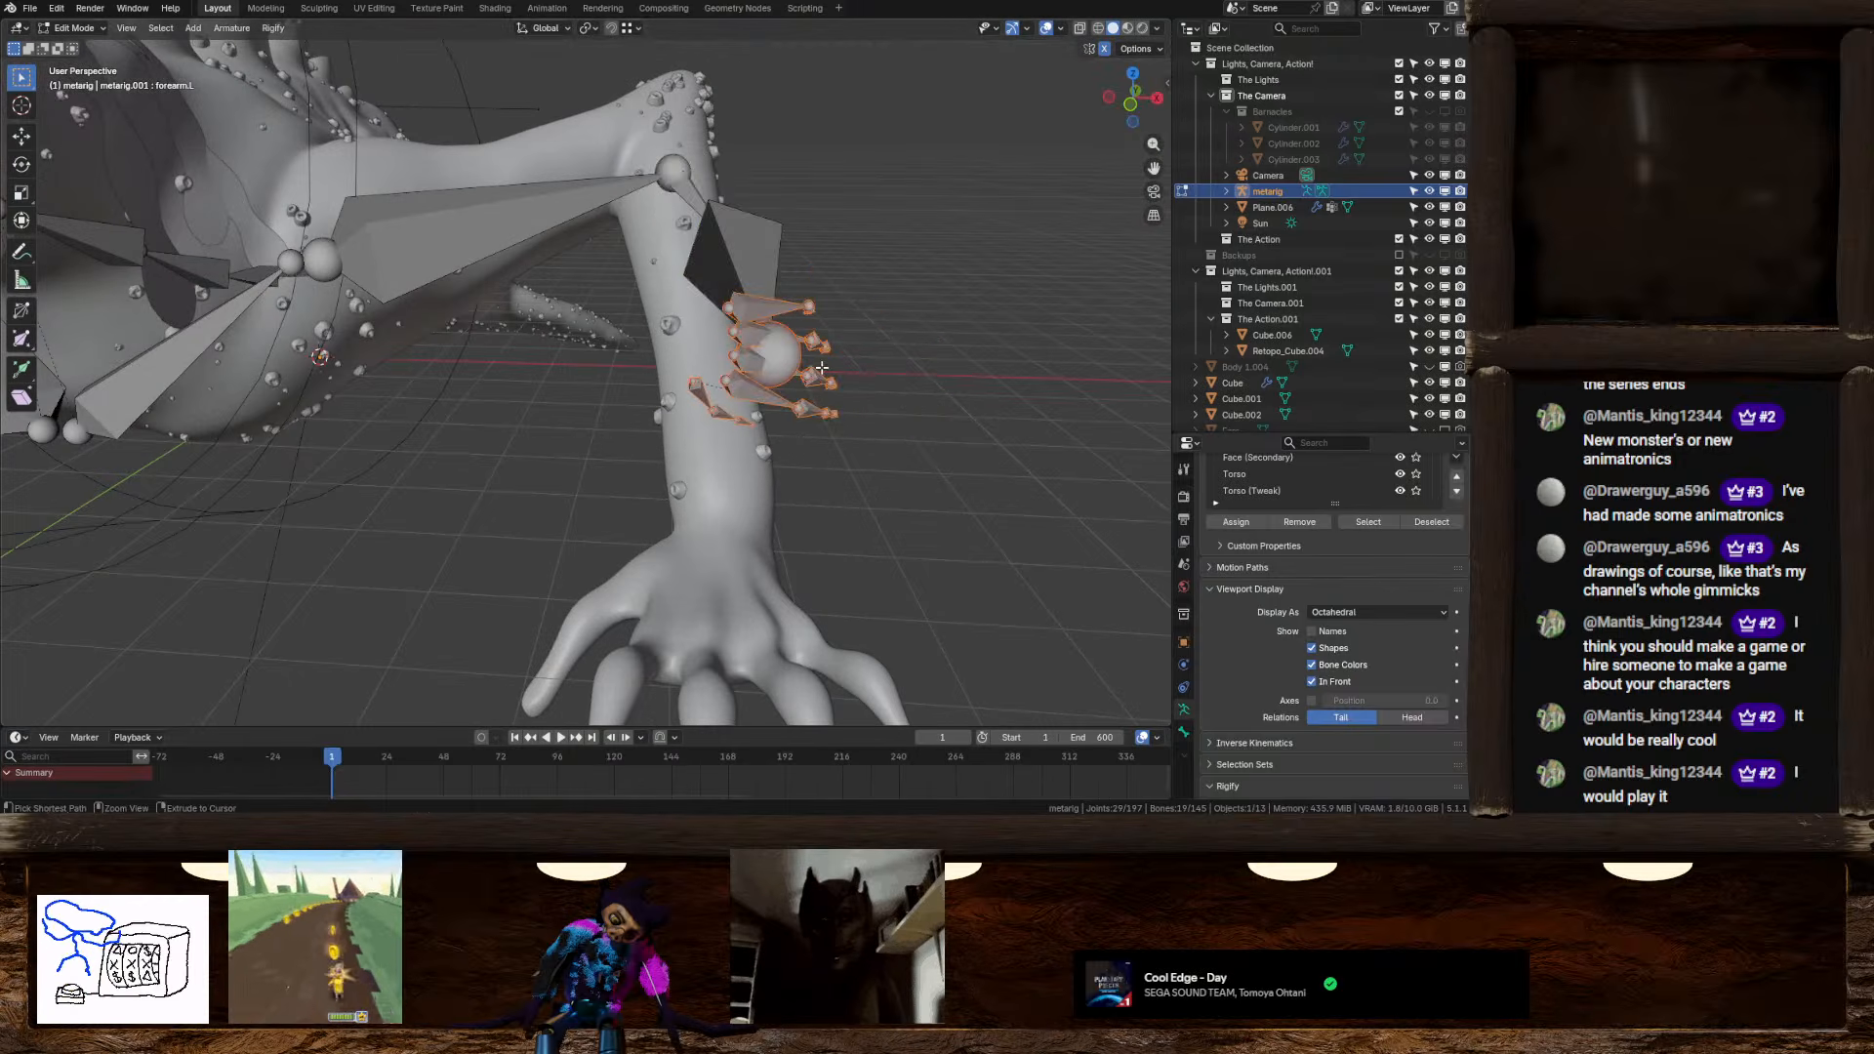
Add the left wrist joint to the selected finger bones and move them in top view down the forearm to the creature's wrist
middle_drag(822, 367, 874, 300)
shift+click(849, 309)
key(KP_7)
key(g)
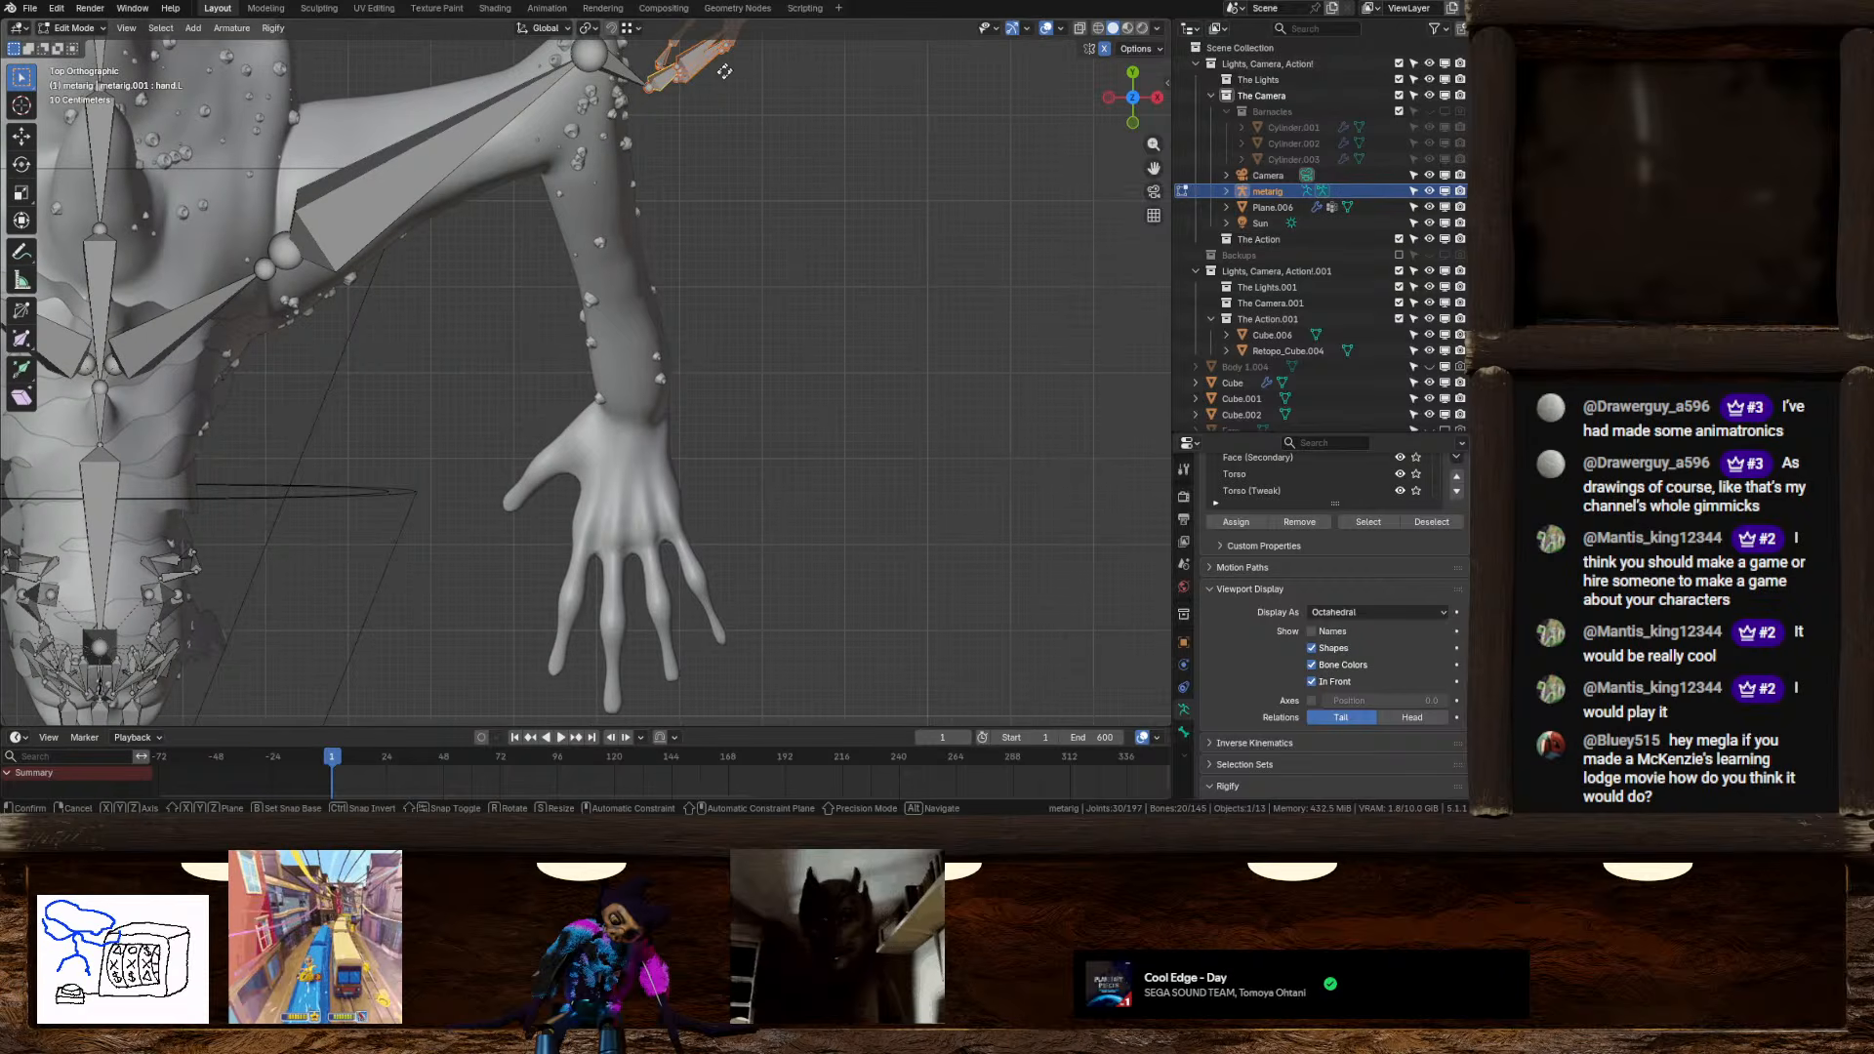
click(728, 341)
key(g)
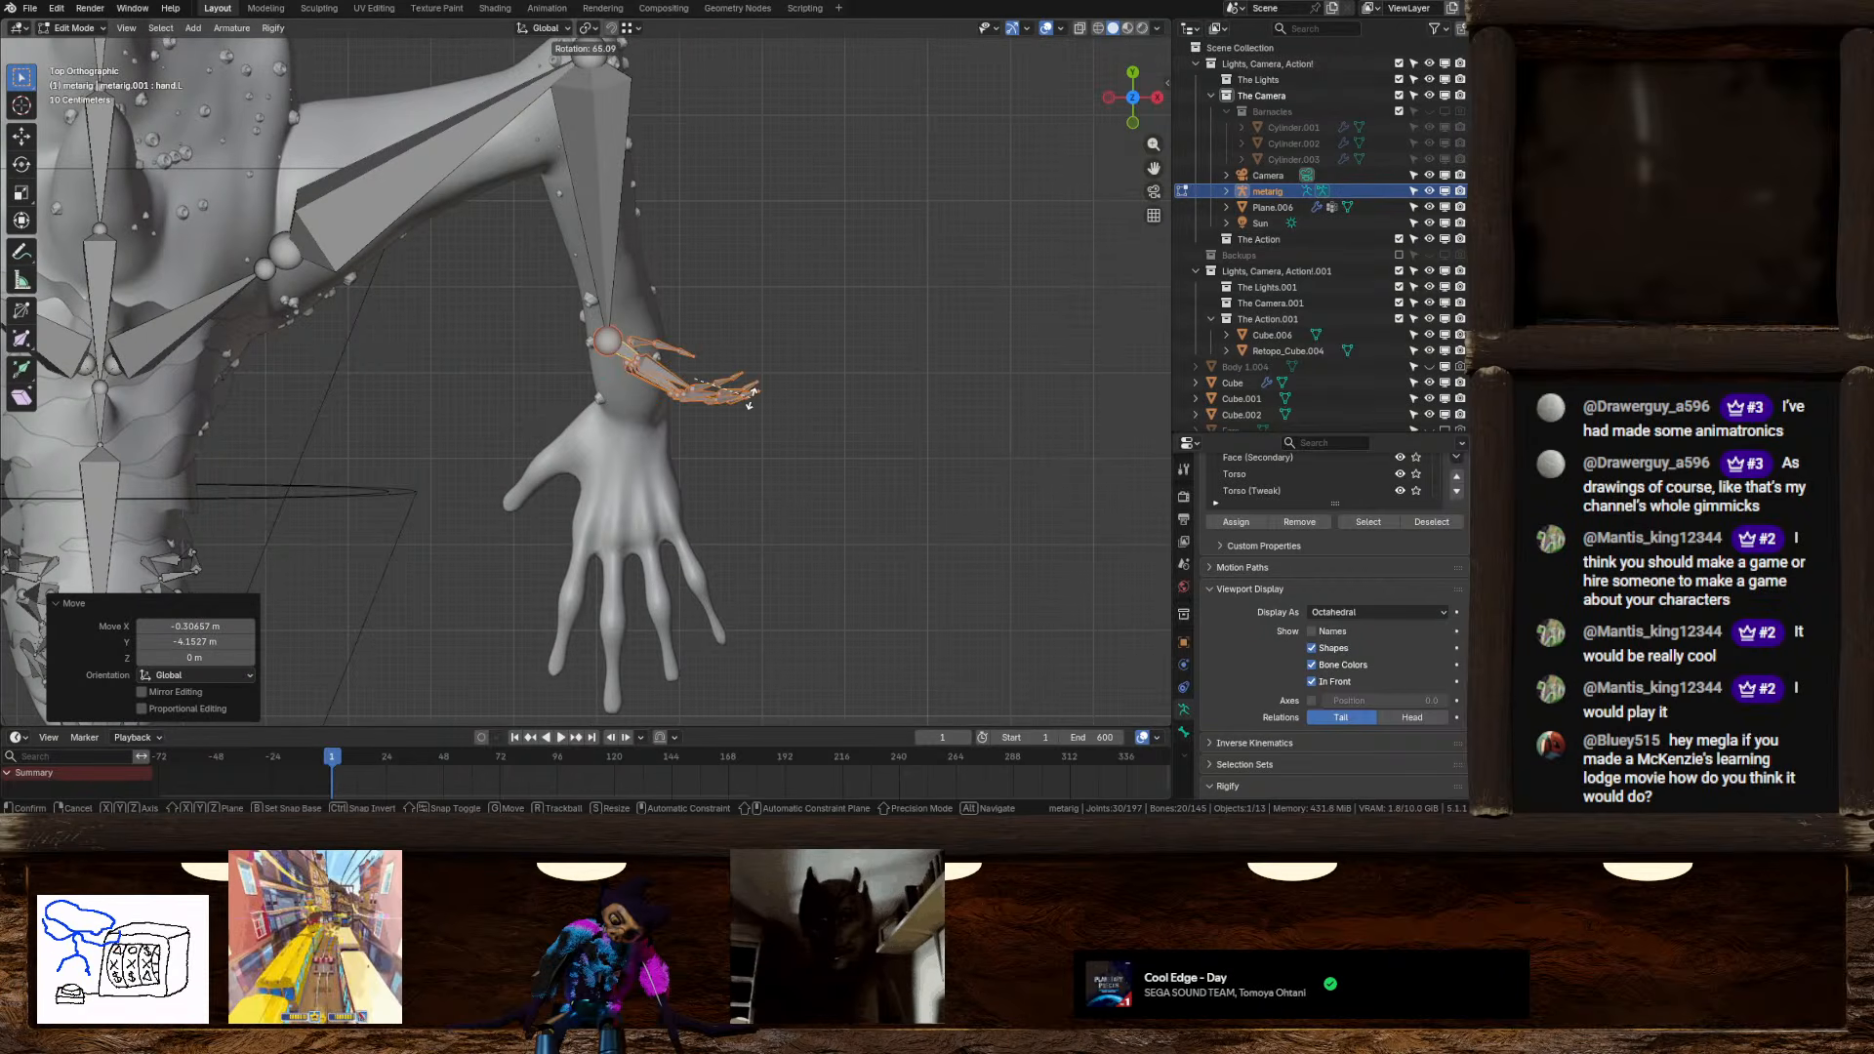
click(656, 586)
Rotate the selected left hand bones about the global Y axis so they lie flat, and move them over the creature's palm
key(r)
key(y)
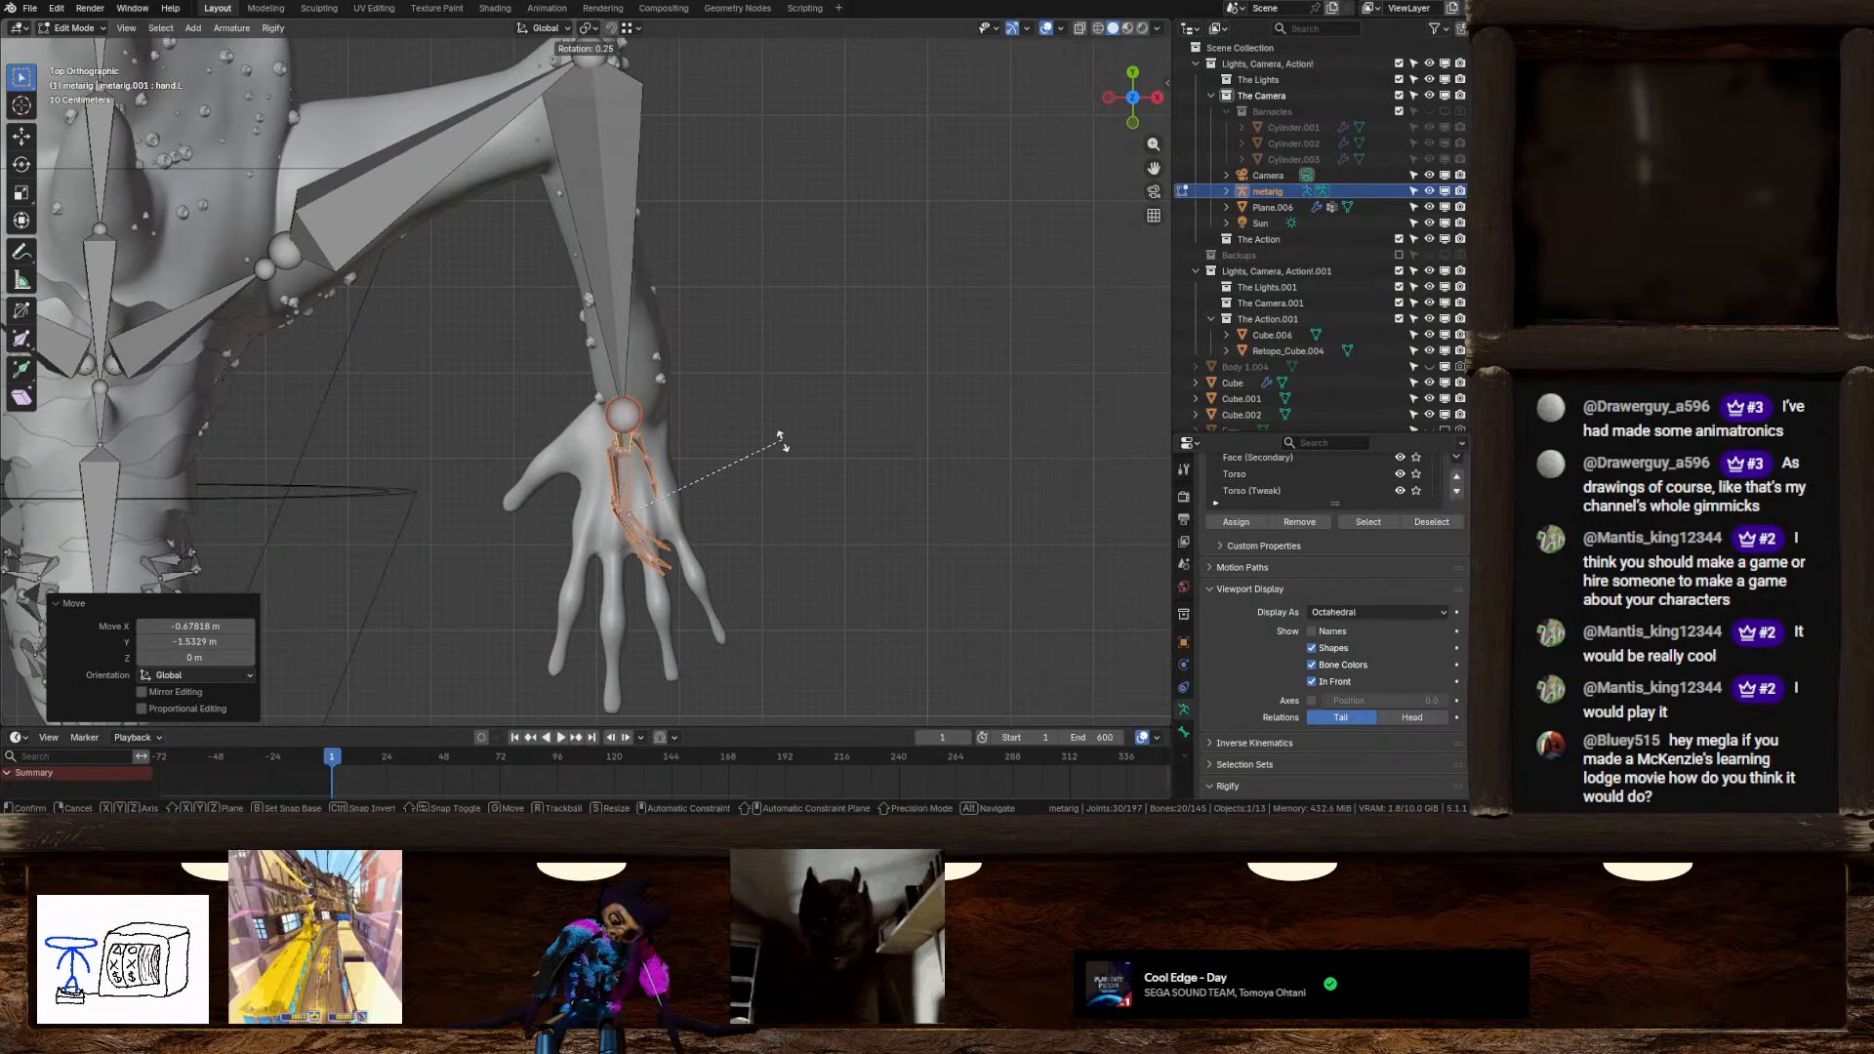
click(685, 612)
key(g)
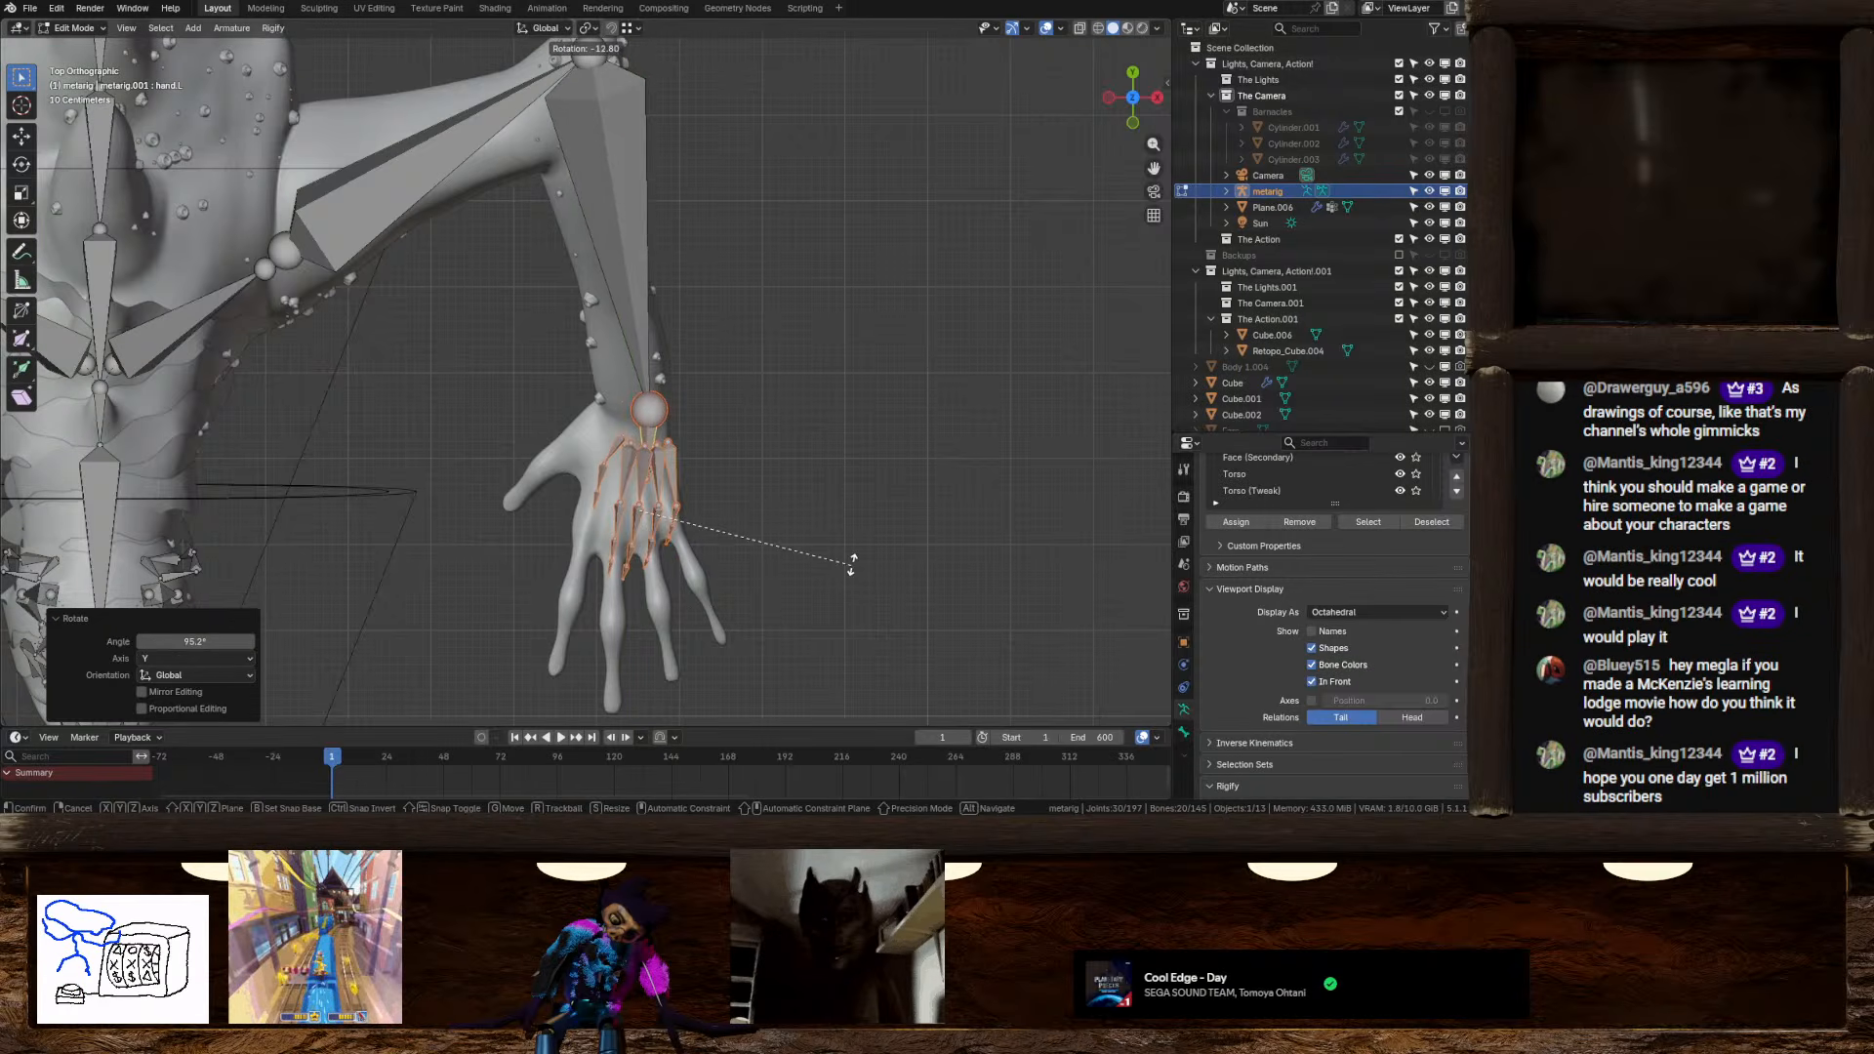
click(839, 529)
Scale the left hand bones by 1.356 and move them down over the creature's palm and fingers
key(s)
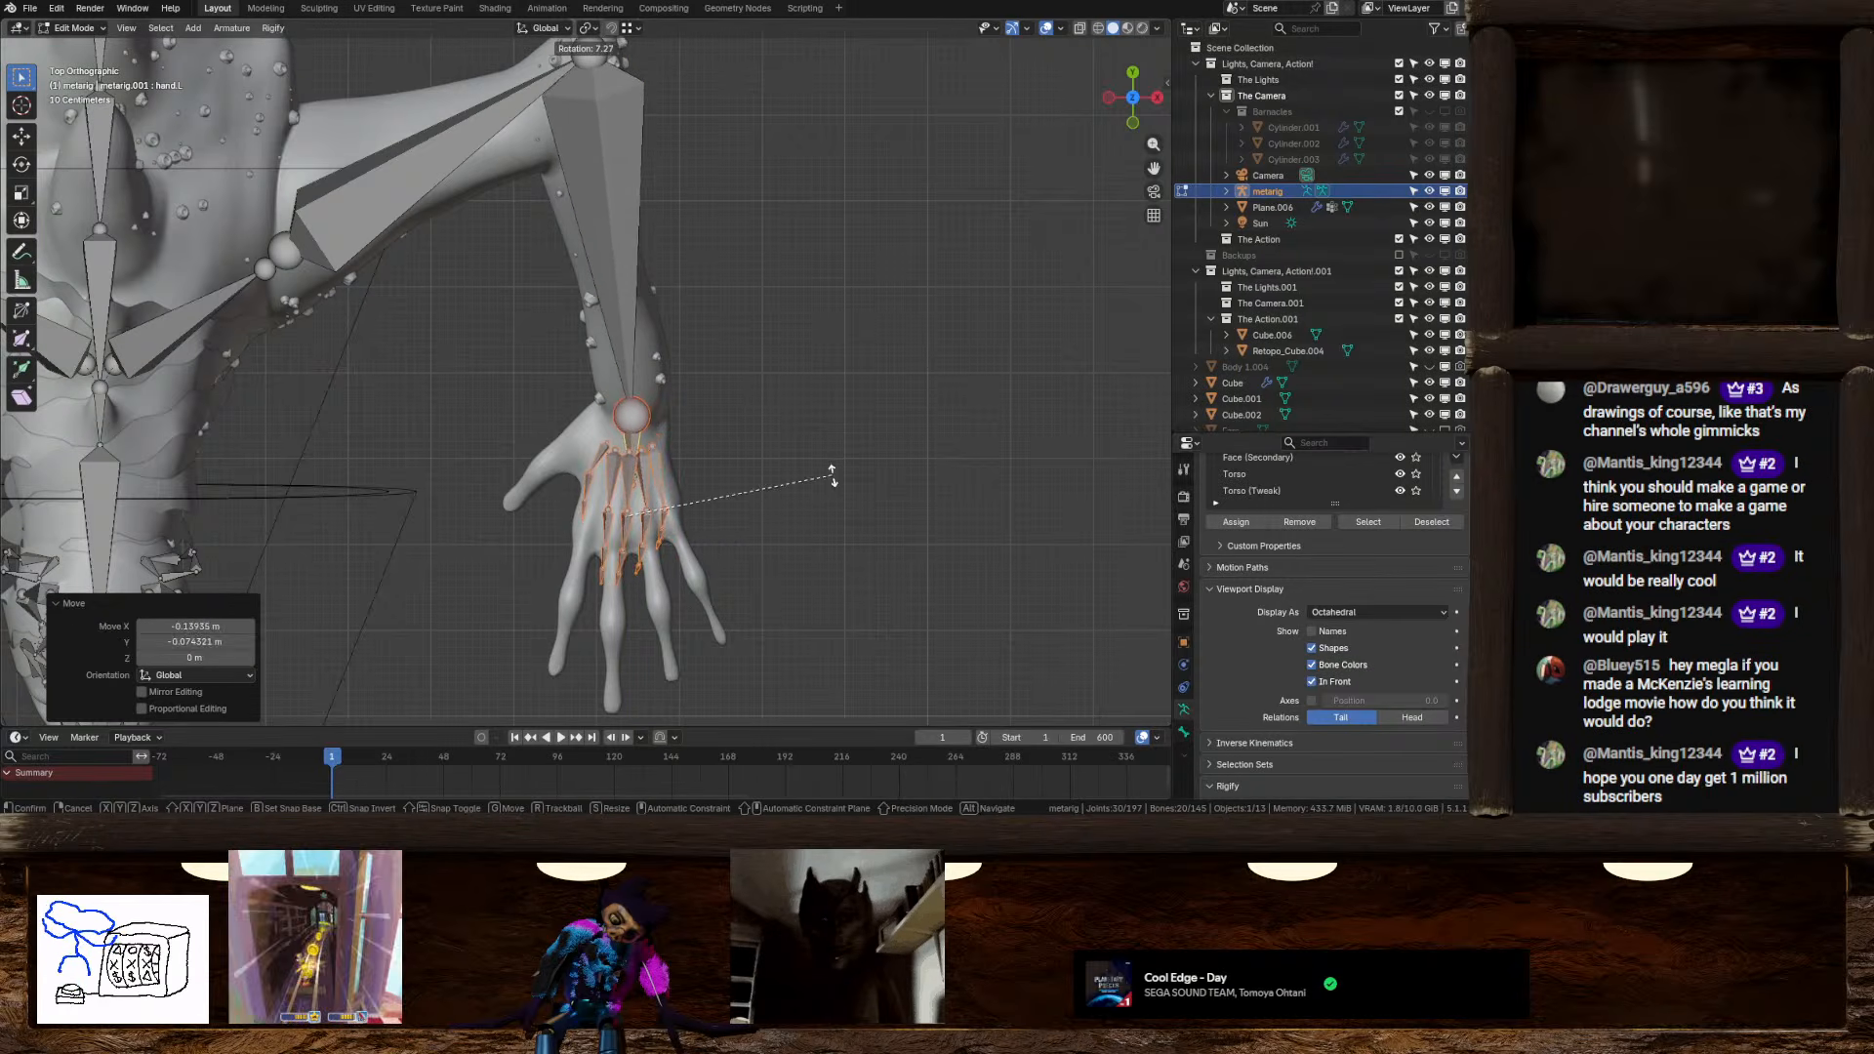
click(903, 443)
key(g)
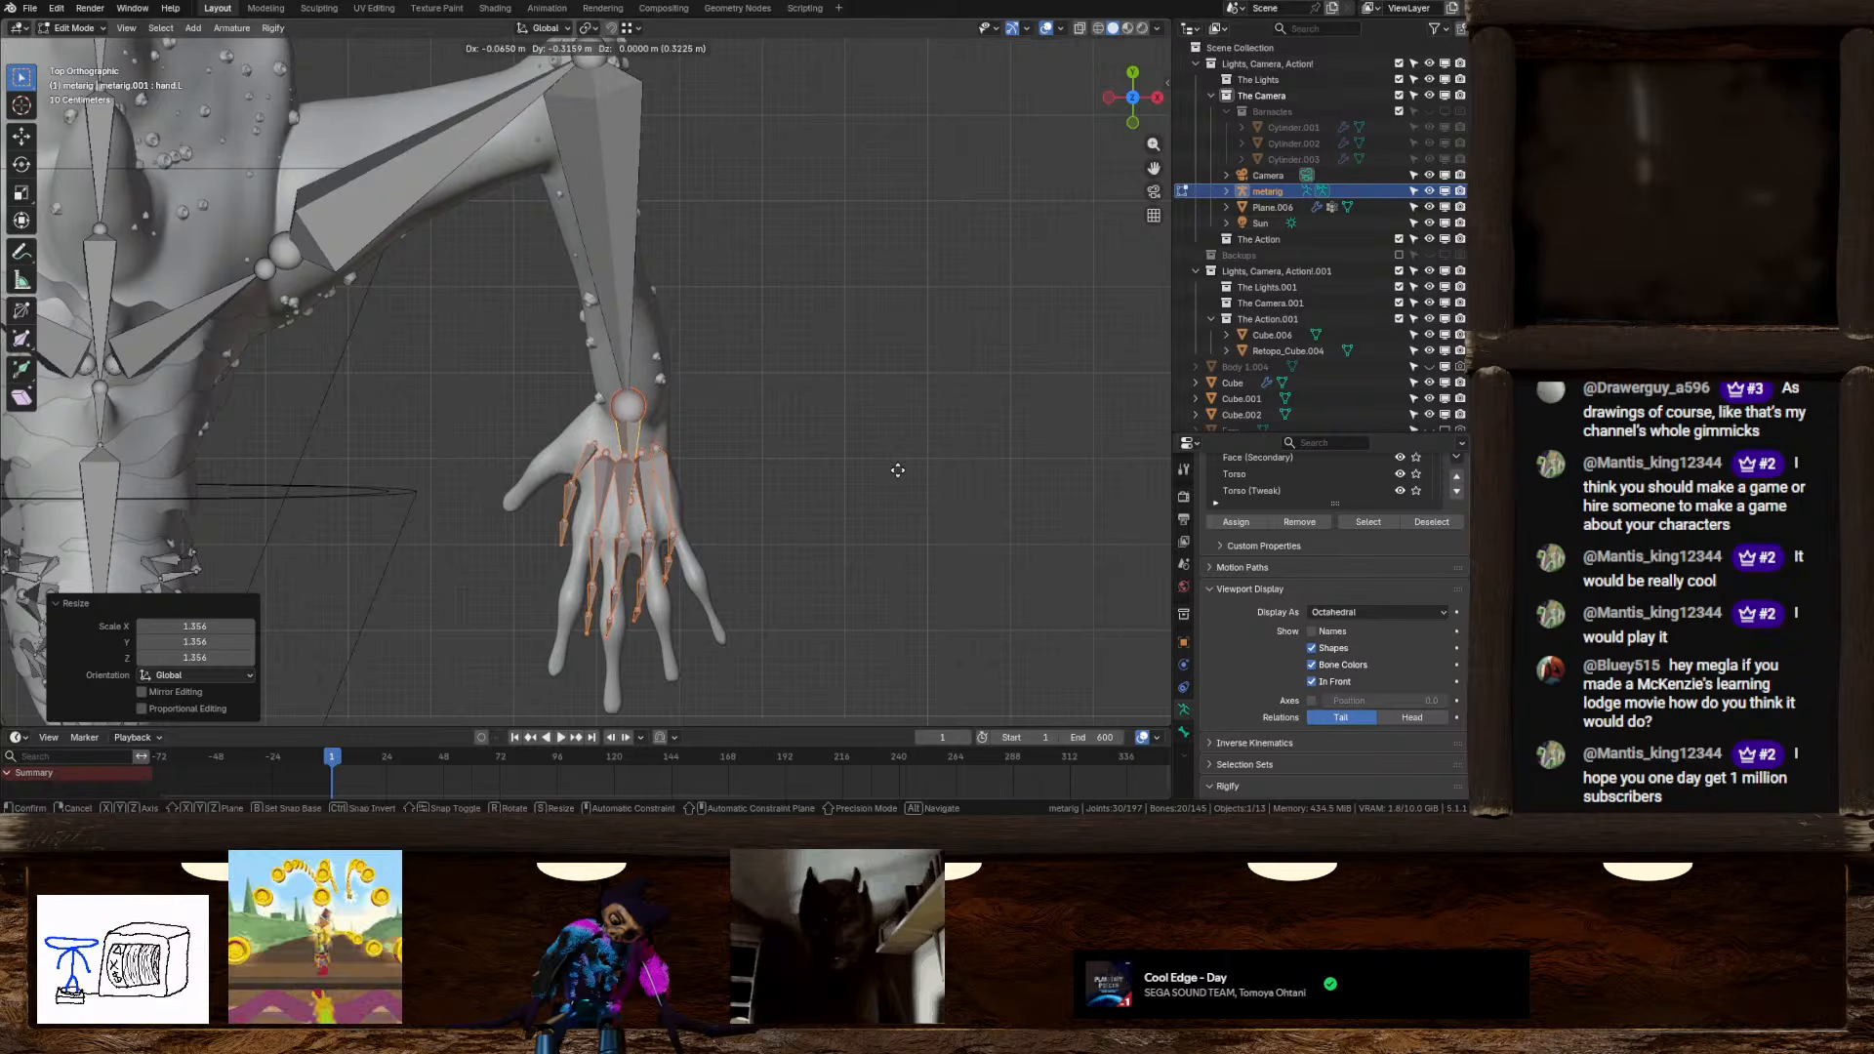
click(894, 482)
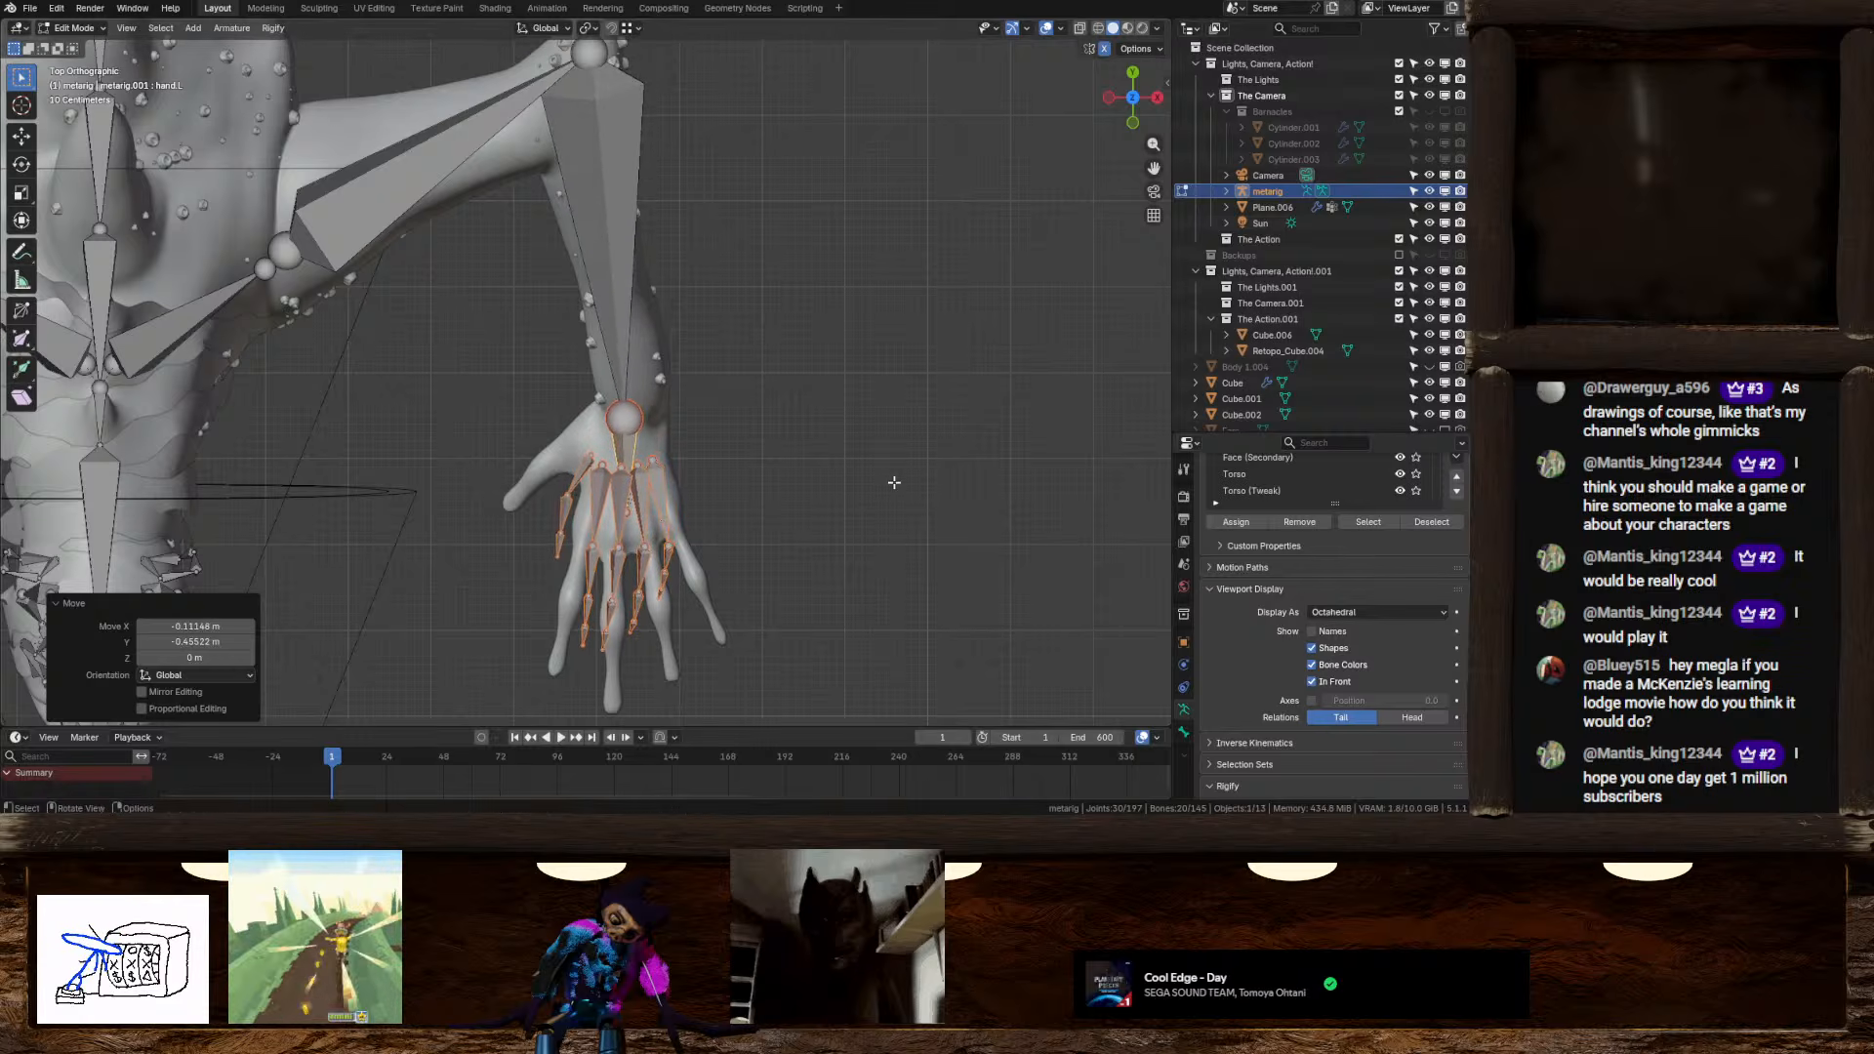
scroll(677, 520, up, 2)
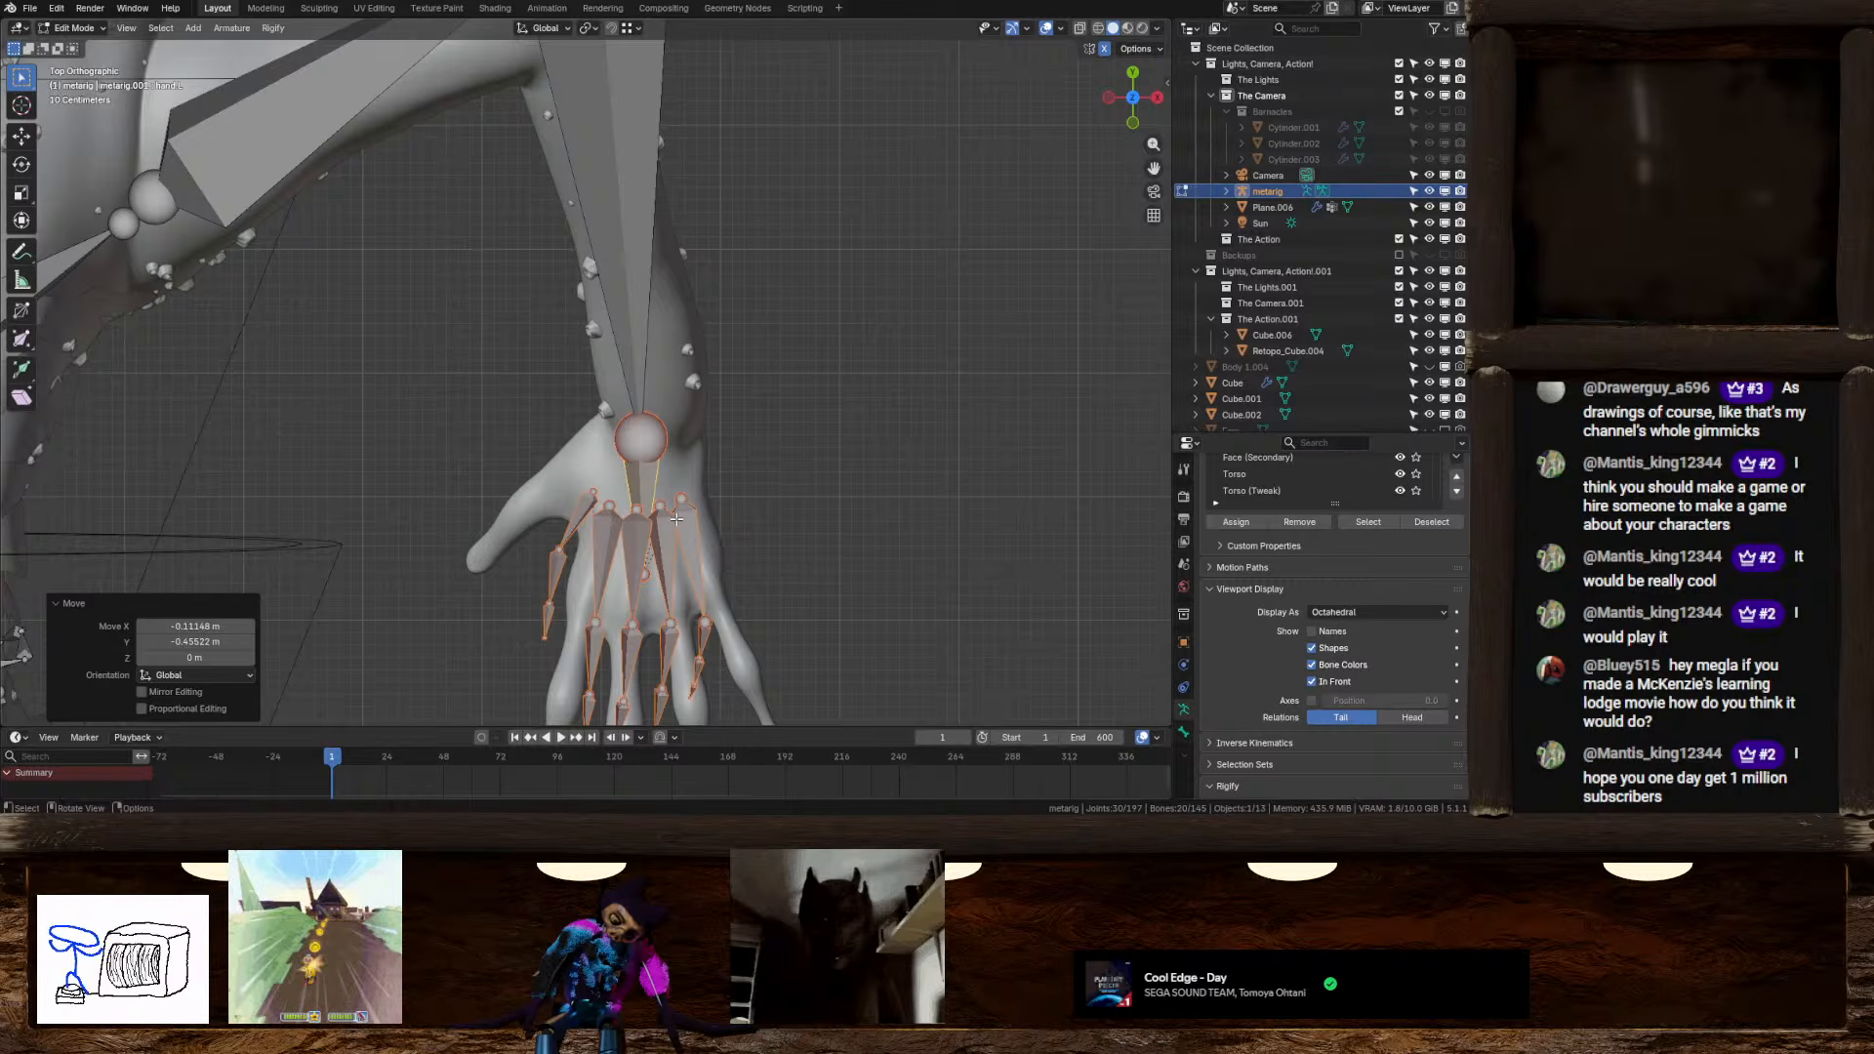
In front view, lower the left hand bones onto the creature's hand, rotate them about -12°, and nudge them into place
scroll(776, 403, down, 2)
middle_drag(776, 404, 744, 318)
click(1134, 115)
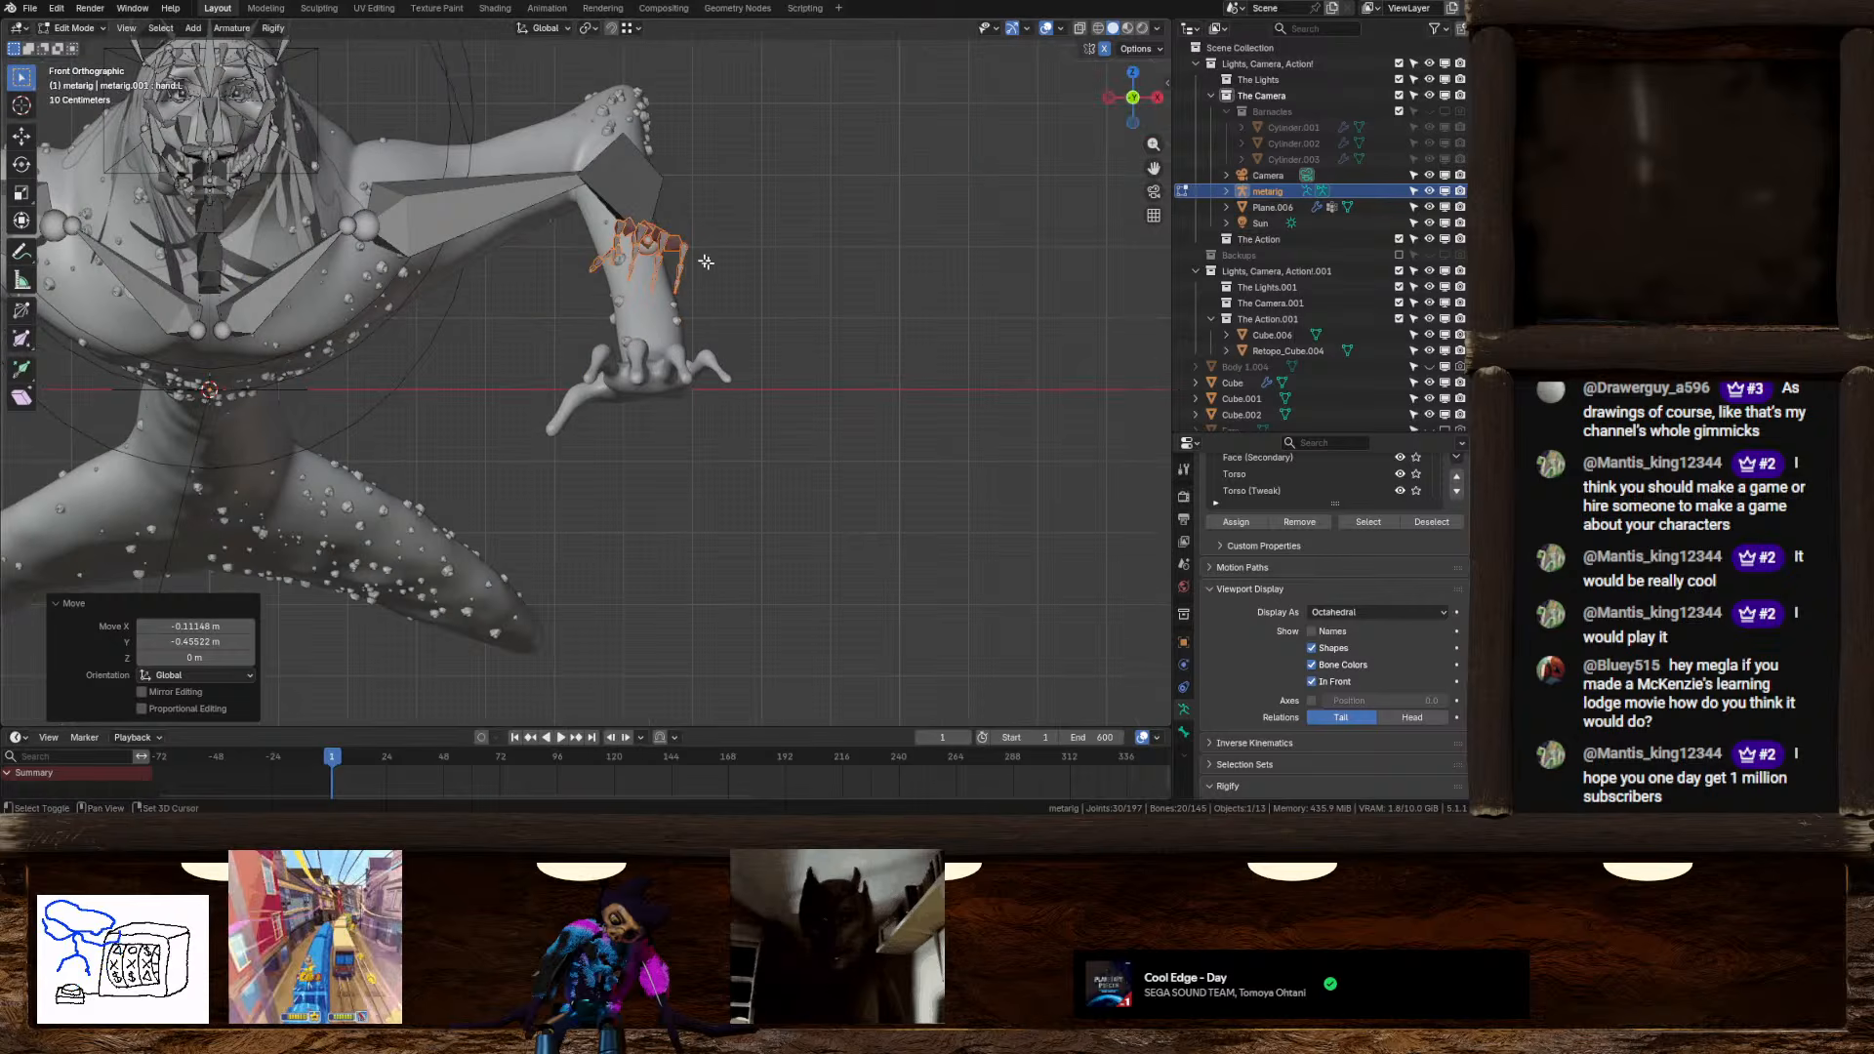
shift+middle_drag(702, 217, 697, 249)
key(g)
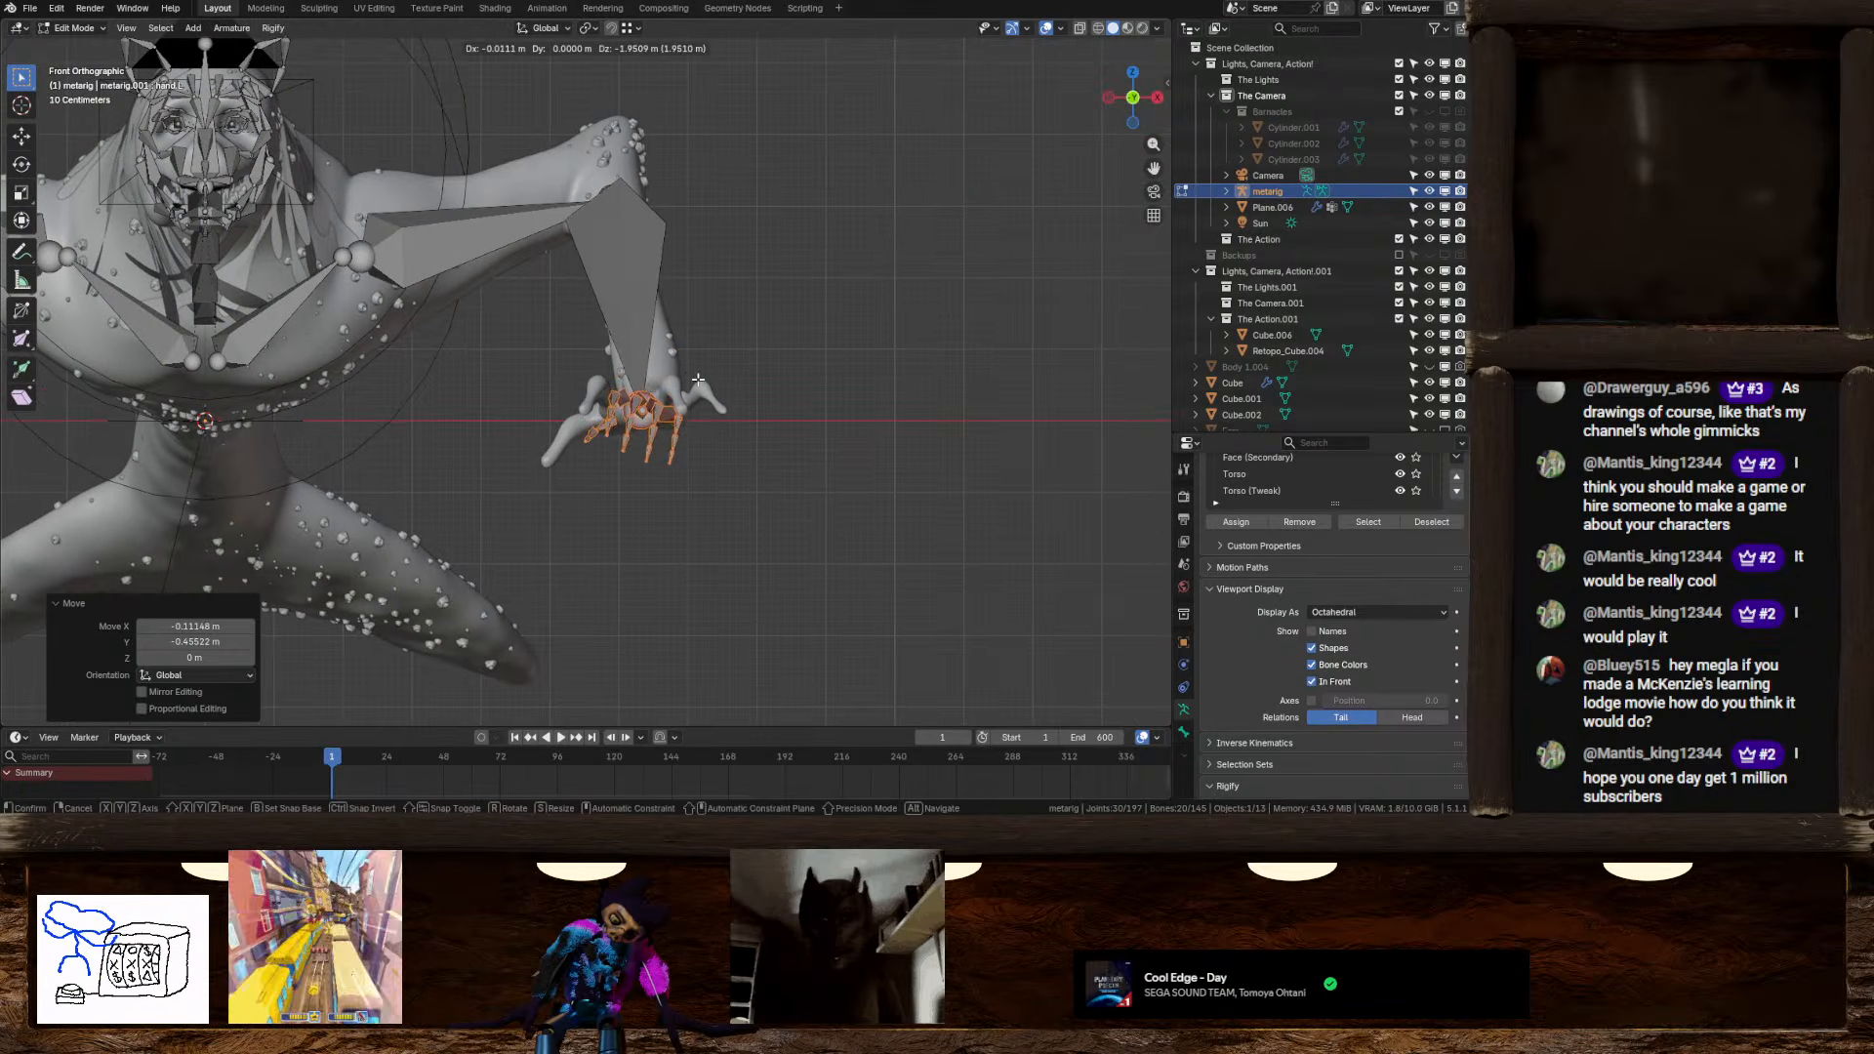
click(697, 382)
key(r)
click(730, 391)
key(g)
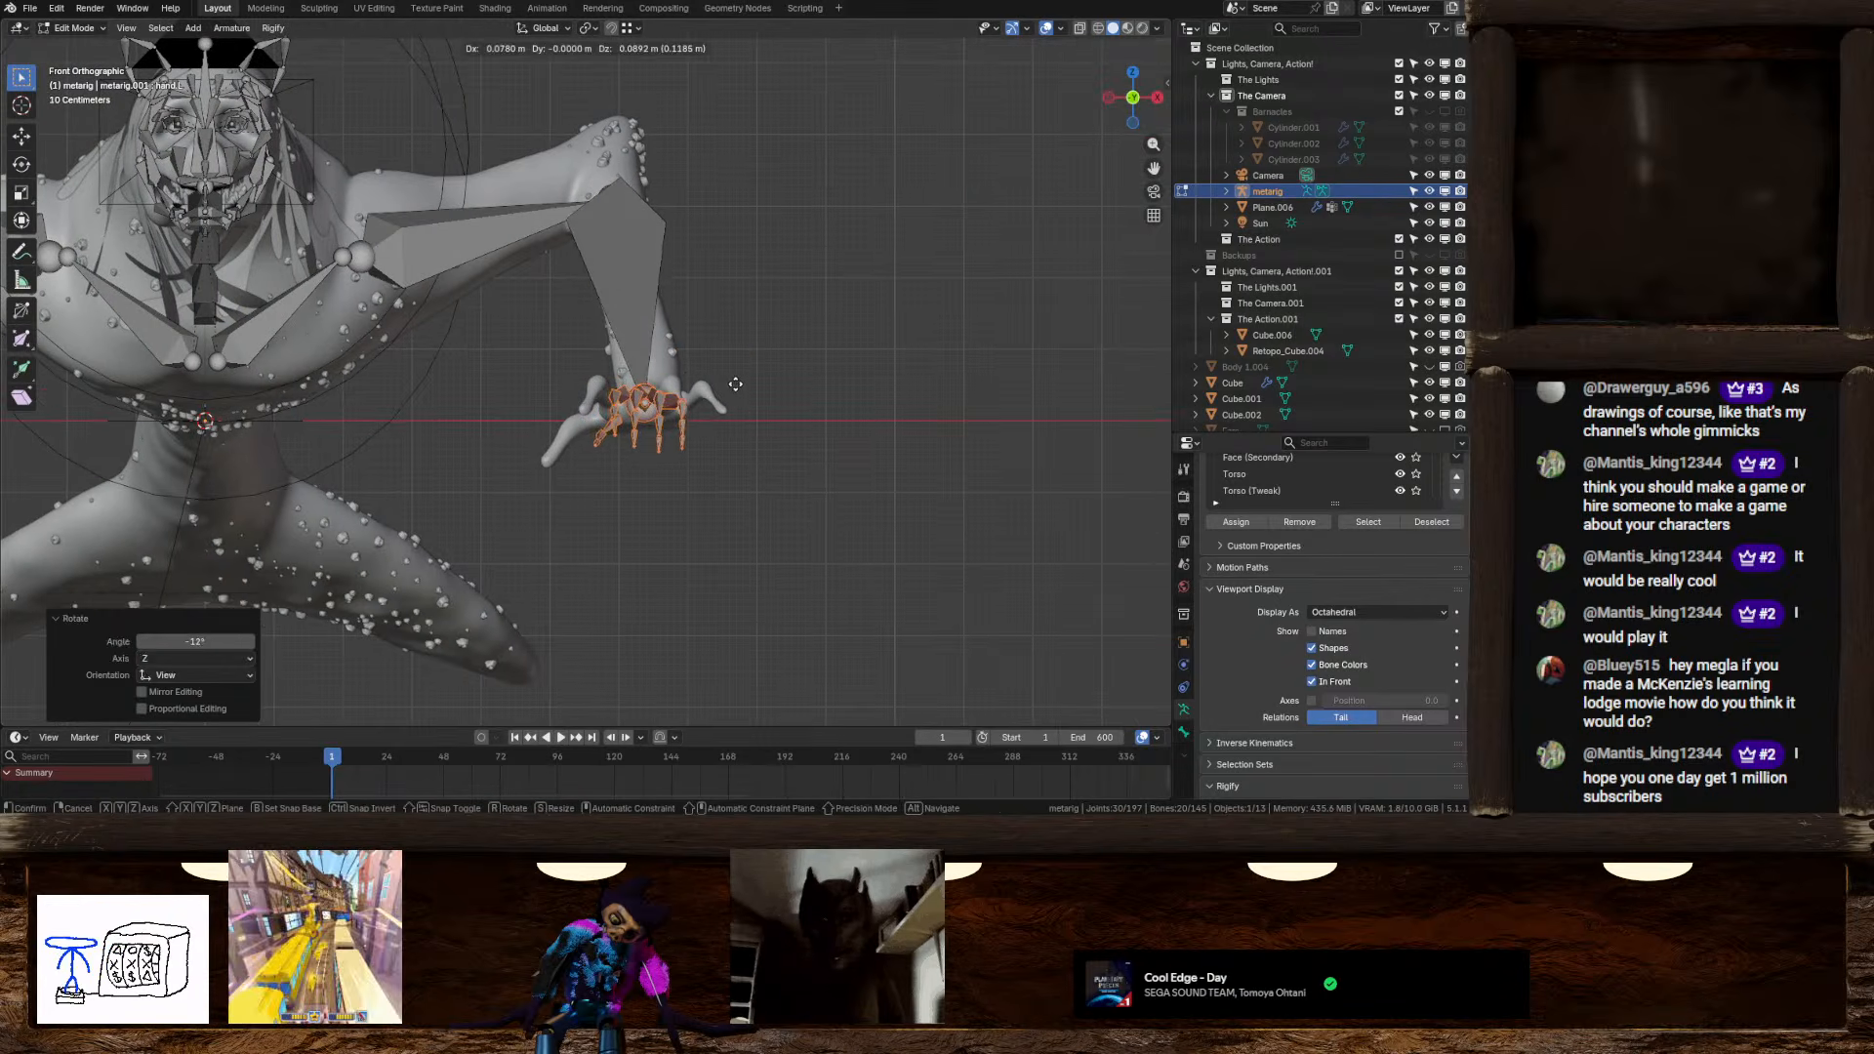
click(736, 384)
Move the left elbow joint up and inward to the creature's elbow, using front view and top view
click(602, 191)
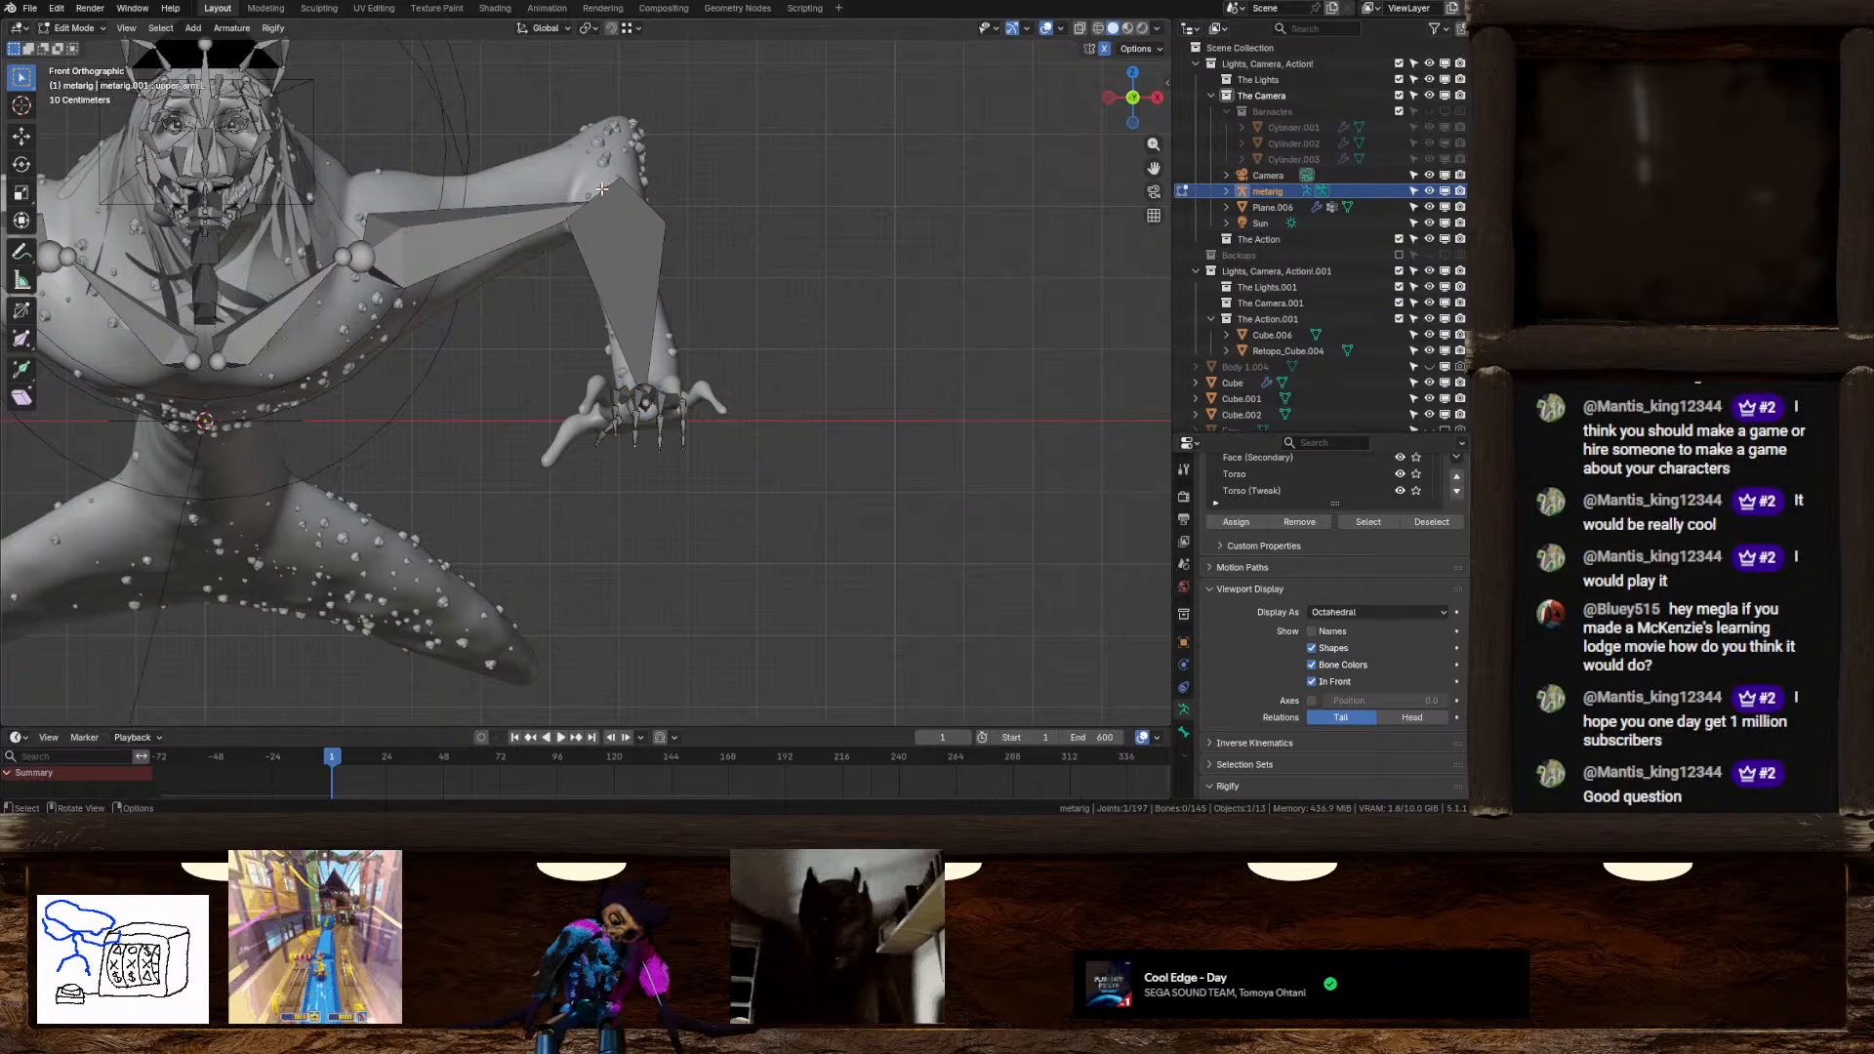
key(g)
click(596, 155)
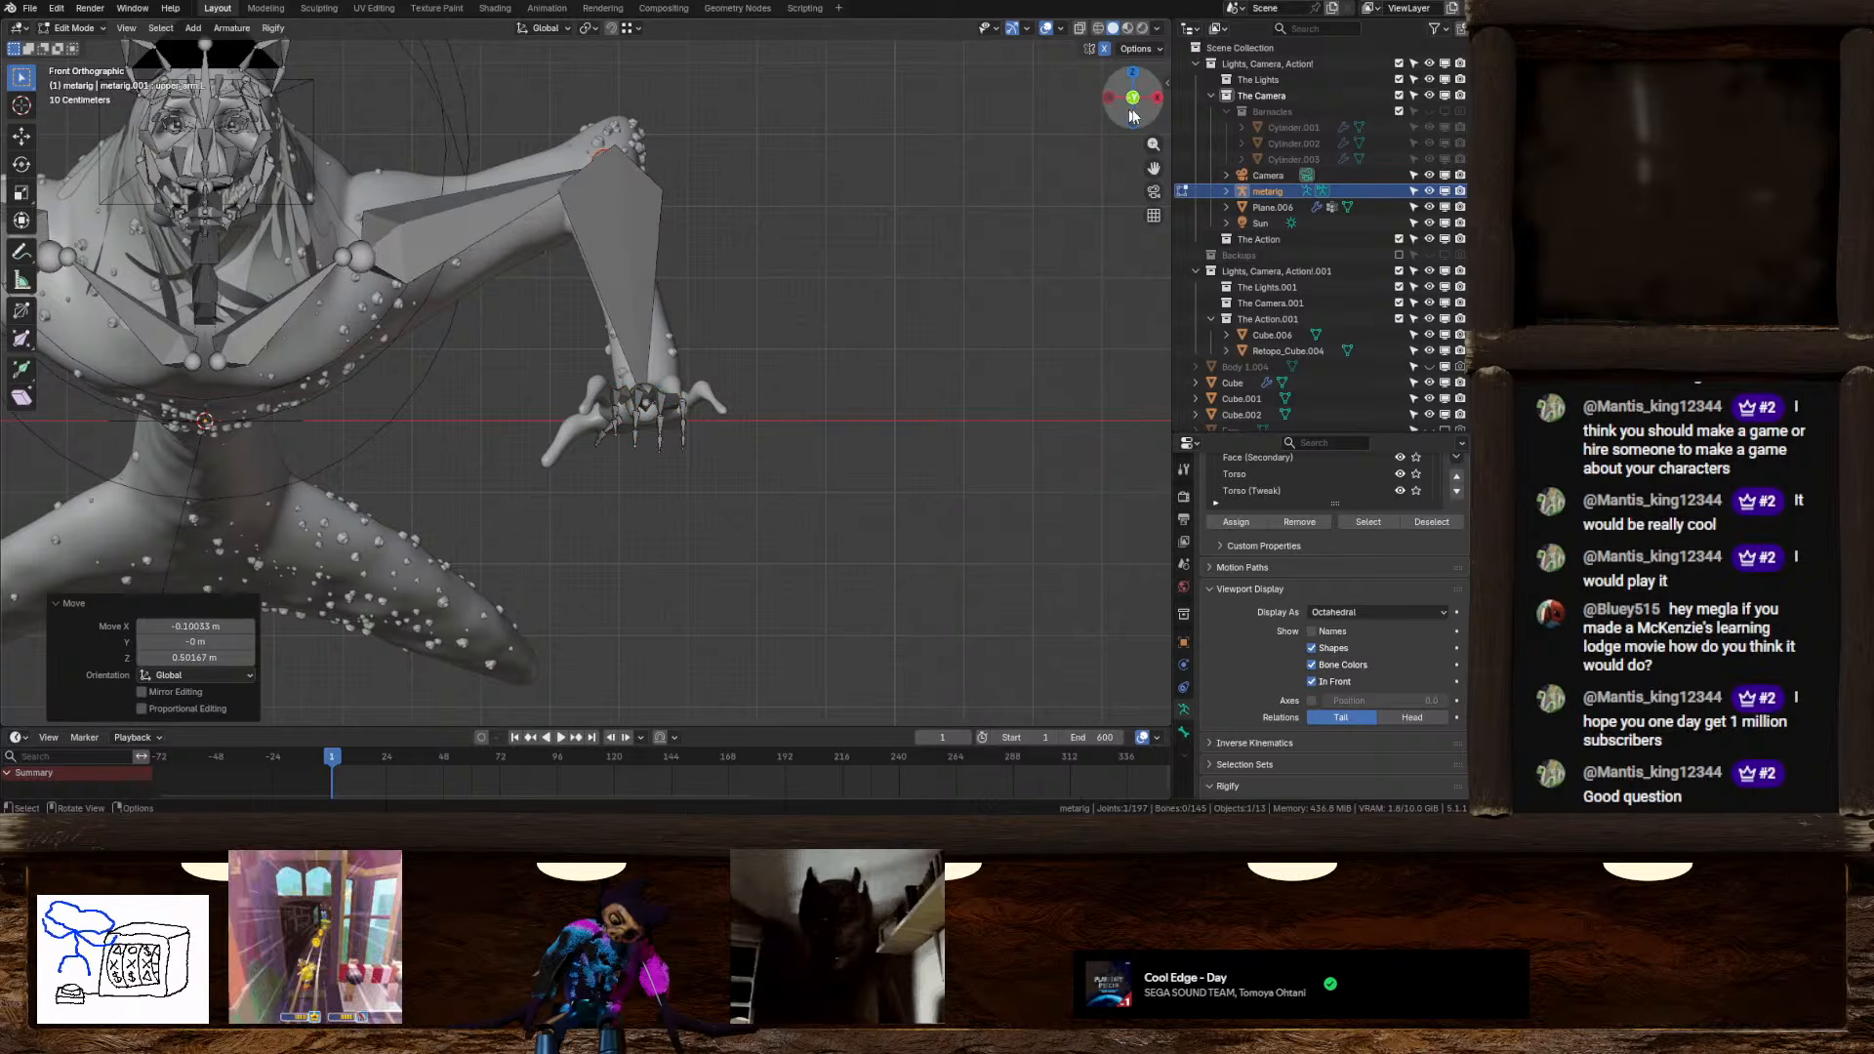
click(1132, 72)
key(g)
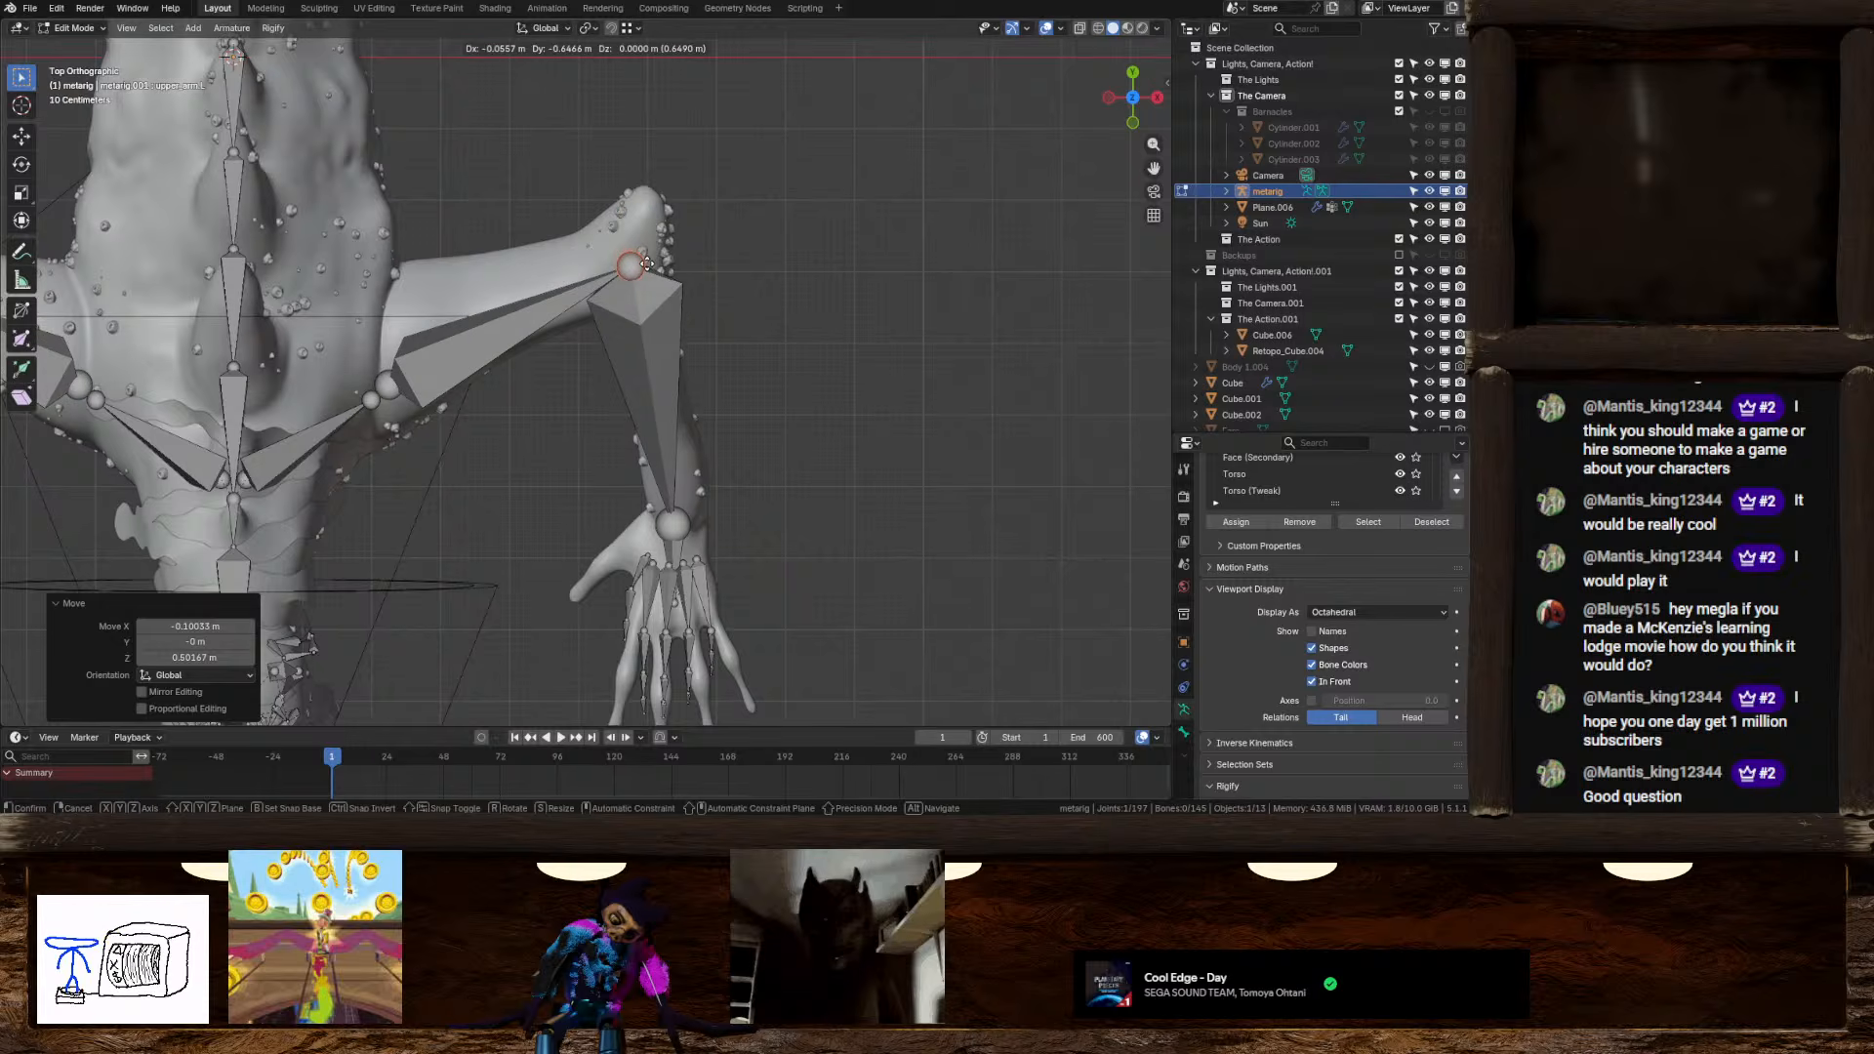
click(641, 266)
Move the head of the left upper arm bone about 0.56 m along global Y and nudge the elbow joint in top view
shift+middle_drag(459, 342, 517, 403)
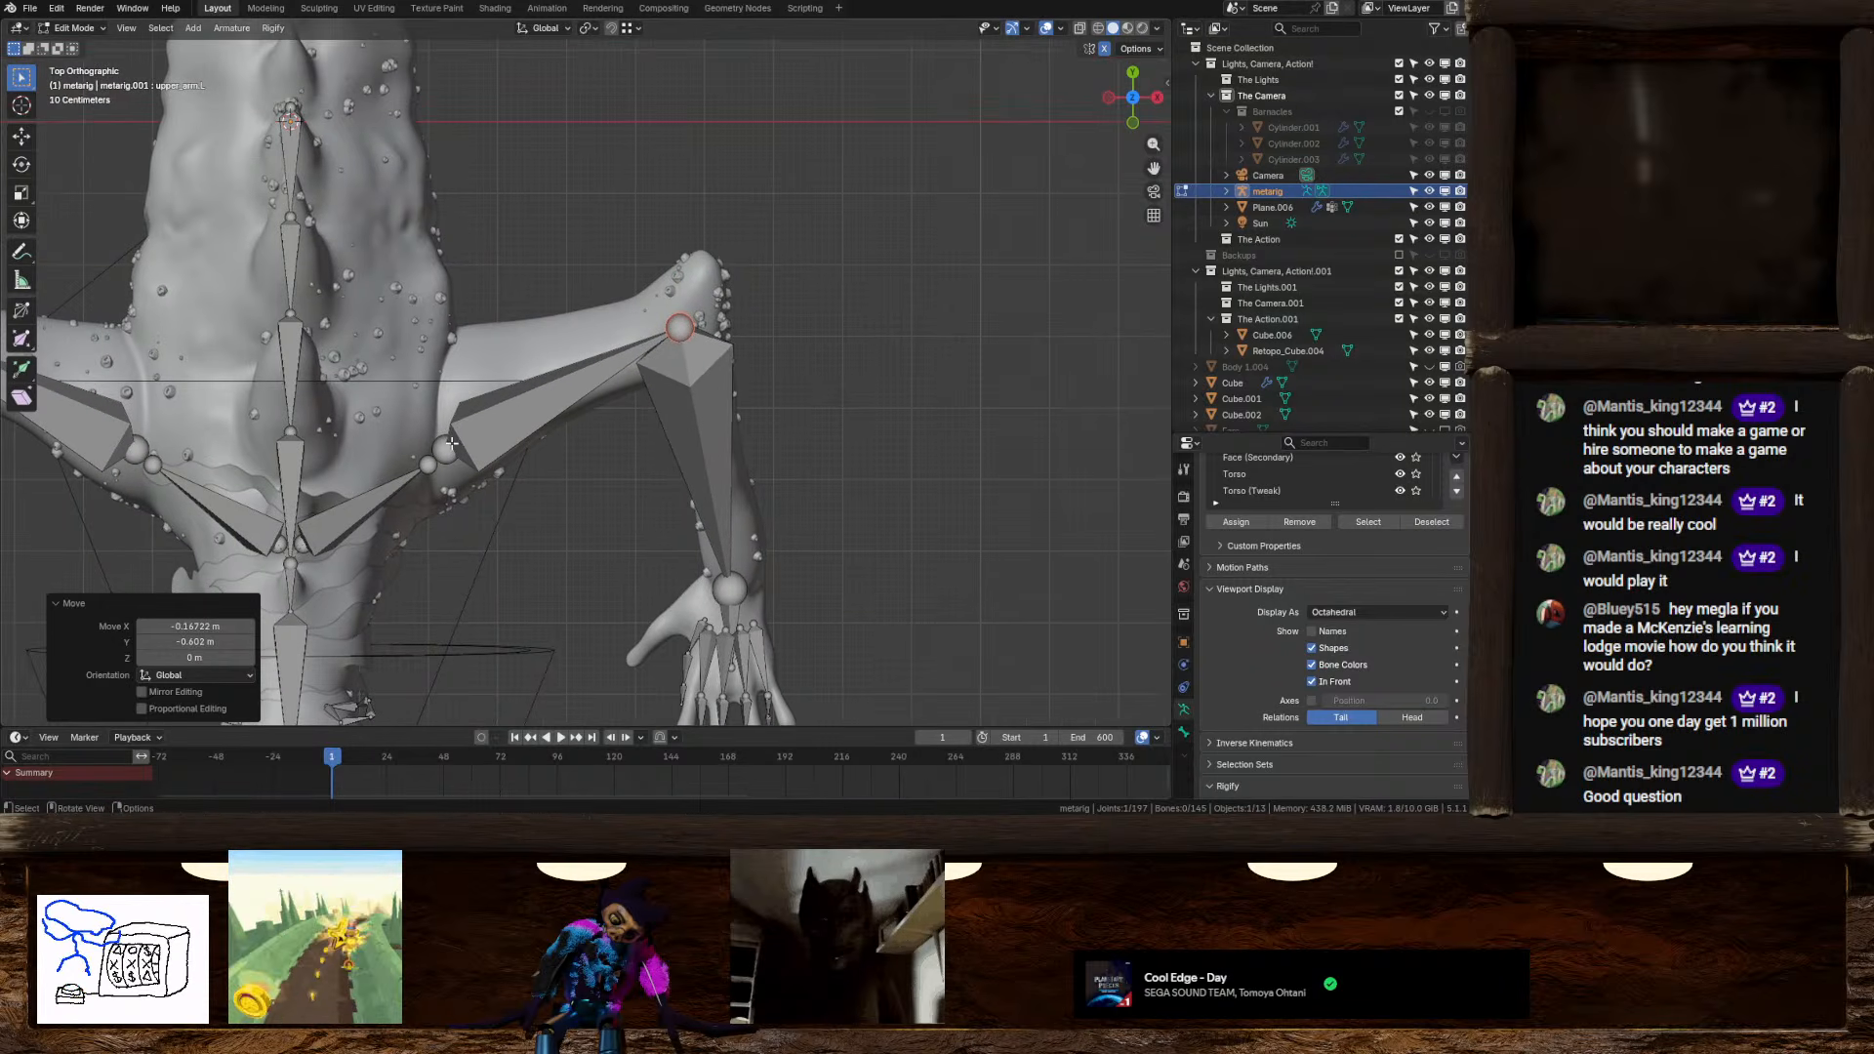
click(452, 442)
key(g)
key(y)
click(522, 383)
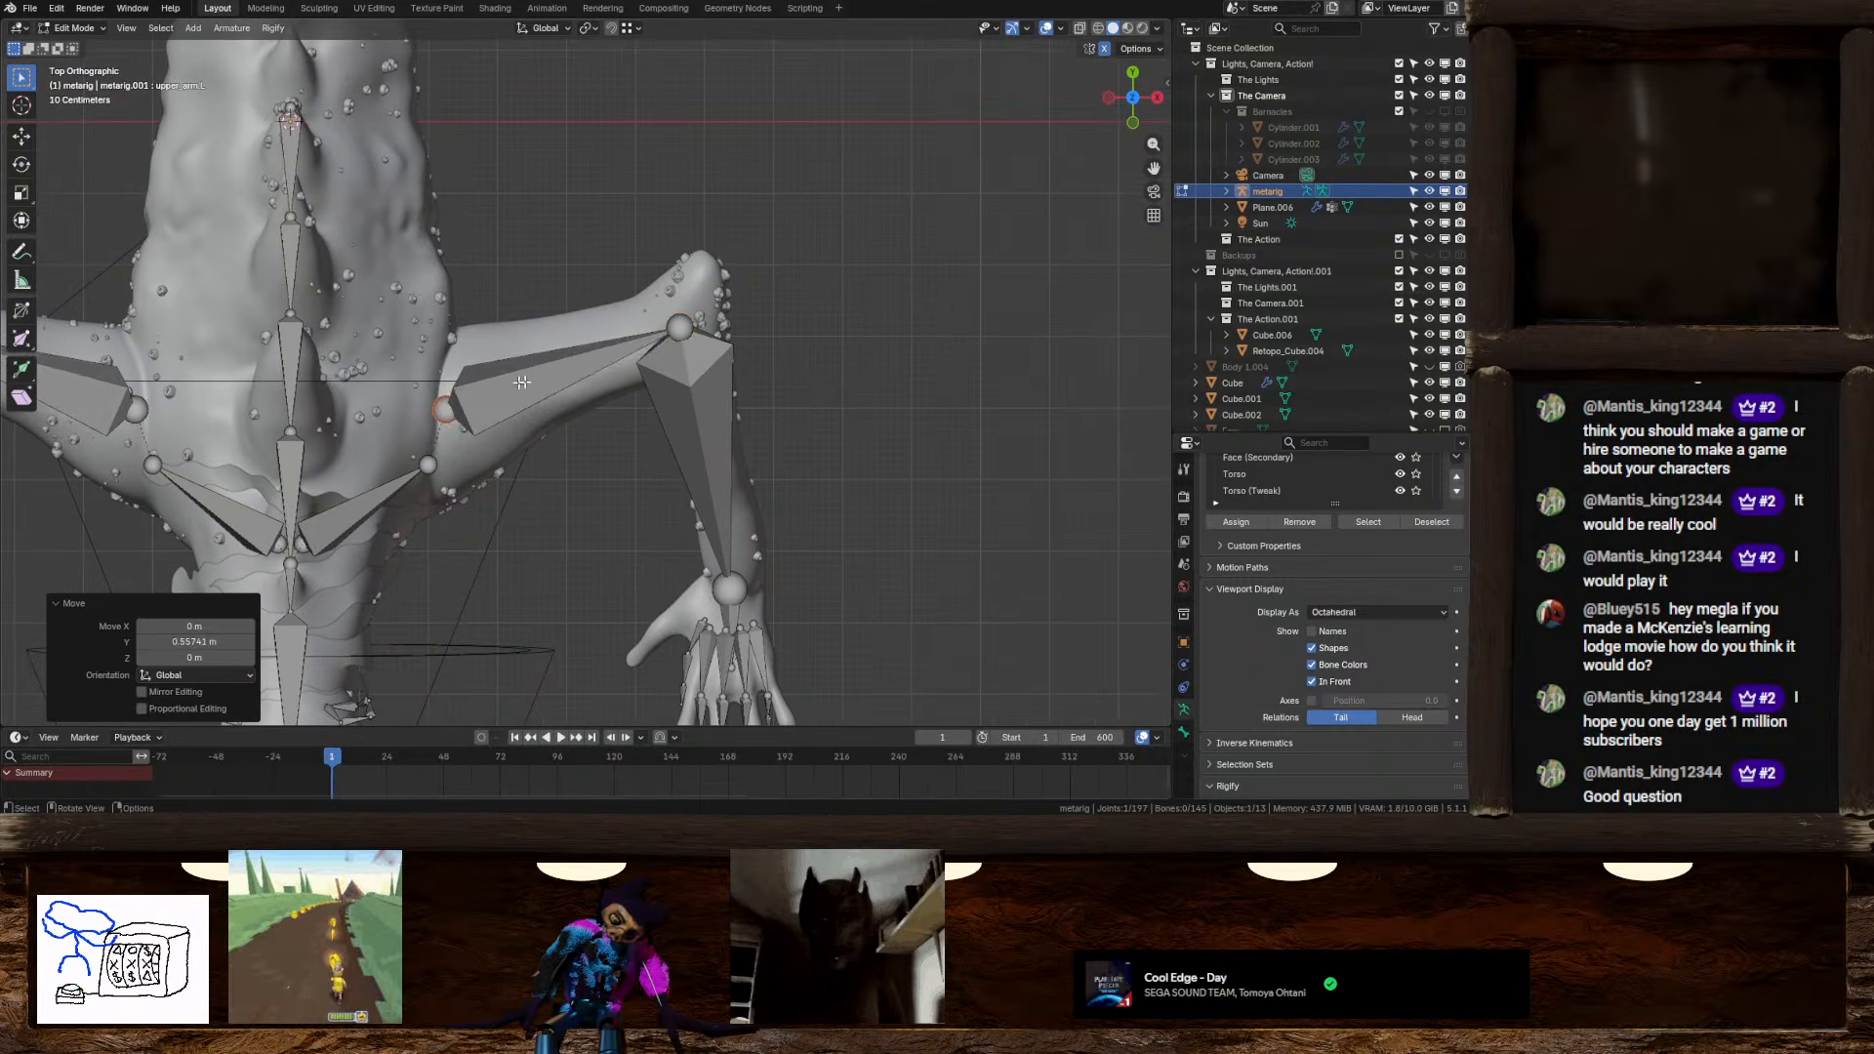
click(693, 322)
key(g)
click(695, 318)
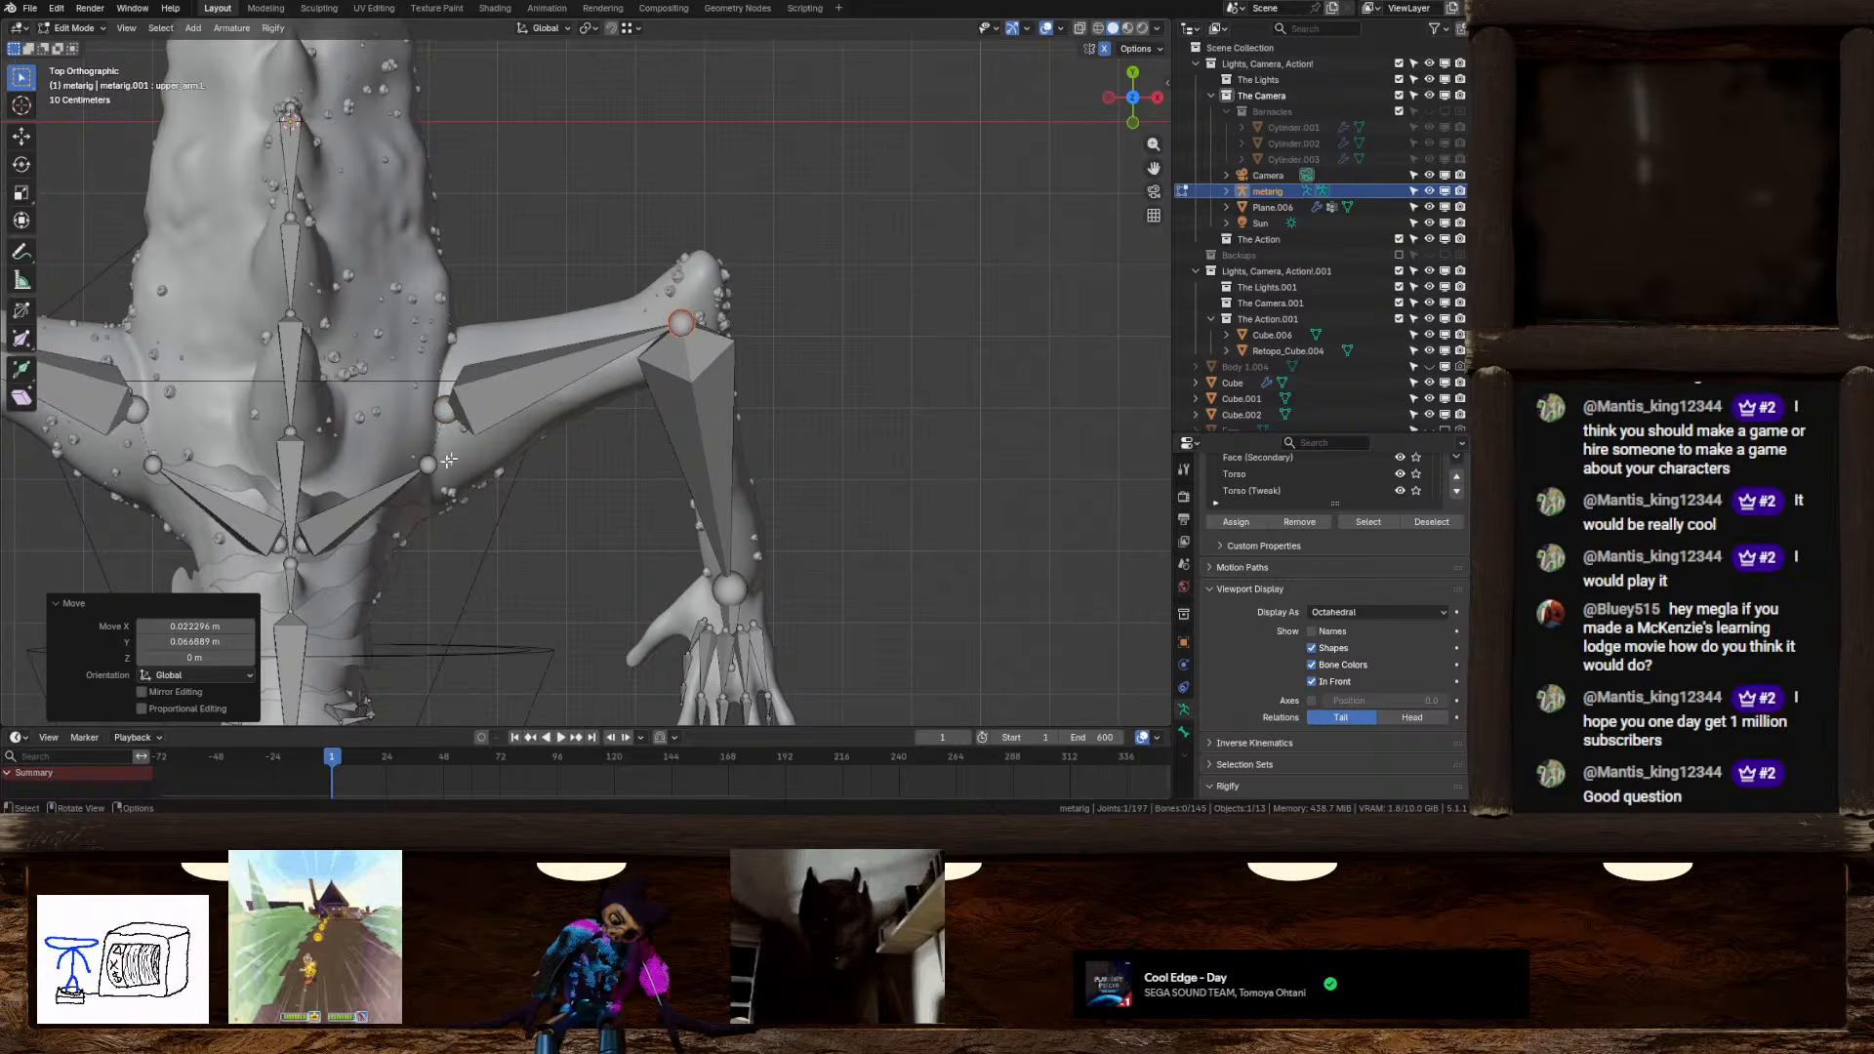
Adjust the outer joint of the left shoulder bone, then reposition its inner joint near the chest
click(428, 465)
key(g)
click(430, 452)
middle_drag(430, 452, 651, 402)
click(598, 352)
key(g)
click(777, 257)
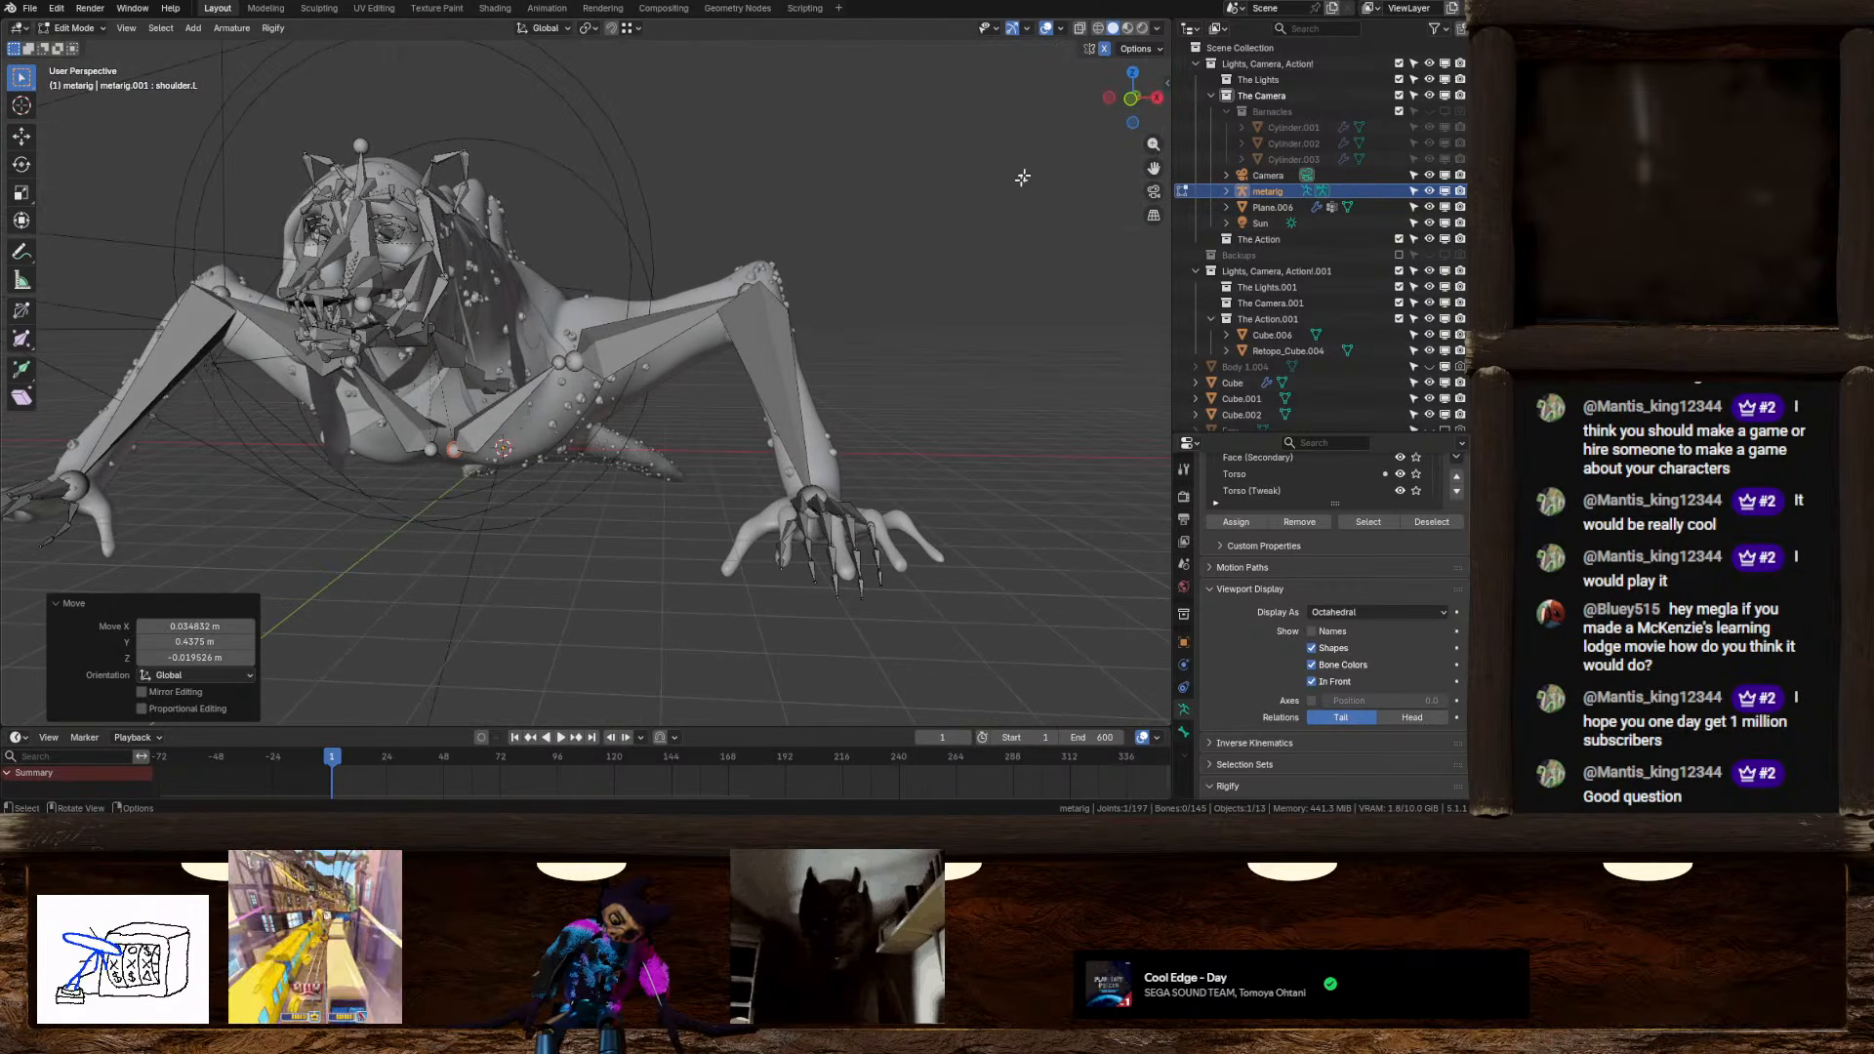
click(1131, 99)
key(g)
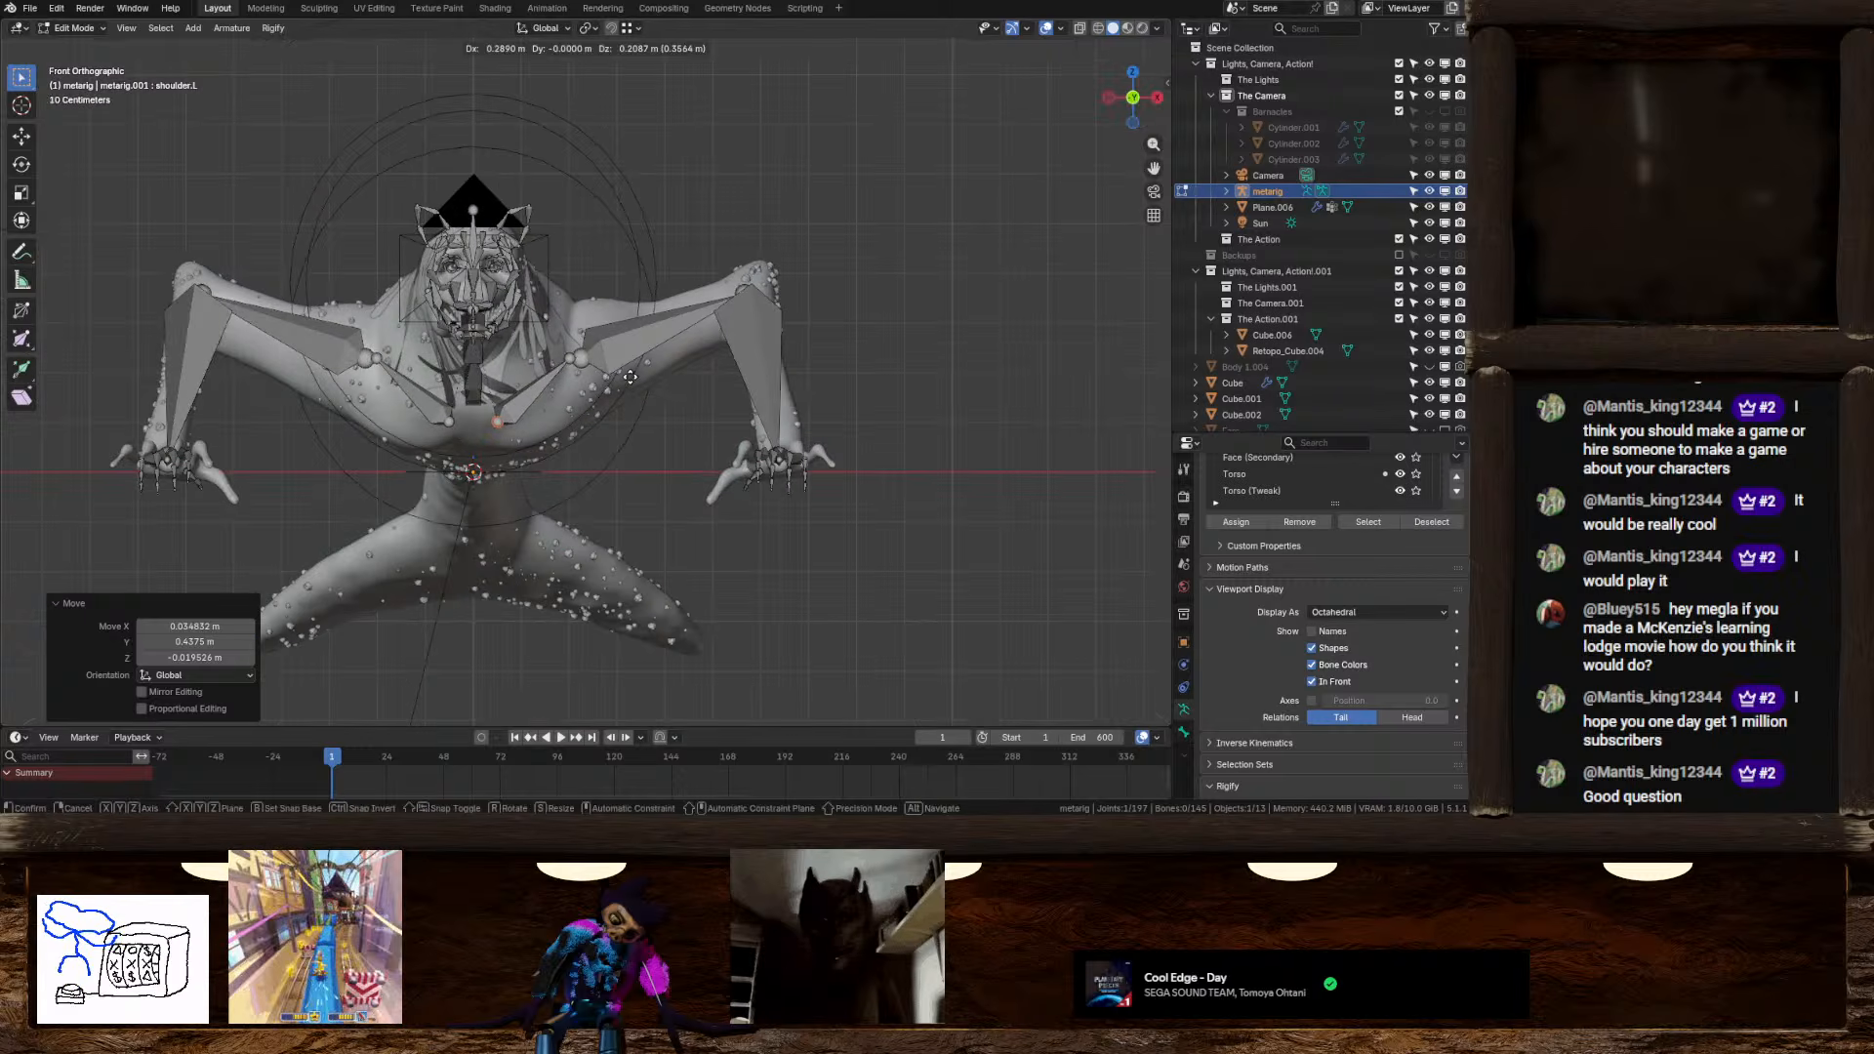
click(630, 378)
In top view, move the left thumb's base joint and second joint onto the root of the creature's thumb
middle_drag(630, 378, 744, 478)
click(1132, 78)
scroll(761, 439, up, 4)
shift+middle_drag(771, 683, 650, 317)
scroll(650, 317, up, 2)
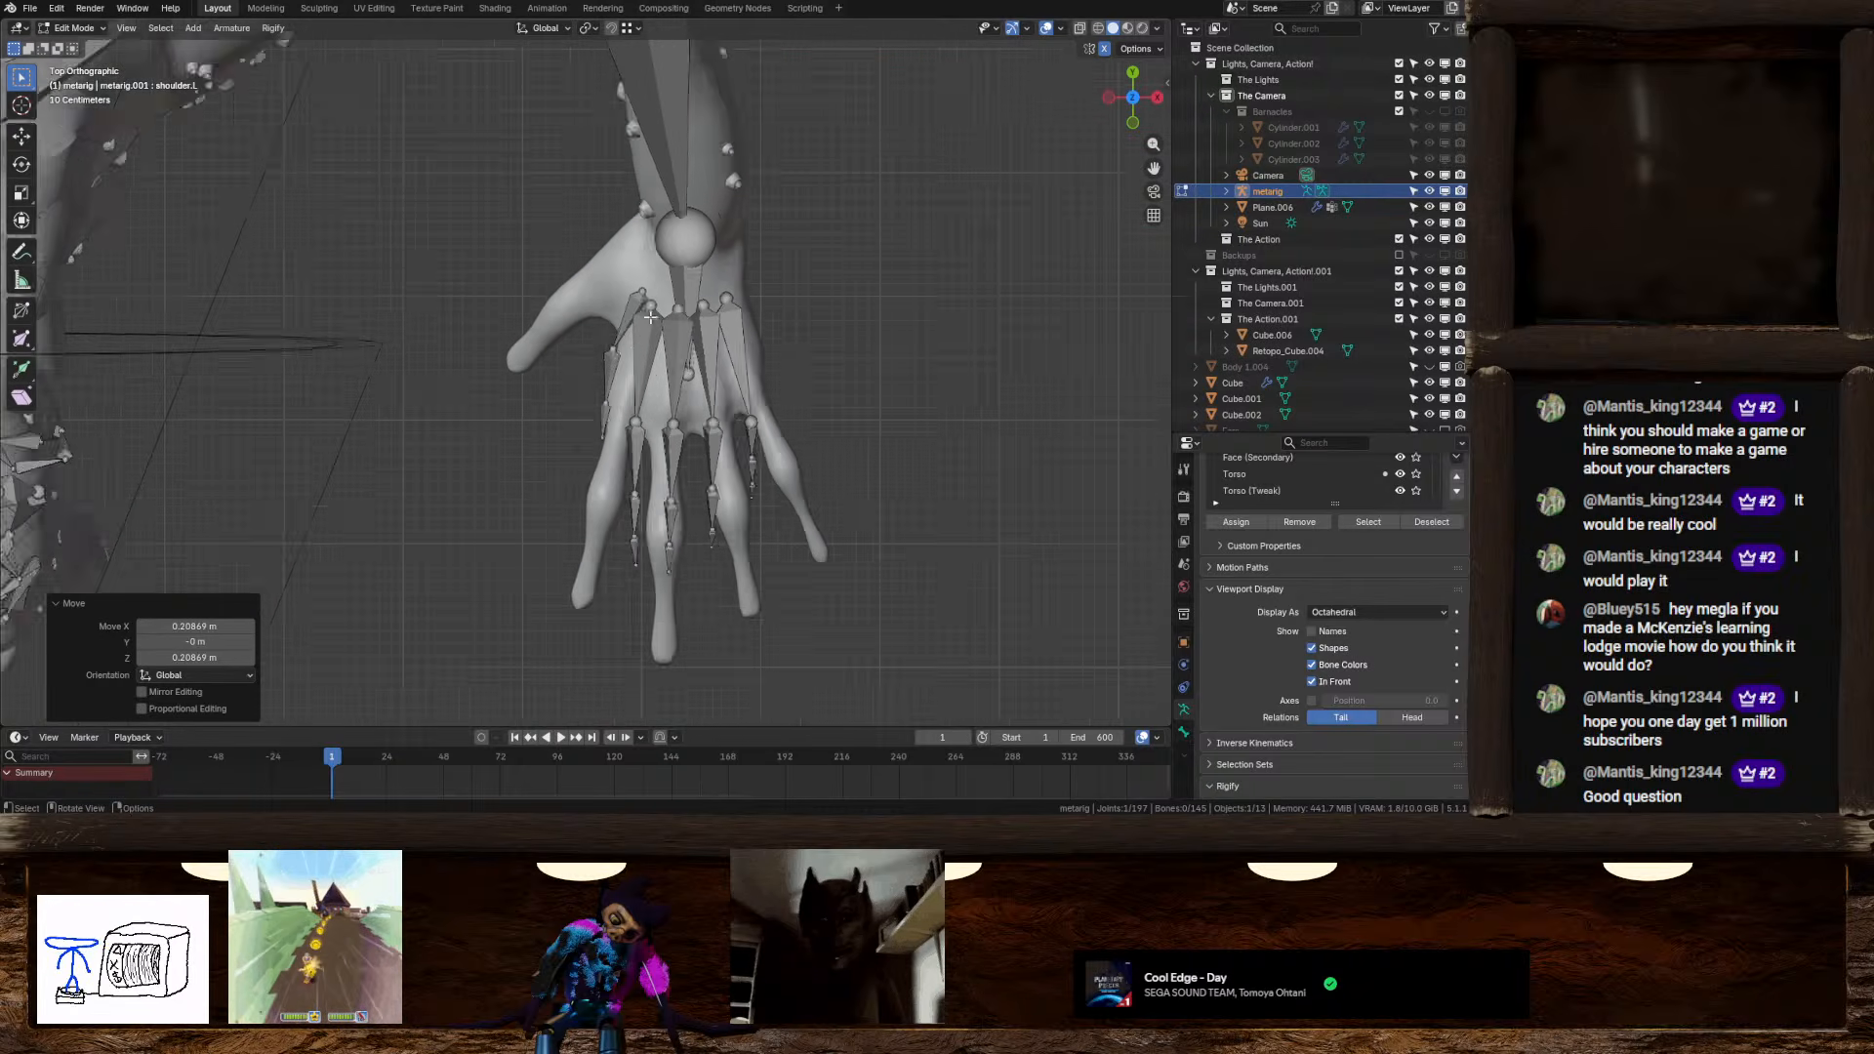
scroll(650, 318, up, 2)
click(666, 258)
key(g)
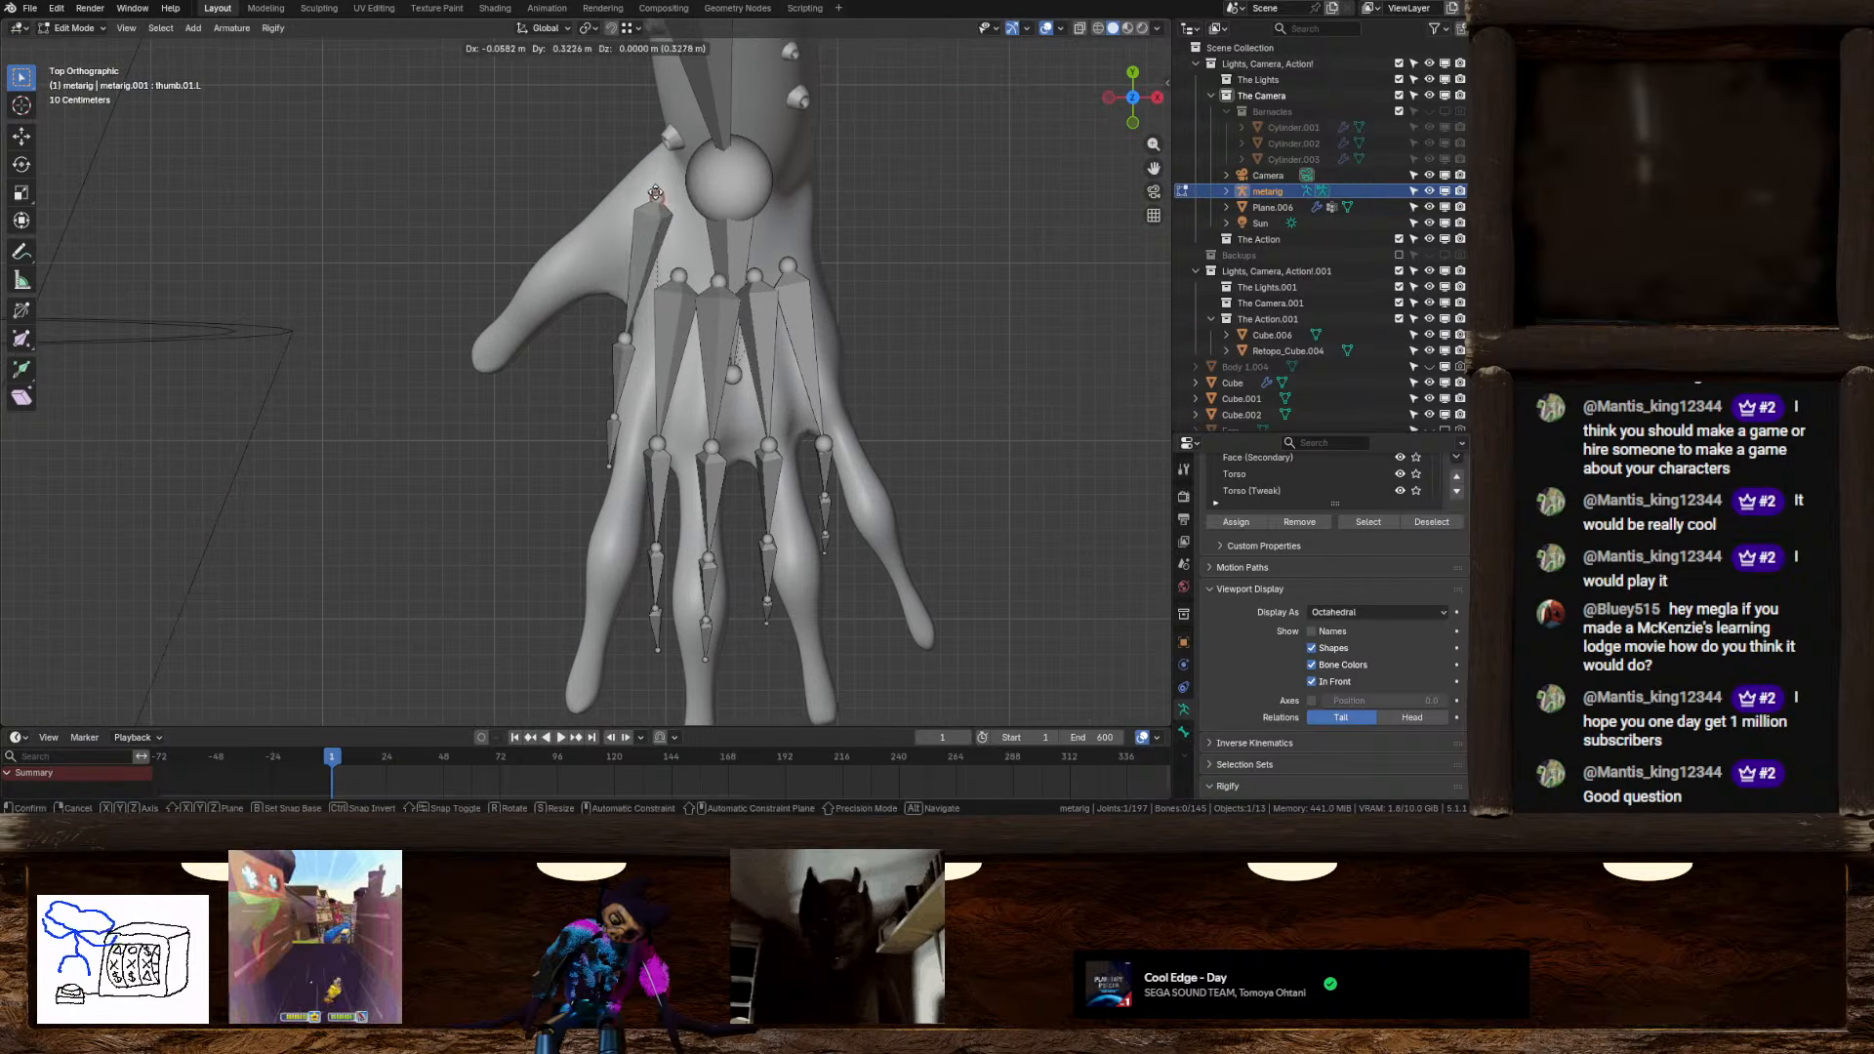
click(660, 195)
click(629, 334)
key(g)
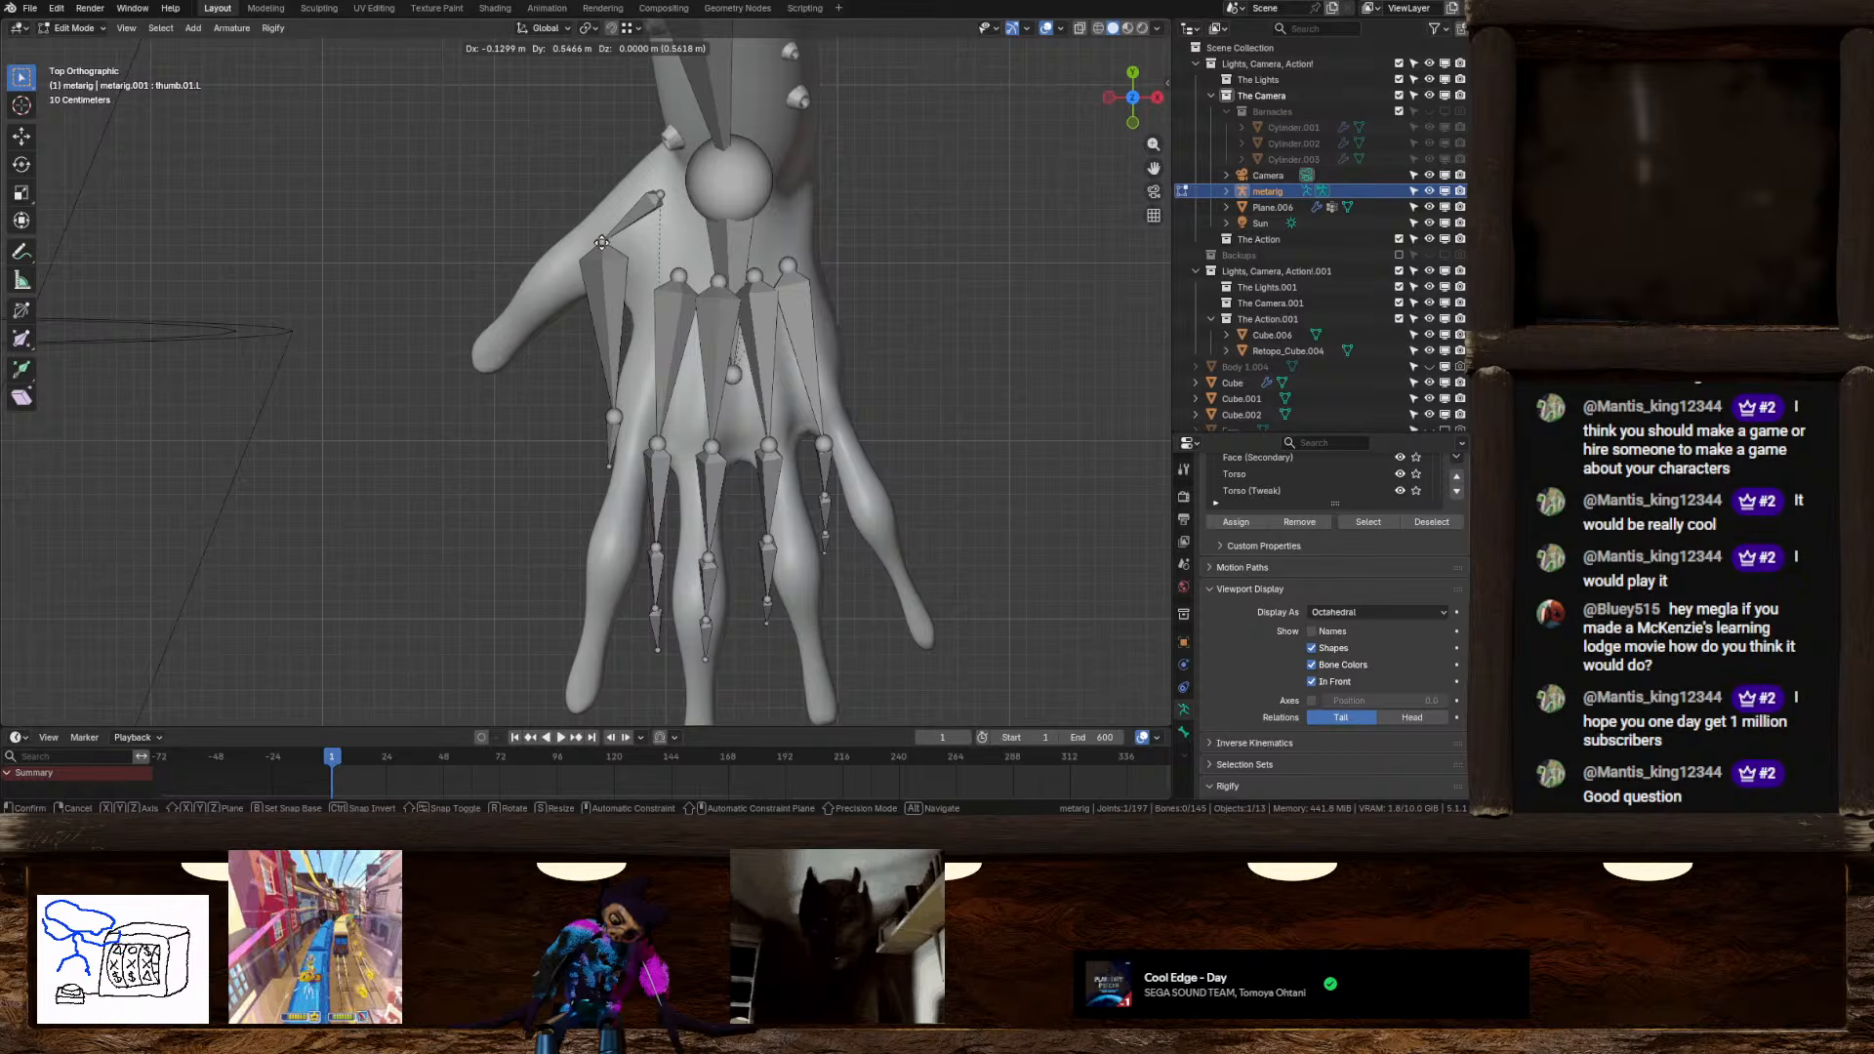
click(607, 241)
Move the left thumb's third joint and tip joint along the creature's thumb to its end
click(614, 417)
key(g)
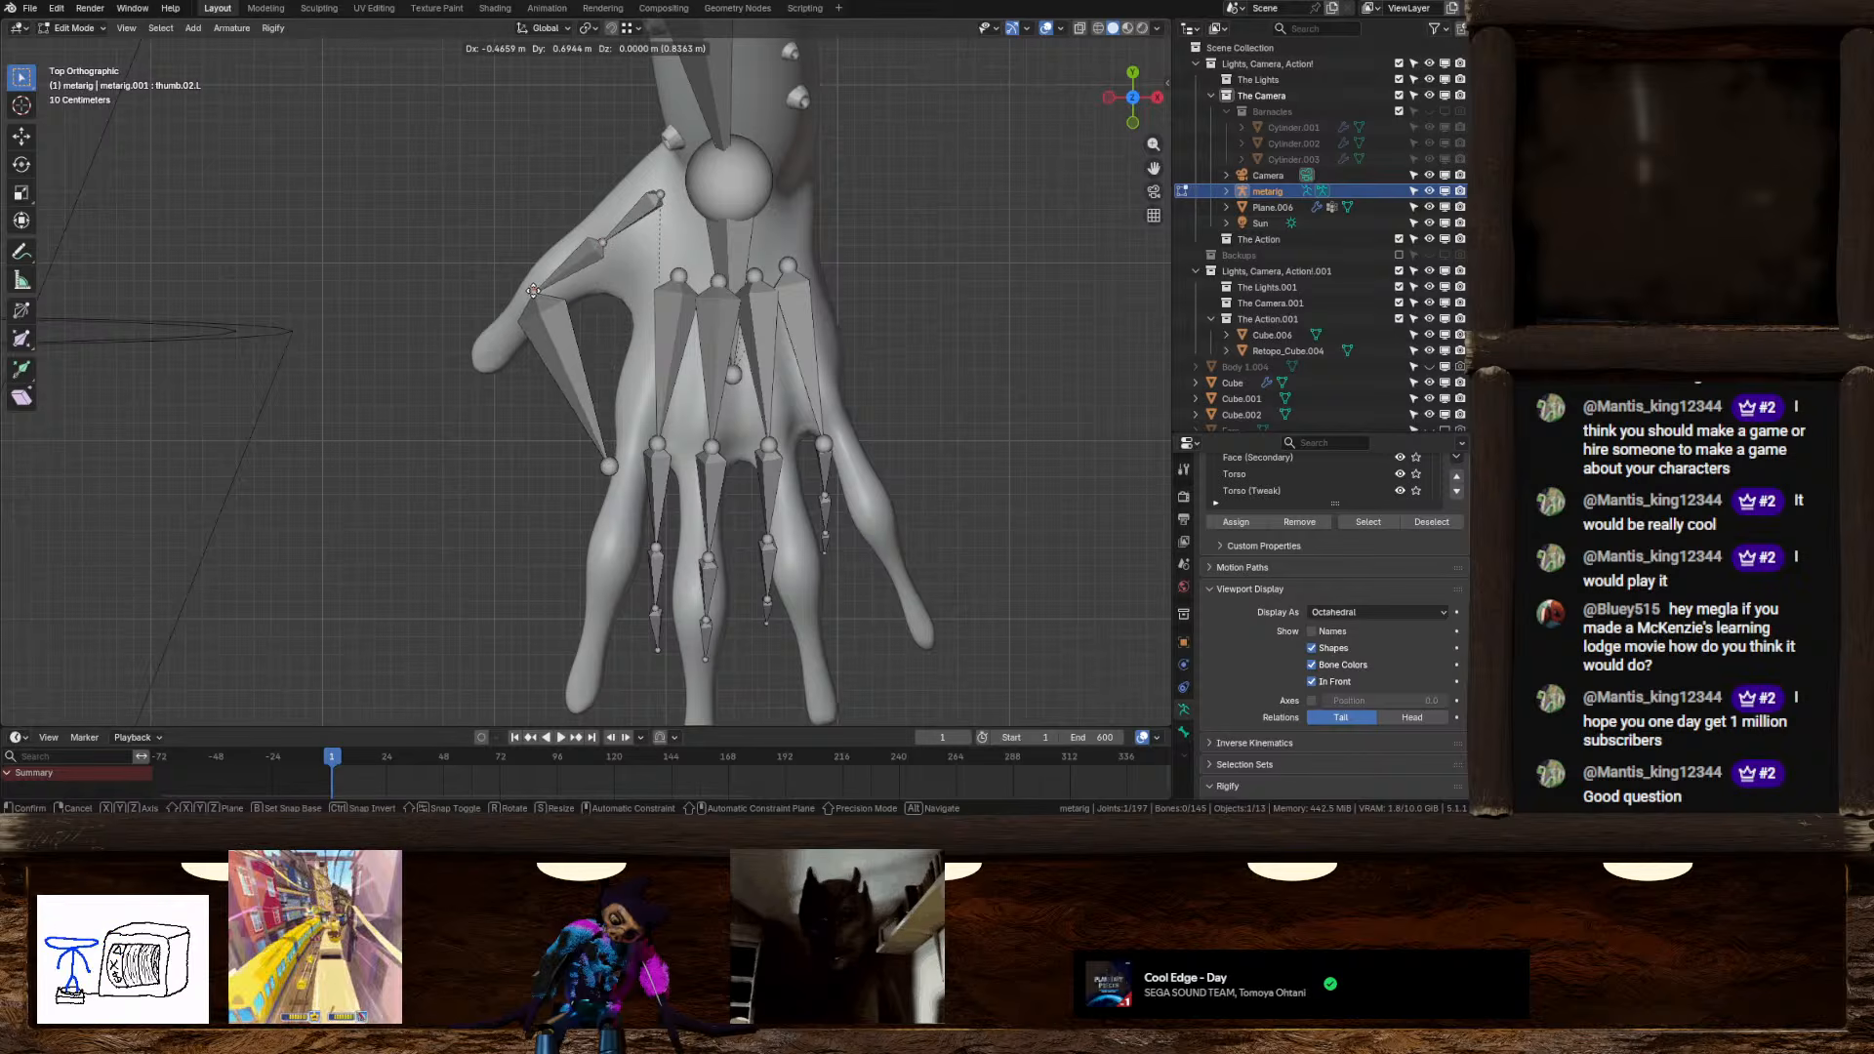
click(533, 290)
click(609, 467)
key(g)
click(483, 362)
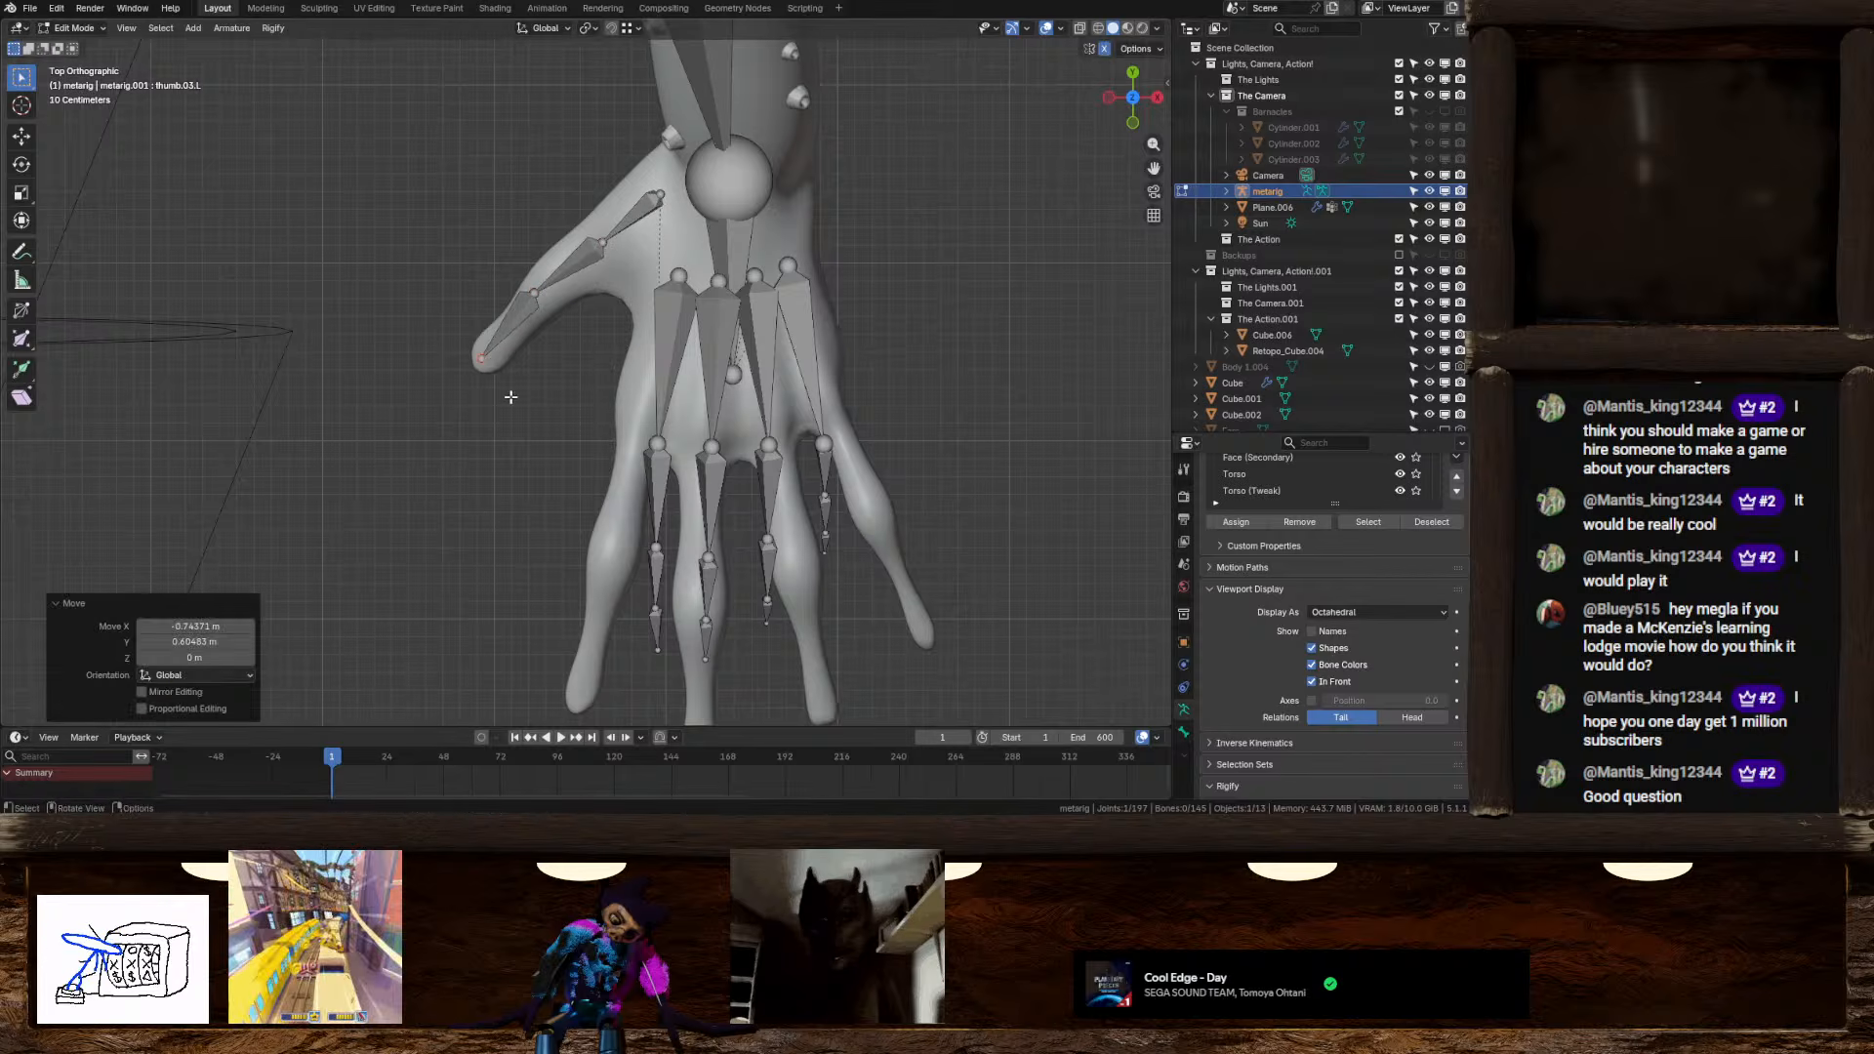
Lower the left thumb's tip joint about 0.25 m along global Z into the end of the creature's thumb
middle_drag(510, 394, 683, 469)
key(KP_Decimal)
scroll(606, 364, down, 15)
key(g)
key(z)
click(767, 542)
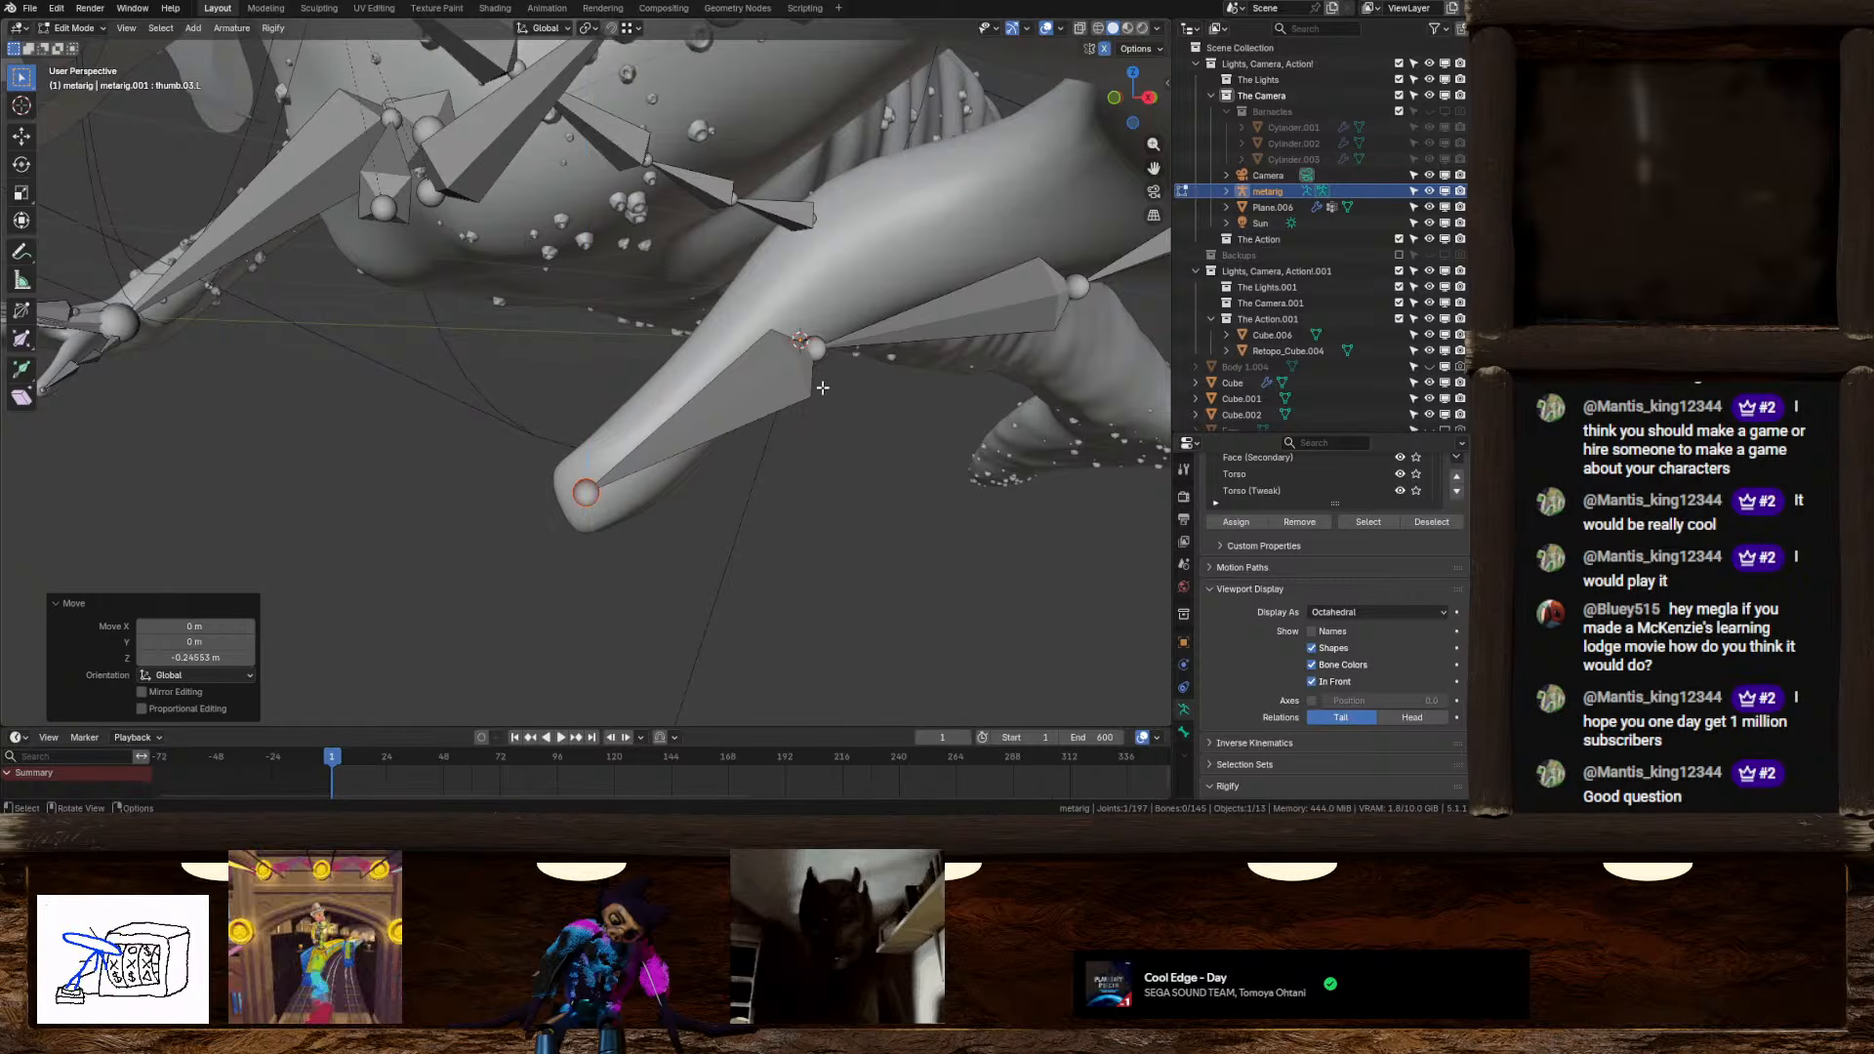
Raise the left thumb's two middle joints along global Z so the bones run inside the creature's thumb
click(818, 341)
key(g)
key(z)
click(921, 289)
middle_drag(921, 289, 879, 368)
click(855, 337)
key(g)
key(z)
click(933, 256)
Select the base joints of the four left palm bones and move them back and down toward the wrist in right view
scroll(966, 312, down, 3)
scroll(824, 414, down, 1)
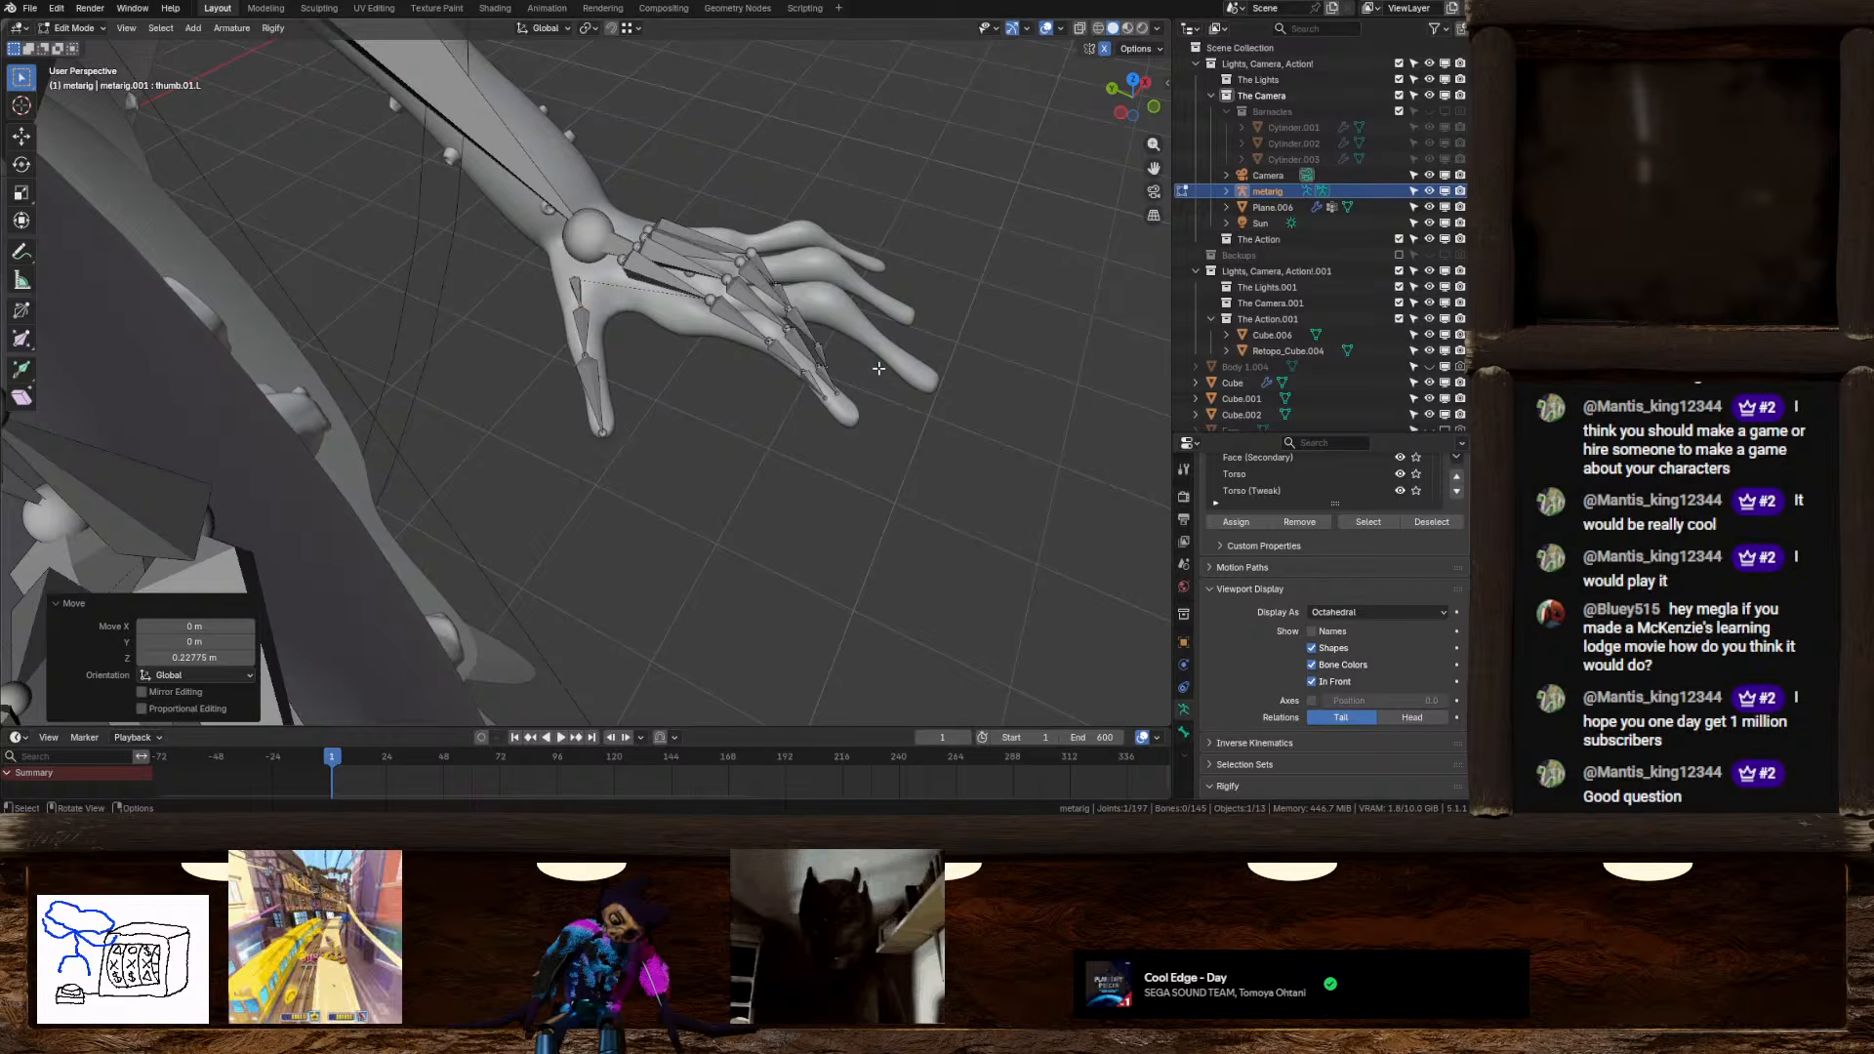
scroll(741, 349, up, 2)
middle_drag(741, 349, 566, 433)
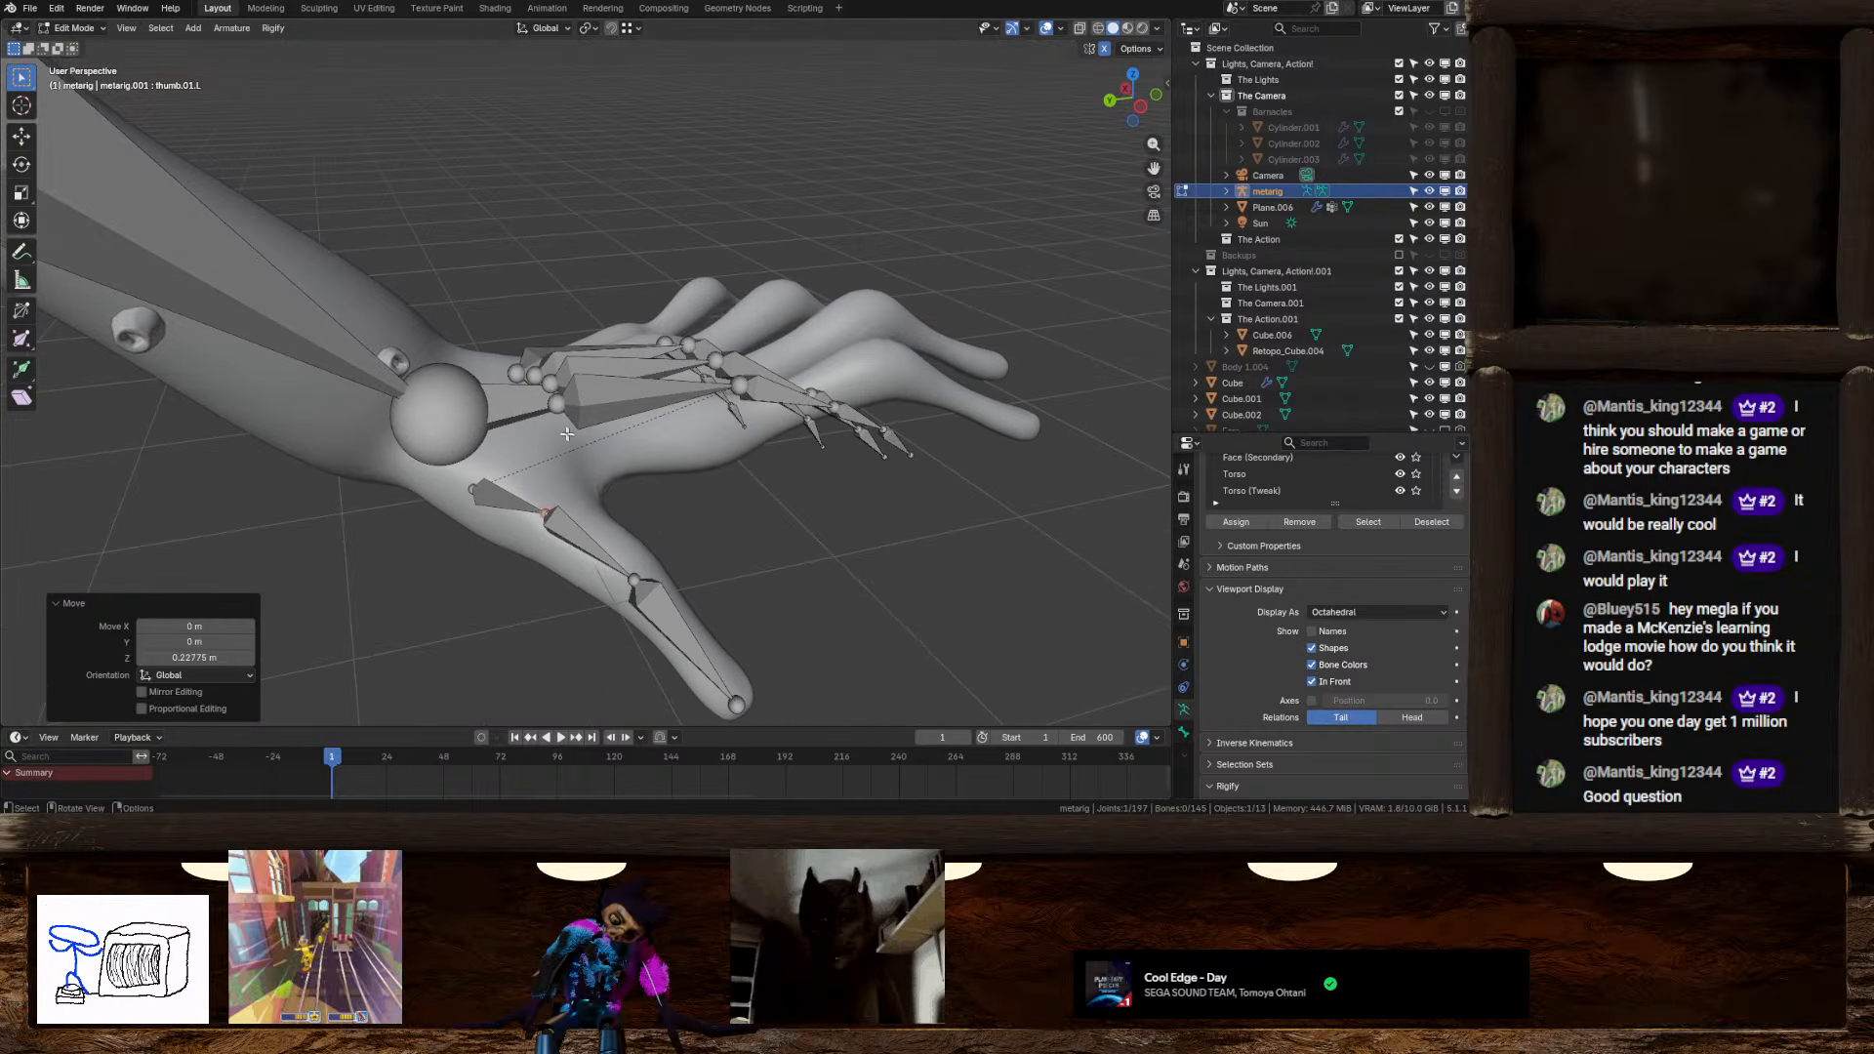
shift+click(551, 406)
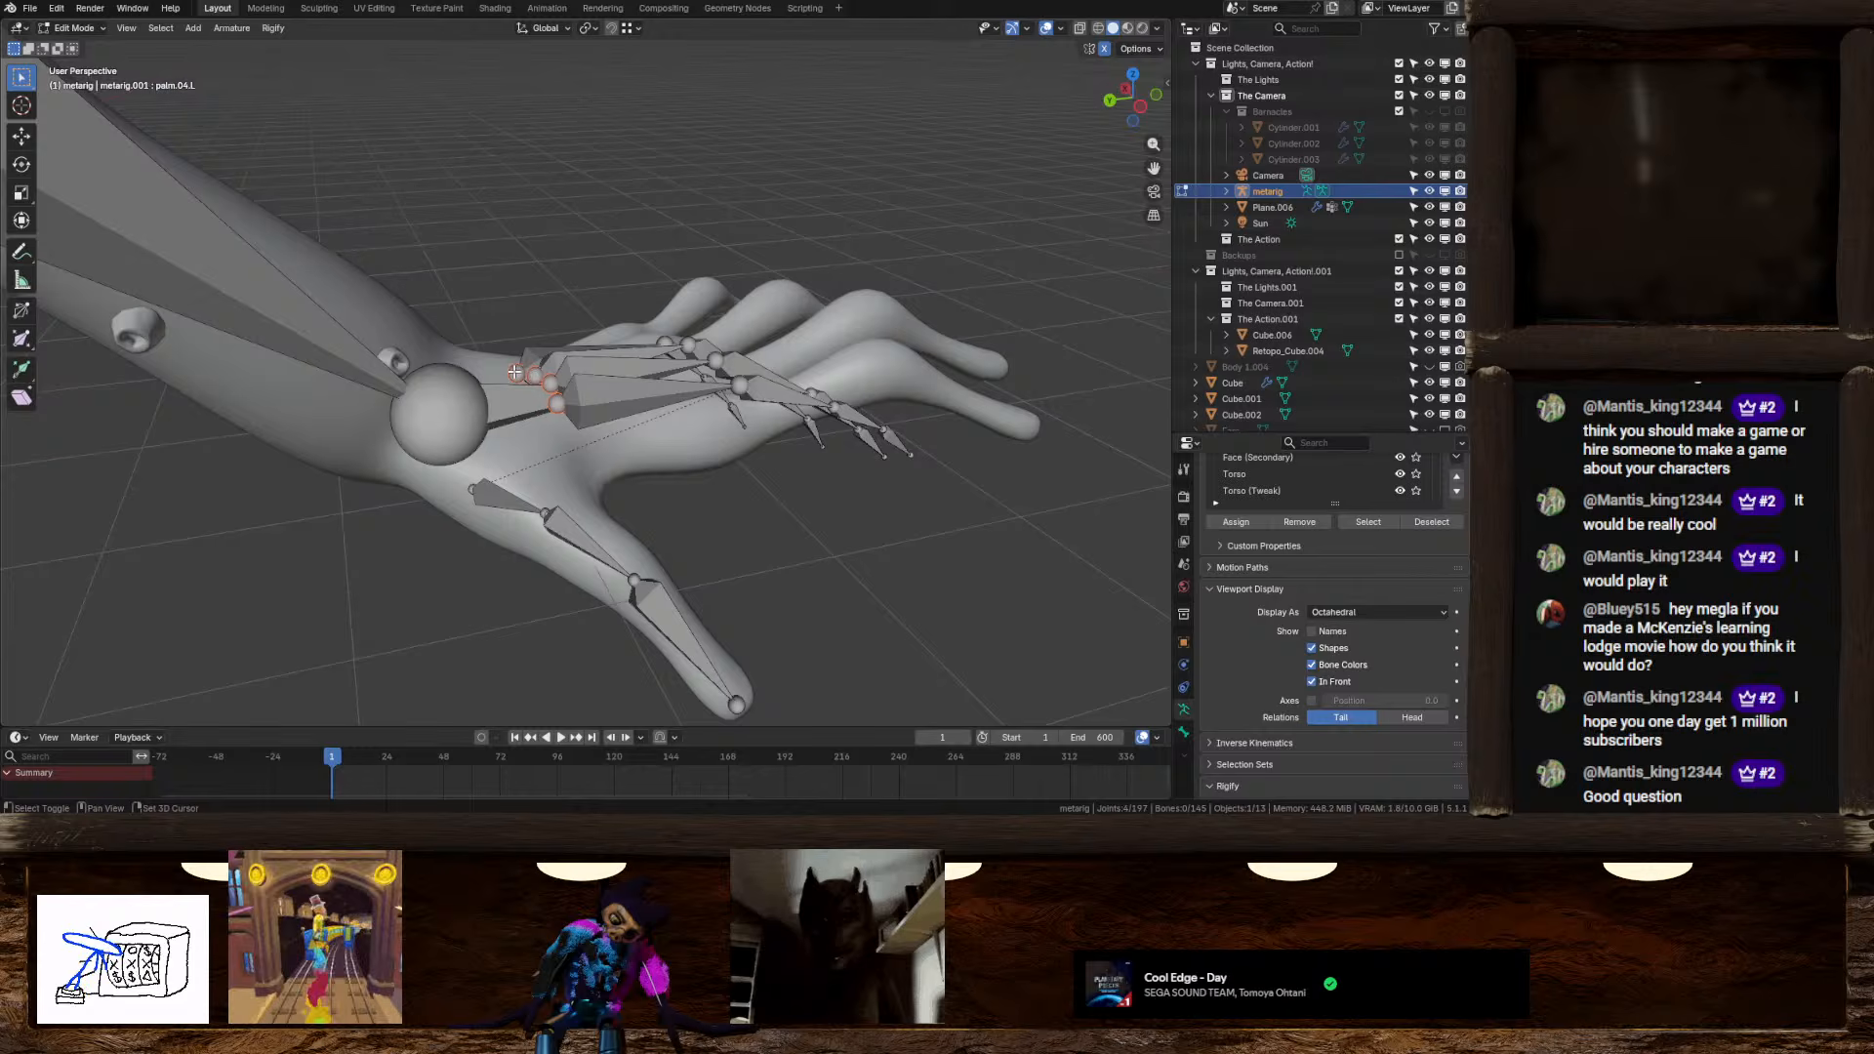
click(1140, 106)
click(1135, 100)
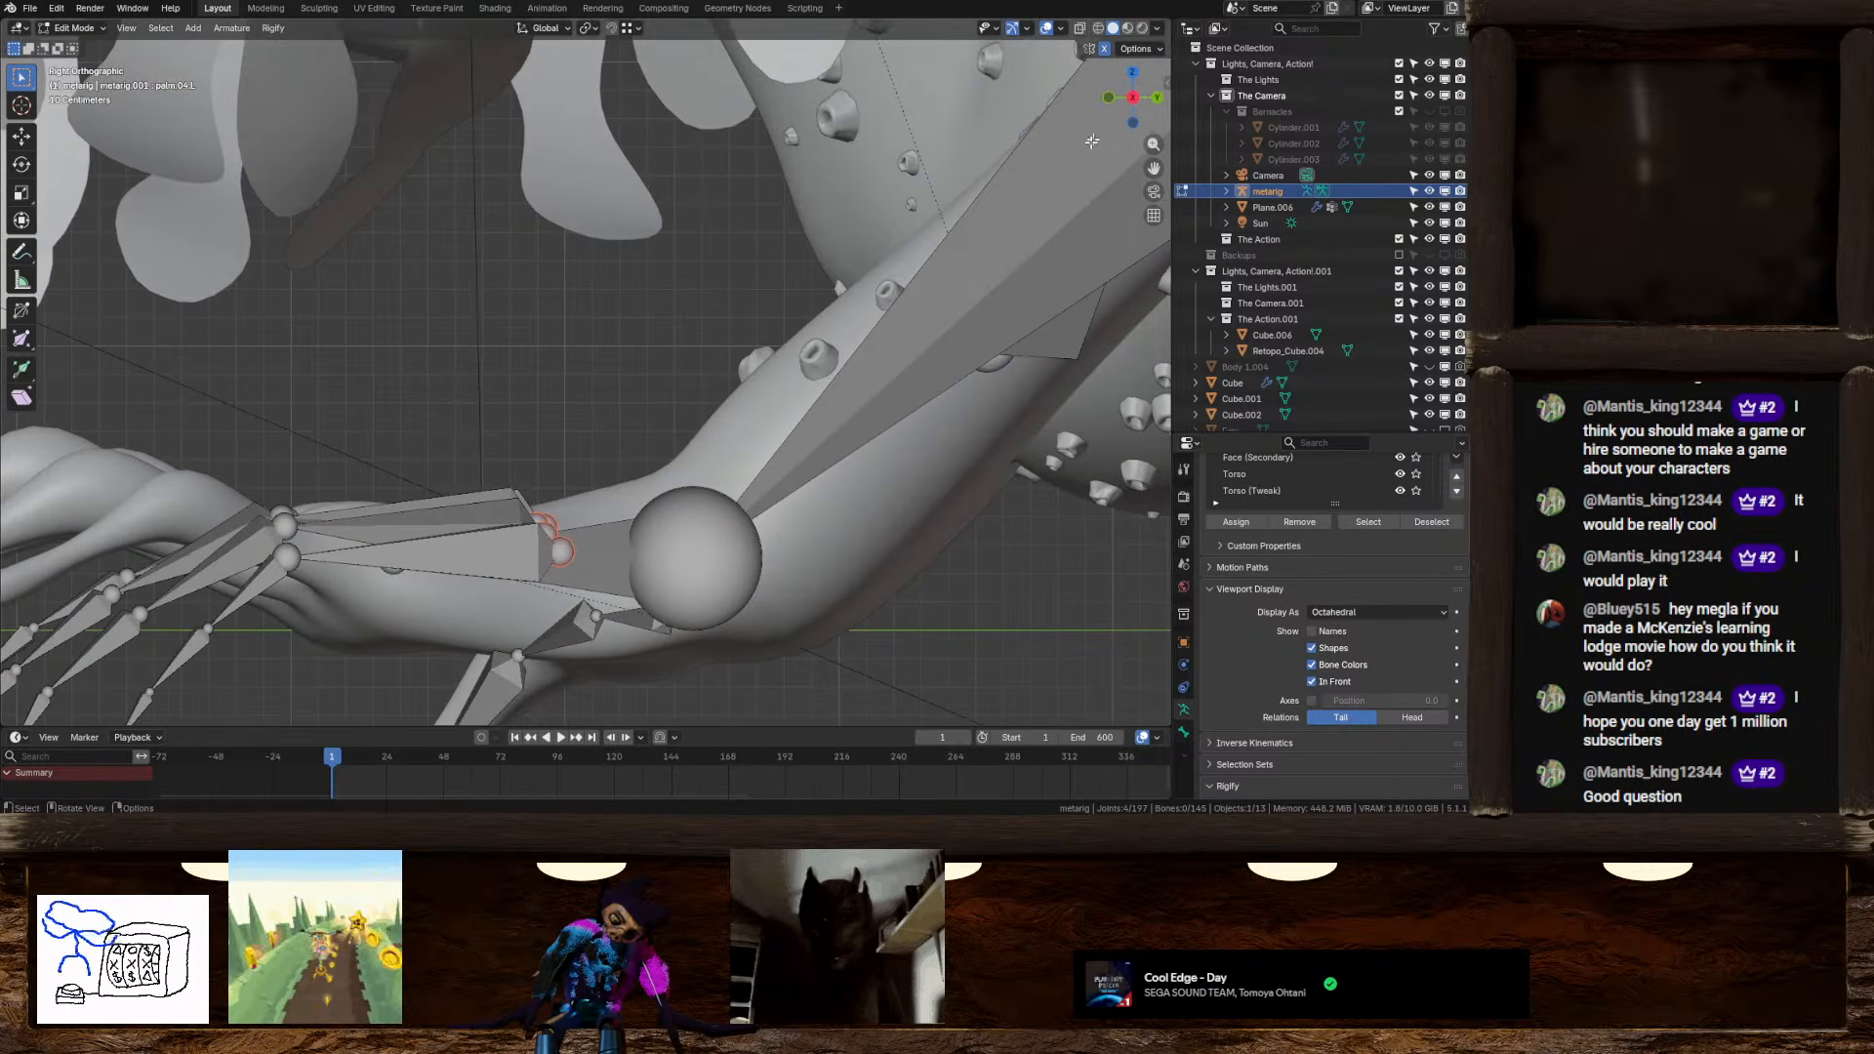
shift+middle_drag(756, 465, 739, 416)
key(g)
click(694, 443)
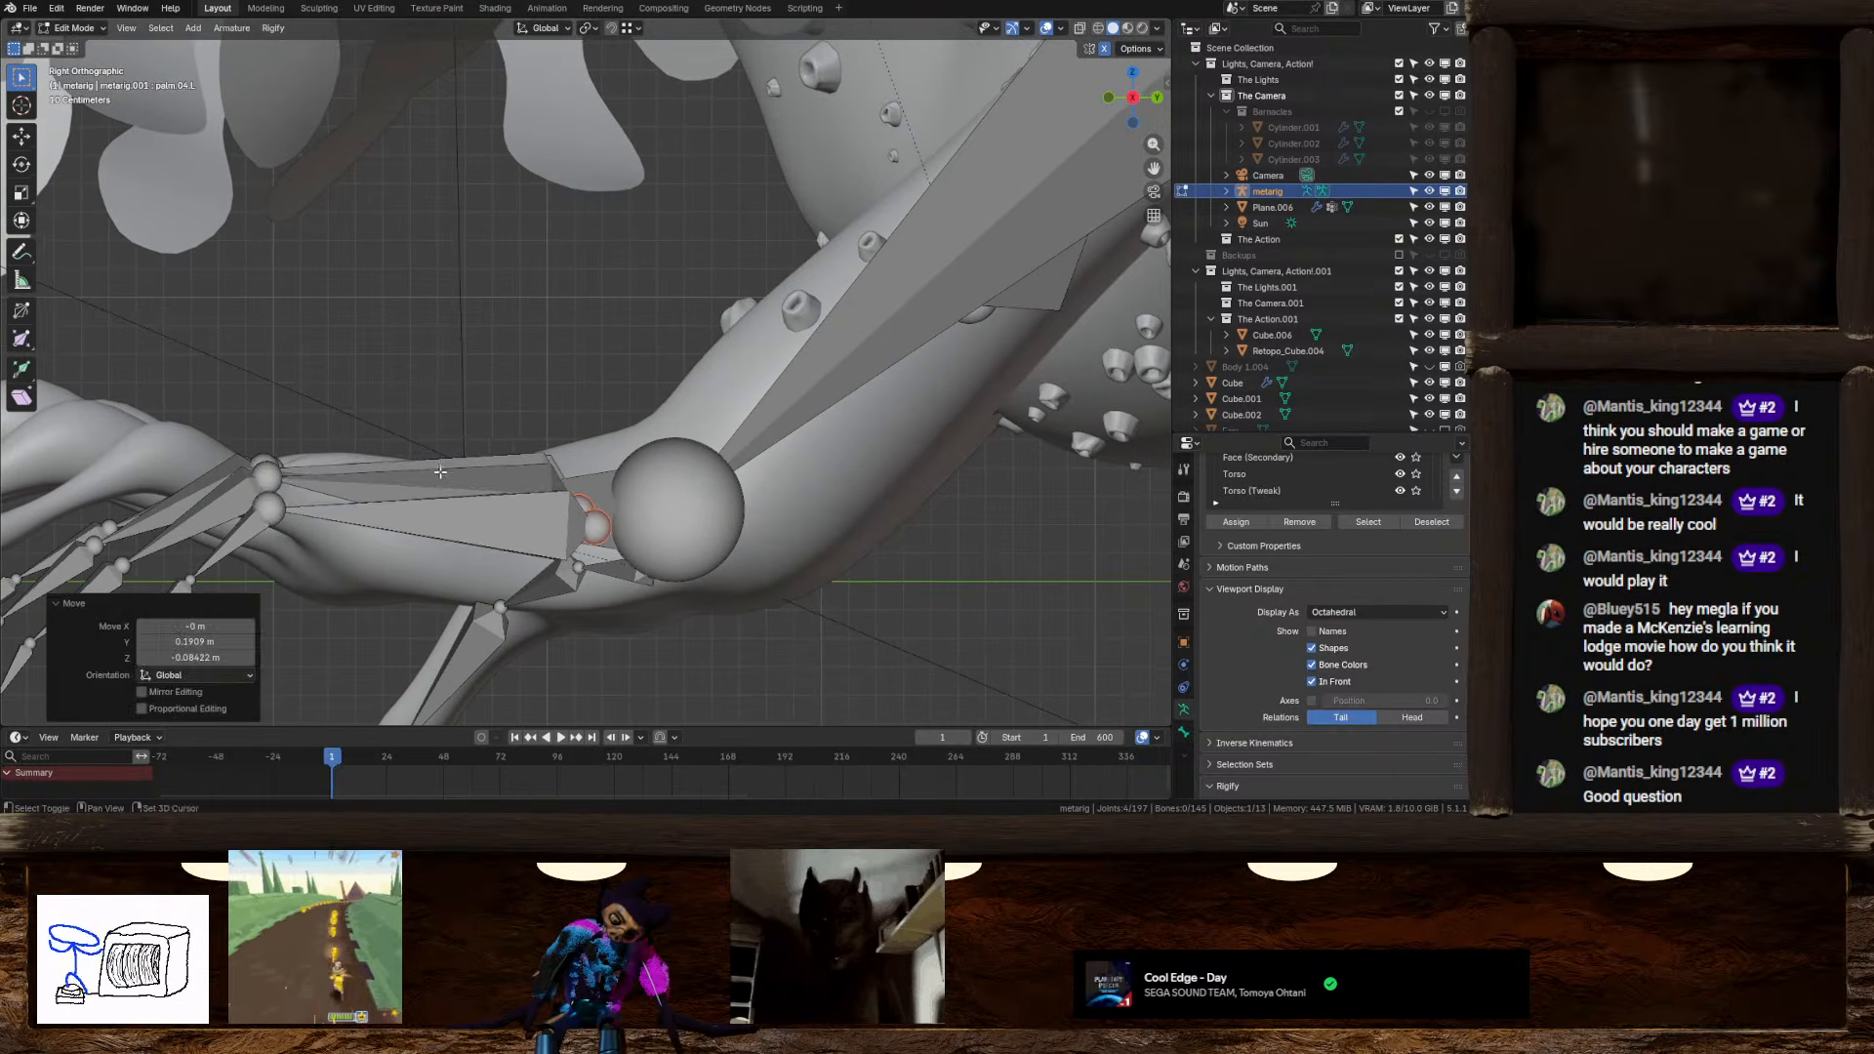
Select the left index finger's three bones in top view and move them about -0.12 m in X and 0.03 m in Y
shift+middle_drag(342, 480, 677, 491)
click(605, 522)
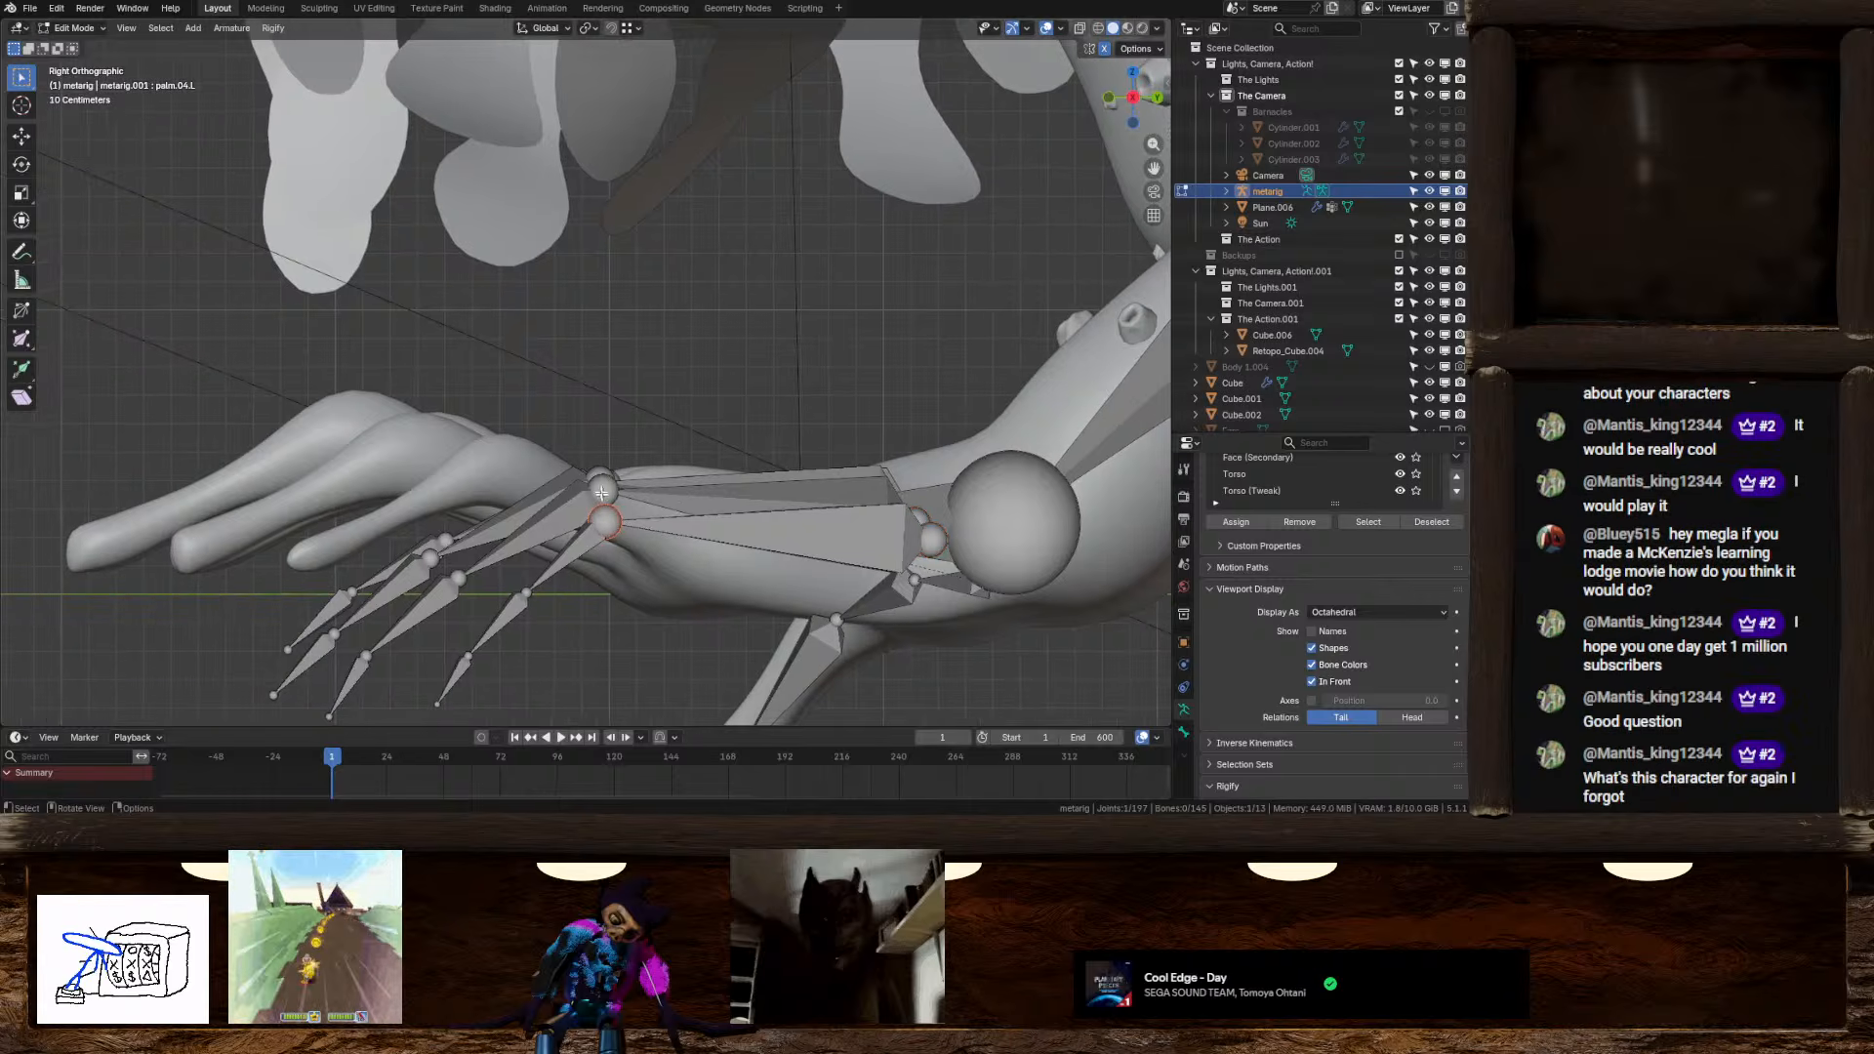
click(1132, 72)
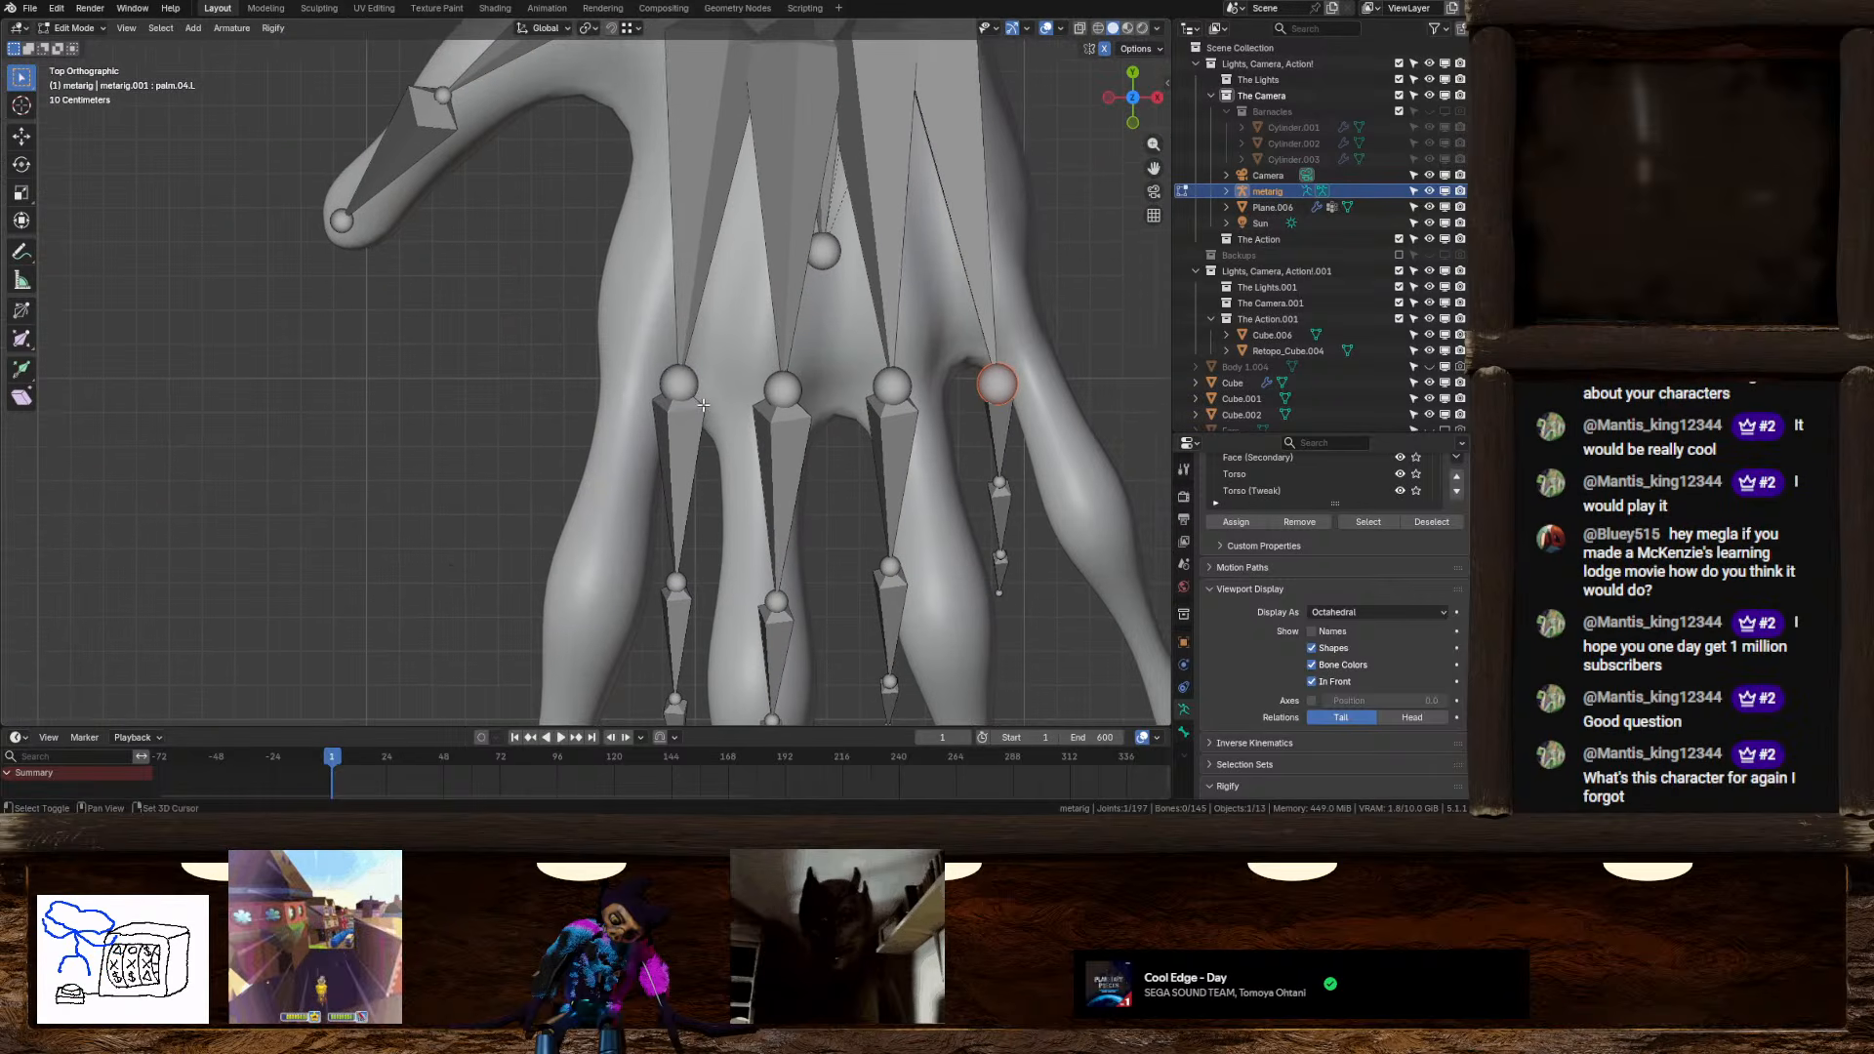
scroll(679, 395, down, 4)
click(599, 449)
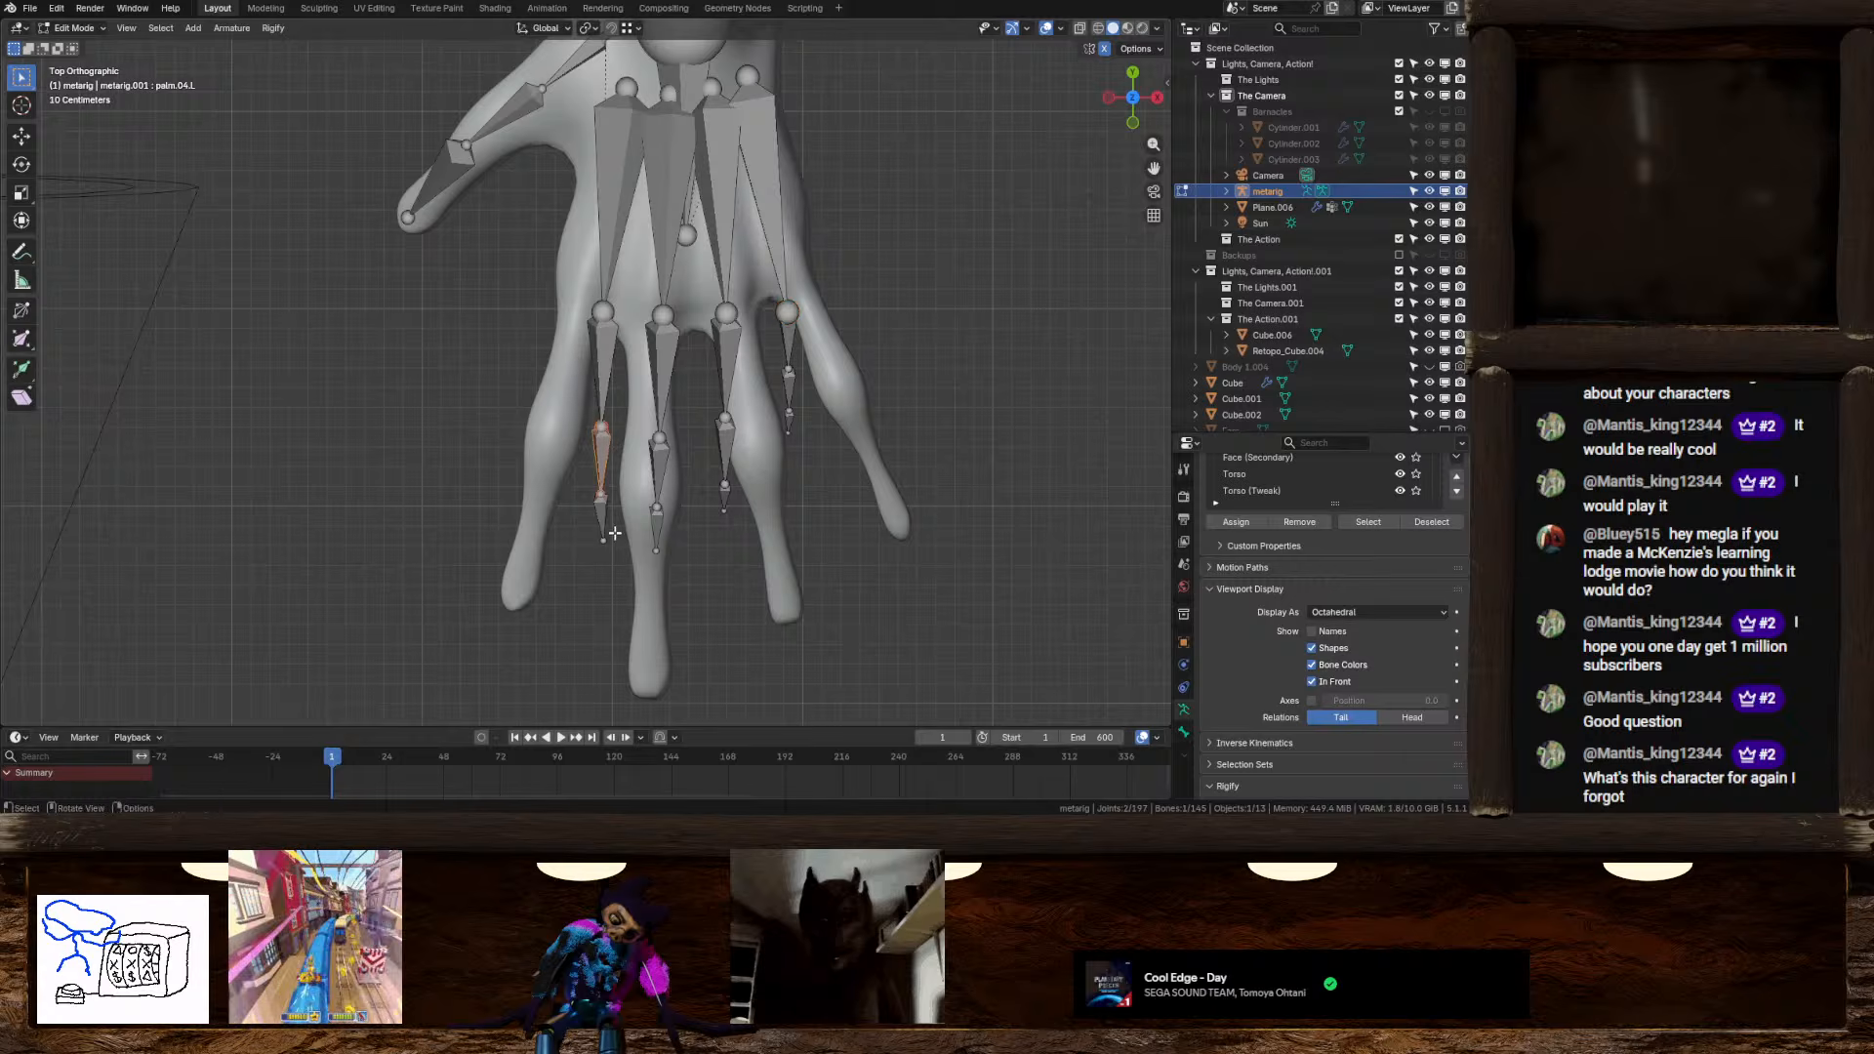
key(g)
click(598, 508)
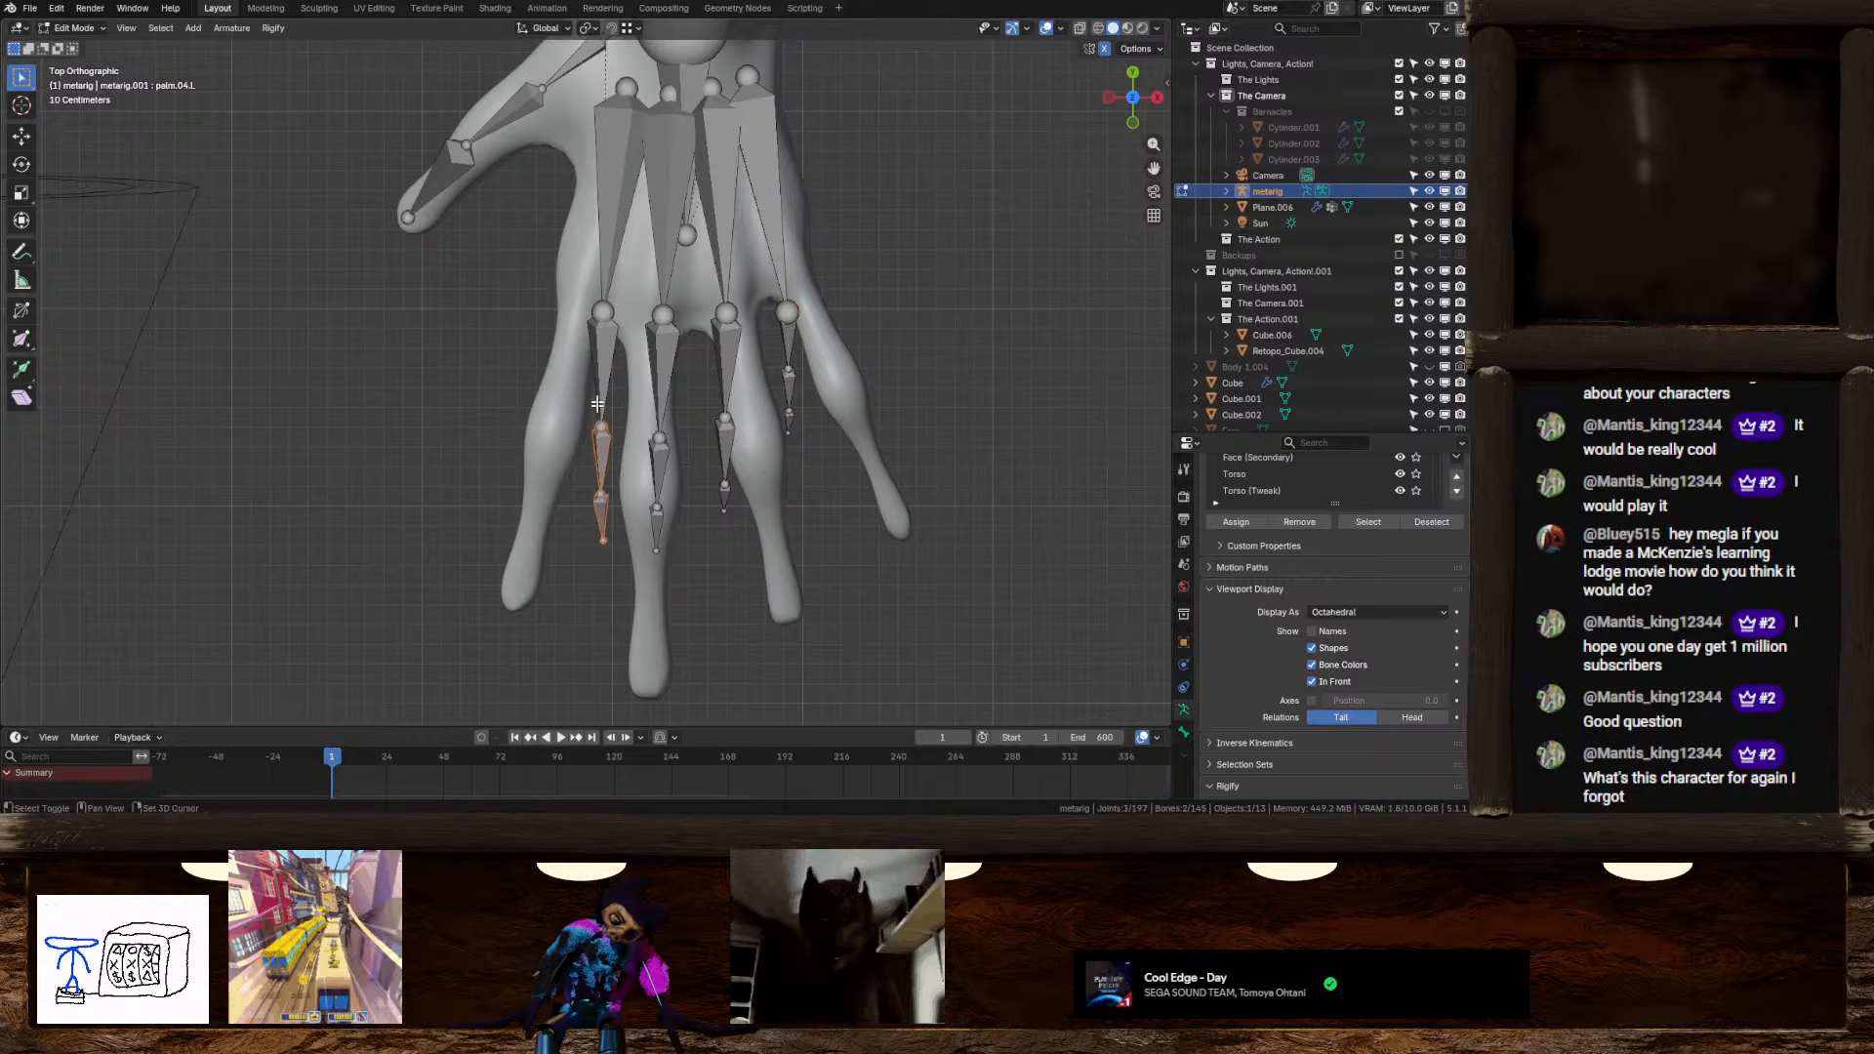
shift+click(607, 351)
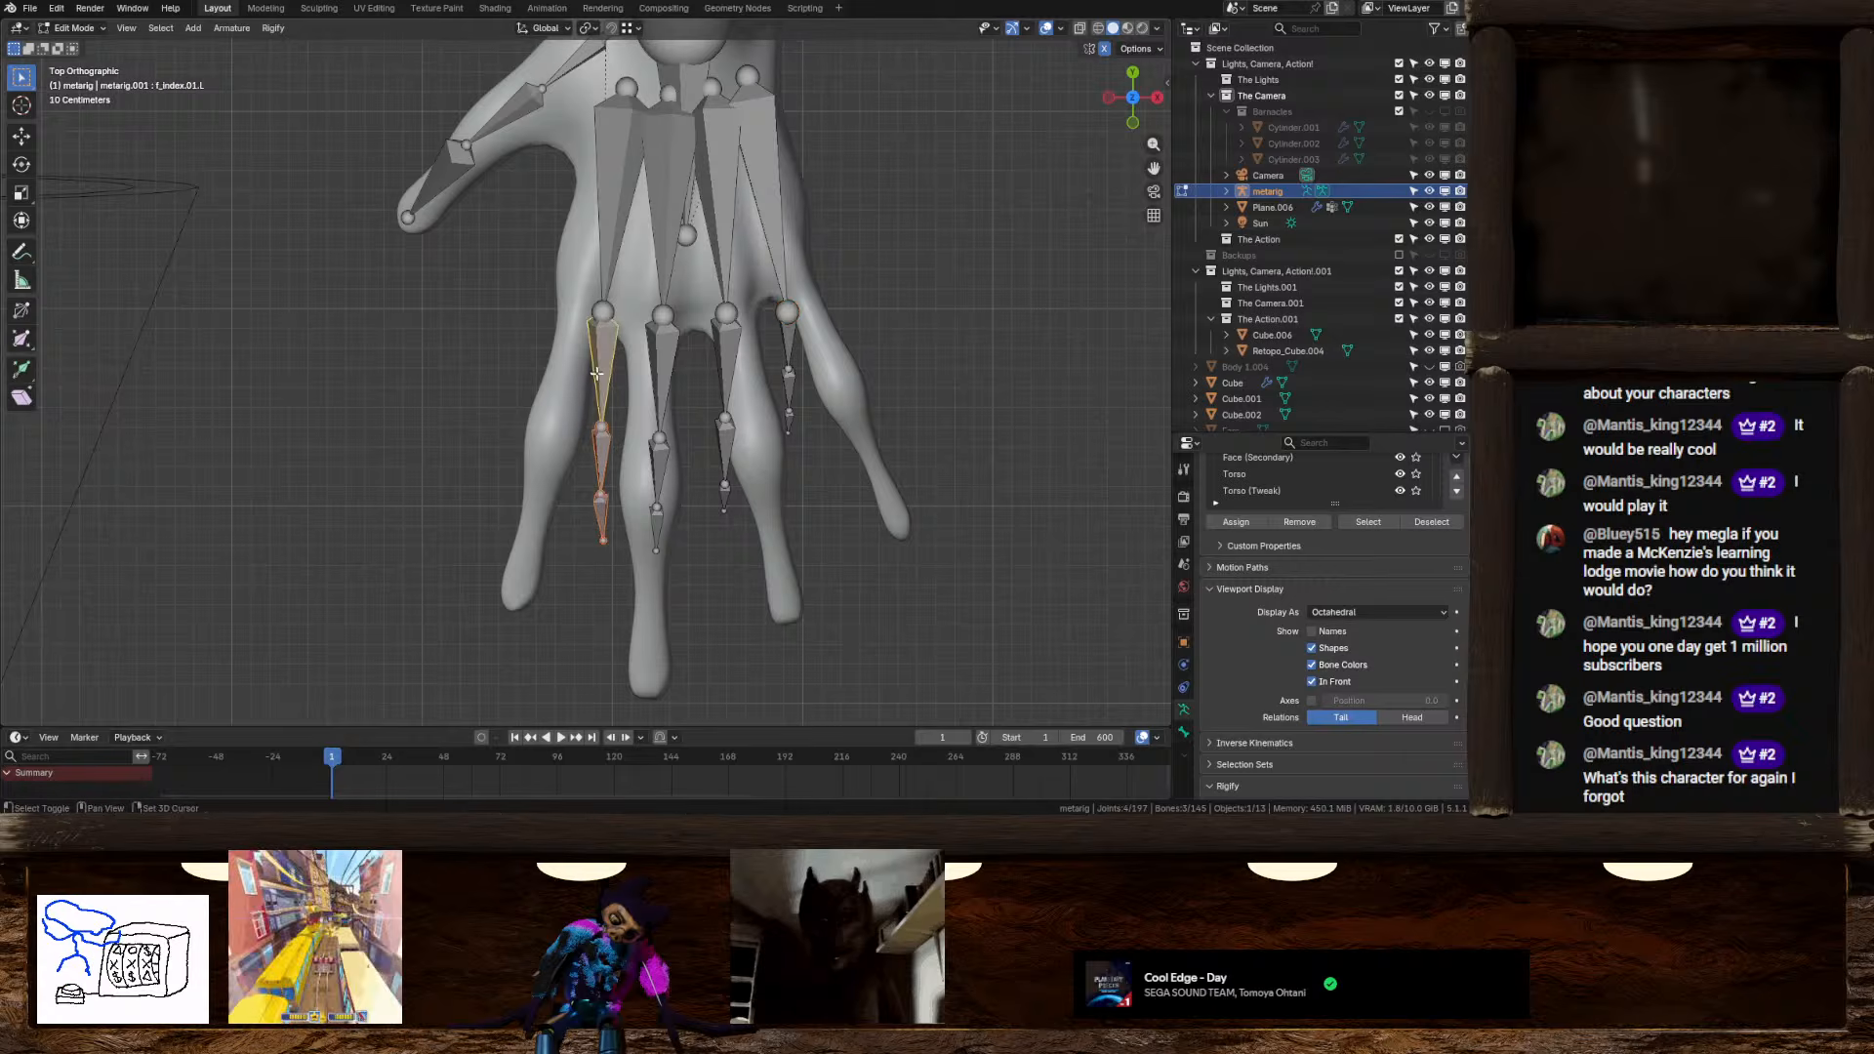
key(g)
click(582, 315)
Rotate and shift the left index finger's bone chain until it follows the angle of the creature's index finger
key(r)
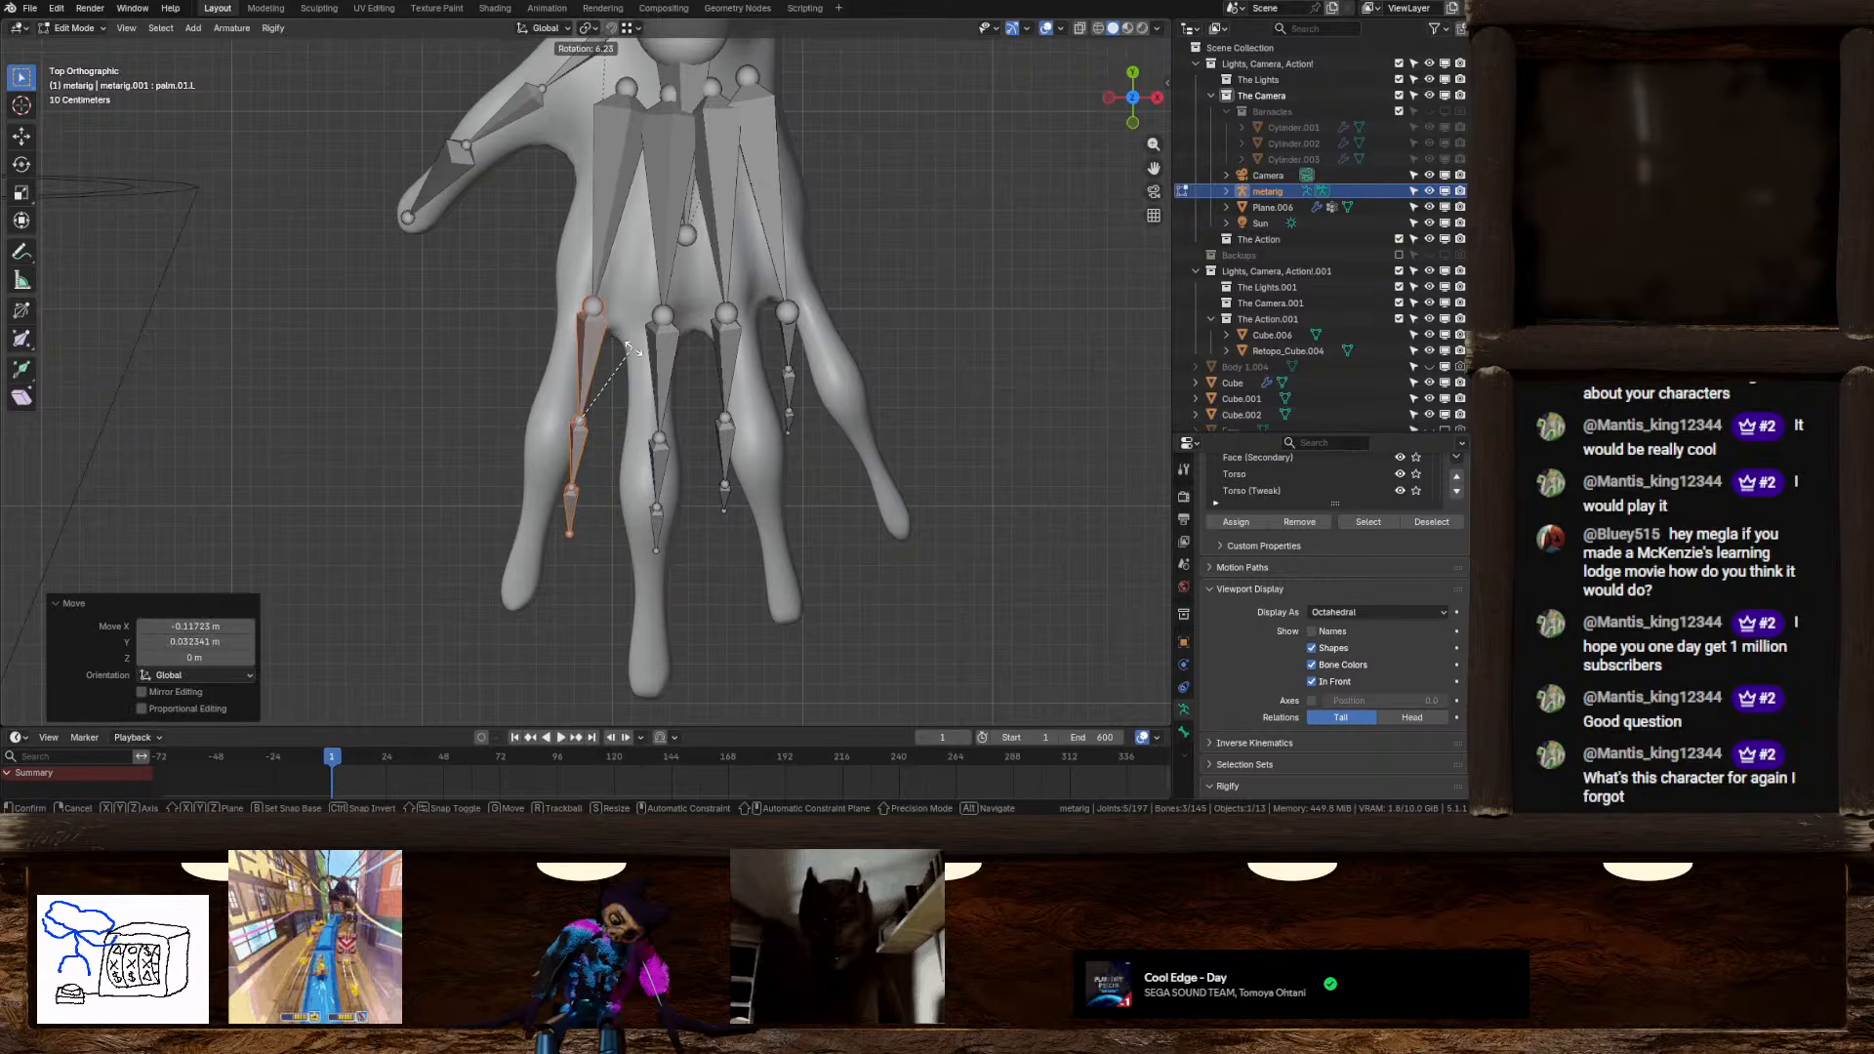
click(632, 374)
key(g)
click(605, 376)
key(r)
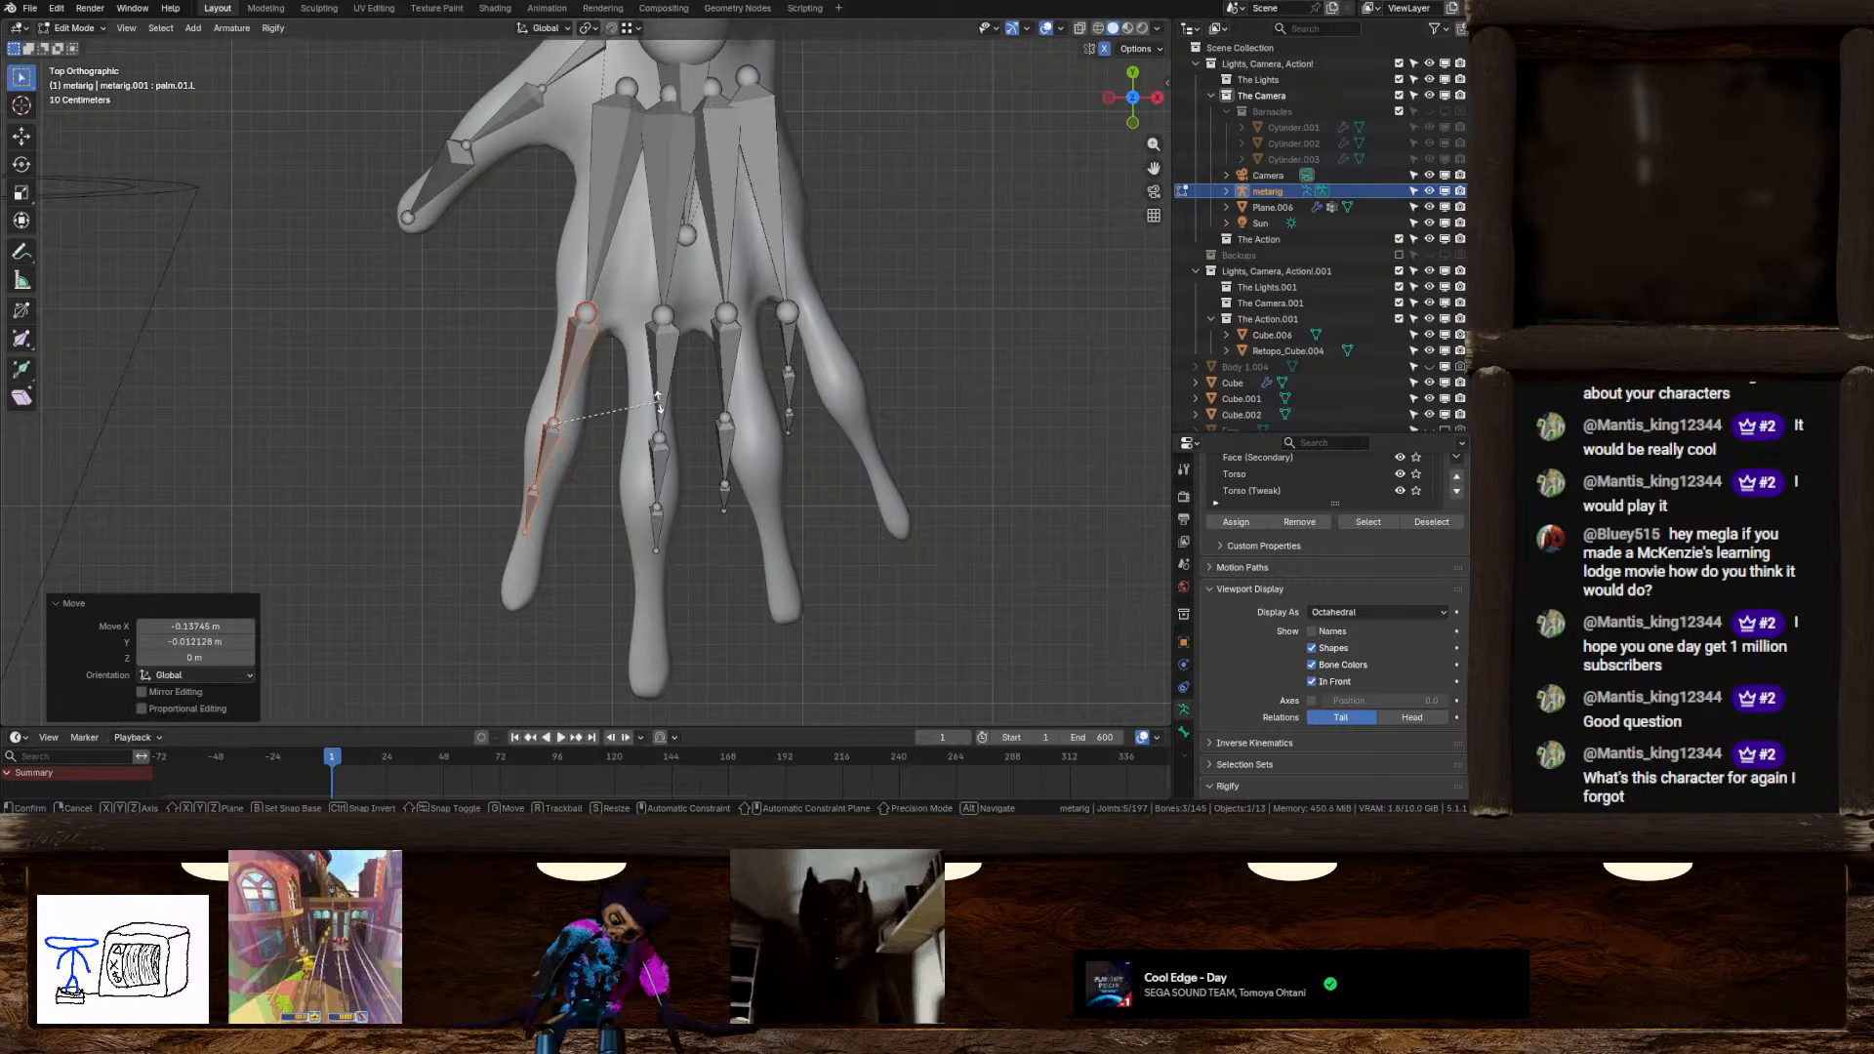
click(659, 388)
key(g)
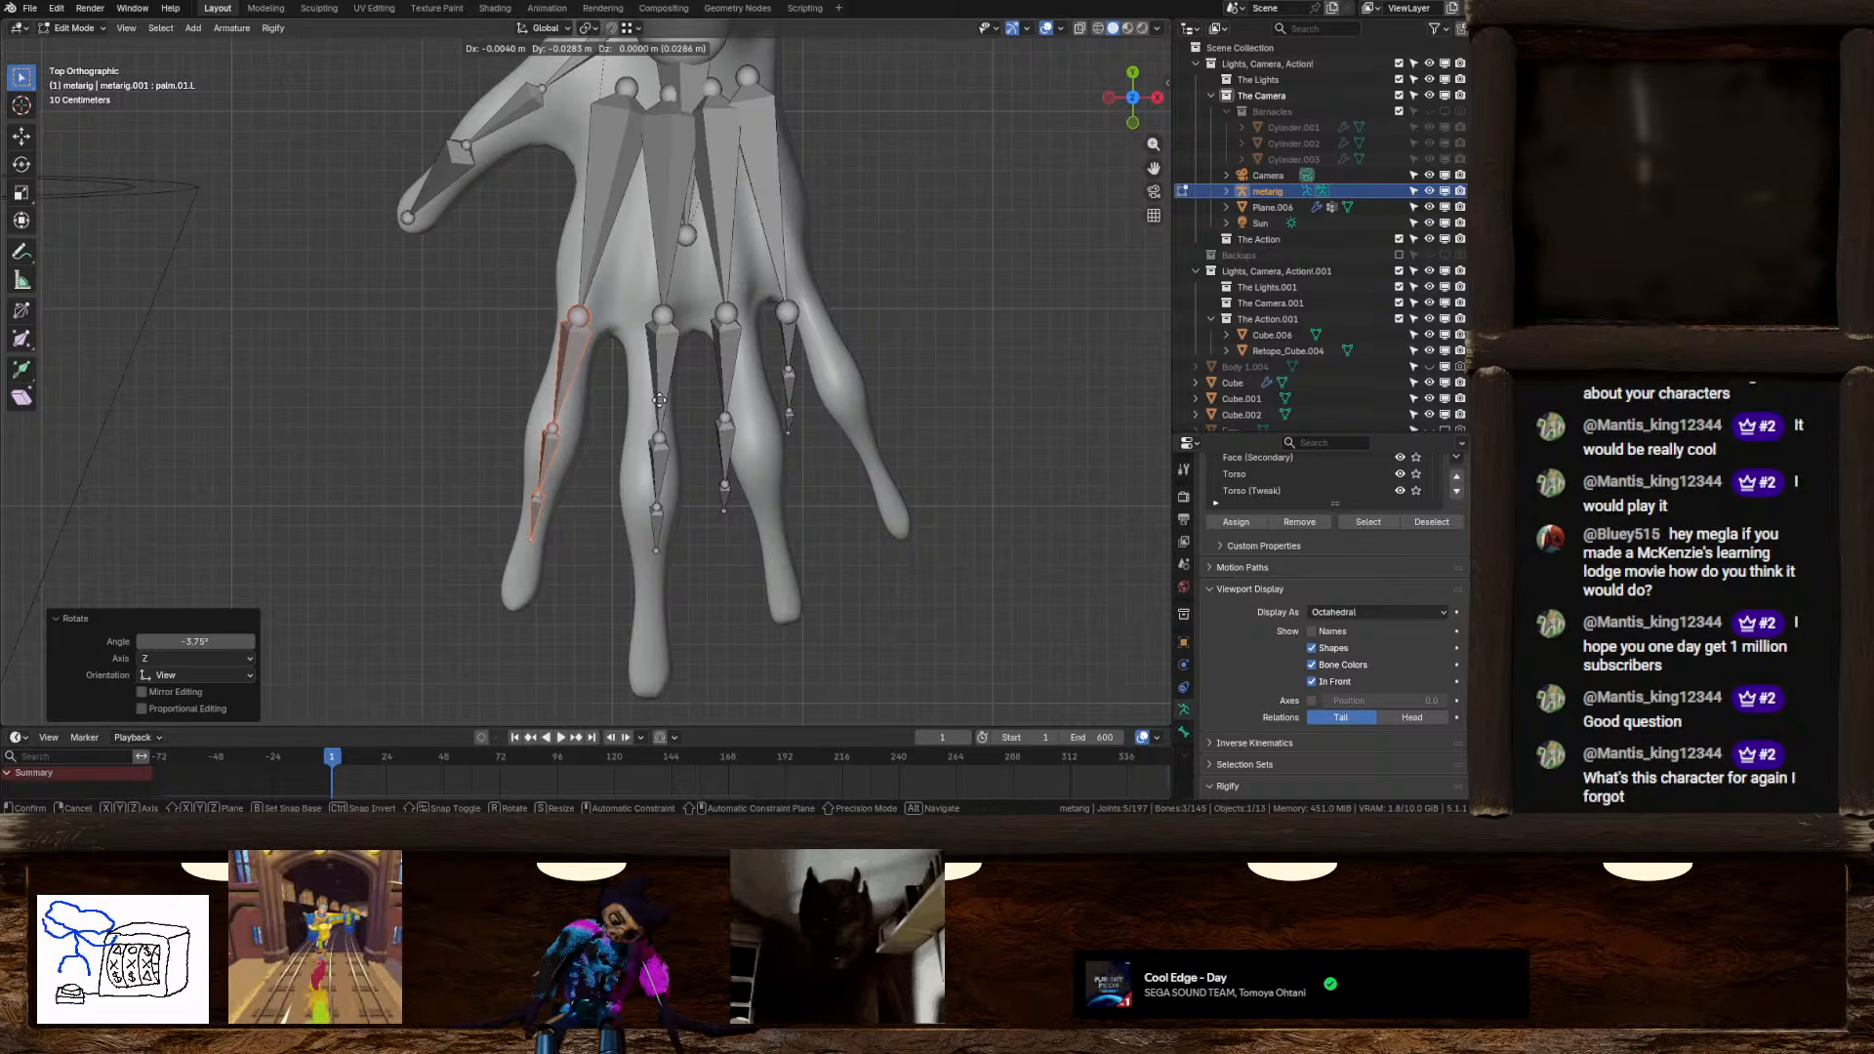
click(660, 401)
Move the left index finger's last bone out to the fingertip and pull its base joint back along the finger
click(533, 518)
key(g)
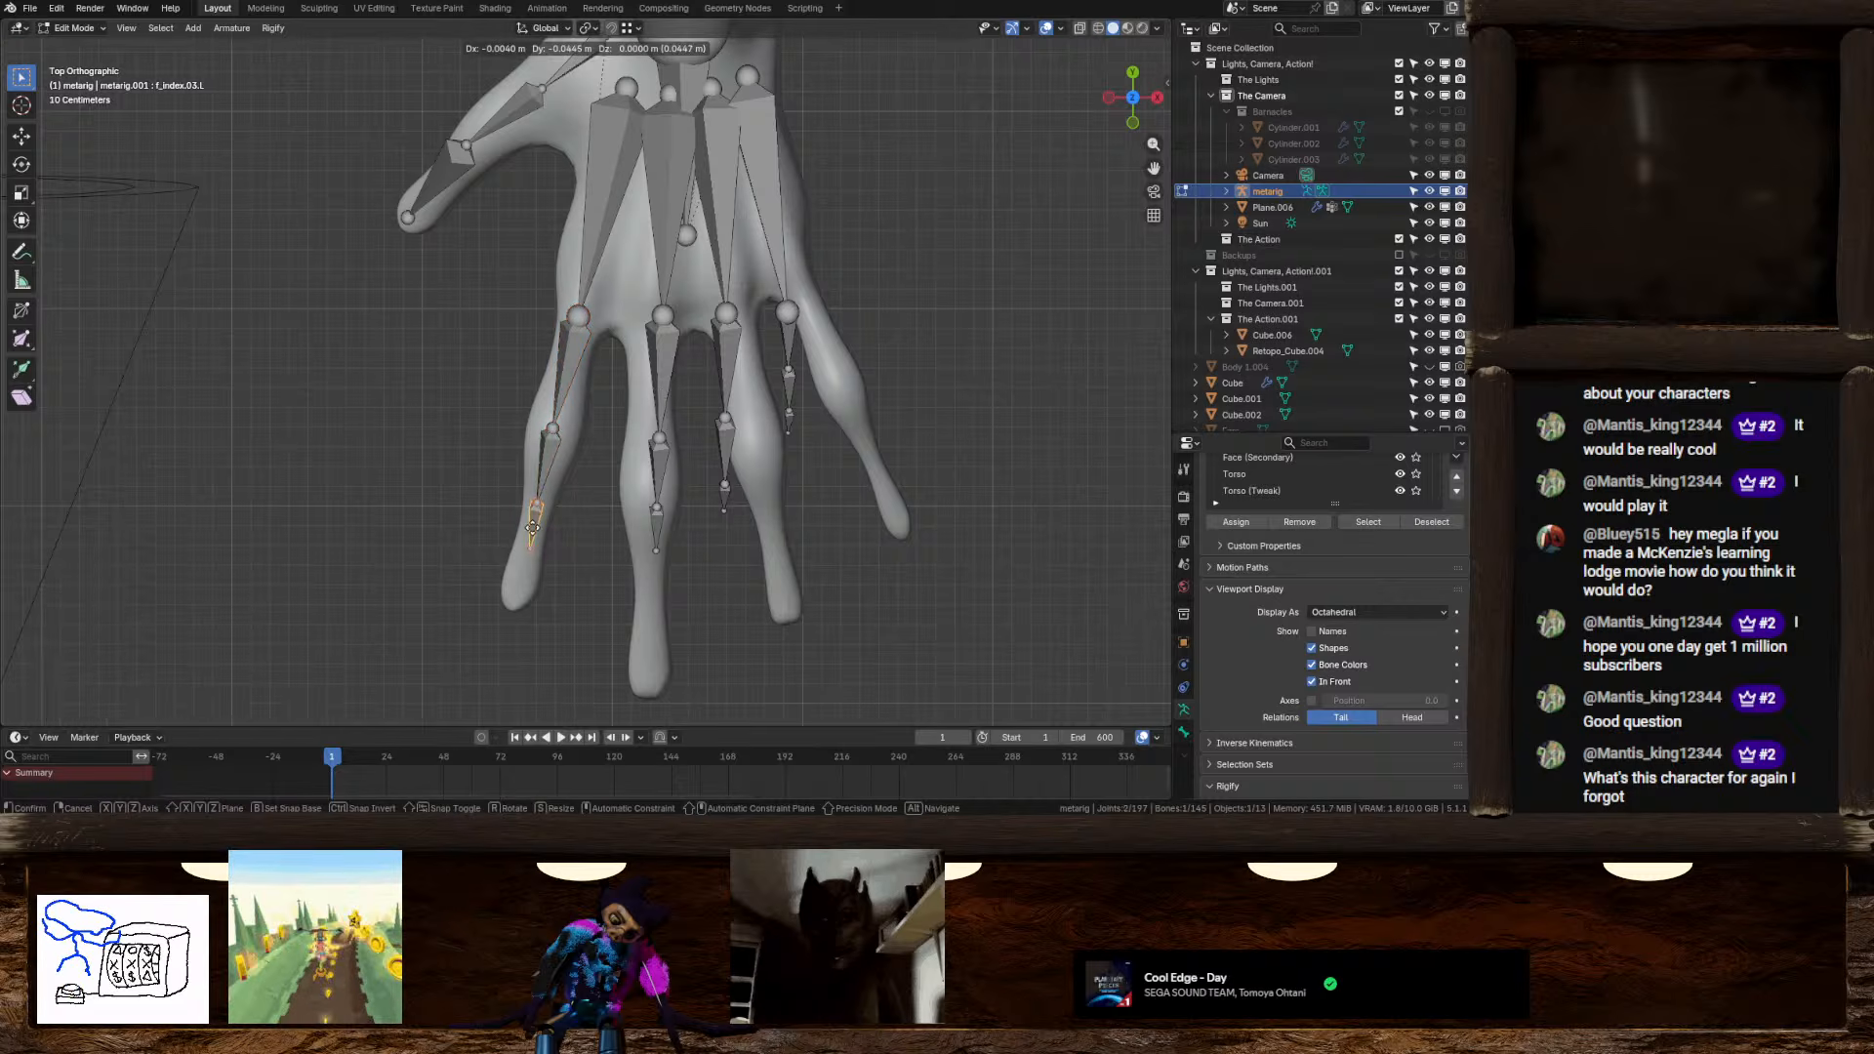
click(519, 577)
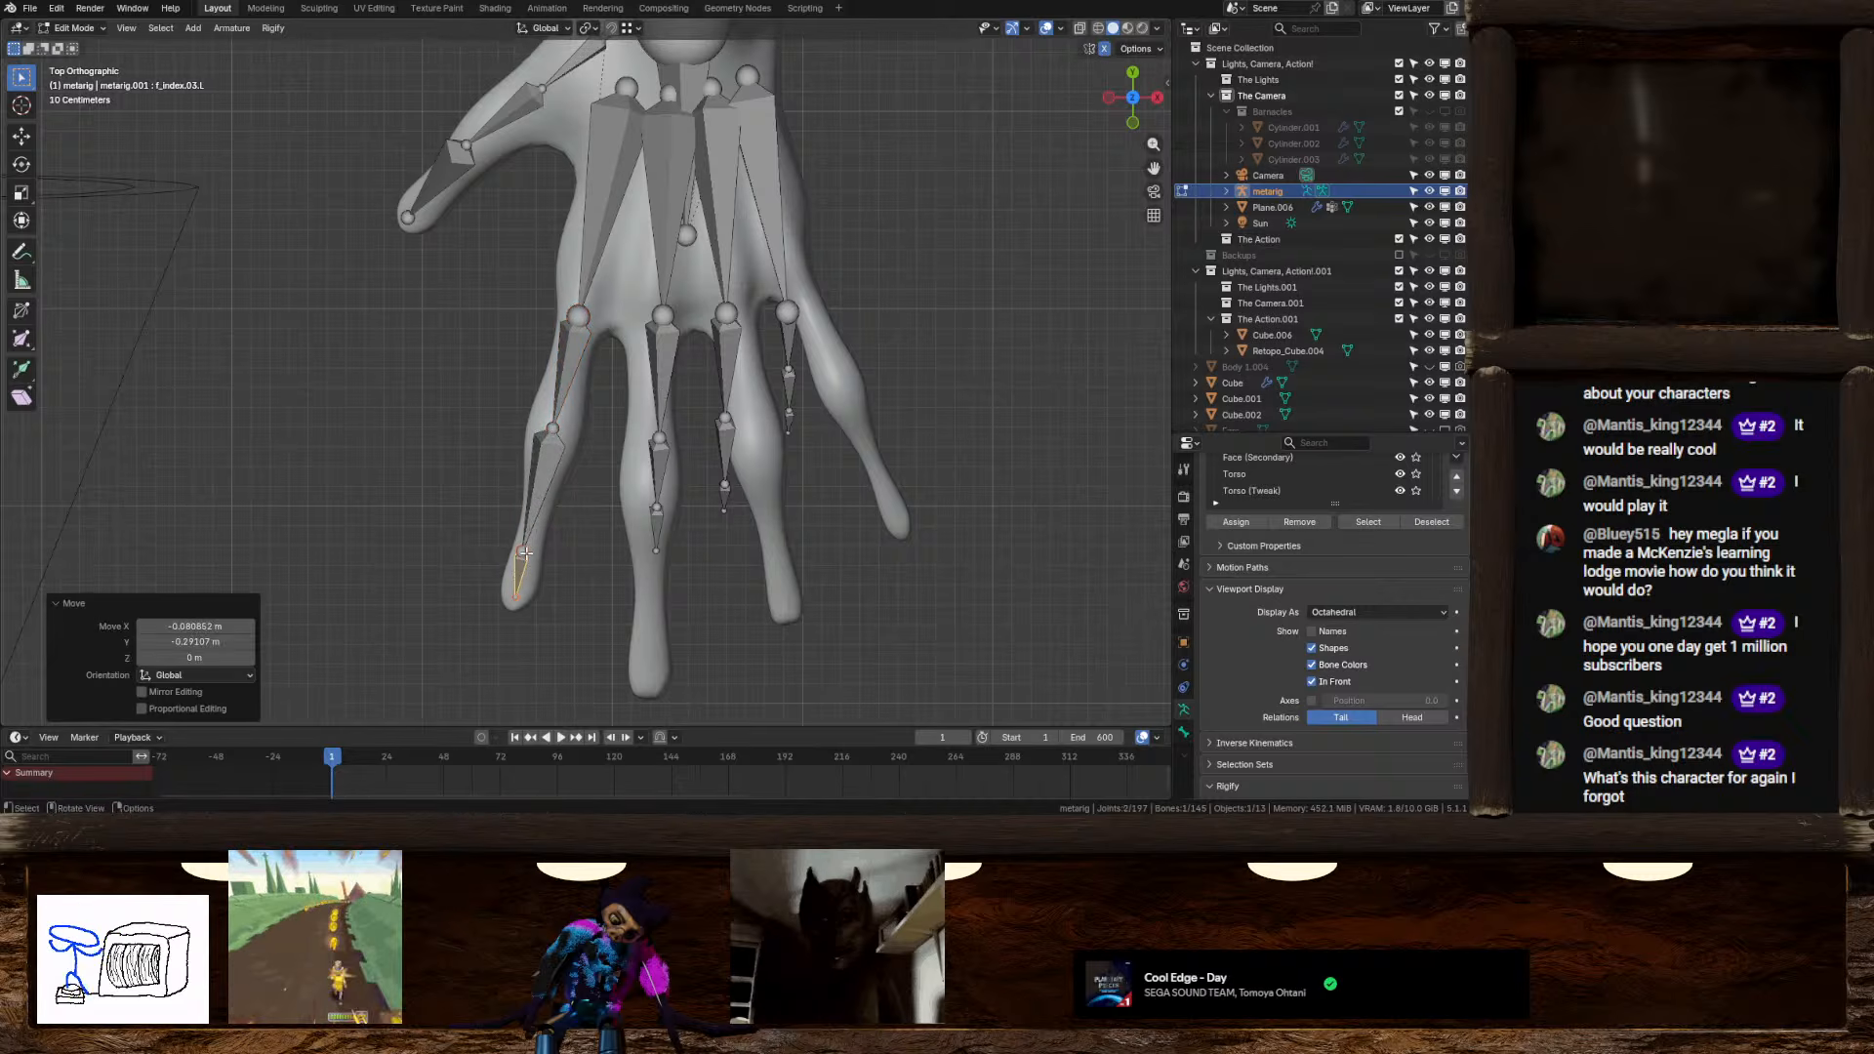
click(525, 552)
key(g)
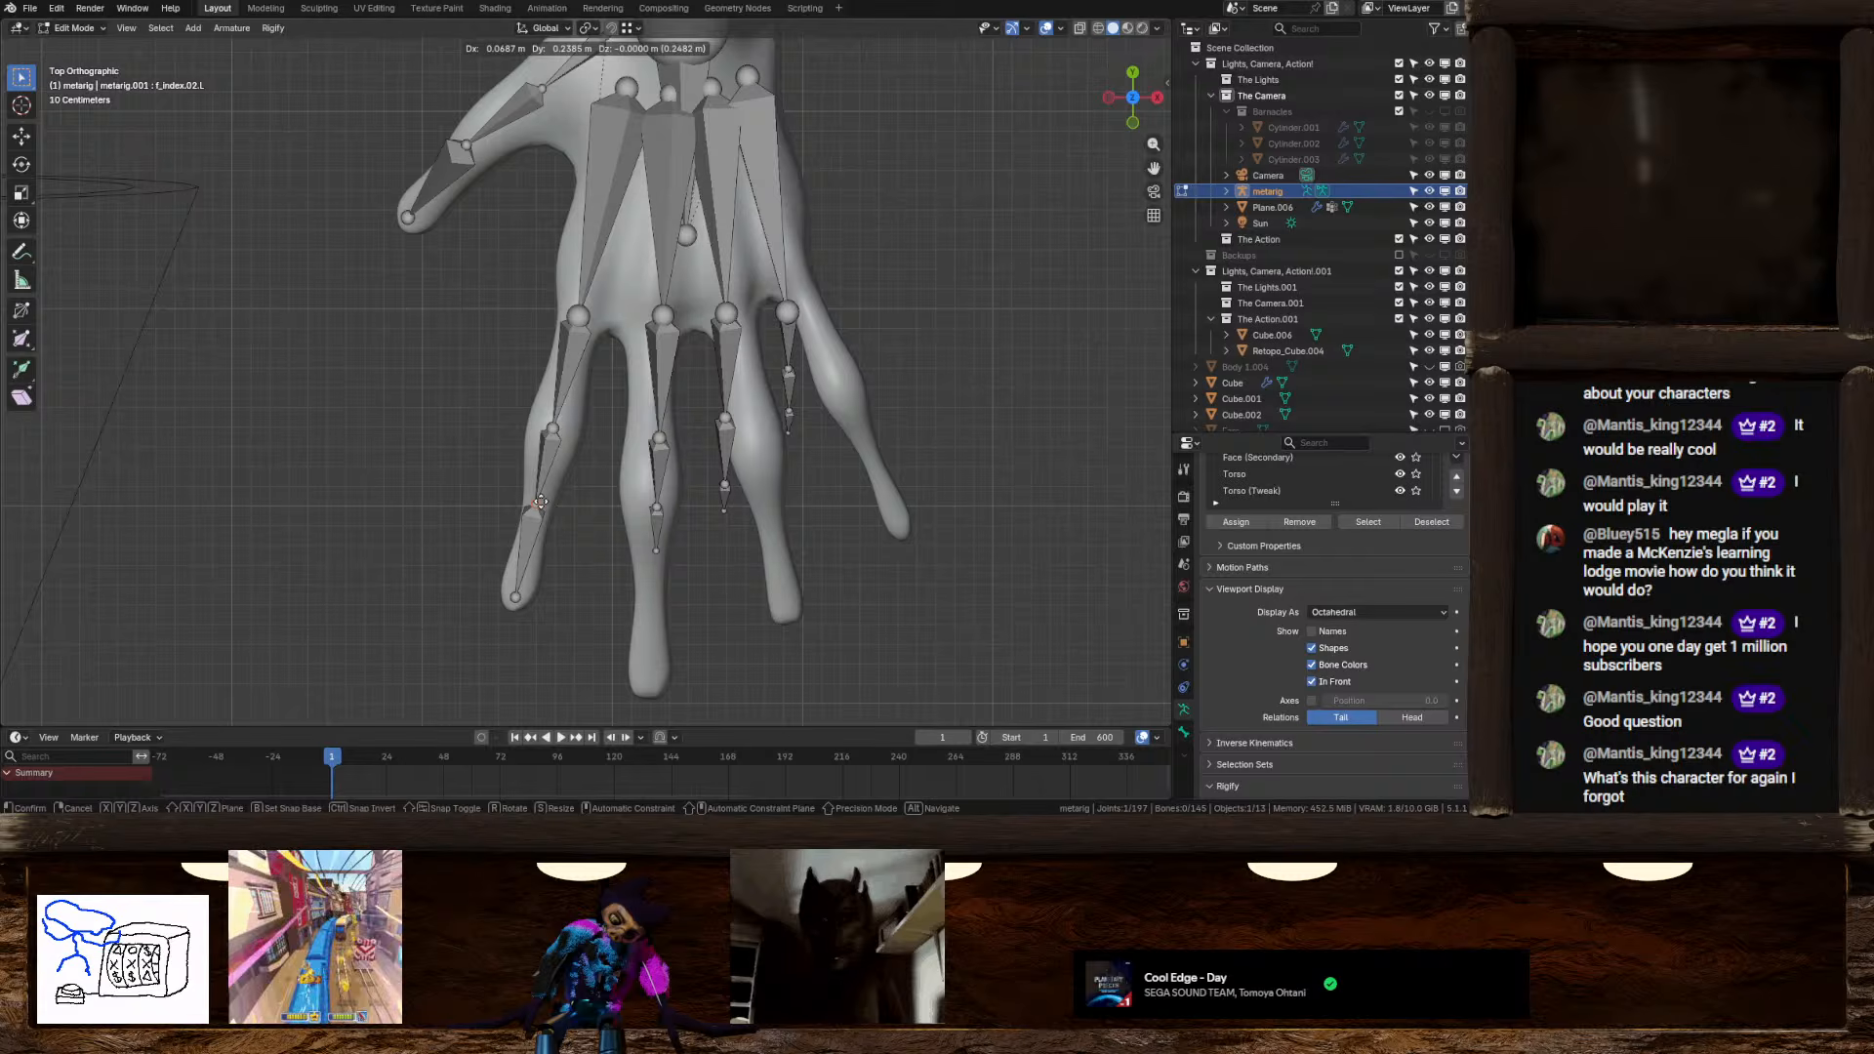
click(537, 517)
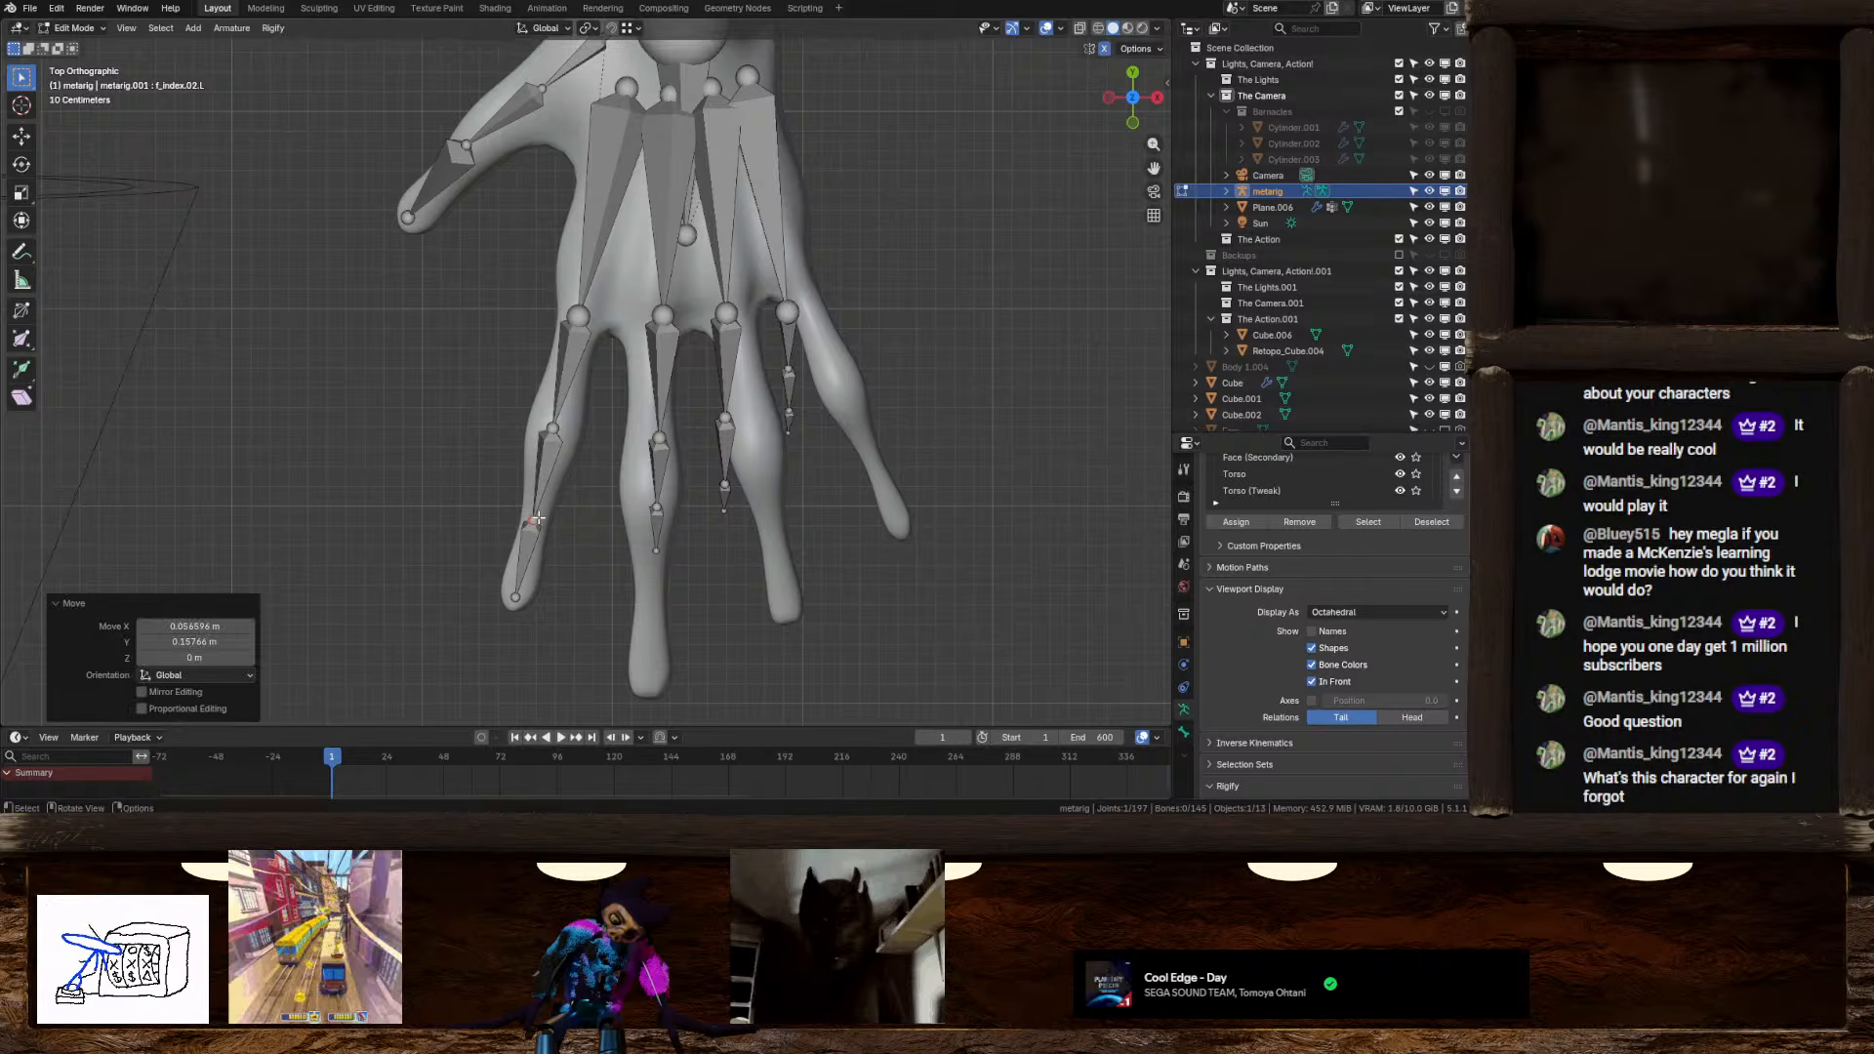
Select the left middle finger's bone chain and move it about -0.05 m in X and -0.08 m in Y onto the creature's finger
click(661, 376)
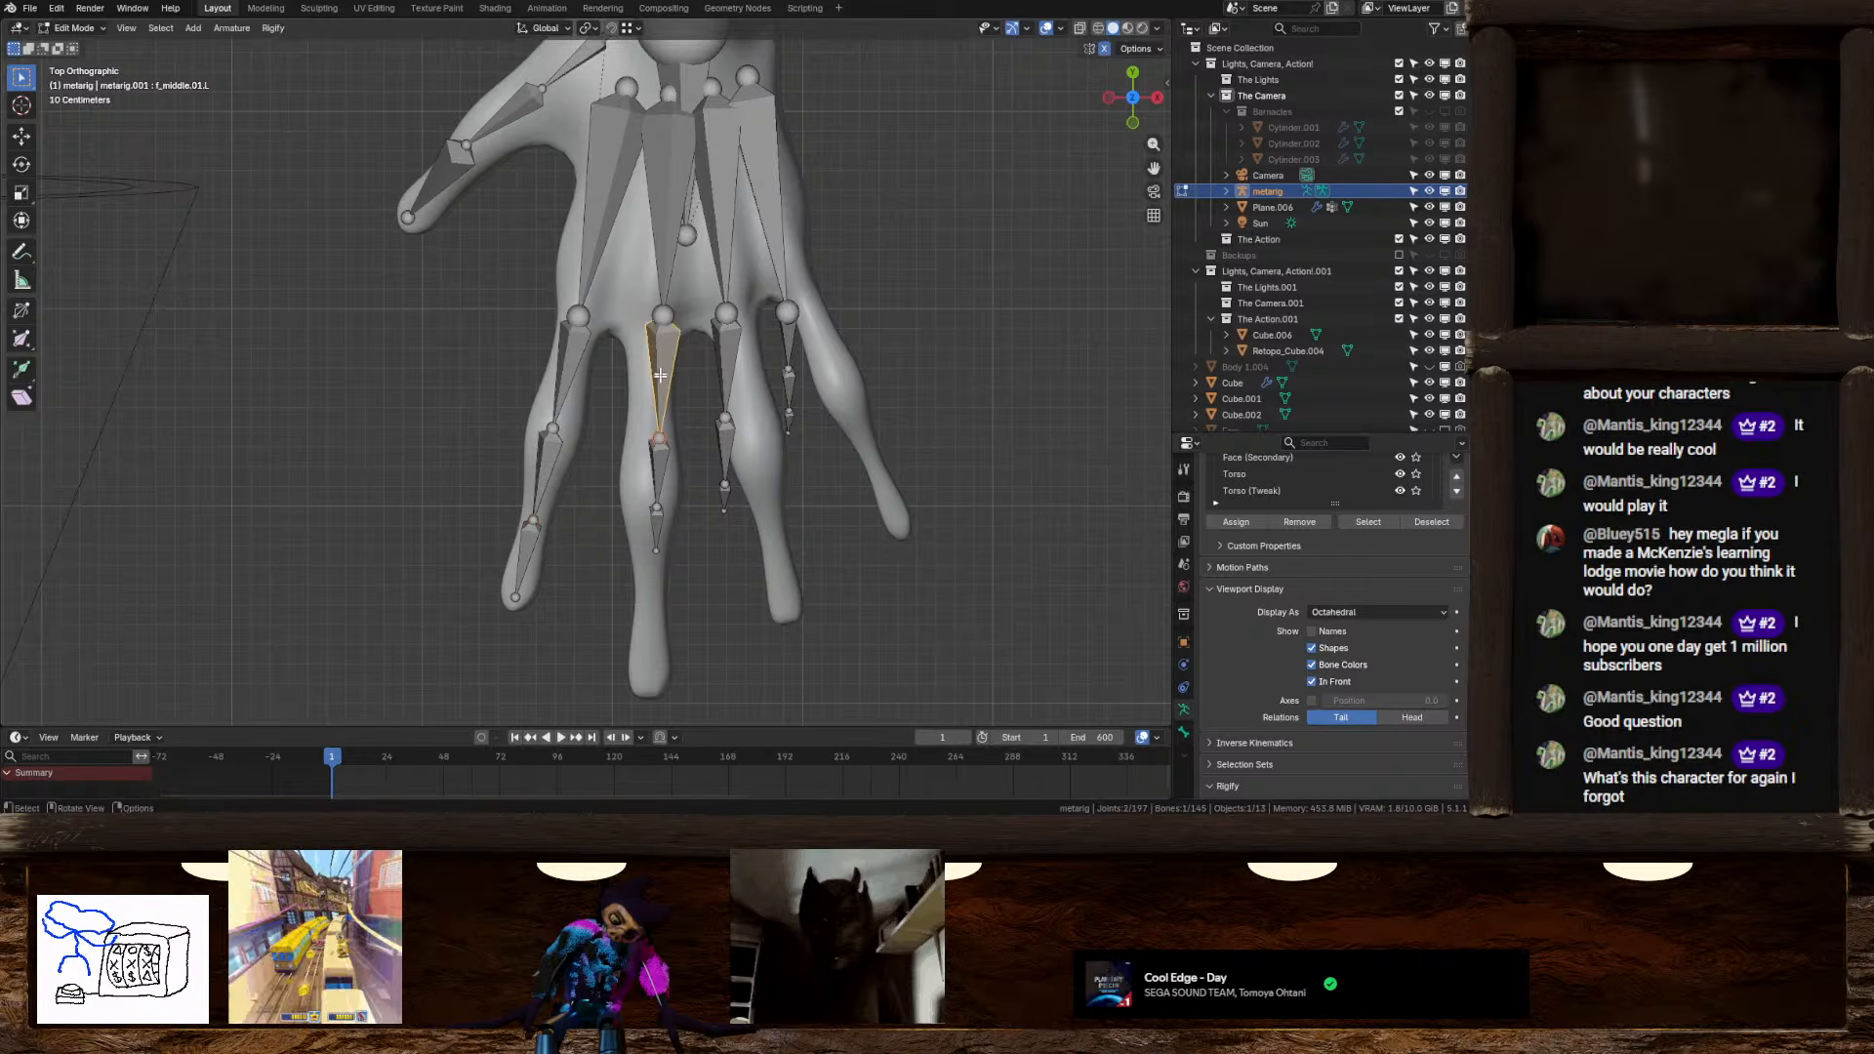
drag(641, 485, 672, 559)
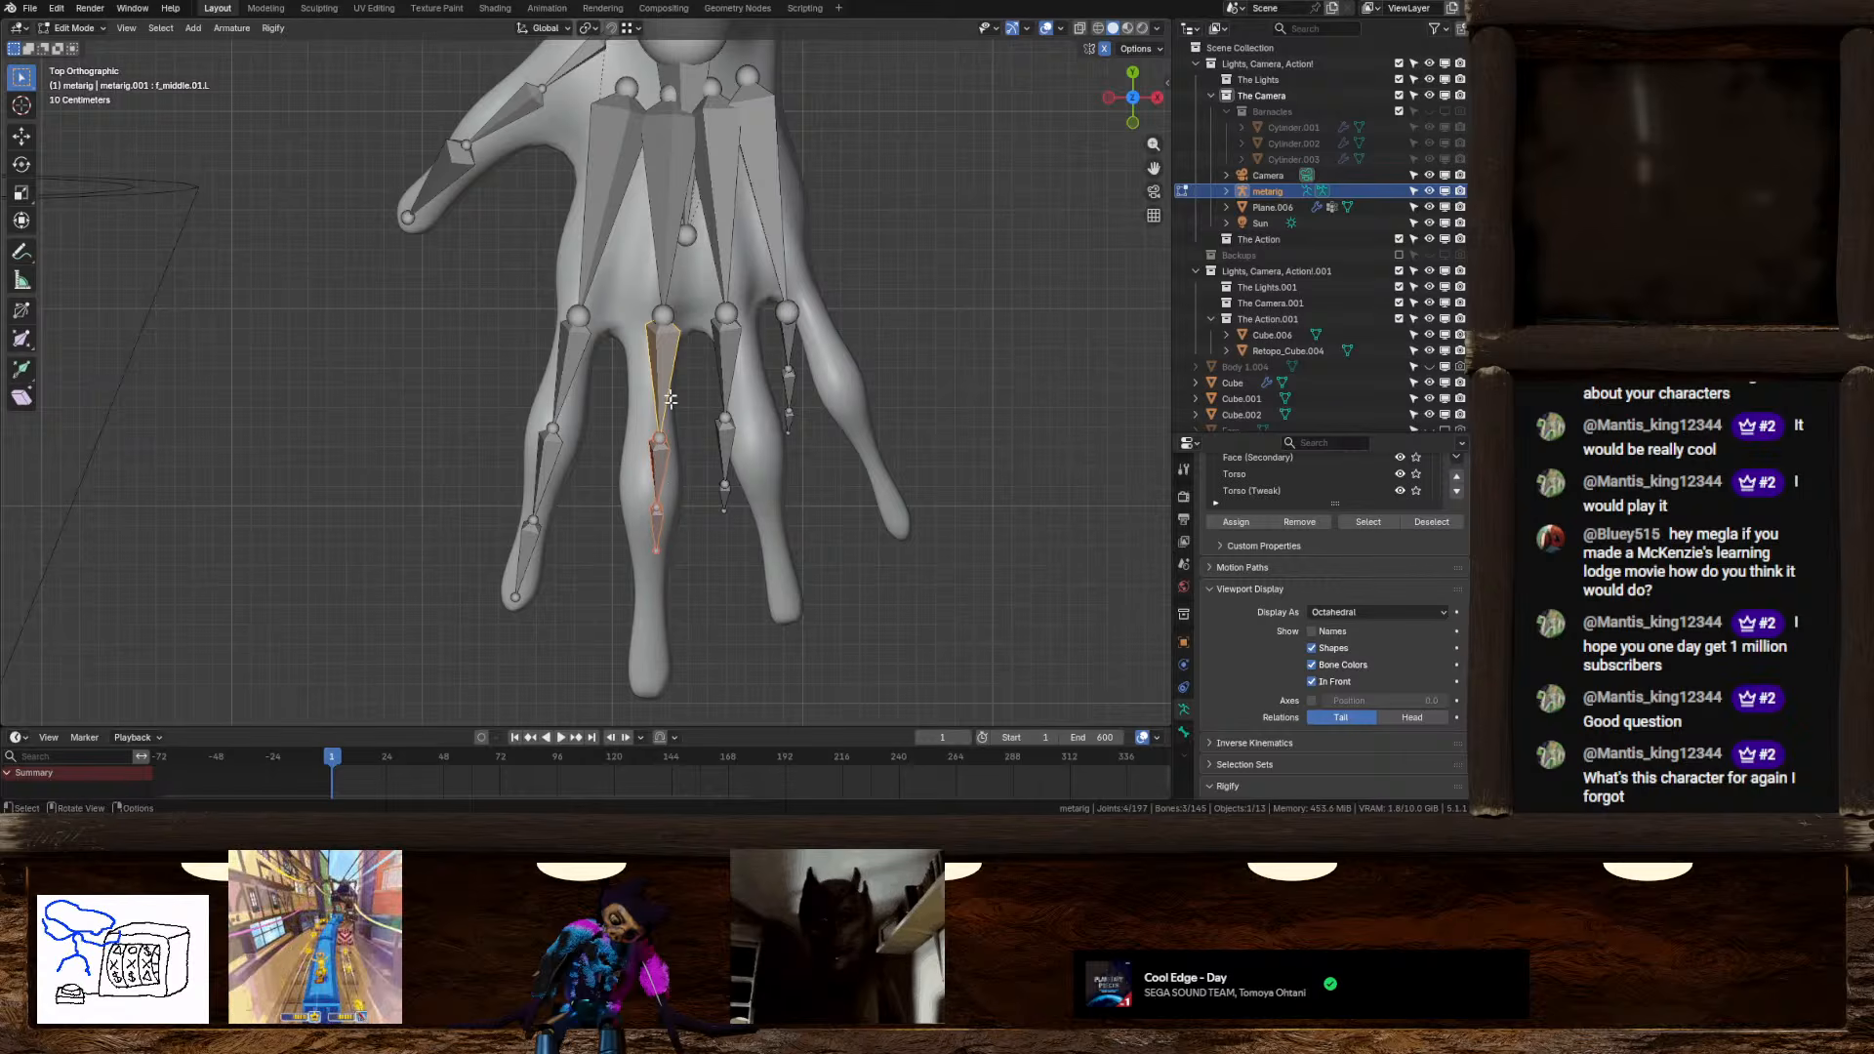
key(g)
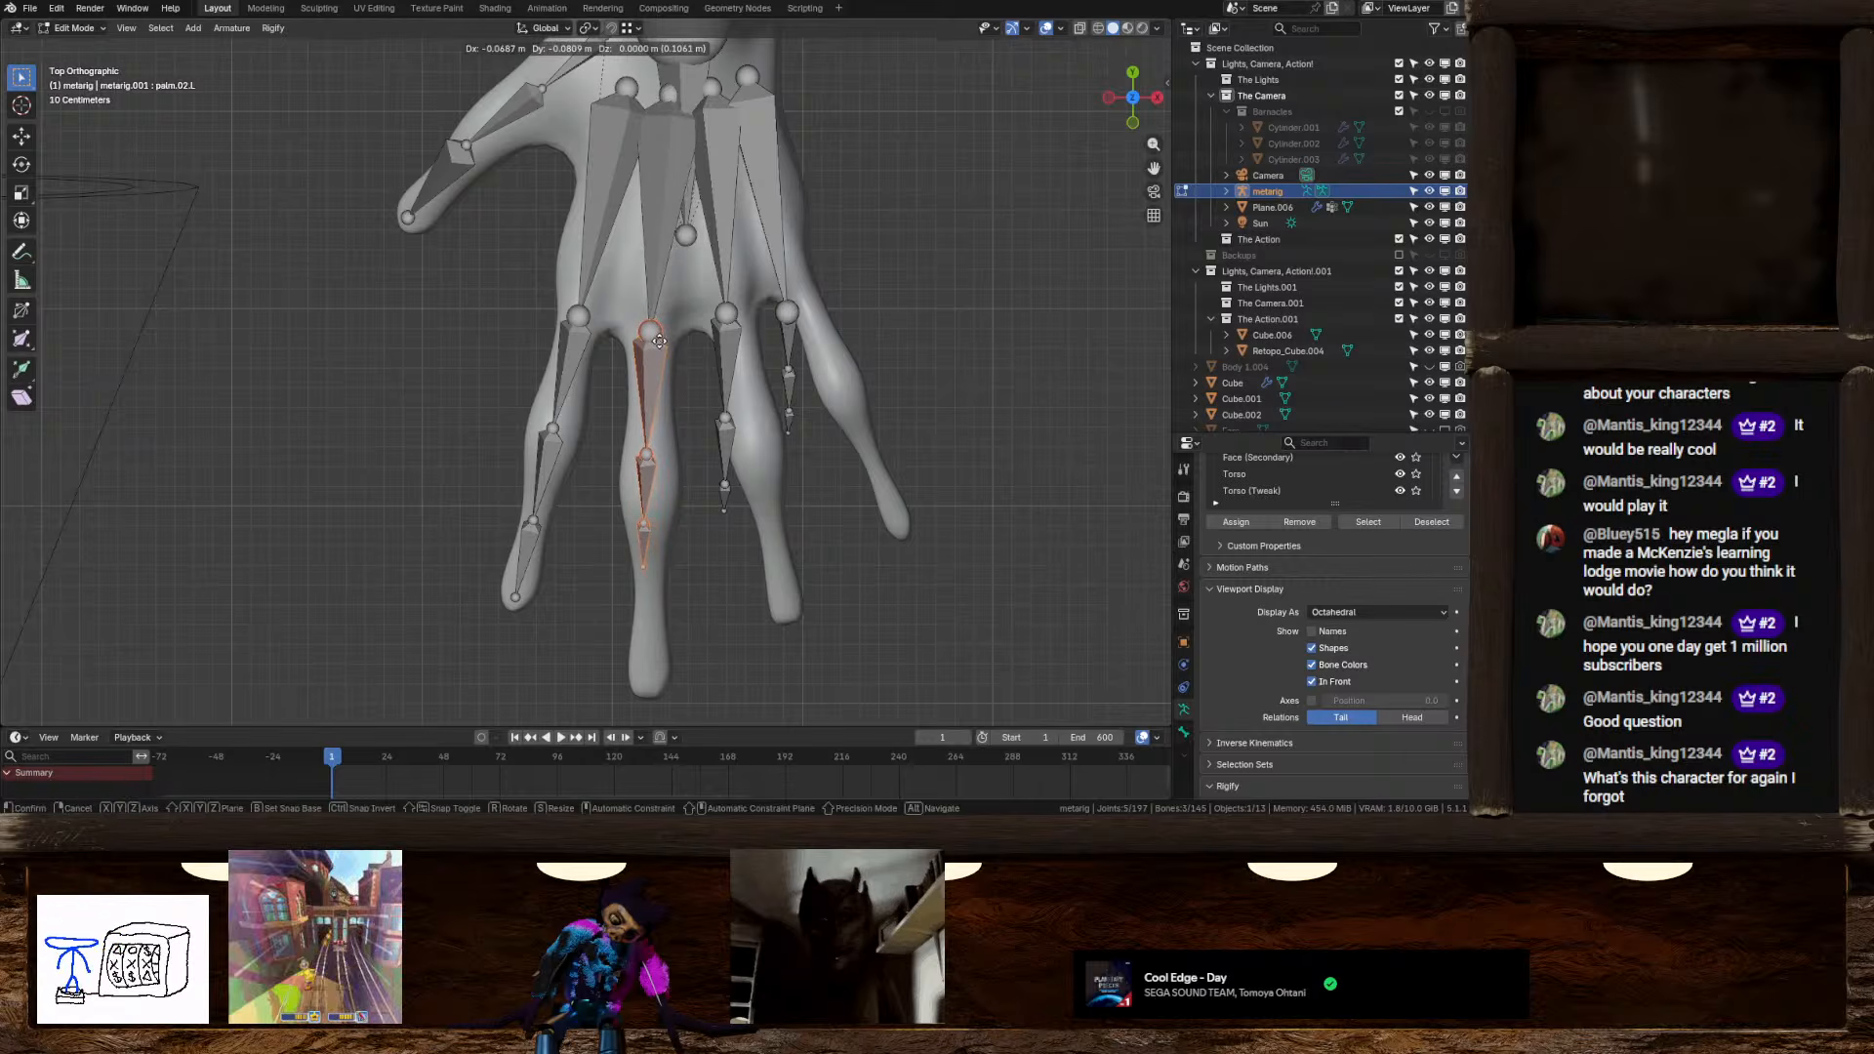
click(659, 417)
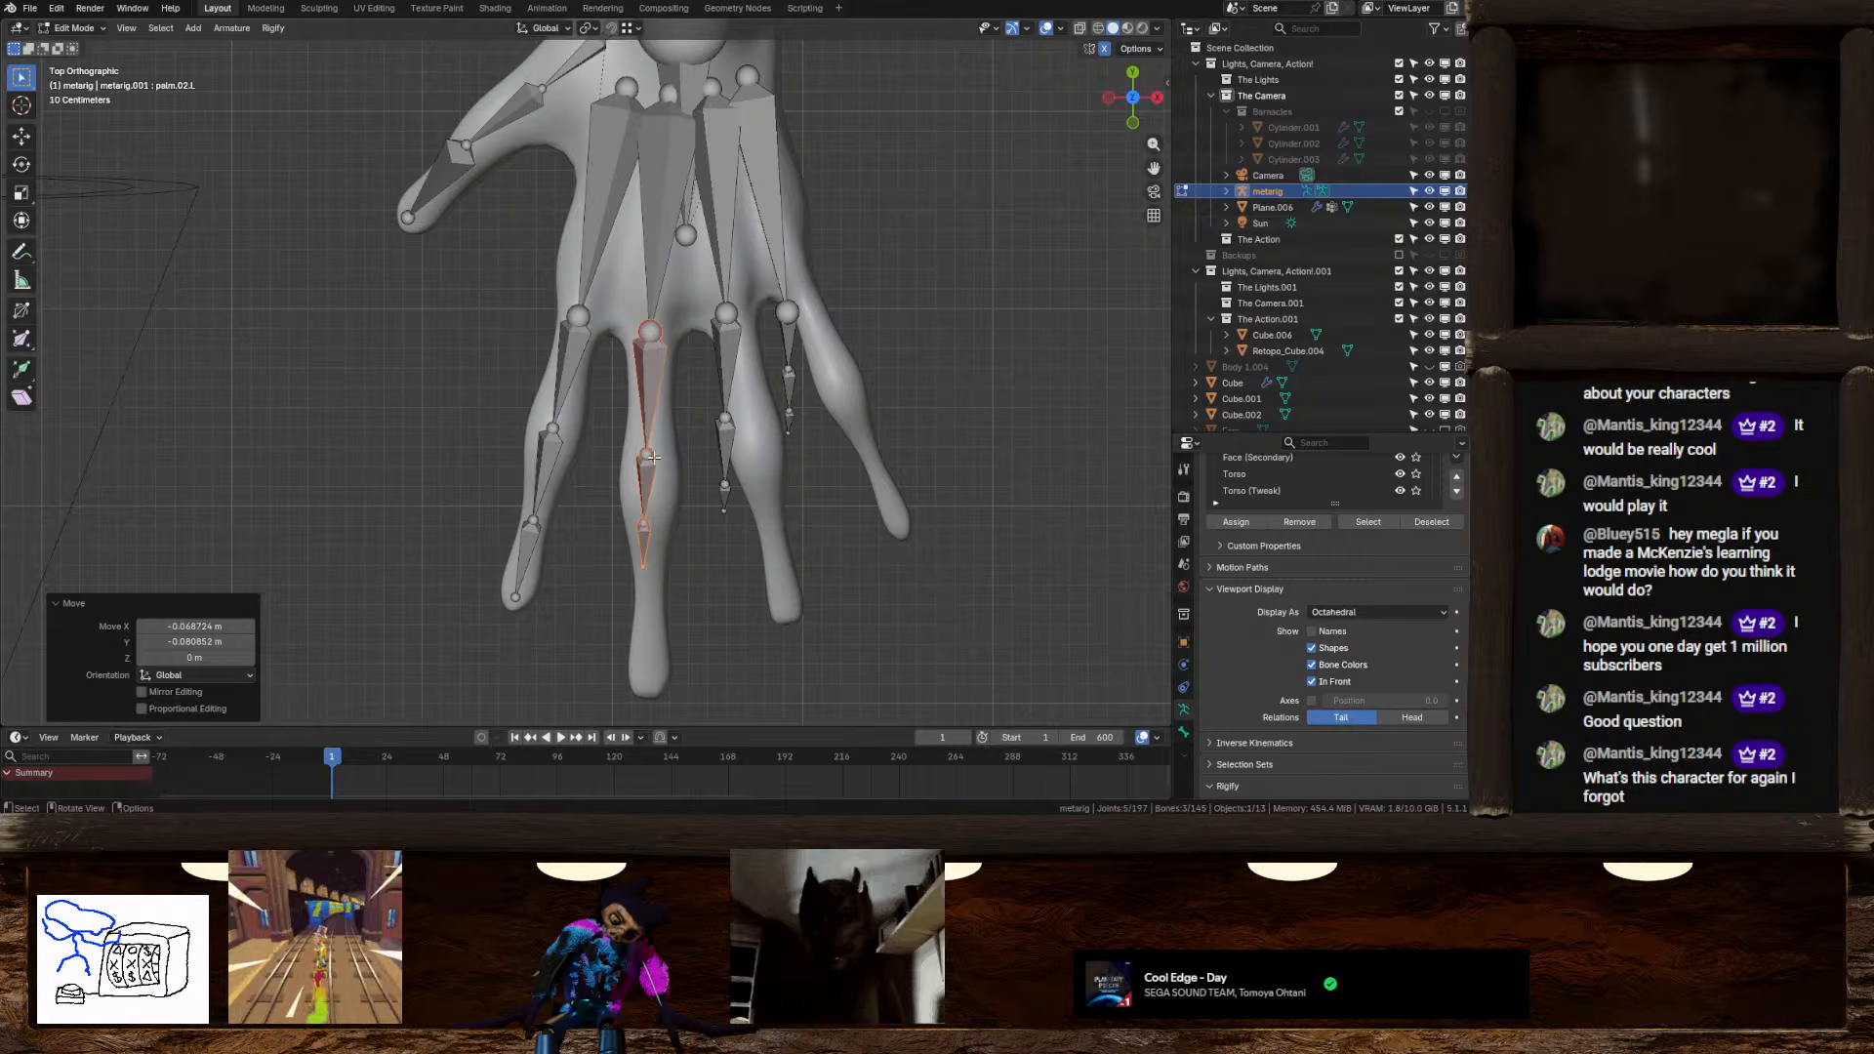
Spread the left middle finger's joints along the creature's middle finger, out to its tip
drag(647, 456, 649, 473)
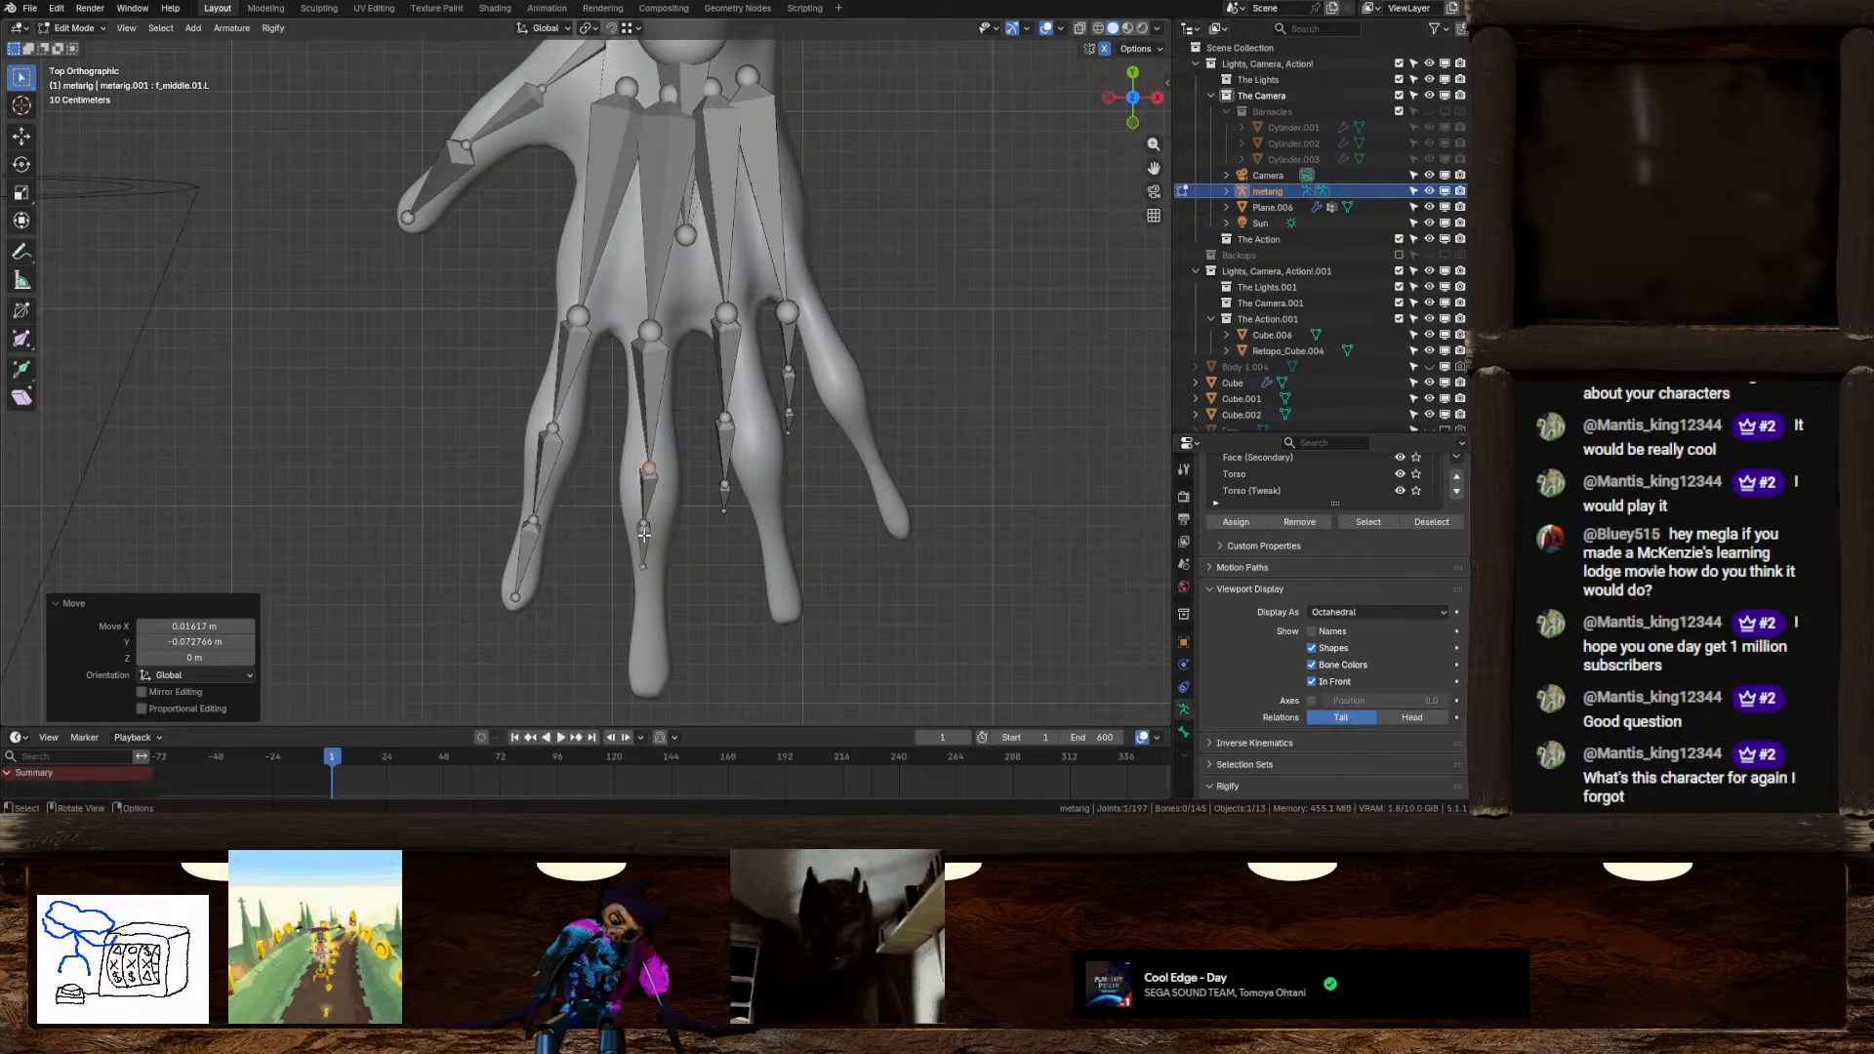
click(643, 527)
drag(644, 547, 648, 692)
click(650, 623)
Select the left ring finger's bone chain with its knuckle and move it about 0.04 m in X and -0.02 m in Y
shift+middle_drag(759, 541, 659, 589)
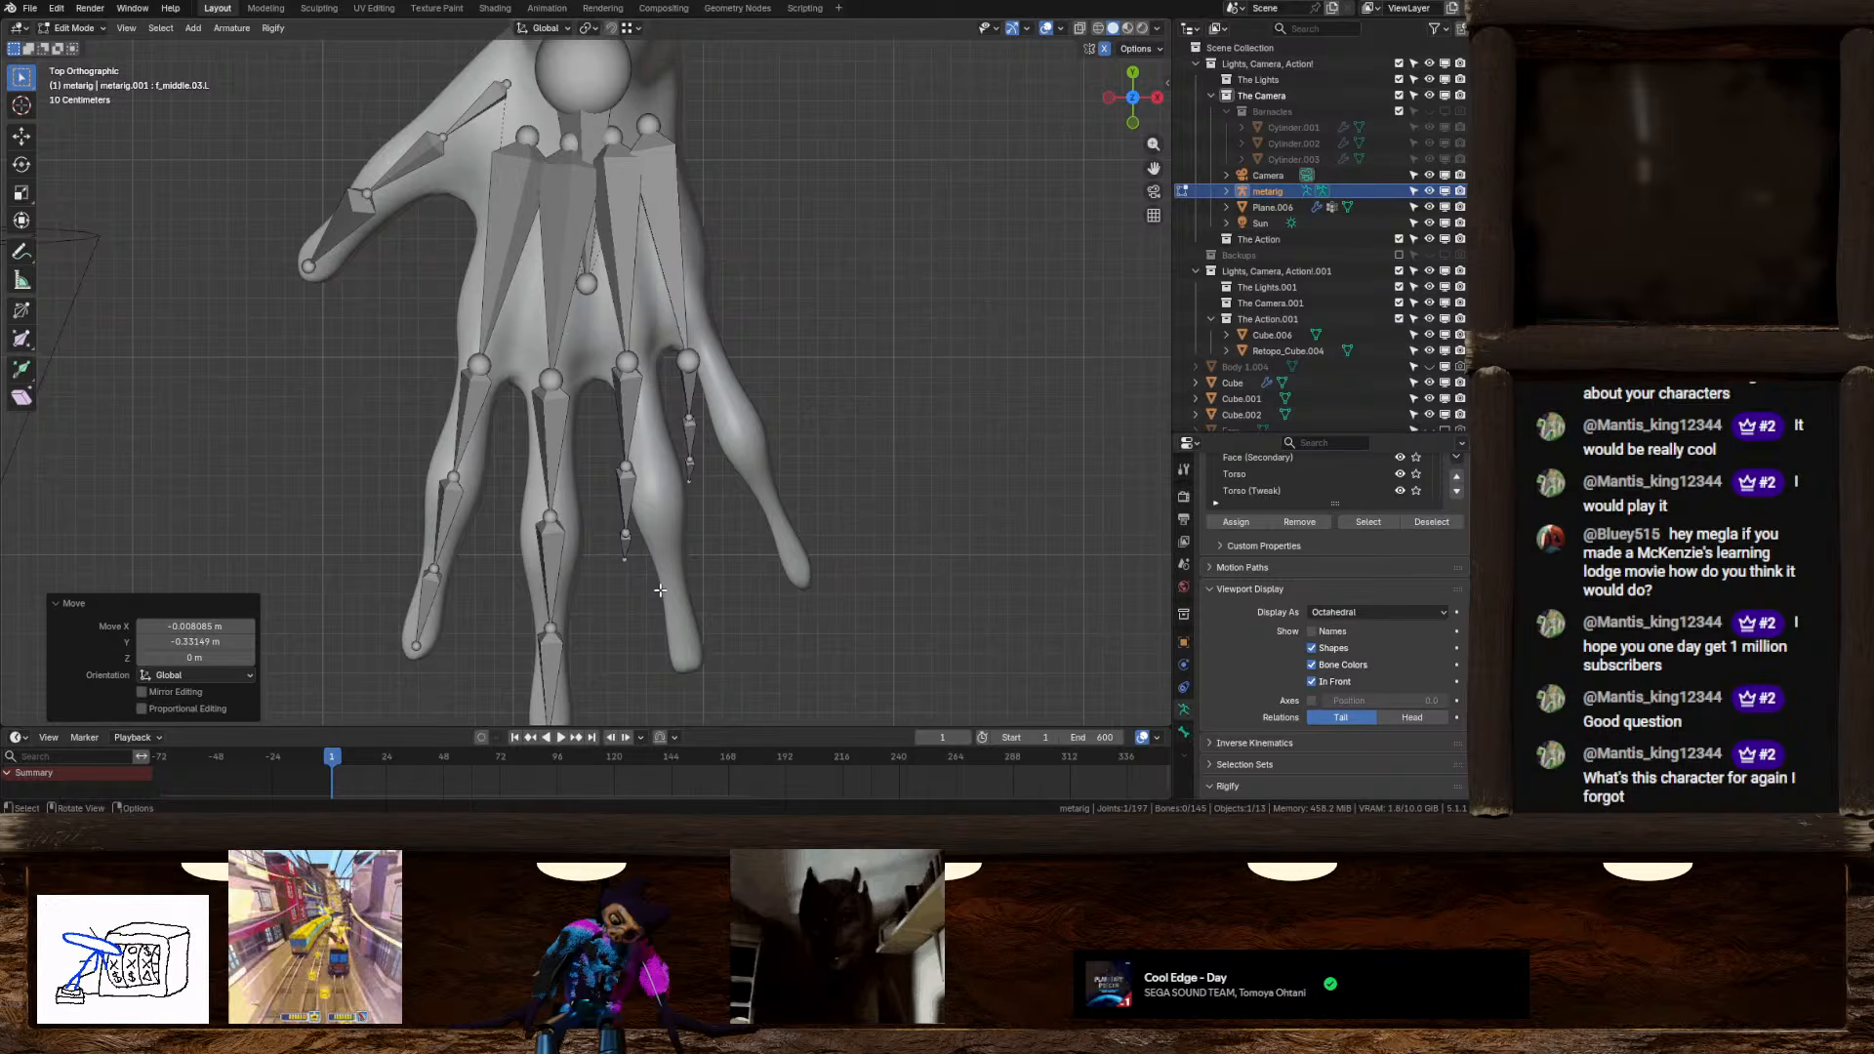
click(629, 451)
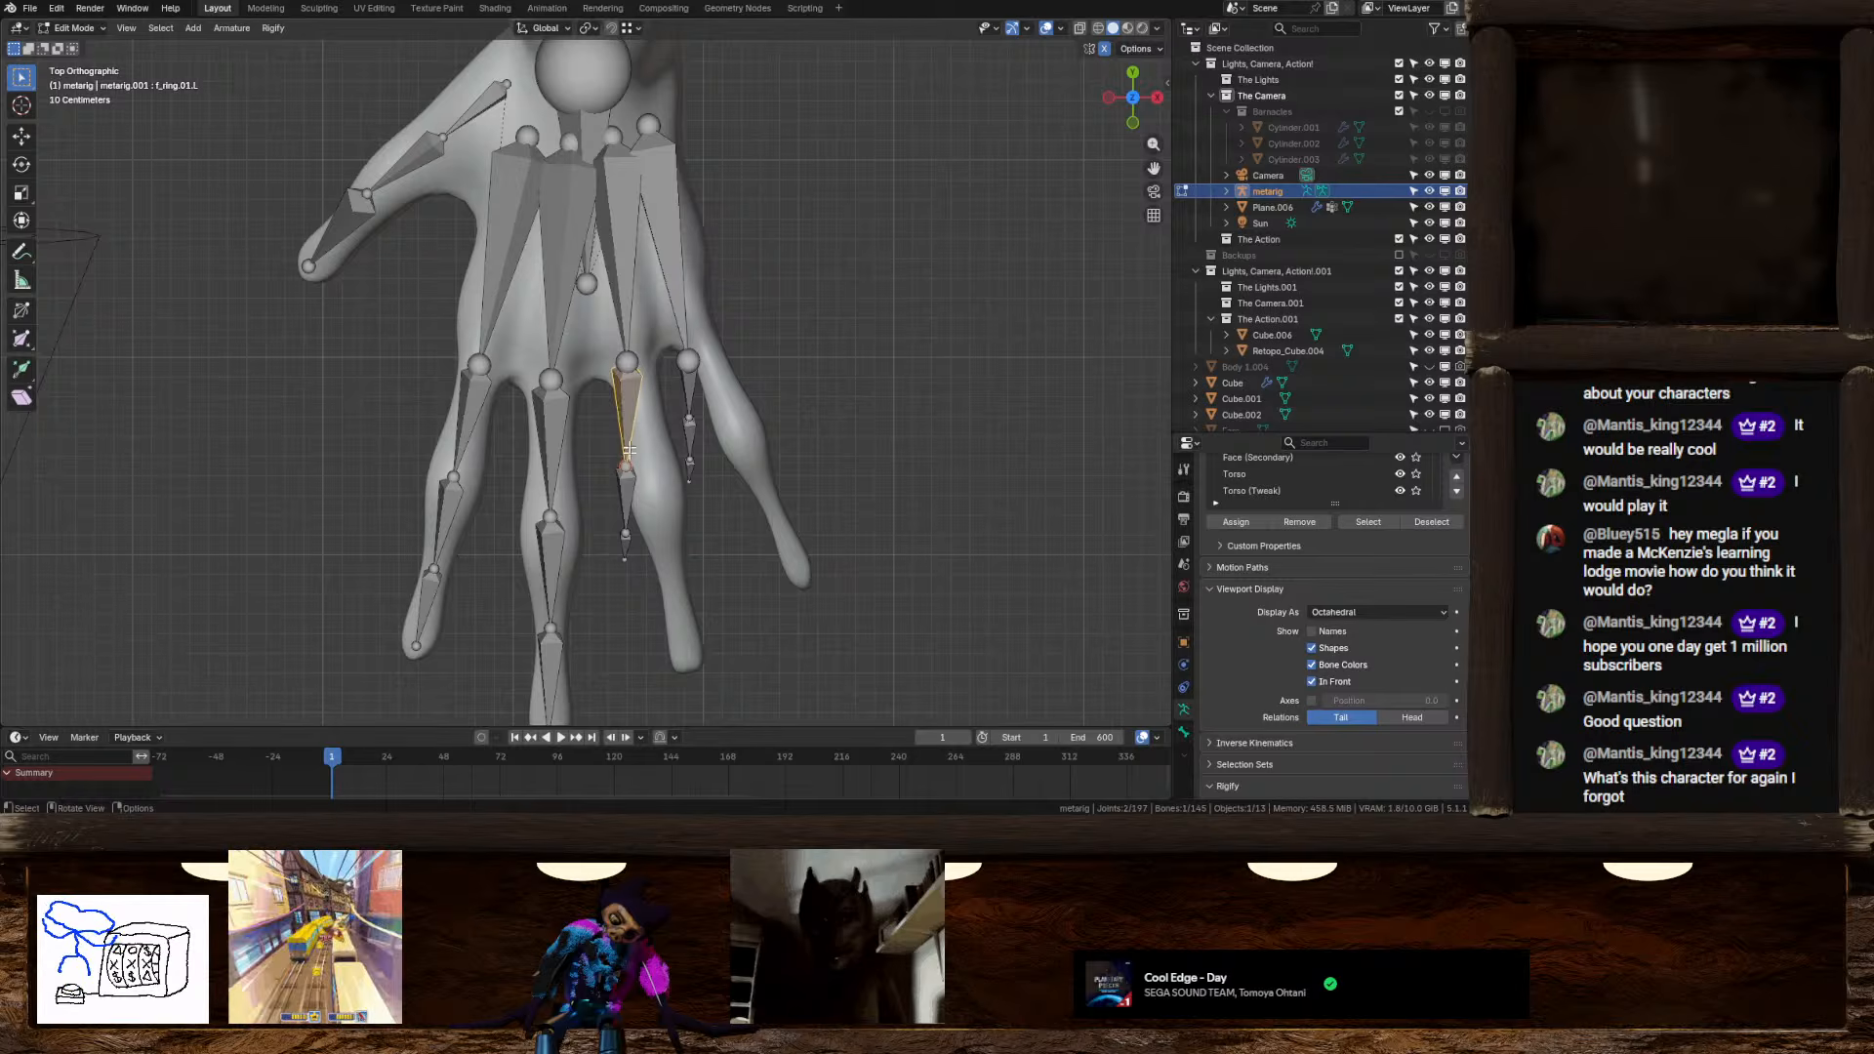
drag(613, 488, 664, 568)
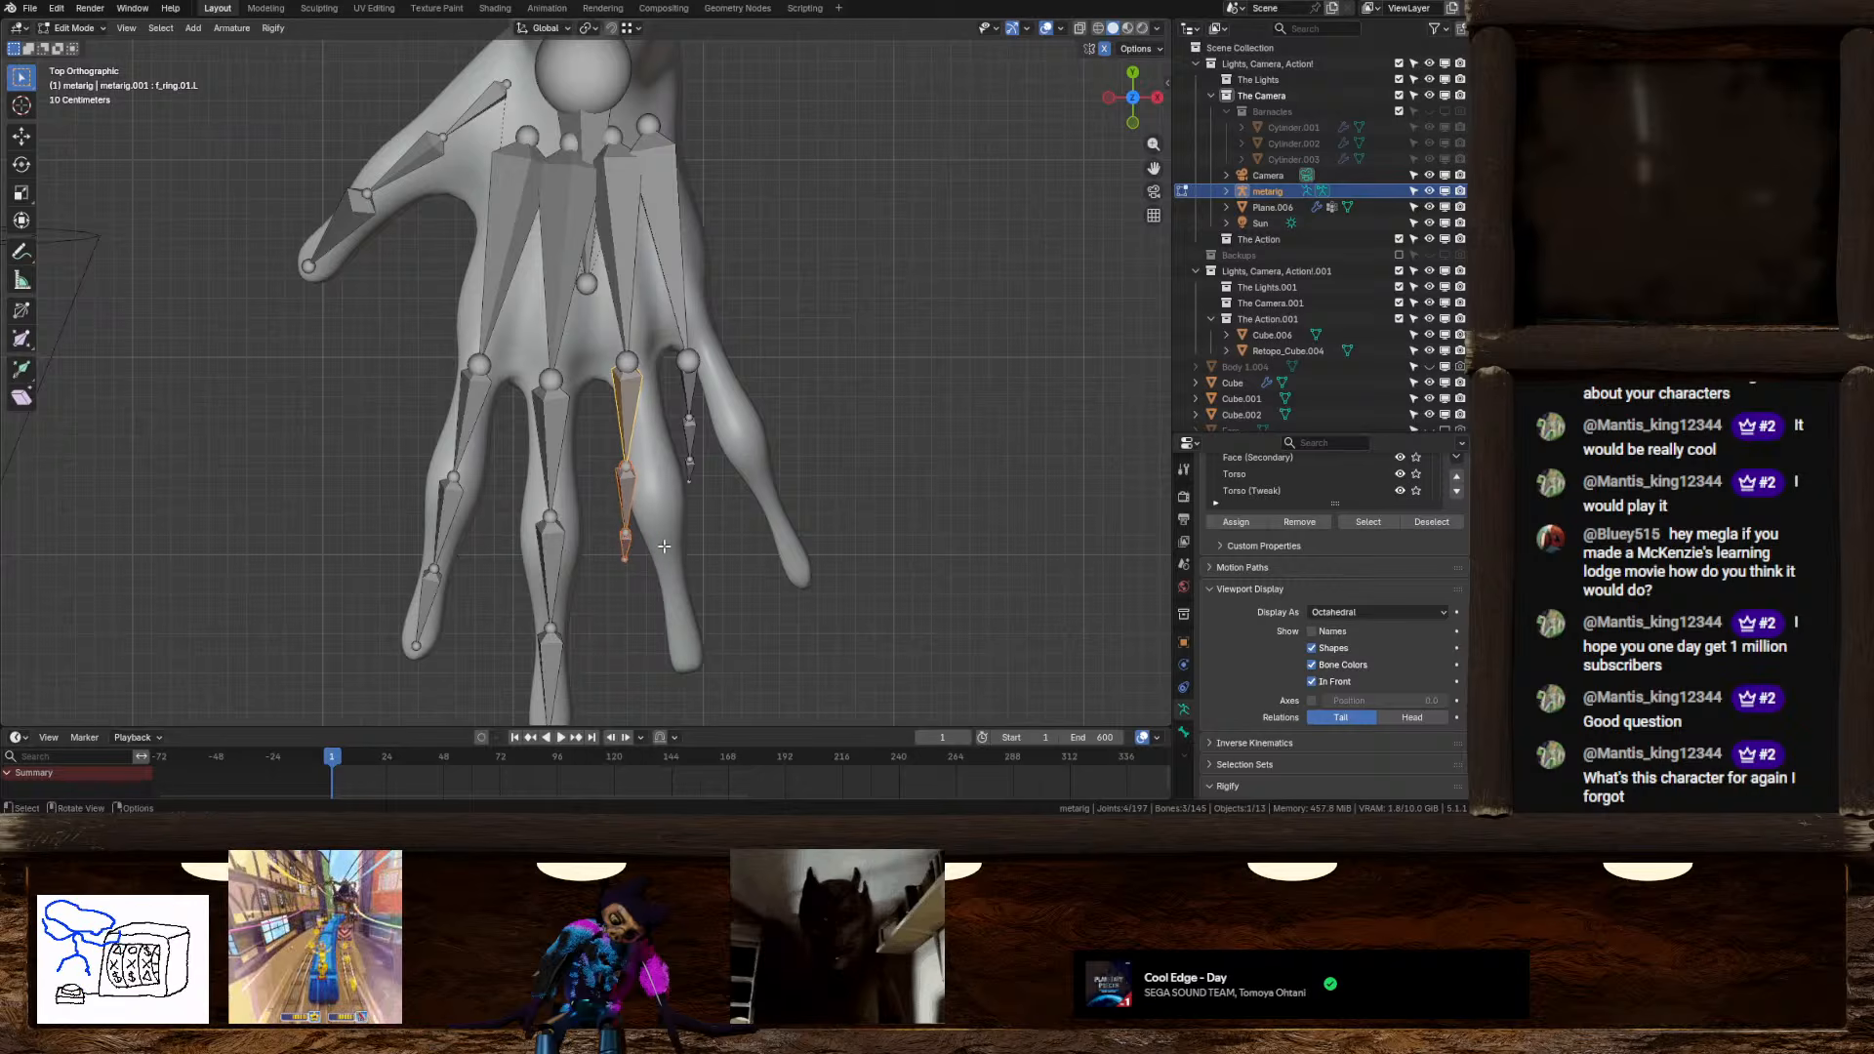
shift+click(639, 372)
key(g)
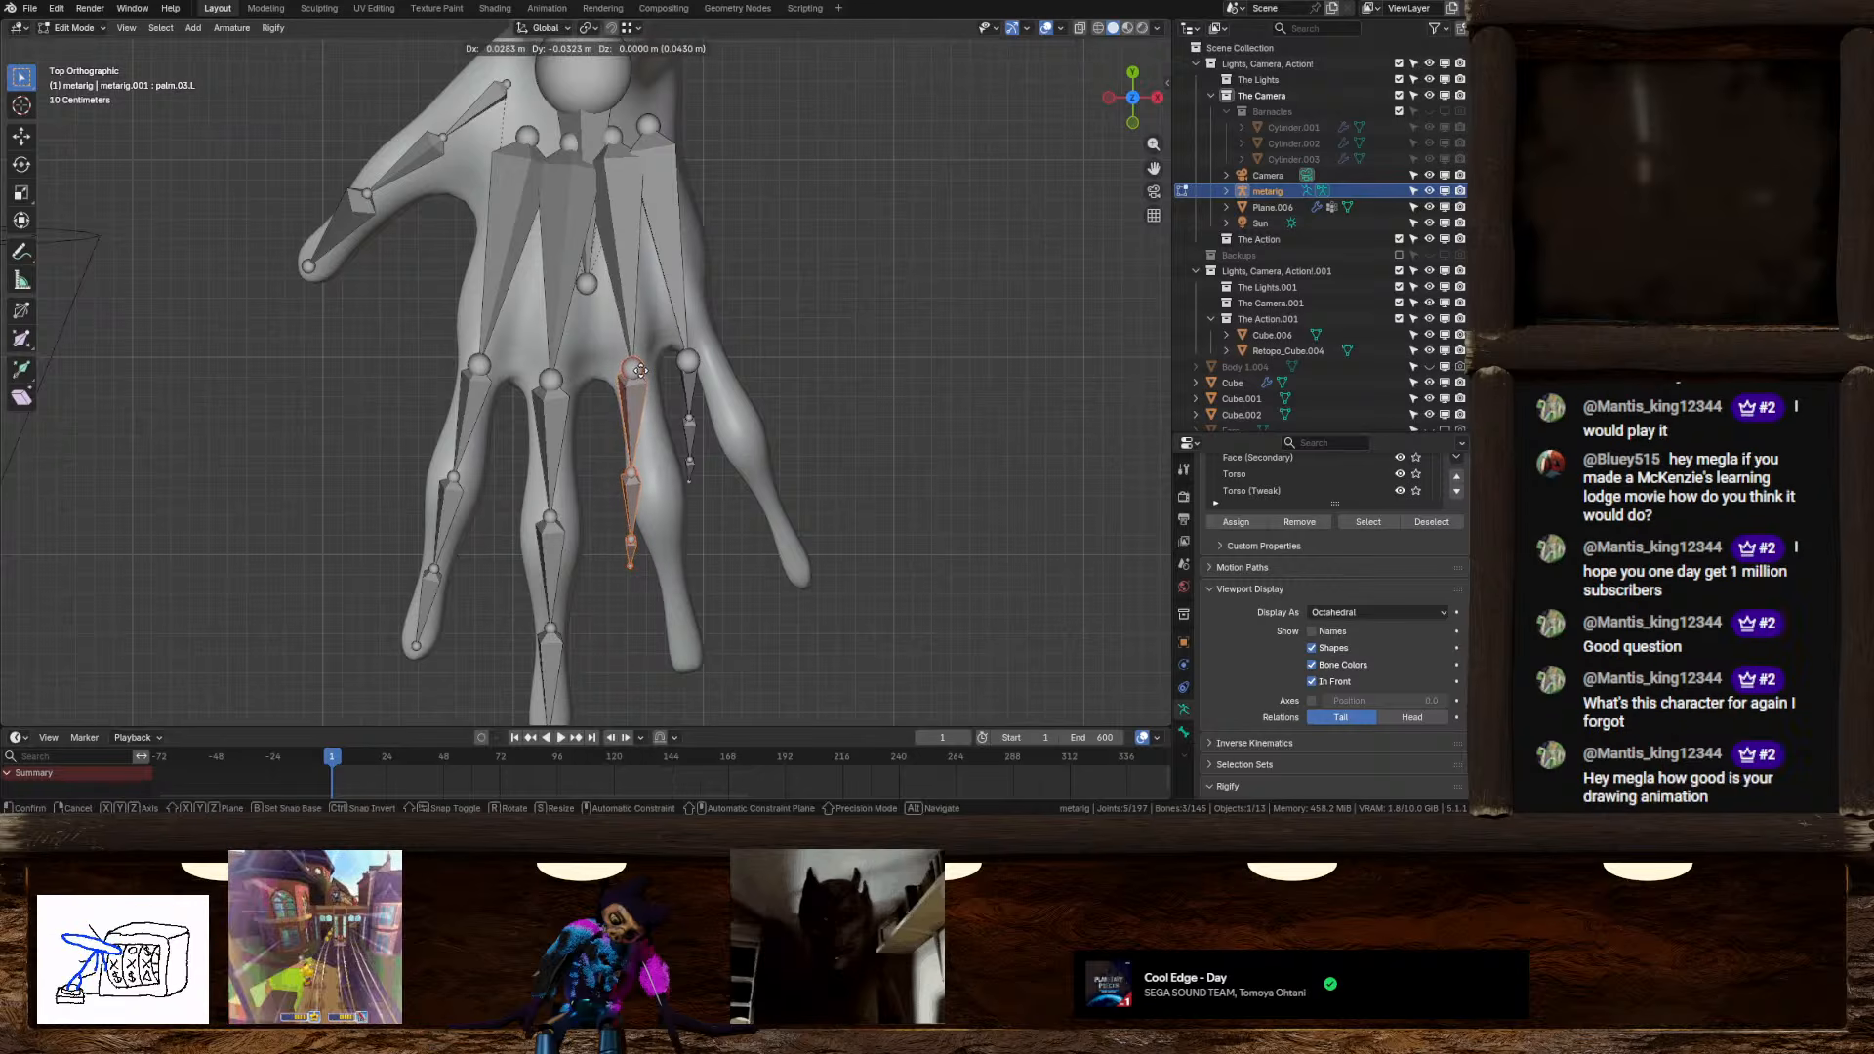
click(642, 392)
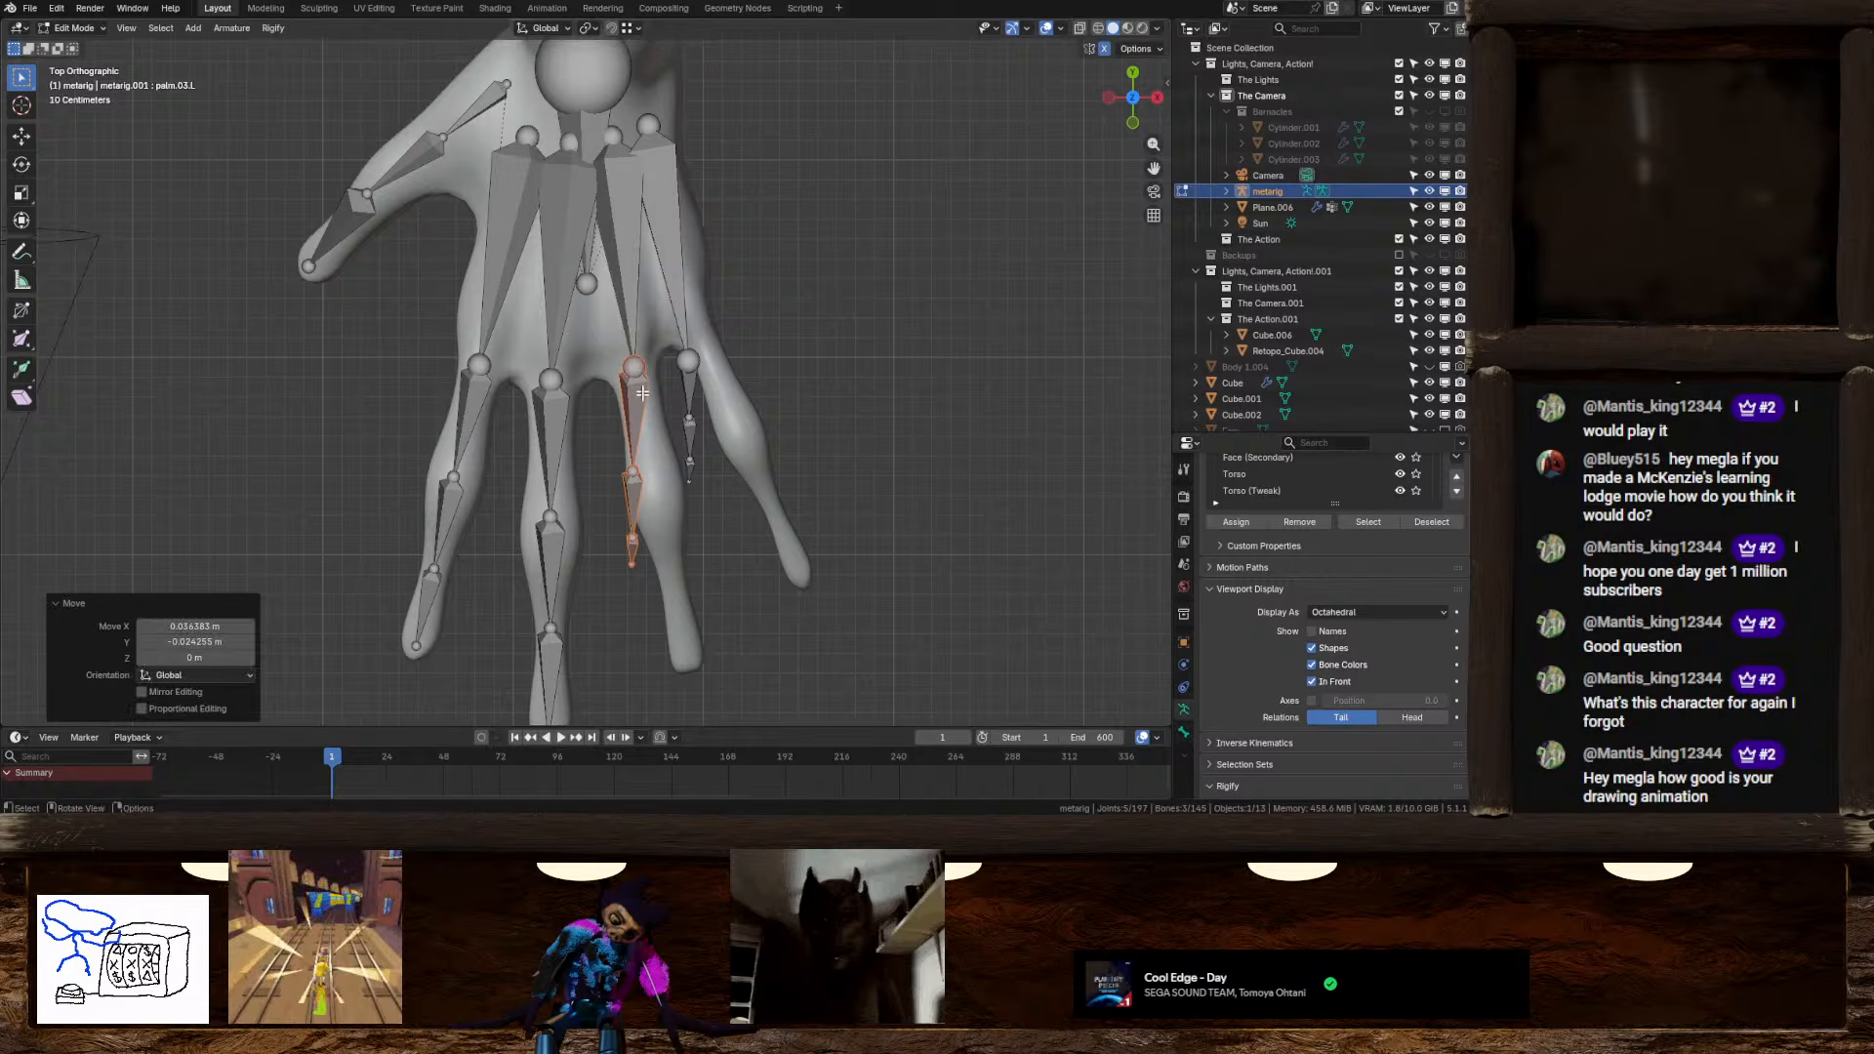
Spread the left ring finger's joints along the creature's ring finger in top view, out to its tip
click(635, 466)
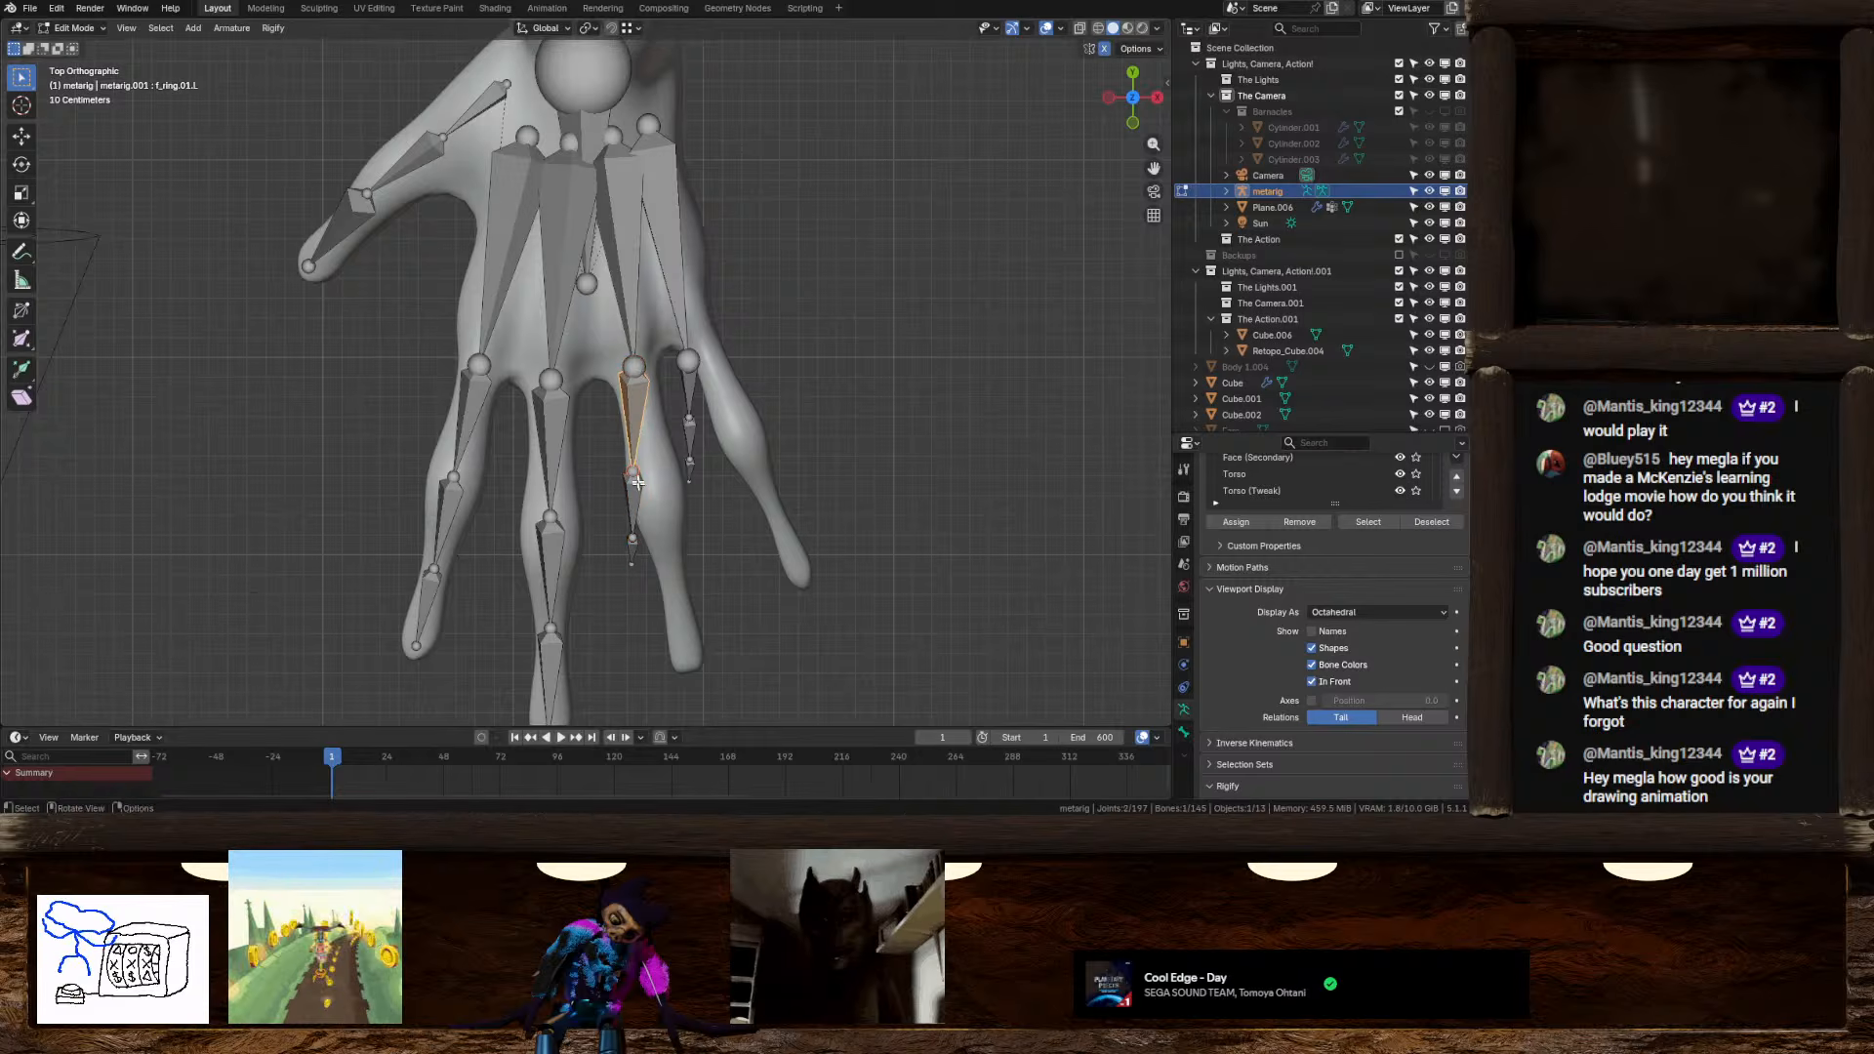
drag(634, 472, 688, 663)
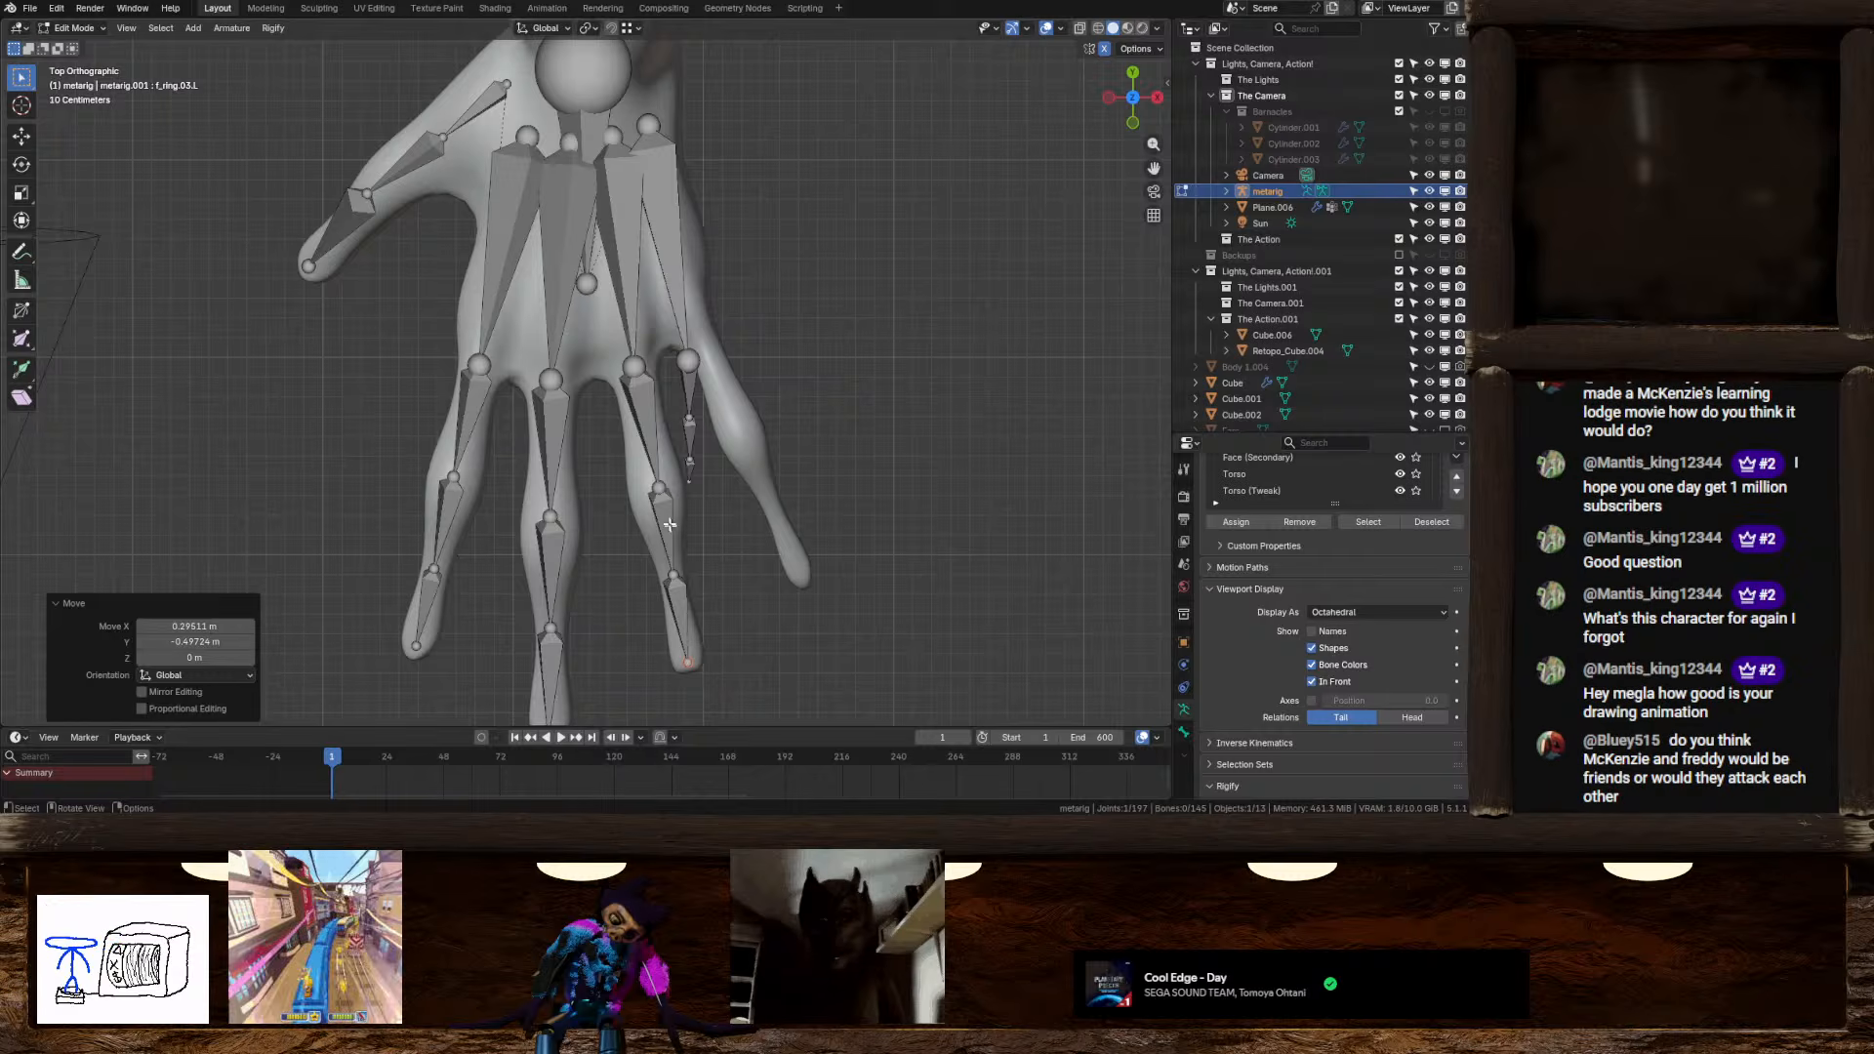
drag(663, 492, 662, 488)
Move the left pinky's bone chain to its knuckle and spread its joints along the creature's little finger to the tip
click(691, 387)
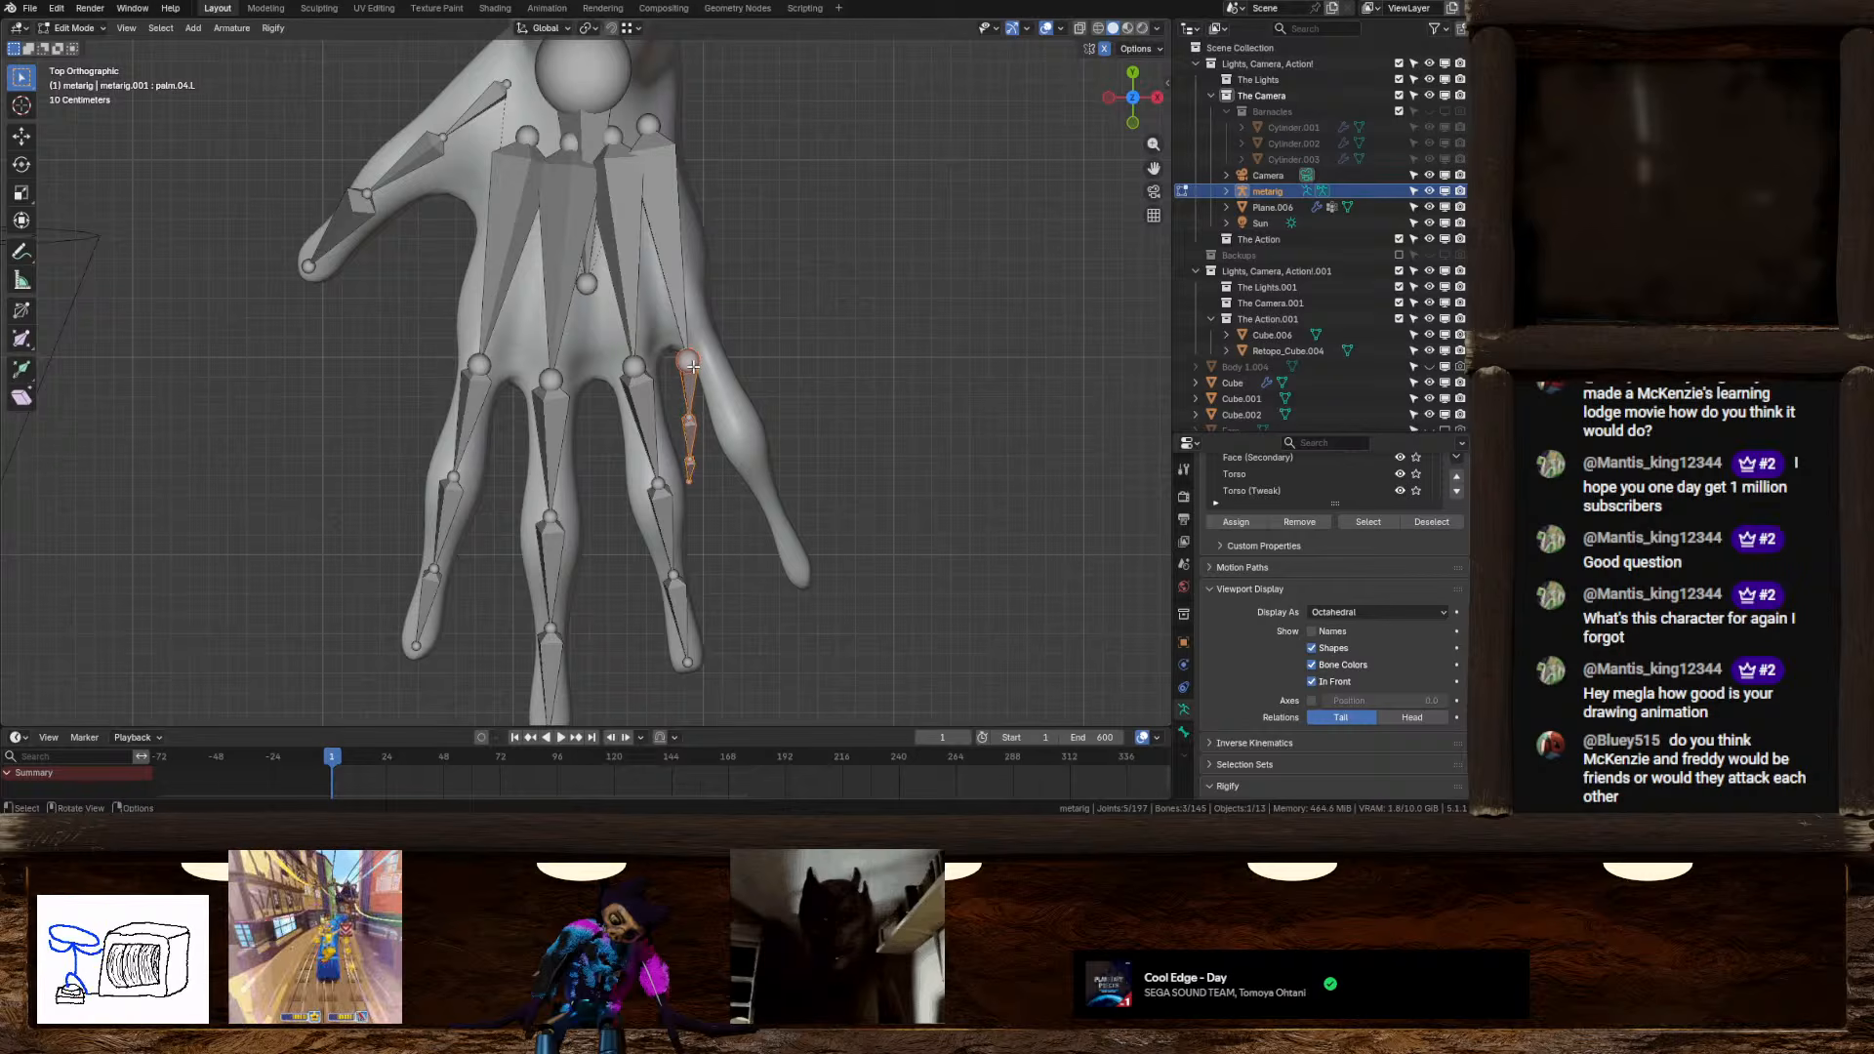
mouse_move(693, 366)
mouse_down()
mouse_move(699, 336)
mouse_move(709, 349)
mouse_up()
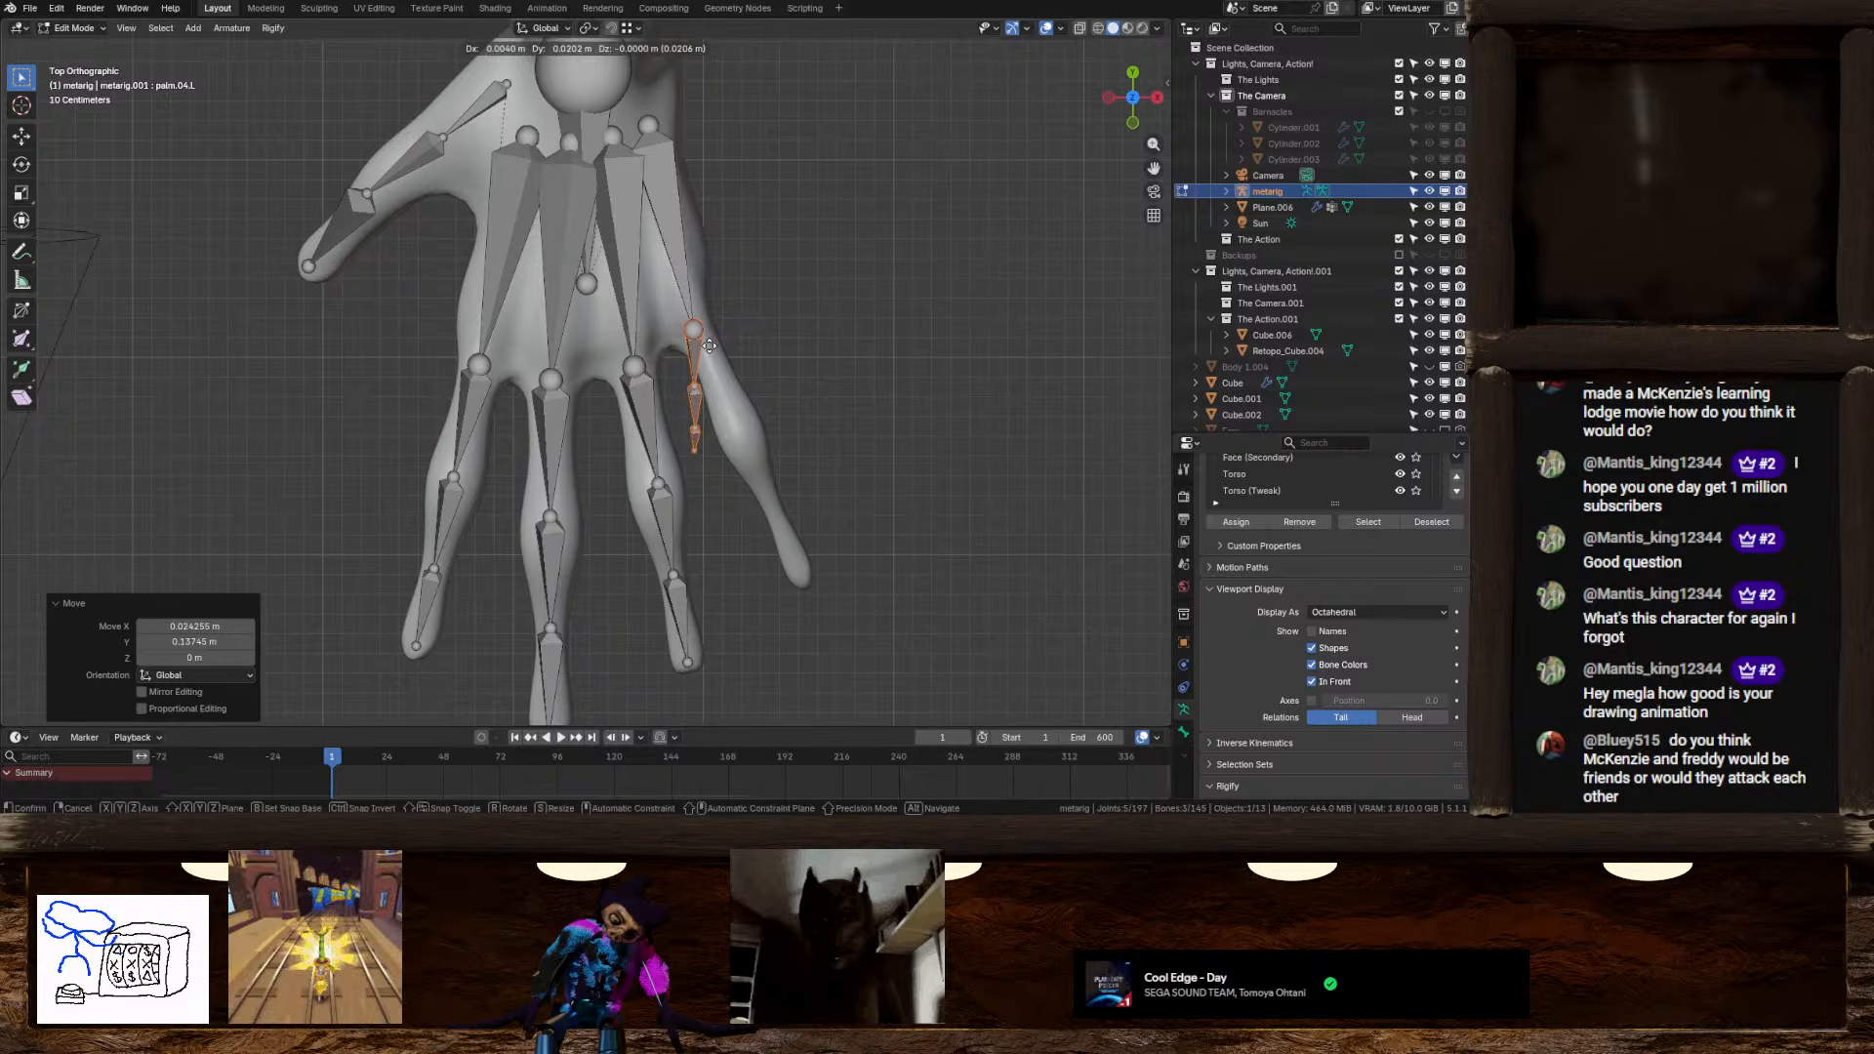
click(696, 418)
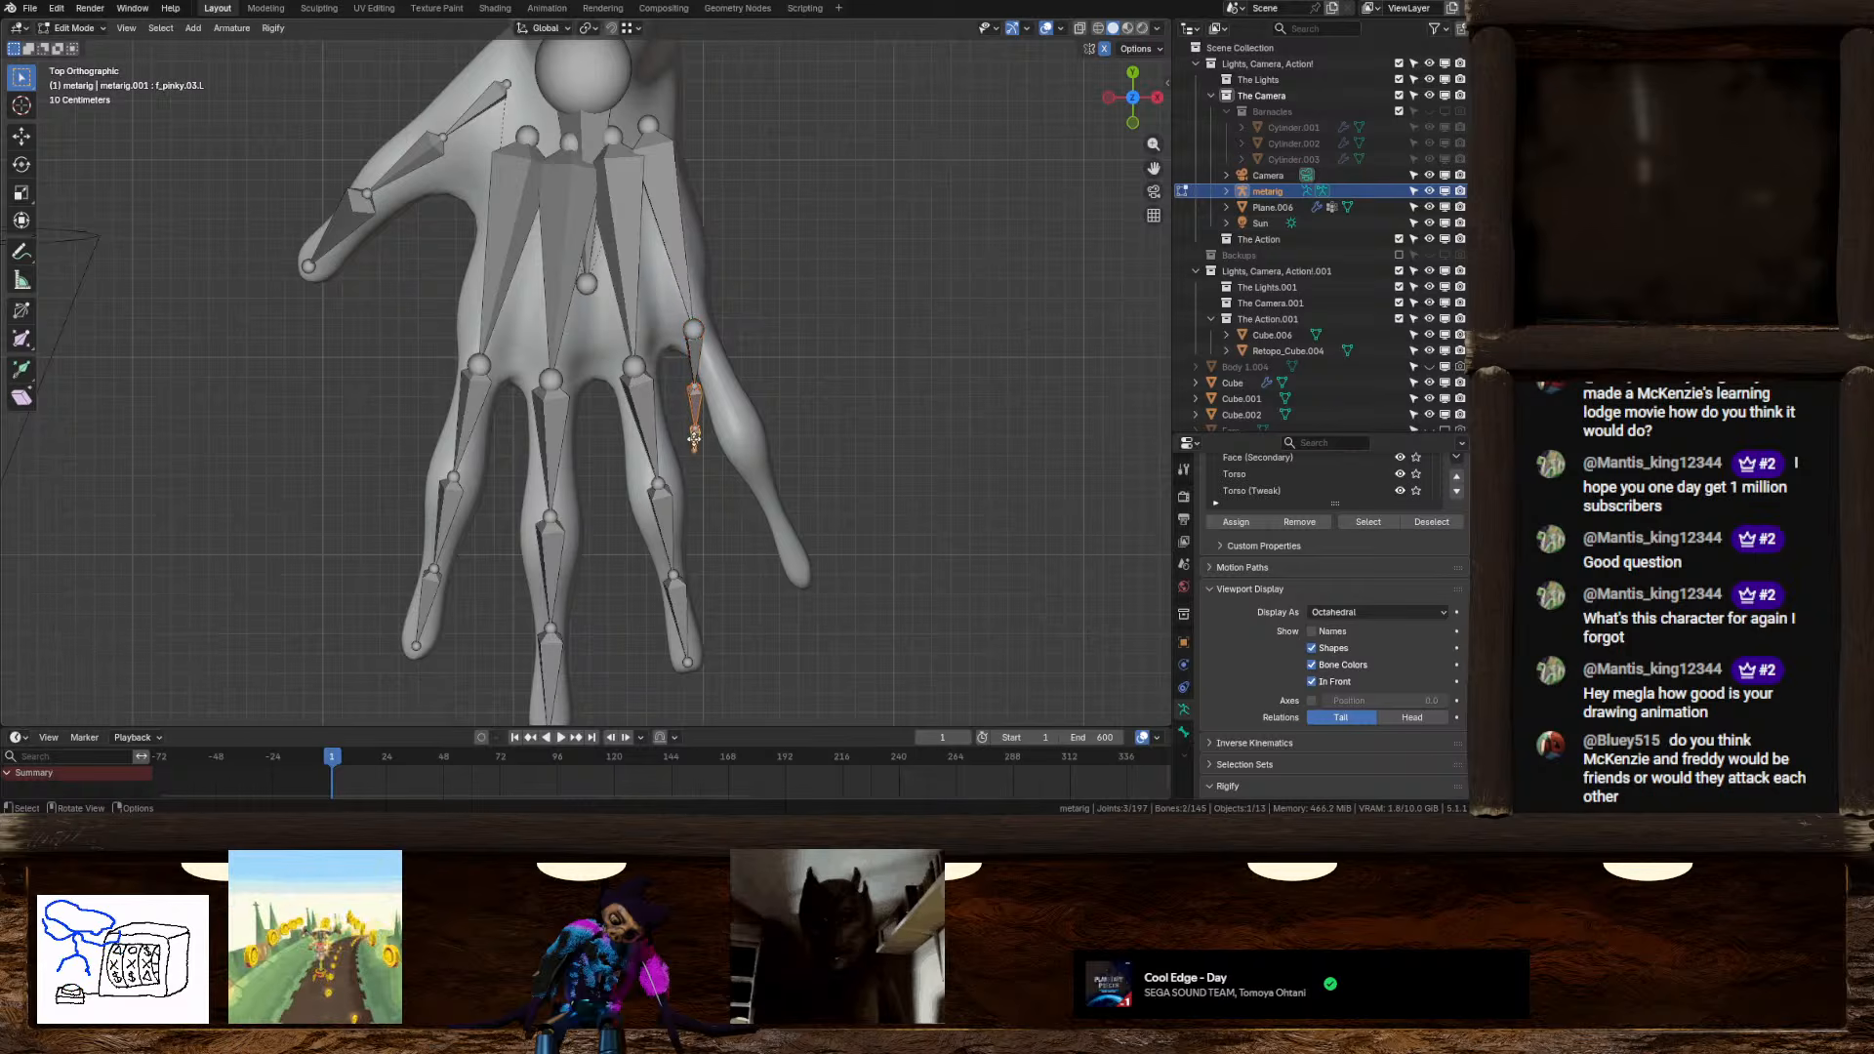
drag(694, 439, 800, 578)
click(743, 496)
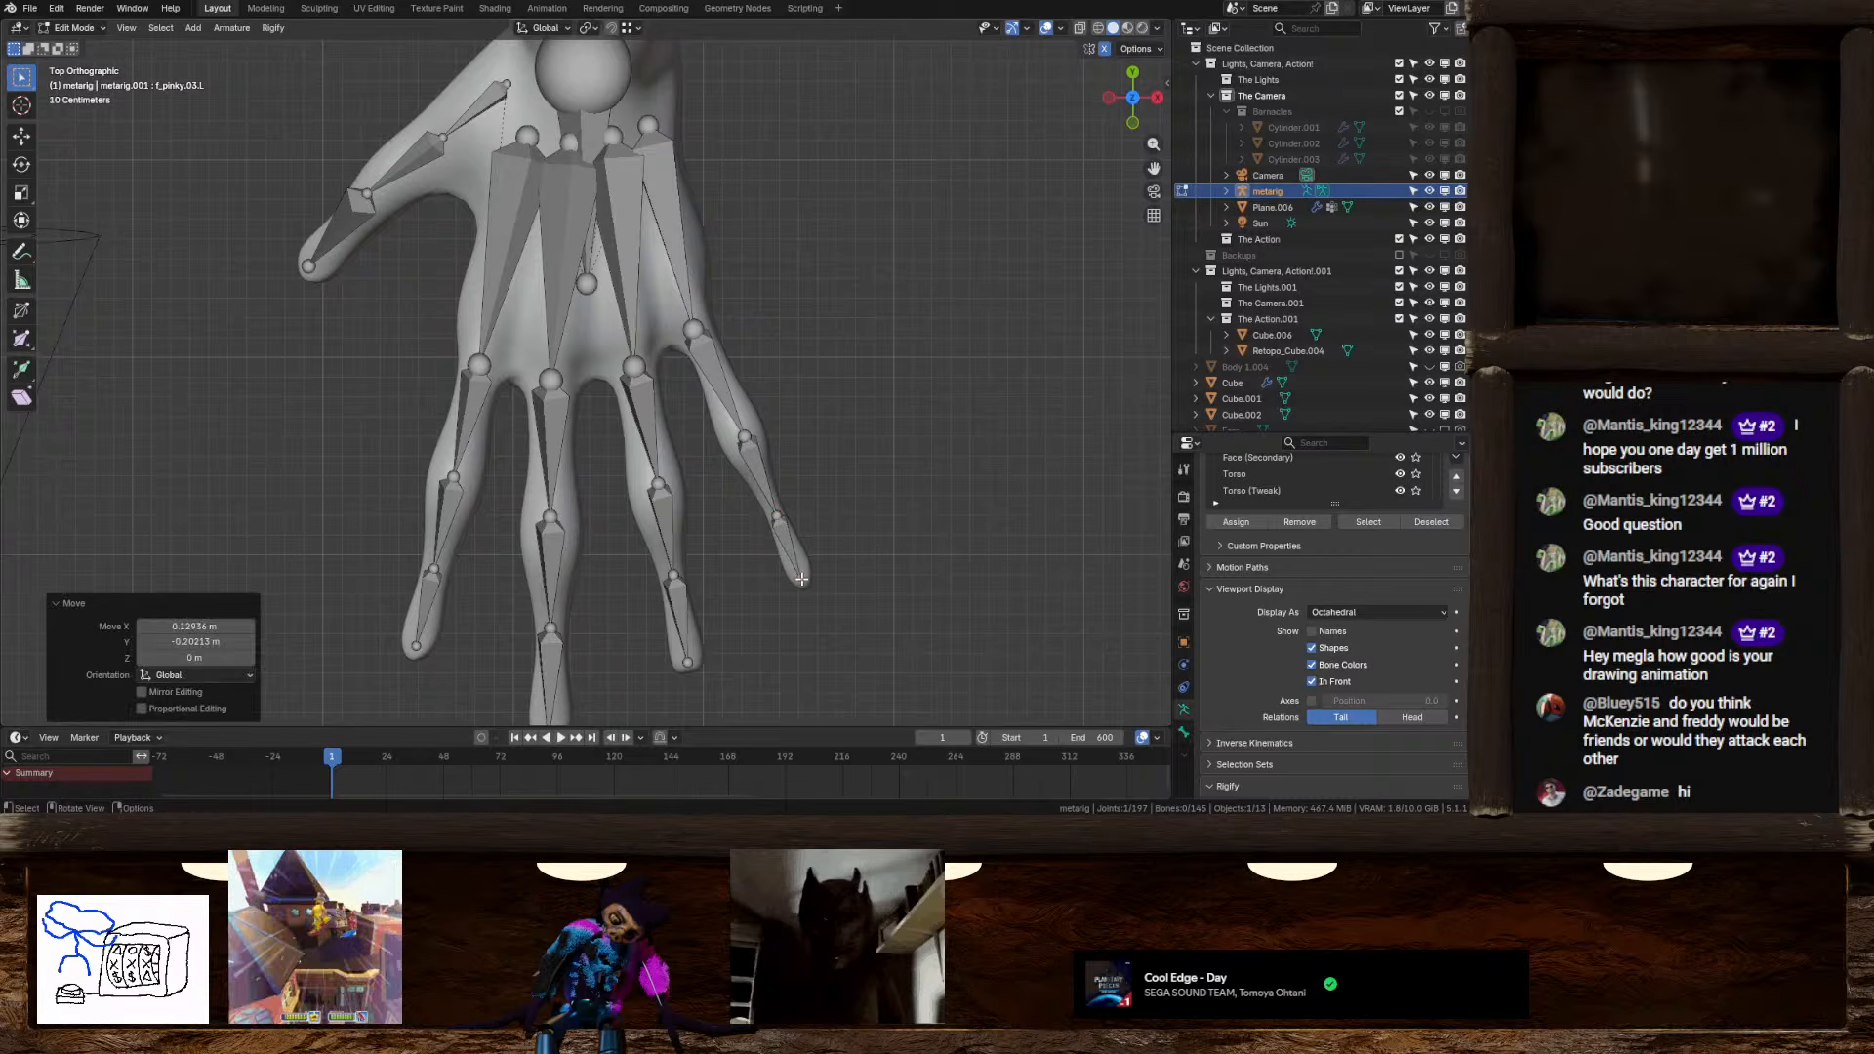
Raise the left pinky's first middle joint along global Z into the creature's little finger, checking its height from the side
middle_drag(796, 552, 667, 491)
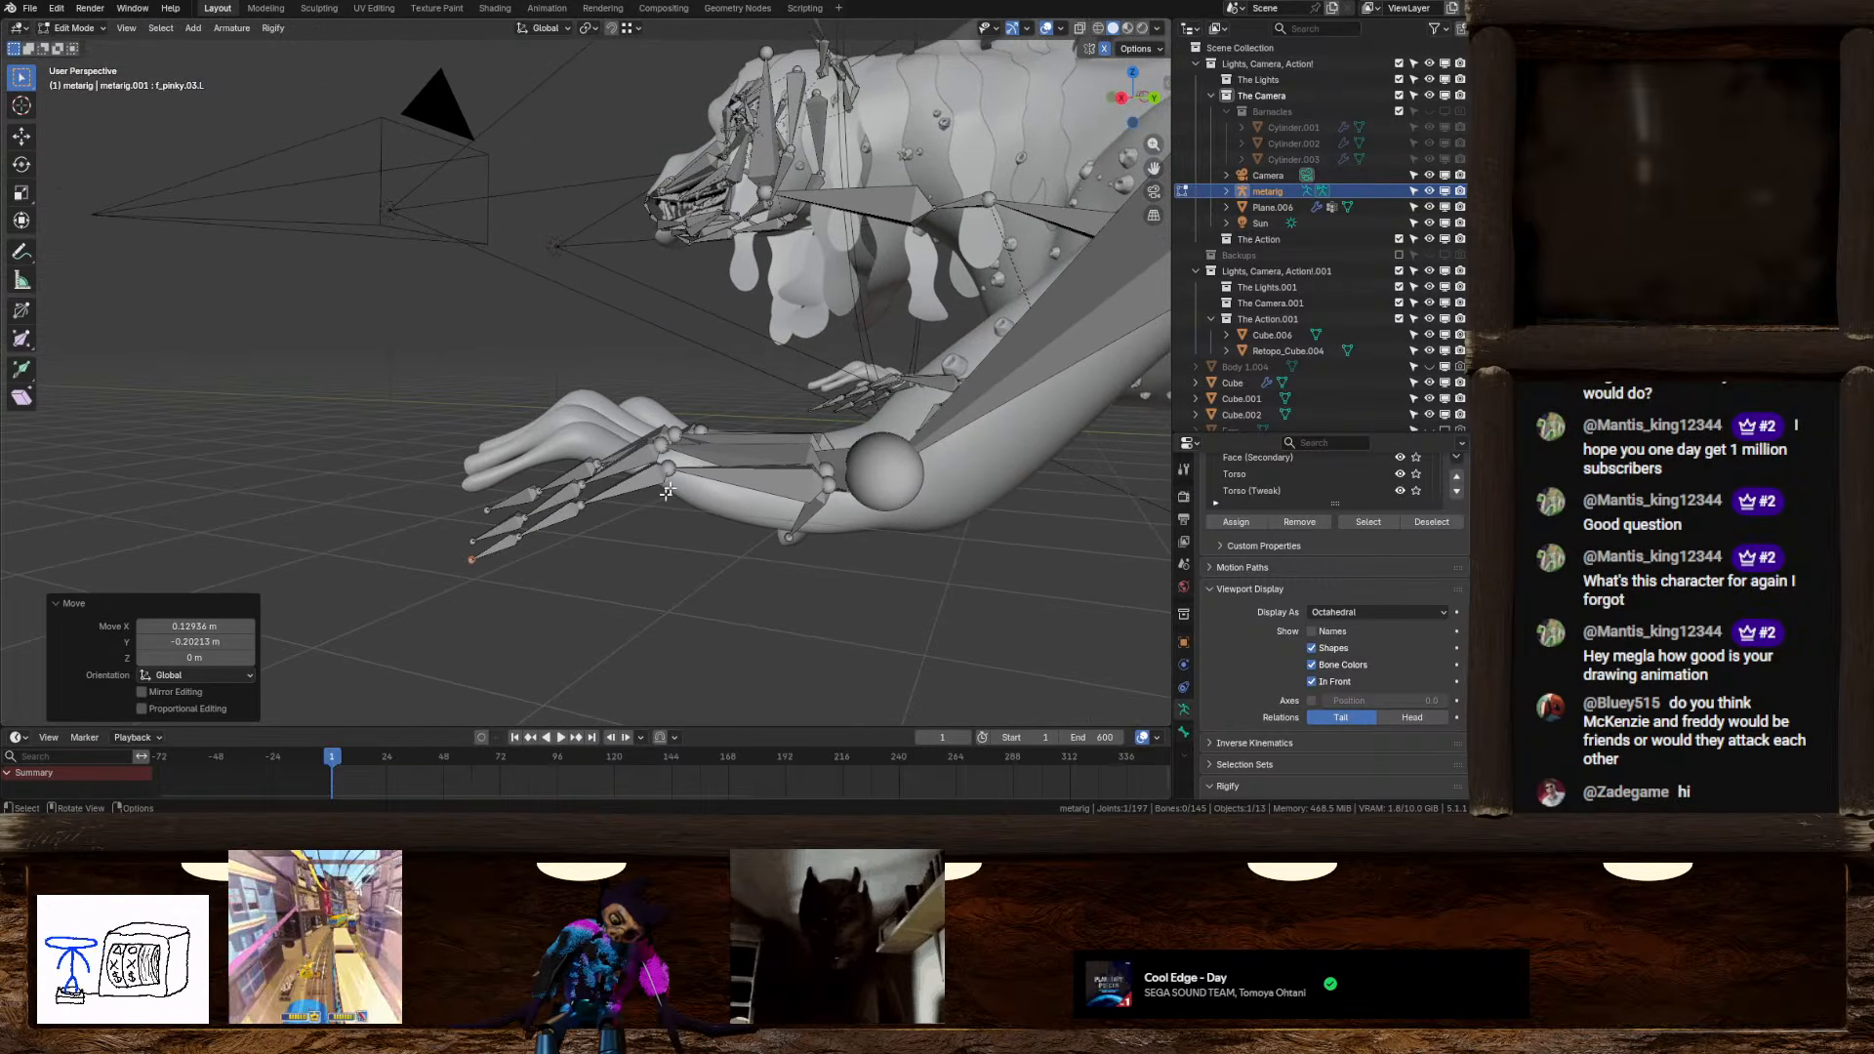
click(1127, 99)
middle_drag(760, 417, 623, 527)
scroll(625, 464, up, 4)
click(598, 483)
key(g)
key(z)
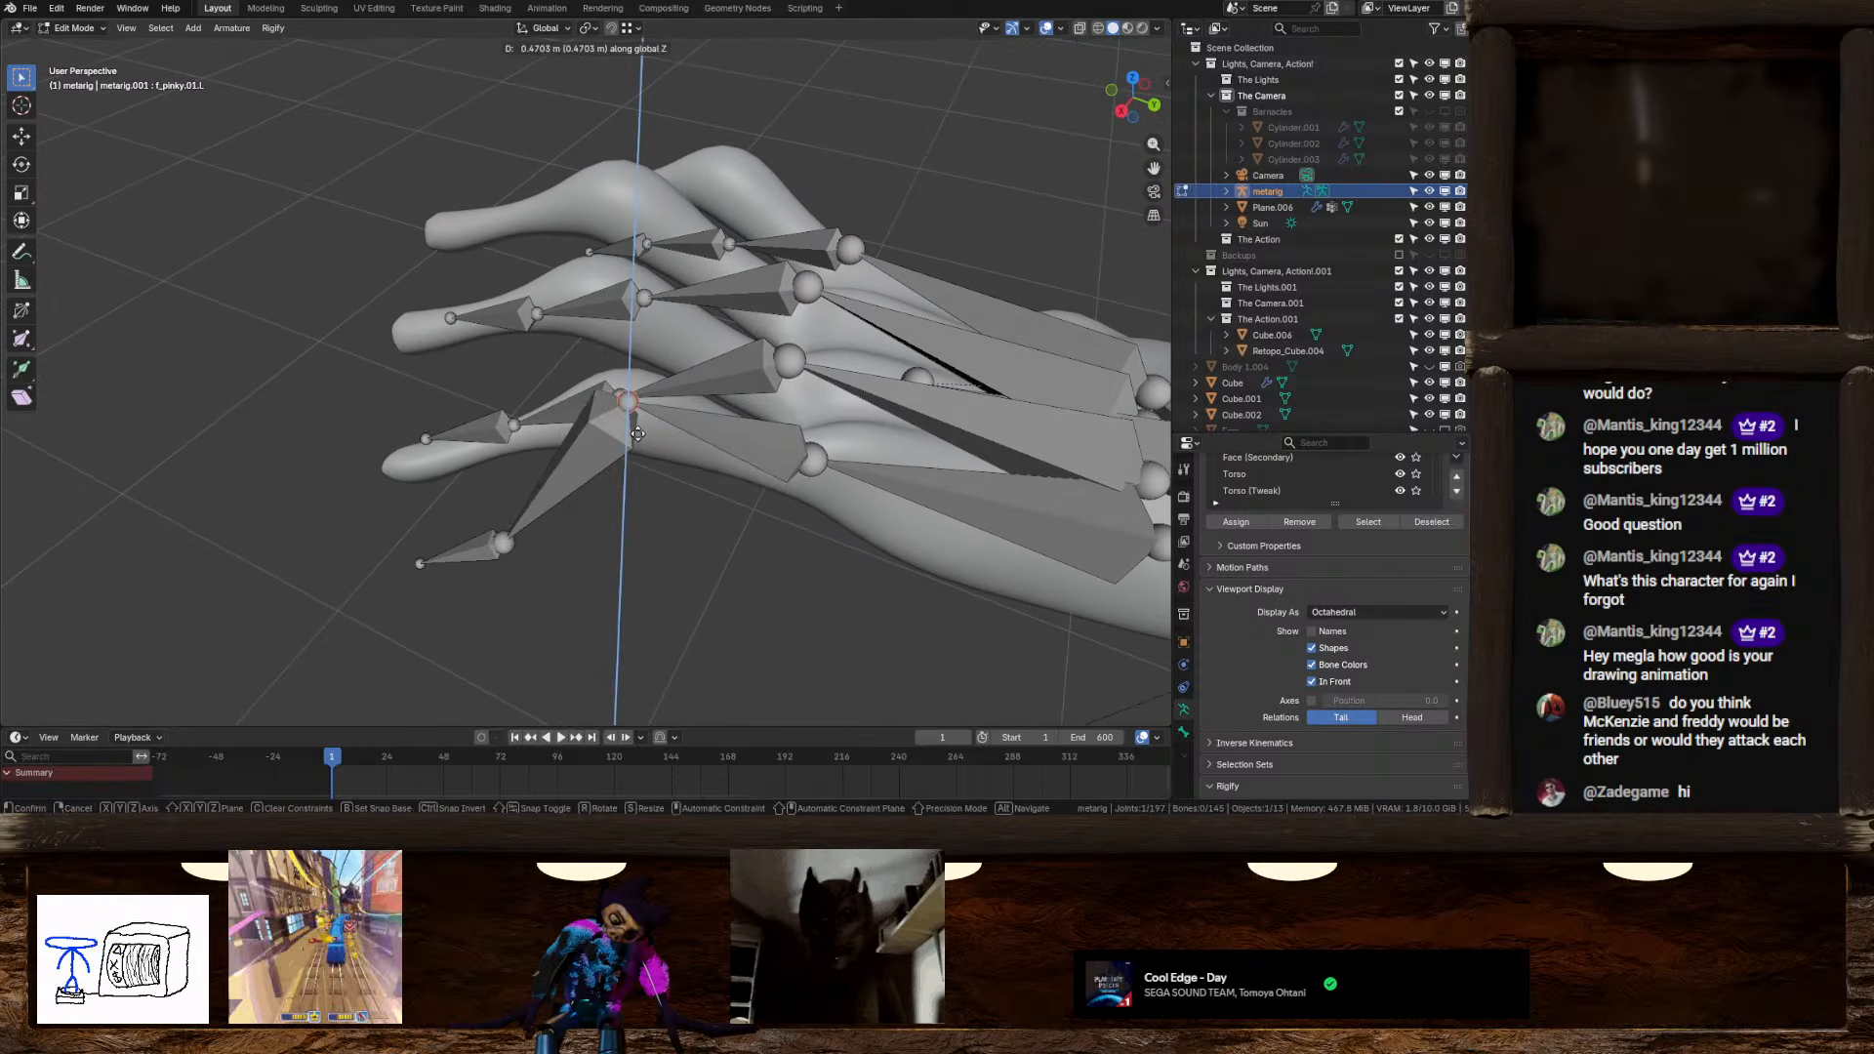
click(626, 399)
middle_drag(626, 398, 619, 338)
key(g)
key(z)
click(609, 397)
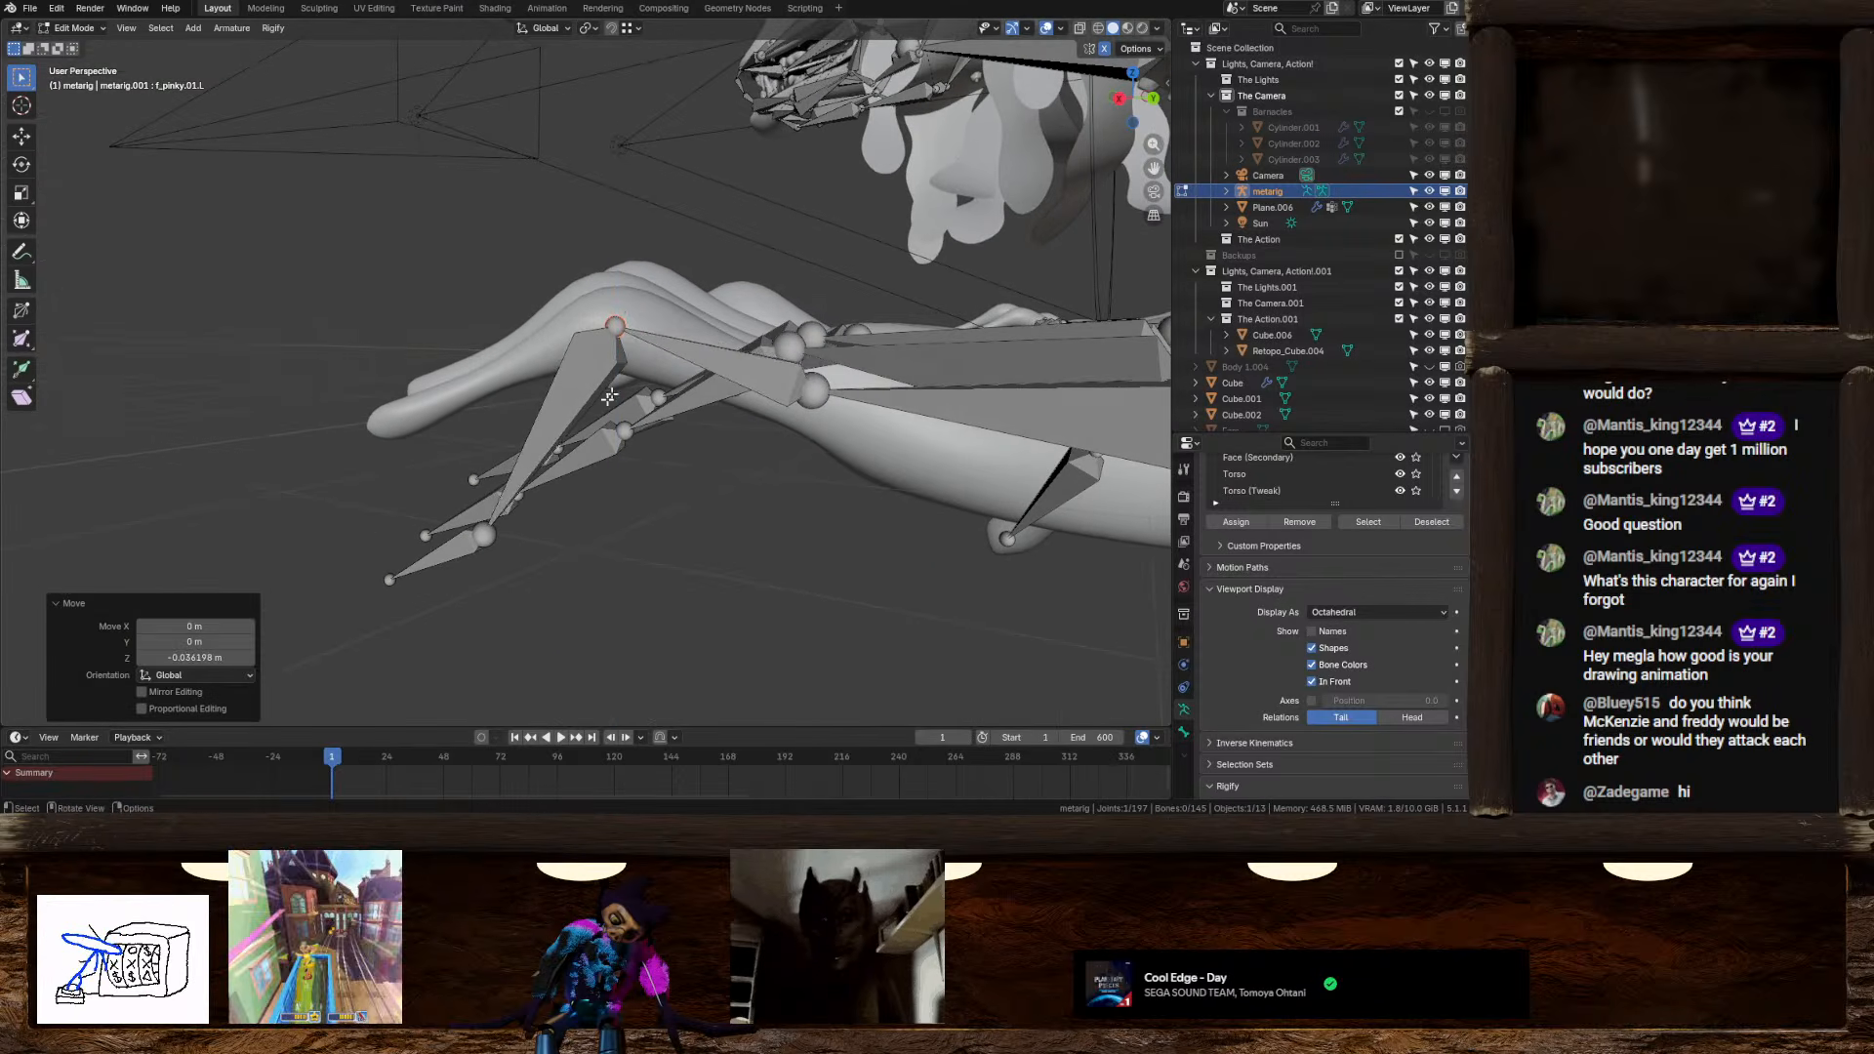
Raise the left pinky's outer joint along global Z and its tip joint about 0.52 m, into the end of the finger
click(482, 536)
key(g)
key(z)
click(484, 384)
shift+middle_drag(484, 384, 702, 347)
click(597, 547)
key(g)
key(z)
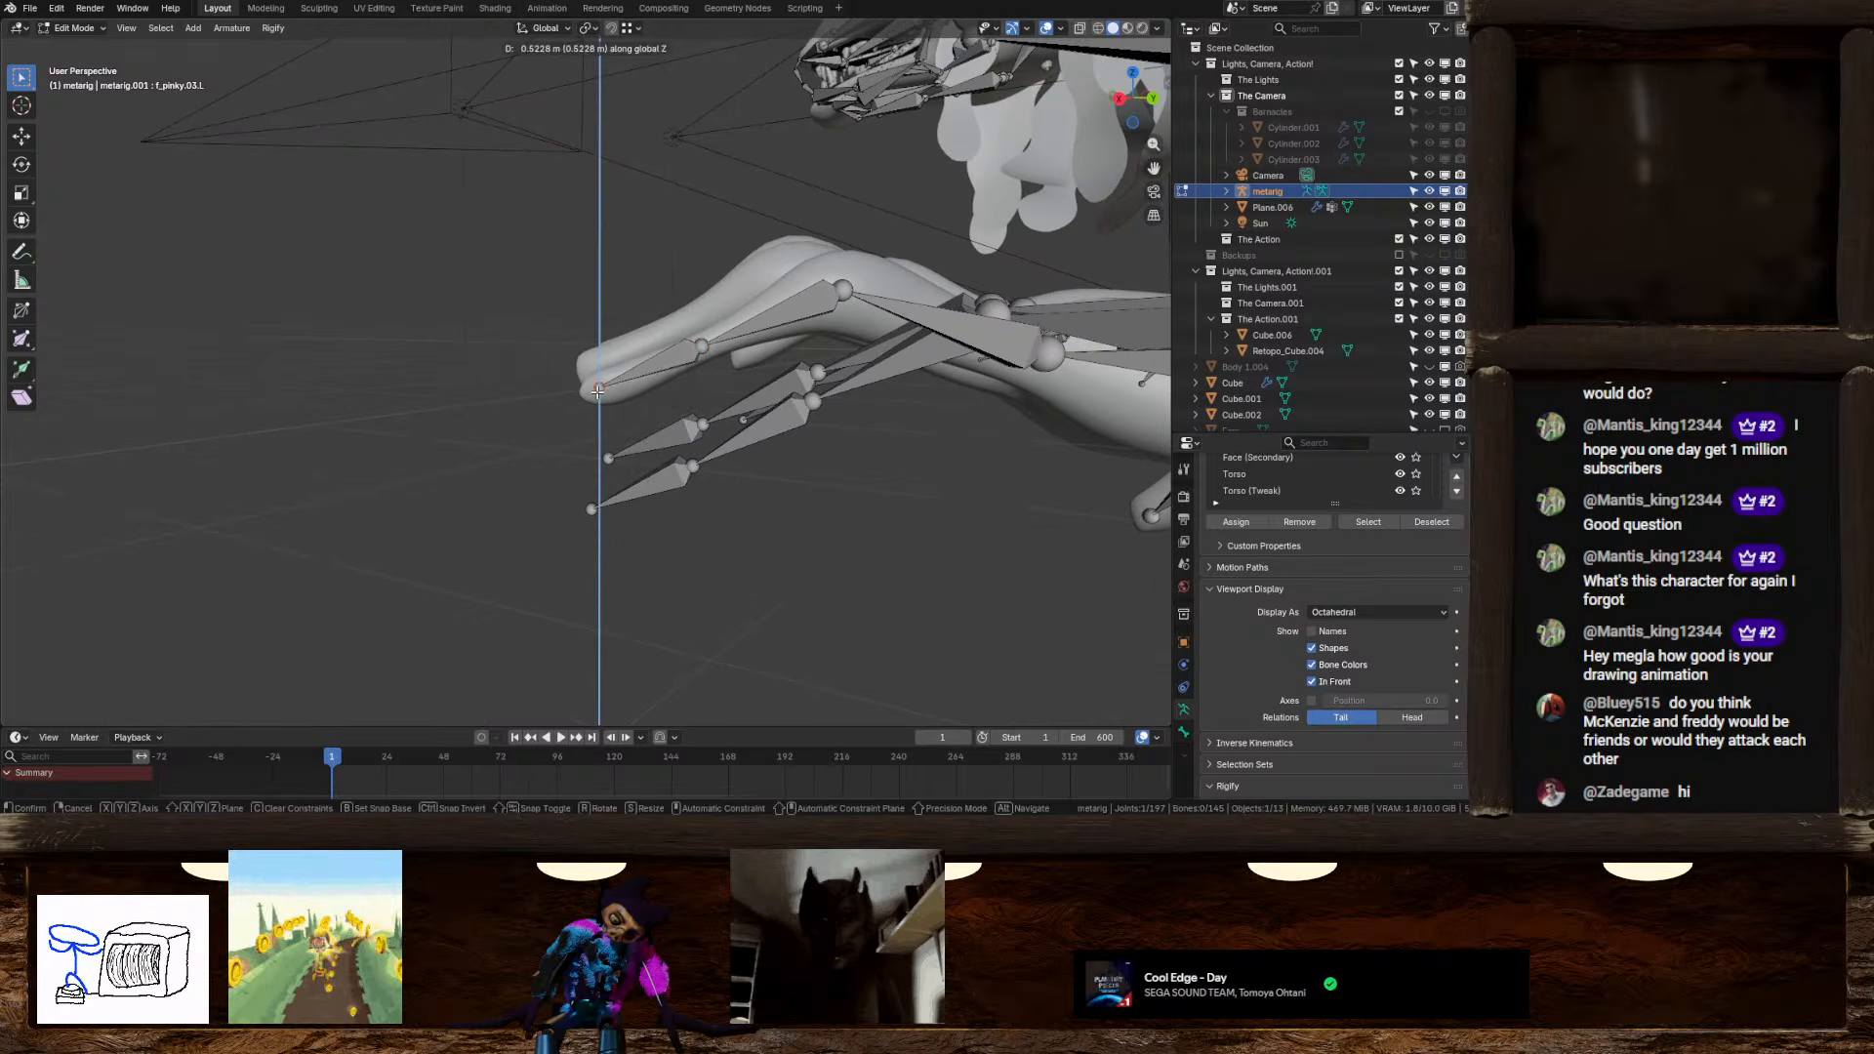
click(598, 390)
Try to lower the end joint of the left ring finger's palm bone about 0.05 m along global Z
middle_drag(598, 391, 674, 439)
click(719, 421)
key(g)
key(z)
click(742, 453)
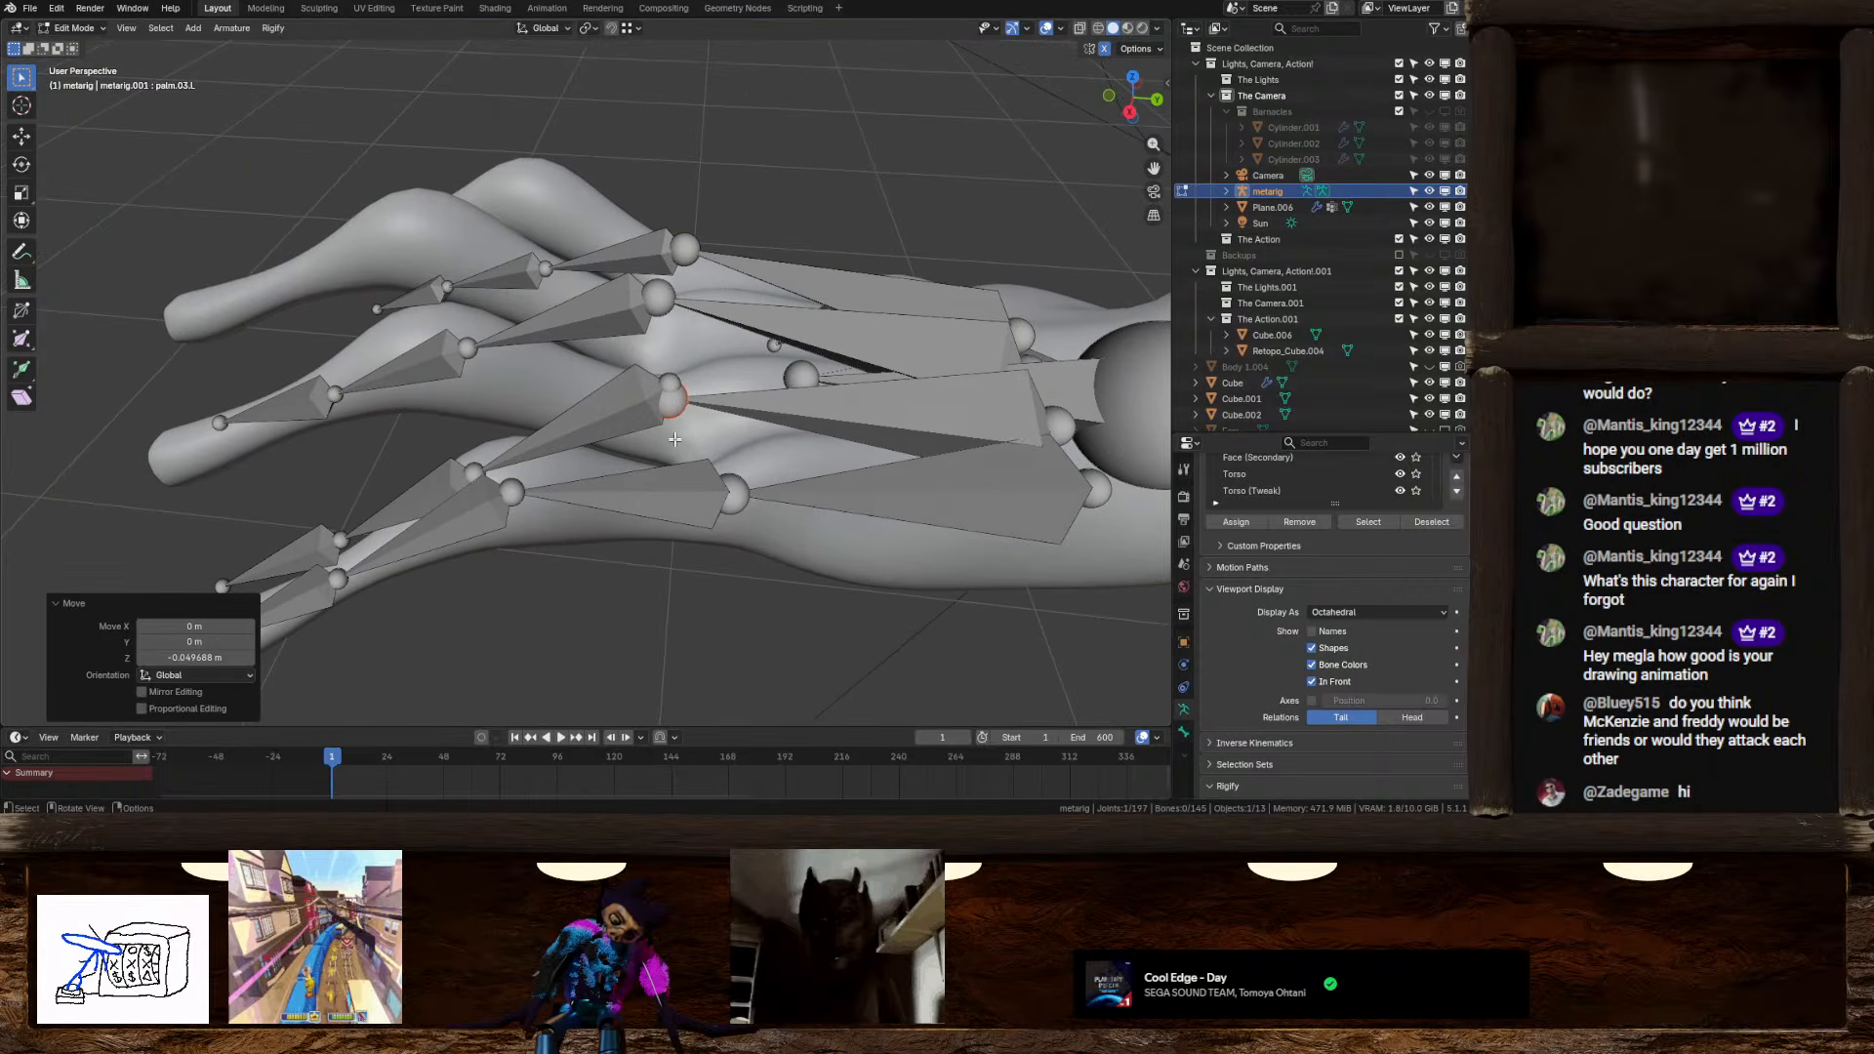
key(ctrl+z)
Lower the left ring finger's first bone together with its knuckle joint along global Z
click(634, 399)
key(g)
key(z)
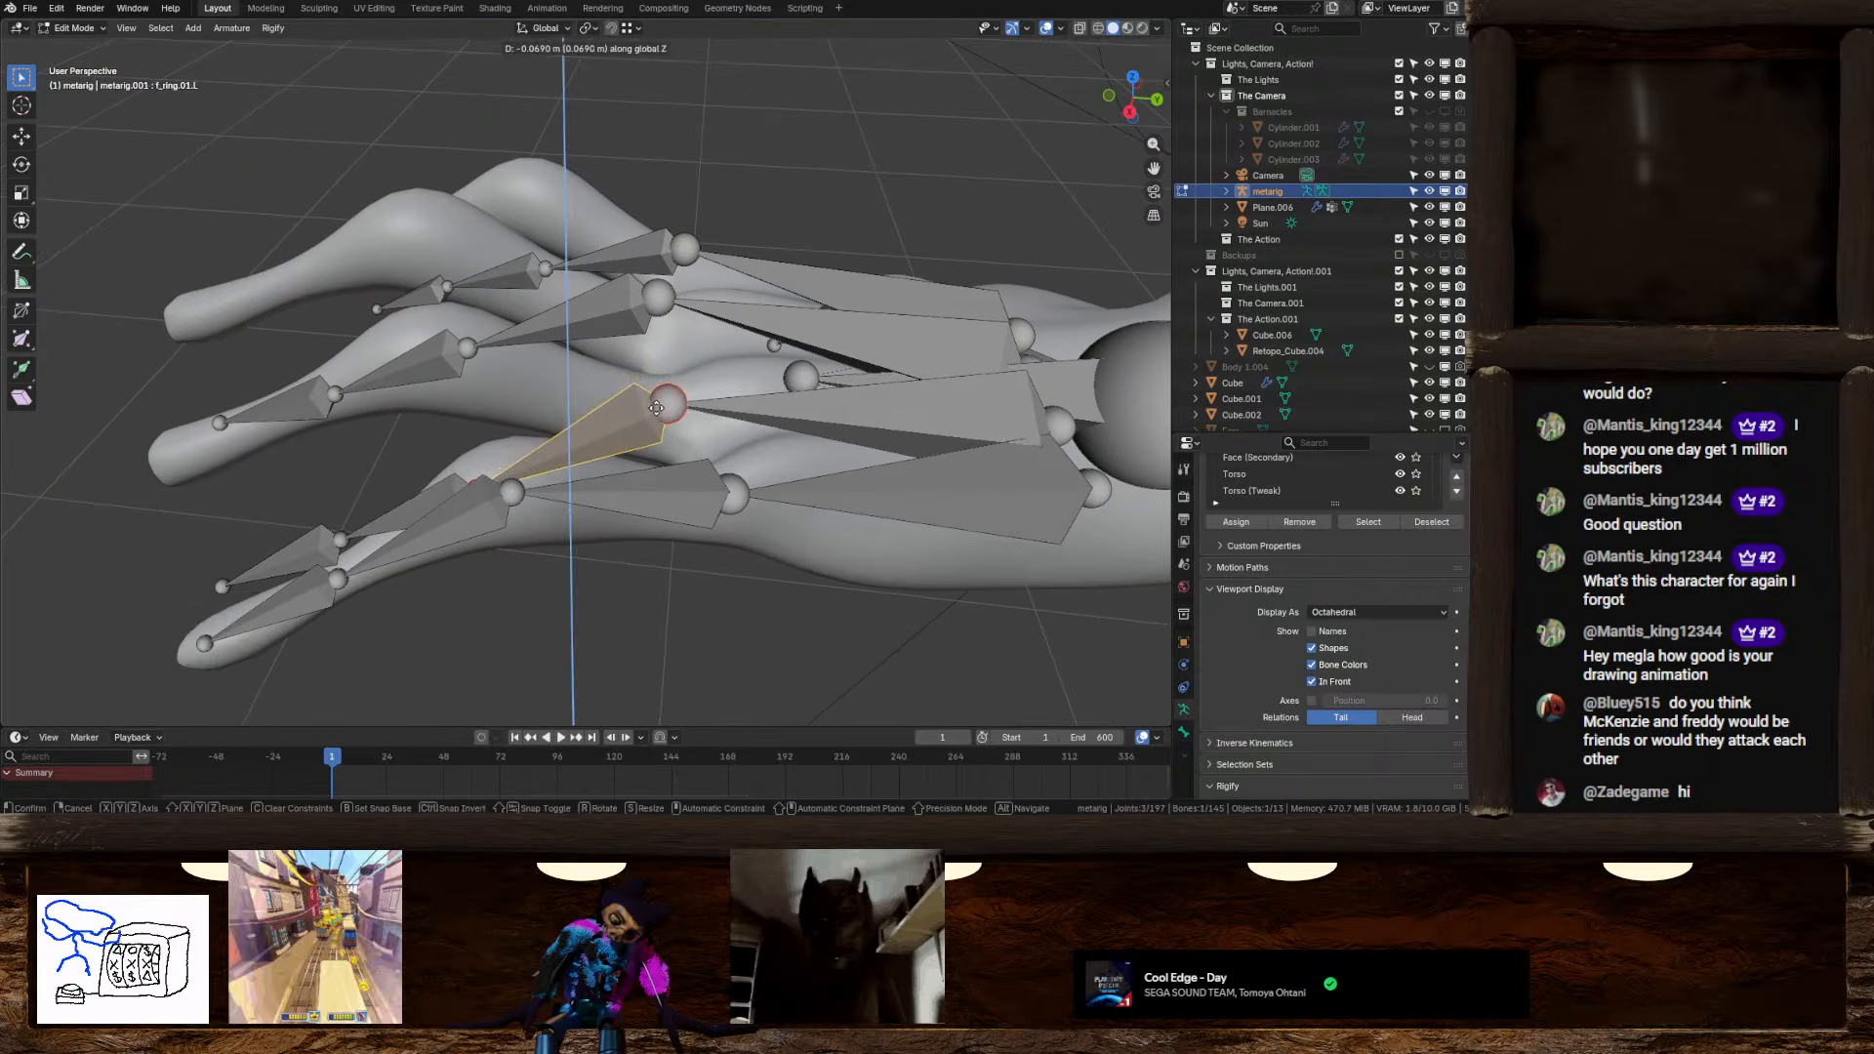
click(639, 422)
Raise the left ring finger's first middle joint about 0.48 m along global Z, plus about 0.03 m more, into the creature's finger
middle_drag(639, 422, 652, 441)
click(558, 475)
key(g)
key(z)
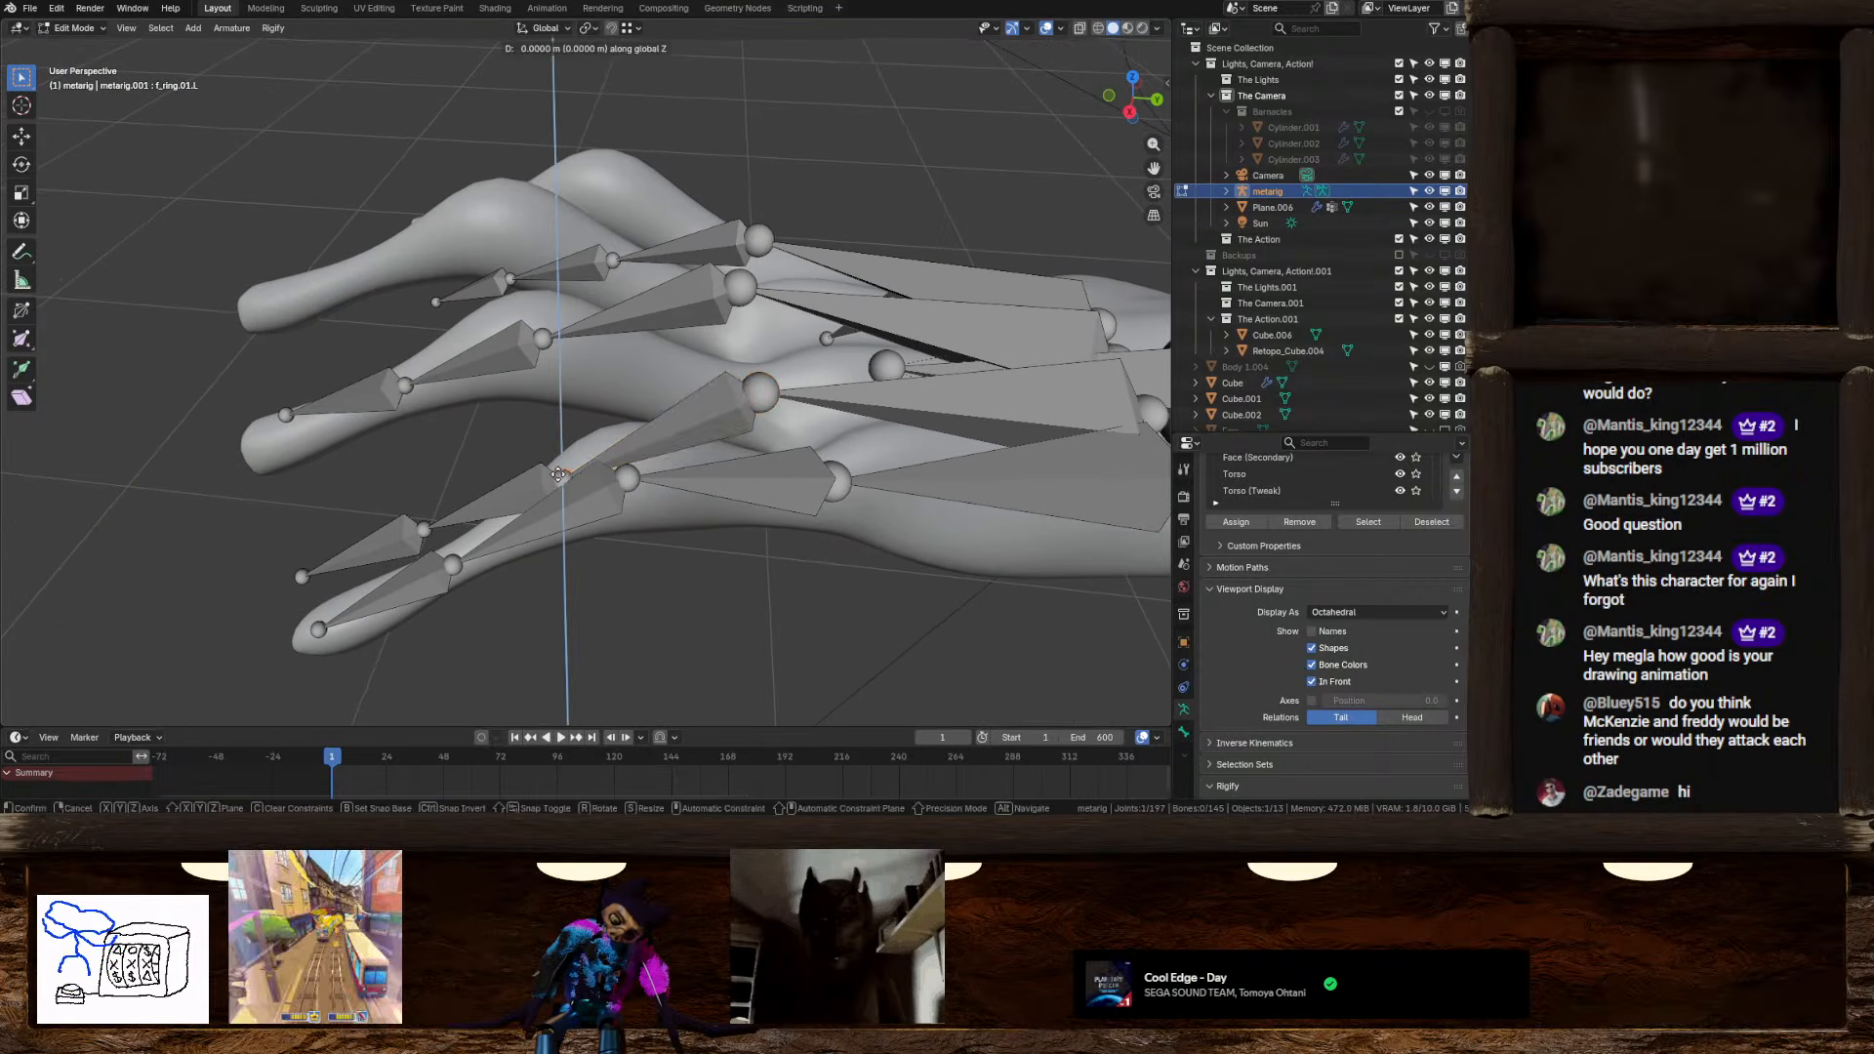
click(507, 360)
middle_drag(508, 359, 624, 293)
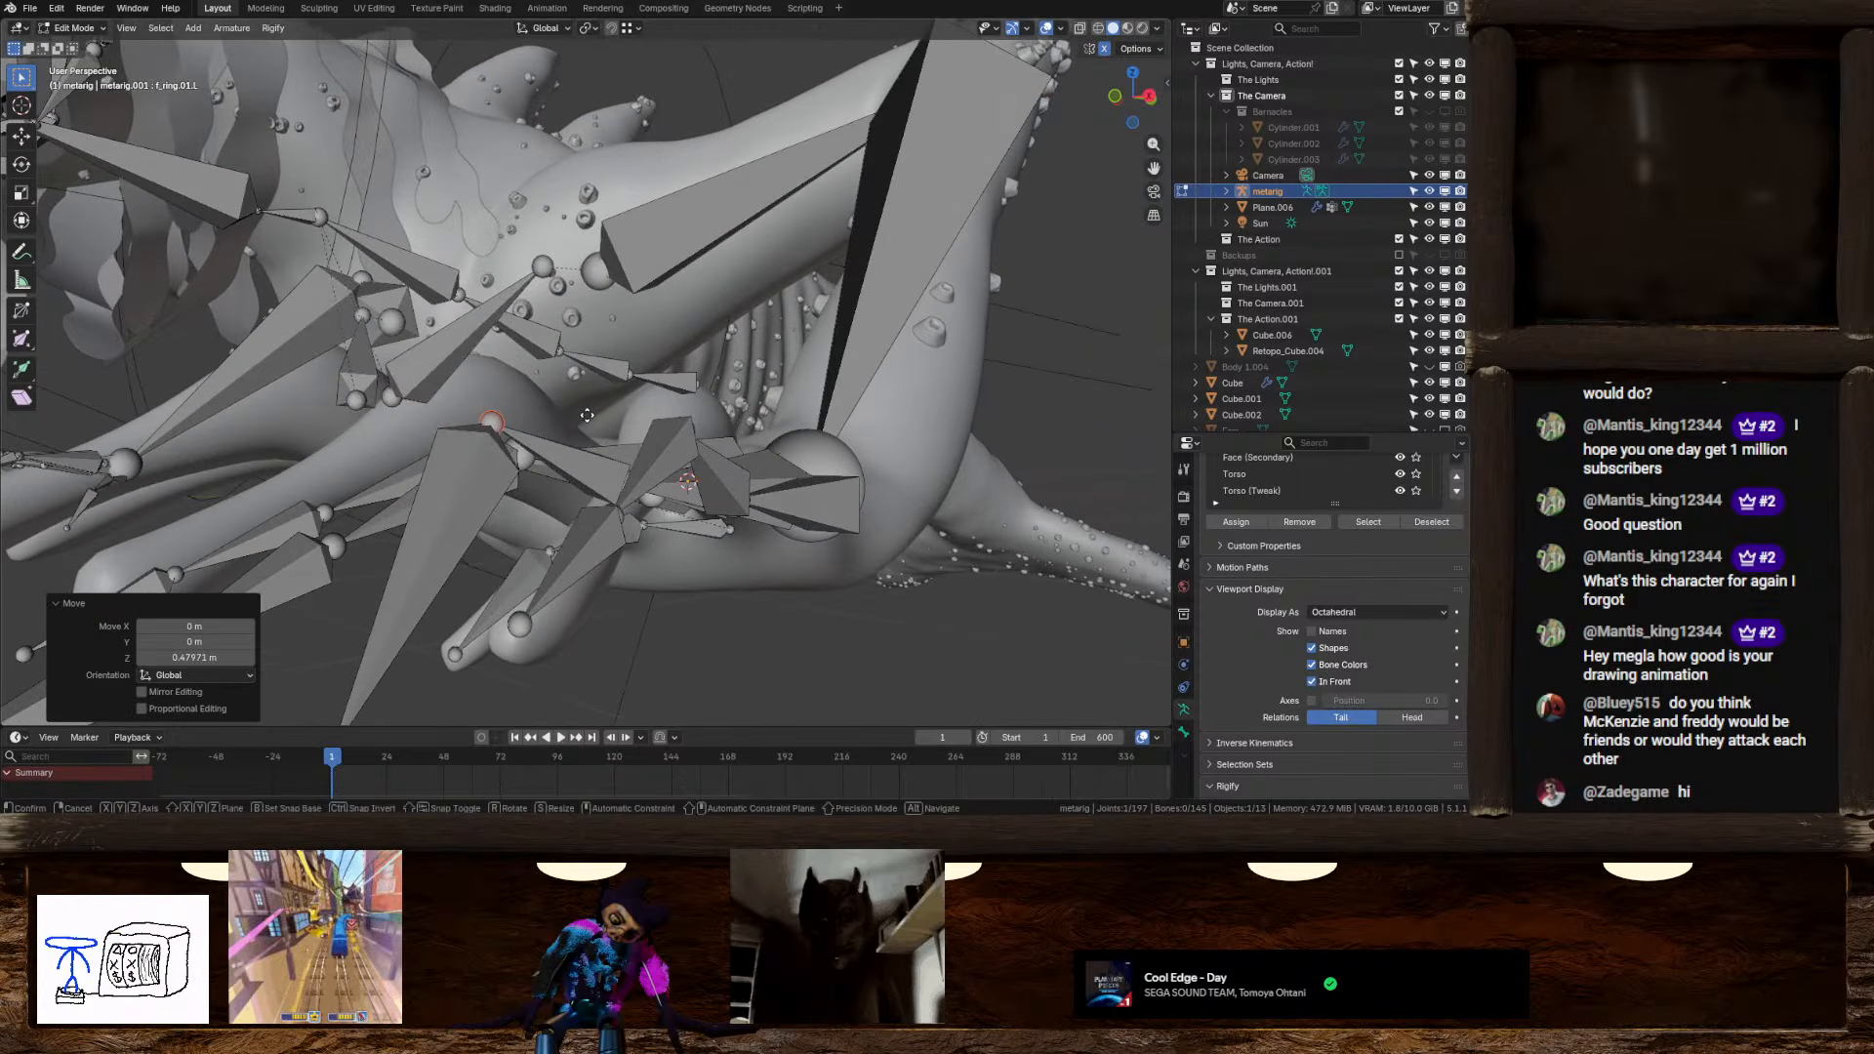
key(g)
key(z)
click(595, 400)
middle_drag(595, 400, 702, 444)
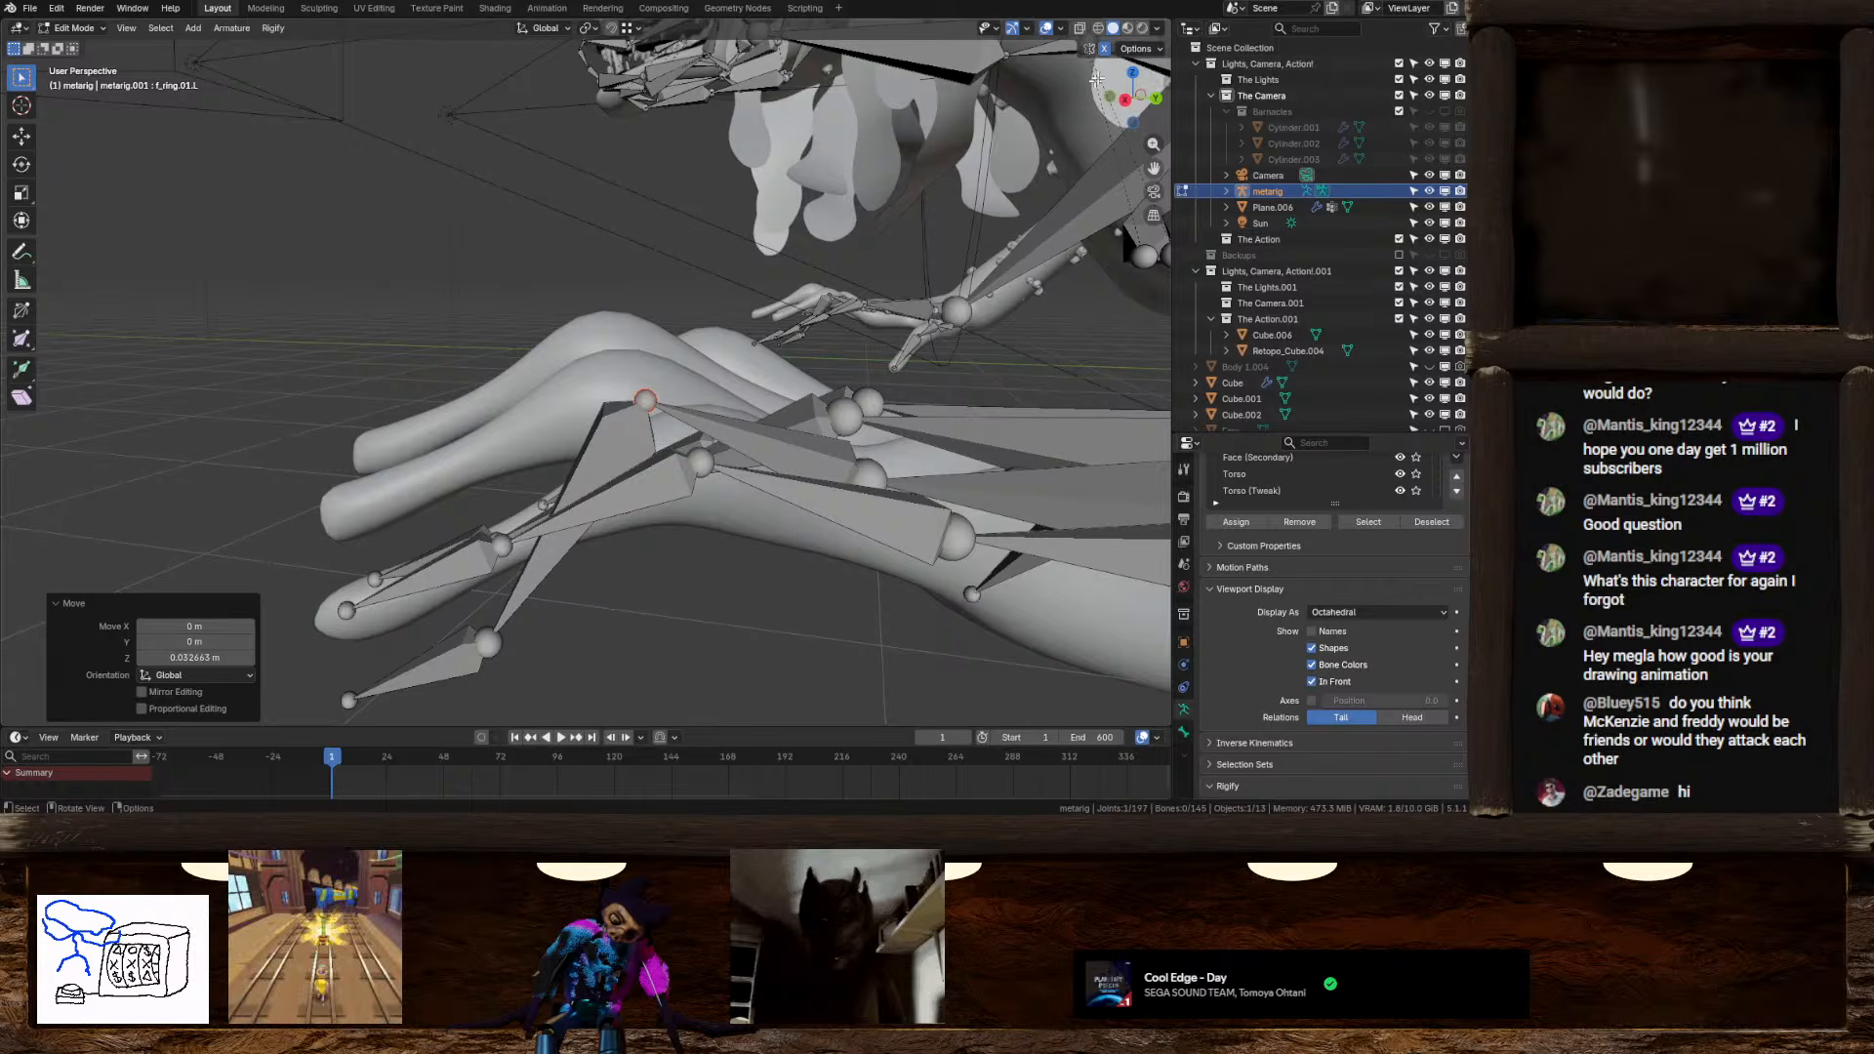
Nudge the left ring finger's first middle joint toward the fingertip in the top view
click(1133, 75)
key(g)
key(y)
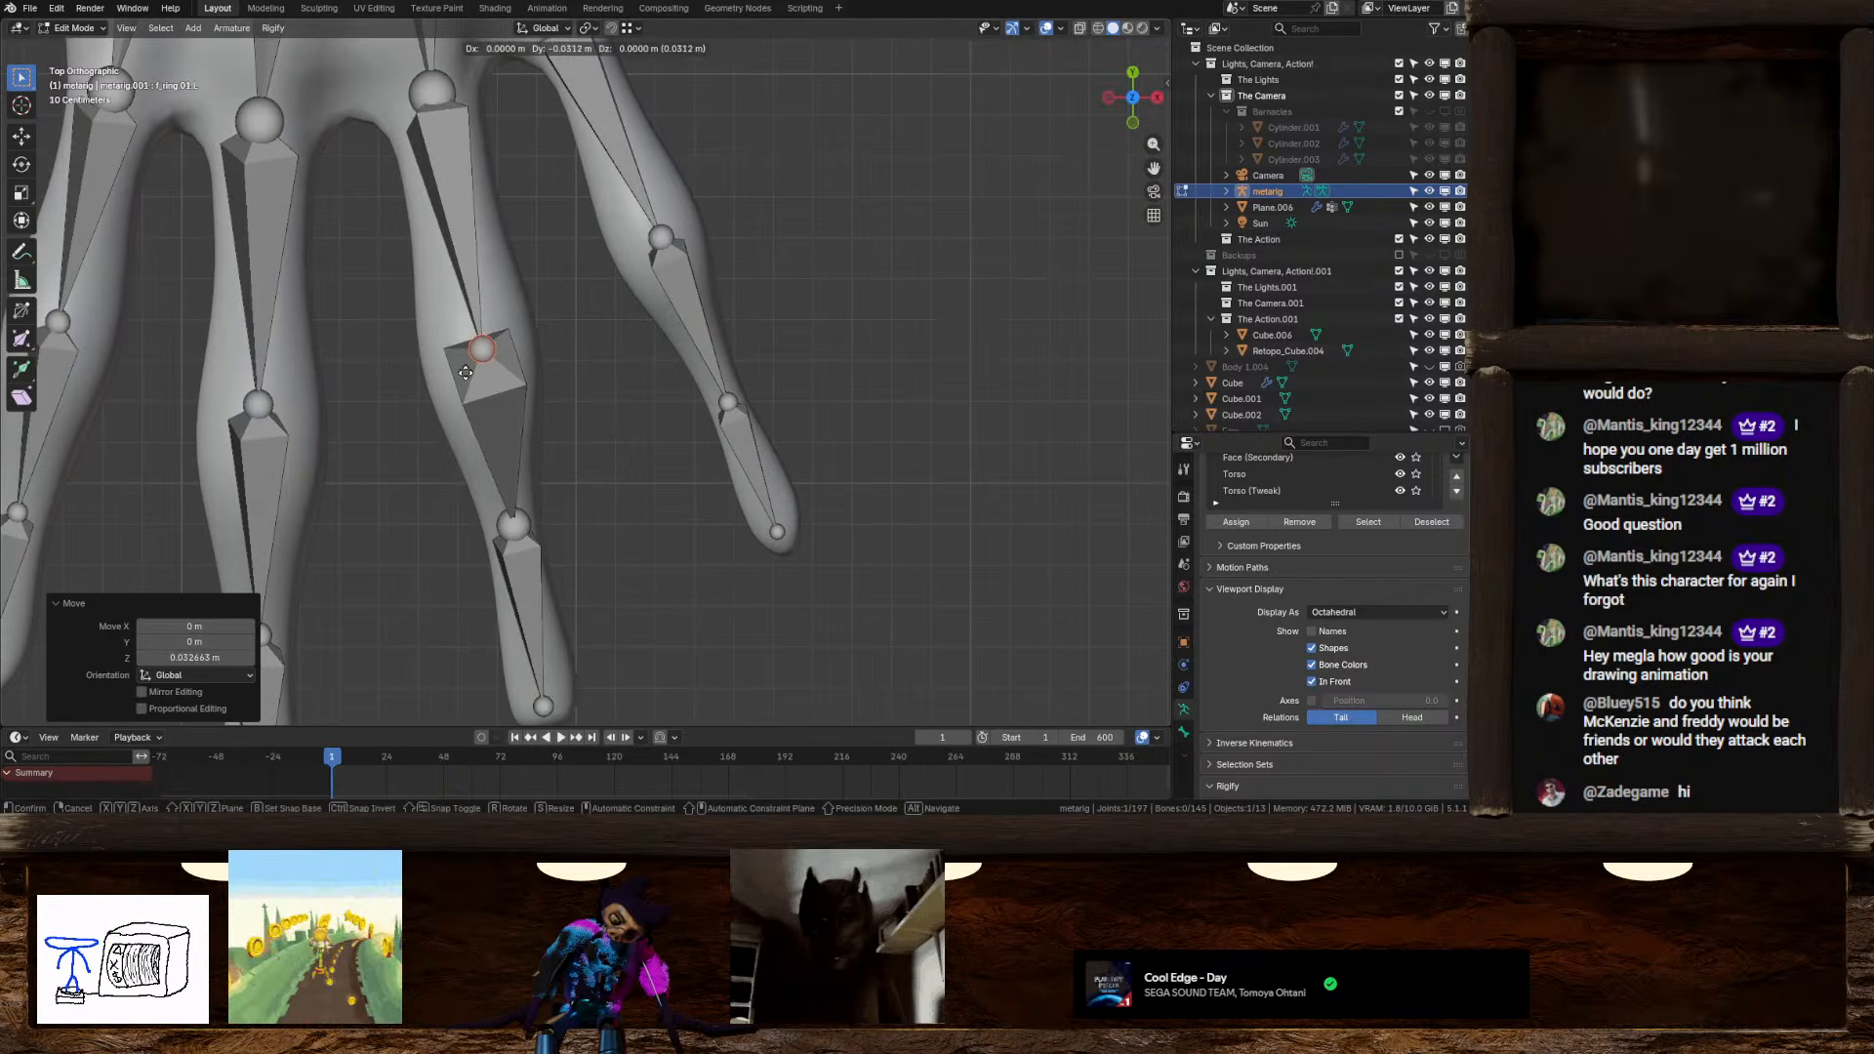
click(496, 440)
Raise the left ring finger's outer joint about 0.55 m along global Z and its tip joint into the end of the finger
click(525, 521)
middle_drag(524, 521, 683, 400)
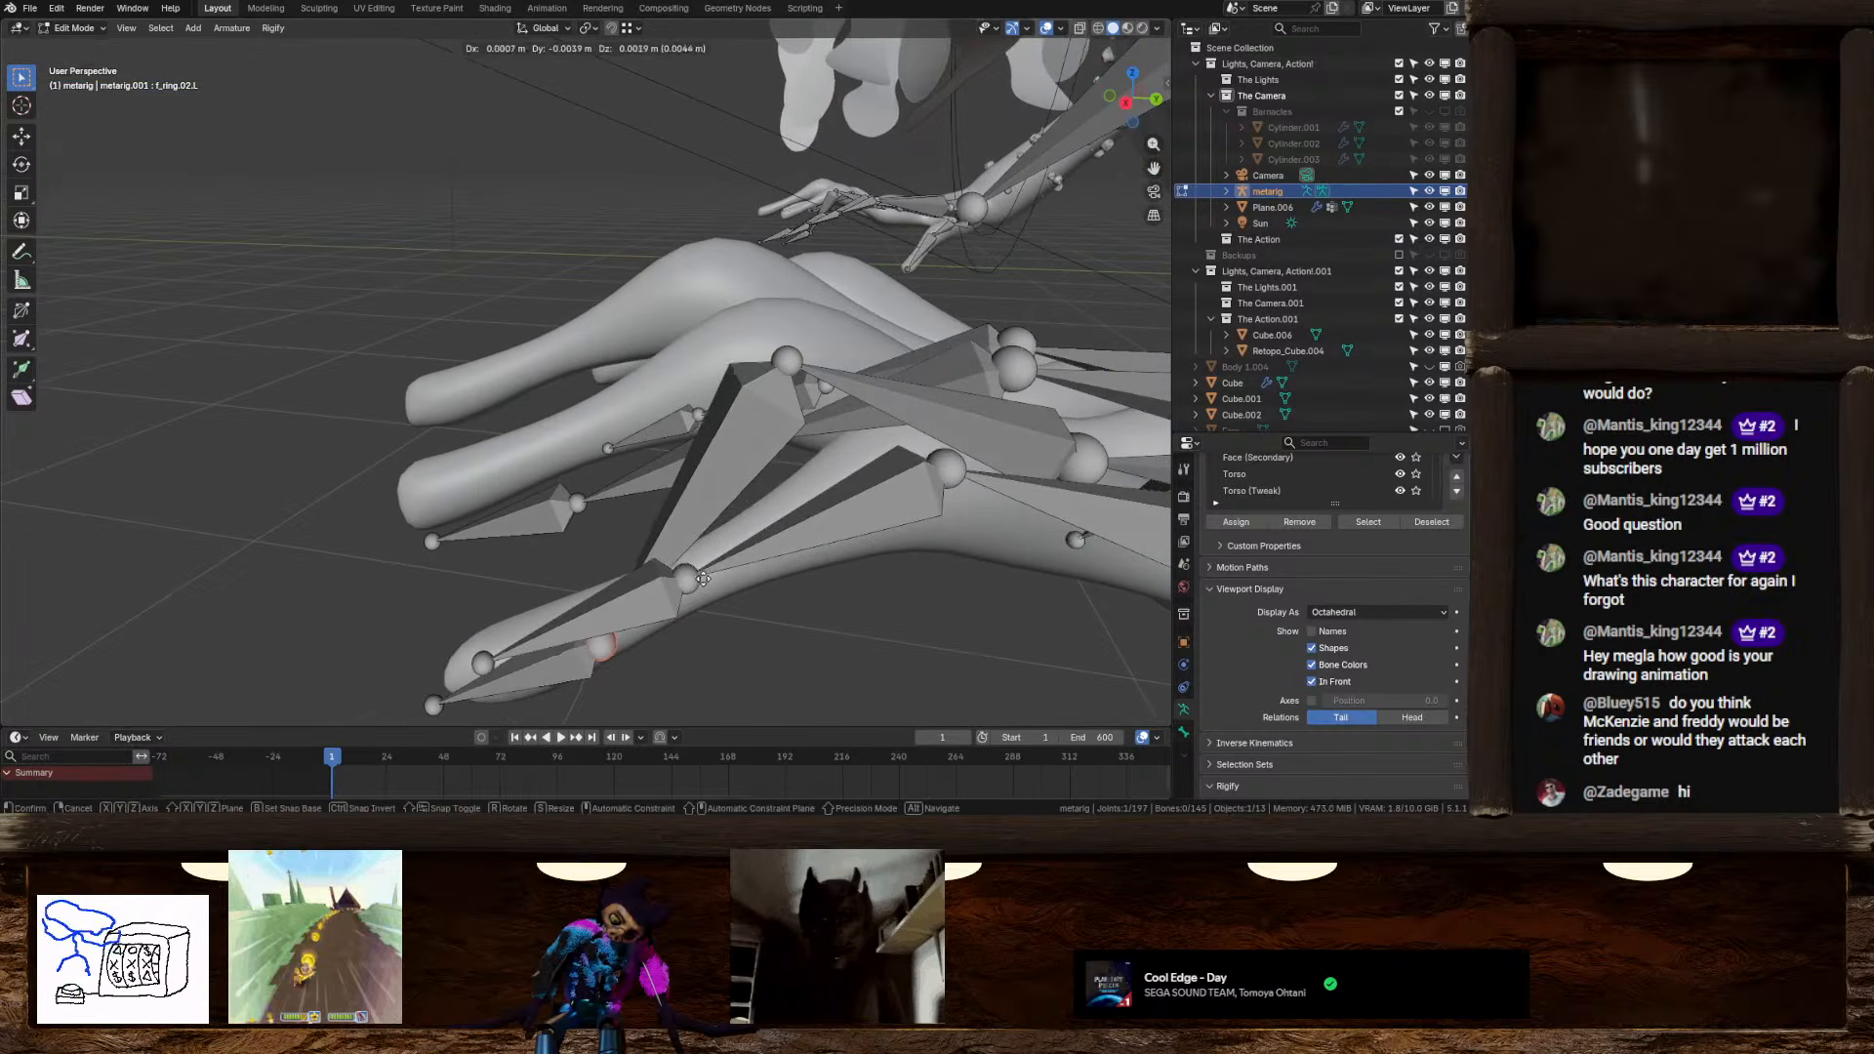
key(g)
key(z)
click(600, 488)
middle_drag(599, 488, 543, 648)
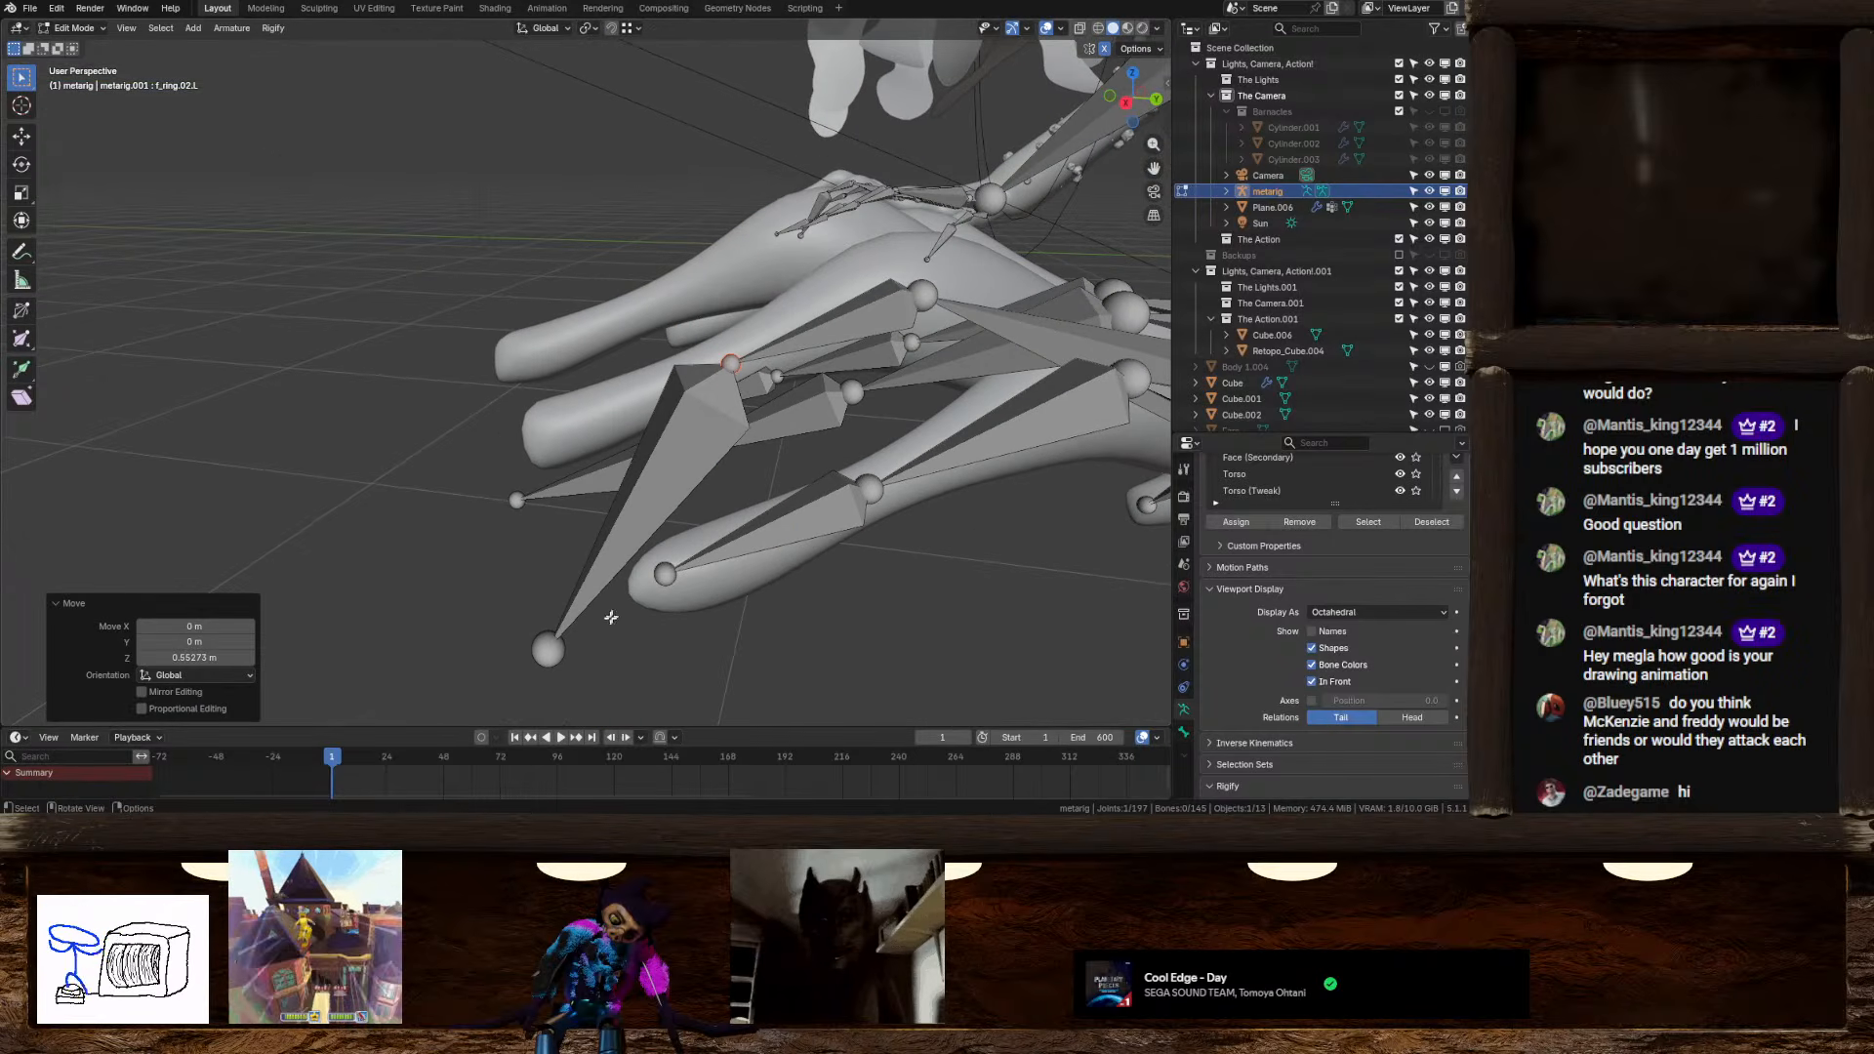
click(544, 648)
key(g)
key(z)
click(531, 448)
middle_drag(531, 448, 575, 440)
Lower the left middle finger's first bone together with its knuckle joint about 0.09 m along global Z
click(571, 400)
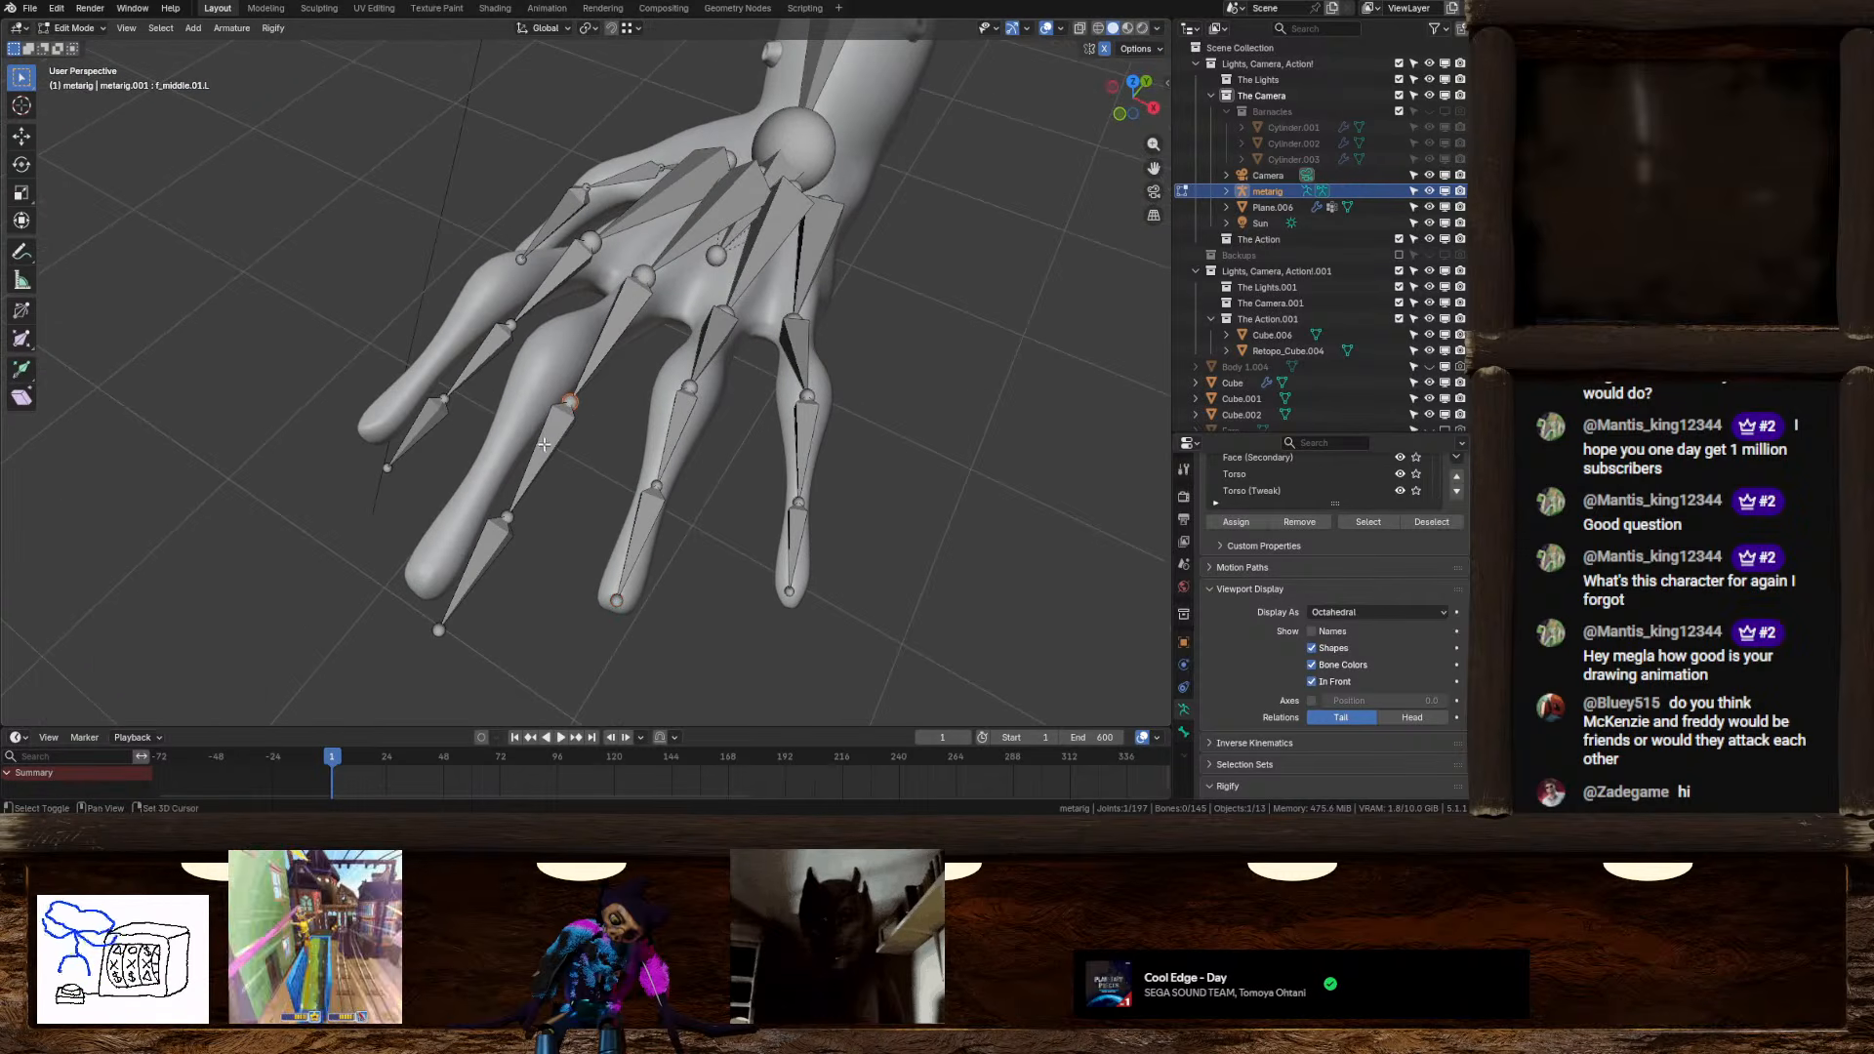
shift+click(498, 555)
middle_drag(497, 555, 732, 435)
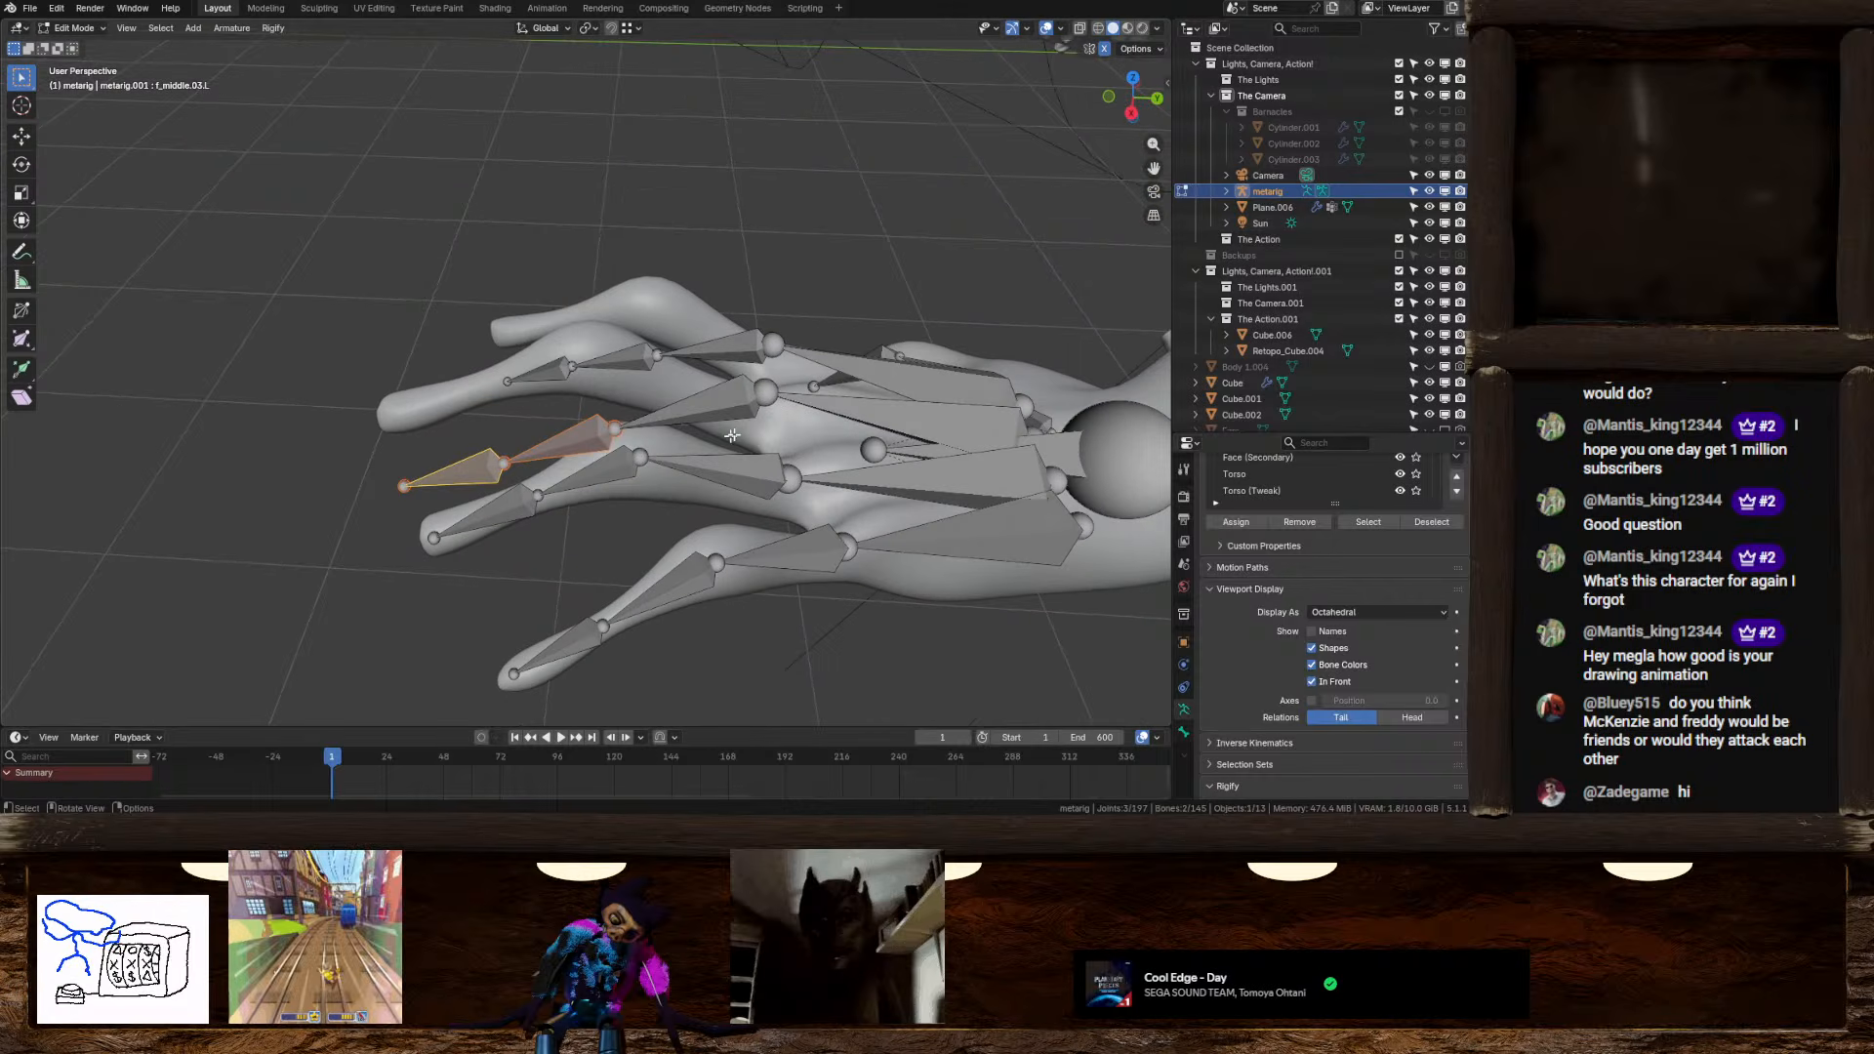
click(767, 393)
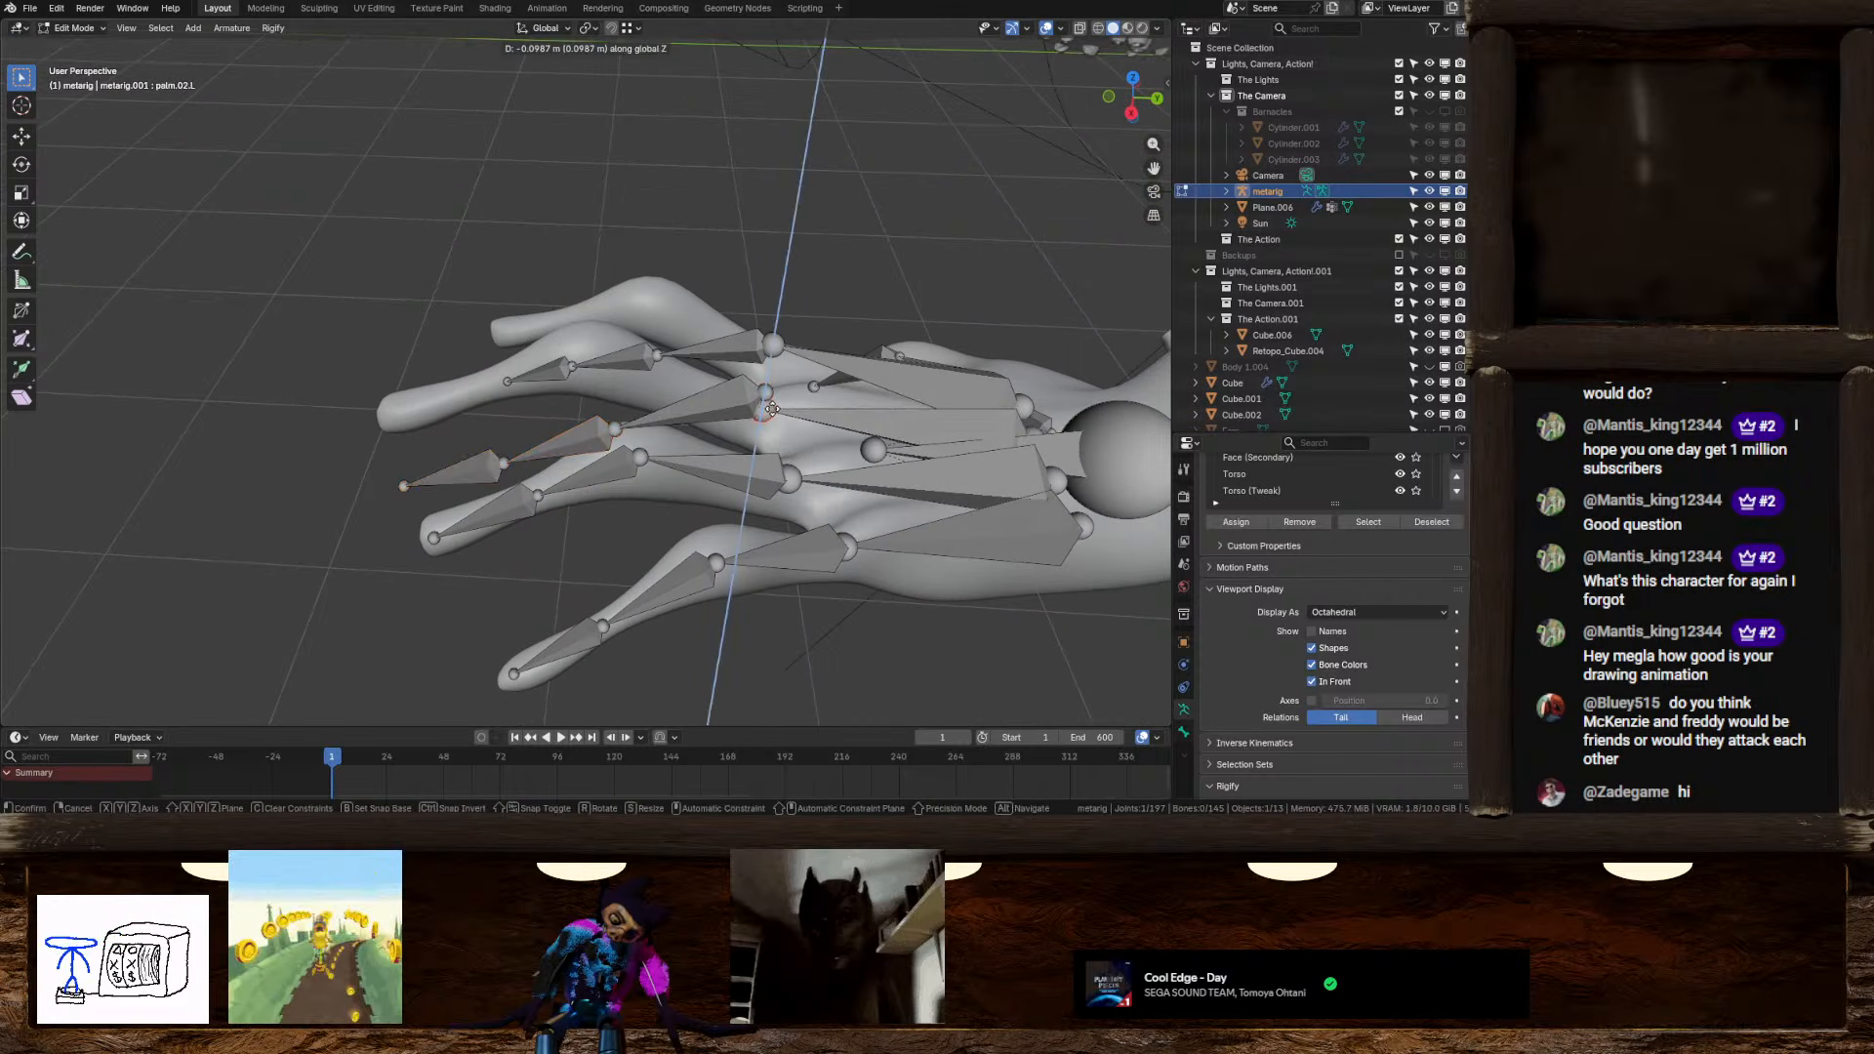
shift+click(742, 410)
key(g)
key(z)
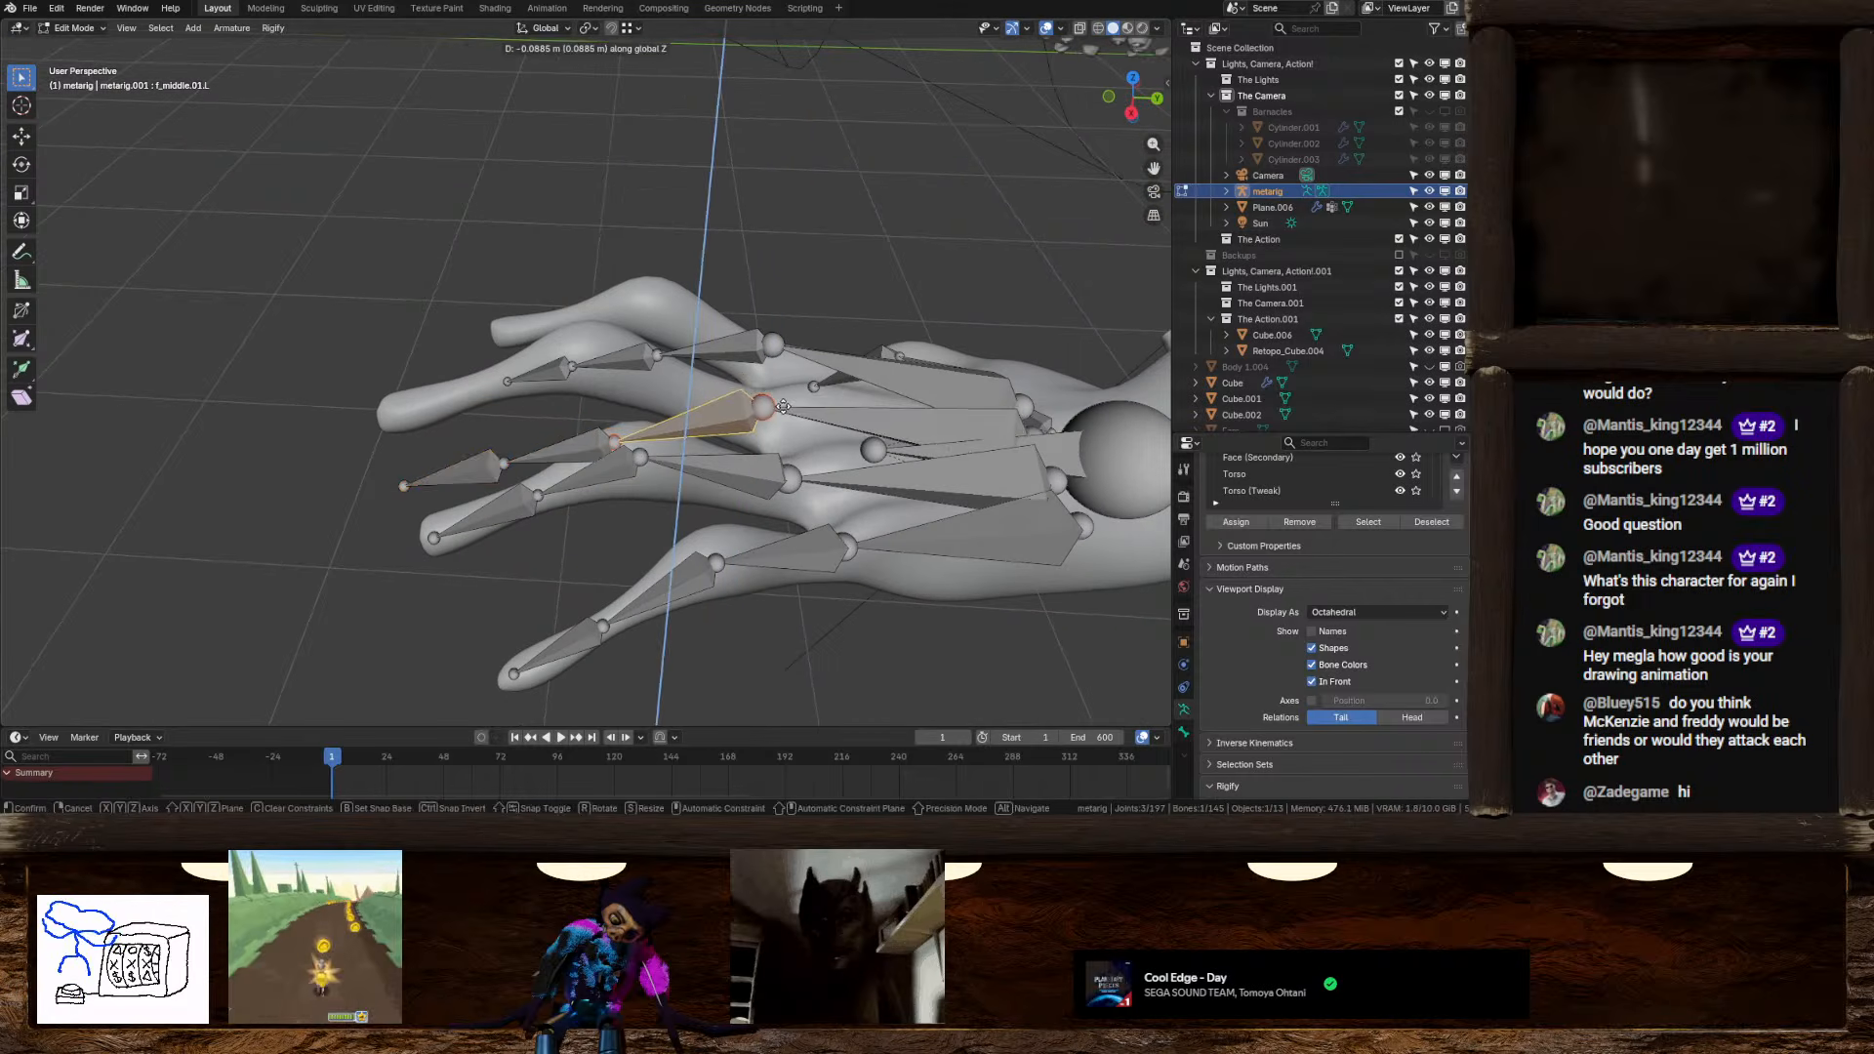
click(783, 407)
Raise the left middle finger's first middle joint about 0.54 m along global Z and shift it about 0.12 m toward the fingertip in top view
click(606, 446)
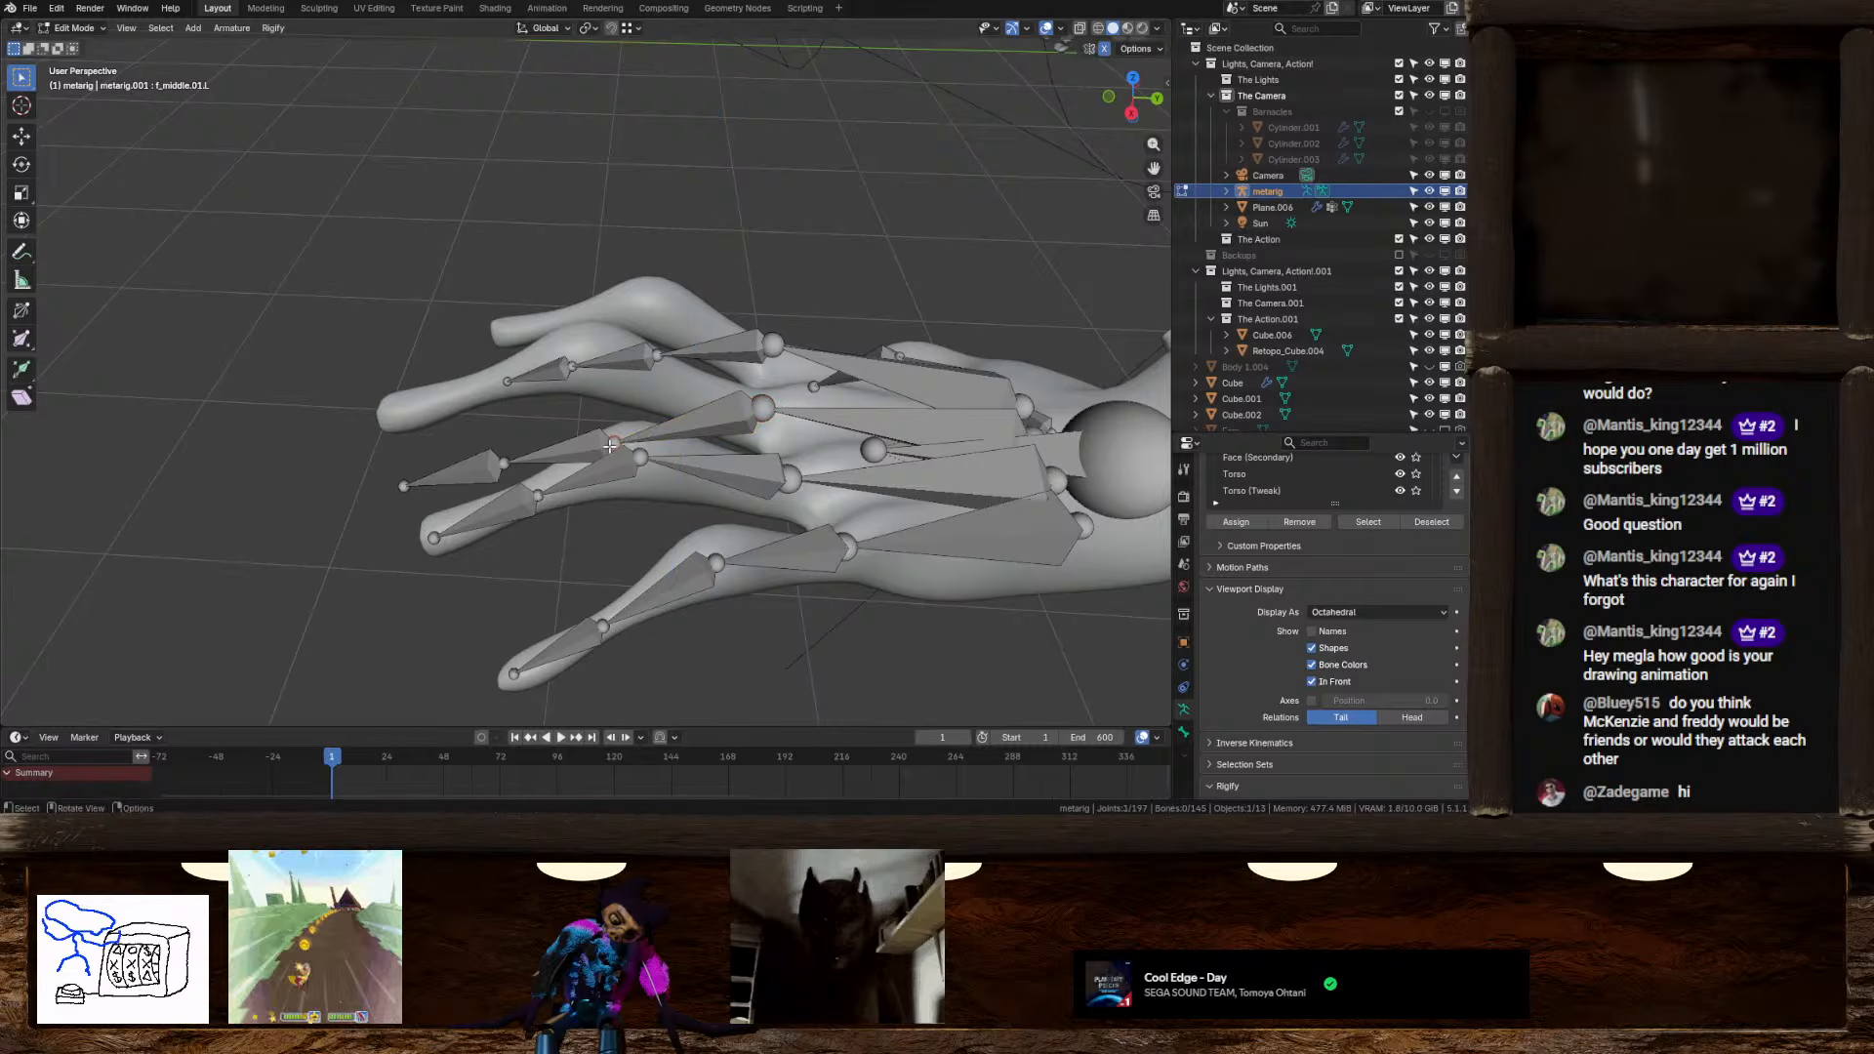
middle_drag(607, 446, 844, 303)
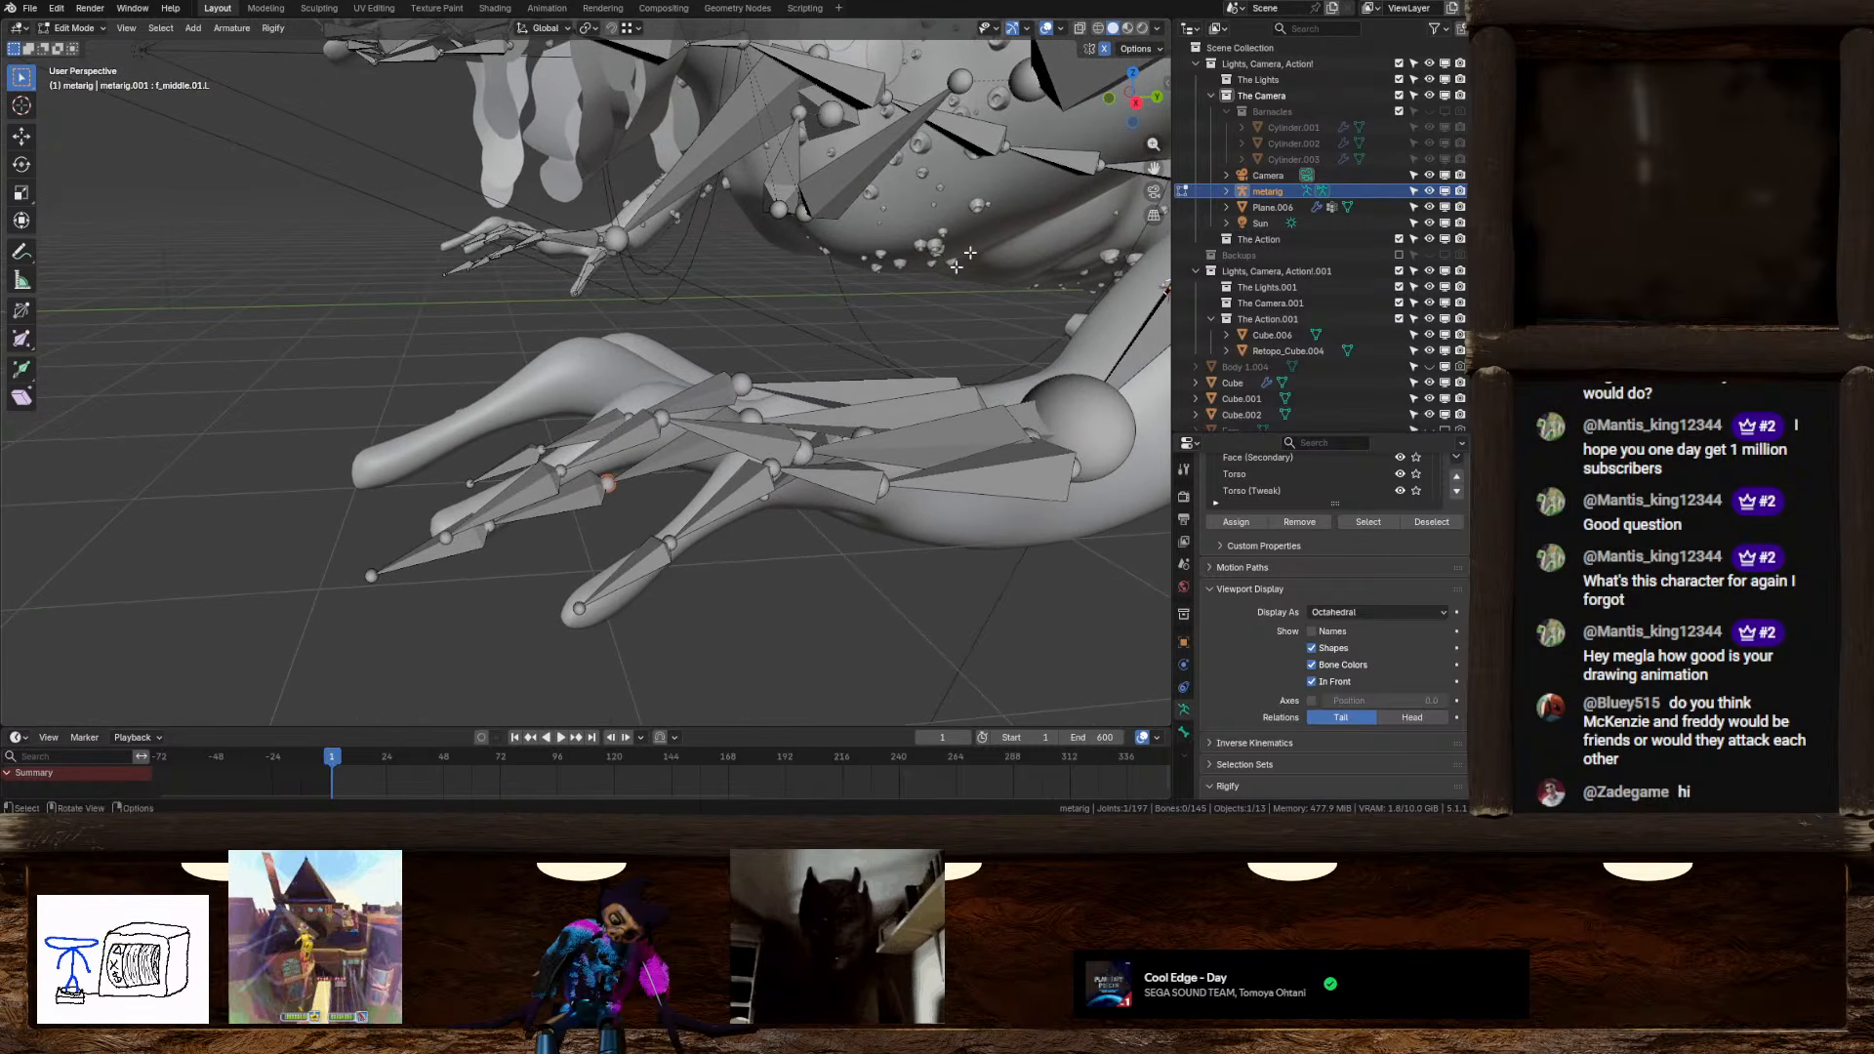
key(g)
key(z)
click(1073, 137)
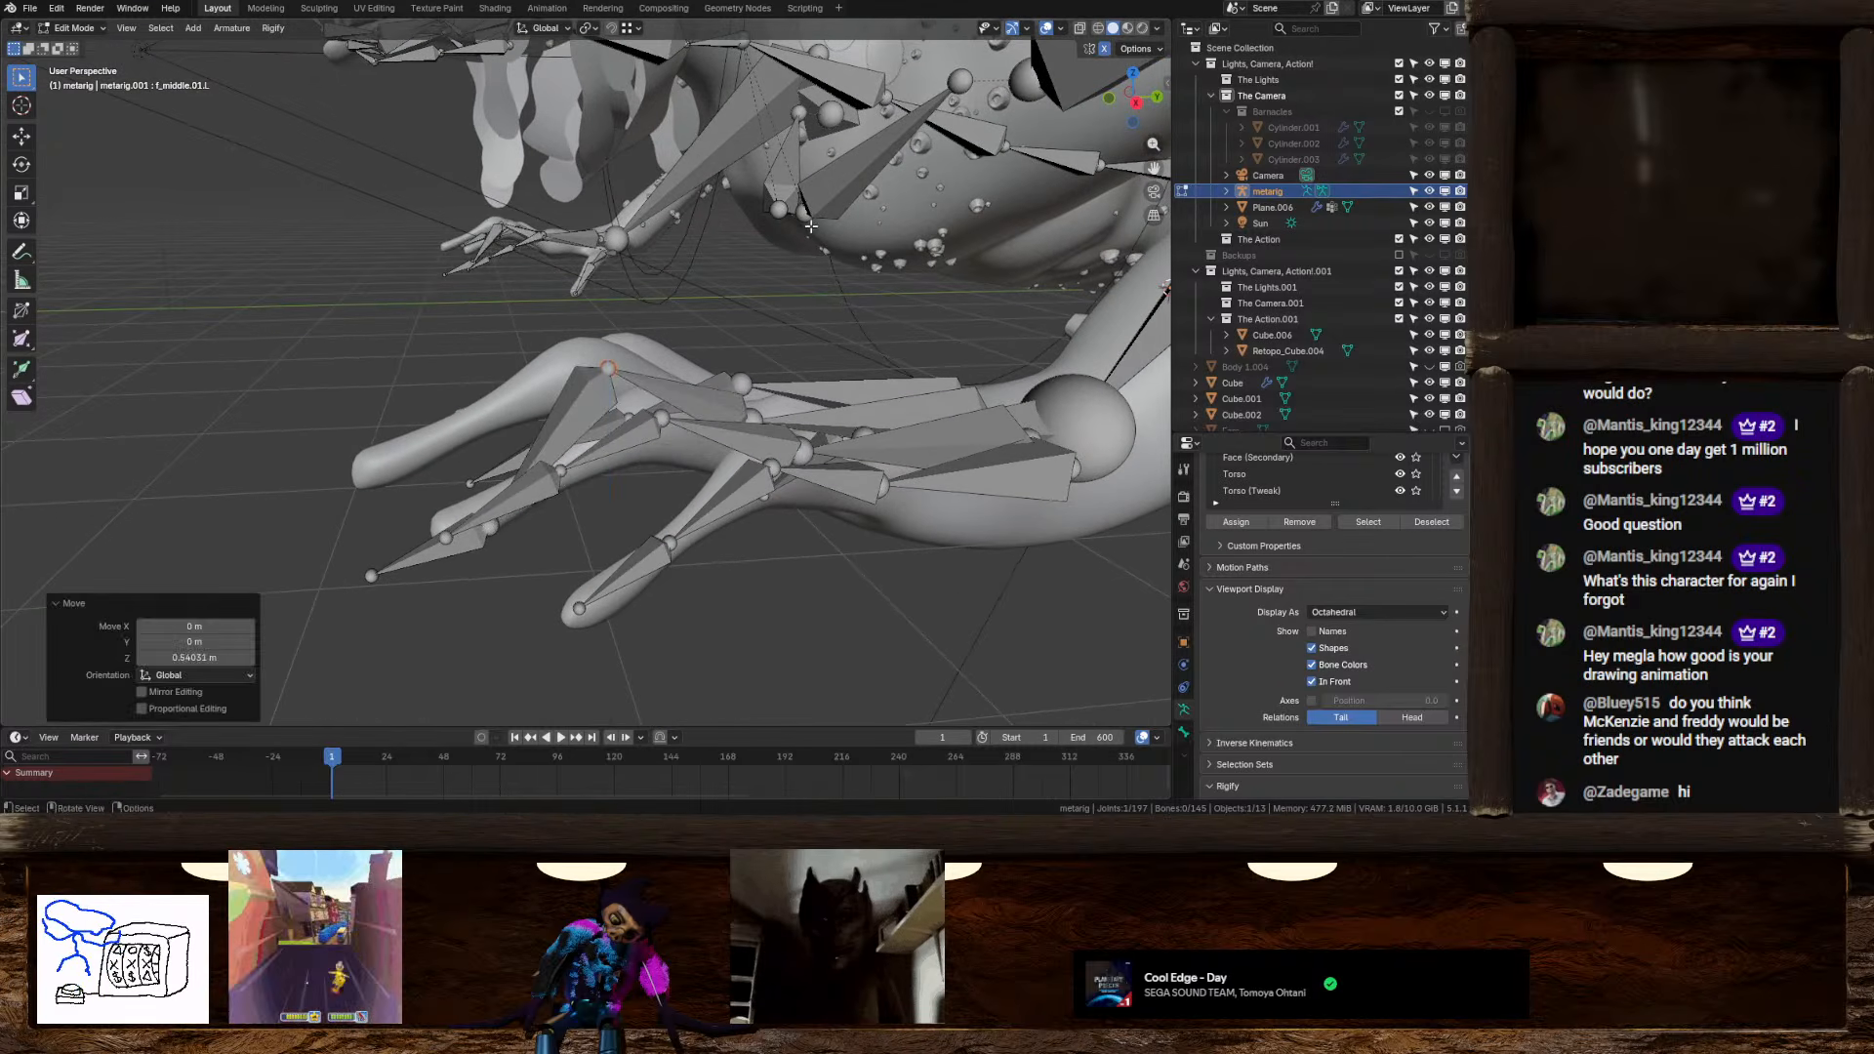
click(1134, 75)
key(g)
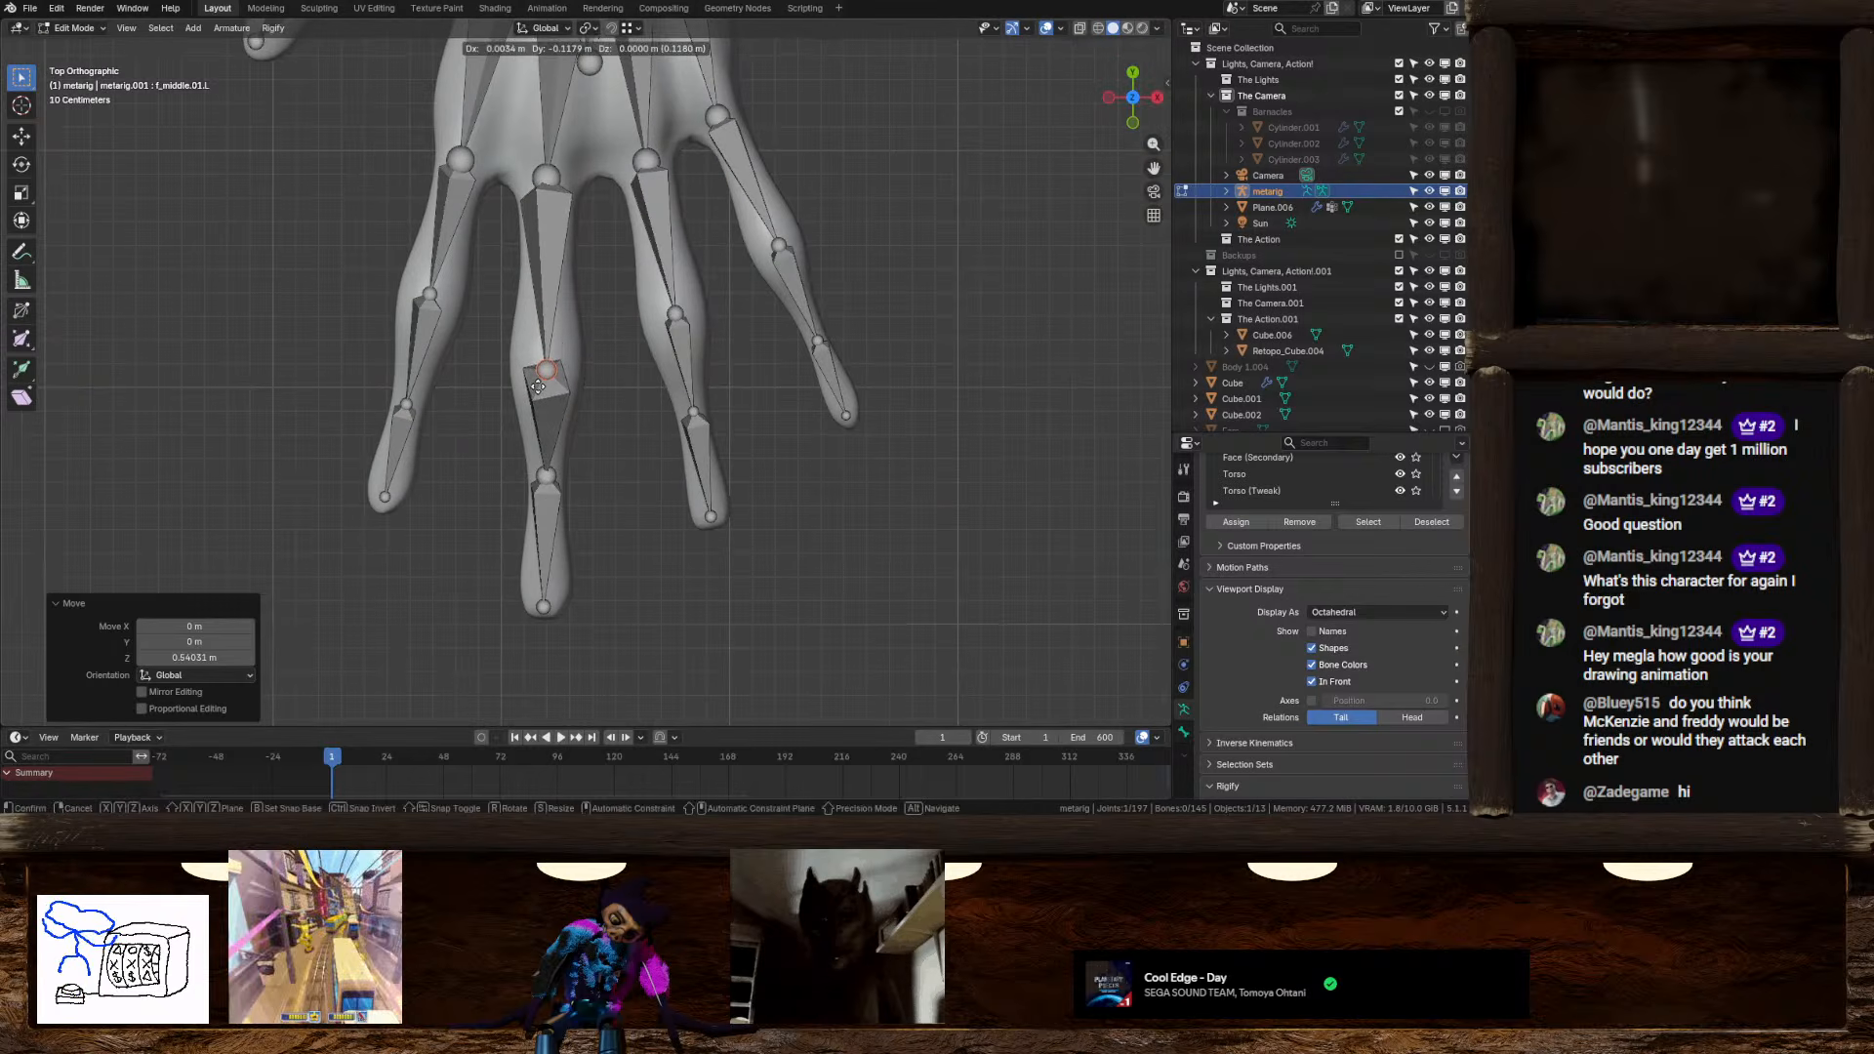
click(538, 388)
Raise the left middle finger's outer joint about 0.51 m and its tip joint about 0.52 m along global Z into the finger's end
click(547, 478)
middle_drag(546, 477, 649, 426)
key(g)
key(z)
click(629, 229)
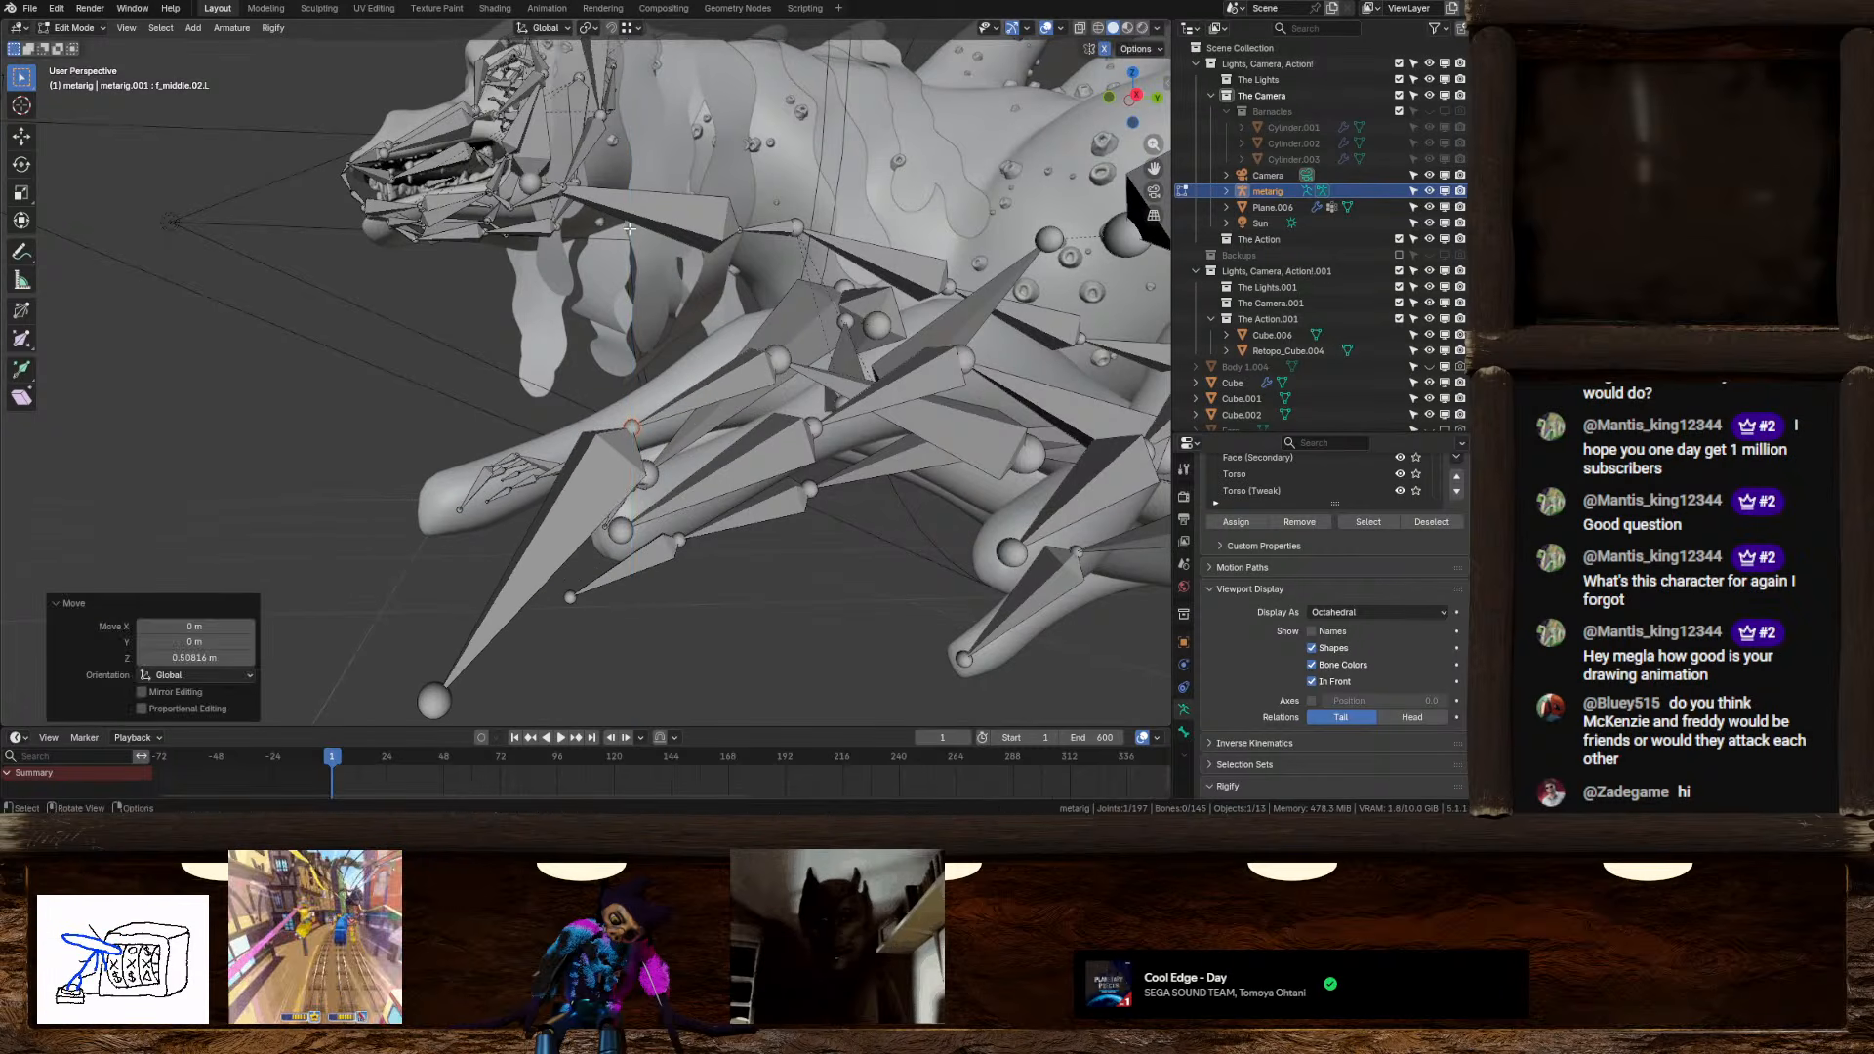
click(437, 693)
key(g)
key(z)
click(443, 490)
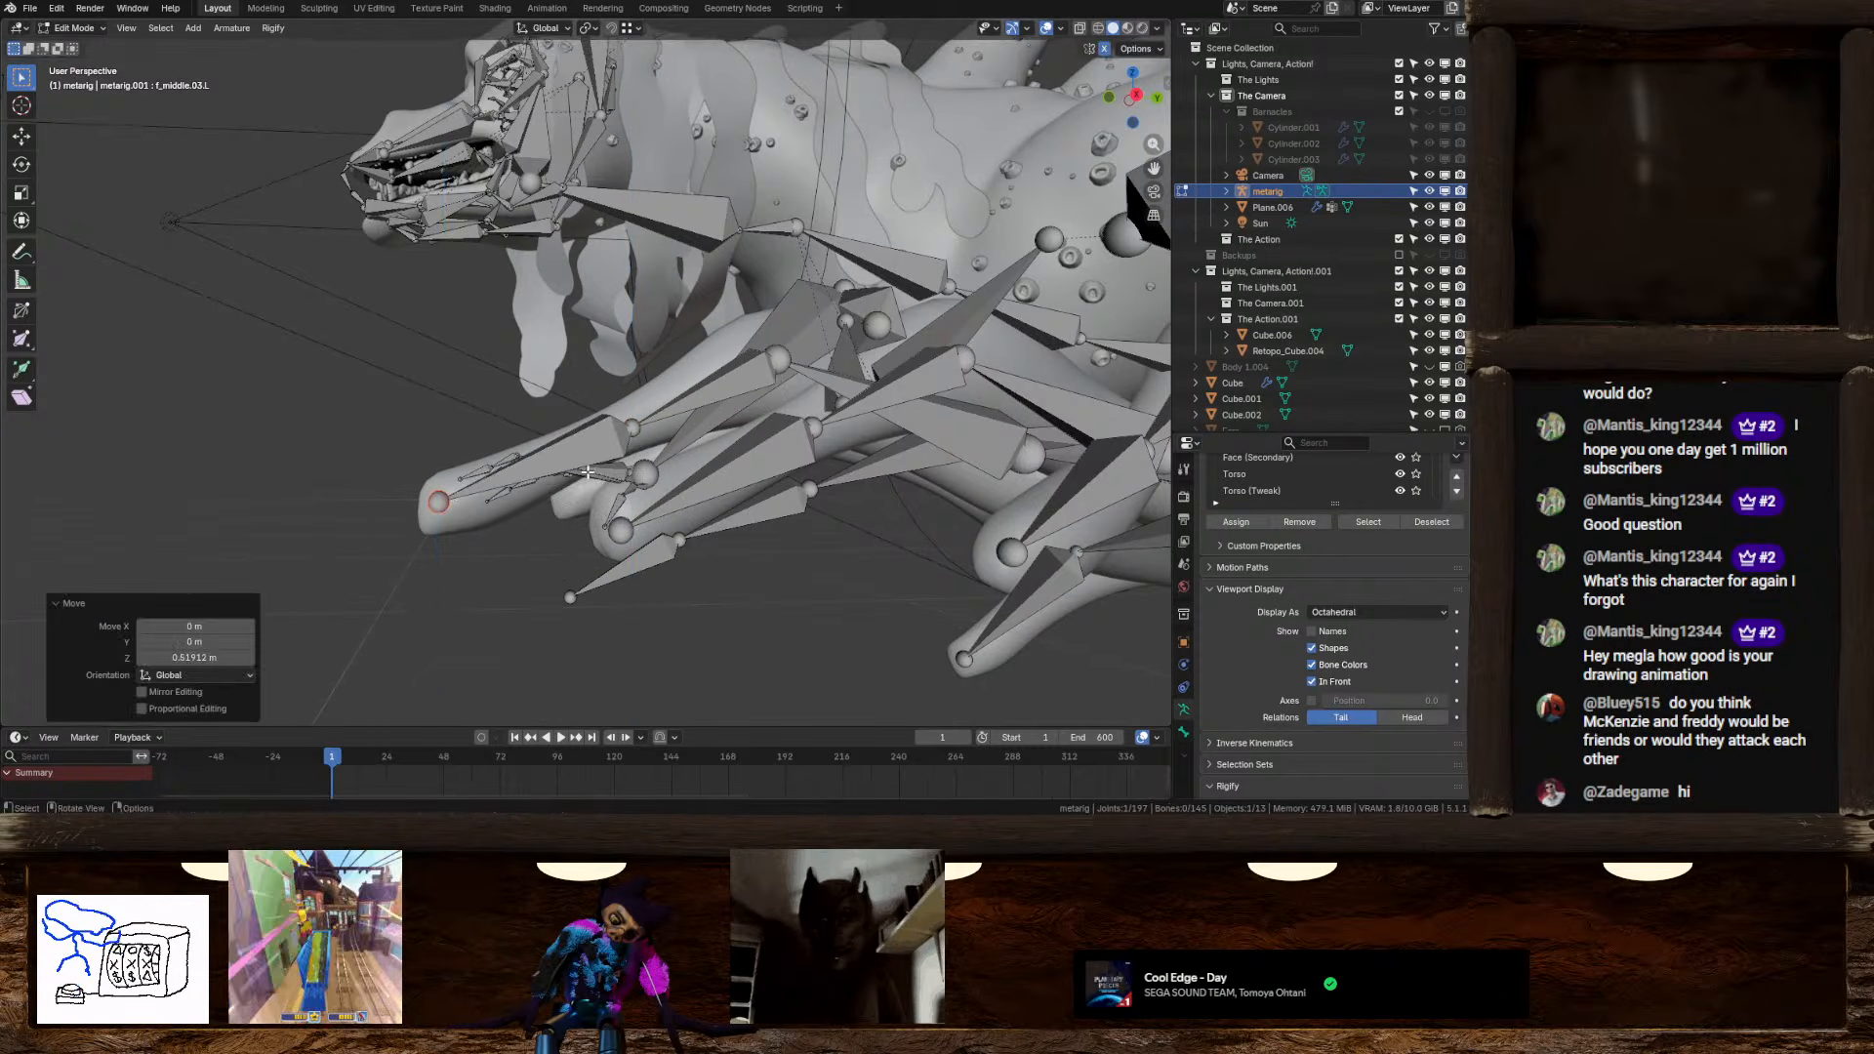
Fine-tune the left middle finger's outer joint by raising it about 0.007 m along global Z
middle_drag(583, 472, 586, 504)
click(638, 435)
key(g)
key(z)
click(638, 426)
middle_drag(638, 425, 486, 451)
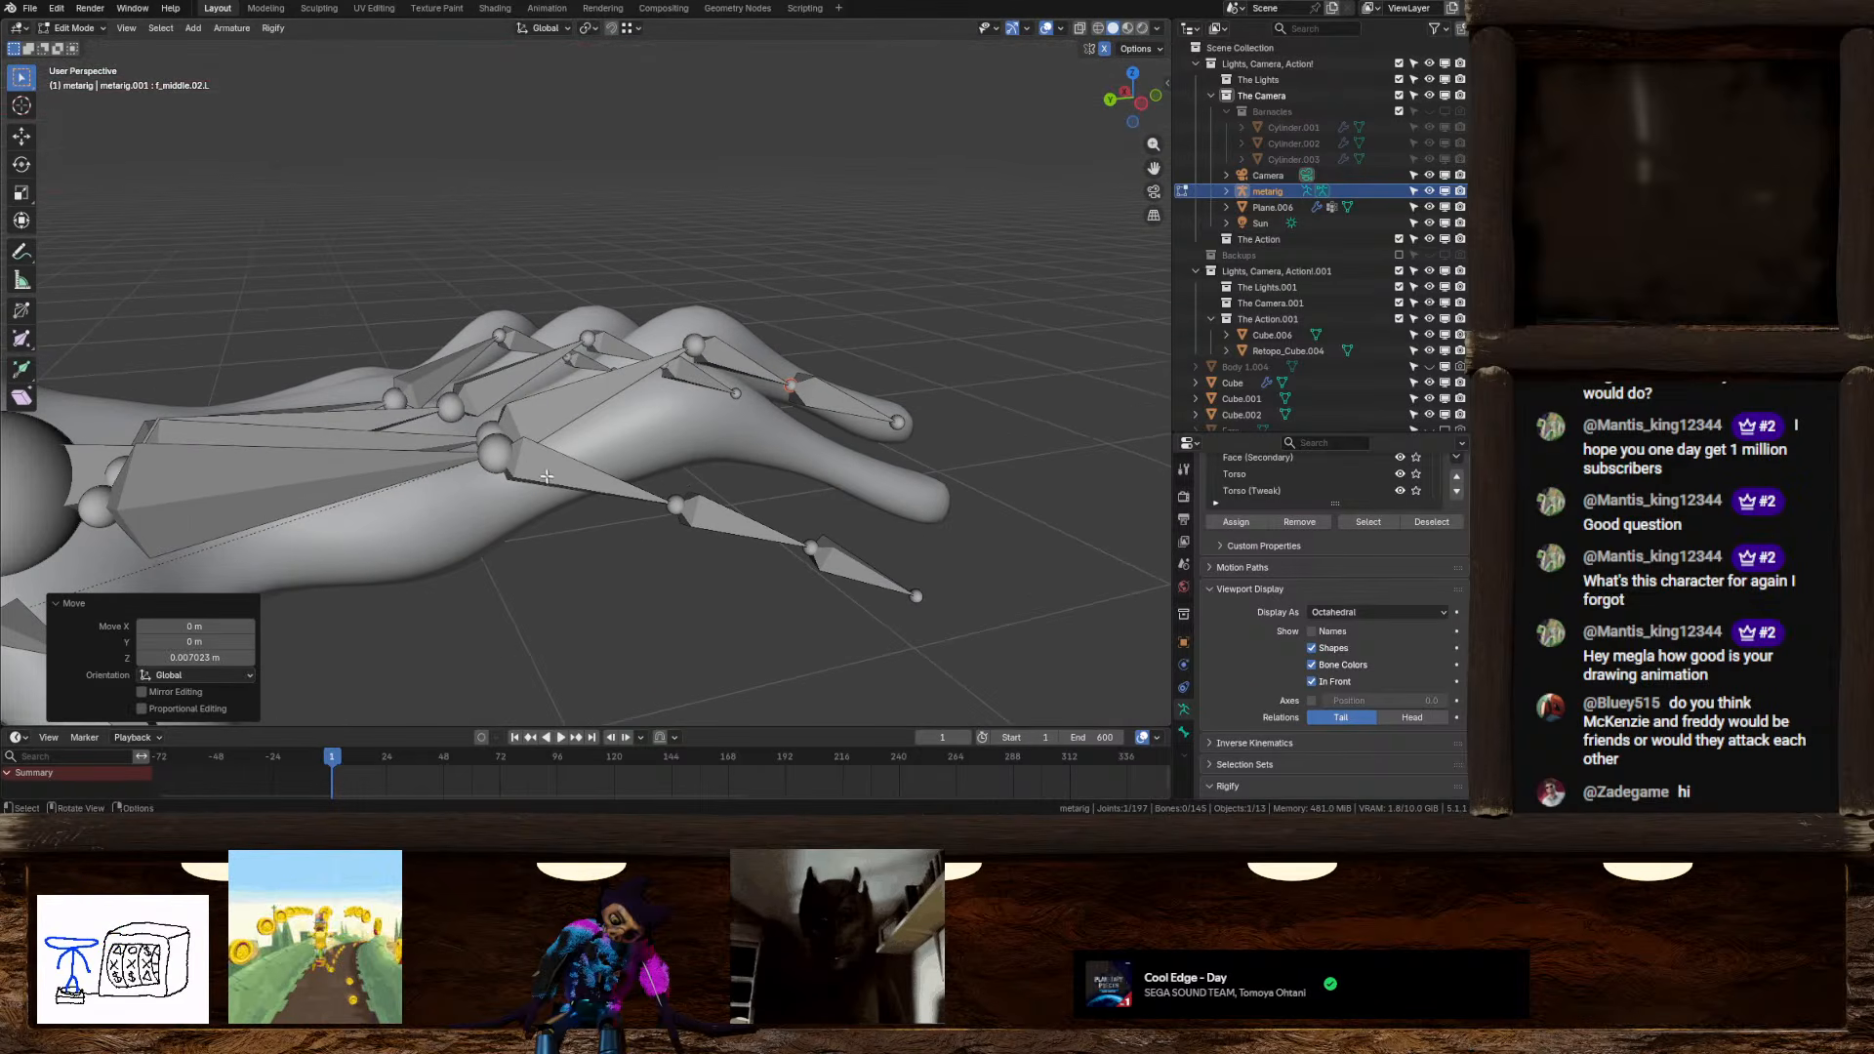
Lower the left index finger's first bone together with its knuckle joint about 0.11 m along global Z
click(486, 451)
click(532, 468)
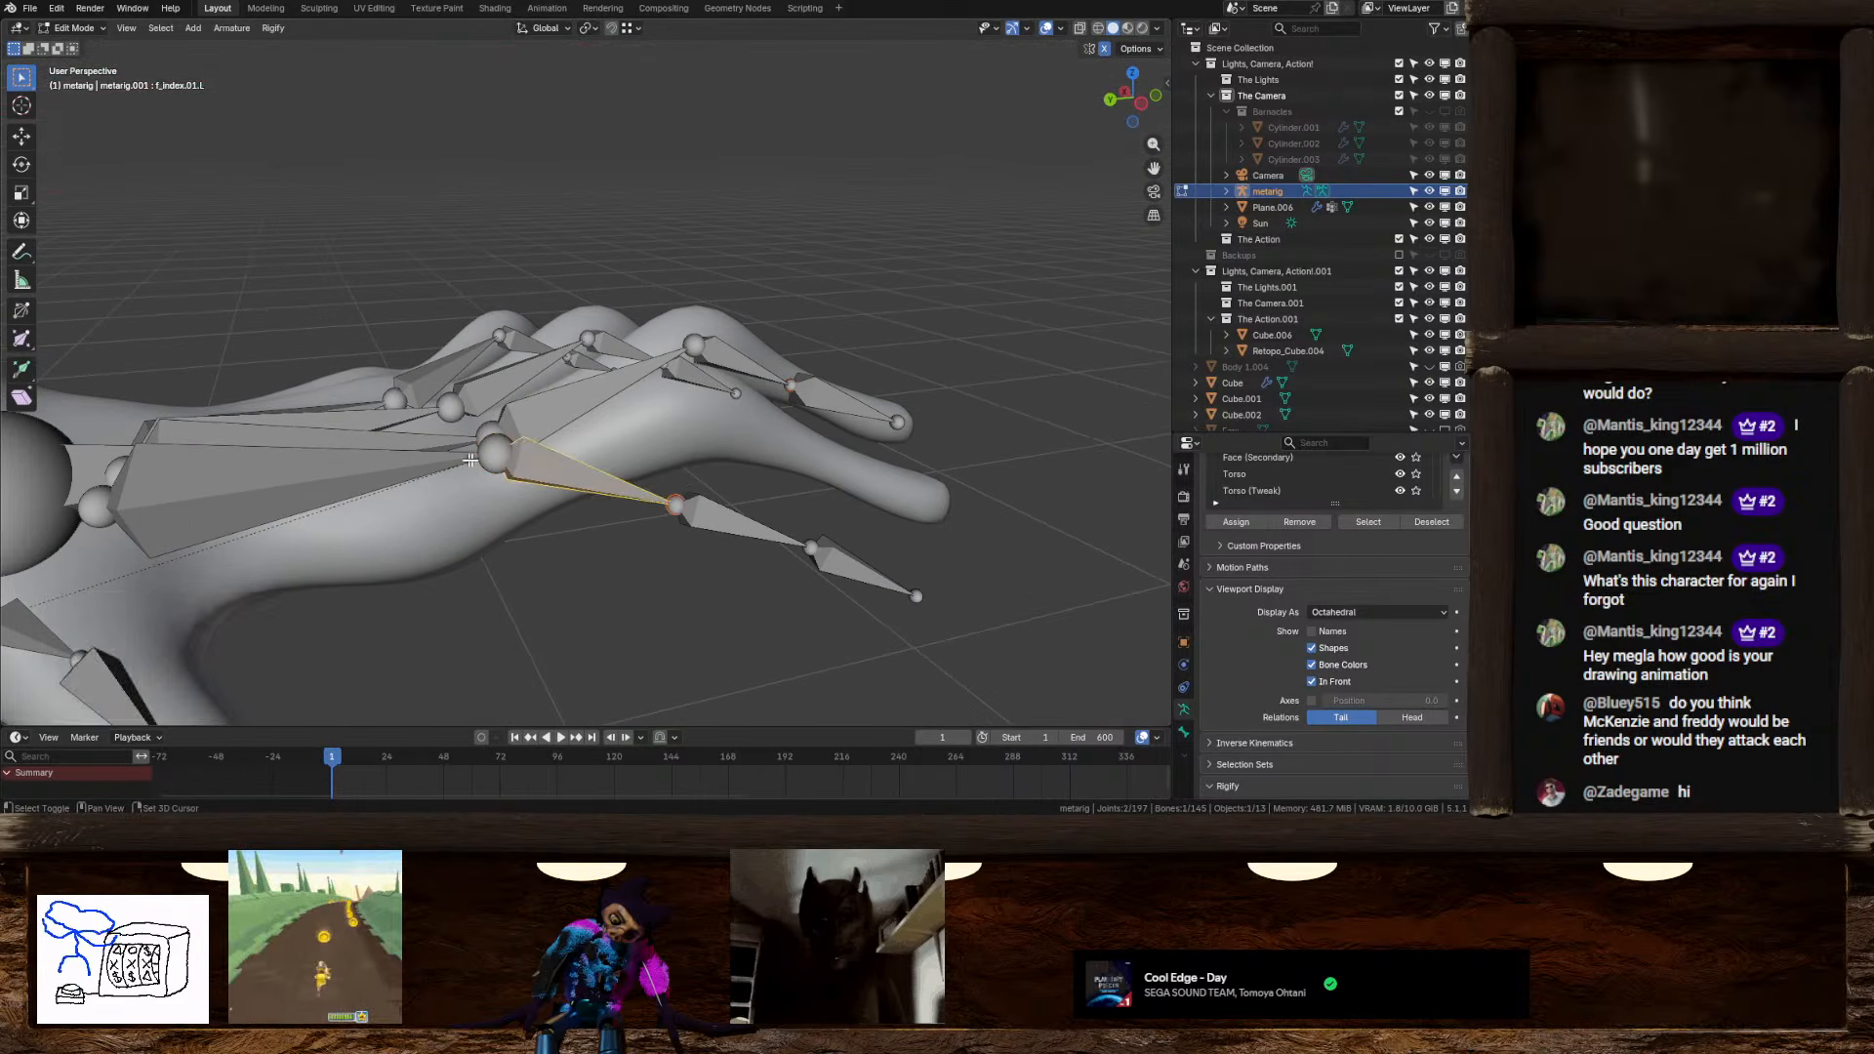
click(488, 454)
key(g)
key(z)
click(498, 485)
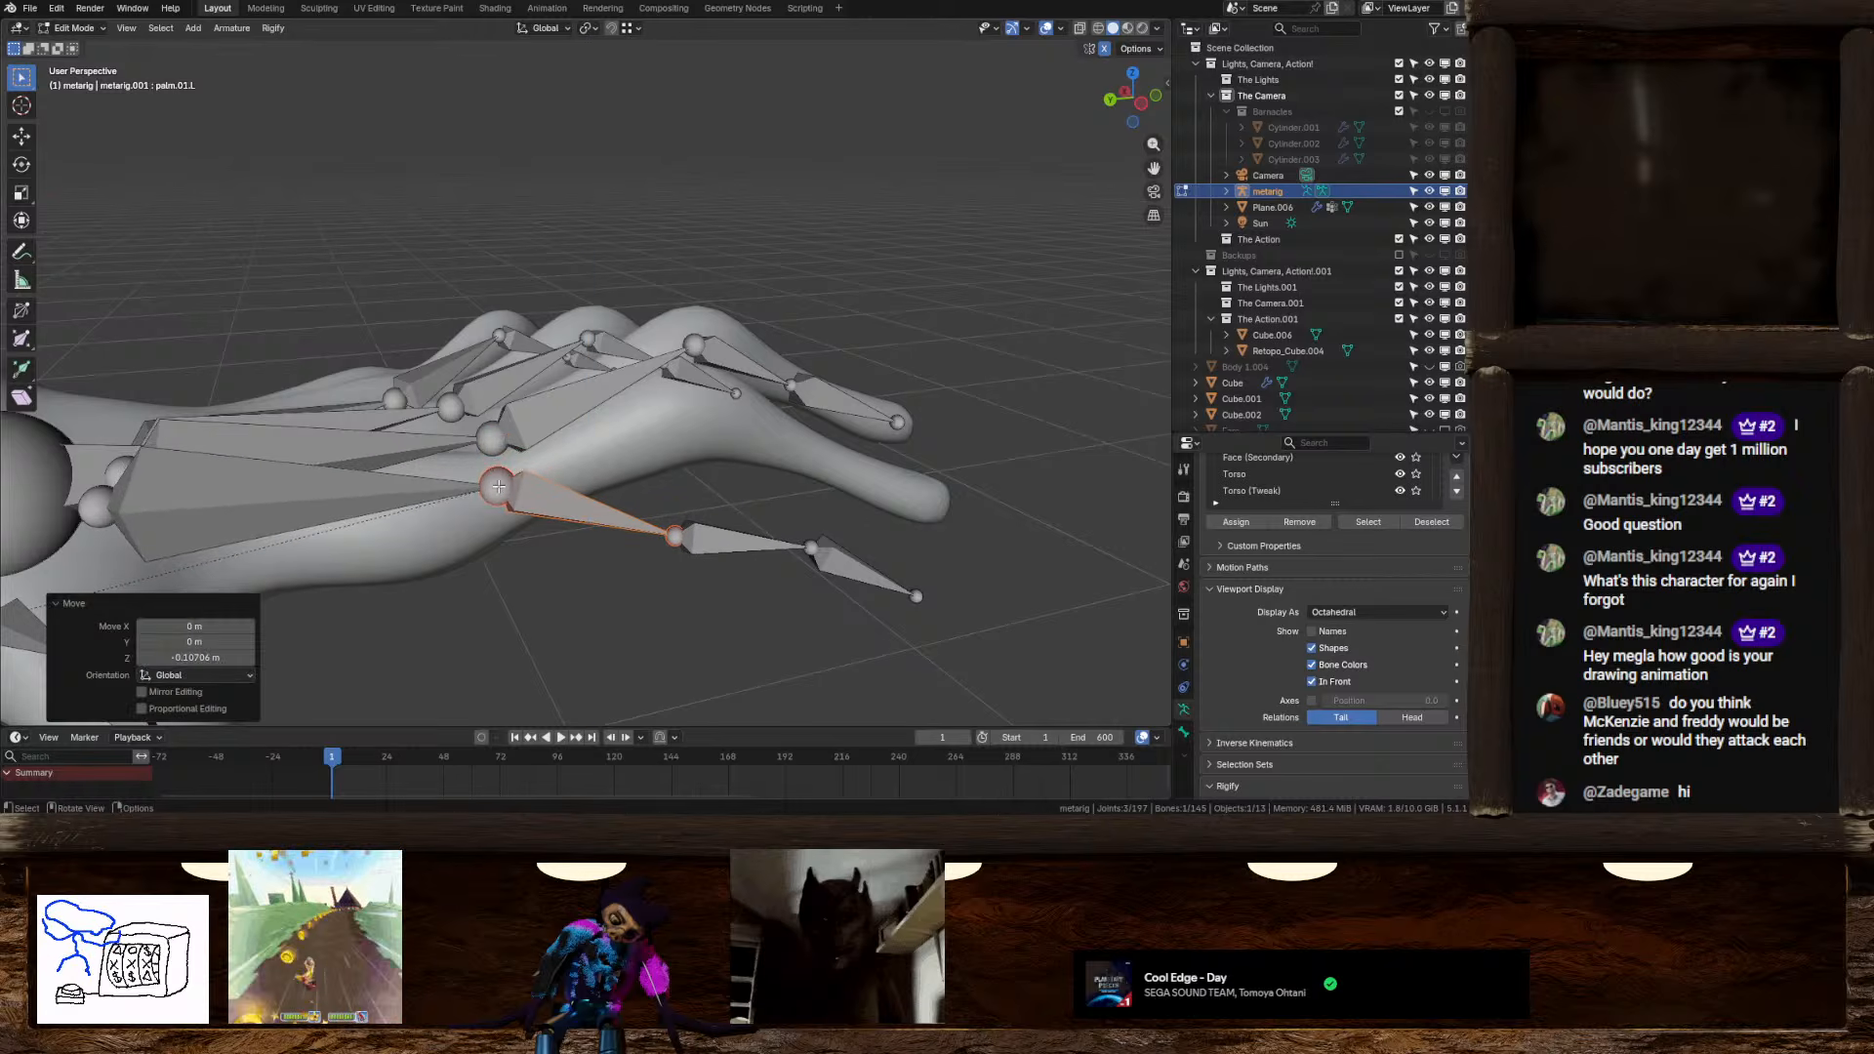
Raise the left index finger's first middle joint about 0.46 m along global Z into the creature's index finger
click(683, 538)
key(g)
key(z)
click(691, 400)
middle_drag(712, 410, 761, 515)
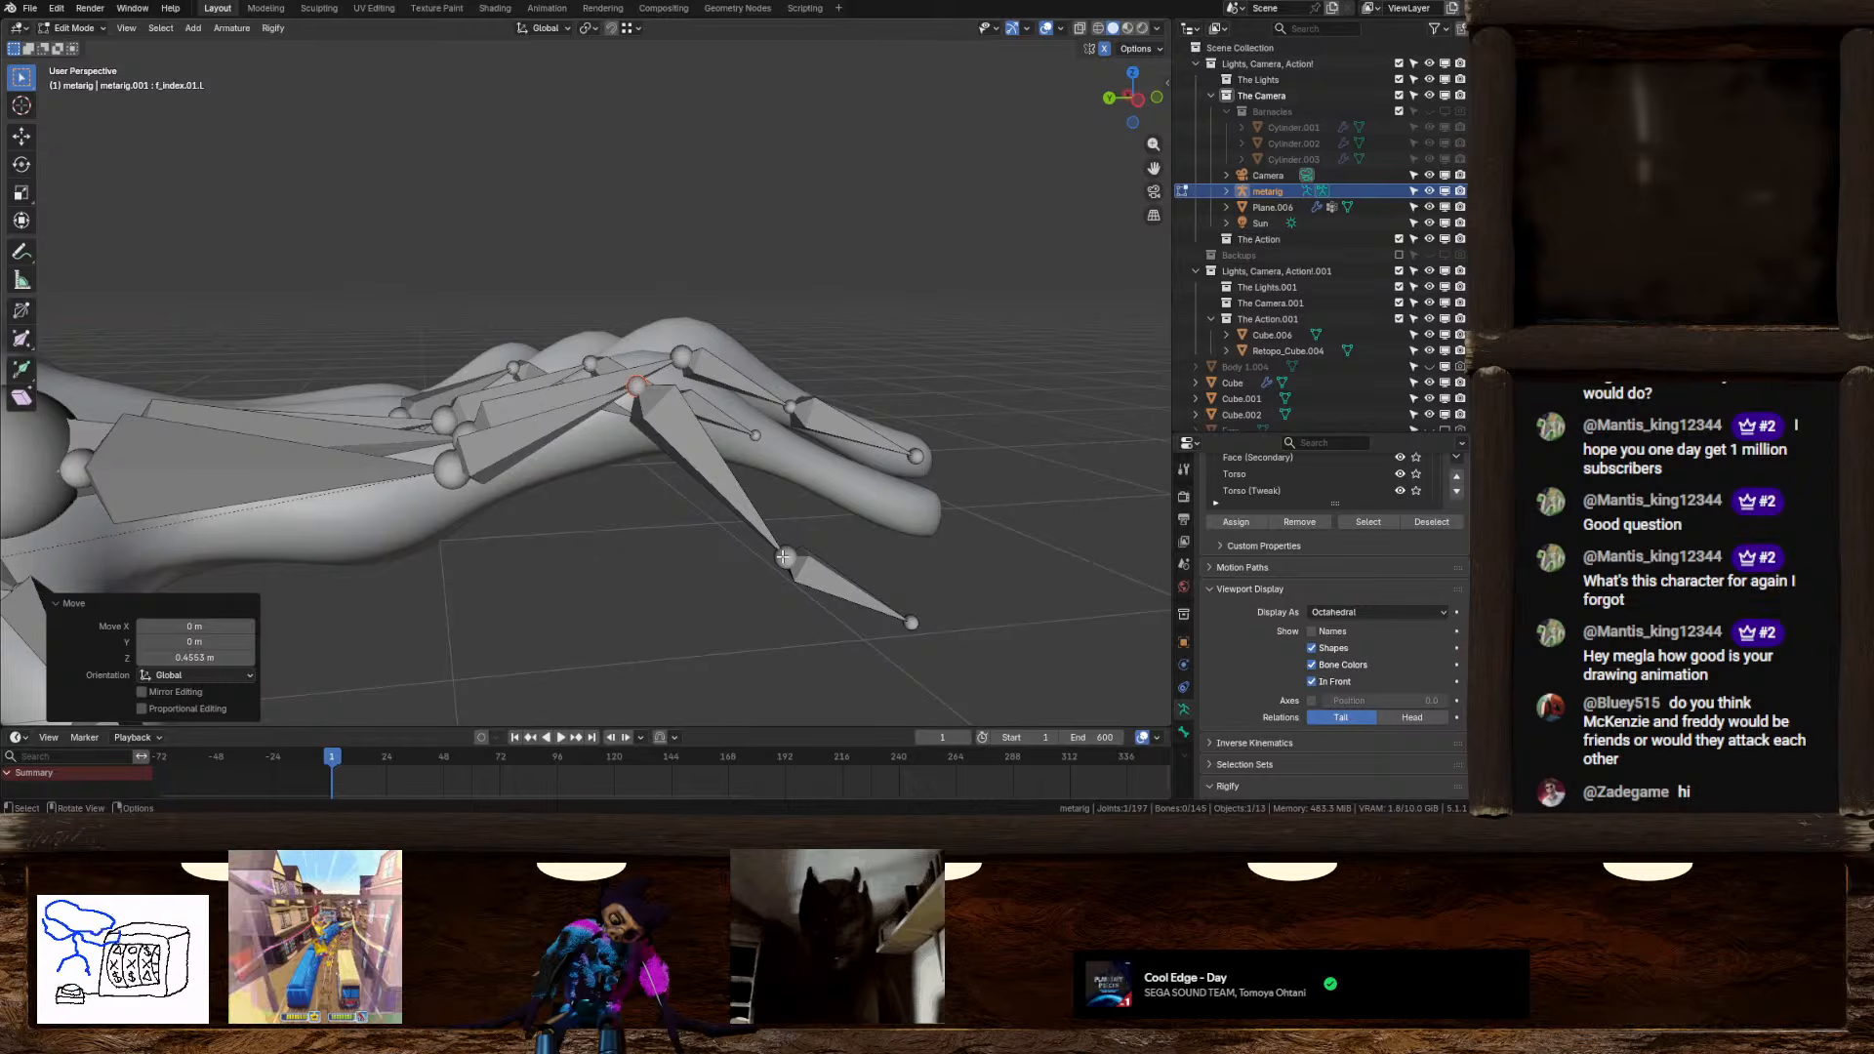
Raise the left index finger's outer joint about 0.32 m along global Z and its tip joint into the end of the finger
click(783, 556)
key(g)
key(z)
click(803, 466)
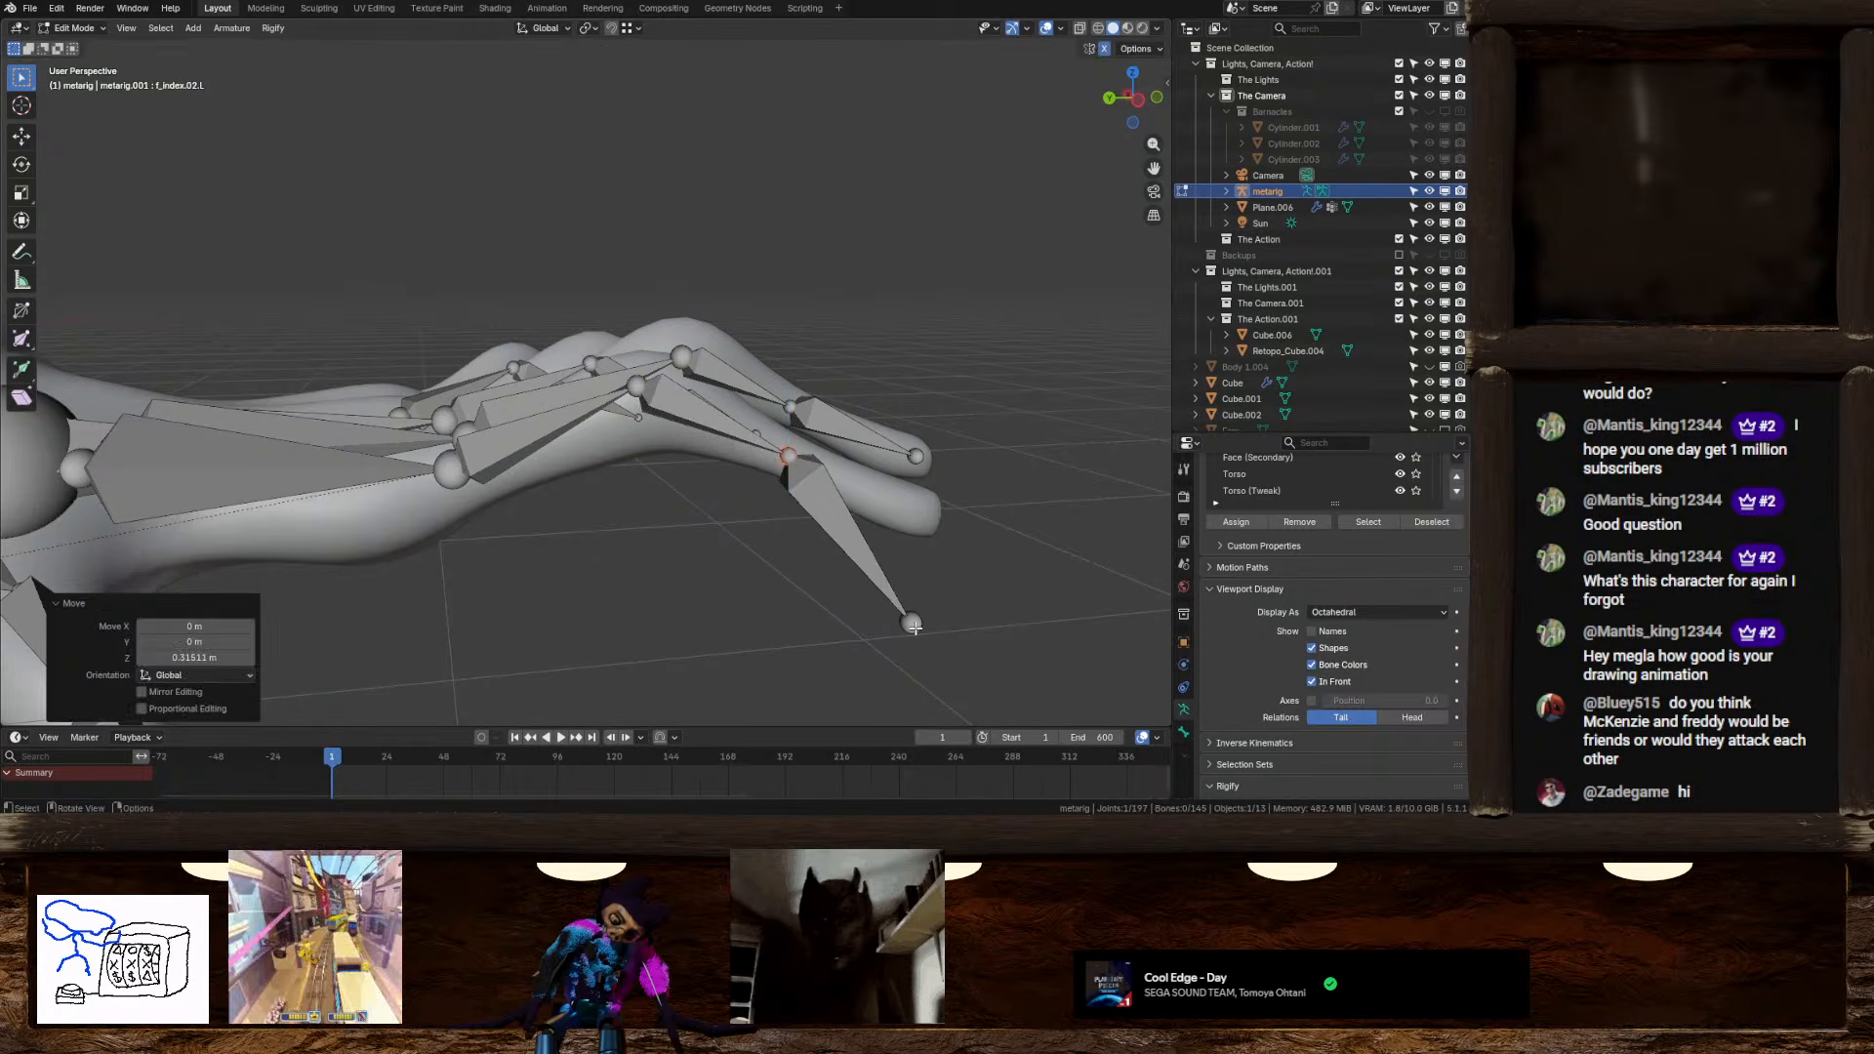
click(912, 622)
key(g)
key(z)
click(917, 507)
Fine-tune the heights of the left index finger's outer and tip joints along global Z to centre them in the finger
middle_drag(917, 508, 771, 475)
click(793, 453)
shift+middle_drag(771, 476, 754, 506)
key(g)
key(z)
click(763, 509)
click(912, 555)
key(g)
key(z)
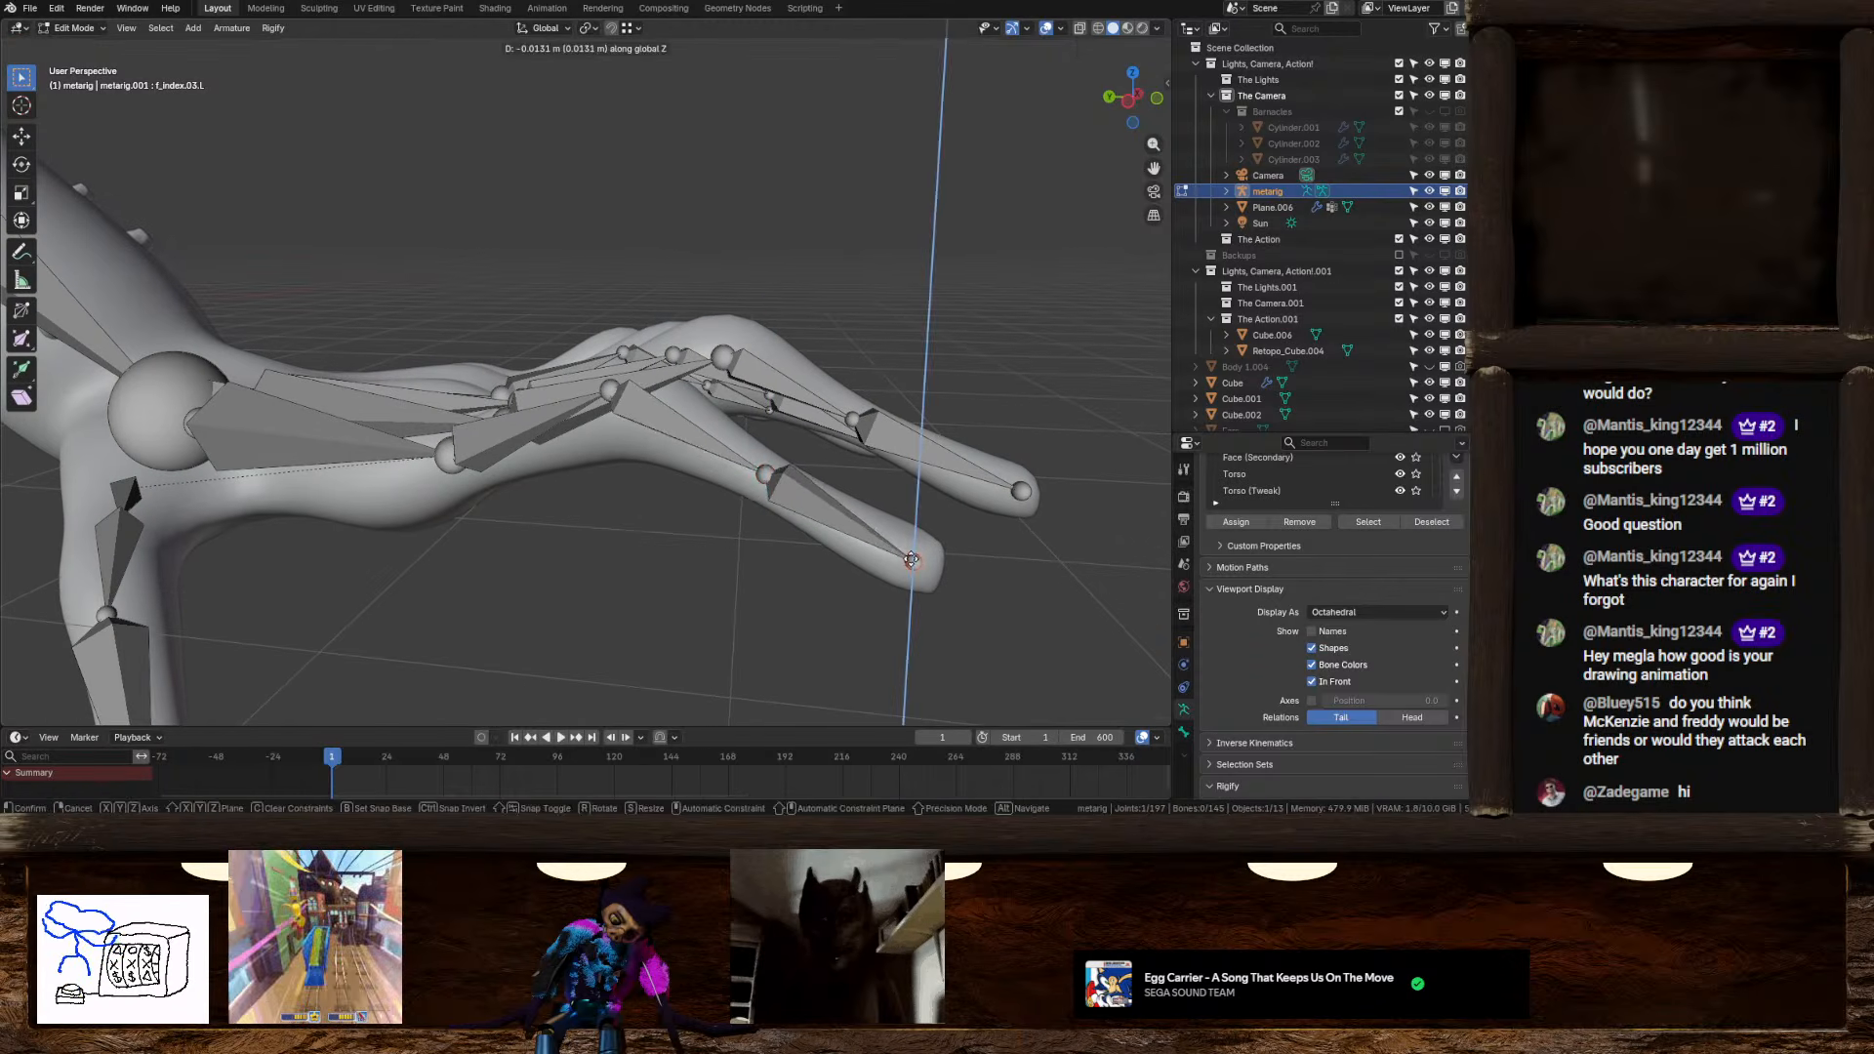
click(906, 552)
Raise the three rear spine bones, spine through spine.002, together about 0.29 m along global Z inside the torso
middle_drag(906, 551, 671, 427)
click(666, 438)
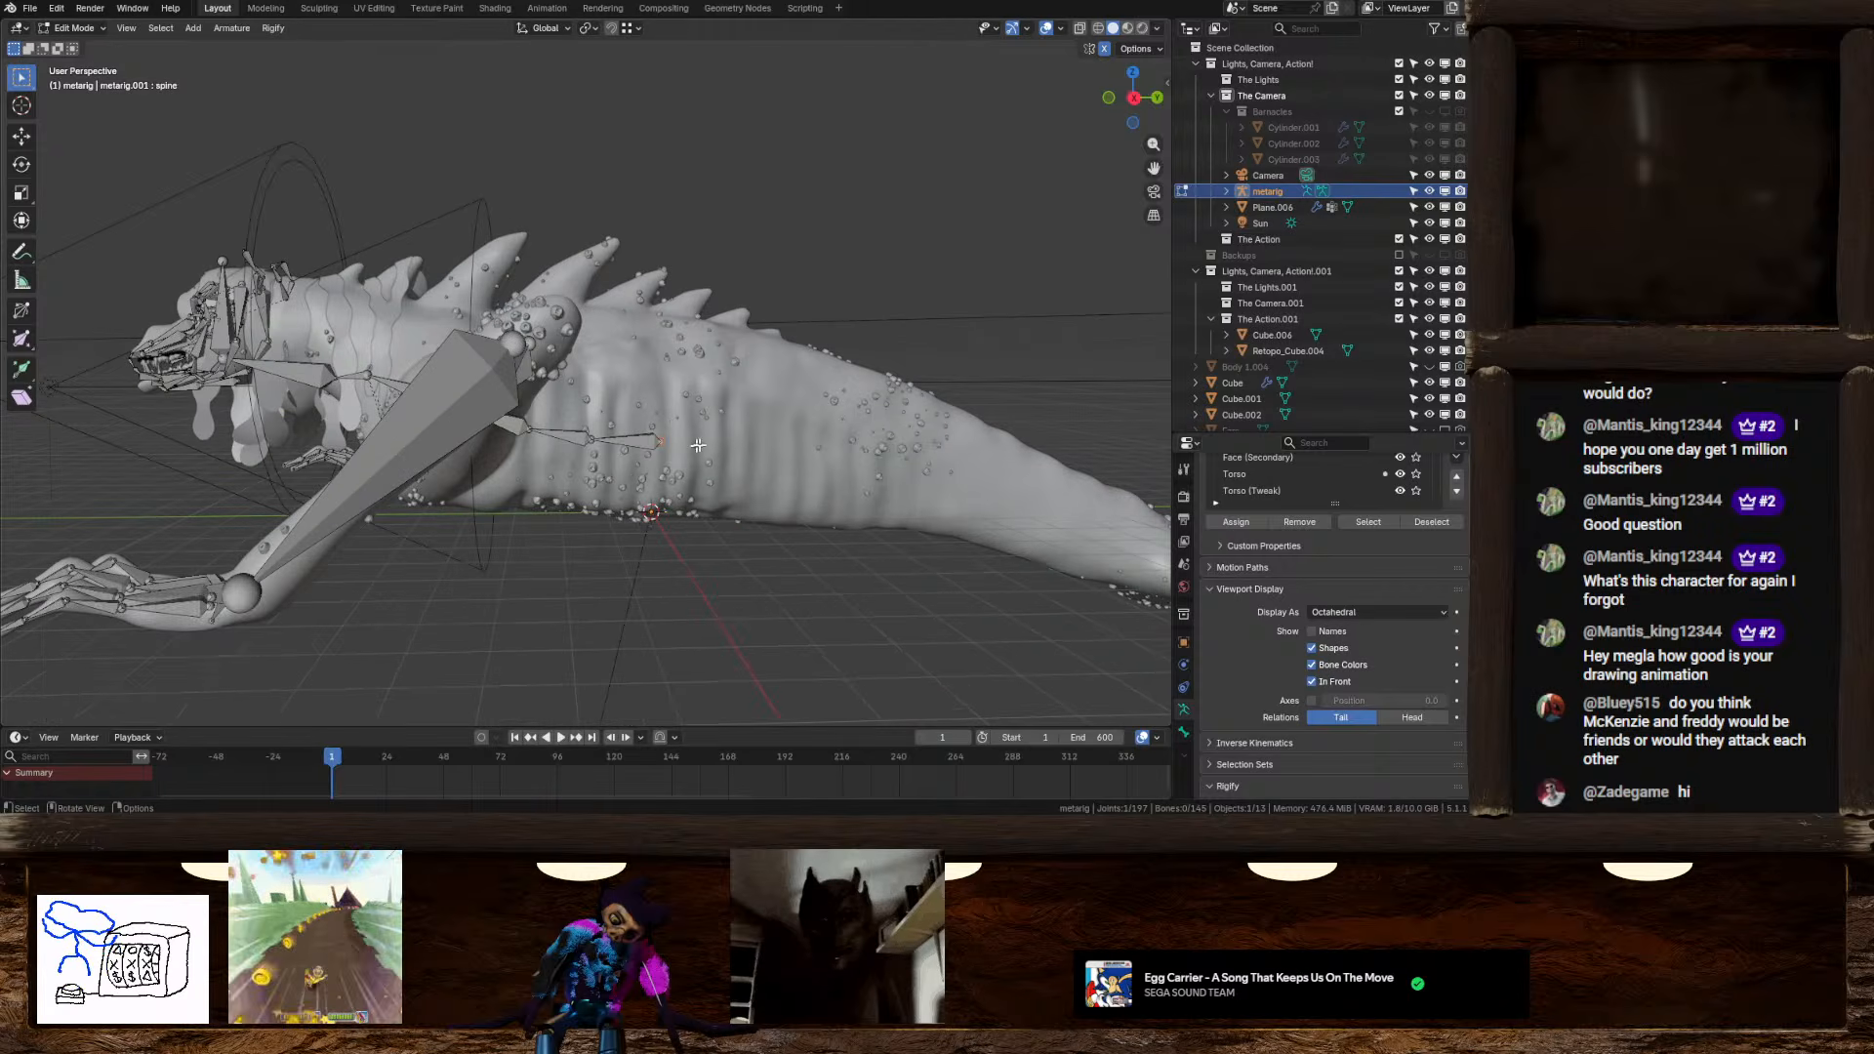
click(1134, 97)
shift+middle_drag(972, 399, 755, 377)
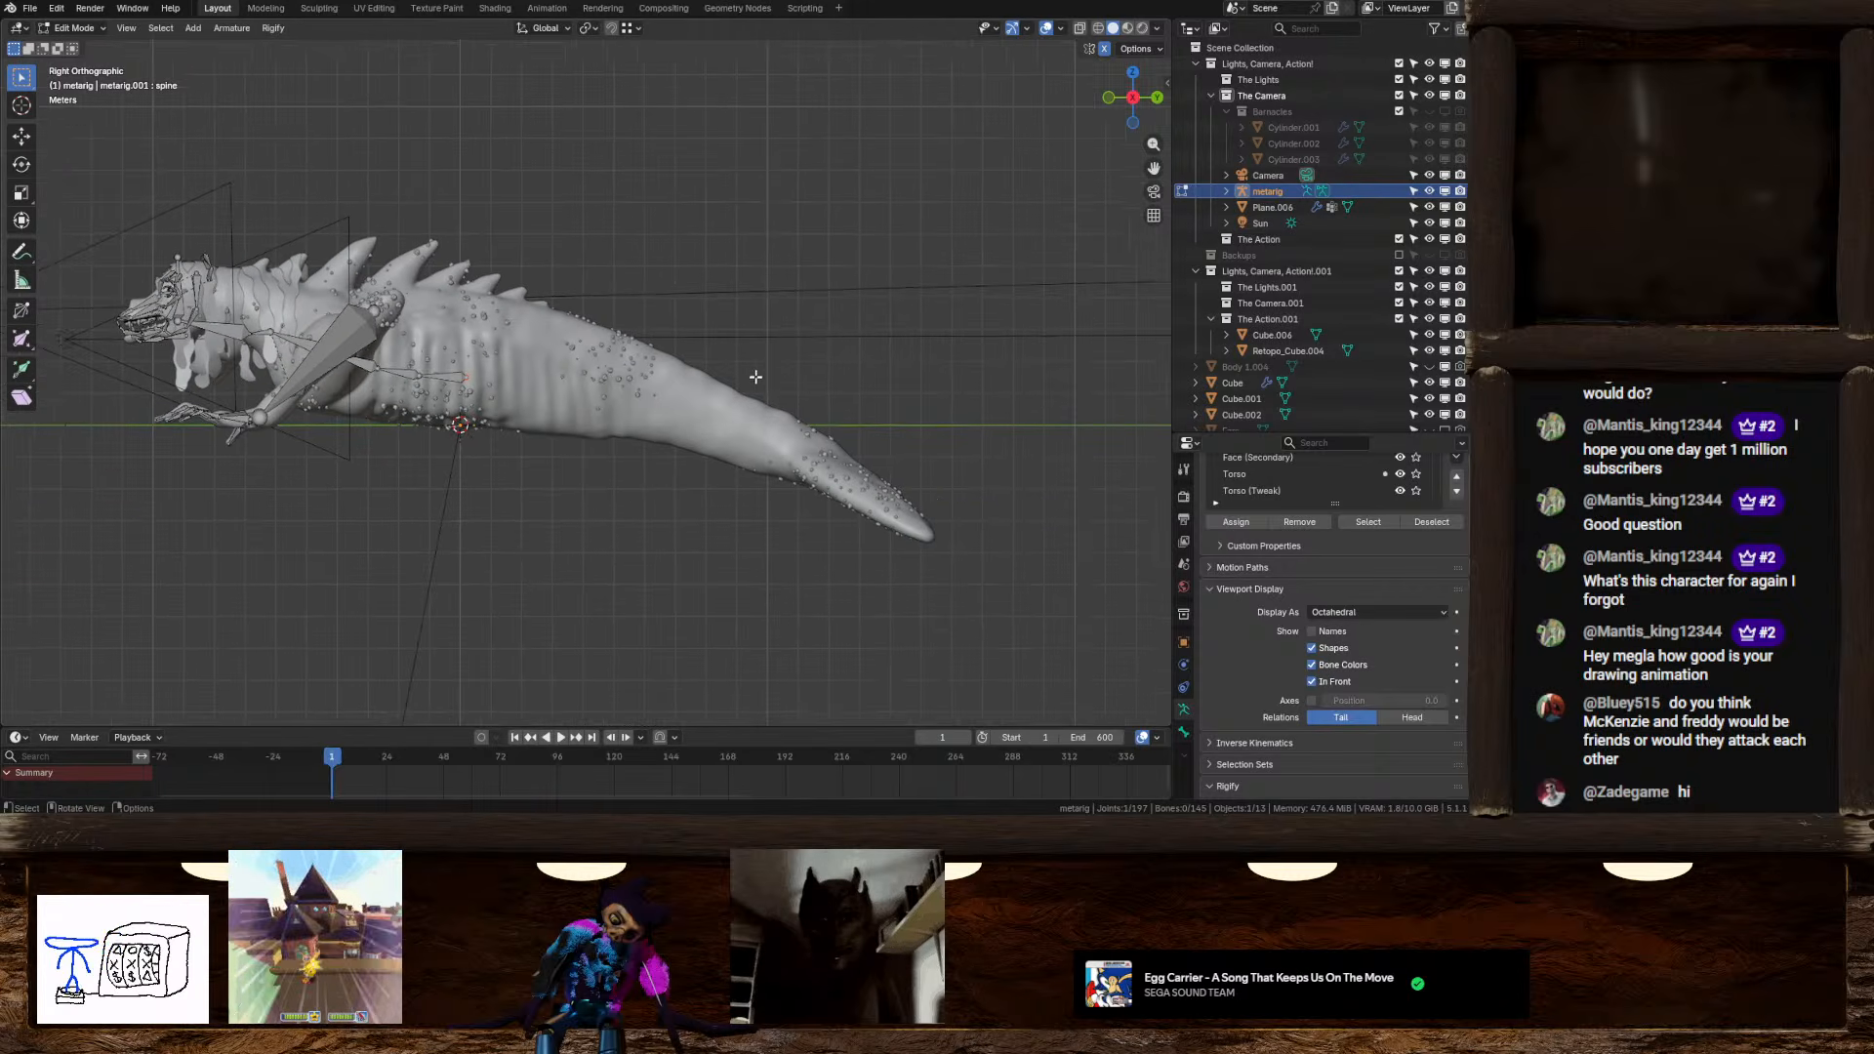
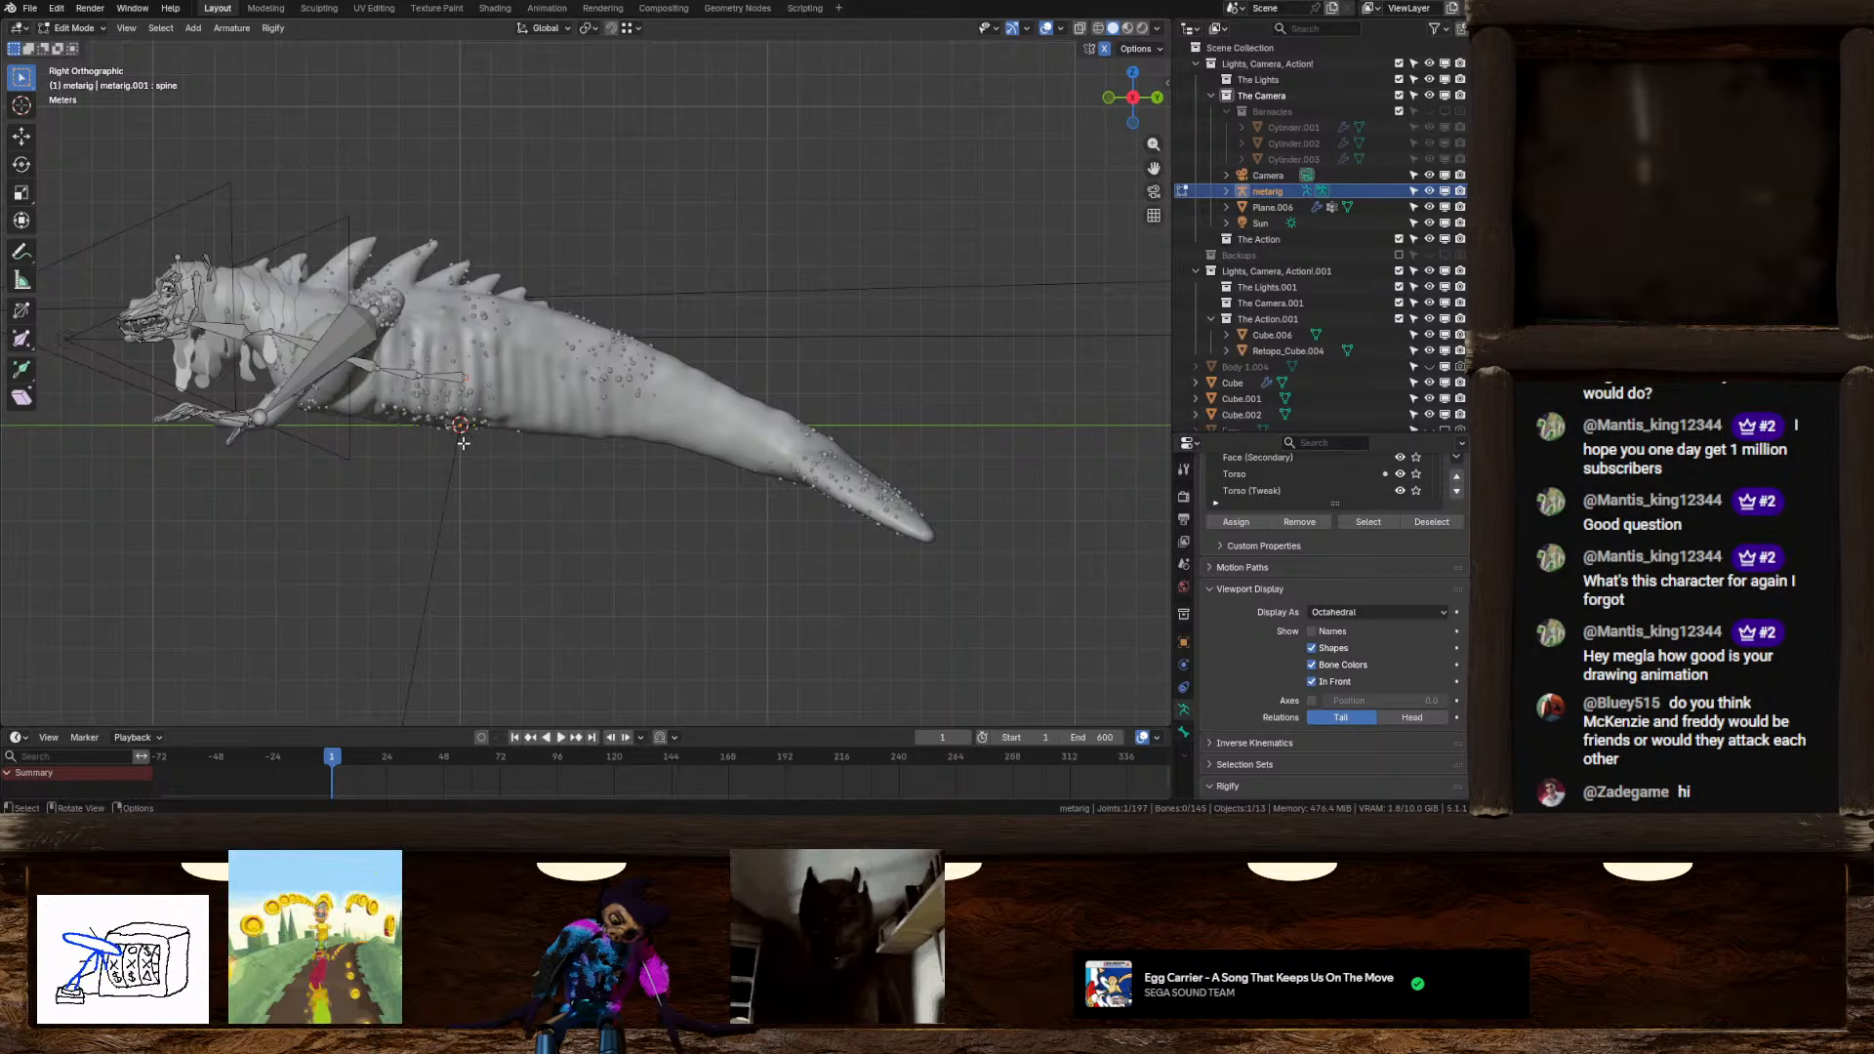
middle_drag(393, 384, 598, 511)
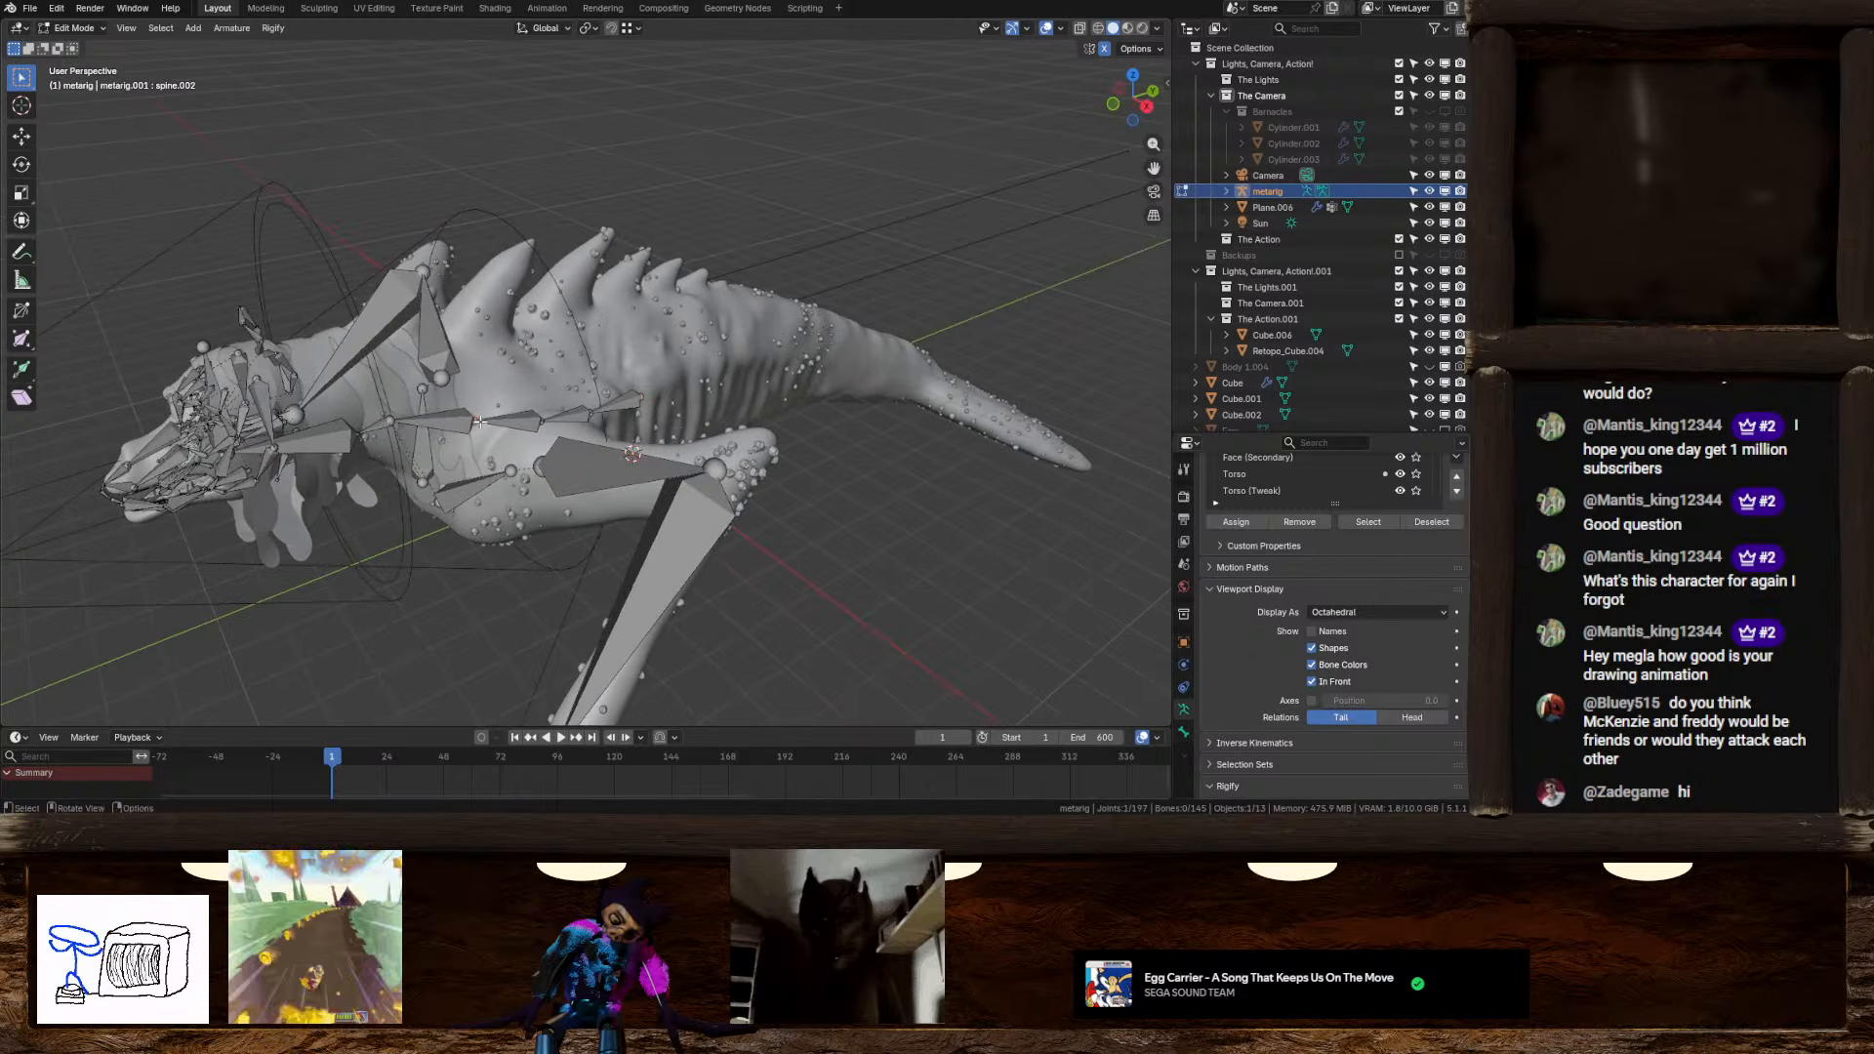
shift+click(621, 402)
middle_drag(620, 402, 473, 415)
key(g)
key(z)
click(616, 398)
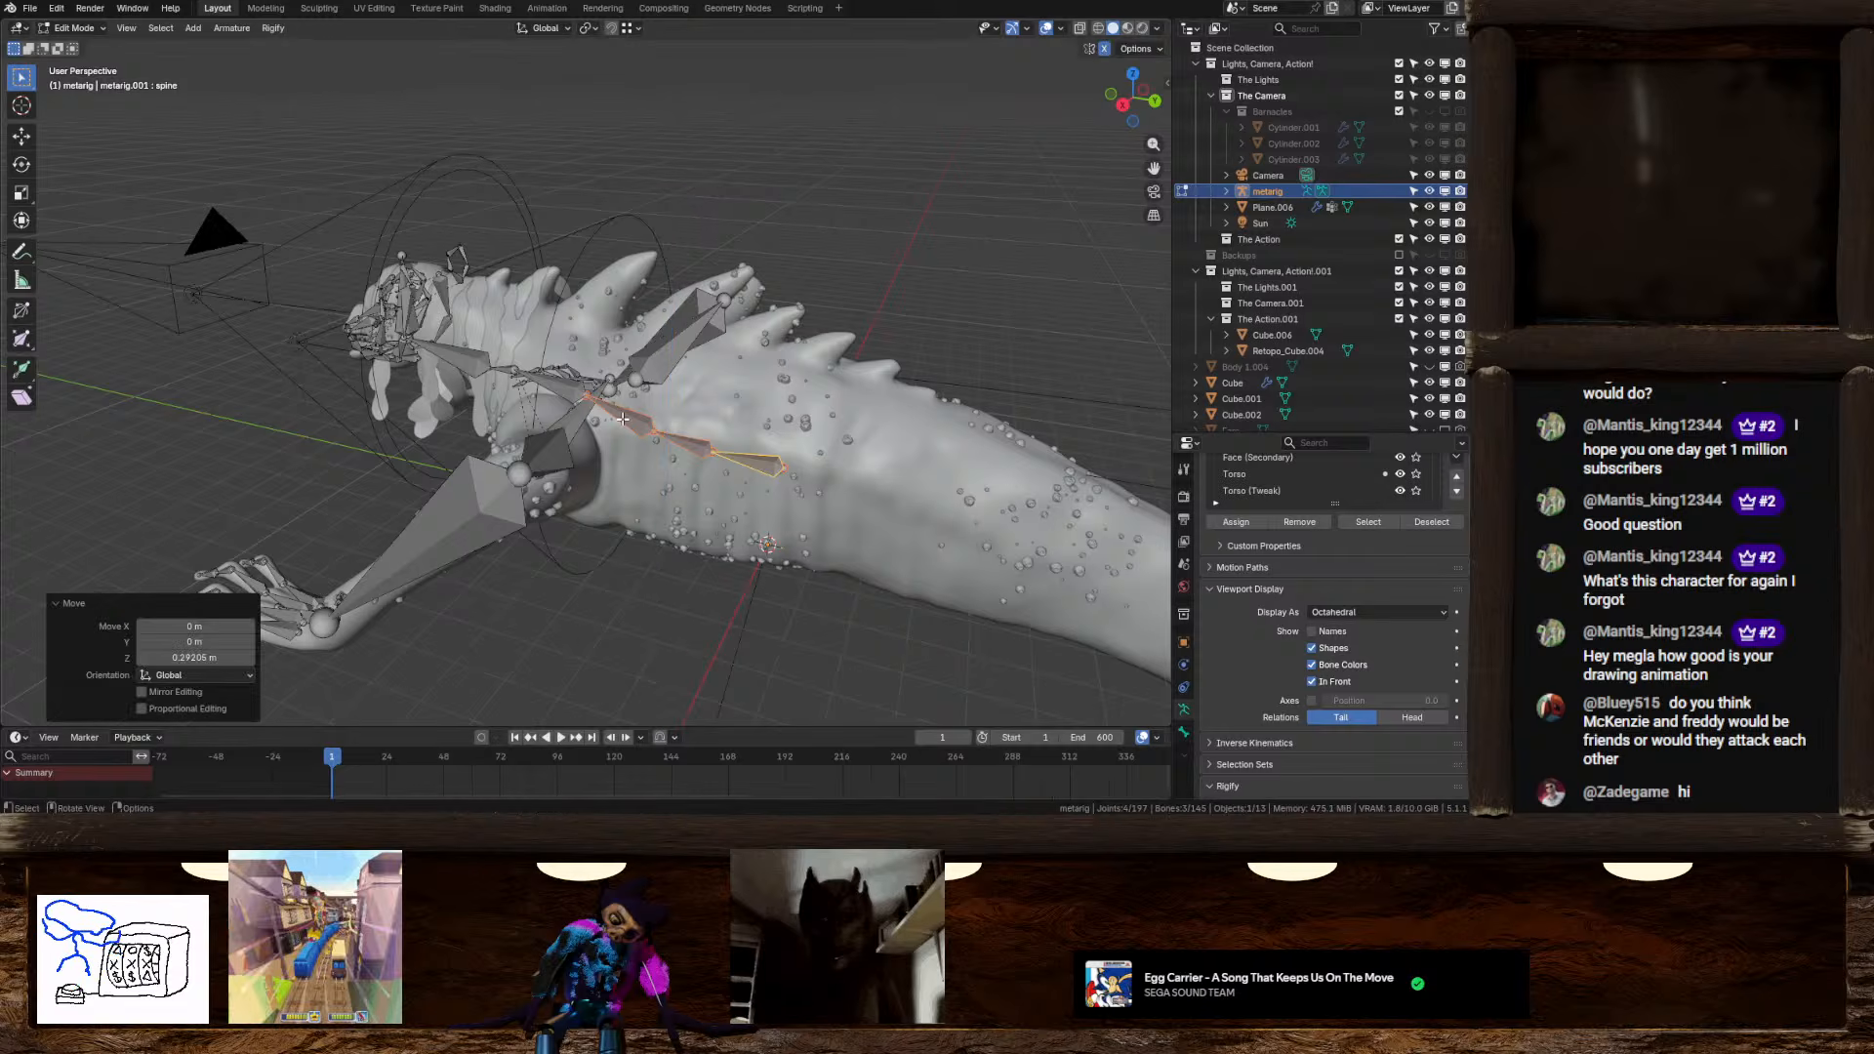
Raise the joint between spine.001 and spine.002 along global Z, adding about 0.04 m more in the right side view
click(652, 431)
key(g)
key(z)
click(654, 420)
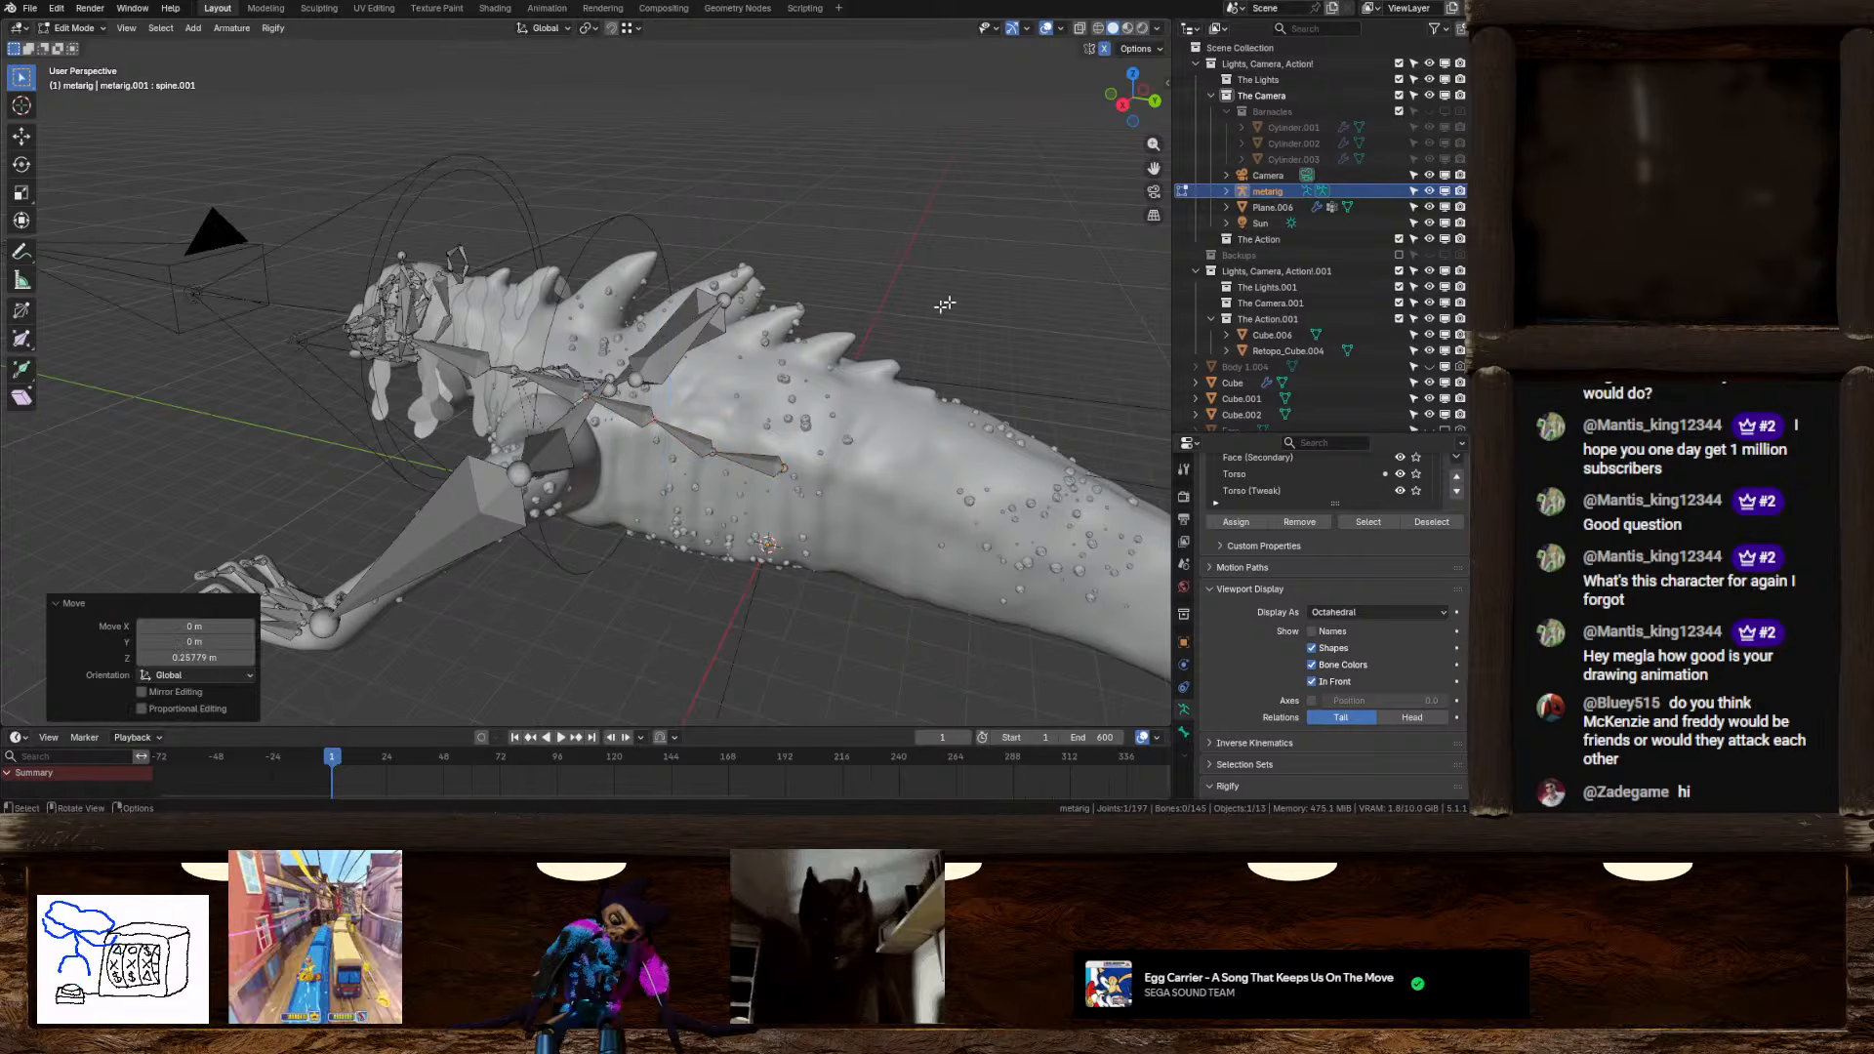
click(1123, 105)
key(g)
key(z)
click(686, 488)
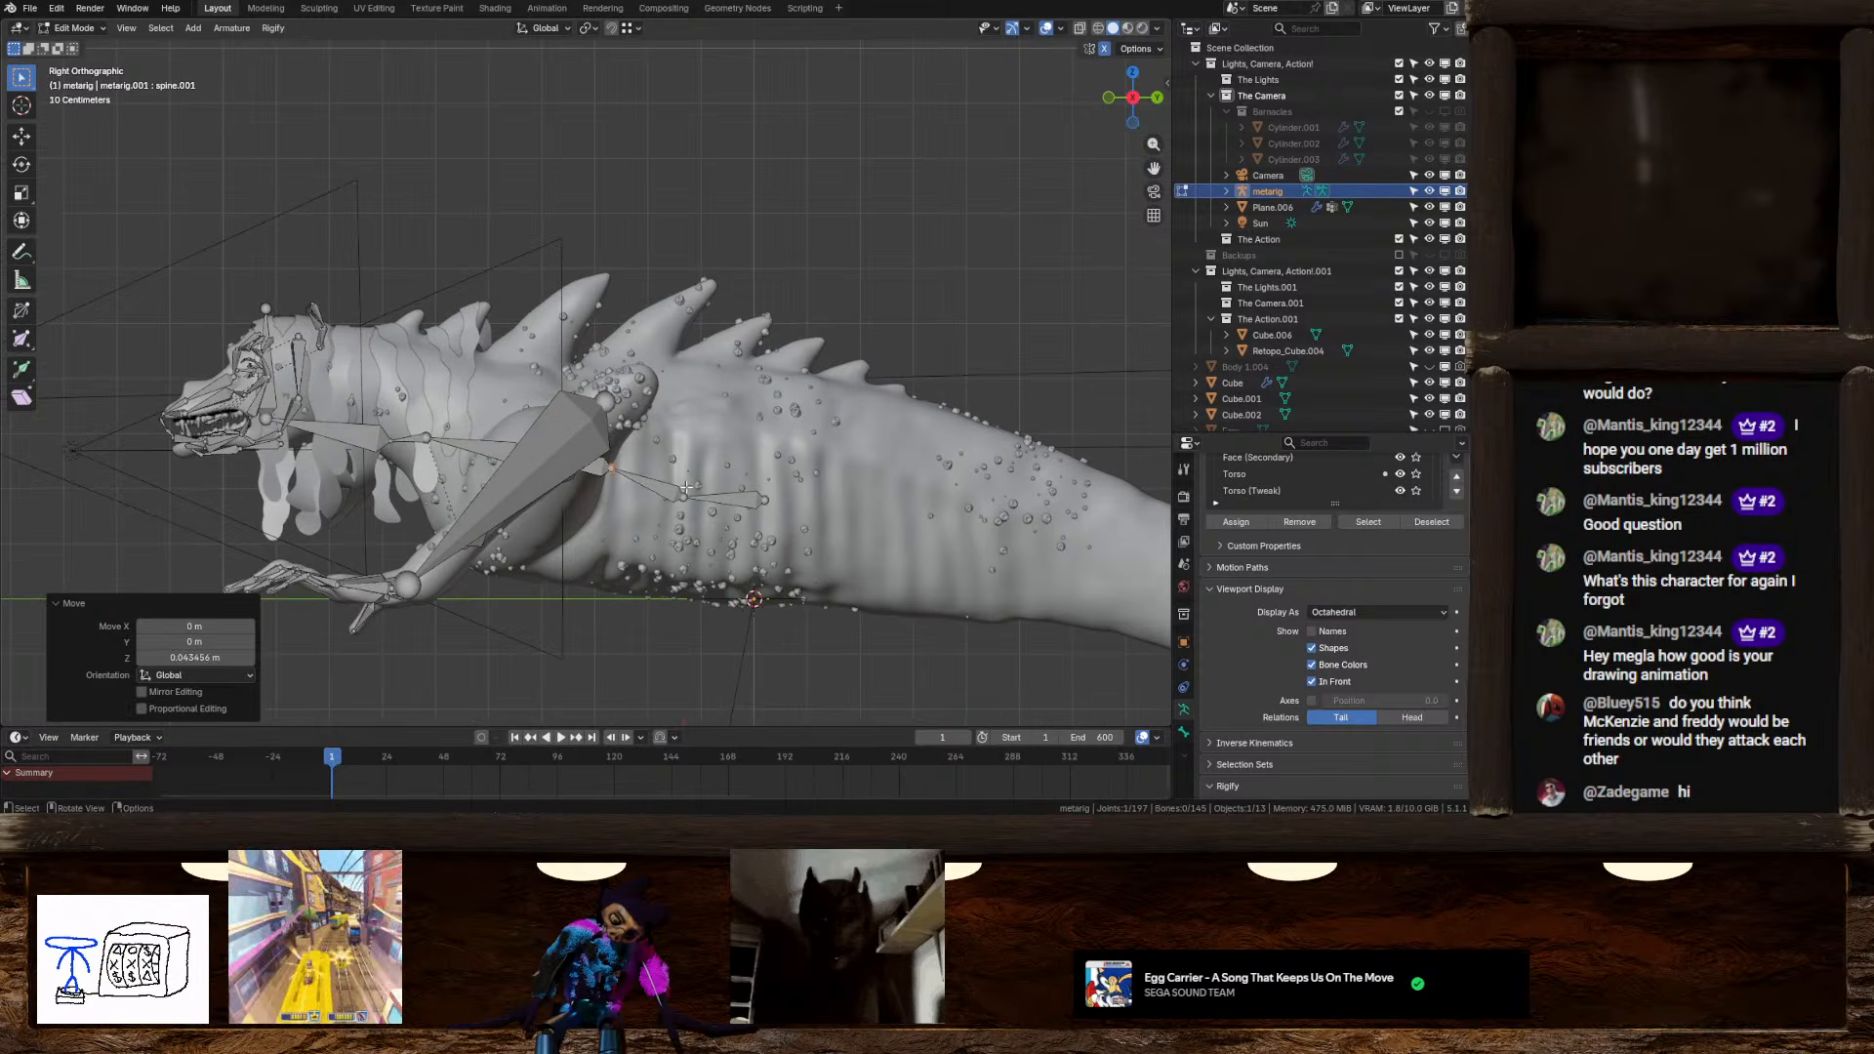
Raise the joint between spine and spine.001 about 0.35 m, and move the spine's rear end about 0.13 m back and 0.23 m up
click(686, 498)
key(g)
key(z)
click(690, 477)
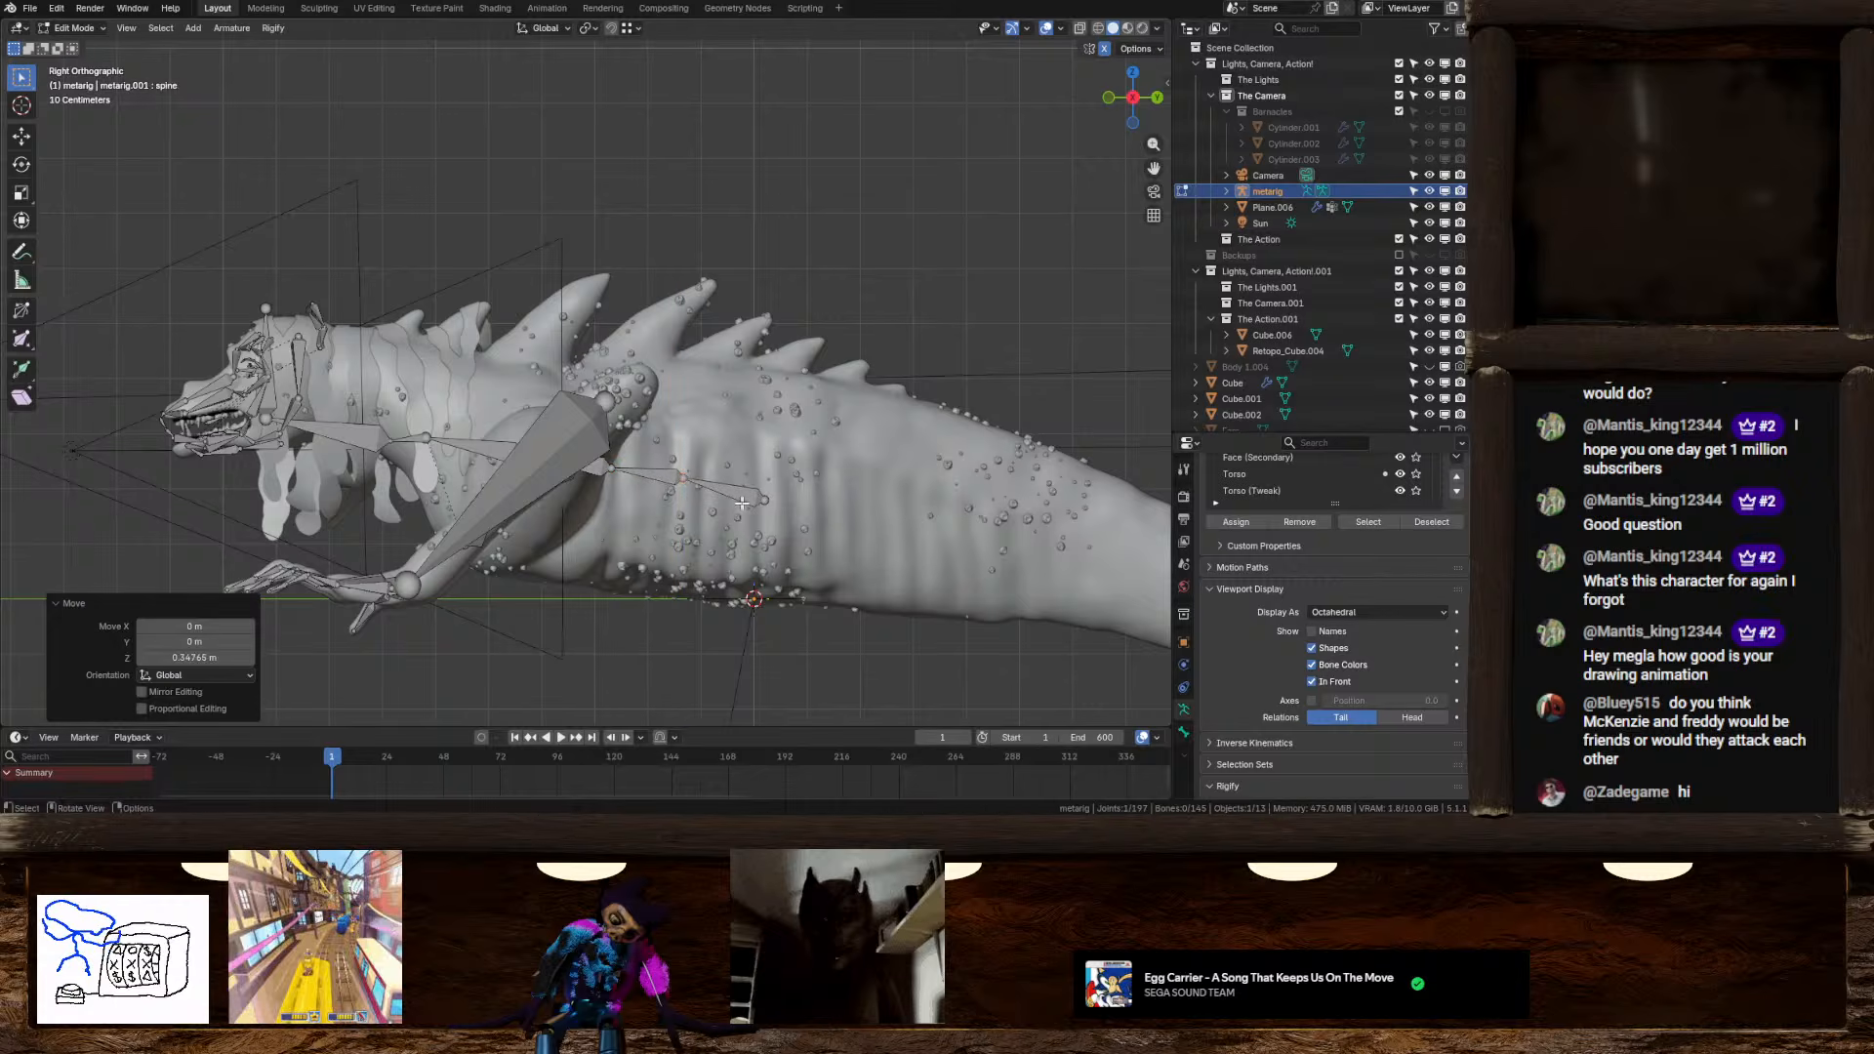
click(771, 498)
key(g)
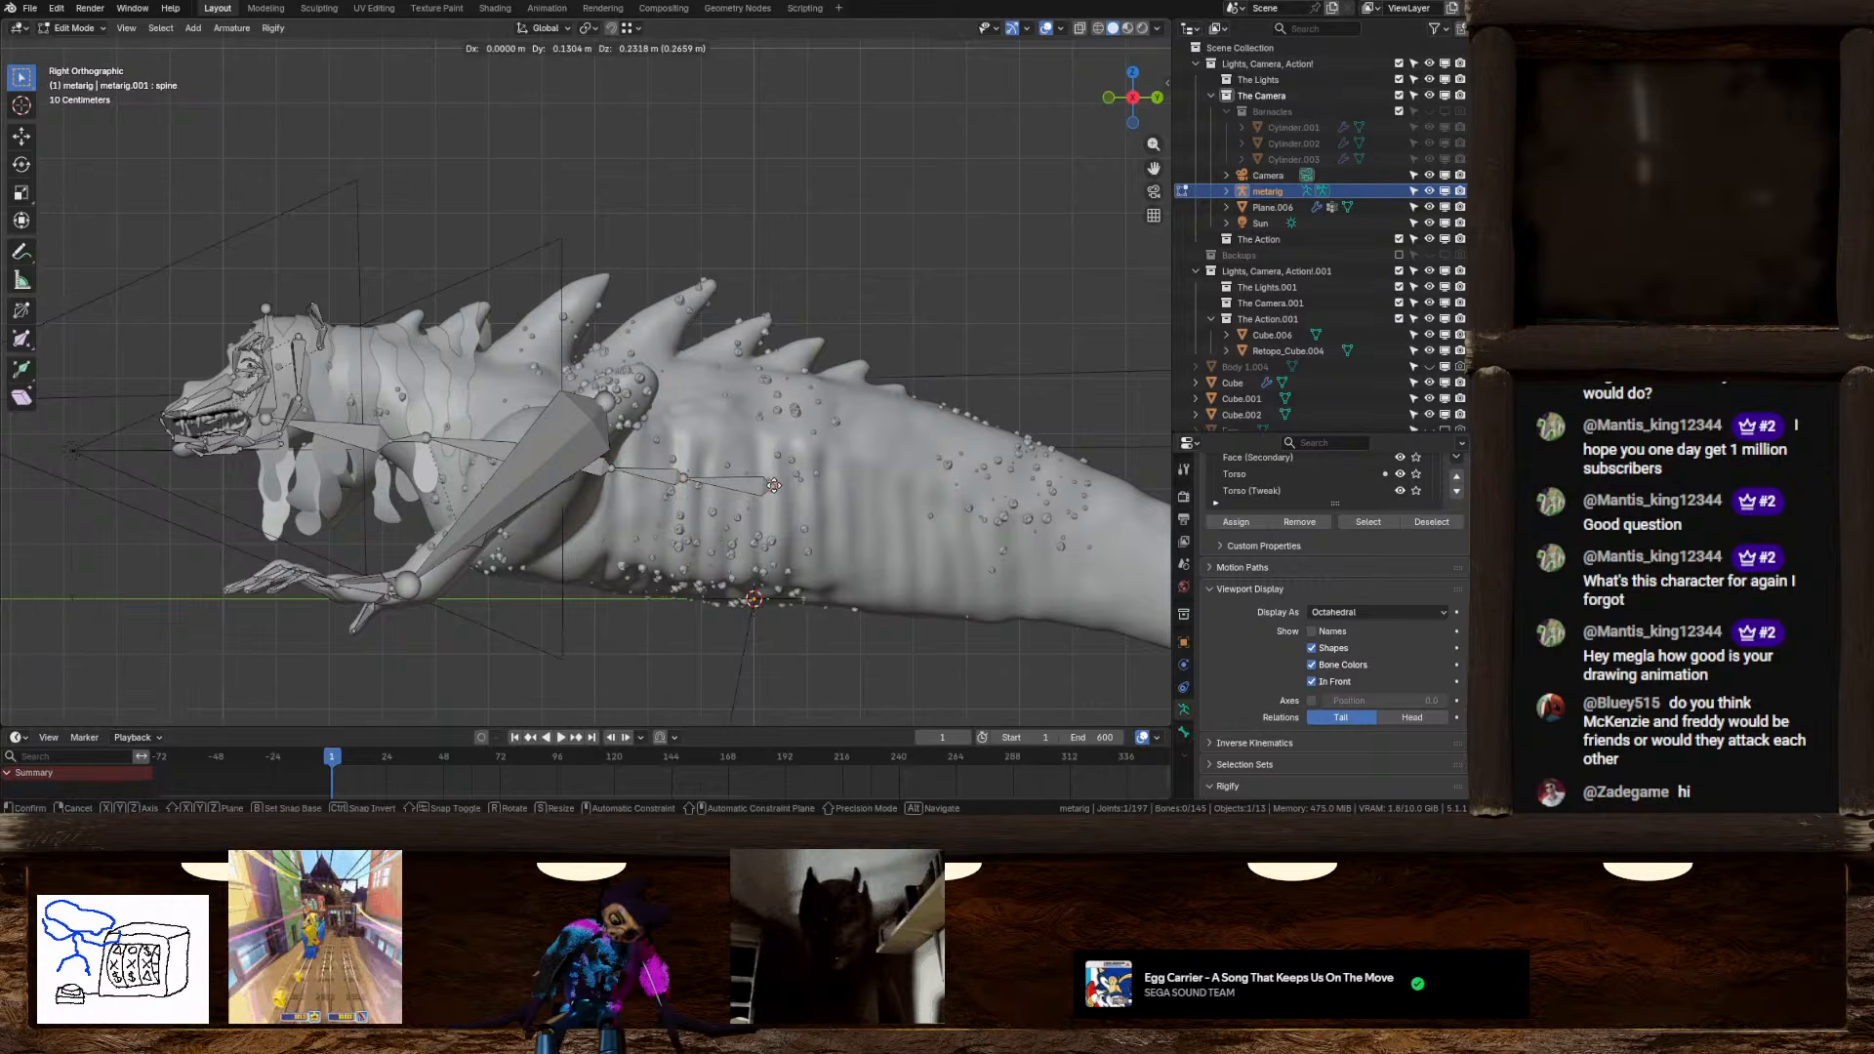
click(774, 485)
Extrude a new bone about 12 m long from the spine's rear end down into the creature's tail
scroll(773, 468, down, 3)
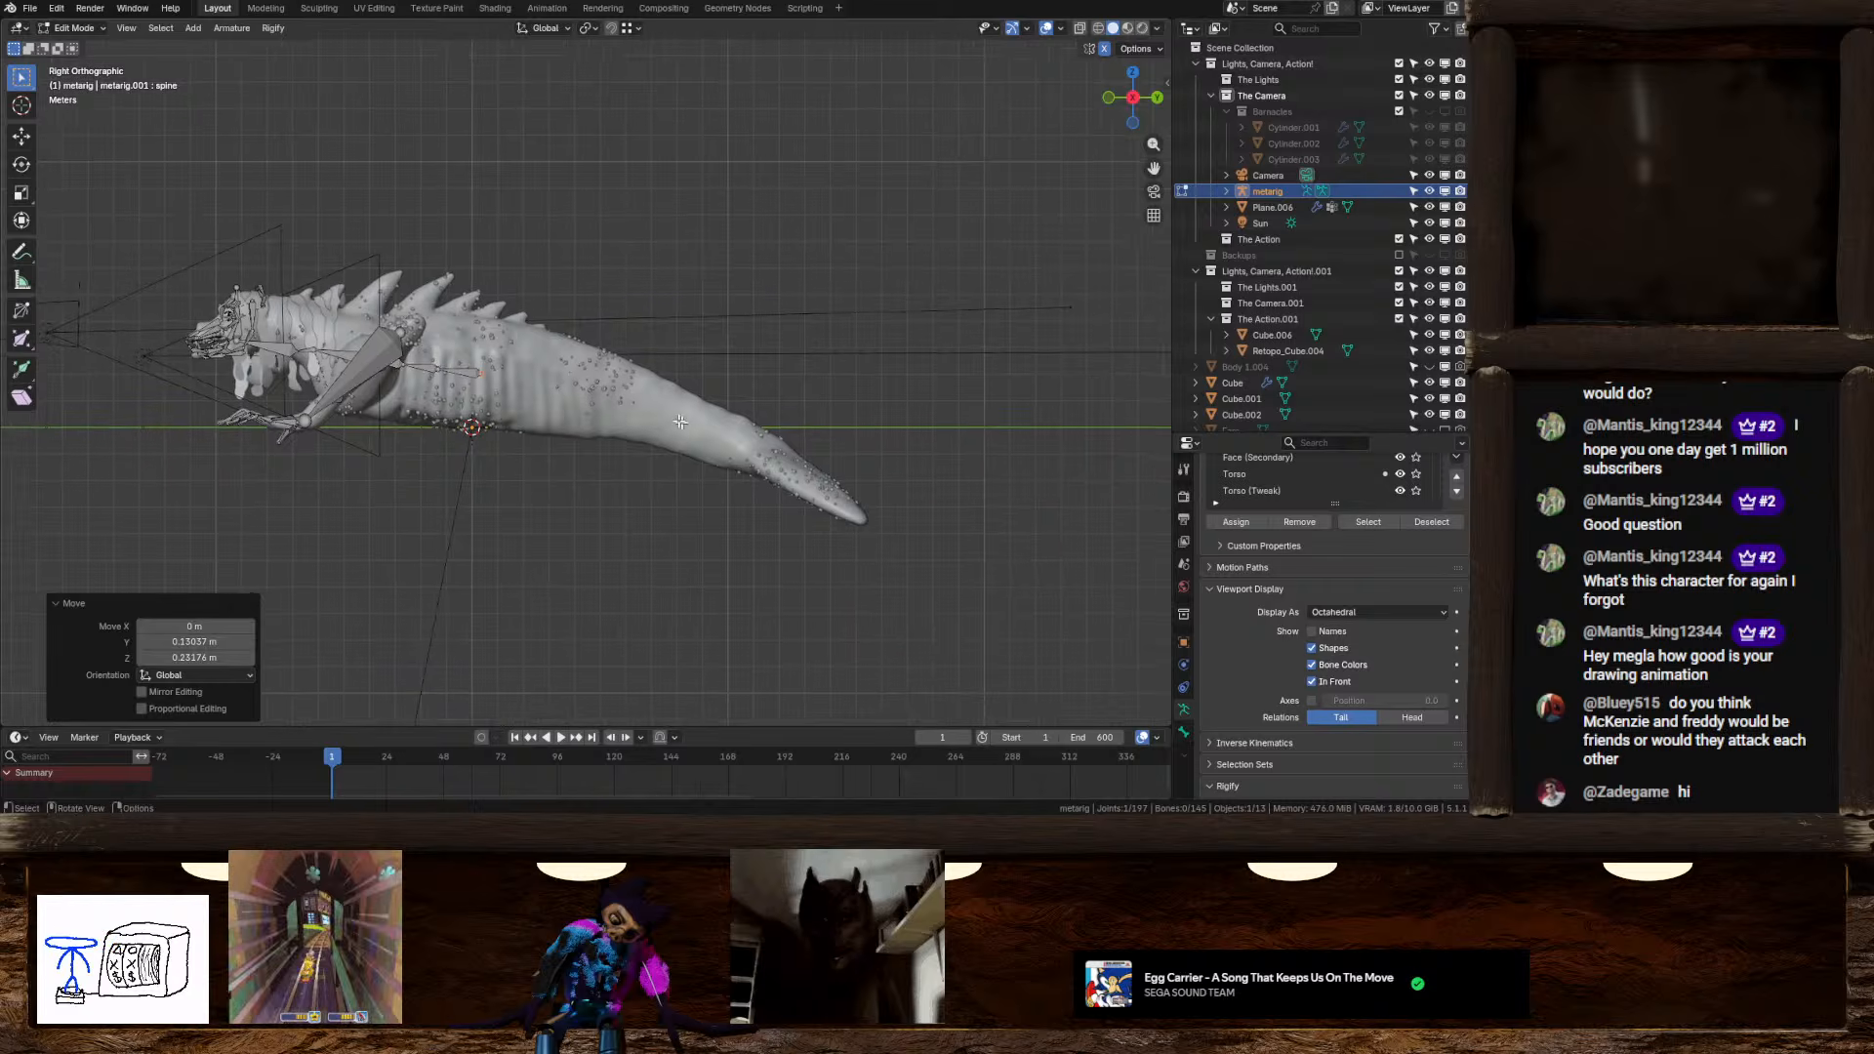
key(g)
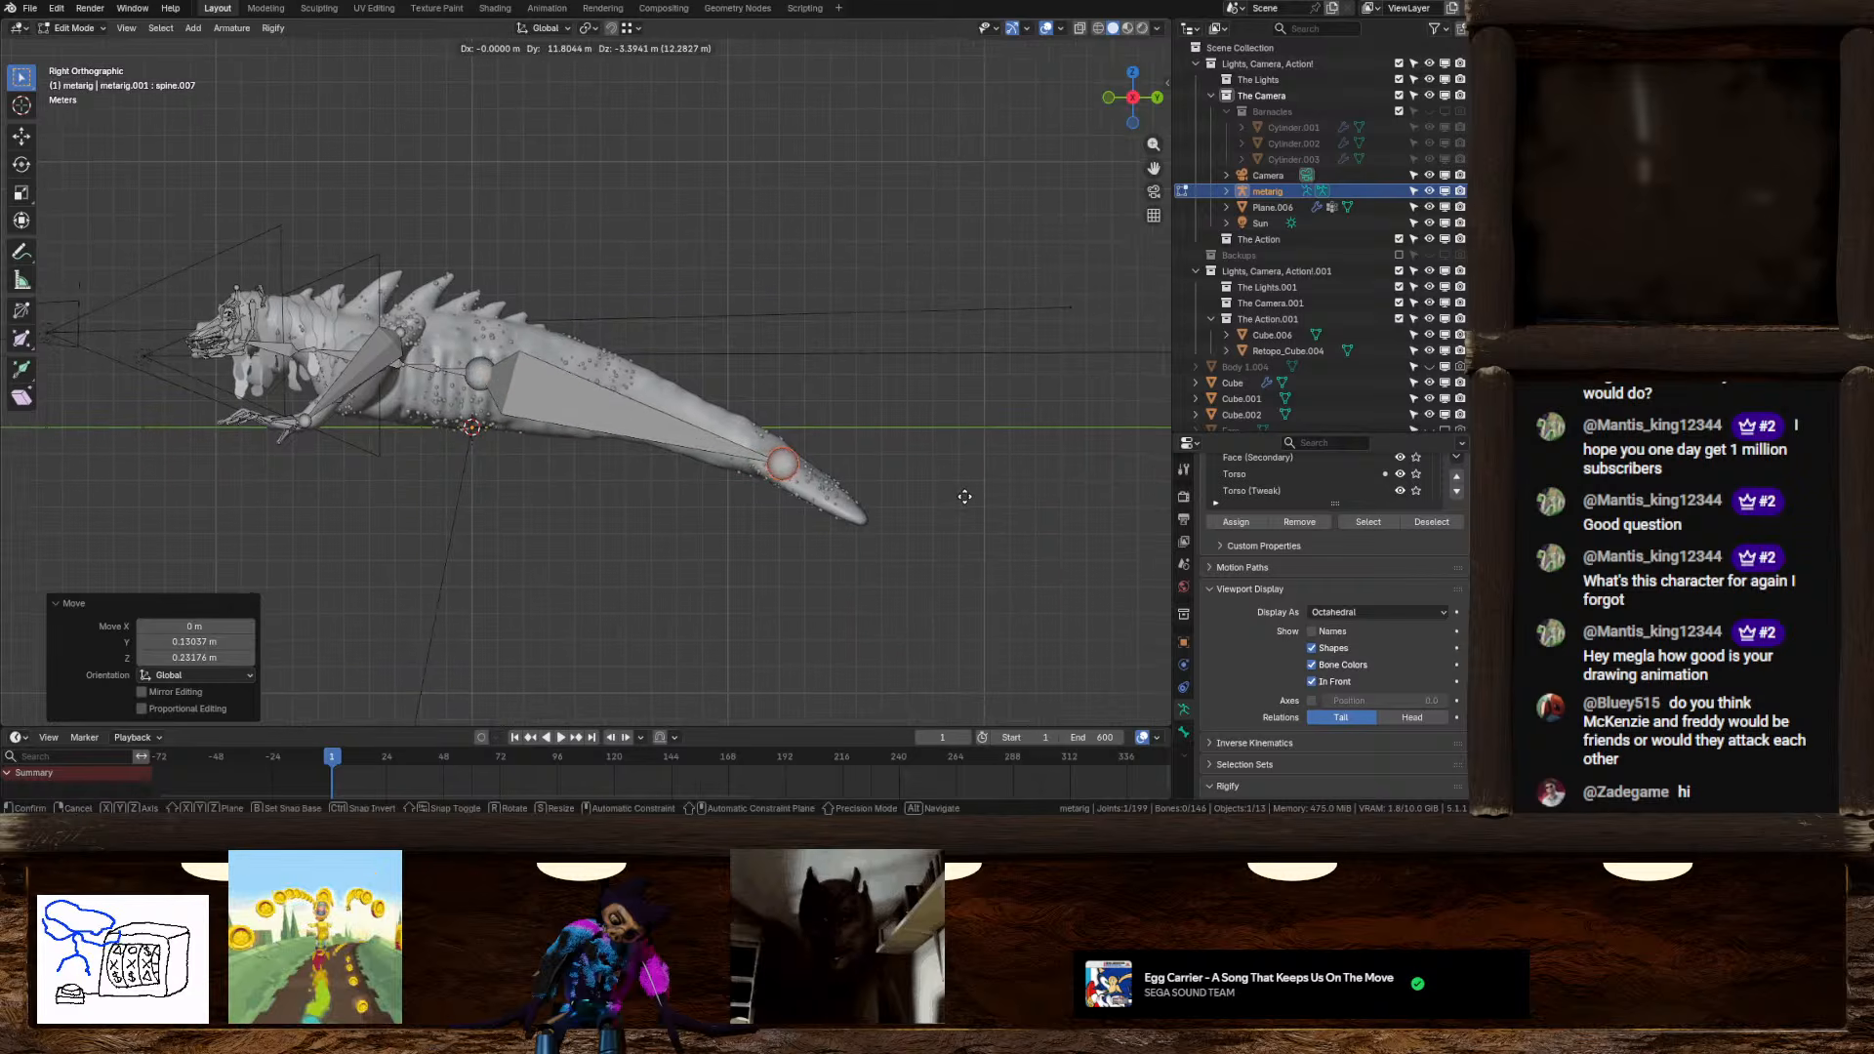
click(954, 502)
Subdivide the new long tail bone
click(562, 416)
right_click(563, 416)
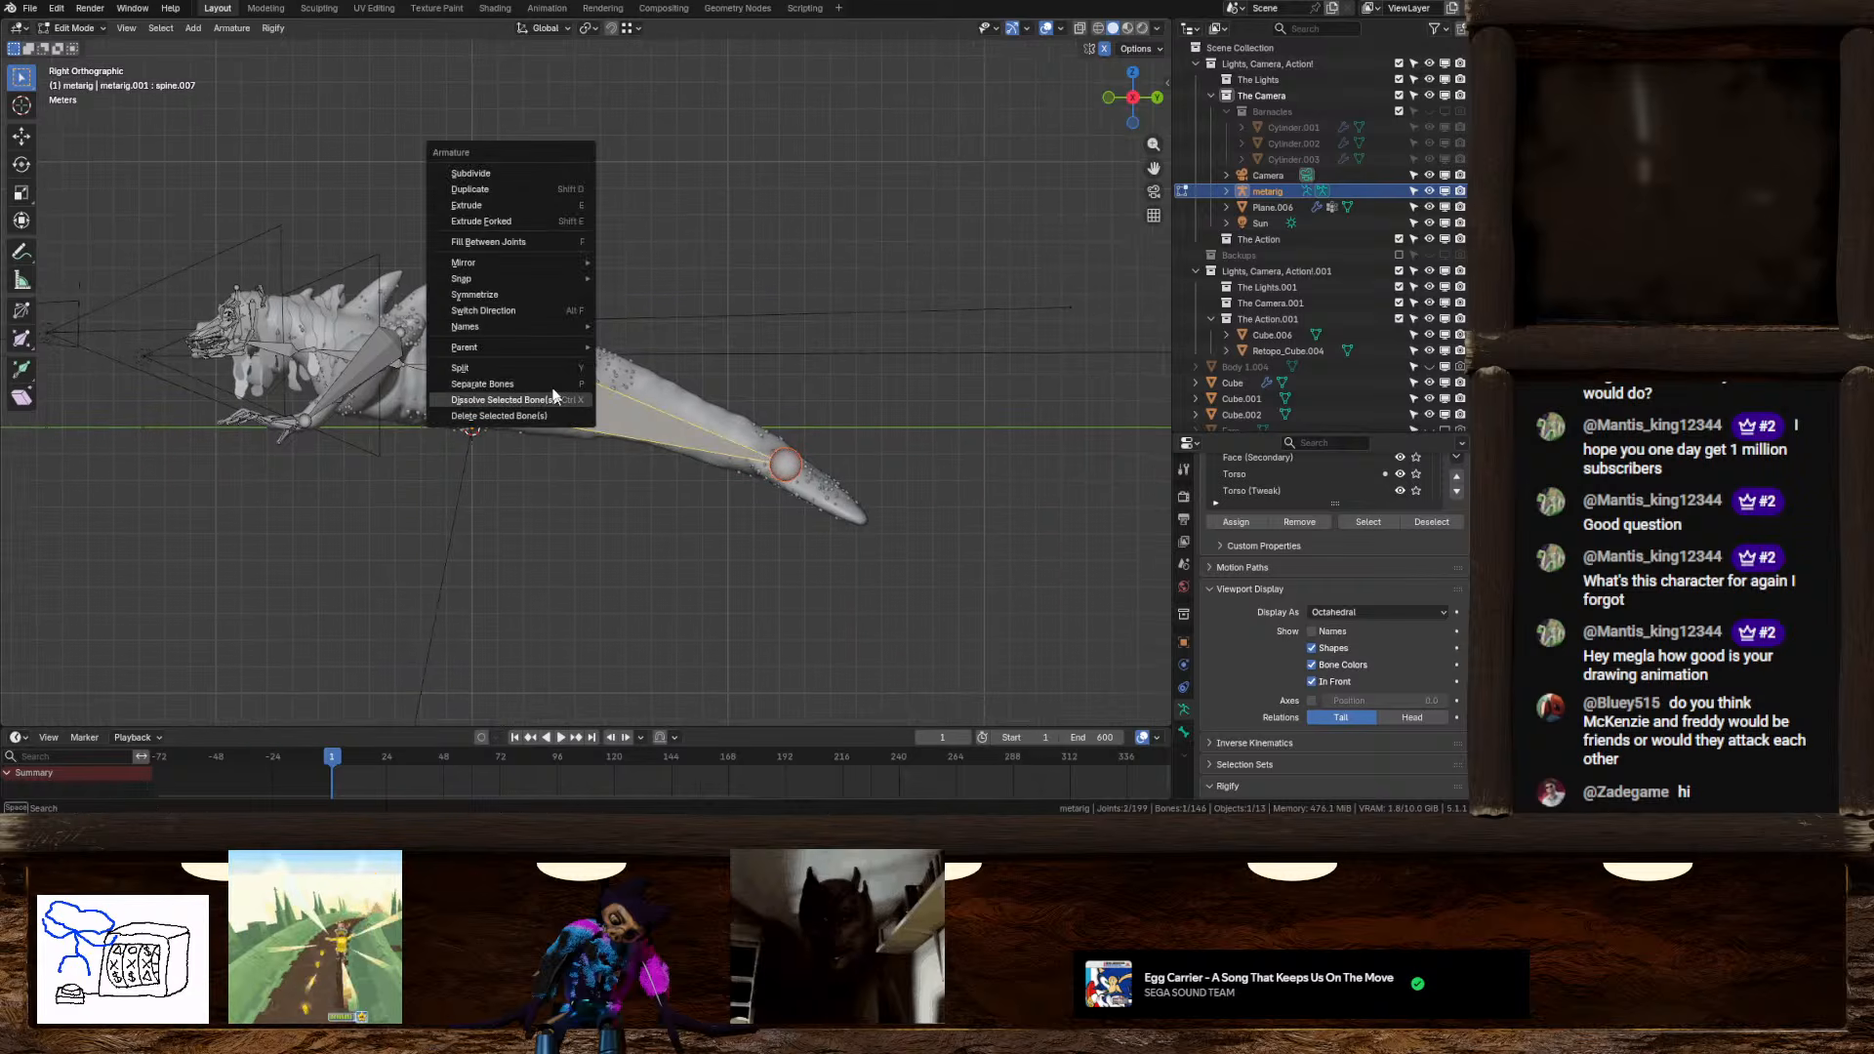
click(472, 172)
scroll(585, 390, up, 3)
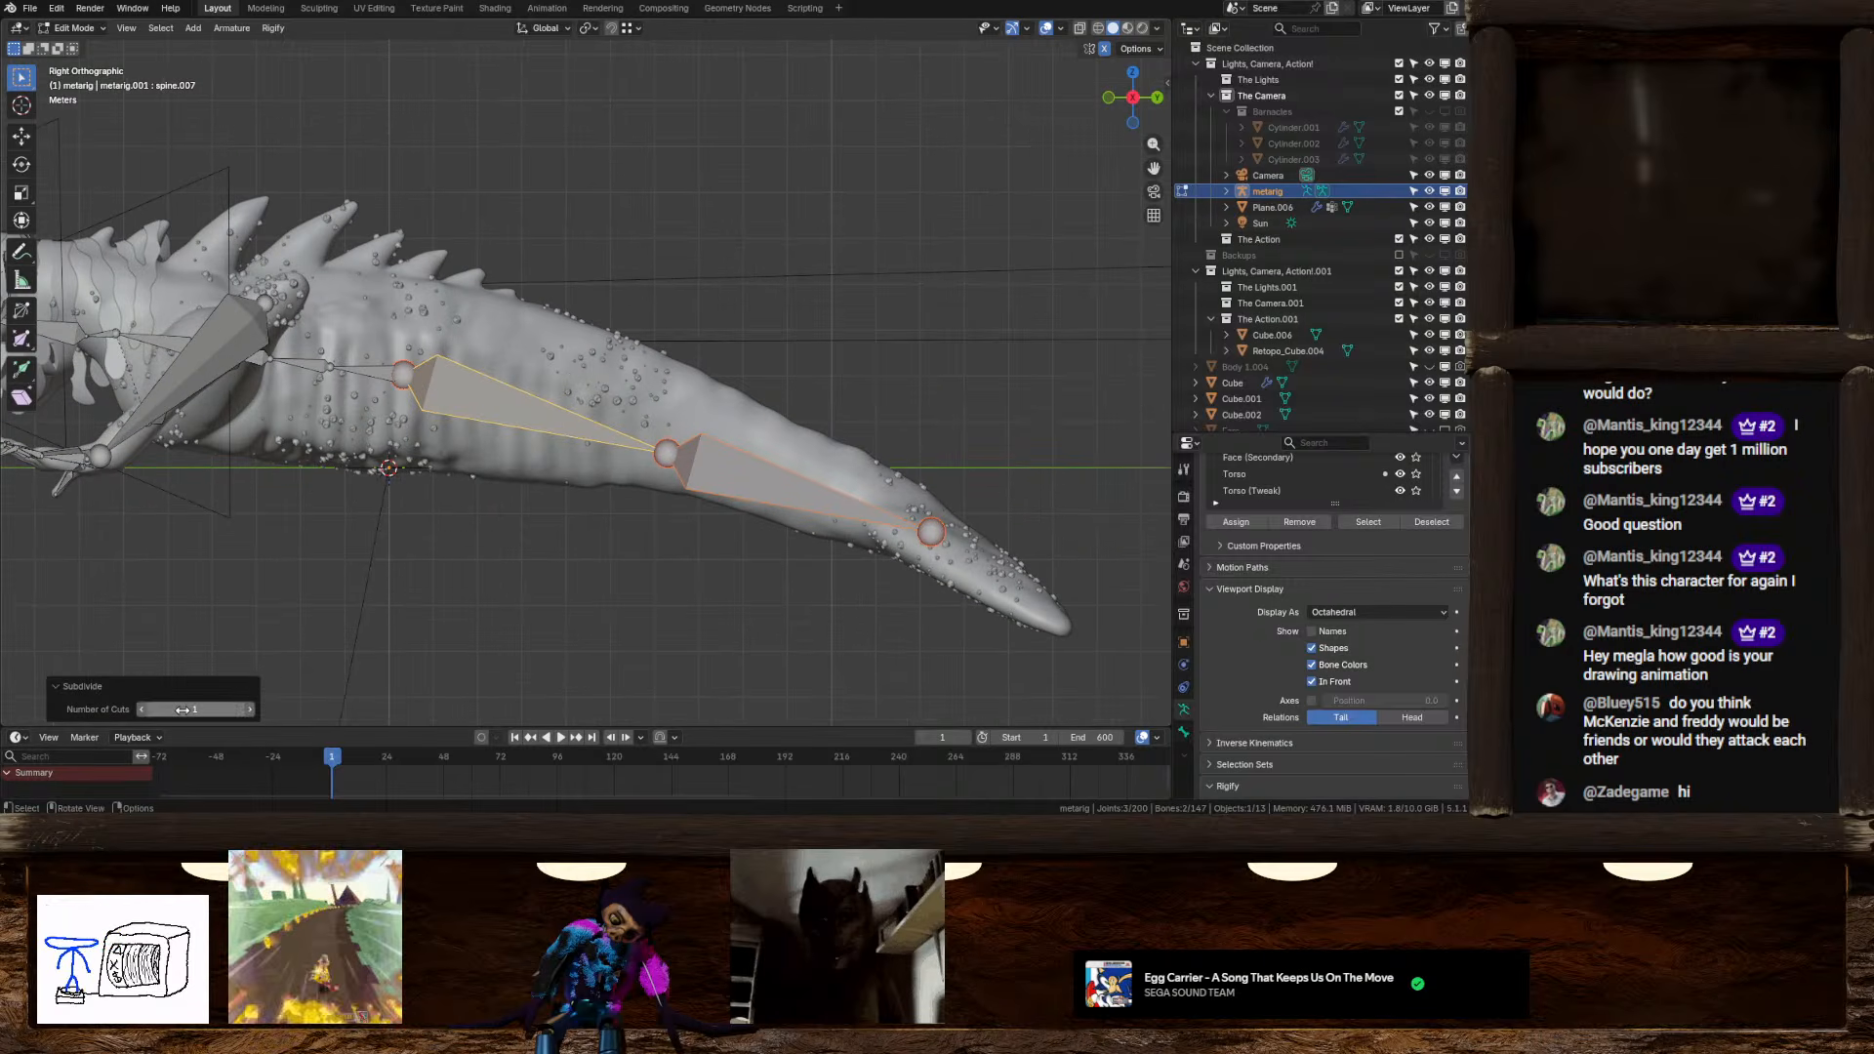
drag(195, 709, 236, 709)
click(513, 407)
key(g)
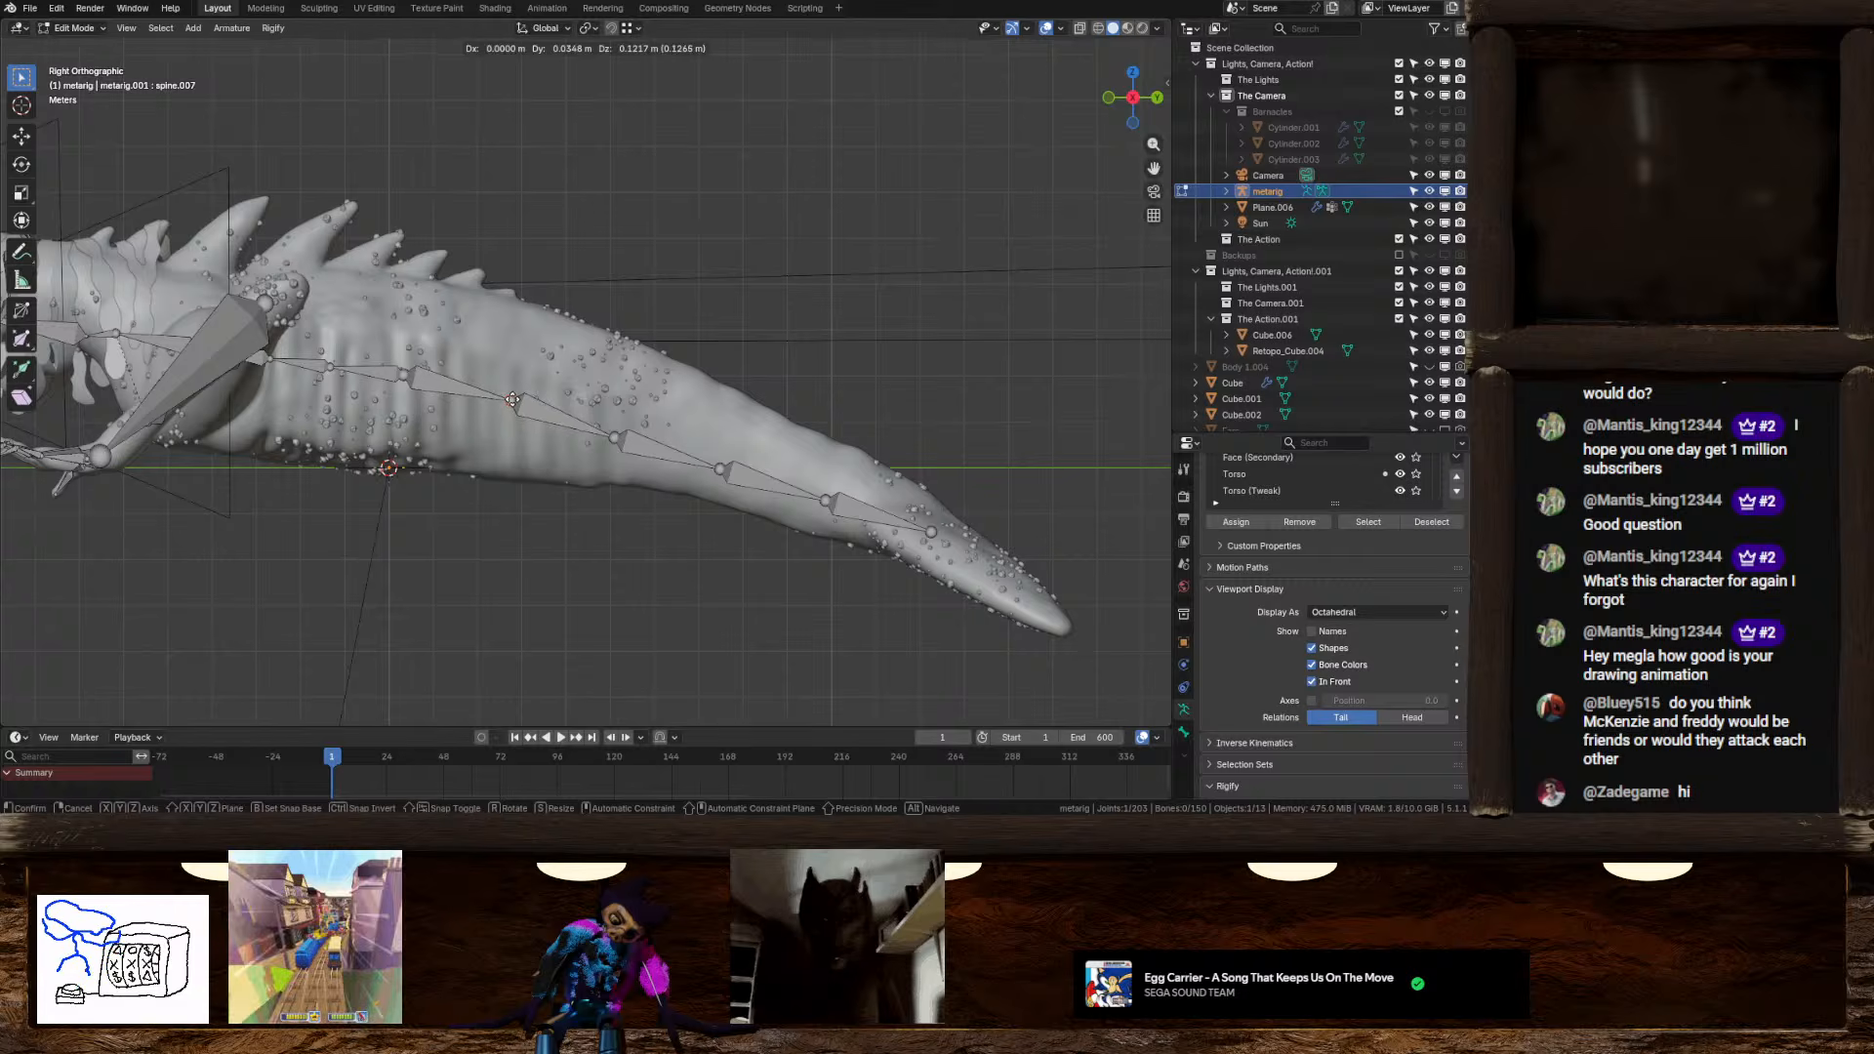
right_click(513, 404)
key(ctrl+z)
key(ctrl+z)
right_click(513, 403)
click(512, 403)
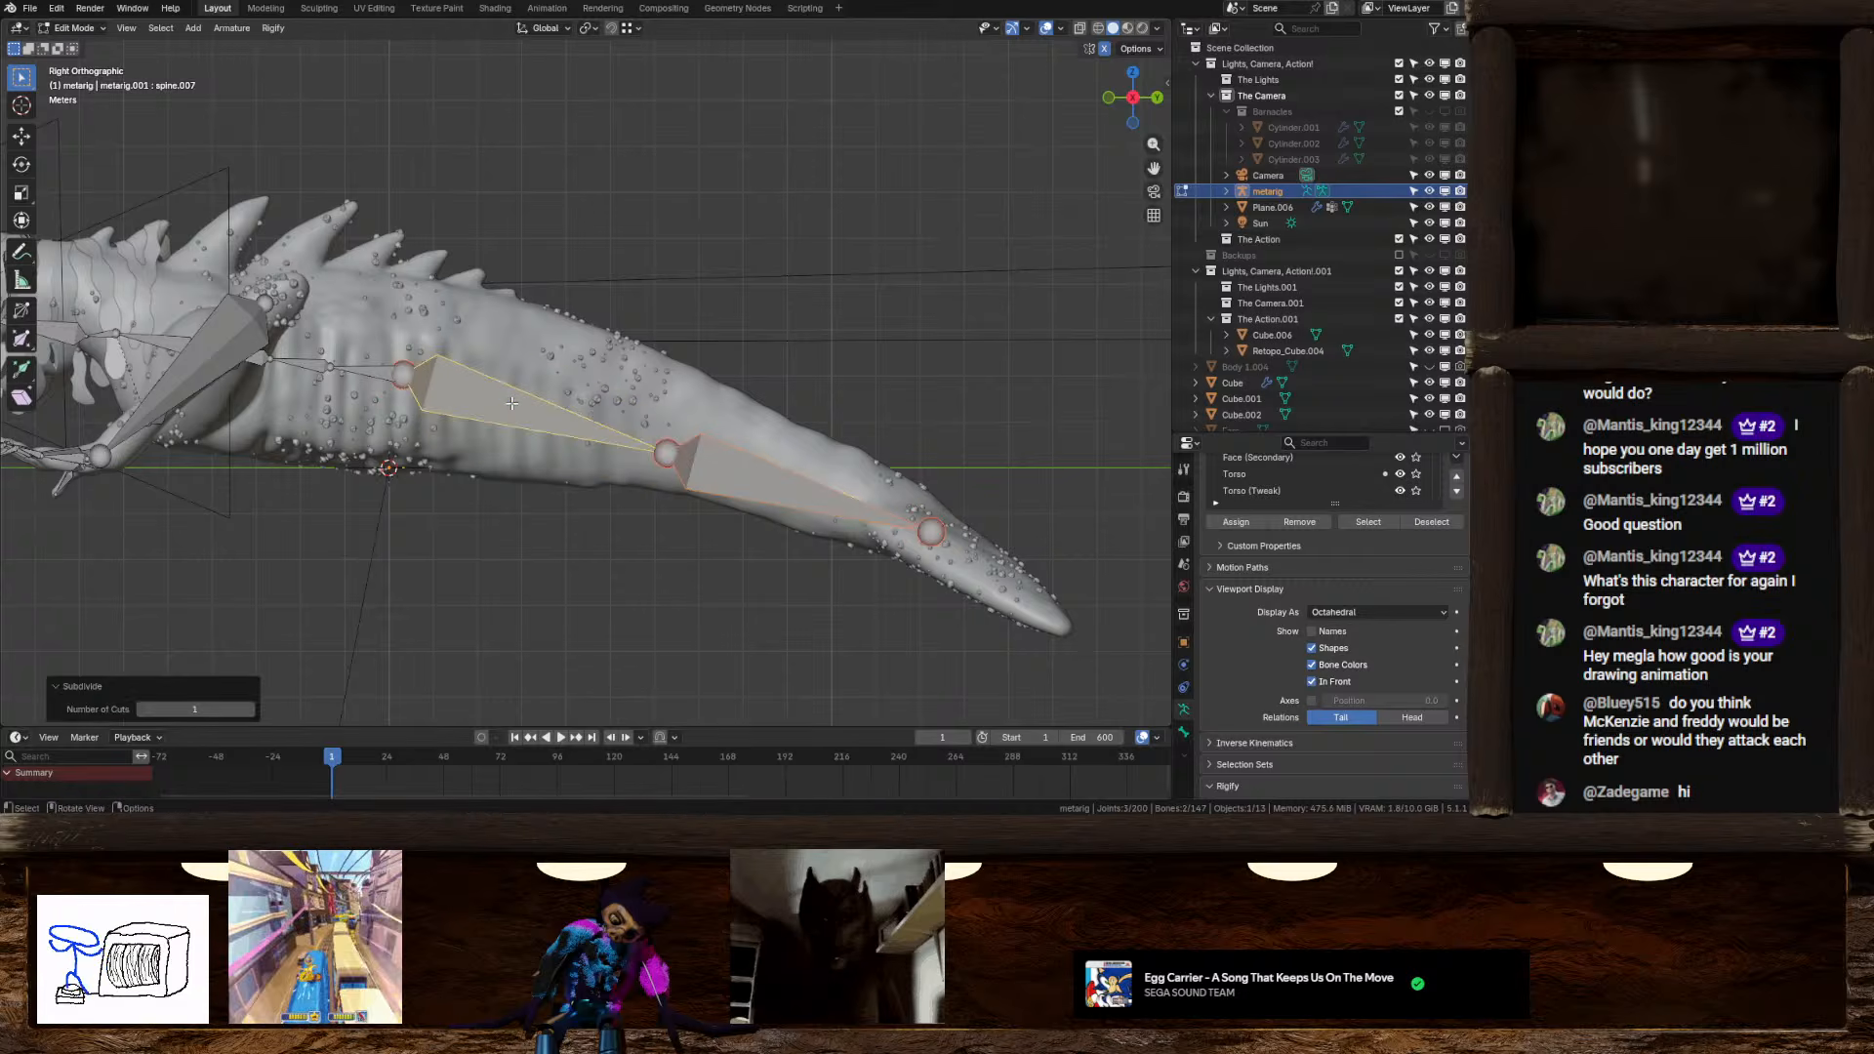
Set the tail bone's subdivision to 7 cuts and raise the first new joint about 0.1 m
drag(196, 709, 244, 709)
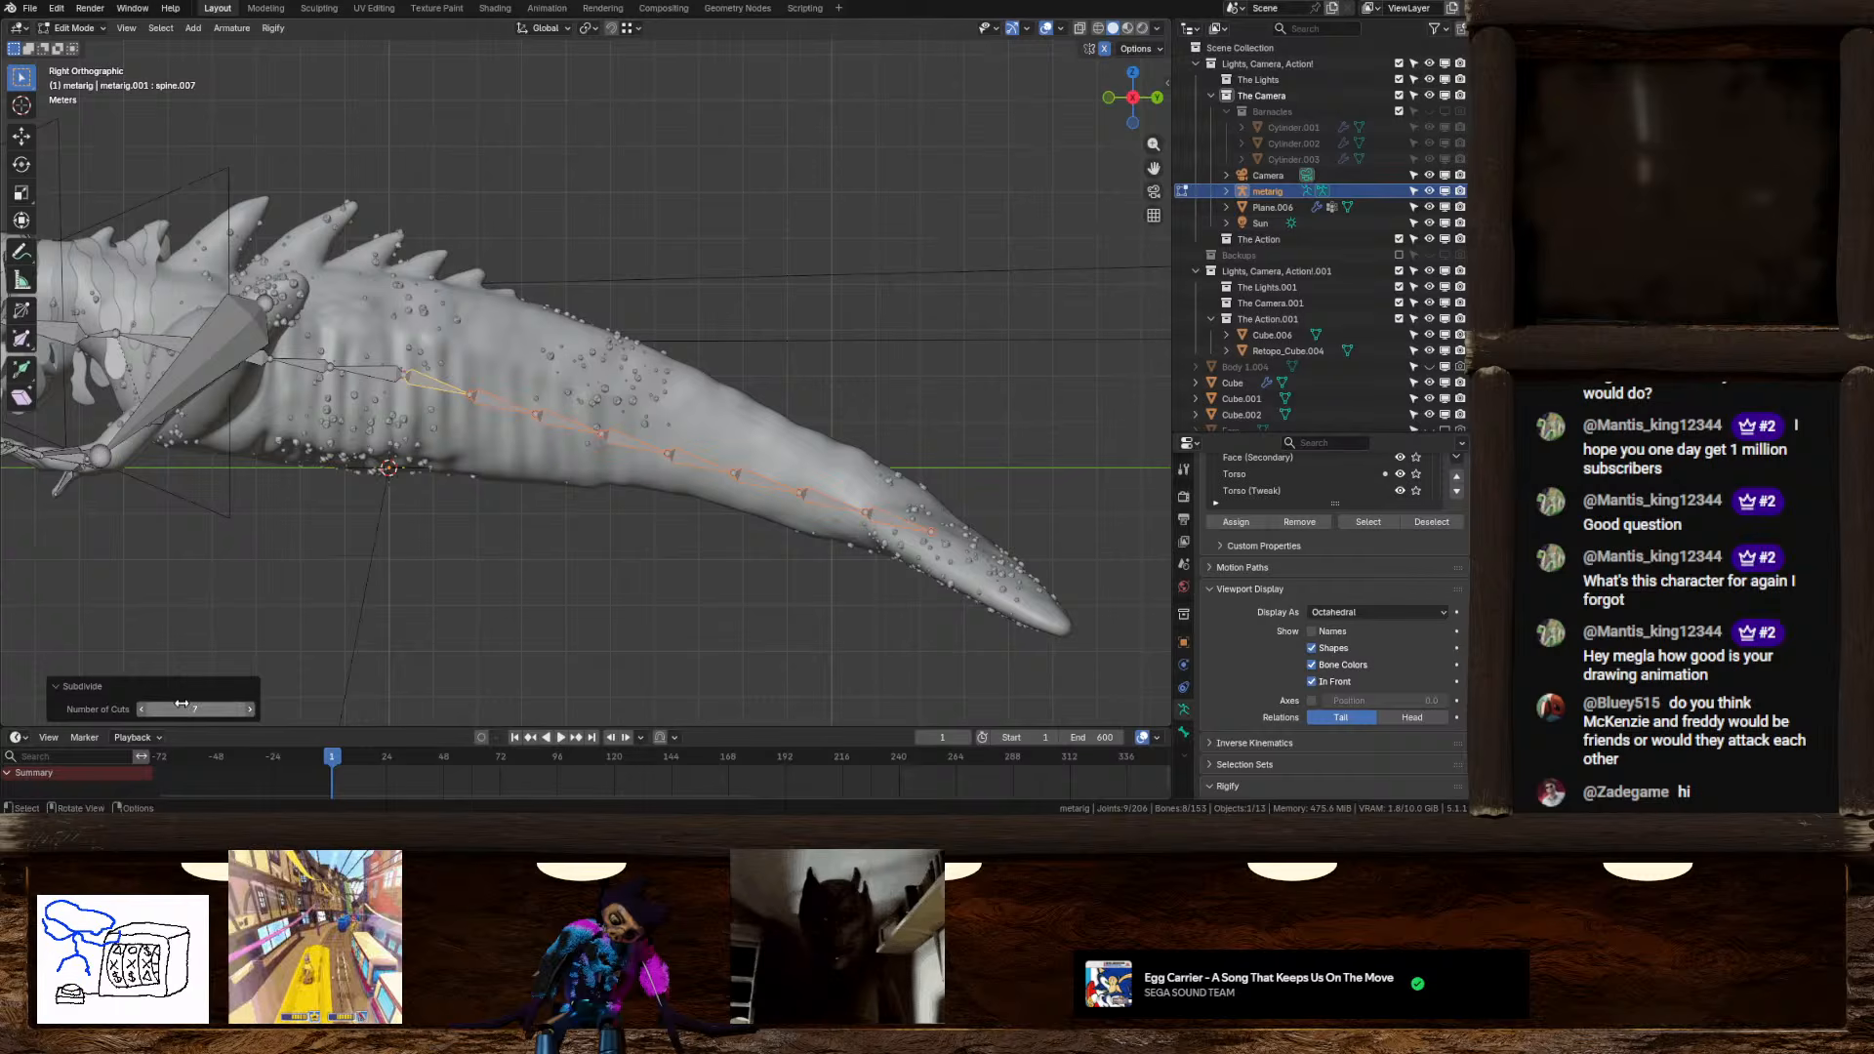
click(474, 396)
key(g)
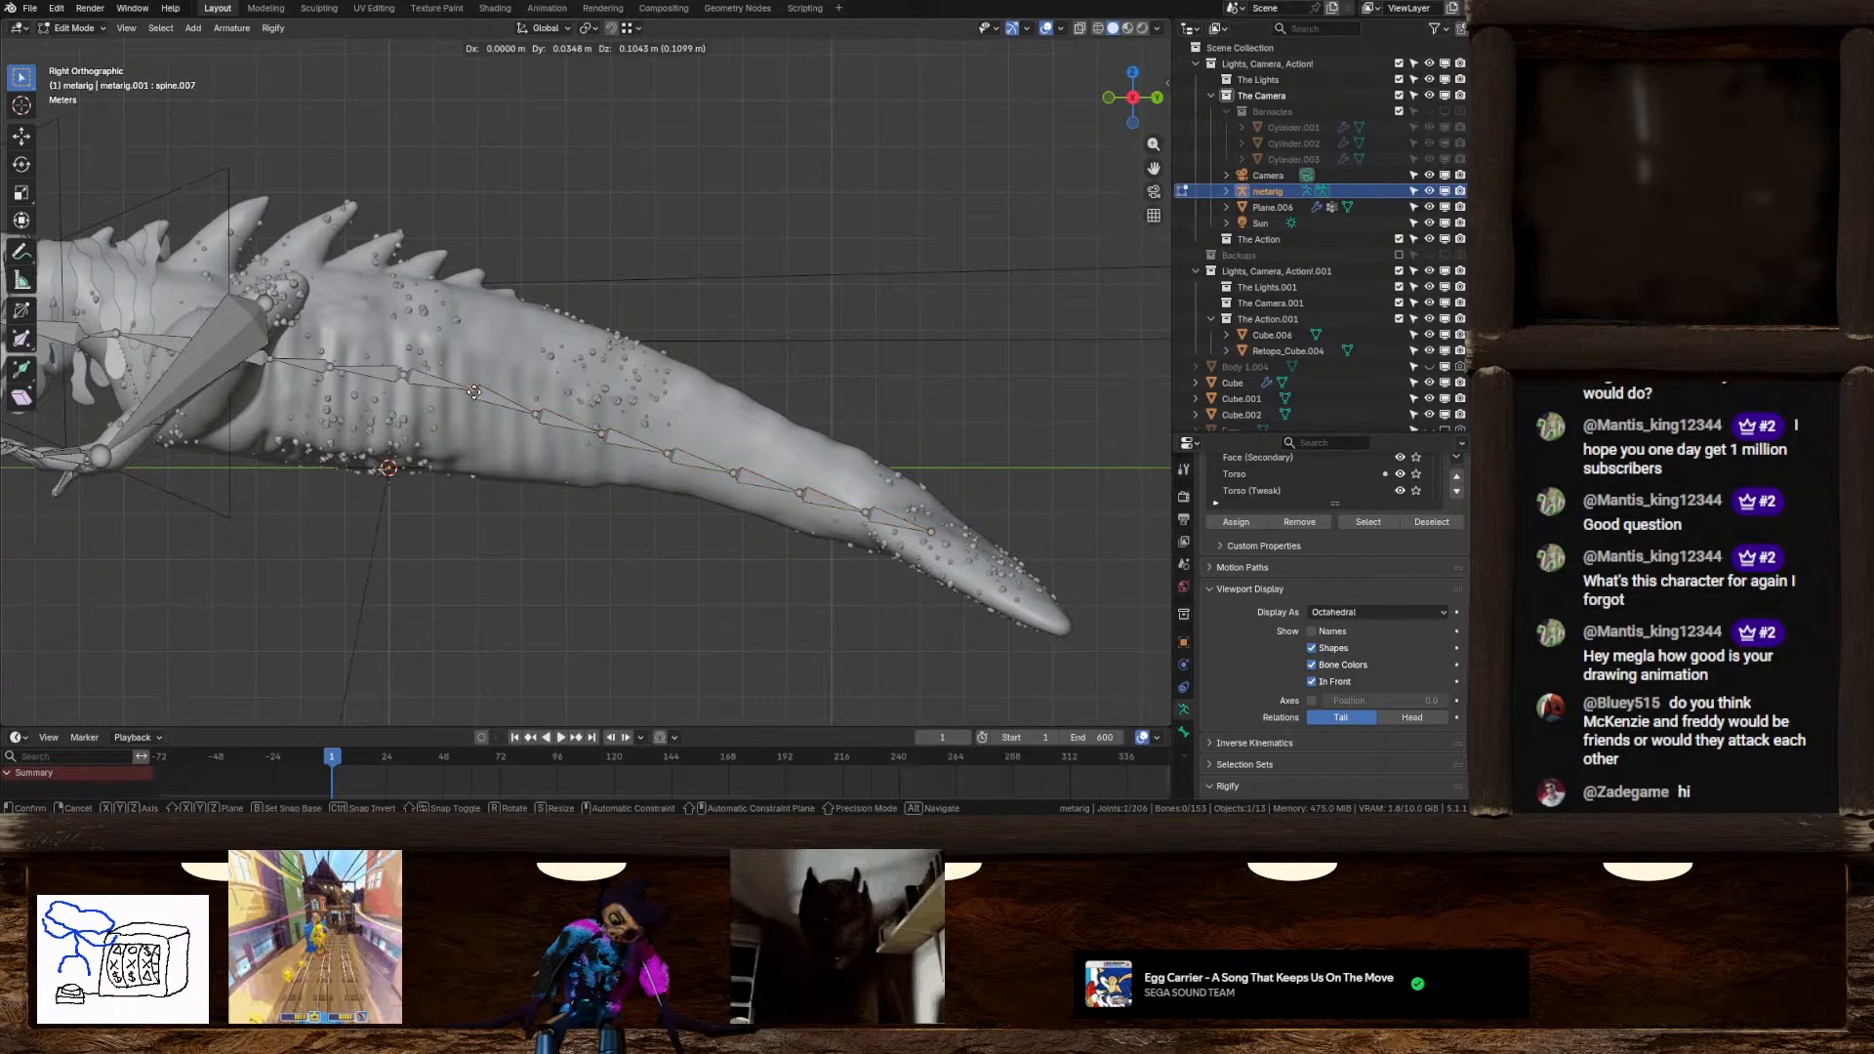
click(492, 407)
Raise the second tail joint about 0.17 m, and move the third about 0.12 m up and 0.03 m back
click(540, 412)
key(g)
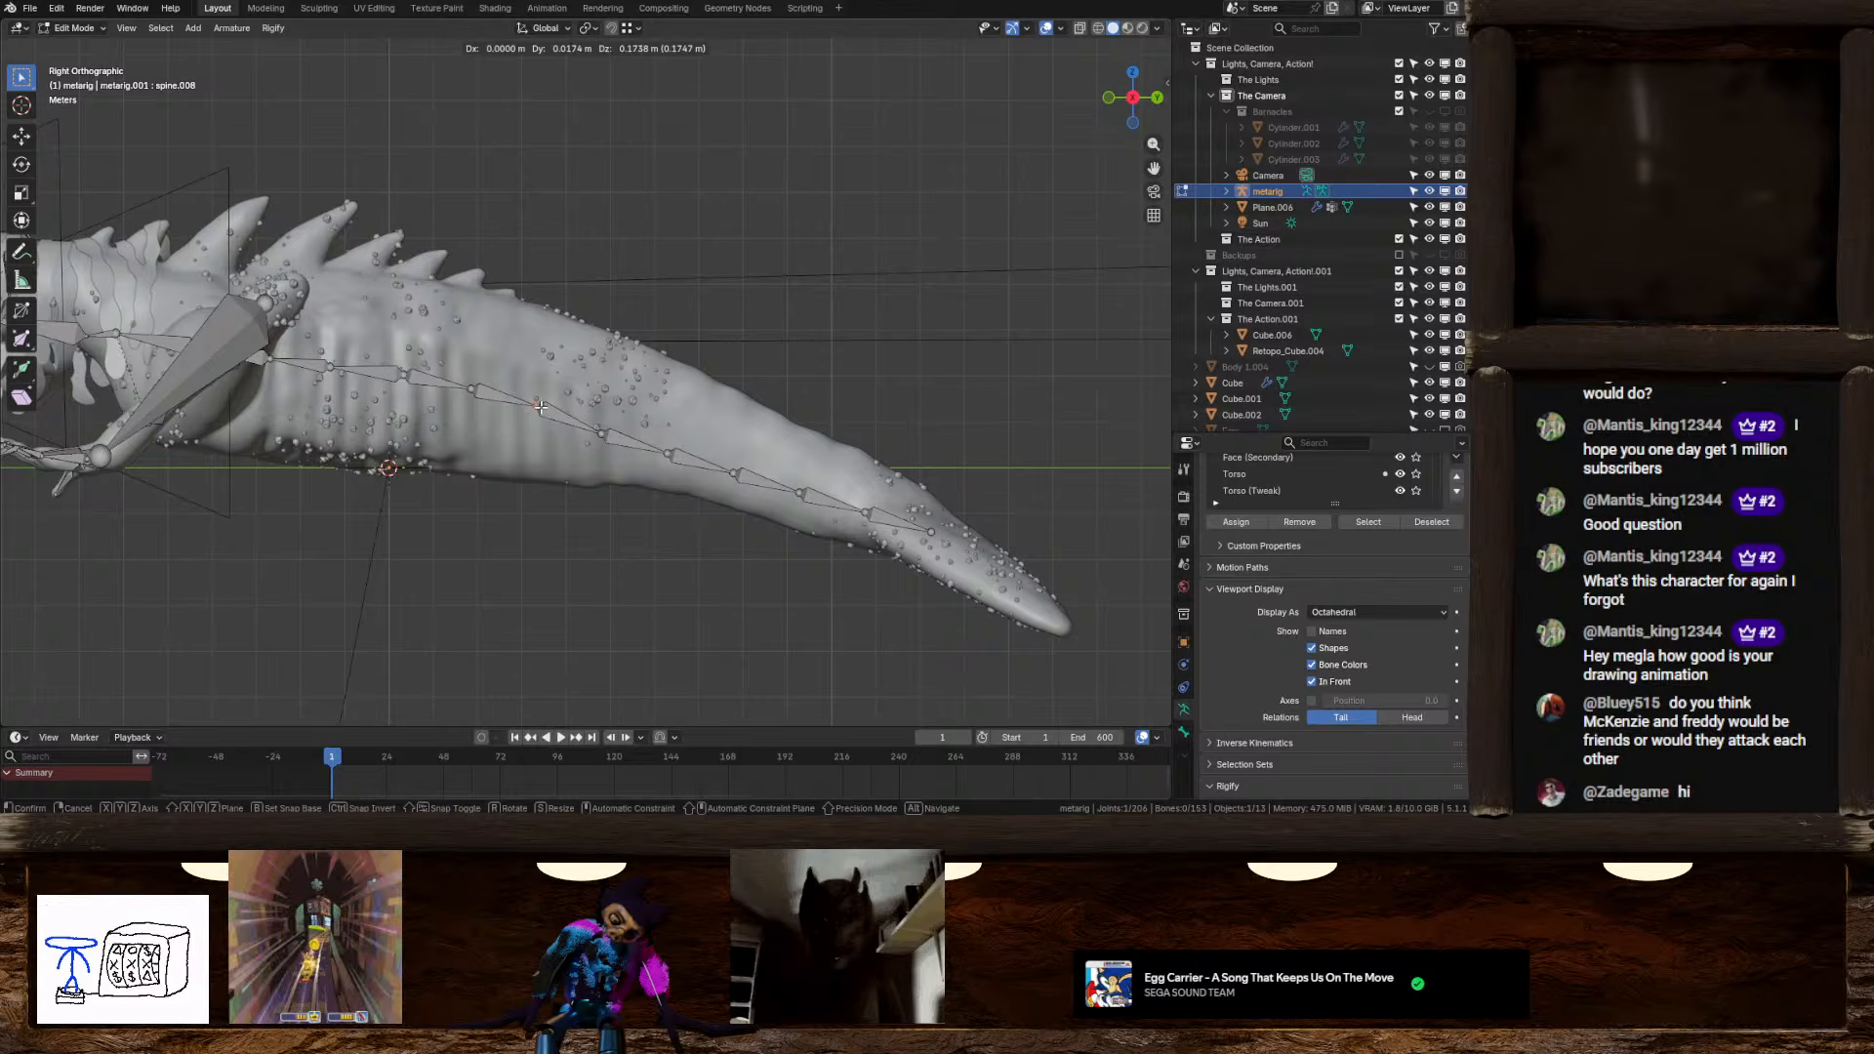
click(540, 407)
click(602, 431)
key(g)
click(611, 430)
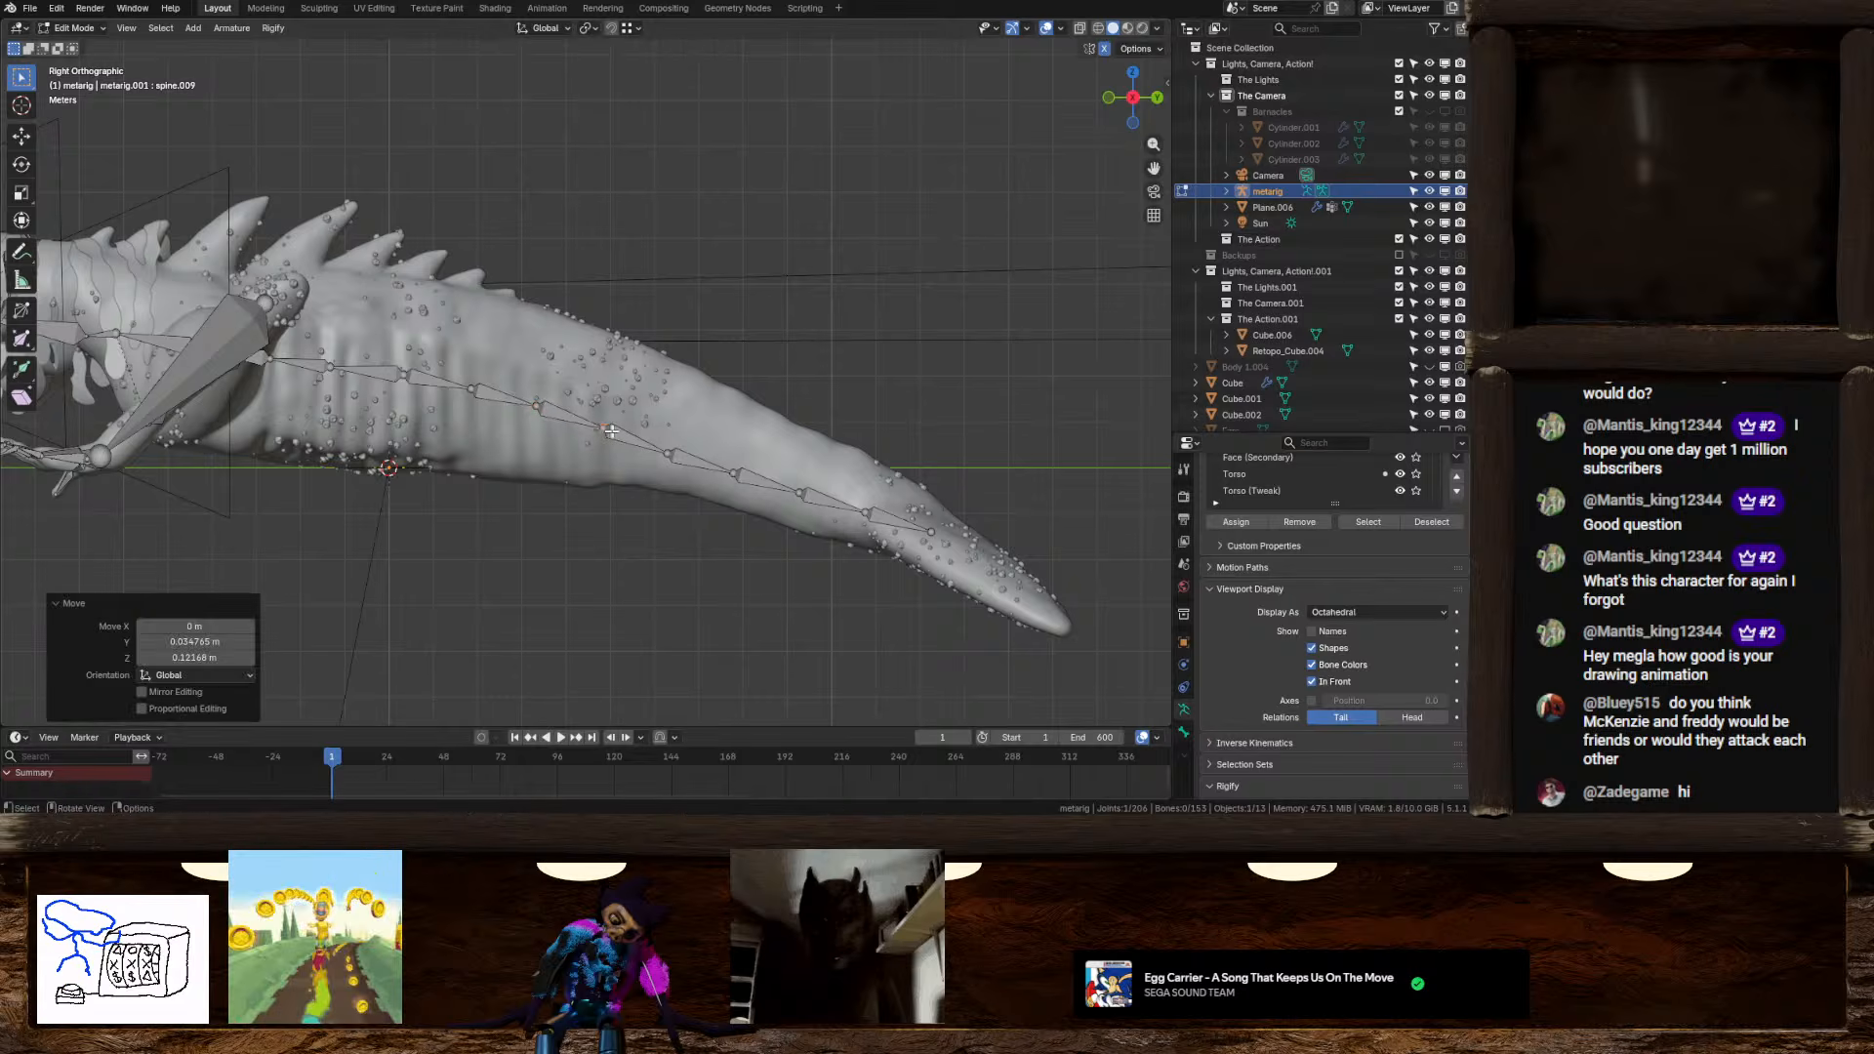
Raise the fourth tail joint toward the tail's centreline, ending with a nudge of about 0.05 m along Z
click(670, 452)
key(g)
click(671, 446)
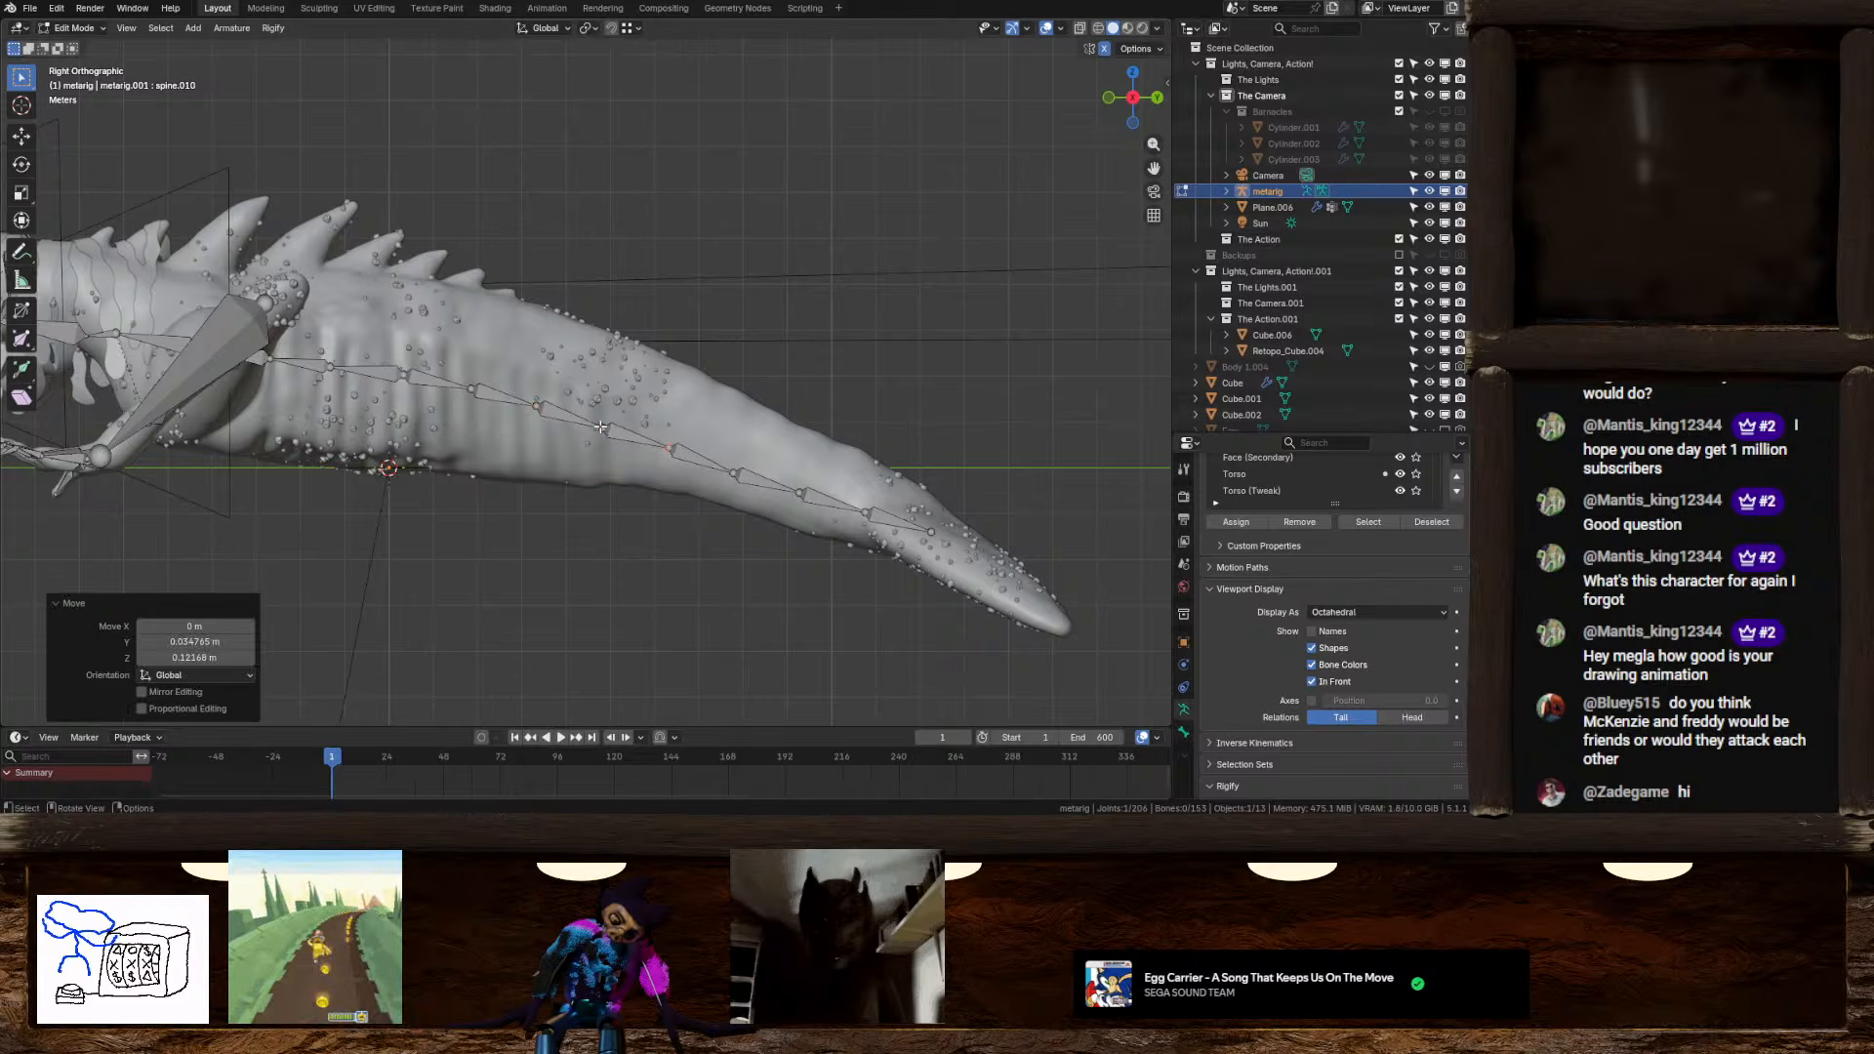
key(g)
click(671, 446)
key(g)
click(696, 457)
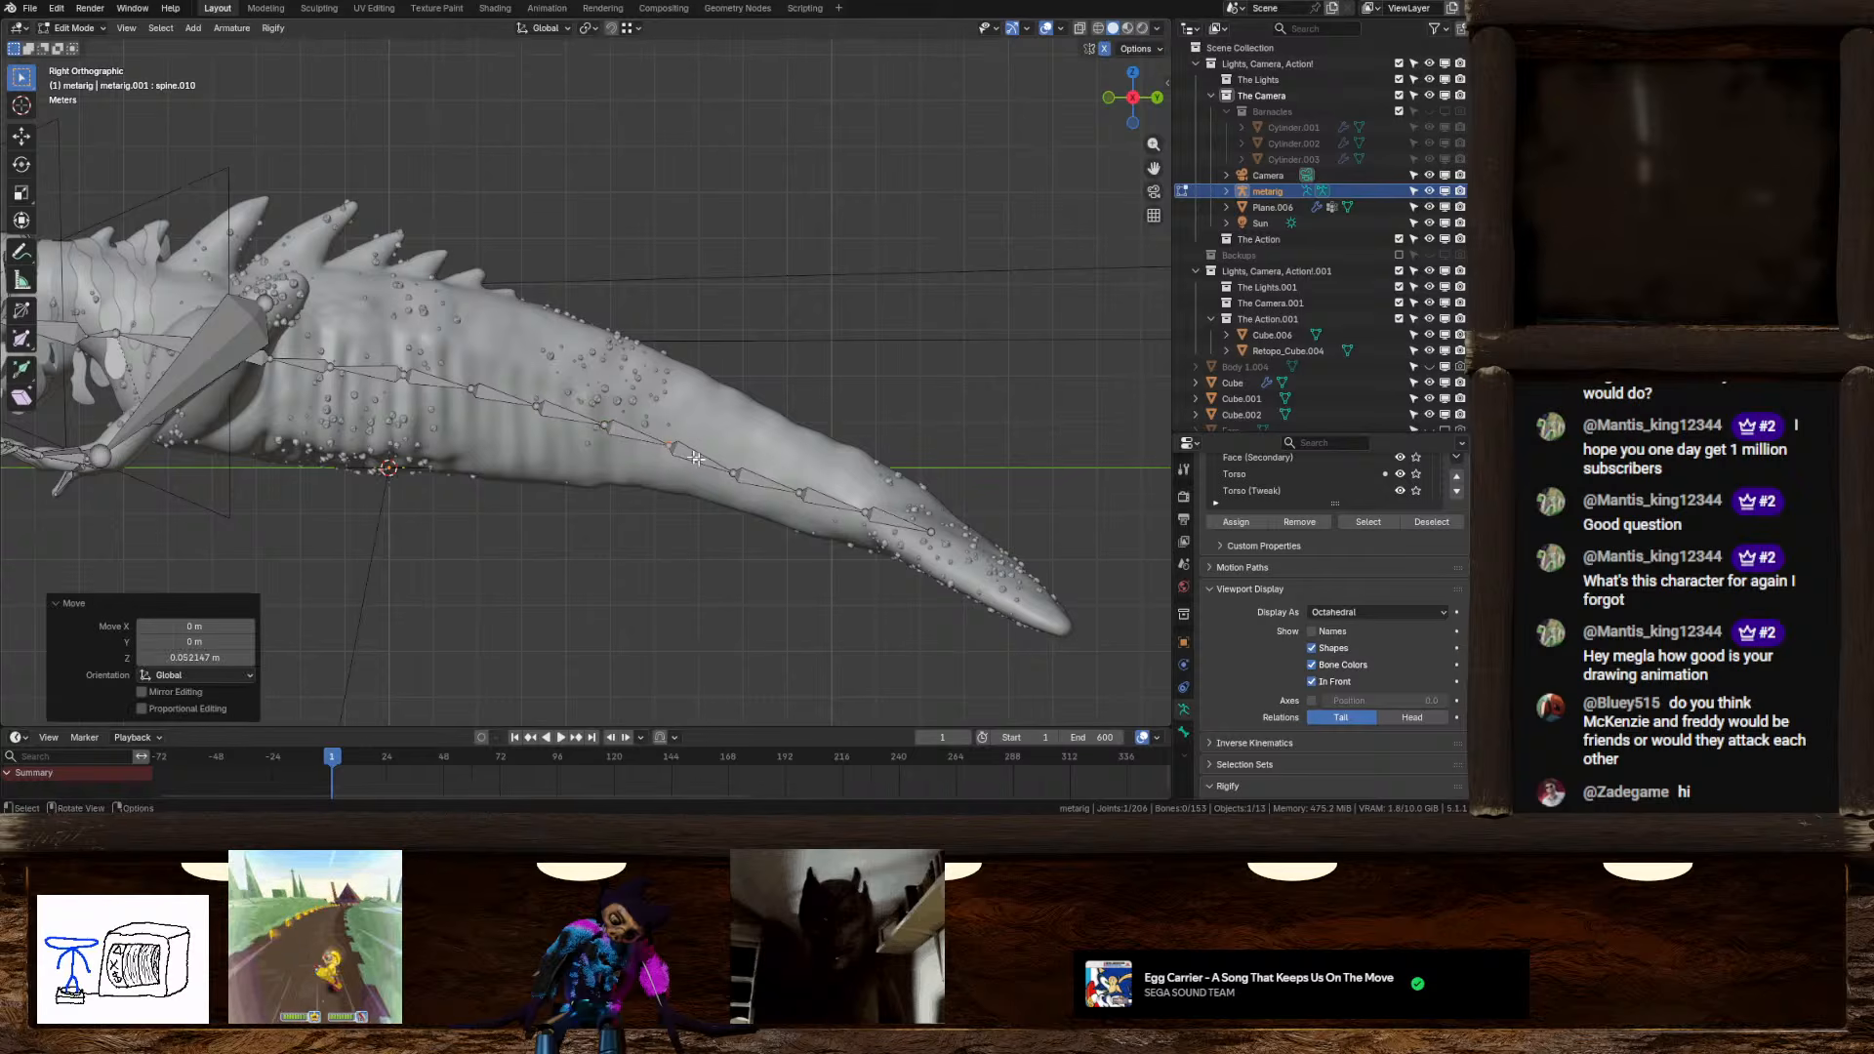
Move the fifth tail joint about 0.21 m up and 0.03 m back, and raise the sixth joint slightly
click(737, 475)
key(g)
click(758, 475)
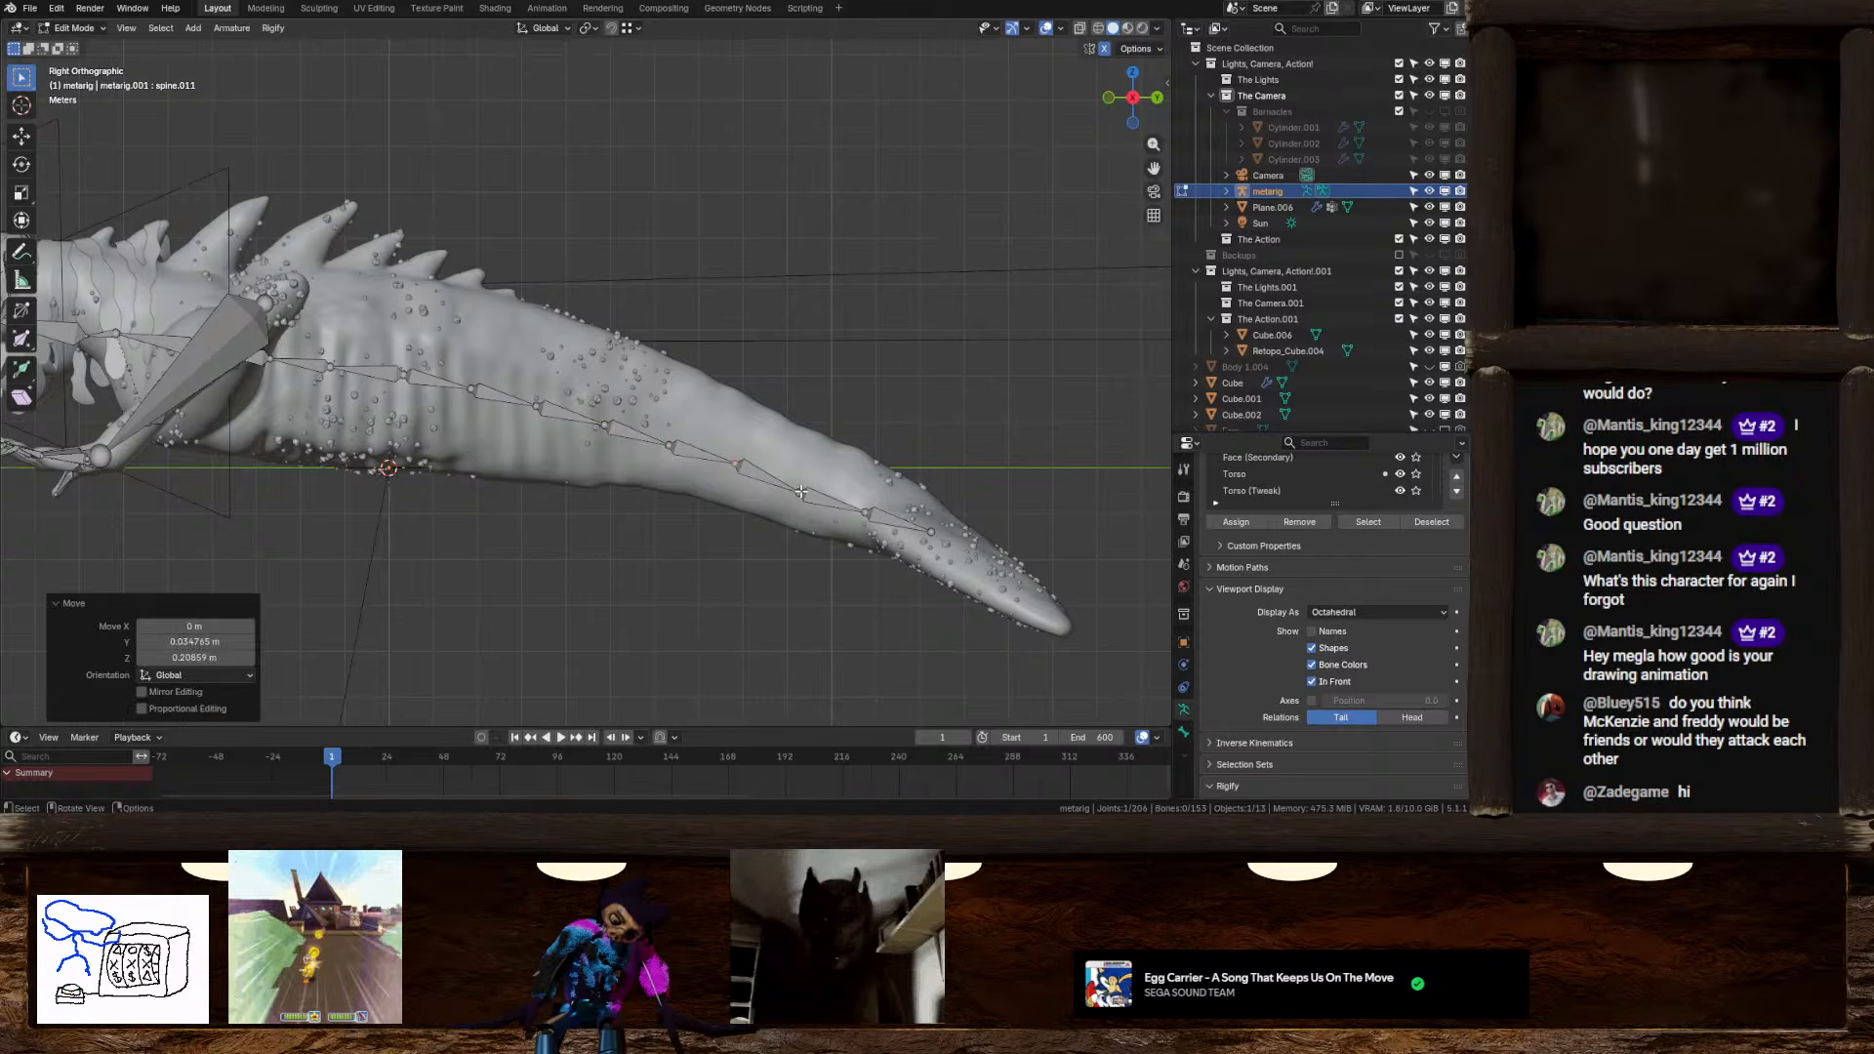
click(801, 491)
key(g)
click(802, 487)
Raise the seventh tail joint slightly, and move the sixth about 0.16 m up and 0.07 m back
click(860, 509)
key(g)
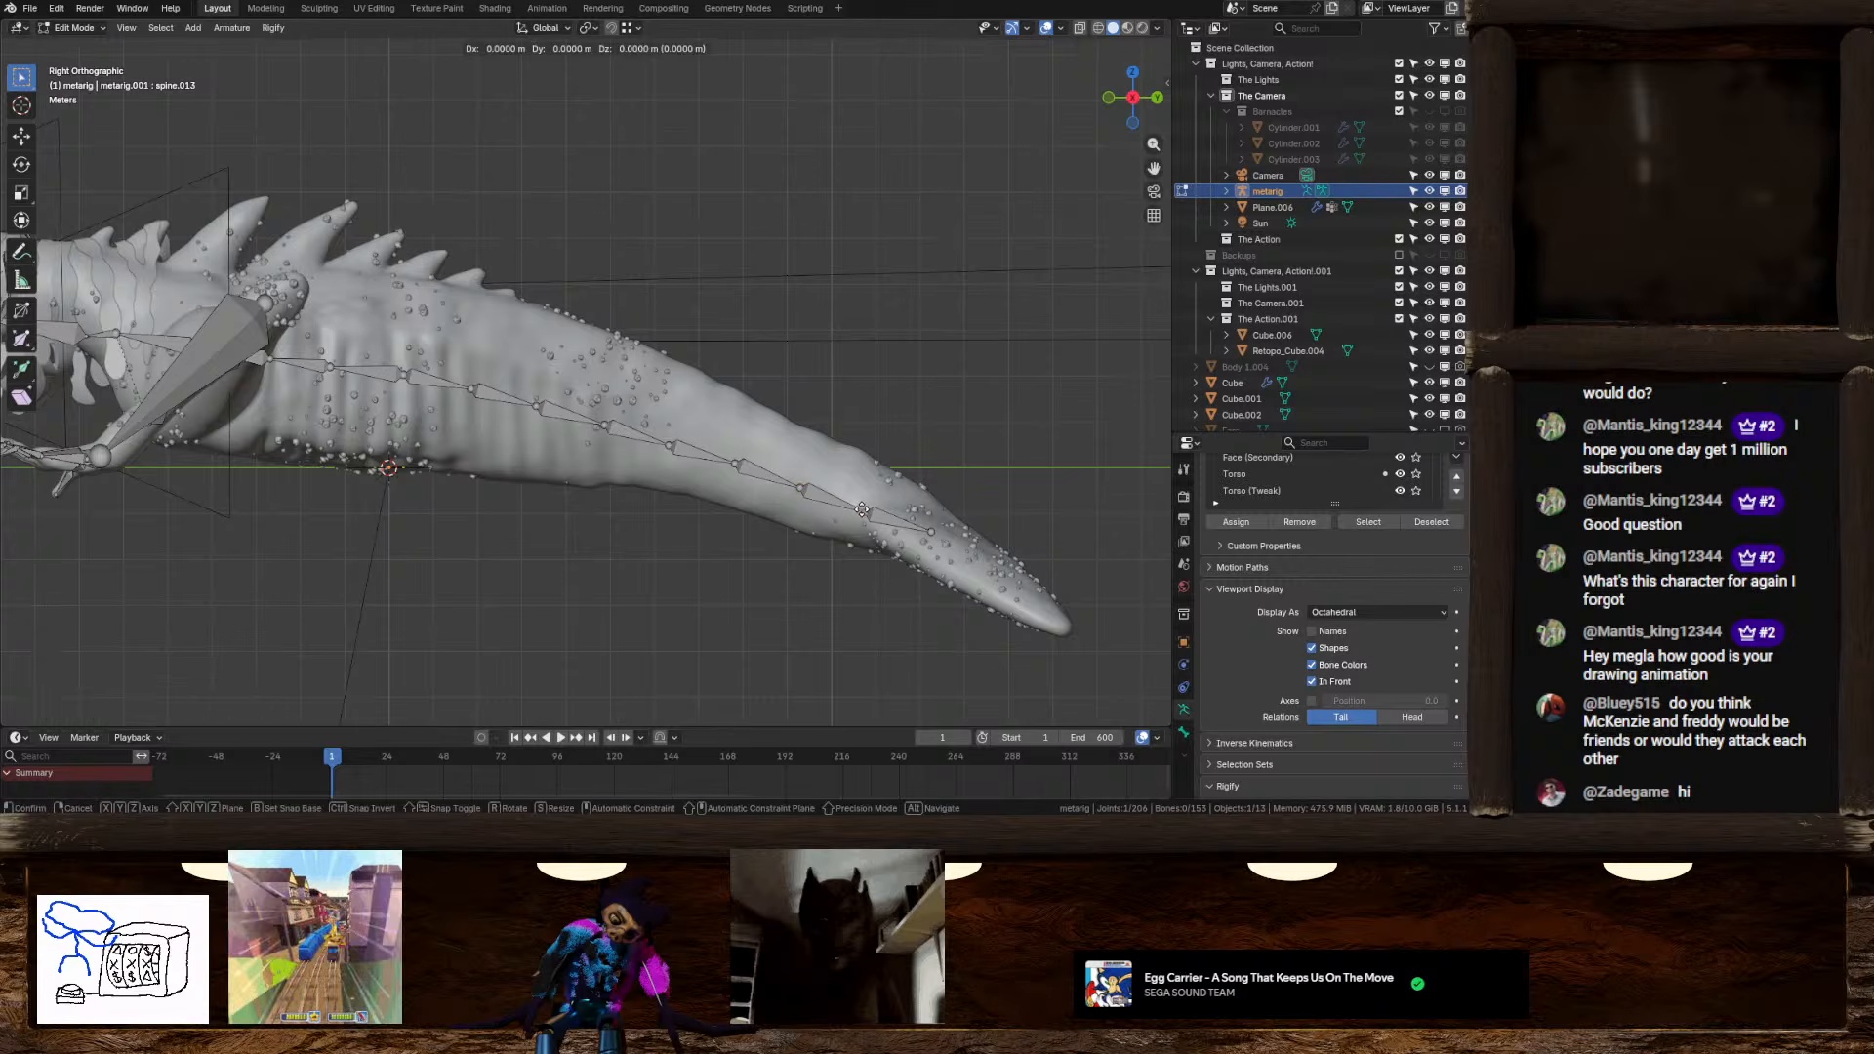
click(863, 504)
click(798, 487)
key(g)
click(788, 478)
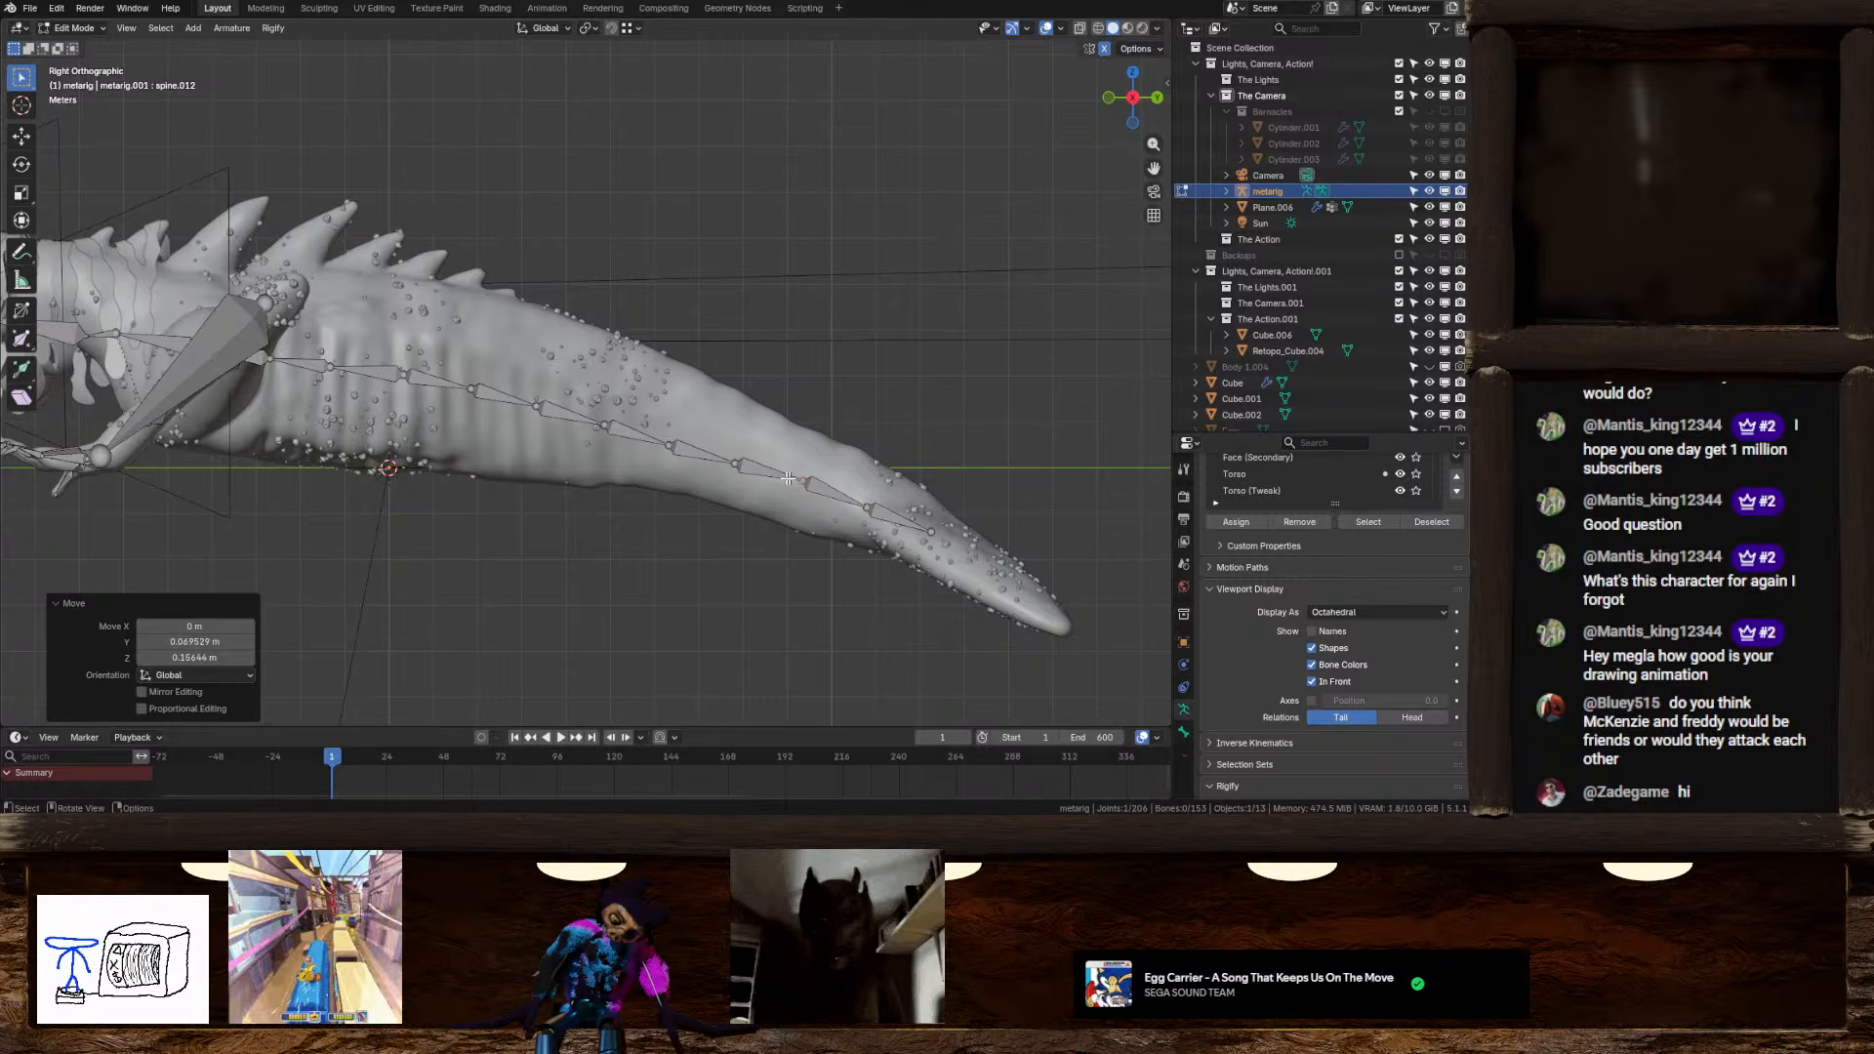
Raise the fifth tail joint about 0.16 m and the fourth about 0.21 m, shifting both slightly back
click(731, 465)
key(g)
click(707, 455)
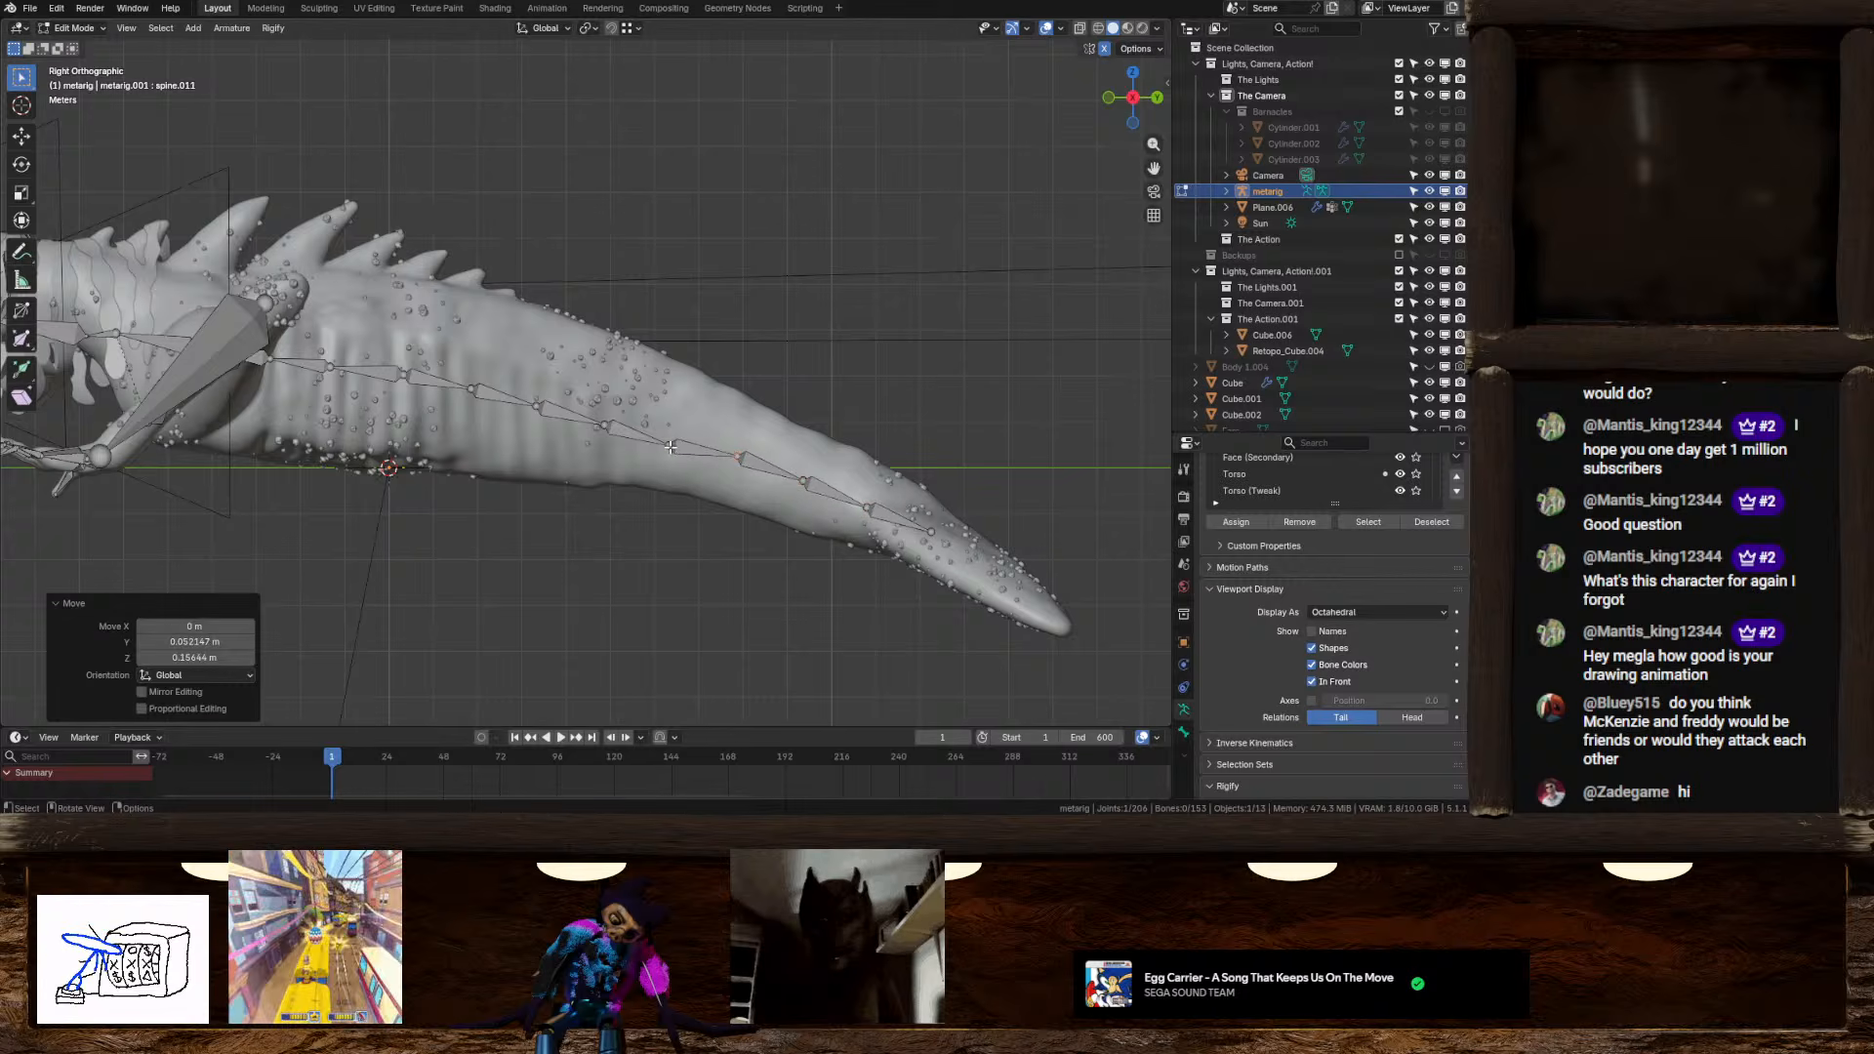
click(671, 447)
key(g)
click(670, 438)
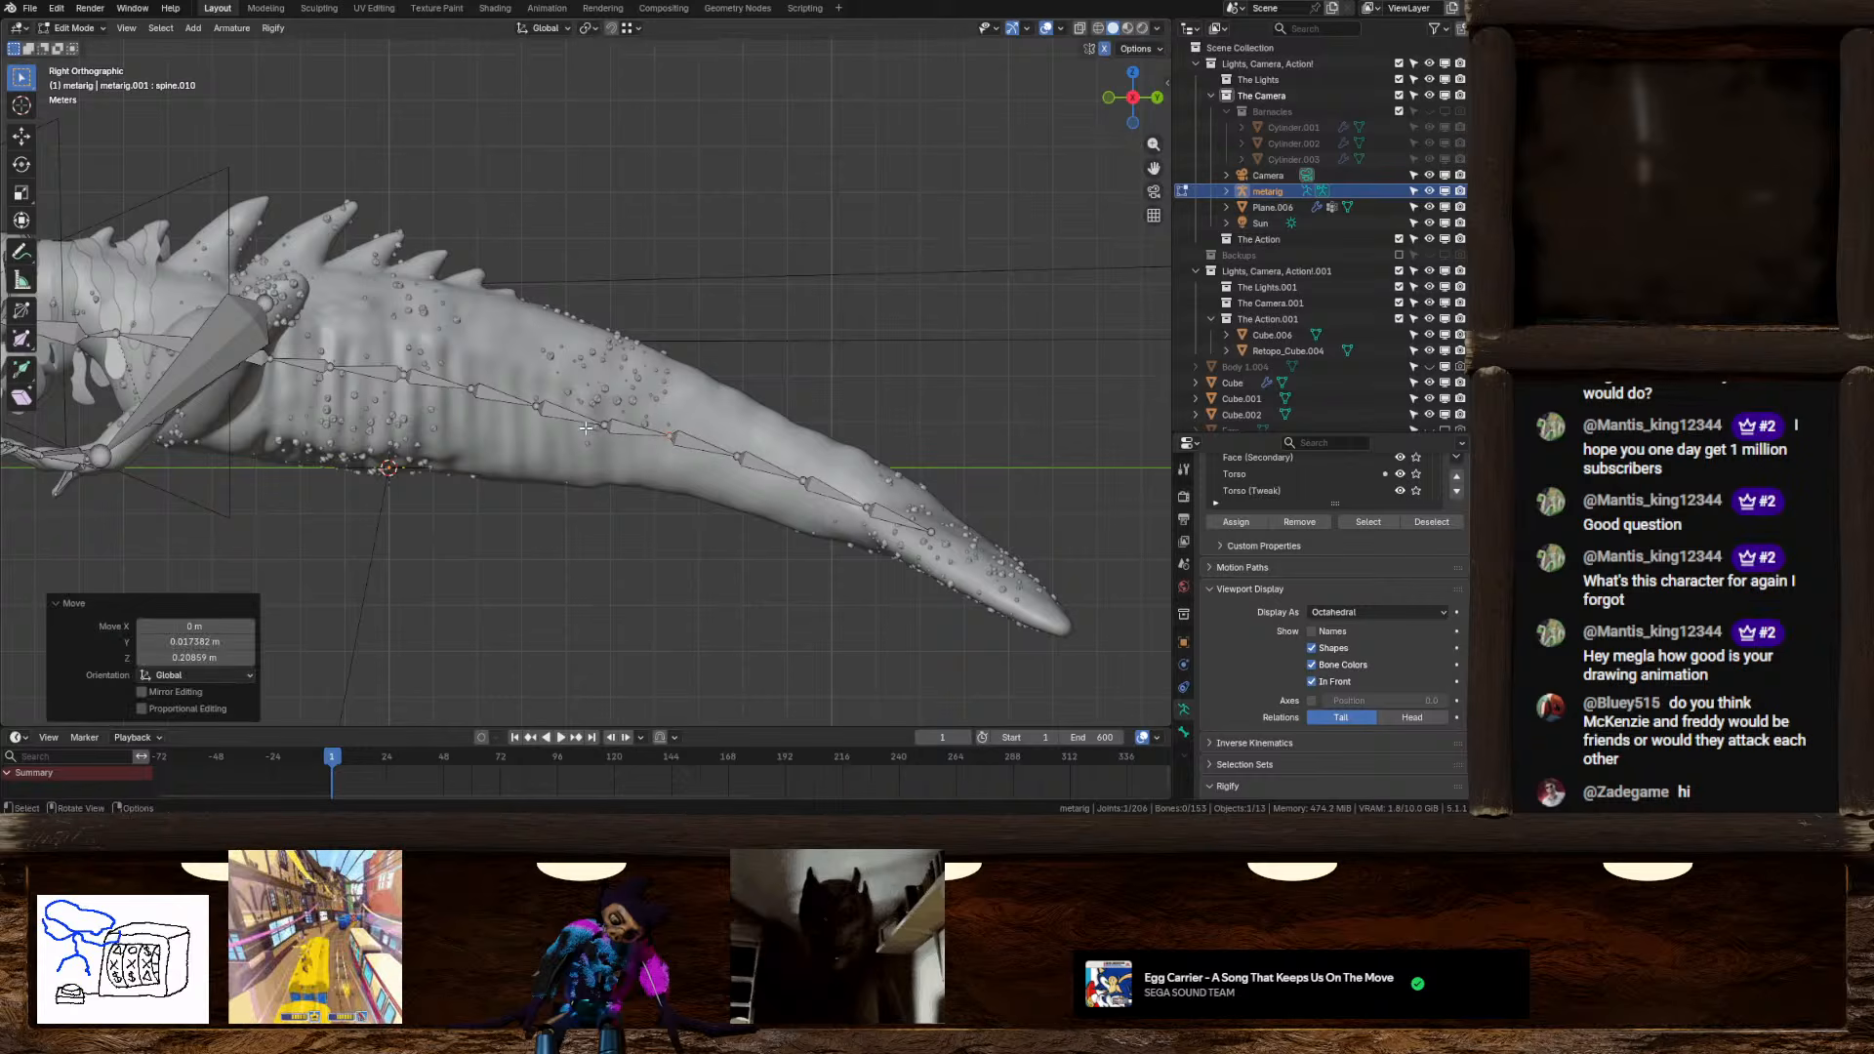
Move the third tail joint up and slightly forward, and raise the second joint about 0.17 m
click(599, 427)
key(g)
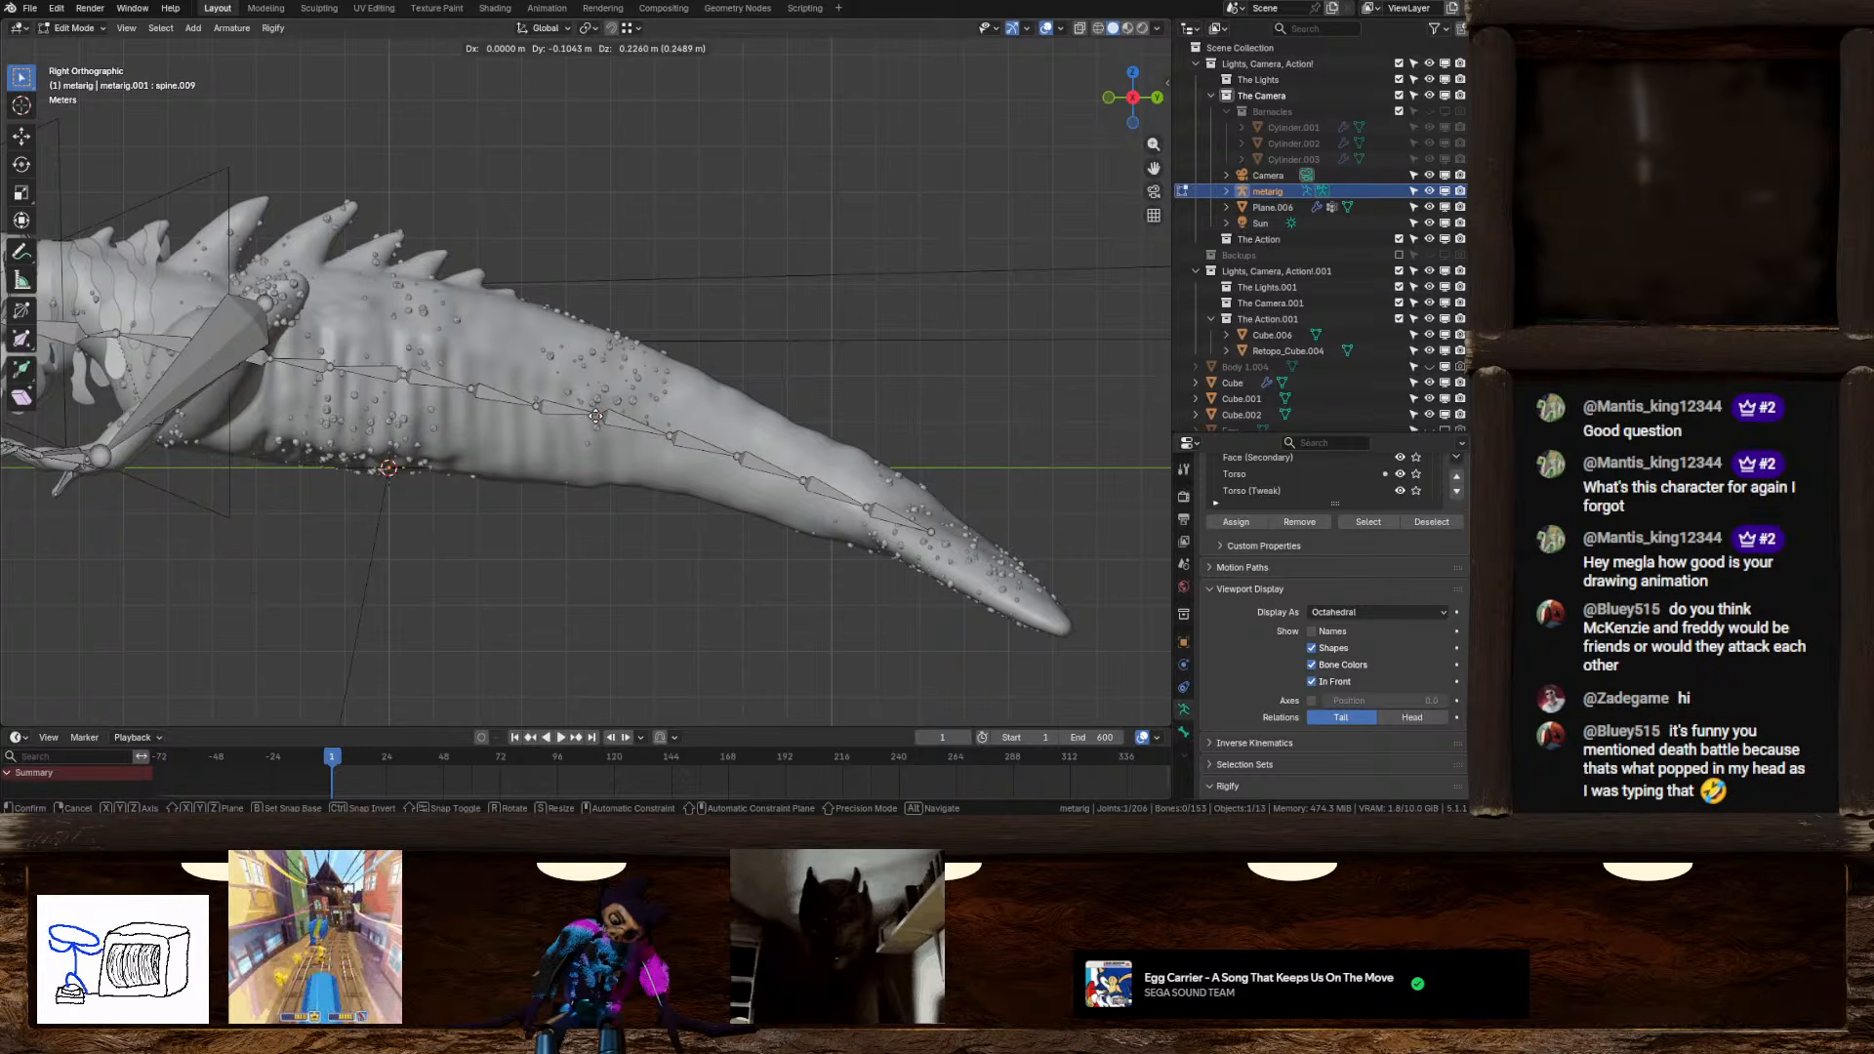
click(591, 414)
click(534, 400)
key(g)
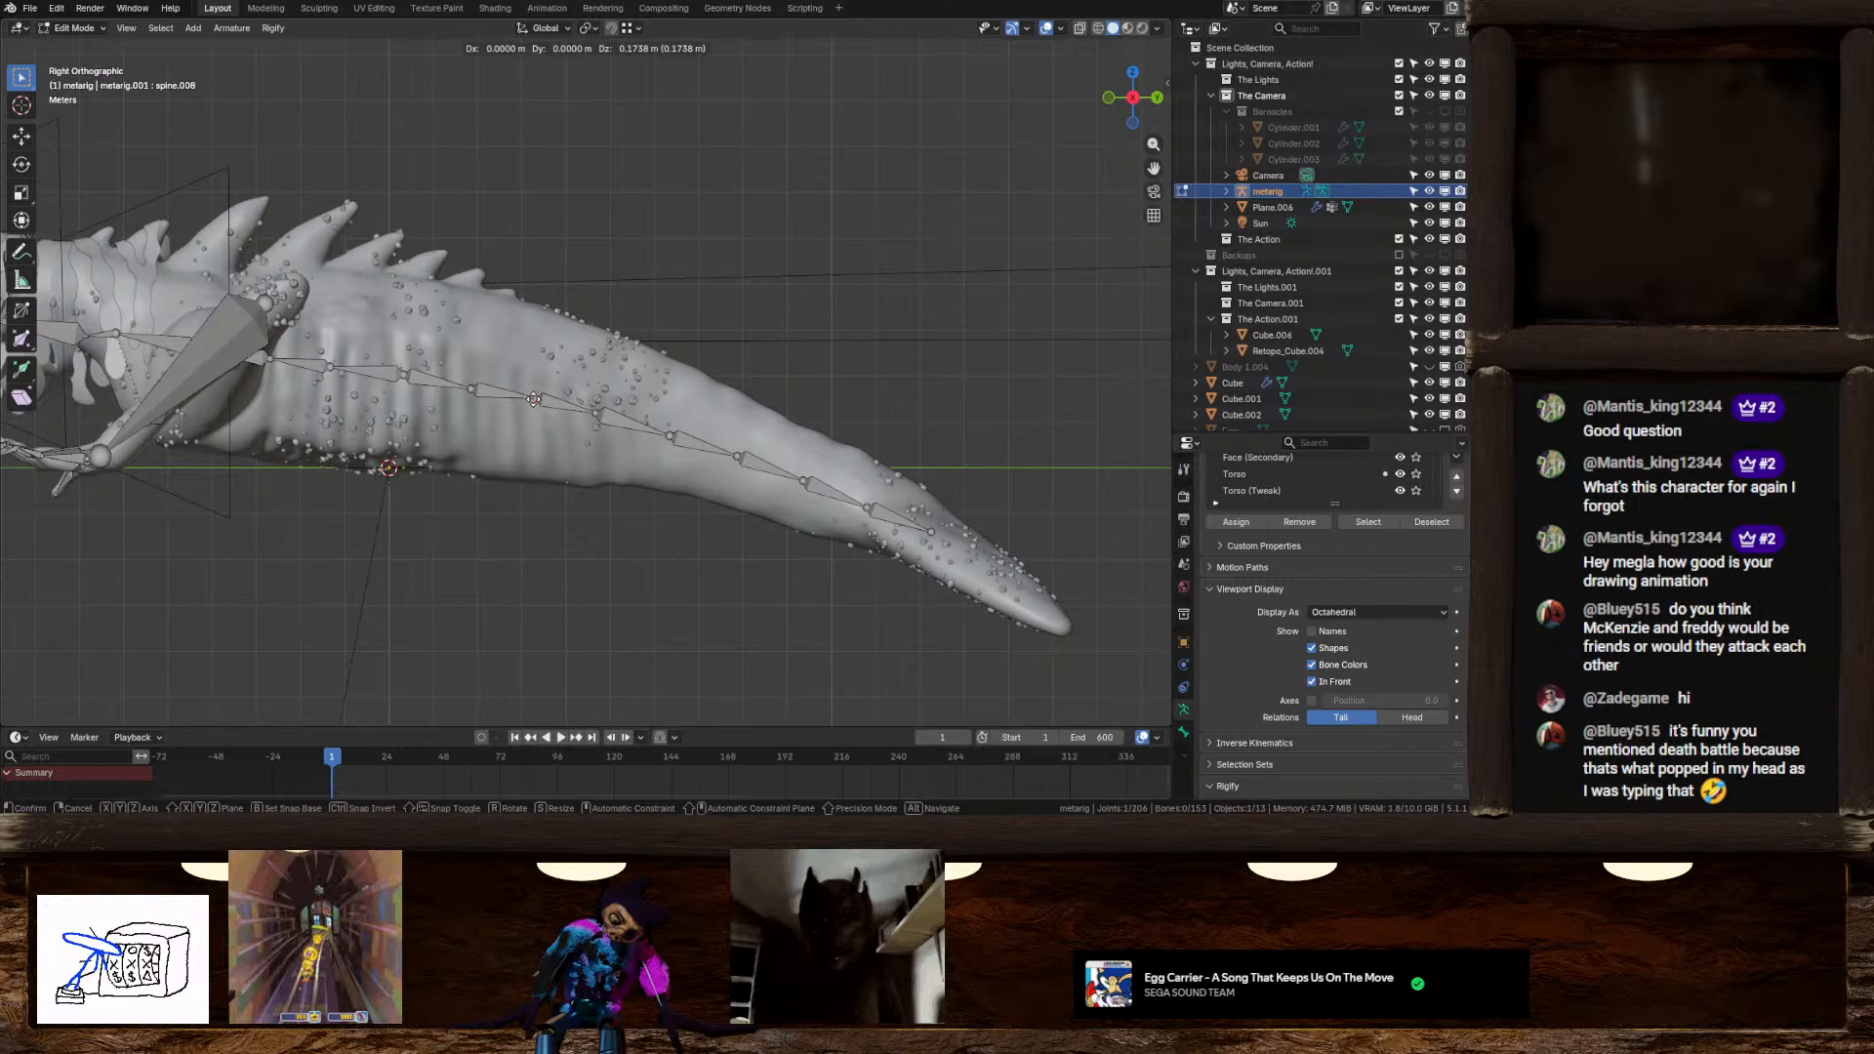
click(531, 399)
Move the first tail joint about 0.16 m up and 0.03 m forward
click(475, 389)
key(g)
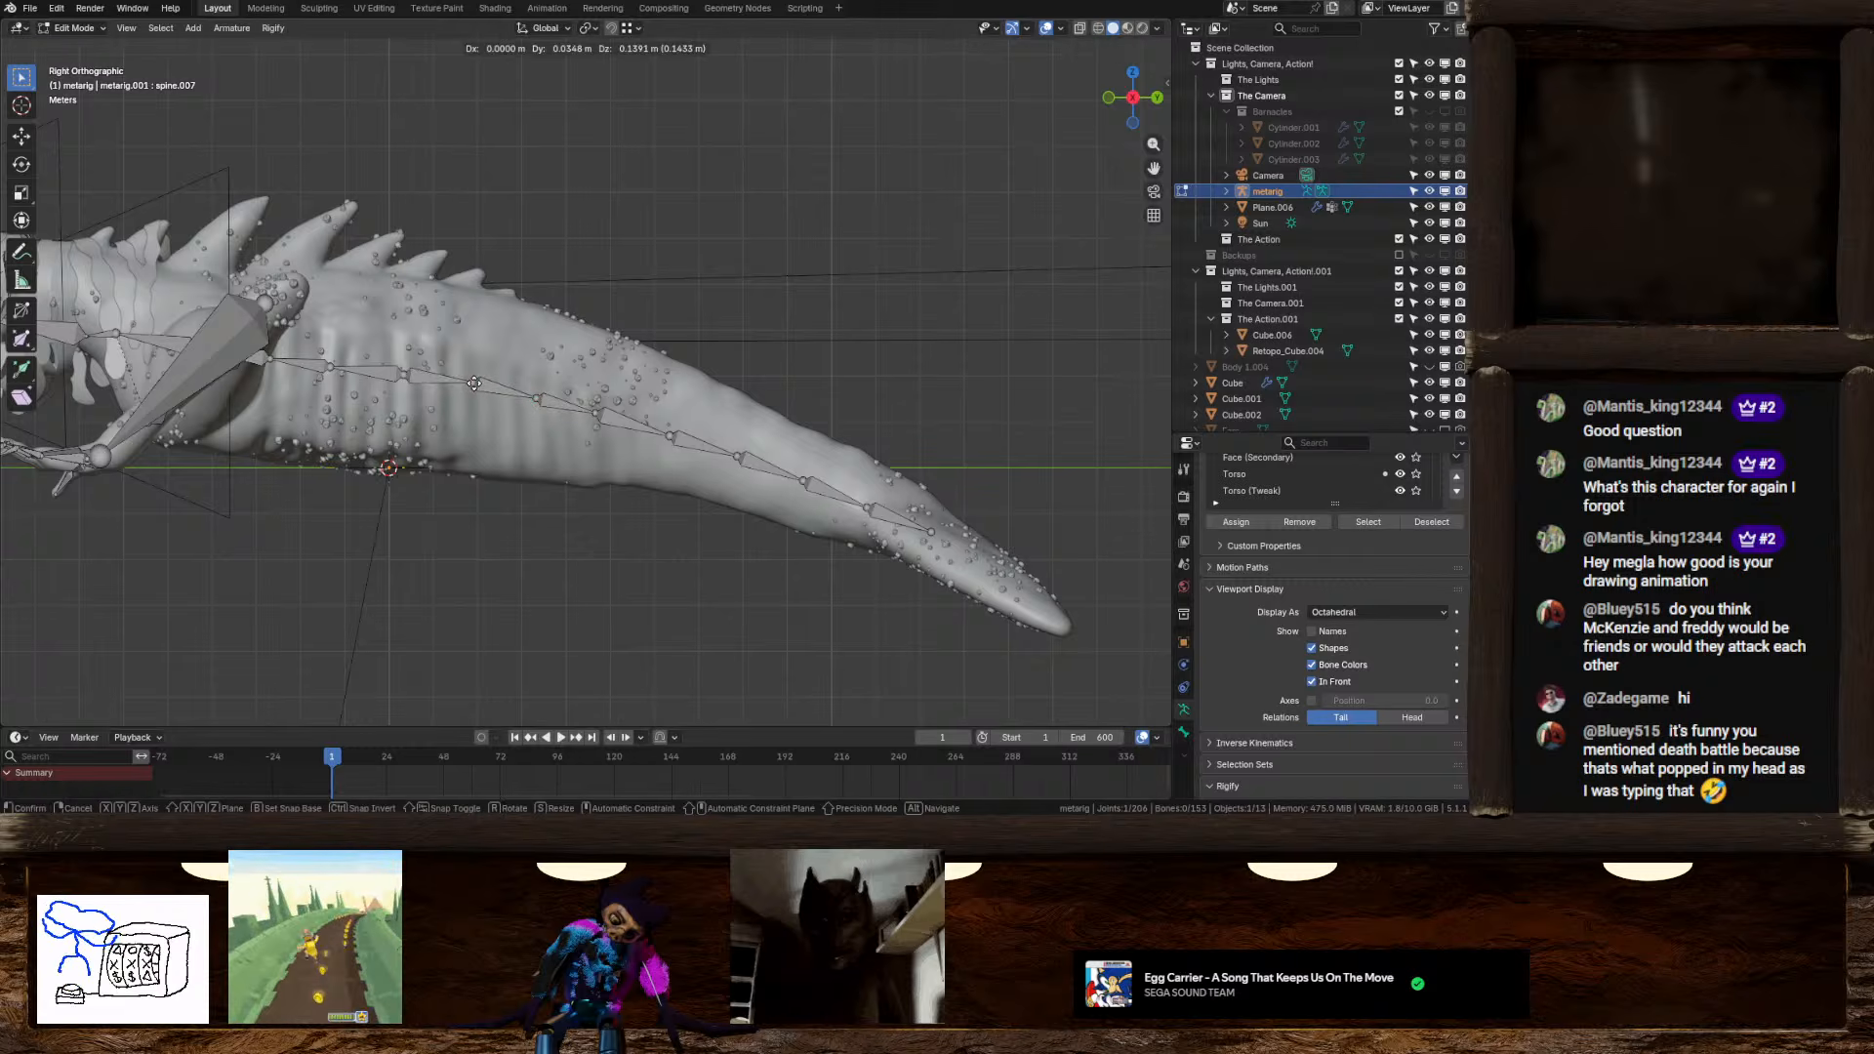
click(472, 383)
Extrude a bone from the tail chain's end to the +X fluke tip, about 4.32 m in X and 2.77 m in Y
scroll(576, 479, down, 1)
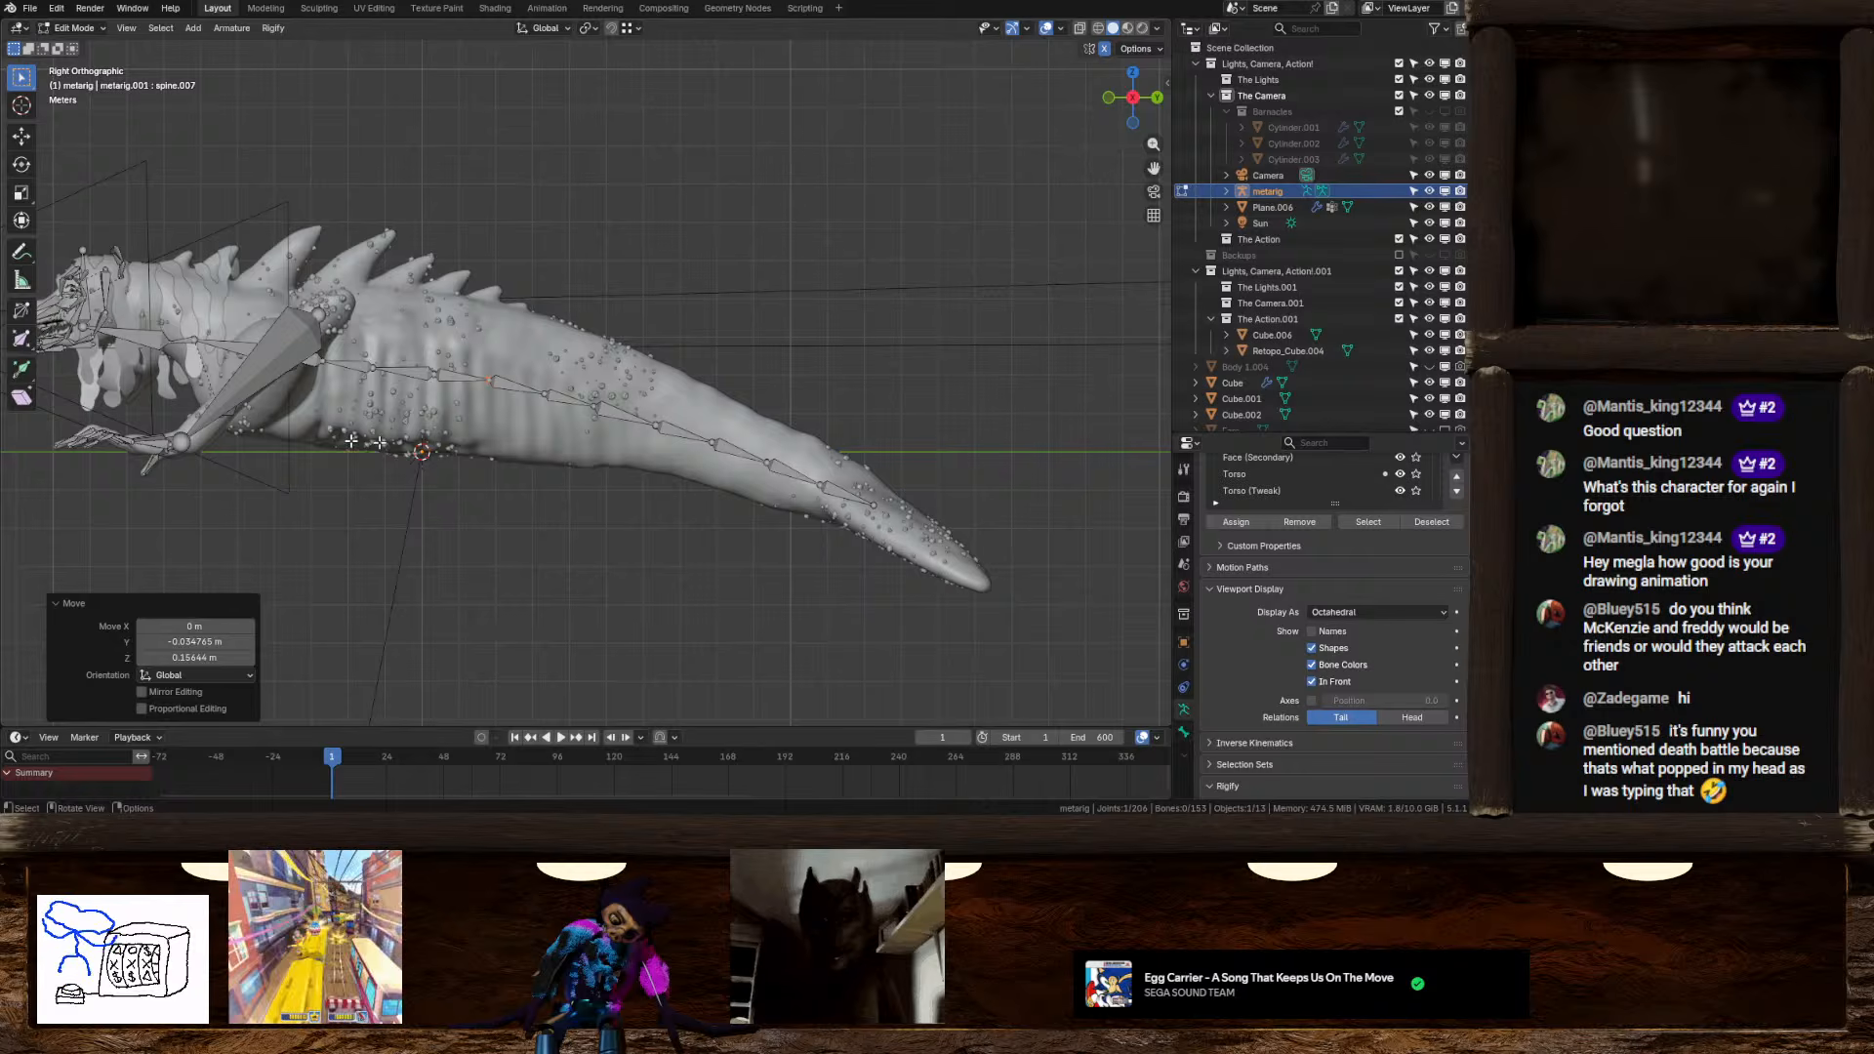
scroll(490, 402, down, 4)
middle_drag(490, 402, 717, 352)
scroll(514, 384, up, 5)
click(1133, 94)
scroll(496, 369, up, 3)
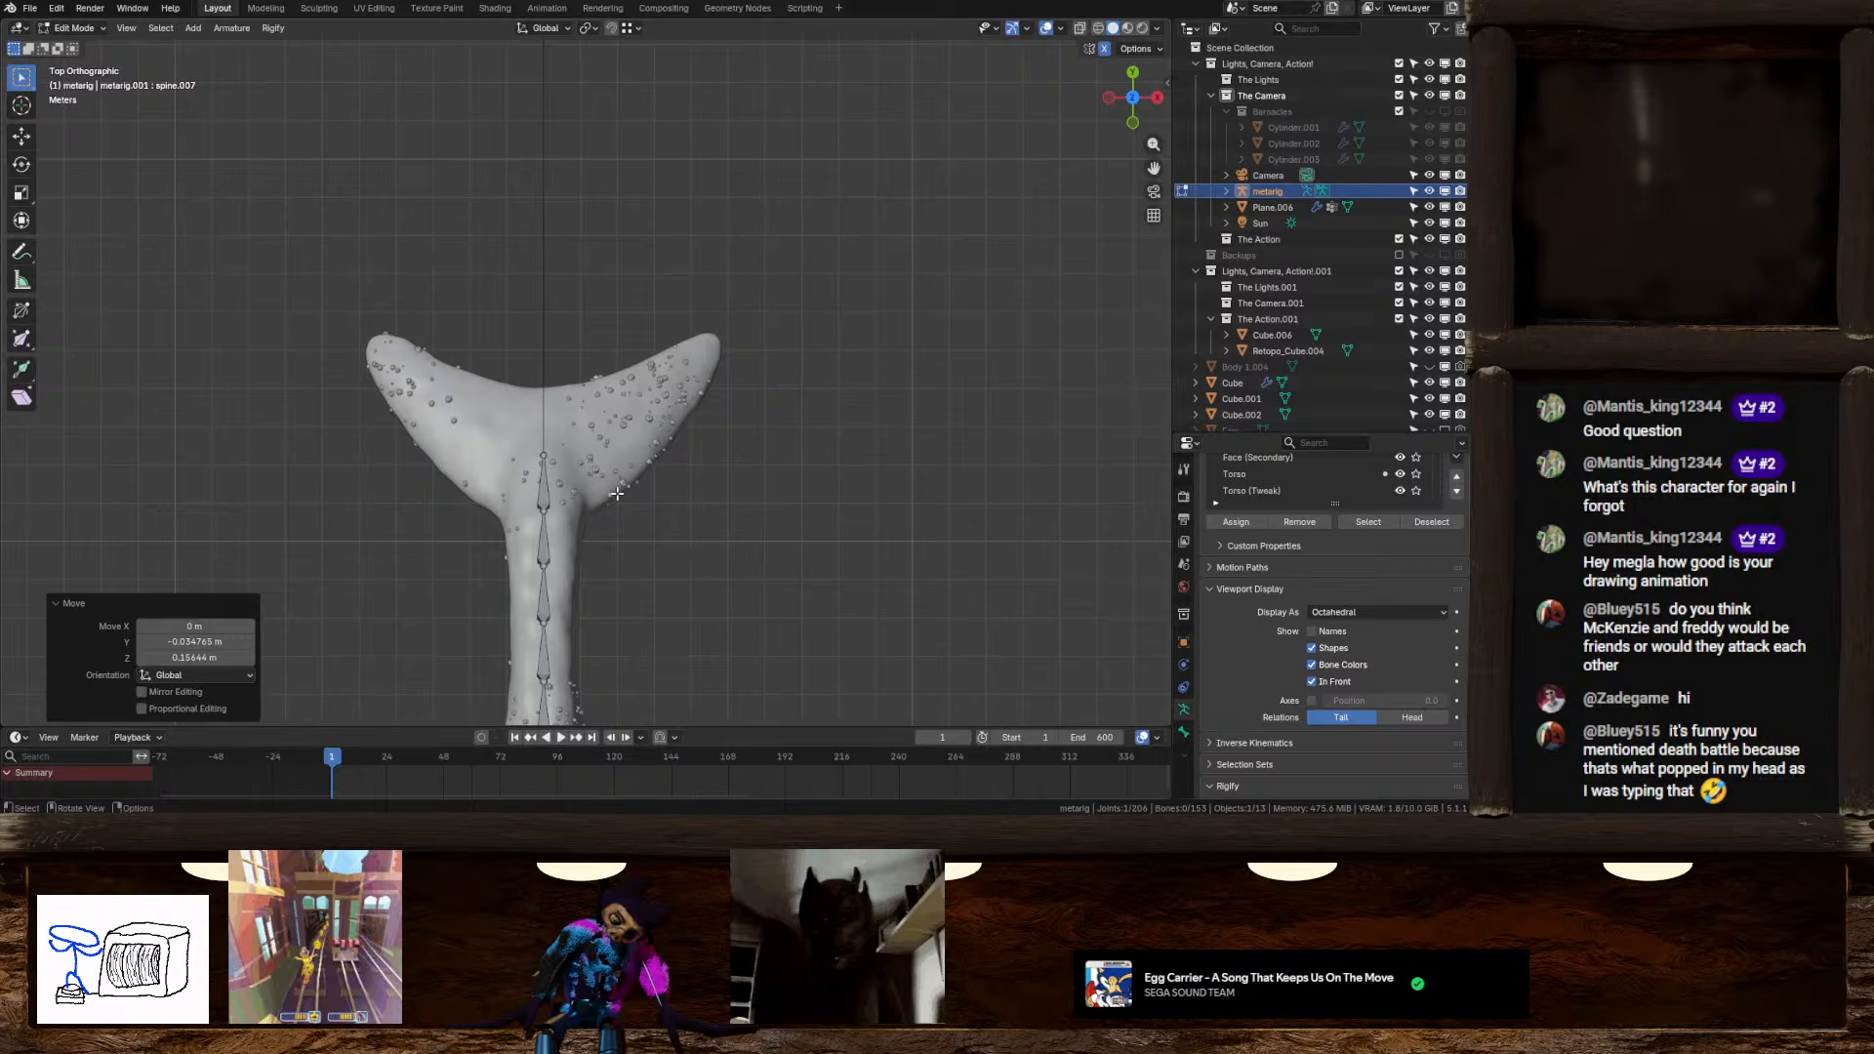
click(569, 449)
key(e)
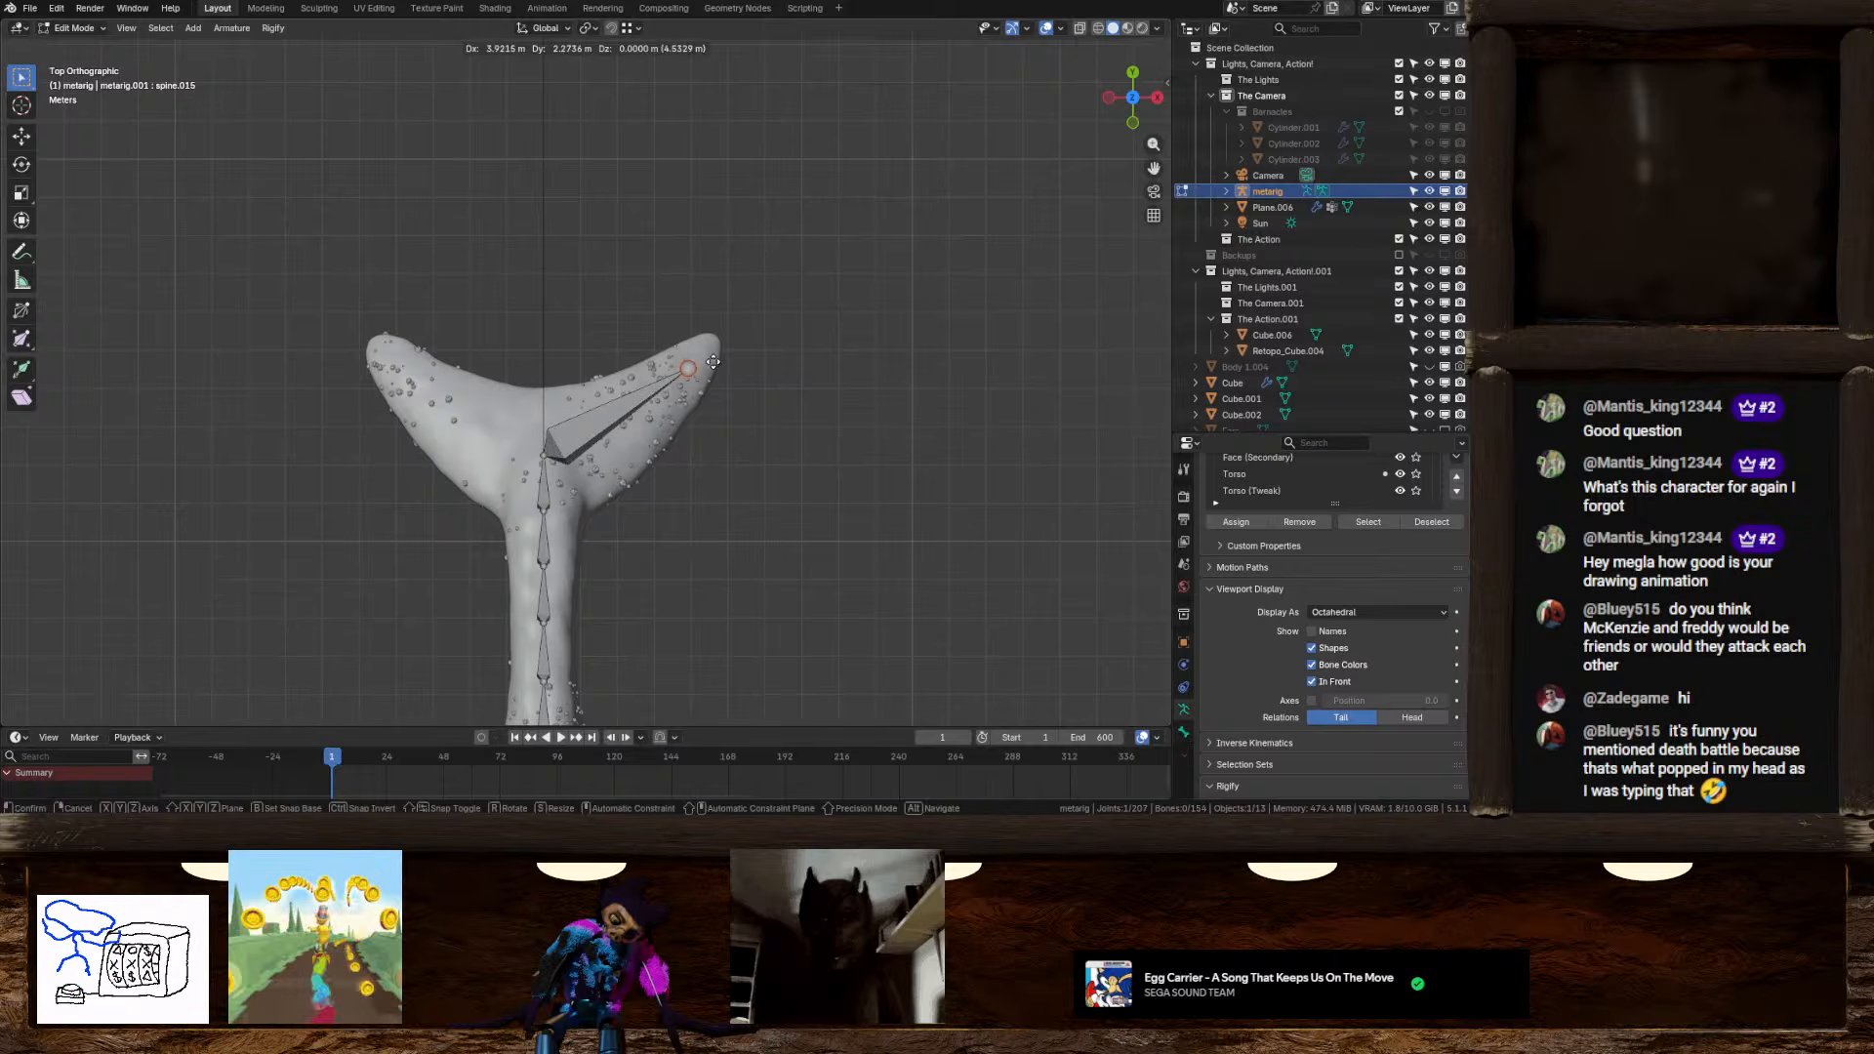
click(729, 343)
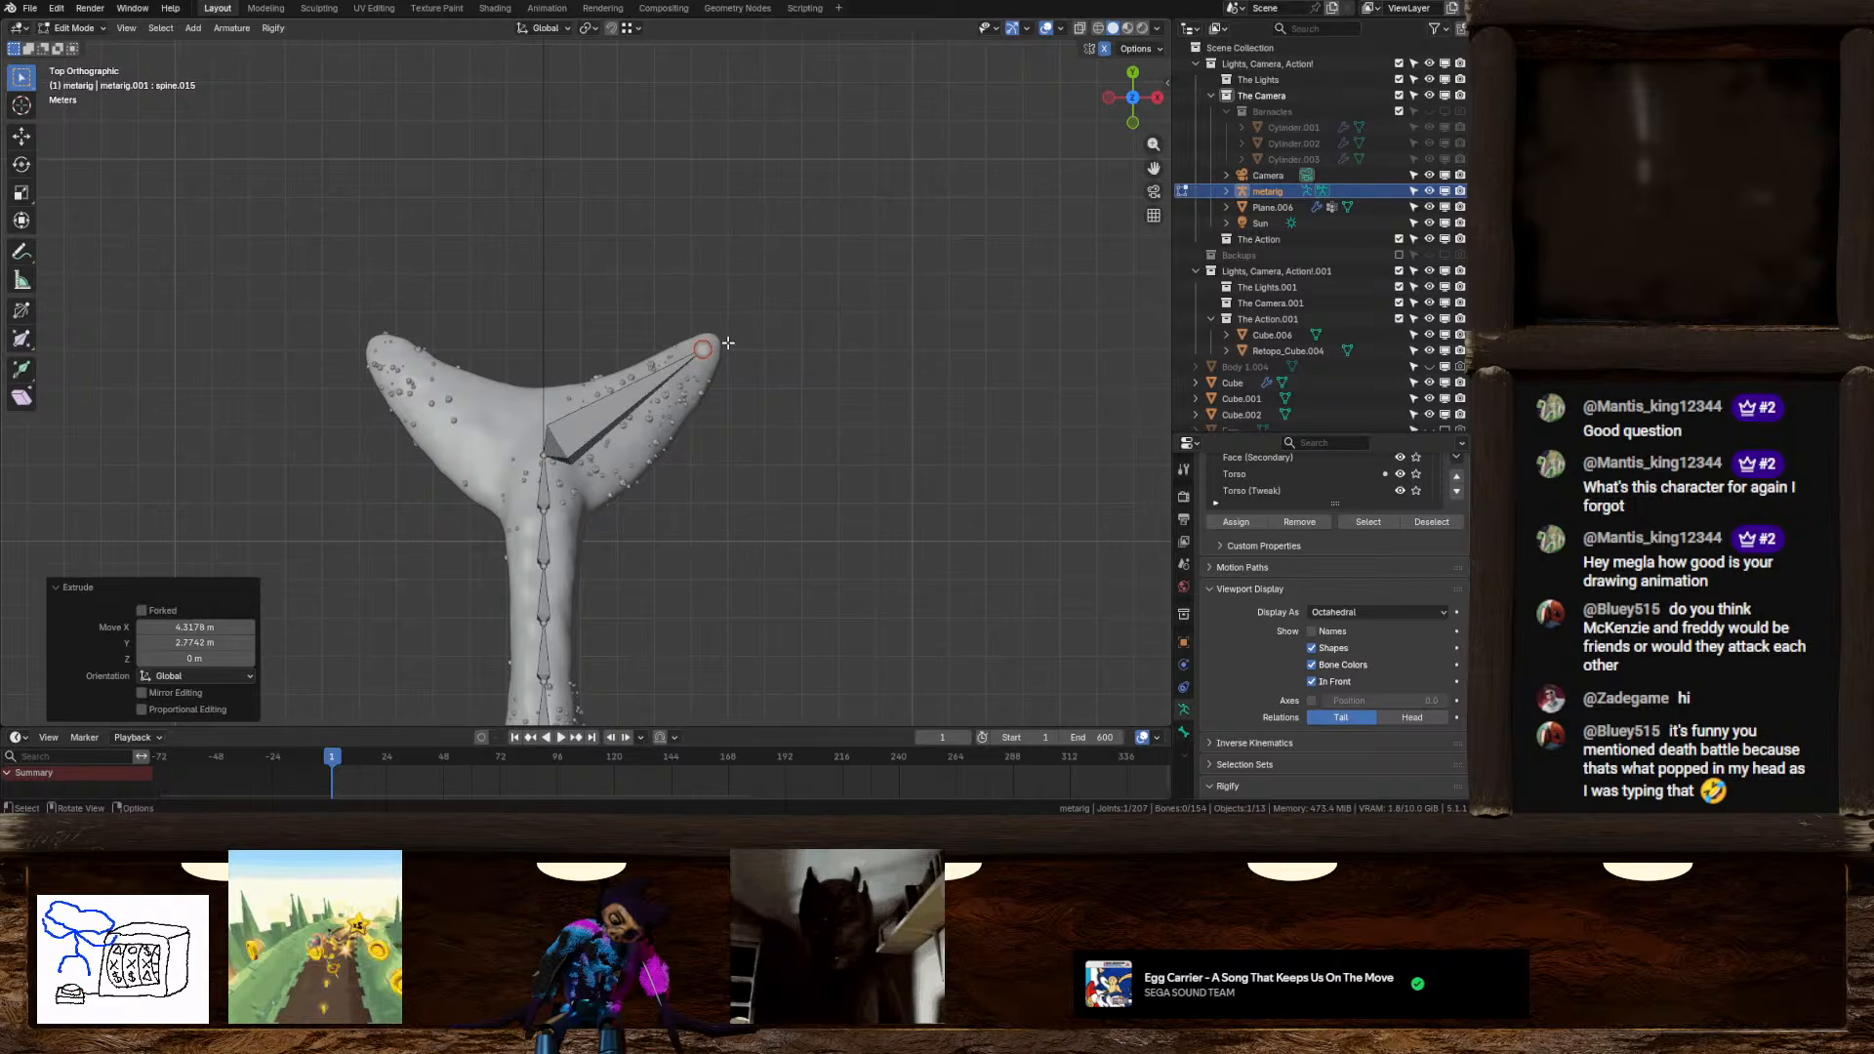
Try to symmetrize the new fluke bone onto the opposite tail fluke
click(566, 436)
click(274, 29)
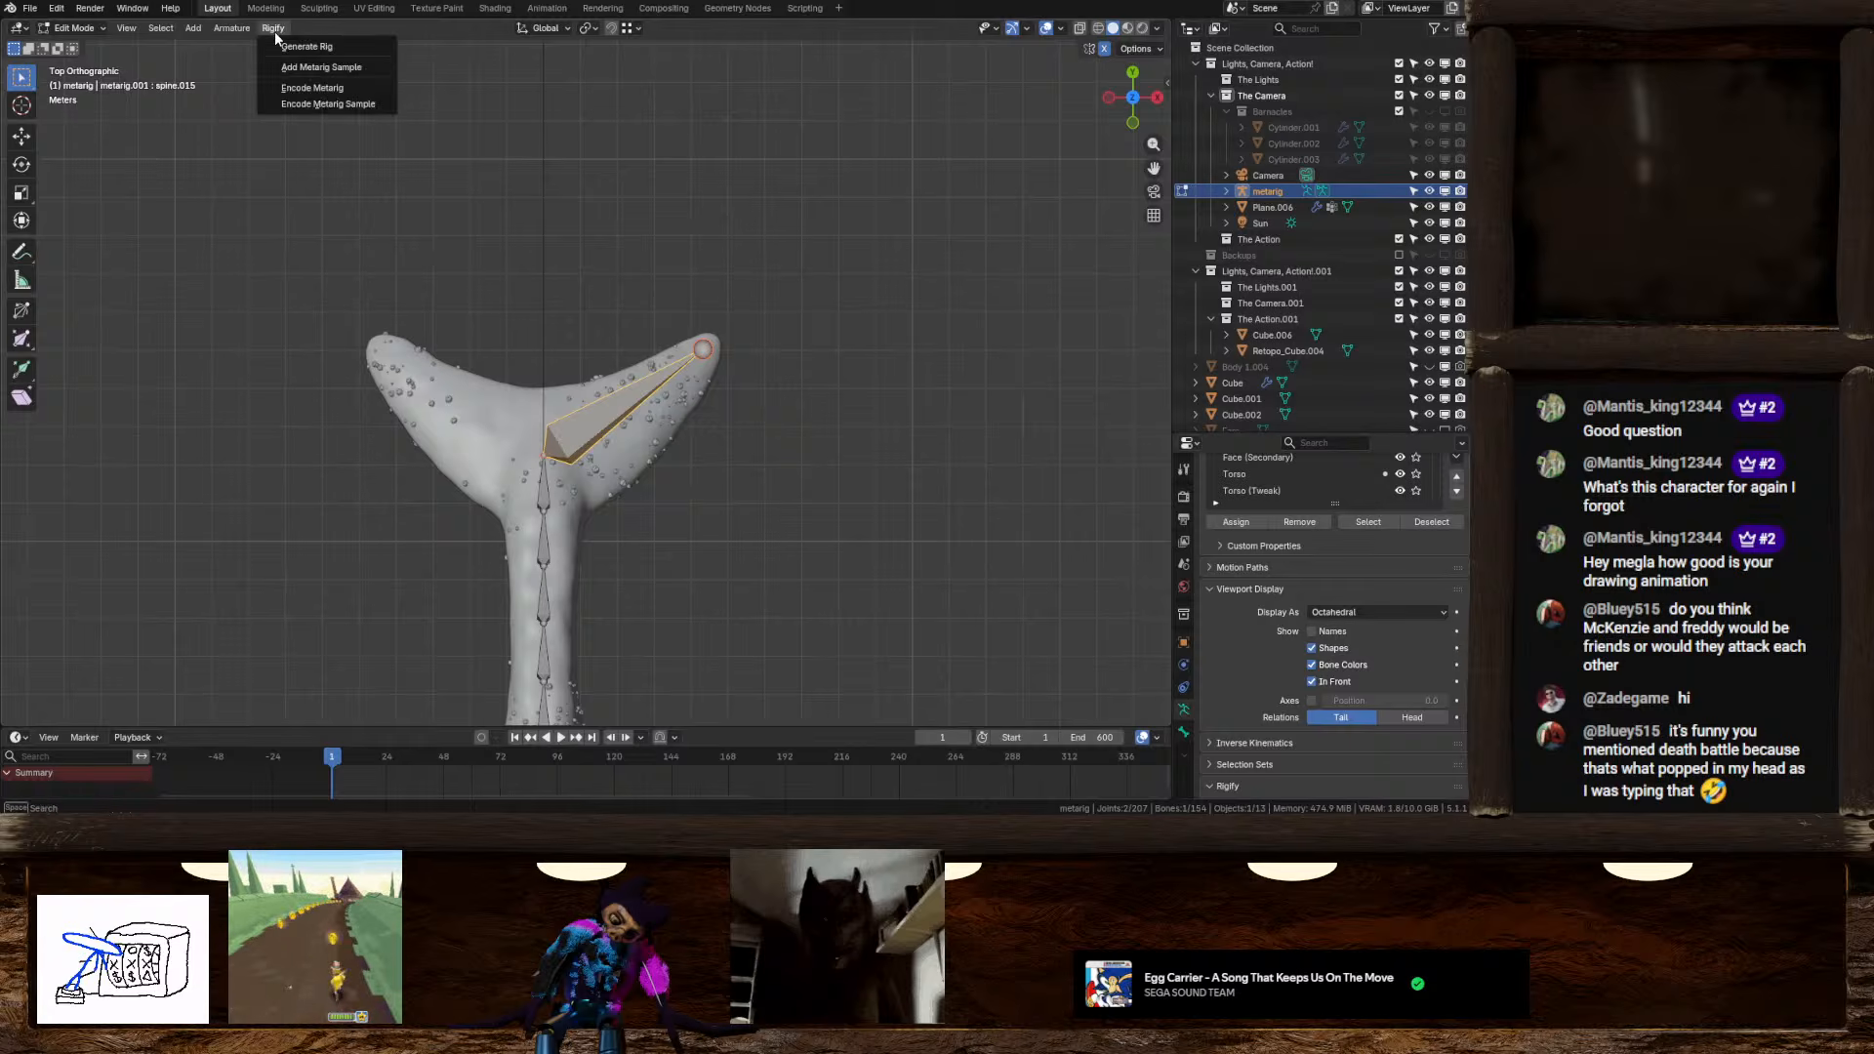
mouse_move(232, 29)
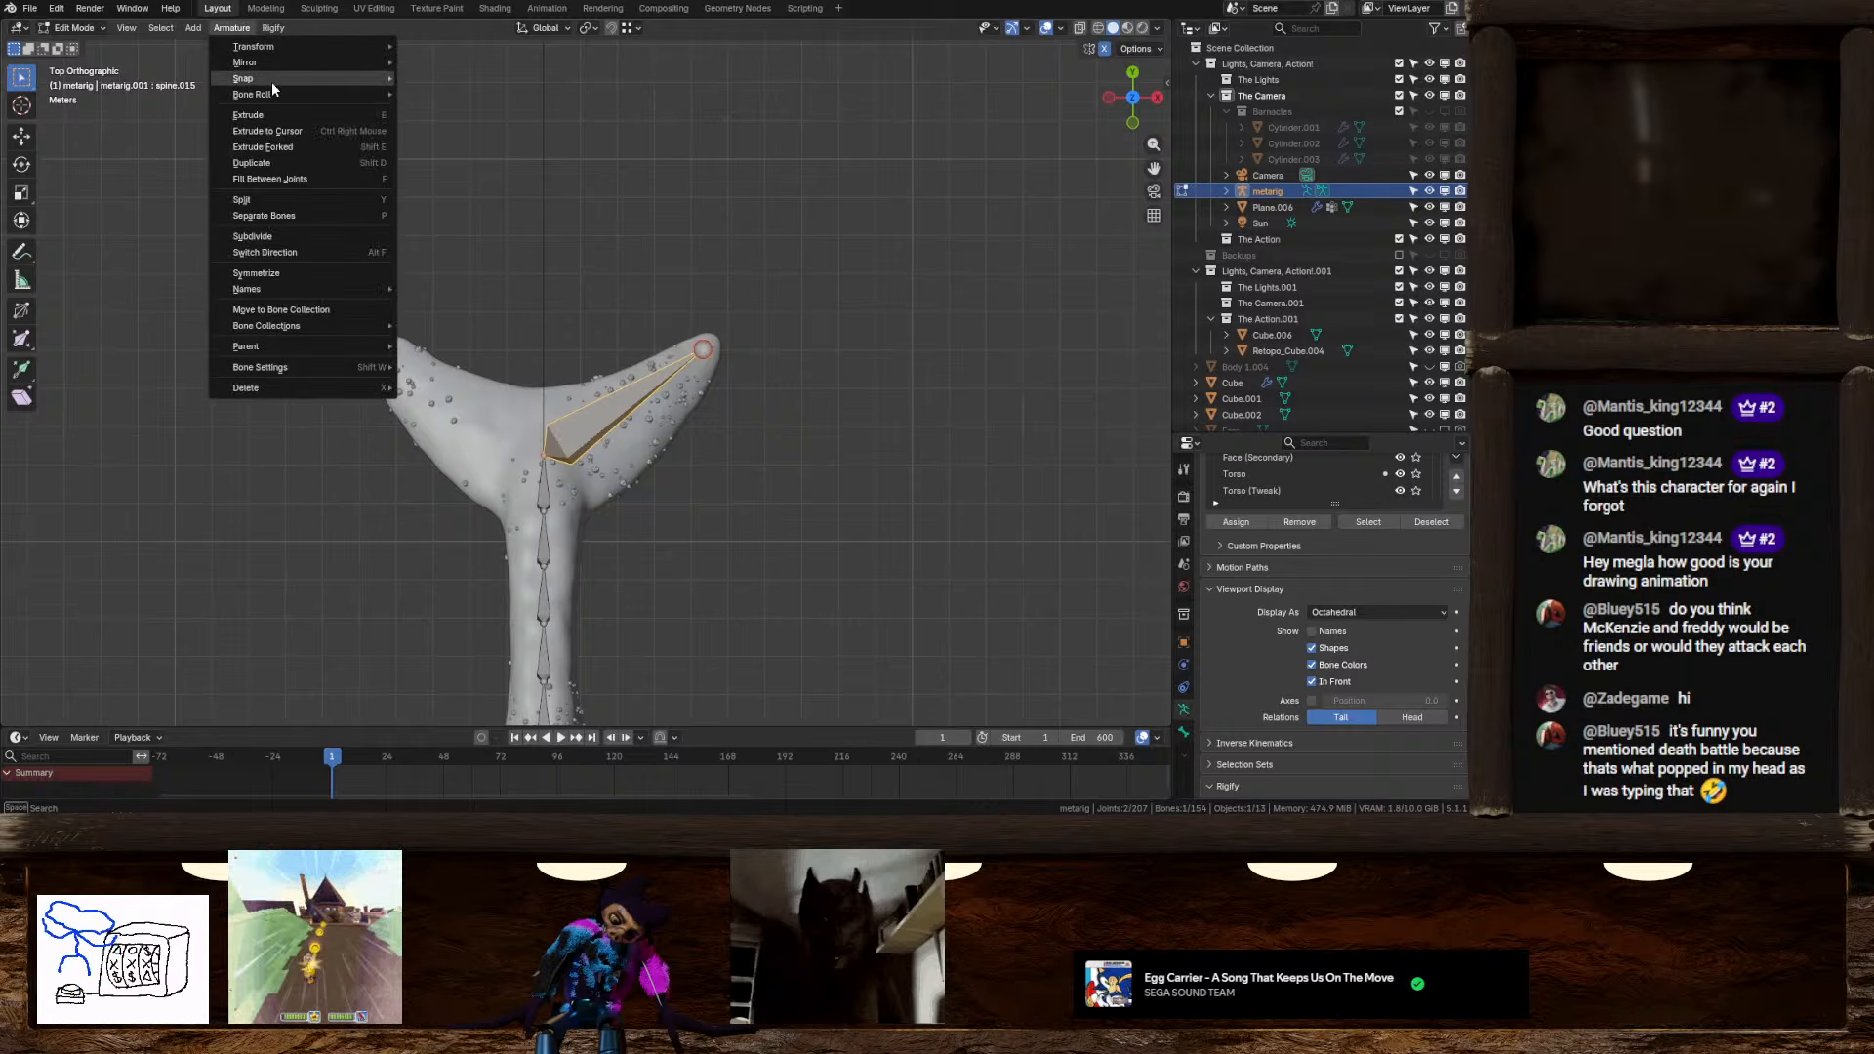
click(291, 271)
scroll(615, 441, down, 4)
middle_drag(615, 441, 562, 426)
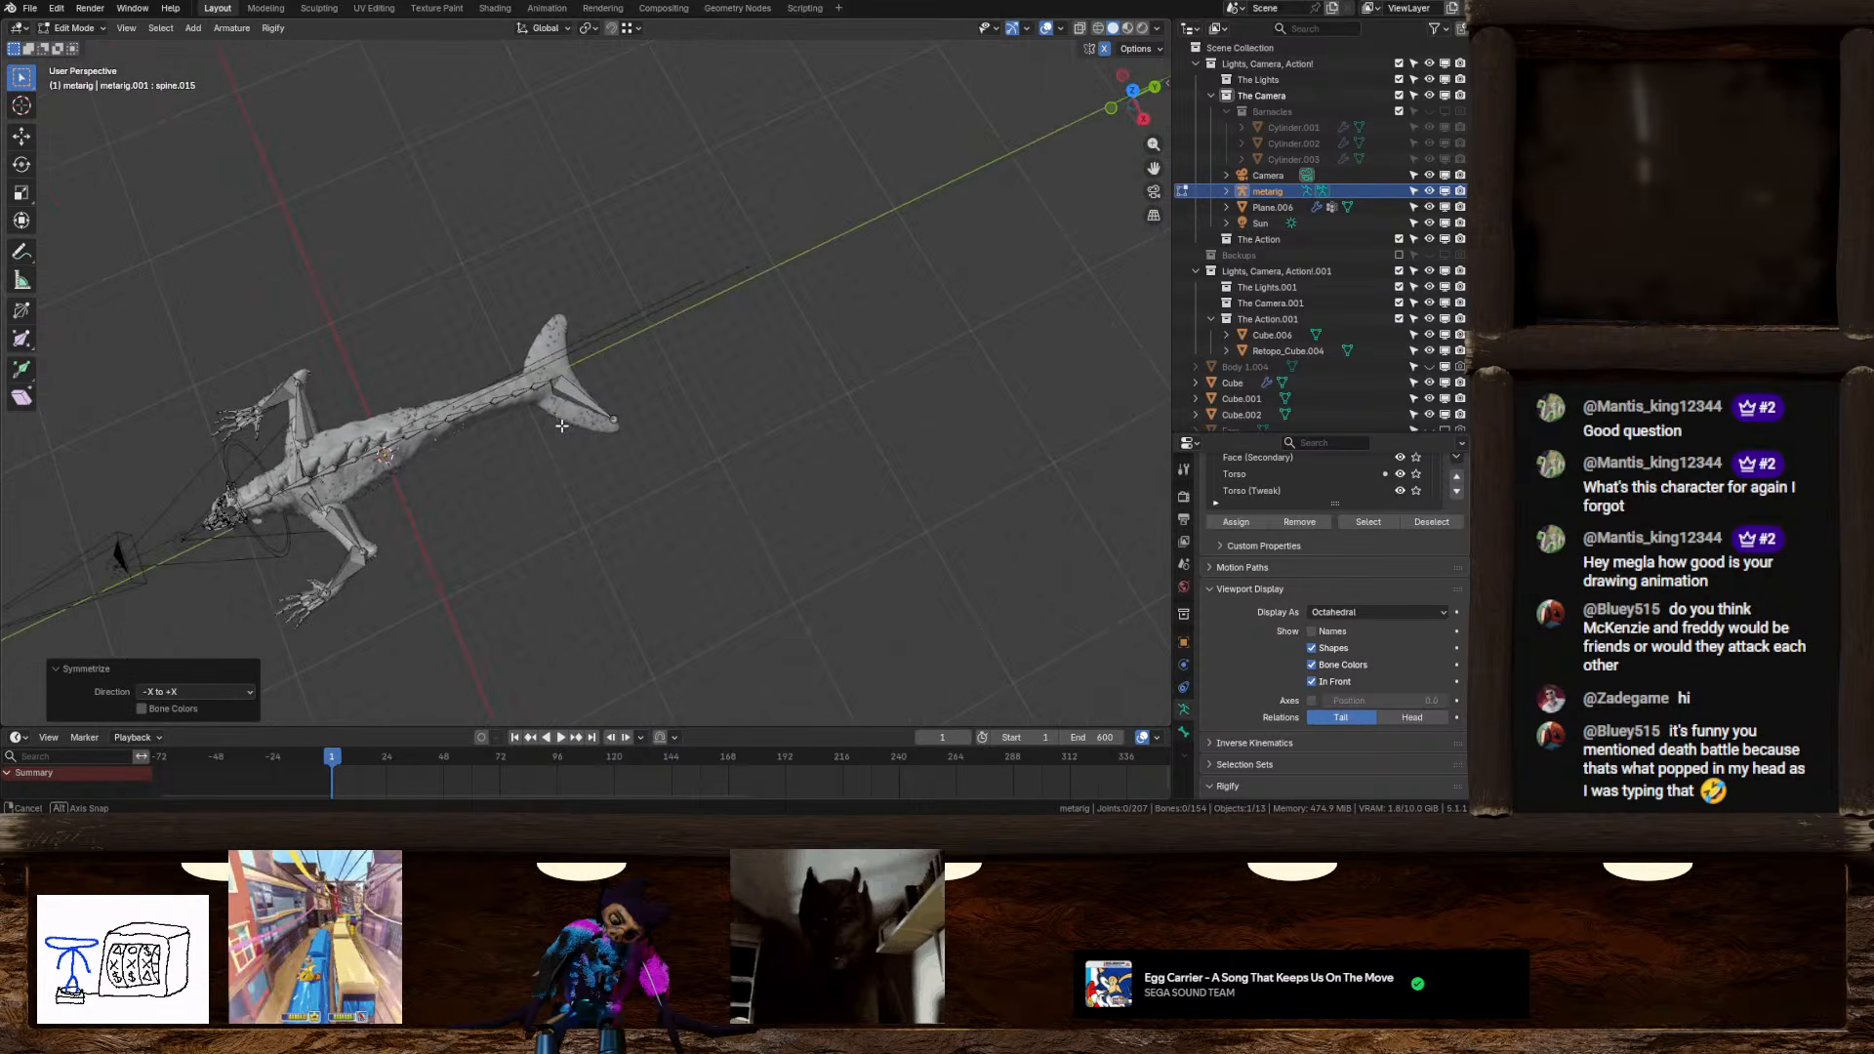
click(192, 692)
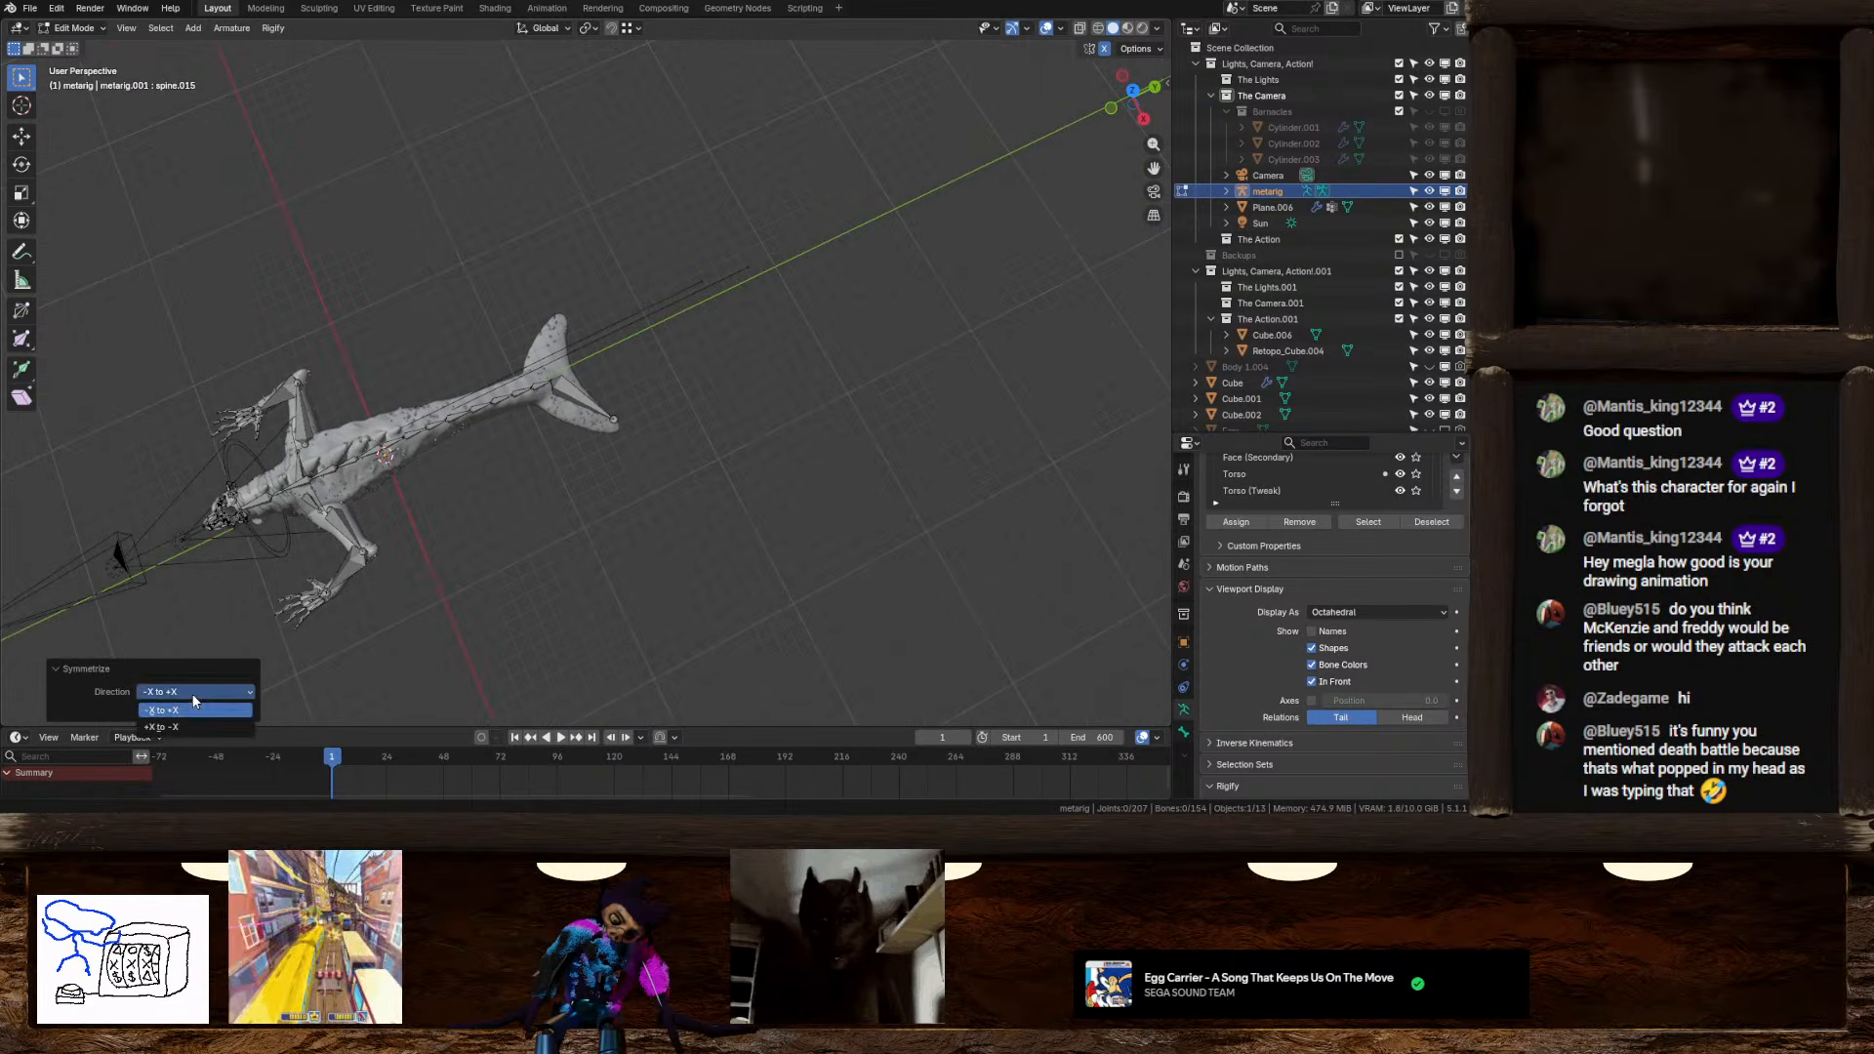
middle_drag(506, 576, 546, 615)
shift+middle_drag(565, 532, 575, 319)
scroll(632, 461, up, 3)
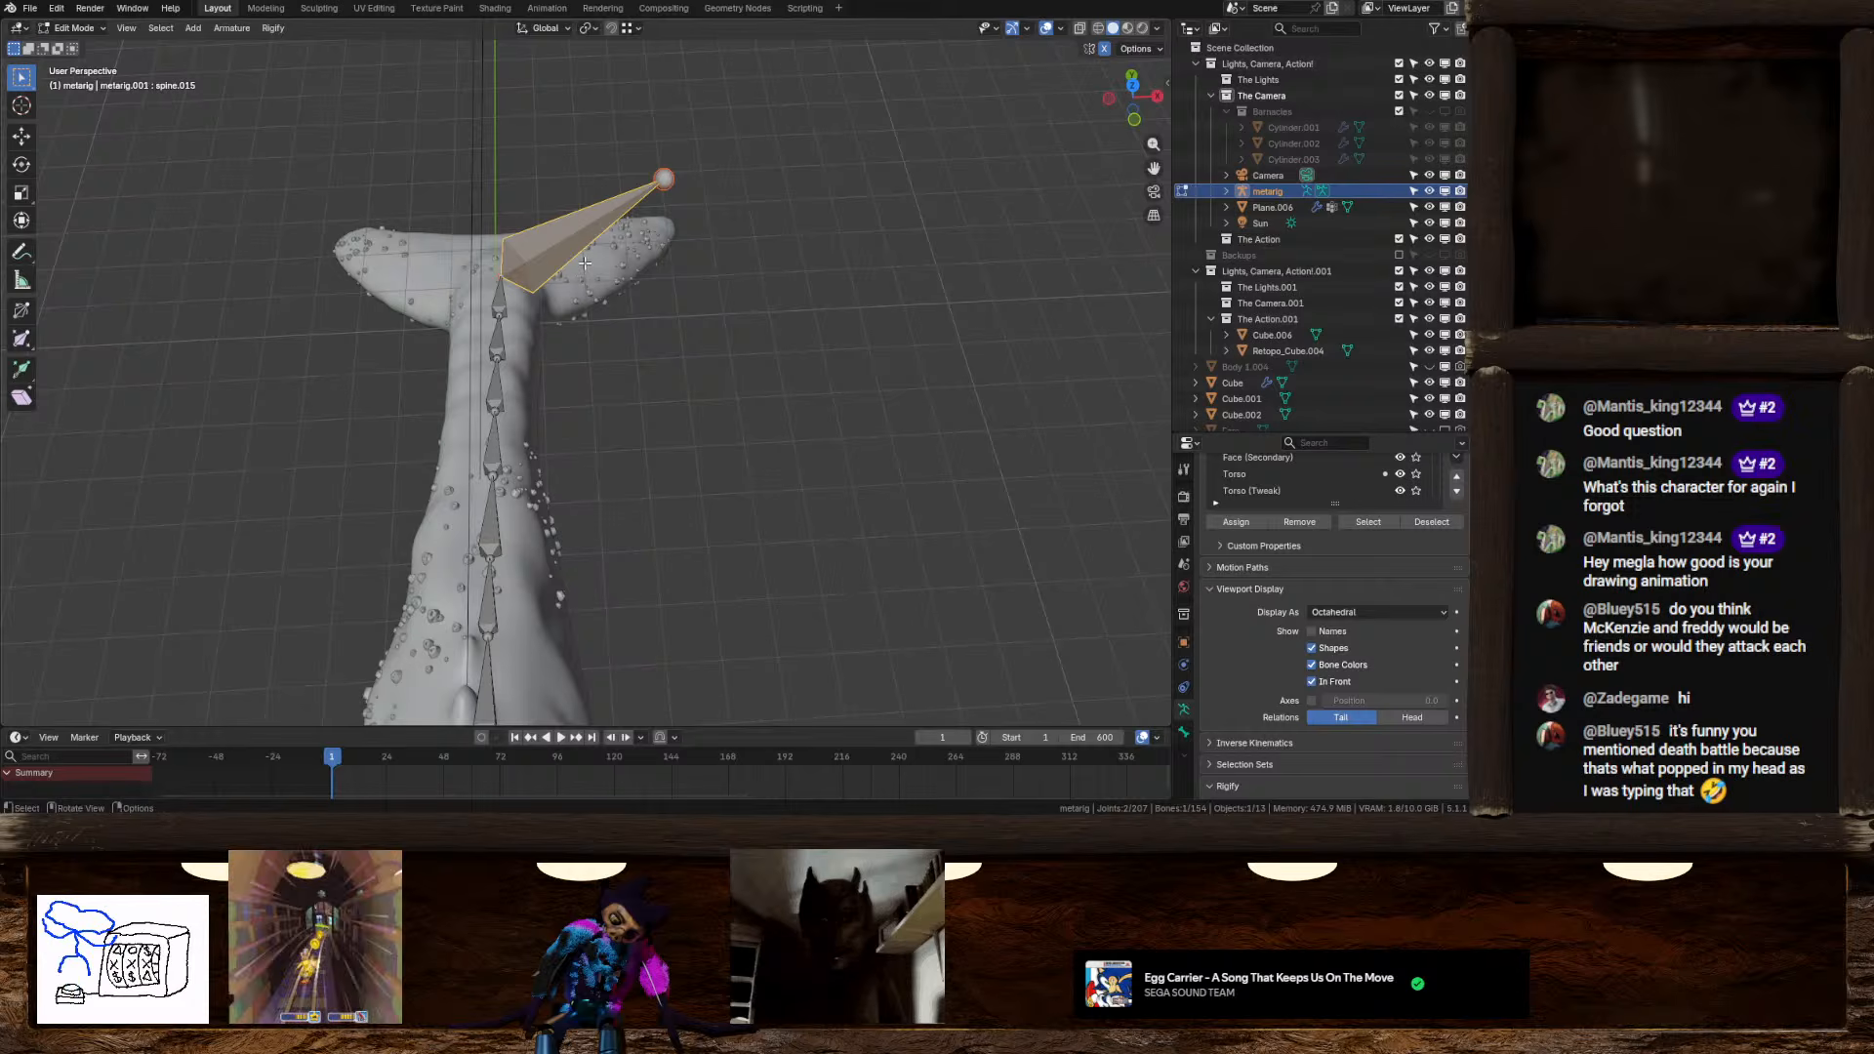
Examine the fluke bone's head and tail coordinates in the top view
click(1132, 75)
shift+middle_drag(604, 198, 677, 454)
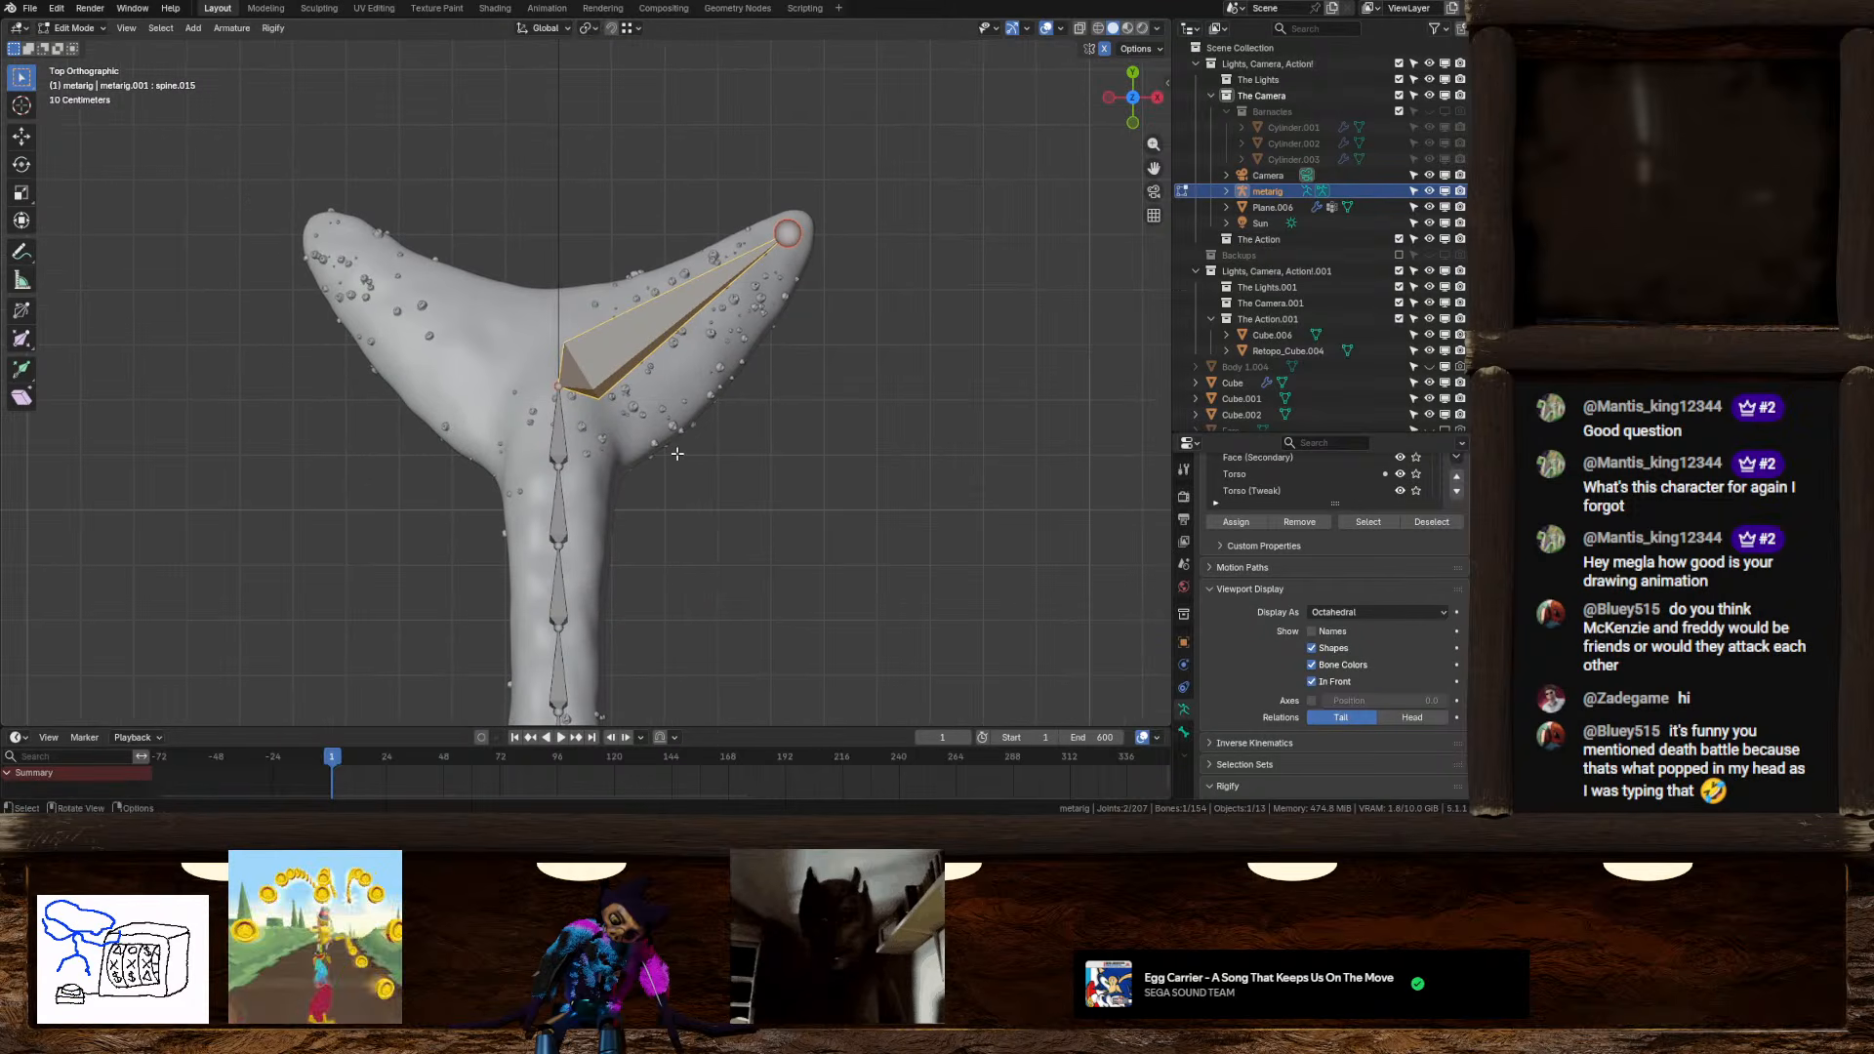
click(797, 234)
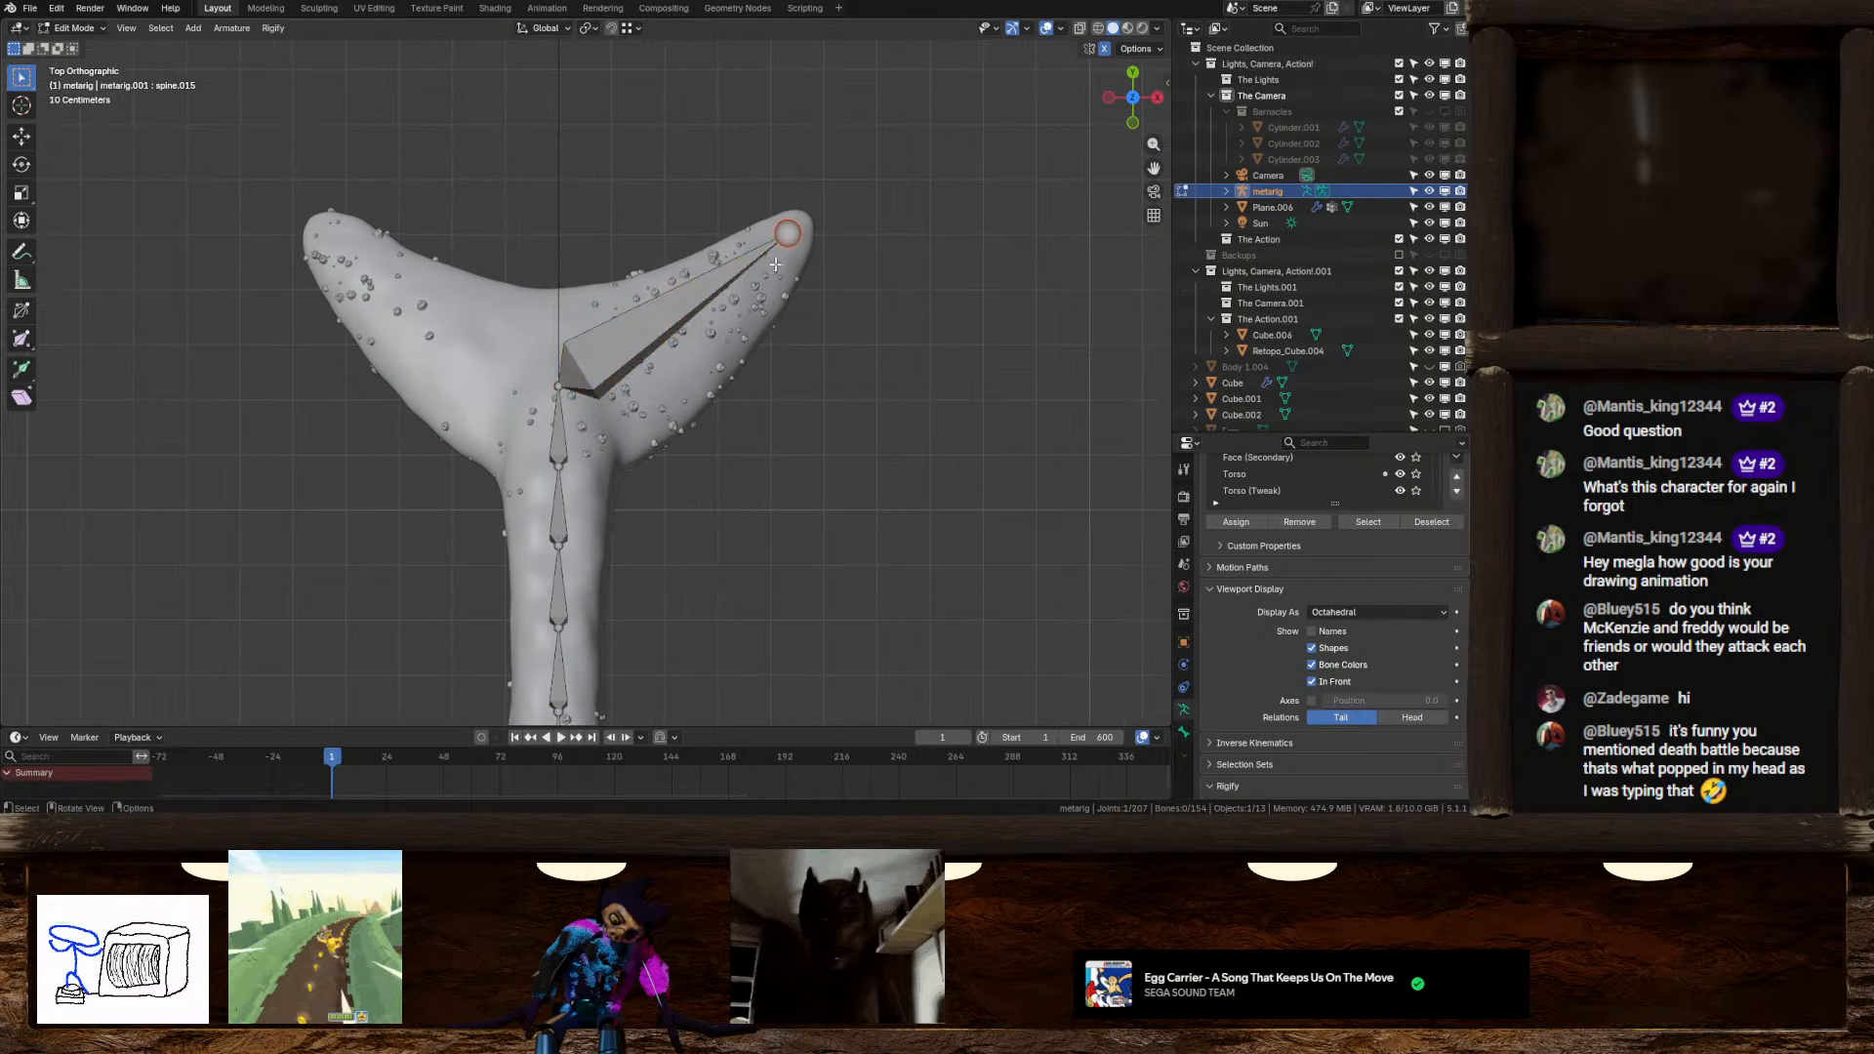
key(n)
click(1161, 78)
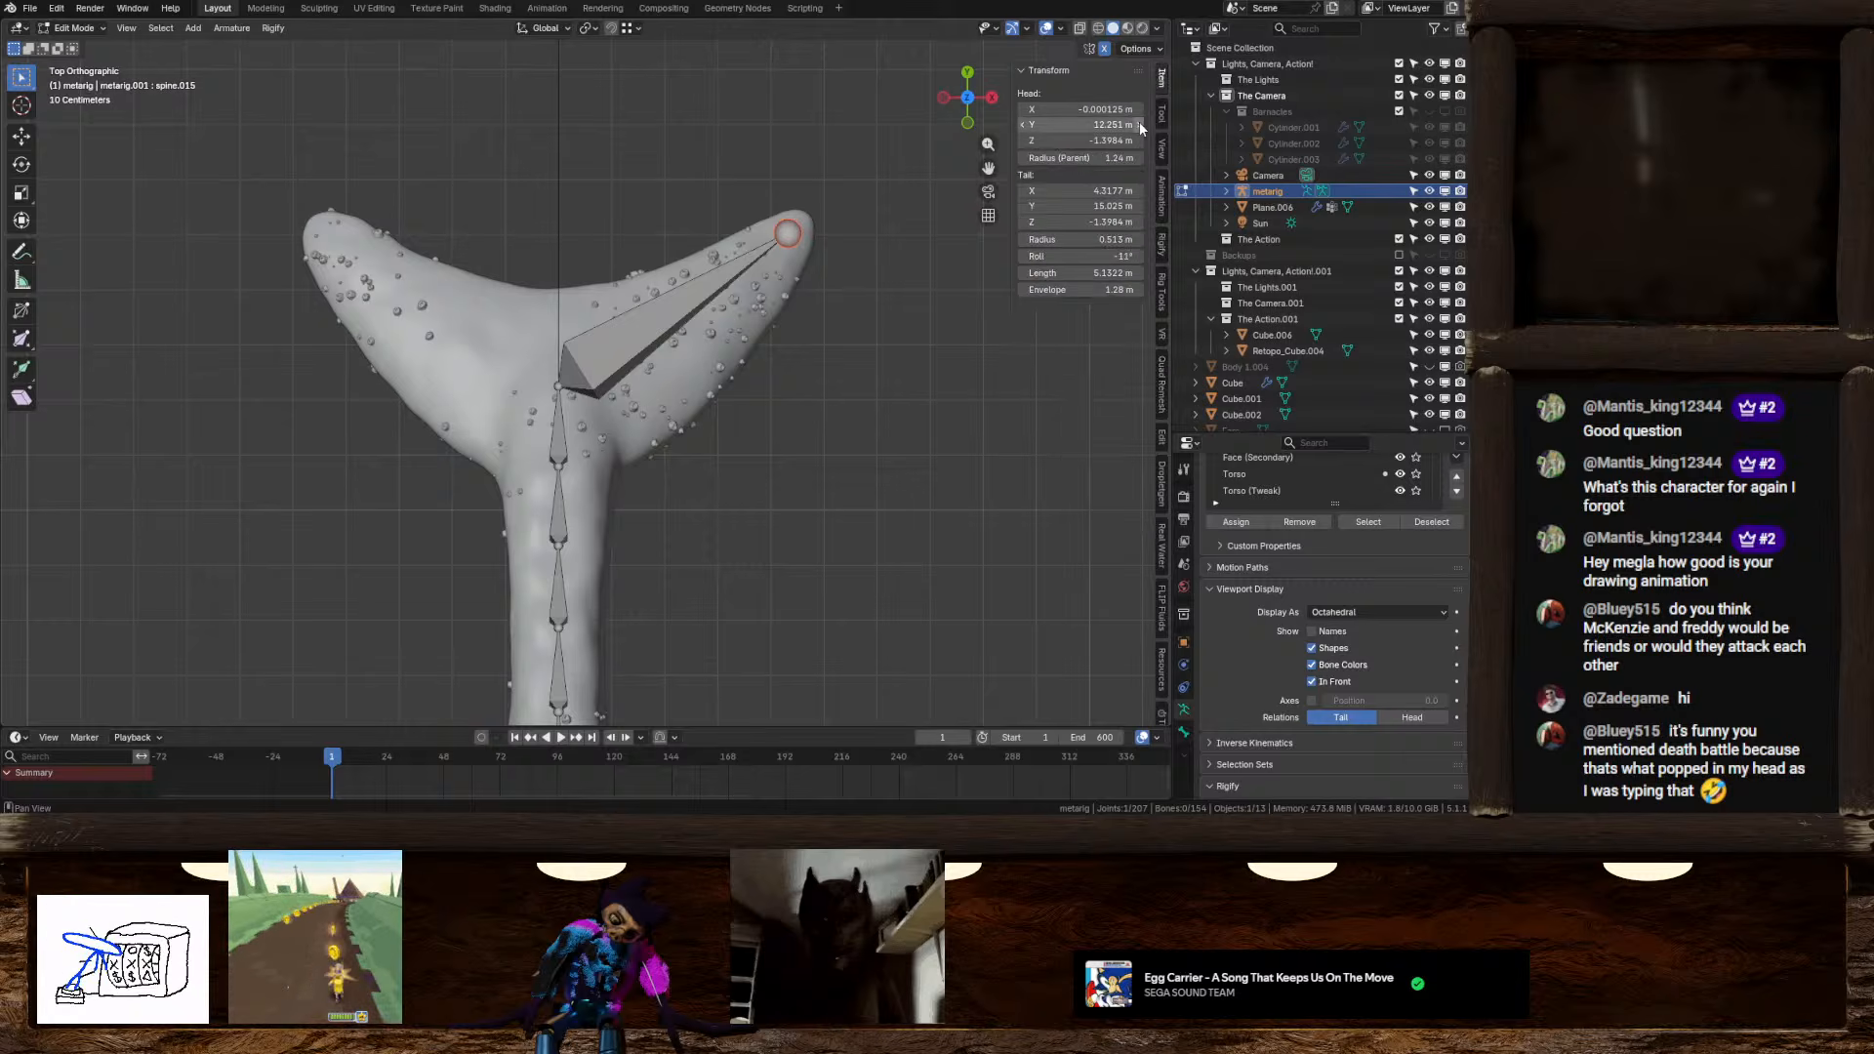
click(1083, 110)
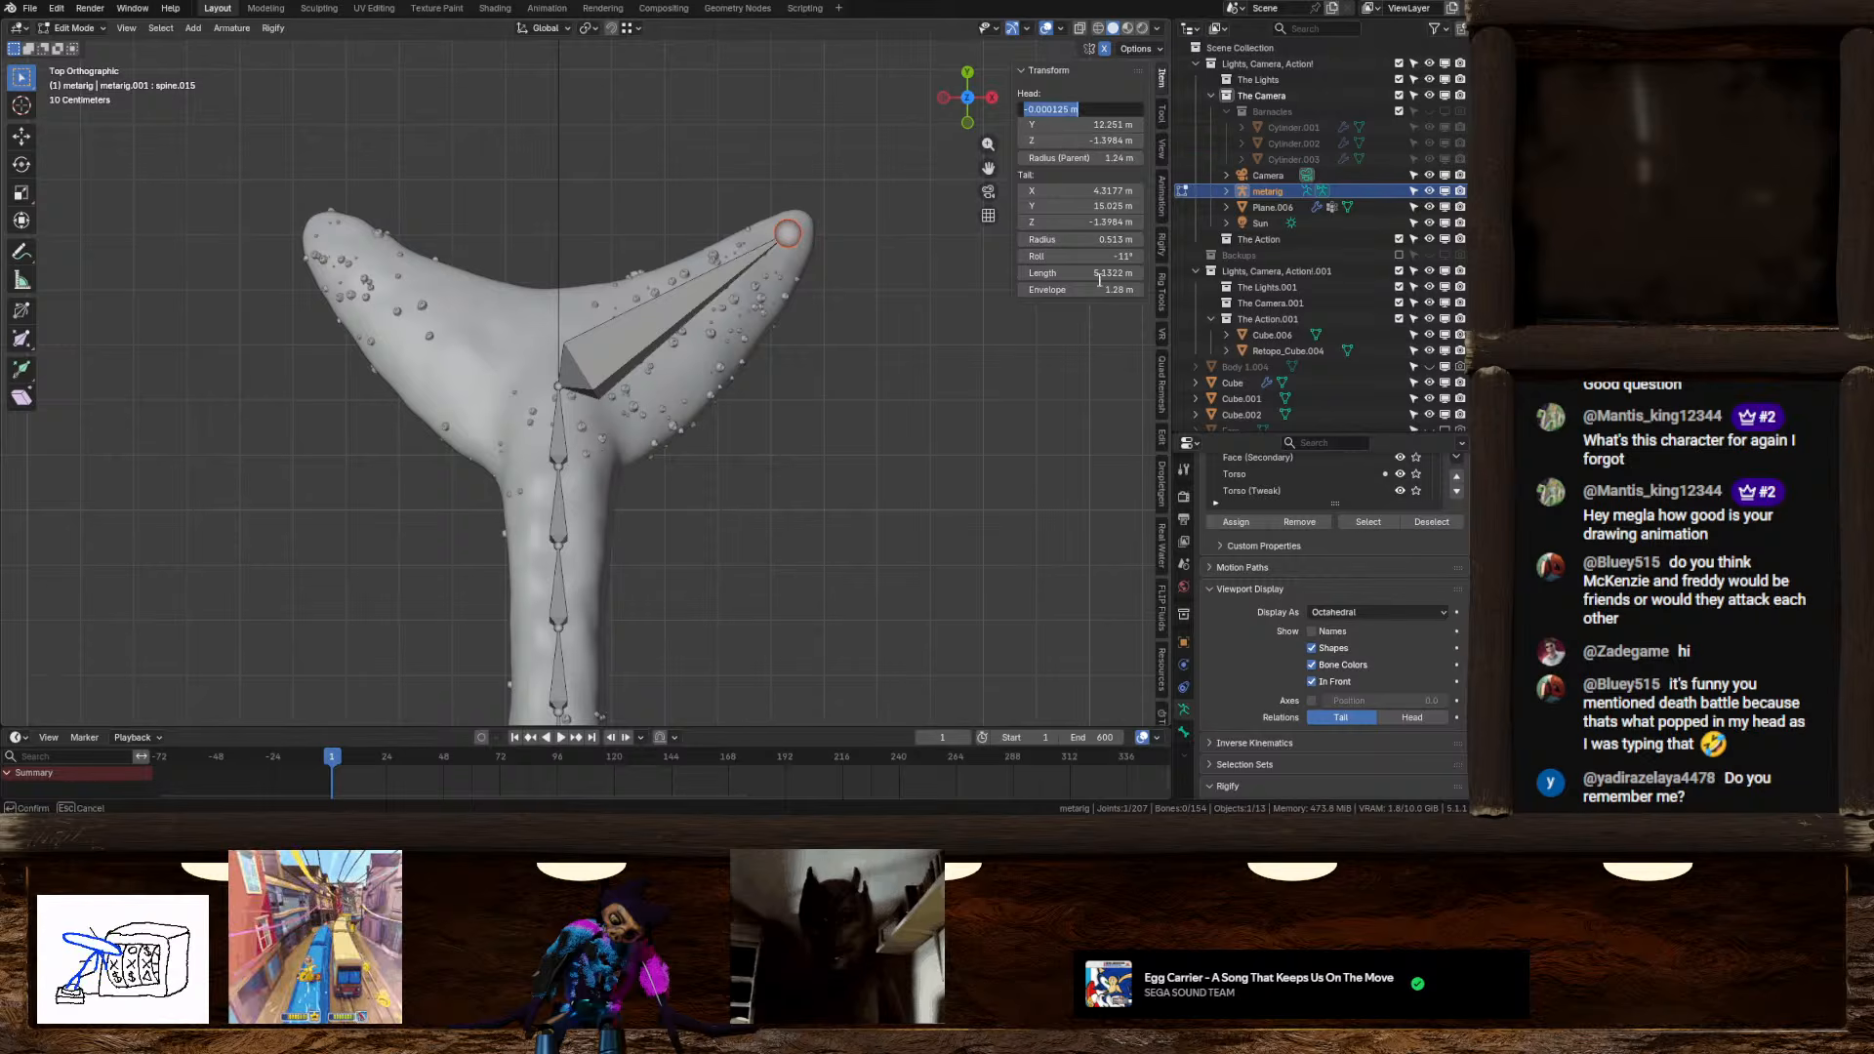
click(973, 194)
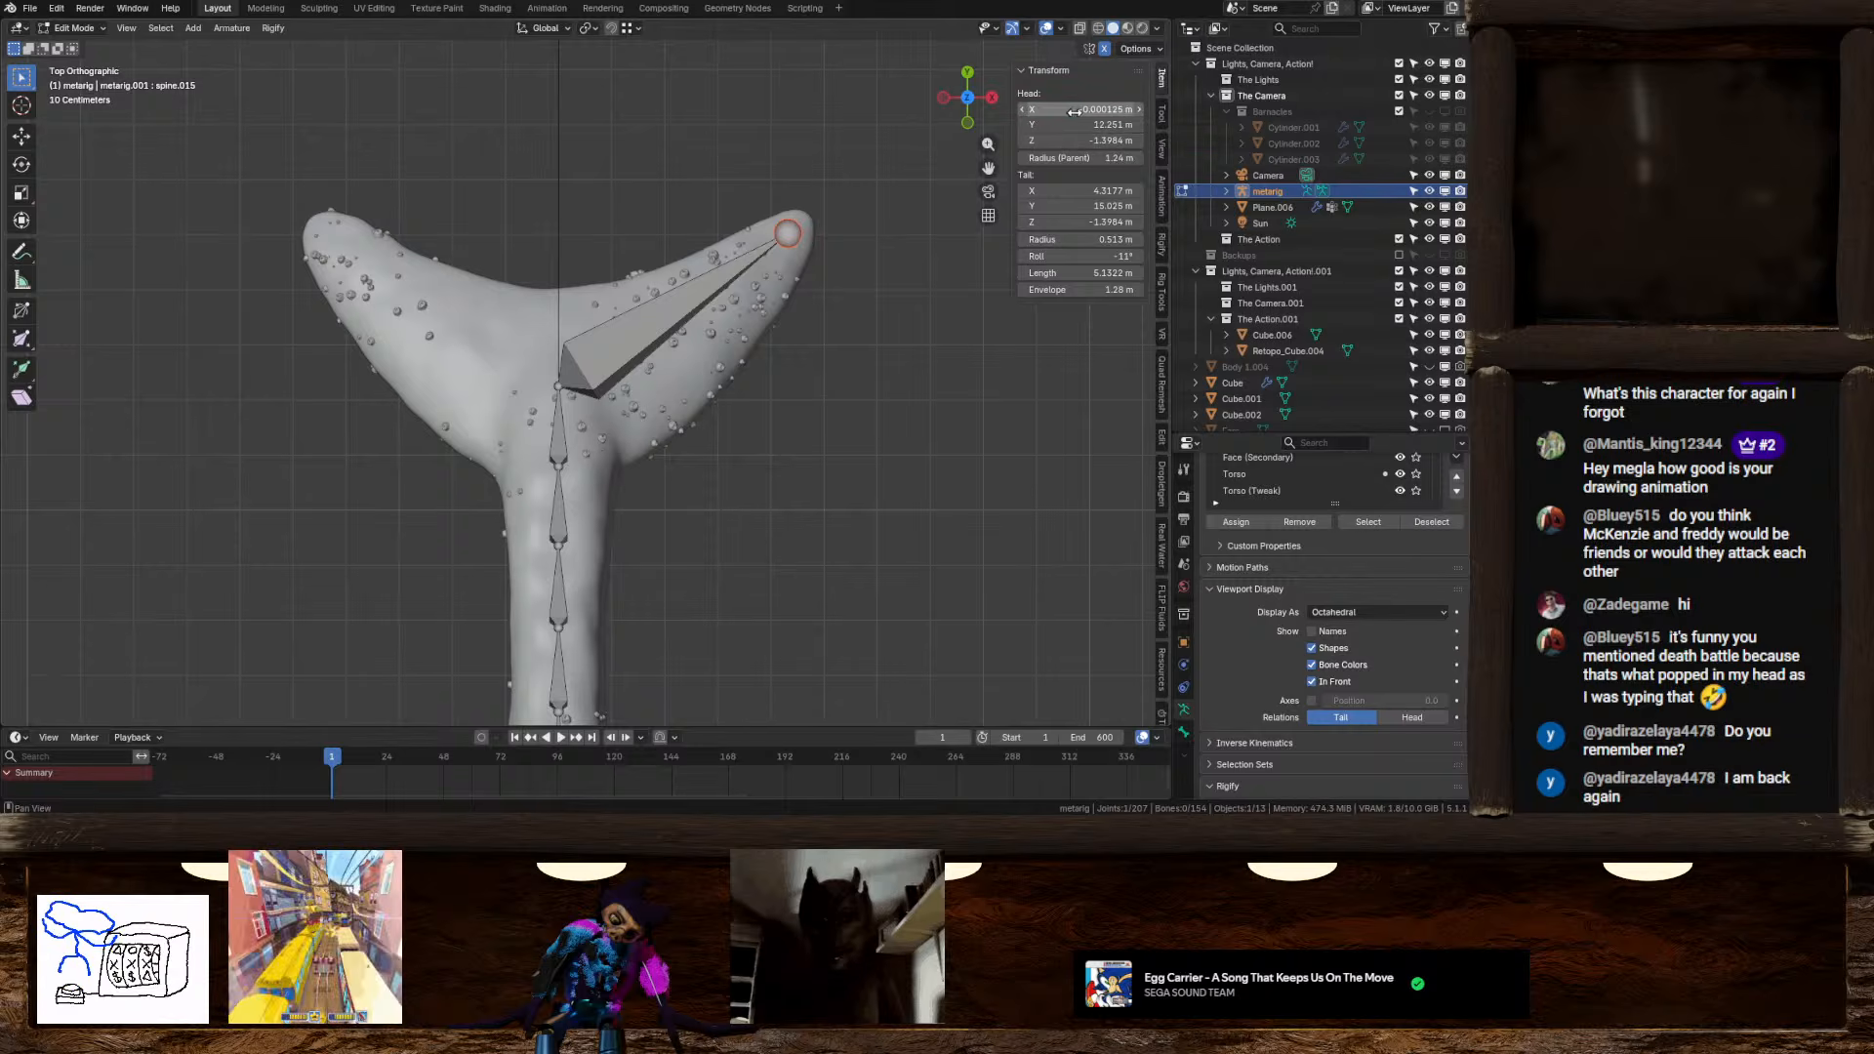
mouse_move(1080, 109)
mouse_down()
mouse_move(1025, 110)
mouse_move(1132, 109)
mouse_move(1025, 109)
mouse_move(1080, 109)
mouse_up()
key(Escape)
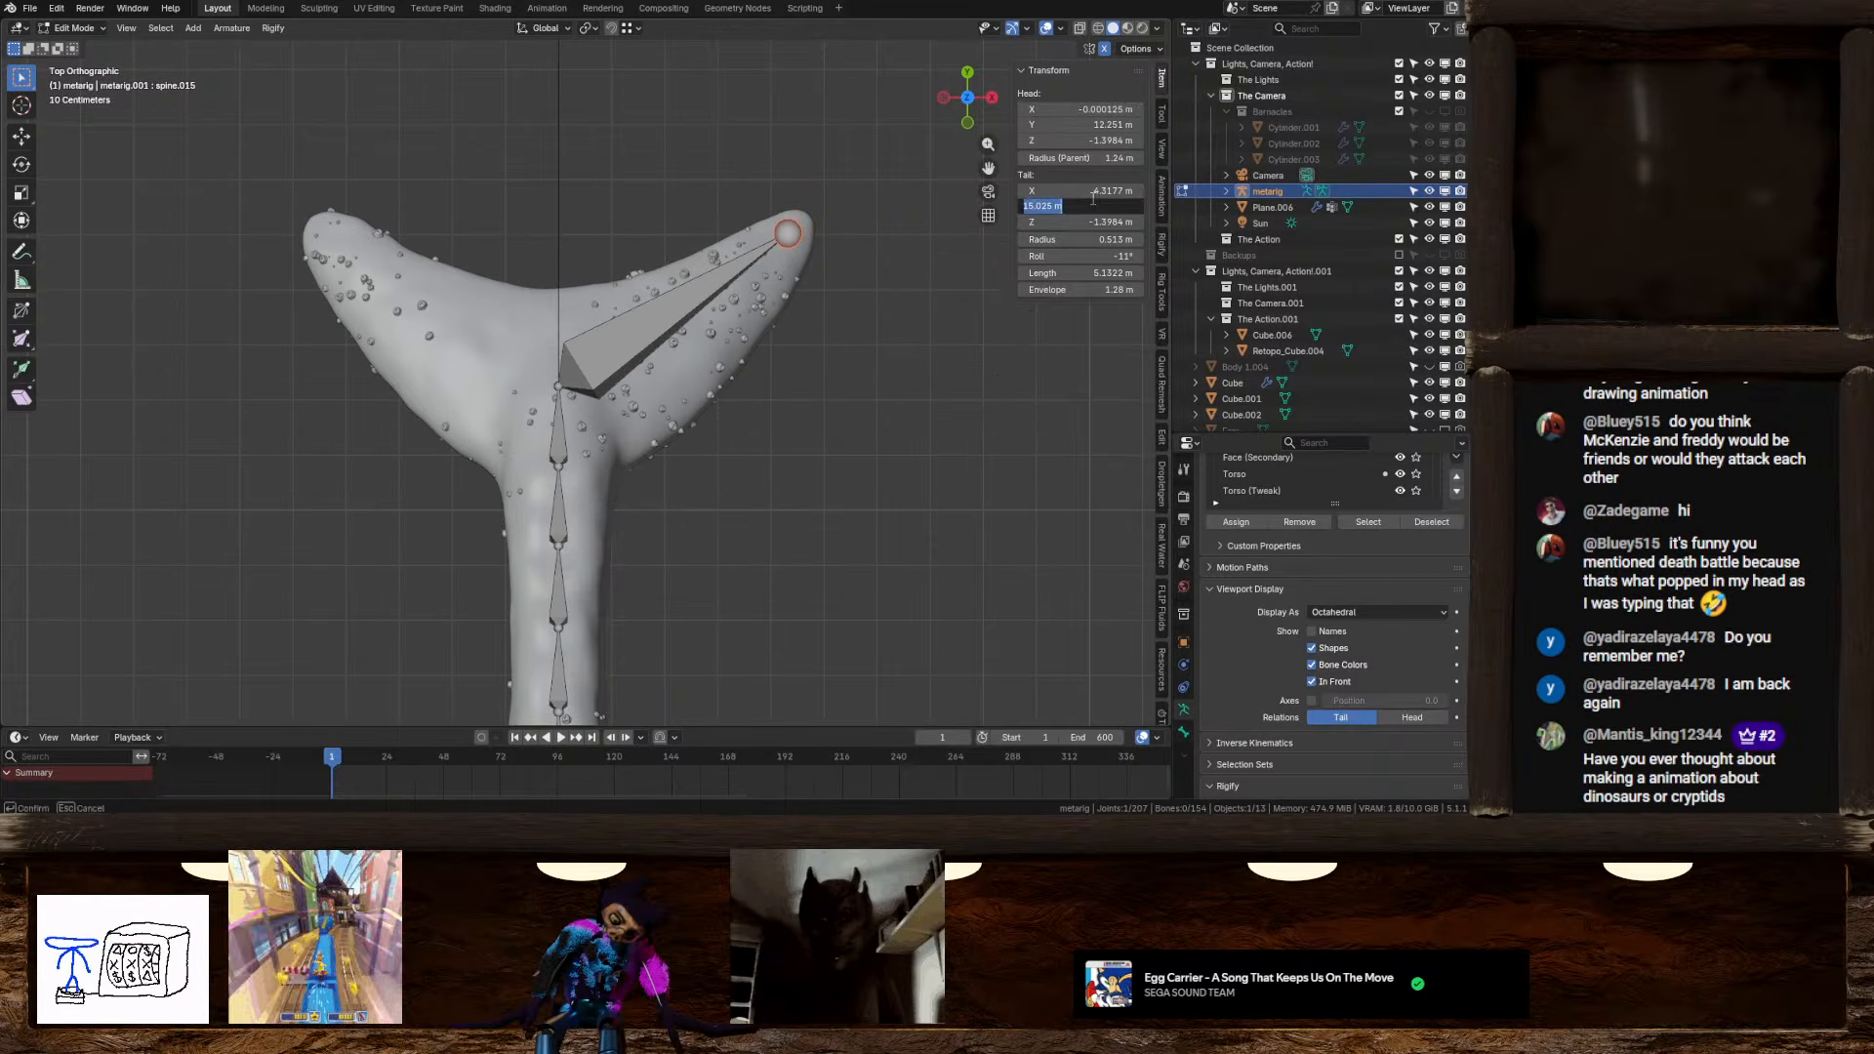
click(1089, 187)
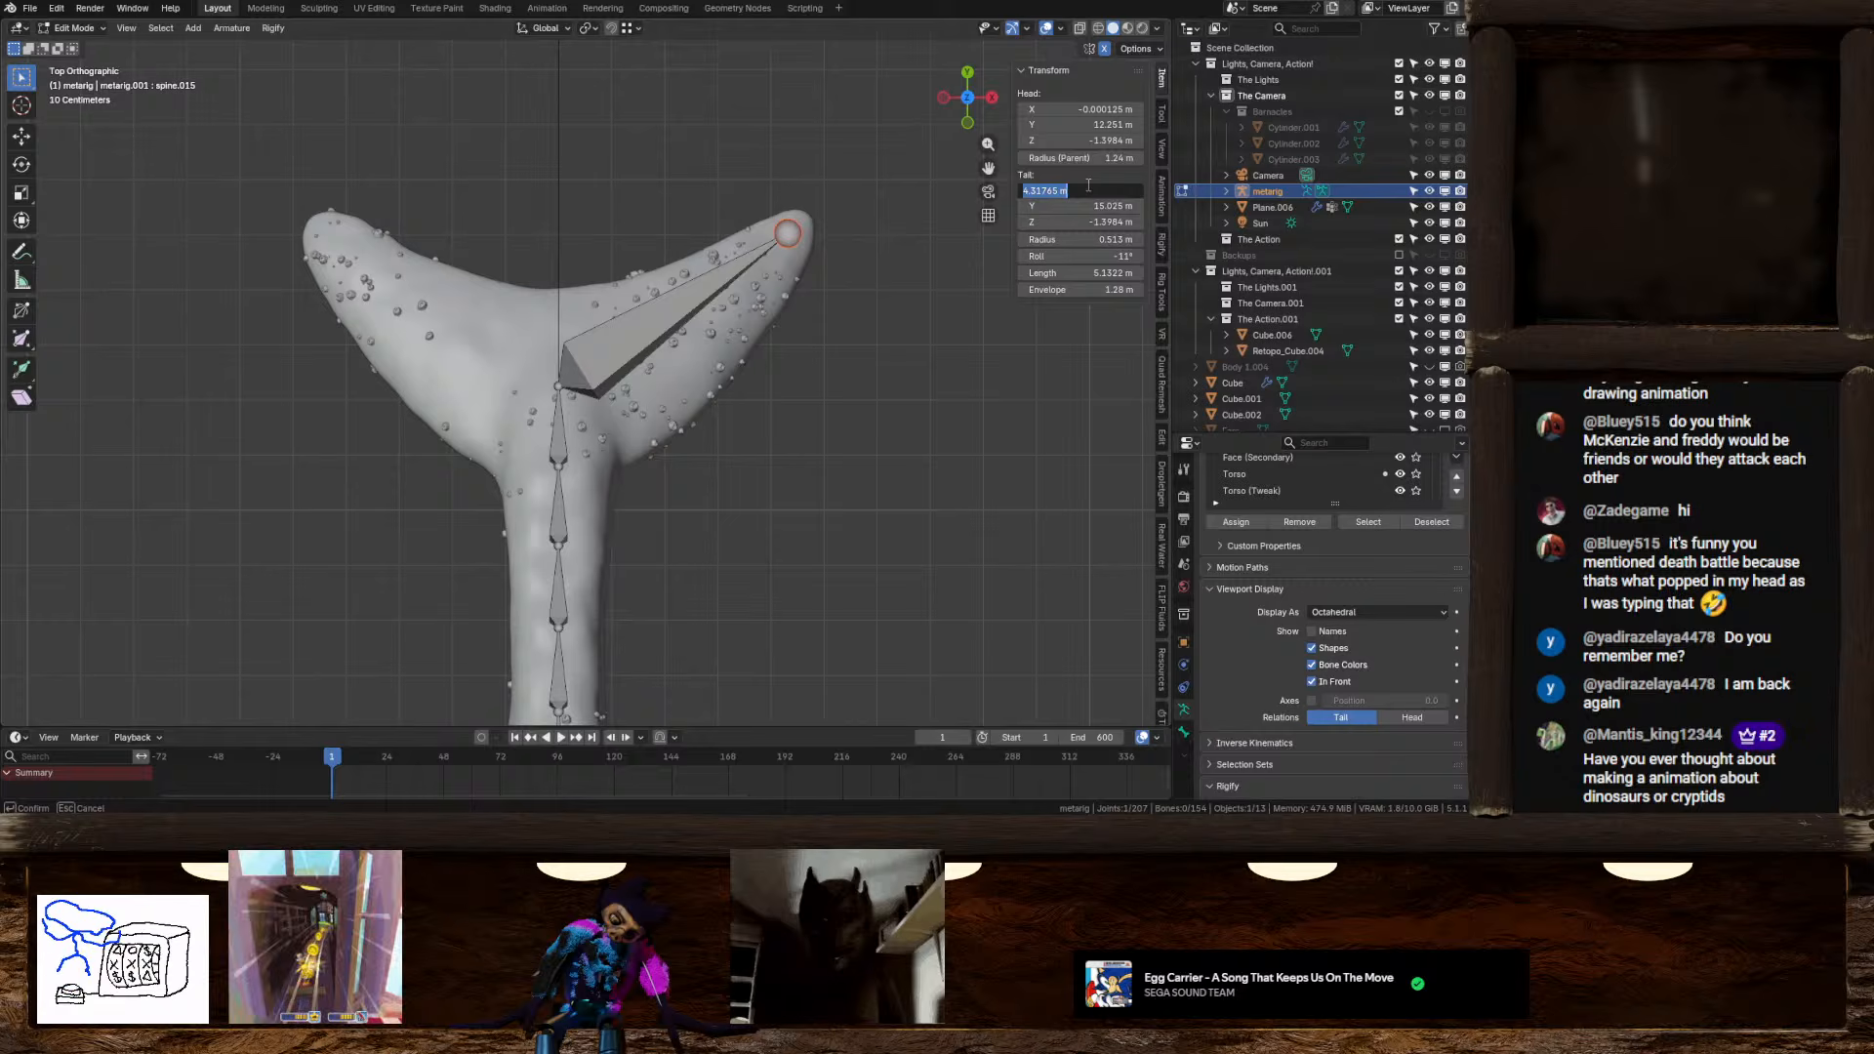
click(871, 330)
Duplicate the fluke bone in place
click(691, 293)
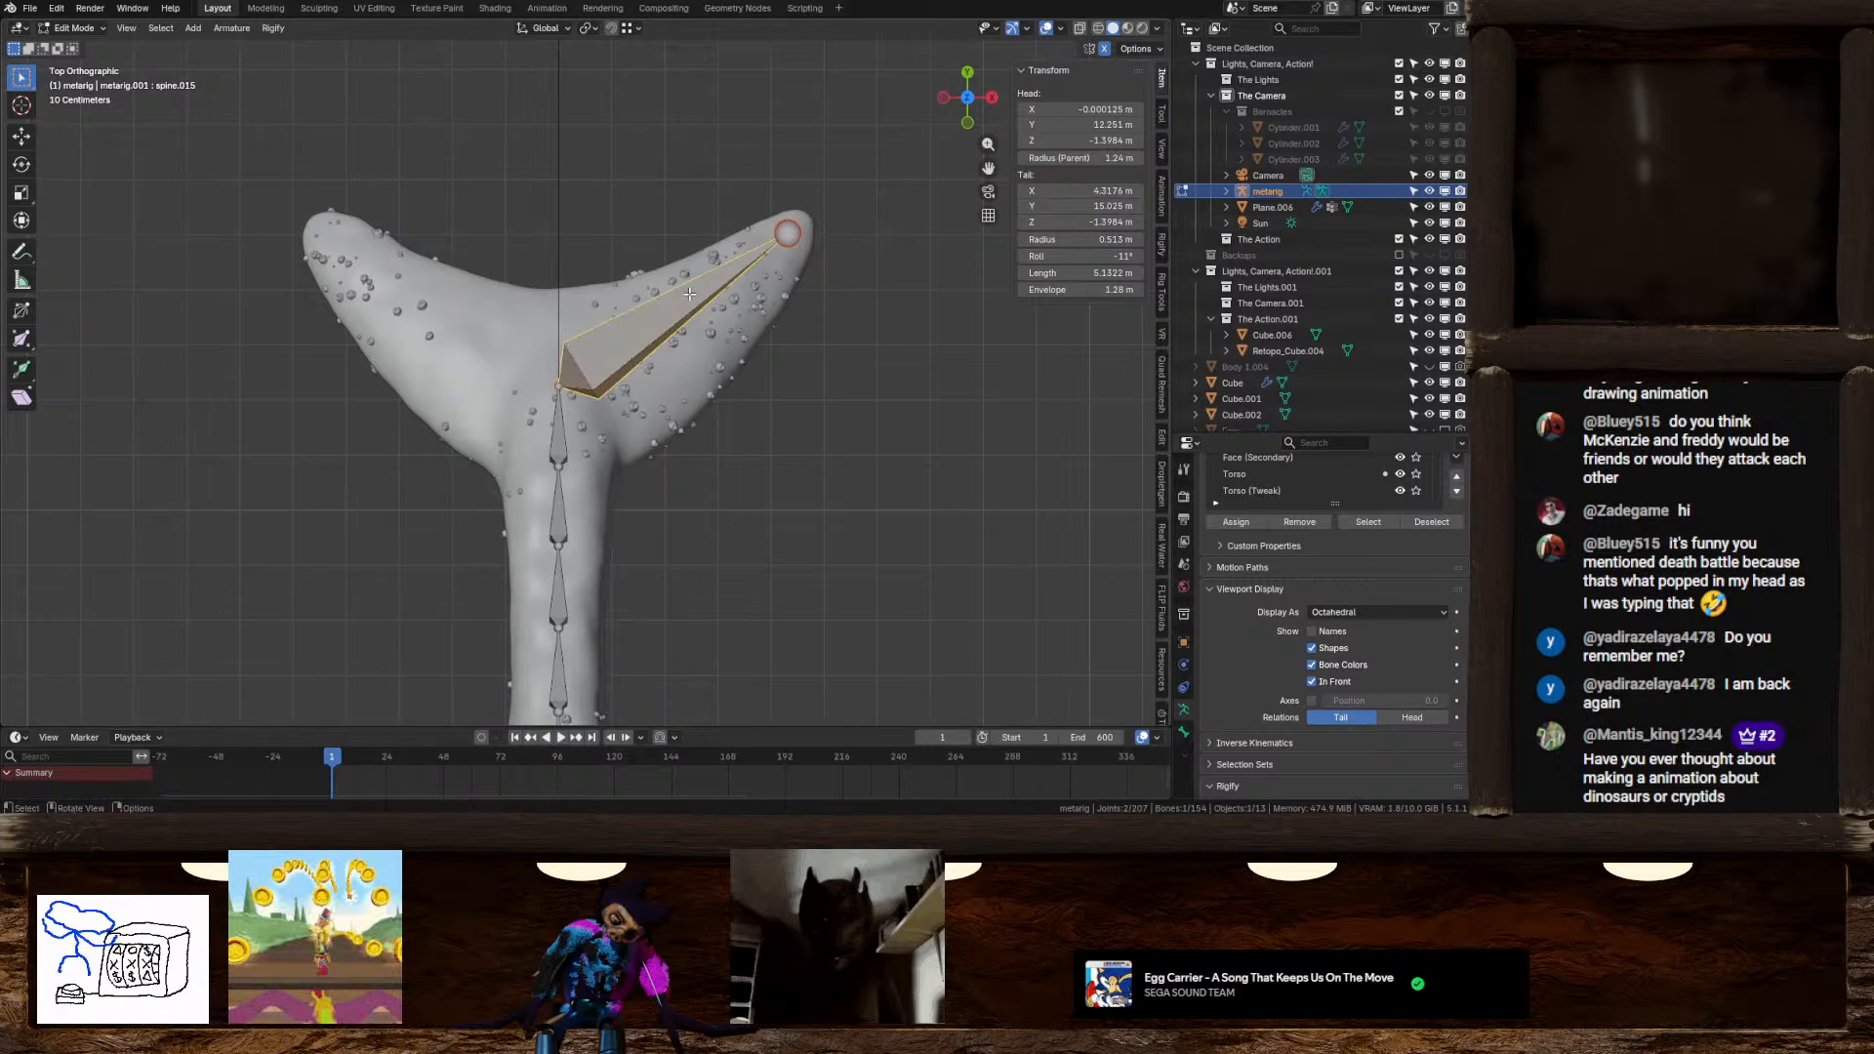
key(shift+d)
key(Escape)
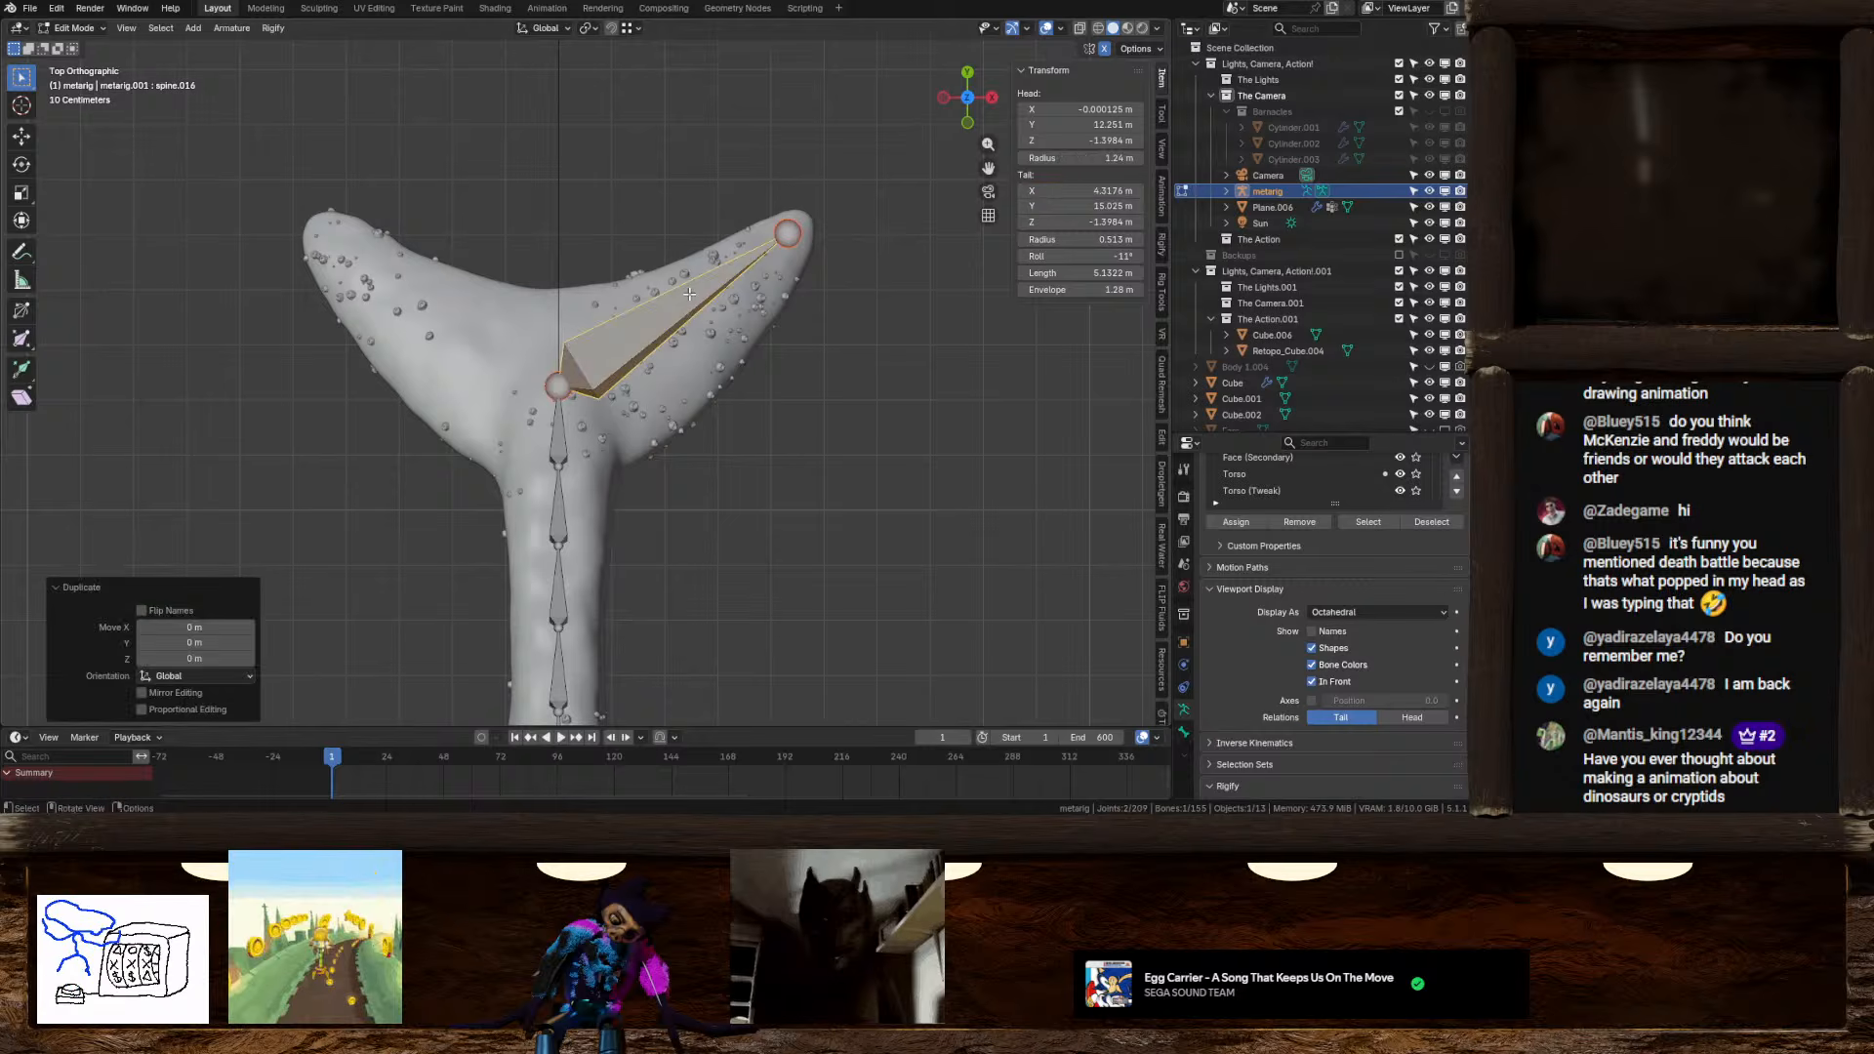
click(1080, 196)
click(1075, 196)
click(900, 317)
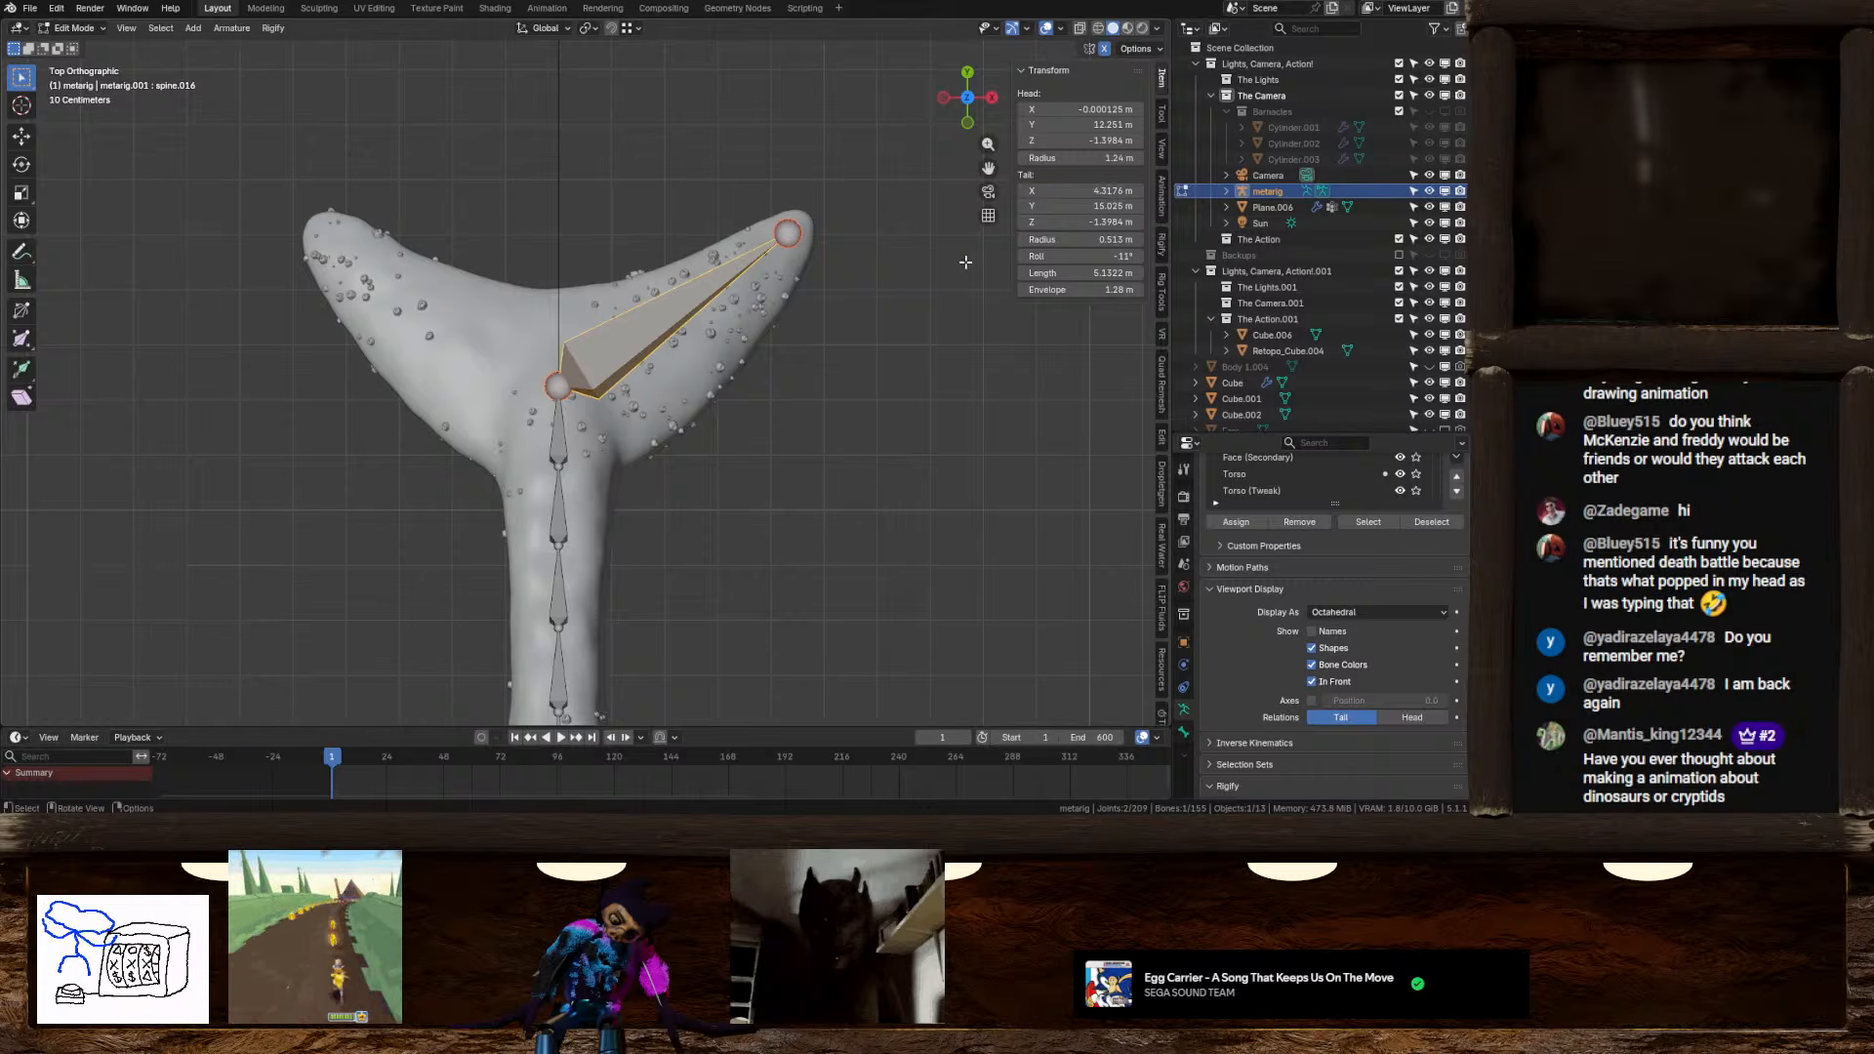
Set the duplicated fluke bone's tail X coordinate to -4.3176 m so it points into the opposite fluke
click(1043, 195)
click(1023, 188)
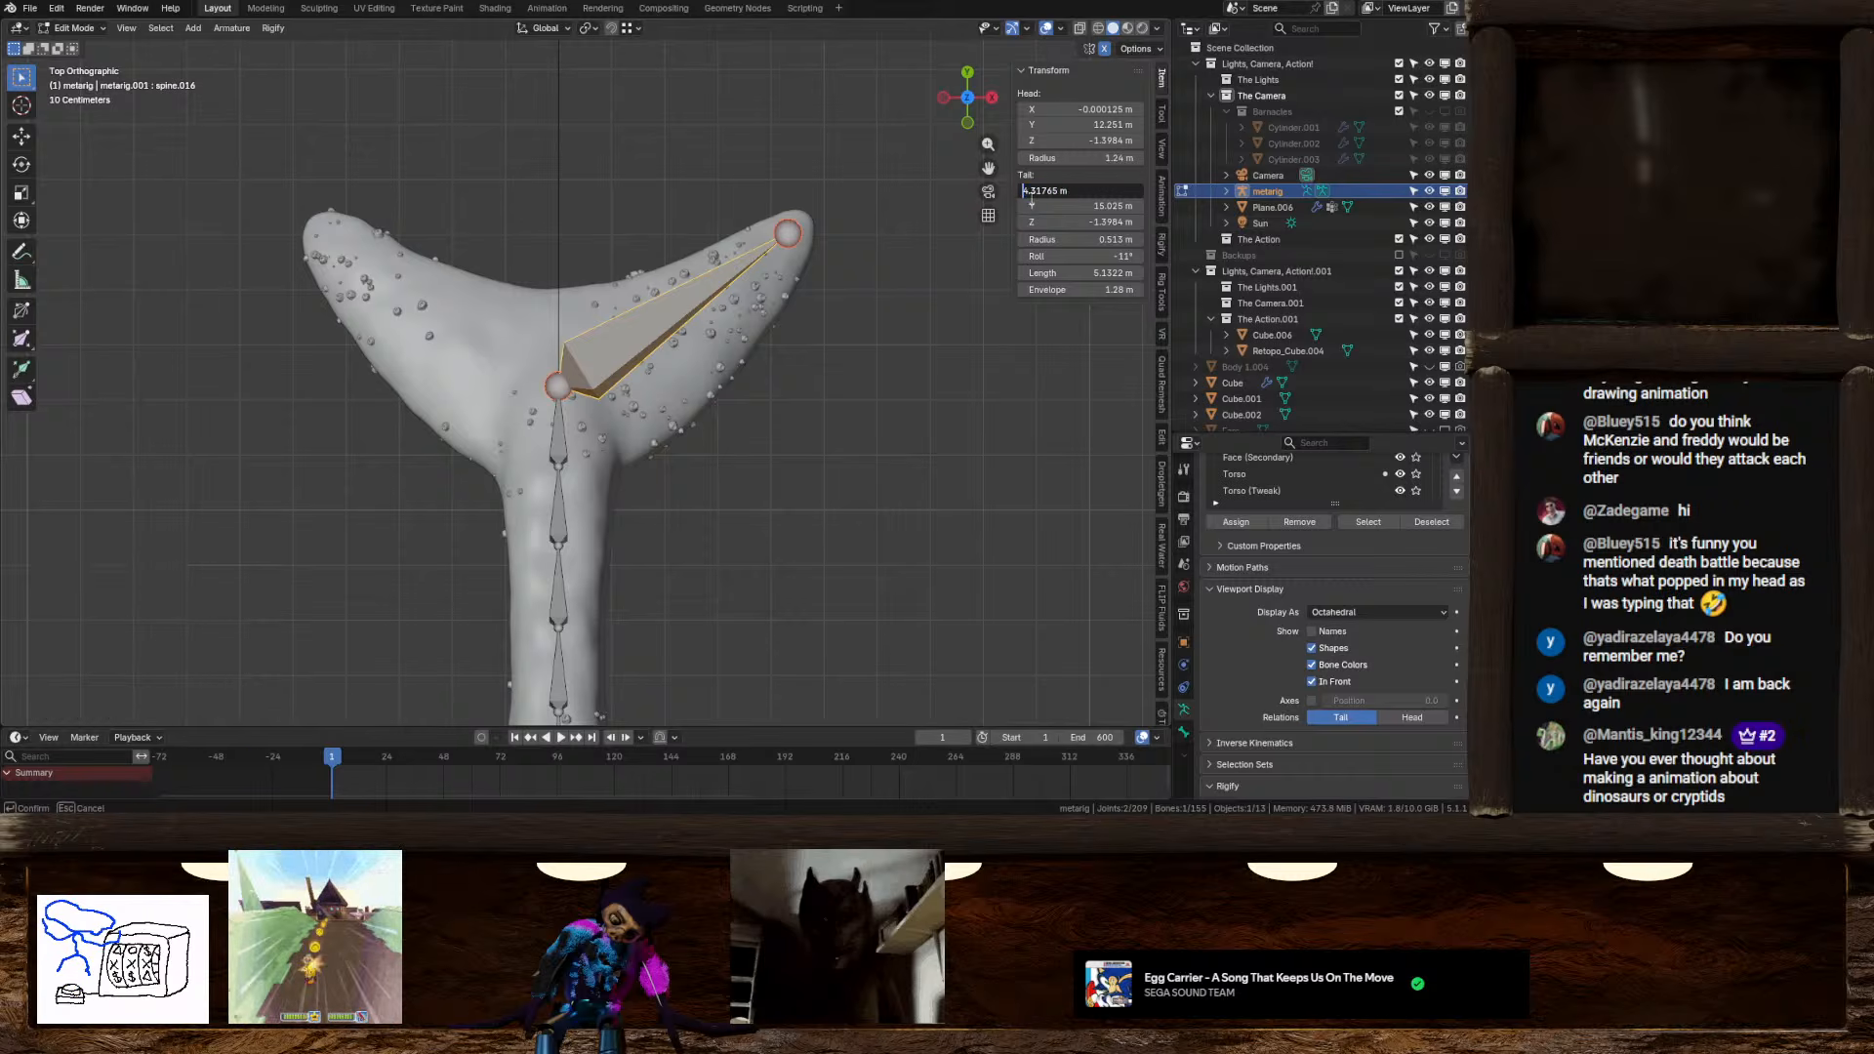
text(-)
click(973, 325)
scroll(849, 349, down, 2)
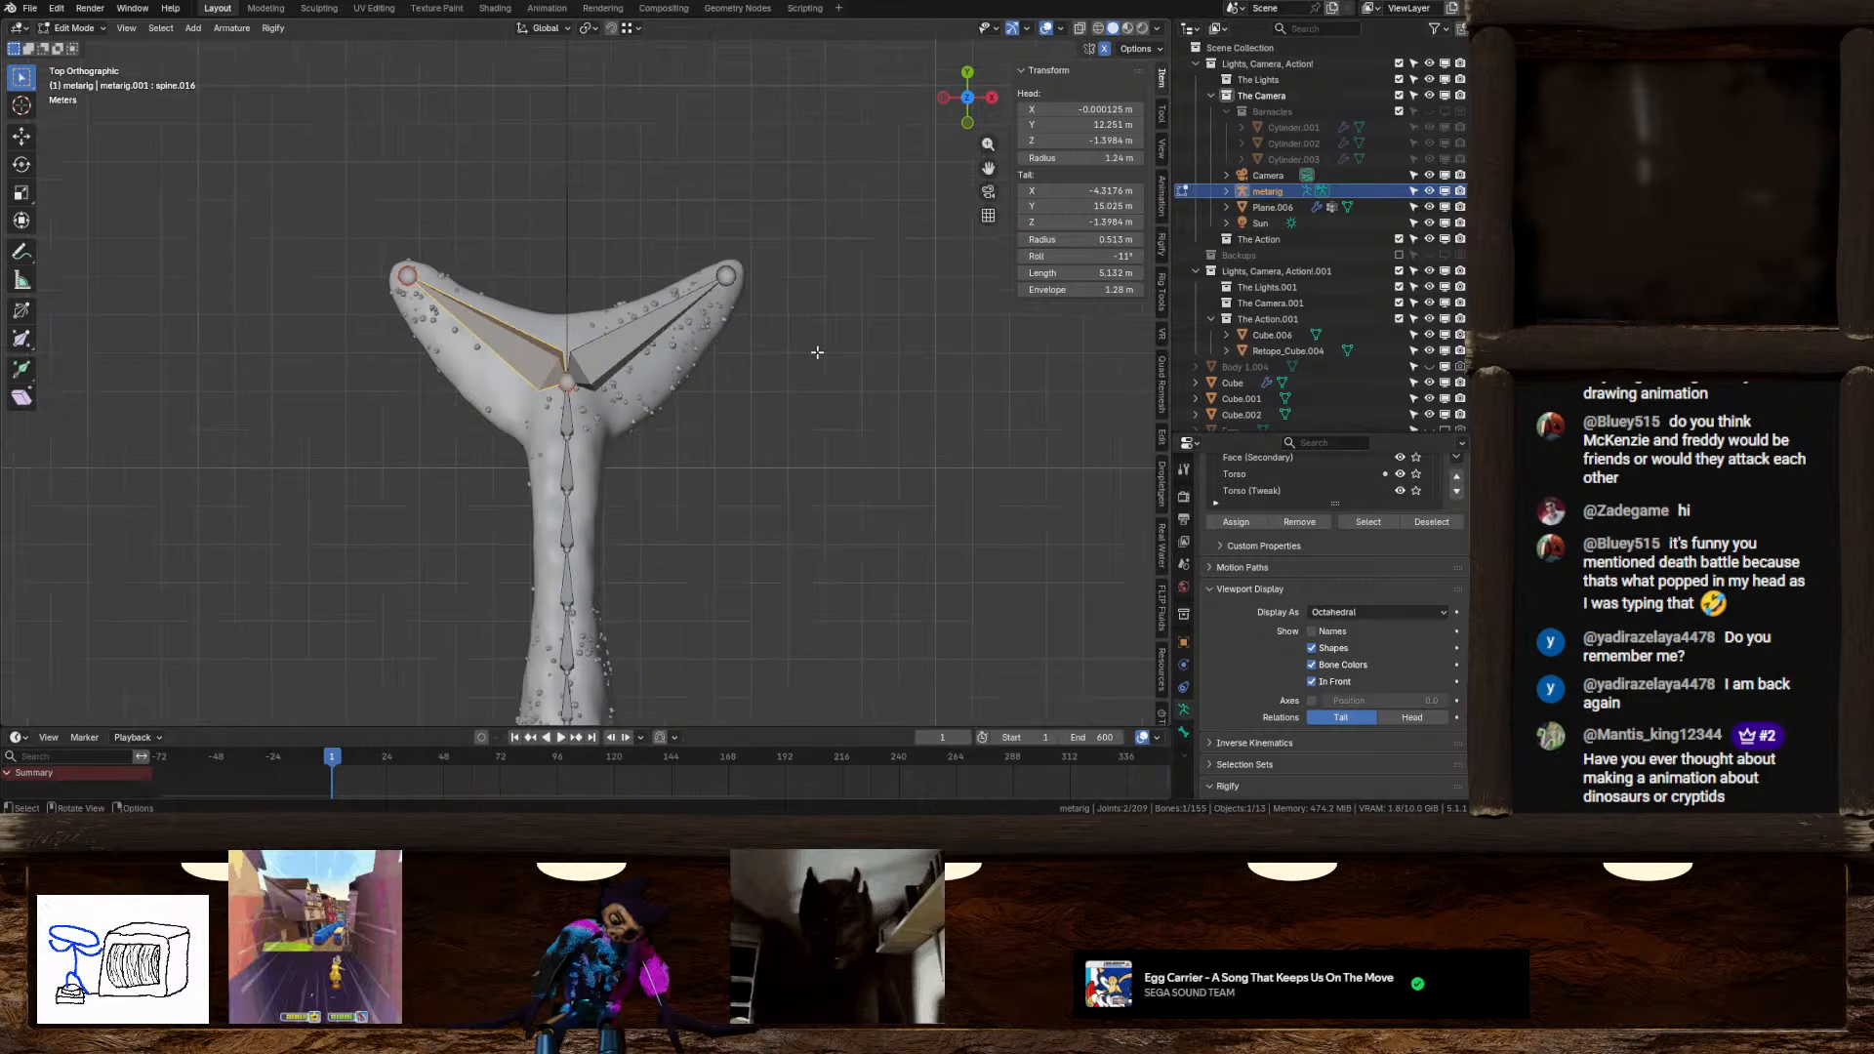
Lower both fluke bone tips together about 1.77 m along Z into the tips of the flukes
middle_drag(760, 373, 700, 438)
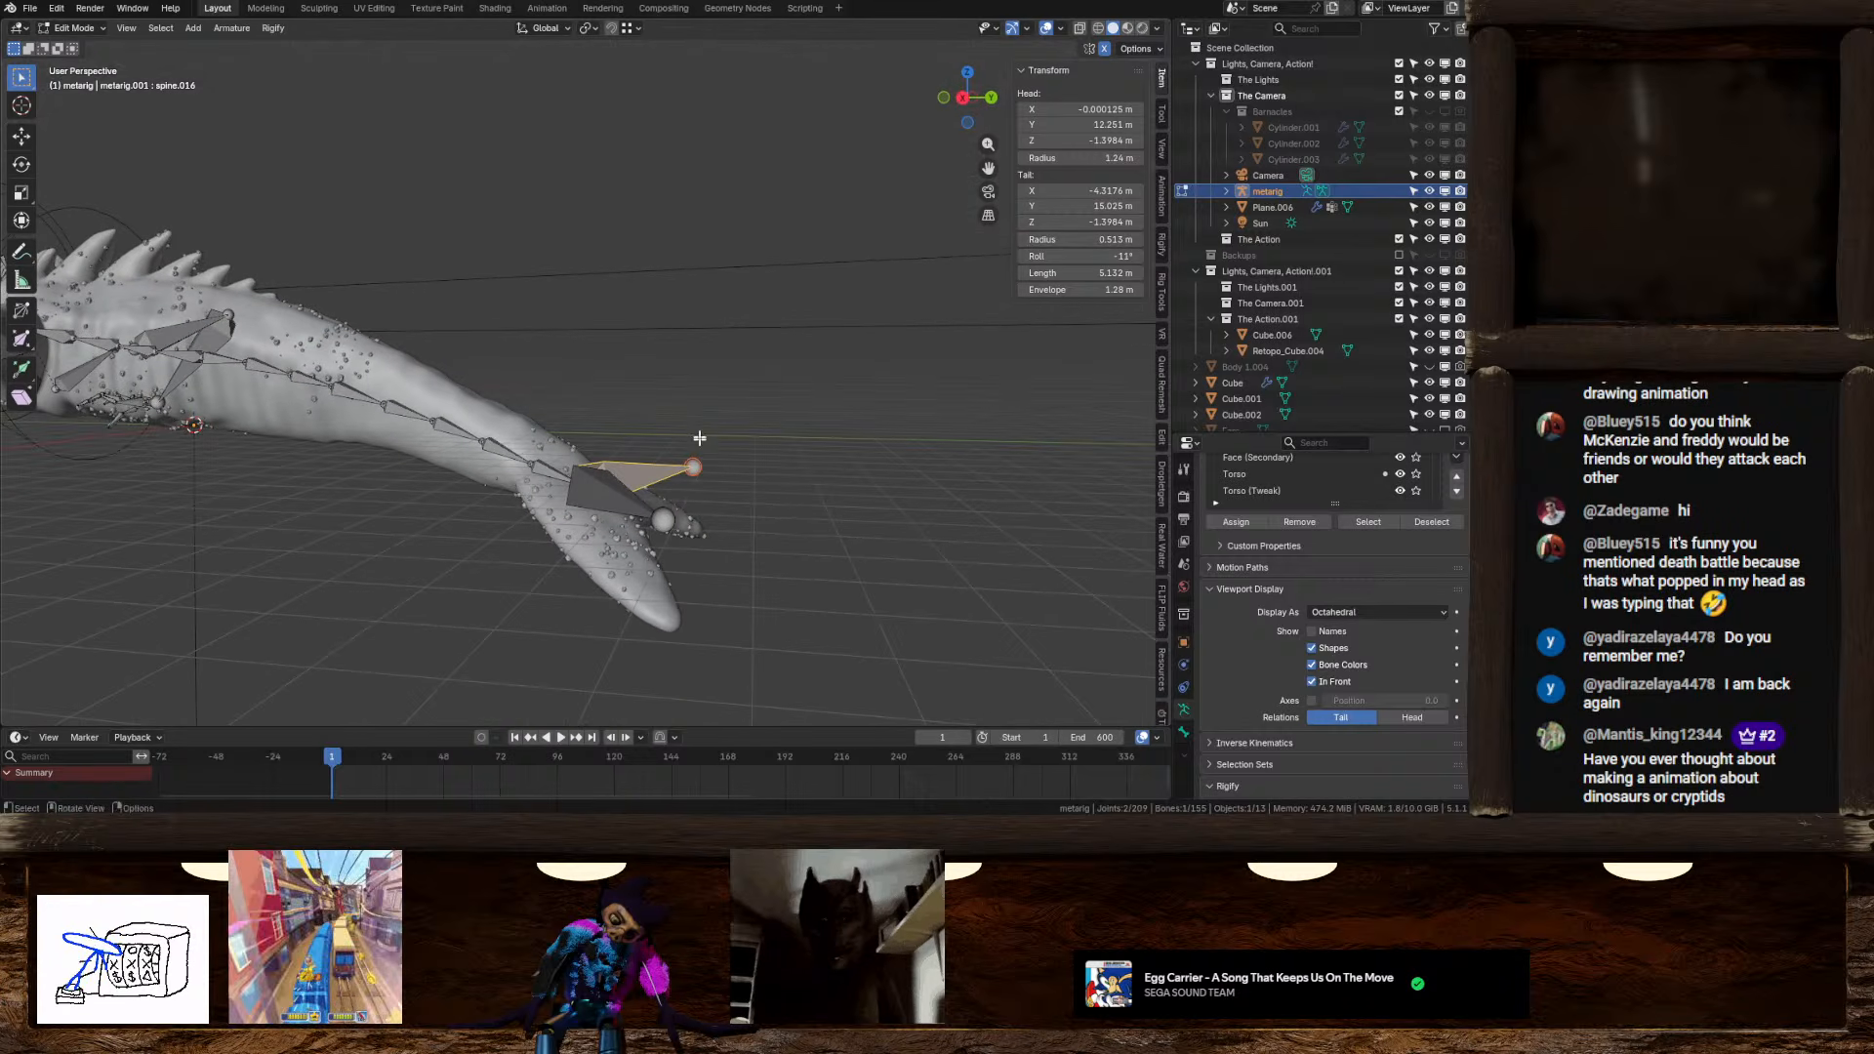
click(671, 521)
middle_drag(652, 524, 653, 383)
click(737, 355)
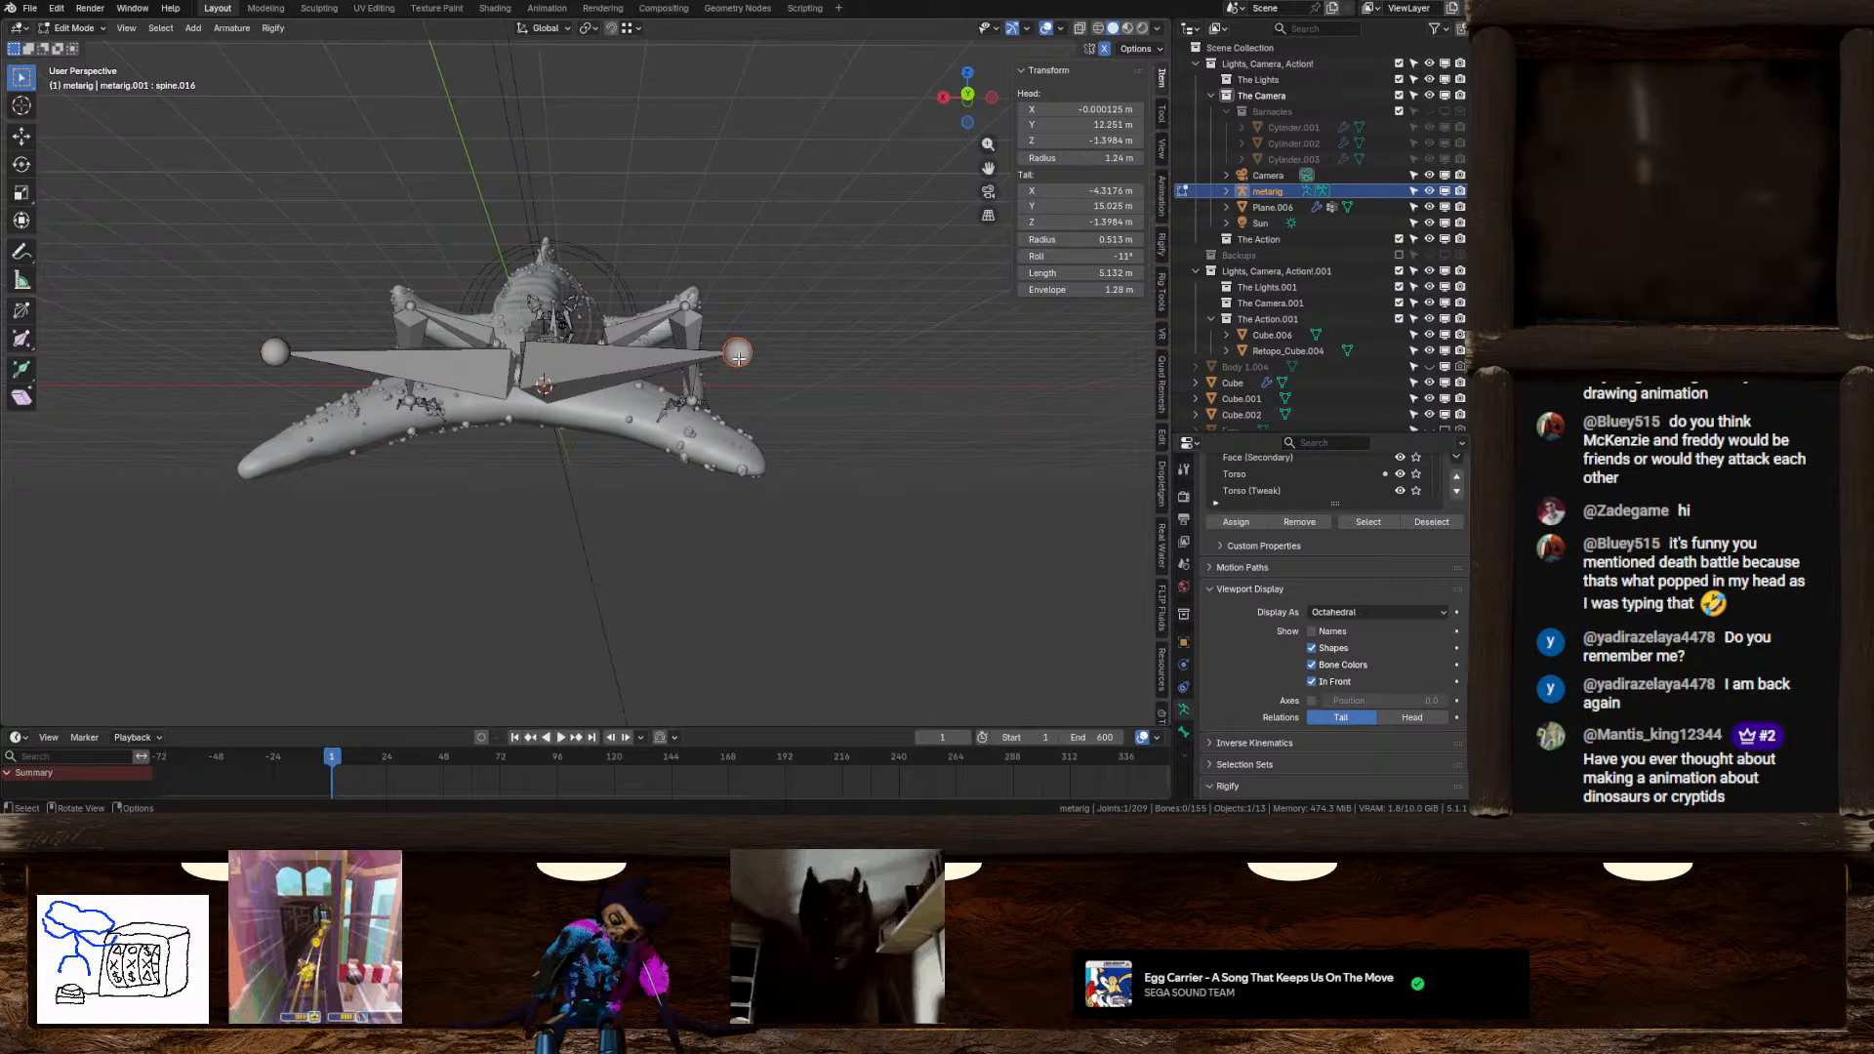
click(968, 94)
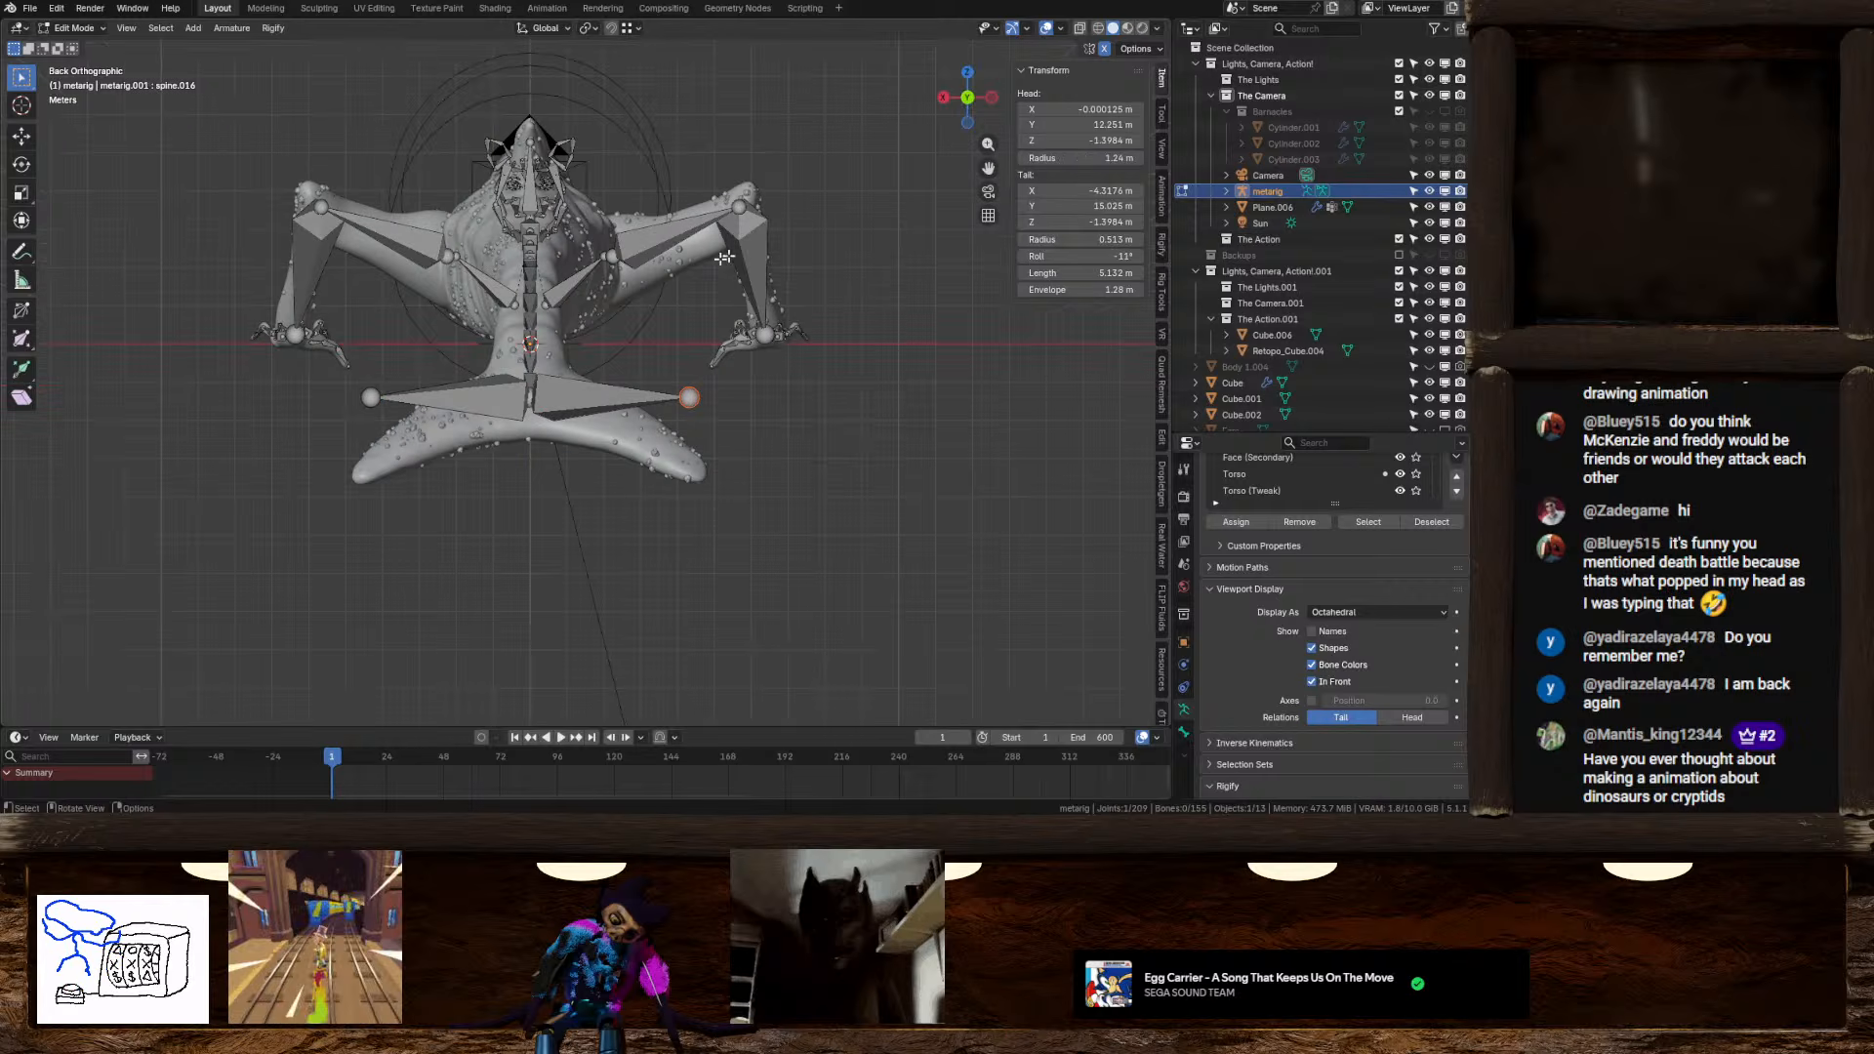
shift+click(371, 398)
key(g)
key(z)
click(736, 418)
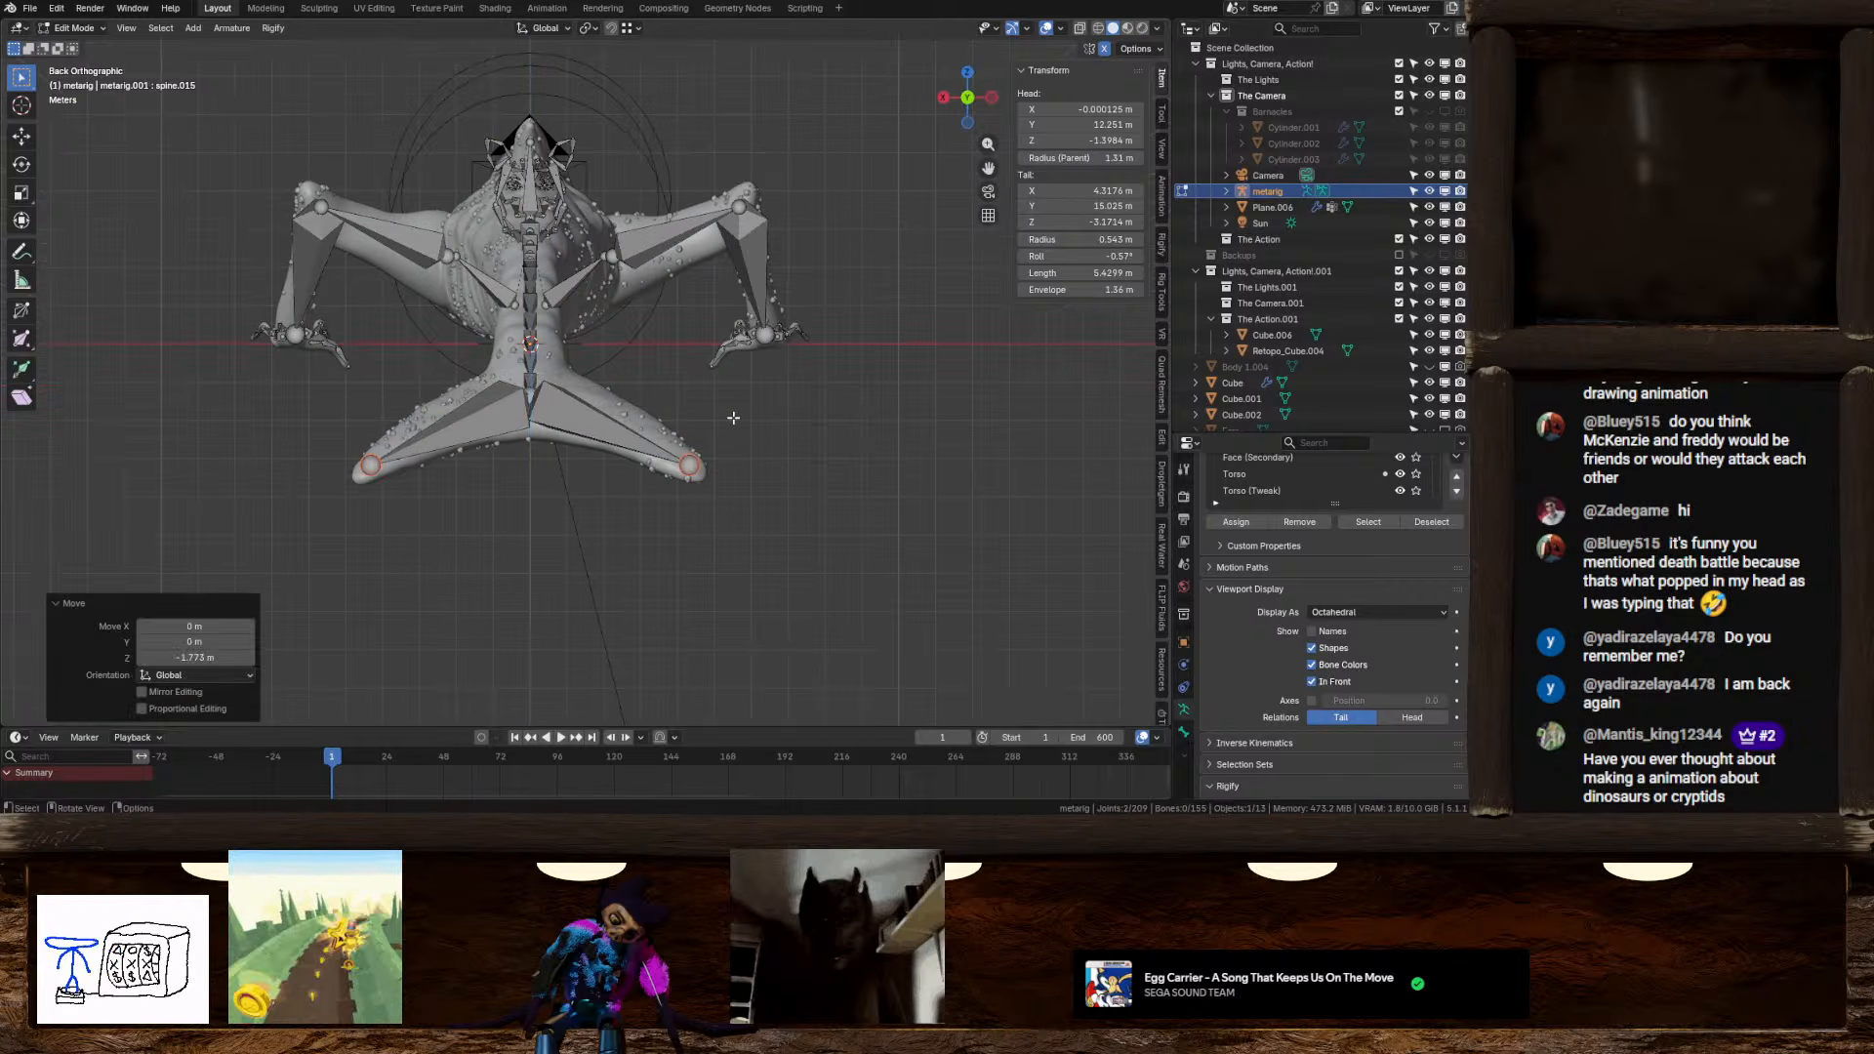
Set the roll of both fluke bones to 0°
middle_drag(736, 418, 679, 544)
click(542, 564)
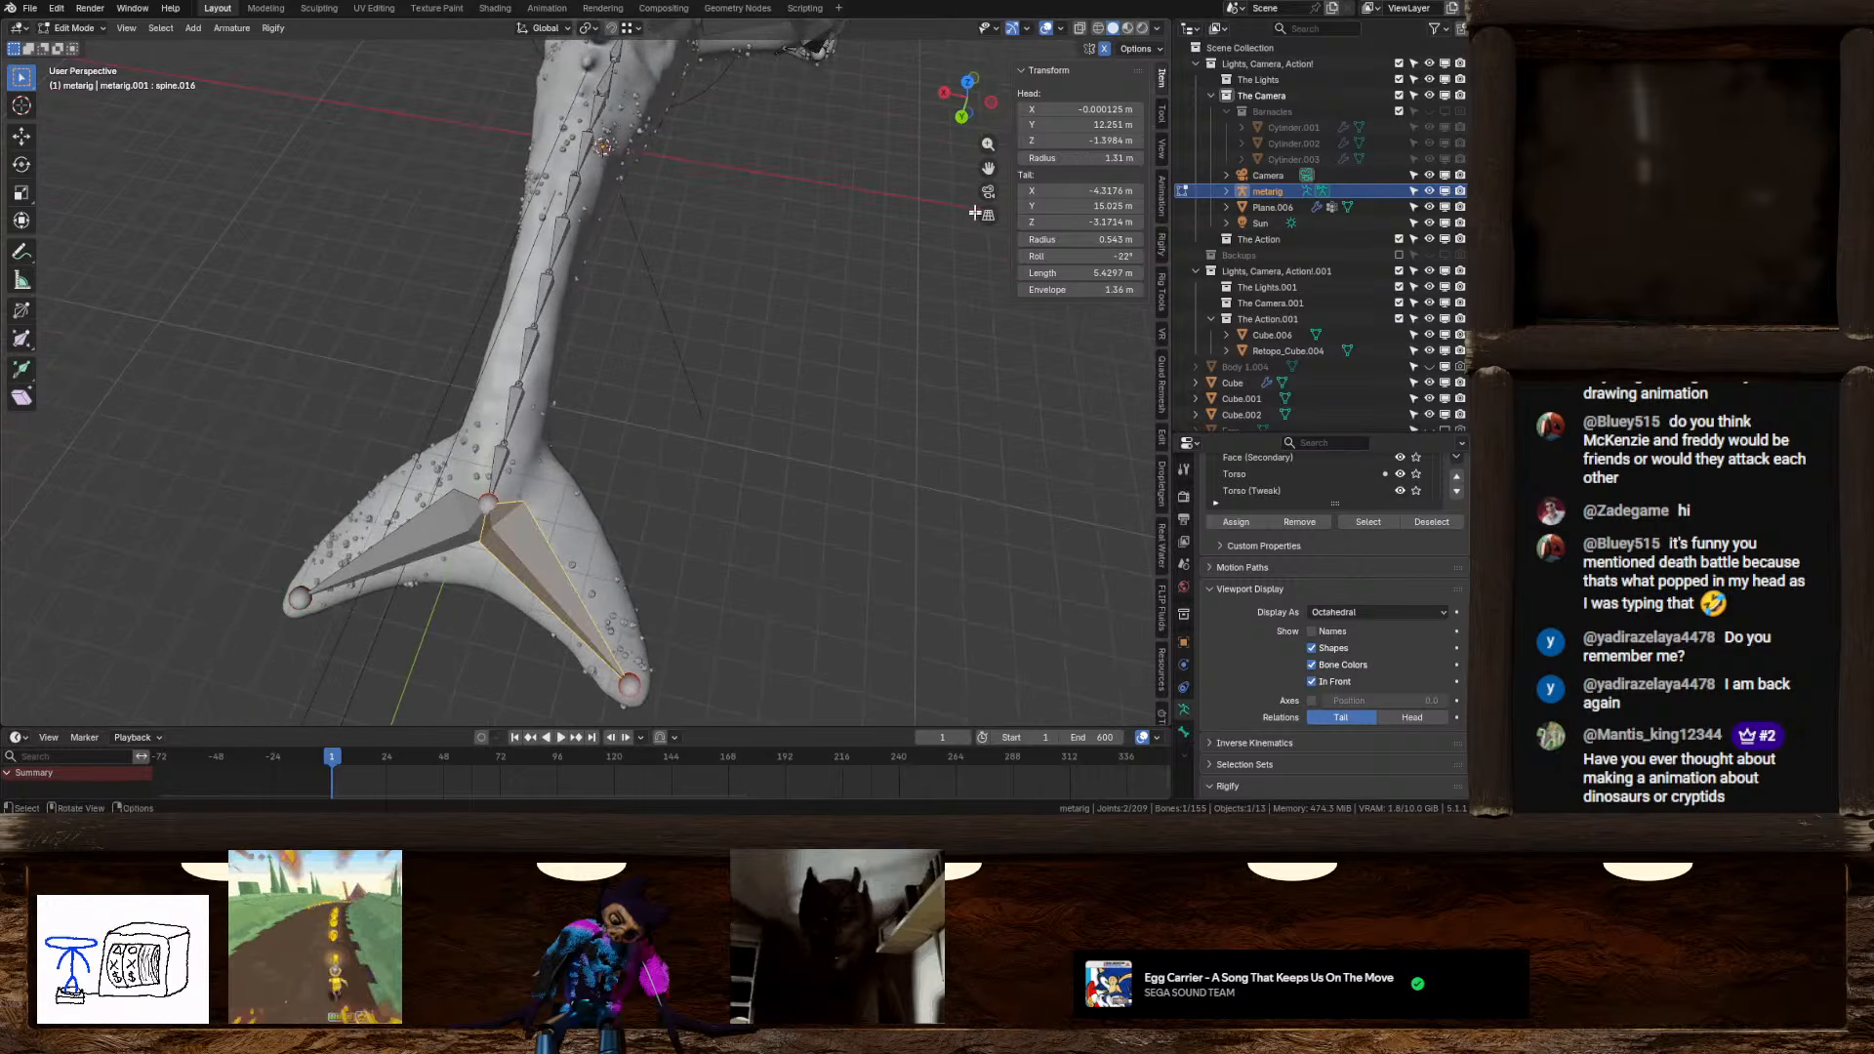
click(964, 80)
shift+middle_drag(557, 280, 519, 461)
scroll(642, 392, up, 3)
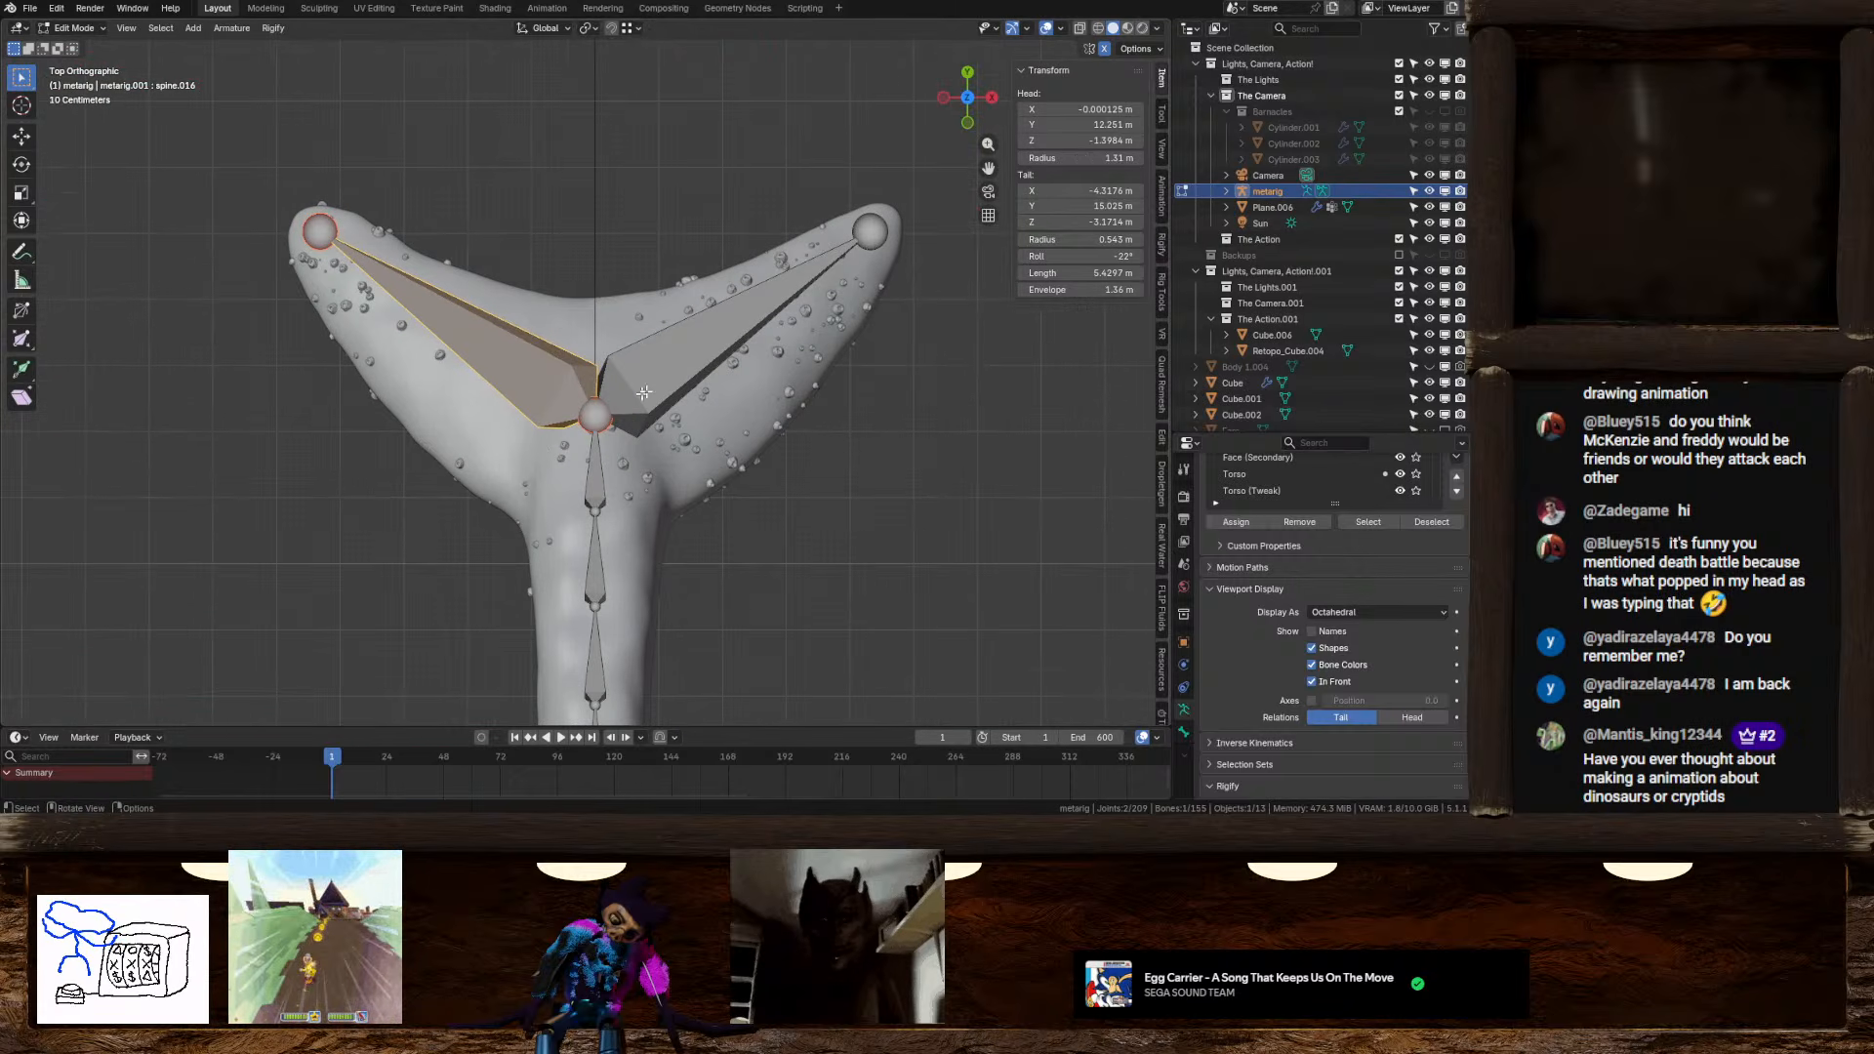
mouse_move(1069, 255)
mouse_down()
mouse_move(1040, 255)
mouse_move(1087, 256)
mouse_up()
click(1087, 256)
text(0)
click(909, 380)
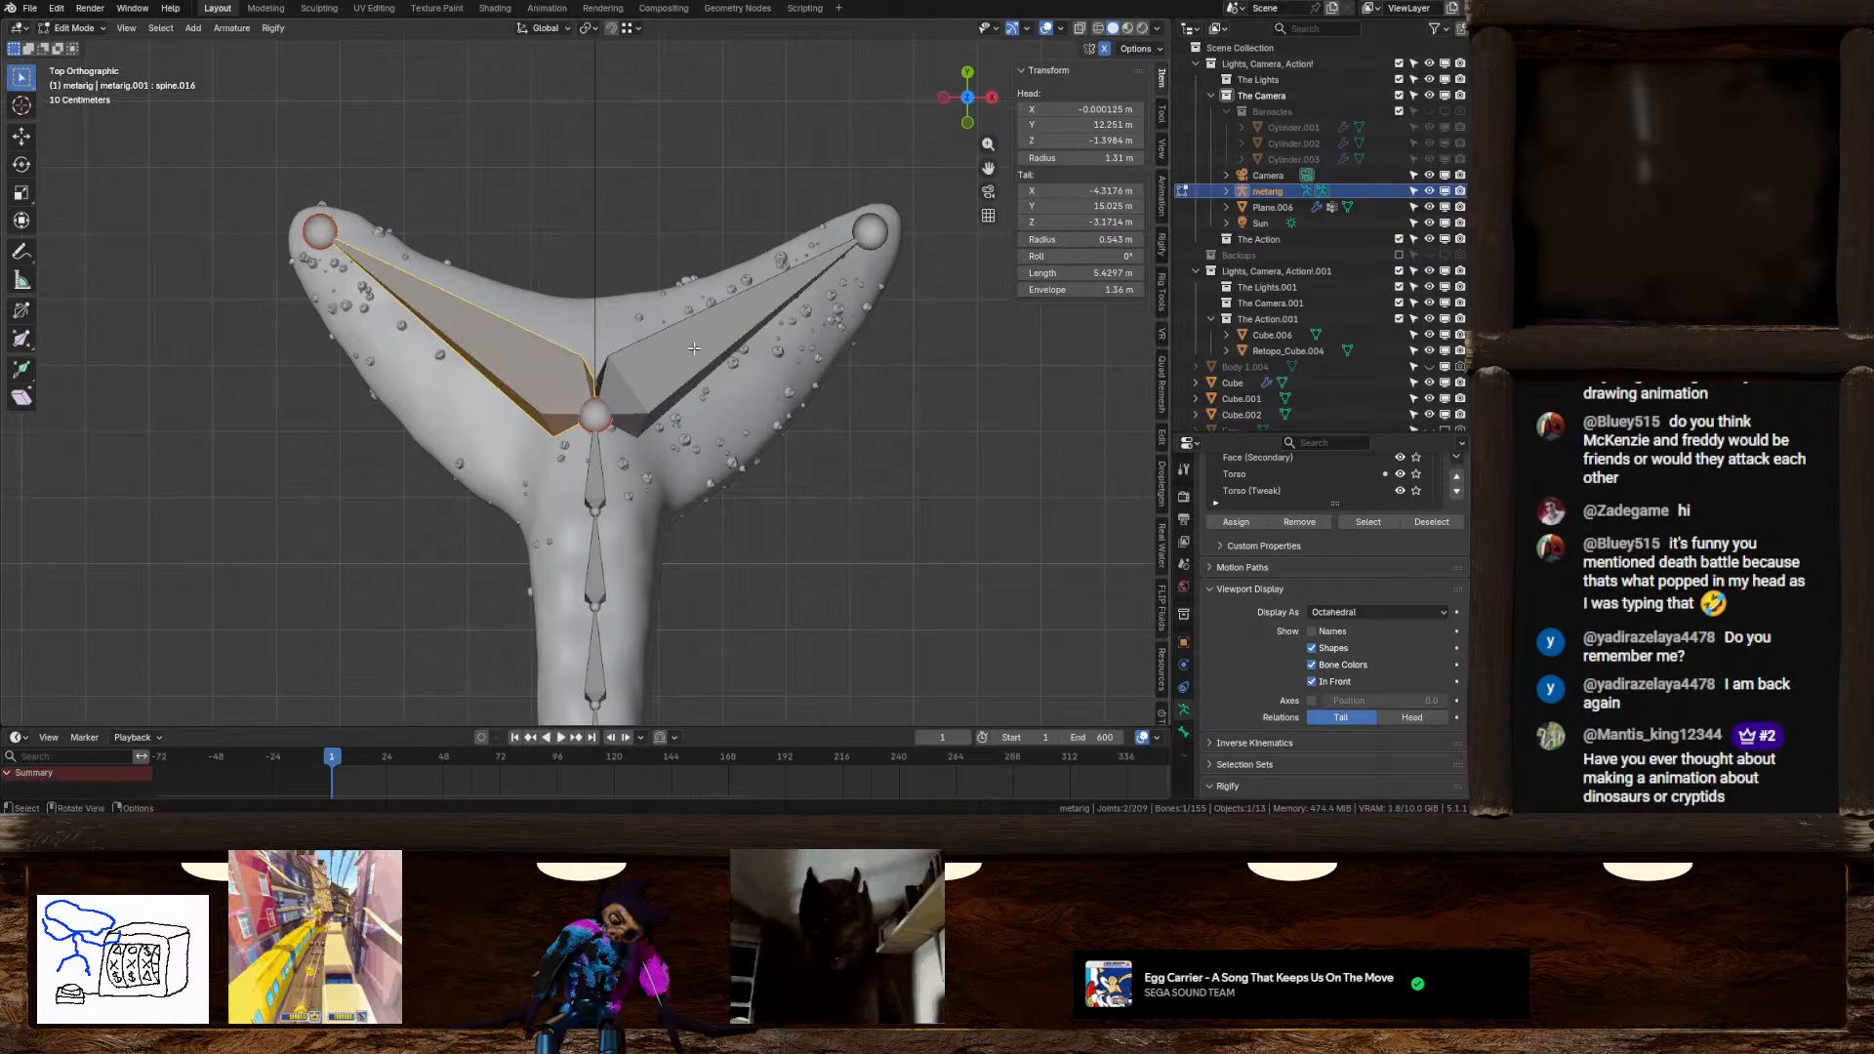
click(751, 327)
click(1083, 256)
text(0)
key(Return)
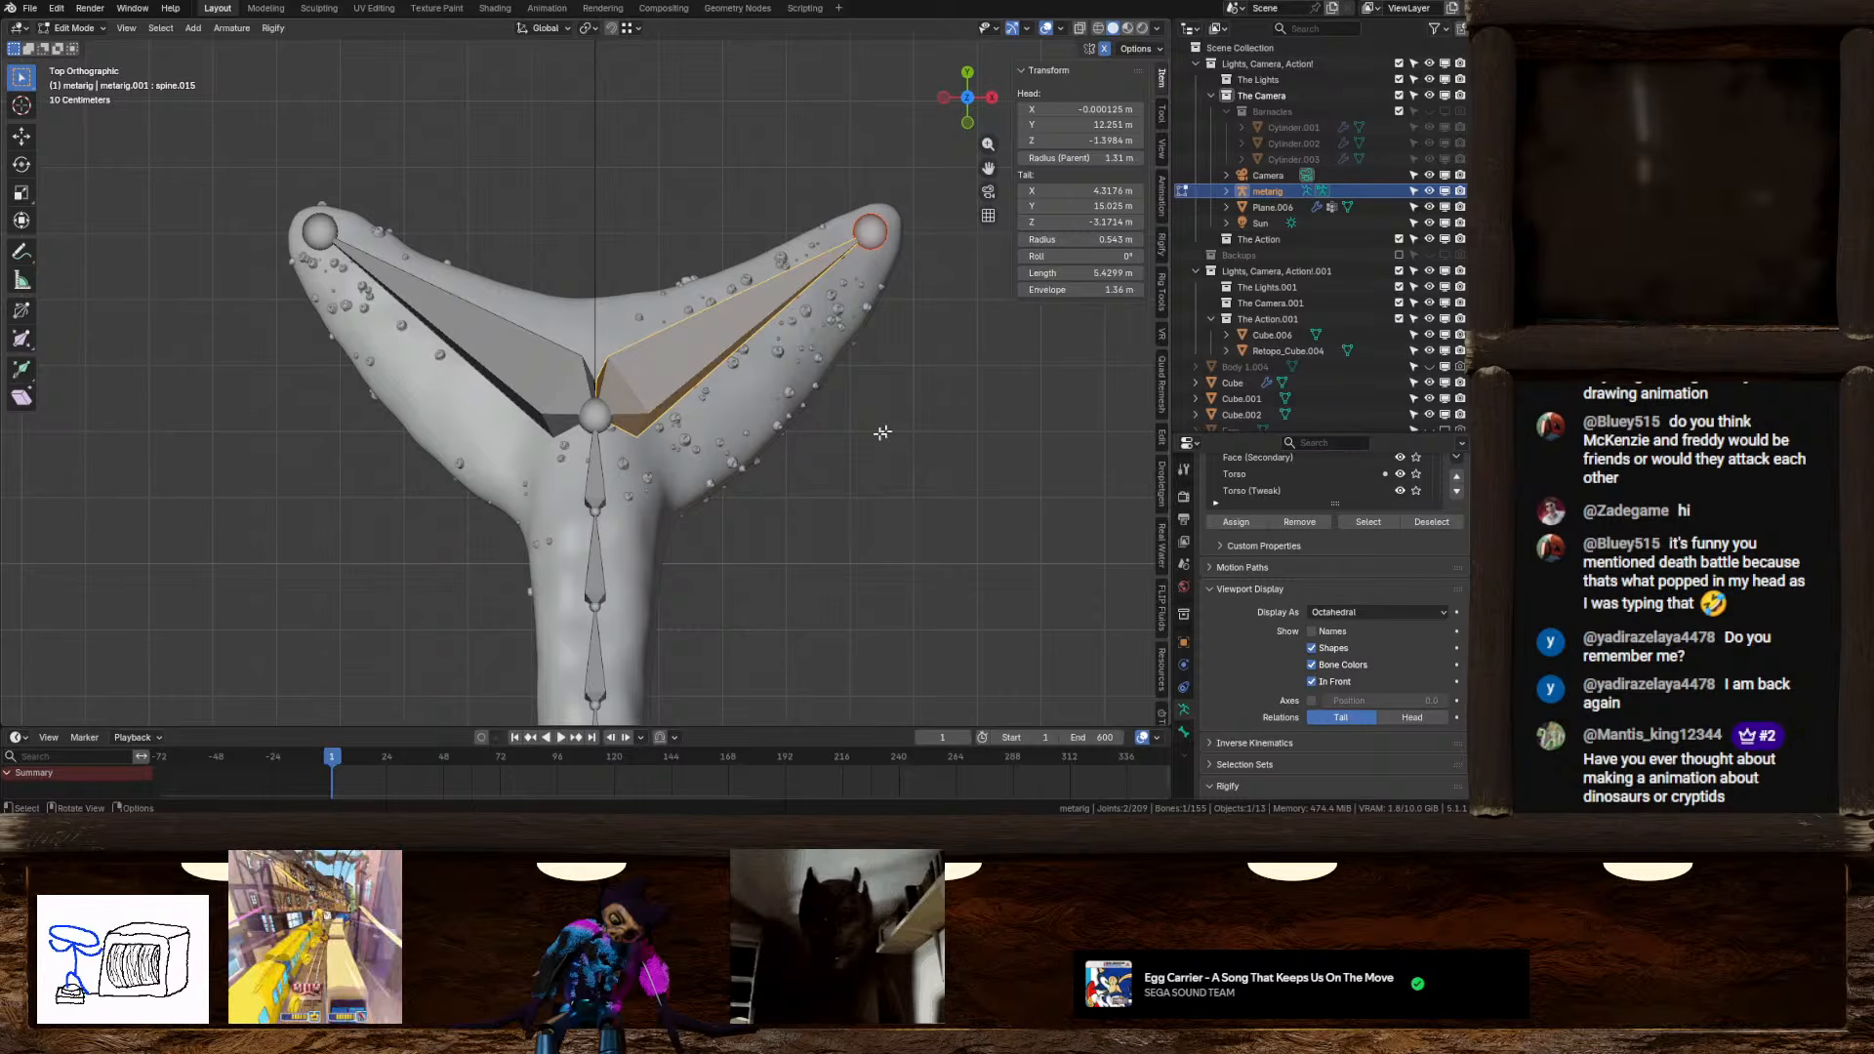
Examine the roll values of the last tail bone and the upper arm and forearm bones on the +X side
click(605, 470)
shift+middle_drag(607, 472, 656, 233)
scroll(682, 414, down, 4)
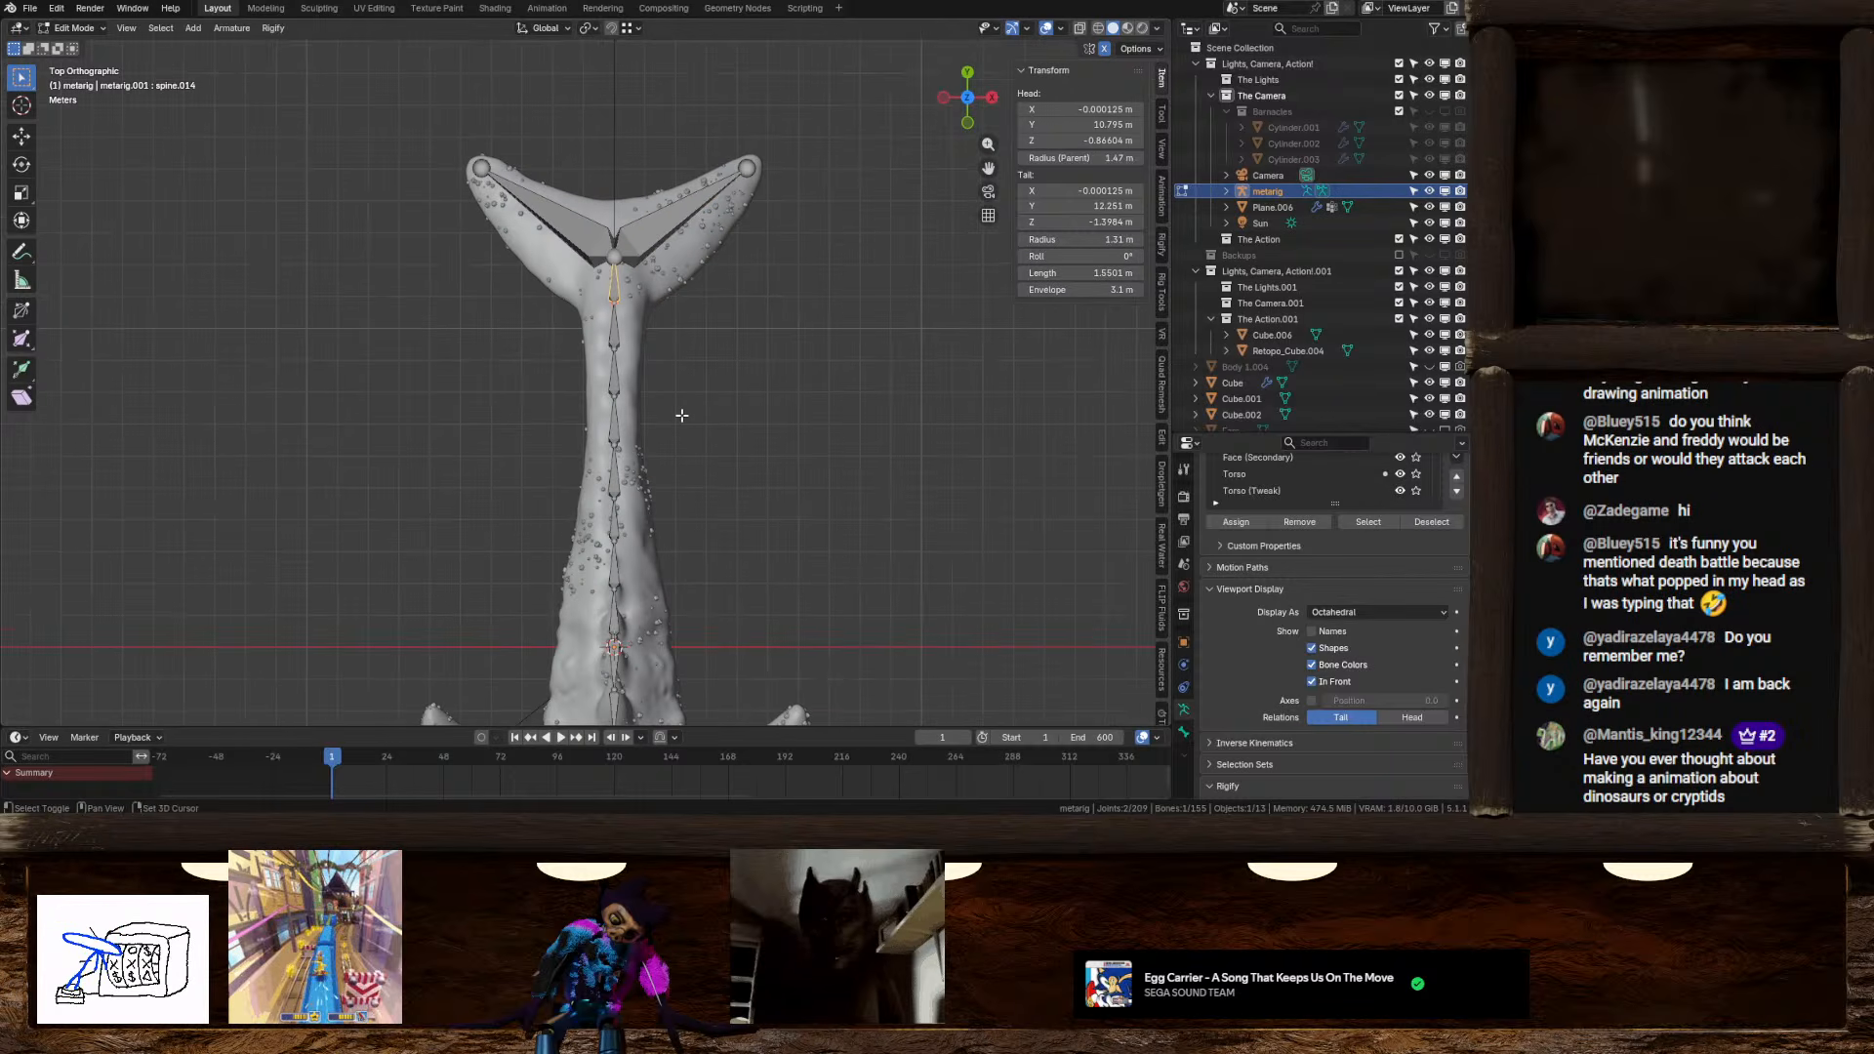
shift+middle_drag(677, 485, 692, 277)
scroll(692, 278, up, 3)
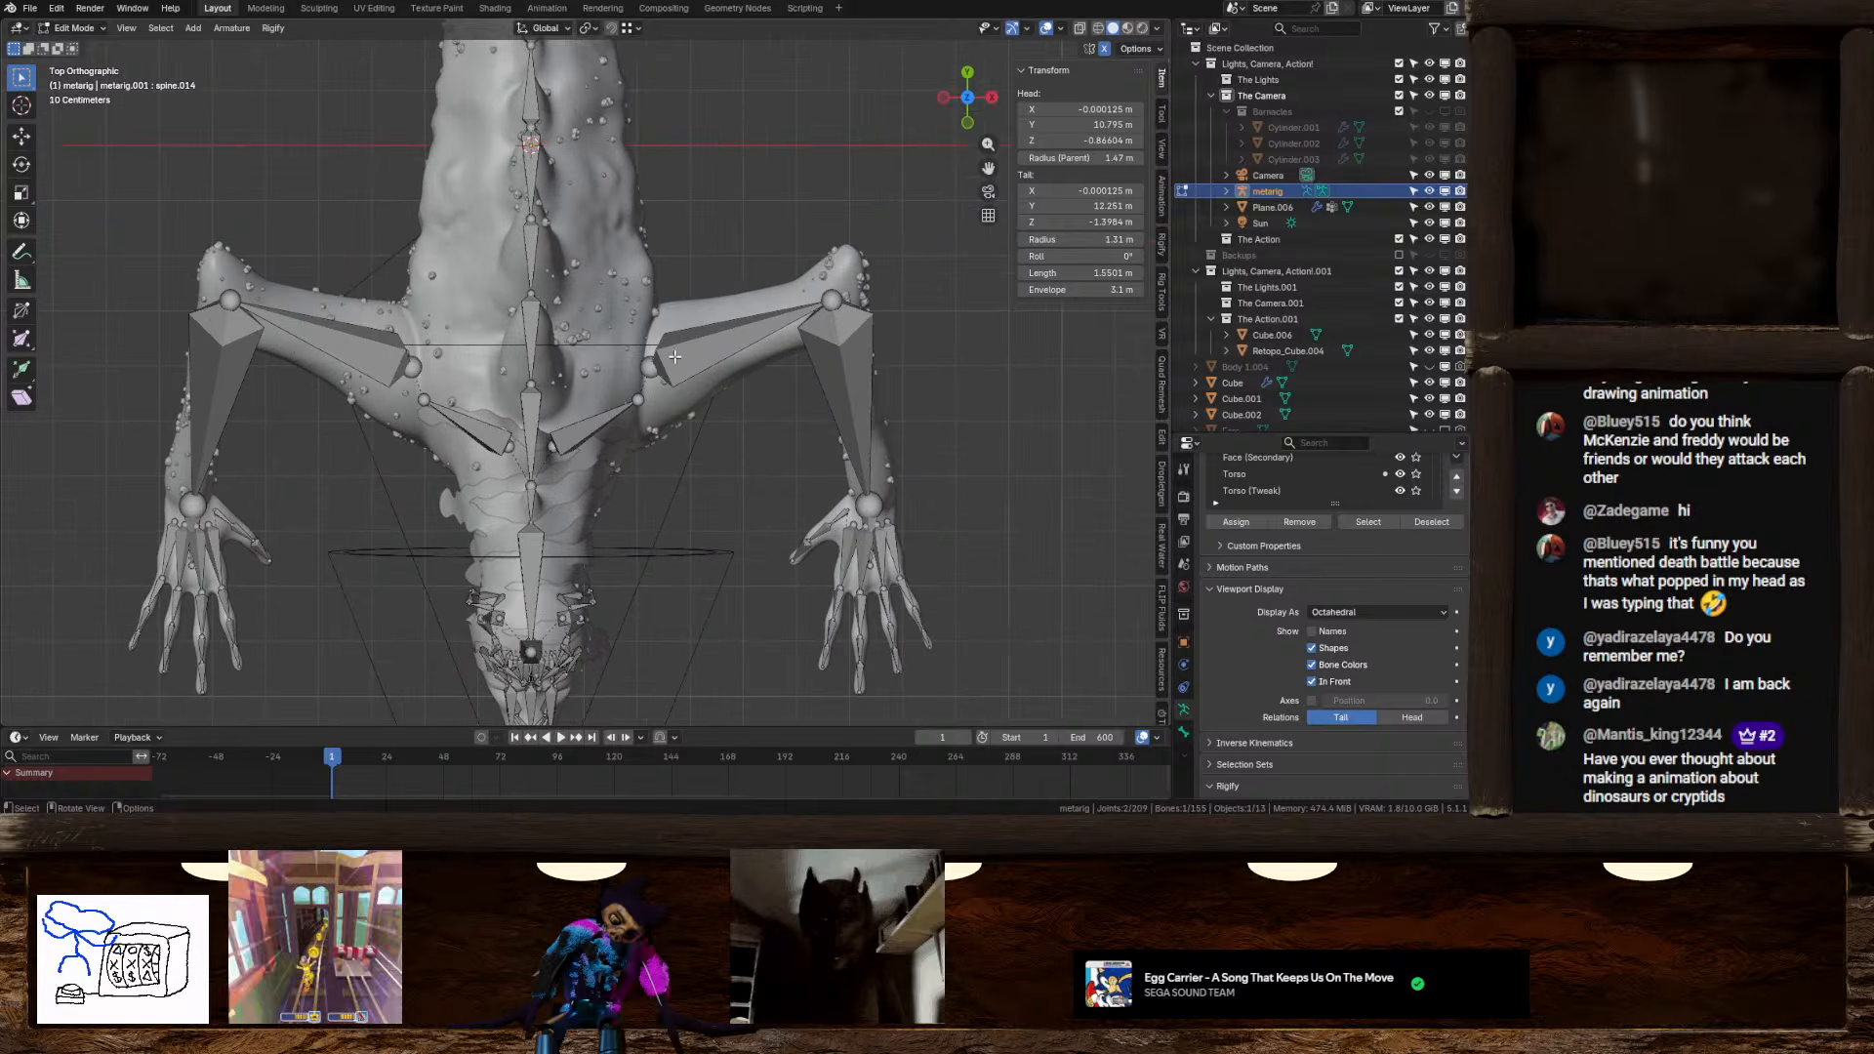
click(694, 336)
drag(1078, 256, 1054, 256)
click(1098, 256)
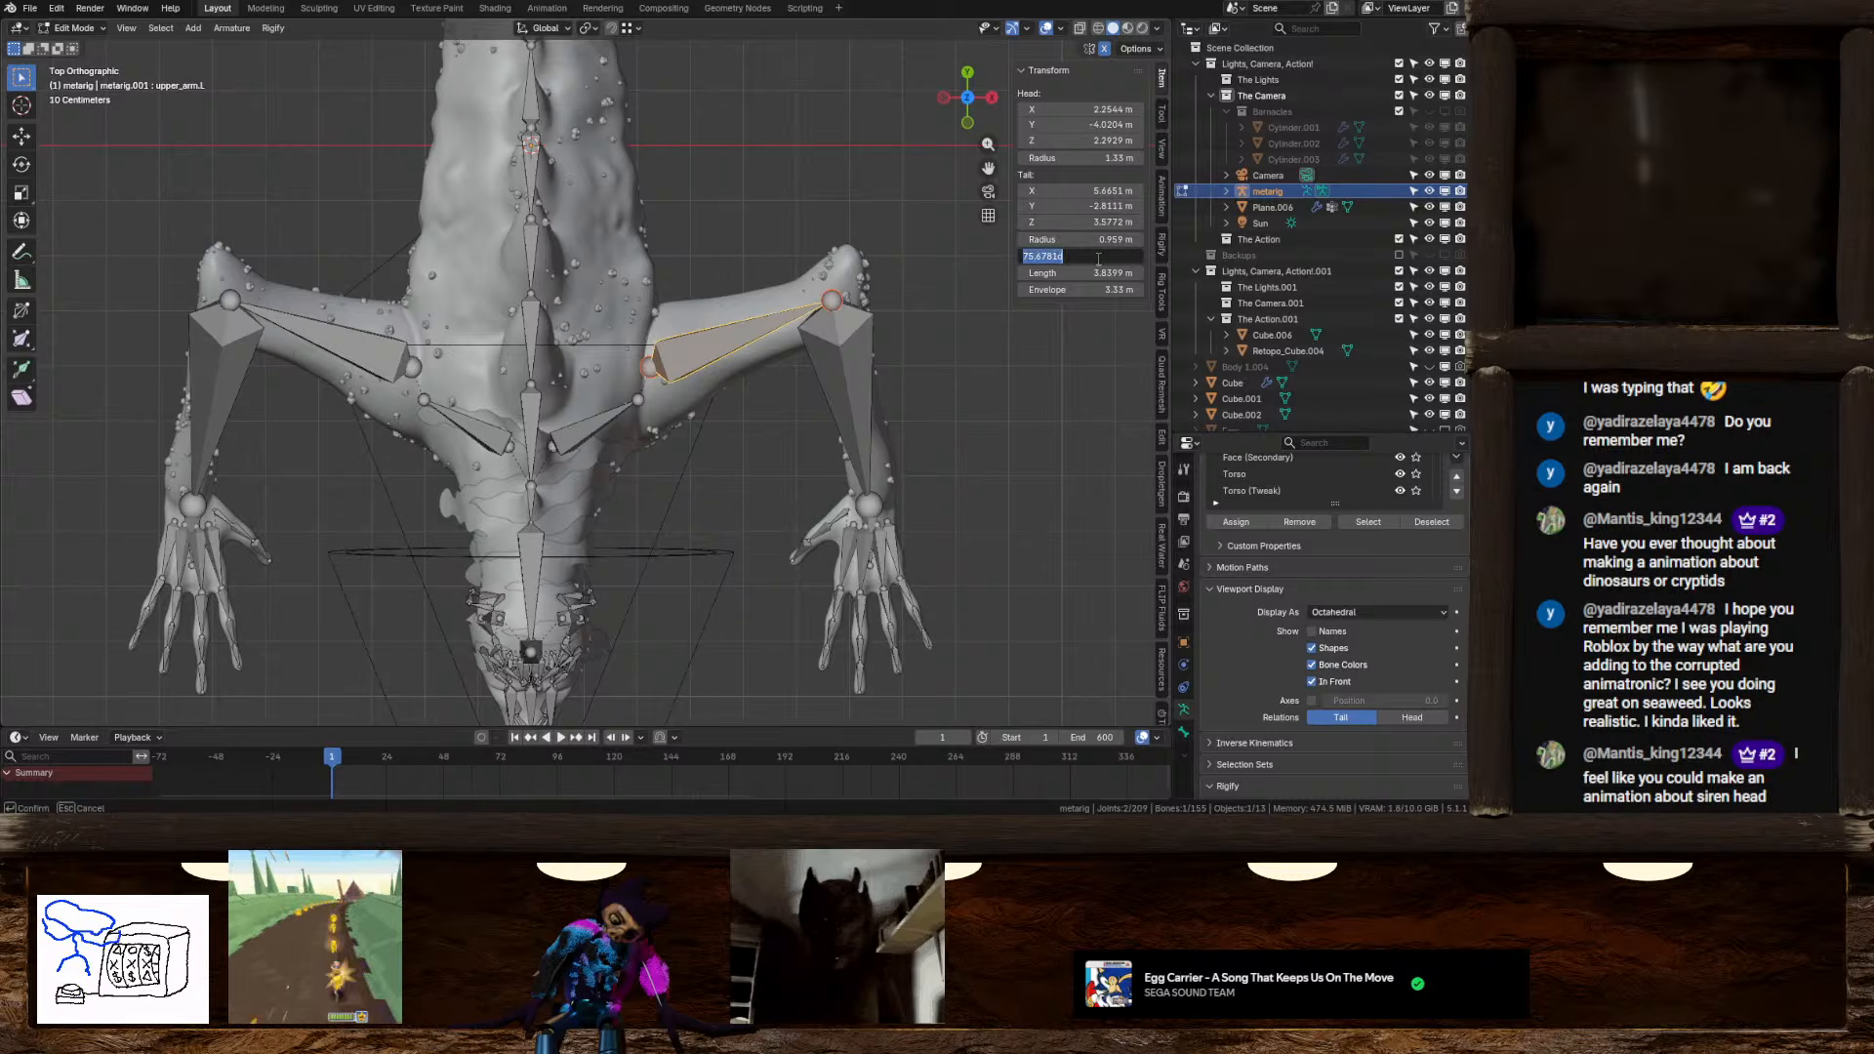
key(Return)
click(864, 367)
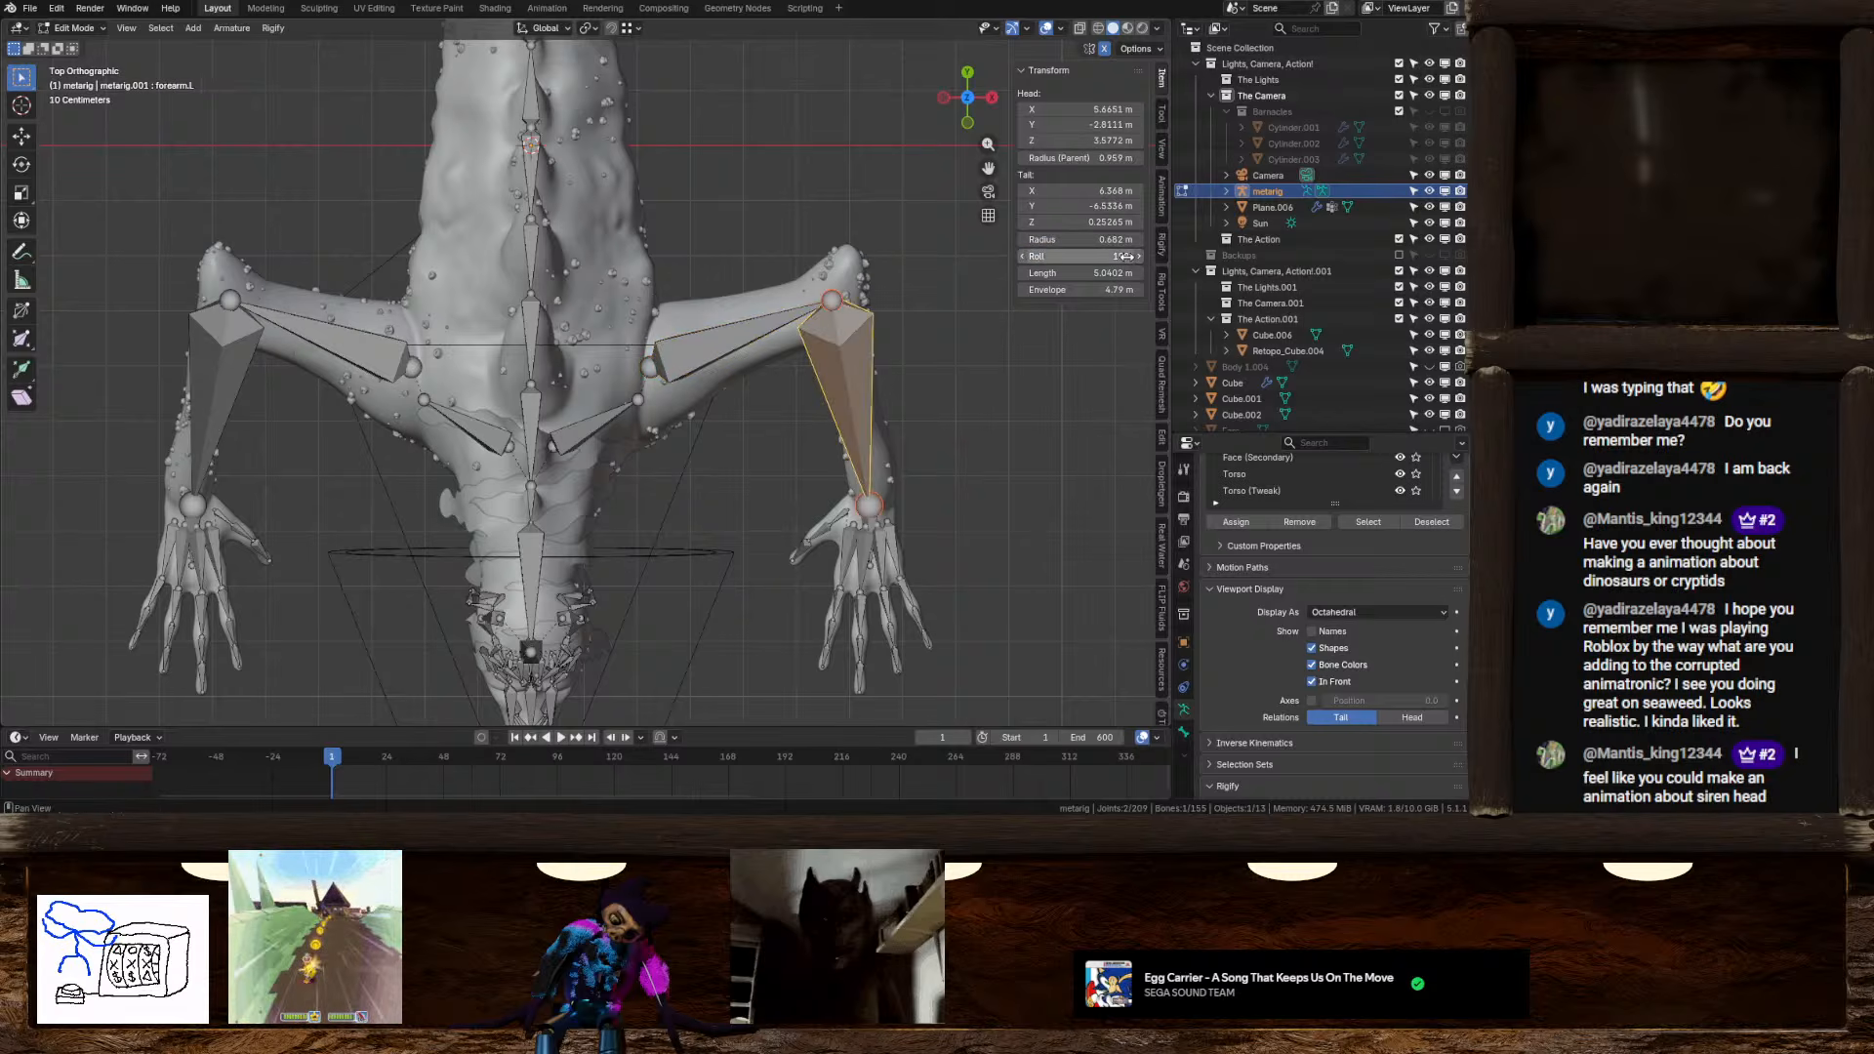
drag(1091, 255, 1058, 256)
Try setting the roll of the +X side hand bone to 0°
scroll(732, 439, up, 9)
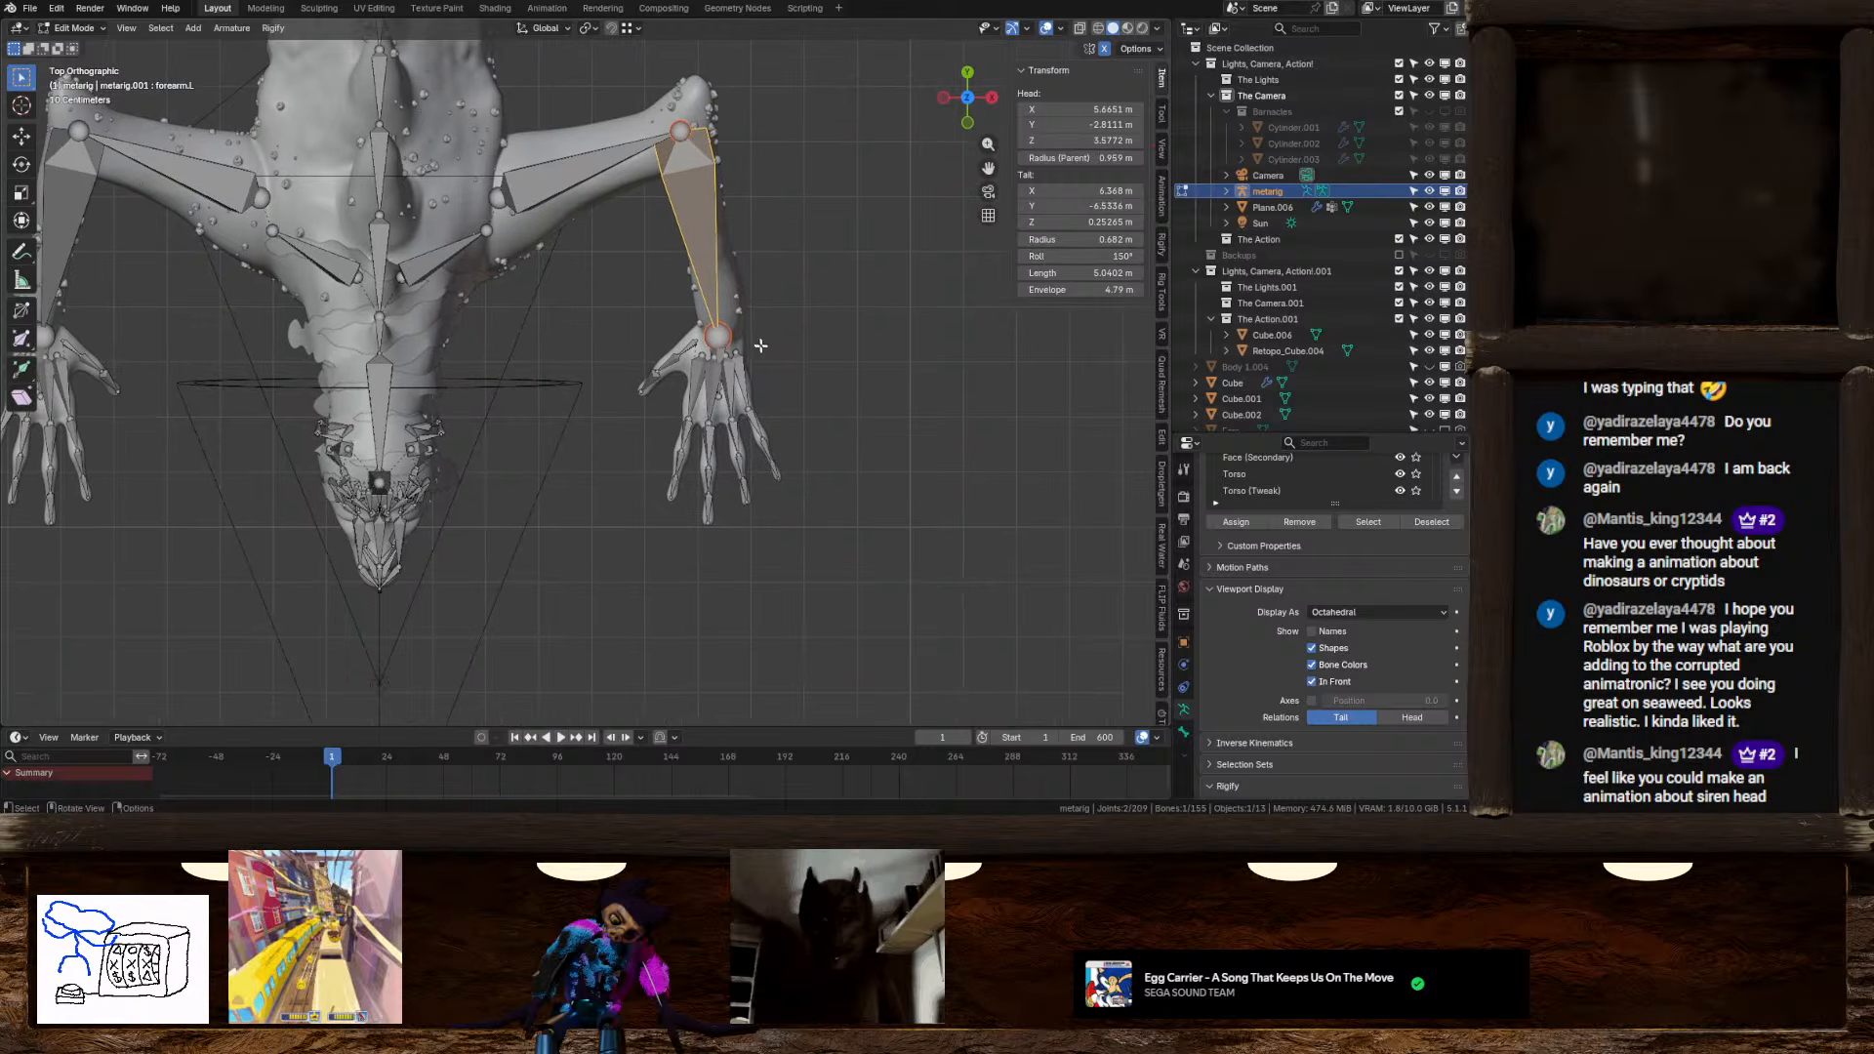
click(878, 366)
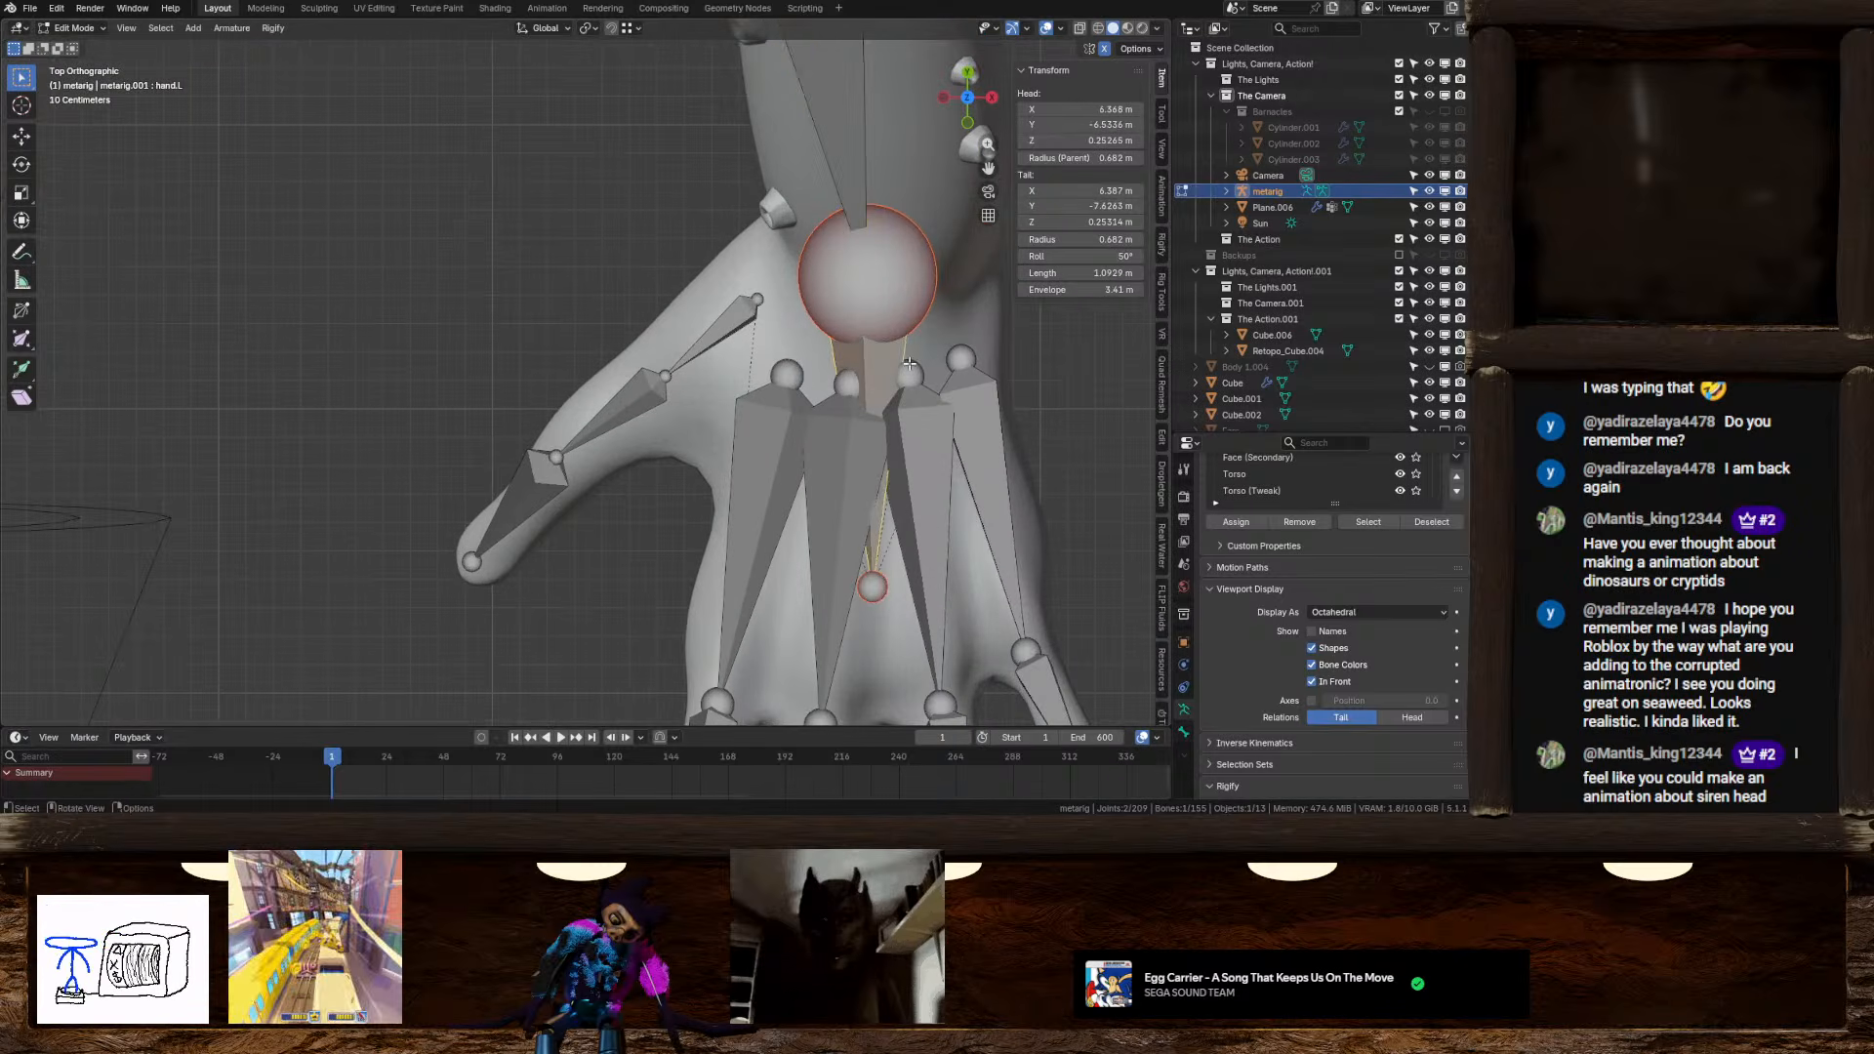
drag(1084, 256, 1064, 255)
shift+middle_drag(1026, 428, 860, 384)
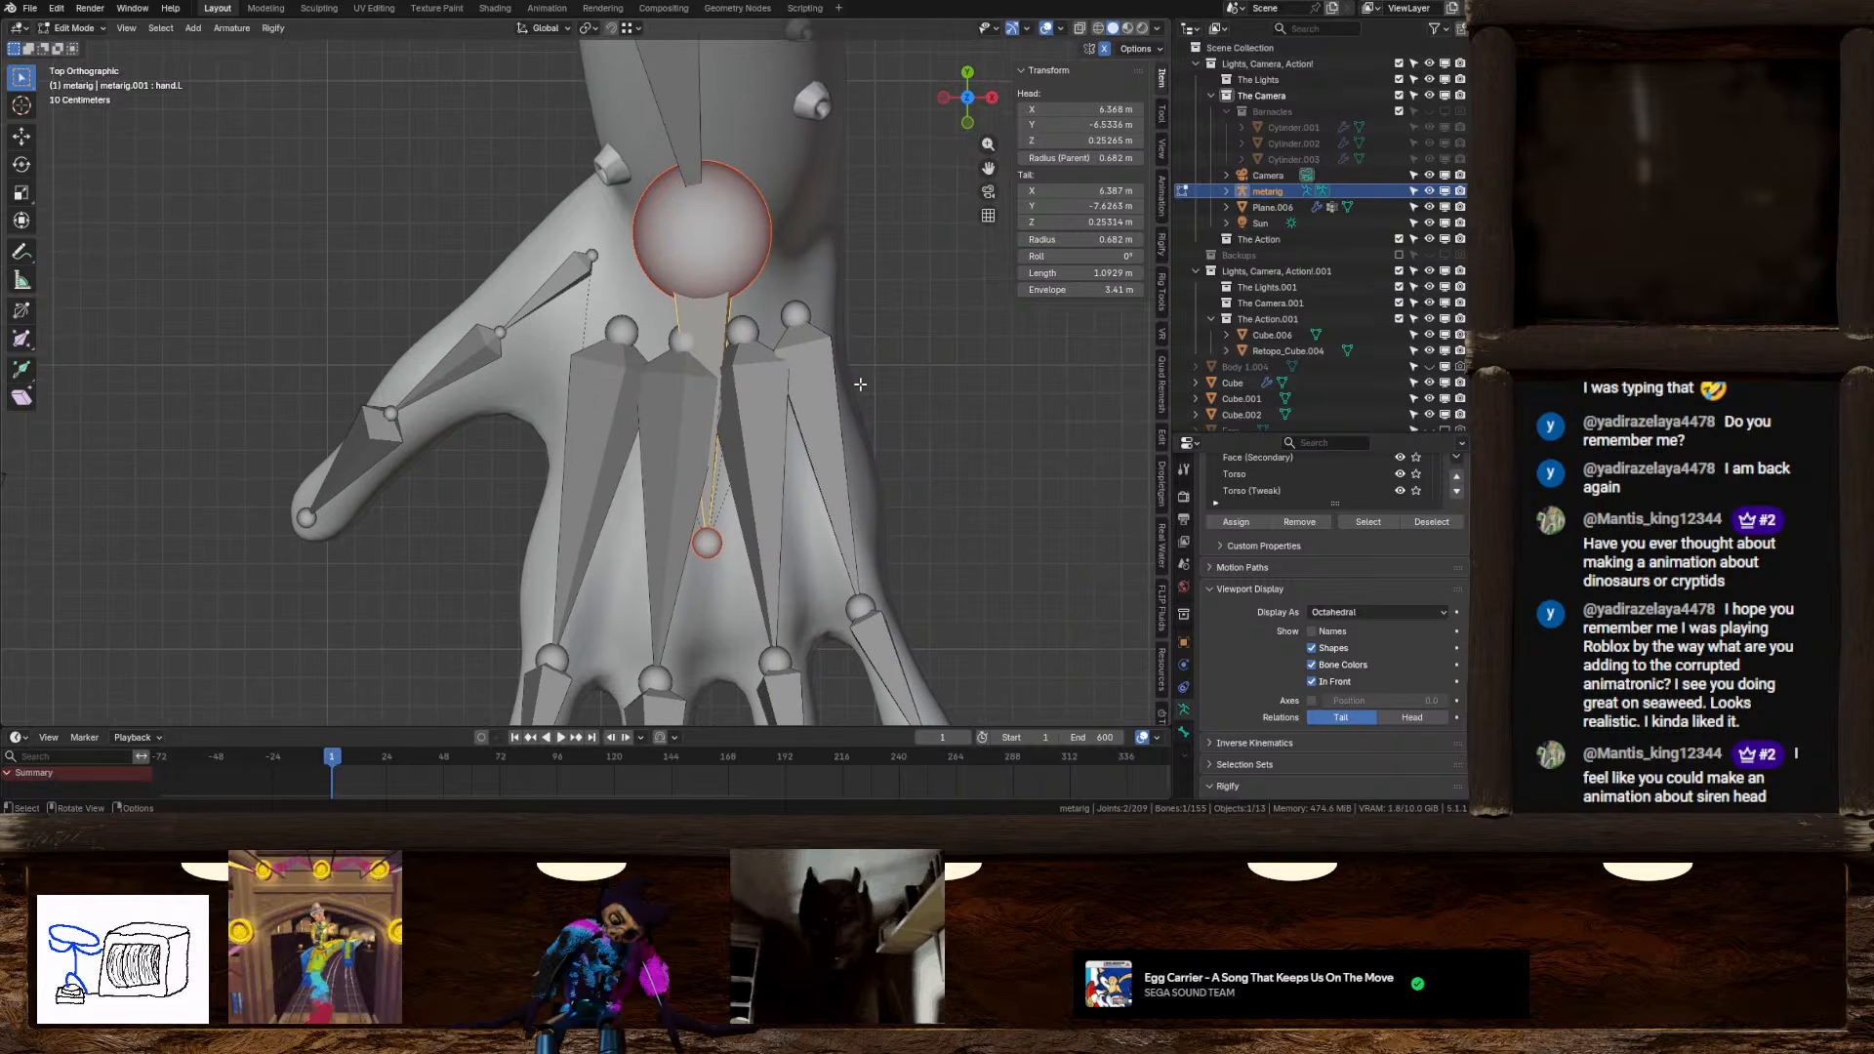
Try setting the roll of the palm bones in the same hand to 0°
click(858, 385)
mouse_move(1113, 255)
mouse_down()
mouse_move(1137, 254)
mouse_move(1118, 254)
mouse_up()
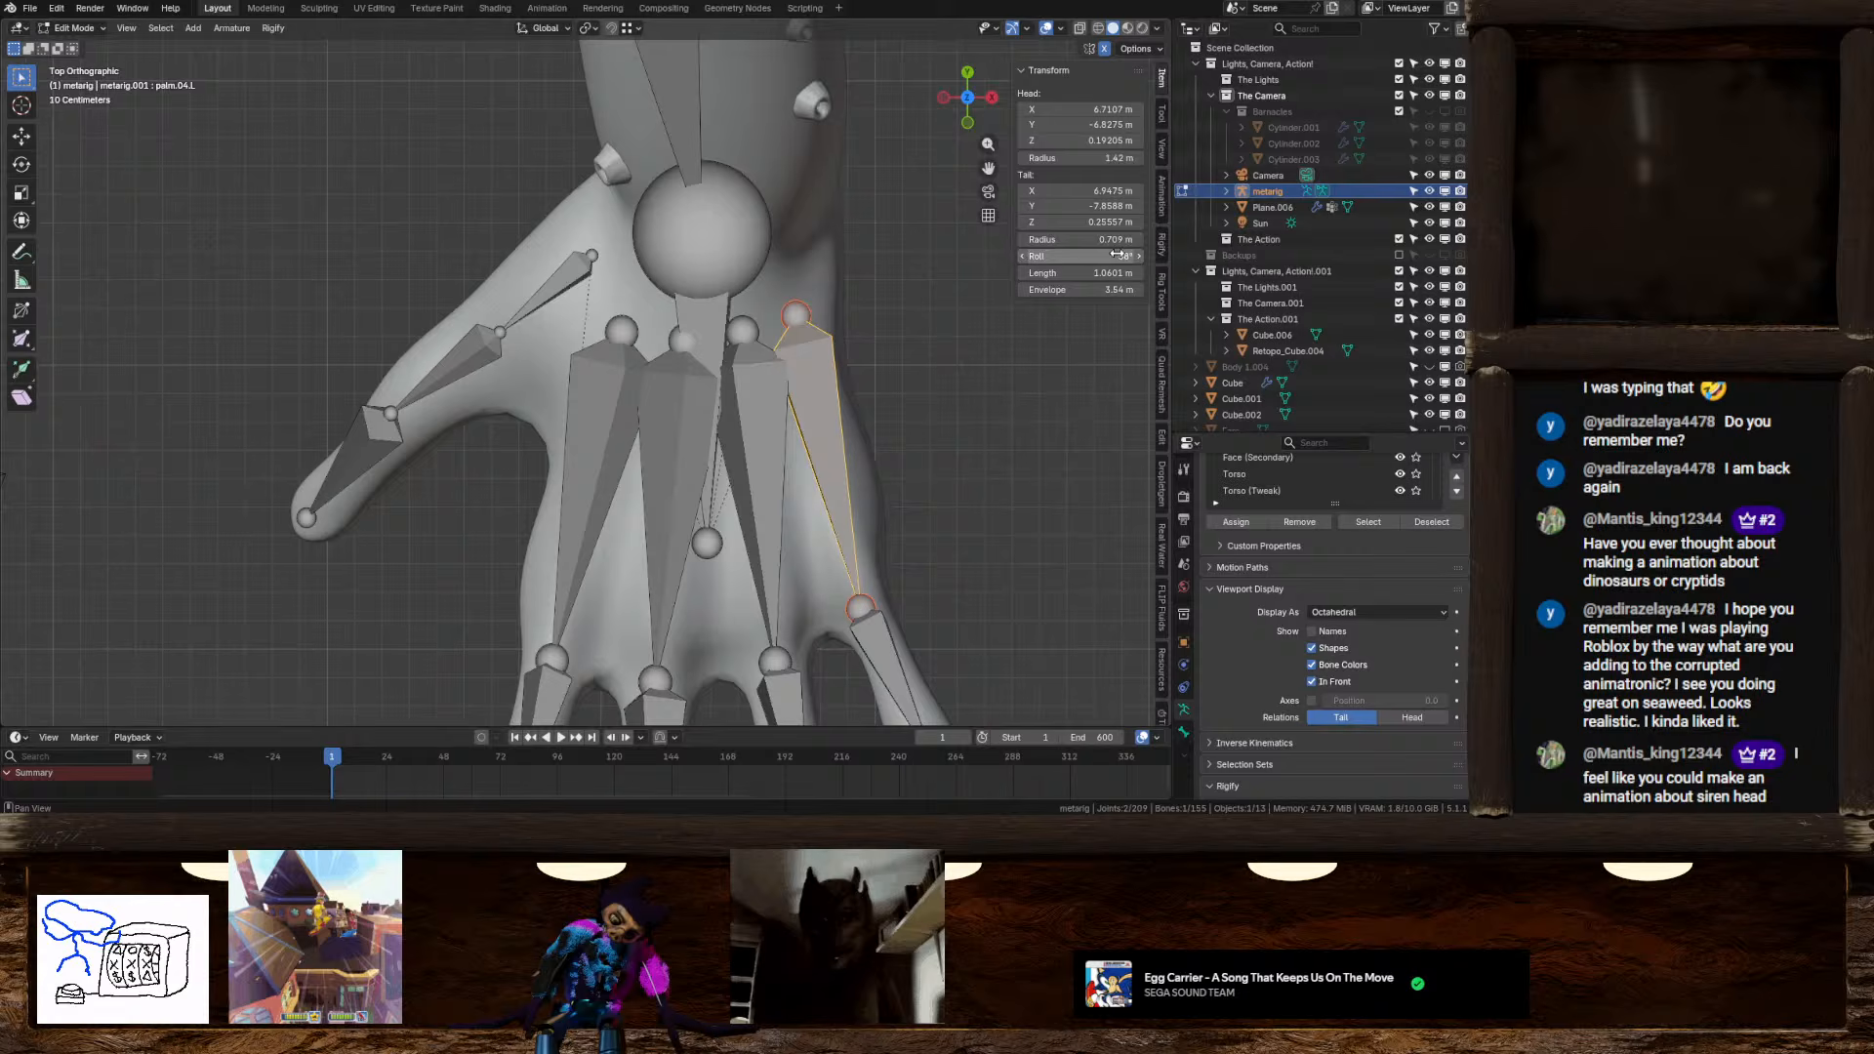
click(760, 393)
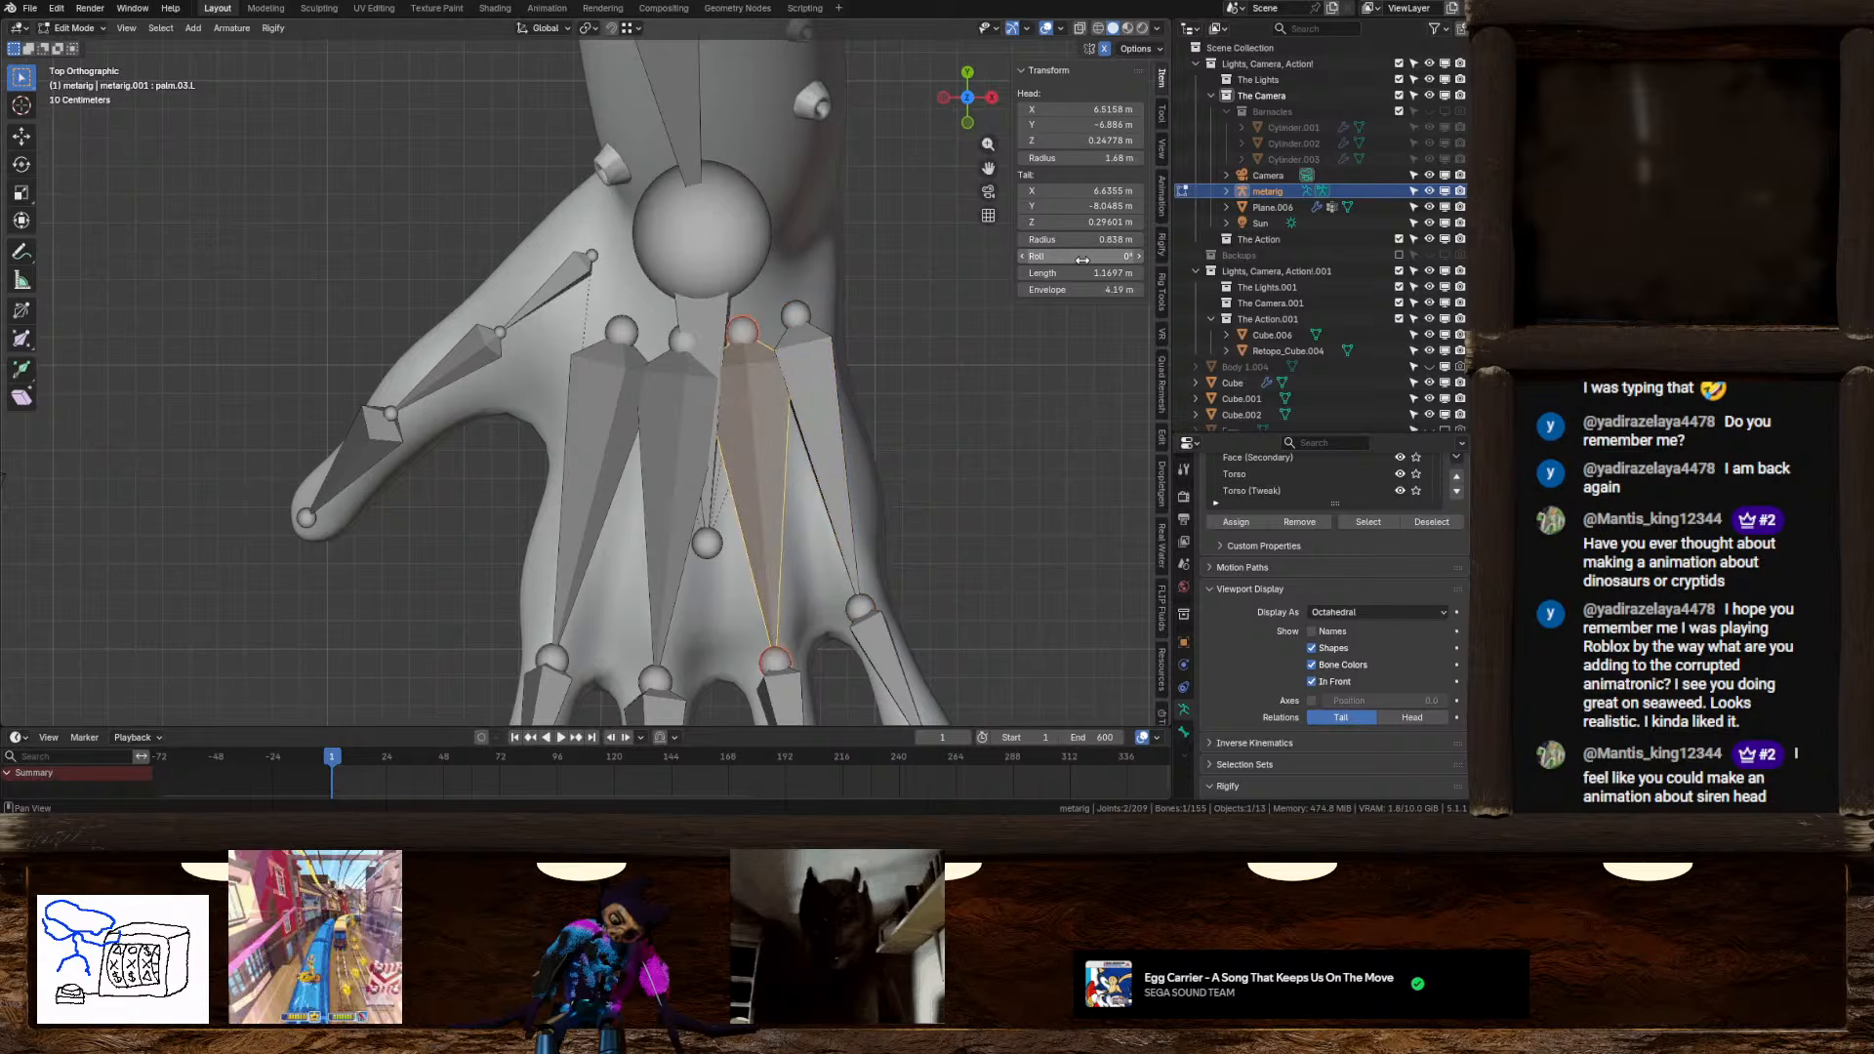
mouse_move(1084, 256)
mouse_down()
mouse_move(1126, 256)
mouse_move(1072, 256)
mouse_up()
click(678, 391)
click(610, 395)
click(1073, 255)
text(0)
key(Return)
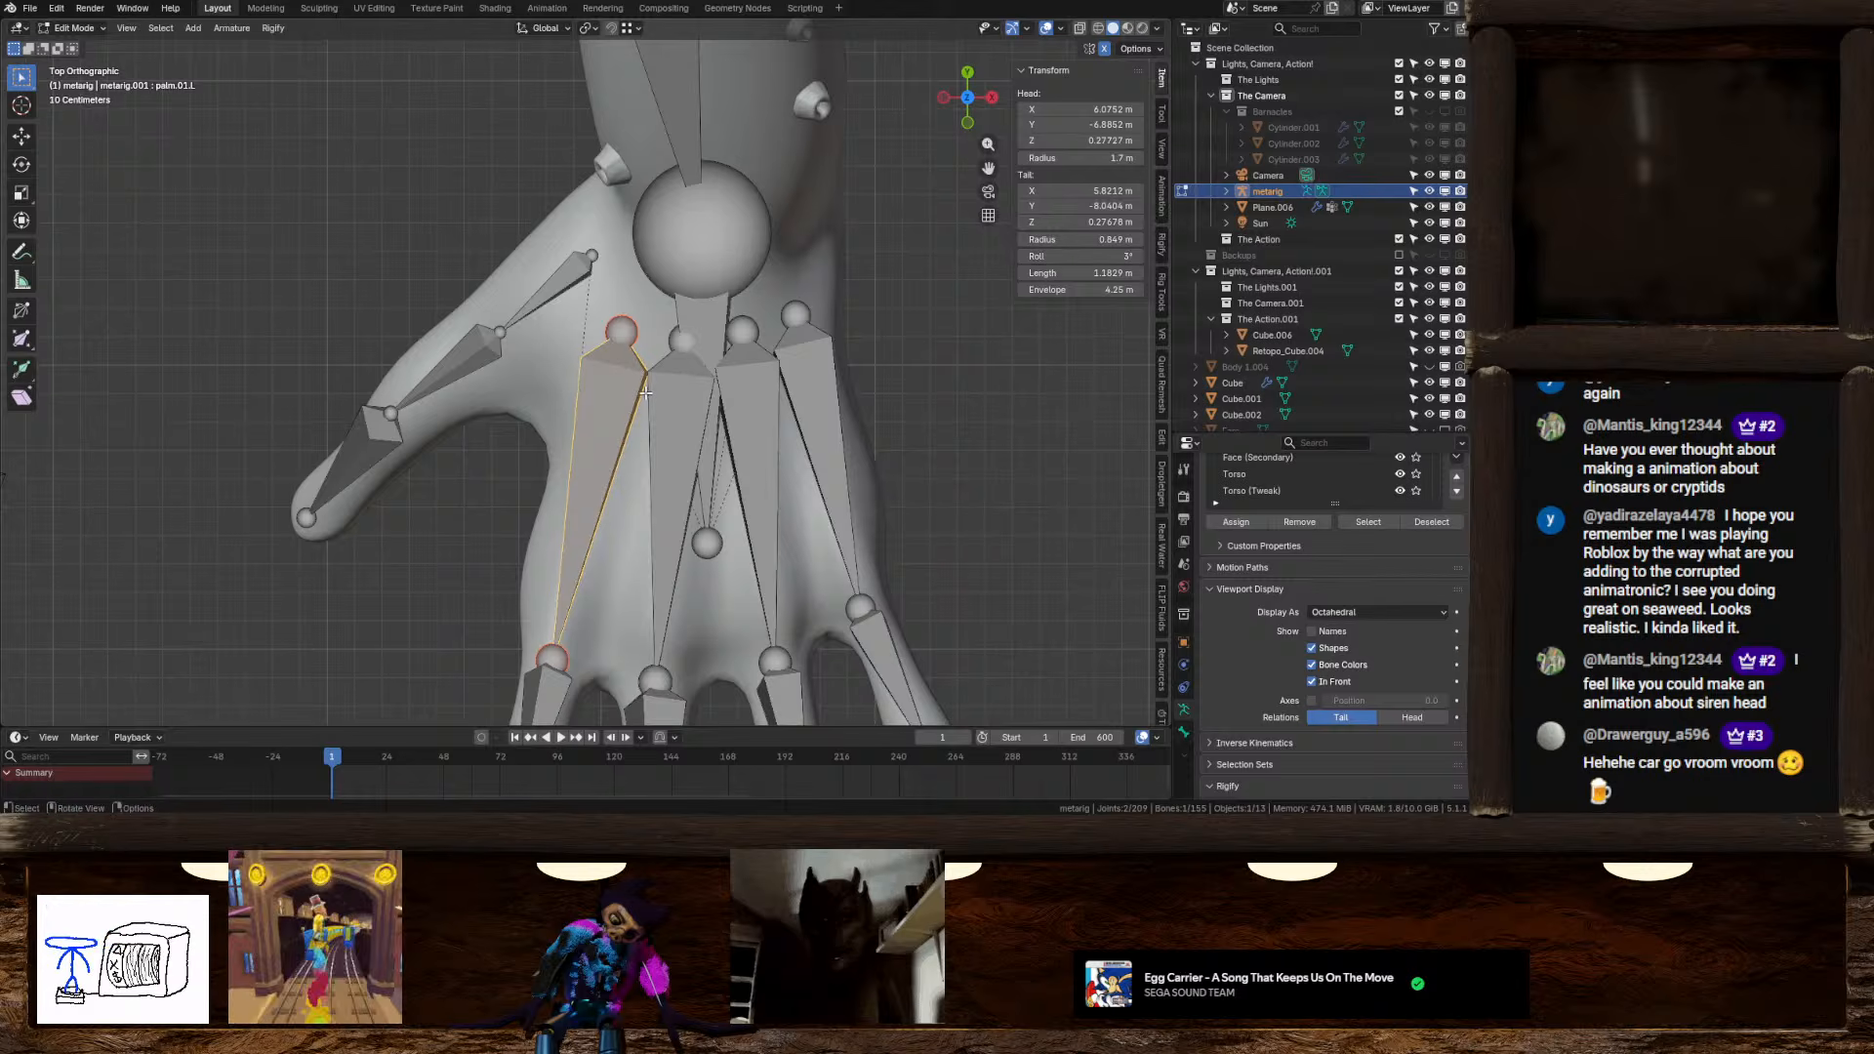
Undo the roll changes made to the palm bones and the hand bone
scroll(645, 393, down, 6)
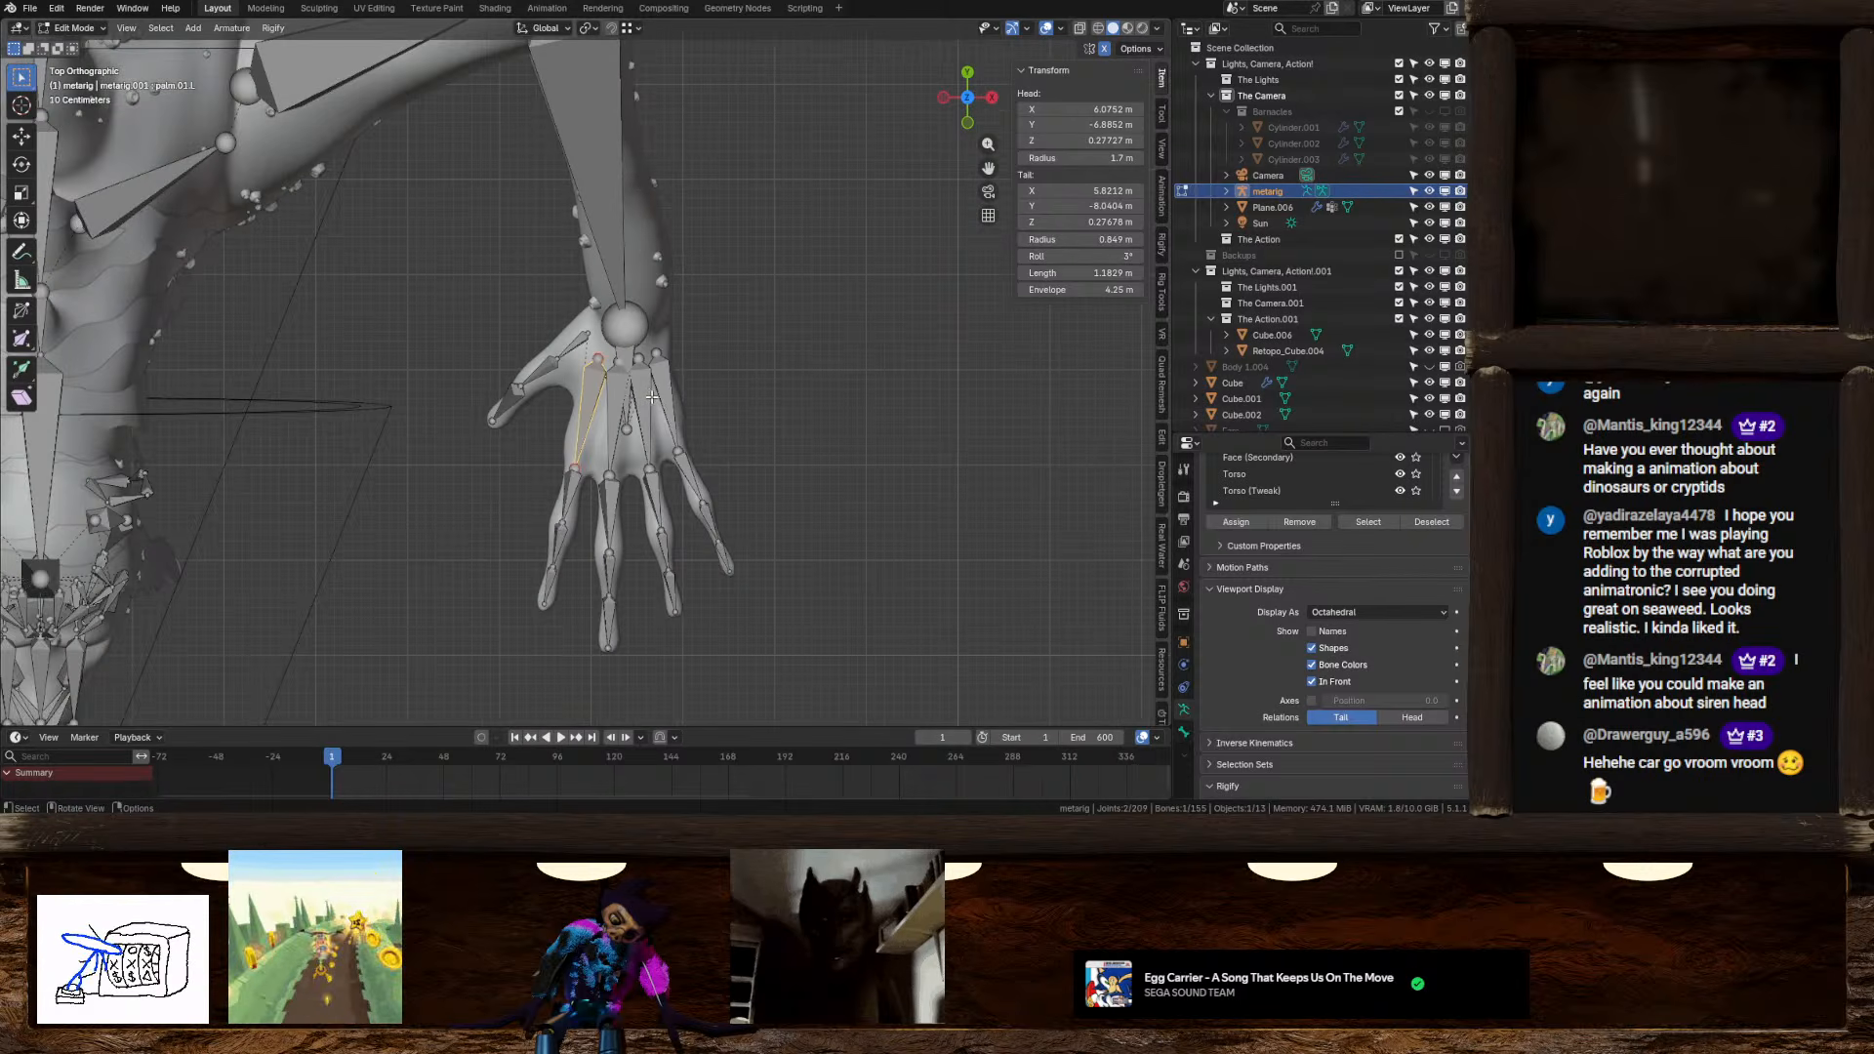
key(ctrl+z)
key(ctrl+z)
key(ctrl+z)
key(ctrl+z)
key(ctrl+z)
key(ctrl+z)
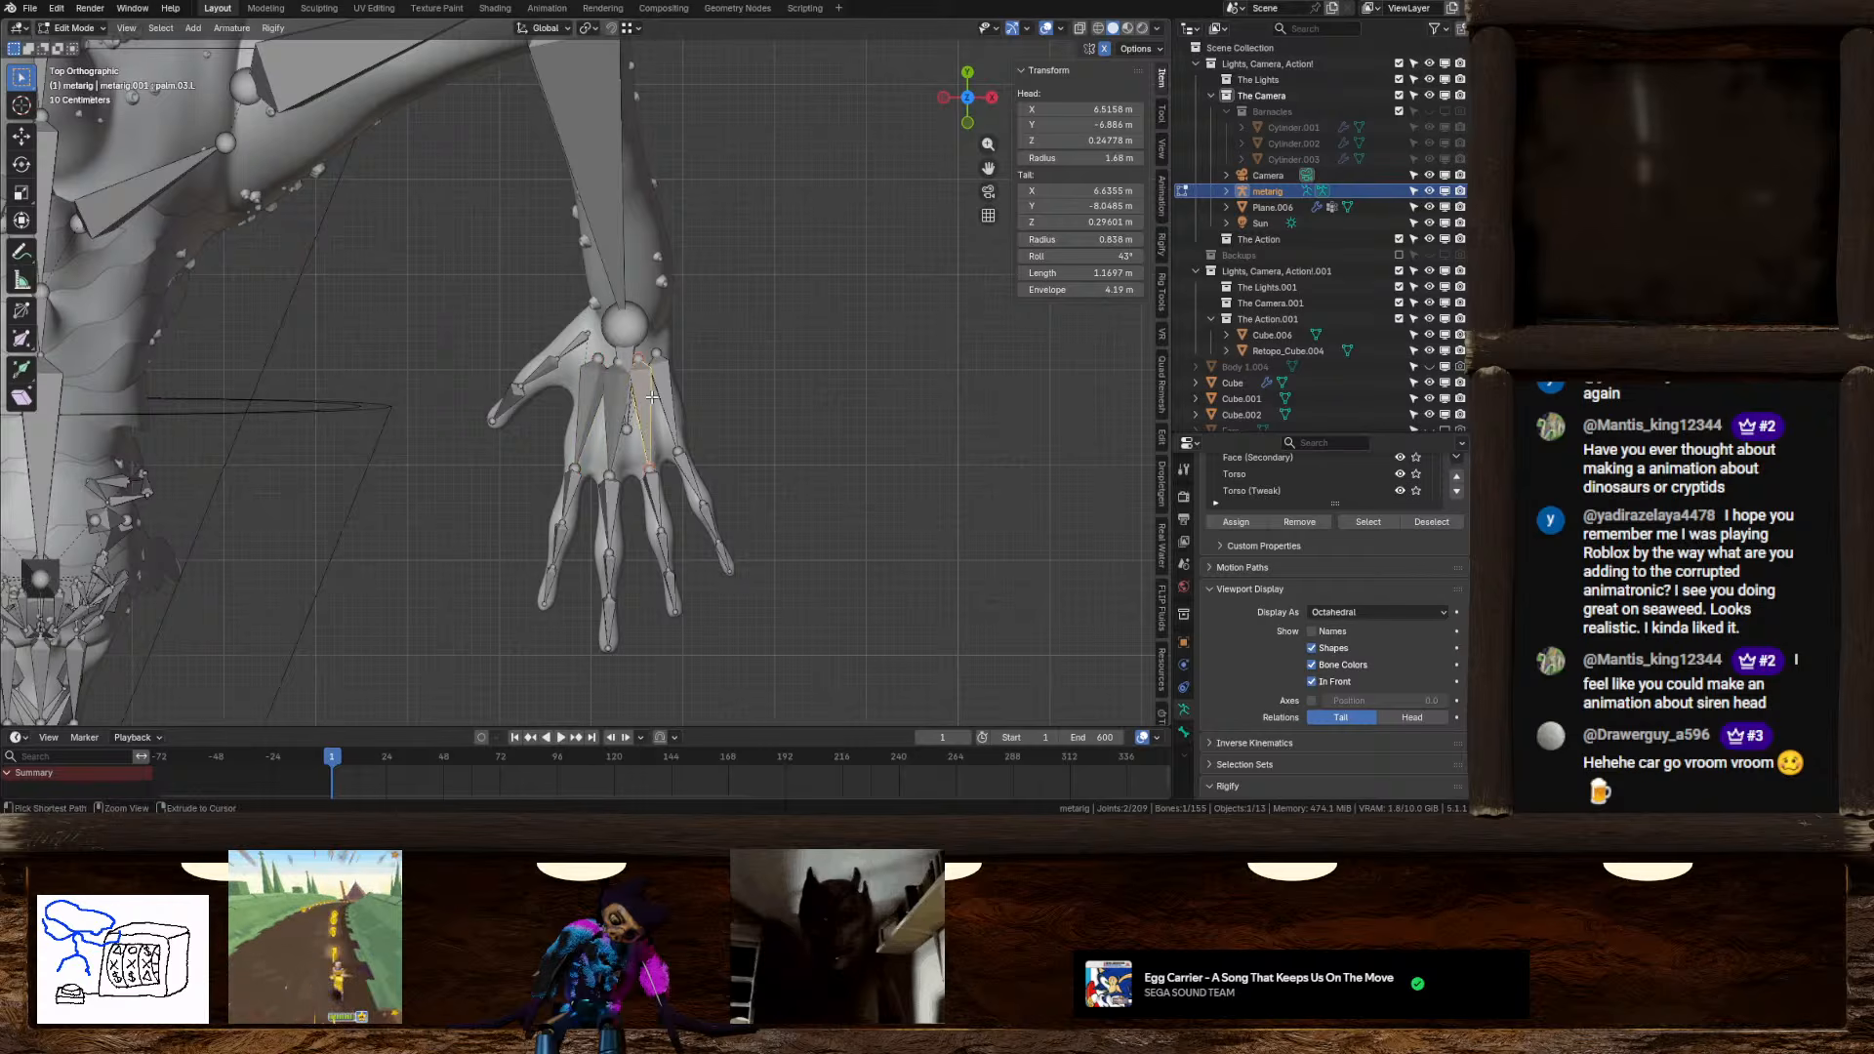
key(ctrl+z)
key(ctrl+z)
key(ctrl+z)
key(ctrl+z)
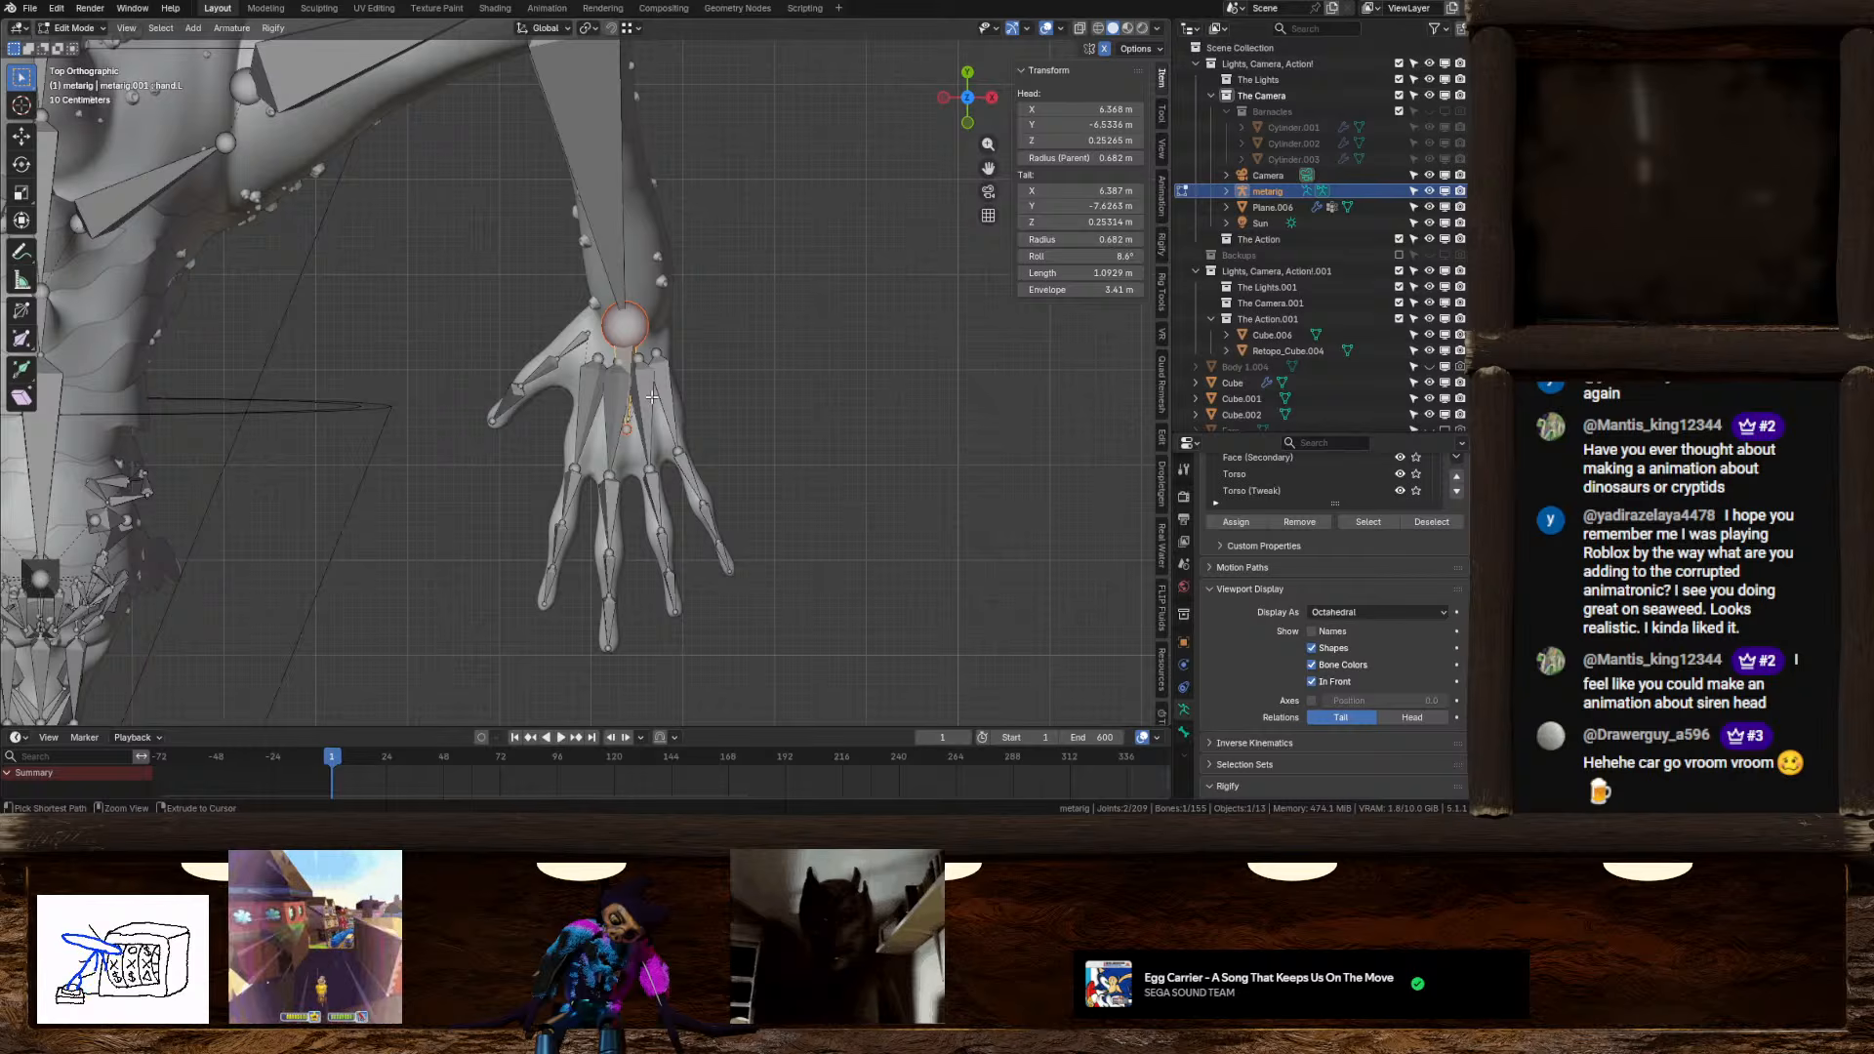
key(ctrl+z)
Move the +X shoulder bone's tail joint about 0.087 m in X and -0.188 m in Z in the front view
scroll(683, 371, down, 5)
middle_drag(690, 368, 584, 300)
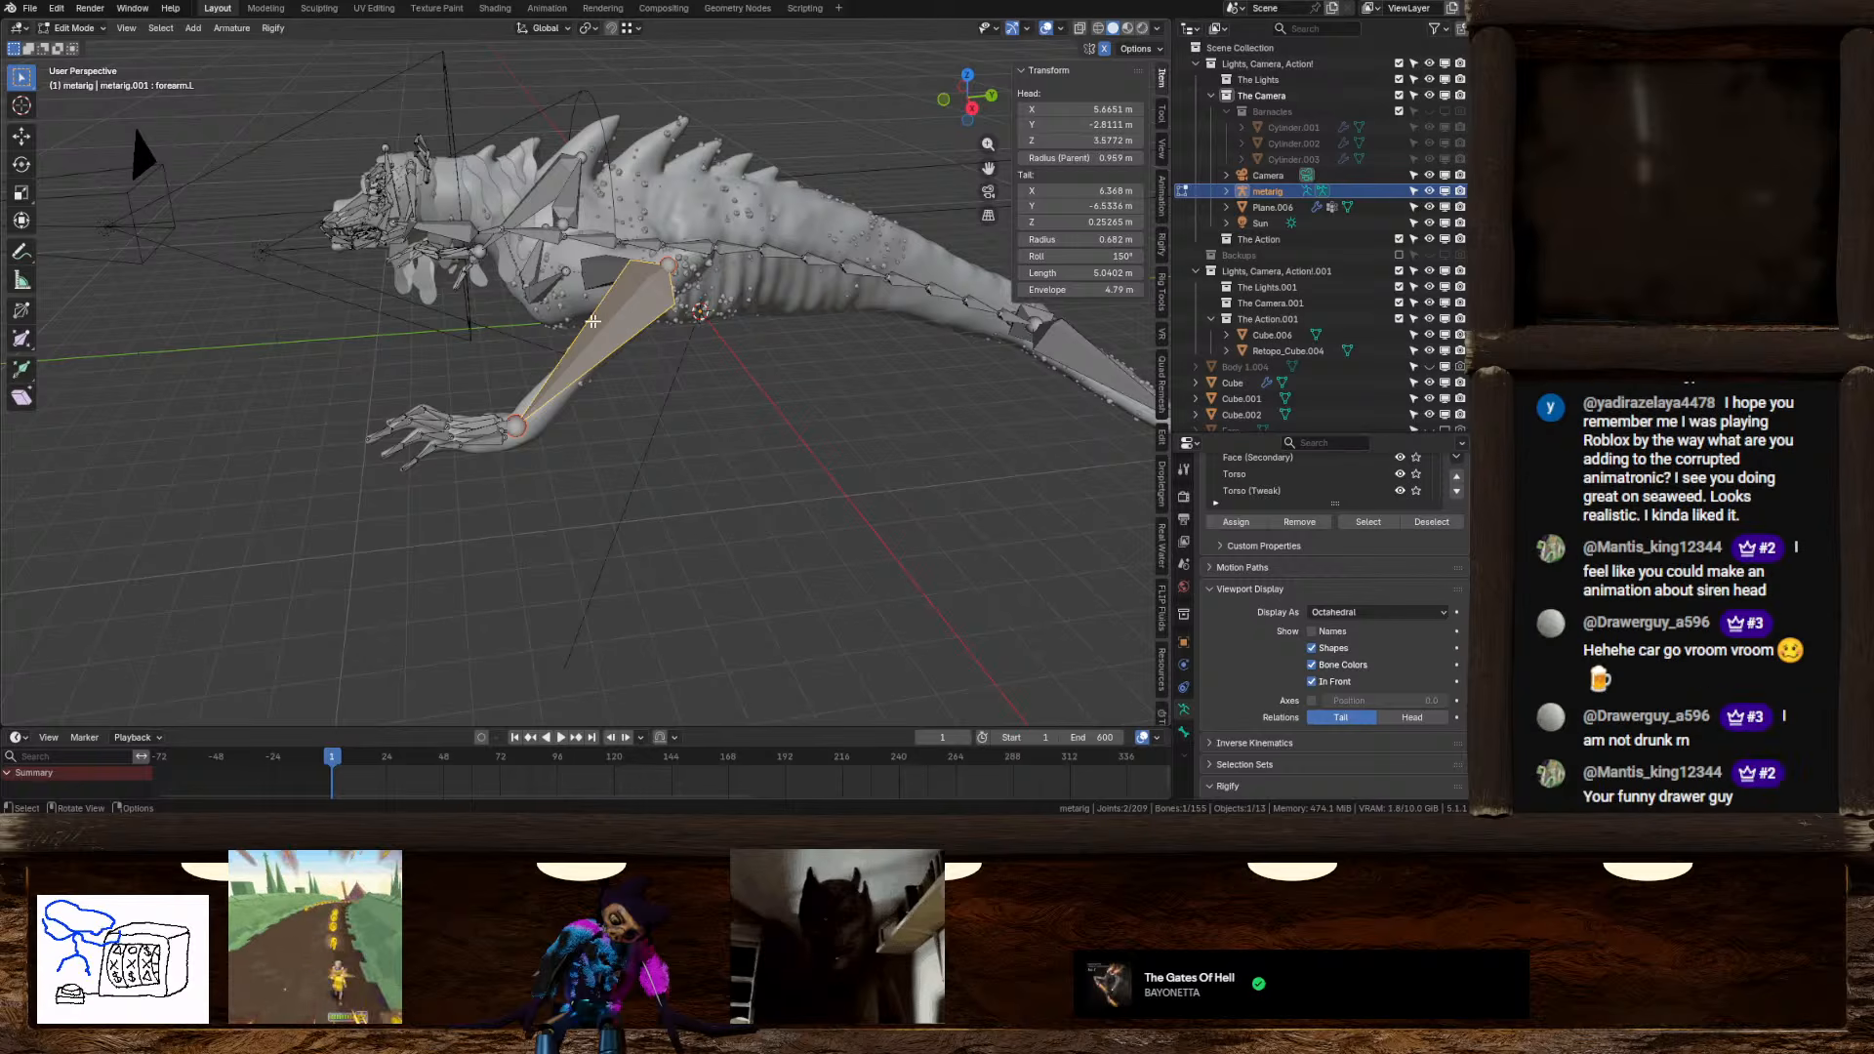
middle_drag(652, 372, 824, 419)
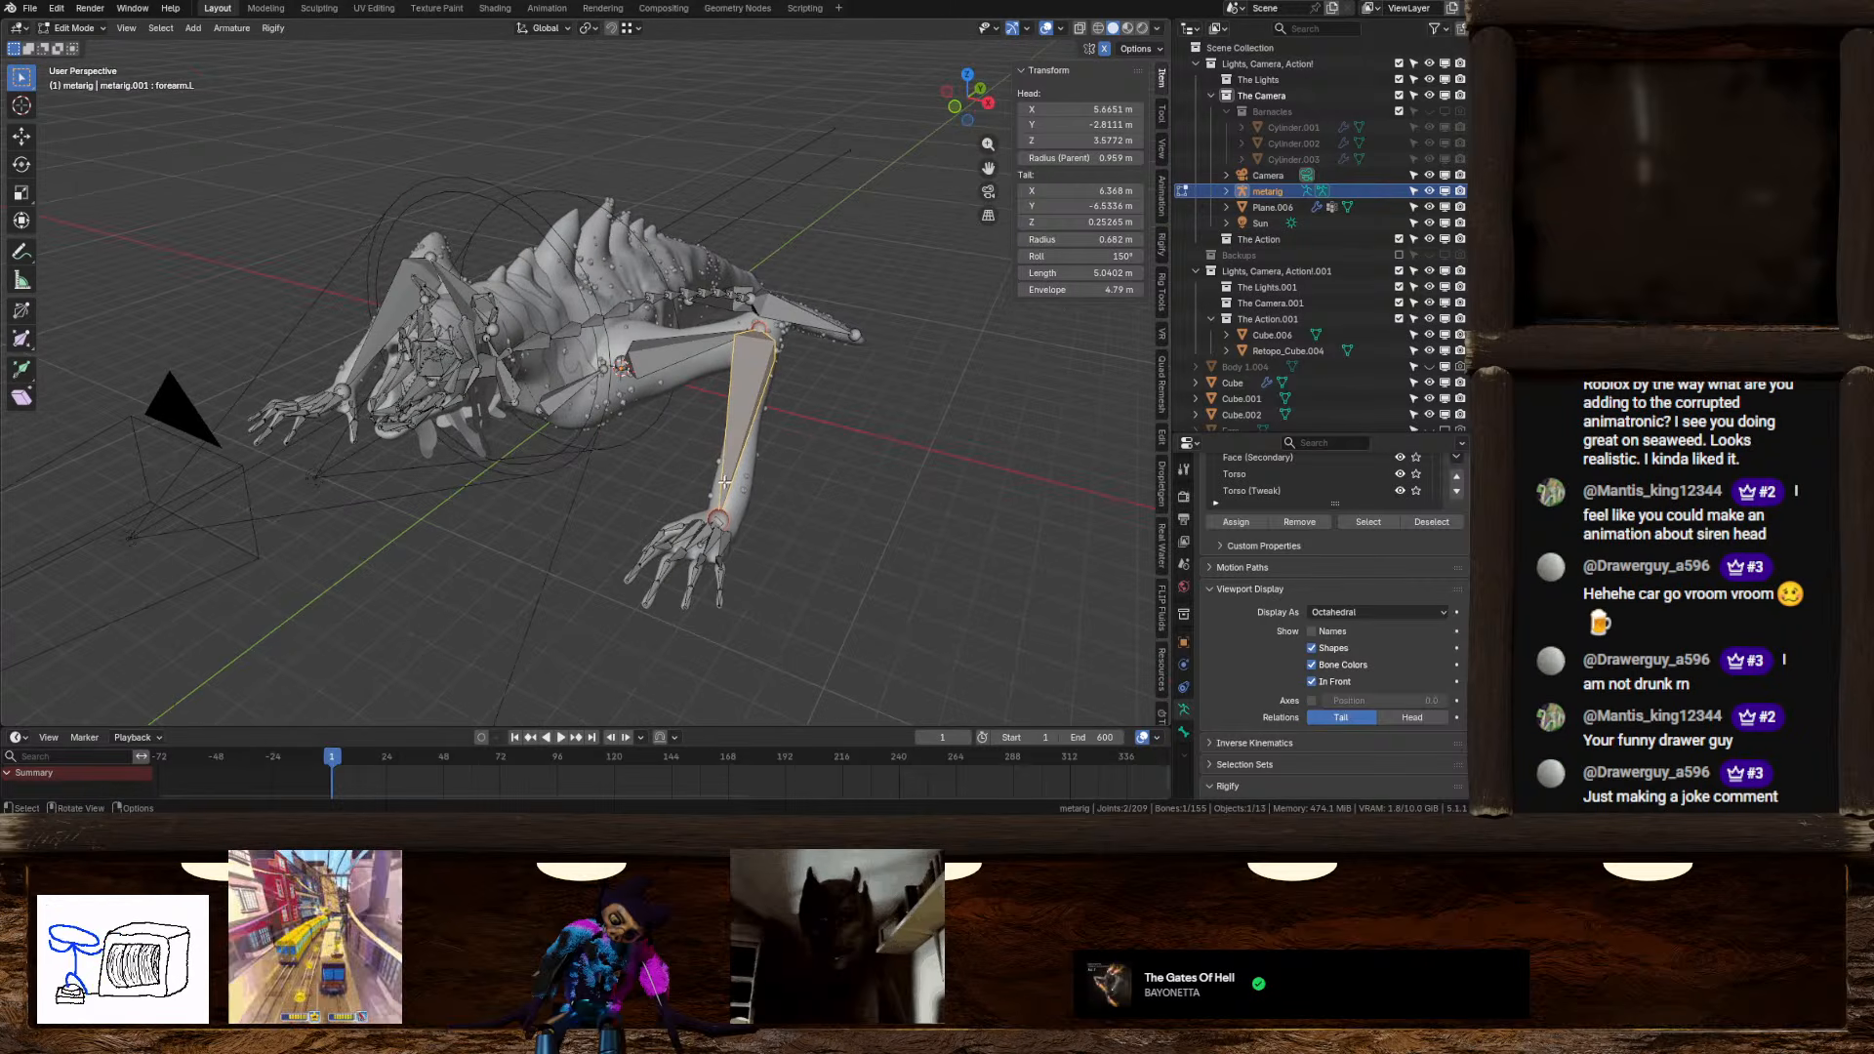
middle_drag(722, 488, 788, 460)
click(773, 418)
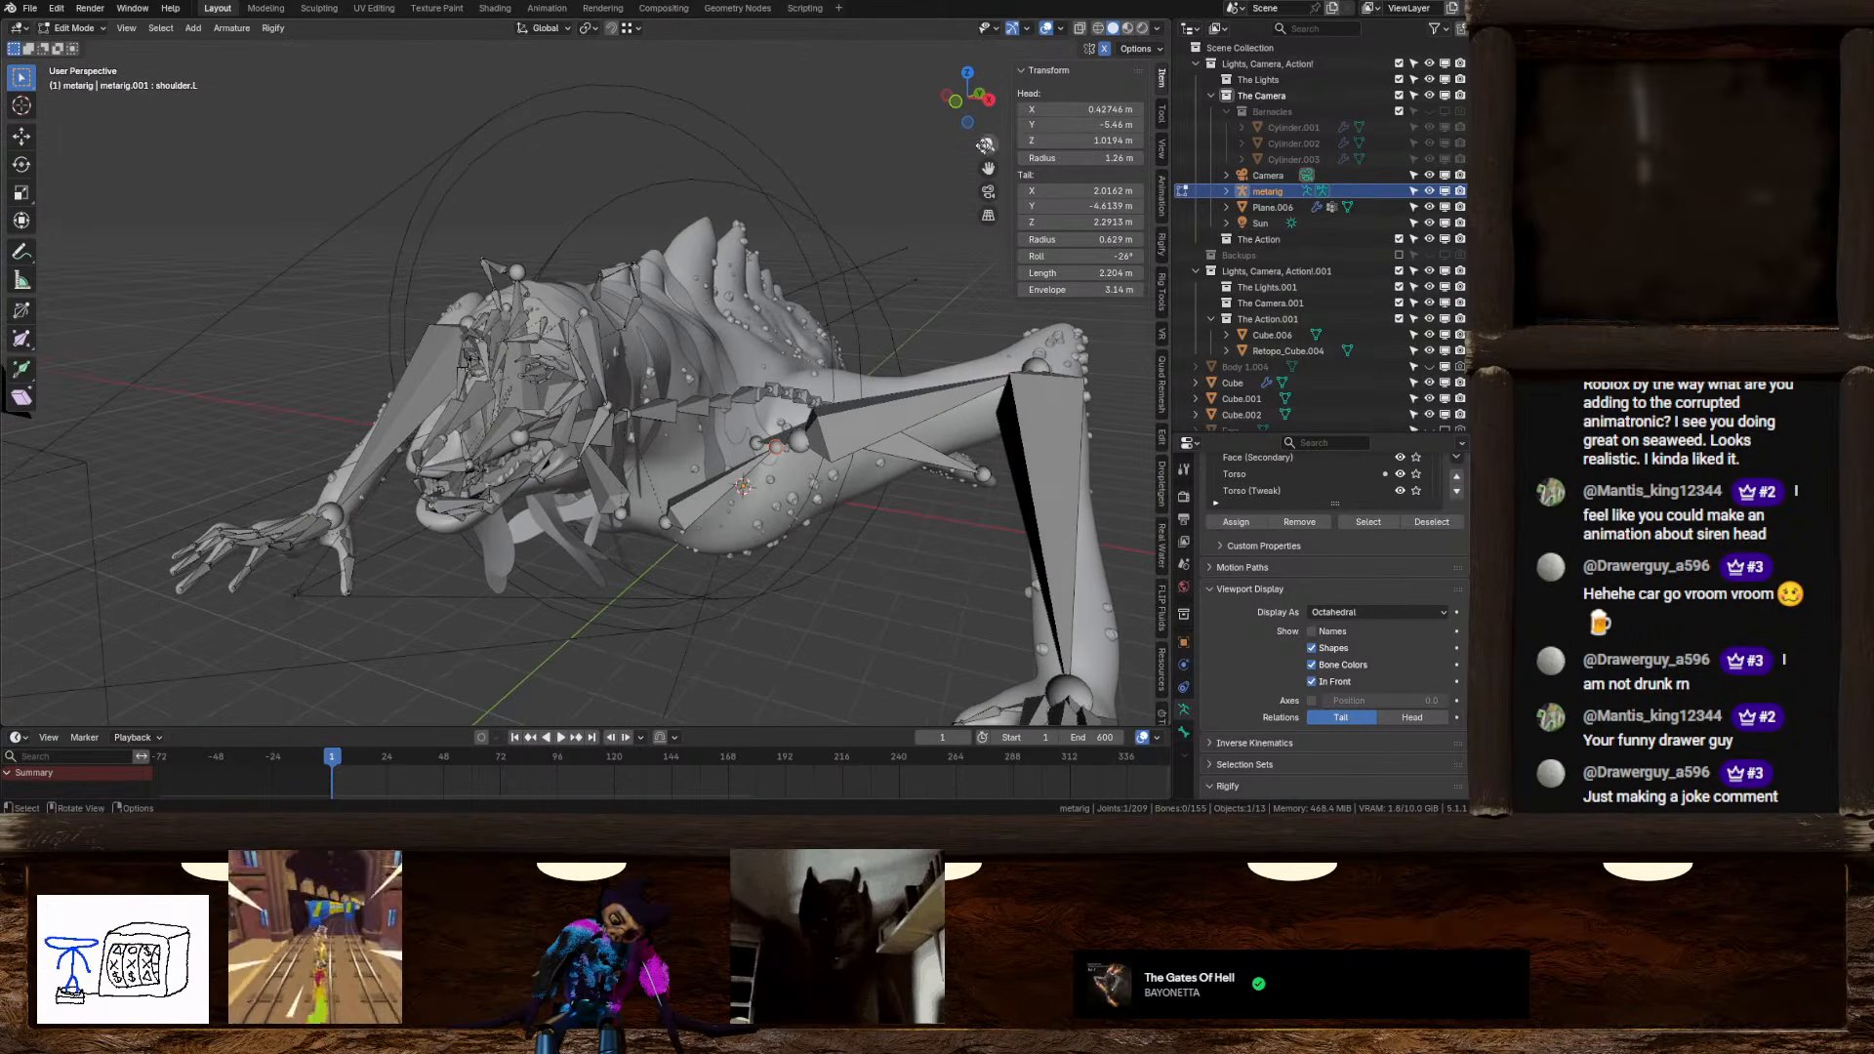
click(954, 102)
key(g)
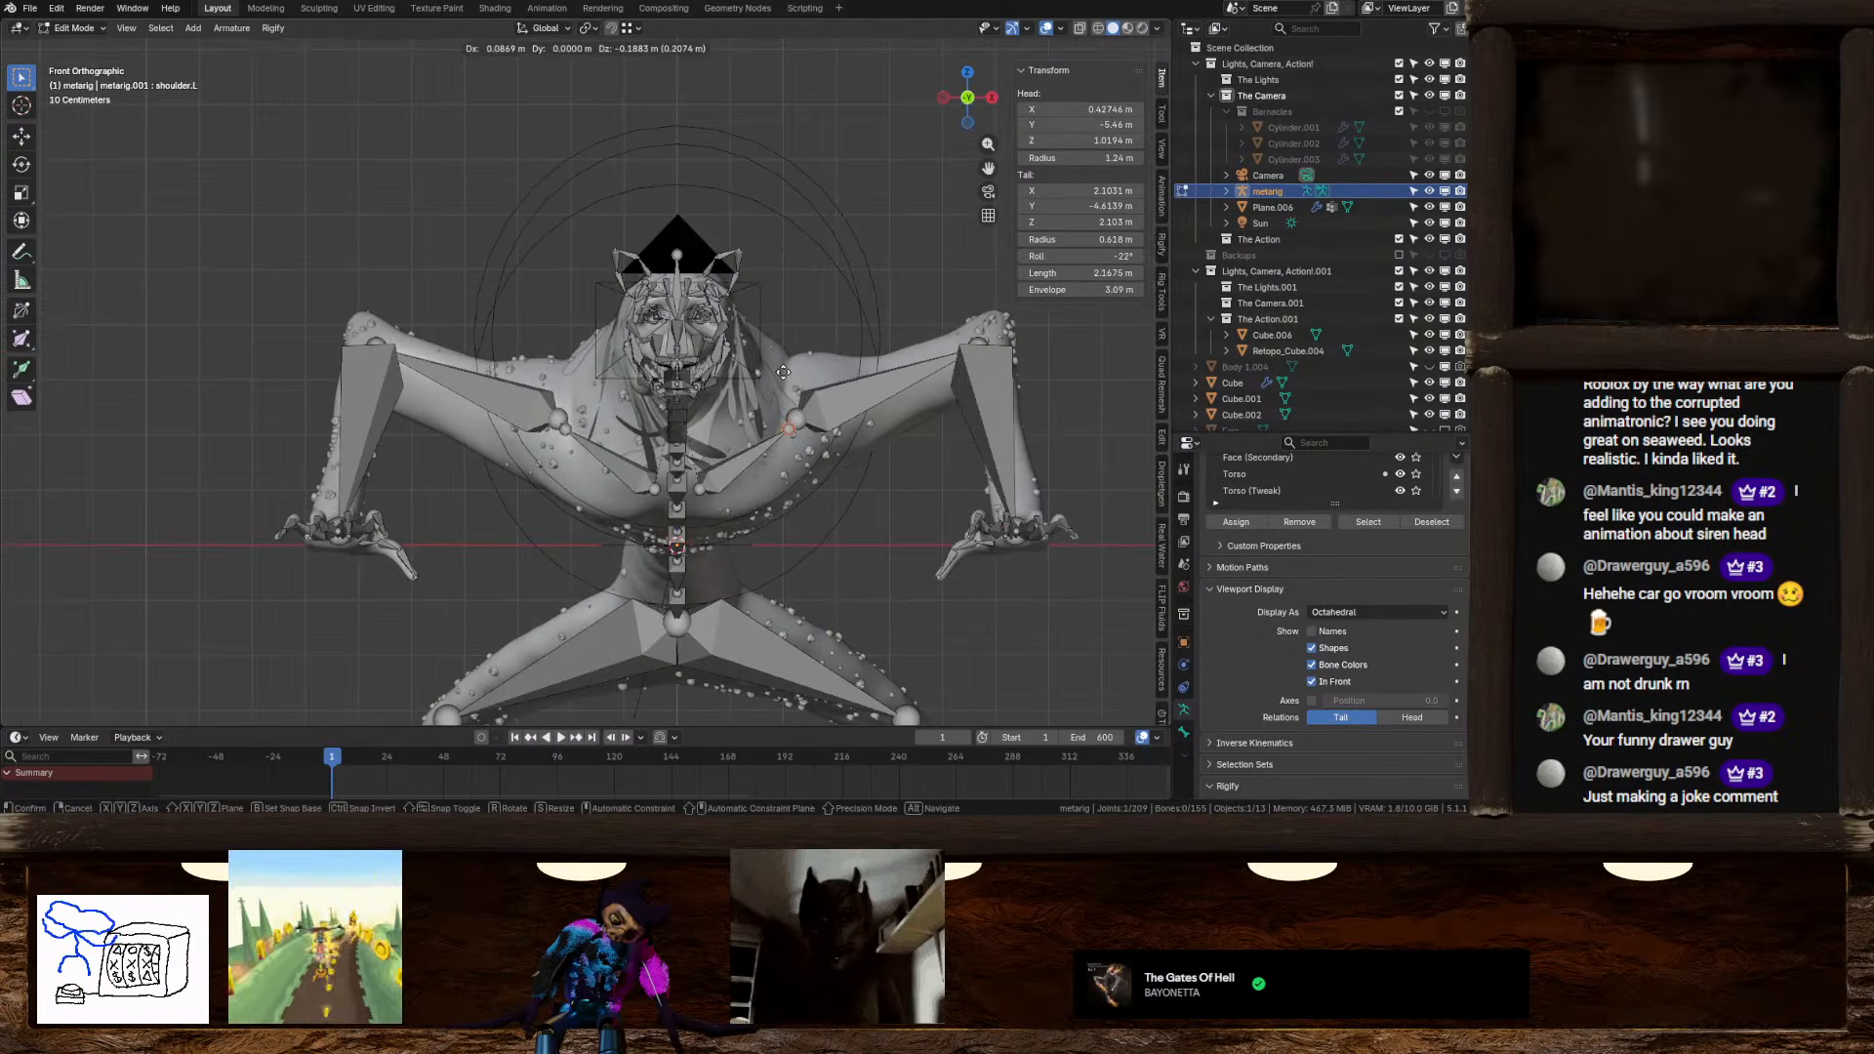
click(783, 372)
Duplicate the base spine bone in the side view, offset about 0.93 m in Y and 1.38 m in Z
middle_drag(783, 371, 685, 400)
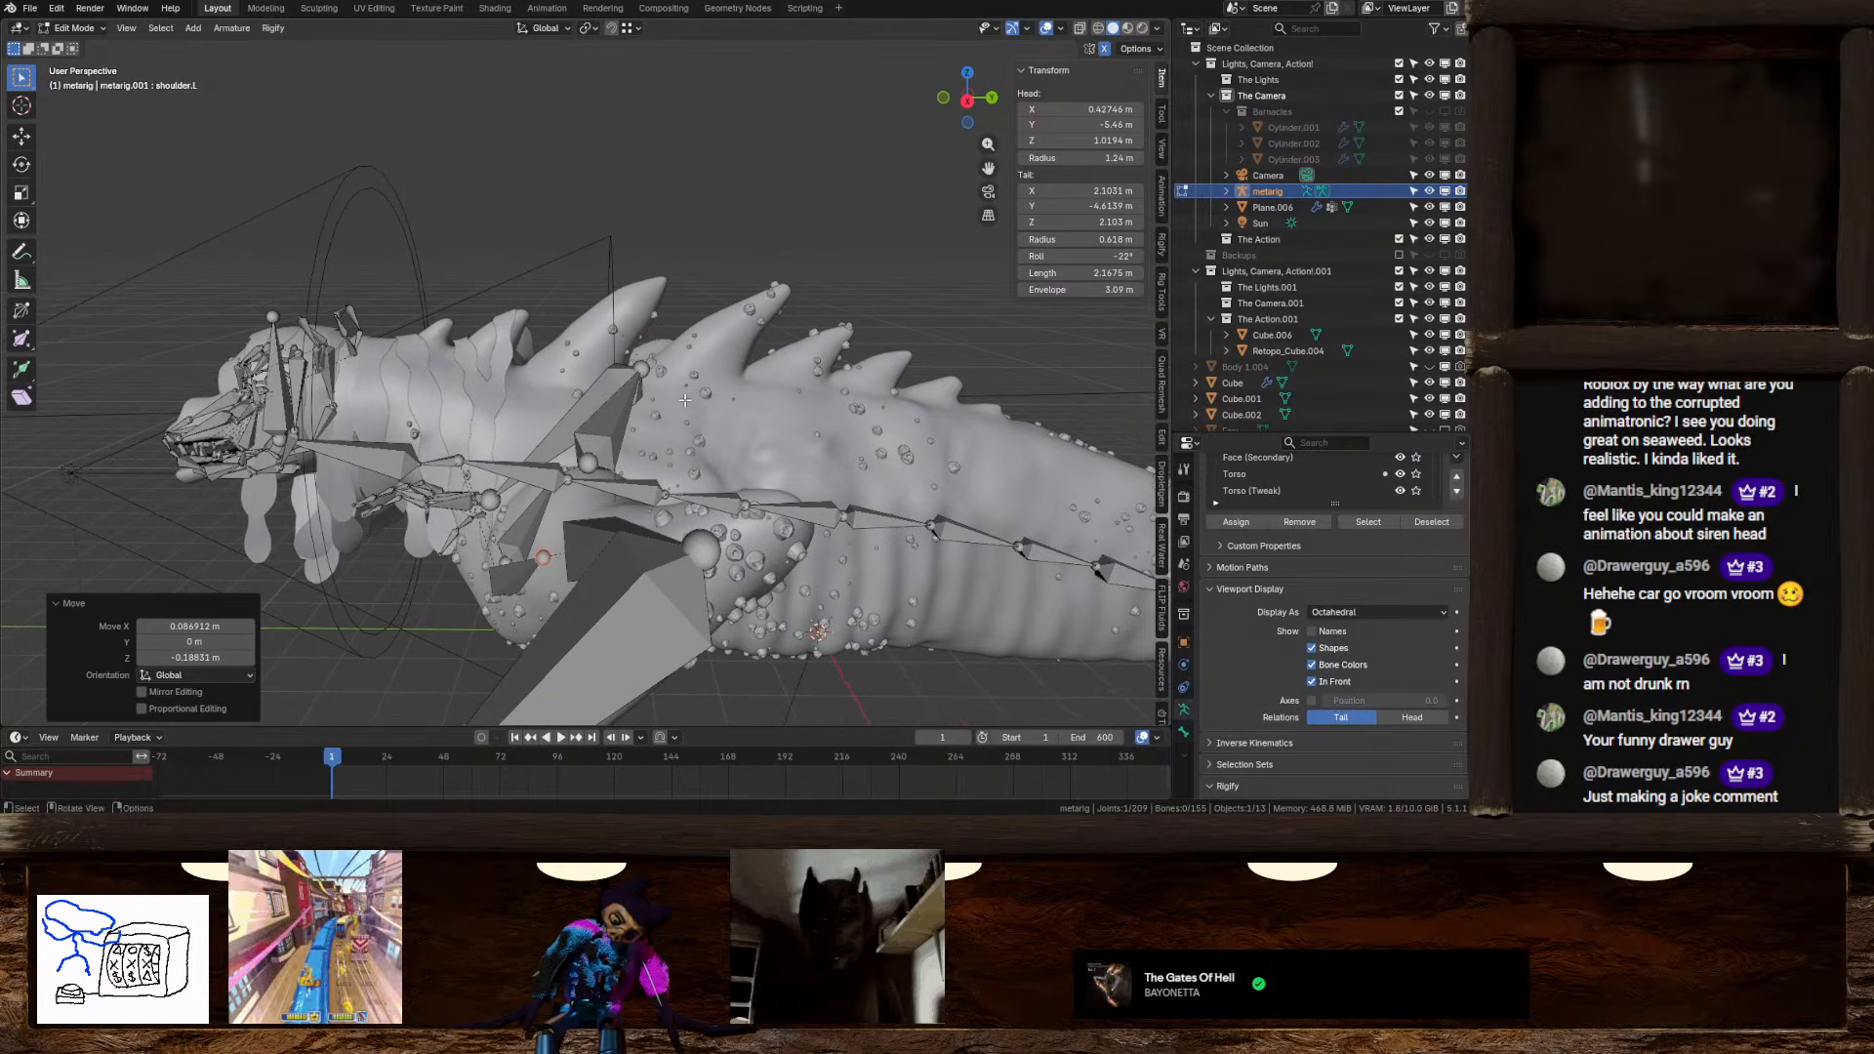
middle_drag(640, 491, 670, 500)
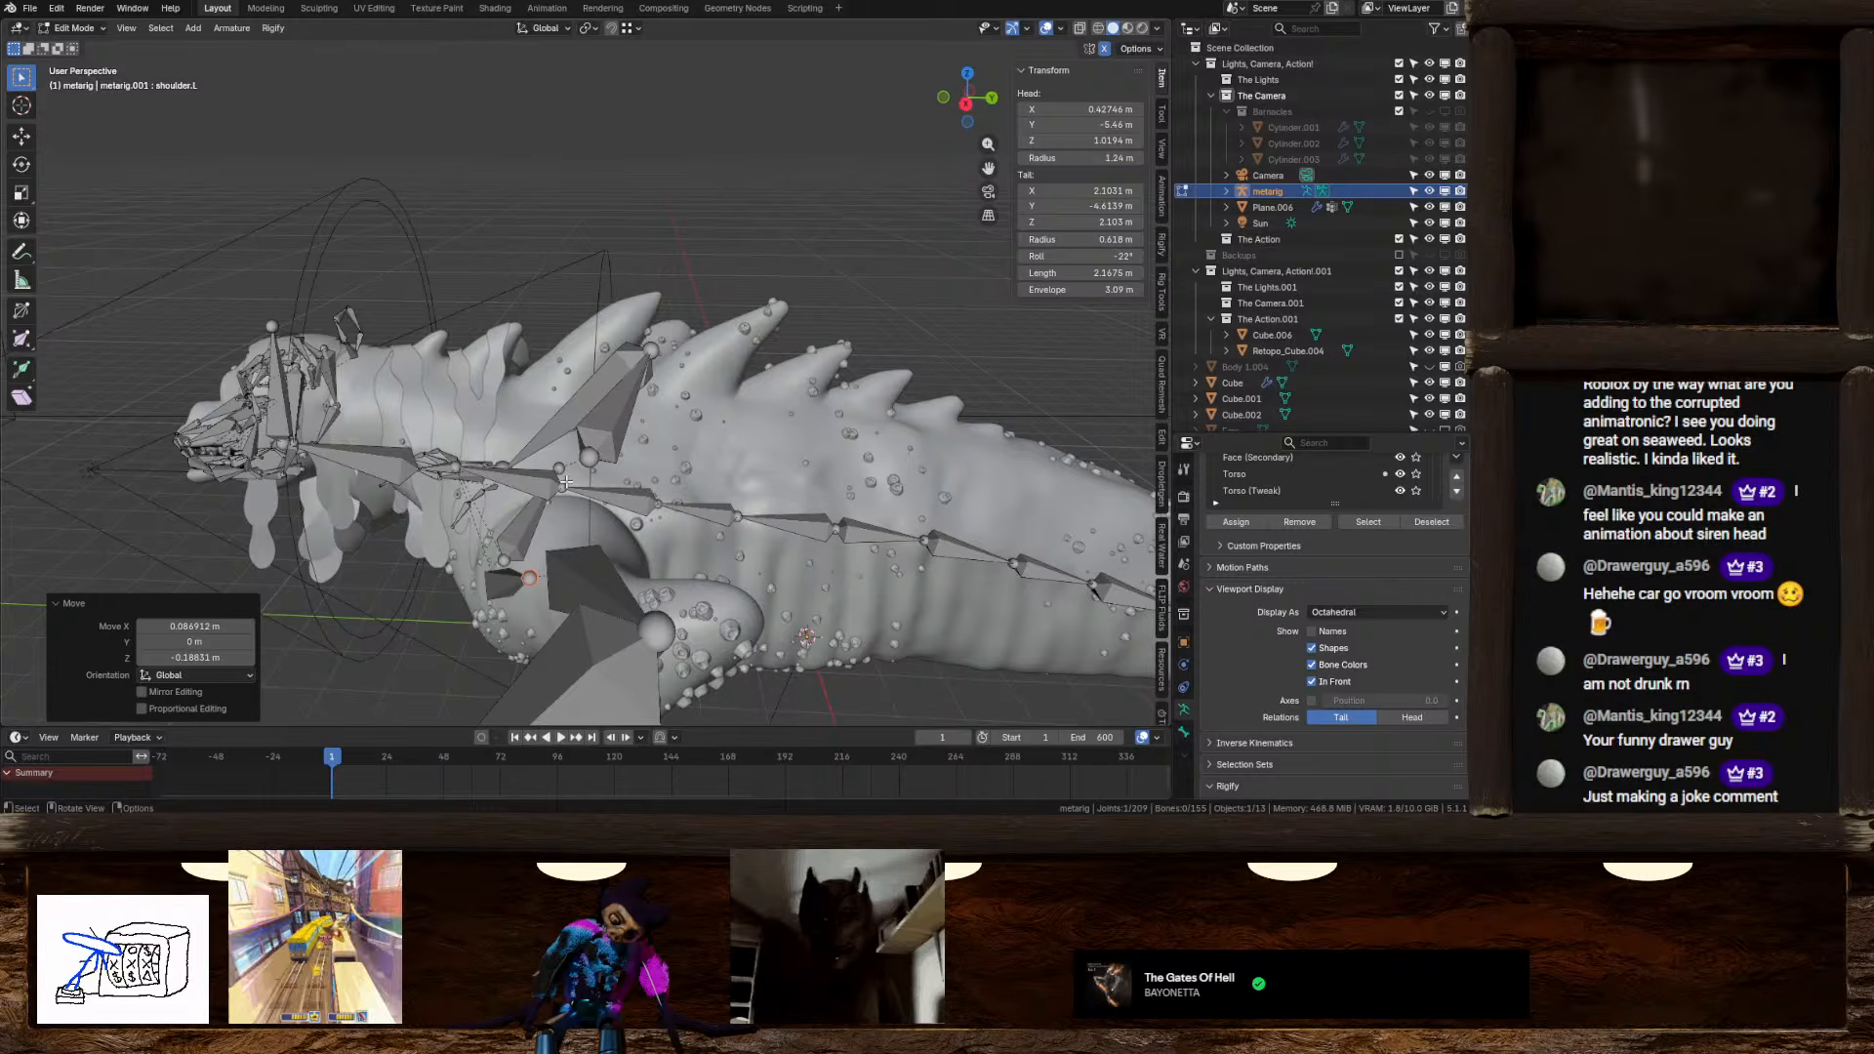
click(640, 482)
click(775, 530)
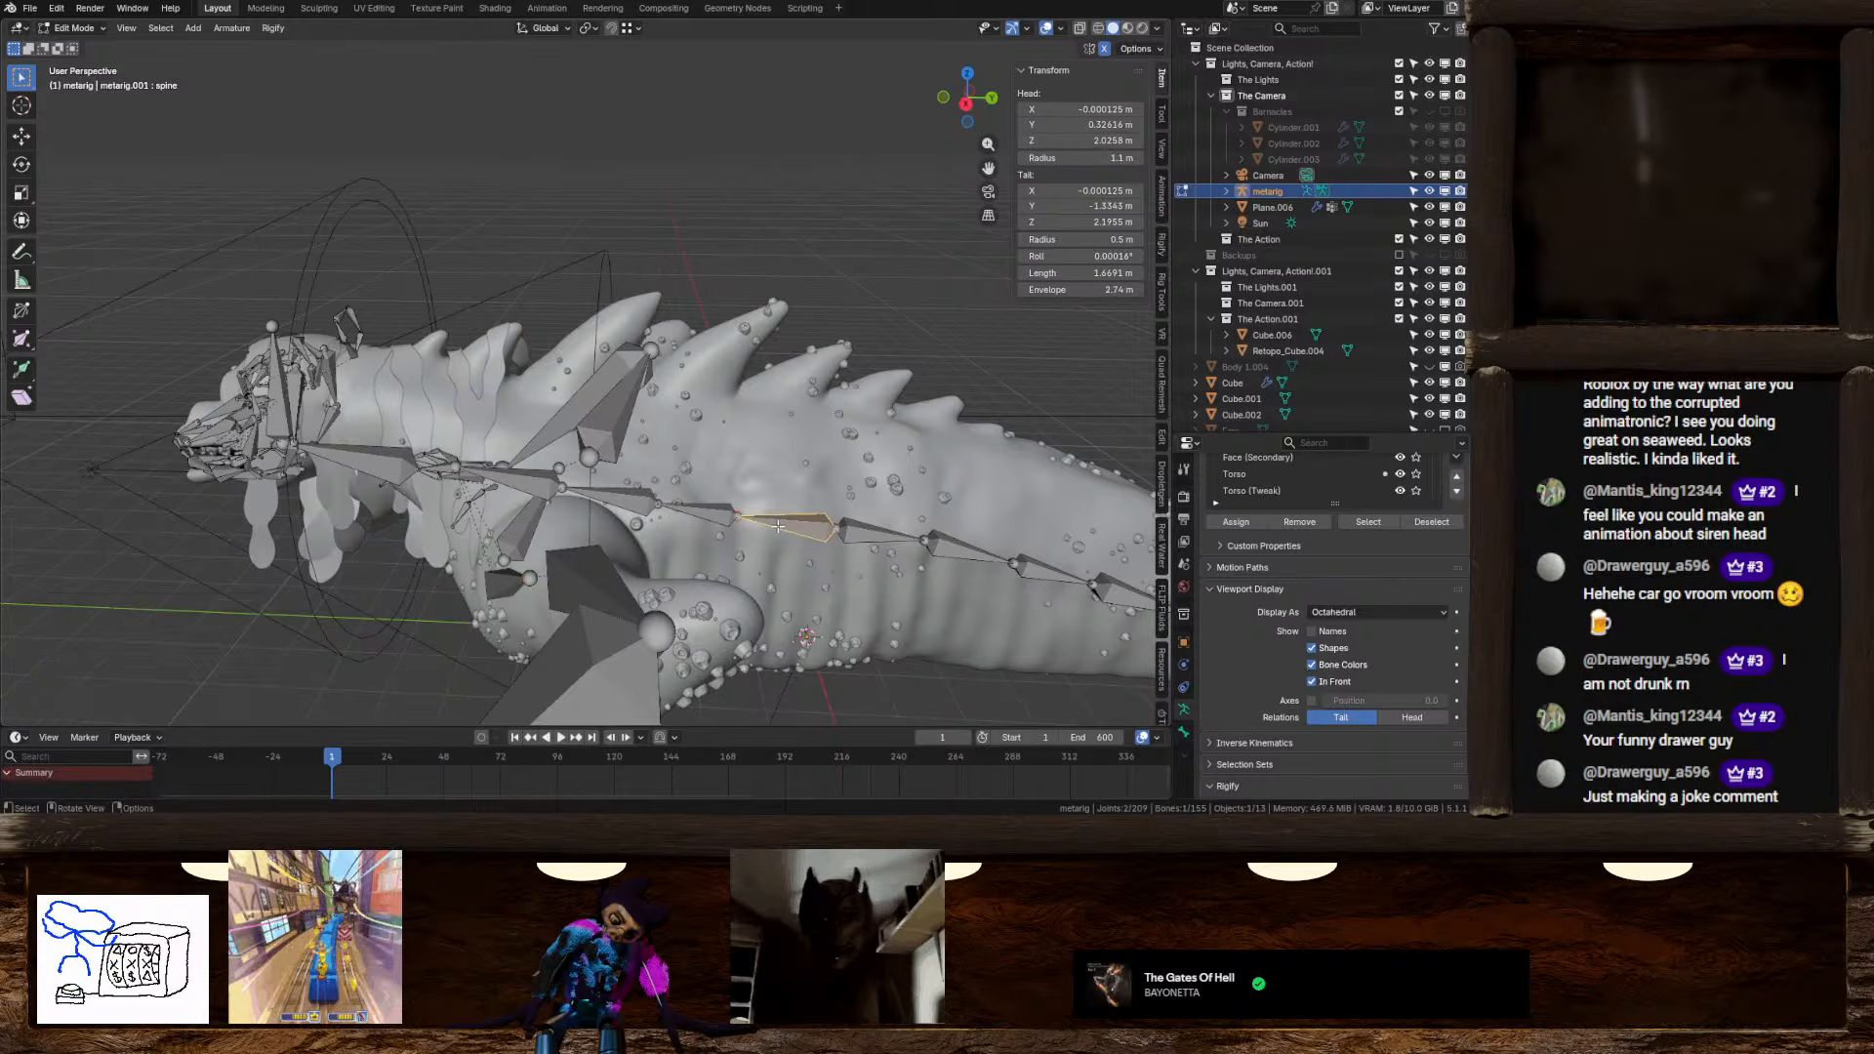
click(965, 103)
scroll(715, 424, up, 2)
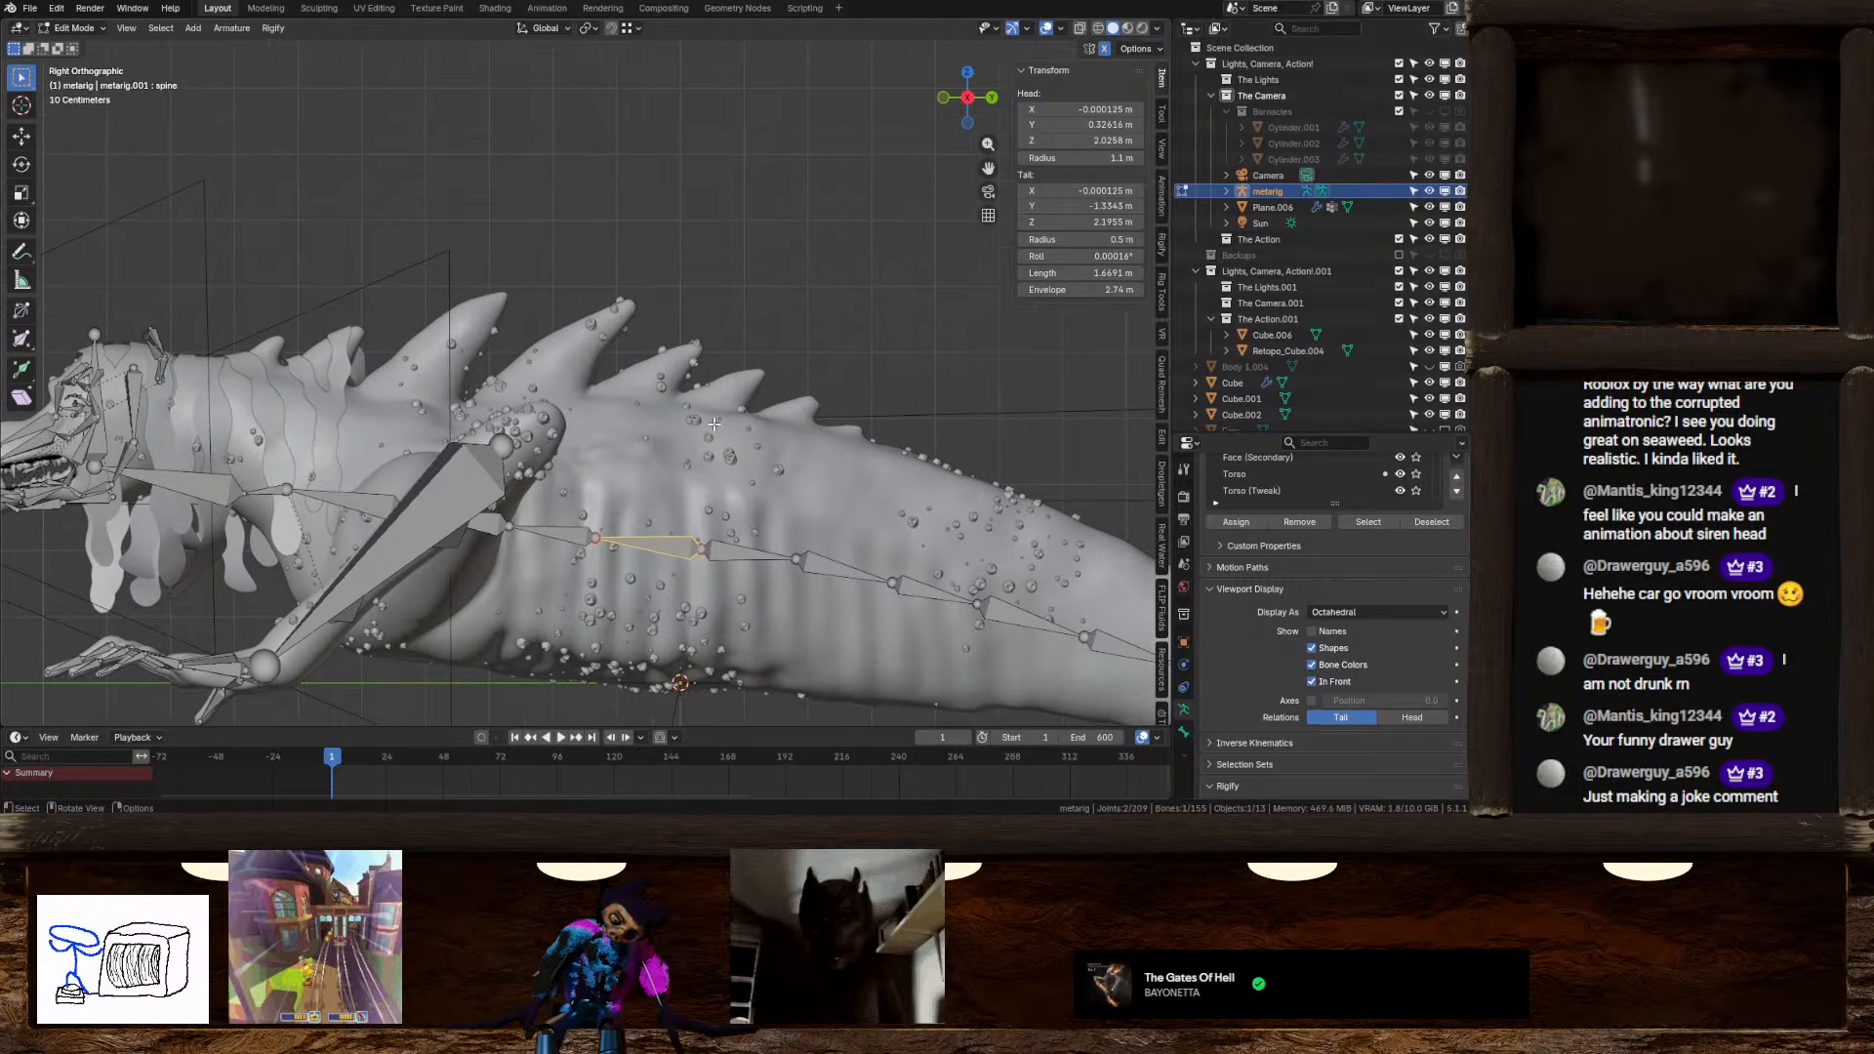
key(shift+d)
click(796, 417)
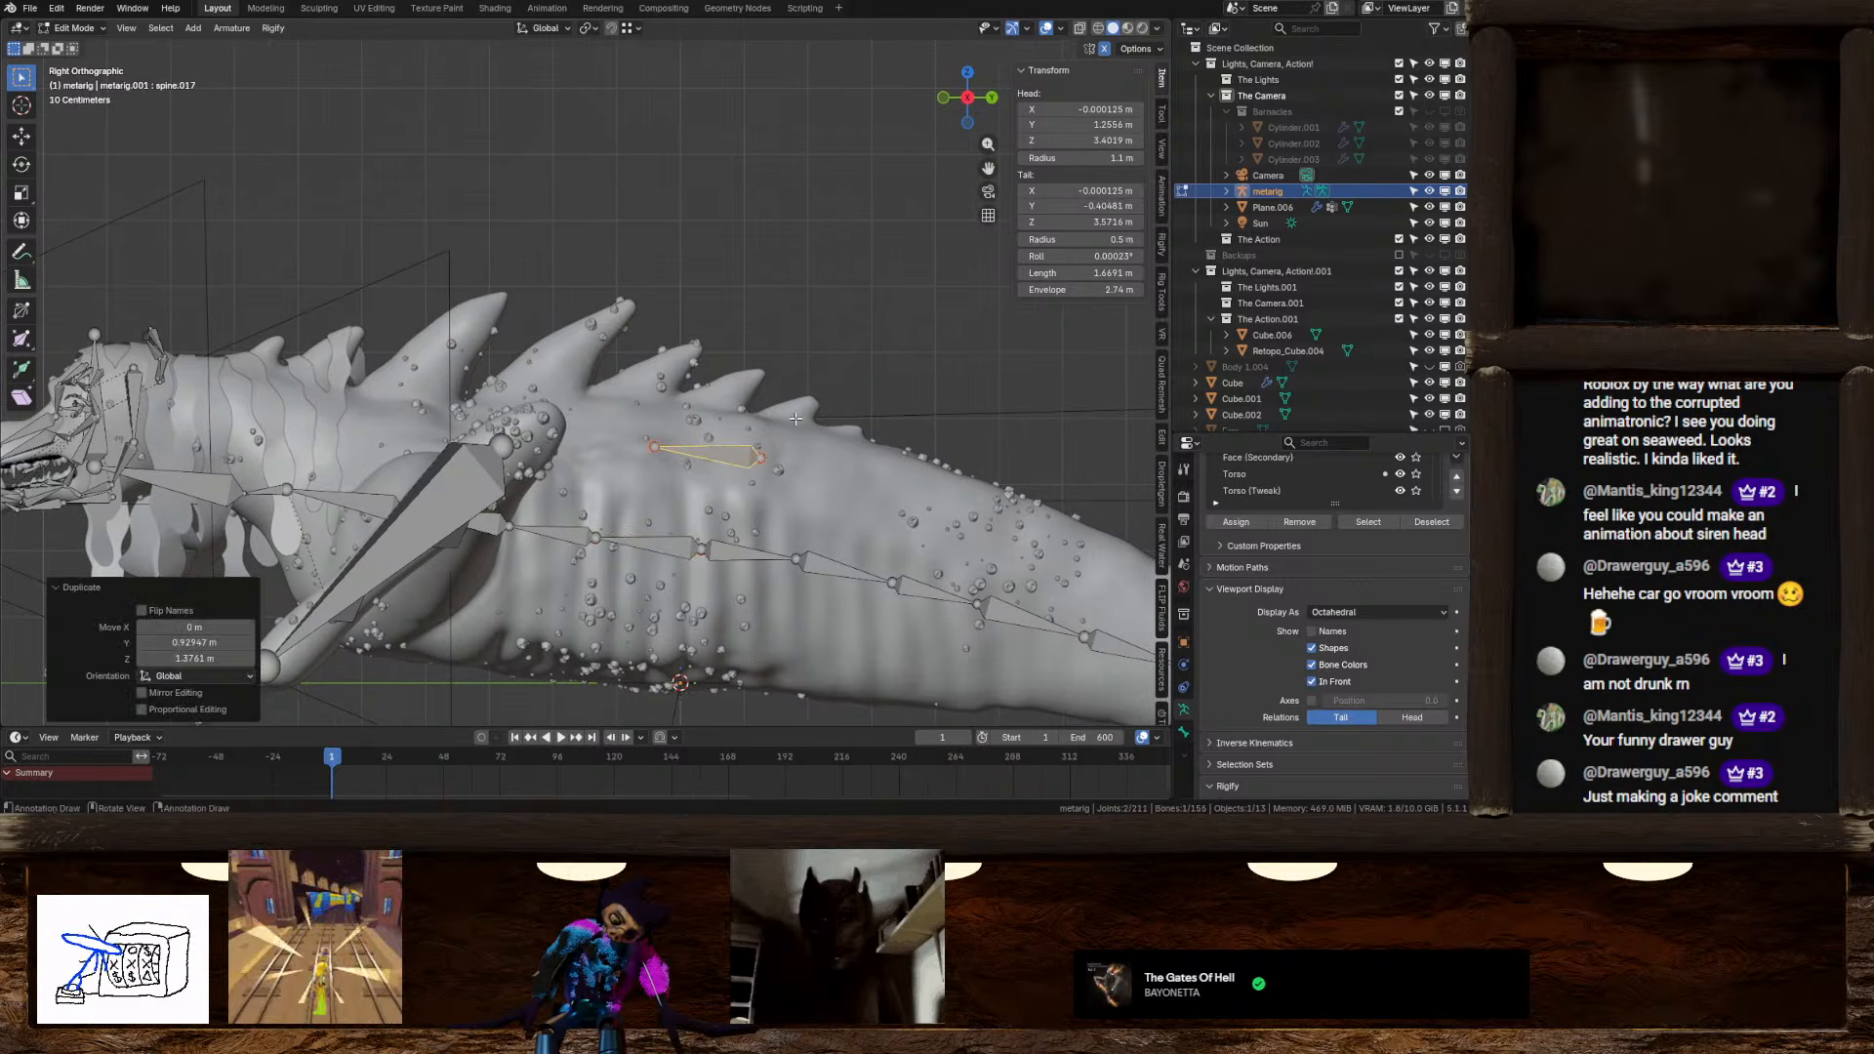
Fit the duplicated bone inside a dorsal spike by rotating it about 121°, shrinking it to about 0.59 m long and moving it up
key(r)
click(729, 600)
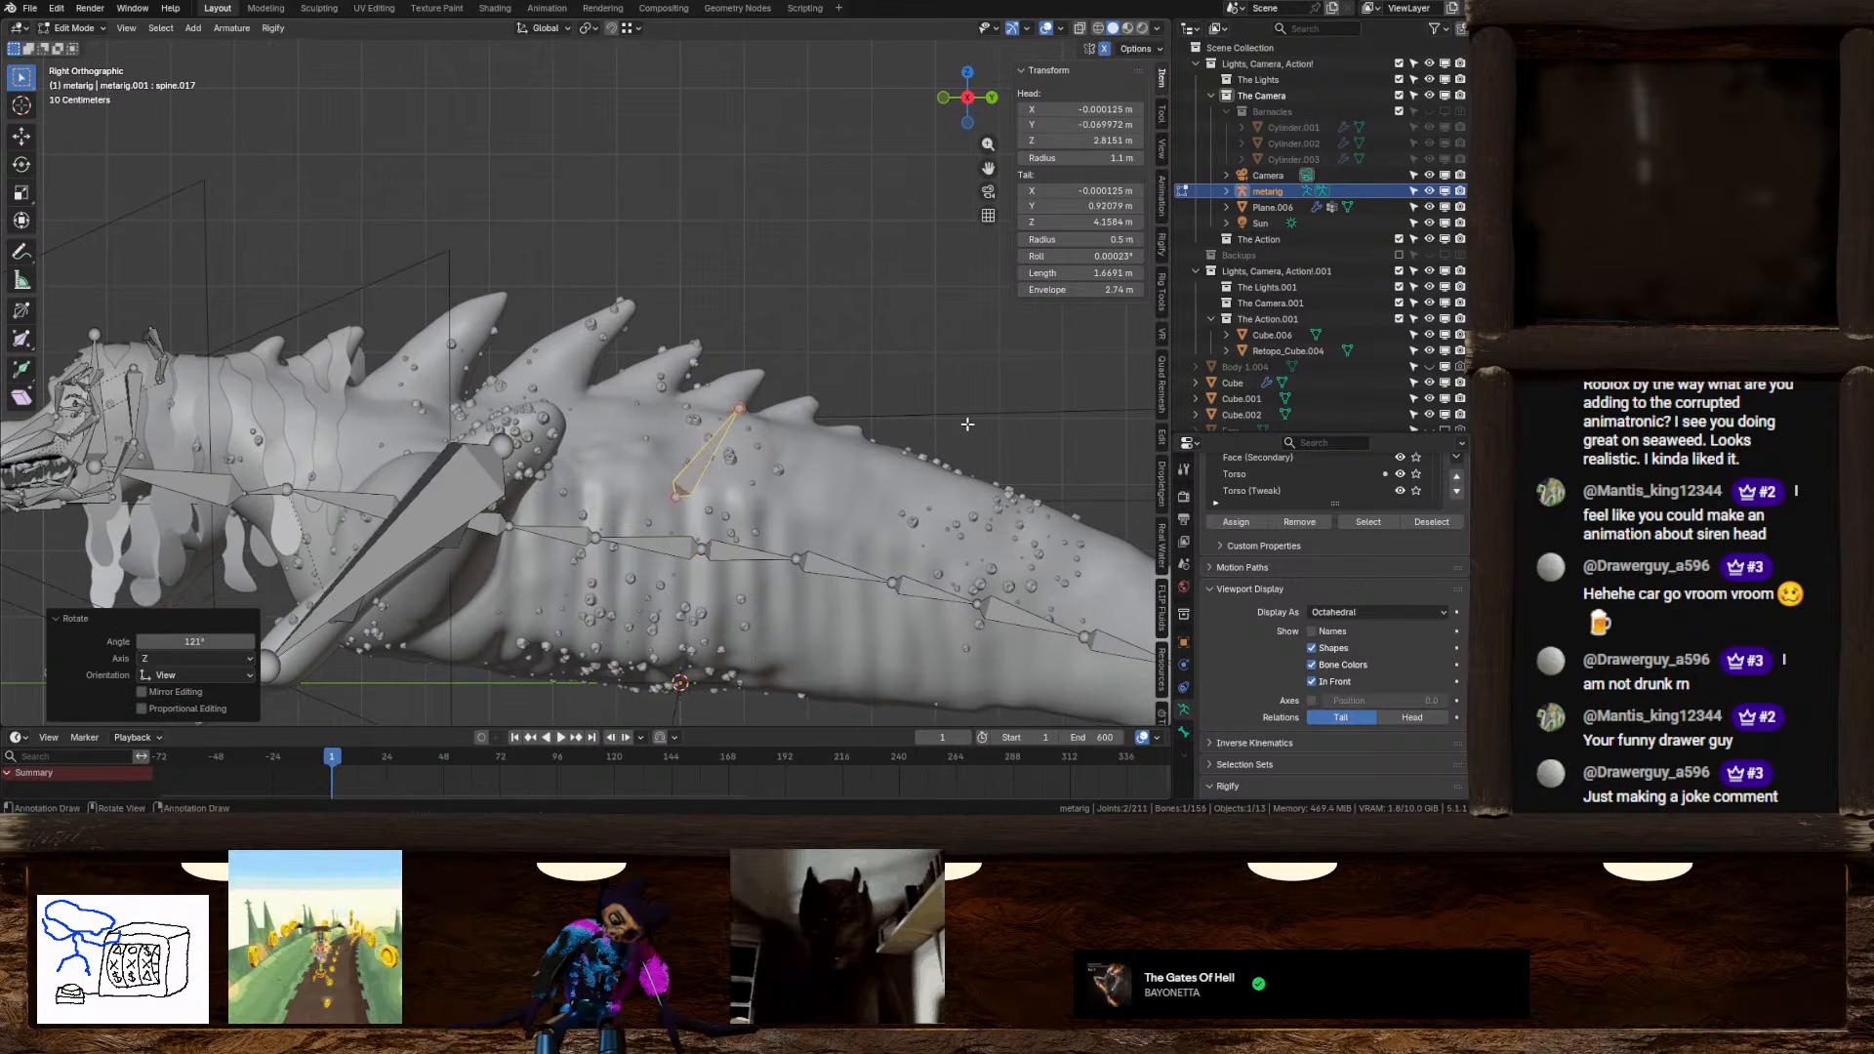
key(s)
click(810, 432)
key(g)
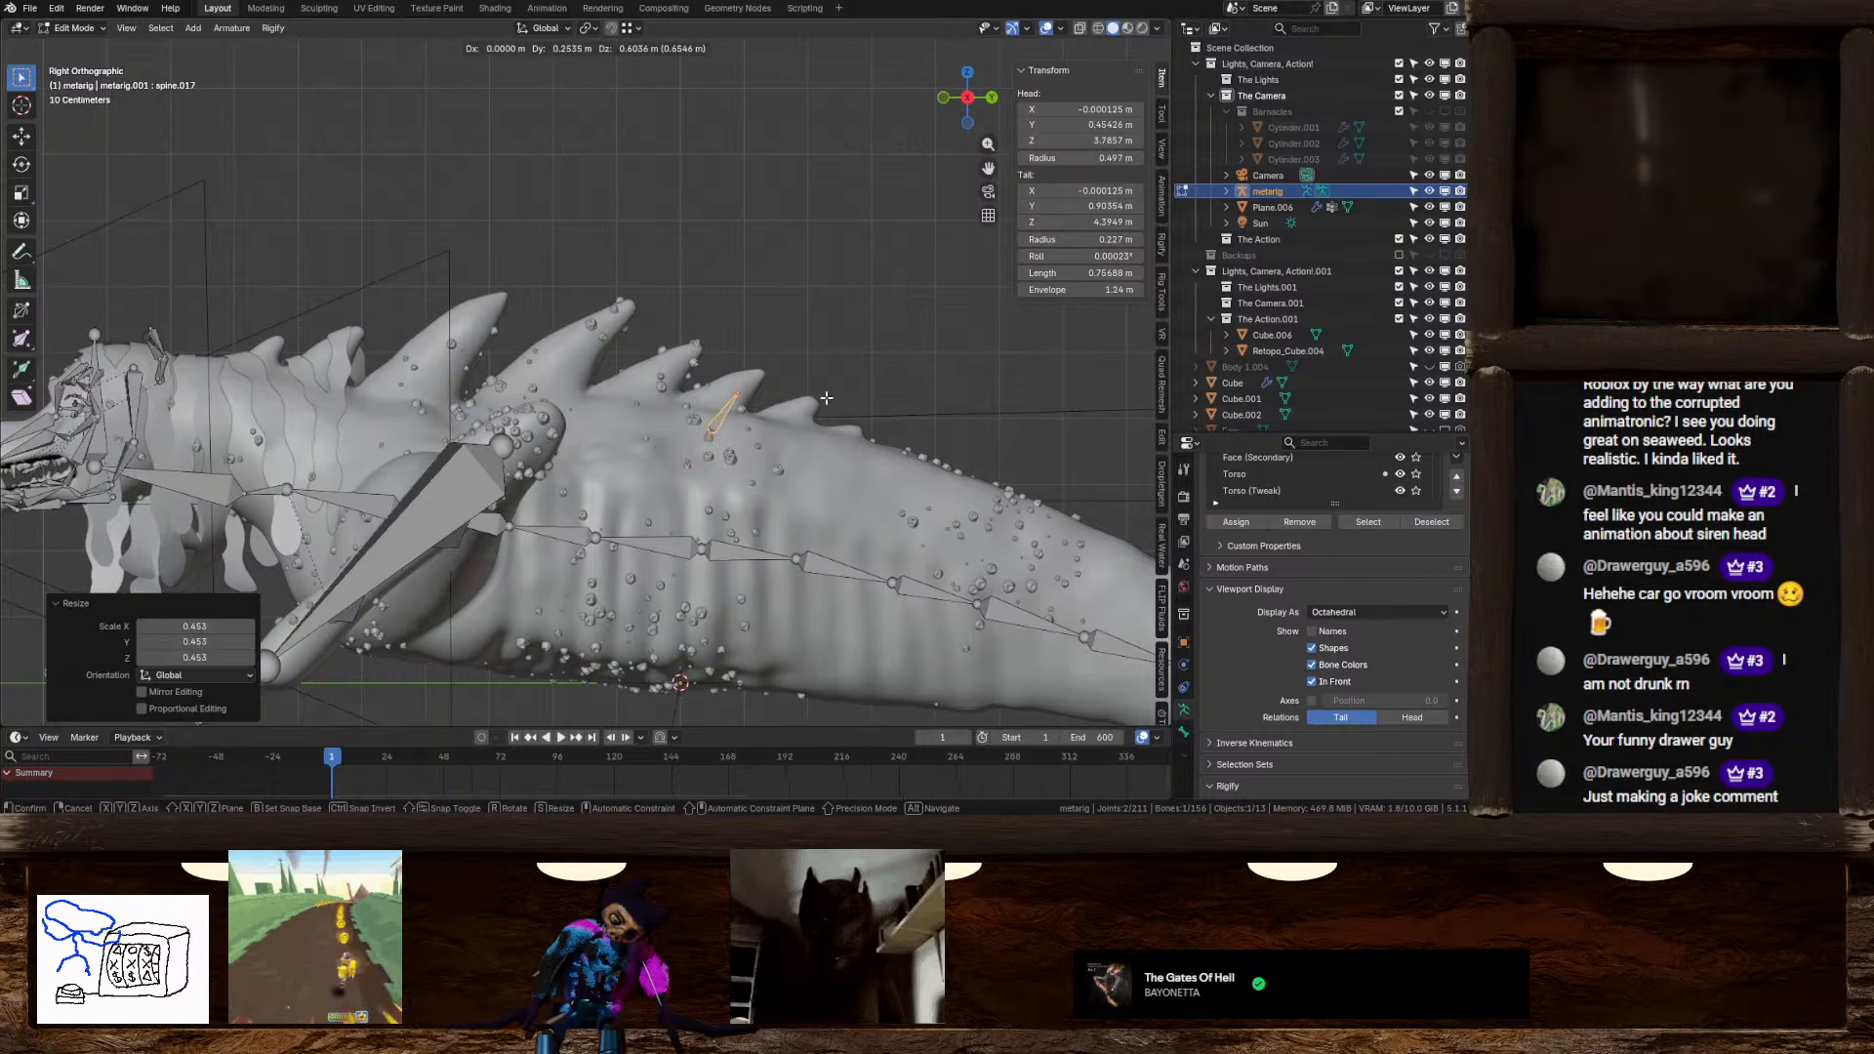
click(849, 377)
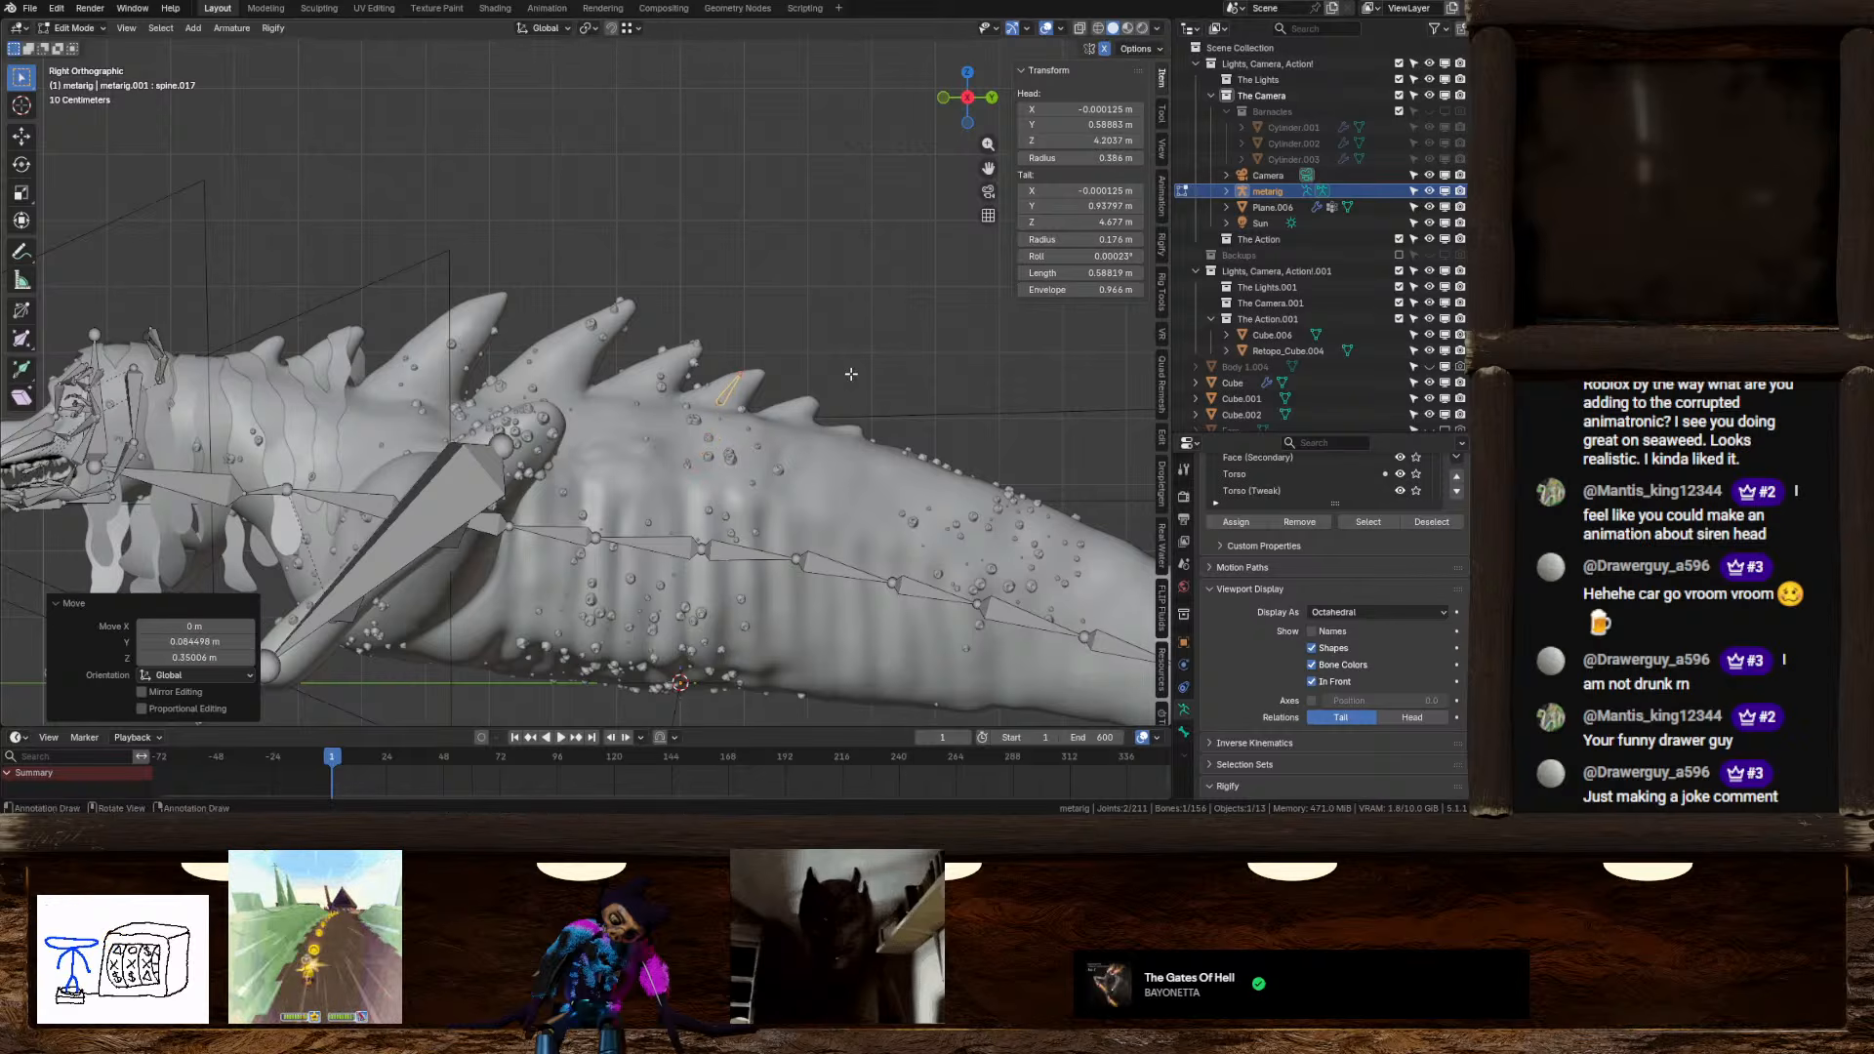
Tilt the new dorsal-spike bone further and shift it about 0.048 m in Y and -0.048 m in Z
key(r)
click(806, 376)
key(g)
click(809, 379)
scroll(794, 441, up, 3)
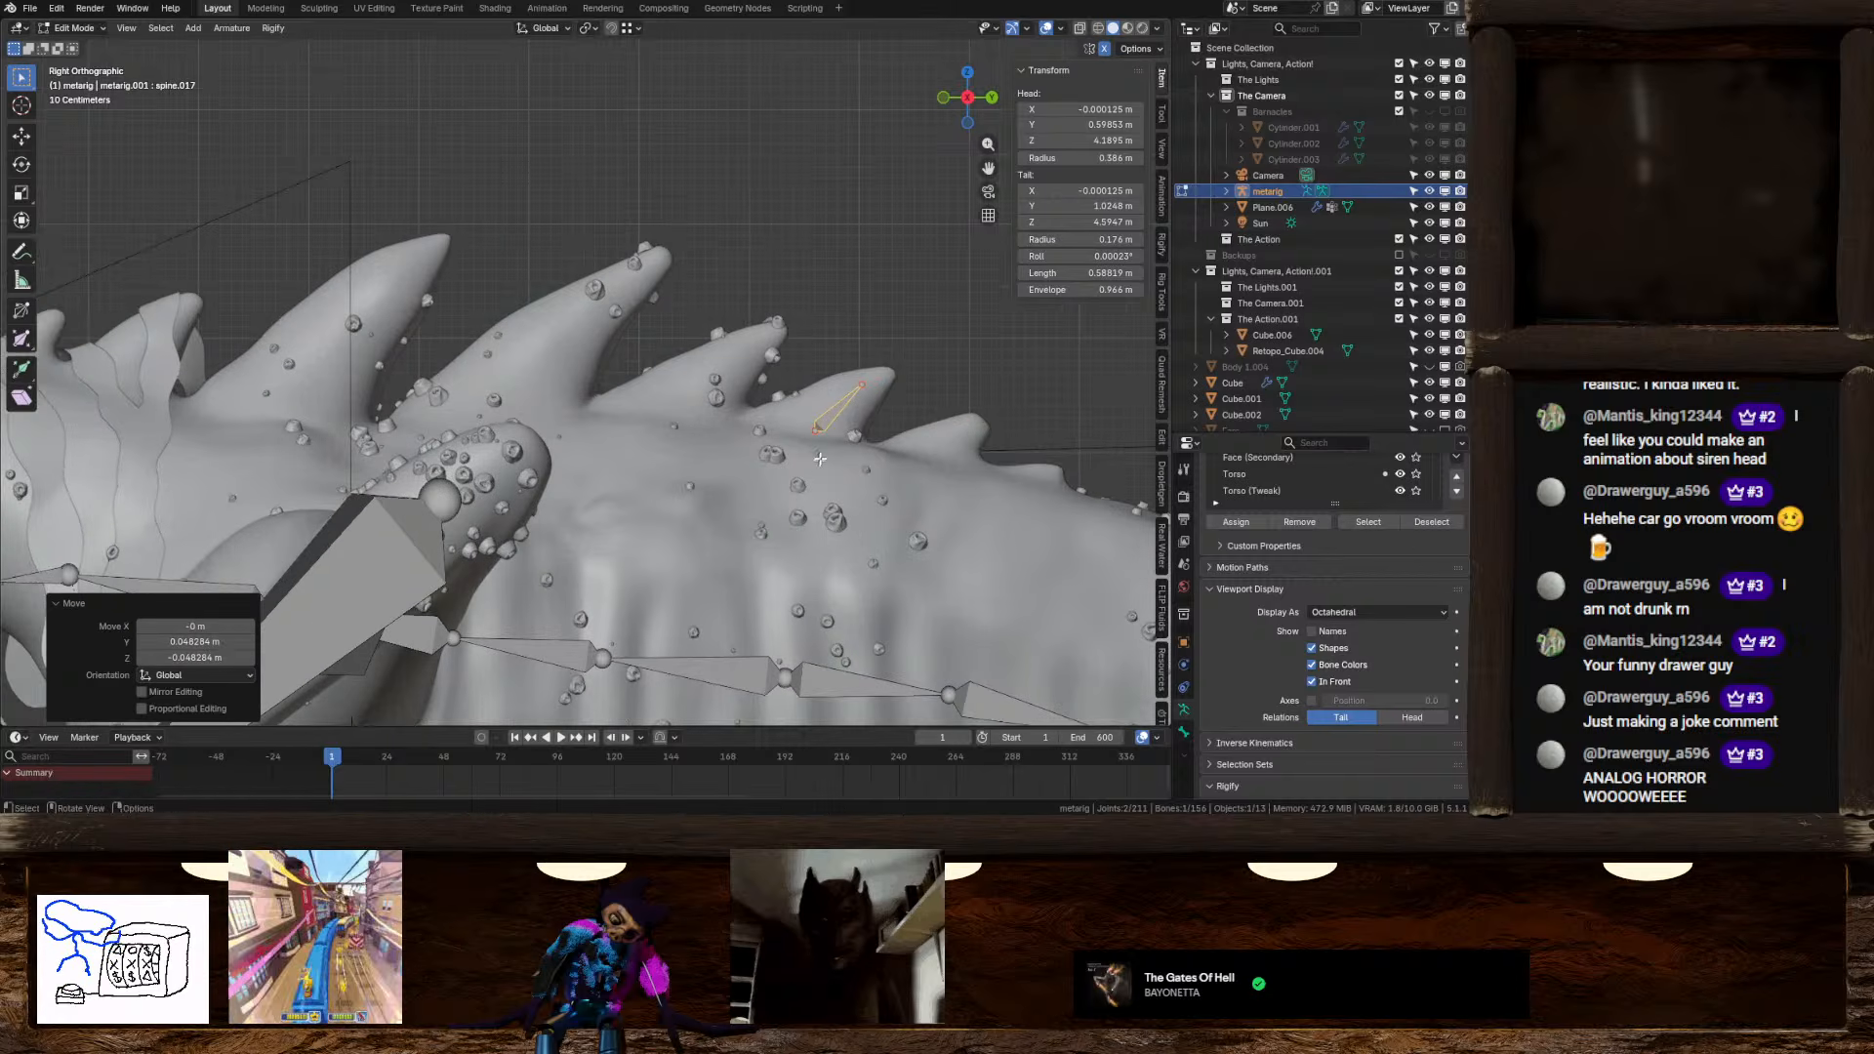
Parent the dorsal-spike bone to the base spine bone, keeping its offset
click(827, 418)
shift+click(740, 681)
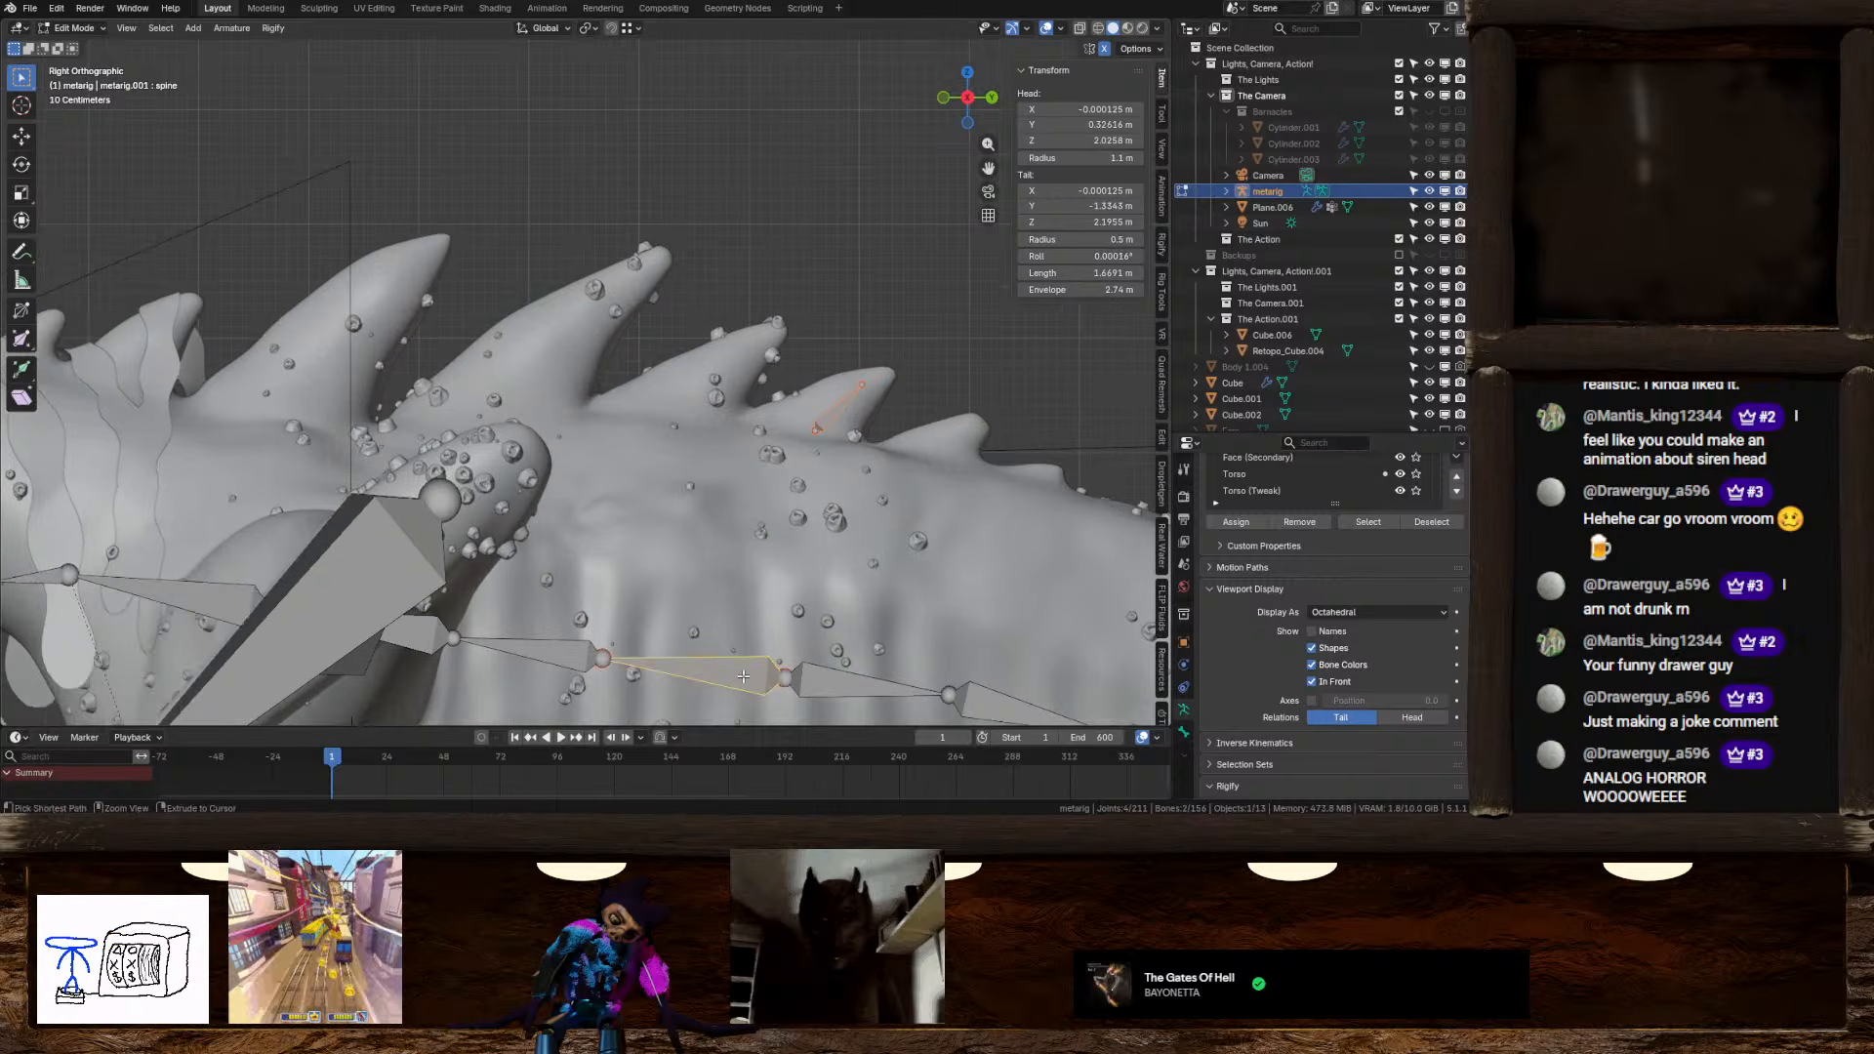
key(ctrl+p)
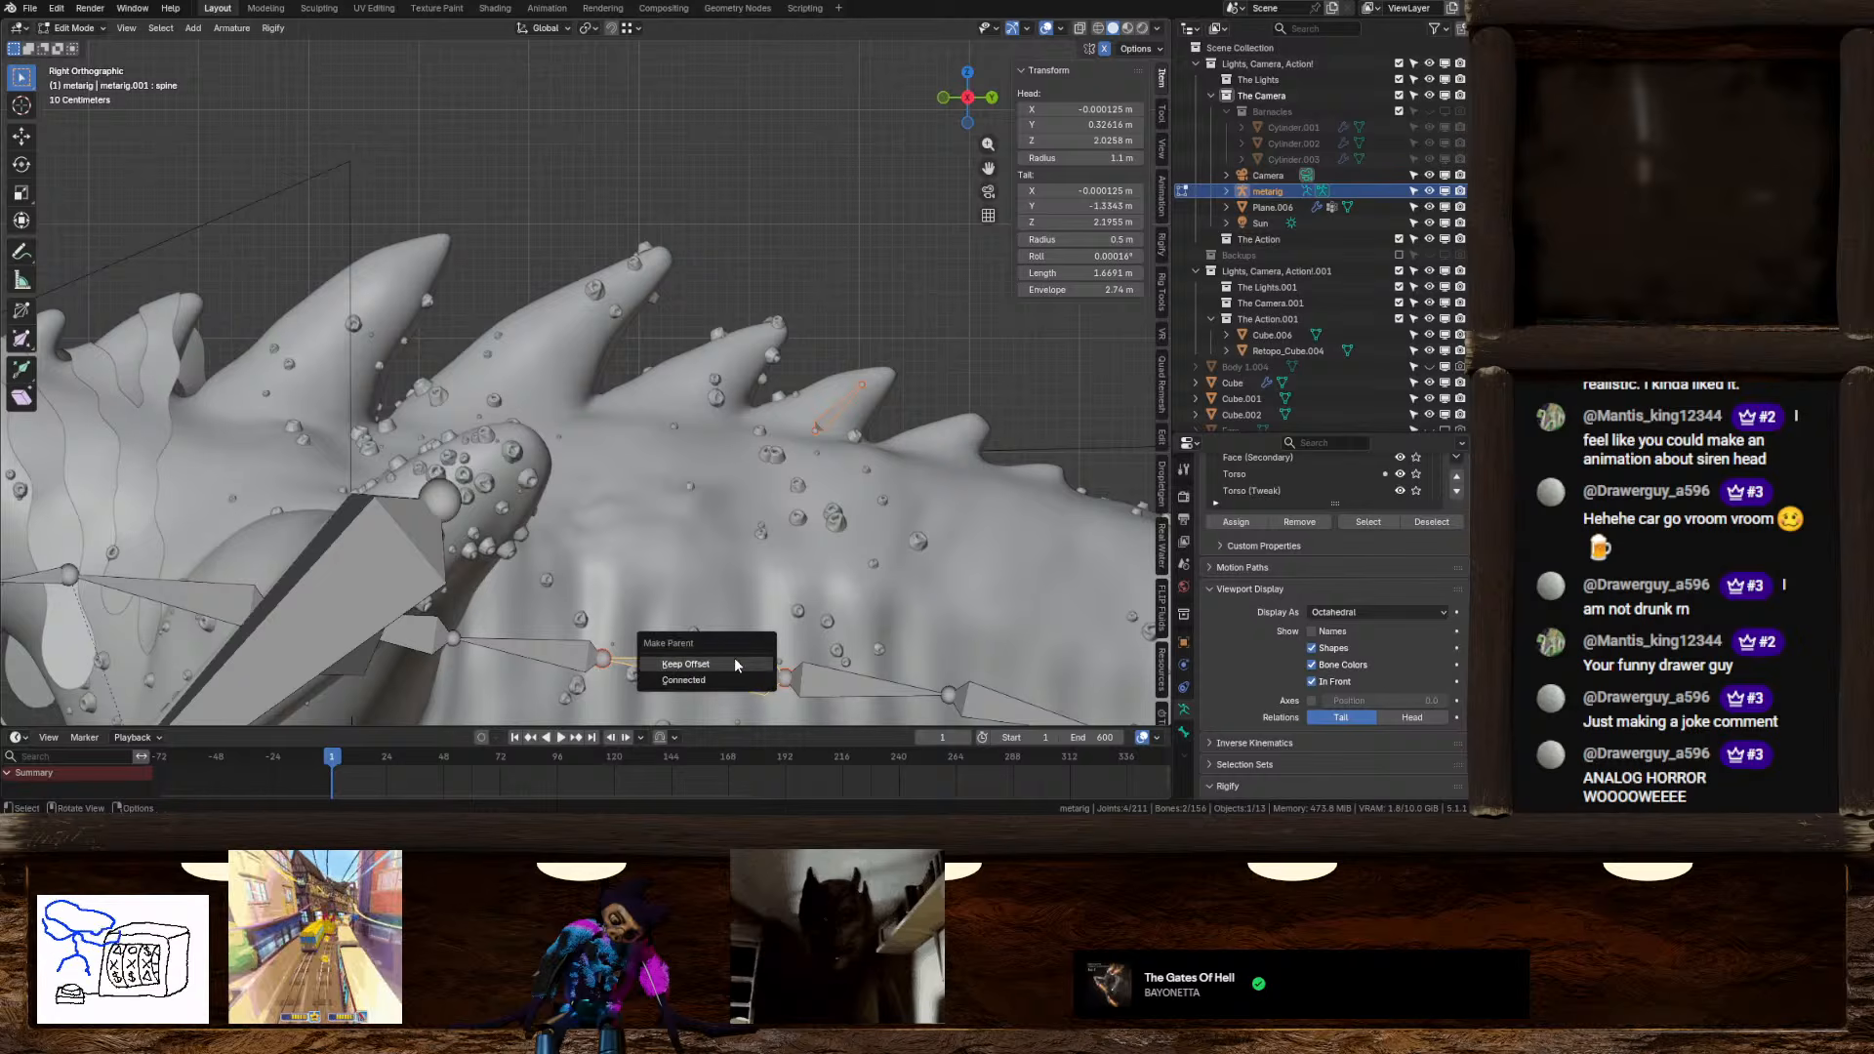
click(734, 658)
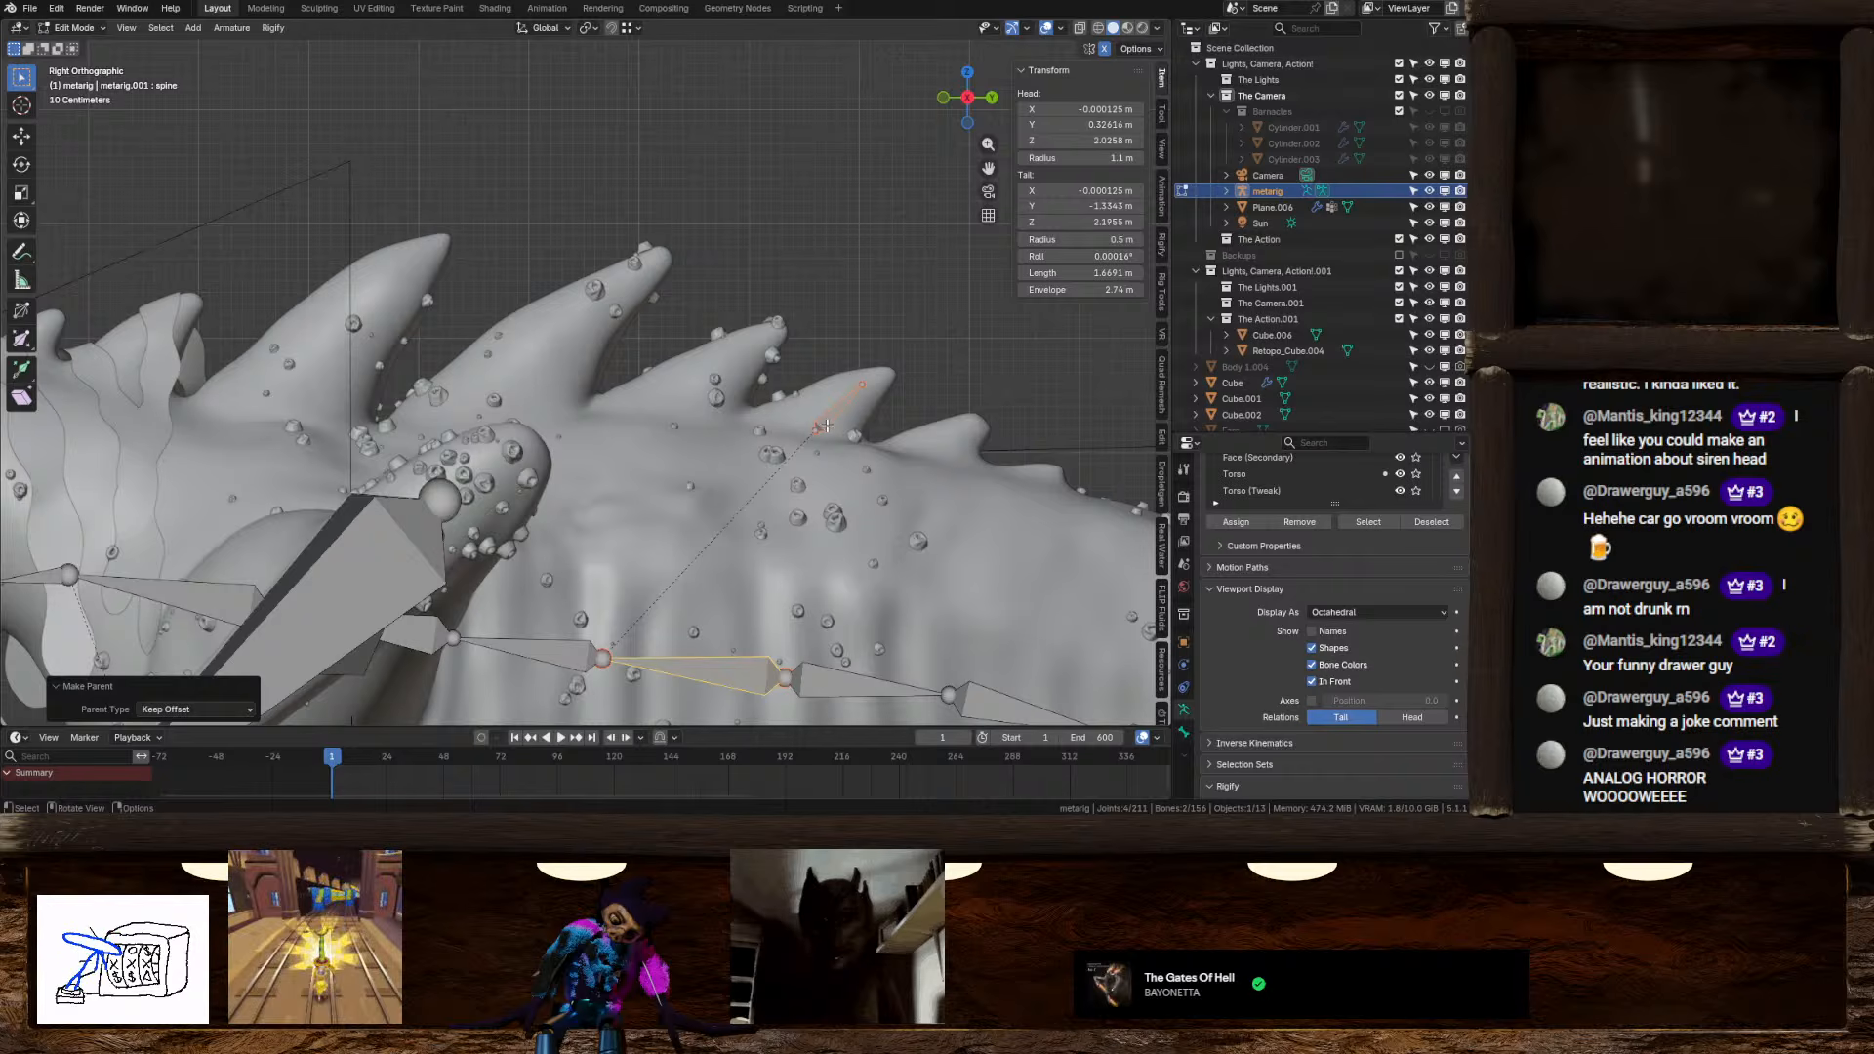
key(shift+d)
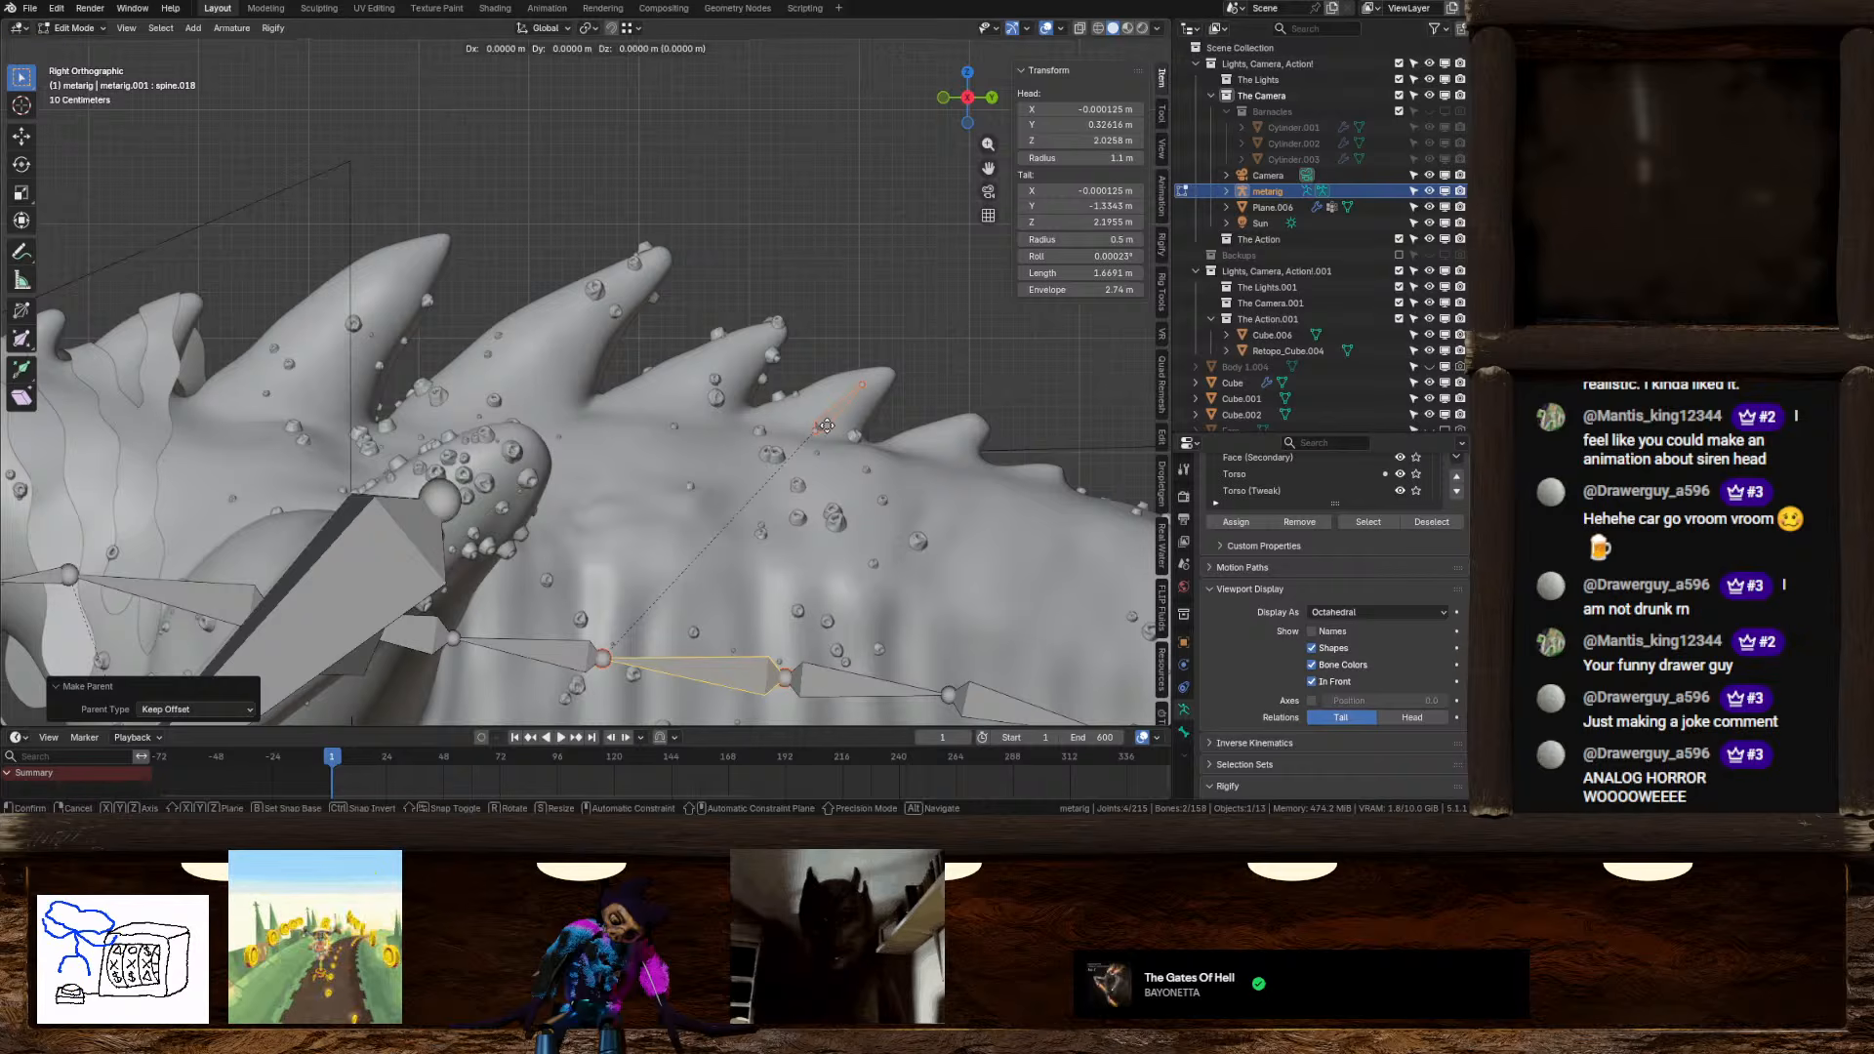
click(694, 404)
key(ctrl+z)
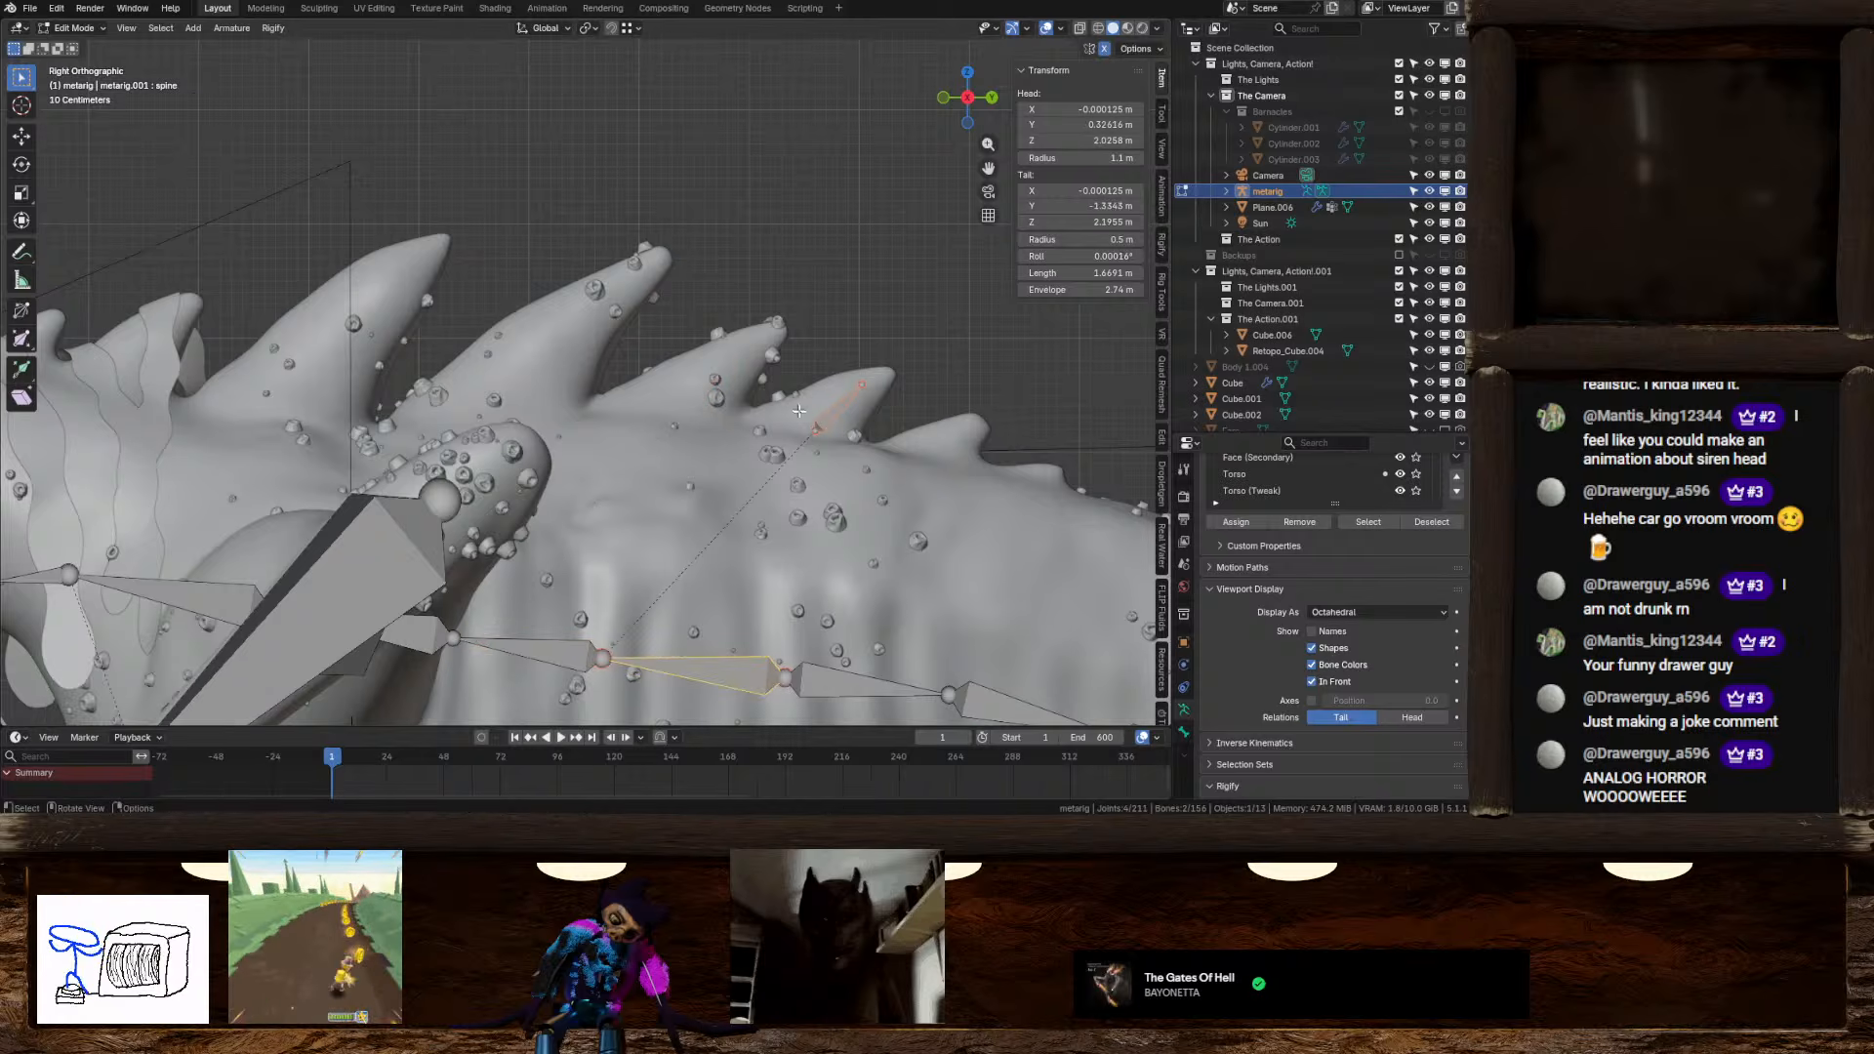
Duplicate the spike bone into the next spike toward the head and stretch it to the spike's tip, about 1.07 m long
key(shift+d)
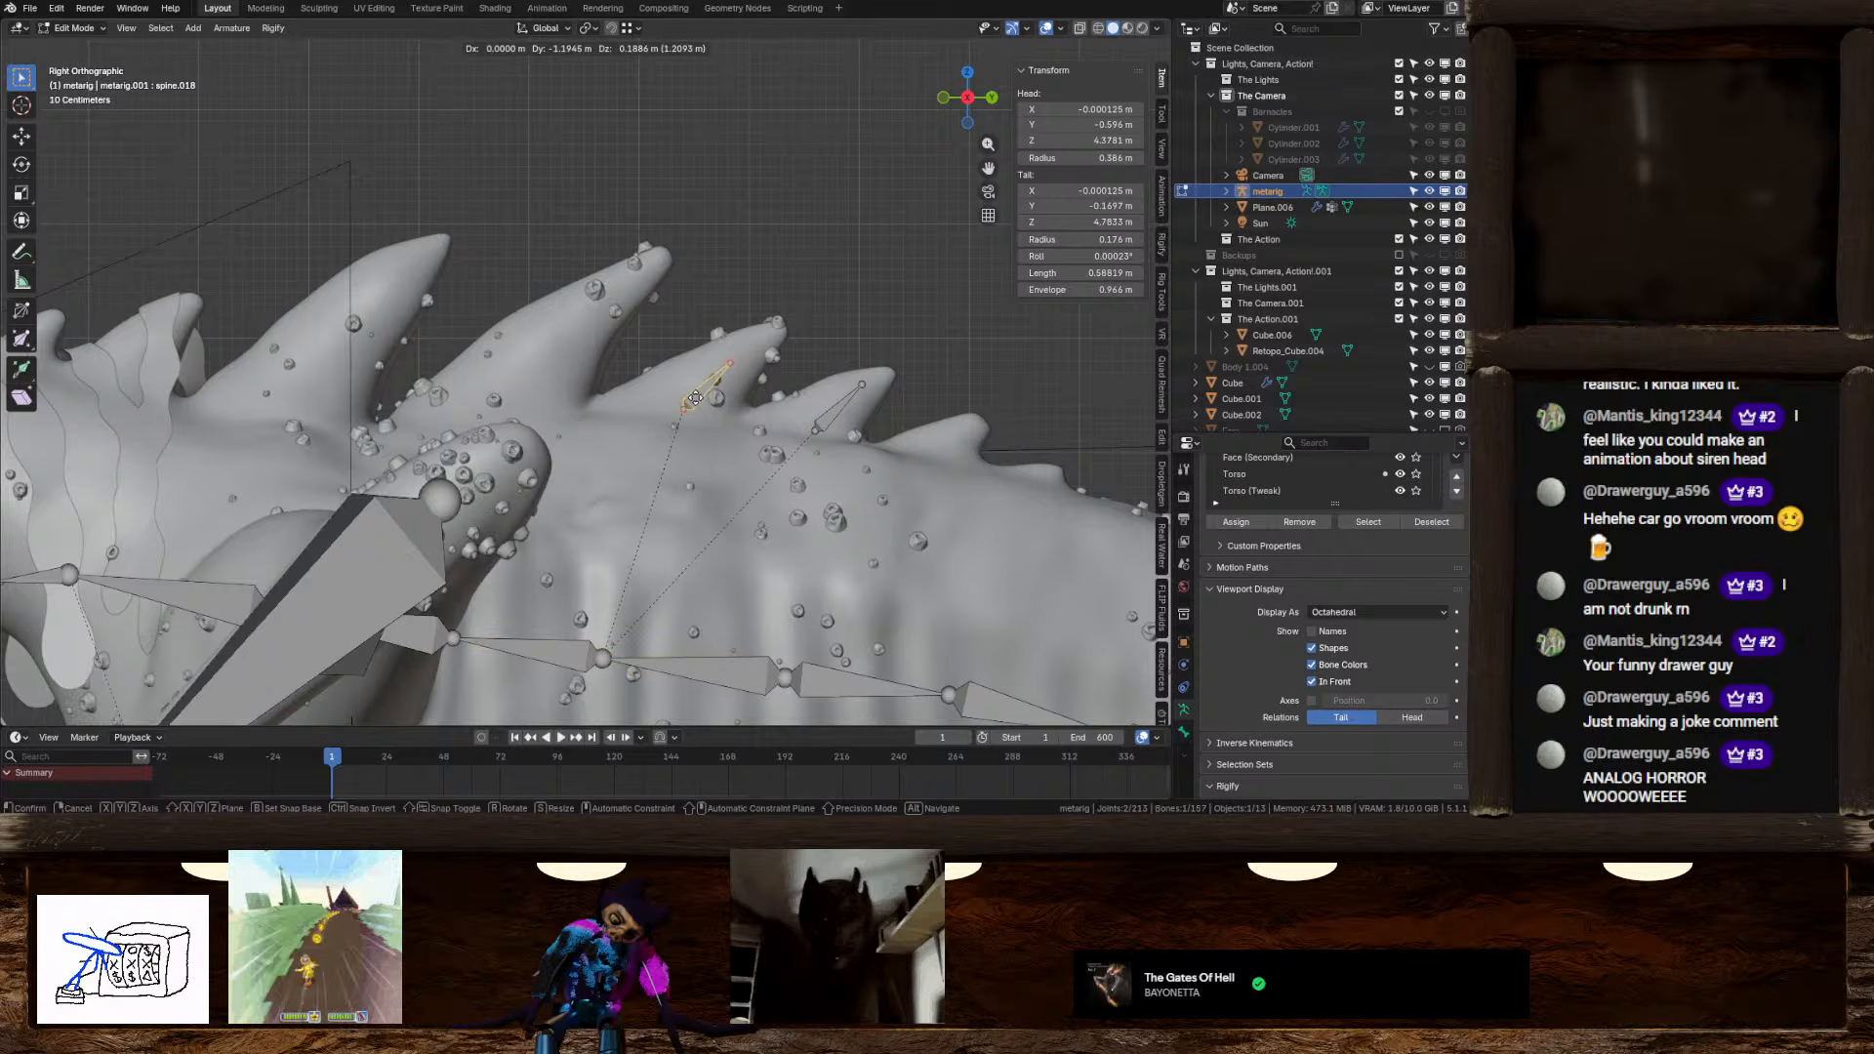
click(738, 380)
click(730, 364)
key(g)
click(773, 331)
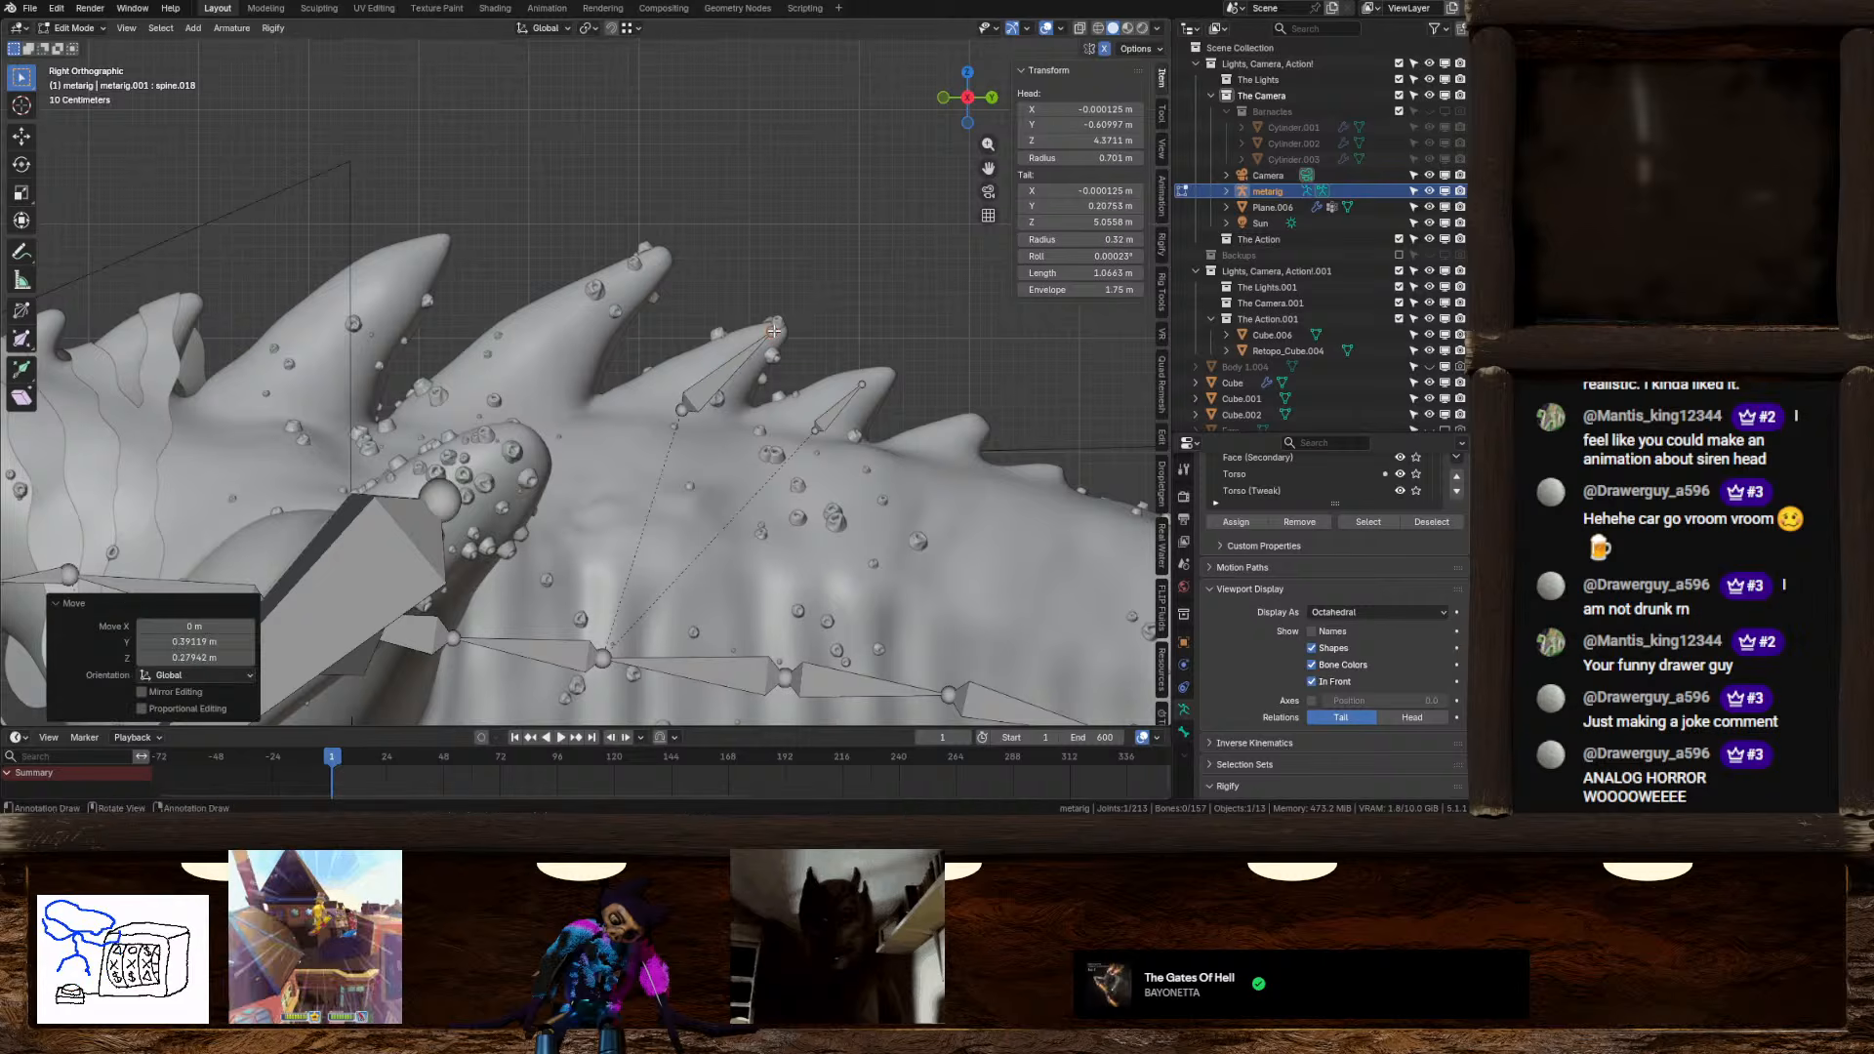
Duplicate that bone into the next larger spike, adjust its tail joint, and extrude a second bone about 1.14 m long to the tip
click(706, 392)
shift+middle_drag(706, 392, 820, 409)
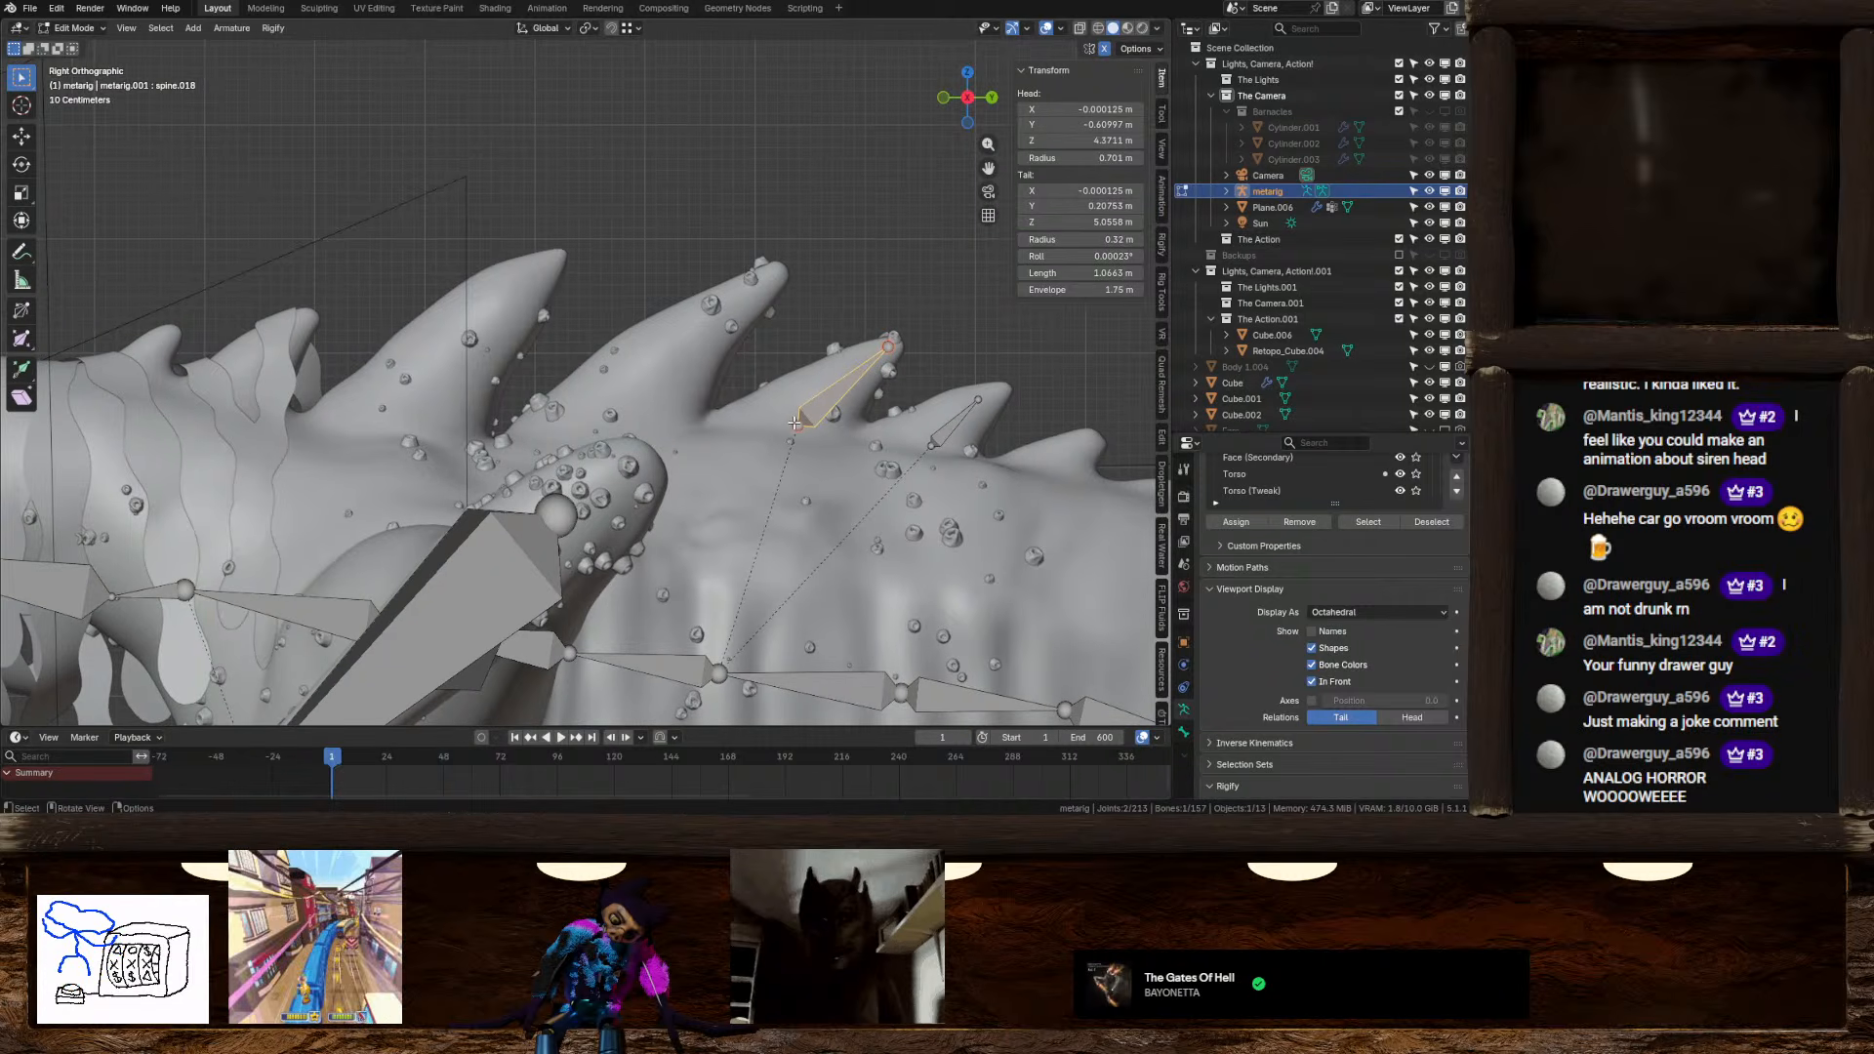
key(shift+d)
click(602, 430)
key(g)
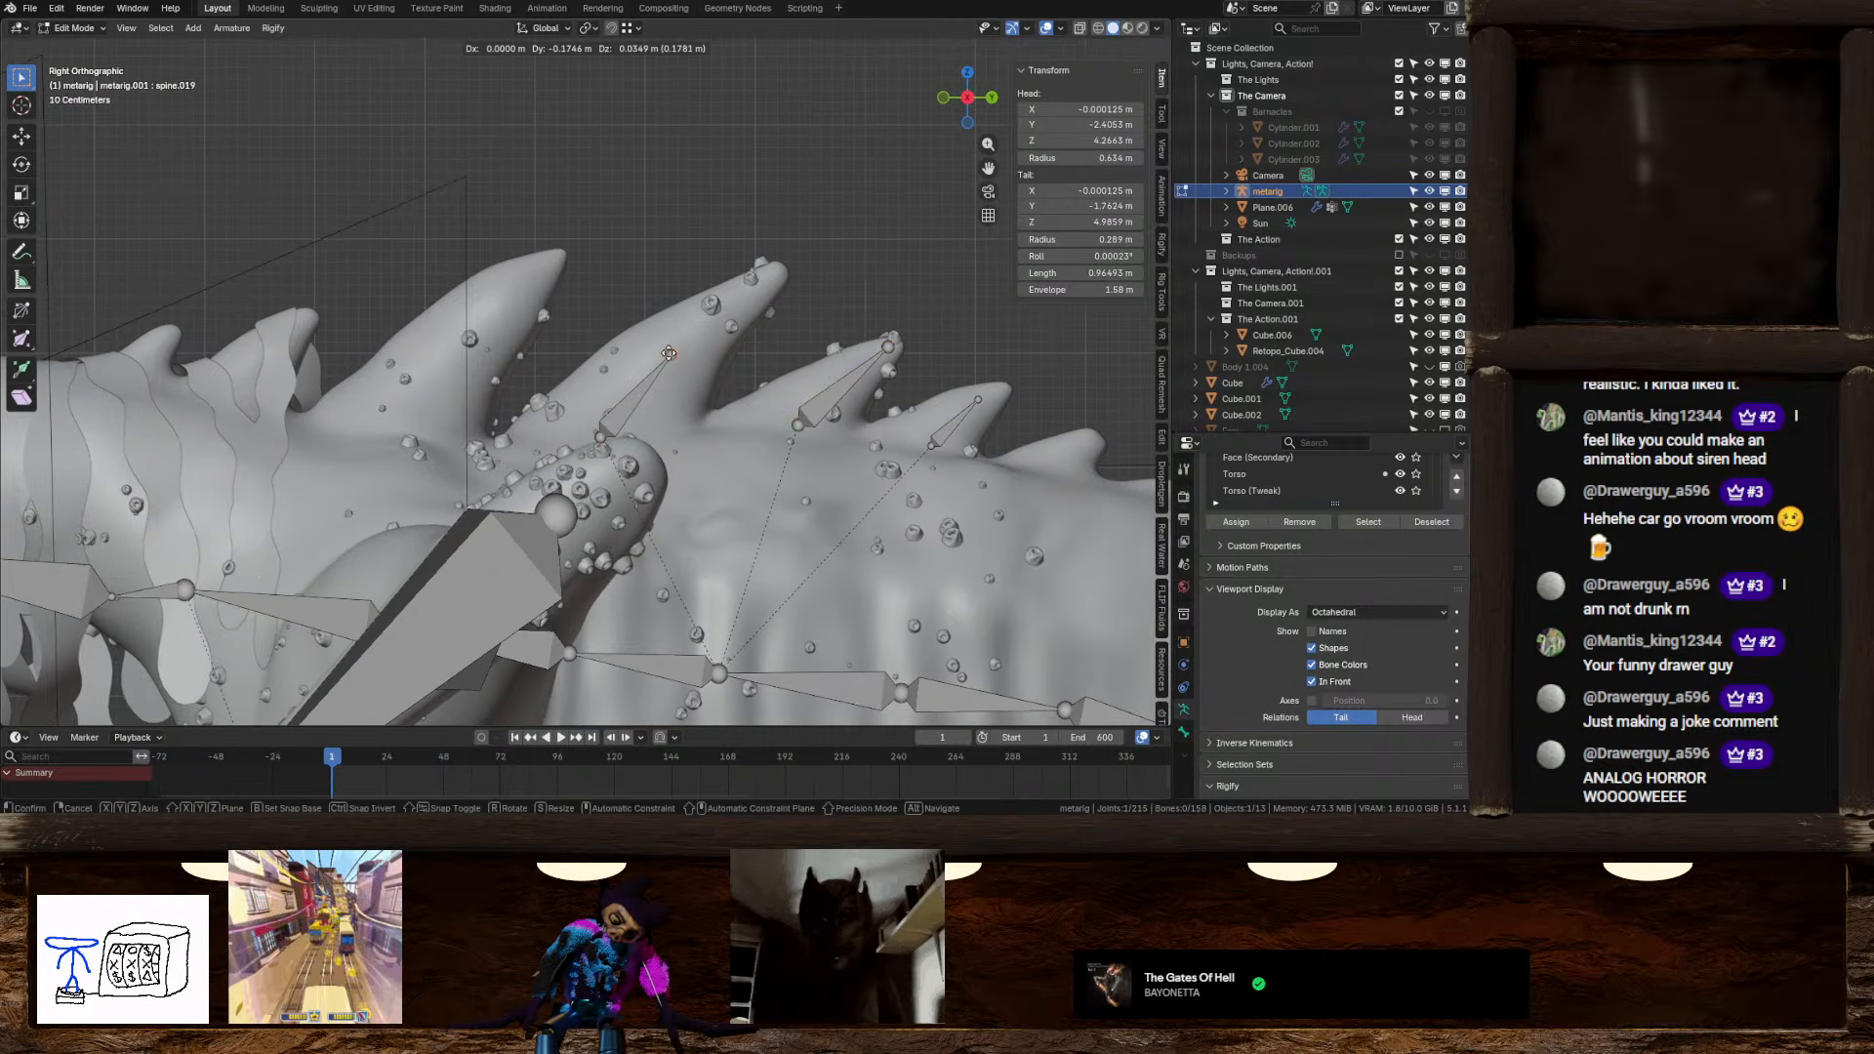
click(673, 348)
key(e)
click(778, 272)
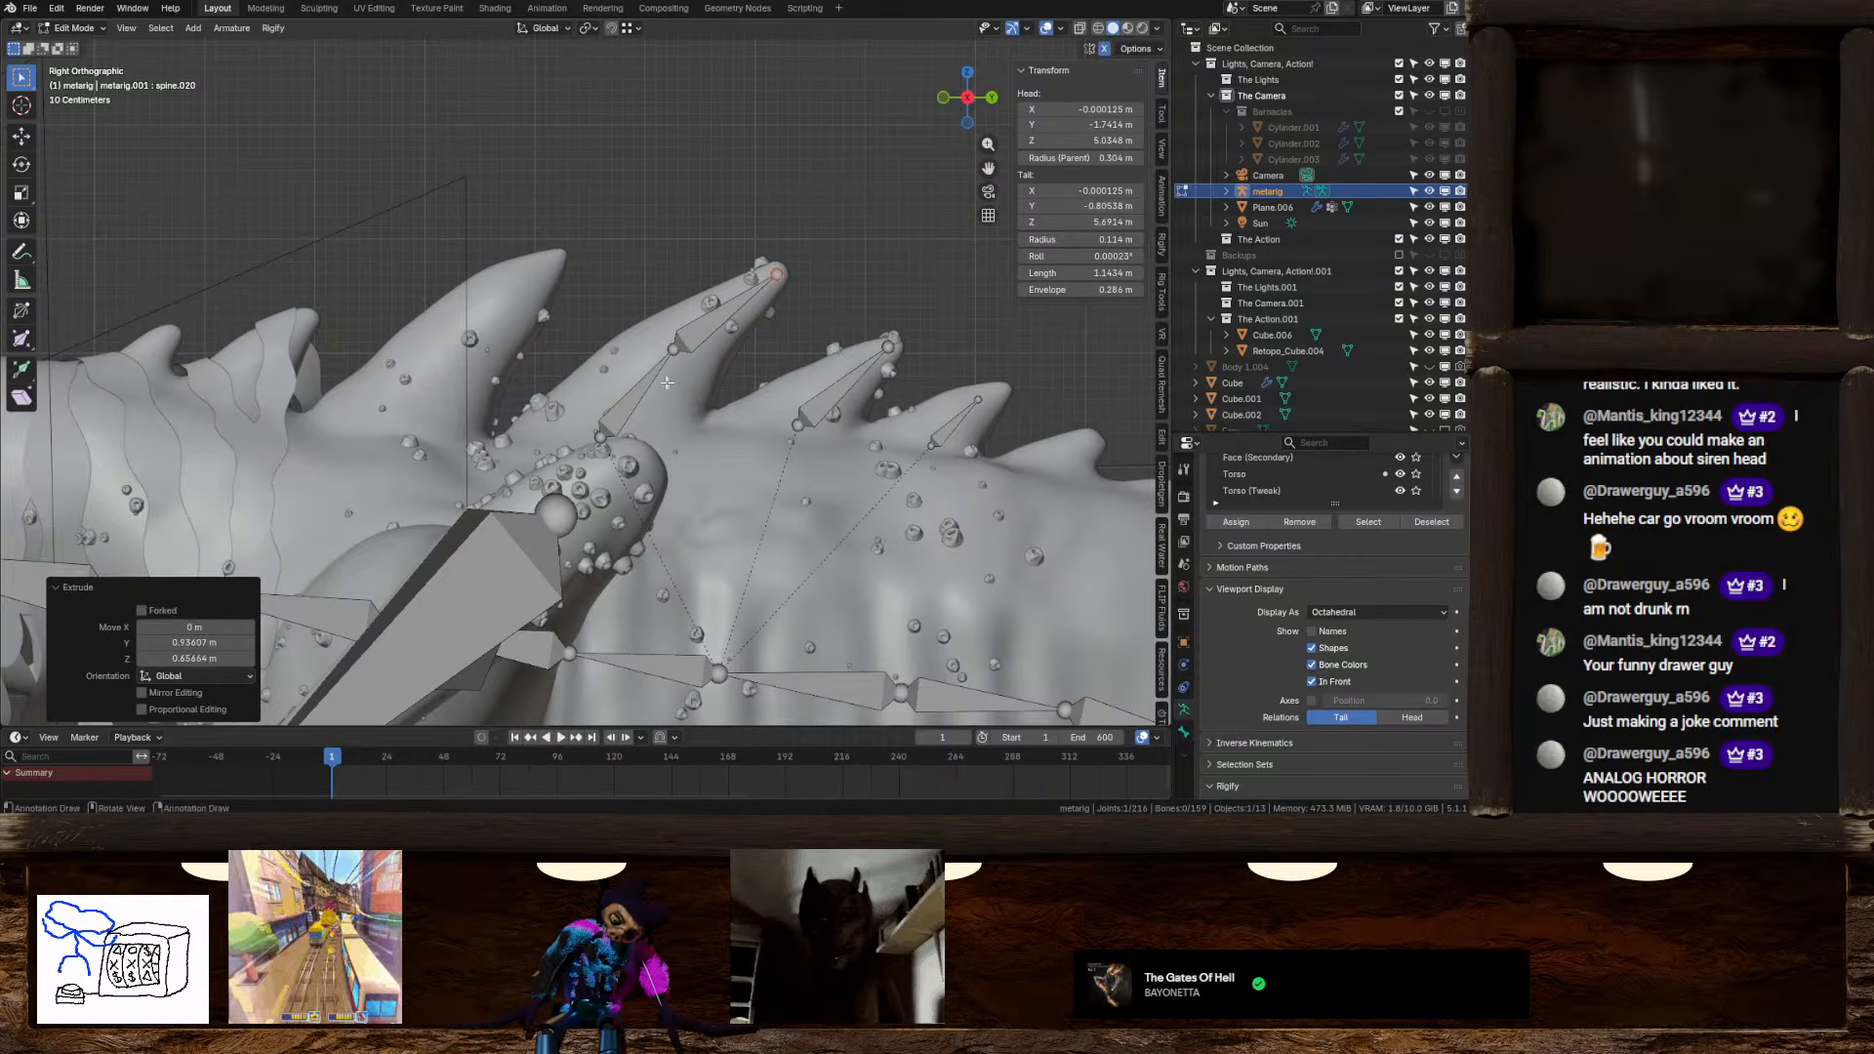
Clear the parent of the new spike's lower bone and parent it to spine.001 with its offset kept
click(644, 394)
key(alt+p)
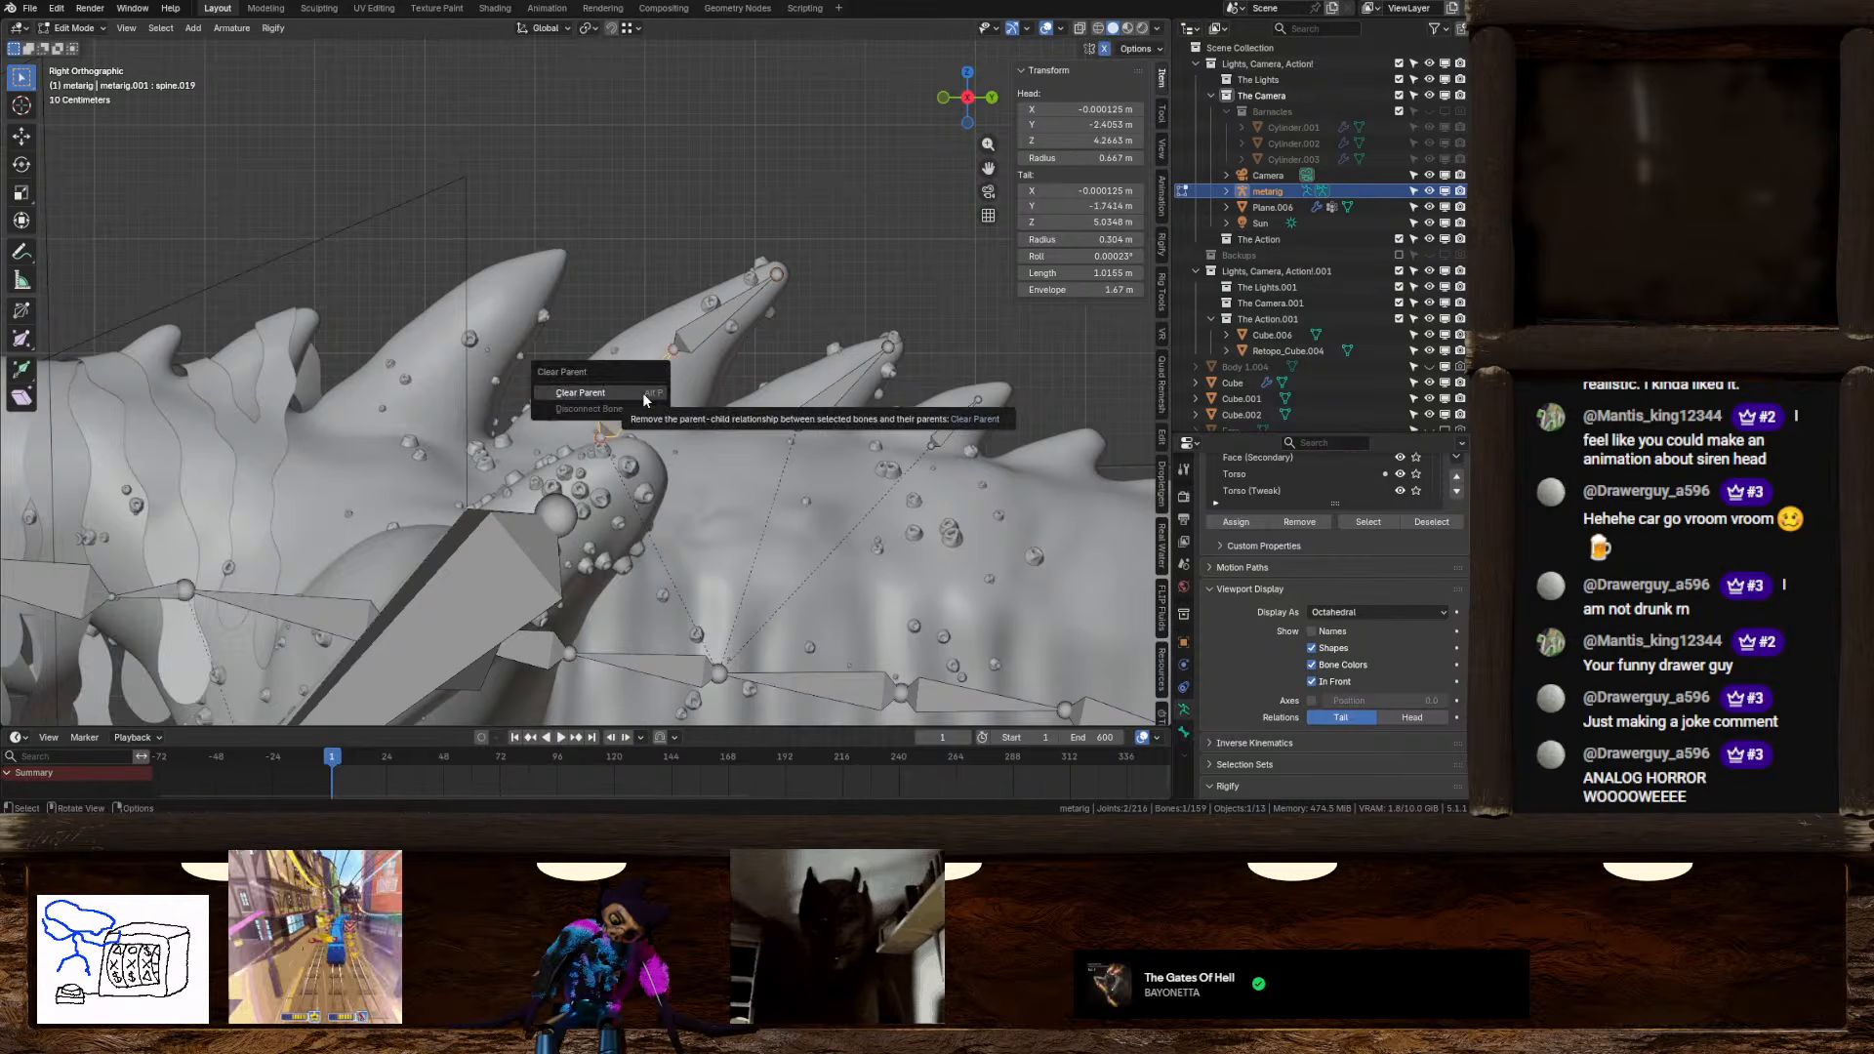
click(643, 396)
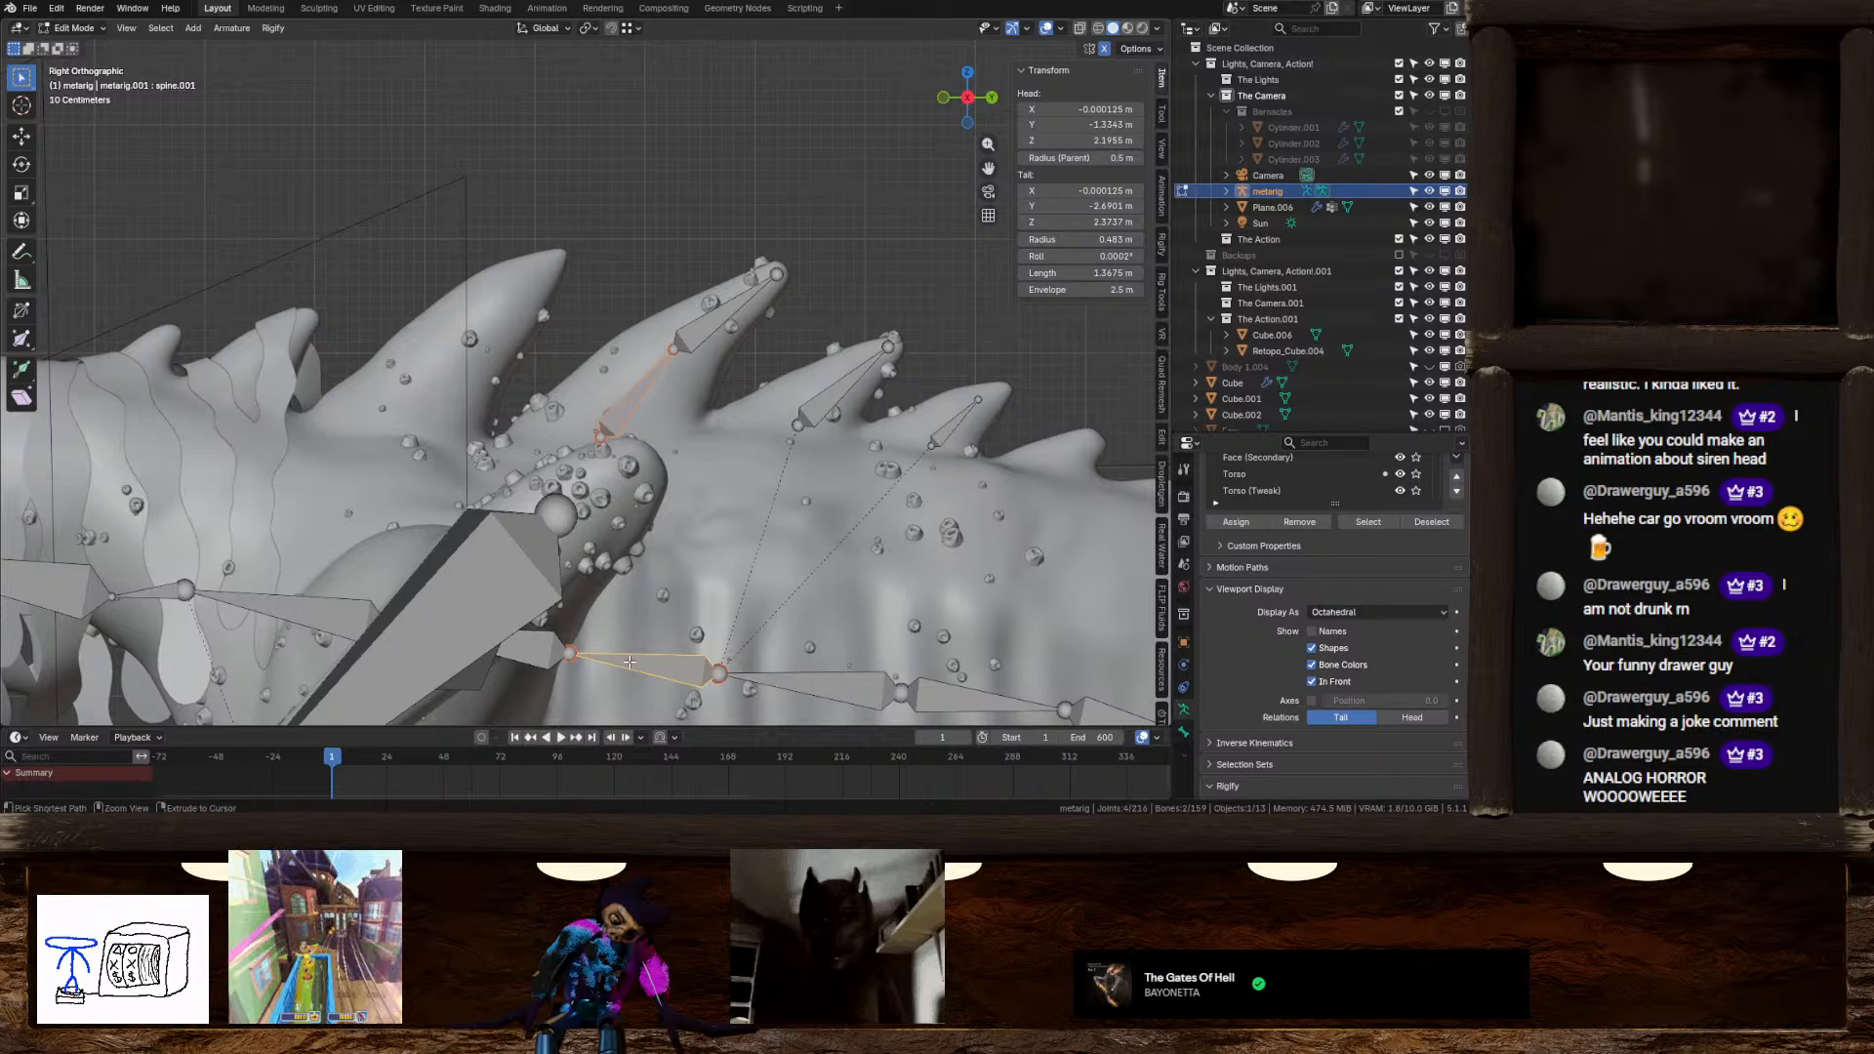
key(ctrl+p)
click(633, 664)
Duplicate the two-bone spike chain into the next large spike toward the head and fit its joints, with the lower bone about 0.94 m long
shift+middle_drag(631, 408, 691, 431)
click(692, 431)
shift+click(776, 346)
key(shift+d)
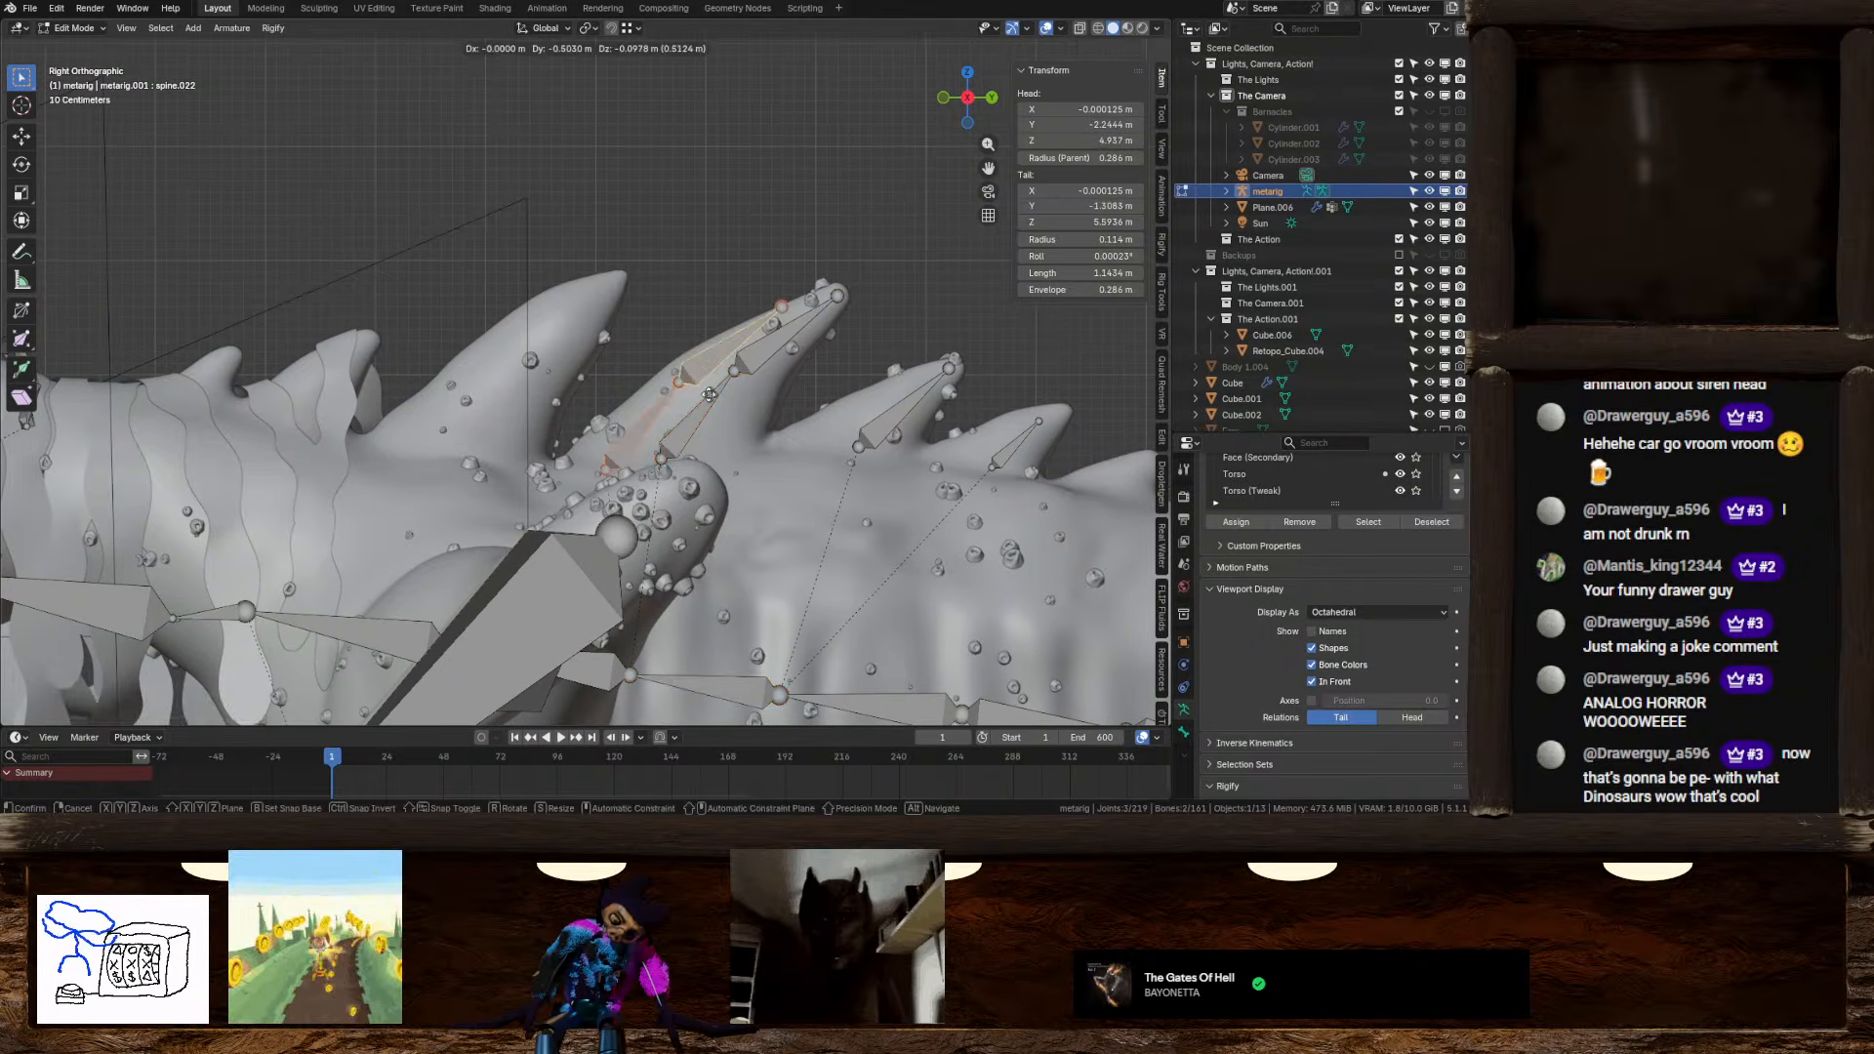
click(579, 387)
drag(636, 301, 612, 273)
drag(525, 369, 510, 367)
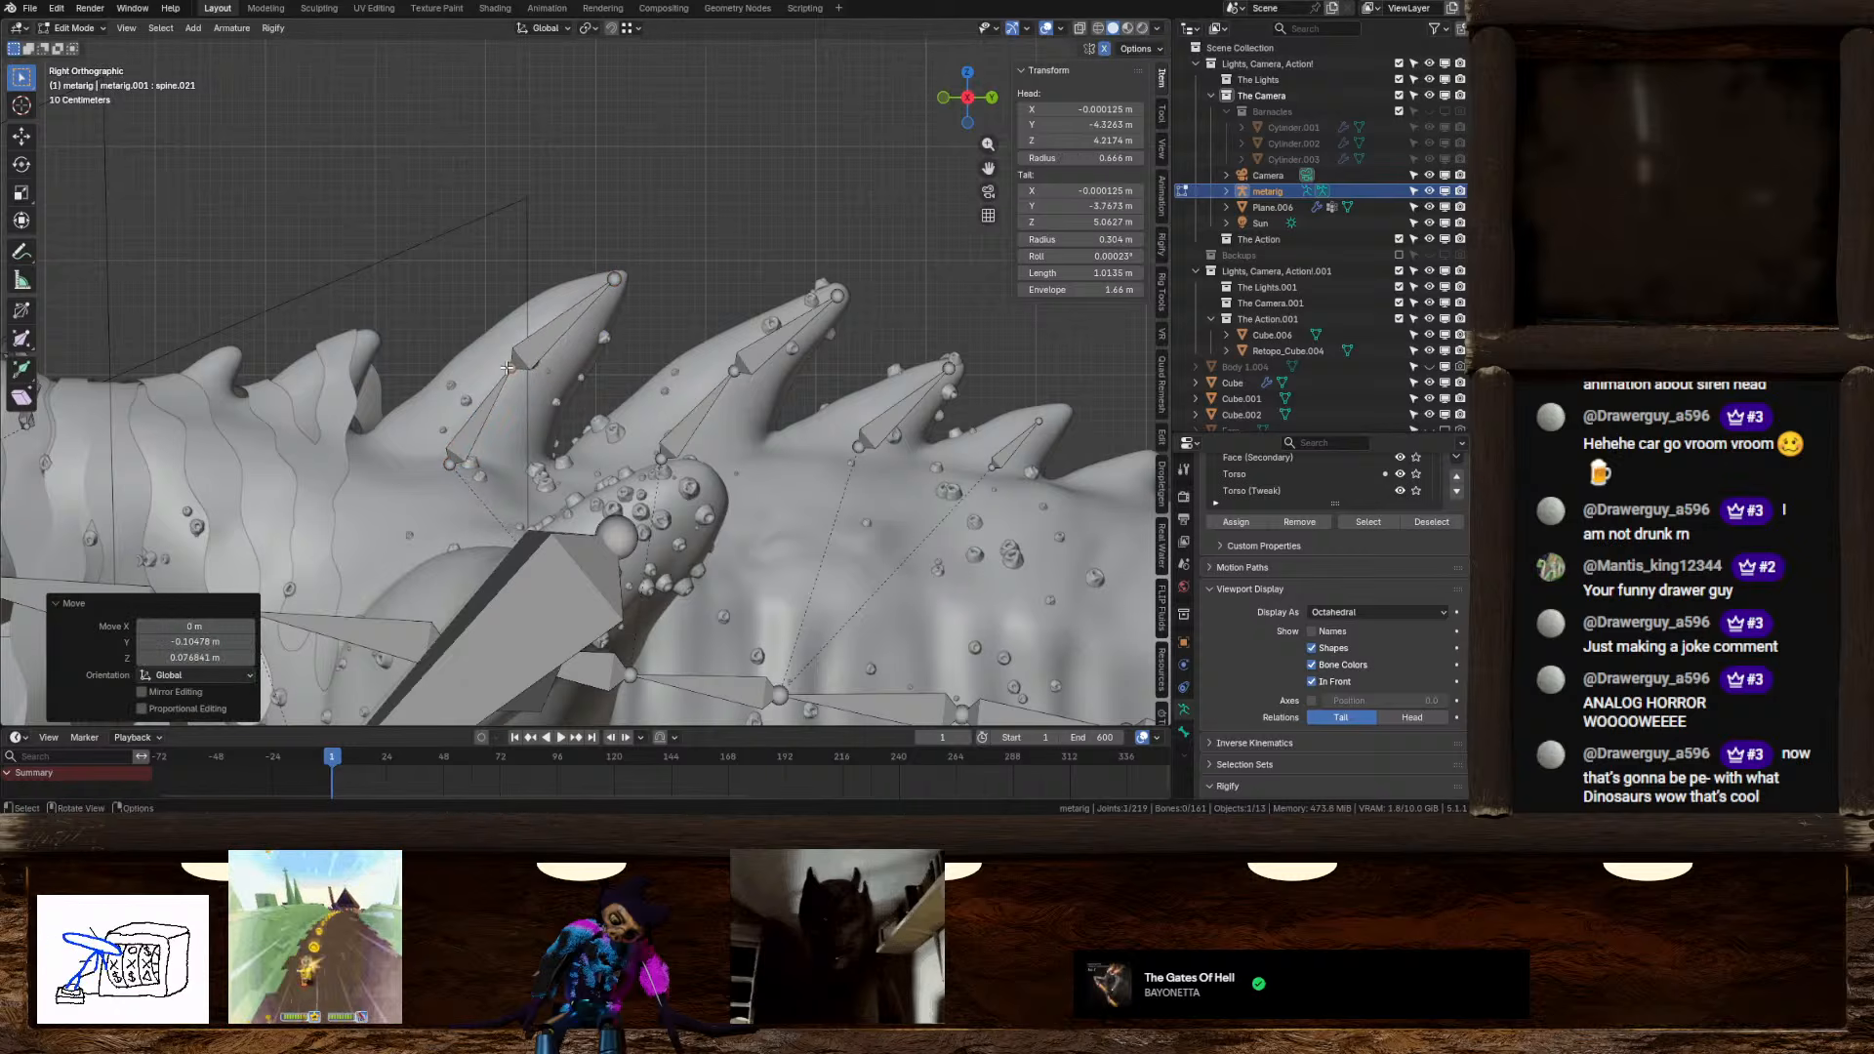
drag(451, 463, 459, 456)
Clear the parent of this chain's lower bone and parent it to spine.002 with its offset kept
click(482, 428)
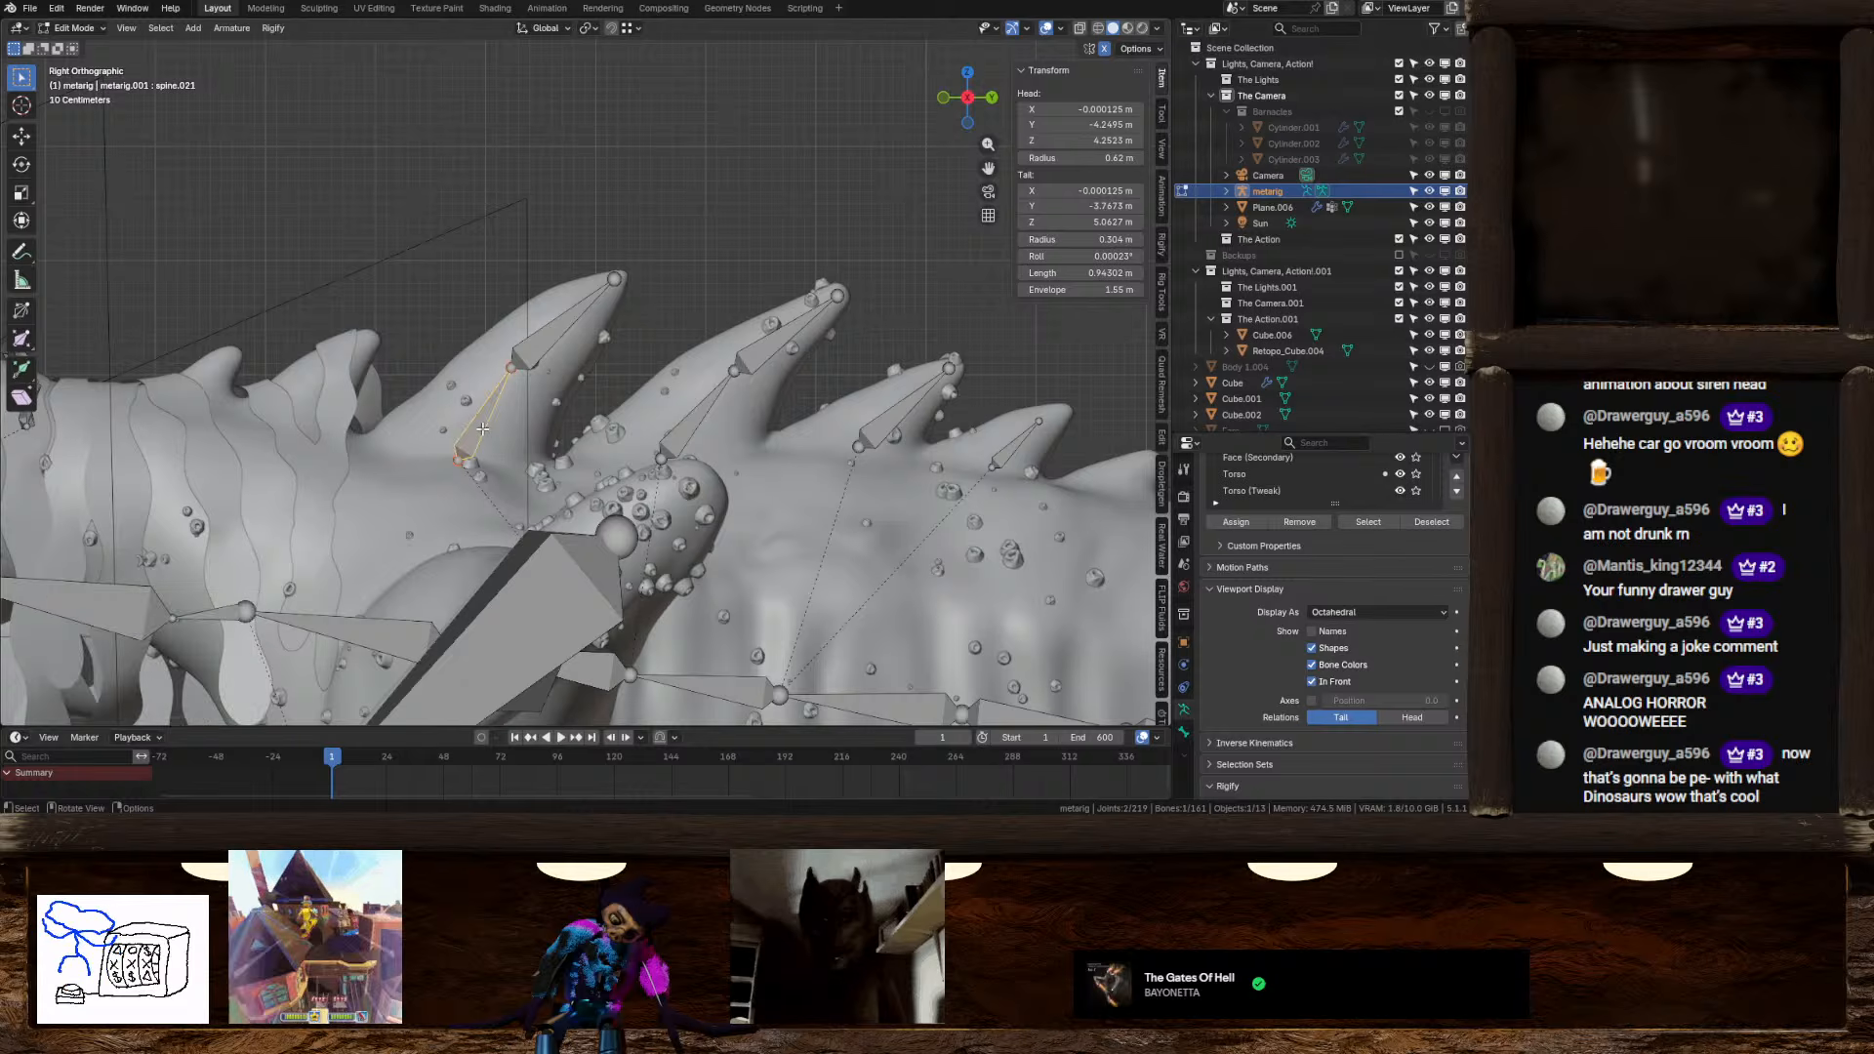
key(alt+p)
click(482, 427)
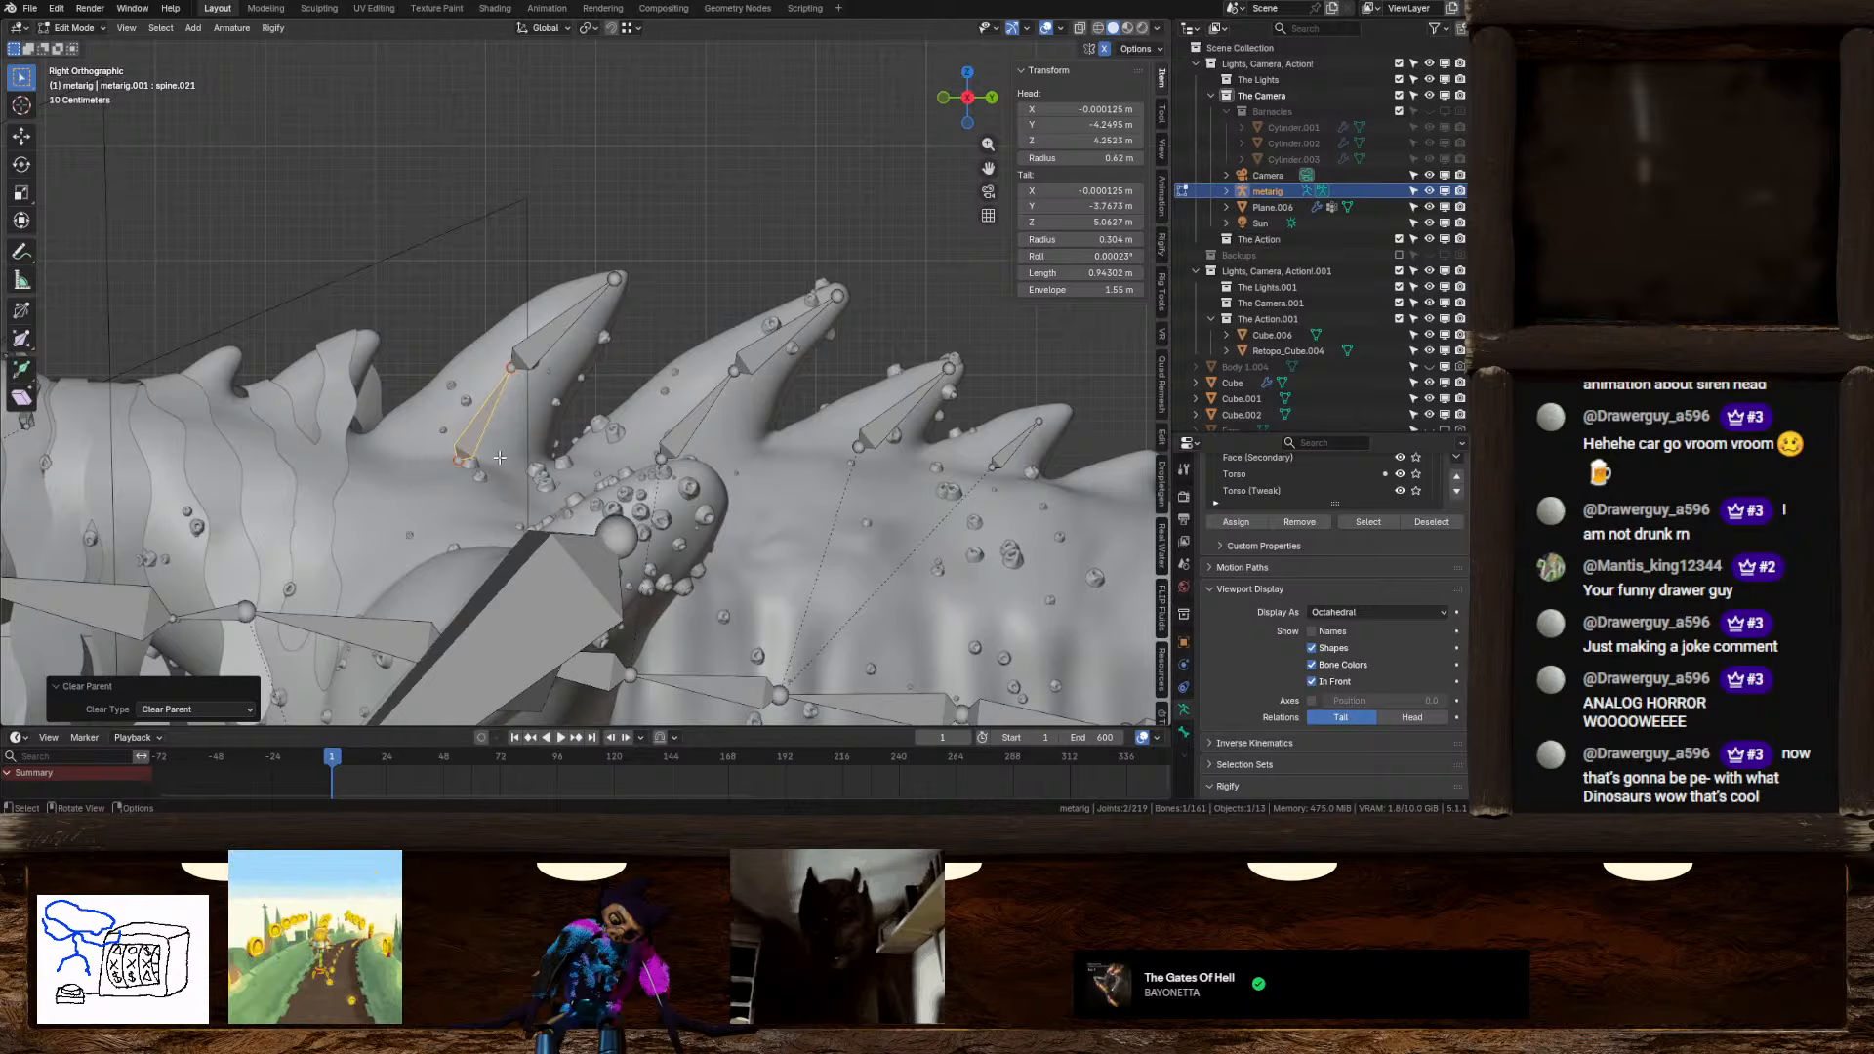
middle_drag(511, 616, 684, 576)
shift+click(705, 569)
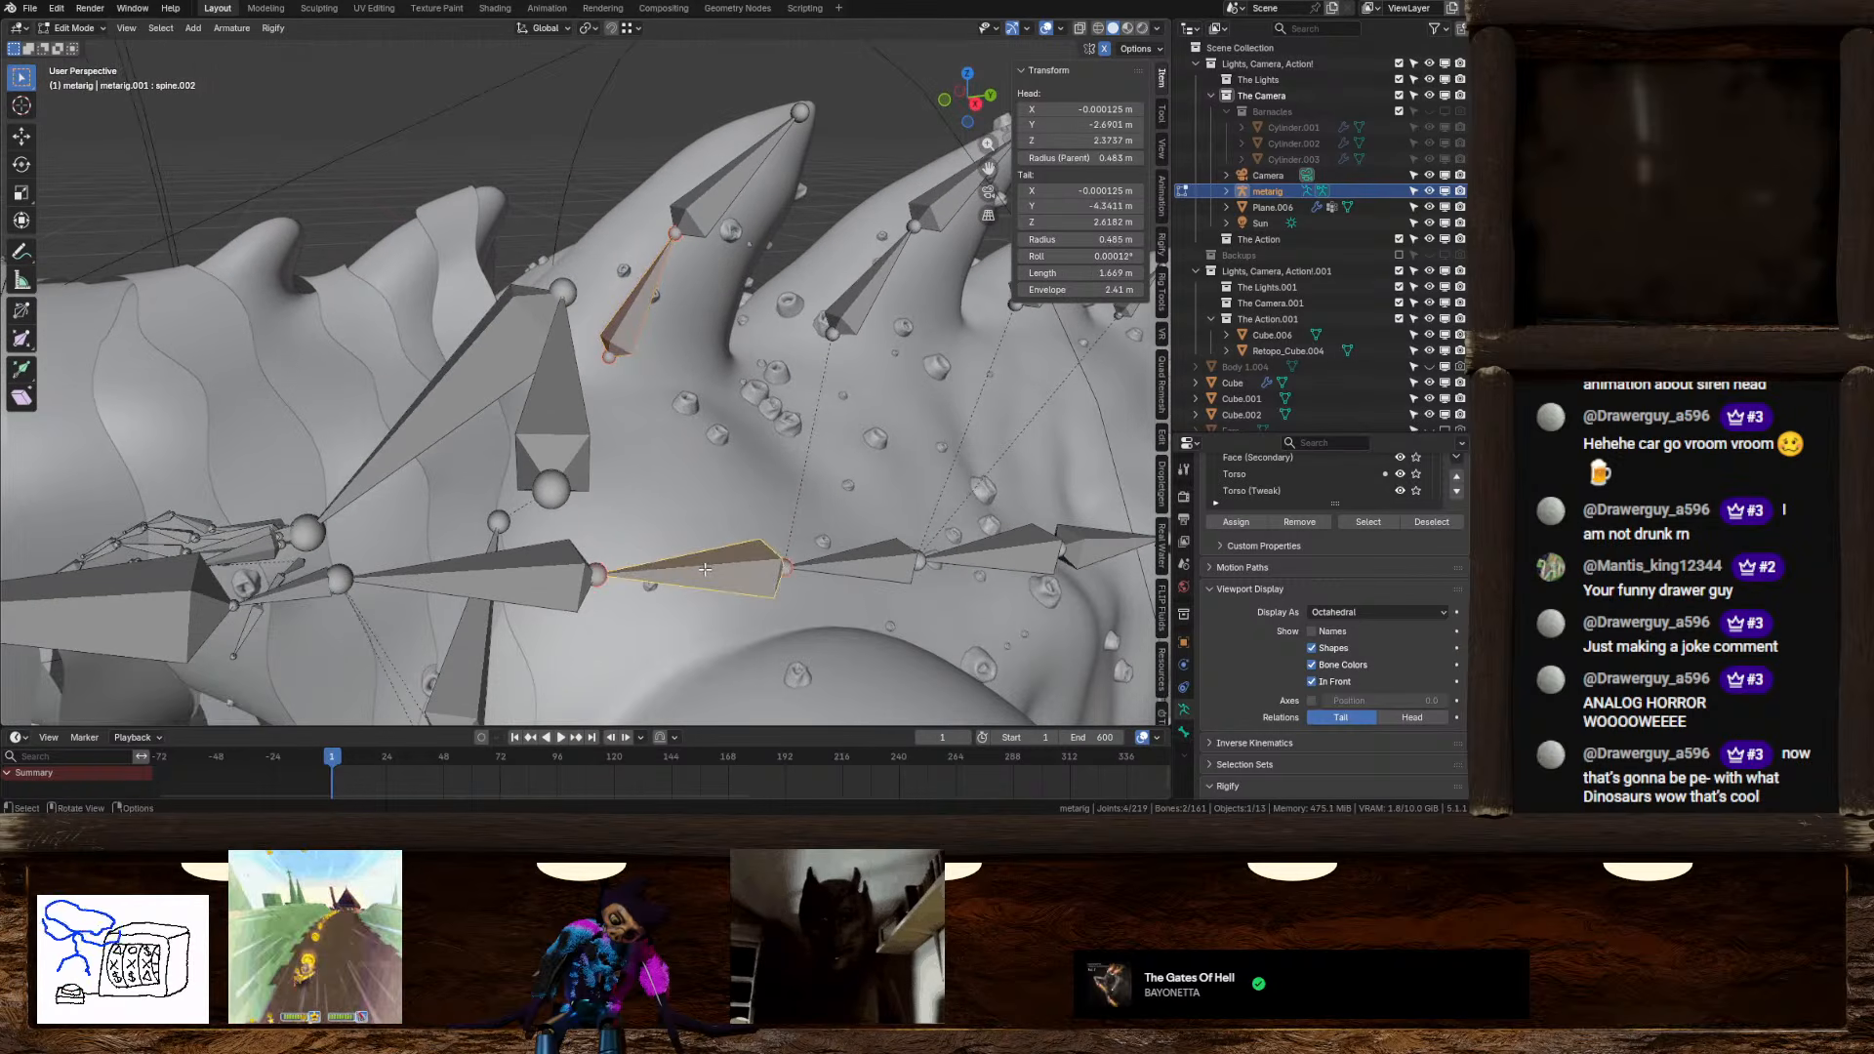
key(ctrl+p)
click(705, 568)
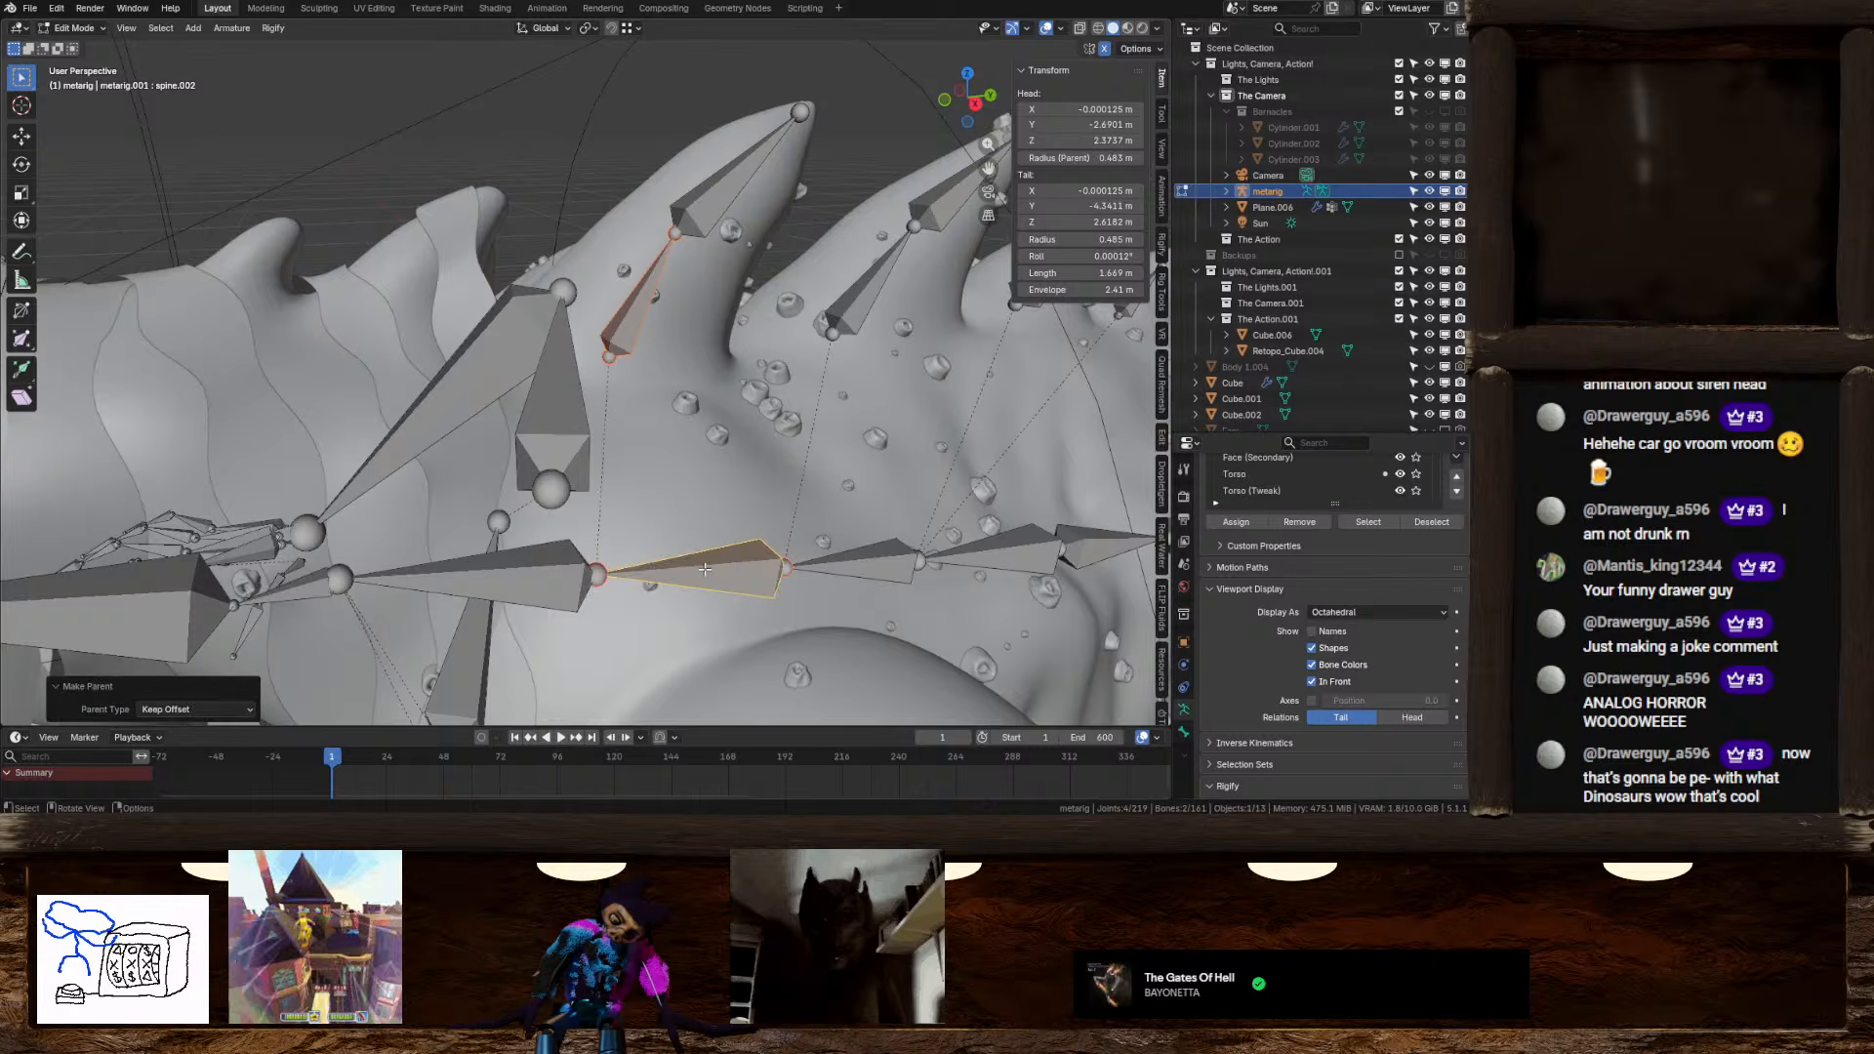
Duplicate the lower spike bone into the smaller spike toward the head in the side view and extend it to about 1.06 m long
click(975, 103)
shift+middle_drag(563, 274, 594, 327)
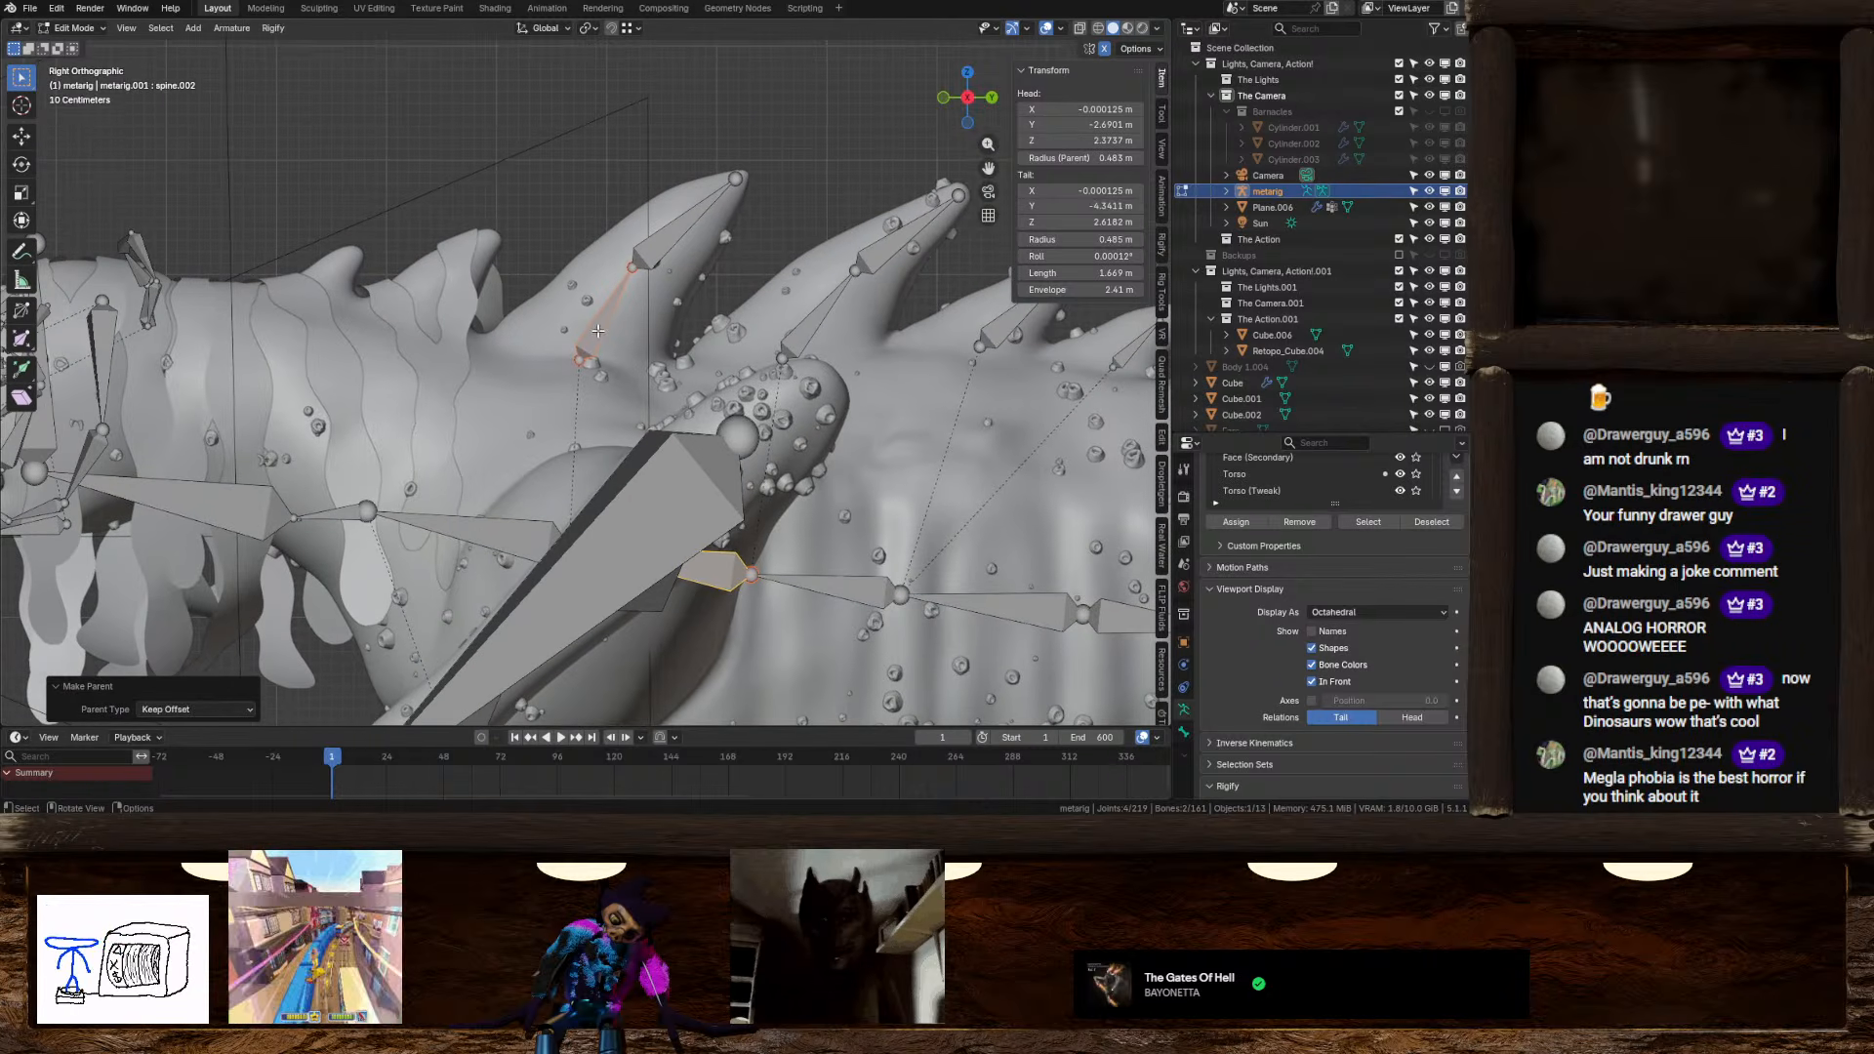
click(594, 327)
key(shift+d)
click(427, 298)
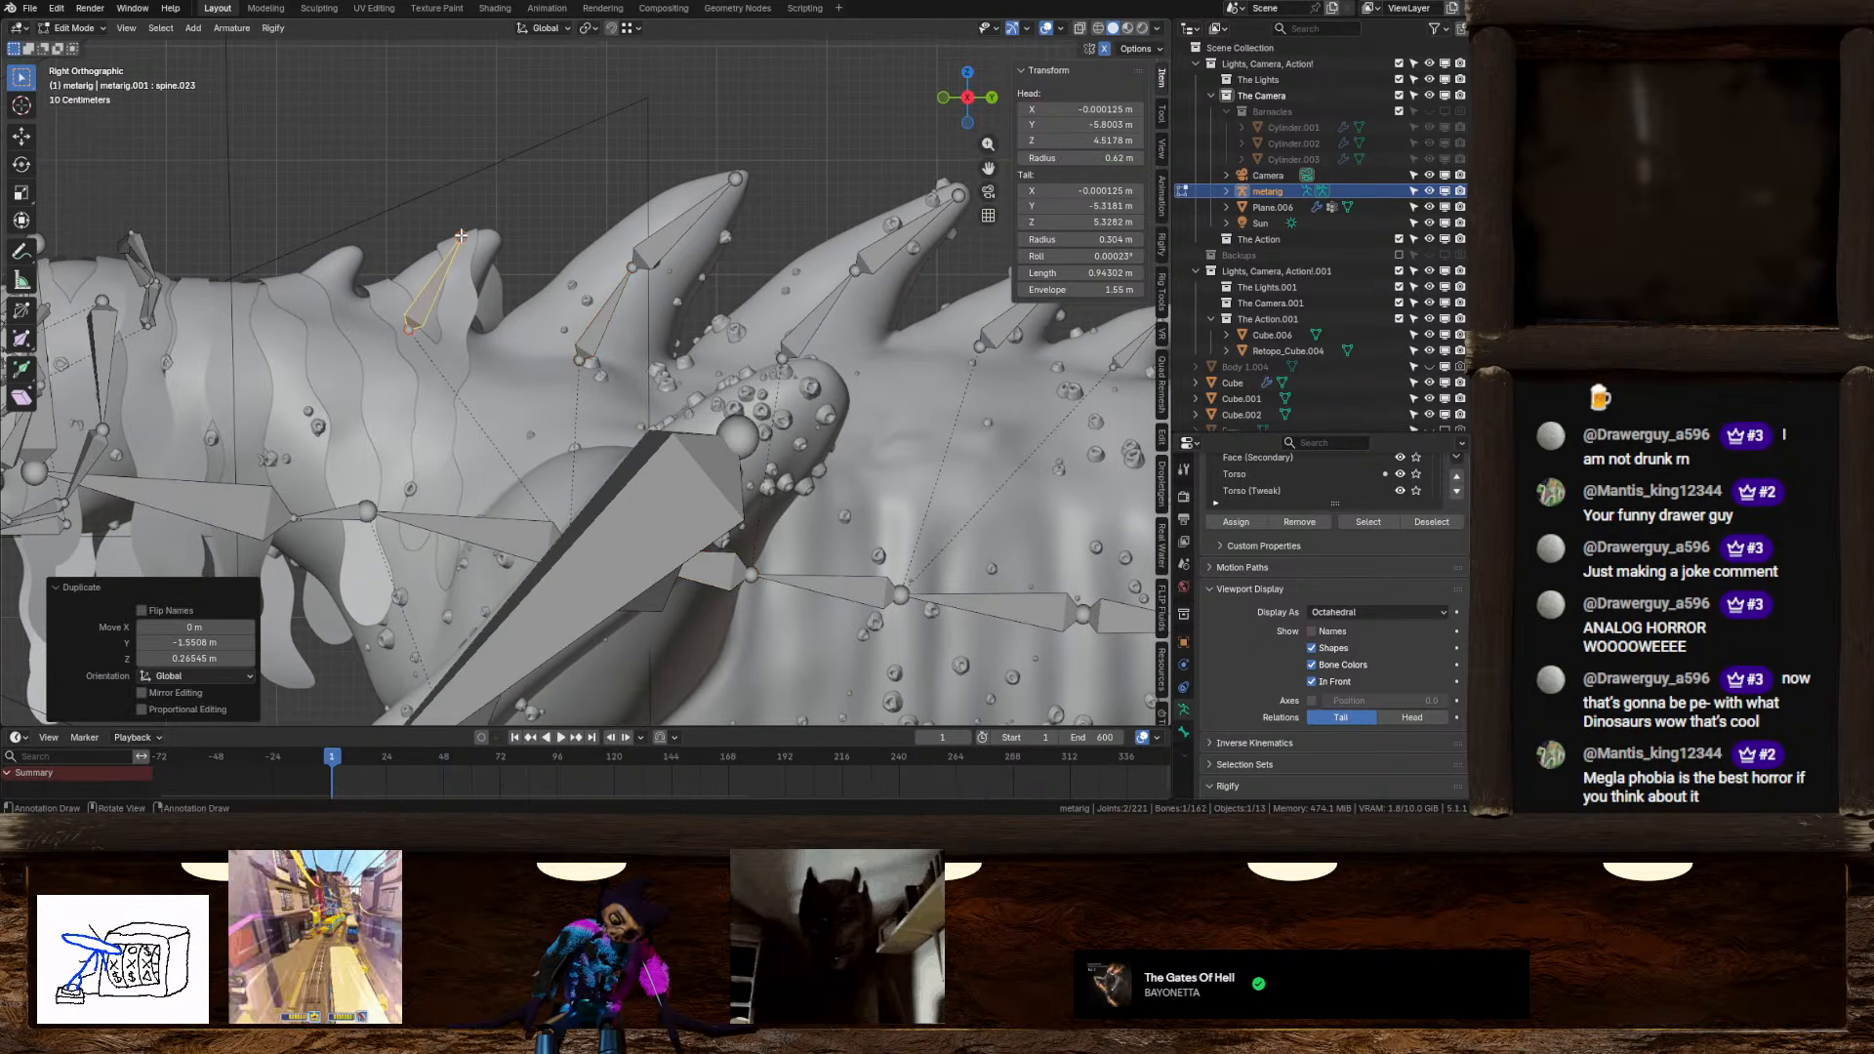
drag(460, 236, 490, 240)
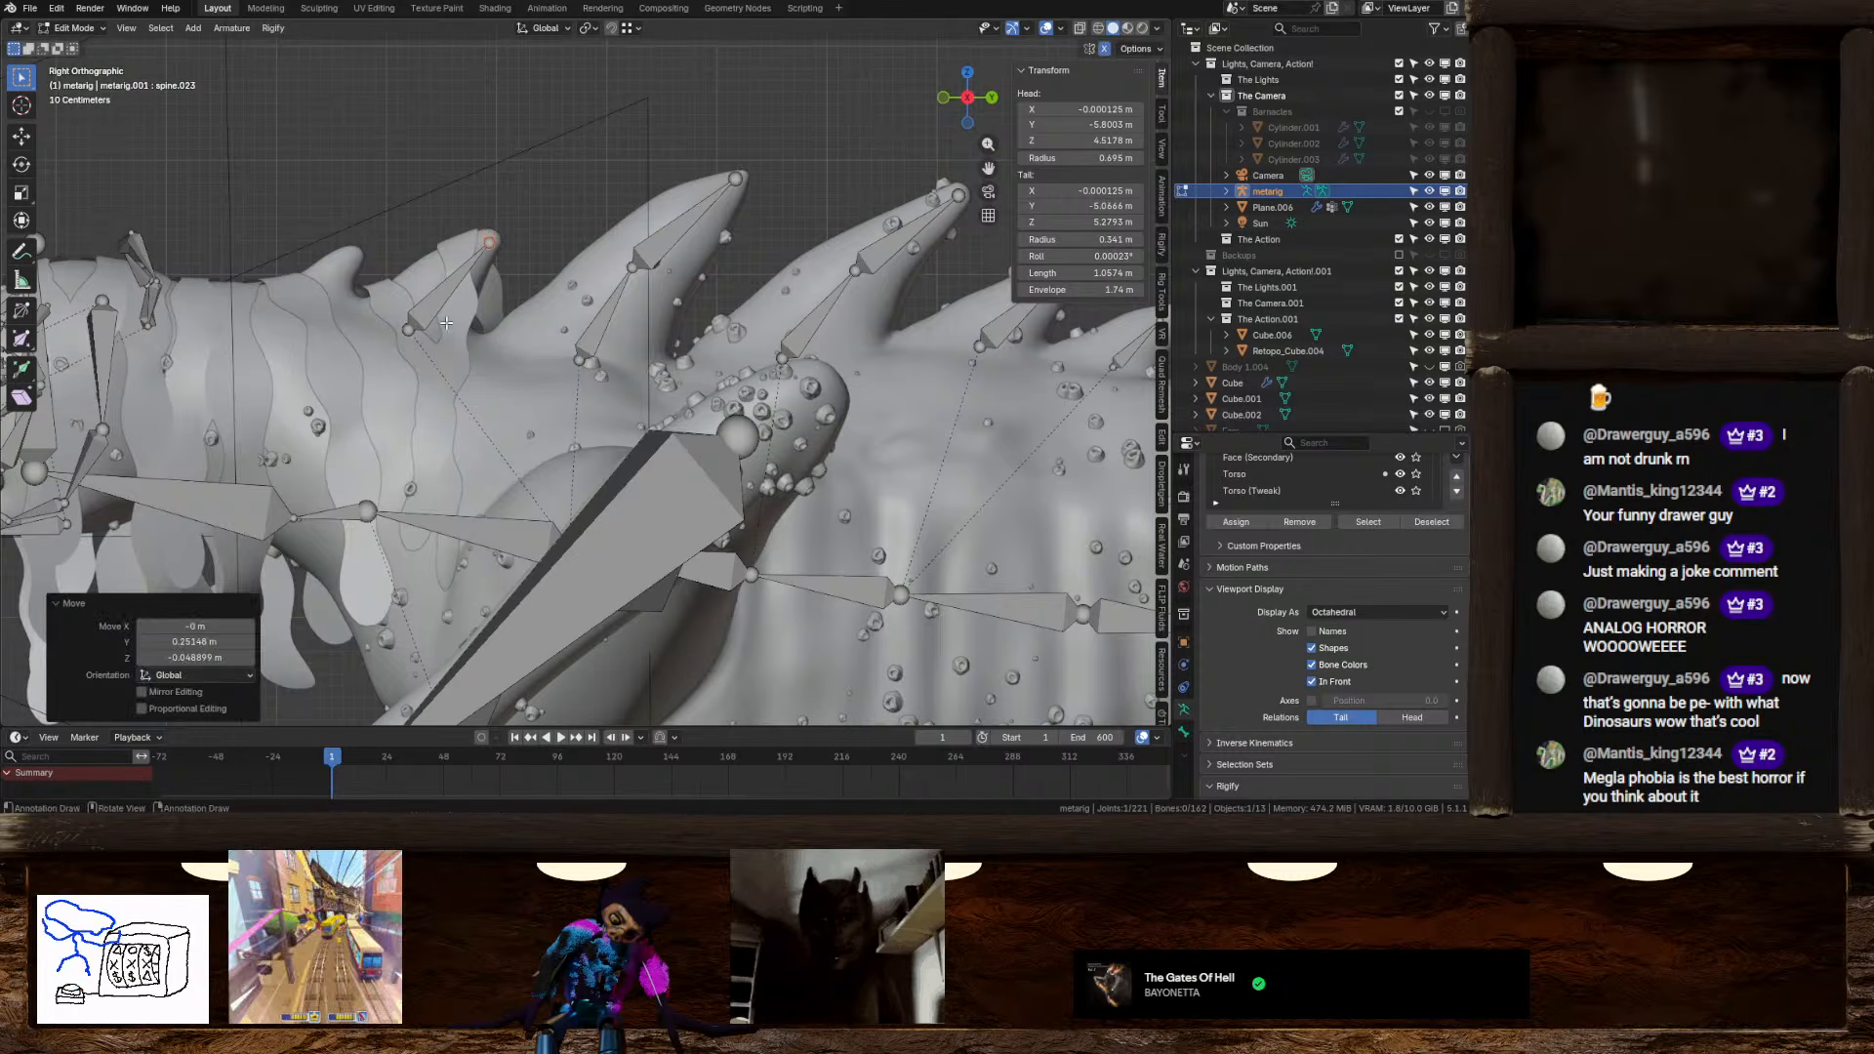
Clear the parent of the small spike's bone and parent it to spine.003 with its offset kept
click(437, 311)
key(alt+p)
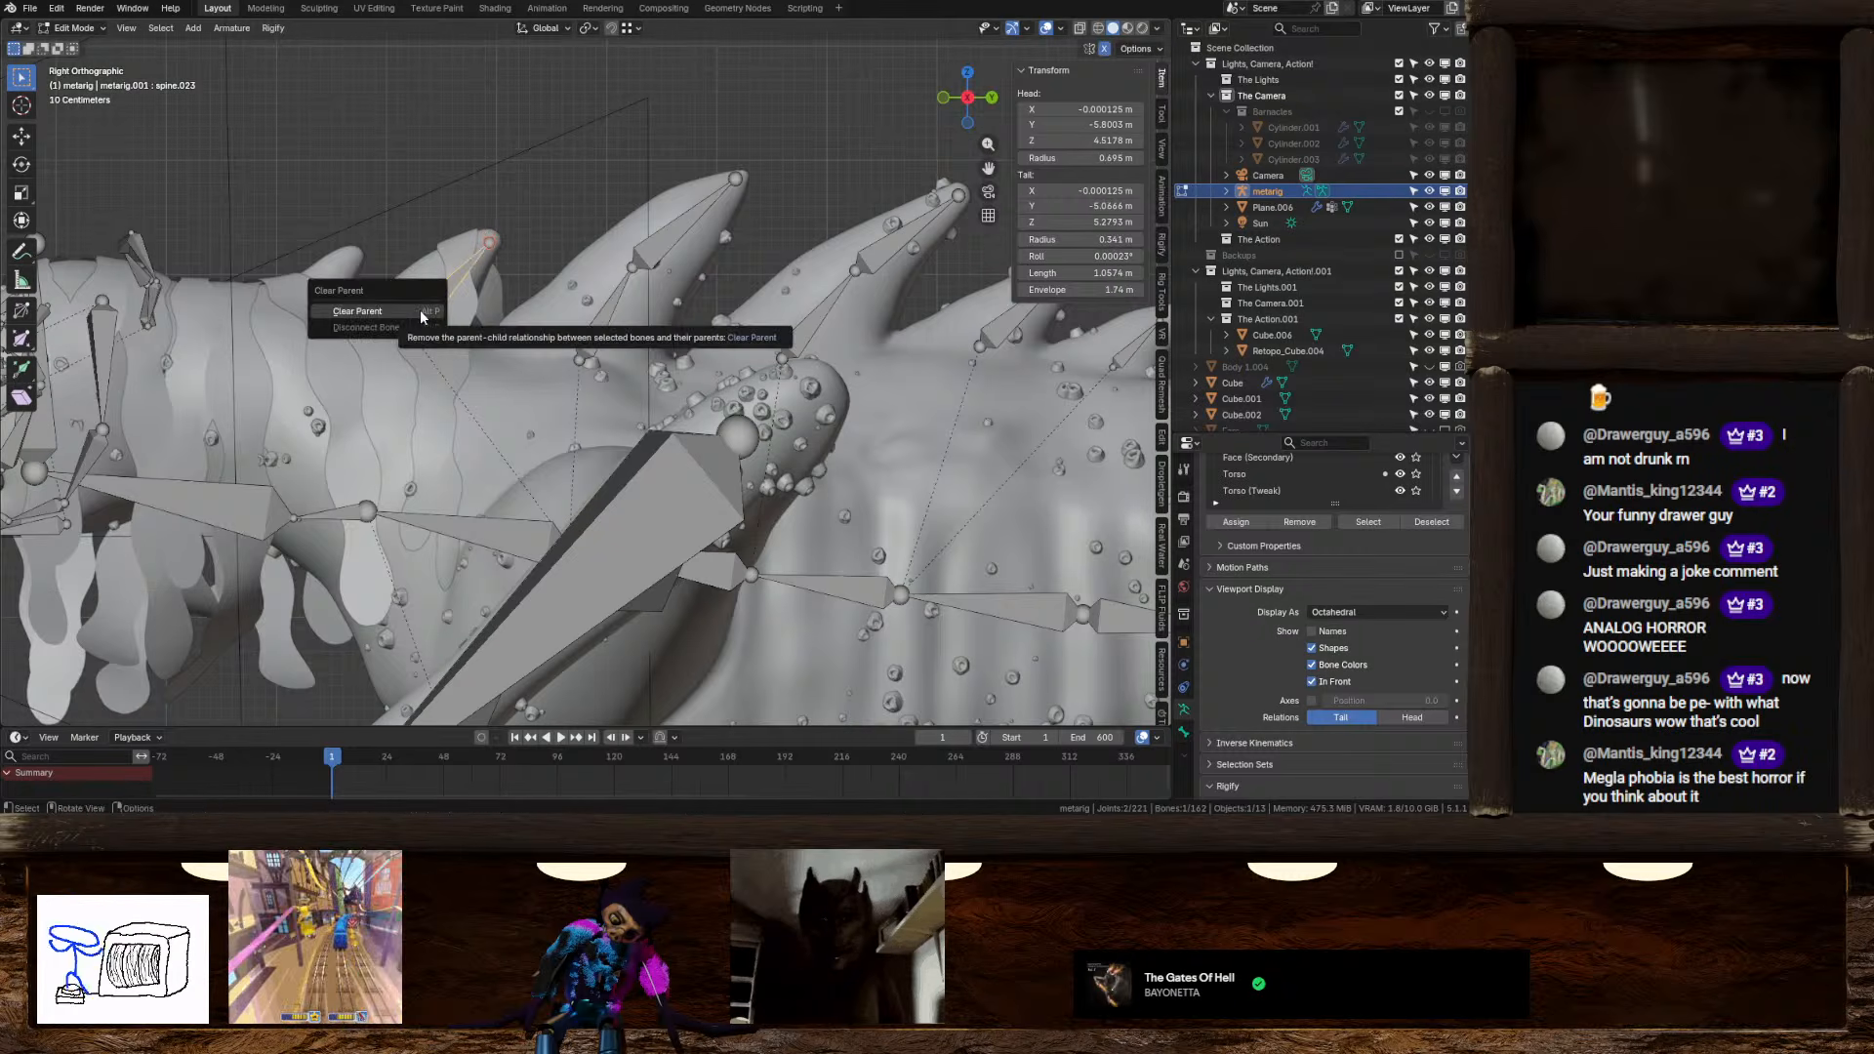
click(421, 313)
shift+click(395, 524)
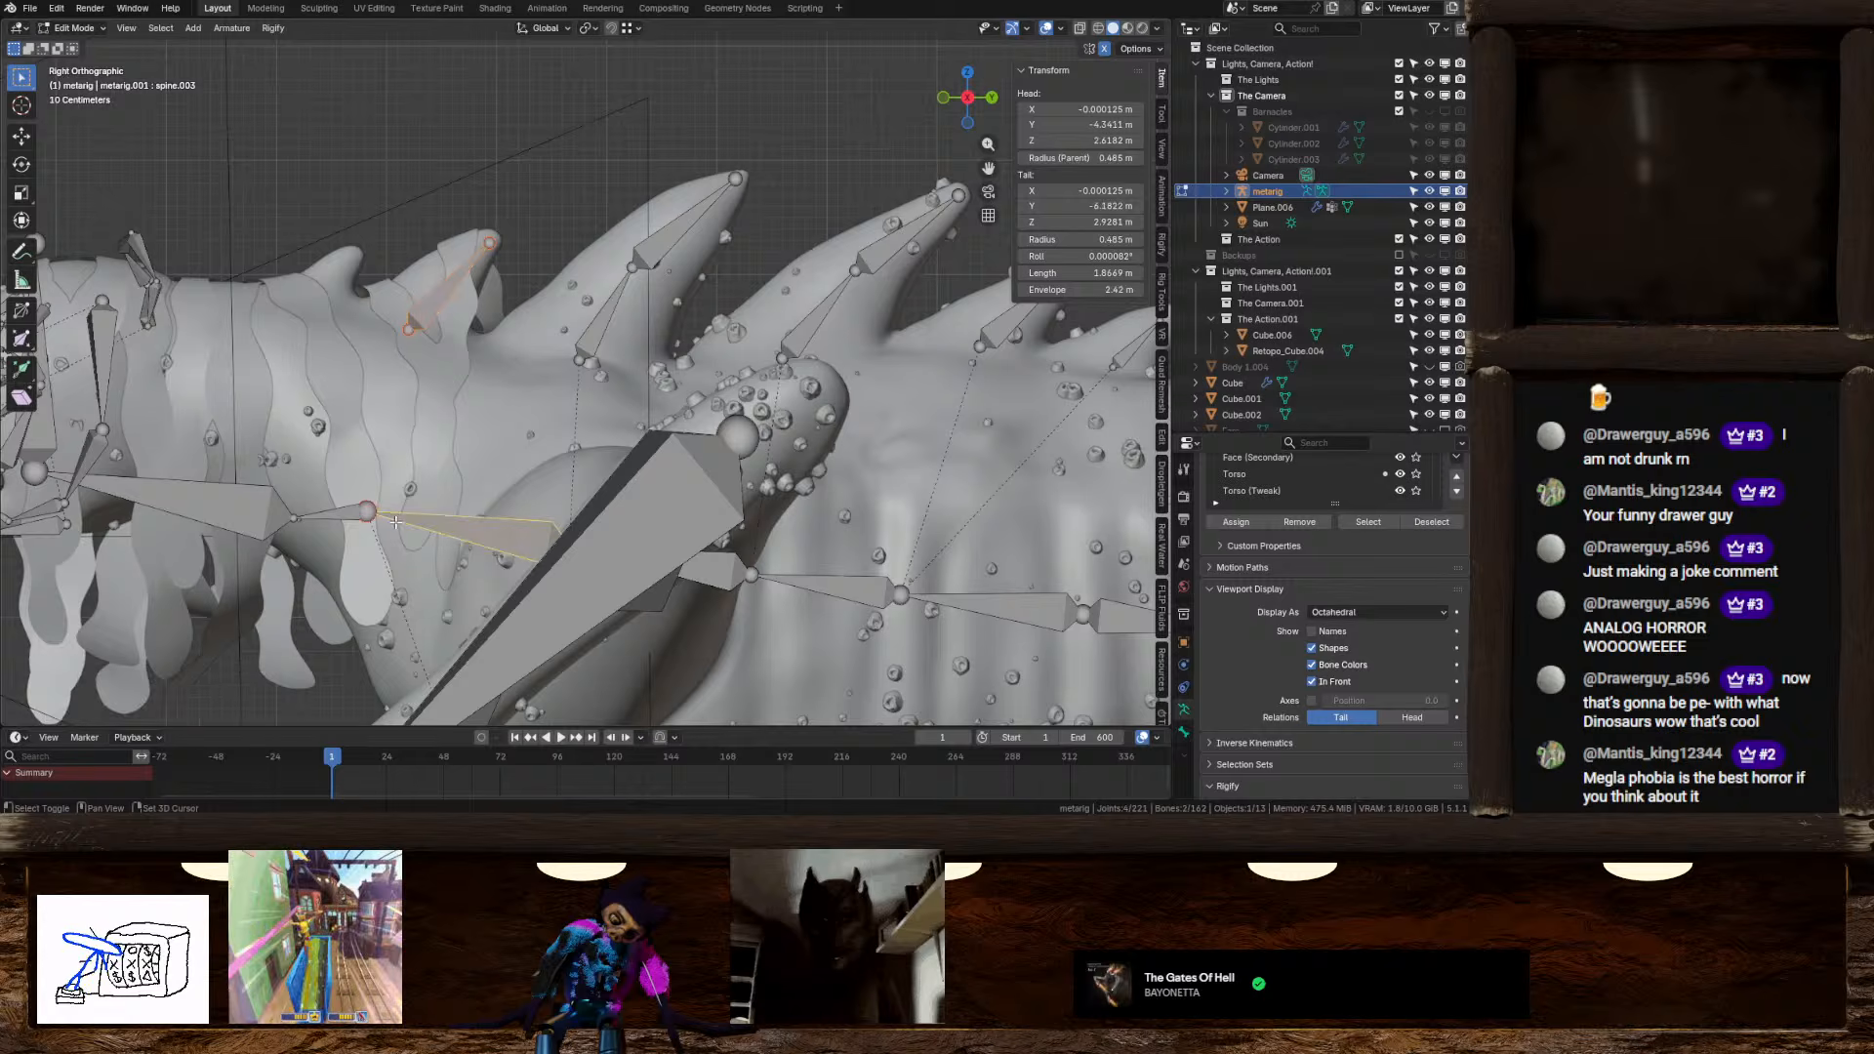
key(ctrl+p)
click(396, 524)
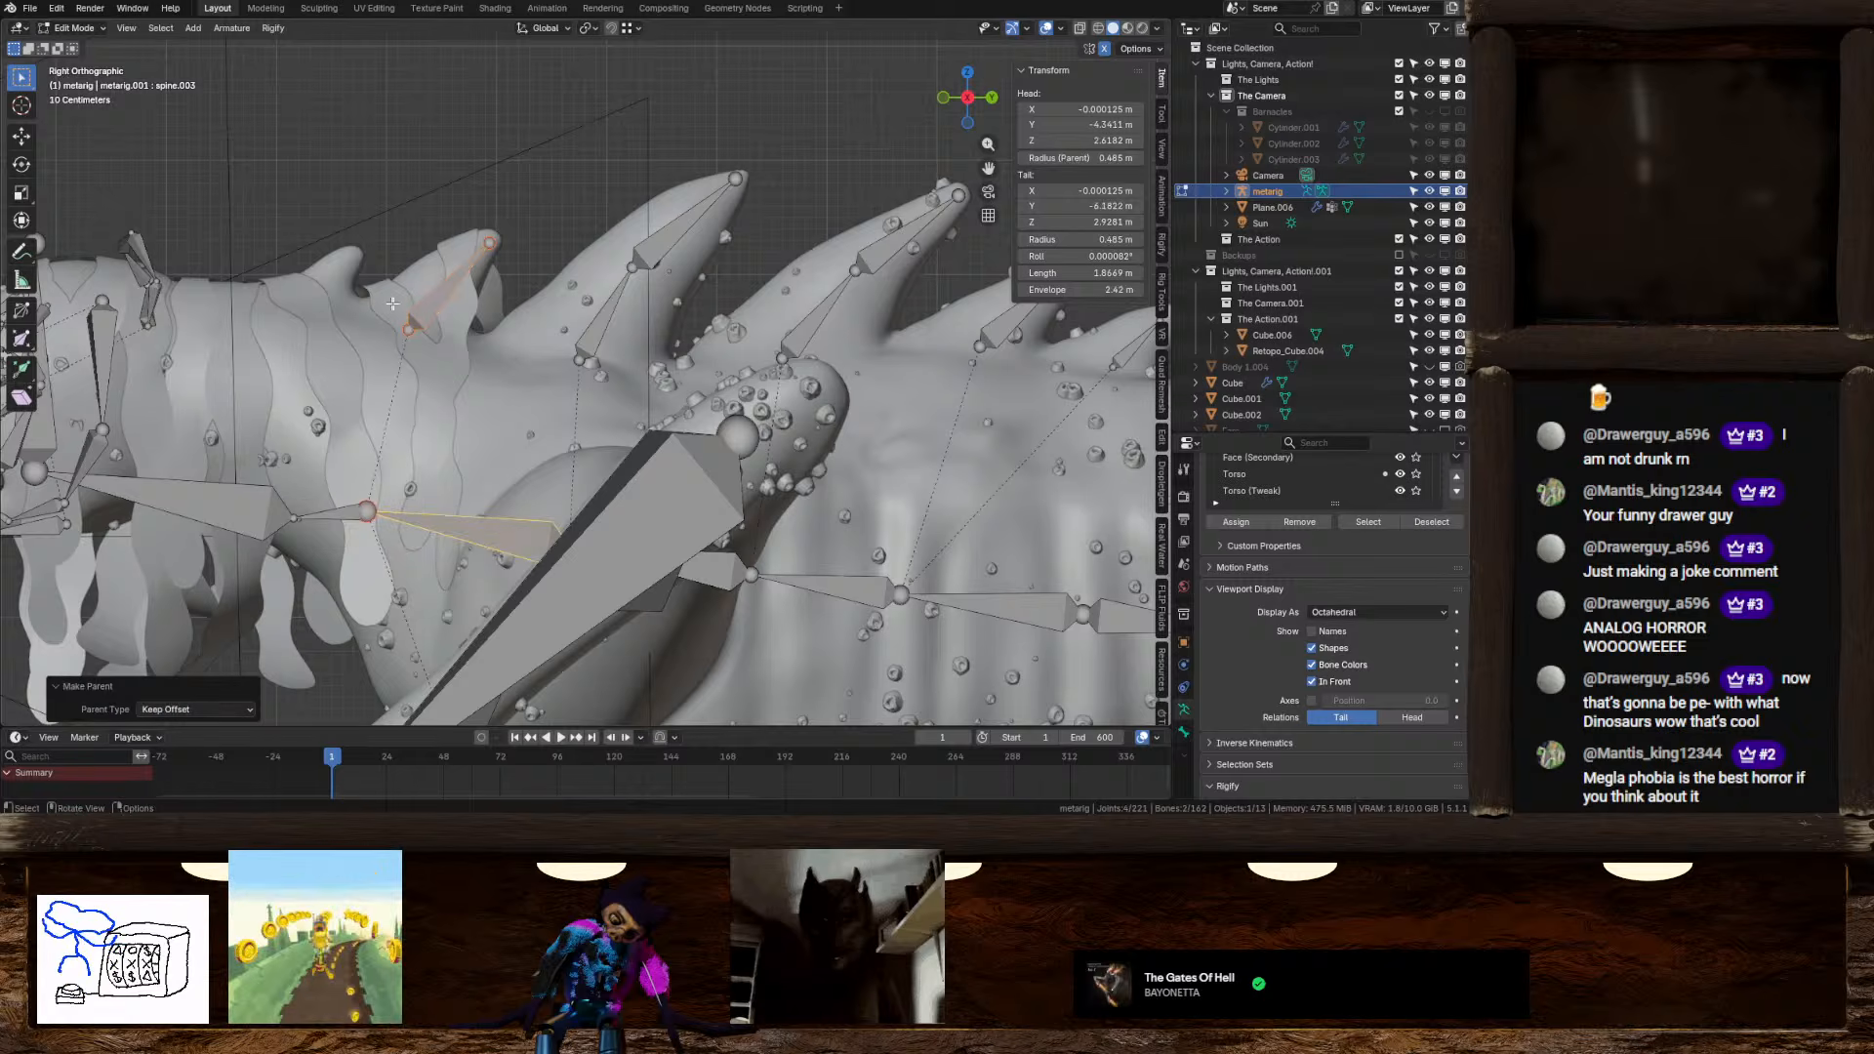
scroll(527, 289, down, 7)
scroll(752, 430, up, 5)
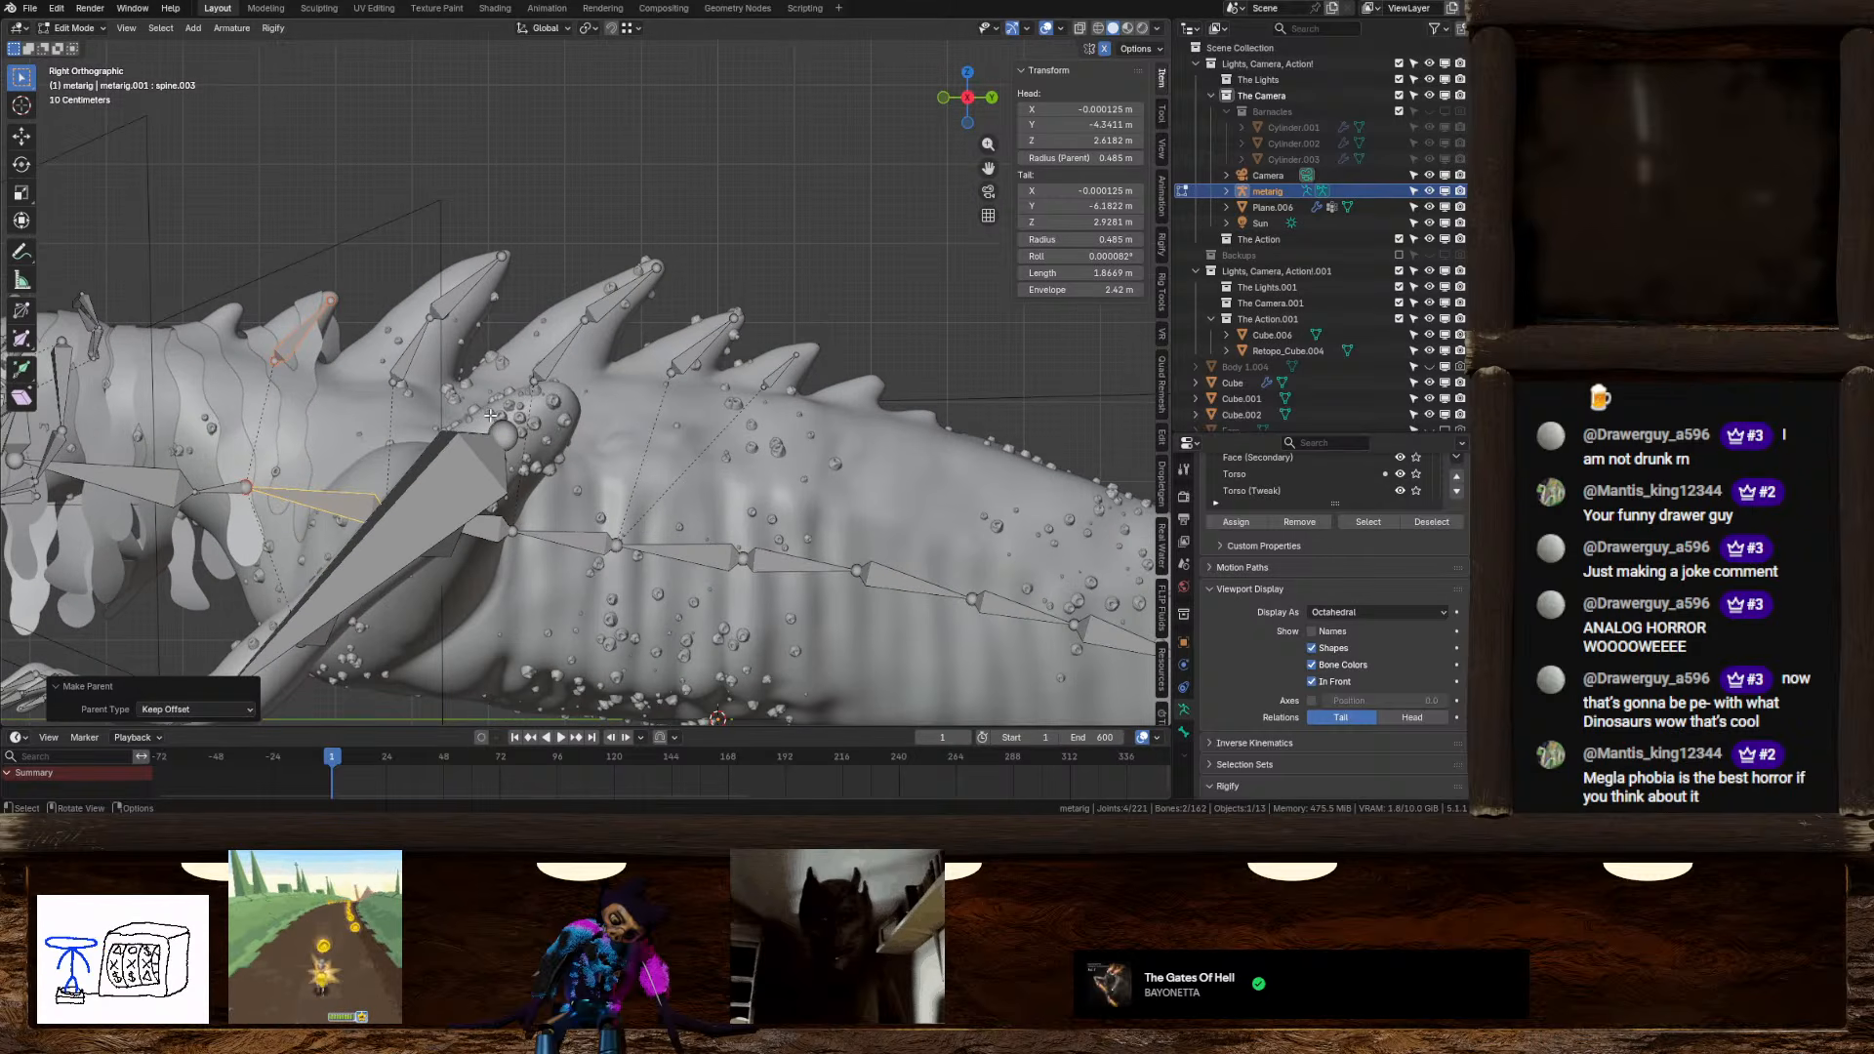
scroll(596, 376, up, 4)
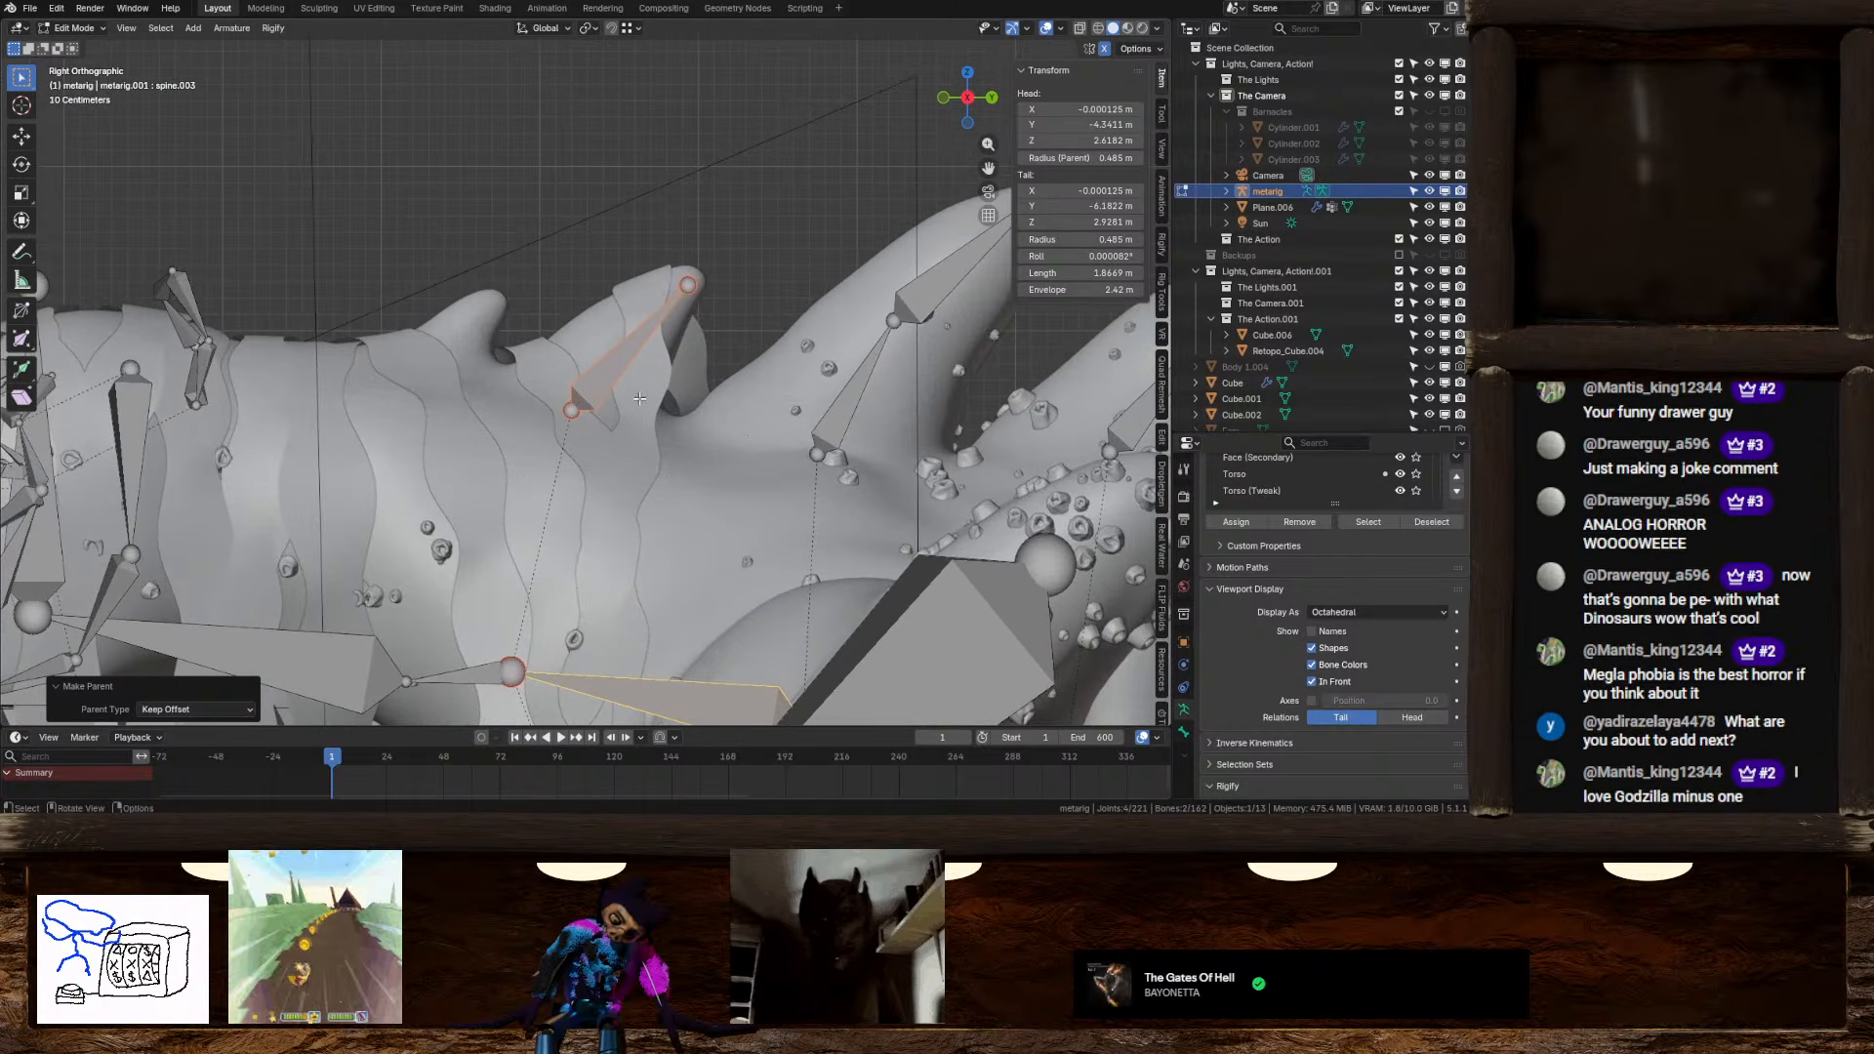
scroll(438, 660, down, 3)
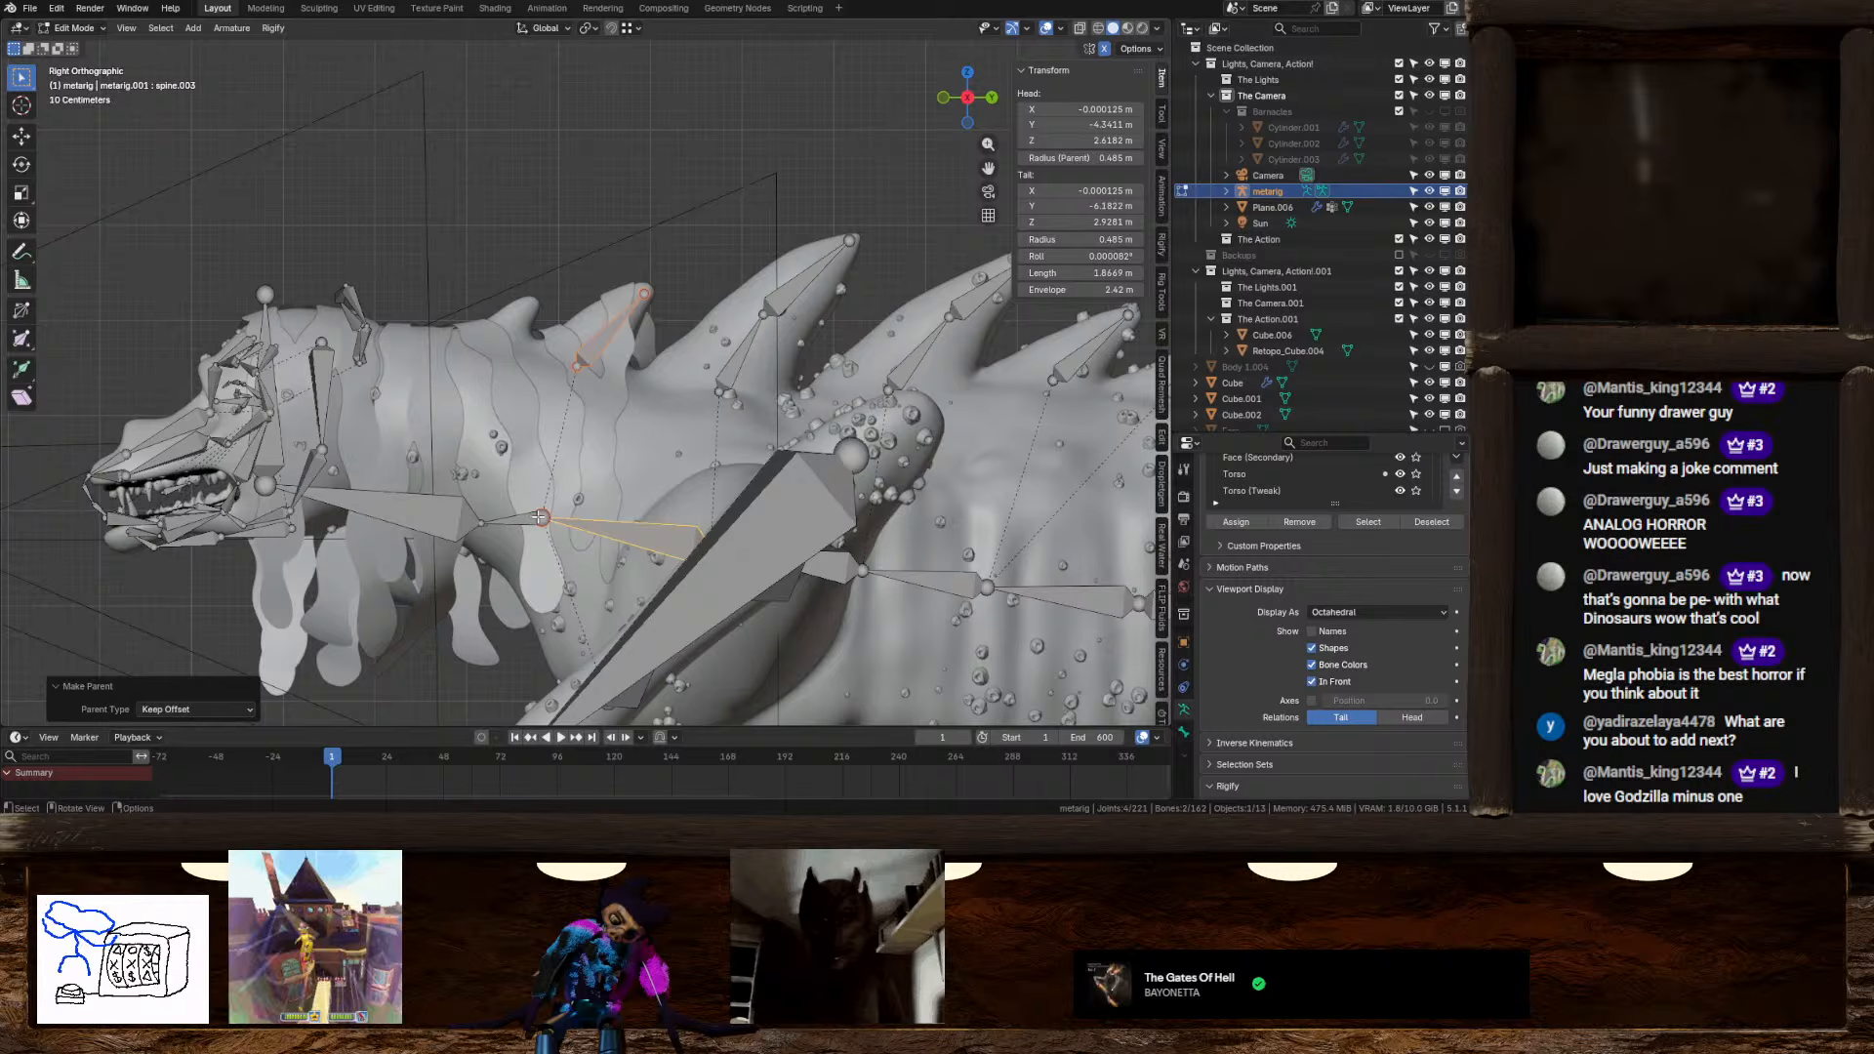
click(540, 517)
click(967, 97)
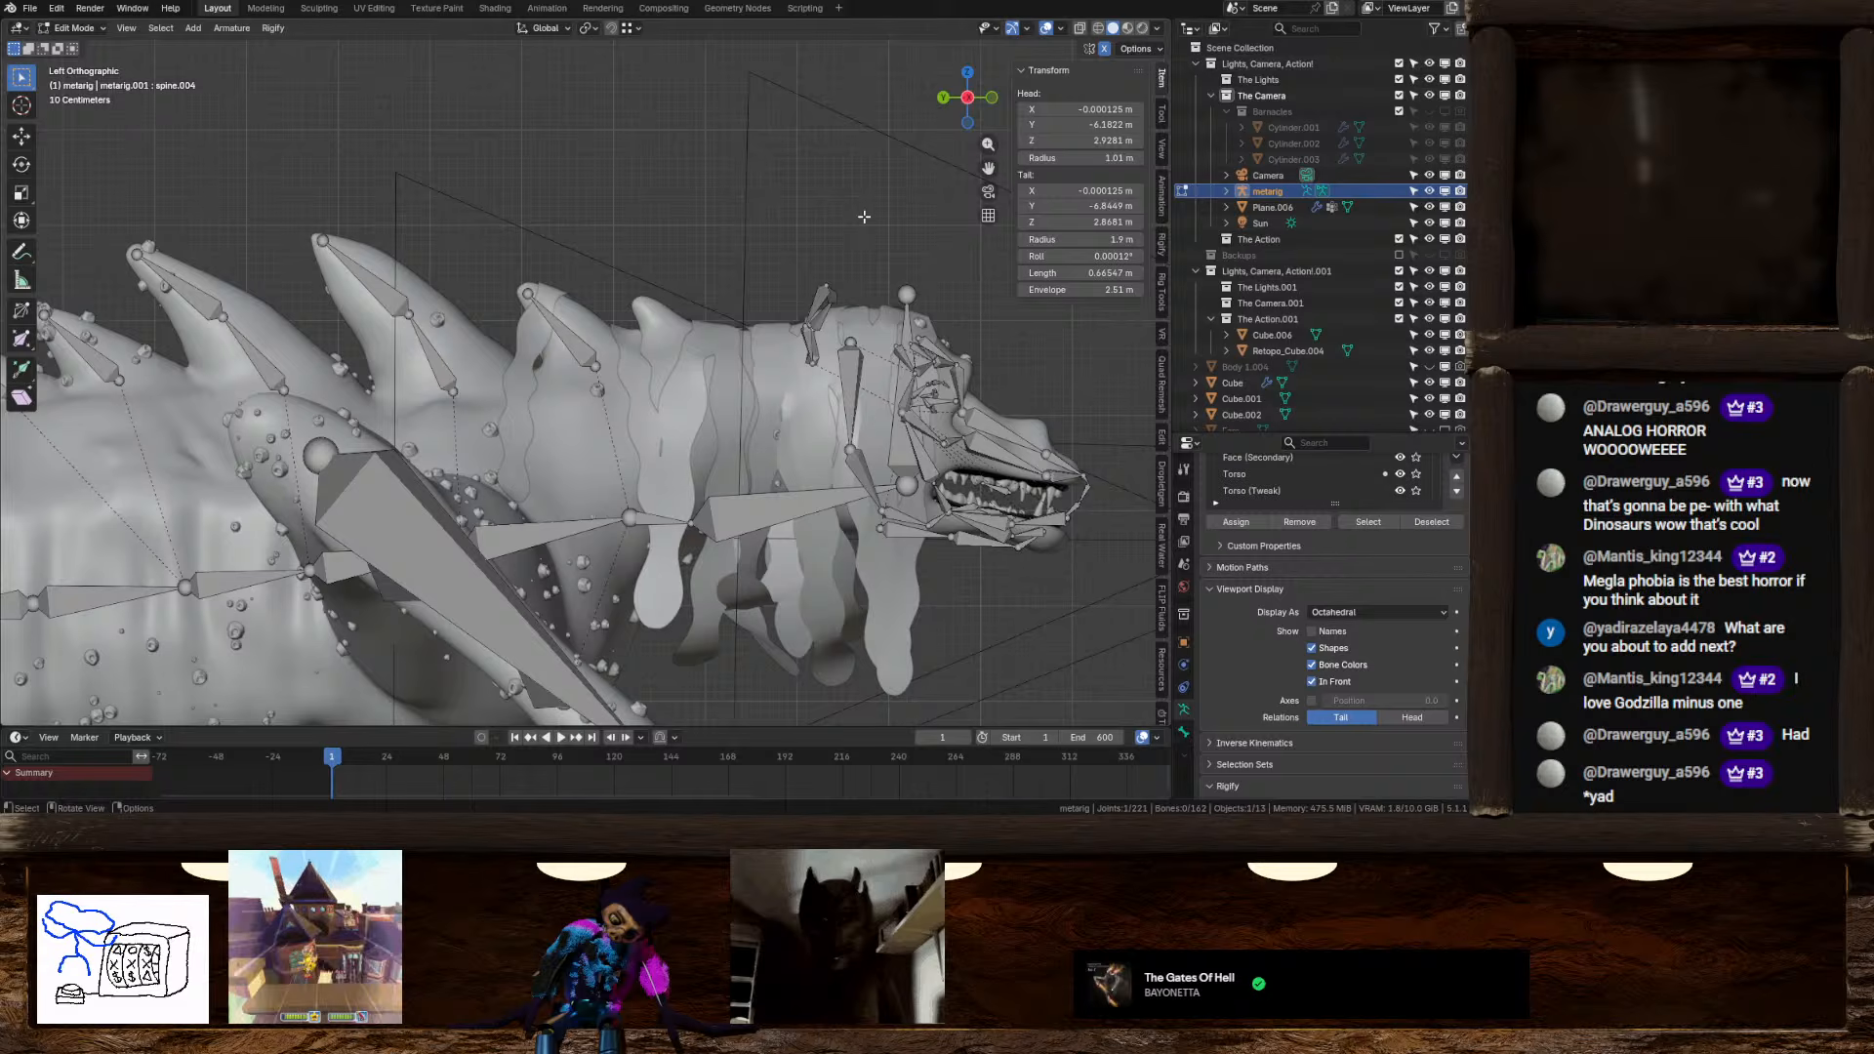
click(967, 97)
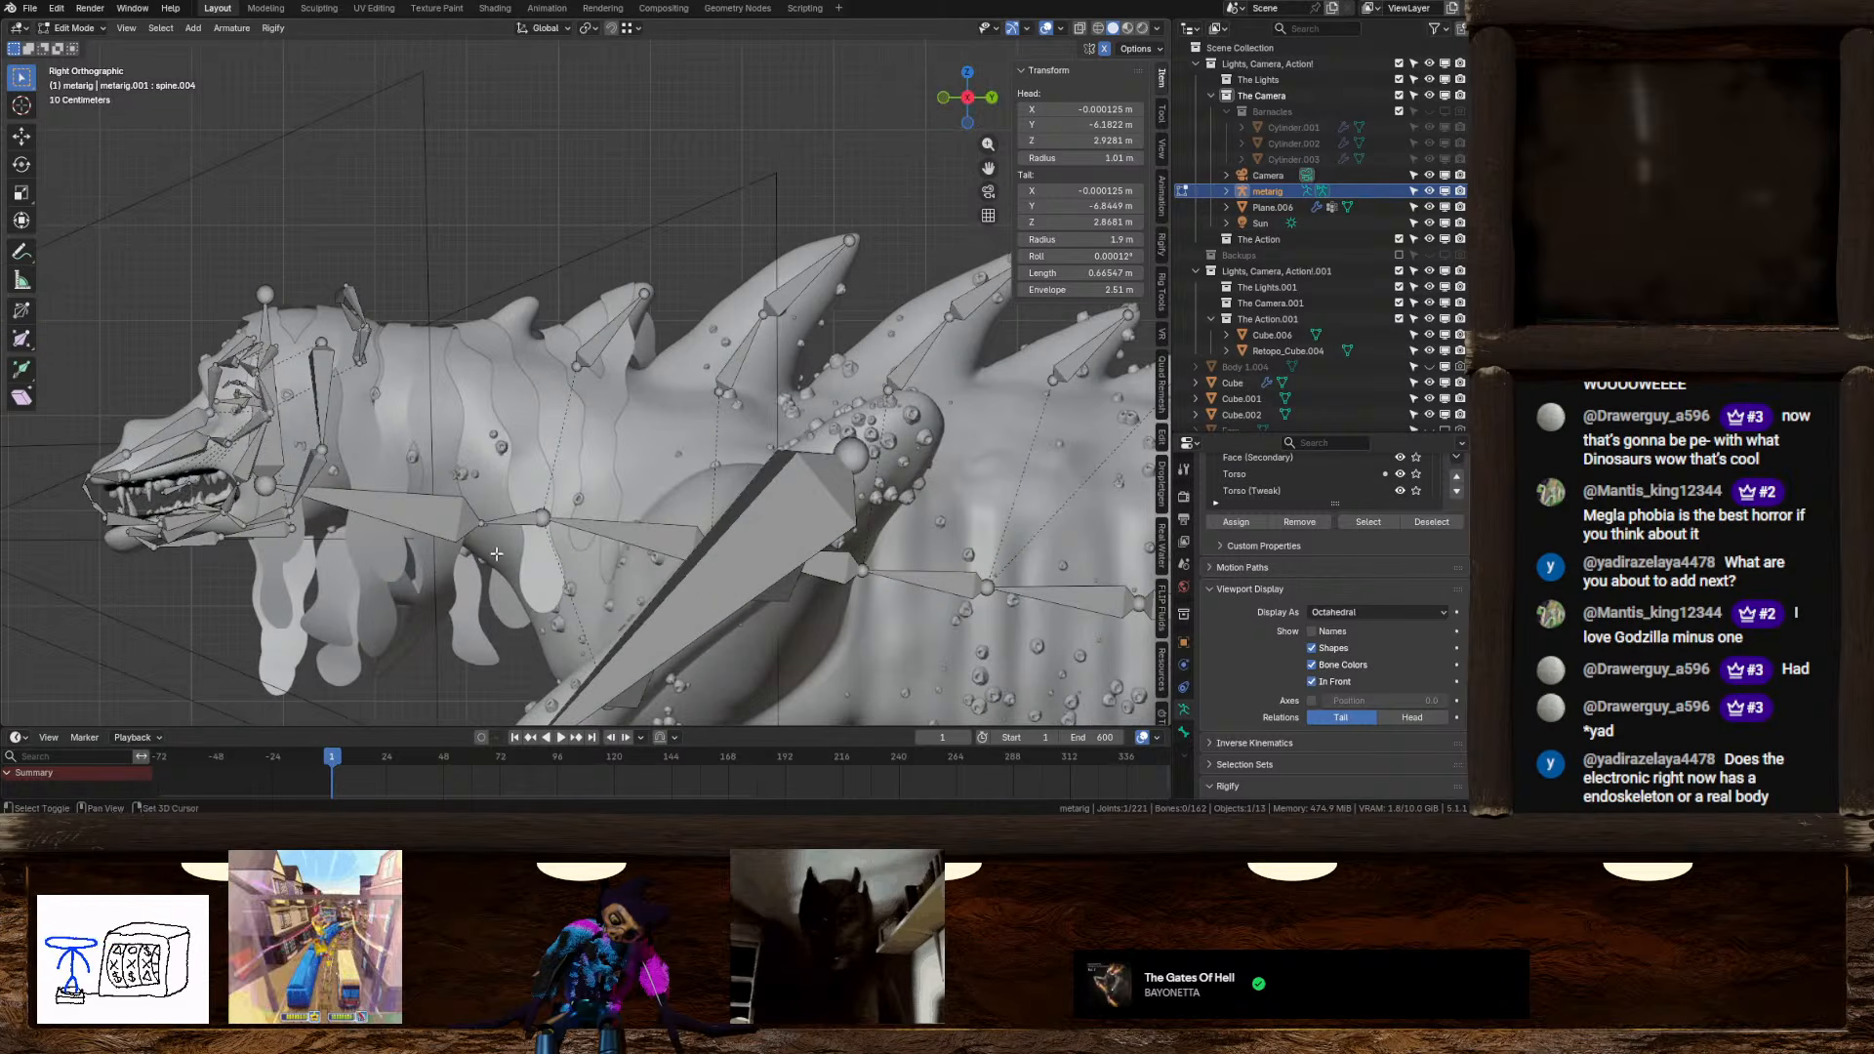
scroll(544, 497, up, 2)
shift+middle_drag(544, 498, 557, 499)
click(557, 499)
key(g)
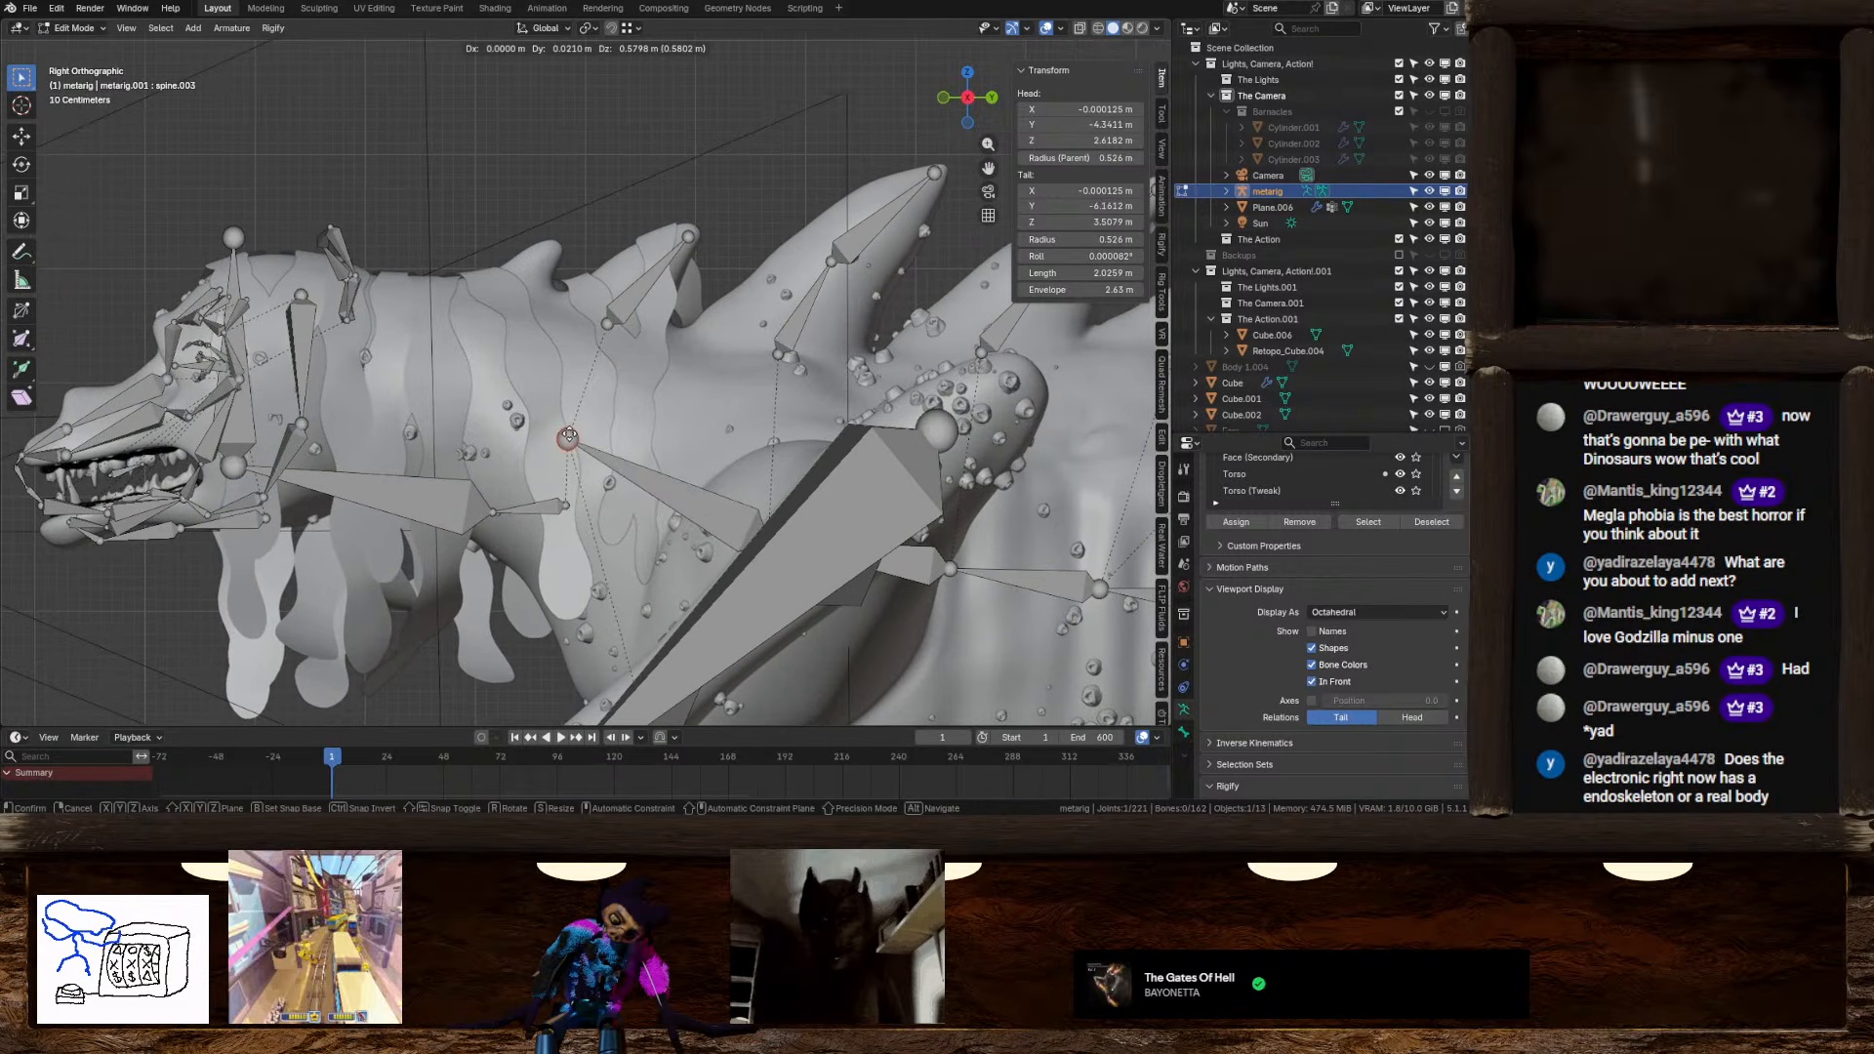
right_click(573, 424)
Move the short spine.004 bone at the neck's base about 0.18 m in Y and 0.47 m in Z
click(547, 508)
key(g)
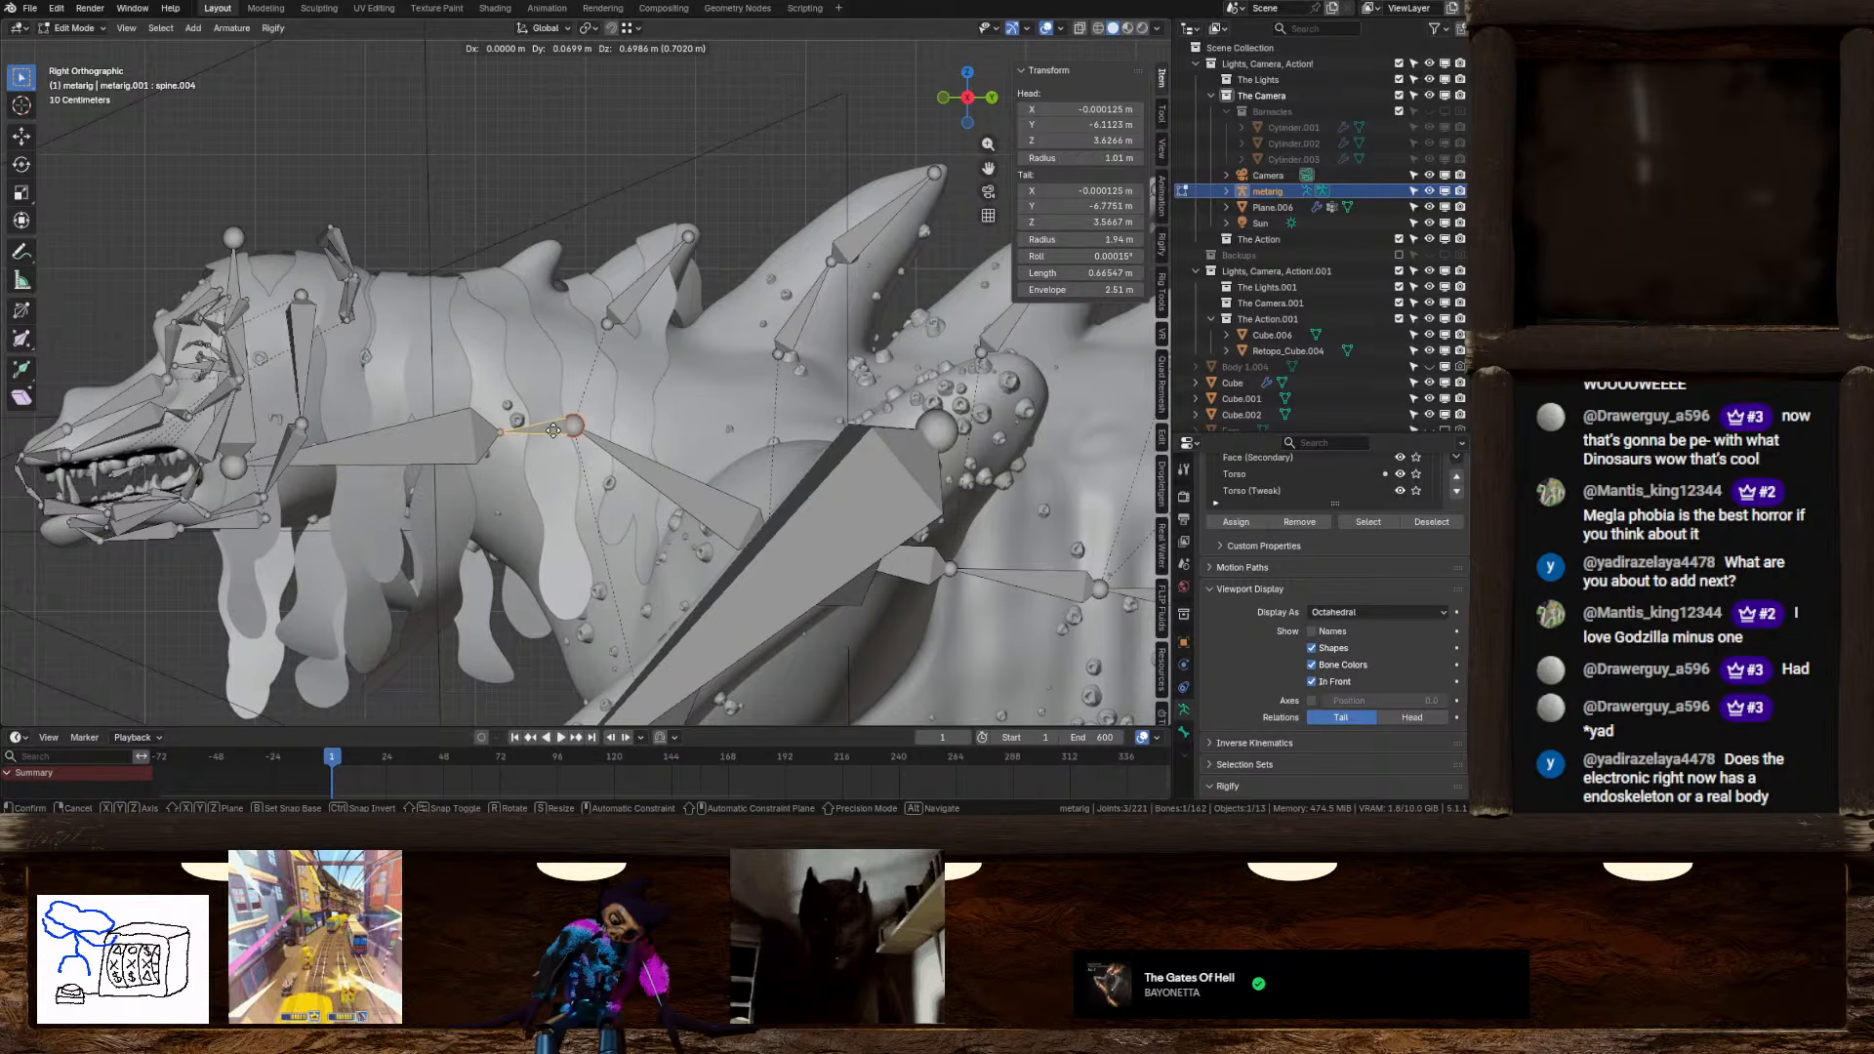
click(525, 460)
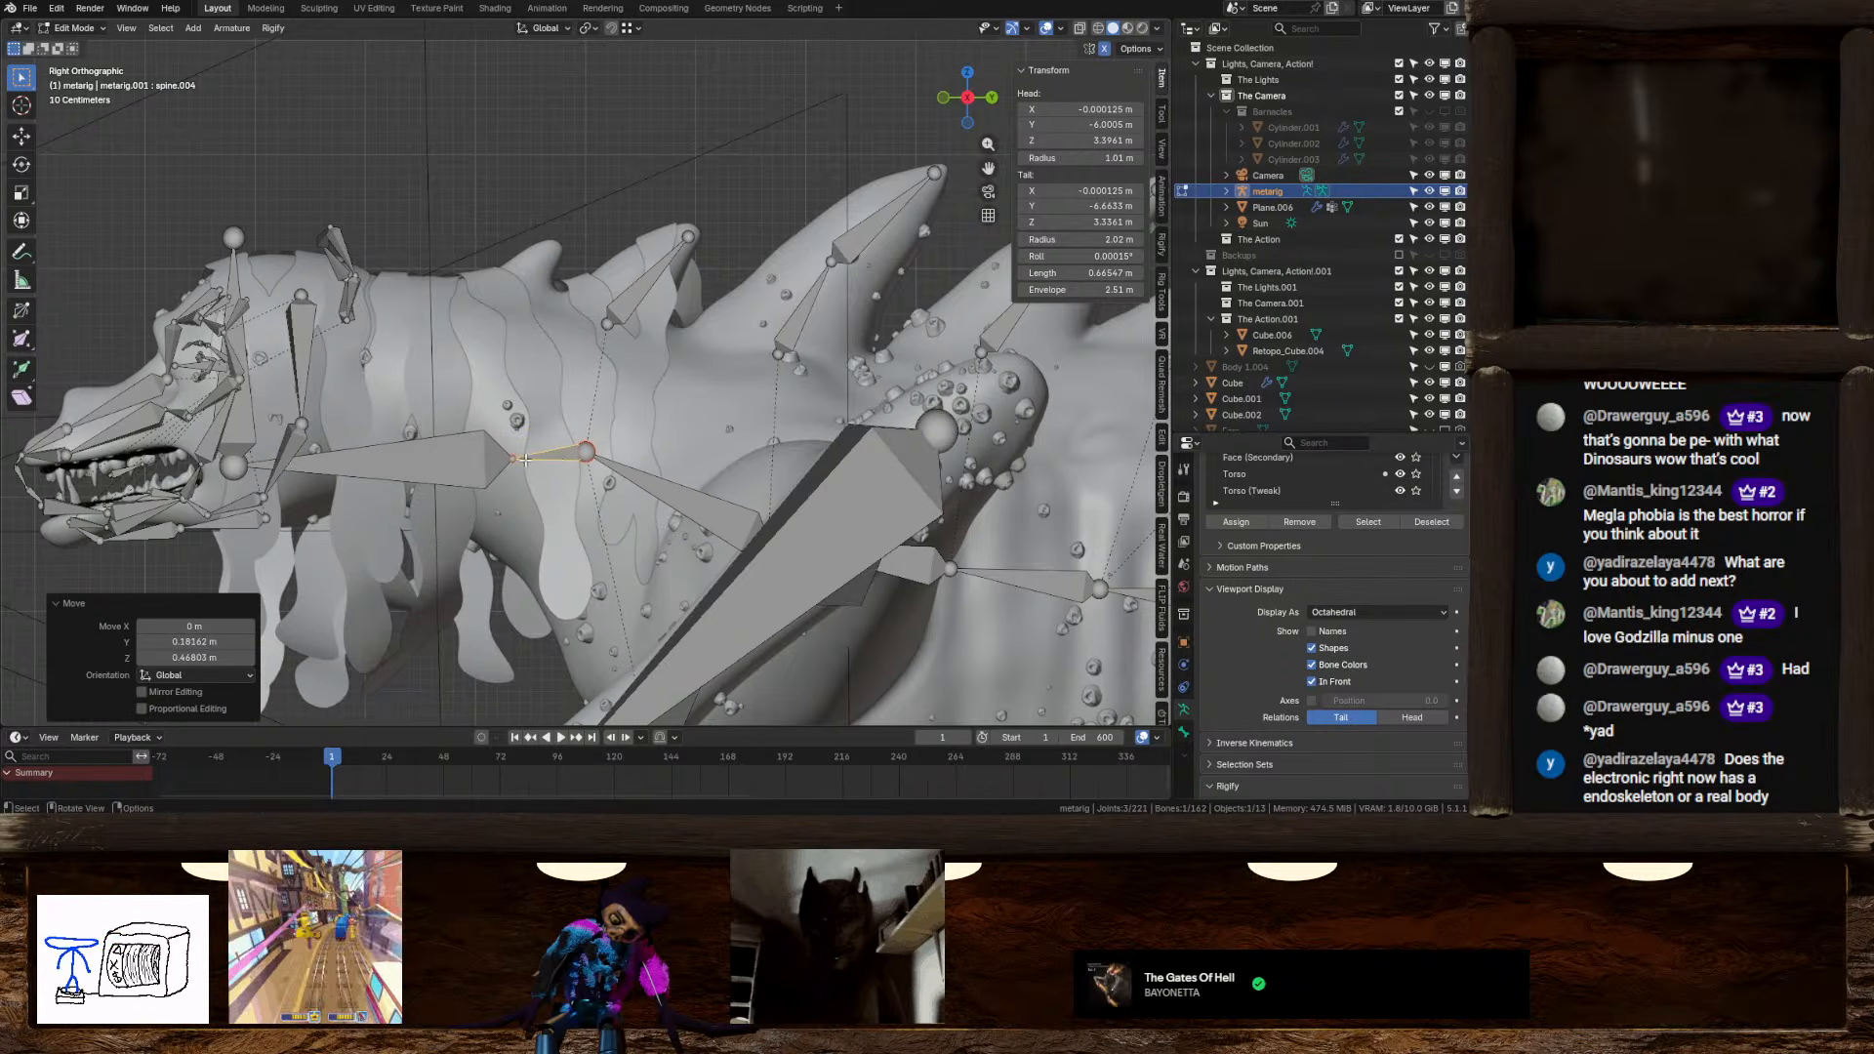
Move the joint between spine.004 and spine.005 up into the neck, about -0.31 m in Y and 0.64 m in Z
click(426, 460)
click(1184, 732)
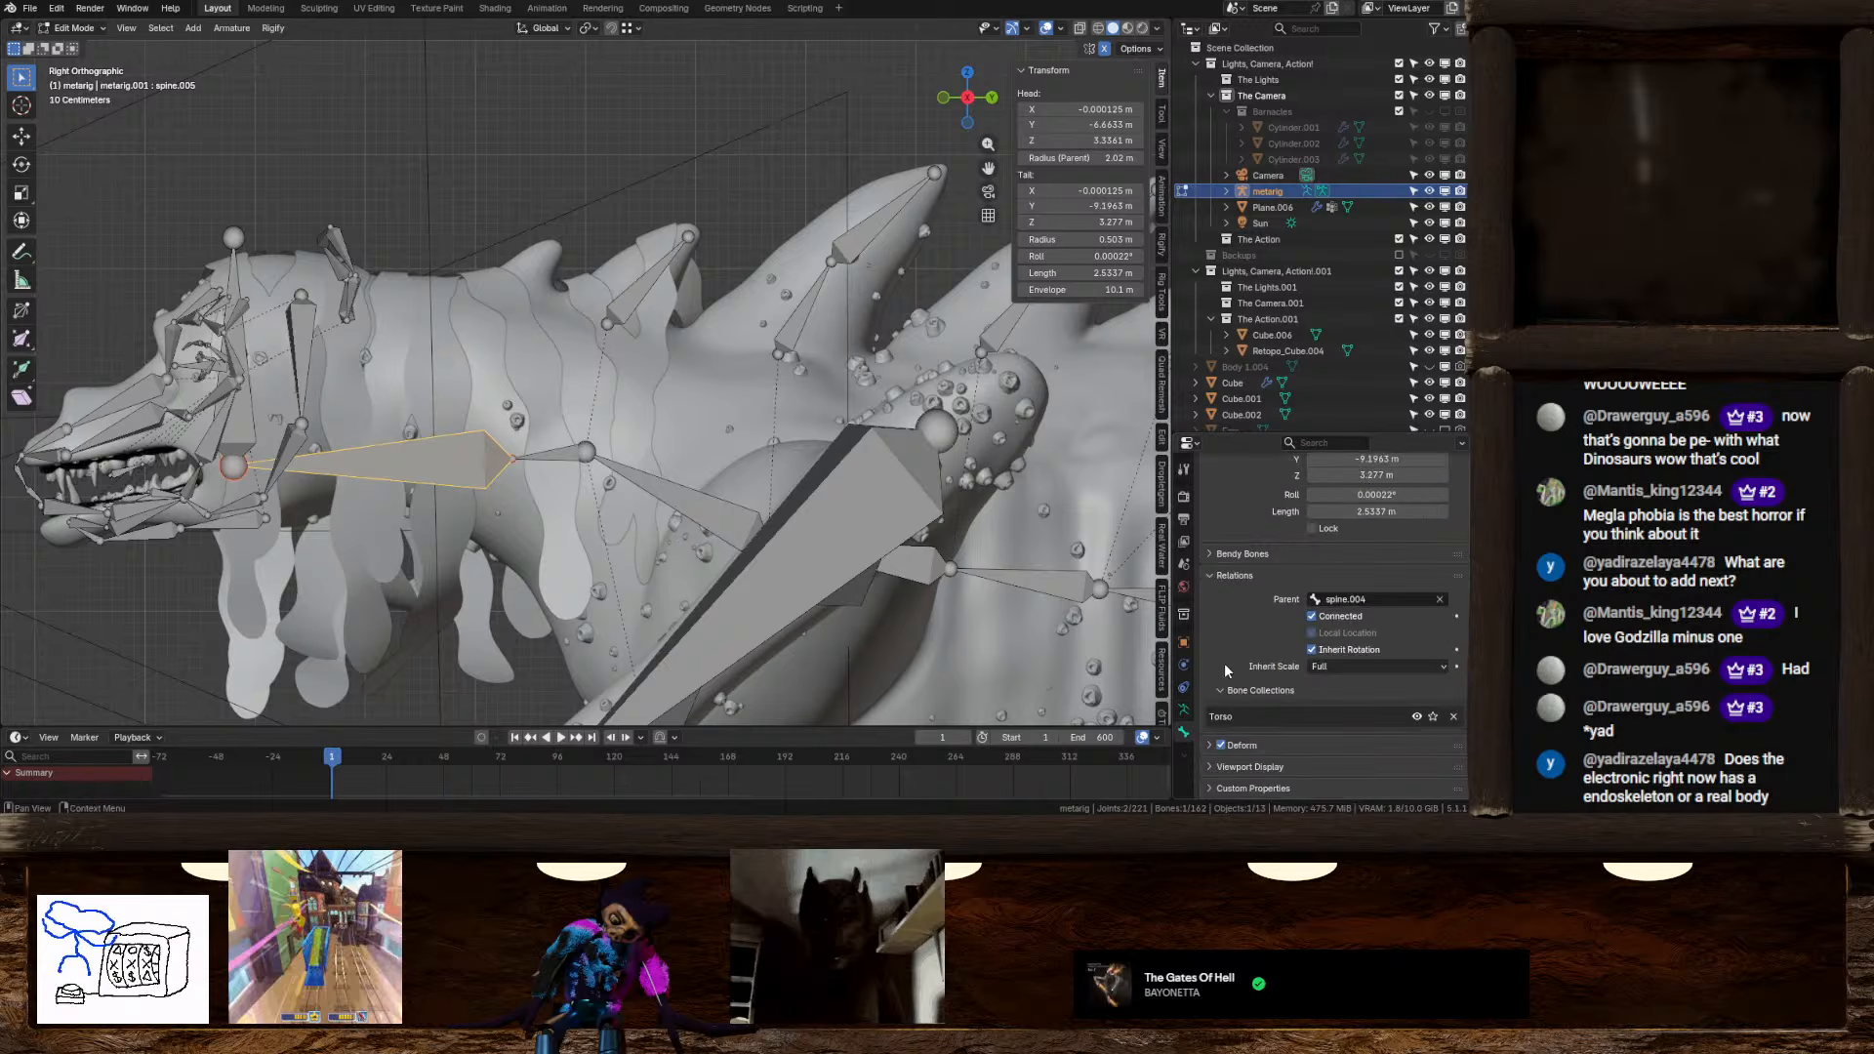
scroll(1225, 662, up, 4)
click(516, 459)
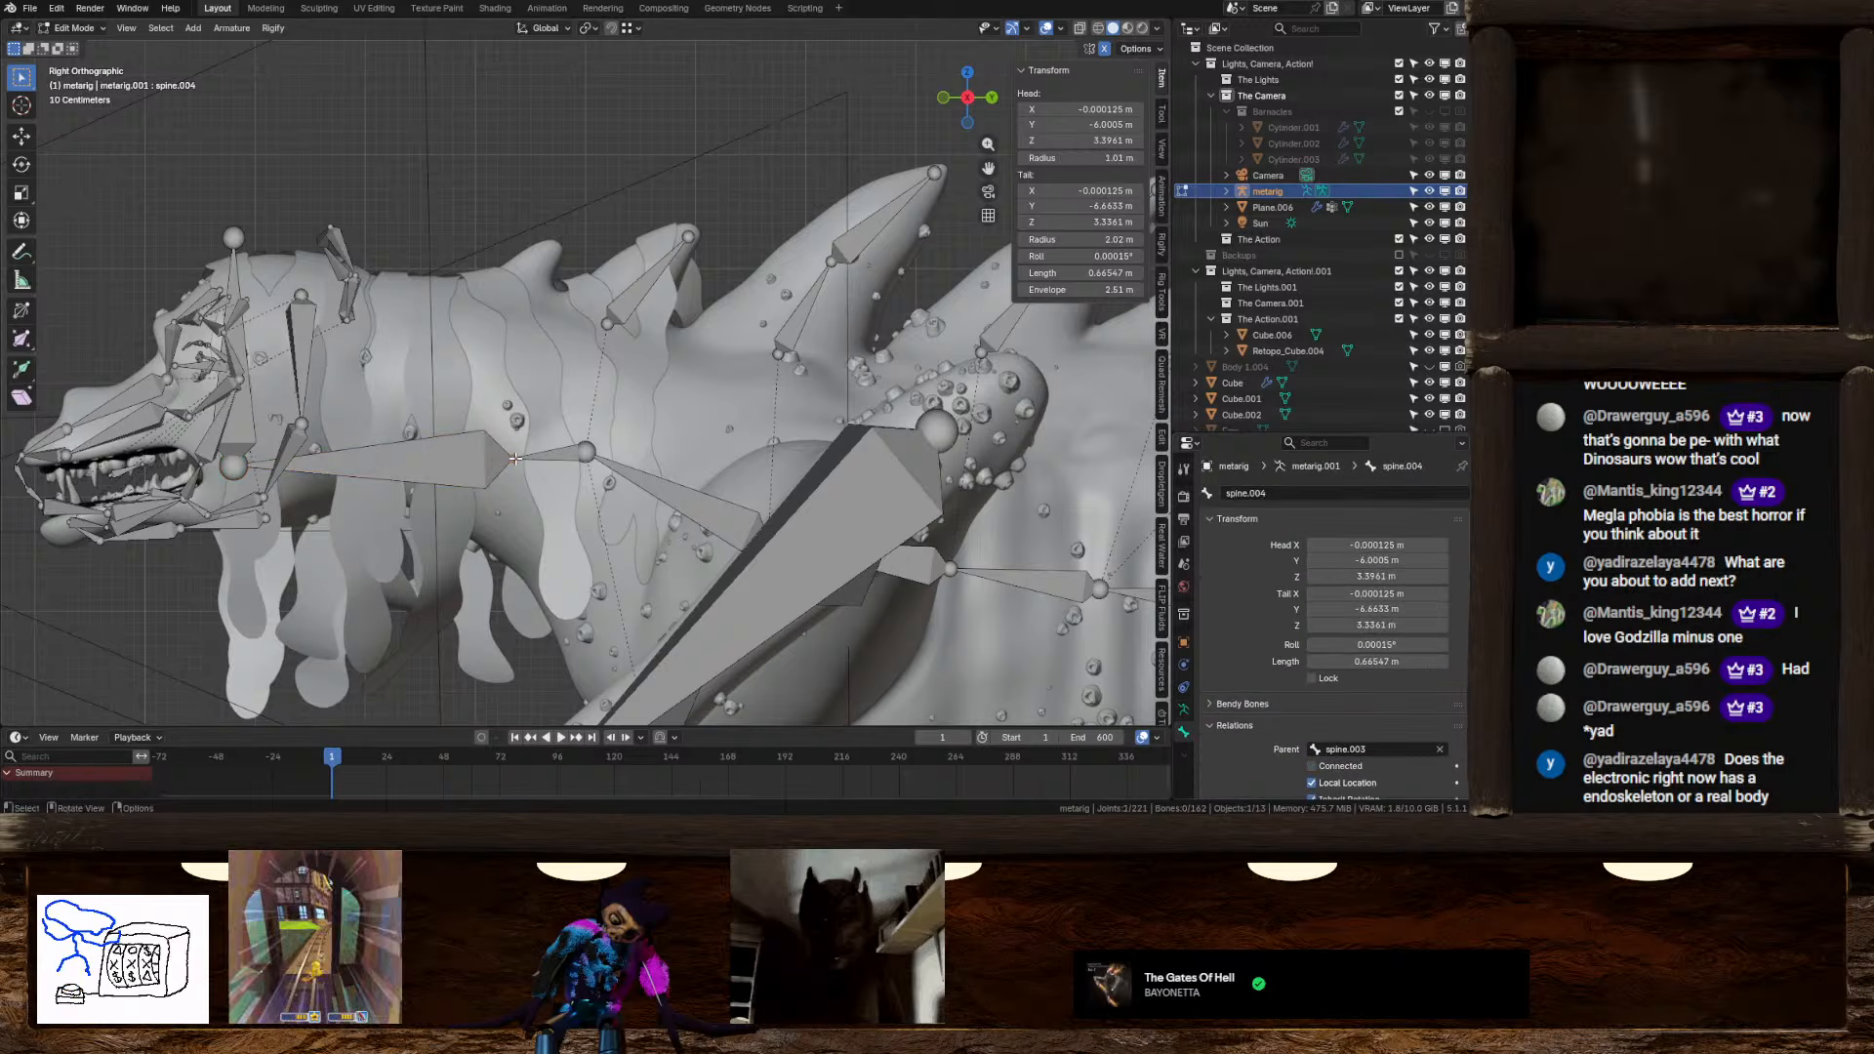
key(g)
click(482, 383)
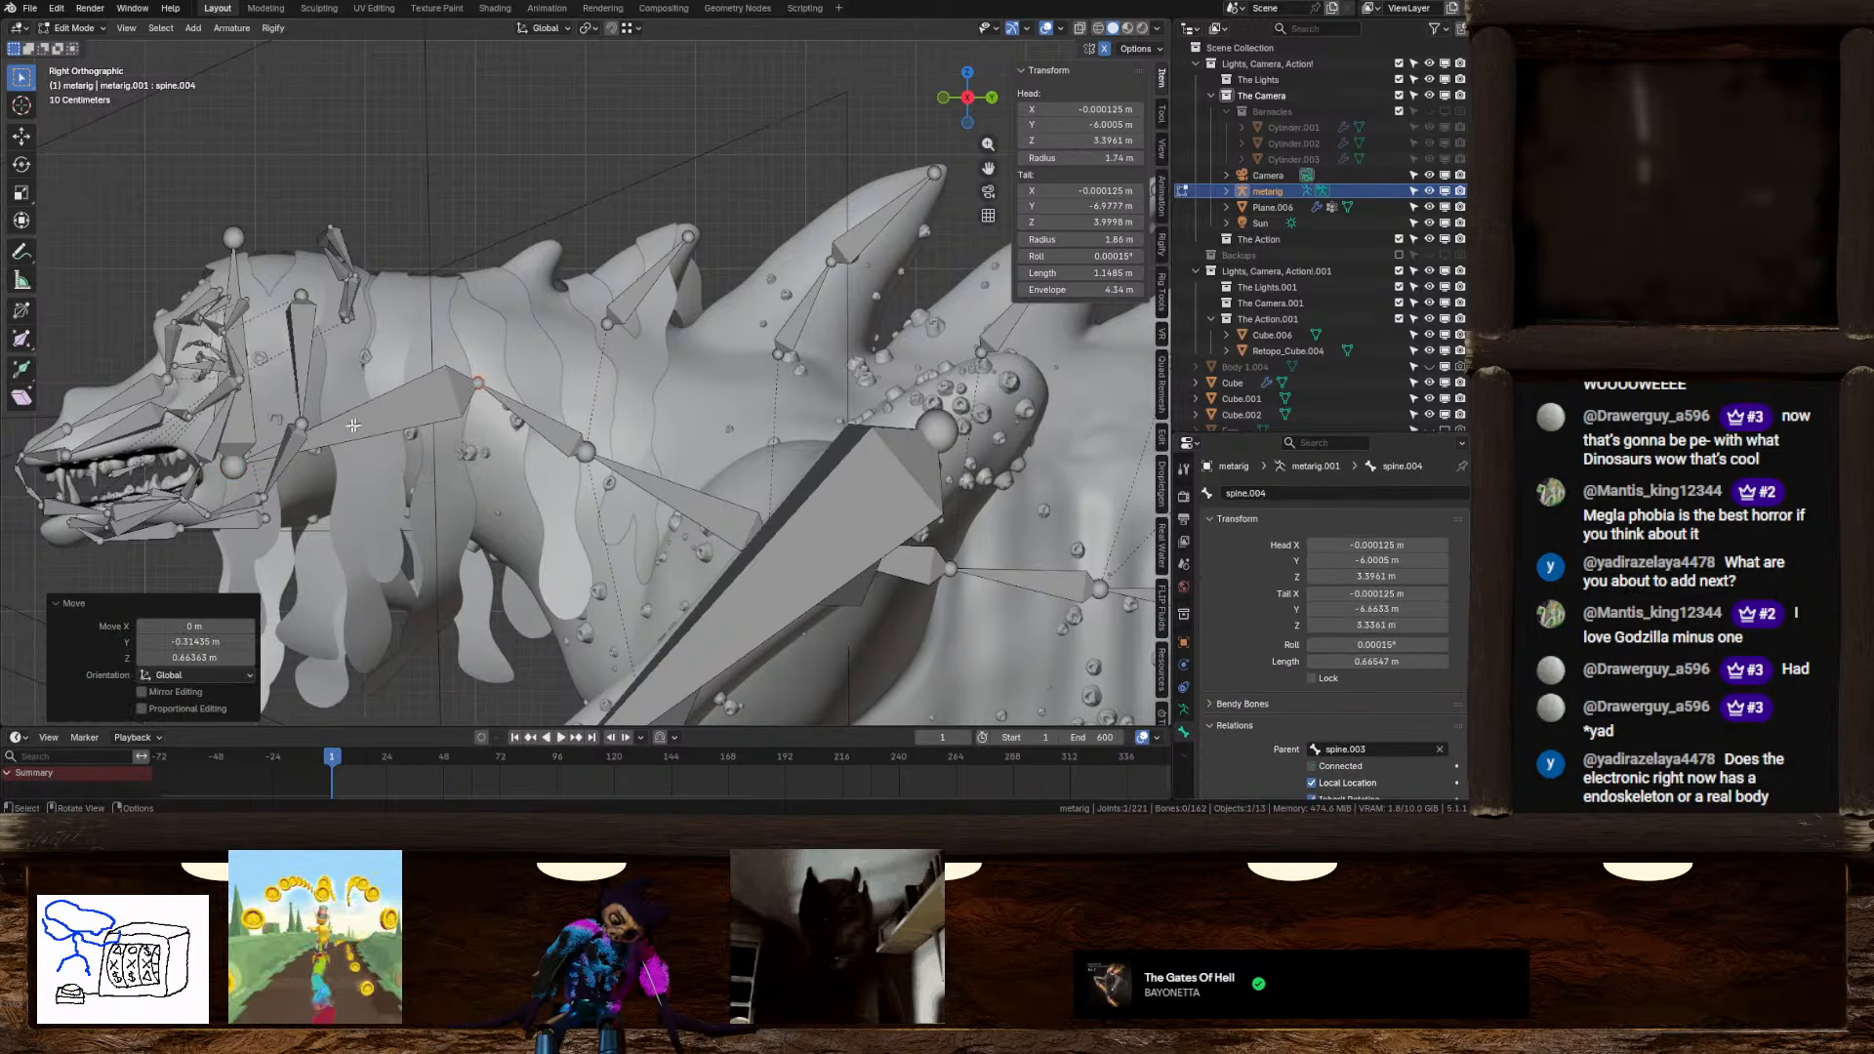
click(246, 462)
key(g)
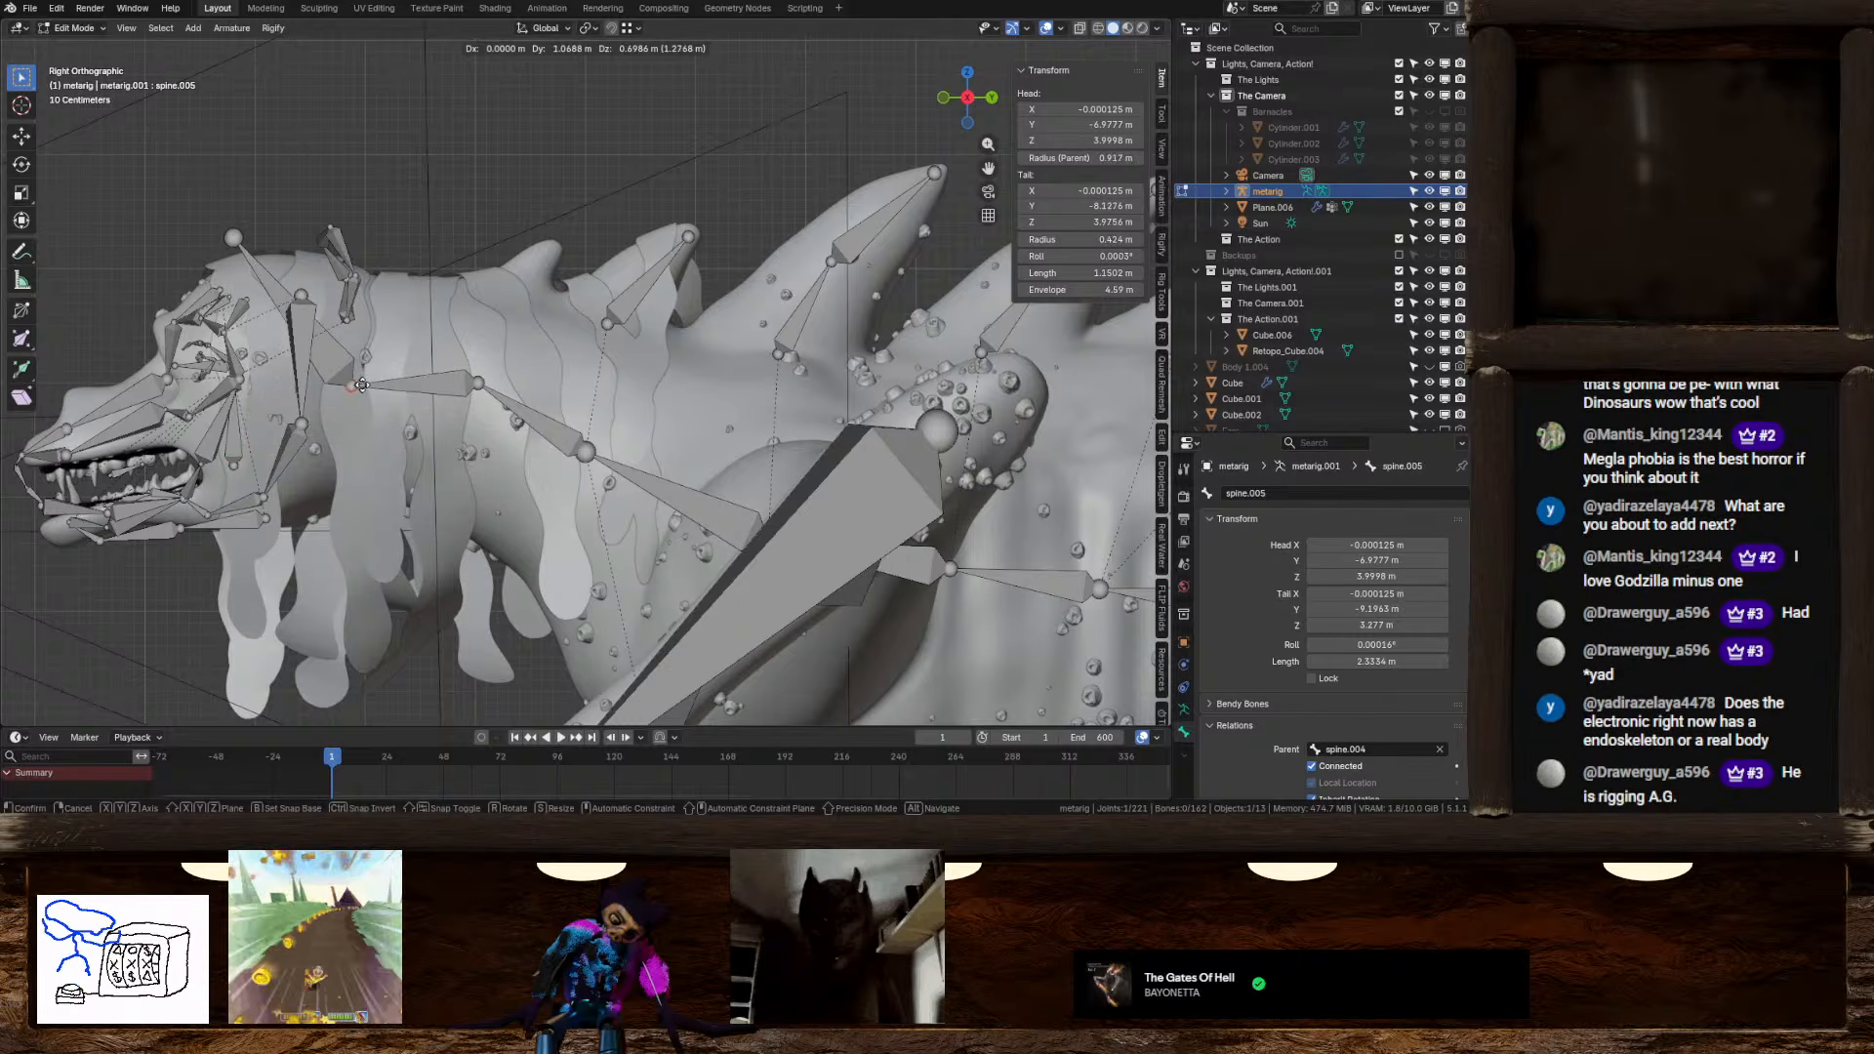
key(Escape)
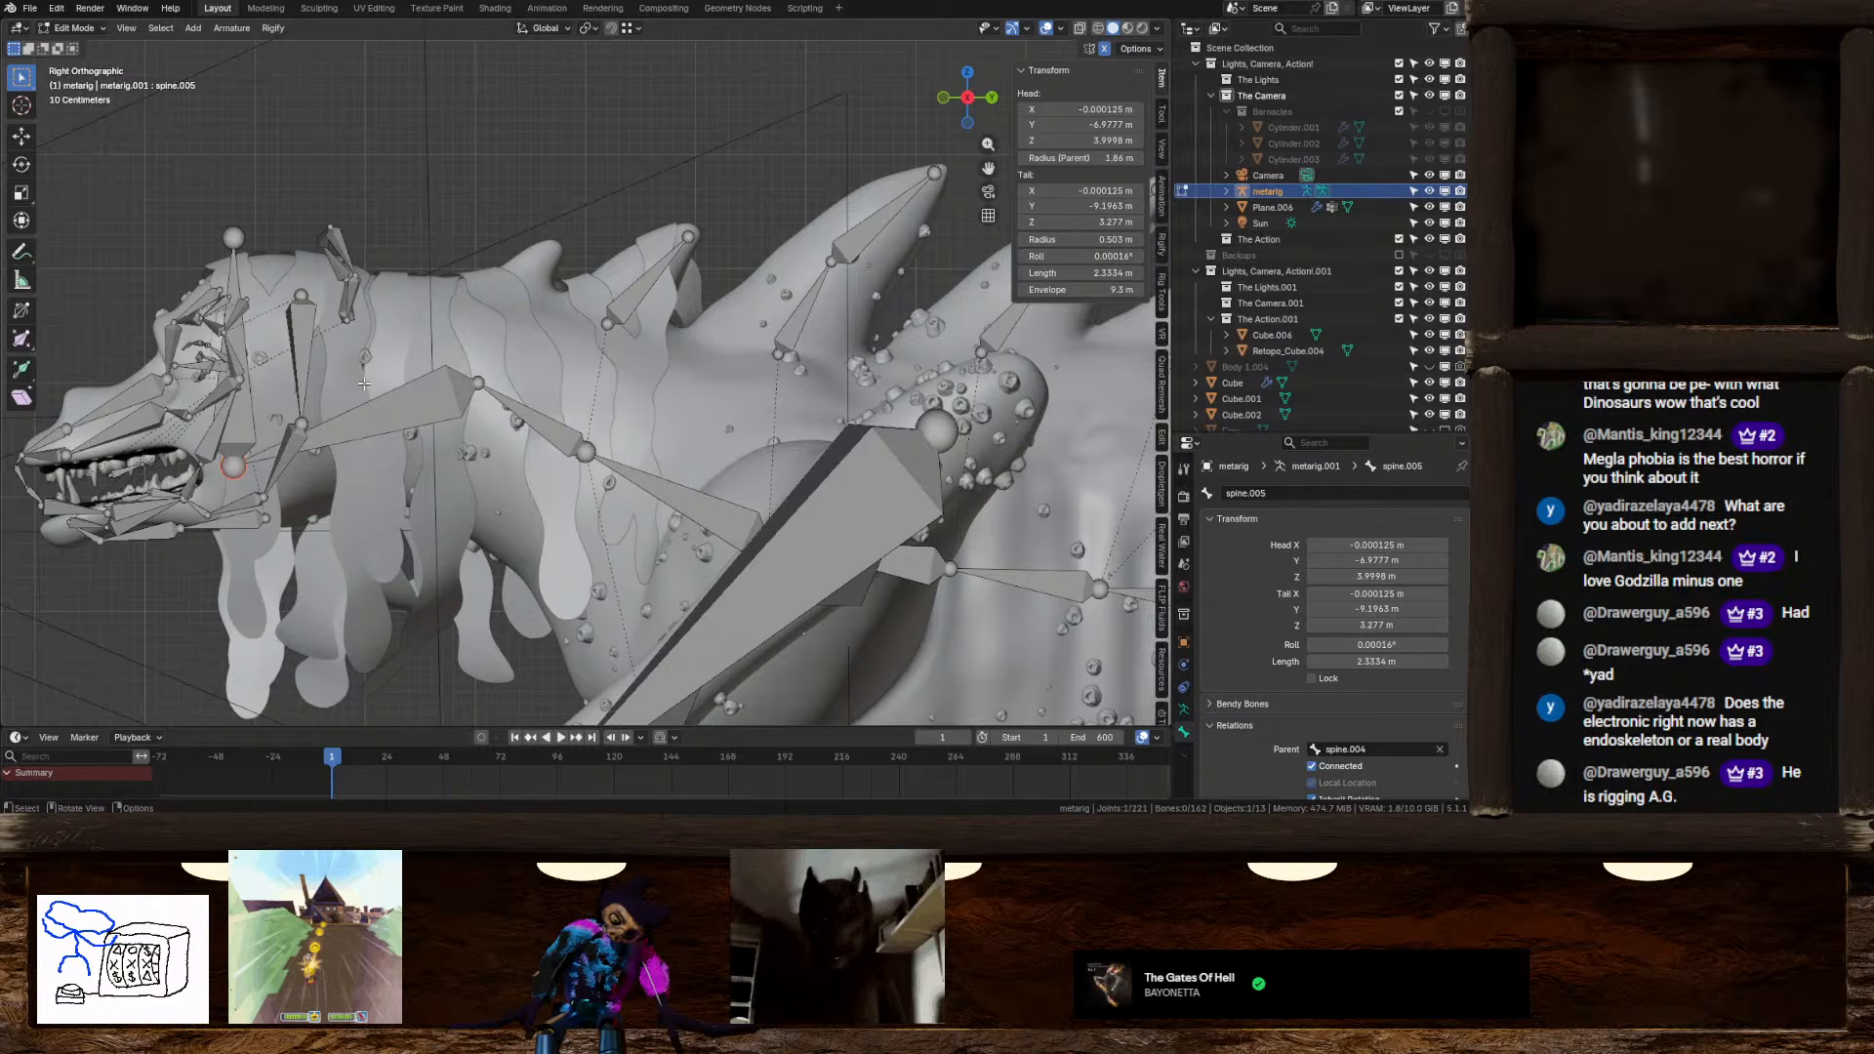
click(246, 425)
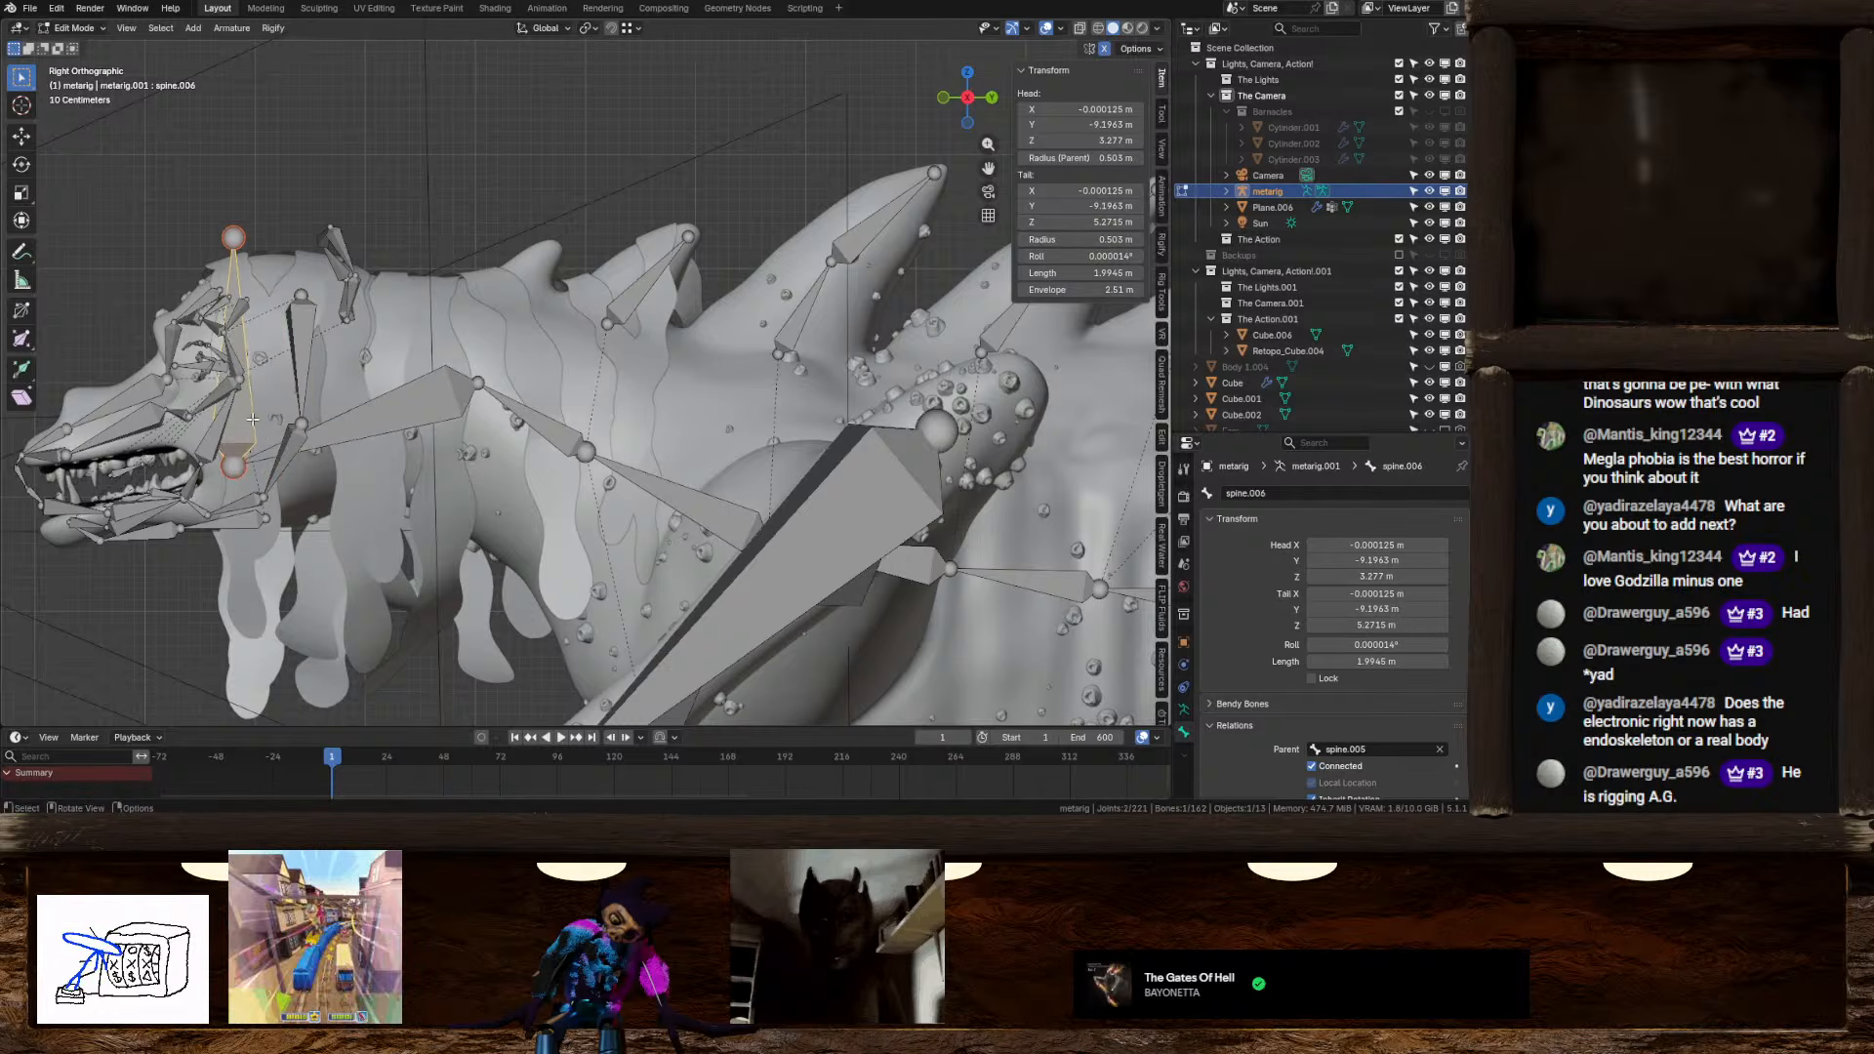
middle_drag(246, 417, 615, 488)
key(g)
right_click(631, 432)
Make spine.006 the parent of the face bone
middle_drag(615, 488, 656, 462)
scroll(561, 475, up, 6)
click(490, 468)
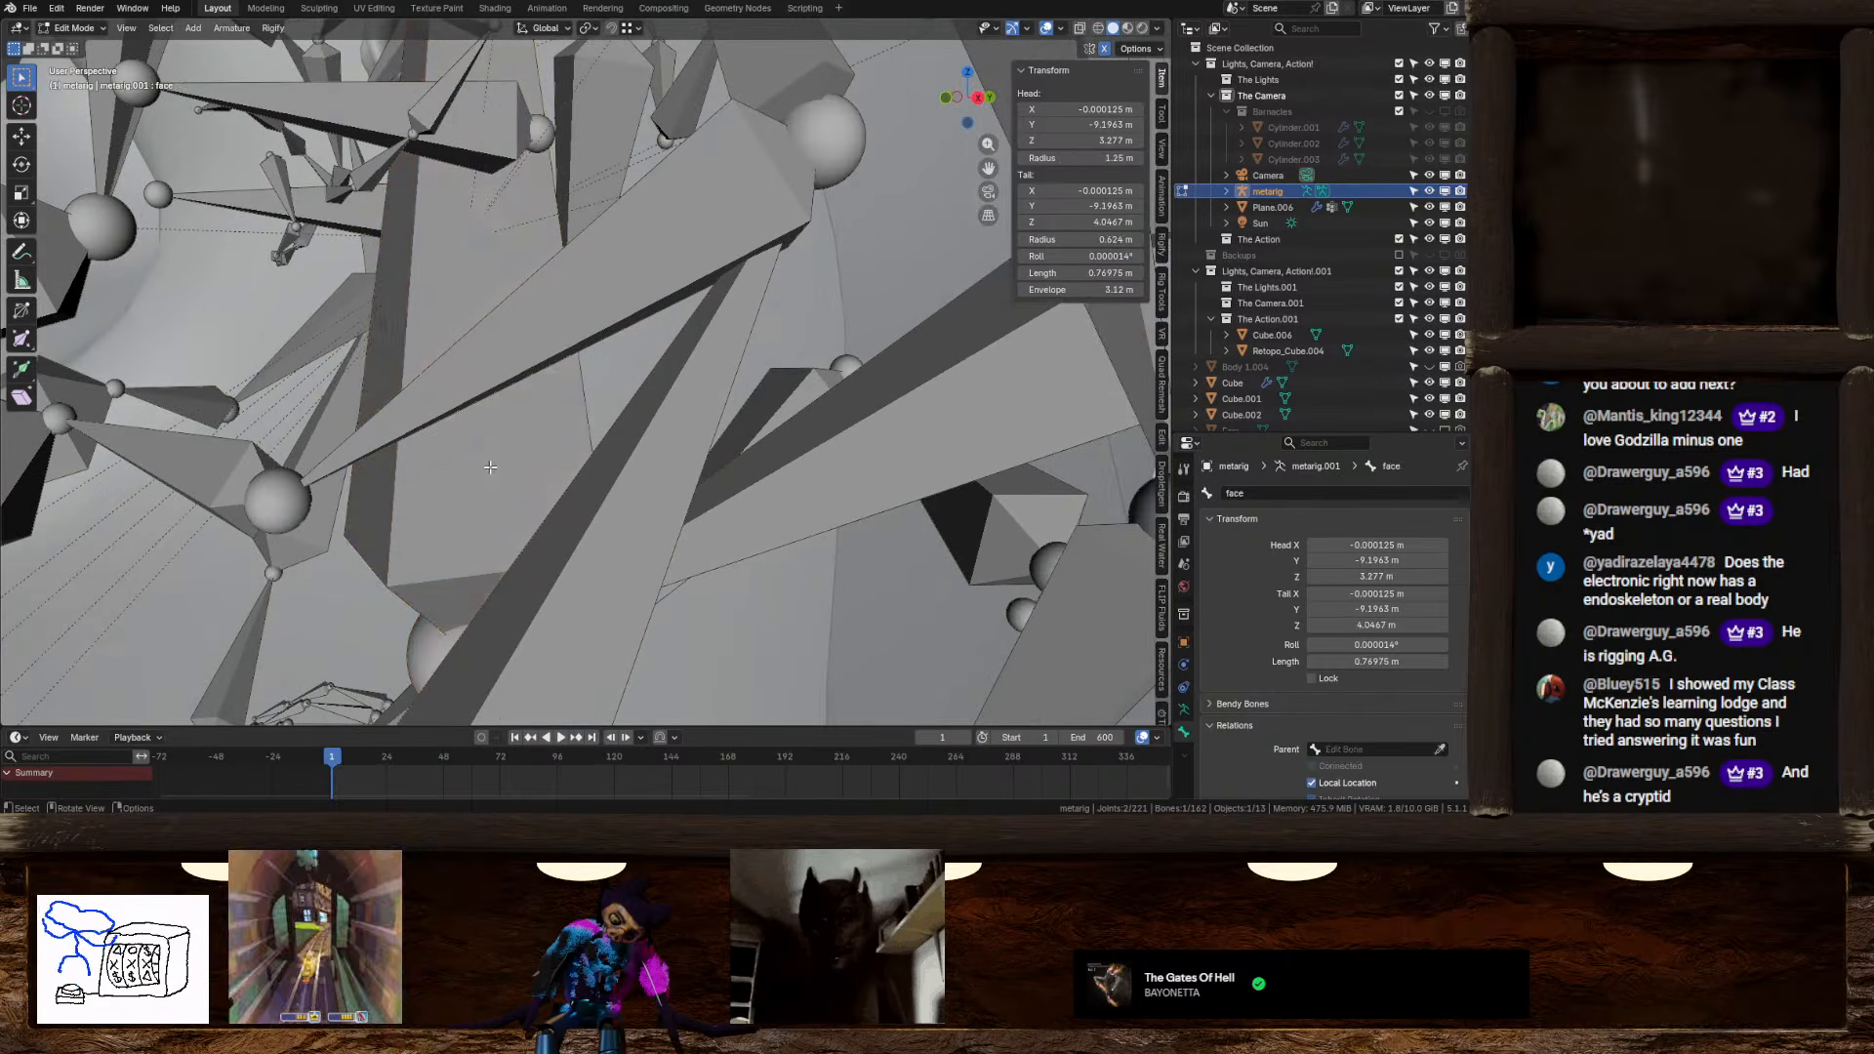
shift+click(476, 474)
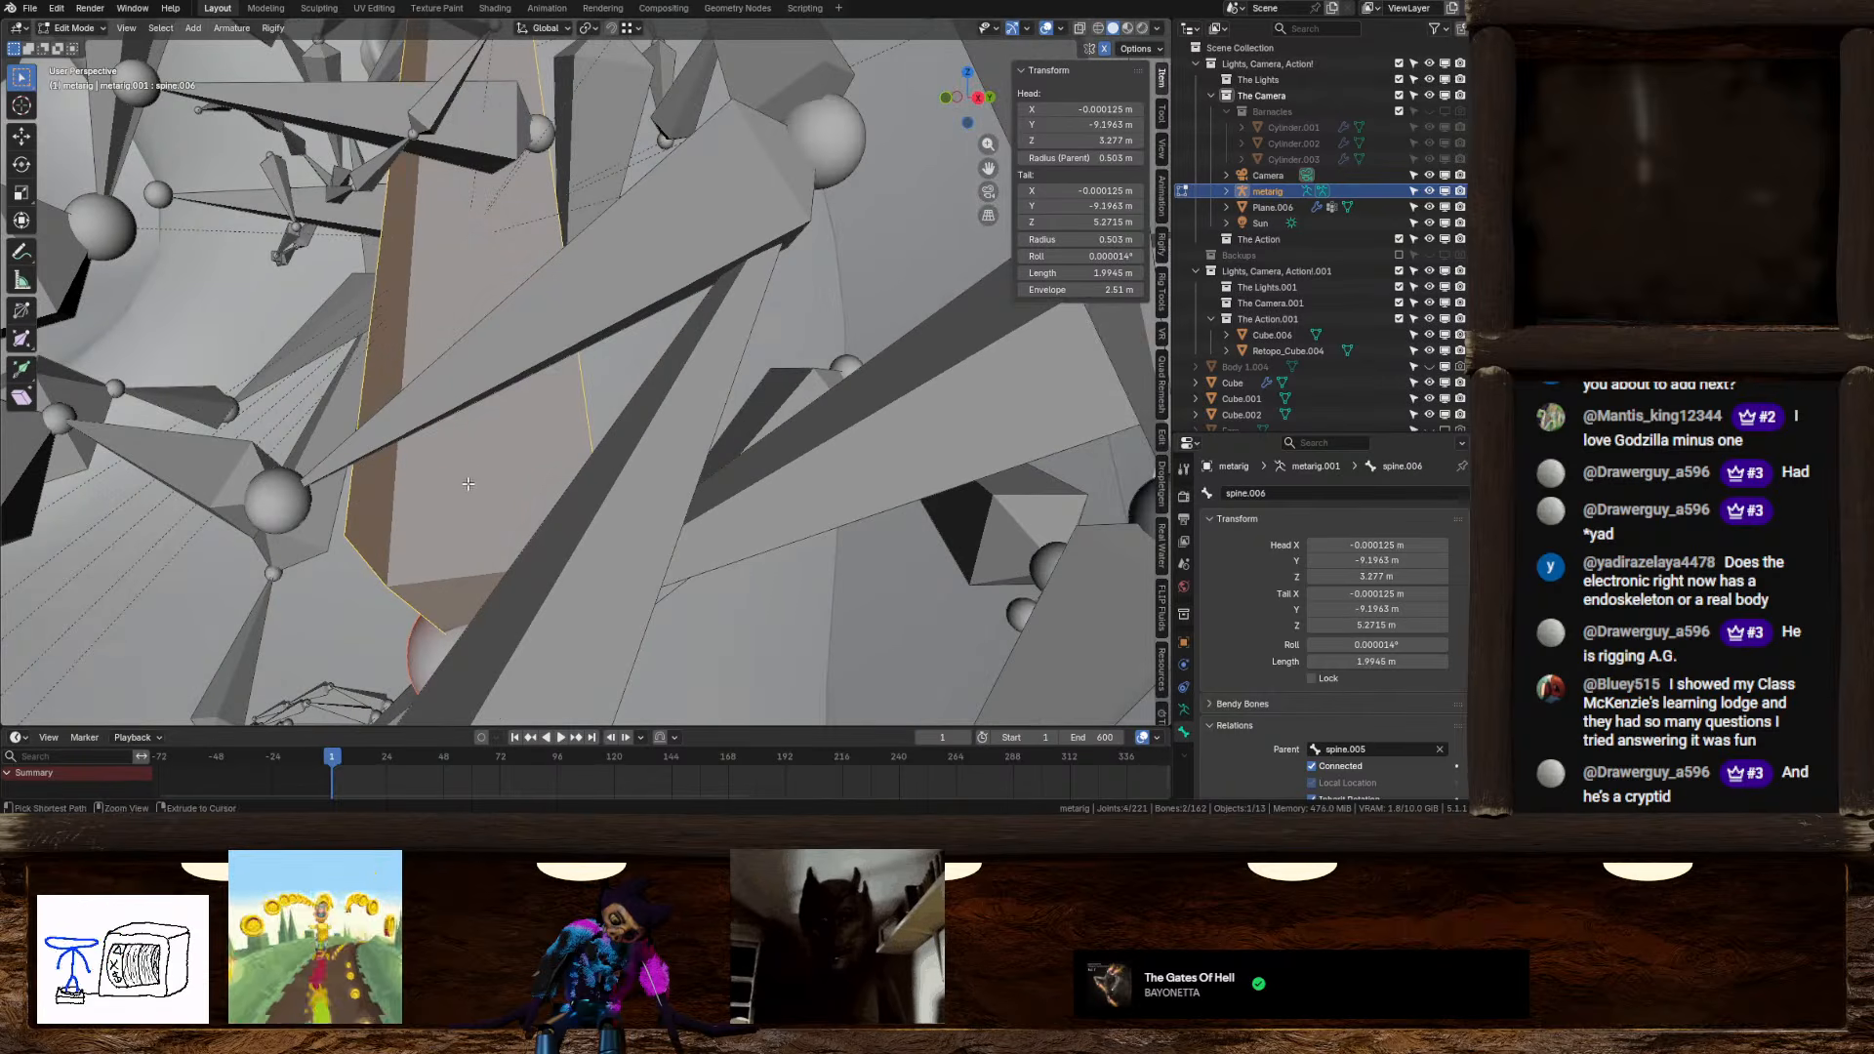
key(ctrl+p)
click(450, 489)
scroll(450, 490, down, 6)
click(535, 431)
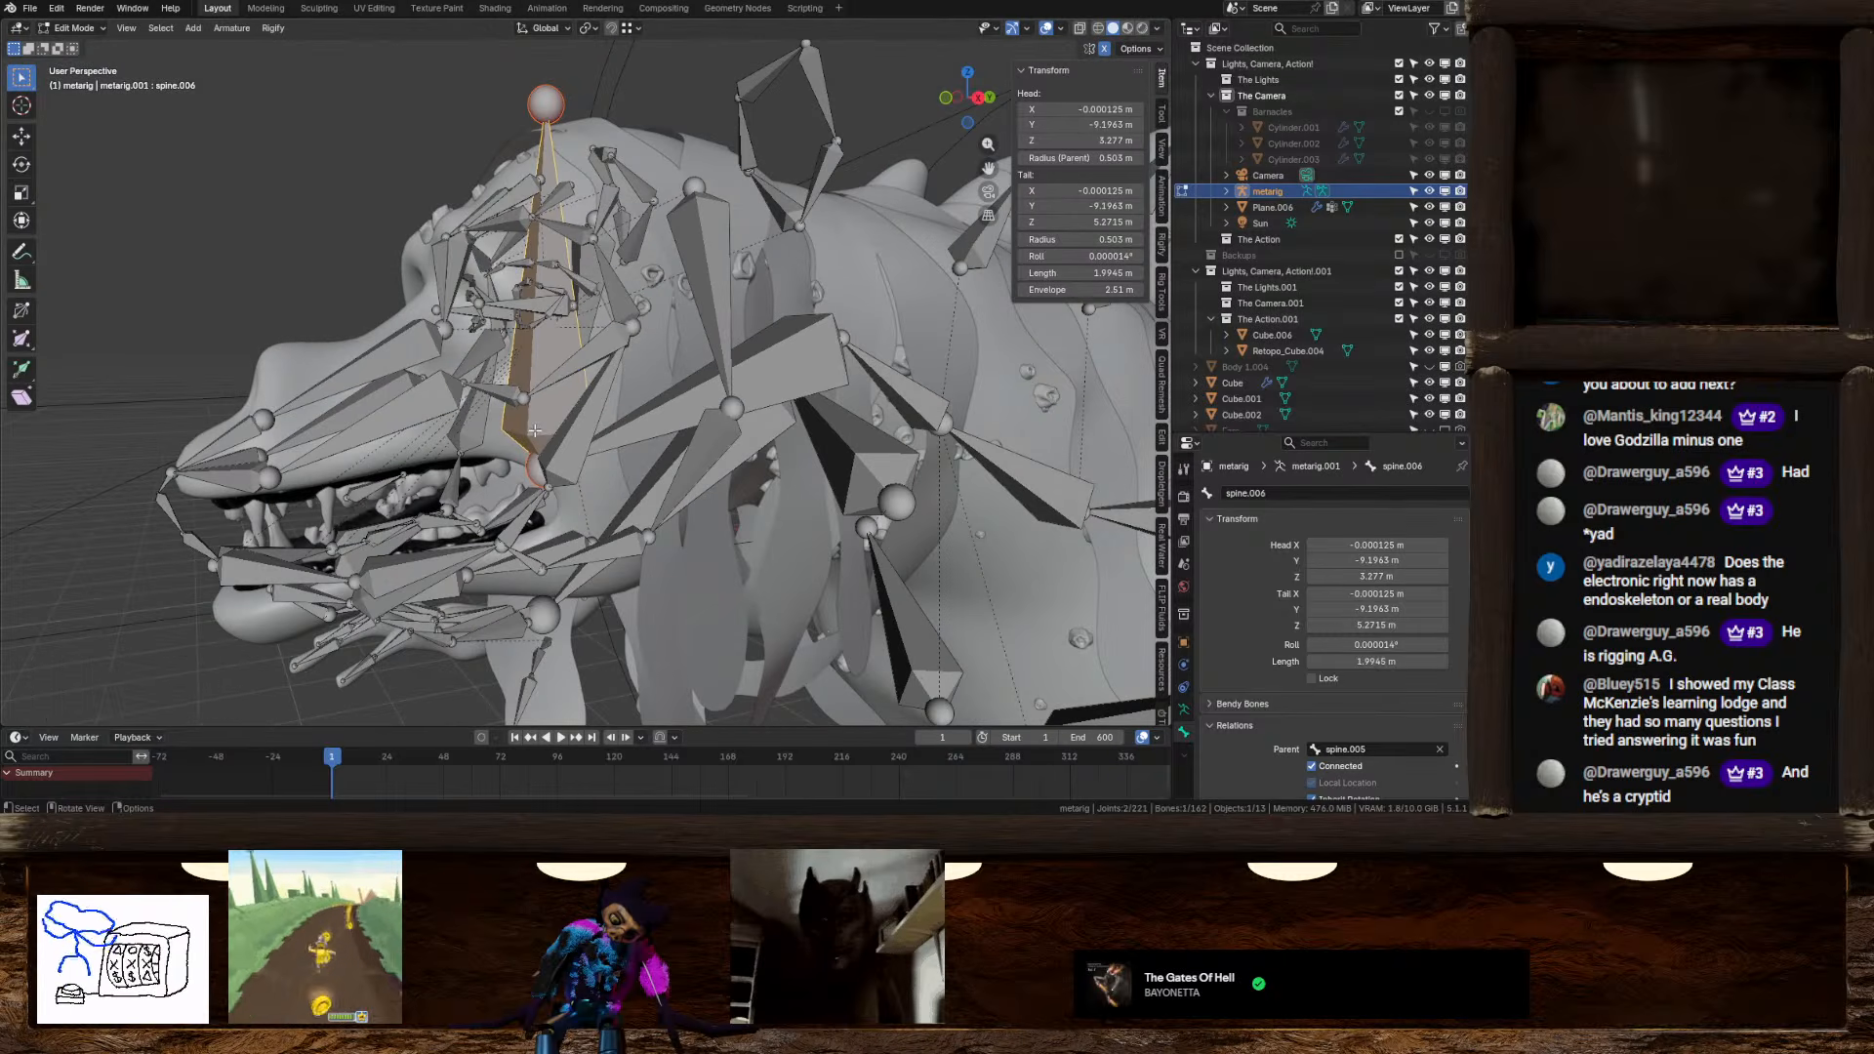
Undo the face bone's parenting and parent it to spine.006 again
scroll(557, 432, up, 3)
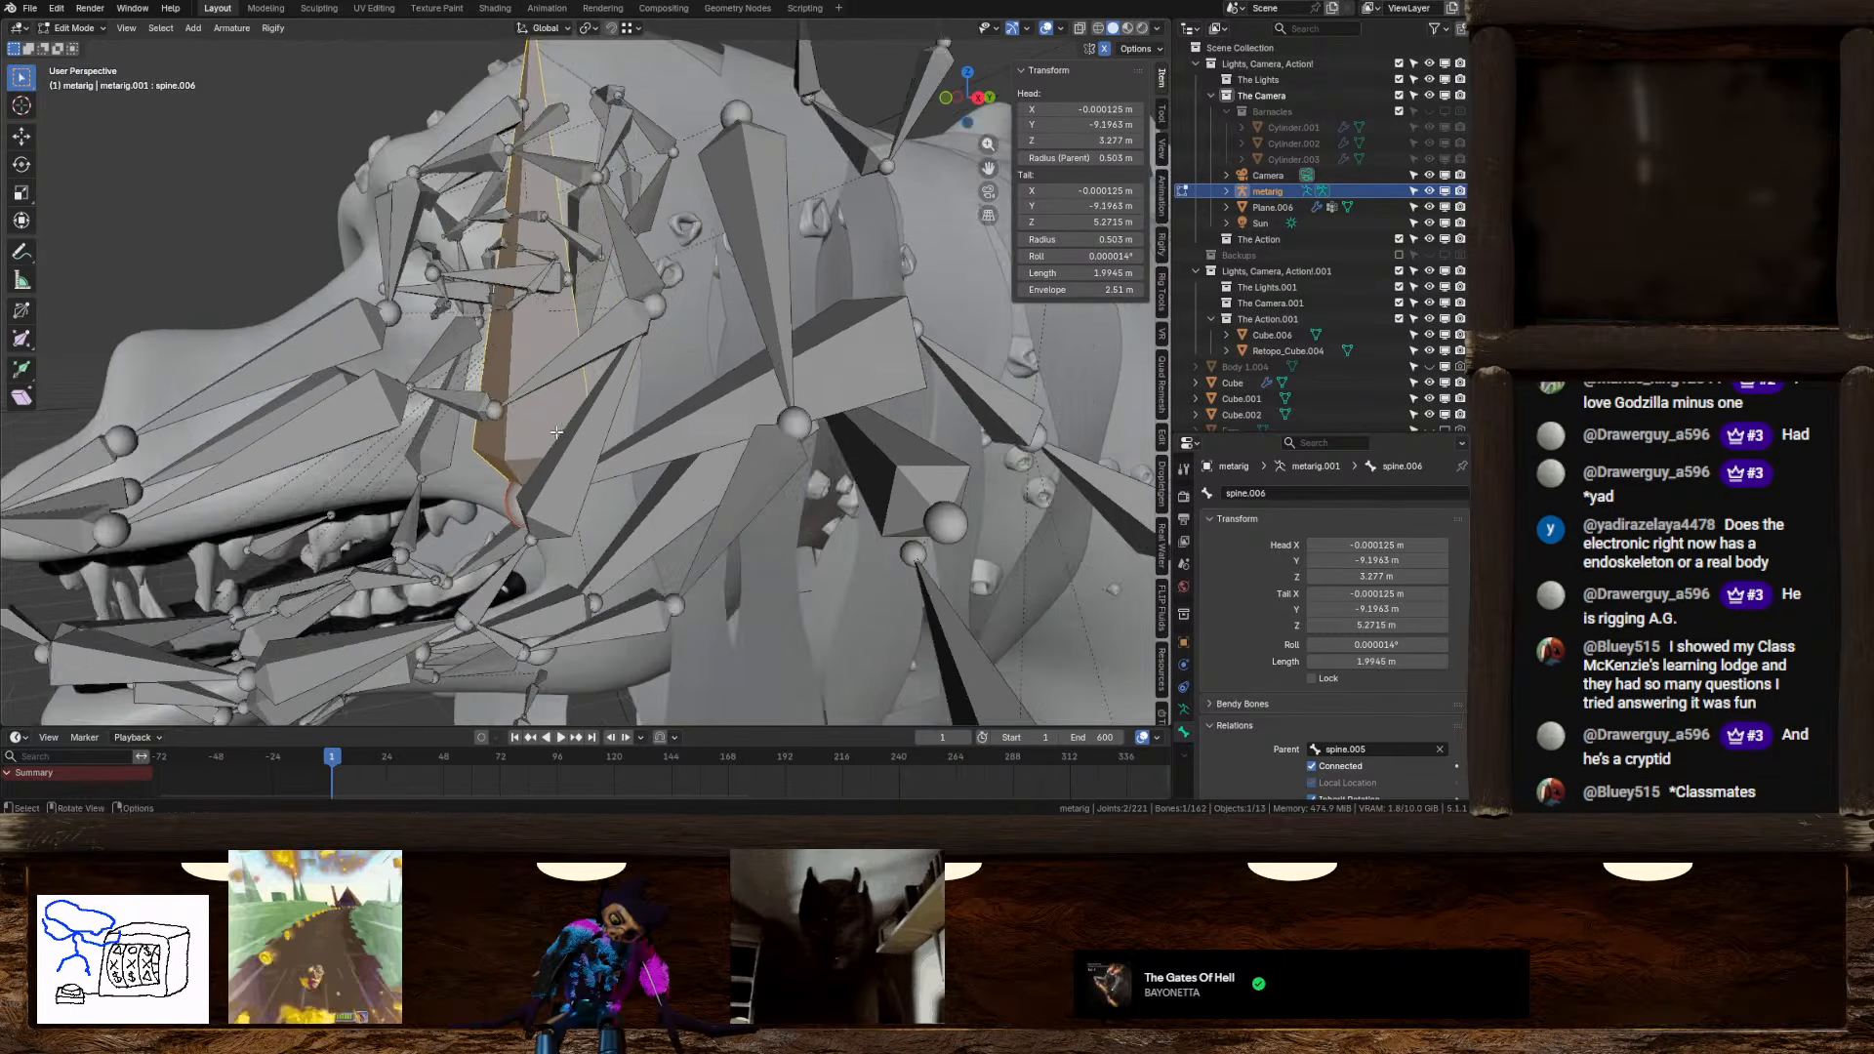
middle_drag(556, 433, 620, 455)
scroll(620, 456, up, 2)
key(ctrl+z)
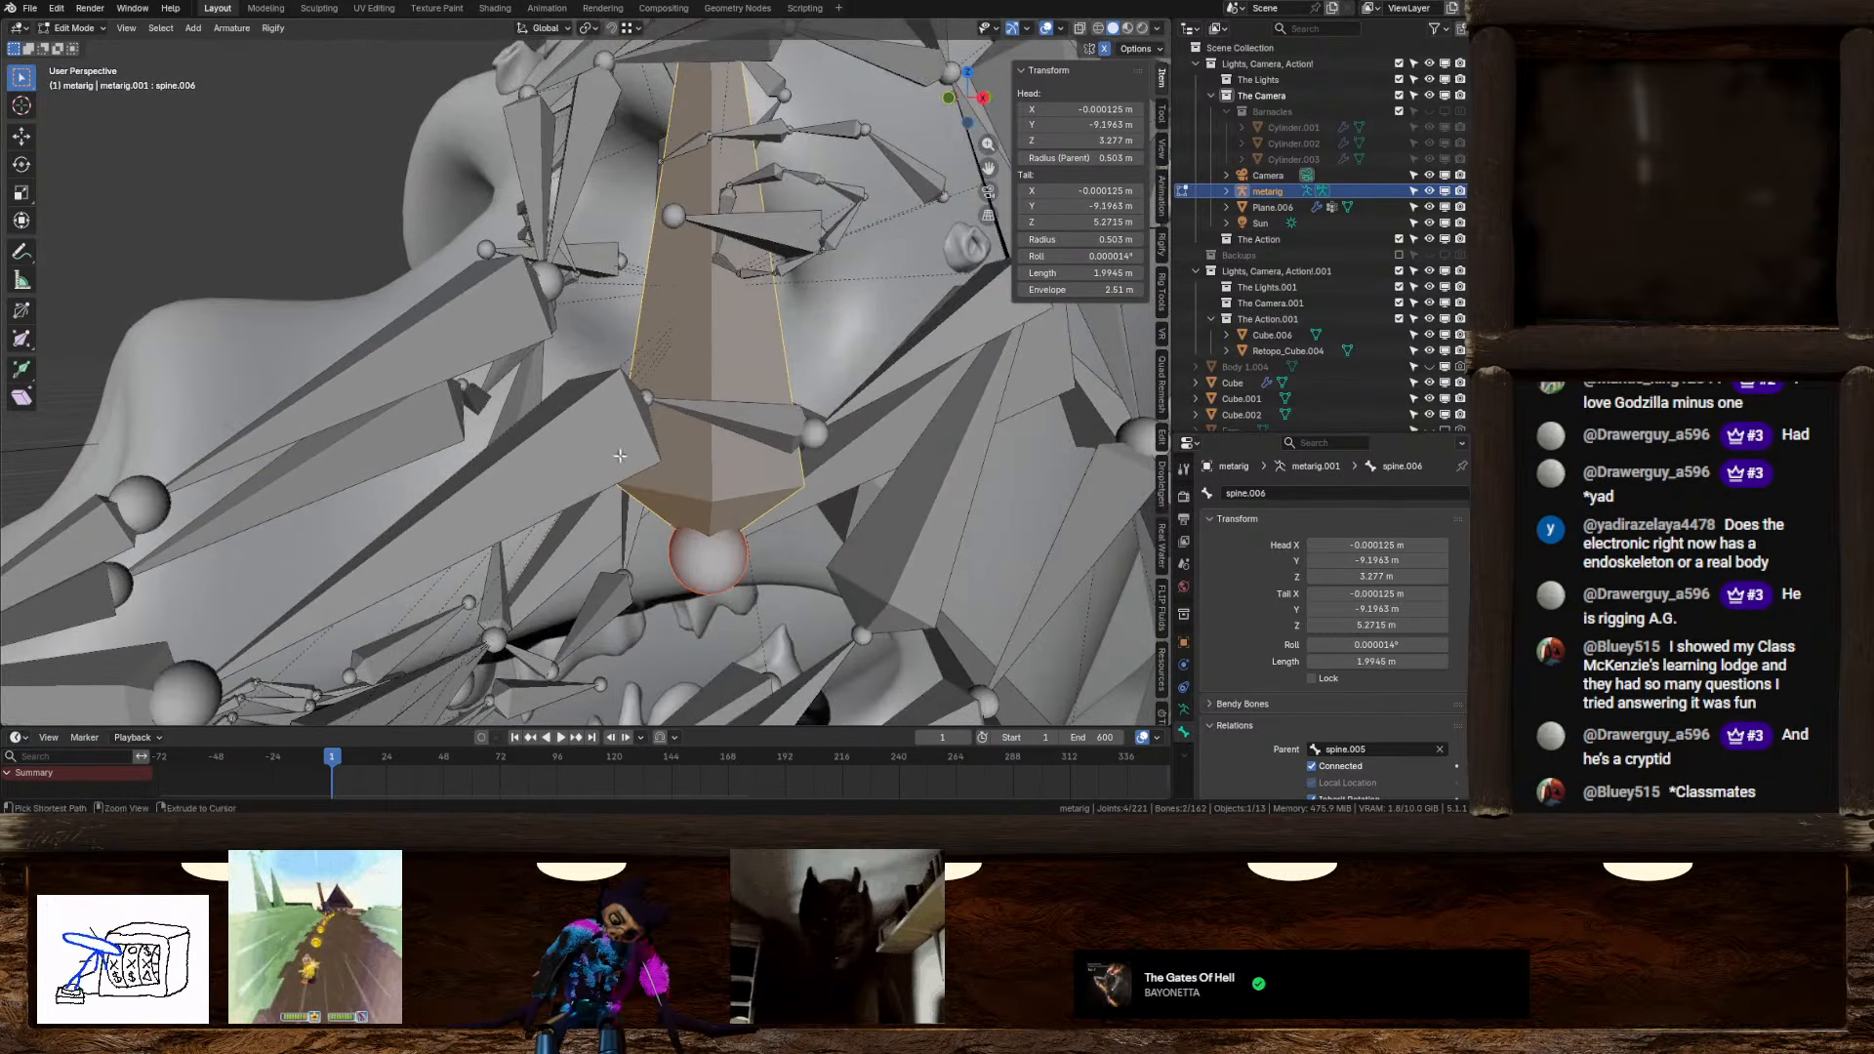
key(ctrl+p)
click(716, 470)
click(718, 472)
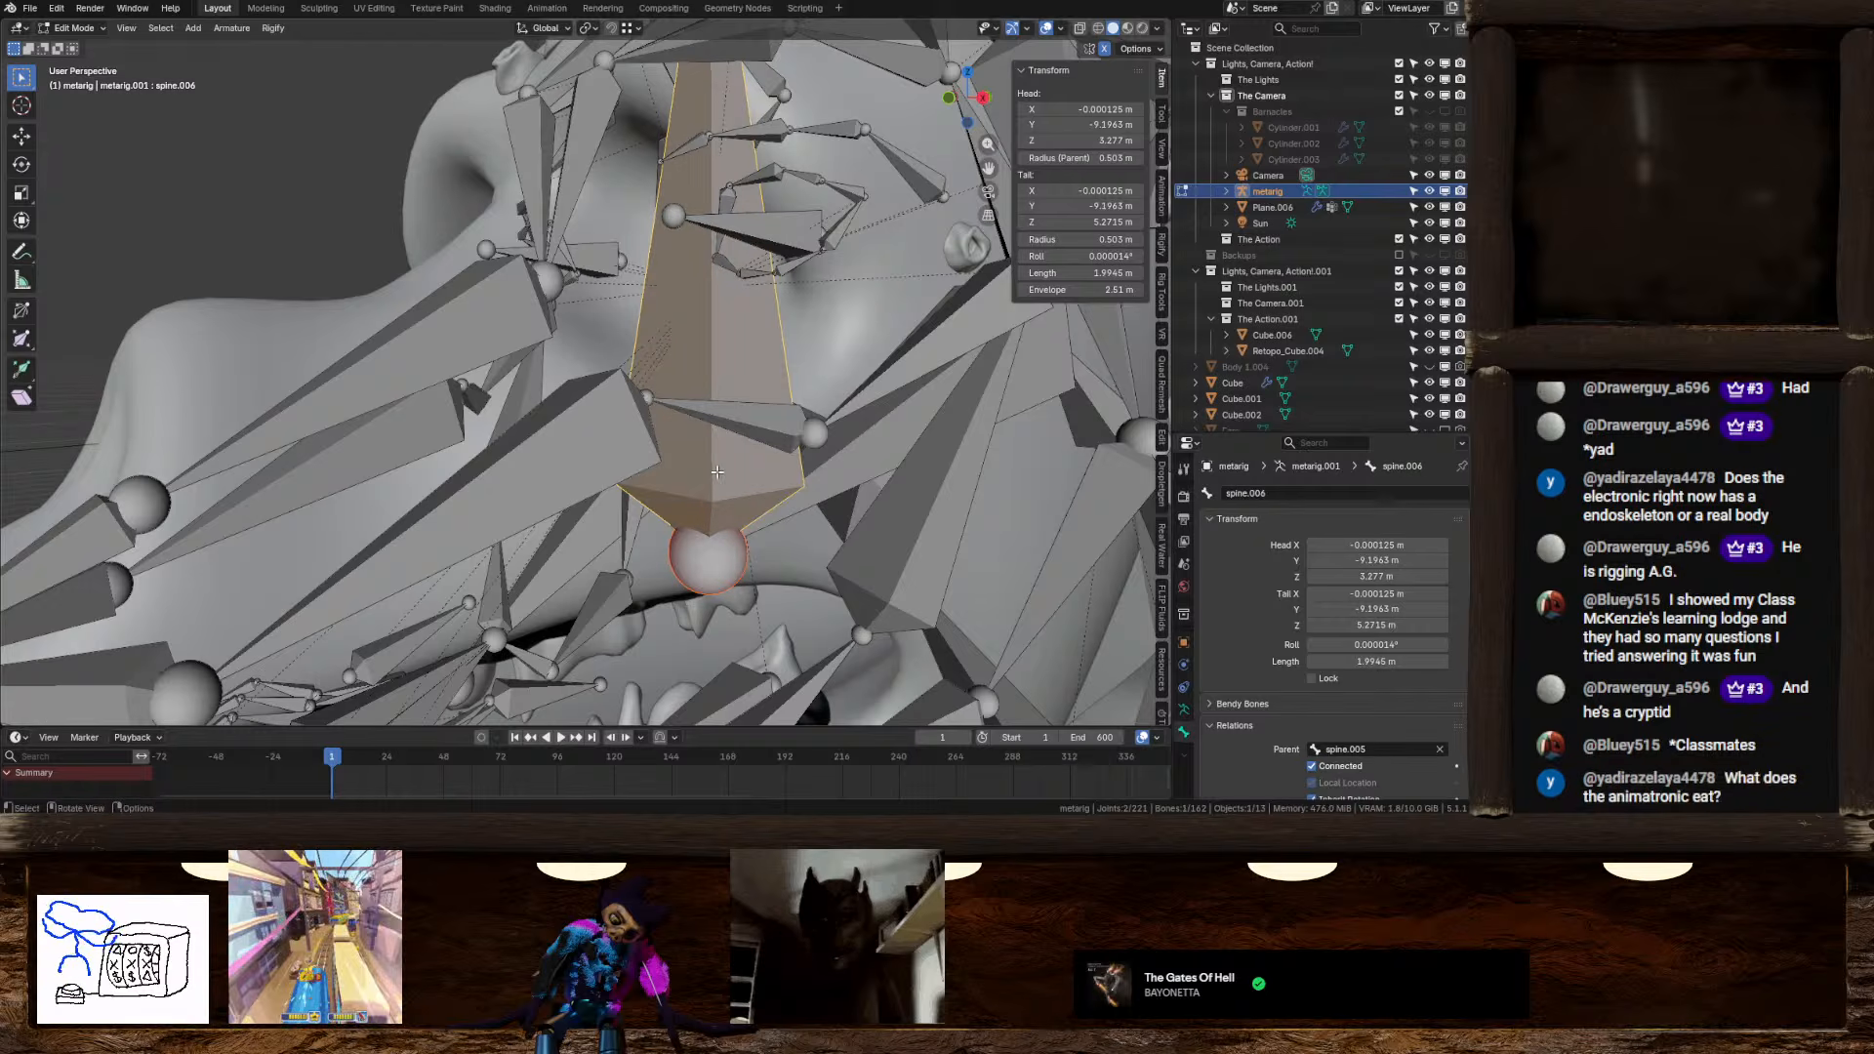
key(g)
right_click(789, 398)
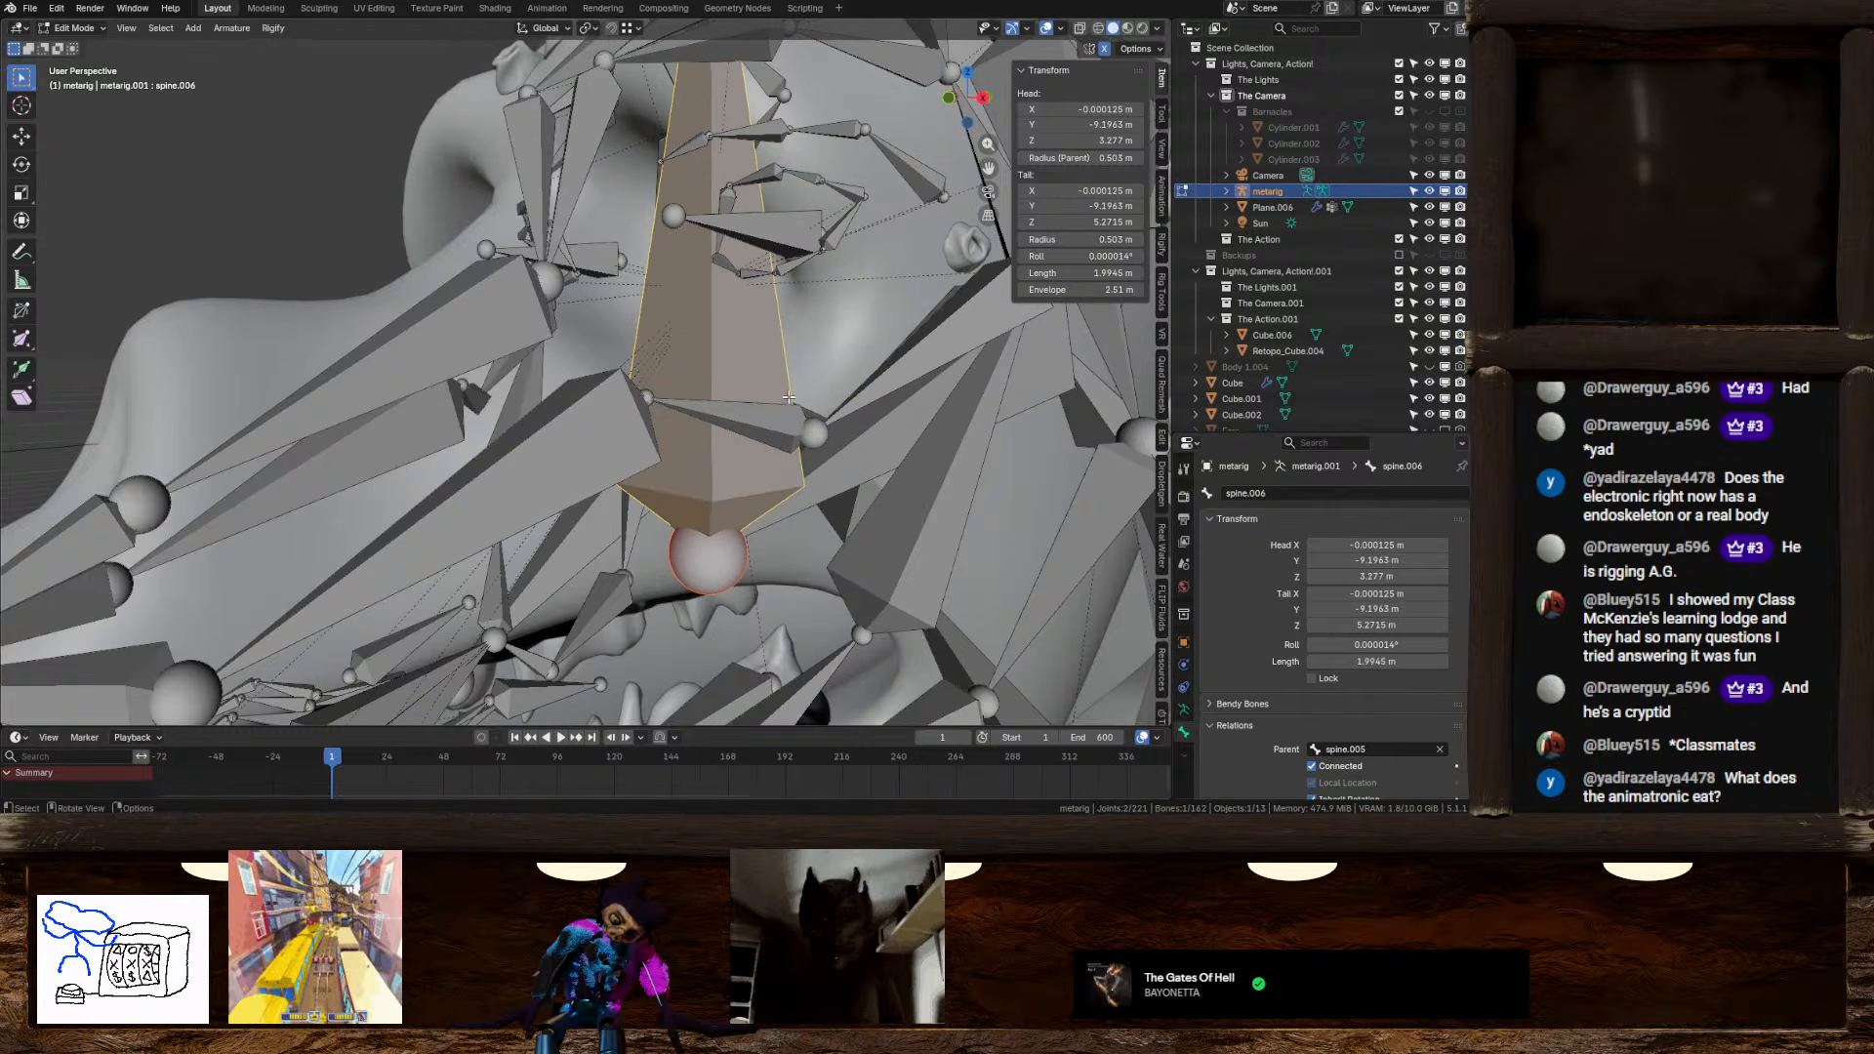
click(720, 478)
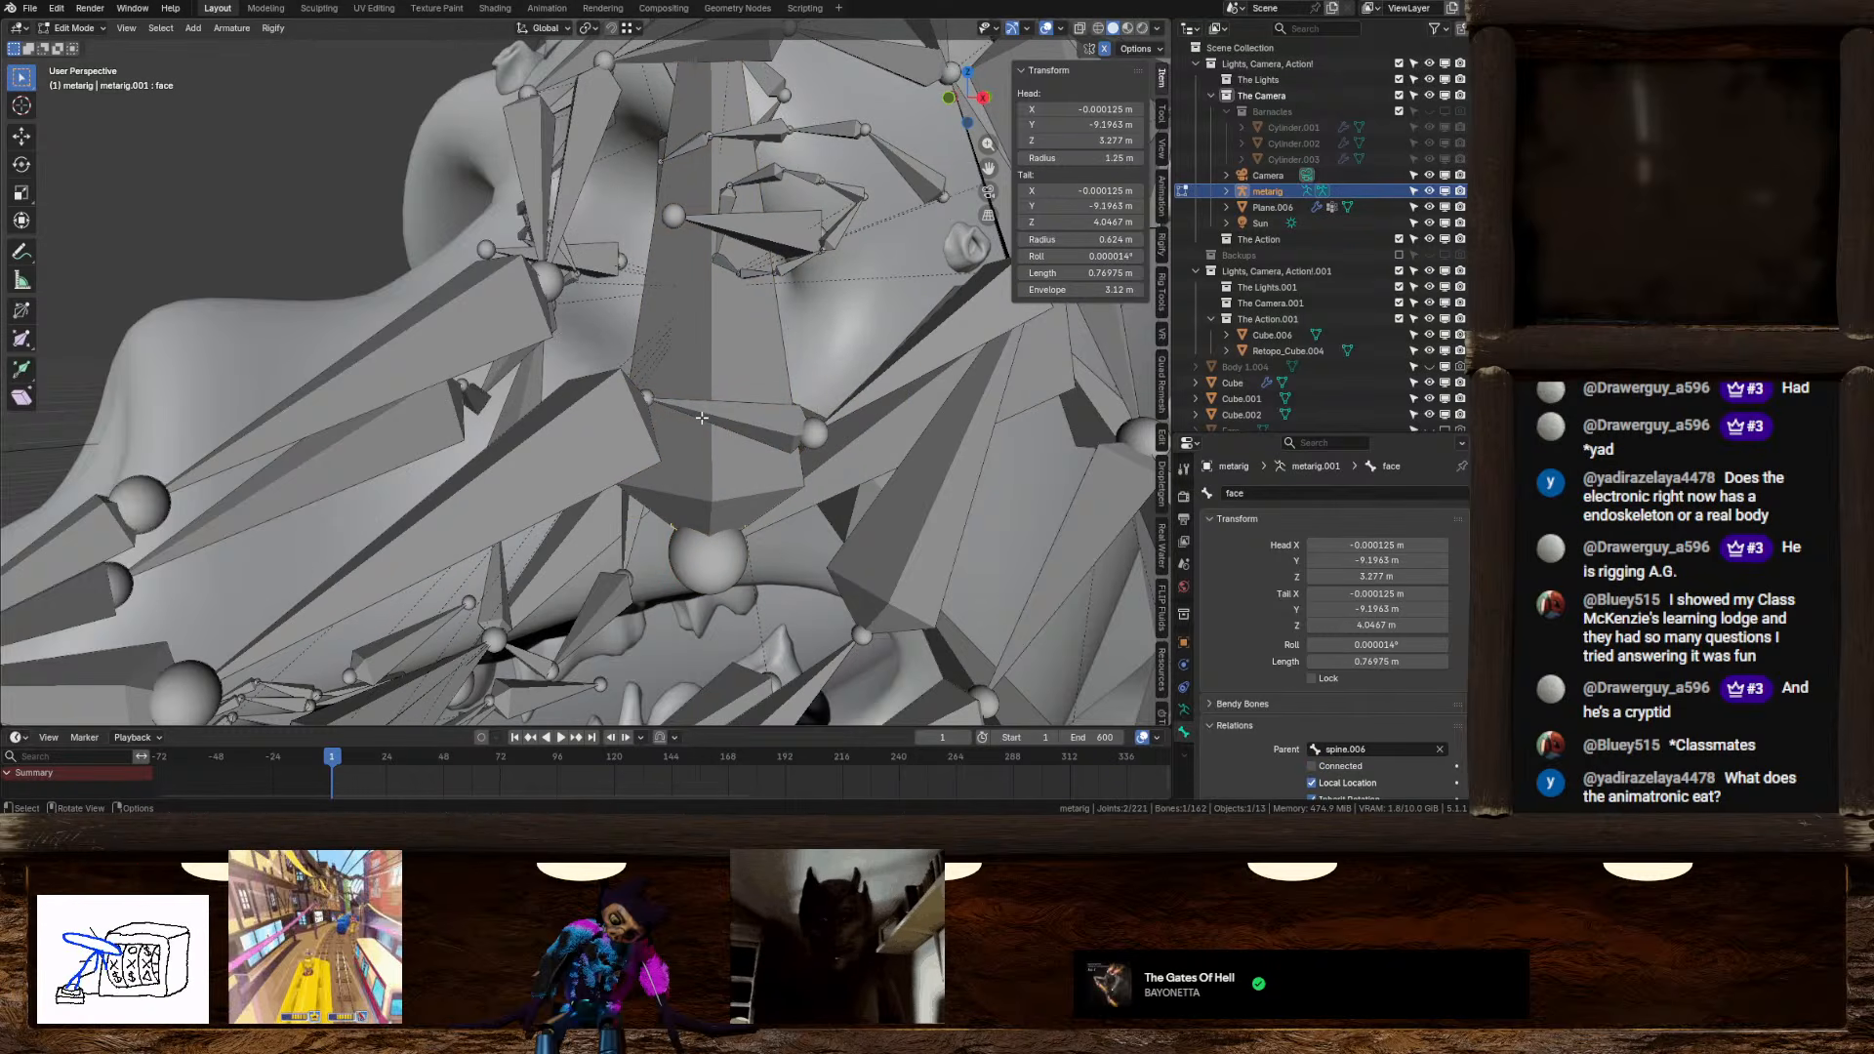
Move spine.005, spine.006 and the face bone together towards the snout, about -0.40 m in Y and 0.01 m in Z in right side view
scroll(702, 417, down, 7)
middle_drag(702, 418, 663, 471)
shift+middle_drag(568, 406, 943, 195)
key(g)
right_click(571, 168)
shift+click(552, 370)
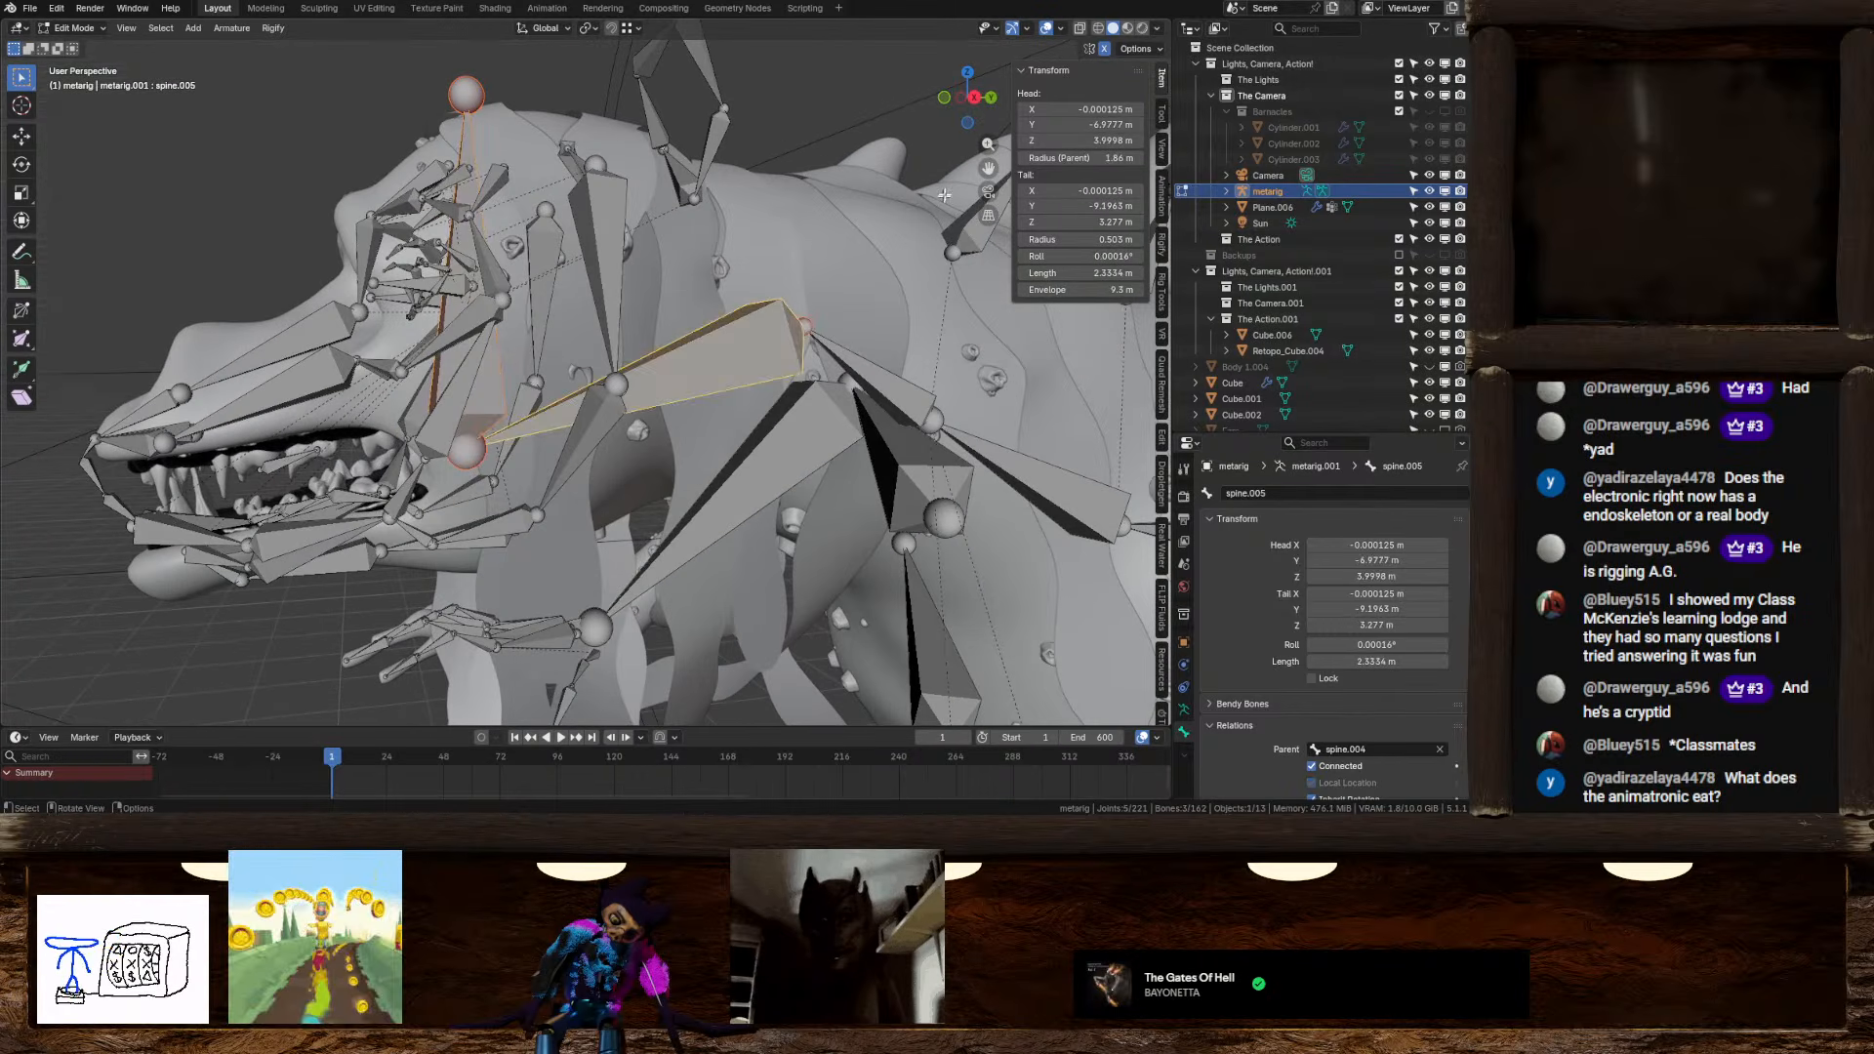
click(975, 97)
scroll(692, 363, down, 1)
scroll(692, 363, up, 1)
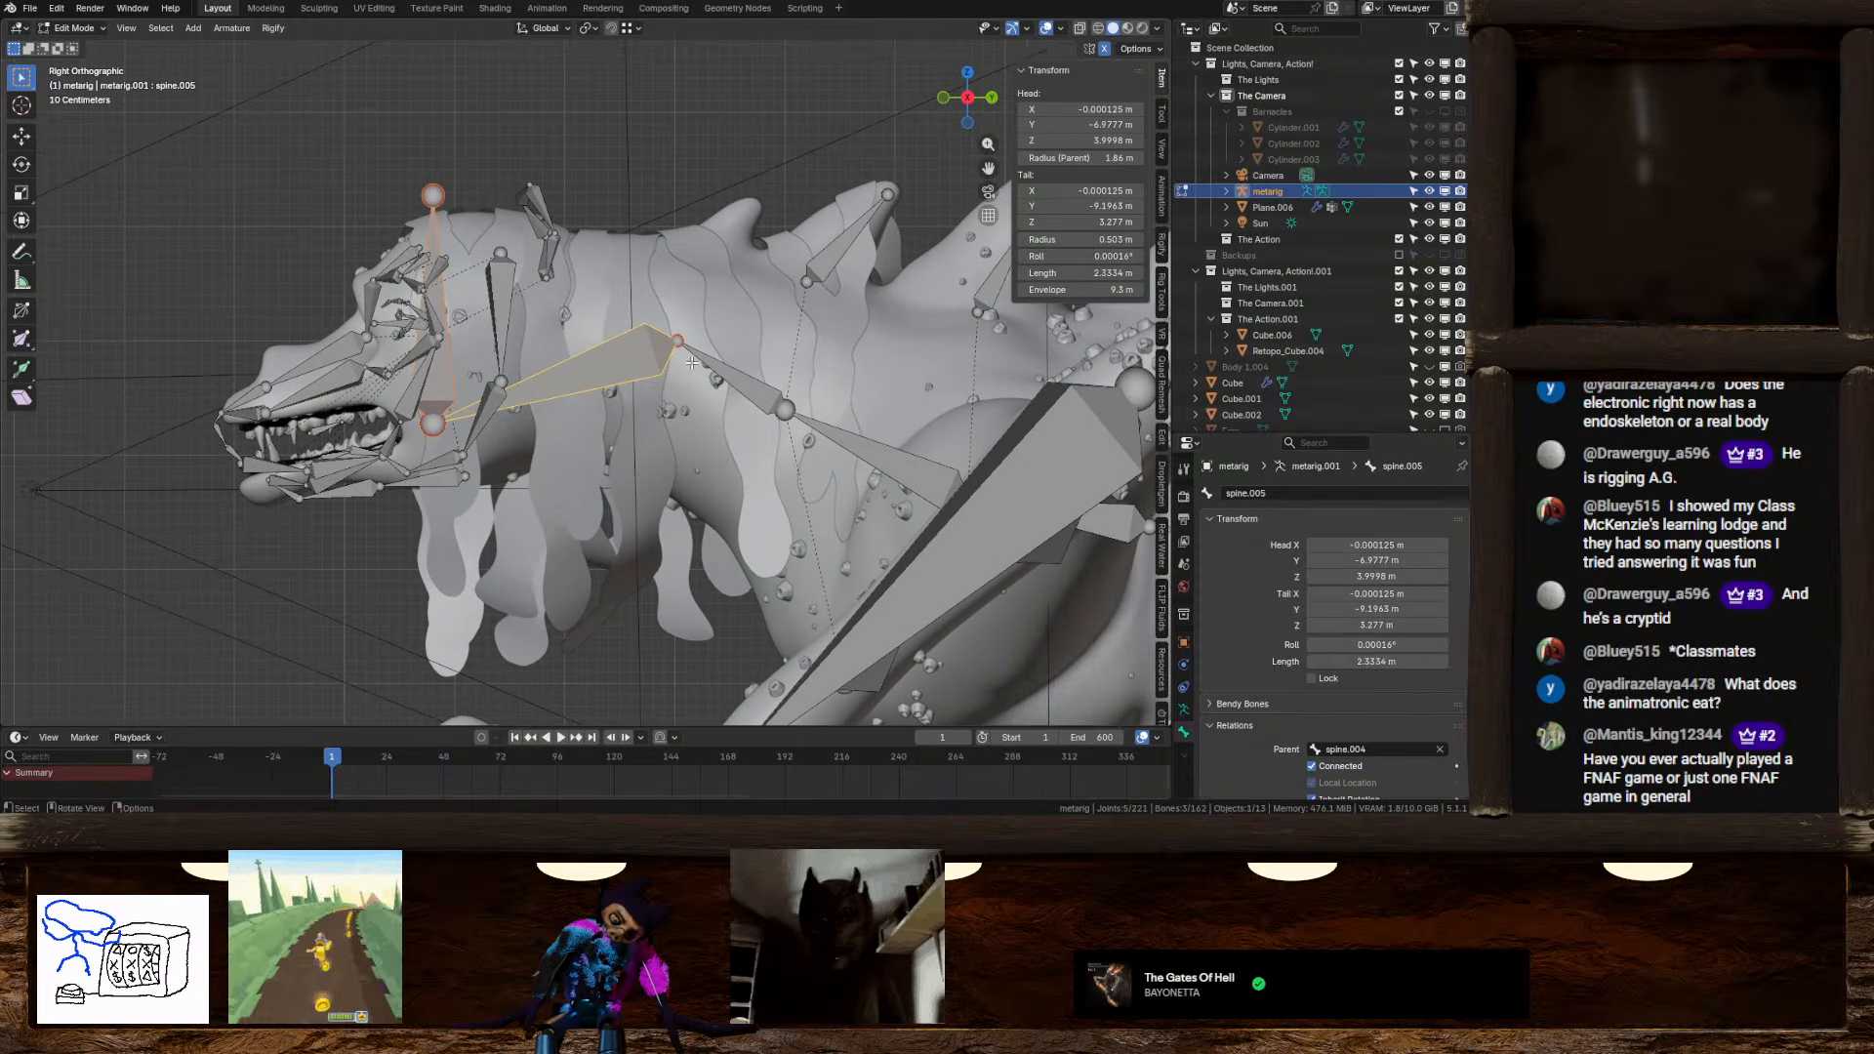
key(g)
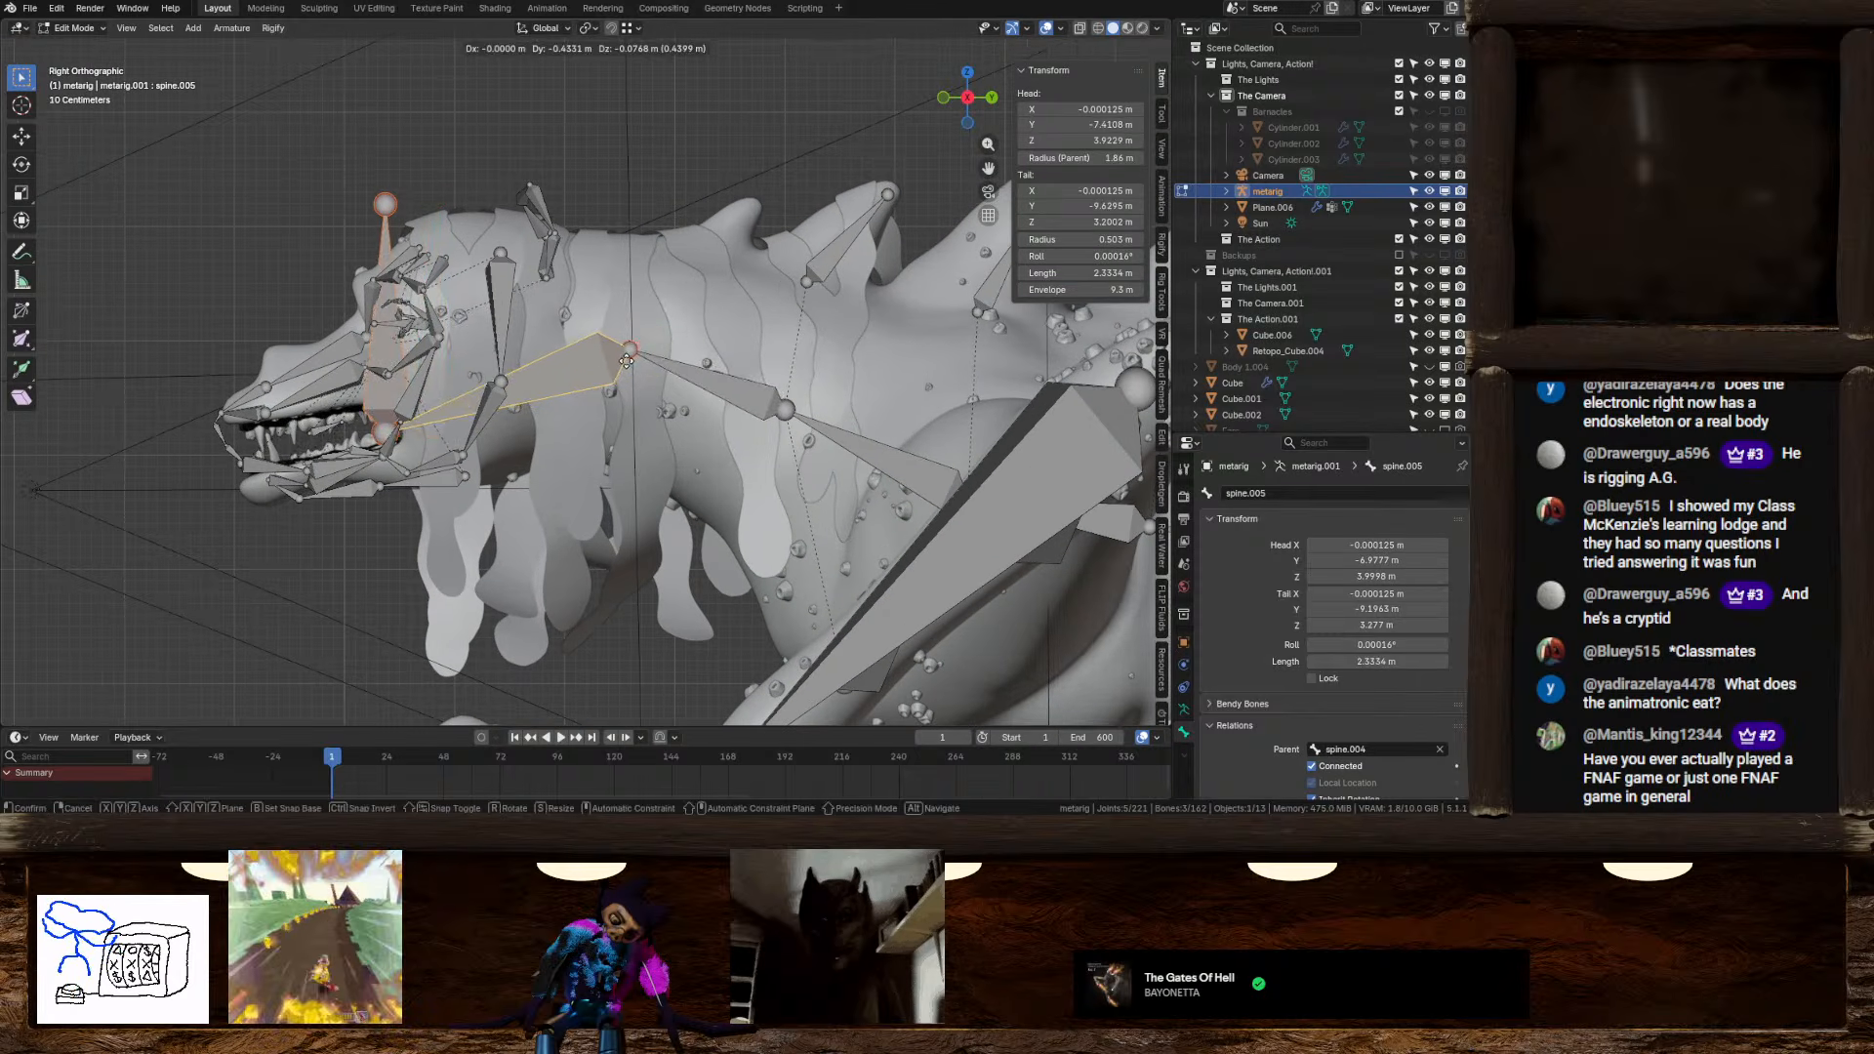
click(628, 352)
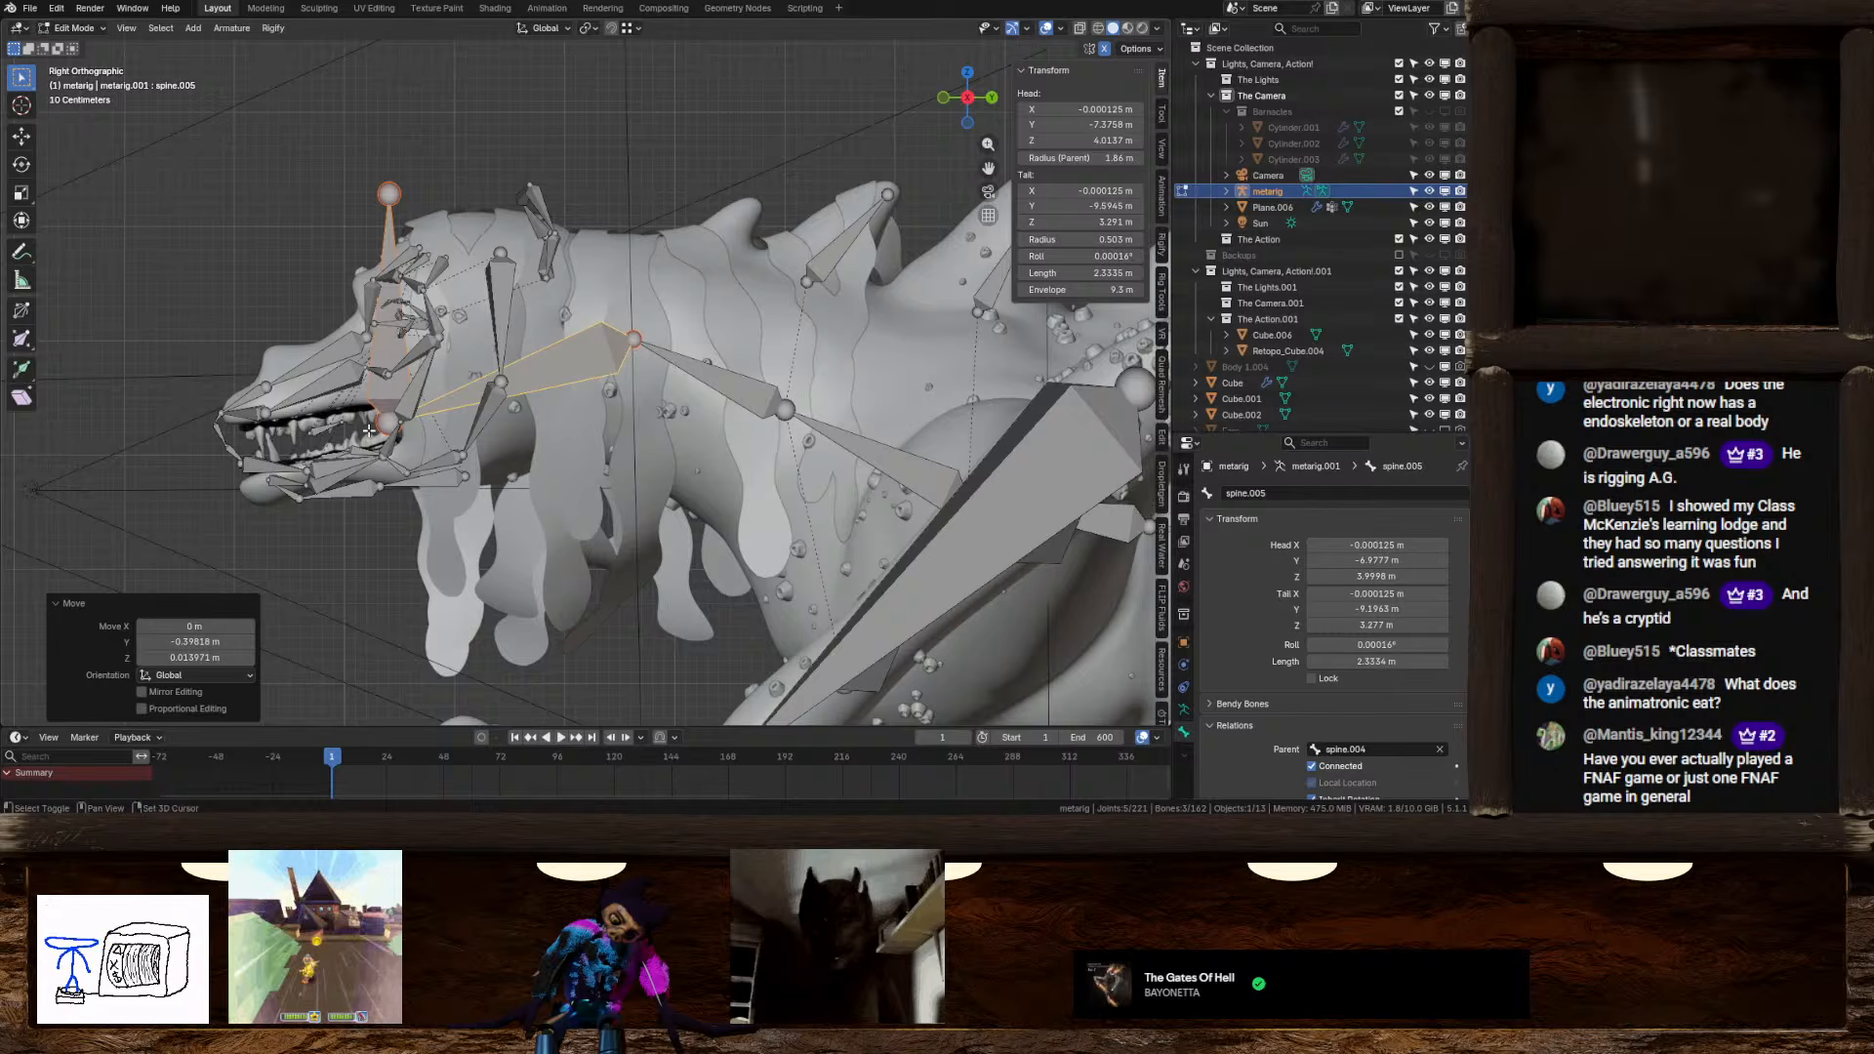
Move spine.006 together with the face bone back and up, about 0.85 m in Y and 0.57 m in Z
scroll(534, 409, up, 4)
scroll(910, 390, down, 5)
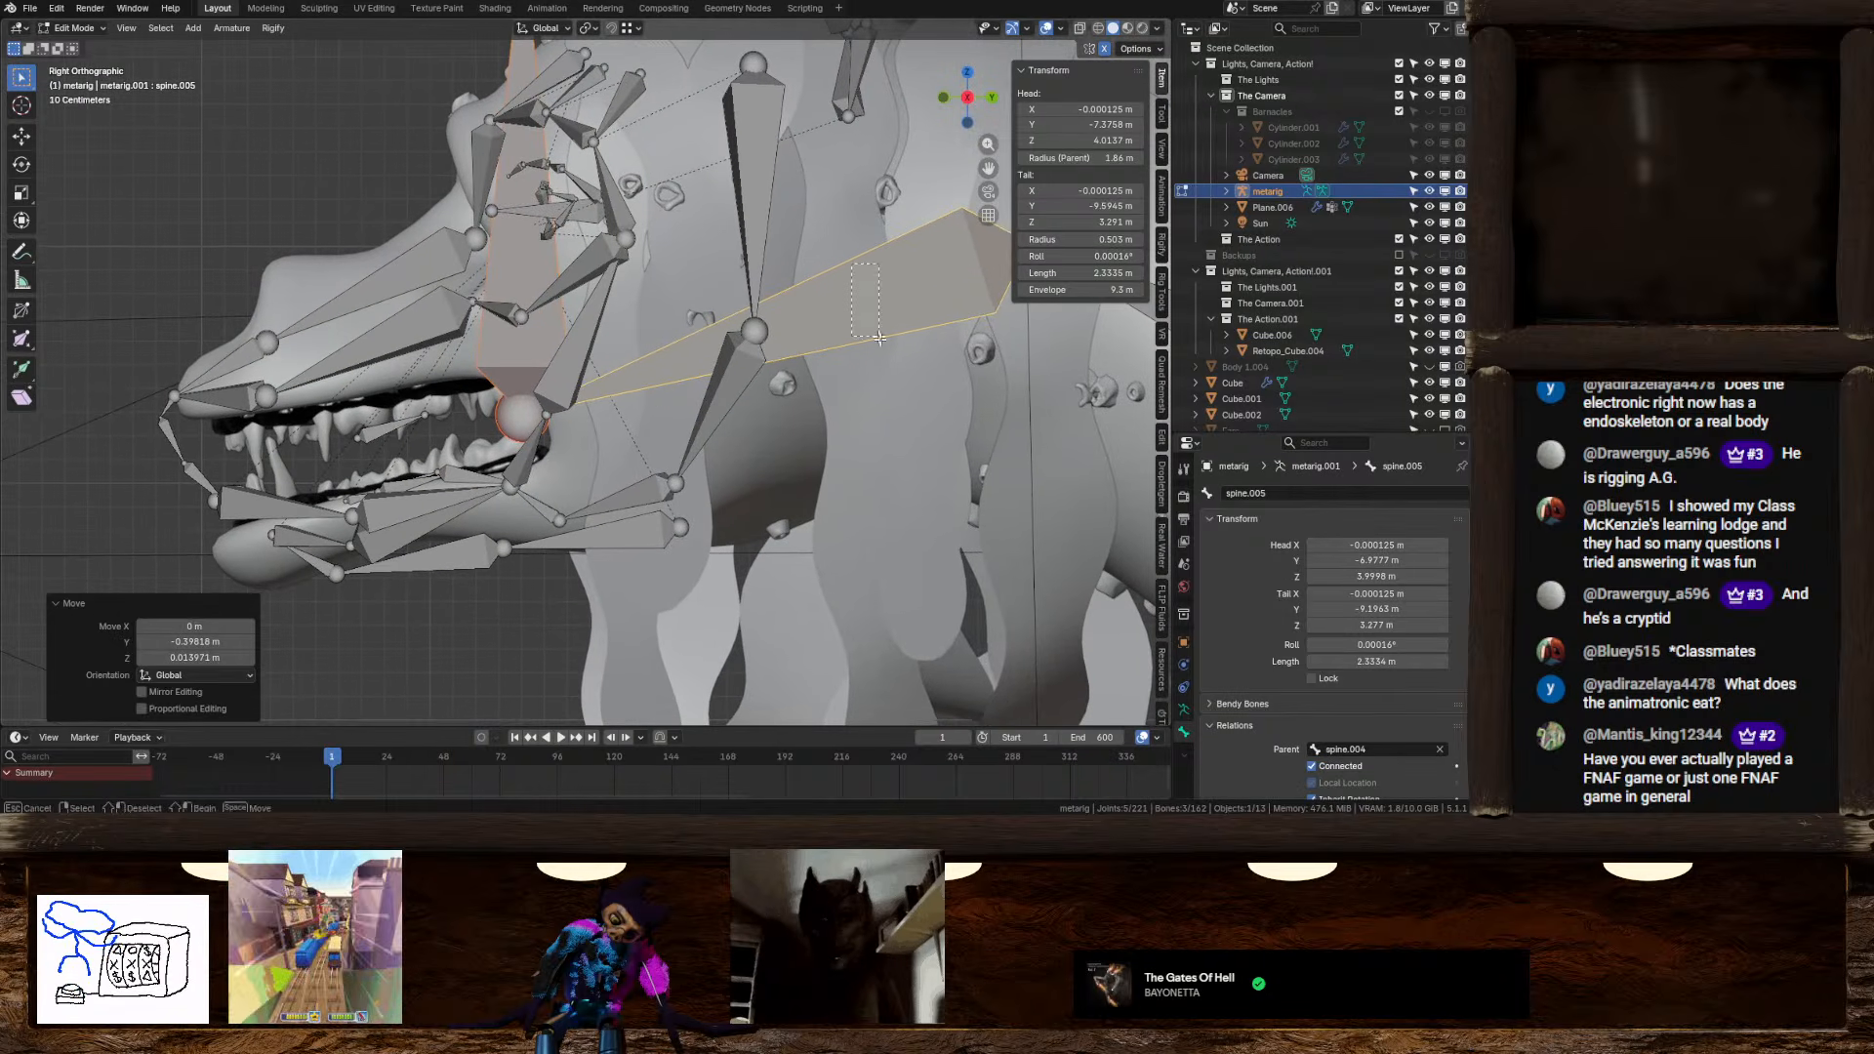
key(ctrl+z)
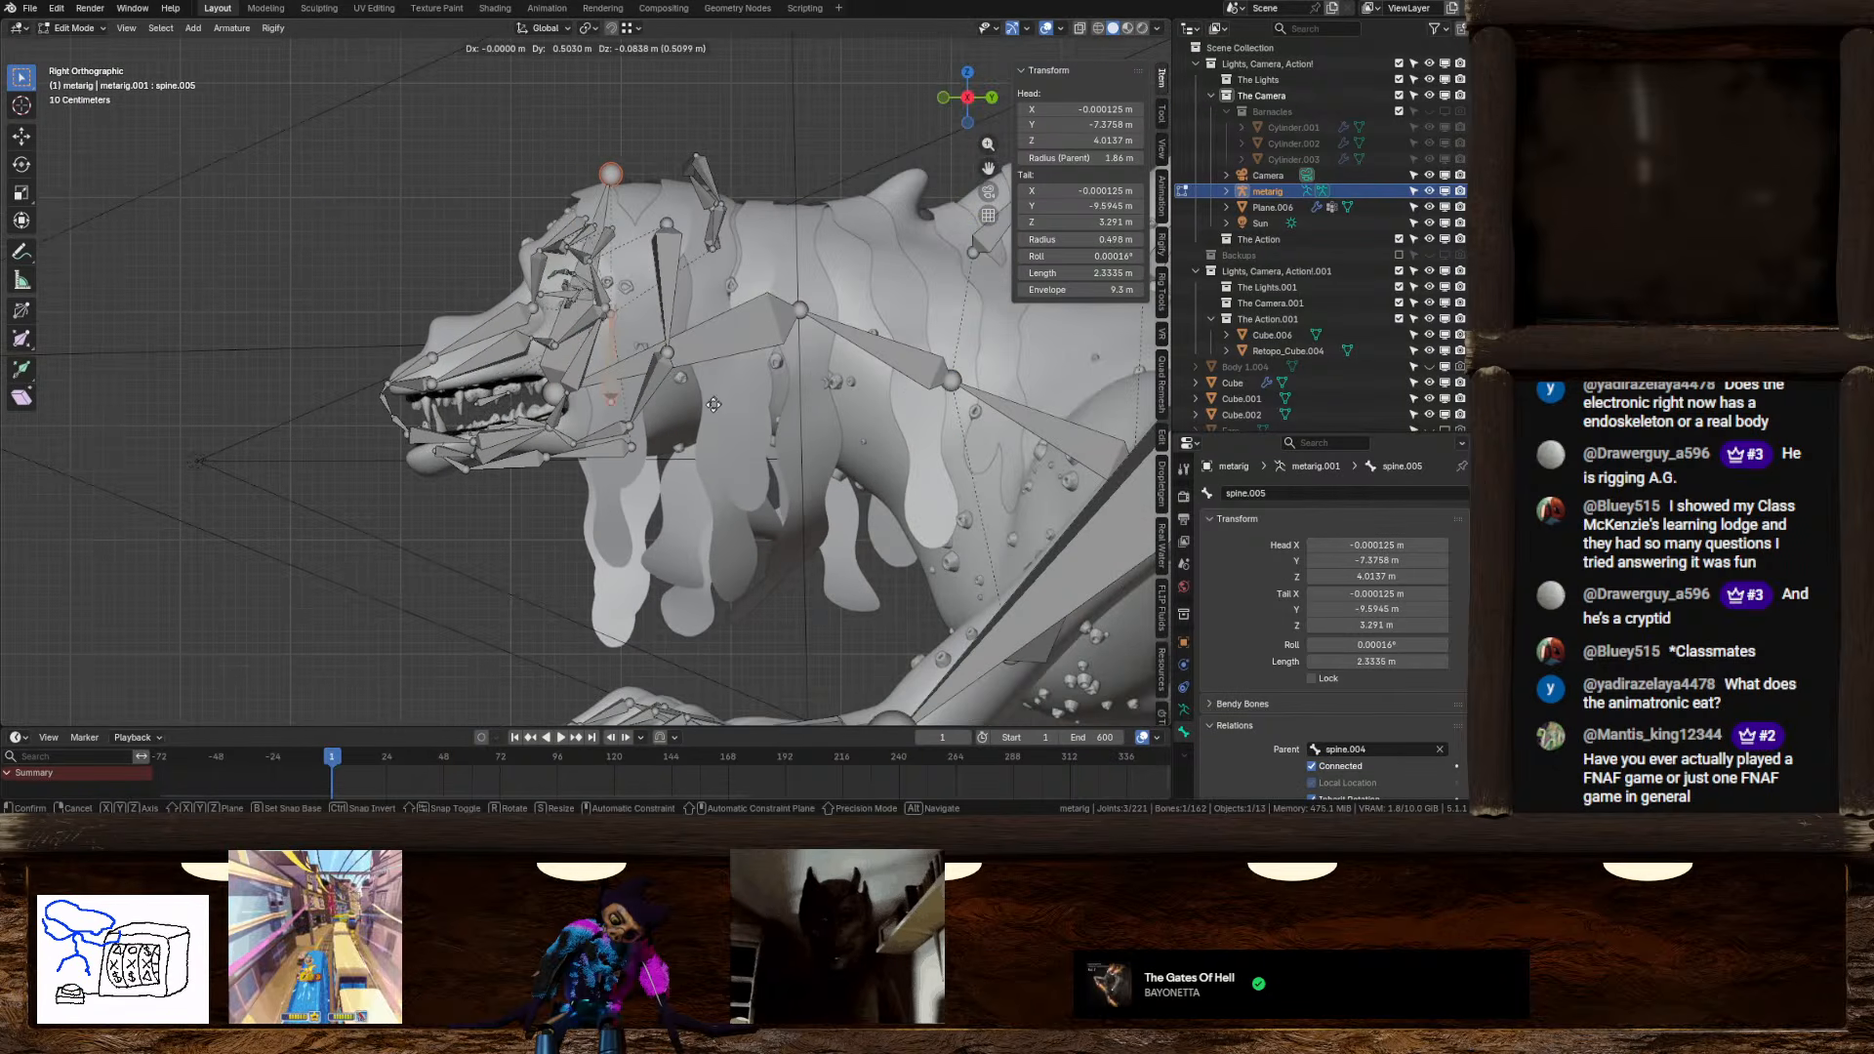
shift+click(543, 372)
key(g)
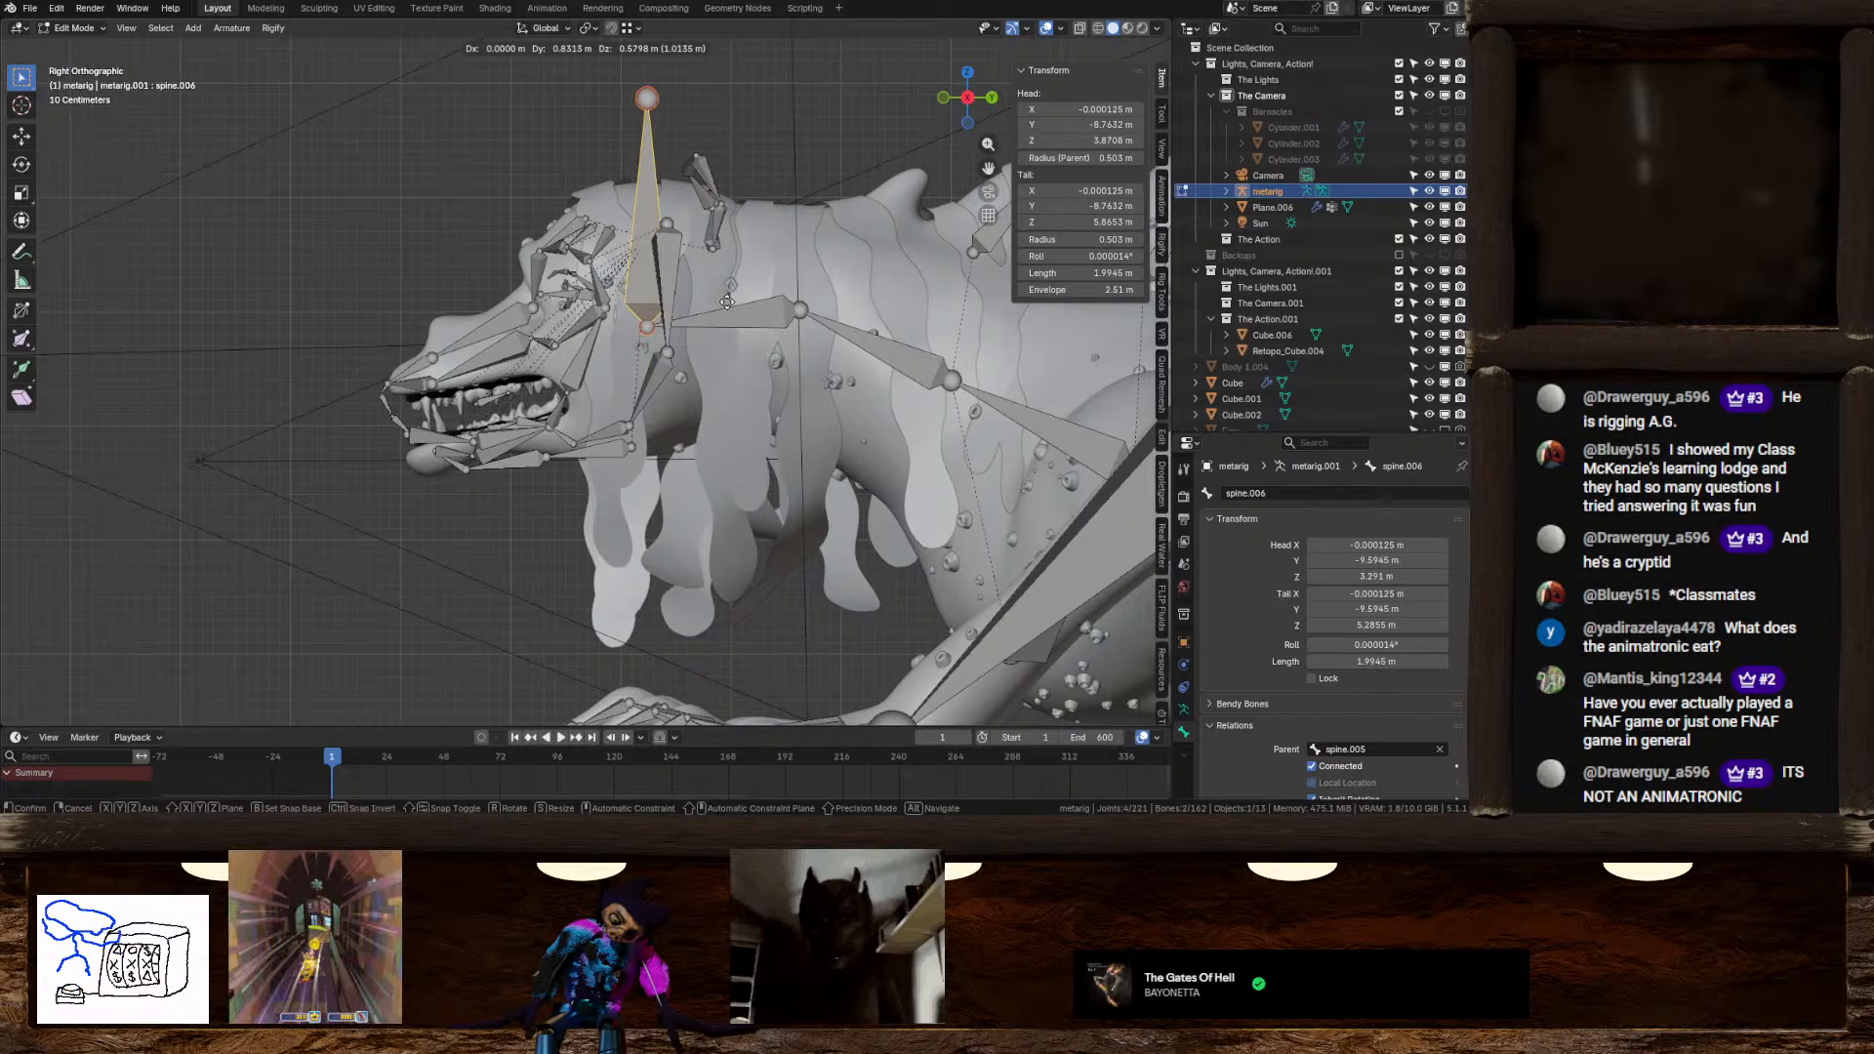
click(729, 303)
Try rotating spine.006 and the face bone about -86° and shifting them to lie along the head, and undo the changes
key(r)
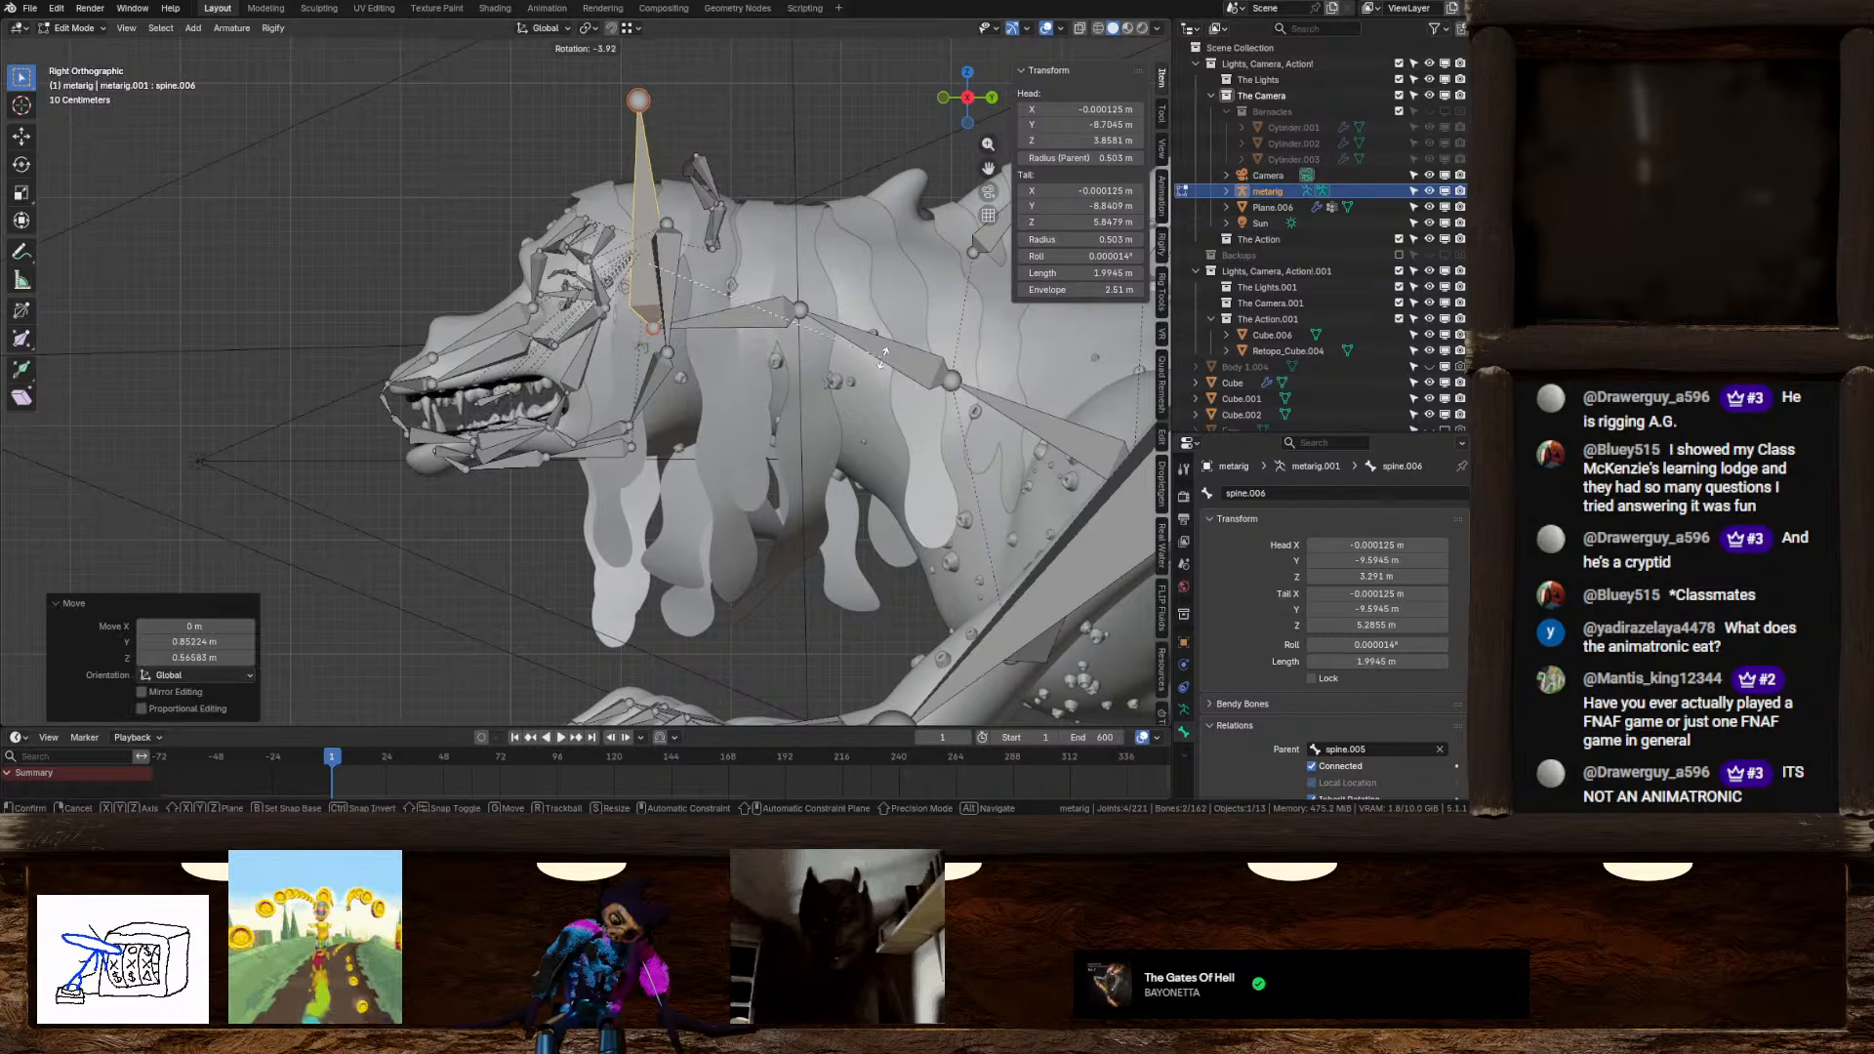
click(729, 118)
key(g)
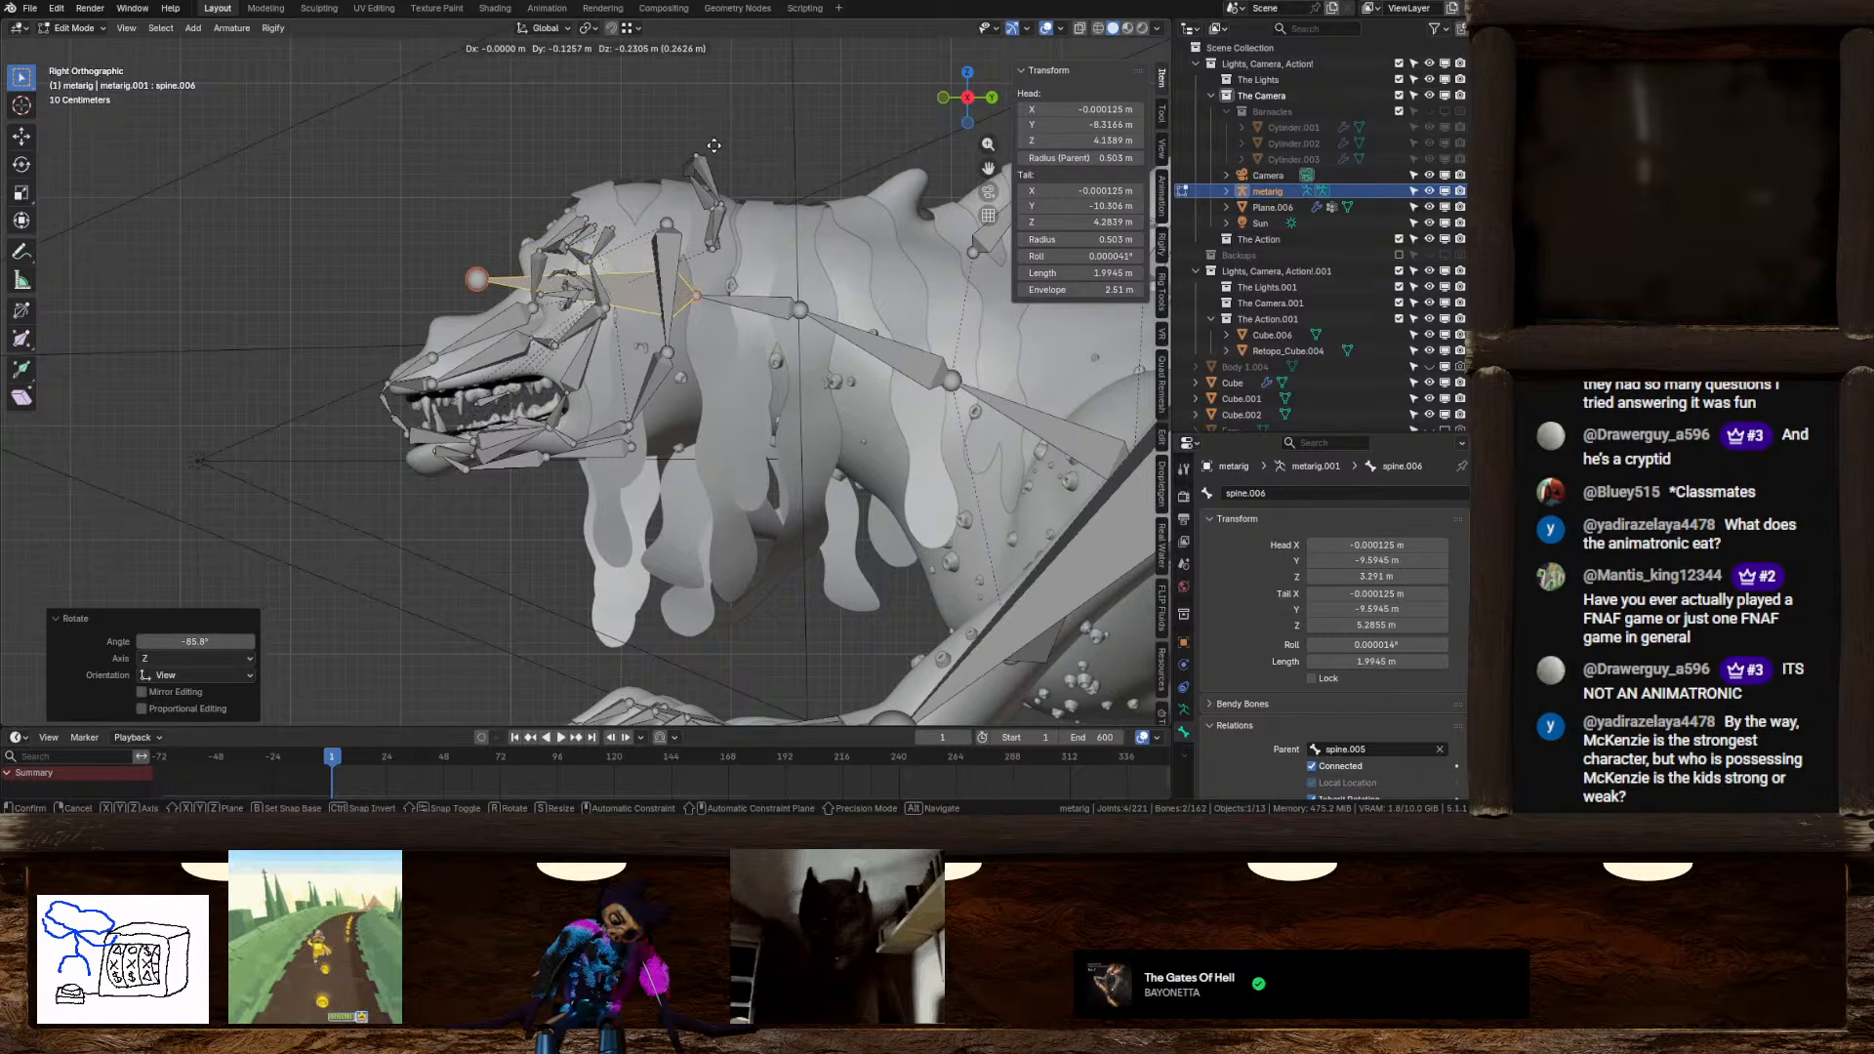
click(746, 188)
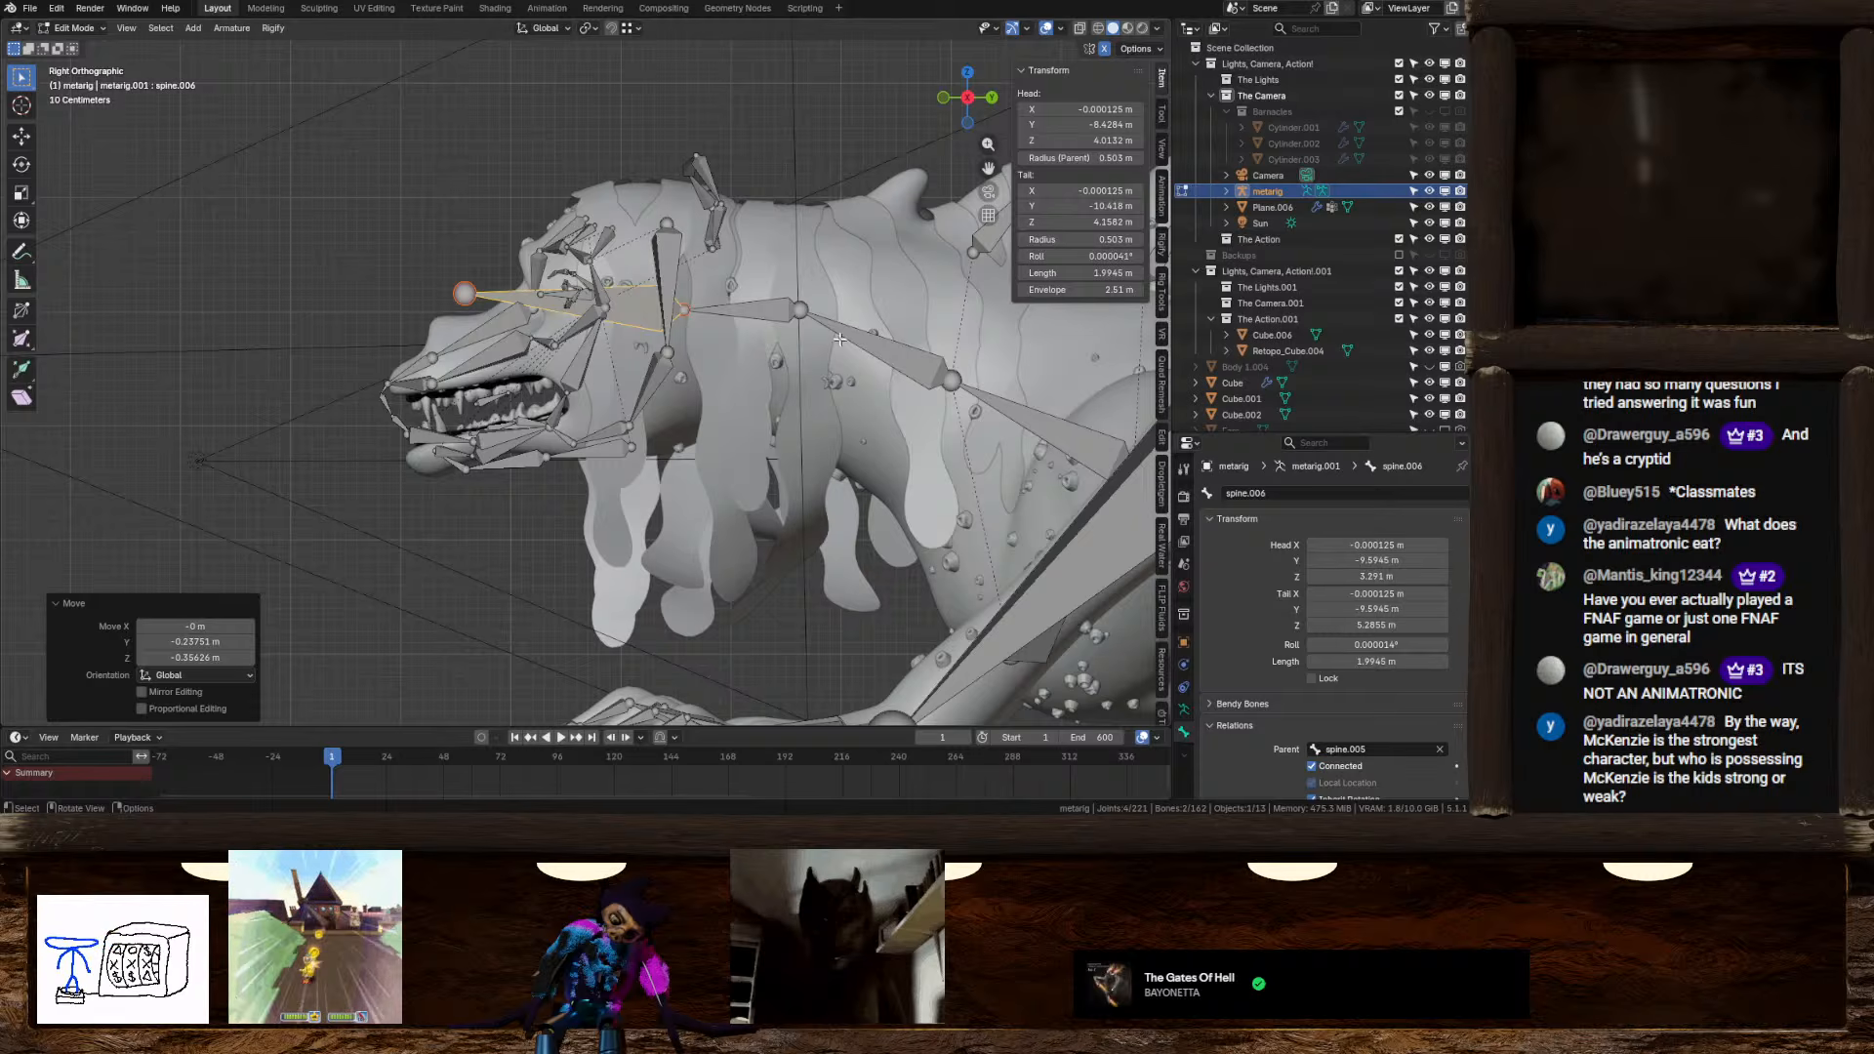
key(ctrl+z)
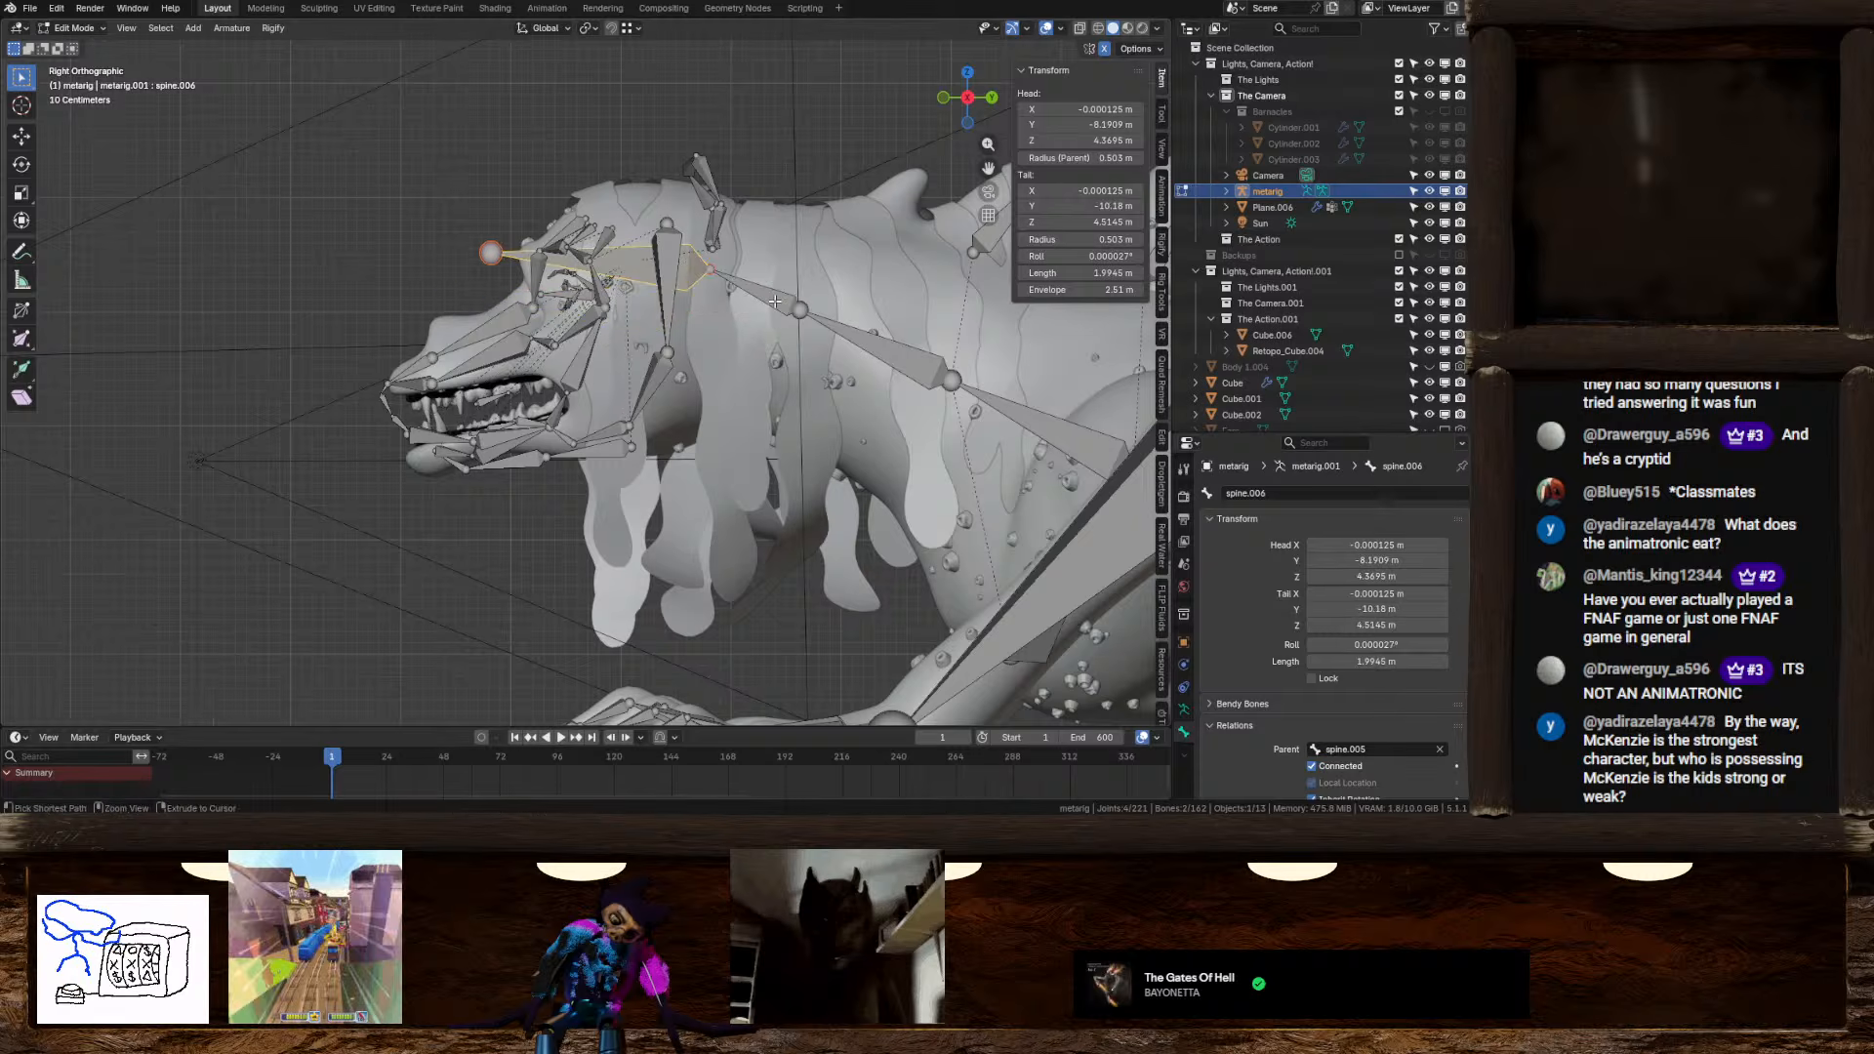
key(ctrl+z)
Nudge spine.006 about -0.06 m in Y and 0.08 m in Z, and lower the joint between spine.004 and spine.005 by about 0.15 m
key(g)
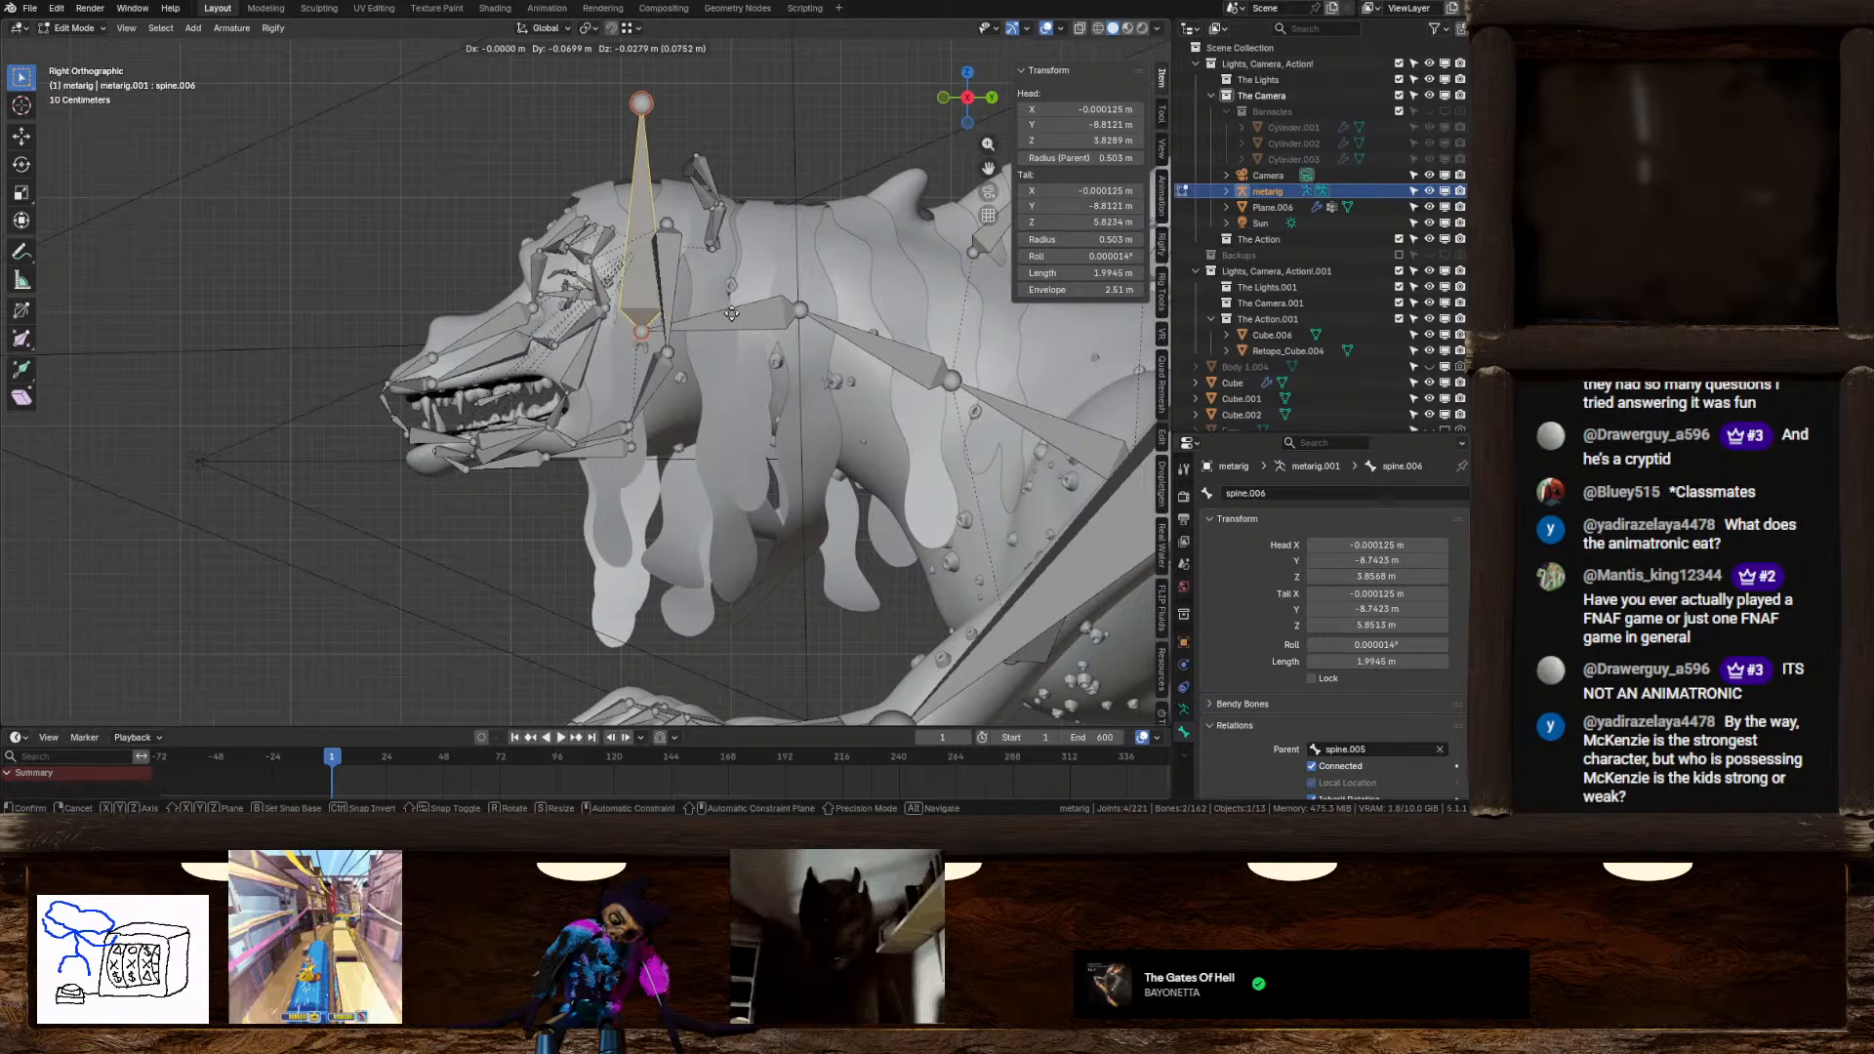
click(808, 325)
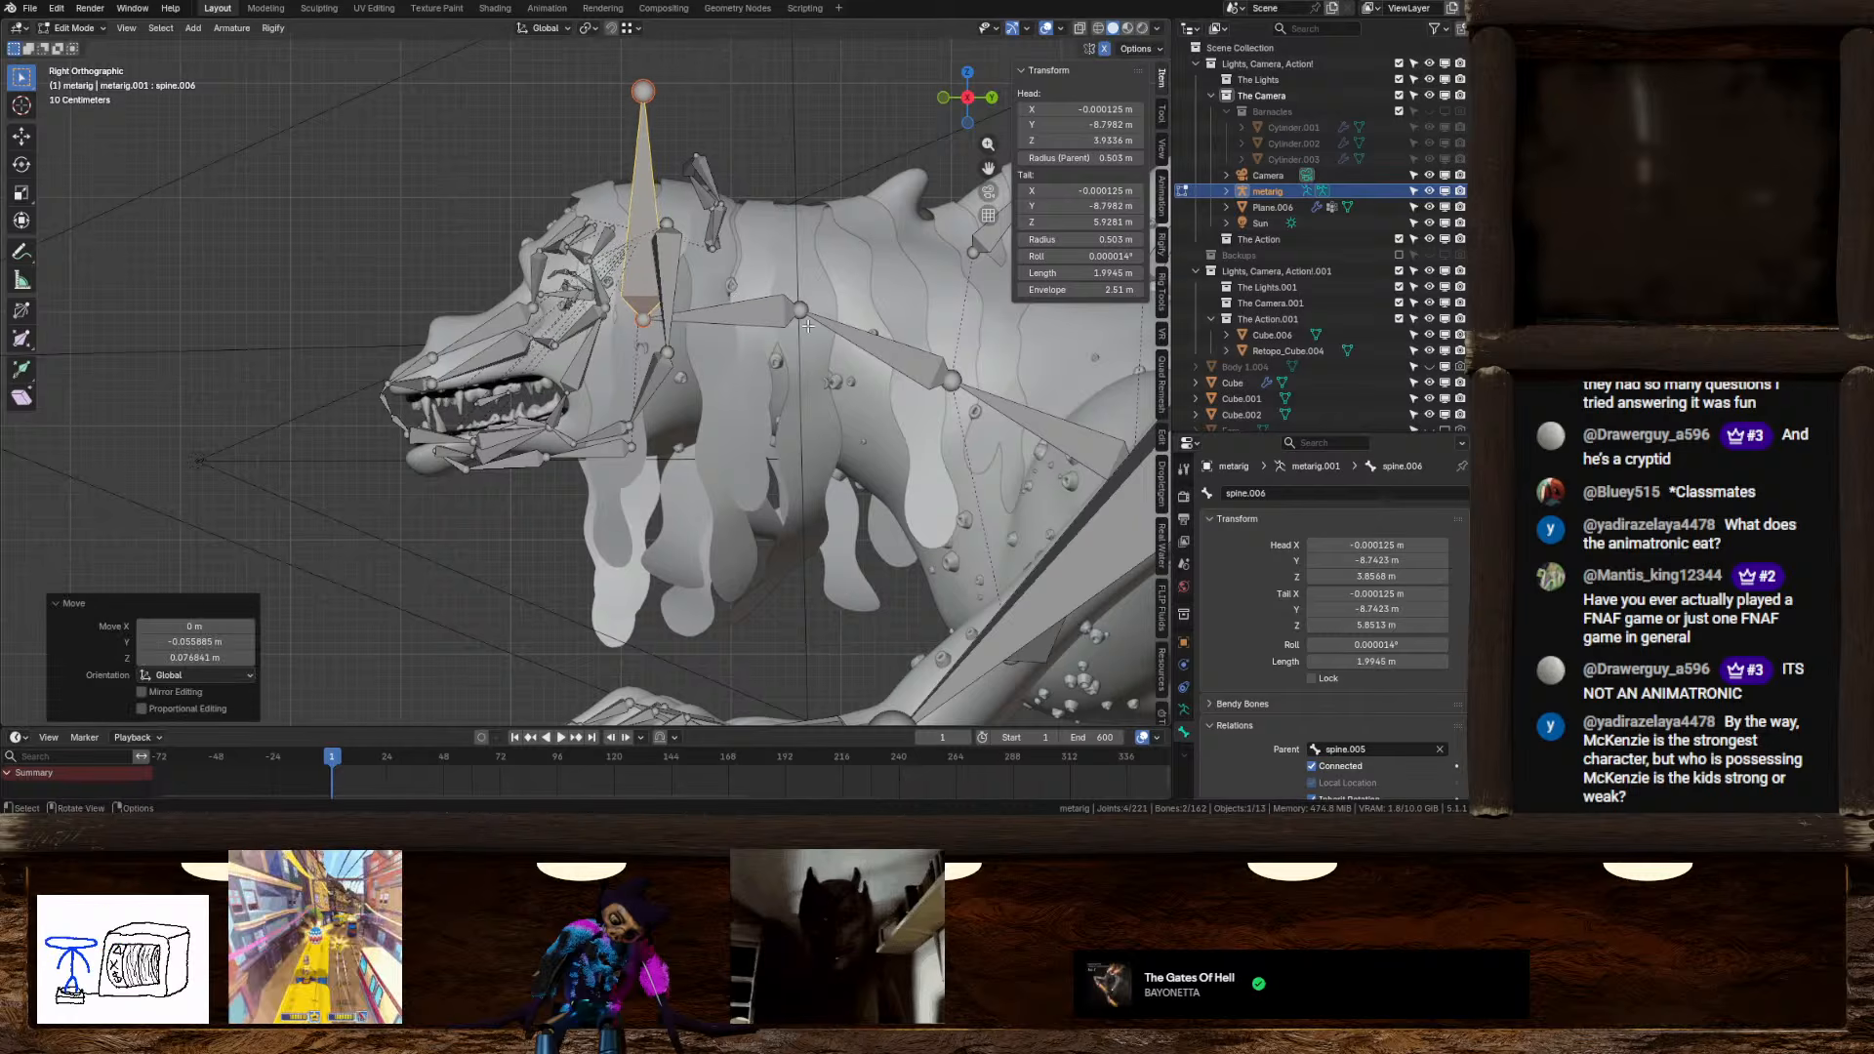
click(802, 313)
key(g)
click(801, 330)
scroll(808, 372, down, 2)
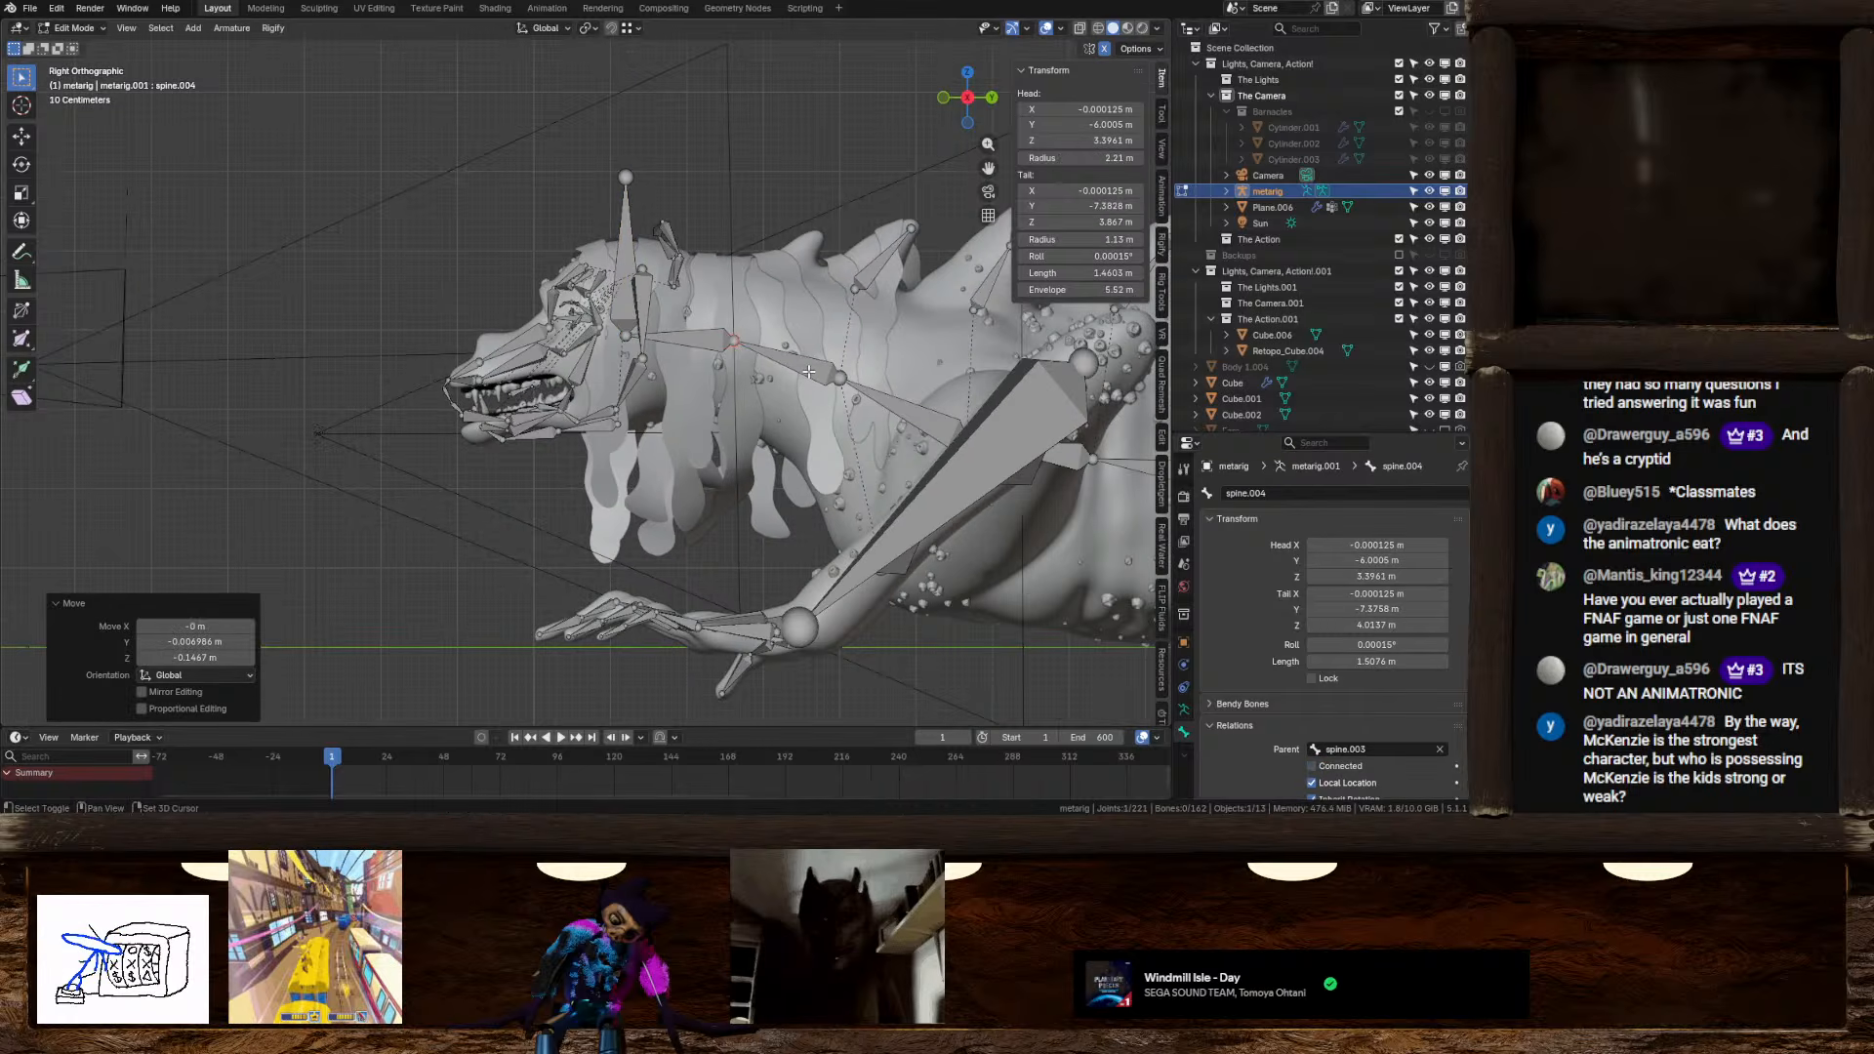
Leave bone editing on the metarig by switching to Object Mode
scroll(681, 372, down, 2)
shift+middle_drag(809, 372, 596, 403)
scroll(698, 414, down, 6)
scroll(595, 403, up, 5)
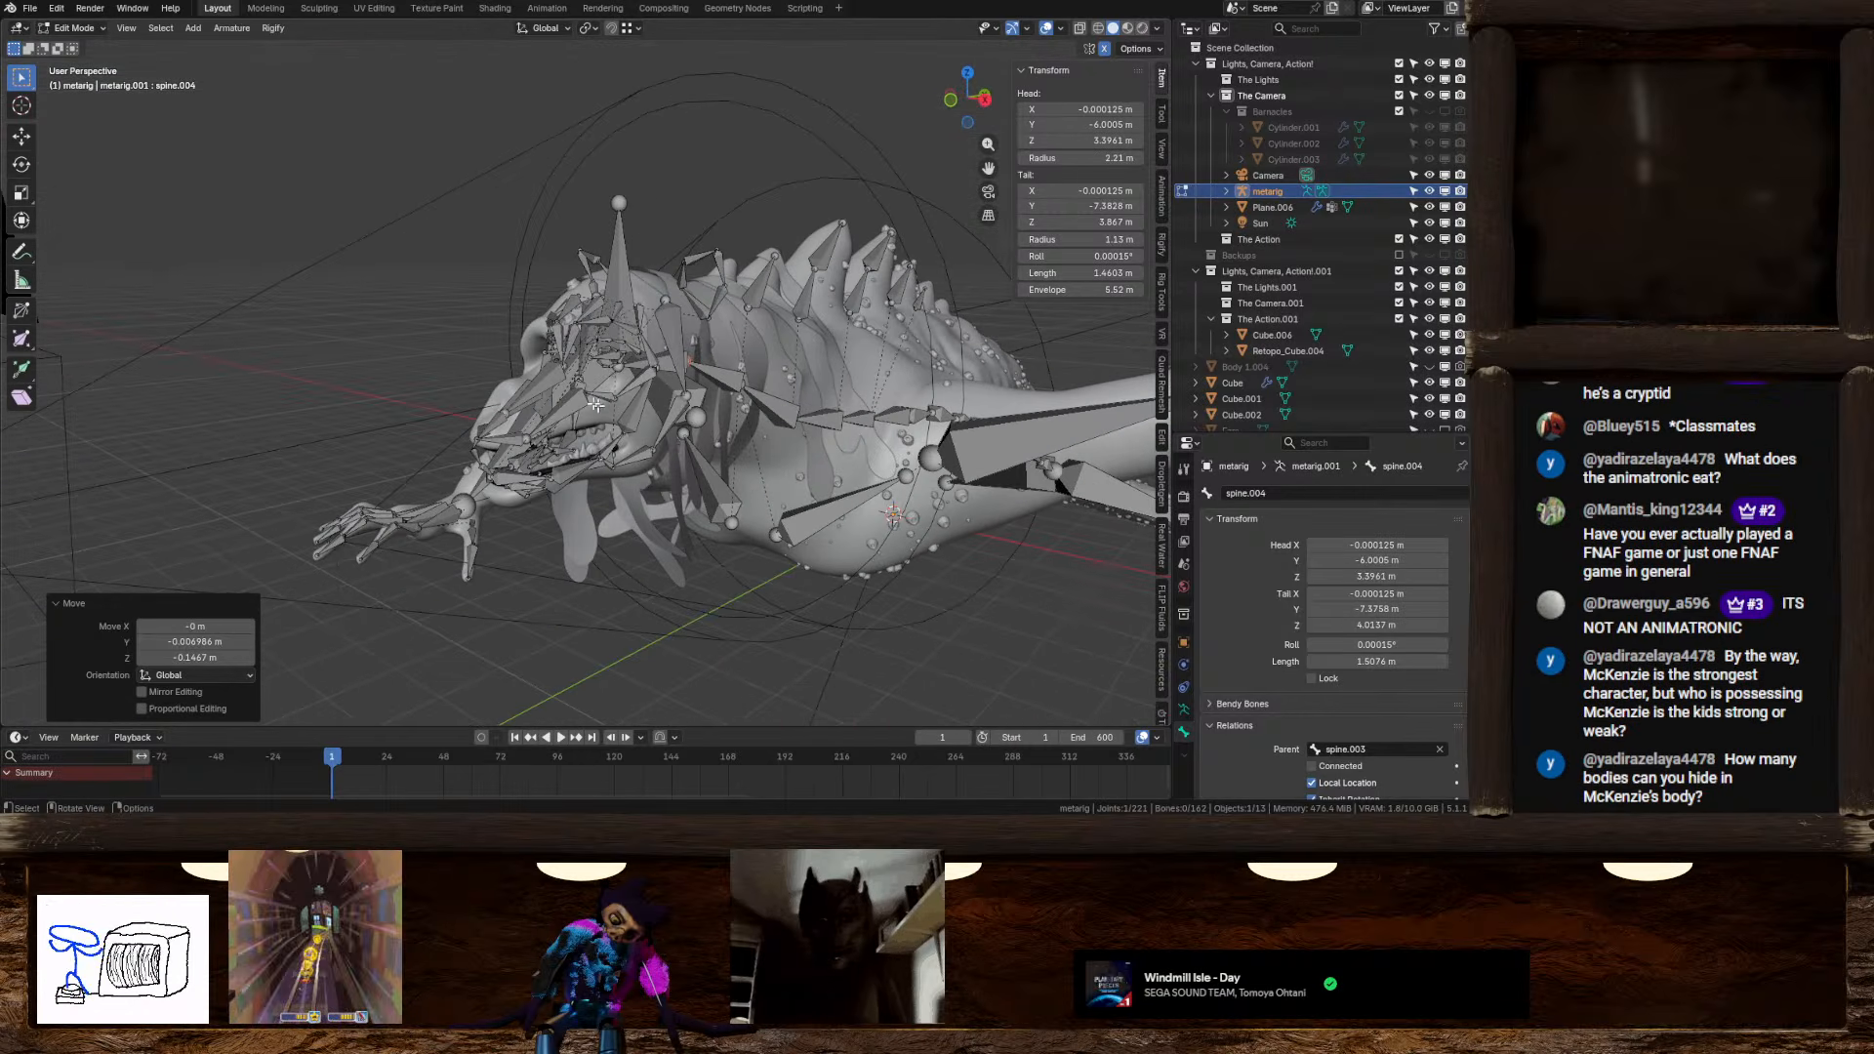
click(73, 27)
click(80, 48)
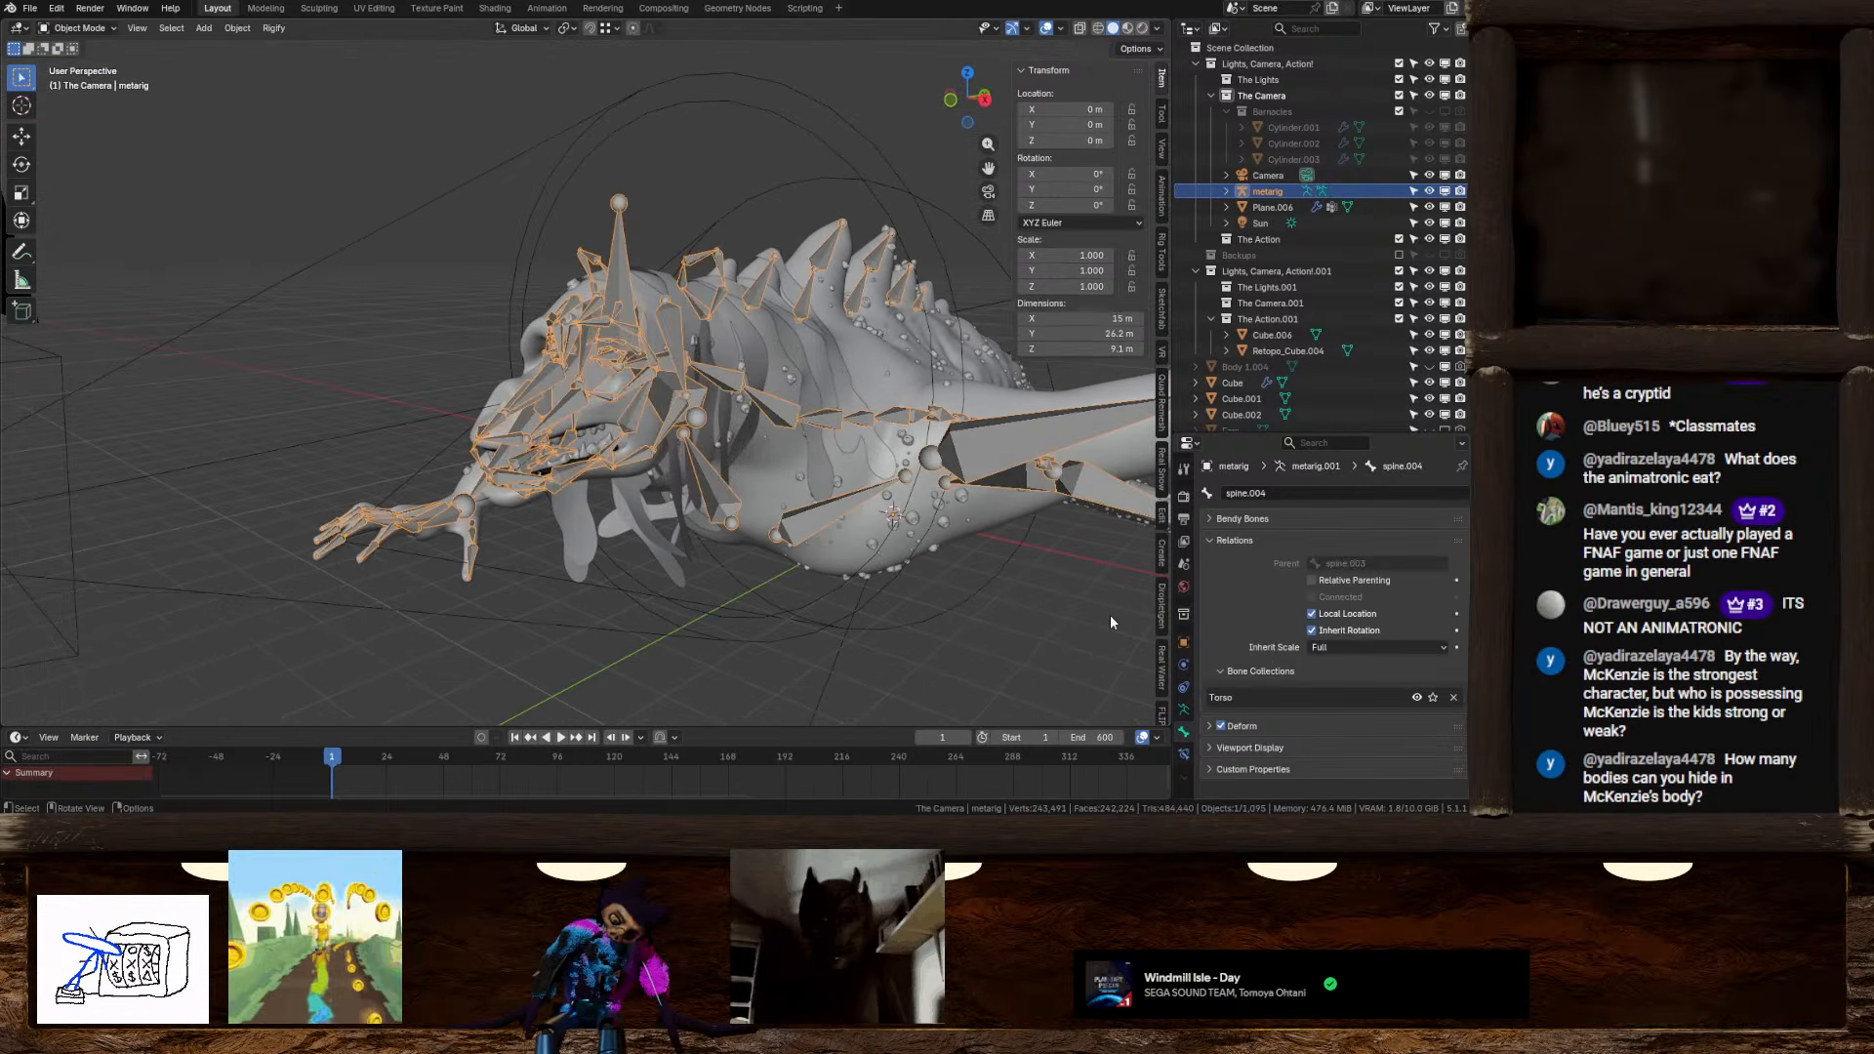
Generate the Rigify rig from the metarig in the armature's data properties
click(1234, 746)
scroll(1267, 676, down, 6)
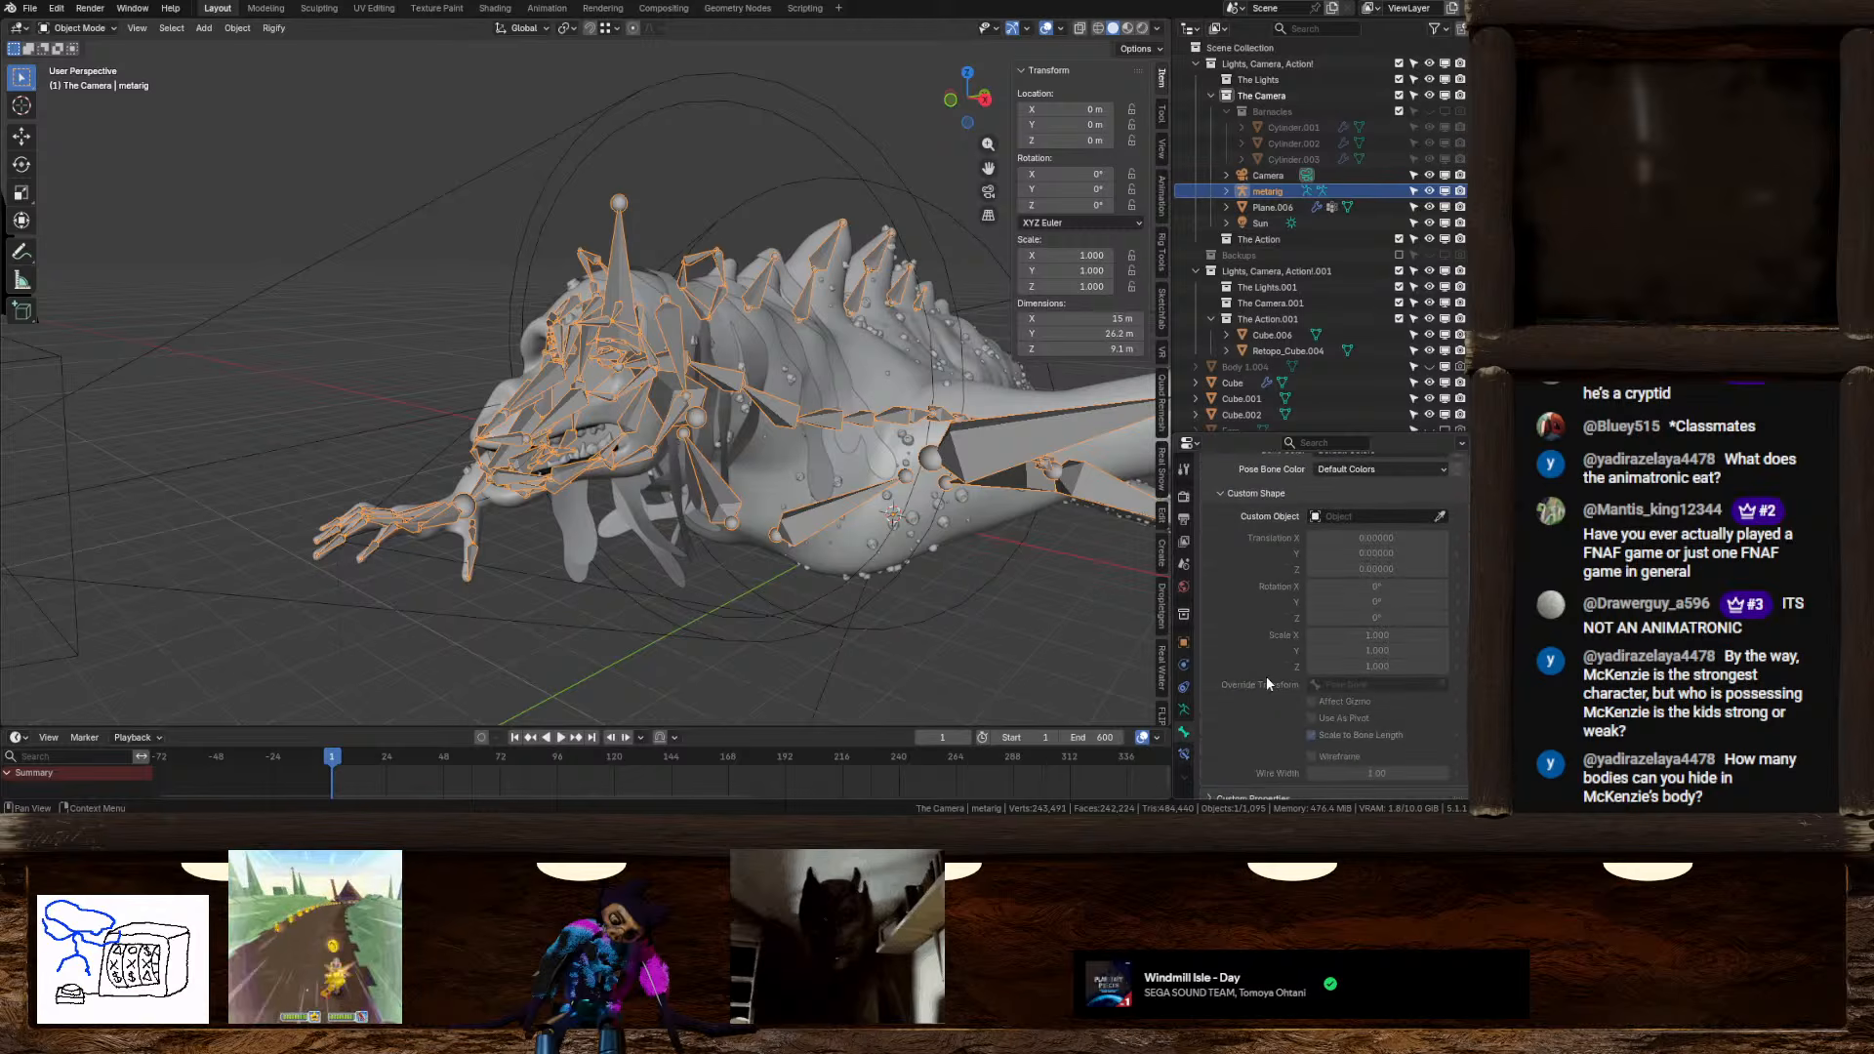
scroll(1234, 572, down, 1)
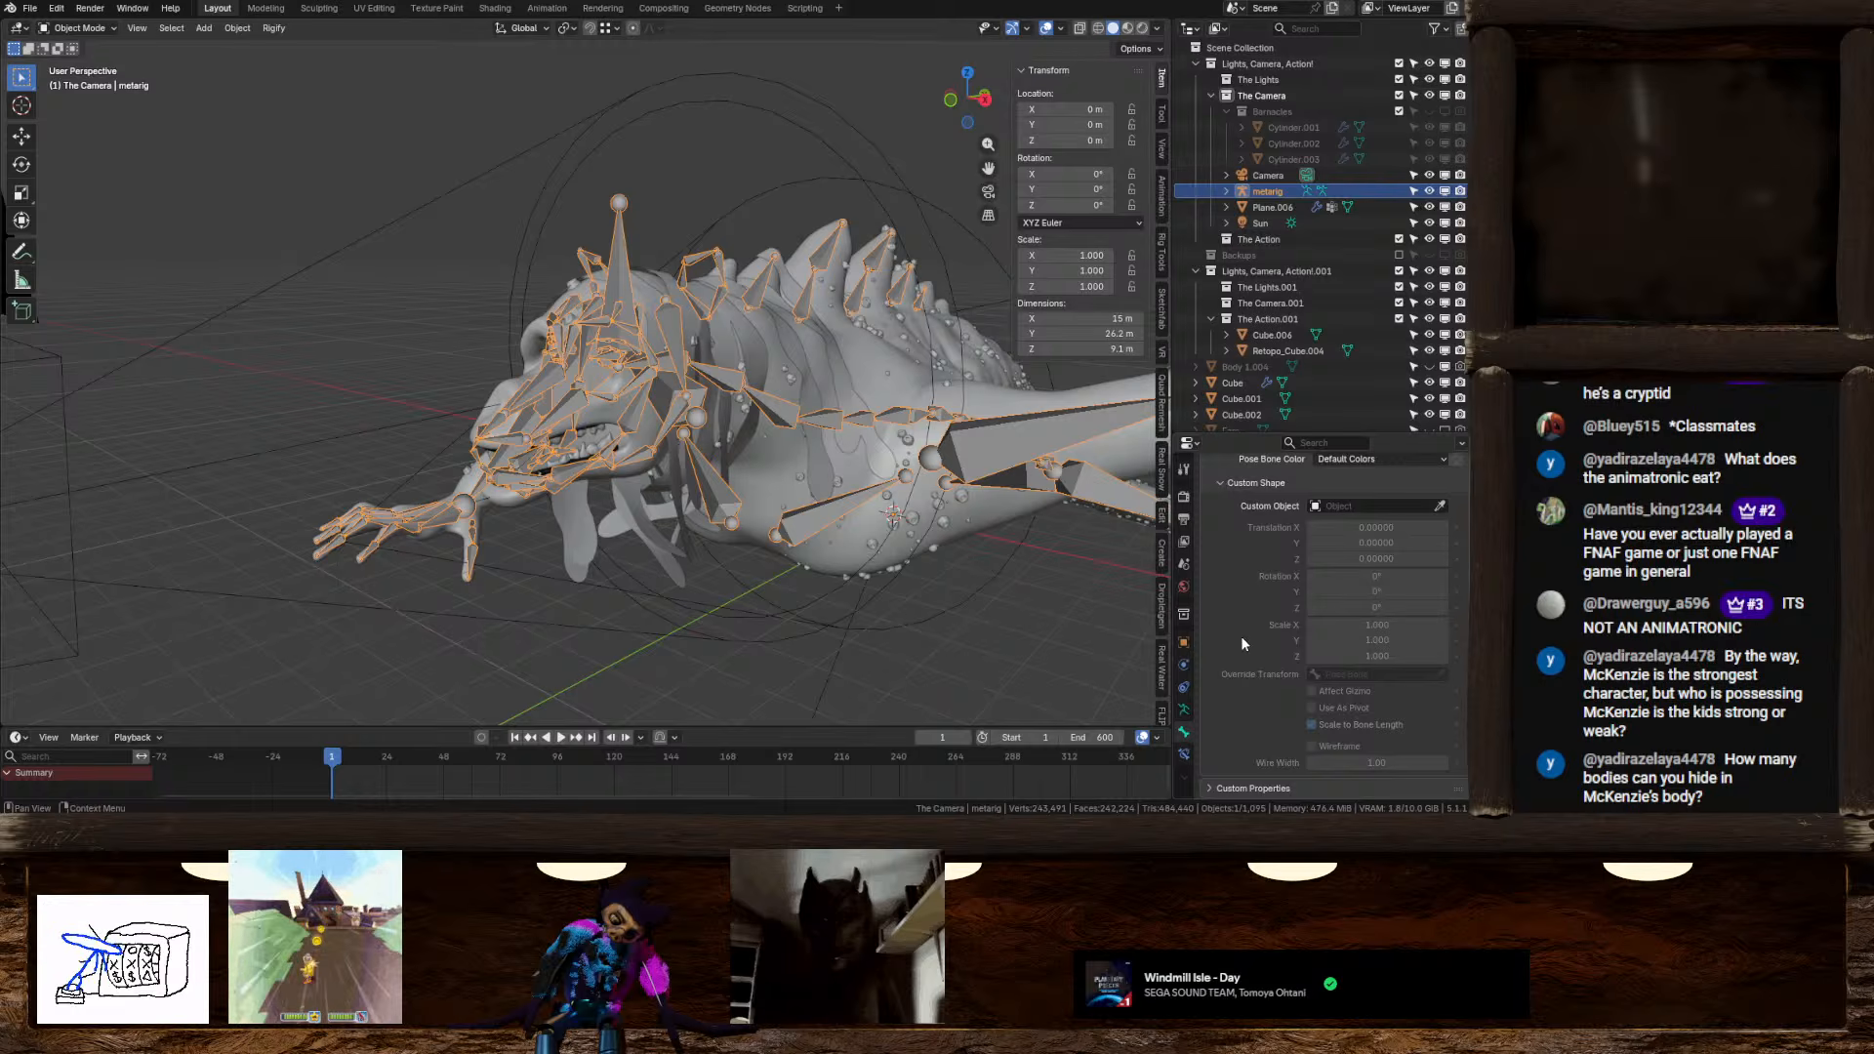
scroll(1240, 639, up, 3)
click(1184, 709)
scroll(1236, 712, down, 2)
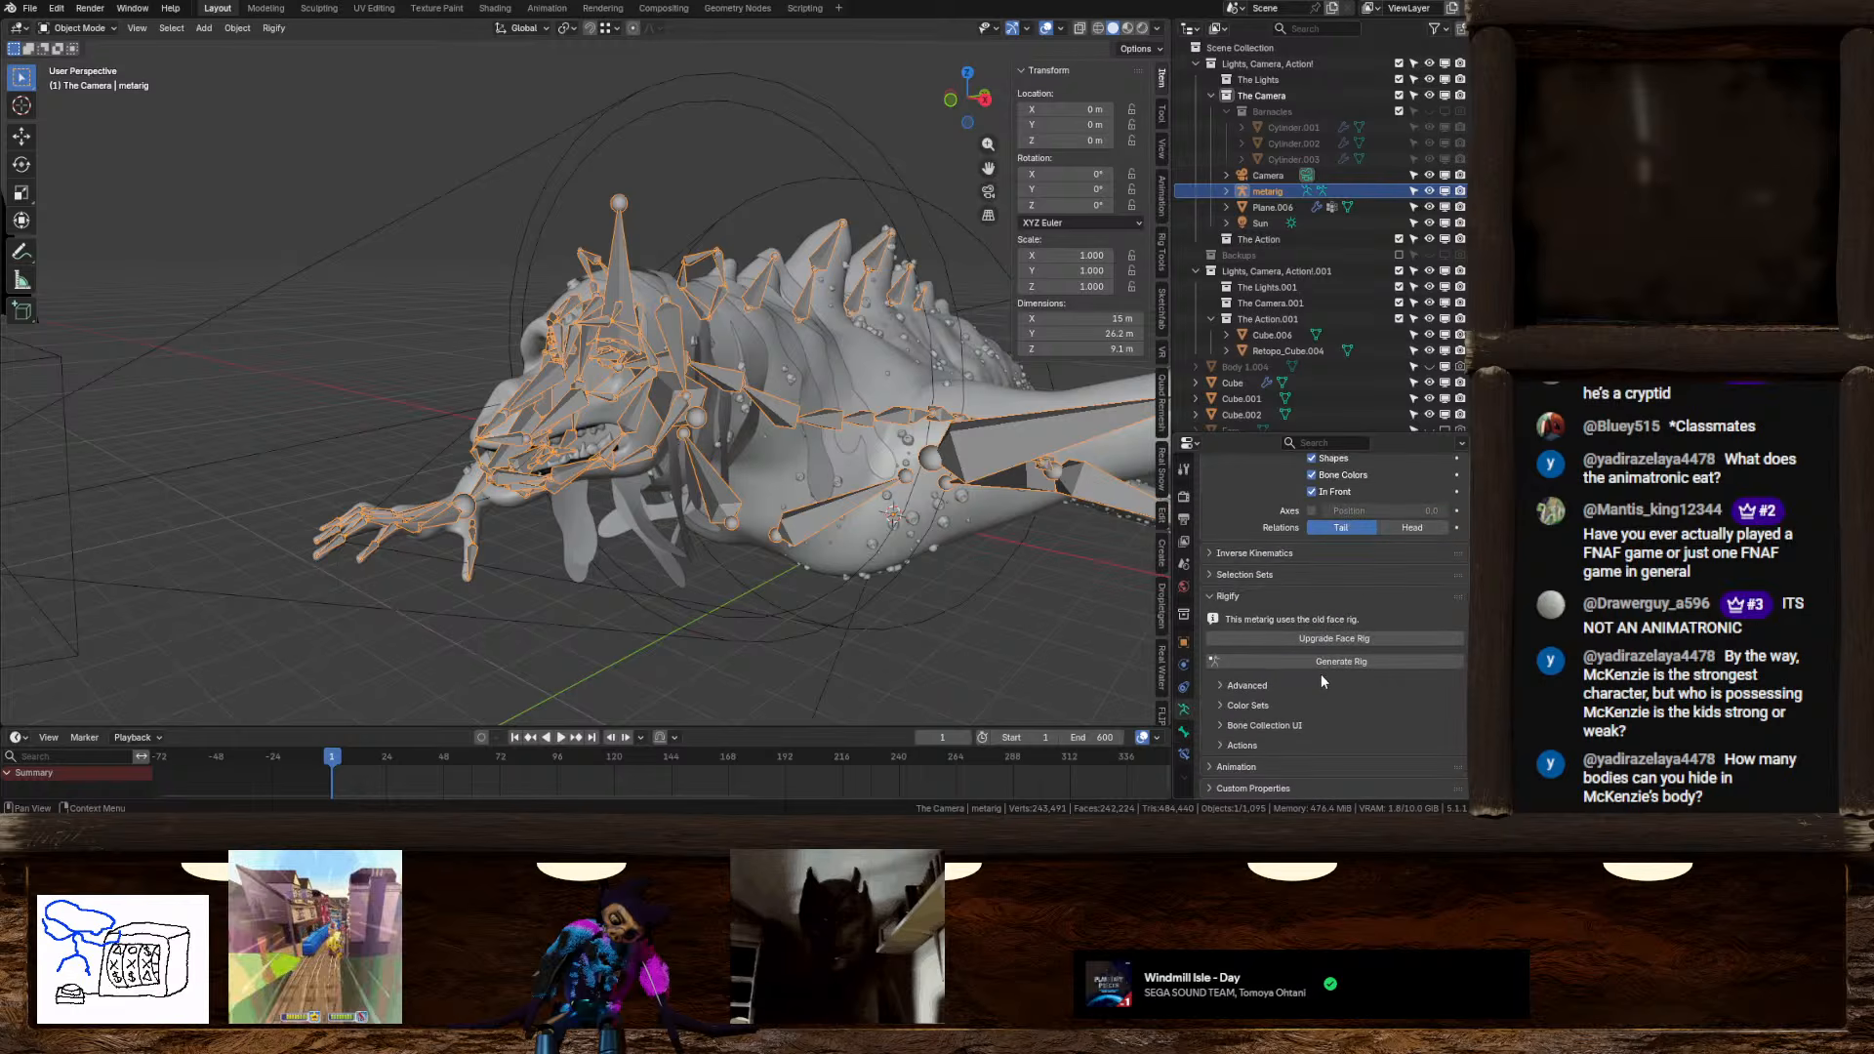
click(1328, 661)
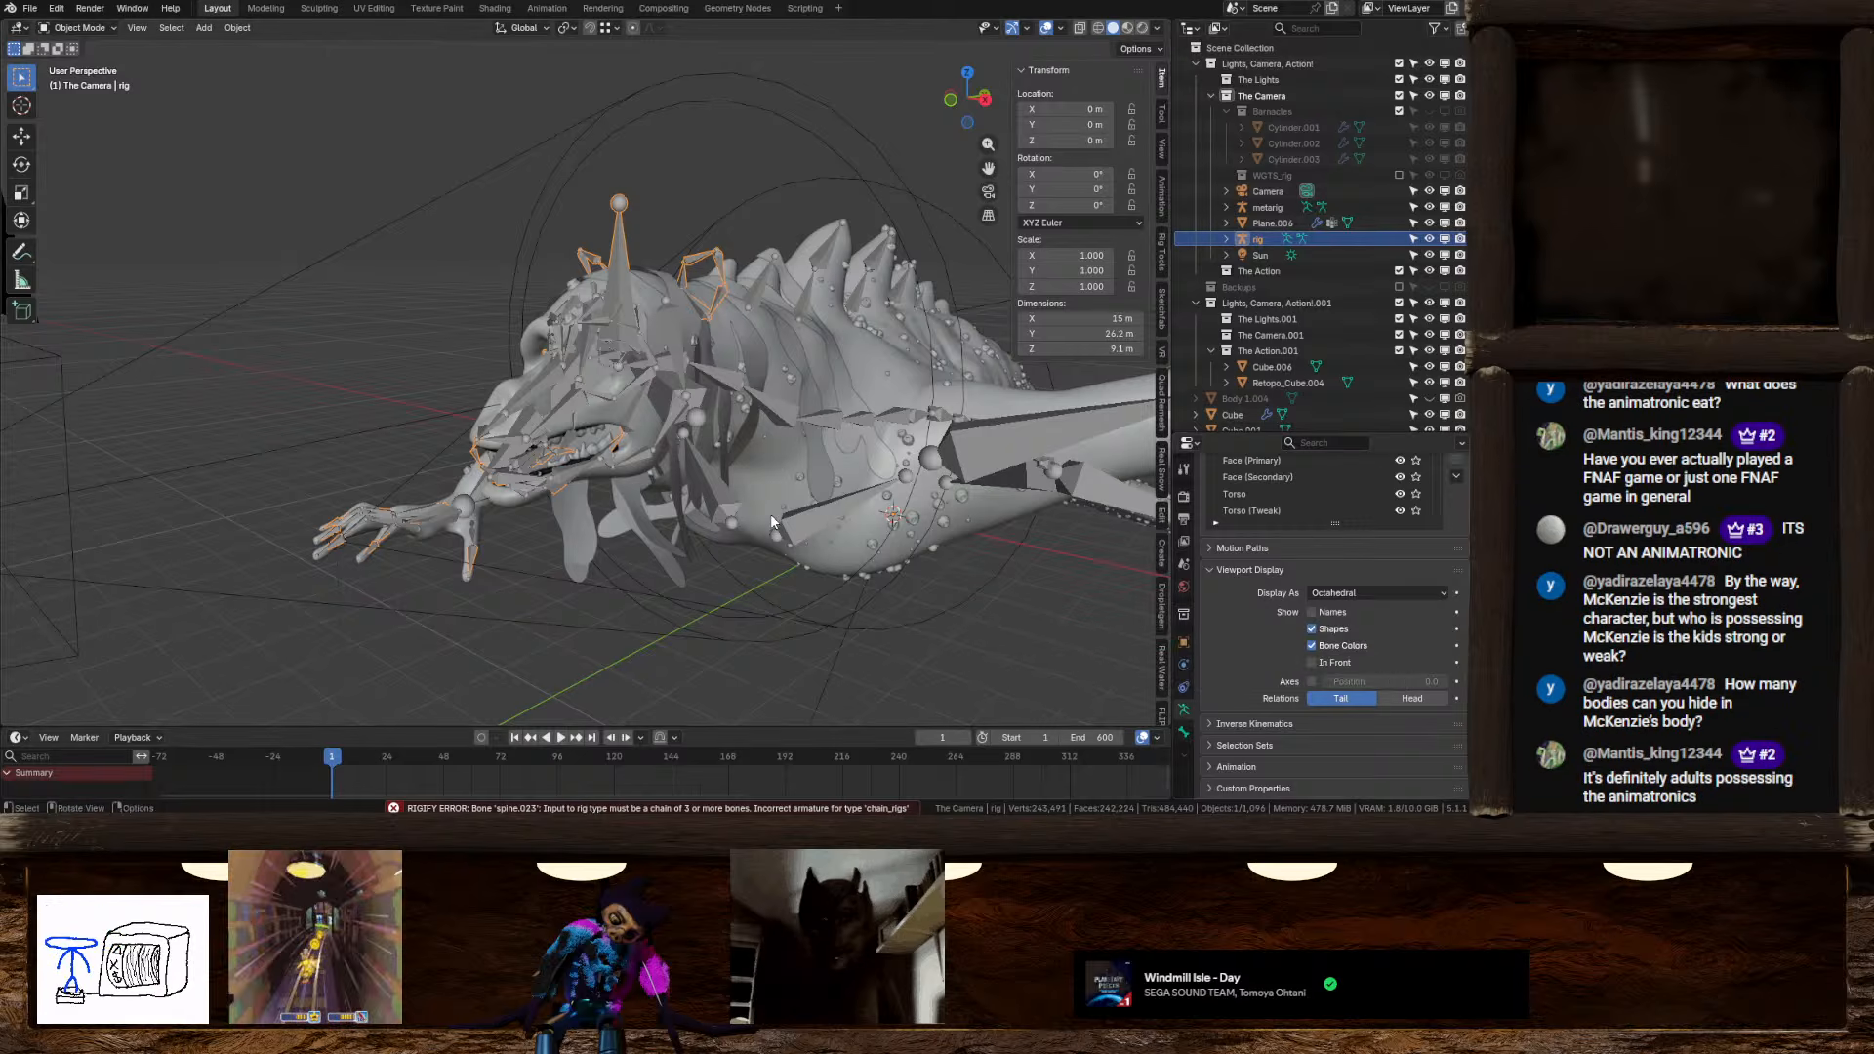
middle_drag(770, 513, 736, 492)
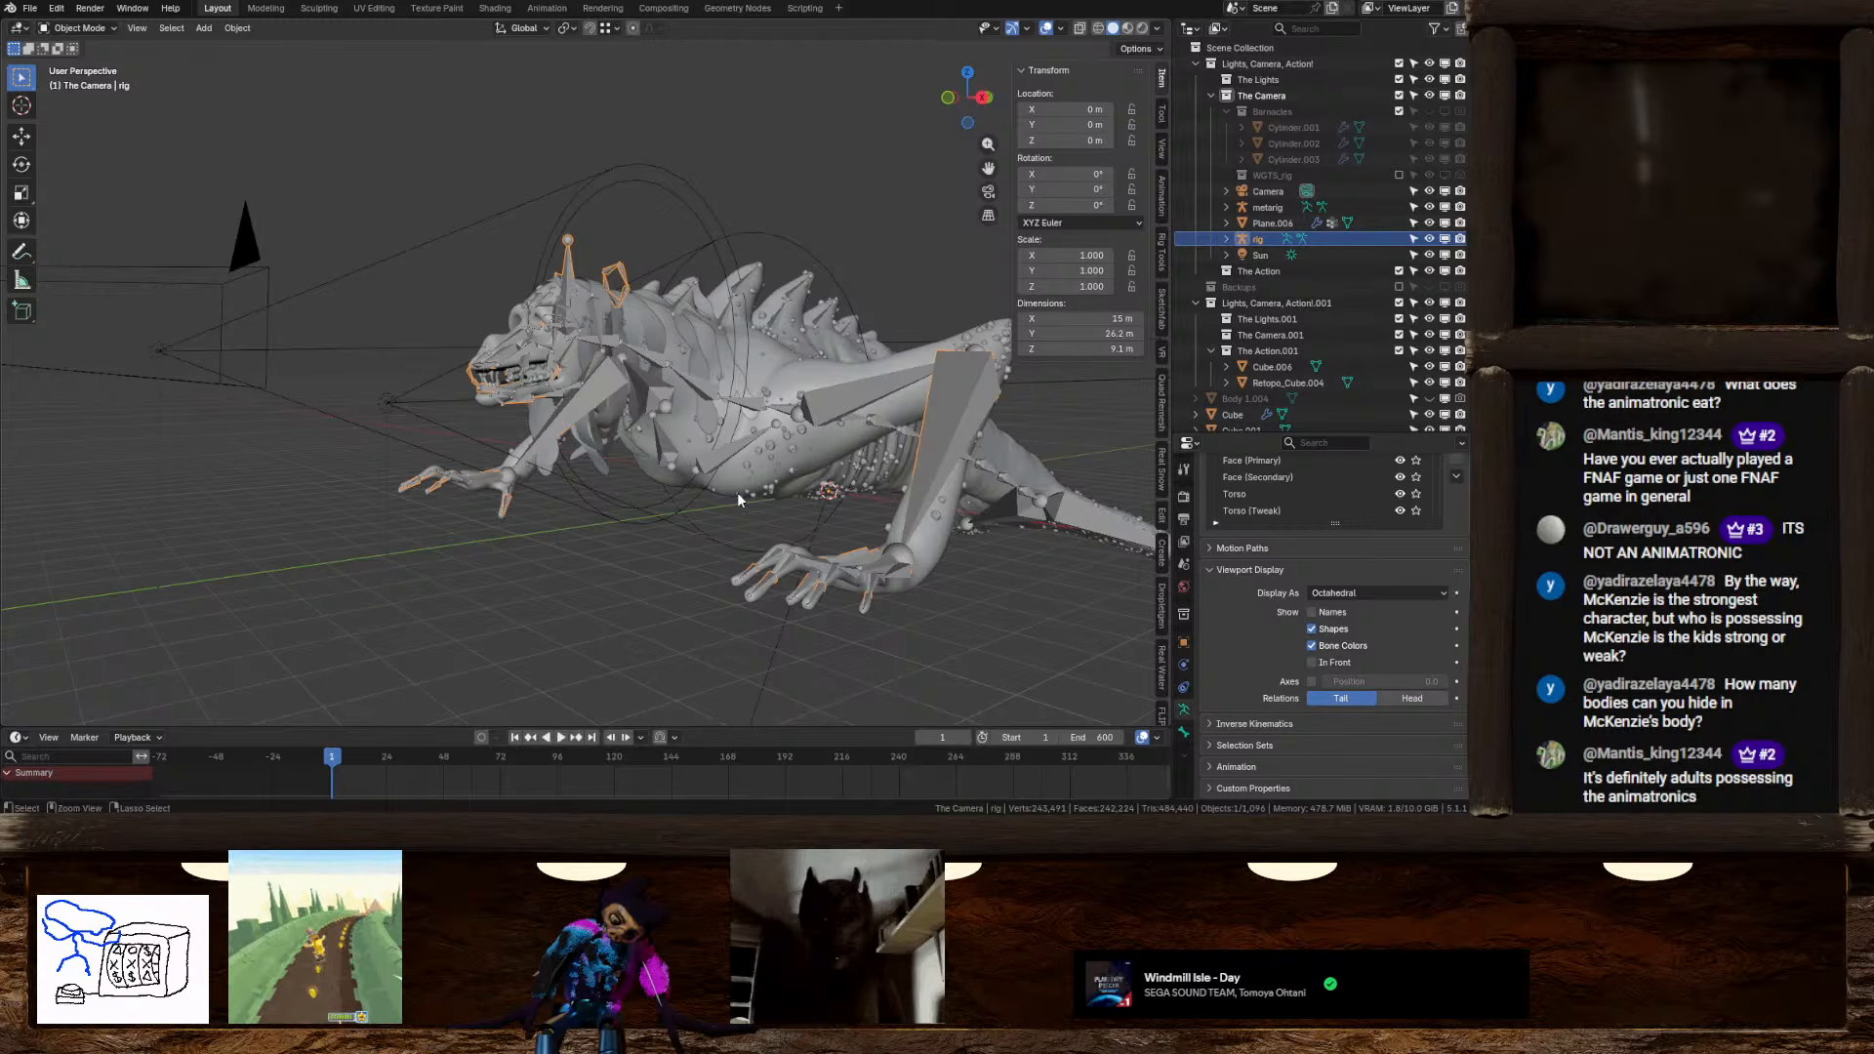
Undo the Rigify rig generation and put the metarig back into Edit Mode
key(ctrl+z)
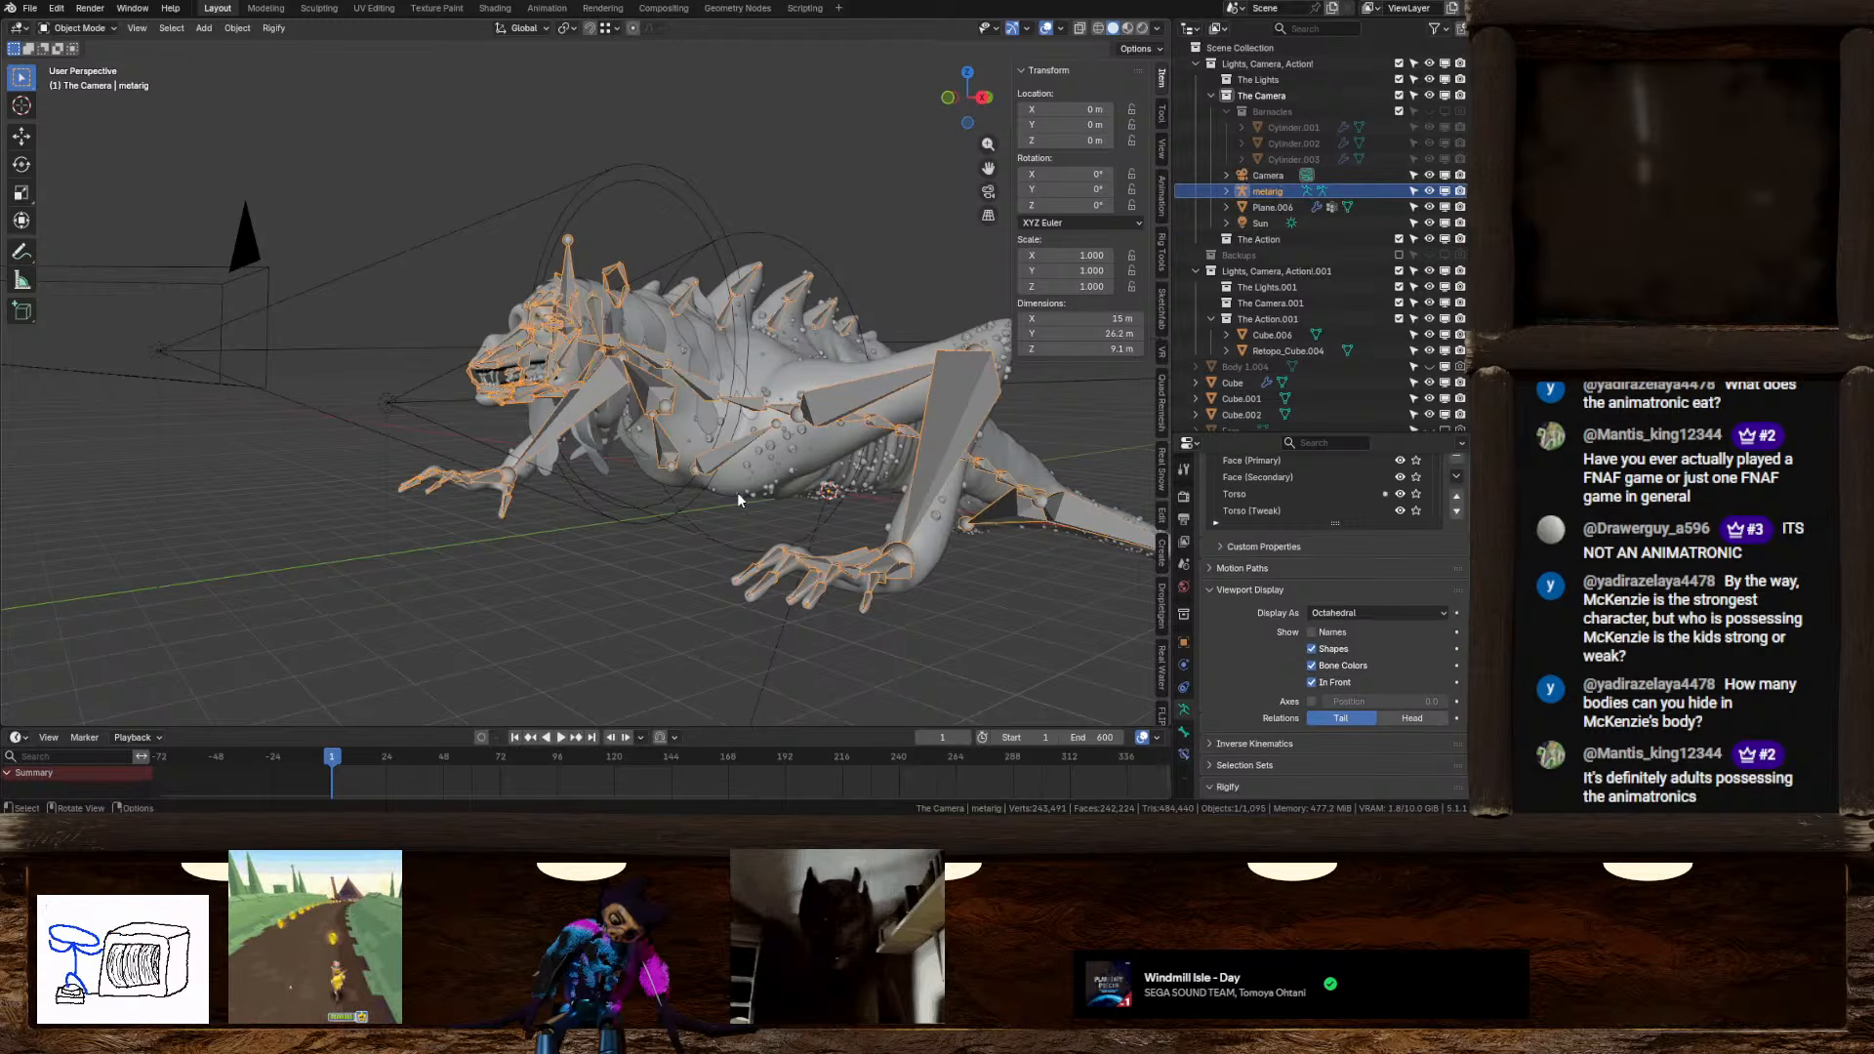
middle_drag(738, 494, 517, 552)
key(Tab)
Examine the bone properties and parenting of the bones at the end of the tail
click(757, 410)
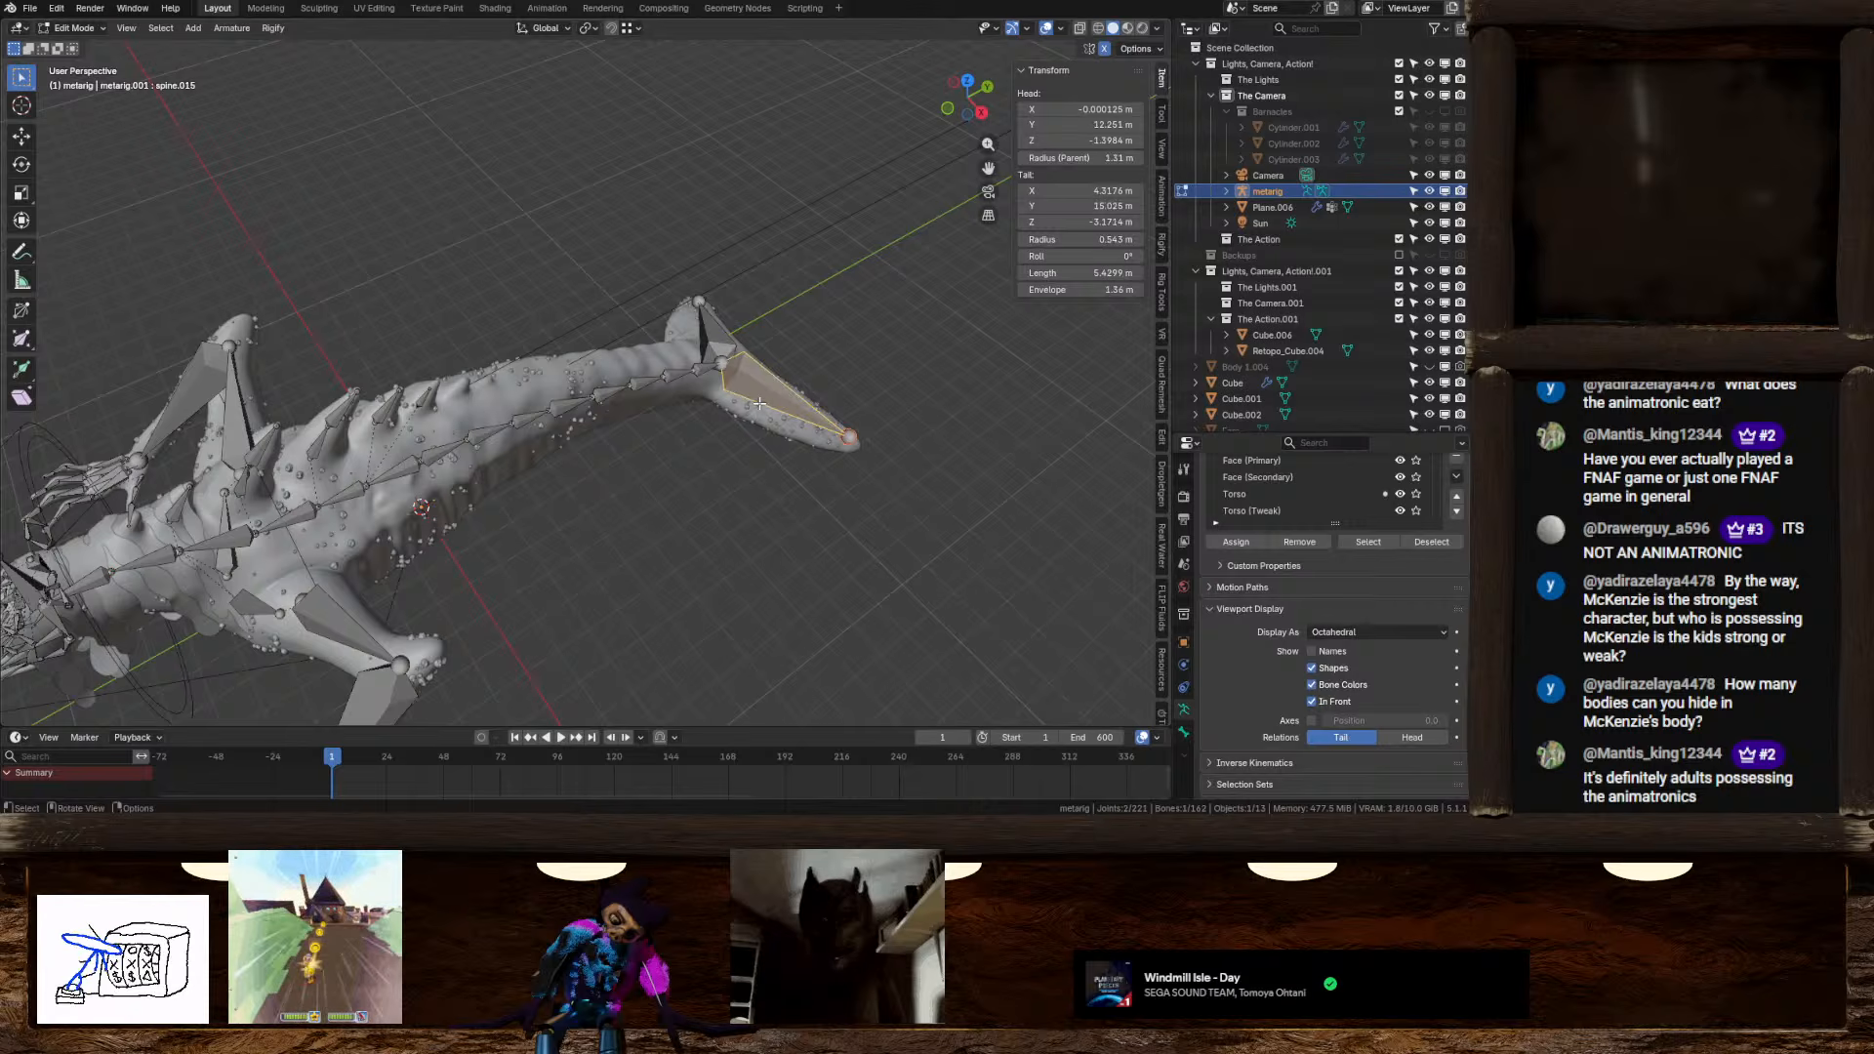
click(1184, 732)
scroll(1226, 678, up, 5)
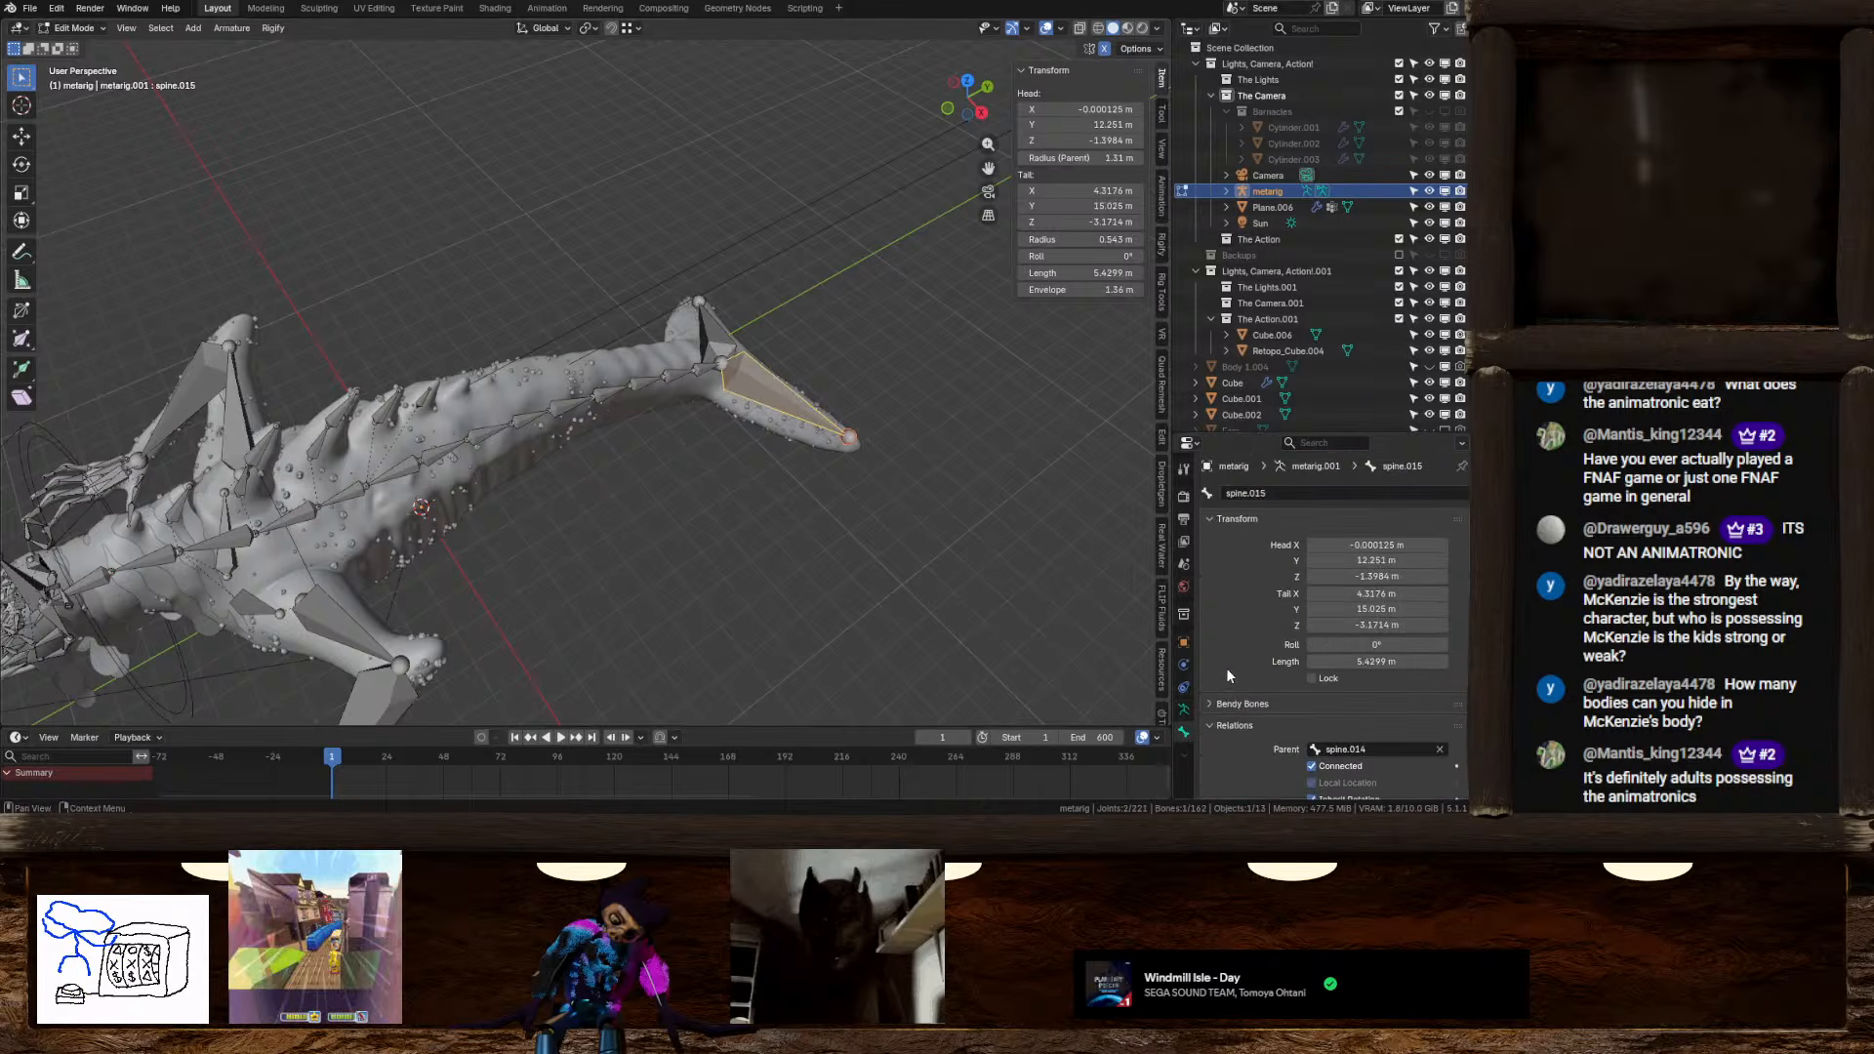
click(700, 369)
click(683, 371)
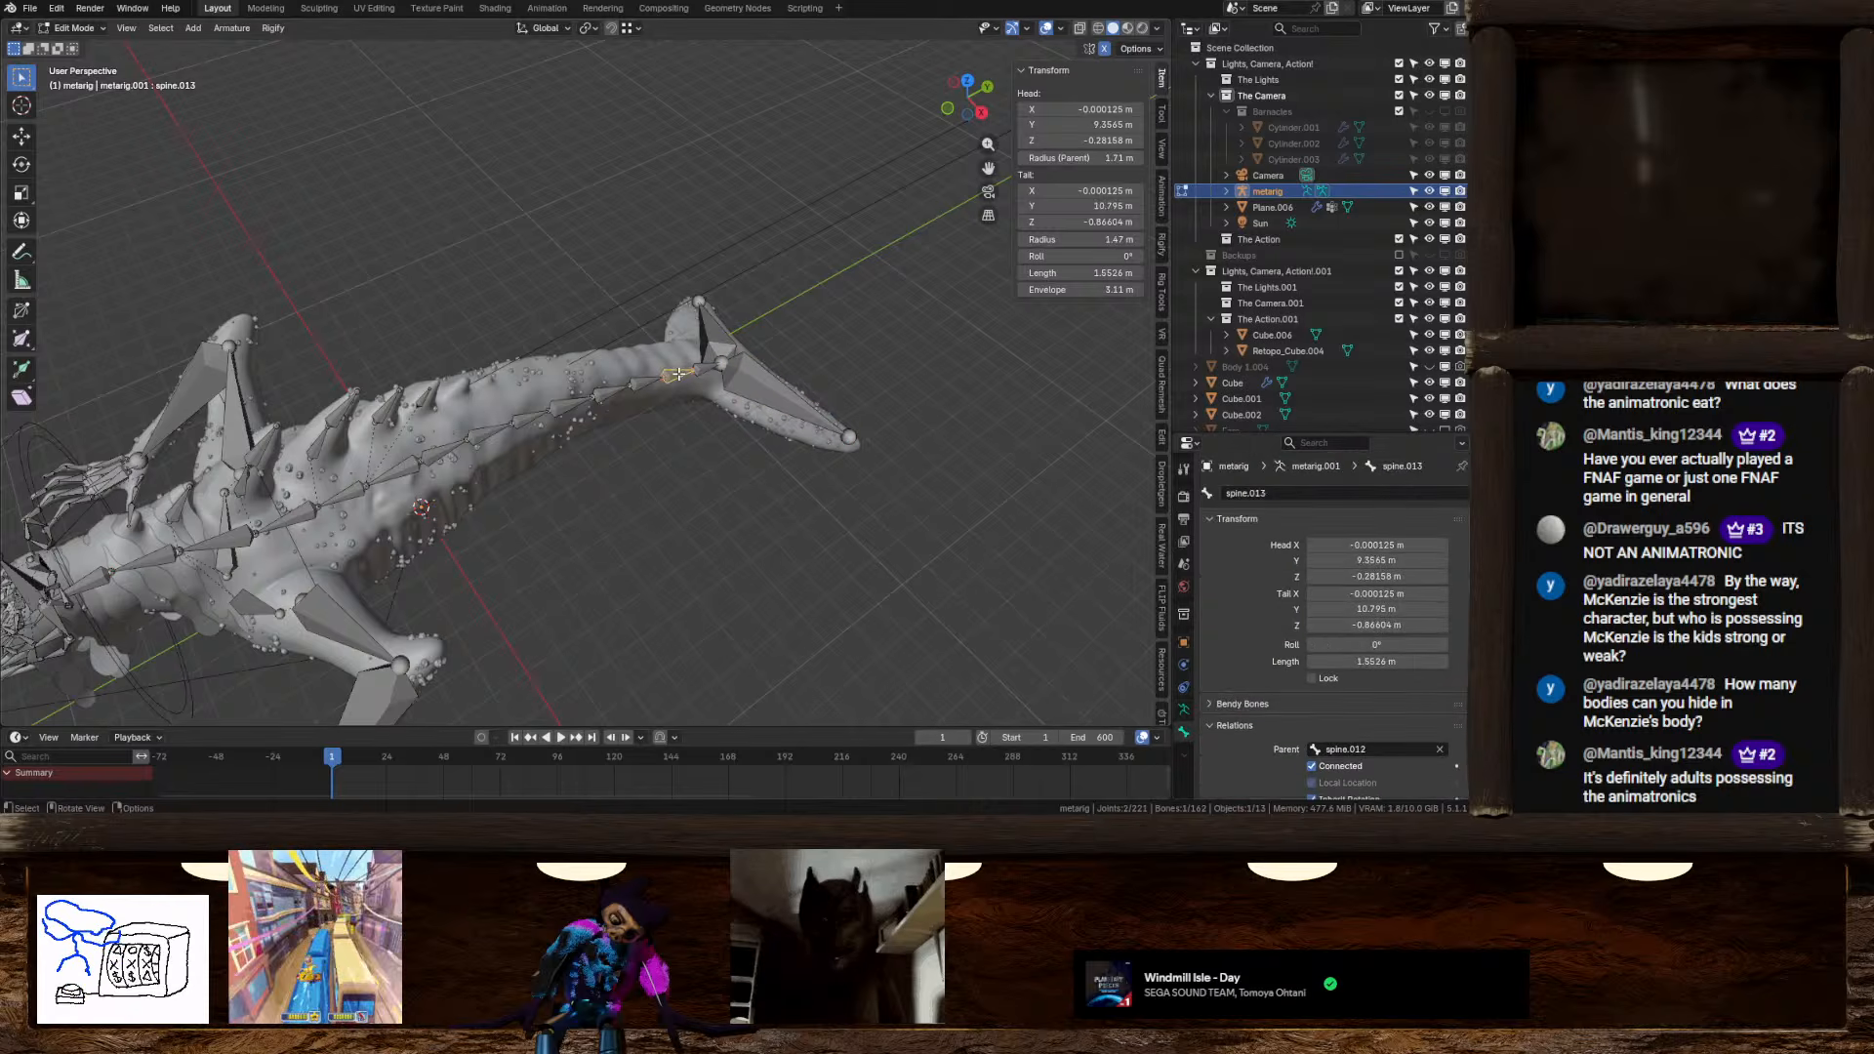
click(717, 342)
click(758, 374)
middle_drag(758, 374, 766, 448)
Select the dorsal spike bones from spine.017 to spine.023 and, in Pose Mode, clear spine.023's spines.basic_spine Rigify type
click(734, 504)
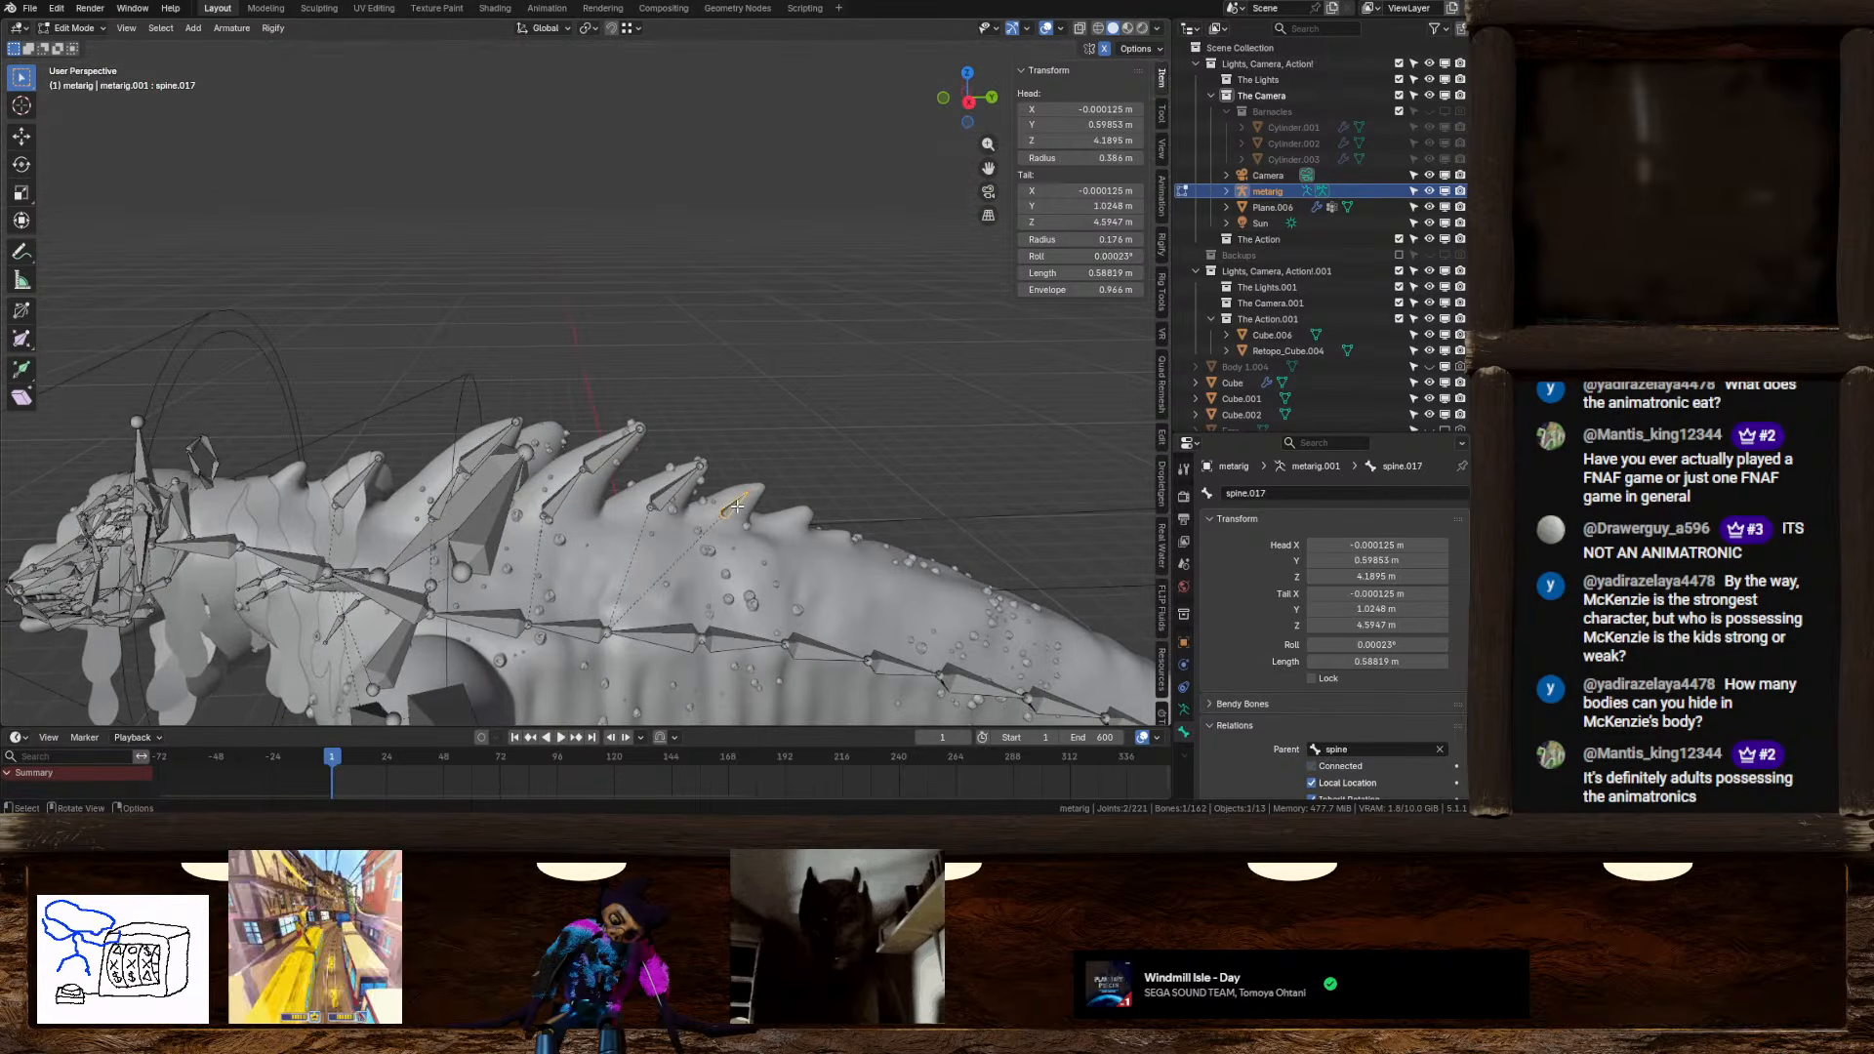
shift+click(678, 493)
shift+middle_drag(610, 466, 644, 456)
shift+click(587, 492)
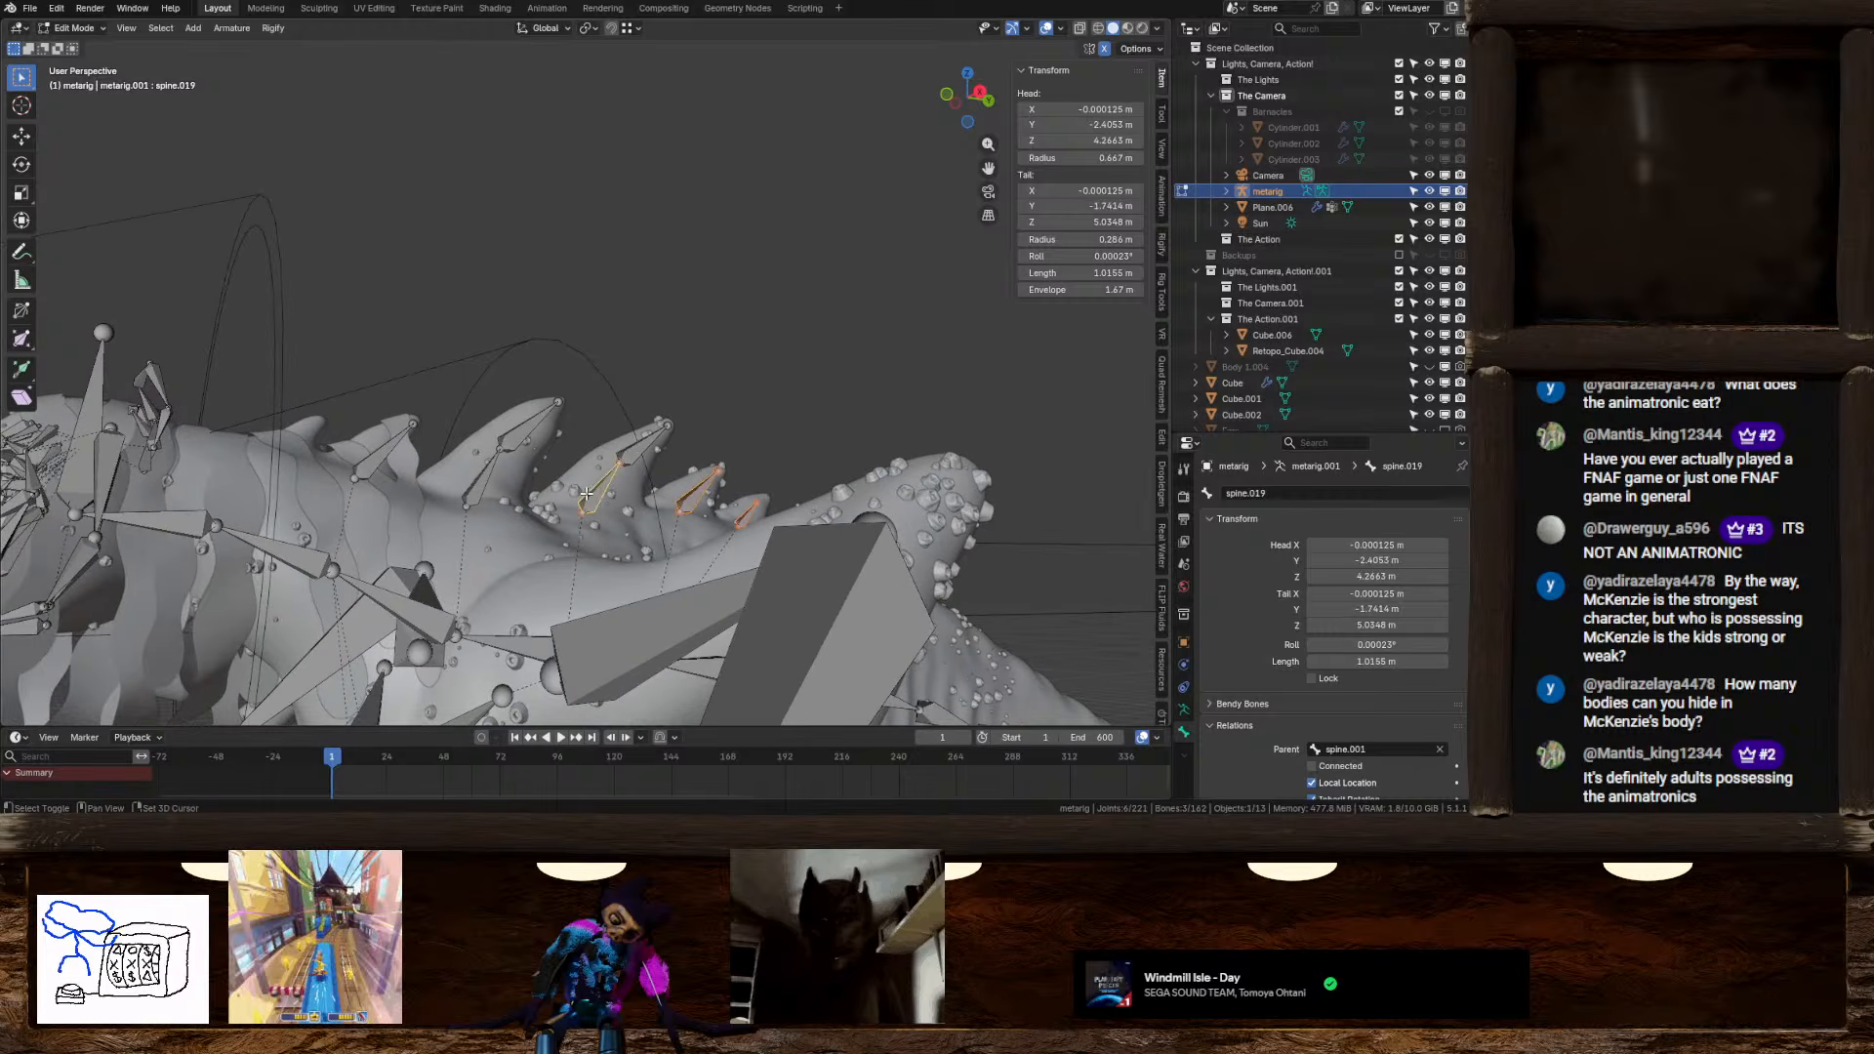
shift+click(614, 458)
shift+click(502, 451)
shift+click(470, 485)
shift+click(384, 453)
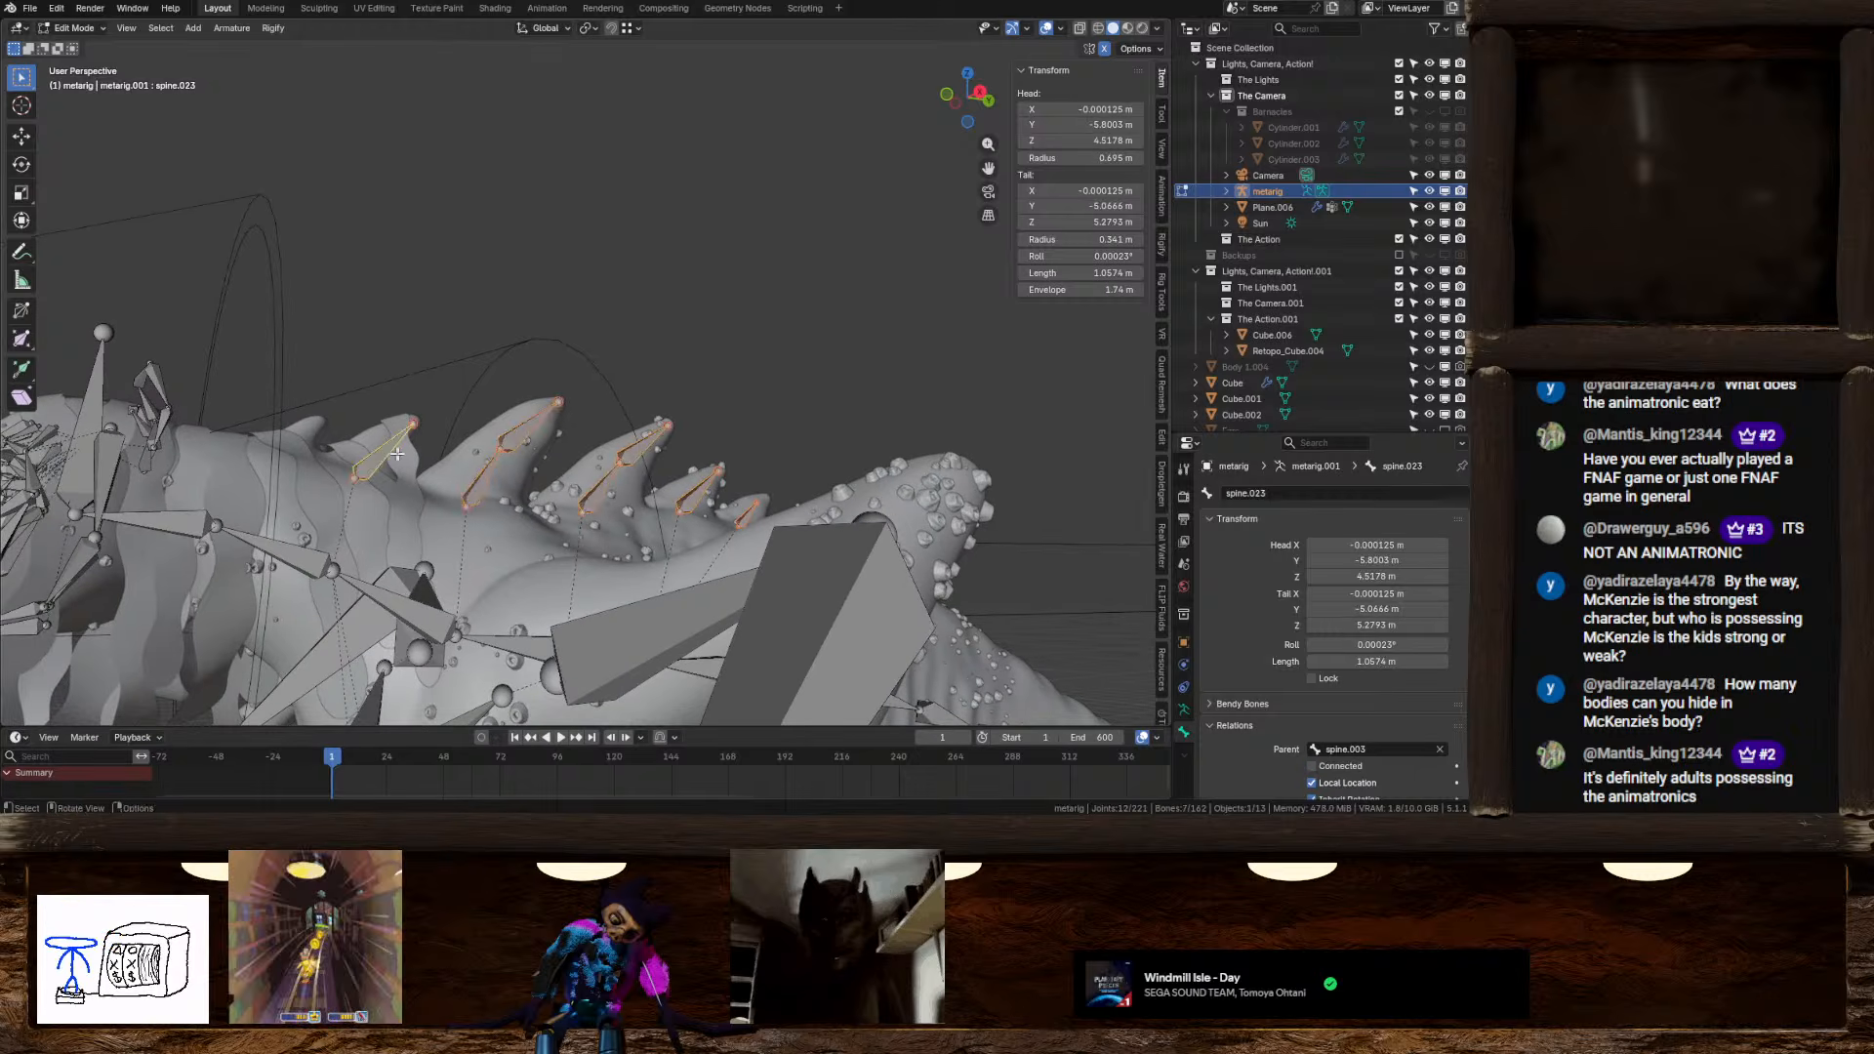
middle_drag(750, 542, 720, 592)
scroll(1226, 714, down, 3)
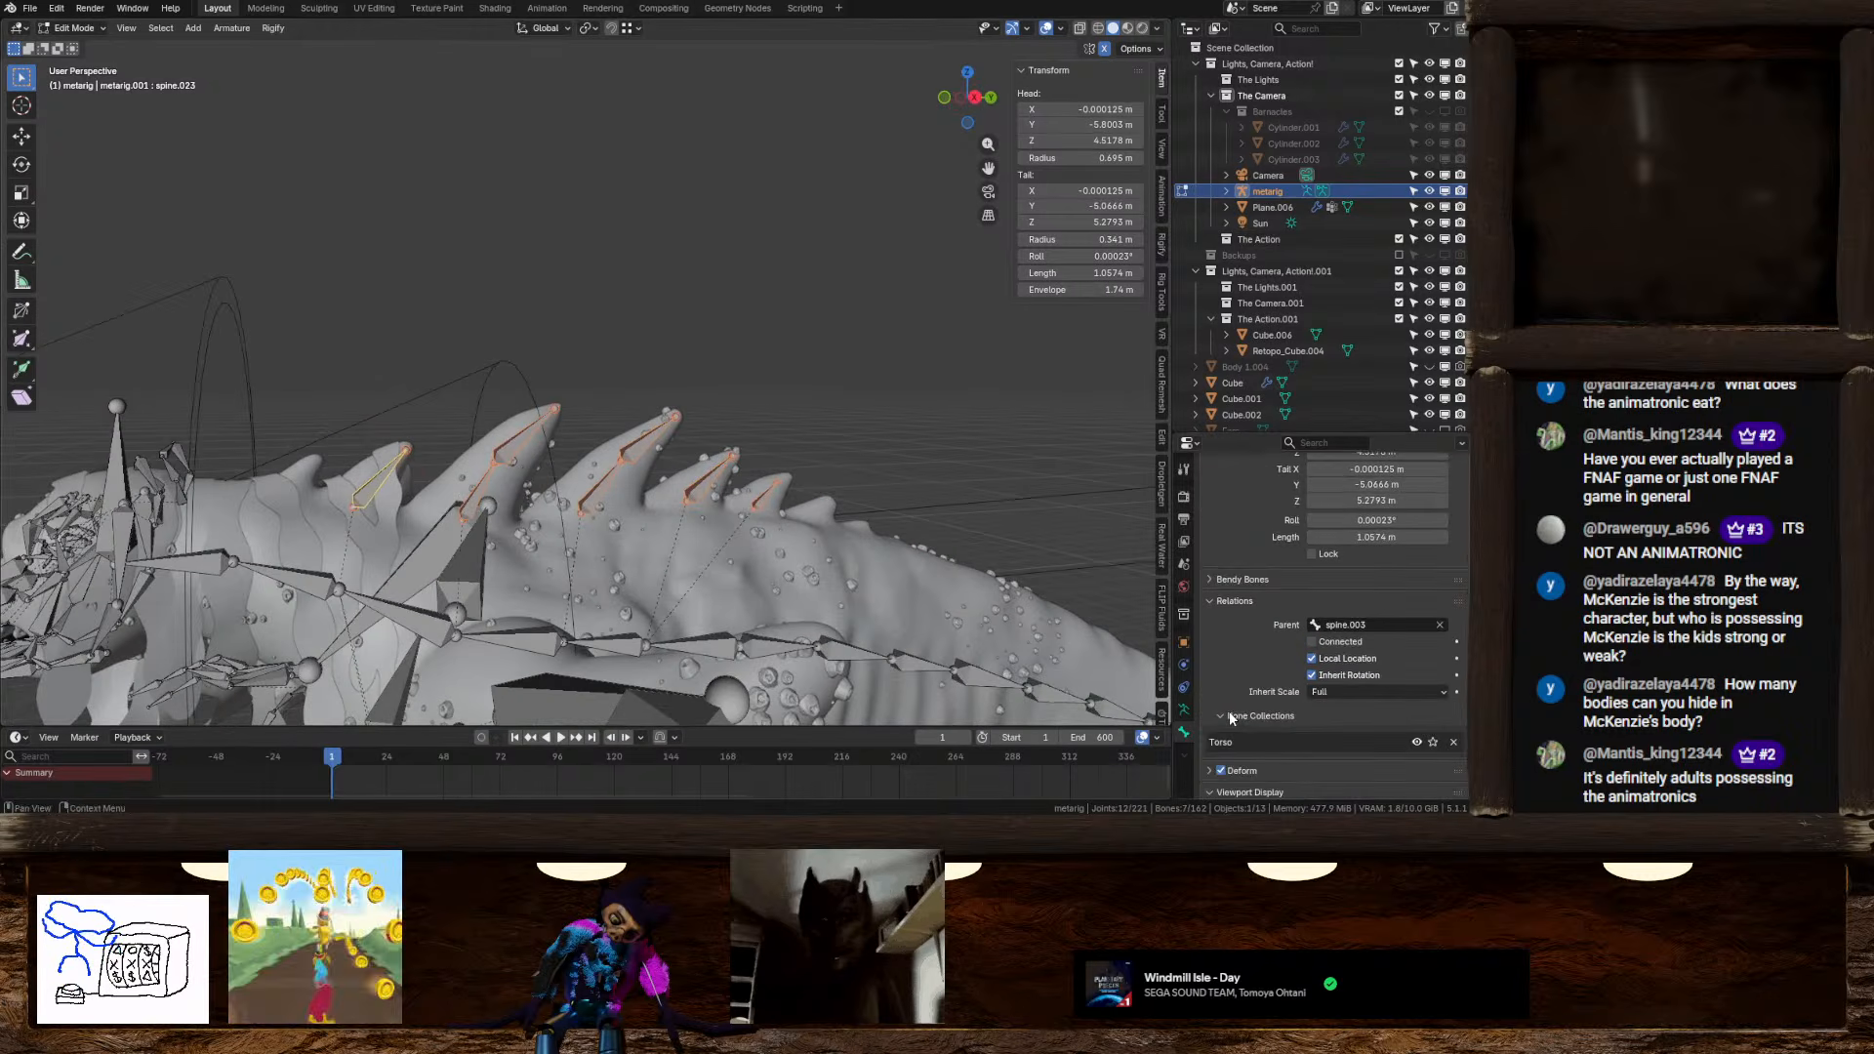
click(76, 29)
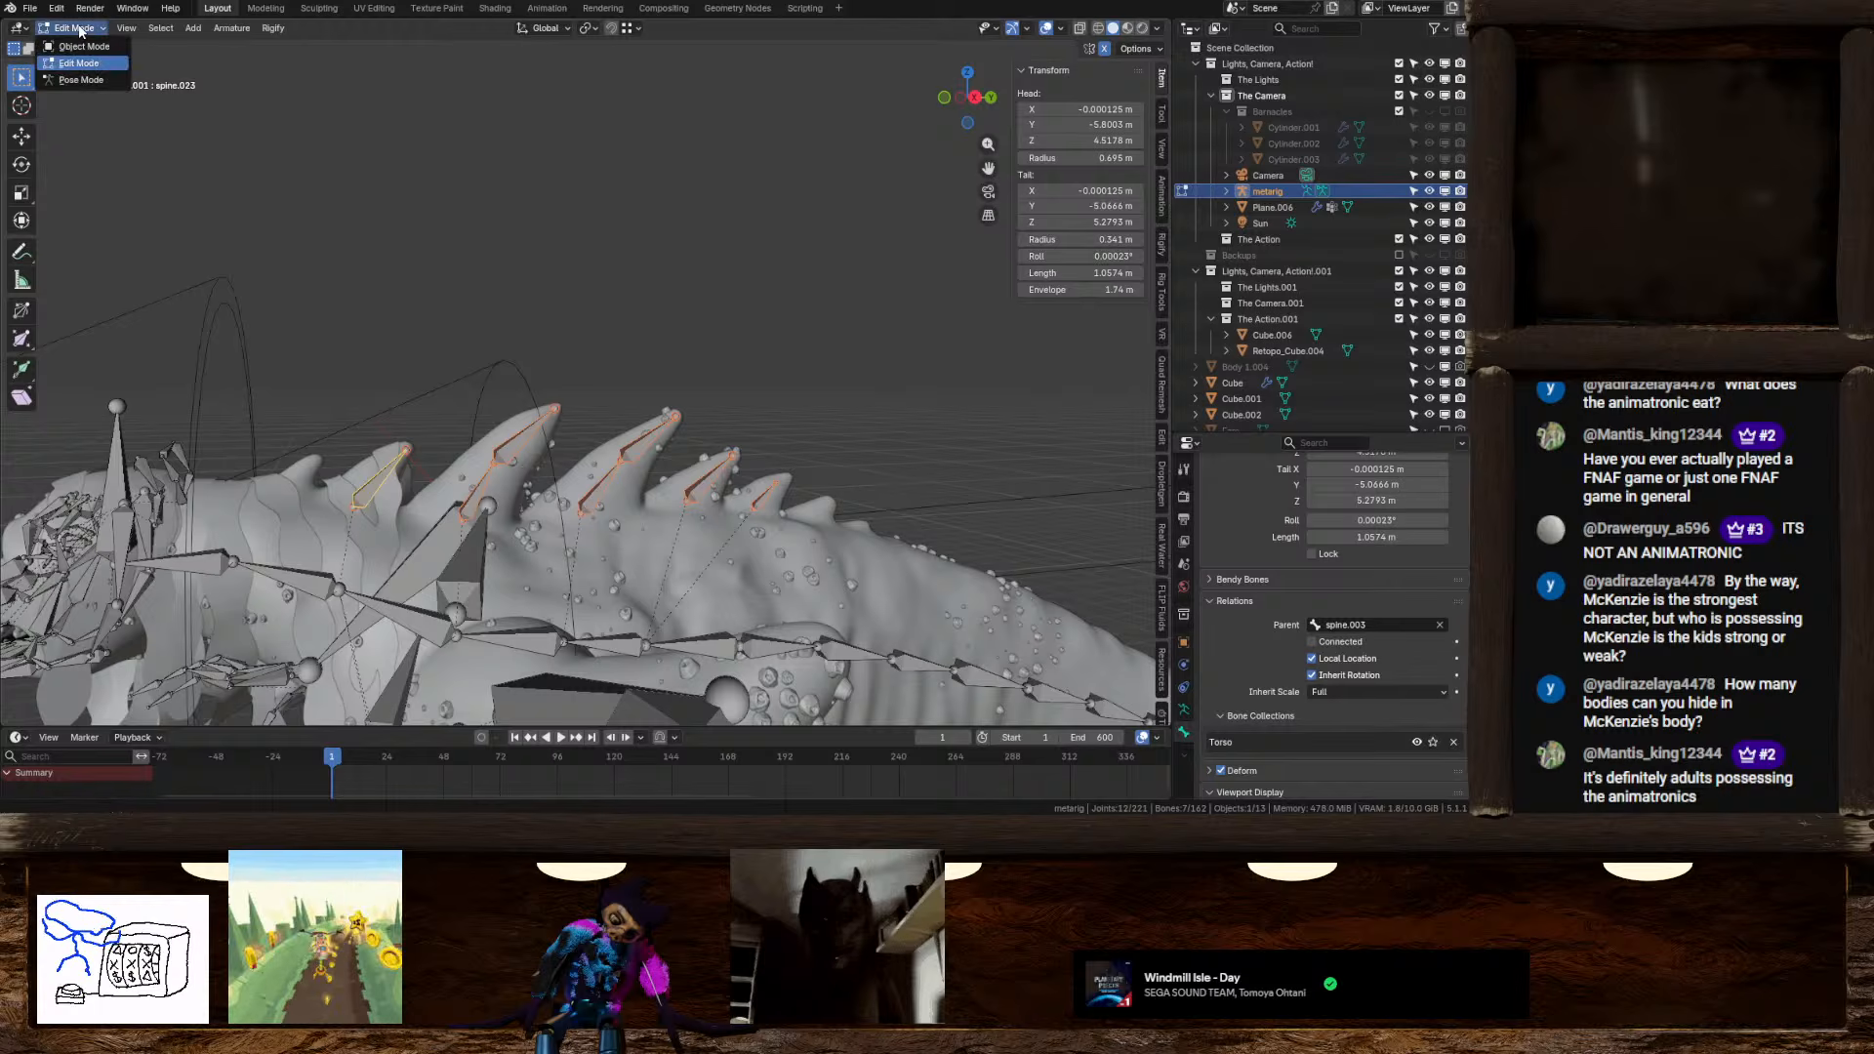
click(82, 80)
scroll(1257, 688, down, 3)
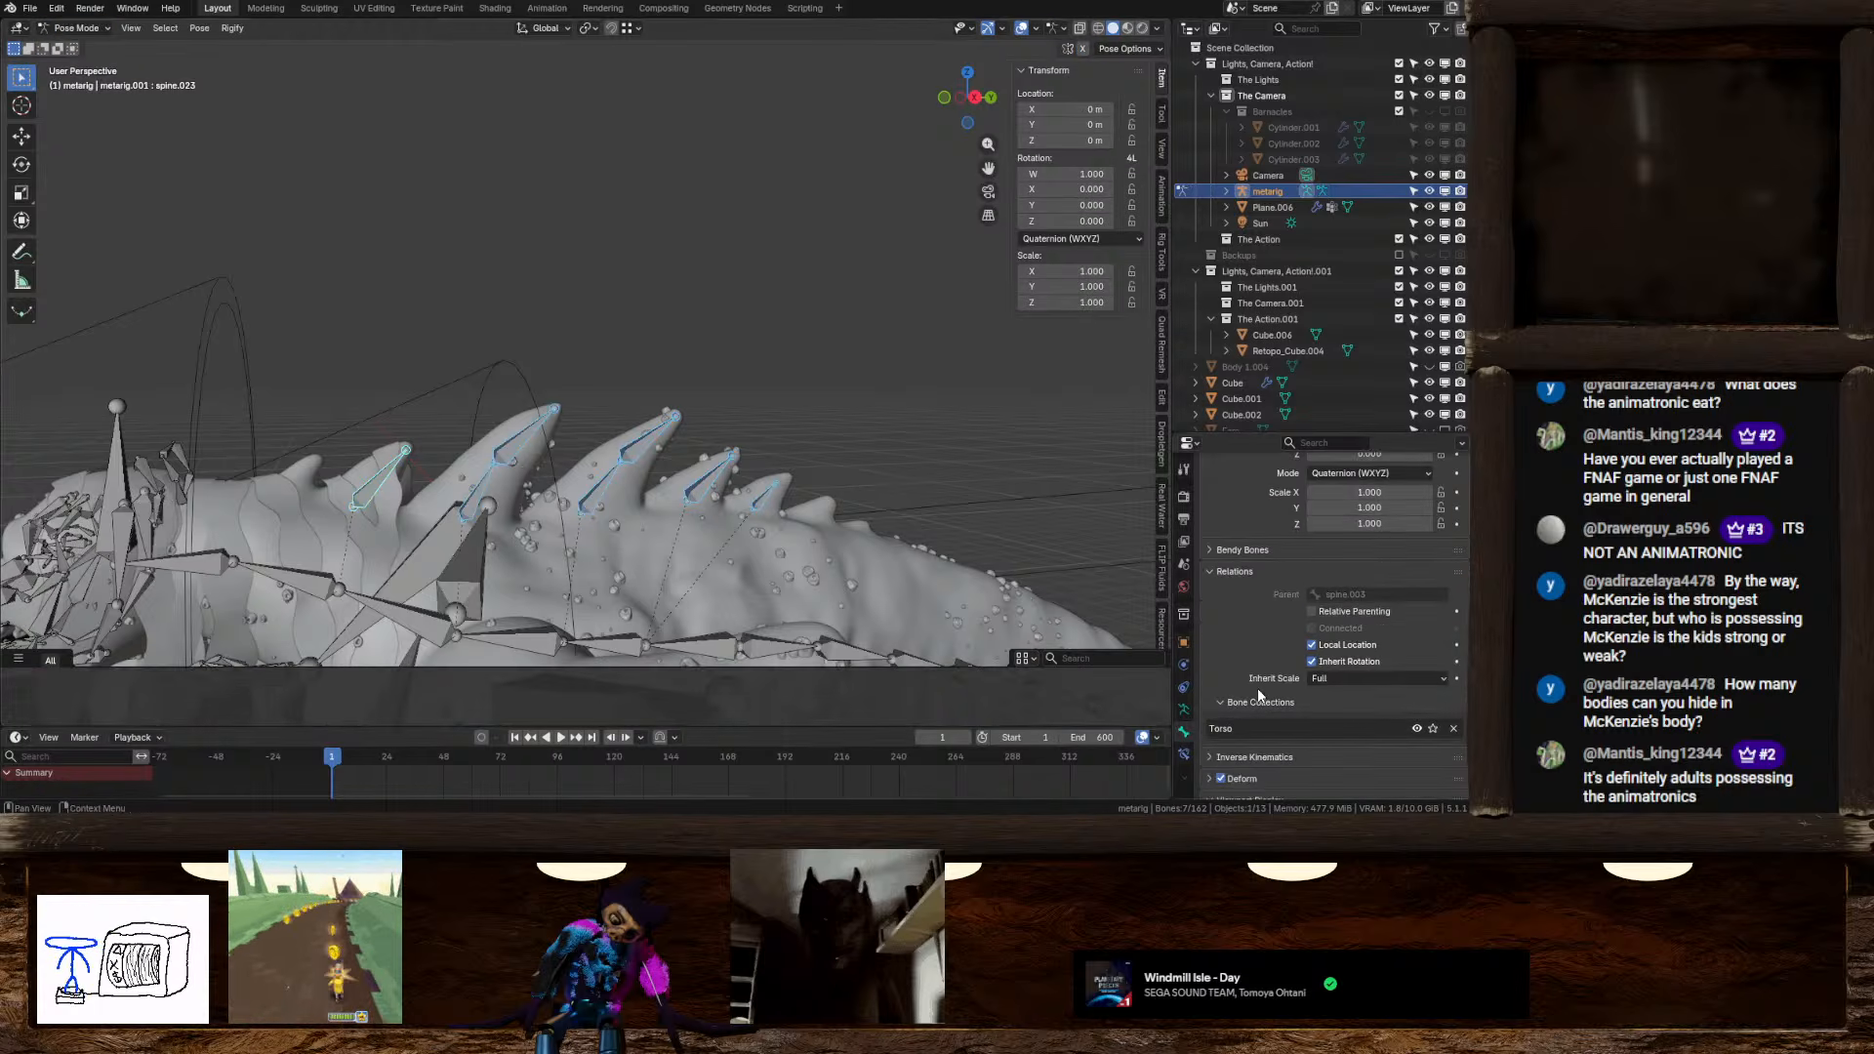
scroll(1257, 688, down, 3)
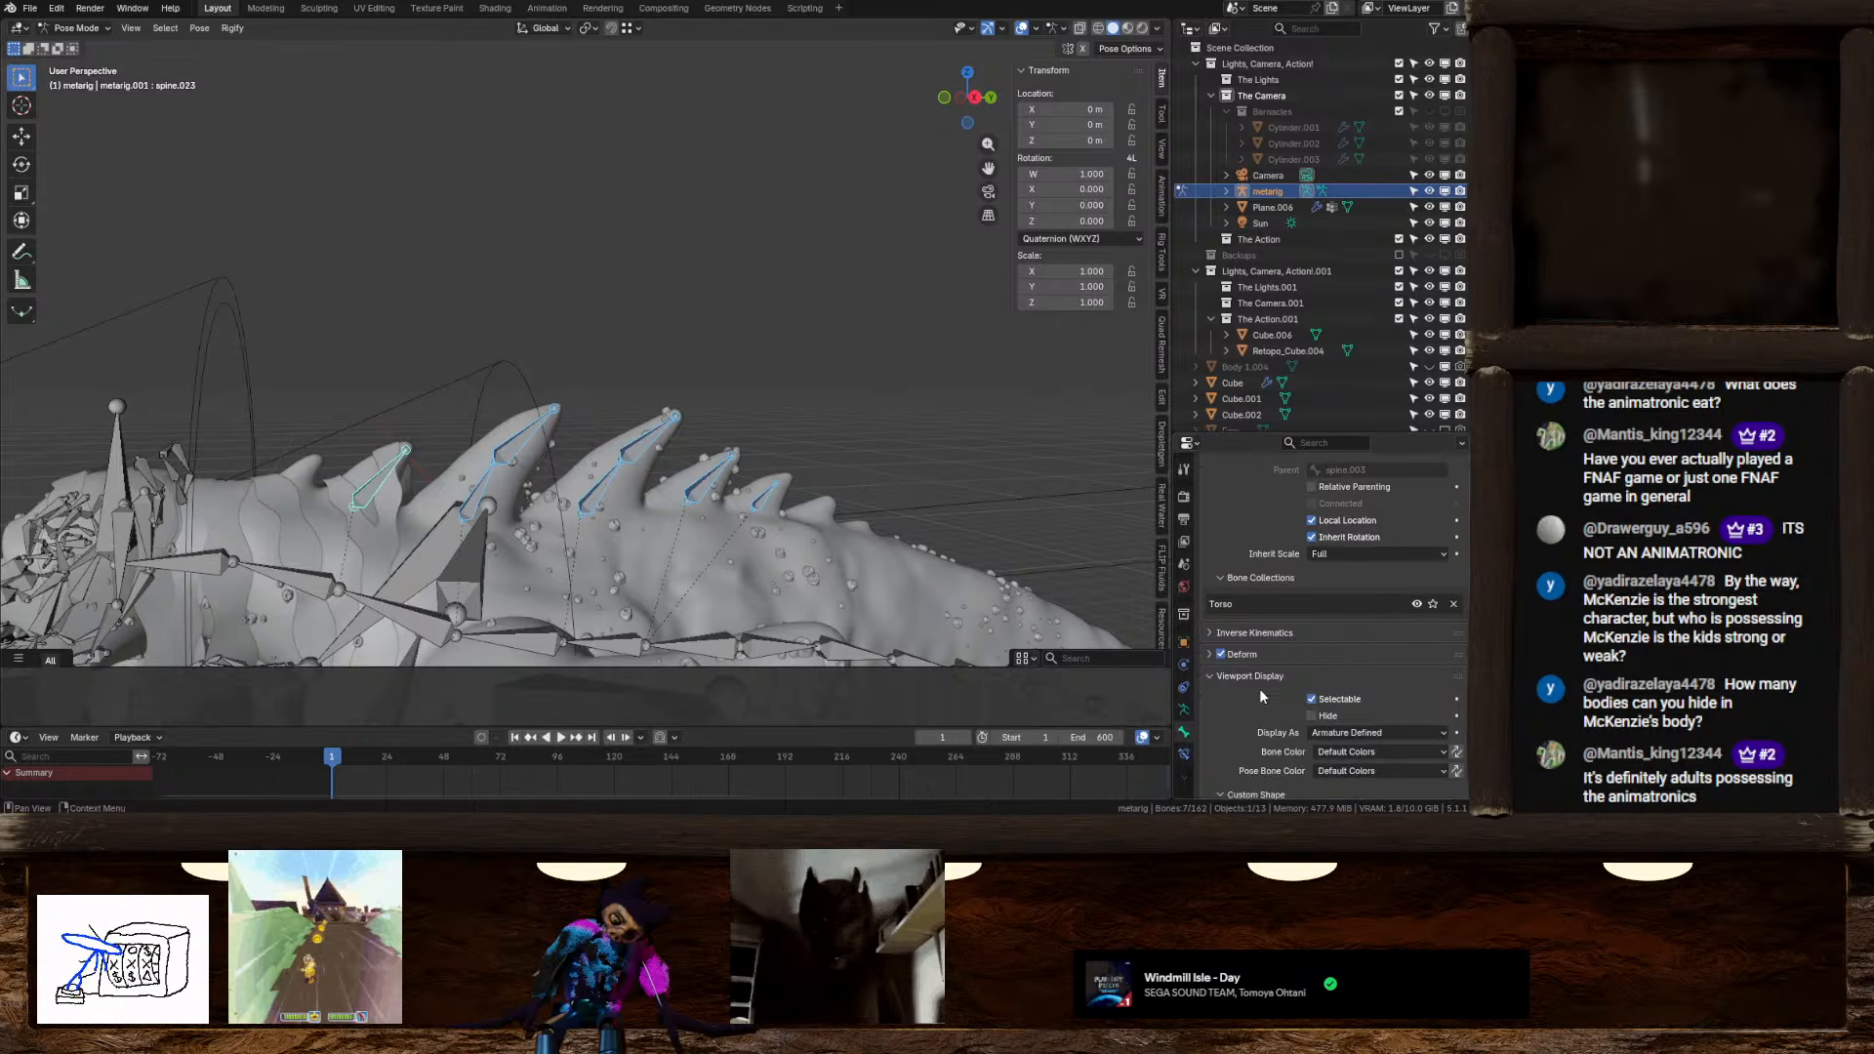
scroll(1259, 688, down, 3)
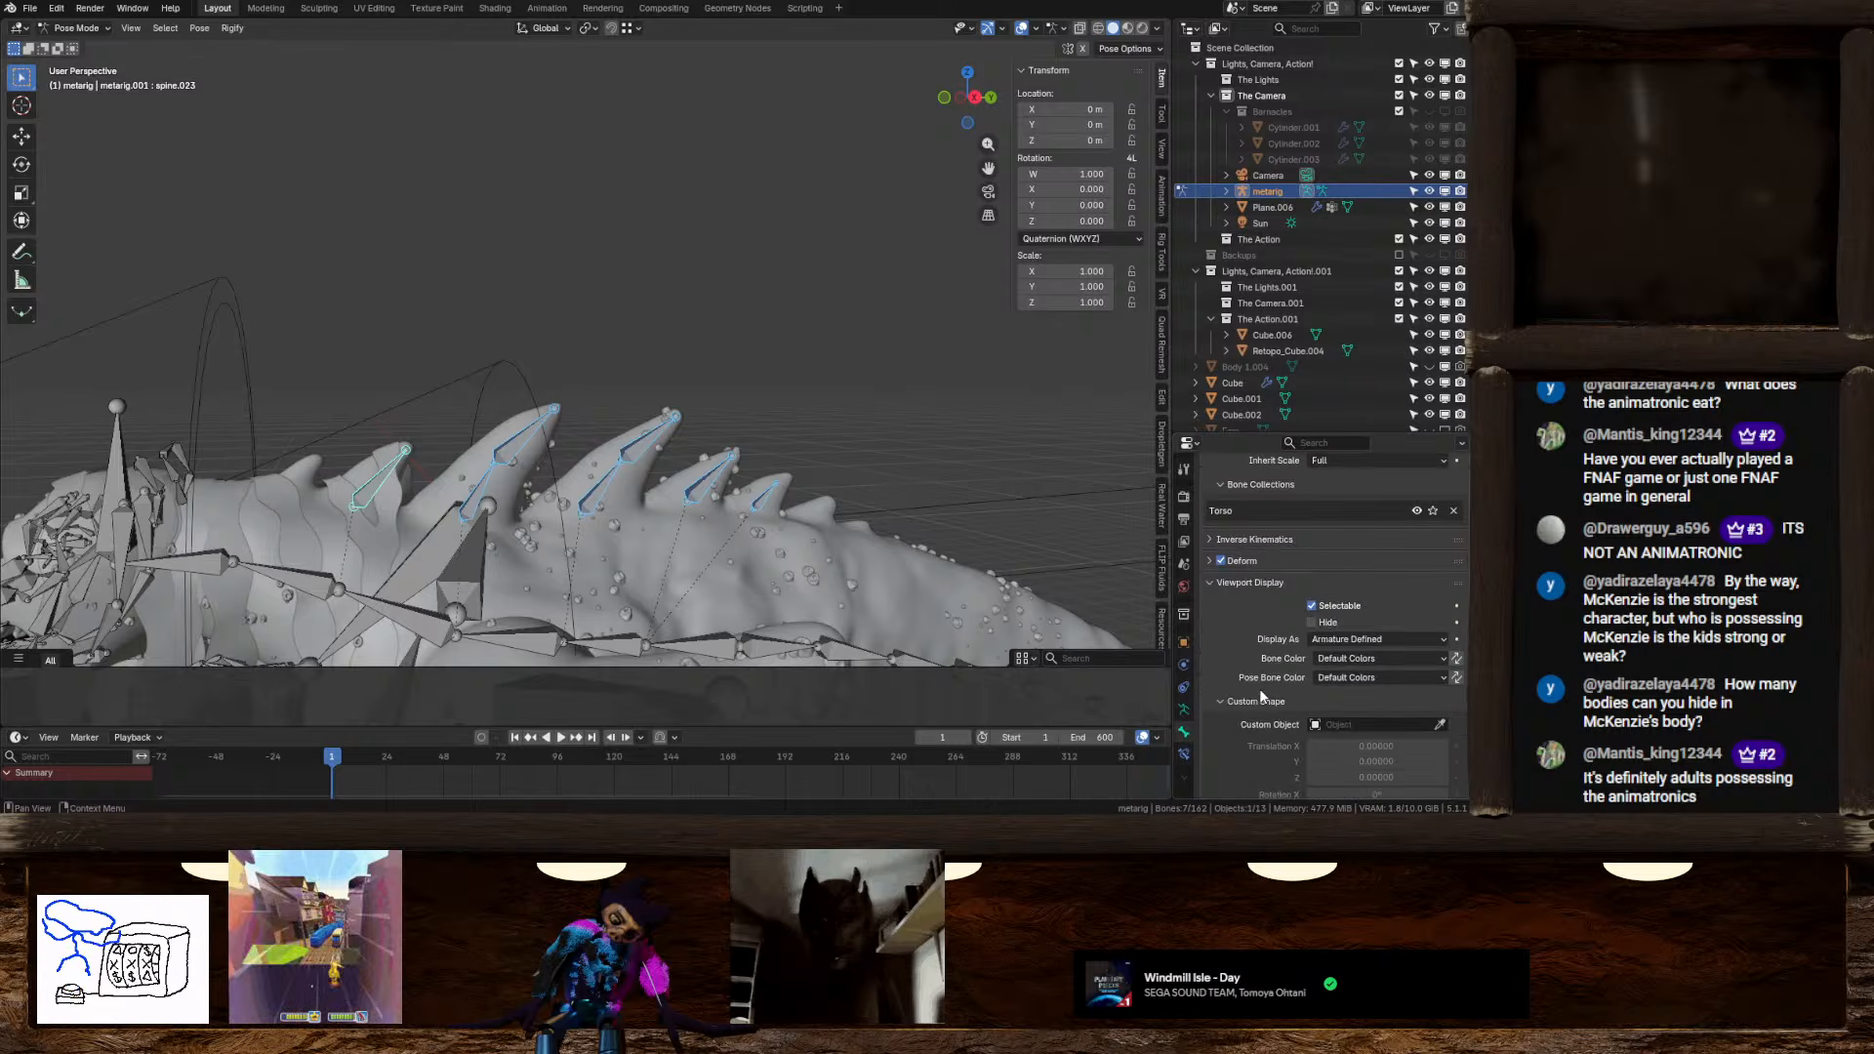
click(1214, 519)
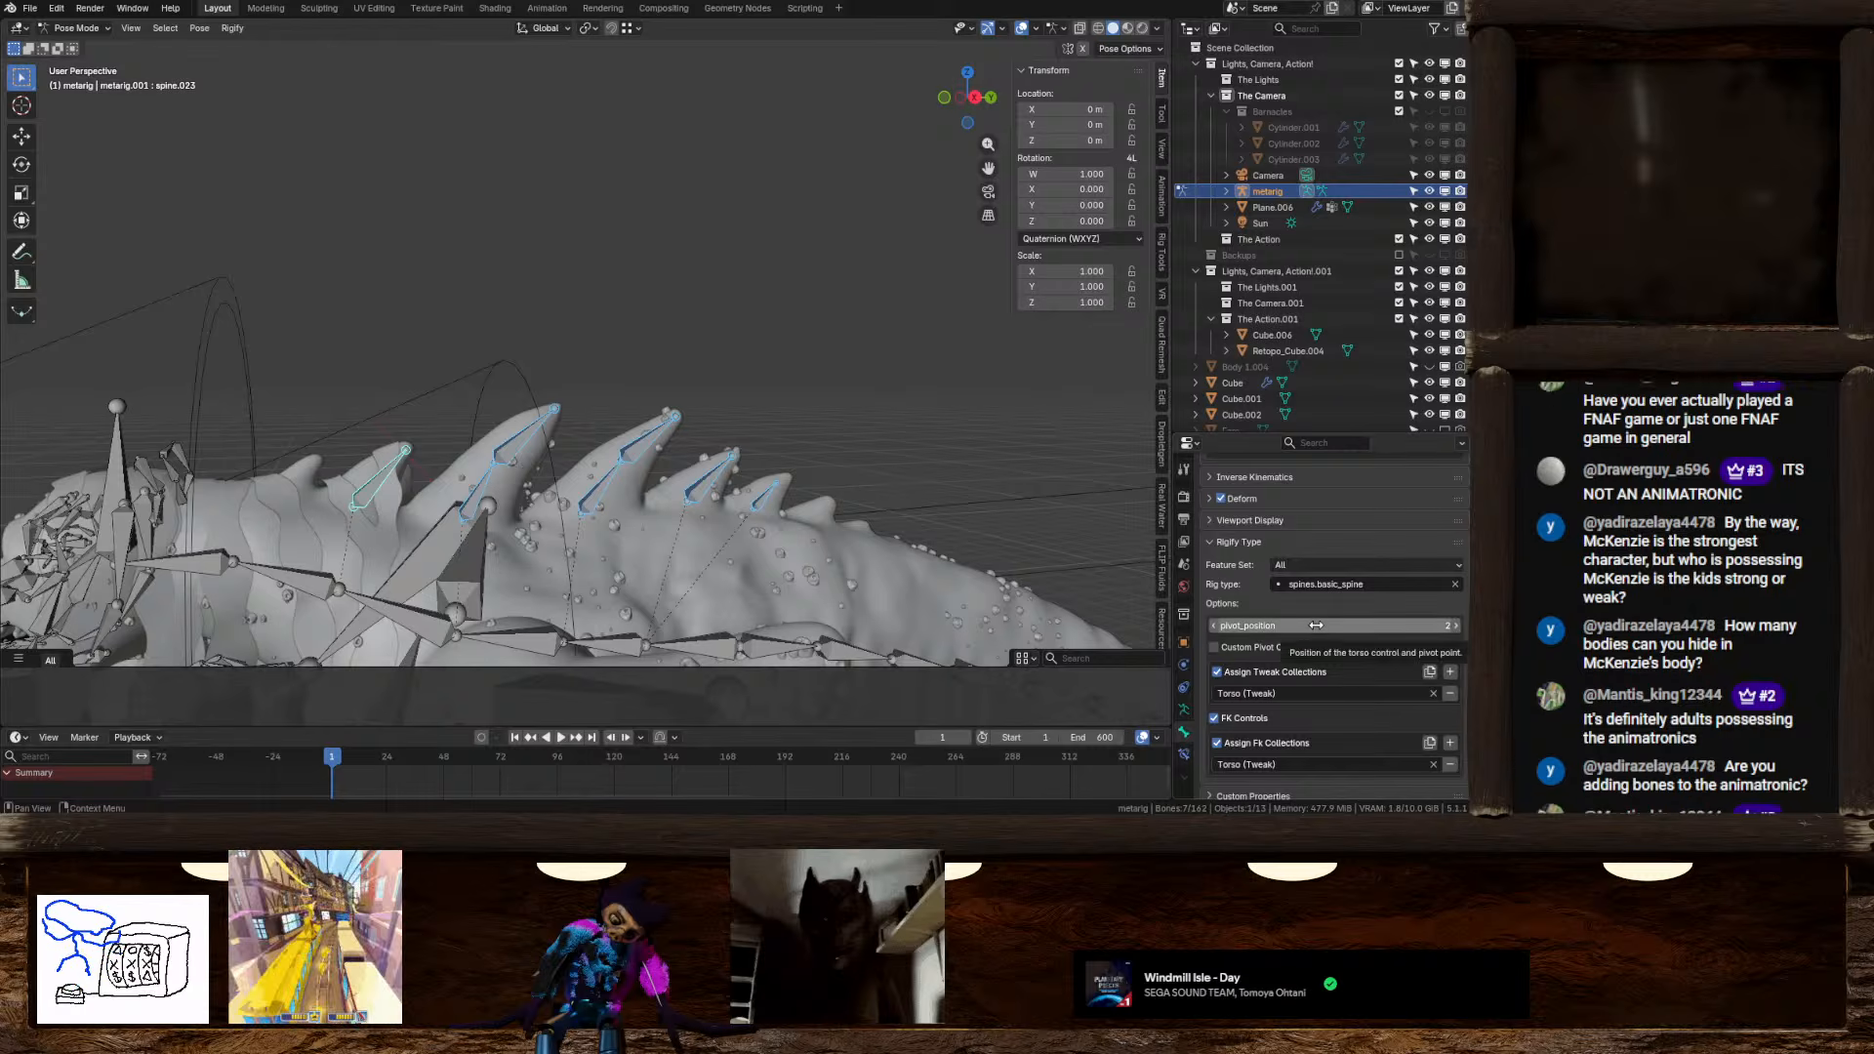
click(1455, 584)
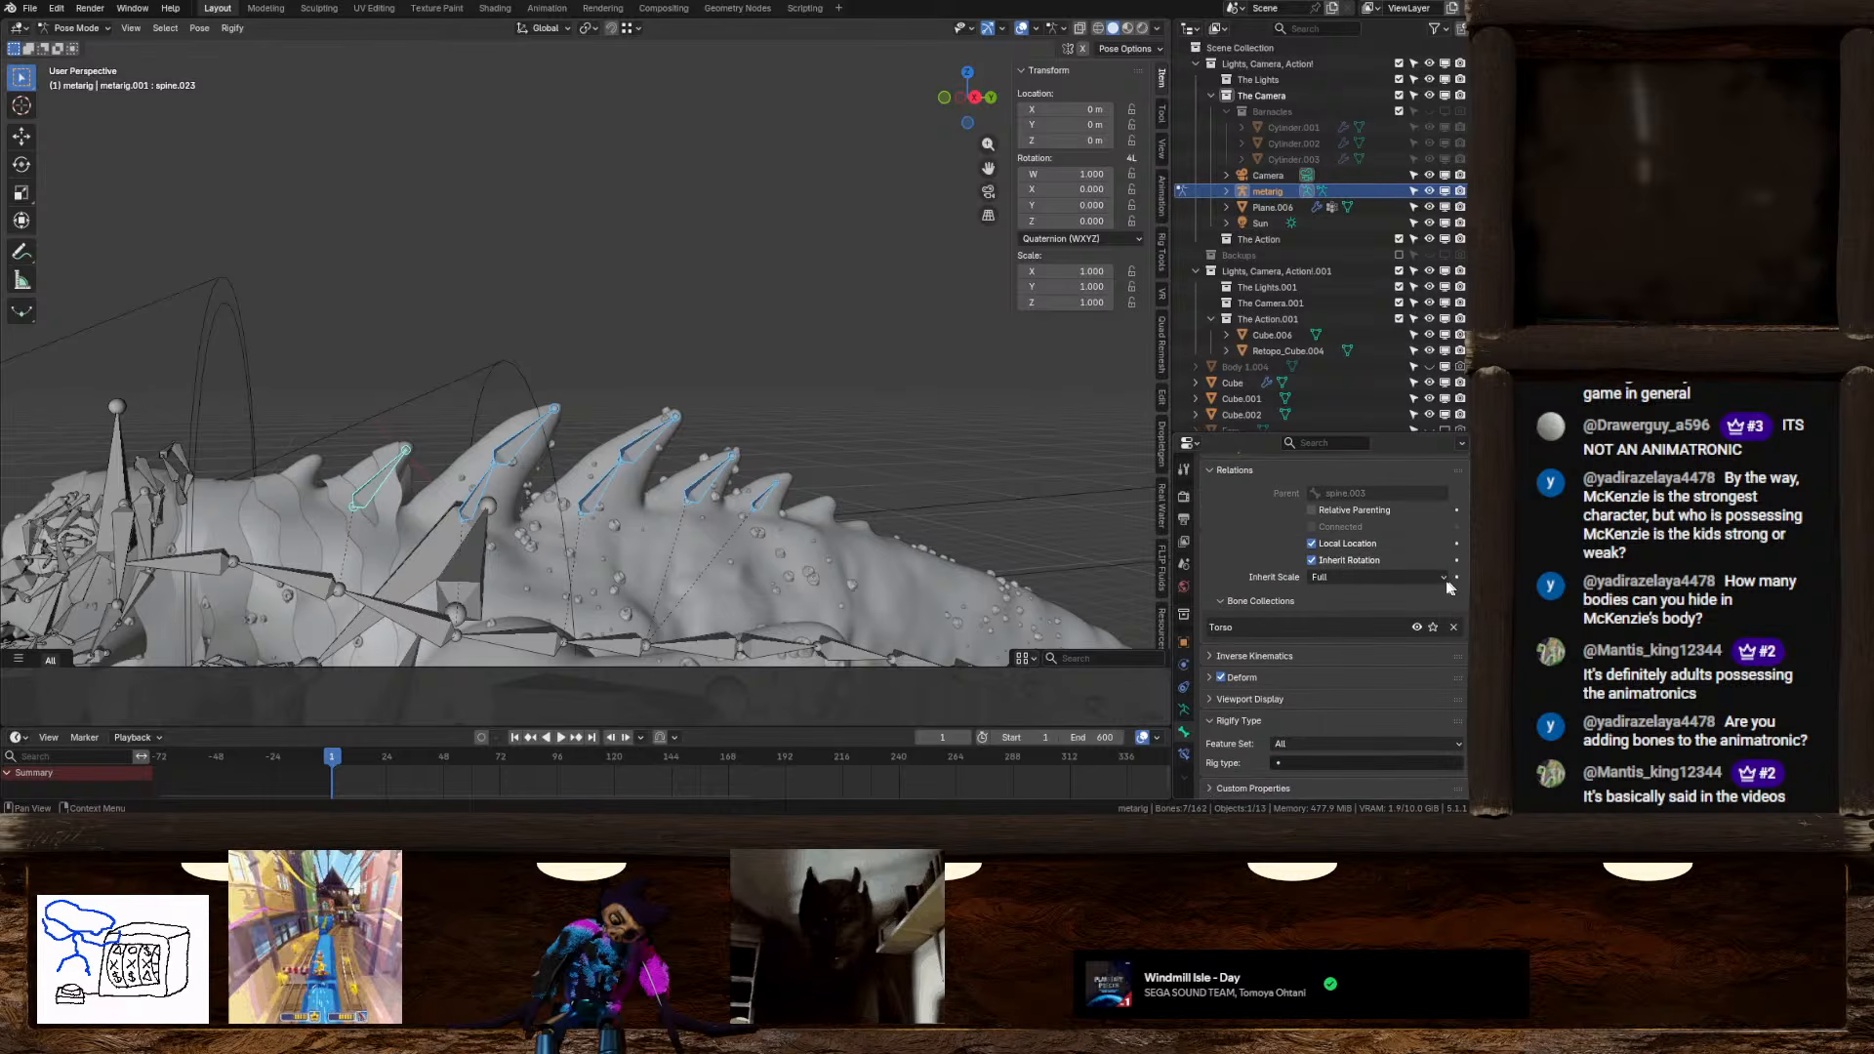
Back in Edit Mode, select the metarig bones running through the dorsal spikes, from spine.023 back to spine.017, and delete them
click(378, 495)
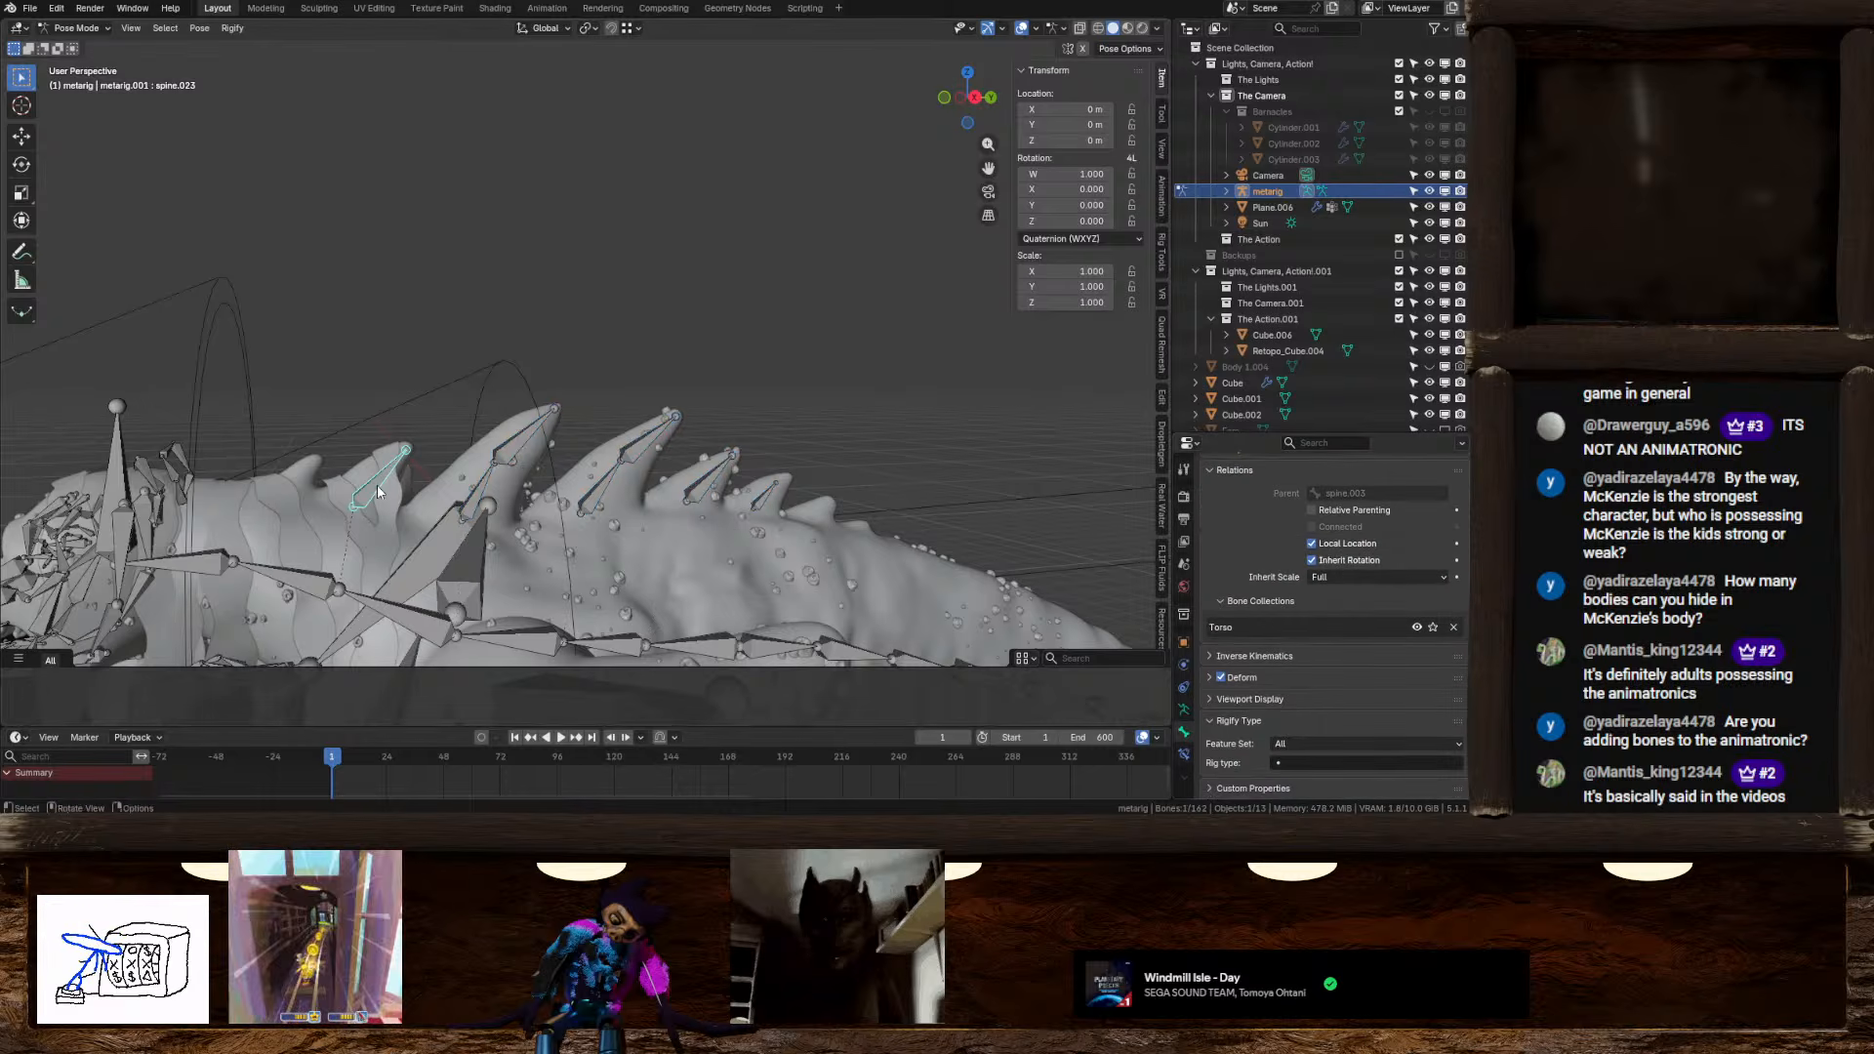
key(Tab)
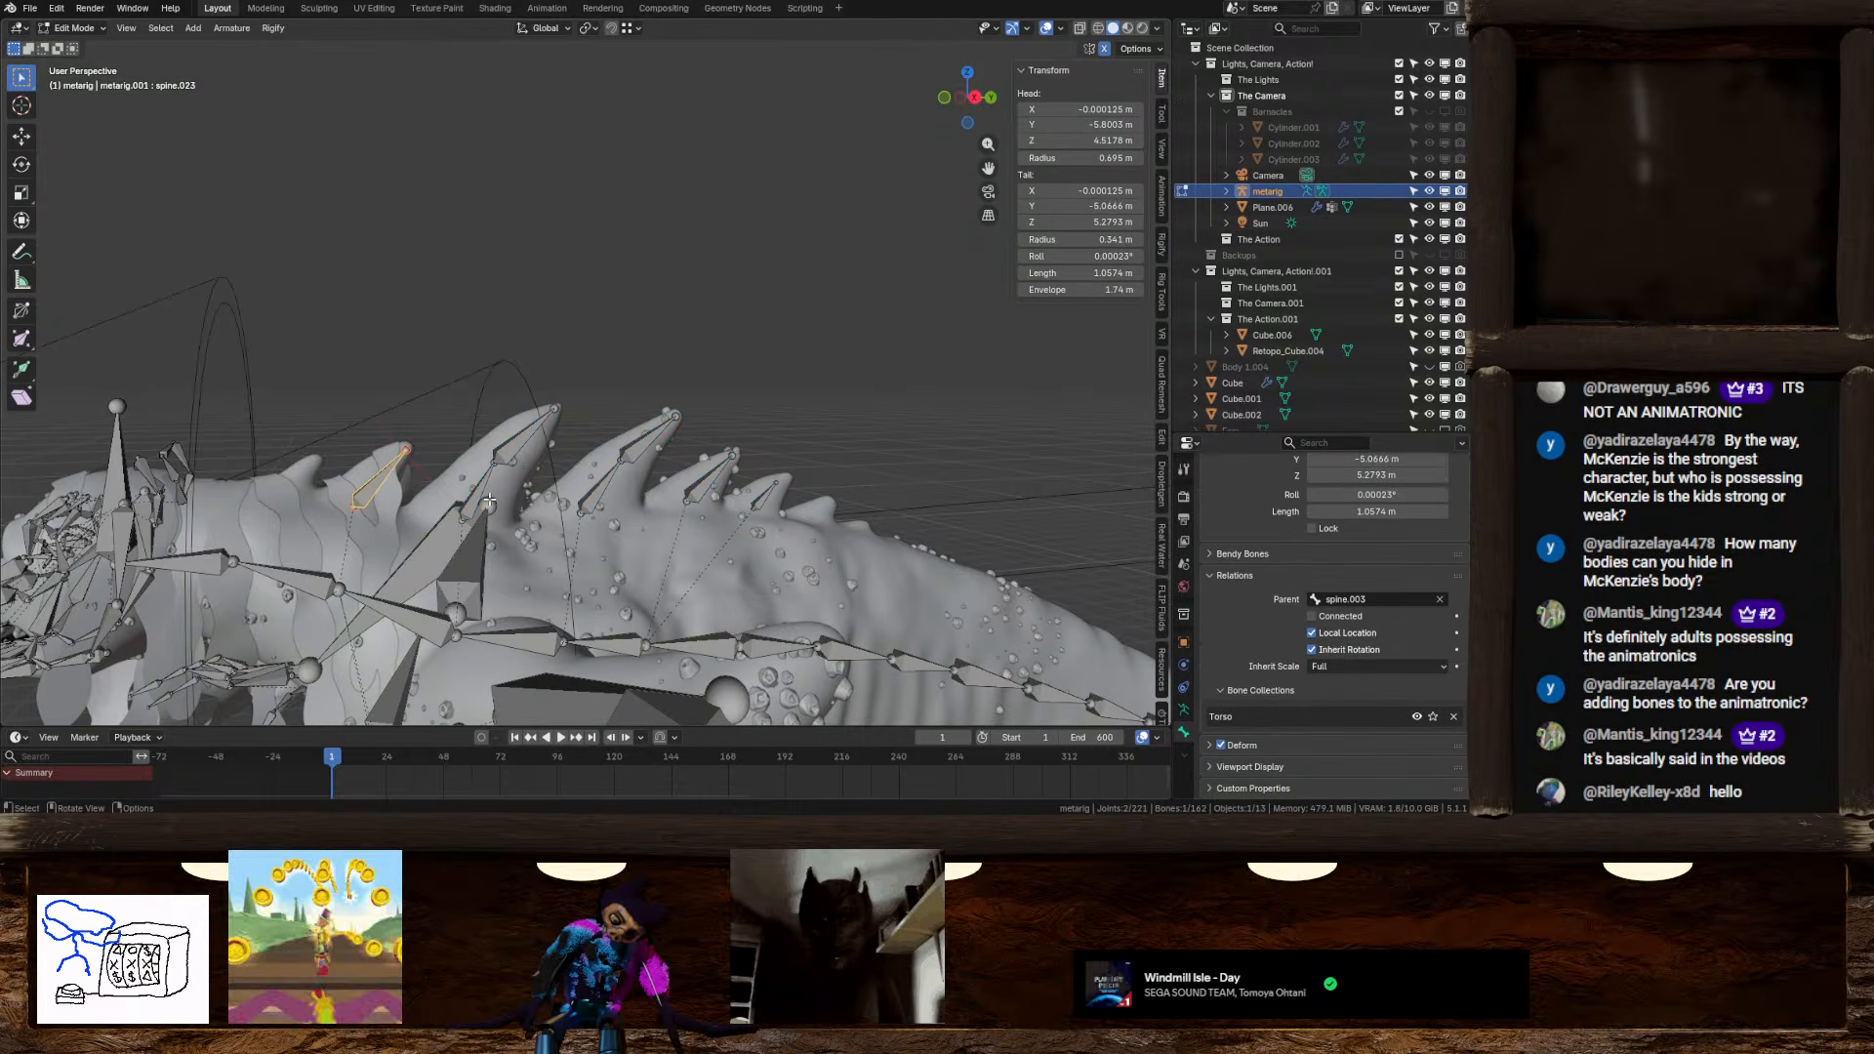
shift+click(532, 429)
shift+click(629, 447)
shift+click(635, 441)
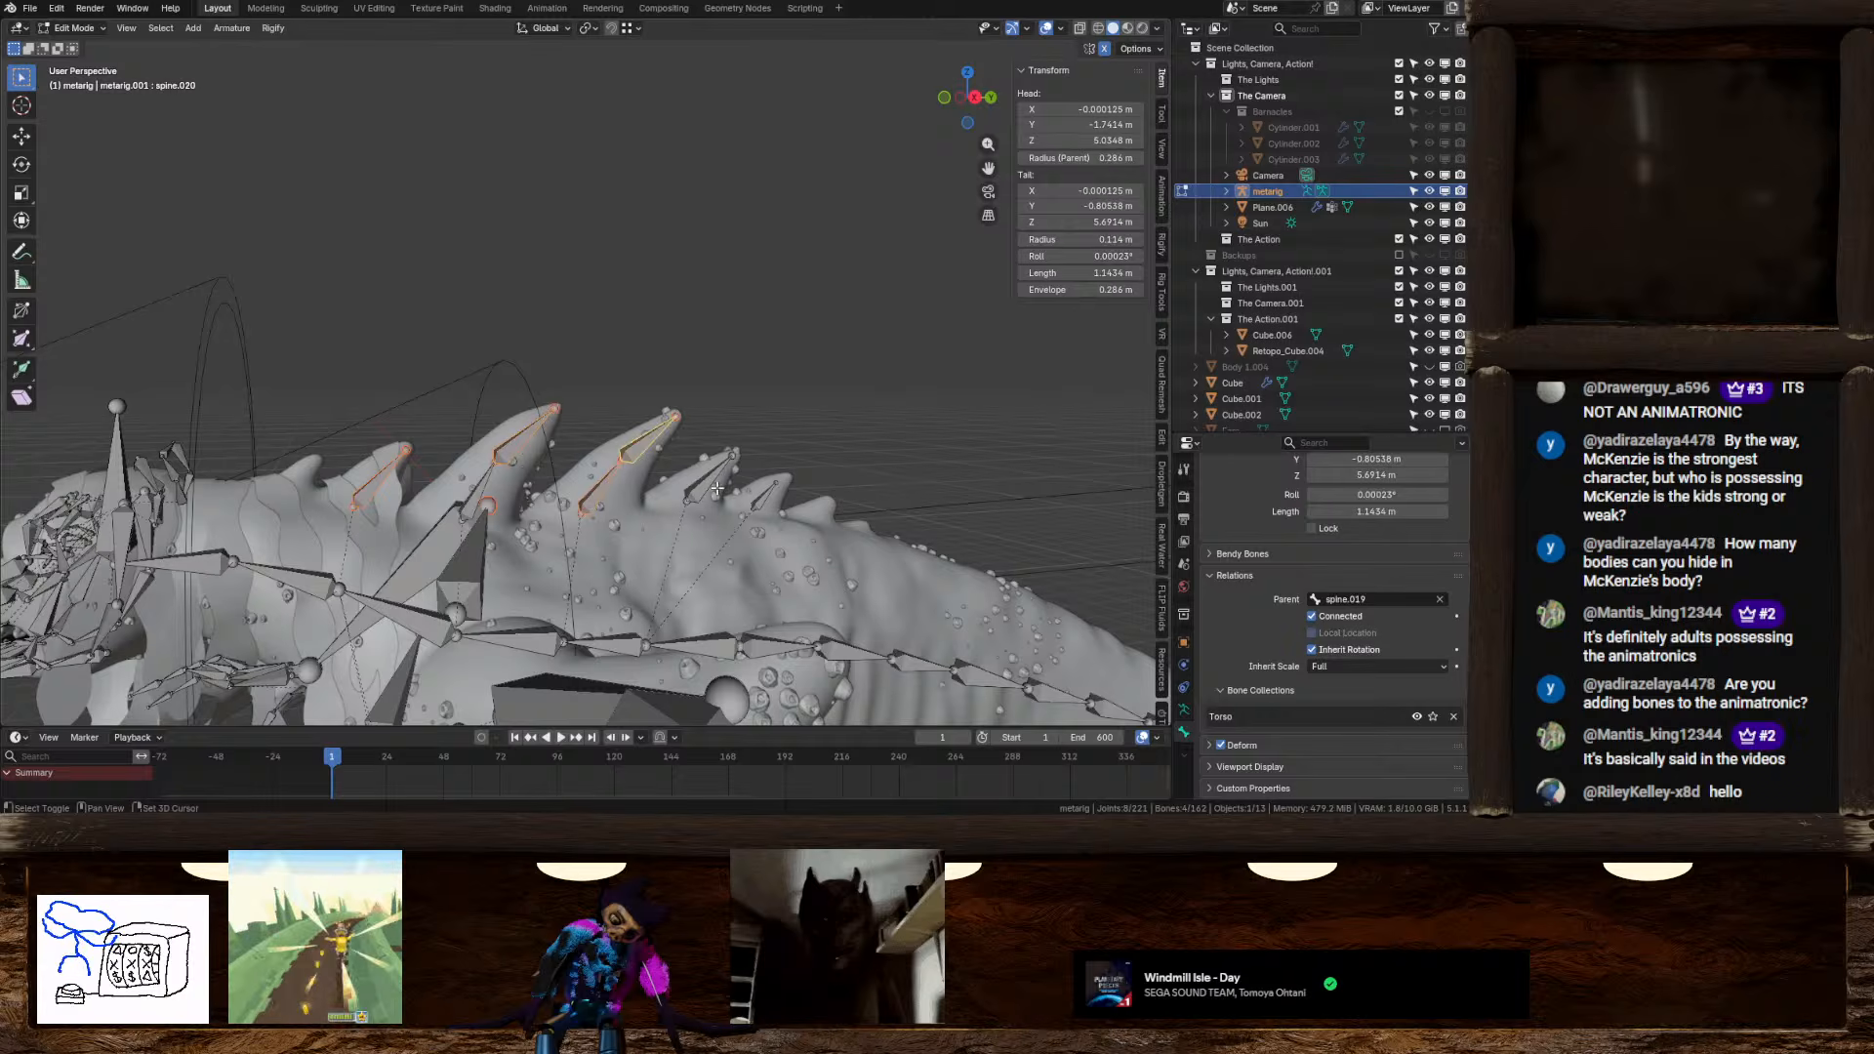
shift+click(720, 481)
key(x)
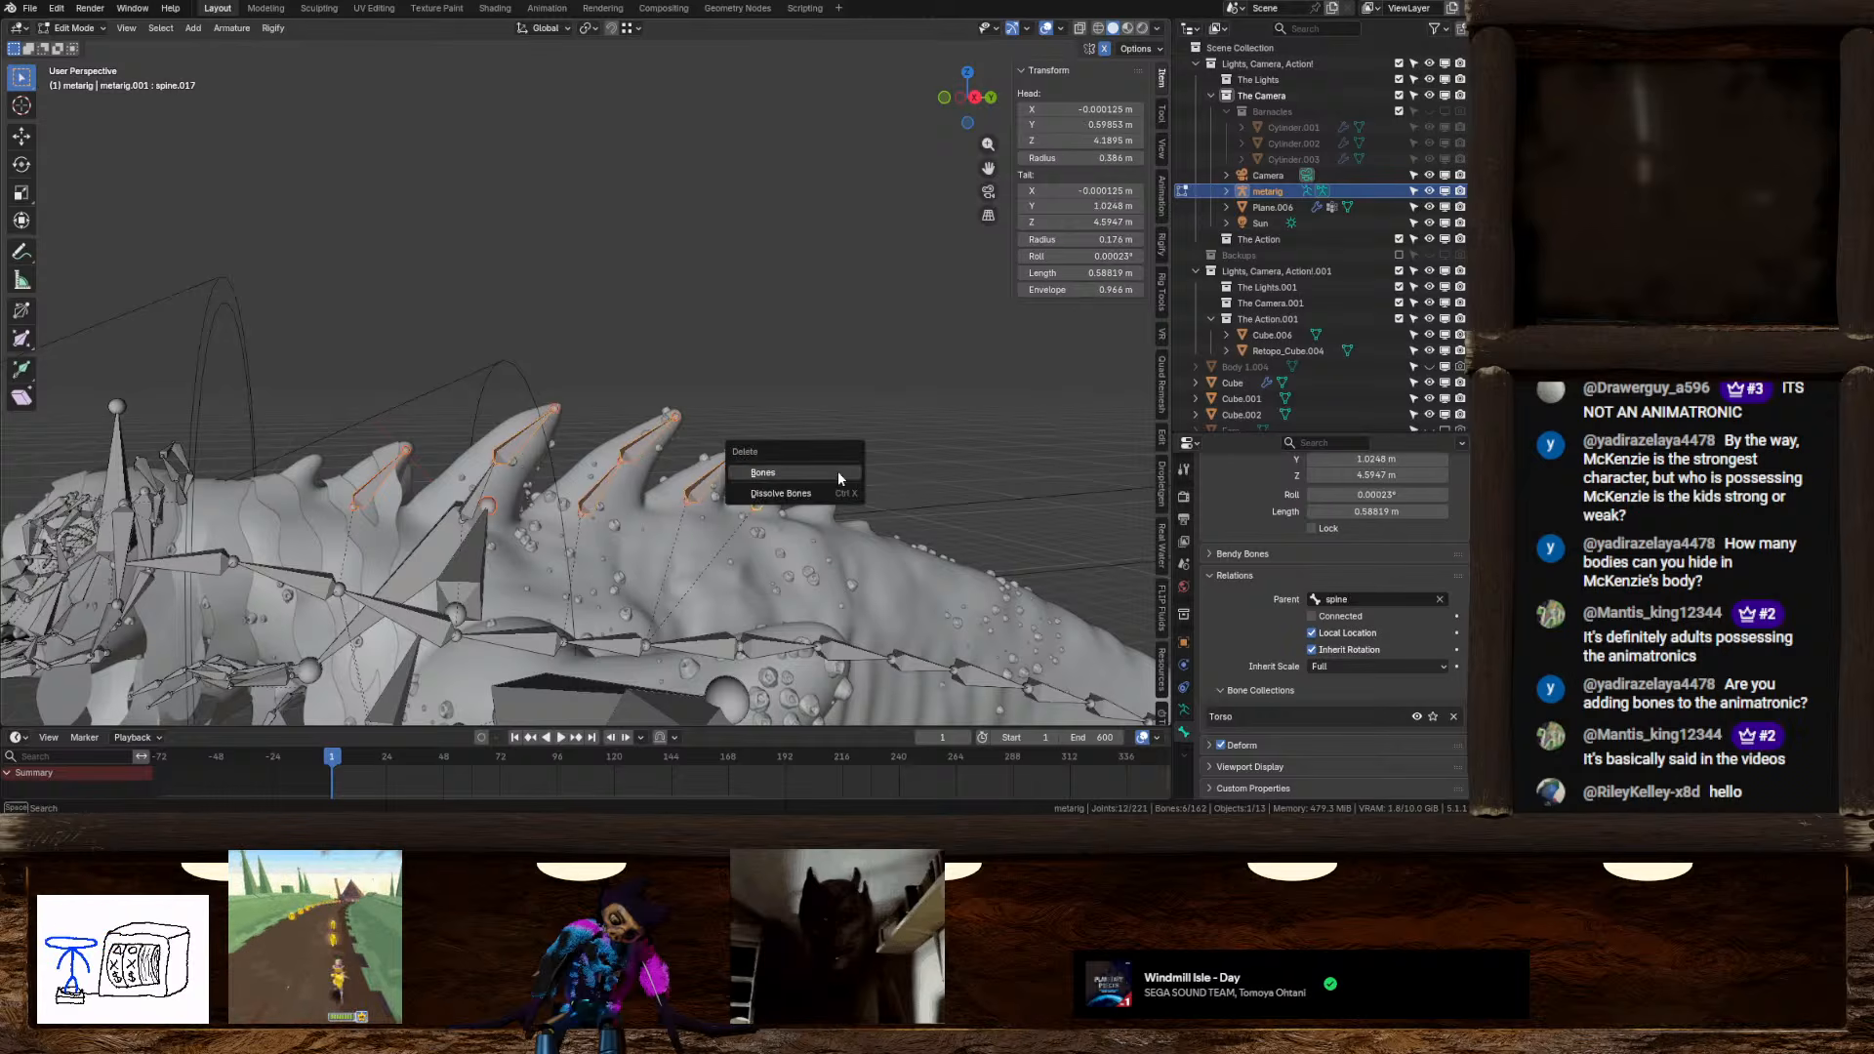
click(838, 473)
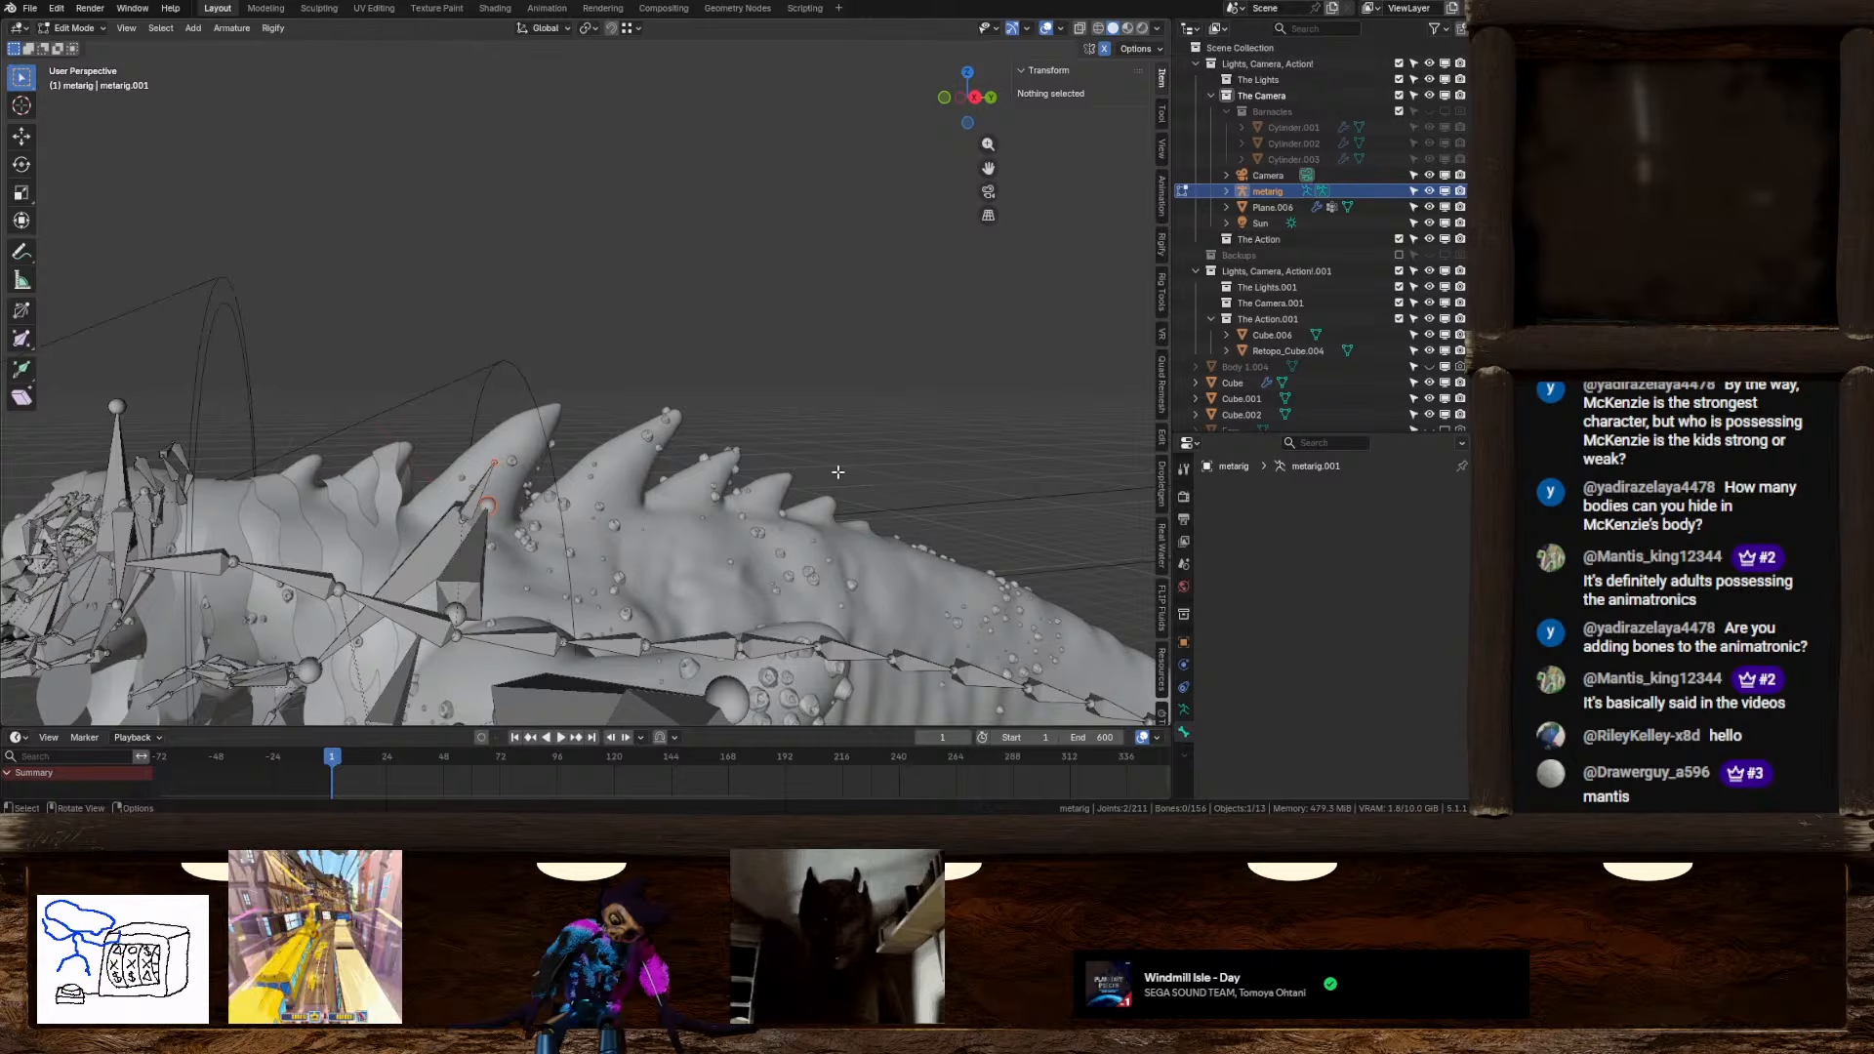
From the right orthographic view, delete the leftover spine.021 bone in the large front dorsal spike
middle_drag(798, 455, 705, 448)
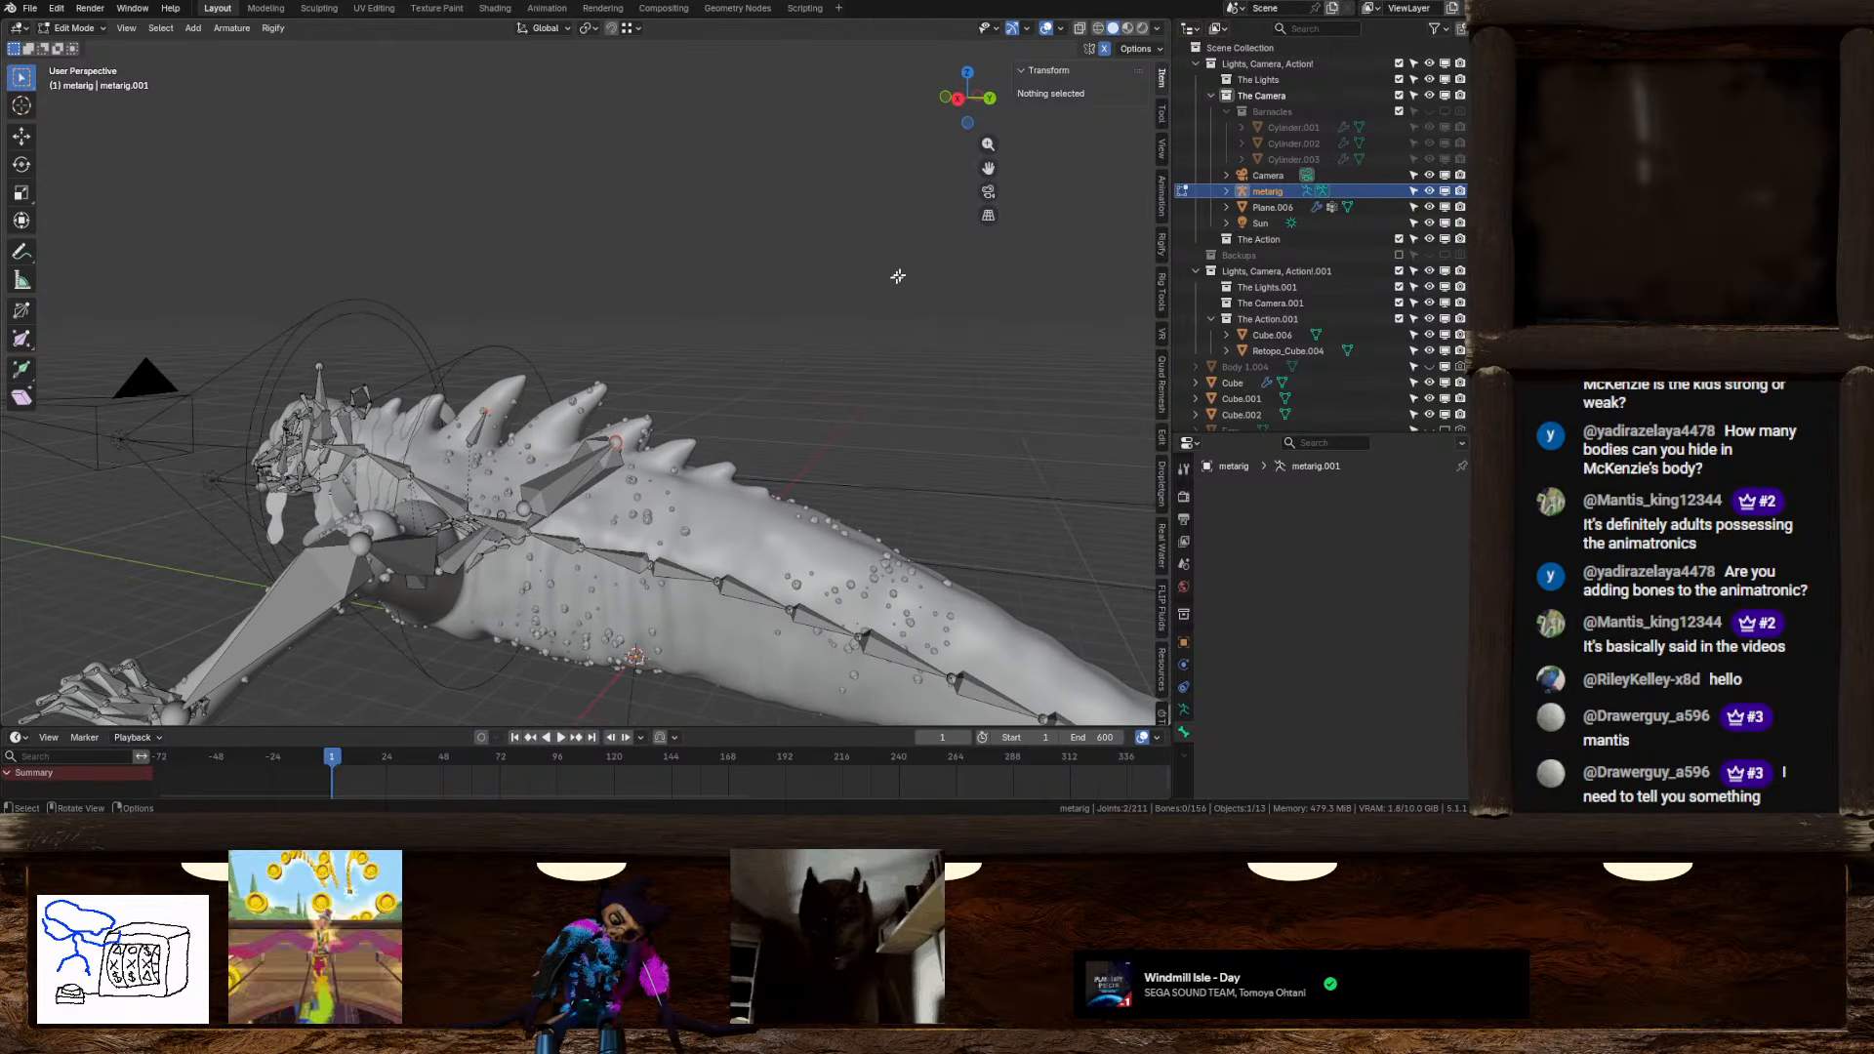
click(958, 99)
scroll(827, 339, up, 5)
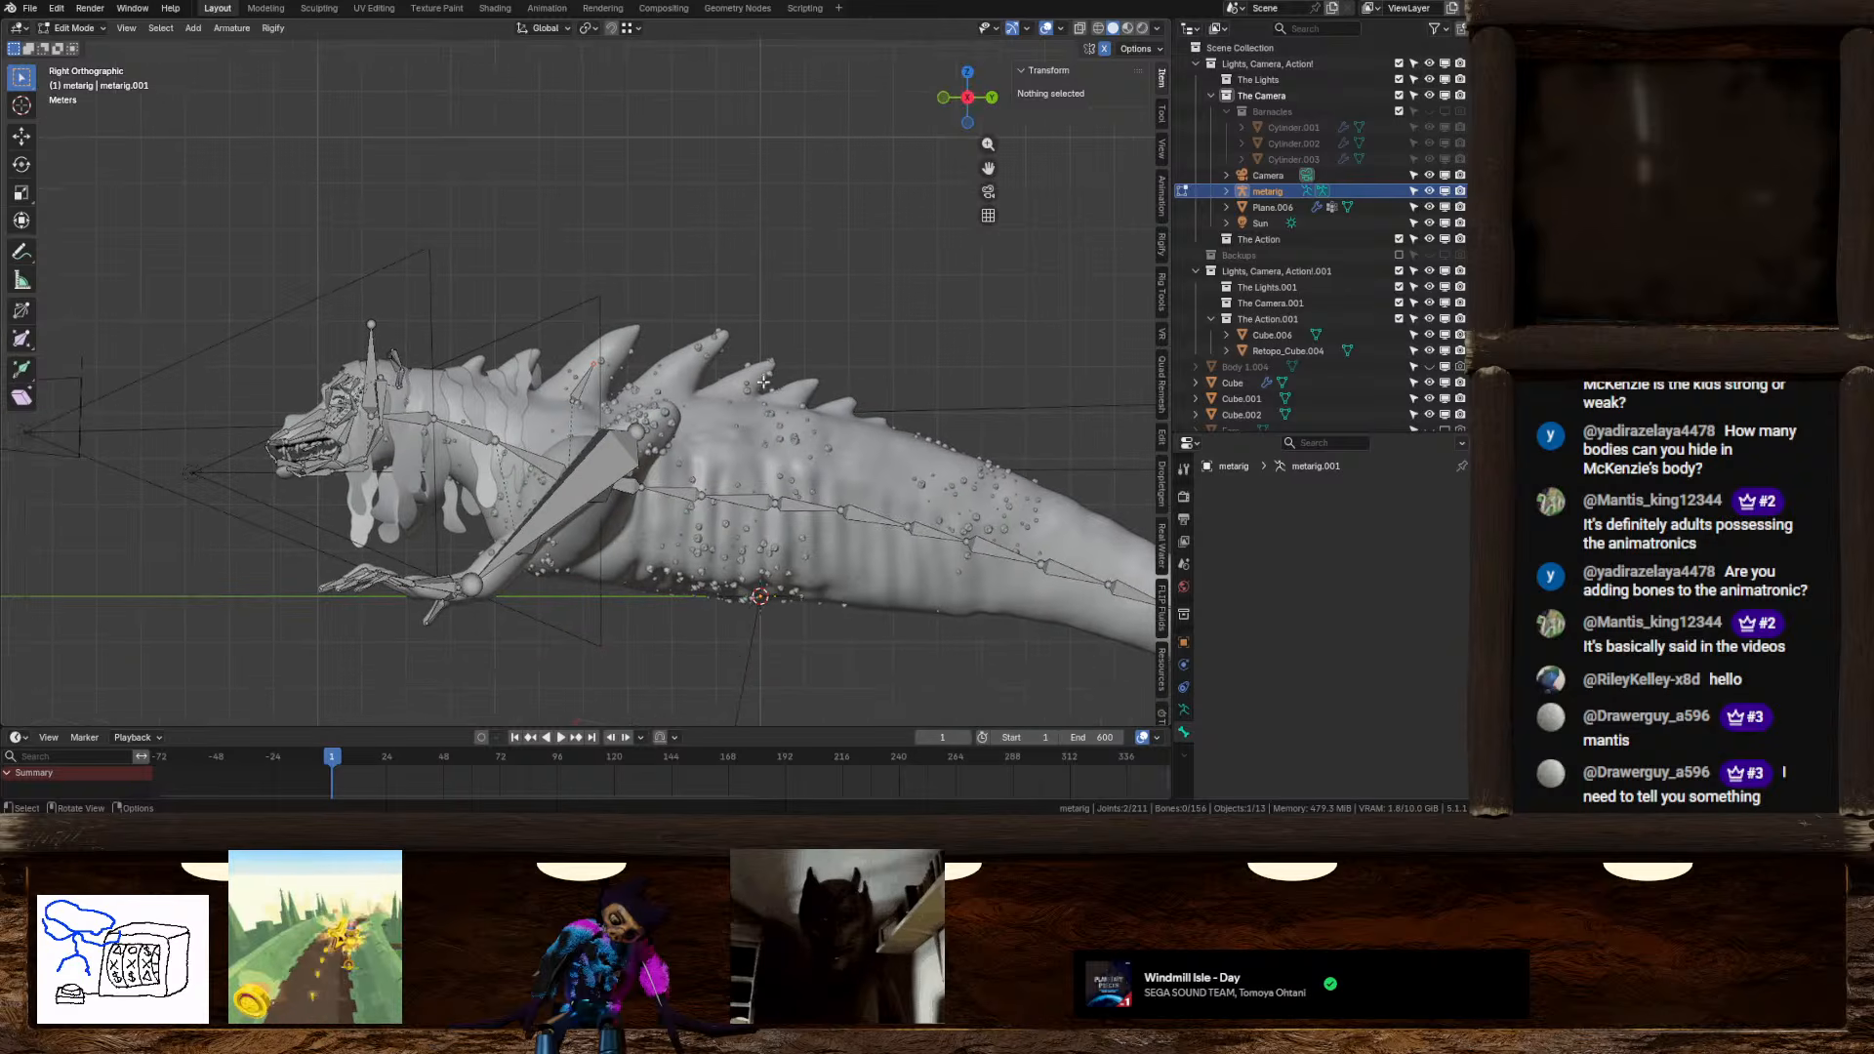
click(710, 339)
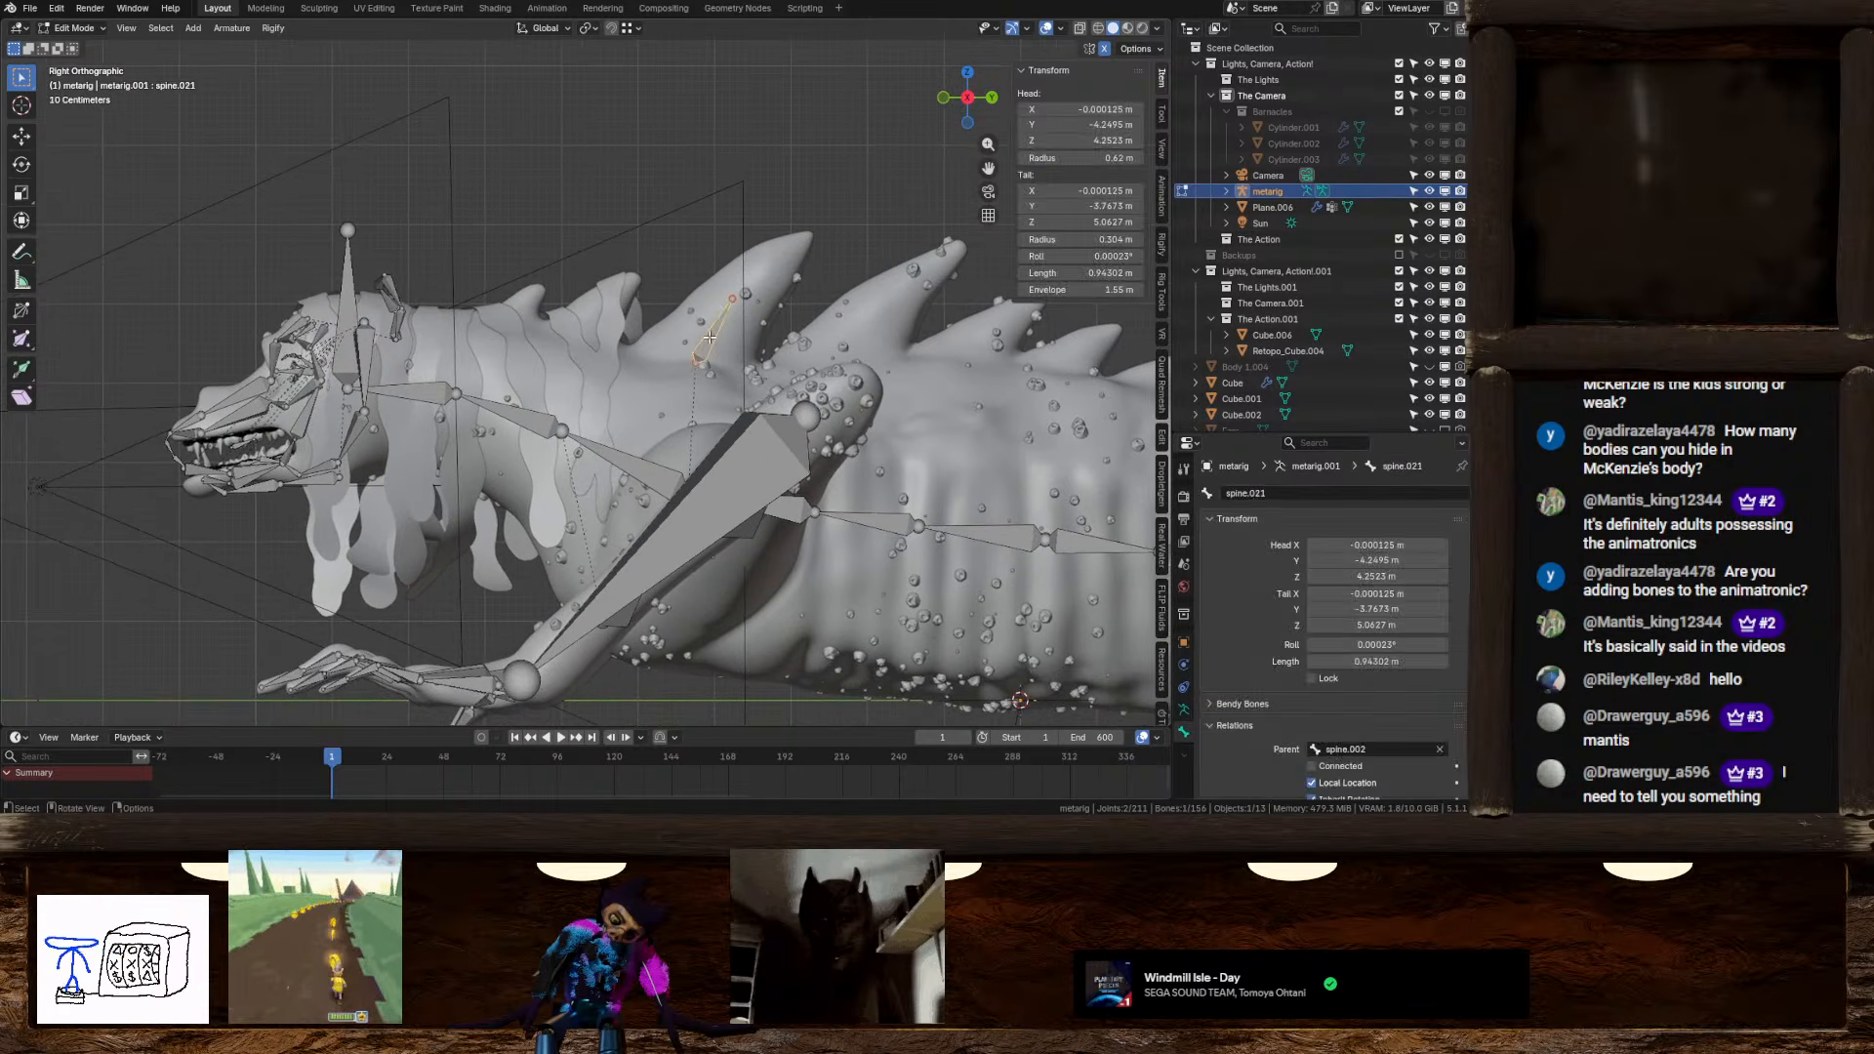
right_click(710, 338)
click(625, 581)
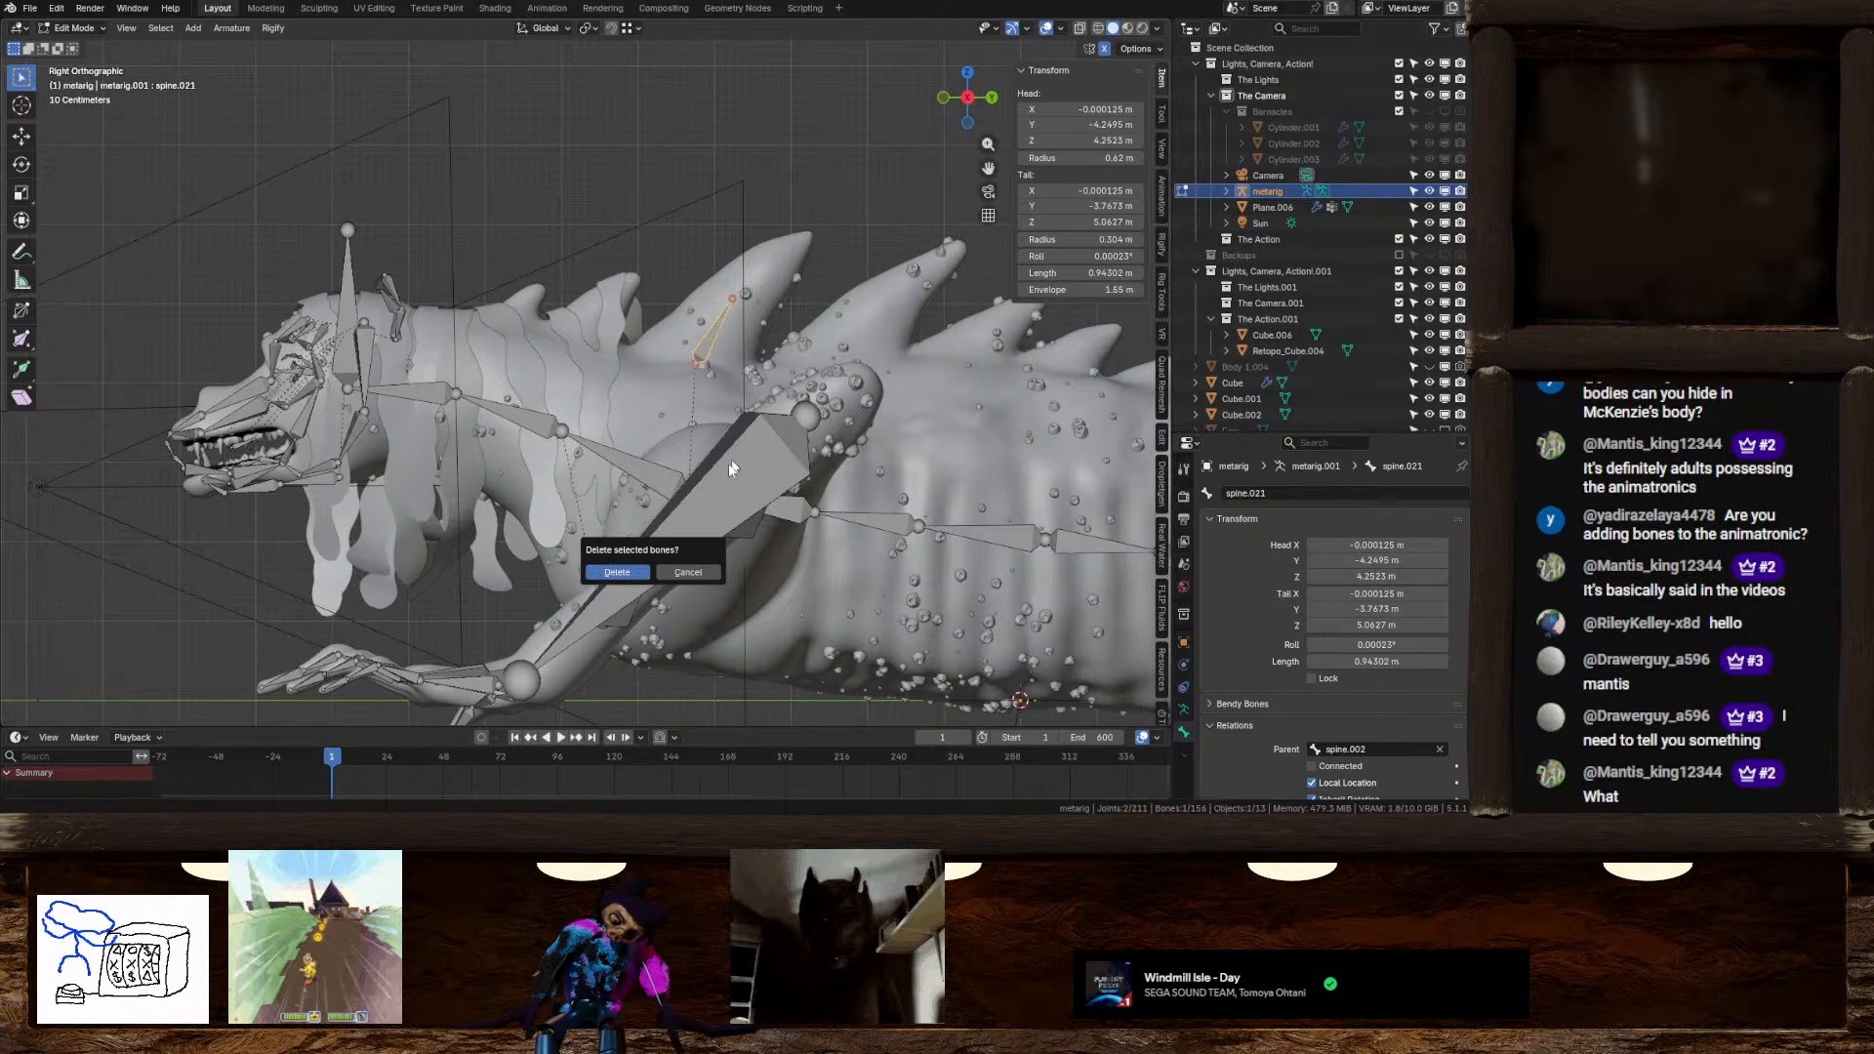
click(619, 568)
shift+middle_drag(731, 465, 628, 437)
key(Tab)
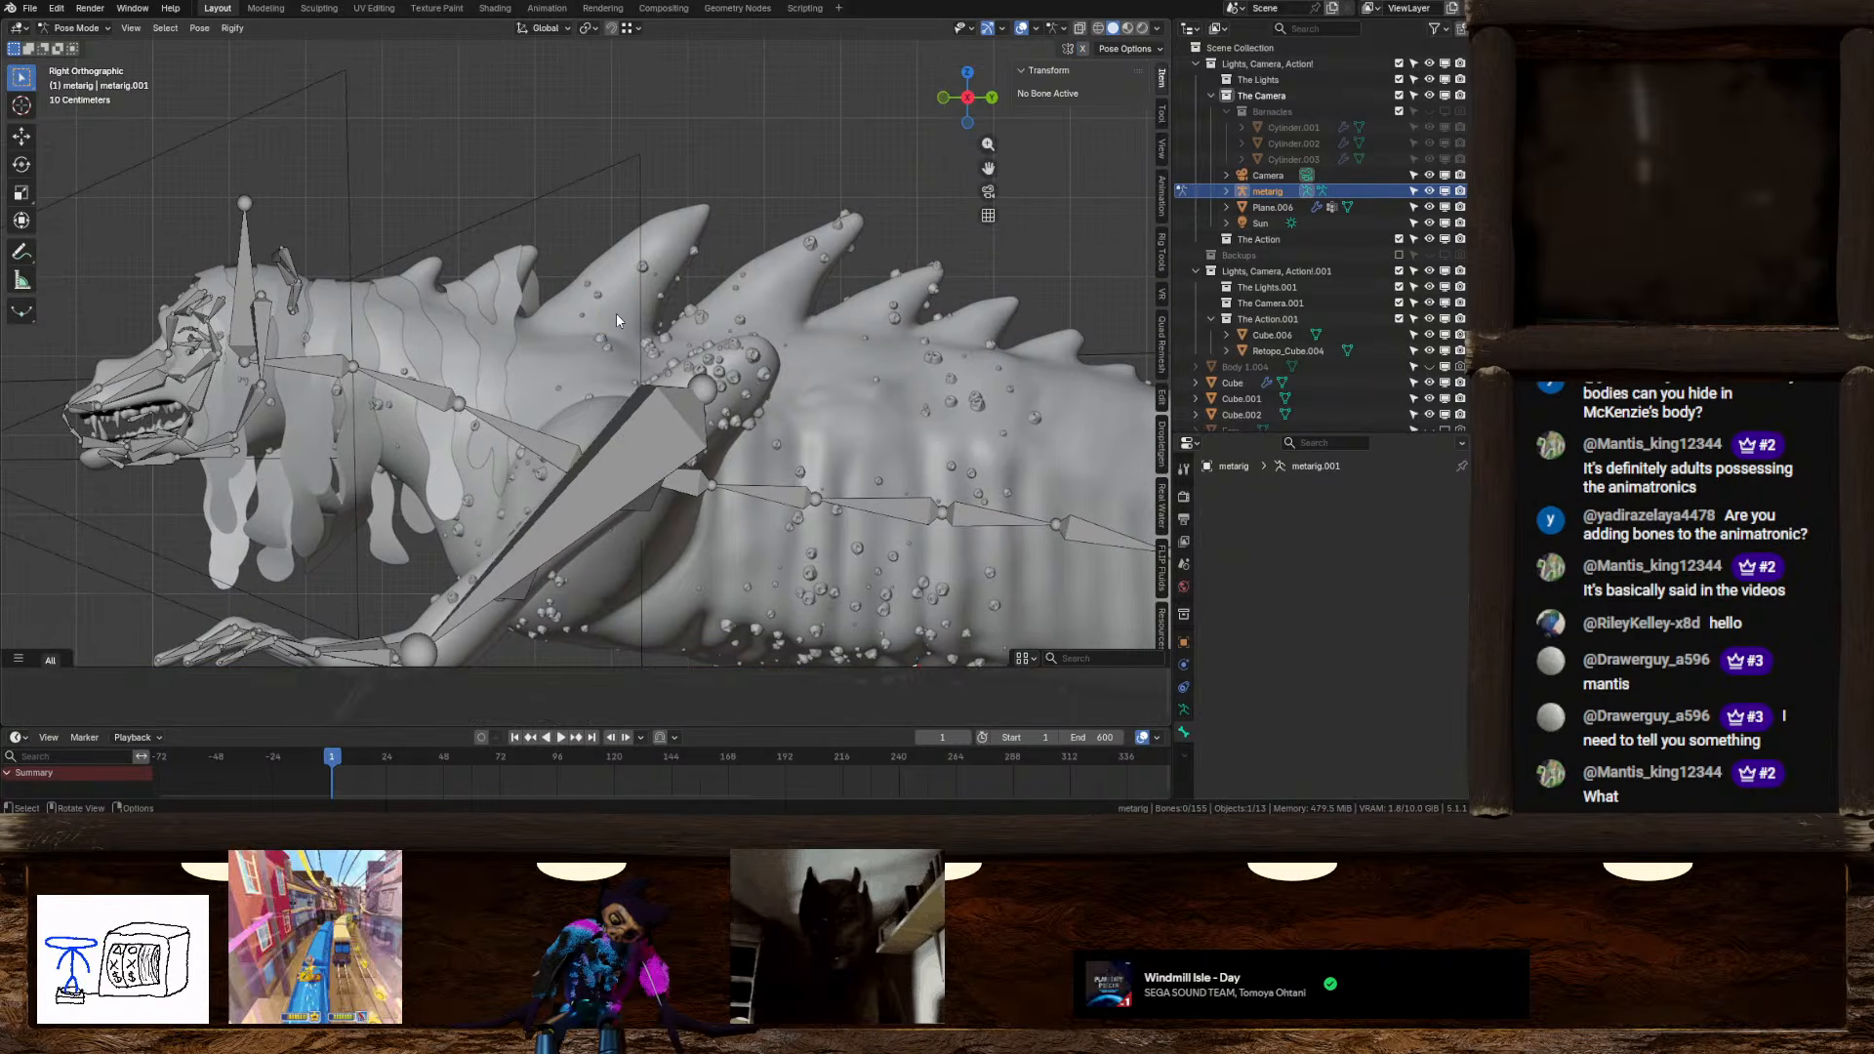
key(Tab)
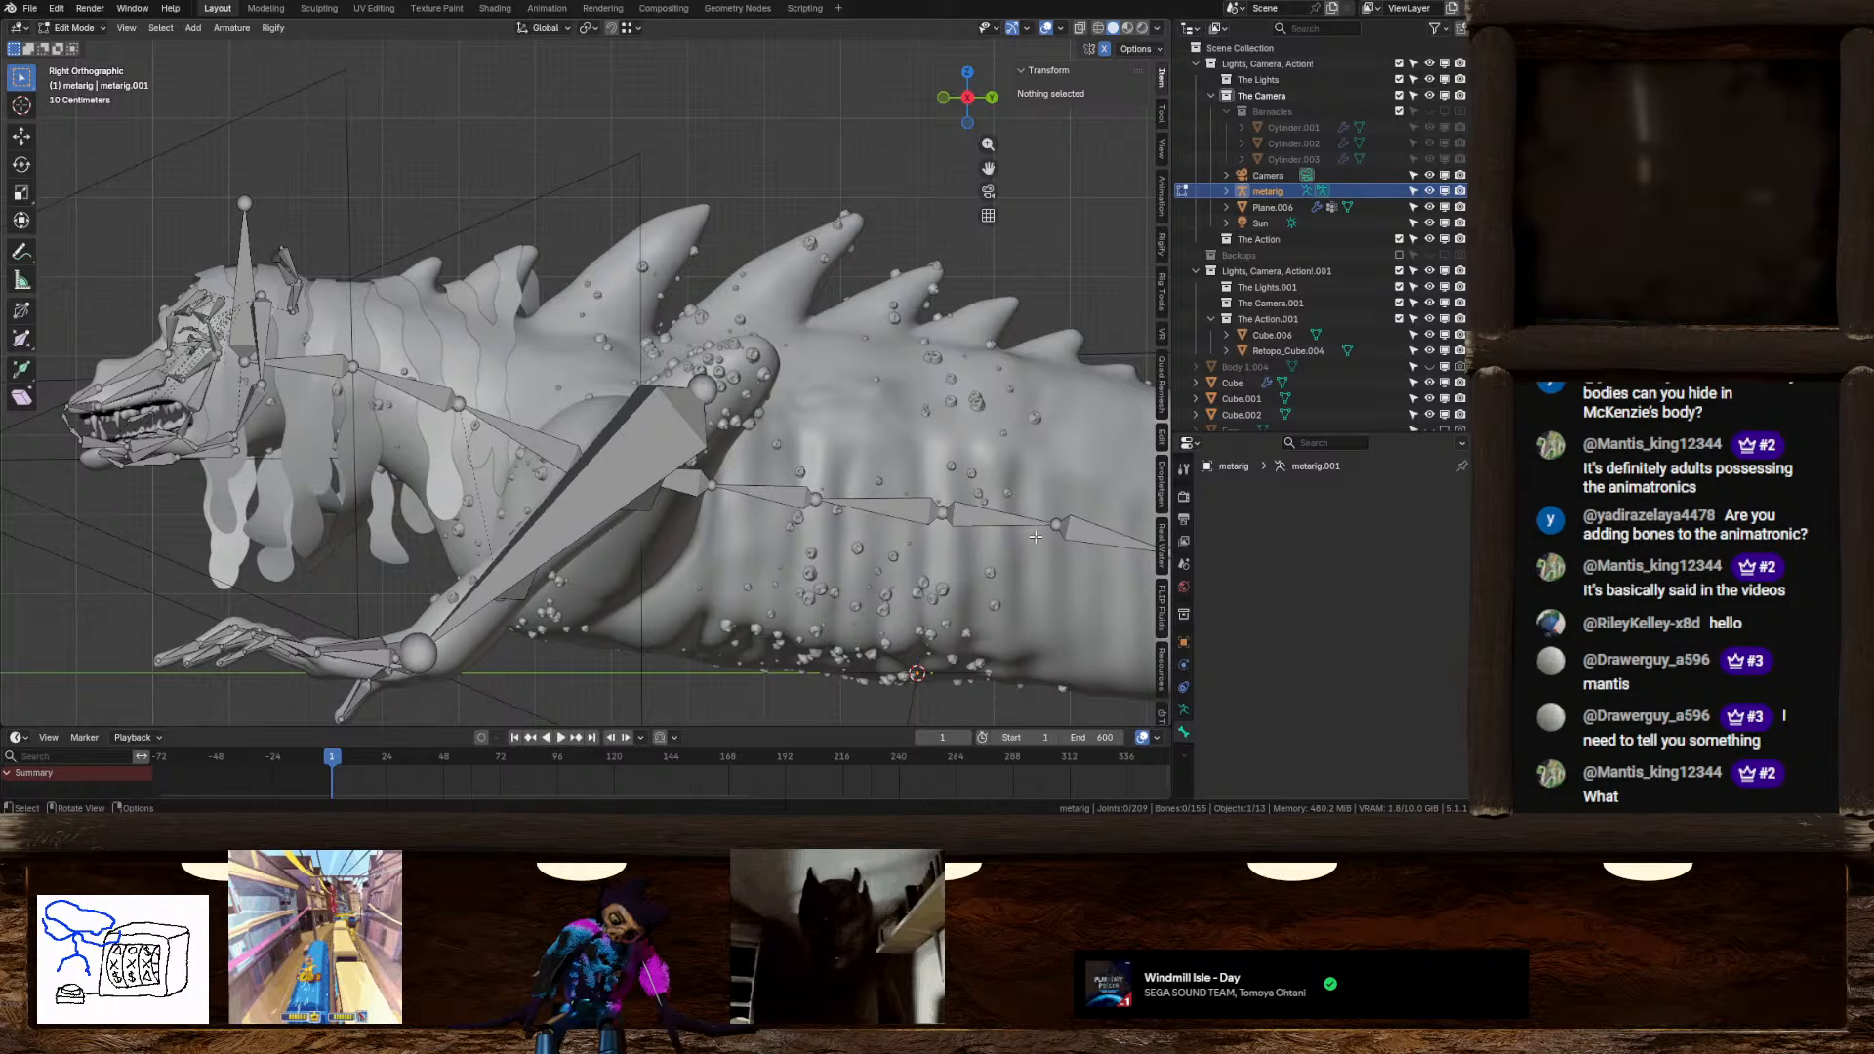
Expand the Rigify samples in the metarig's armature data and filter the sample list by SUPER
click(1184, 710)
scroll(1243, 713, down, 4)
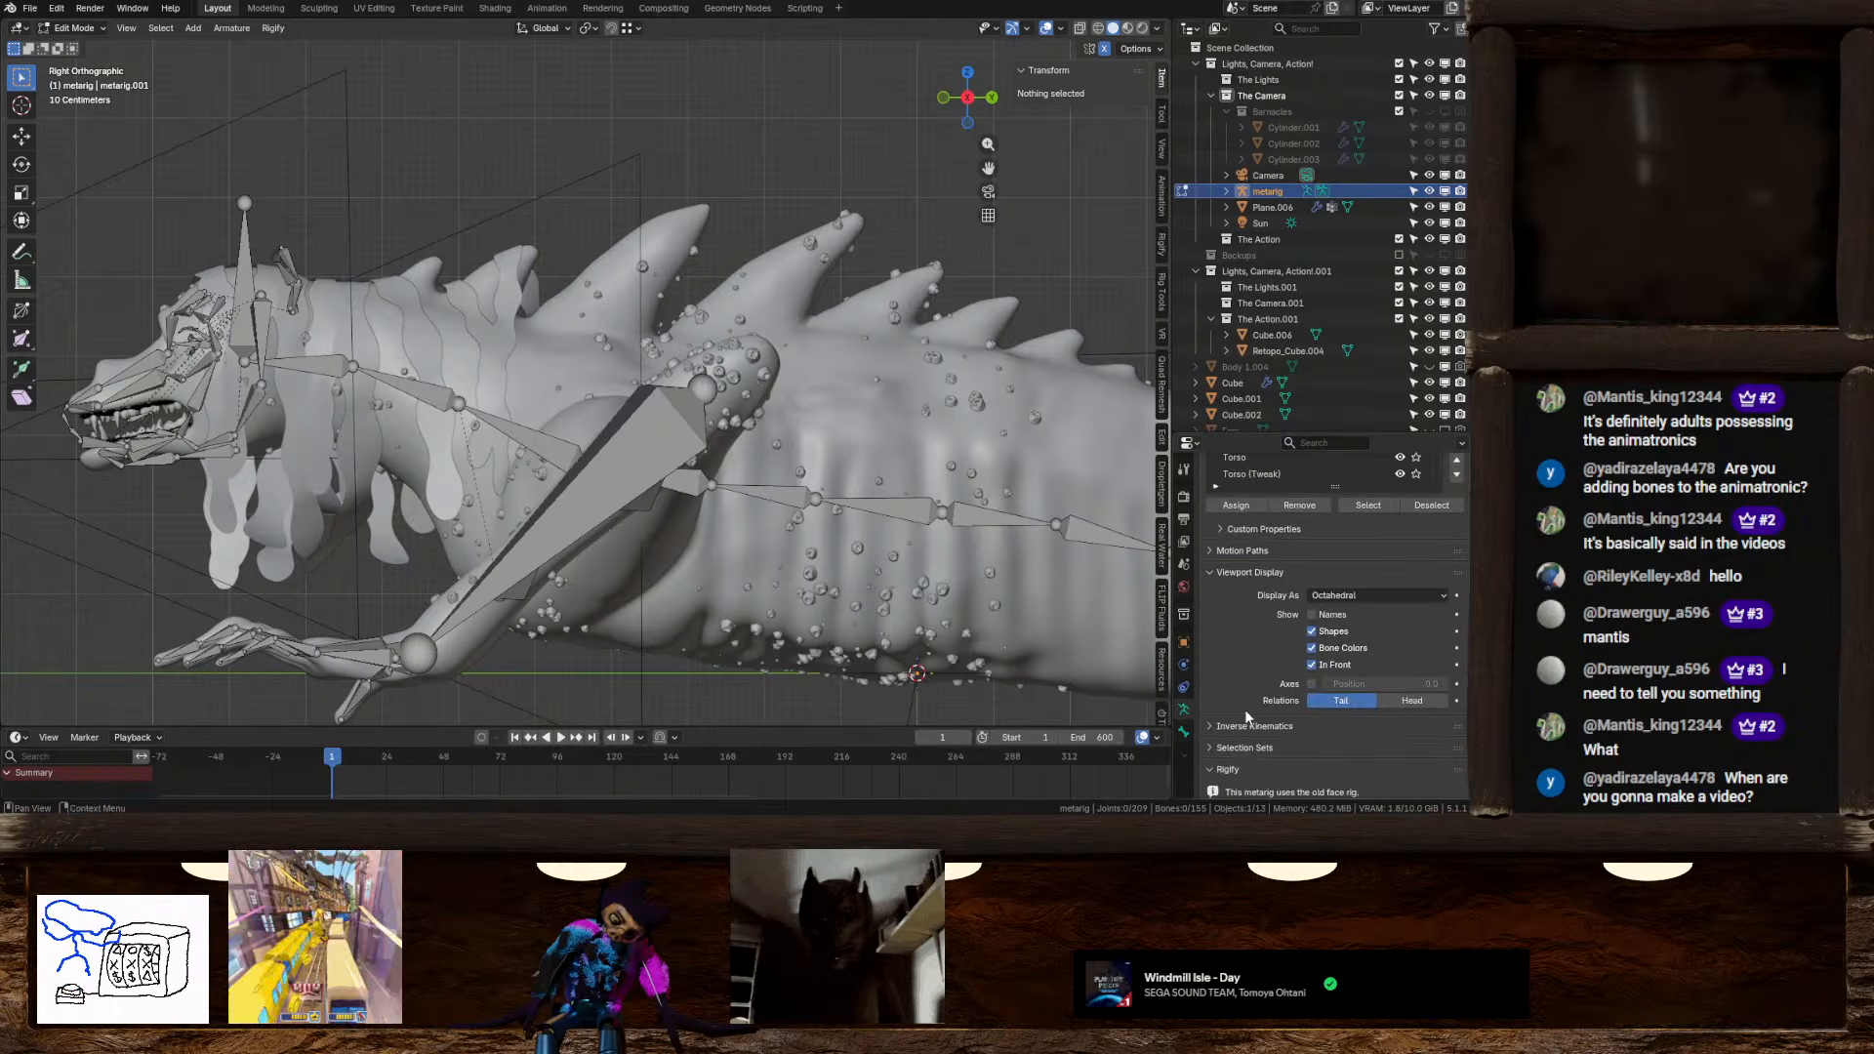
scroll(1245, 709, down, 5)
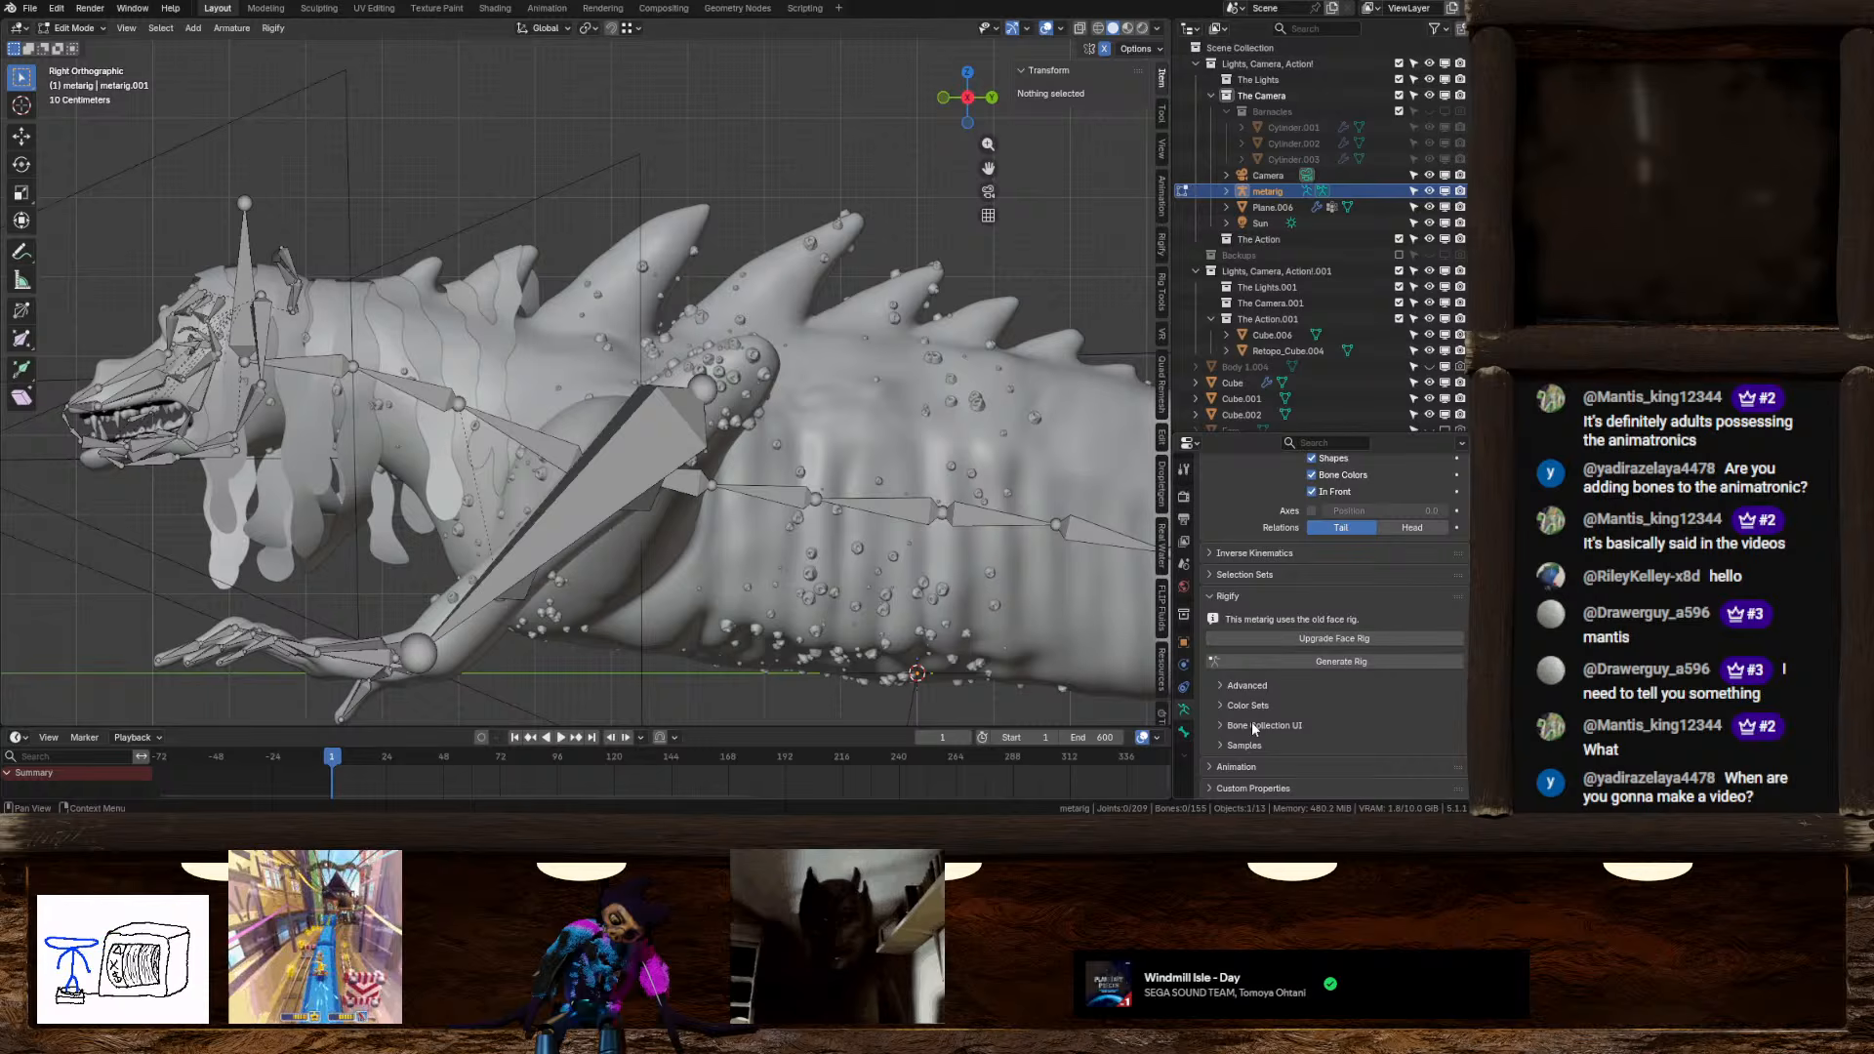
click(1217, 744)
scroll(1272, 693, down, 3)
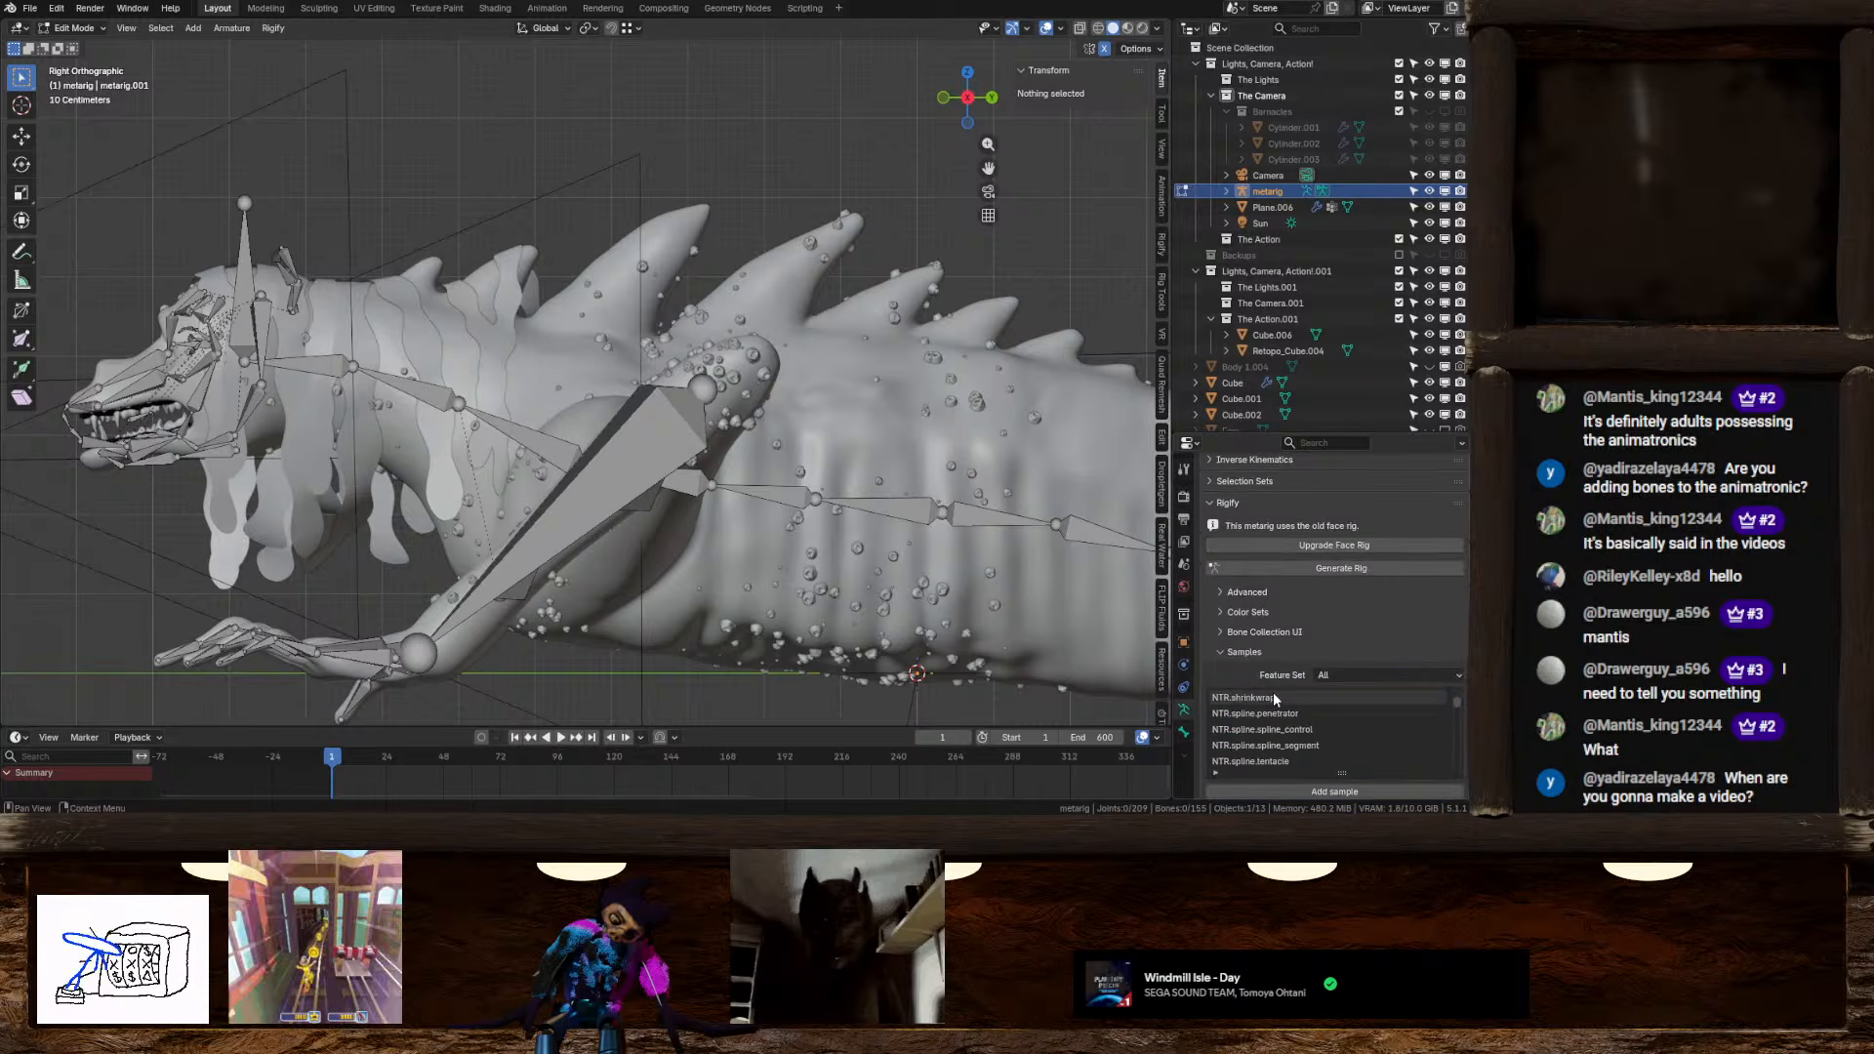
scroll(1377, 726, down, 4)
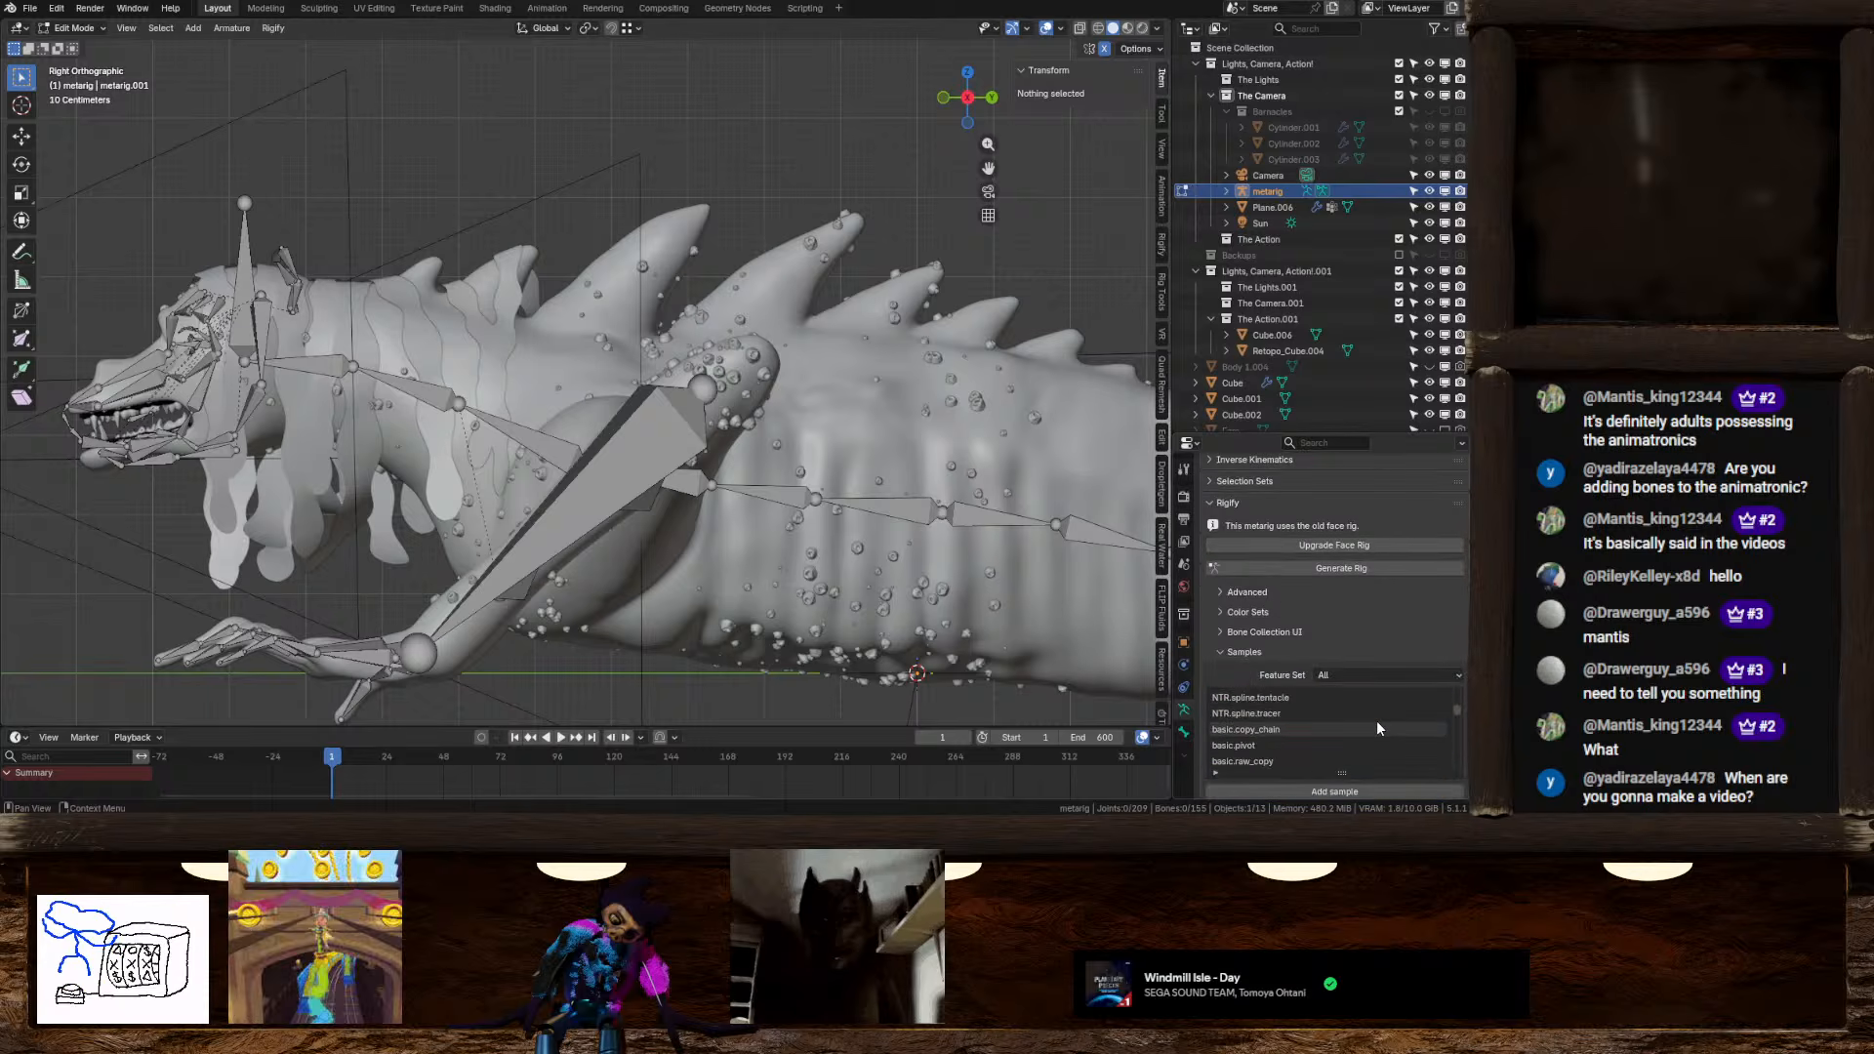
scroll(1378, 727, down, 5)
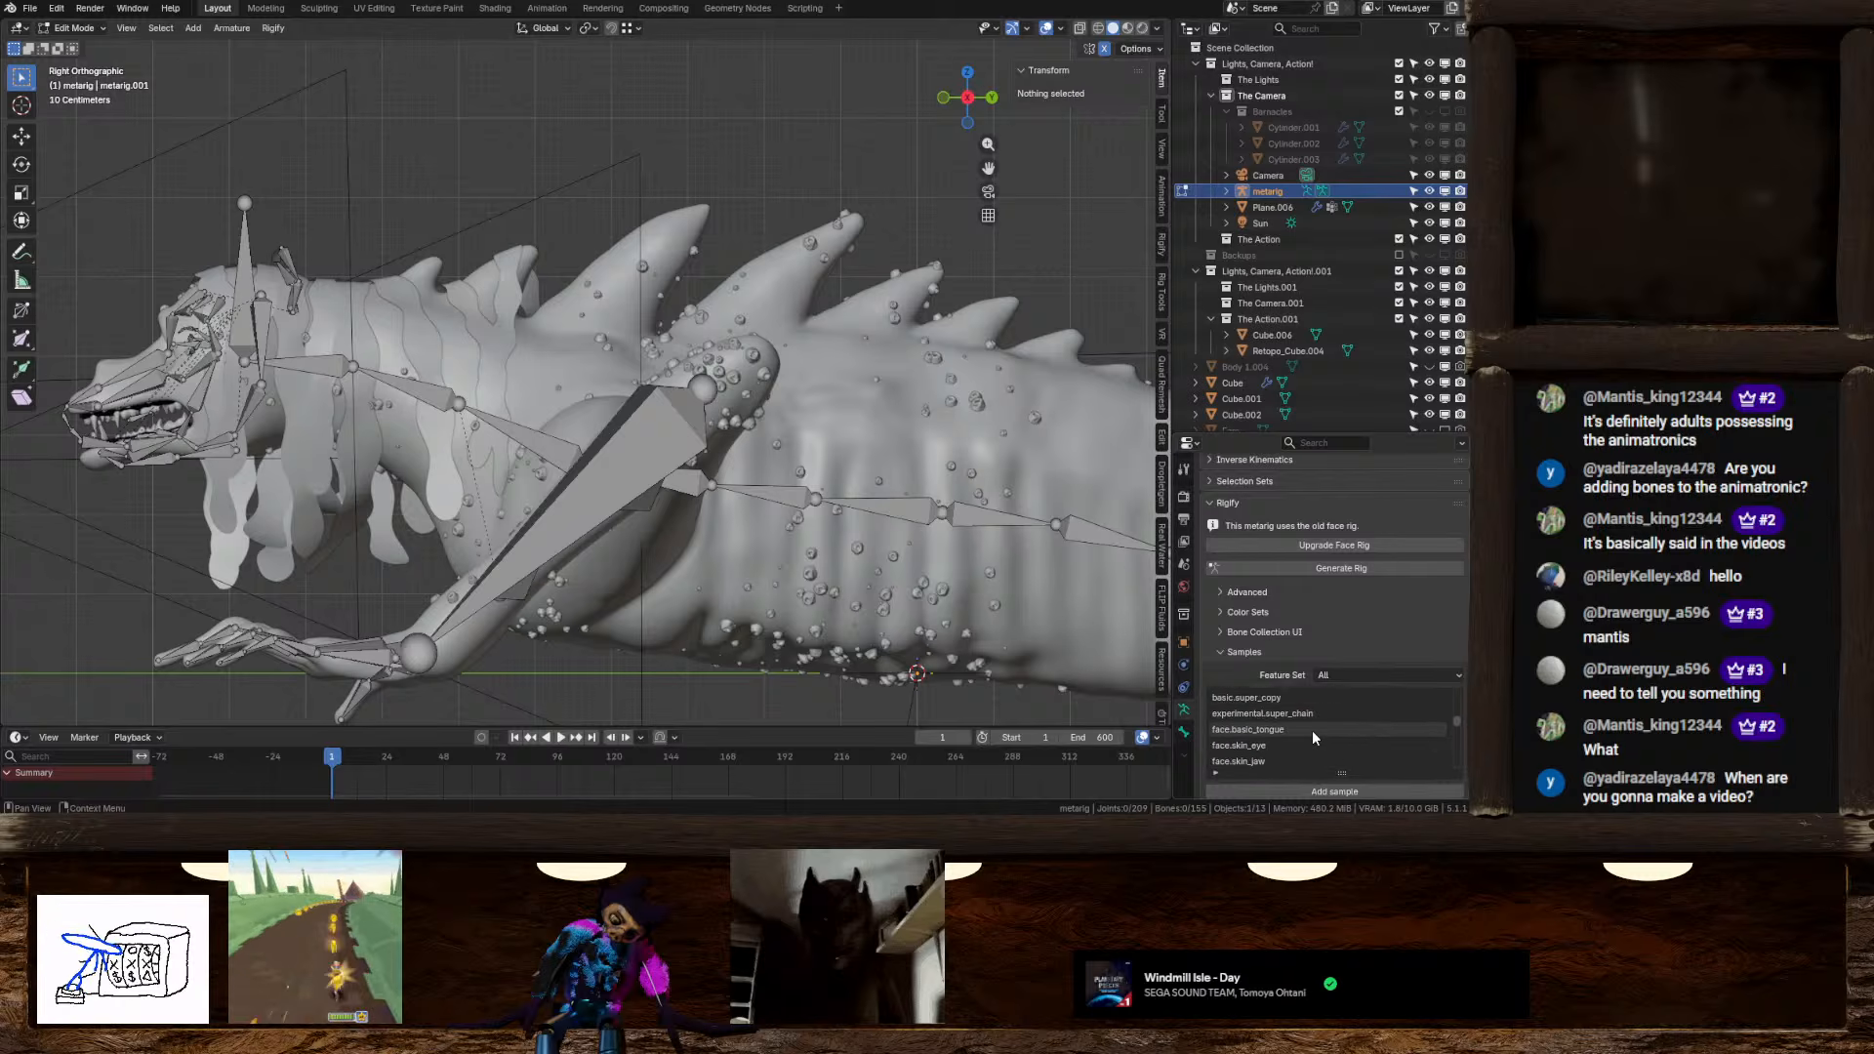
scroll(1312, 730, down, 2)
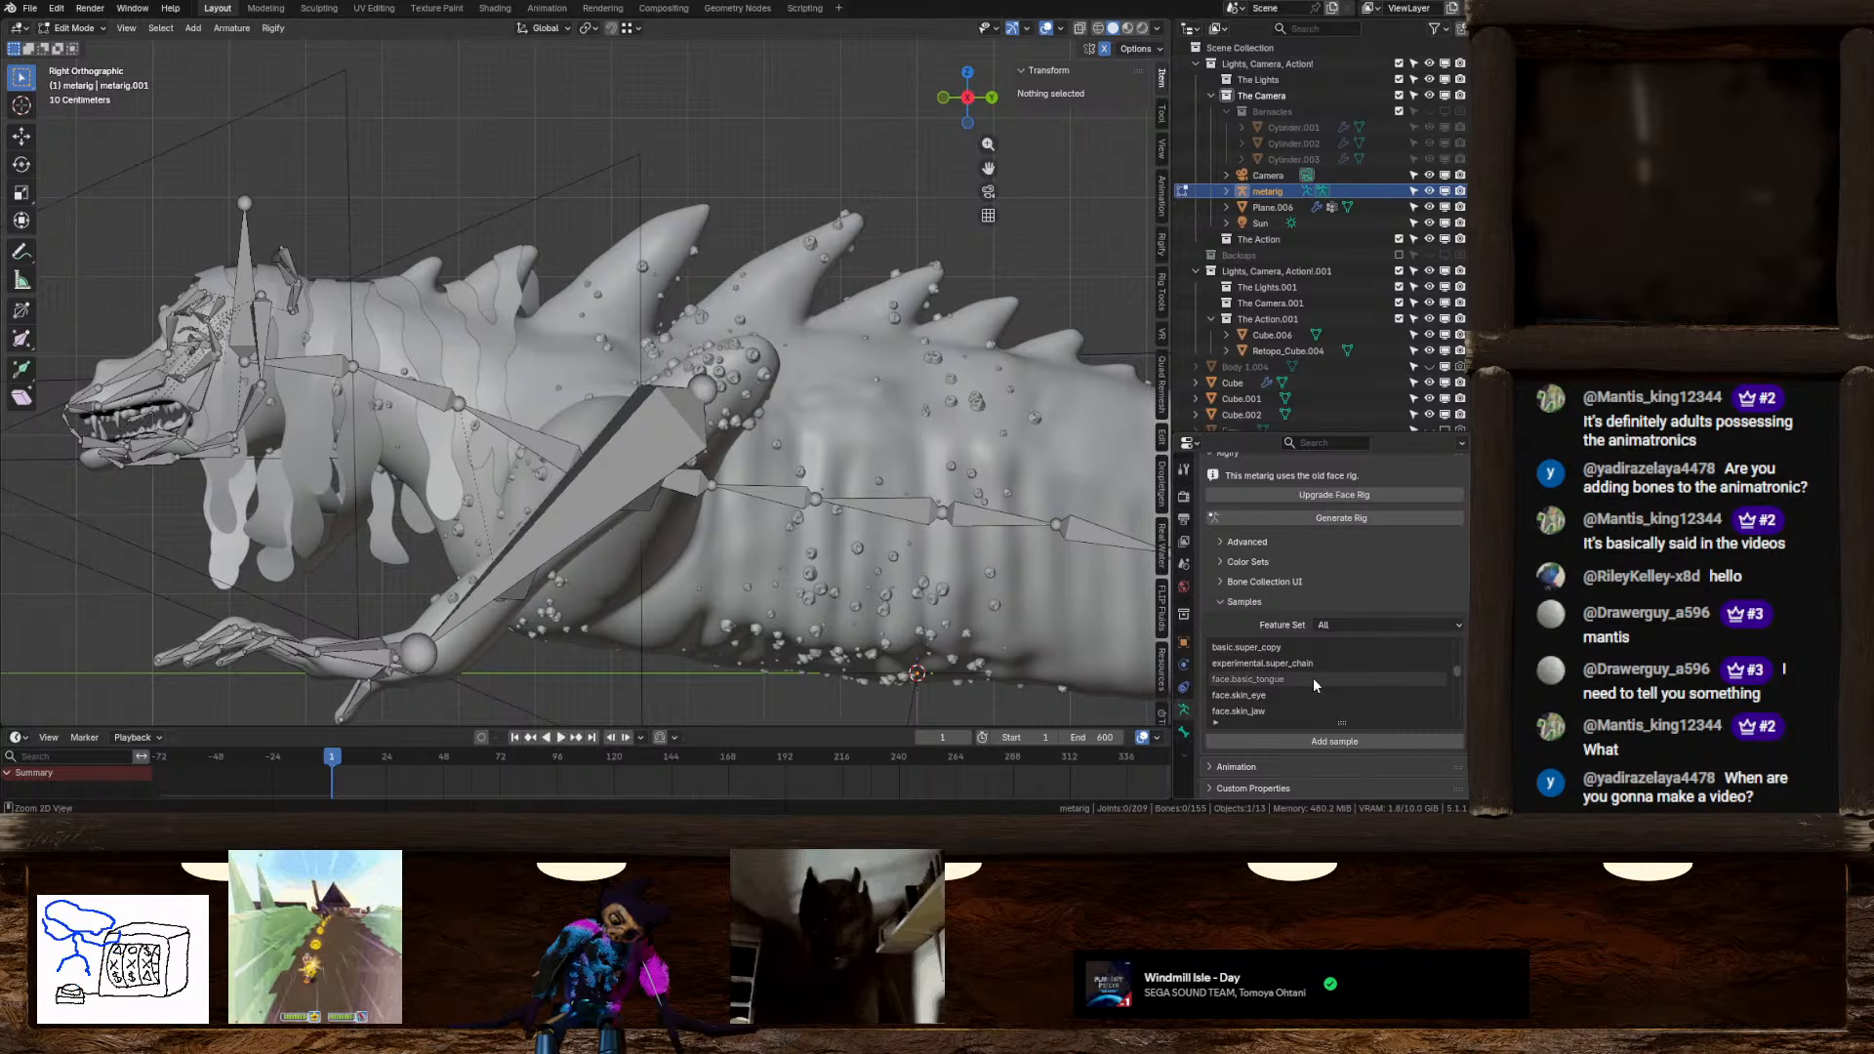
key(ctrl+f)
text(SUPER)
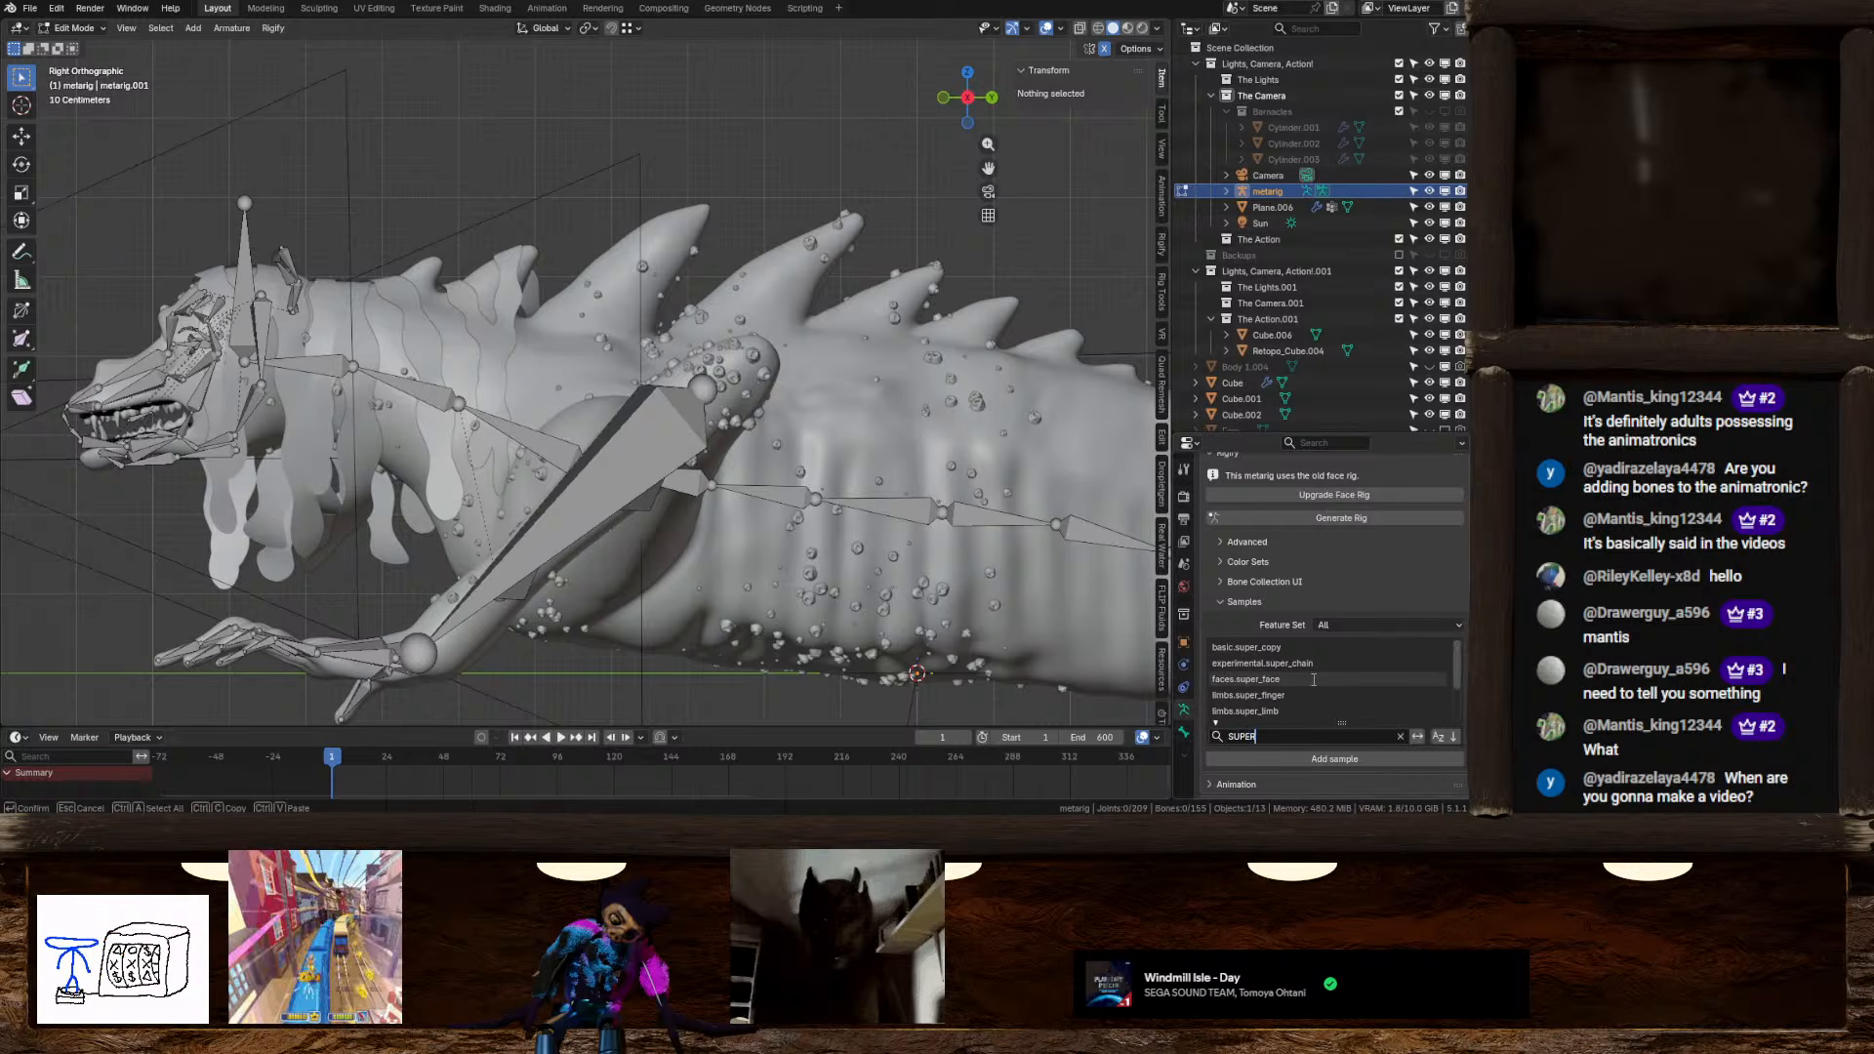
Add the basic.super_copy sample bone to the metarig and clear the sample filter
click(1240, 645)
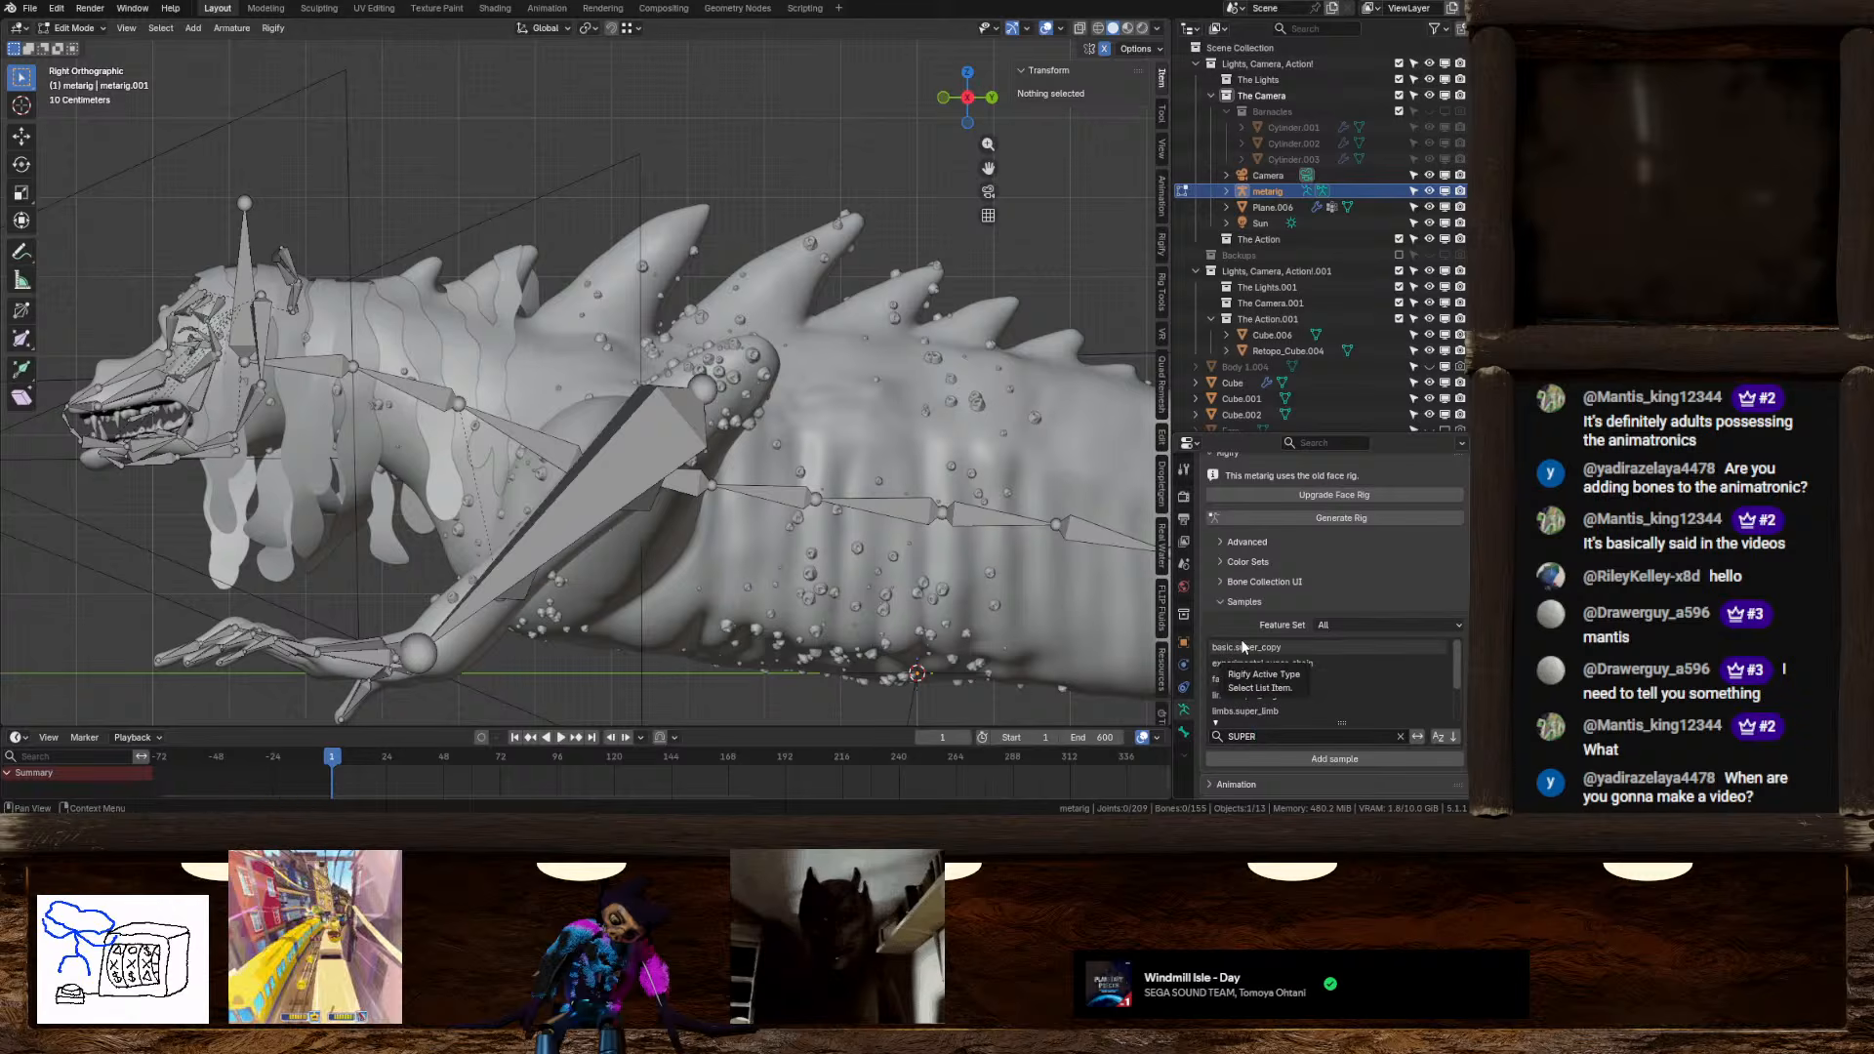
click(1321, 757)
click(1398, 740)
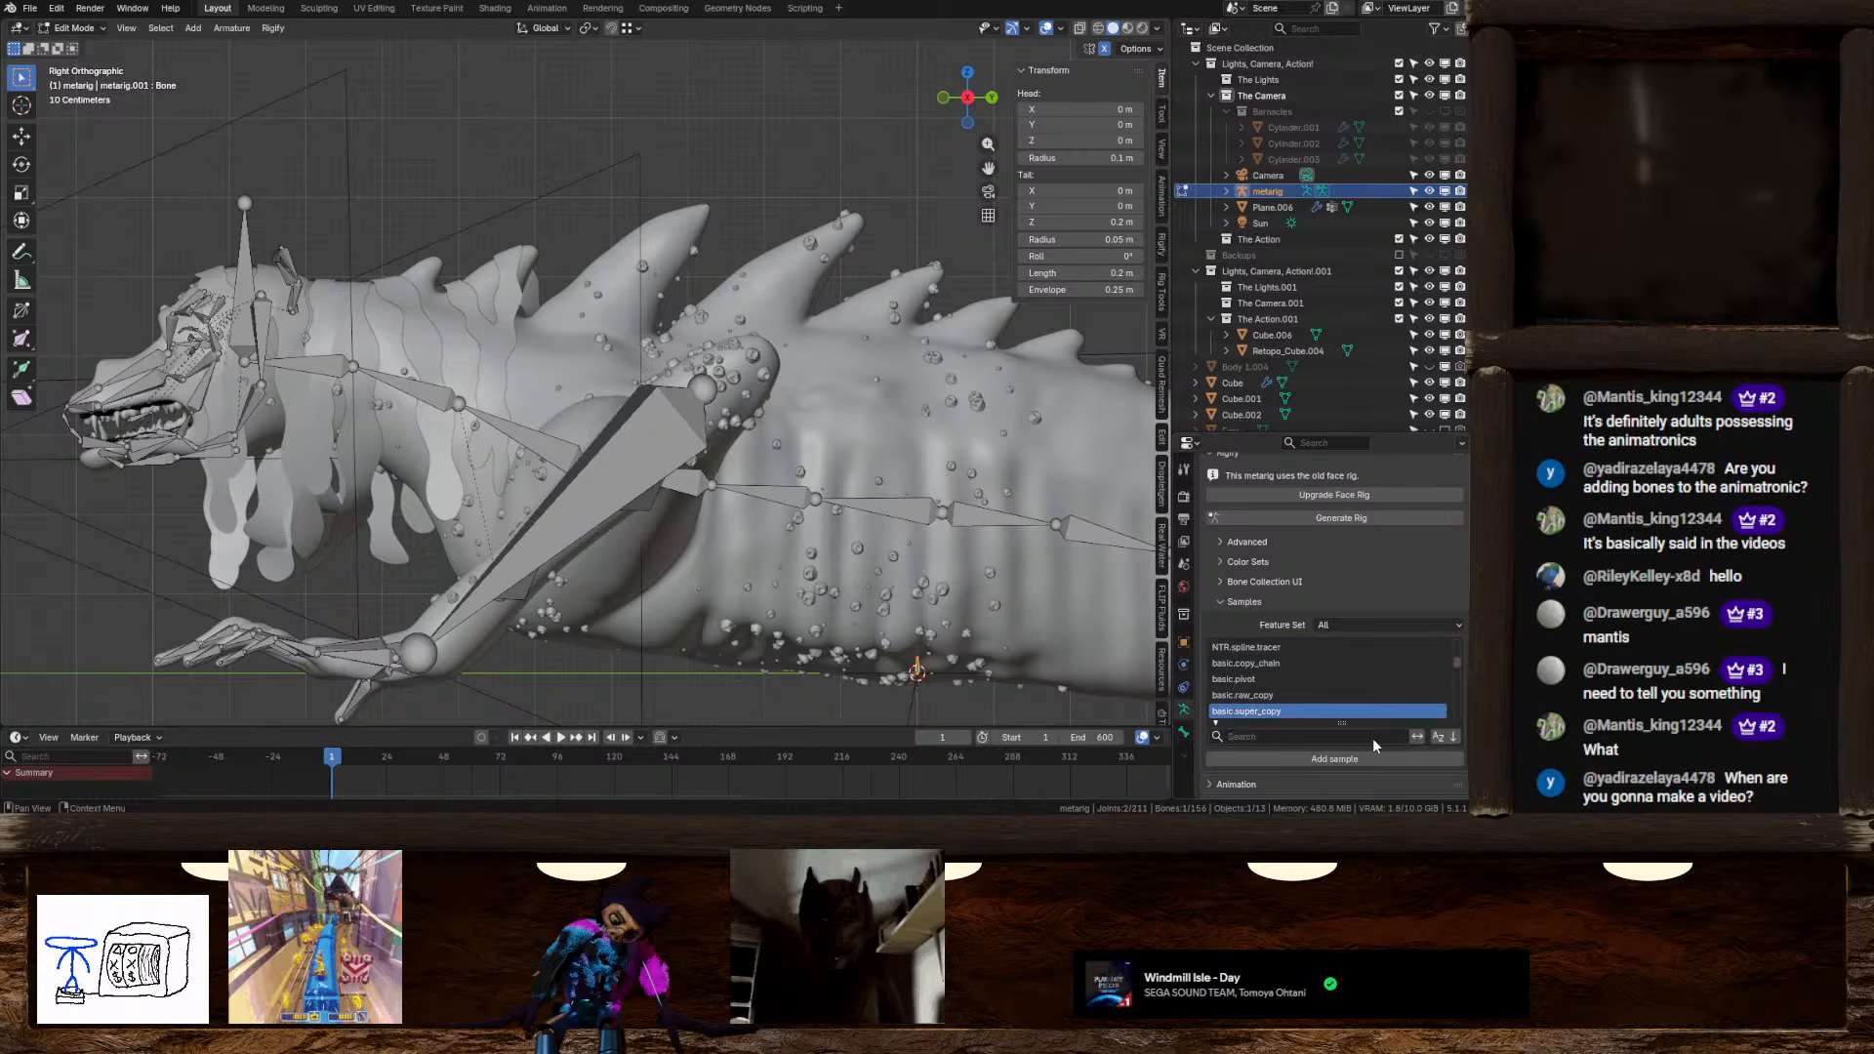
shift+middle_drag(993, 662, 878, 586)
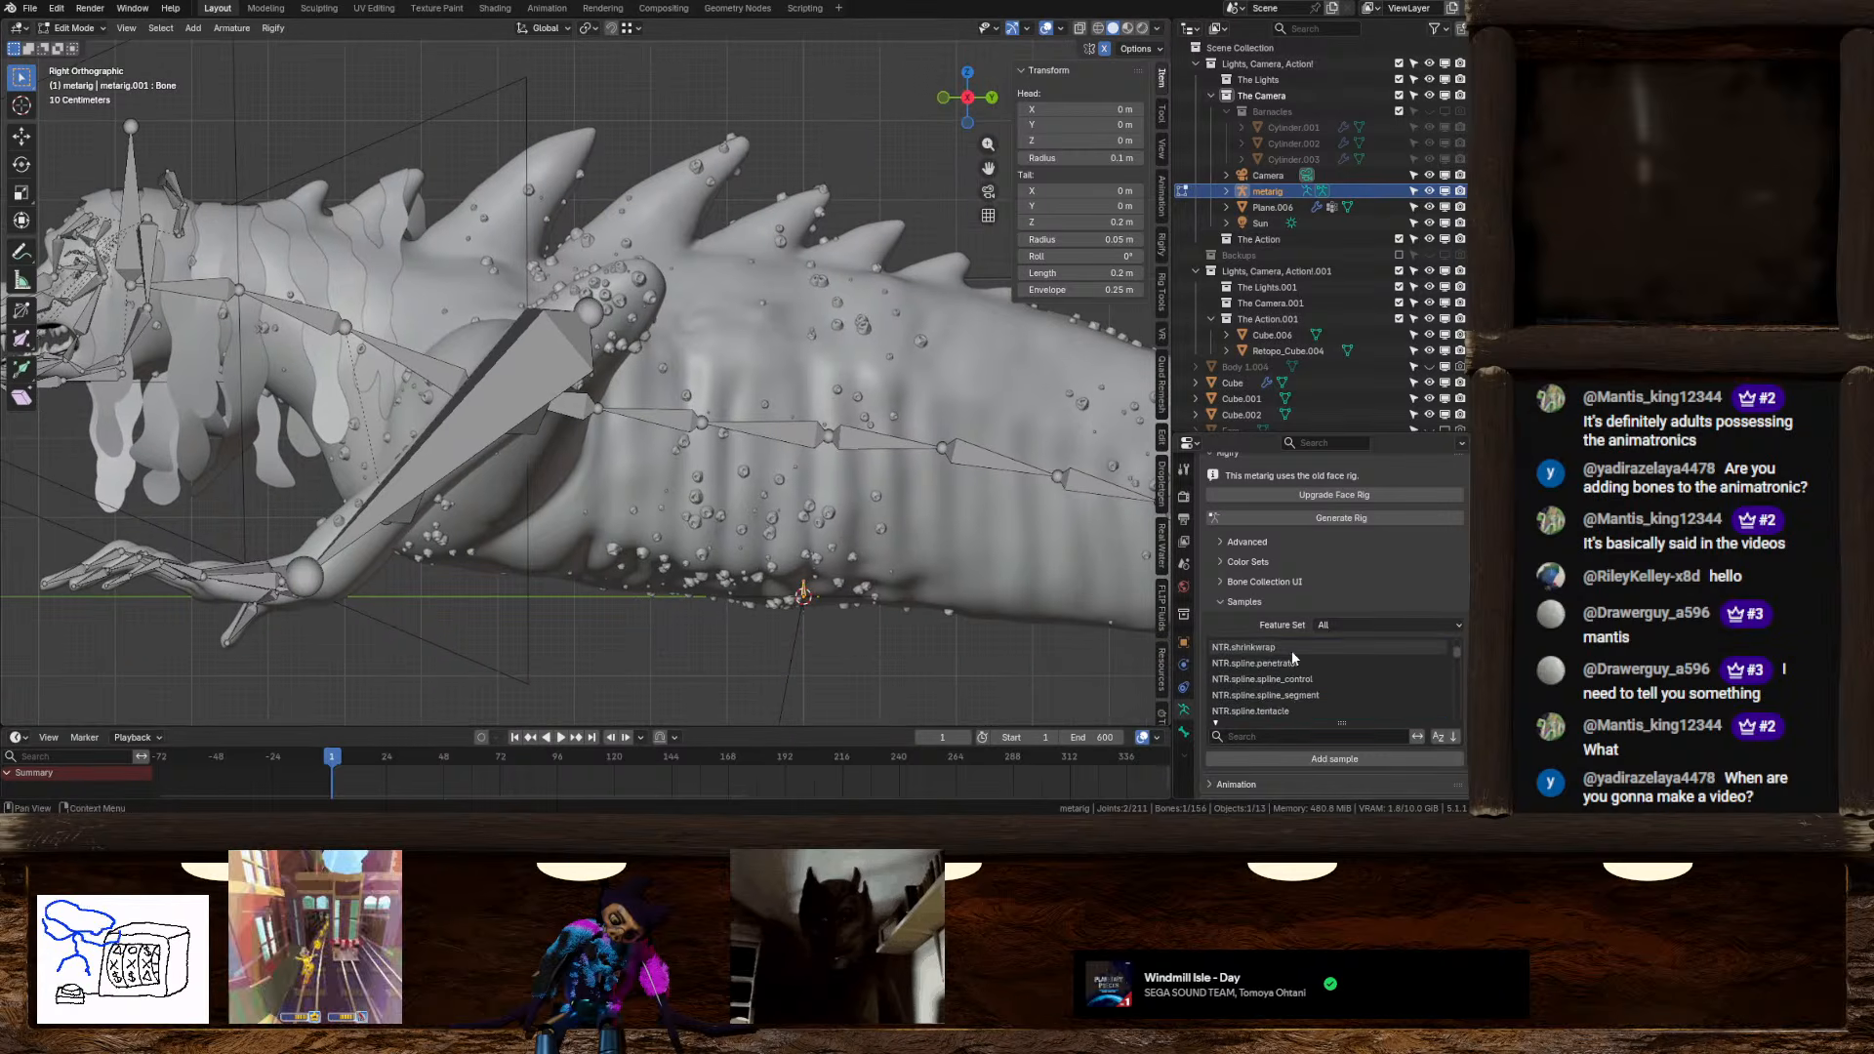
Move the new super_copy bone to the base of the second small dorsal spike behind the head and pull its tail to the spike's tip
scroll(1327, 644, up, 5)
key(g)
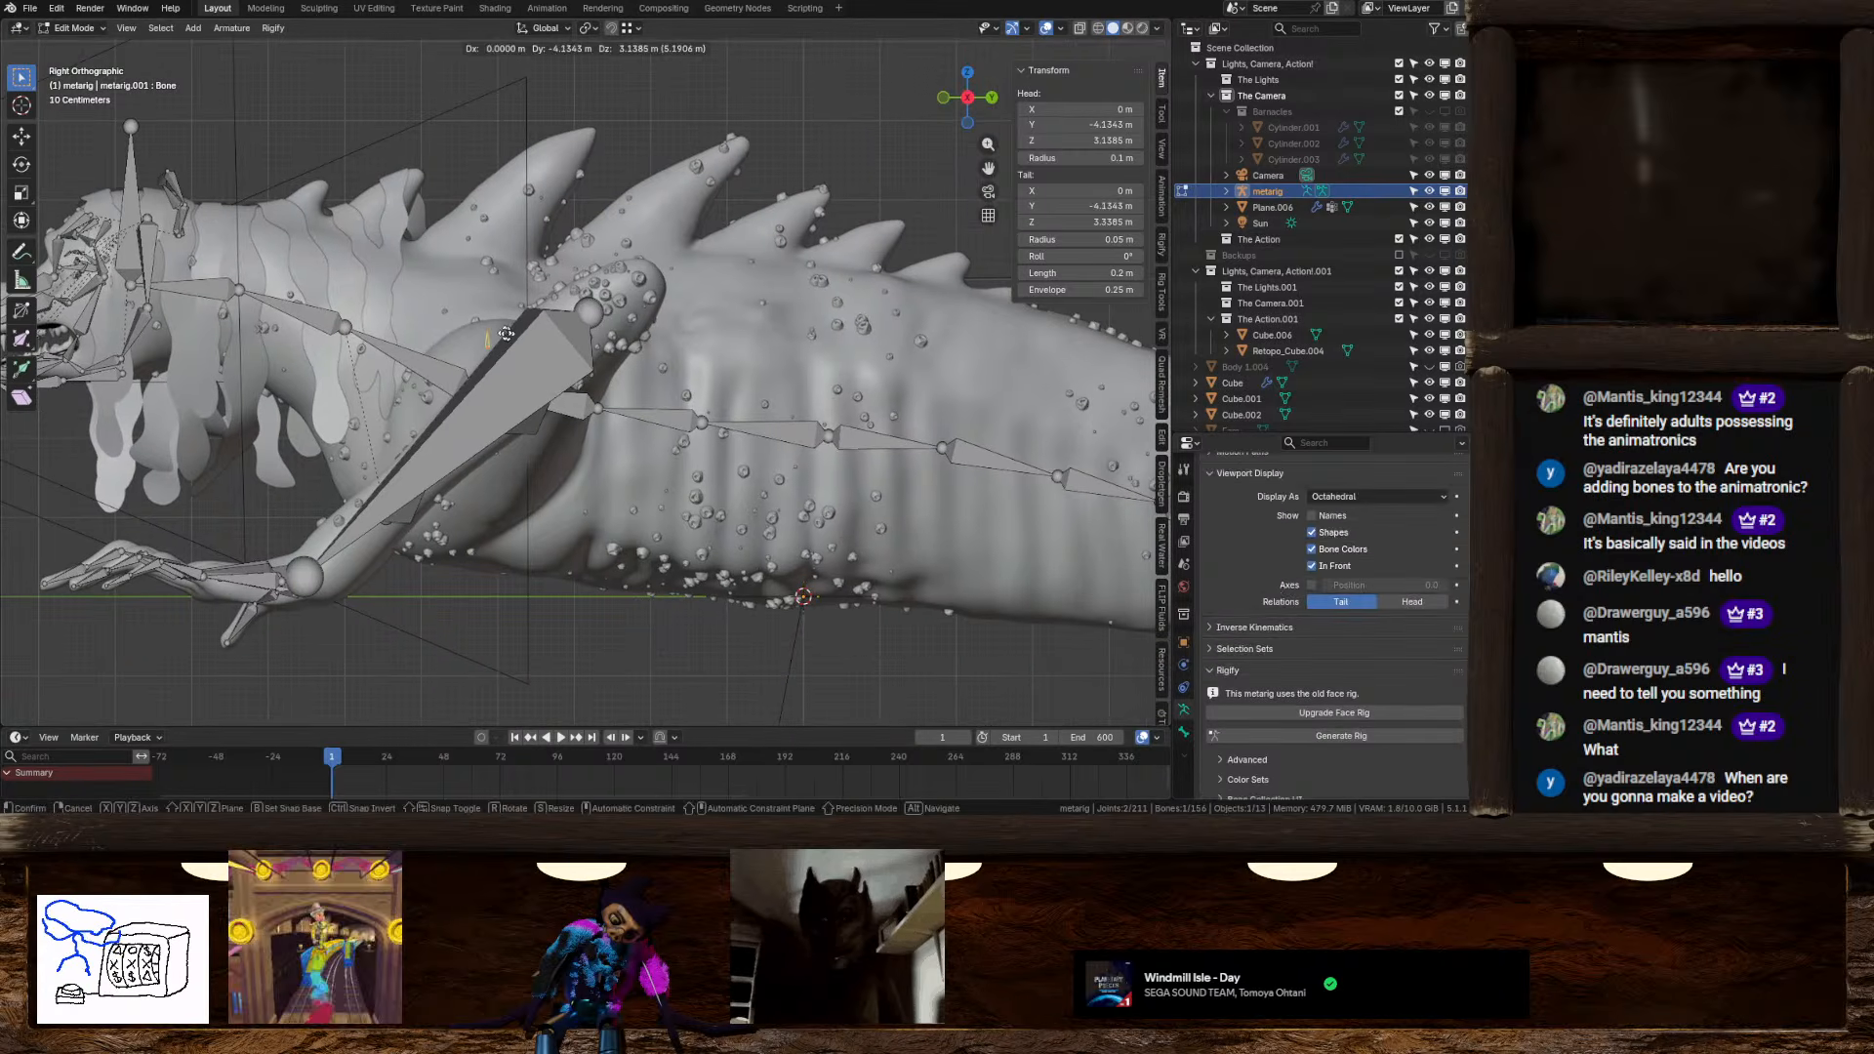
click(435, 296)
shift+middle_drag(459, 322, 680, 482)
scroll(819, 468, up, 2)
key(g)
click(582, 315)
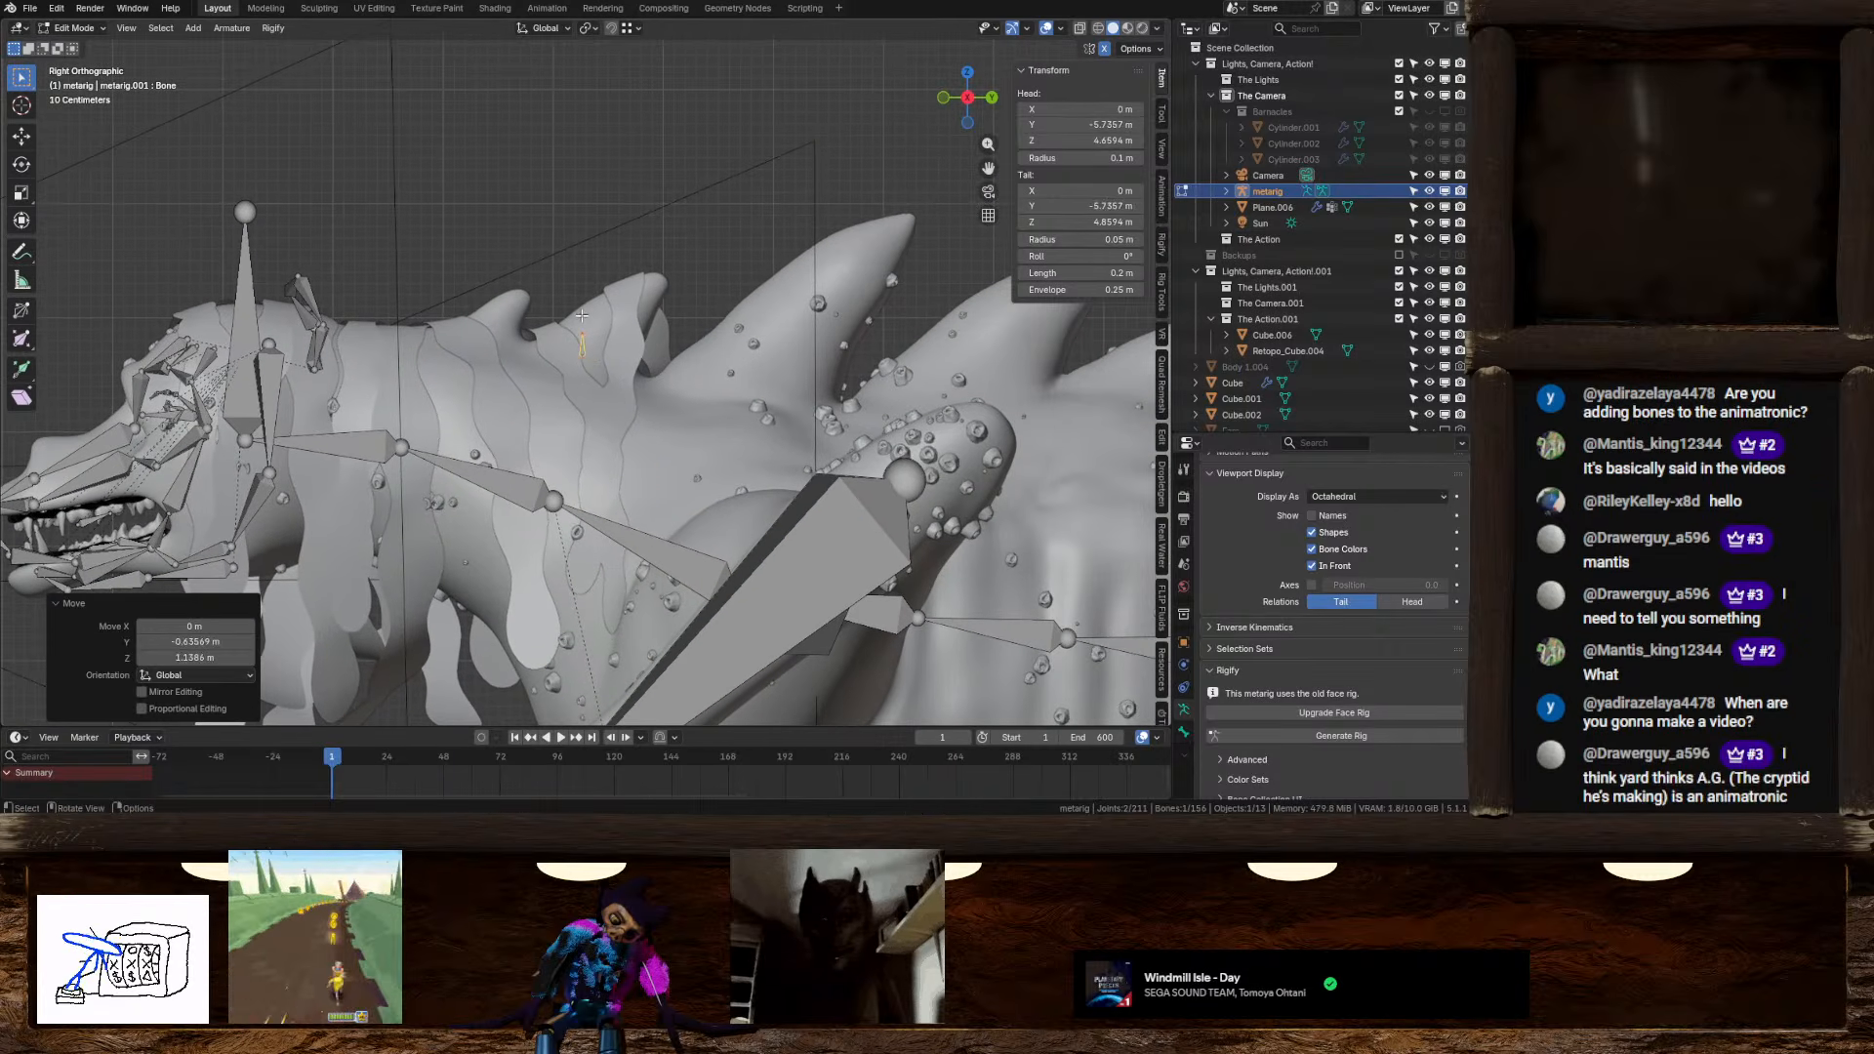
click(583, 331)
key(g)
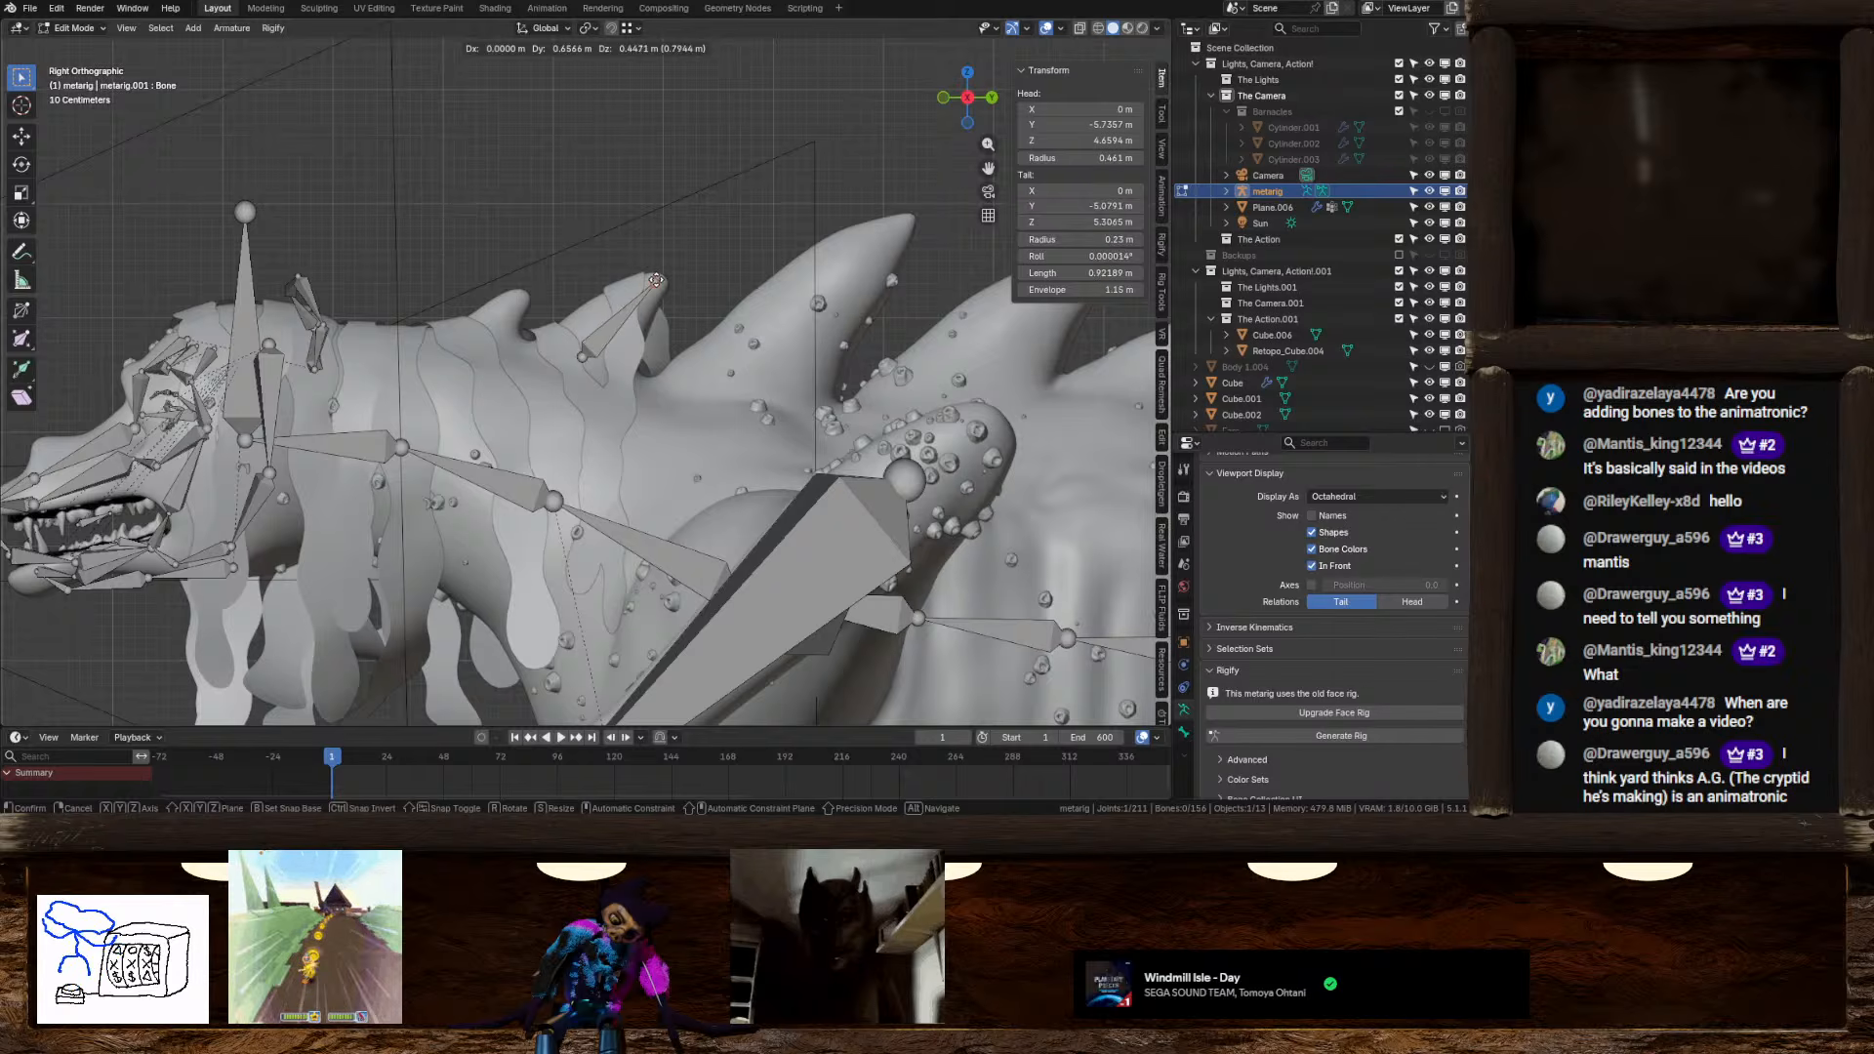
click(656, 280)
Duplicate that spike bone into the first small dorsal spike behind the head and shorten it so its tail meets the tip
click(618, 318)
key(shift+d)
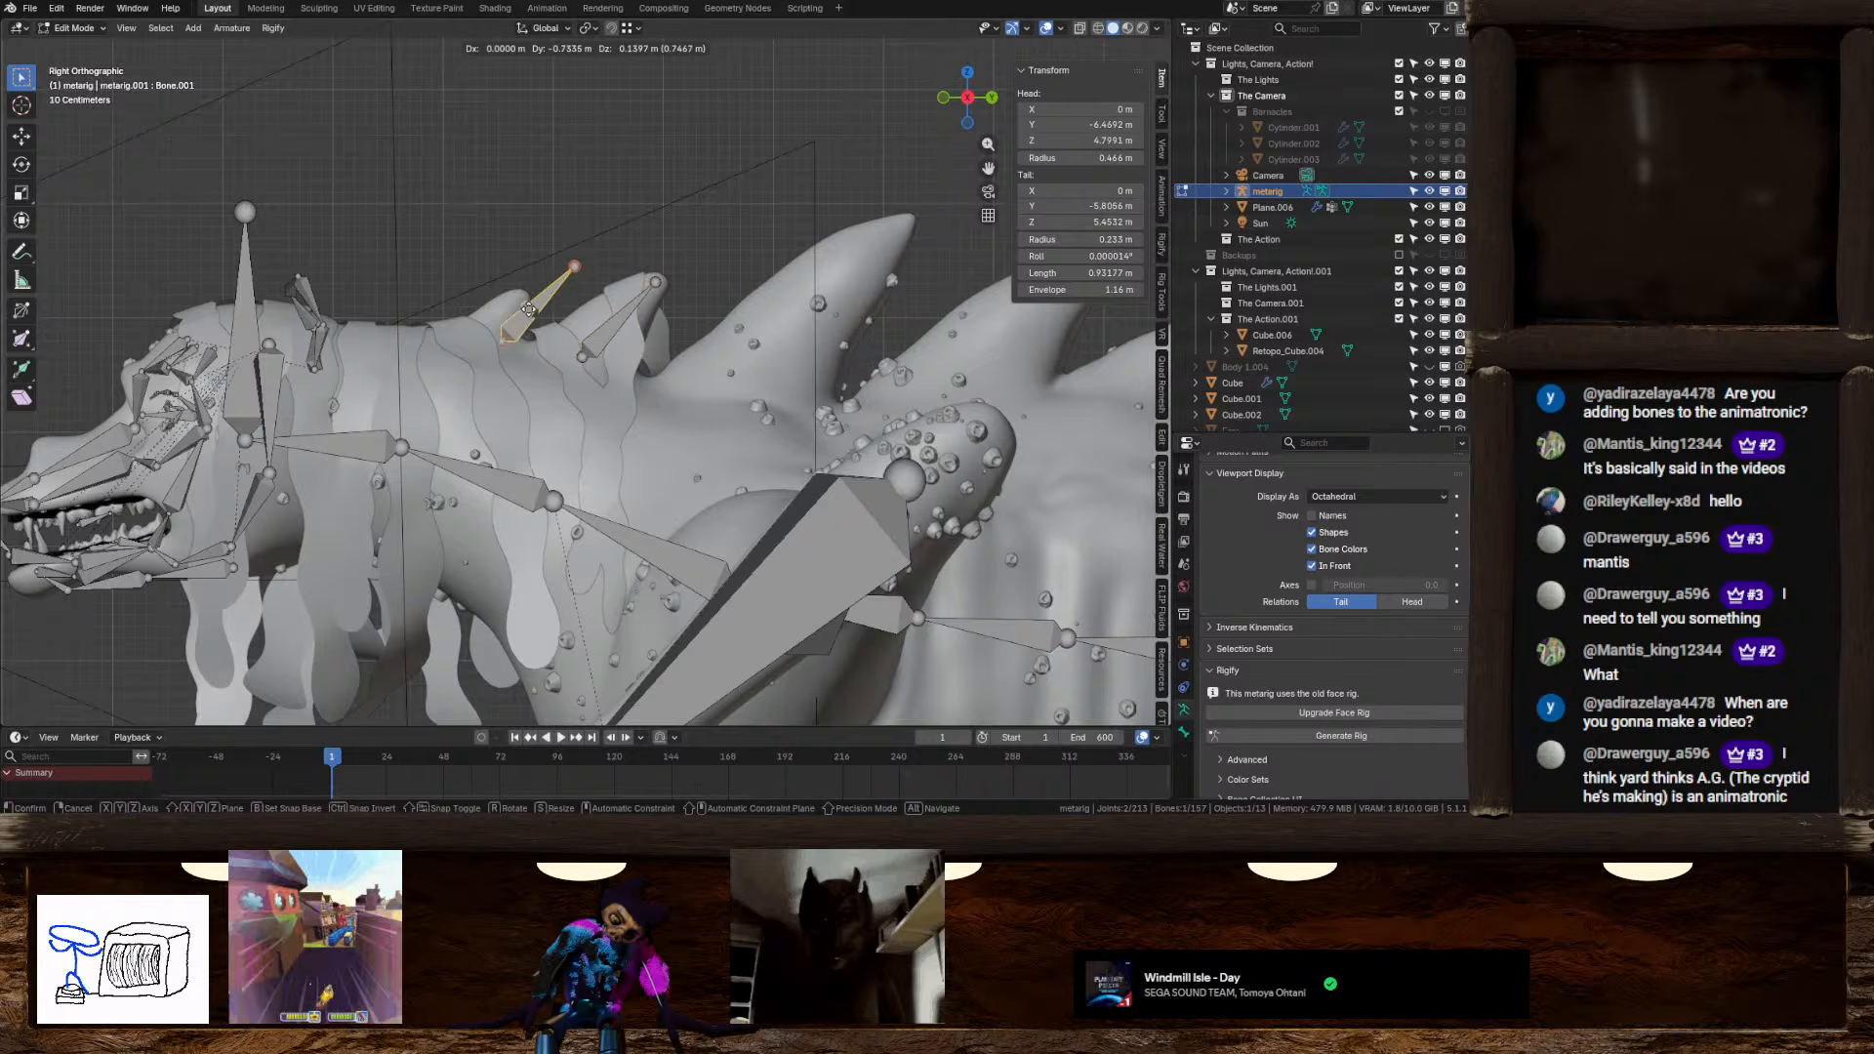
click(510, 317)
click(550, 274)
key(g)
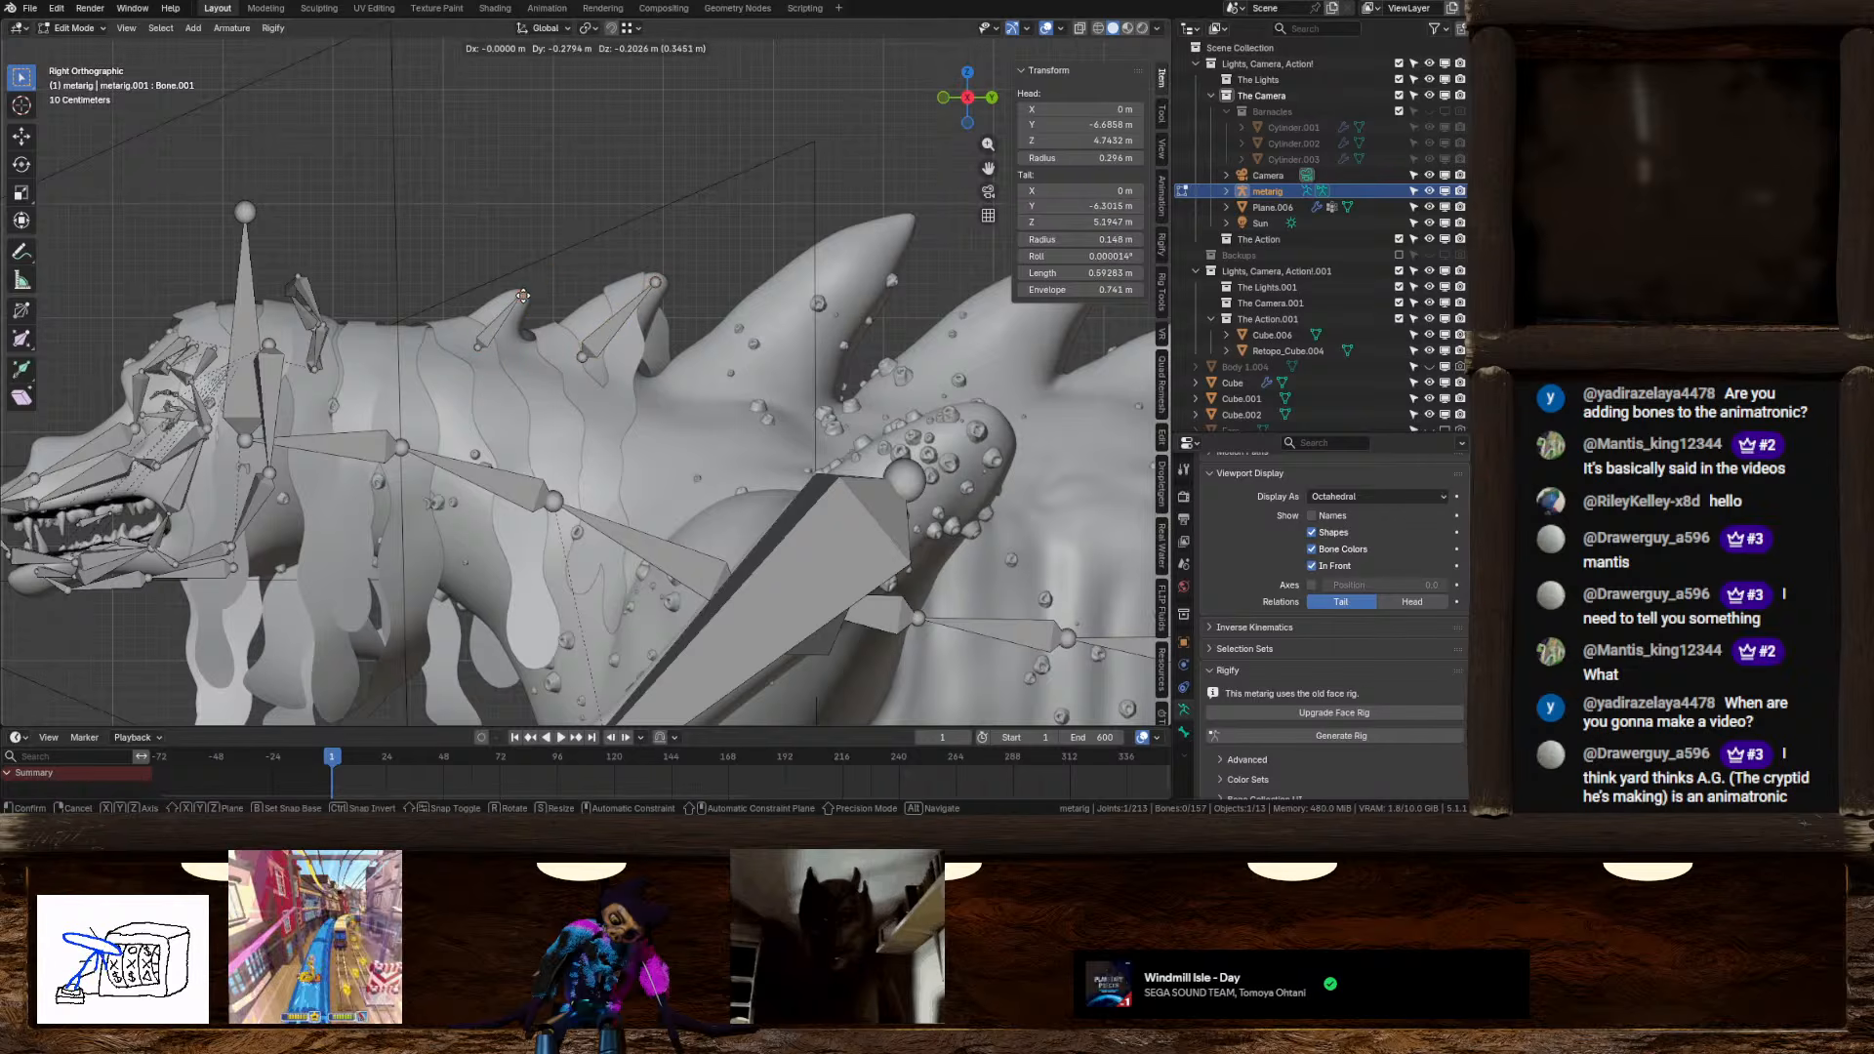
click(518, 297)
Duplicate the small spike bone into the first large dorsal spike, lengthen it to mid-spike, and extrude a second bone to the tip
click(486, 337)
key(shift+d)
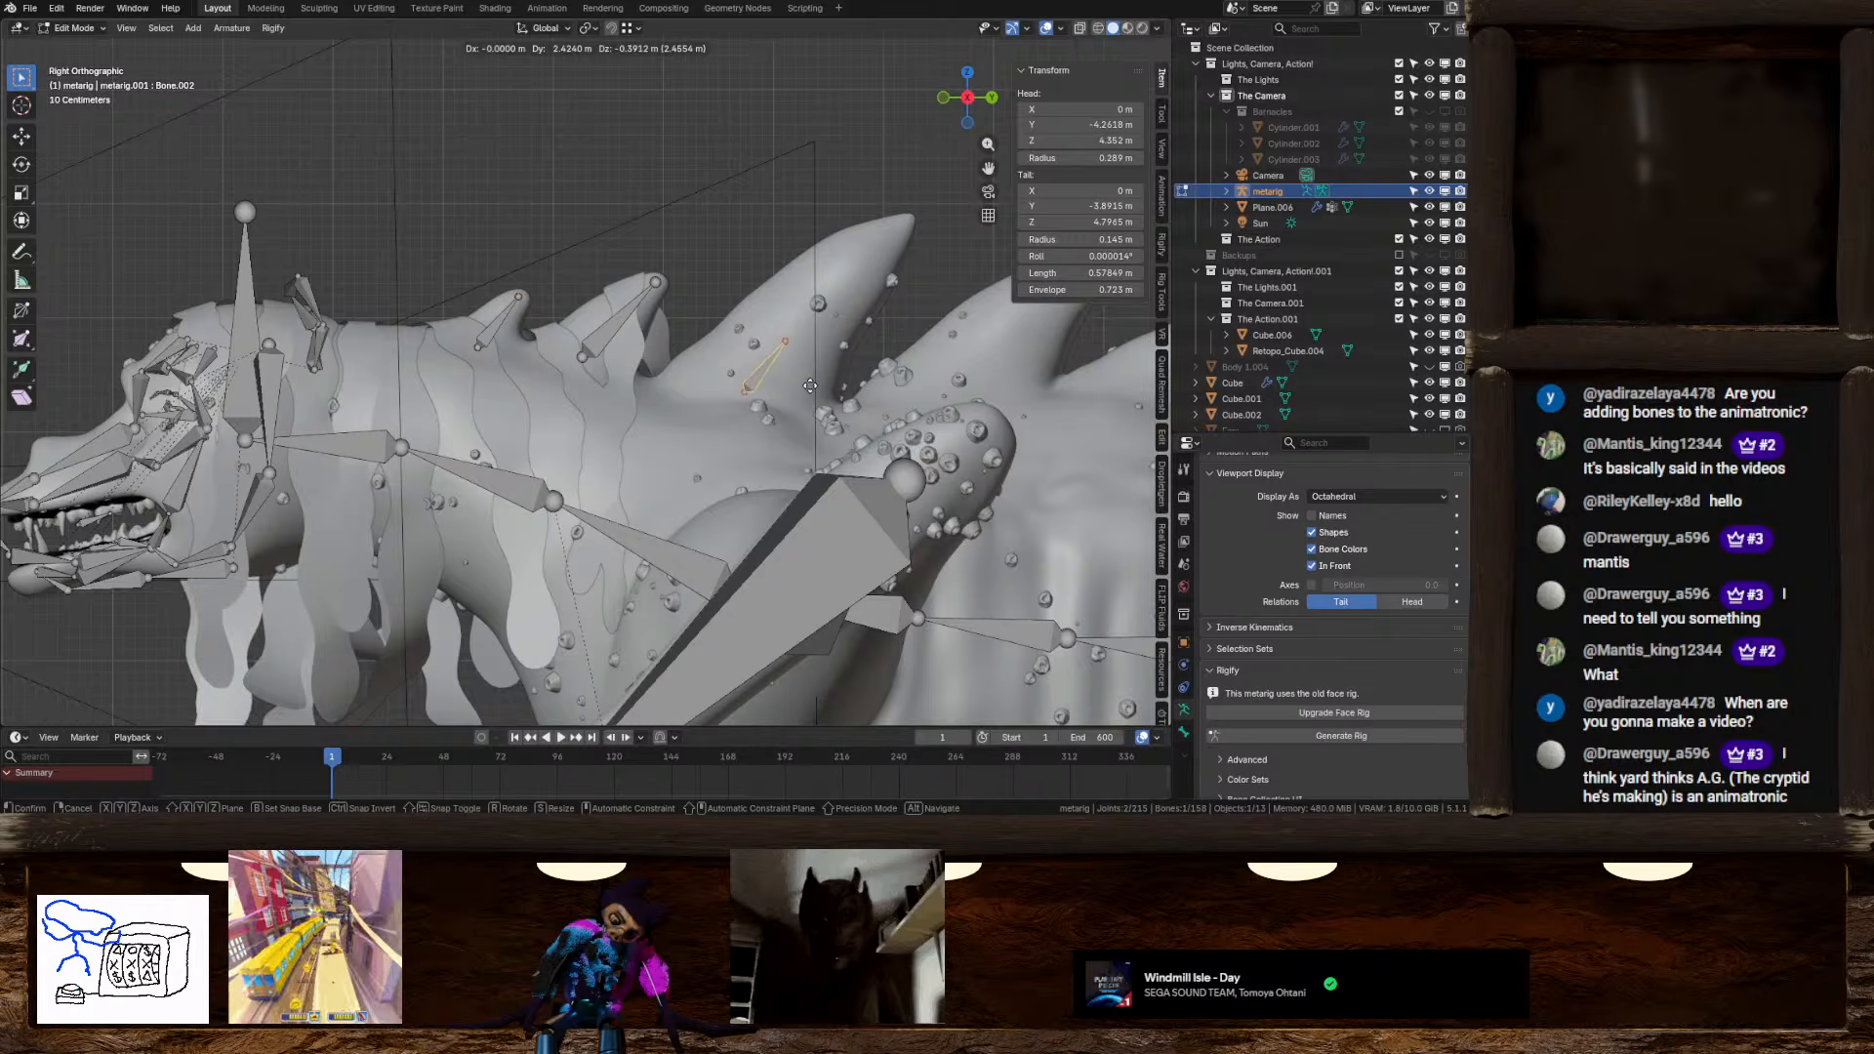
click(800, 347)
click(786, 345)
key(g)
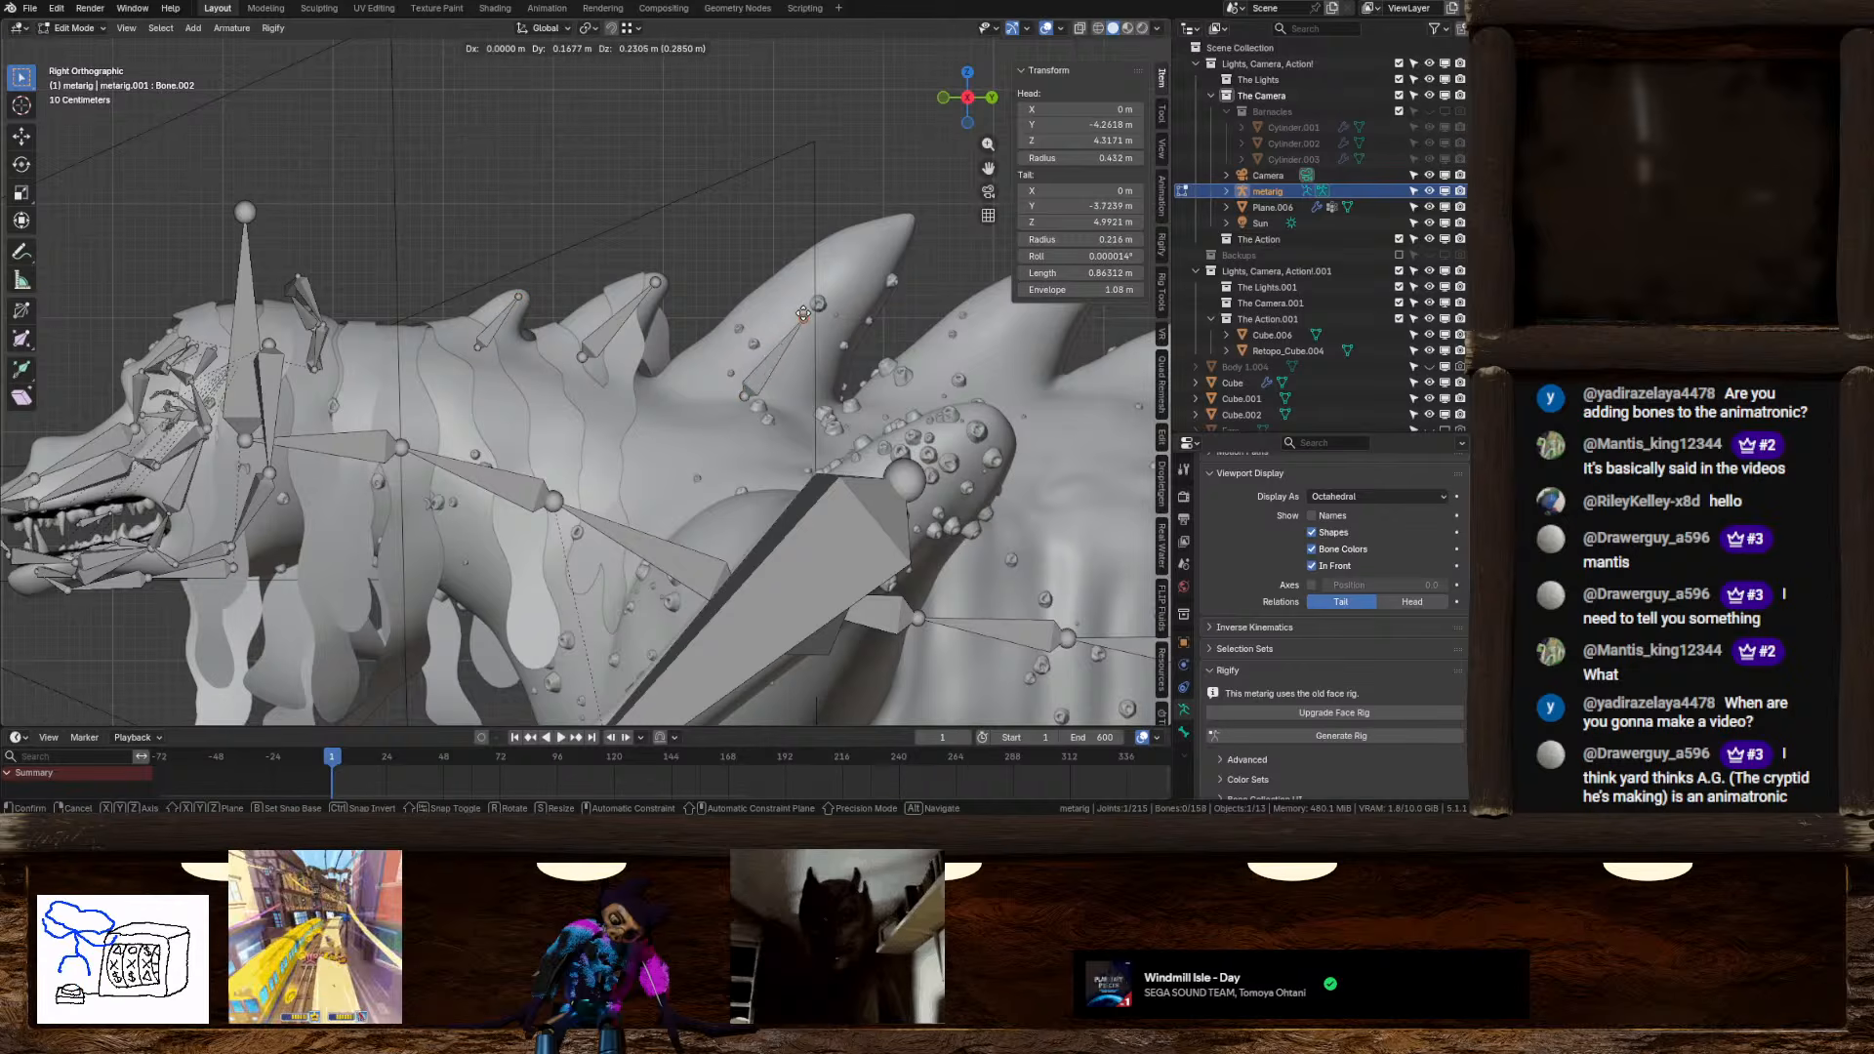
click(811, 302)
key(e)
click(913, 207)
Duplicate the two-bone chain into the second large dorsal spike and fit its middle joint and end to the spike's shape
shift+middle_drag(803, 356, 580, 374)
click(546, 390)
shift+click(630, 301)
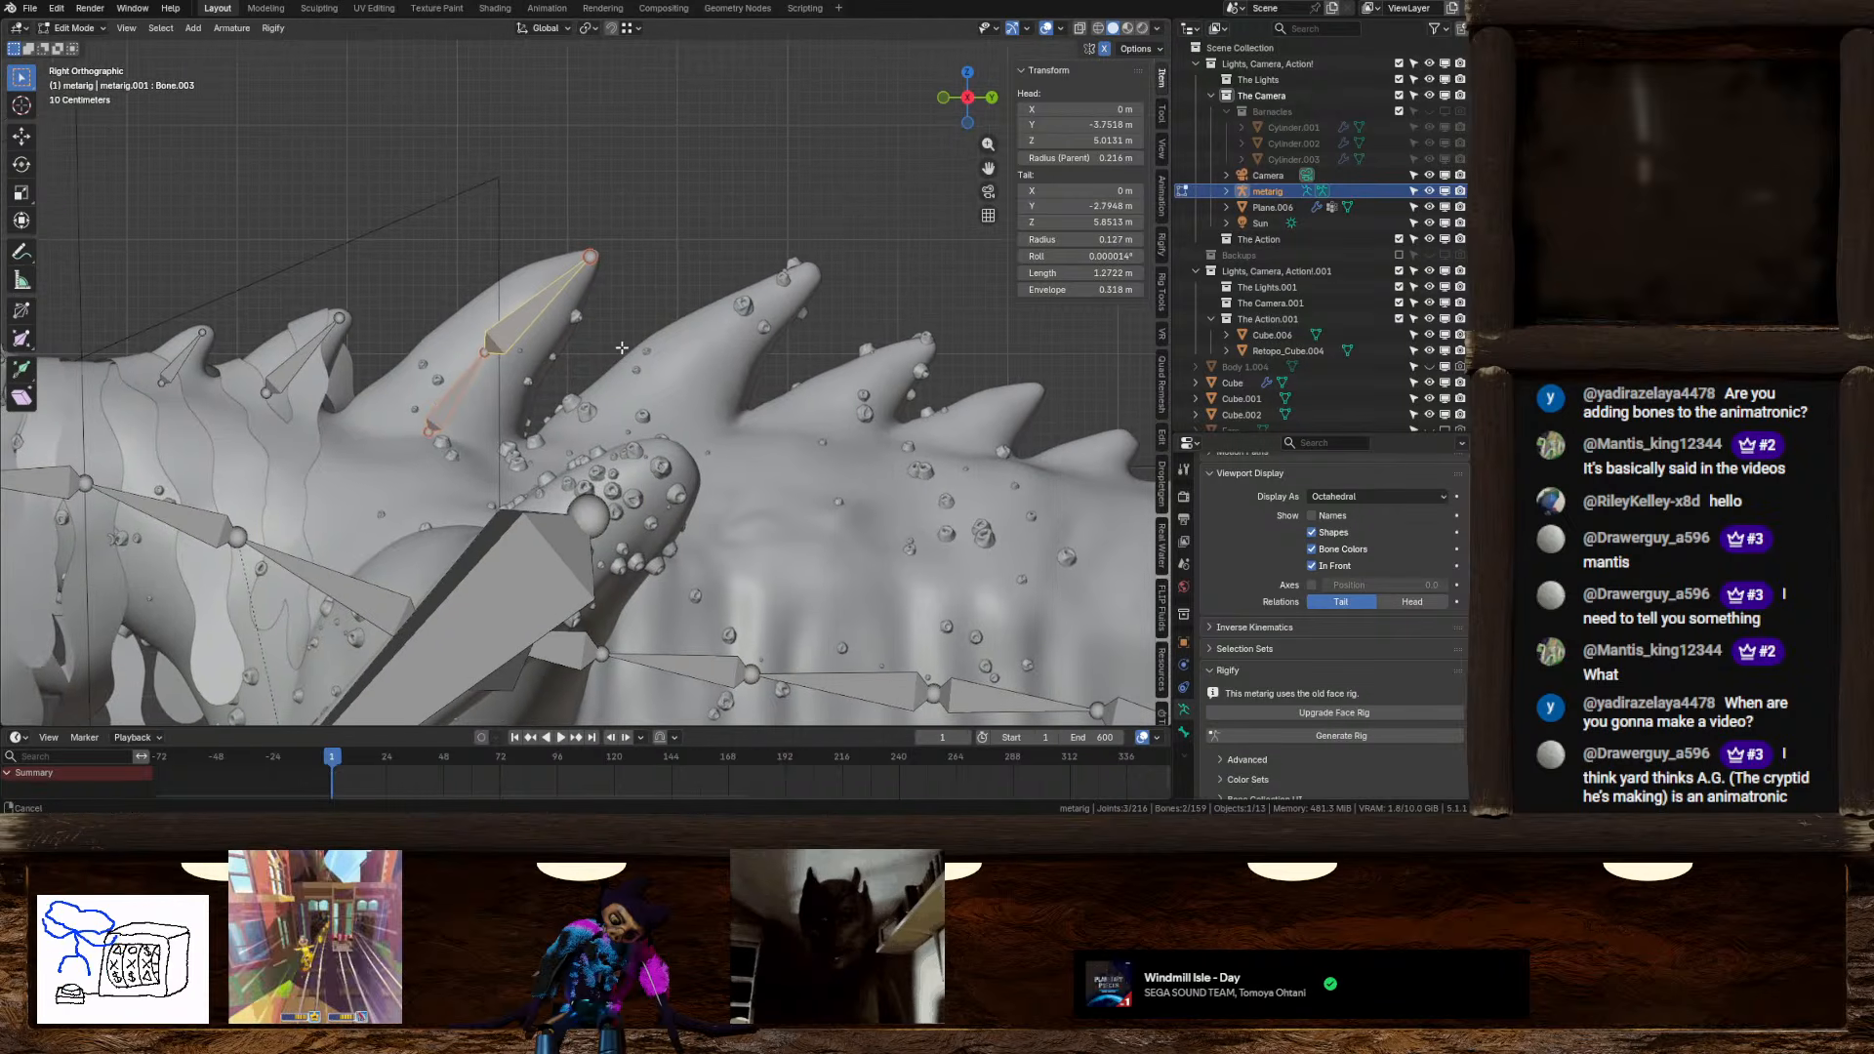
key(shift+d)
click(787, 378)
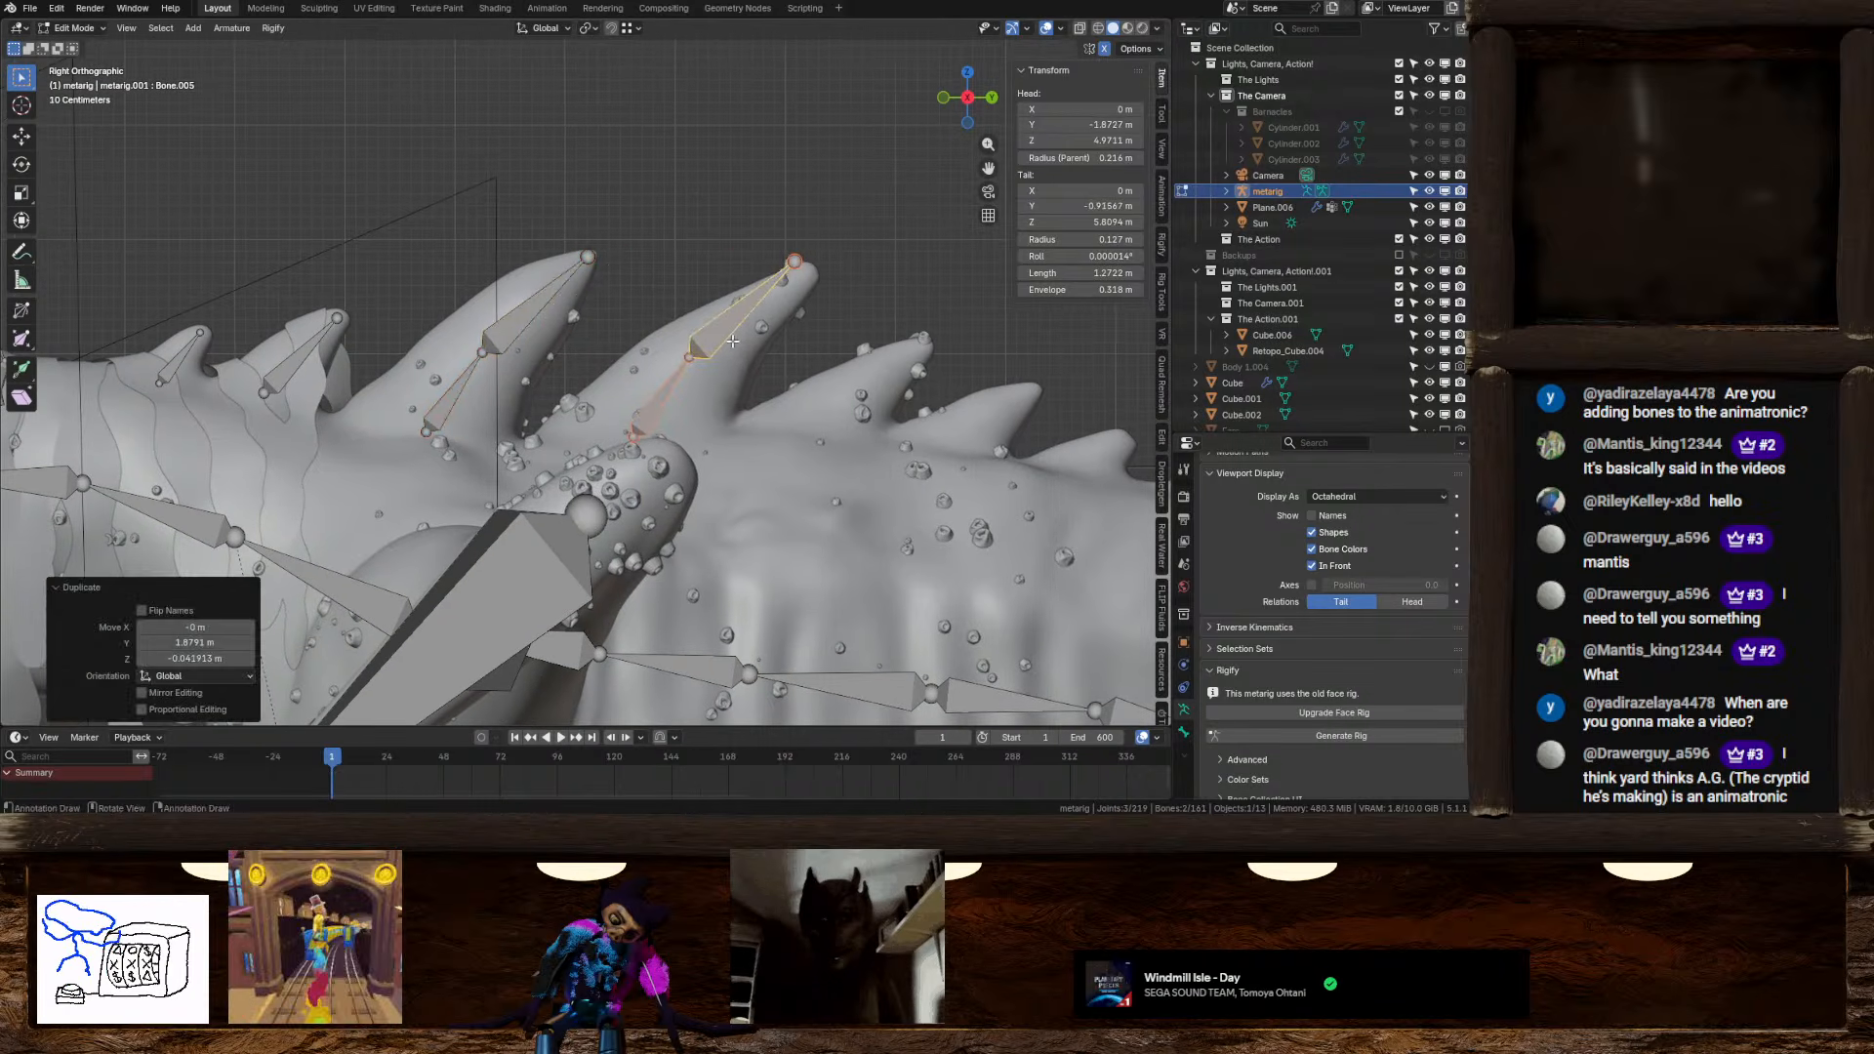
drag(691, 354, 699, 355)
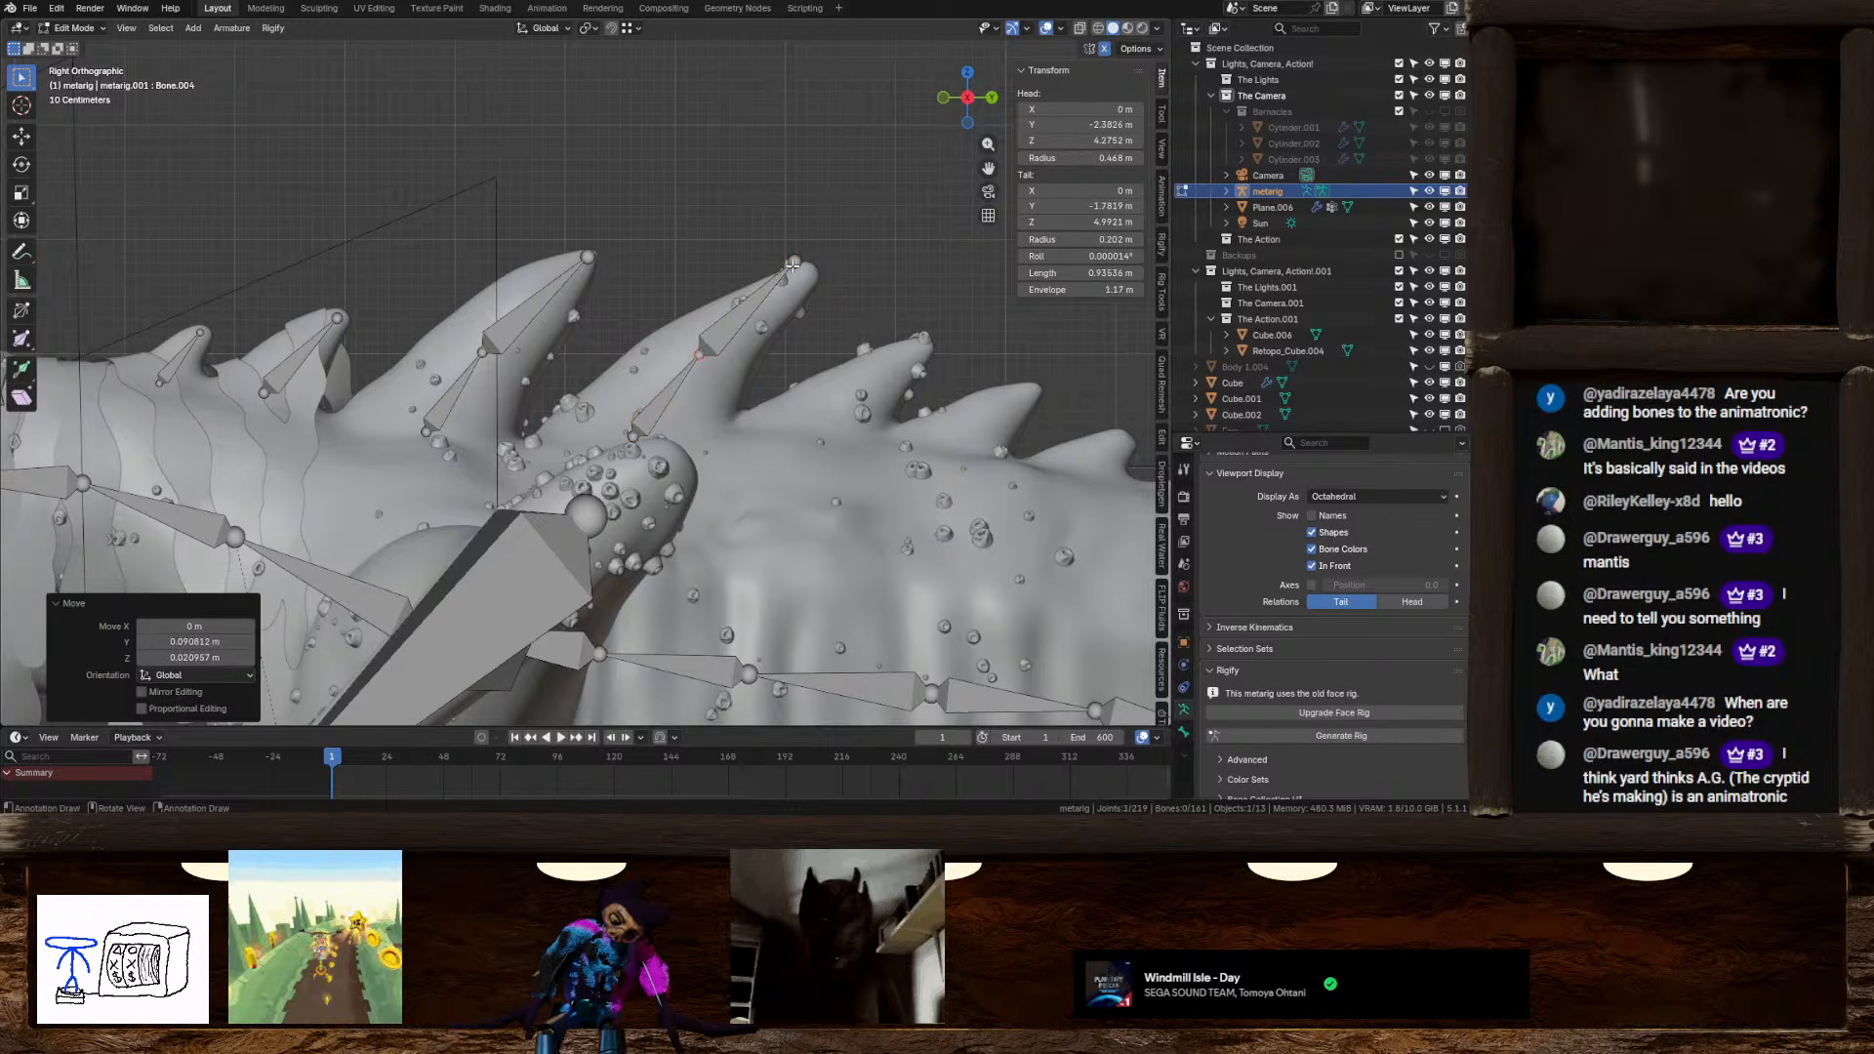
drag(792, 264, 804, 272)
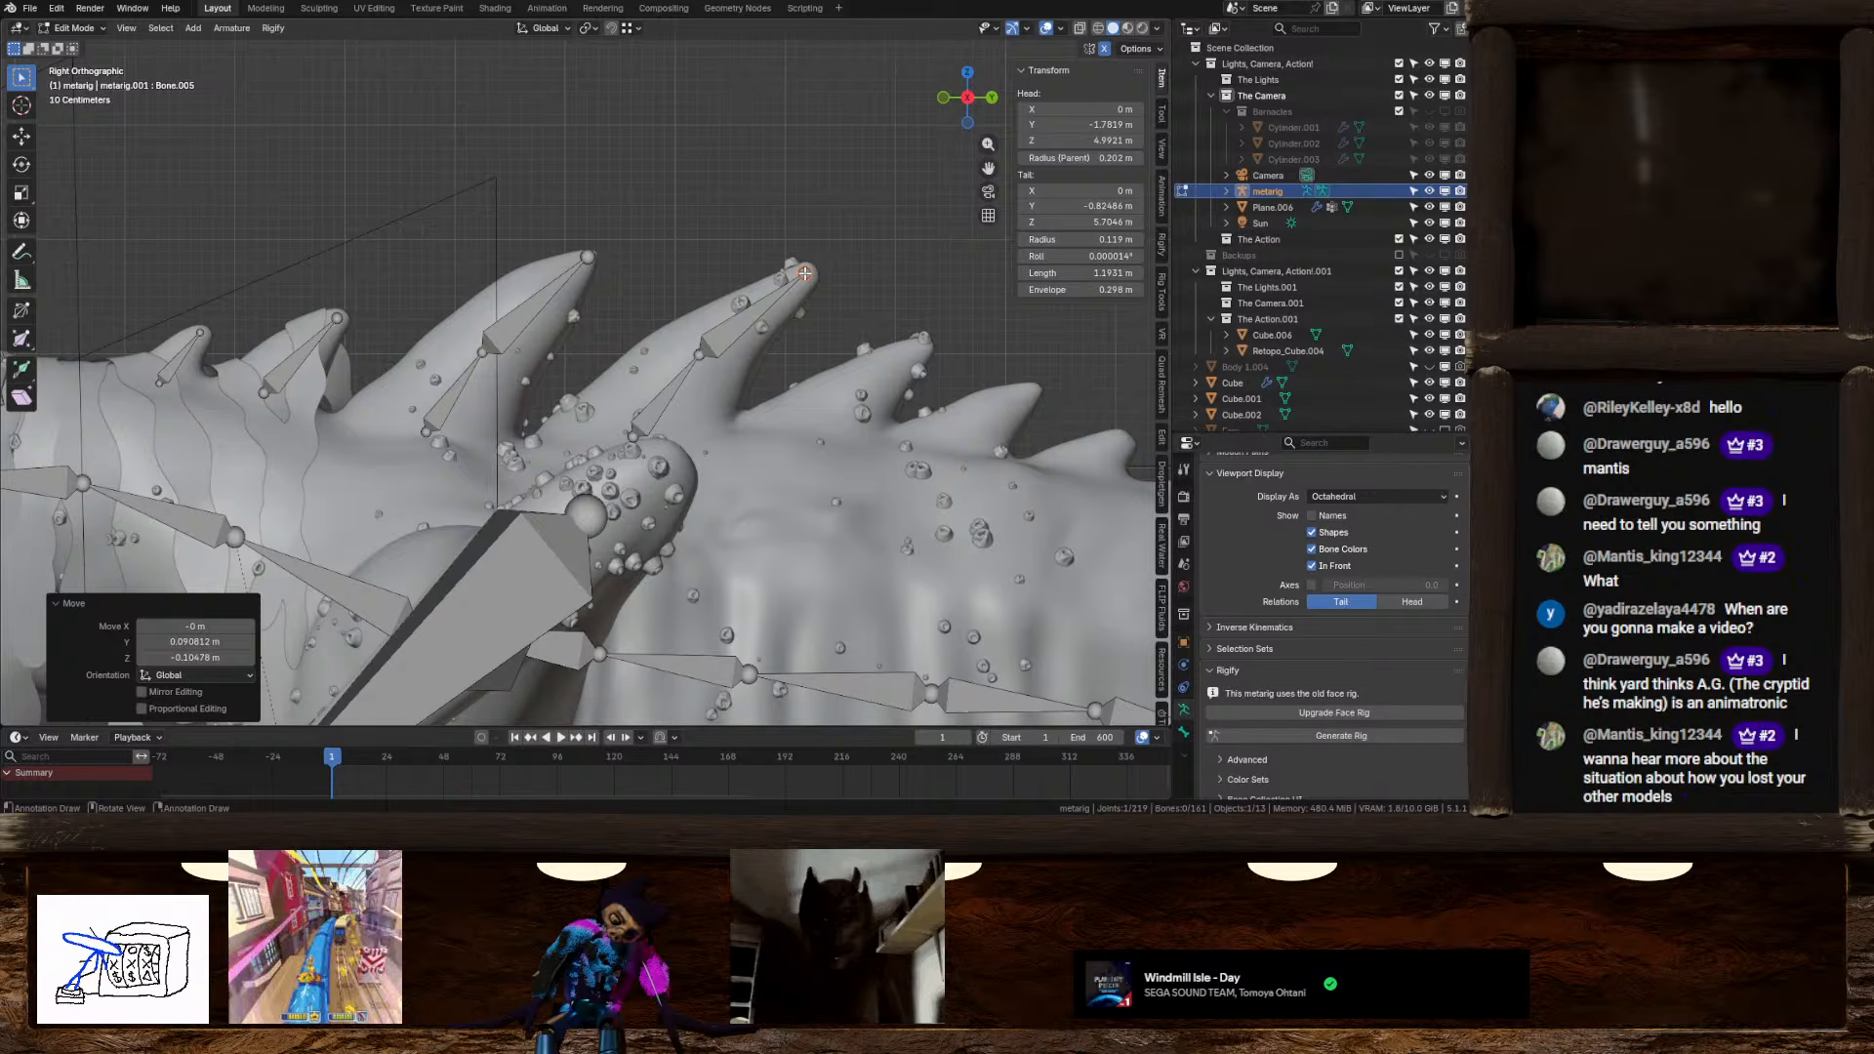
Duplicate the chain's lower bone into the spike behind the second large one and extend its tail to the tip
scroll(795, 295, down, 2)
shift+middle_drag(741, 322, 586, 356)
scroll(488, 419, up, 3)
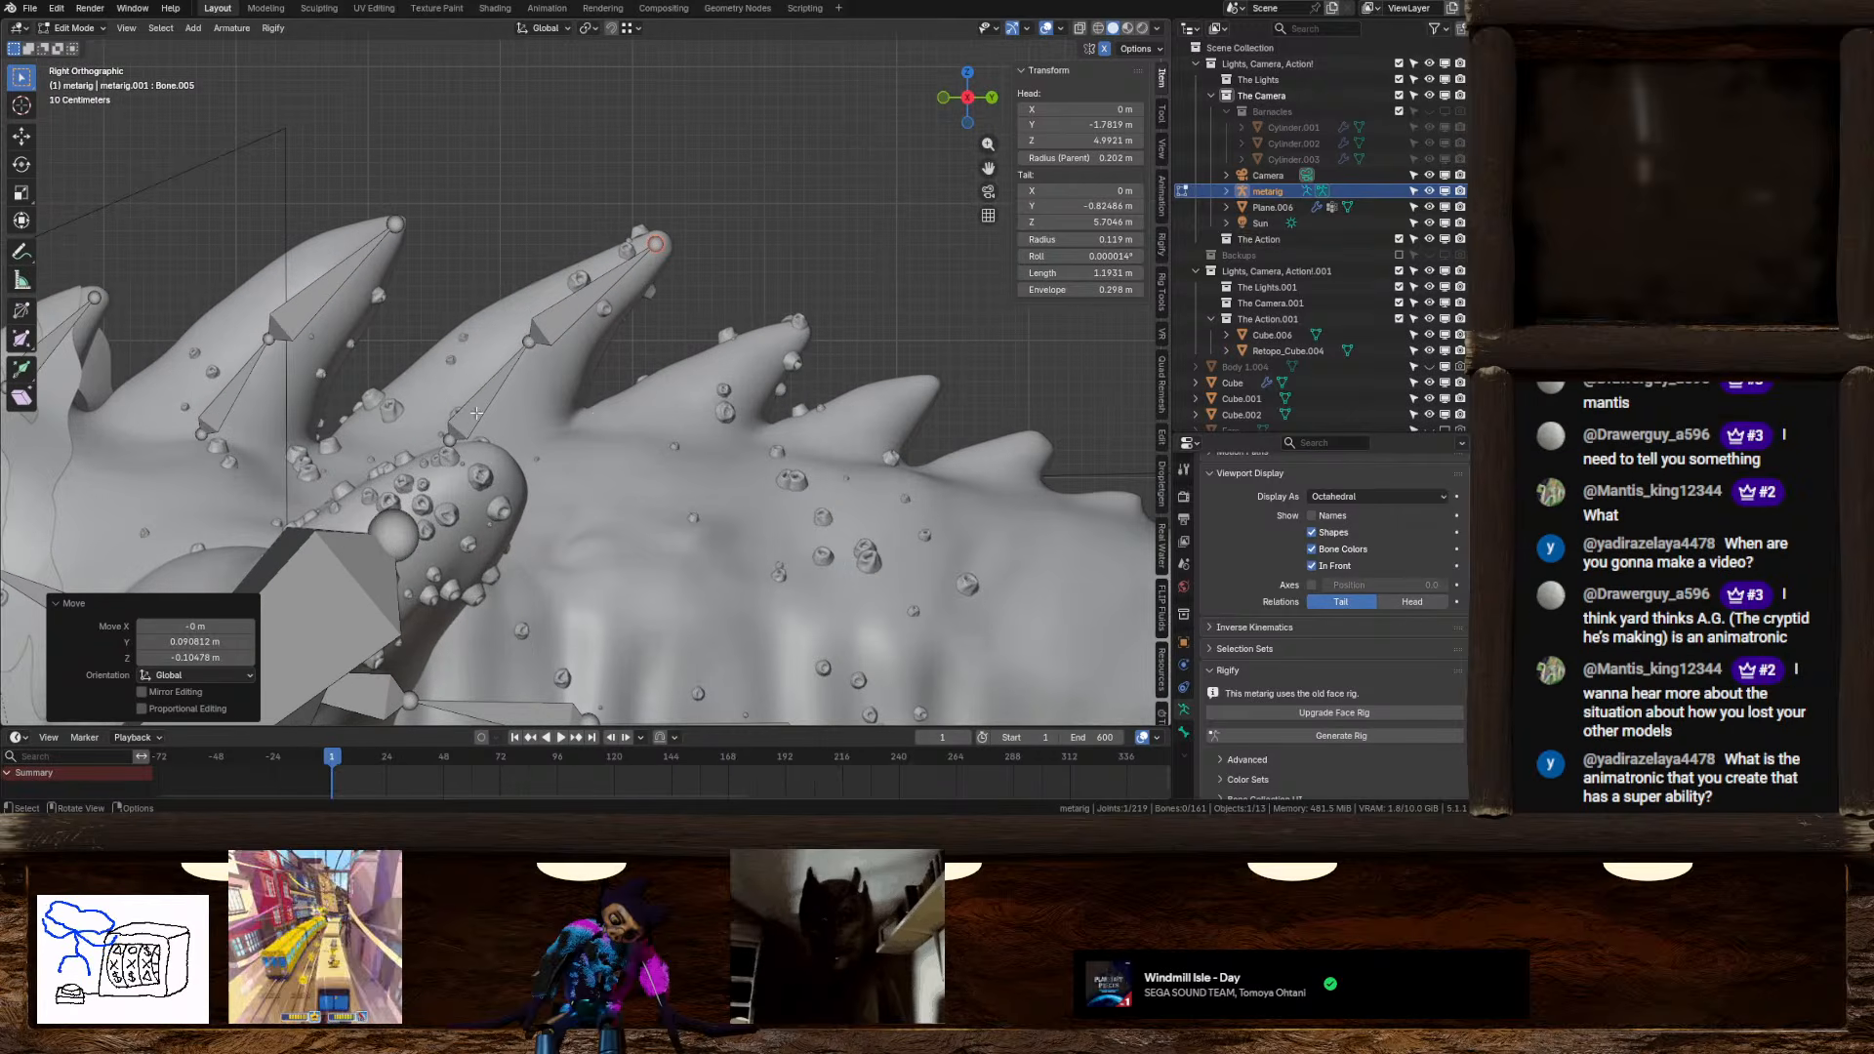
key(shift+d)
click(712, 398)
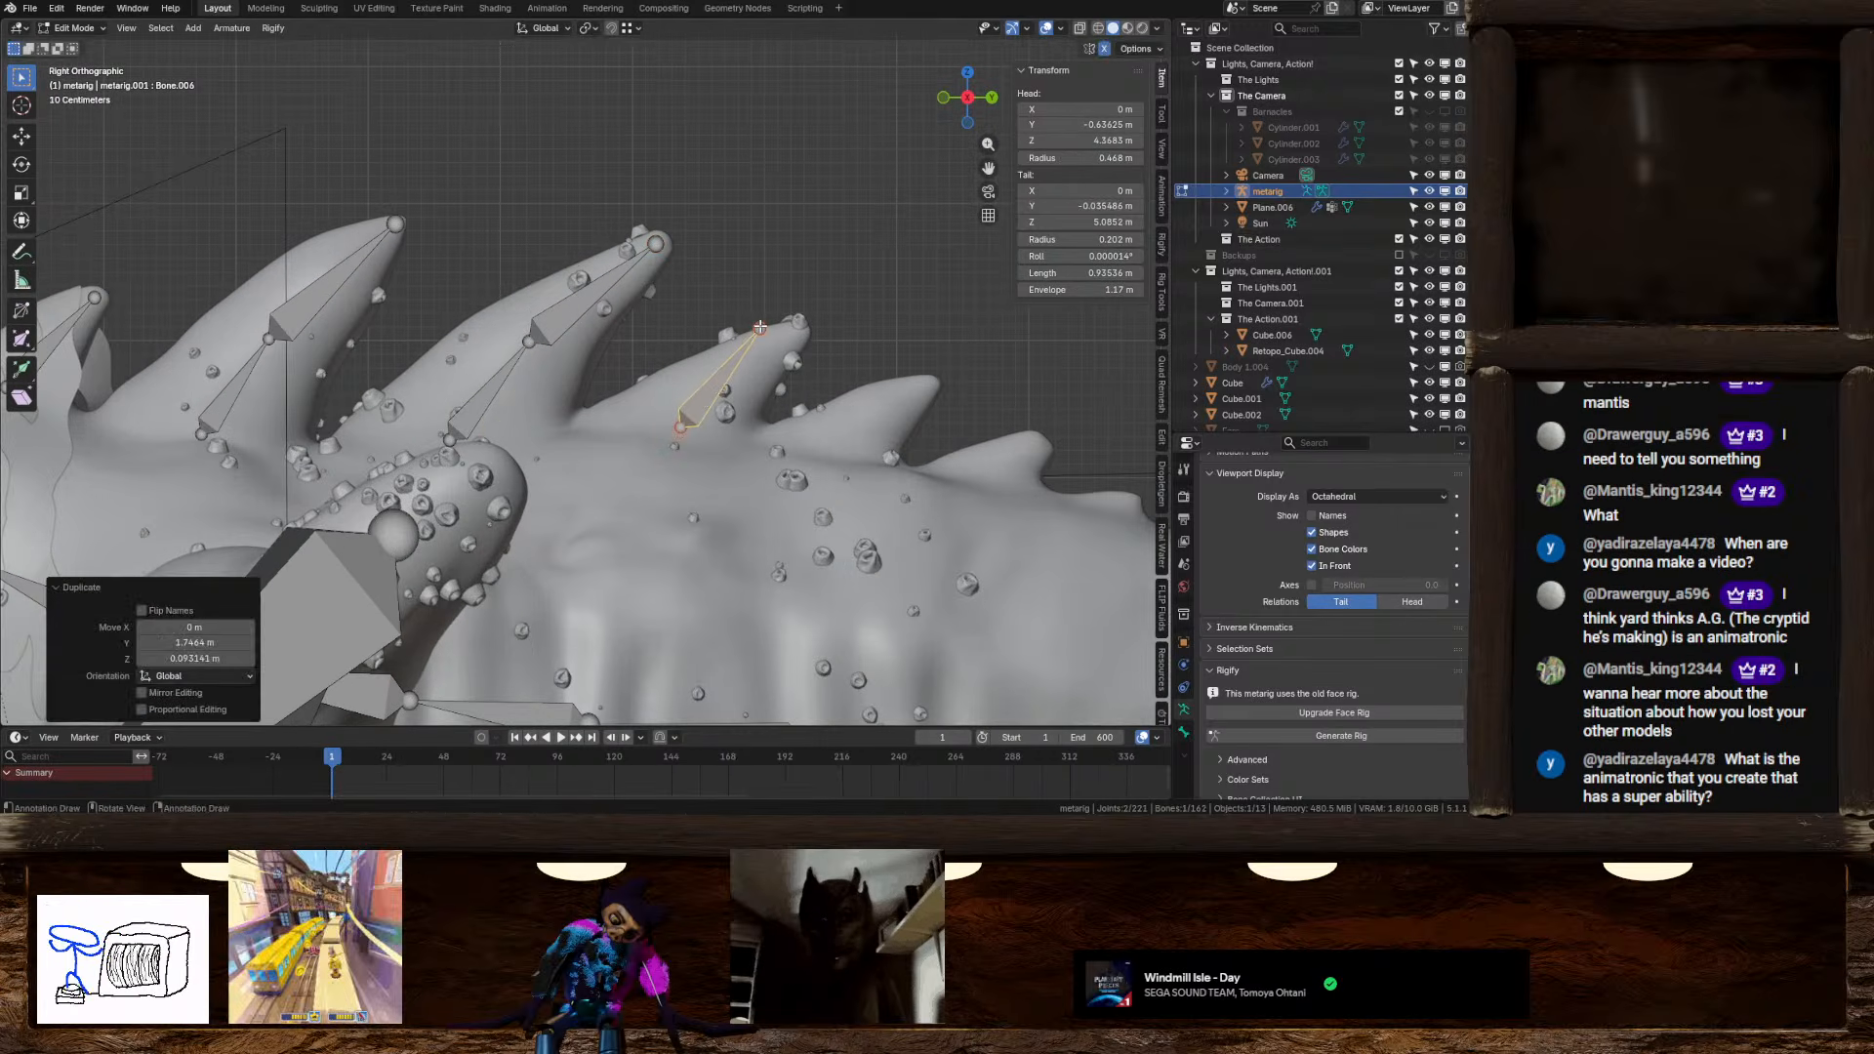
drag(760, 327, 811, 332)
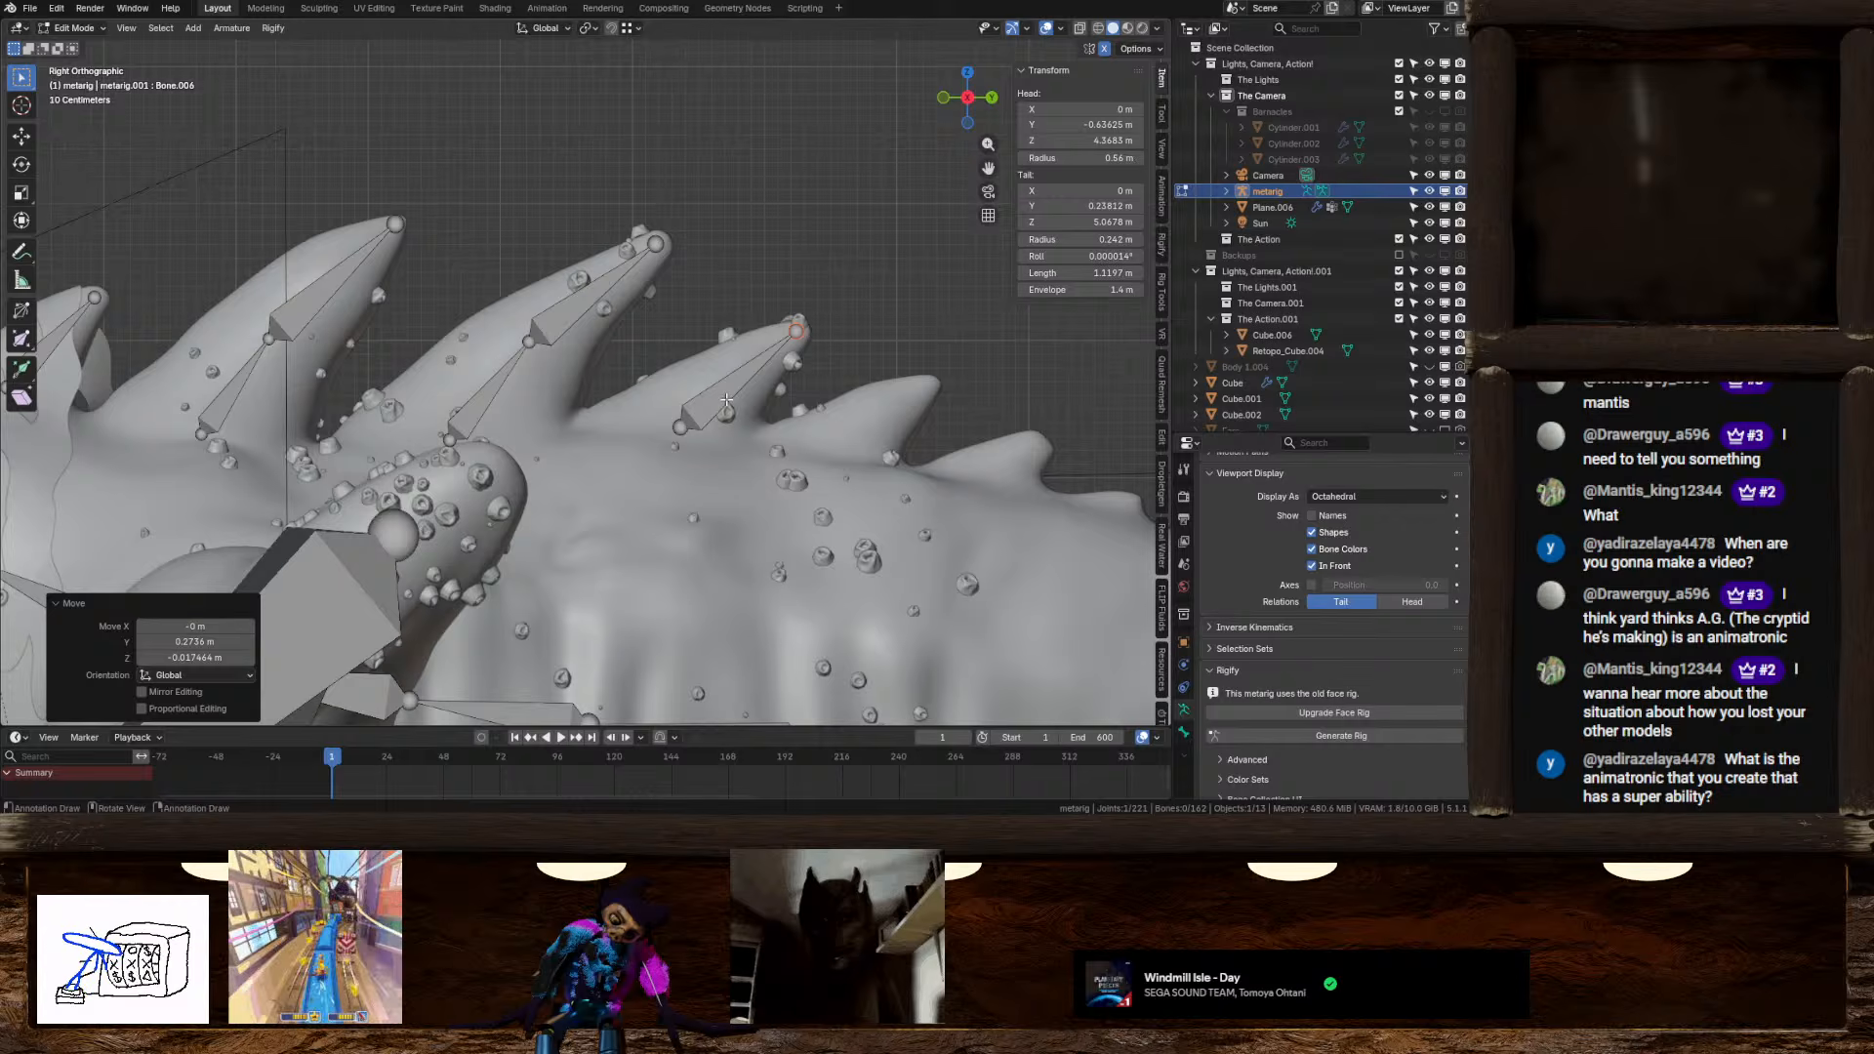
Duplicate that single bone into the next smaller spike toward the tail and align its tail with the tip
key(shift+d)
click(869, 426)
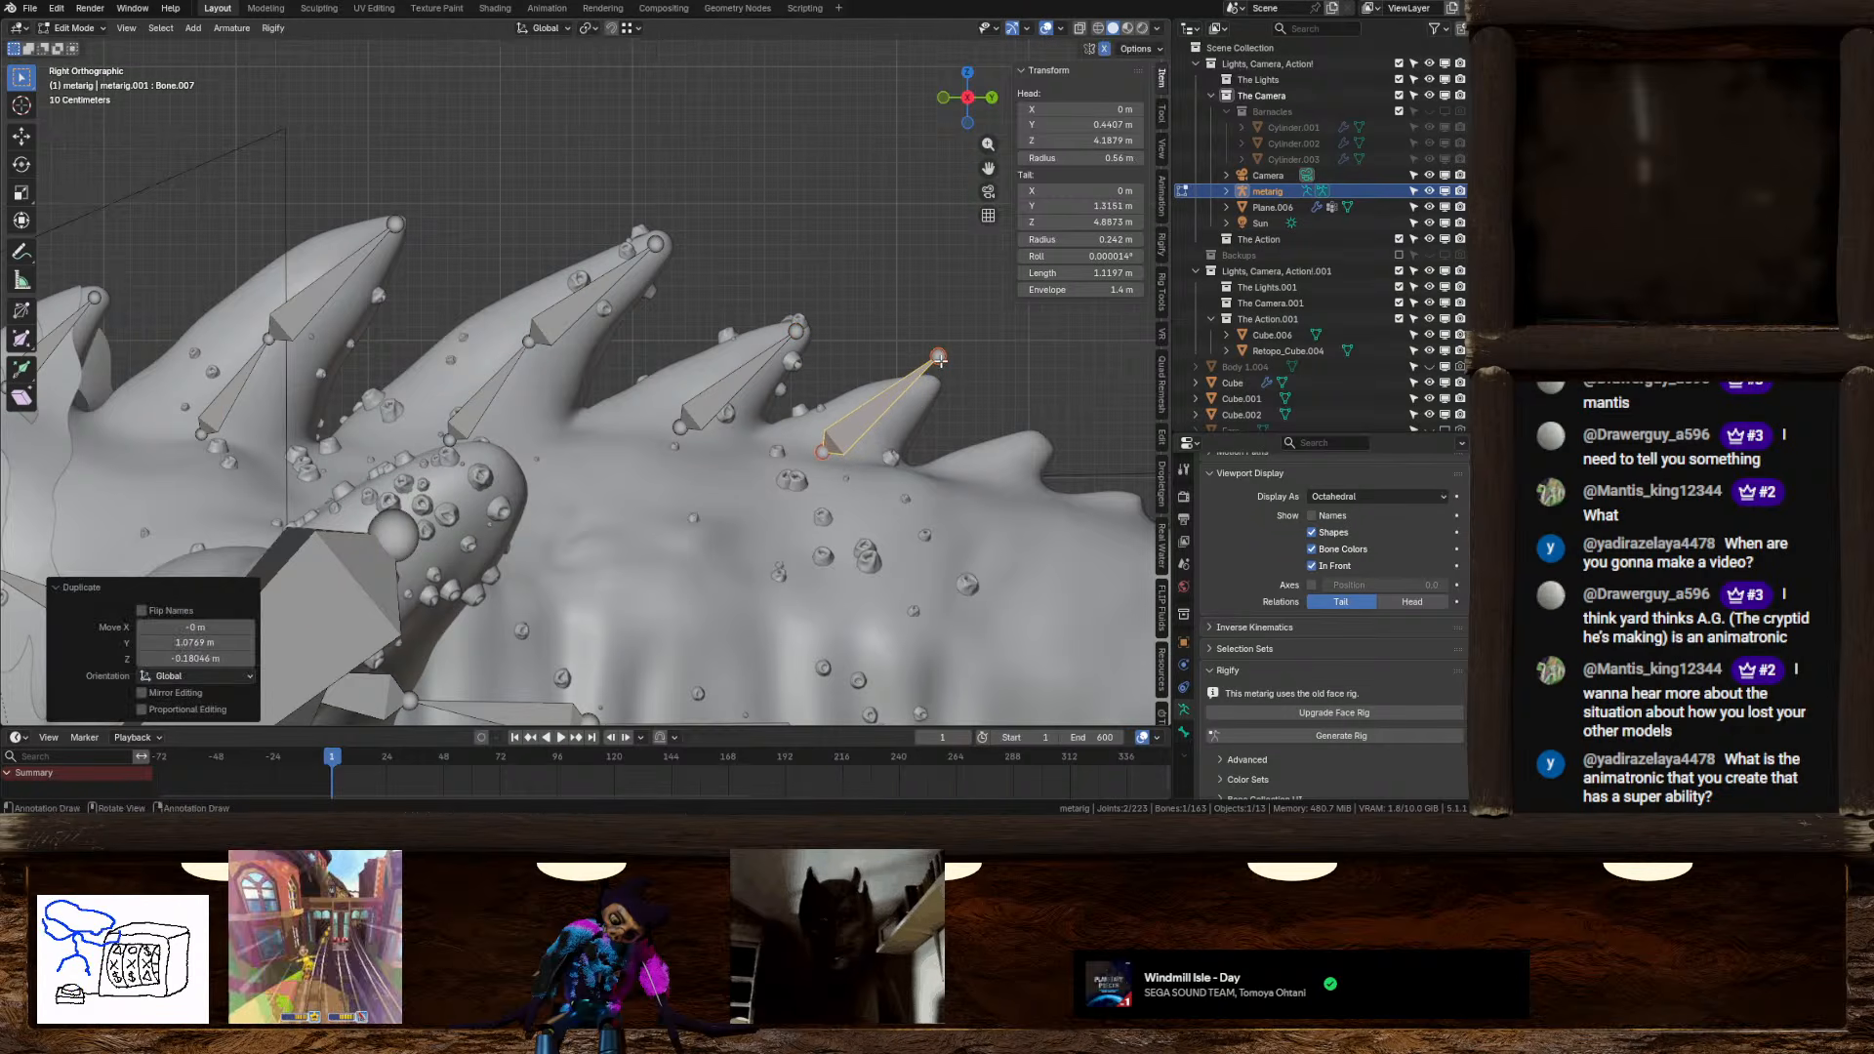
drag(939, 359, 932, 384)
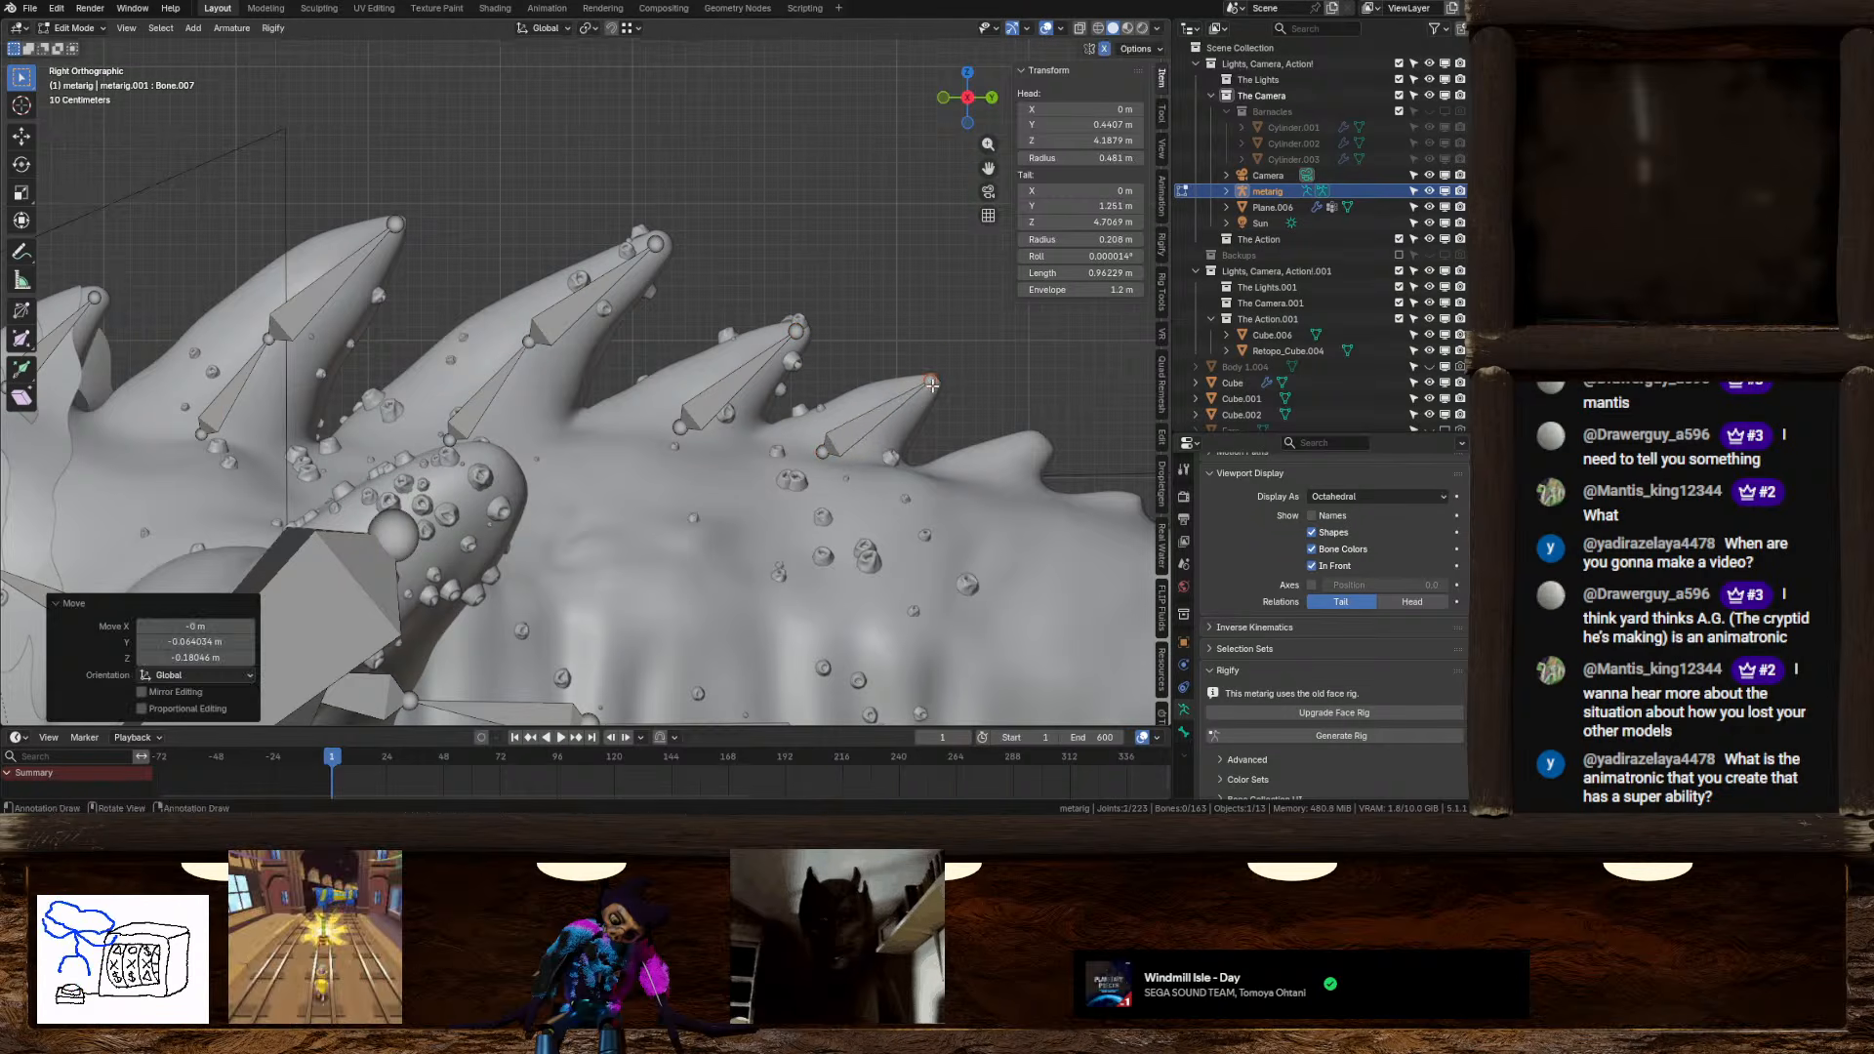
Try placing another duplicate in the small rear dorsal spike, with its tail pulled in to the tip
click(874, 428)
key(shift+d)
click(1030, 459)
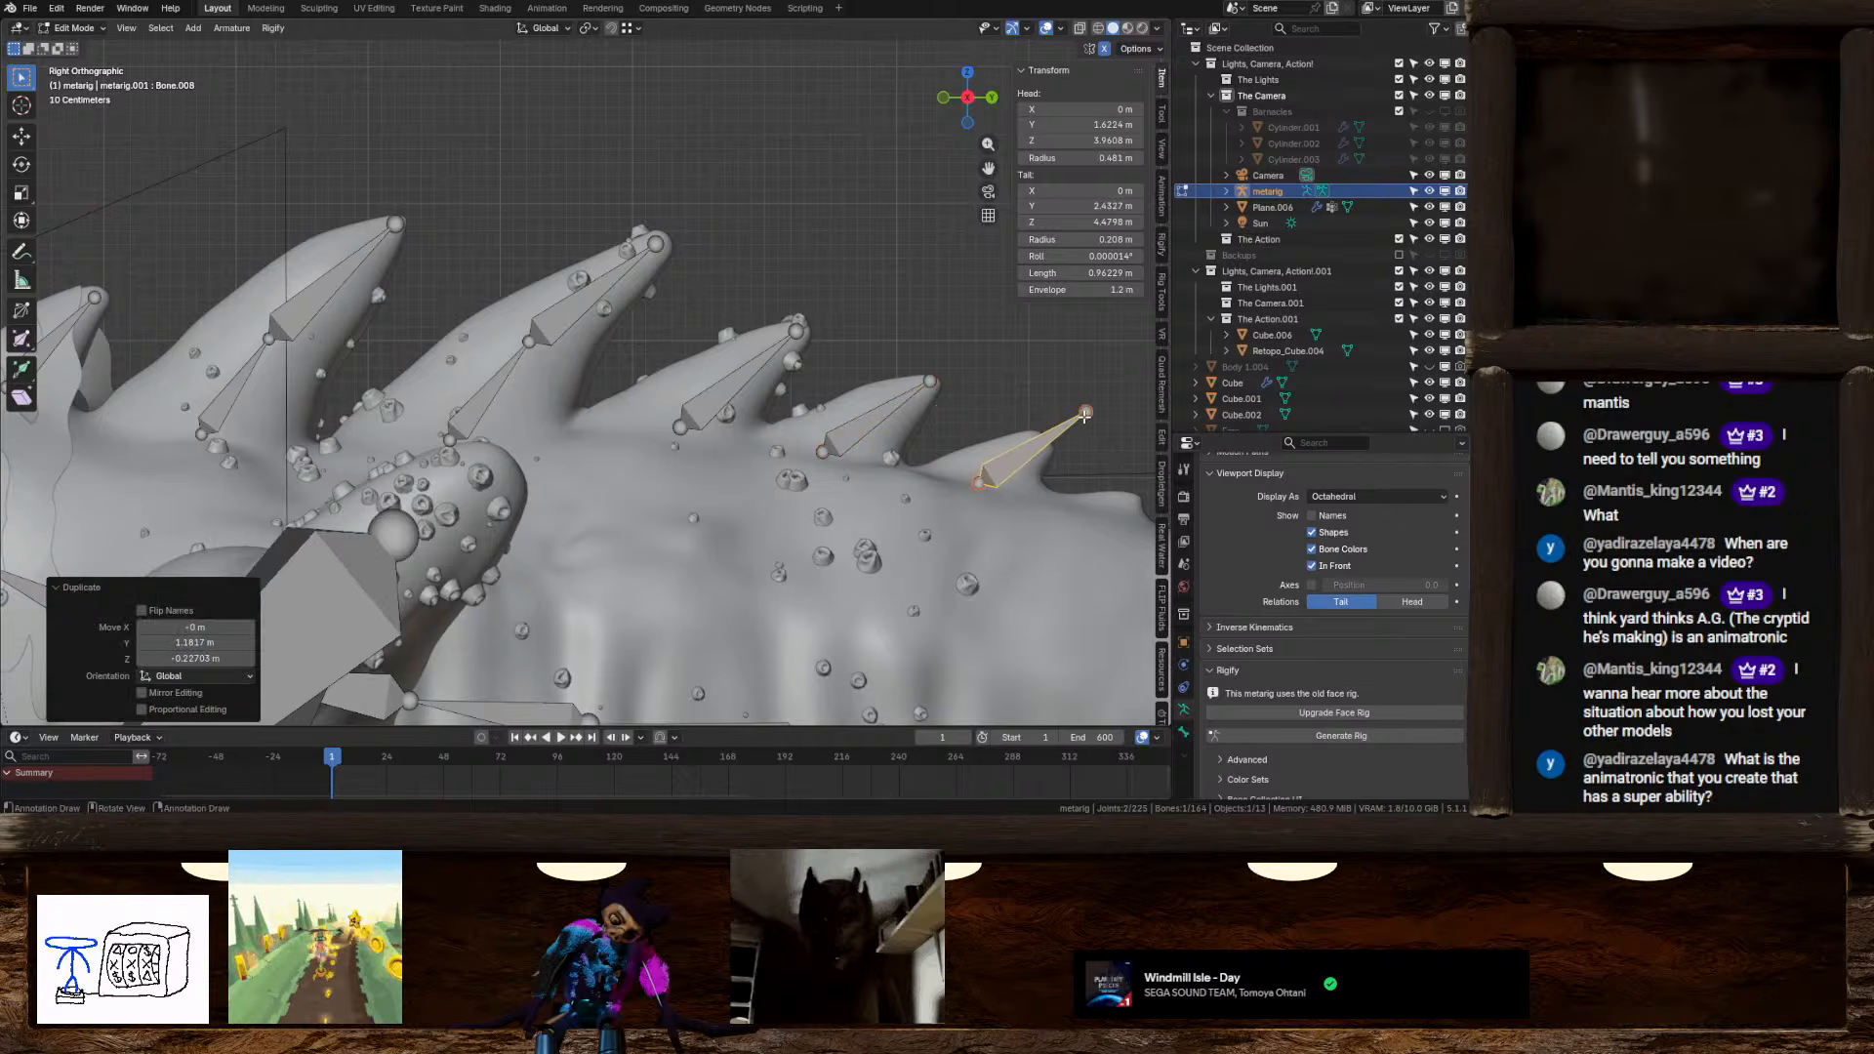
drag(1086, 414, 1040, 447)
Delete the bone just placed in the small rear dorsal spike
scroll(1043, 453, down, 3)
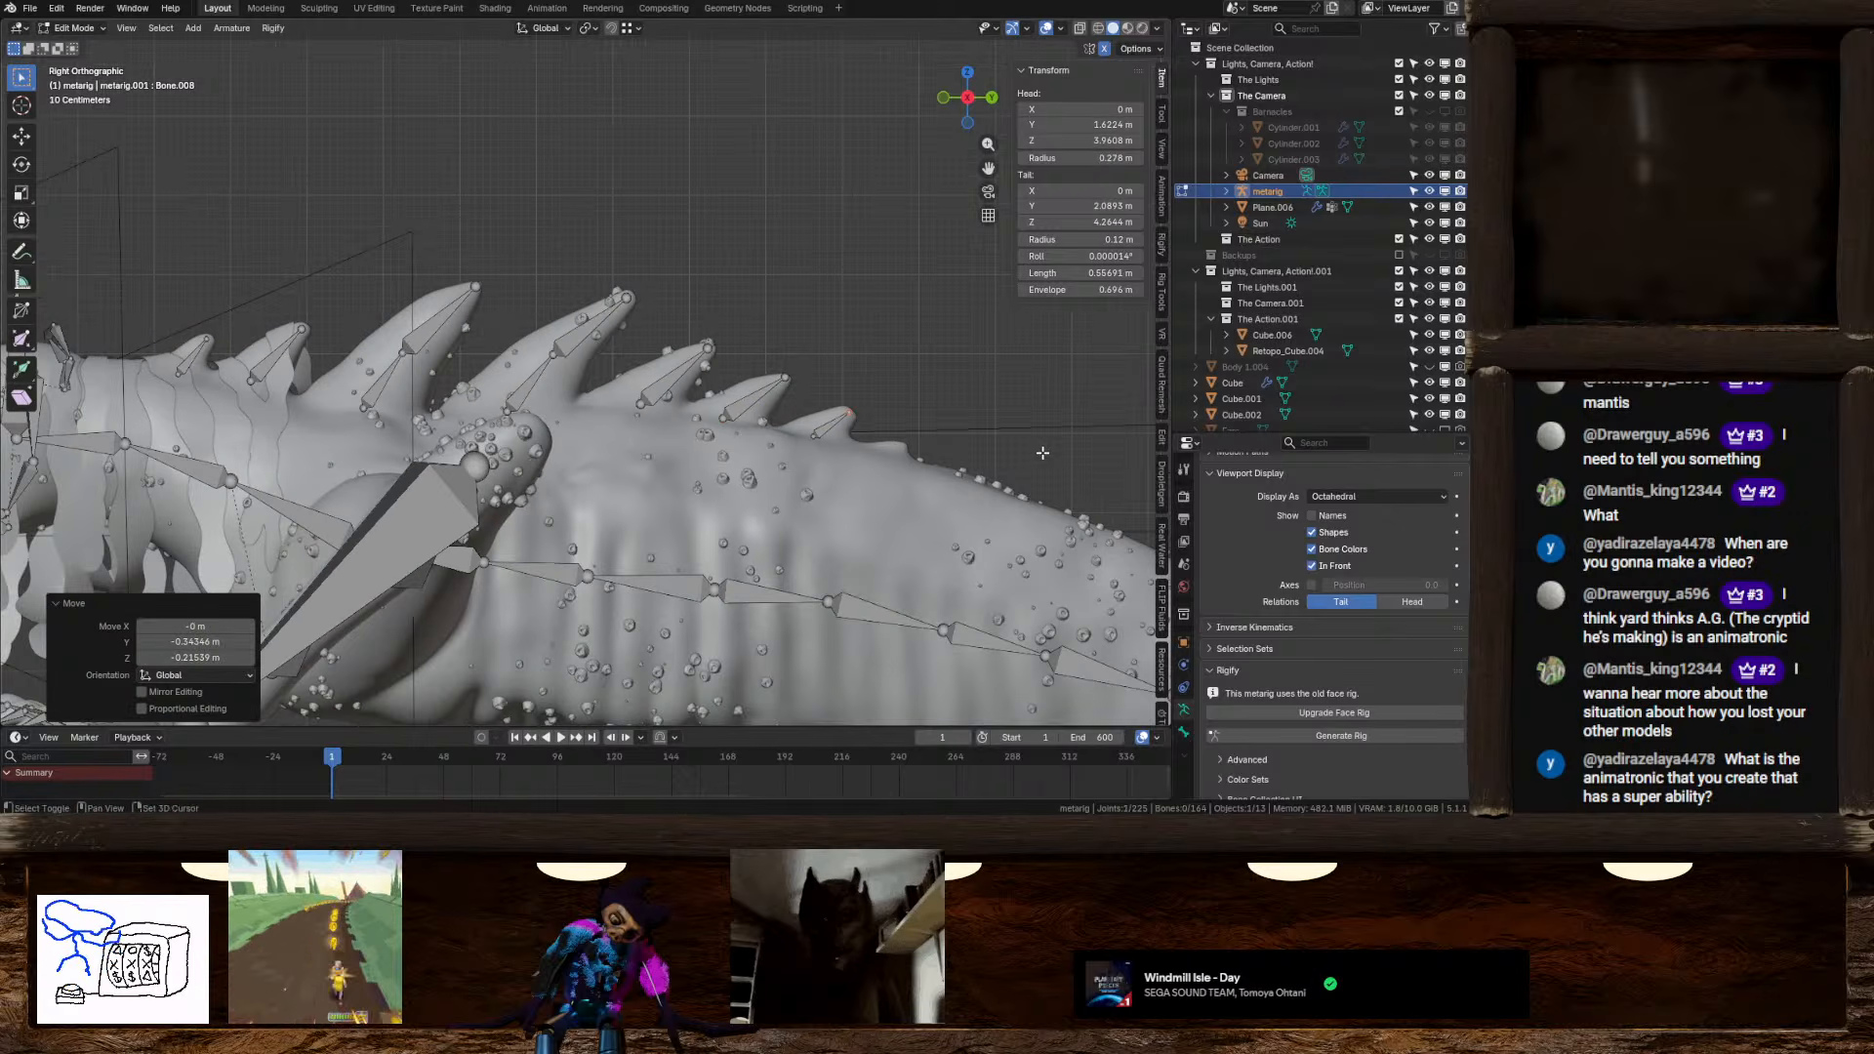
scroll(987, 485, up, 3)
scroll(974, 496, down, 3)
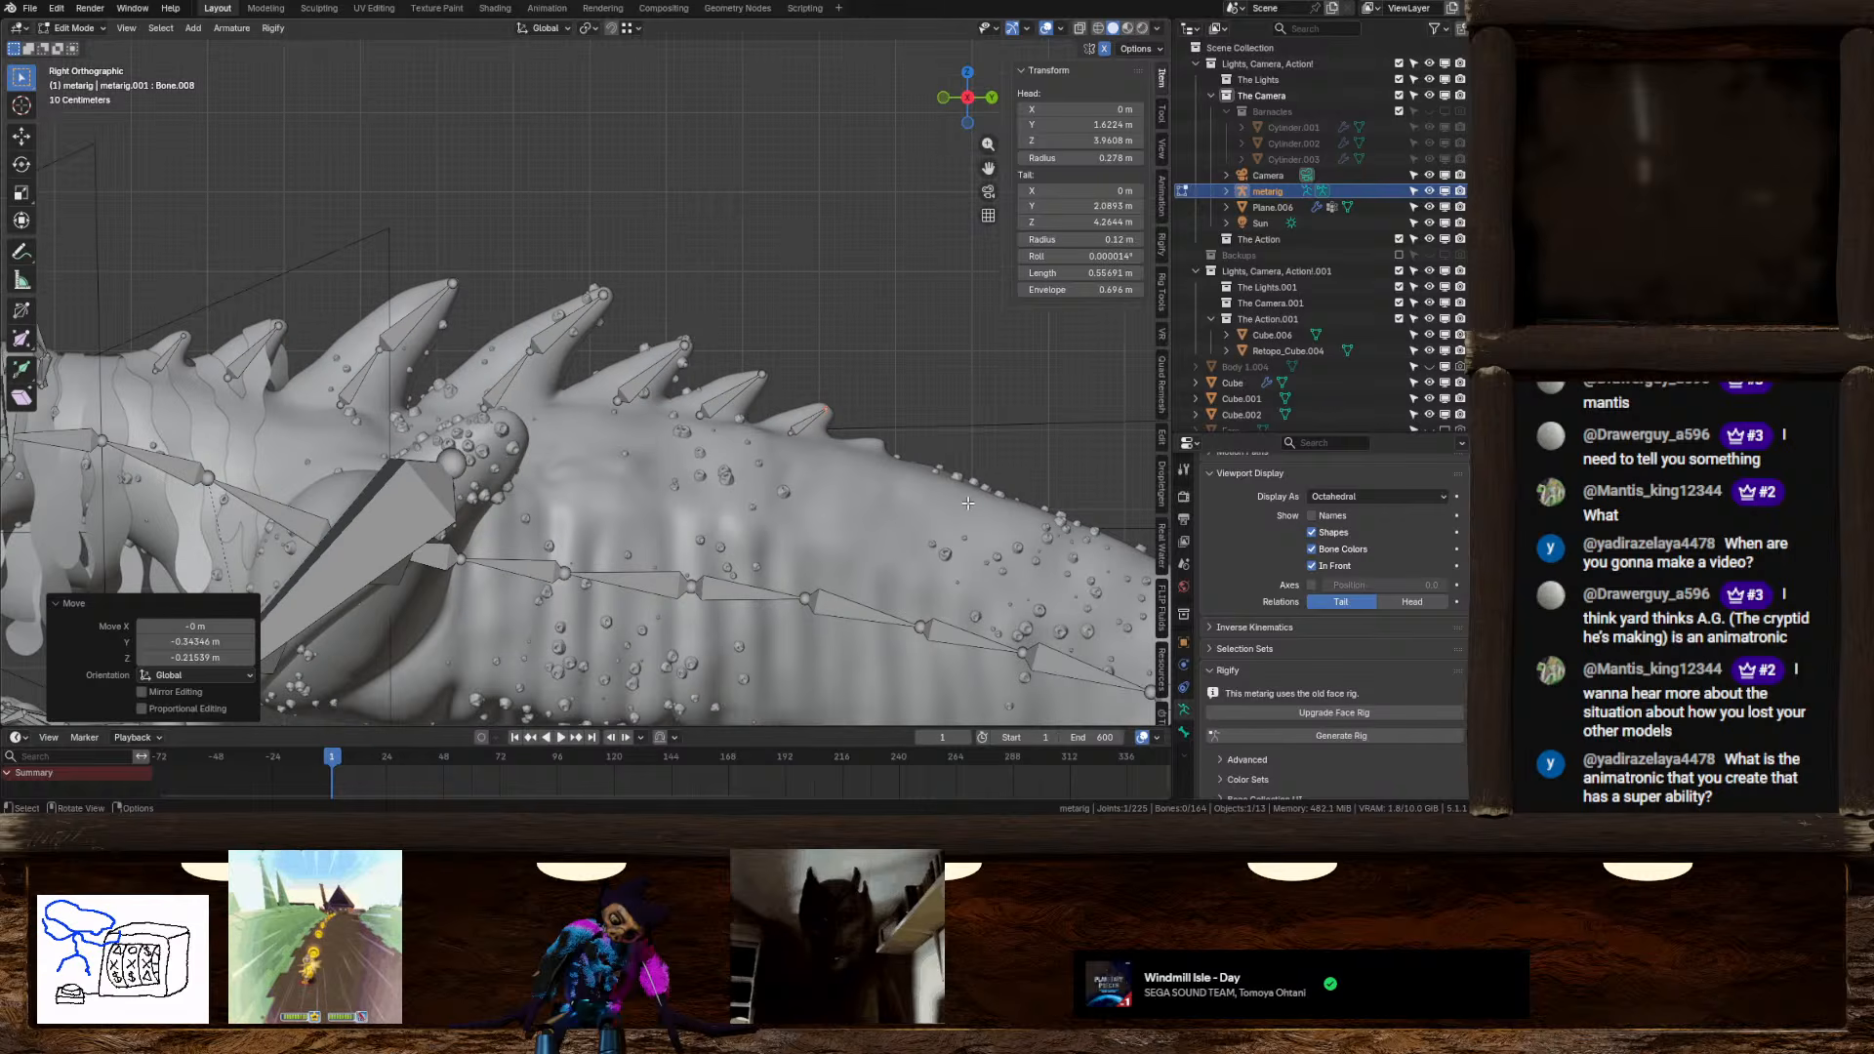
shift+middle_drag(973, 497, 923, 471)
scroll(824, 450, up, 1)
key(x)
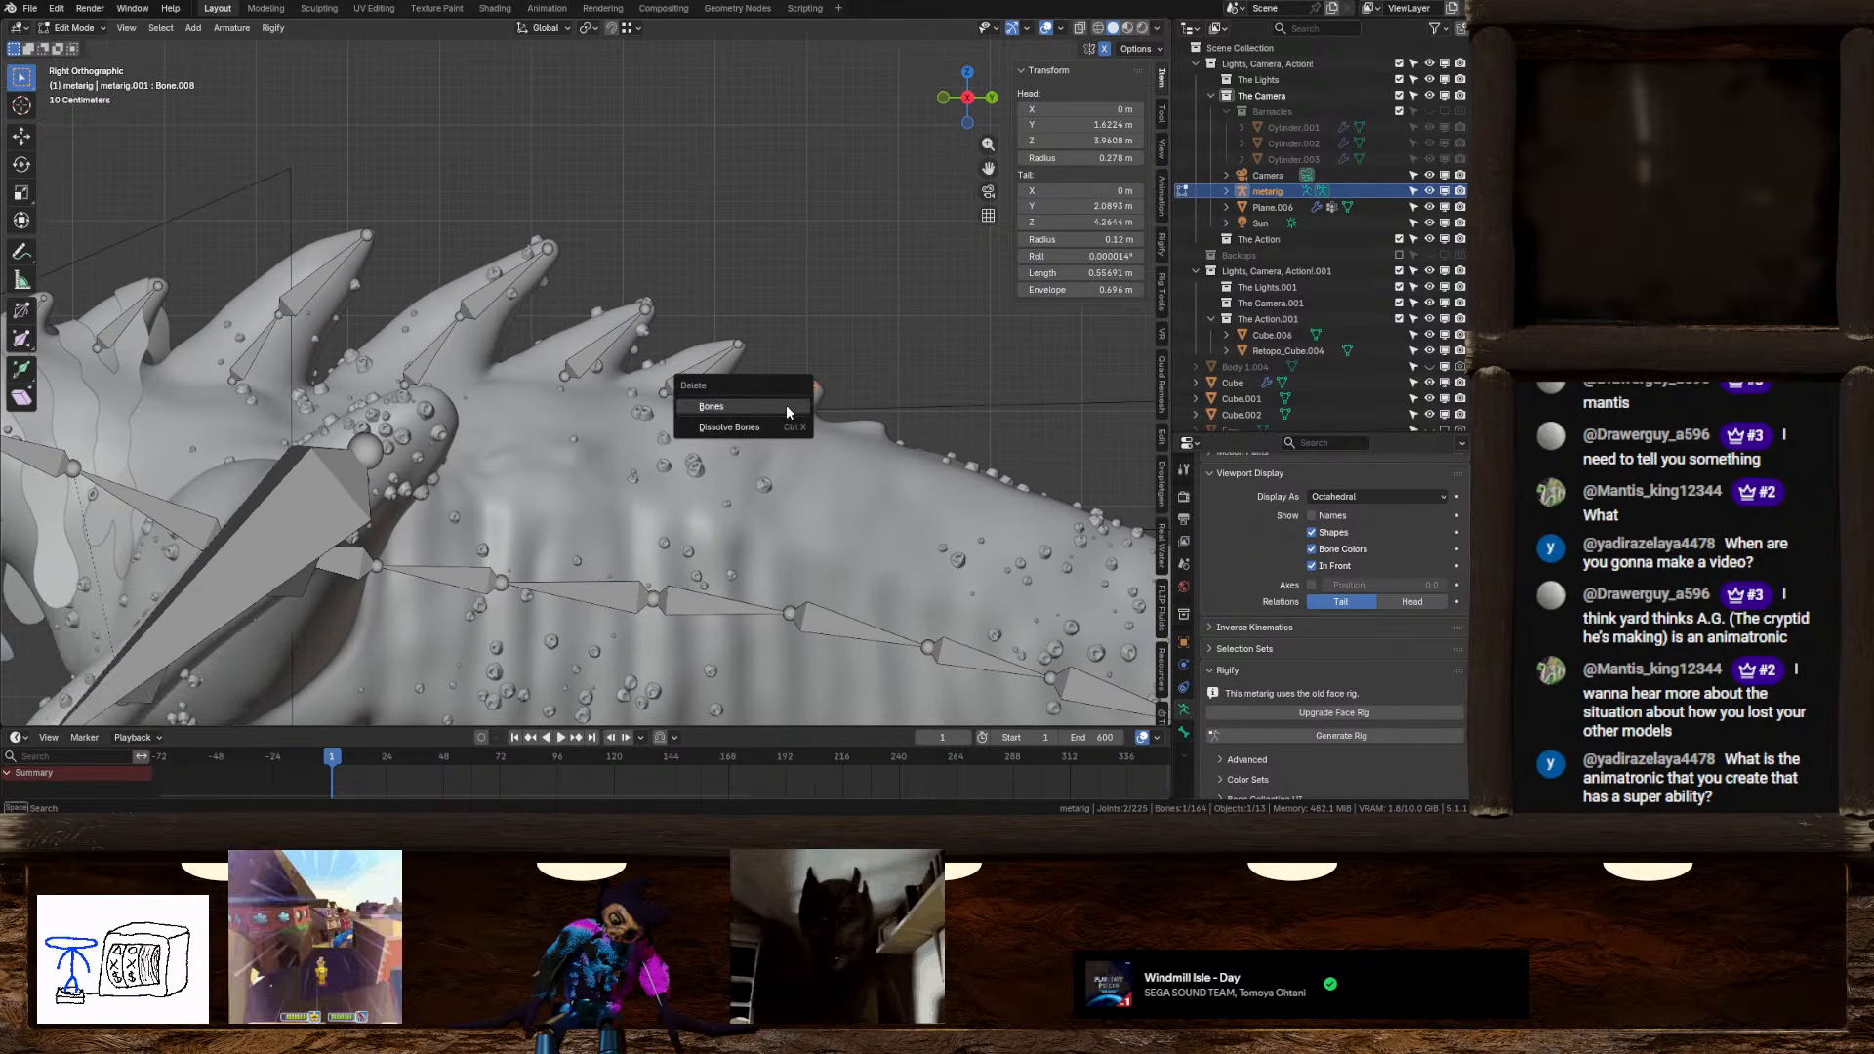
click(787, 404)
Parent the rearmost dorsal spike bone to the spine bone beneath it with Keep Offset
click(702, 373)
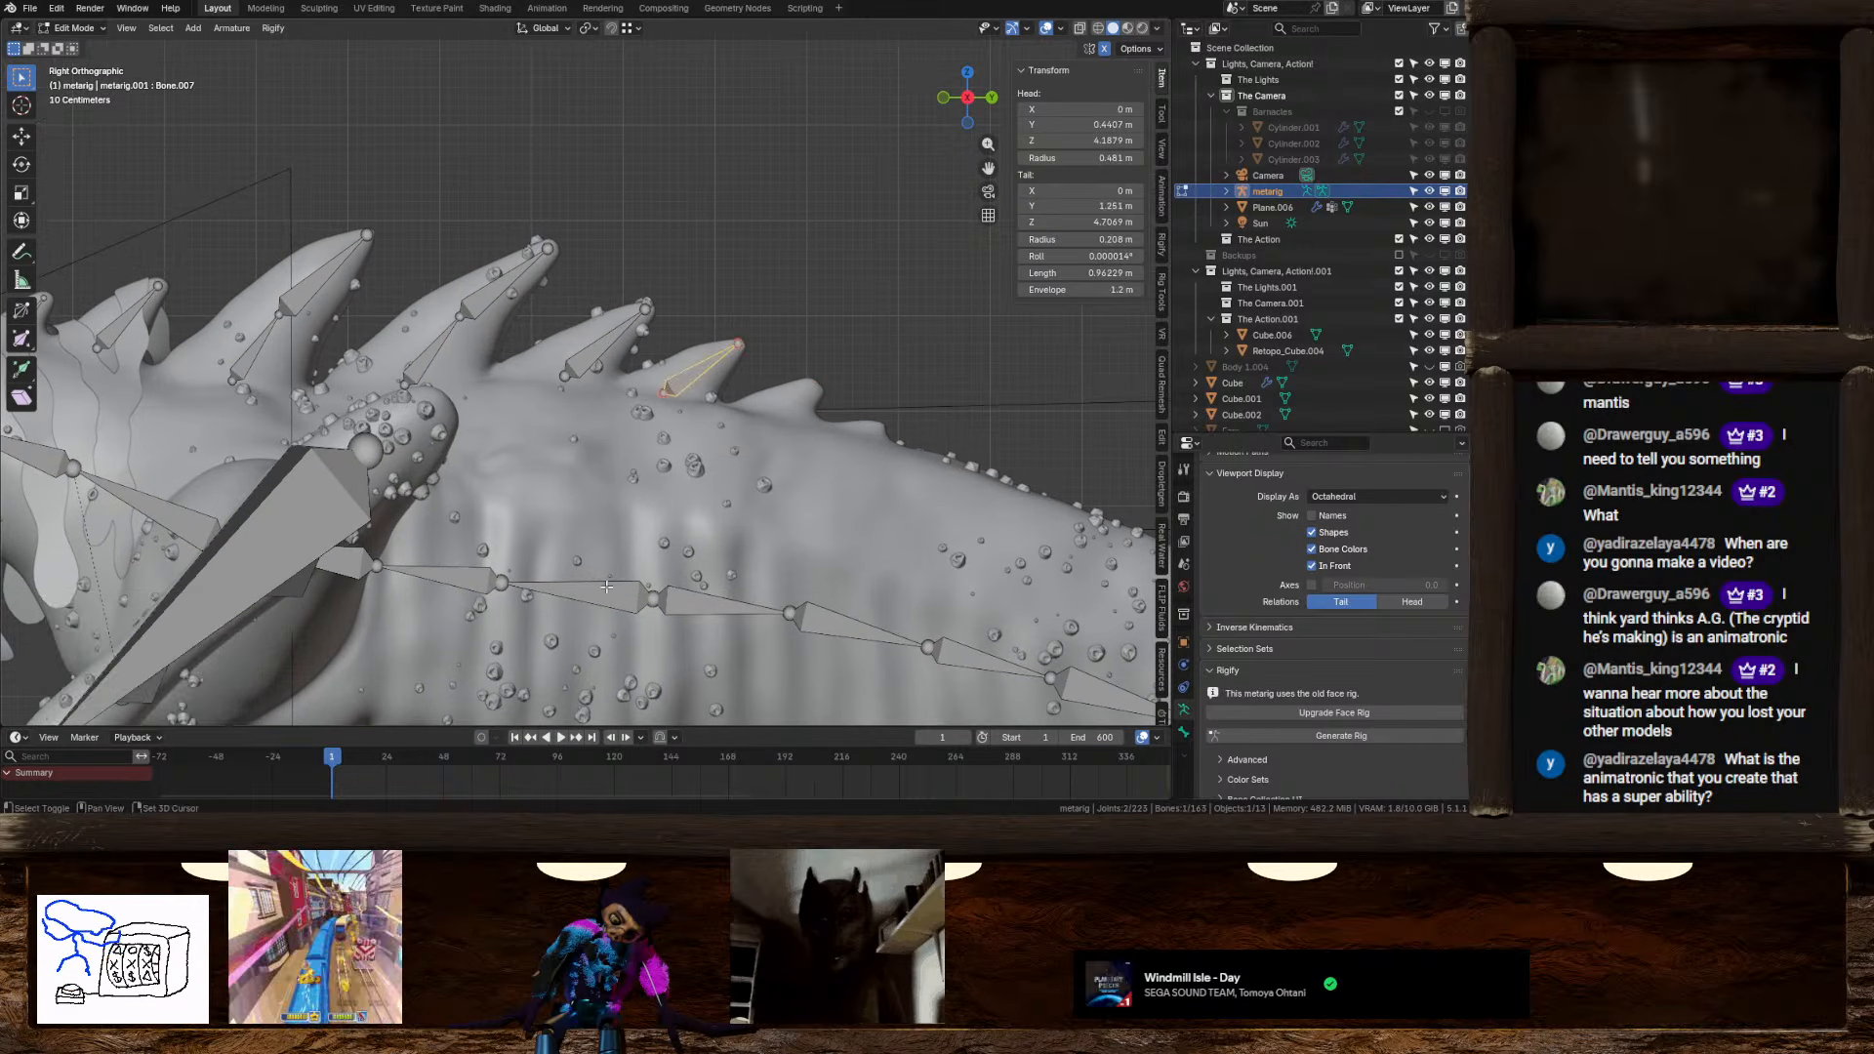
shift+click(603, 591)
key(ctrl)
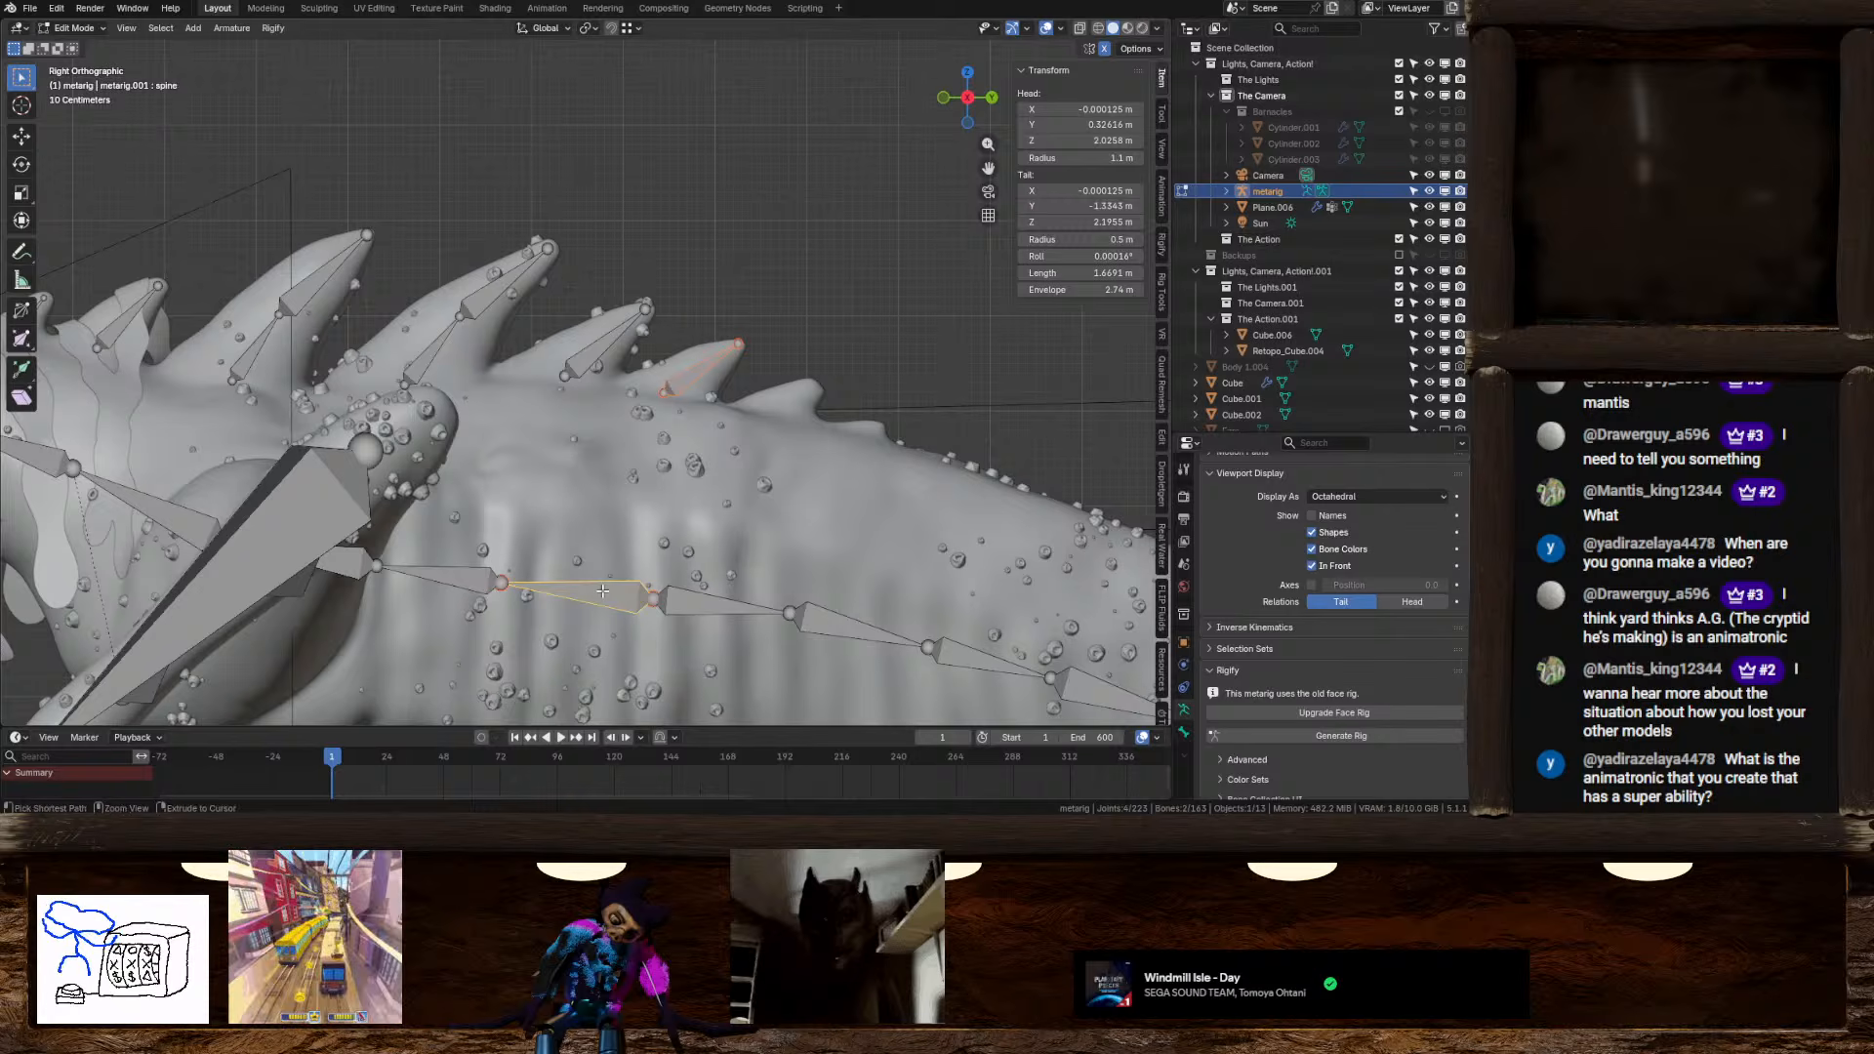
key(ctrl+p)
click(597, 591)
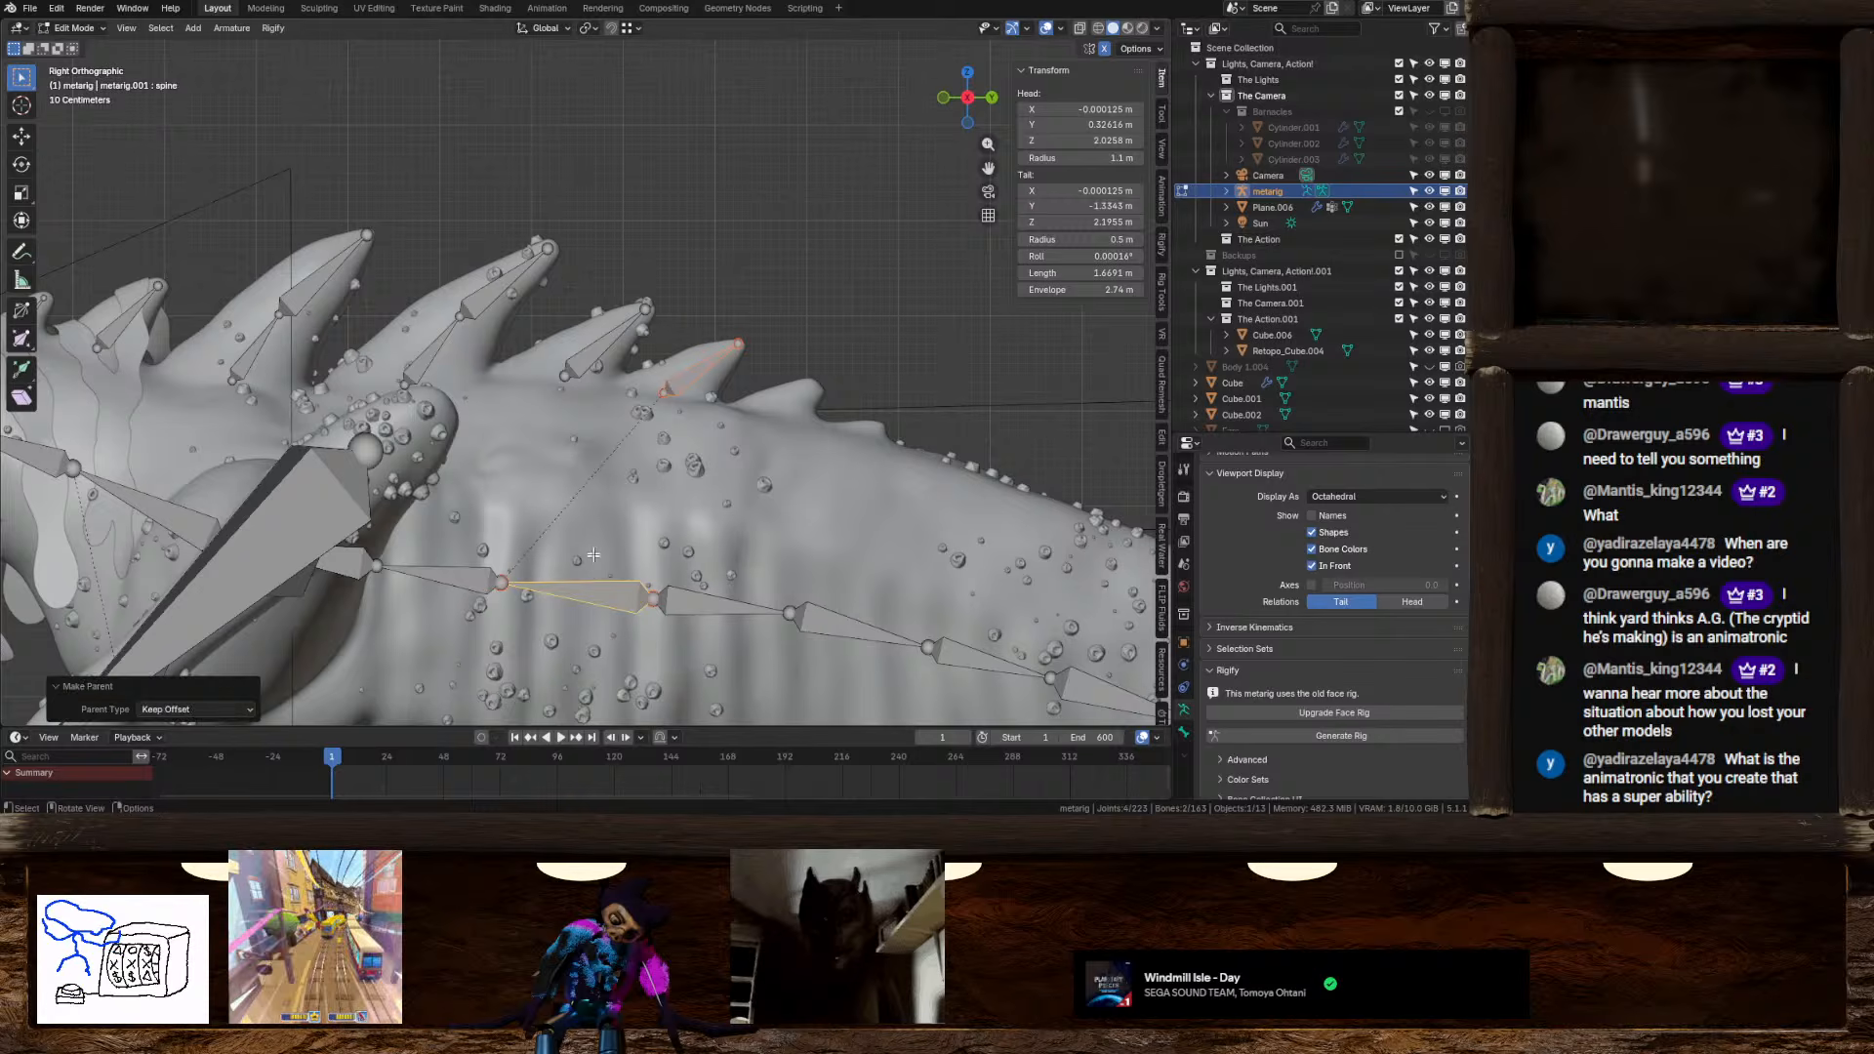
Parent the single bone in the spike behind the second large one to the base spine bone with Keep Offset
click(596, 360)
shift+middle_drag(597, 360, 689, 338)
shift+click(554, 548)
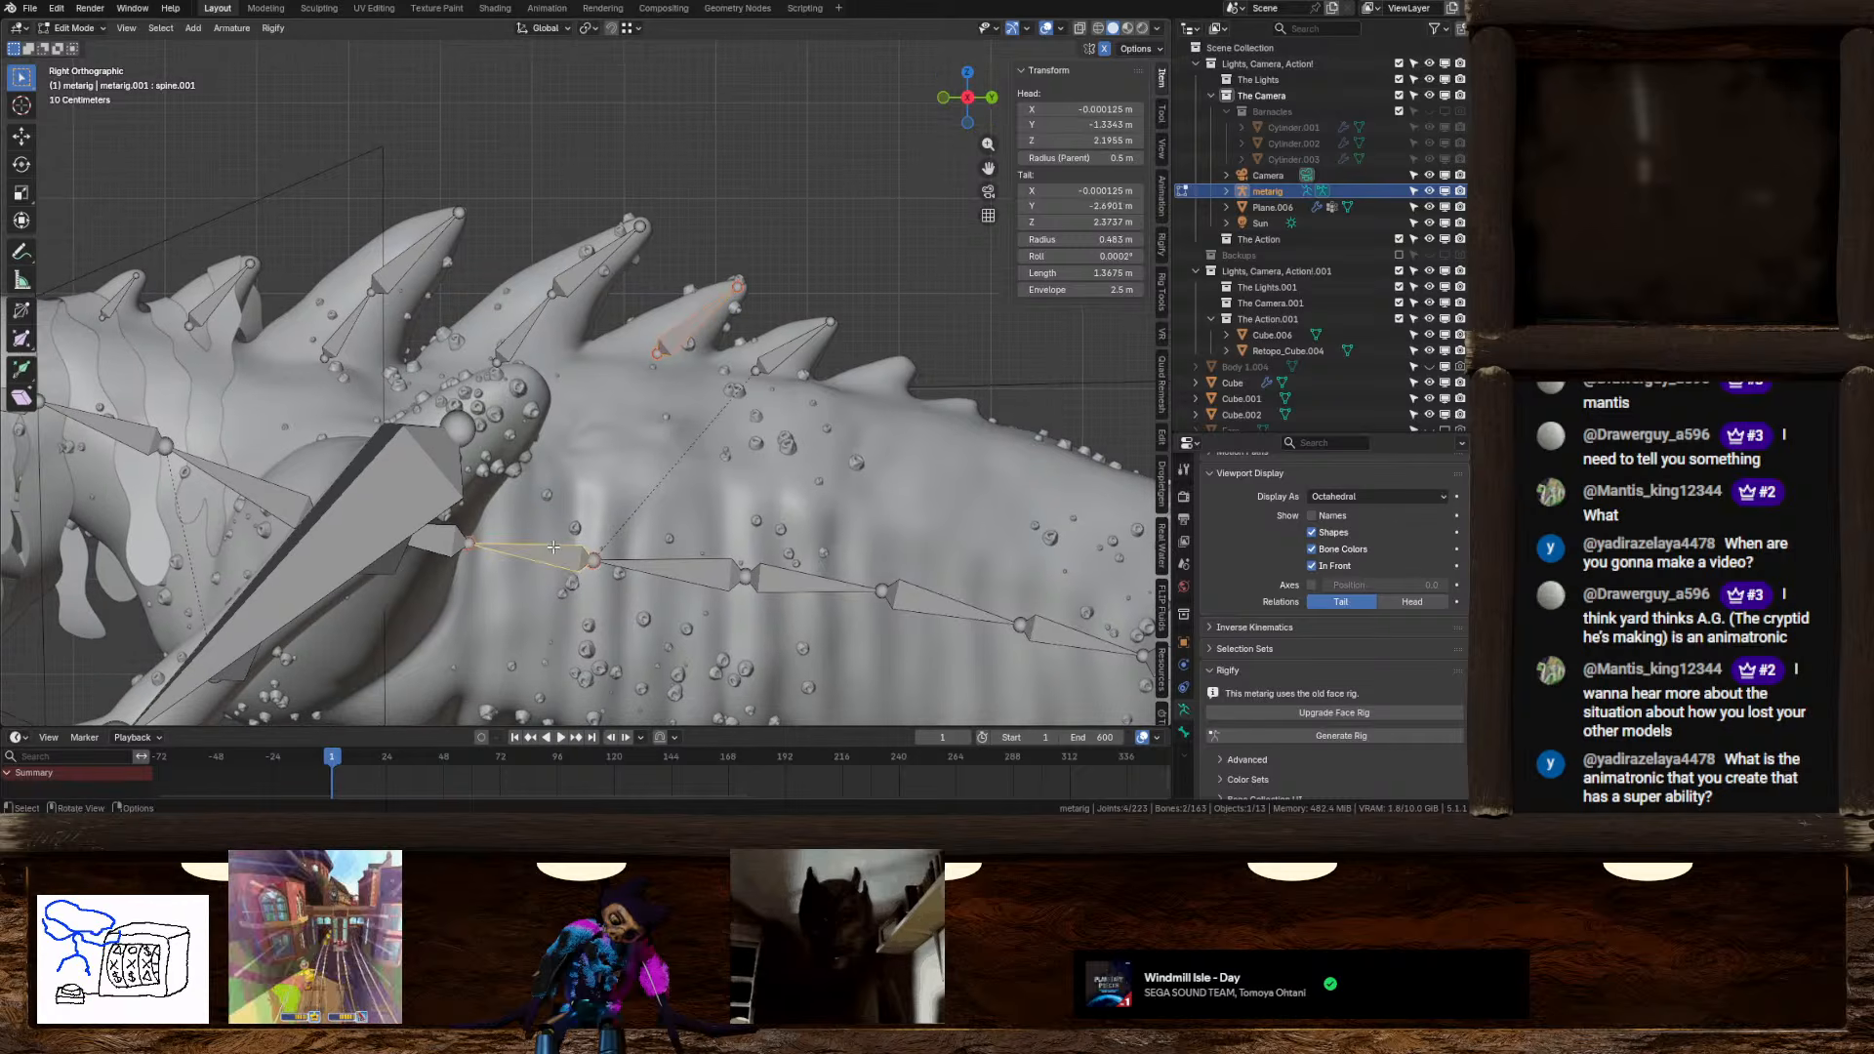
shift+click(553, 548)
shift+click(696, 585)
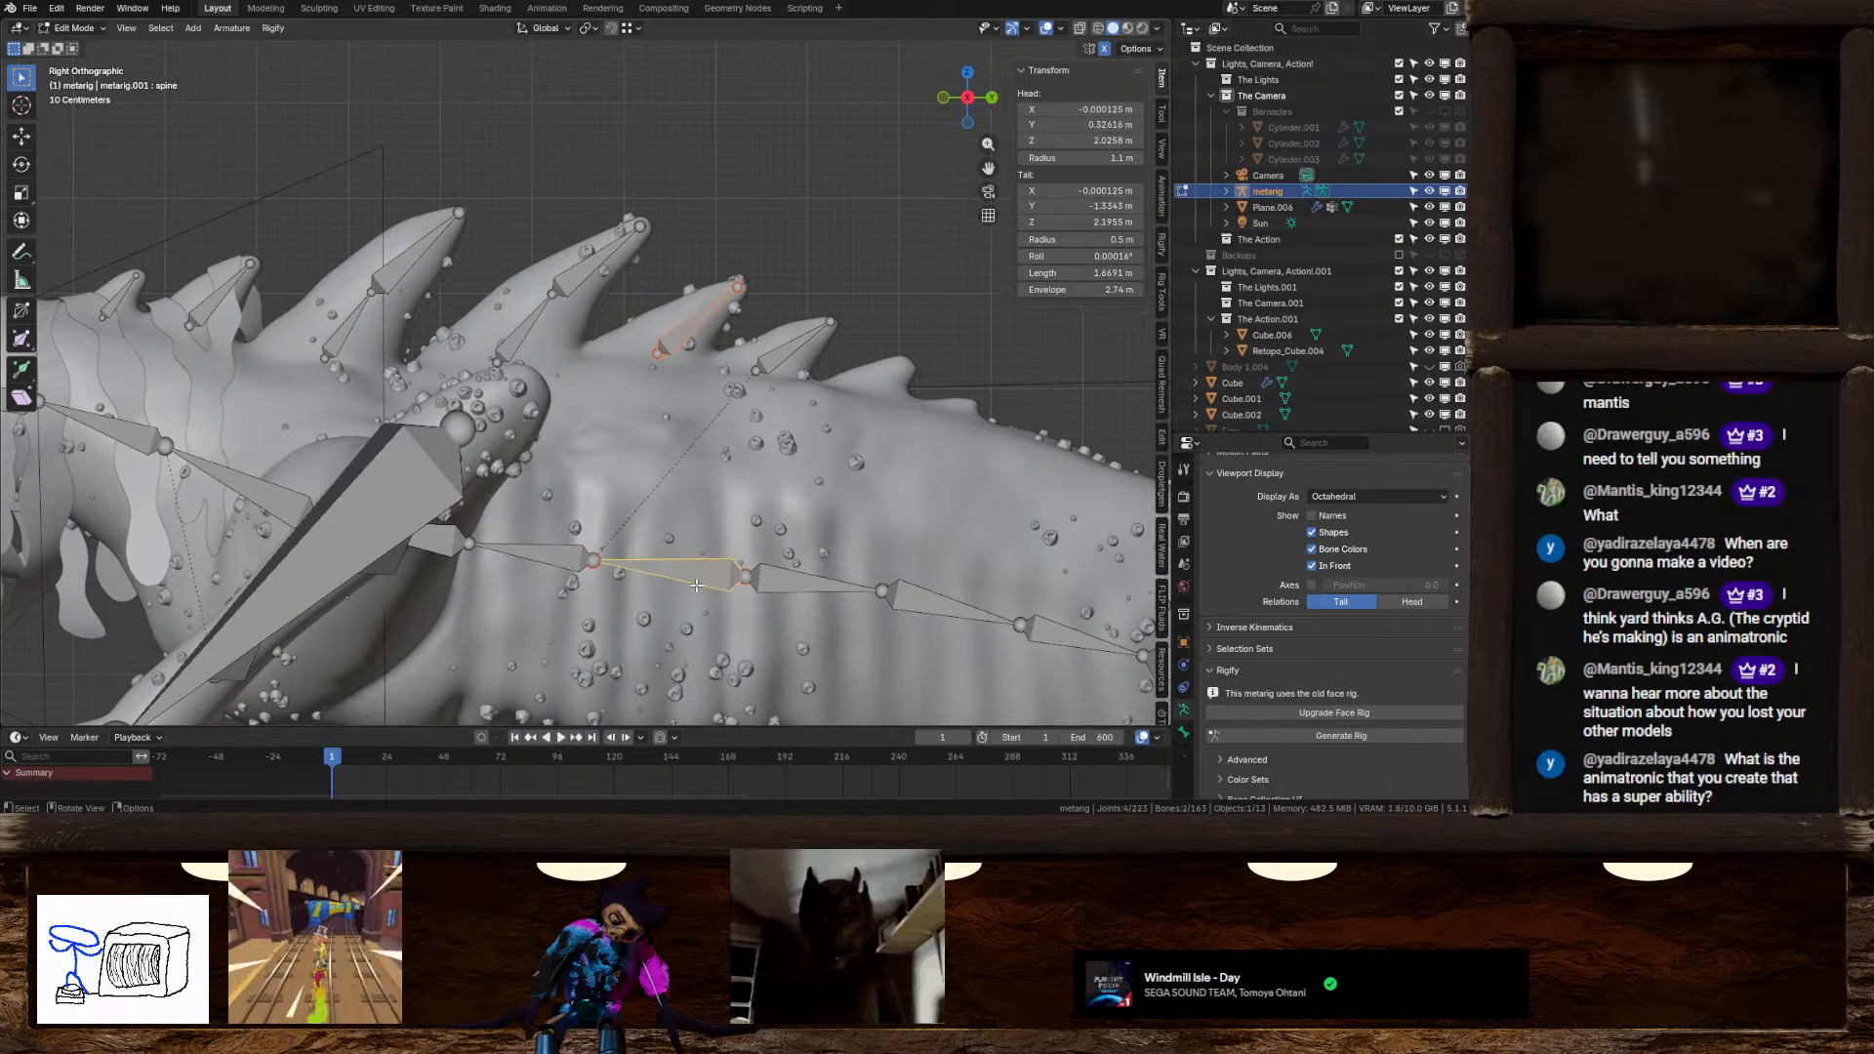
key(ctrl+p)
click(695, 584)
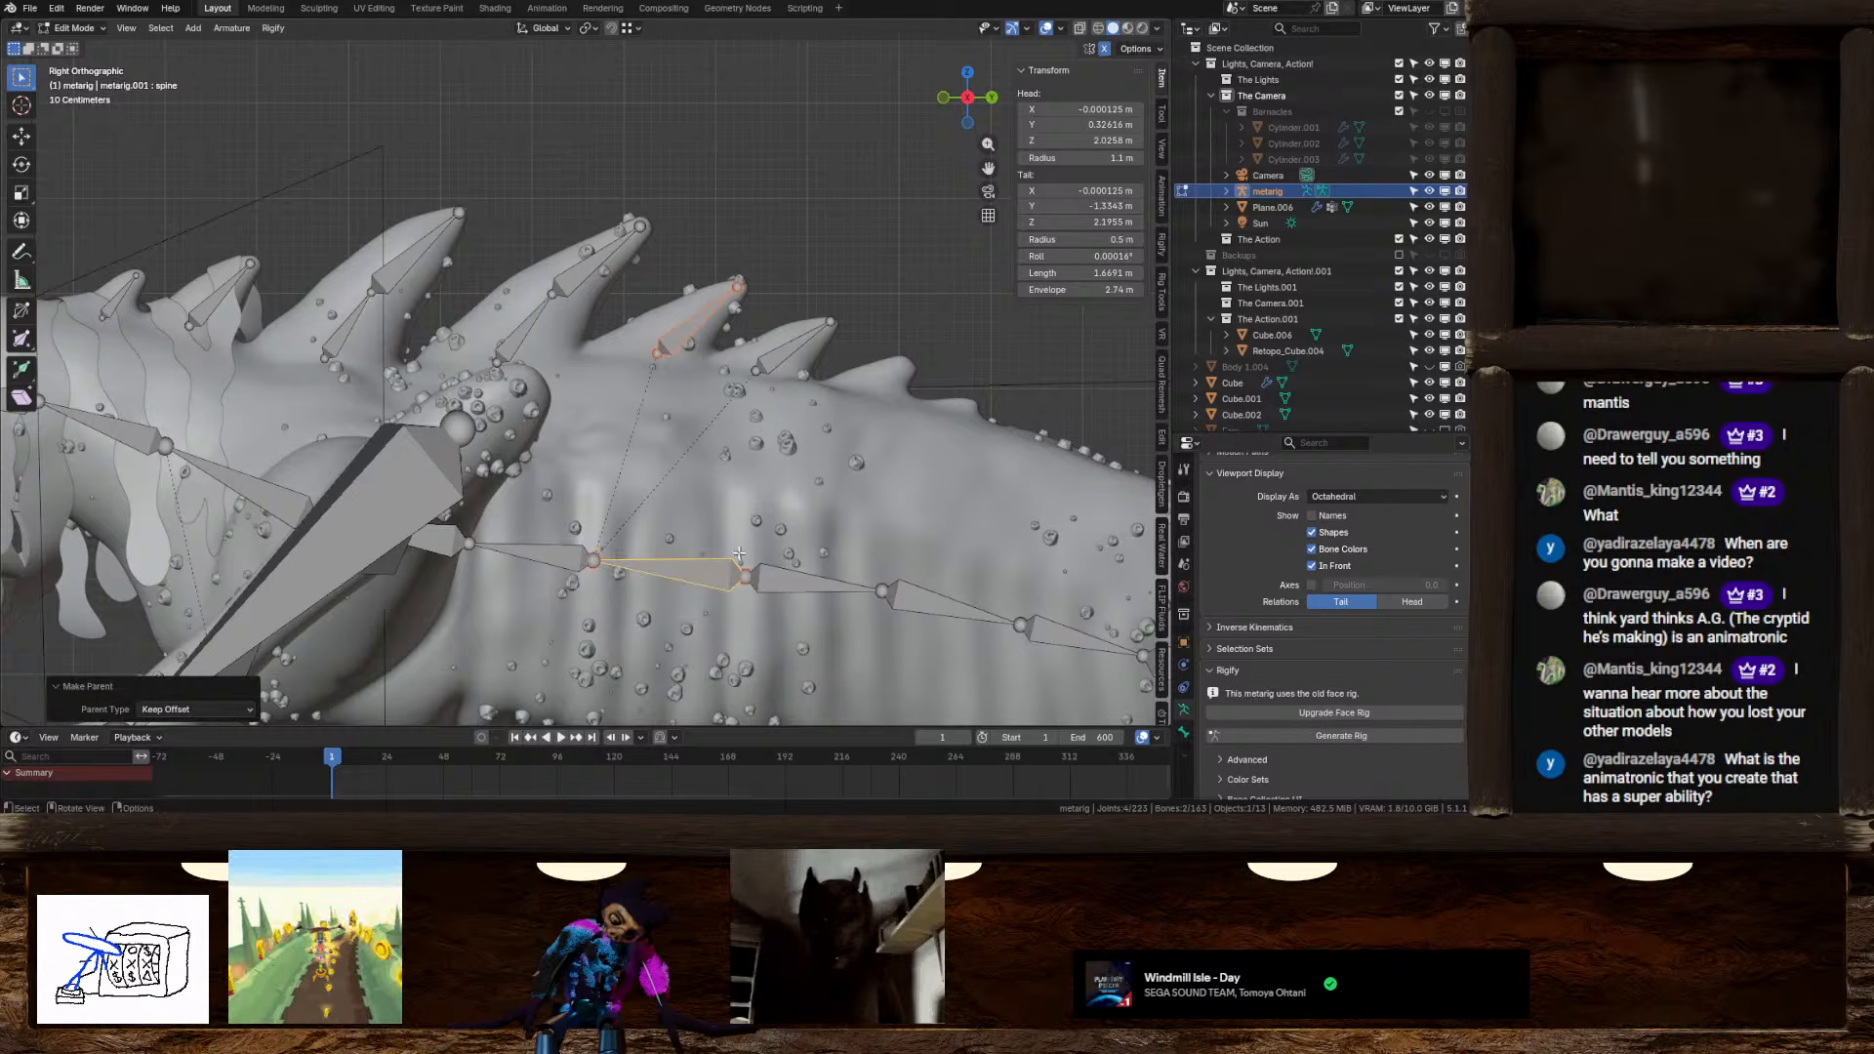
Parent the lower bone of the second large dorsal spike to spine.001 with Keep Offset
shift+middle_drag(652, 439, 735, 471)
click(608, 367)
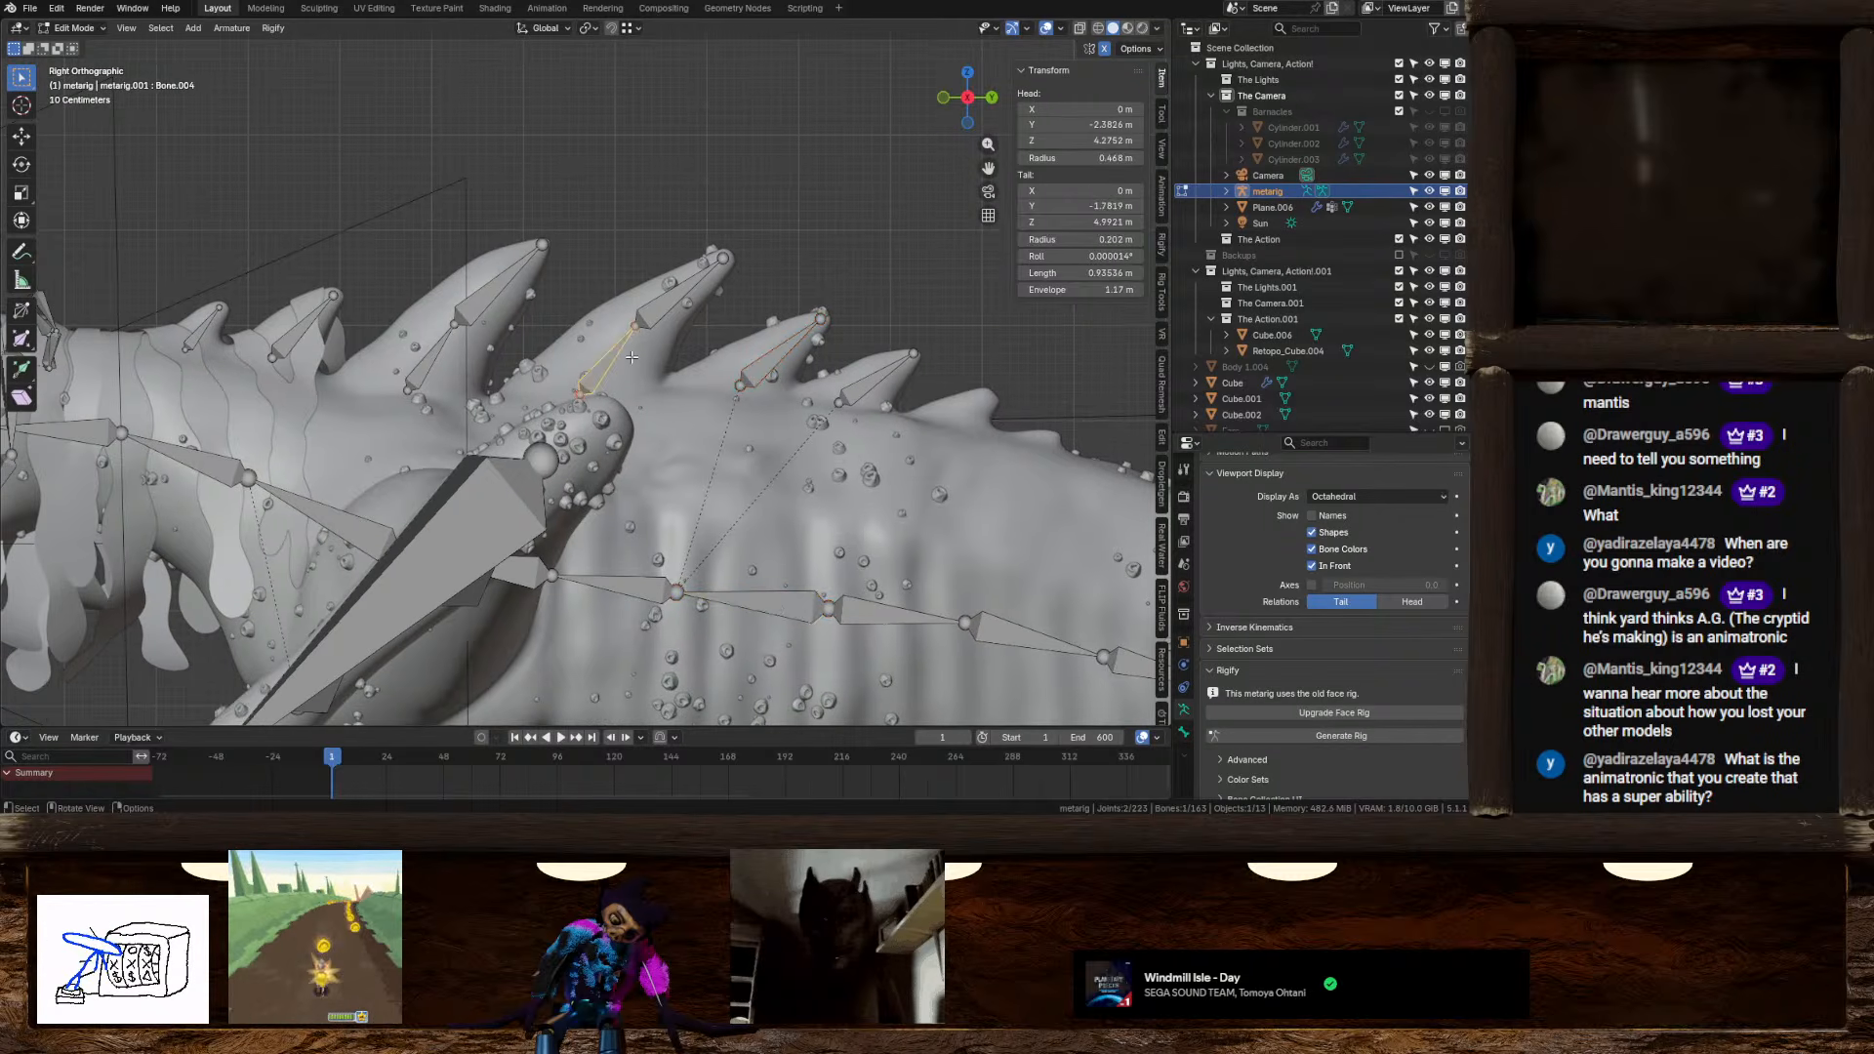
shift+click(596, 582)
key(ctrl+p)
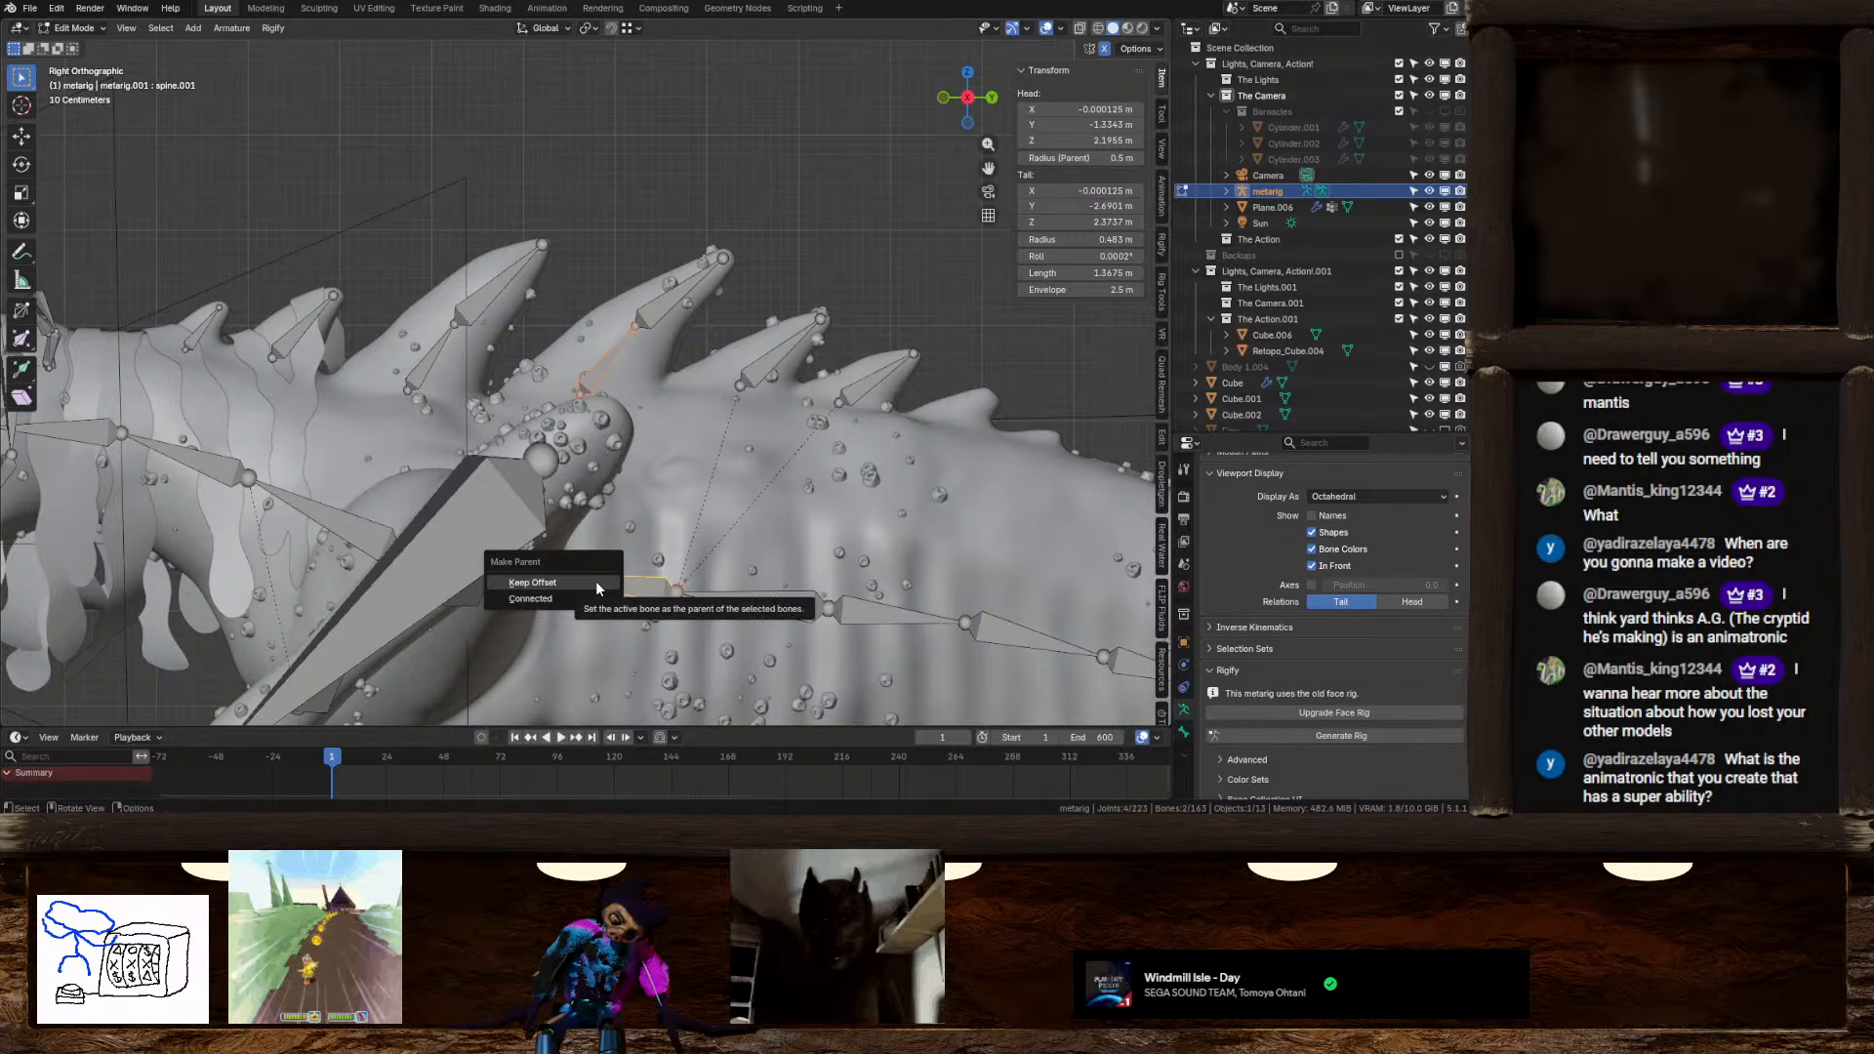
click(596, 582)
Parent the lower bone of the first large dorsal spike to spine.002 with Keep Offset
shift+middle_drag(450, 475, 568, 501)
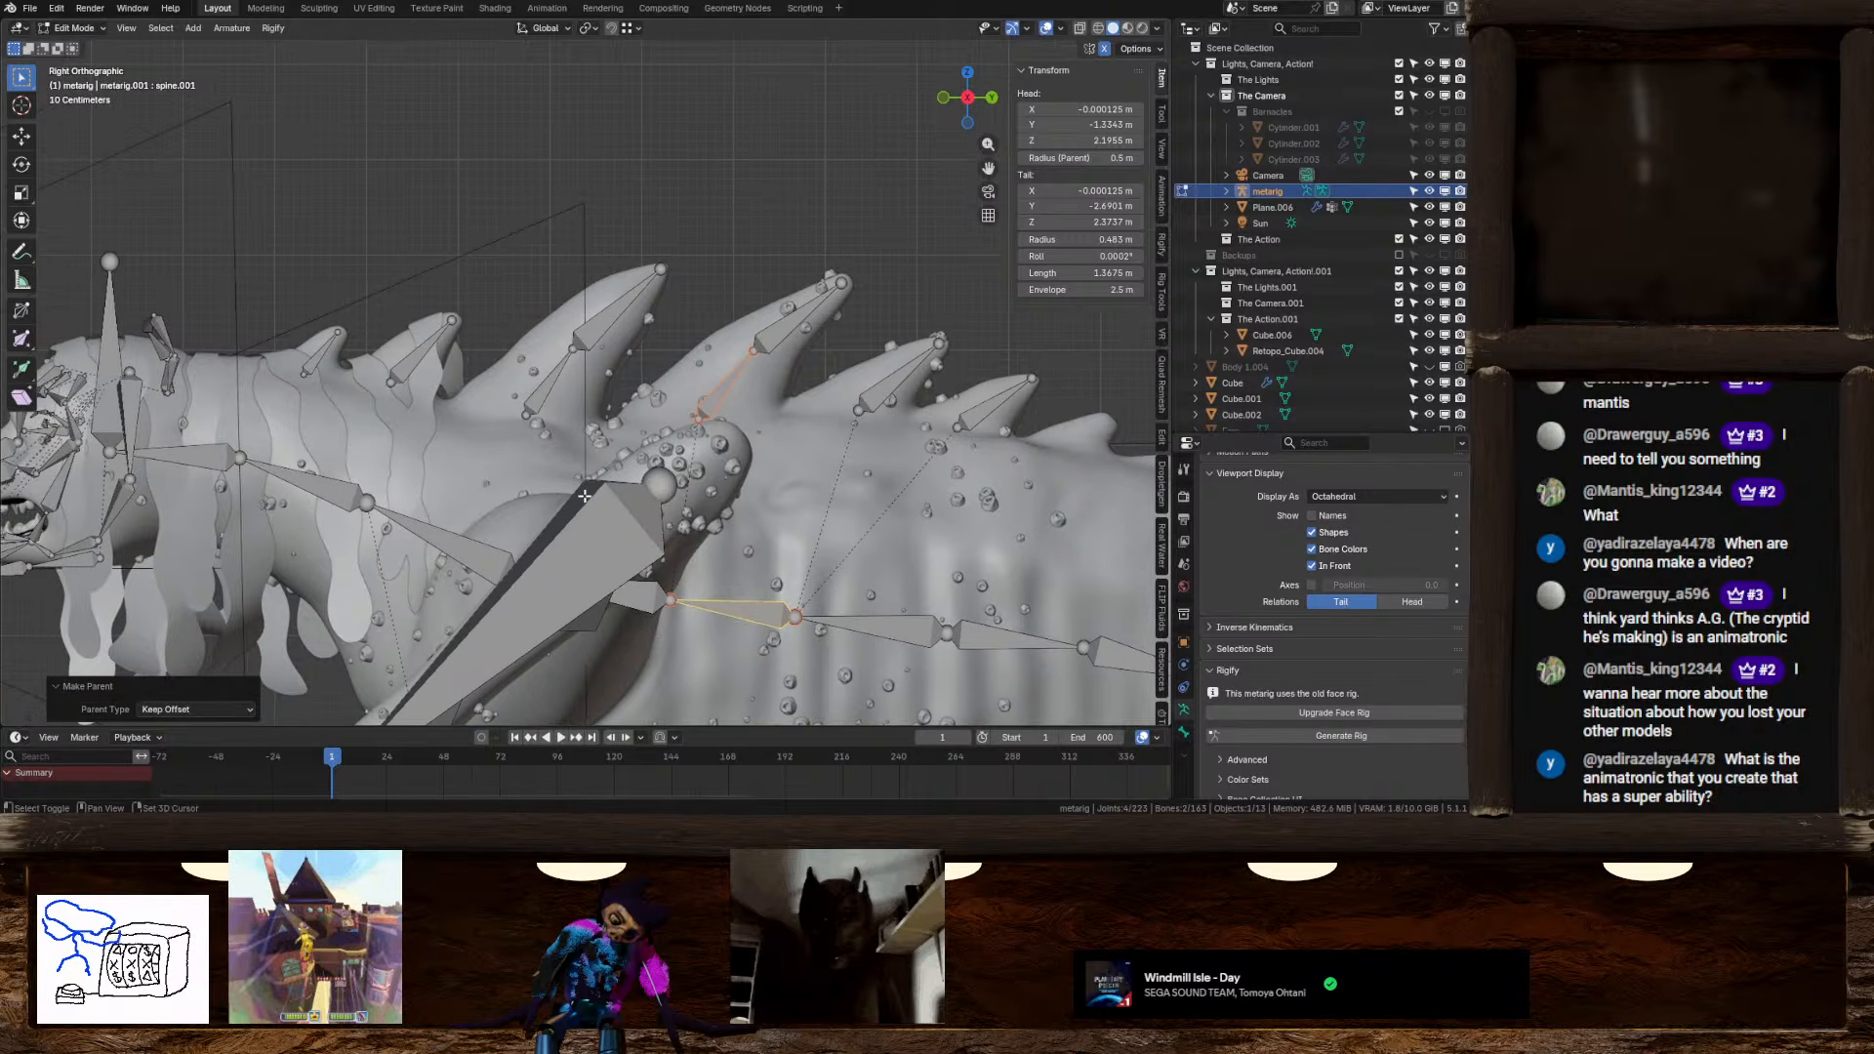
click(544, 396)
shift+click(653, 605)
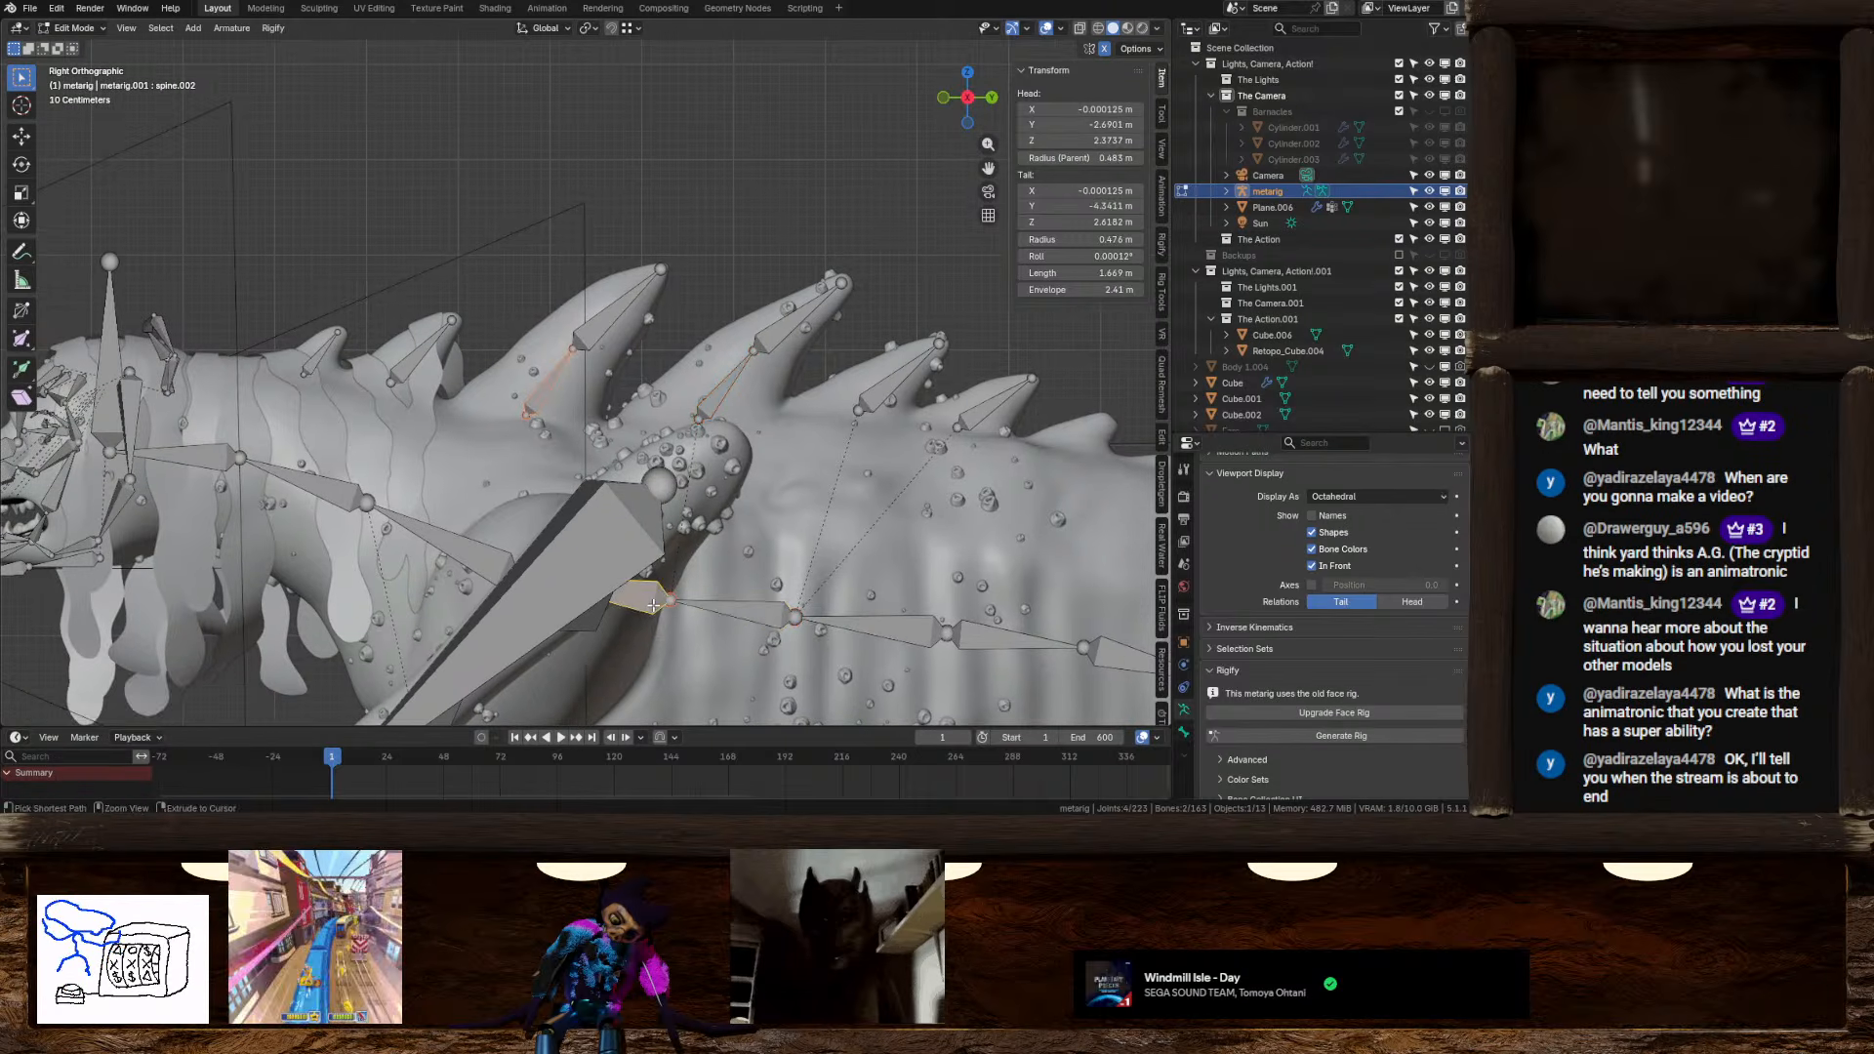
key(ctrl+p)
click(653, 605)
Parent the bone in the second small spike behind the head to spine.003 with Keep Offset
shift+middle_drag(404, 384, 548, 424)
click(549, 422)
shift+click(591, 577)
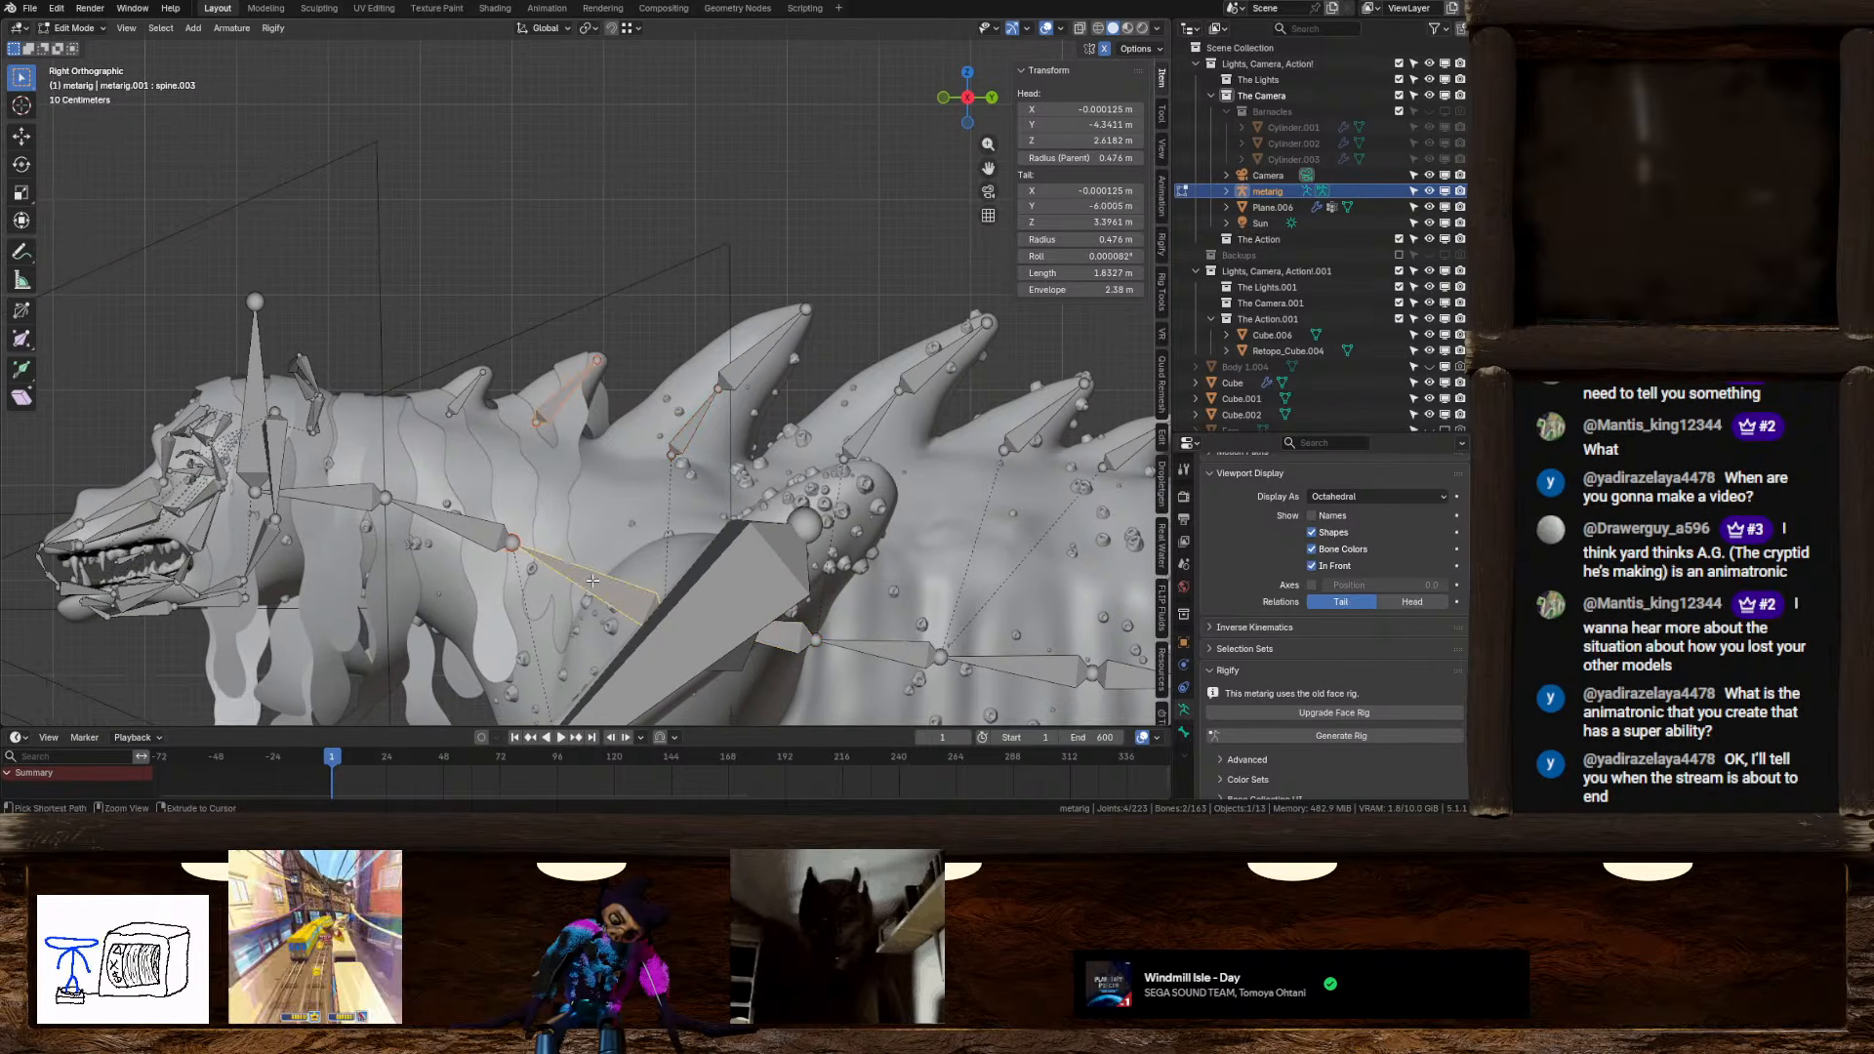
key(ctrl+p)
click(591, 578)
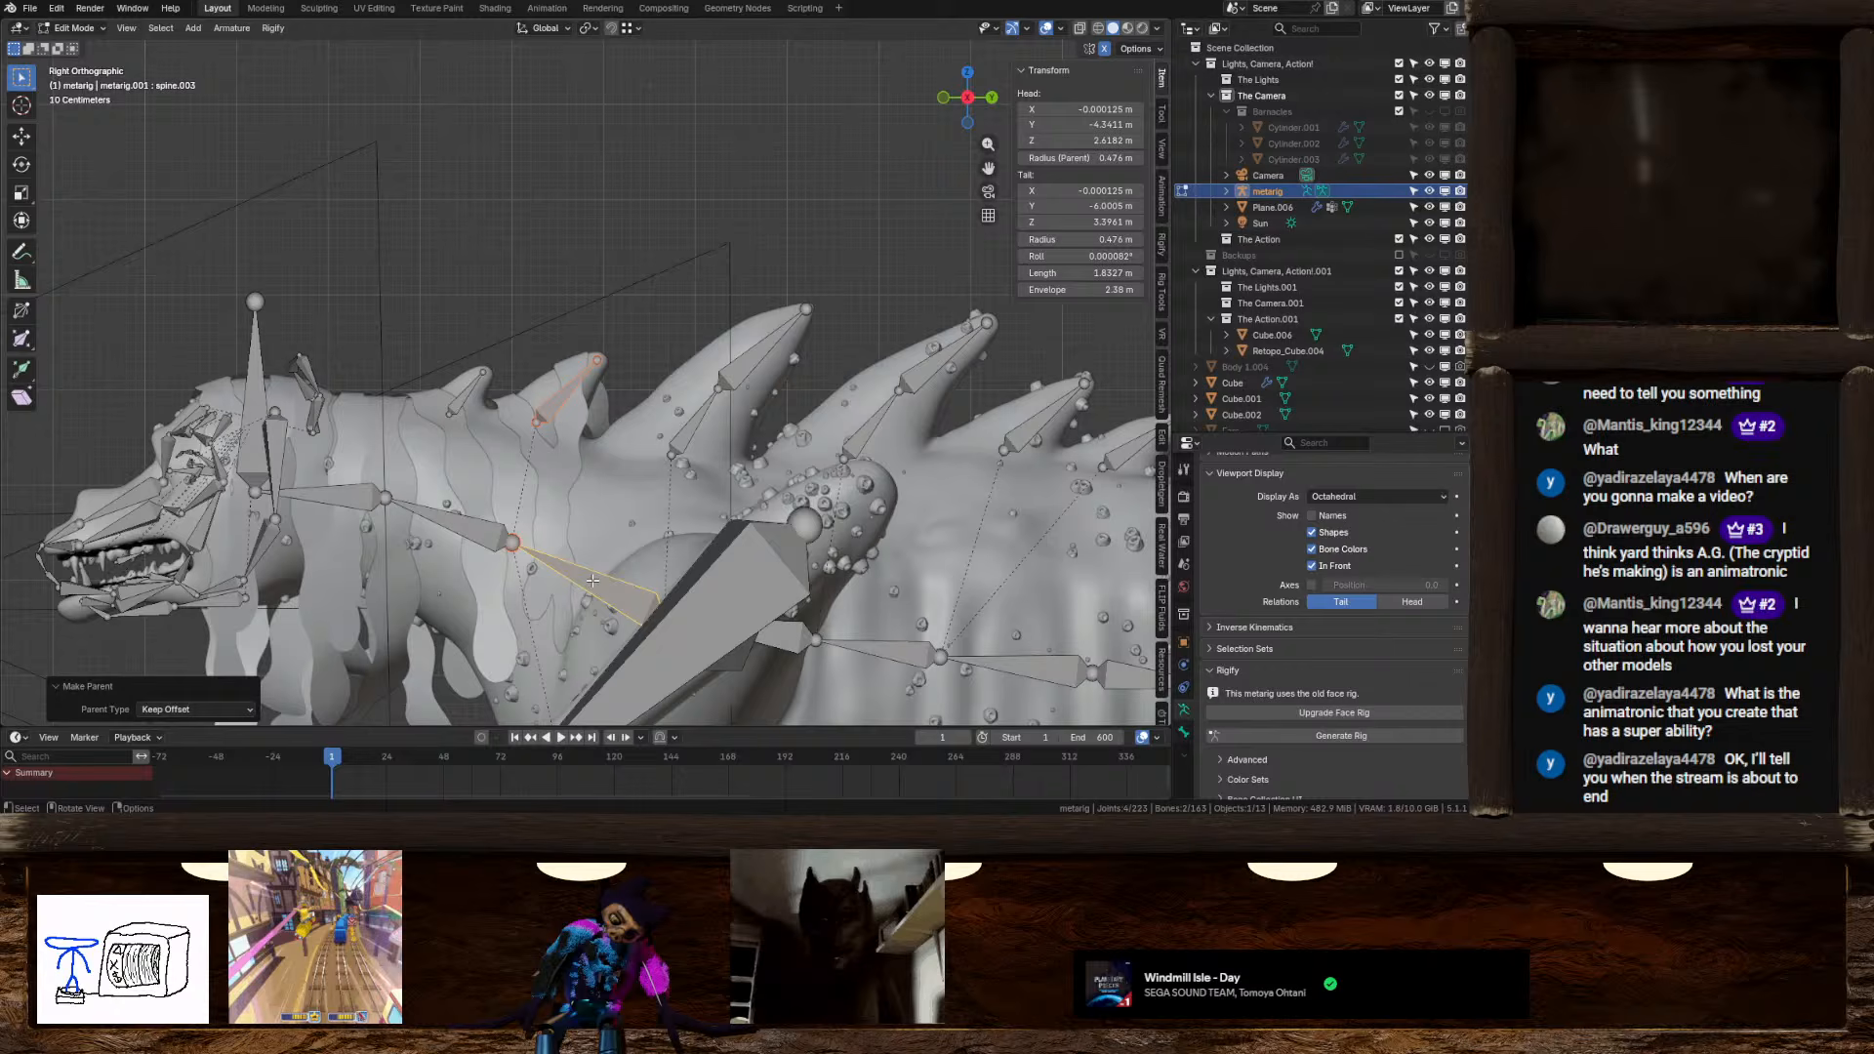
Parent the bone in the first small spike behind the head to spine.004 with Keep Offset
click(464, 400)
shift+click(439, 505)
key(ctrl+p)
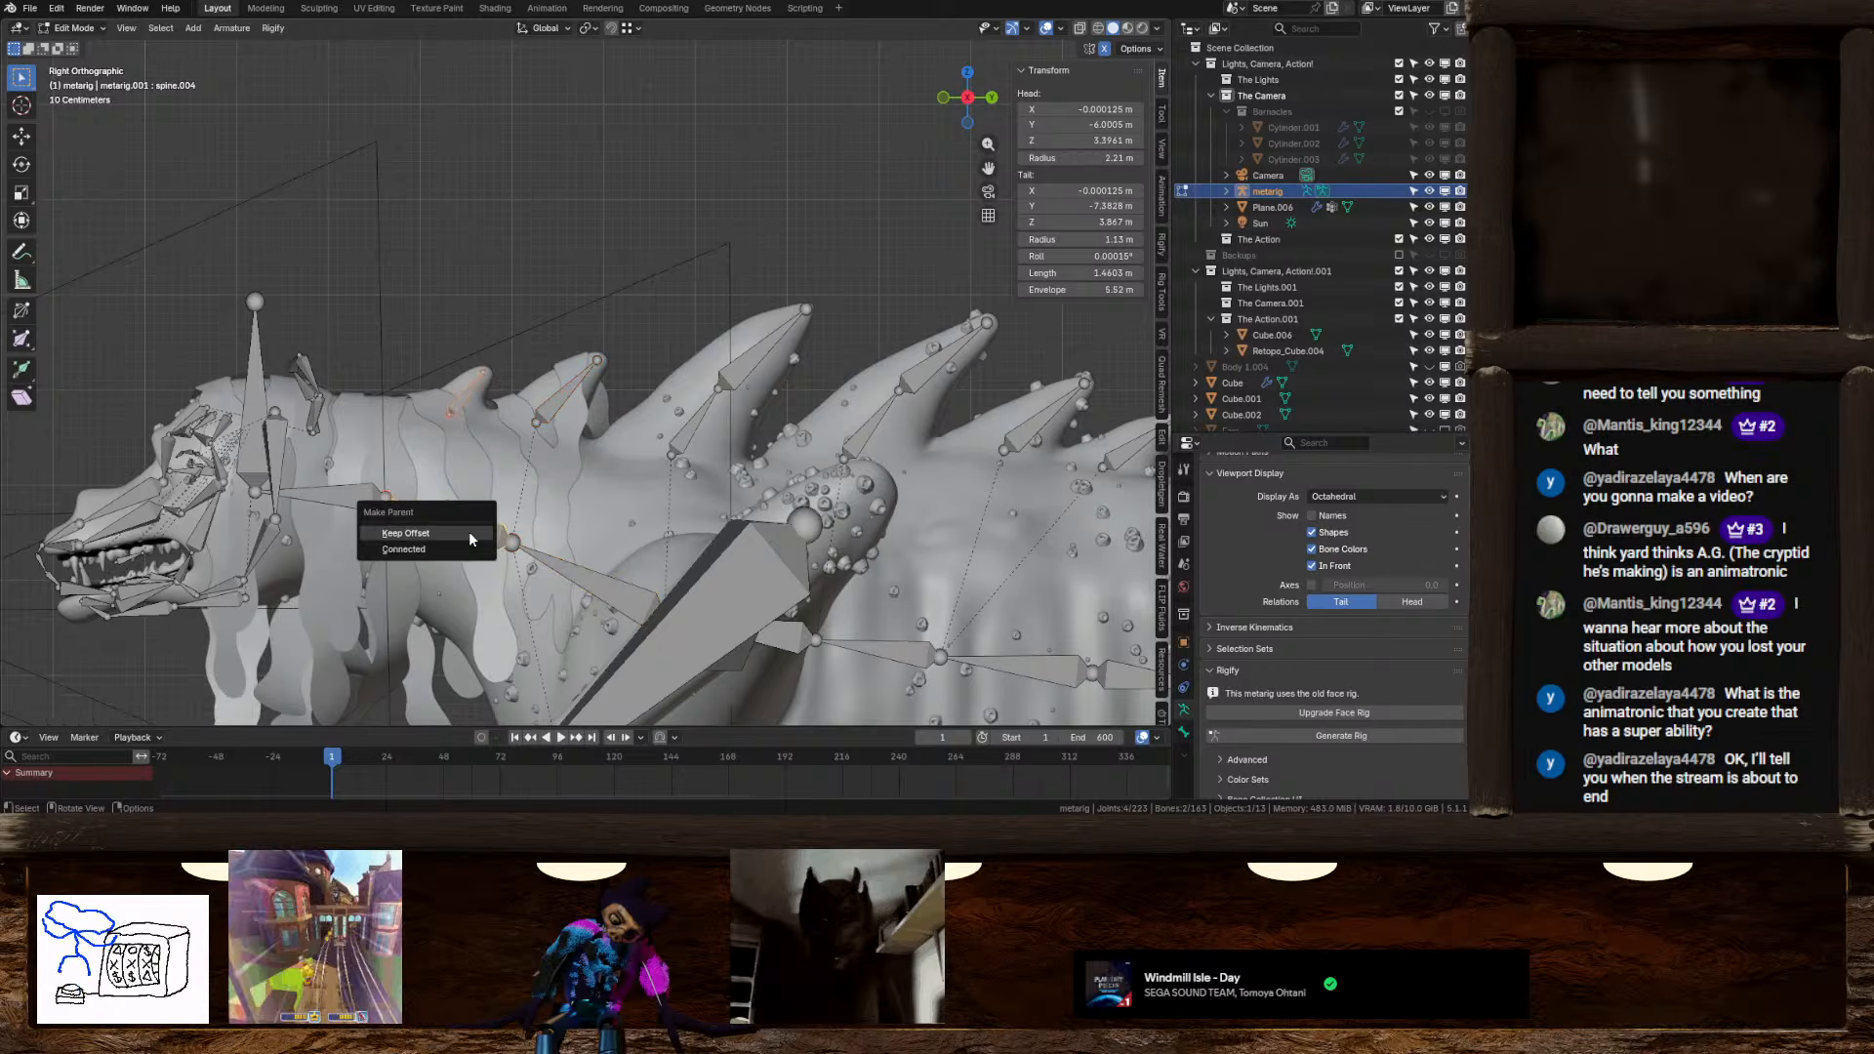
click(469, 534)
Return the metarig to Object Mode and generate the Rigify rig from it
key(Tab)
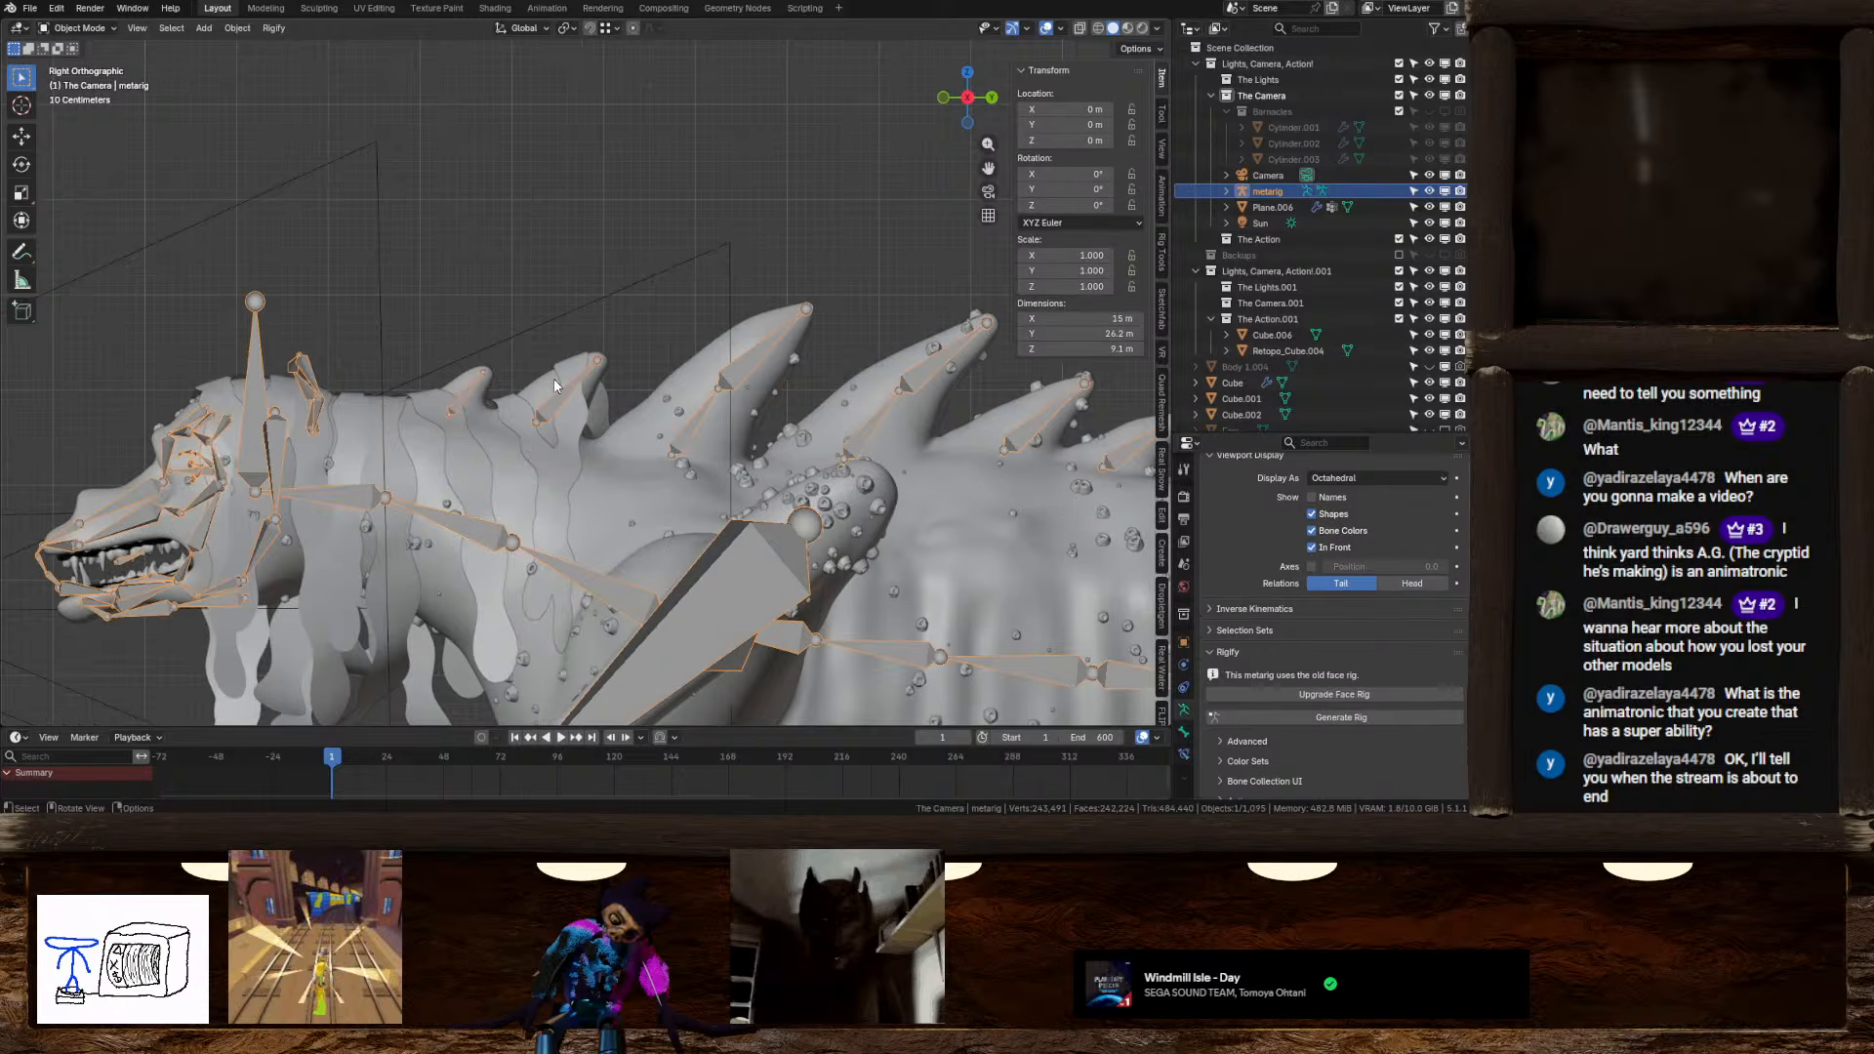
middle_drag(553, 378, 762, 419)
click(1403, 718)
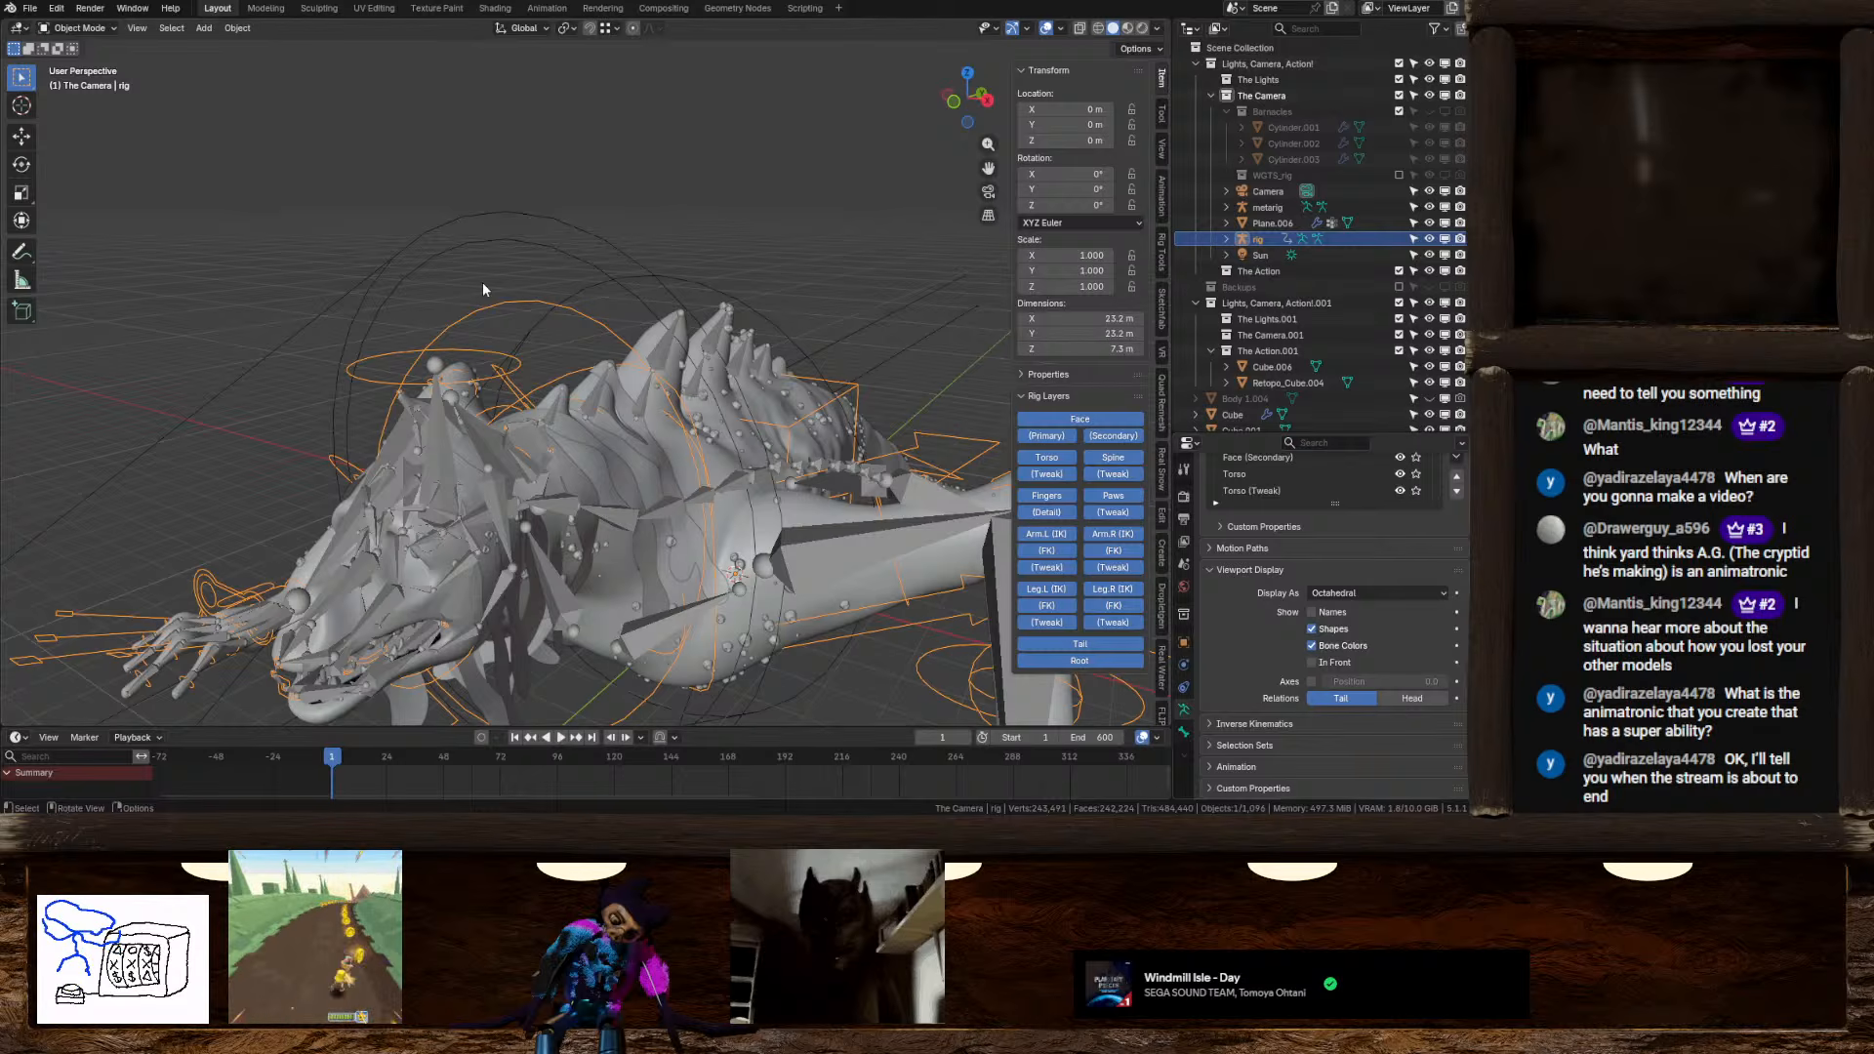
Turn on In Front display for the generated rig so its controls draw over the creature mesh
middle_drag(841, 430, 692, 405)
scroll(736, 437, down, 3)
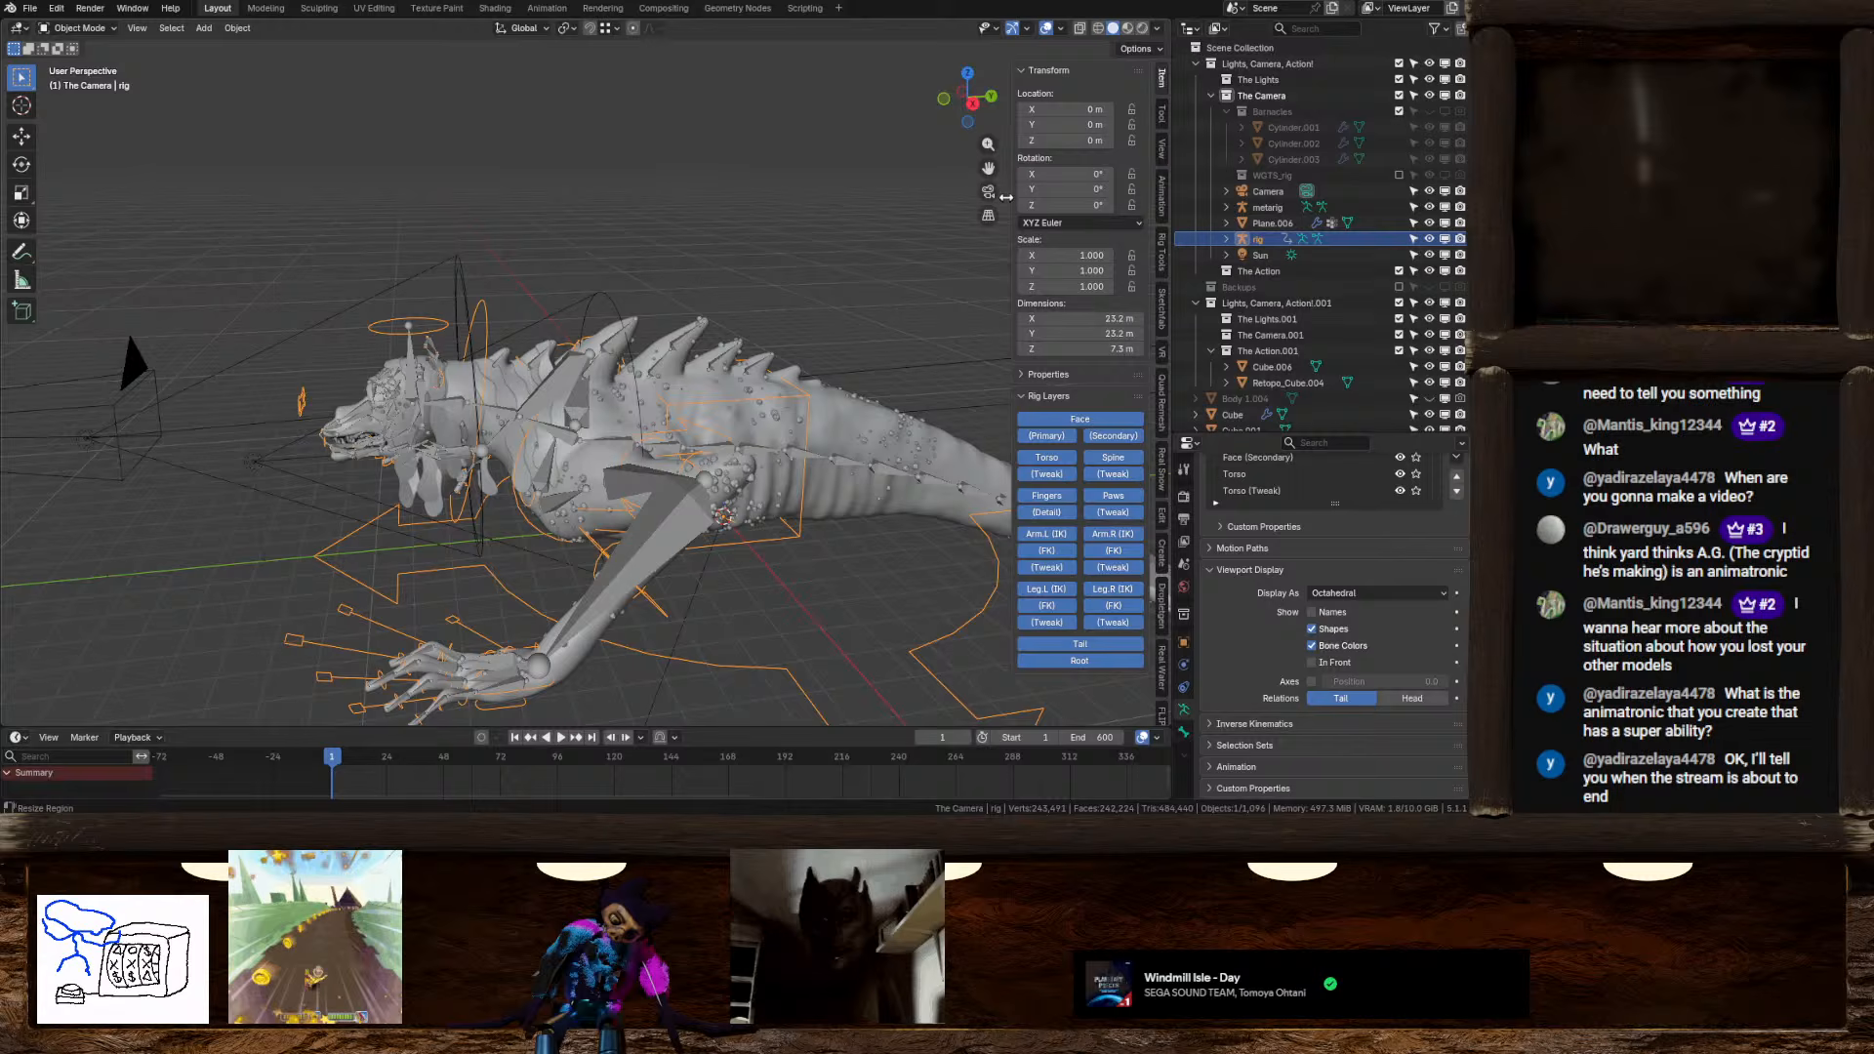
click(972, 104)
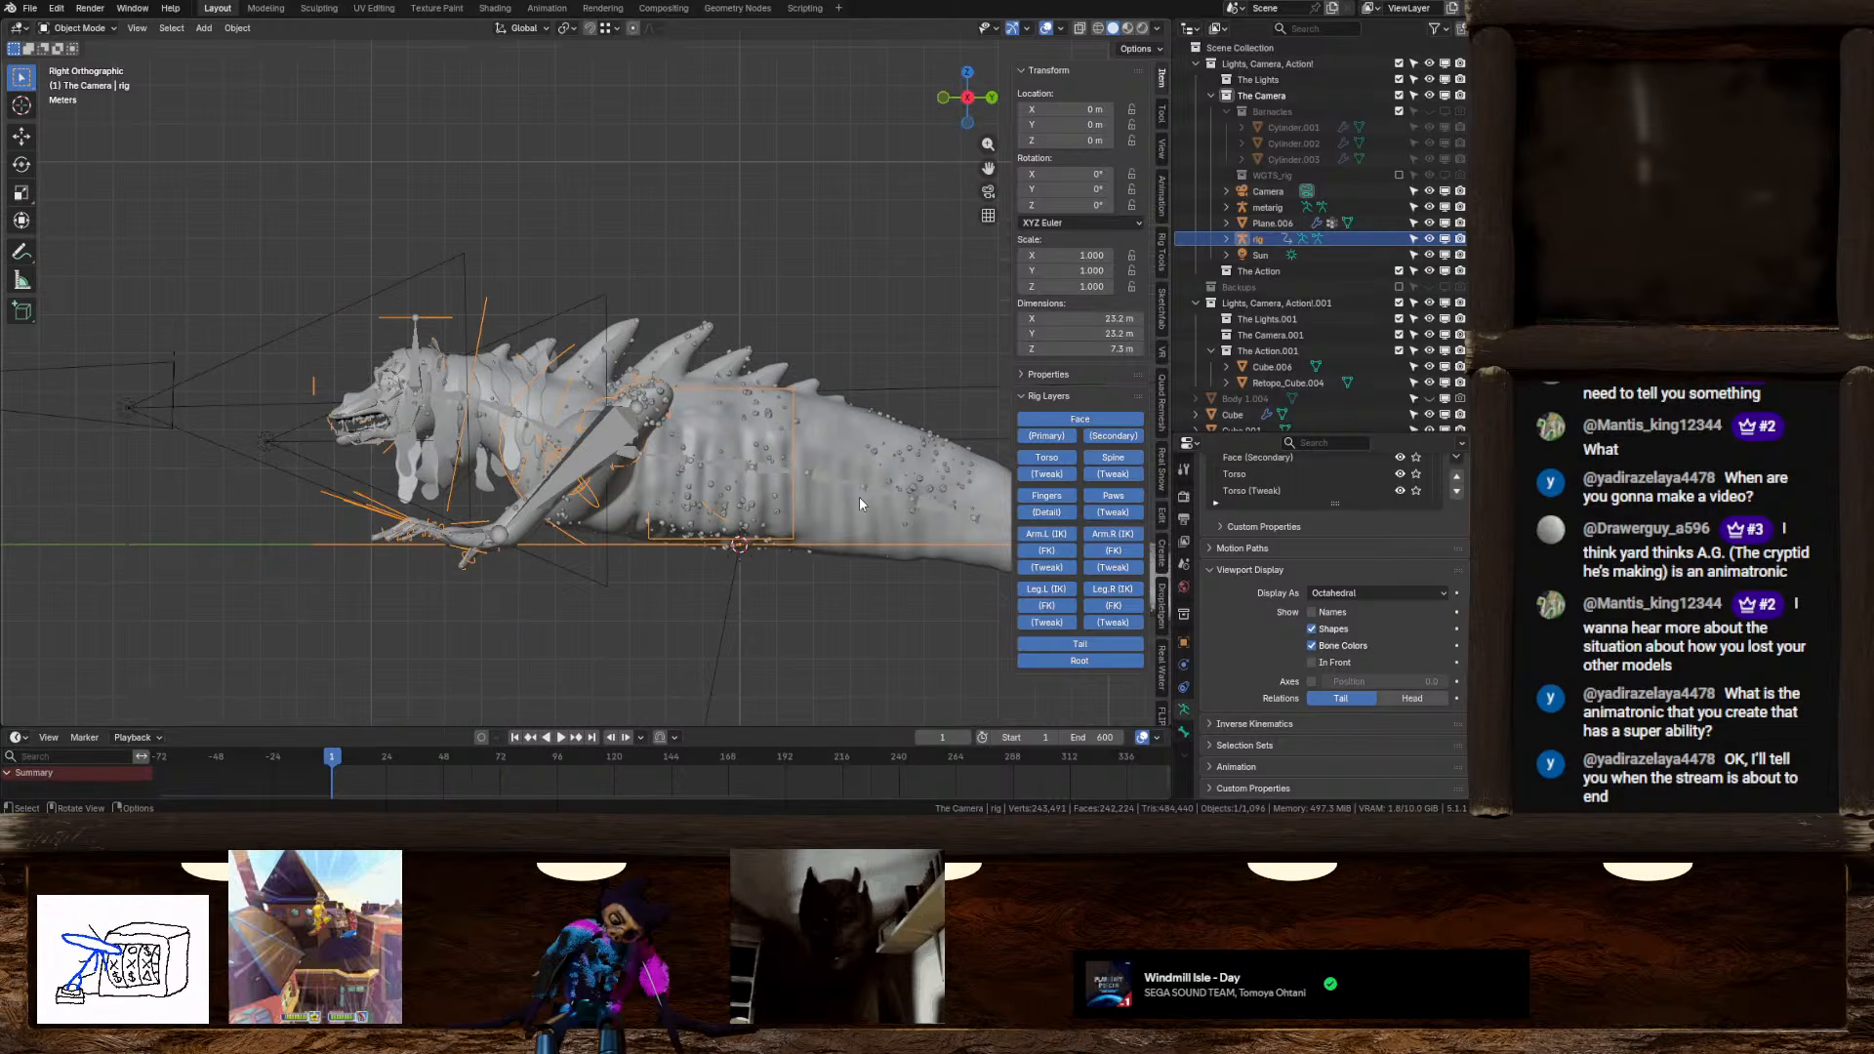
click(1312, 663)
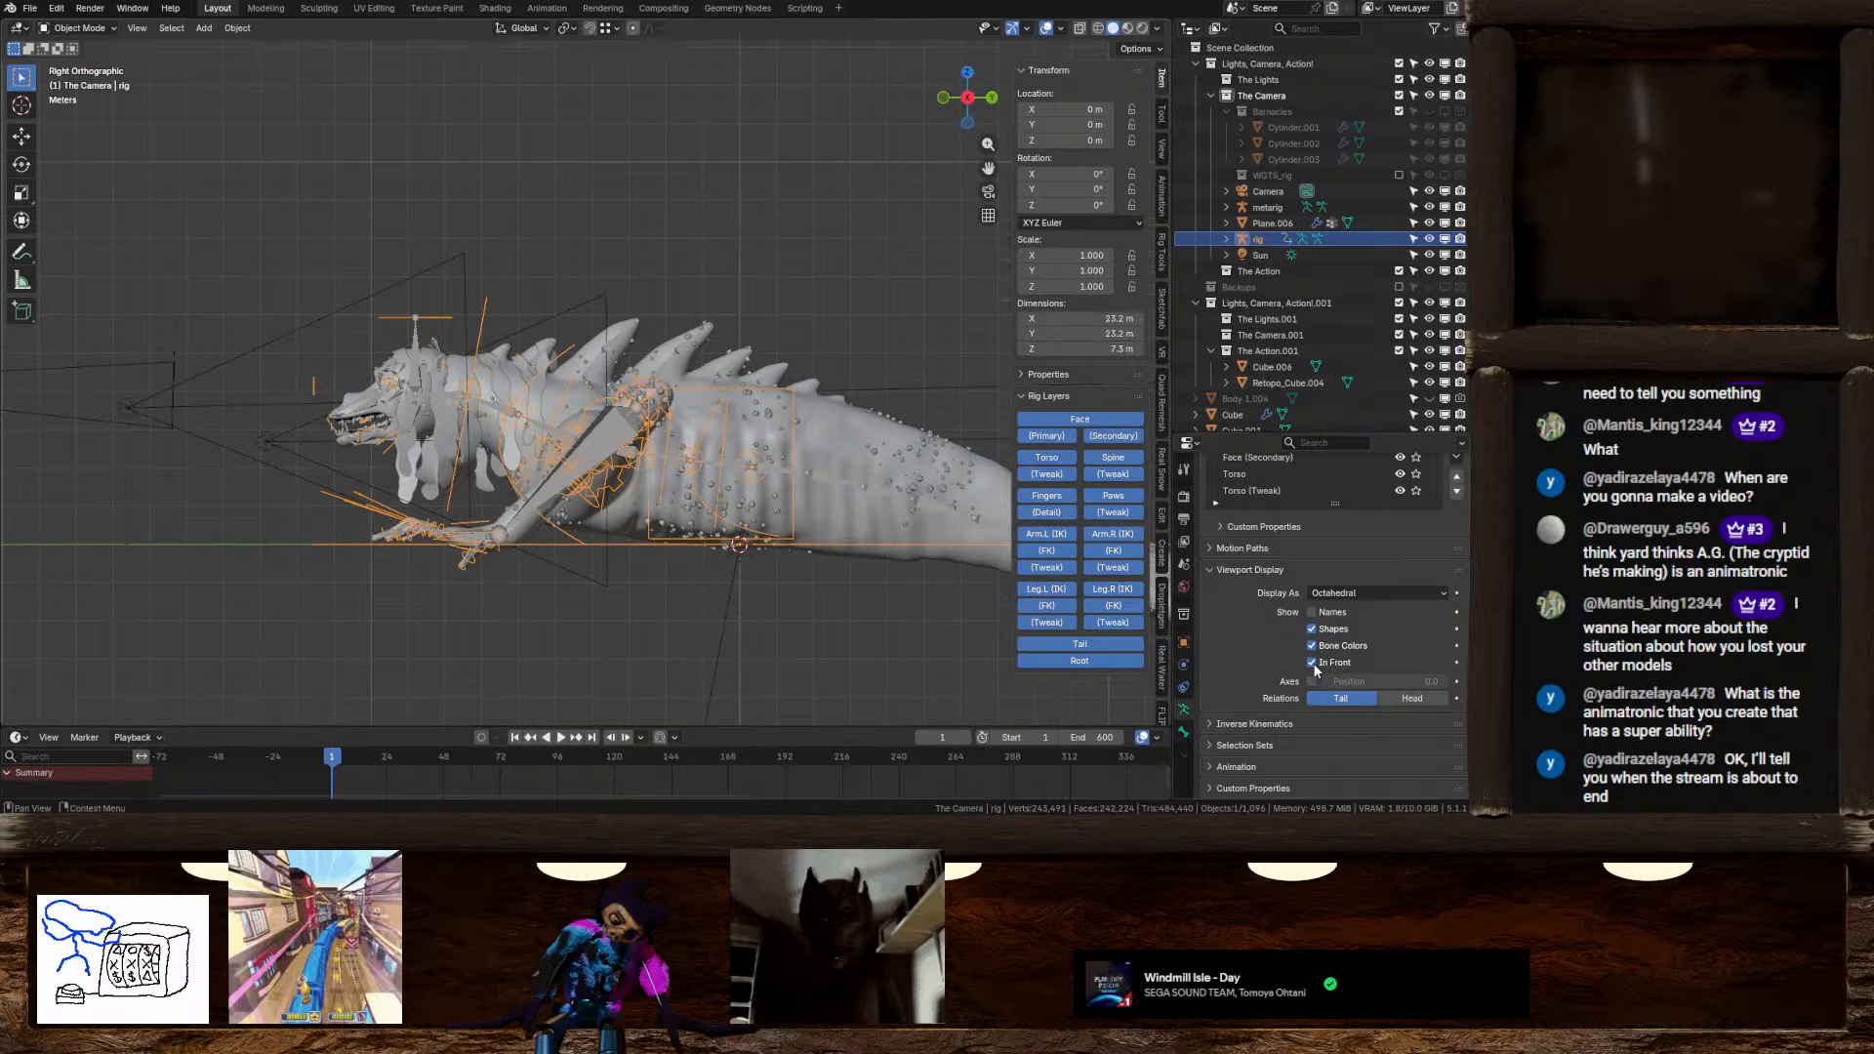
mouse_move(937, 576)
middle_down()
mouse_move(722, 649)
mouse_move(648, 585)
mouse_move(679, 541)
mouse_move(711, 573)
mouse_move(799, 577)
middle_up()
scroll(672, 561, up, 5)
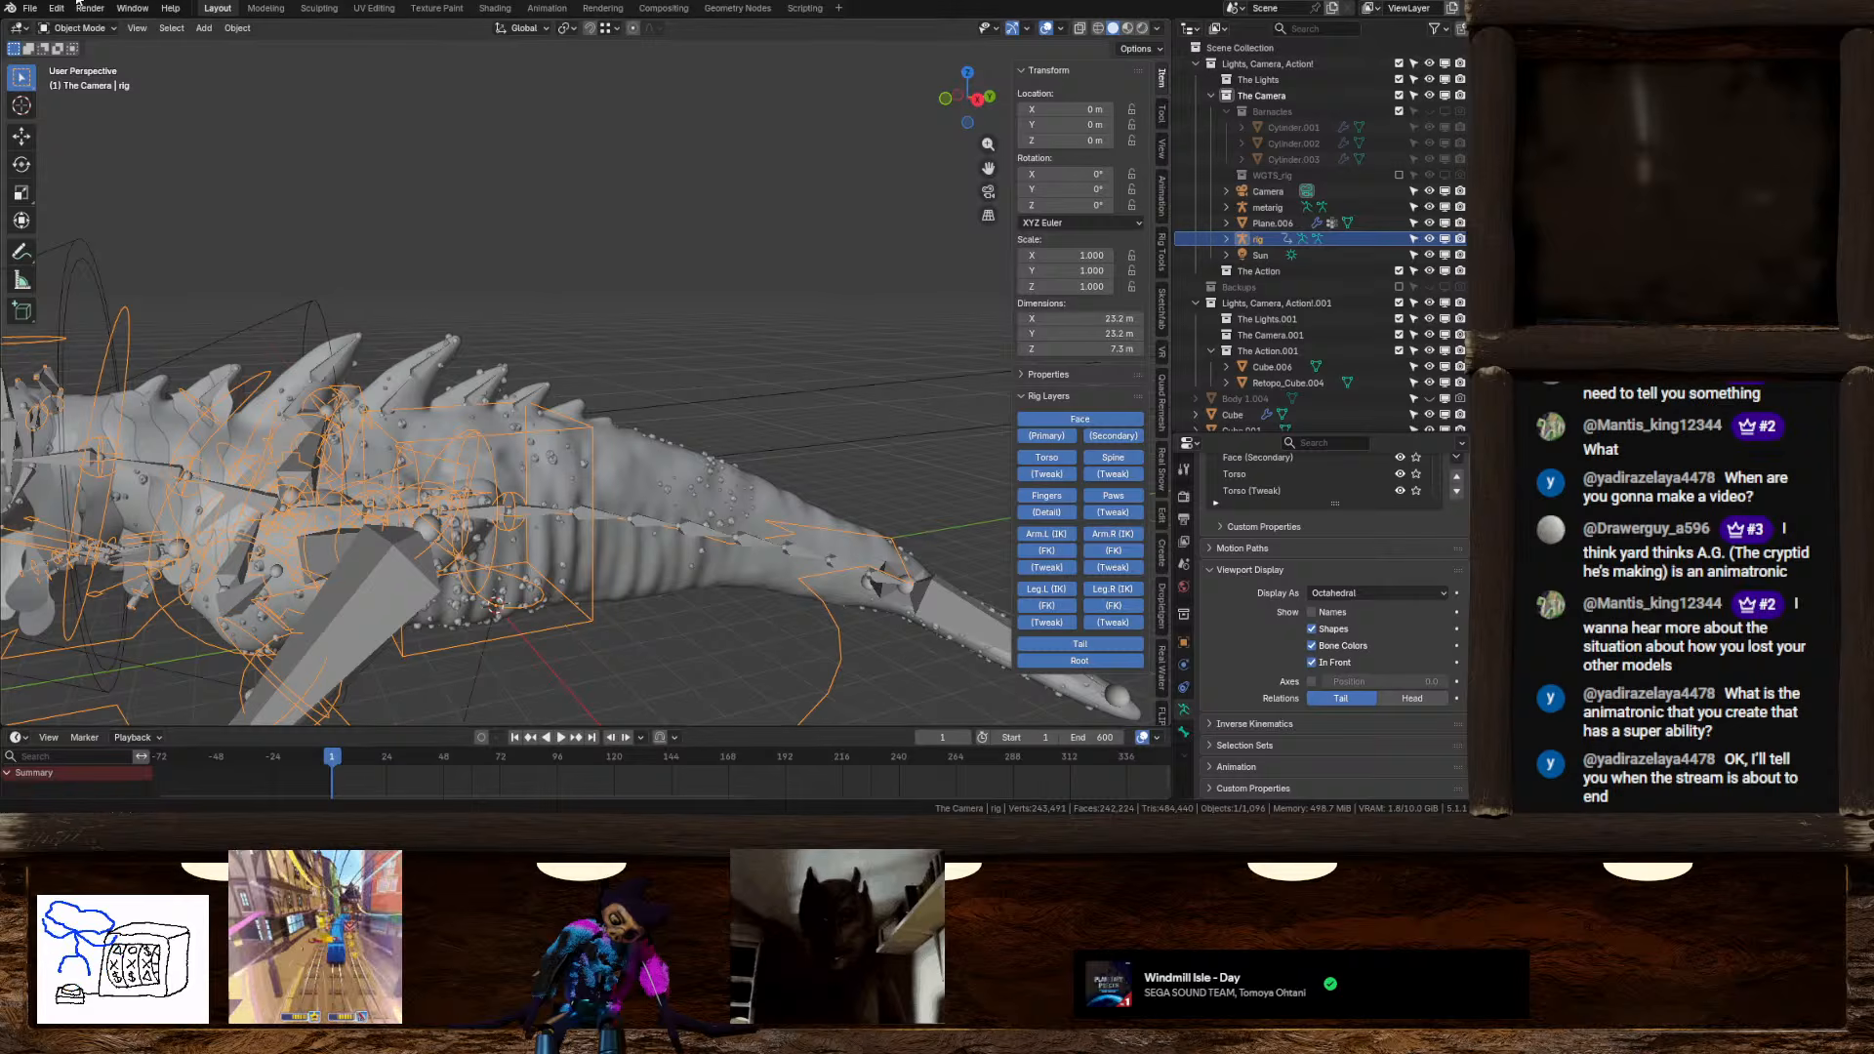
Switch the generated rig to Pose Mode and test its deformation by trial-moving the torso control
click(75, 27)
click(91, 81)
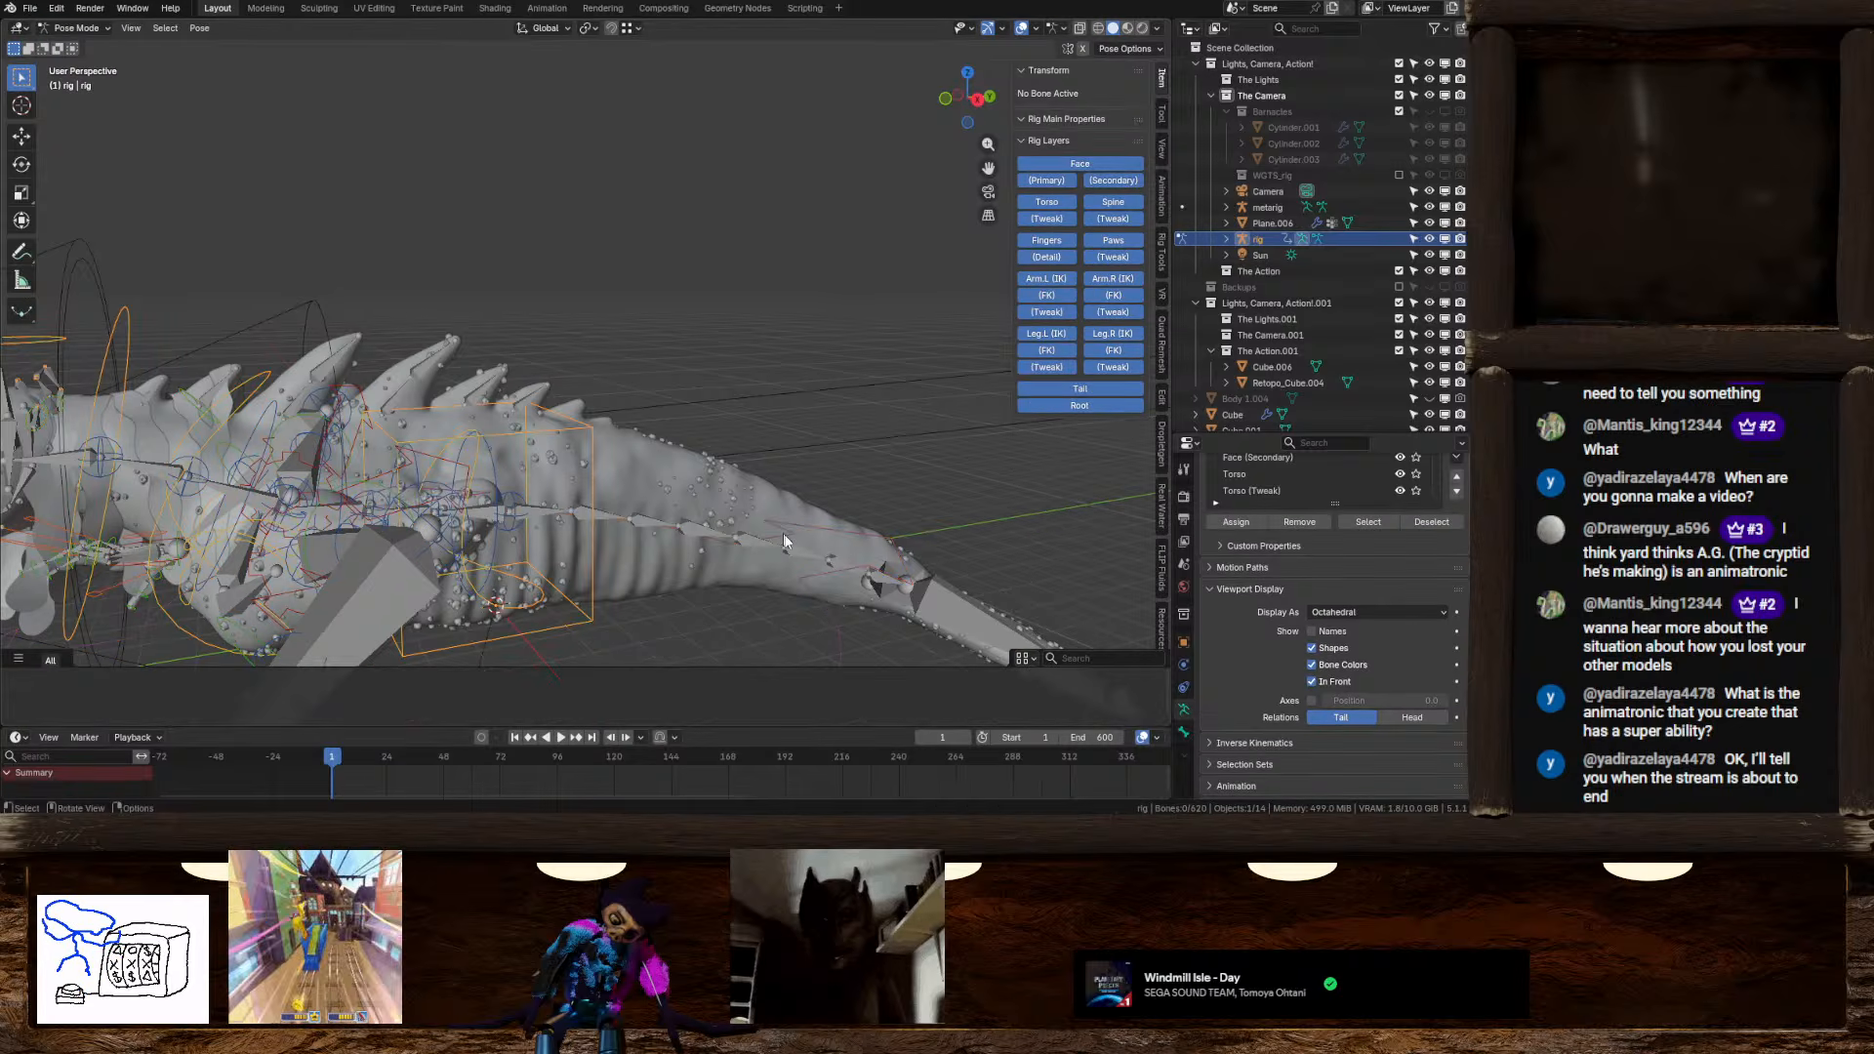
click(518, 540)
key(g)
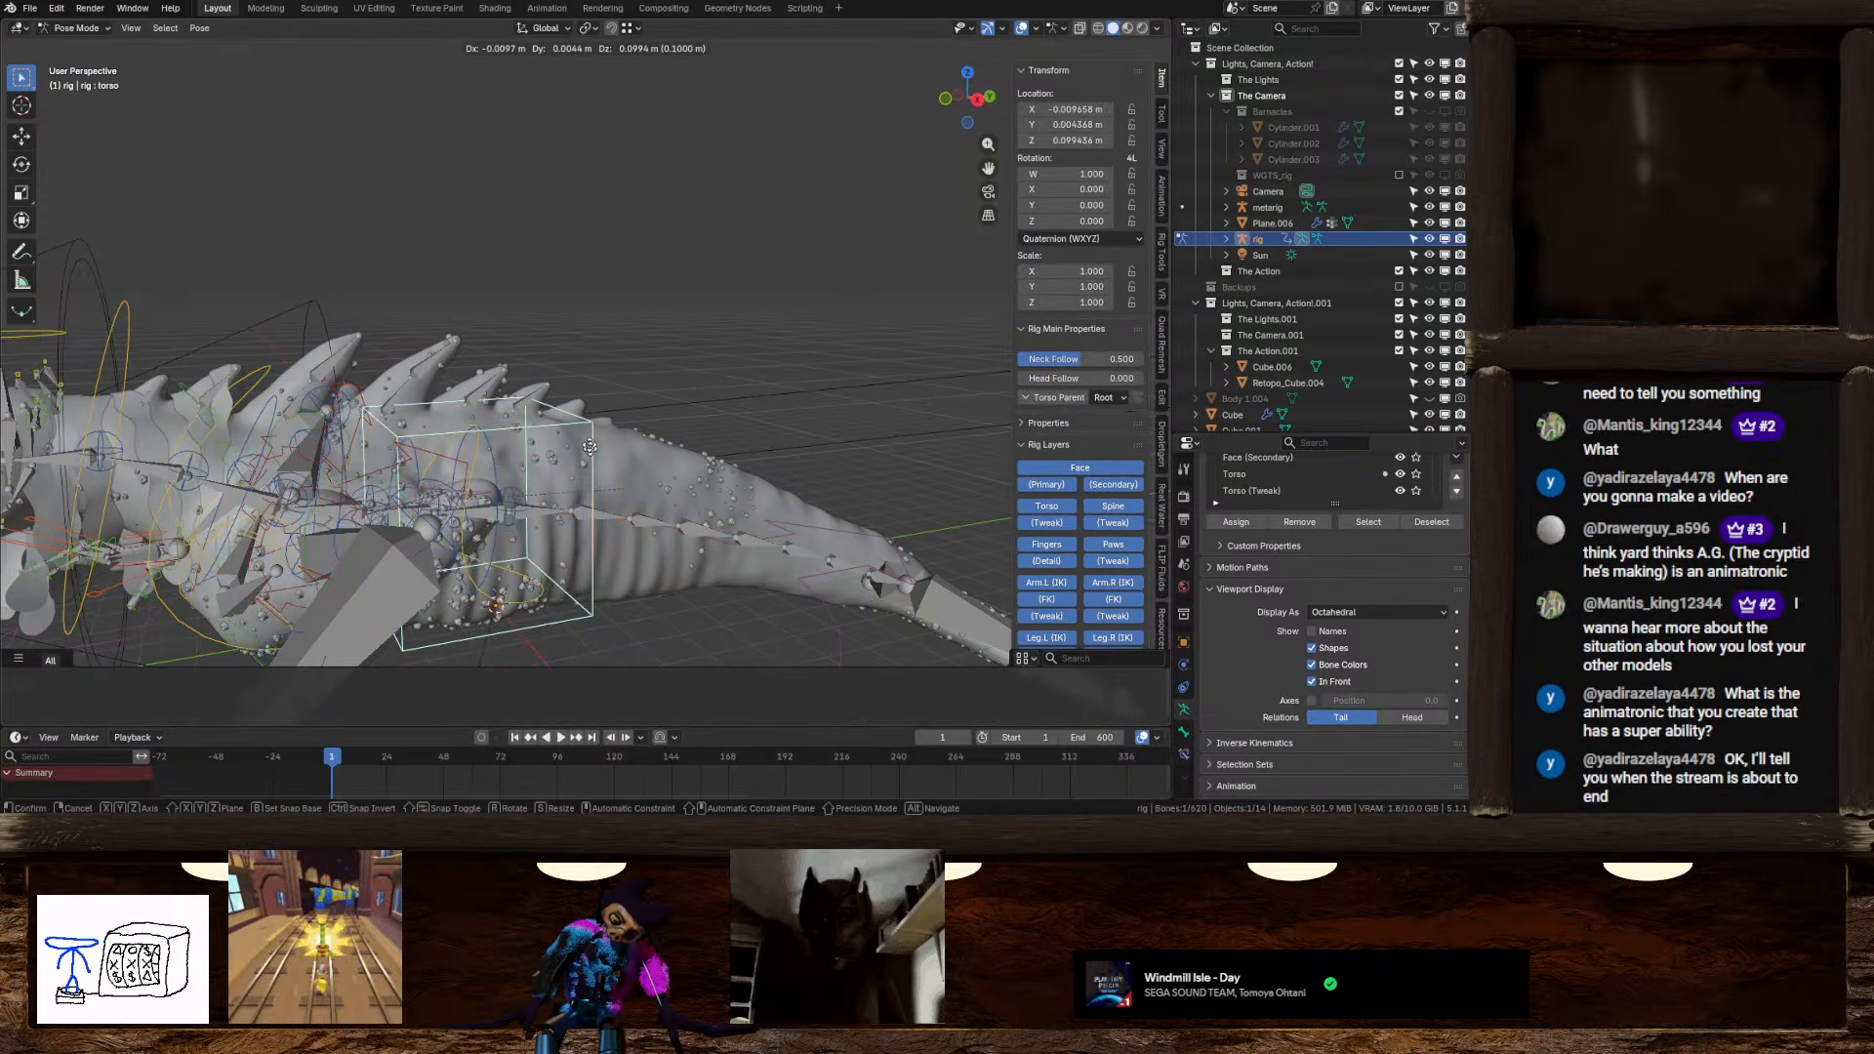
right_click(507, 374)
scroll(506, 391, down, 4)
key(g)
middle_drag(410, 429, 612, 418)
right_click(688, 452)
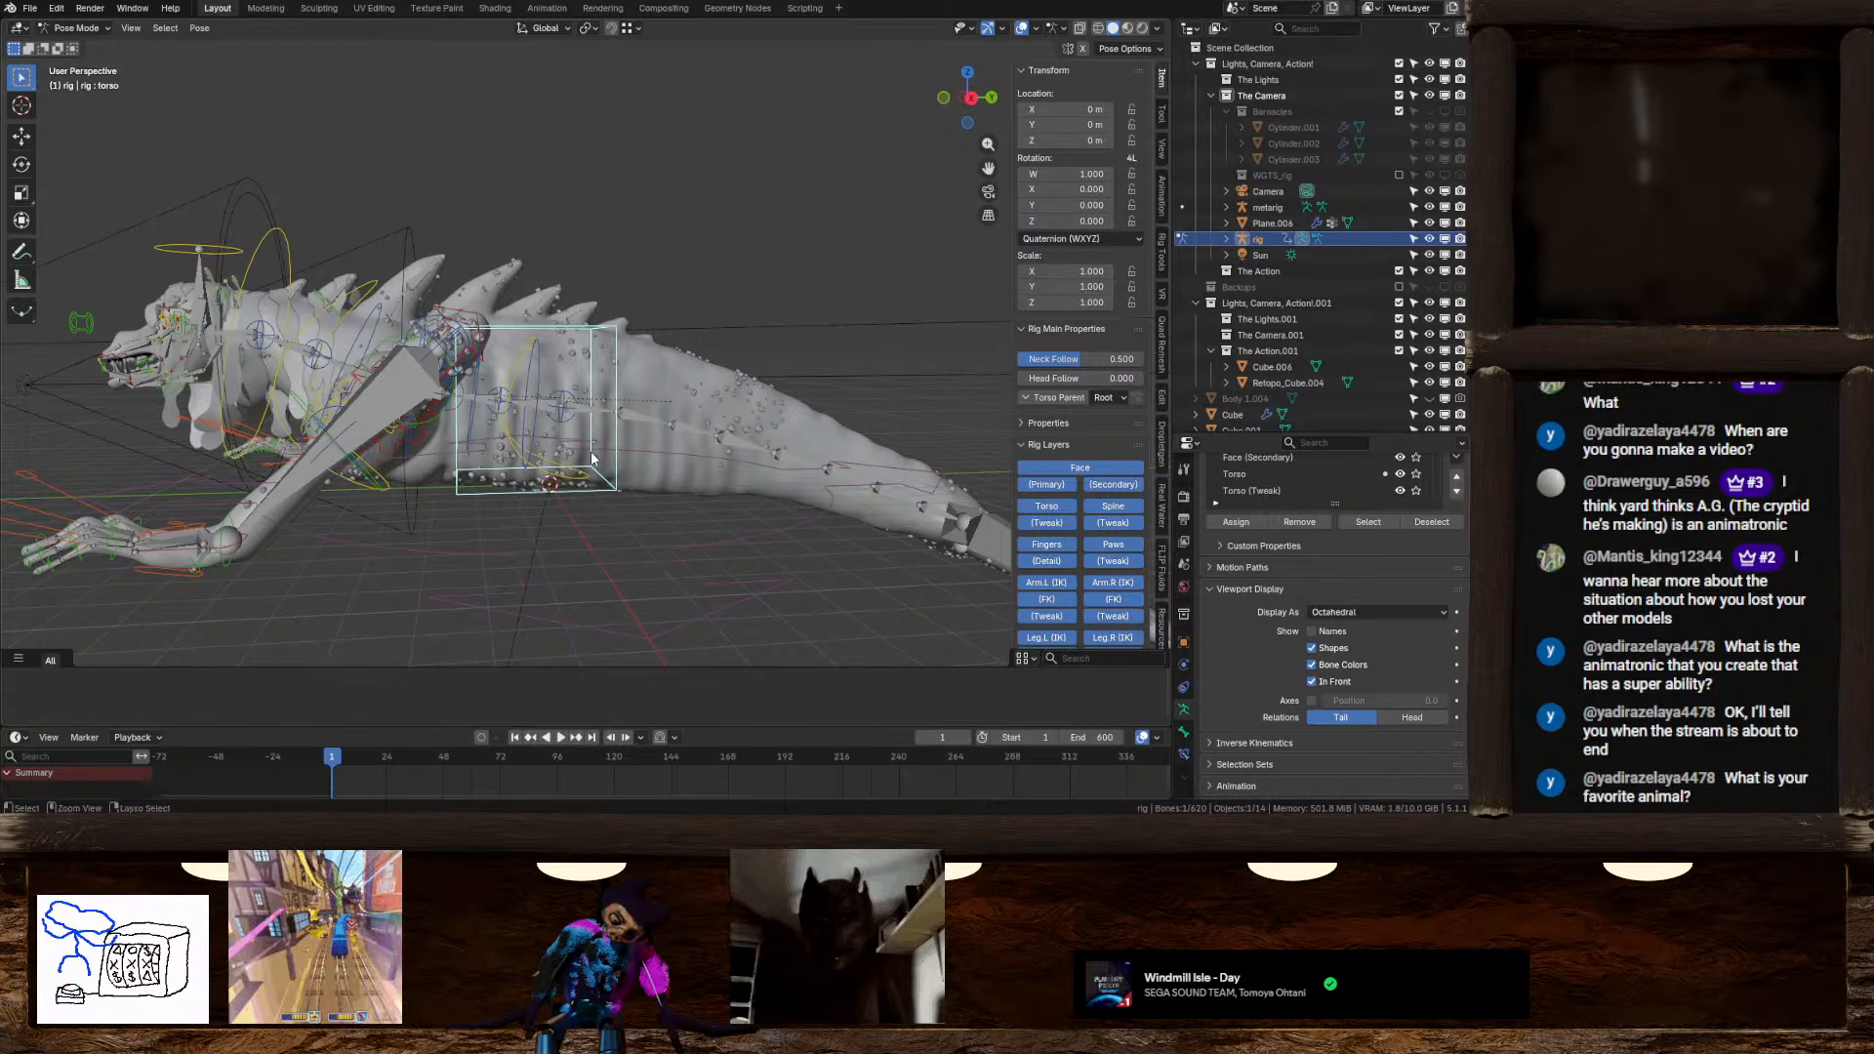
Undo the posing and display changes and the rig generation, back to the metarig in Object Mode
key(ctrl+z)
key(ctrl+z)
key(ctrl+z)
key(ctrl+z)
key(ctrl+z)
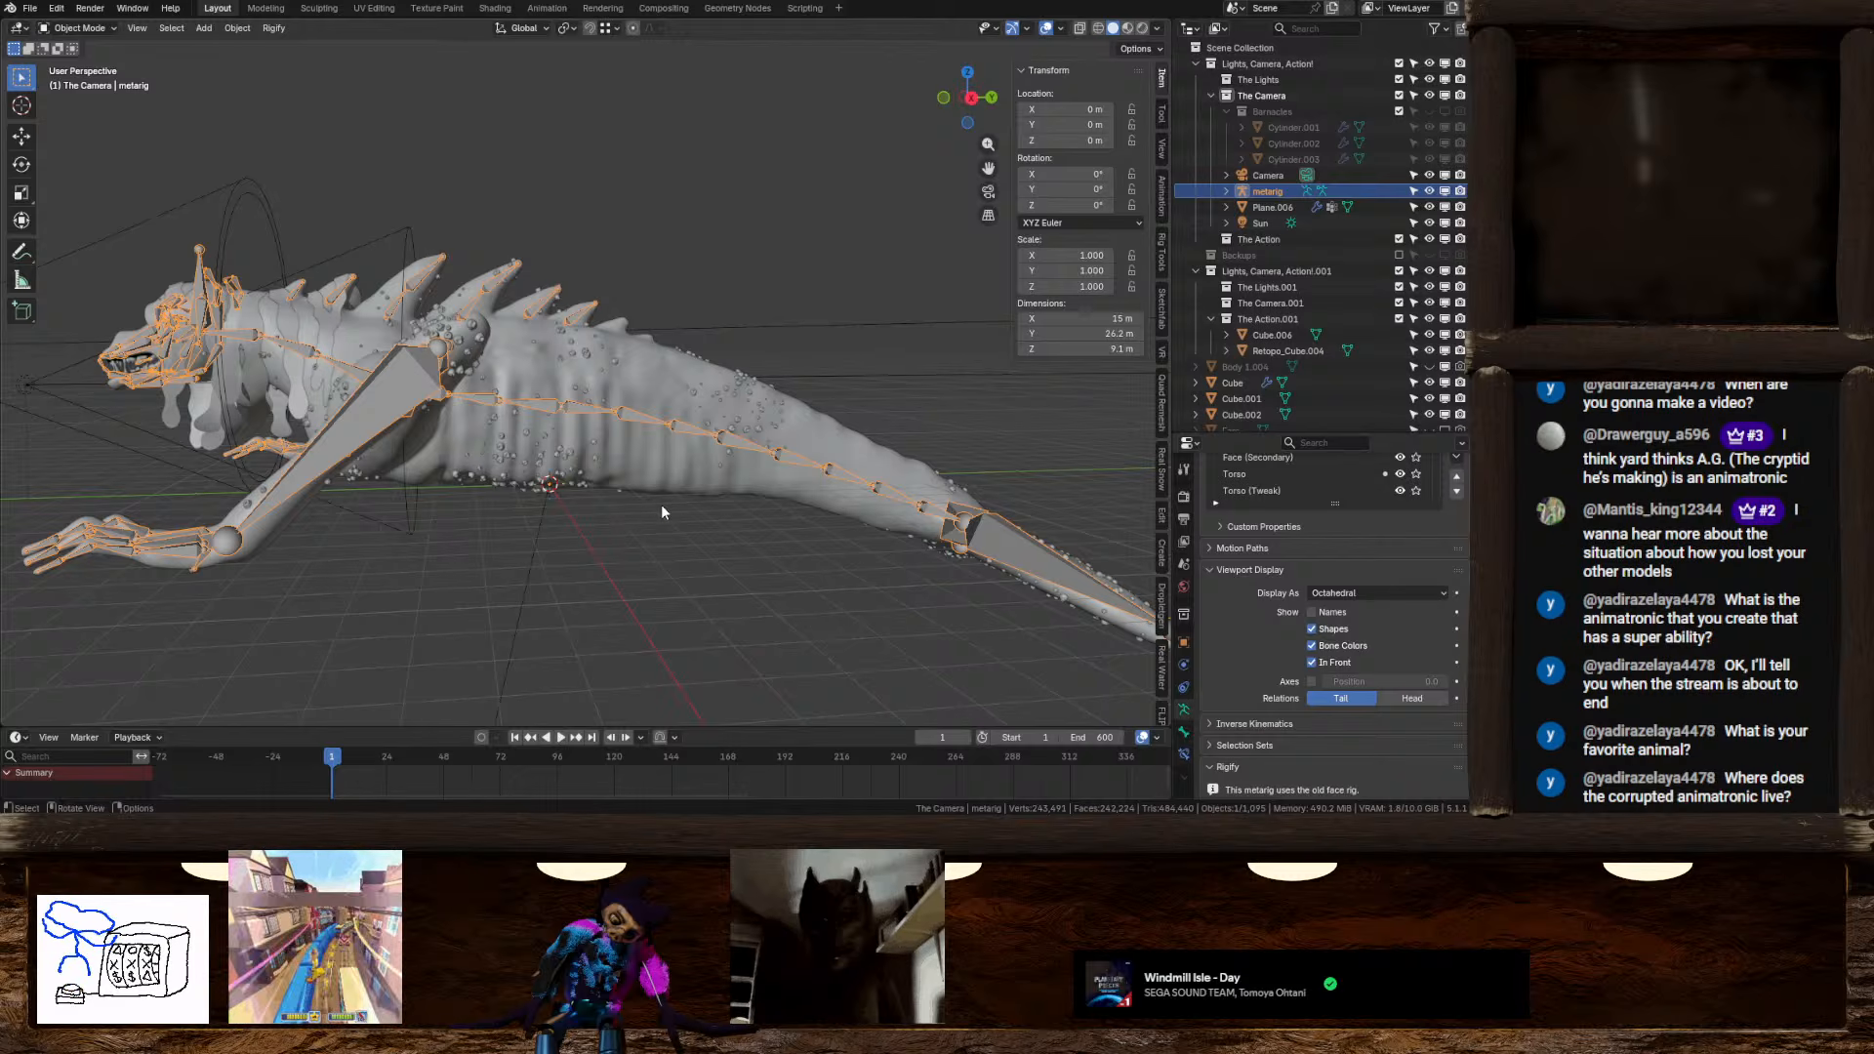
Examine from the right side how the metarig's spine and tail bones run through the creature's body
mouse_move(661, 511)
middle_down()
mouse_move(656, 479)
mouse_move(605, 509)
mouse_move(575, 475)
mouse_move(714, 437)
mouse_move(675, 485)
middle_up()
scroll(669, 439, up, 3)
click(966, 97)
scroll(699, 441, up, 5)
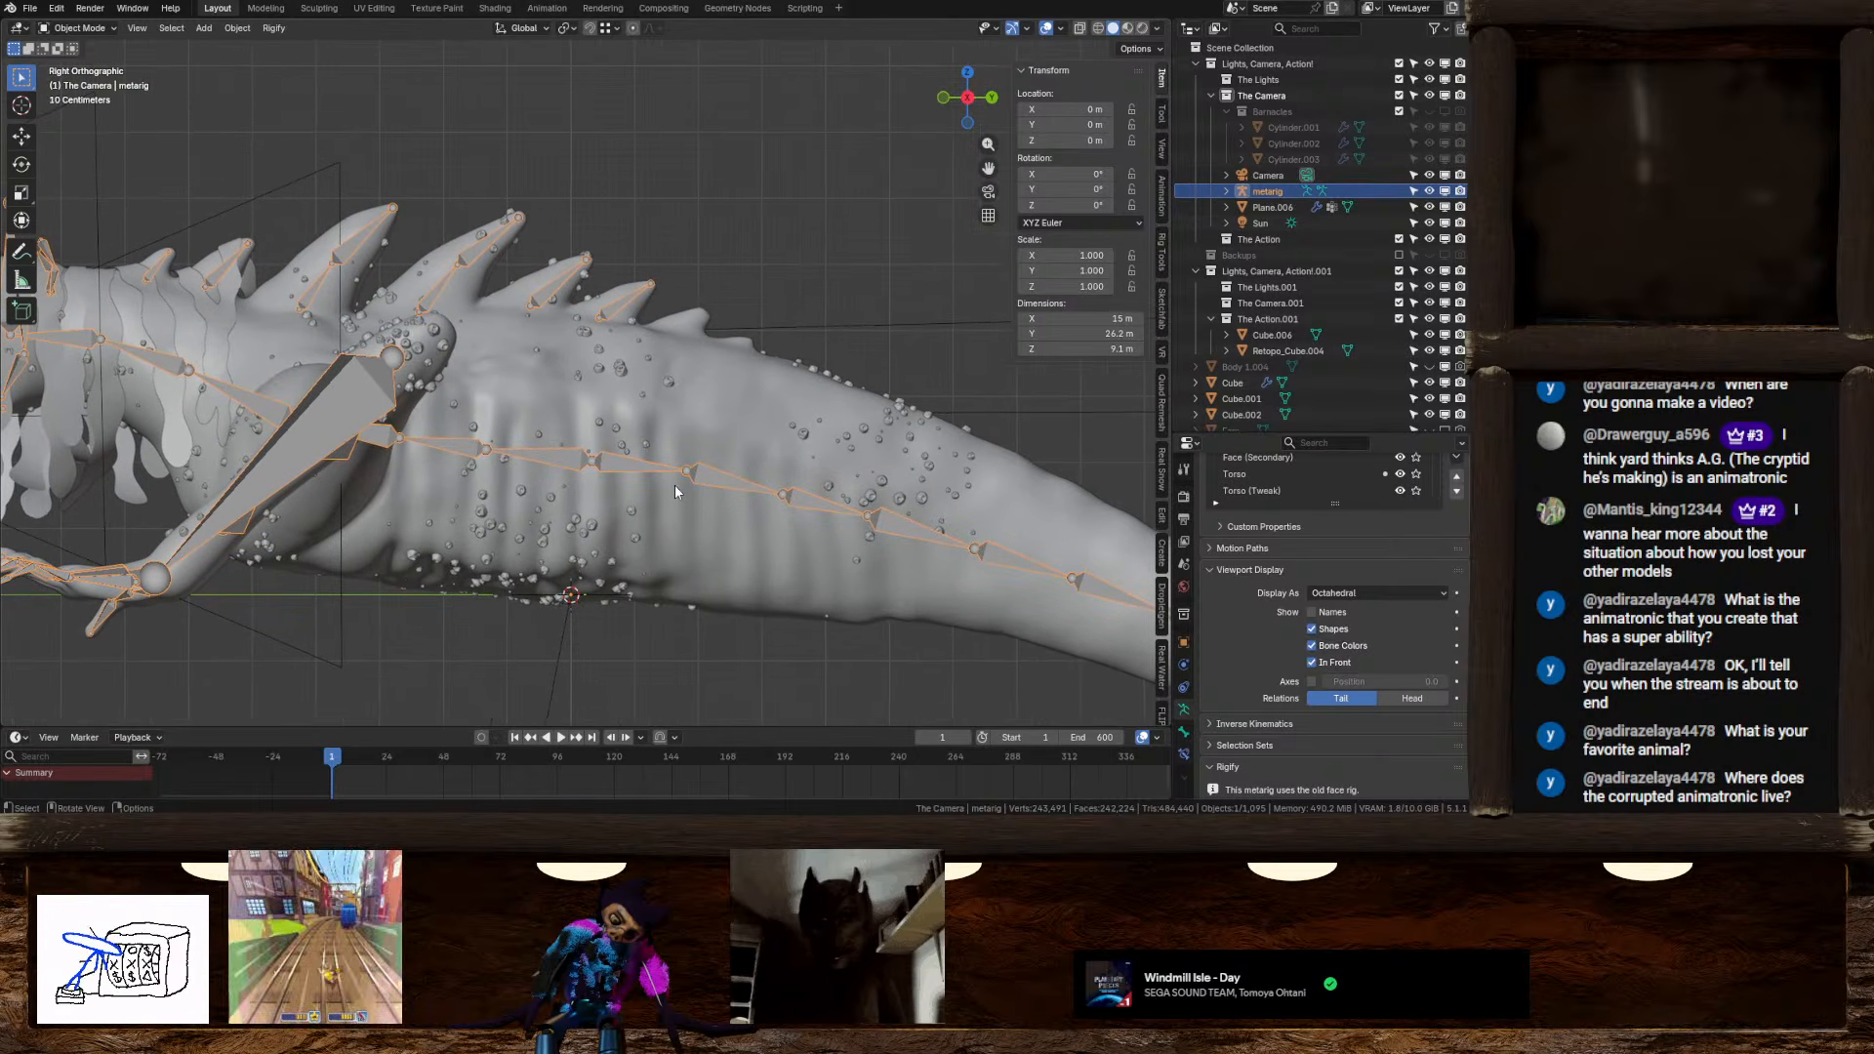
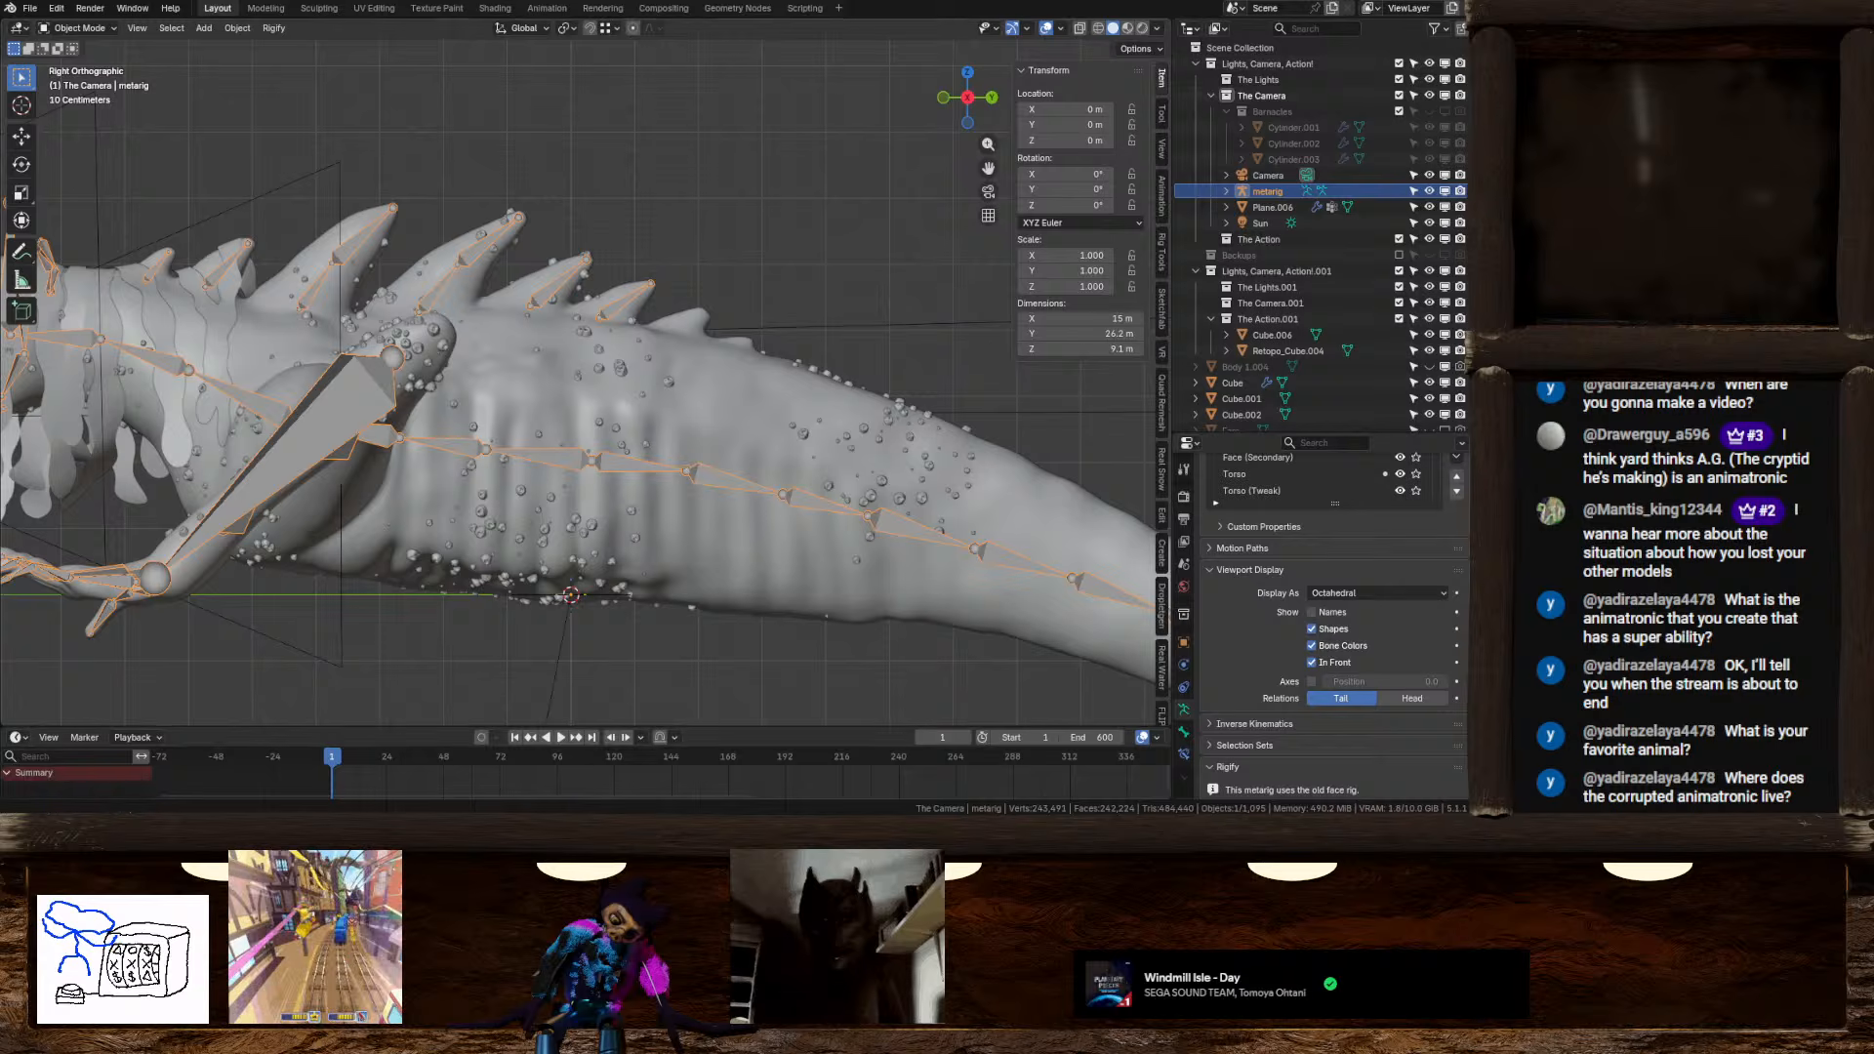
scroll(684, 439, down, 3)
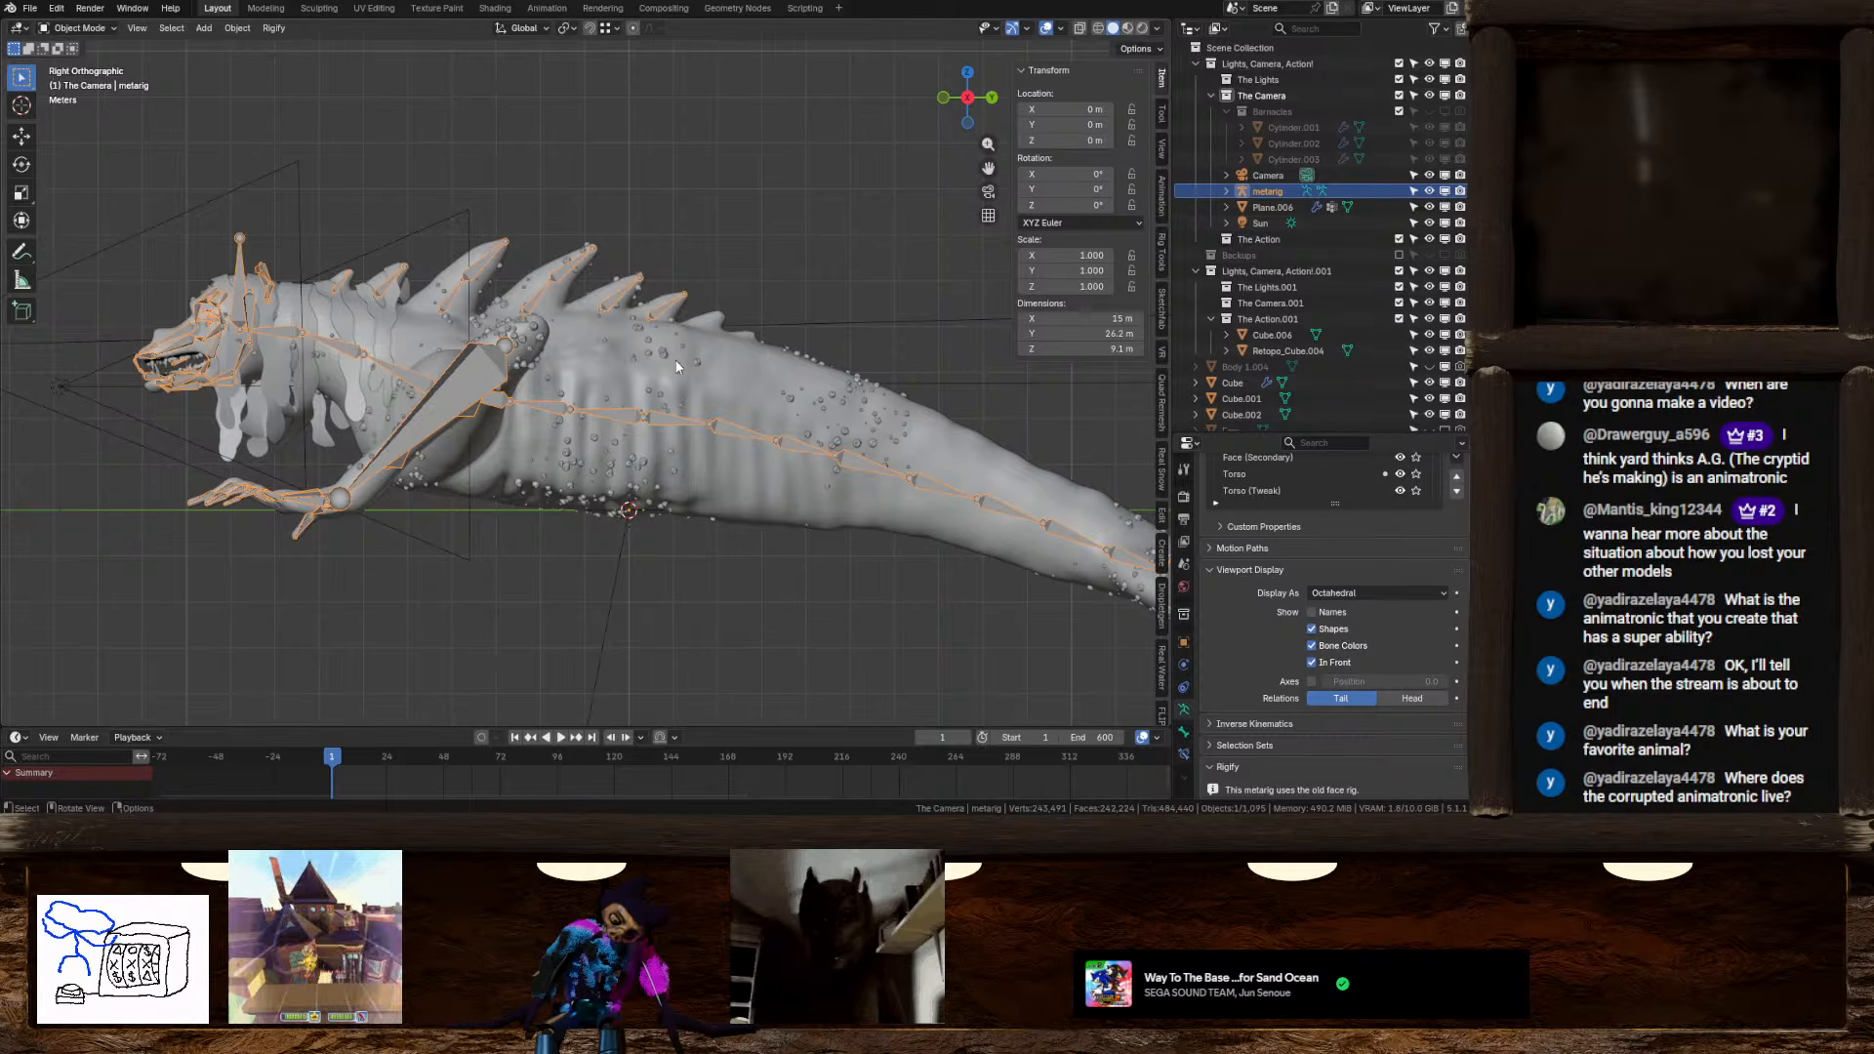
scroll(676, 366, up, 5)
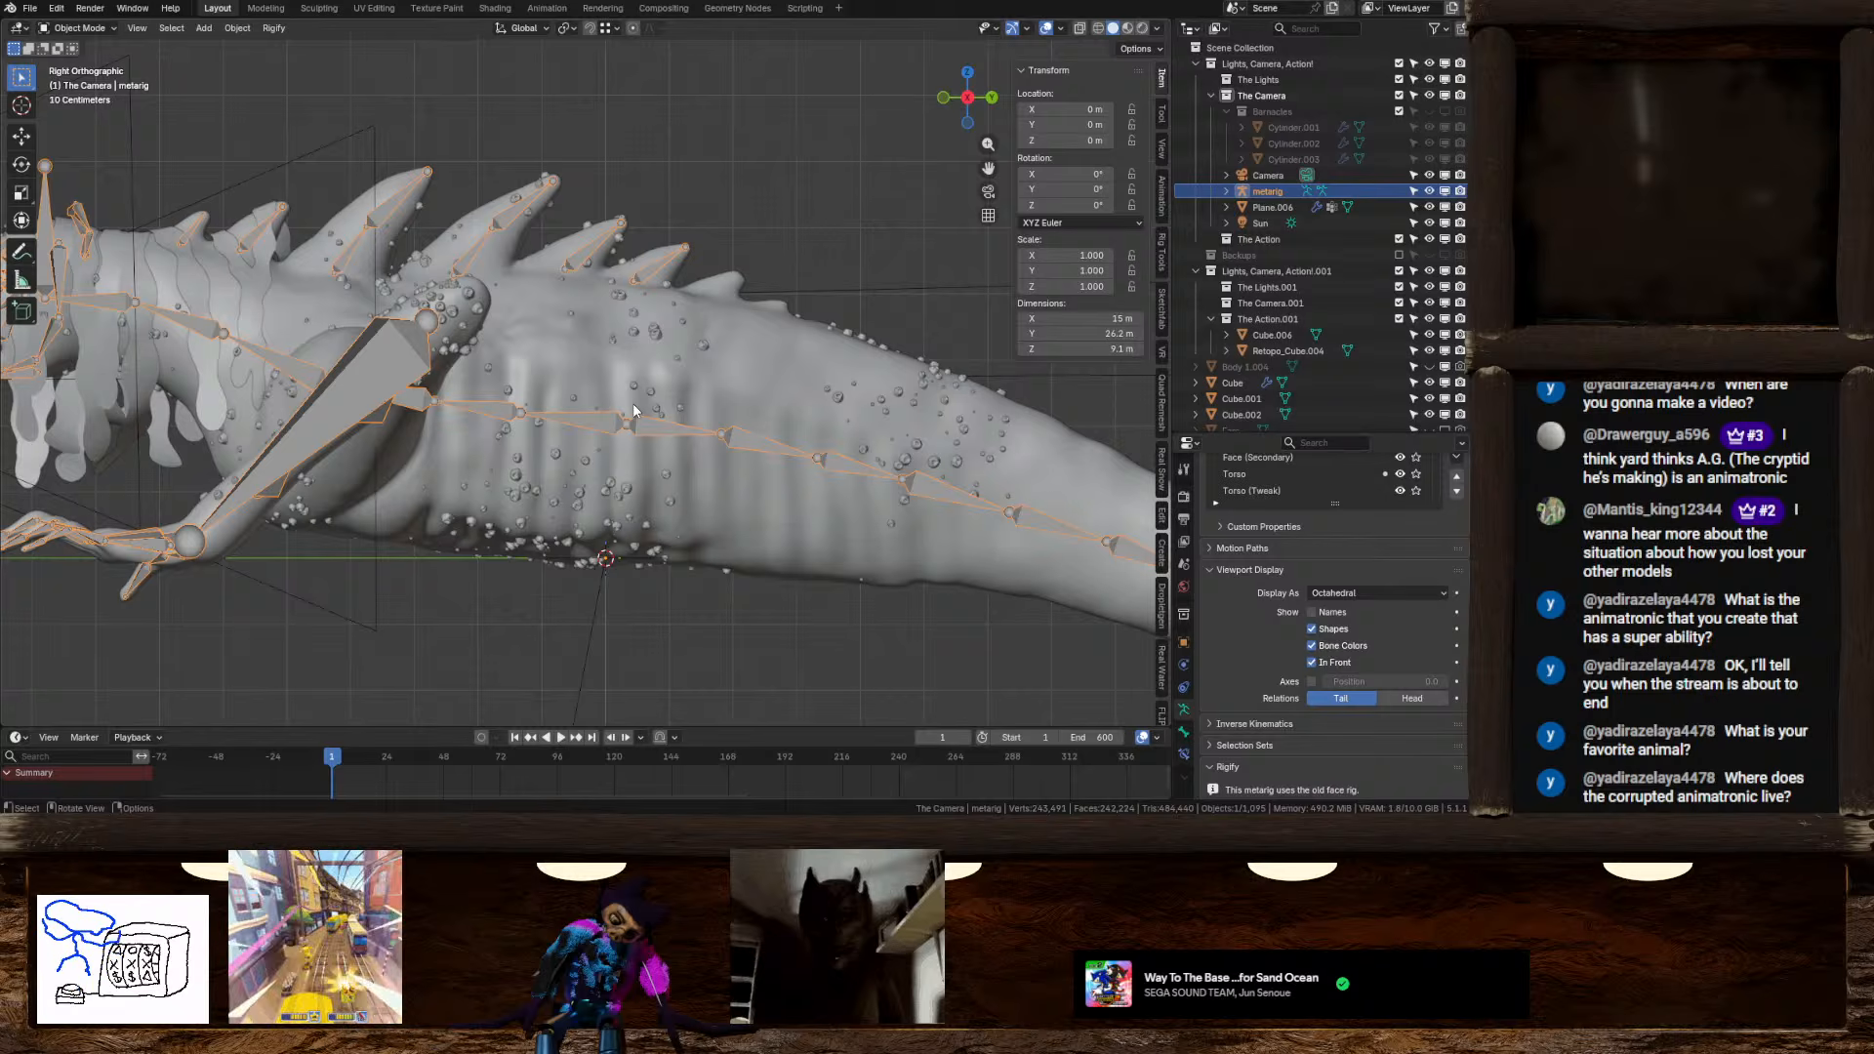
scroll(635, 429, down, 5)
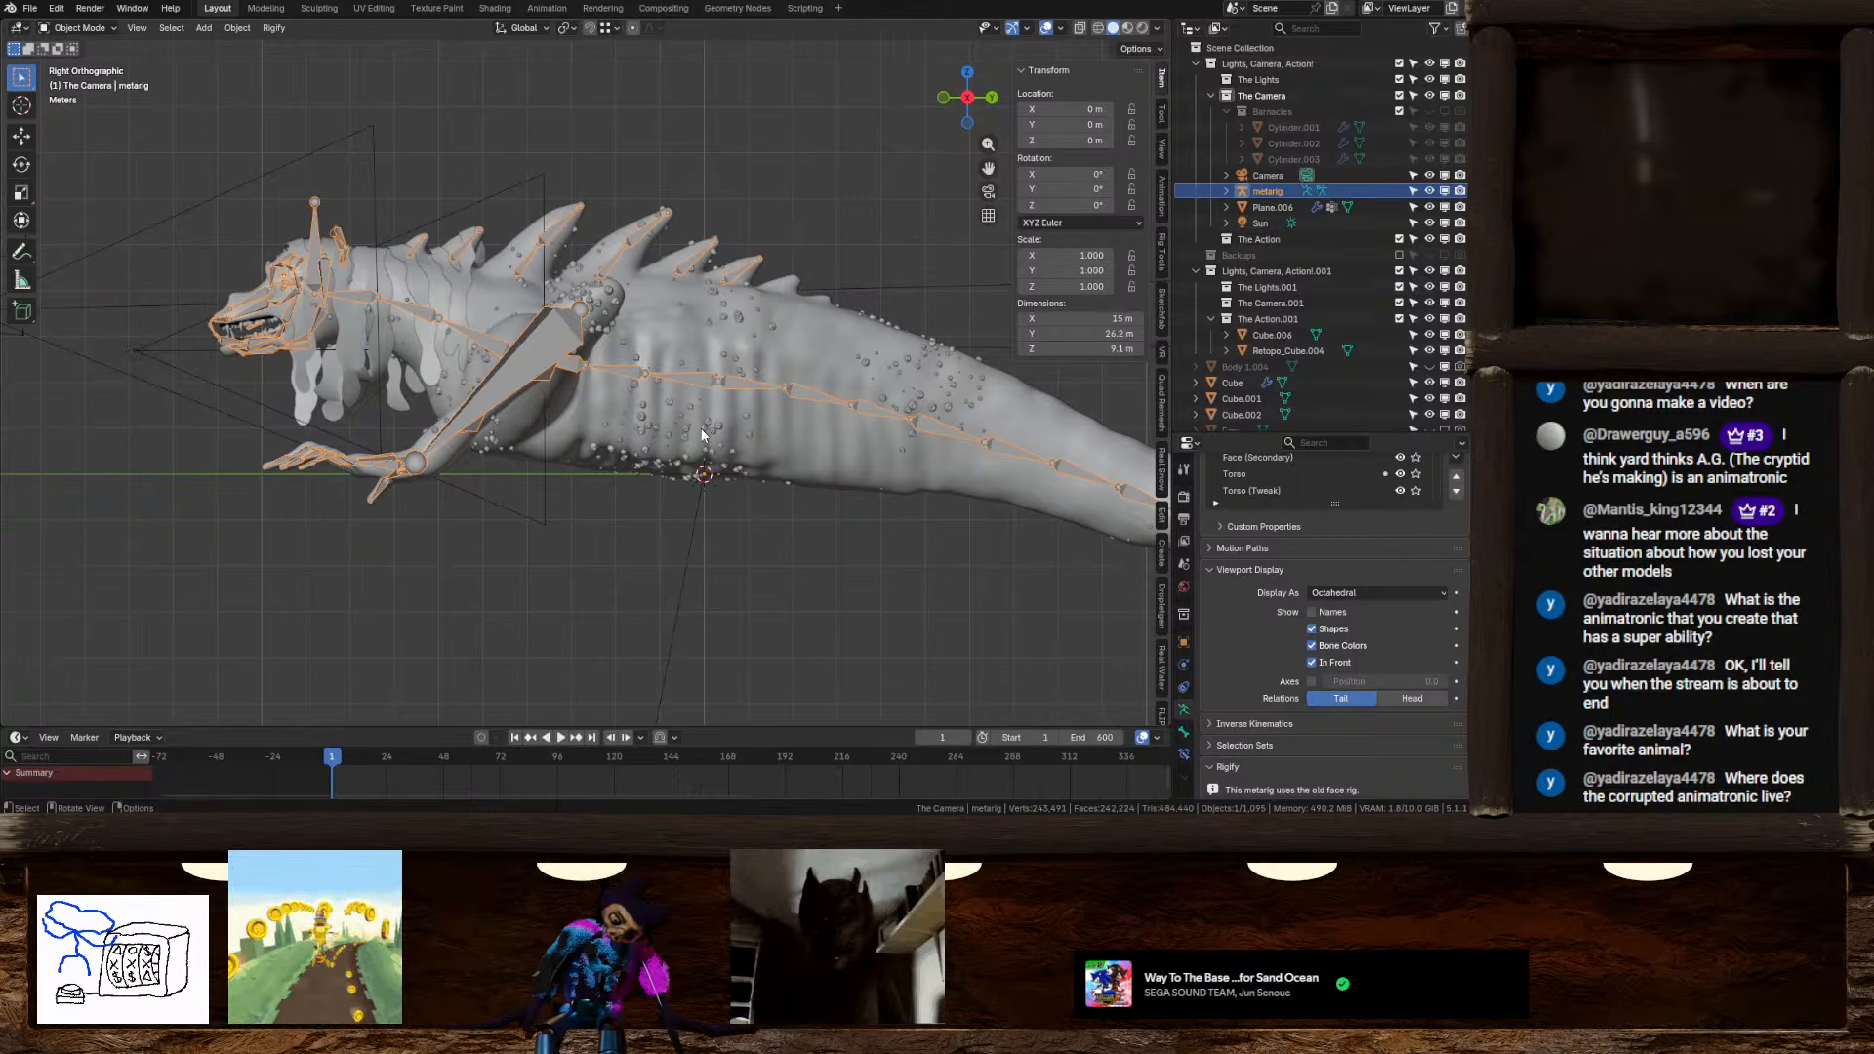
scroll(701, 434, down, 2)
scroll(759, 474, up, 6)
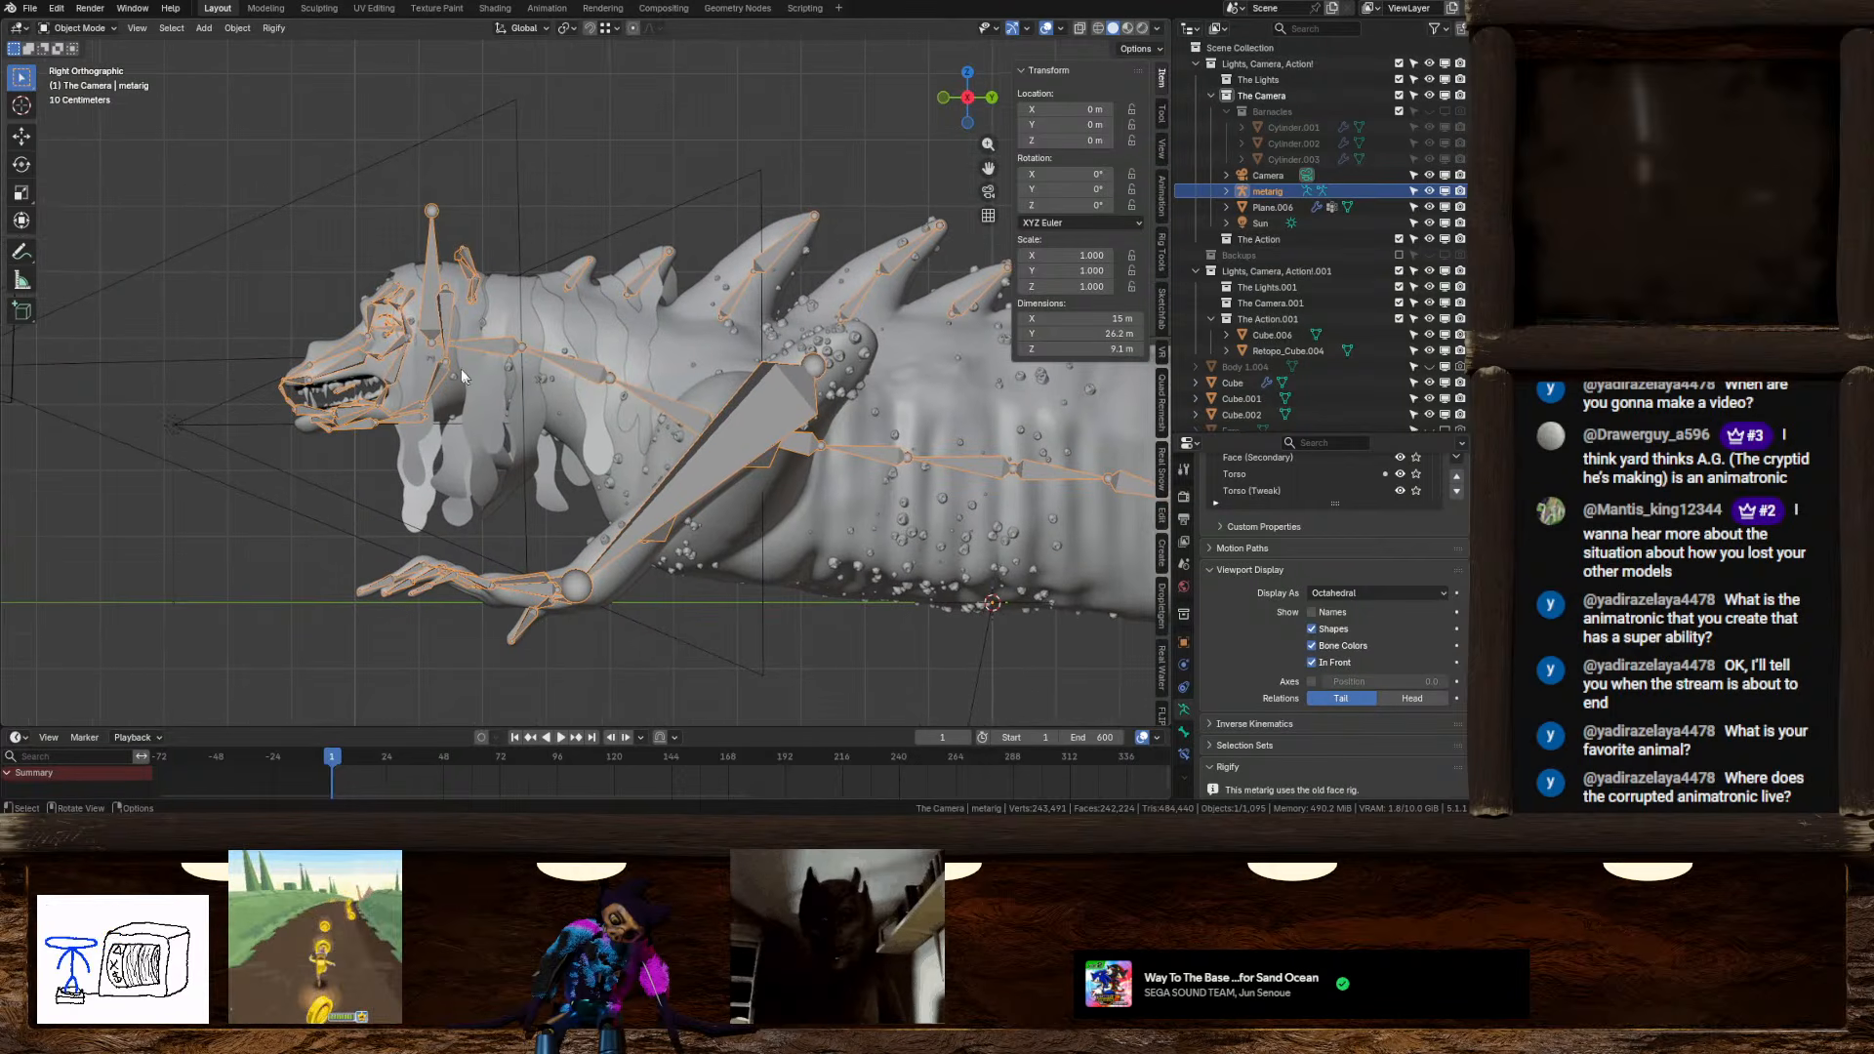
In Edit Mode, delete the metarig's tail chain from spine.007 backwards, including both tail fluke bones
key(Tab)
scroll(461, 368, down, 1)
scroll(581, 388, up, 2)
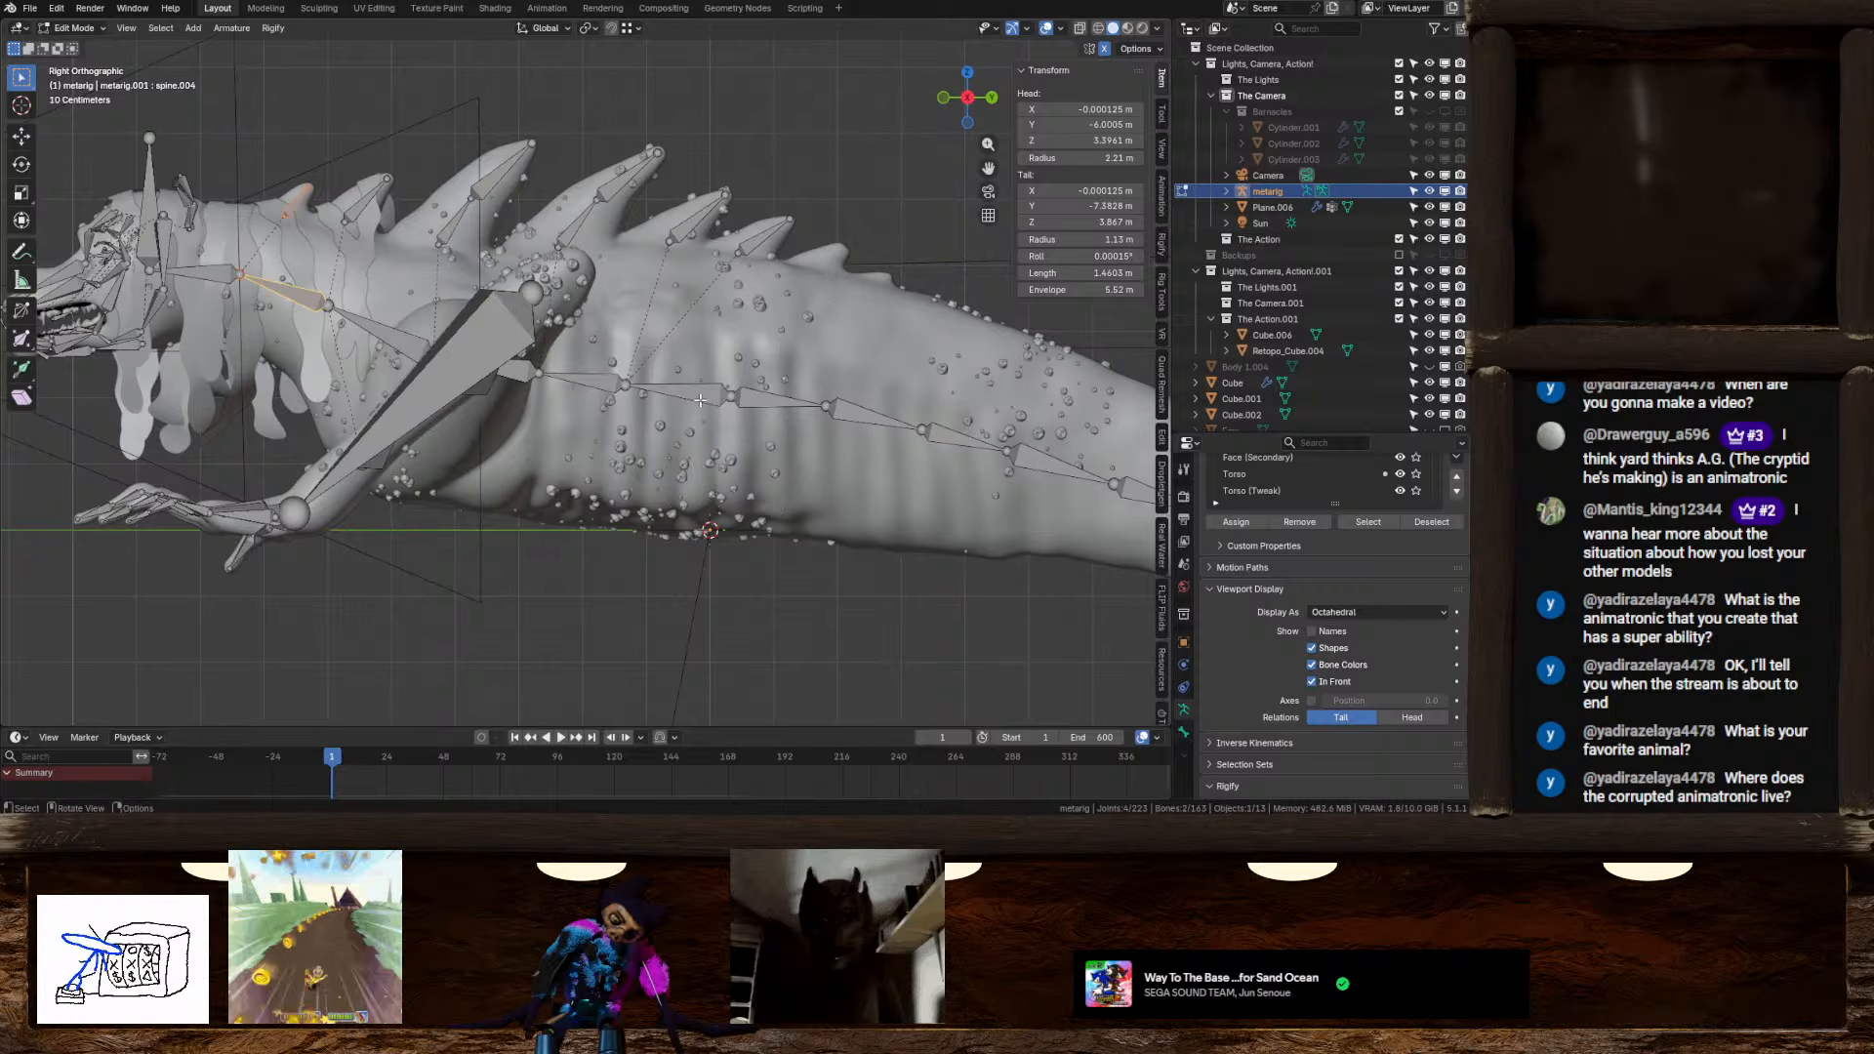
click(700, 400)
shift+middle_drag(781, 403, 633, 371)
click(607, 367)
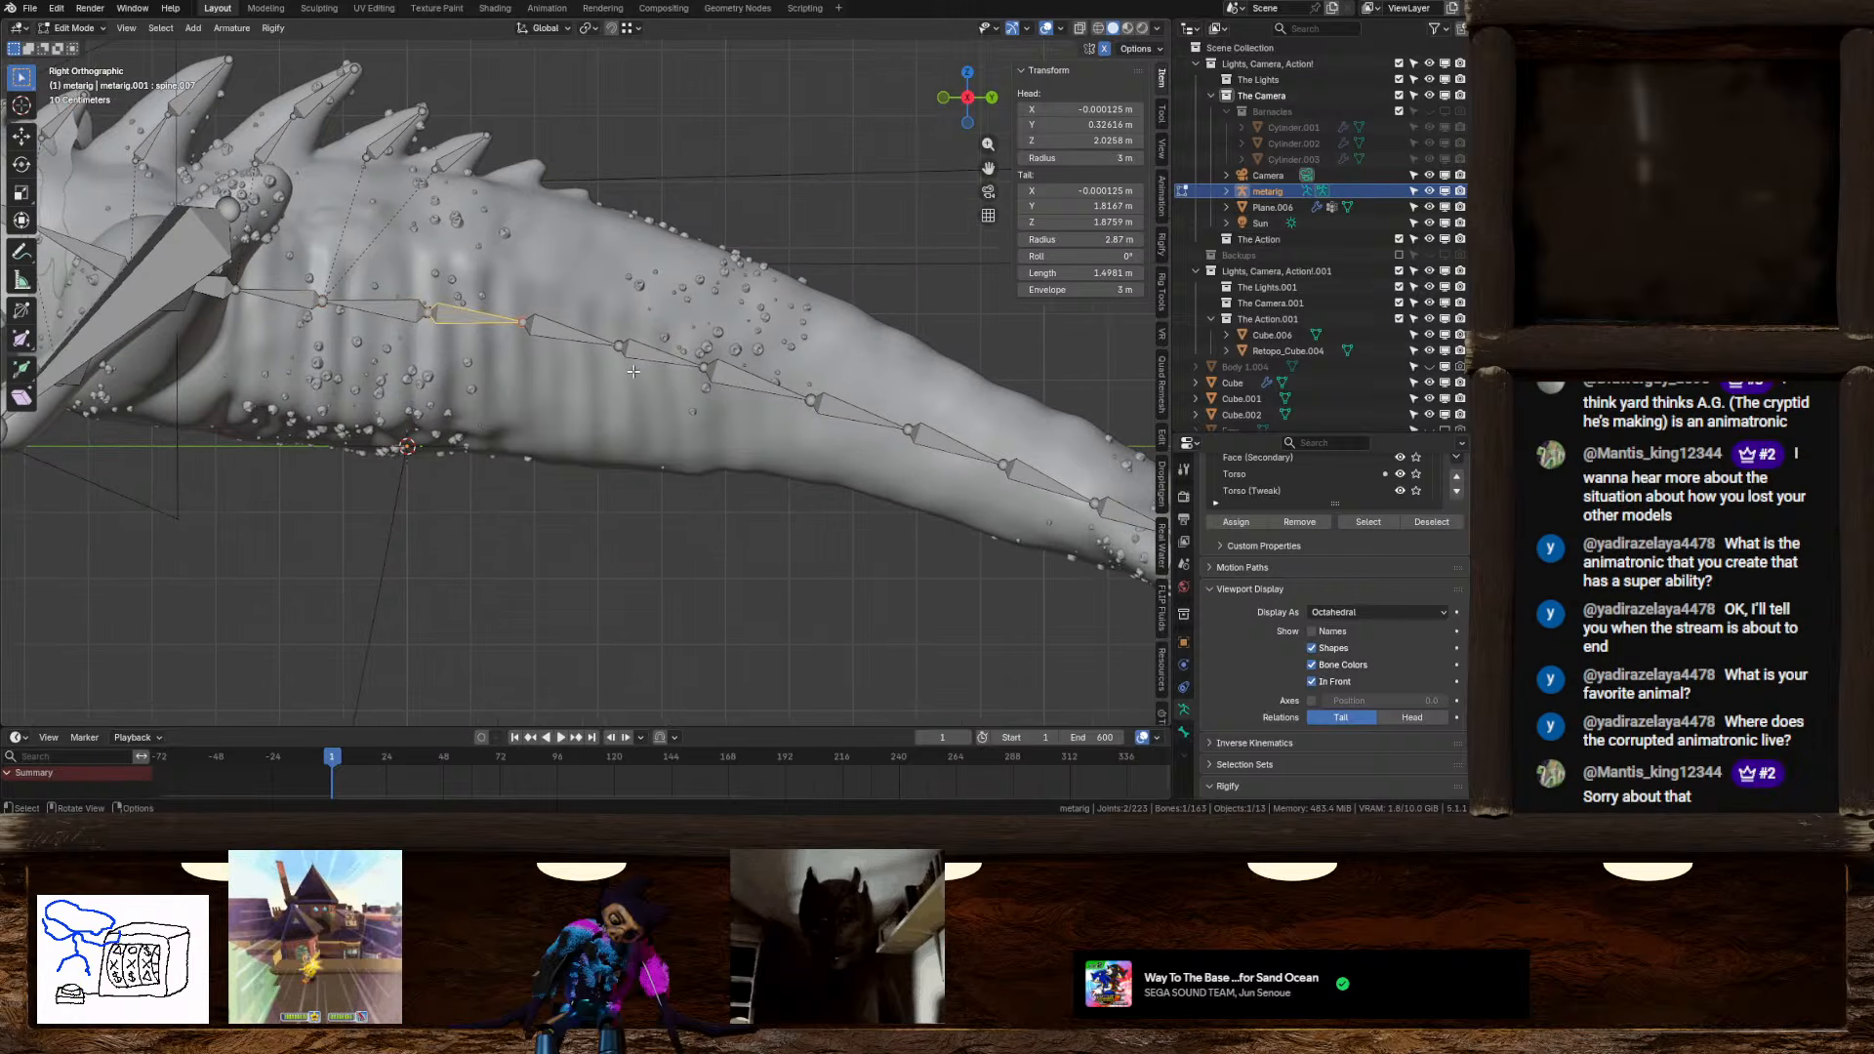
scroll(634, 371, down, 4)
drag(560, 325, 914, 507)
middle_drag(830, 507, 895, 594)
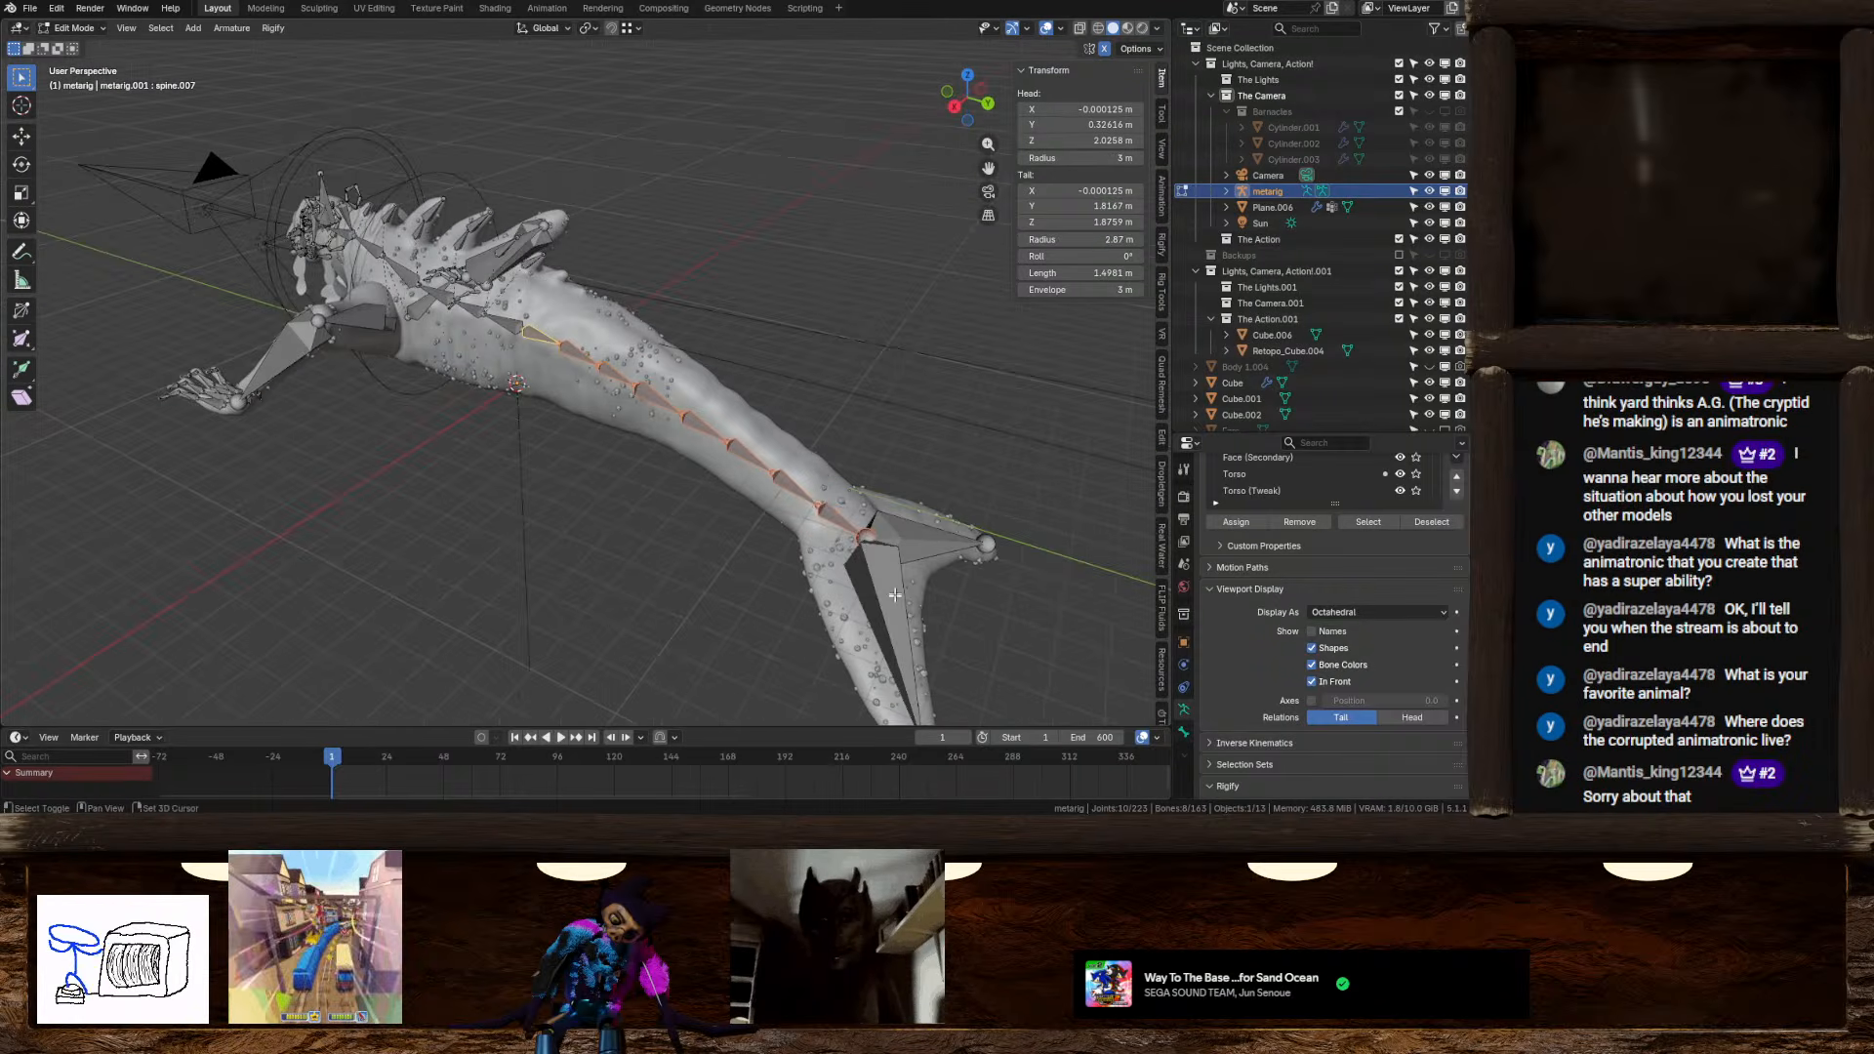
shift+click(895, 594)
right_click(909, 537)
click(910, 537)
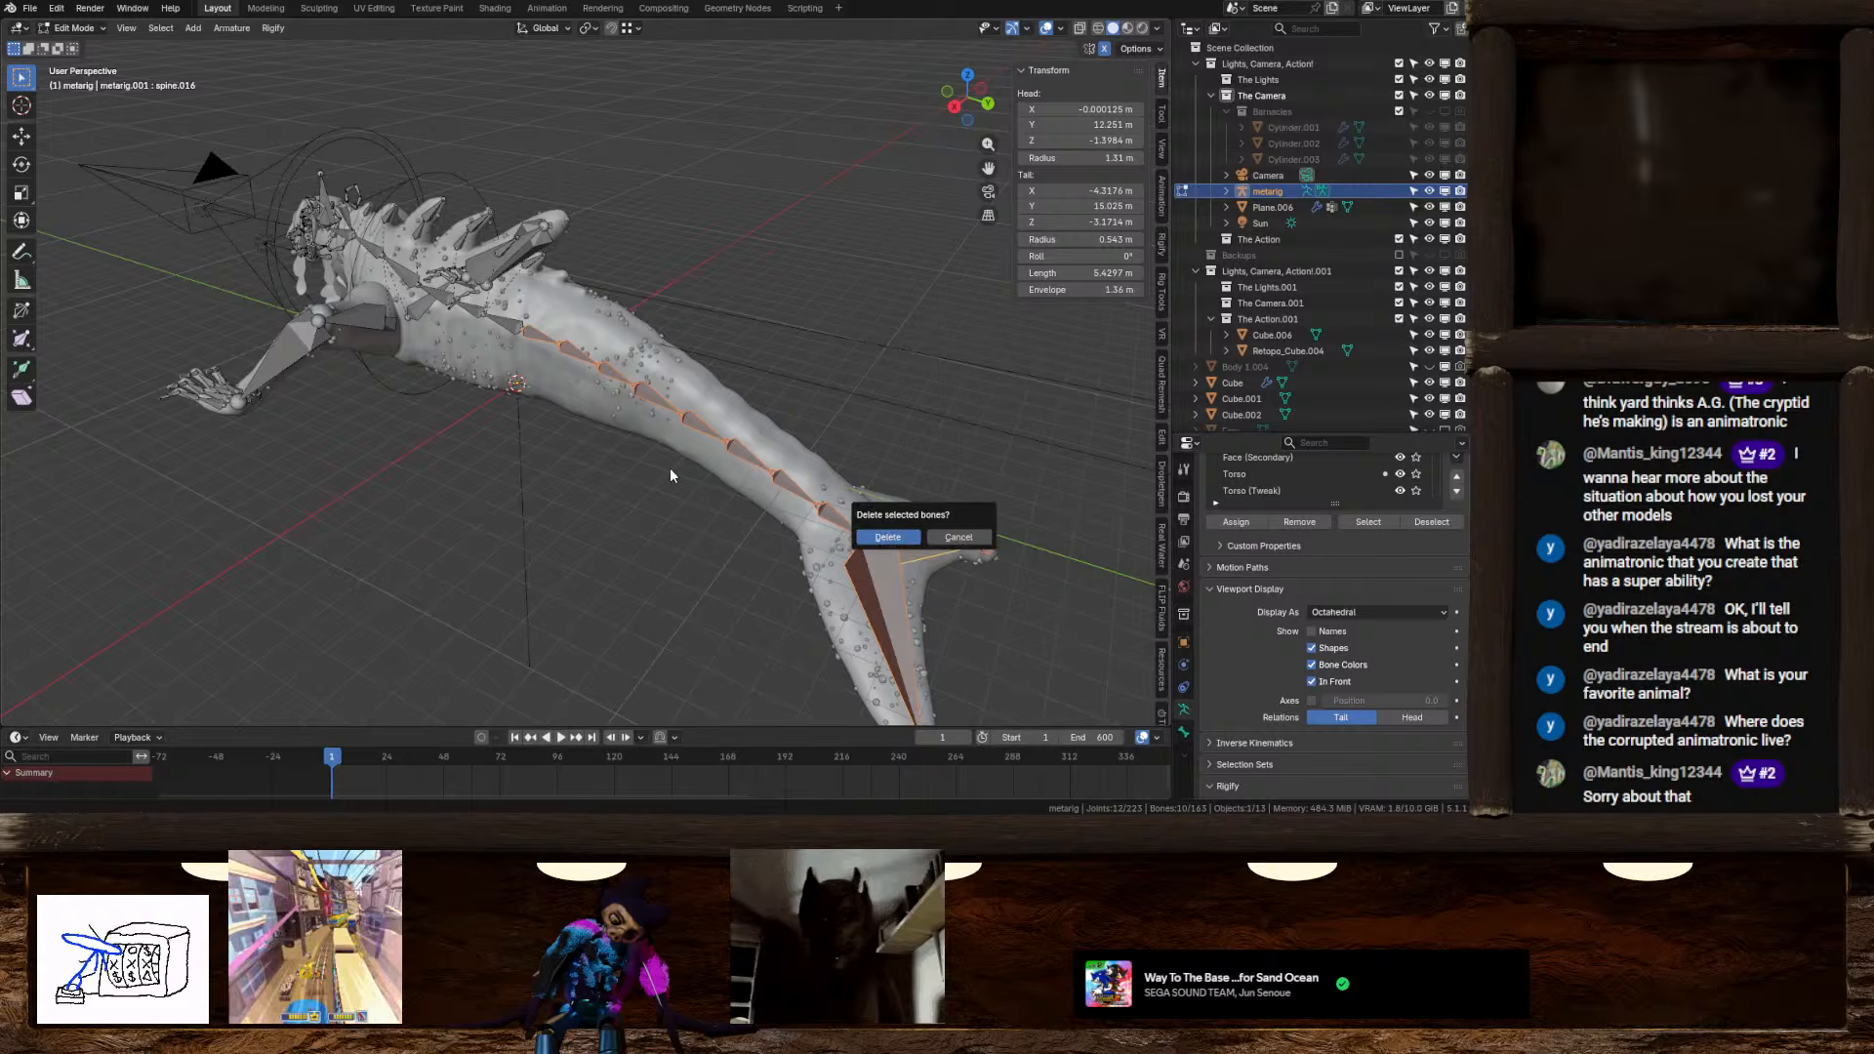
click(888, 537)
scroll(729, 485, up, 2)
middle_drag(652, 519, 792, 433)
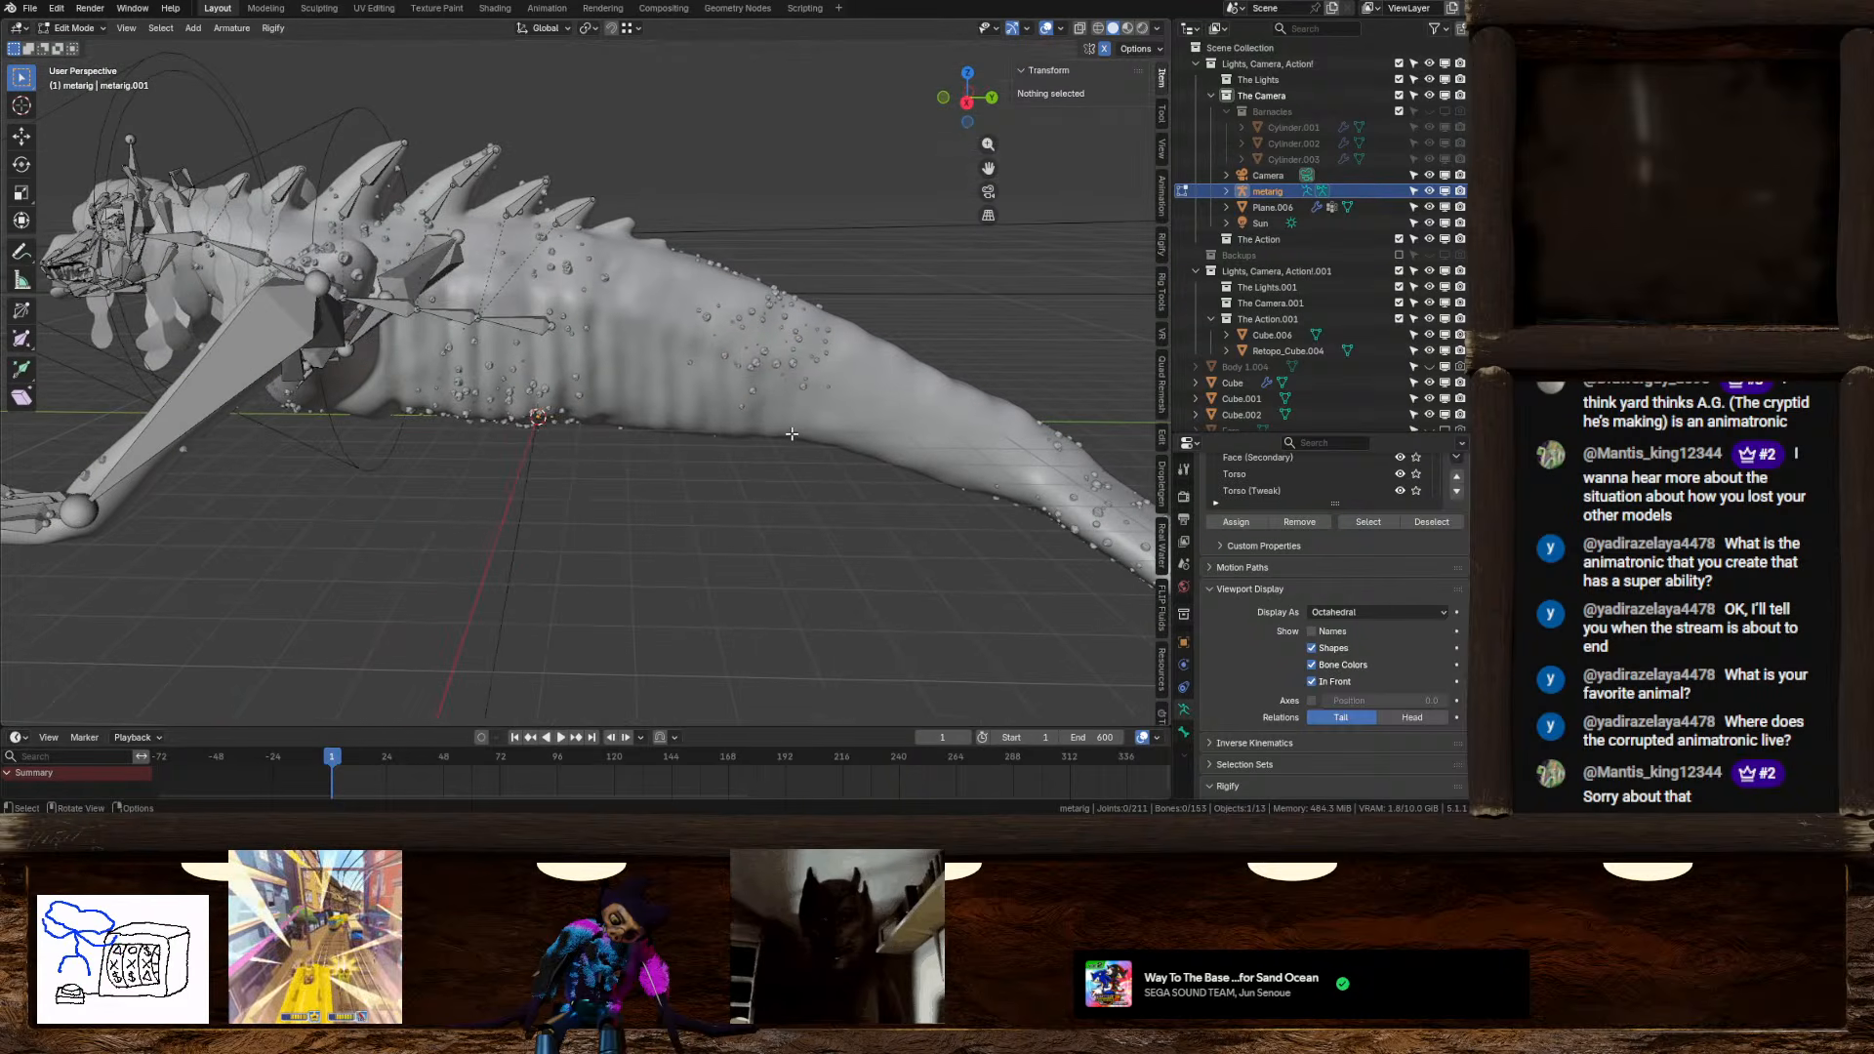
Find the spines.basic_tail sample in the Rigify samples and add it to the metarig in Edit Mode
key(Tab)
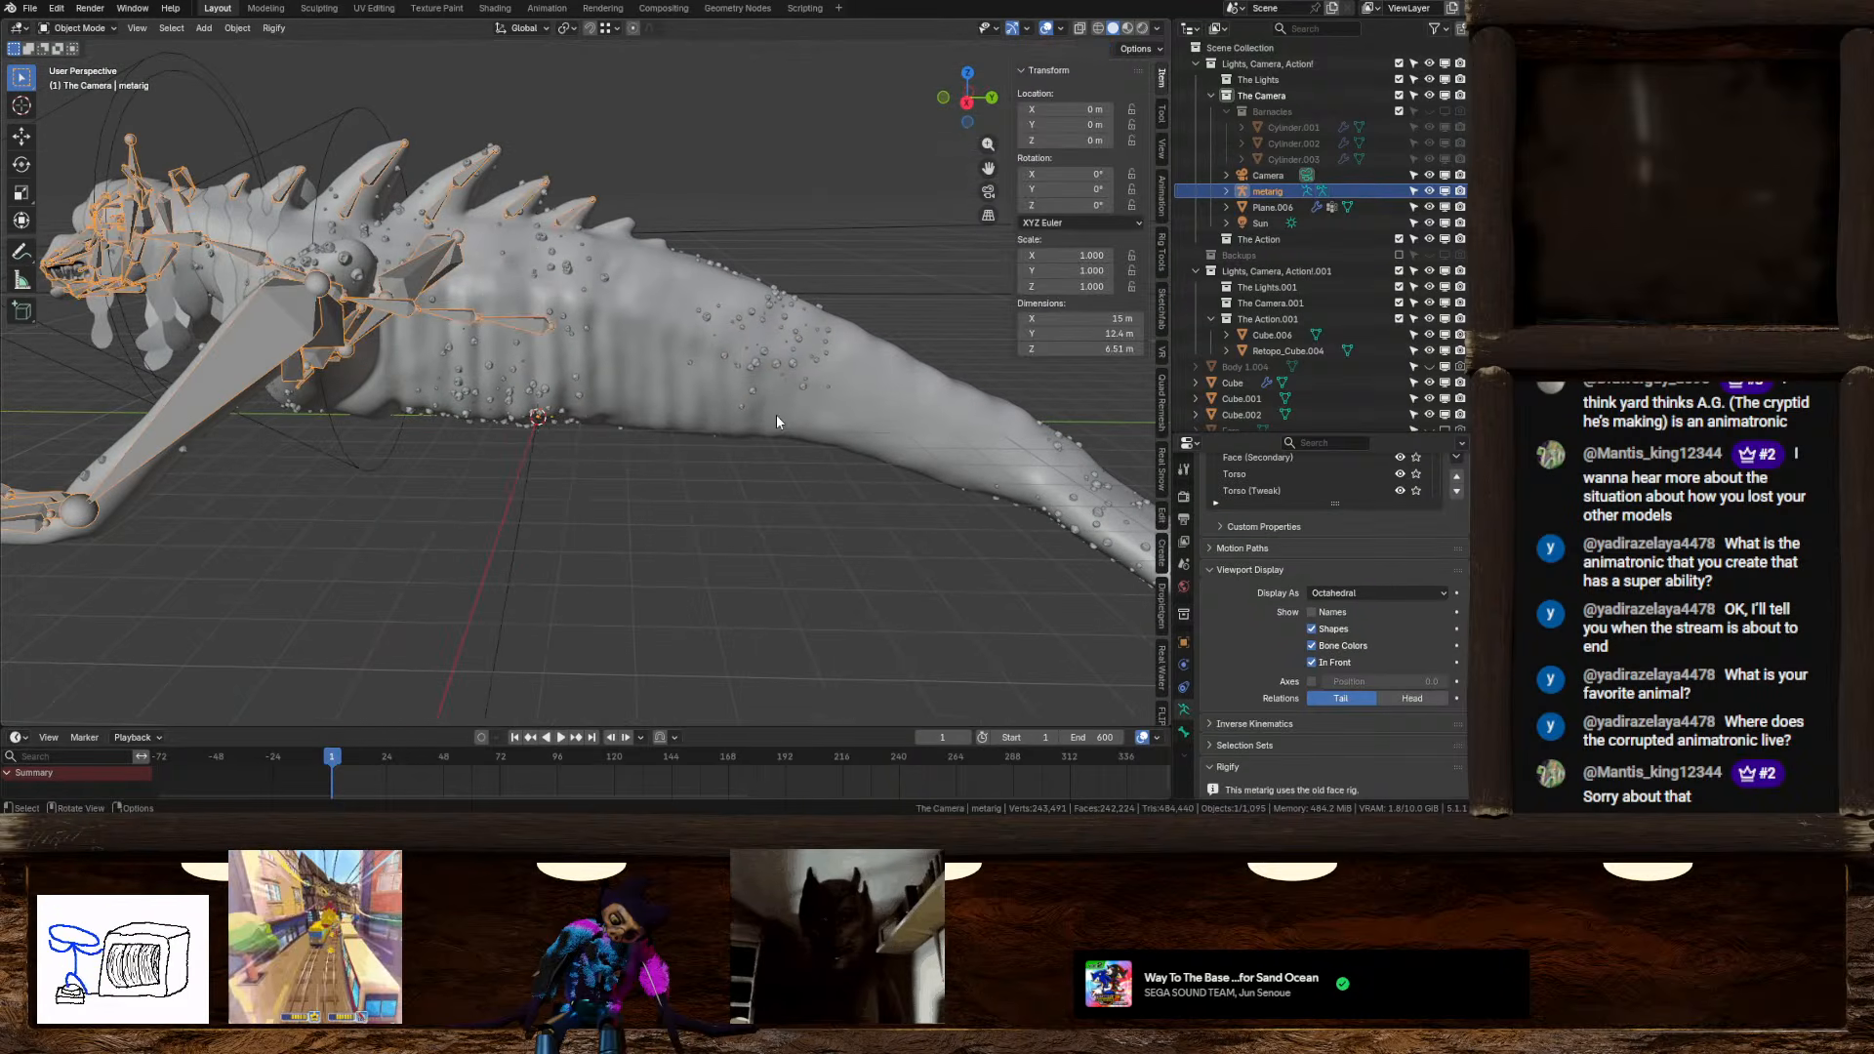
click(1185, 732)
click(1184, 710)
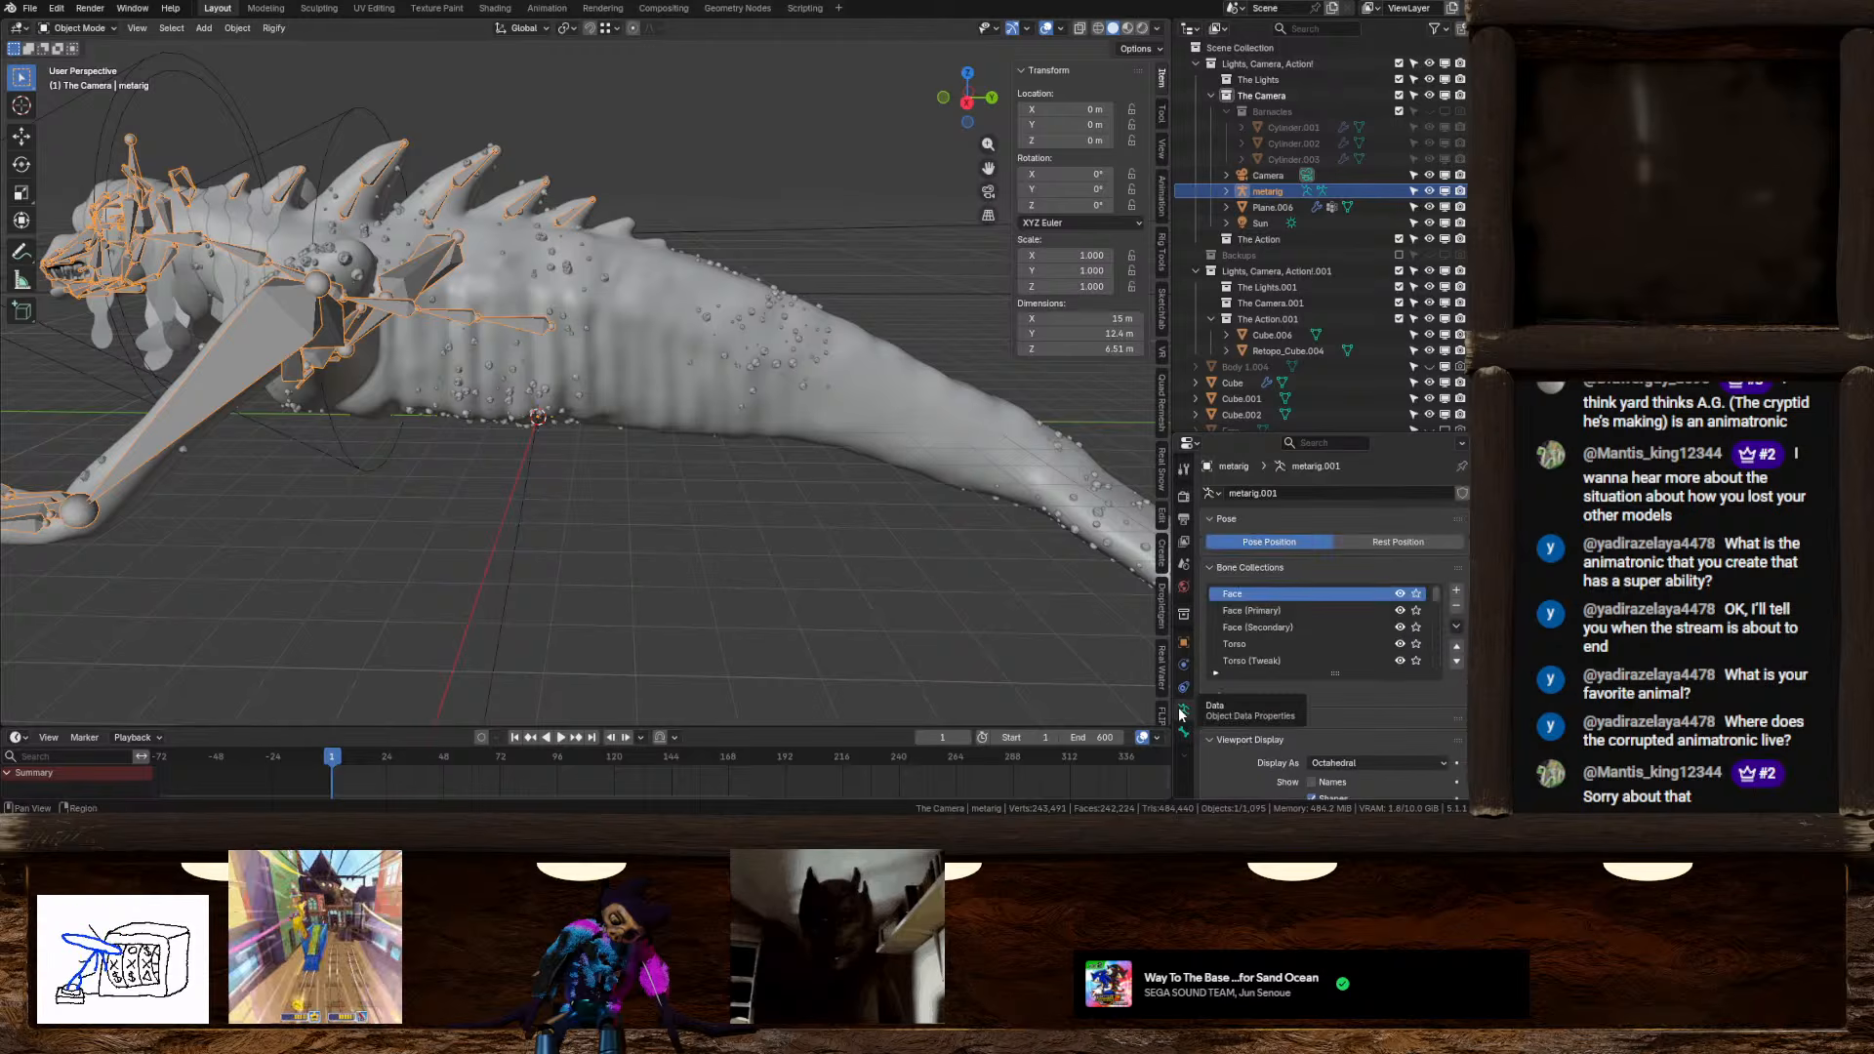
scroll(1251, 707, down, 5)
scroll(1252, 701, down, 1)
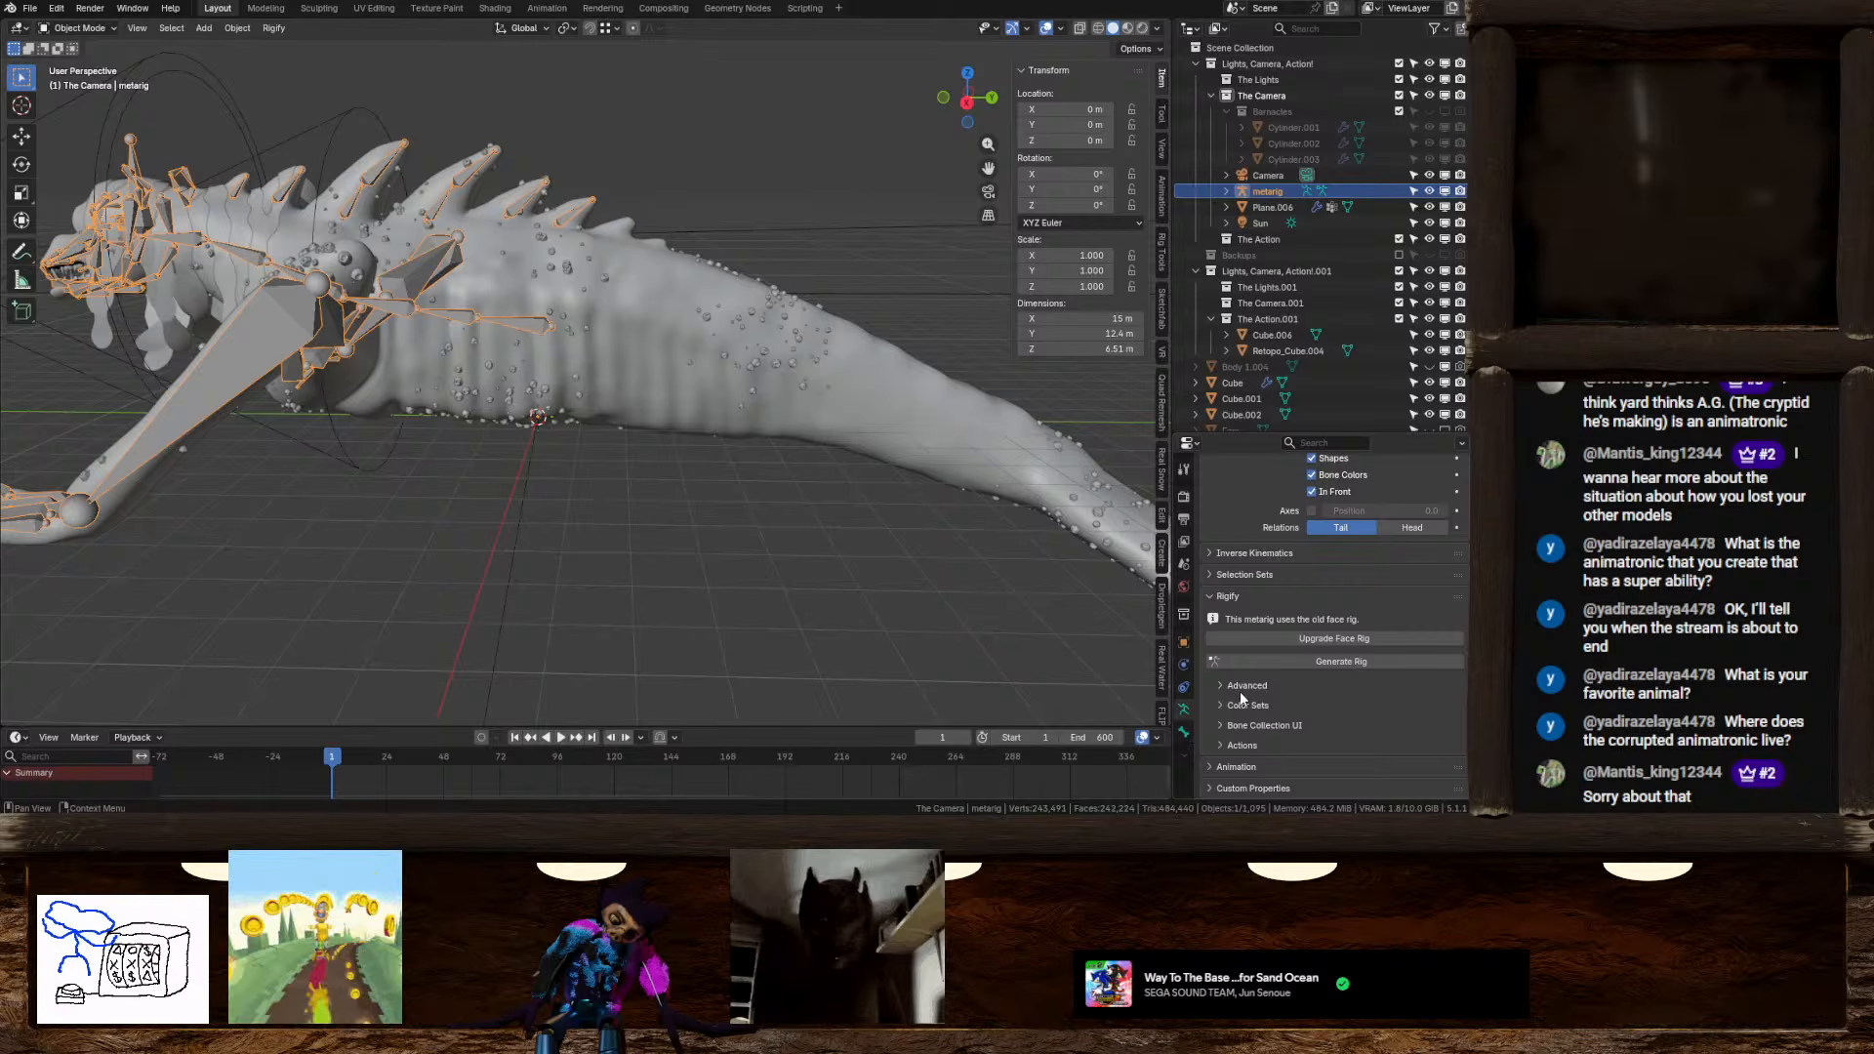
key(Tab)
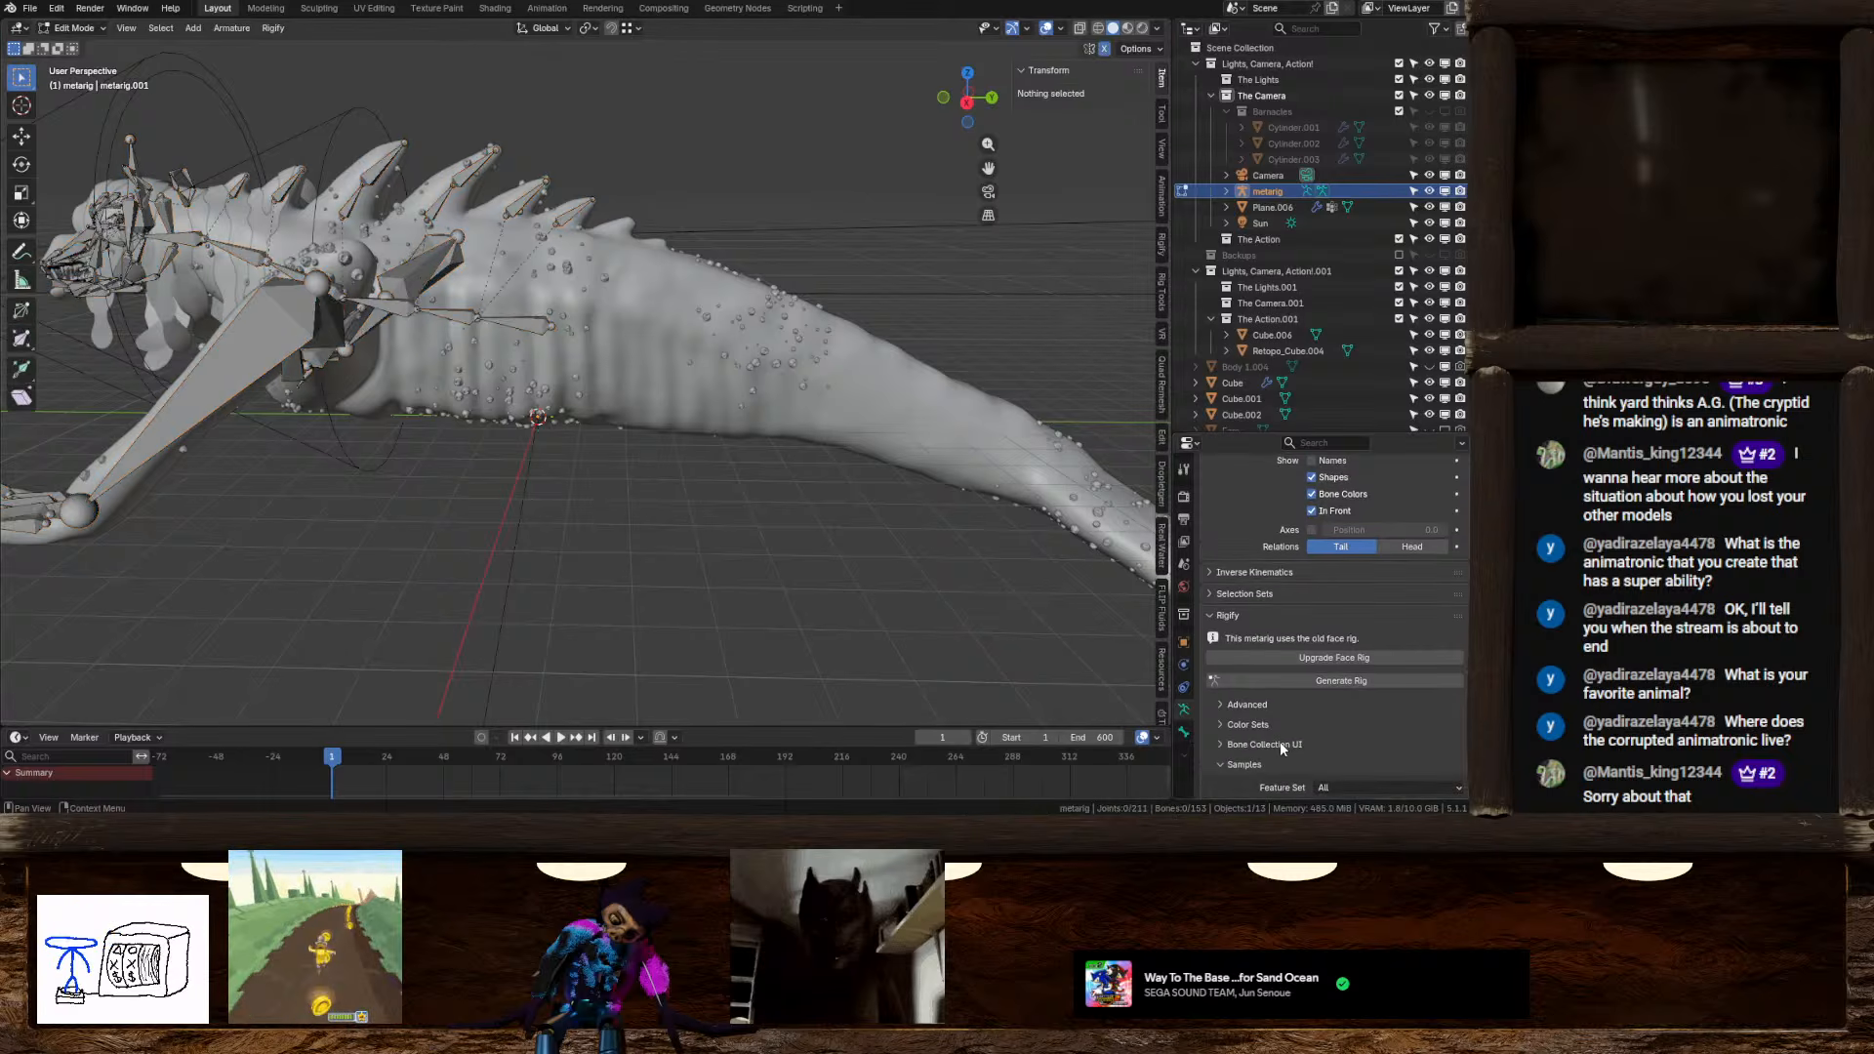
scroll(1280, 741, down, 4)
scroll(1300, 726, down, 1)
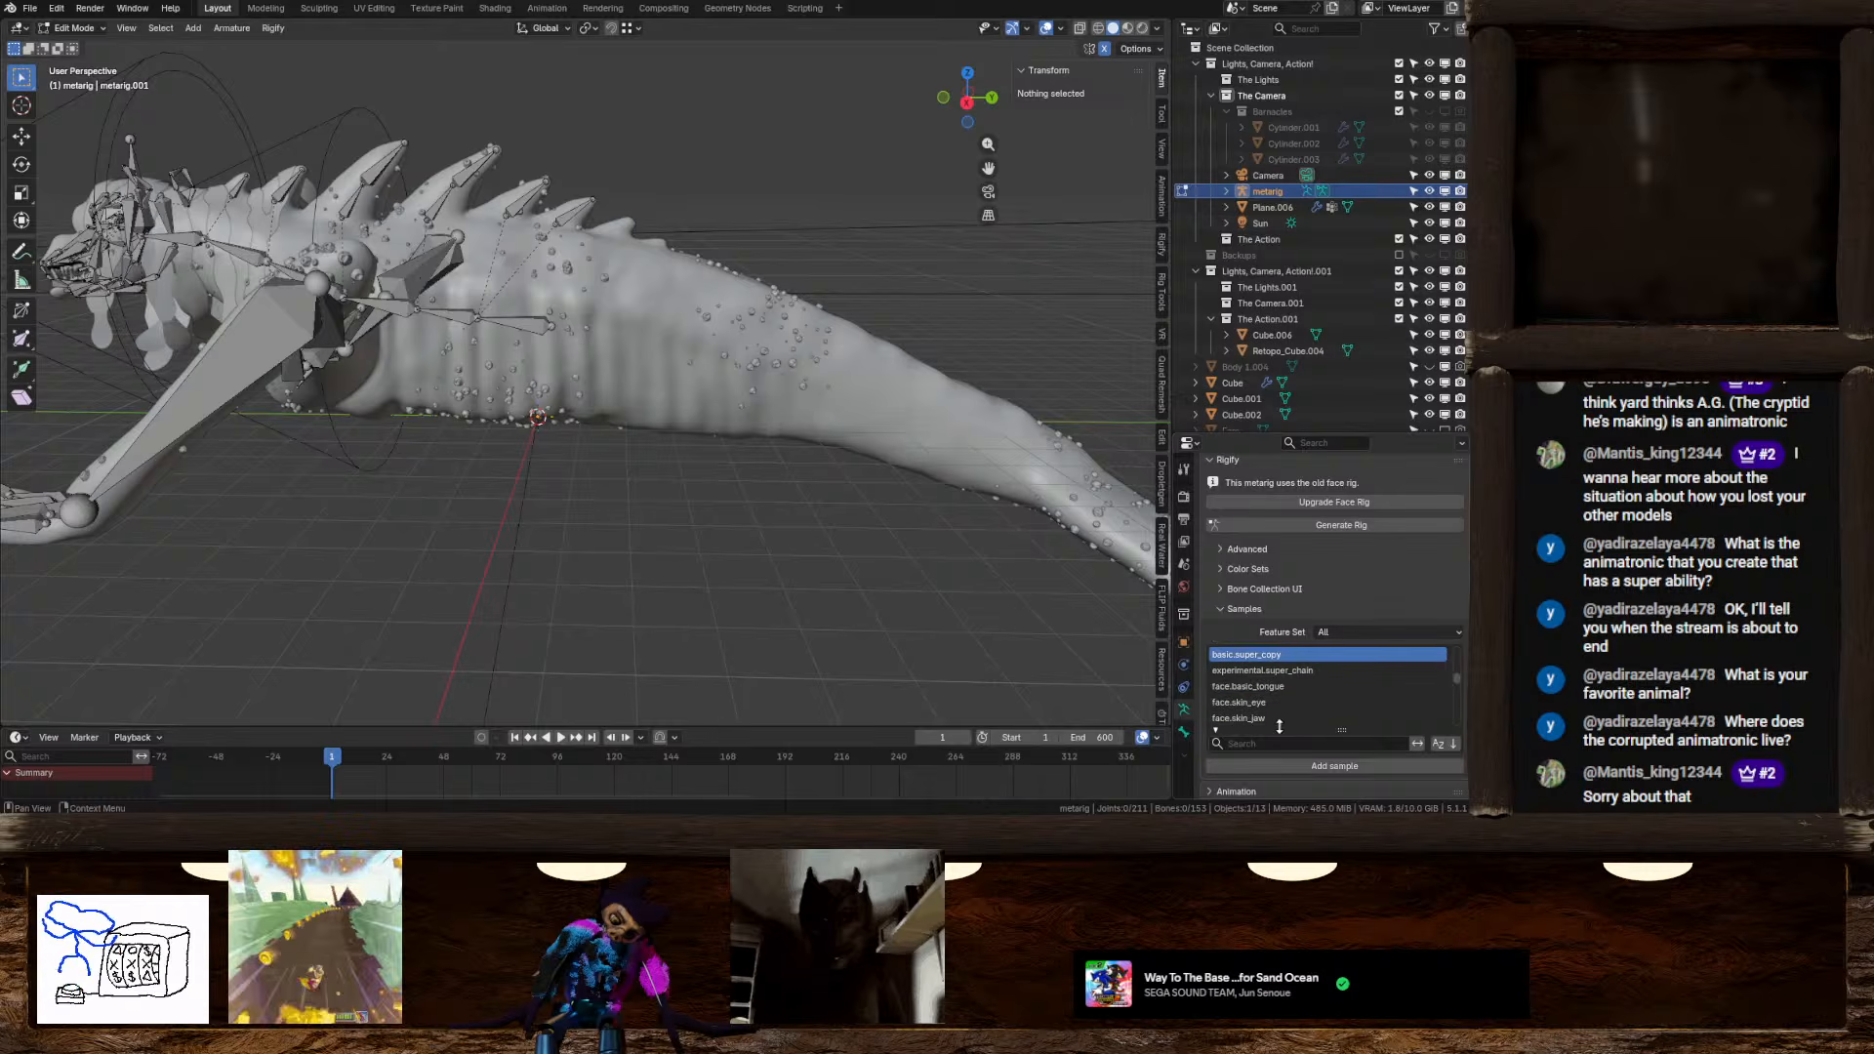
click(1277, 744)
text(TAI)
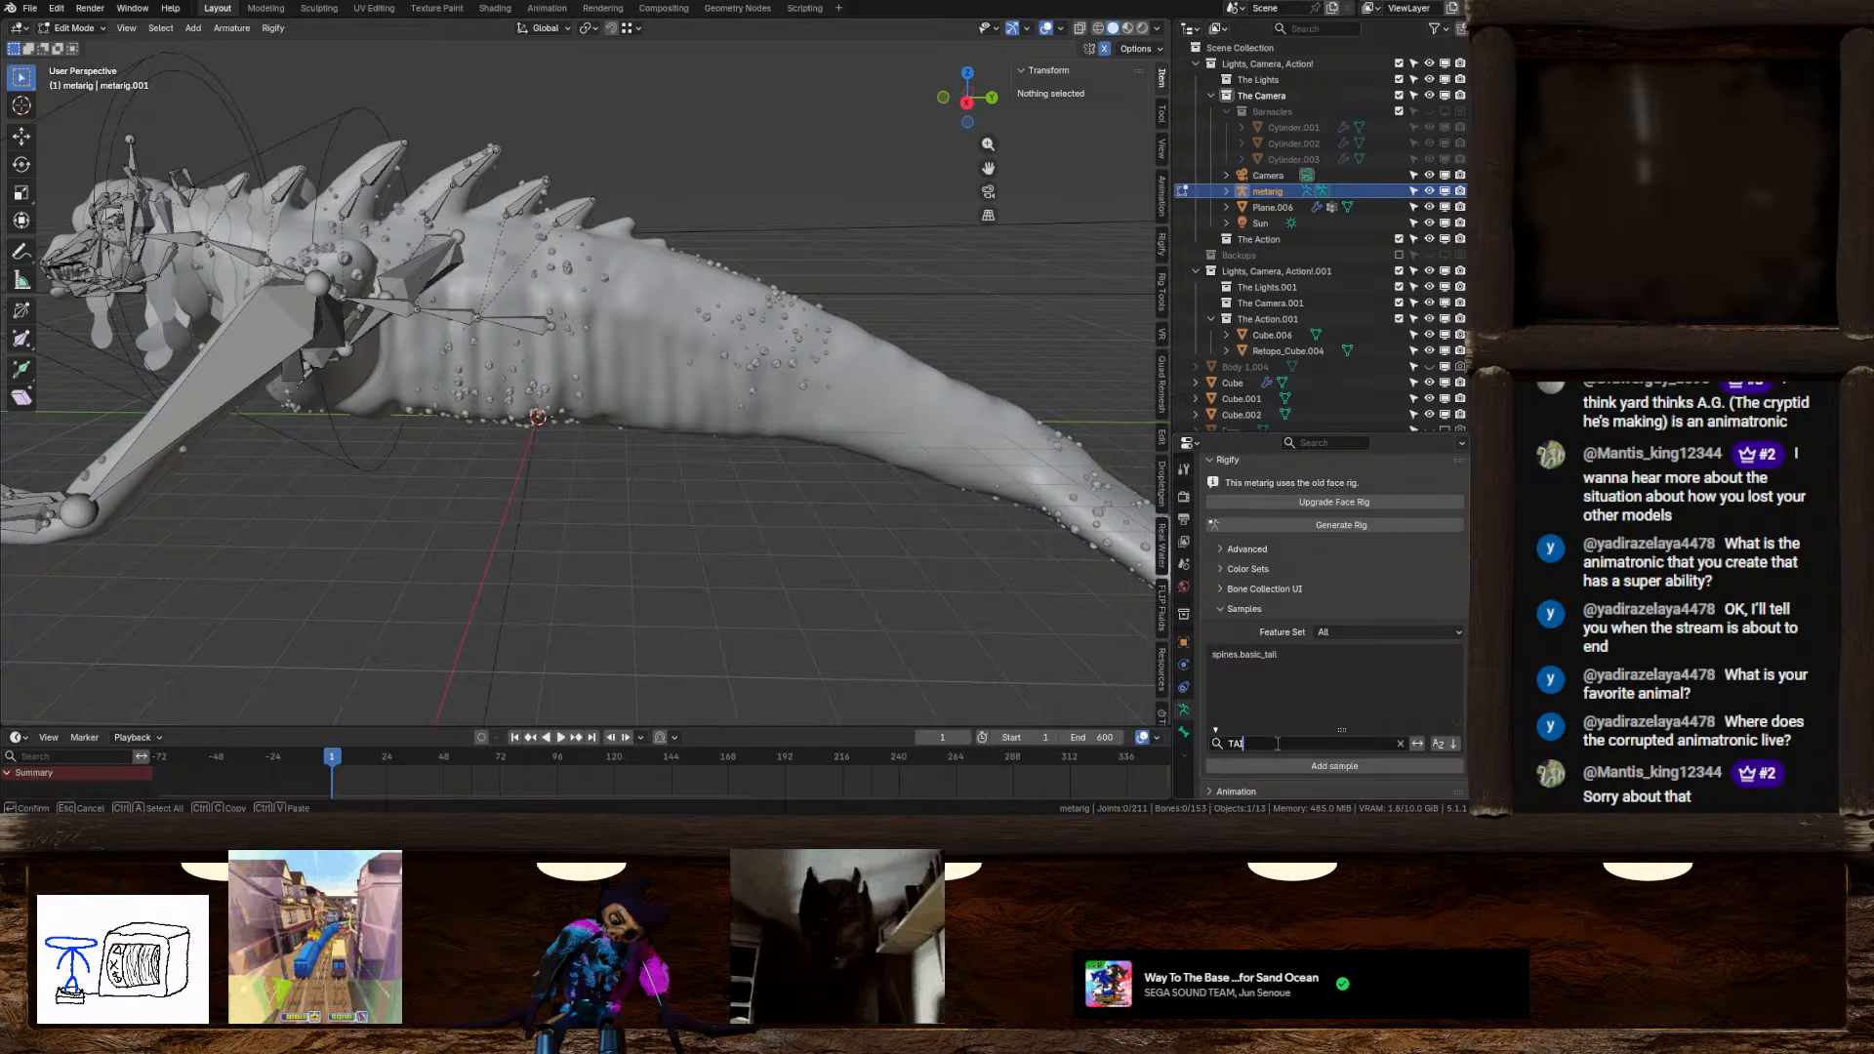
click(1262, 653)
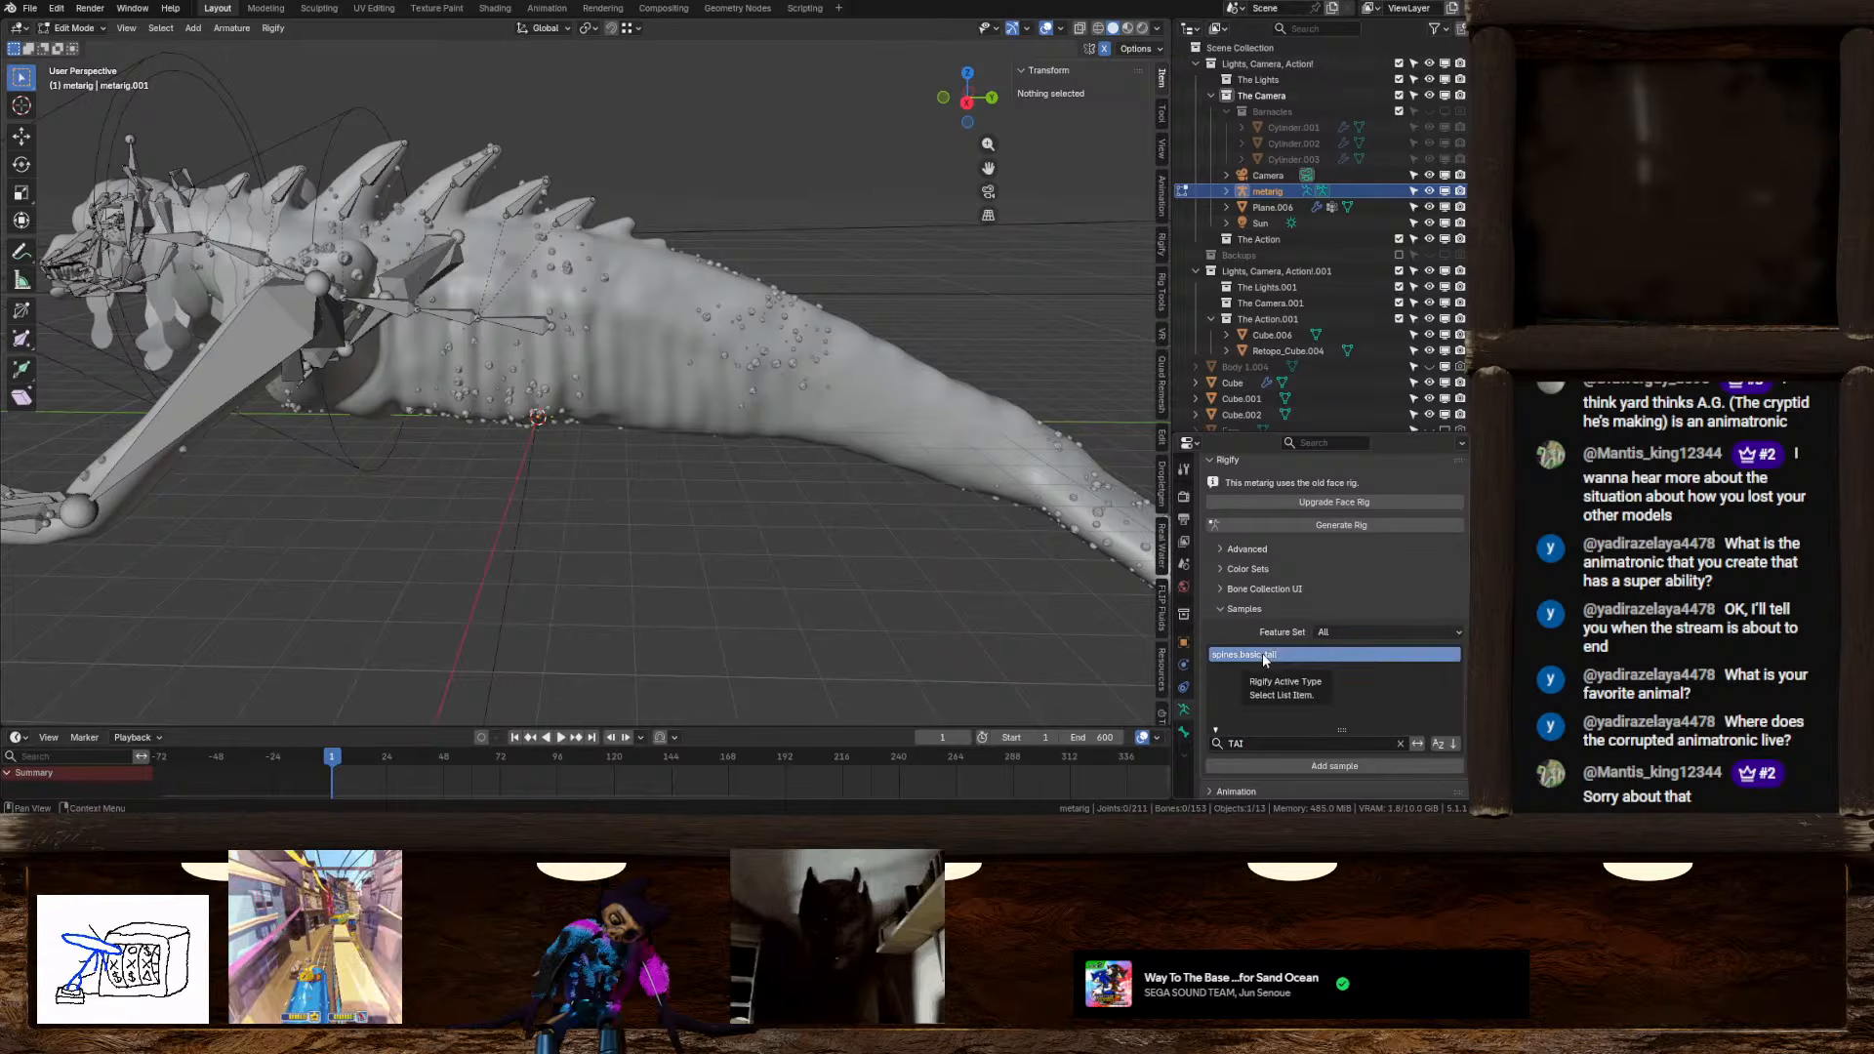
click(1298, 765)
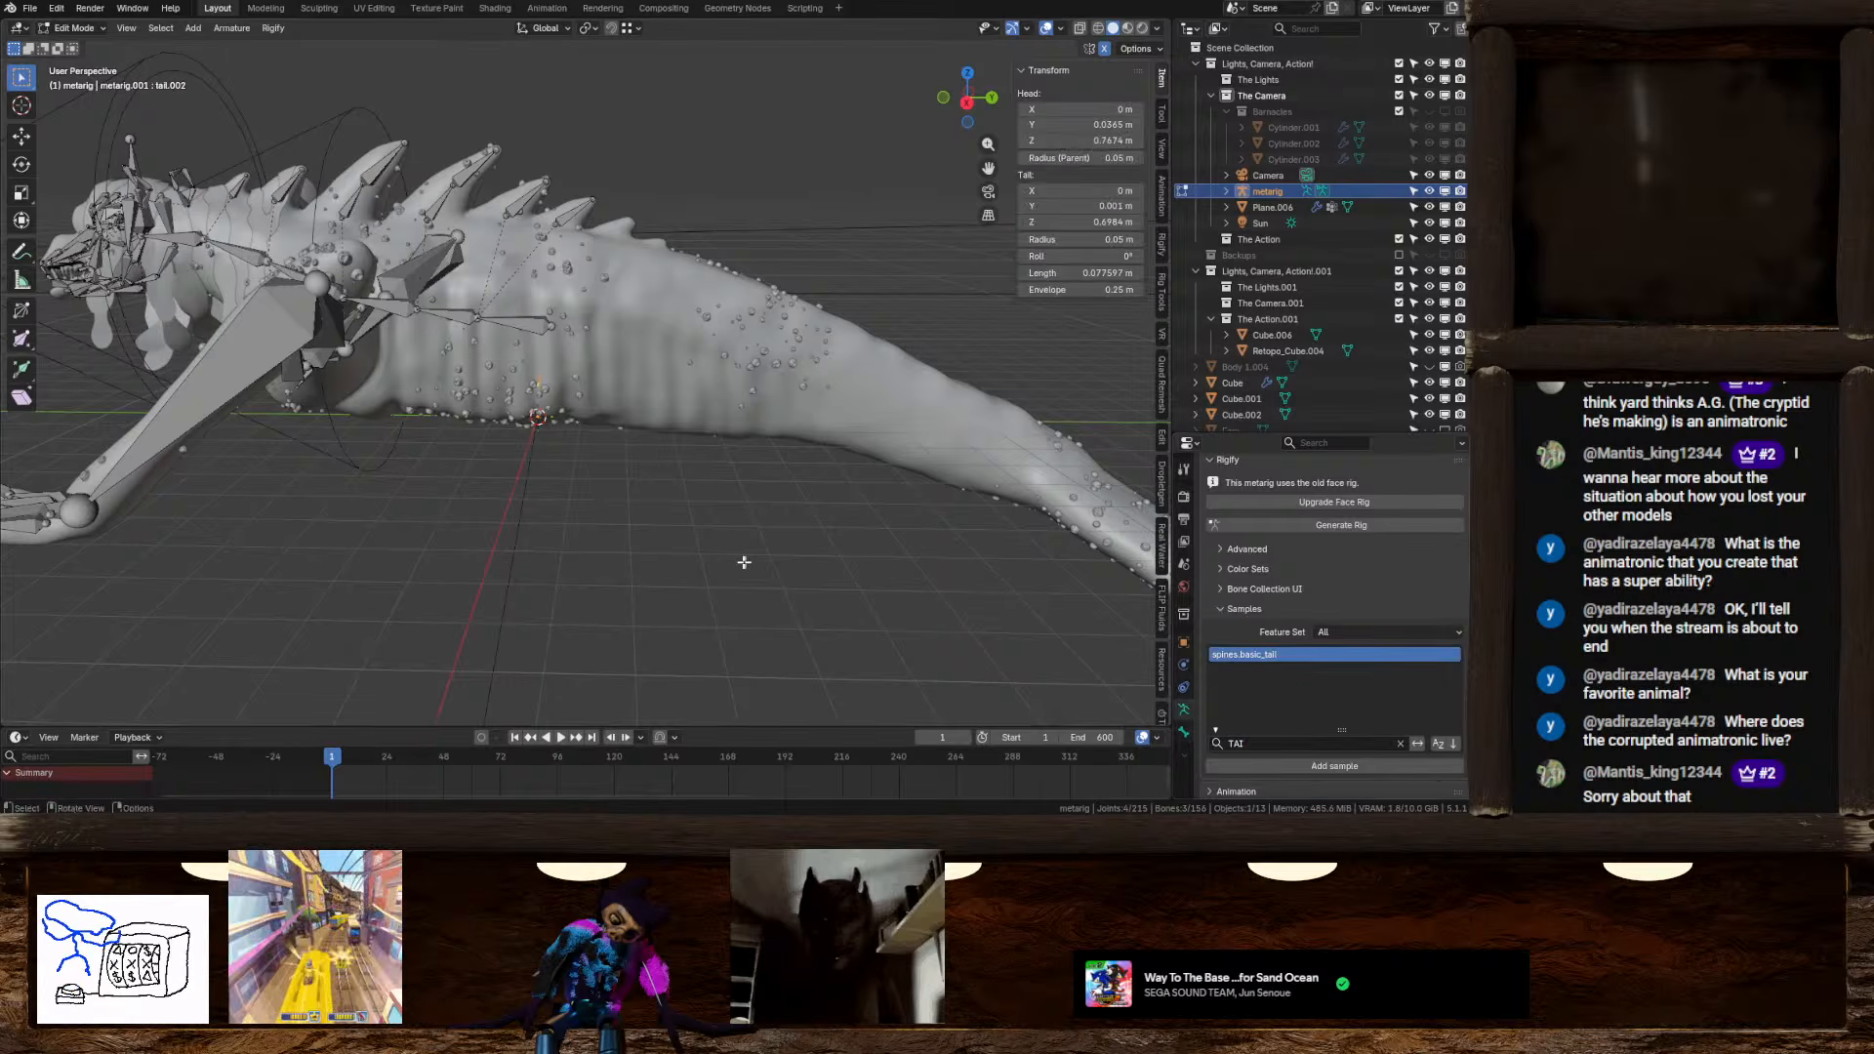
Scale up the new tail bone chain in the right side view until its last bone is about 1.42 m long
scroll(652, 544, up, 5)
mouse_move(648, 543)
middle_down()
mouse_move(755, 534)
mouse_move(671, 534)
middle_up()
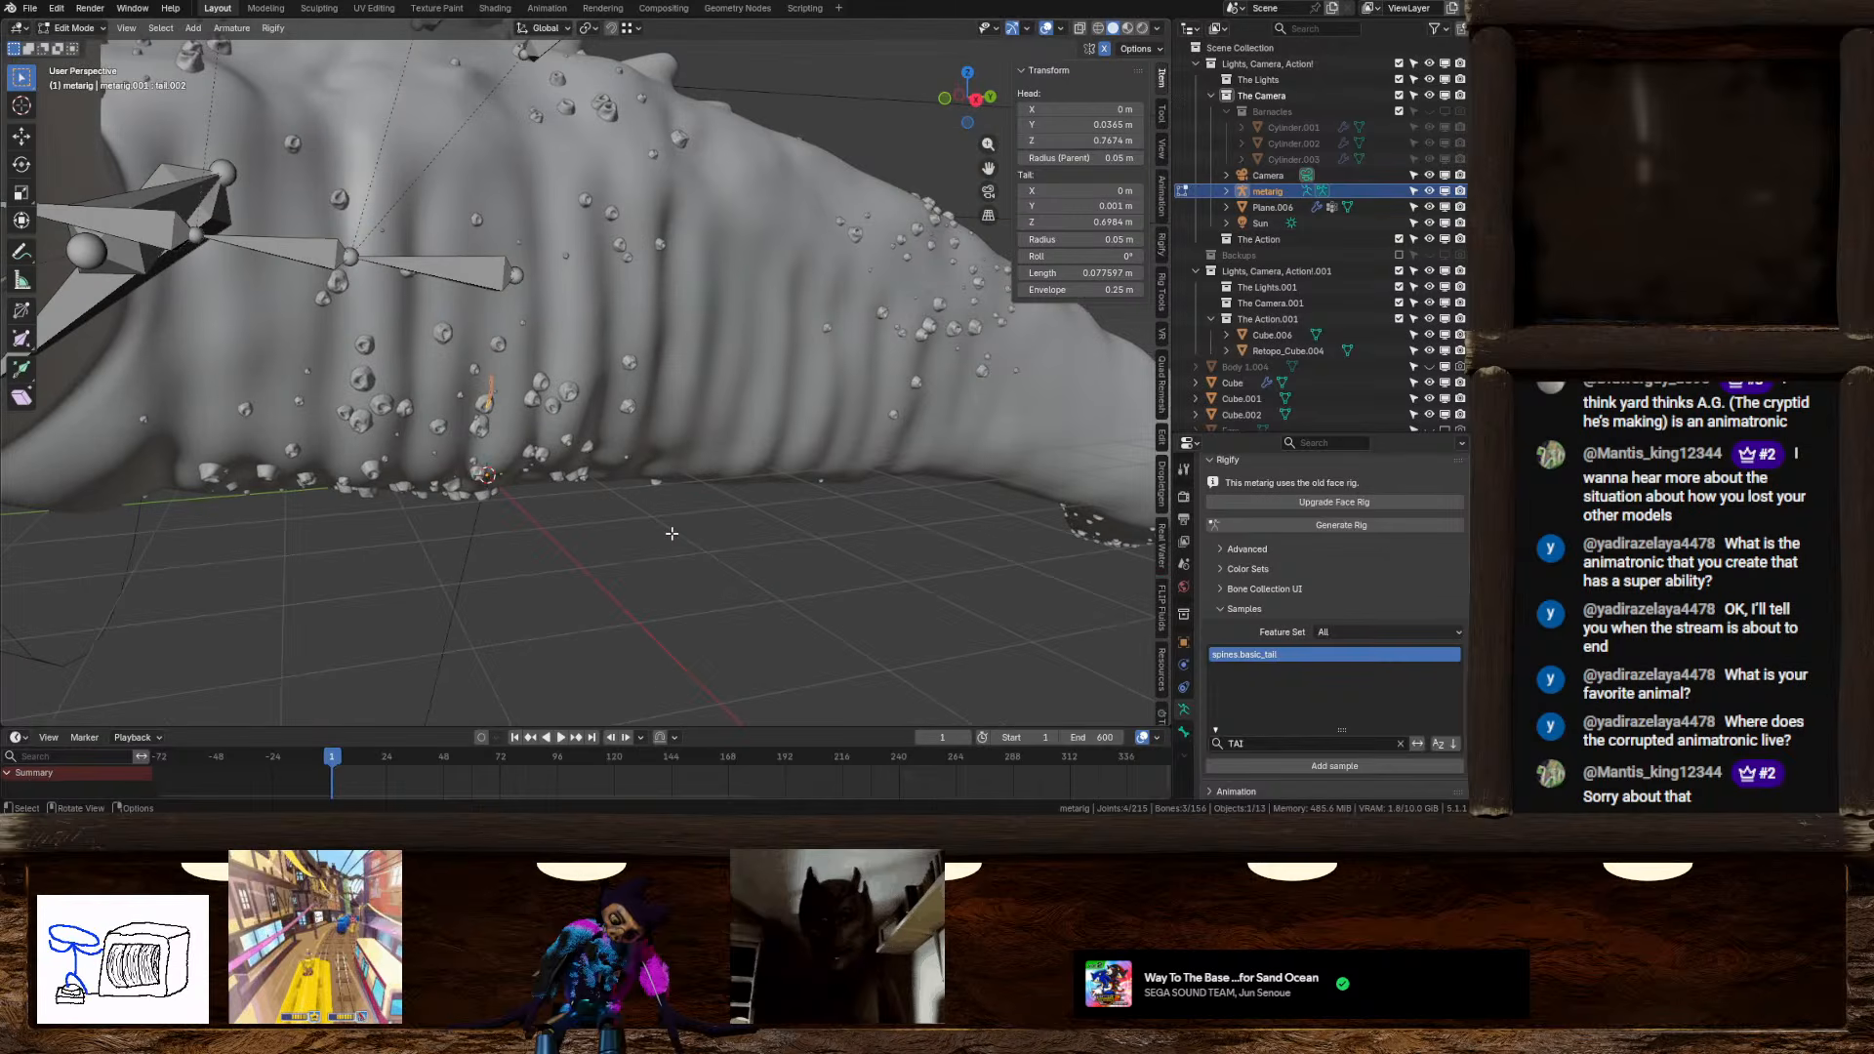
click(975, 99)
scroll(713, 331, down, 3)
key(Tab)
key(Tab)
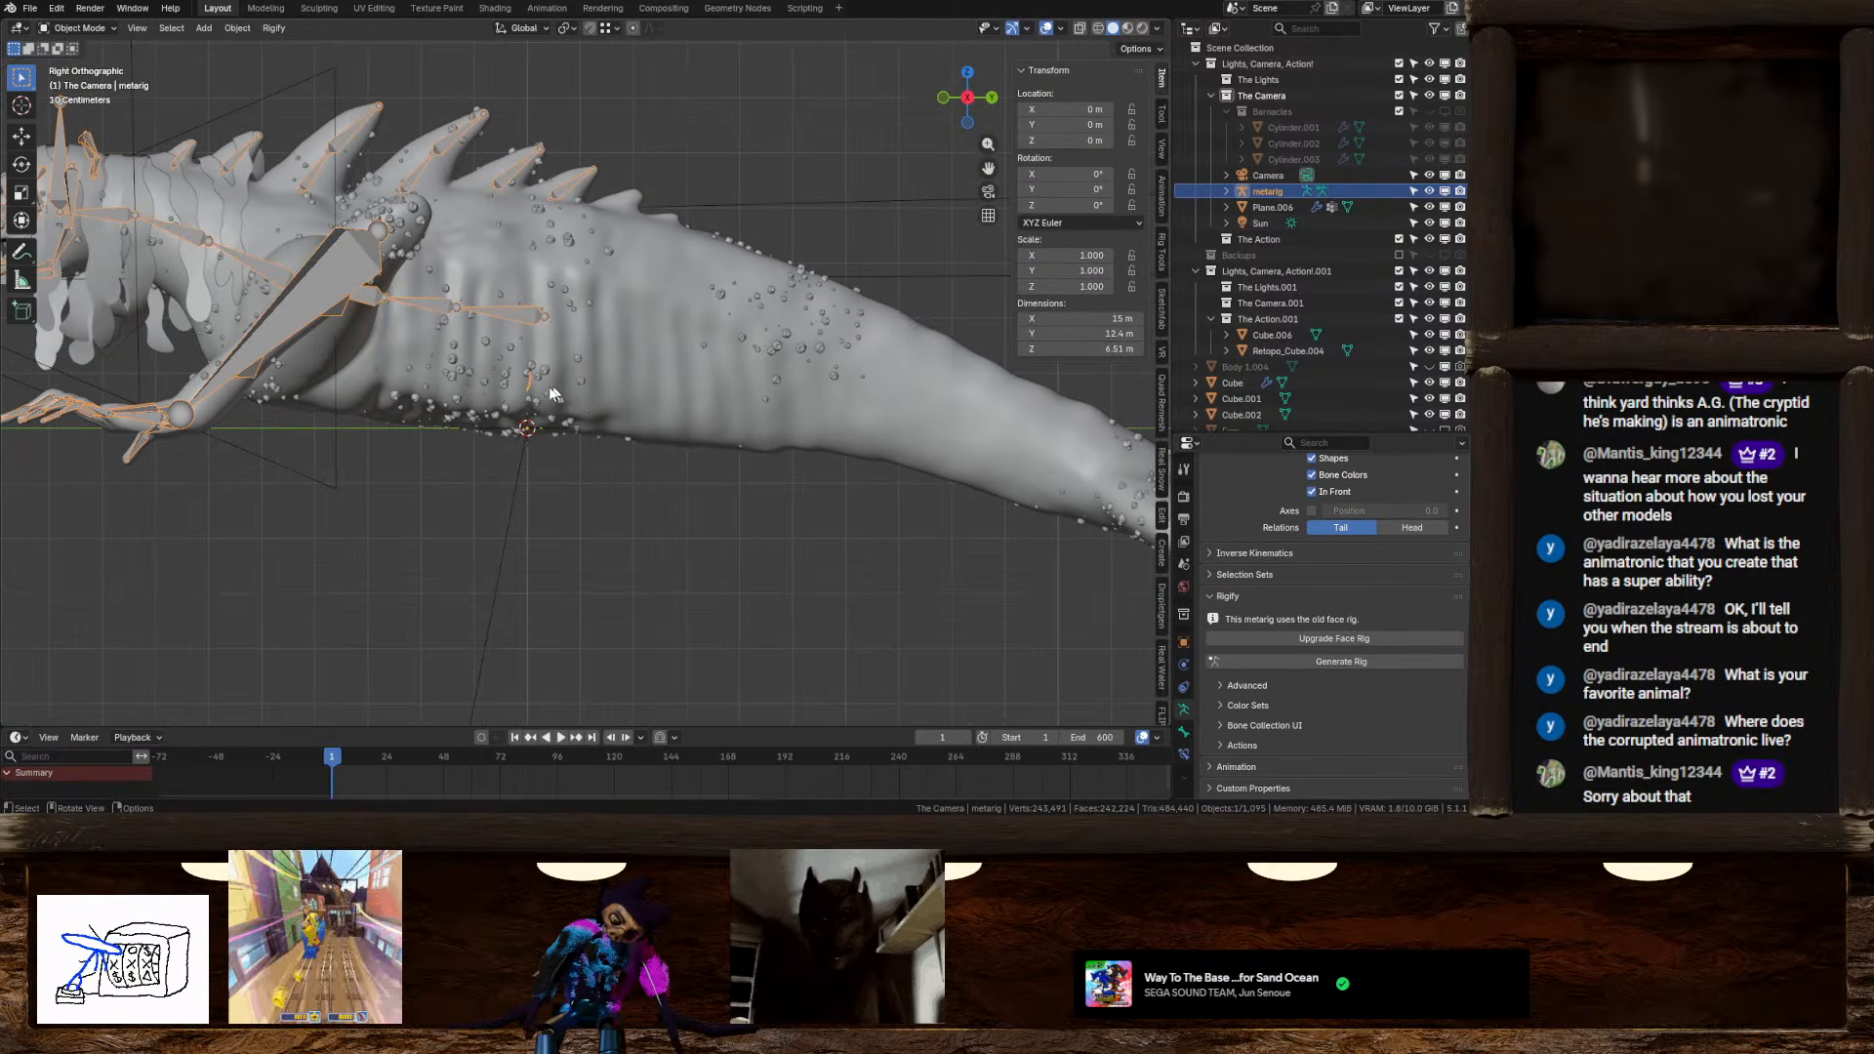
key(s)
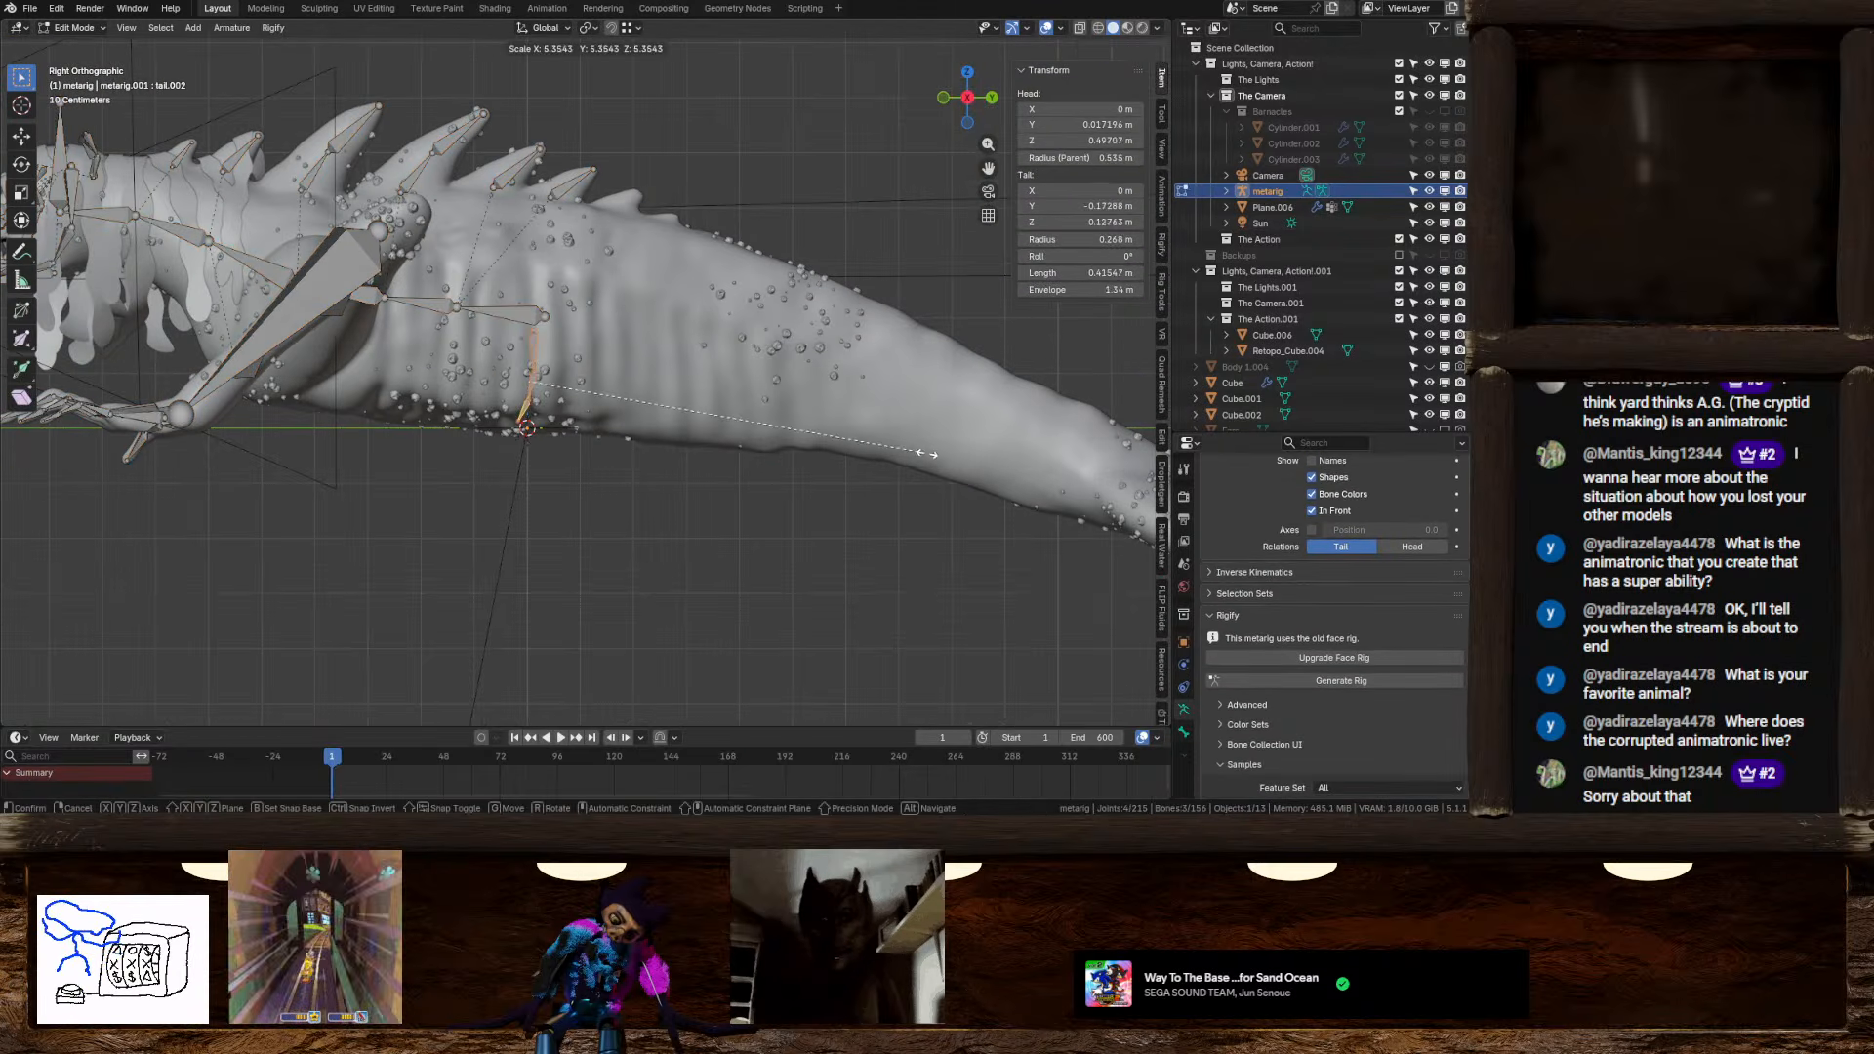
click(870, 460)
key(s)
click(1069, 530)
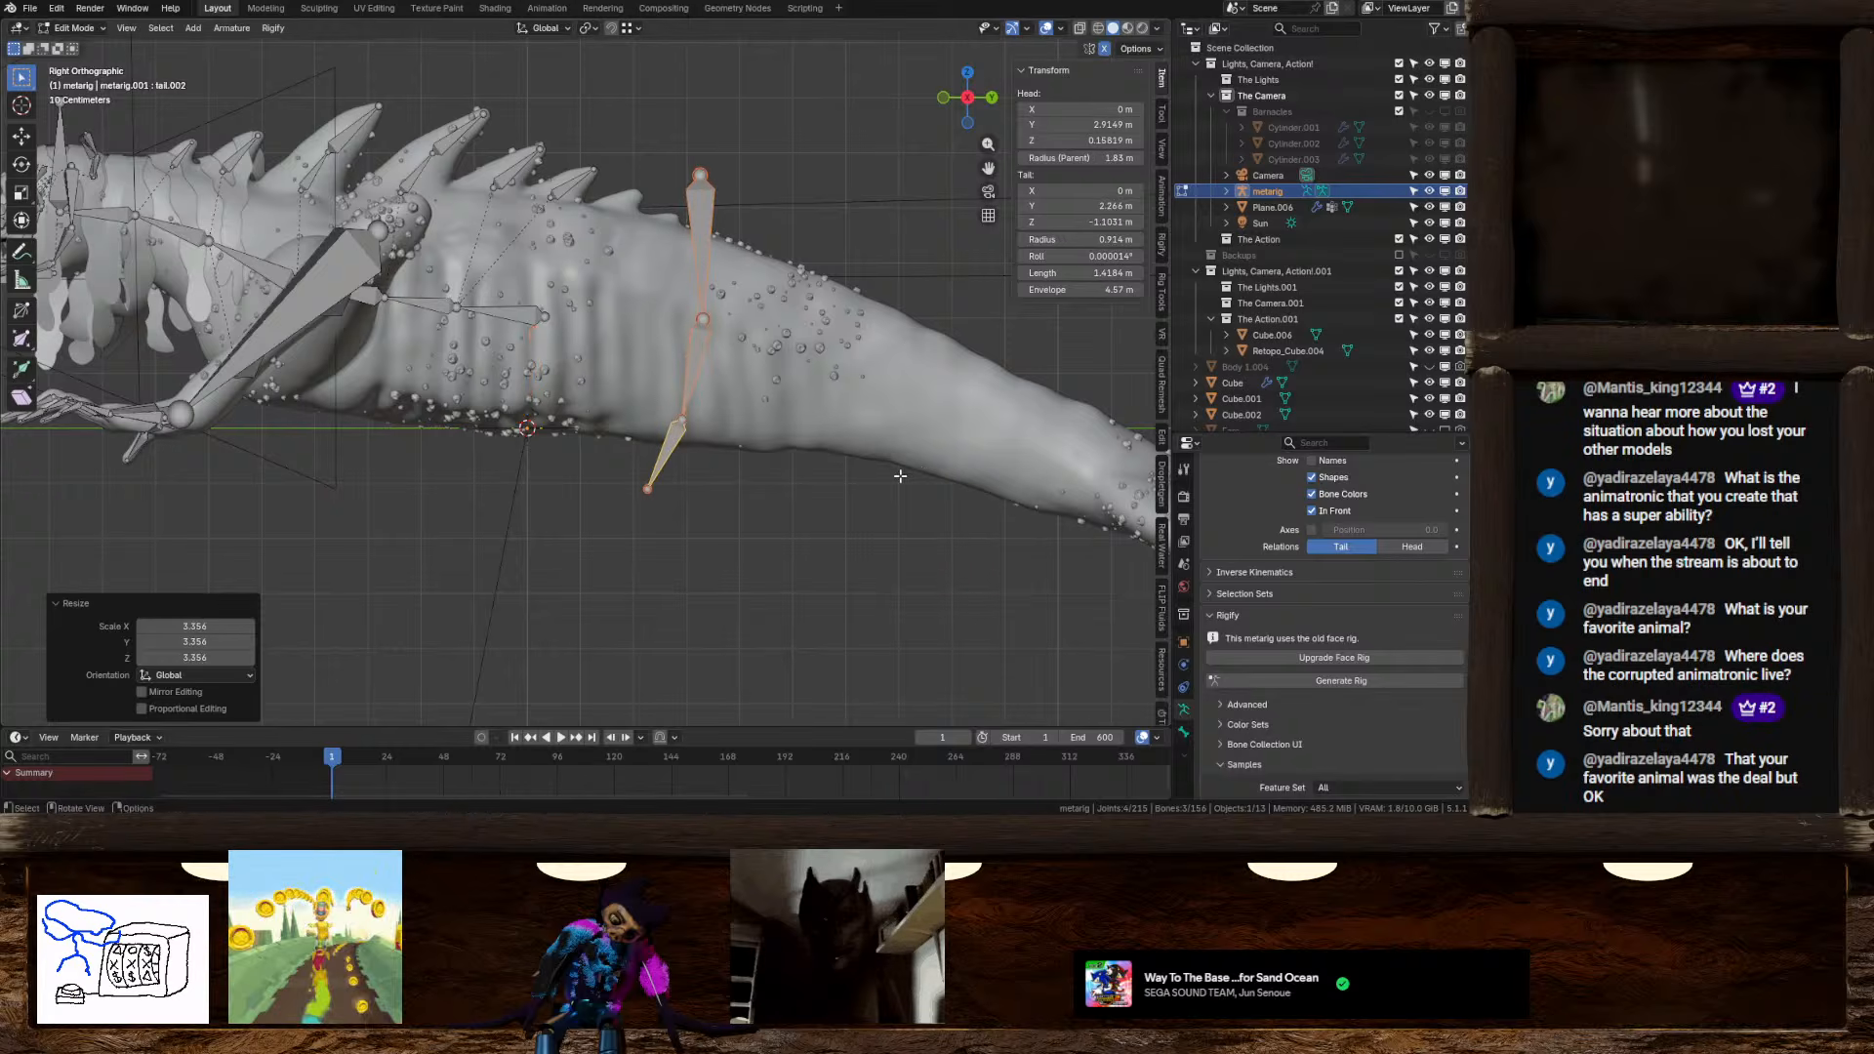
Rotate the tail chain to follow the creature's tail and move it inside the body just behind the last spine bone
key(r)
click(860, 236)
key(g)
click(609, 86)
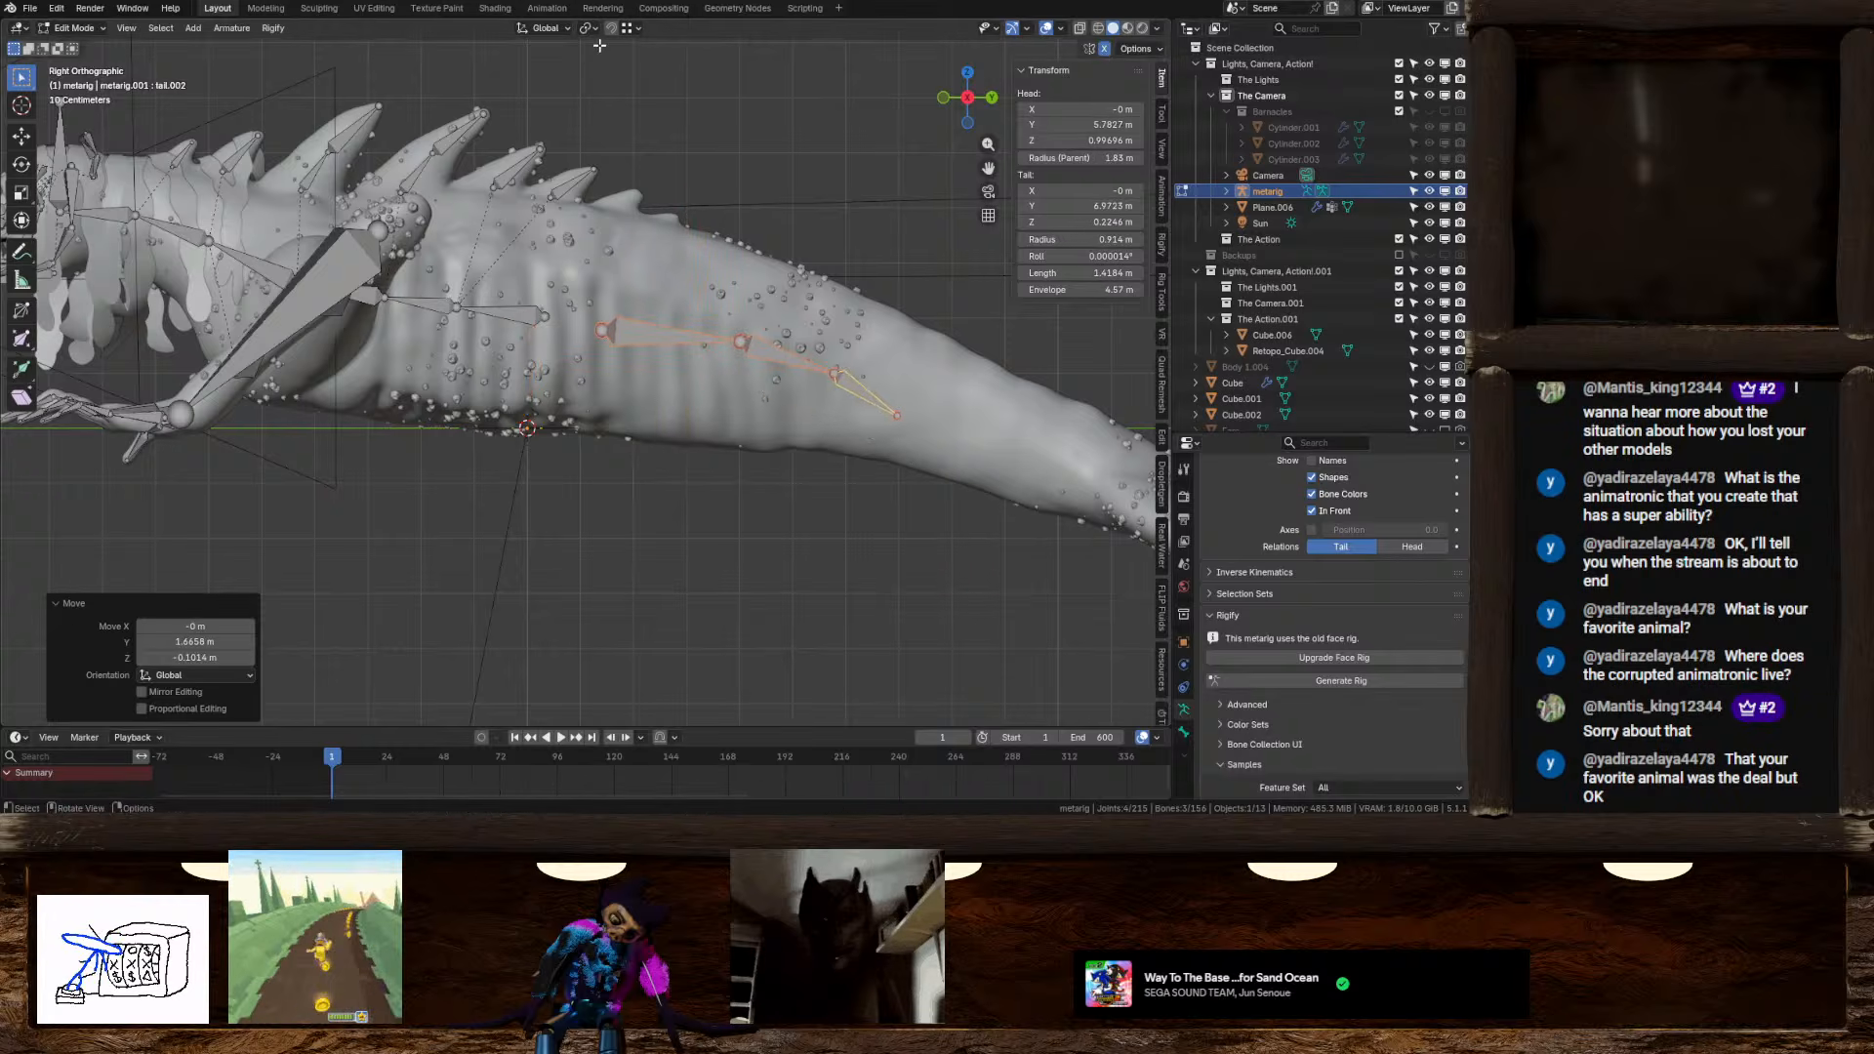
Enable snapping and snap the head of the first tail bone onto the end of the last remaining spine bone
click(603, 331)
key(g)
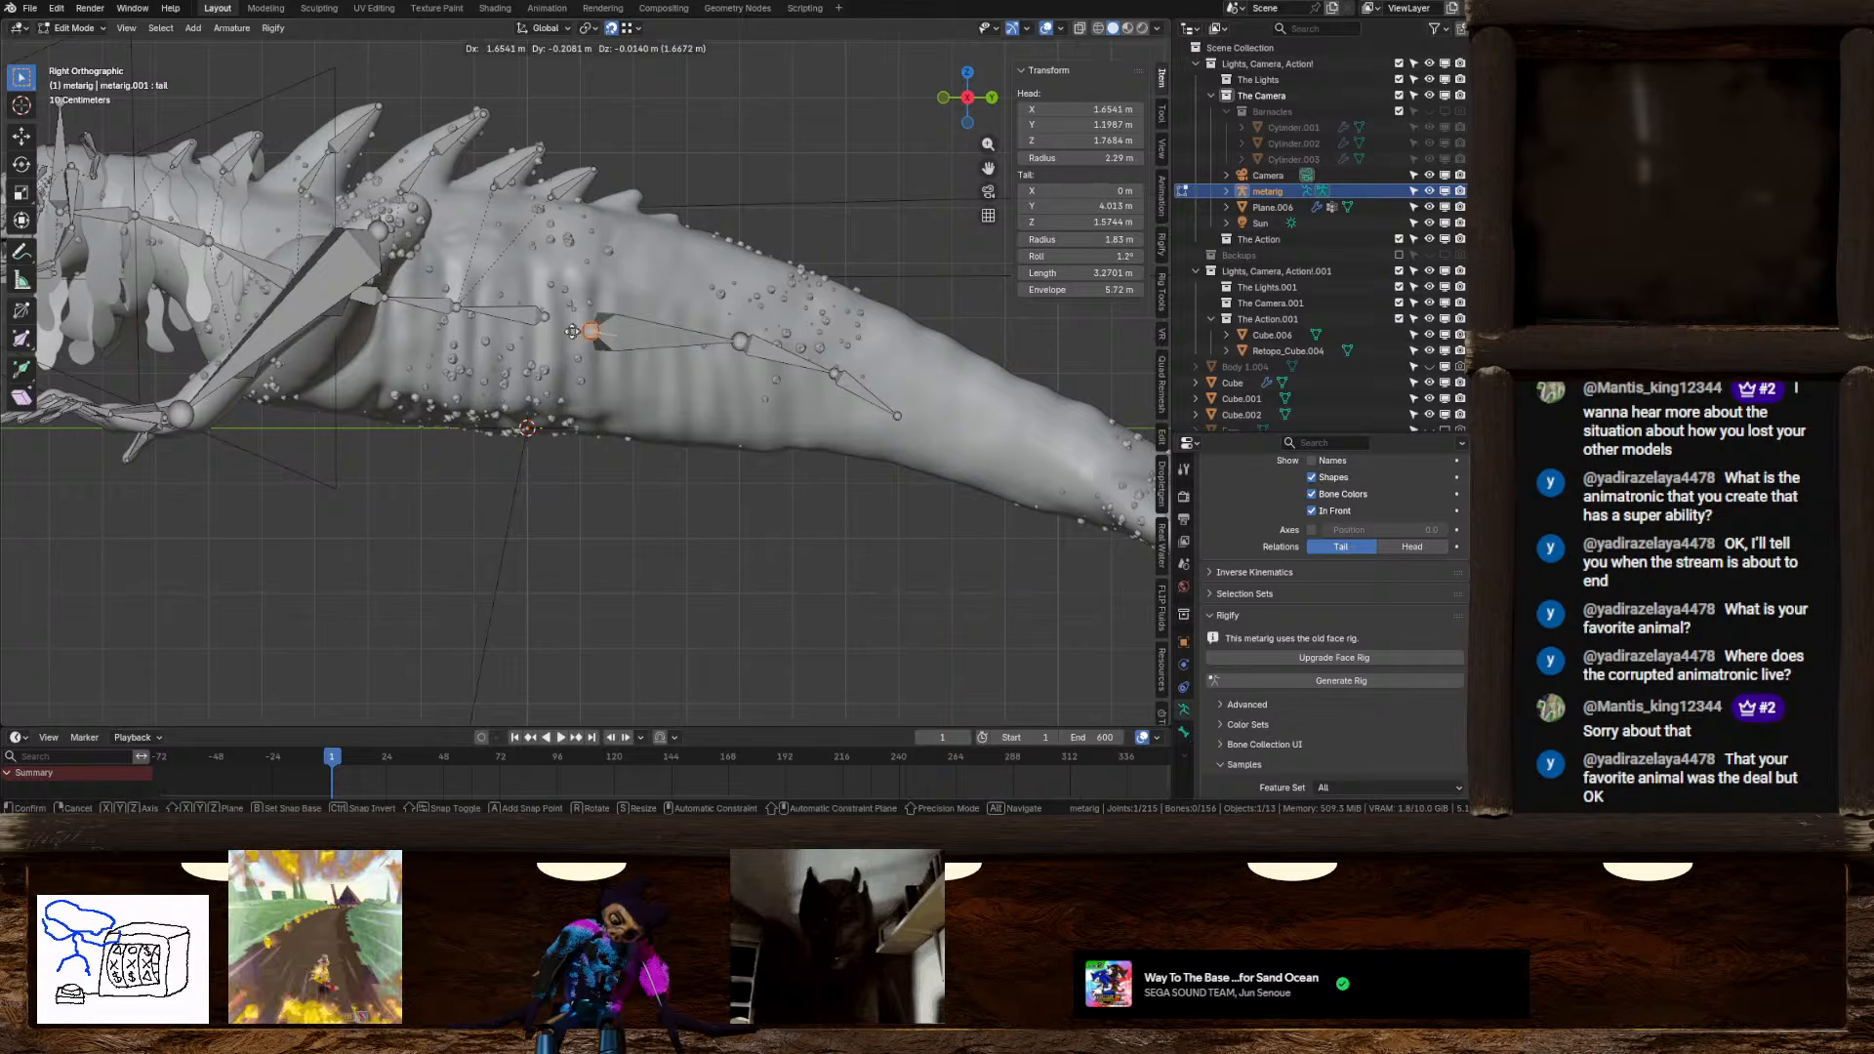
click(544, 315)
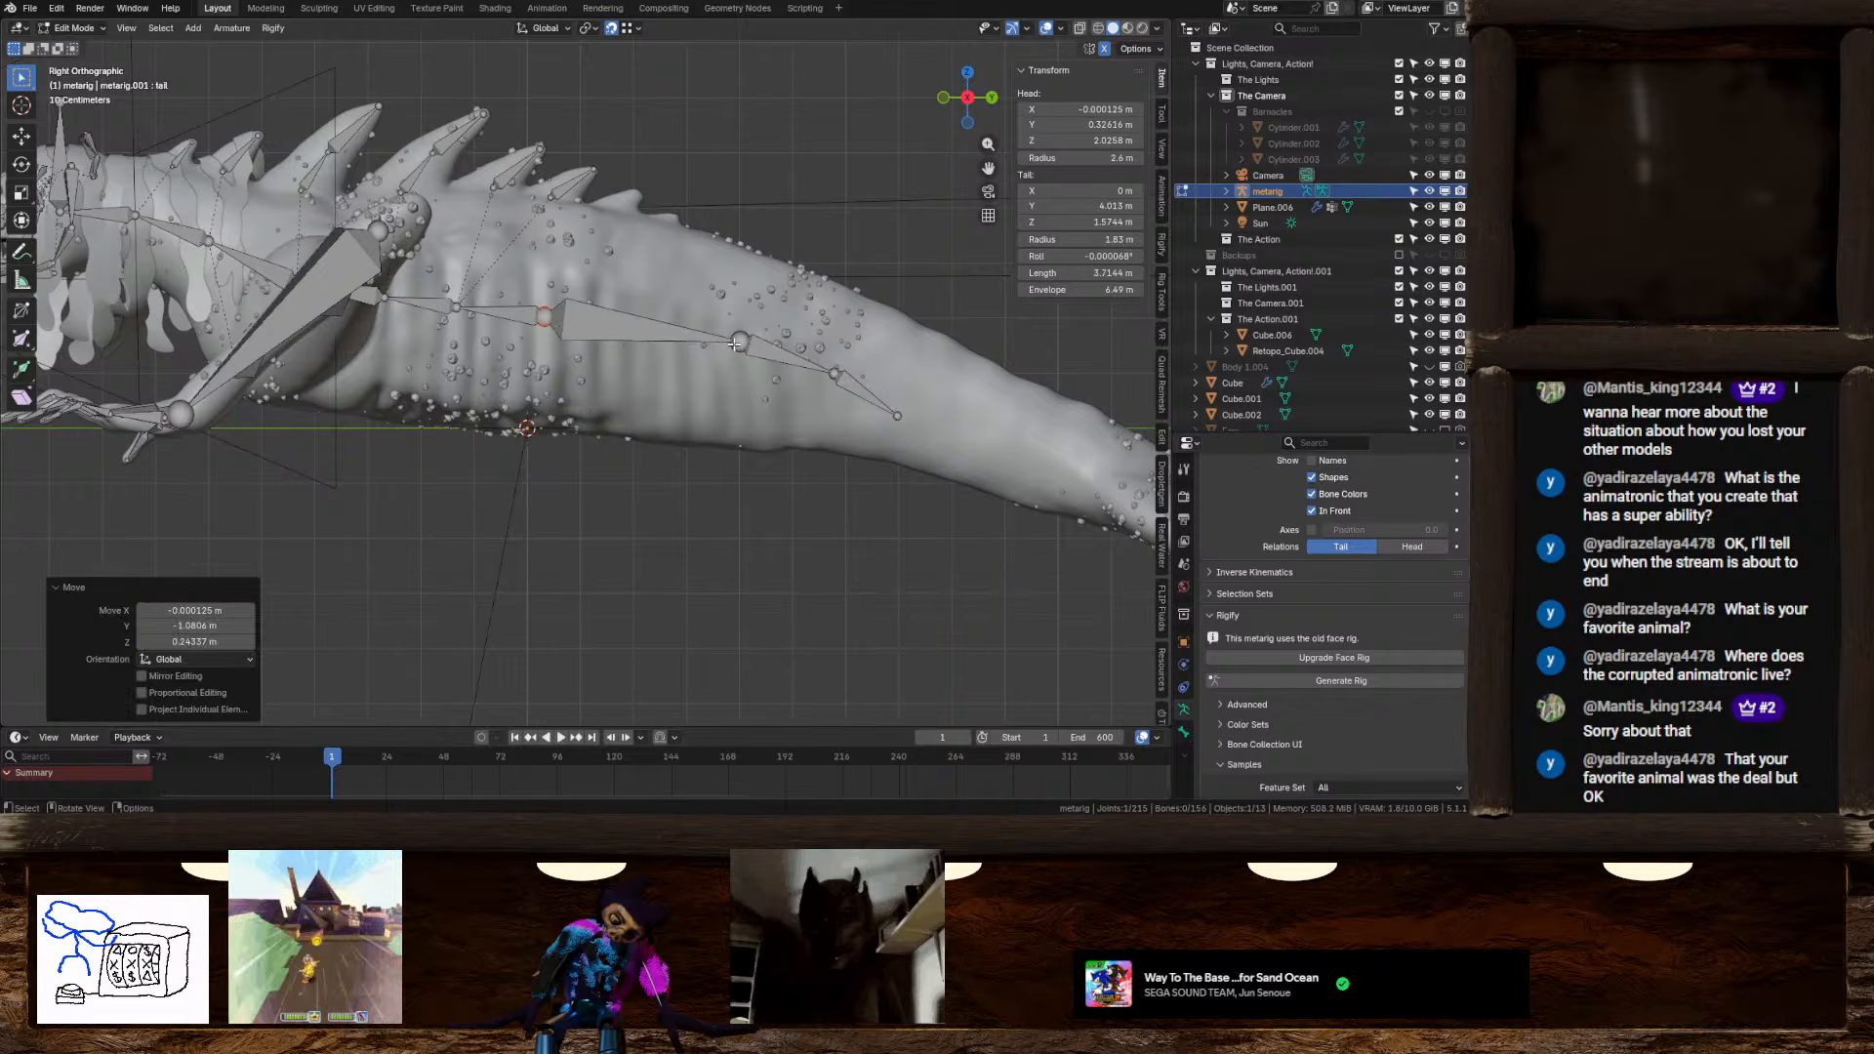
Move the first tail bone's end to about Y 2.85 m and the next tail joint about 0.45 m toward the body
key(g)
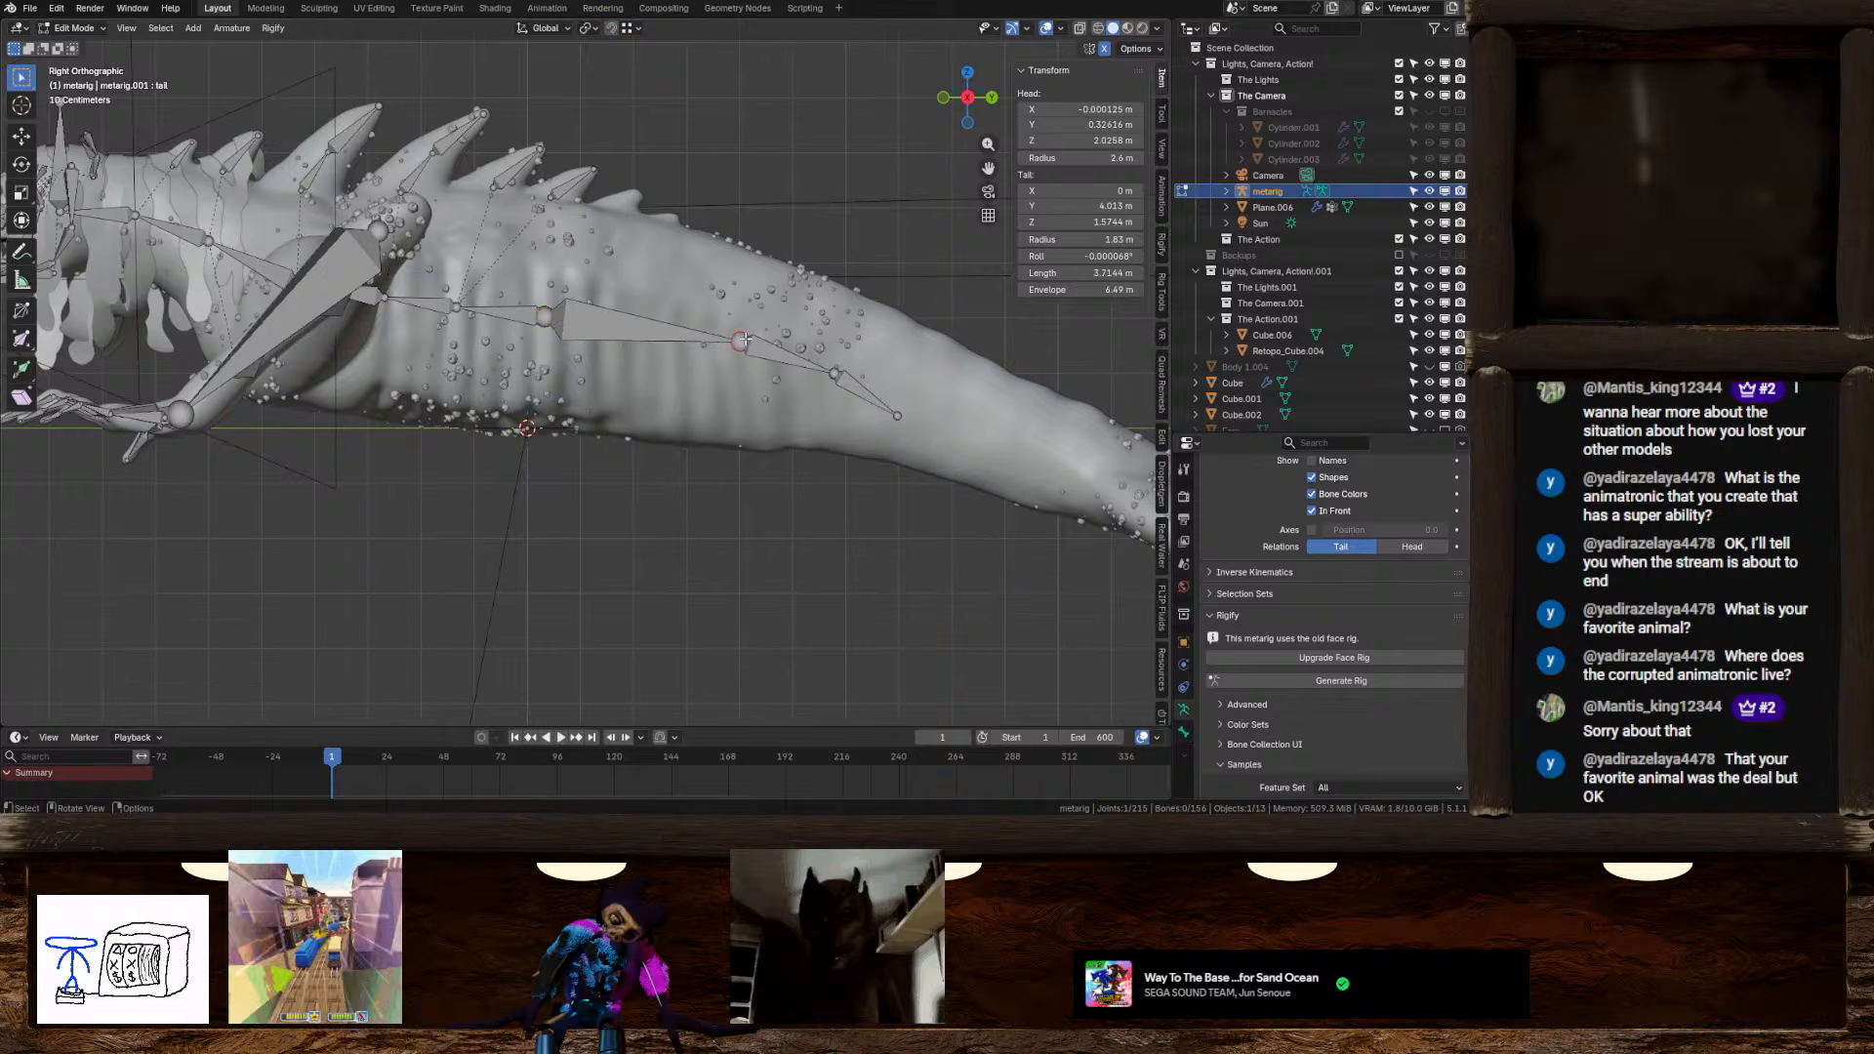
click(683, 332)
click(833, 373)
key(g)
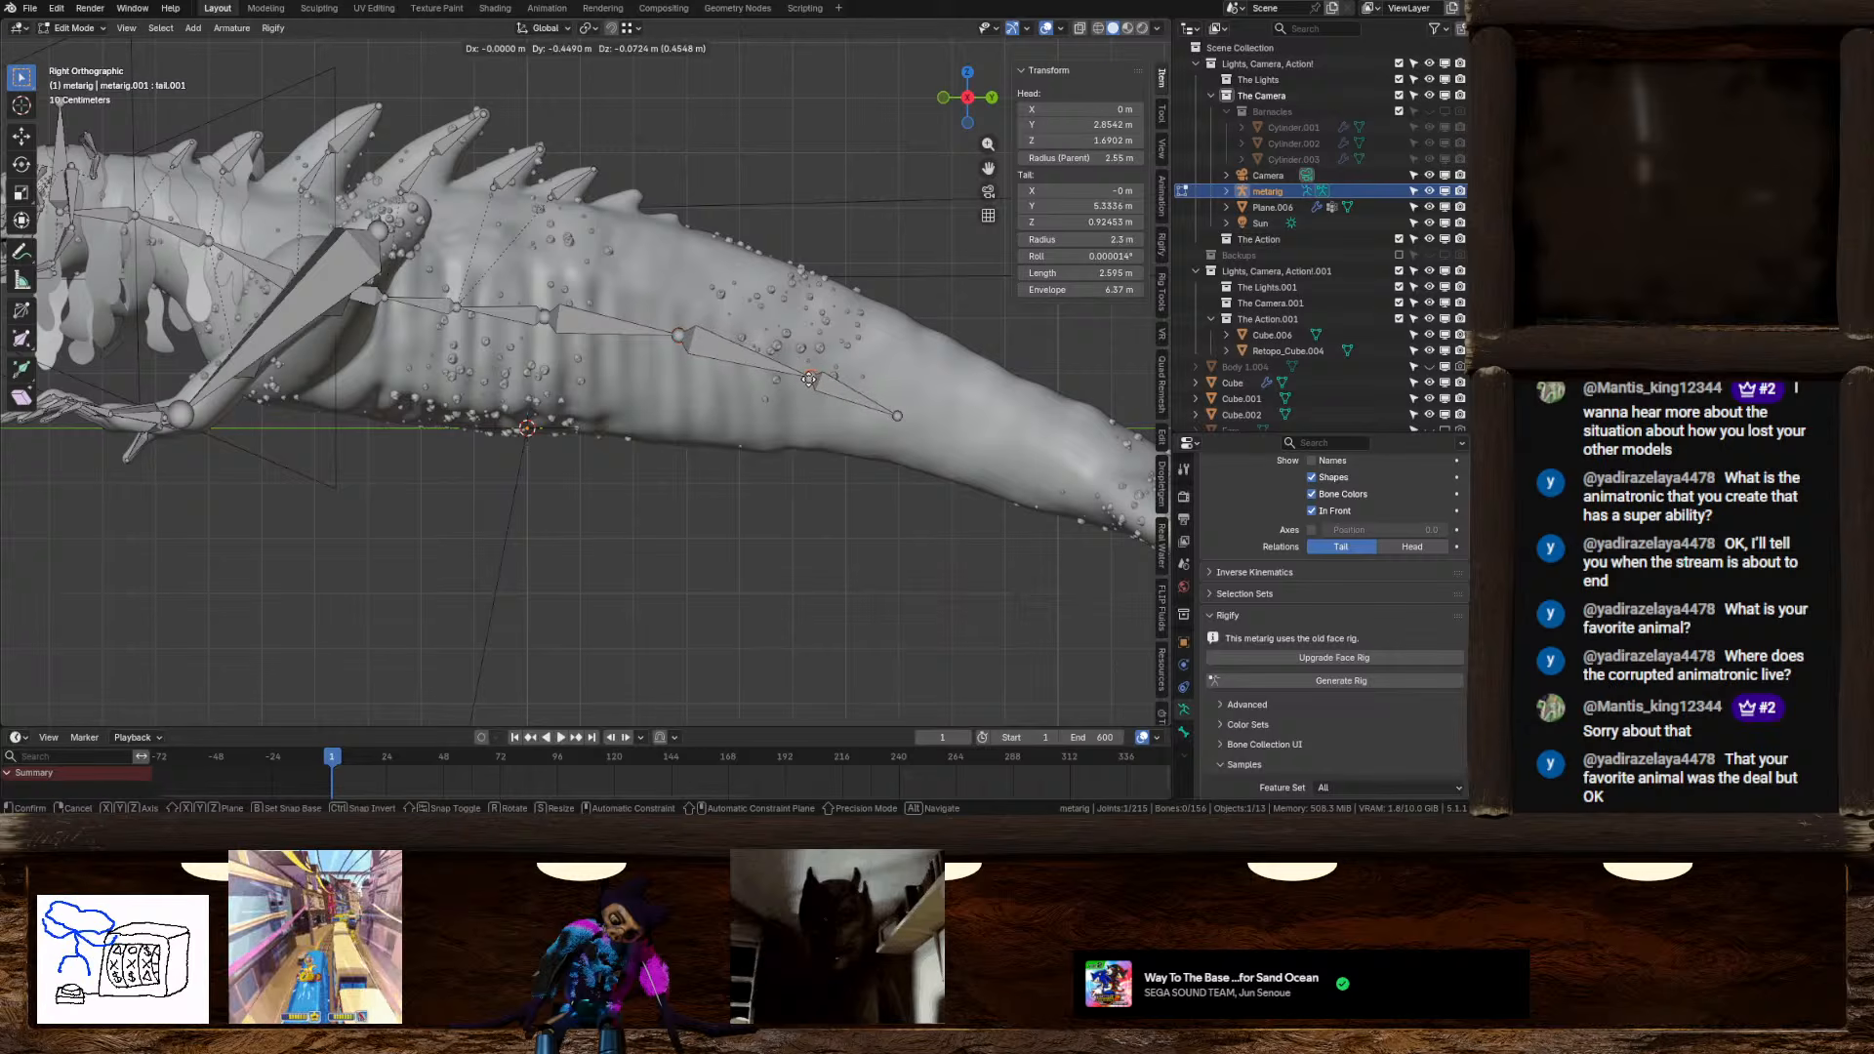
click(809, 379)
Return the metarig to Object Mode and generate the Rigify rig from it
key(Tab)
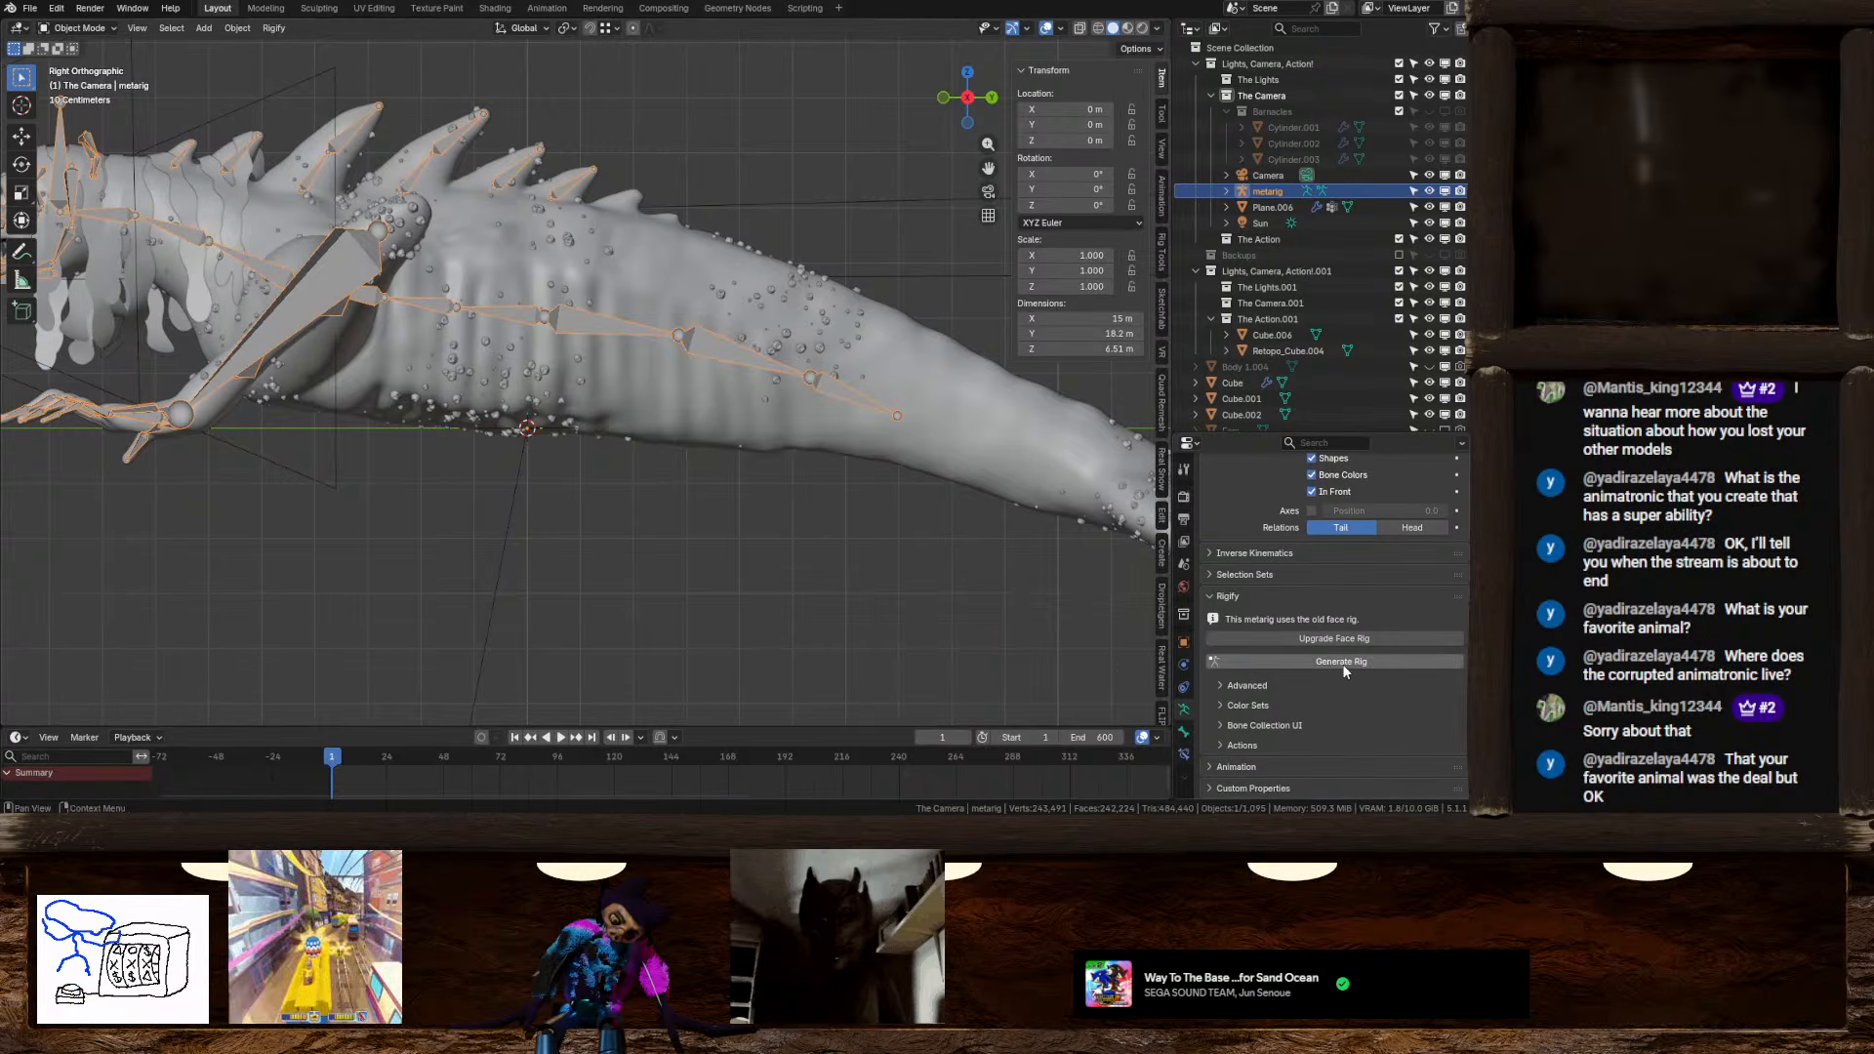
click(1343, 664)
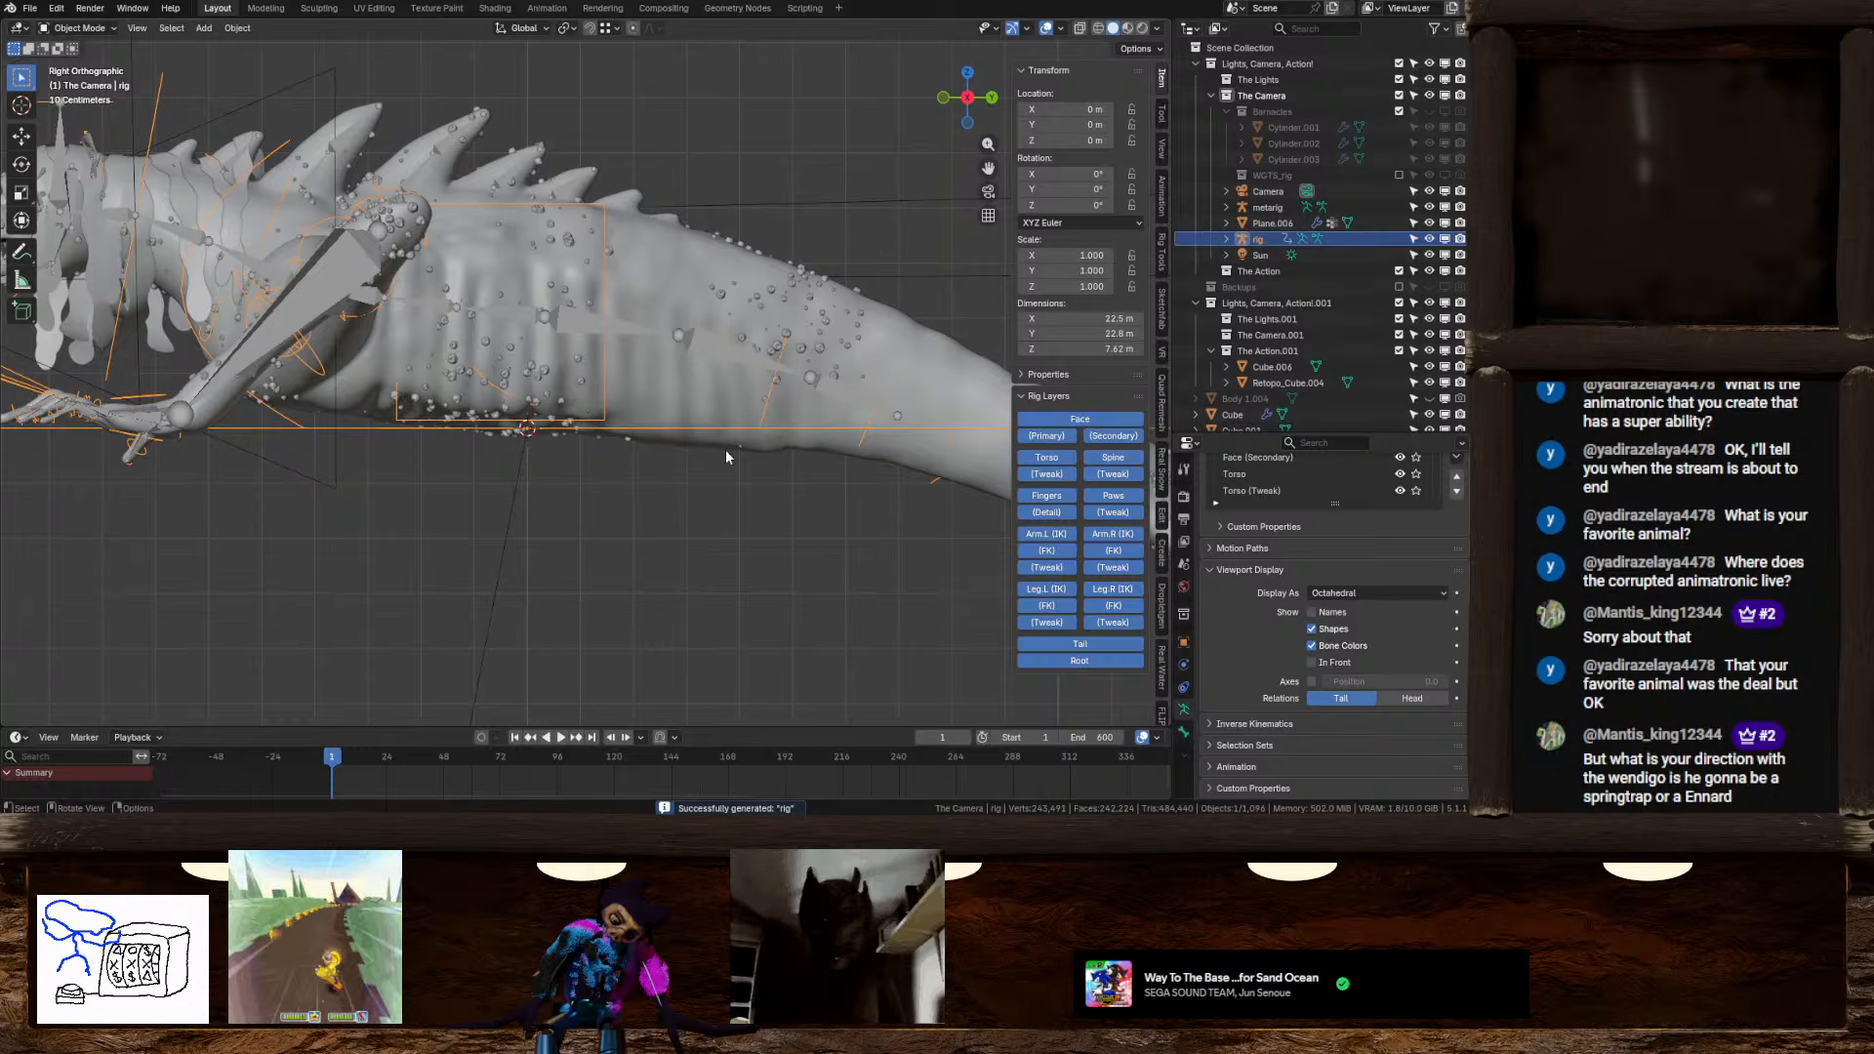
scroll(722, 442, down, 2)
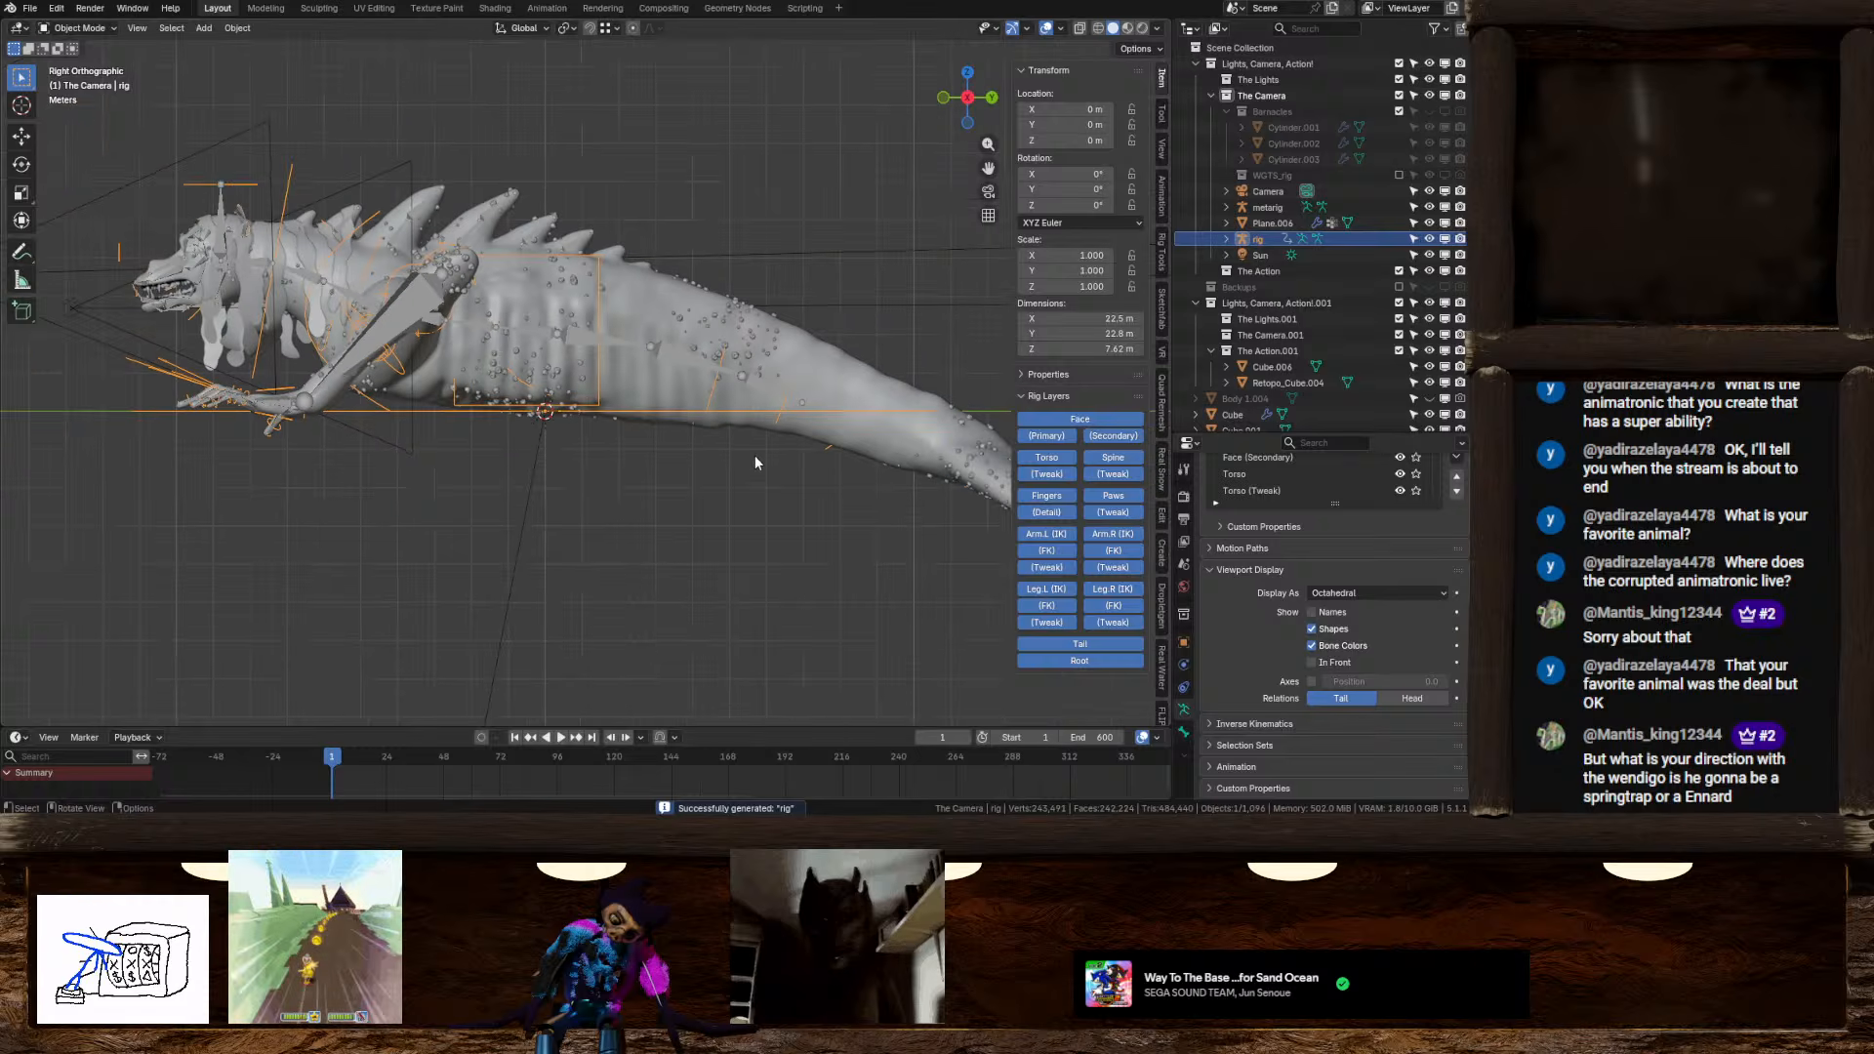
click(817, 419)
click(815, 413)
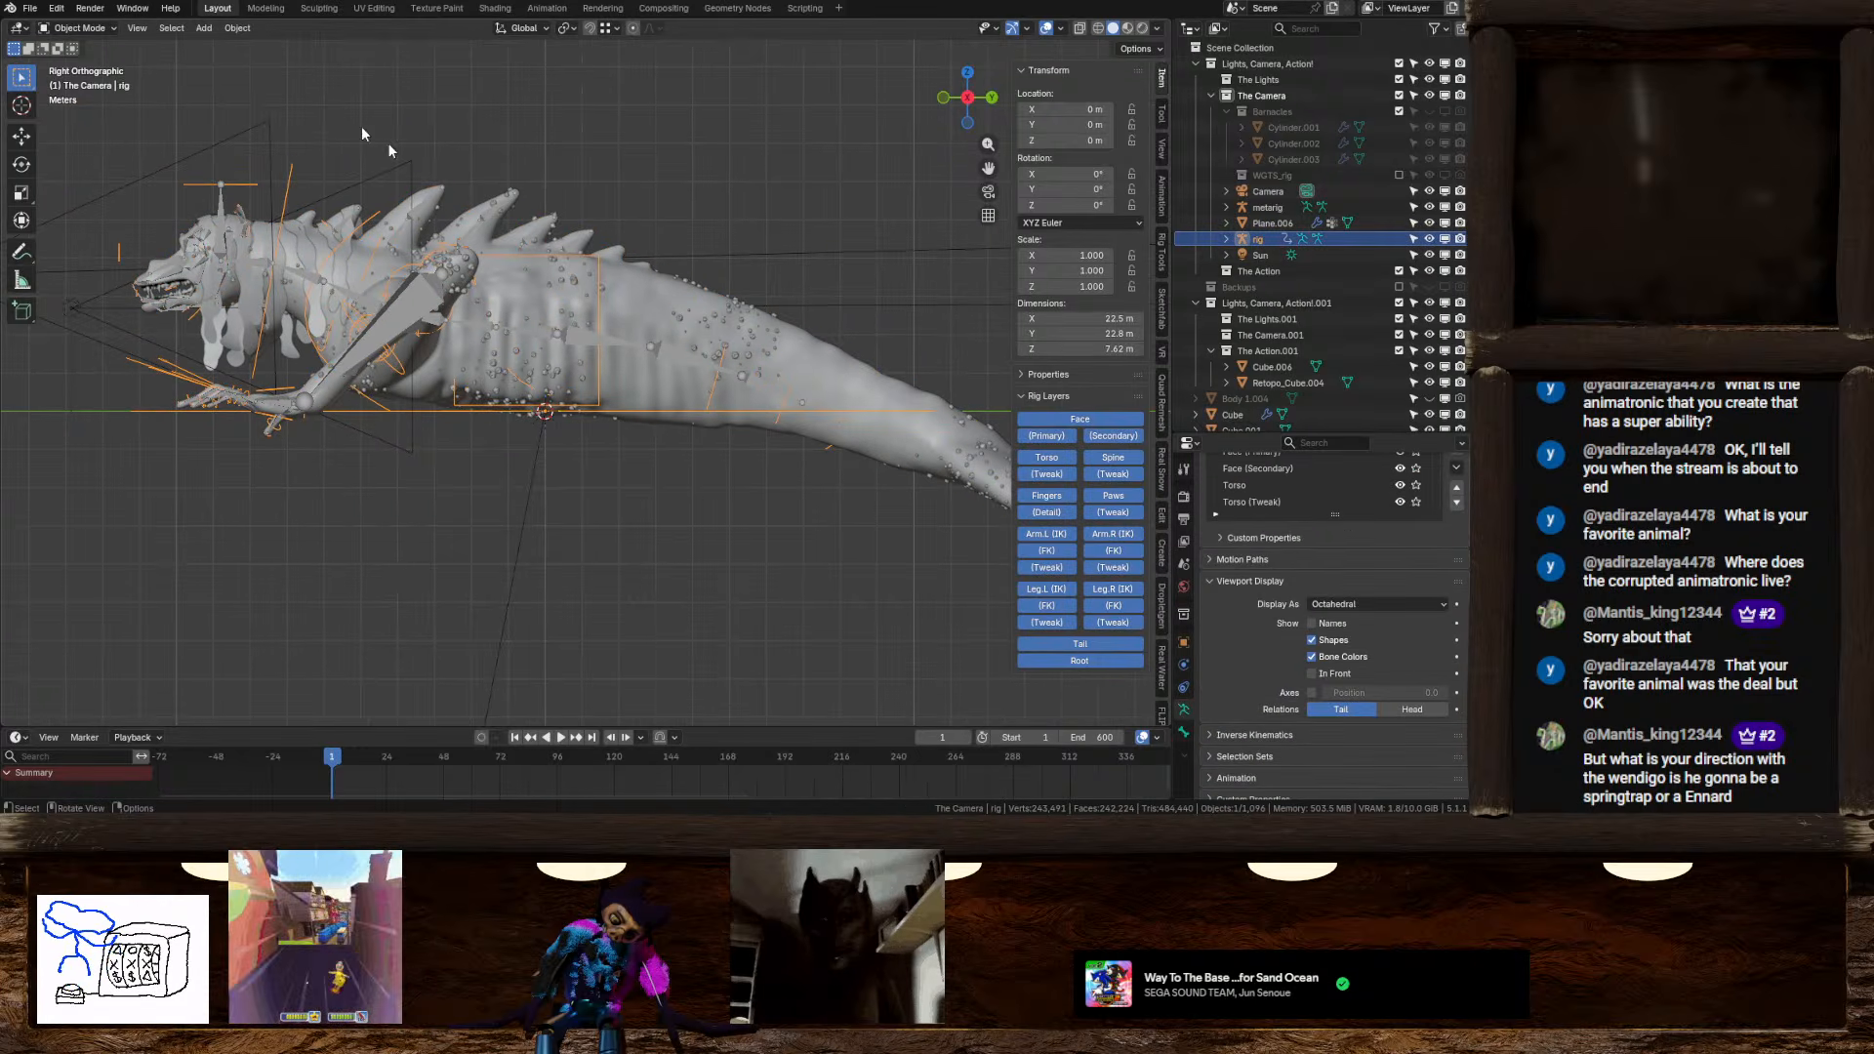
Switch the generated rig to Pose Mode and test-rotate the tail master control without keeping the rotation
click(98, 29)
click(96, 80)
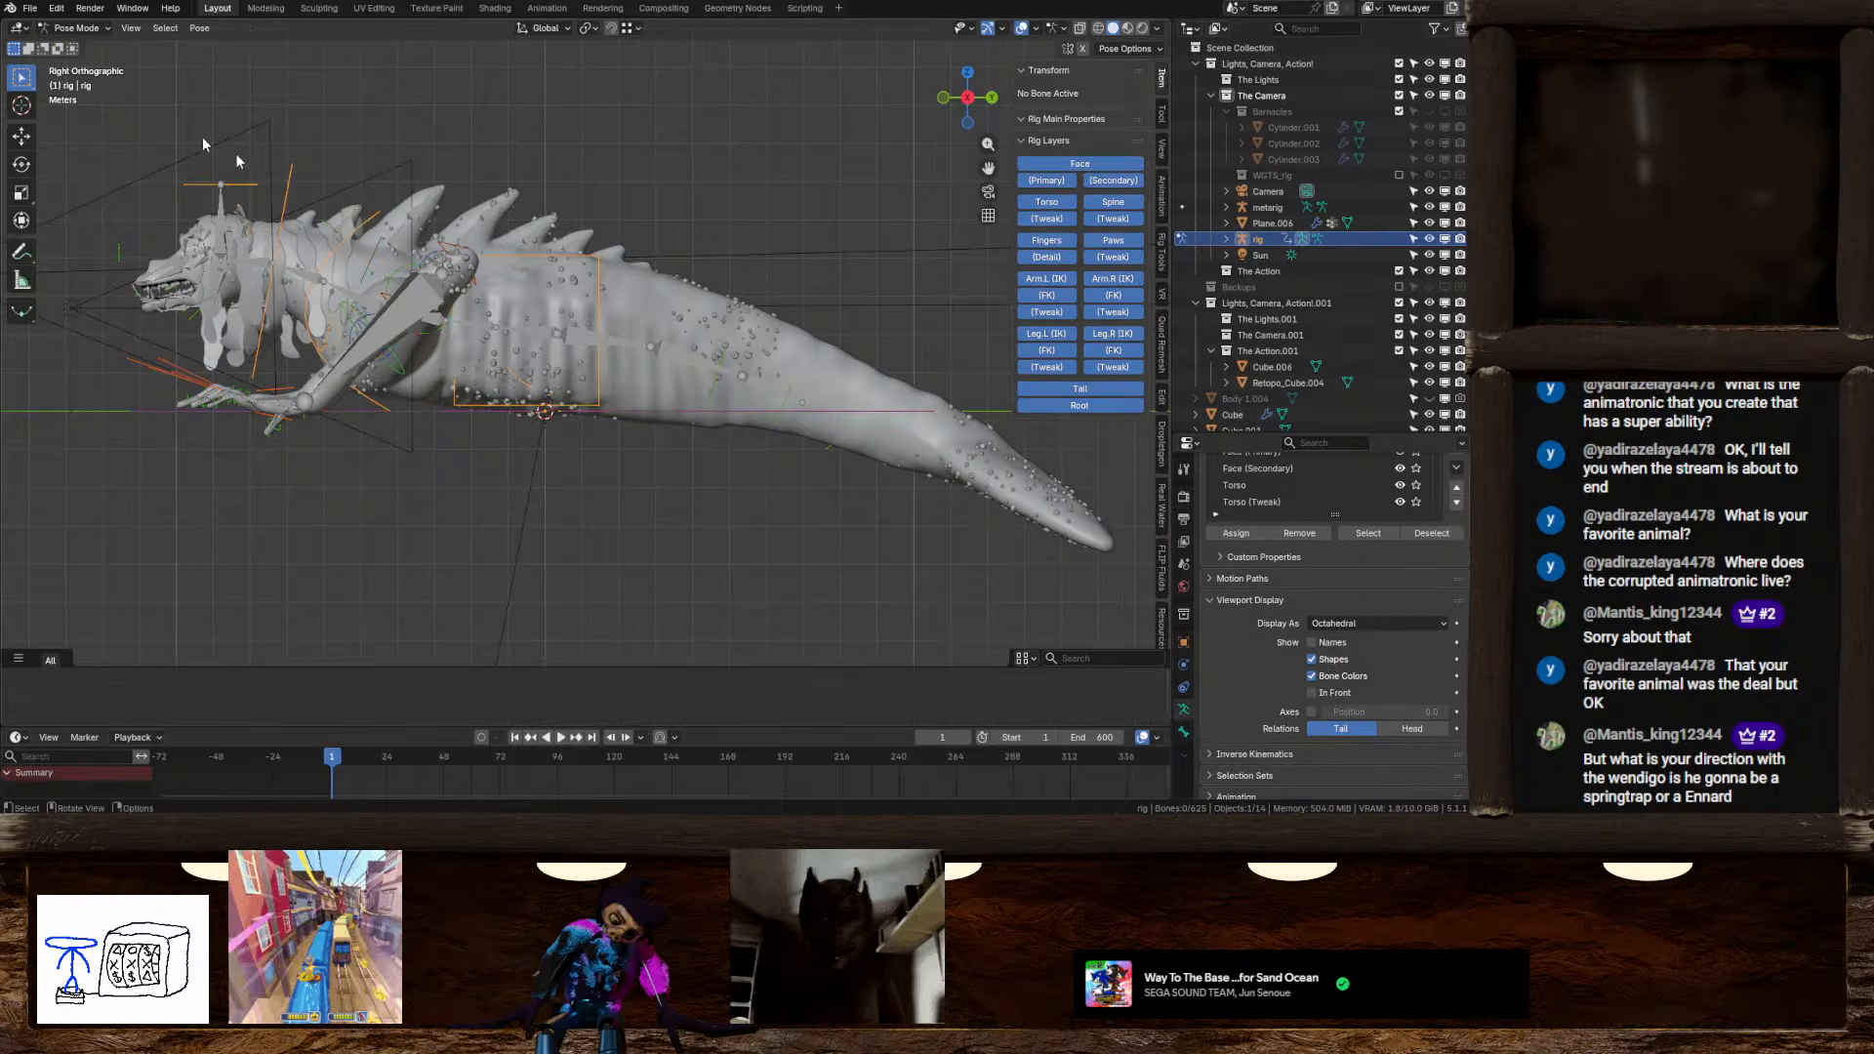
click(823, 441)
key(r)
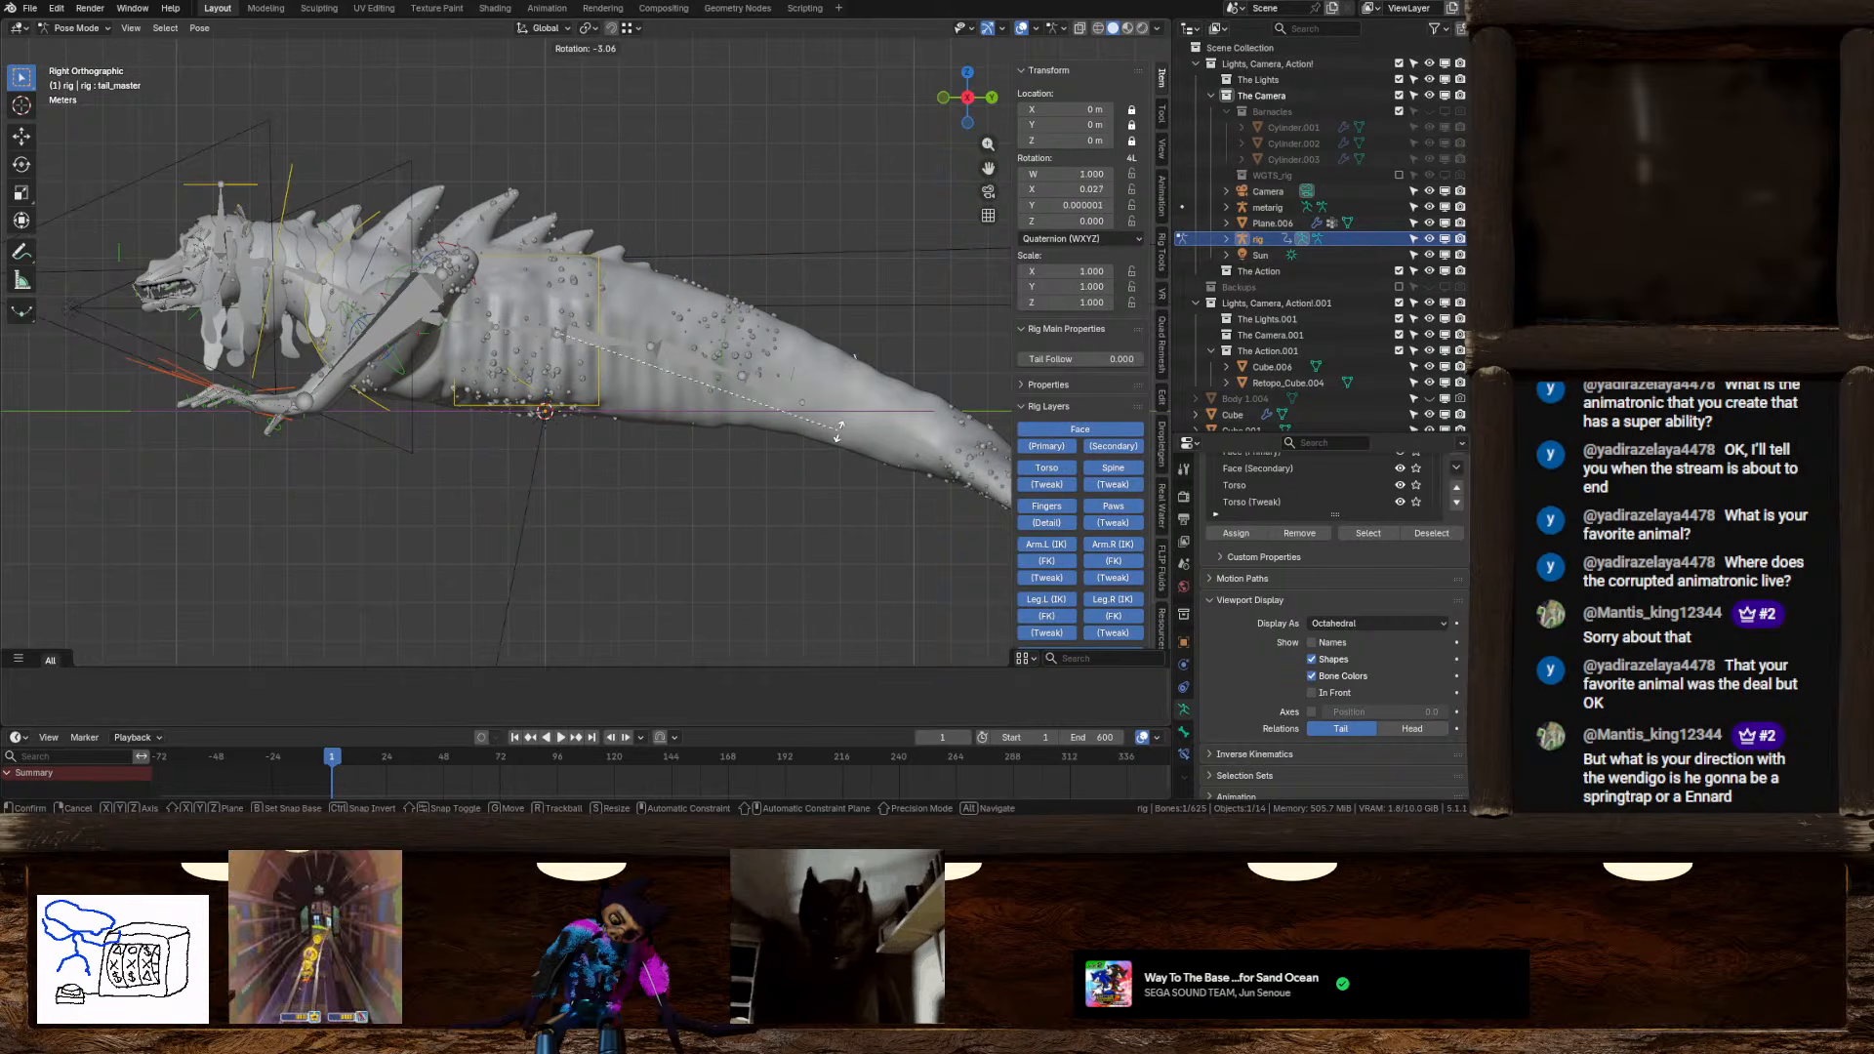
key(Escape)
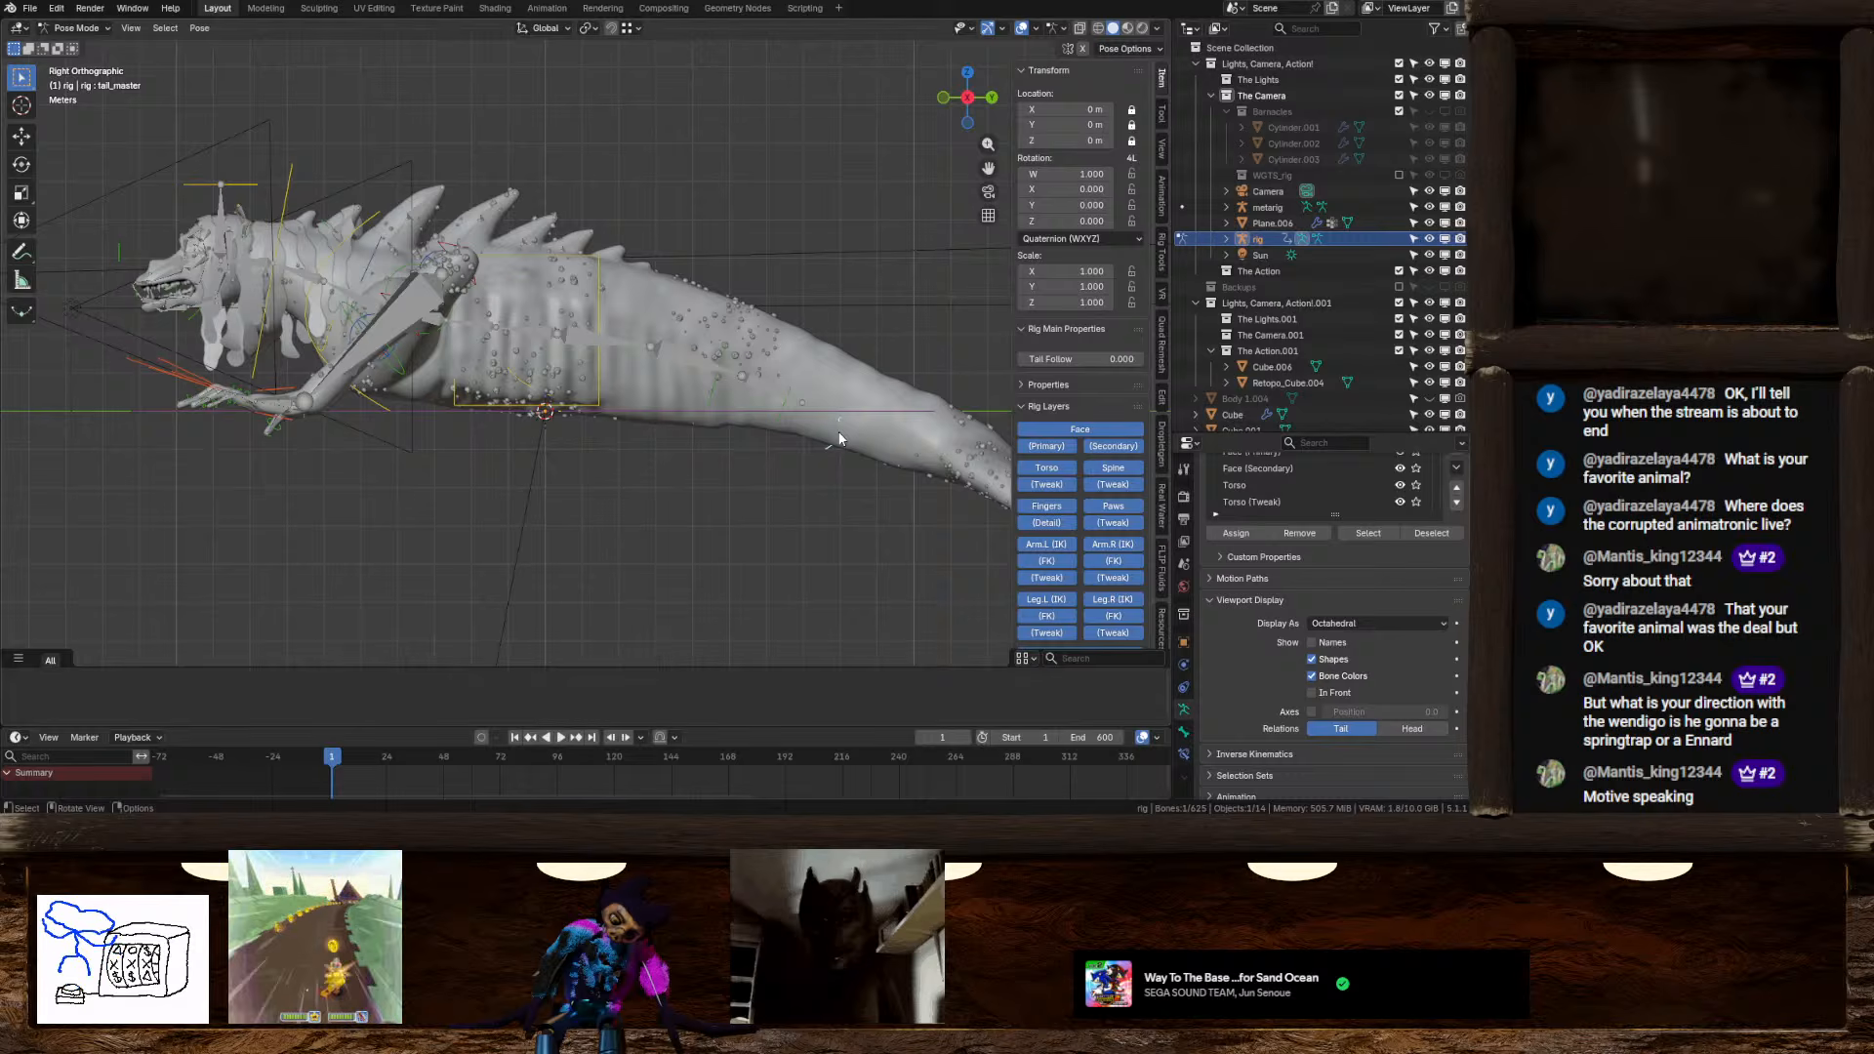
key(r)
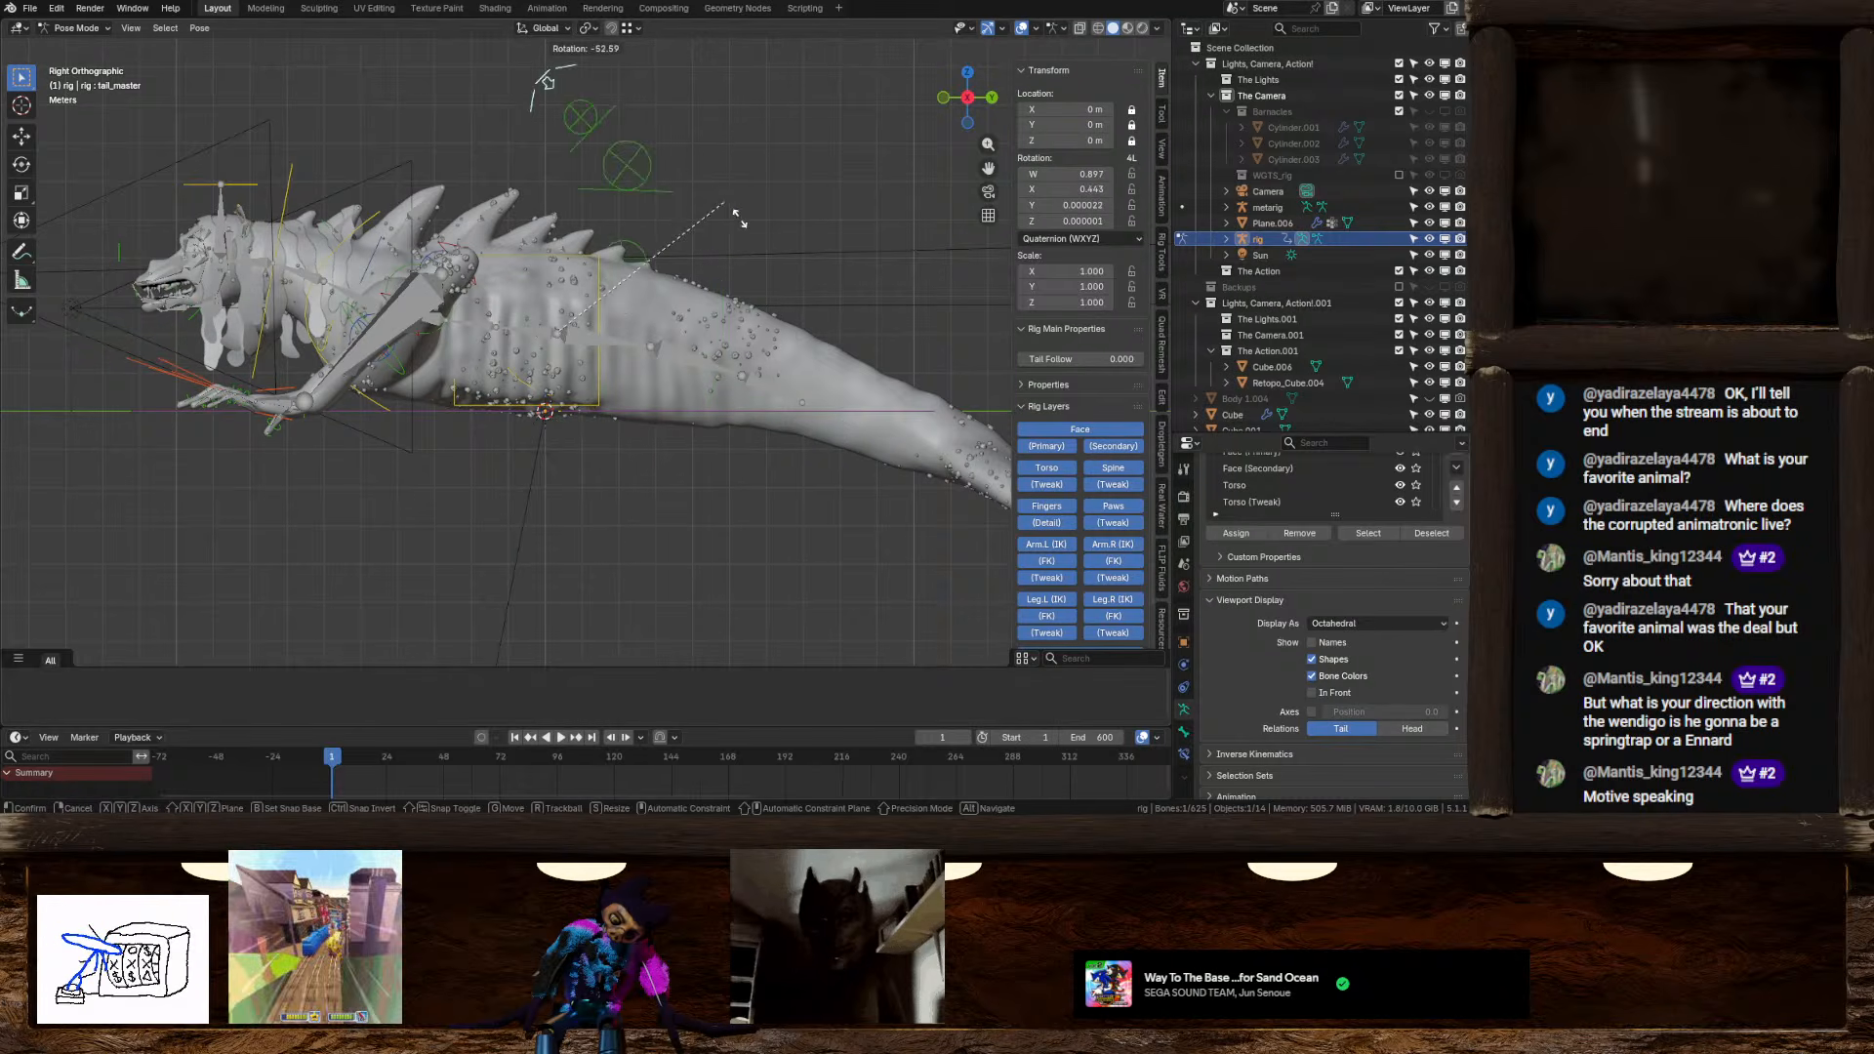
key(Escape)
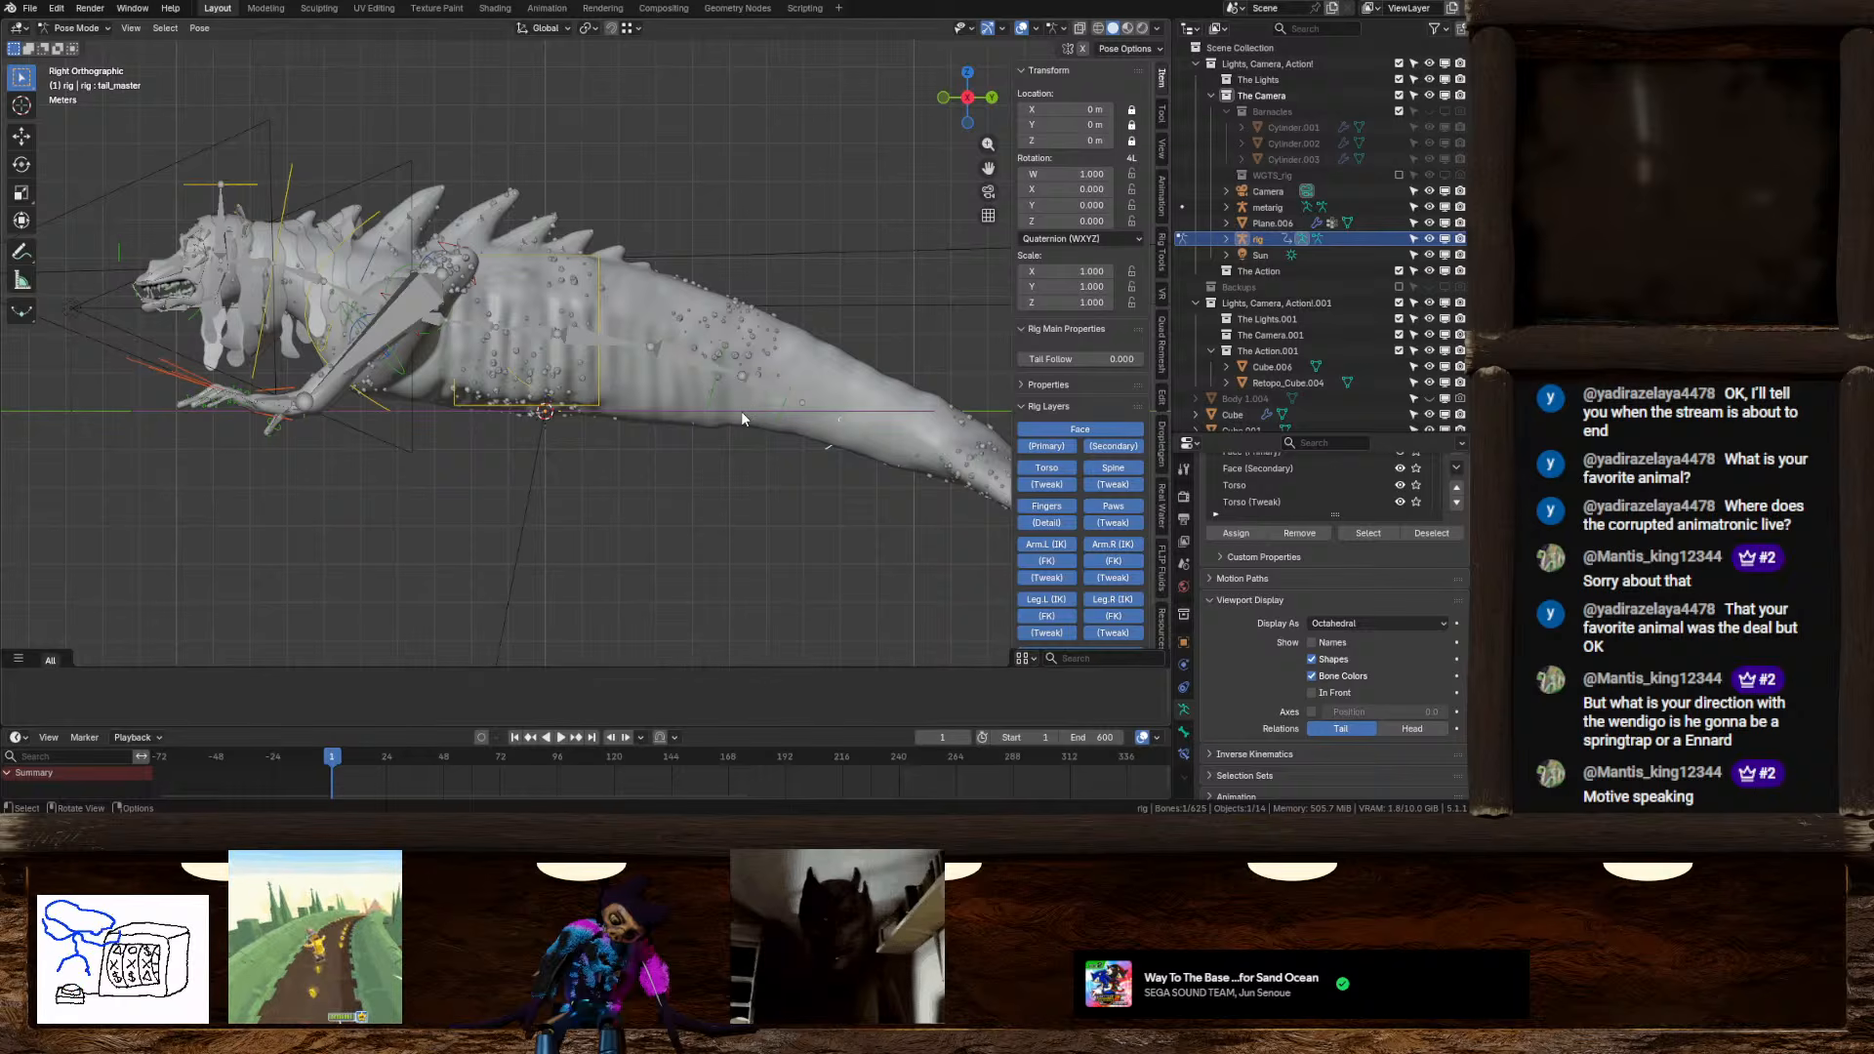
Undo the rig generation to get back to the metarig in Object Mode
scroll(706, 337, down, 2)
shift+middle_drag(709, 339, 591, 309)
scroll(653, 326, up, 3)
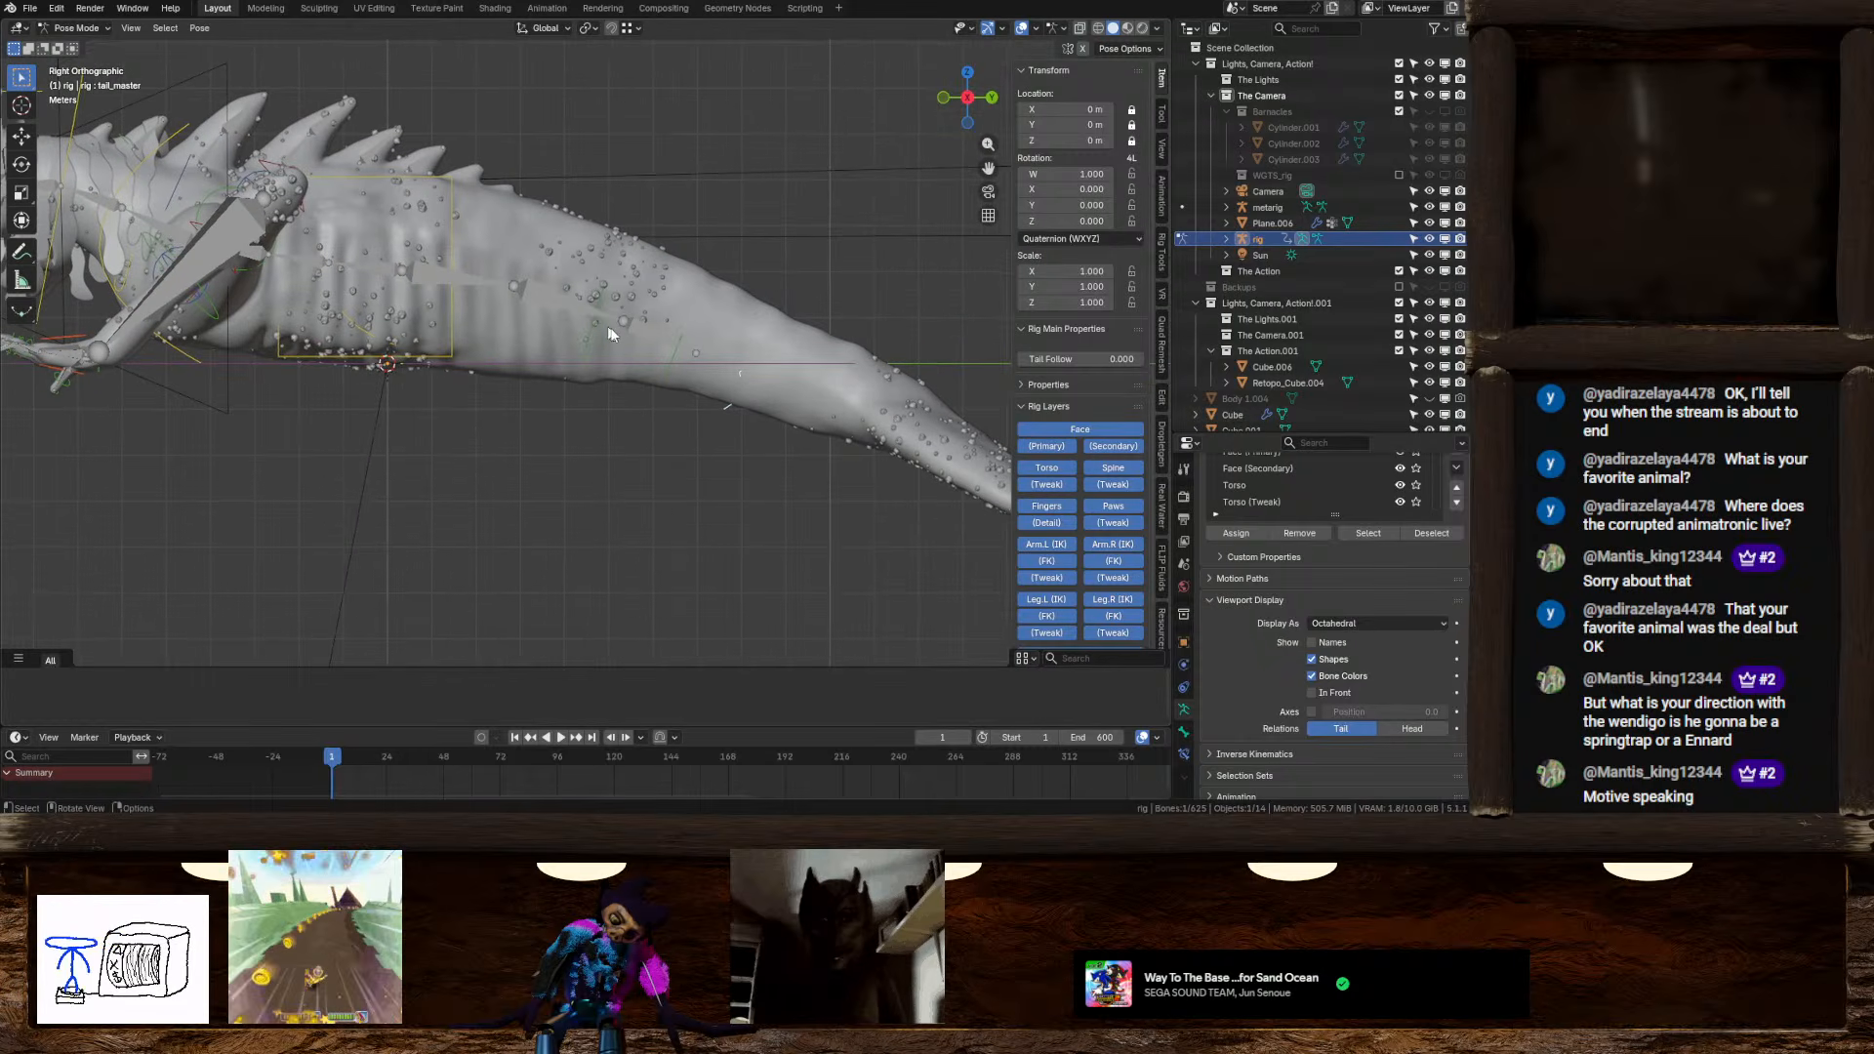
click(76, 27)
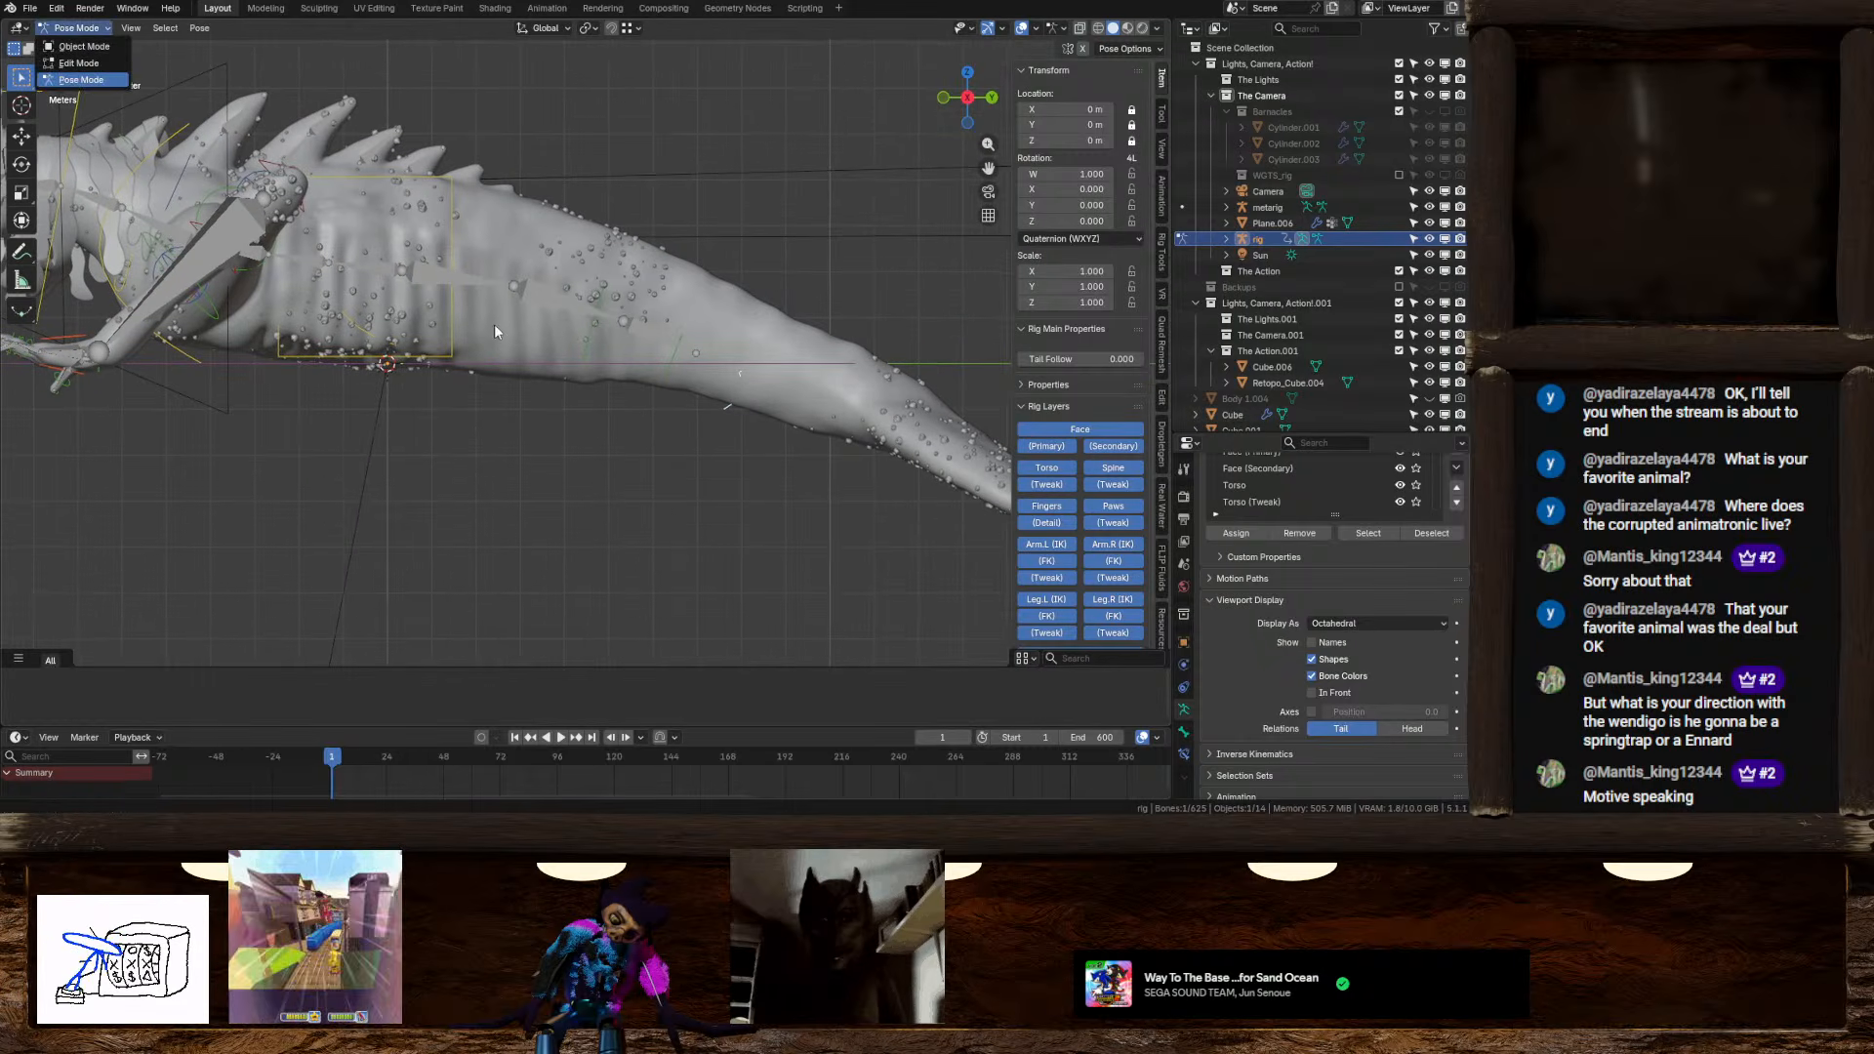
shift+middle_drag(539, 381, 589, 464)
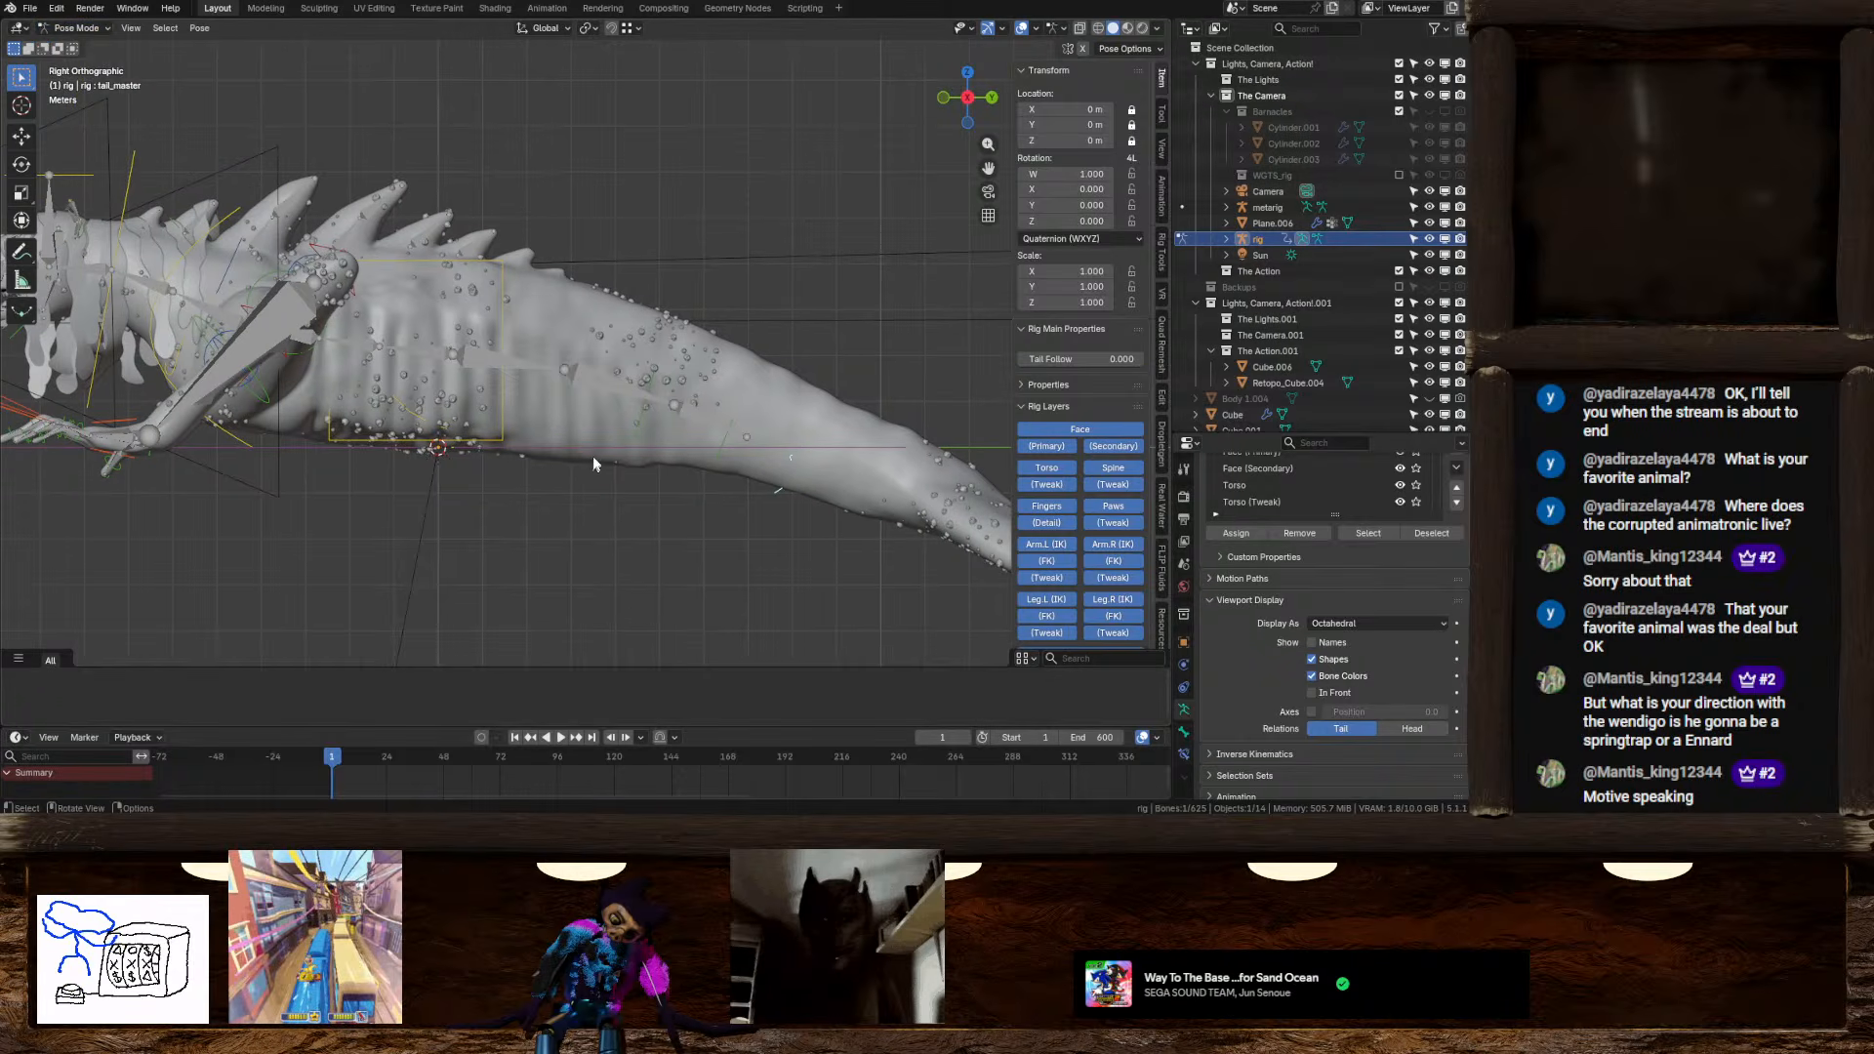
key(ctrl+Tab)
click(635, 408)
key(ctrl+z)
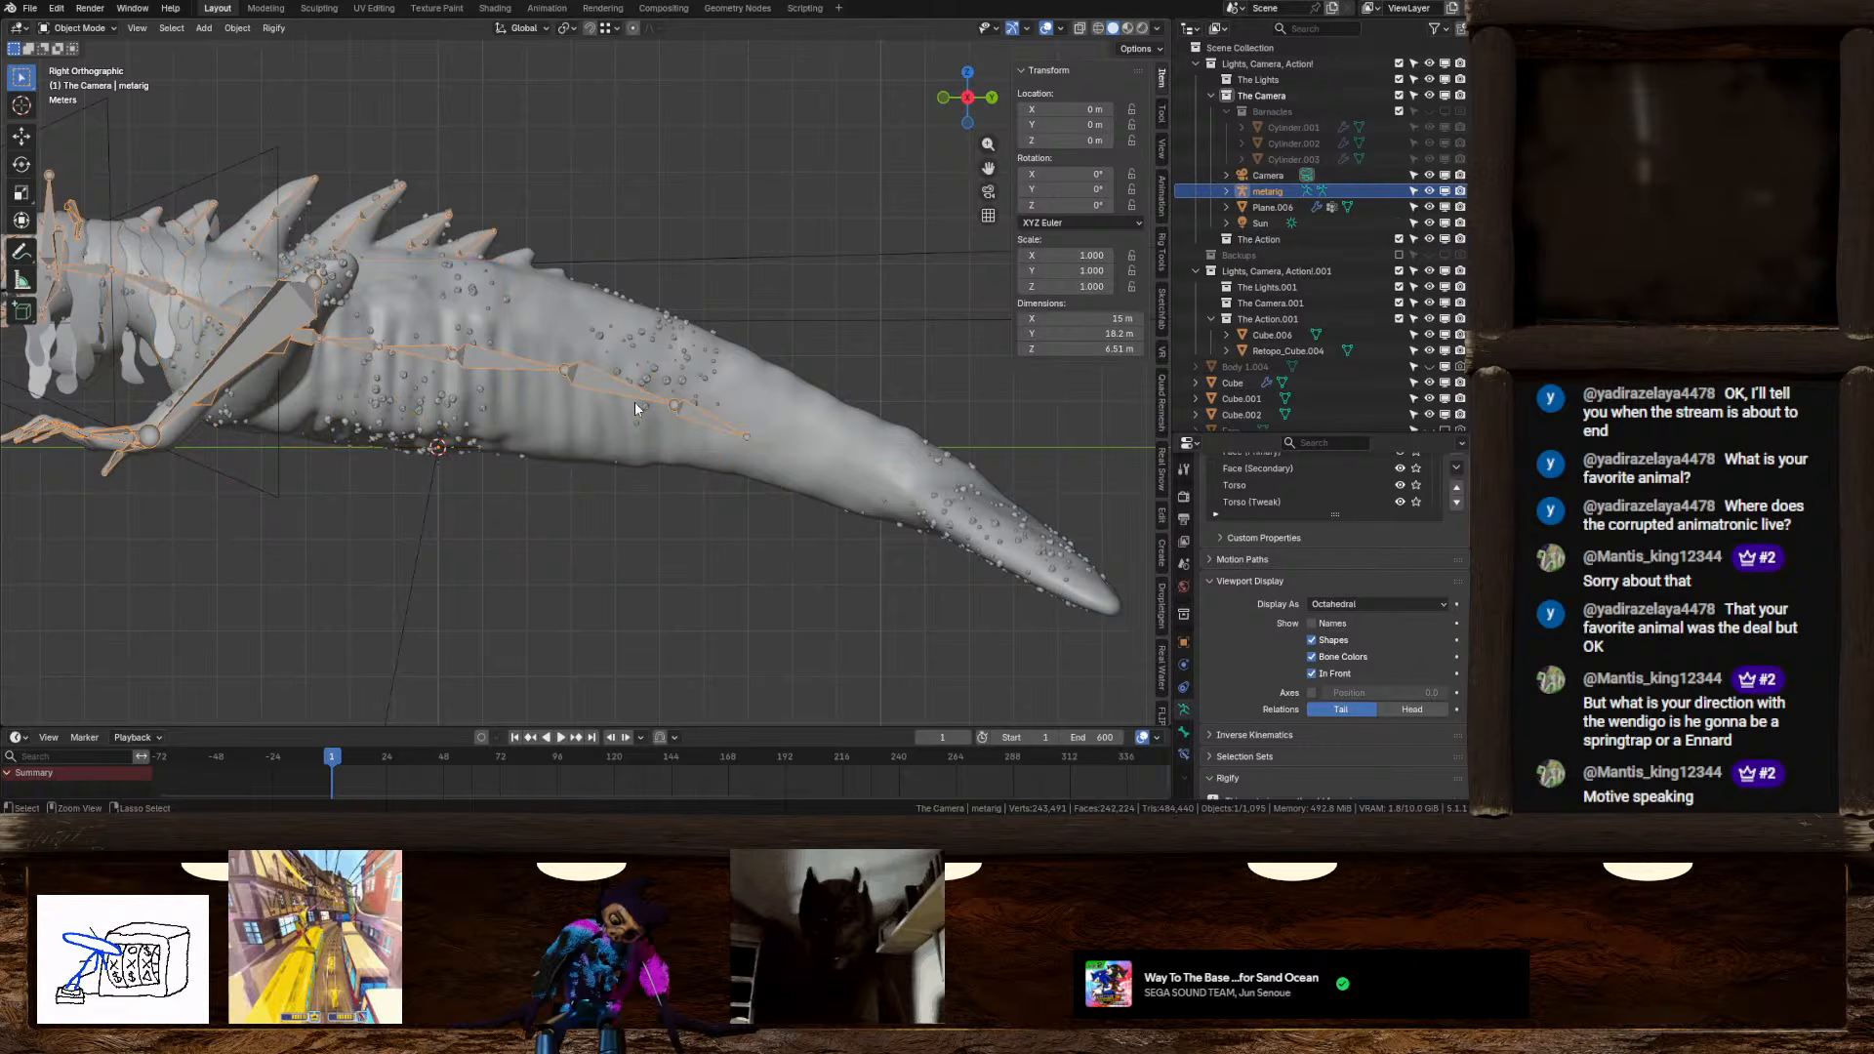
In Edit Mode, move the metarig's last two tail bones toward the fin by about 3.03 m in Y and -0.70 m in Z
scroll(640, 393, up, 2)
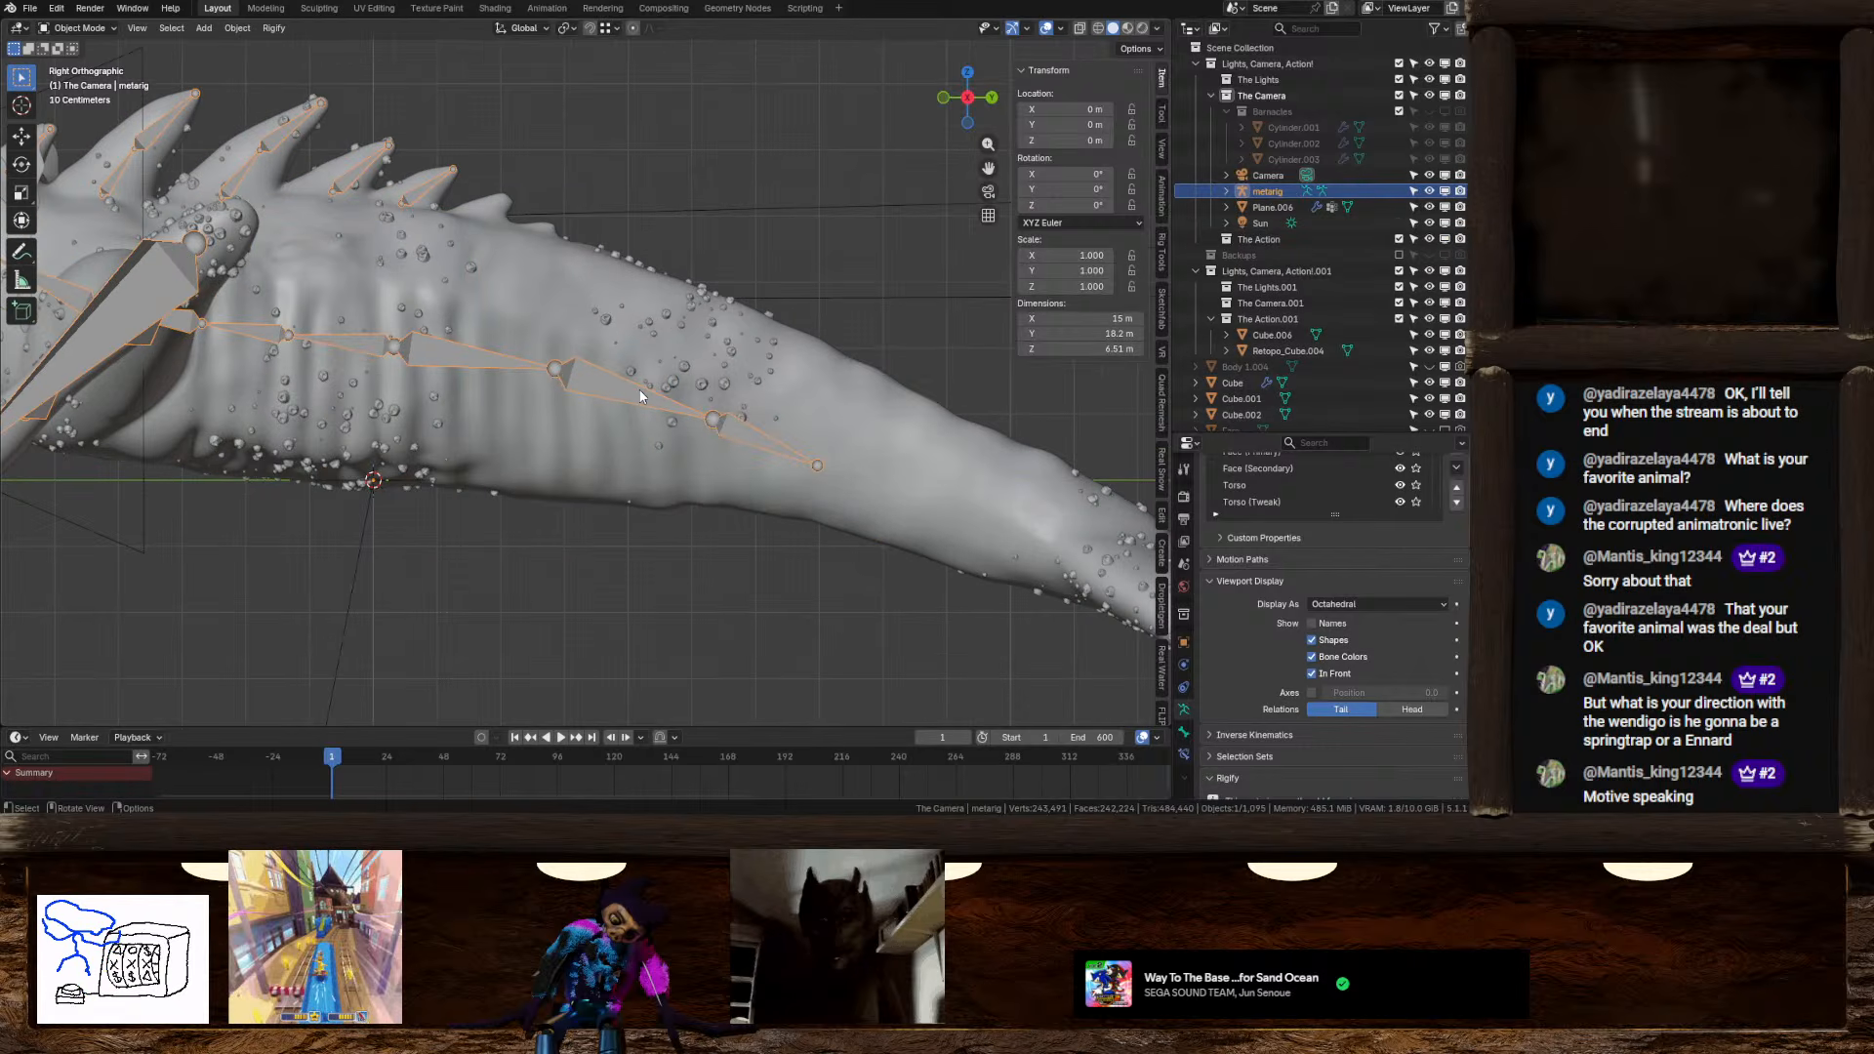
shift+middle_drag(640, 393, 692, 396)
scroll(712, 384, down, 1)
key(Tab)
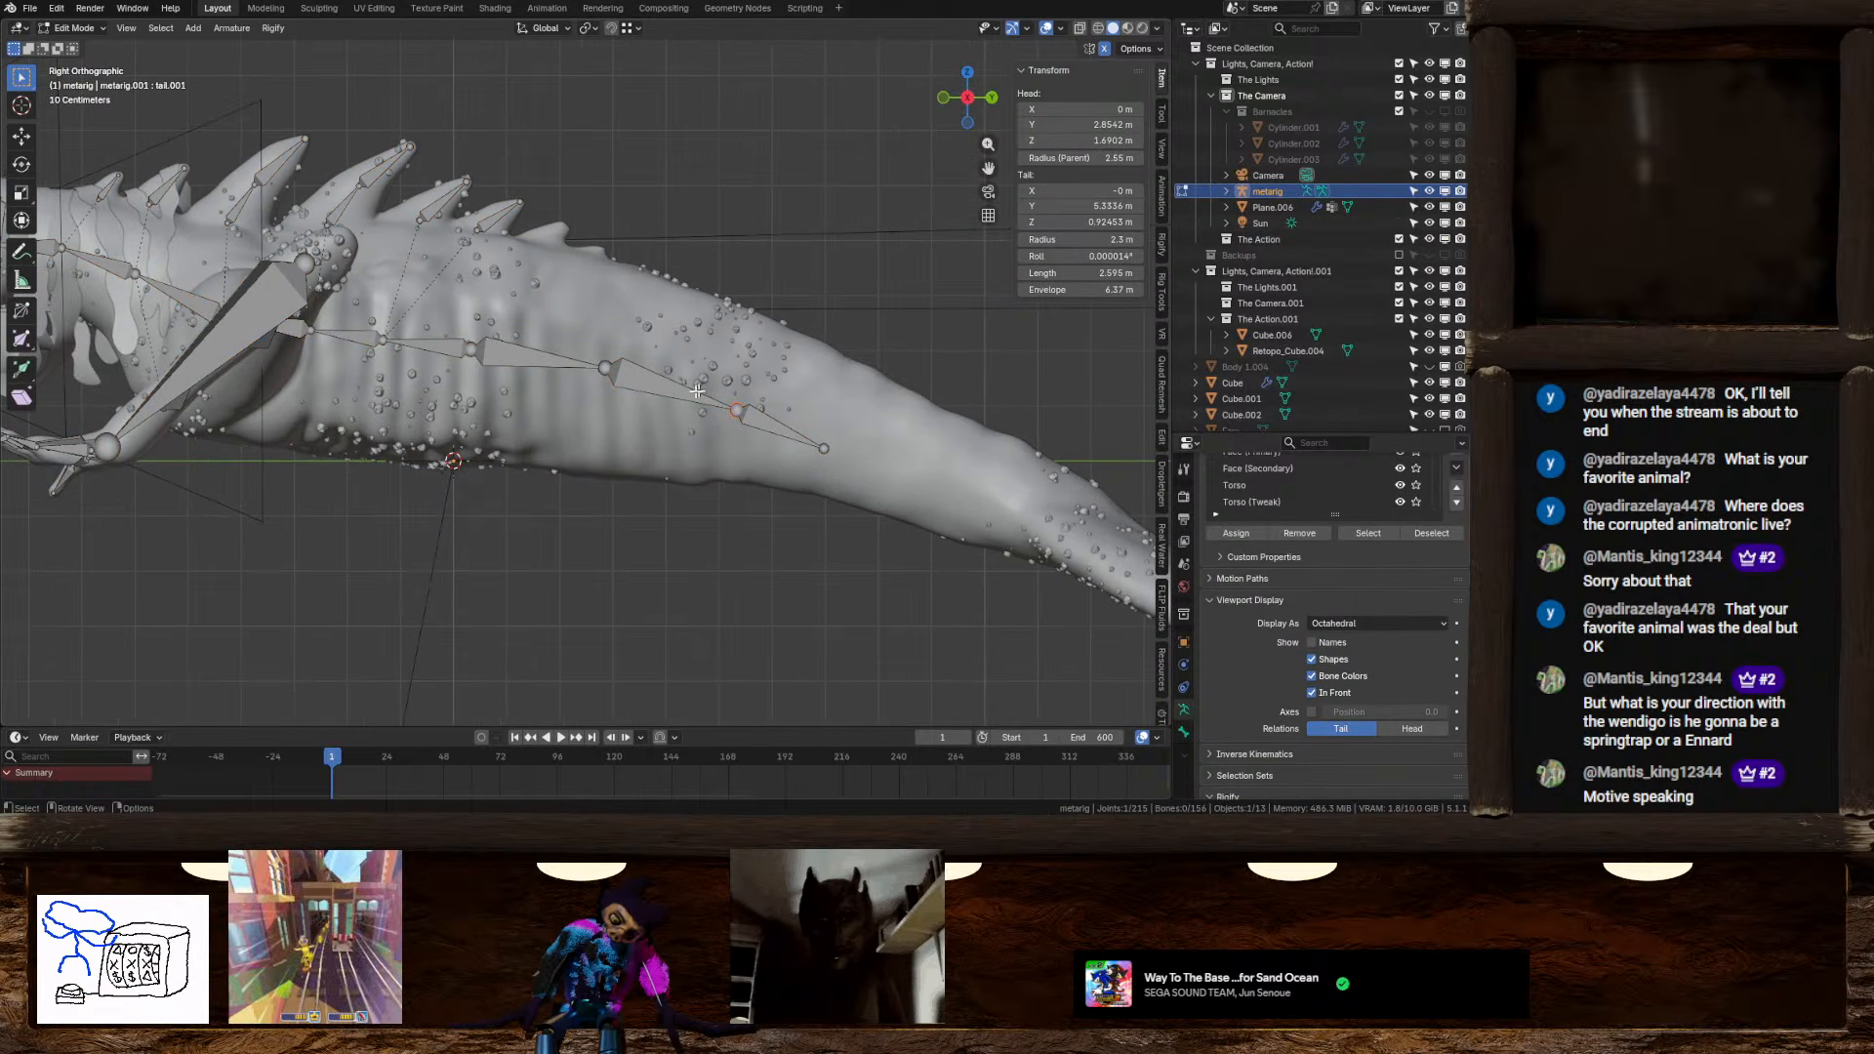
shift+click(641, 380)
shift+click(757, 426)
shift+middle_drag(756, 426, 639, 375)
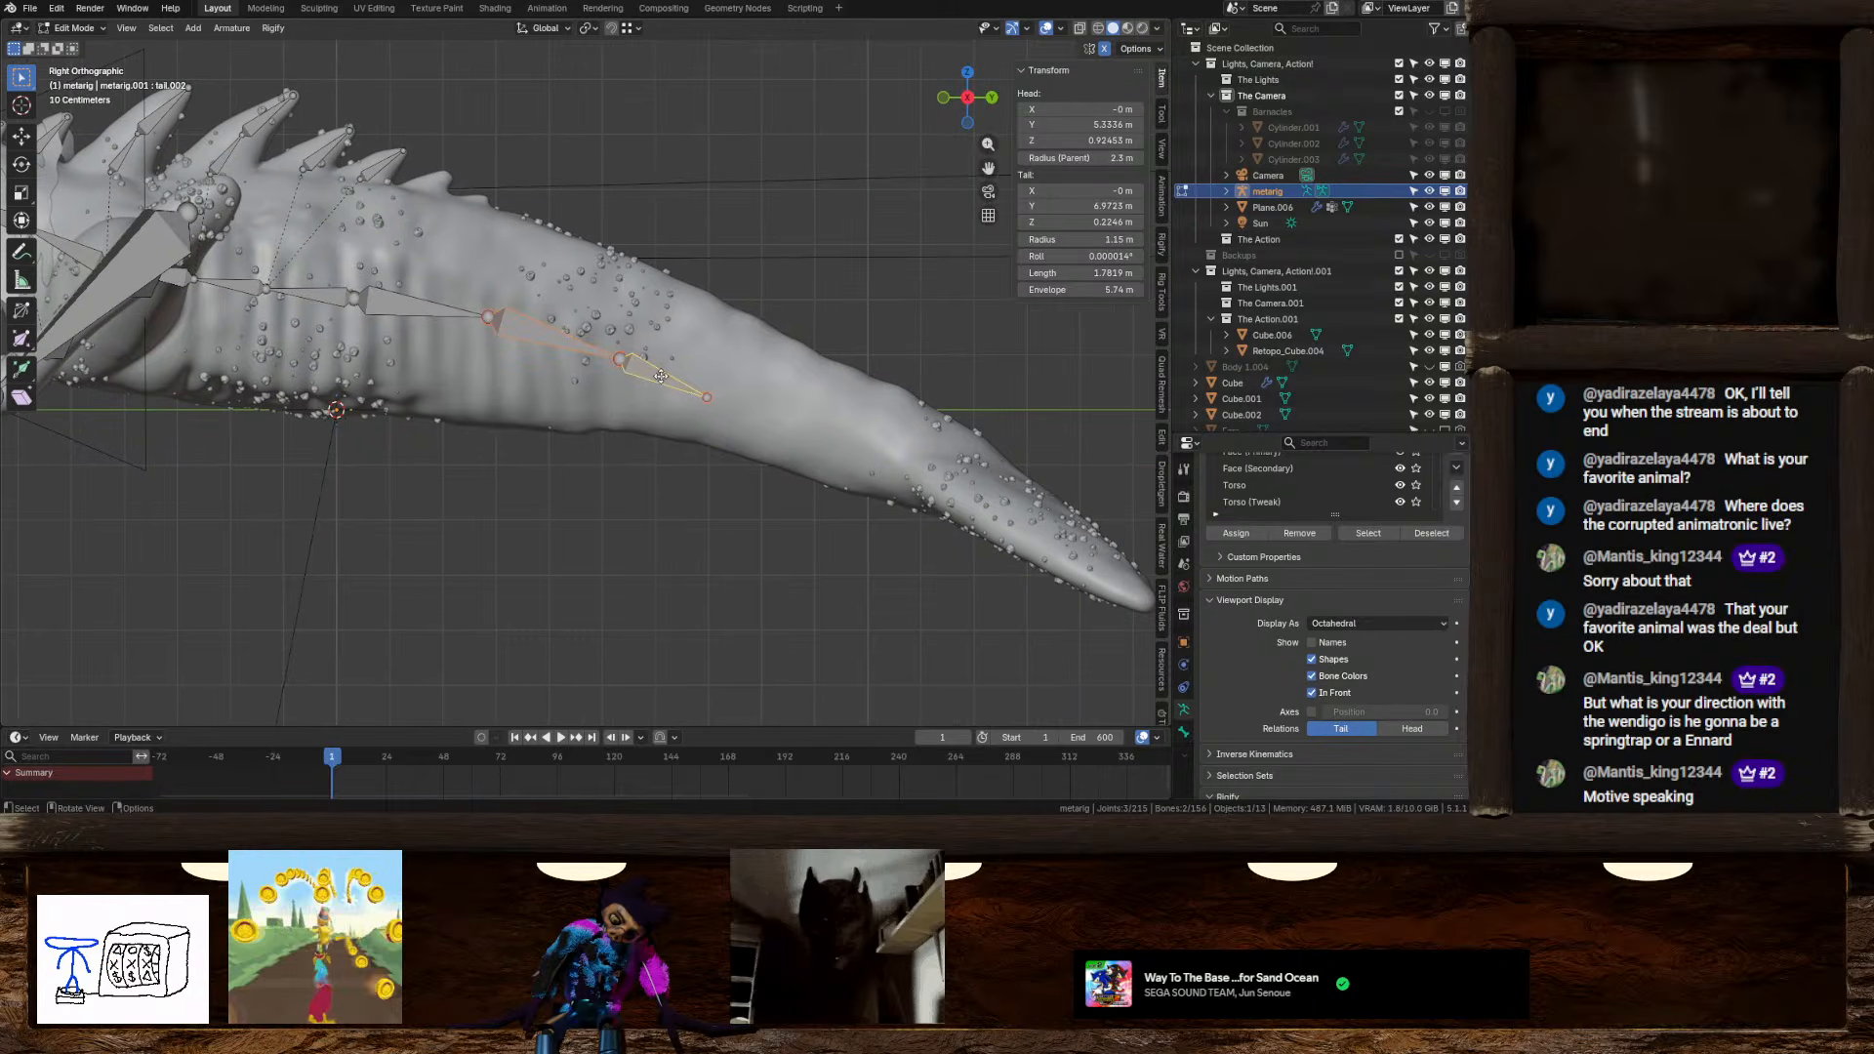
key(g)
click(806, 410)
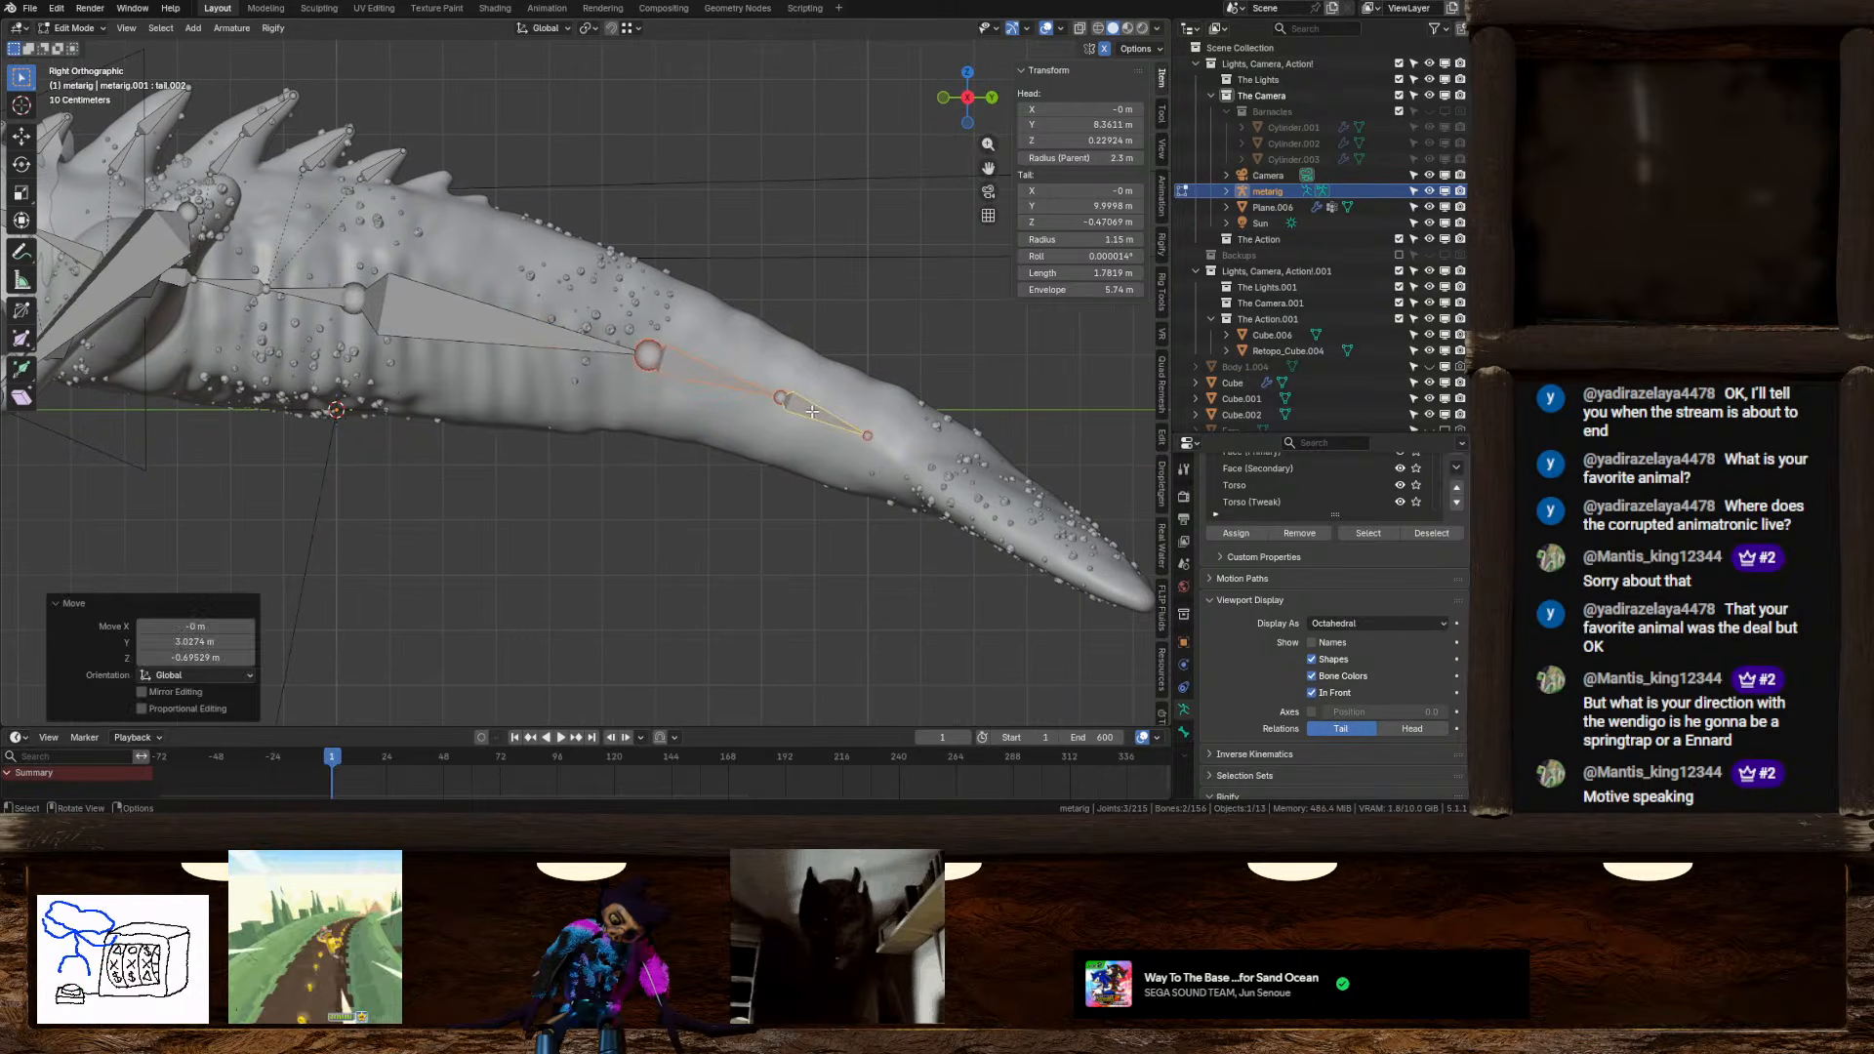
Move the last tail bone farther down the tail and extend its tip until the bone is about 3.5 m long
click(806, 410)
key(g)
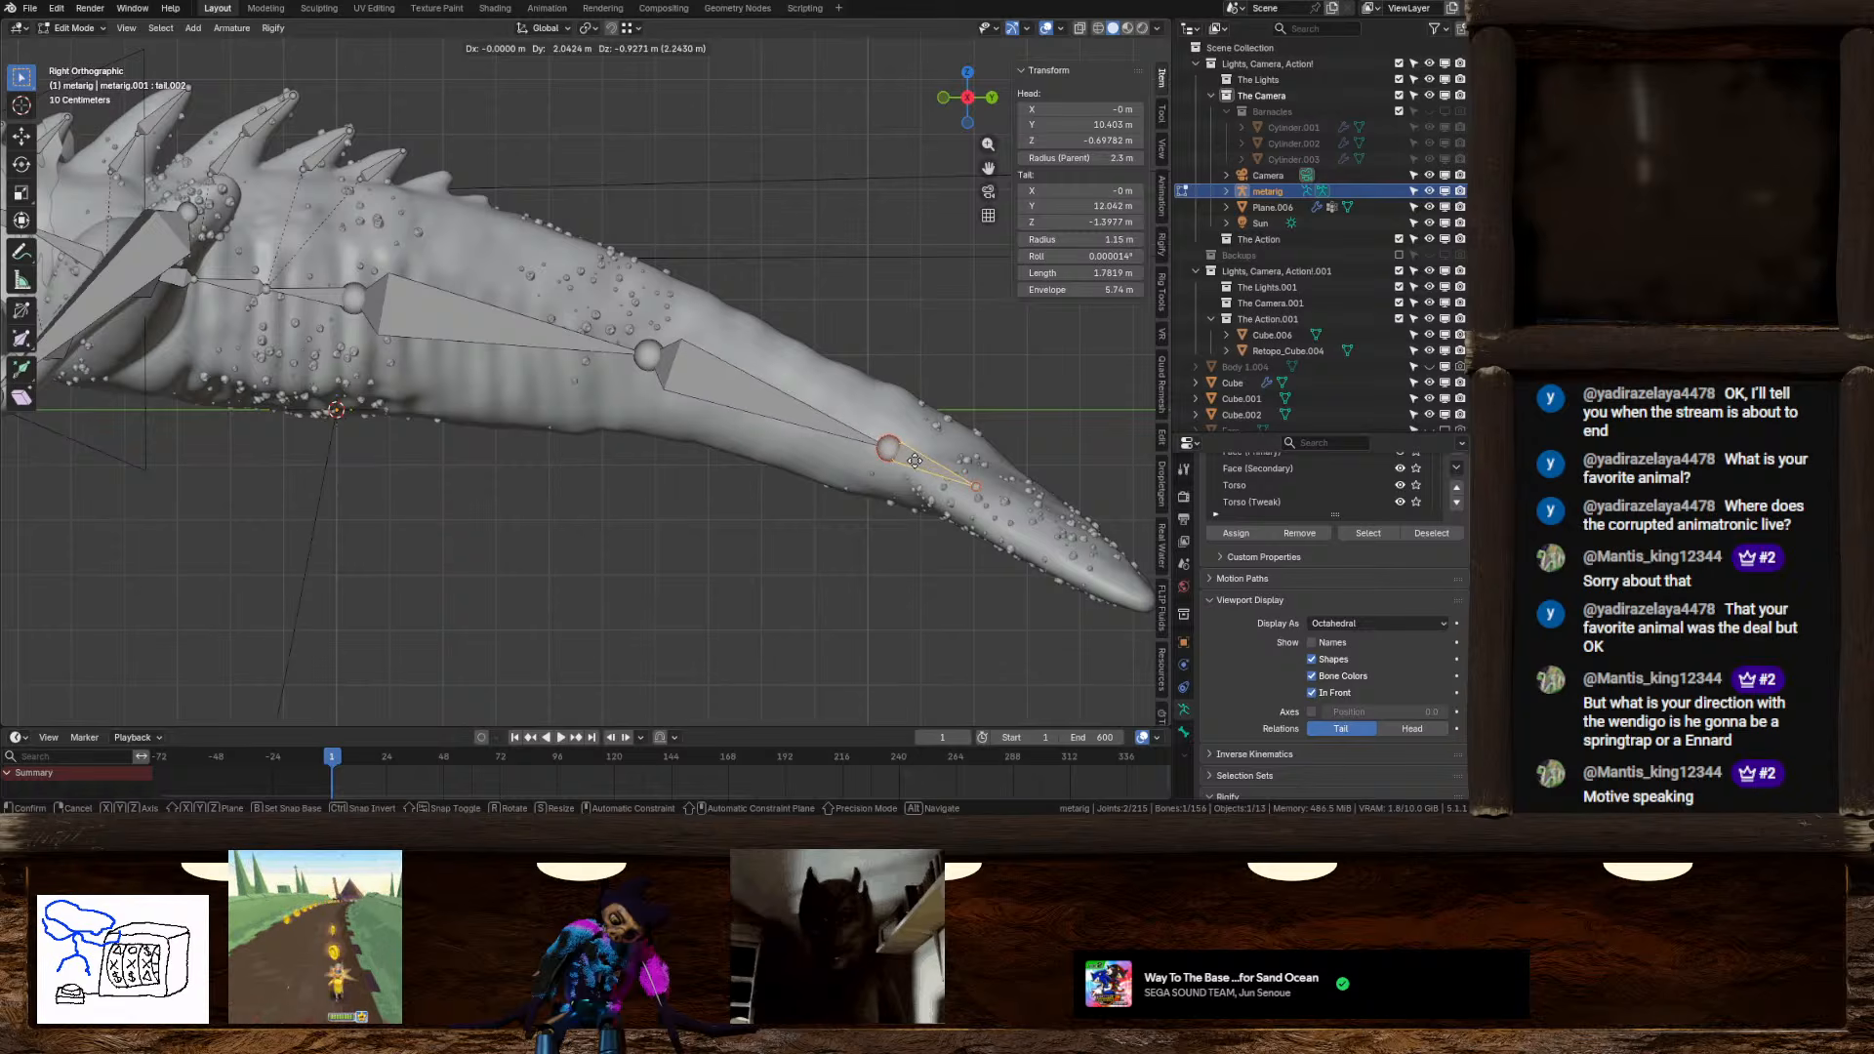
click(974, 487)
click(974, 487)
key(g)
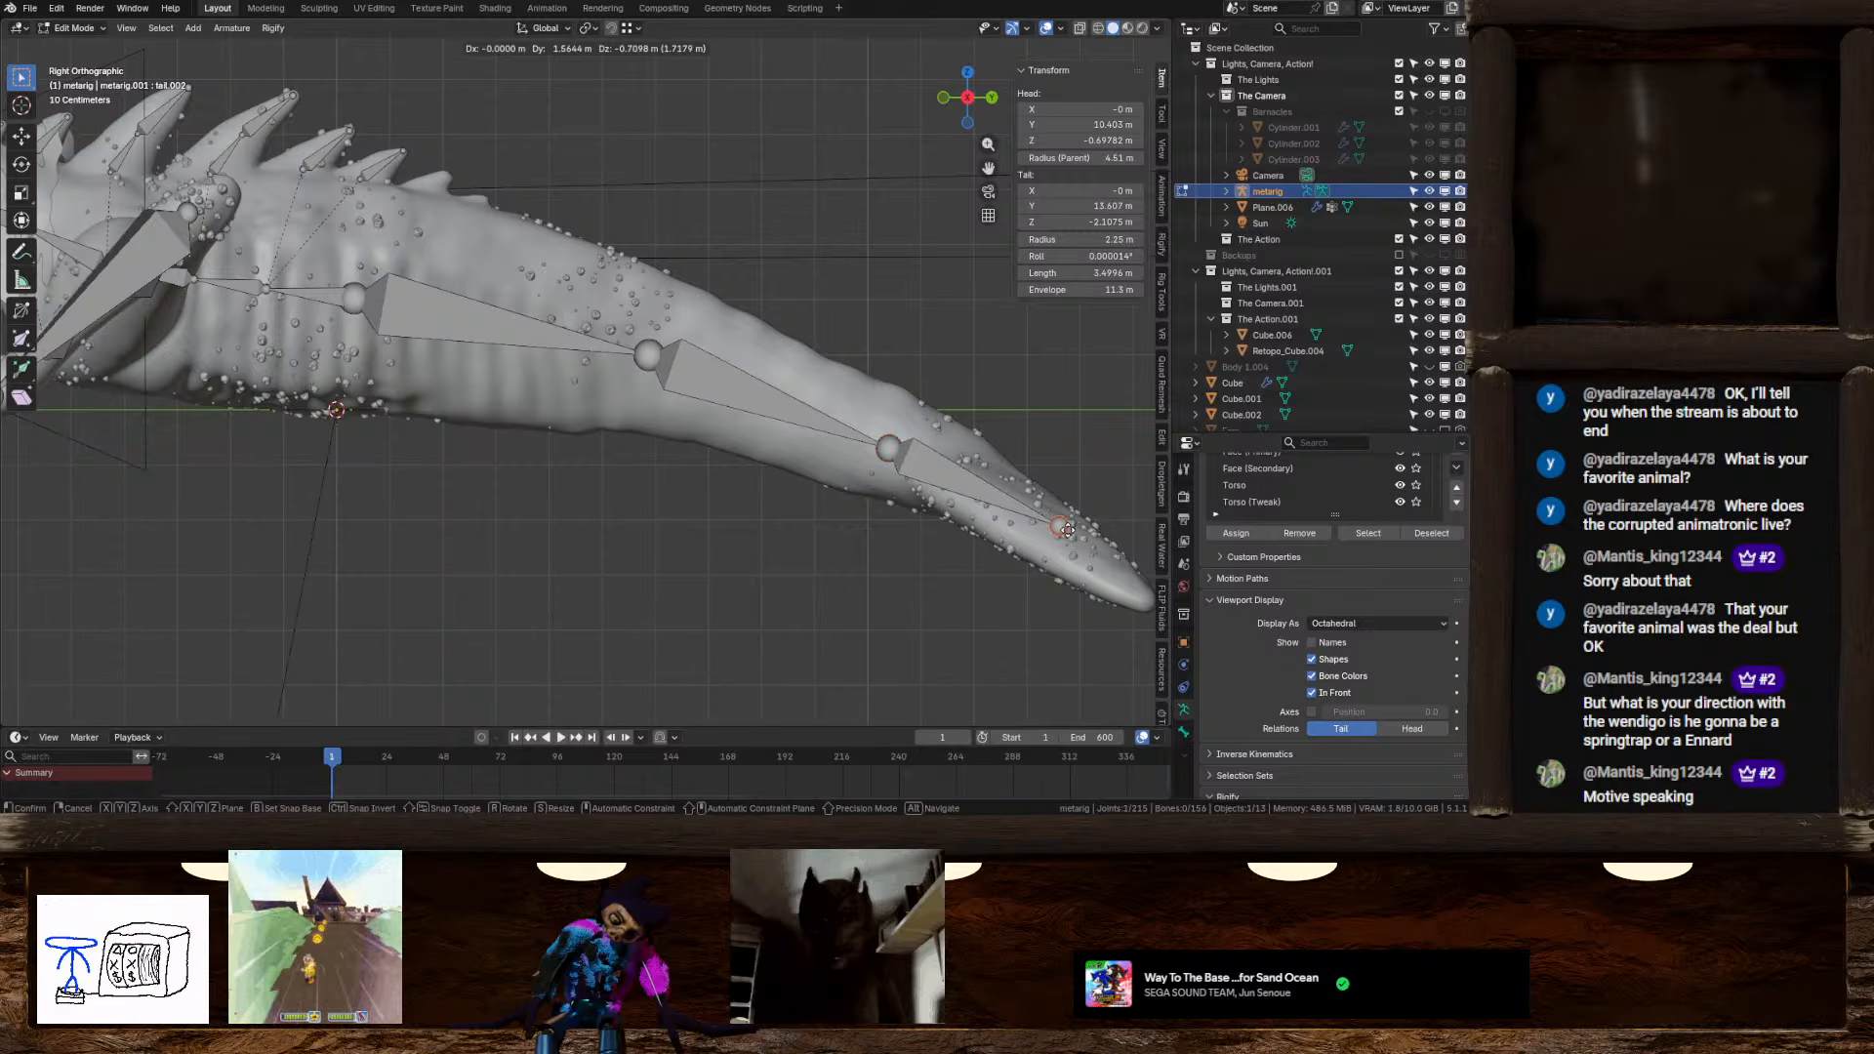
click(1064, 527)
Subdivide the last tail bone into two bones
scroll(1064, 527, down, 3)
middle_drag(1064, 527, 959, 497)
click(762, 457)
right_click(762, 457)
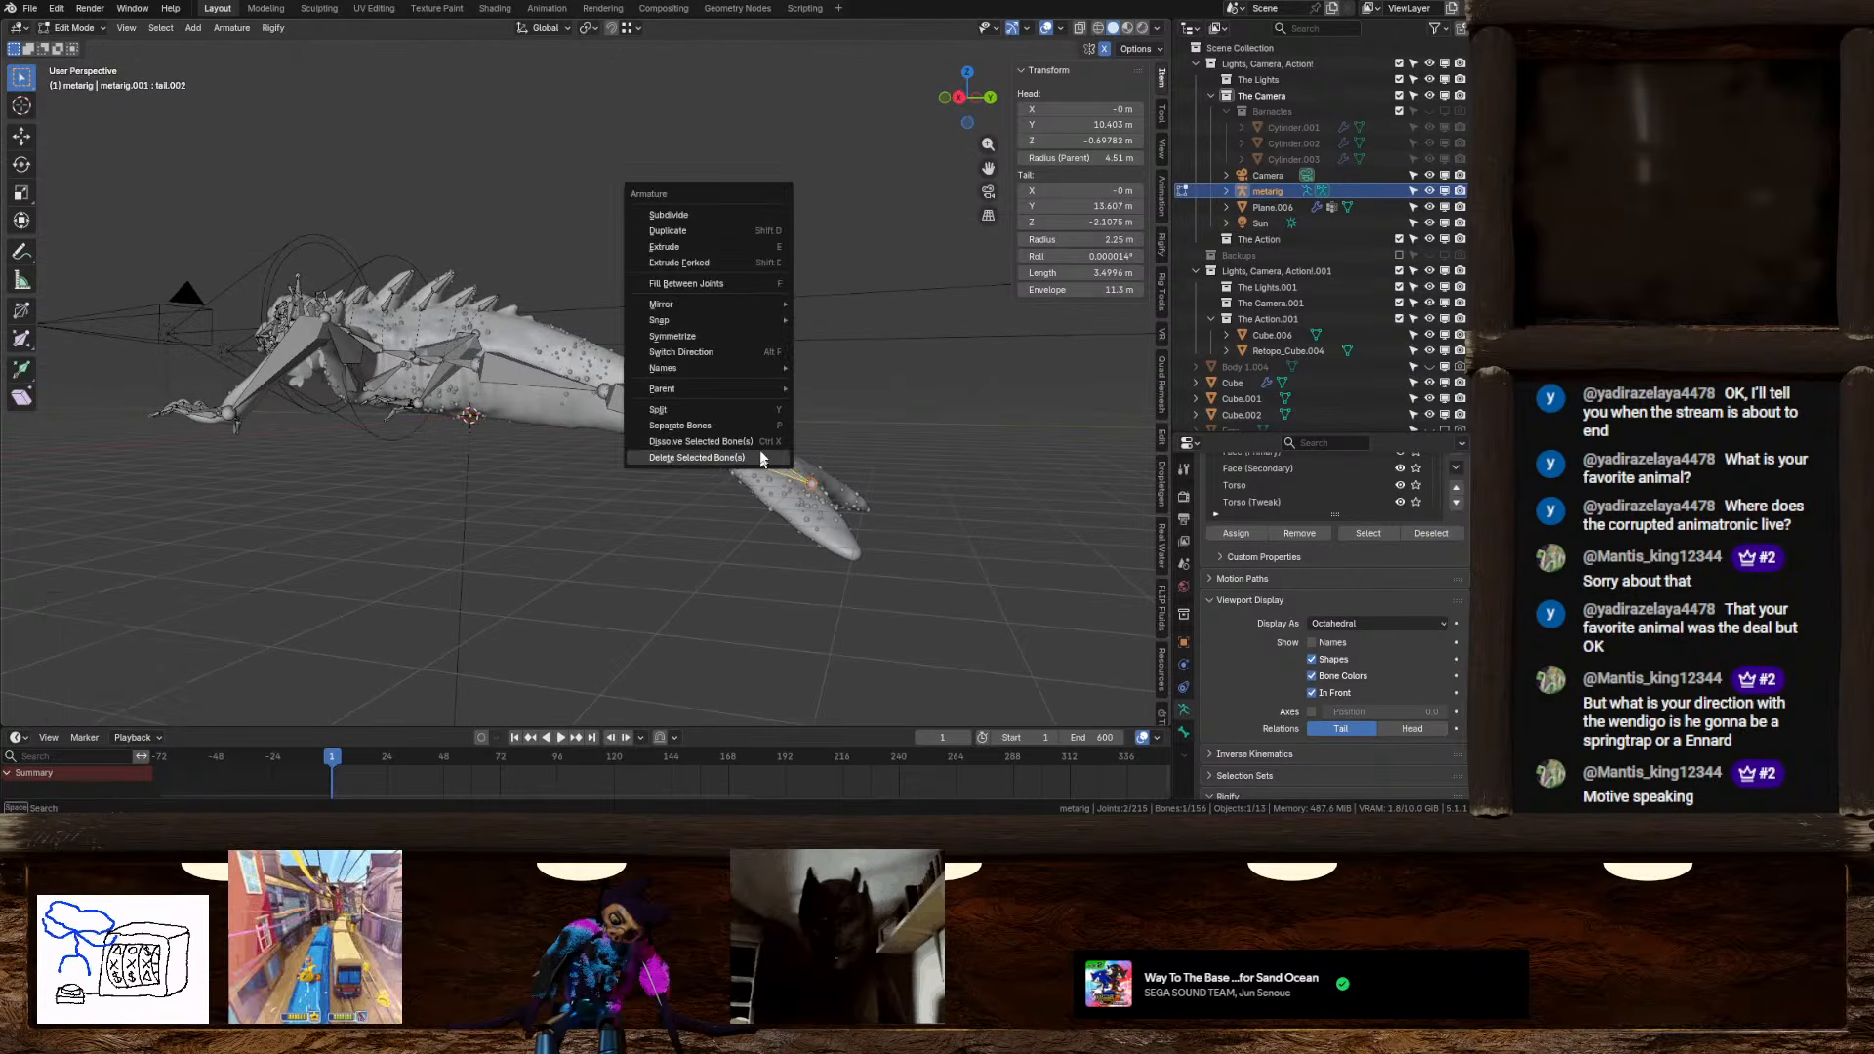
click(700, 212)
Subdivide the middle tail bone with one cut and the first tail bone with two cuts
click(632, 404)
right_click(631, 412)
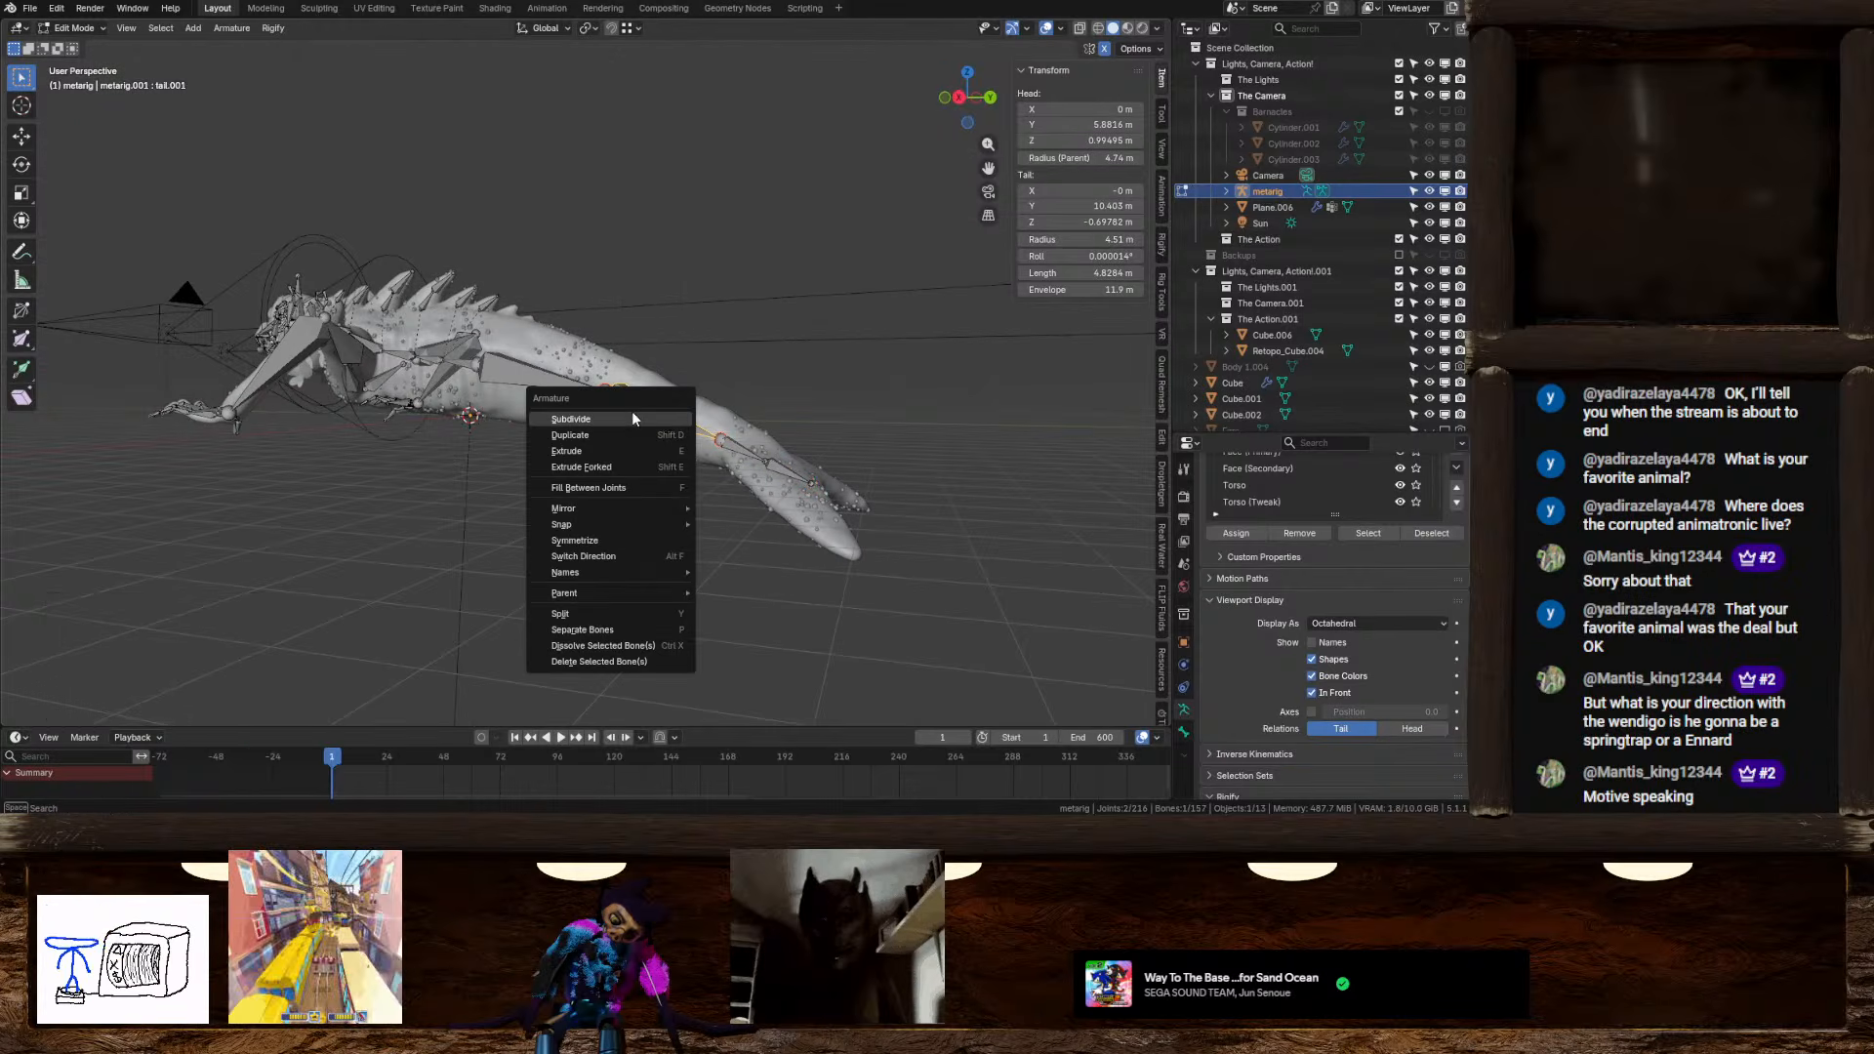
click(631, 412)
click(528, 365)
right_click(527, 365)
click(527, 365)
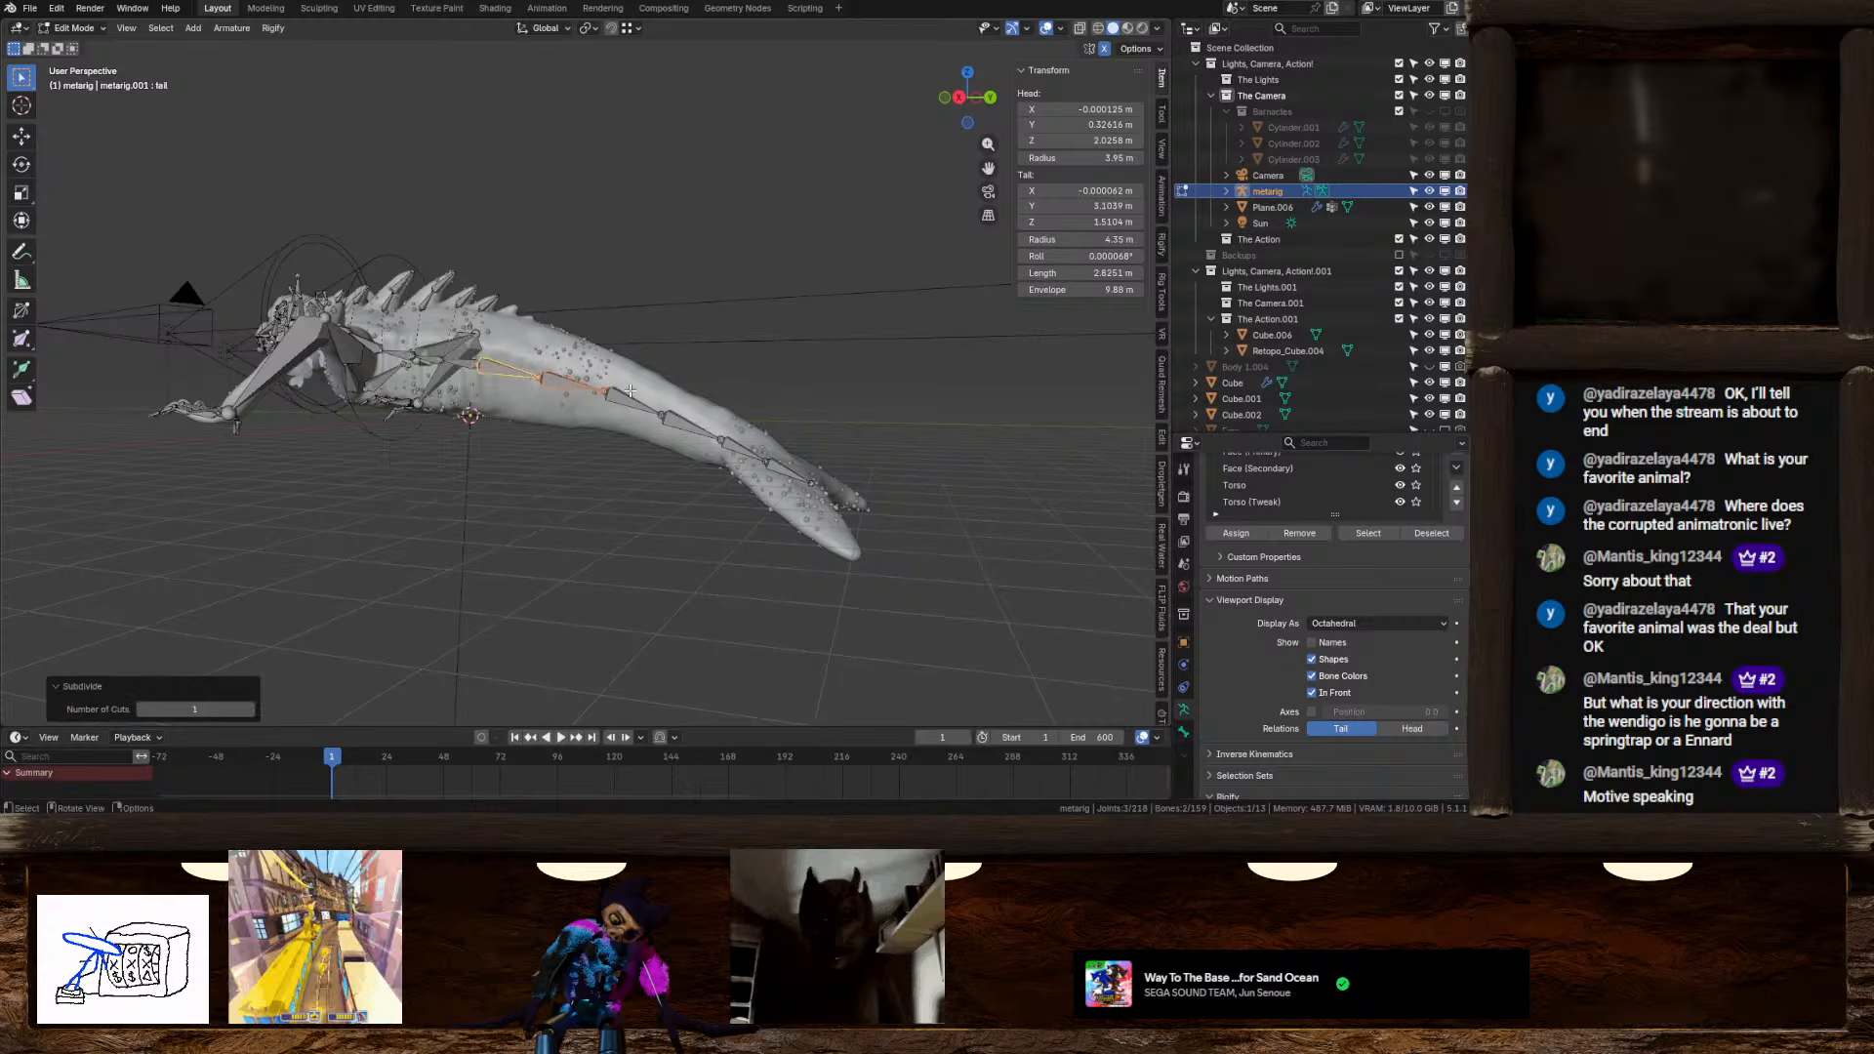
middle_drag(527, 365, 672, 421)
click(250, 710)
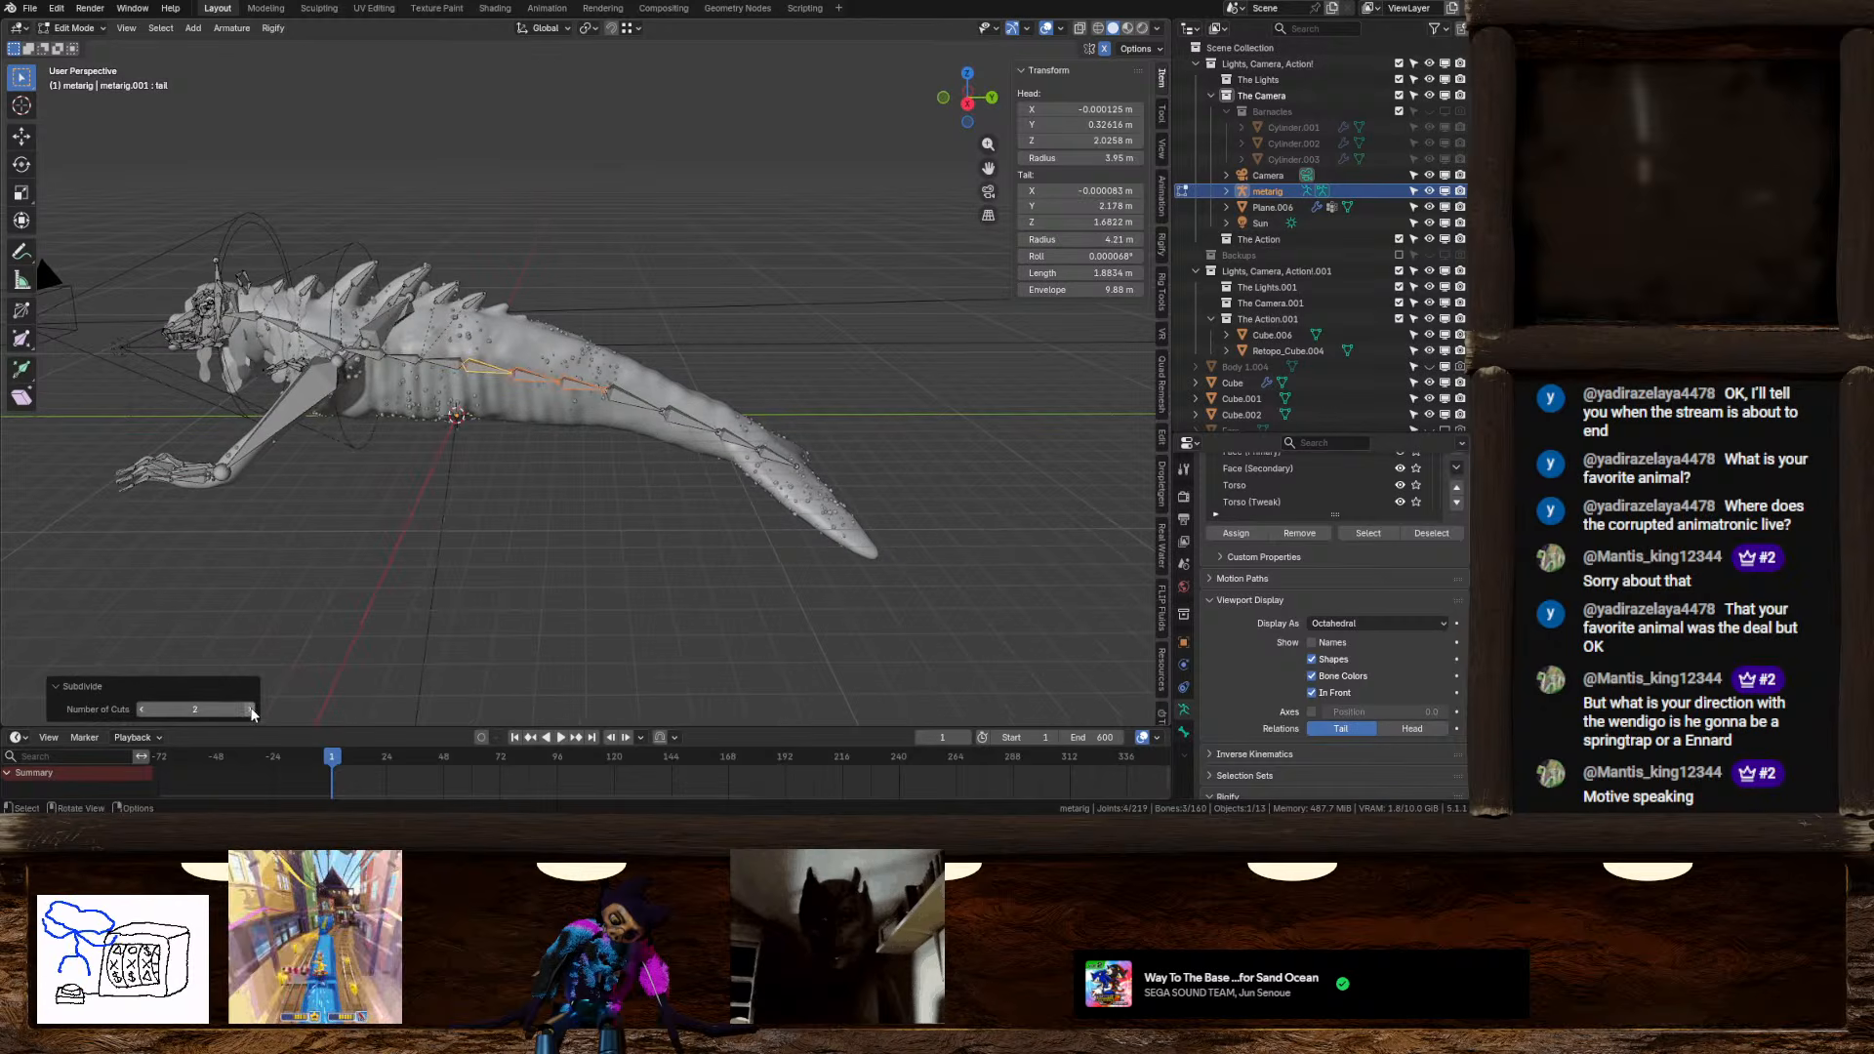
Undo the subdivisions of the first and middle tail bones
key(ctrl+z)
key(ctrl+z)
key(ctrl+z)
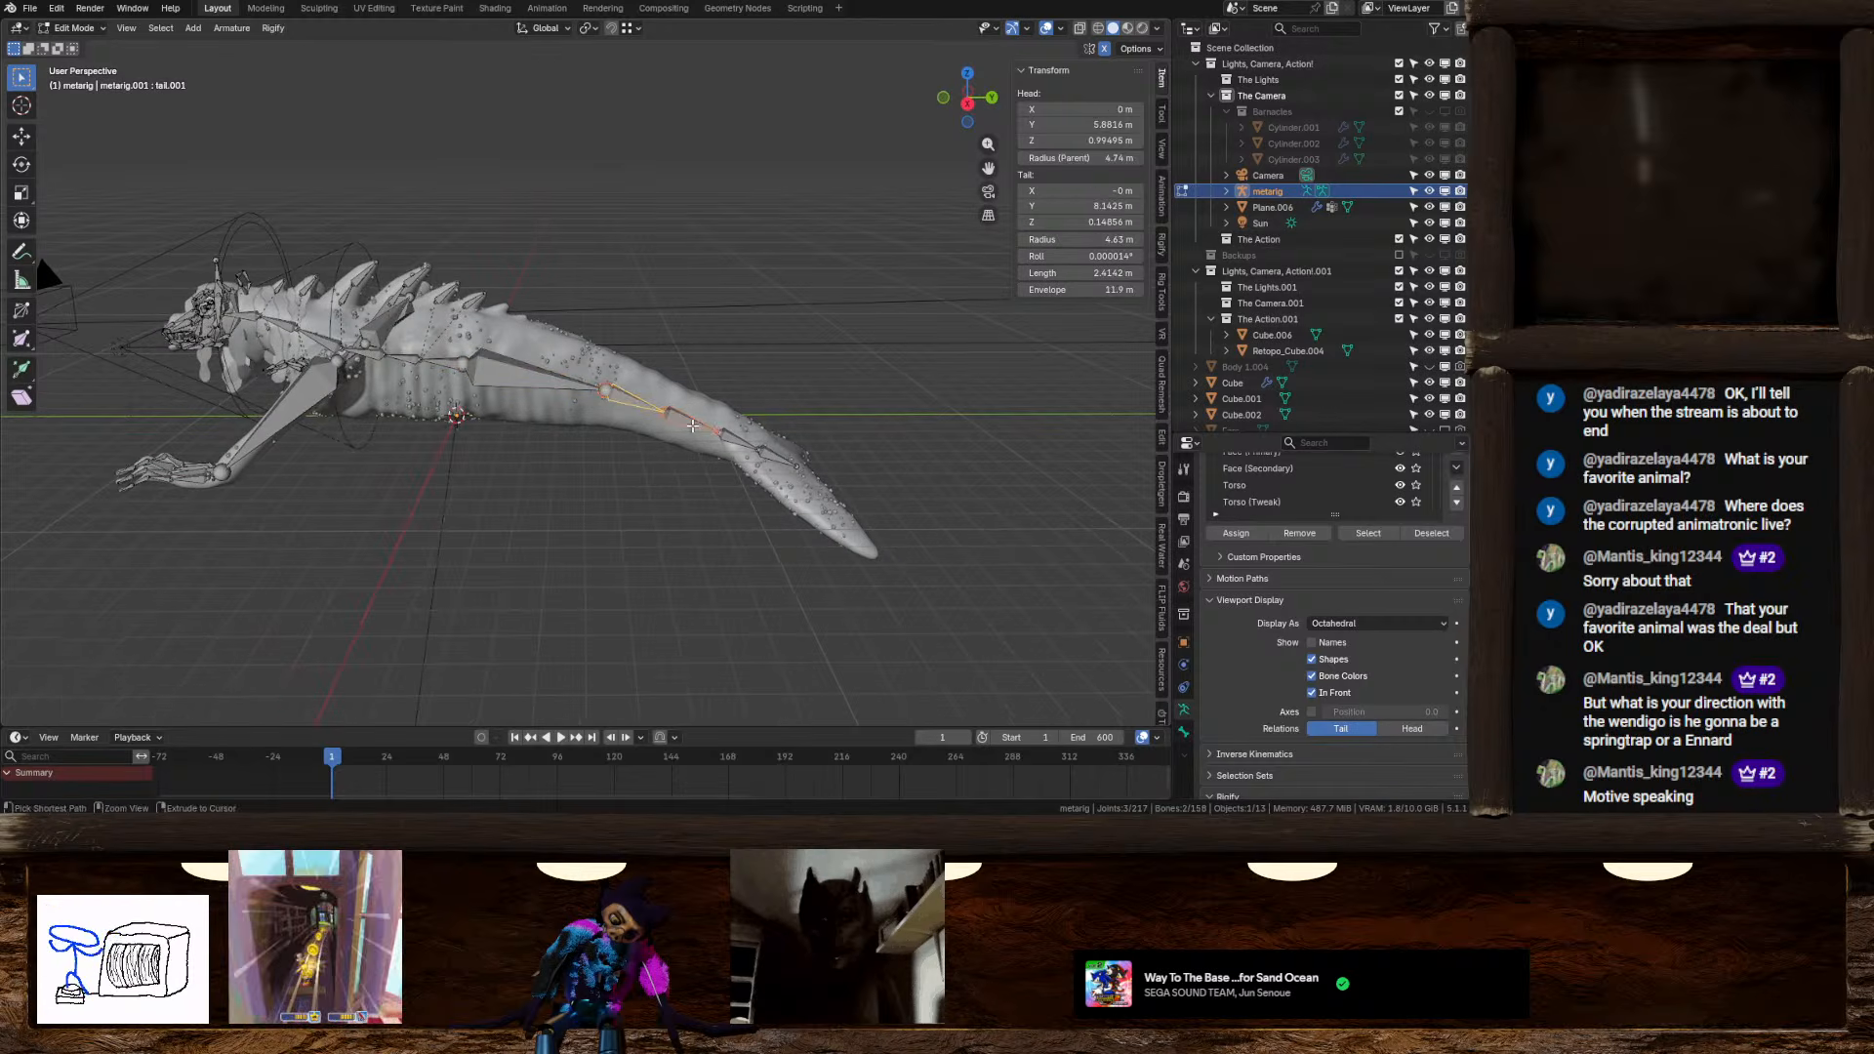
key(ctrl+z)
Select the first and middle tail bones together and subdivide them with two cuts, then clear the selection
click(664, 412)
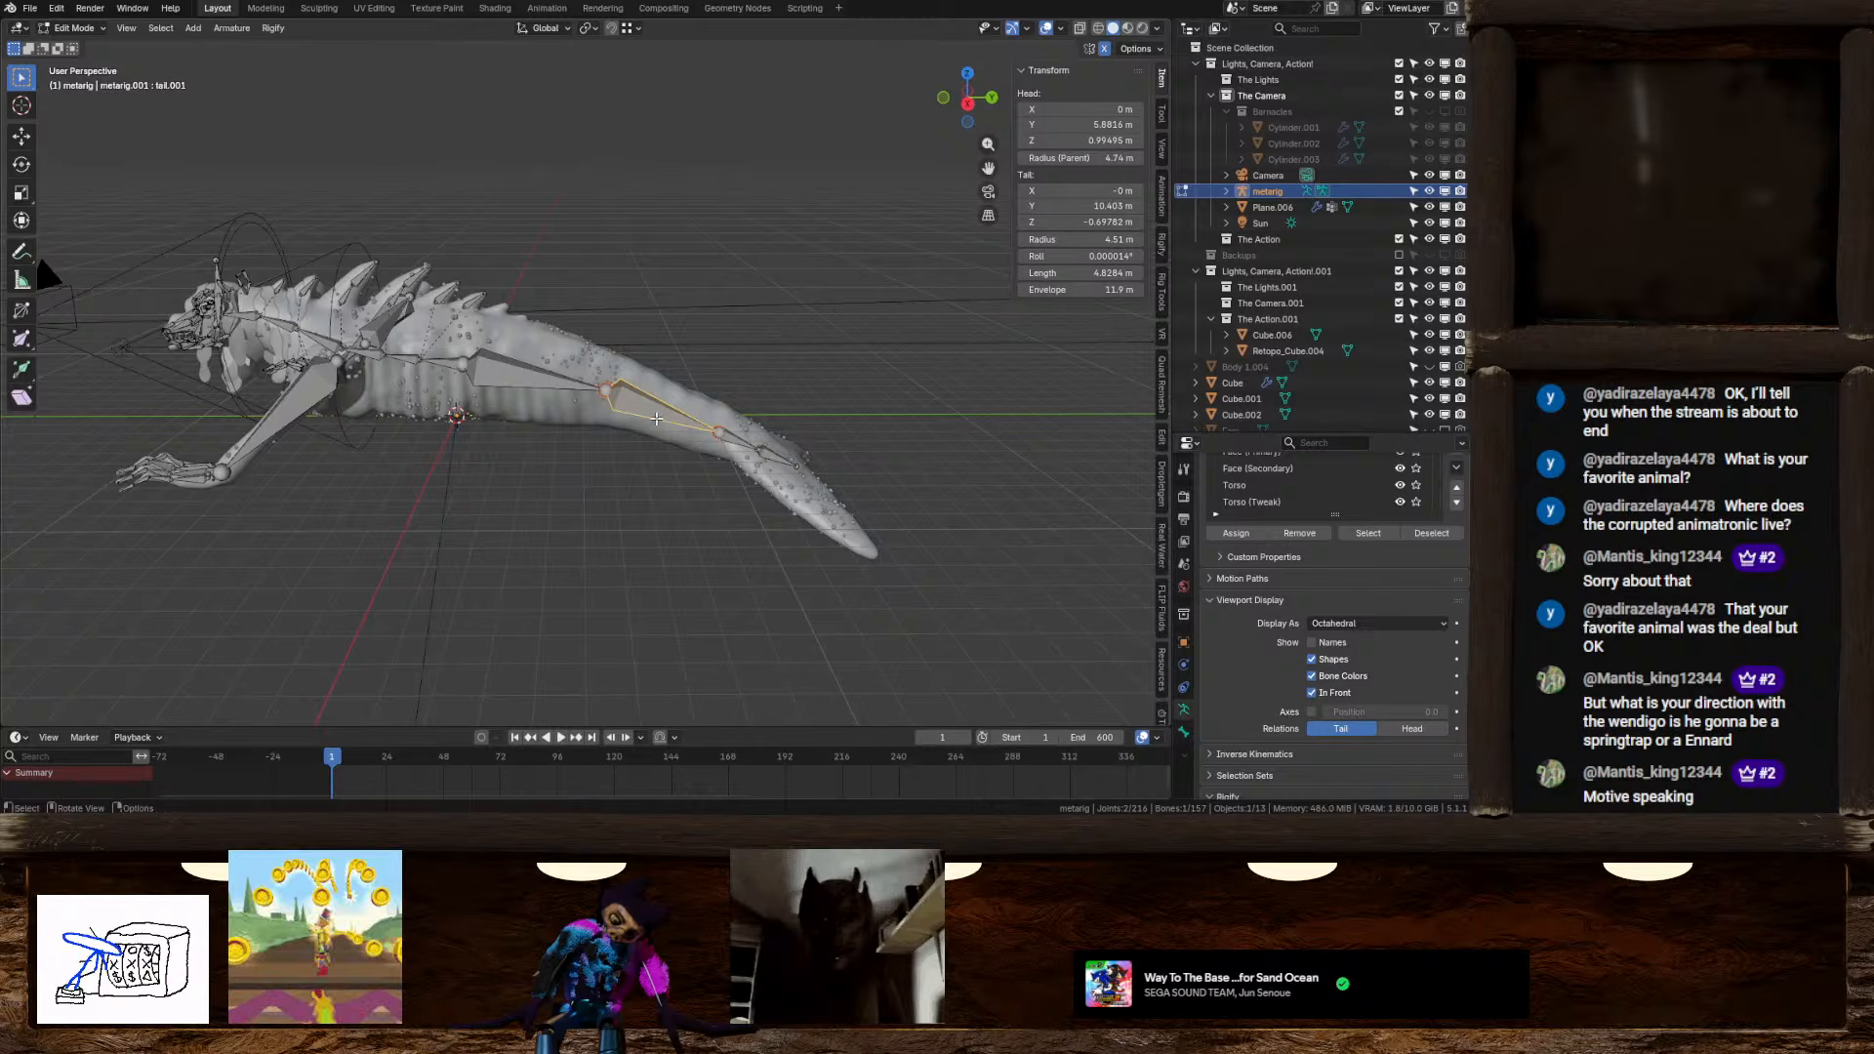
shift+click(568, 389)
right_click(545, 381)
click(545, 381)
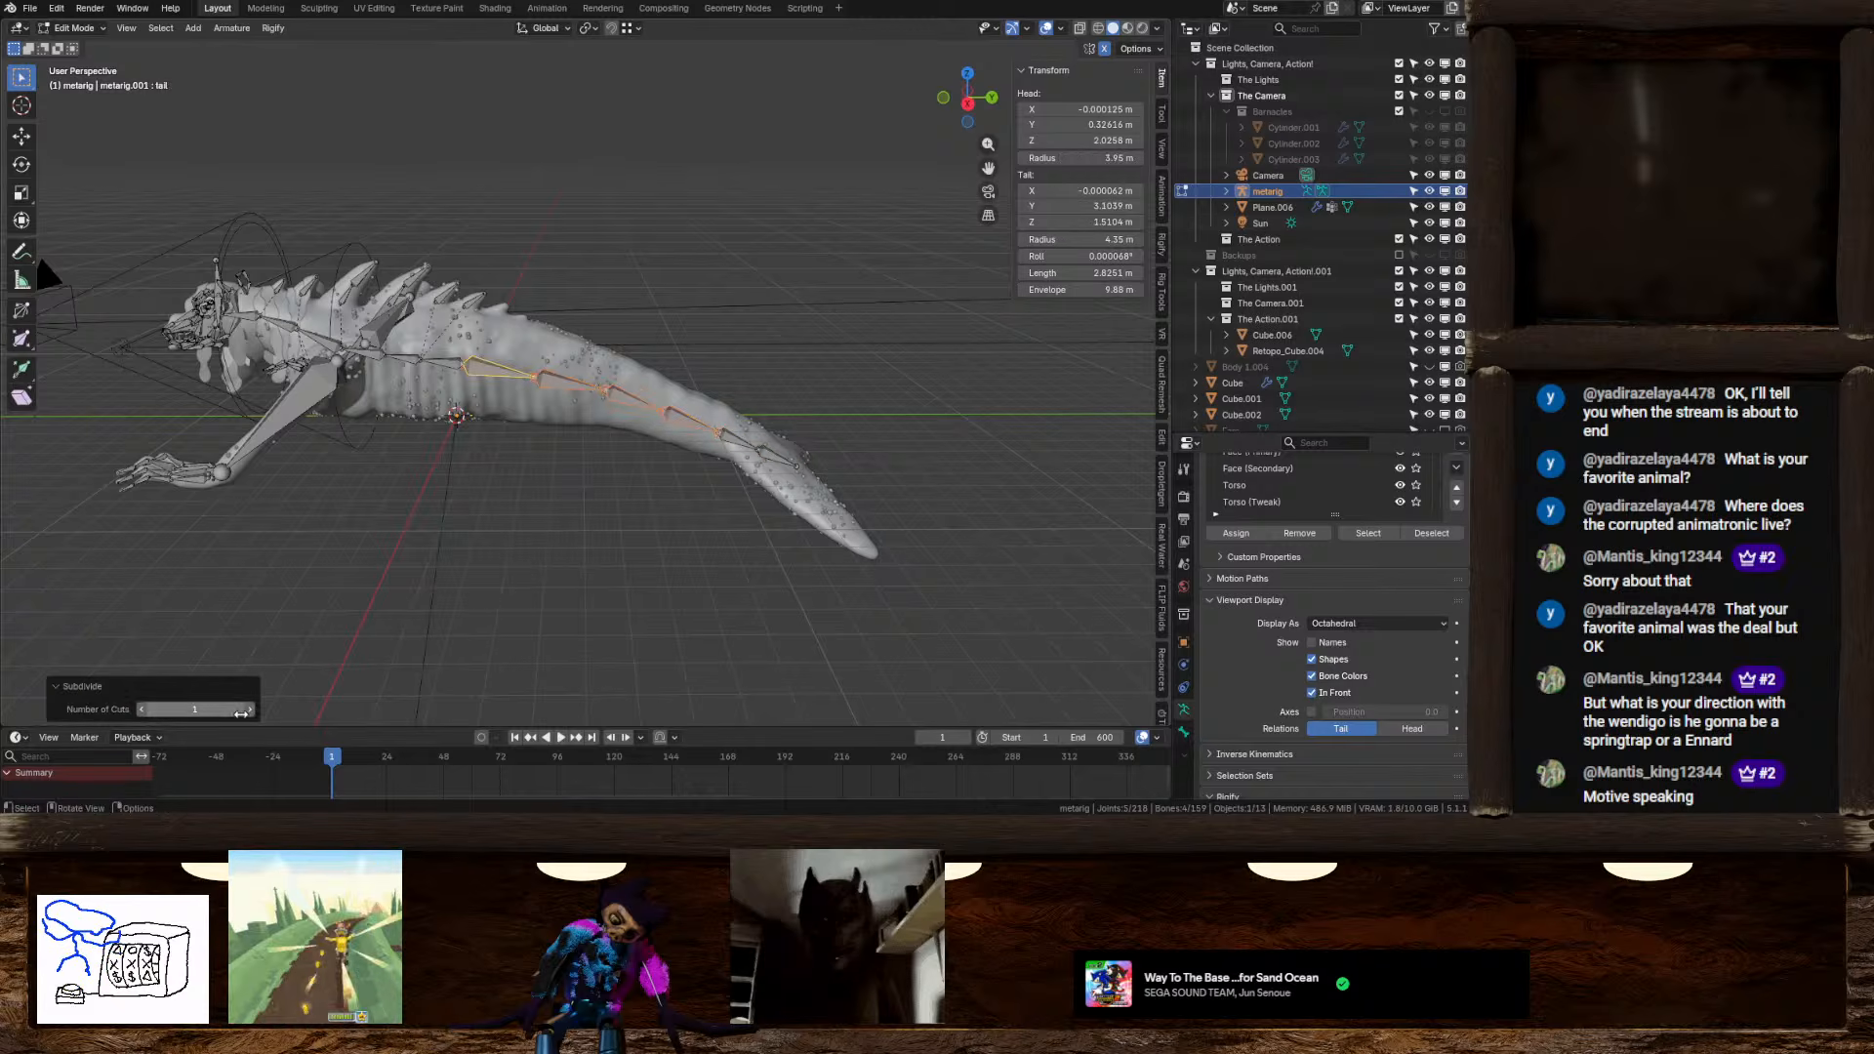
click(689, 506)
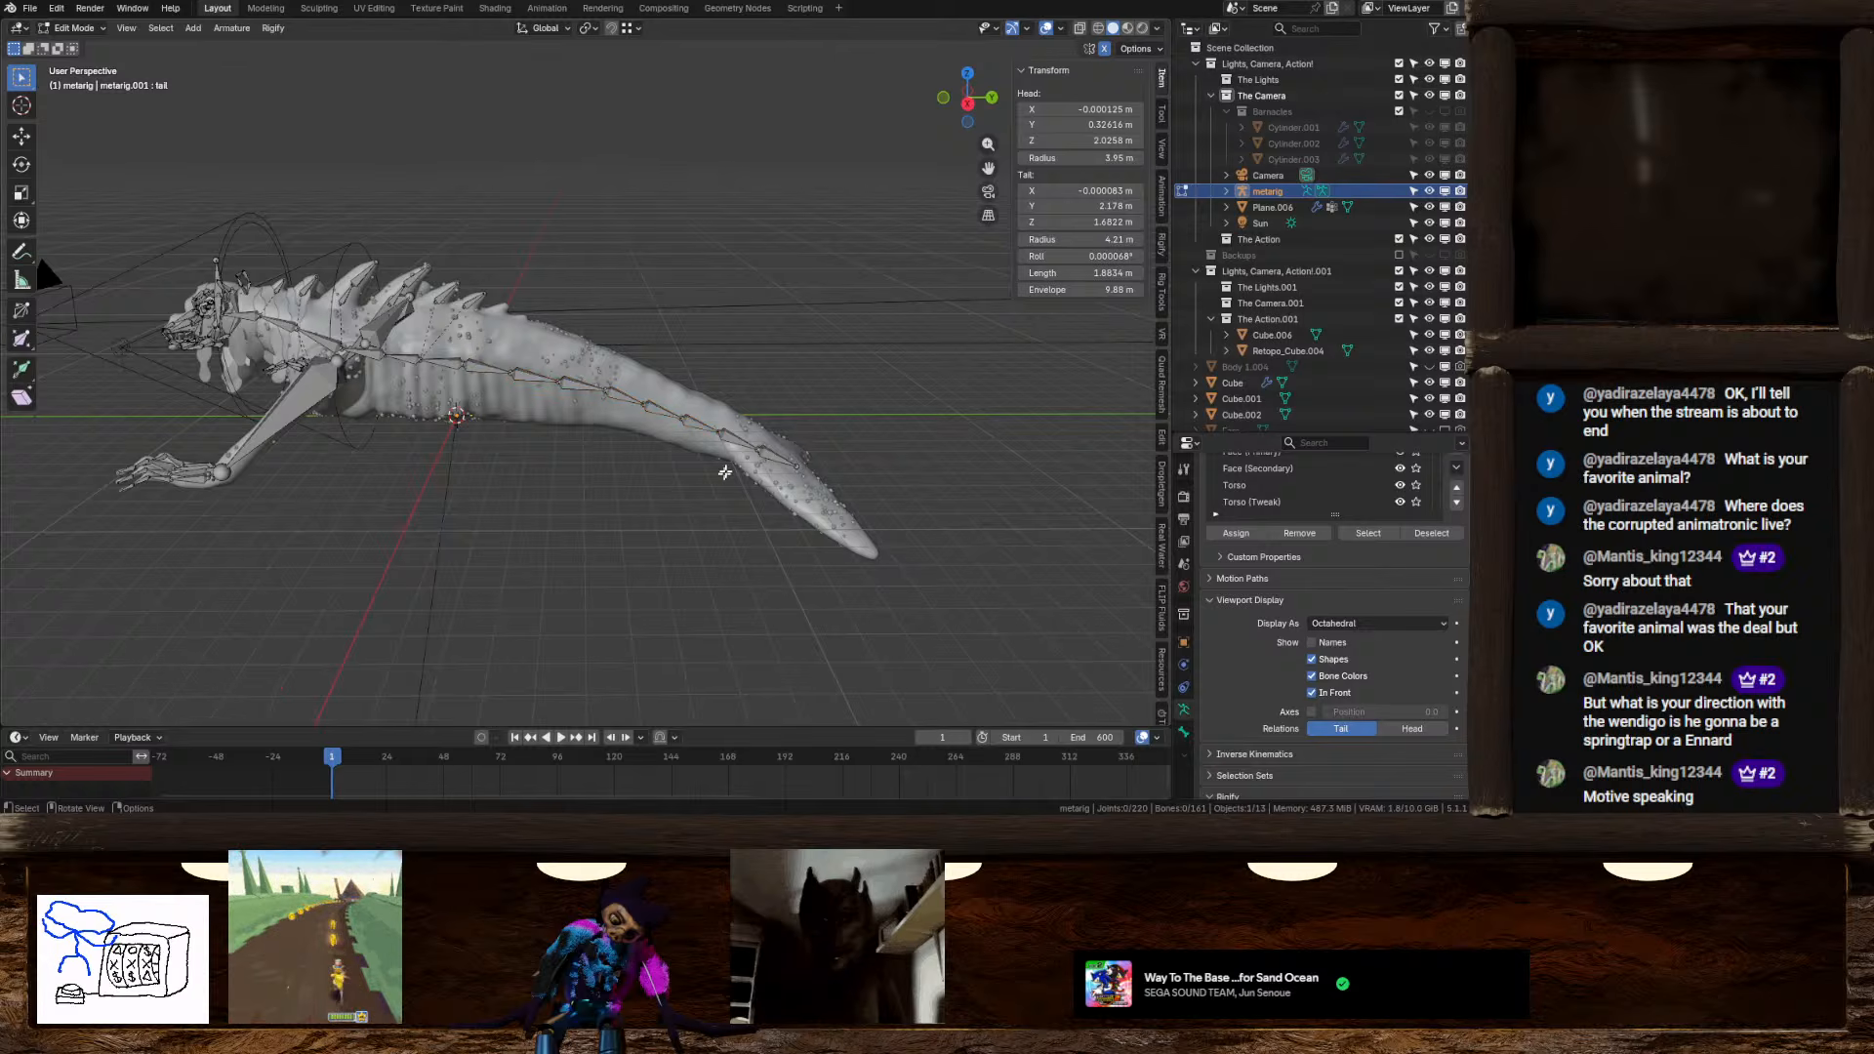
In the right side view, nudge the two inner joints nearest the tail tip upward, the first by about 0.04 m
key(KP_3)
scroll(913, 538, up, 6)
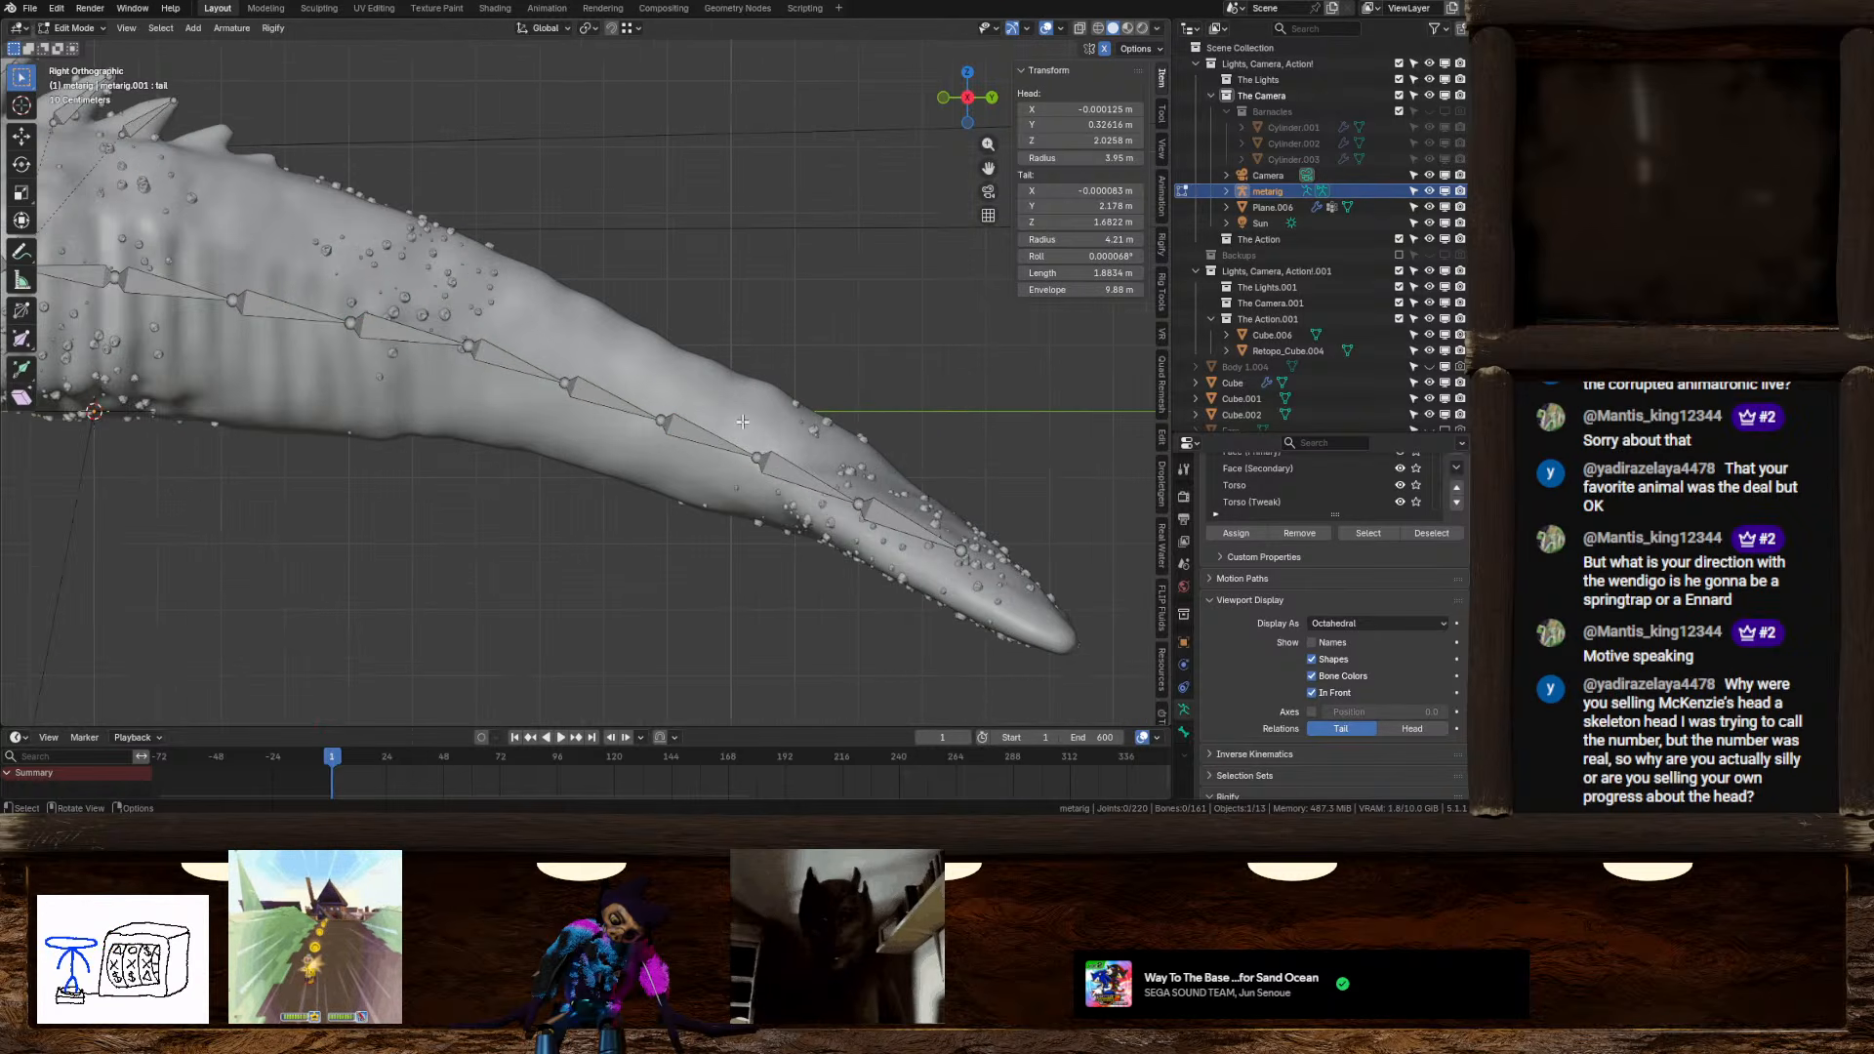
click(913, 530)
key(g)
key(z)
click(914, 527)
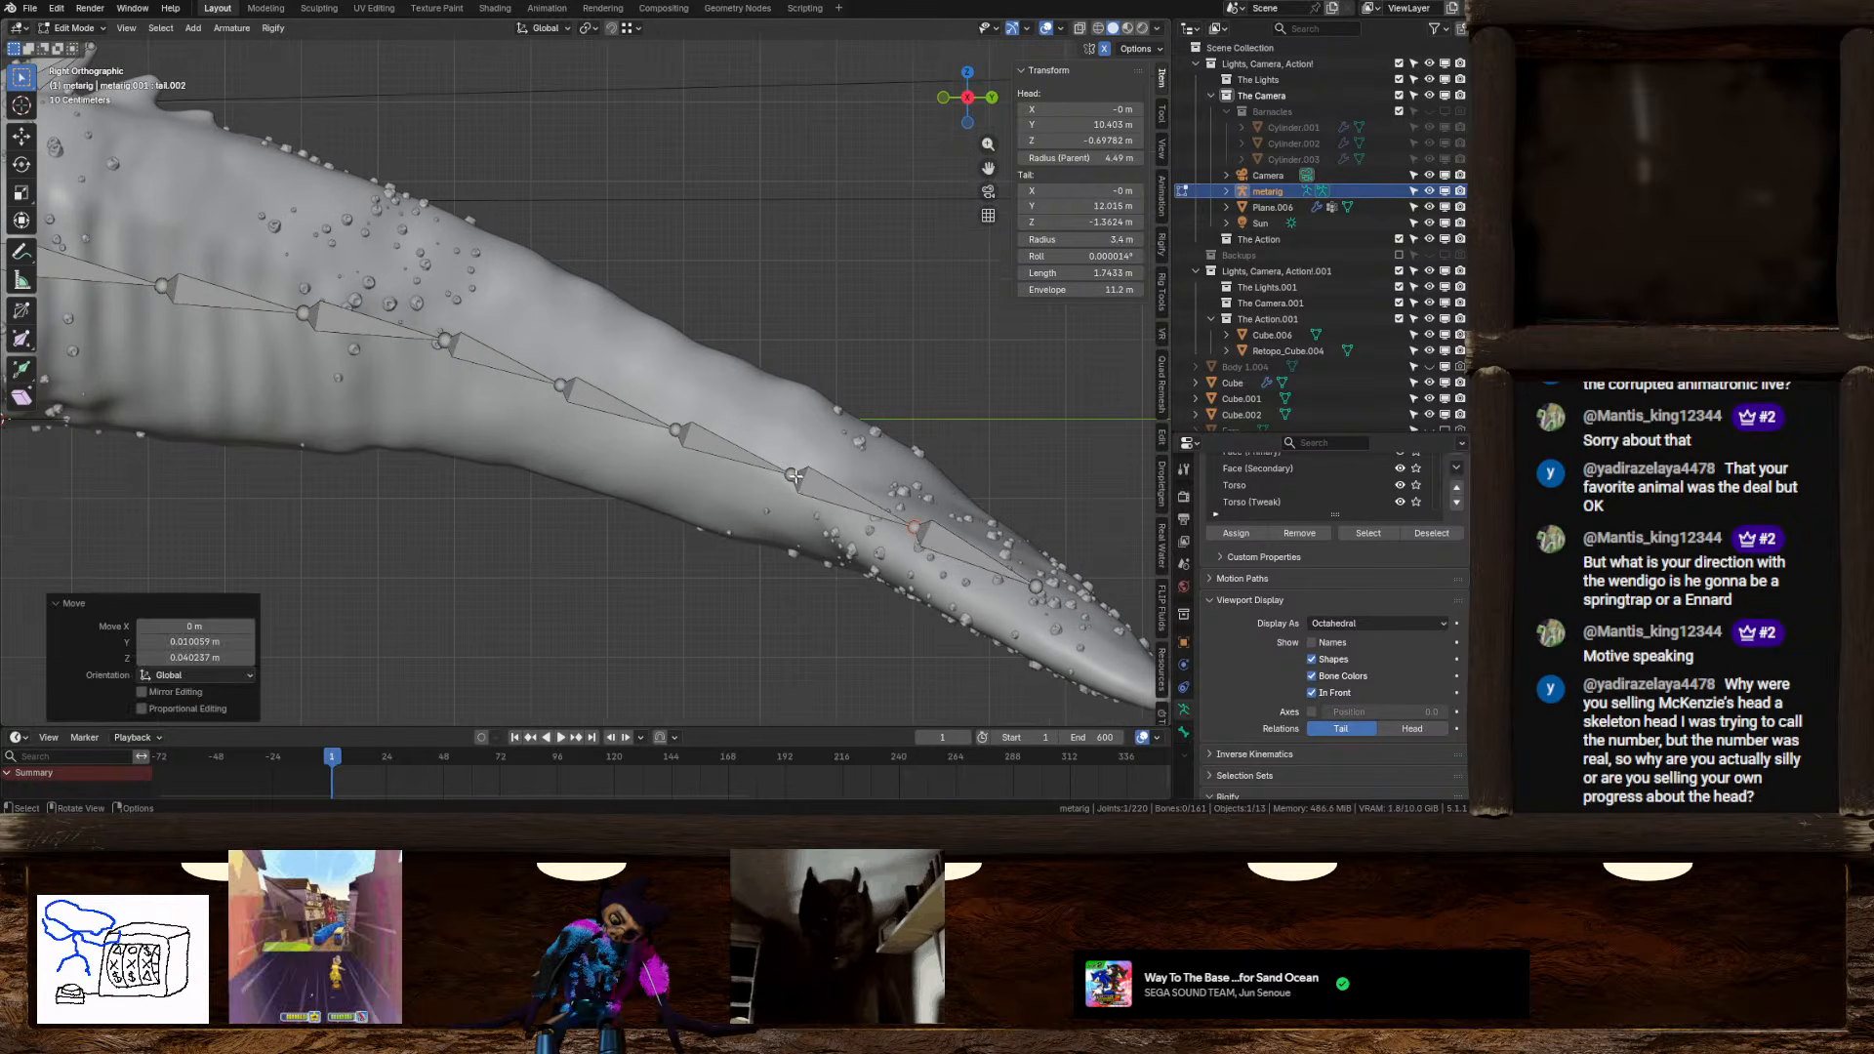
click(788, 472)
key(g)
key(z)
click(781, 466)
Nudge the next three joints toward the body slightly upward so the middle of the tail chain curves smoothly
click(676, 429)
key(g)
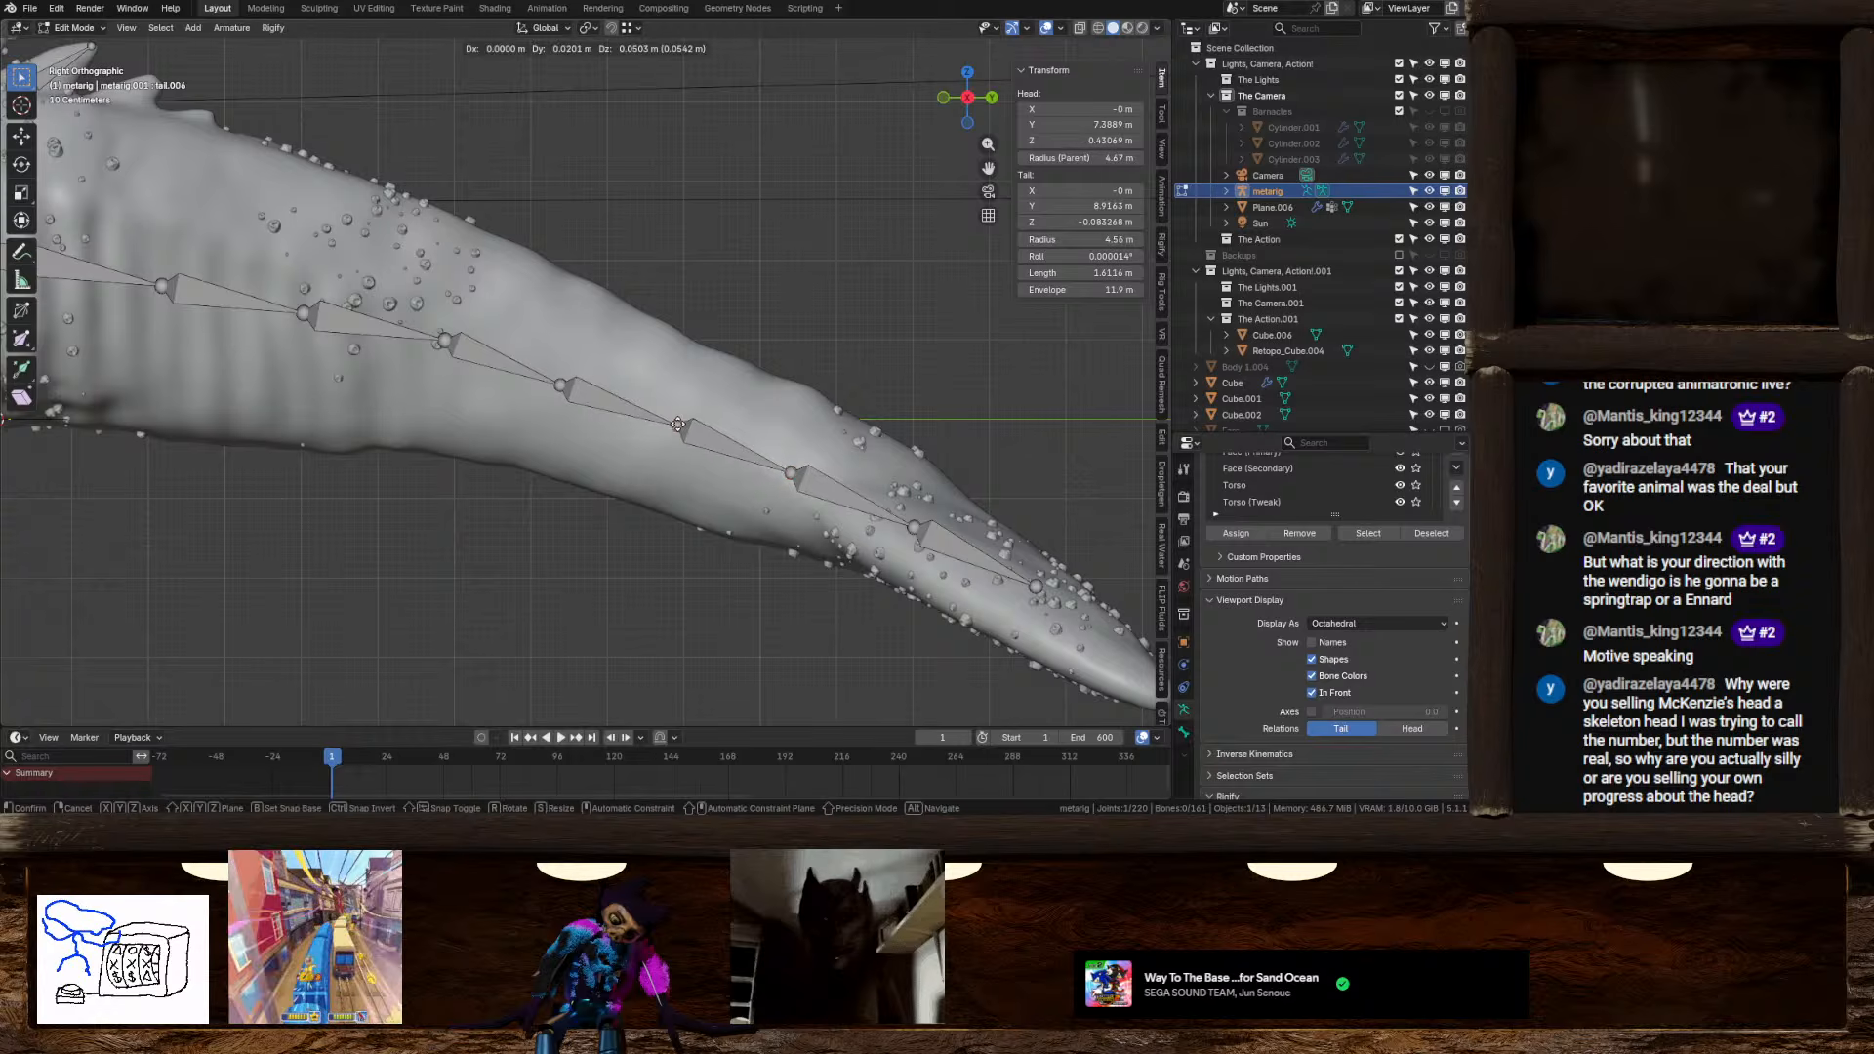
click(677, 423)
click(562, 383)
key(g)
click(561, 379)
shift+middle_drag(439, 340, 611, 381)
click(612, 380)
key(g)
click(616, 382)
Nudge the two tail joints nearest the body slightly upward, raising the first tail bone's end by about 0.05 m
shift+middle_drag(476, 355, 605, 398)
click(605, 398)
key(g)
click(606, 397)
shift+middle_drag(459, 368, 549, 420)
click(523, 396)
key(g)
click(525, 395)
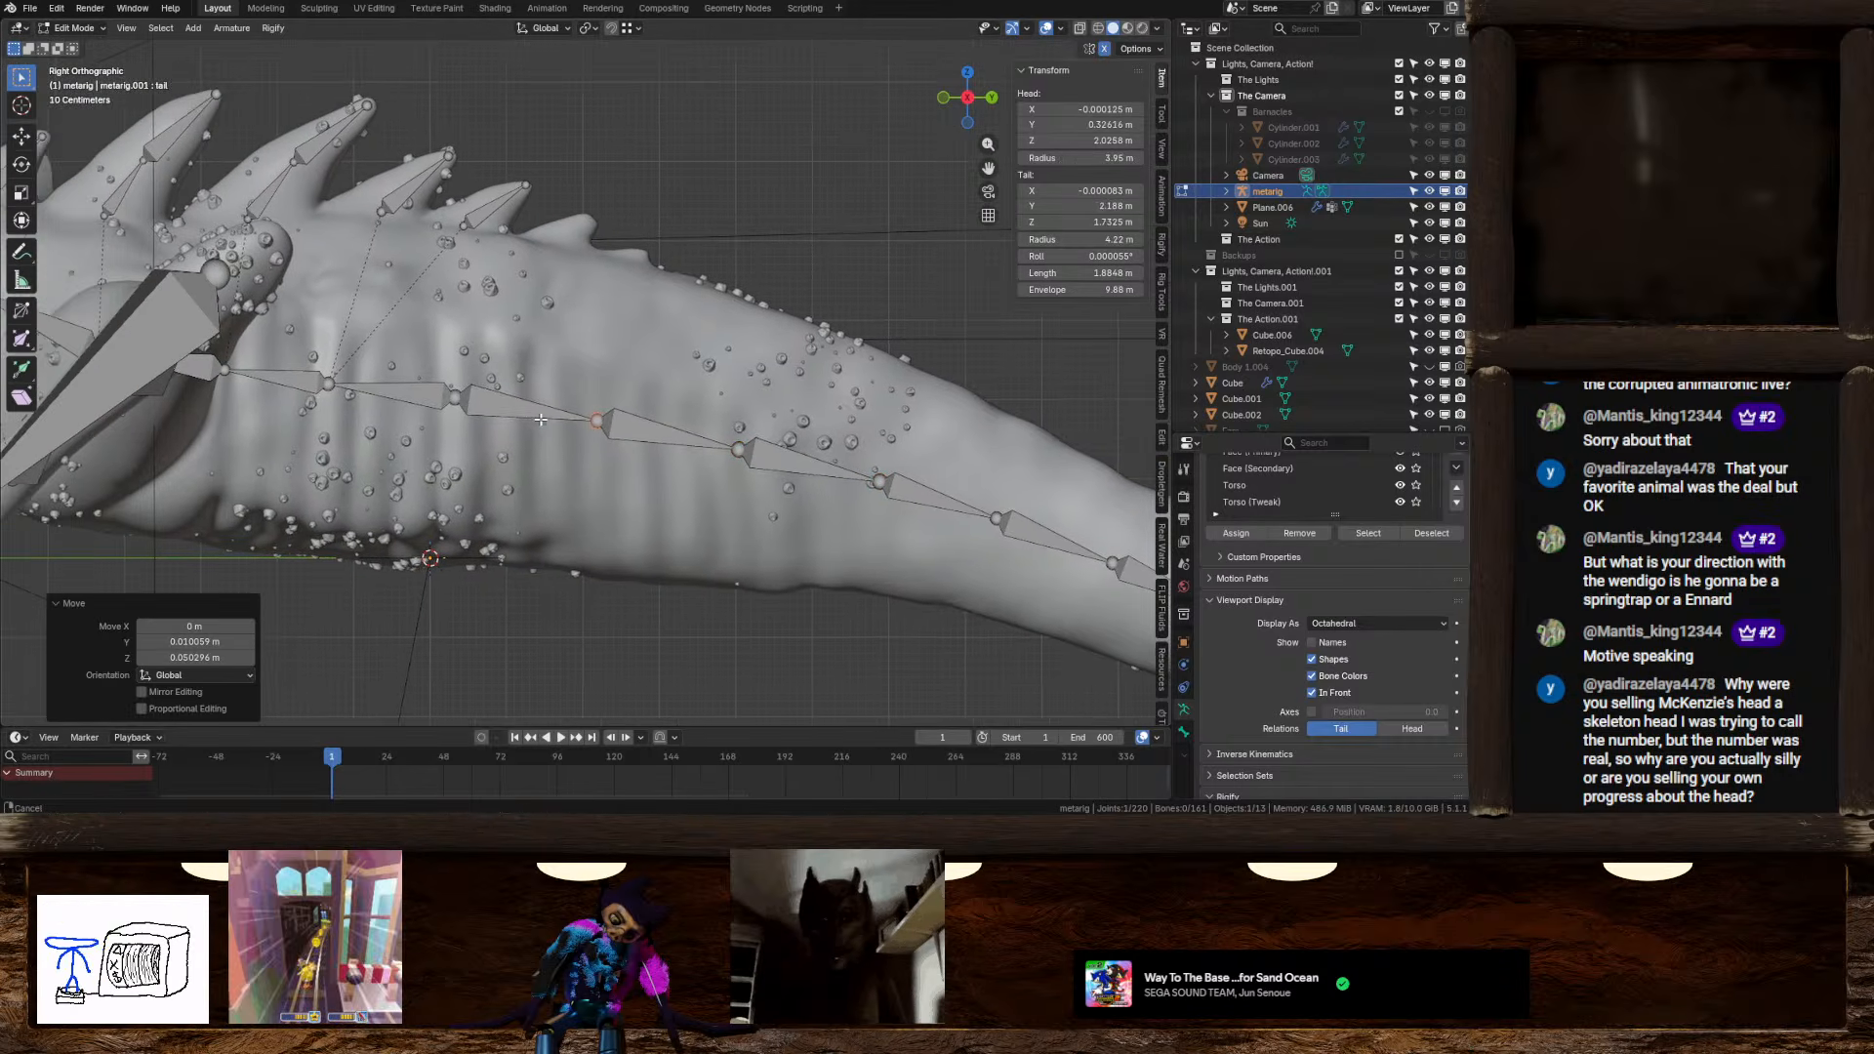
scroll(549, 420, down, 5)
middle_drag(673, 425, 697, 474)
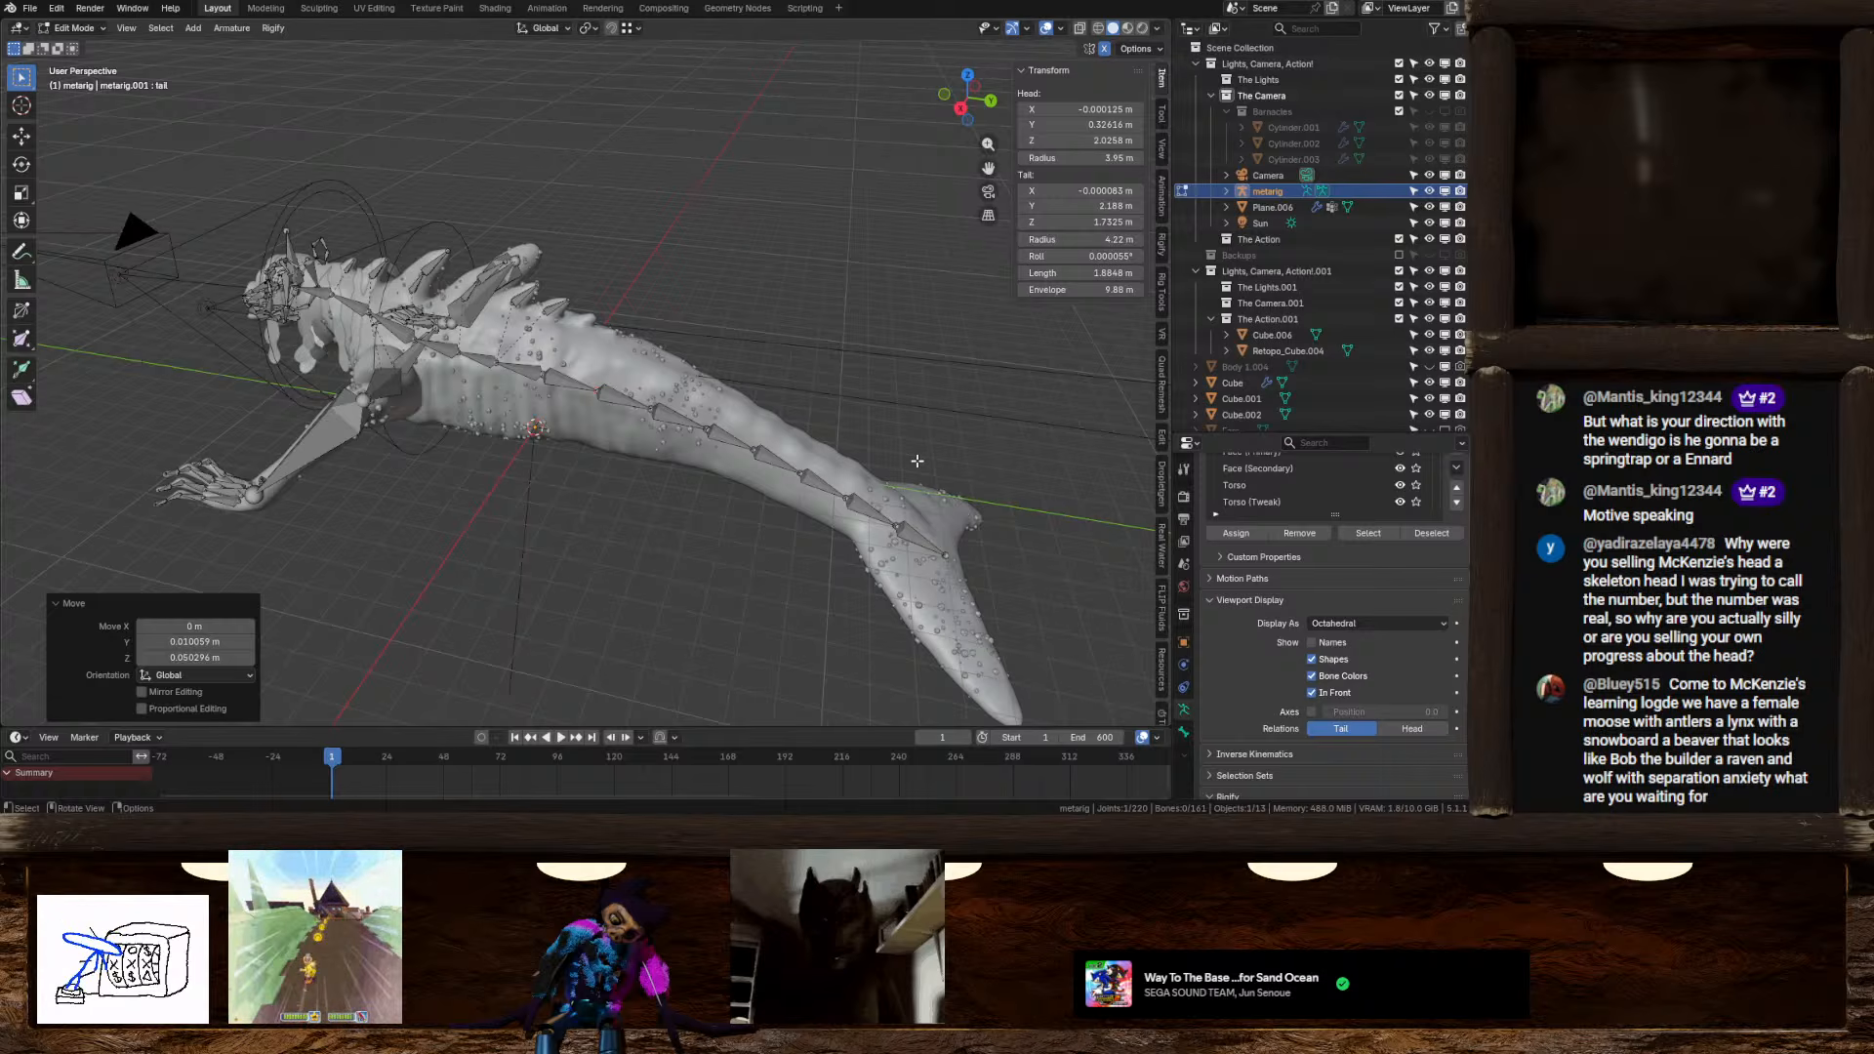
scroll(891, 443, up, 2)
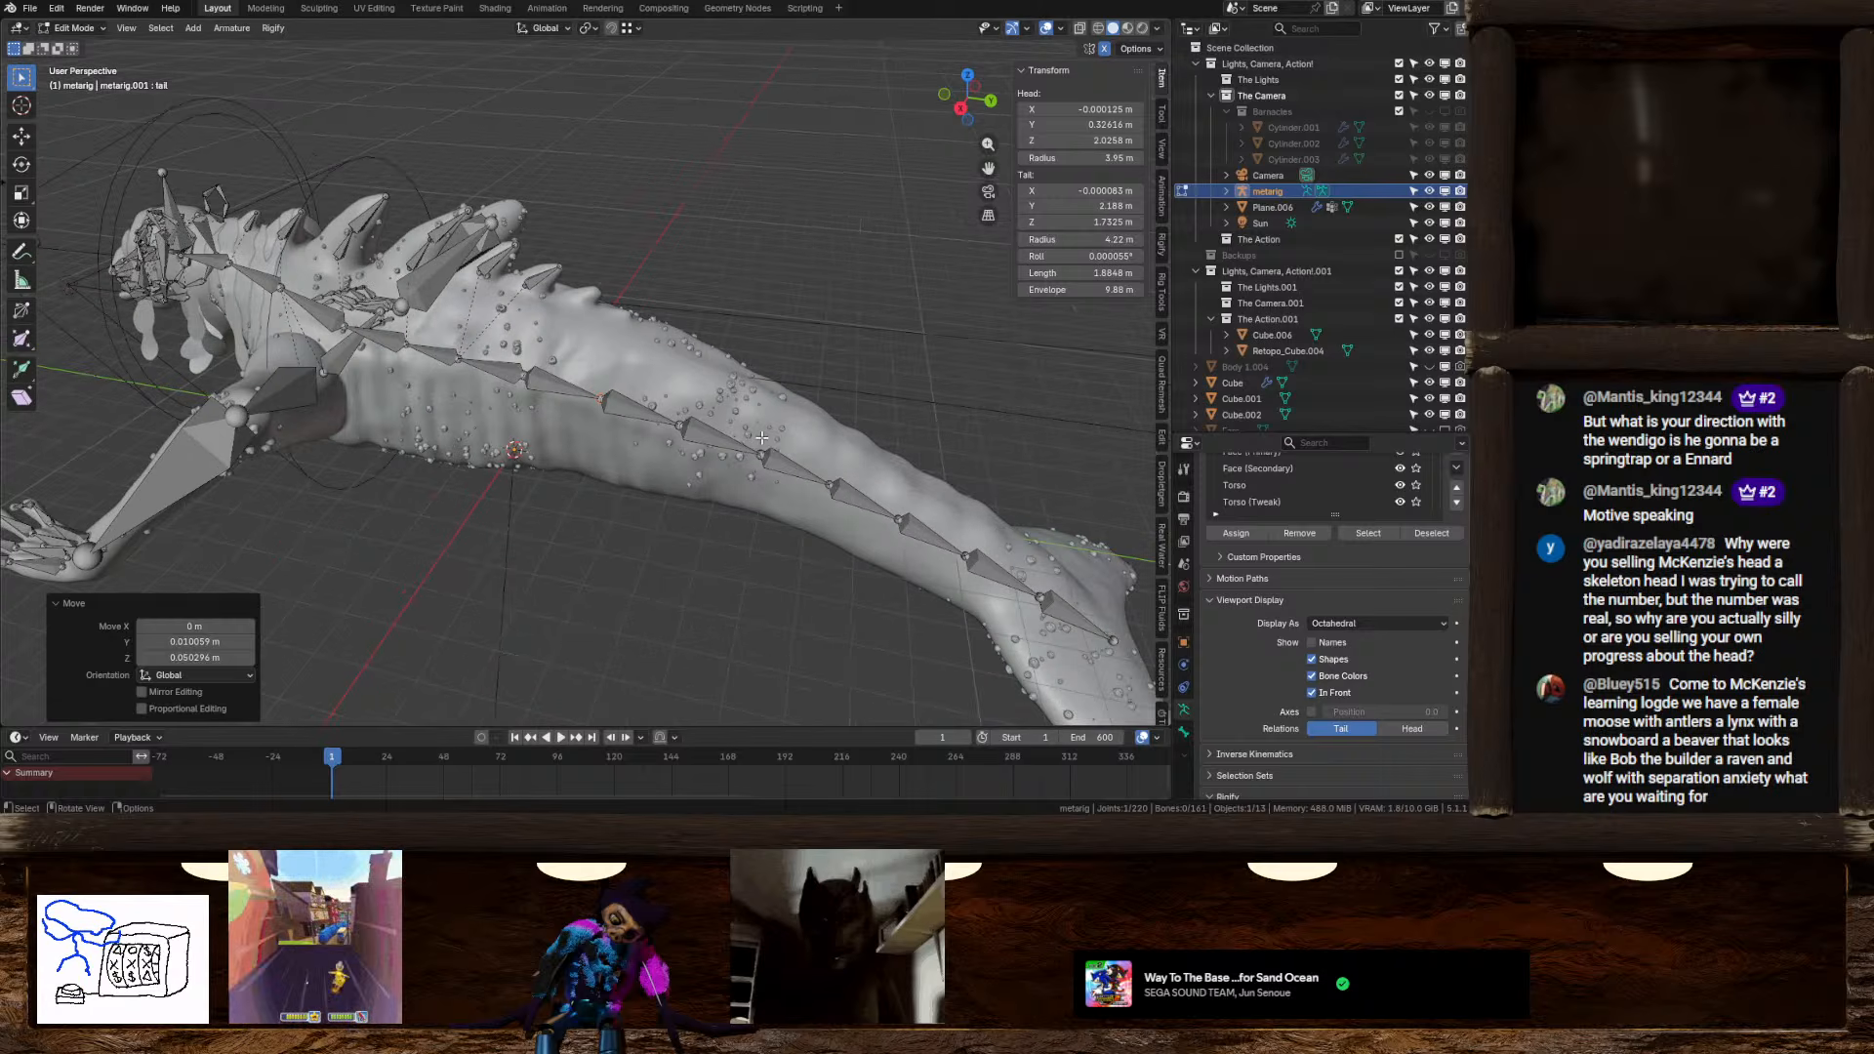
Filter the Rigify samples for SUPER_COP and add a basic.super_copy sample bone to the metarig
shift+middle_drag(800, 429, 655, 461)
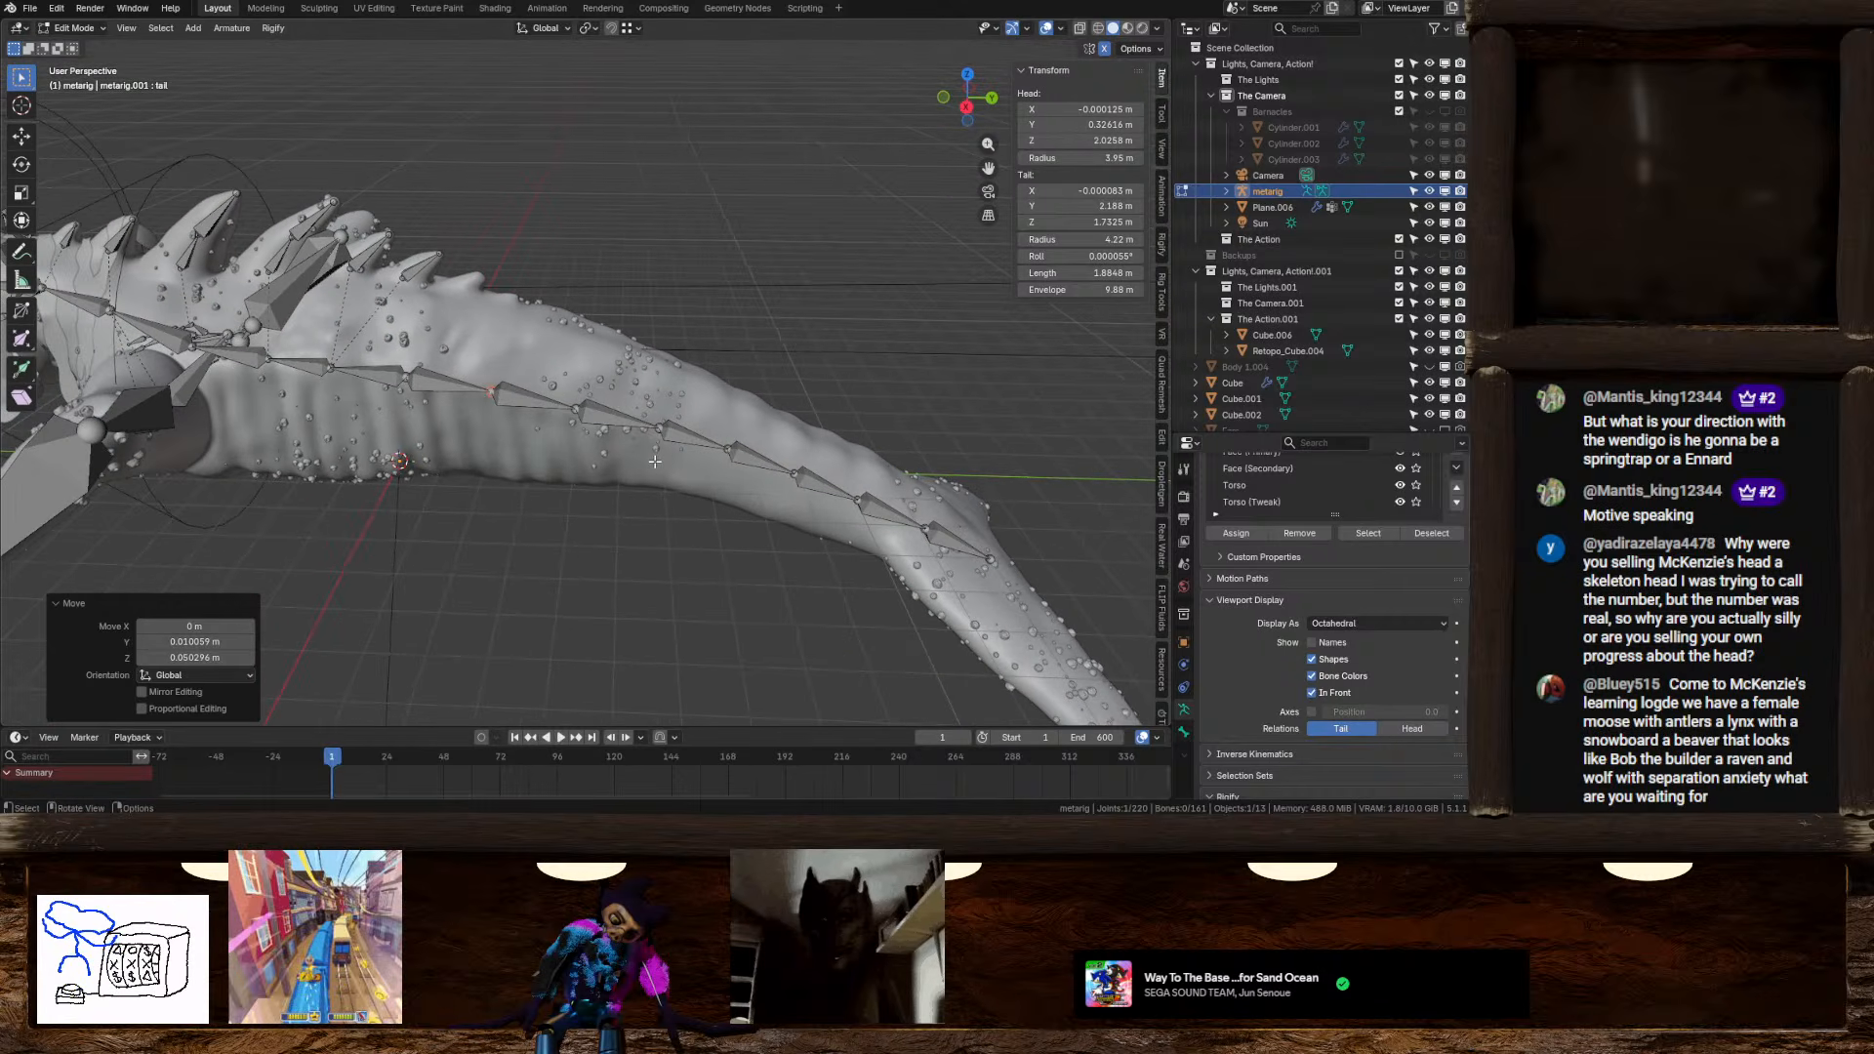
click(966, 76)
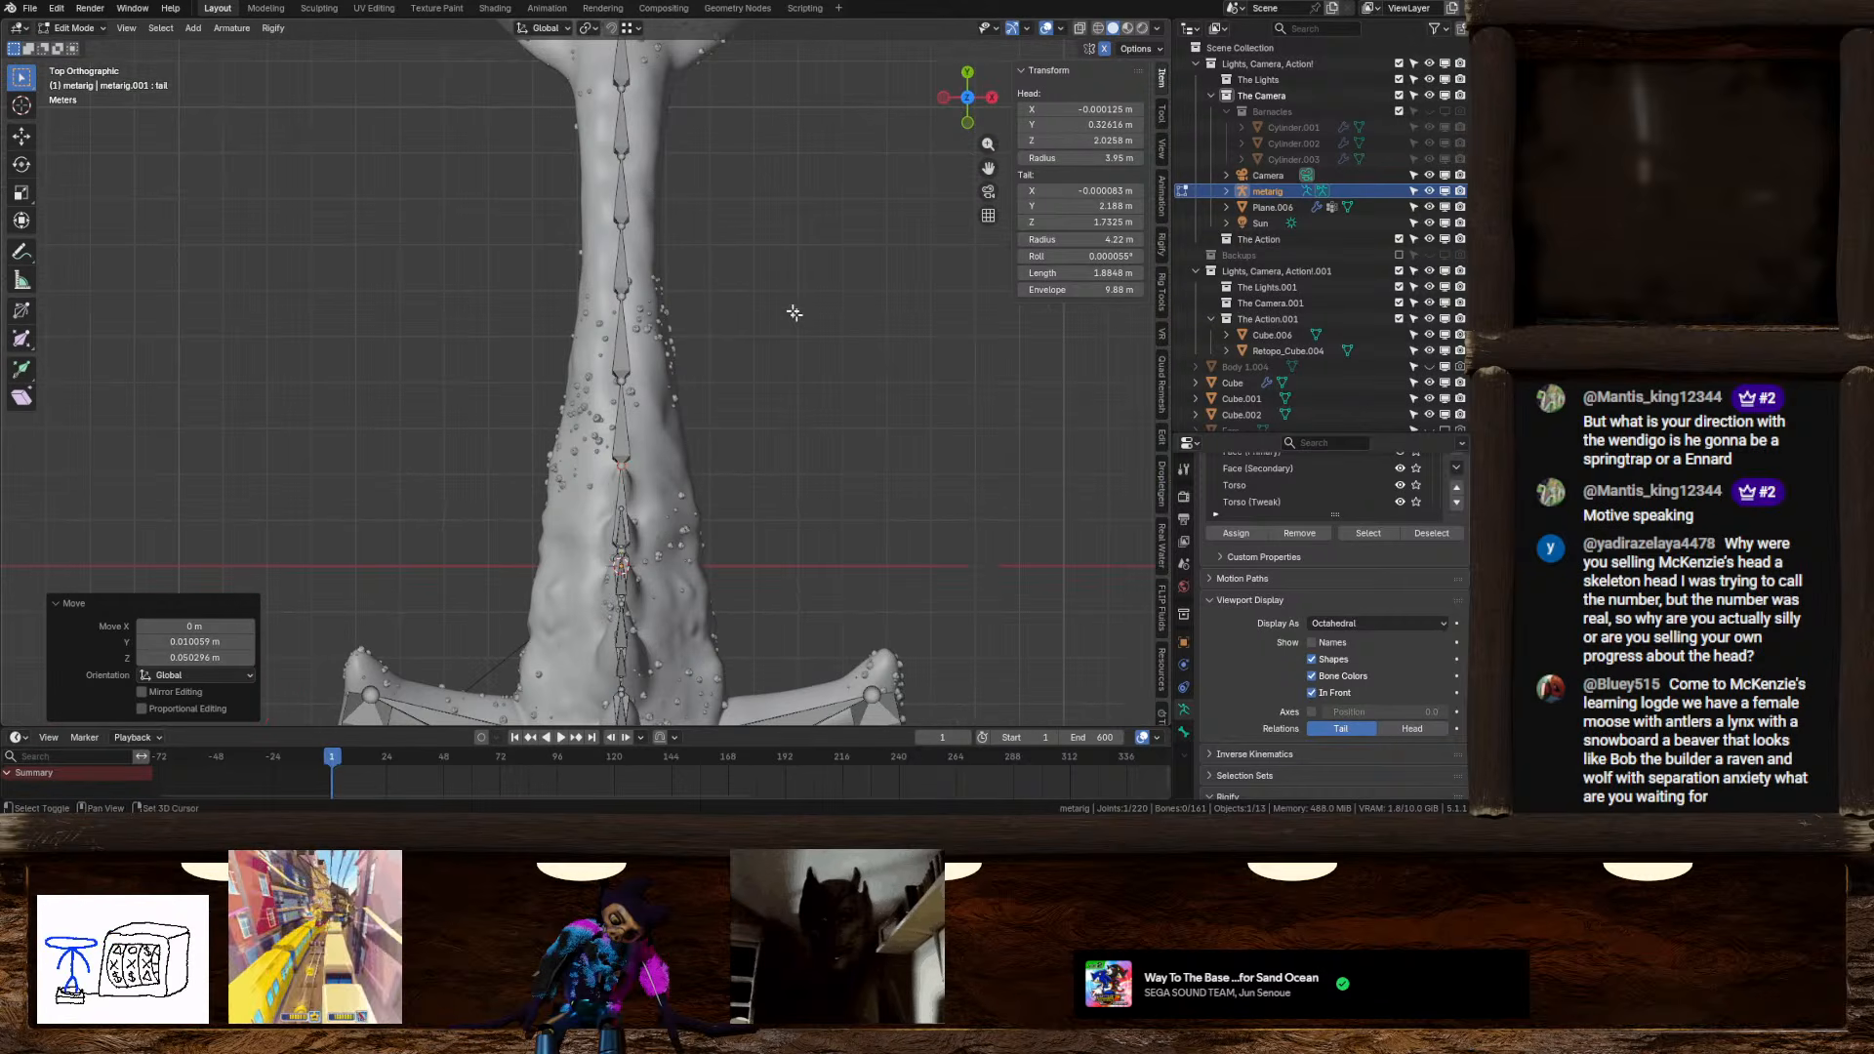
scroll(1298, 706, down, 5)
scroll(1262, 673, down, 3)
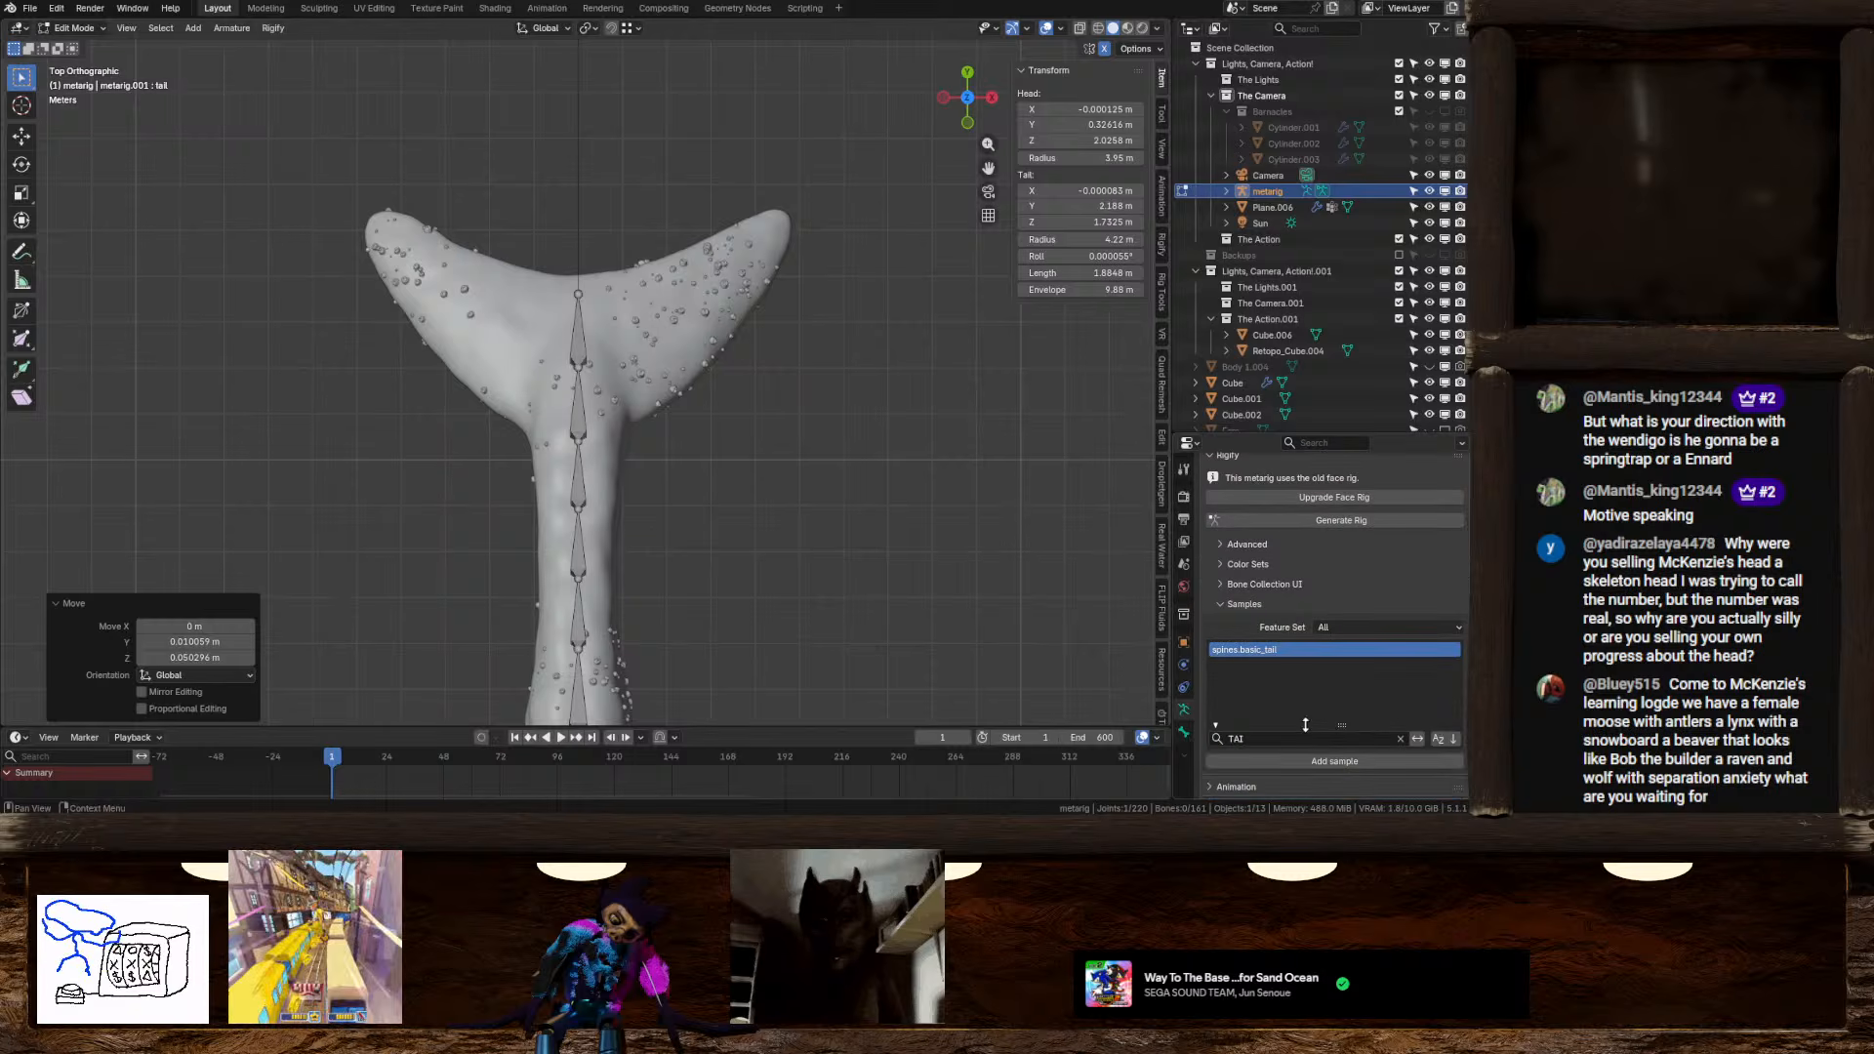
click(1280, 738)
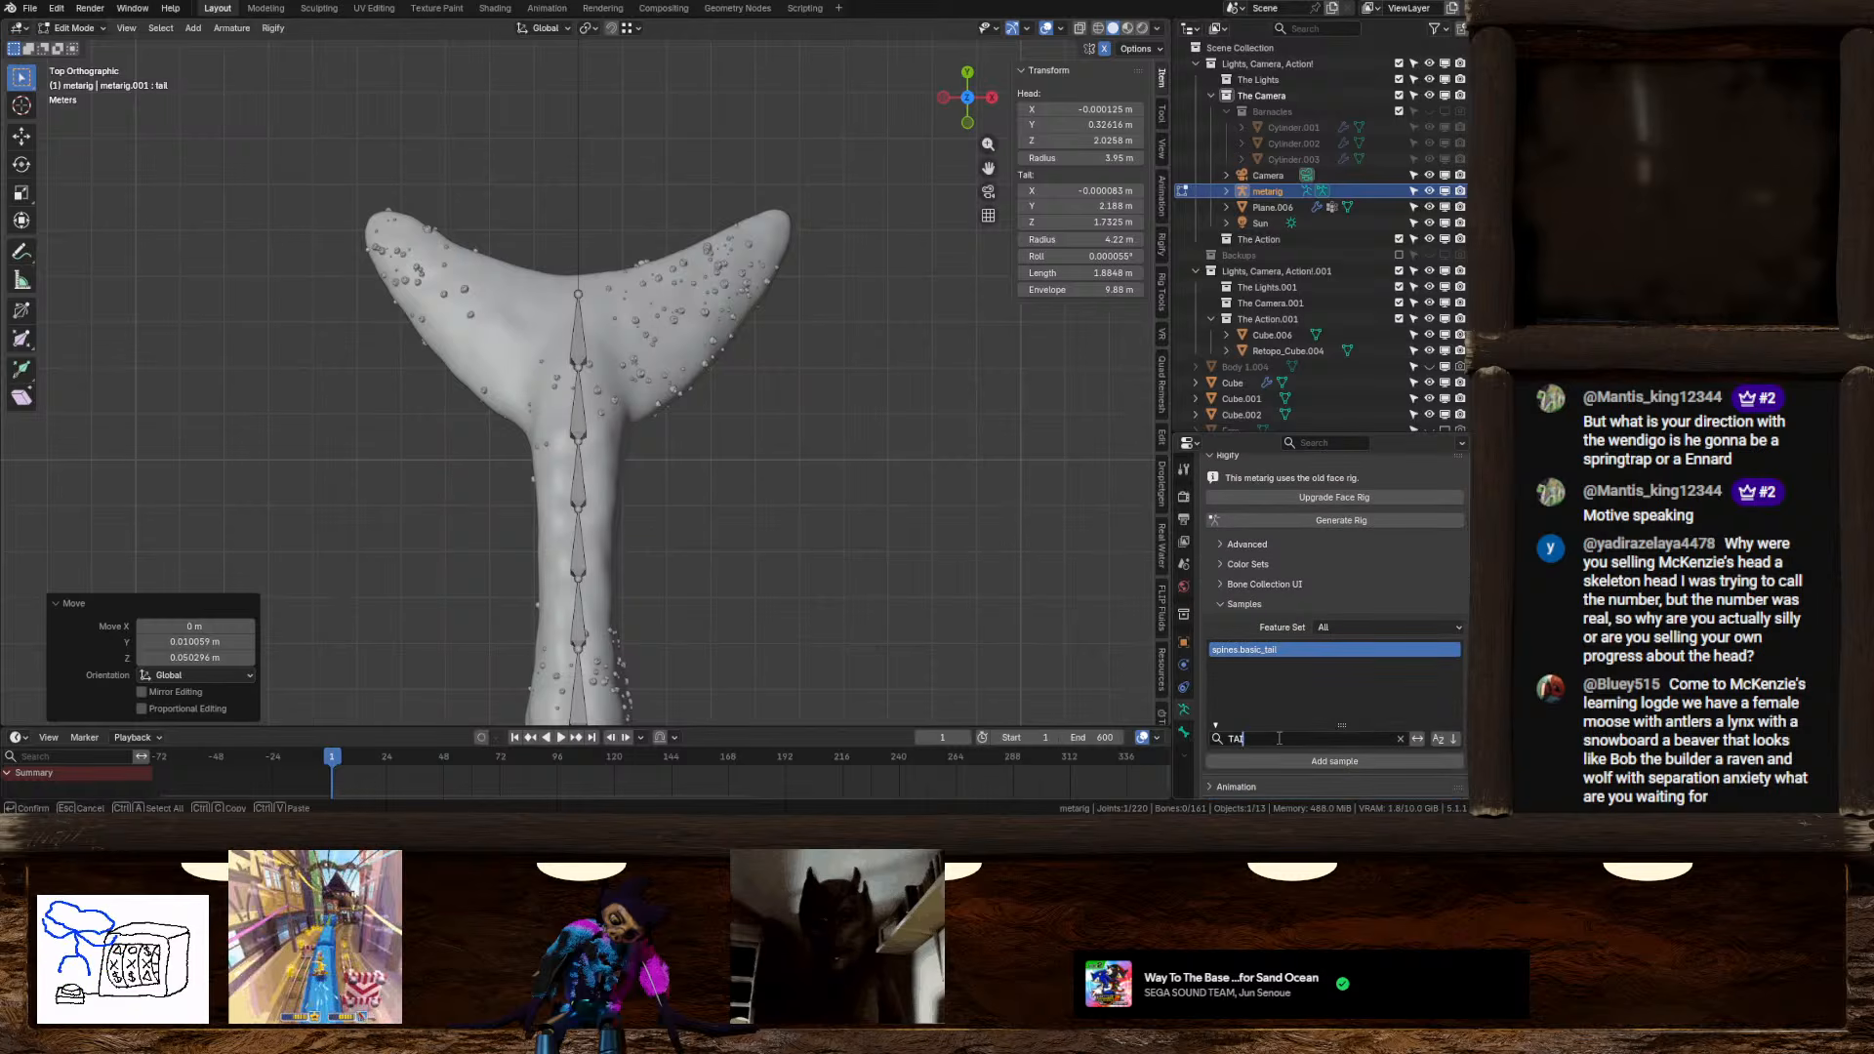
text(su)
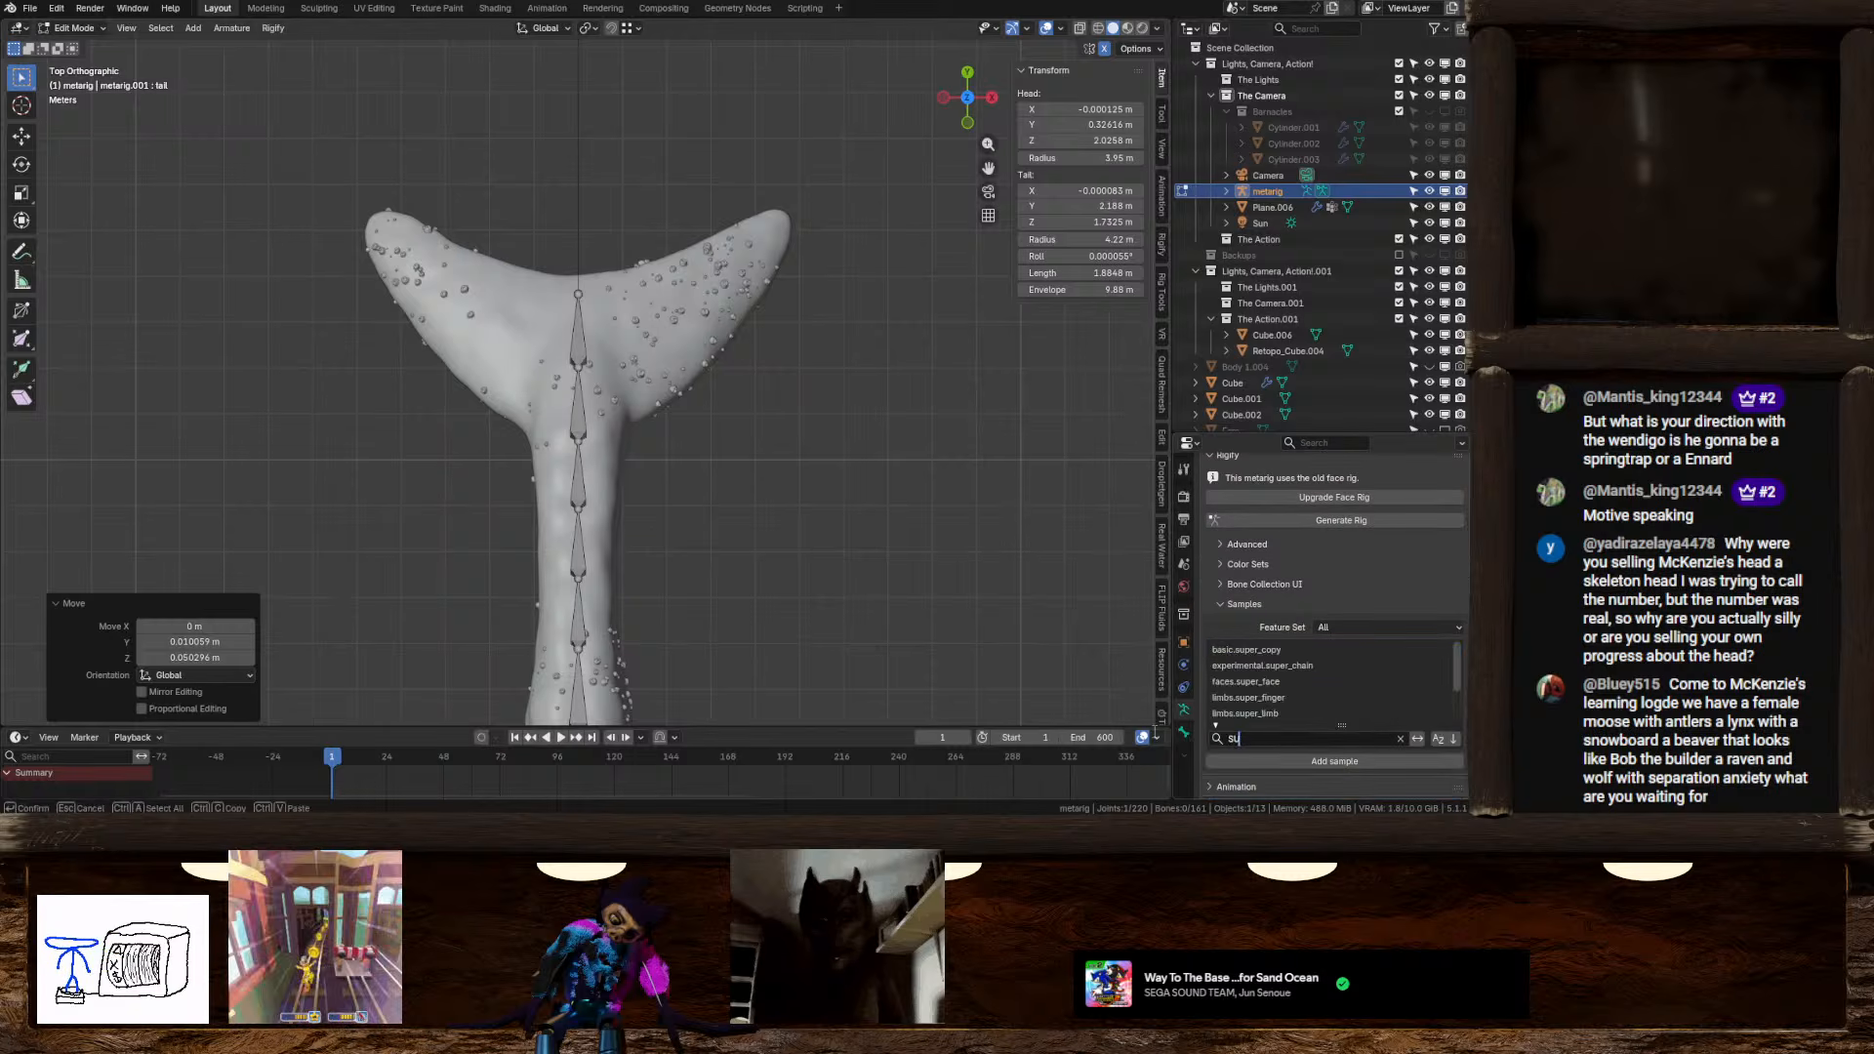
text(PER_COP)
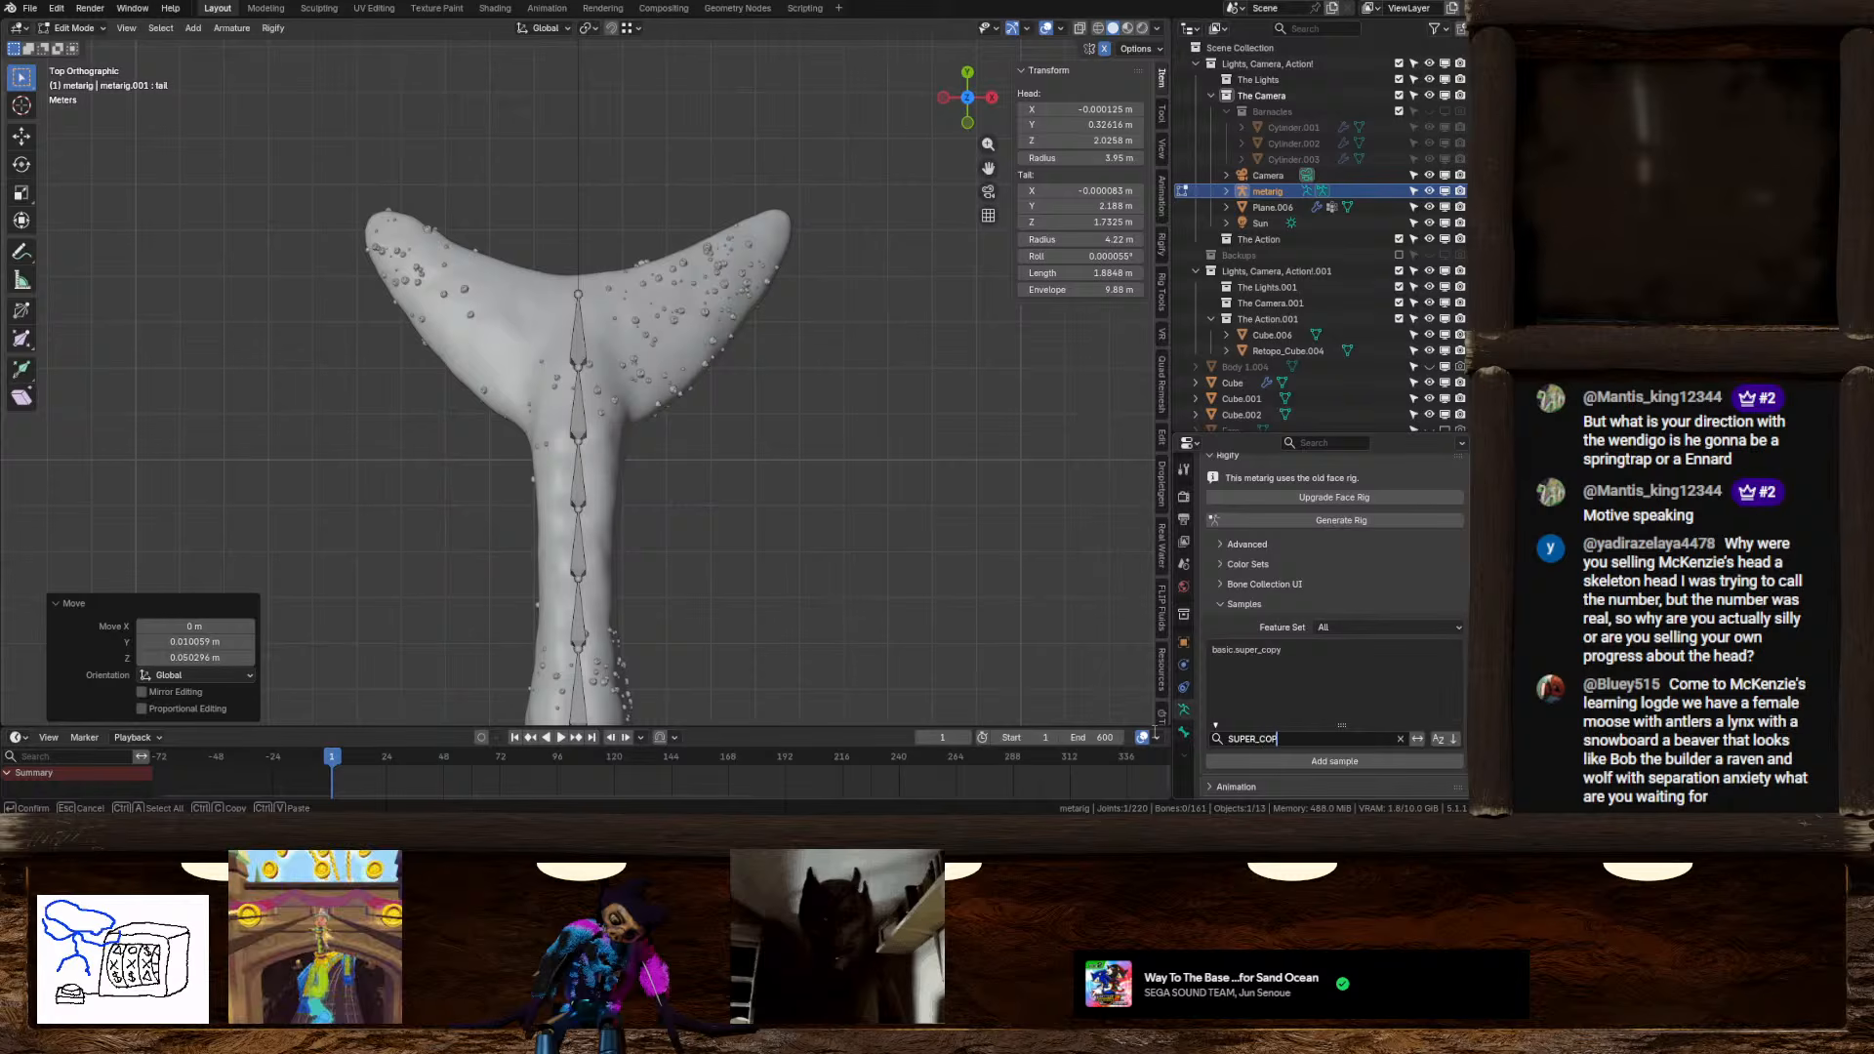
key(Return)
click(1246, 652)
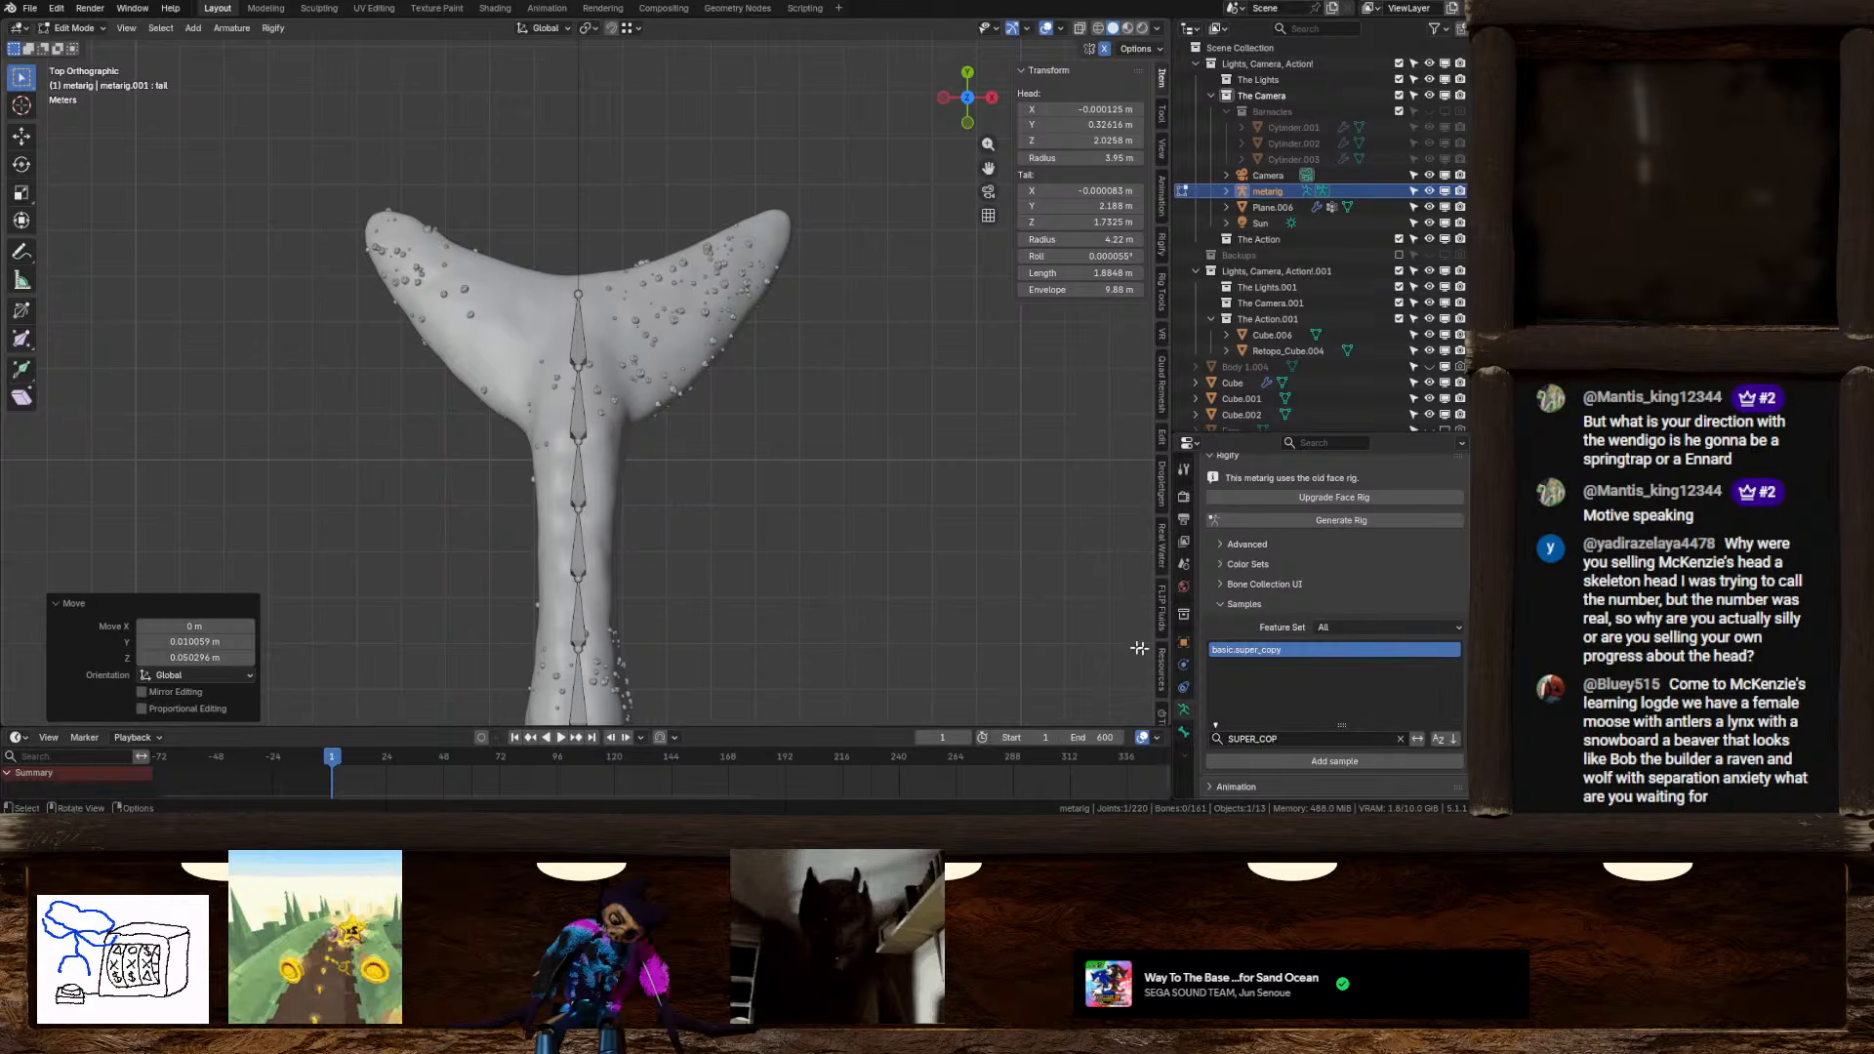
click(1349, 764)
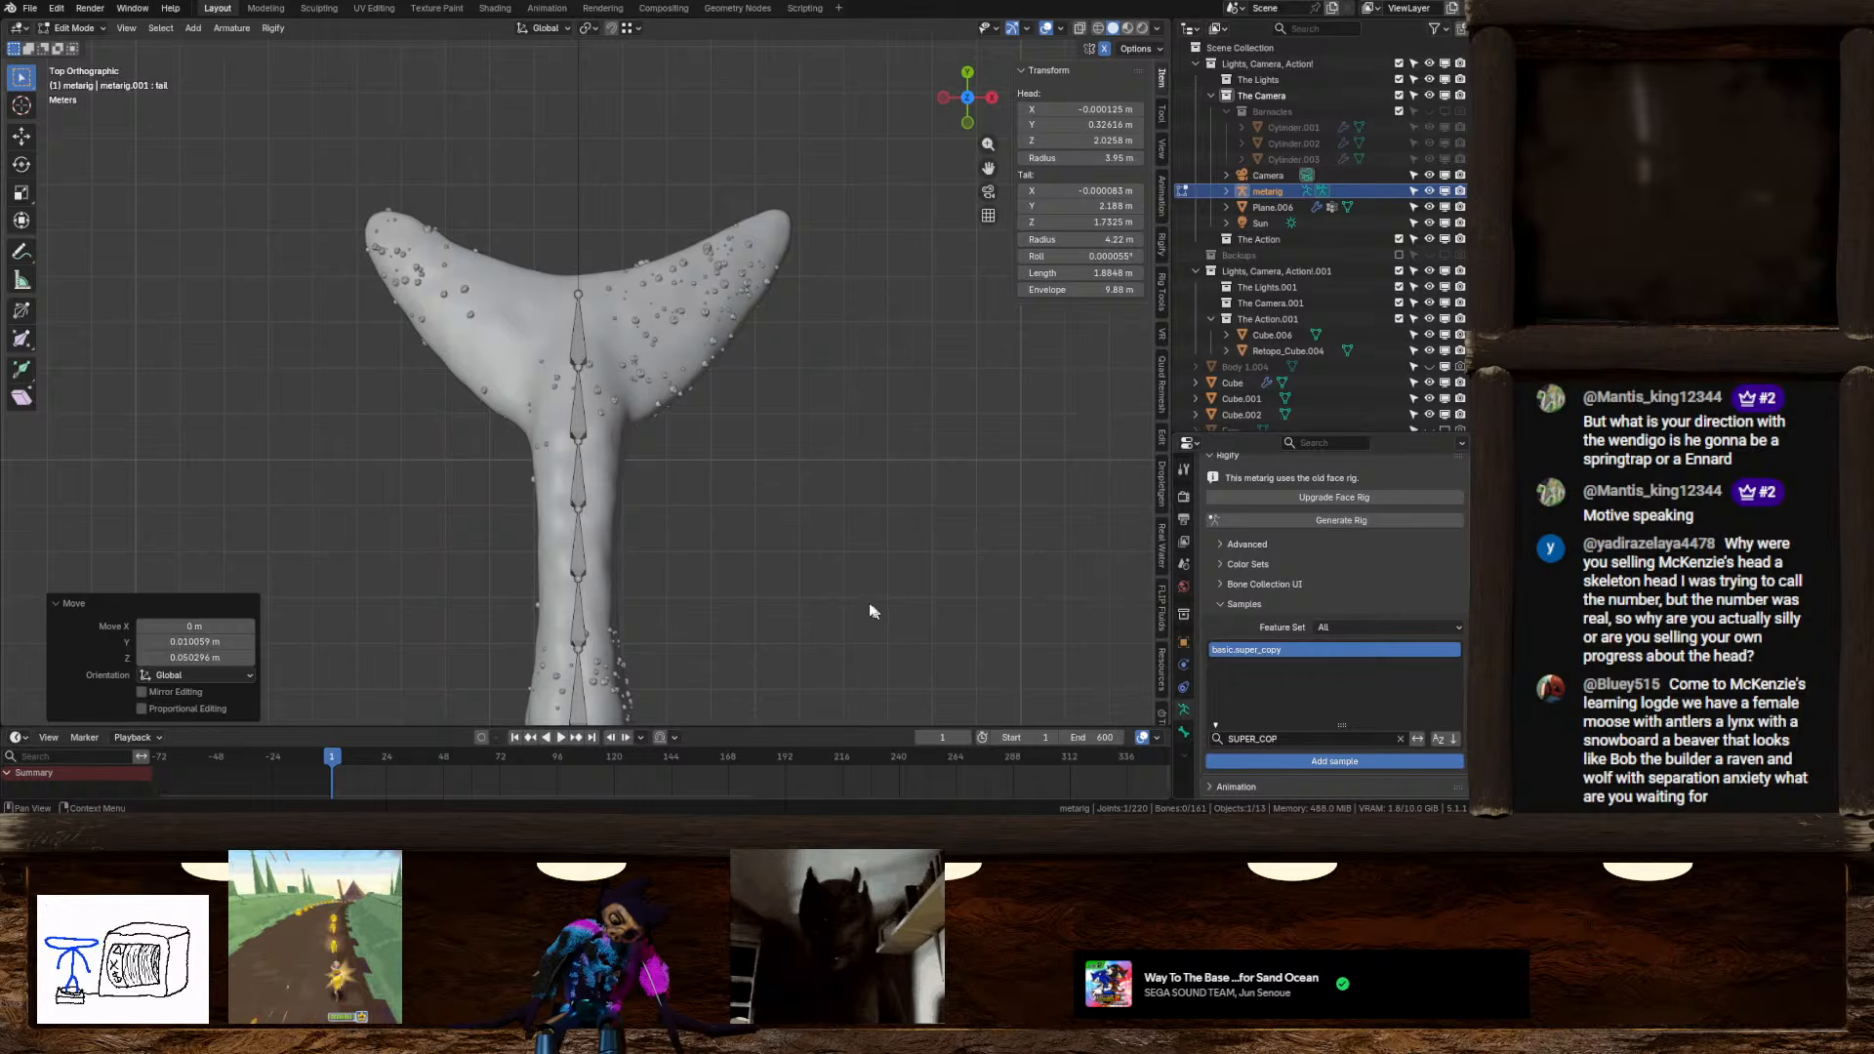
shift+middle_drag(812, 510, 745, 527)
key(g)
click(730, 225)
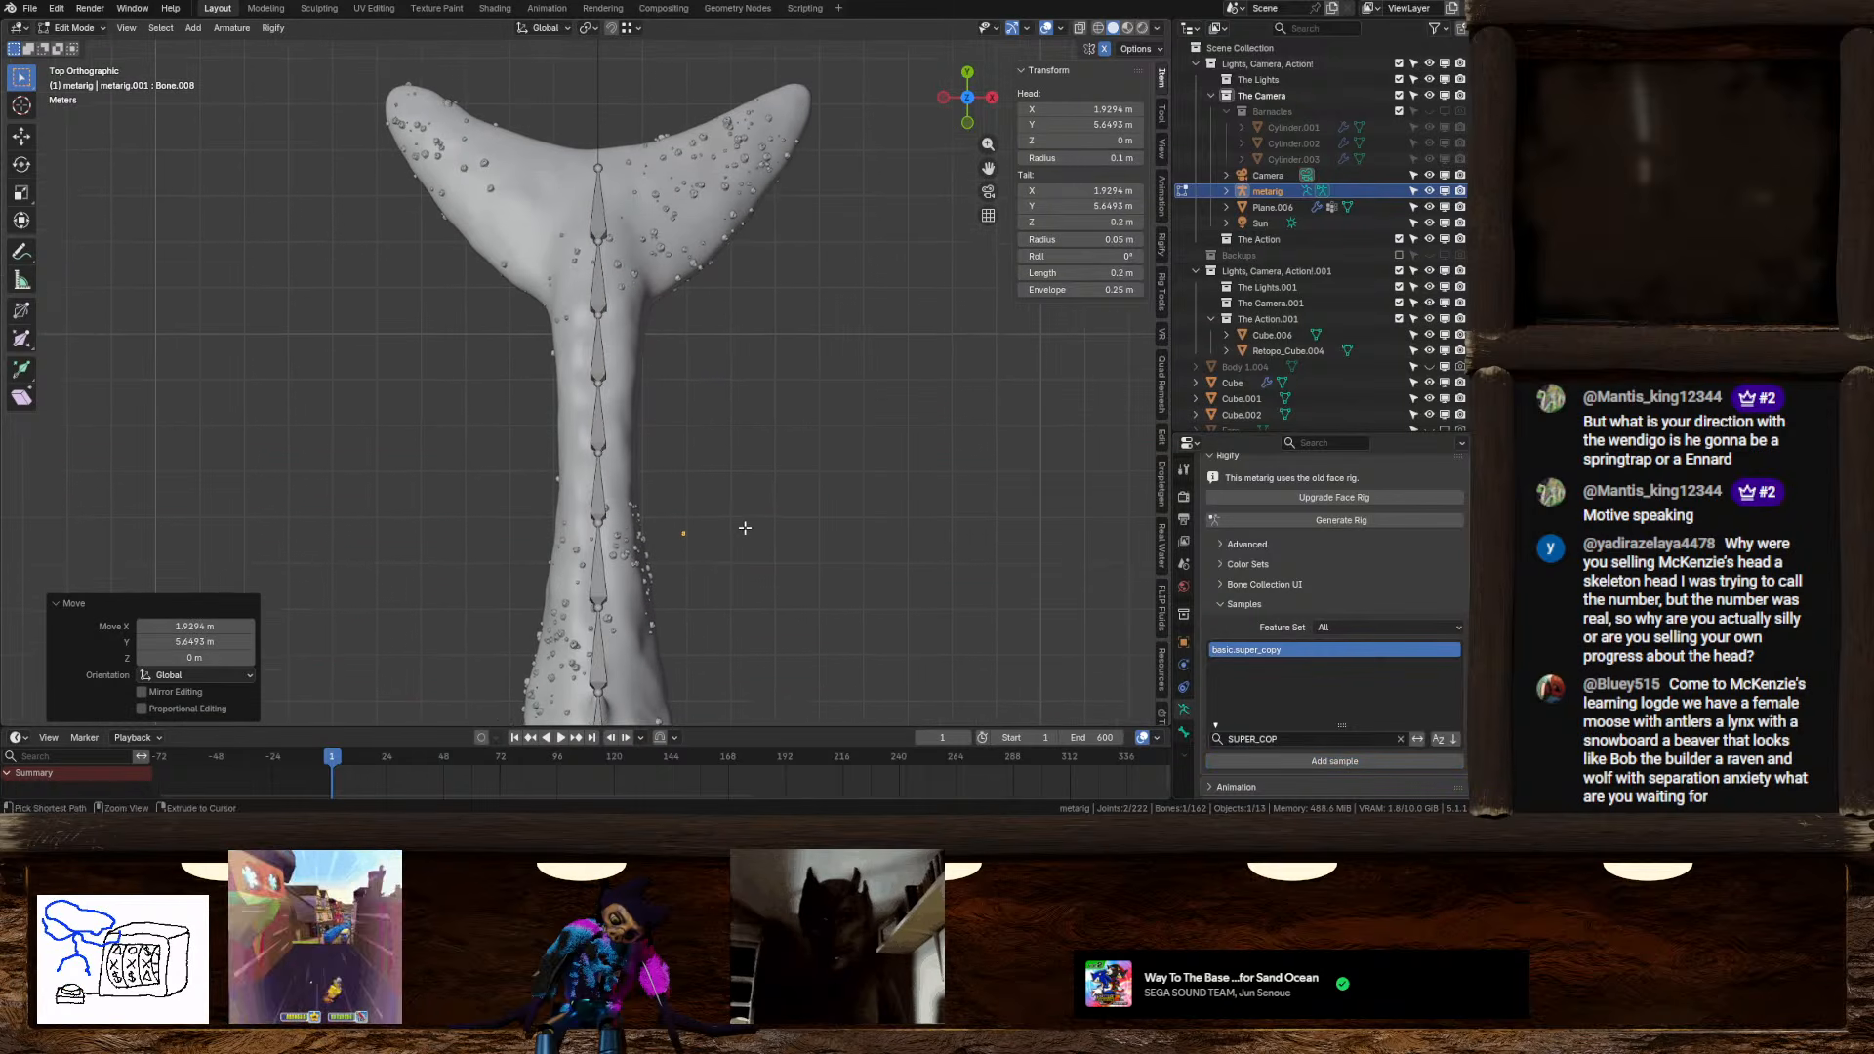
key(ctrl+z)
Move the new super_copy bone about 14.03 m along Y to the tail fin and scale it up about 7.4 times
key(g)
key(y)
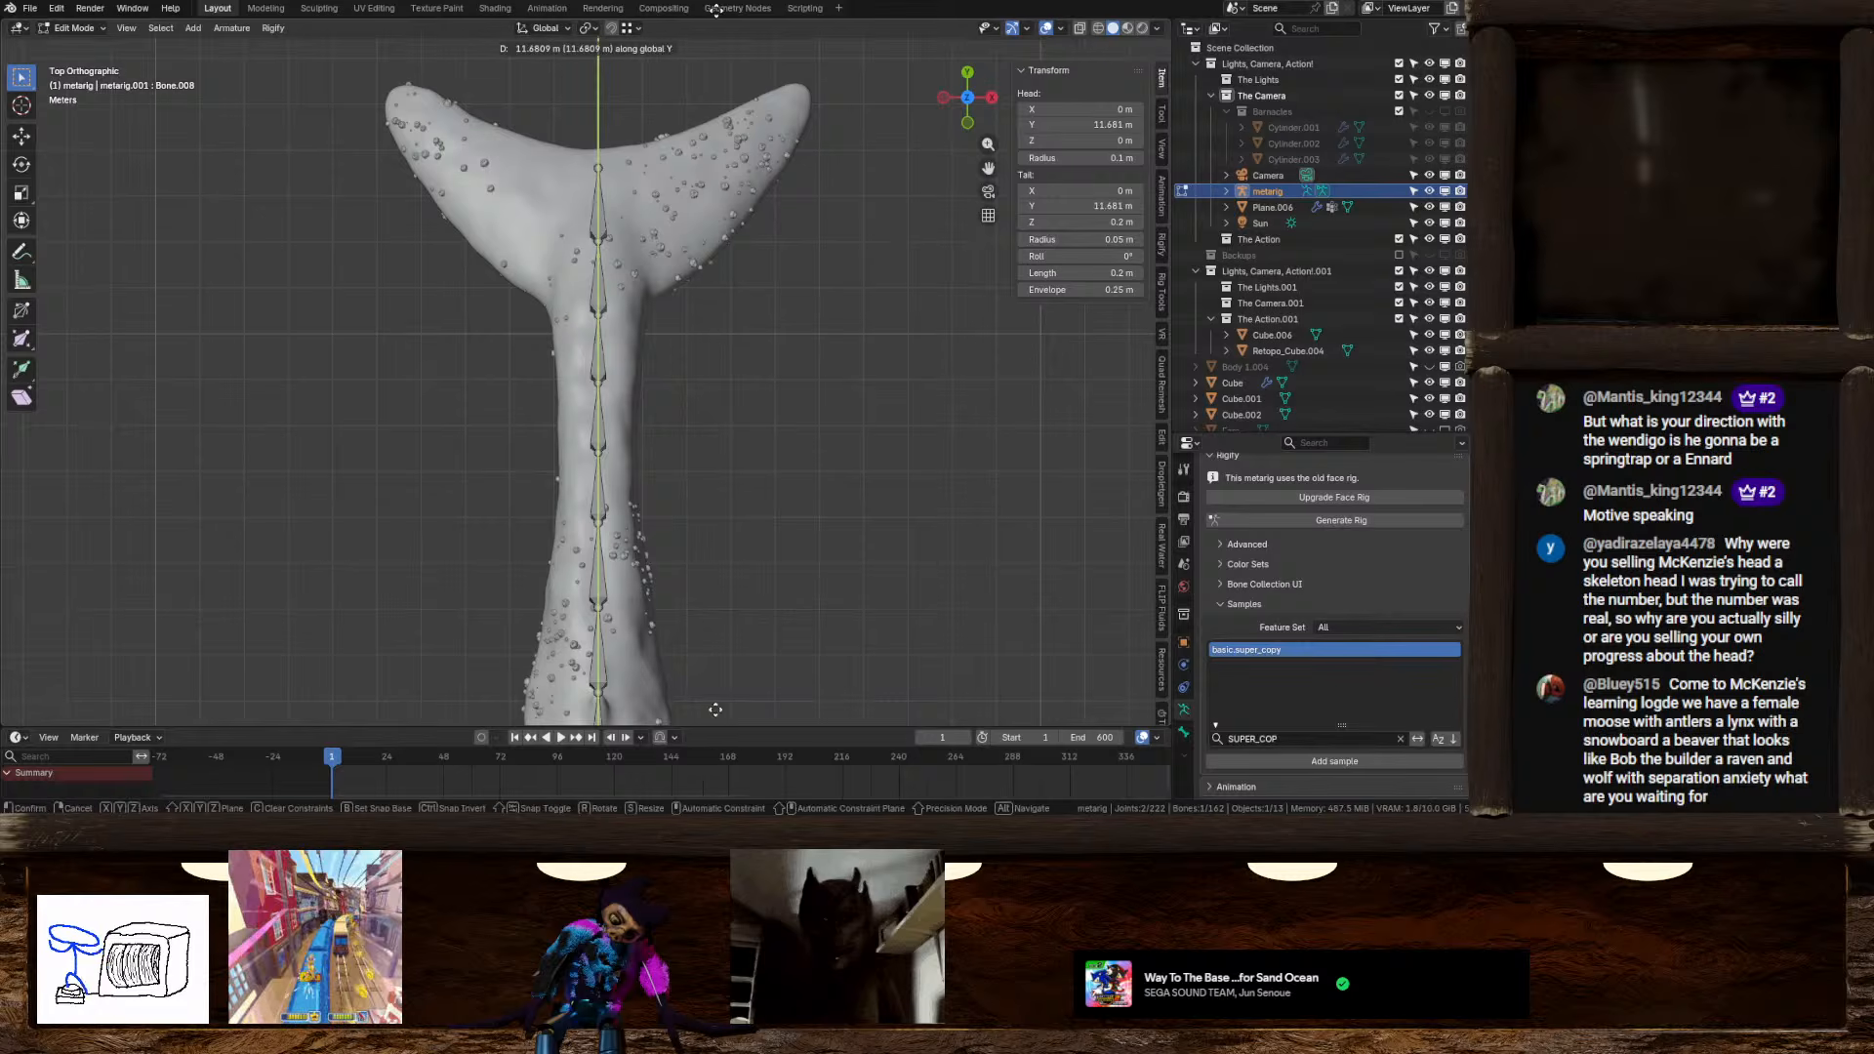
click(694, 629)
key(s)
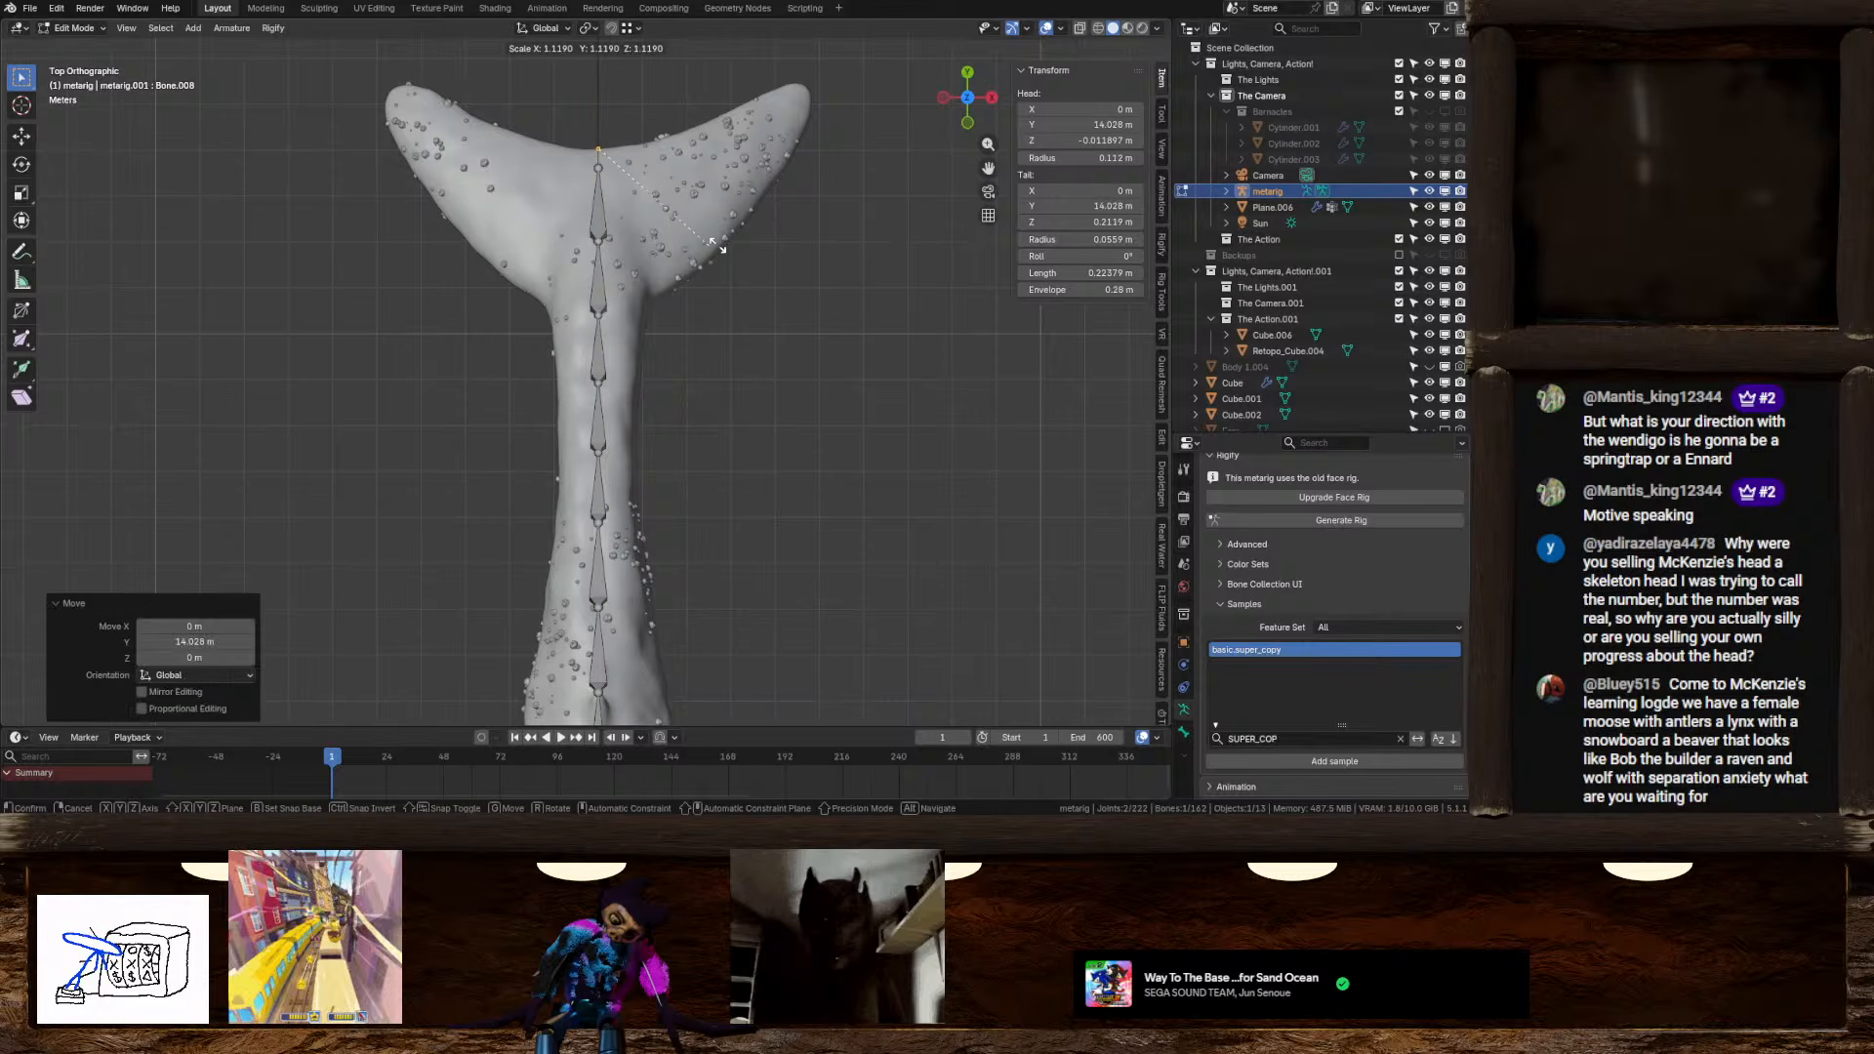
click(658, 254)
In the right side view, move the super_copy bone about -1.26 m along Y and -1.33 m along Z into the tail fin
click(990, 97)
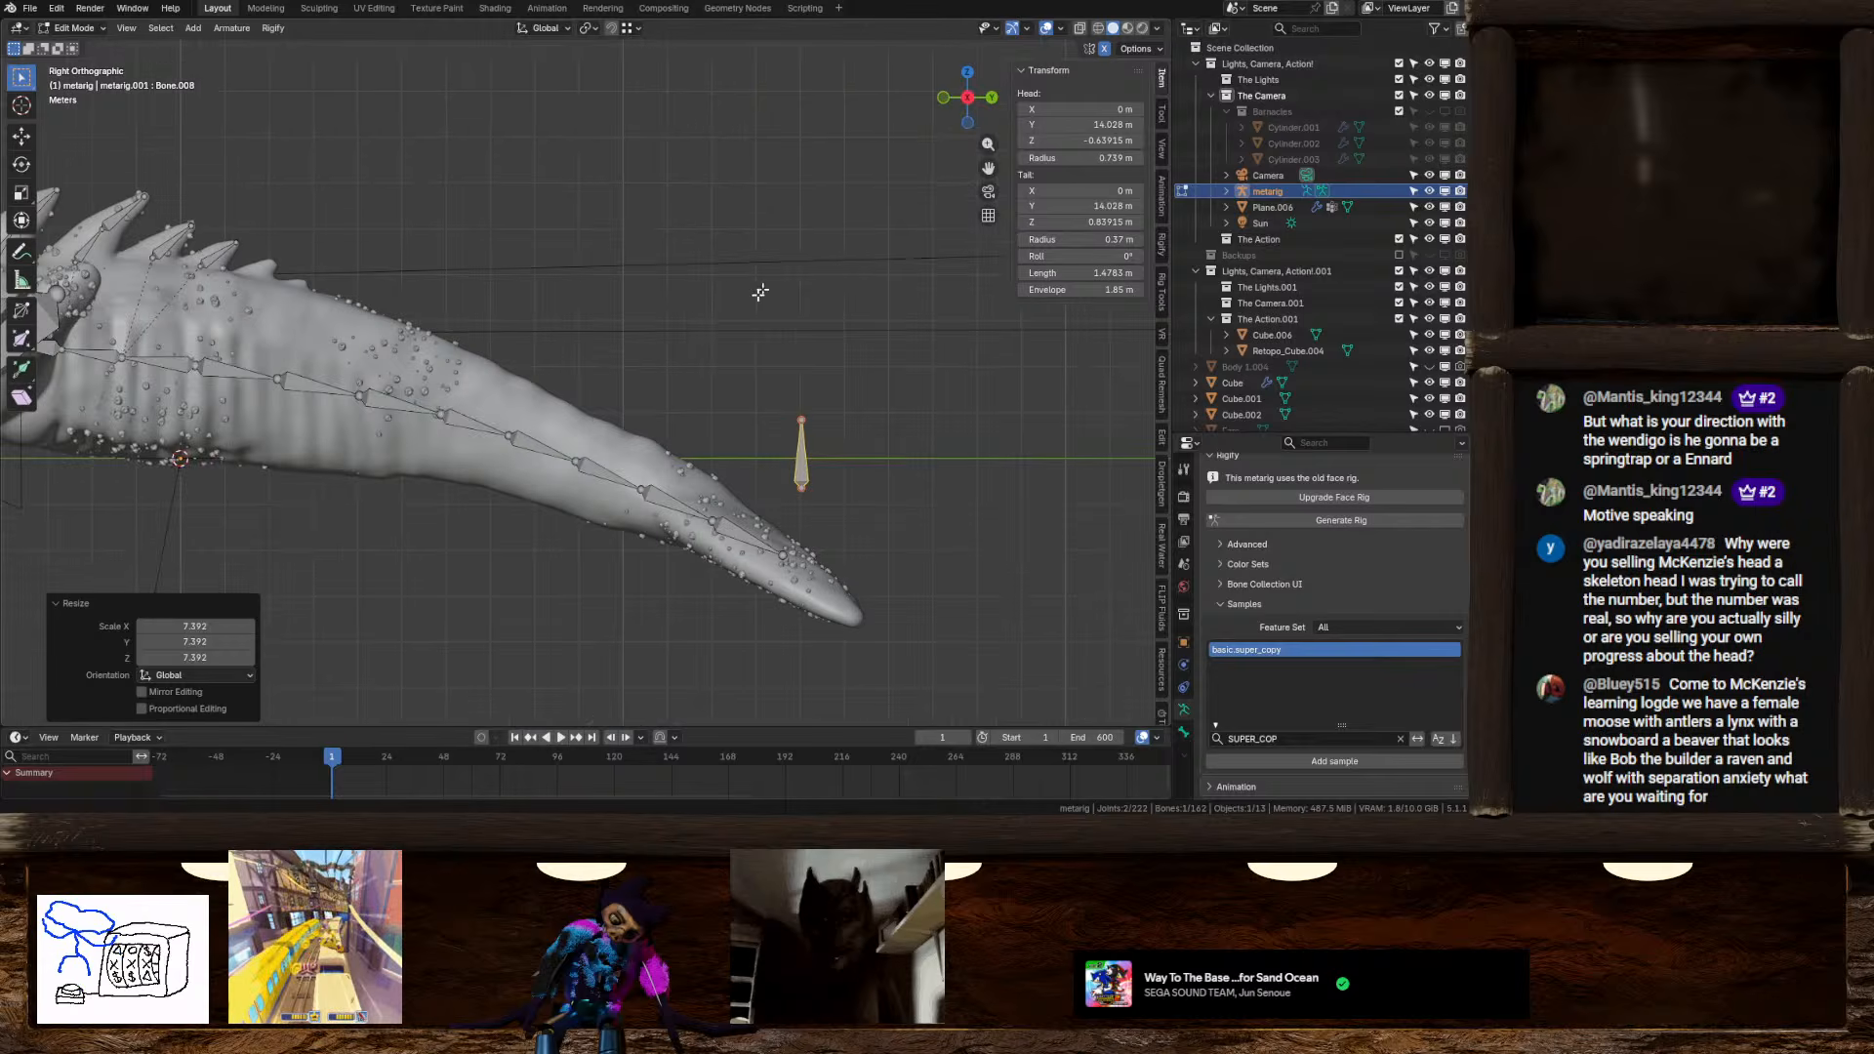
scroll(736, 431, down, 3)
shift+middle_drag(736, 430, 689, 389)
scroll(678, 413, up, 1)
scroll(673, 410, up, 2)
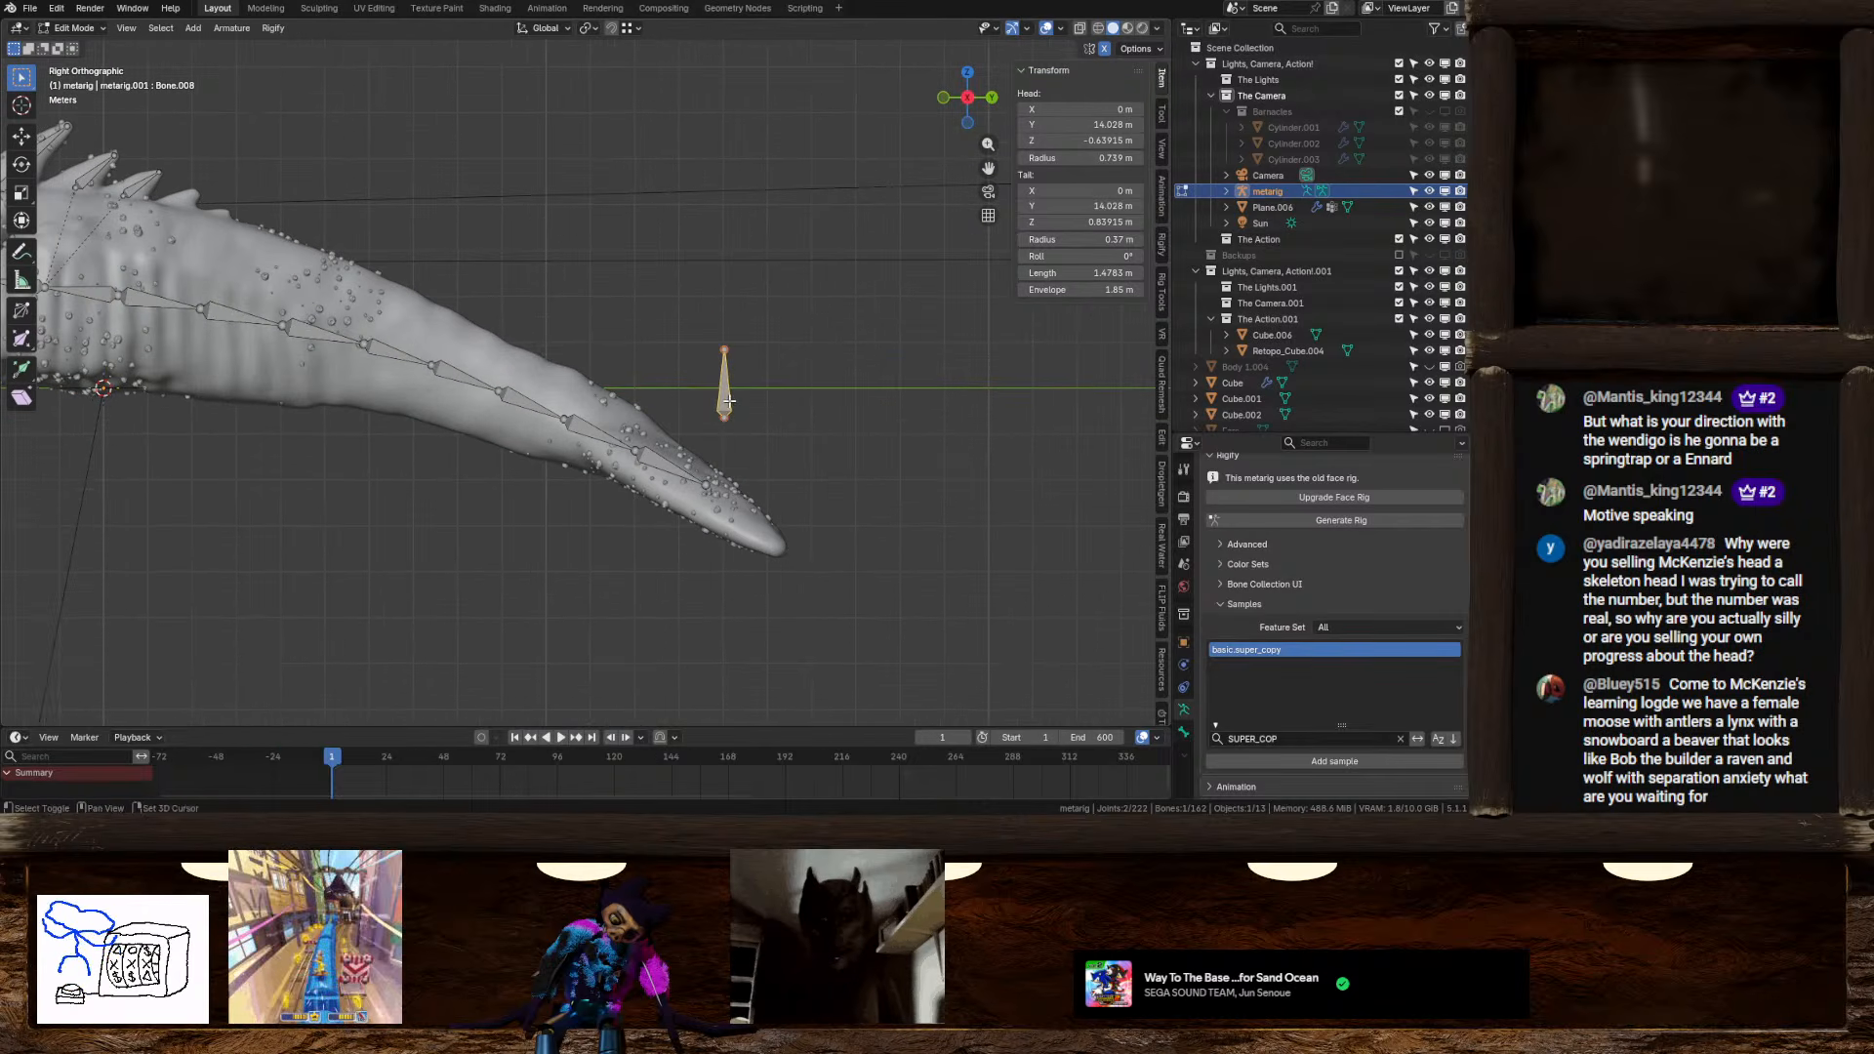
scroll(639, 405, up, 4)
key(g)
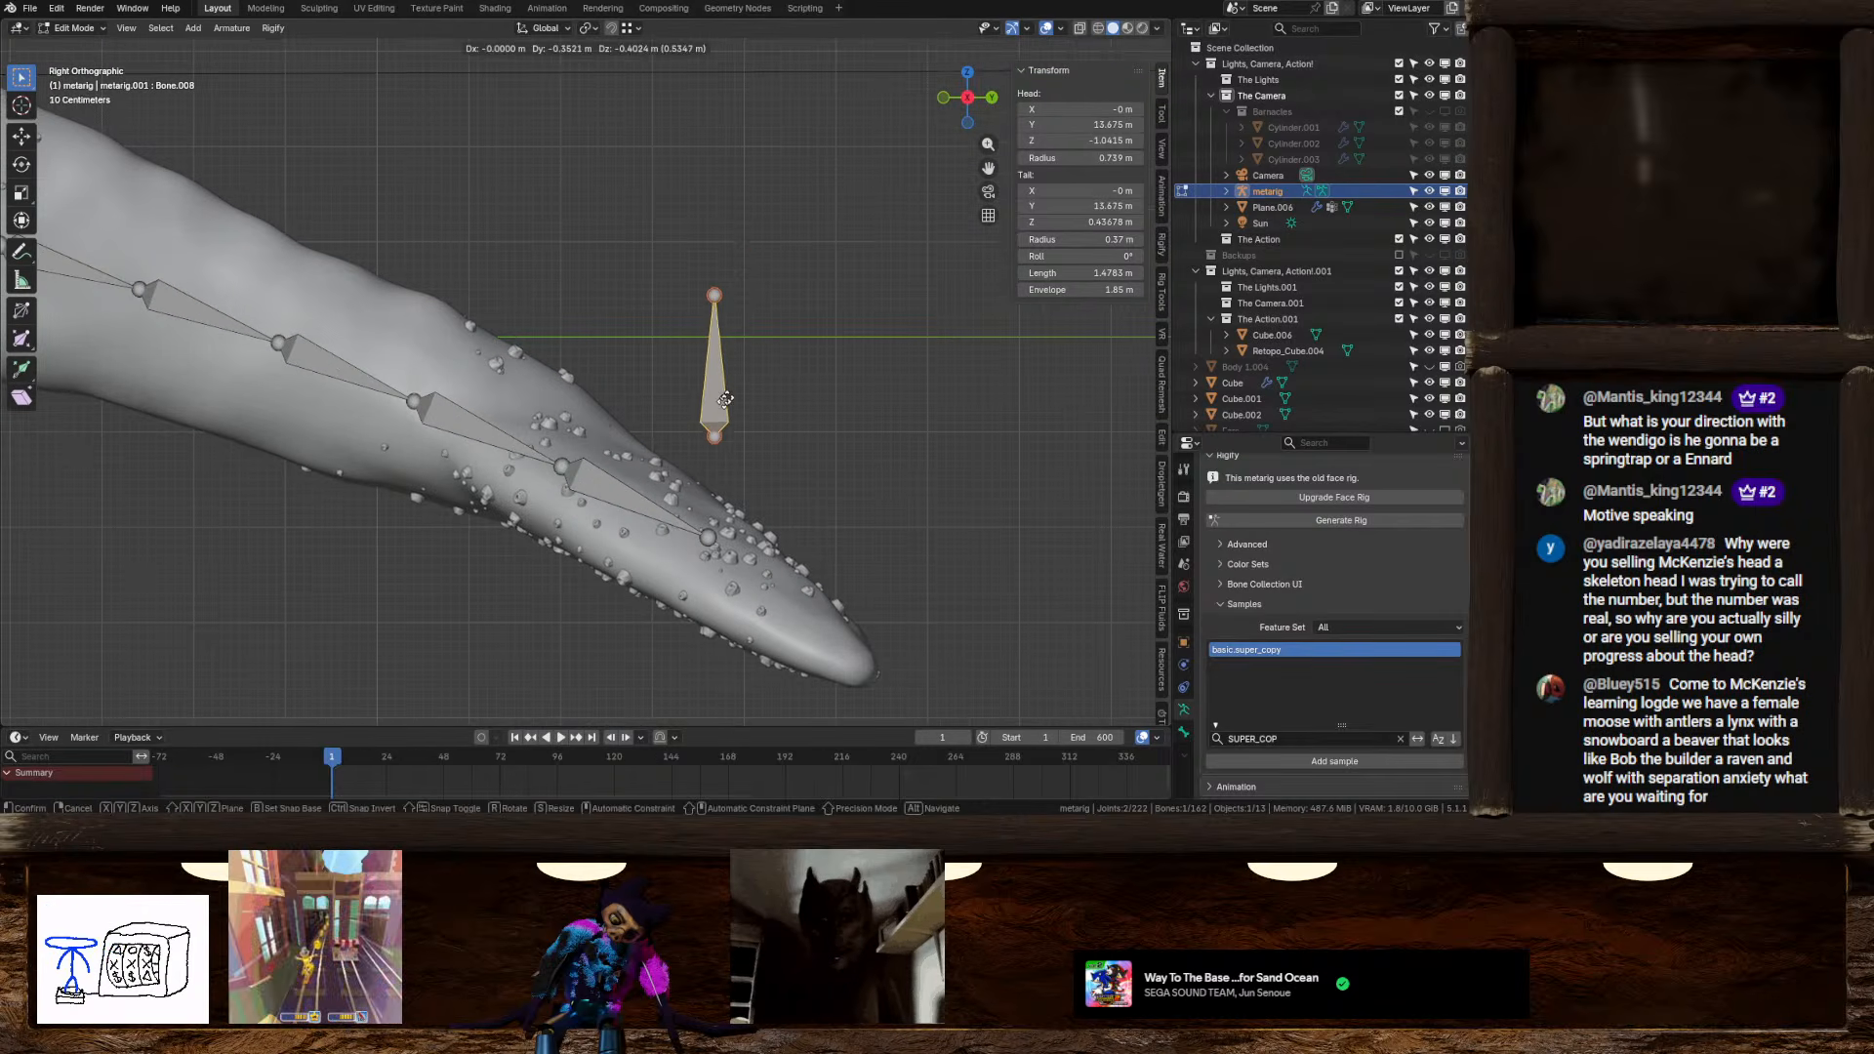
click(661, 466)
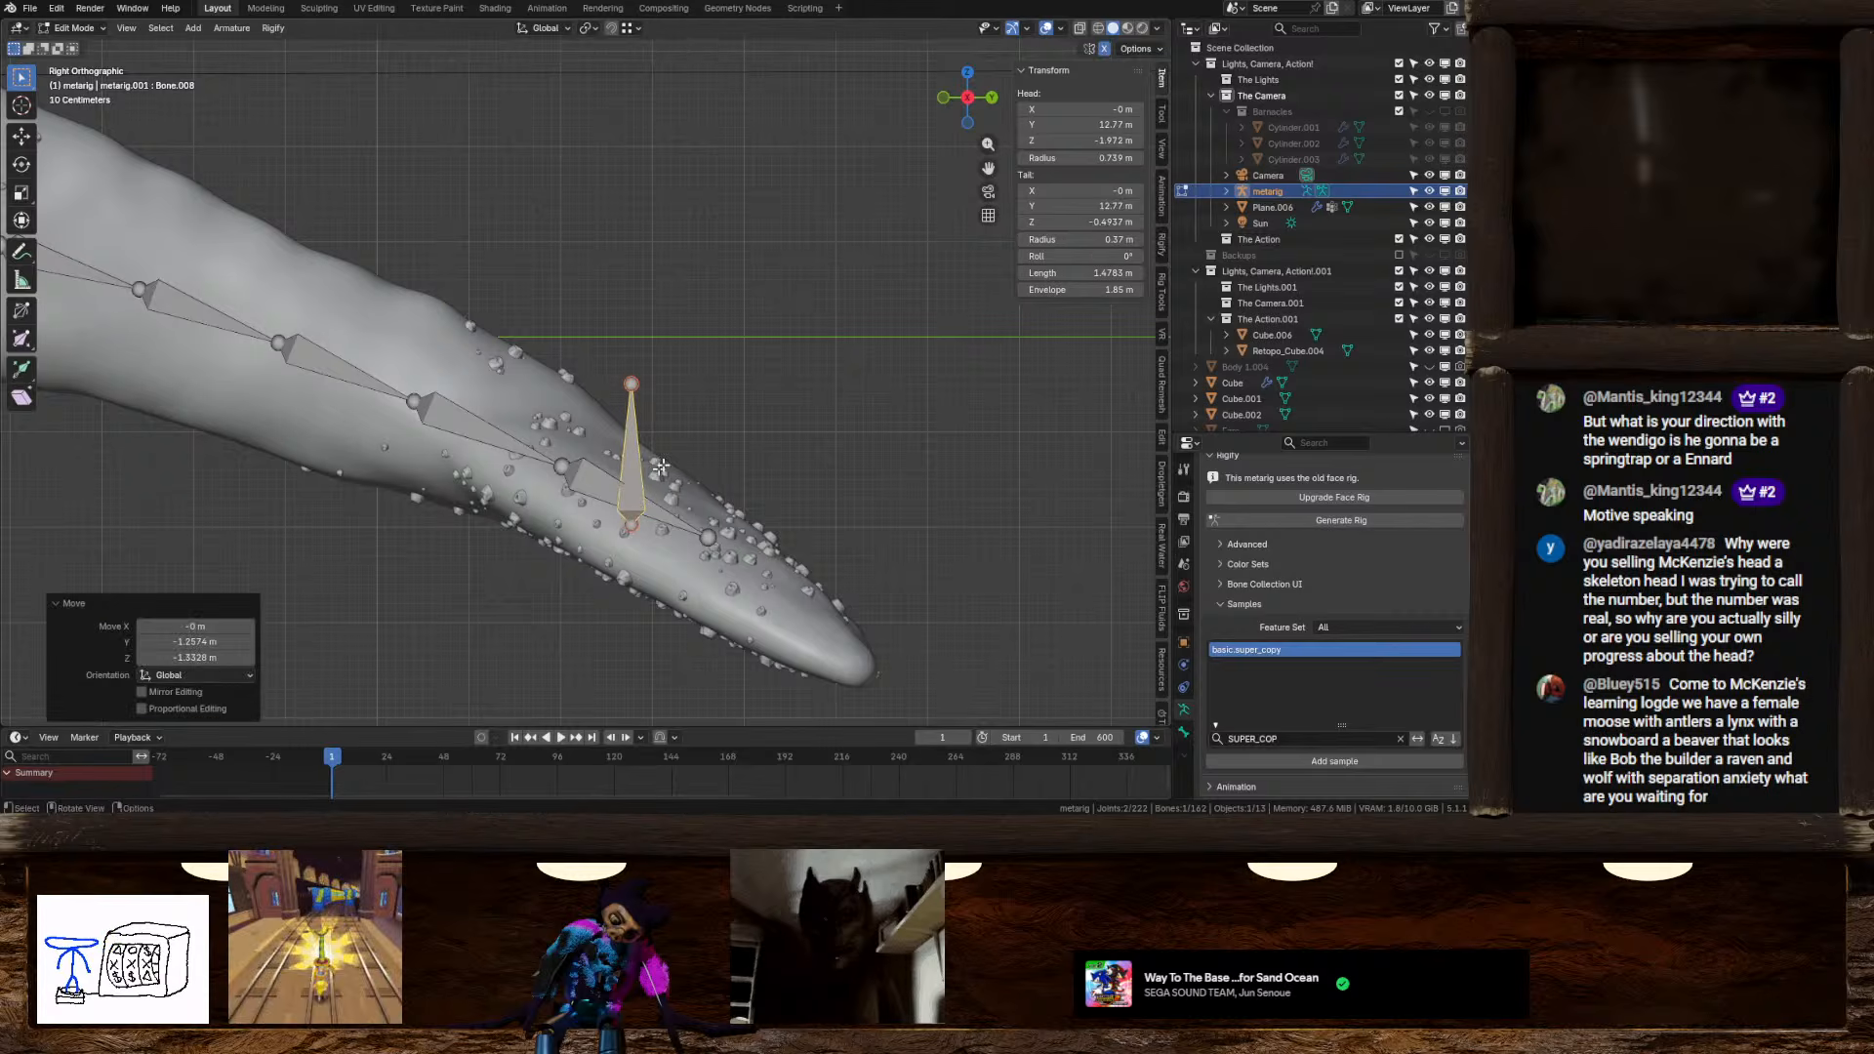
In the top view, move the super_copy bone's tip out to the end of the +X tail fluke, at about X 4.56 m and Y 15.29 m
click(968, 75)
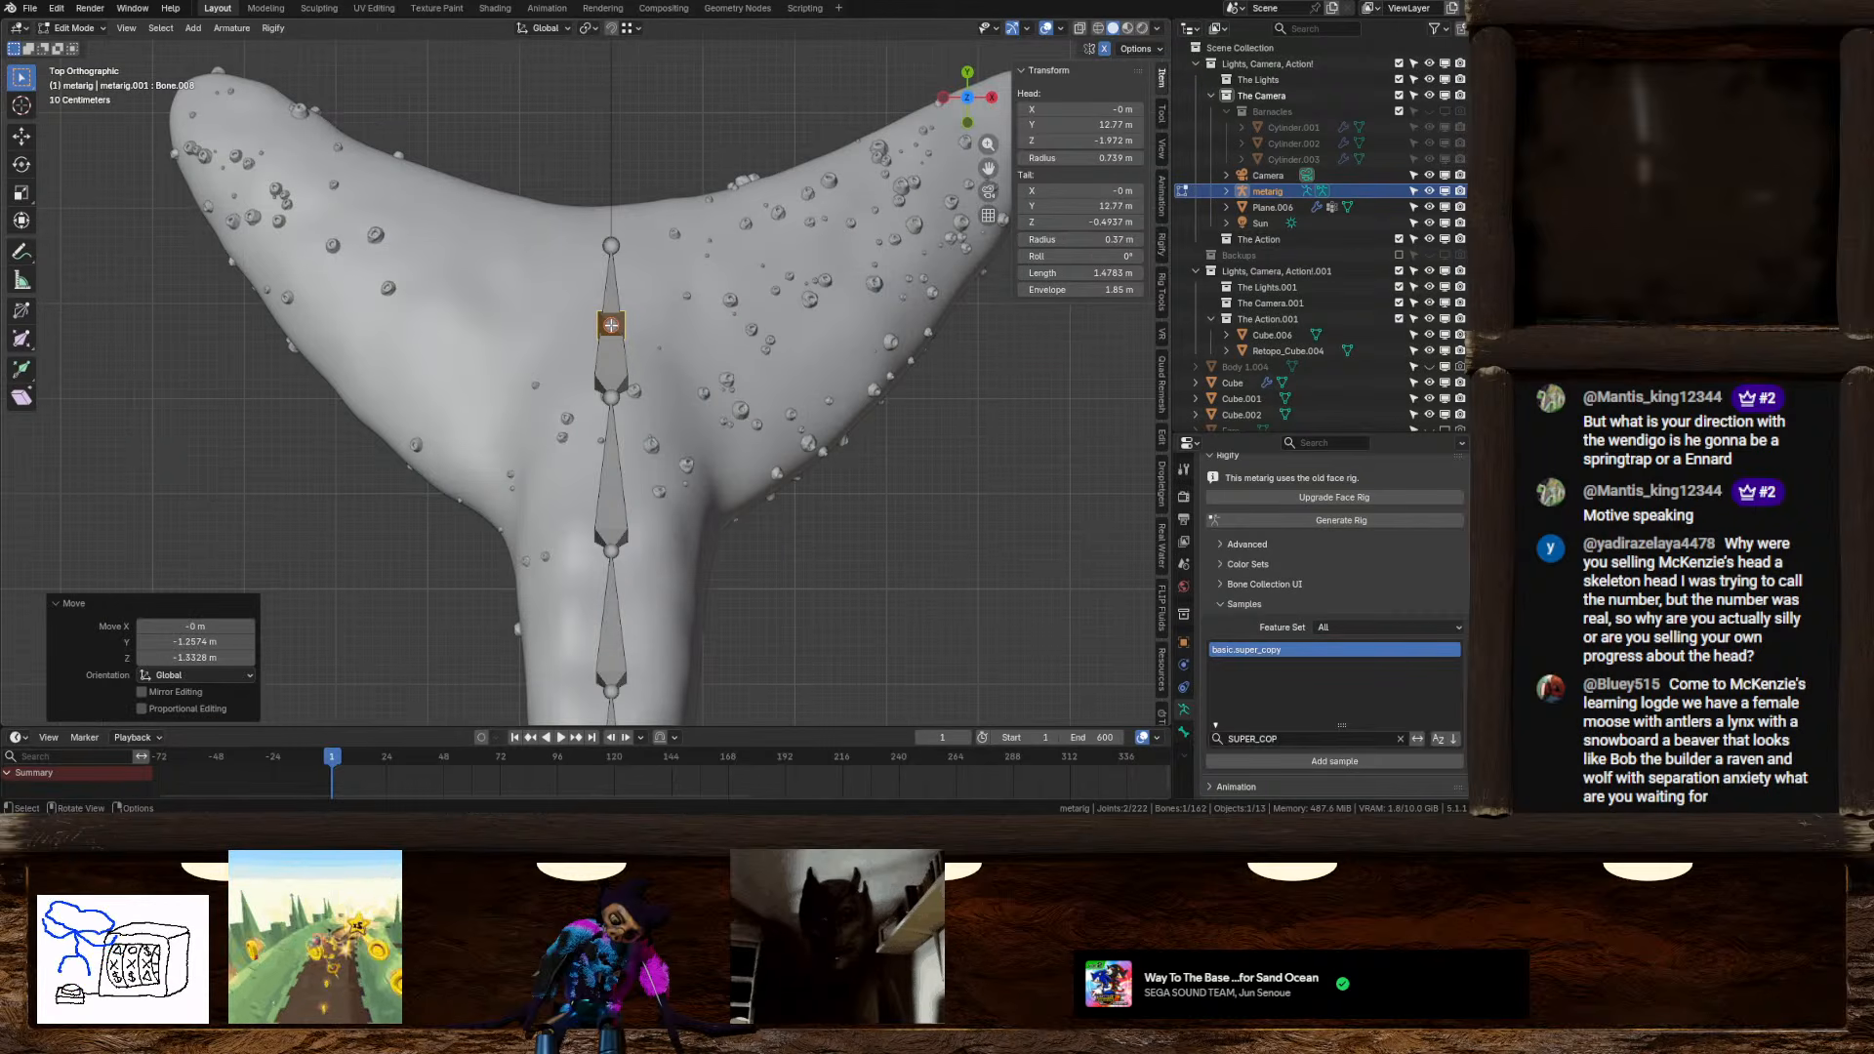
click(611, 325)
key(g)
click(835, 193)
shift+middle_drag(835, 192, 635, 318)
key(g)
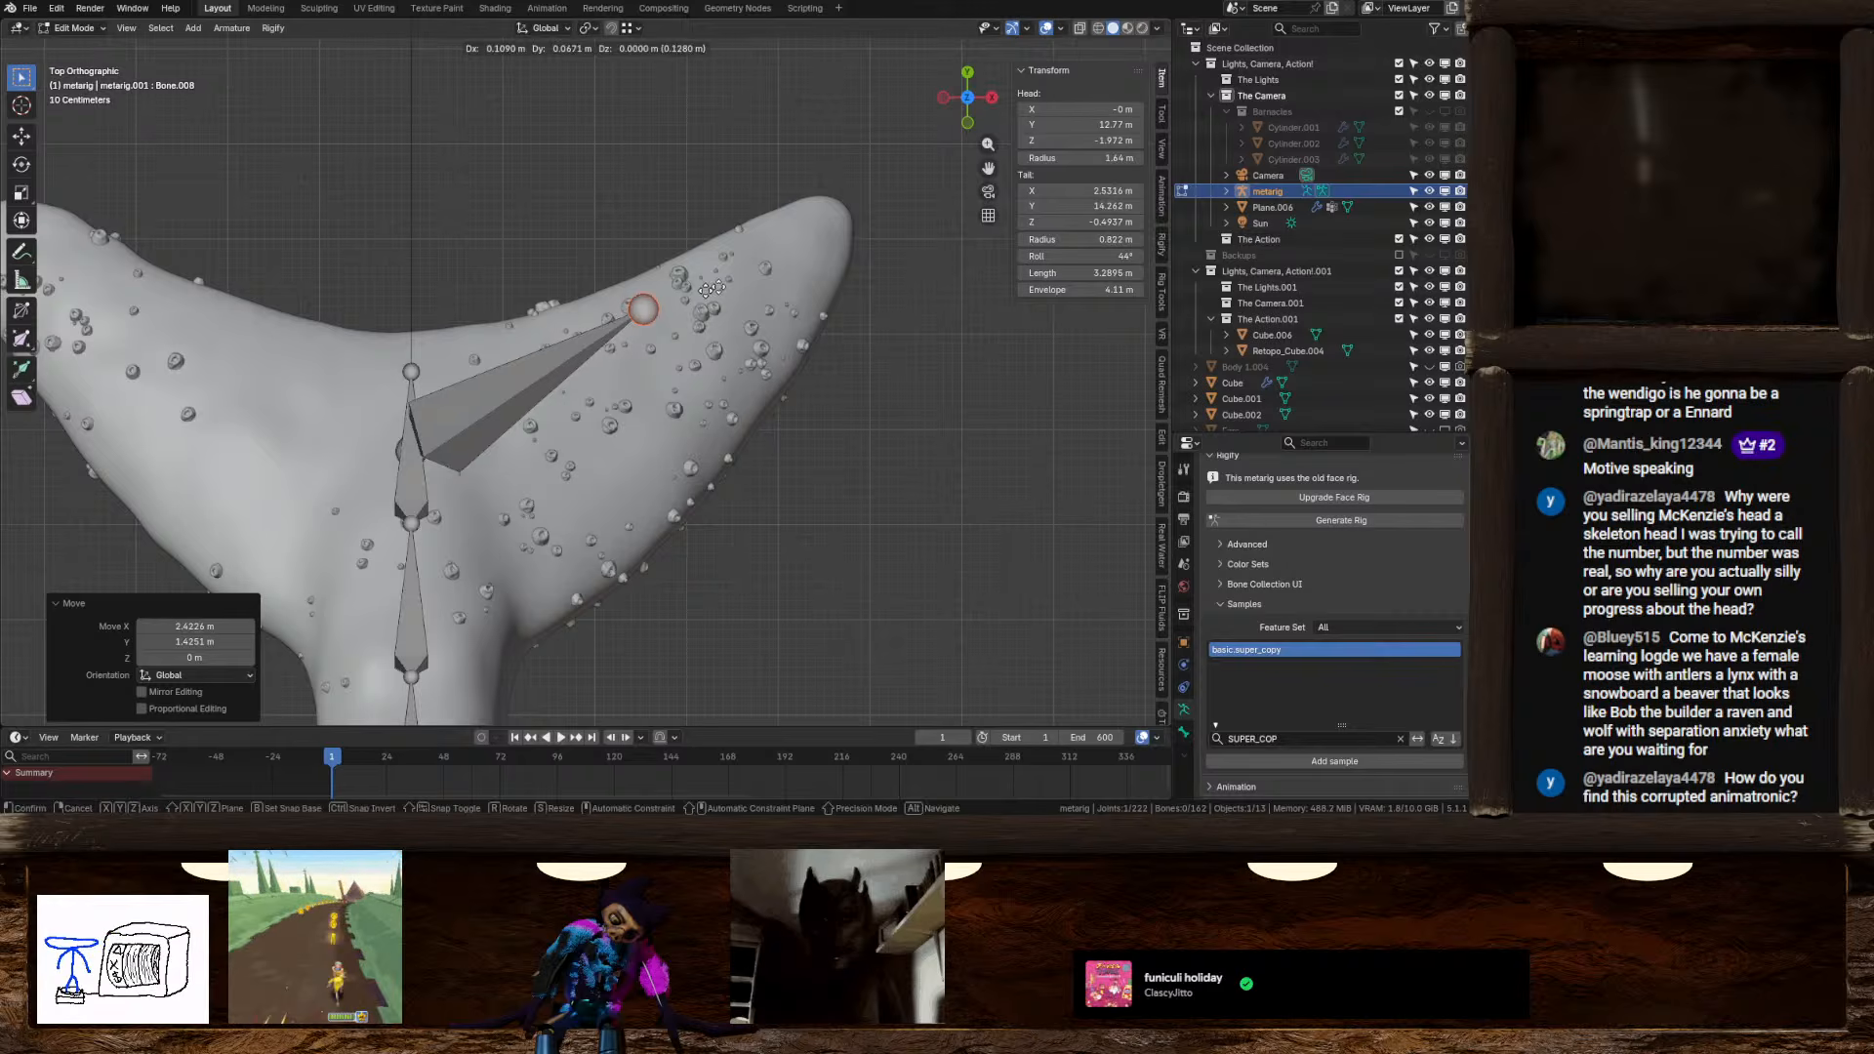
click(899, 192)
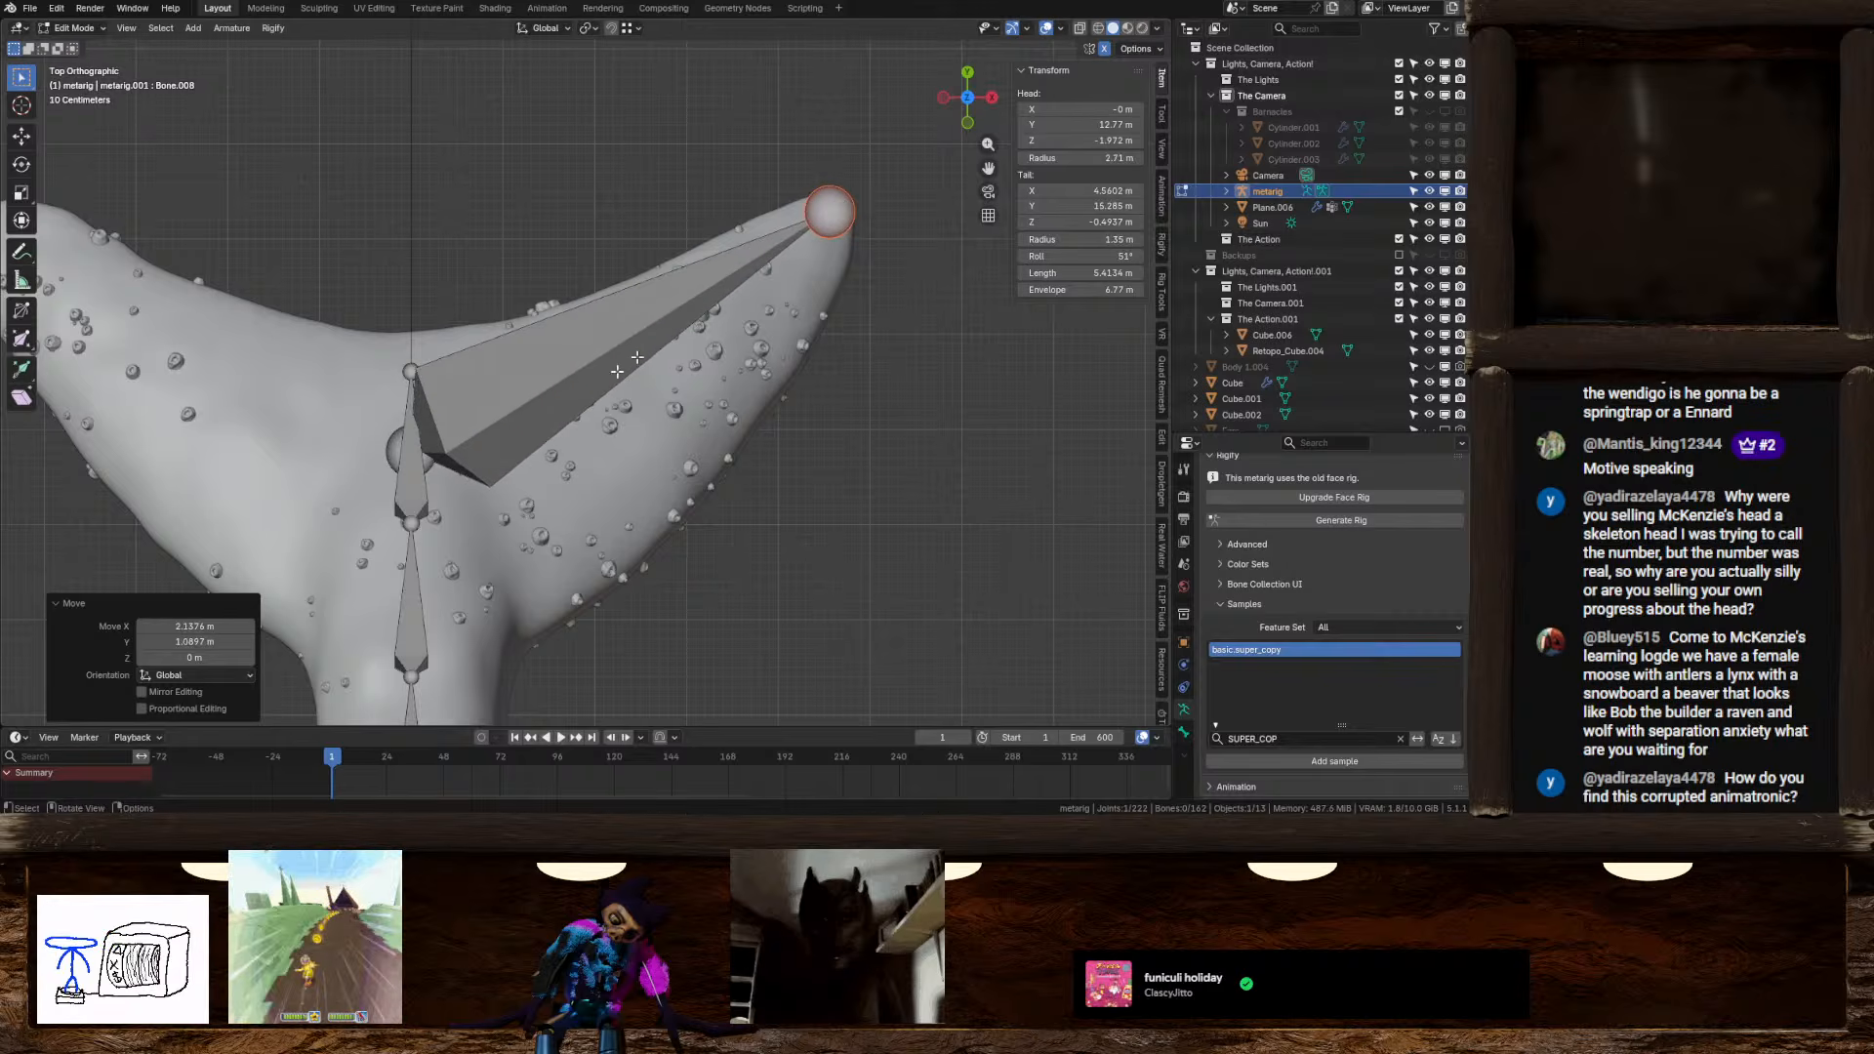
Move the fluke bone's head about -1.34 m along Y, back toward the base of the tail fin
click(431, 461)
key(g)
key(y)
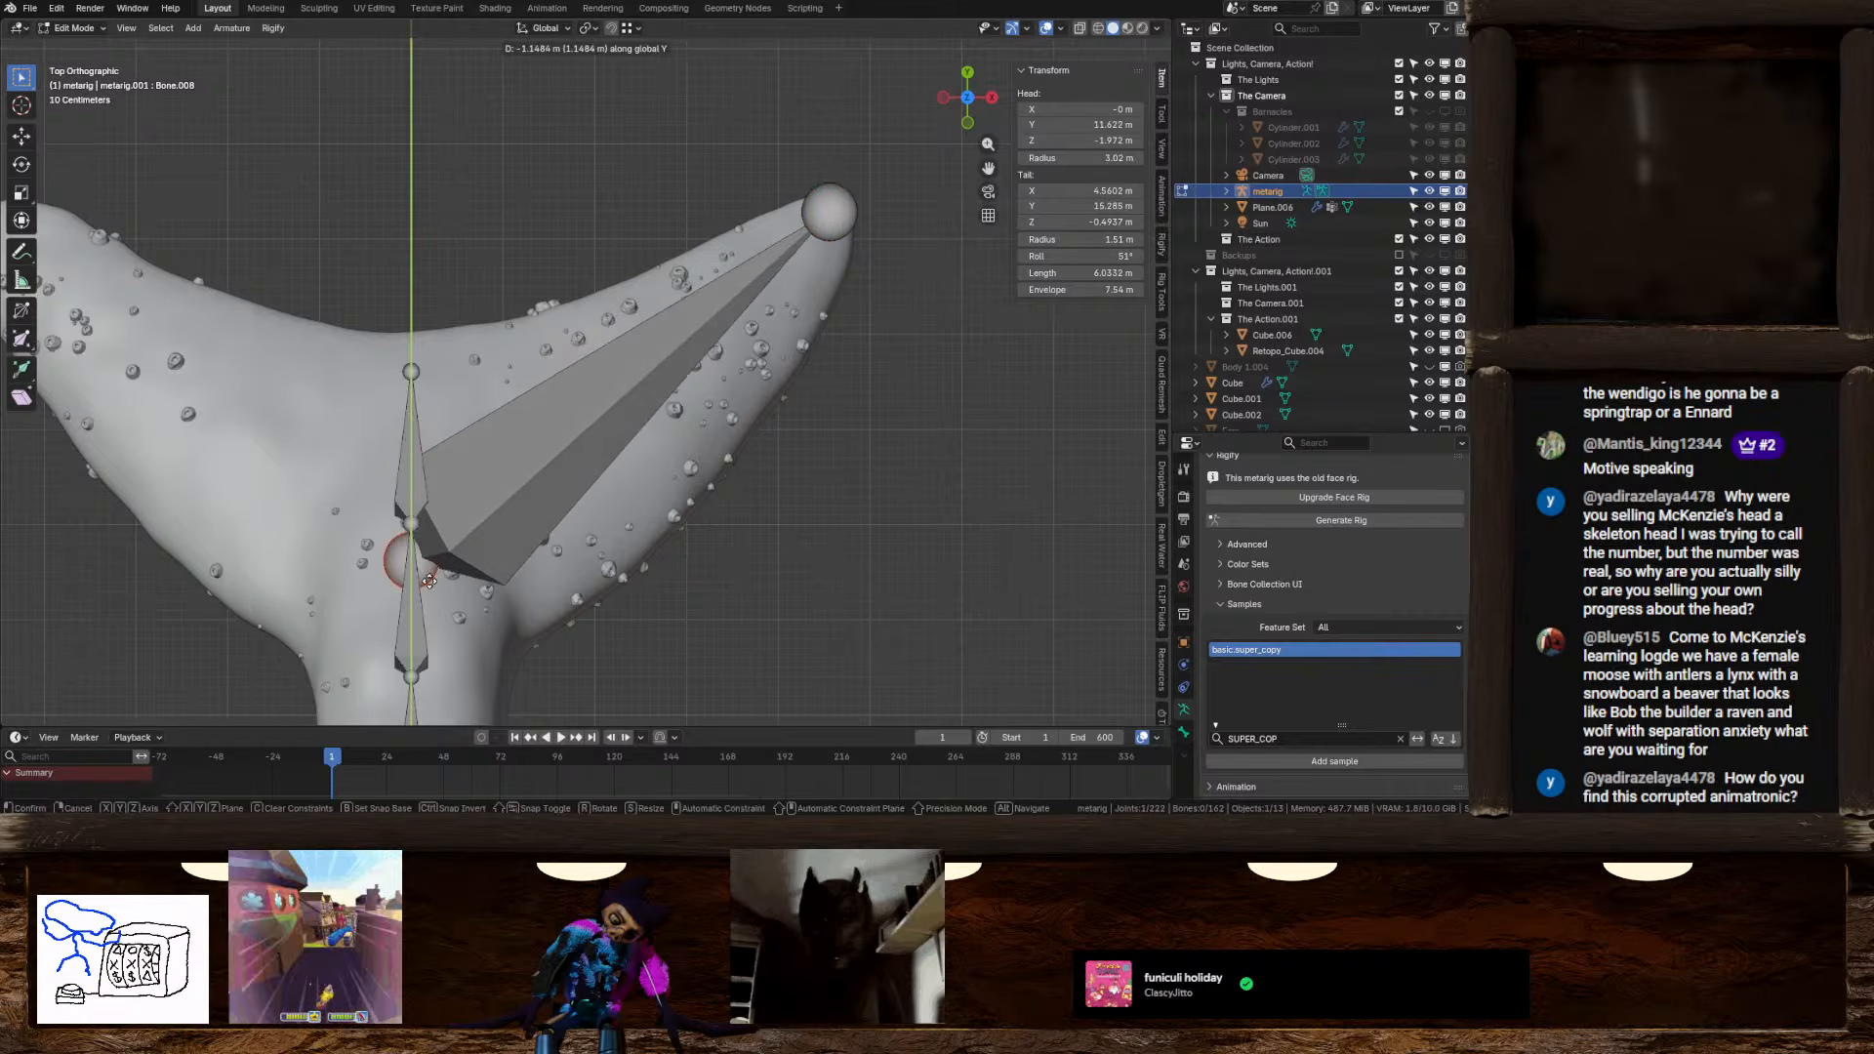
click(428, 596)
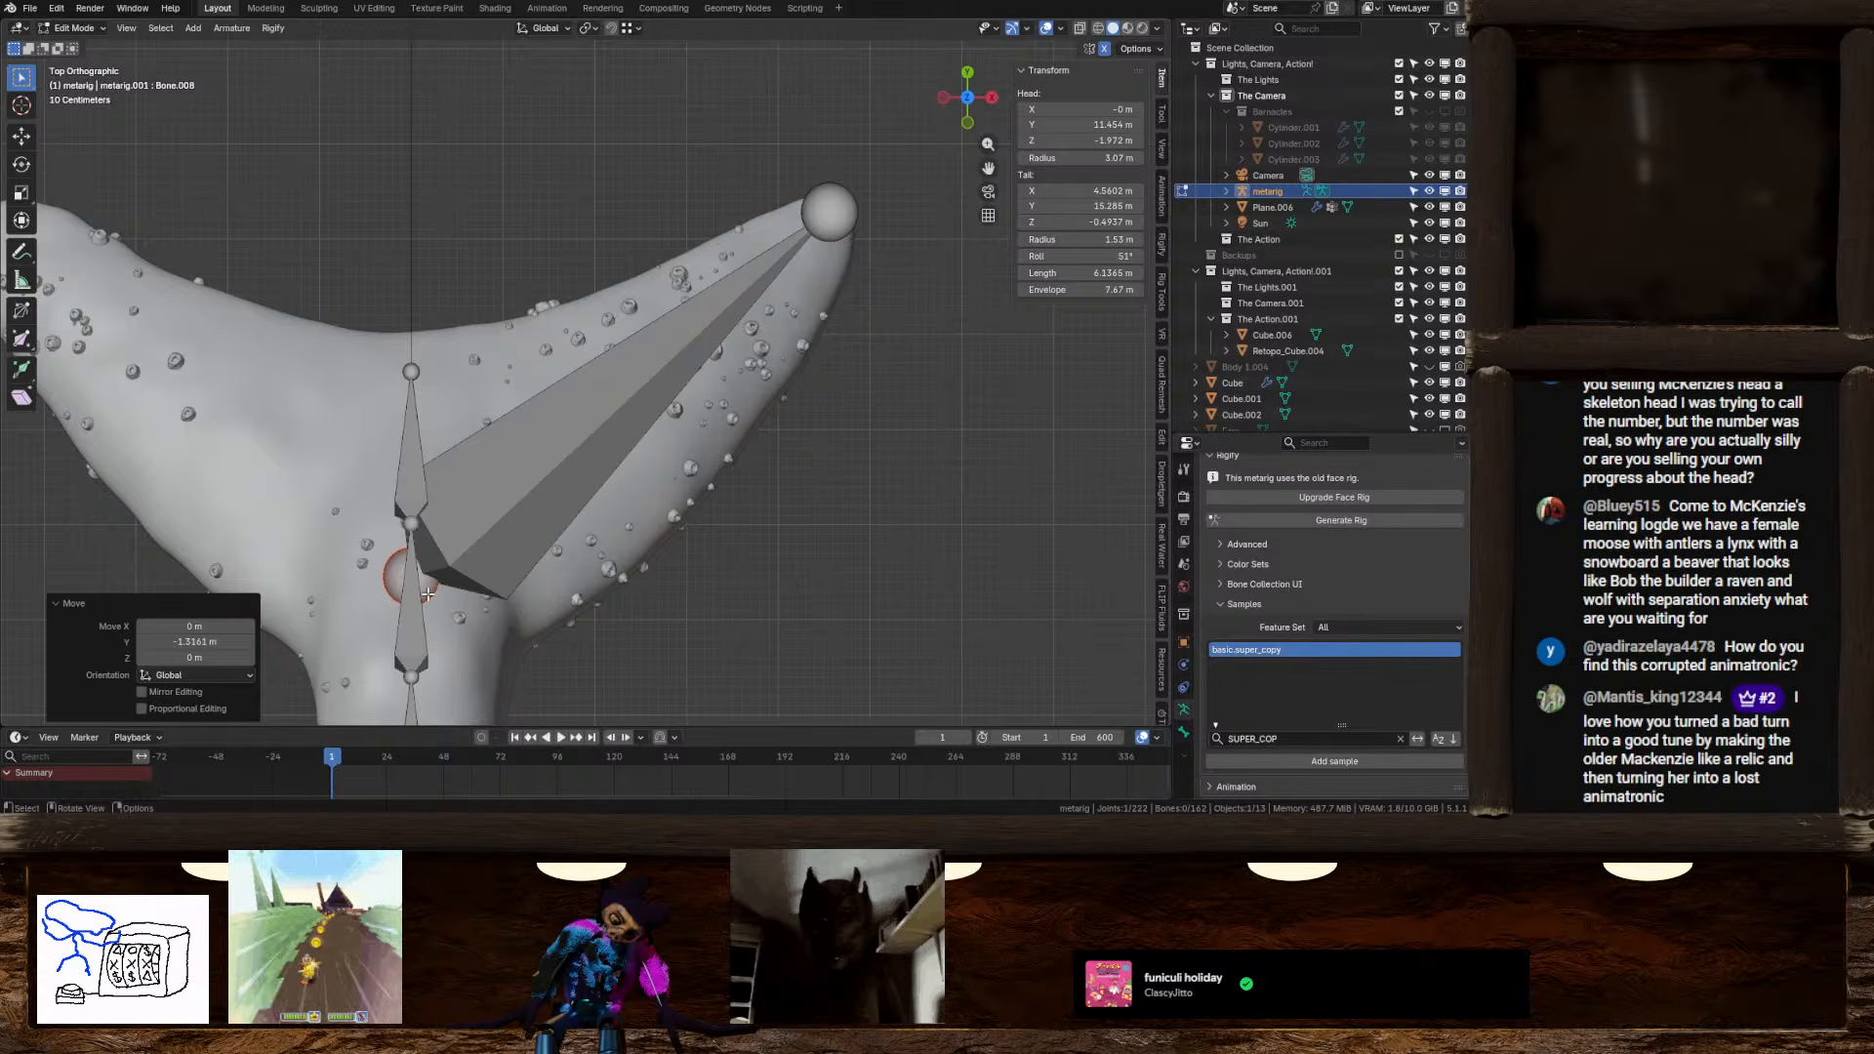
In the side view, move the whole fluke bone beyond the tail mesh and shift the two inner joints nearest the tail tip toward the body and slightly upward
click(556, 447)
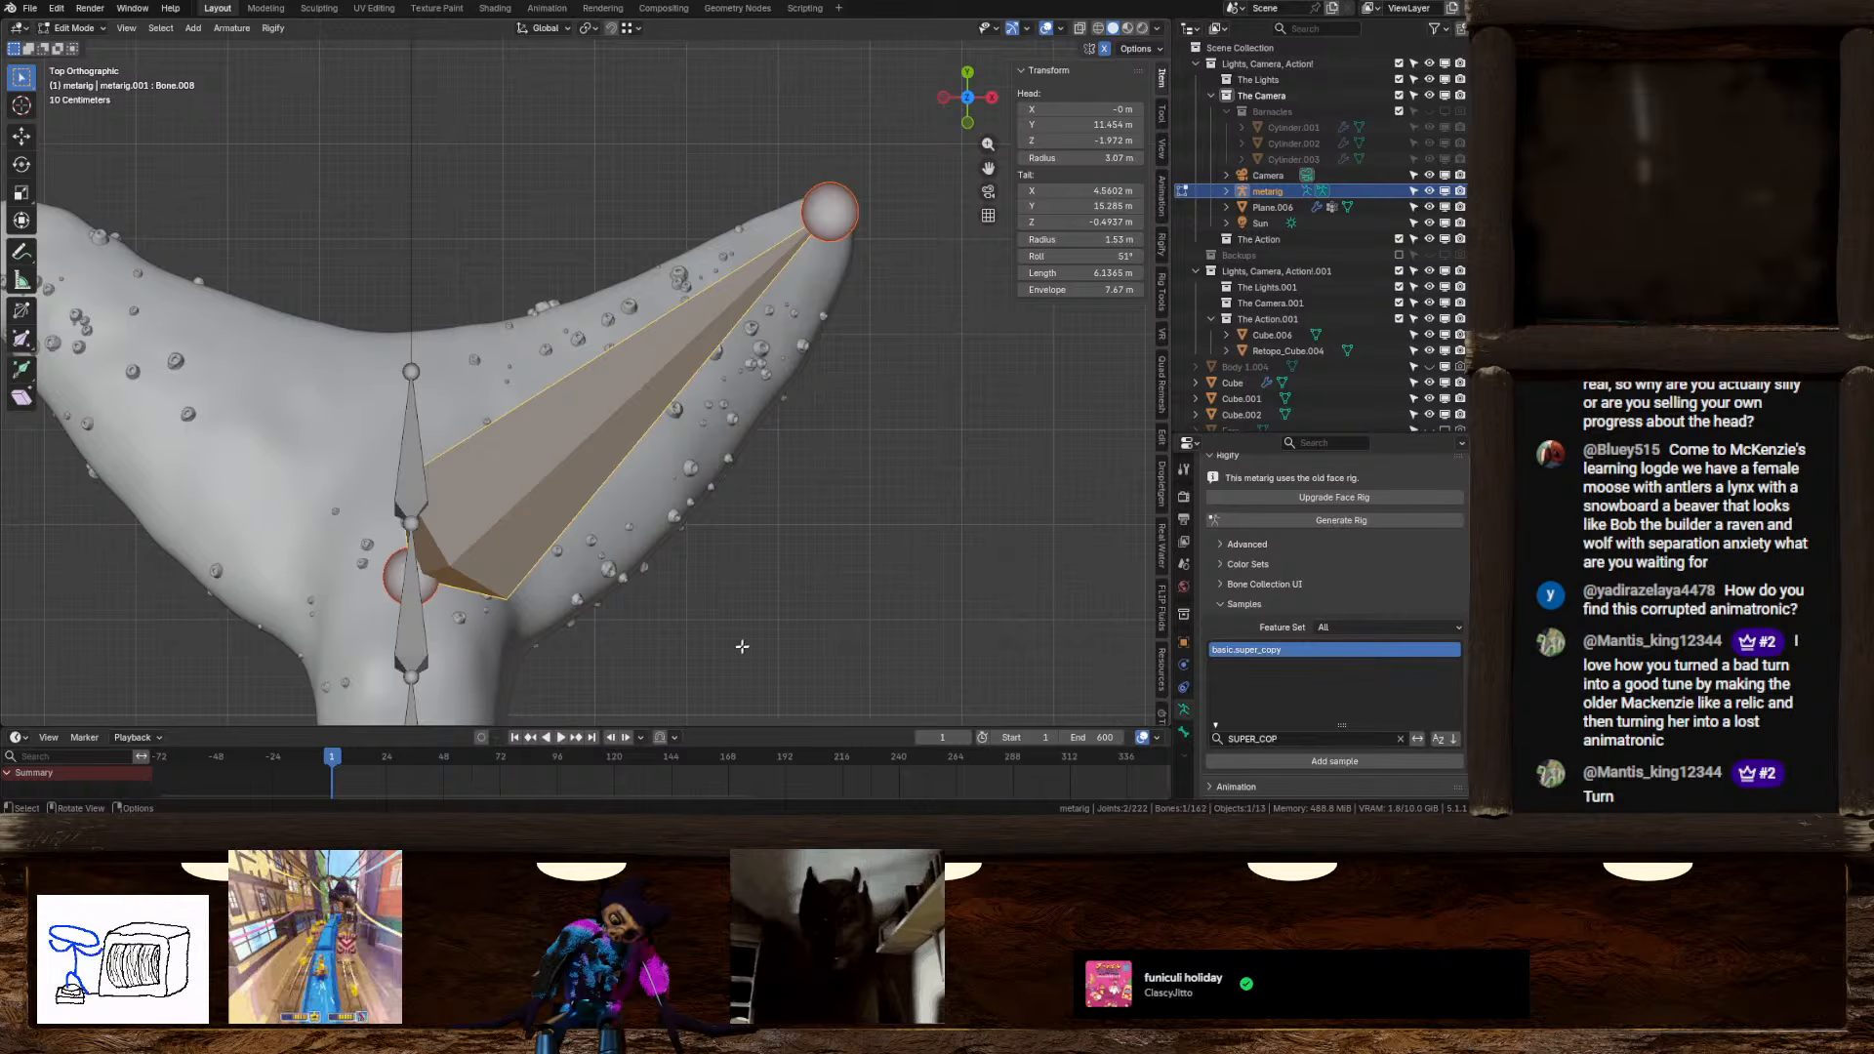
mouse_move(536, 499)
middle_down()
mouse_move(387, 346)
mouse_move(531, 322)
mouse_move(566, 513)
middle_up()
drag(566, 512, 737, 349)
drag(518, 476, 486, 464)
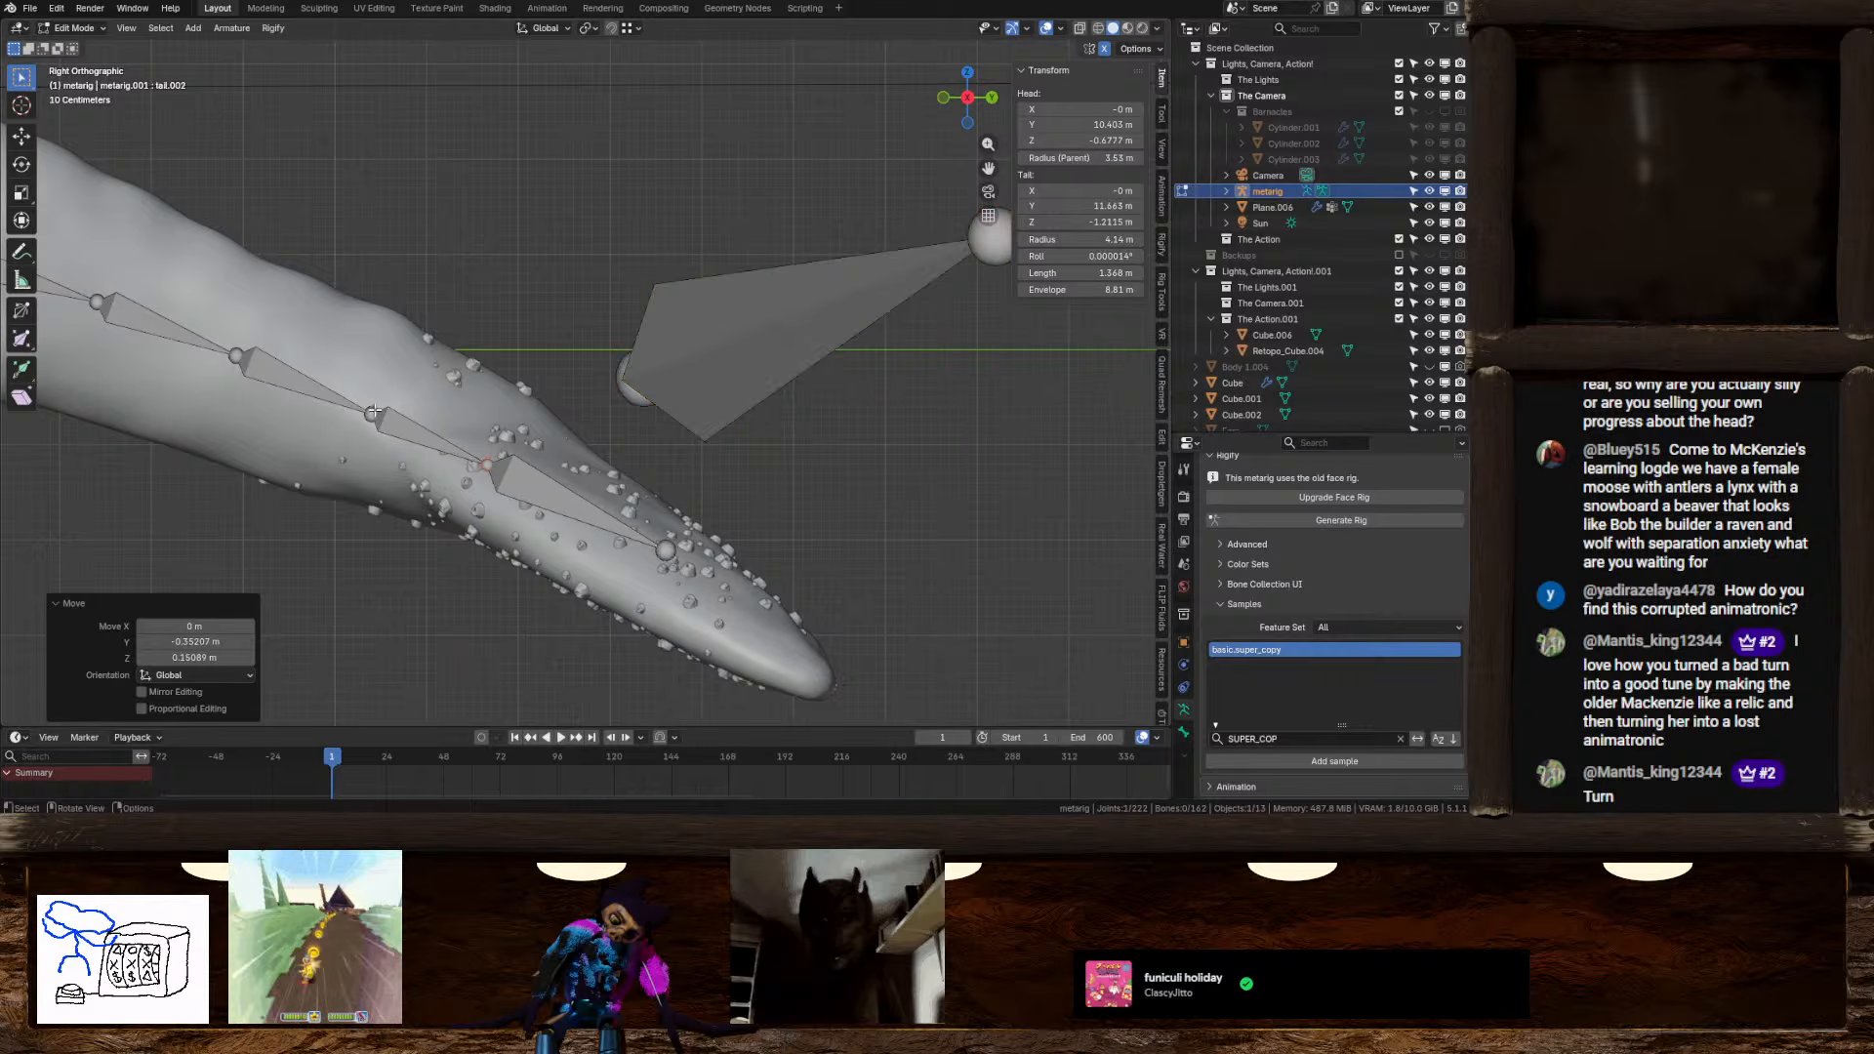
drag(375, 410, 362, 399)
In the top view, move the fluke bone onto the +X fluke, about 0.83 m along X and -1.59 m along Y
mouse_move(548, 426)
middle_down()
mouse_move(542, 477)
mouse_move(577, 435)
middle_up()
click(673, 349)
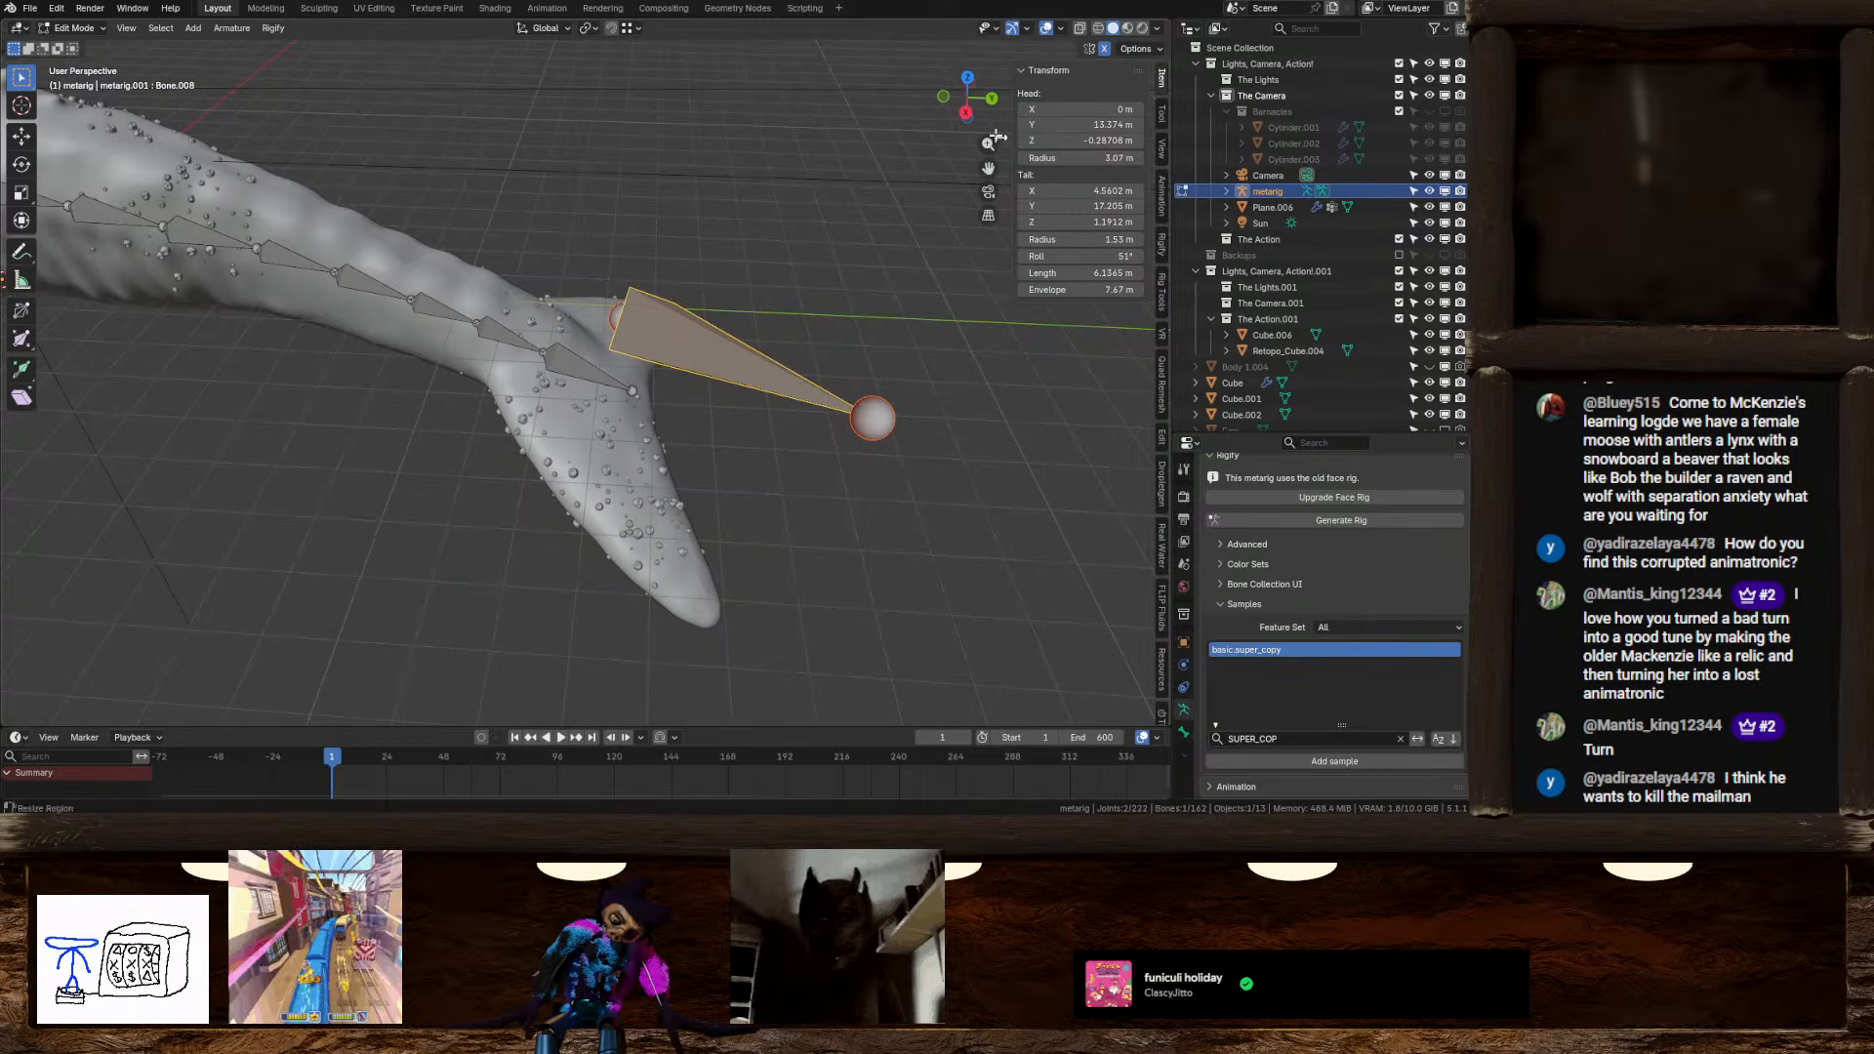
click(968, 77)
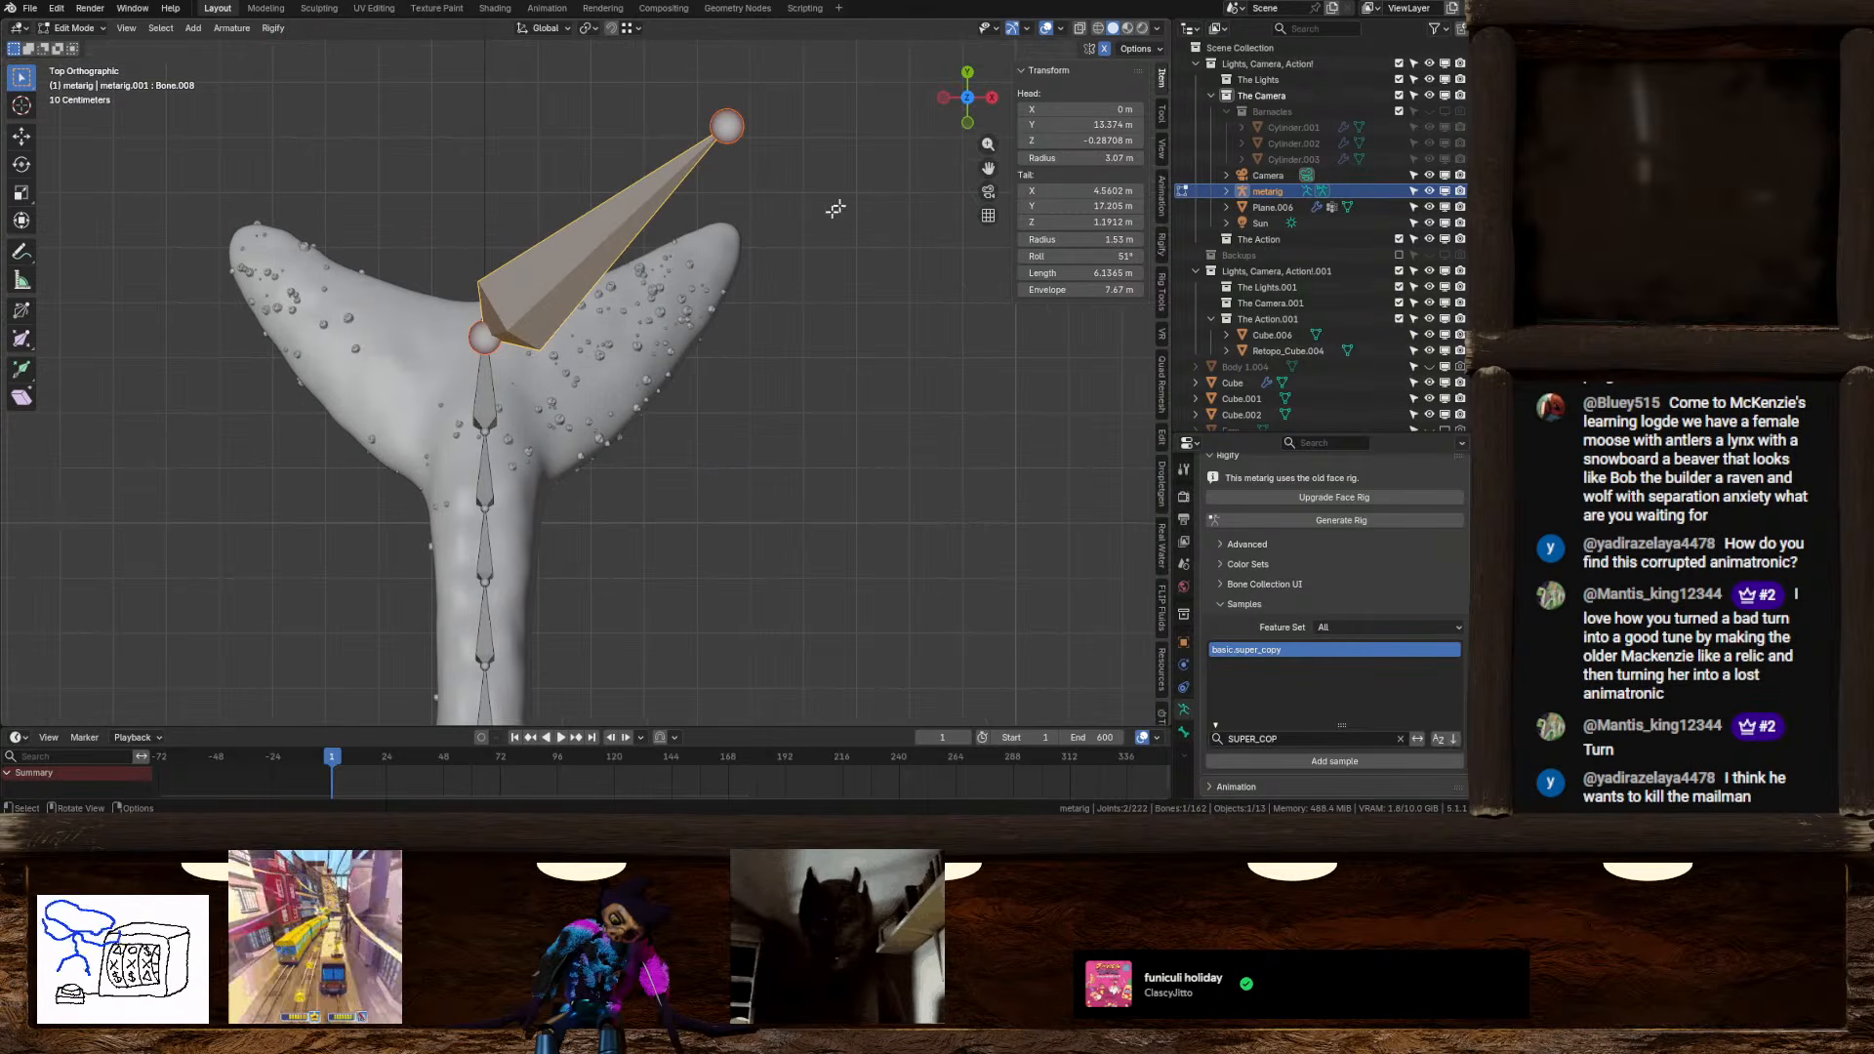
key(g)
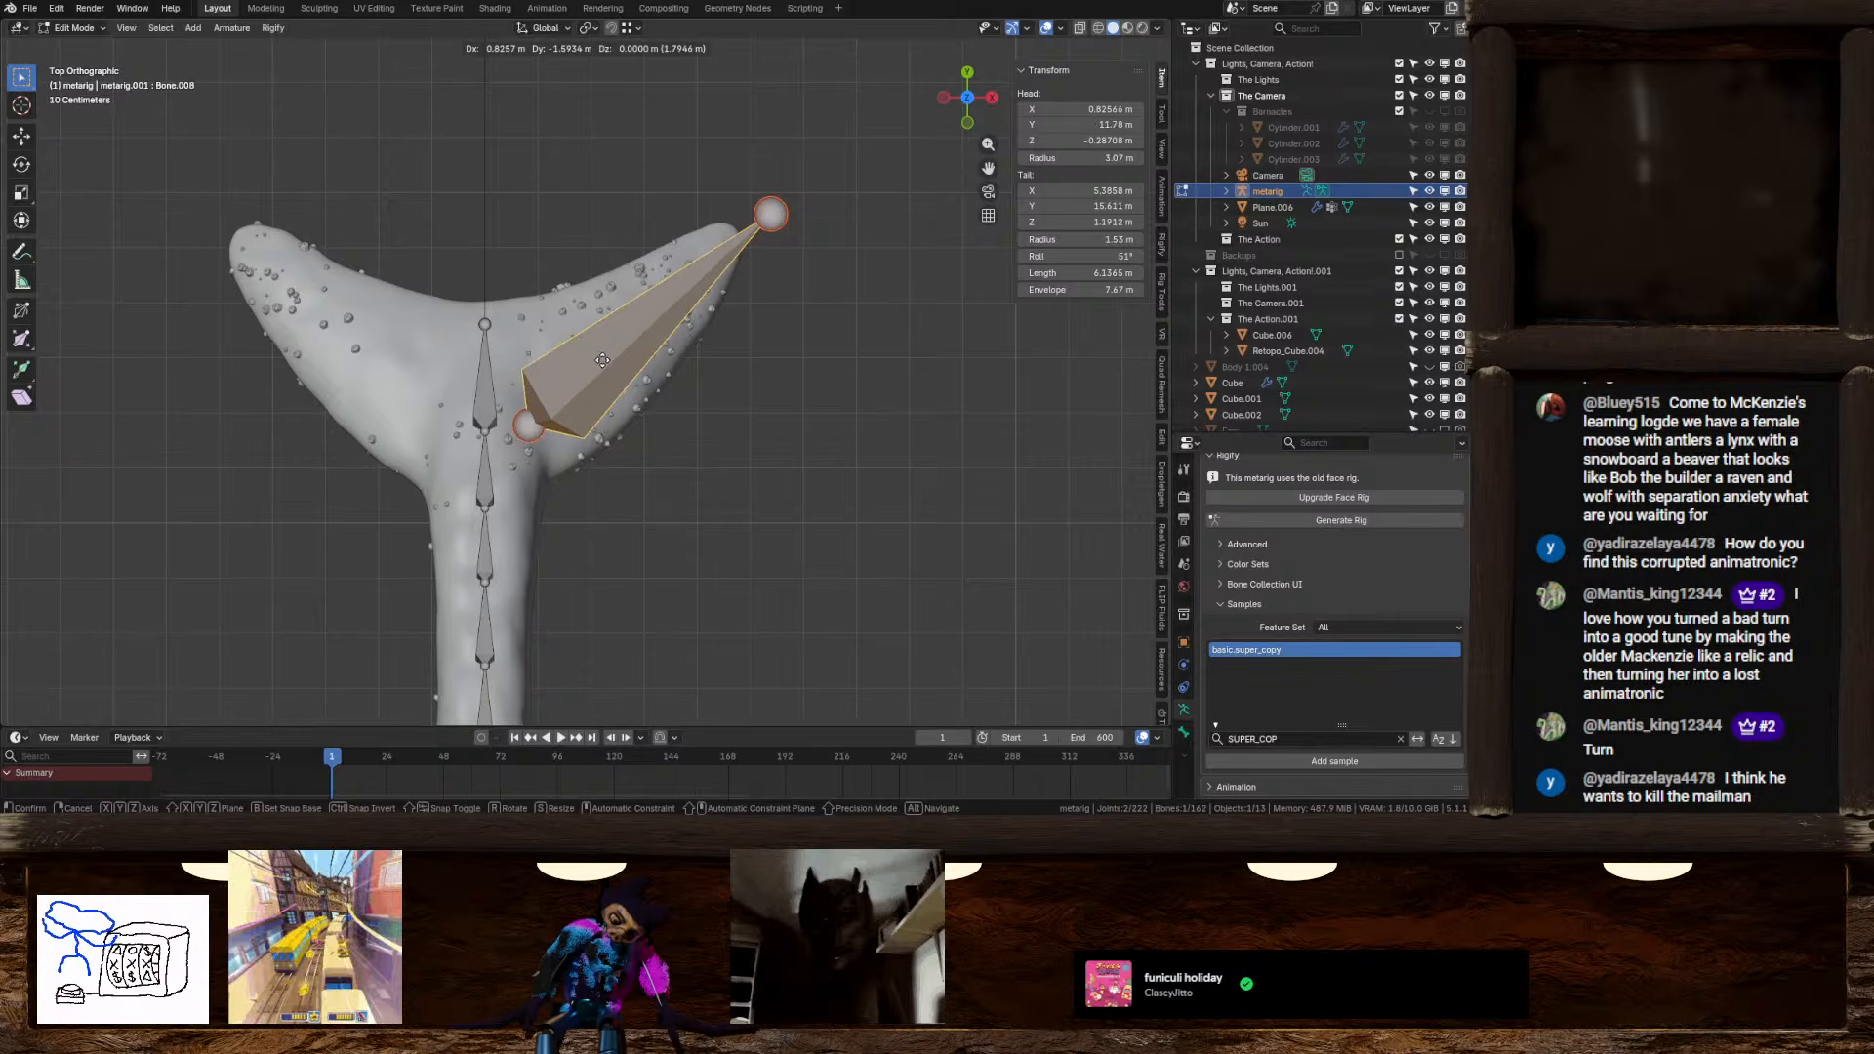
click(605, 363)
Fit the fluke bone's tip to the end of the +X fluke at about X 4.49 m, Y 15.18 m, and nudge its head slightly
click(771, 214)
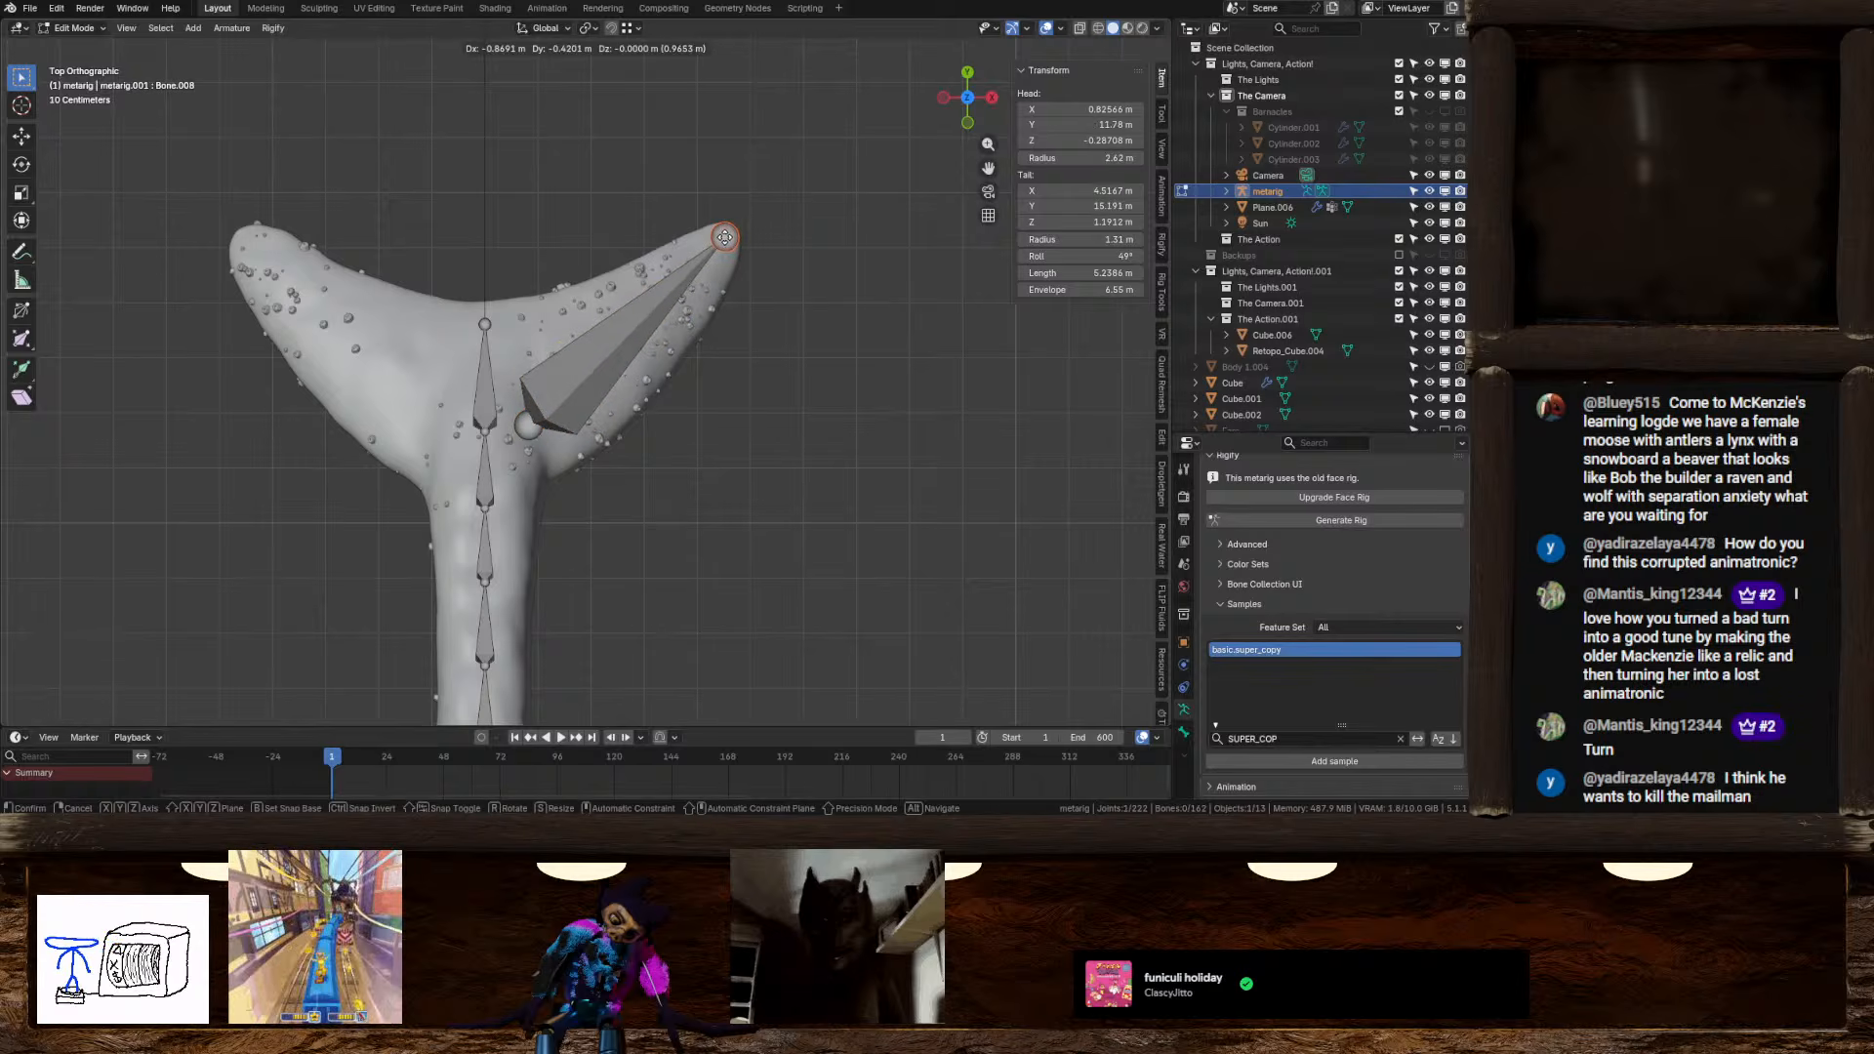
click(723, 238)
drag(534, 430, 532, 430)
Duplicate the fluke bone in place
click(566, 390)
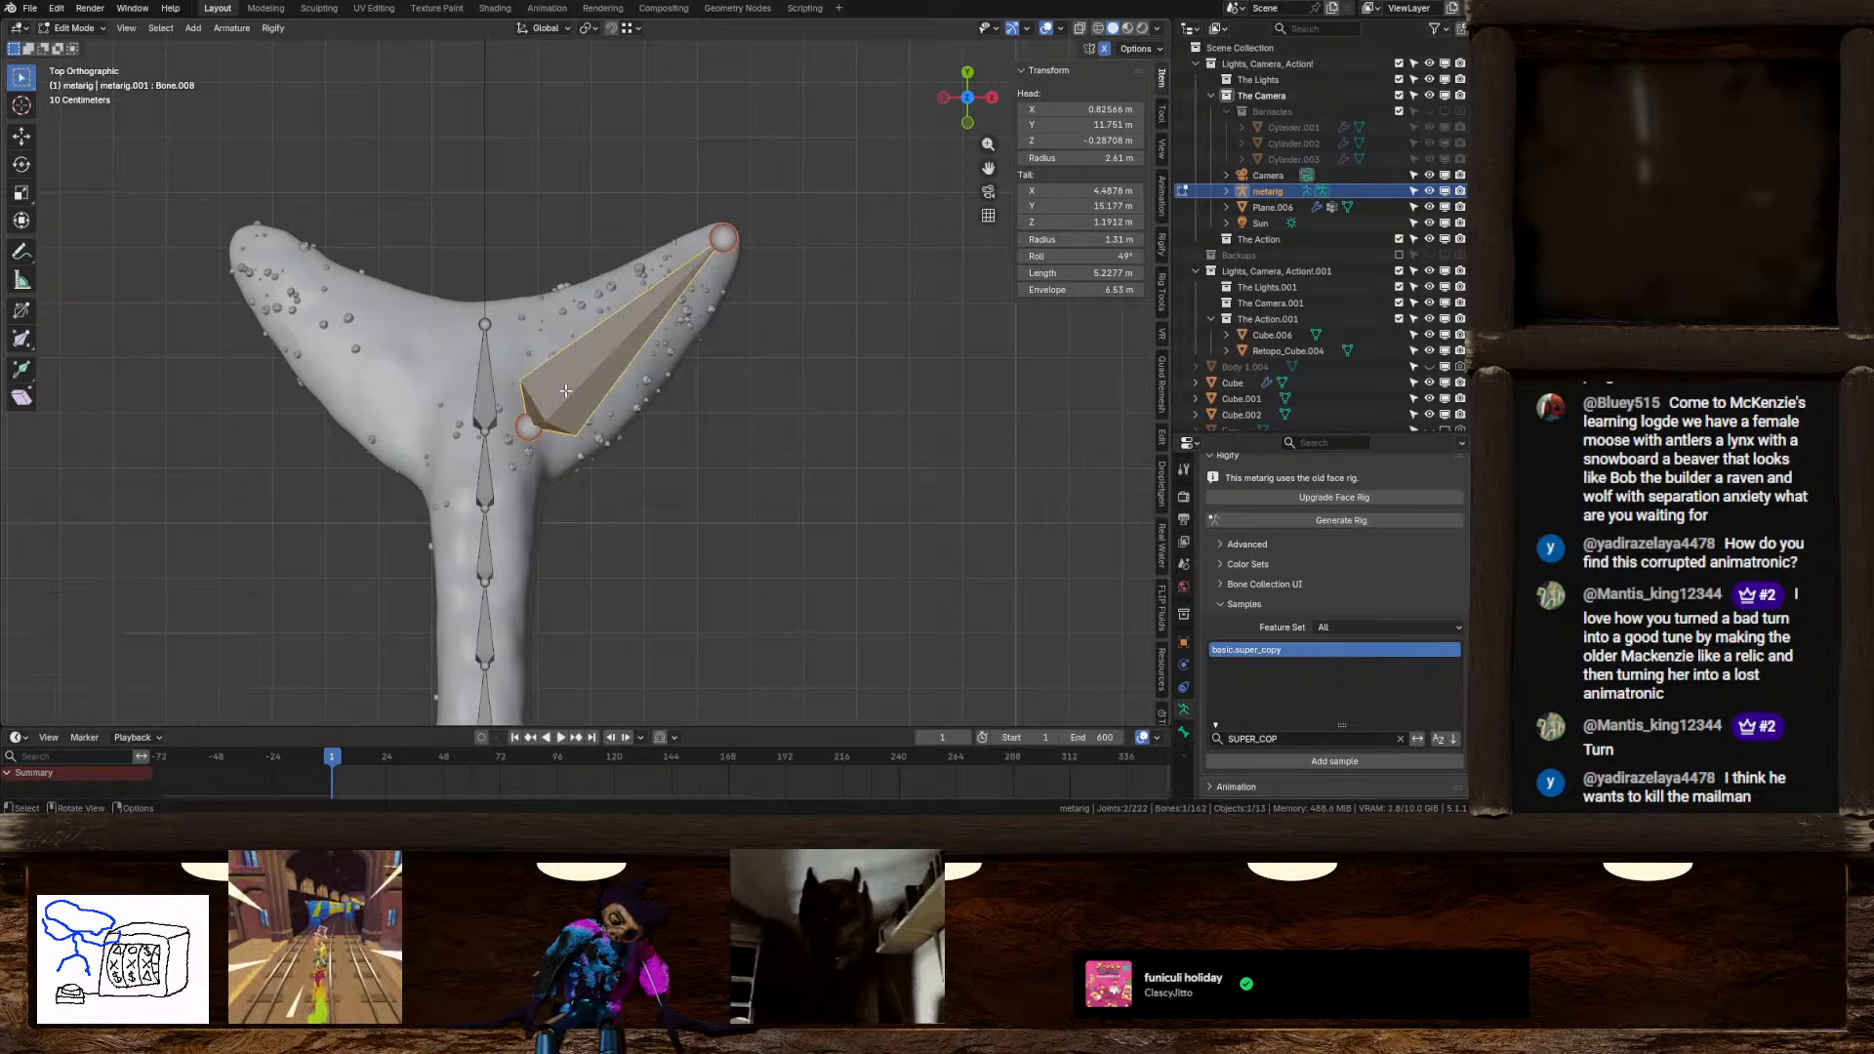
key(g)
right_click(637, 359)
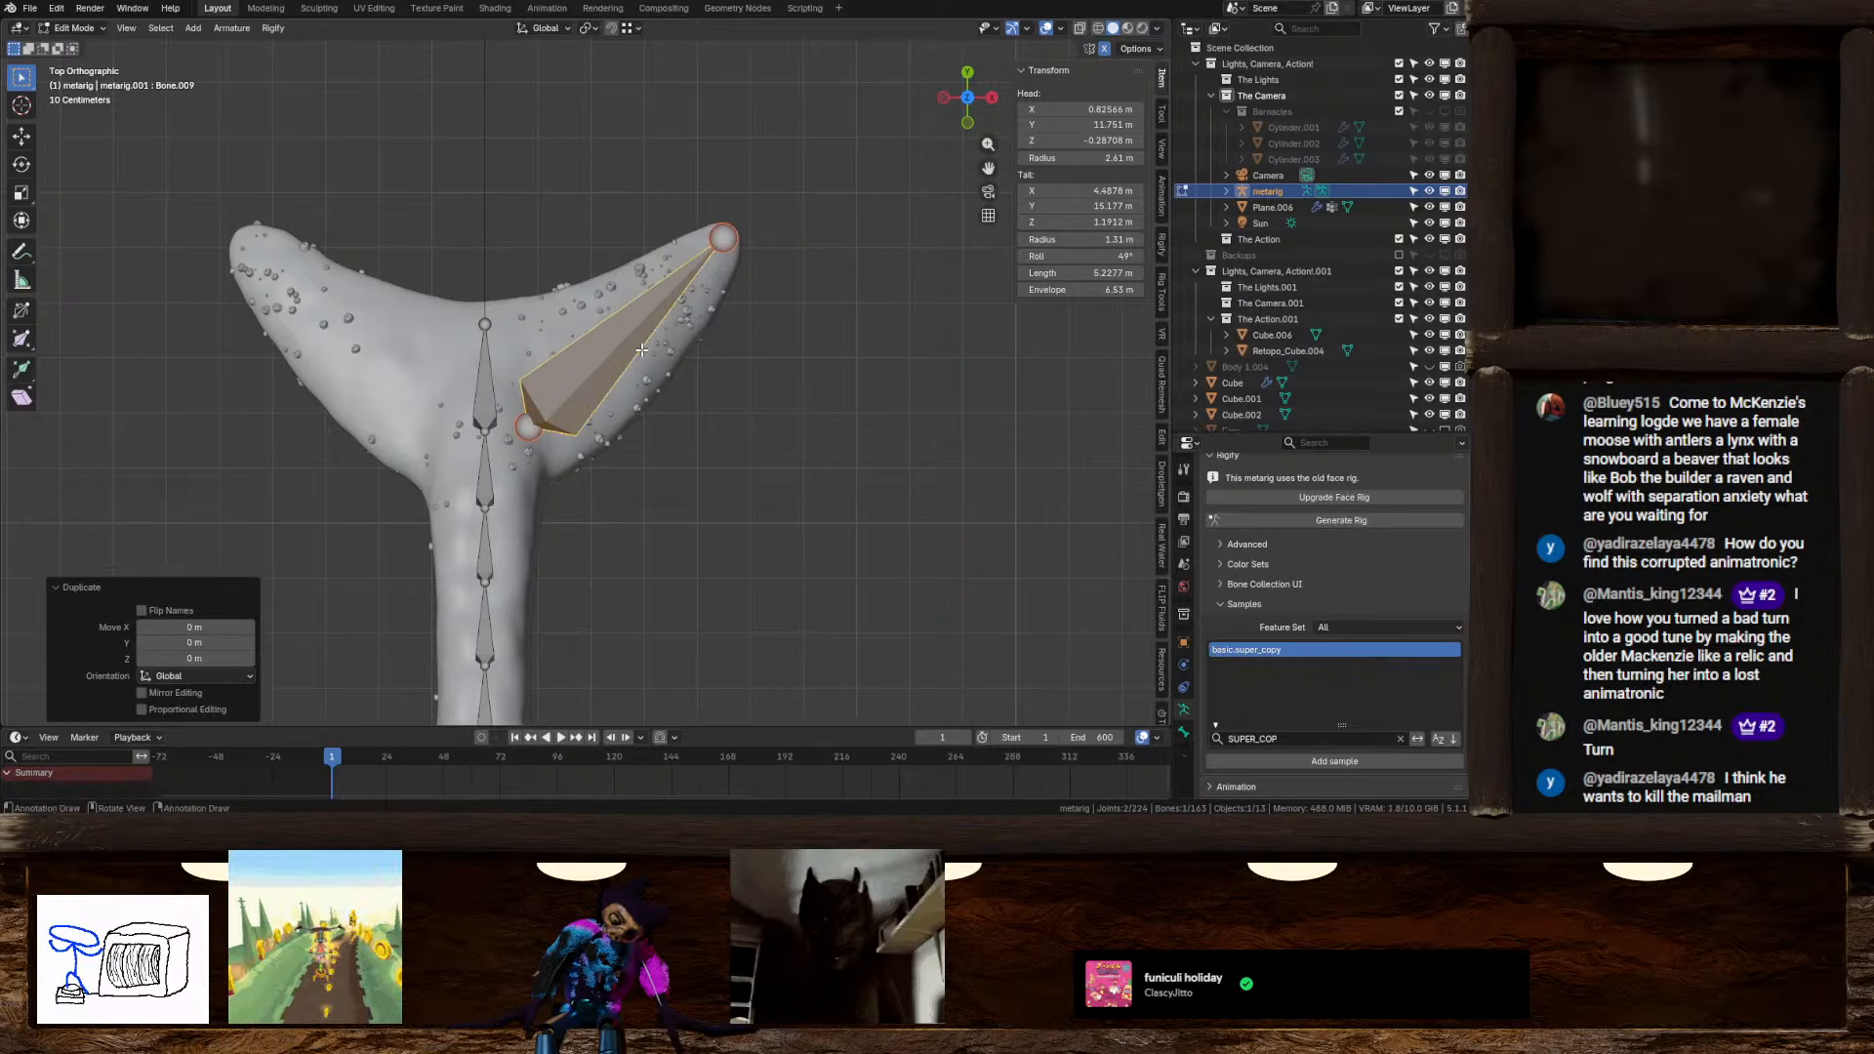
click(1059, 125)
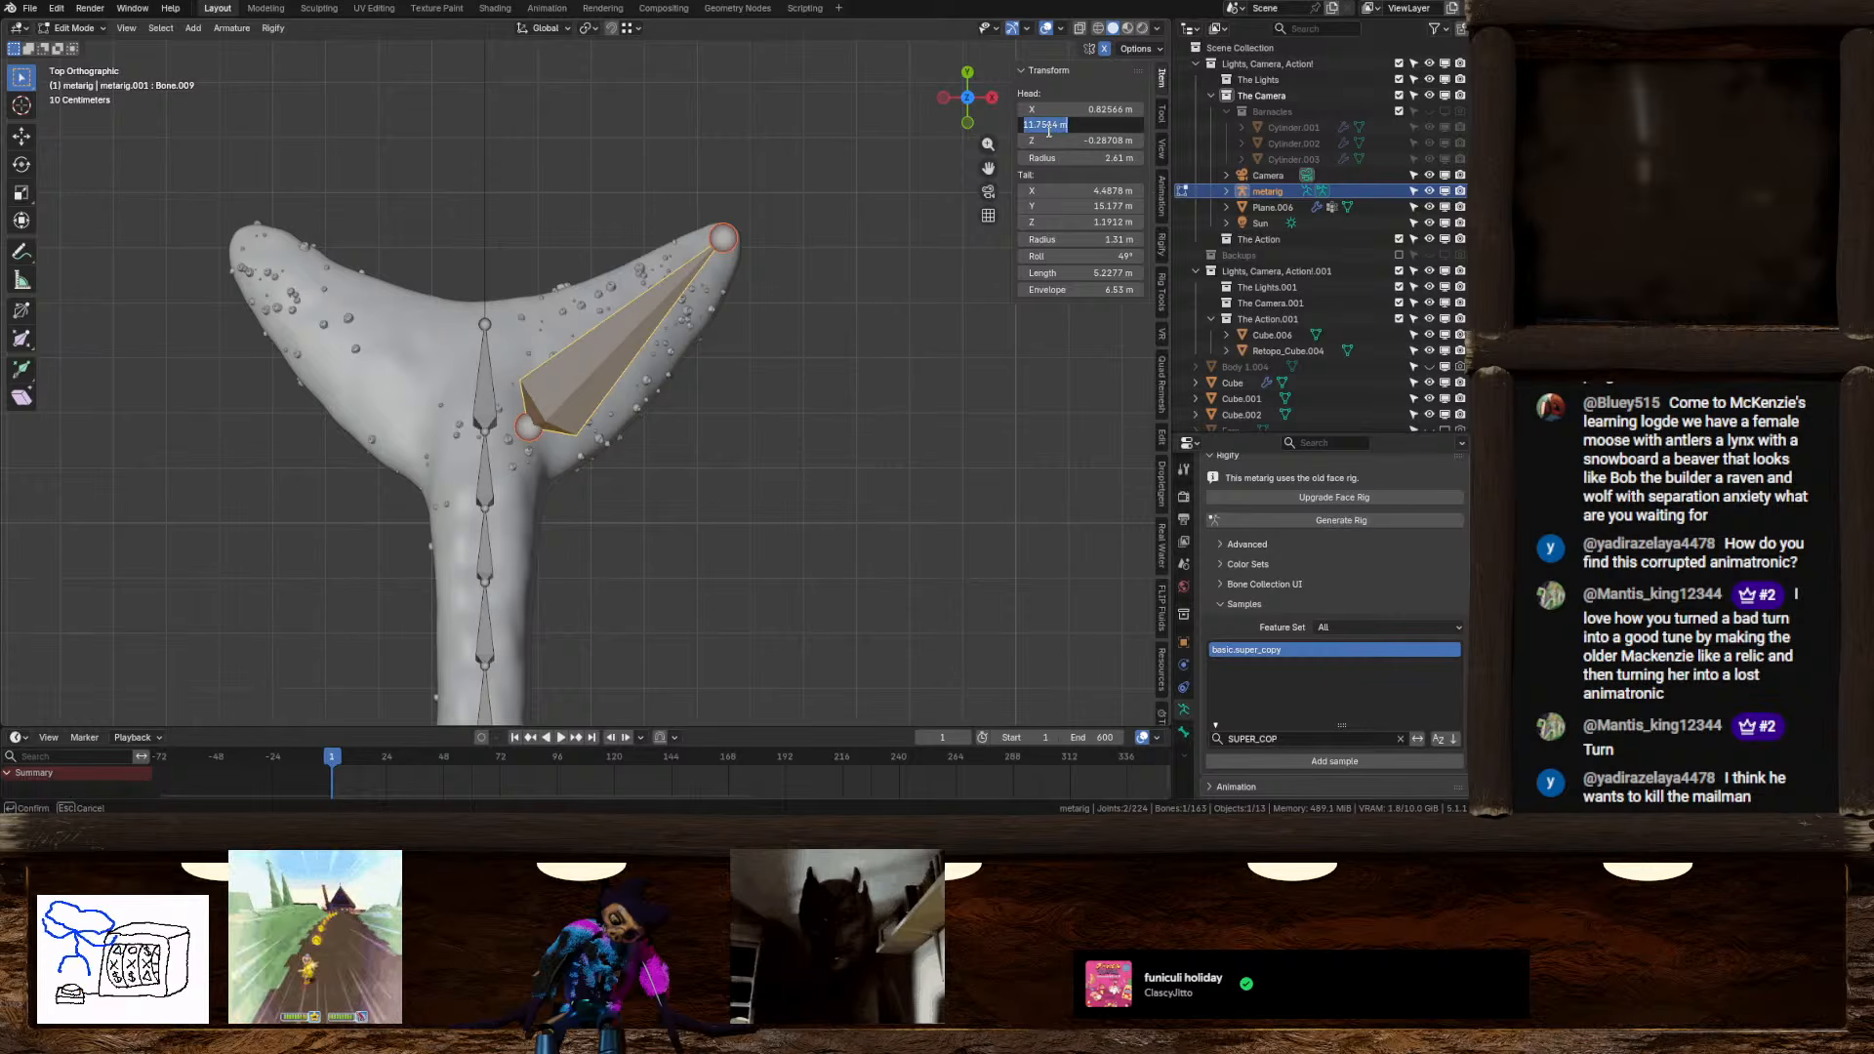
click(1022, 125)
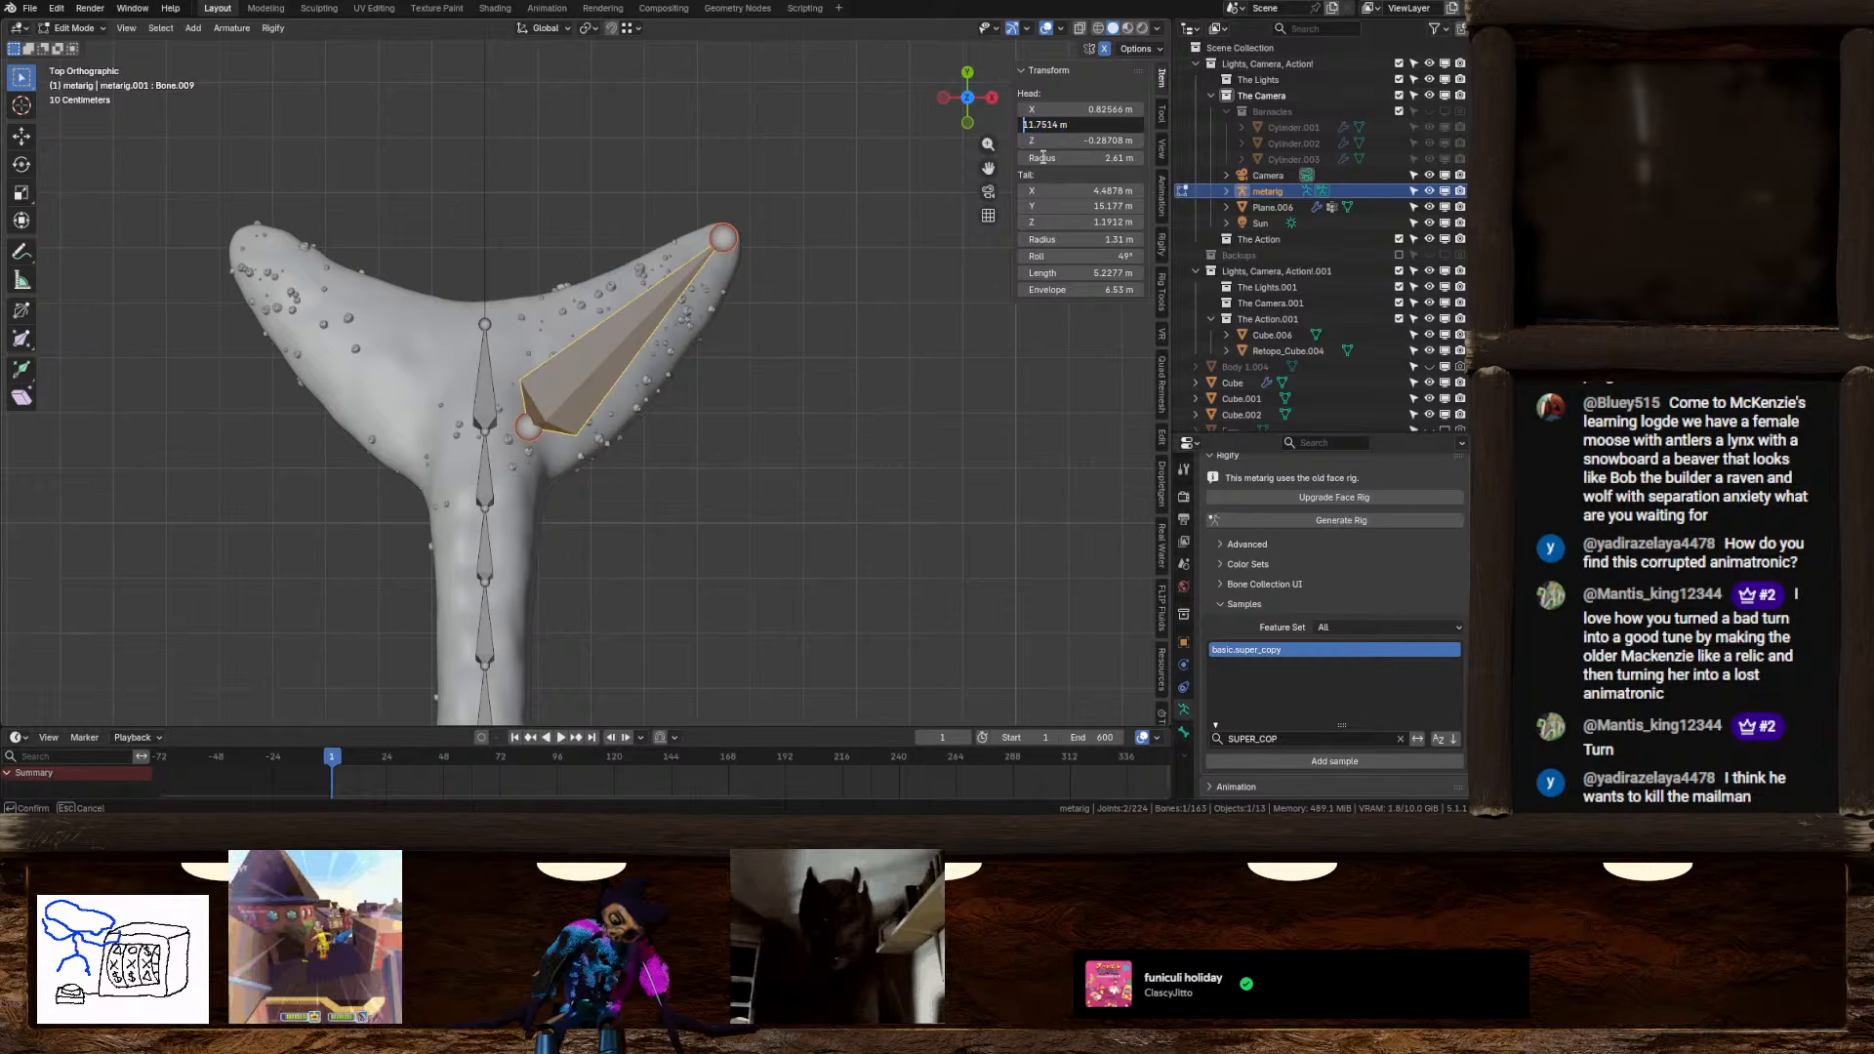
text(-)
key(Return)
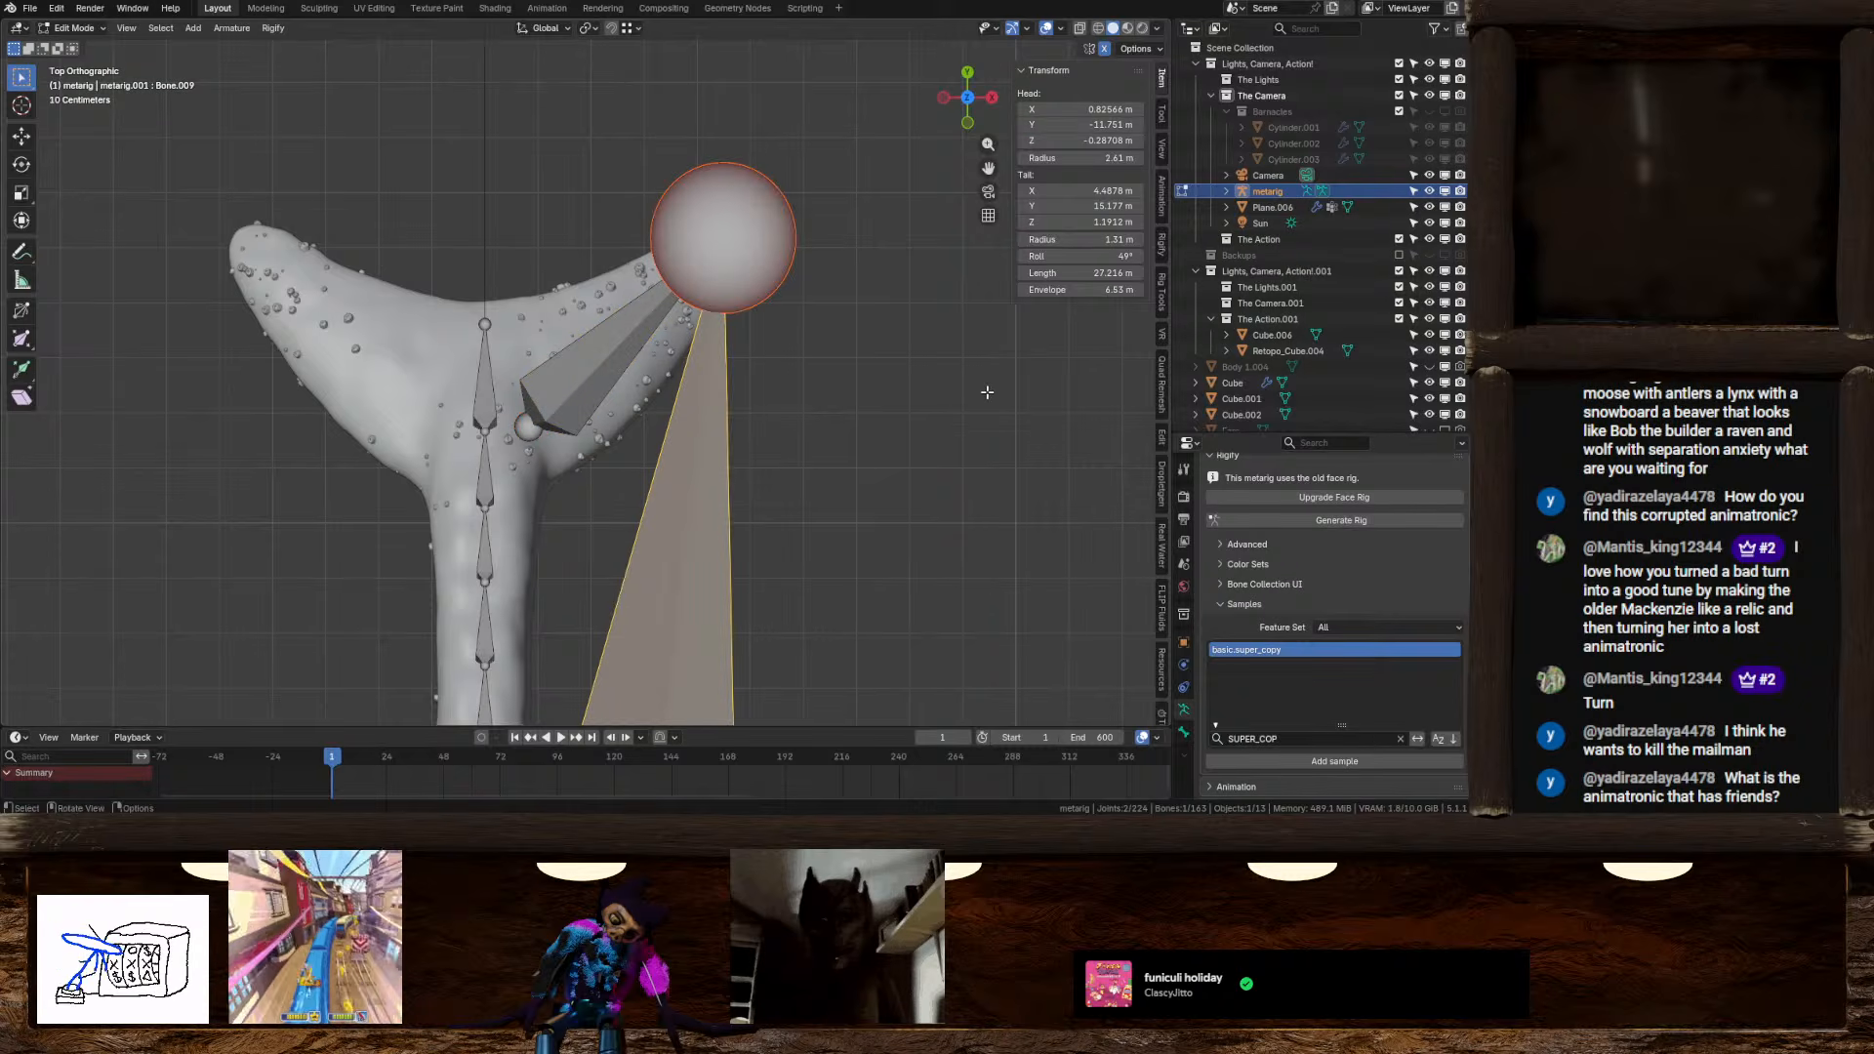
key(ctrl+z)
Flip the duplicated bone onto the opposite fluke by setting its head X to -0.825661 m and its tail X to about -4.4878 m
click(1083, 109)
click(1022, 109)
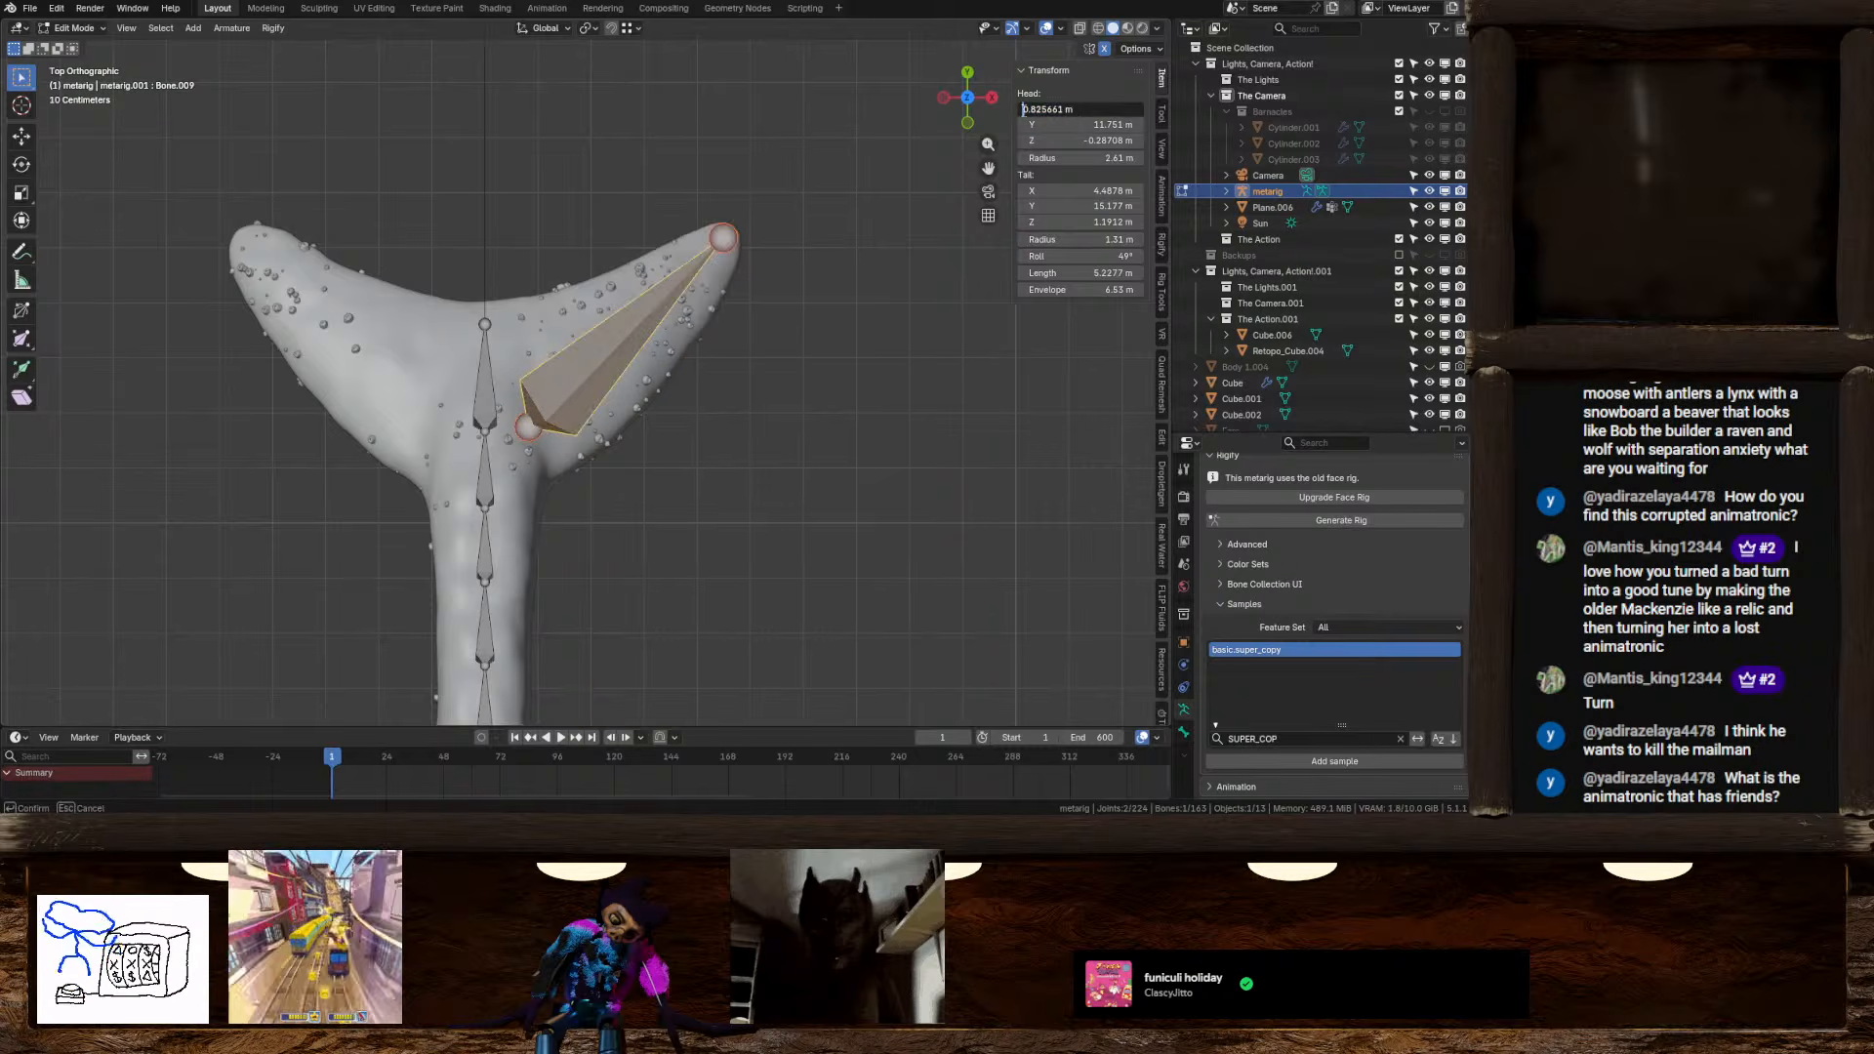
text(-)
key(Return)
double_click(1059, 191)
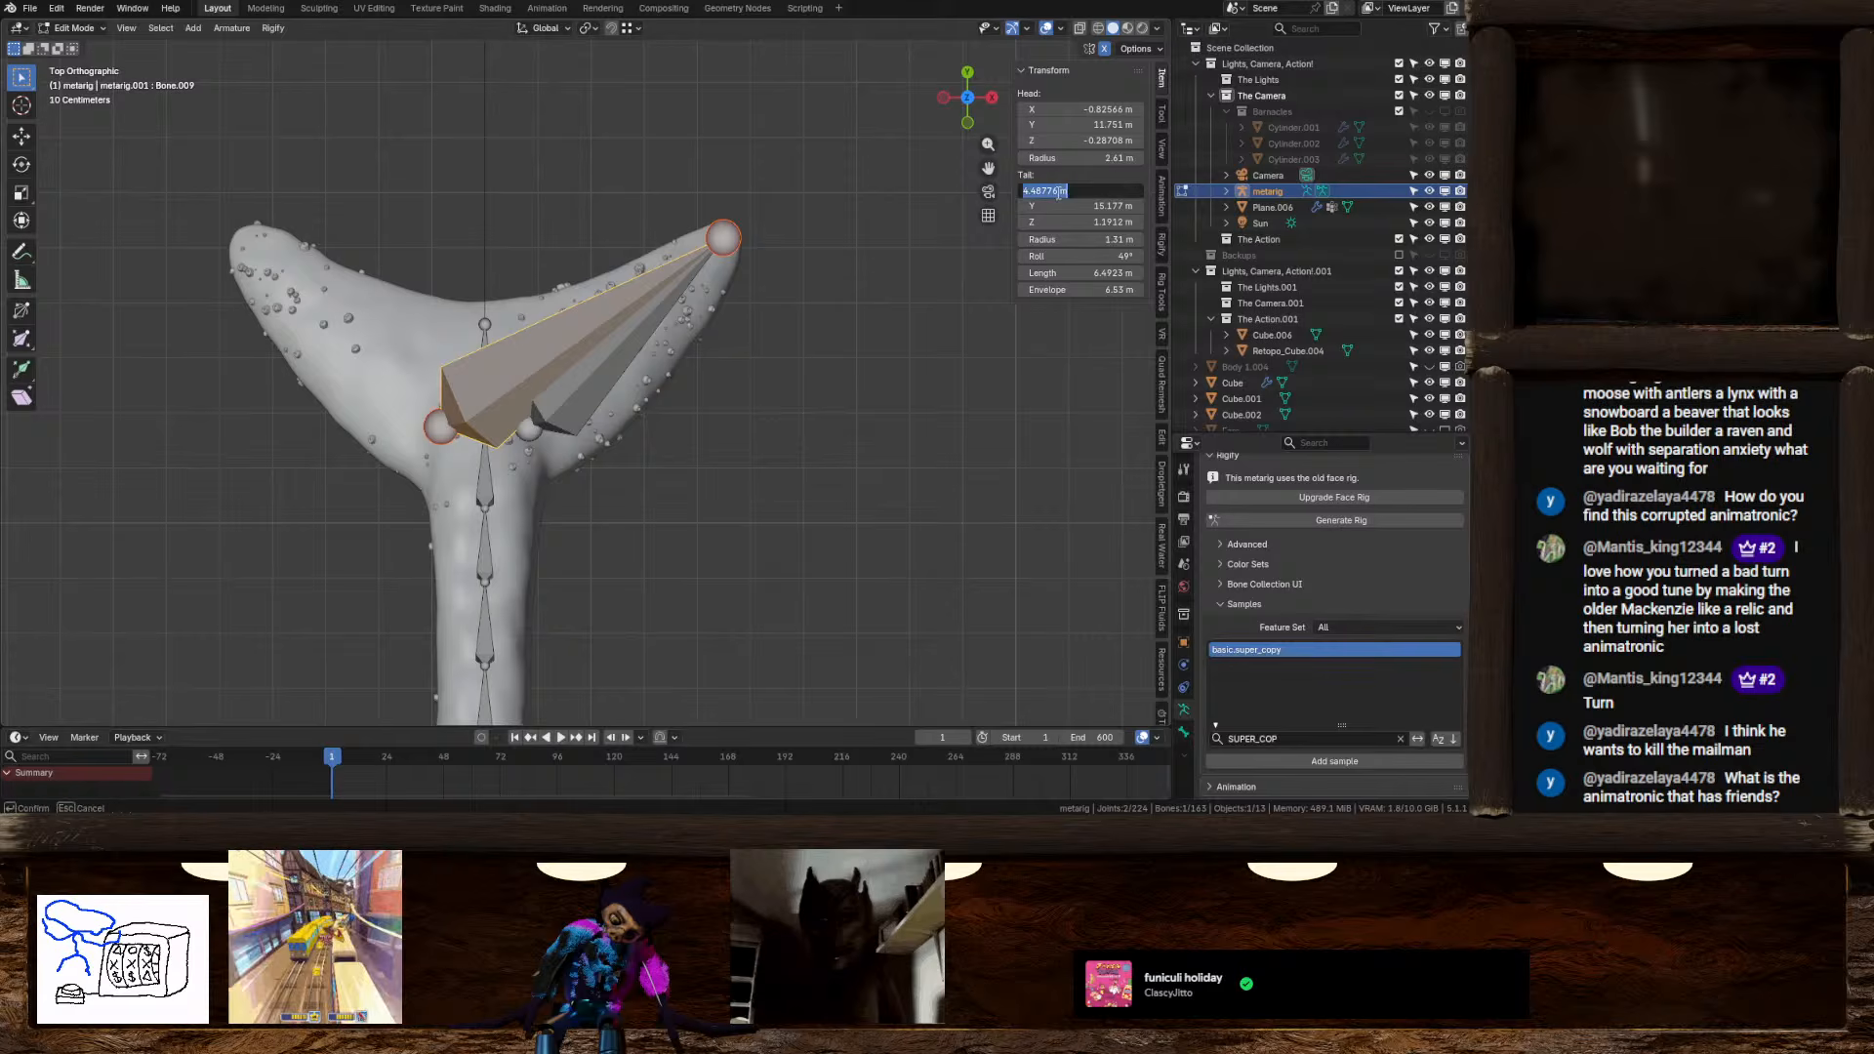
key(Home)
text(-)
key(Return)
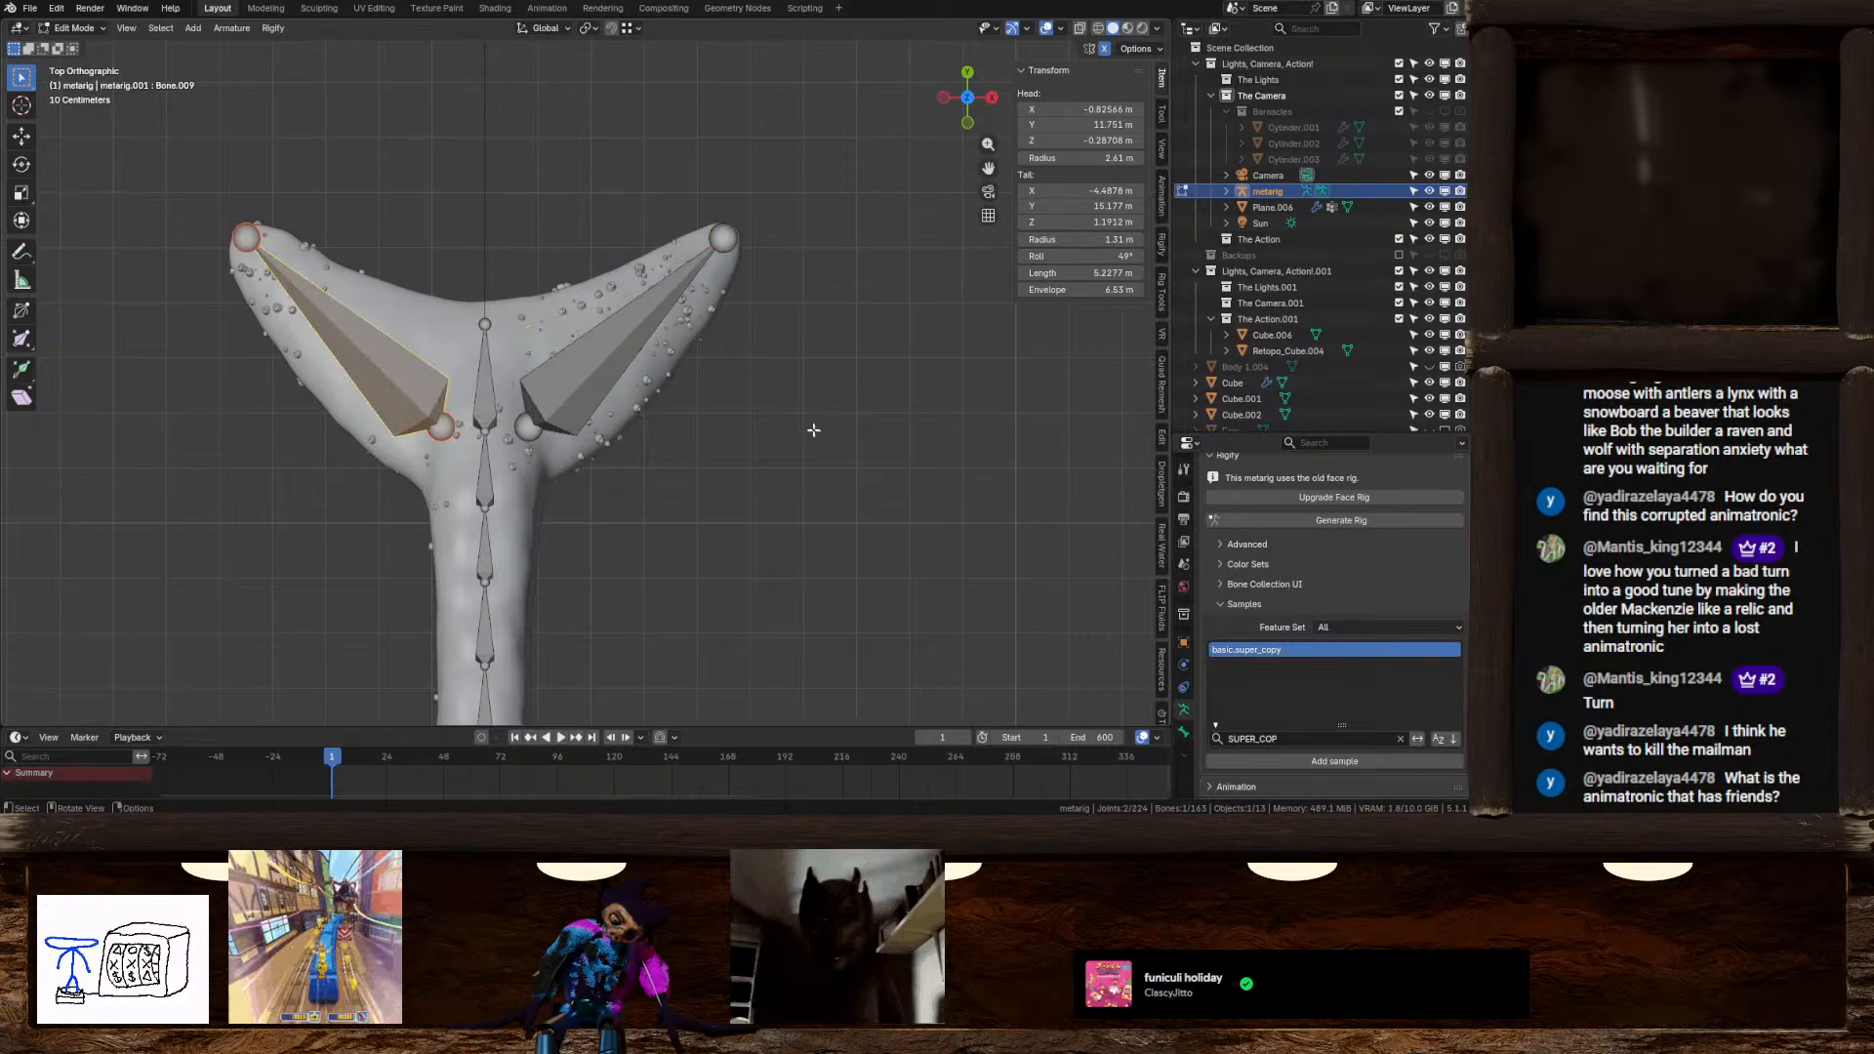
Parent both fluke bones to the last tail bone, keeping their offset
scroll(814, 430, down, 2)
click(591, 380)
shift+click(463, 392)
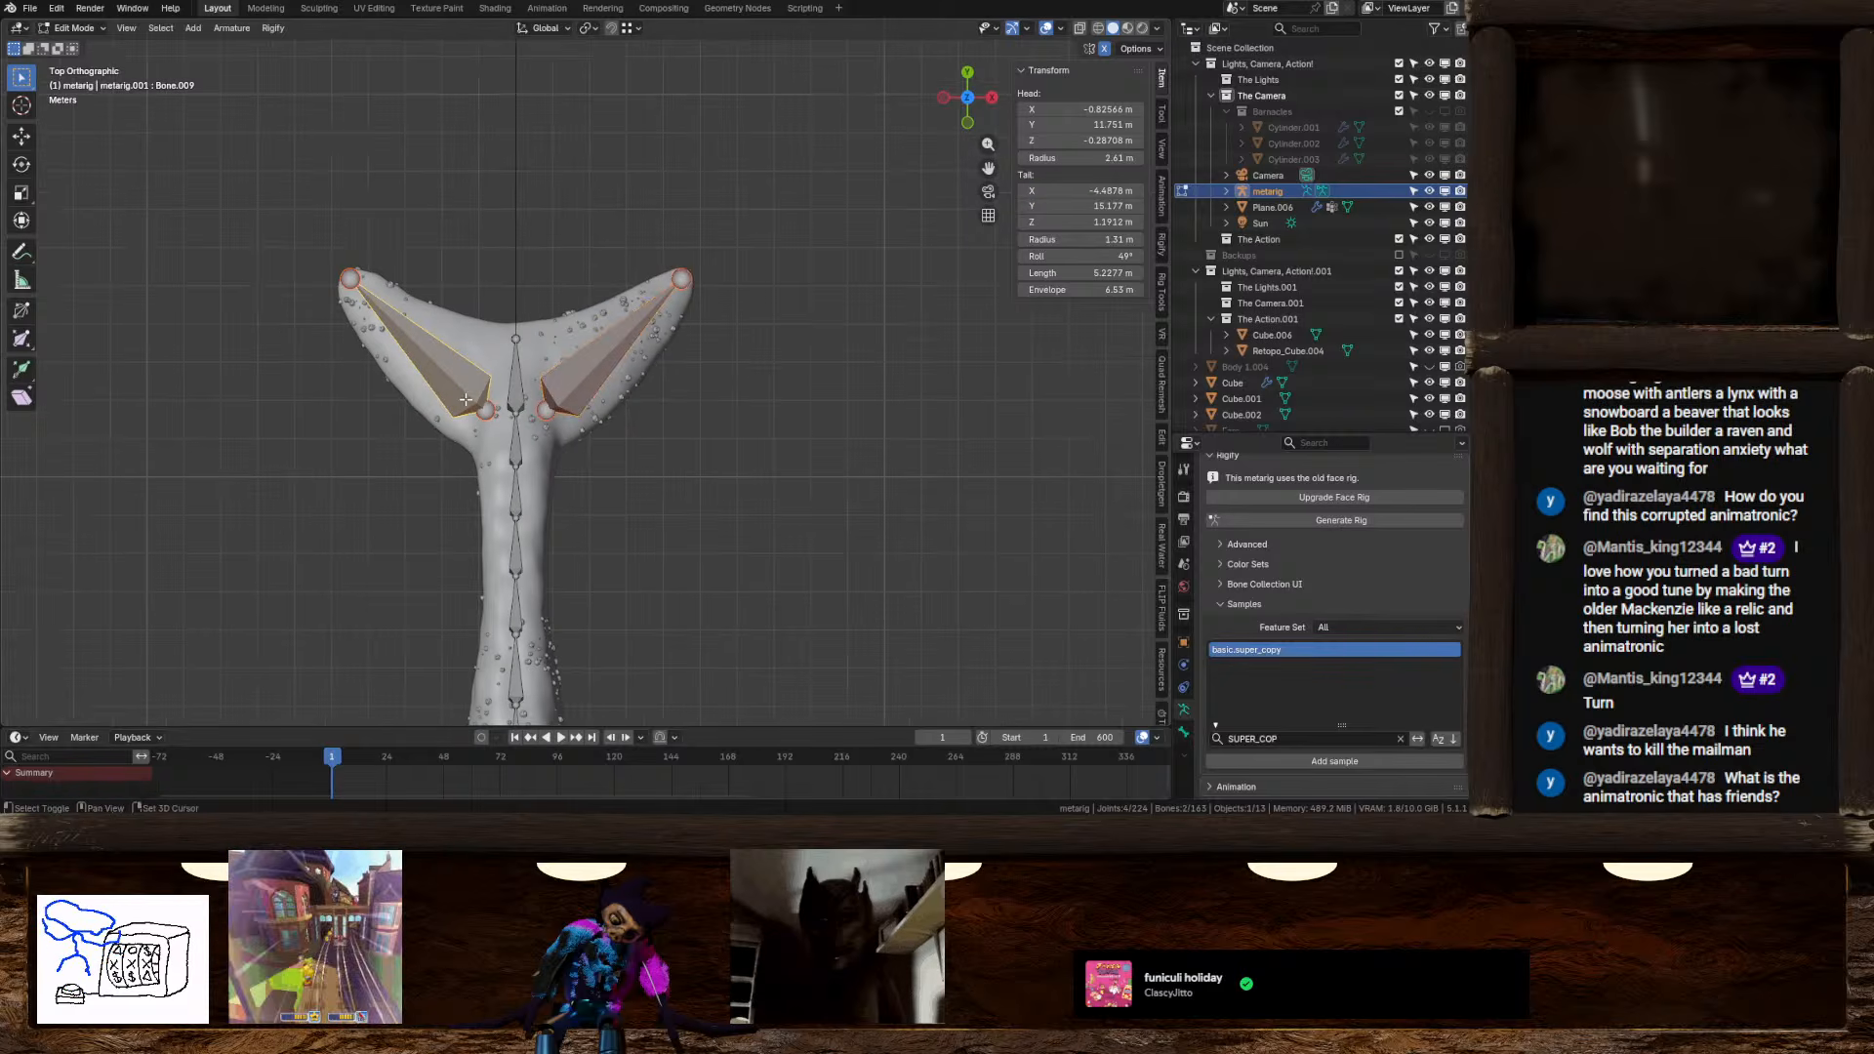
scroll(465, 399, up, 4)
ctrl+click(646, 363)
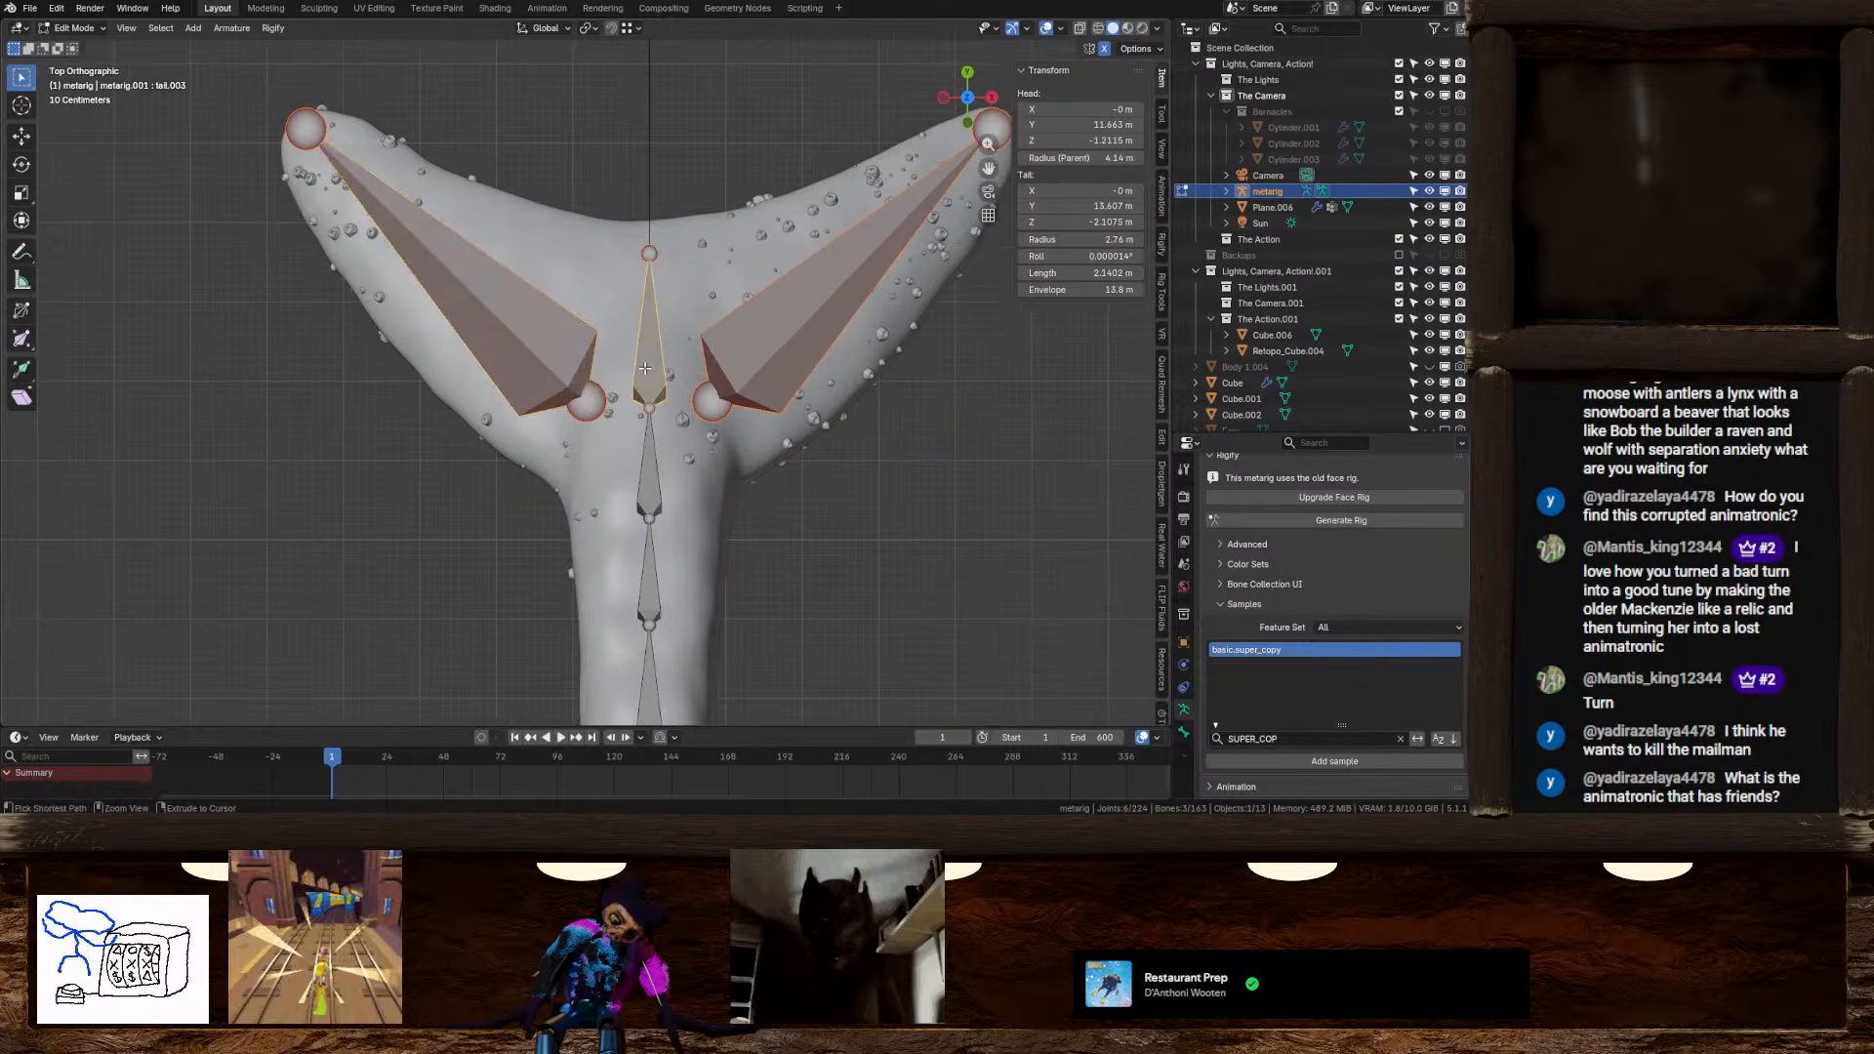
key(ctrl+p)
click(642, 369)
Select both fluke bones and move them down about 1.08 m along Z
mouse_move(643, 367)
middle_down()
mouse_move(648, 306)
mouse_move(673, 349)
middle_up()
click(674, 349)
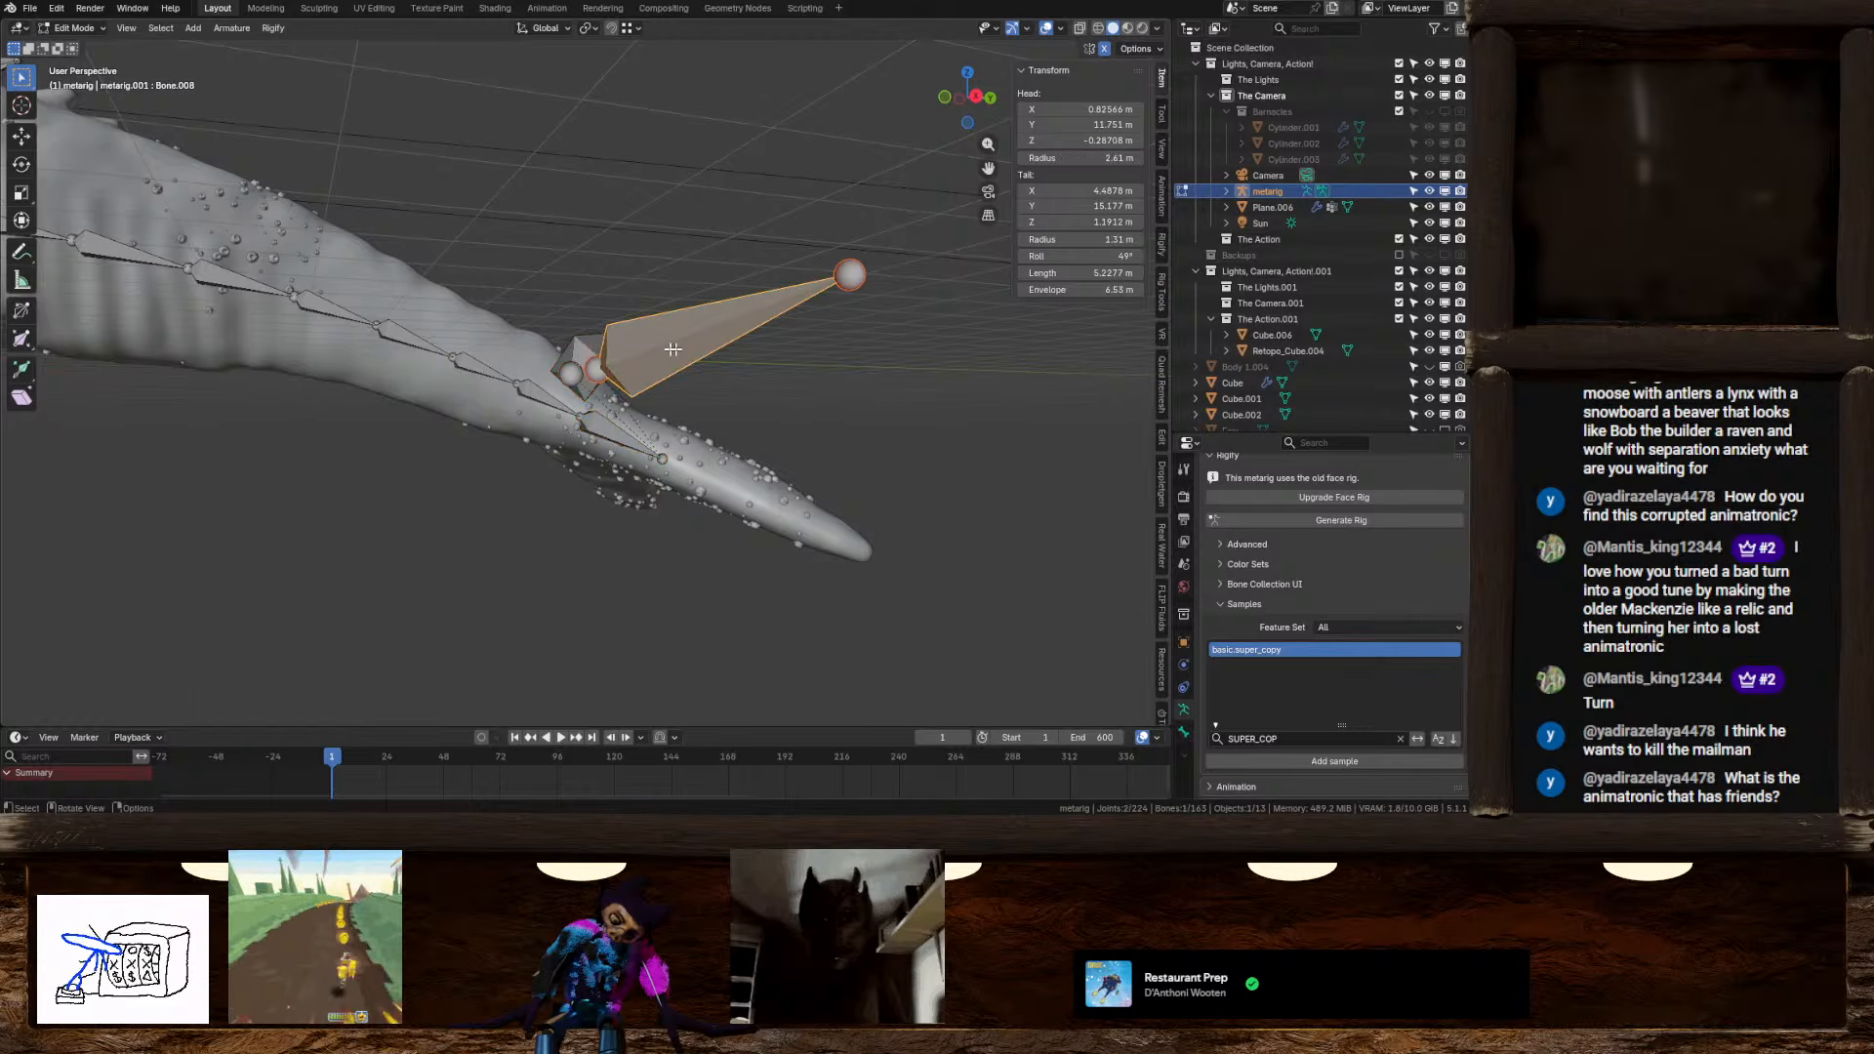
key(shift+ctrl+m)
click(975, 99)
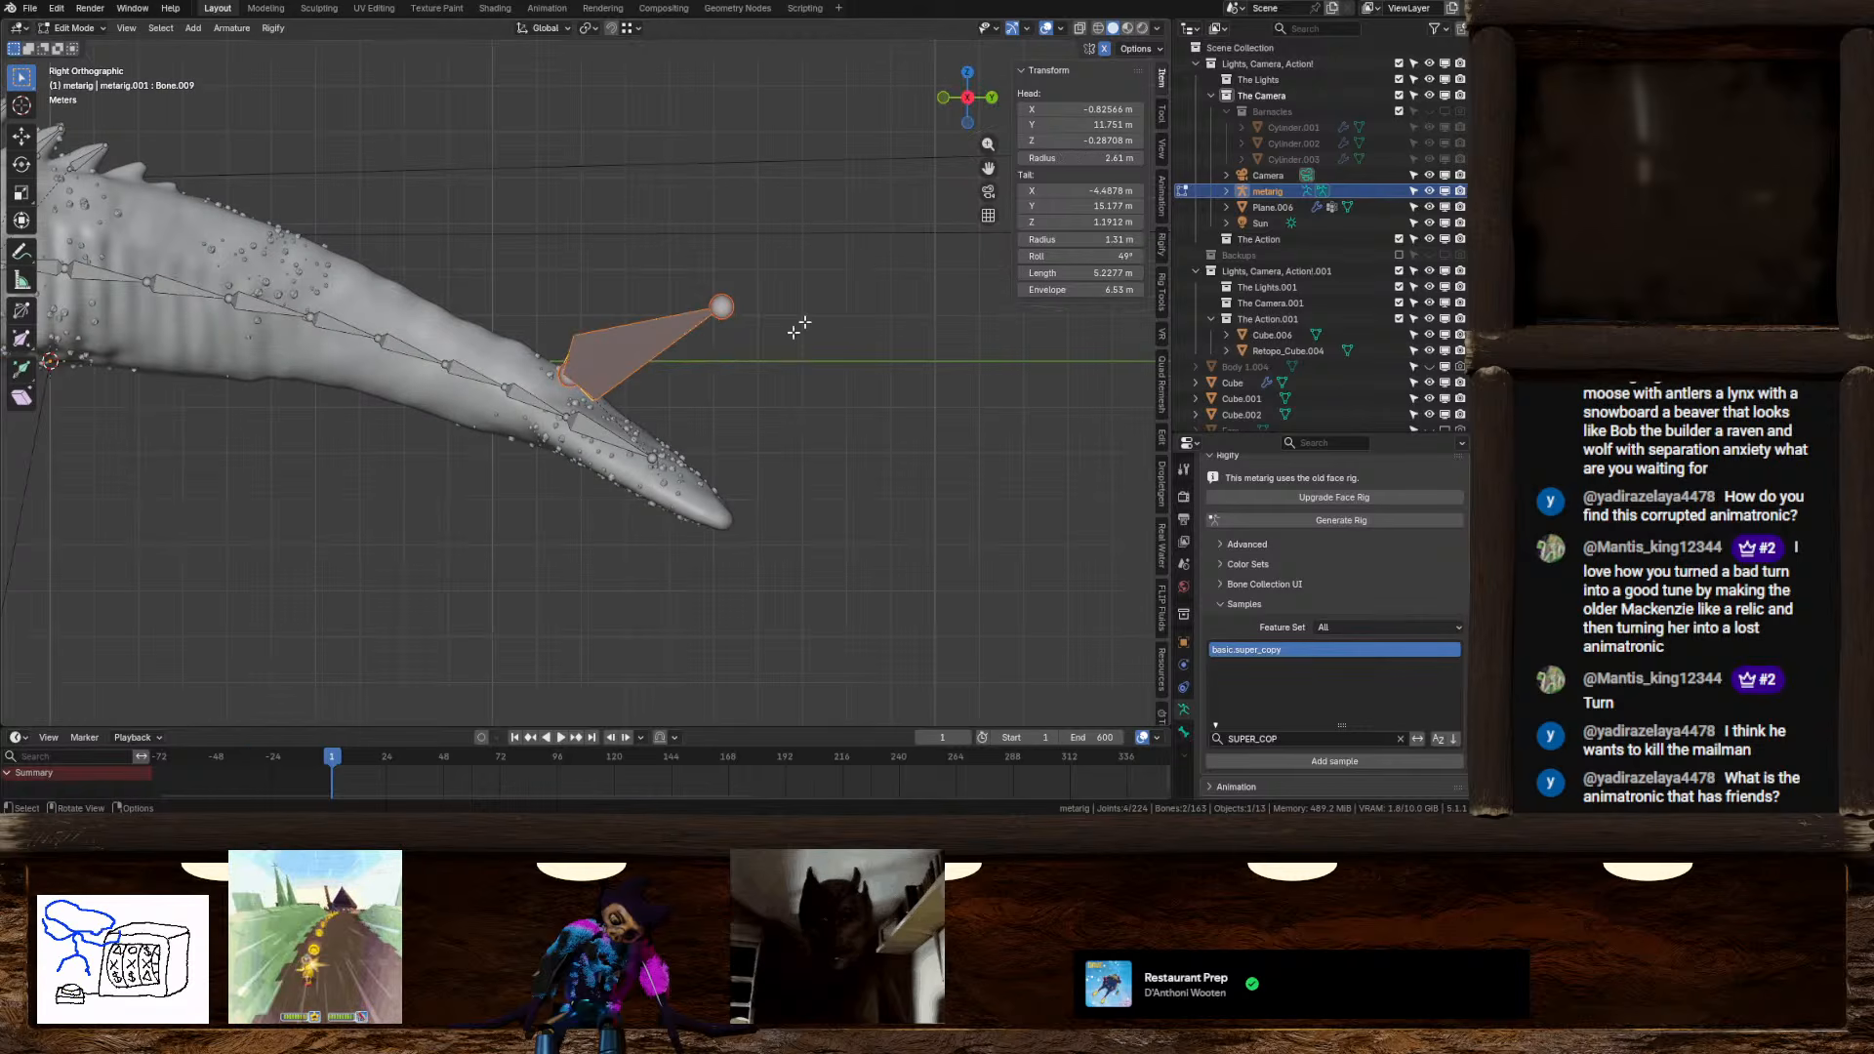
click(625, 344)
key(g)
right_click(653, 340)
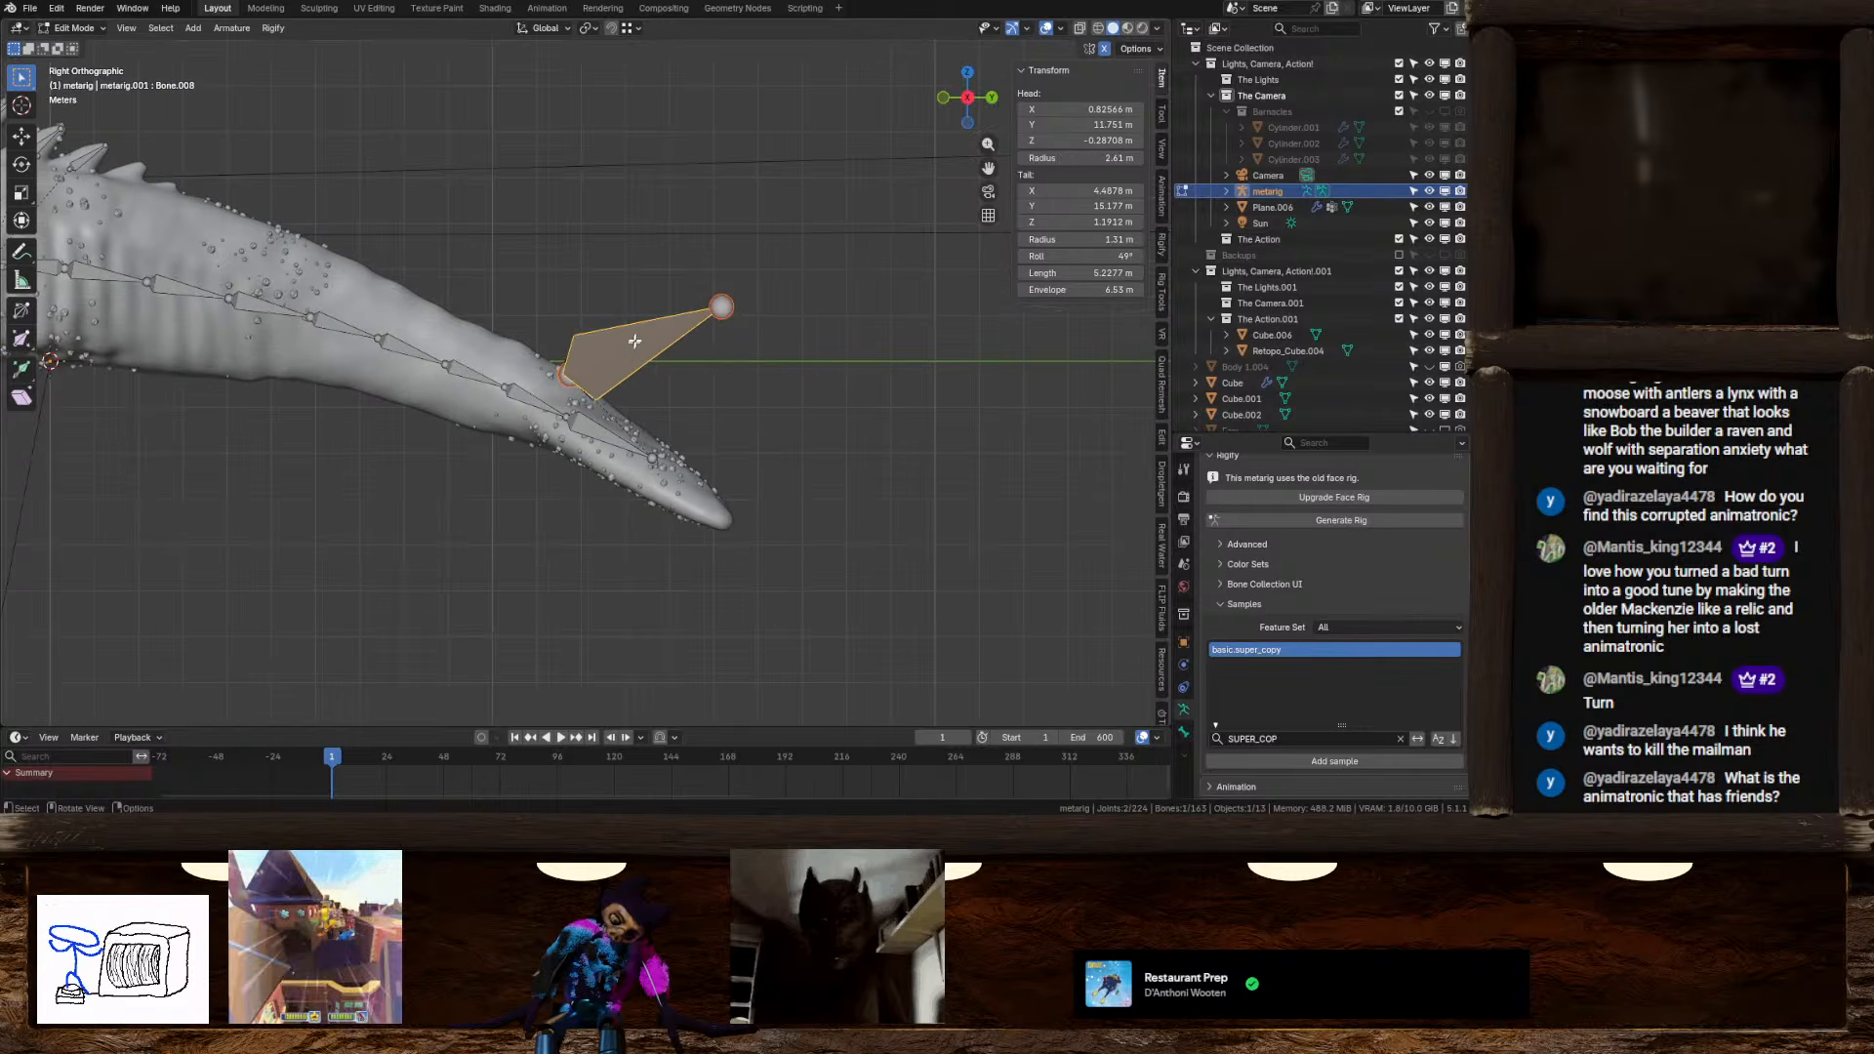
middle_drag(631, 345, 705, 435)
shift+click(619, 334)
middle_drag(619, 334, 714, 310)
key(g)
key(z)
click(703, 343)
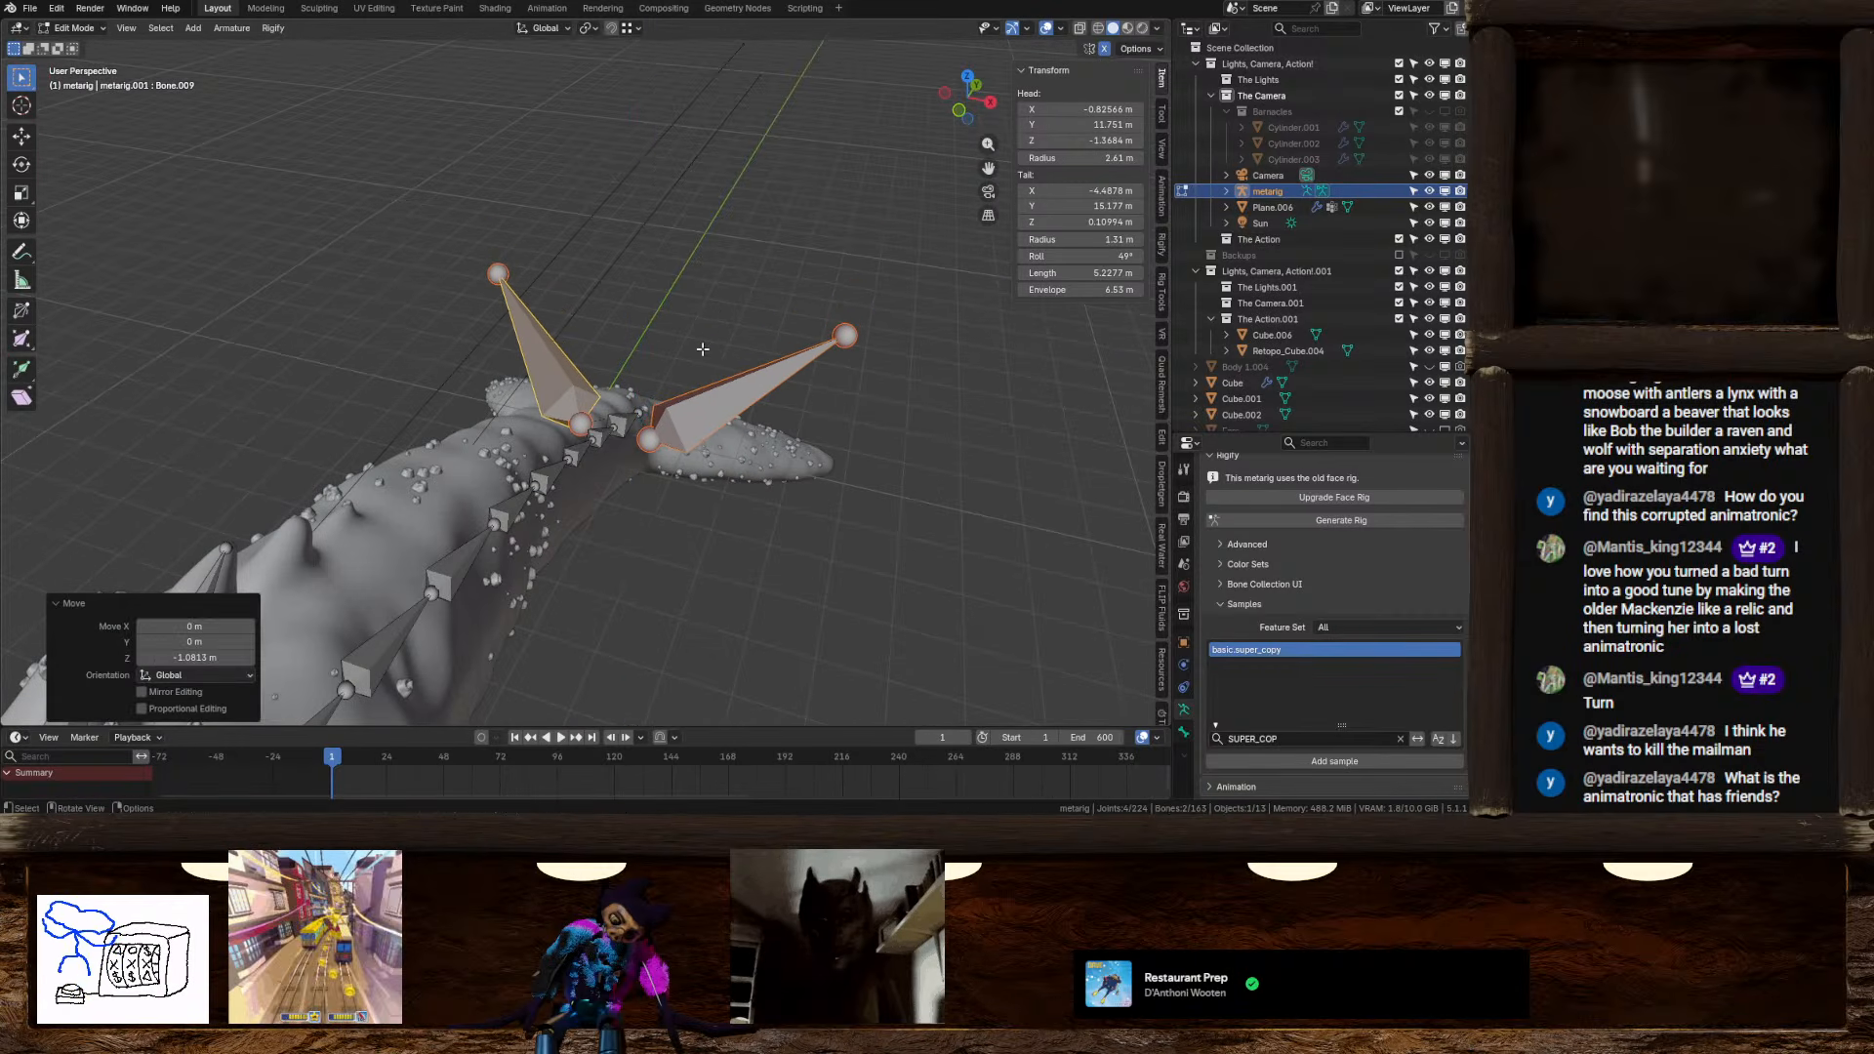
In the back view, lower both fluke bones about 0.23 m further along Z
click(961, 107)
key(g)
key(z)
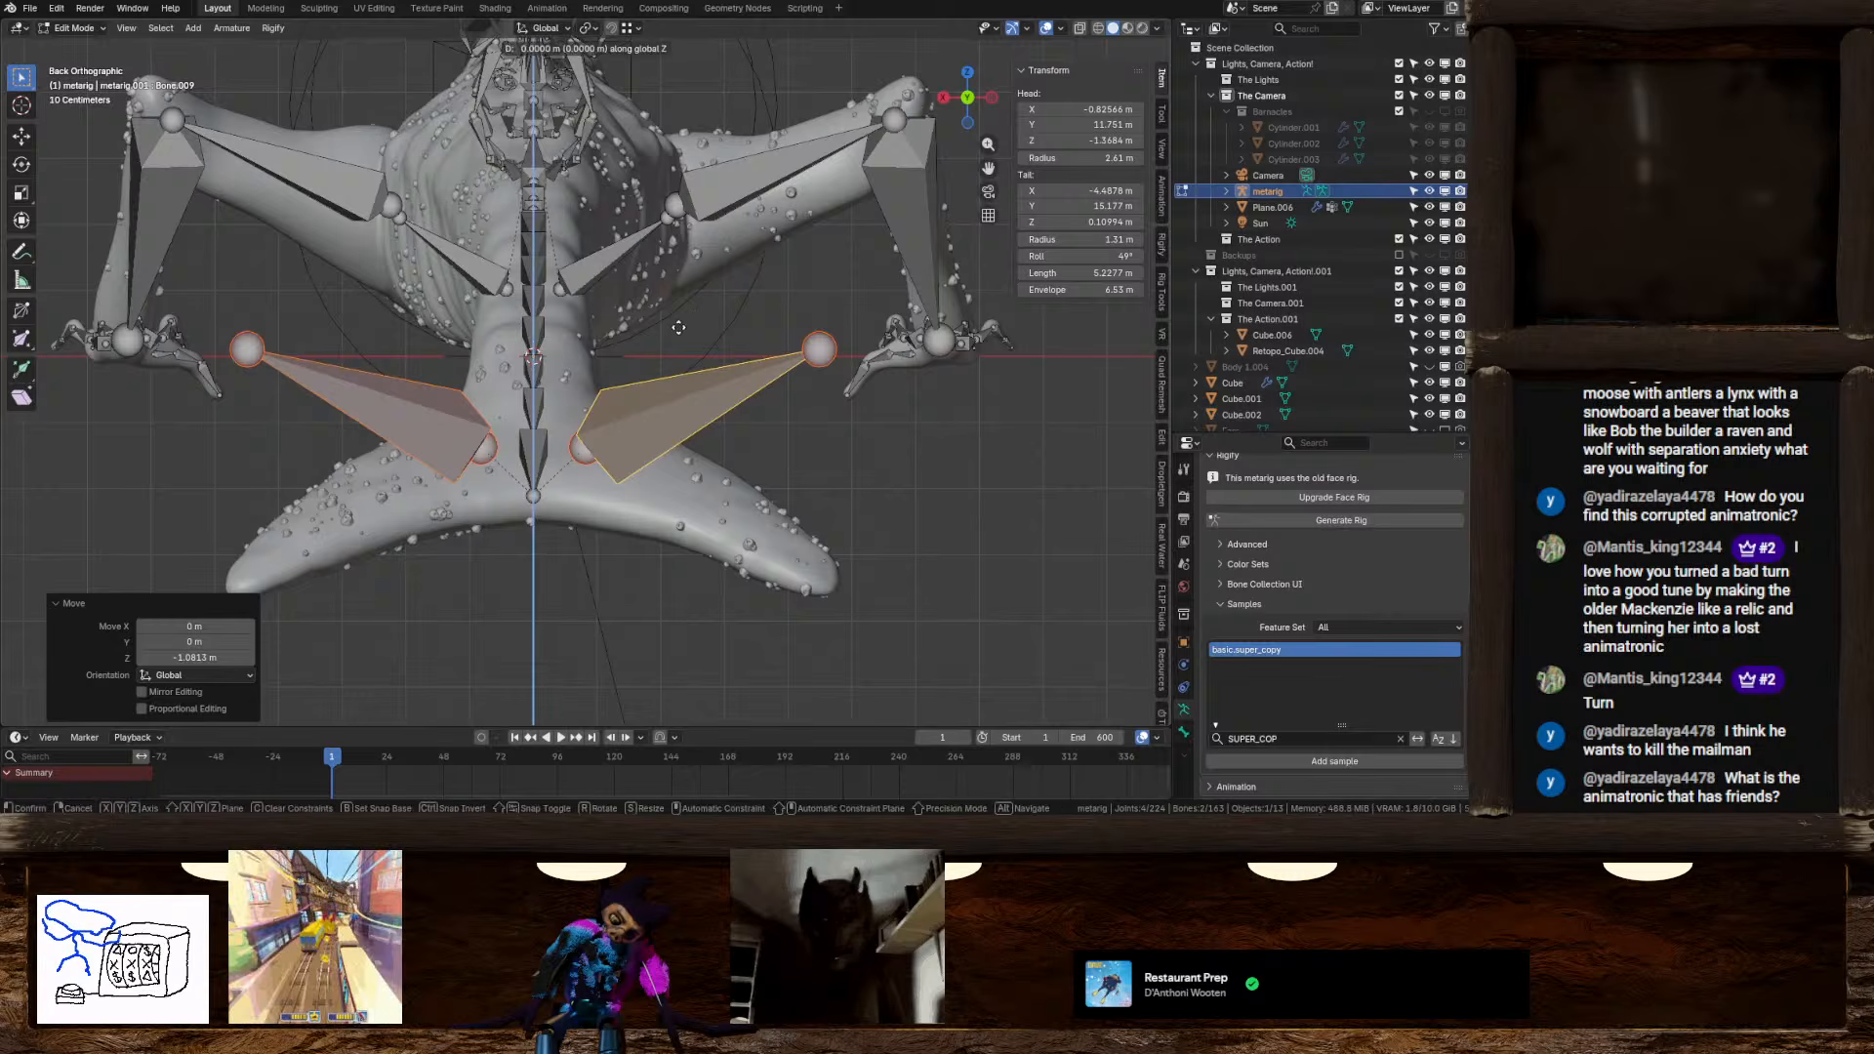
click(689, 335)
Move the tips of both fluke bones down about 3.24 m along Z to reach the ends of the flukes
click(819, 367)
shift+click(247, 365)
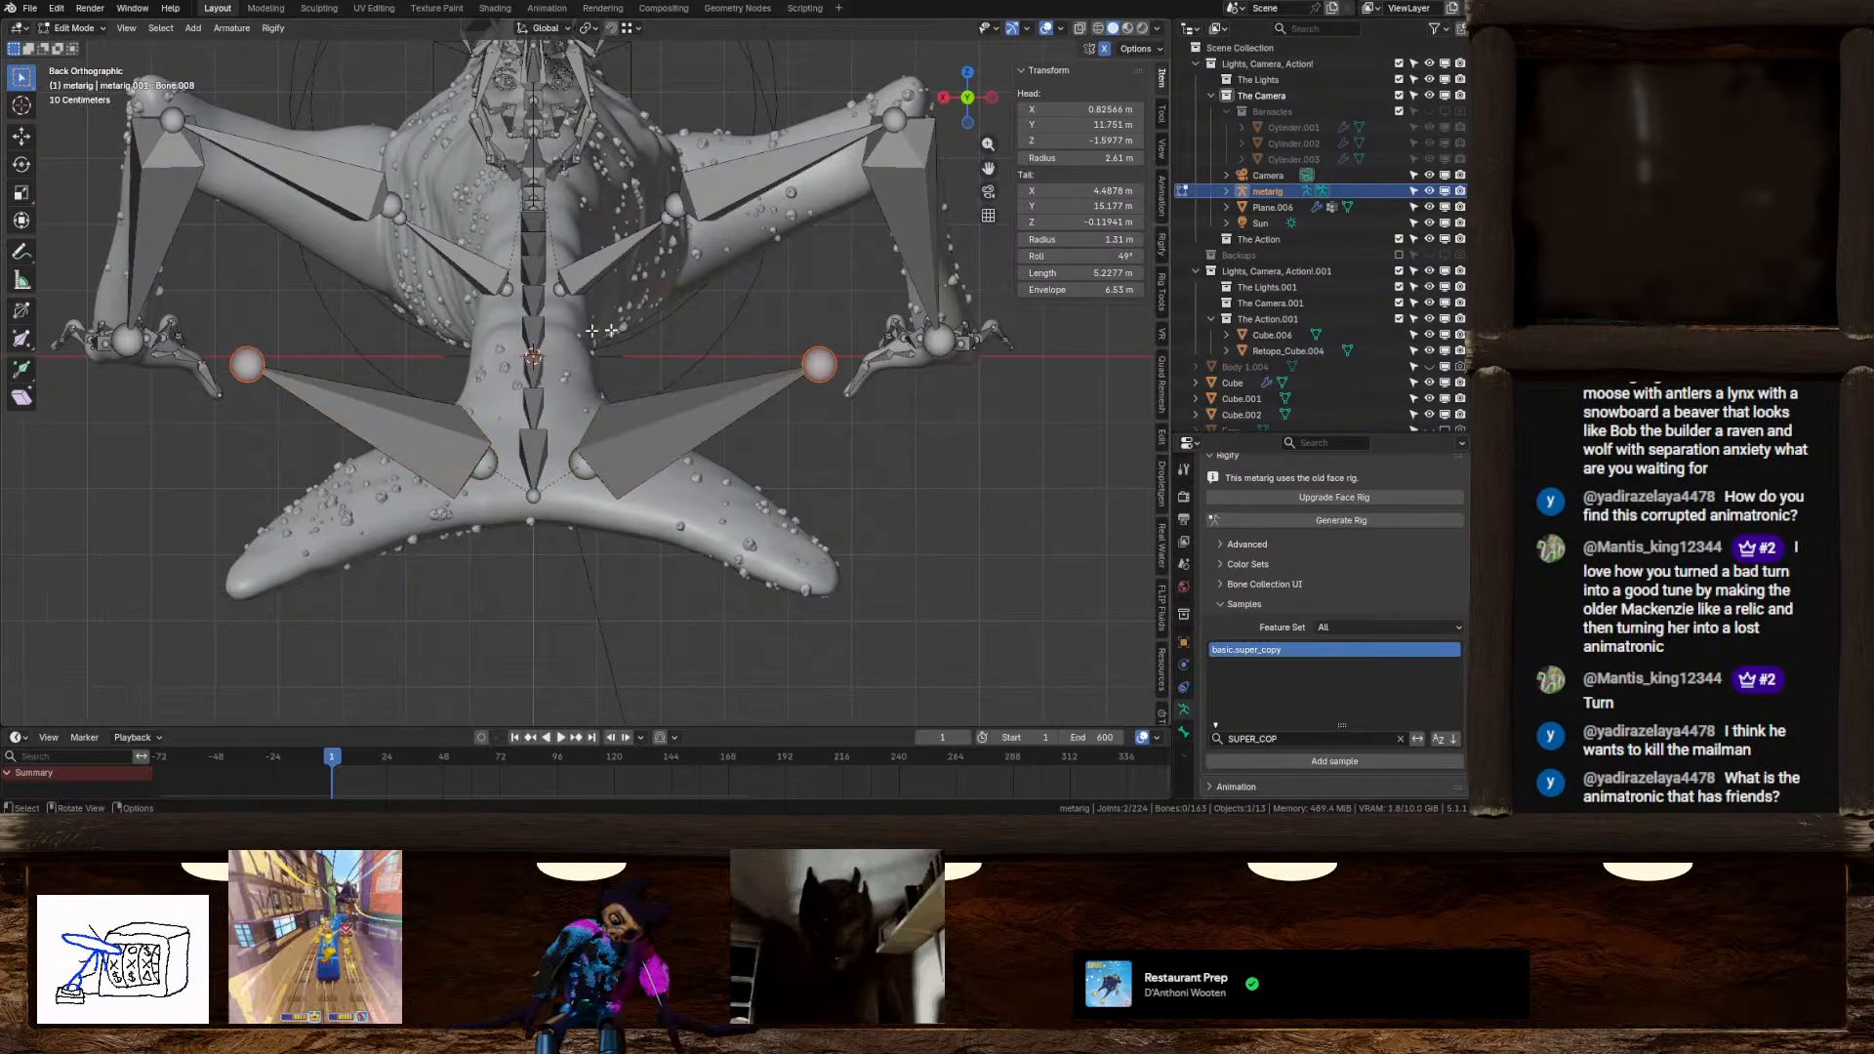
key(g)
key(z)
click(671, 543)
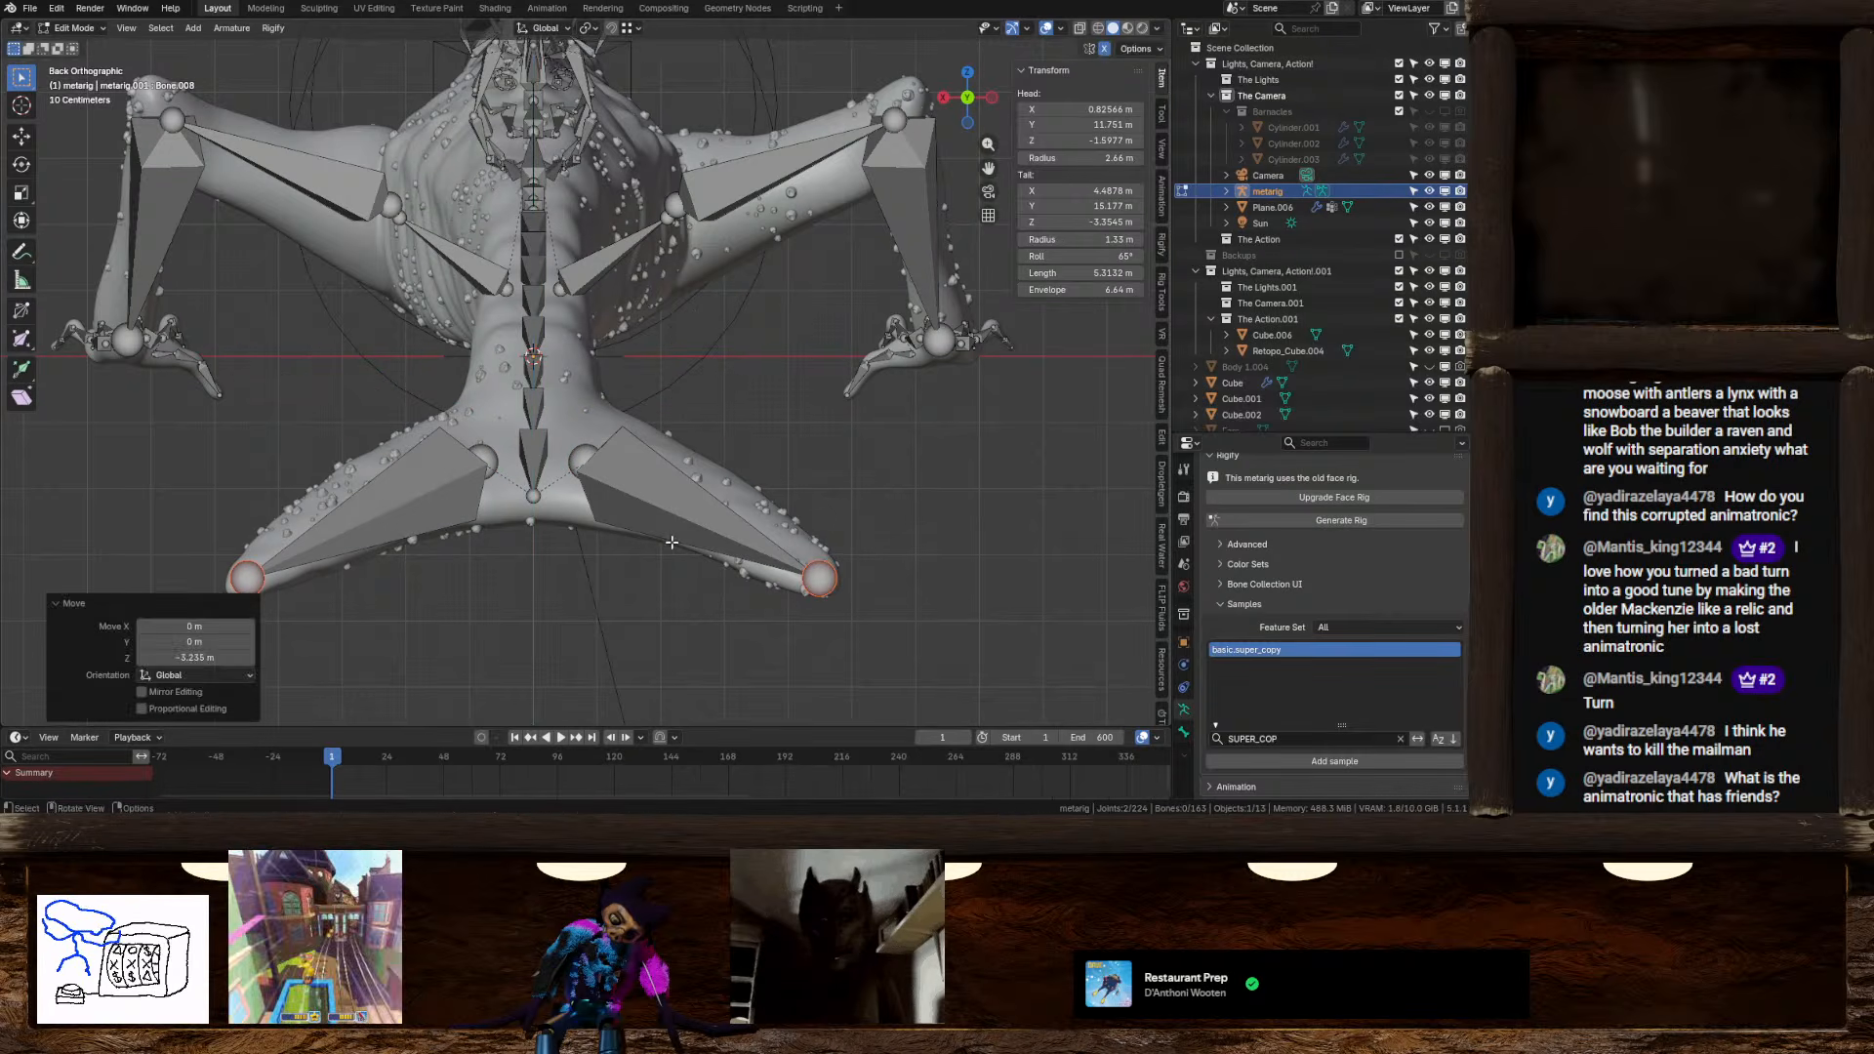
In the top view, move the heads of both fluke bones about 0.34 m along Y
middle_drag(717, 507, 929, 499)
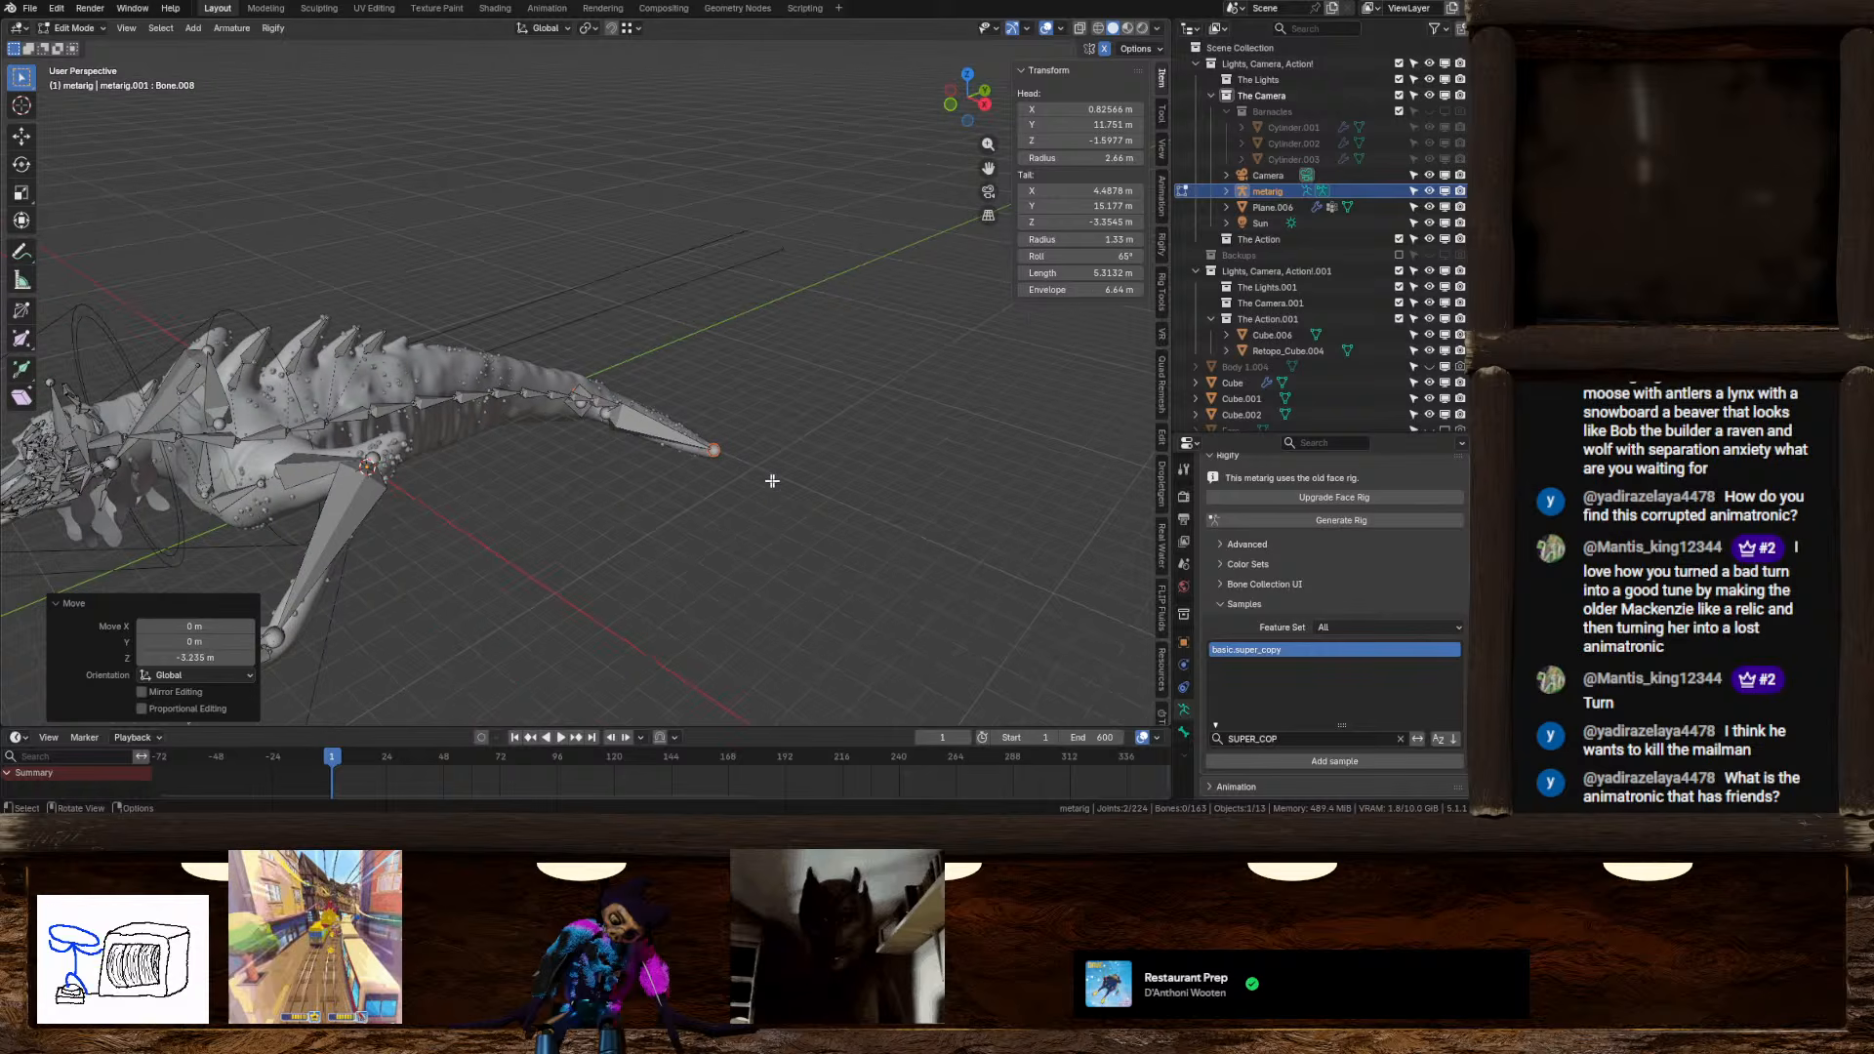
middle_drag(771, 478, 893, 227)
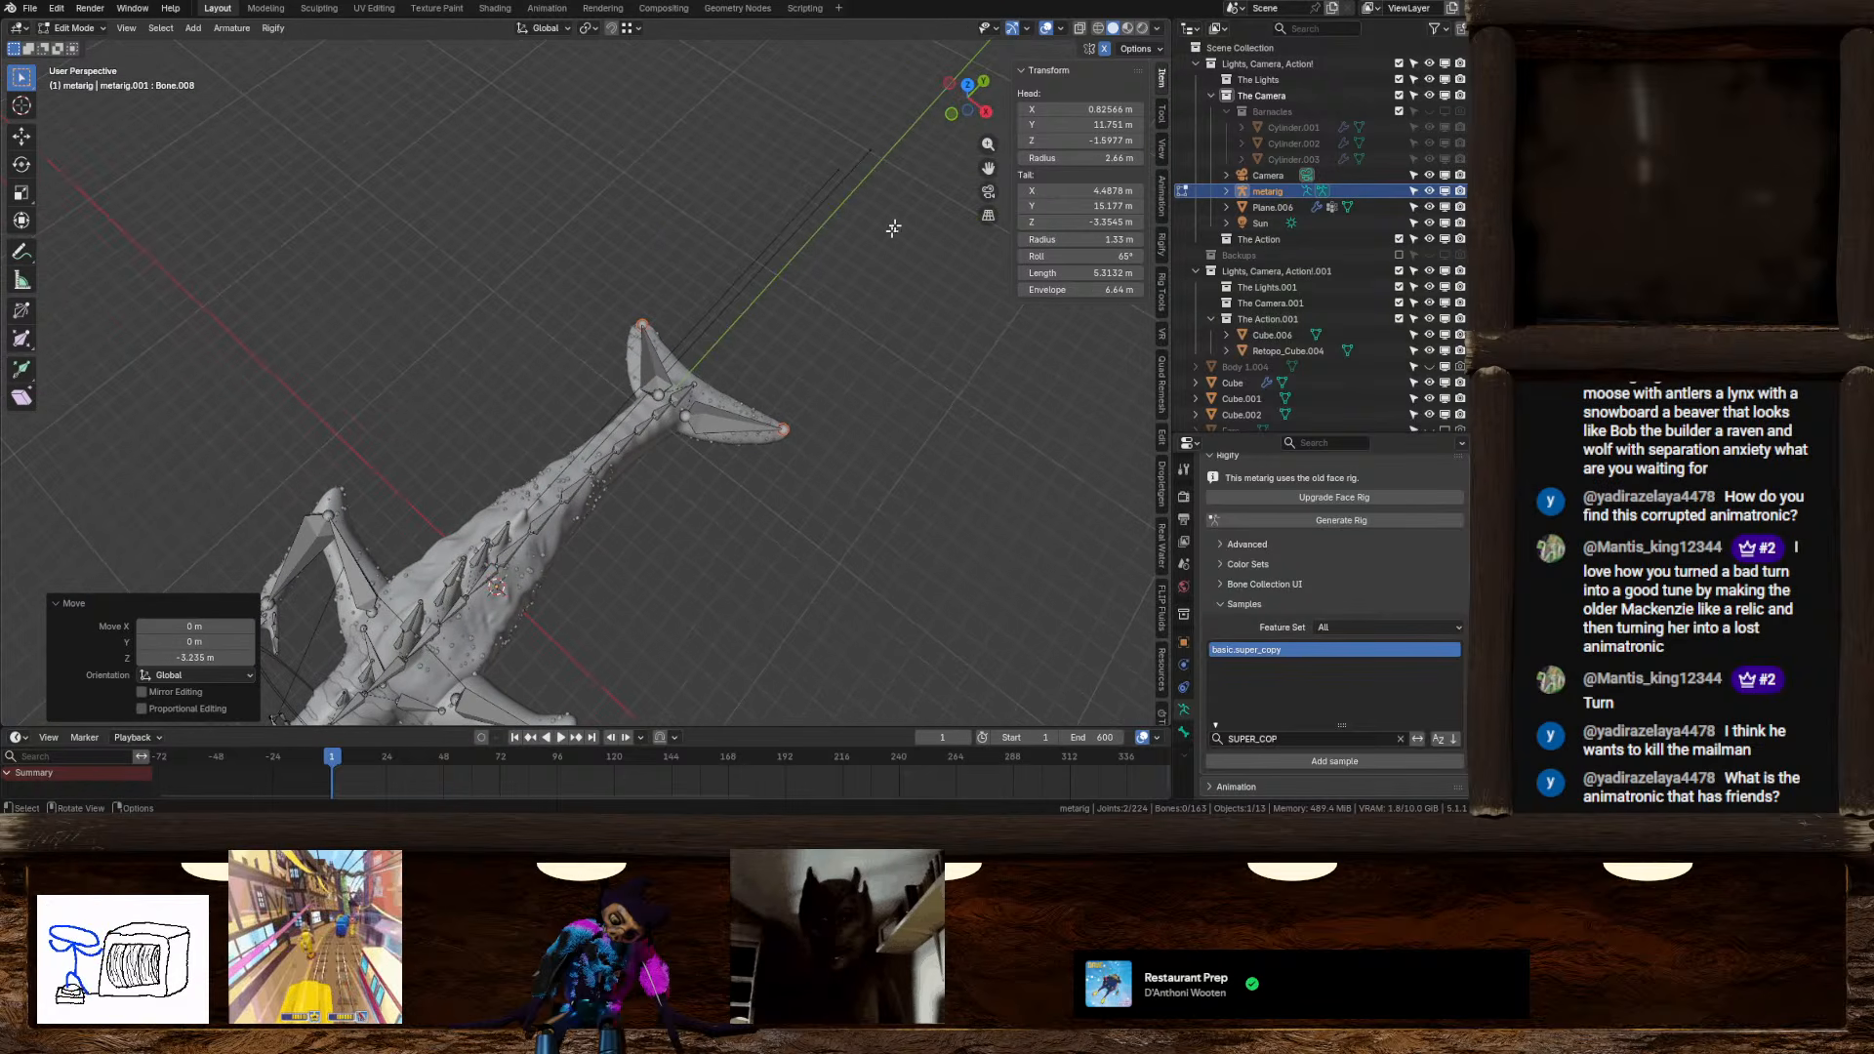
click(967, 85)
scroll(676, 461, up, 4)
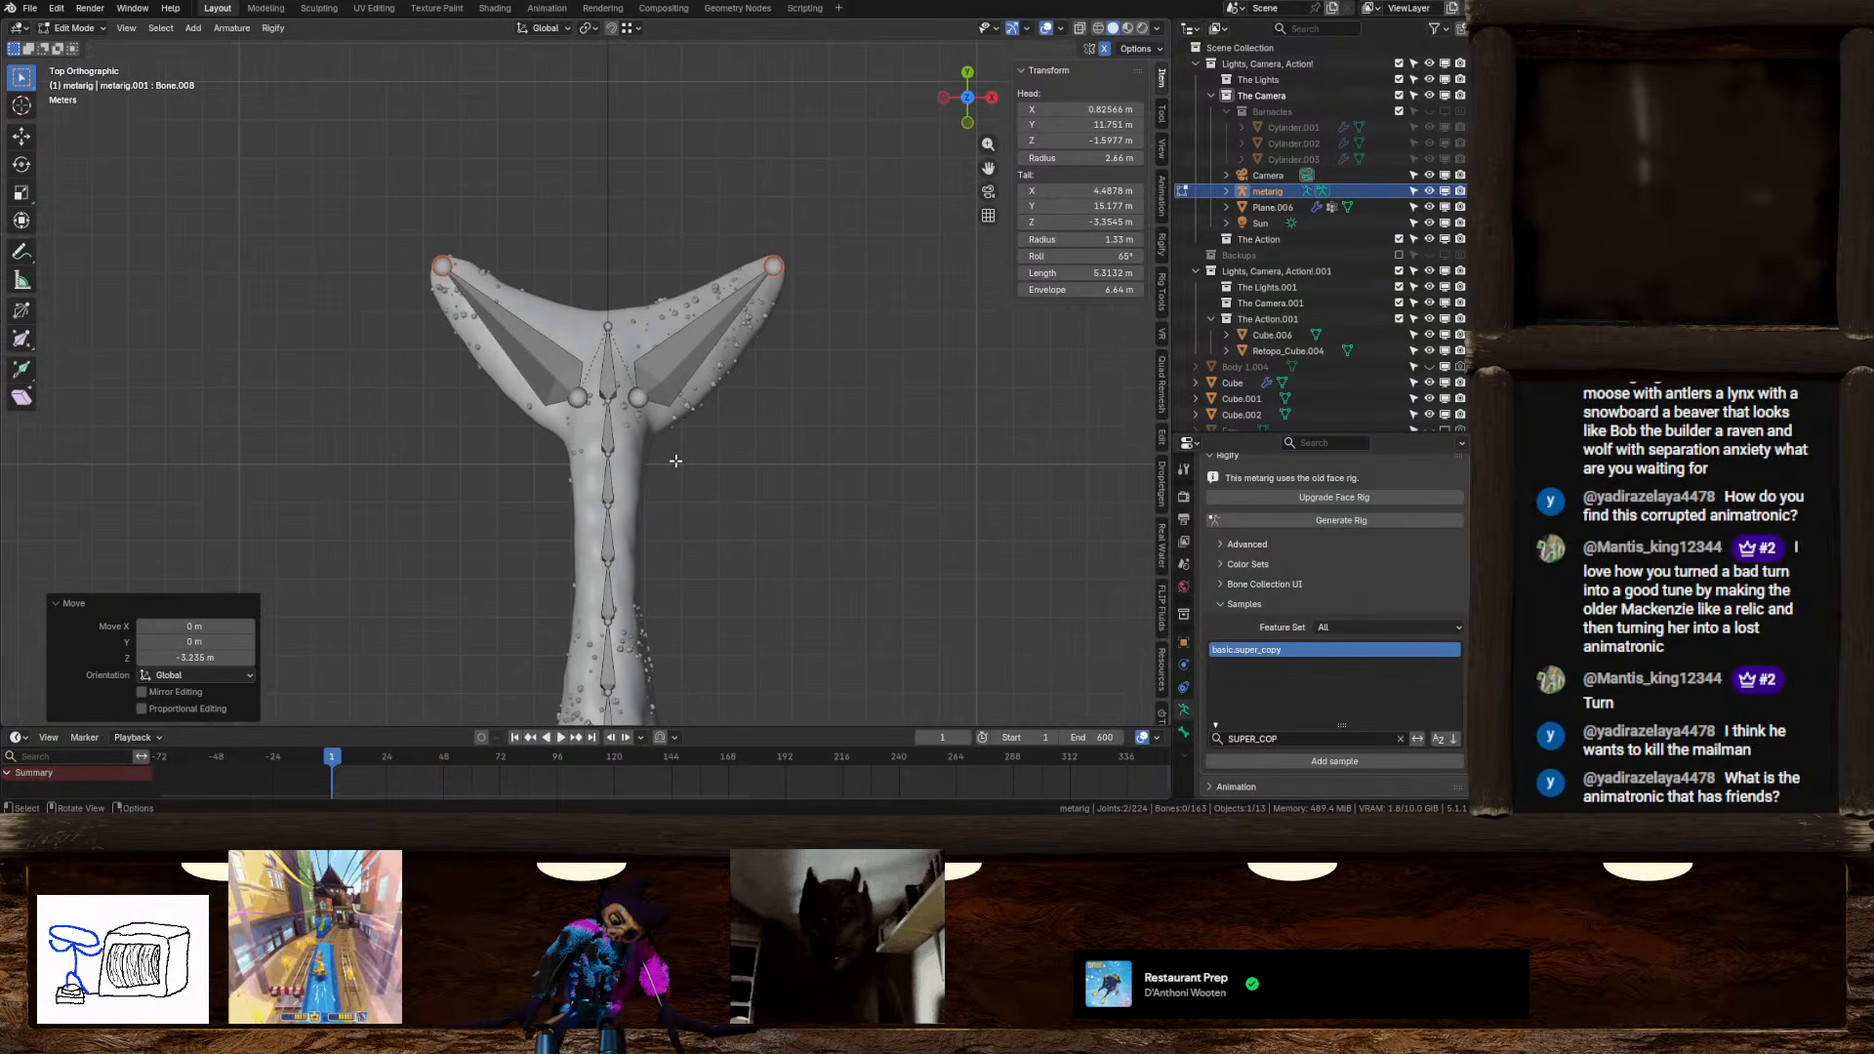
click(703, 340)
click(550, 349)
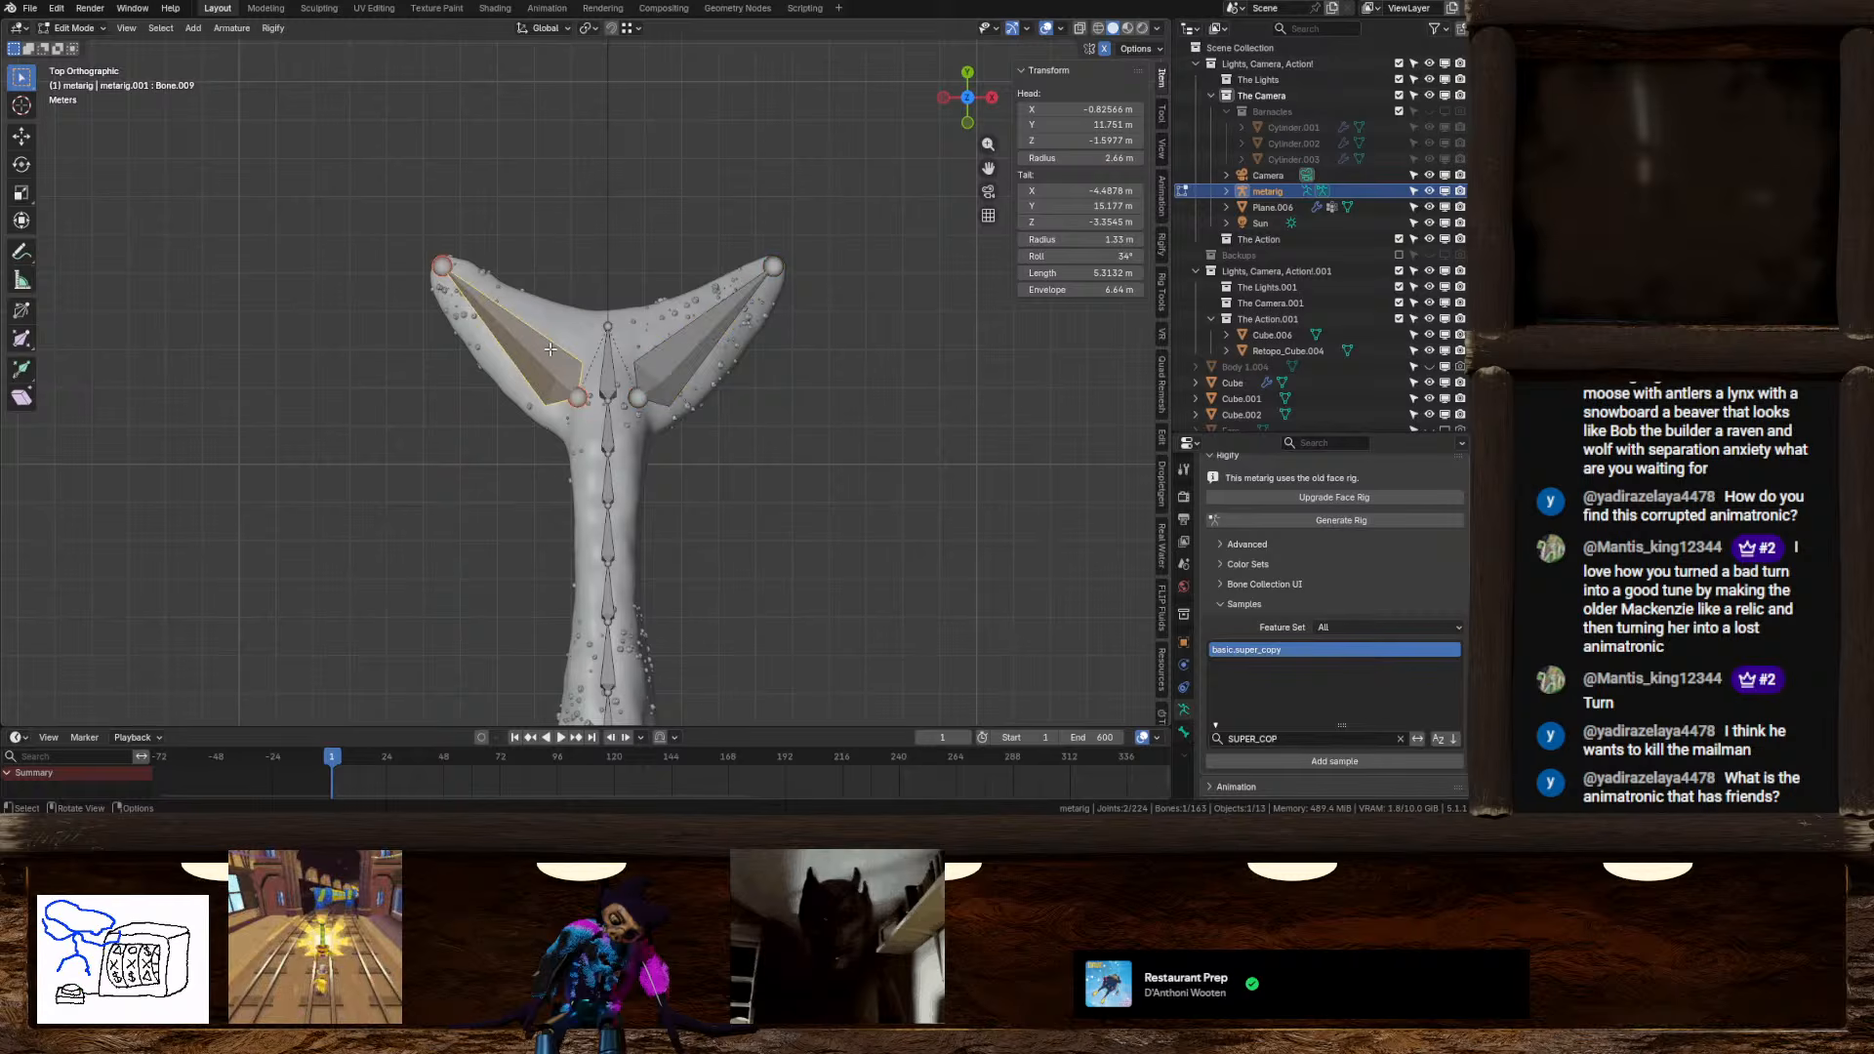
click(638, 397)
scroll(626, 423, up, 3)
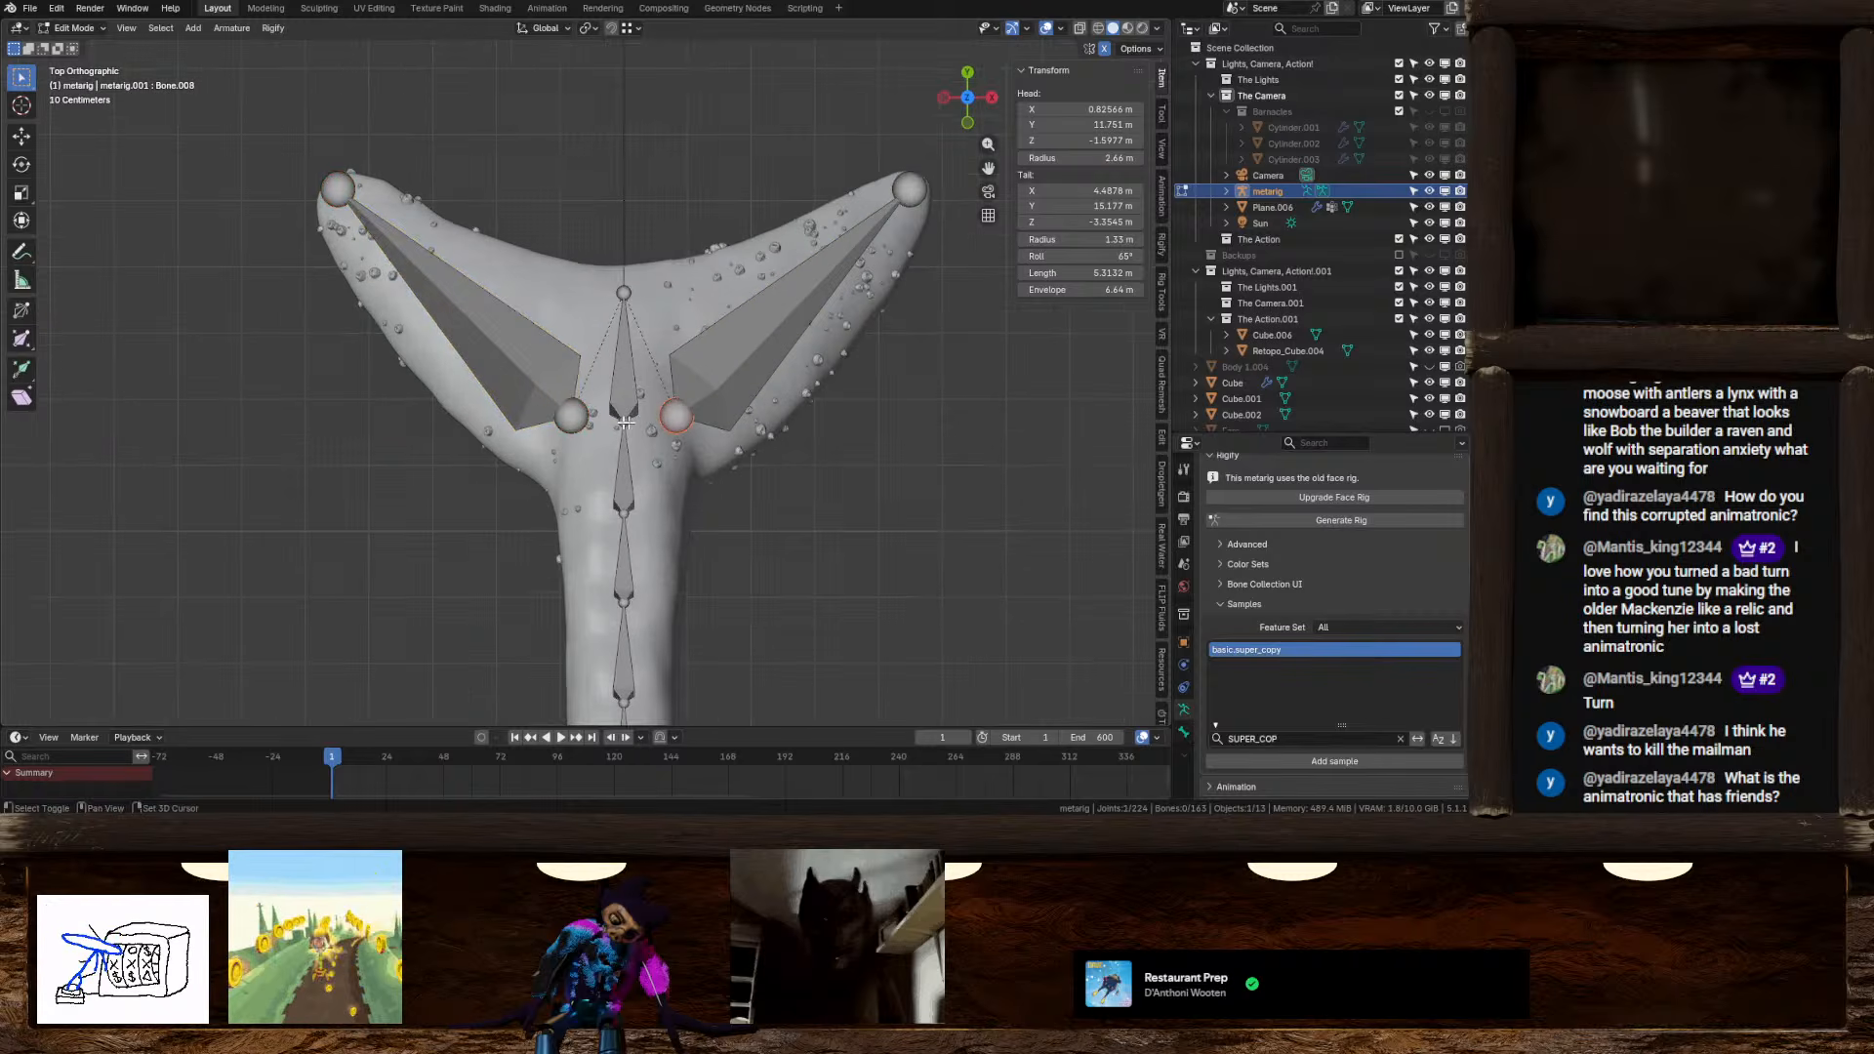
shift+click(572, 416)
key(g)
key(y)
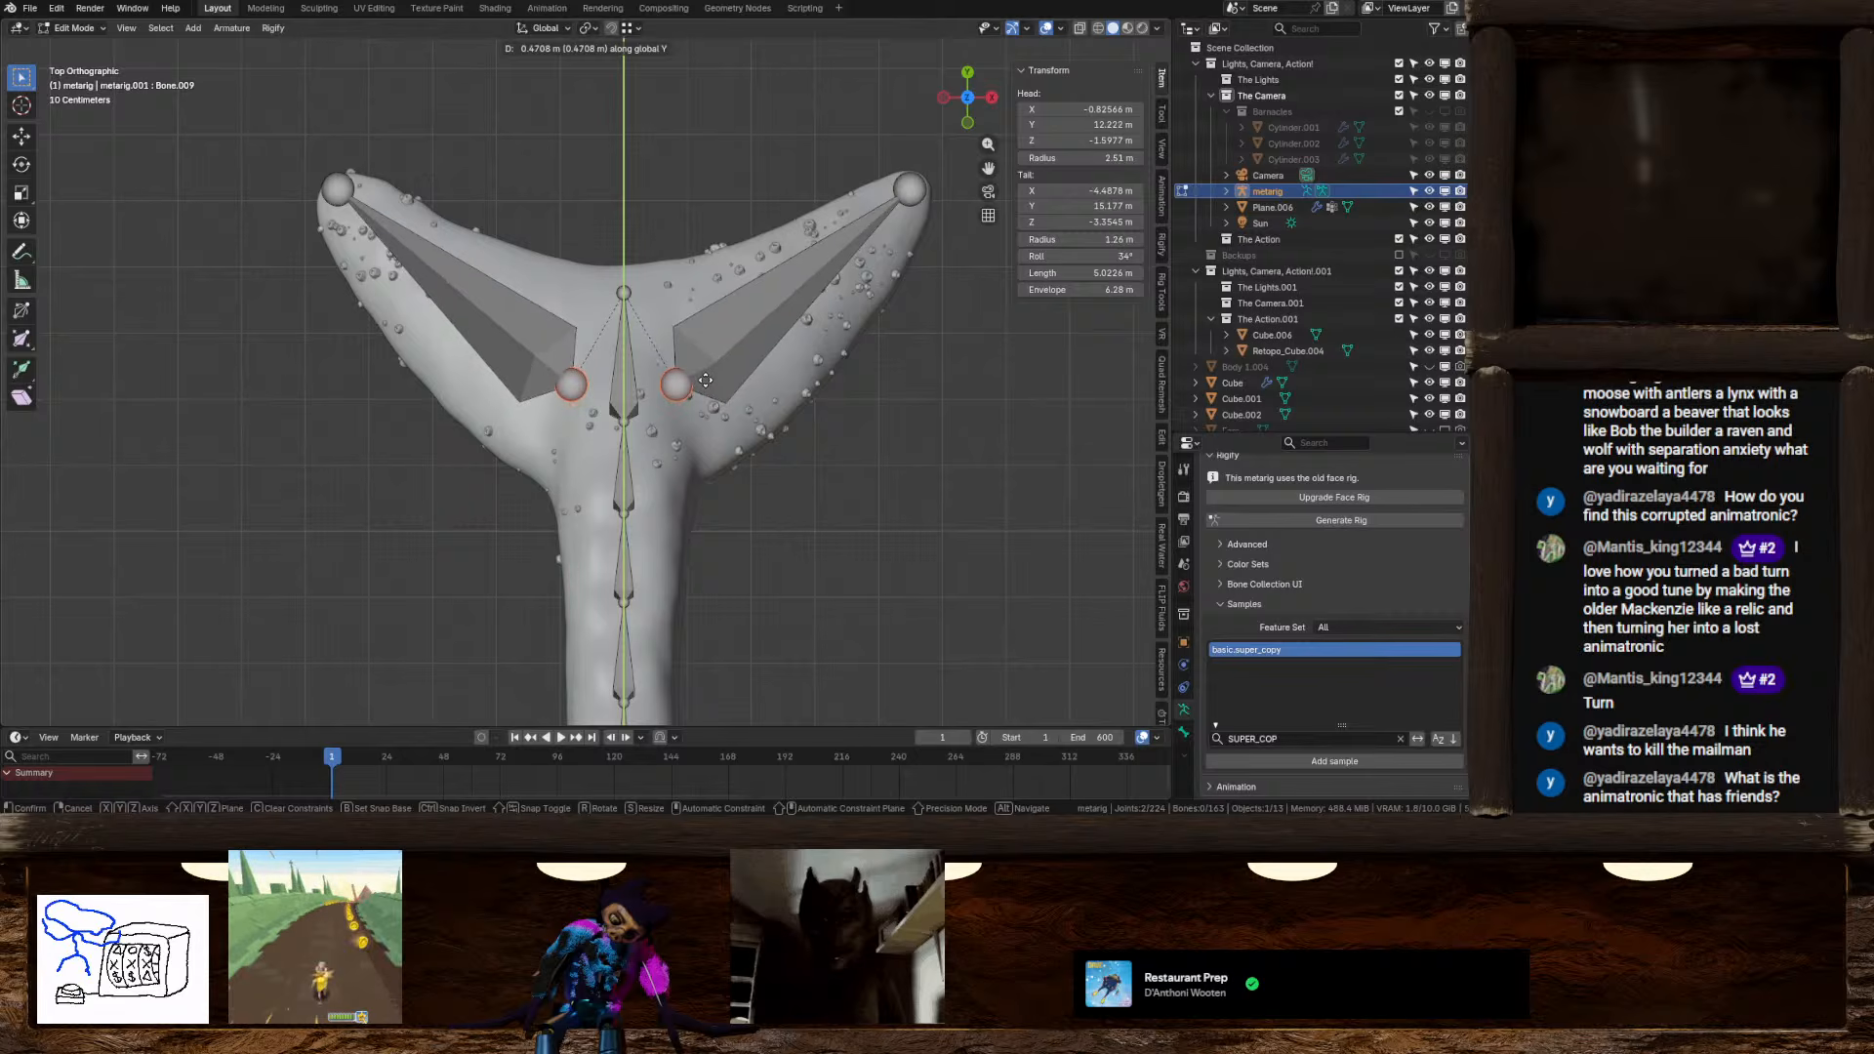
click(704, 390)
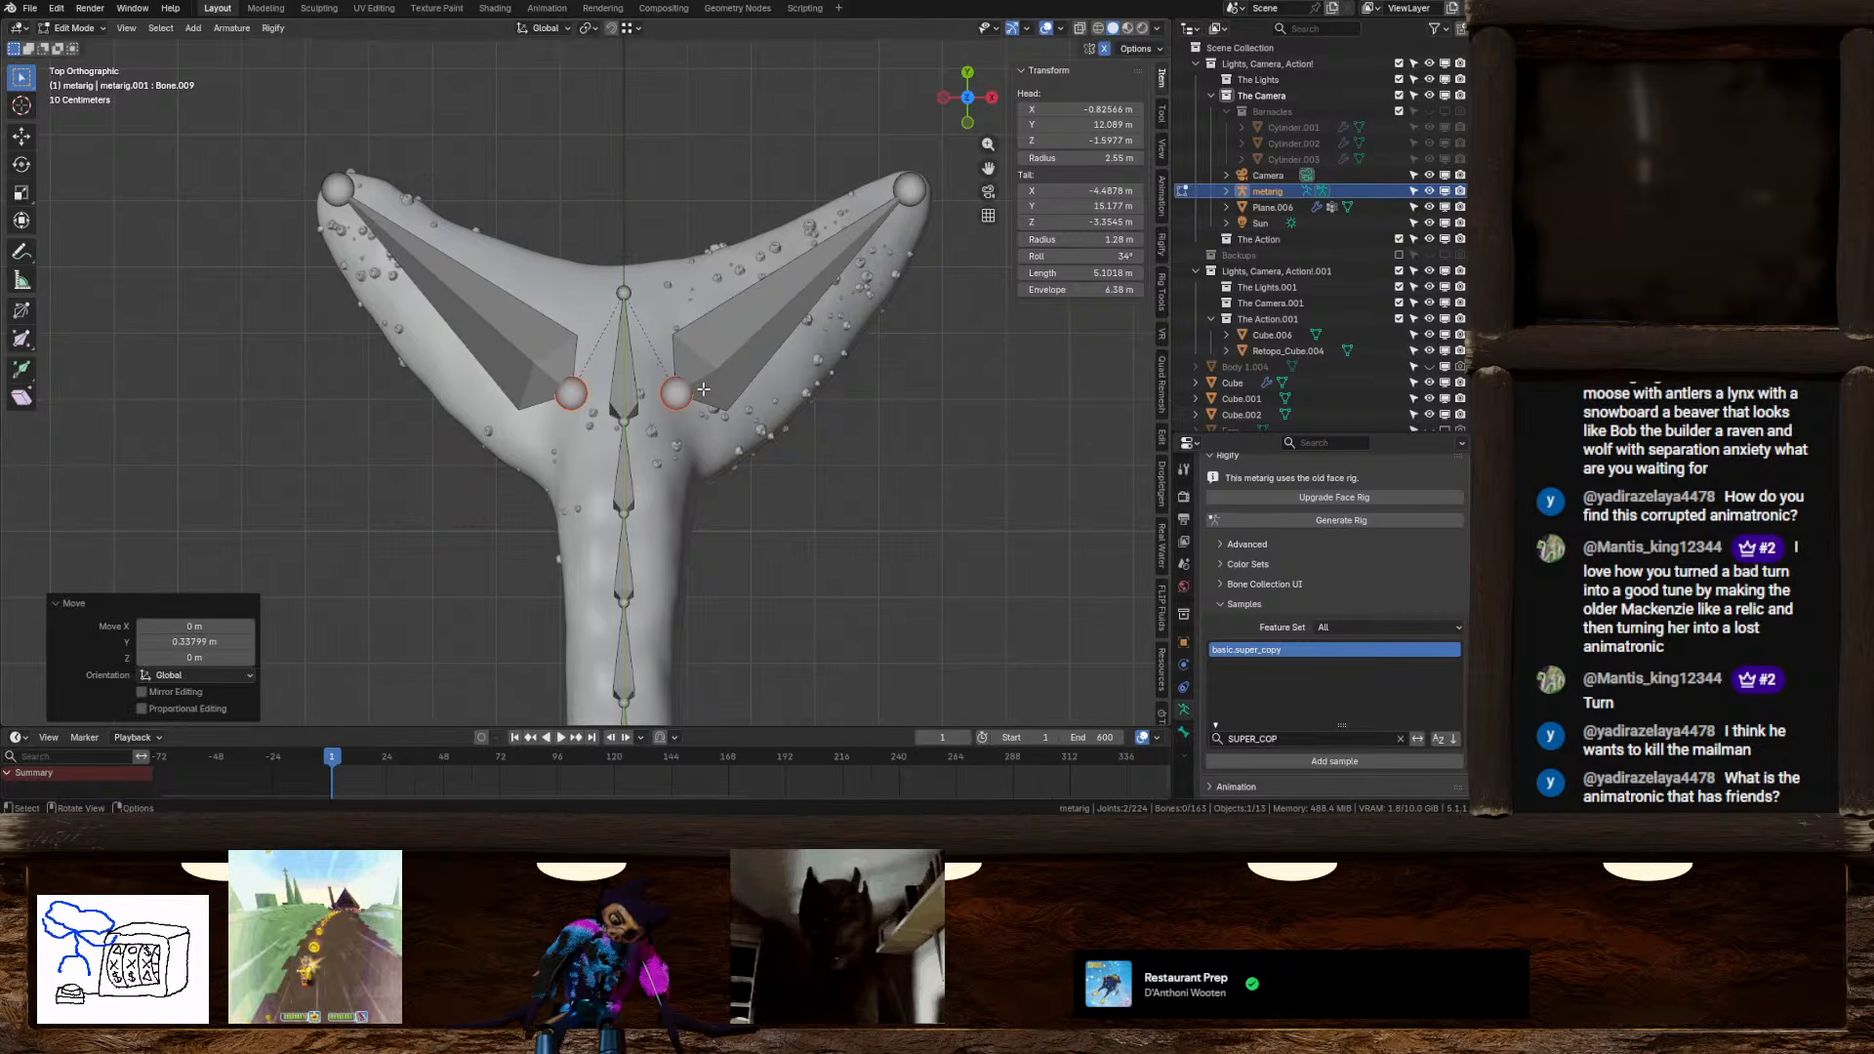
Subdivide both fluke bones with one cut
click(759, 341)
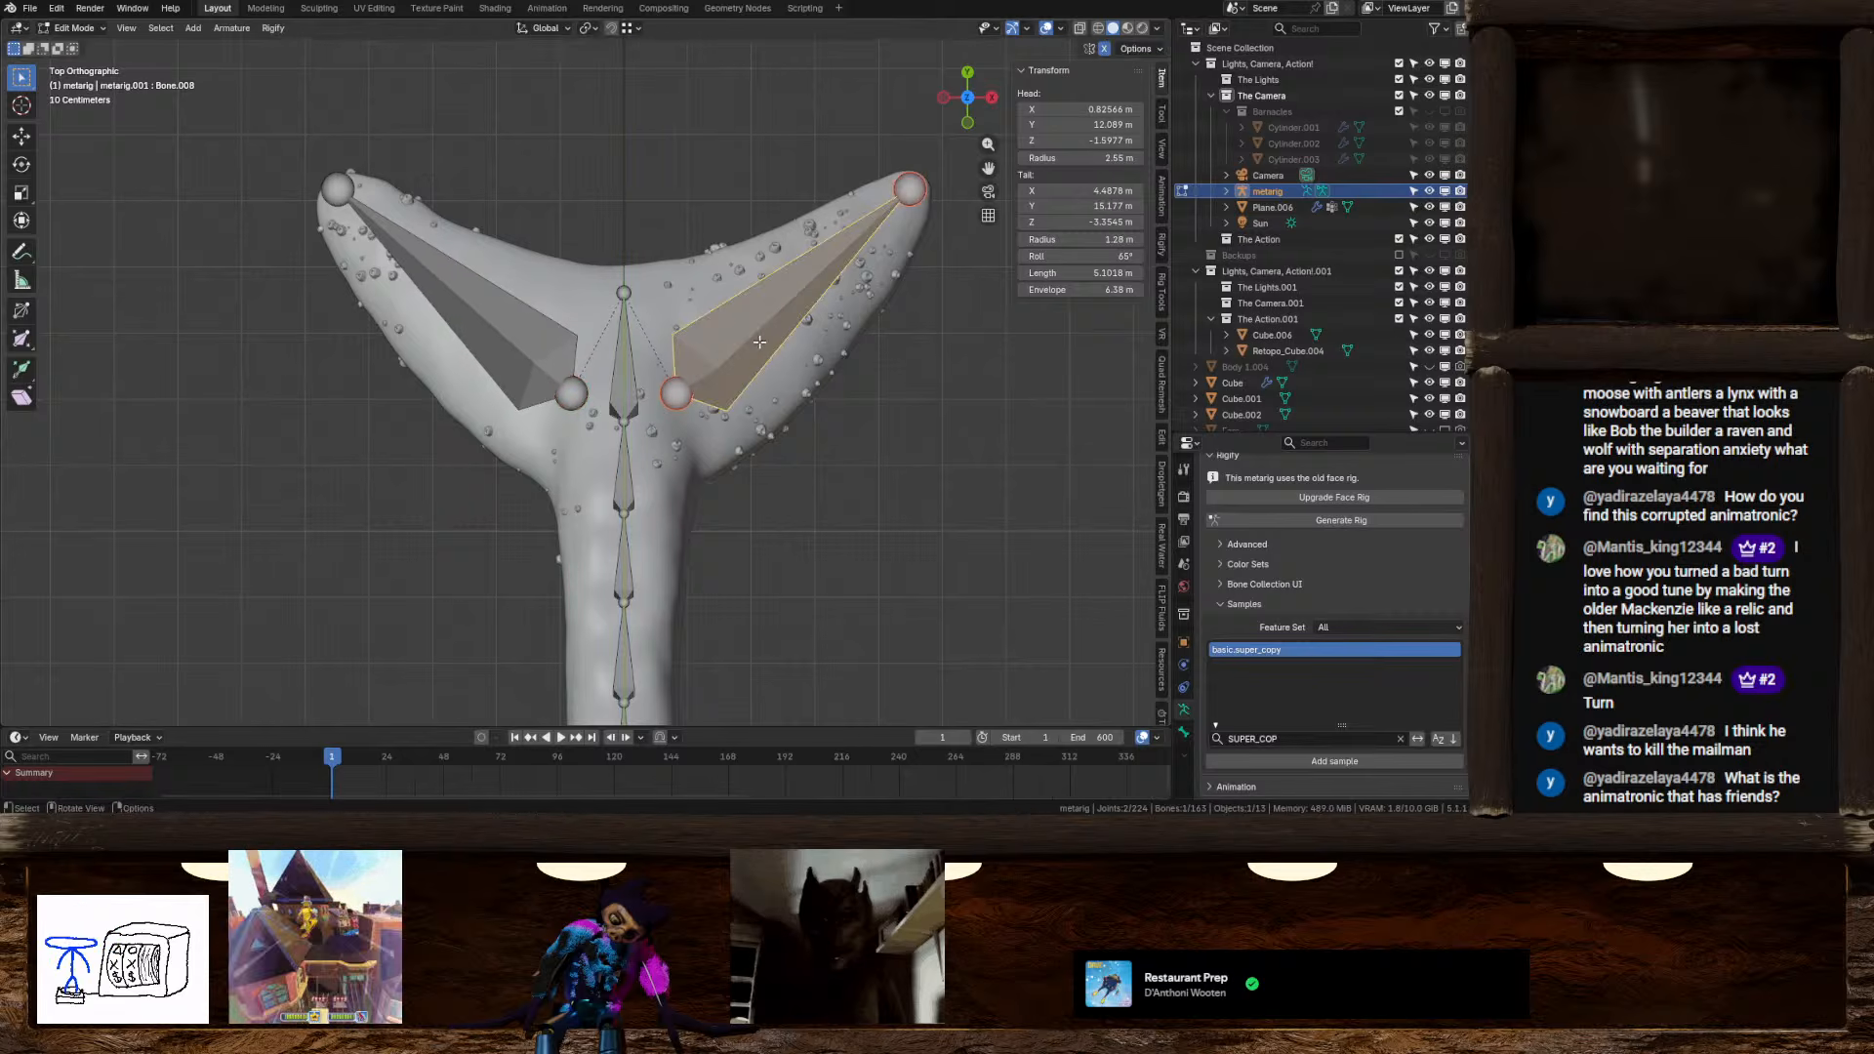
shift+click(557, 343)
right_click(525, 325)
click(525, 326)
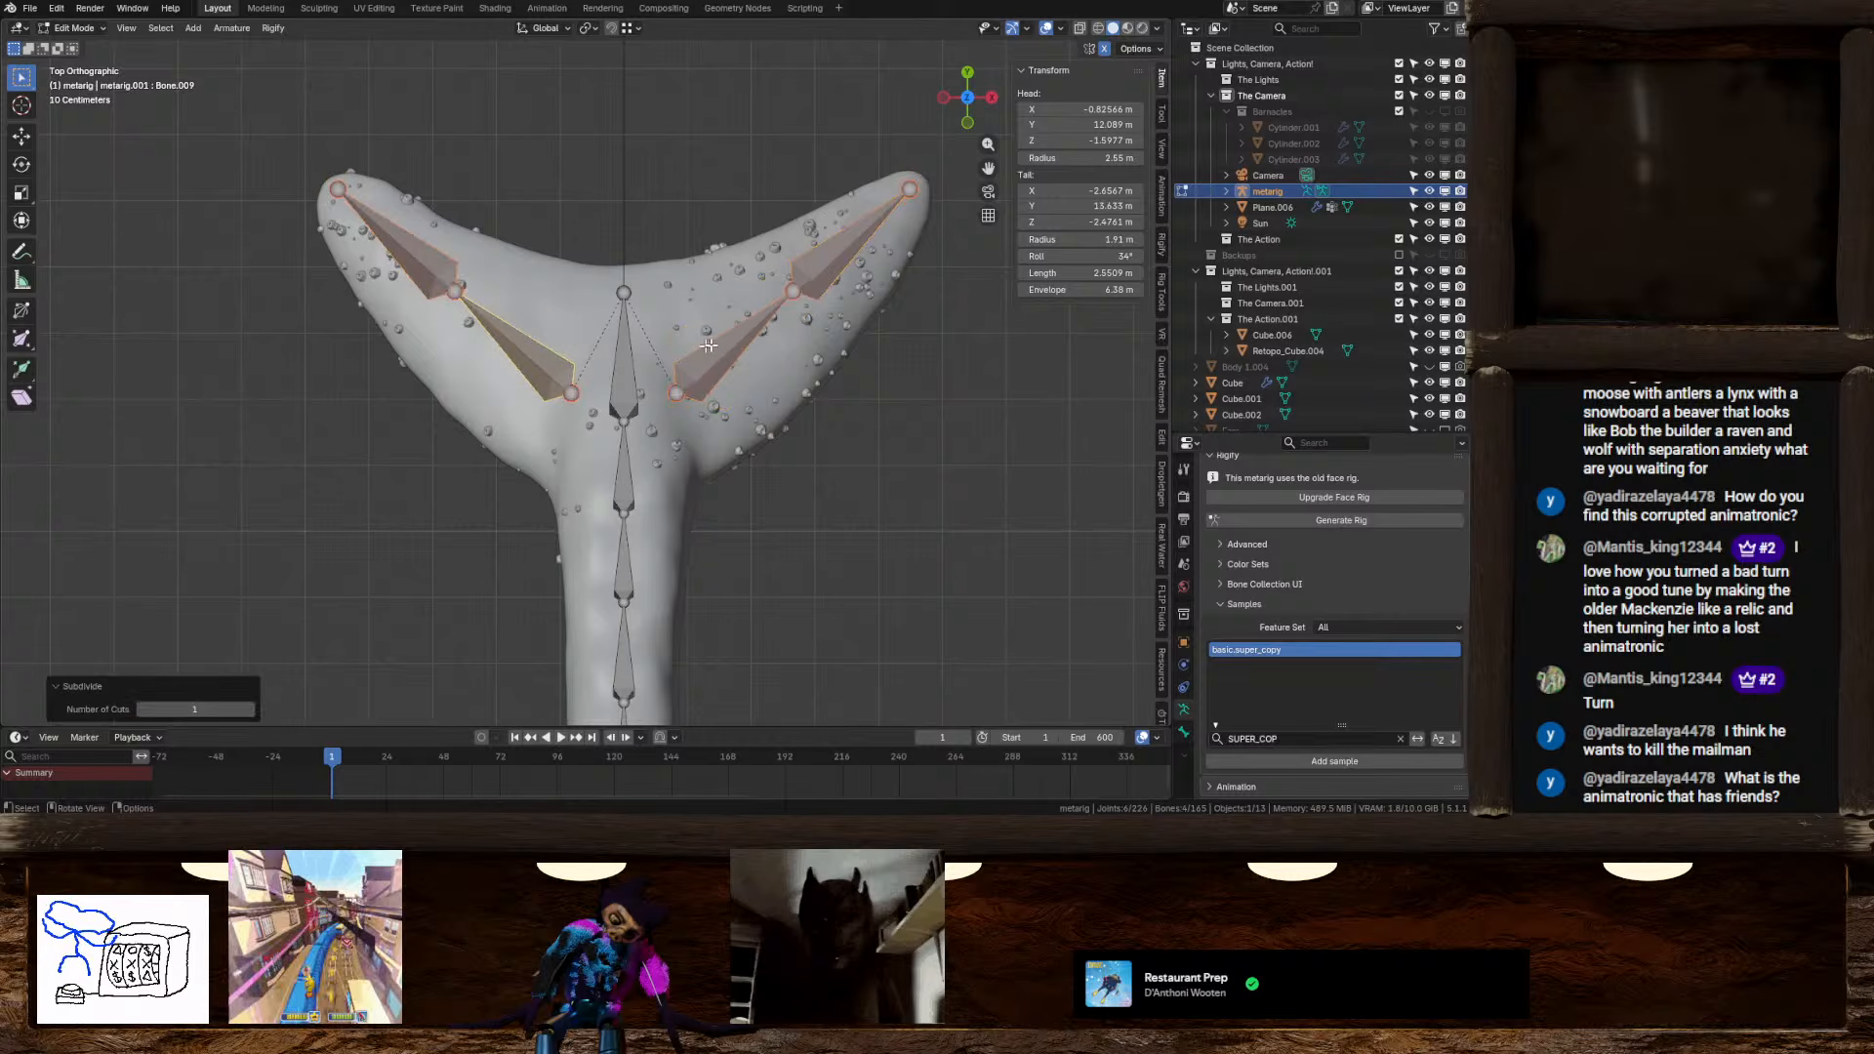
Move the middle joints of both fluke chains about -0.39 m along Y to follow the fluke shape
click(792, 291)
key(g)
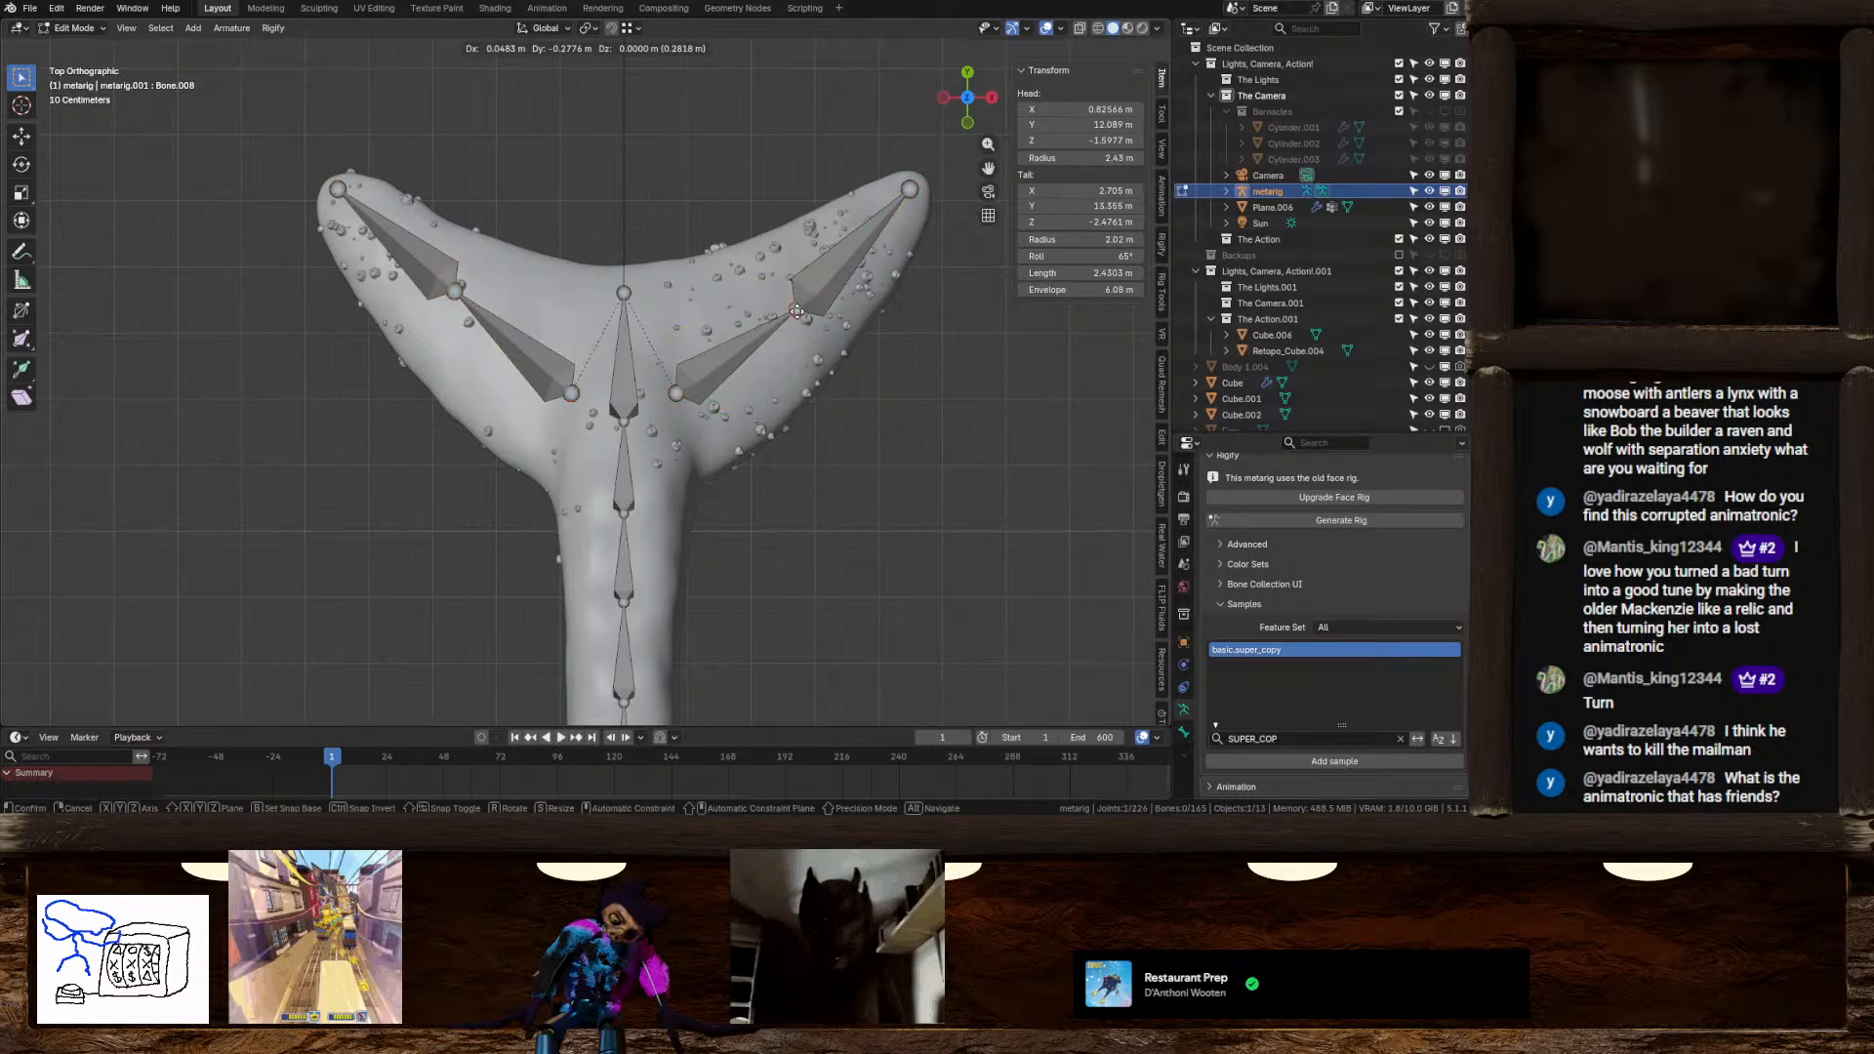
right_click(810, 334)
shift+click(453, 293)
key(g)
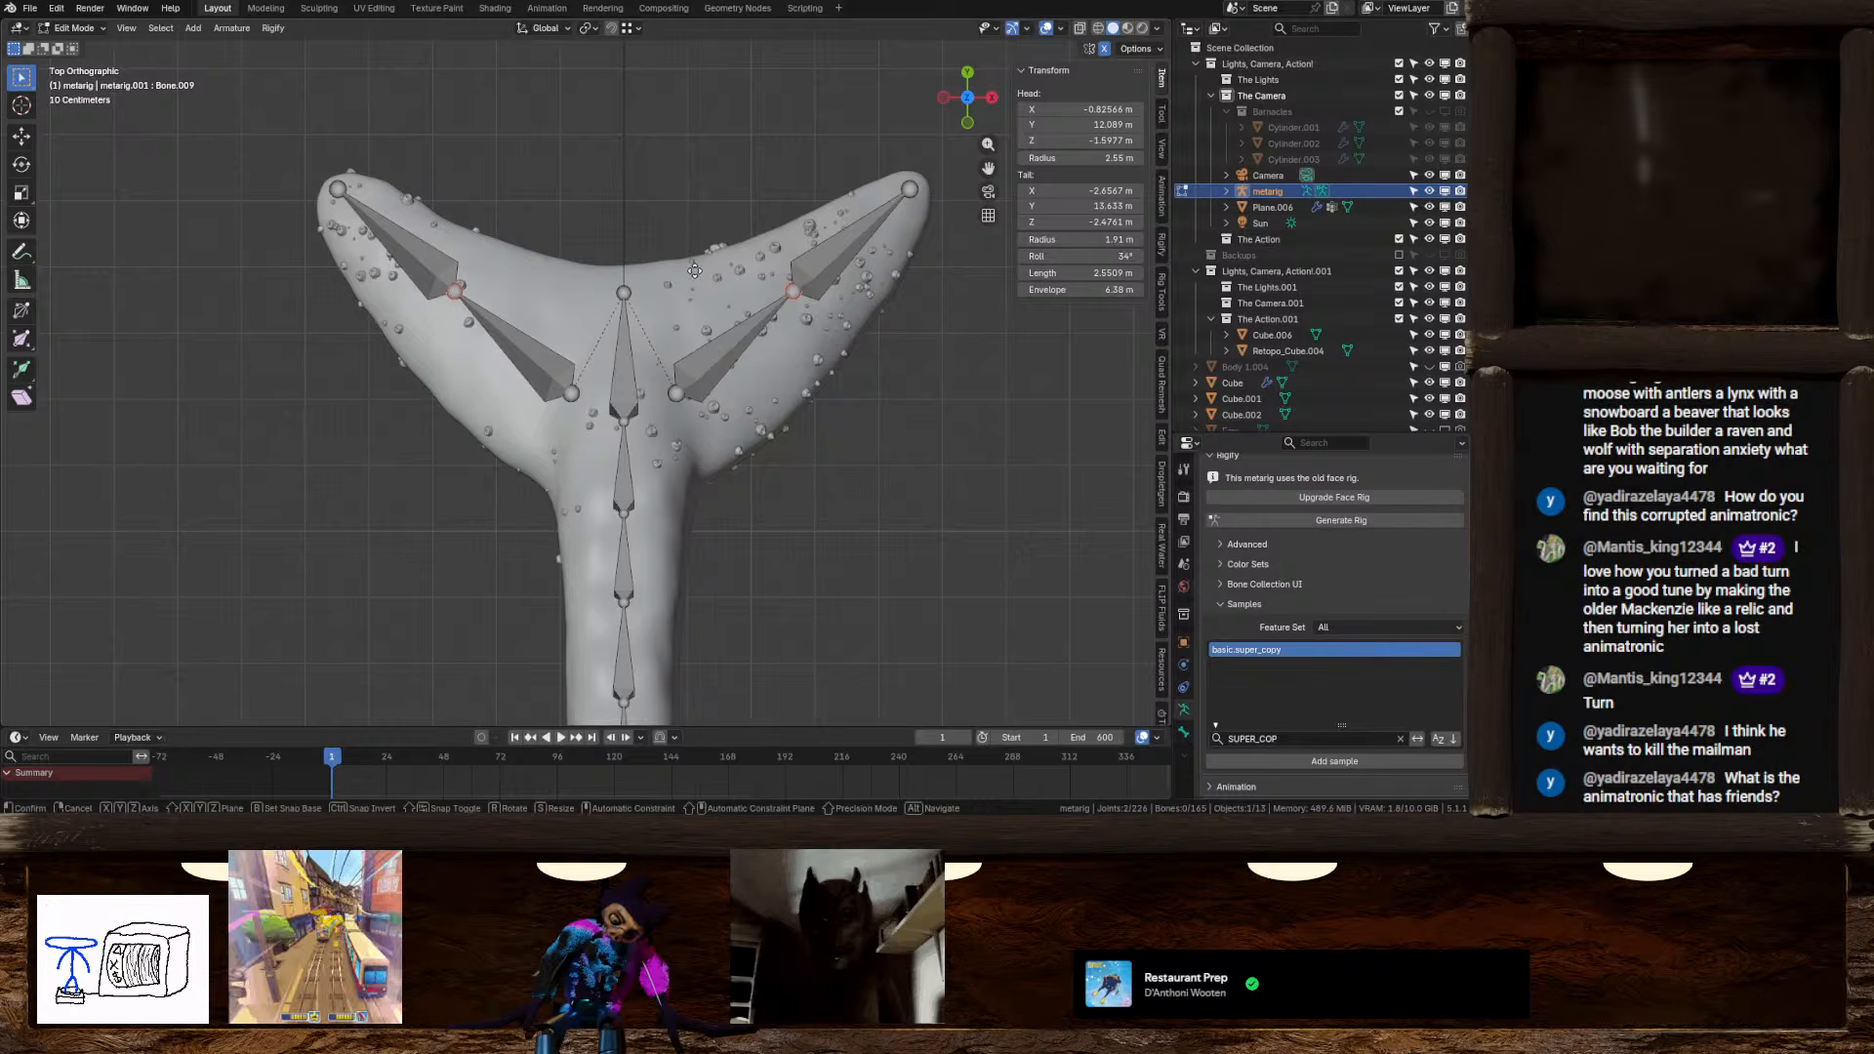
key(y)
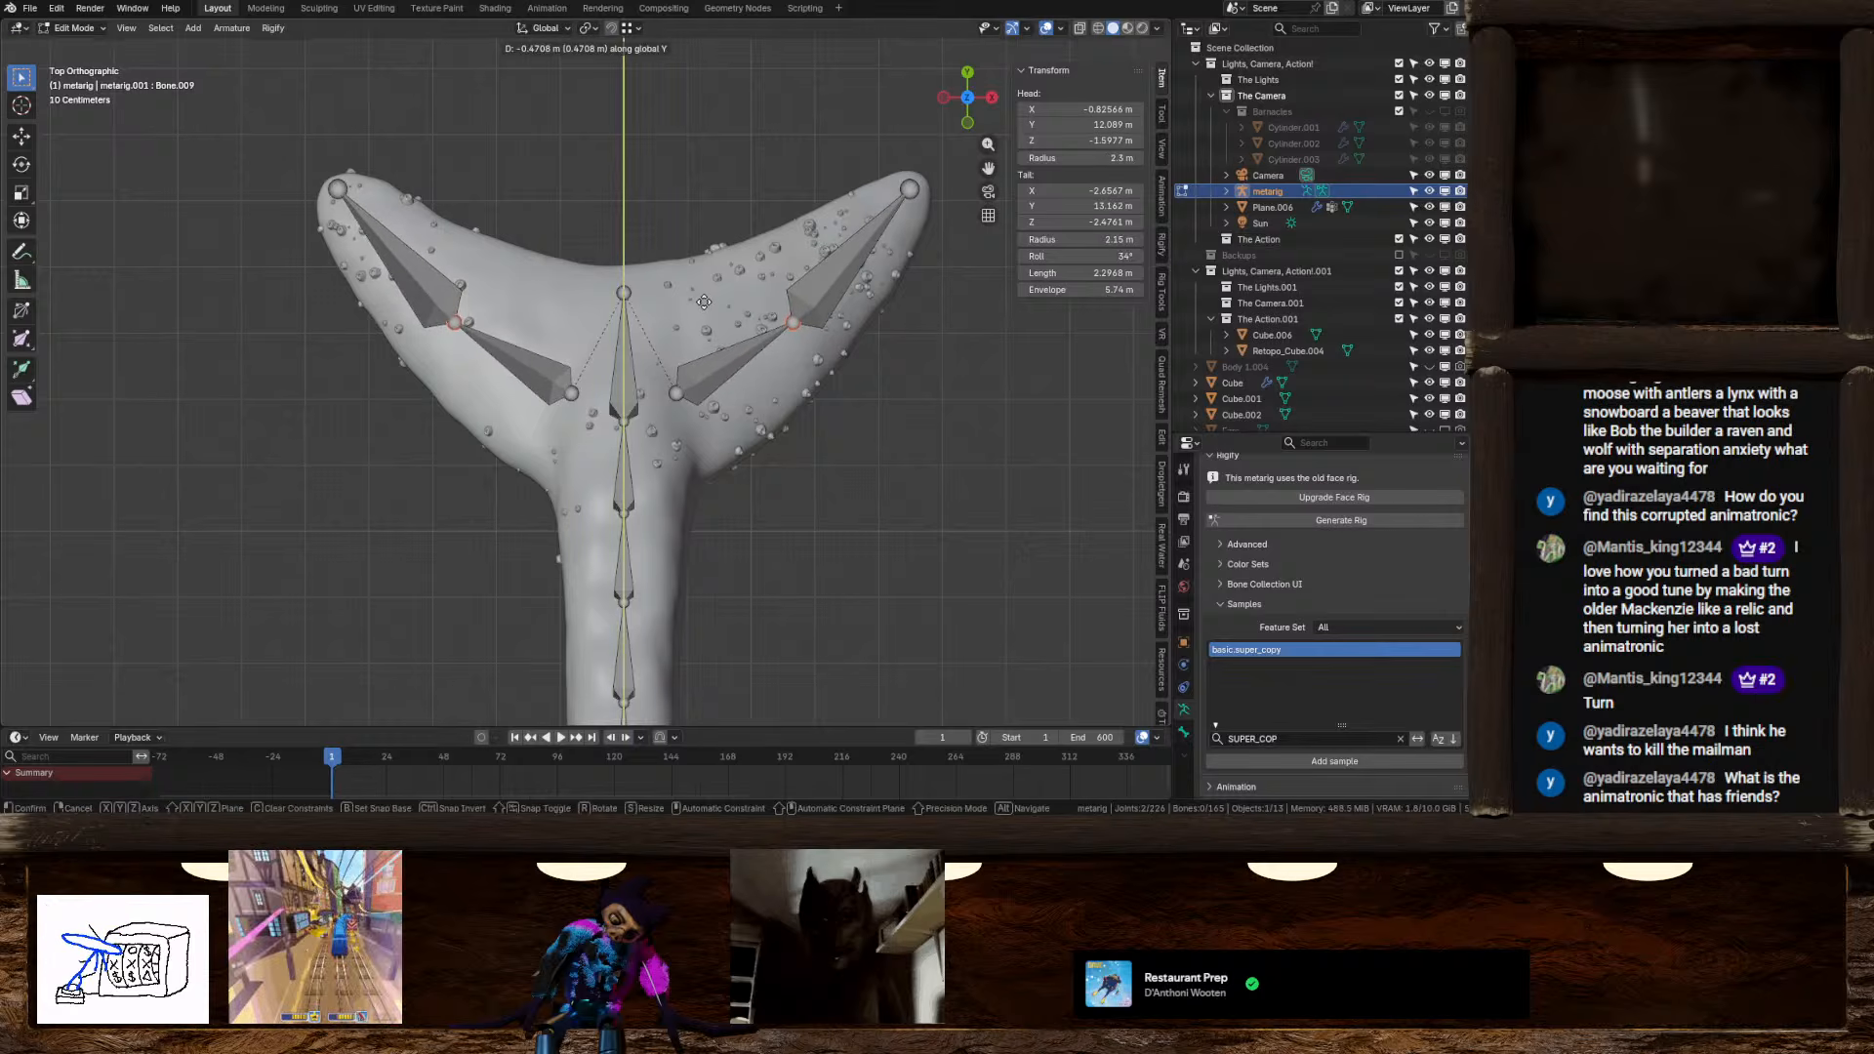
click(707, 298)
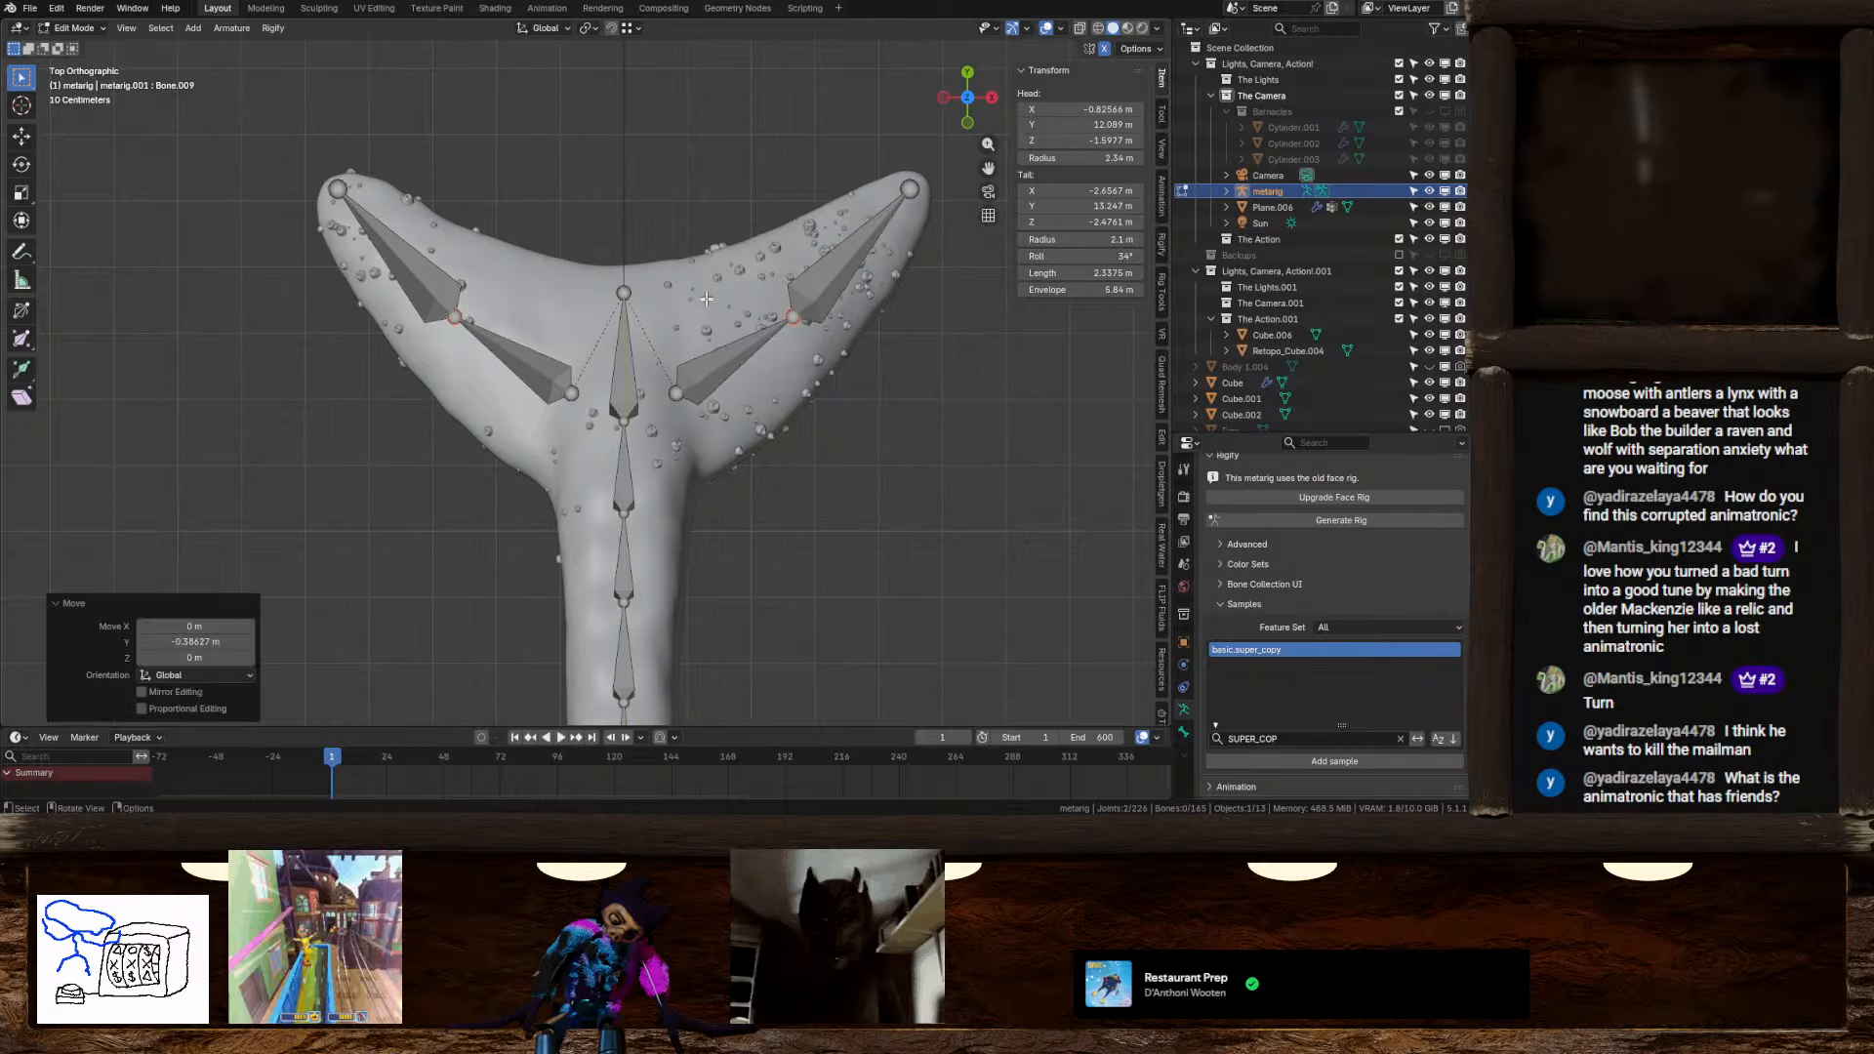
Raise both fluke middle joints along Z by about 0.18 m and another 0.05 m, and return to Object Mode
middle_drag(707, 299, 684, 412)
key(g)
key(z)
click(802, 429)
key(g)
key(z)
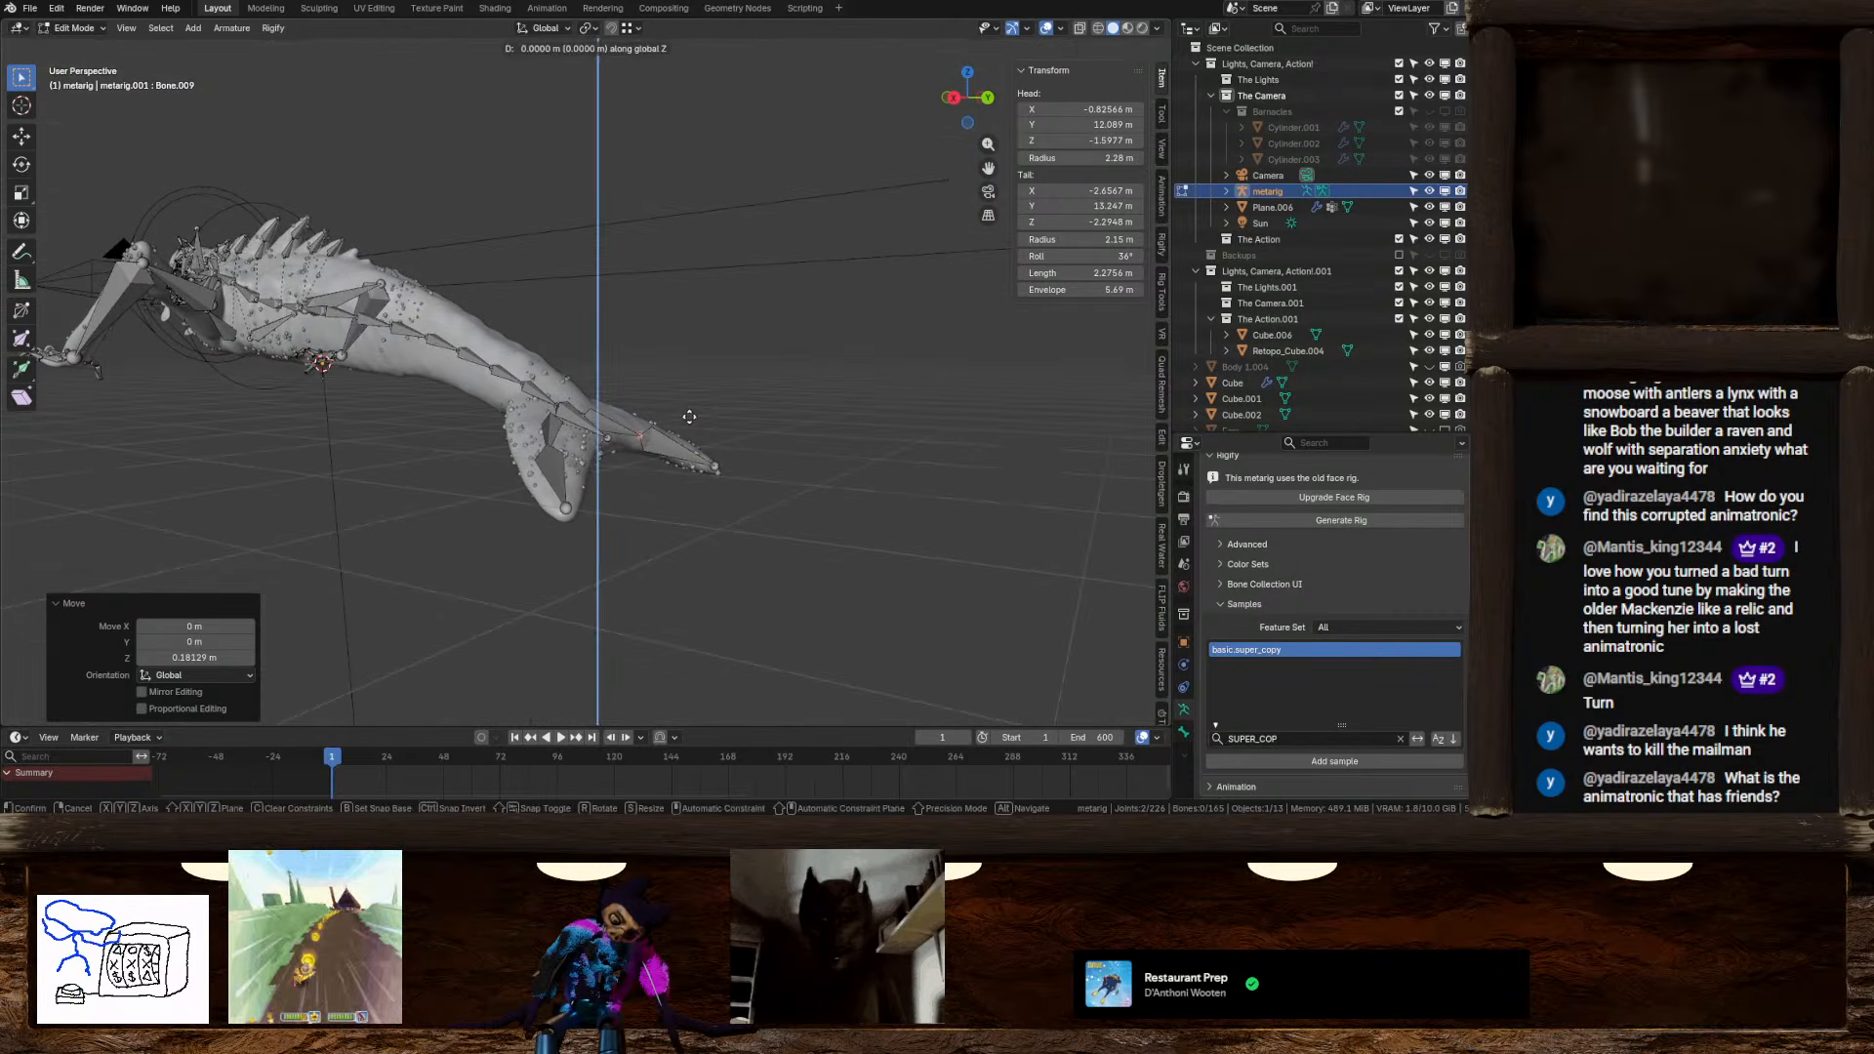
click(689, 414)
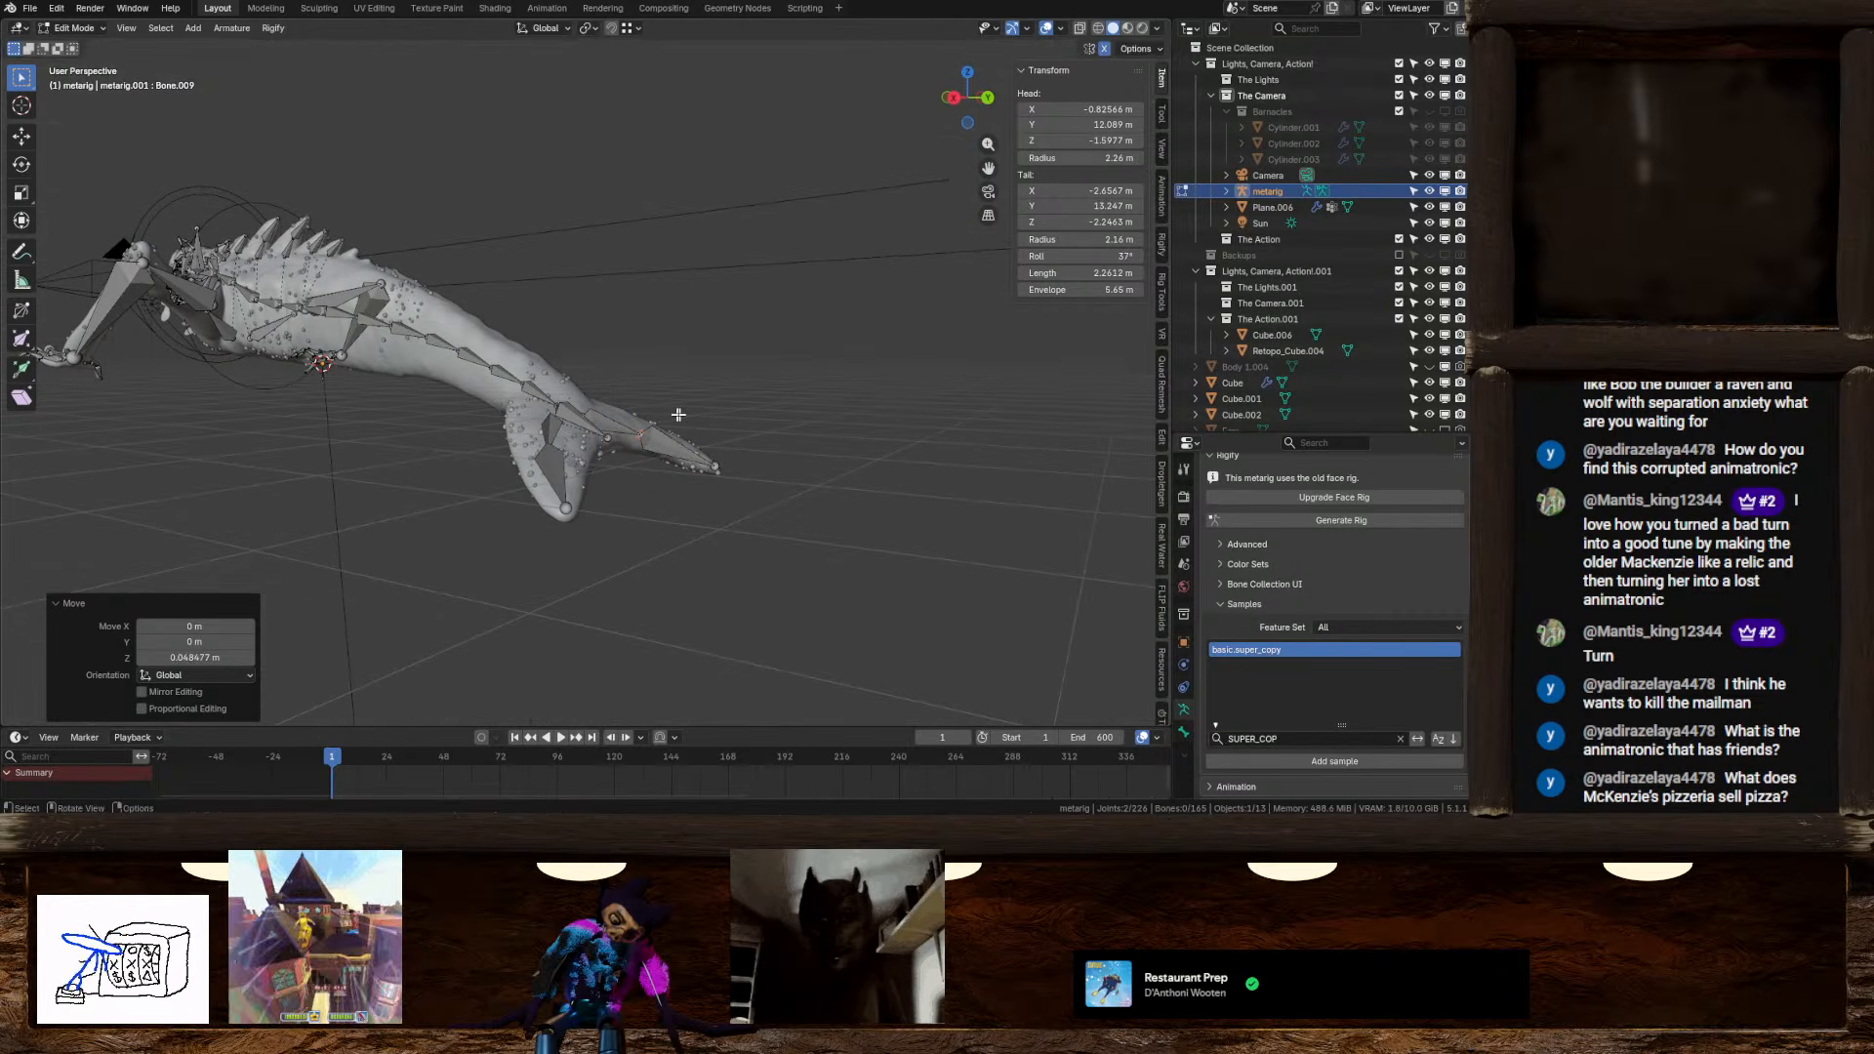
key(Tab)
Examine how the whole metarig fits the creature mesh from the side, front, top and in perspective
scroll(722, 444, up, 4)
middle_drag(693, 441, 808, 459)
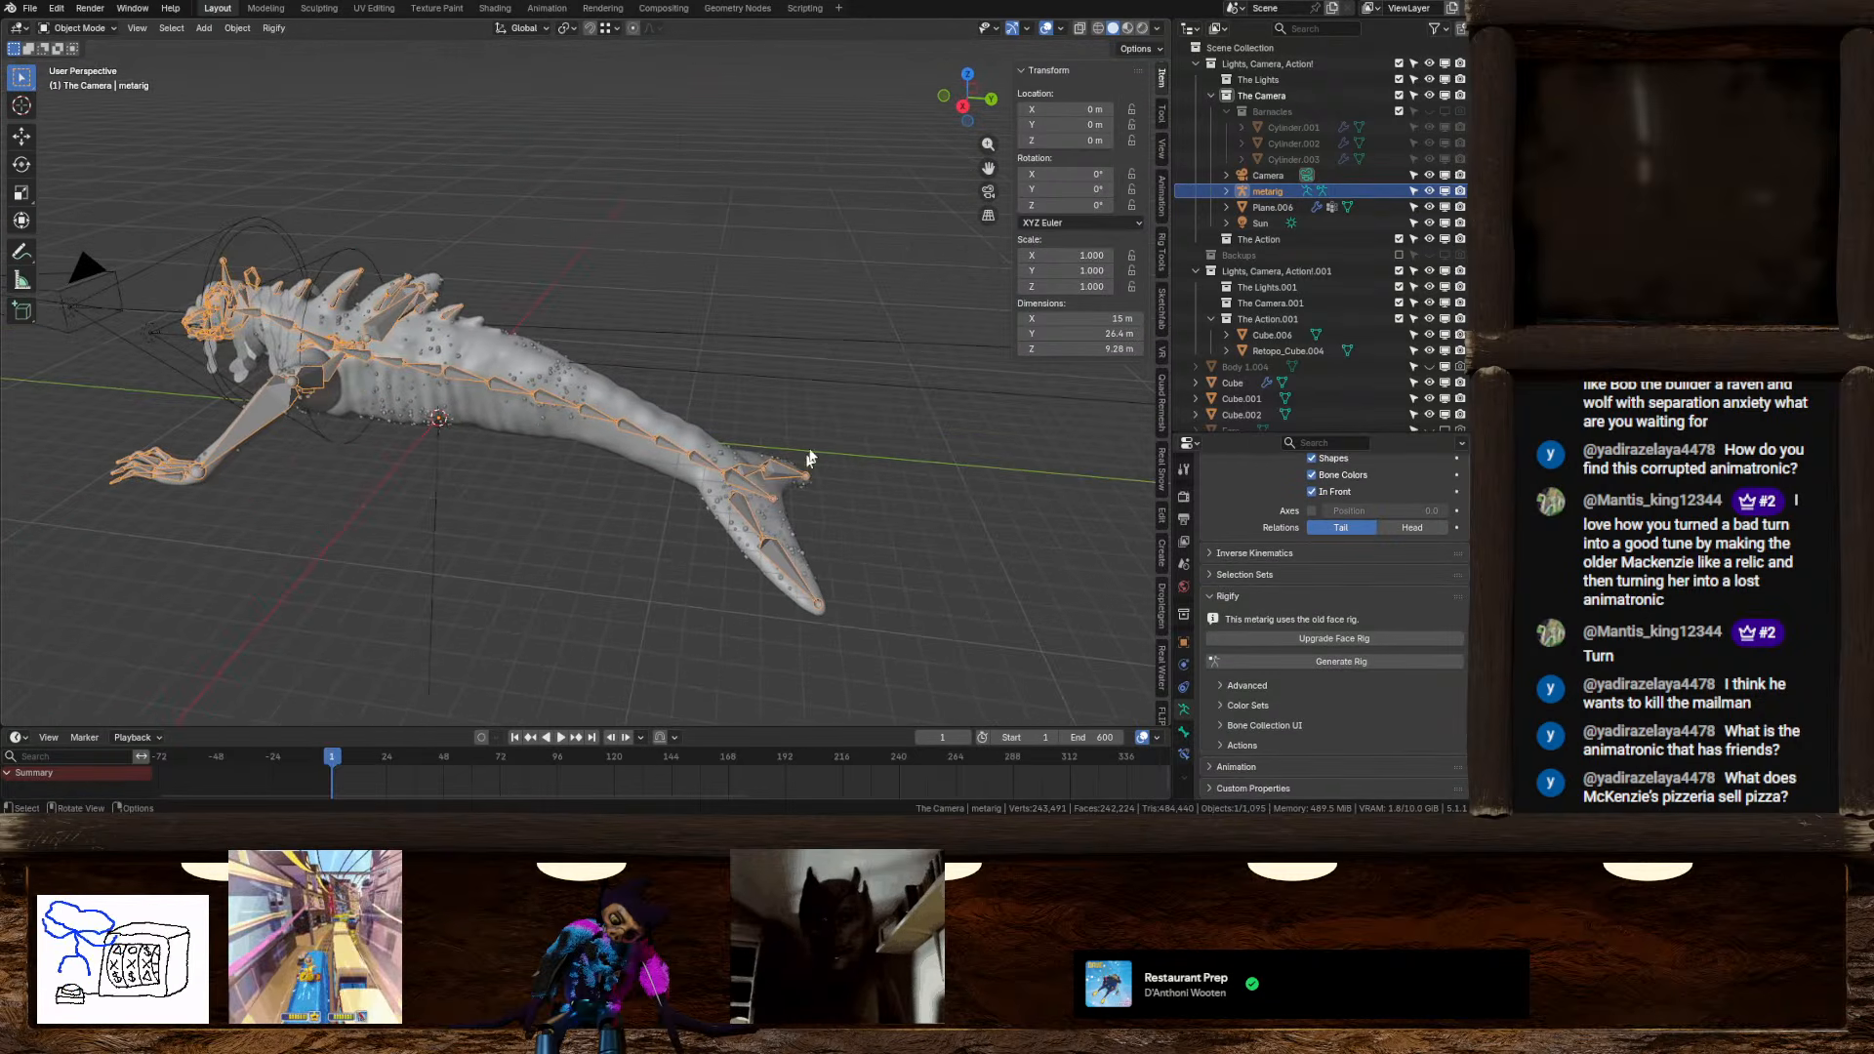
click(962, 105)
scroll(777, 379, up, 3)
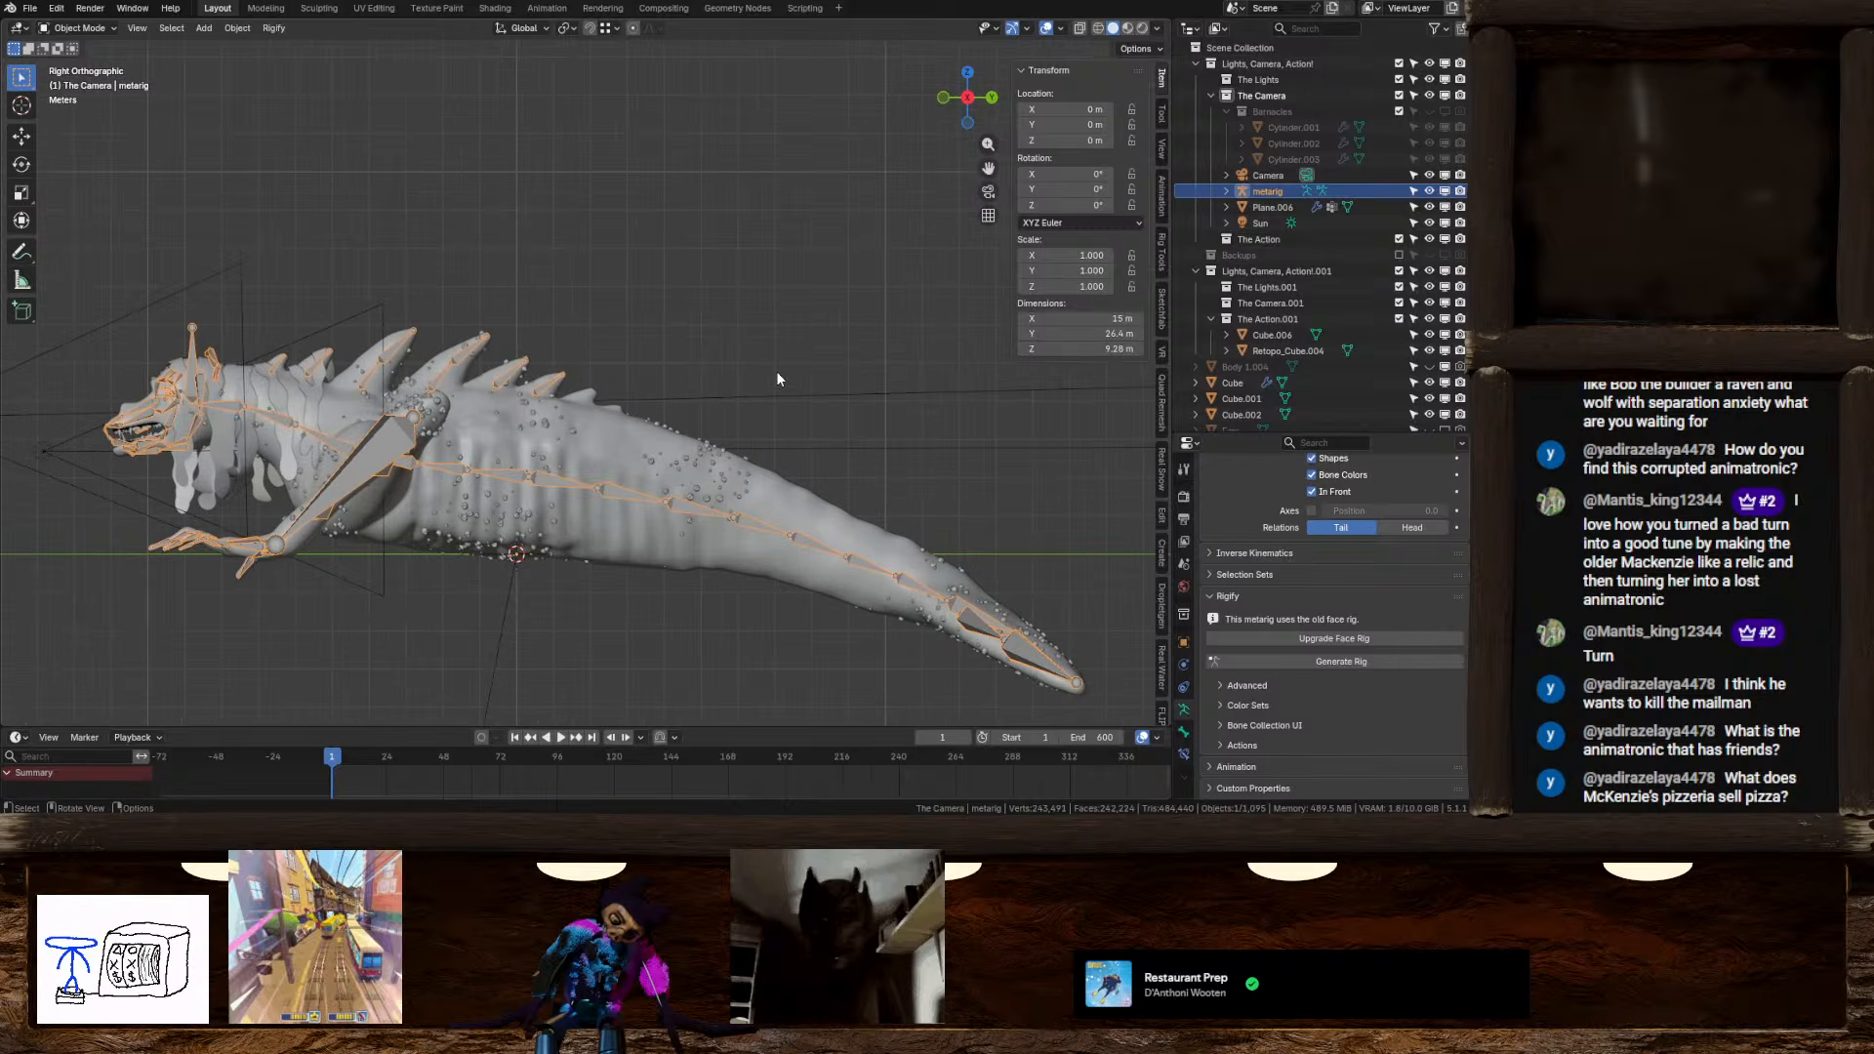
shift+middle_drag(778, 379, 934, 391)
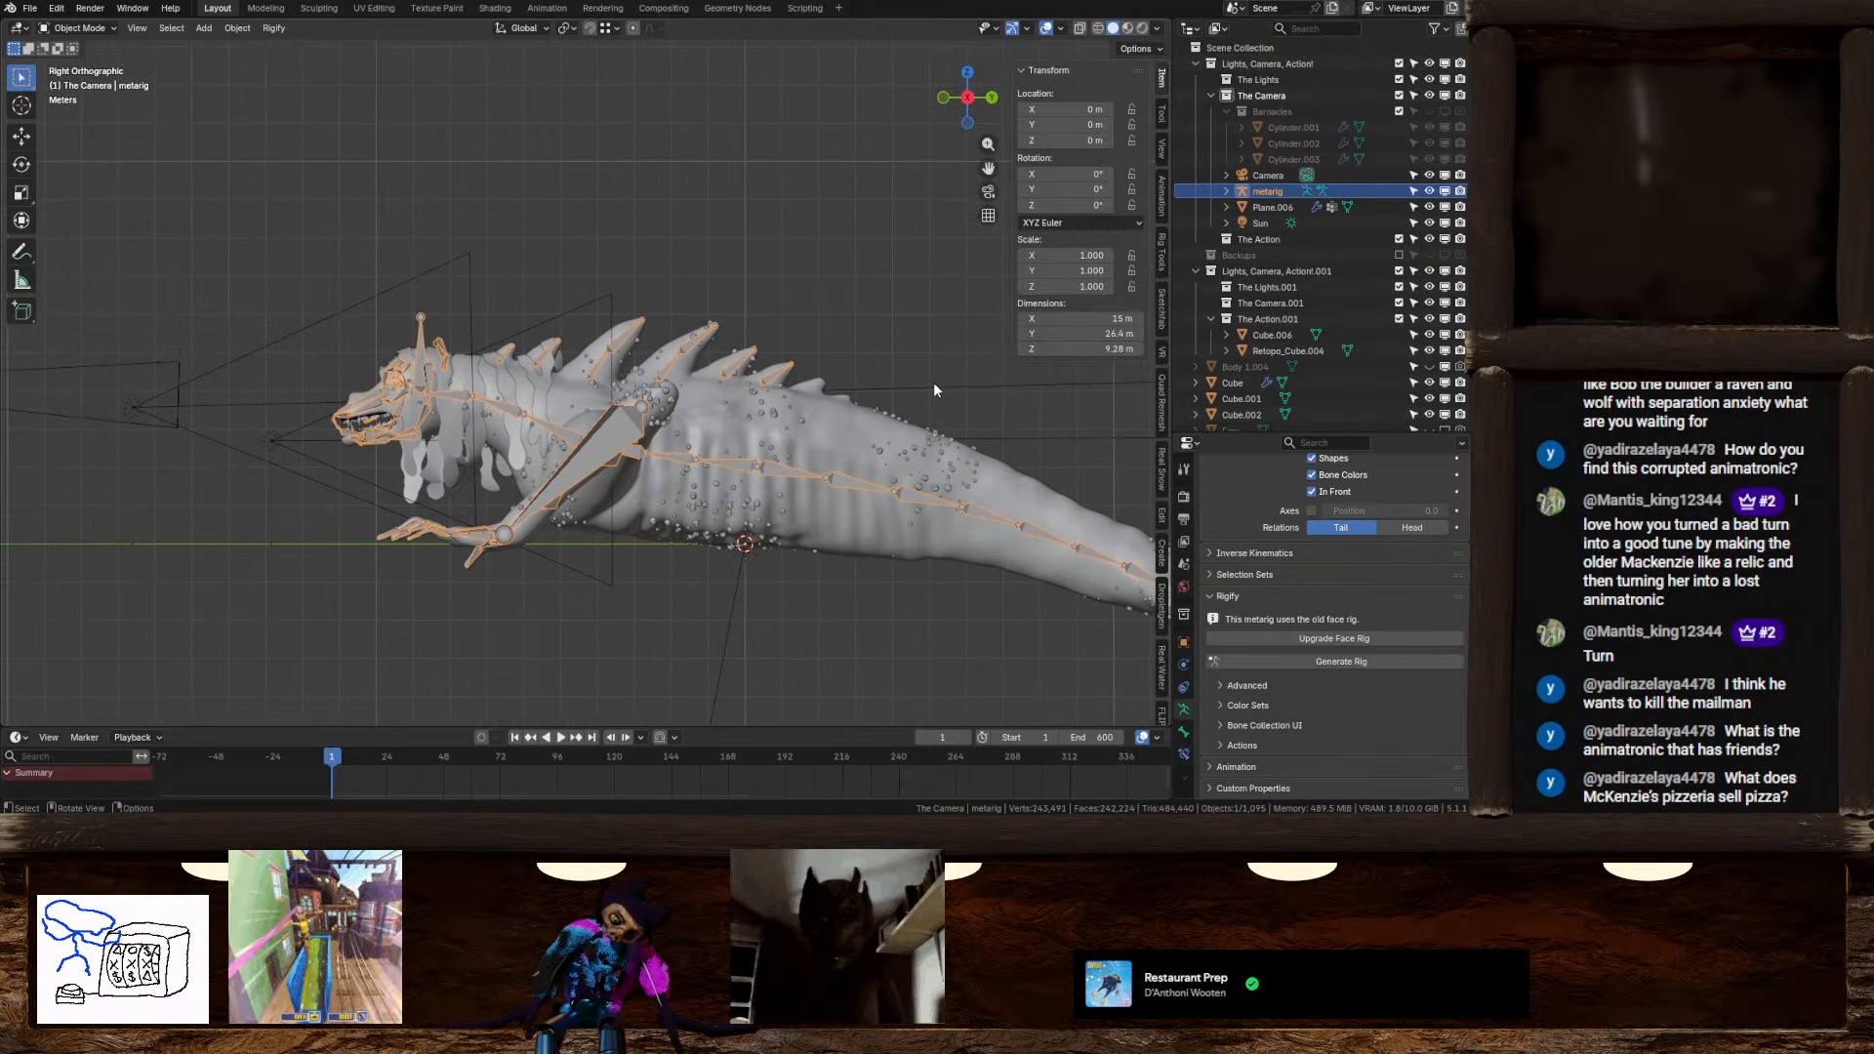
middle_drag(934, 391, 1020, 280)
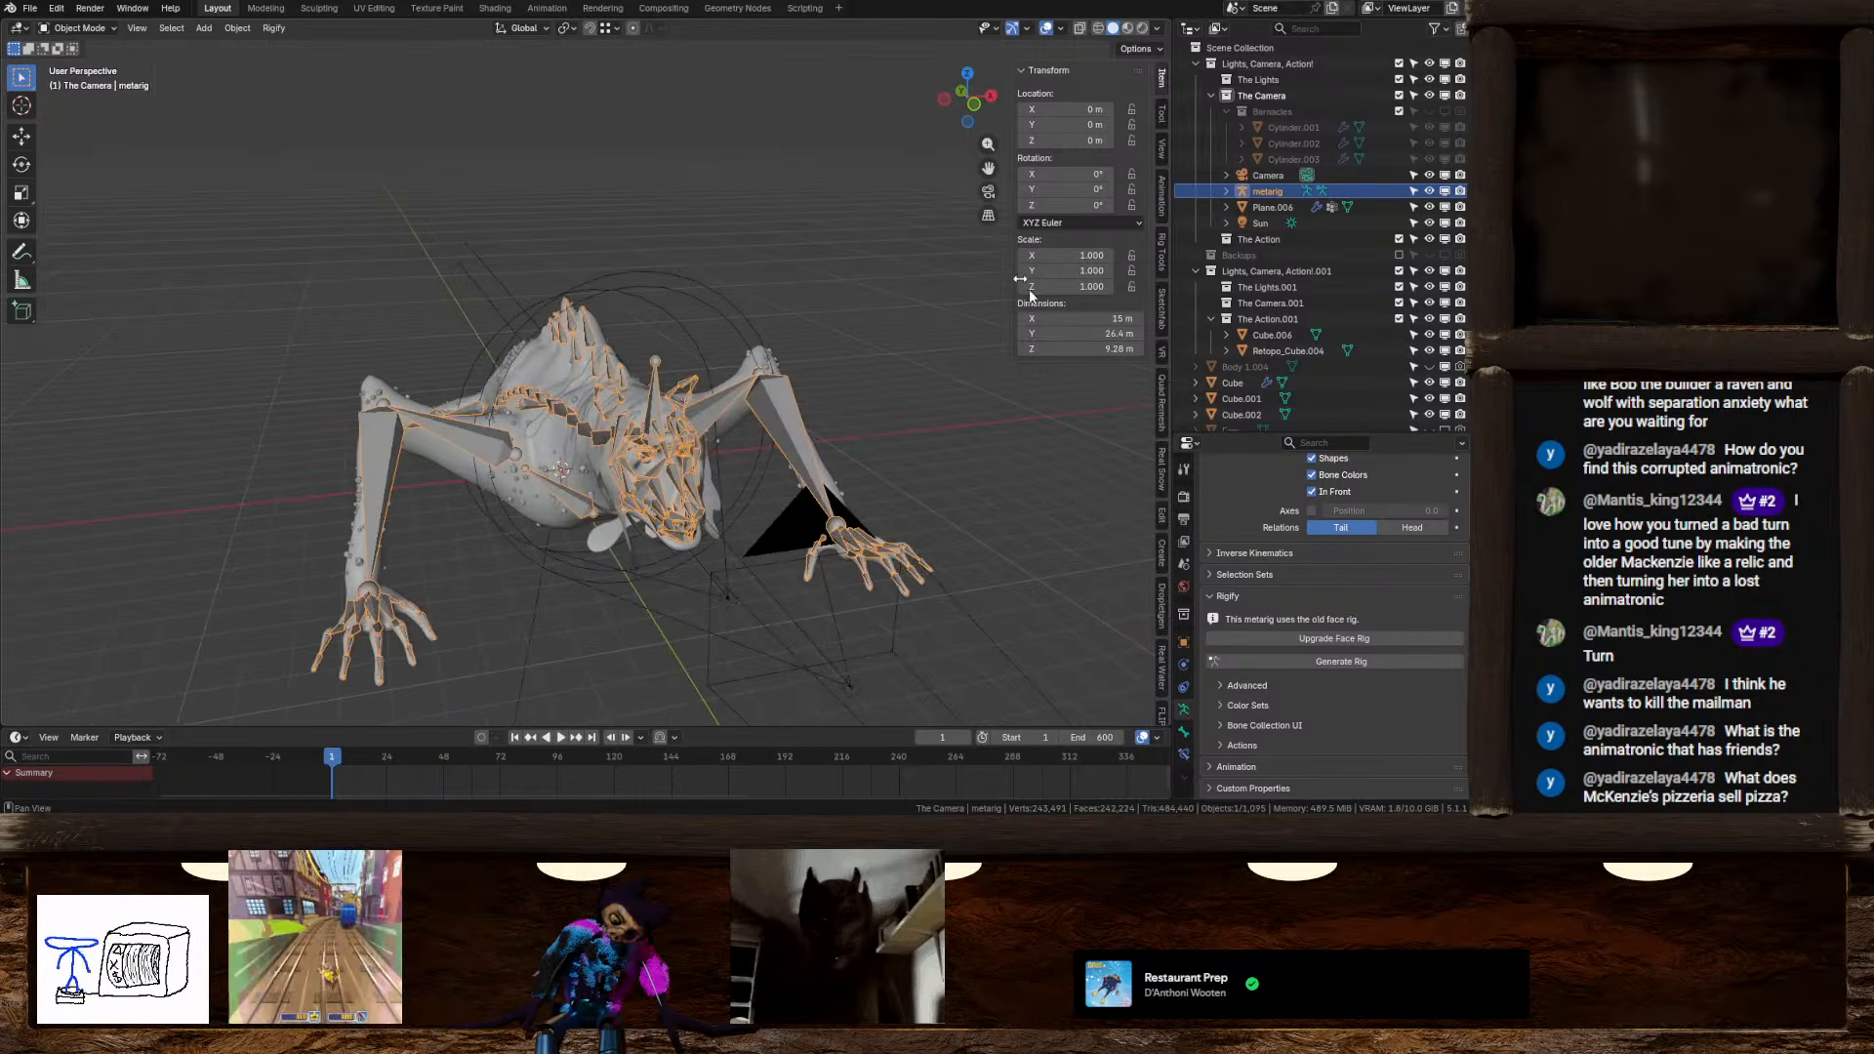
click(971, 104)
click(968, 76)
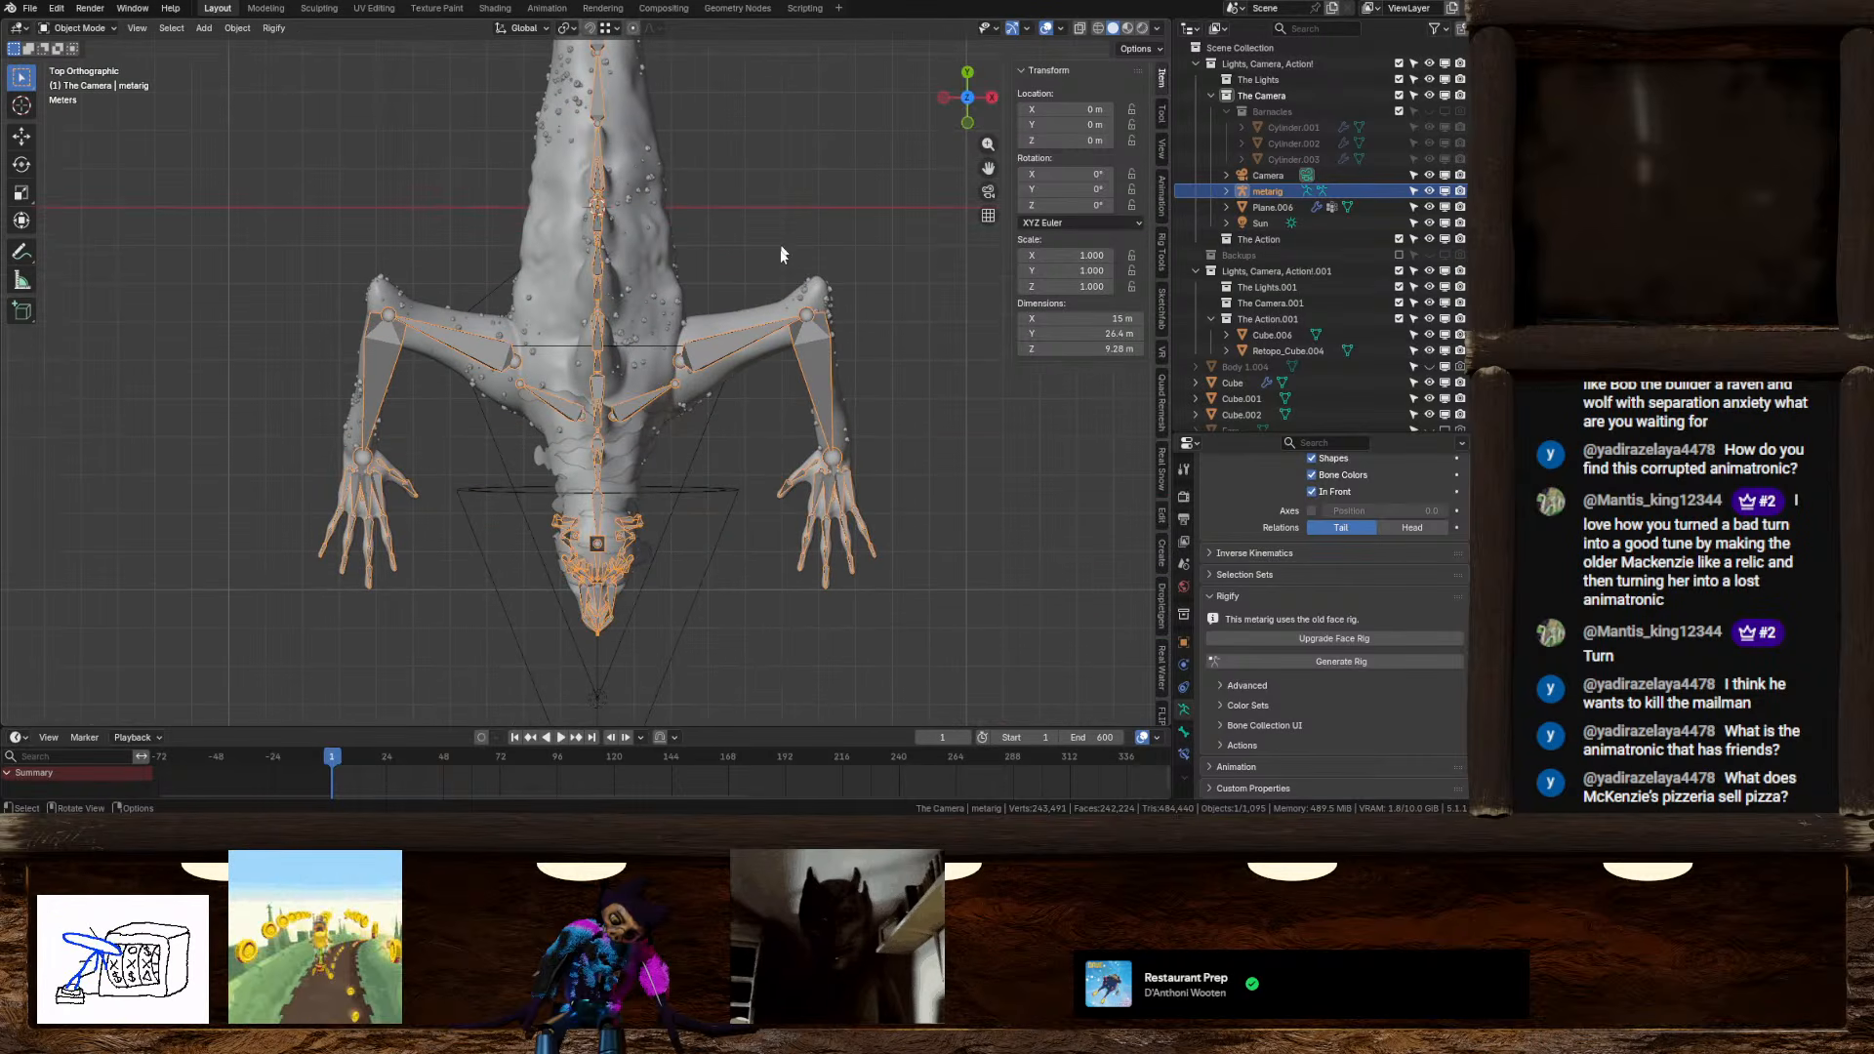
scroll(781, 254, up, 4)
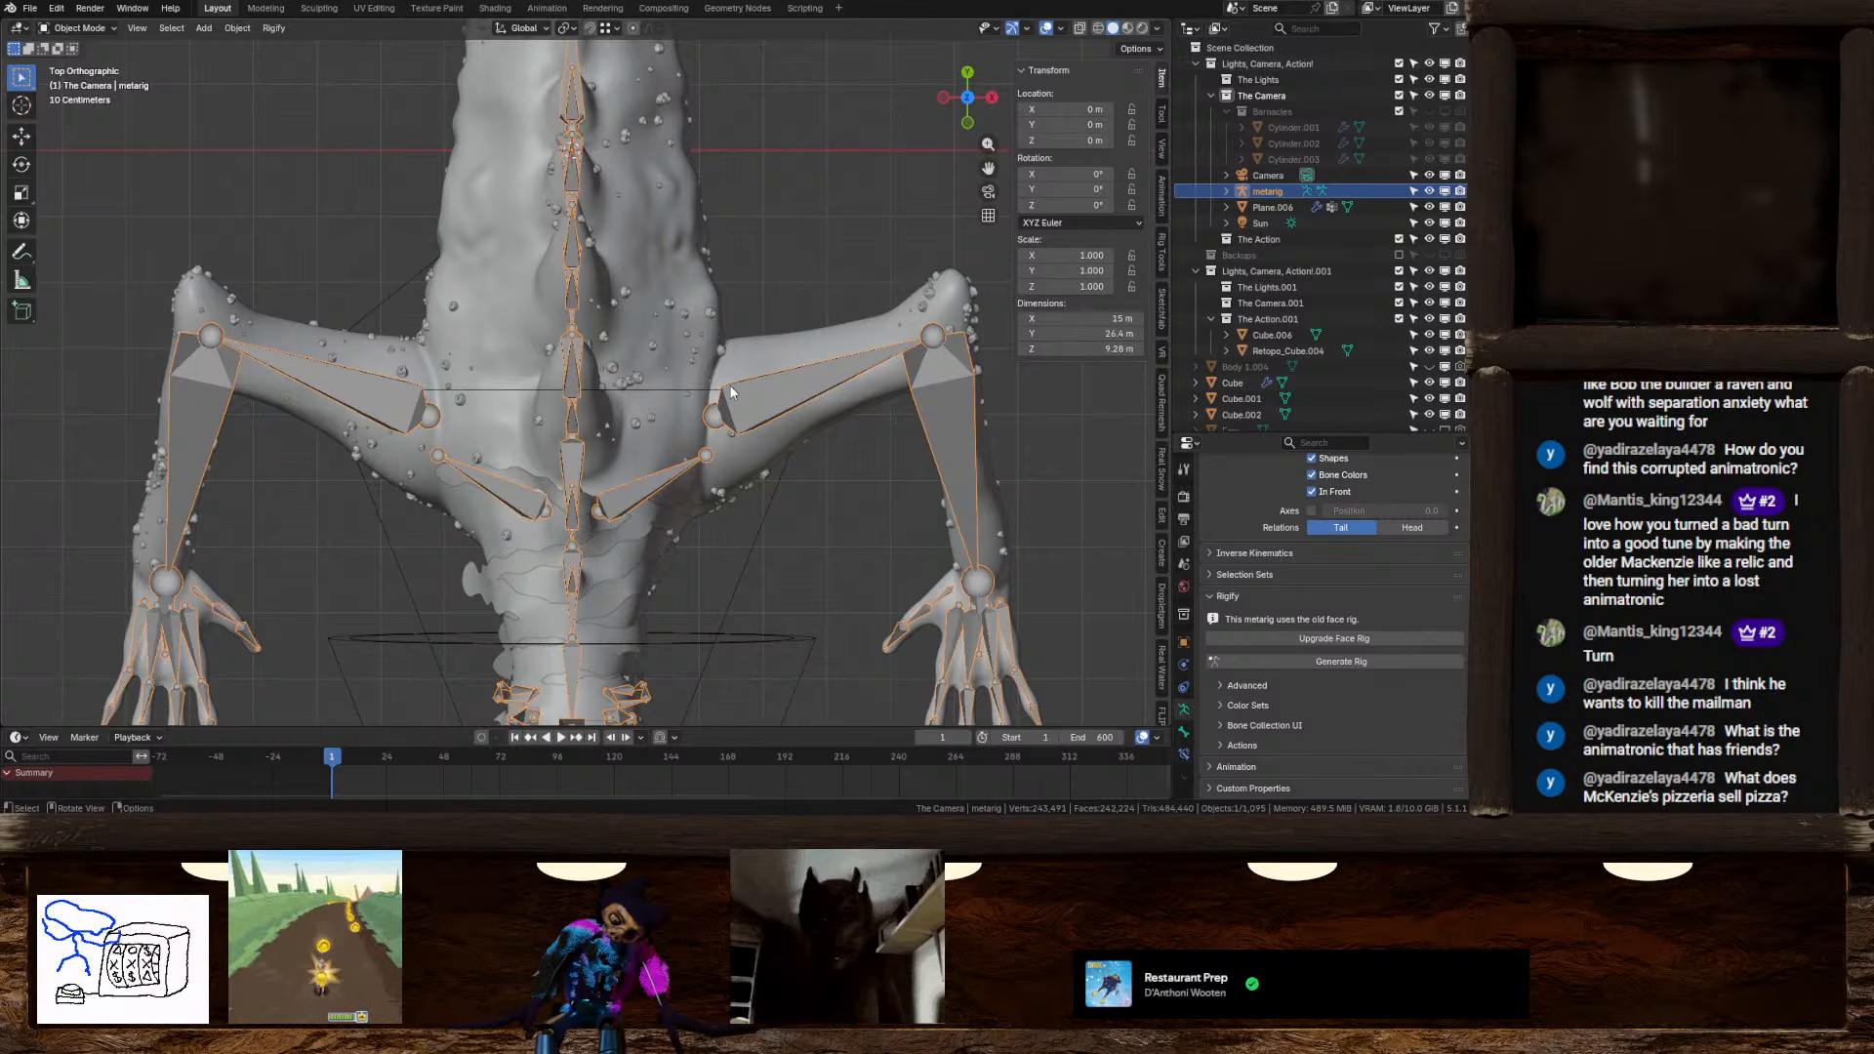
scroll(729, 385, down, 2)
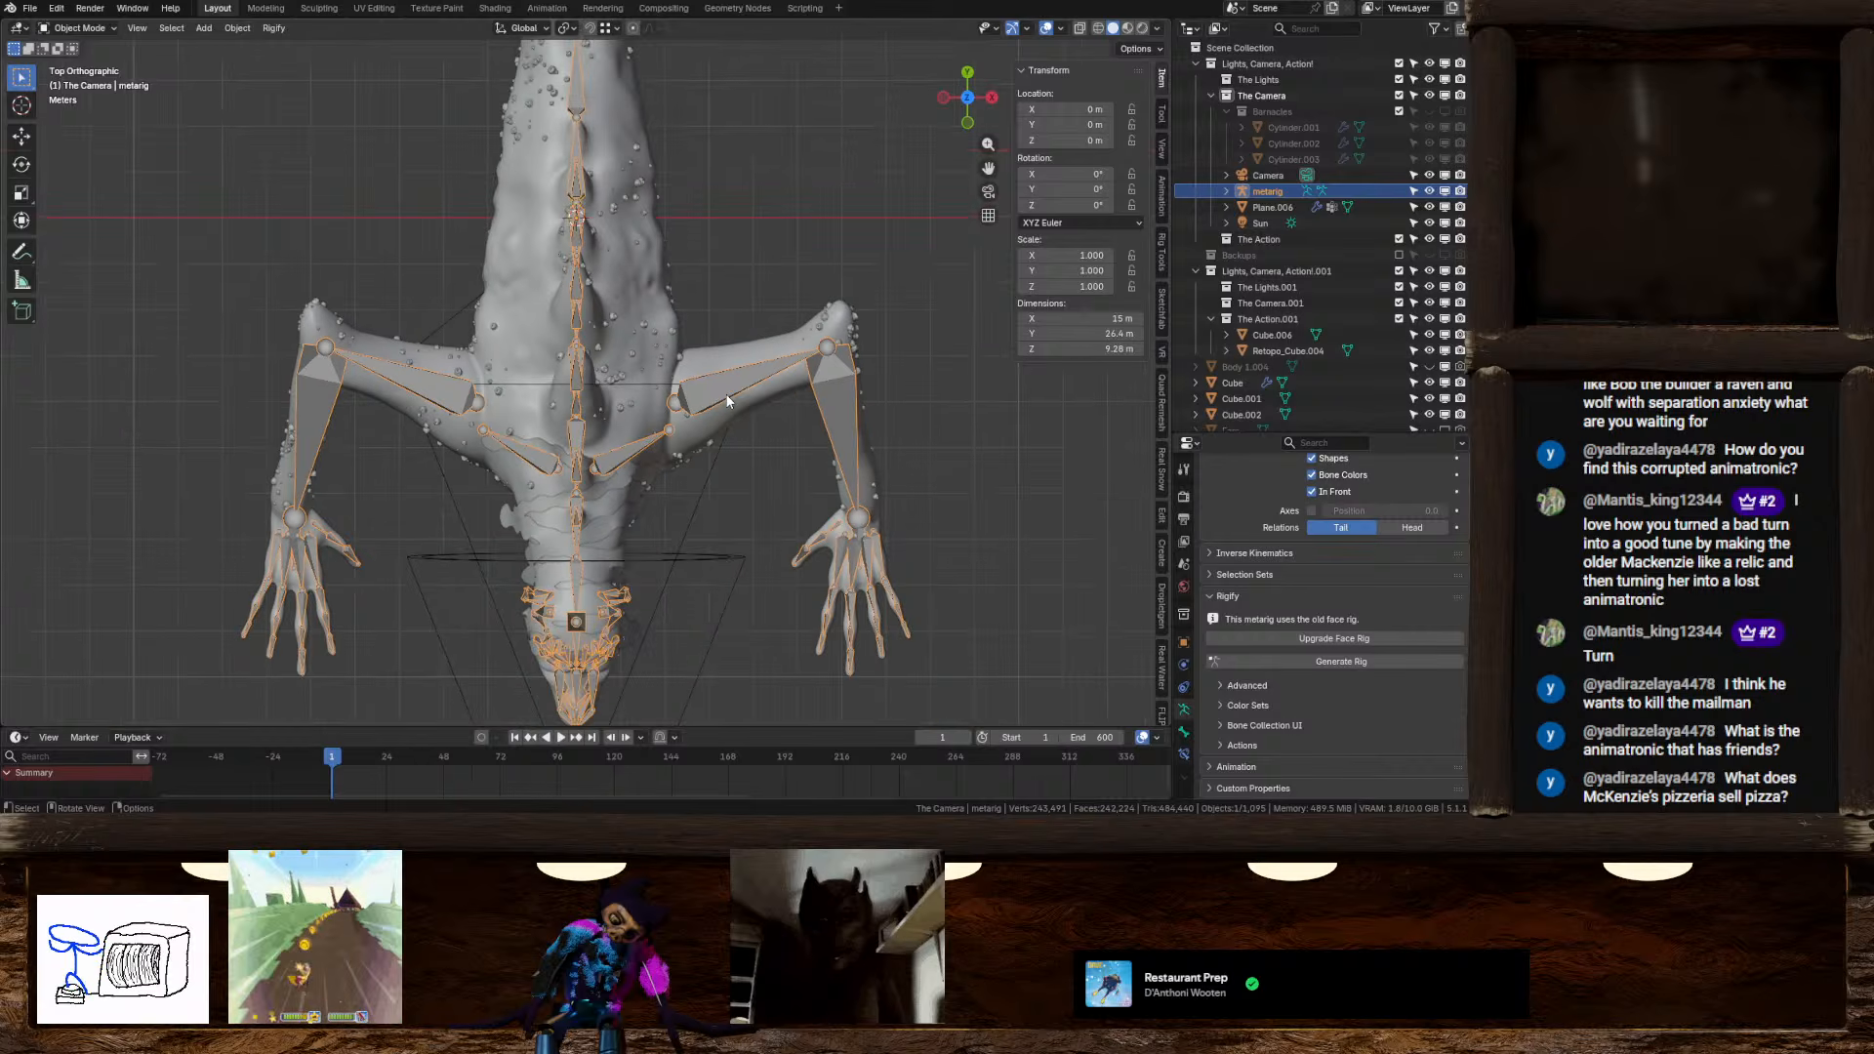
shift+middle_drag(665, 396, 590, 230)
scroll(641, 534, up, 4)
scroll(649, 393, down, 3)
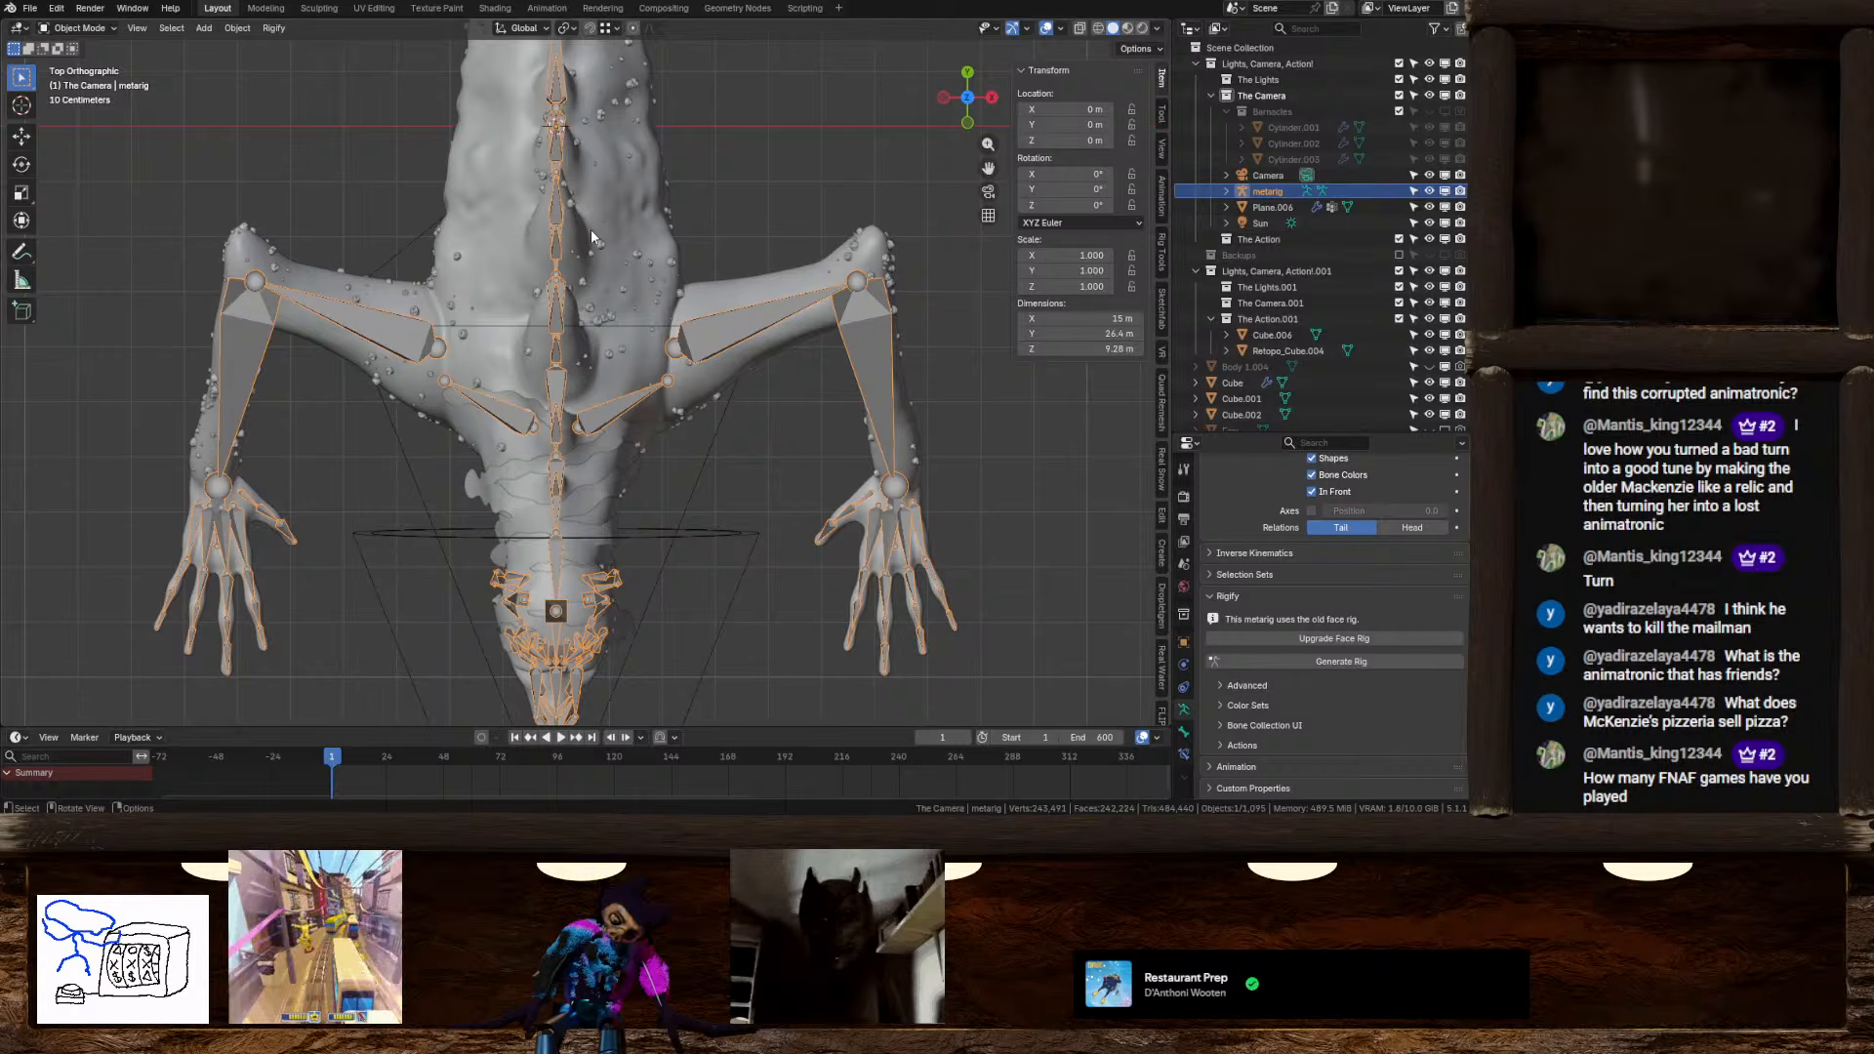
scroll(592, 234, down, 1)
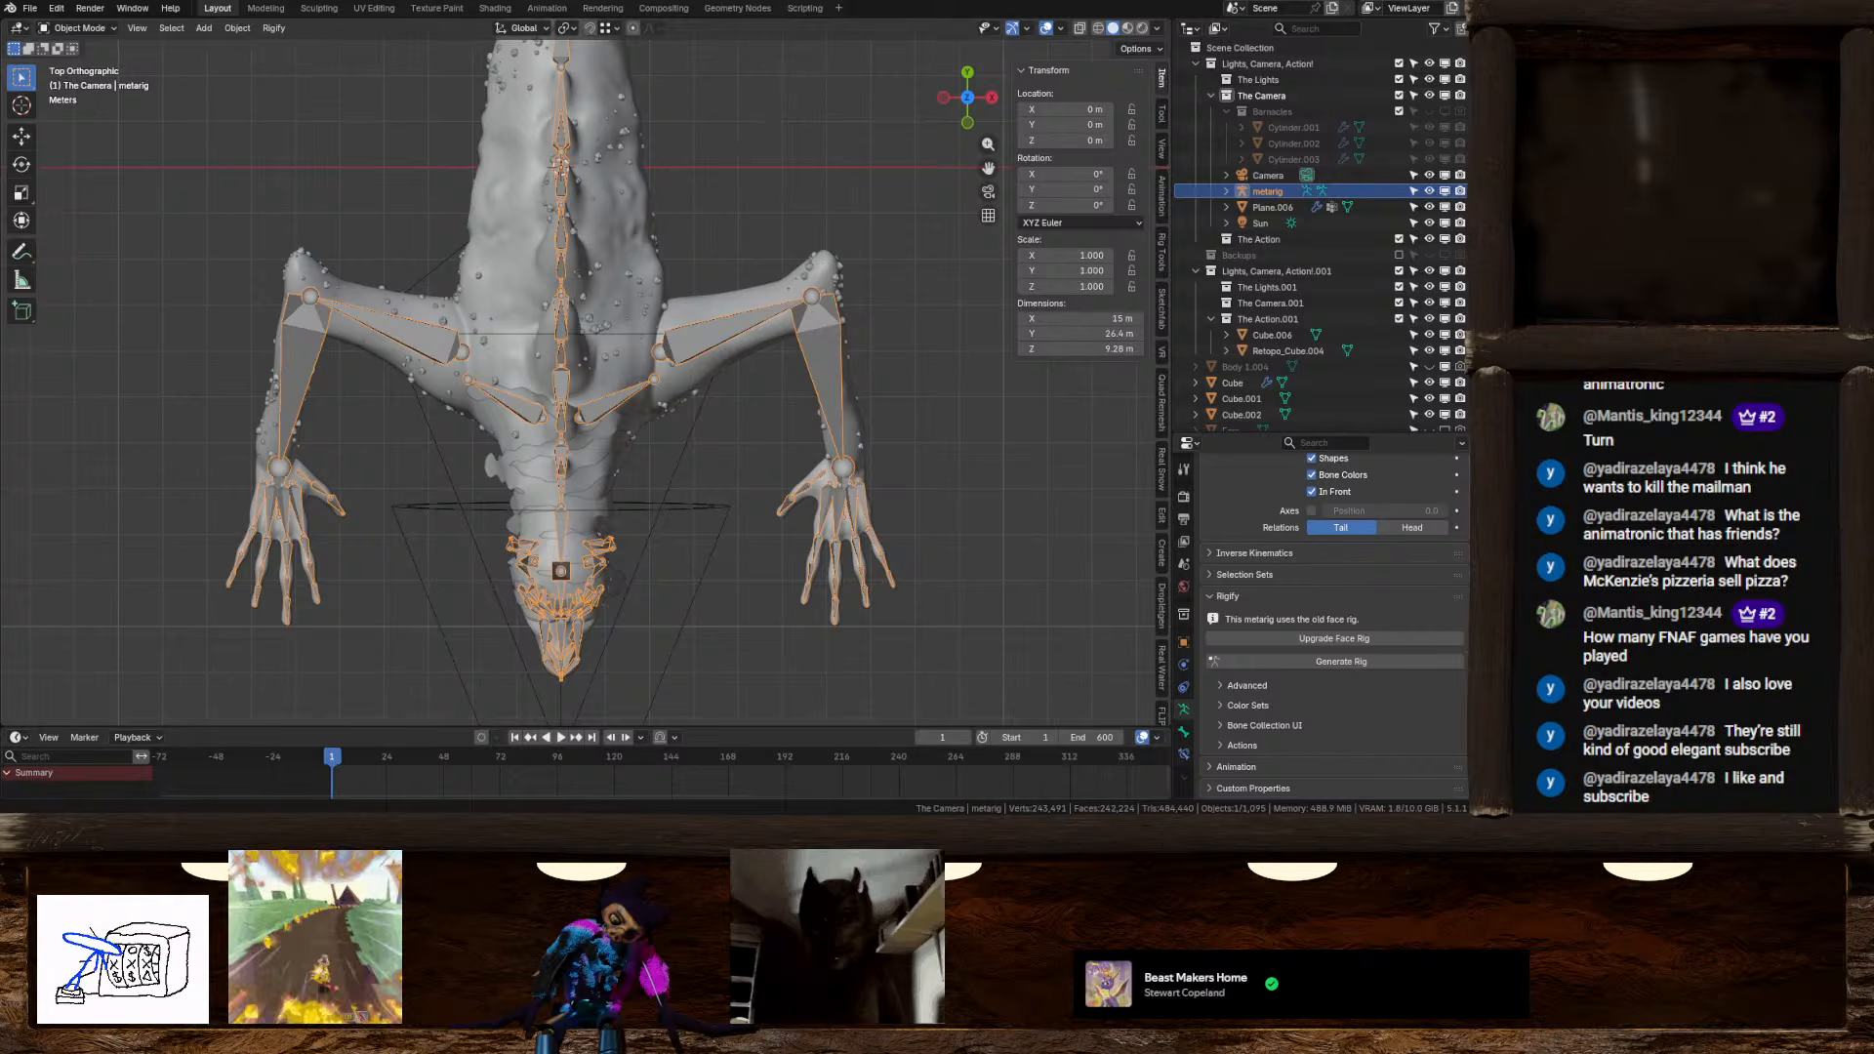
middle_drag(606, 251, 523, 249)
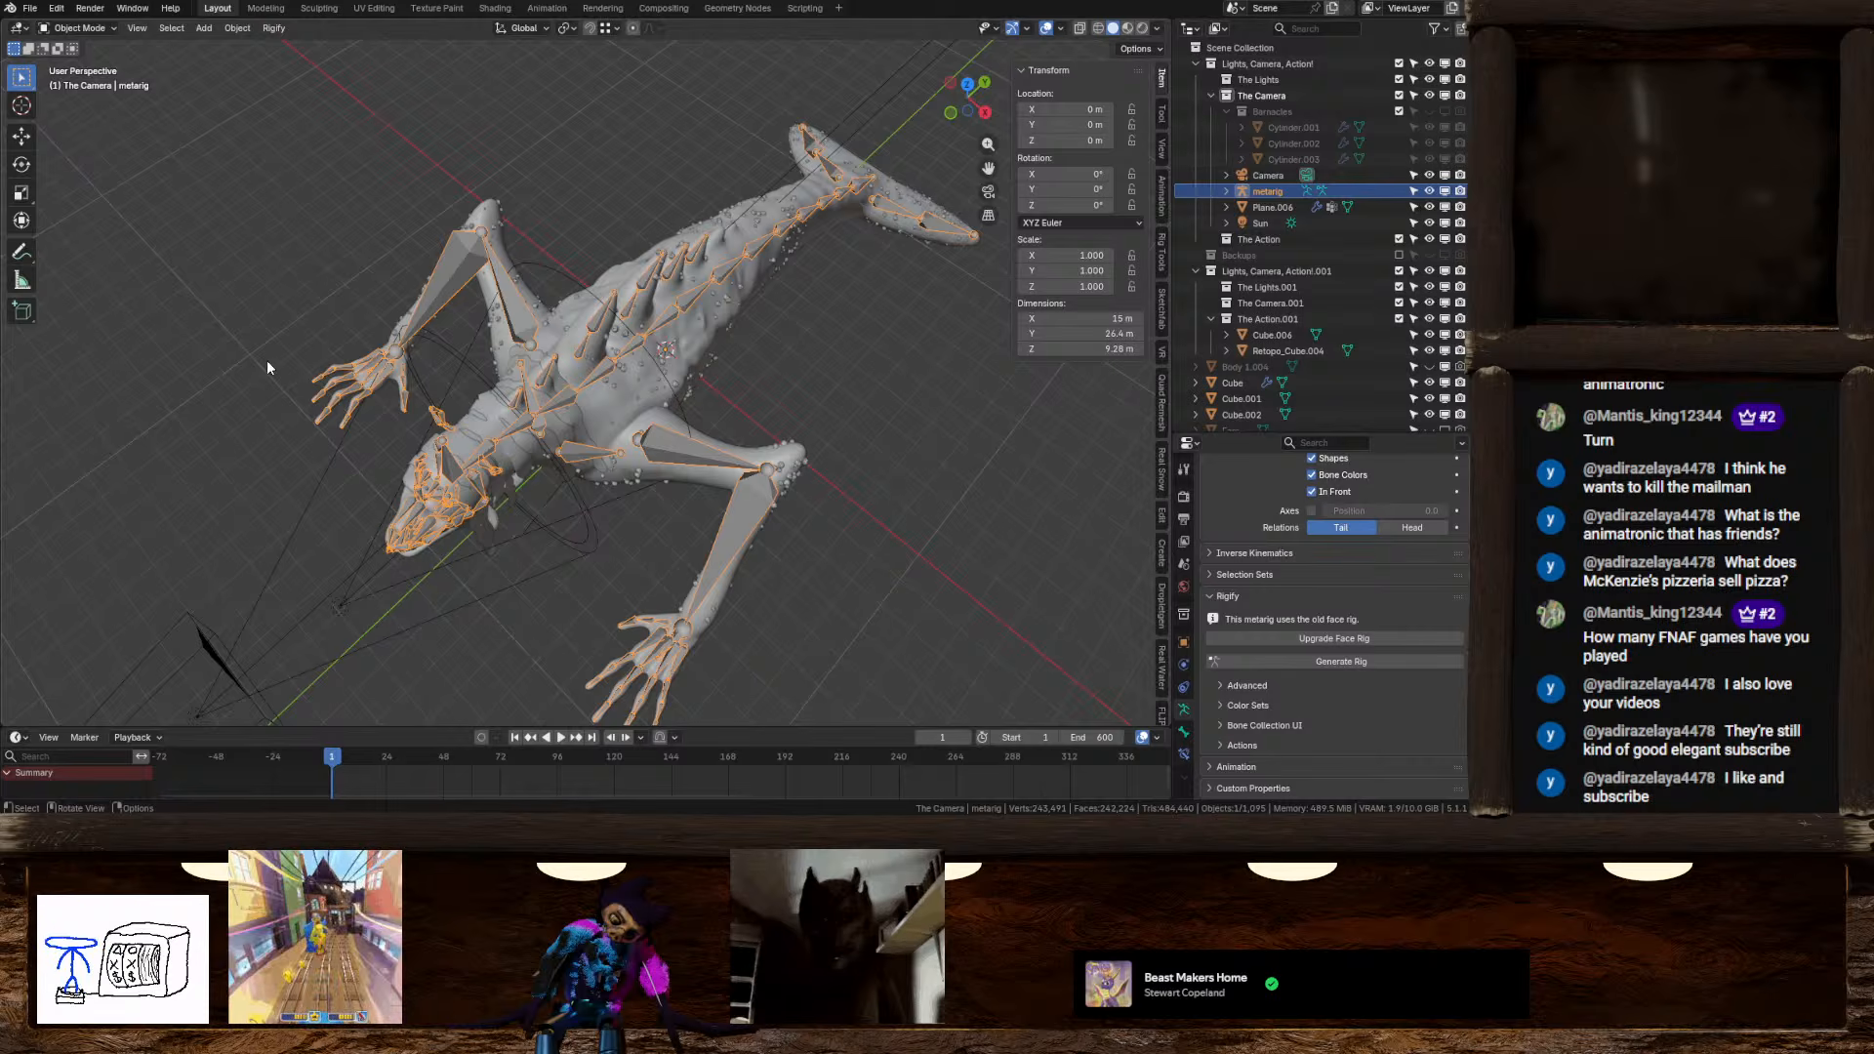
middle_drag(535, 320, 512, 269)
scroll(668, 396, up, 3)
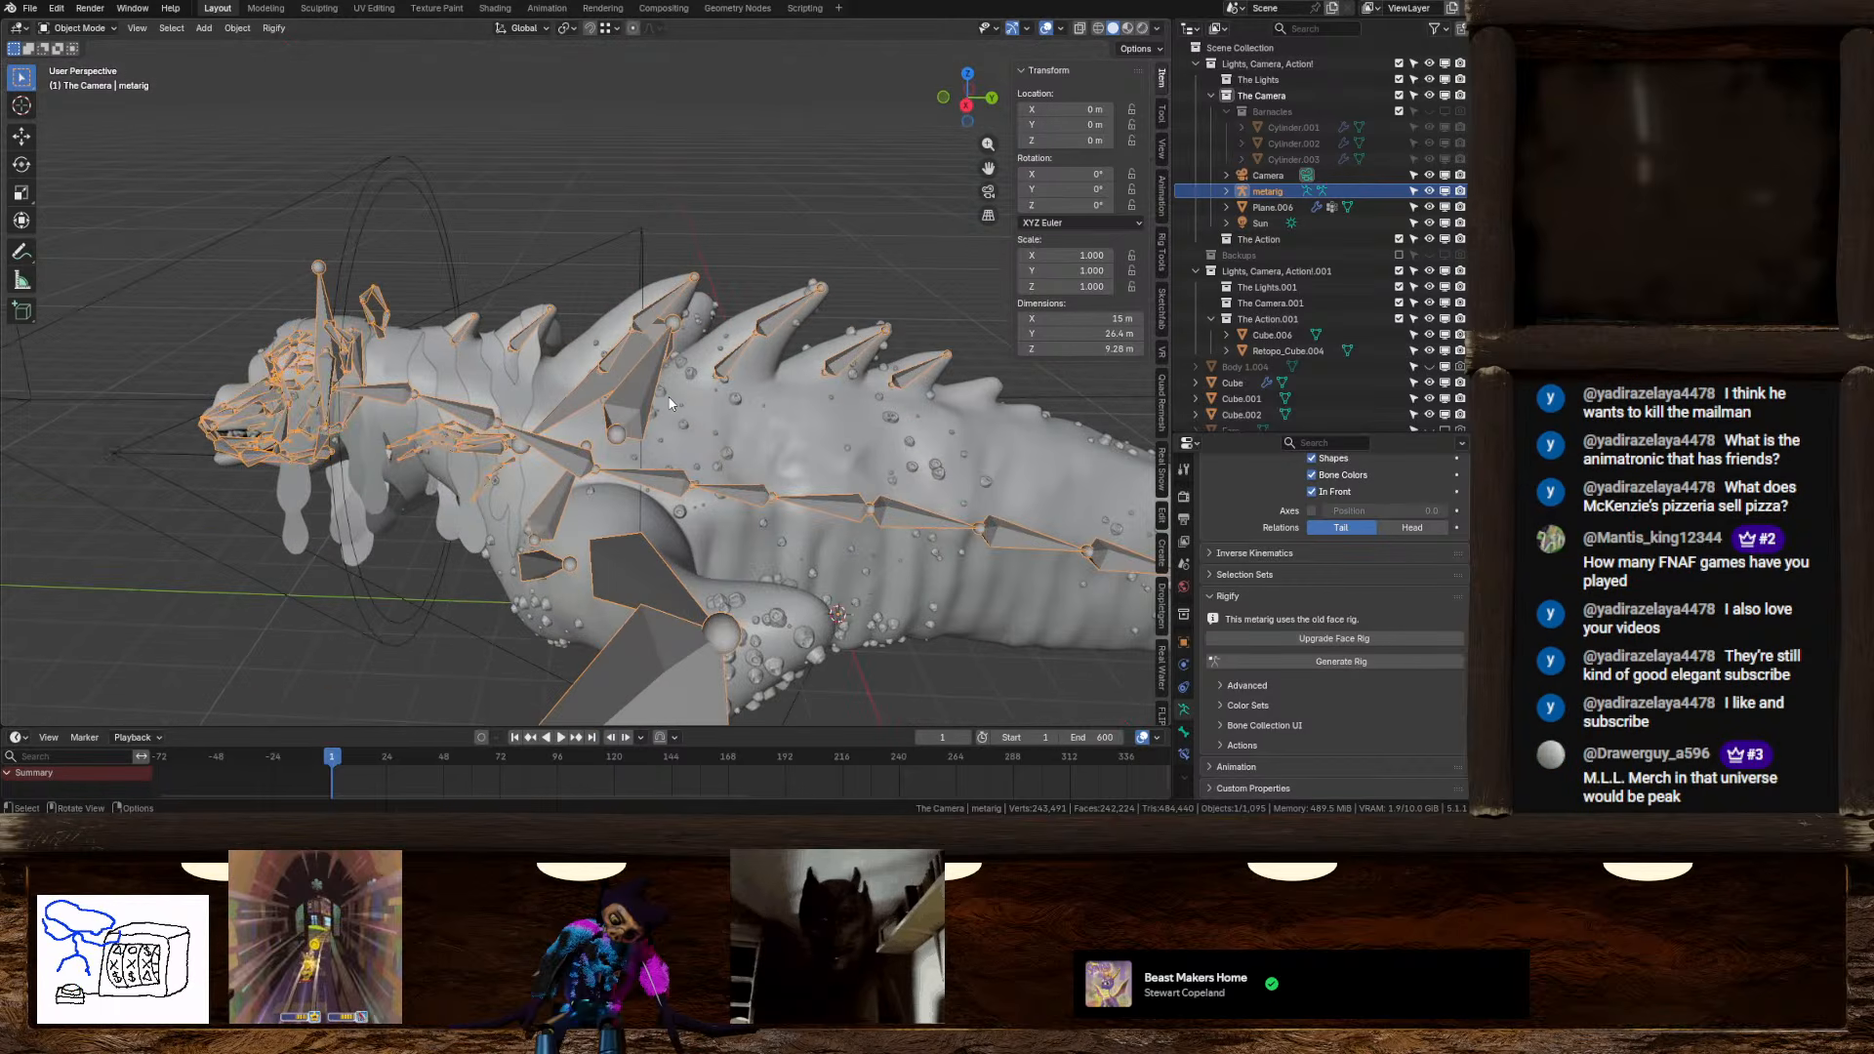
Generate the Rigify rig from the metarig and switch the generated rig to Pose Mode
middle_drag(668, 396, 543, 324)
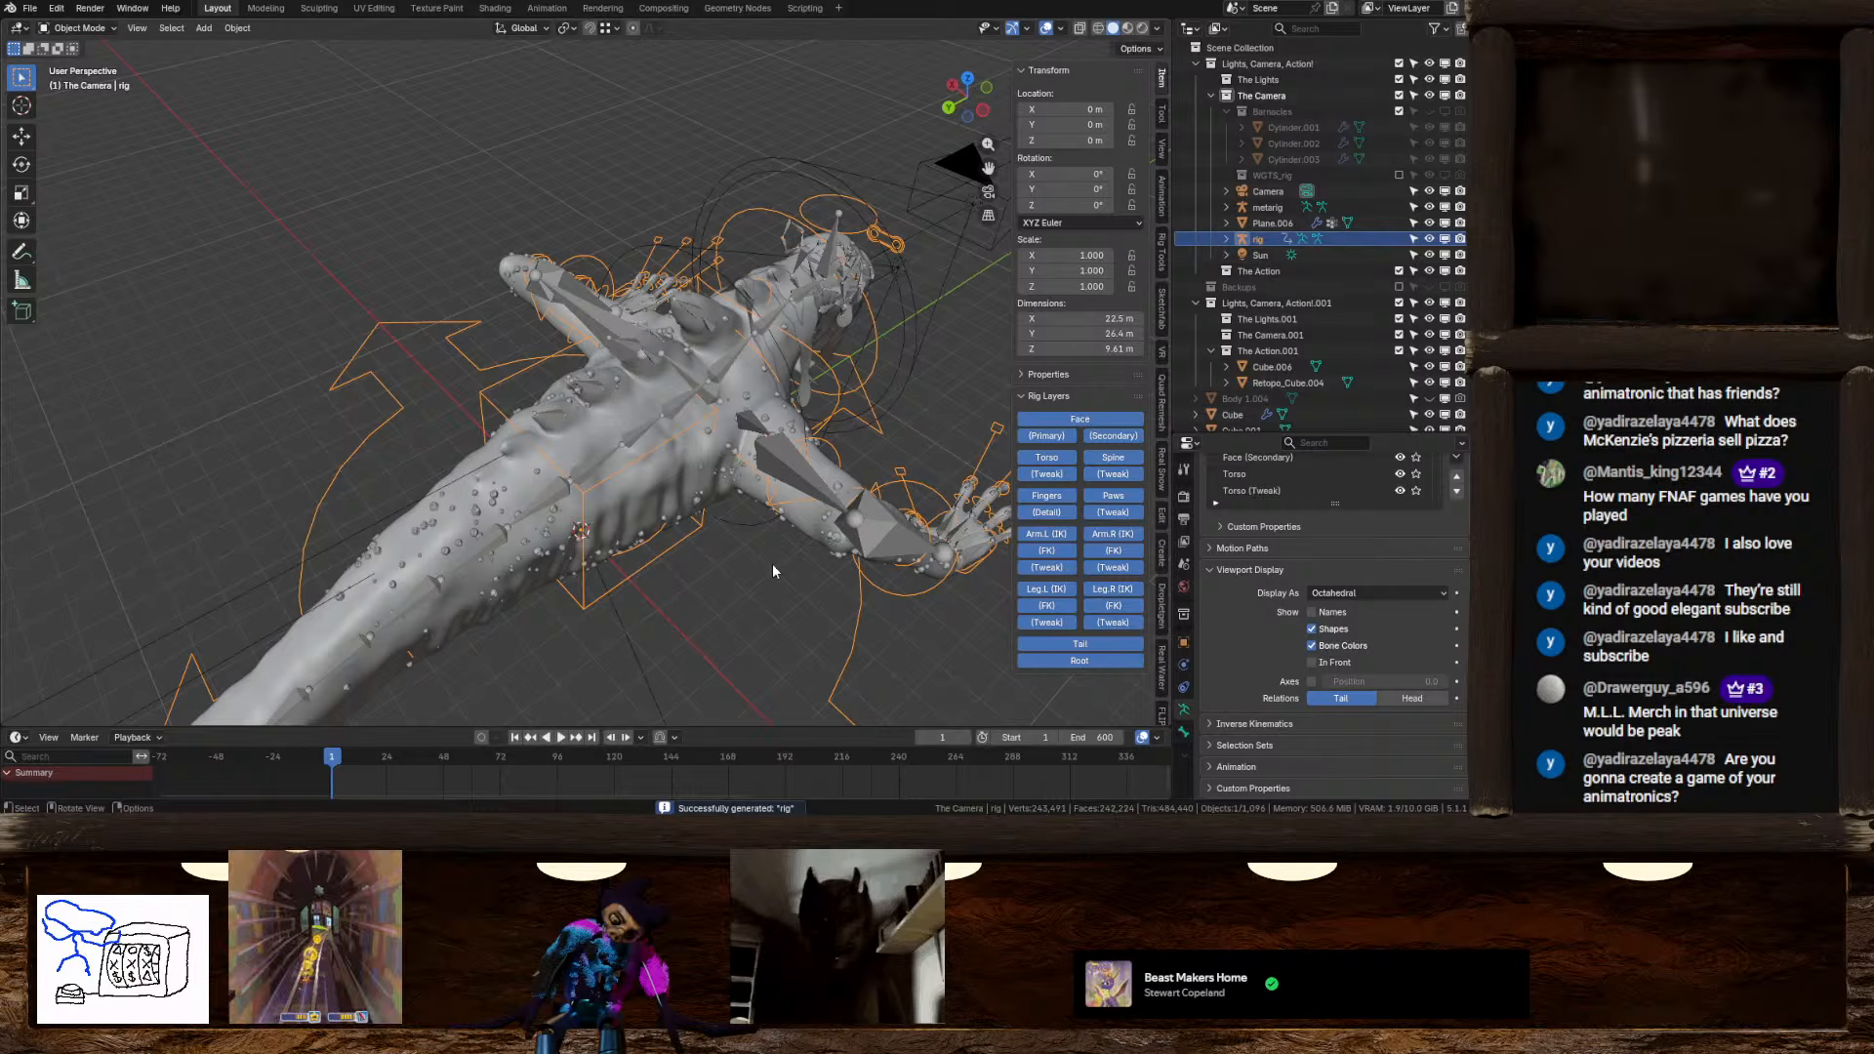
scroll(734, 449, down, 4)
middle_drag(734, 449, 926, 481)
scroll(743, 381, up, 3)
key(ctrl+Tab)
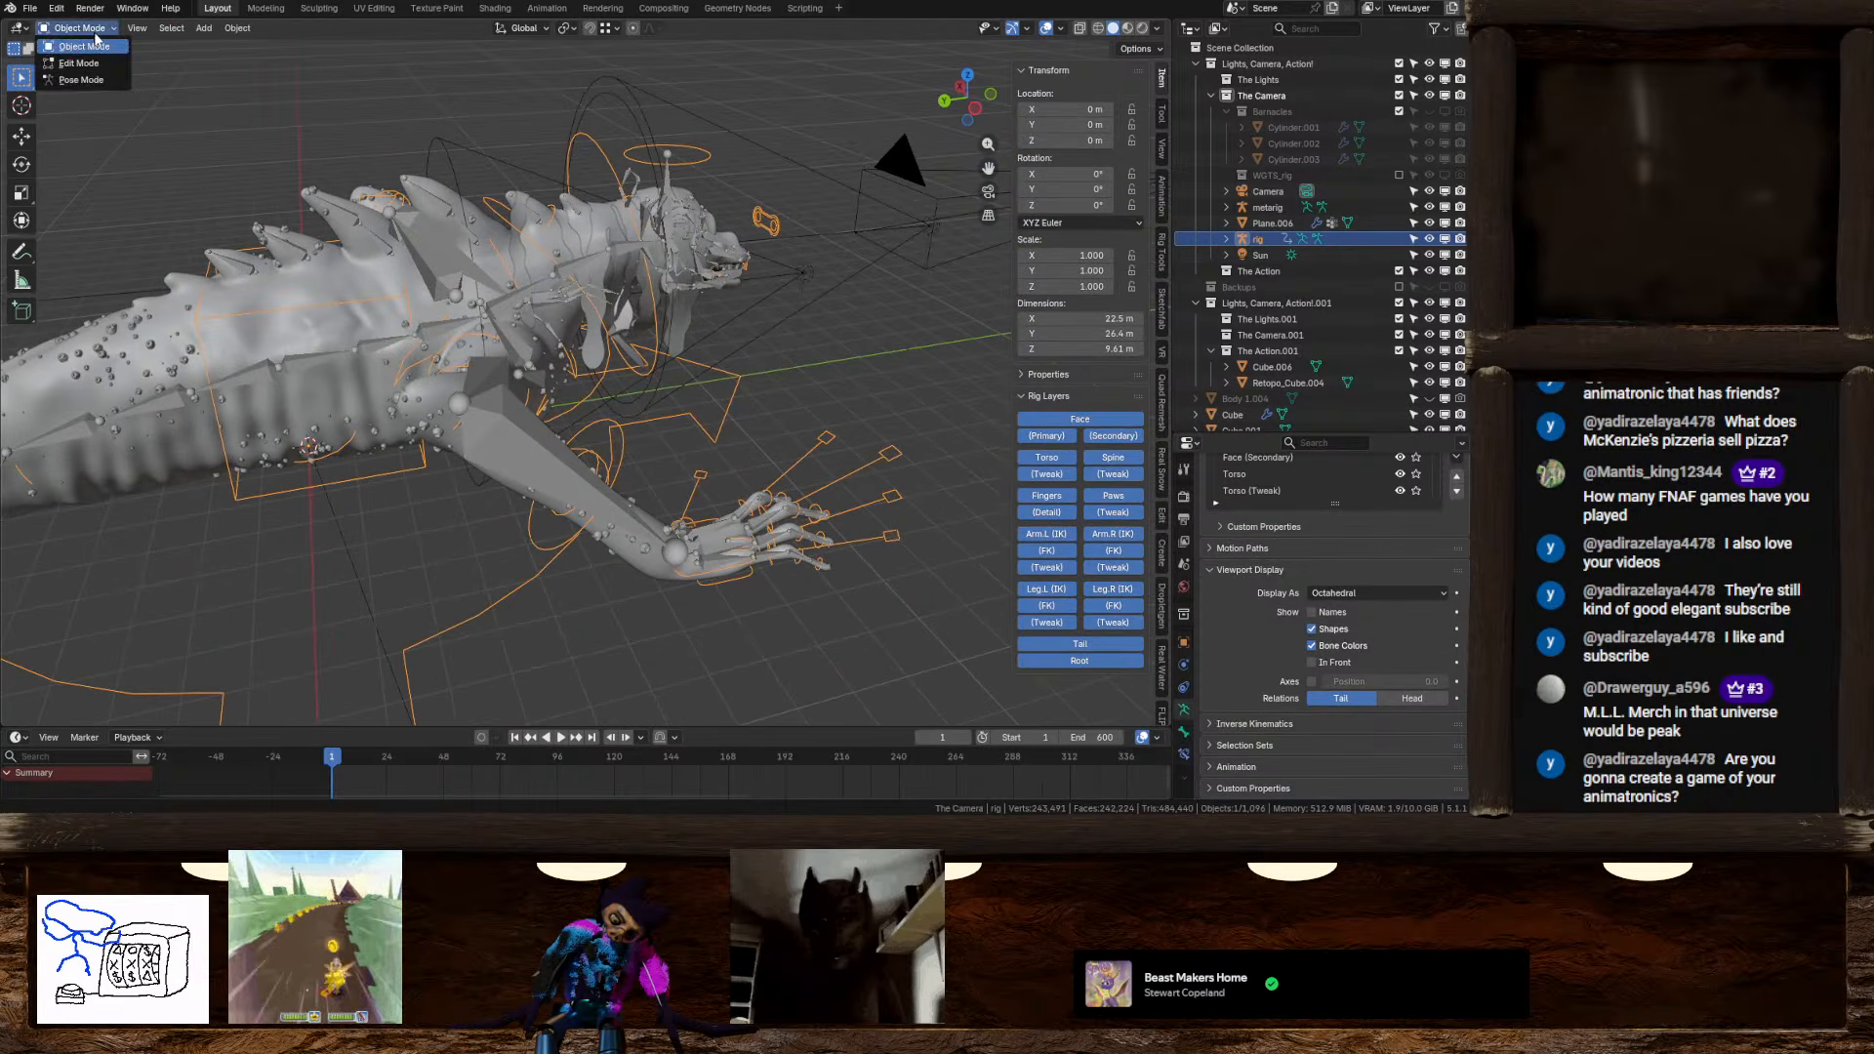
Test the right middle-finger control by scaling it and rotating it about X, and the right palm control by rotating it
key(s)
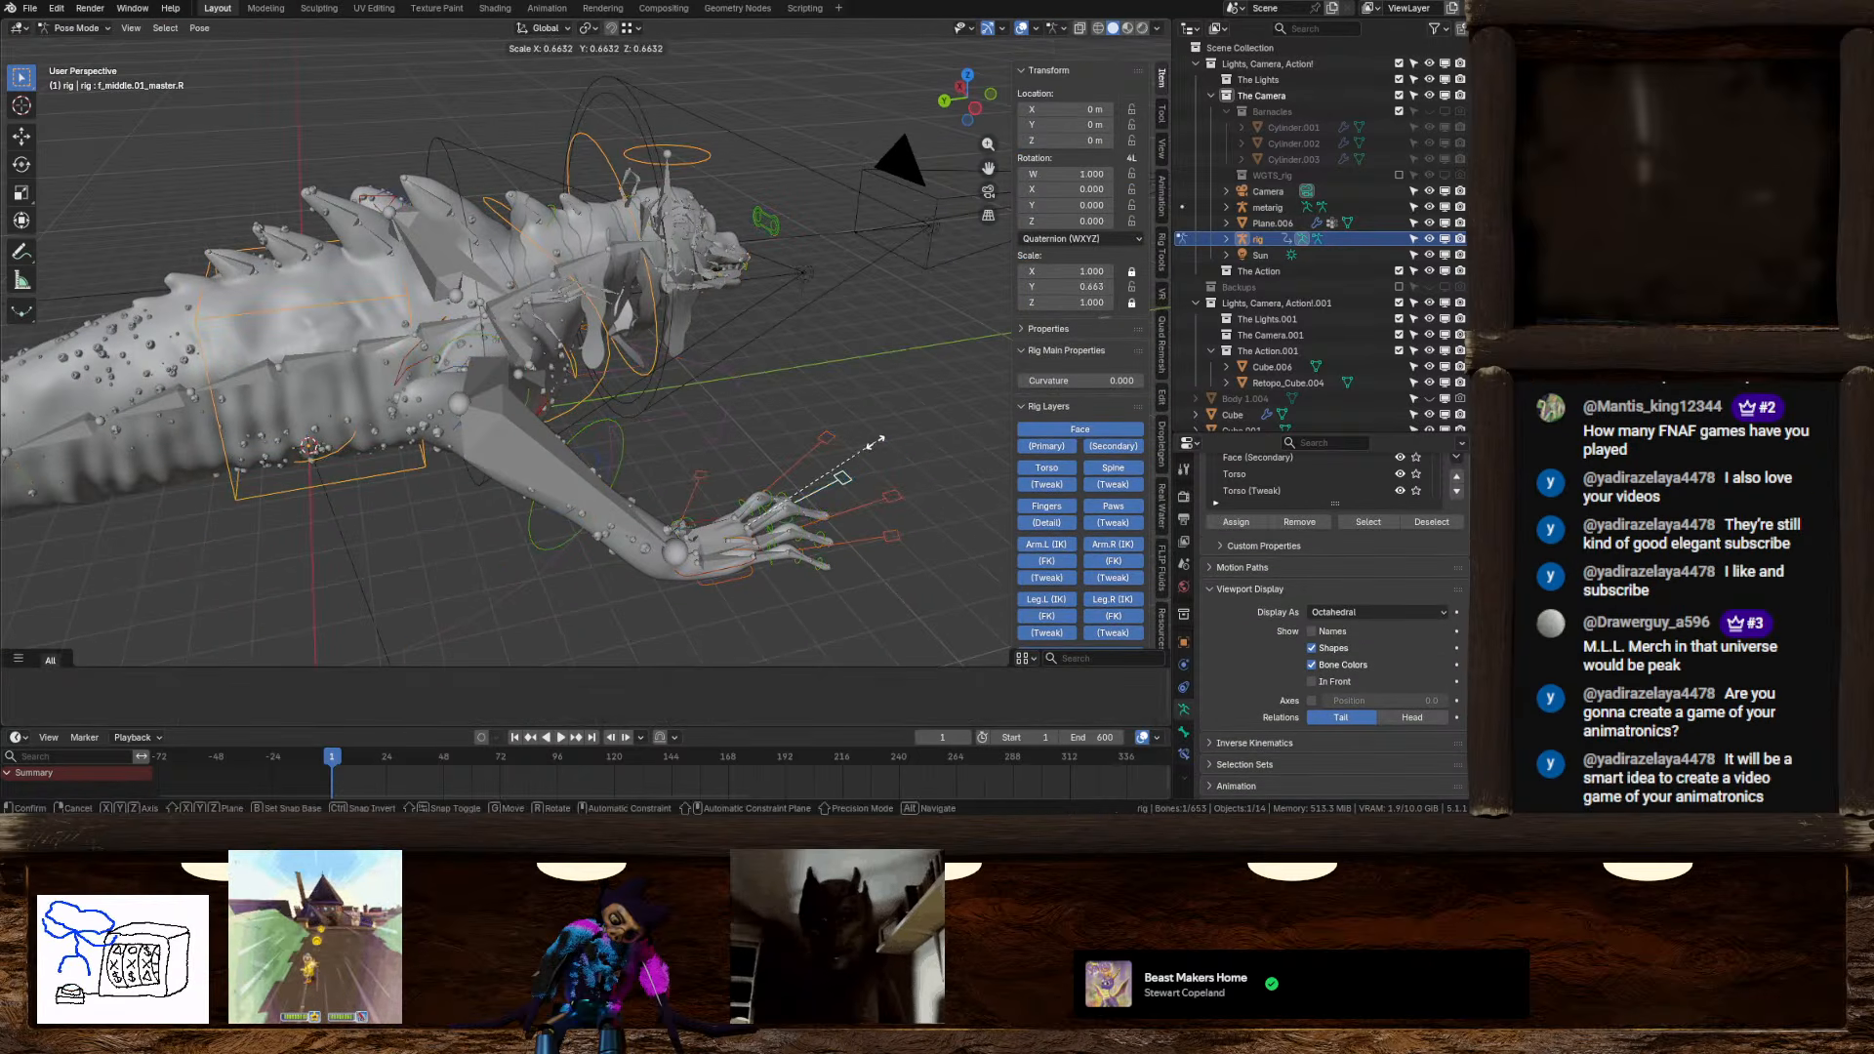
right_click(945, 386)
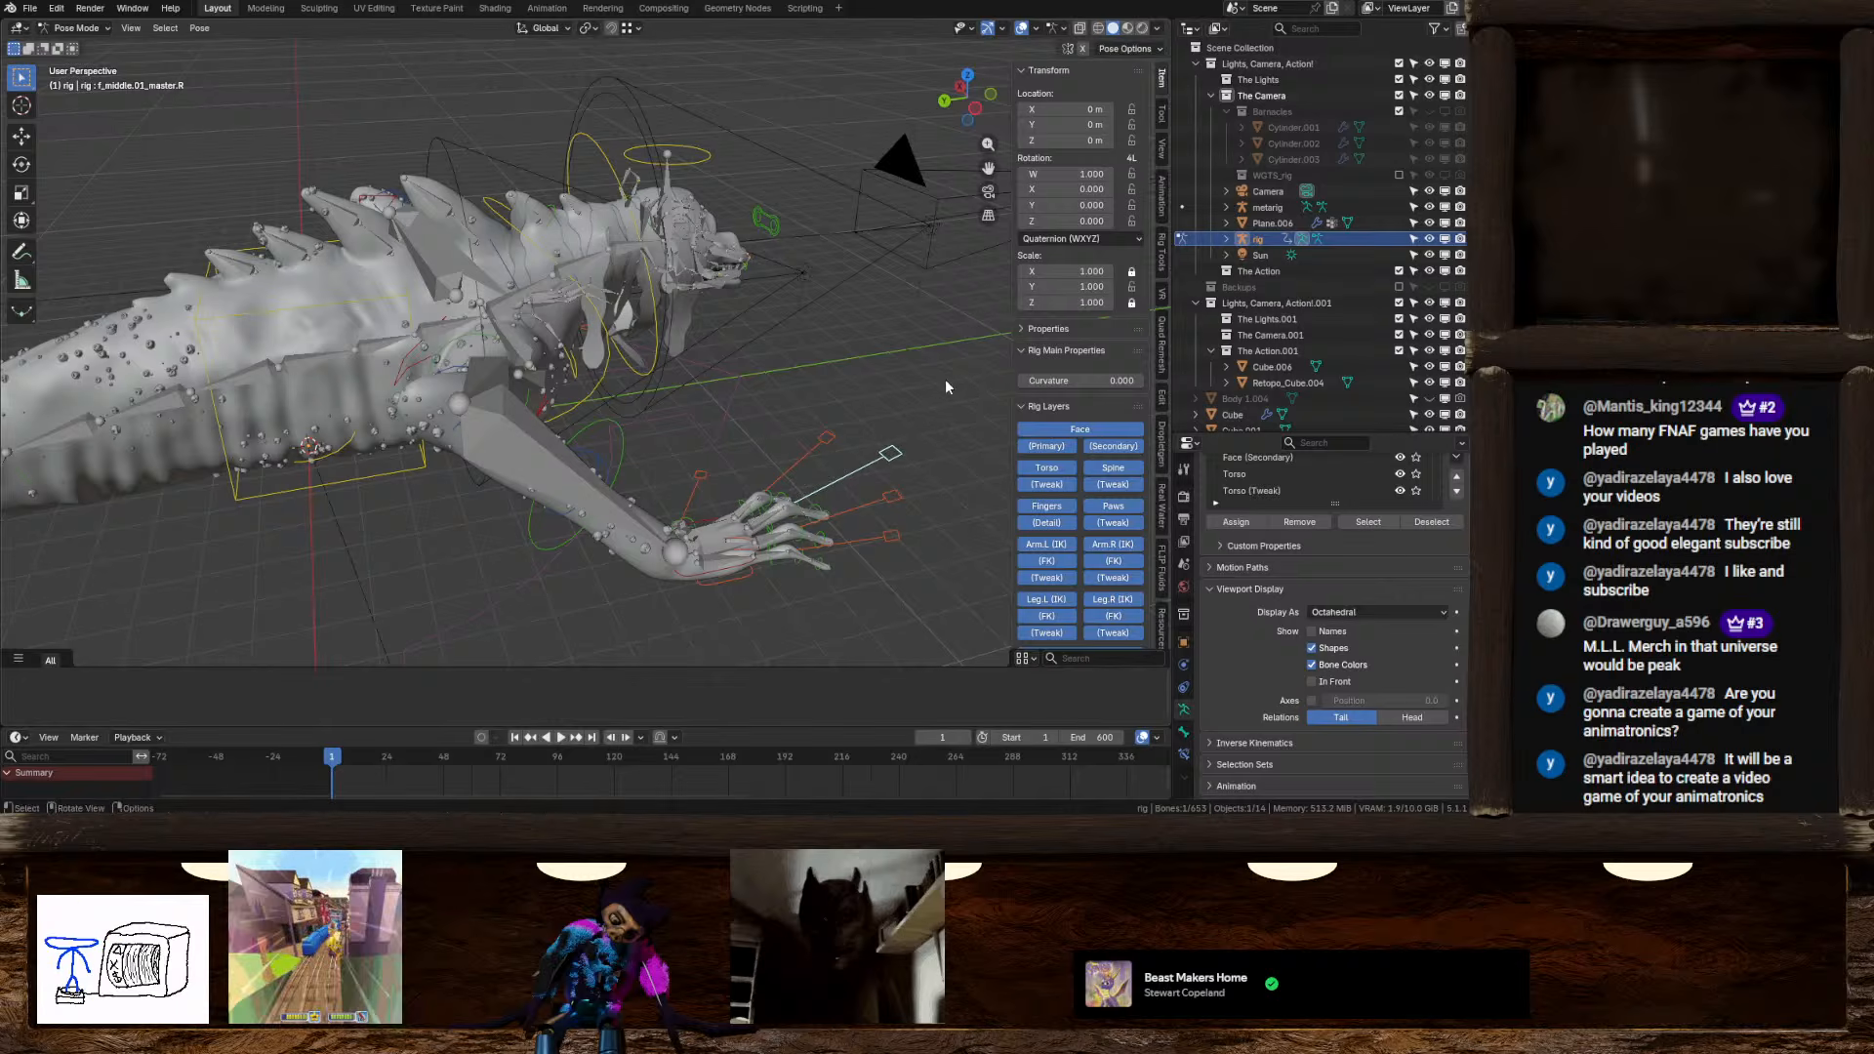
key(r)
key(x)
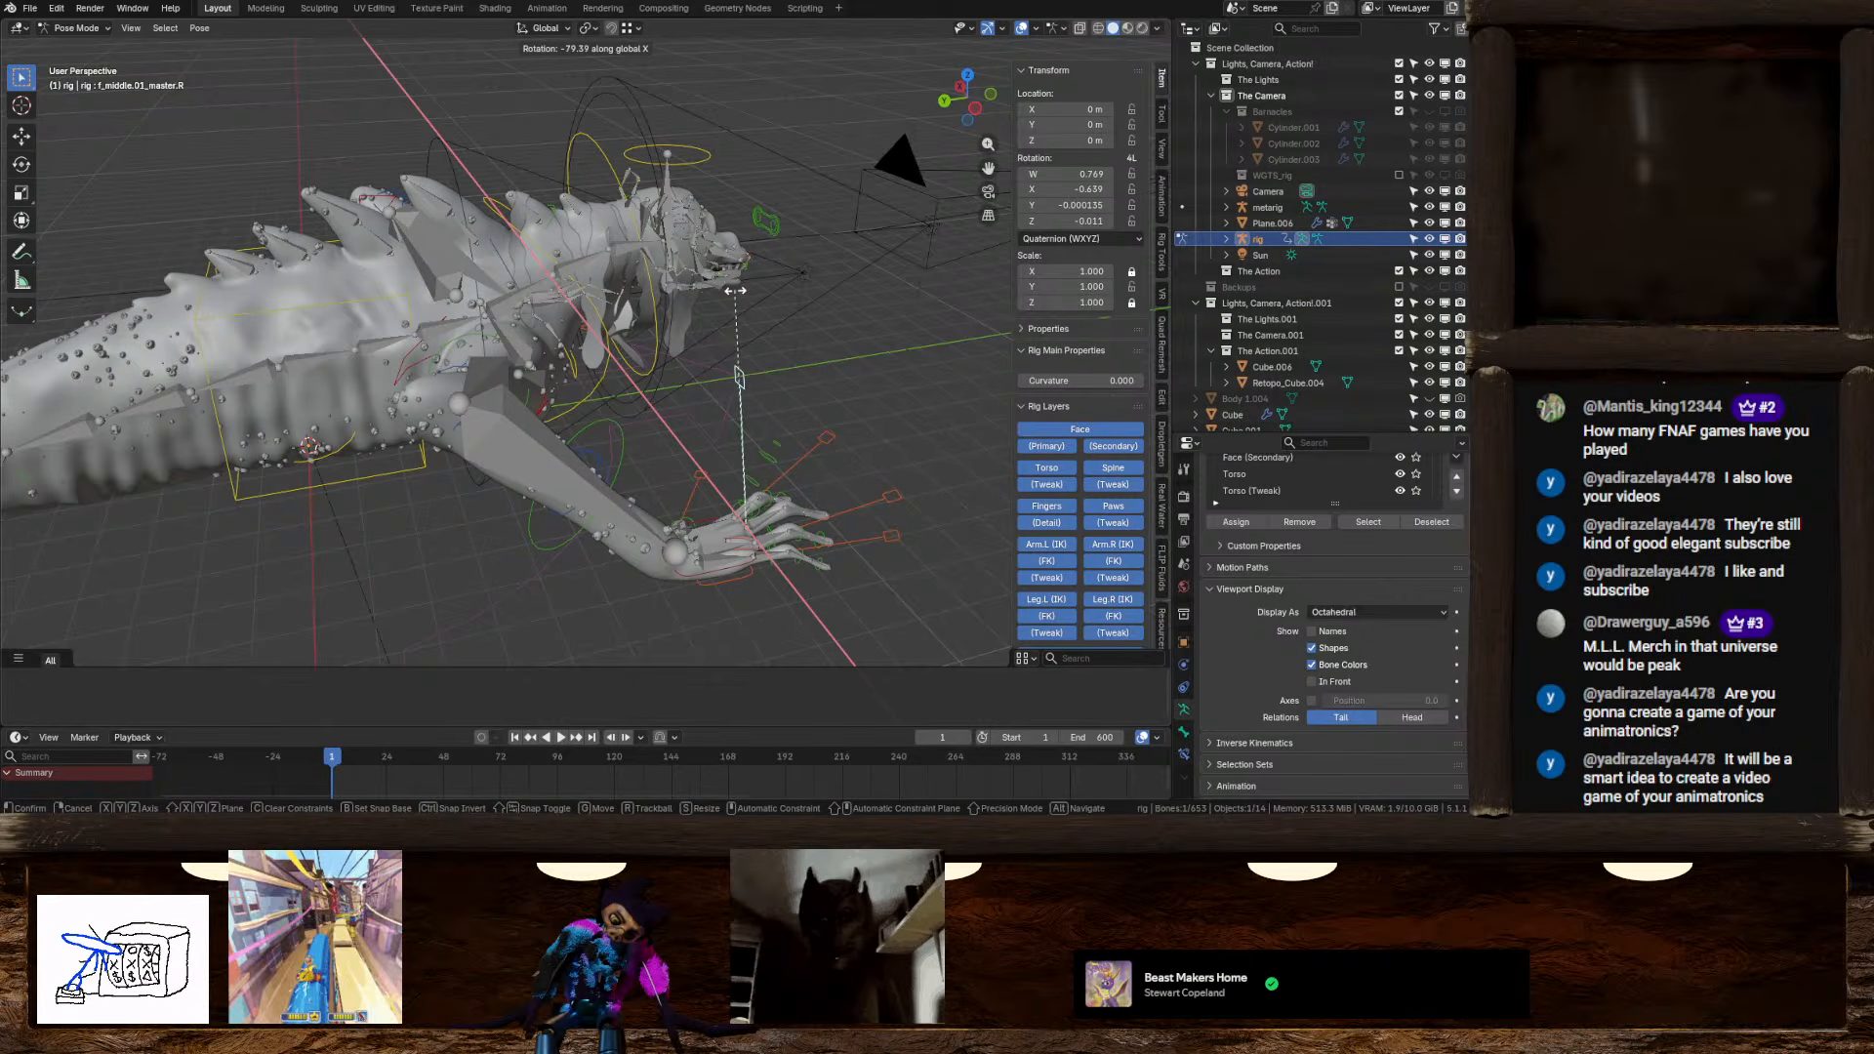
right_click(824, 404)
scroll(824, 481, down, 3)
click(667, 475)
key(r)
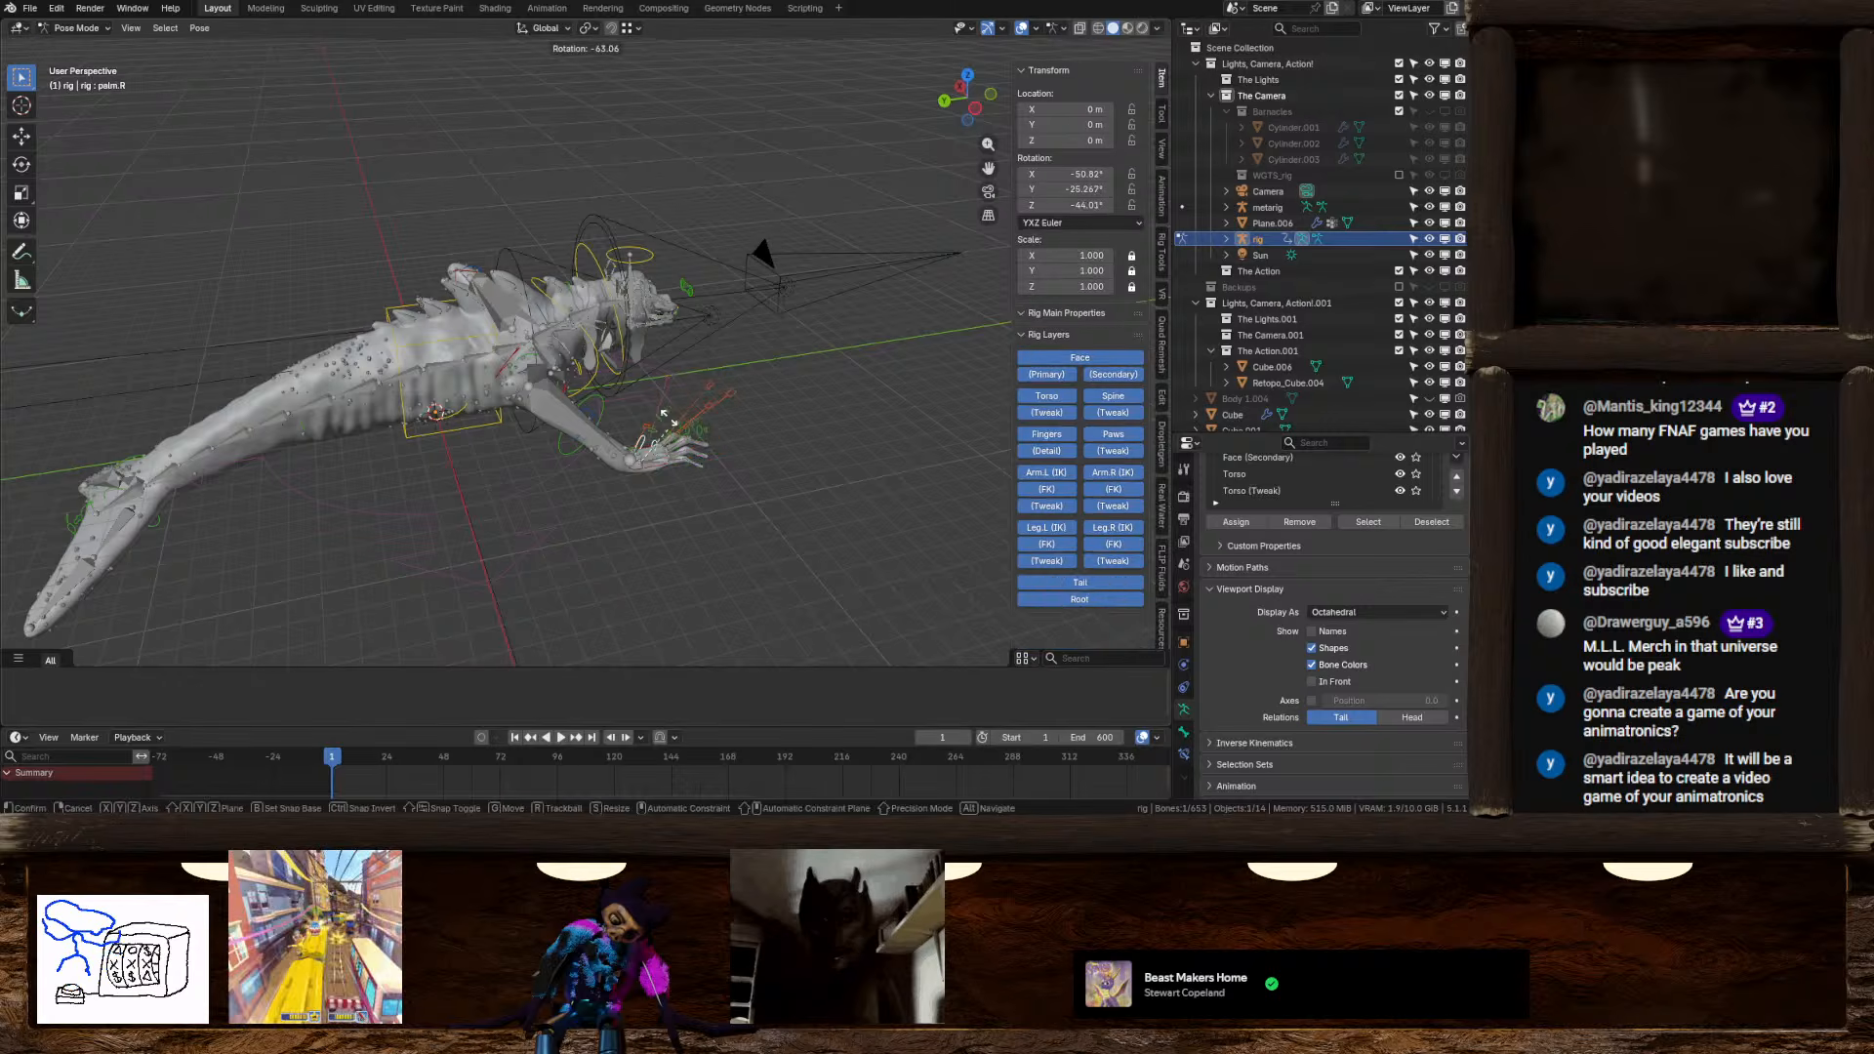
right_click(741, 590)
Test the master control at the tail tip by rotating it
middle_drag(741, 589, 605, 420)
click(576, 488)
key(g)
right_click(525, 517)
click(537, 459)
key(r)
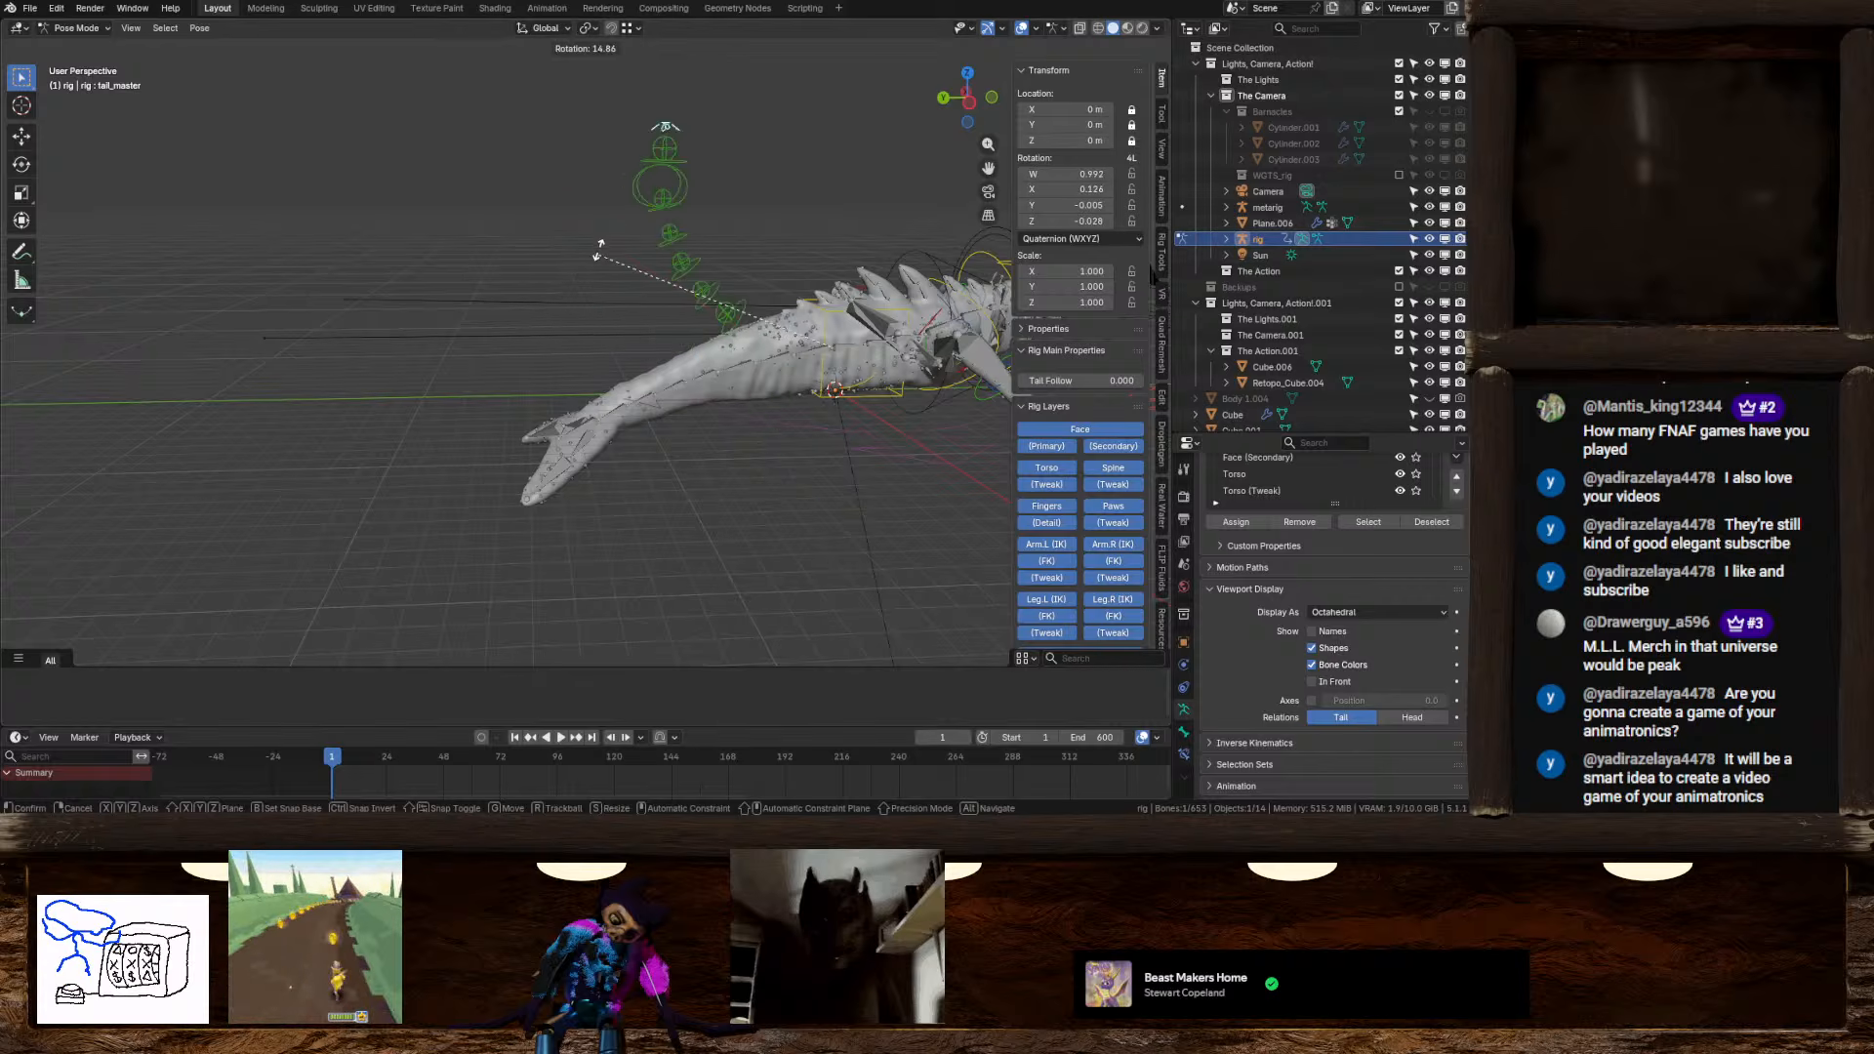
key(Escape)
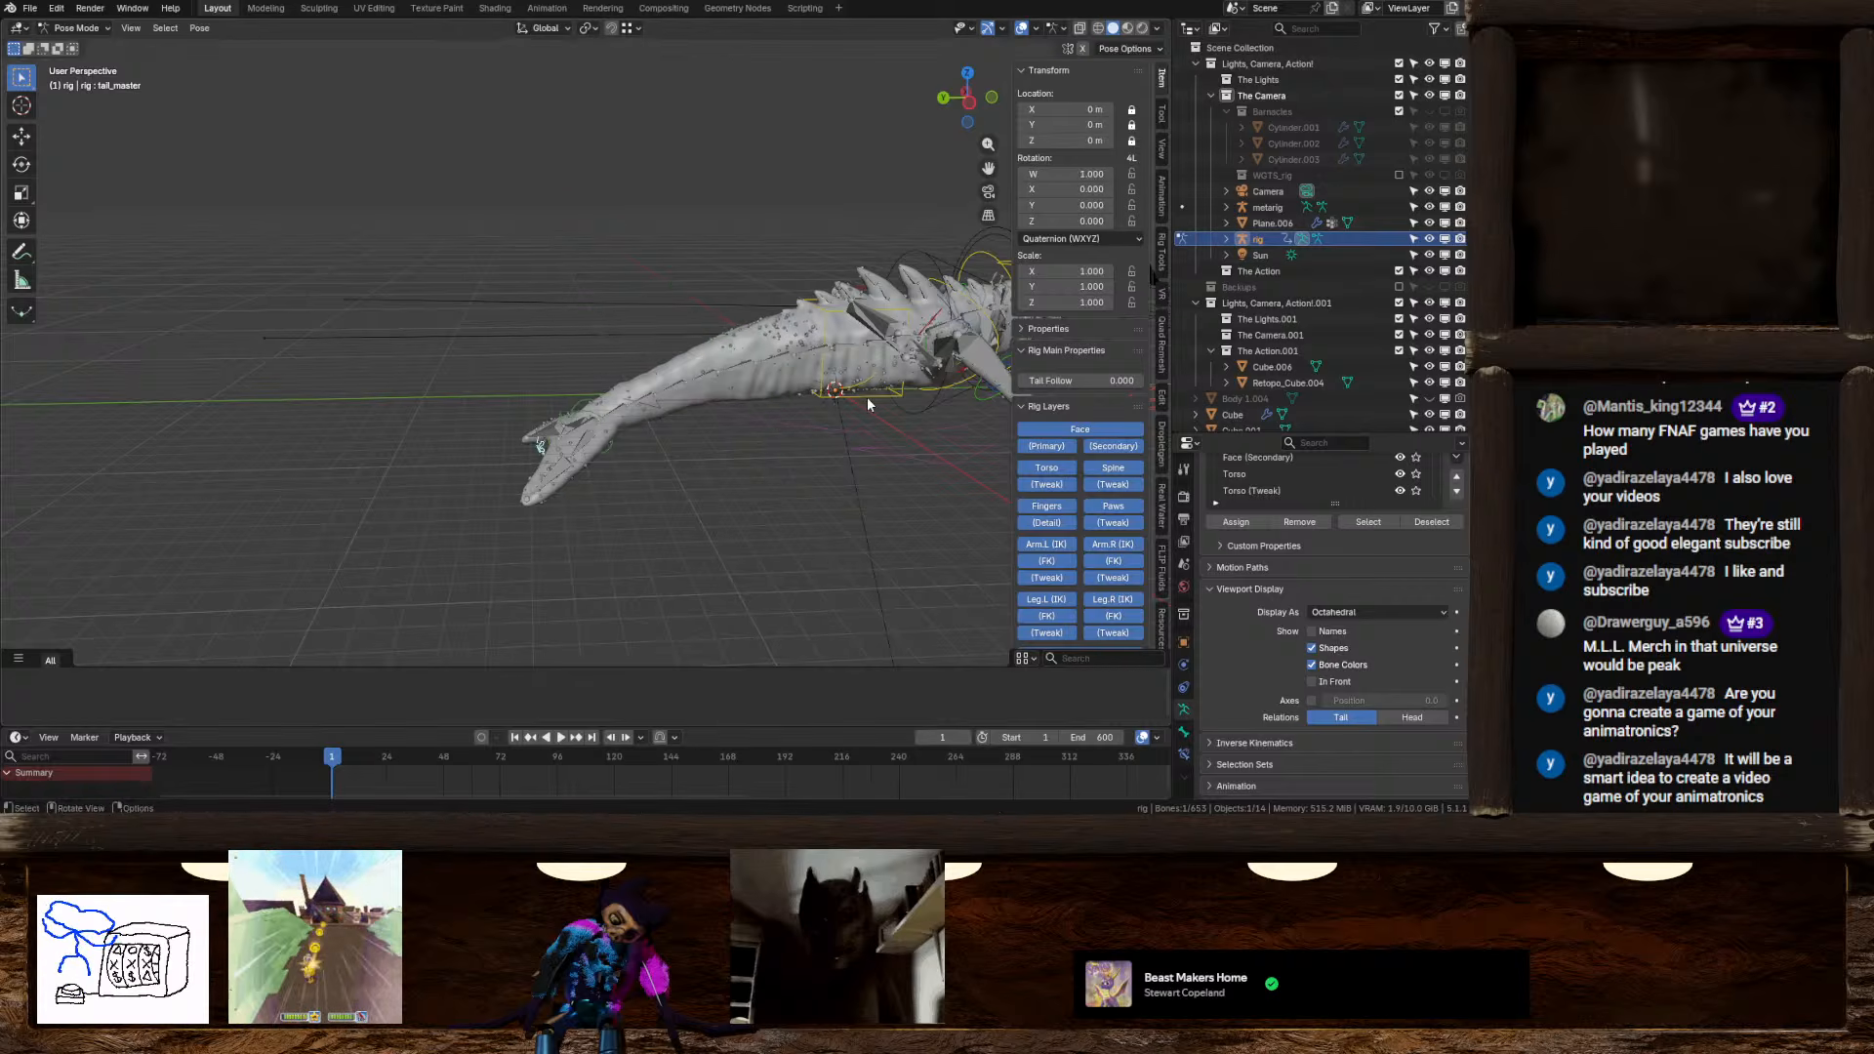
Test the torso and hips controls by rotating them about X, and try moving the torso control freely
click(867, 396)
key(r)
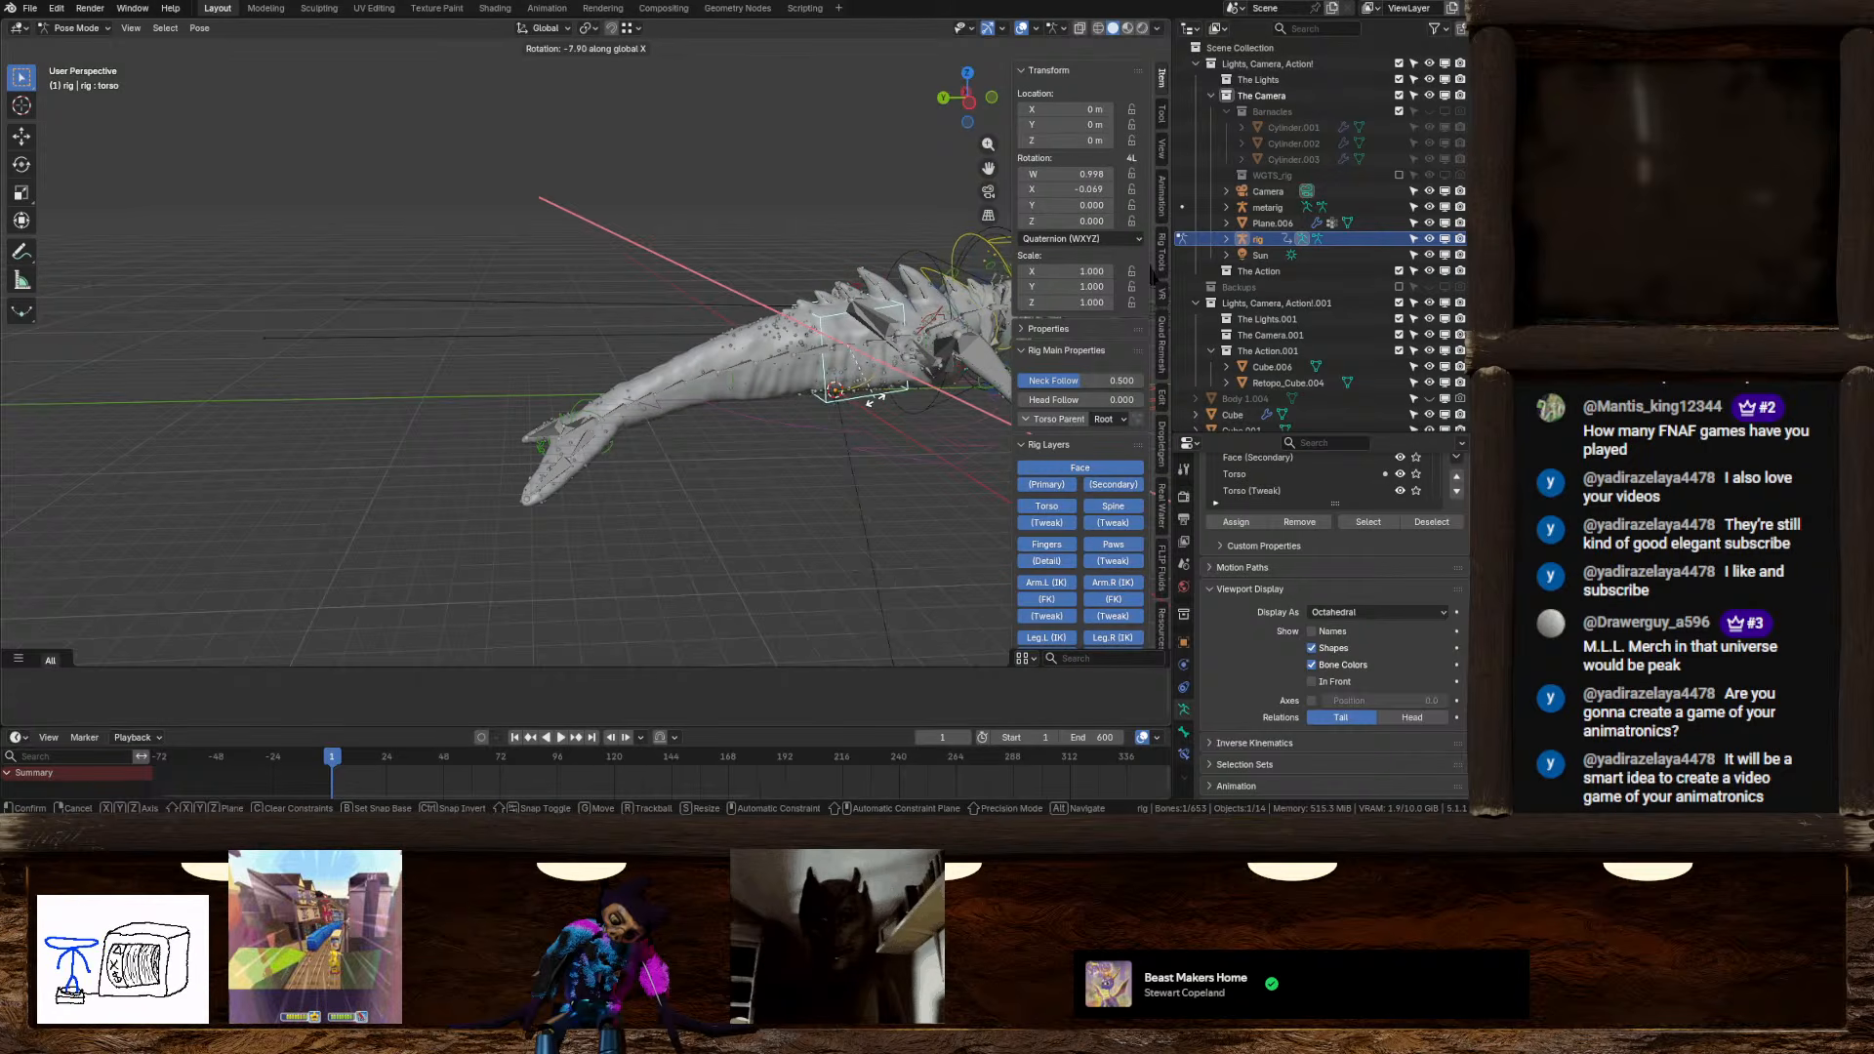
click(801, 408)
click(772, 390)
key(r)
key(x)
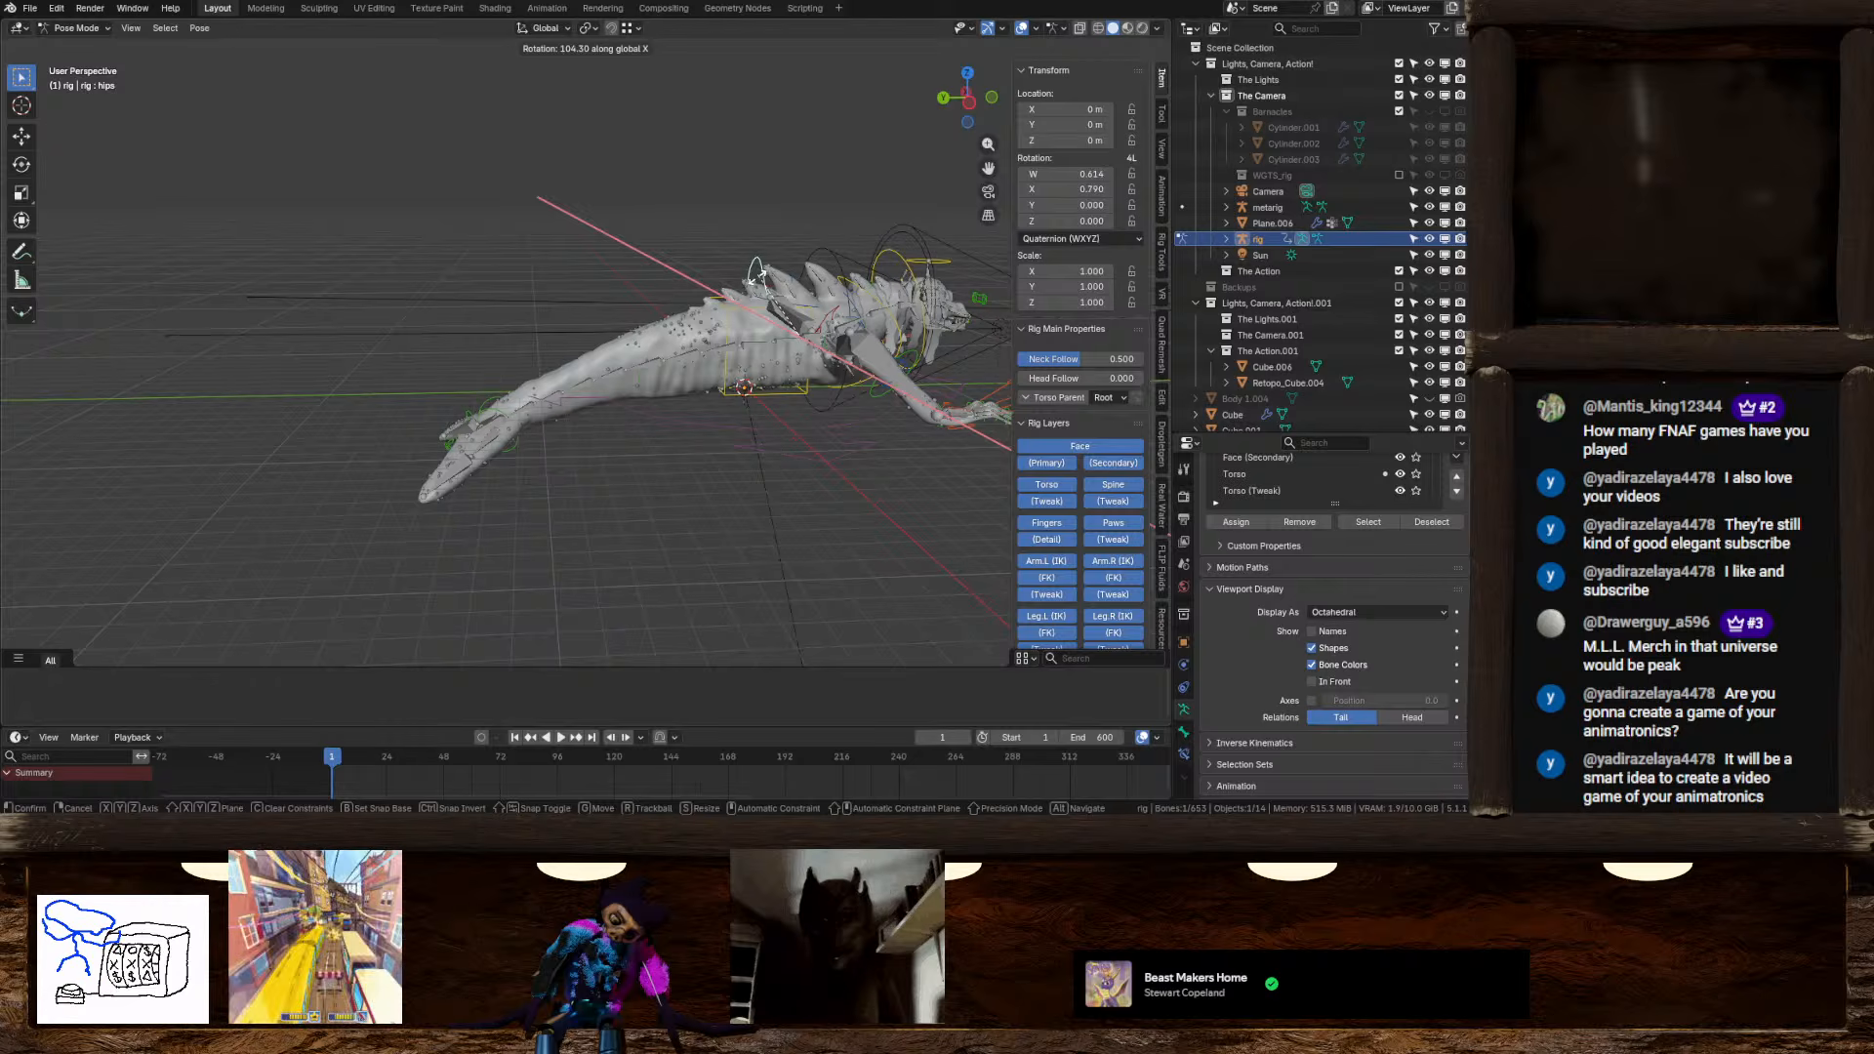
click(778, 407)
shift+middle_drag(779, 407, 619, 423)
click(592, 320)
key(g)
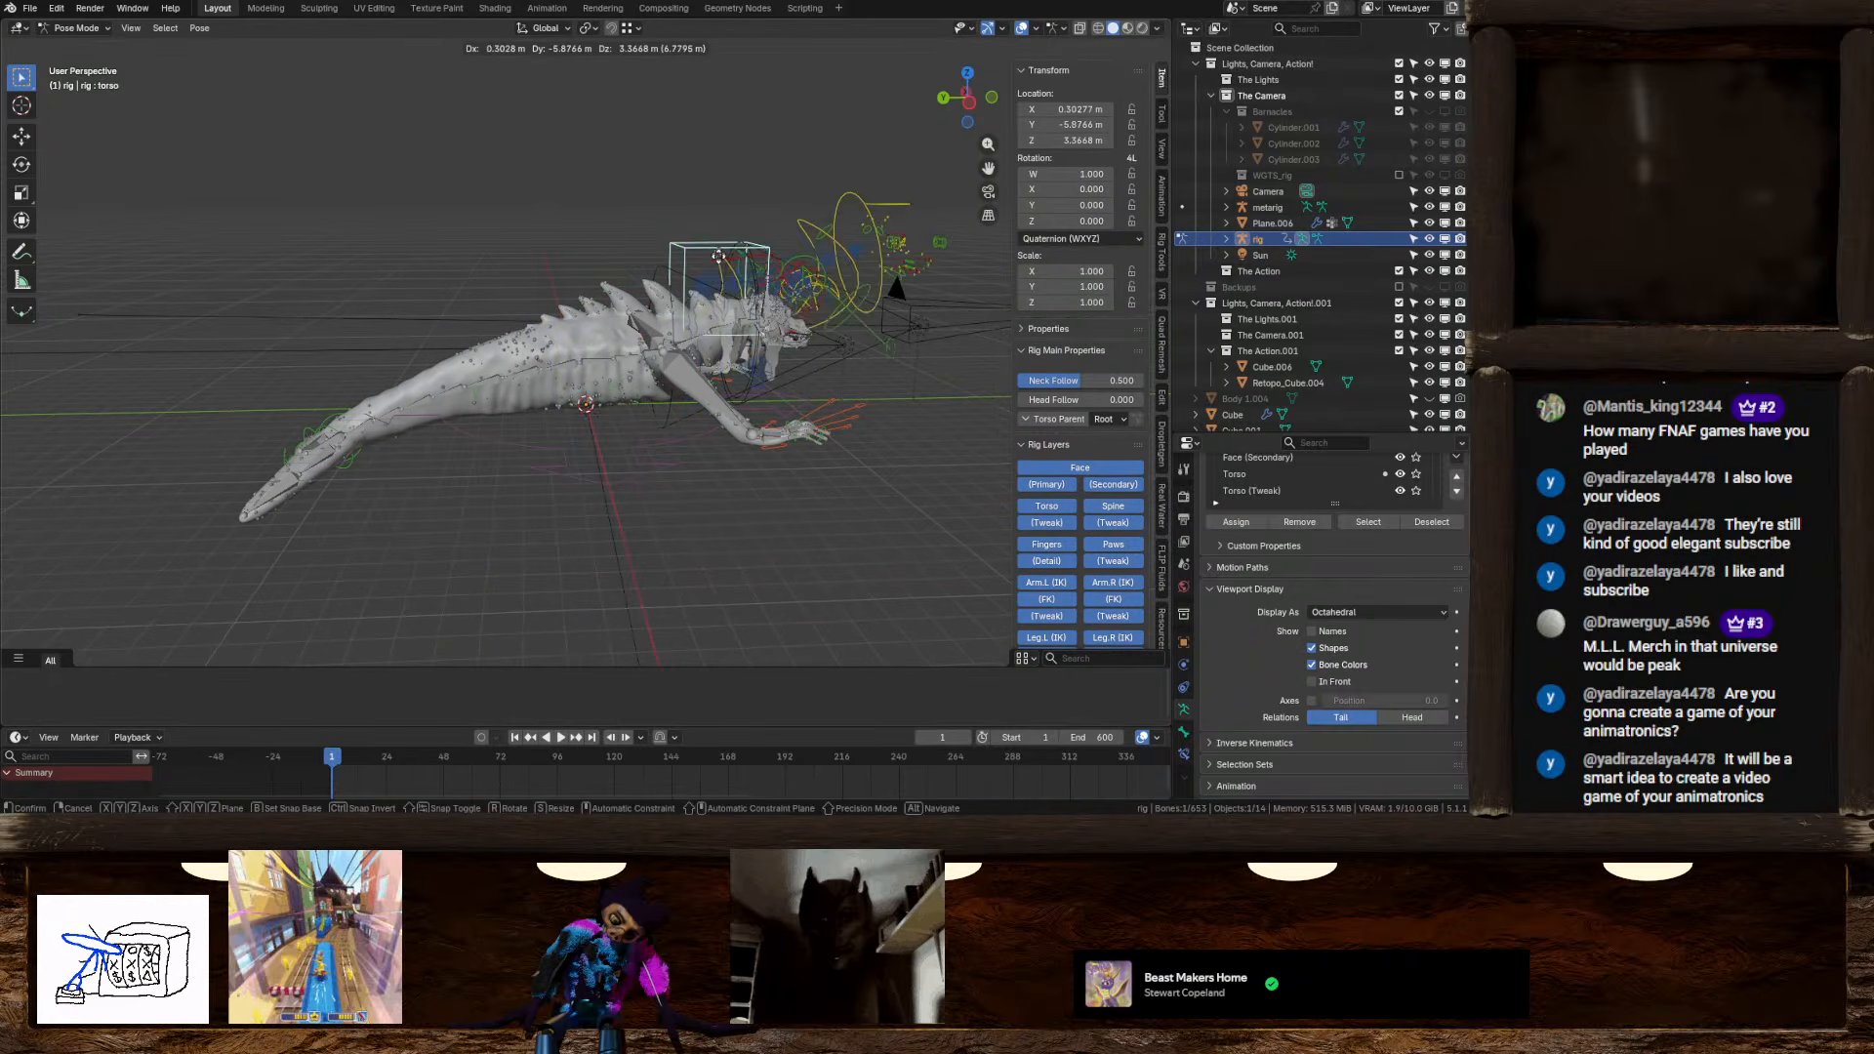
key(Escape)
Raise the root control about 8.4 m along Z to lift all rig controls clear of the creature mesh
click(654, 454)
key(g)
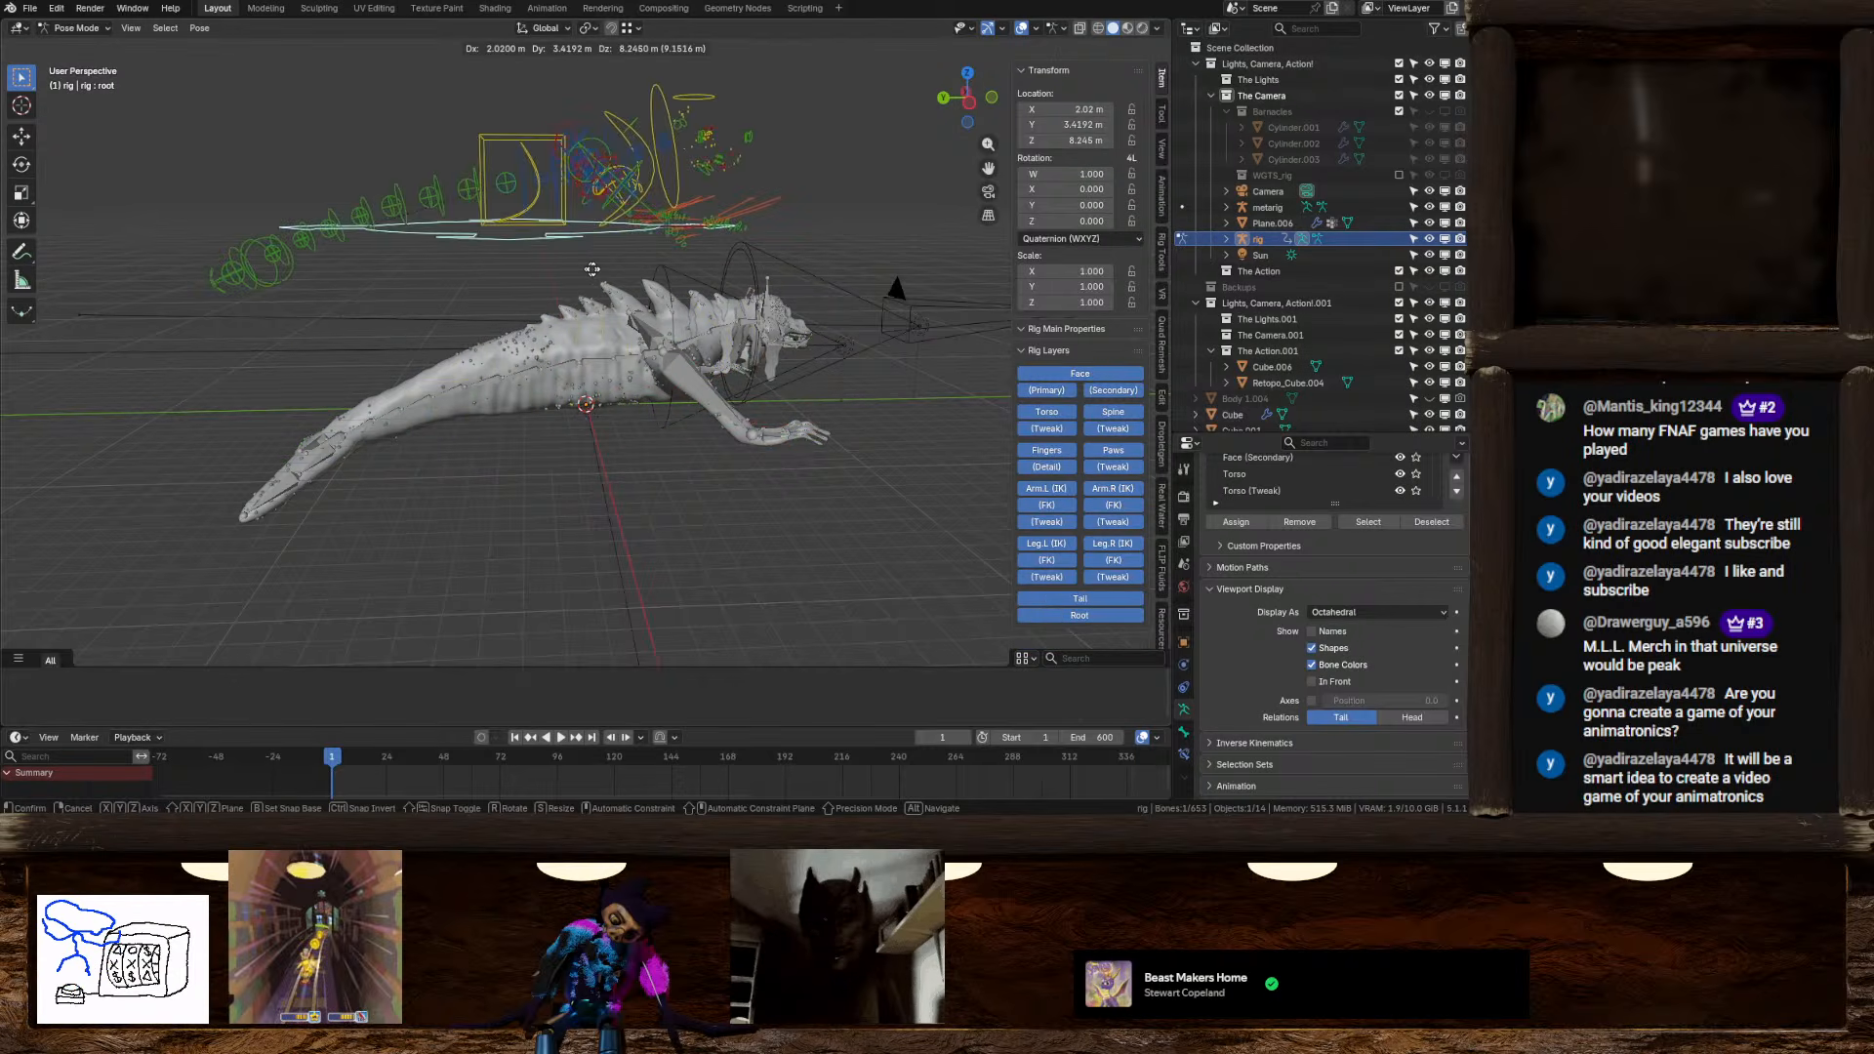
key(z)
click(699, 283)
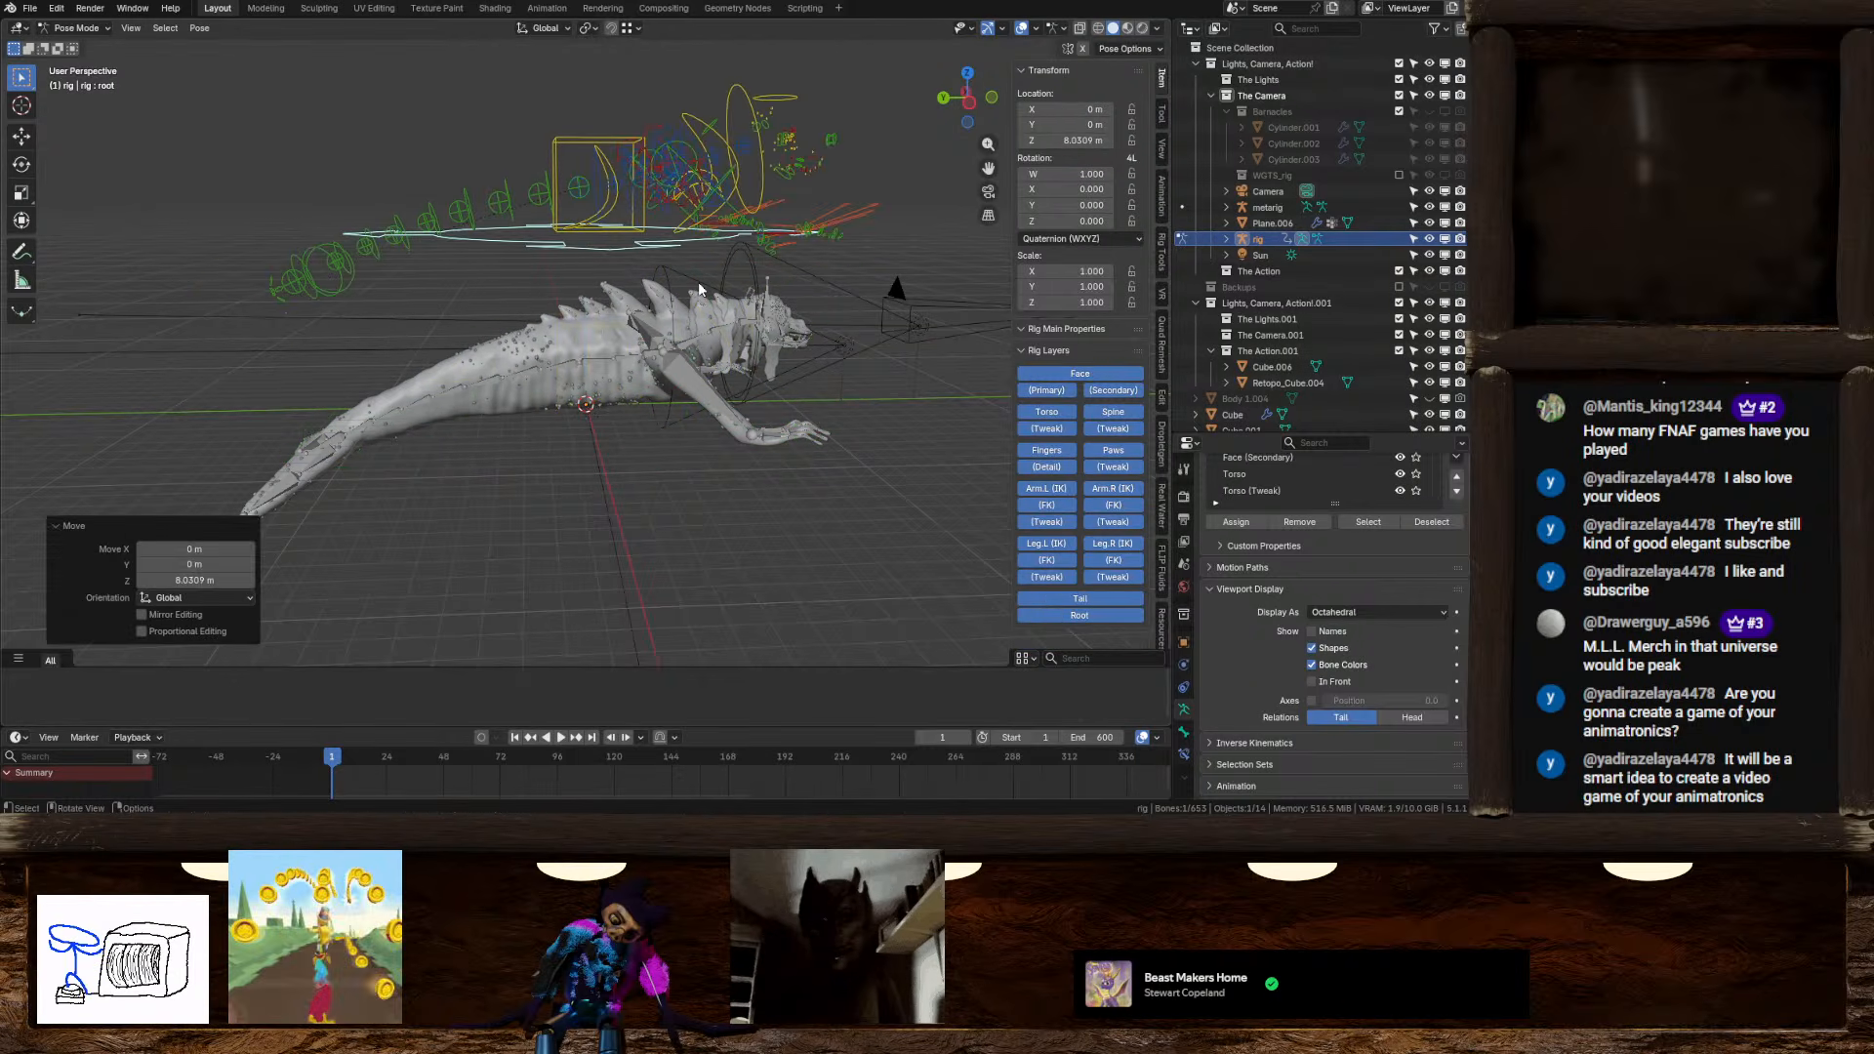
key(ctrl+z)
key(g)
key(z)
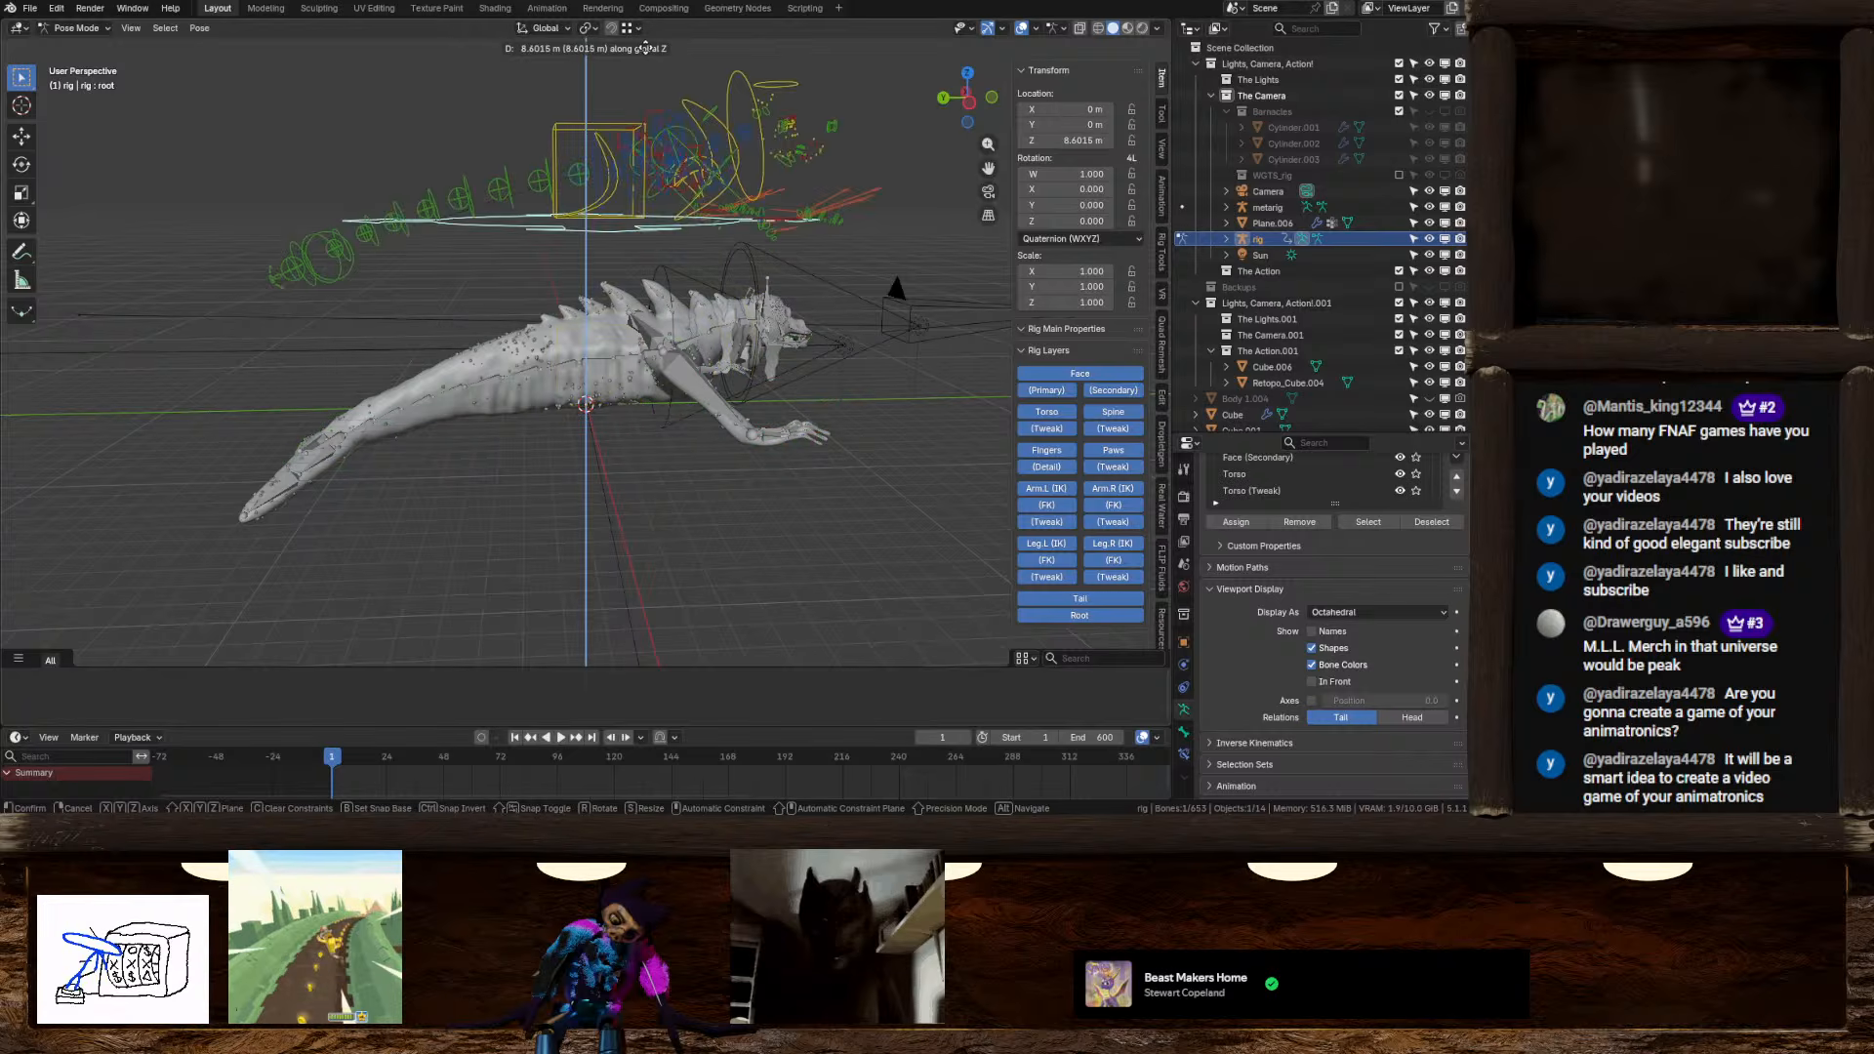
click(651, 49)
Test the spine FK control by rotating it and the torso box control by rotating it about X
shift+middle_drag(717, 233, 713, 389)
middle_drag(713, 388, 712, 494)
scroll(683, 502, up, 3)
click(631, 398)
key(r)
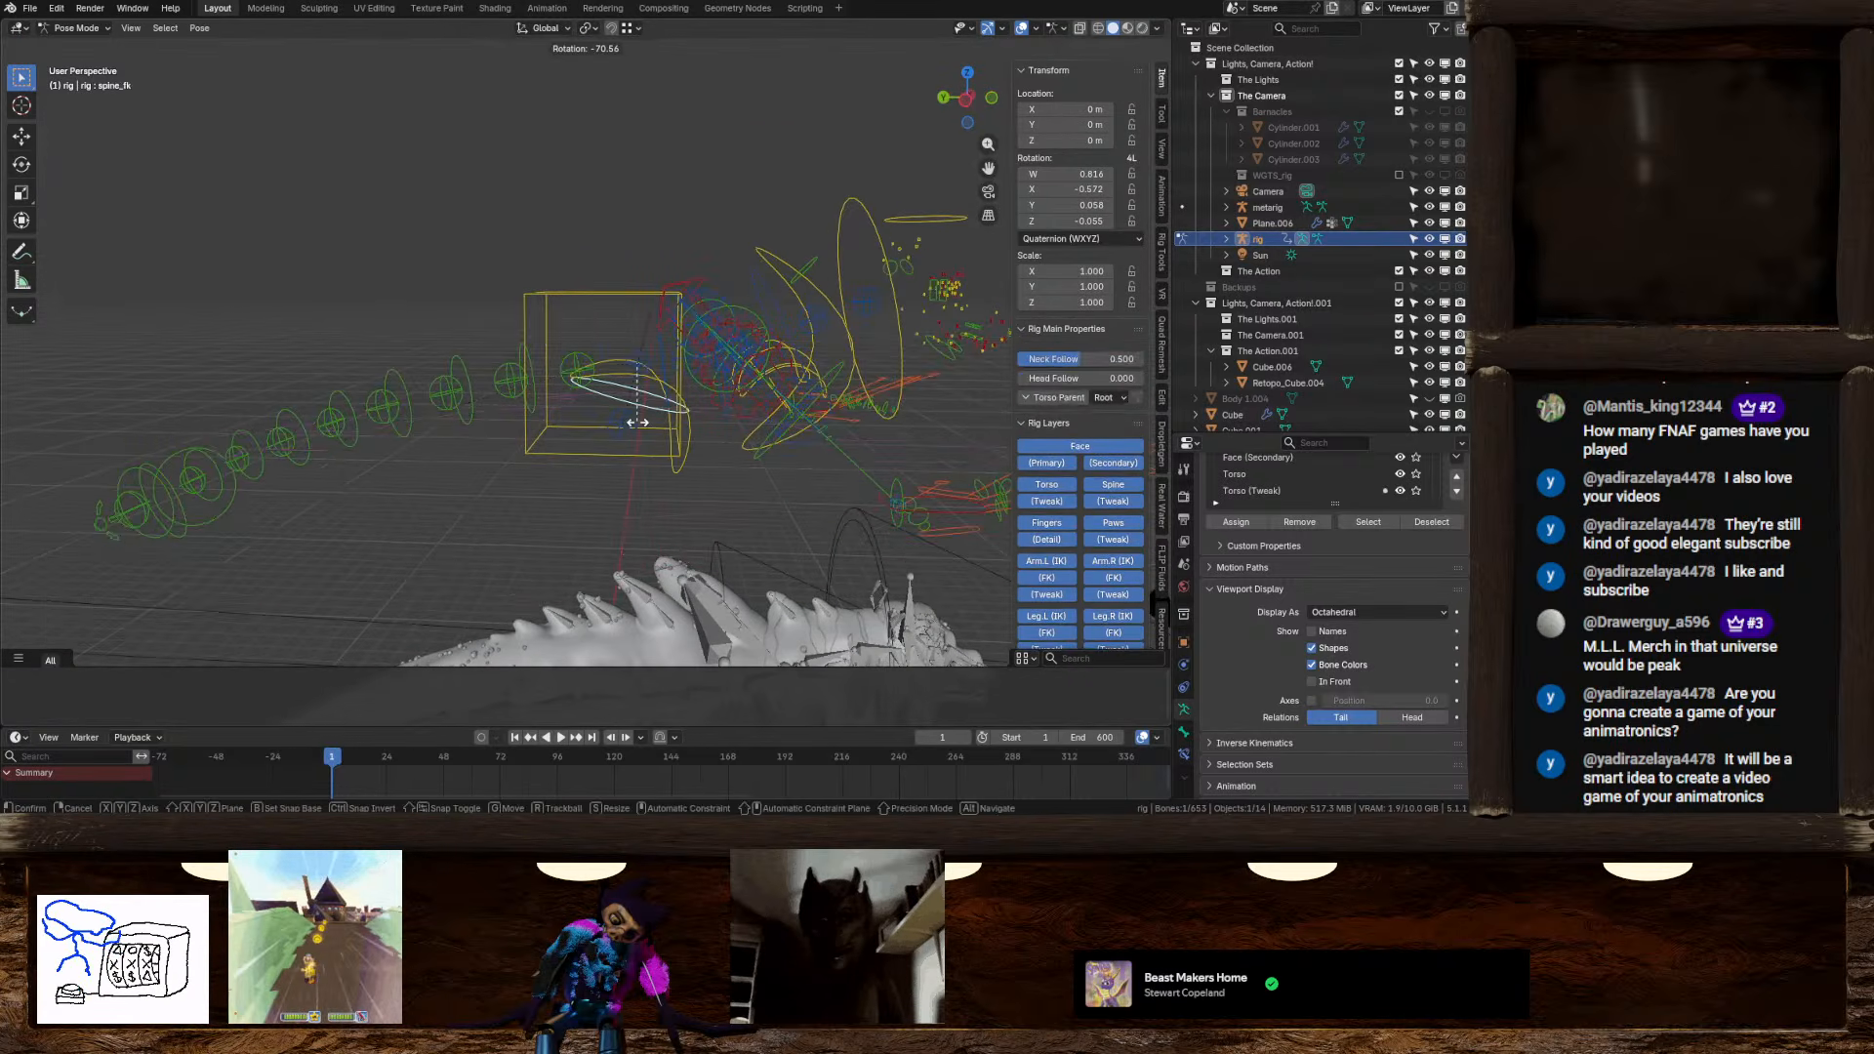
right_click(643, 419)
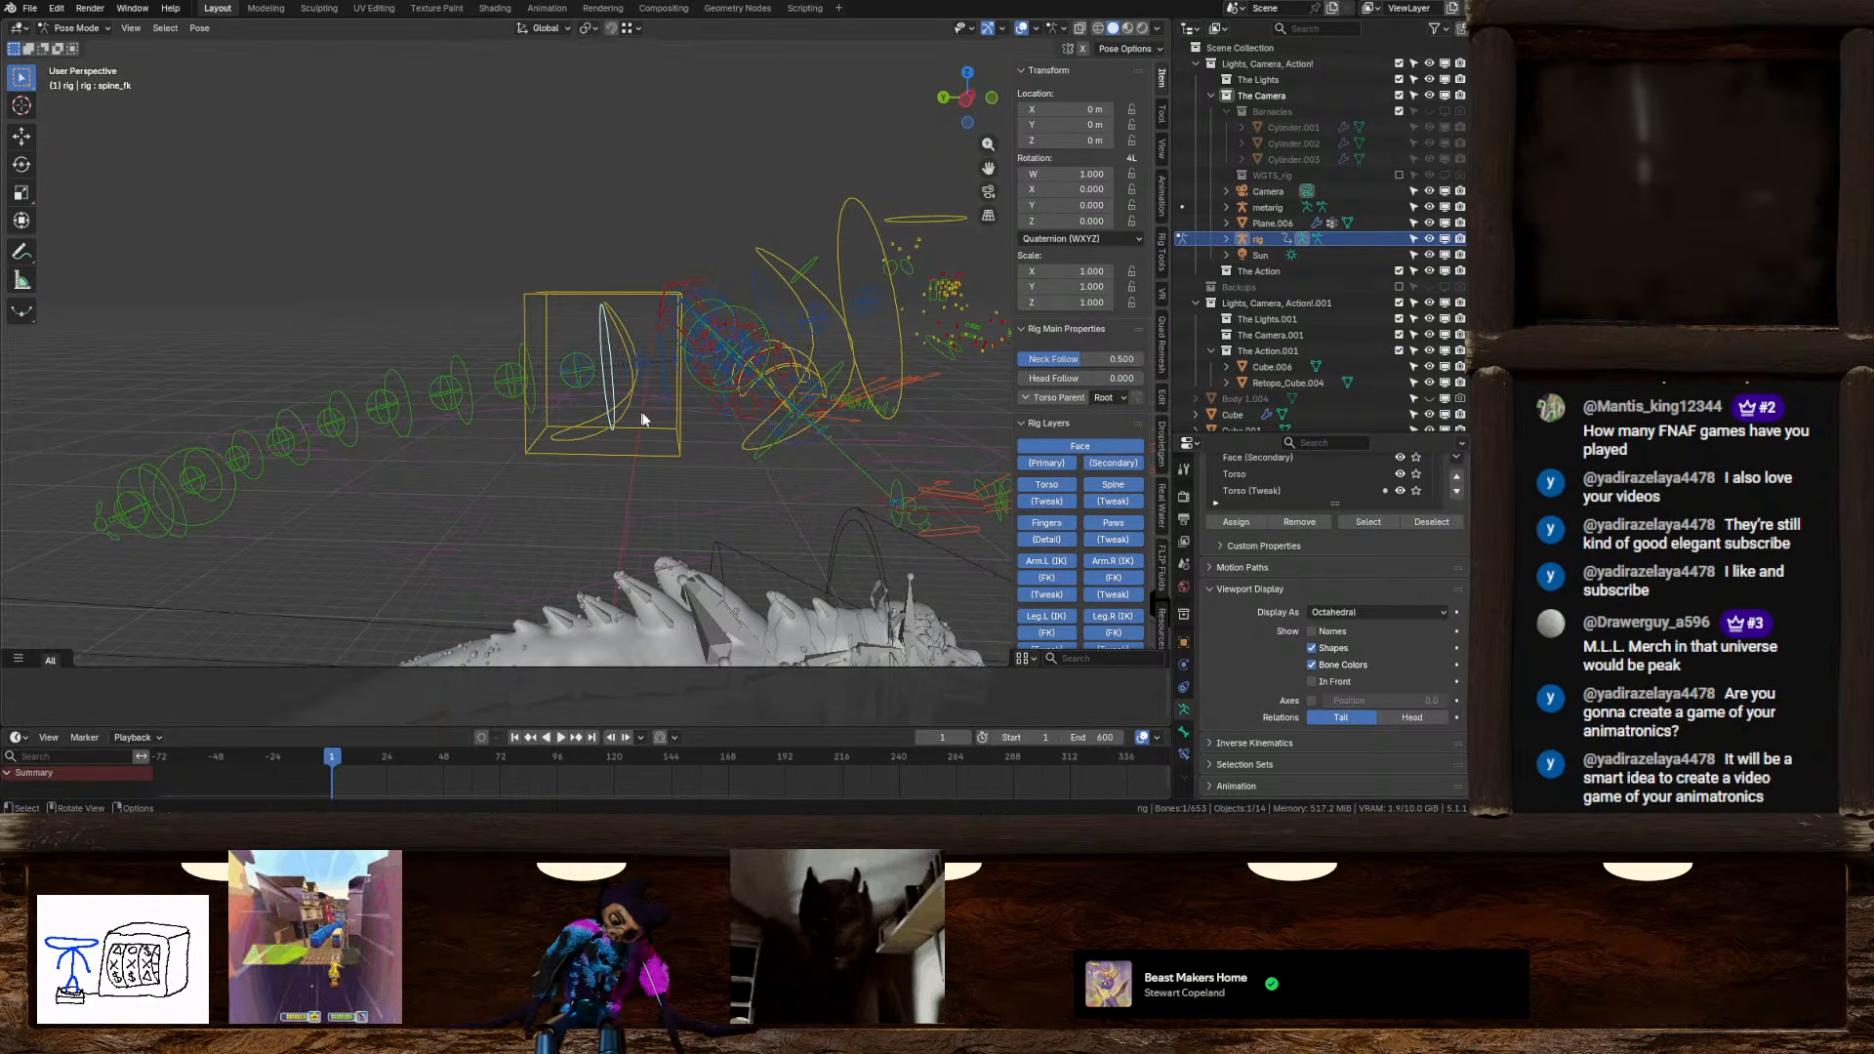
click(682, 426)
key(r)
key(x)
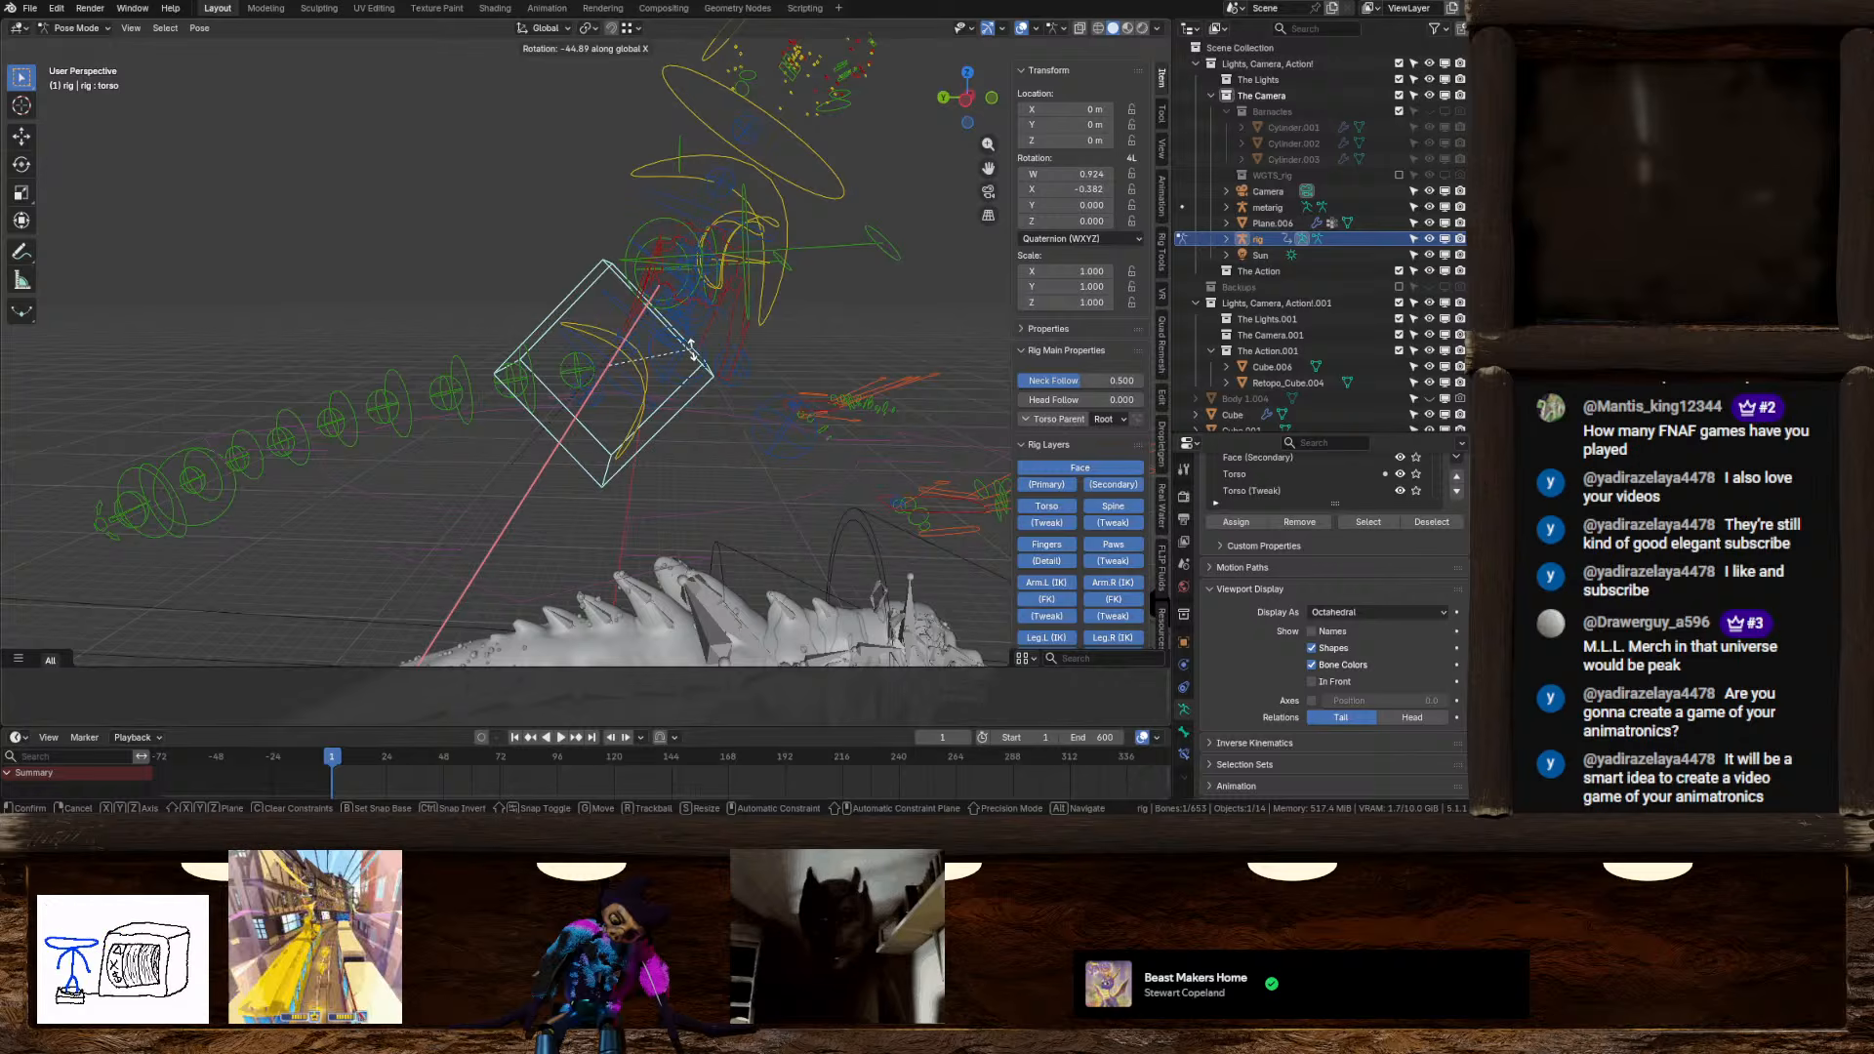
key(Escape)
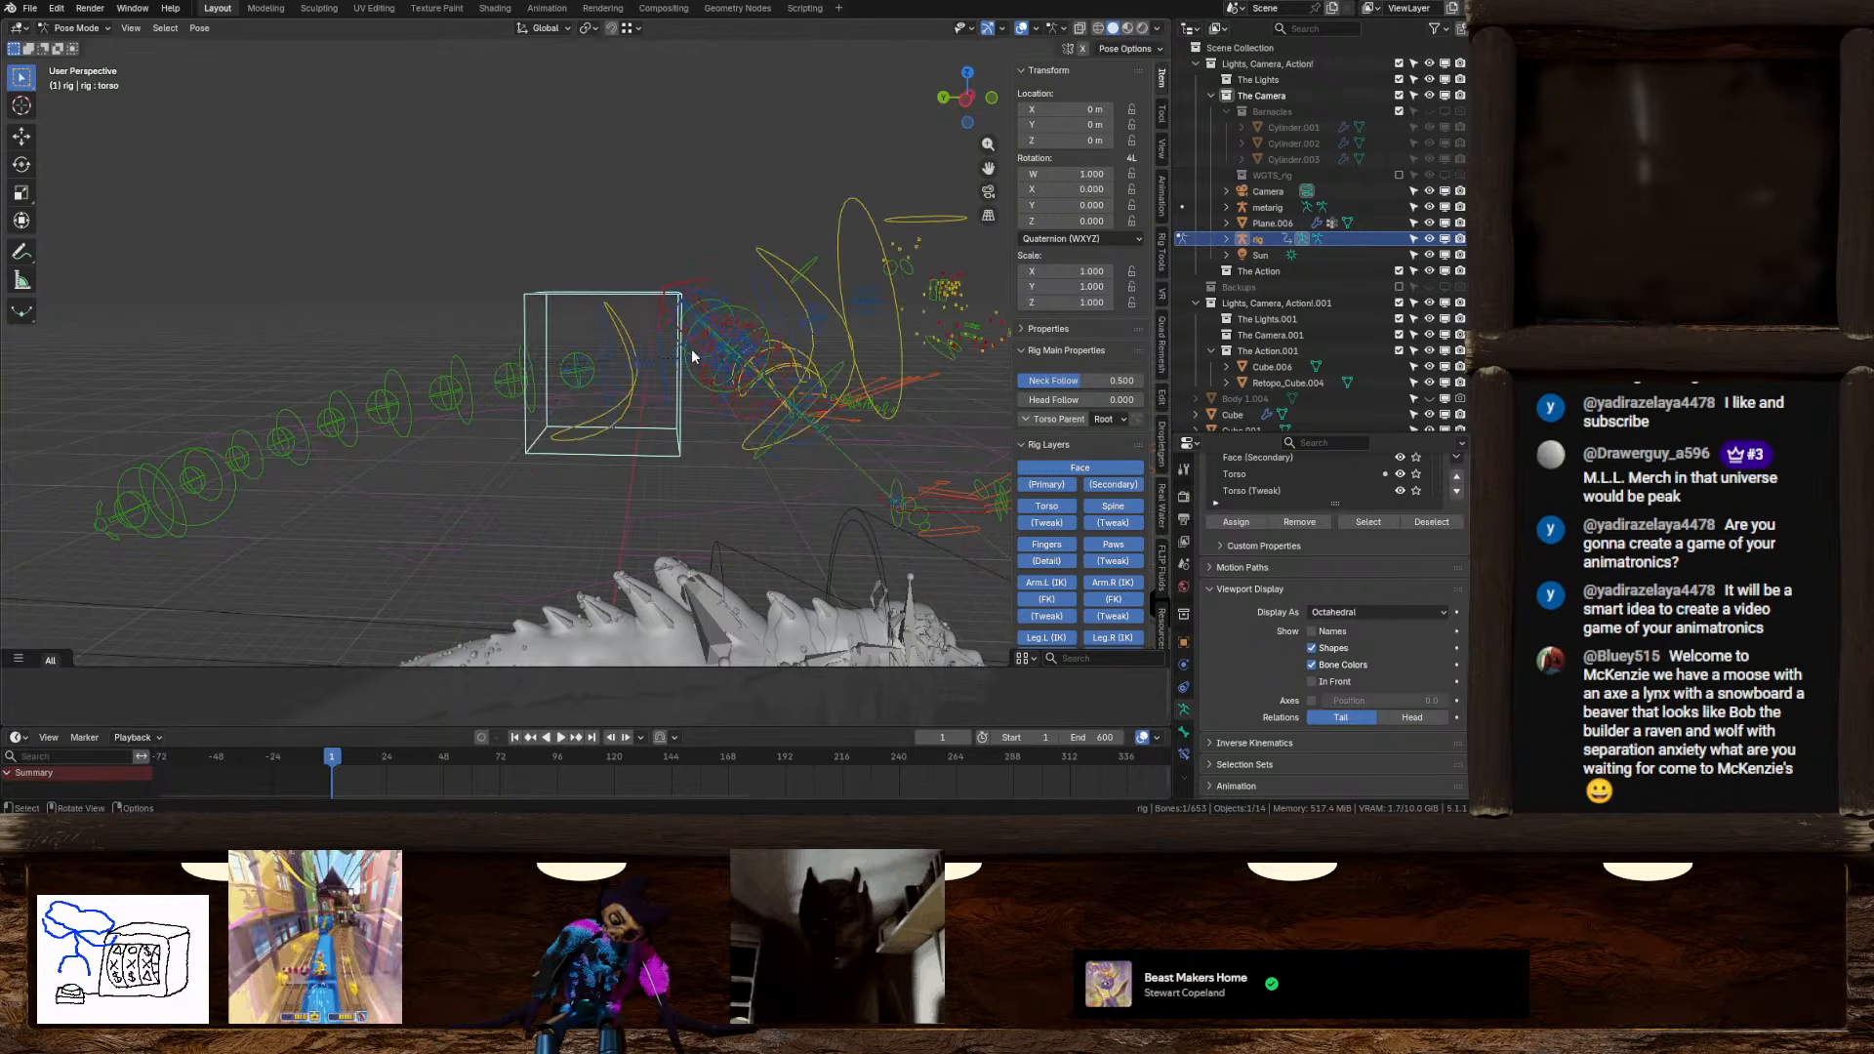
Test the chest, neck and head controls by rotating each one about the global X axis
middle_drag(782, 282, 816, 430)
click(722, 455)
click(815, 430)
key(r)
key(x)
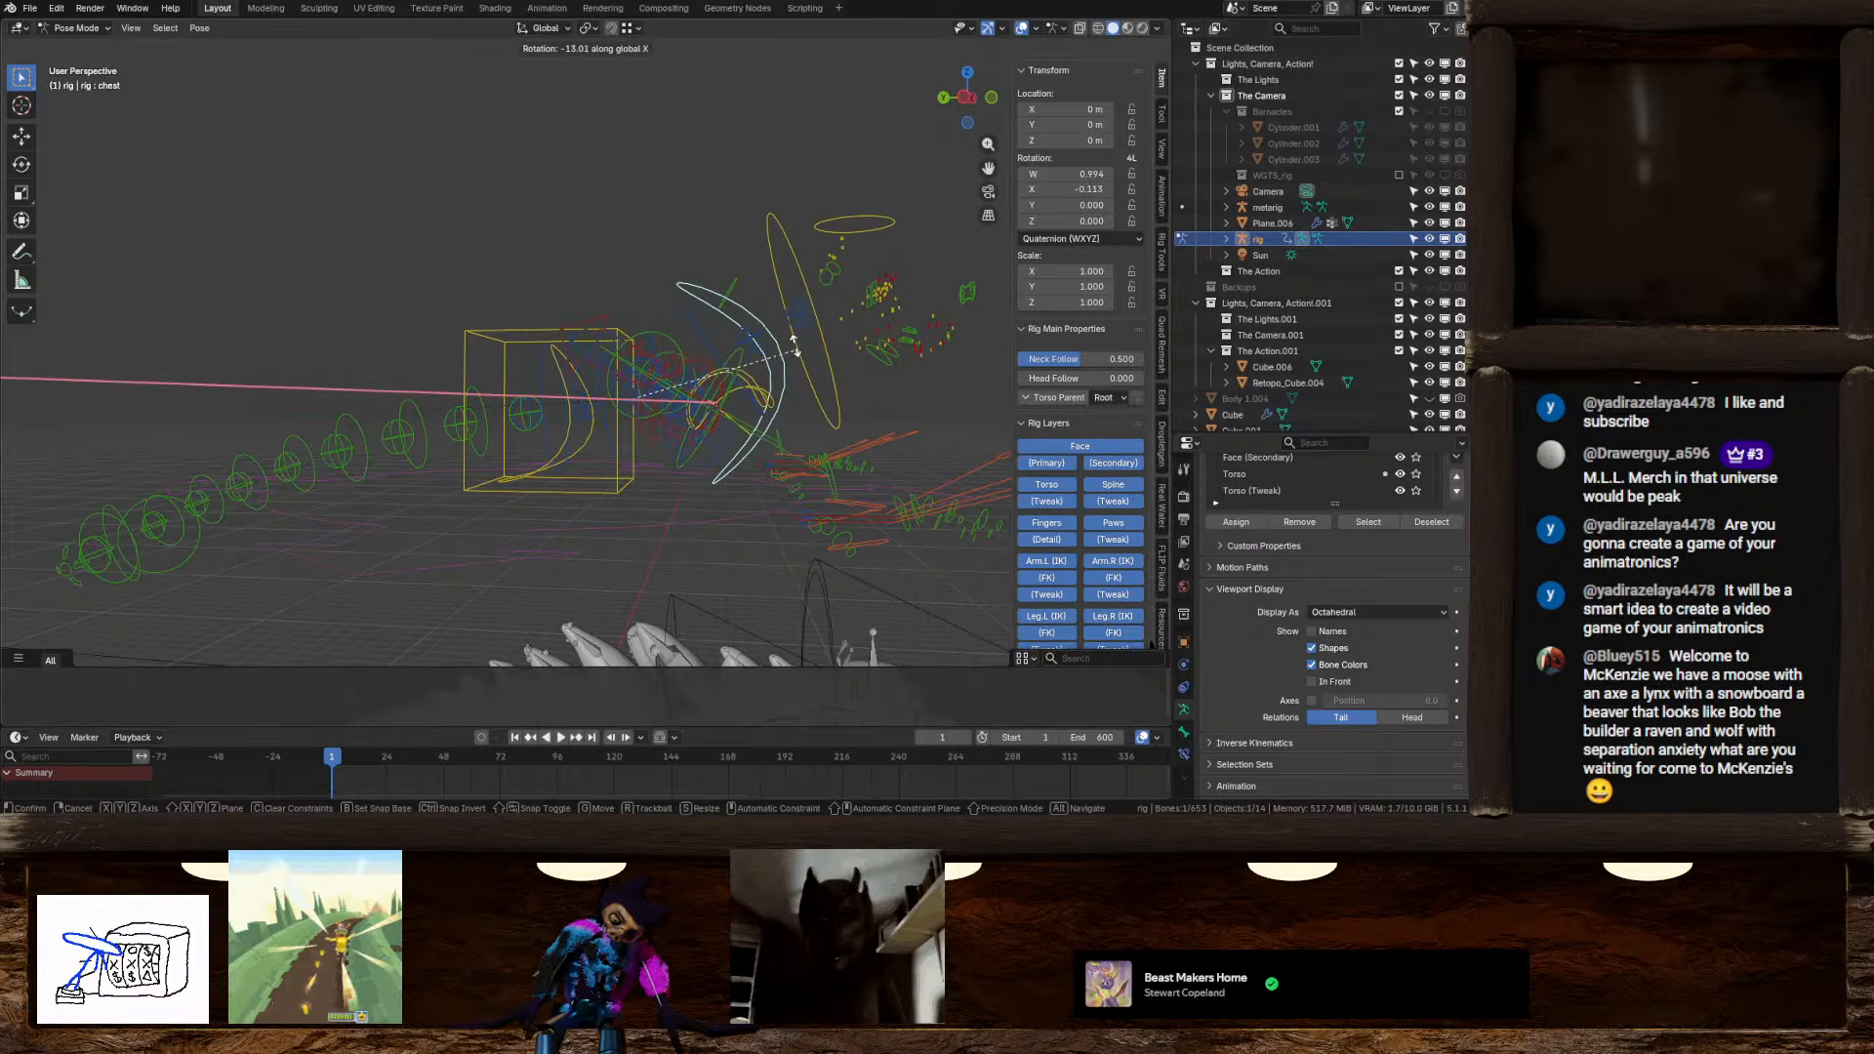
right_click(857, 435)
click(838, 451)
key(r)
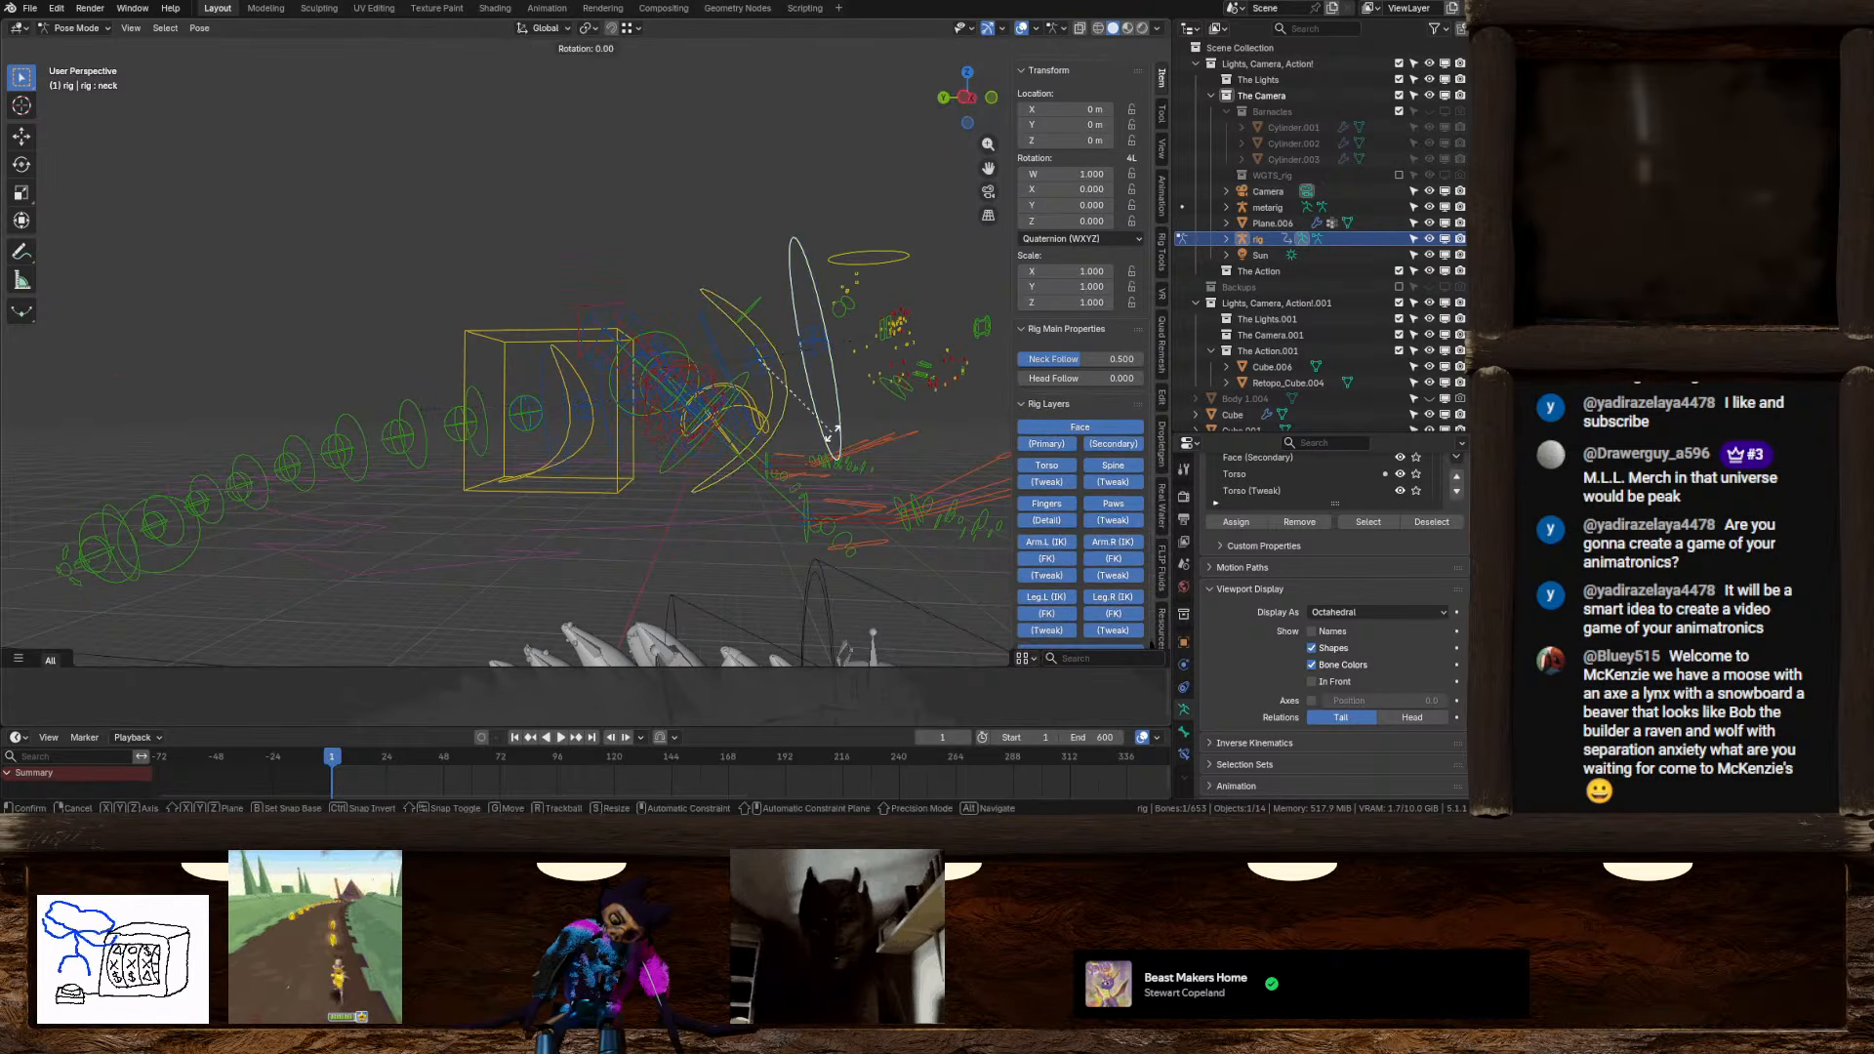
key(x)
right_click(865, 433)
click(880, 257)
key(r)
key(x)
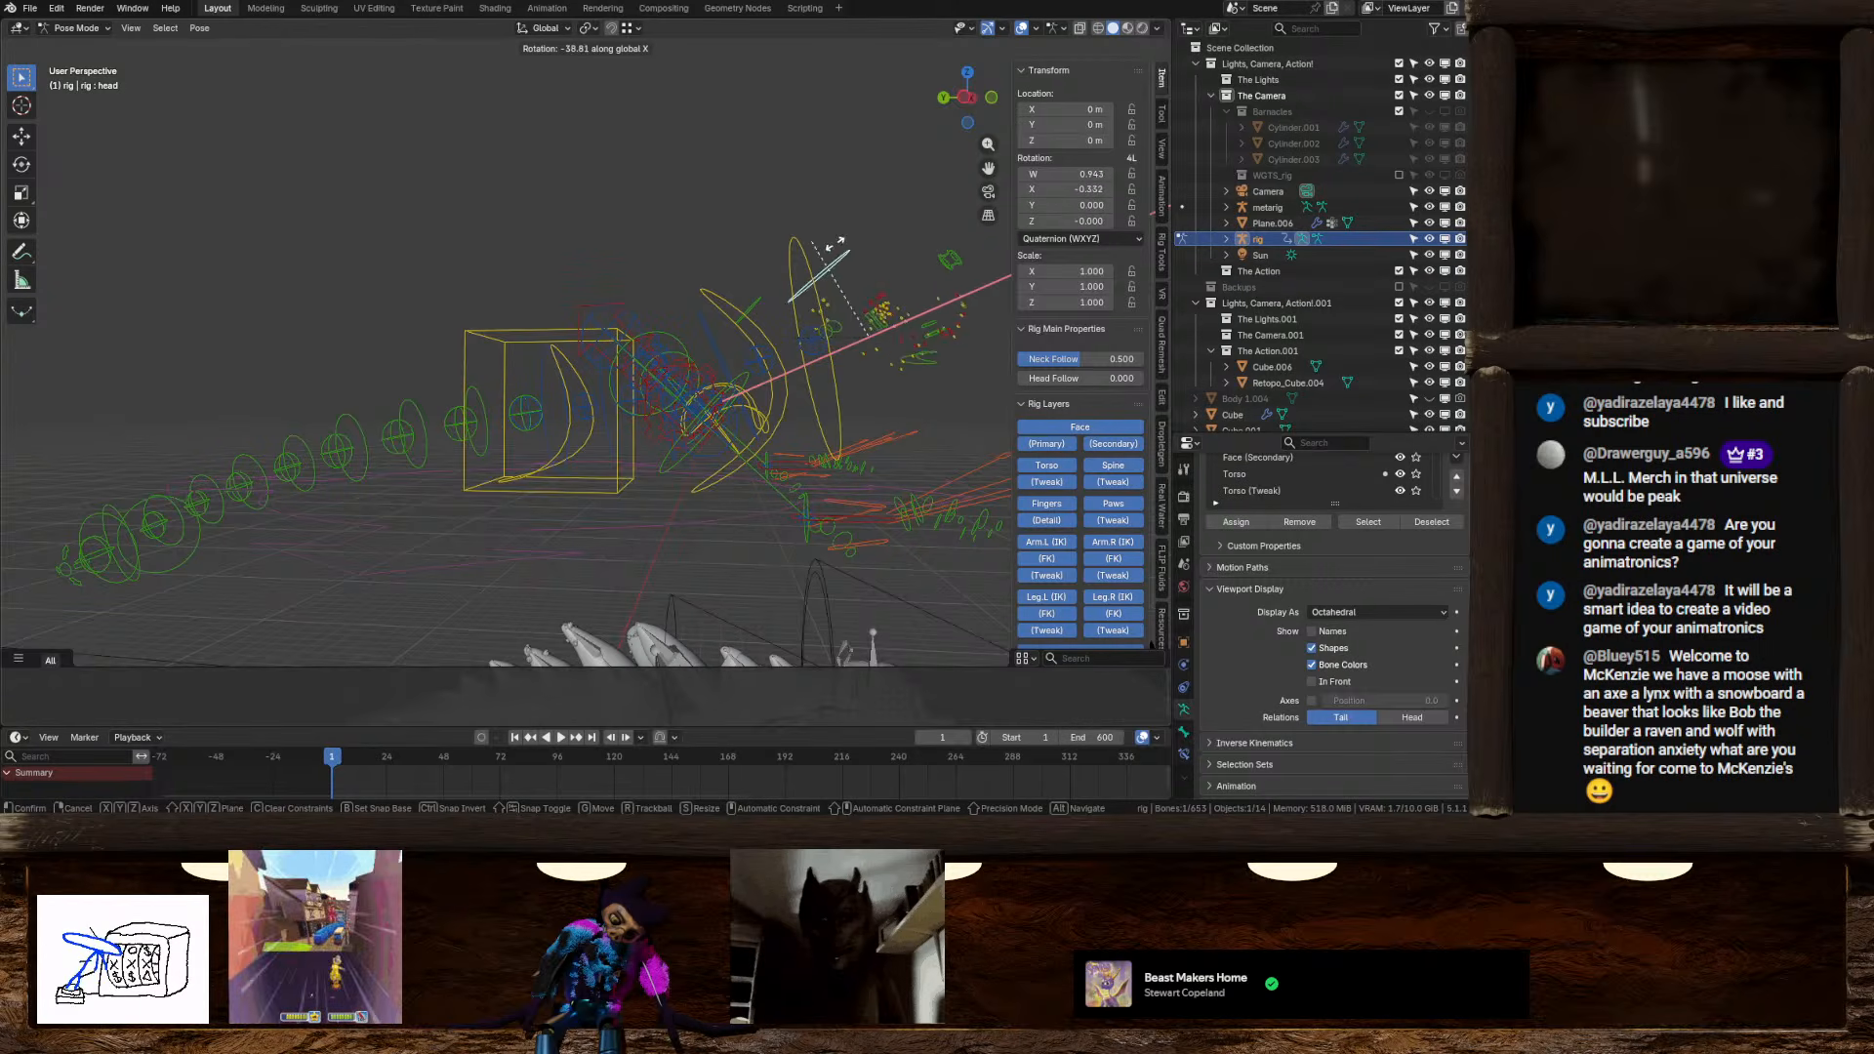
right_click(955, 278)
Test the left and right ear controls by moving them
middle_drag(957, 278, 789, 302)
click(652, 323)
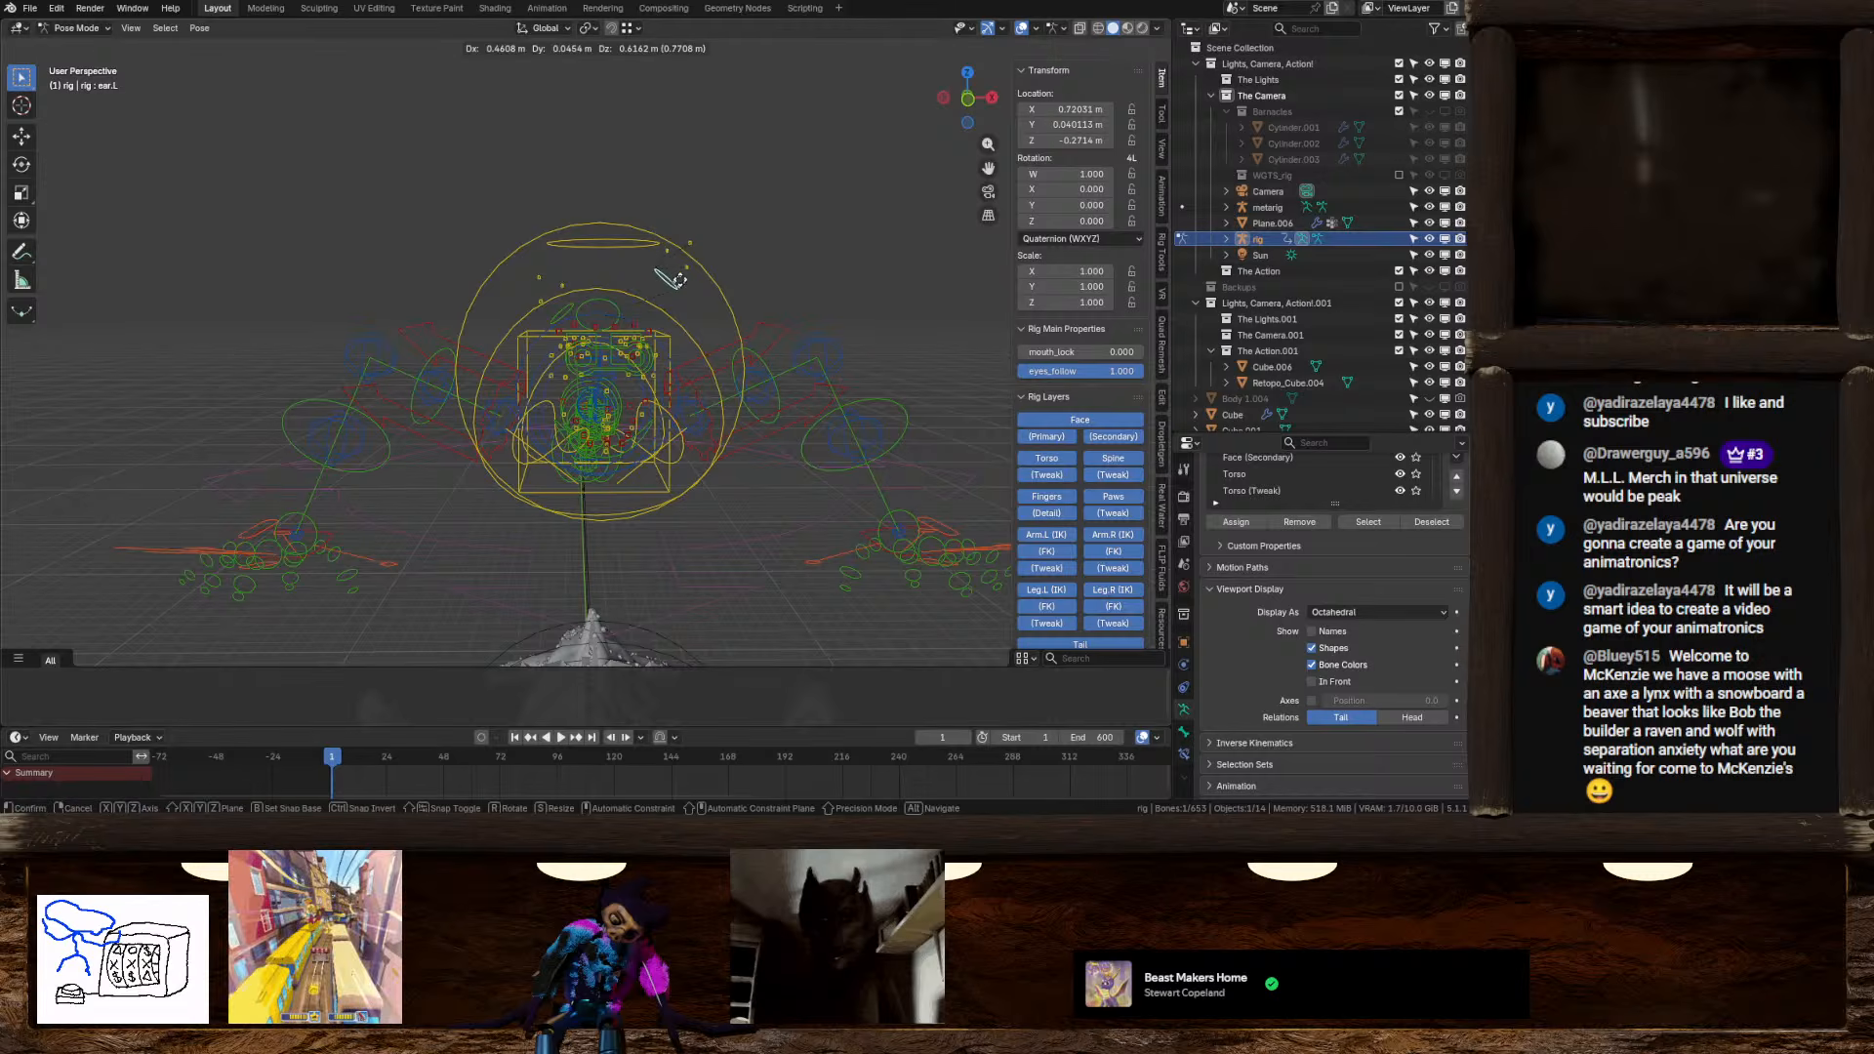
shift+click(562, 313)
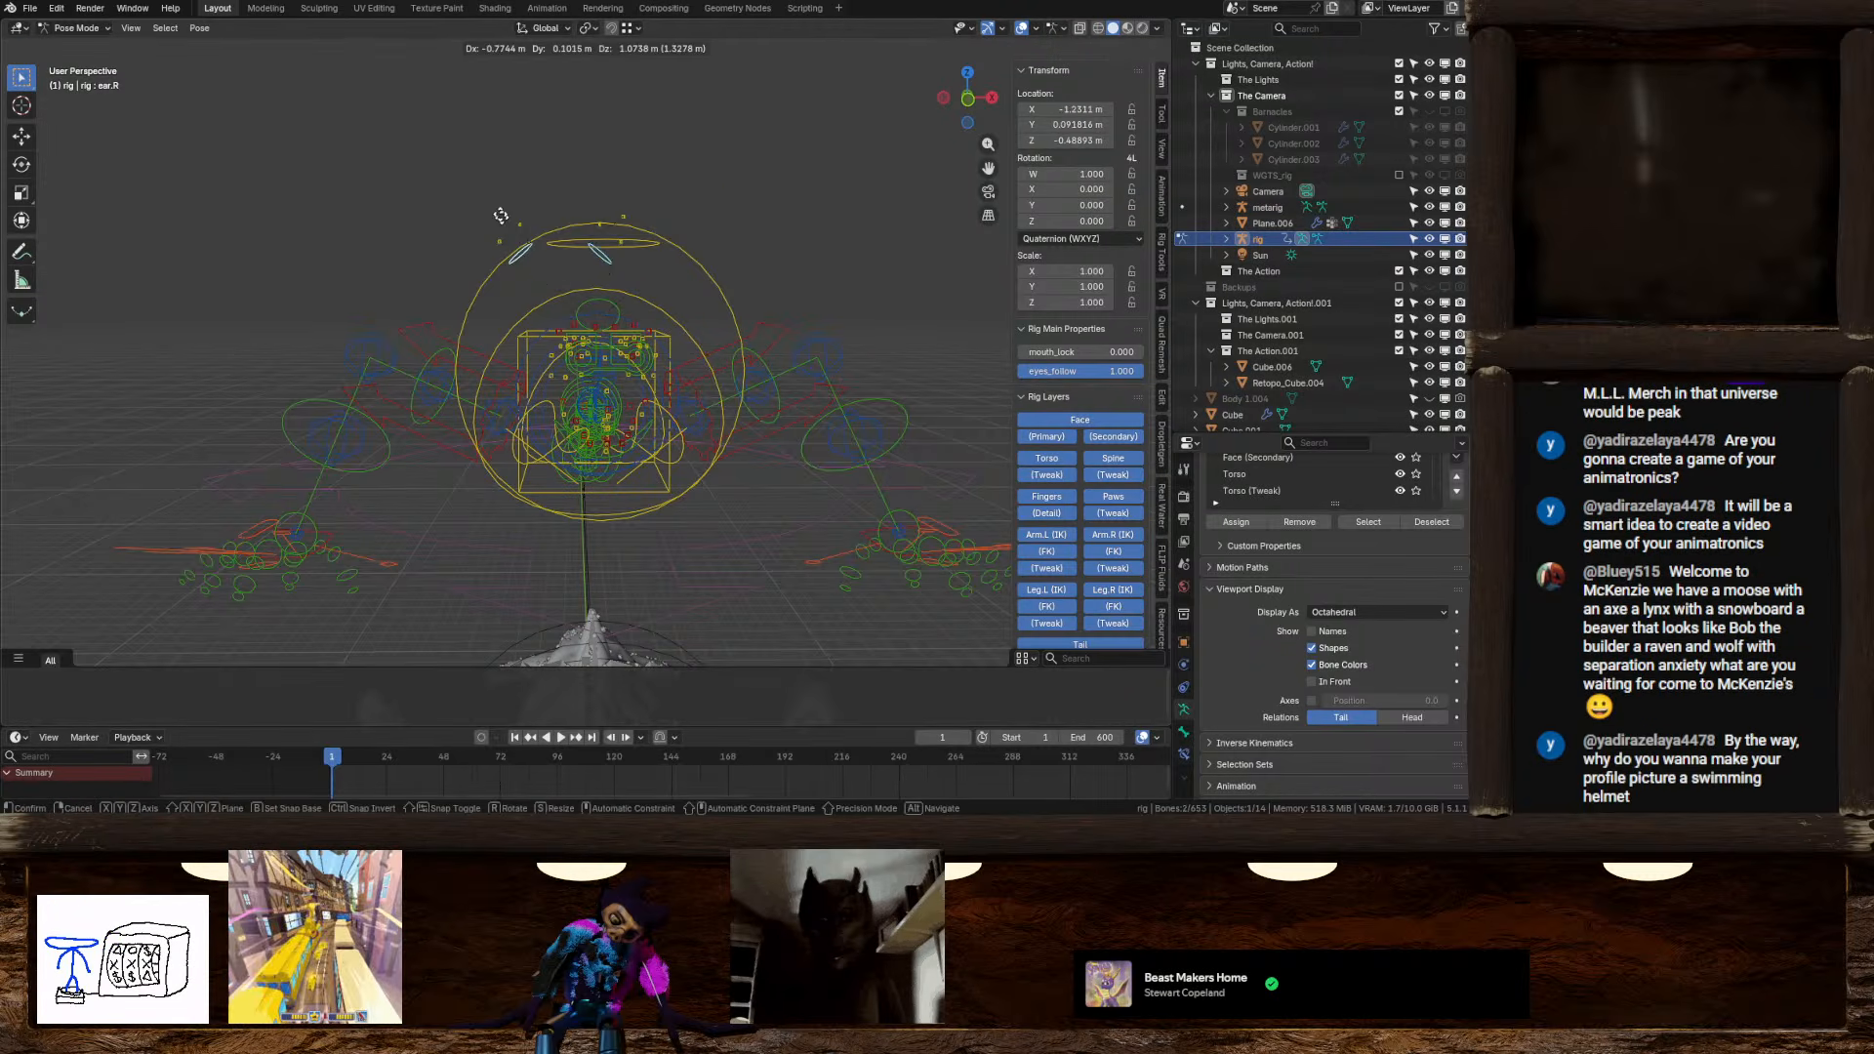
middle_drag(536, 280, 613, 285)
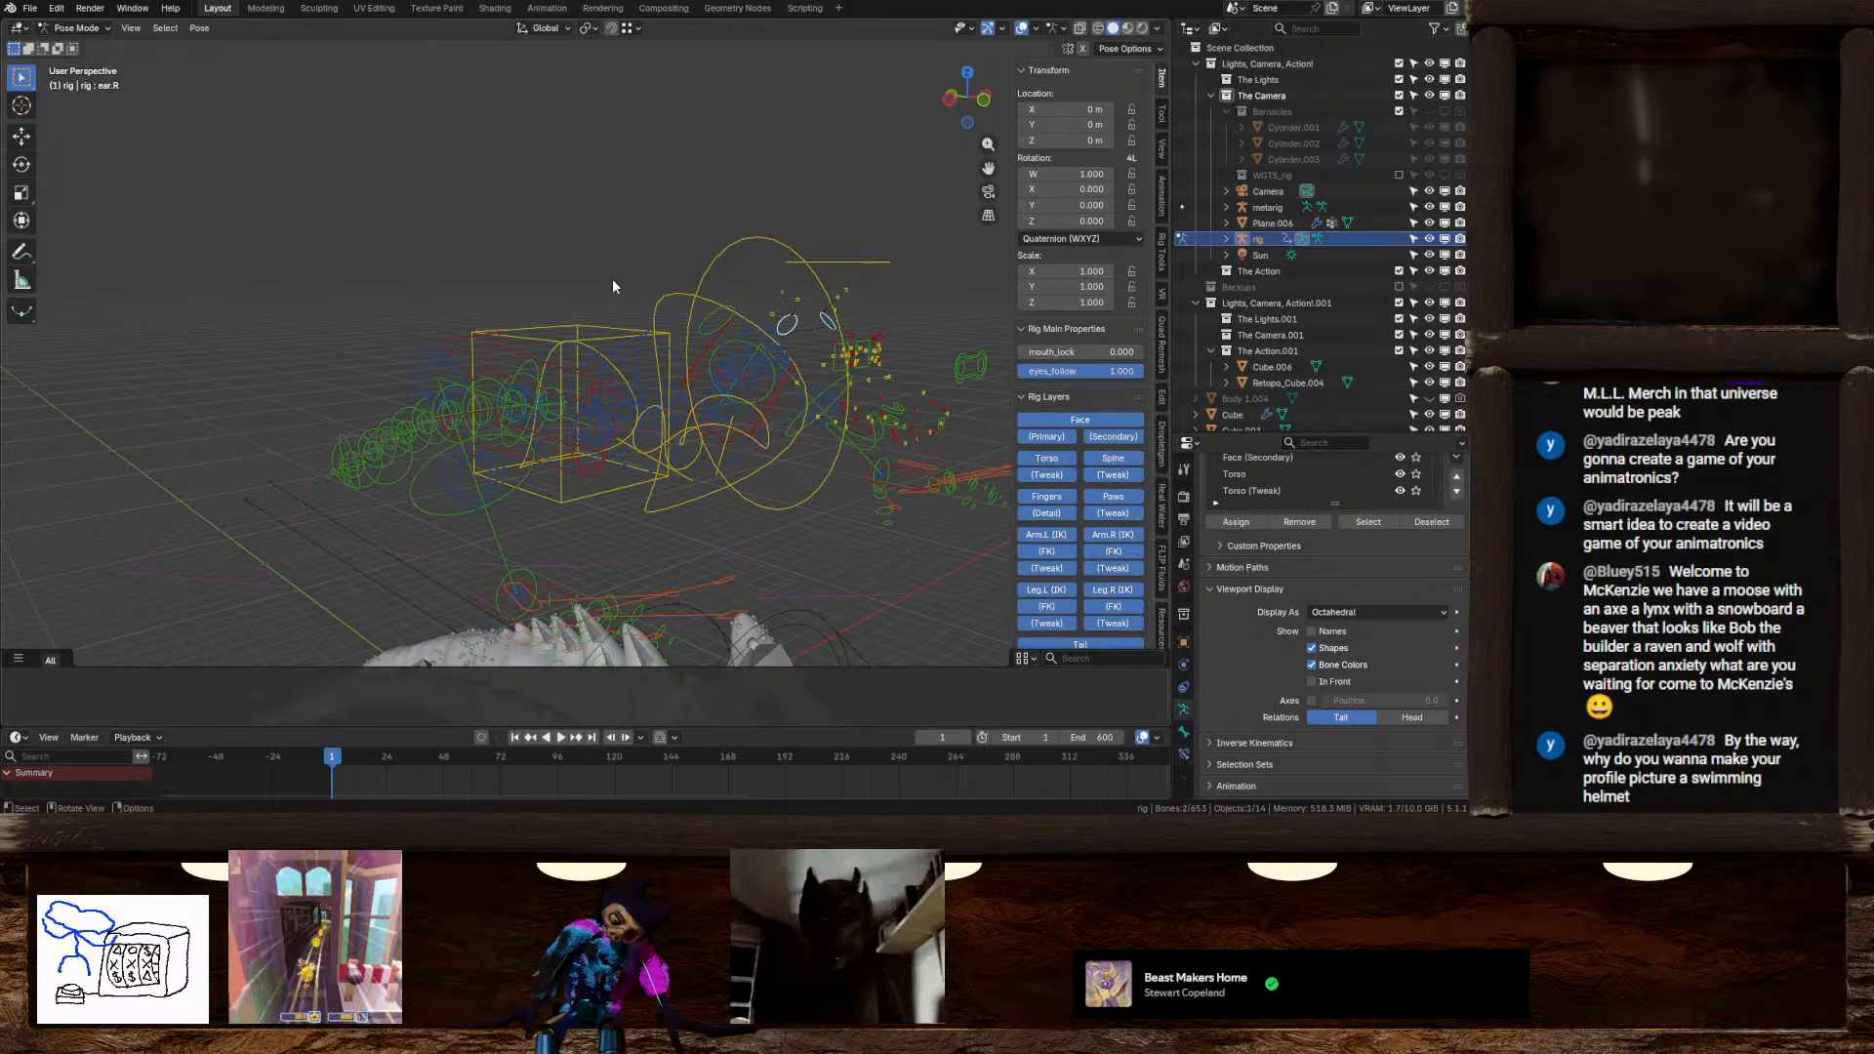
middle_drag(707, 344, 751, 343)
Select all rig controls and try to clear their locations
key(a)
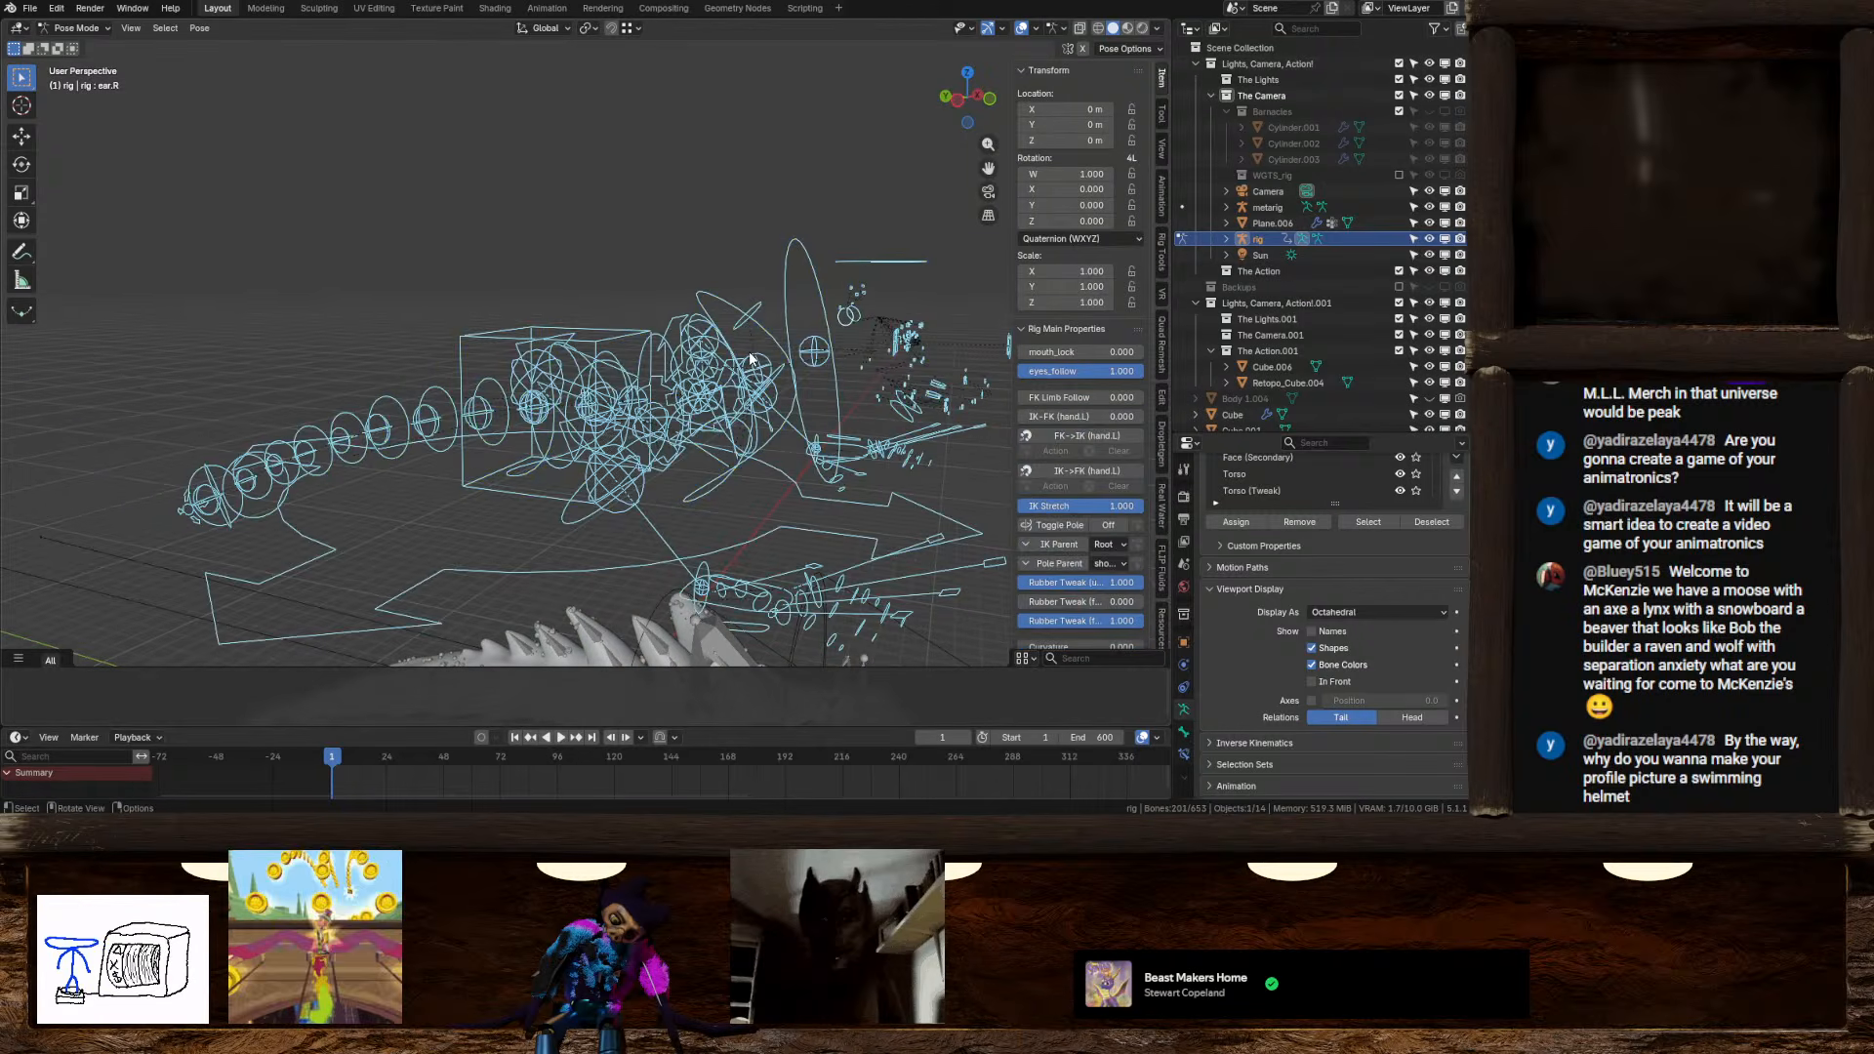
key(alt+g)
shift+middle_drag(714, 457, 720, 399)
key(KP_Decimal)
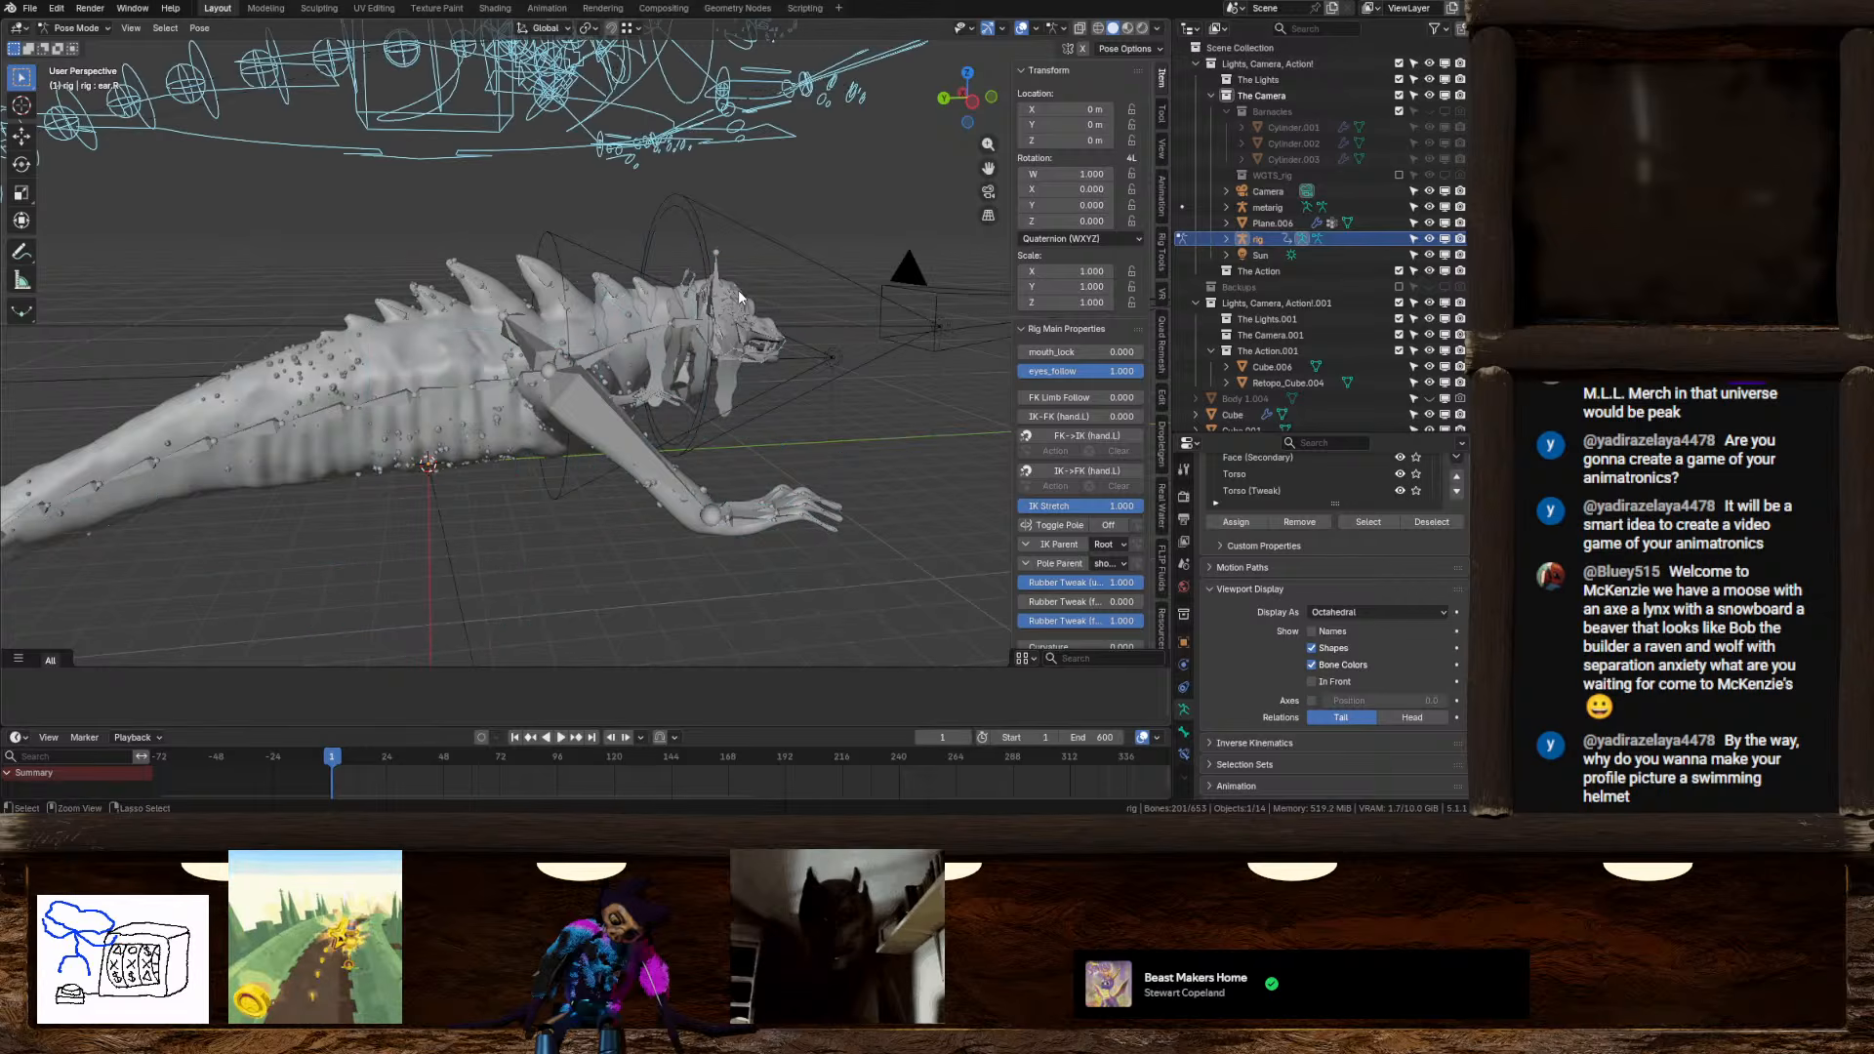
click(739, 295)
Undo the pose tests and the generation of the rig
key(ctrl+z)
key(ctrl+z)
key(ctrl+z)
key(ctrl+z)
key(ctrl+z)
key(ctrl+z)
key(ctrl+z)
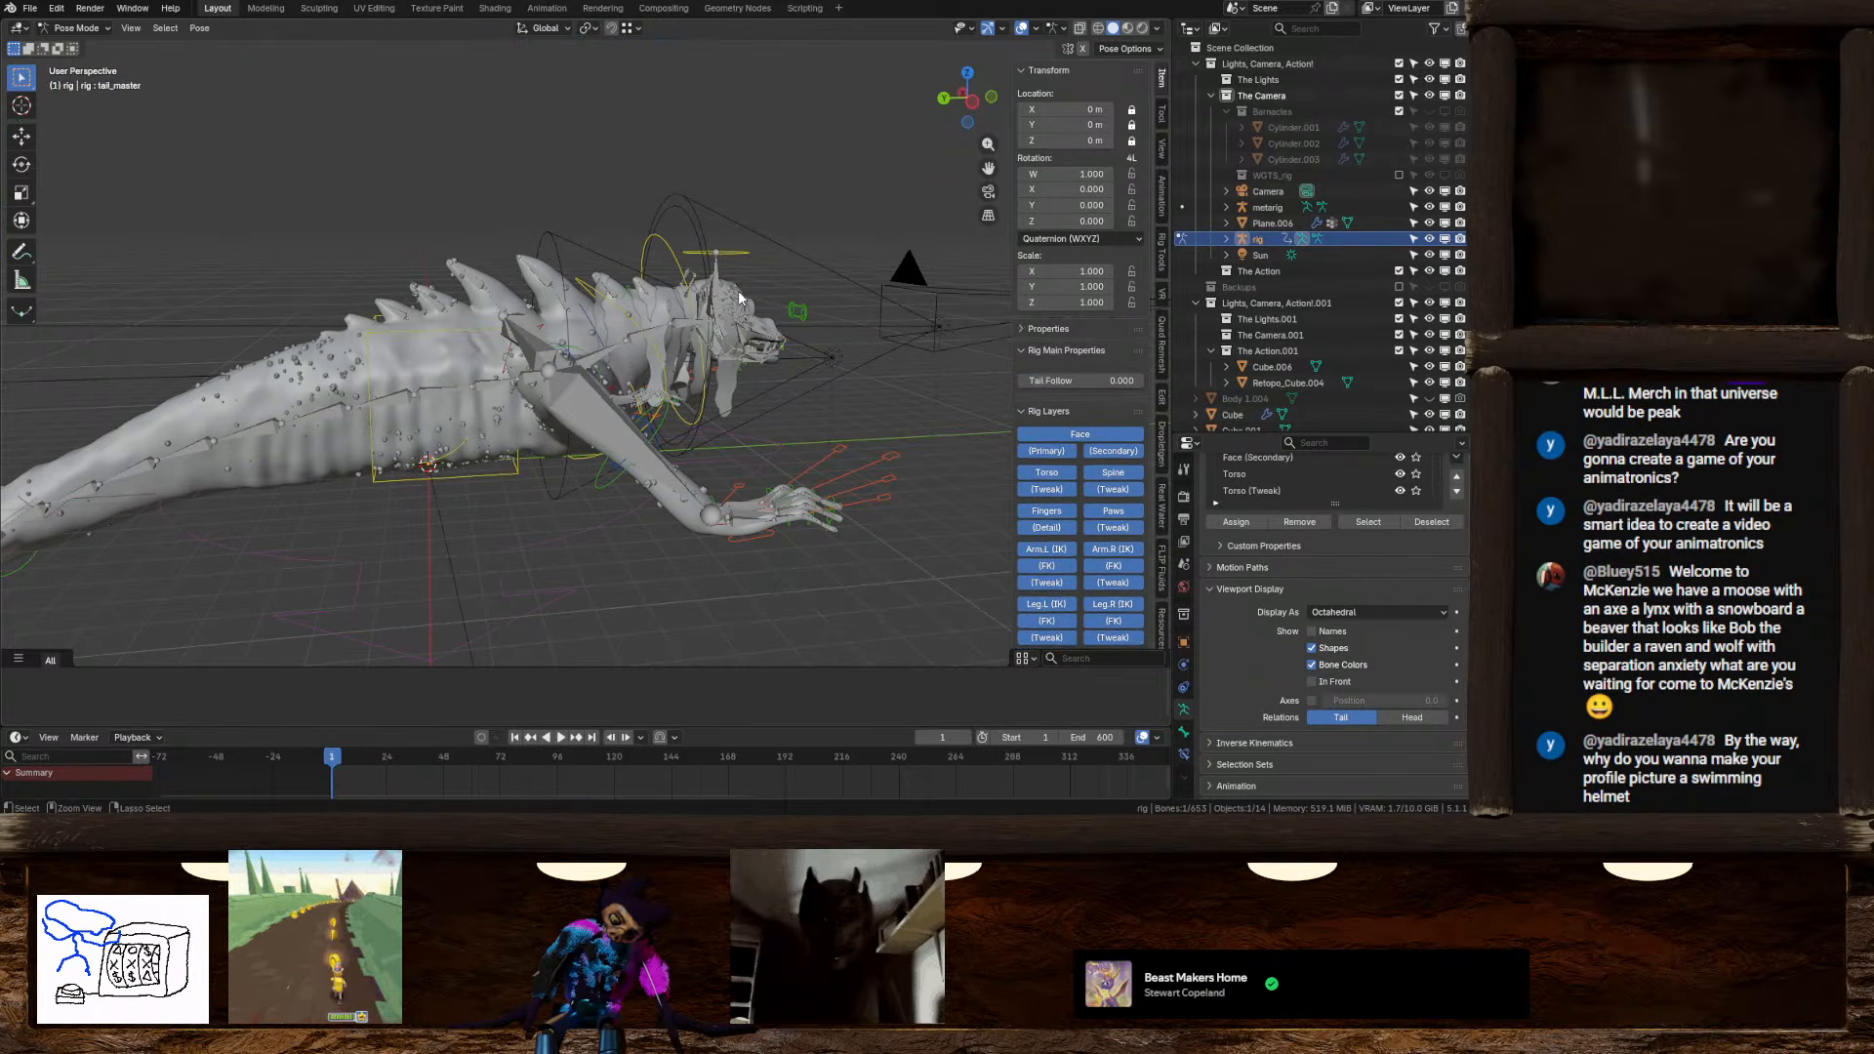
key(ctrl+z)
key(ctrl+z)
key(ctrl+z)
key(ctrl+z)
key(ctrl+z)
key(ctrl+z)
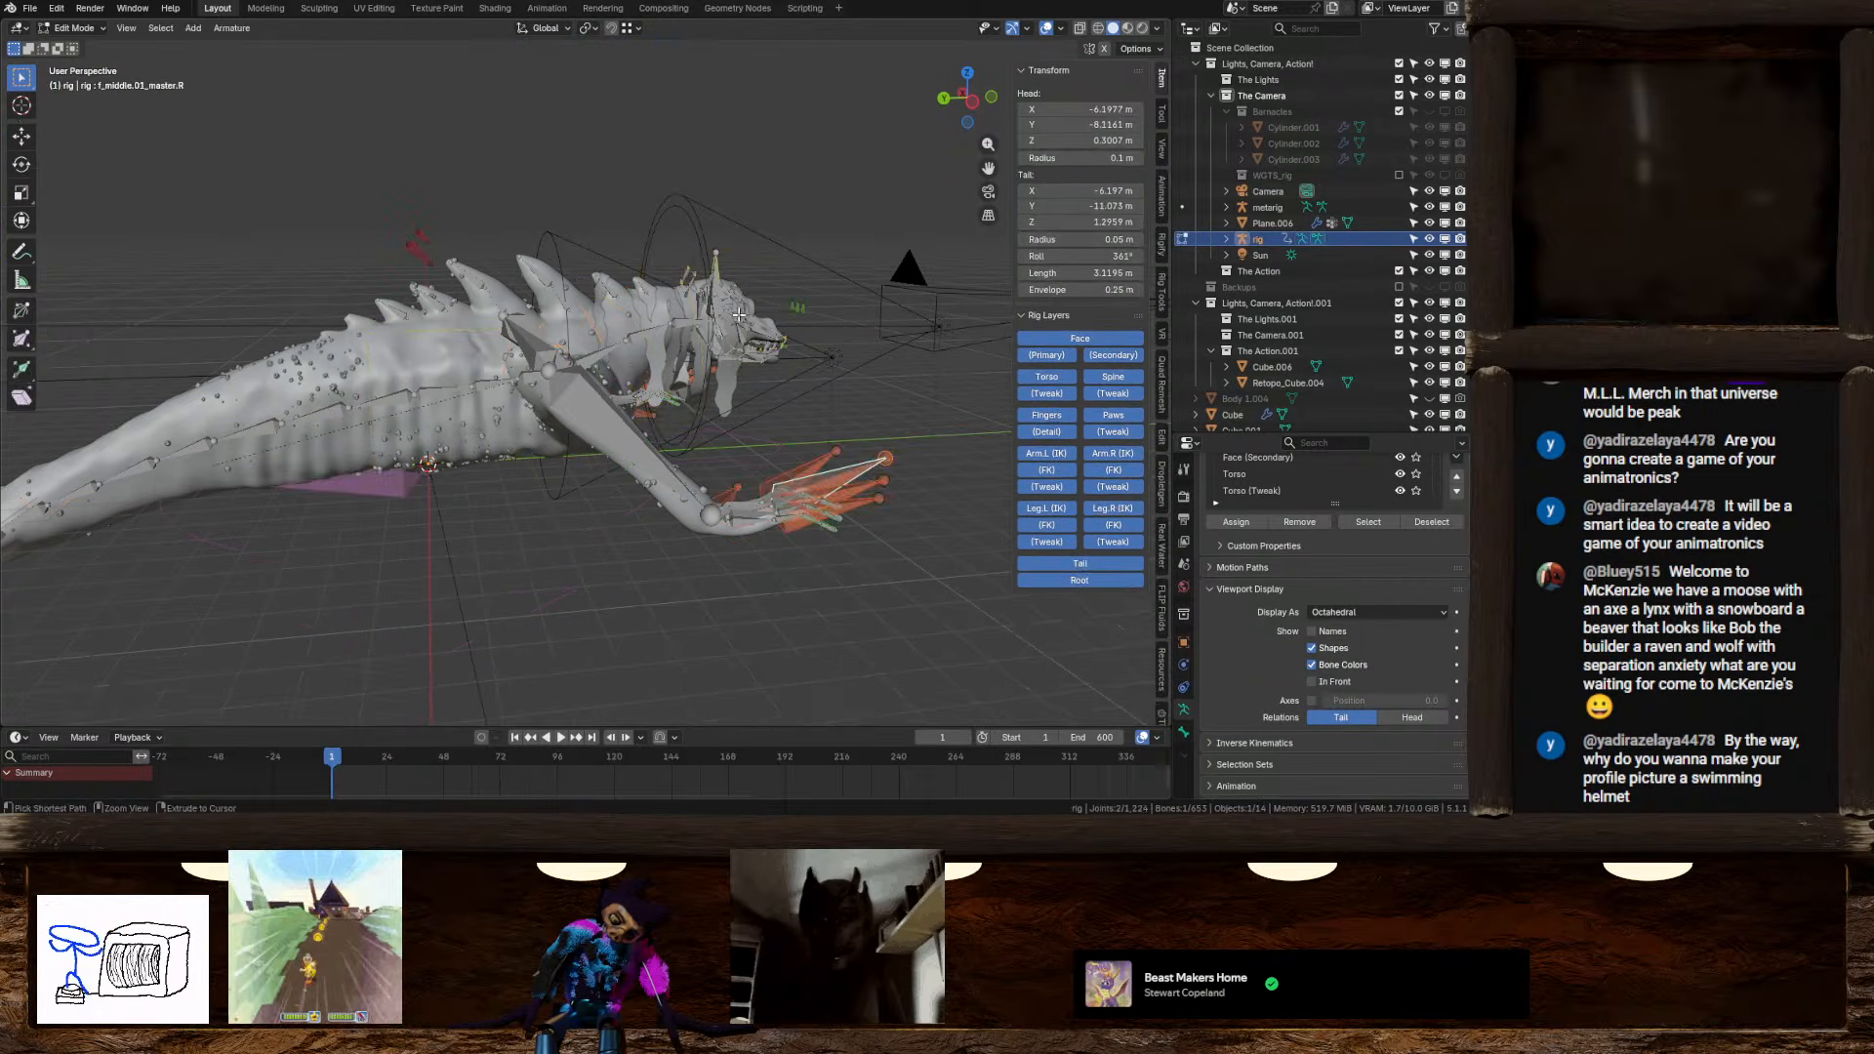
In the metarig's Edit Mode, disable Deform for all ear bones on both sides of the head
middle_drag(738, 320, 629, 338)
key(Tab)
click(574, 349)
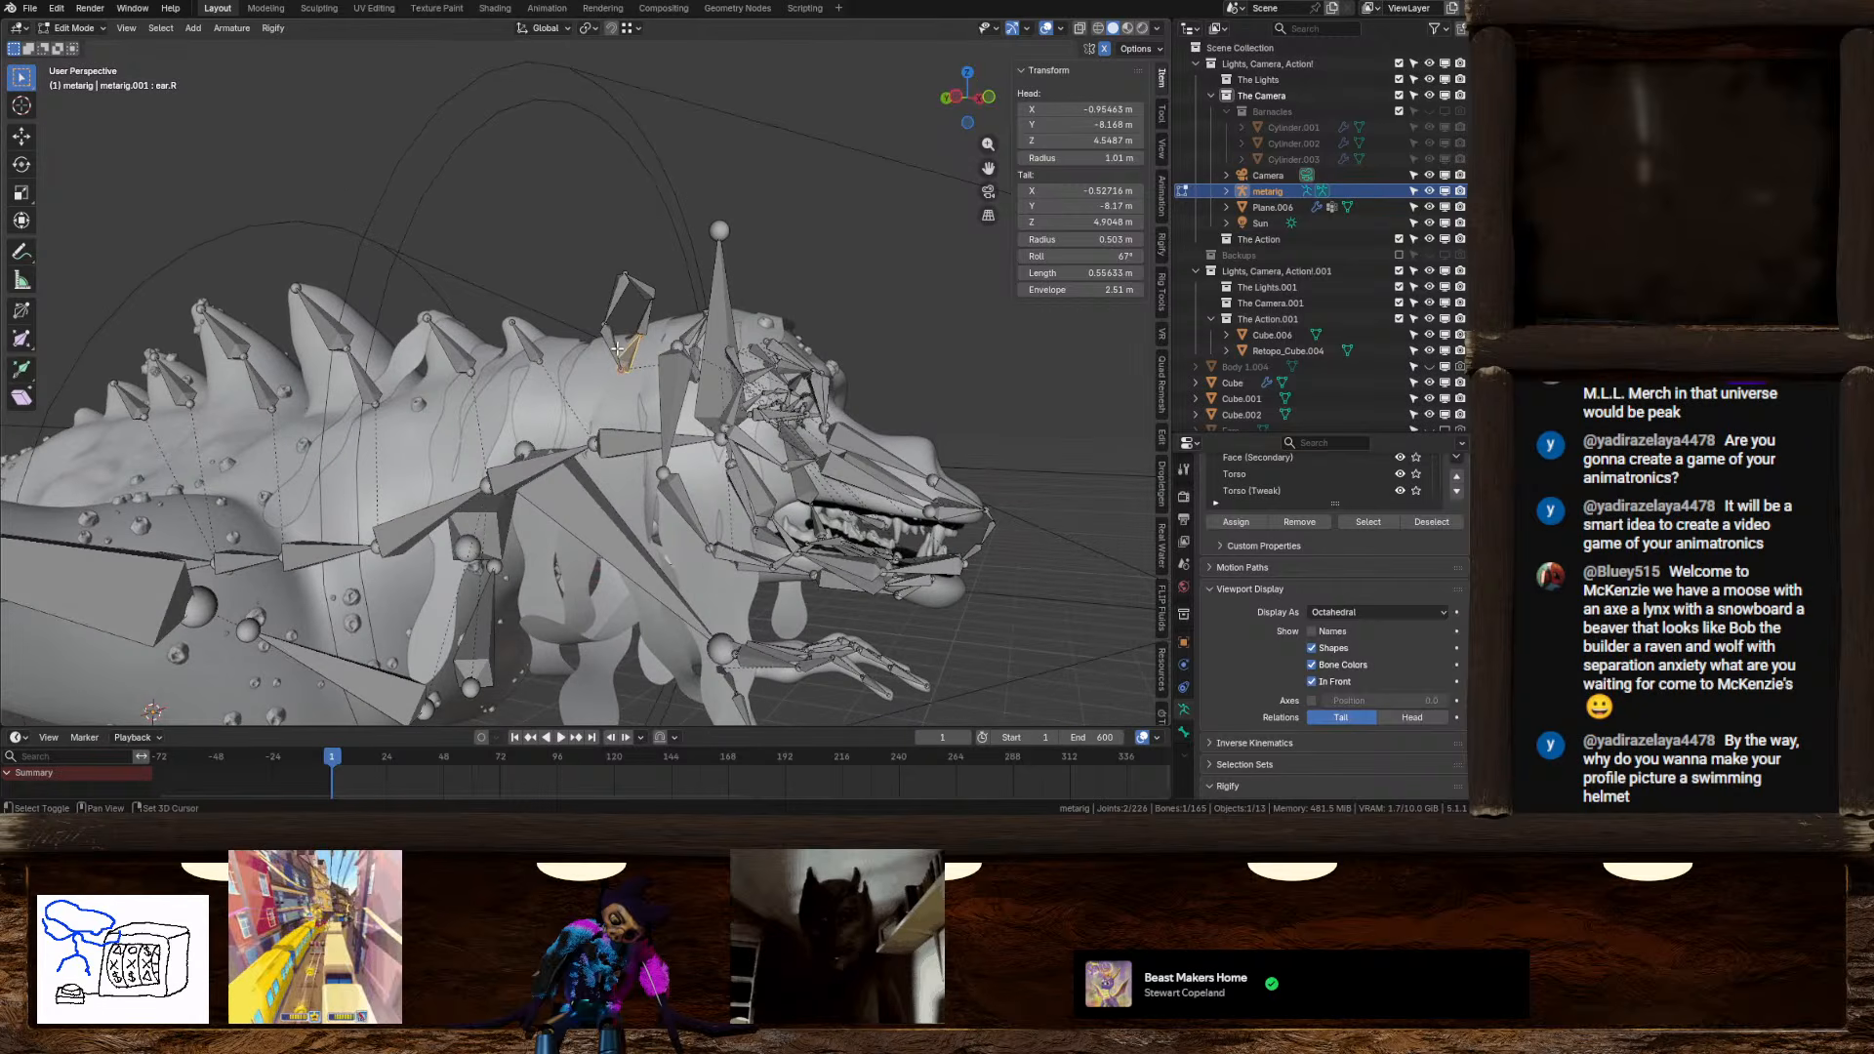
shift+click(621, 340)
shift+click(655, 302)
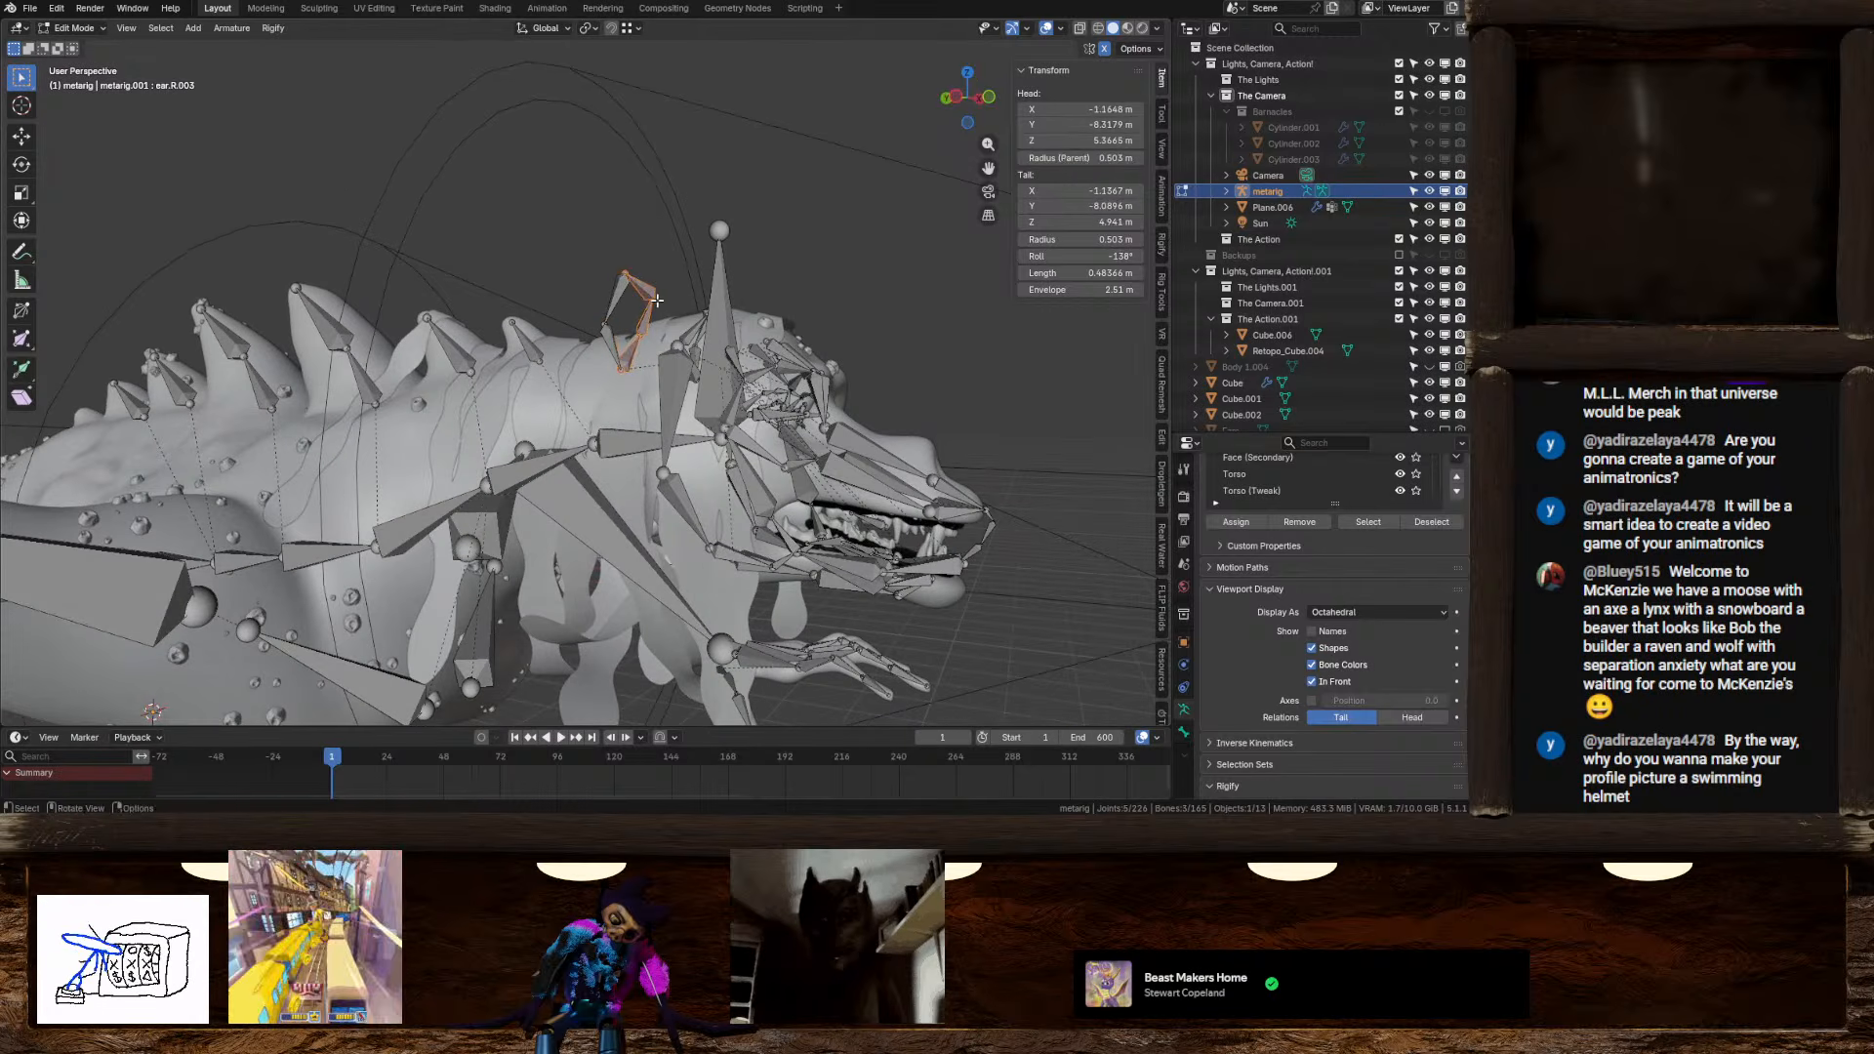
shift+click(621, 290)
middle_drag(620, 290, 676, 411)
shift+click(687, 409)
shift+click(717, 395)
shift+click(728, 358)
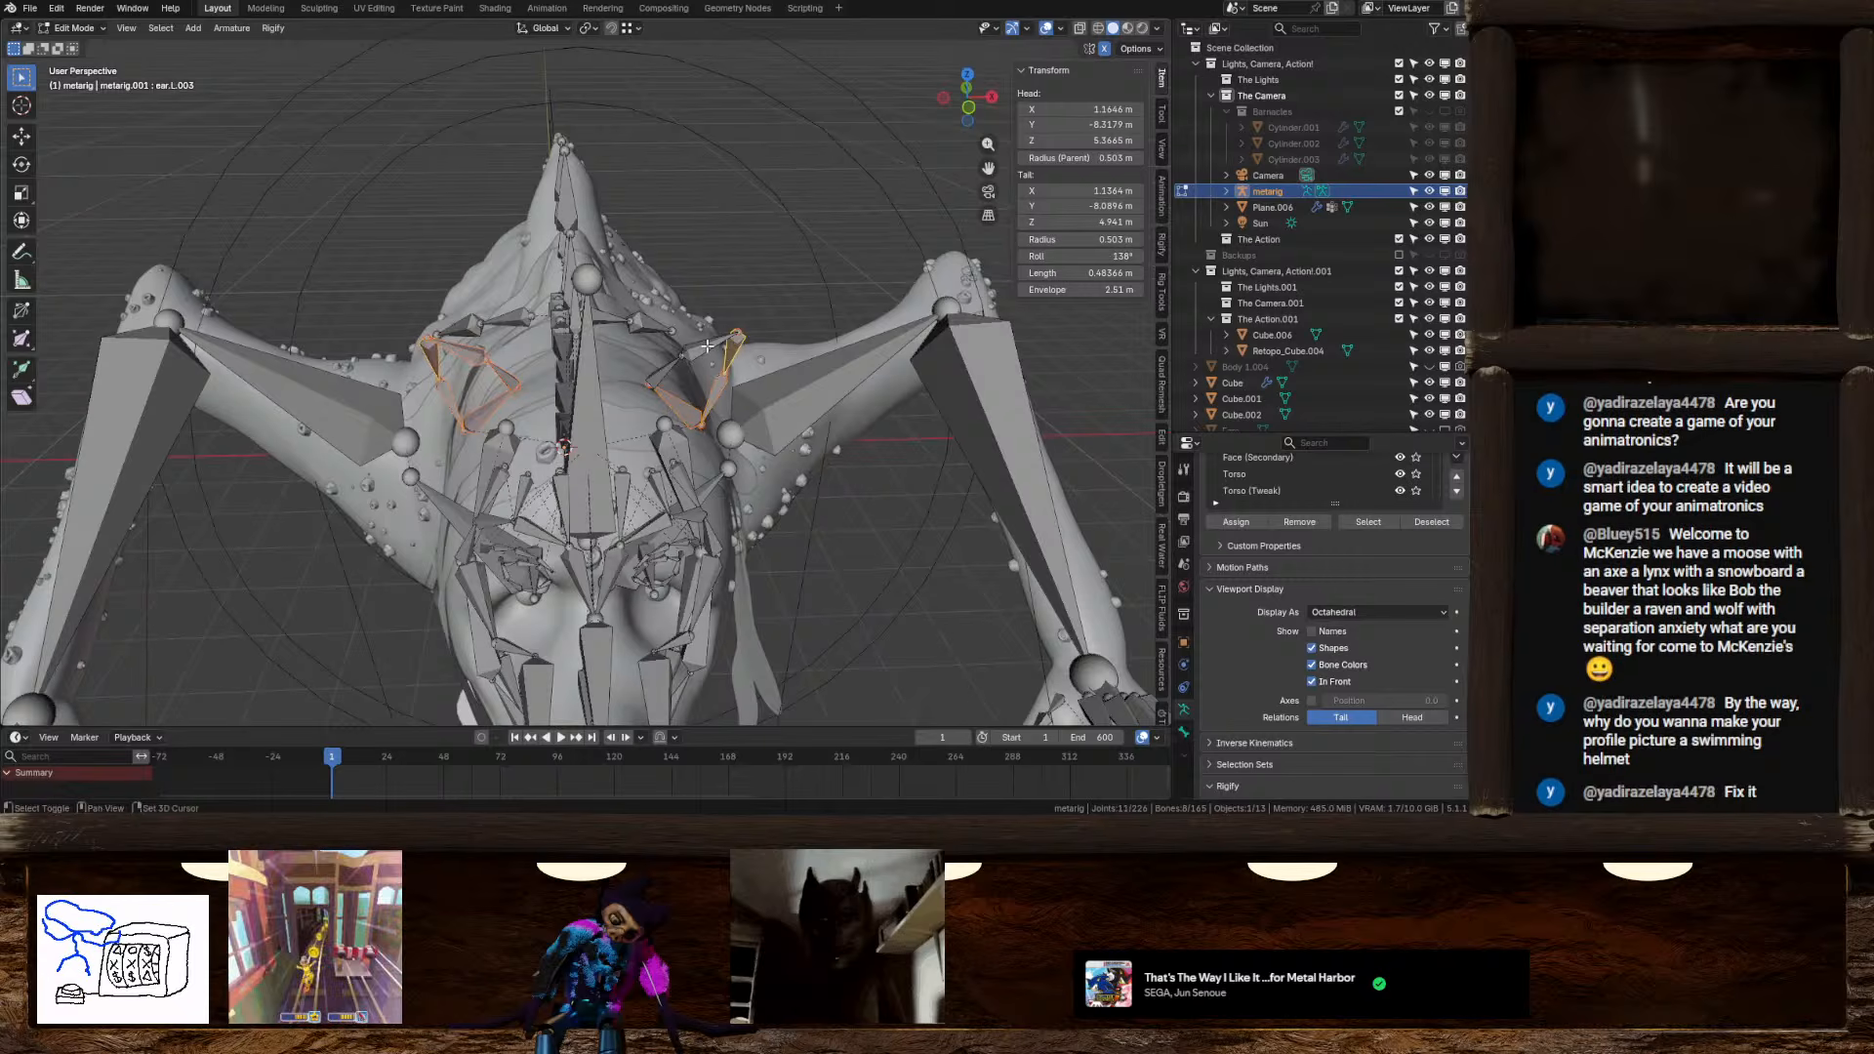
shift+click(704, 347)
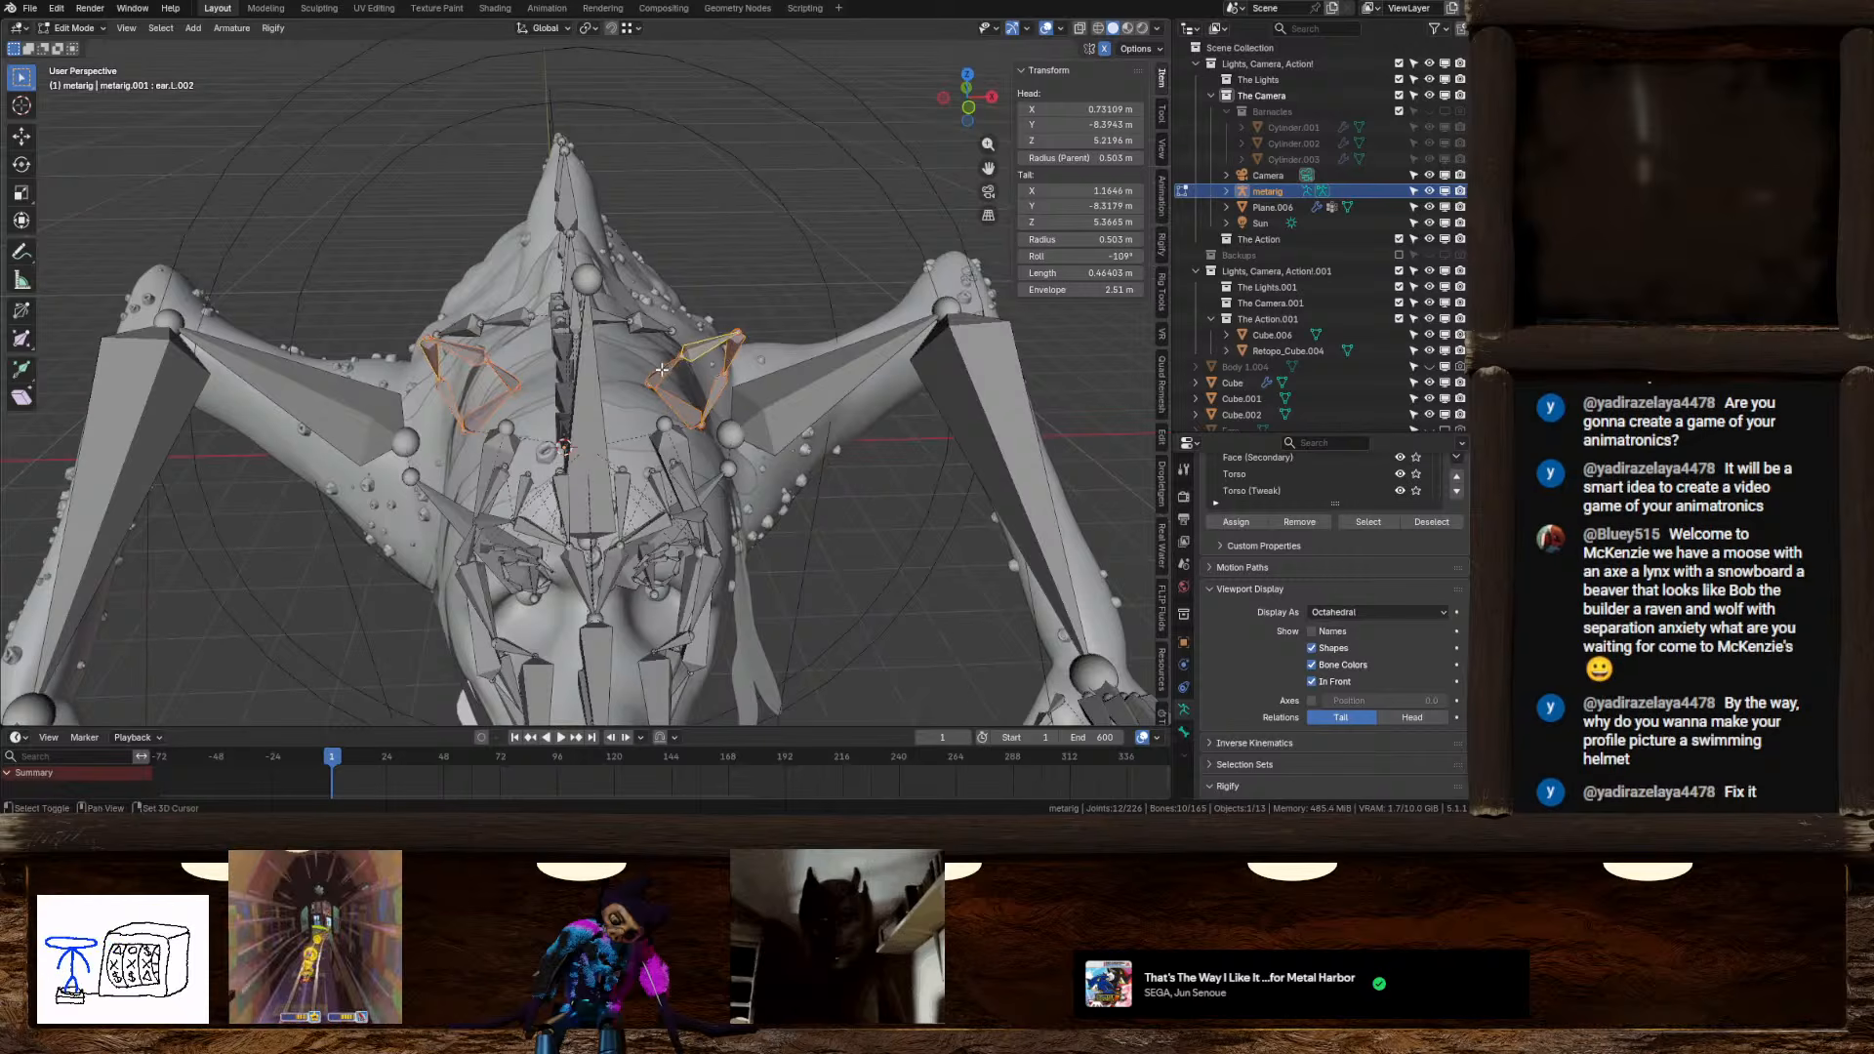
click(1184, 732)
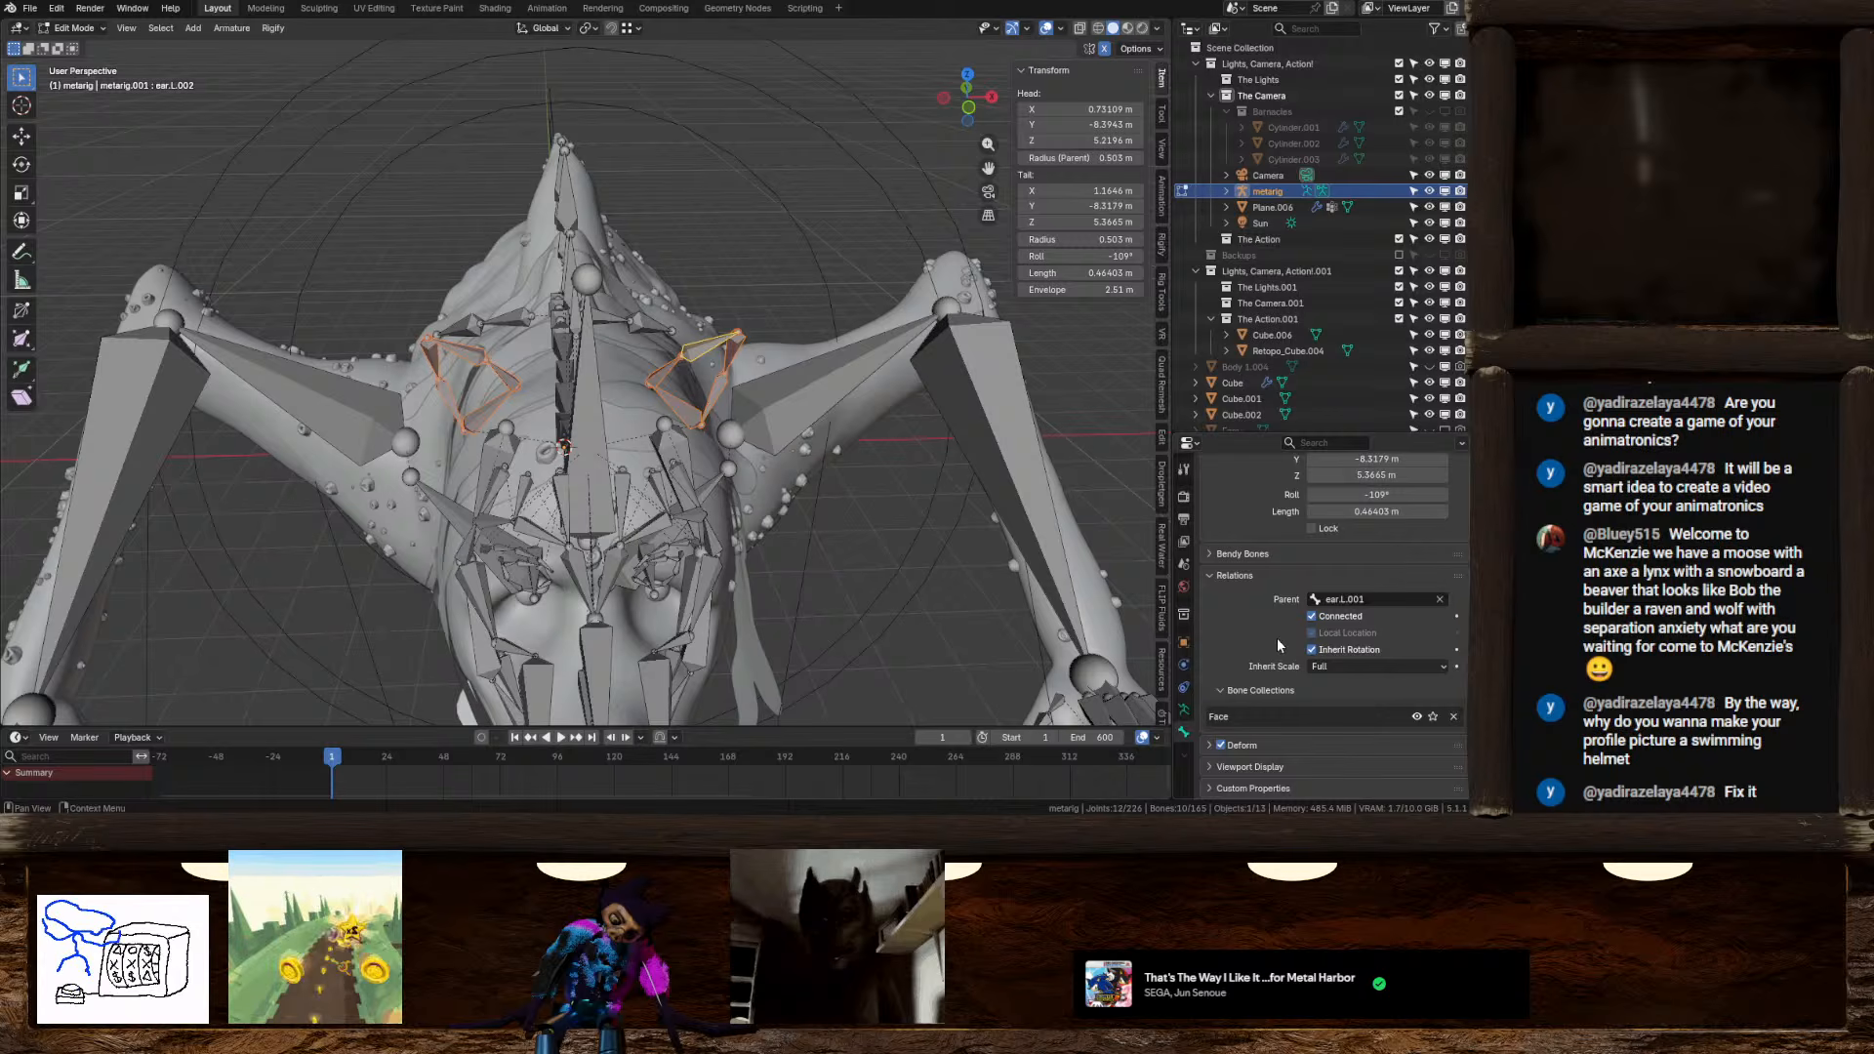
scroll(1276, 641, up, 3)
scroll(1274, 642, down, 3)
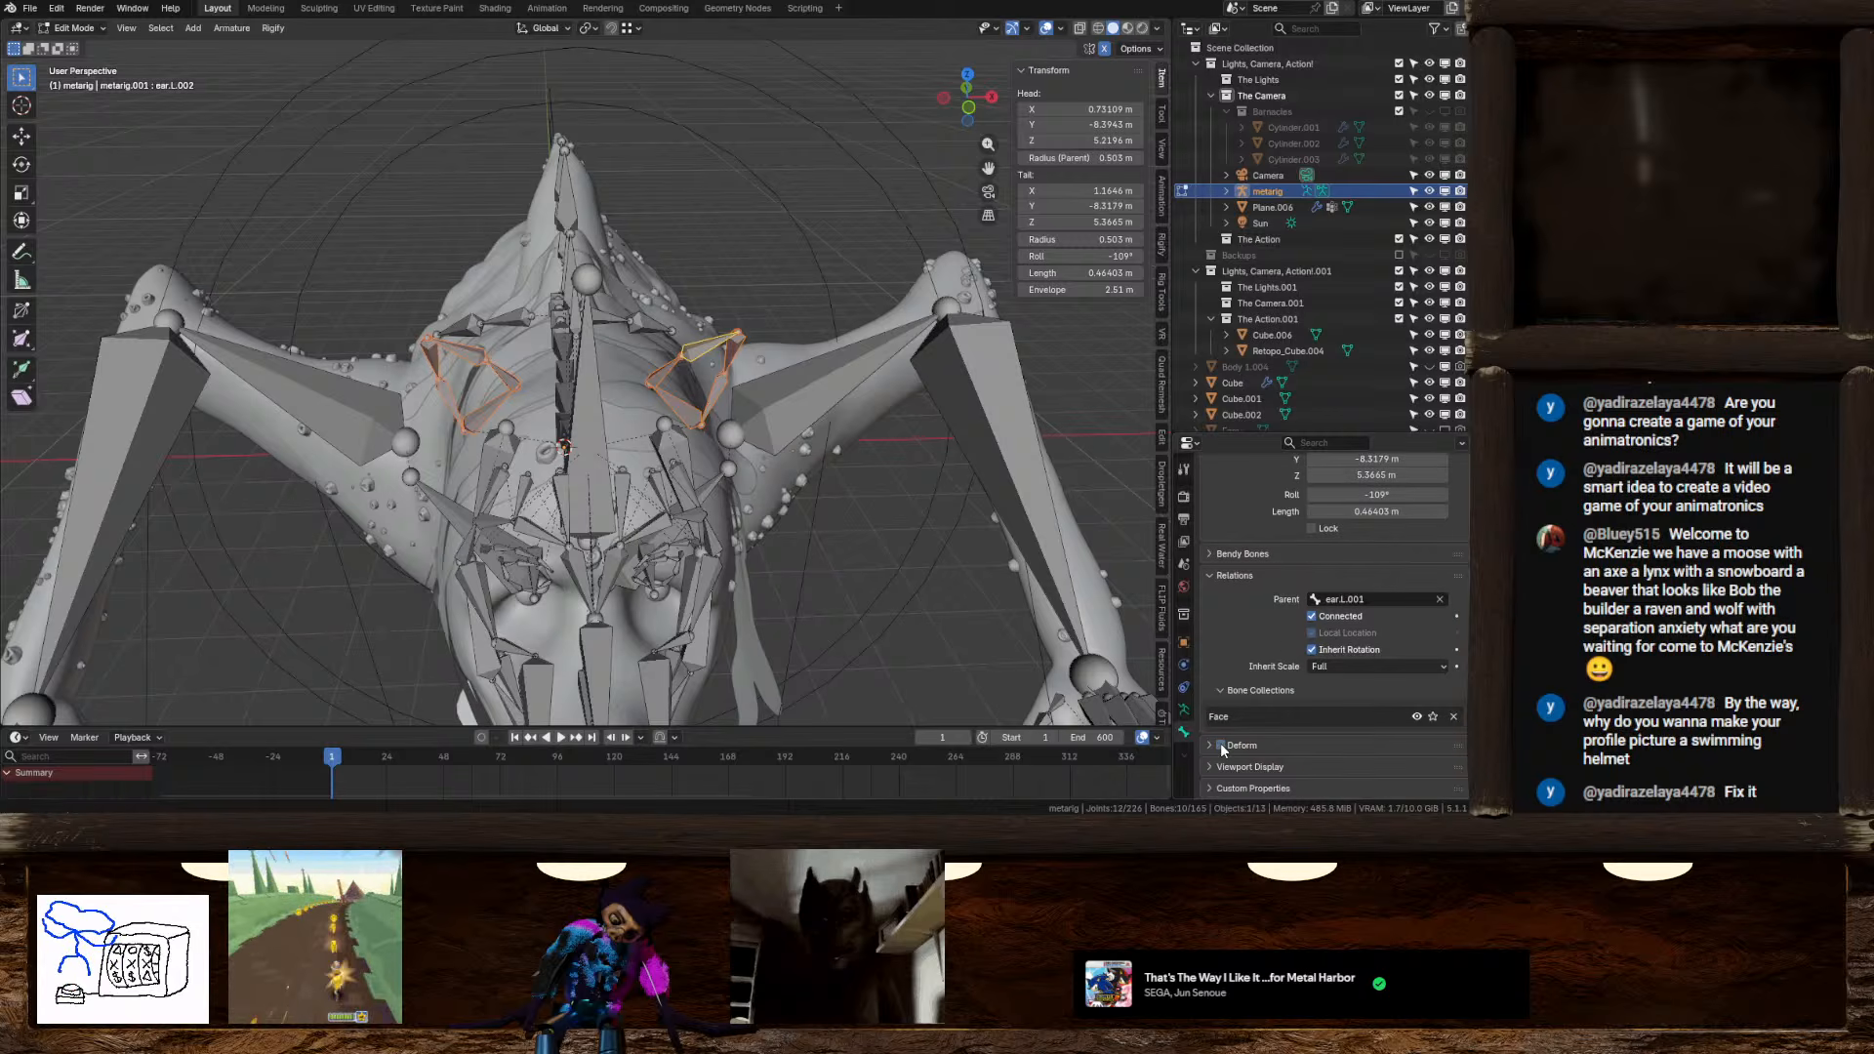
click(739, 352)
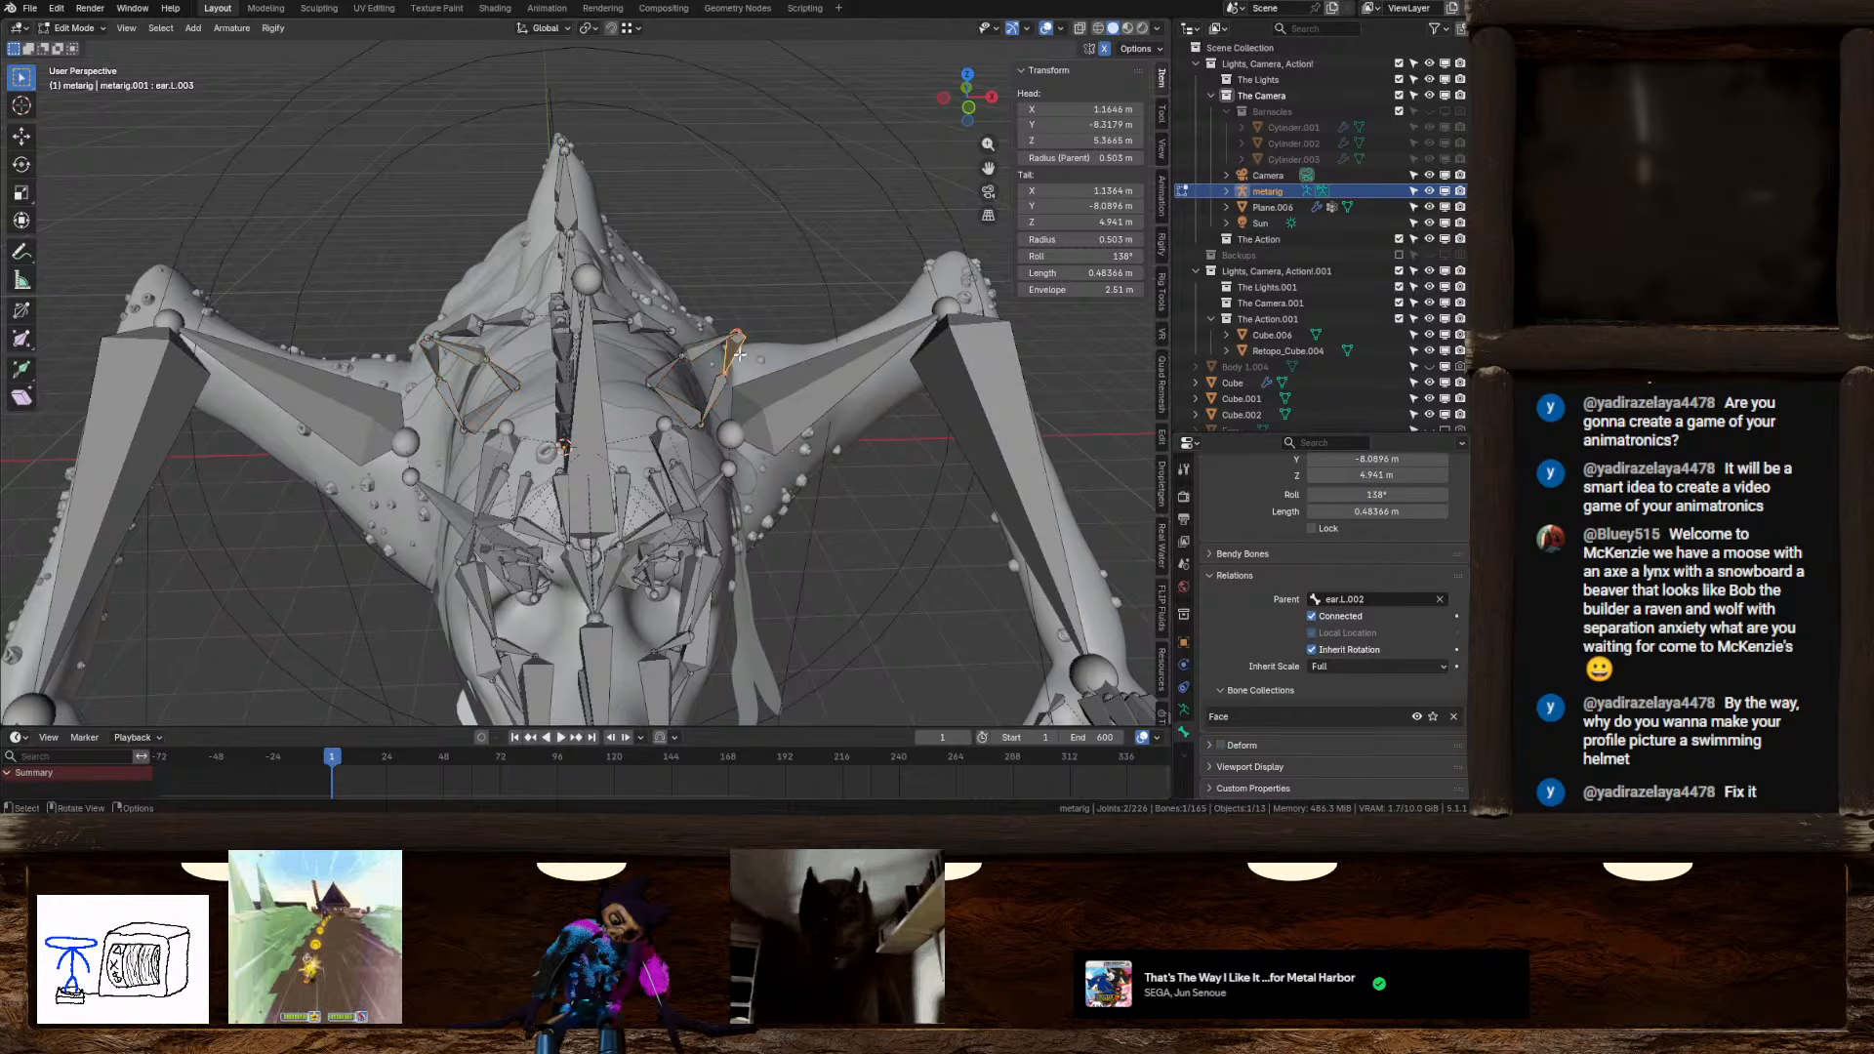
Examine the metarig's head, spine and dorsal spike bones against the creature mesh from the side
click(717, 393)
middle_drag(718, 394, 670, 363)
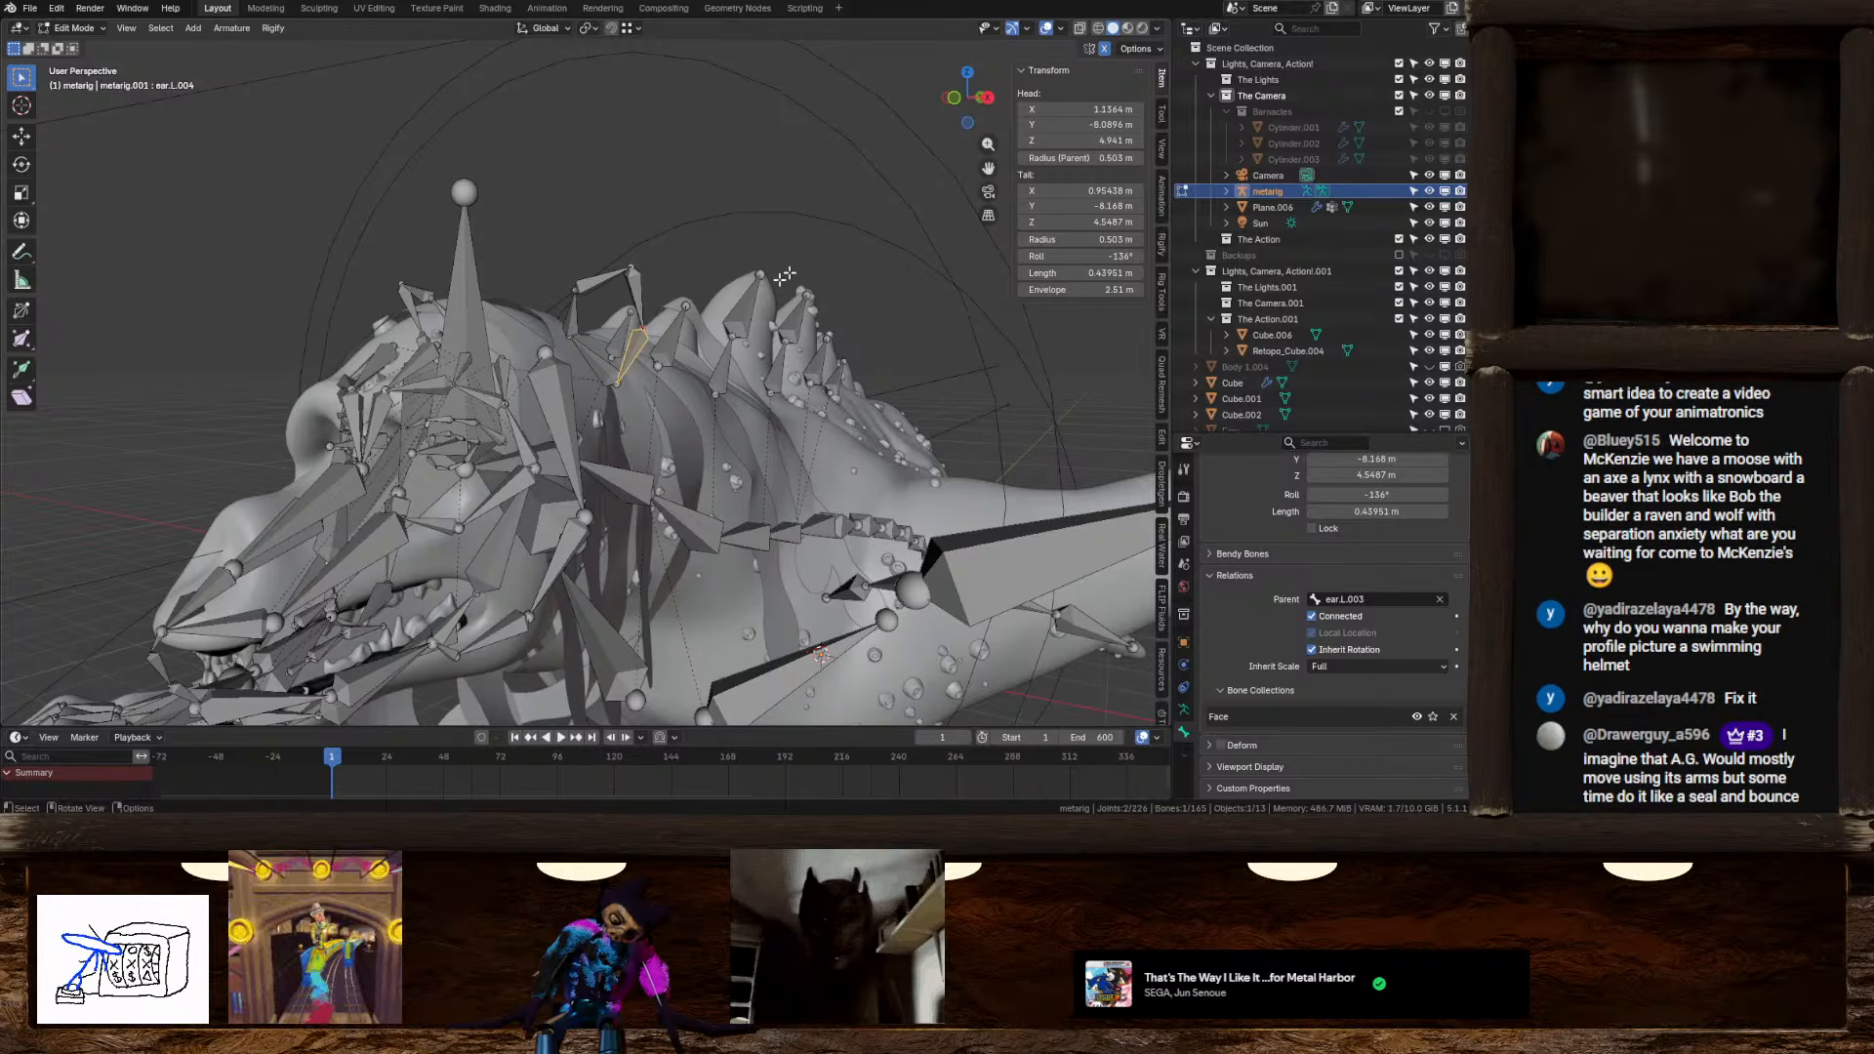
click(987, 98)
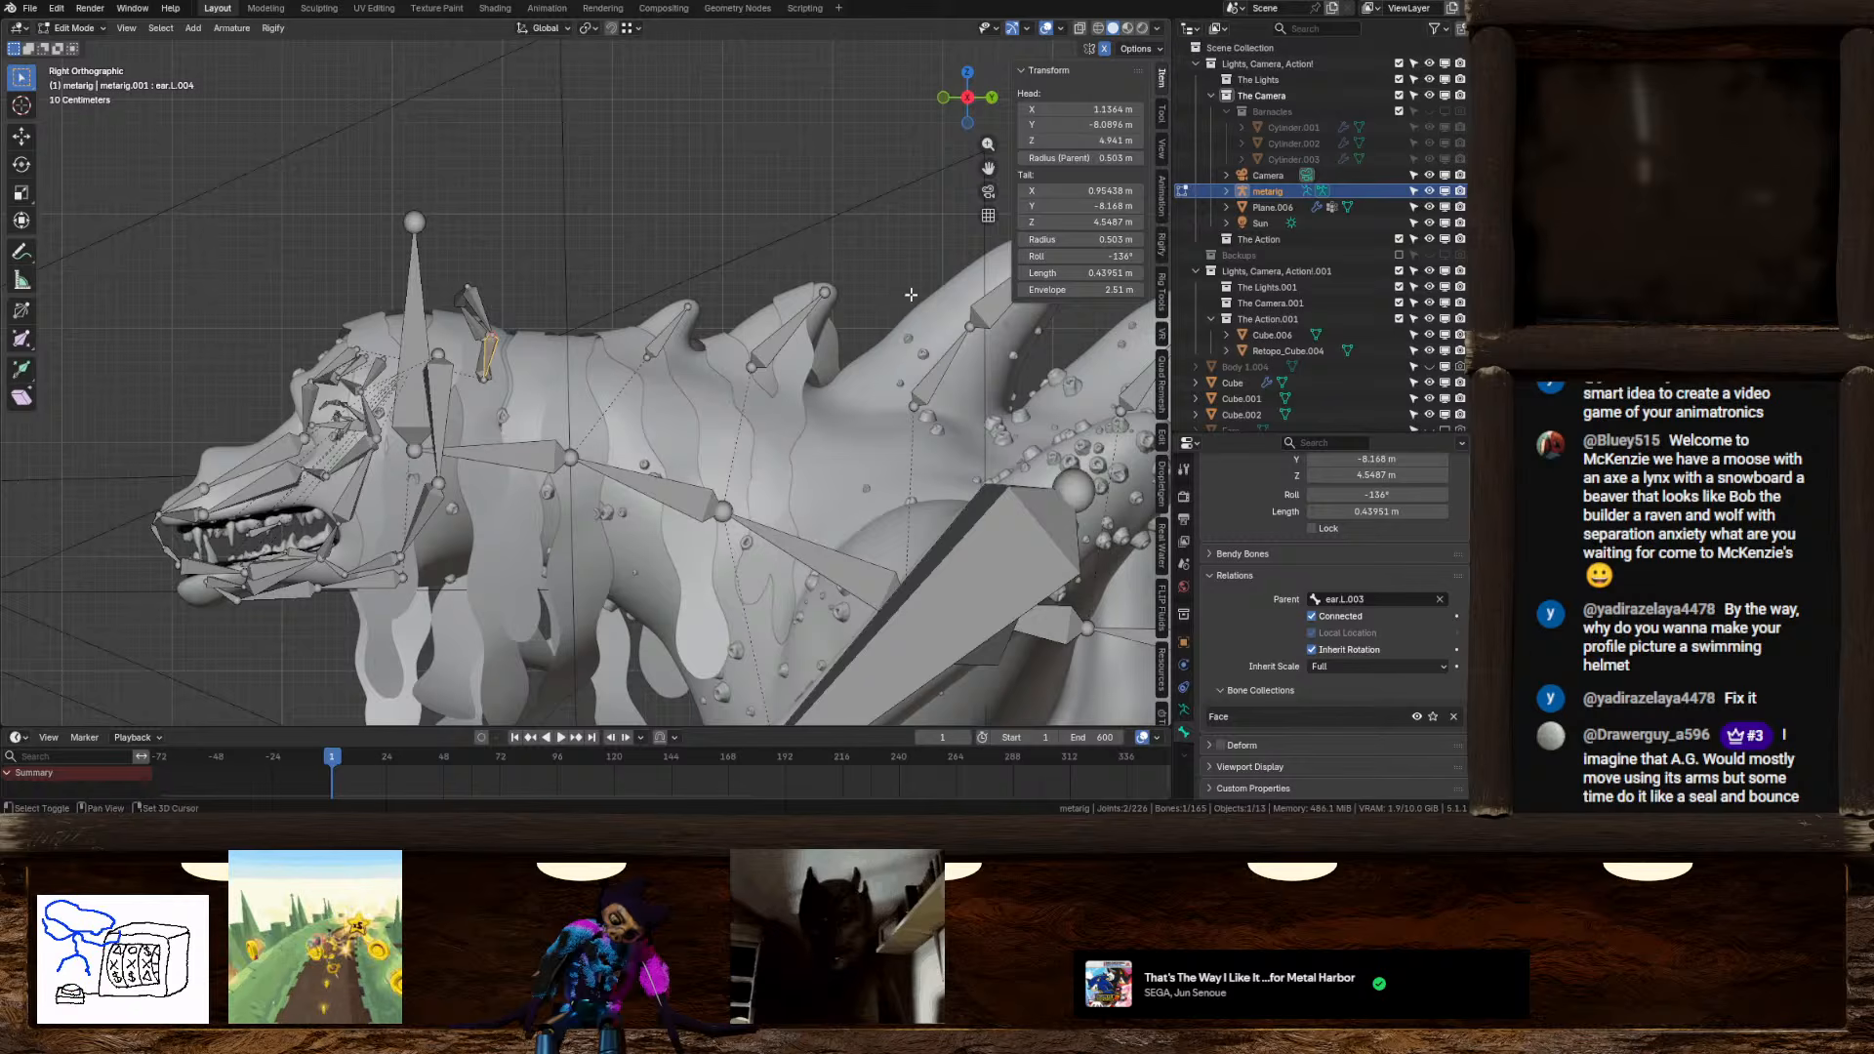
shift+middle_drag(910, 293, 619, 286)
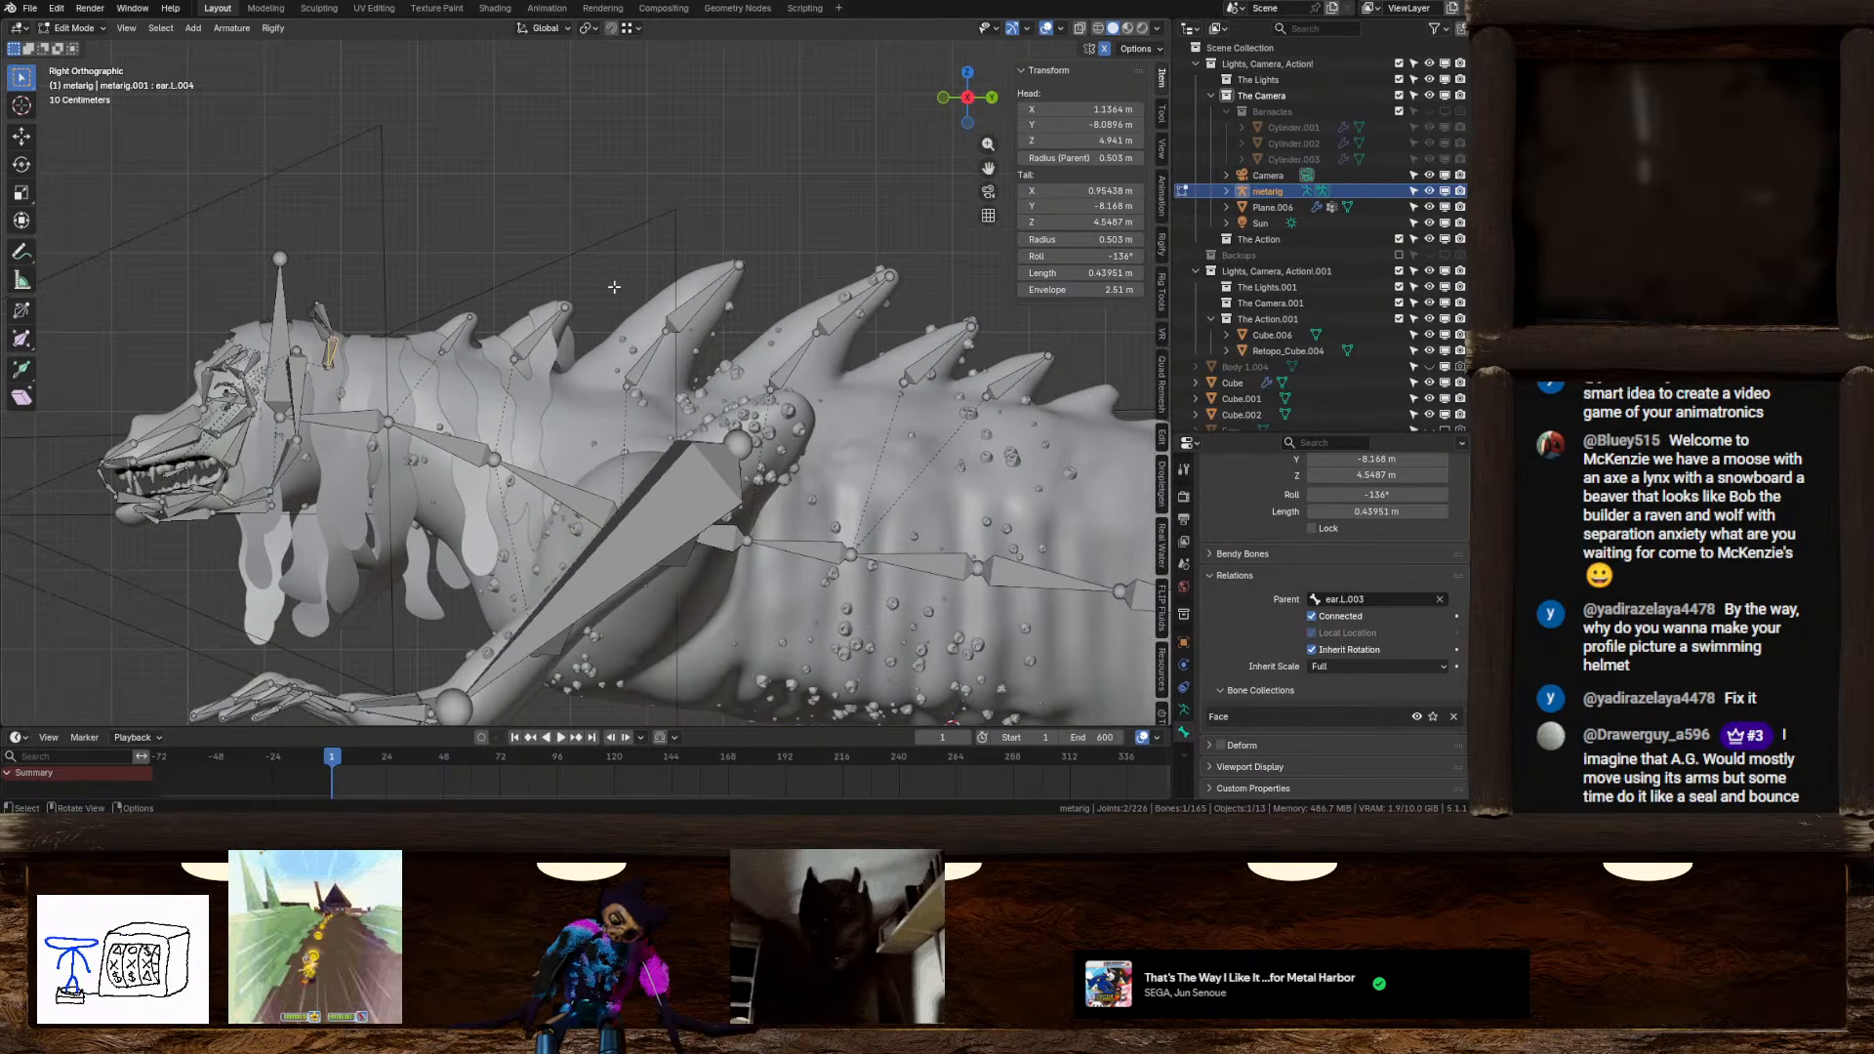
scroll(614, 286, down, 4)
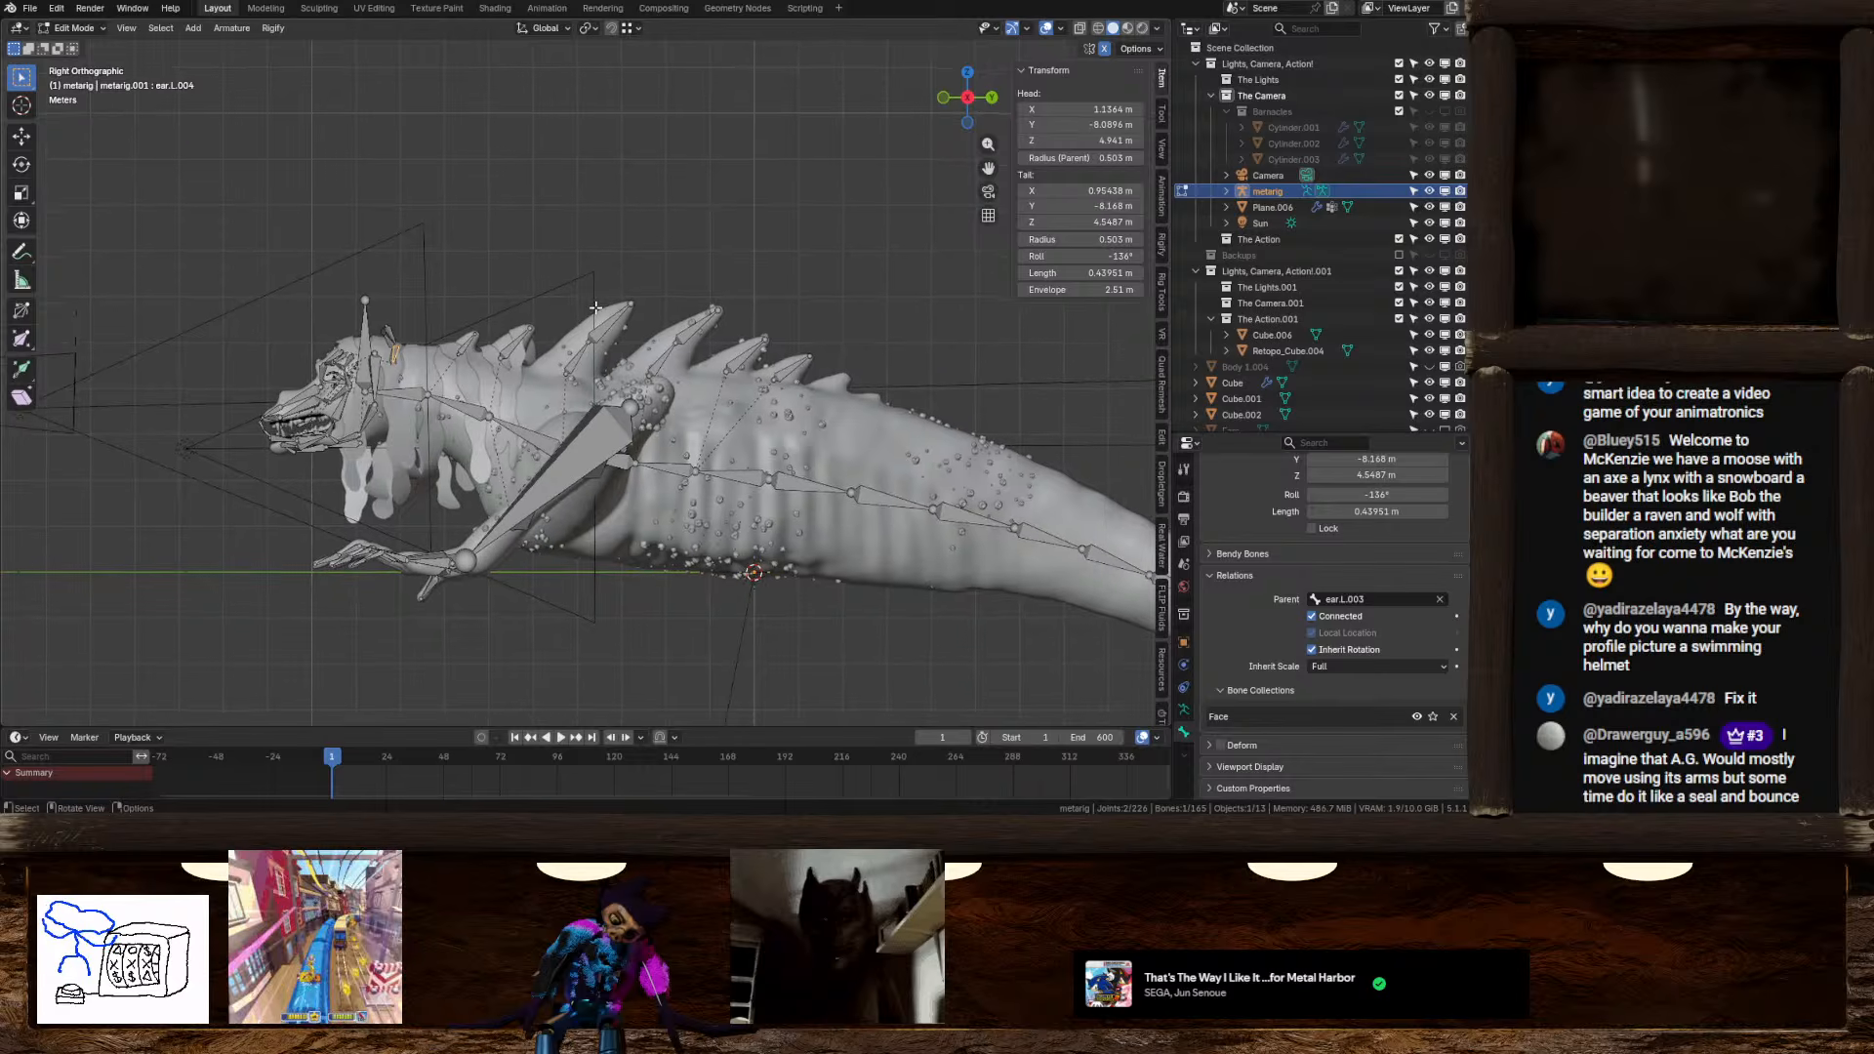
scroll(595, 307, up, 3)
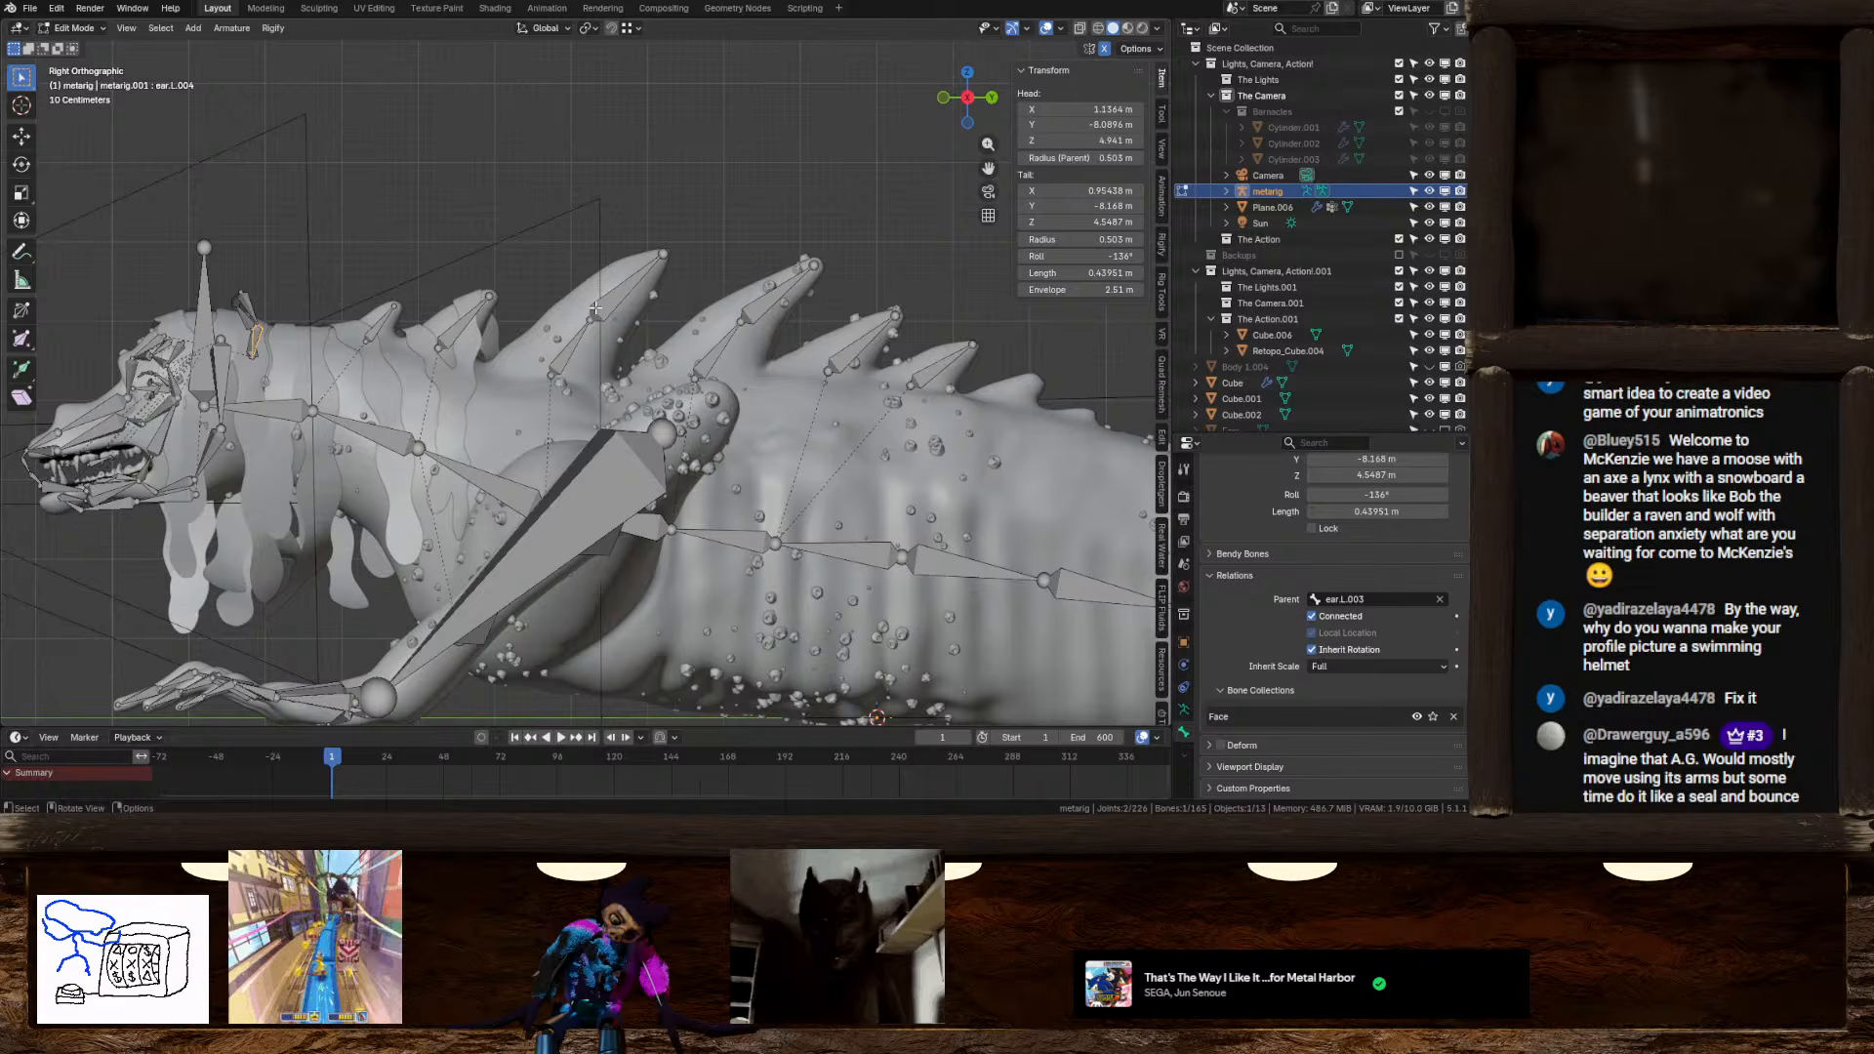
scroll(595, 308, down, 3)
shift+middle_drag(577, 281, 753, 293)
scroll(740, 344, up, 4)
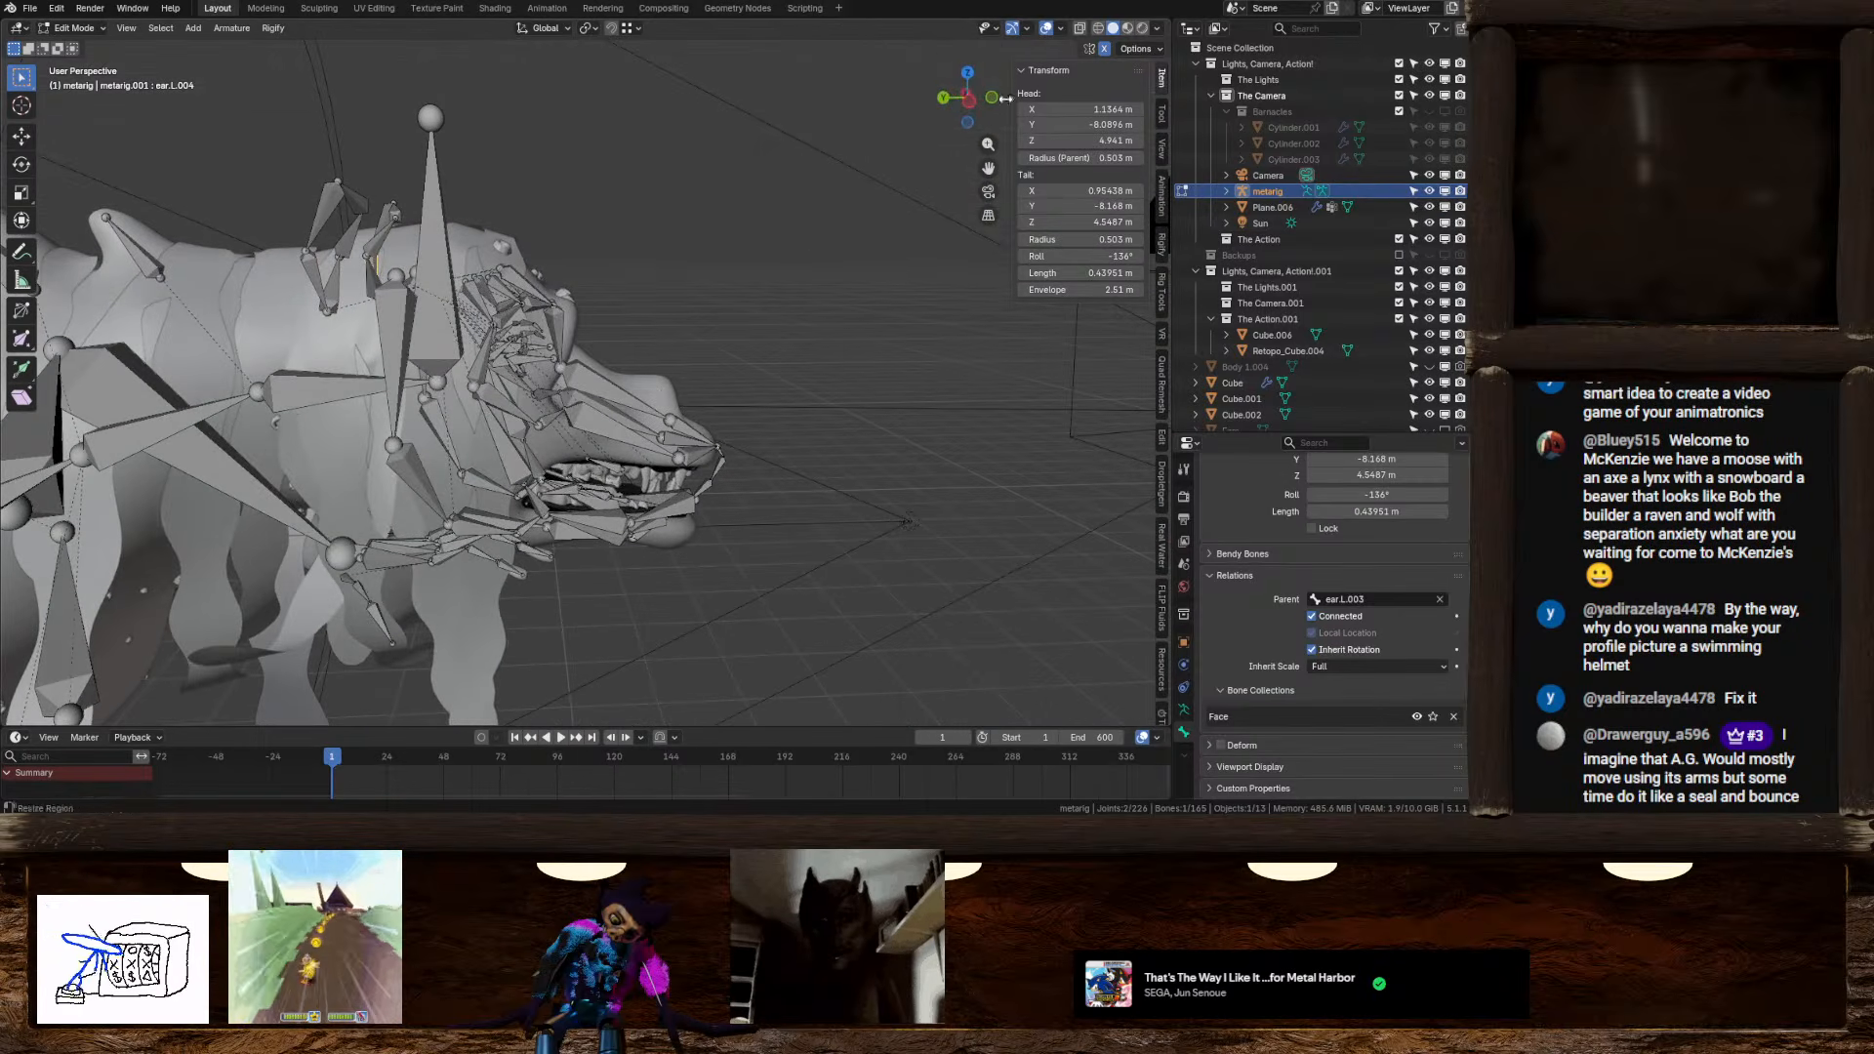
Duplicate the head and face bones in place and separate the copy into its own armature
click(967, 99)
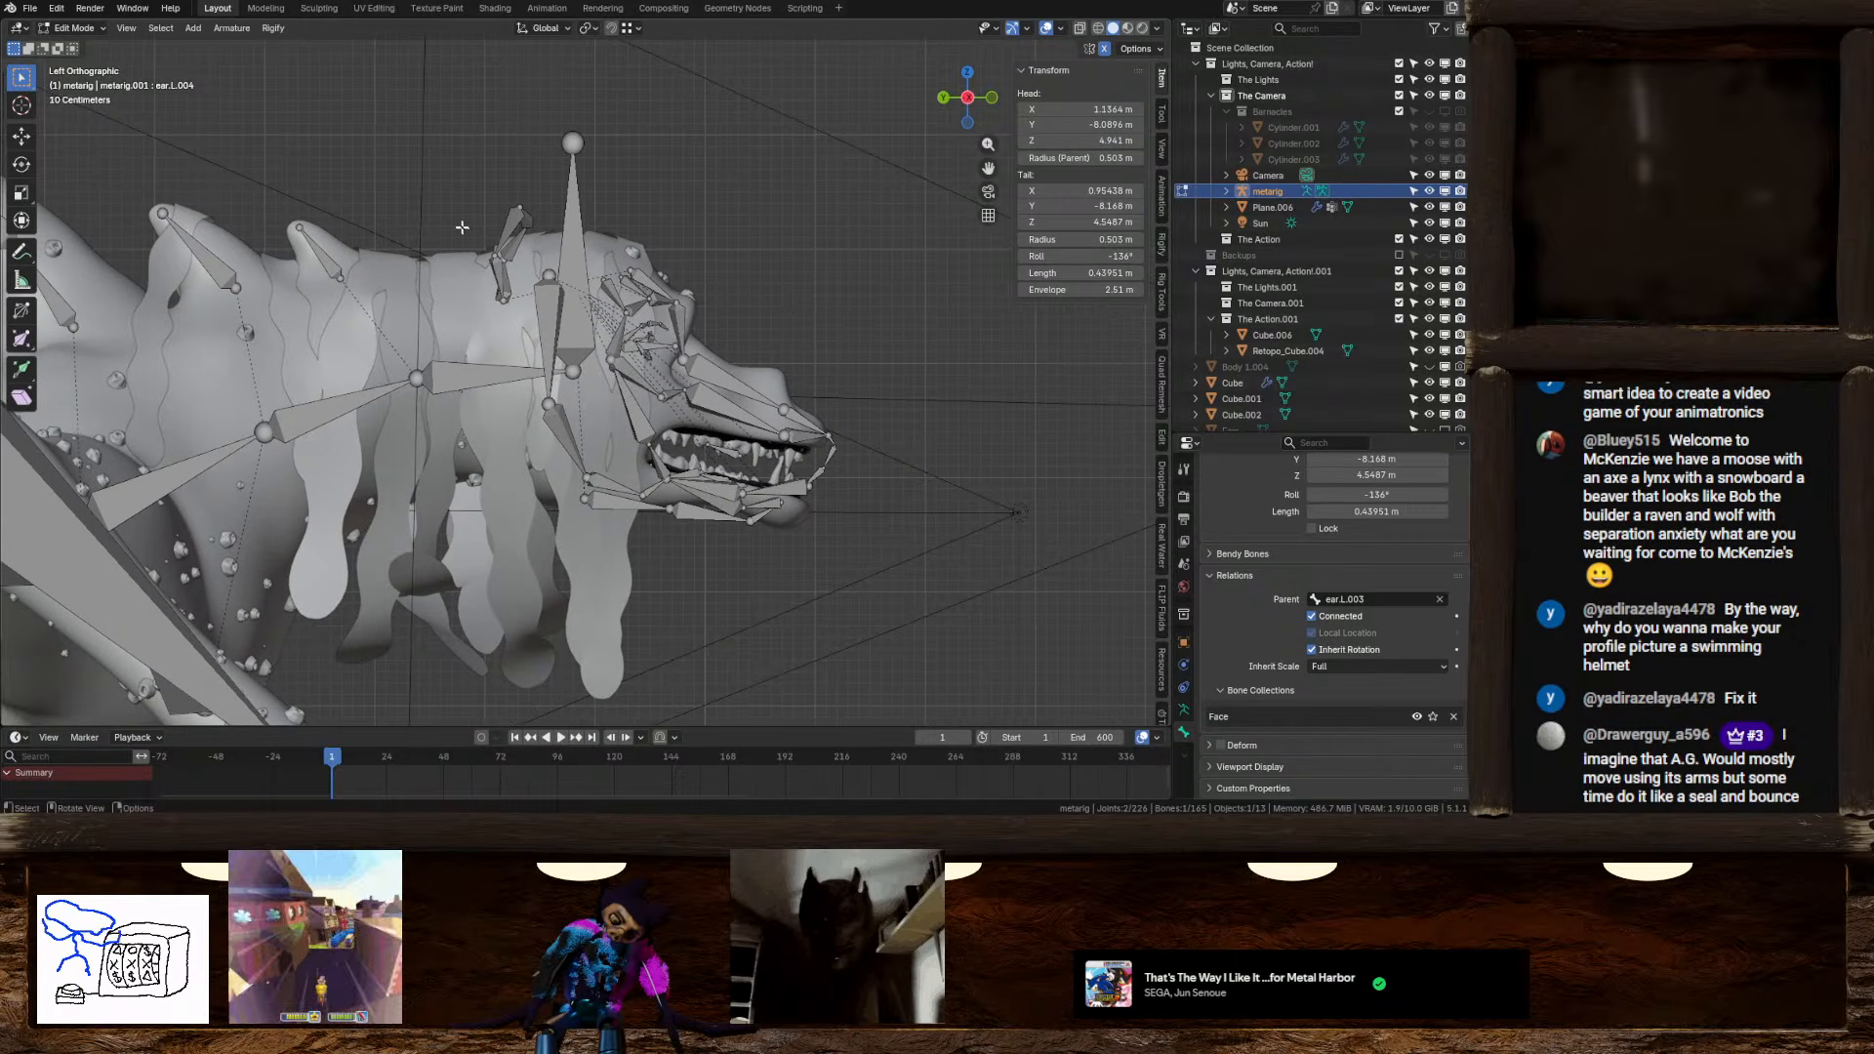
drag(475, 146, 892, 616)
key(shift+d)
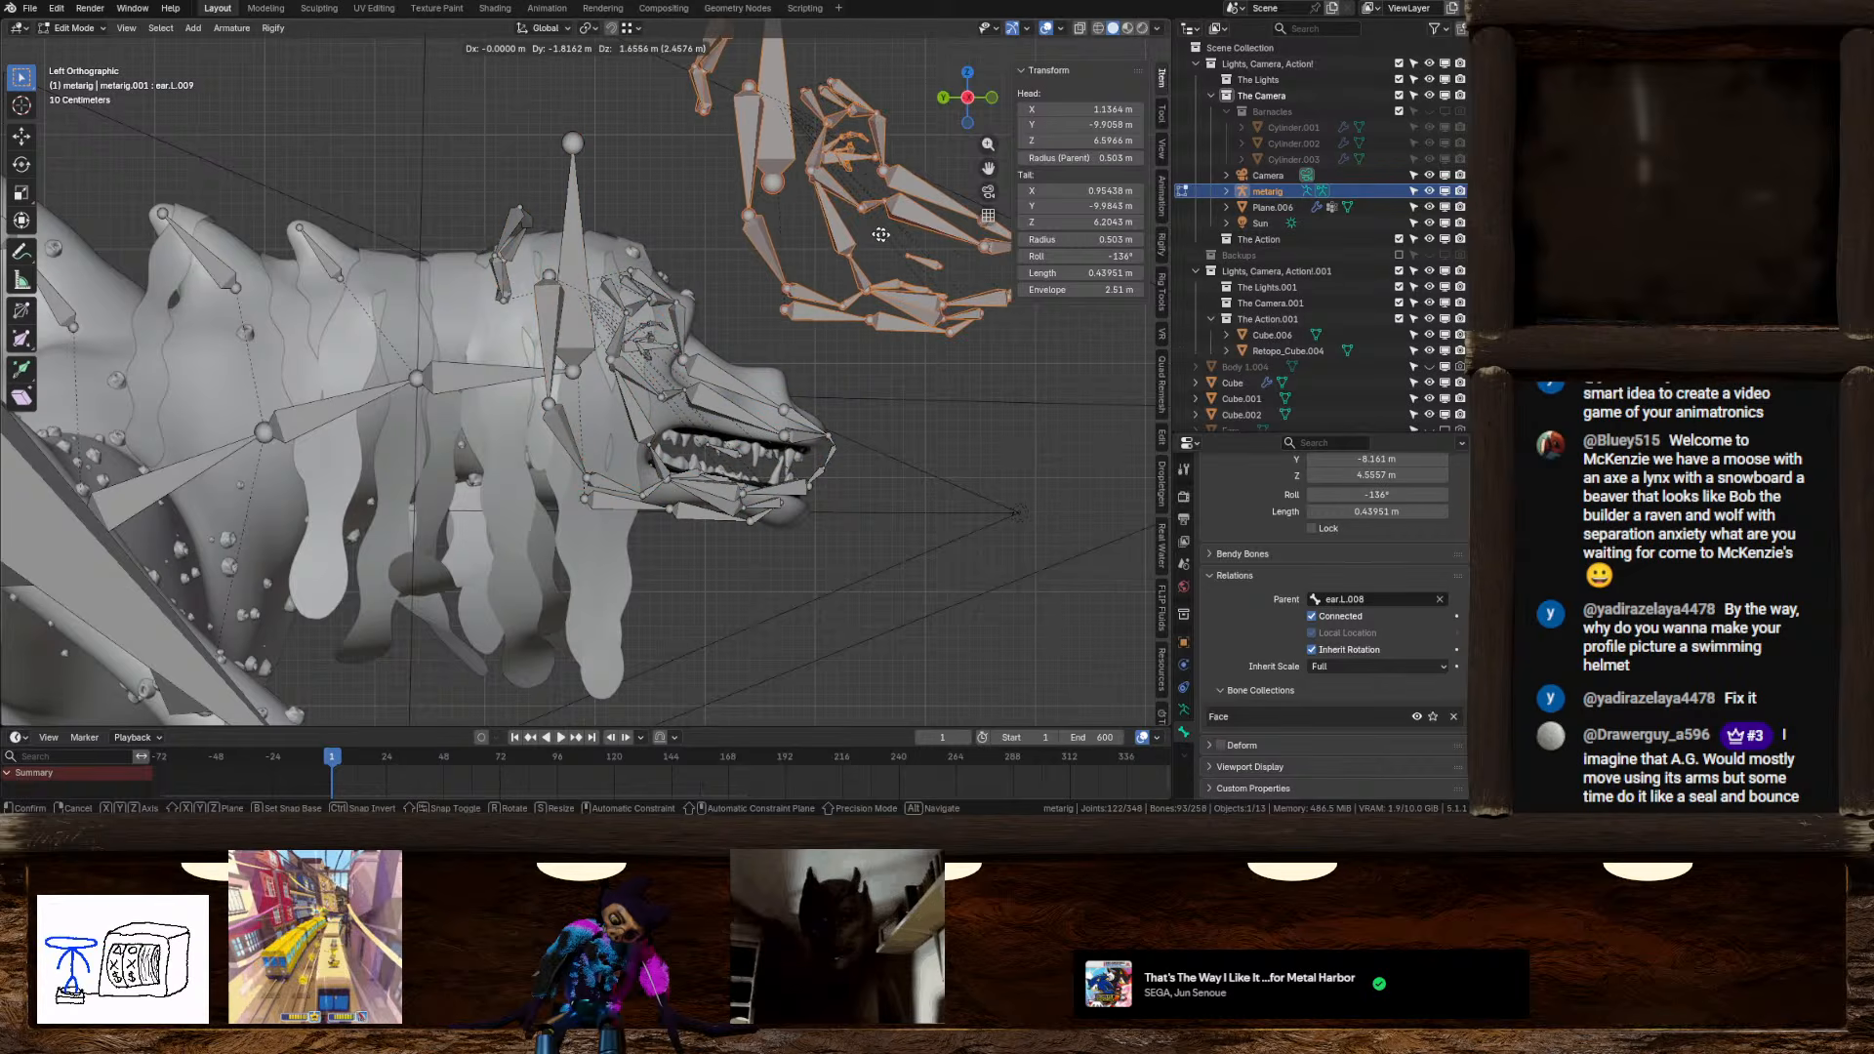
right_click(932, 283)
right_click(932, 283)
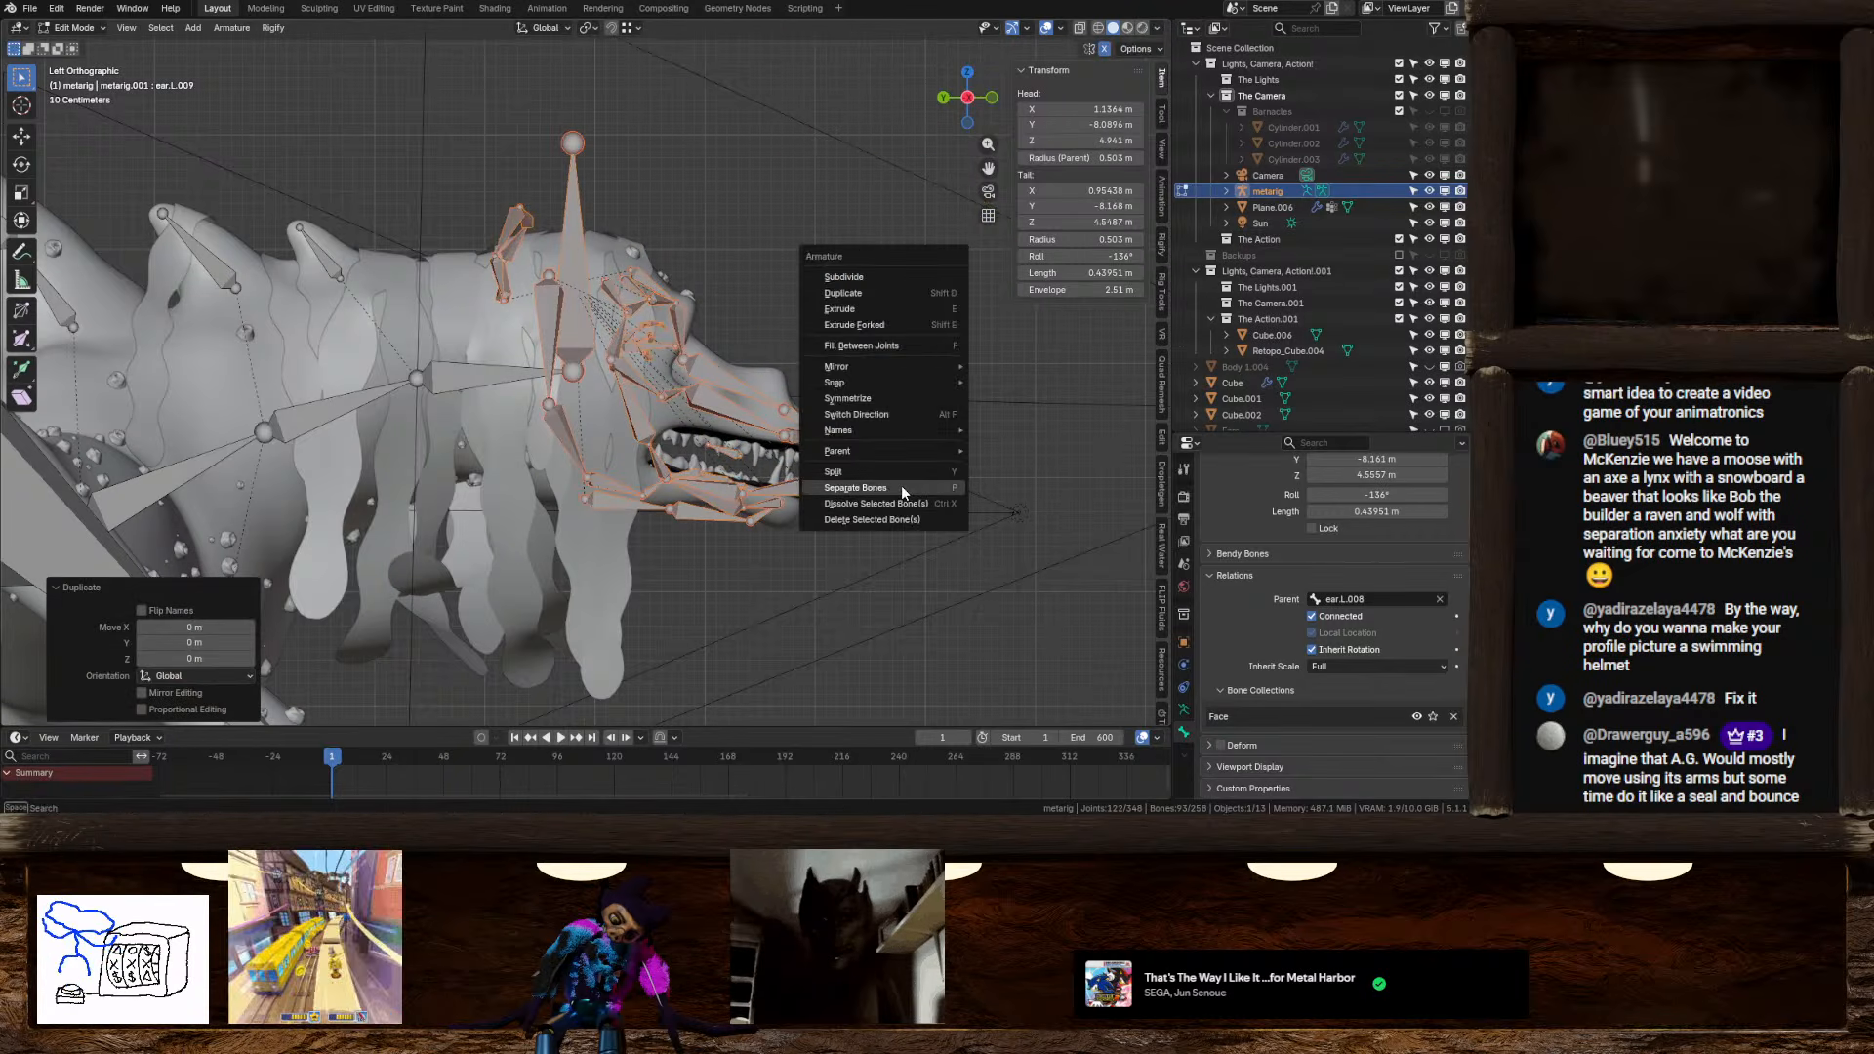
click(856, 488)
In Object Mode, move the separated head-bone armature about 3.19 m along X, clear of the creature's head
middle_drag(929, 472, 817, 497)
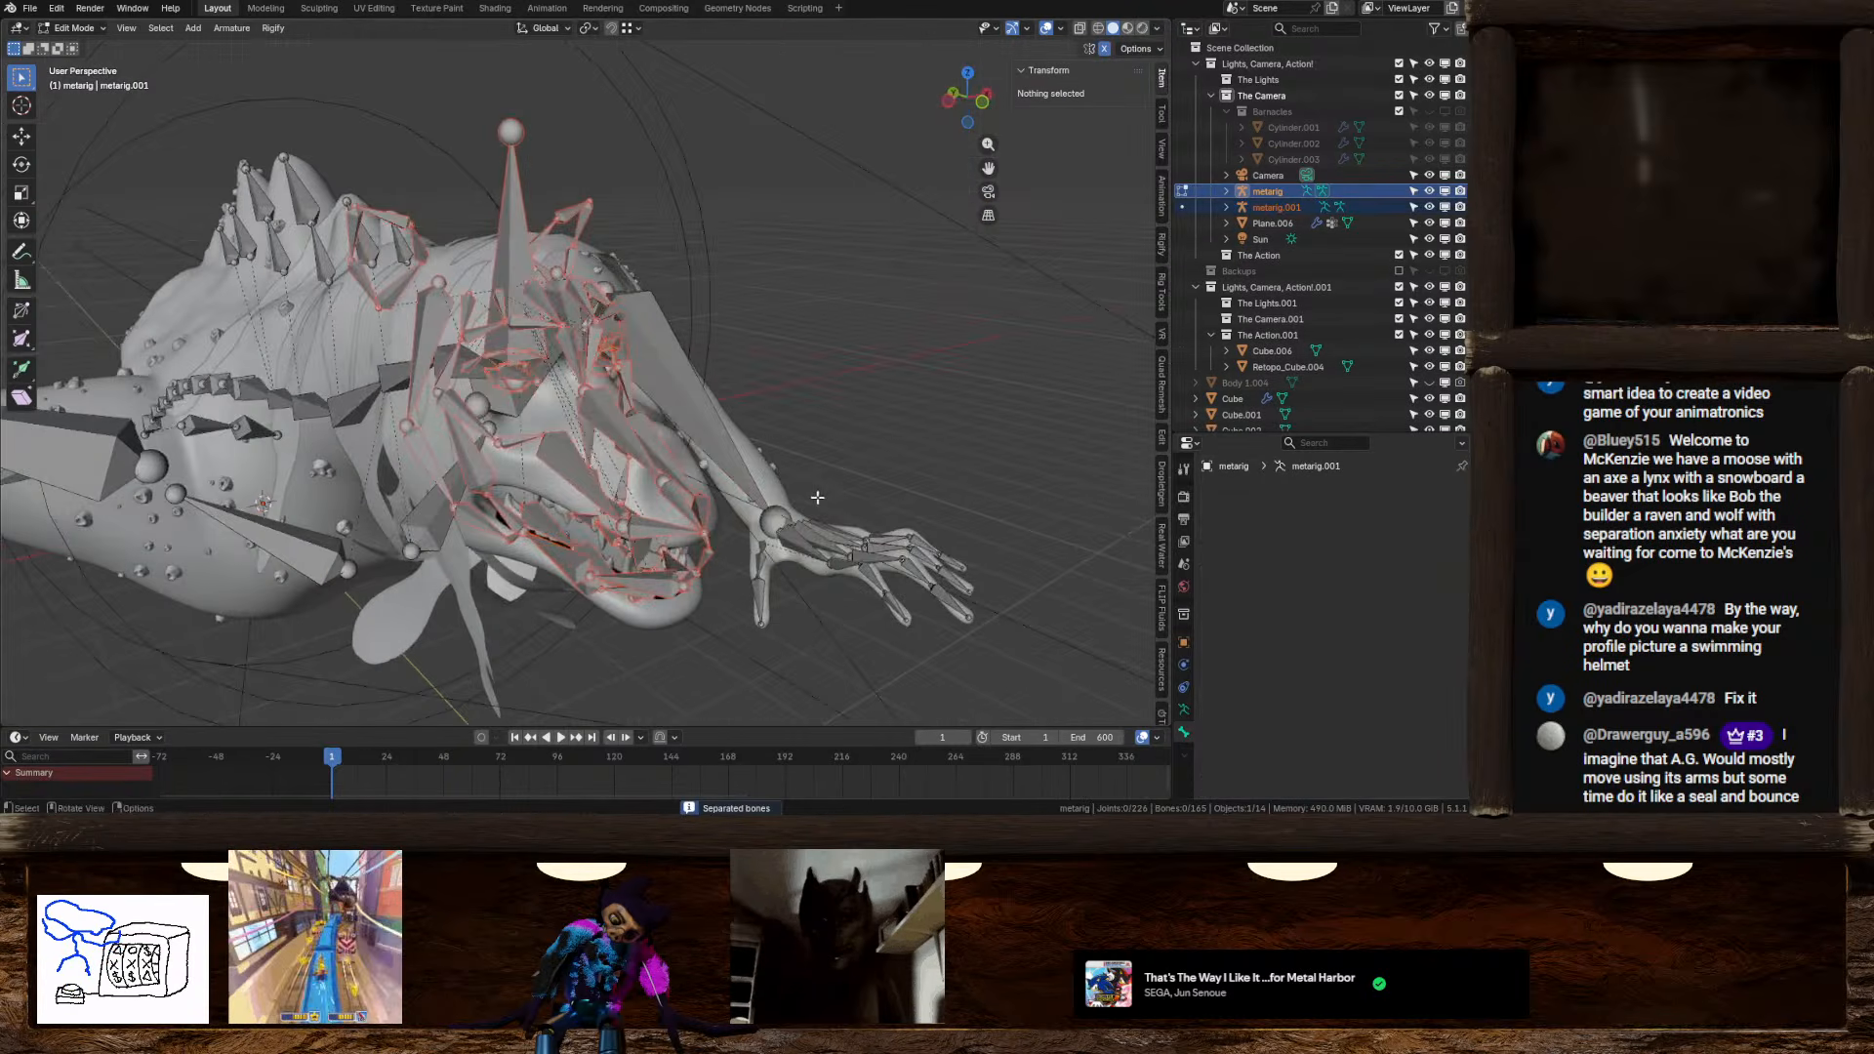
key(Tab)
click(605, 414)
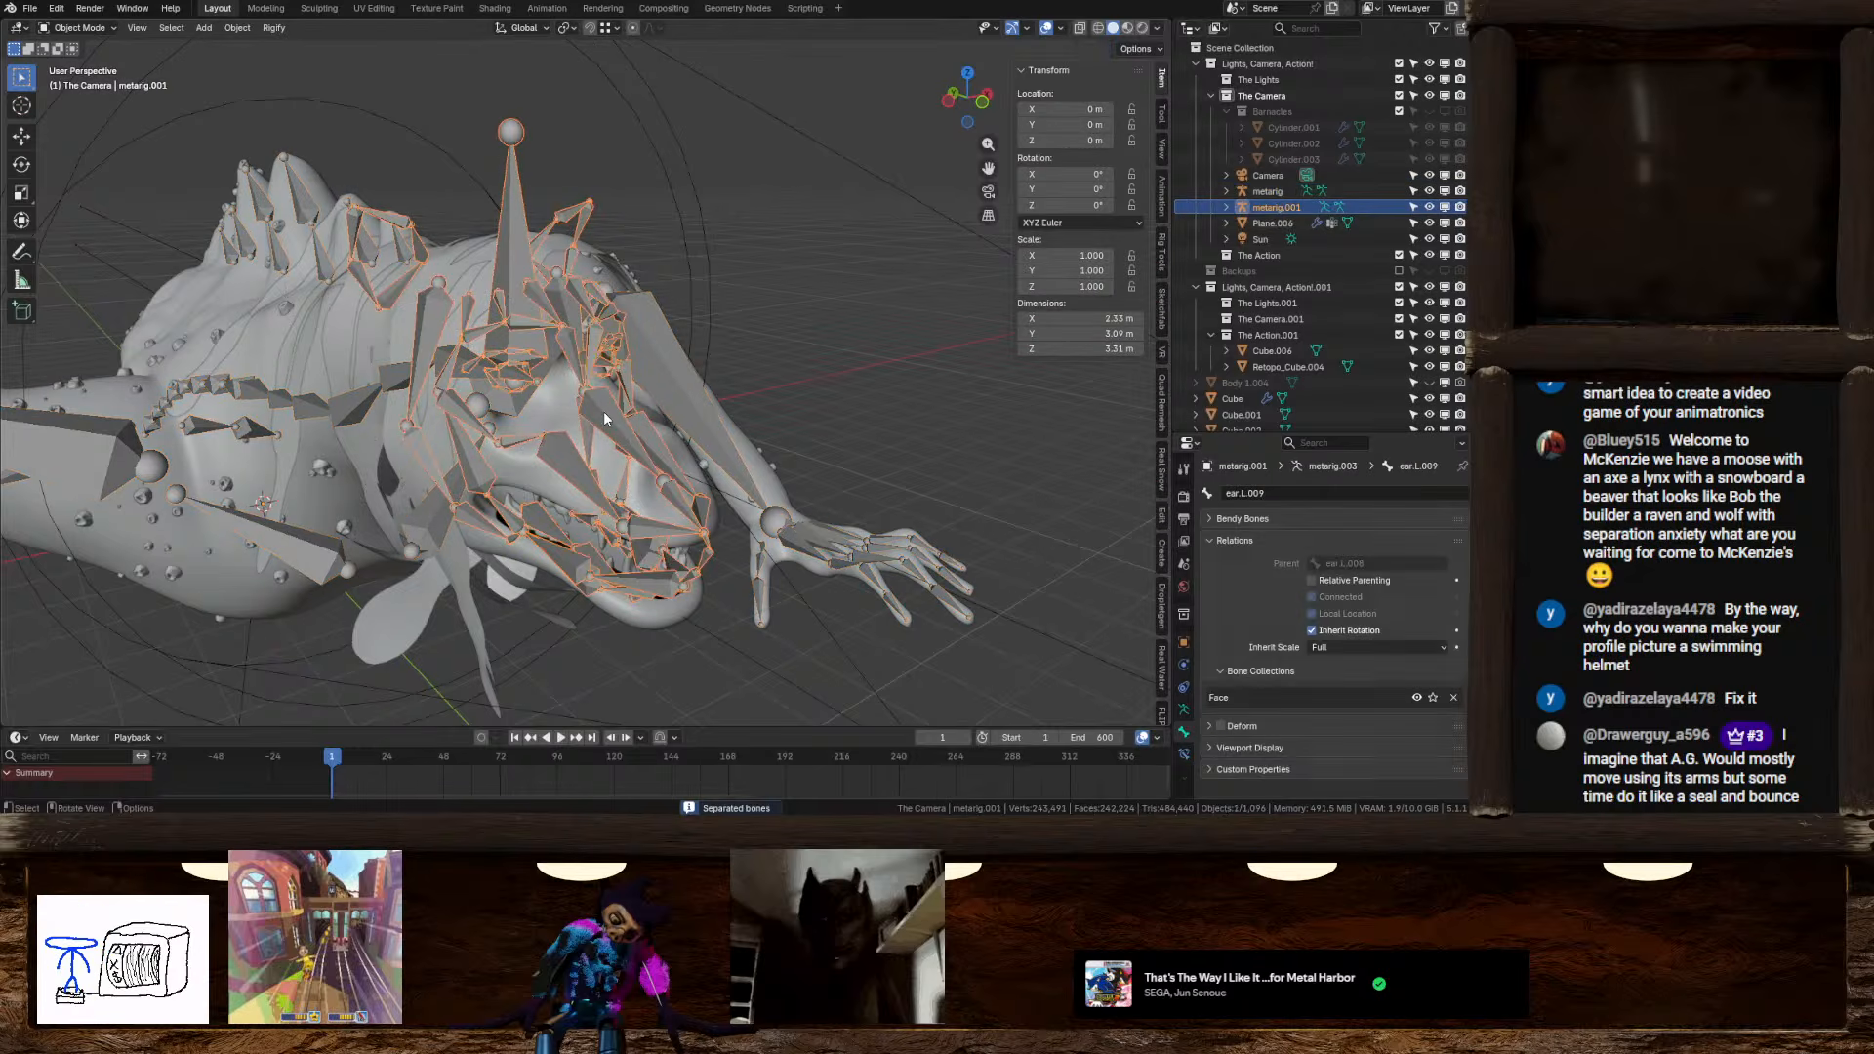
key(g)
key(x)
click(771, 400)
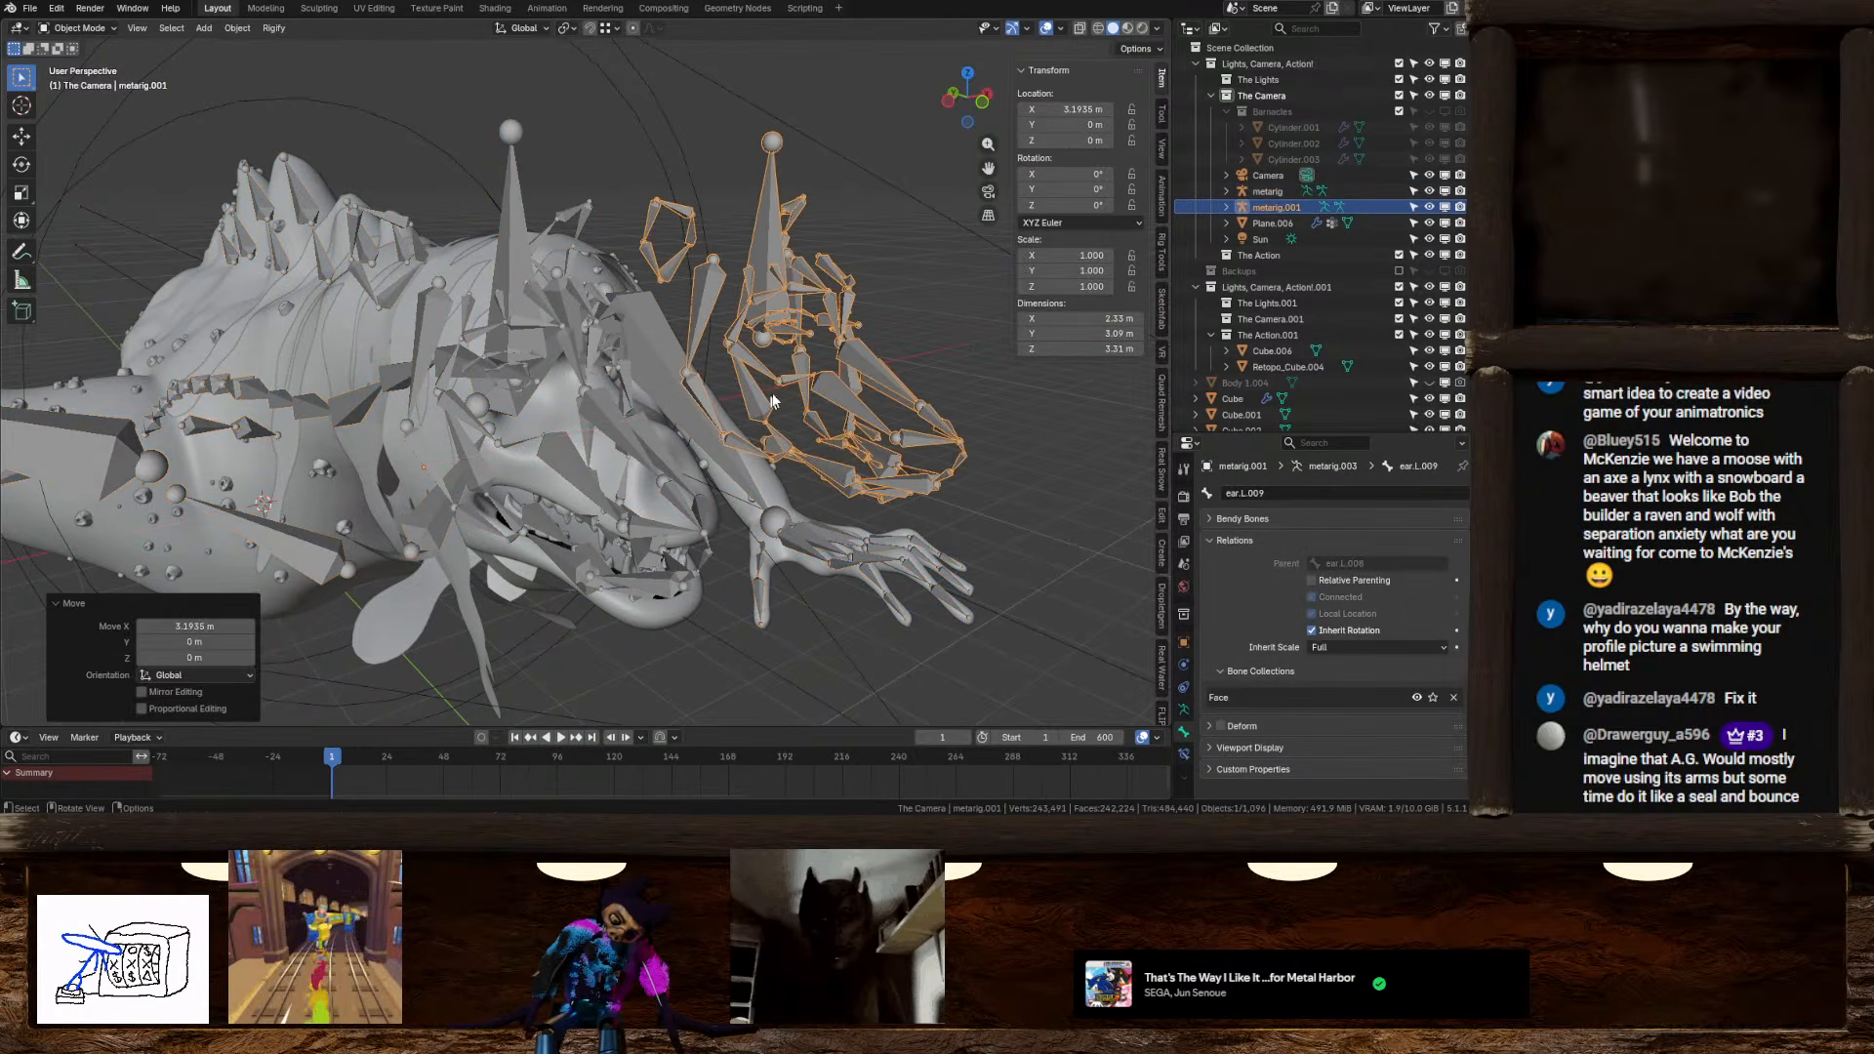
Hide the separated head-bone armature beside the creature
click(981, 102)
shift+middle_drag(857, 313, 819, 318)
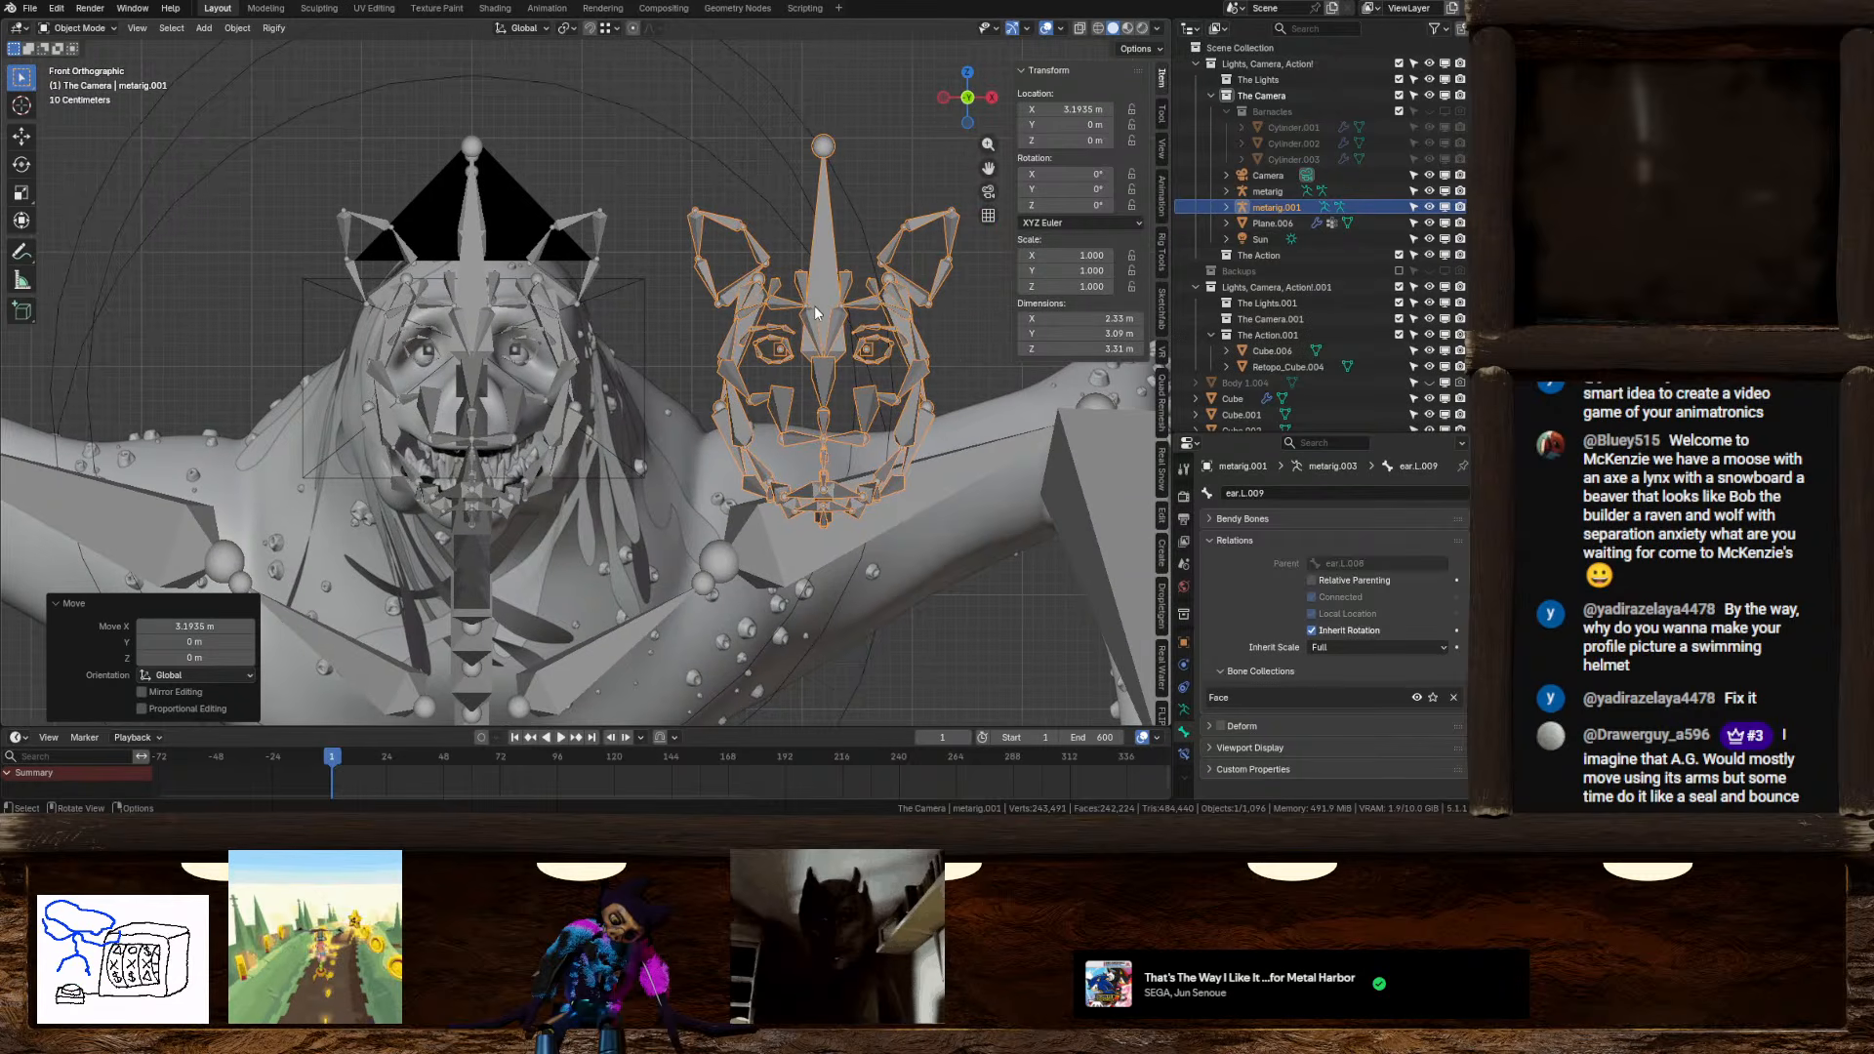
scroll(740, 389, up, 2)
middle_drag(740, 382, 656, 477)
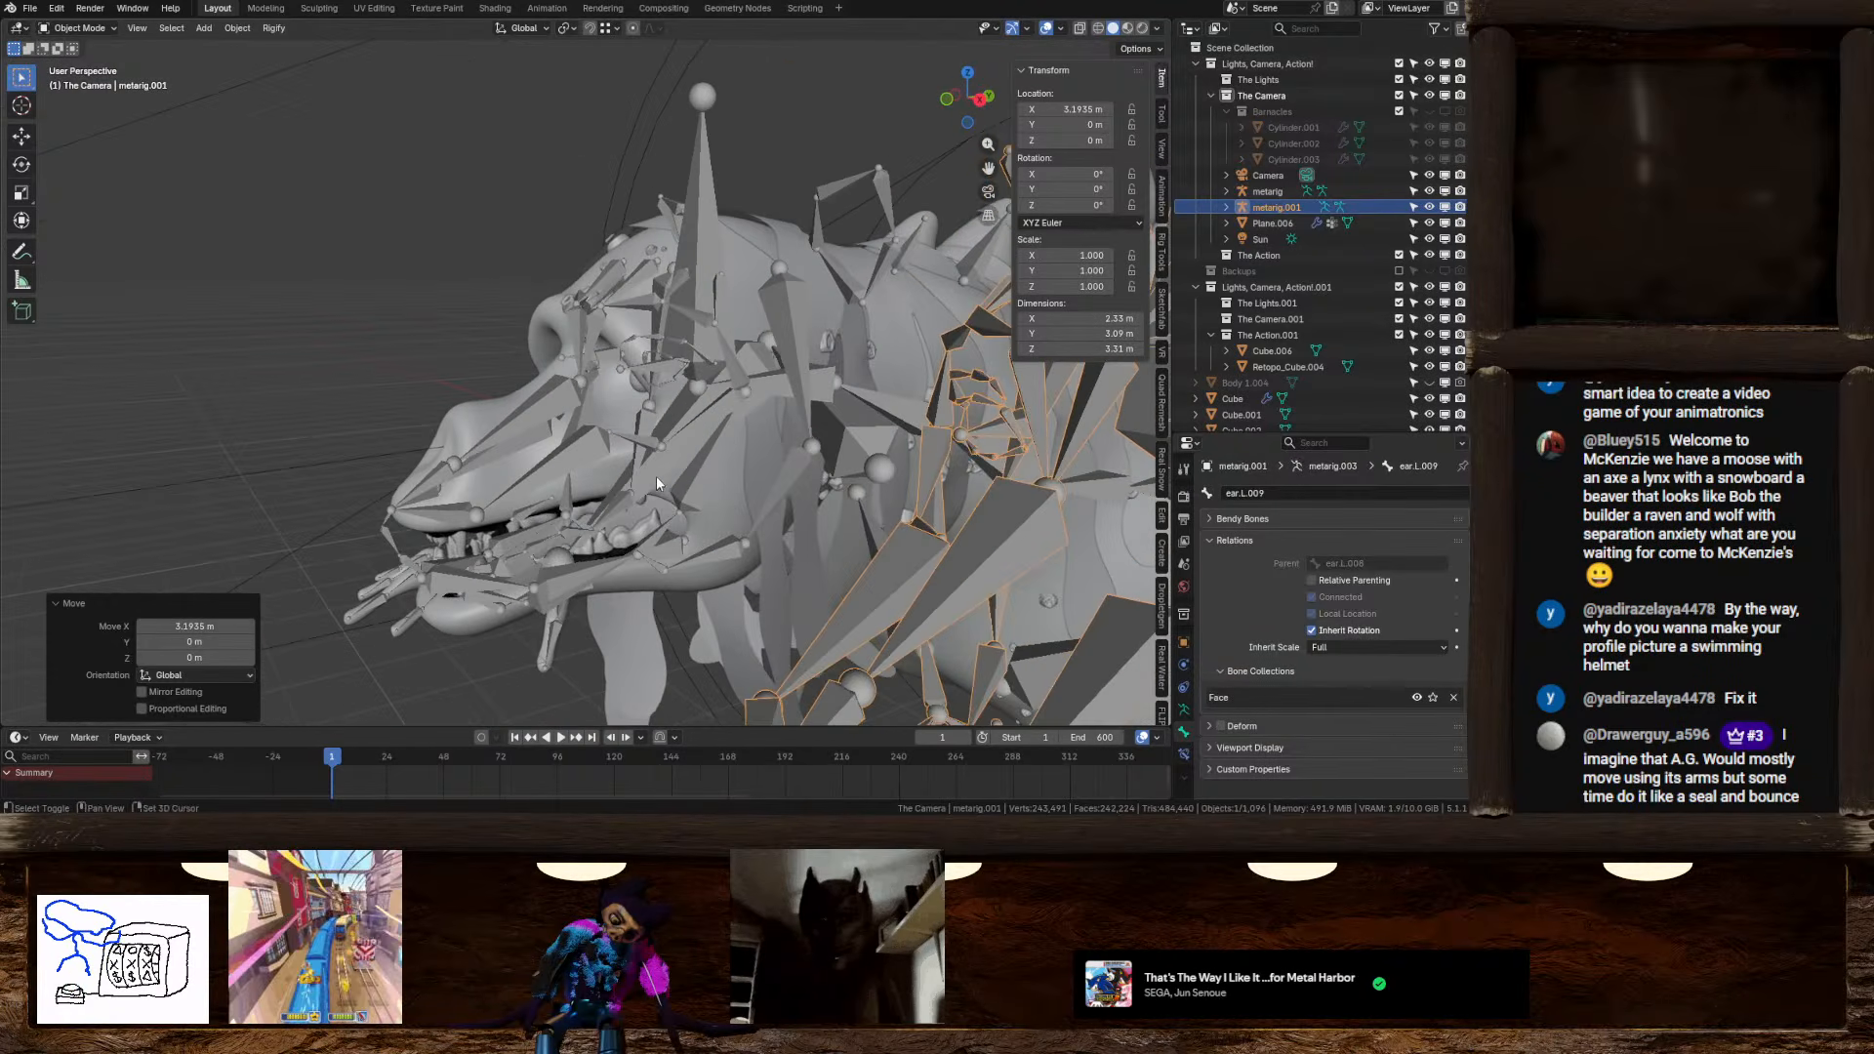
click(583, 443)
key(Tab)
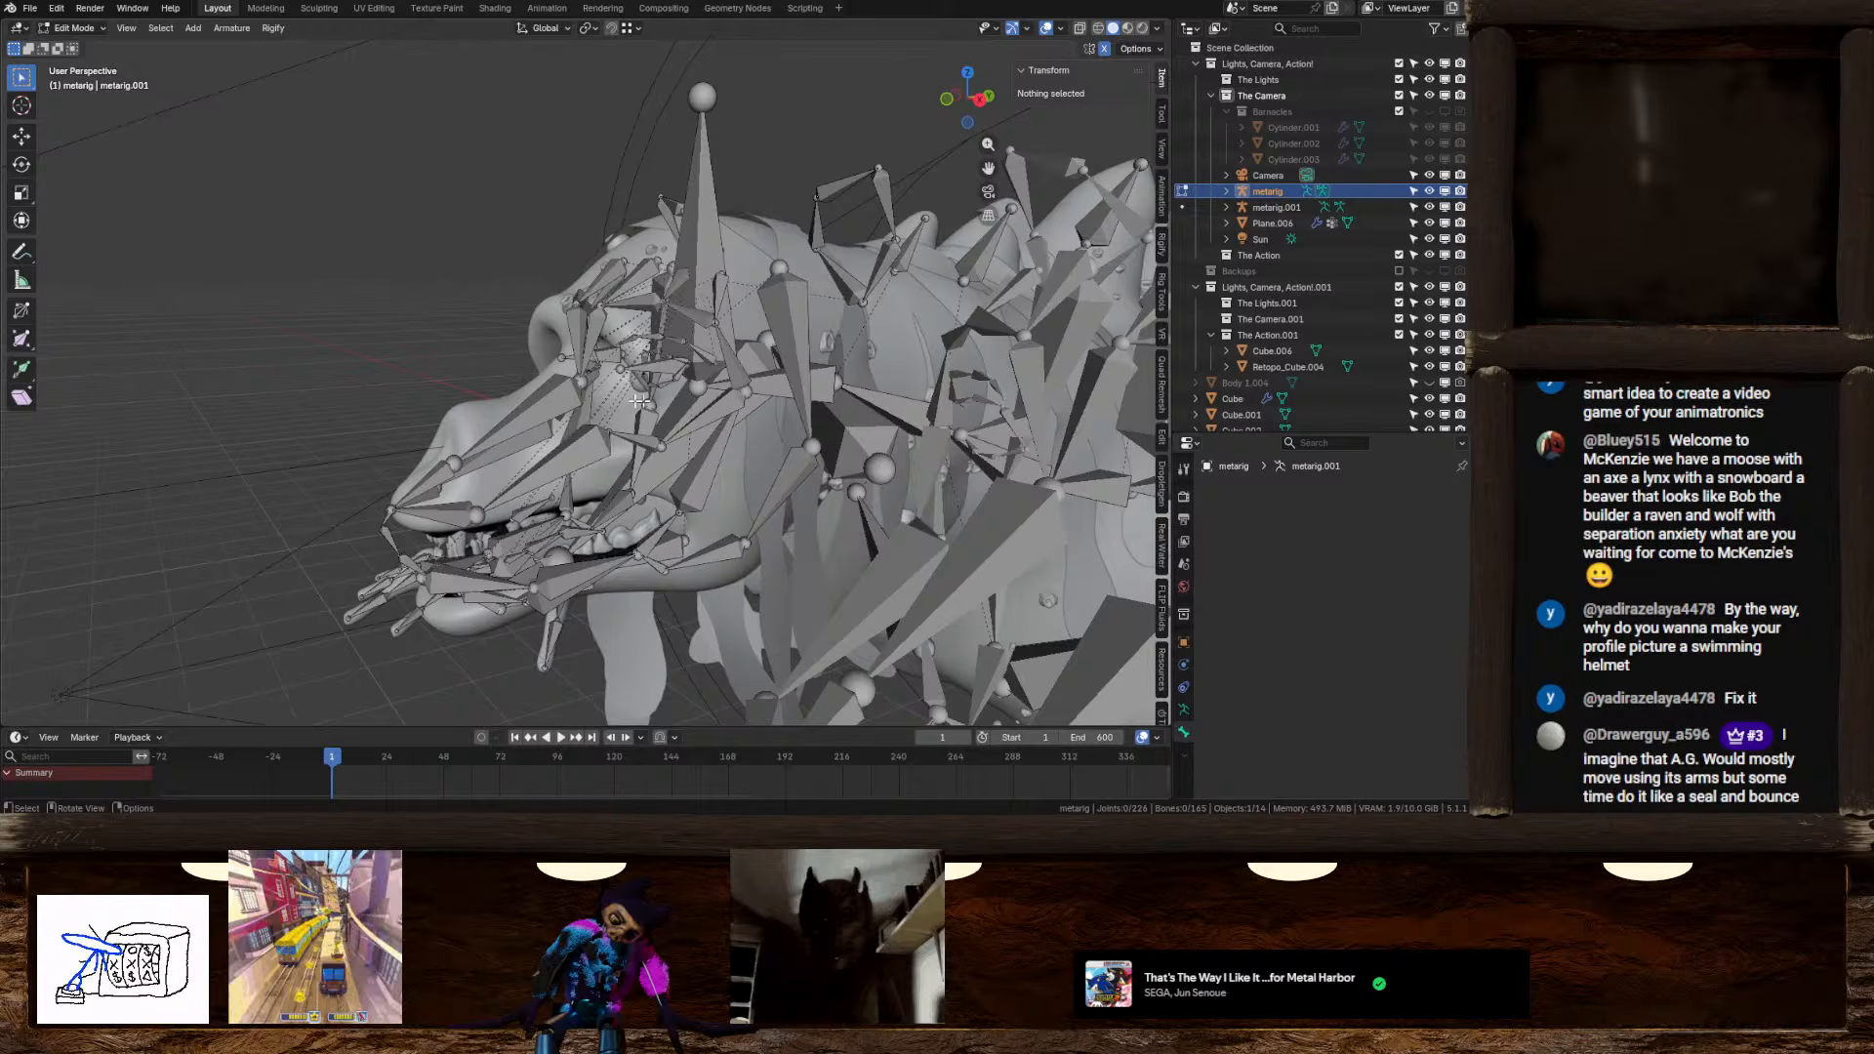
middle_drag(638, 400, 583, 342)
scroll(593, 363, down, 4)
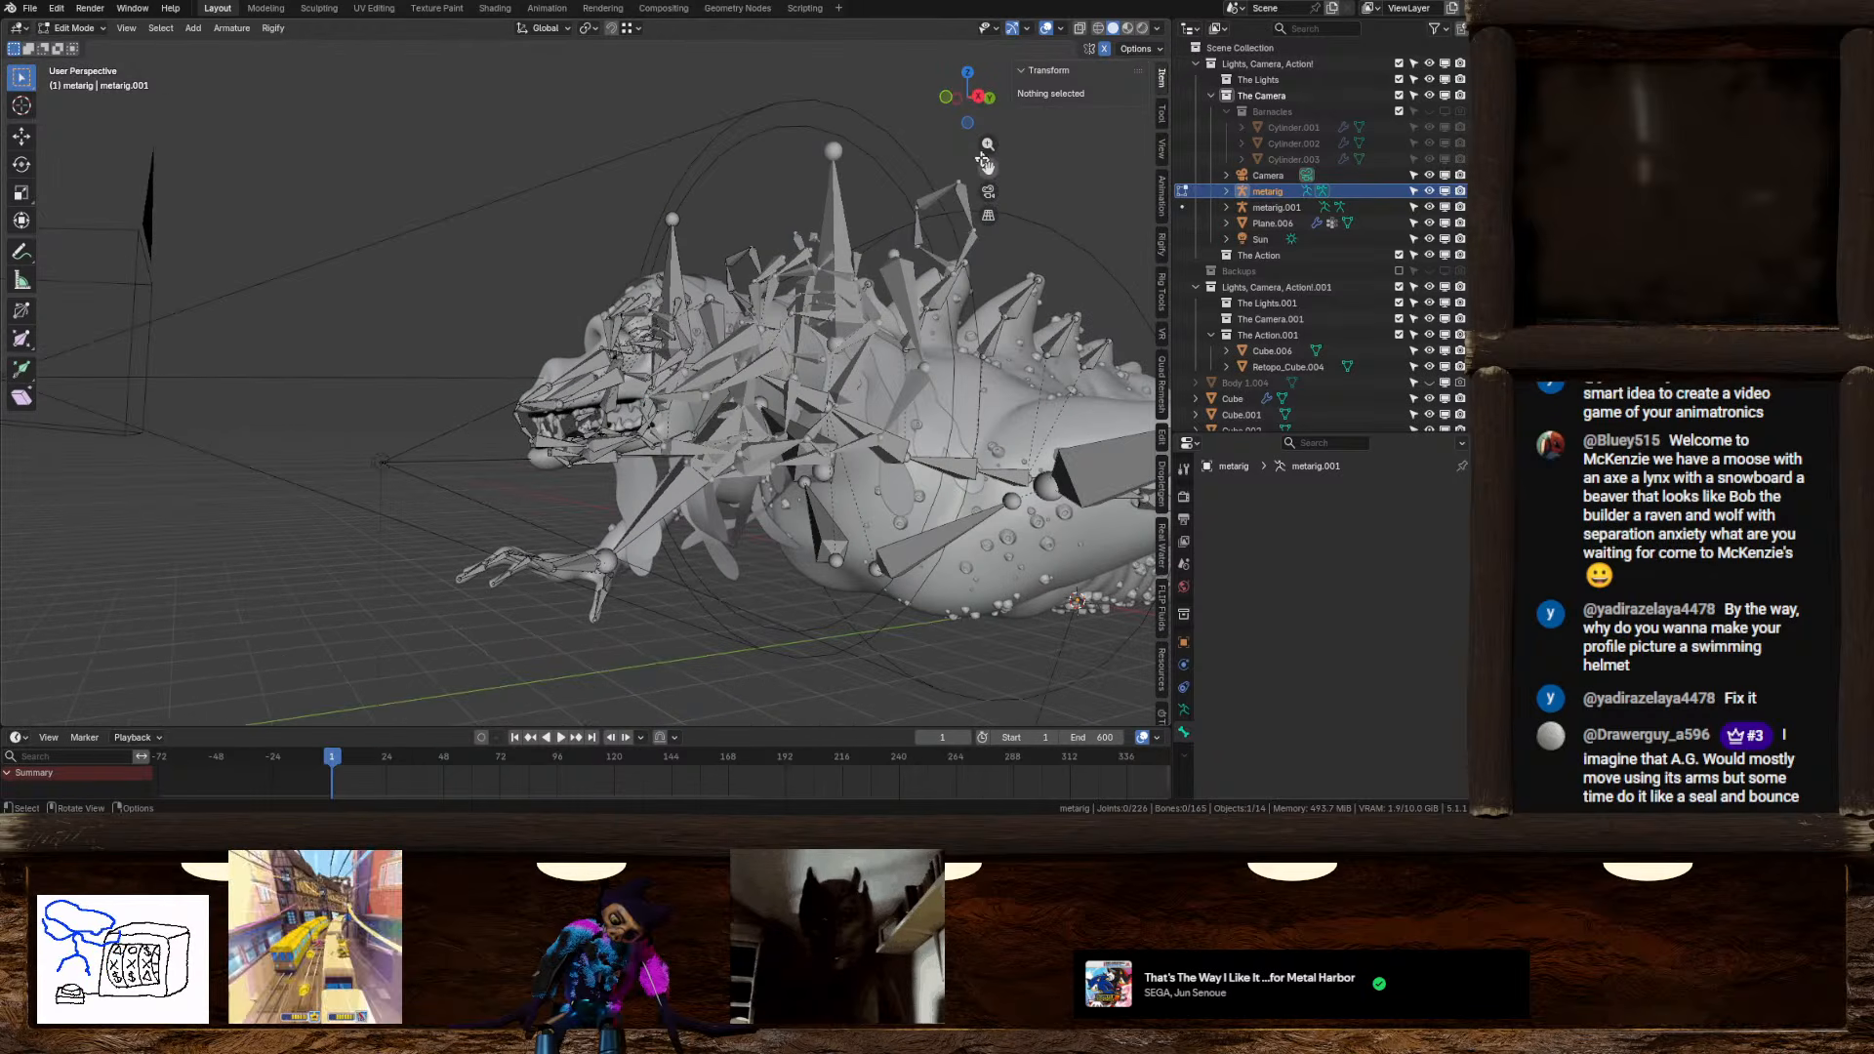
click(946, 97)
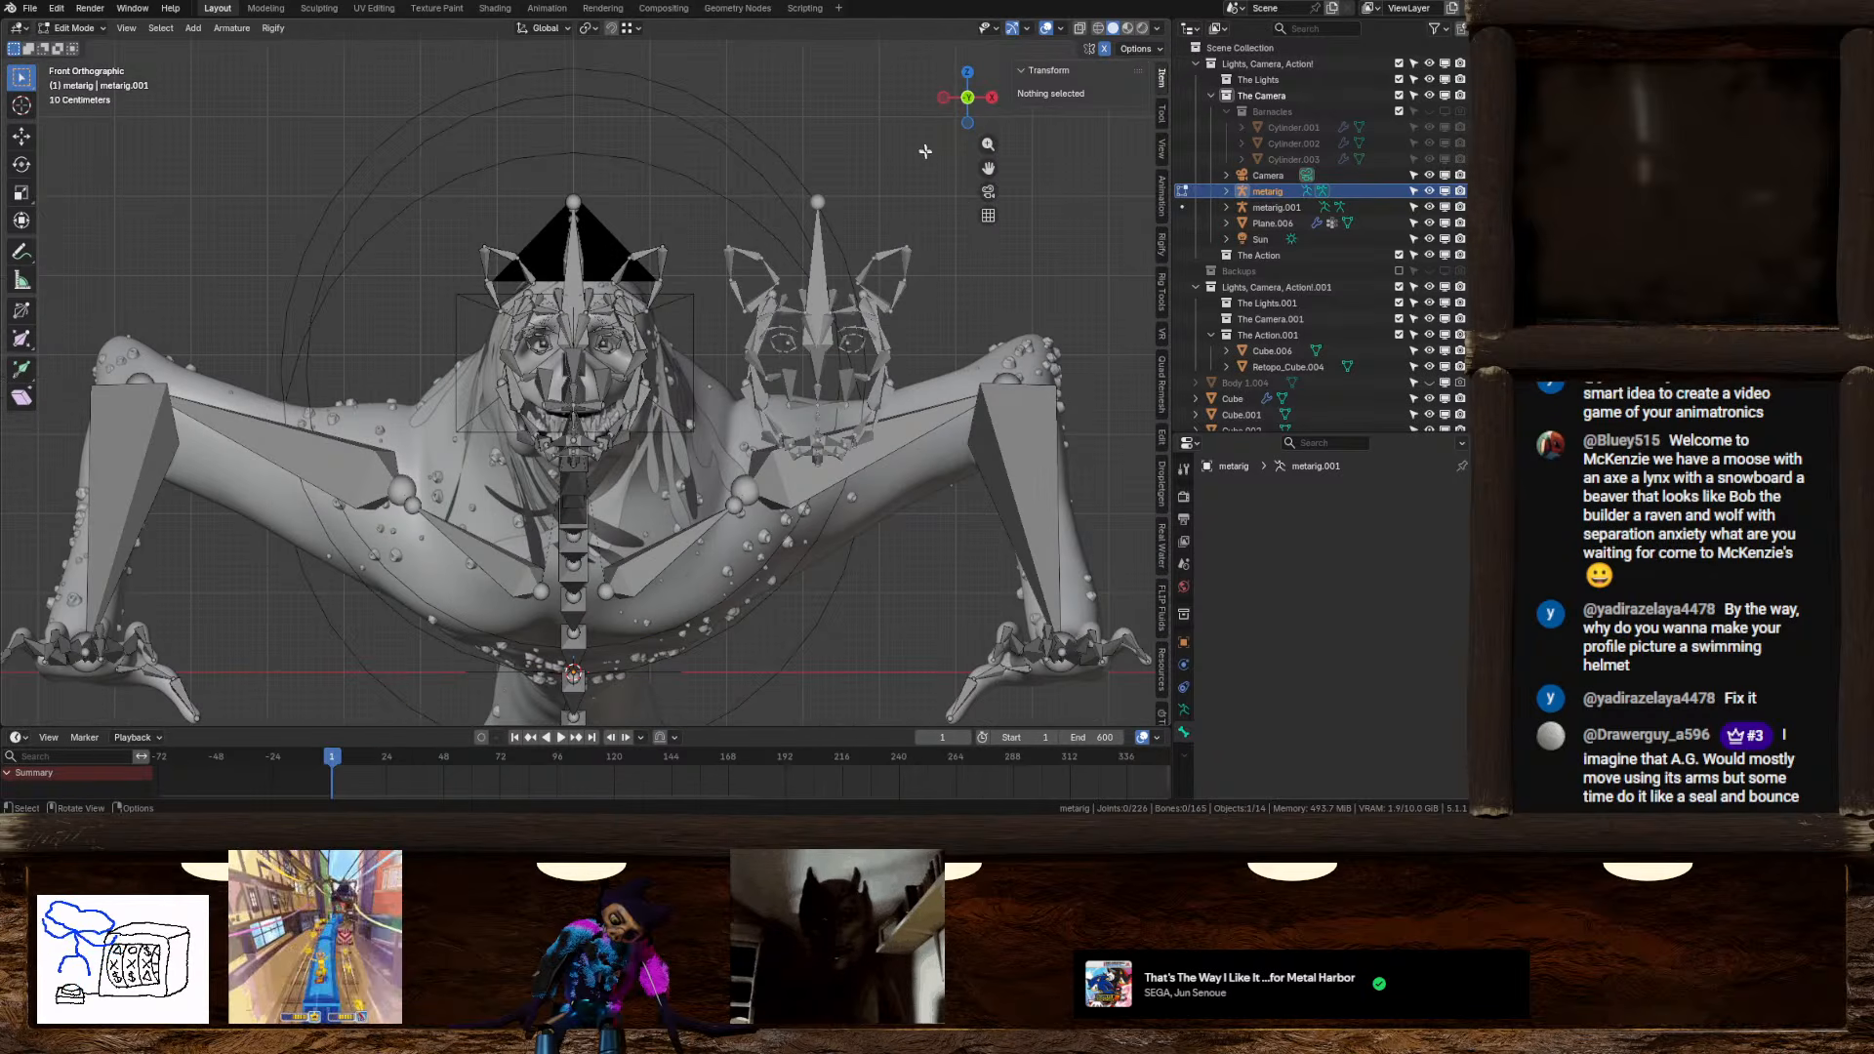
key(Tab)
click(814, 338)
key(h)
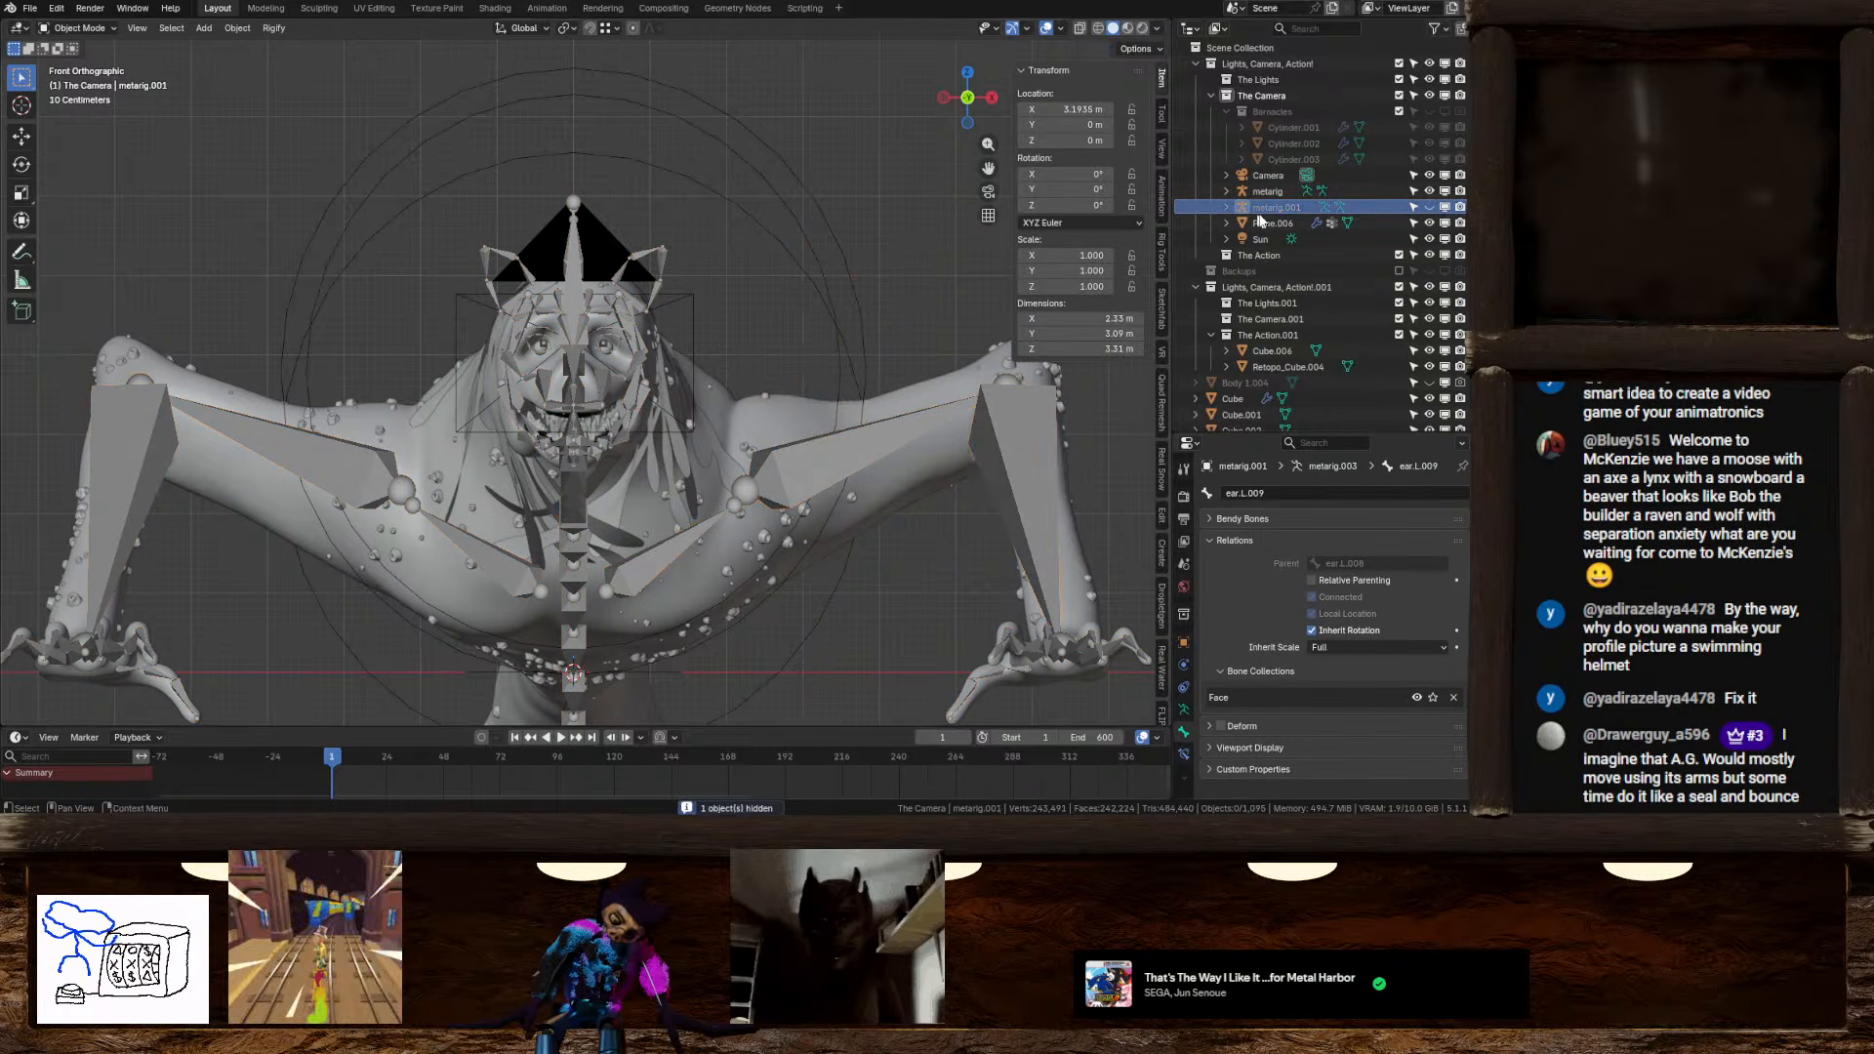
Select the main metarig and enter Edit Mode to work on the face bones
click(579, 366)
key(Tab)
scroll(580, 366, up, 6)
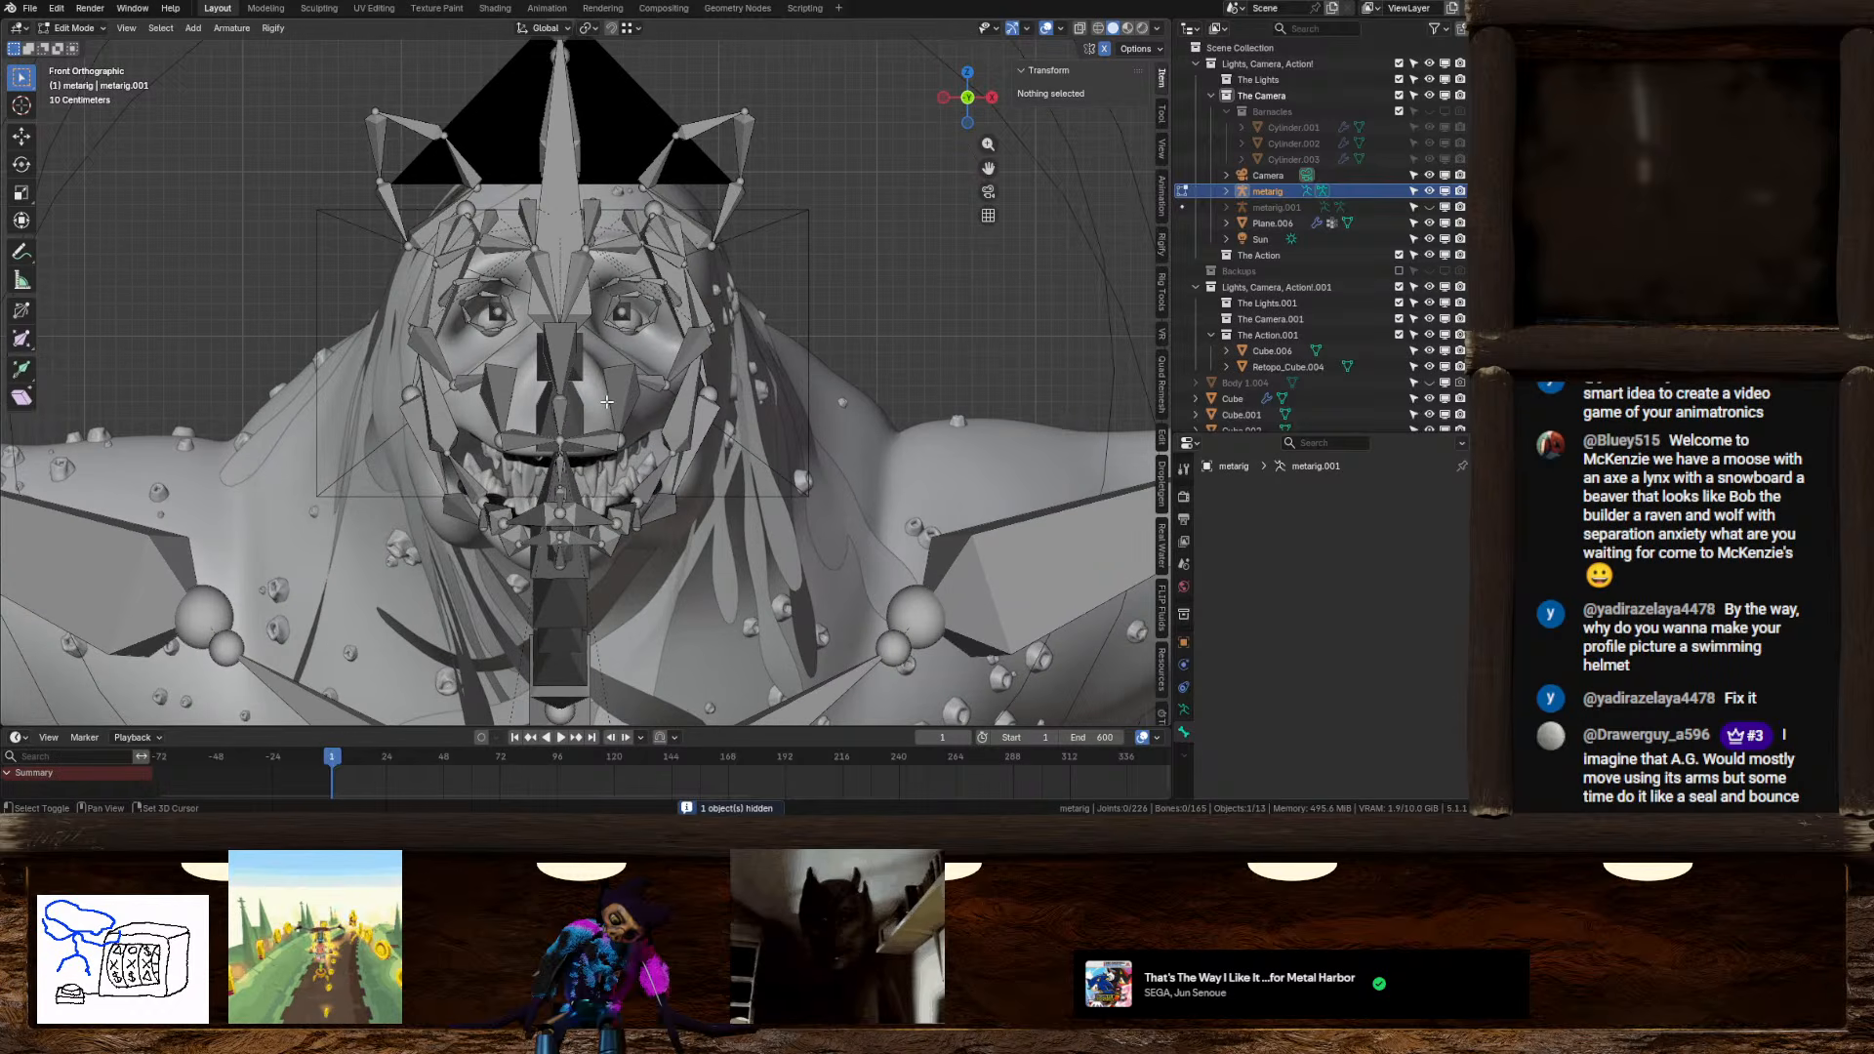
shift+middle_drag(579, 366, 579, 421)
middle_drag(747, 459, 1057, 90)
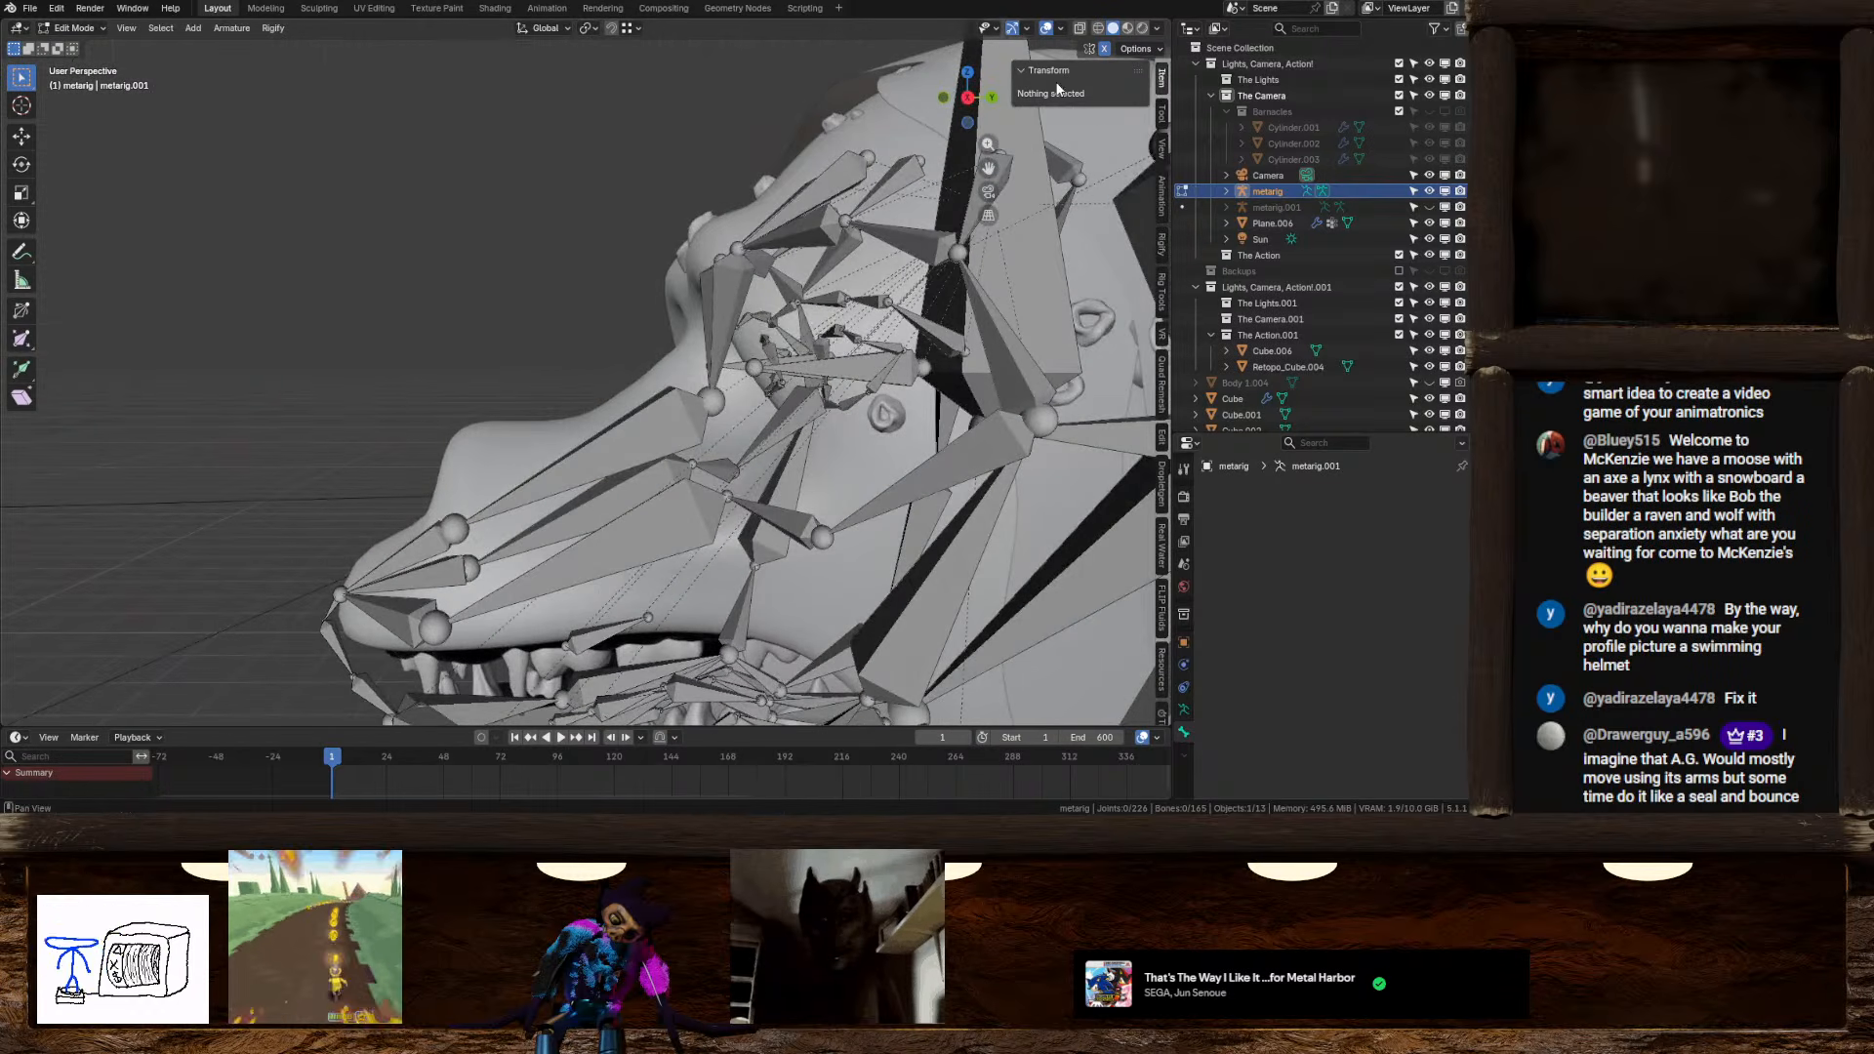
click(988, 308)
middle_drag(966, 366, 1103, 410)
scroll(845, 427, down, 4)
key(g)
right_click(875, 430)
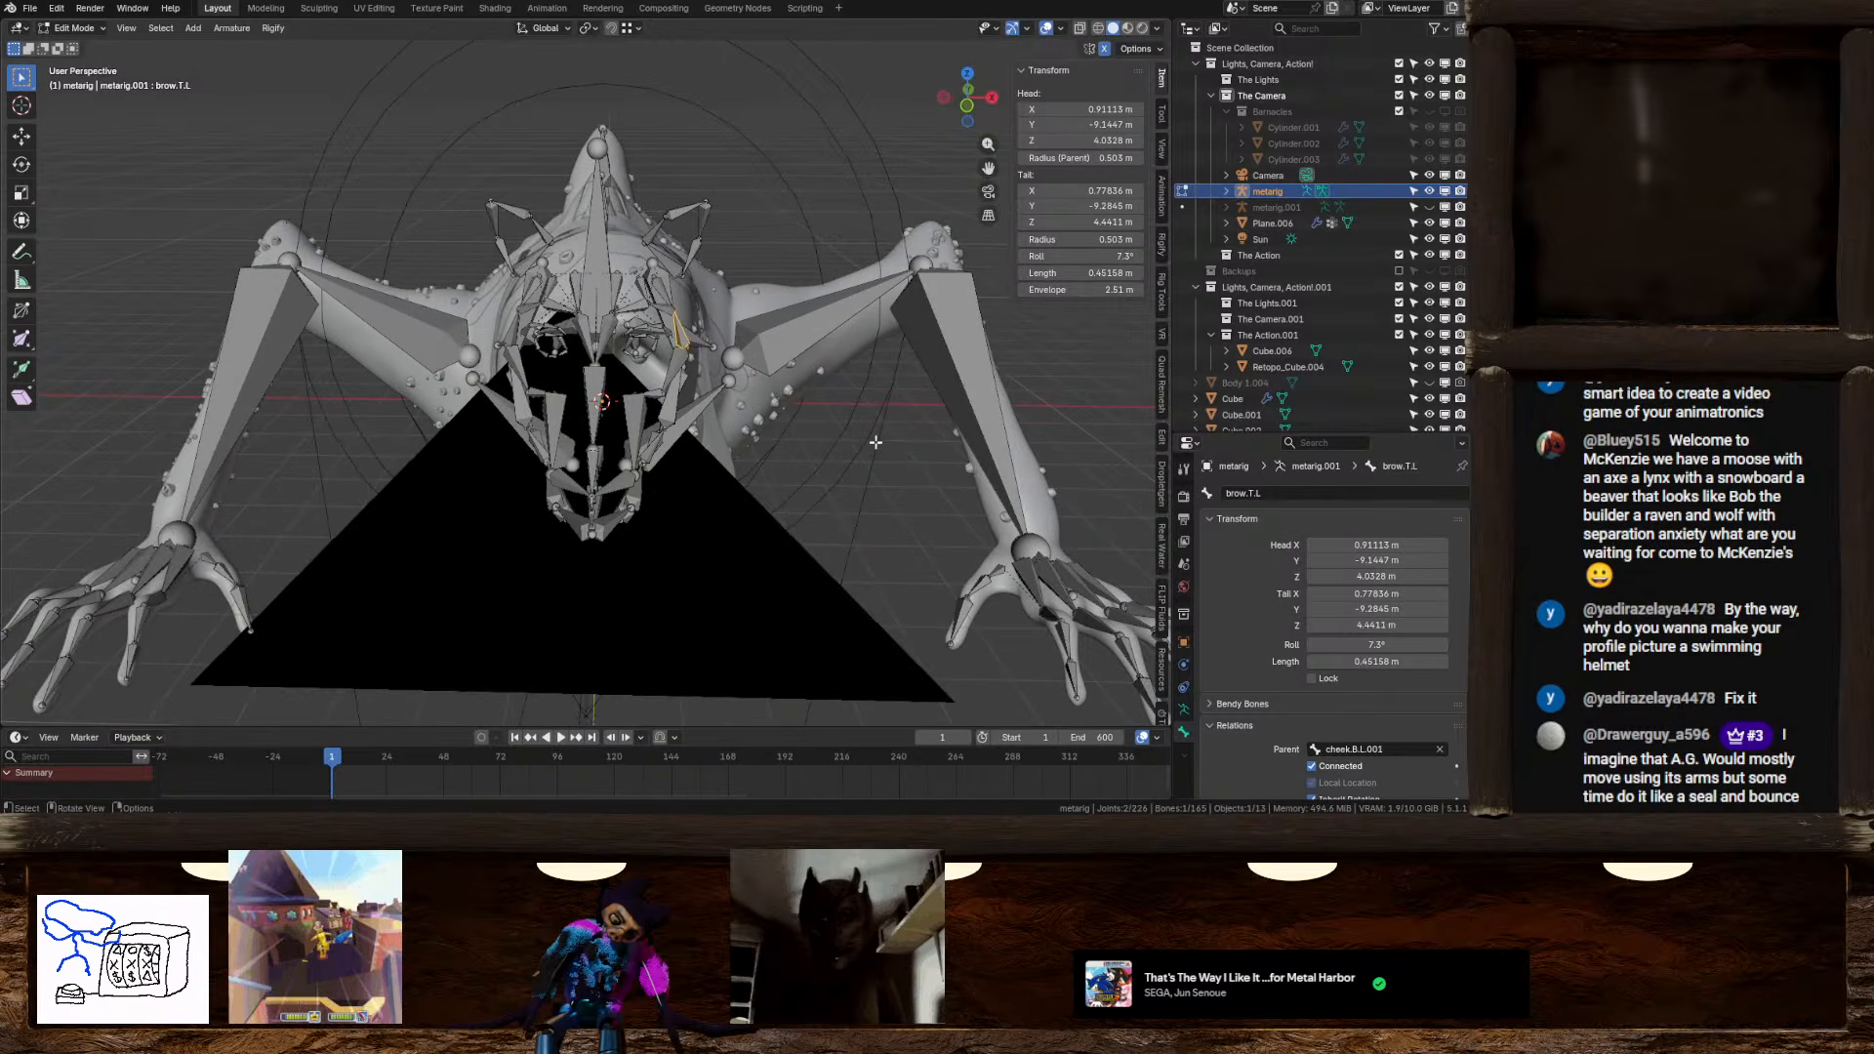
Select the left eye bone together with the surrounding eyelid bones and the lower brow bones
middle_drag(884, 348, 615, 421)
click(614, 422)
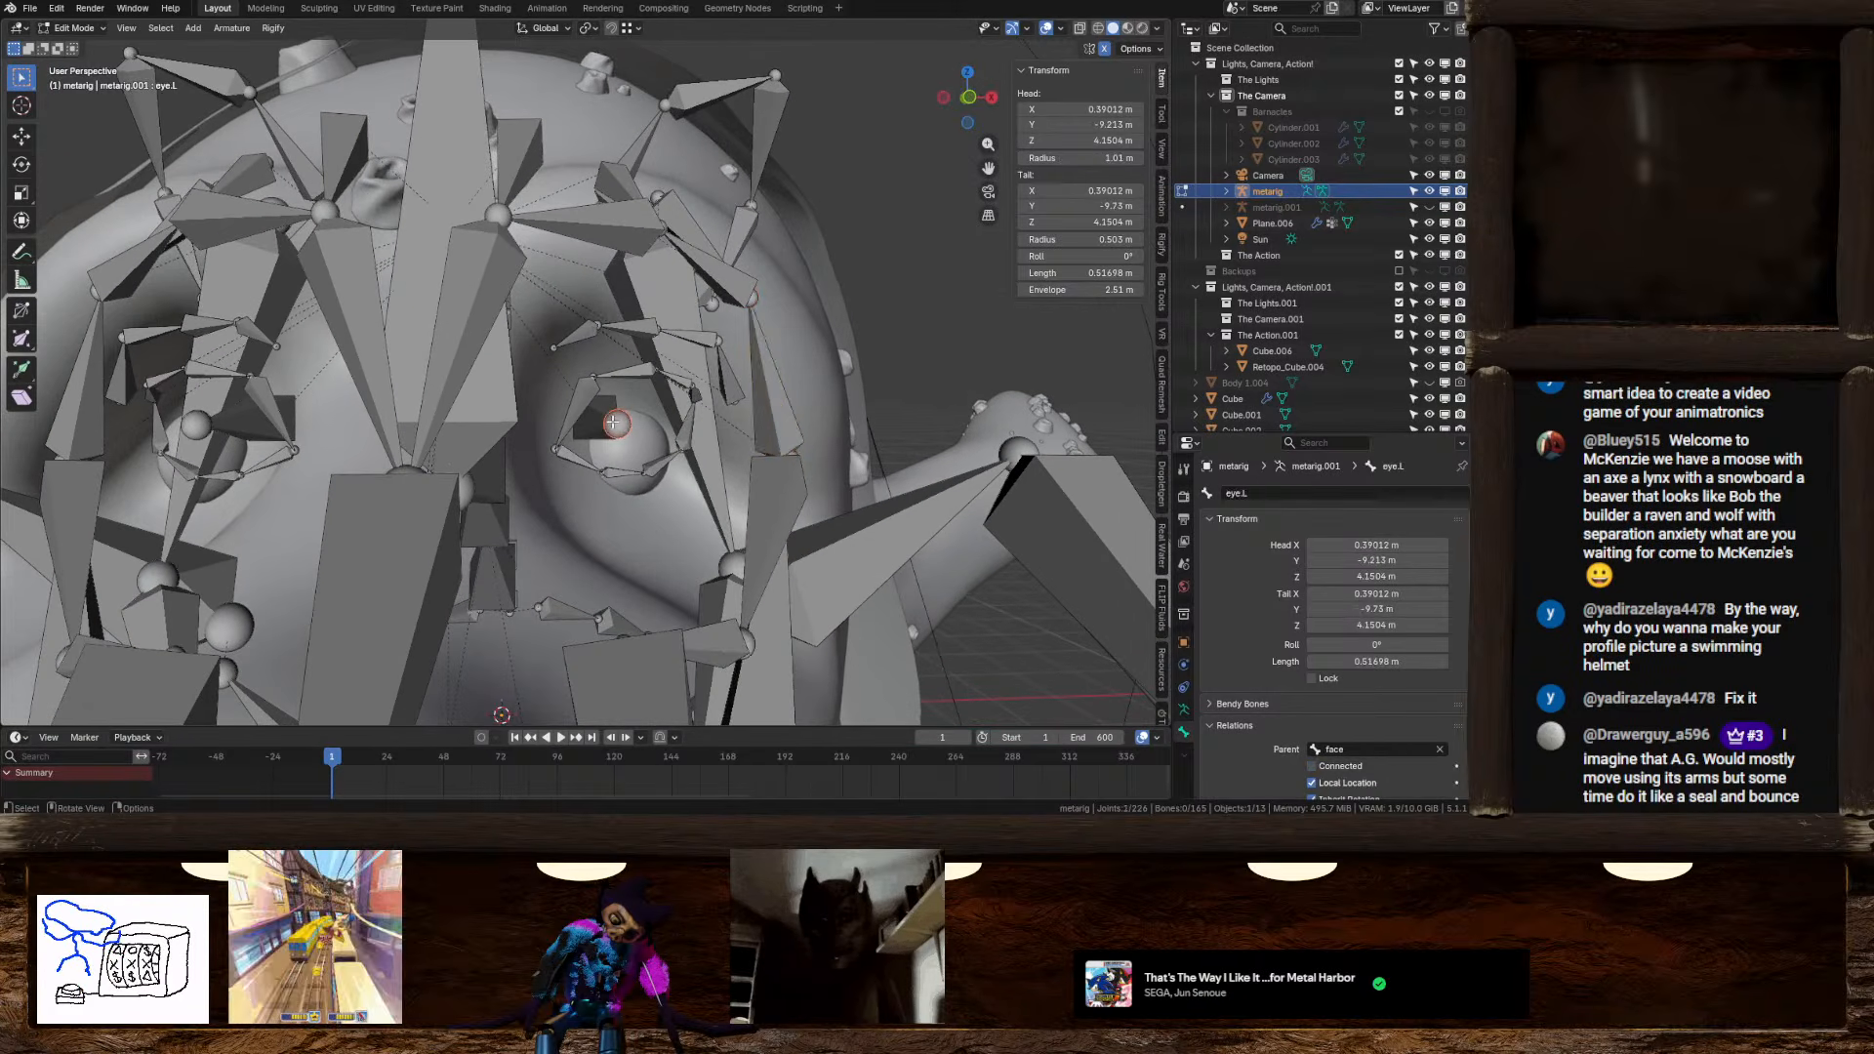
click(601, 418)
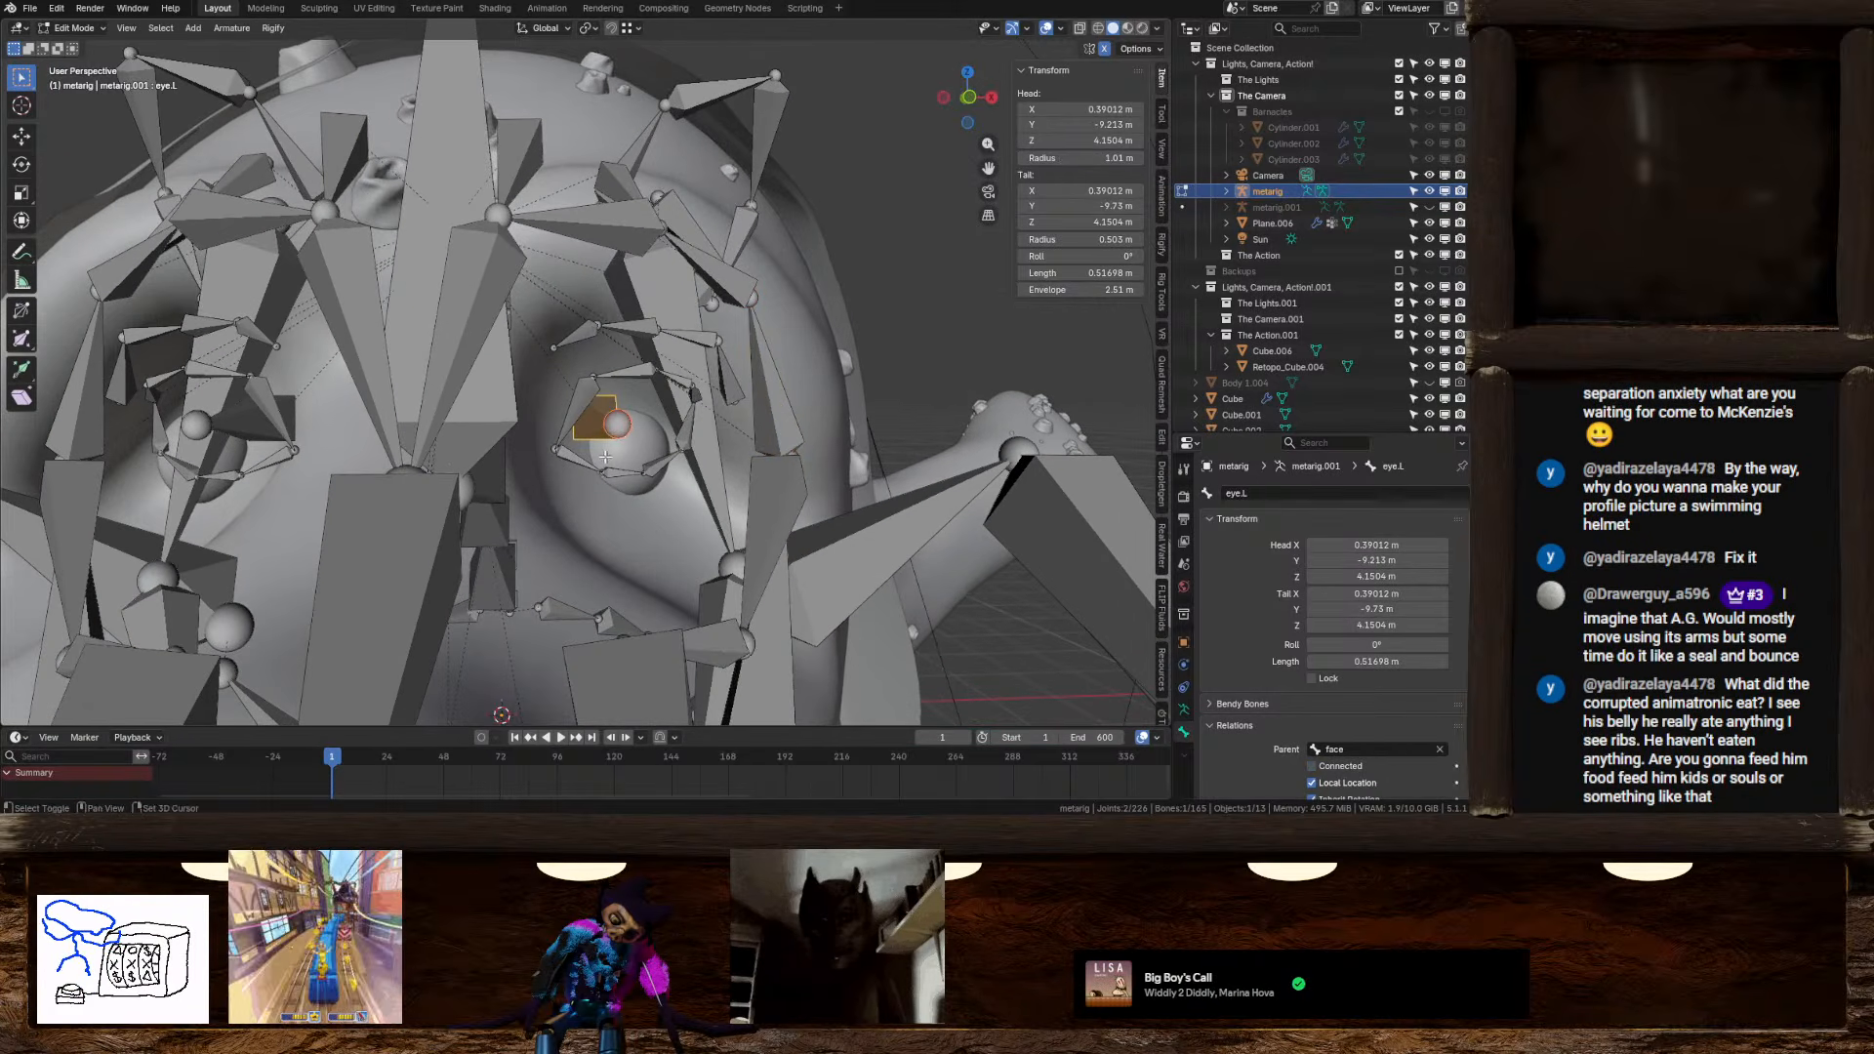
shift+drag(562, 425, 599, 483)
shift+drag(612, 381, 652, 426)
shift+drag(657, 367, 682, 412)
shift+click(694, 395)
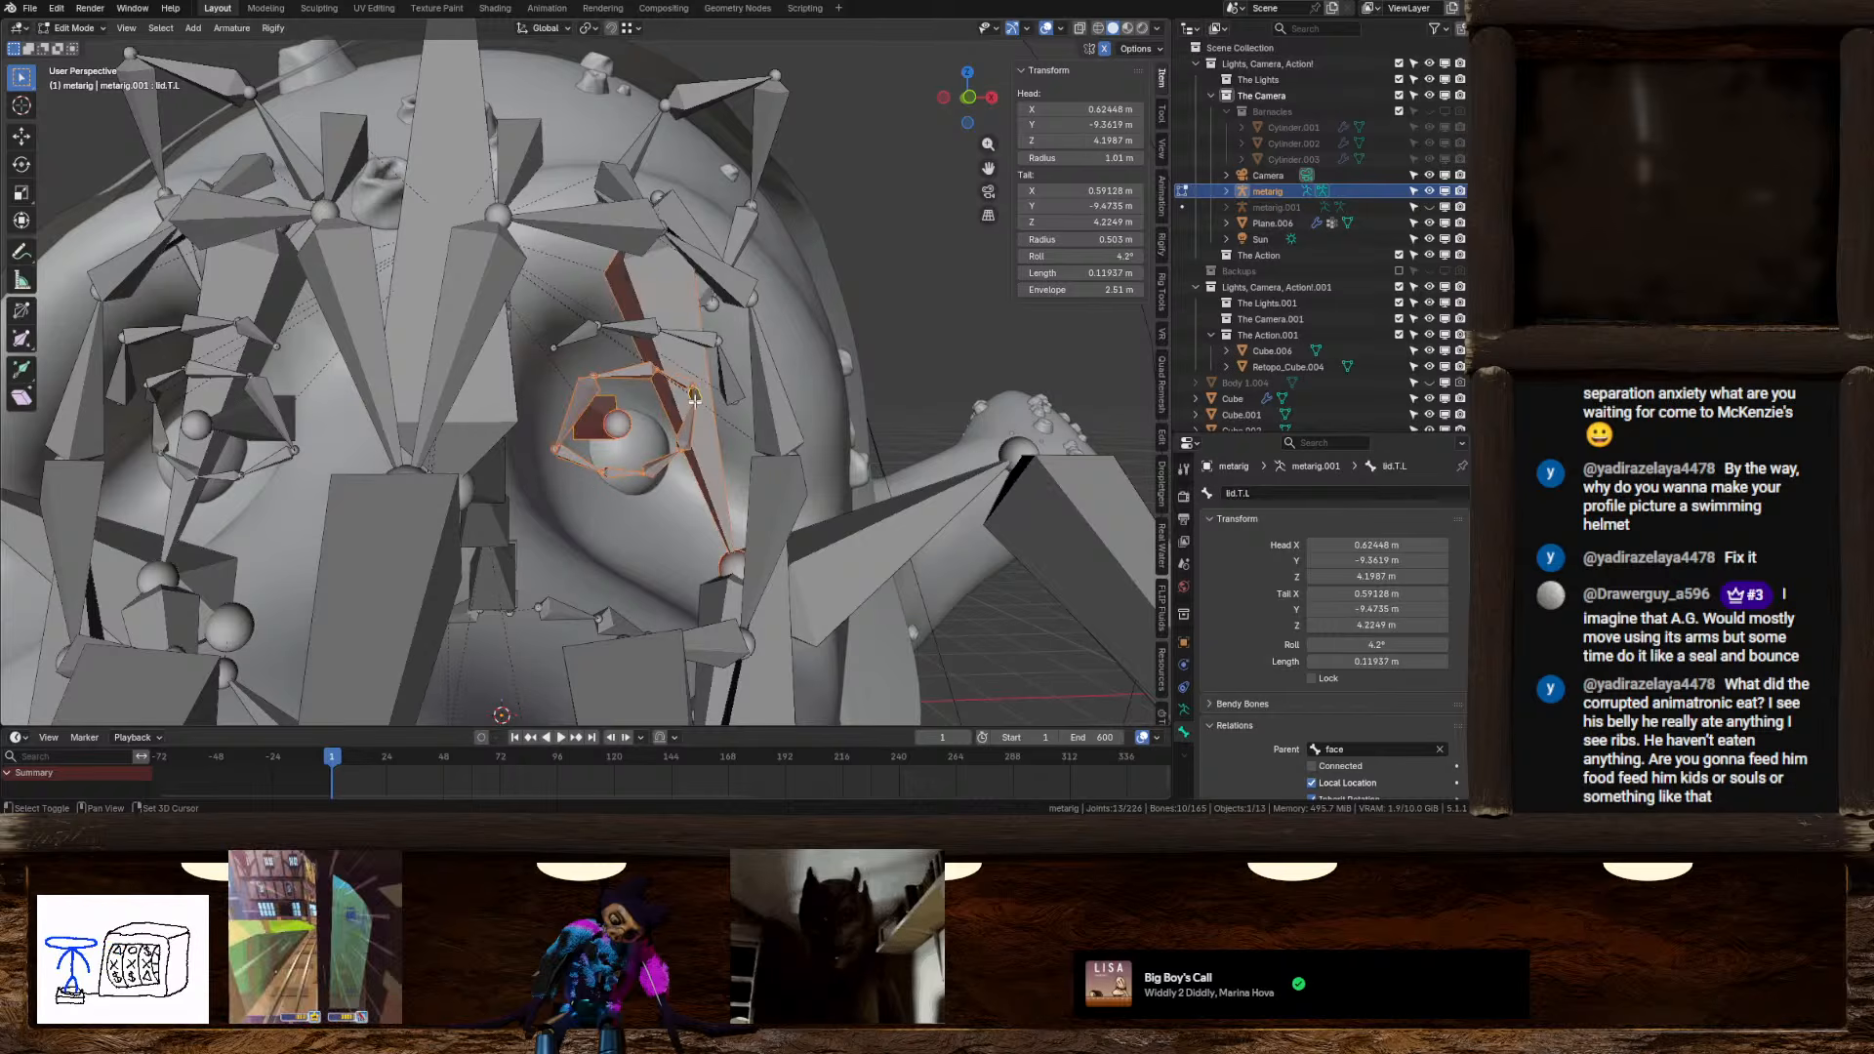
shift+click(712, 456)
middle_drag(712, 456, 654, 458)
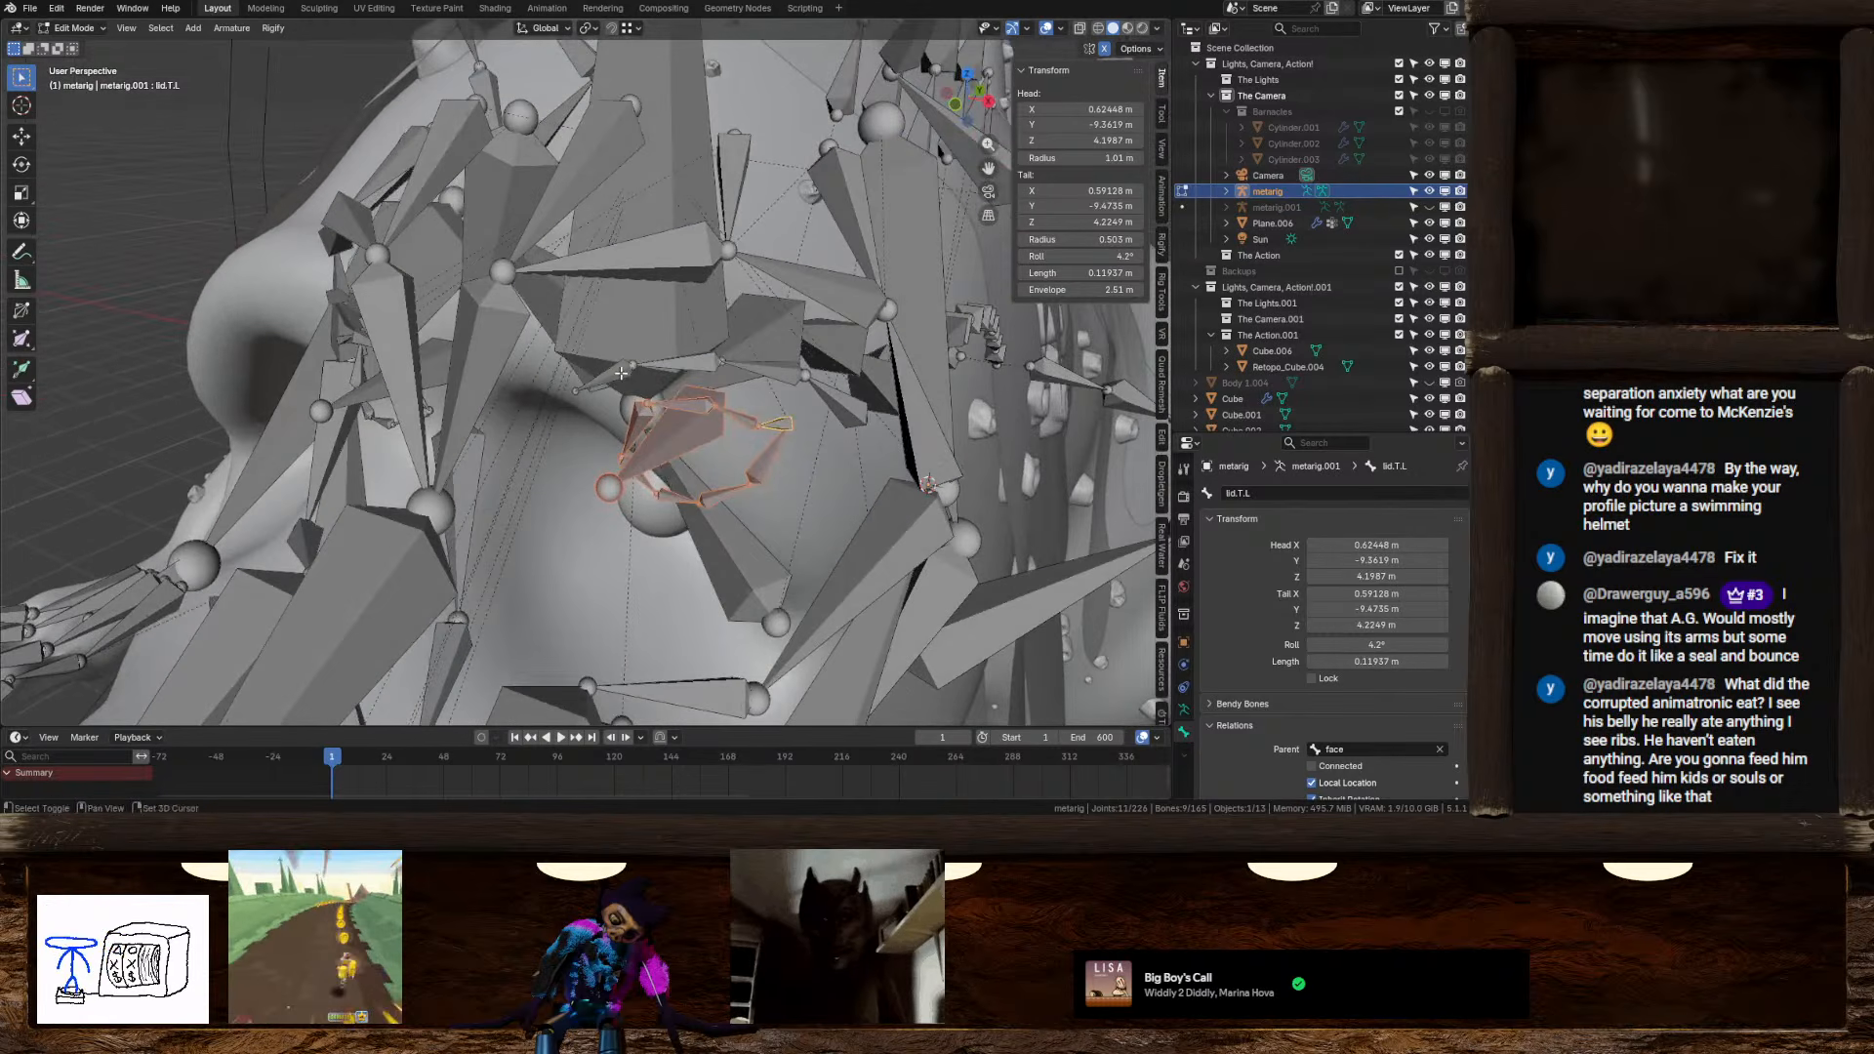
shift+click(621, 373)
shift+click(697, 368)
shift+click(771, 373)
shift+click(826, 400)
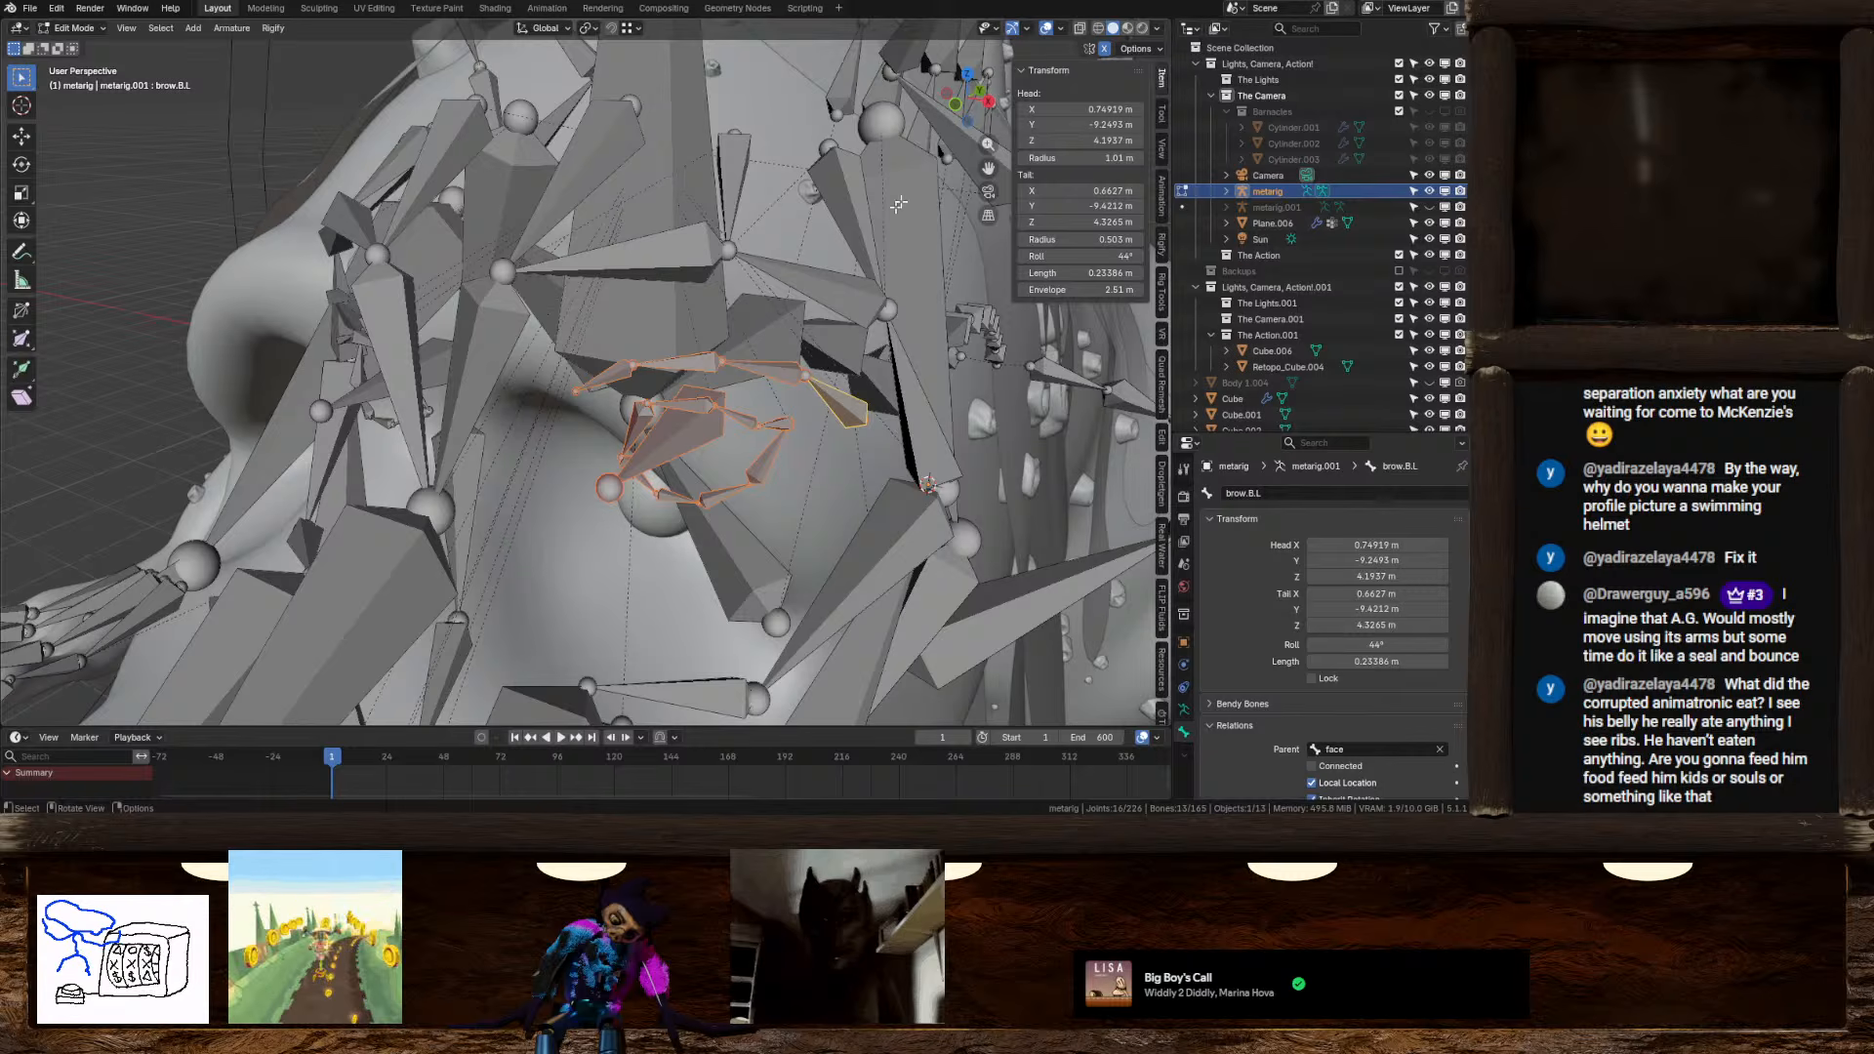
In the side view, move the selected left eye, lid and brow bones about -0.11 m in Y and -0.12 m in Z
click(988, 100)
key(g)
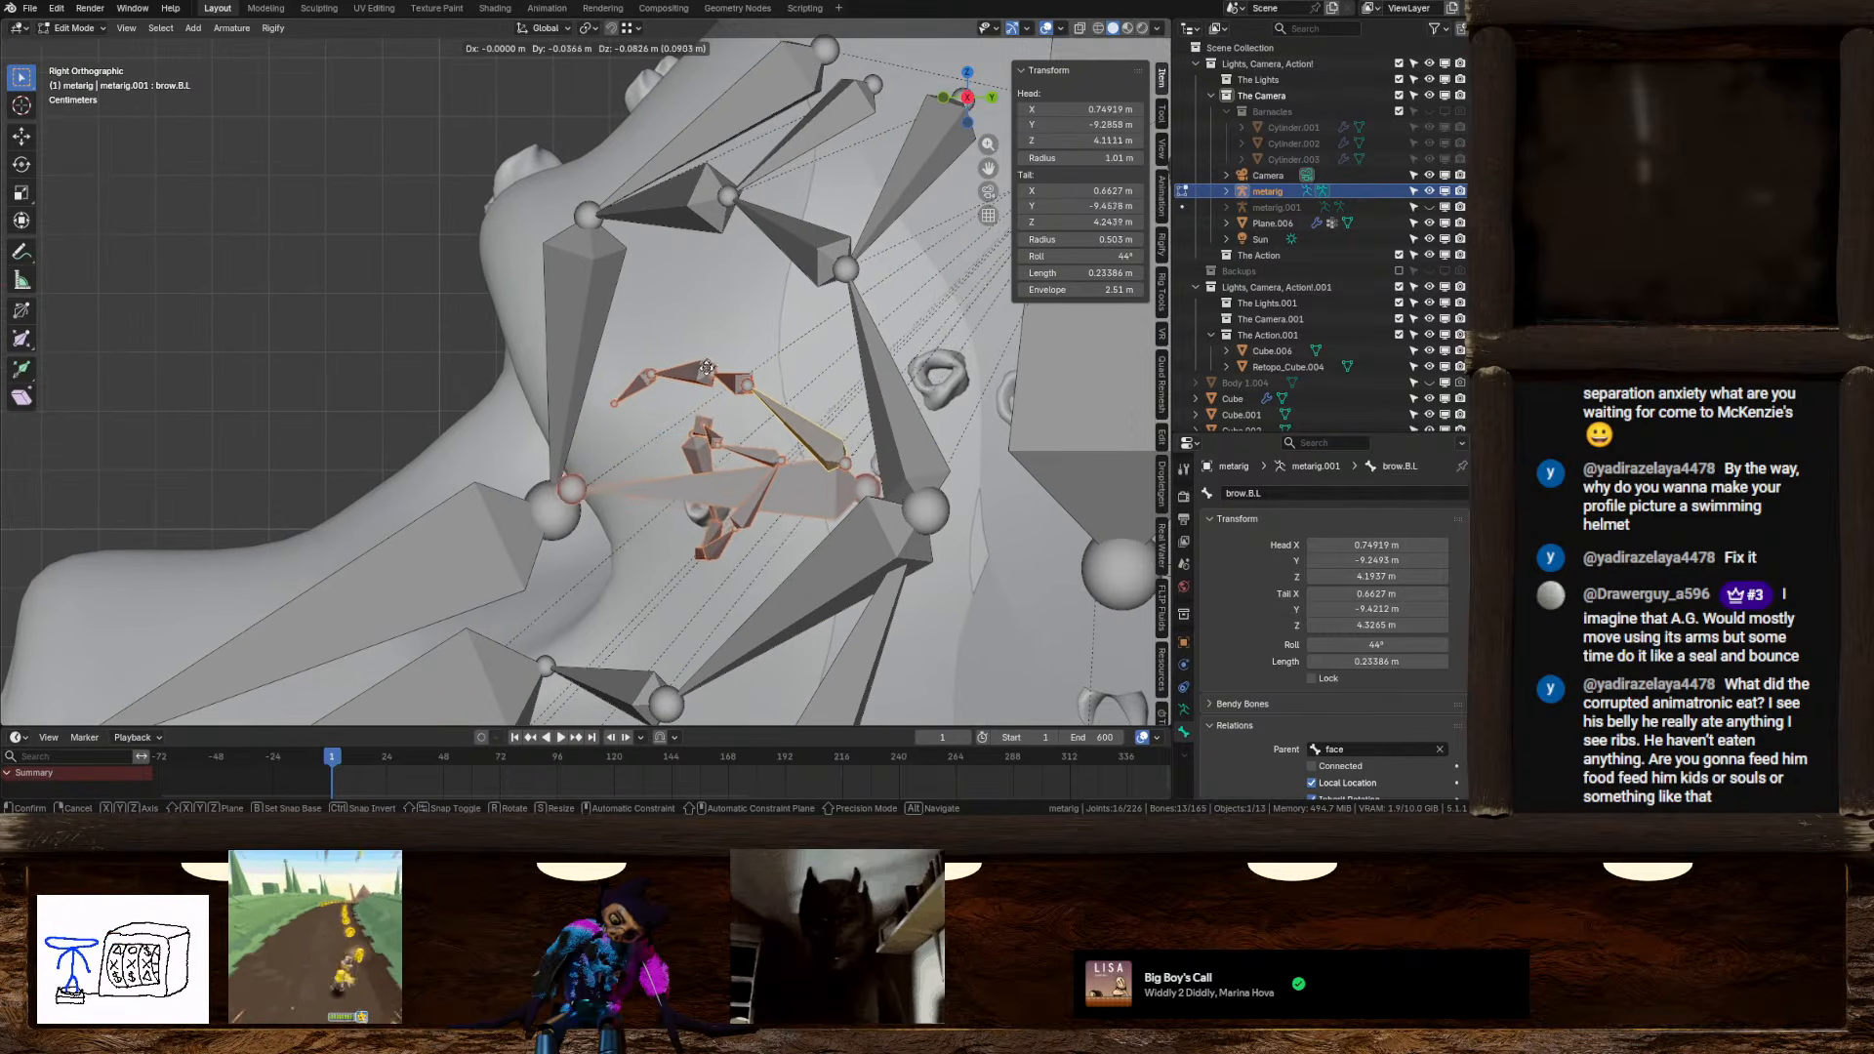
click(663, 390)
middle_drag(576, 383, 647, 385)
middle_drag(665, 379, 670, 382)
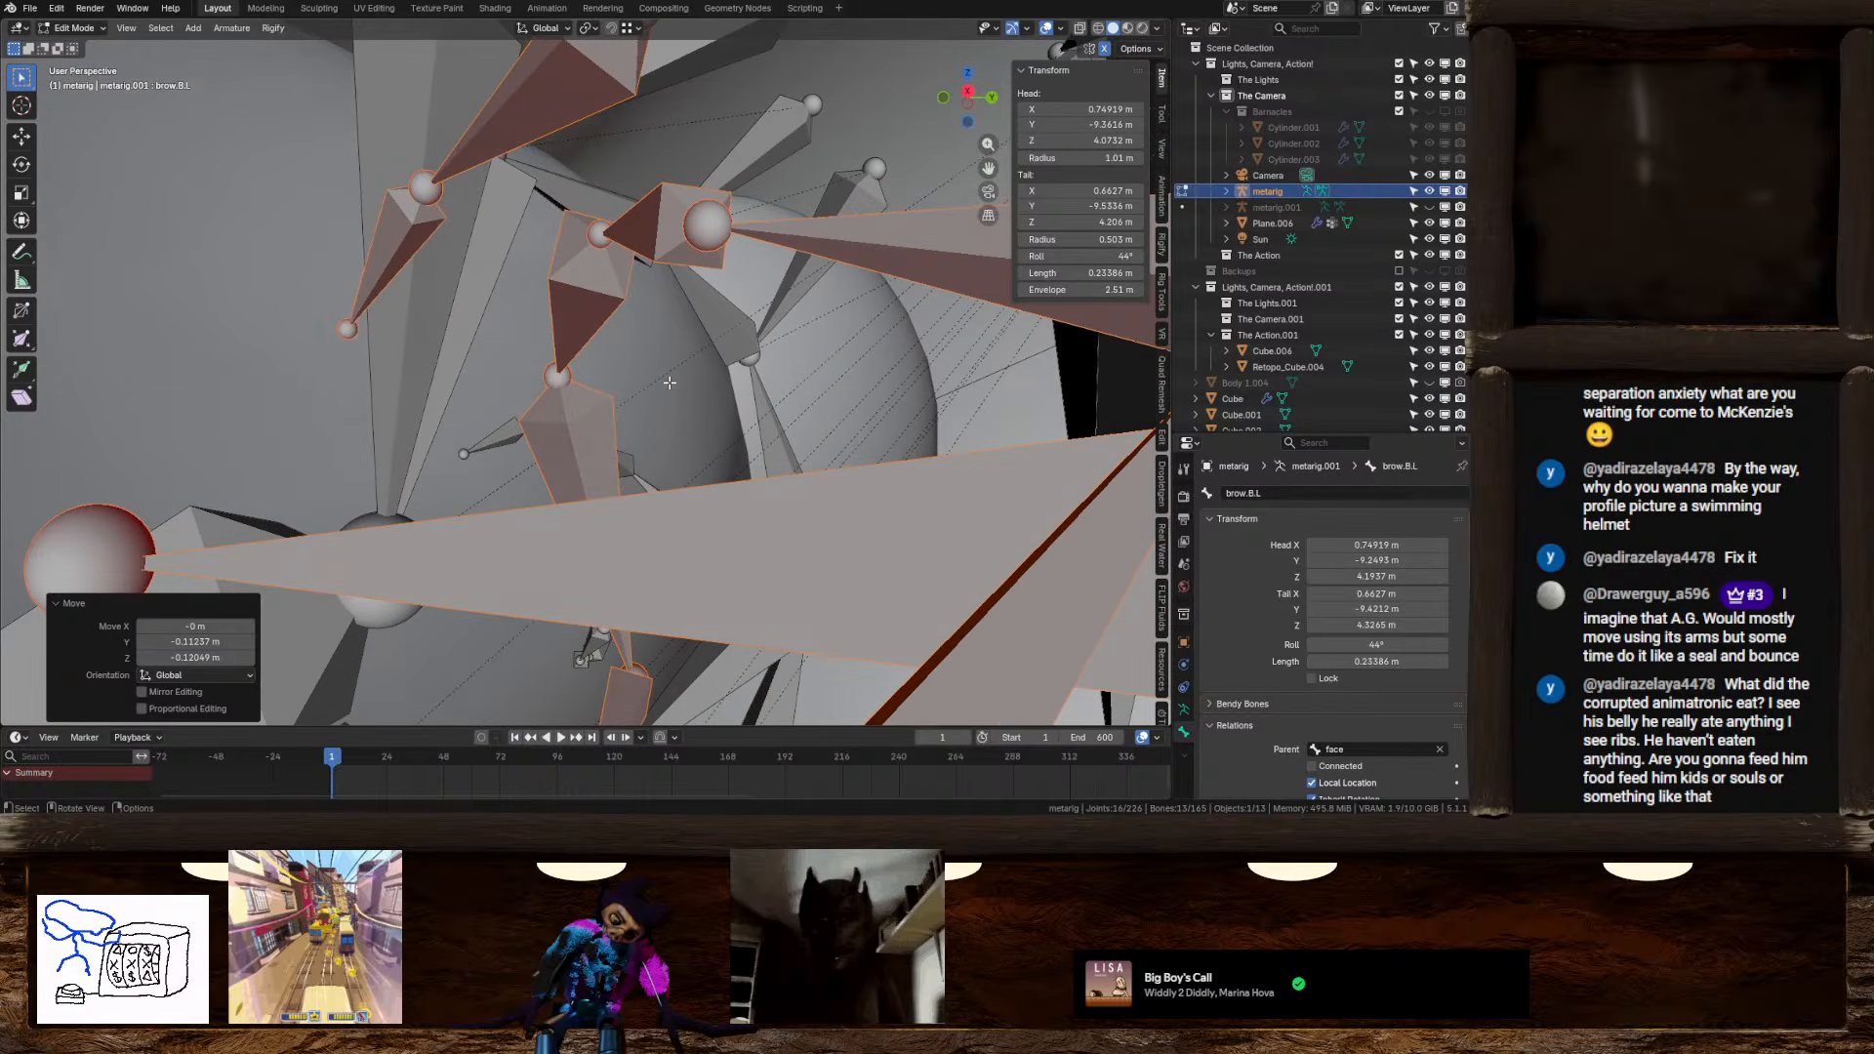
Shift the selected left eye-area bones about -0.06 m along Y and about 0.05 m along Z
key(g)
key(y)
click(650, 401)
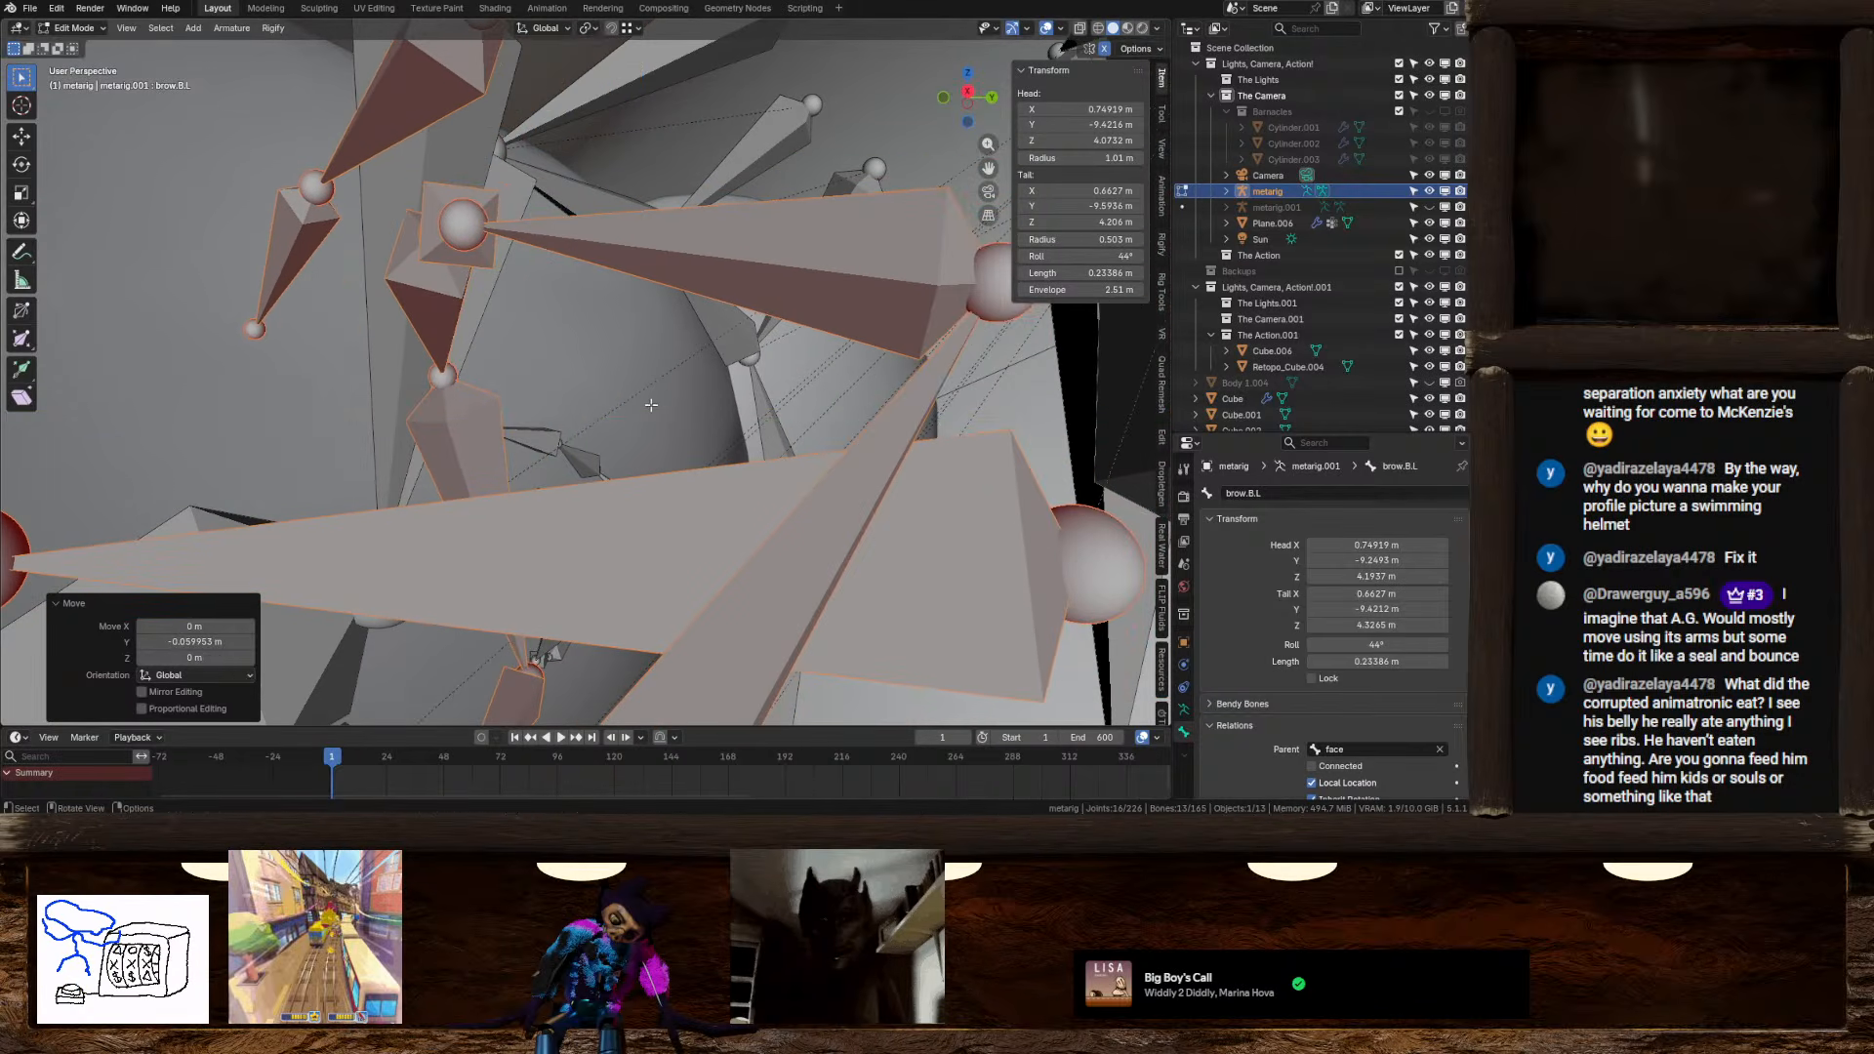
key(g)
key(z)
click(652, 265)
Nudge the selected left eye-area bones outward along X and fine-tune their height along Z to fit the eyeball
middle_drag(652, 265, 548, 326)
key(g)
key(x)
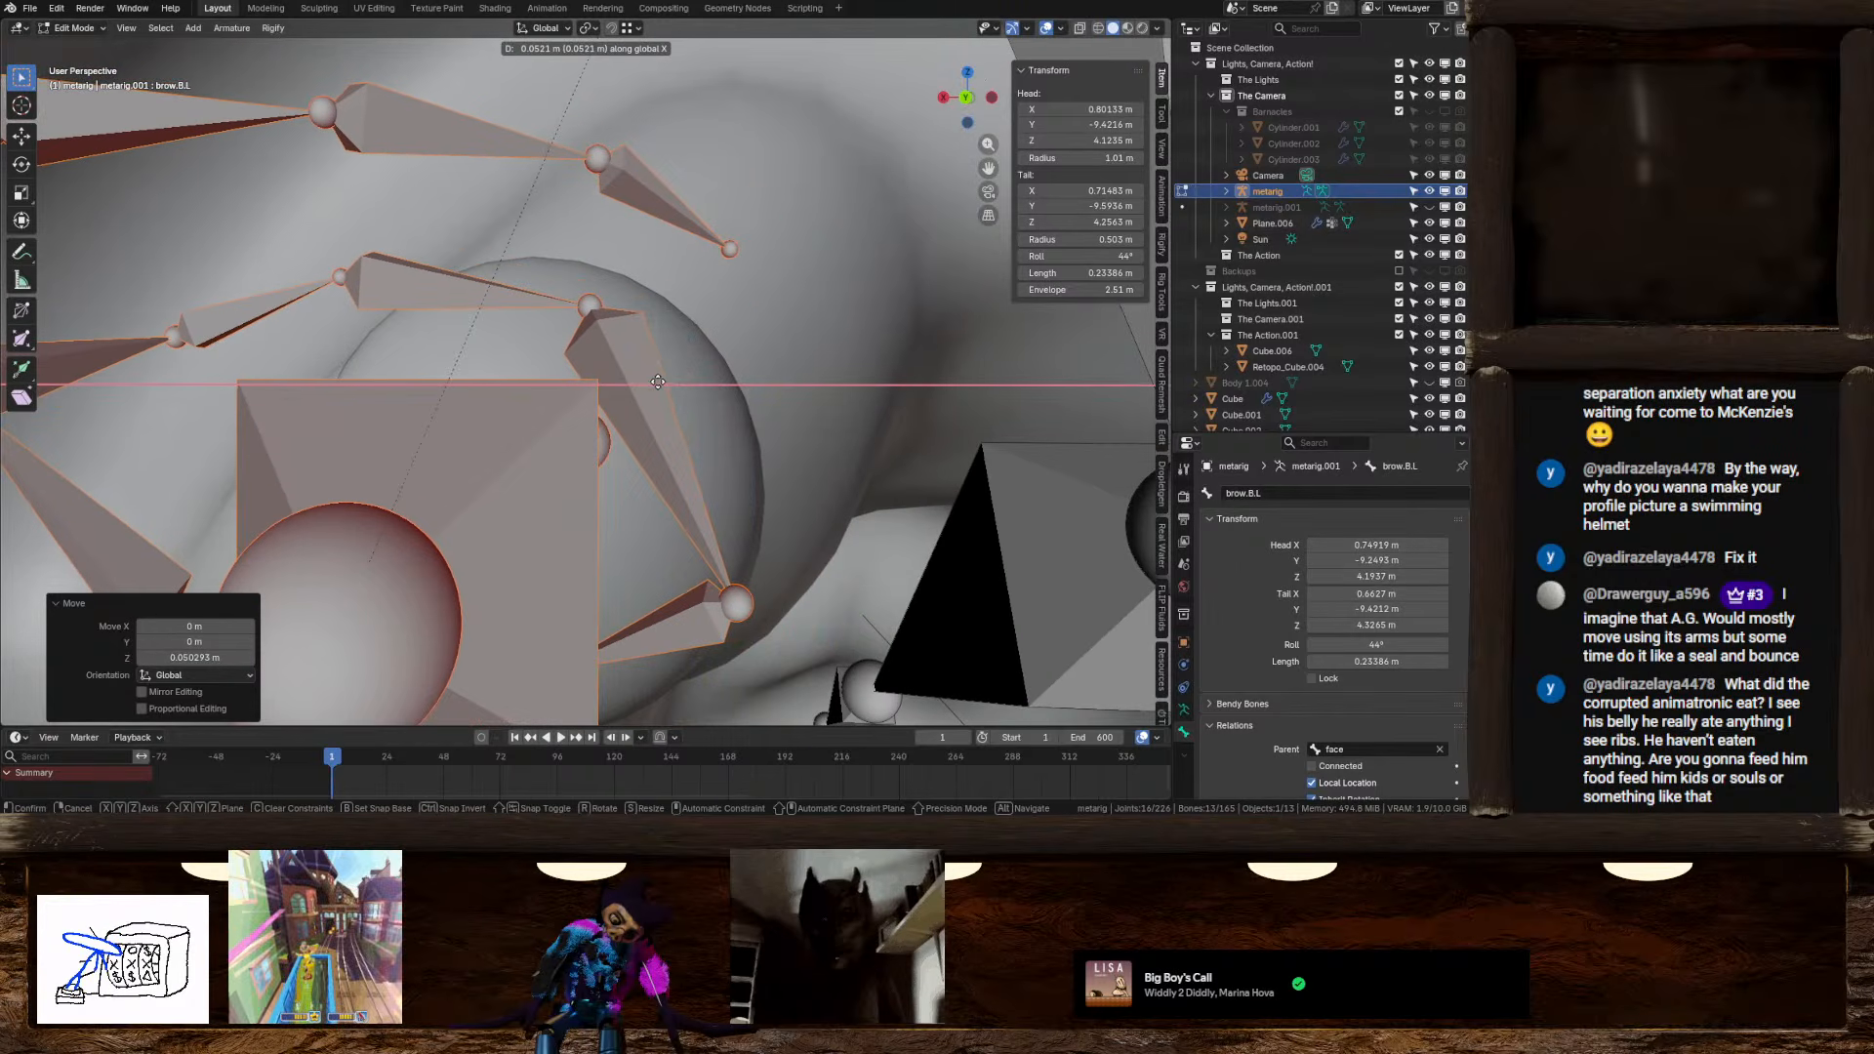
click(707, 441)
key(g)
key(z)
click(707, 430)
Open the Cube eyeball mesh for editing and select all linked faces of the left eyeball
middle_drag(706, 430, 377, 403)
key(Tab)
click(639, 504)
key(Tab)
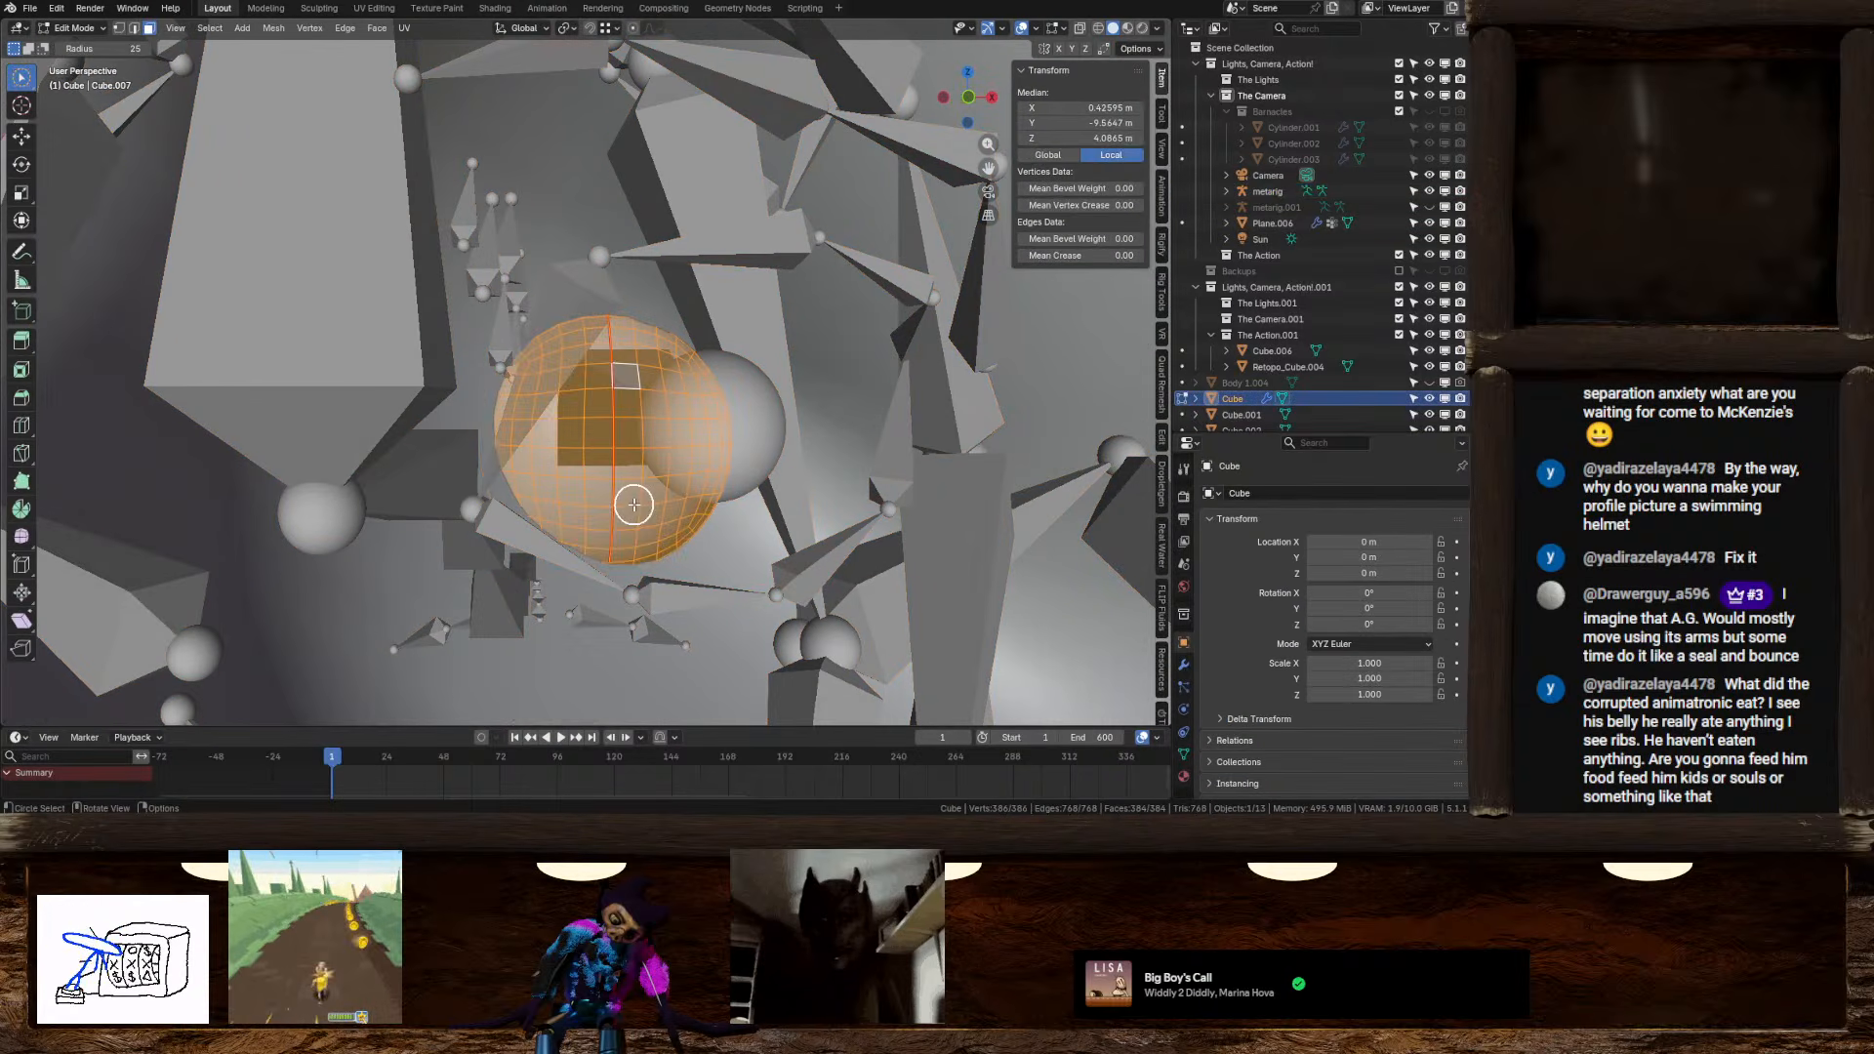
right_click(632, 504)
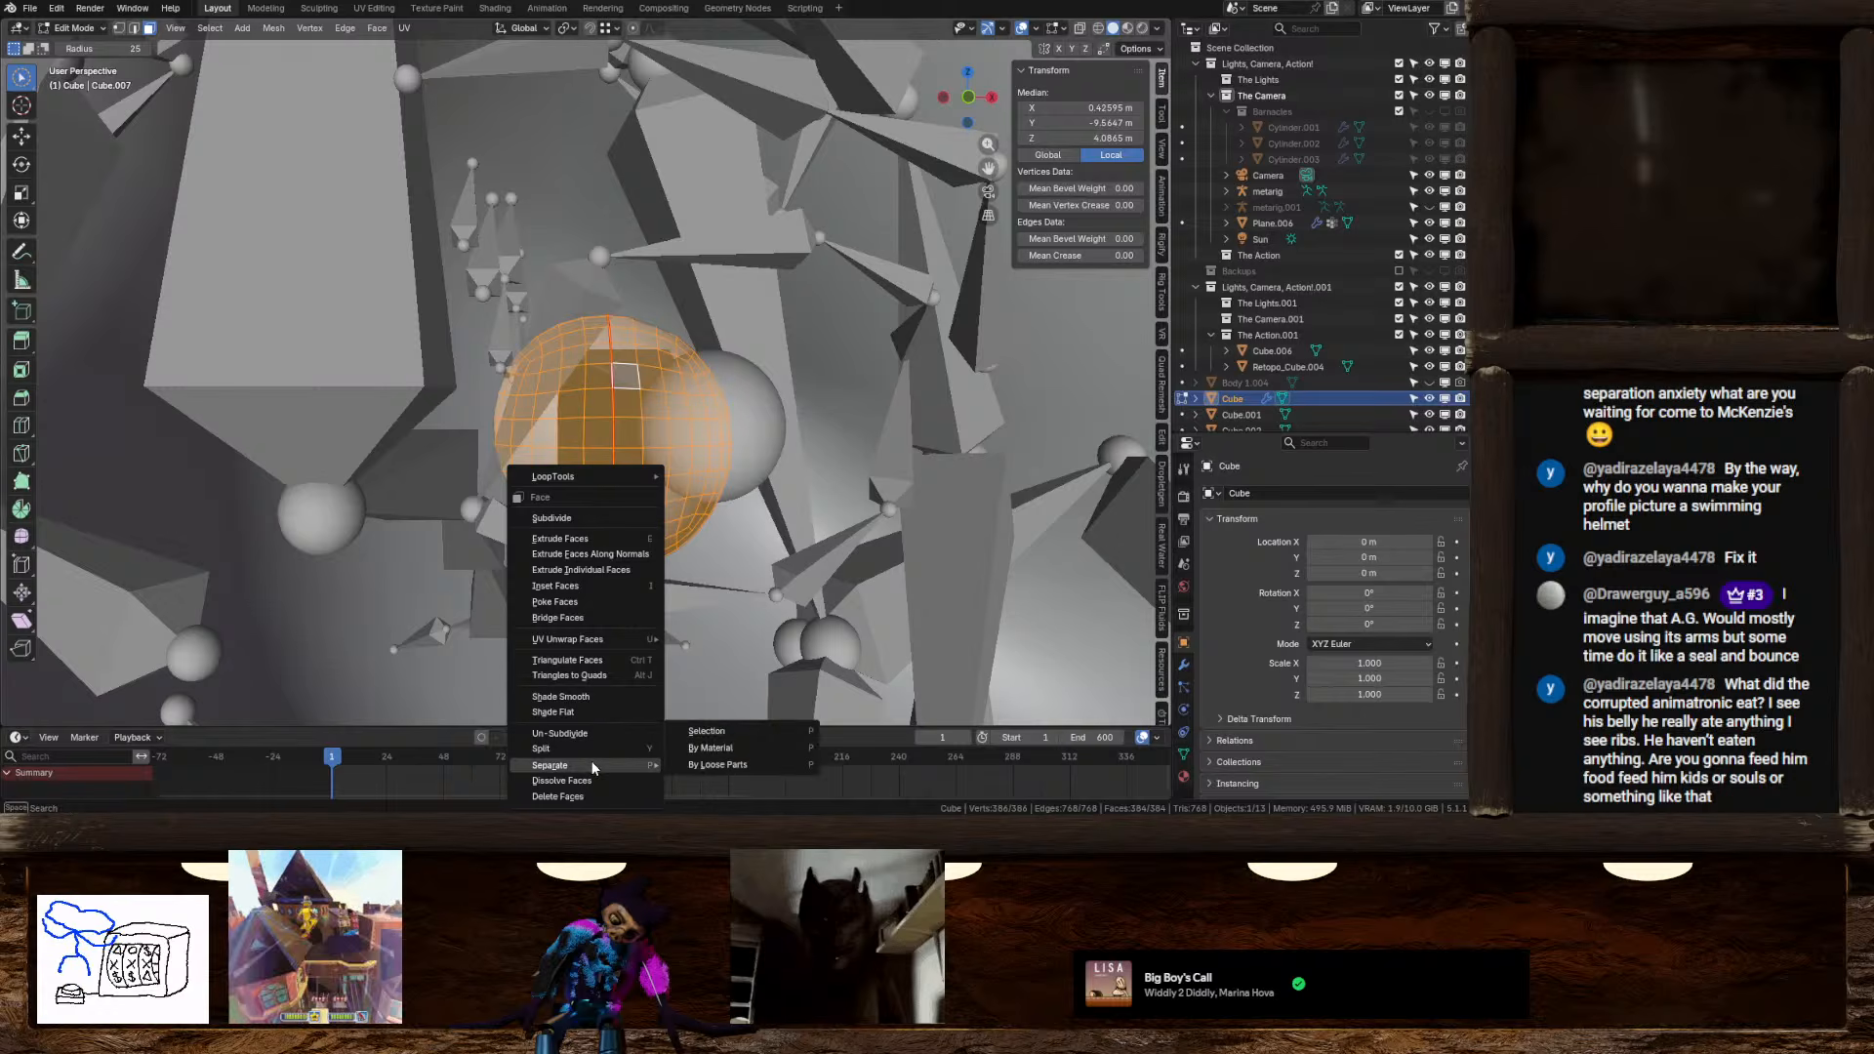
key(l)
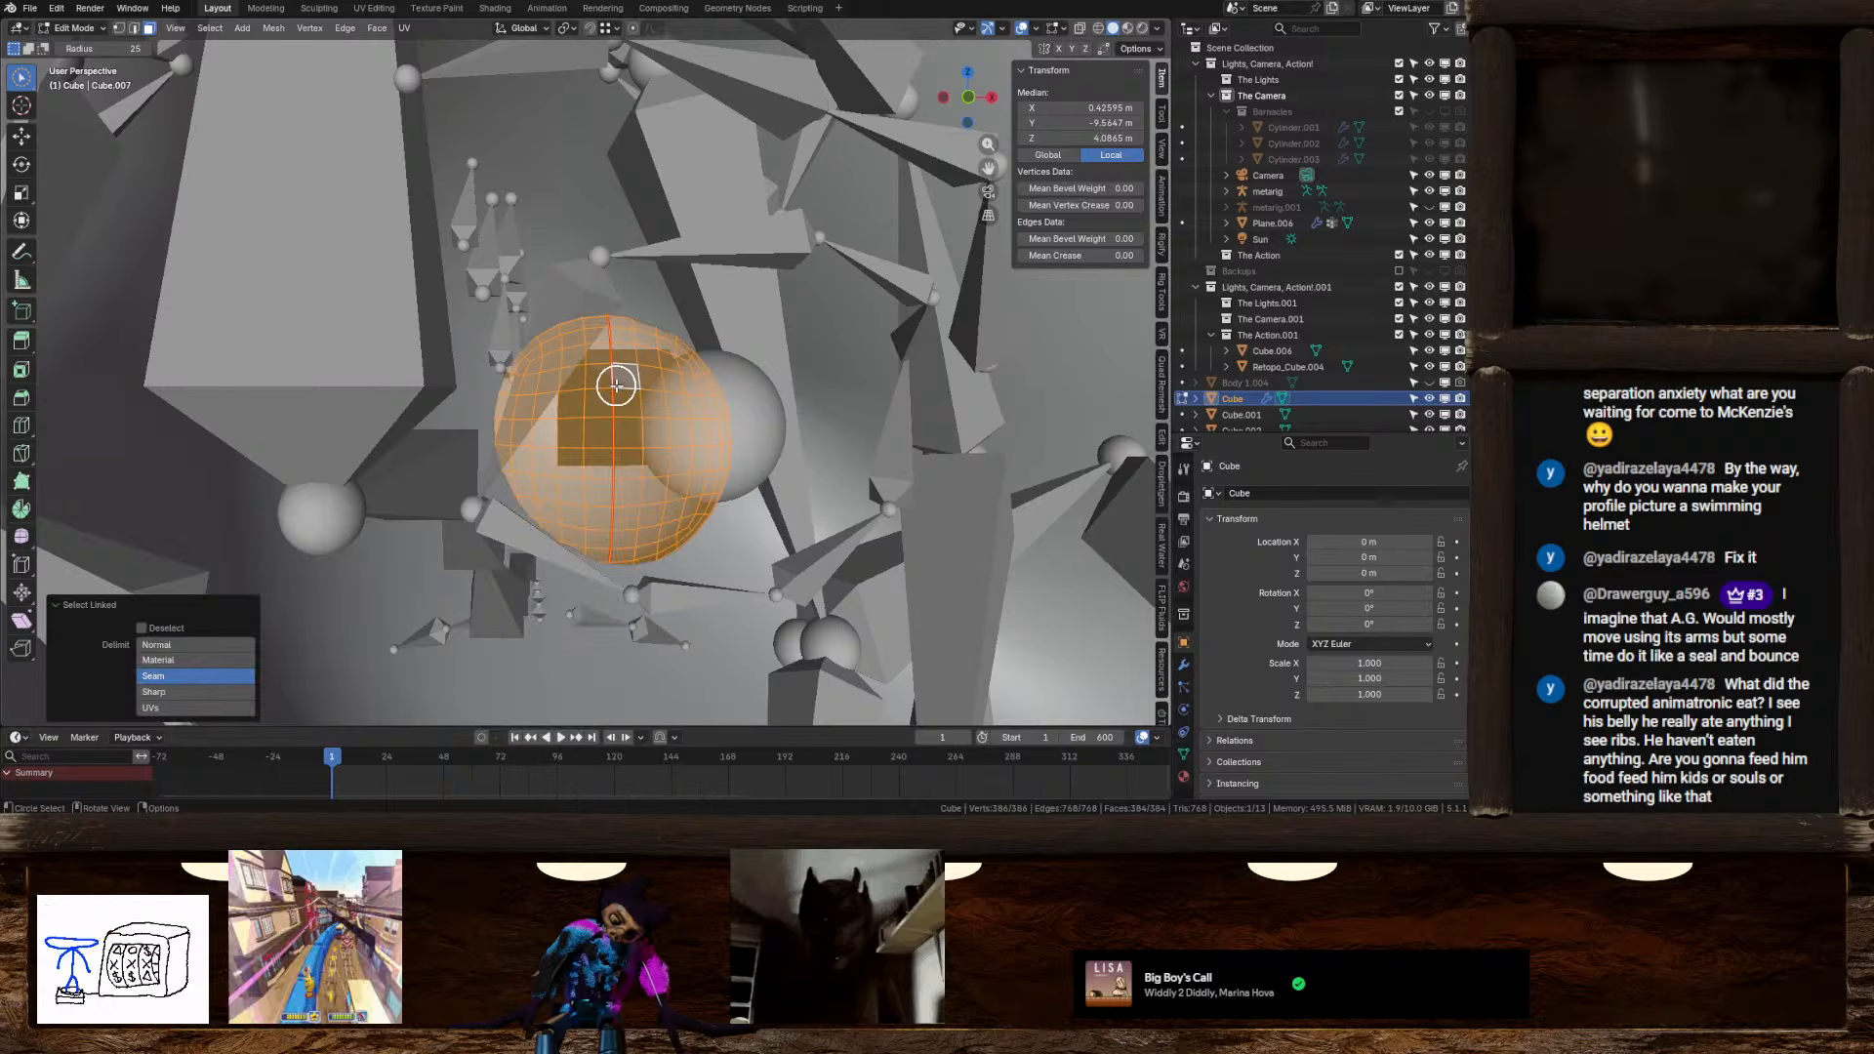
click(786, 305)
key(l)
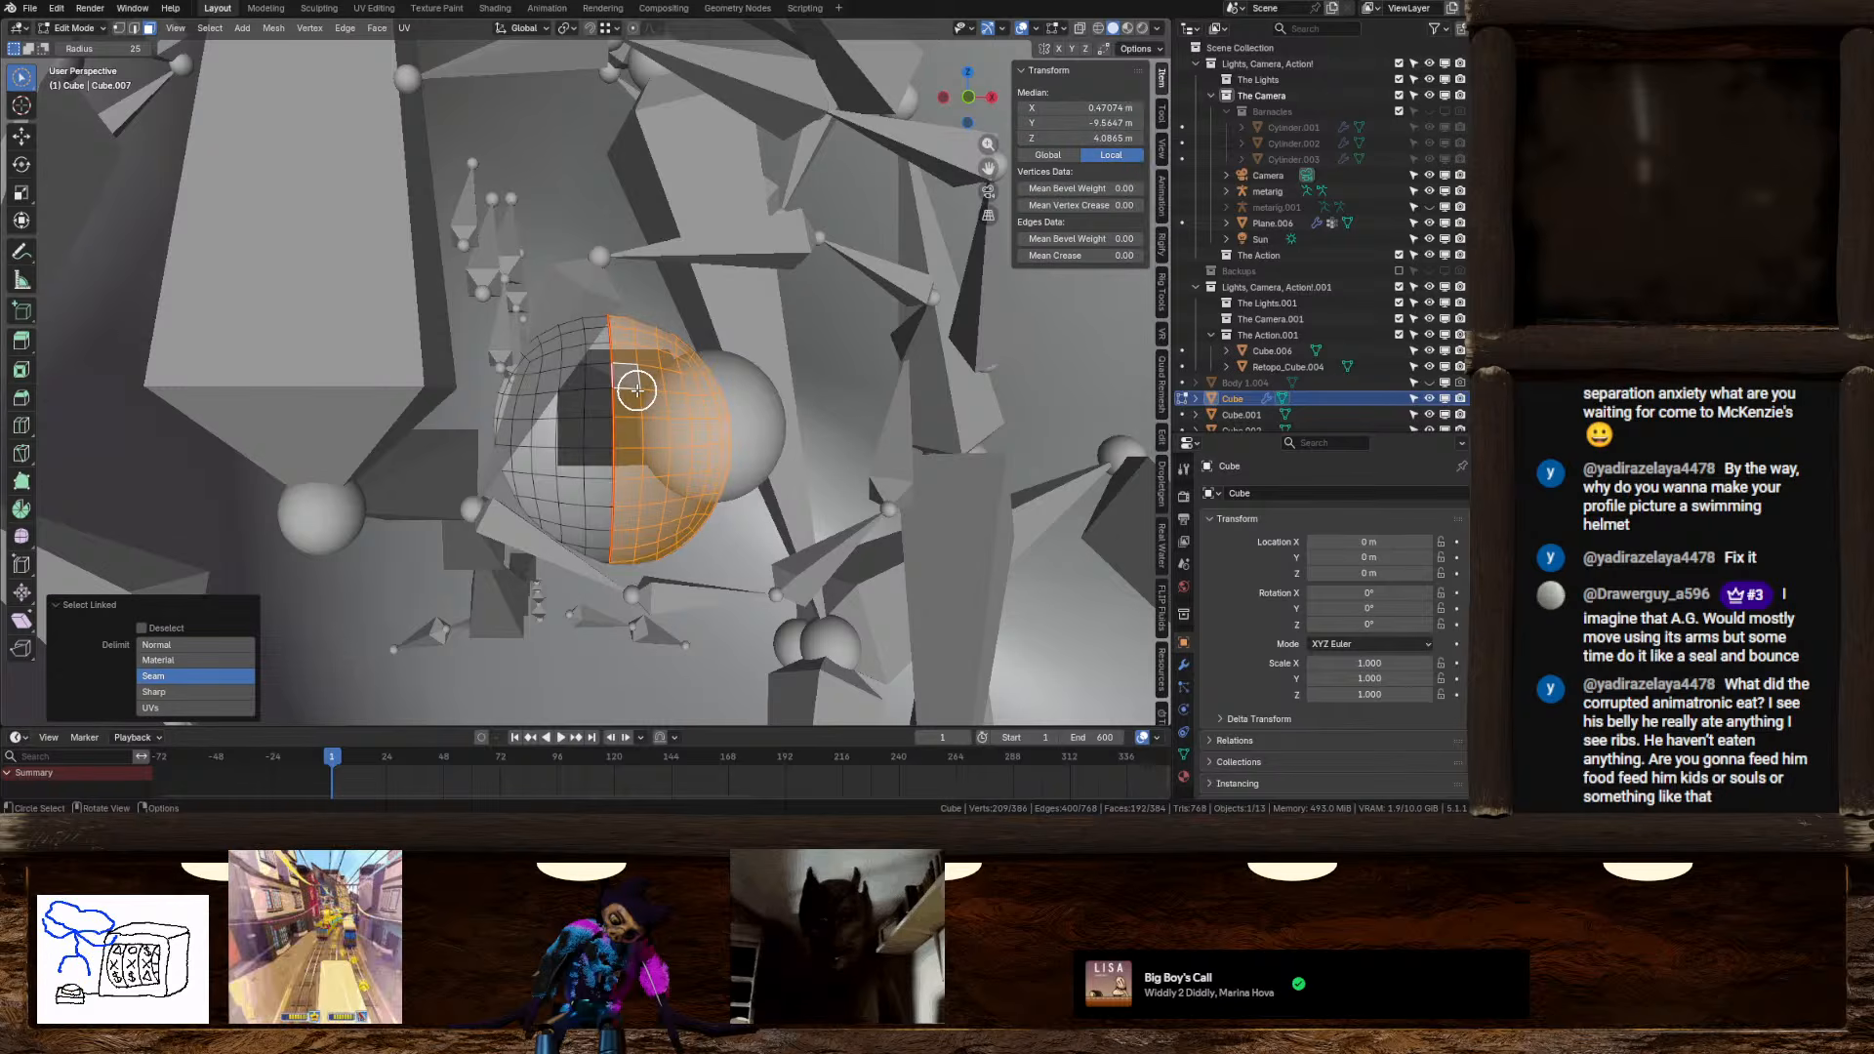
key(l)
middle_drag(614, 399, 782, 417)
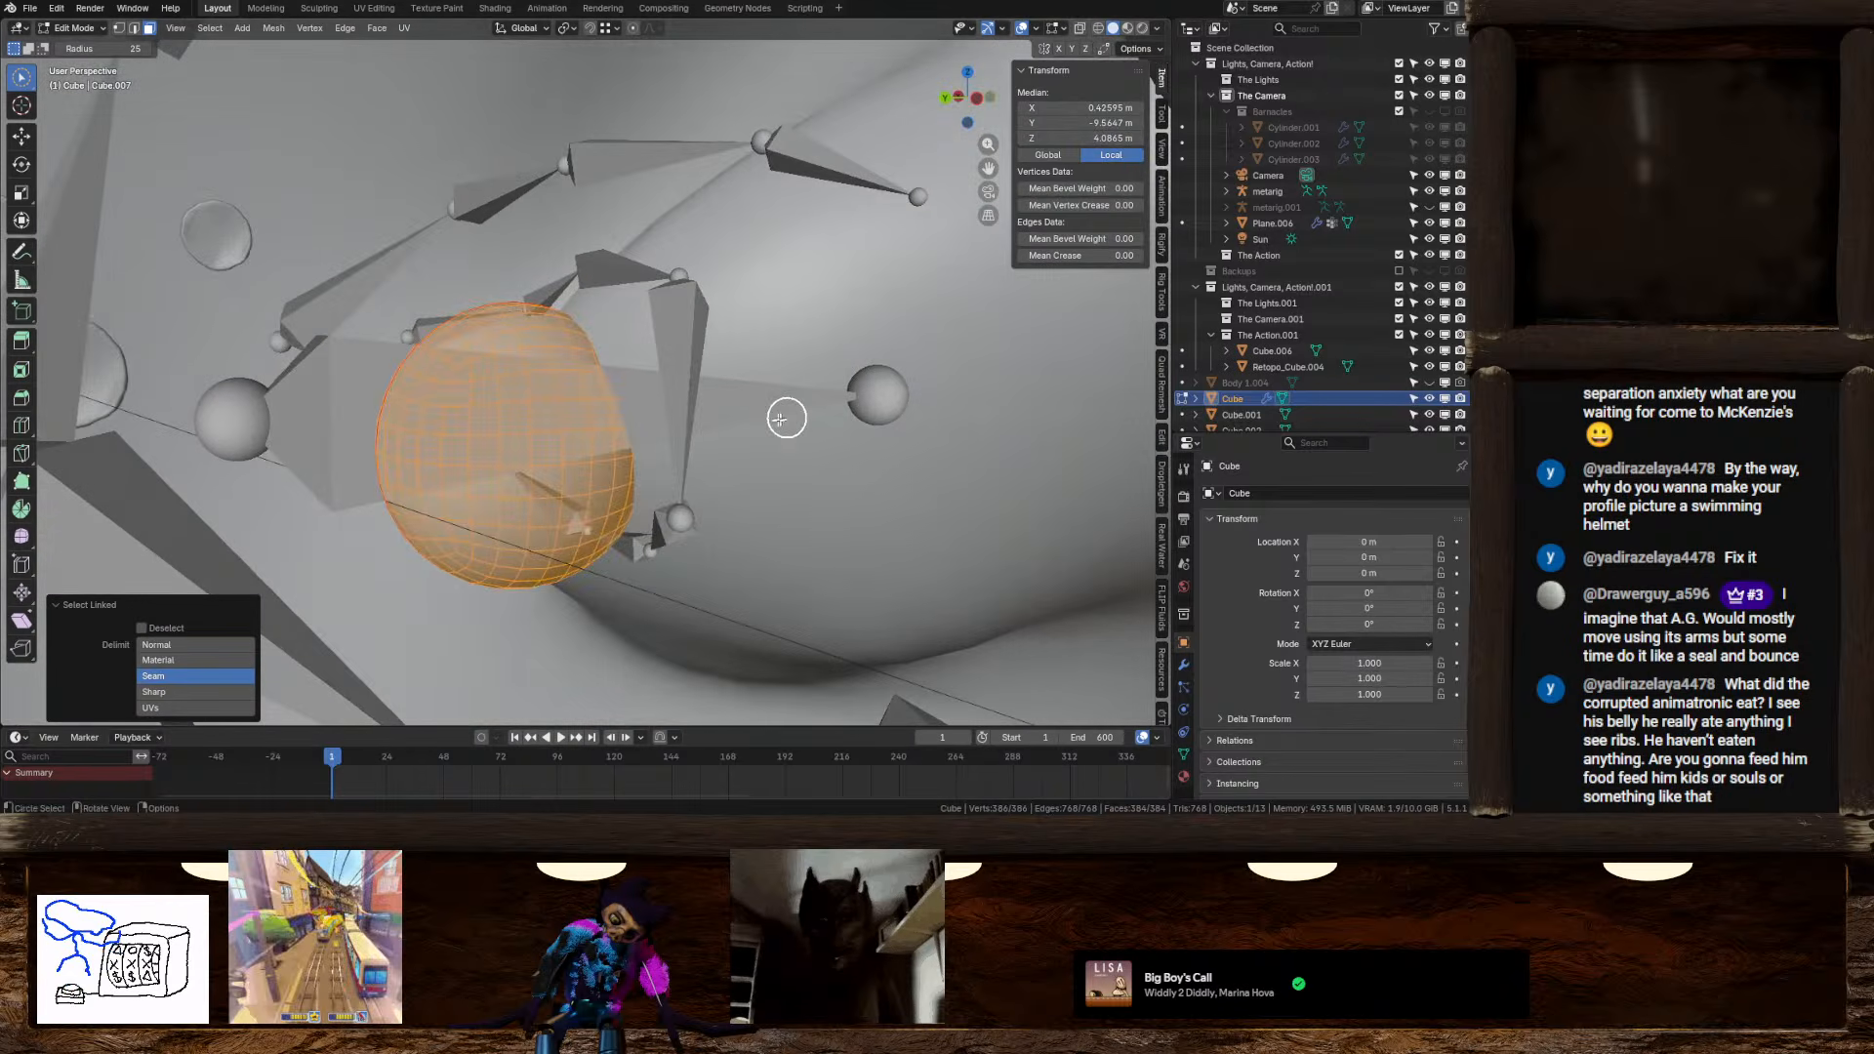
right_click(702, 536)
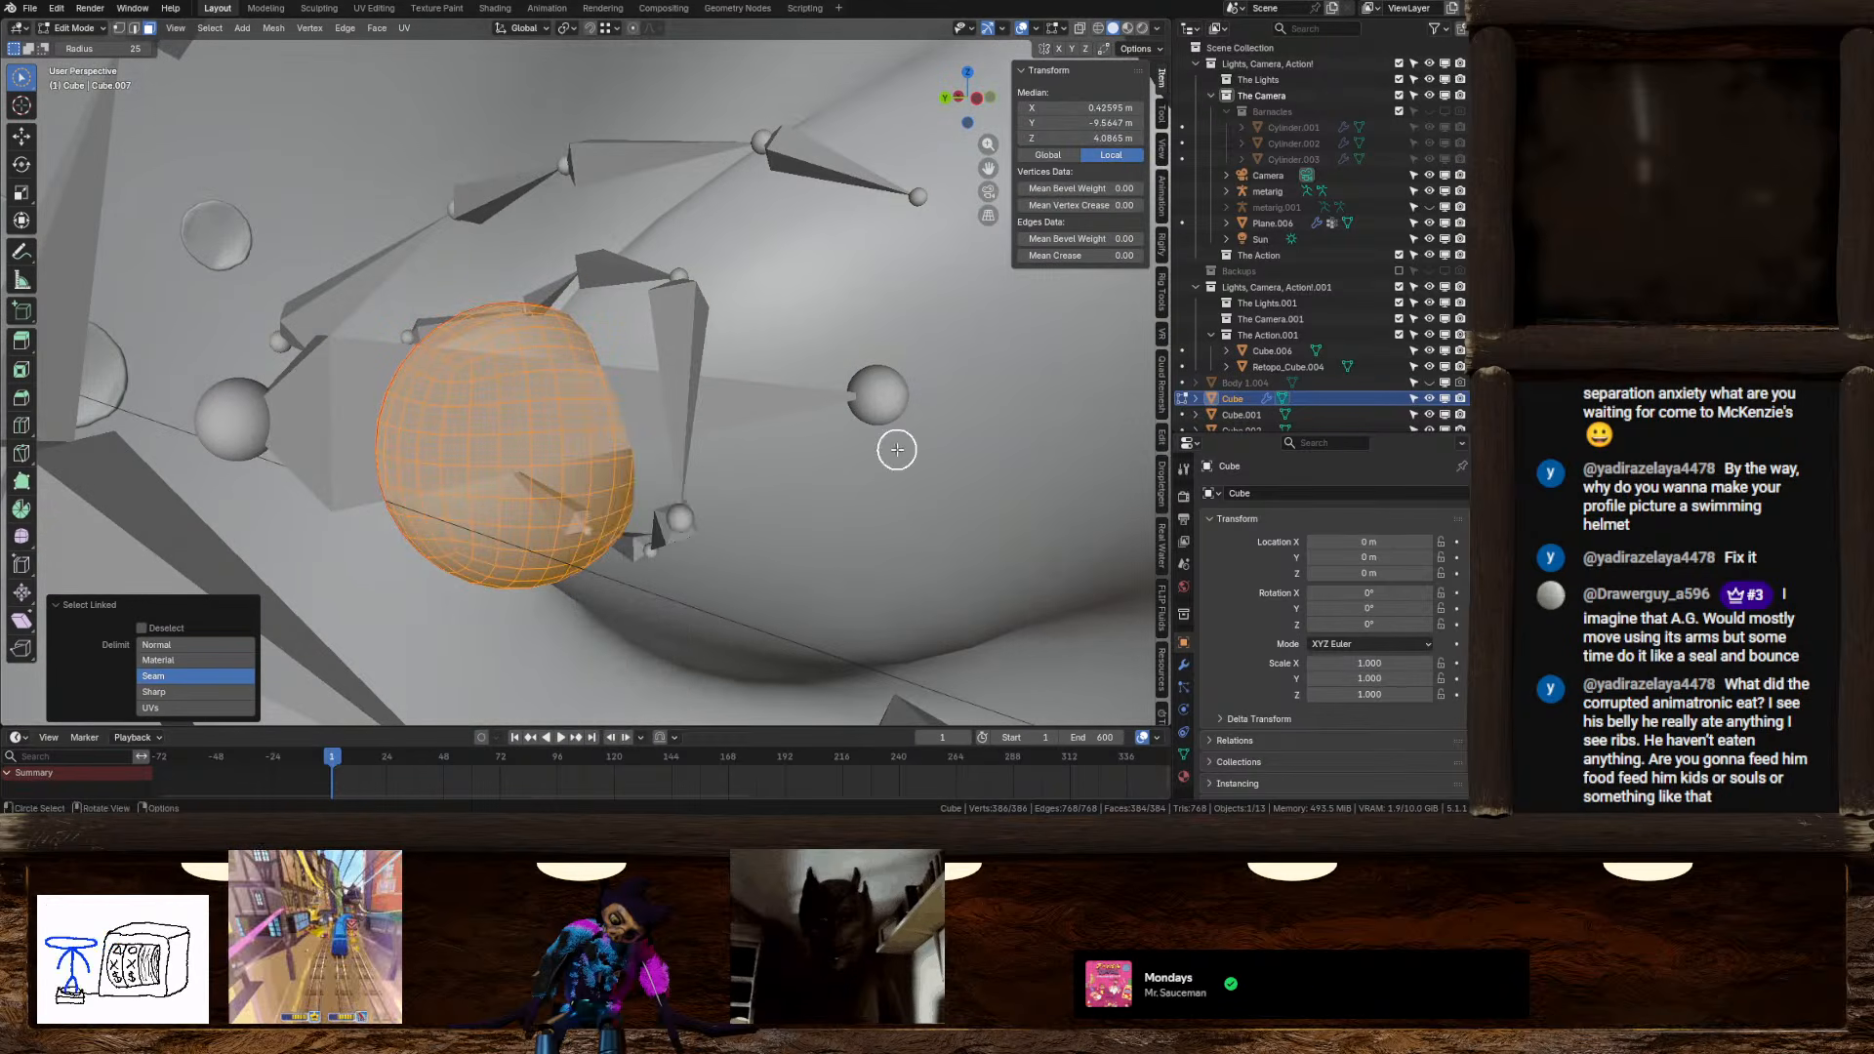
right_click(751, 455)
Duplicate the selected eyeball faces in place and separate the copy into its own object
middle_drag(749, 459, 697, 514)
key(shift+d)
right_click(781, 547)
right_click(744, 519)
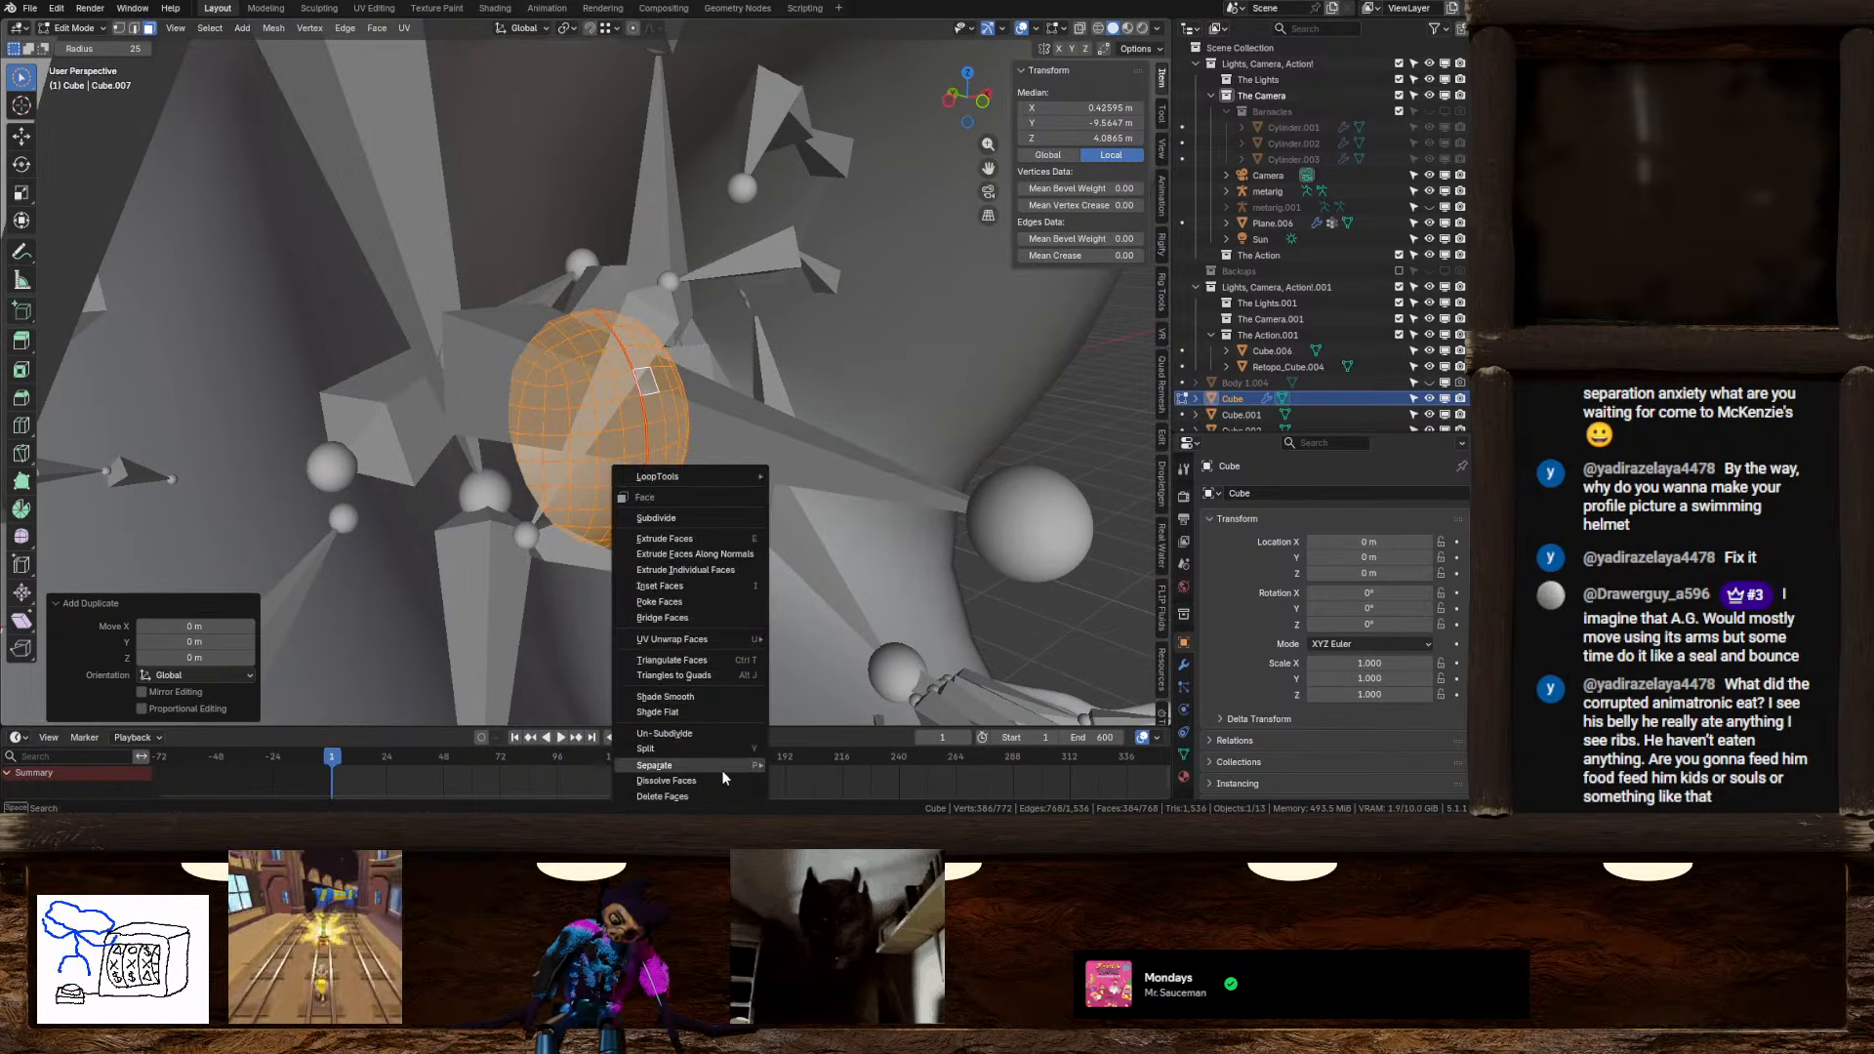
mouse_move(722, 767)
click(811, 732)
key(Tab)
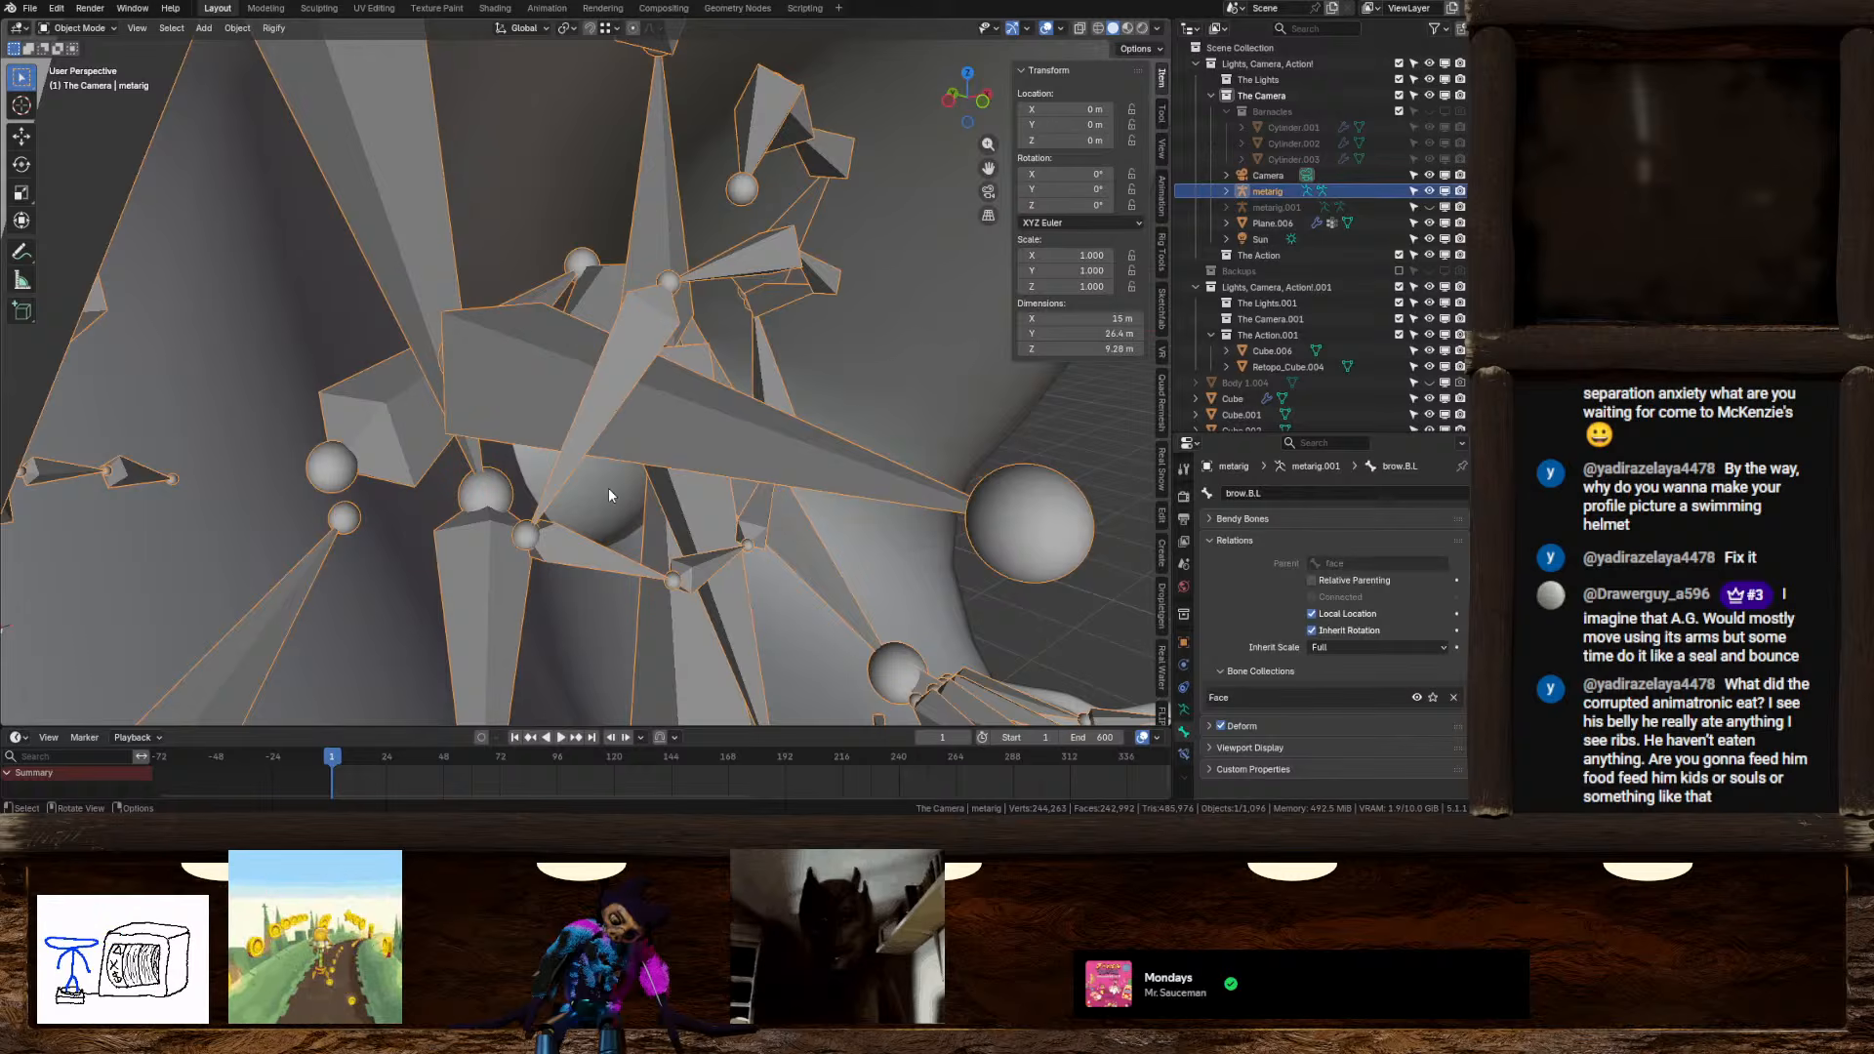
Set the separated eyeball's origin to its geometry and snap the 3D cursor to it
click(607, 488)
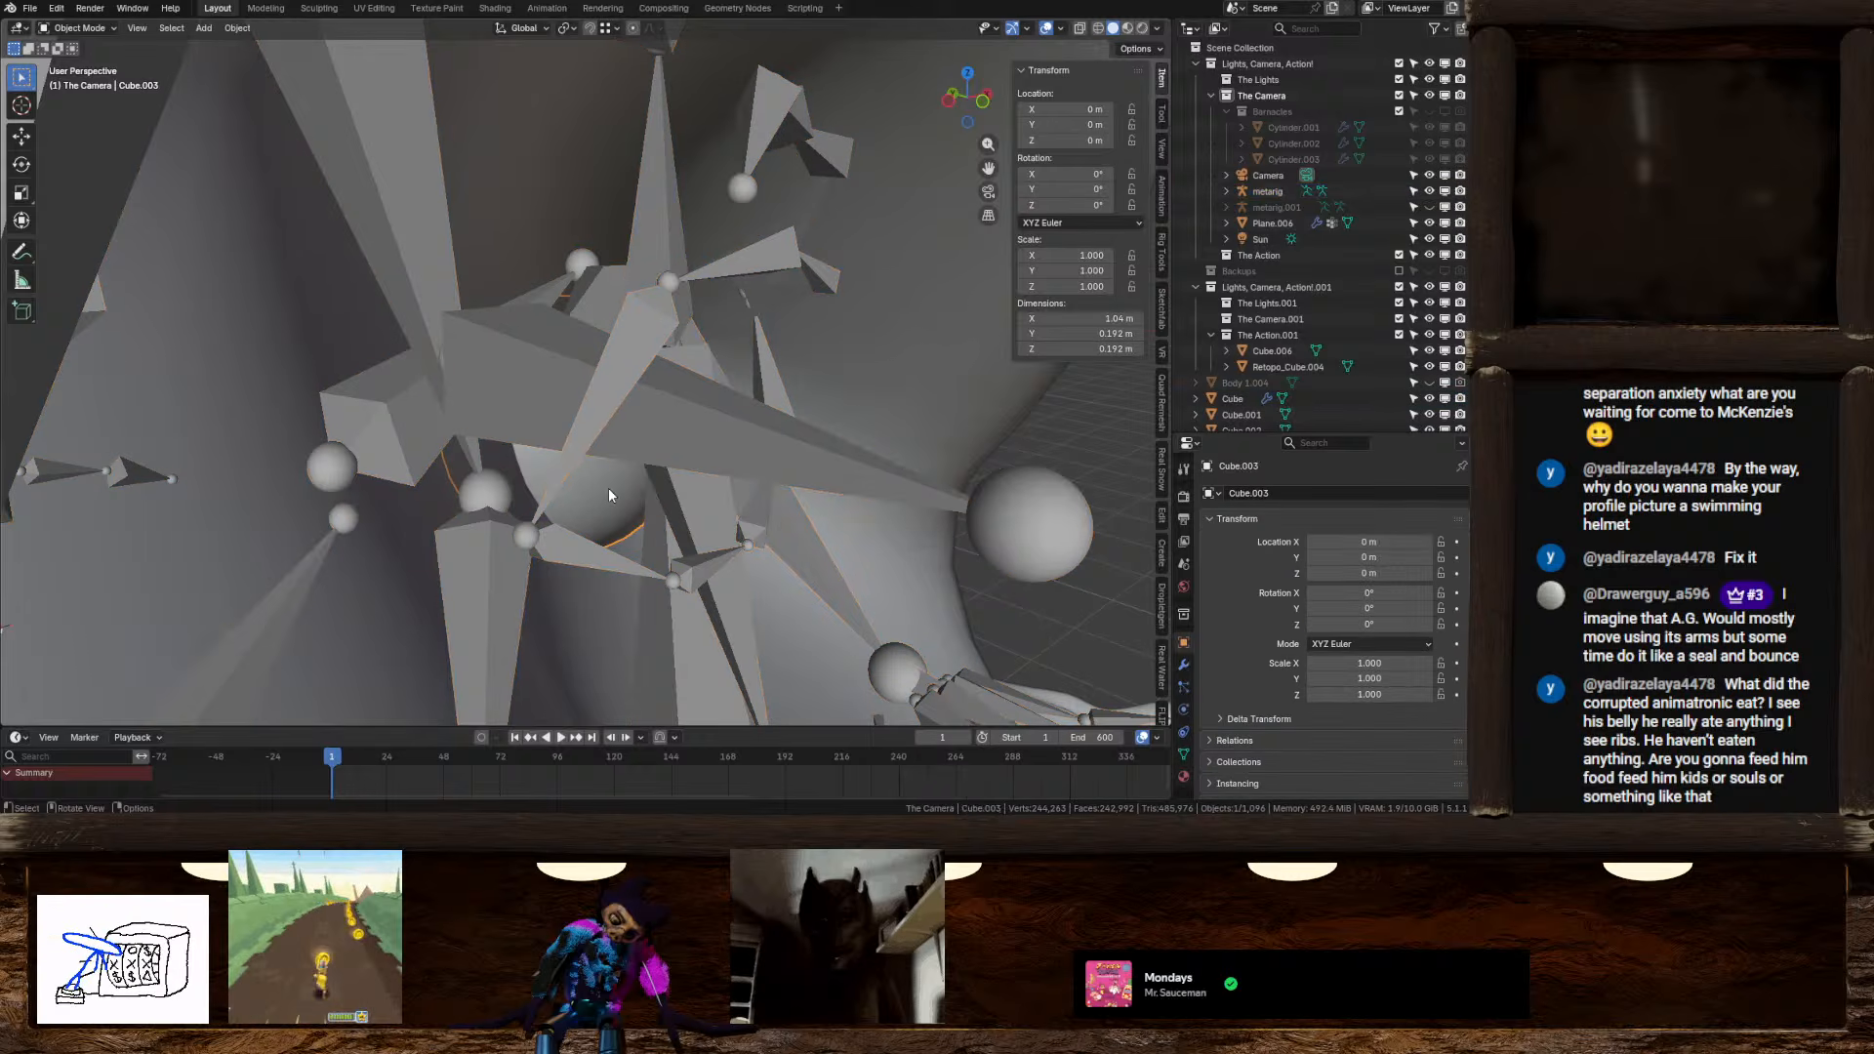
right_click(607, 488)
mouse_move(592, 354)
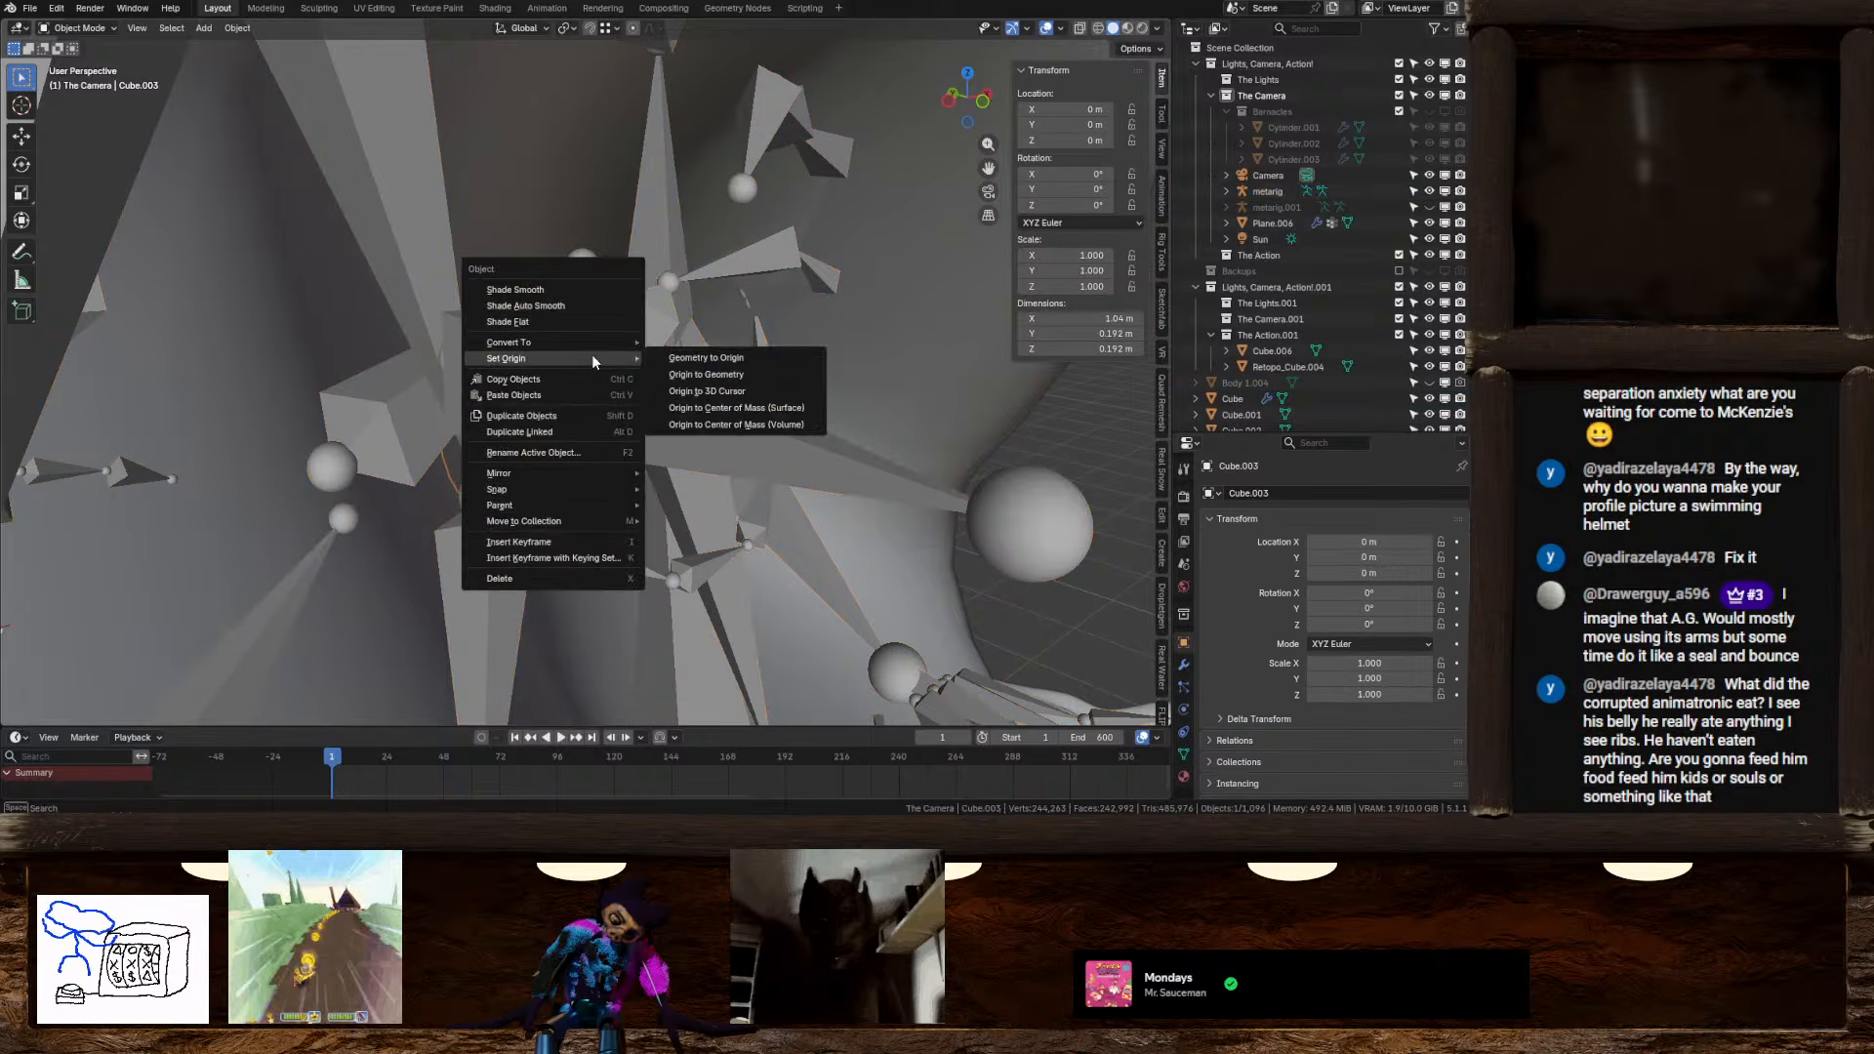
click(718, 372)
right_click(646, 456)
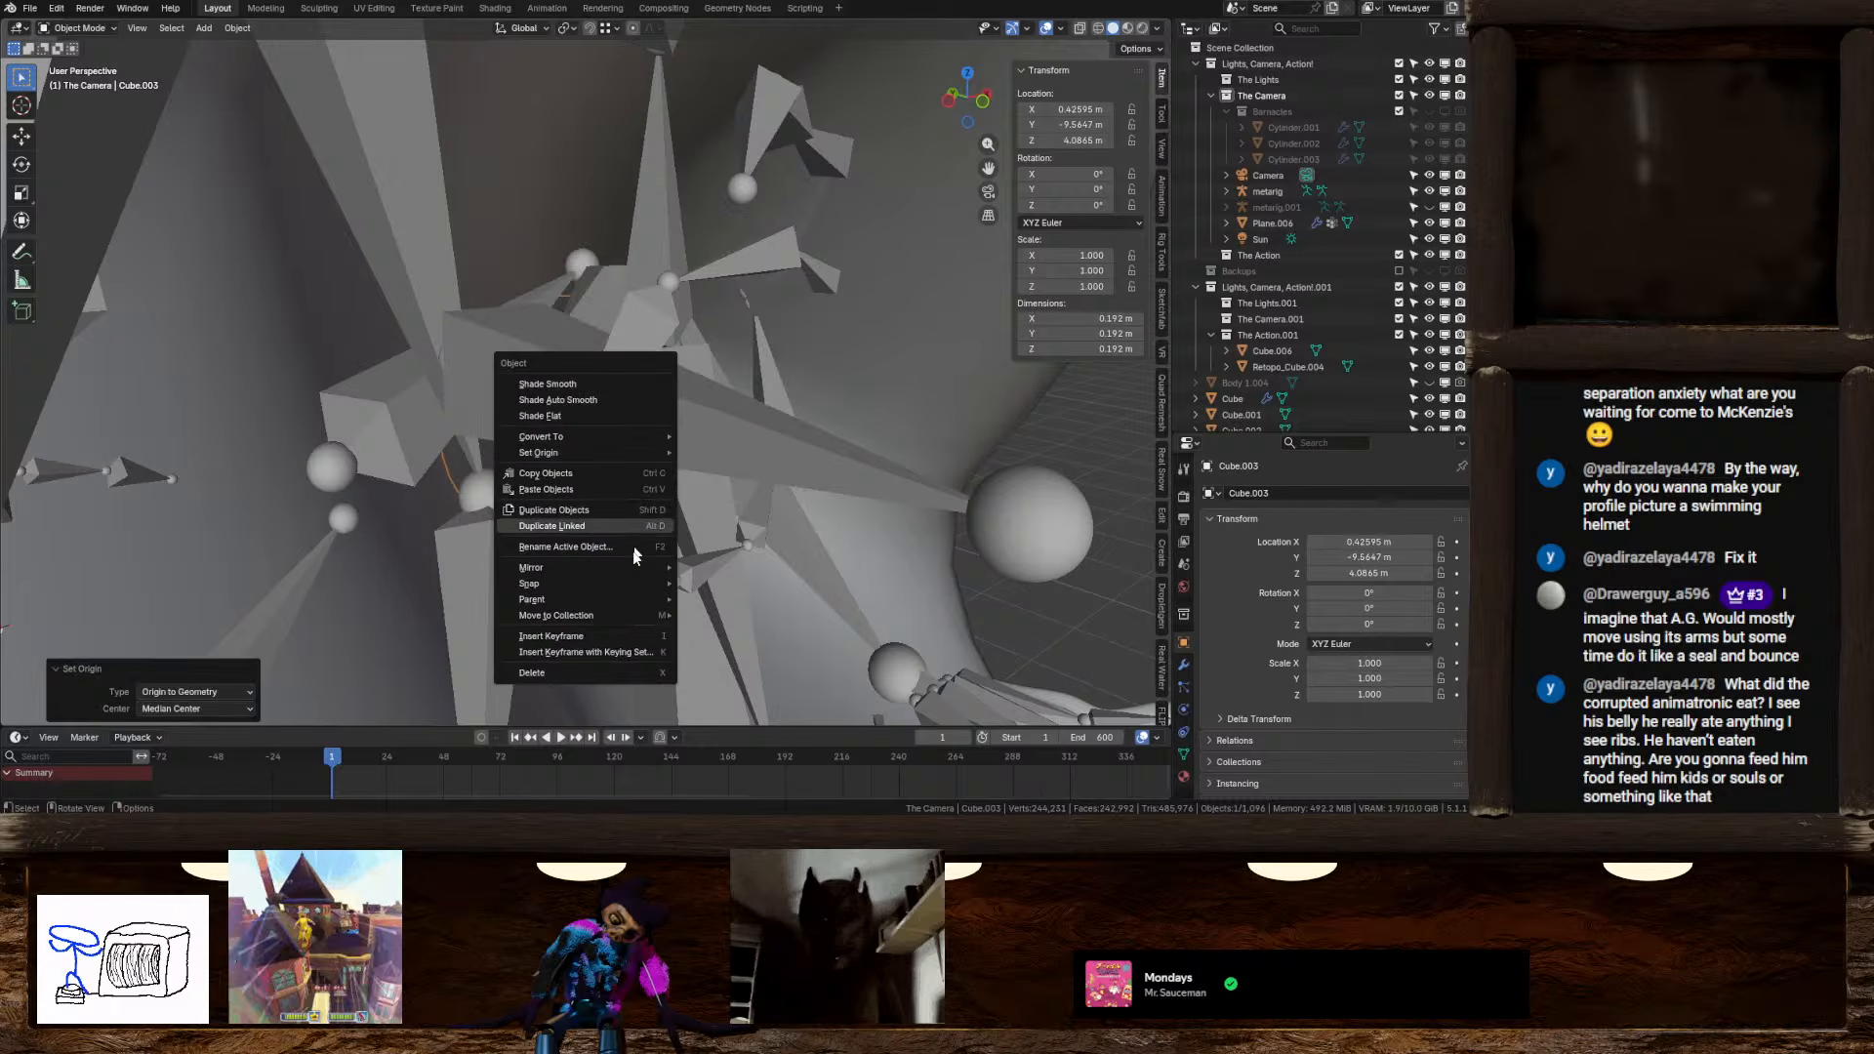
mouse_move(587, 583)
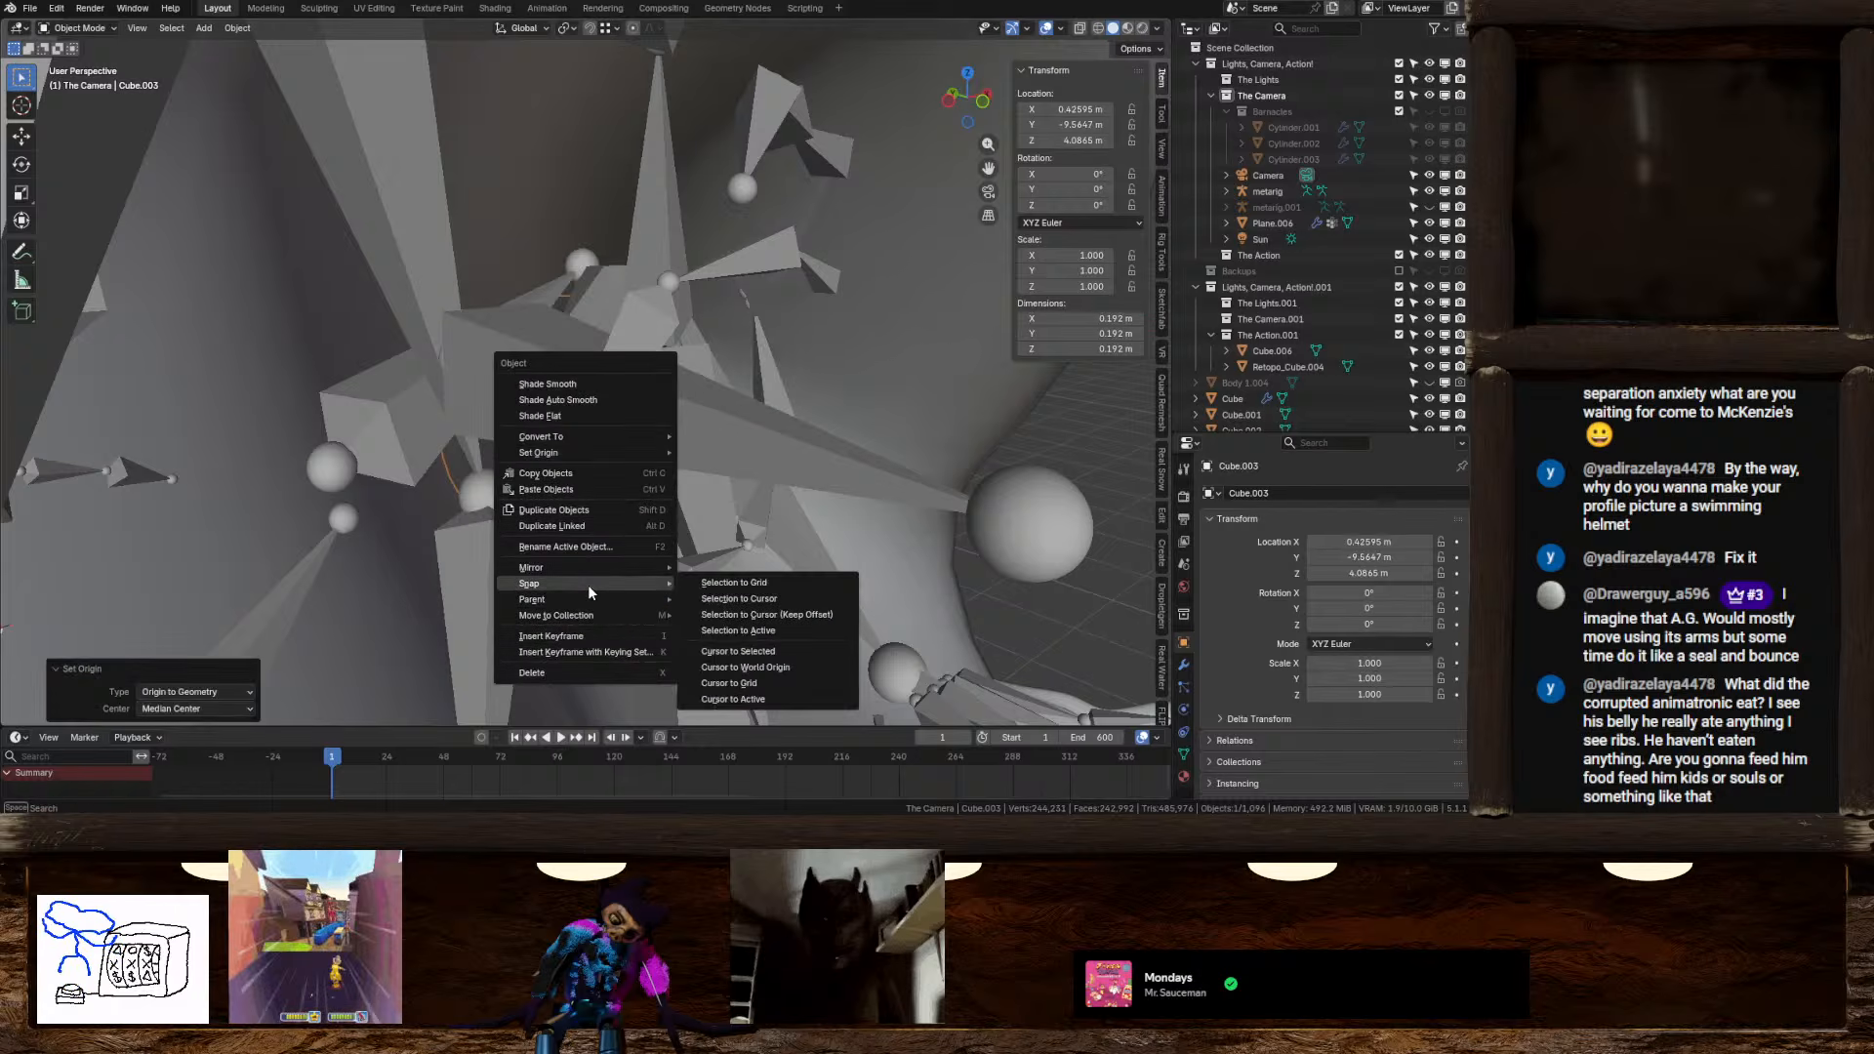
click(740, 651)
Remove the Mirror modifier from the separated eyeball copy
click(1185, 667)
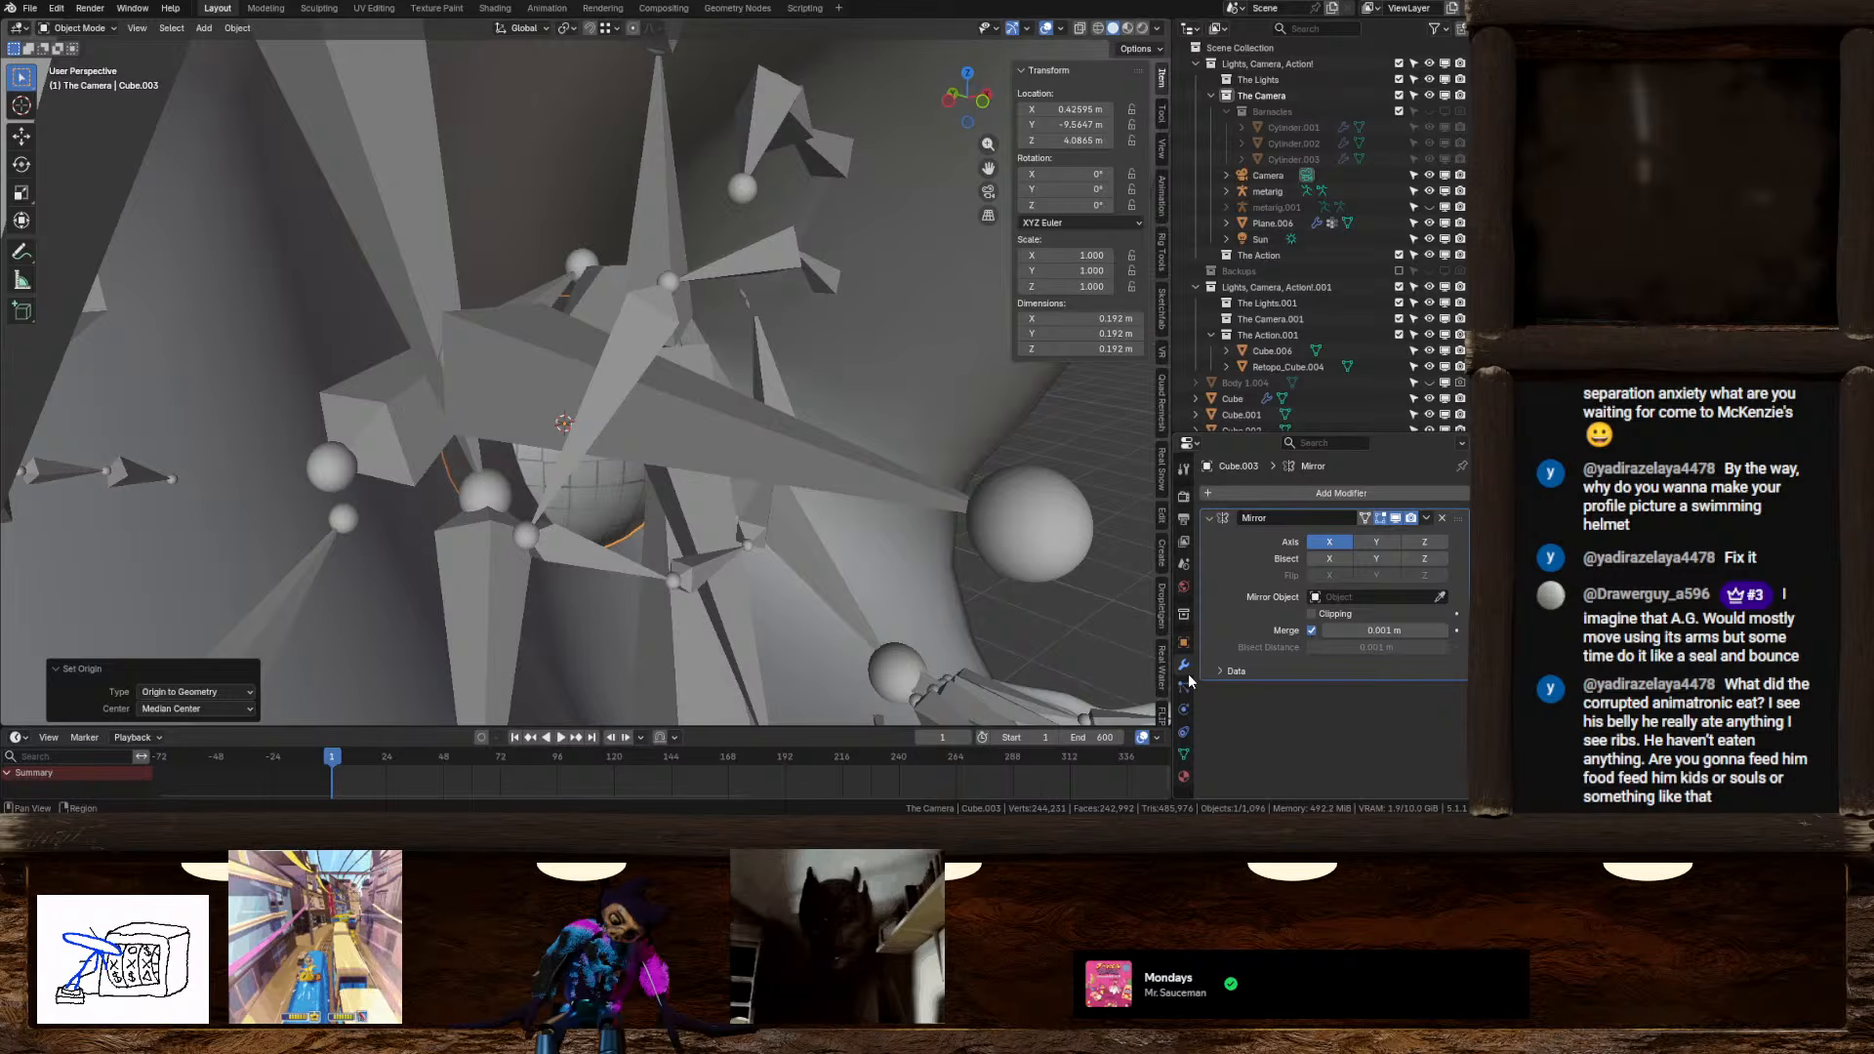
click(1441, 518)
middle_drag(723, 495, 677, 473)
key(Tab)
key(Tab)
Select the metarig's left eye bone in Edit Mode and snap it to the 3D cursor at the eyeball's centre
click(648, 418)
key(Tab)
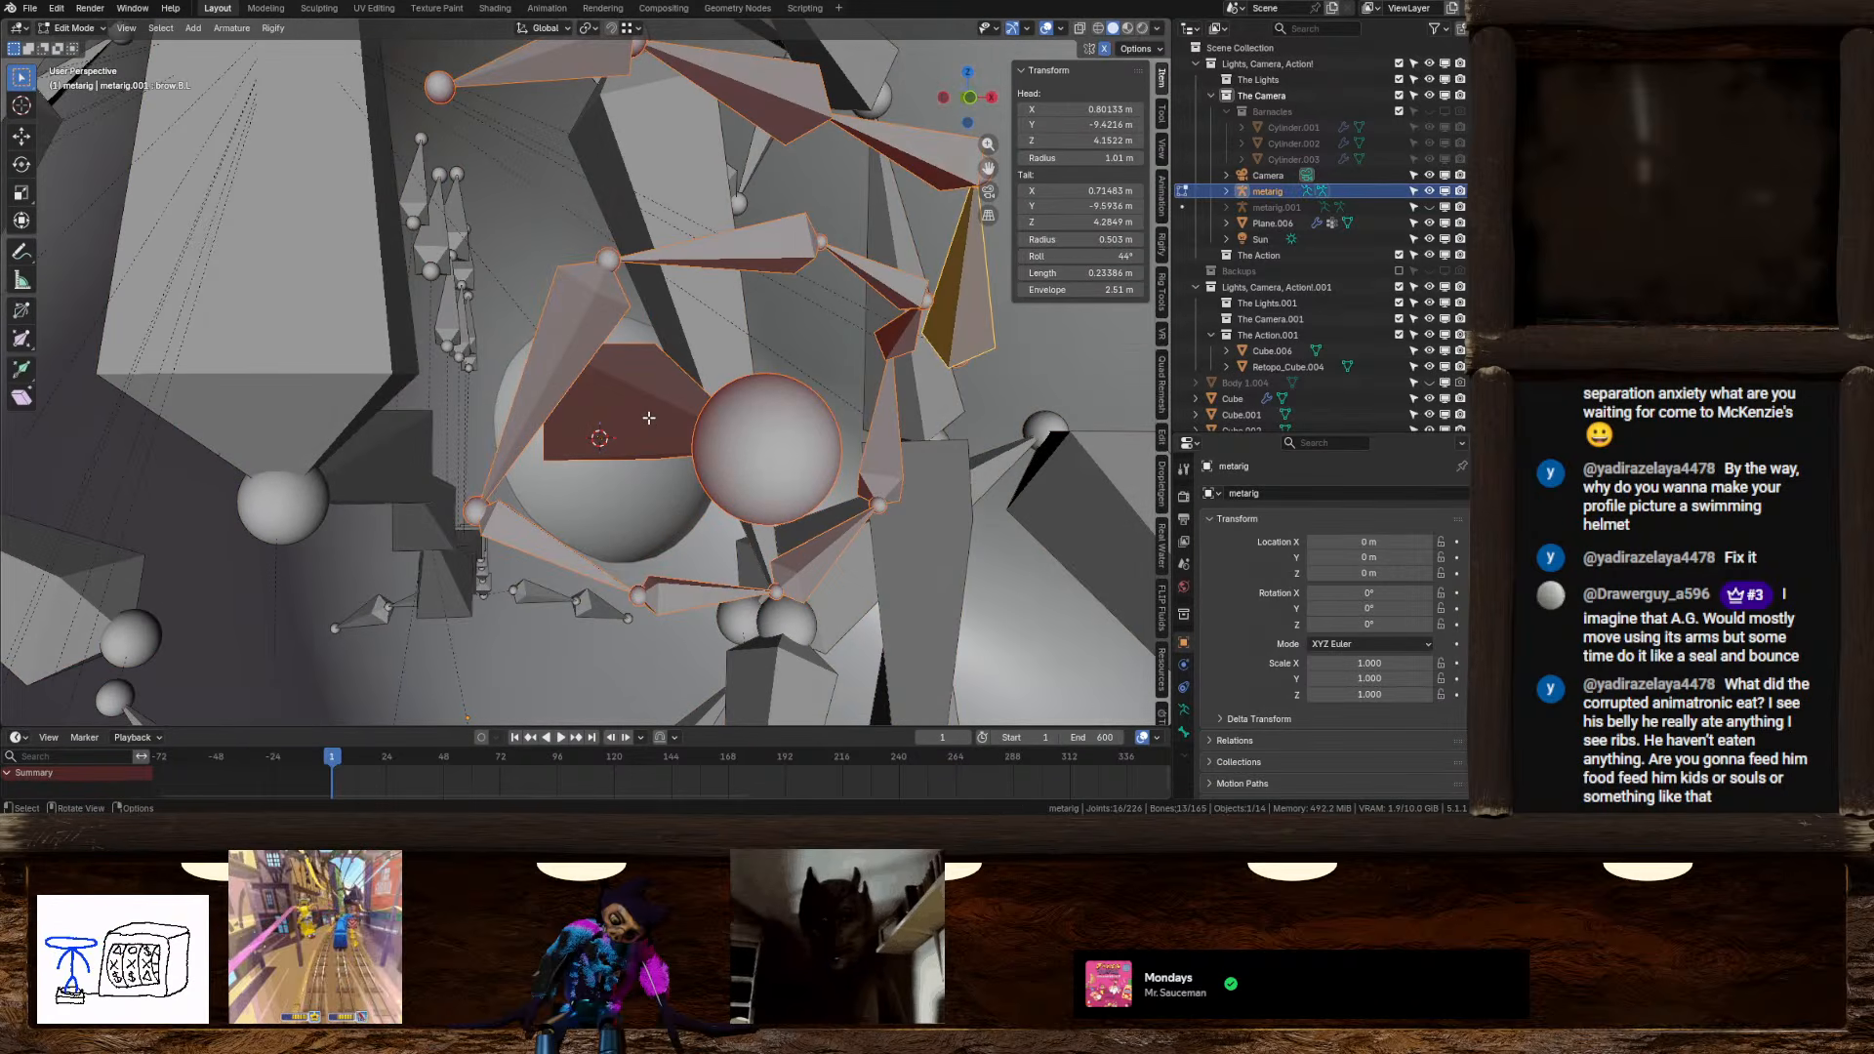
click(638, 419)
right_click(639, 419)
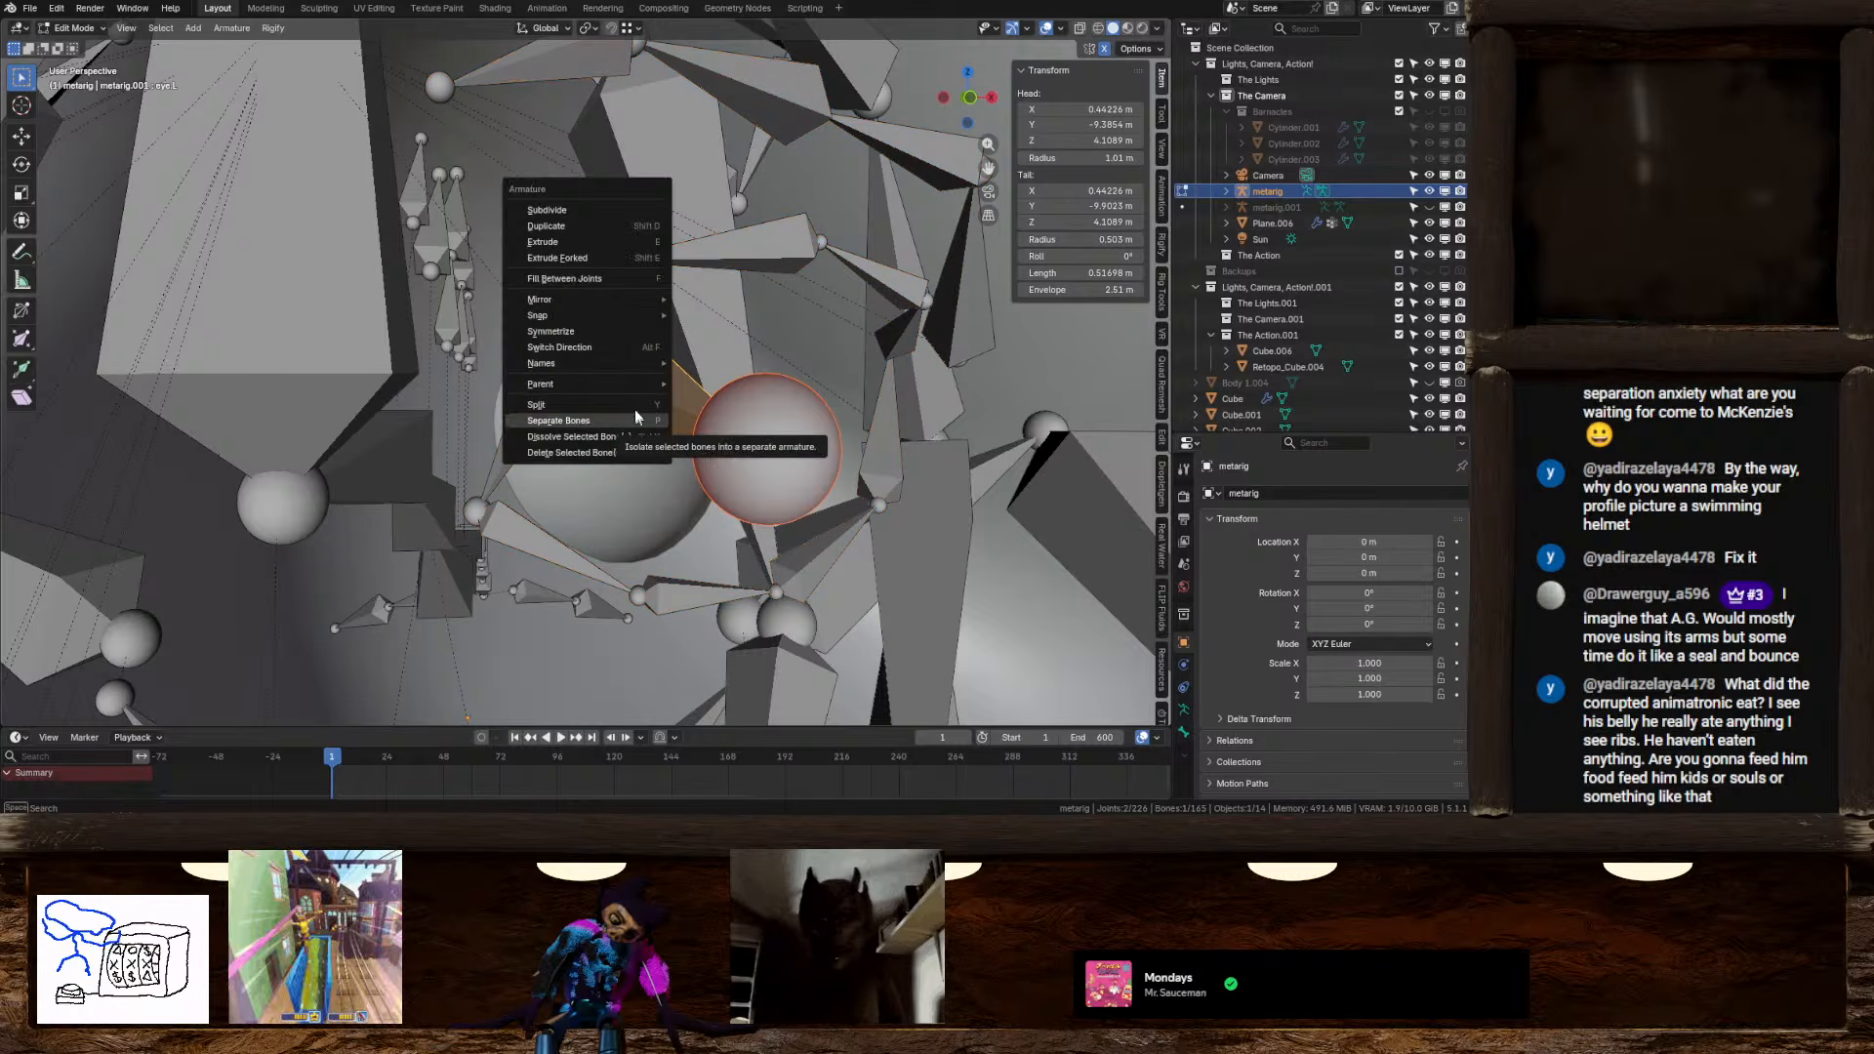
mouse_move(624, 384)
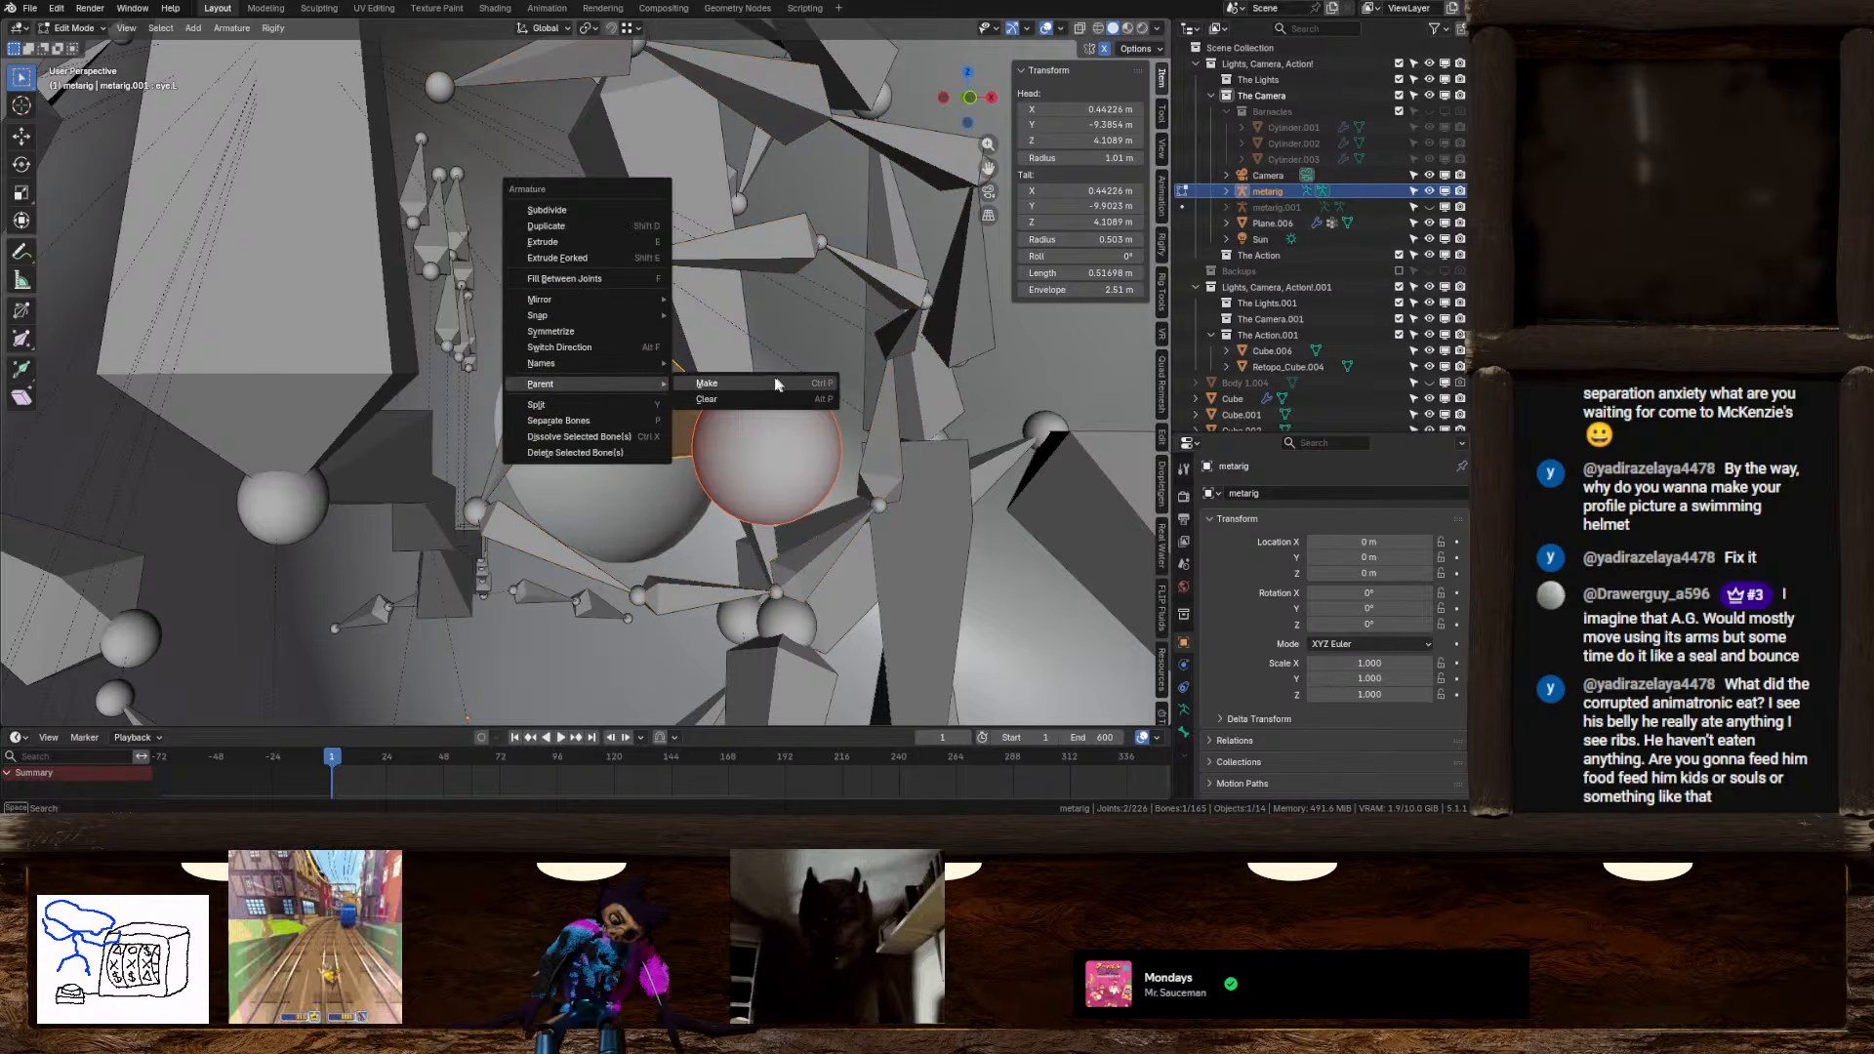
right_click(643, 416)
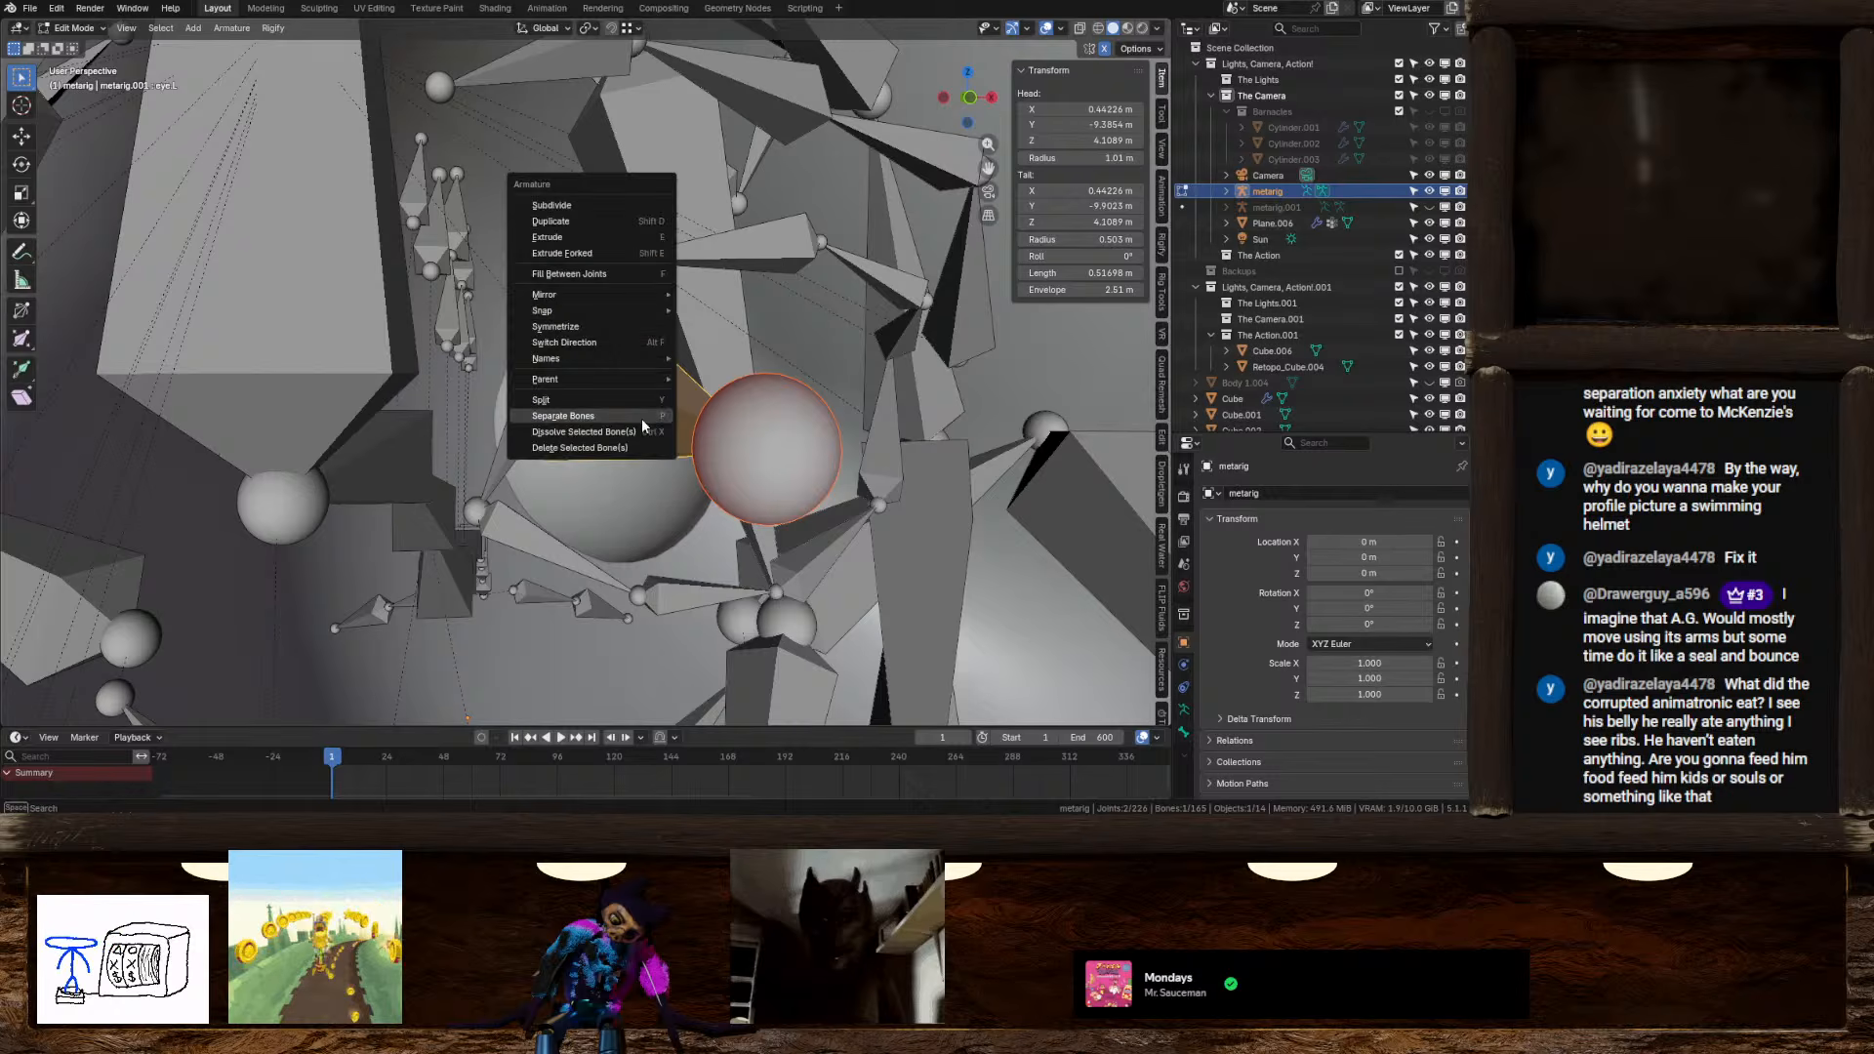
mouse_move(576, 312)
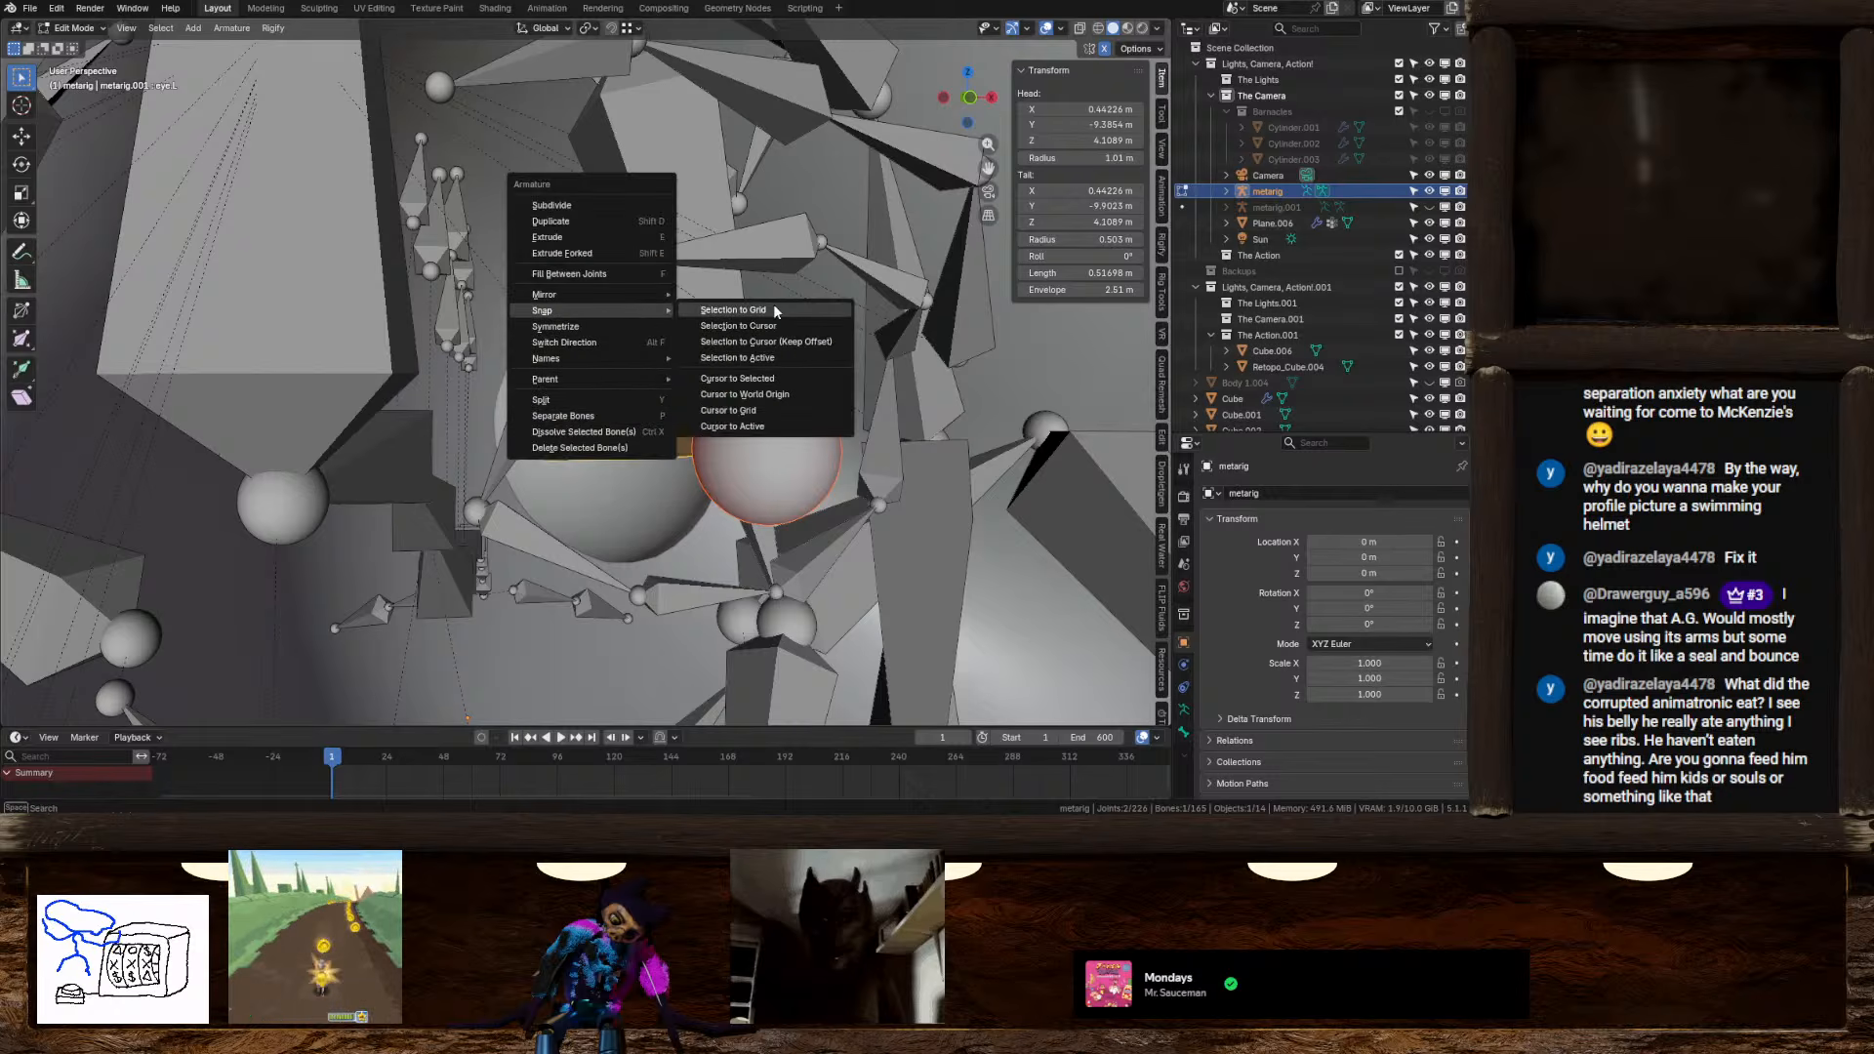
click(781, 325)
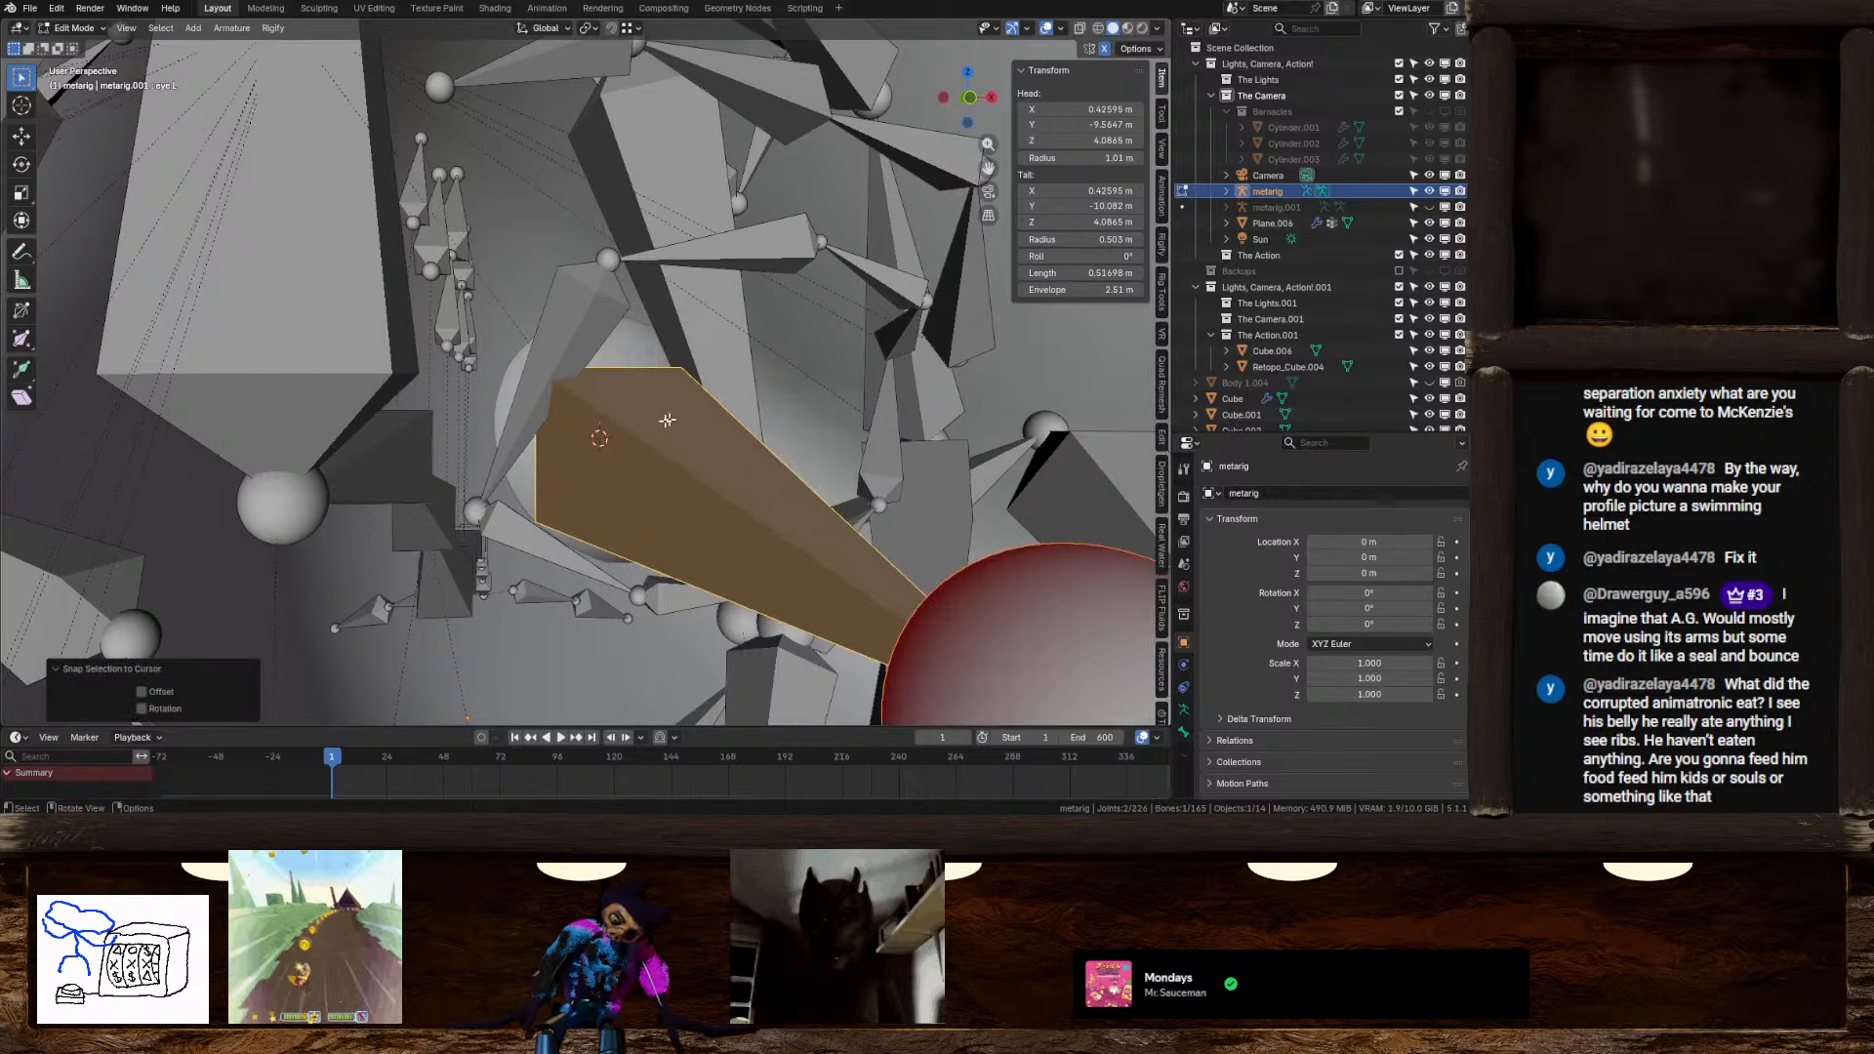
middle_drag(781, 352, 624, 400)
Return to Object Mode and delete the separated eyeball copy Cube.003
key(Tab)
scroll(638, 436, down, 4)
scroll(644, 420, up, 3)
scroll(661, 422, up, 6)
key(Tab)
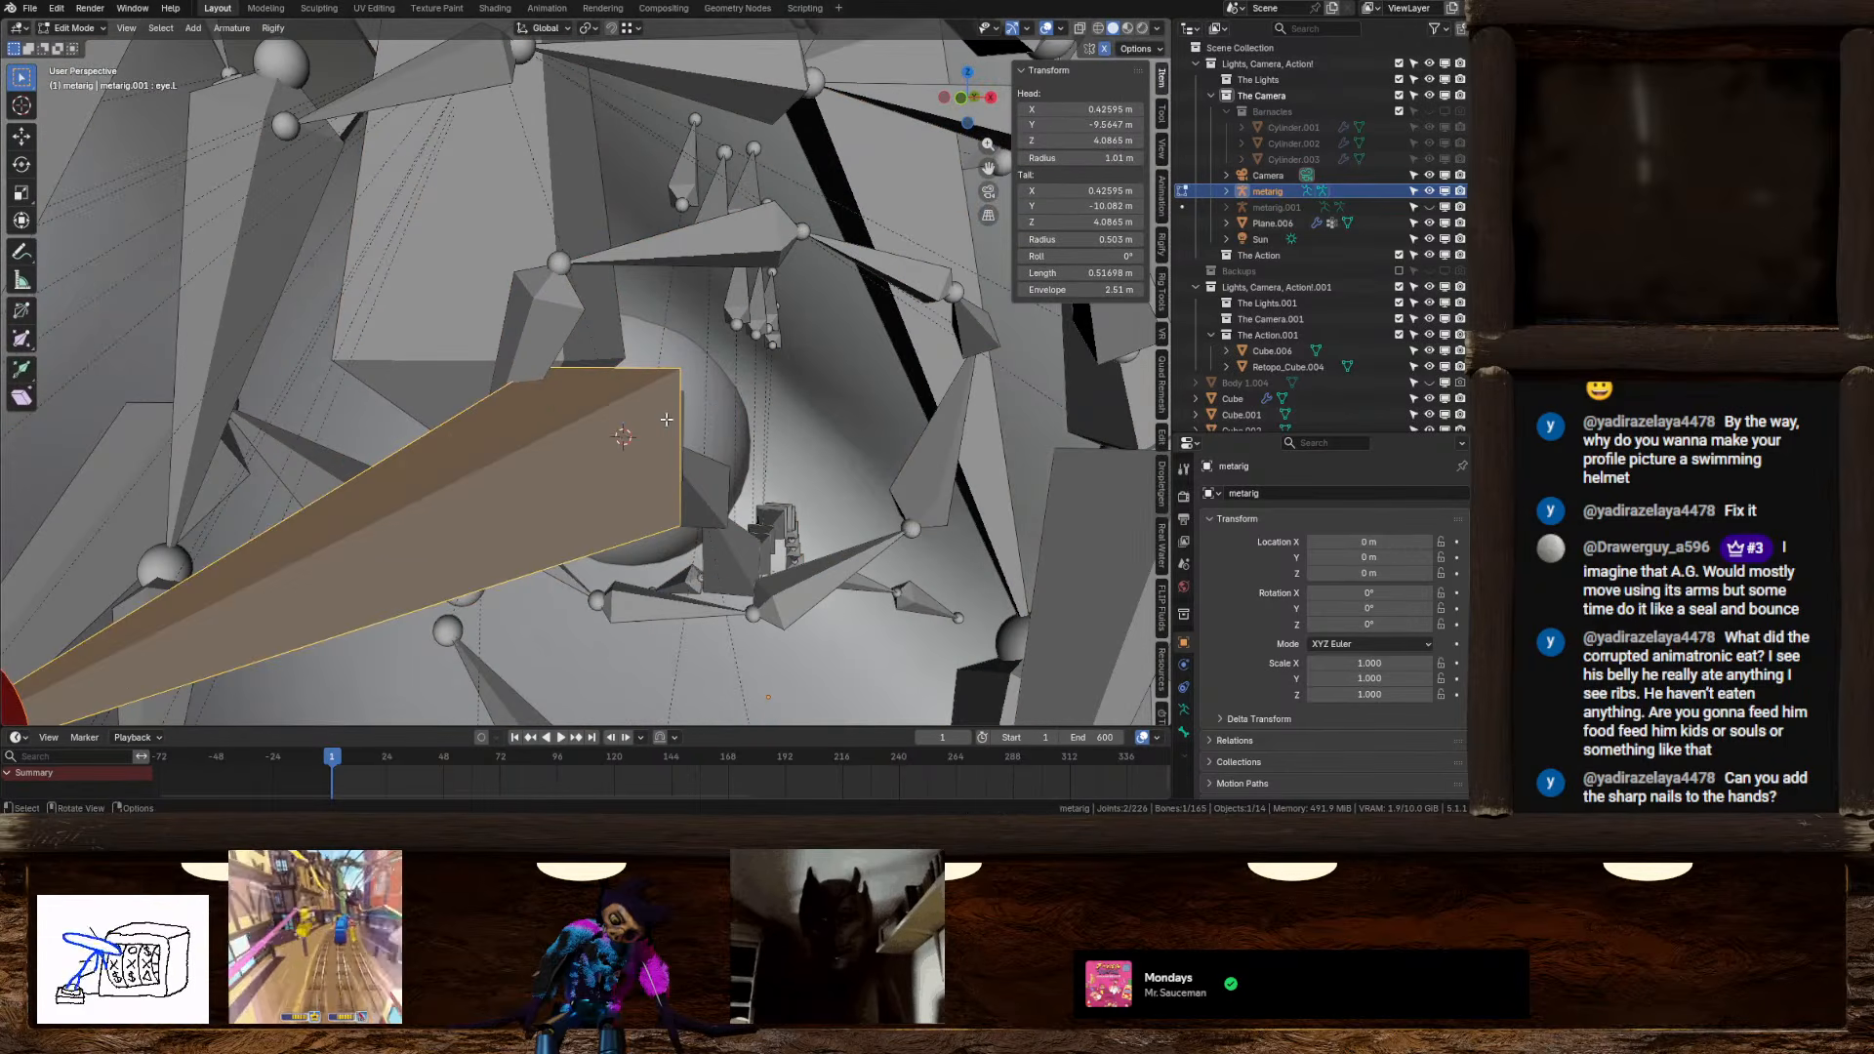
key(Tab)
click(717, 406)
key(x)
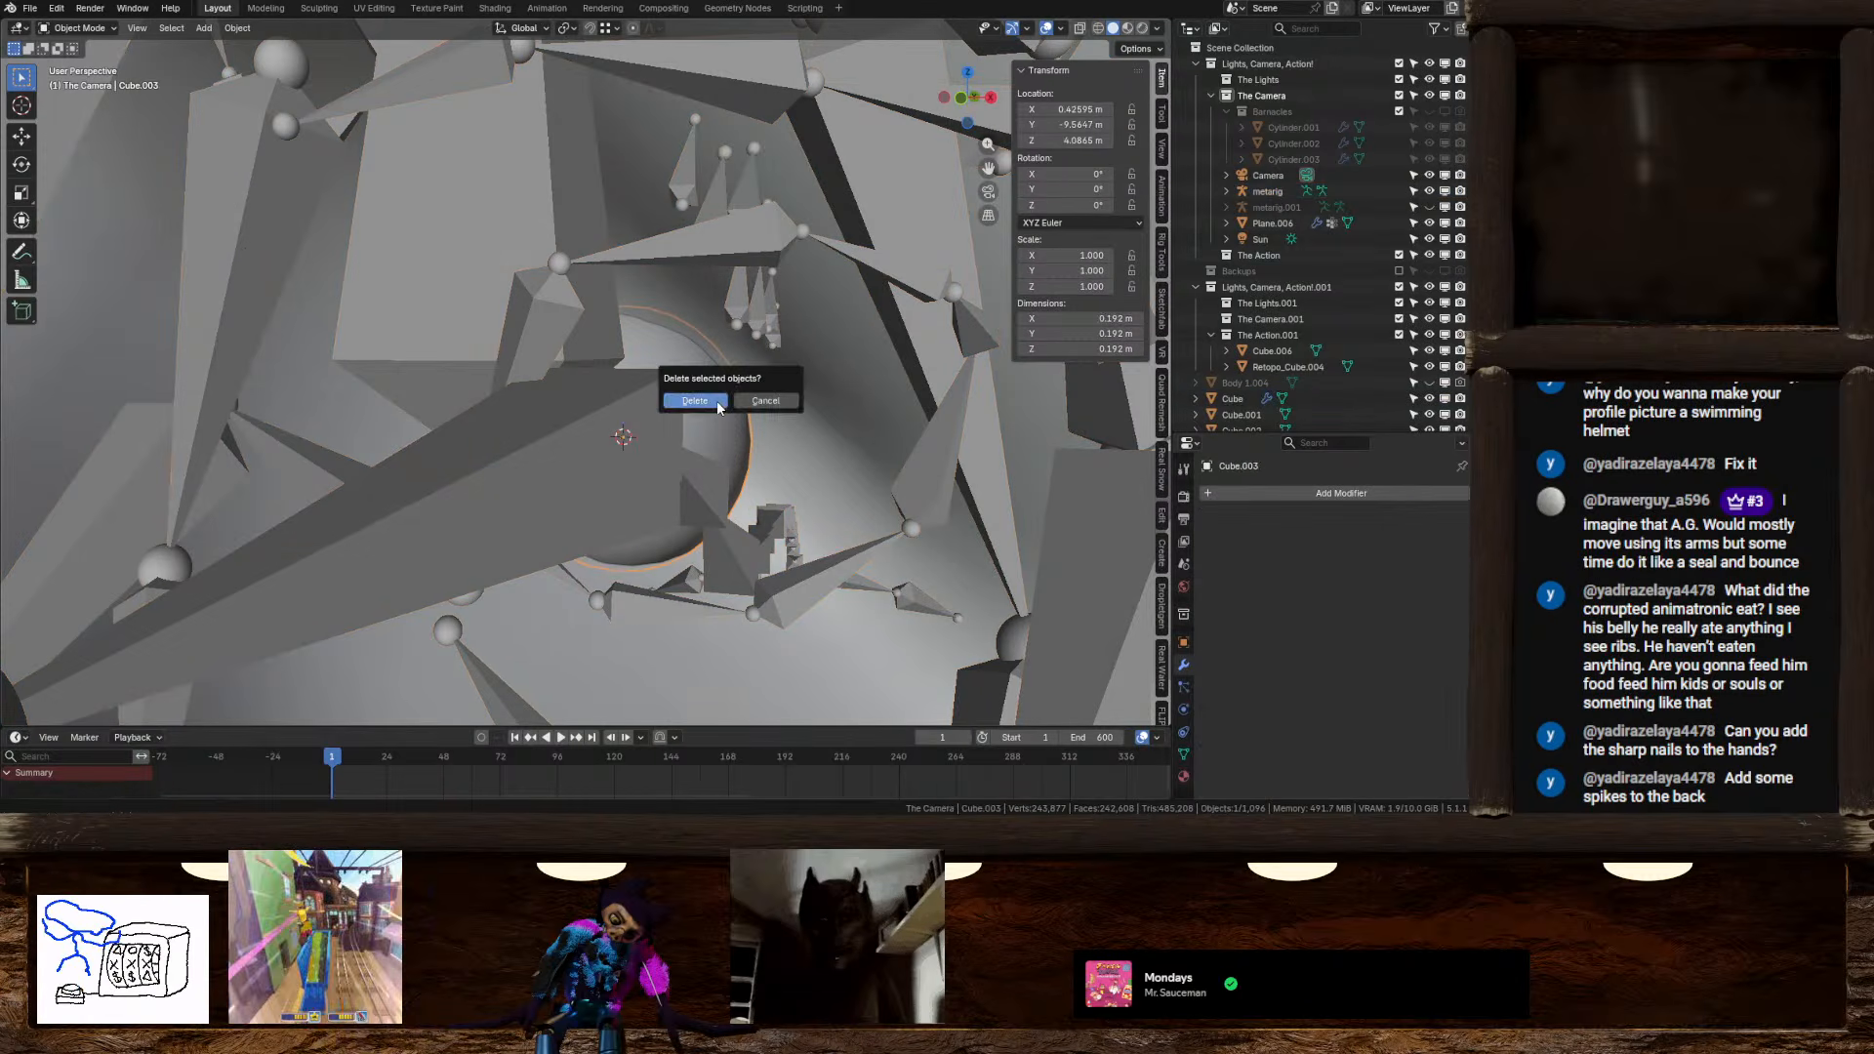
click(716, 400)
Reopen the metarig for editing with the tail joint of the left upper-lid bone lid.T.L.003 selected
middle_drag(716, 400, 639, 479)
click(602, 477)
key(Tab)
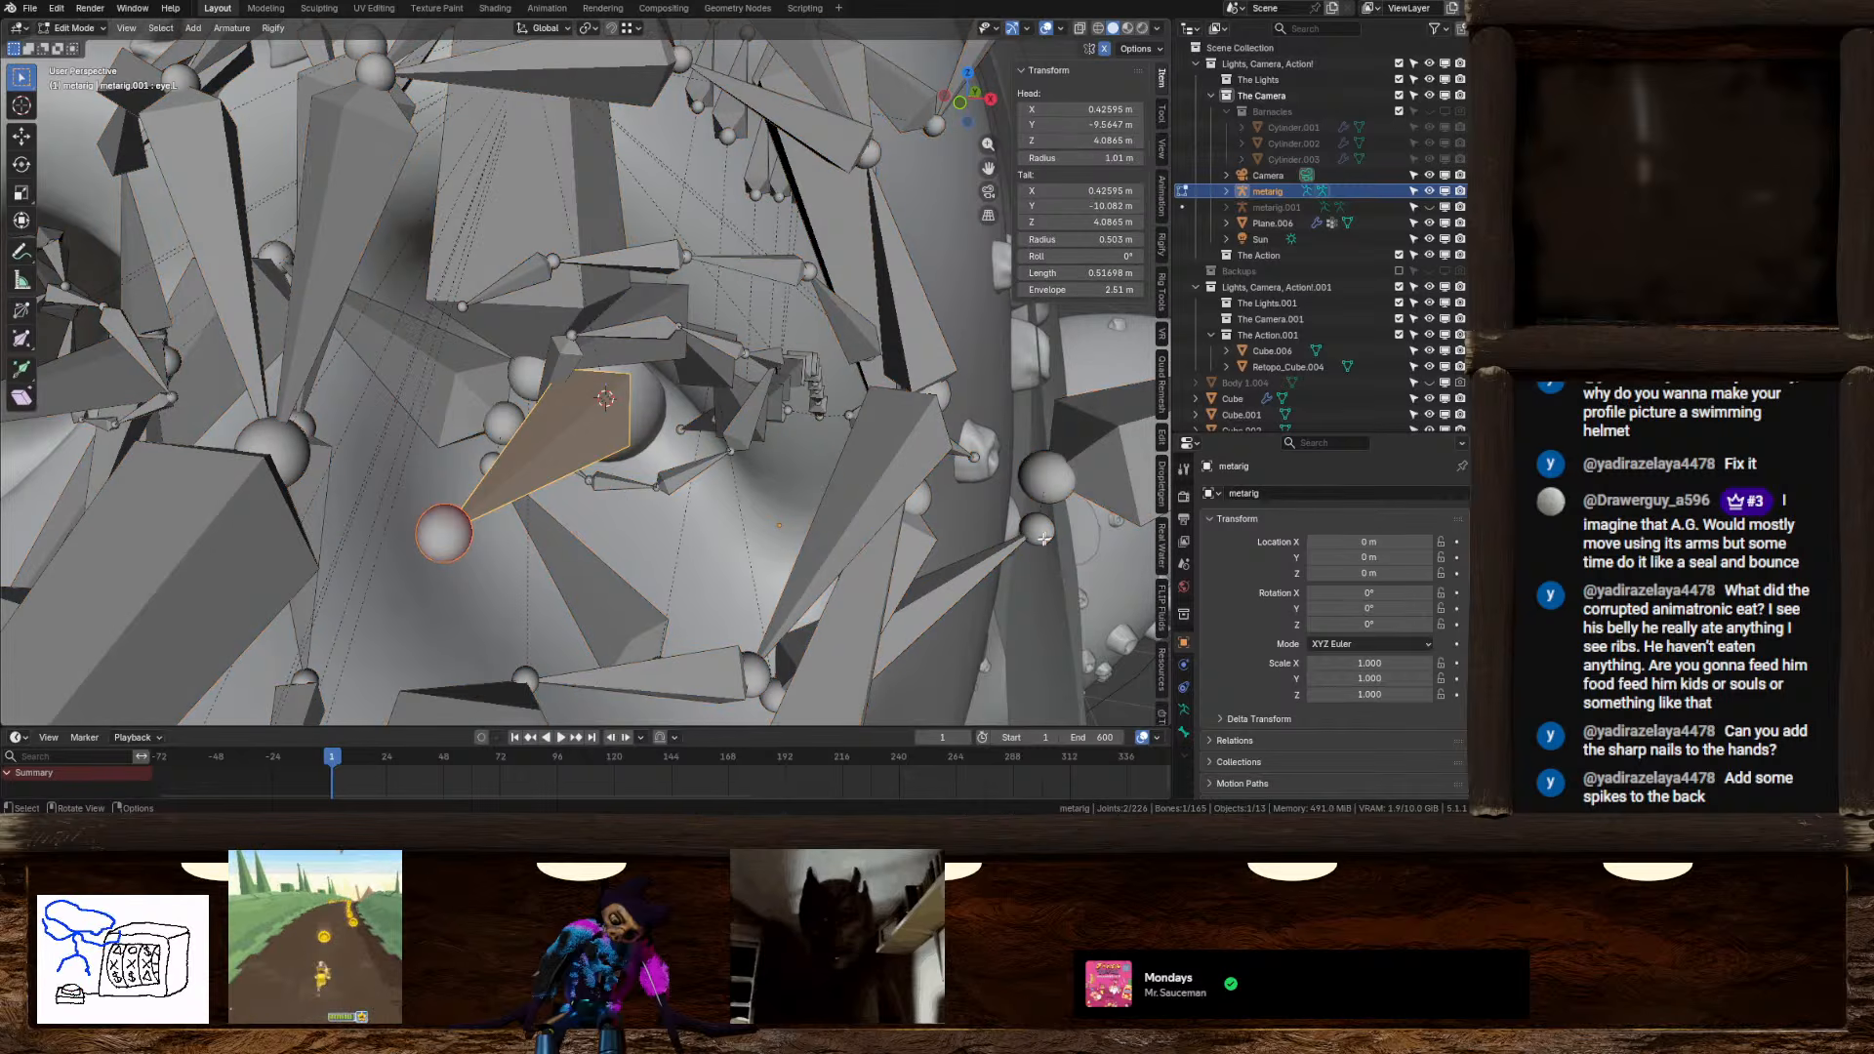
key(Tab)
middle_drag(704, 476, 743, 476)
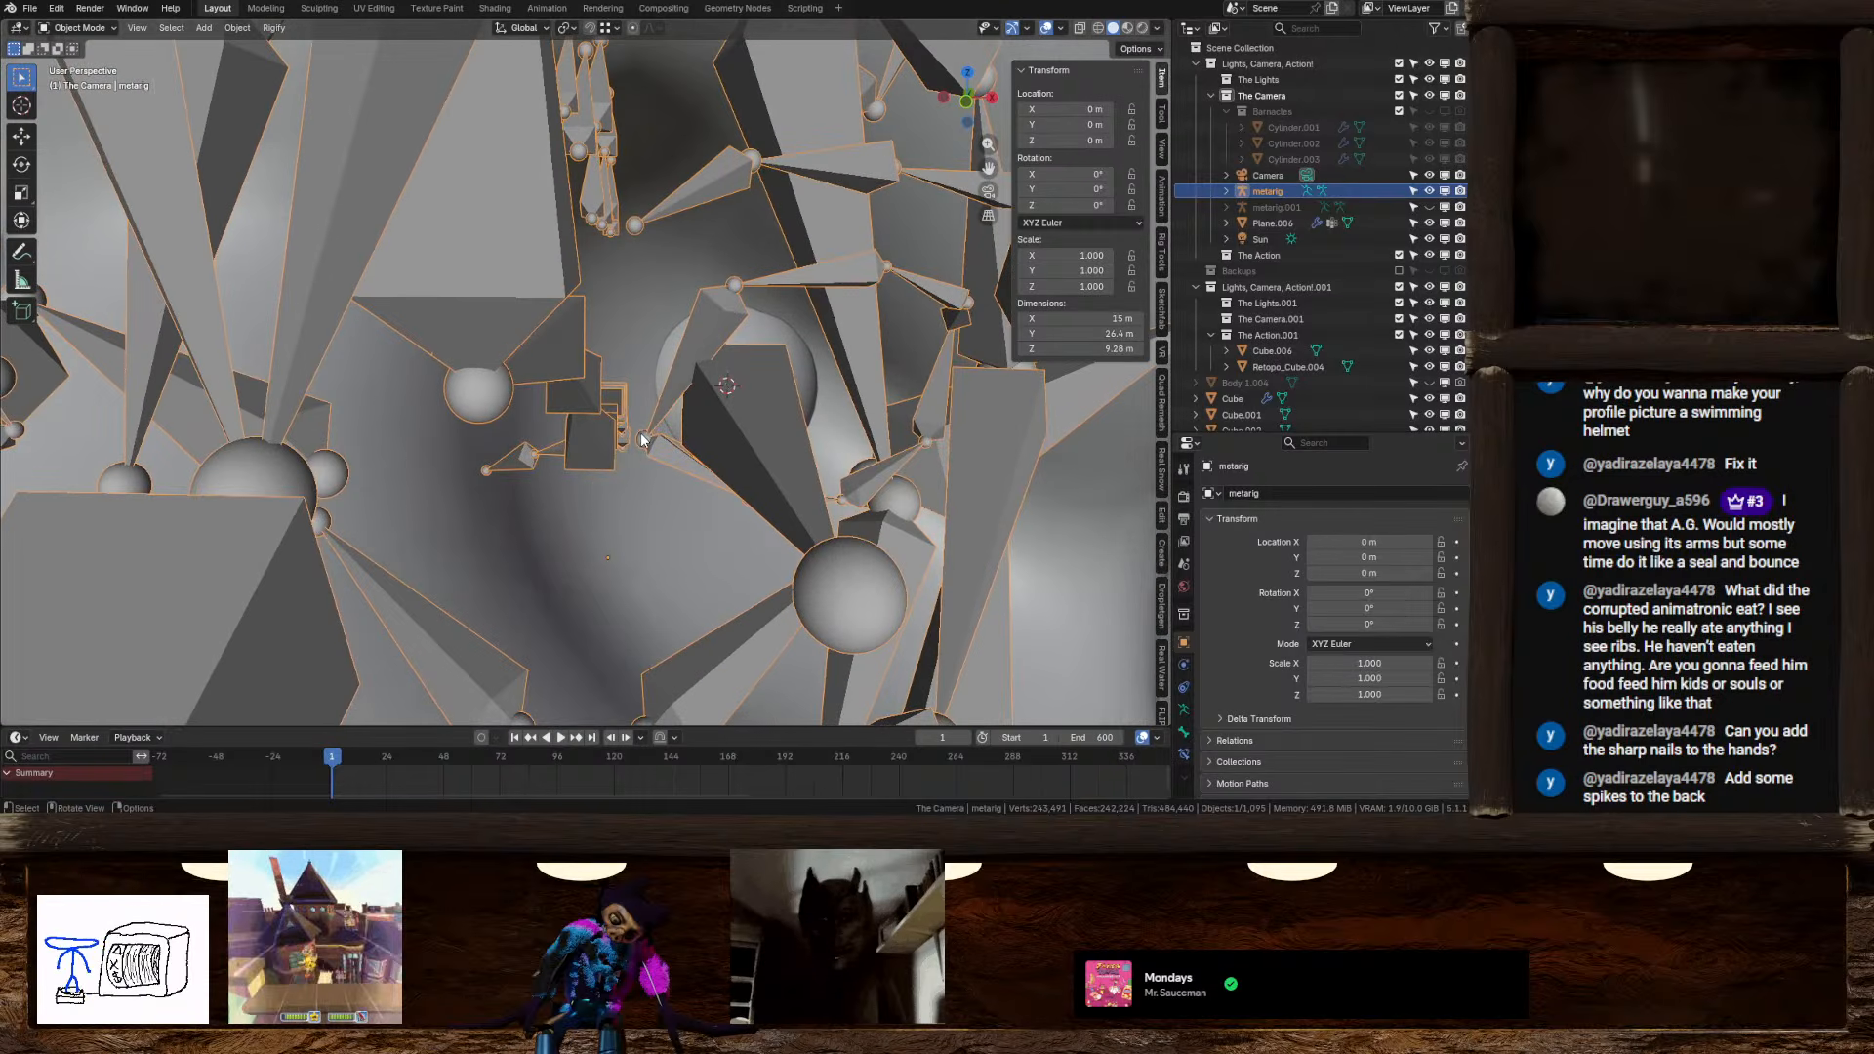
key(Tab)
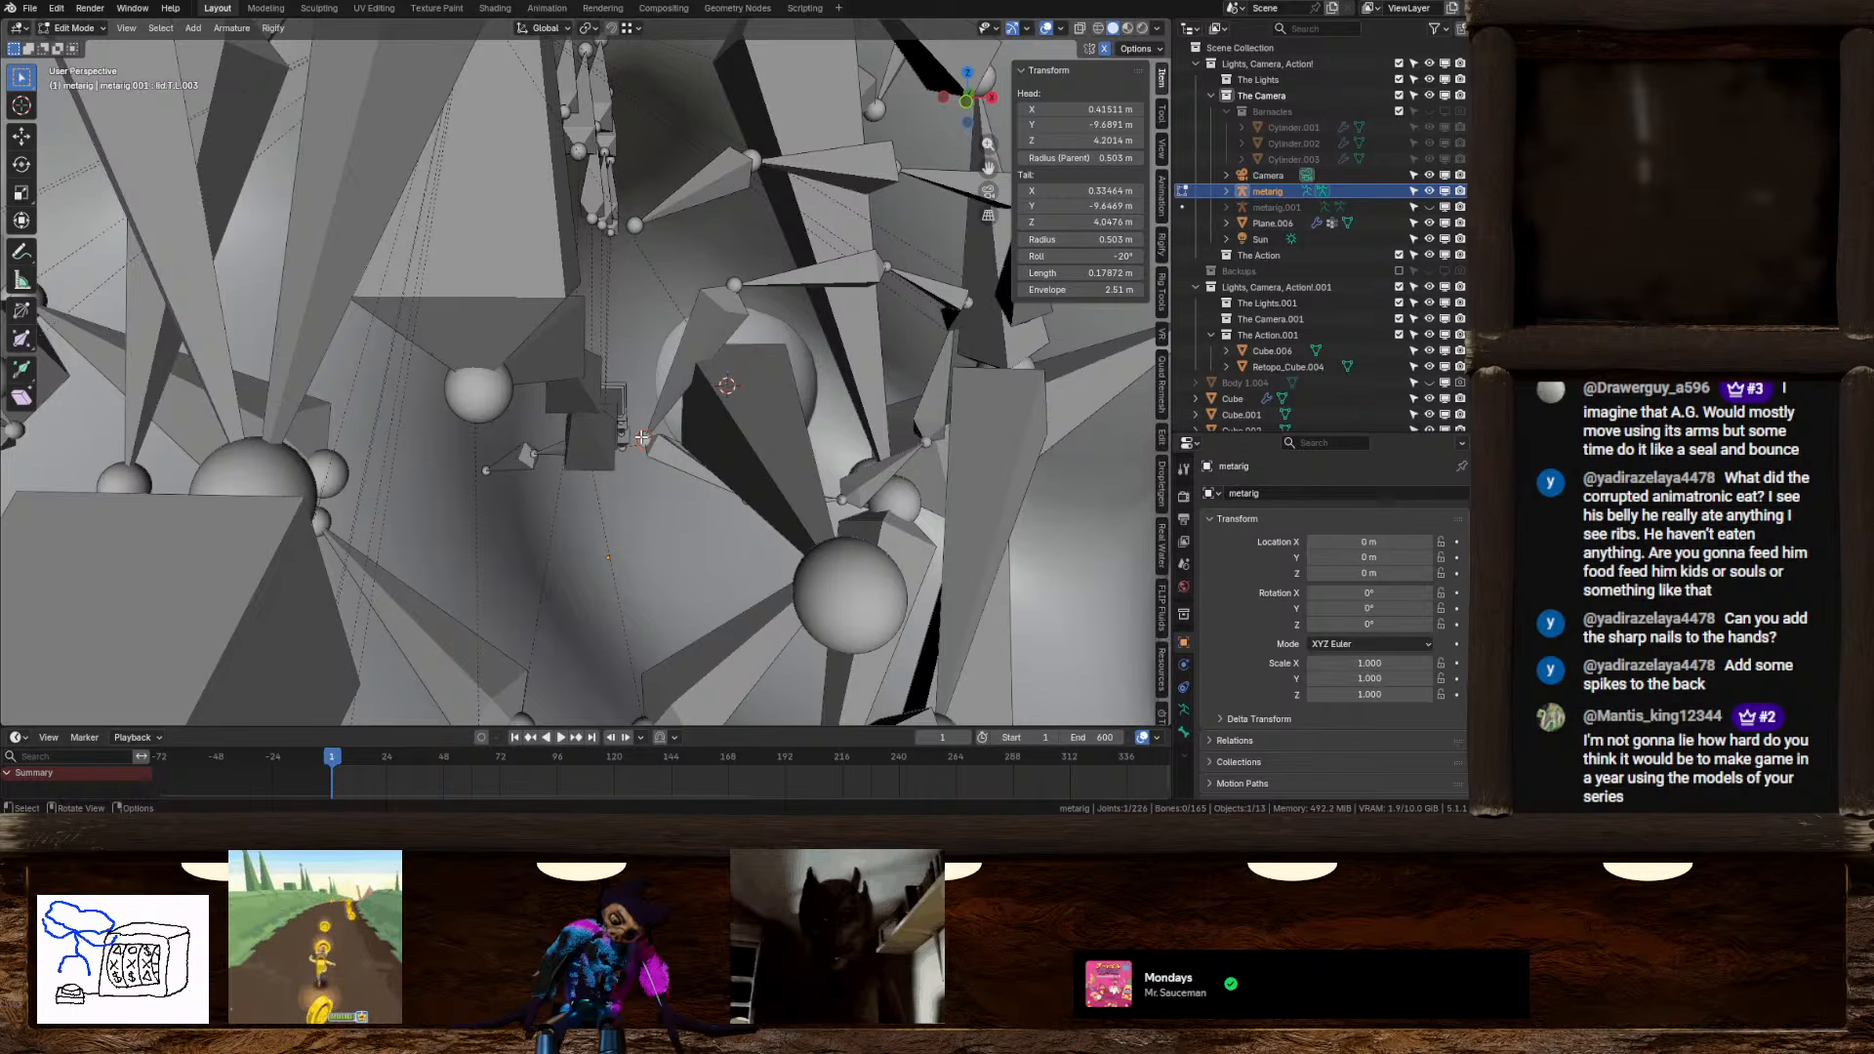
Examine how the eyelid bones and the selected lid joint sit around the left eyeball from several angles
scroll(641, 438, down, 10)
middle_drag(546, 409, 464, 498)
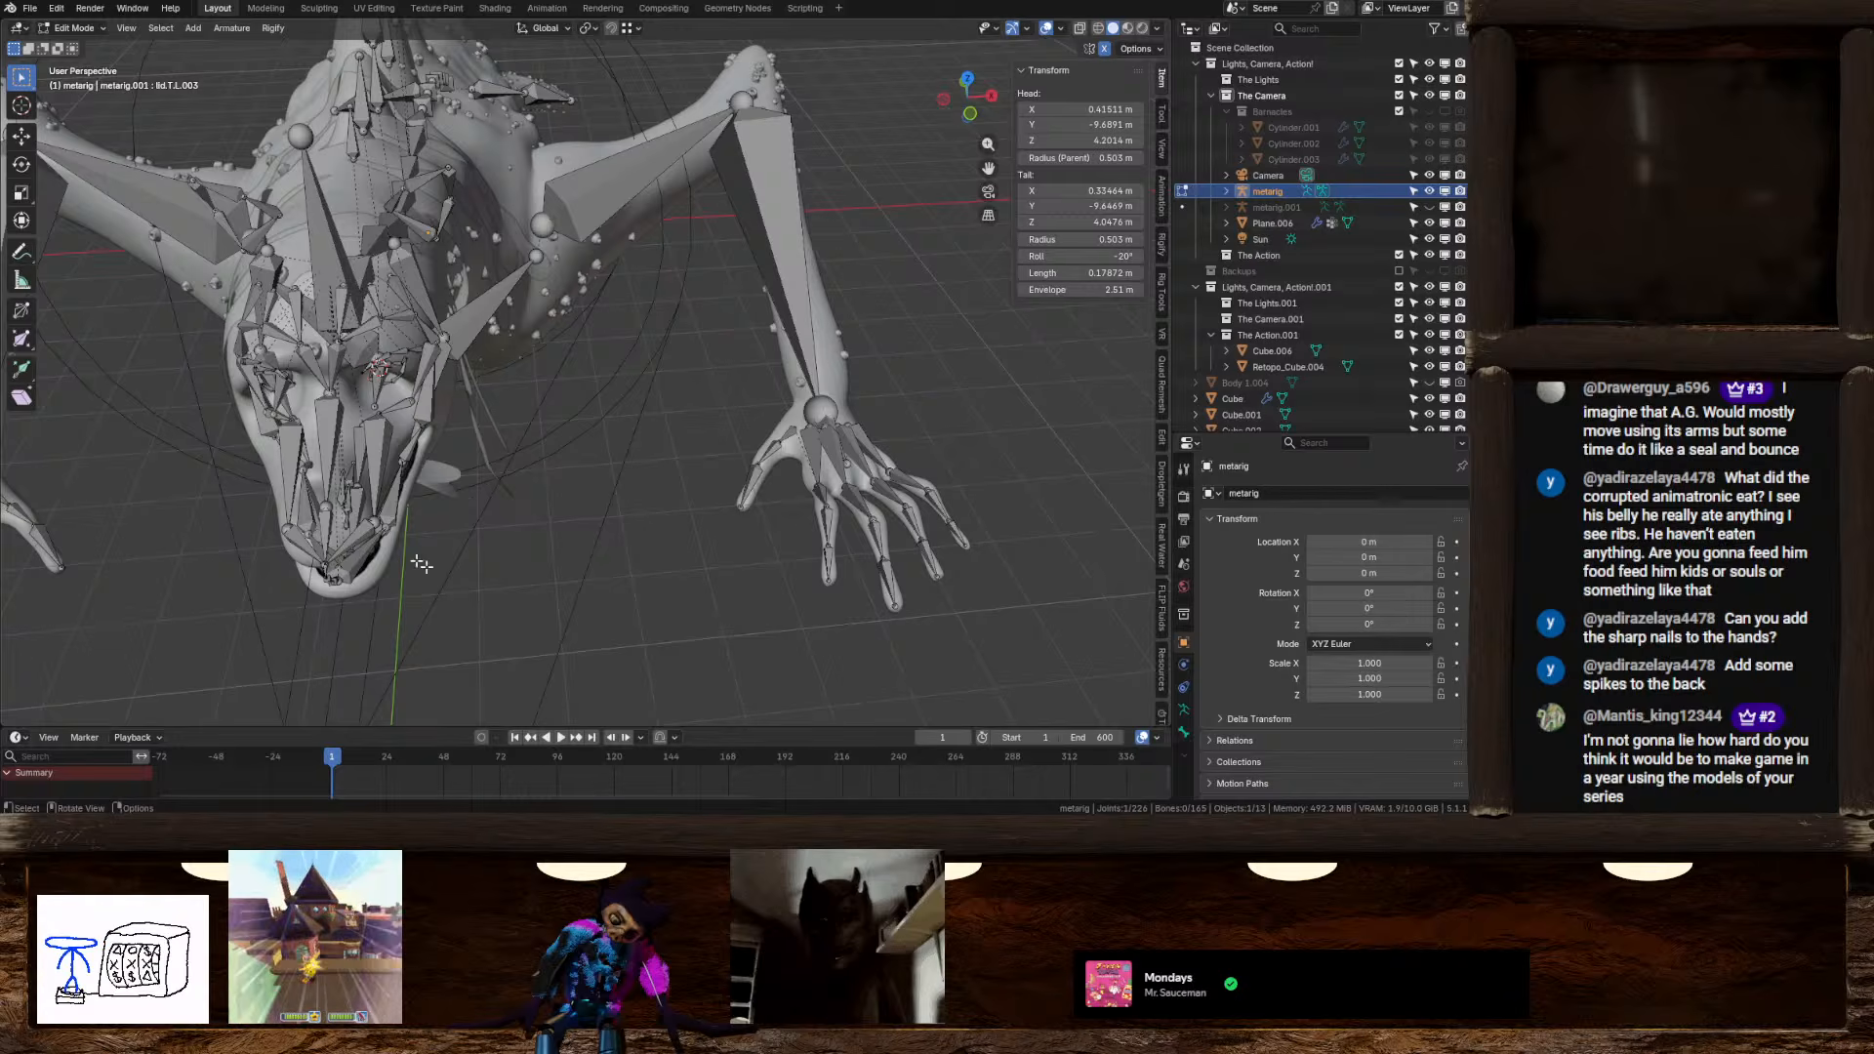
middle_drag(722, 547, 857, 472)
scroll(857, 473, up, 6)
middle_drag(791, 327, 855, 312)
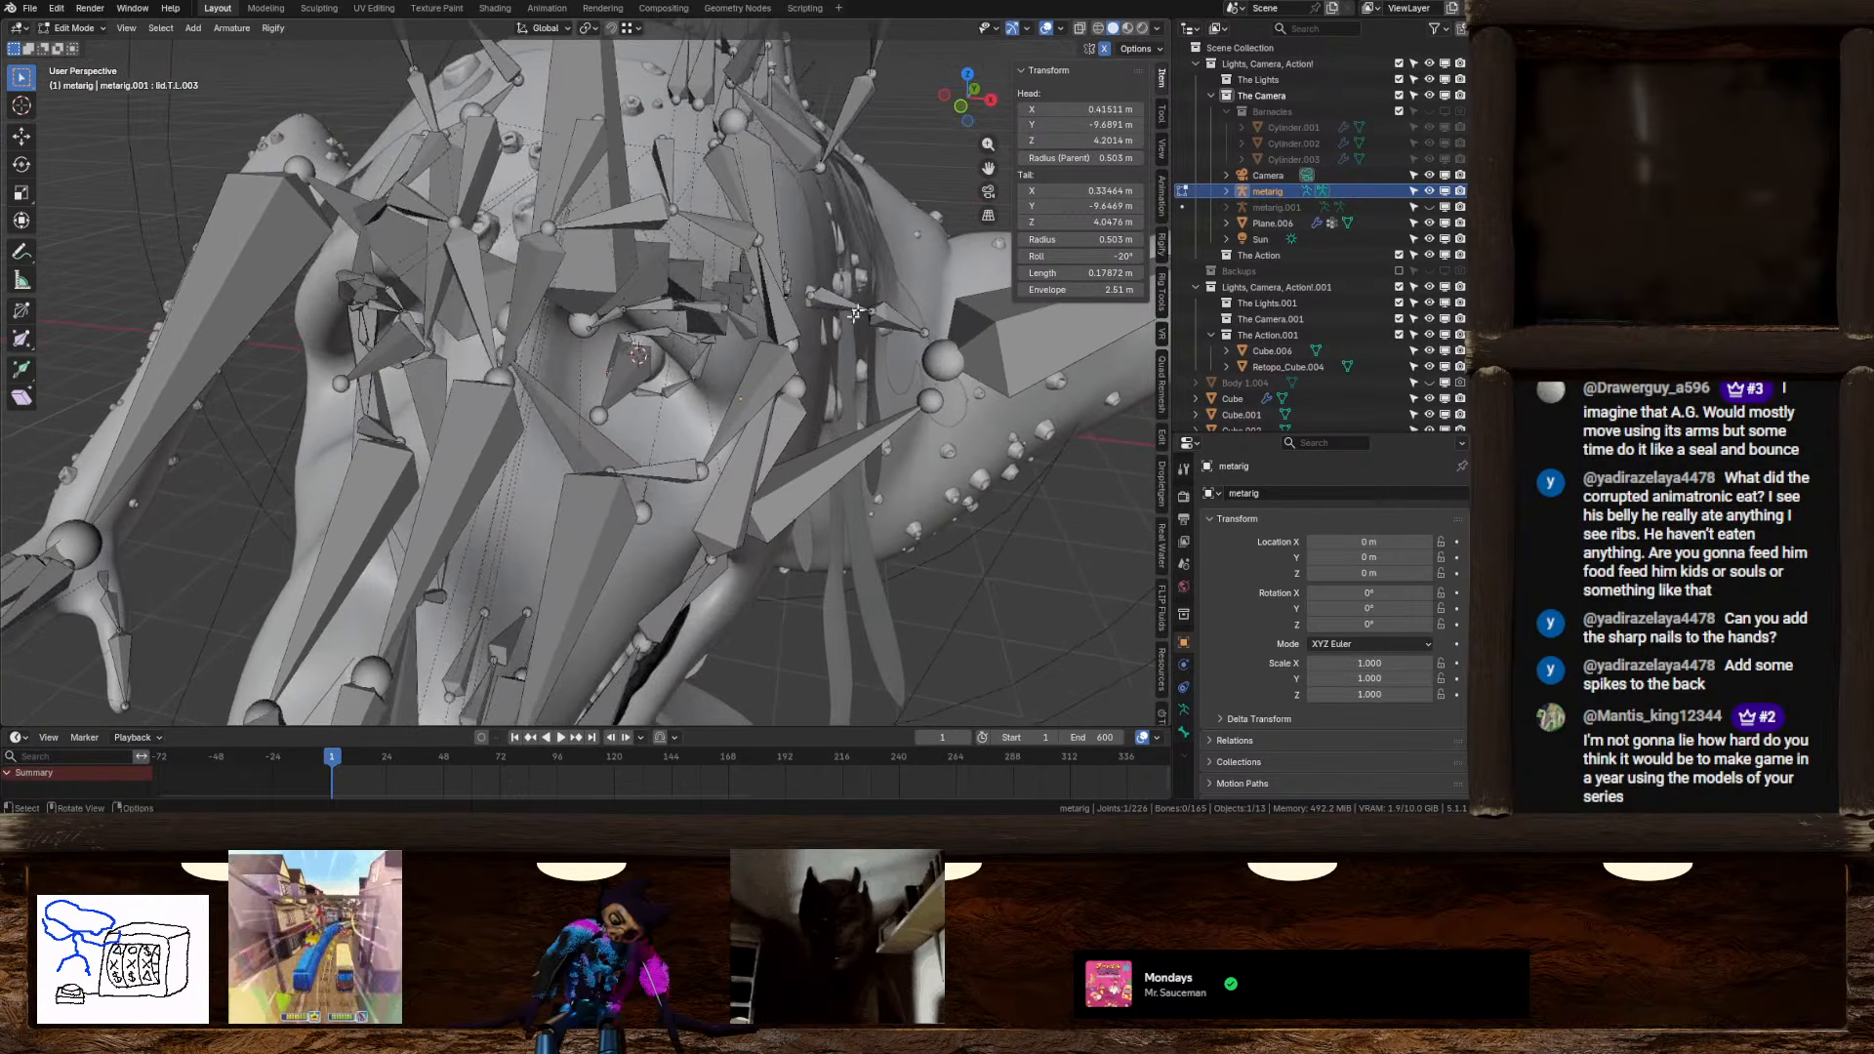
scroll(855, 313, up, 4)
middle_drag(683, 463, 745, 435)
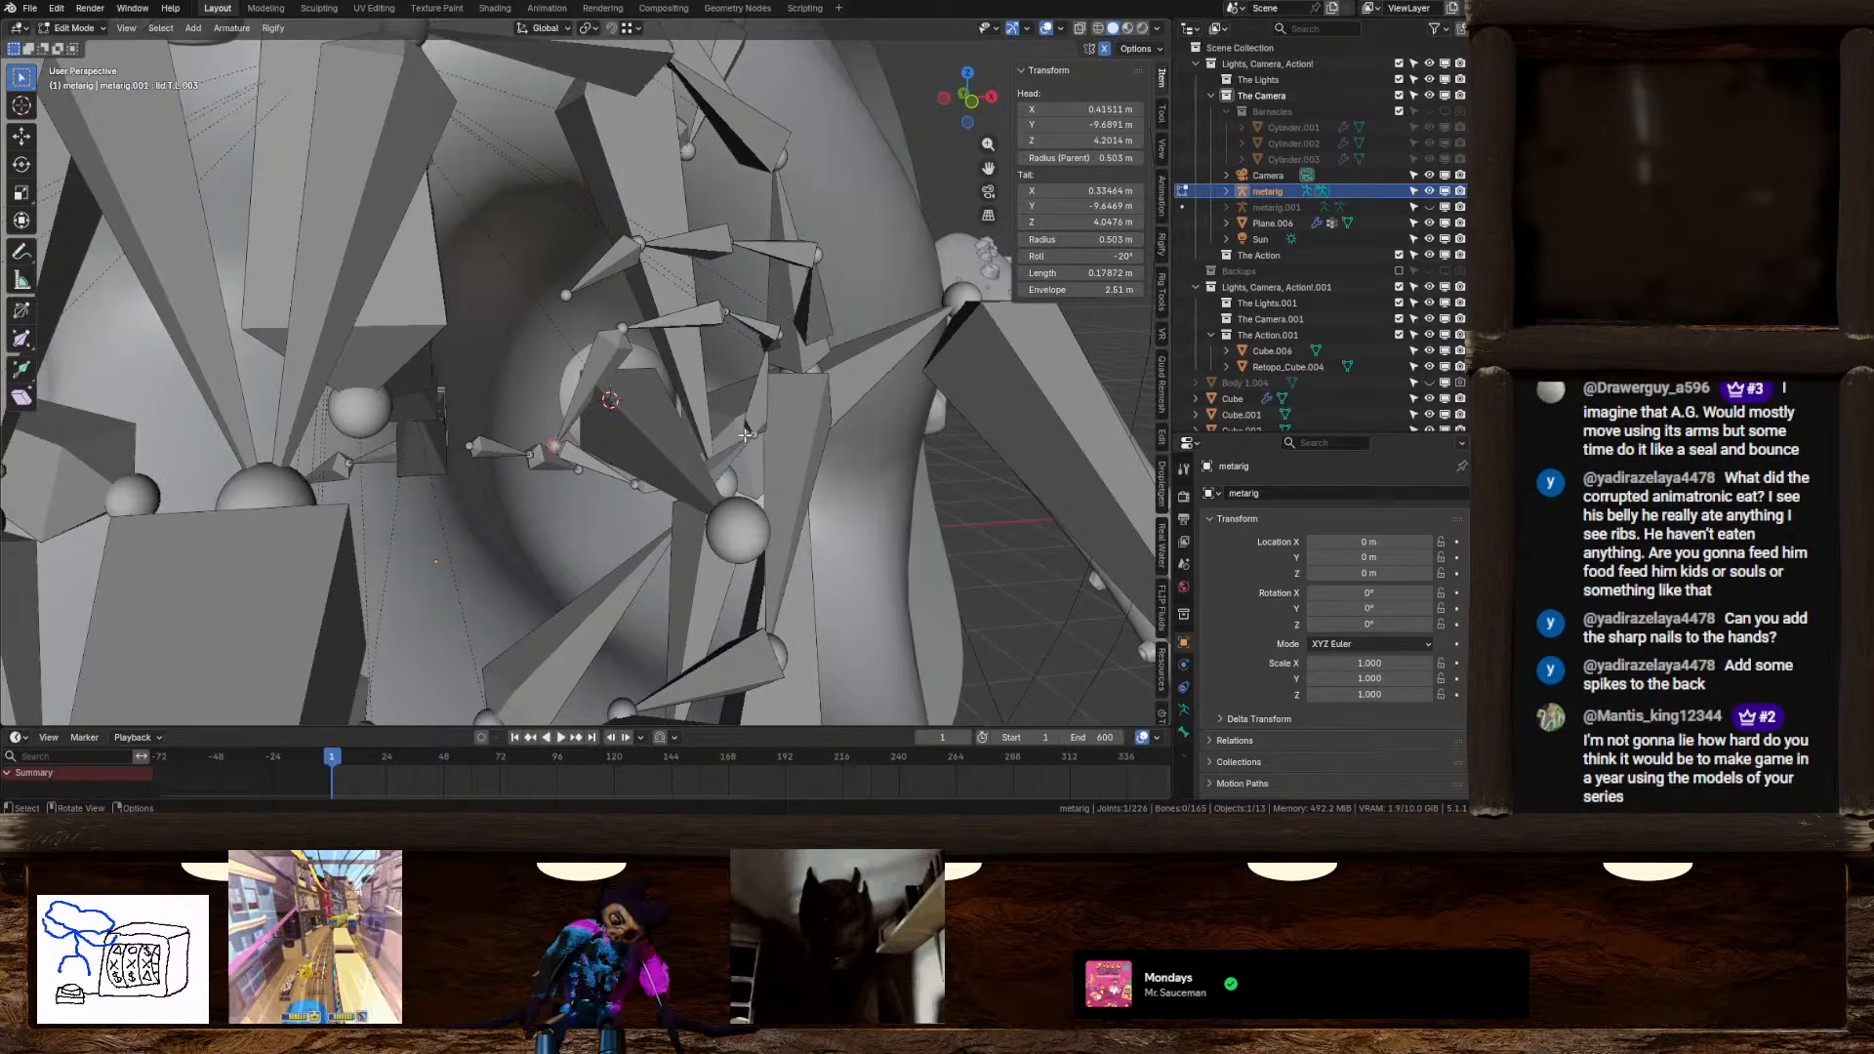
key(KP_Decimal)
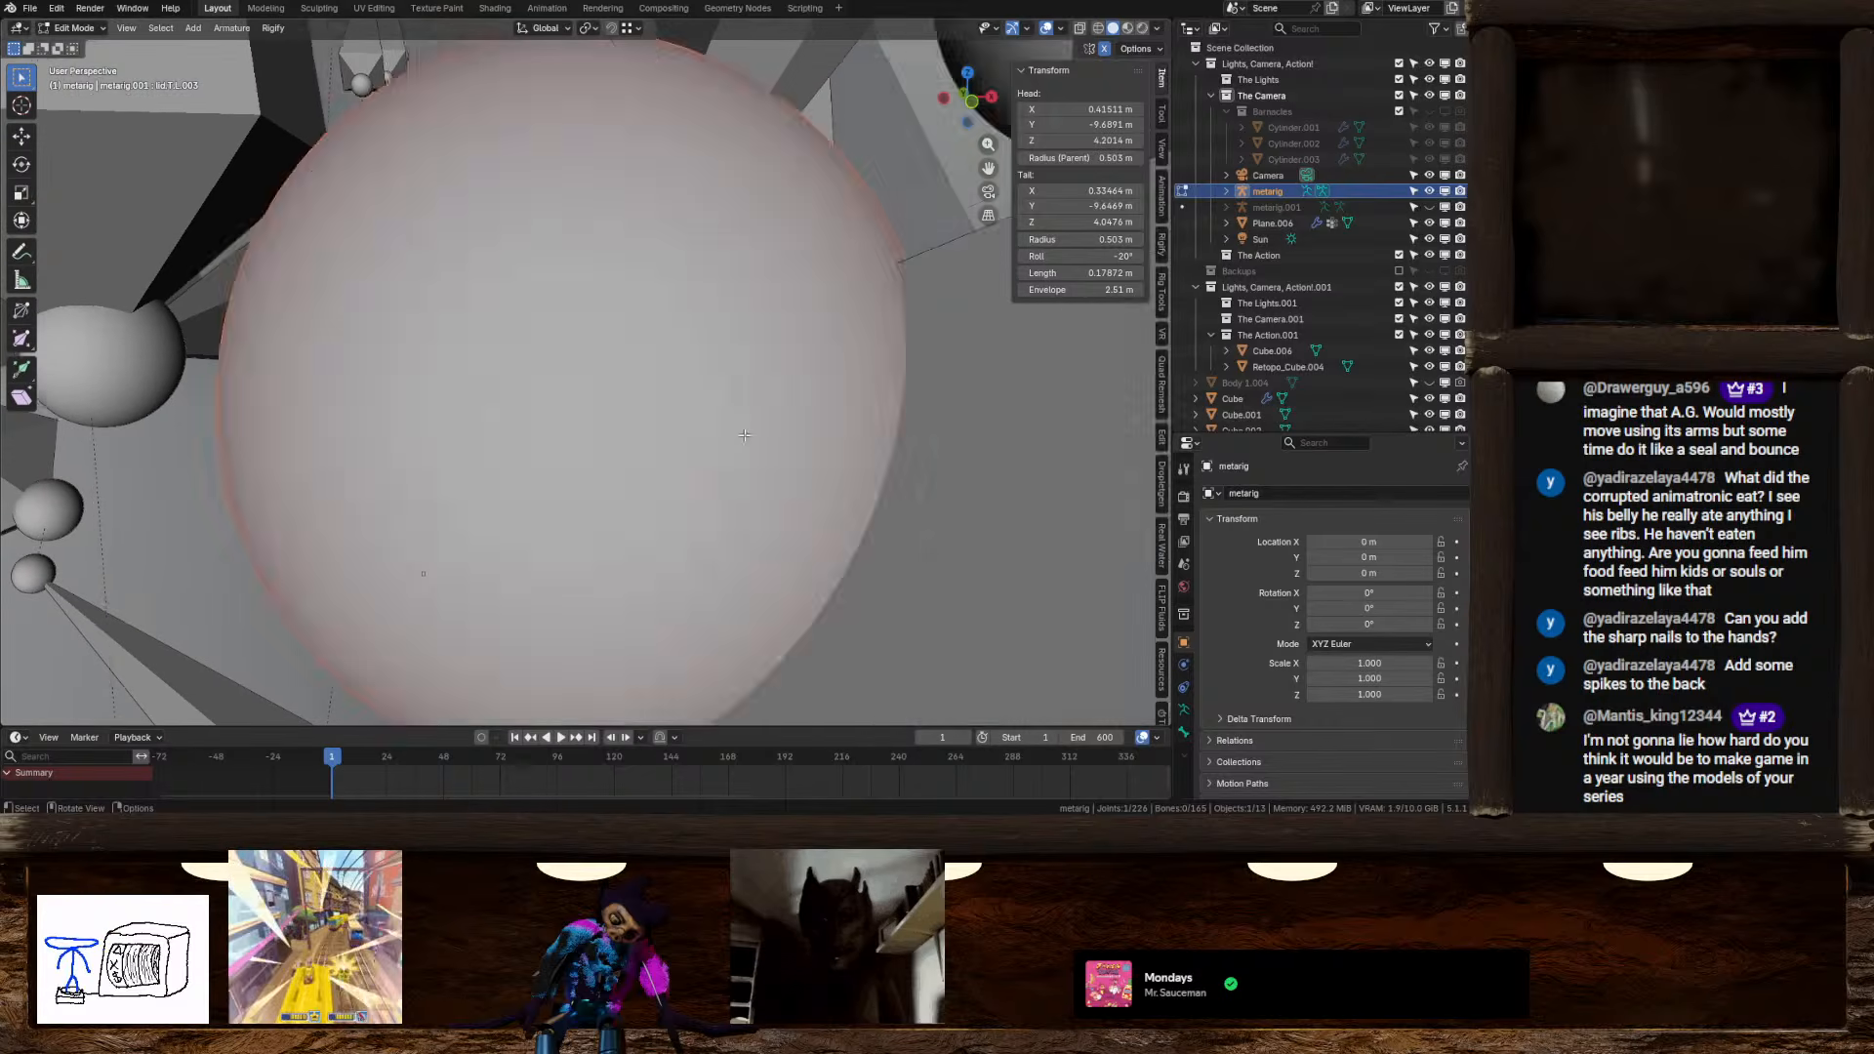
scroll(712, 406, down, 8)
middle_drag(681, 401, 733, 378)
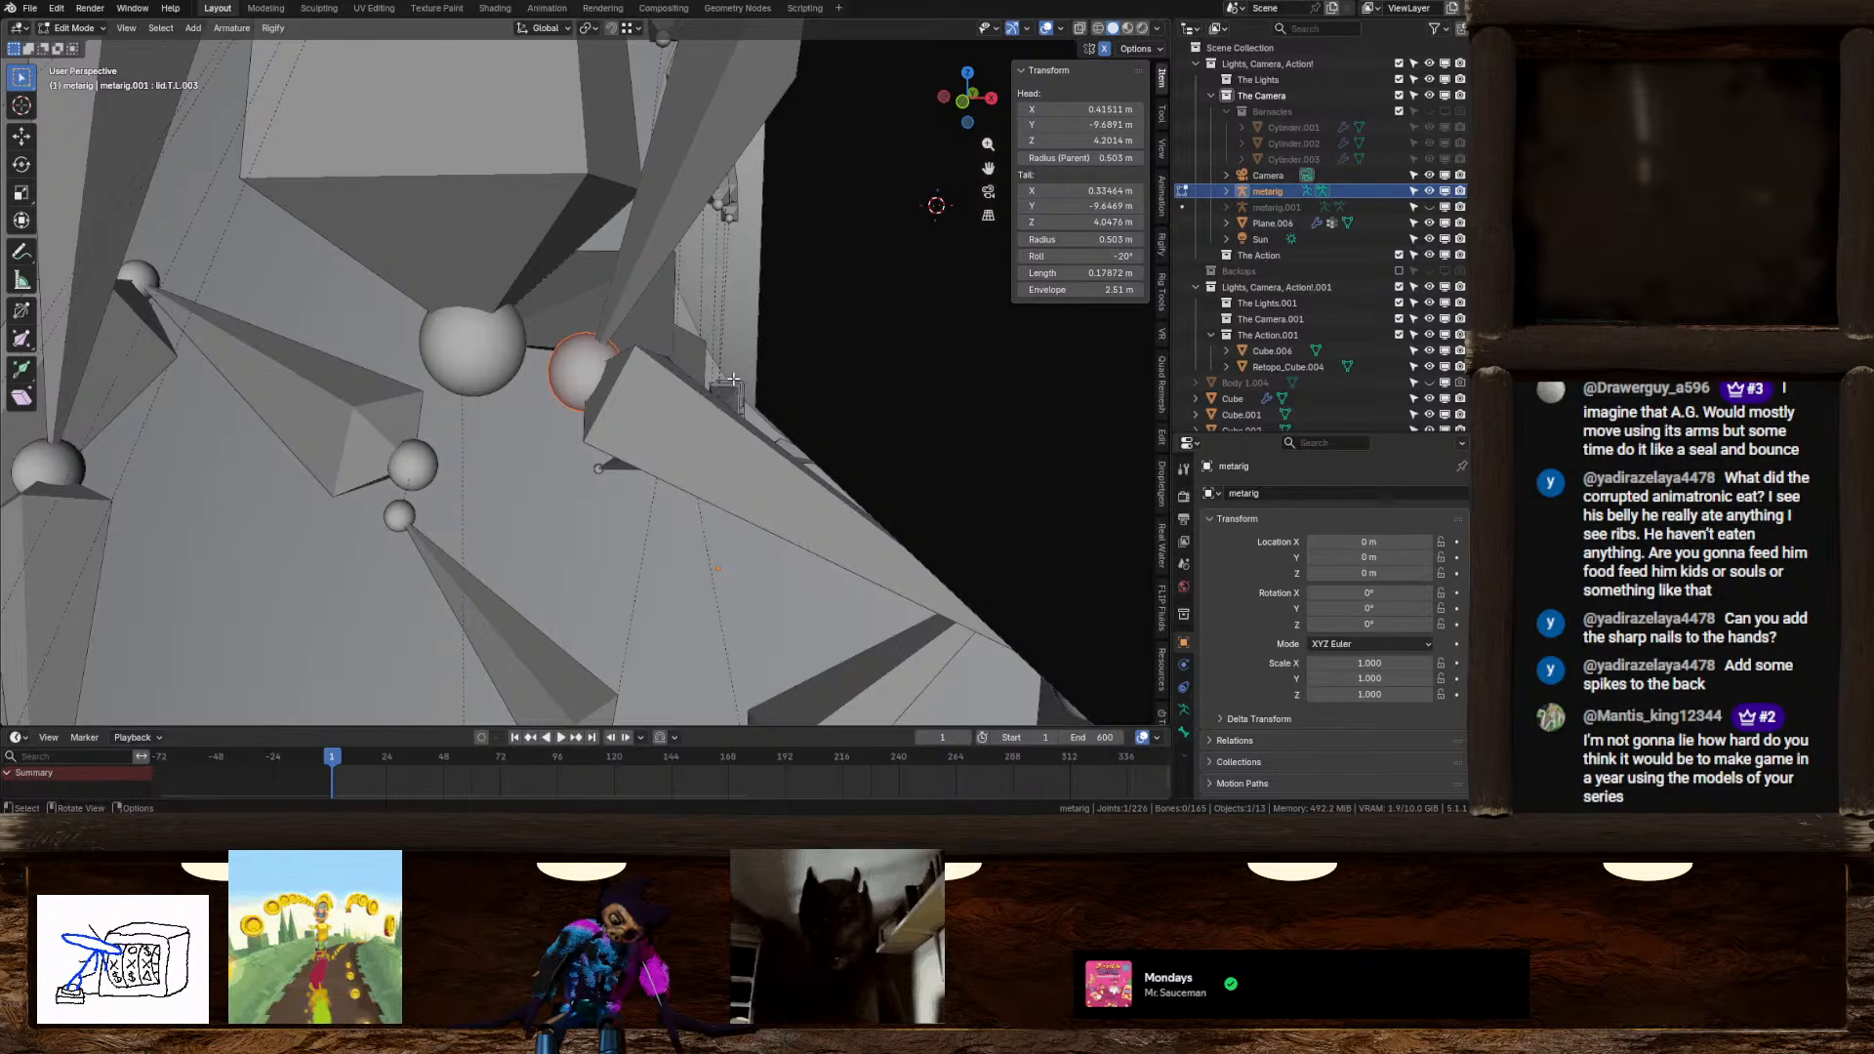
scroll(733, 378, down, 5)
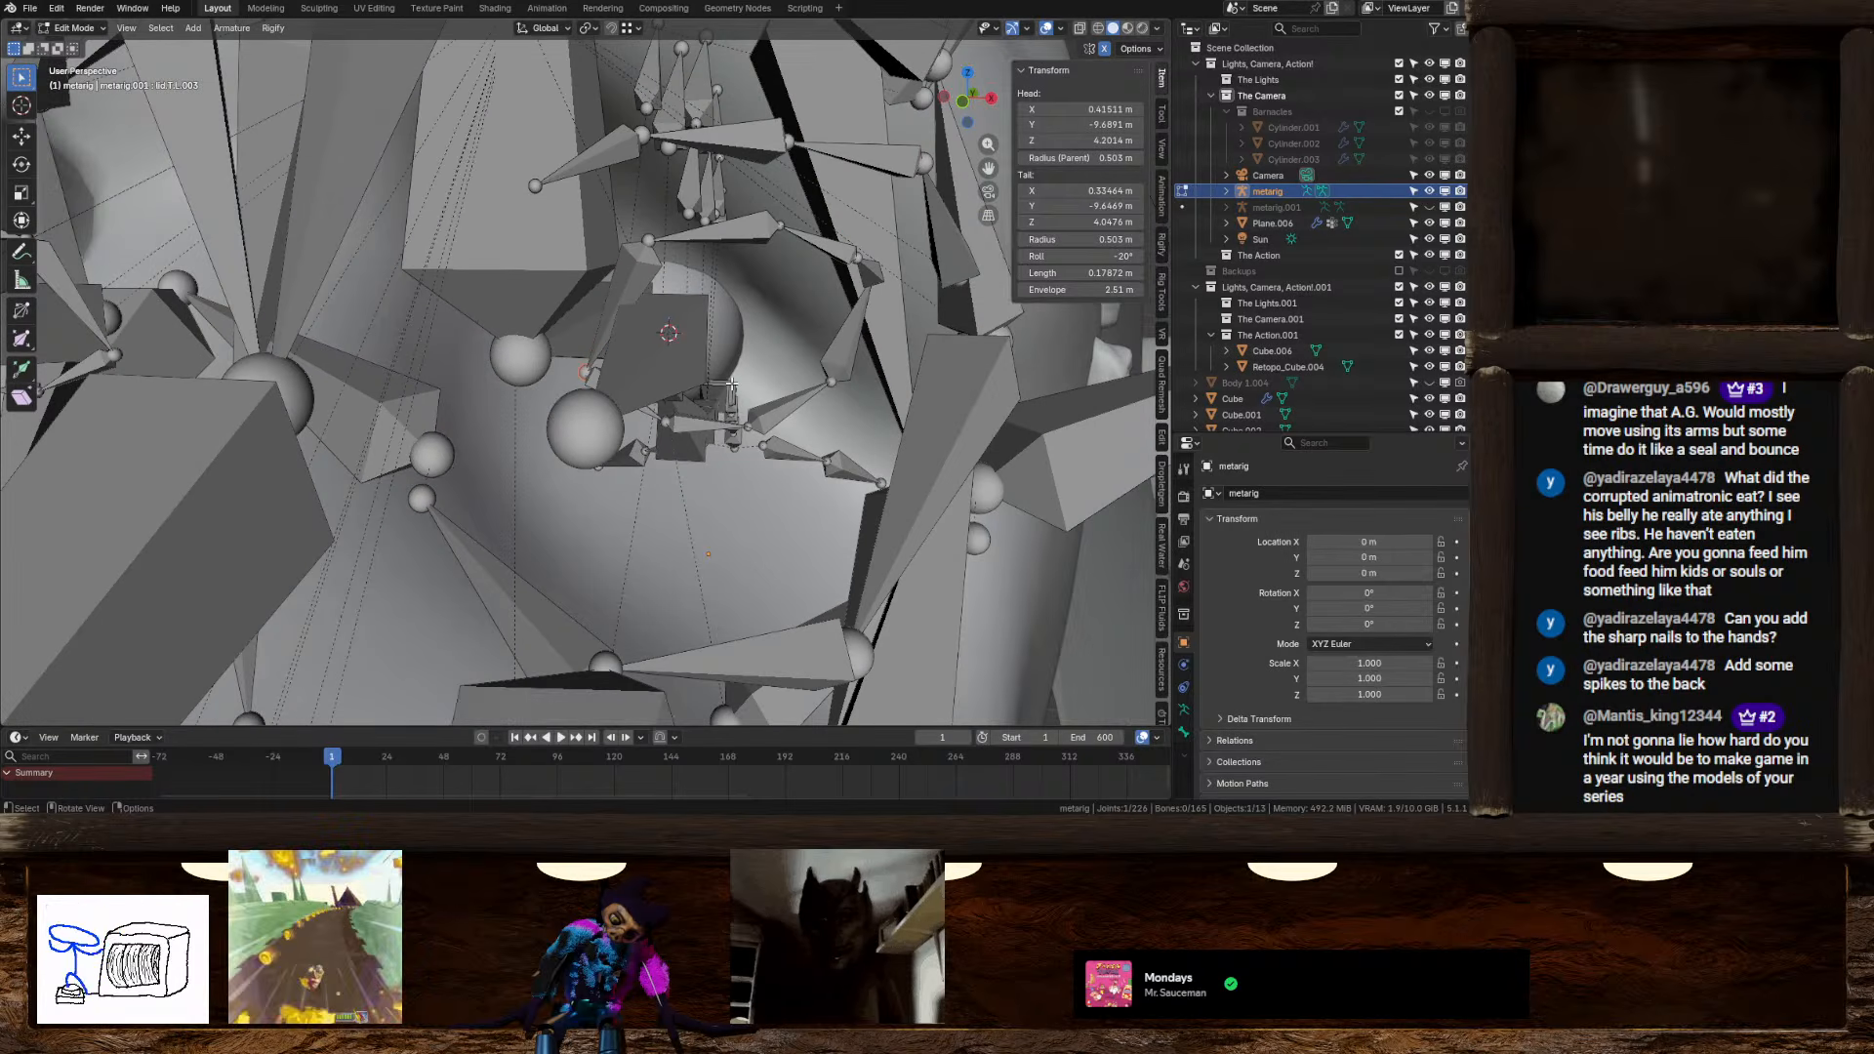
middle_drag(740, 375, 621, 402)
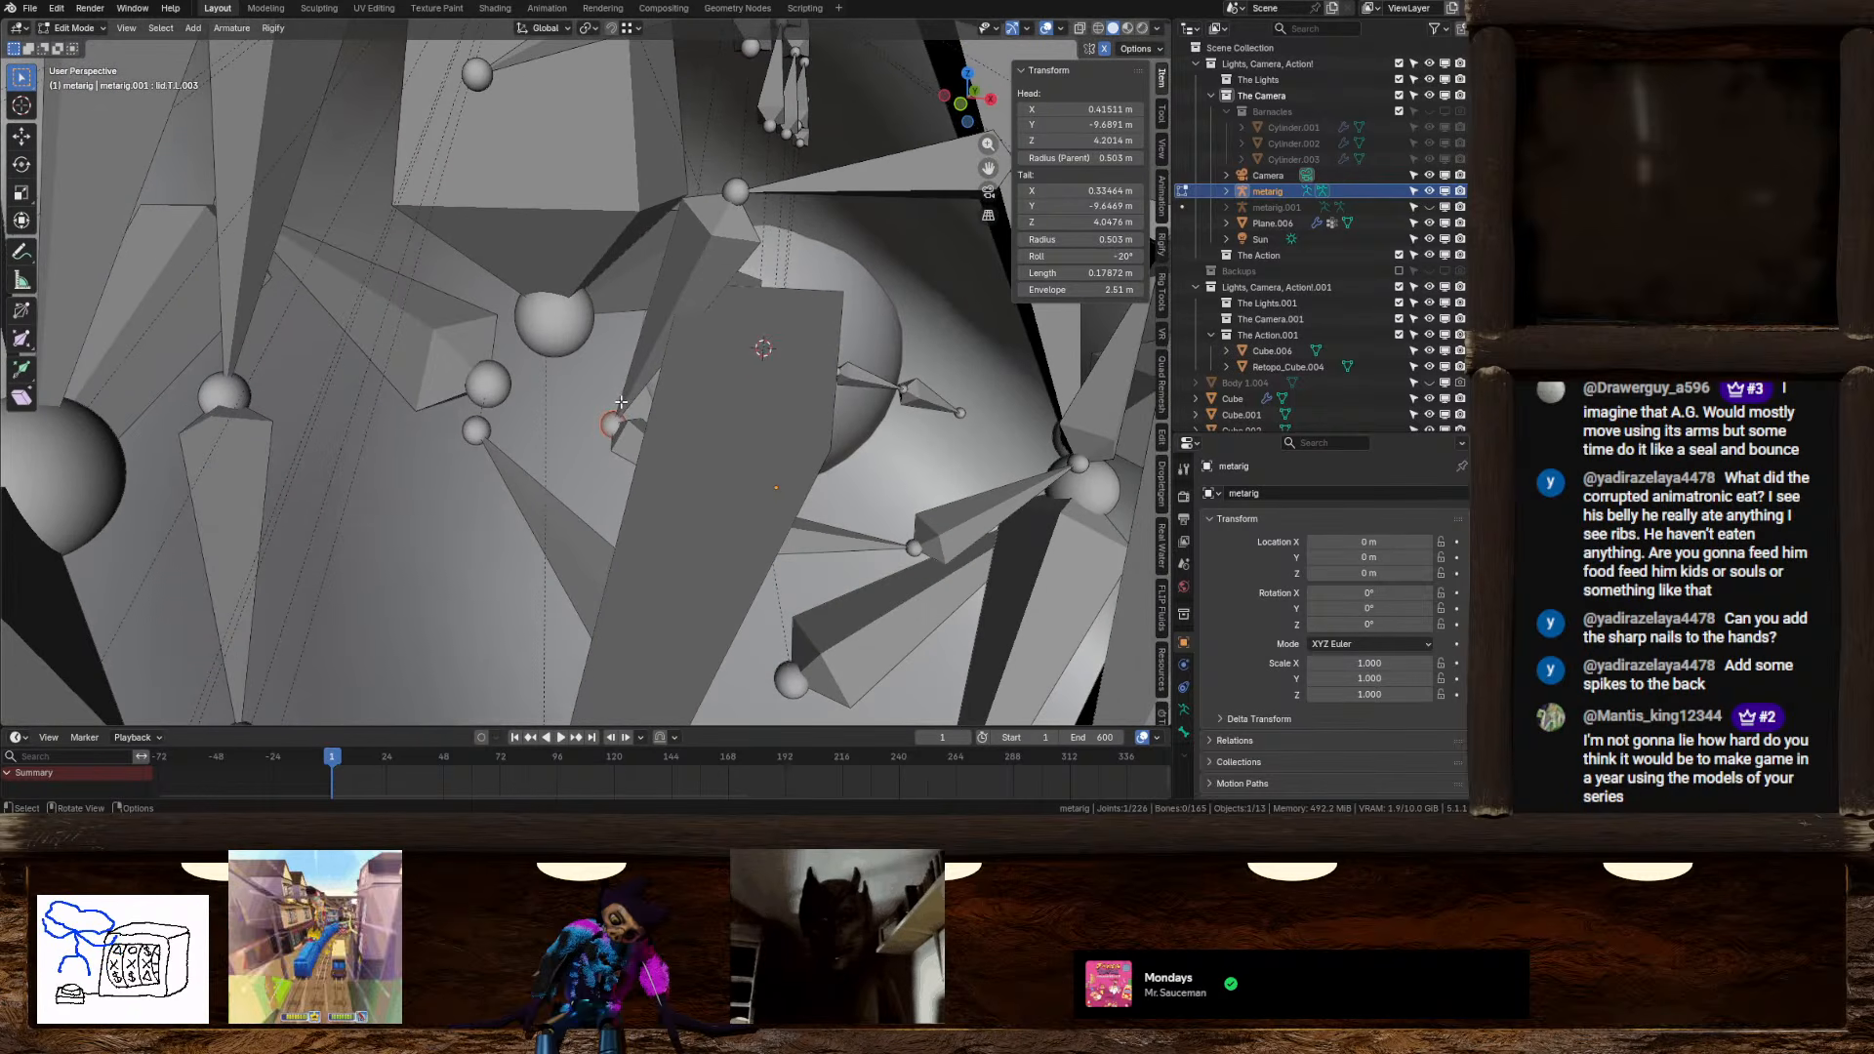
Turn on snapping and set the snap target to Face for moving the left upper-lid joint
key(g)
right_click(609, 319)
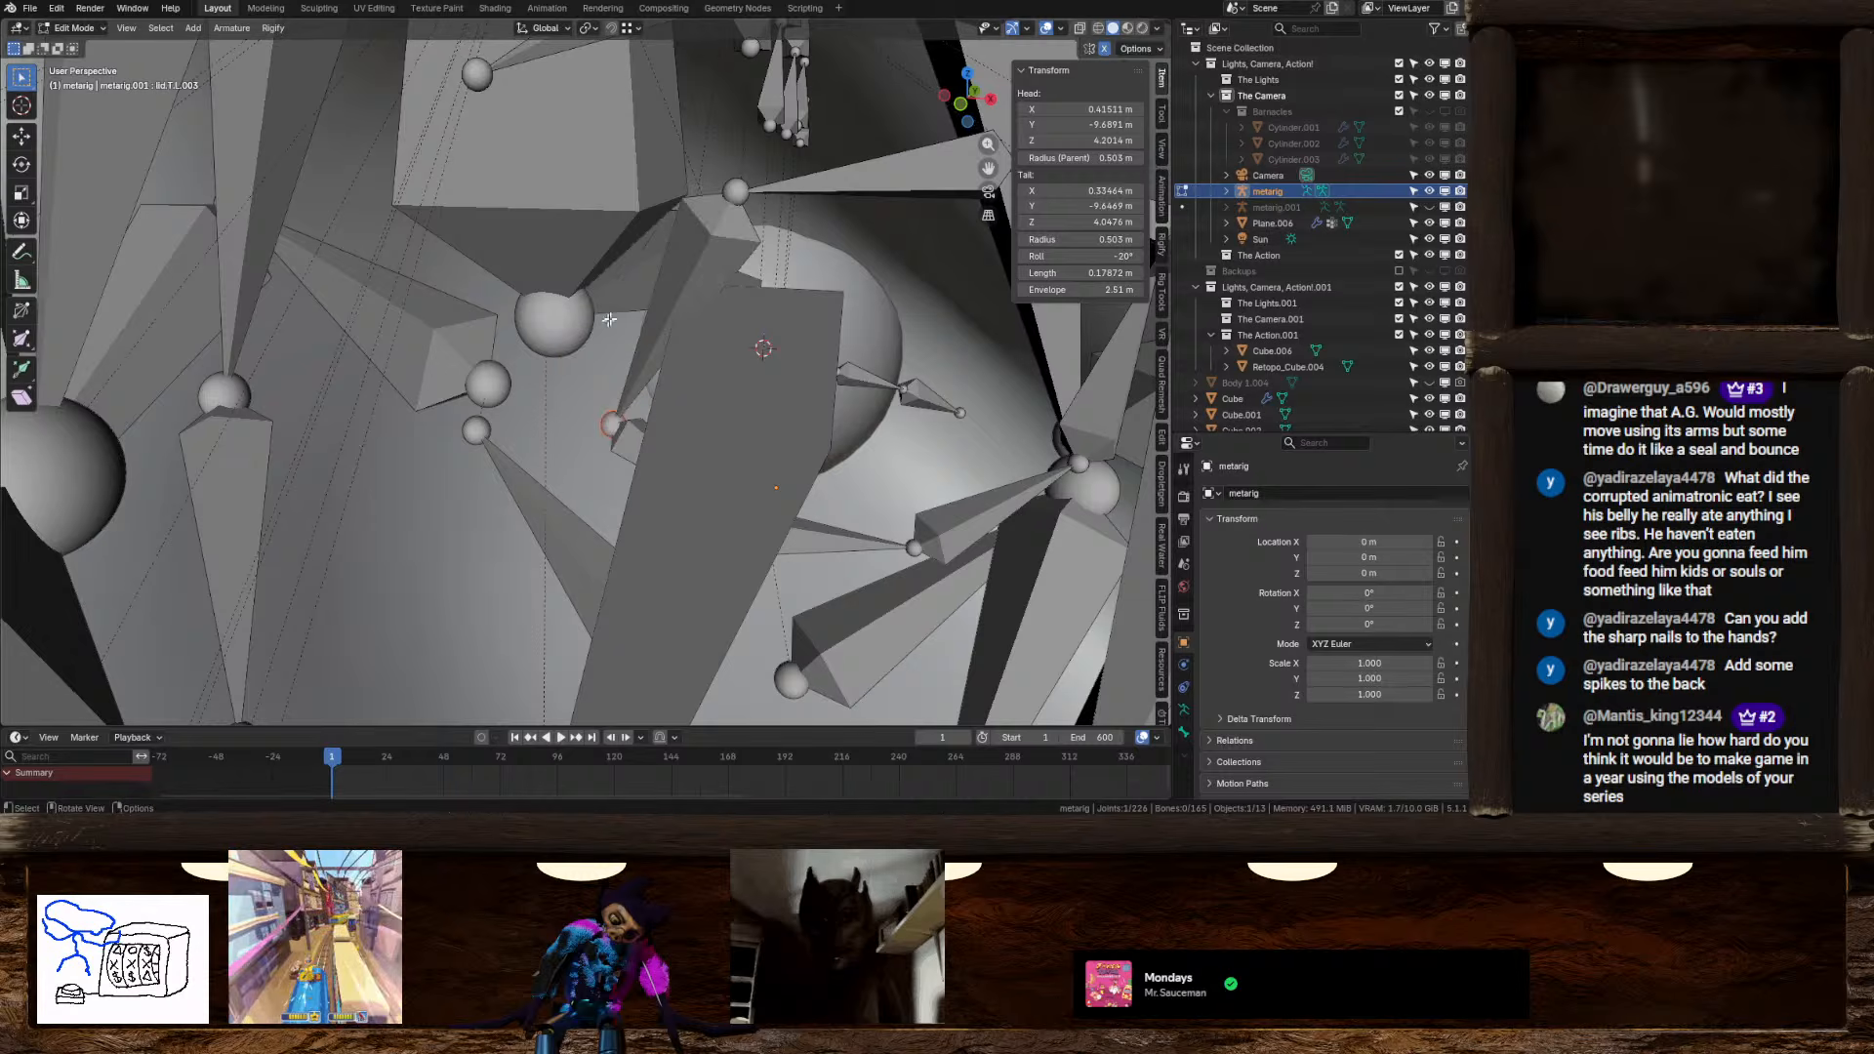
key(g)
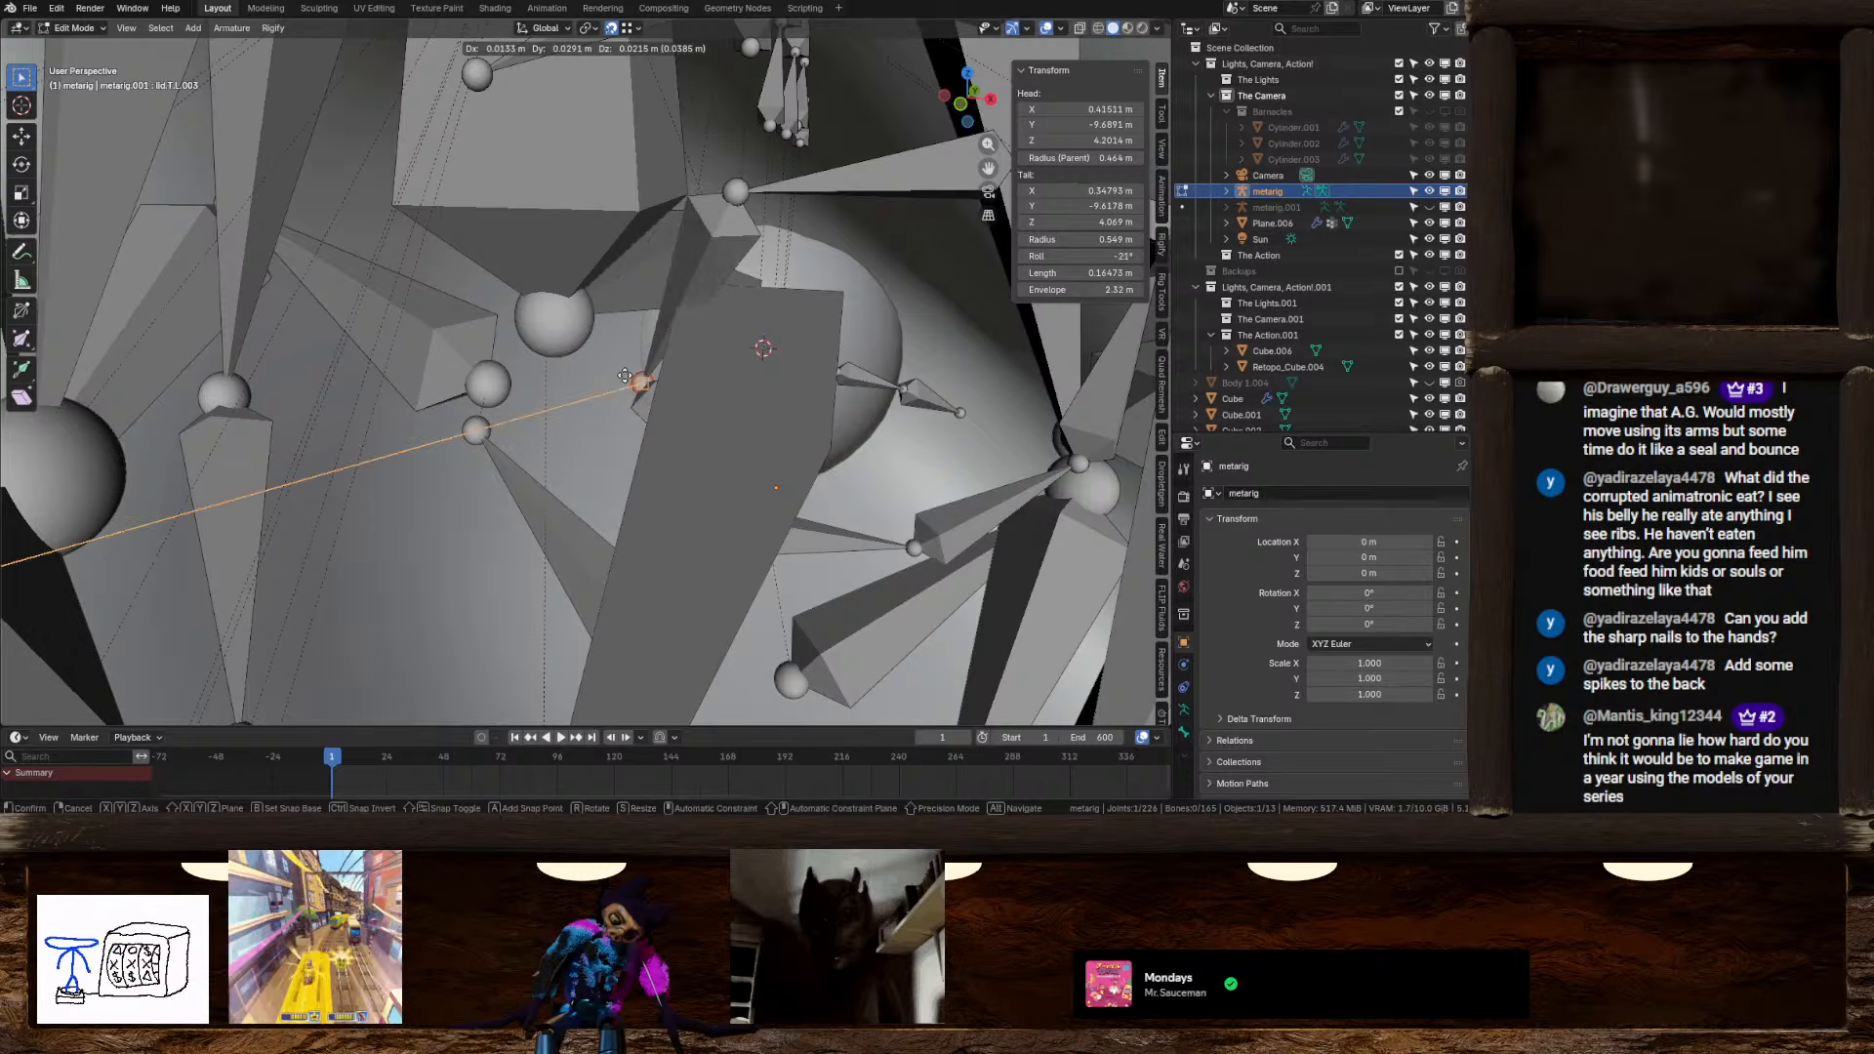
right_click(601, 227)
click(637, 27)
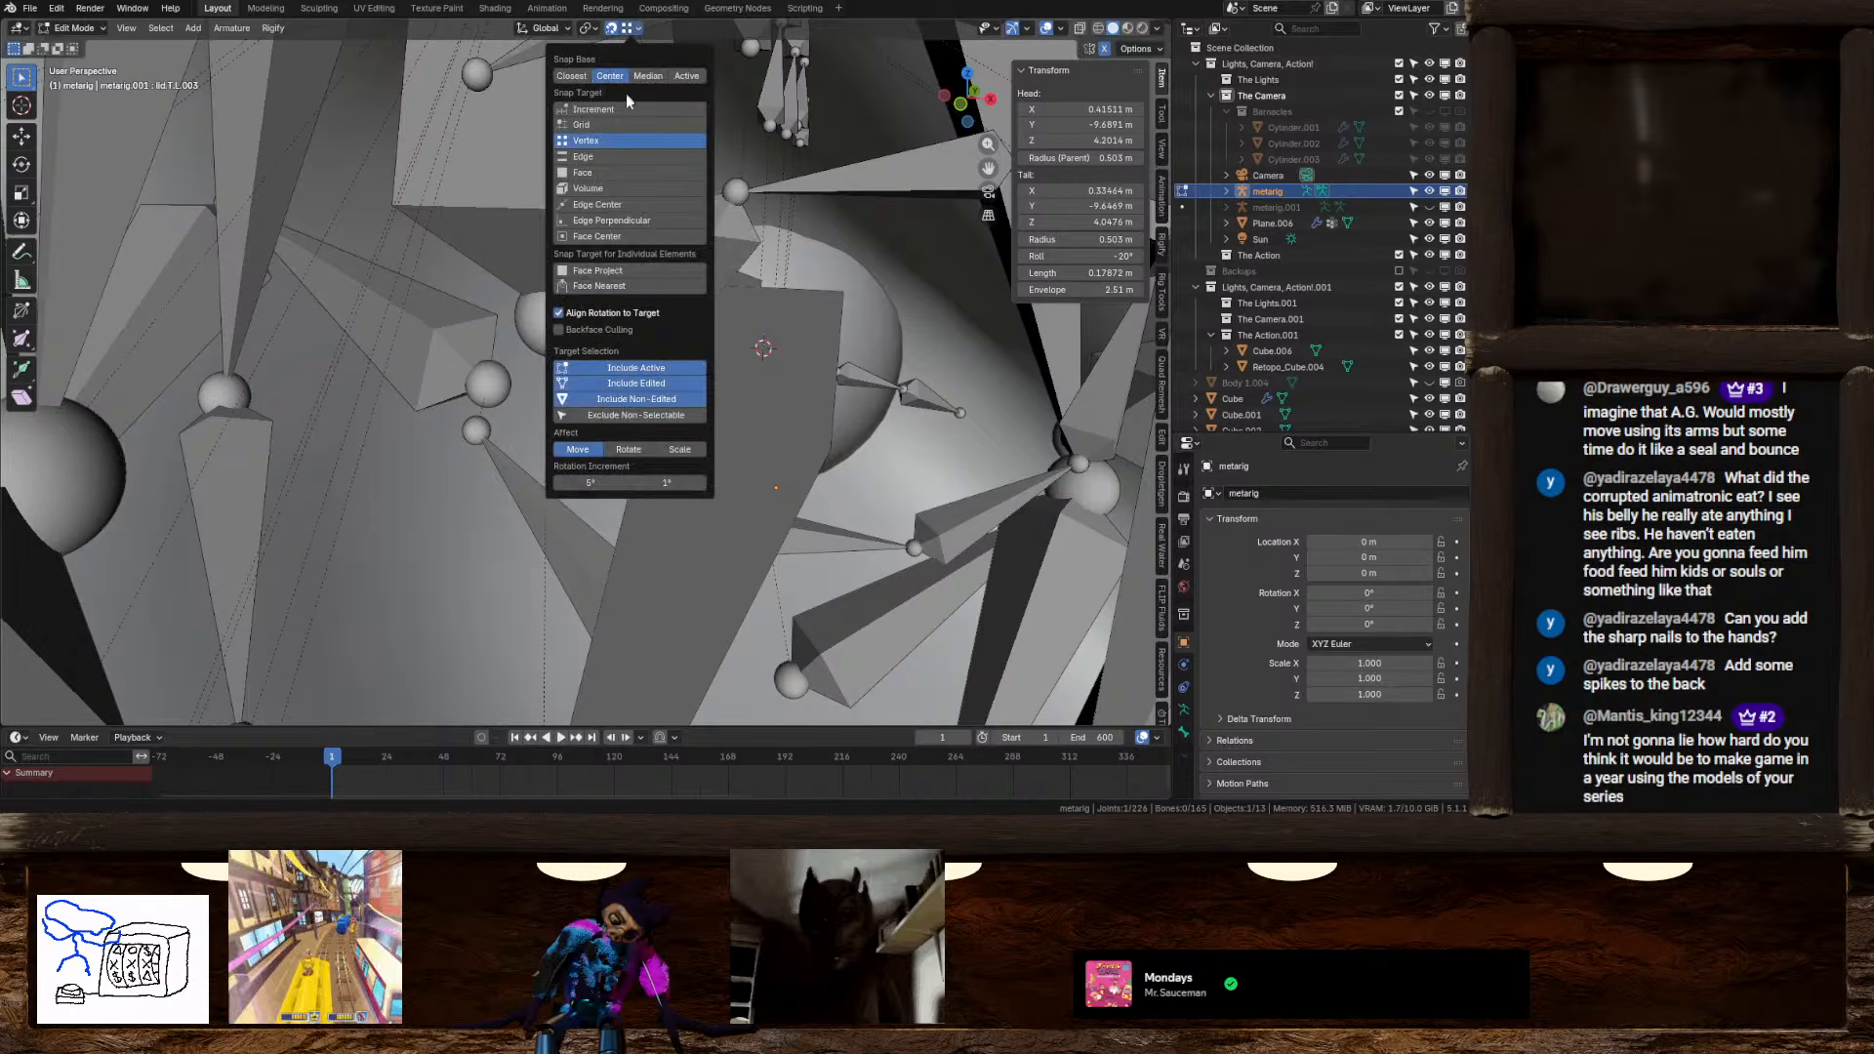
click(589, 176)
middle_drag(827, 283, 746, 256)
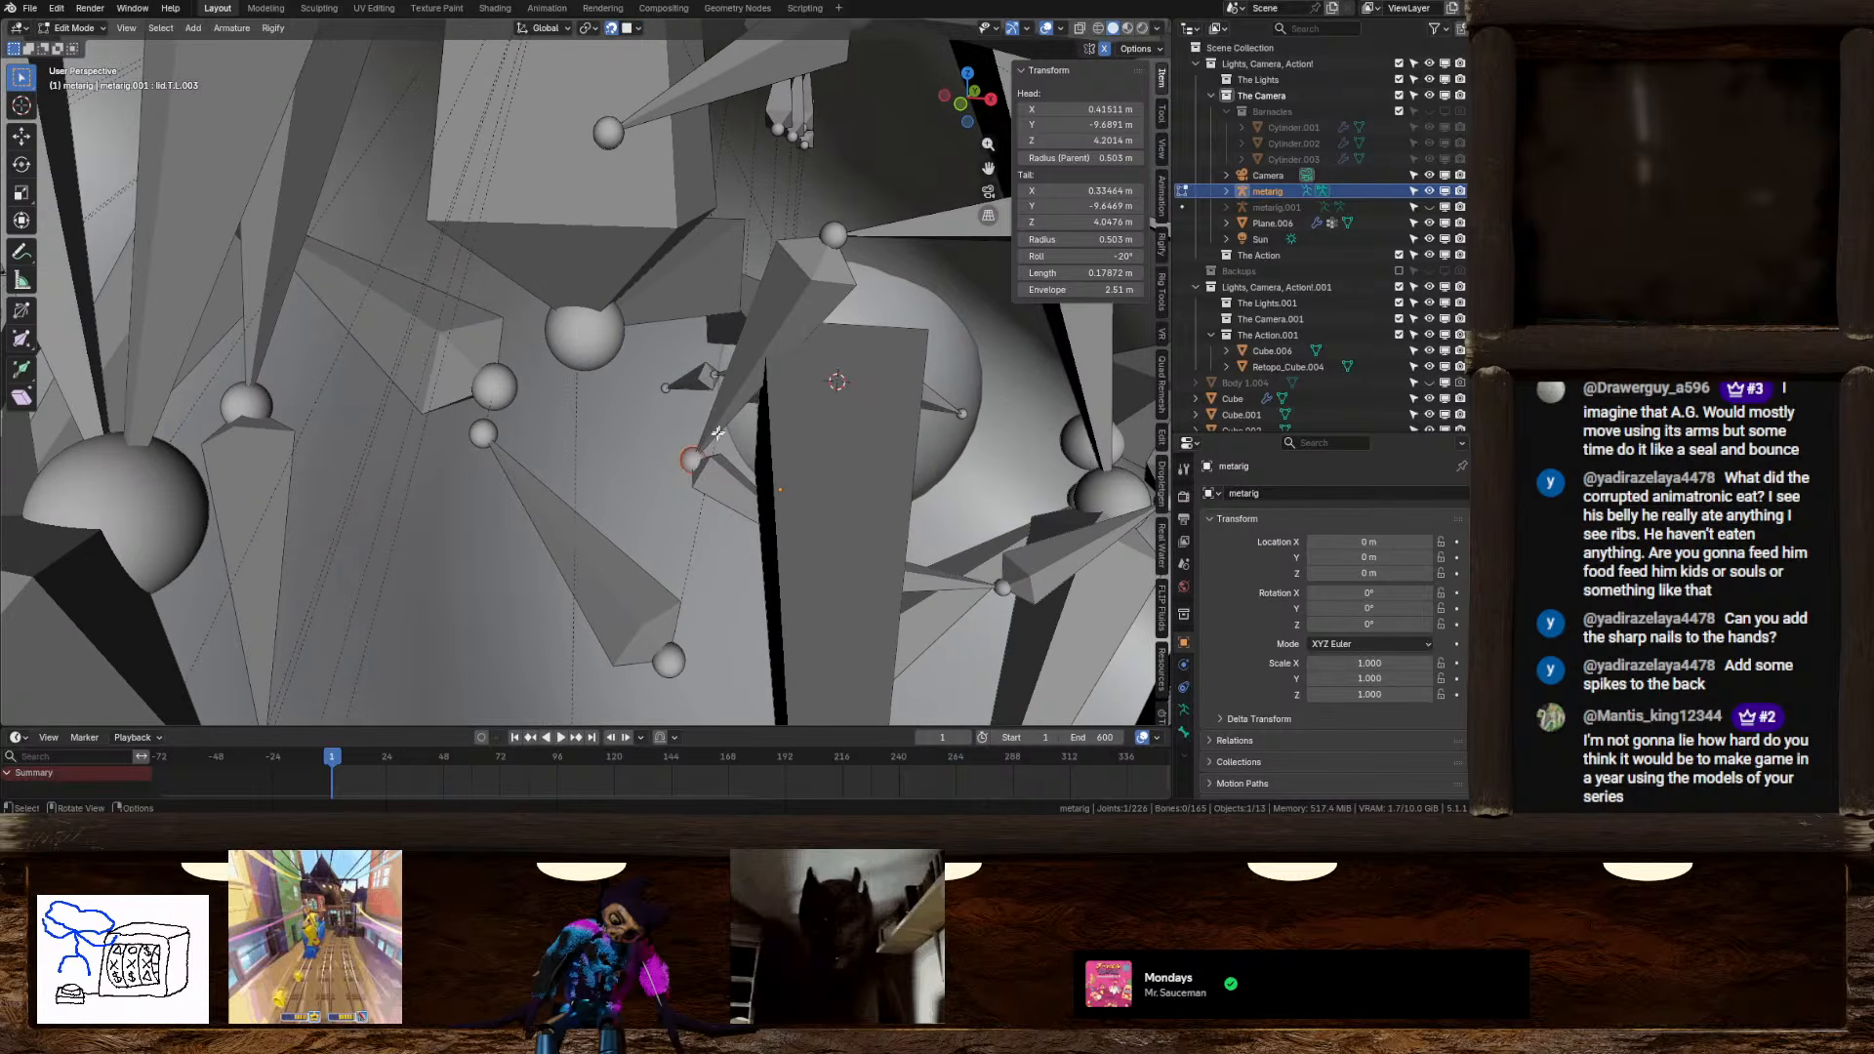
Snap the tail joints of the left upper-lid bones lid.T.L.003 and lid.T.L.002 onto the mesh surface around the left eye
key(g)
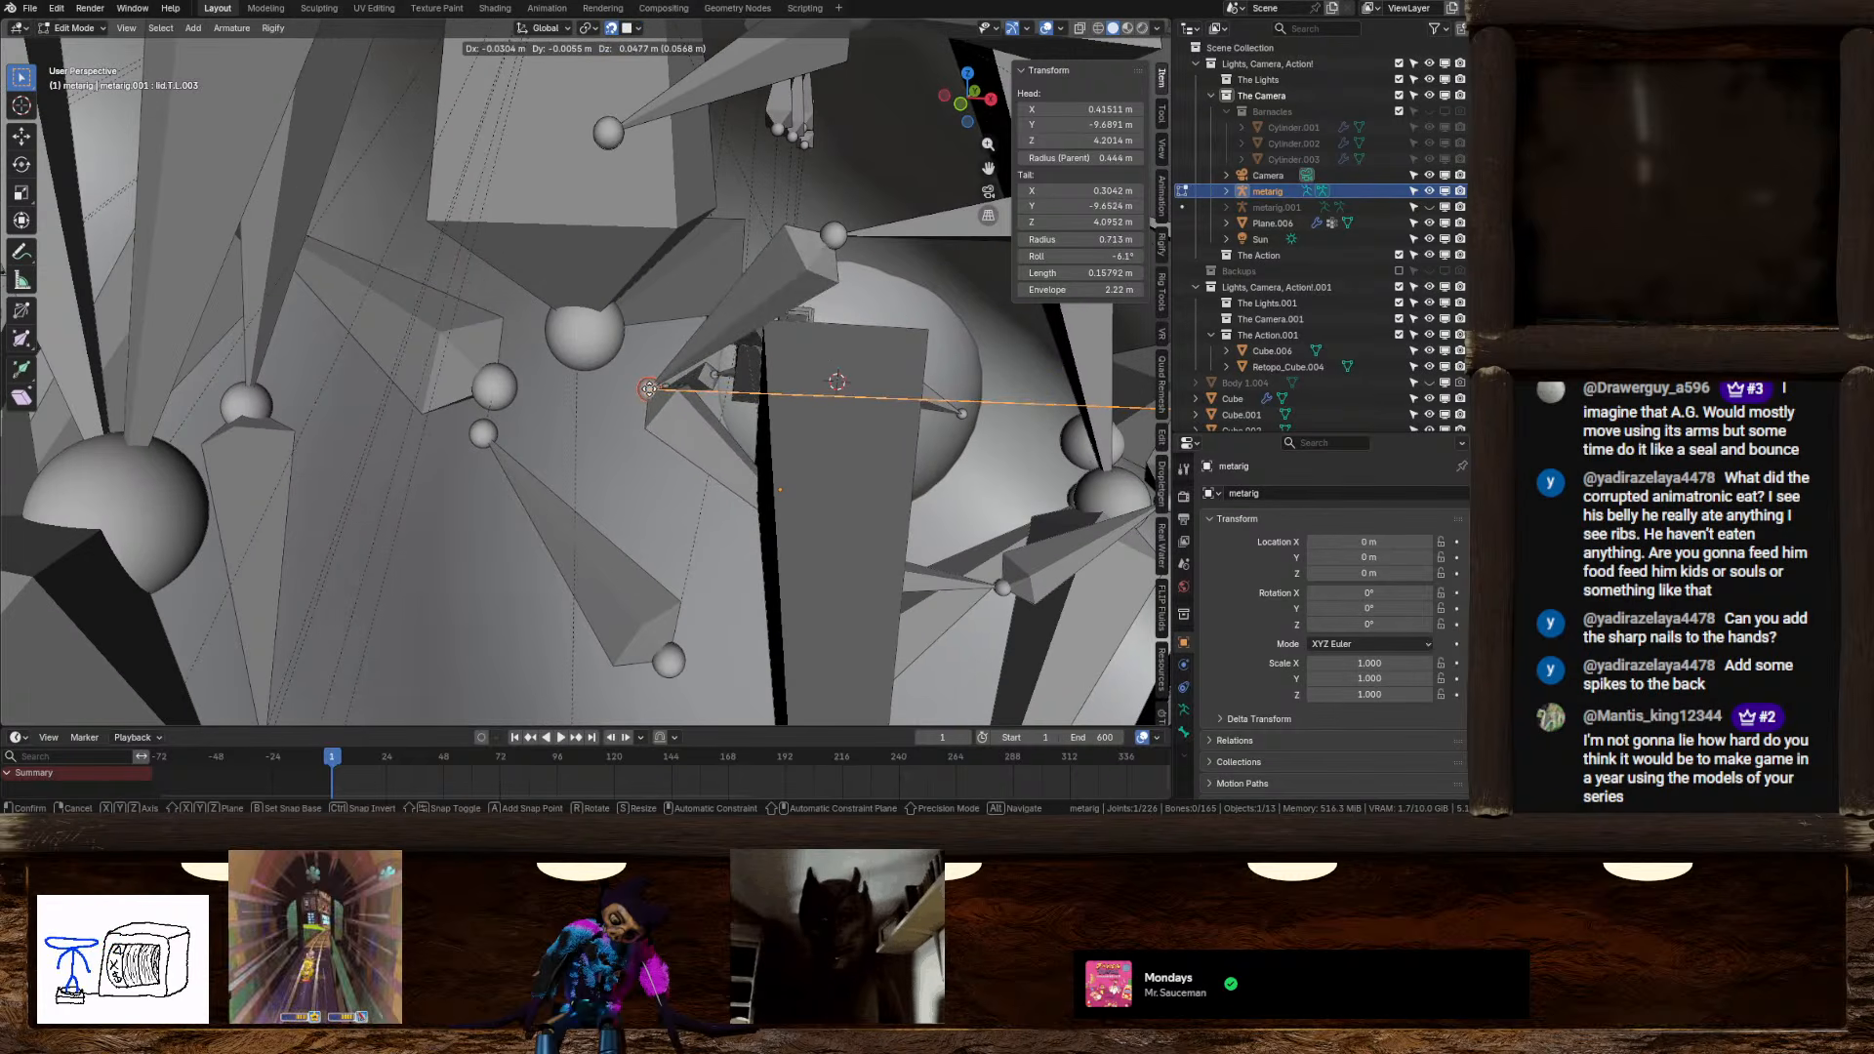
click(648, 388)
click(832, 234)
key(g)
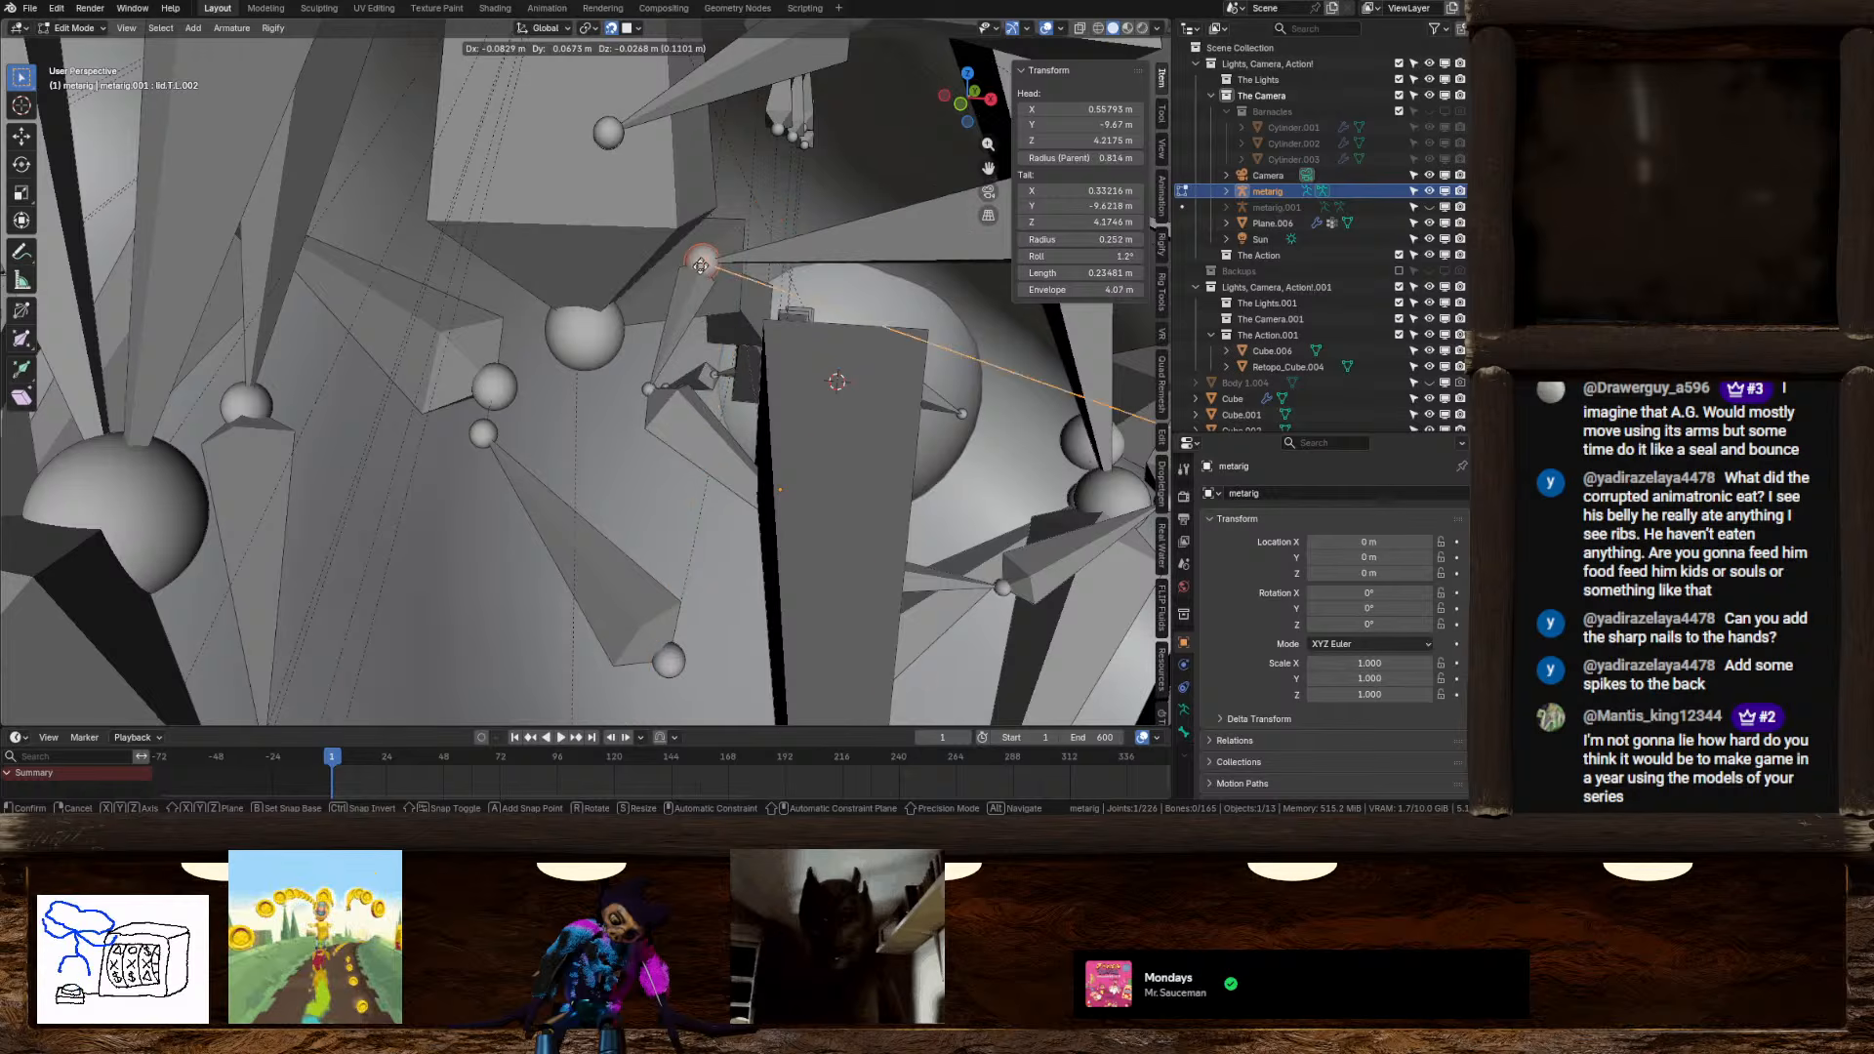
click(771, 209)
mouse_move(771, 210)
middle_down()
mouse_move(796, 248)
mouse_move(780, 239)
middle_up()
Refit the tail joints of lid.T.L.001, lid.T.L.002 and lid.T.L.003 so the upper-lid chain follows the left eyelid's upper edge
click(762, 229)
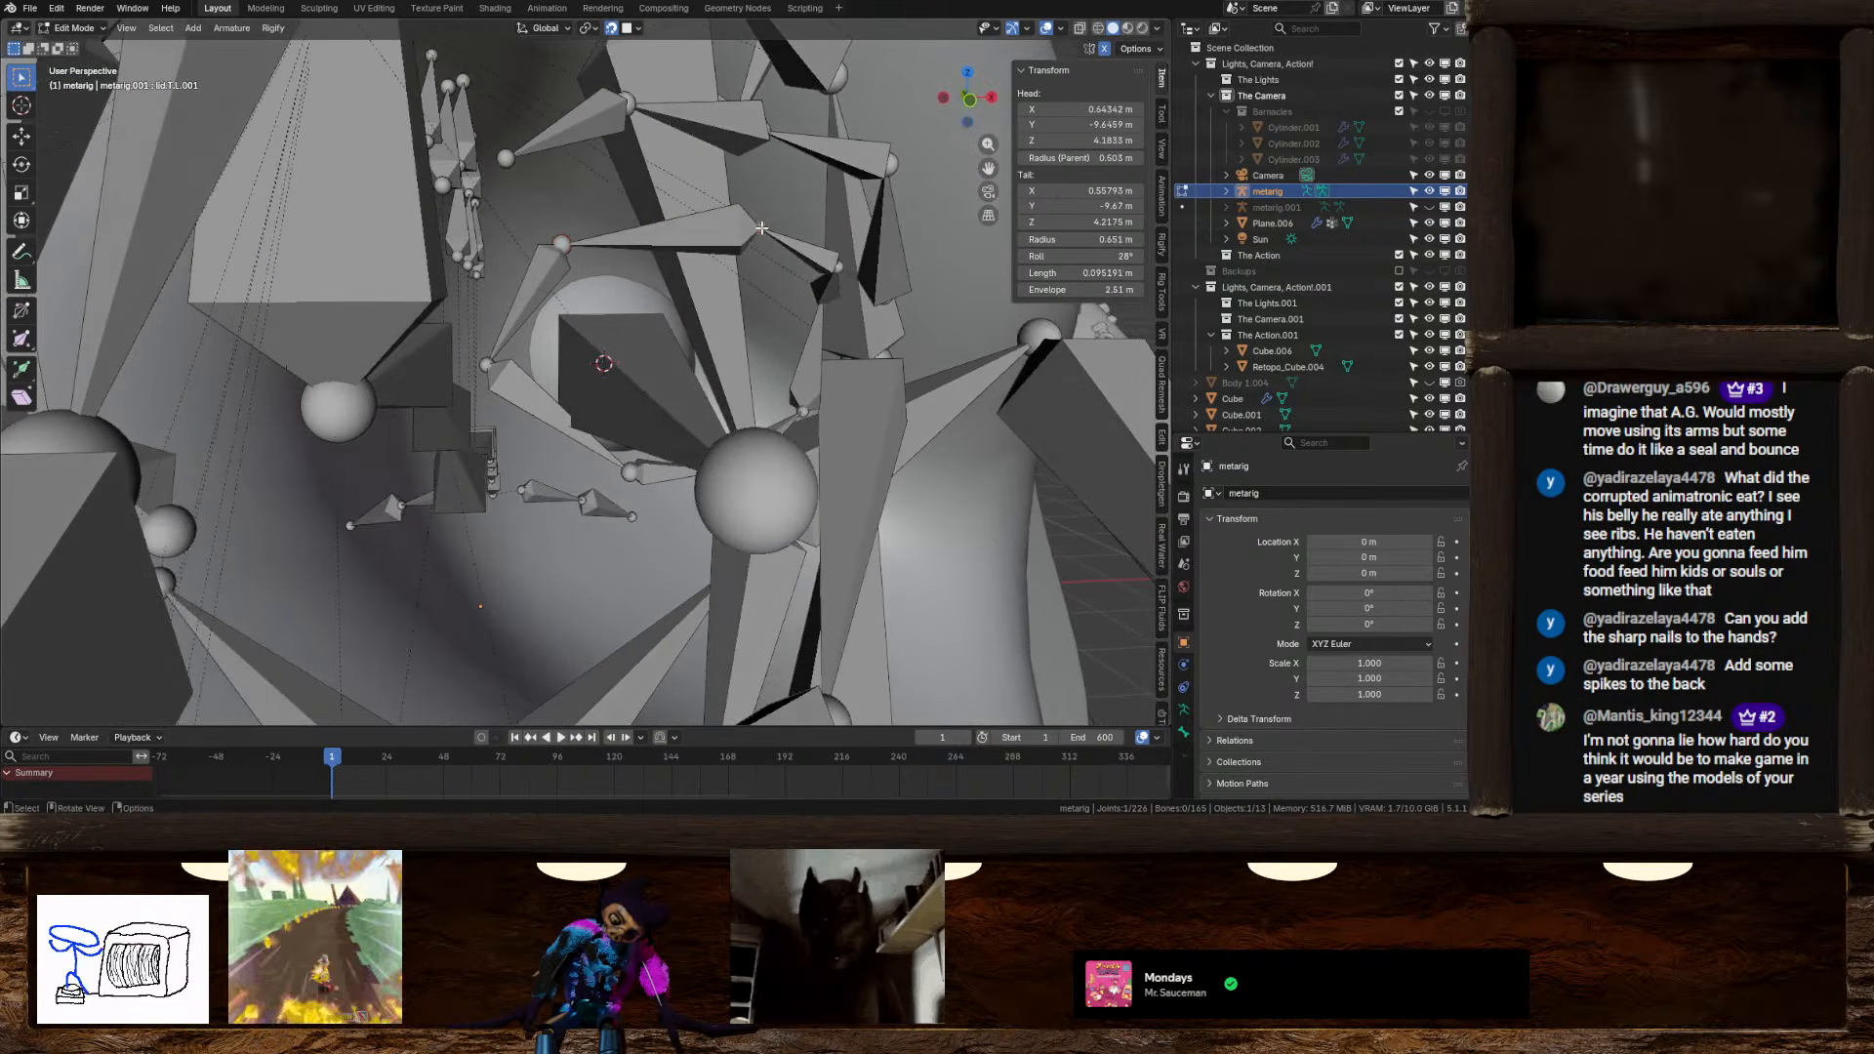
key(g)
click(572, 253)
click(560, 248)
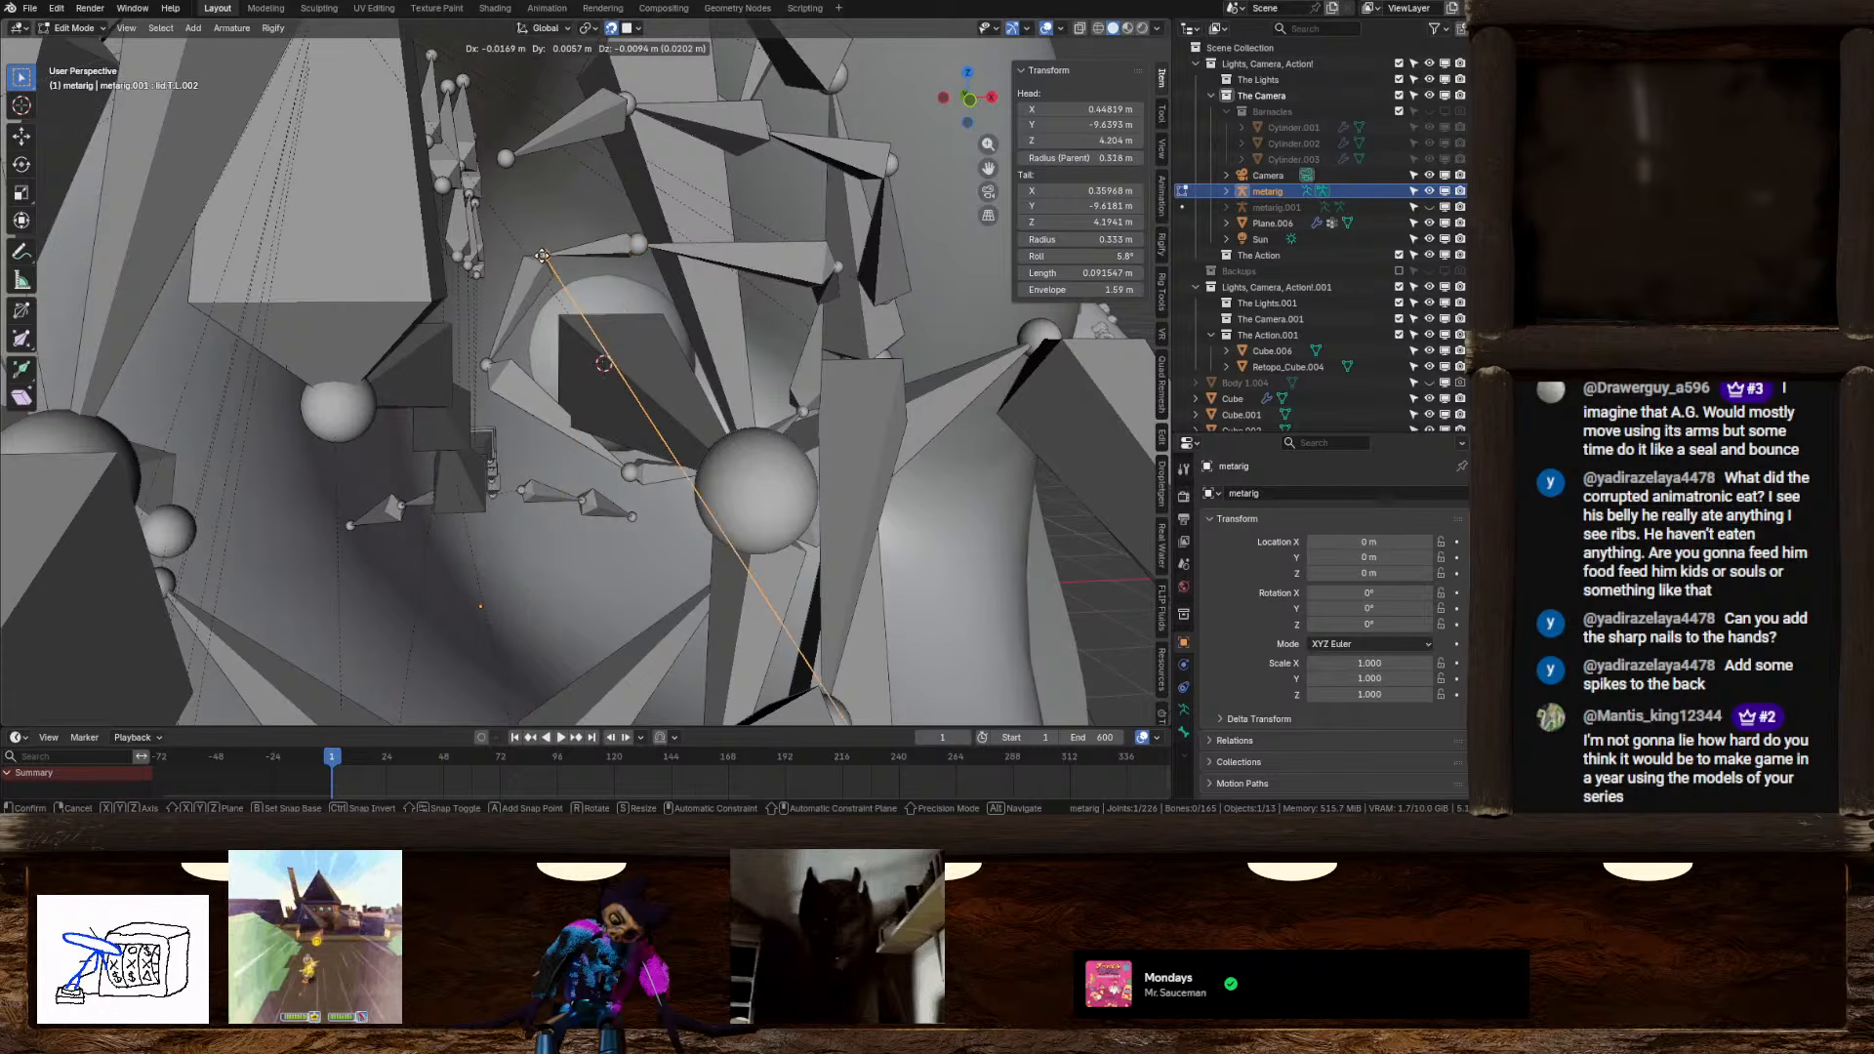
key(g)
click(508, 343)
click(486, 360)
key(g)
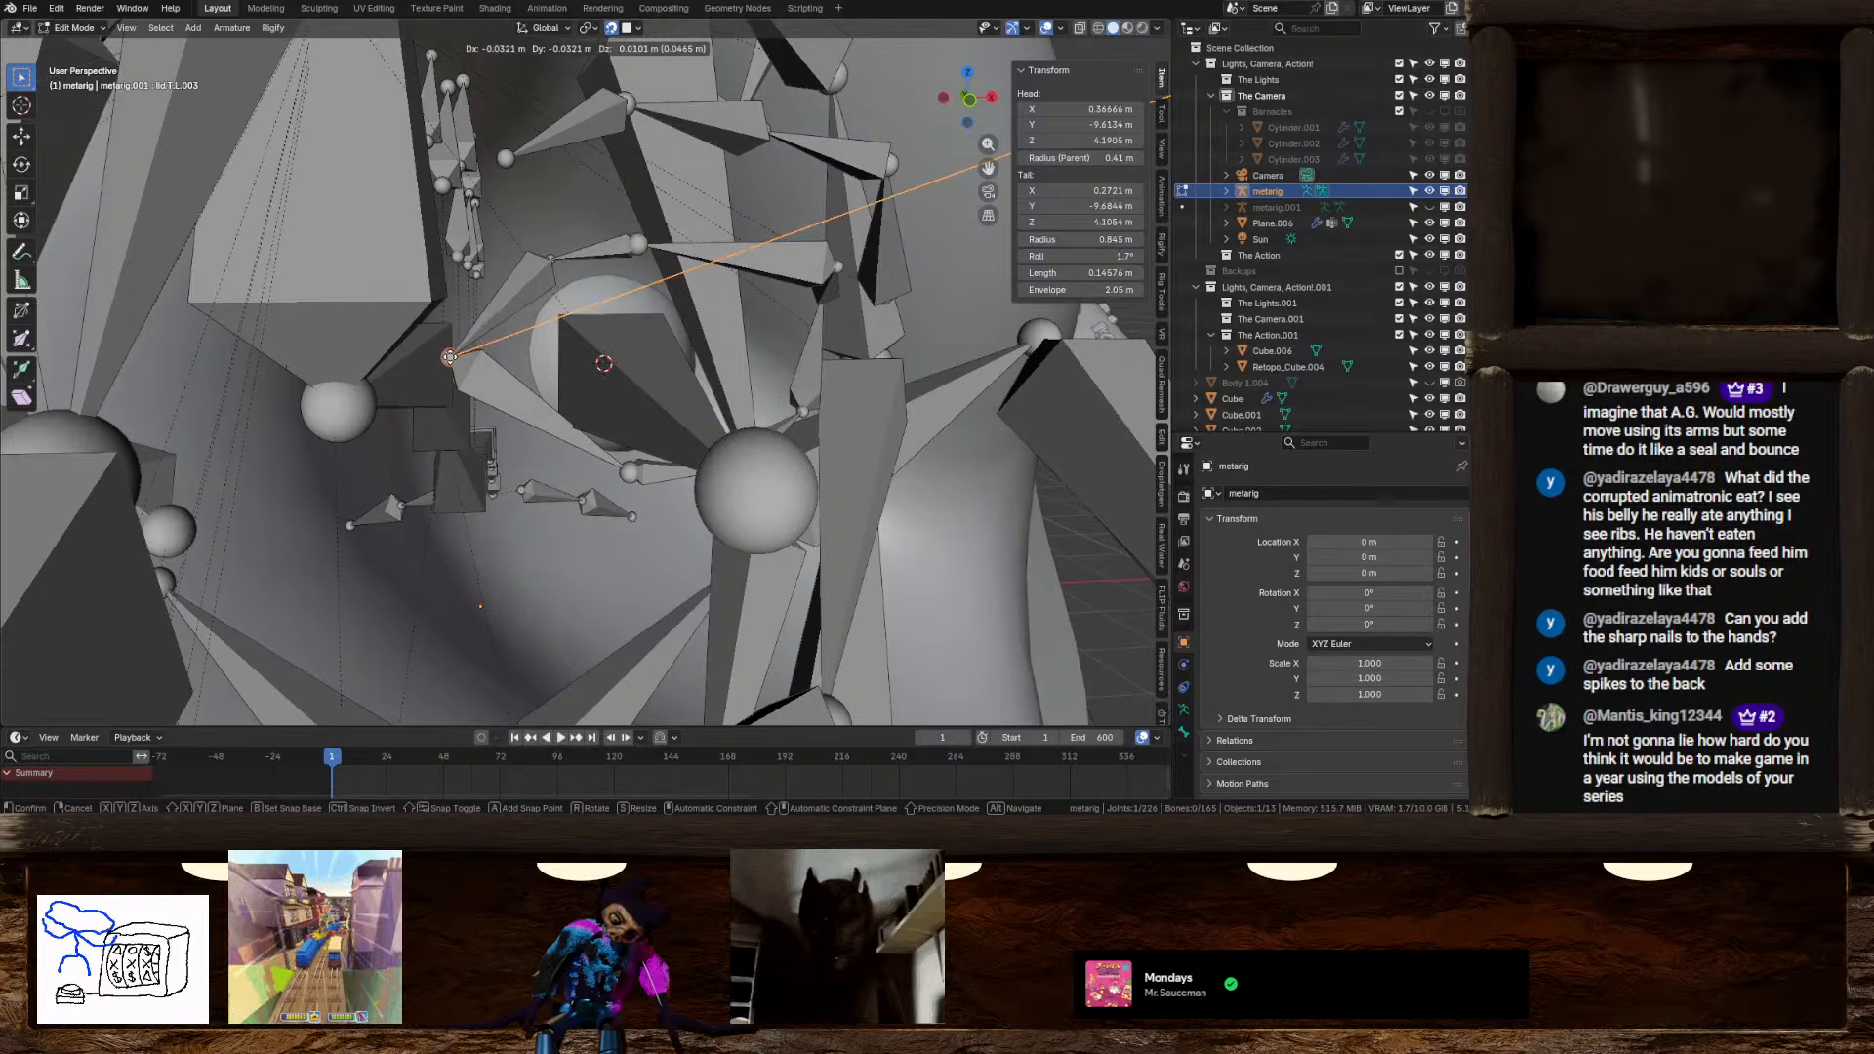
click(697, 306)
Move the outer-corner joints of the left upper- and lower-lid chains together, inward onto the corner of the left eye
click(836, 269)
middle_drag(833, 278, 755, 299)
key(g)
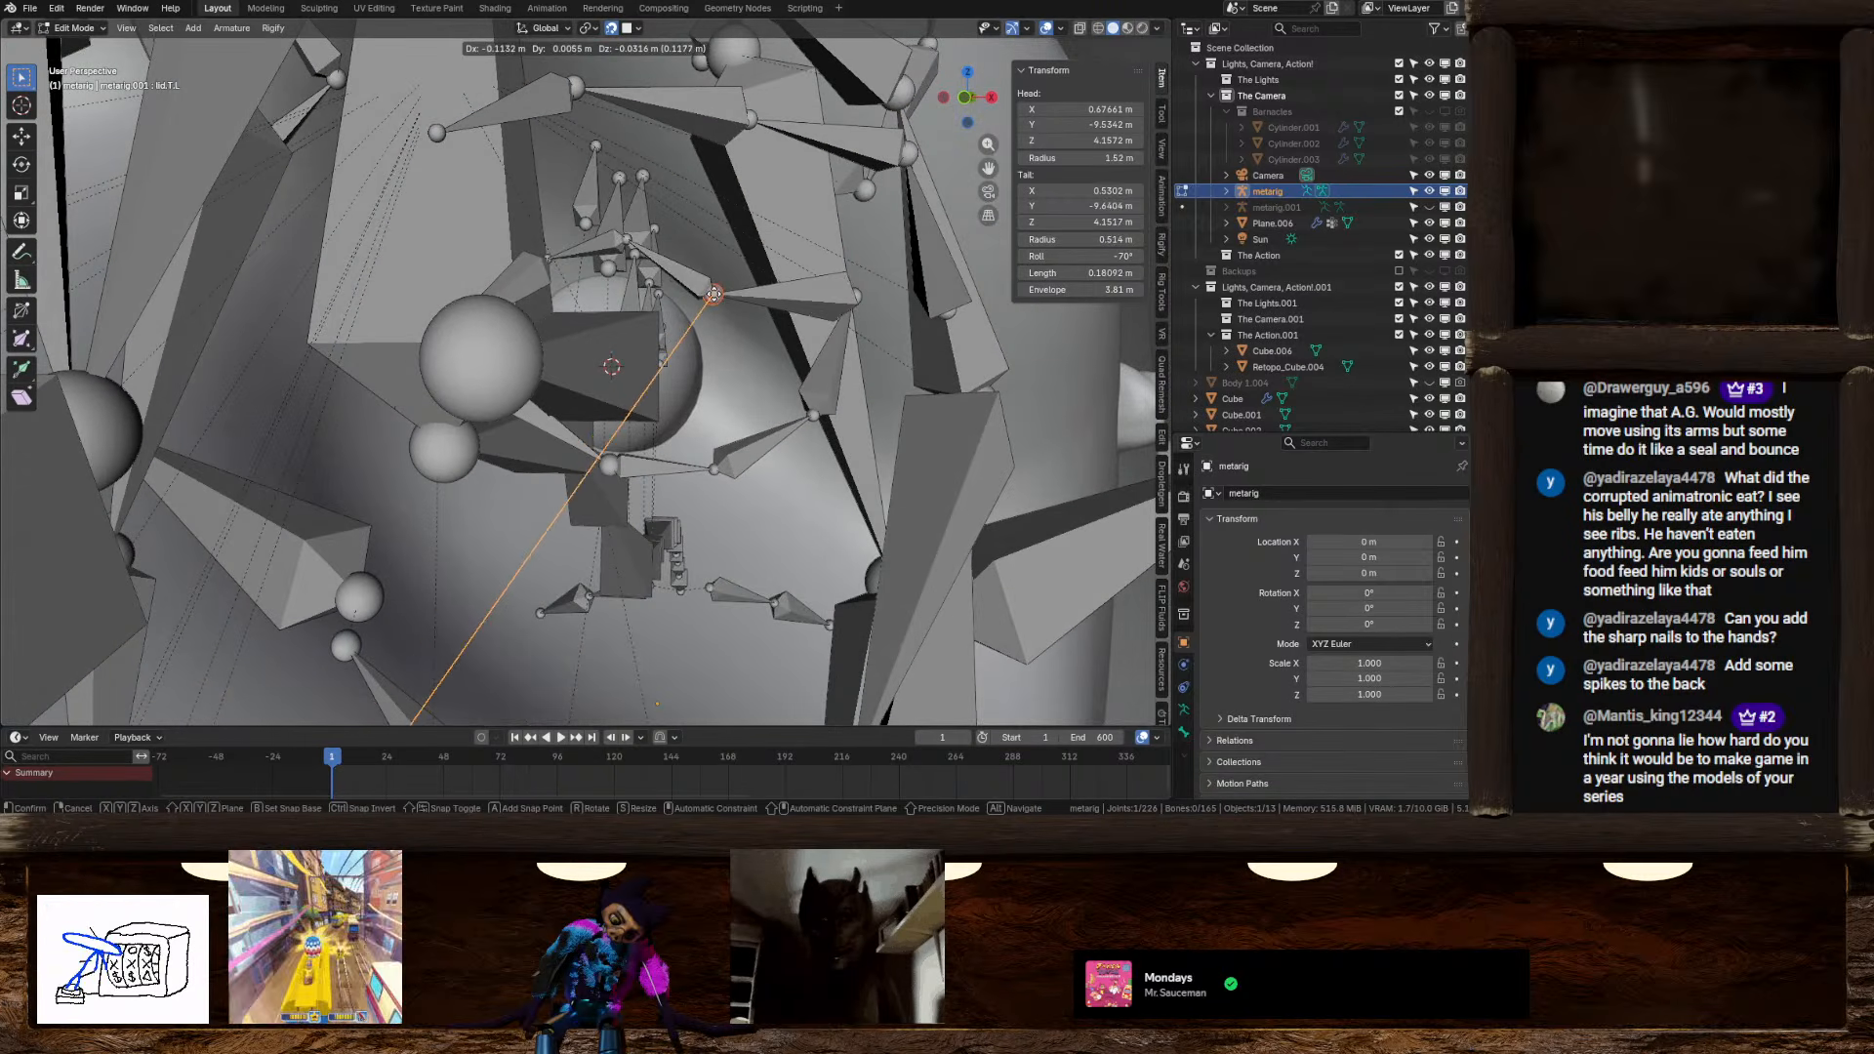
click(828, 293)
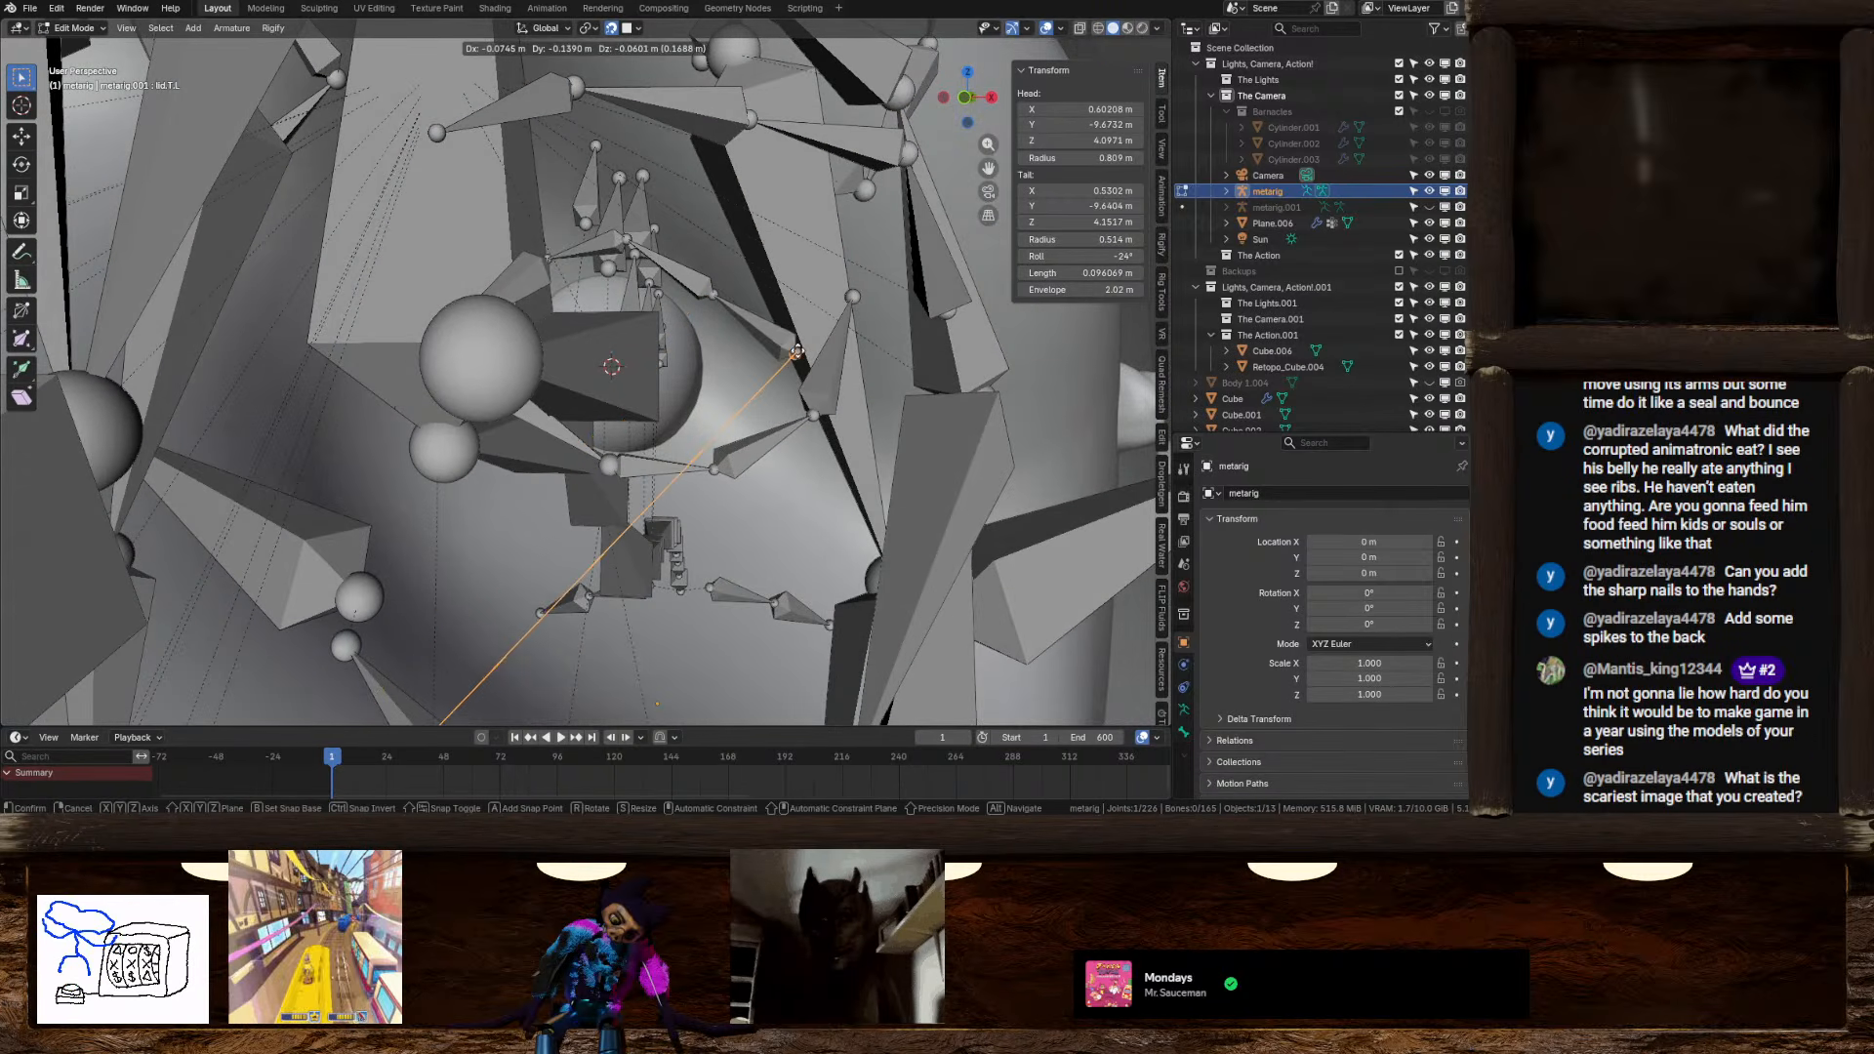
click(851, 303)
middle_drag(855, 294, 829, 333)
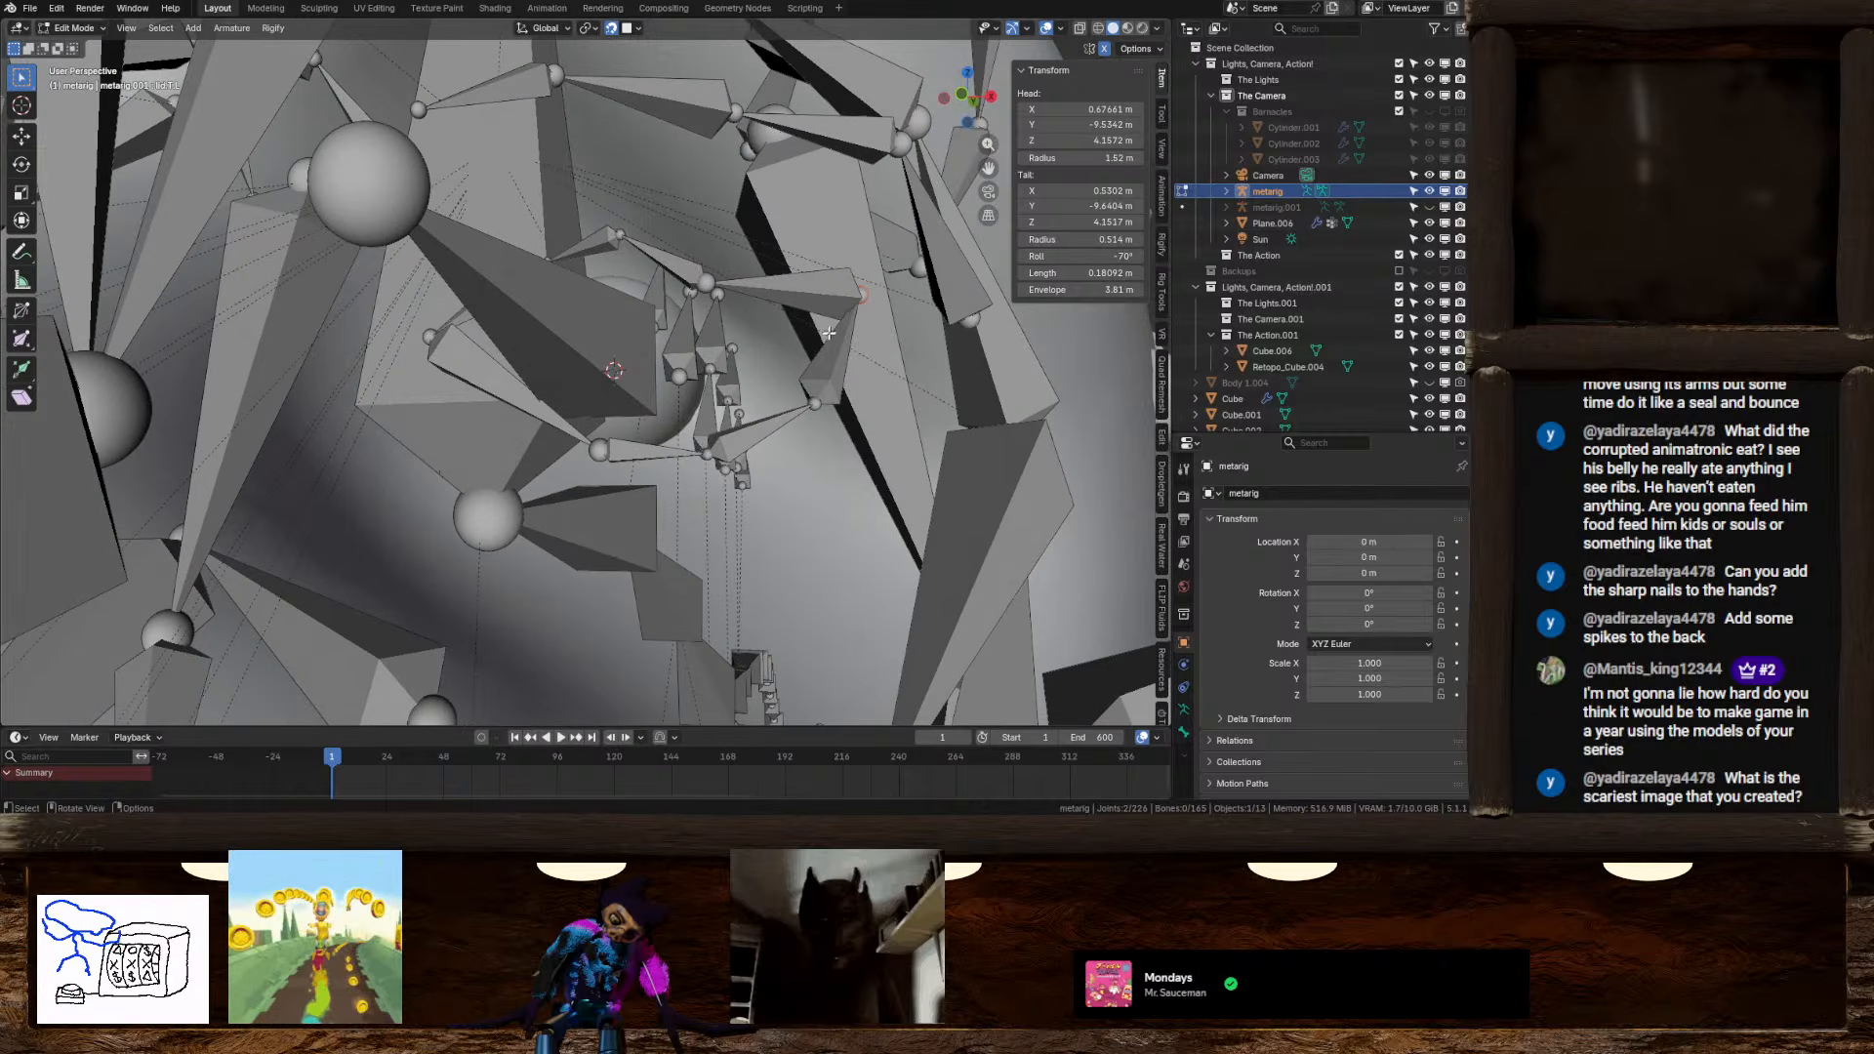
key(g)
click(783, 364)
Snap the tail joints of the left lower-lid bones lid.B.L.002 and lid.B.L.001 closer to the eyeball
click(816, 403)
key(g)
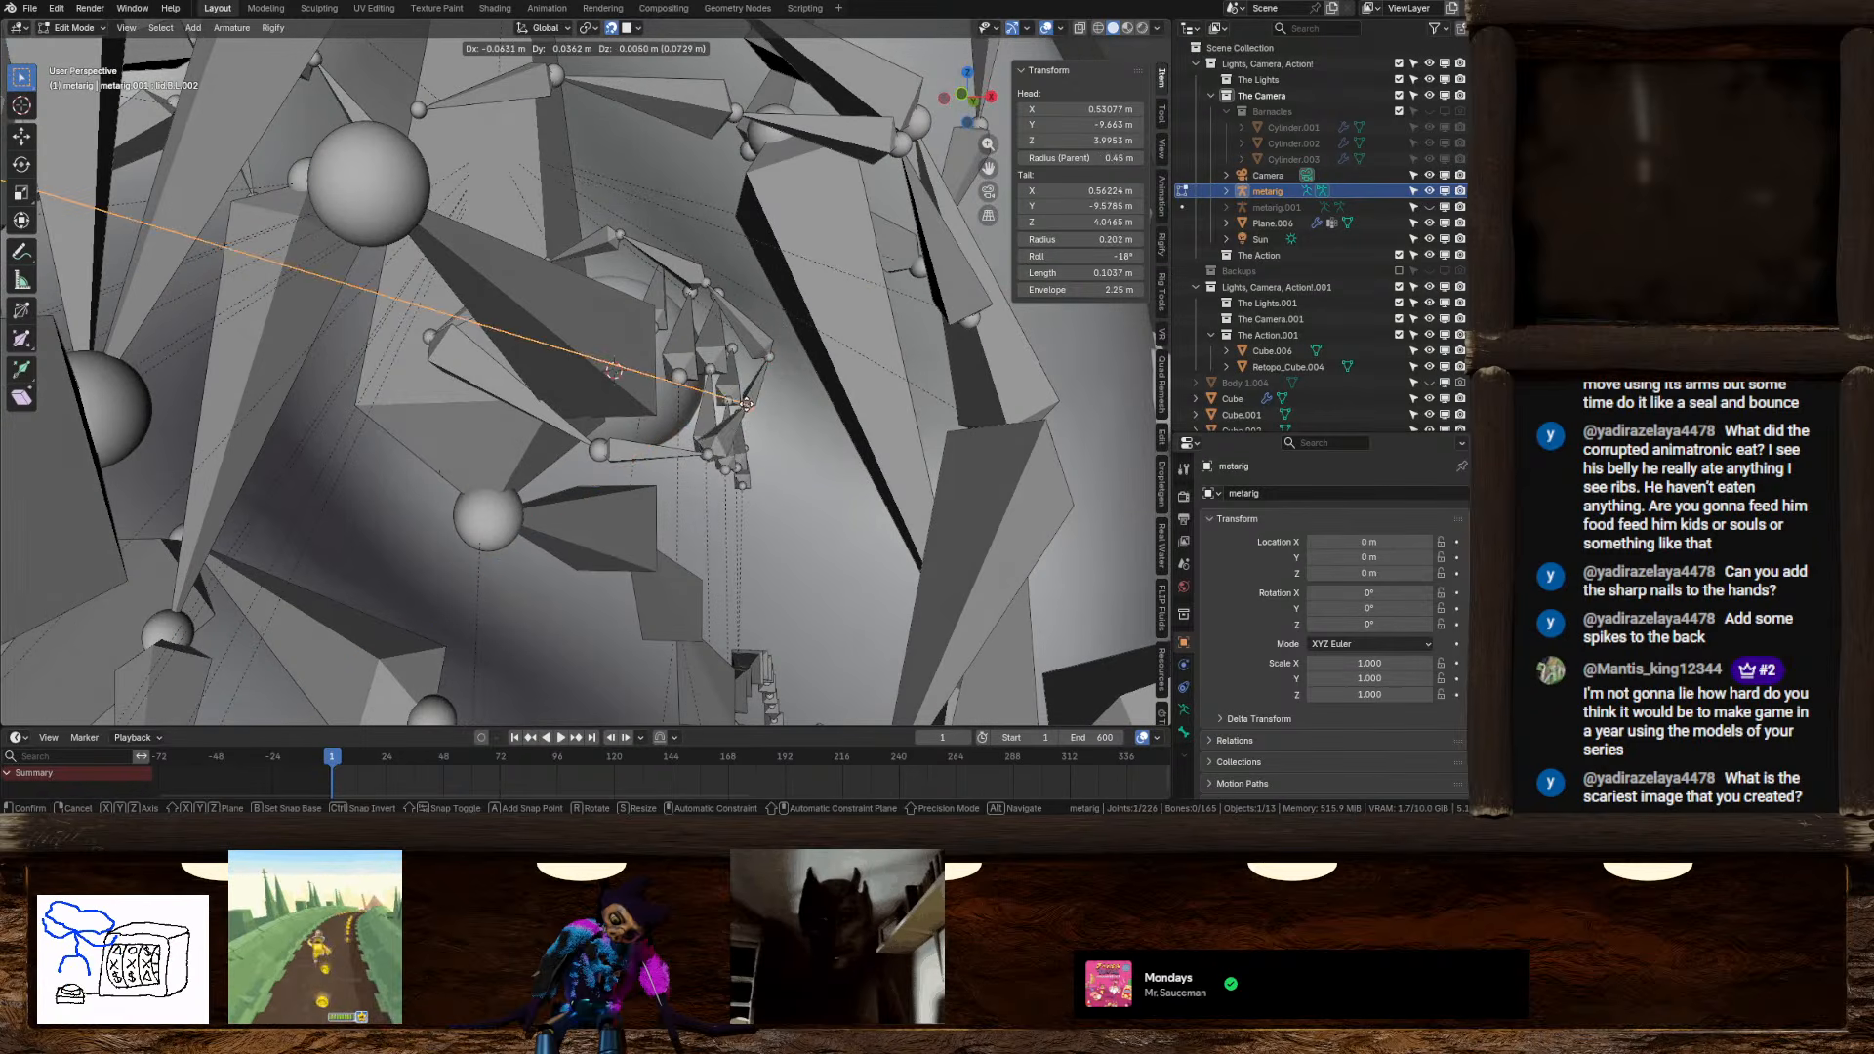
click(748, 404)
click(710, 450)
key(g)
click(672, 471)
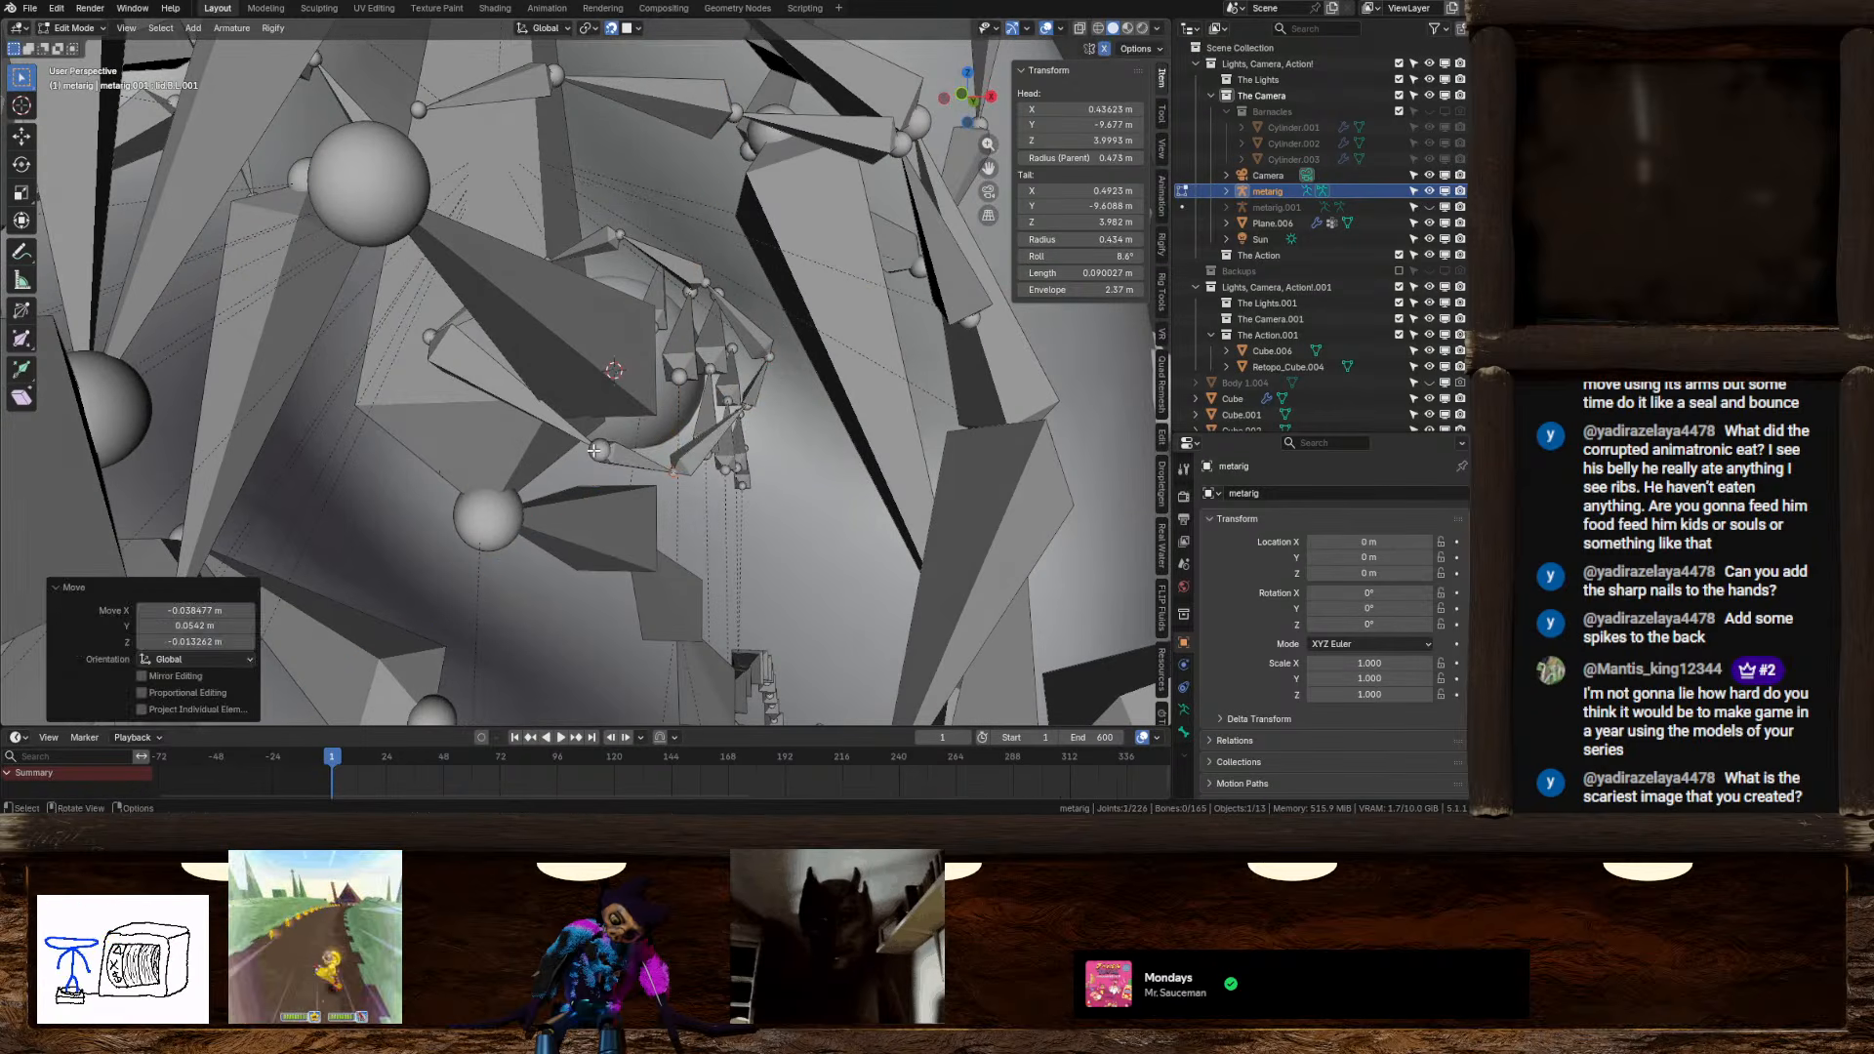
Place the tail joint of lid.B.L below the left eye and lower the eyelids' inner-corner joint slightly
click(601, 452)
key(g)
click(580, 479)
click(431, 338)
key(g)
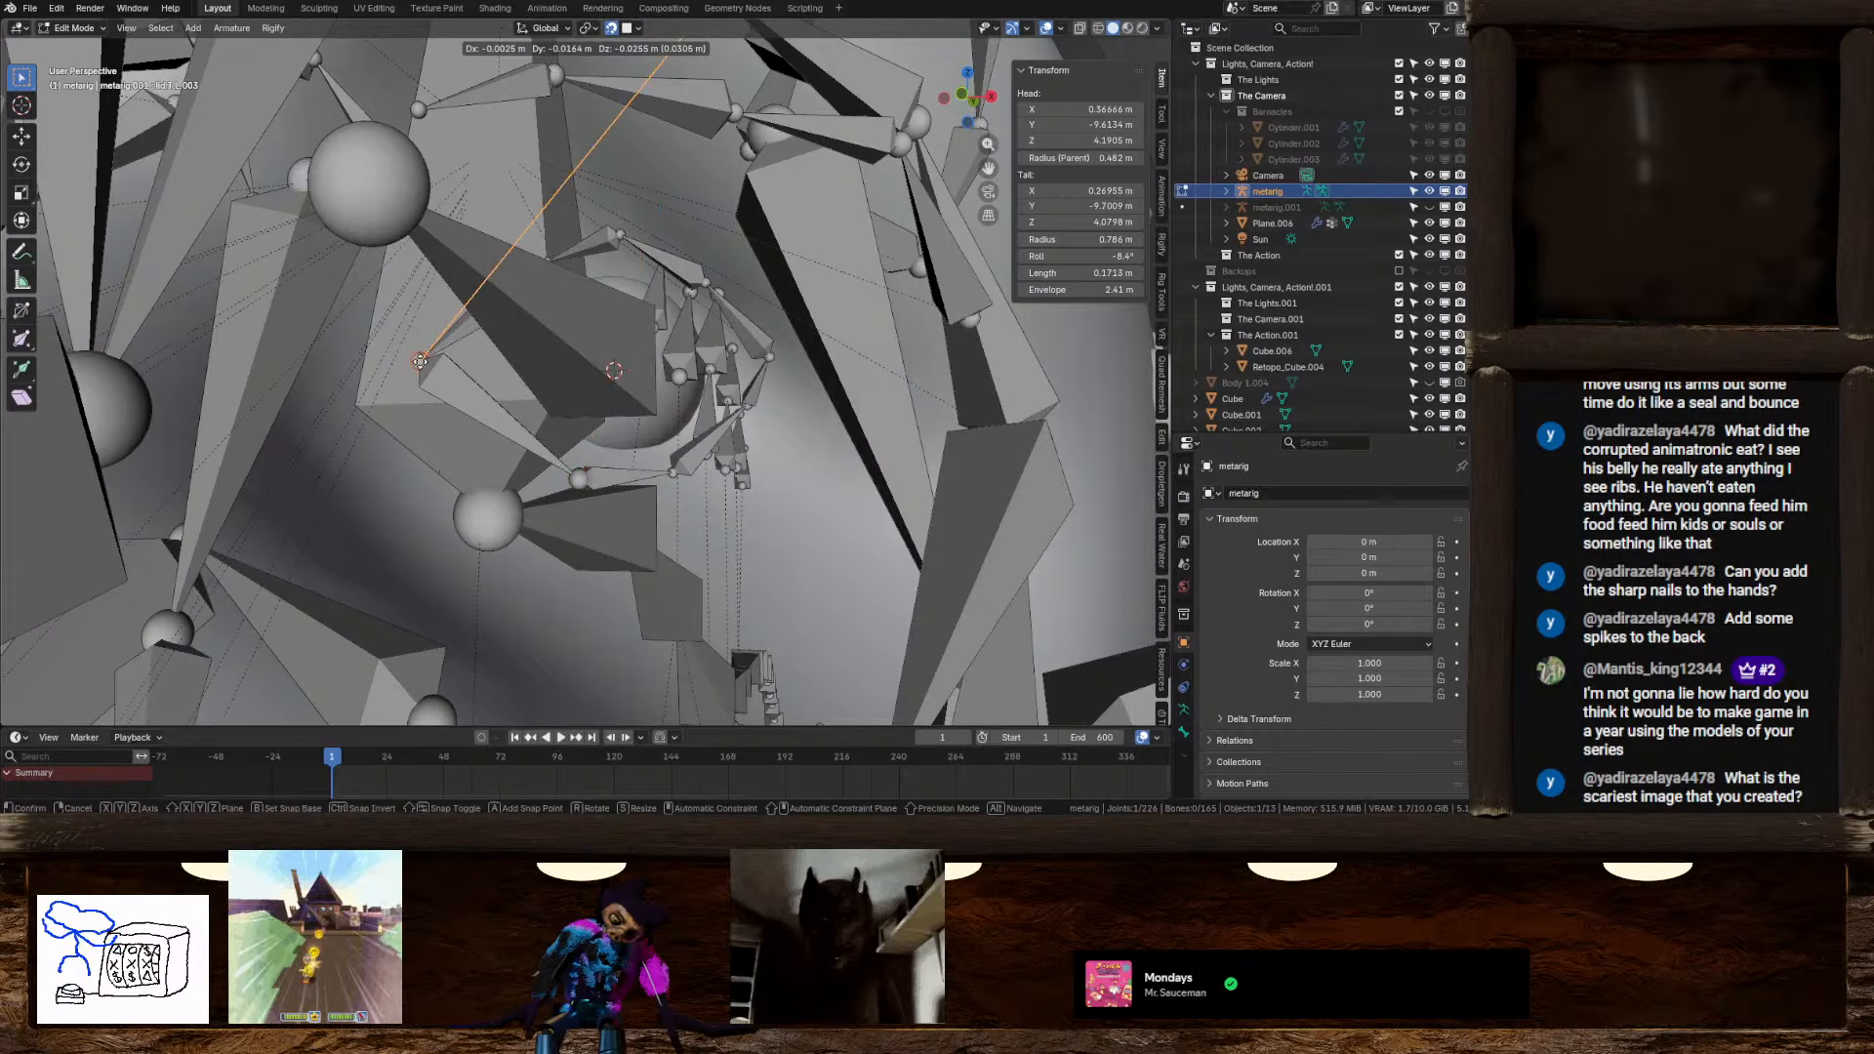
click(429, 367)
Raise the inner end of the left lower-brow bone brow.B.L.003 and its neighbouring chain joint onto the brow ridge
middle_drag(430, 367, 625, 370)
key(Tab)
key(Tab)
key(g)
click(578, 304)
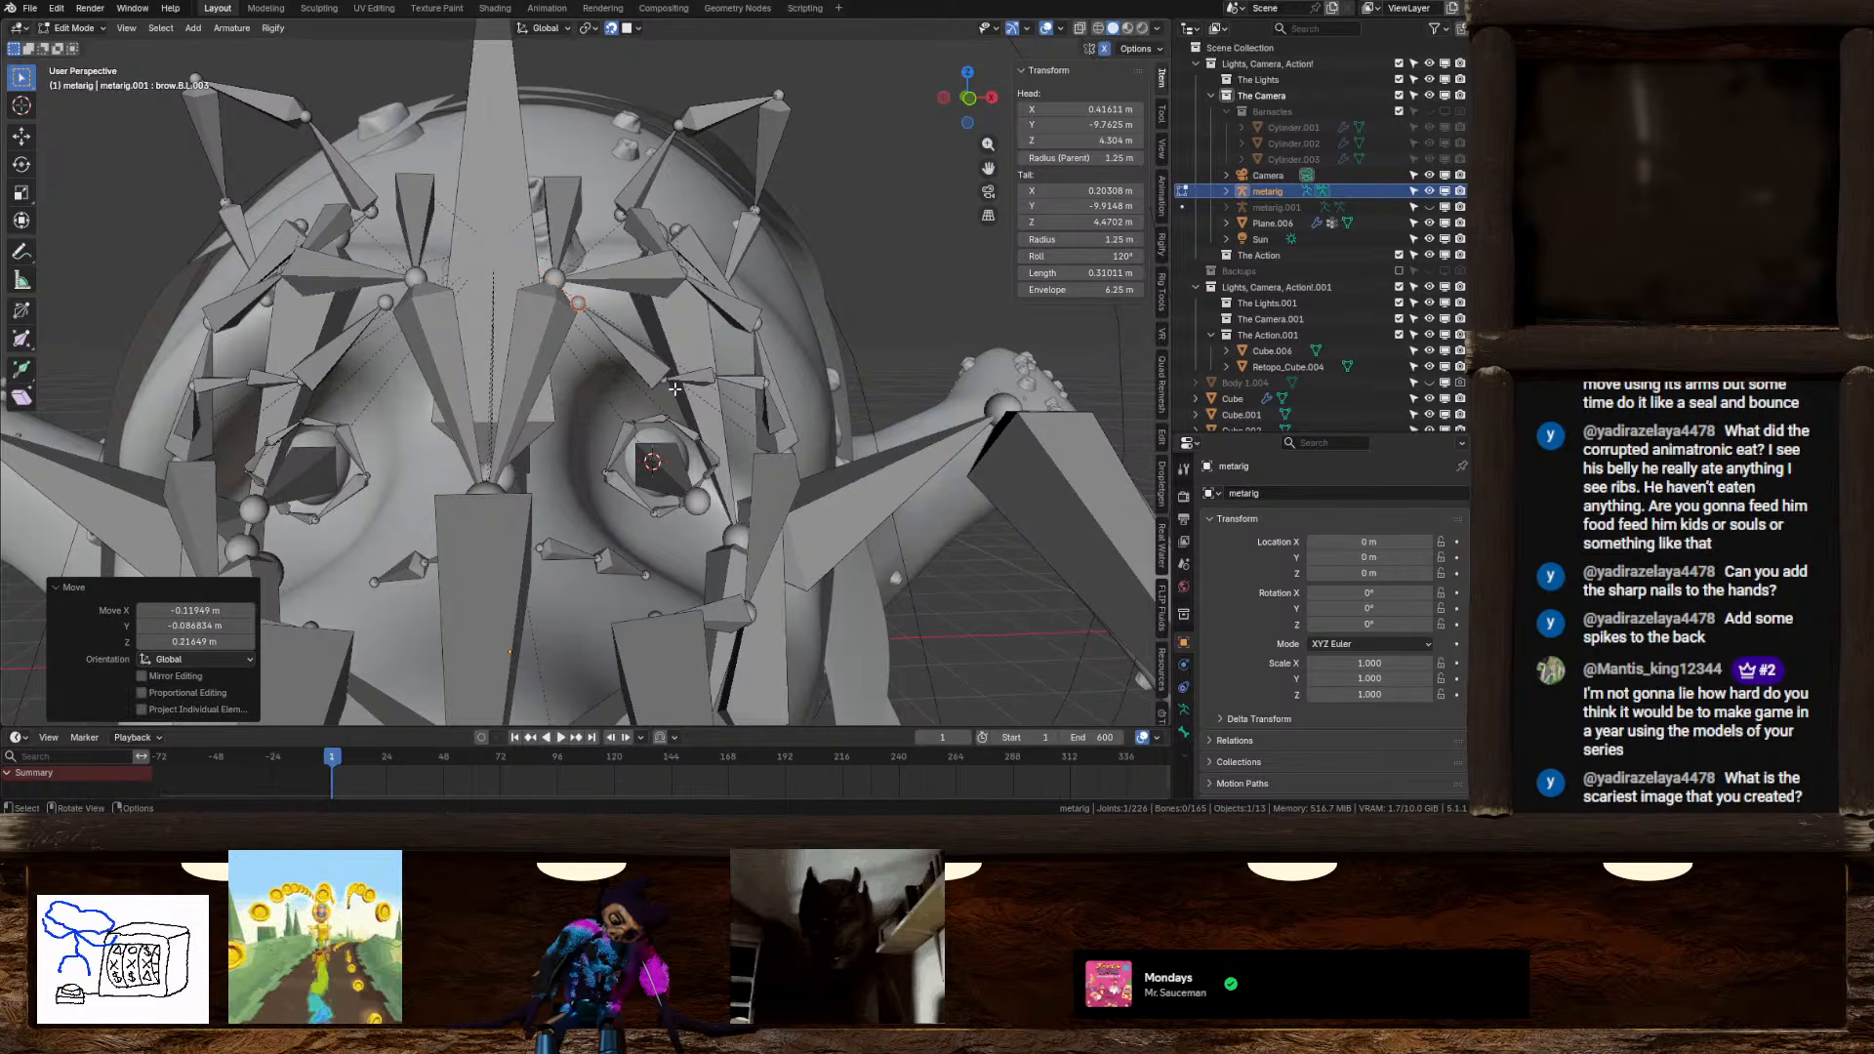
click(668, 380)
key(g)
click(646, 316)
mouse_move(667, 368)
middle_down()
mouse_move(601, 366)
mouse_move(689, 381)
middle_up()
Position the tail joint of the left brow bone brow.B.L.001 on the surface of the brow ridge
click(619, 372)
key(g)
click(625, 340)
key(g)
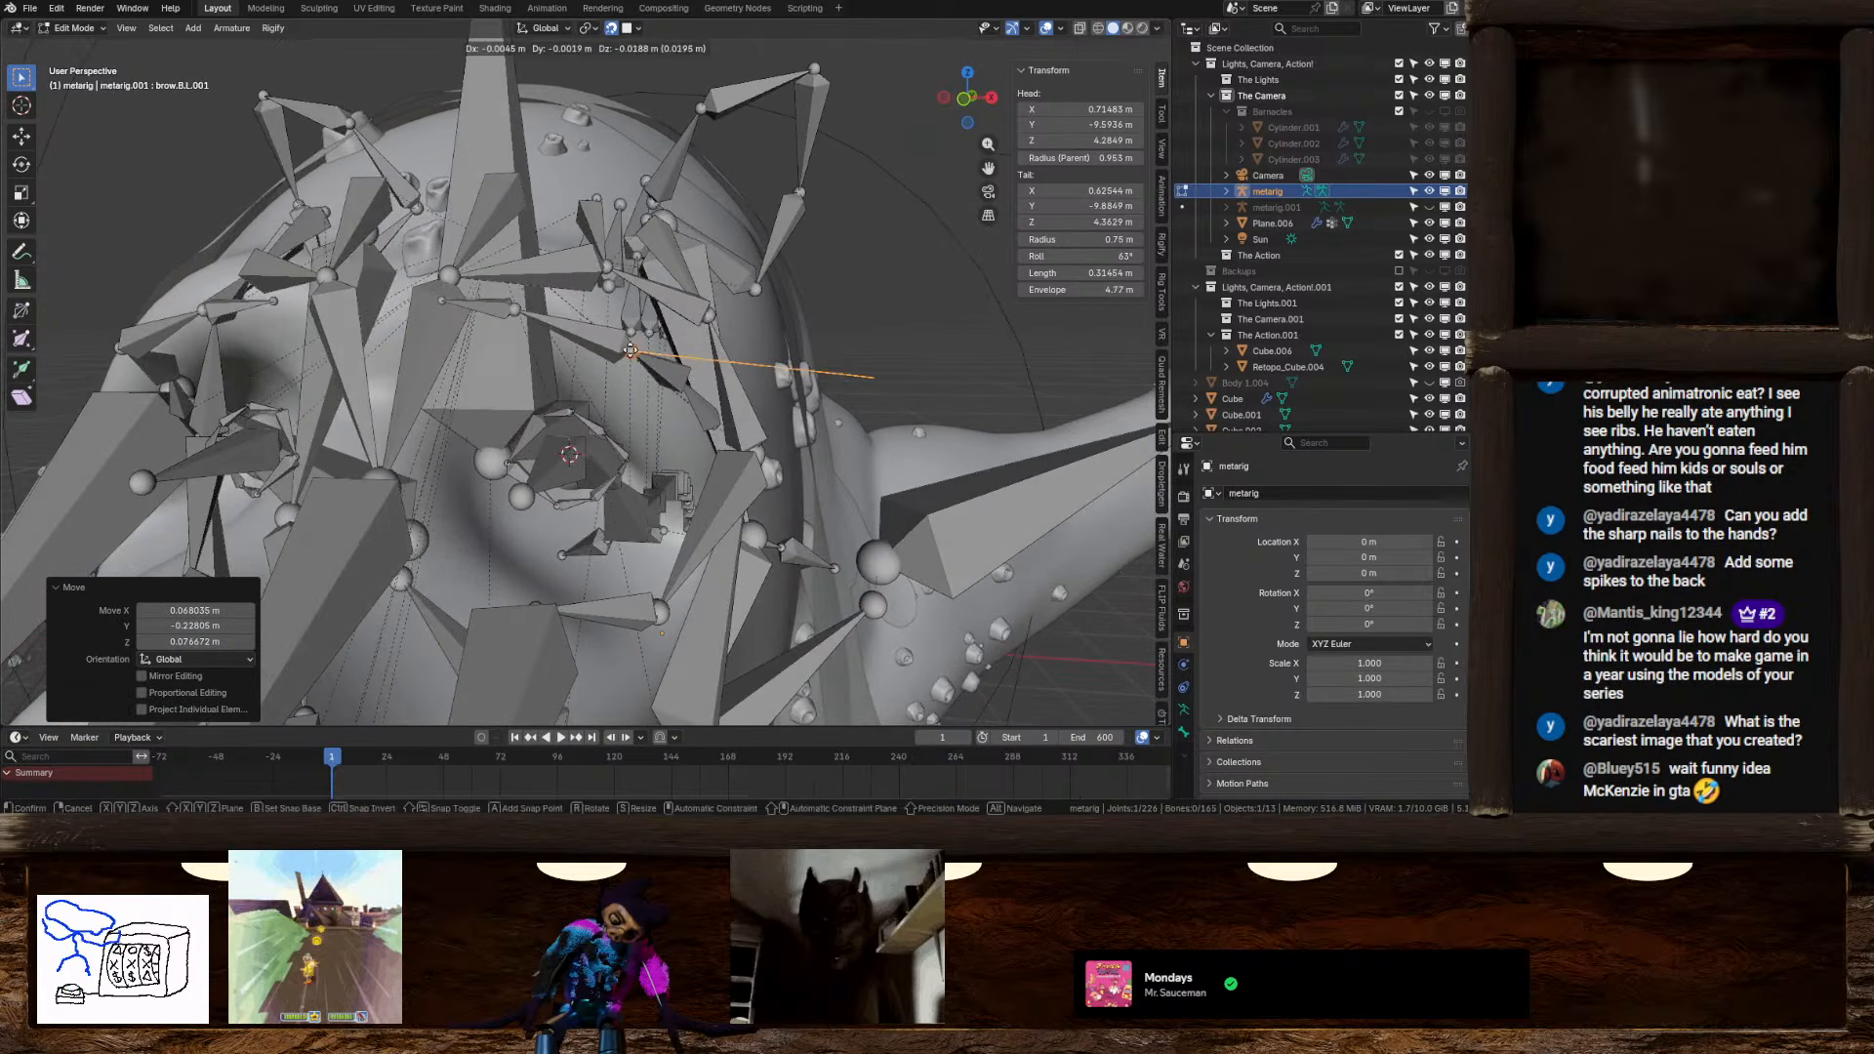
click(650, 363)
middle_drag(558, 329, 622, 325)
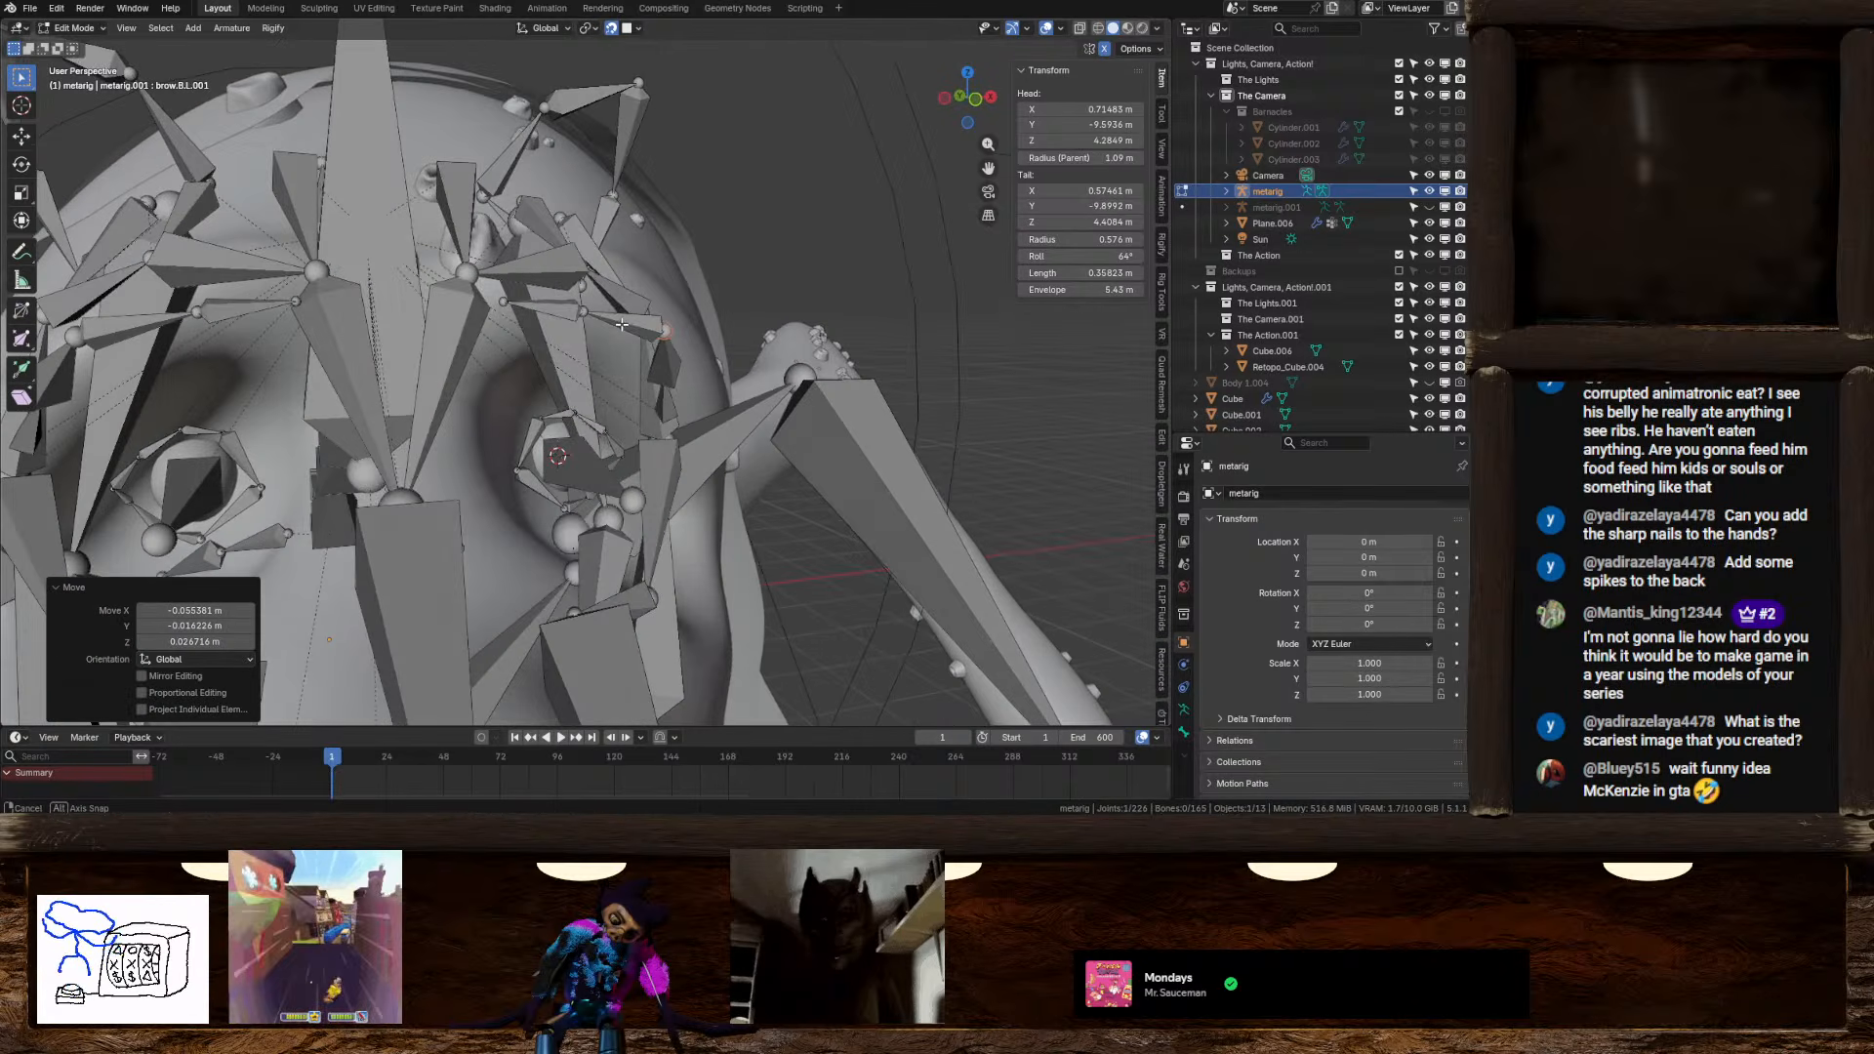
Fine-tune the left lower-brow chain's inner end and the tail joints of brow.B.L.002 and brow.B.L.001 along the brow ridge
click(501, 305)
key(g)
click(493, 313)
click(584, 315)
key(g)
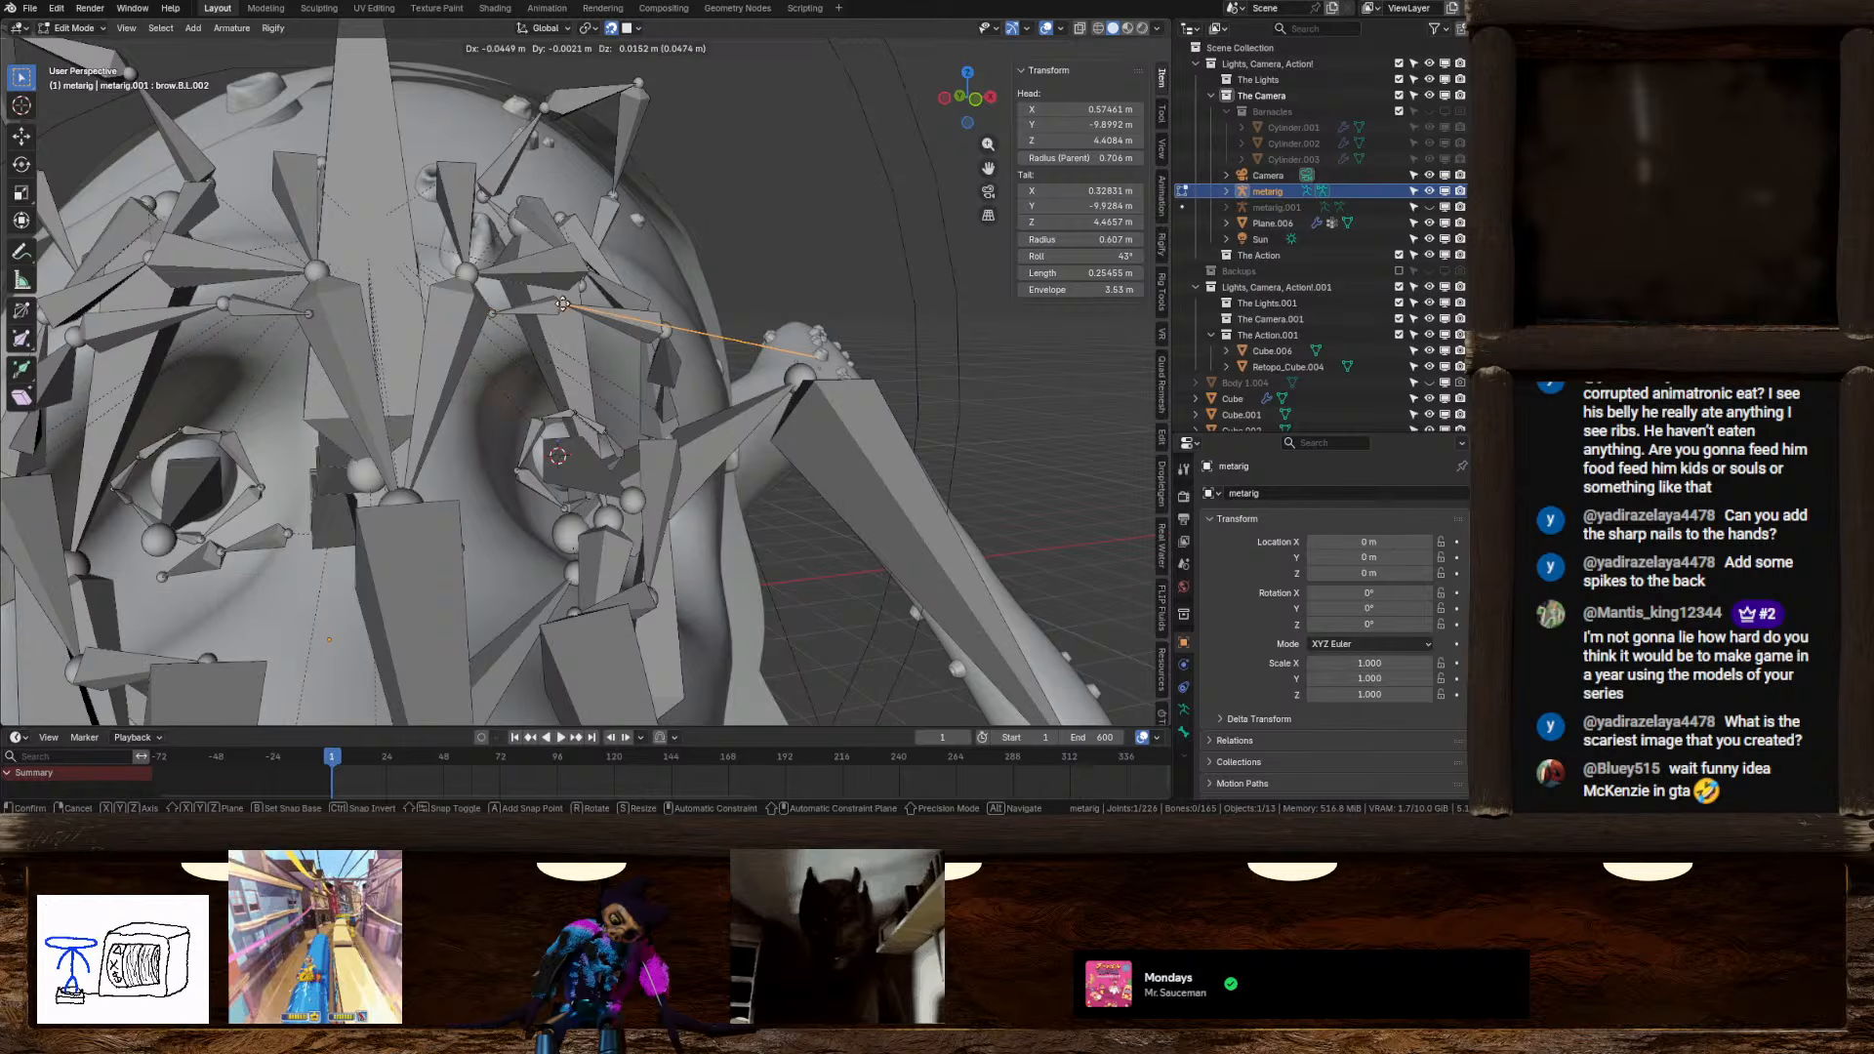
click(560, 301)
middle_drag(668, 314, 608, 321)
key(g)
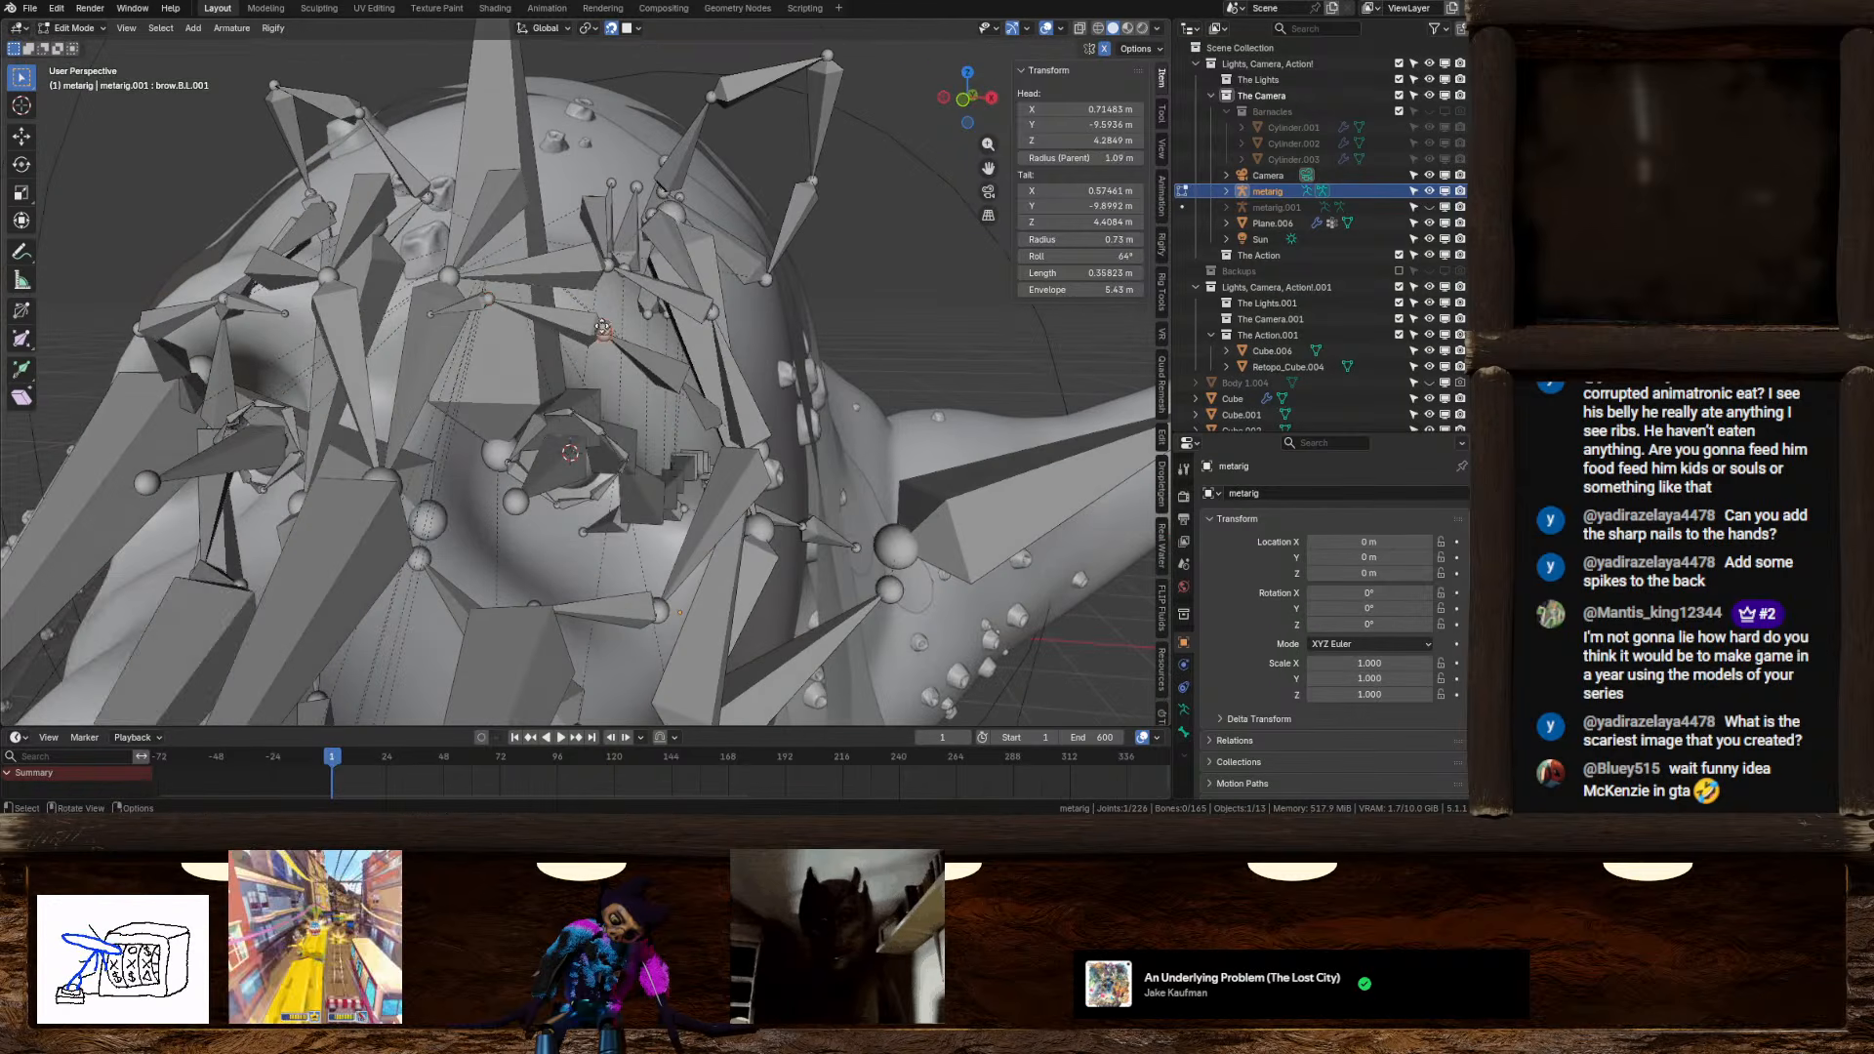
click(702, 386)
Move the tail and outer head joints of brow.B.L forward onto the outer part of the left brow
click(683, 382)
key(g)
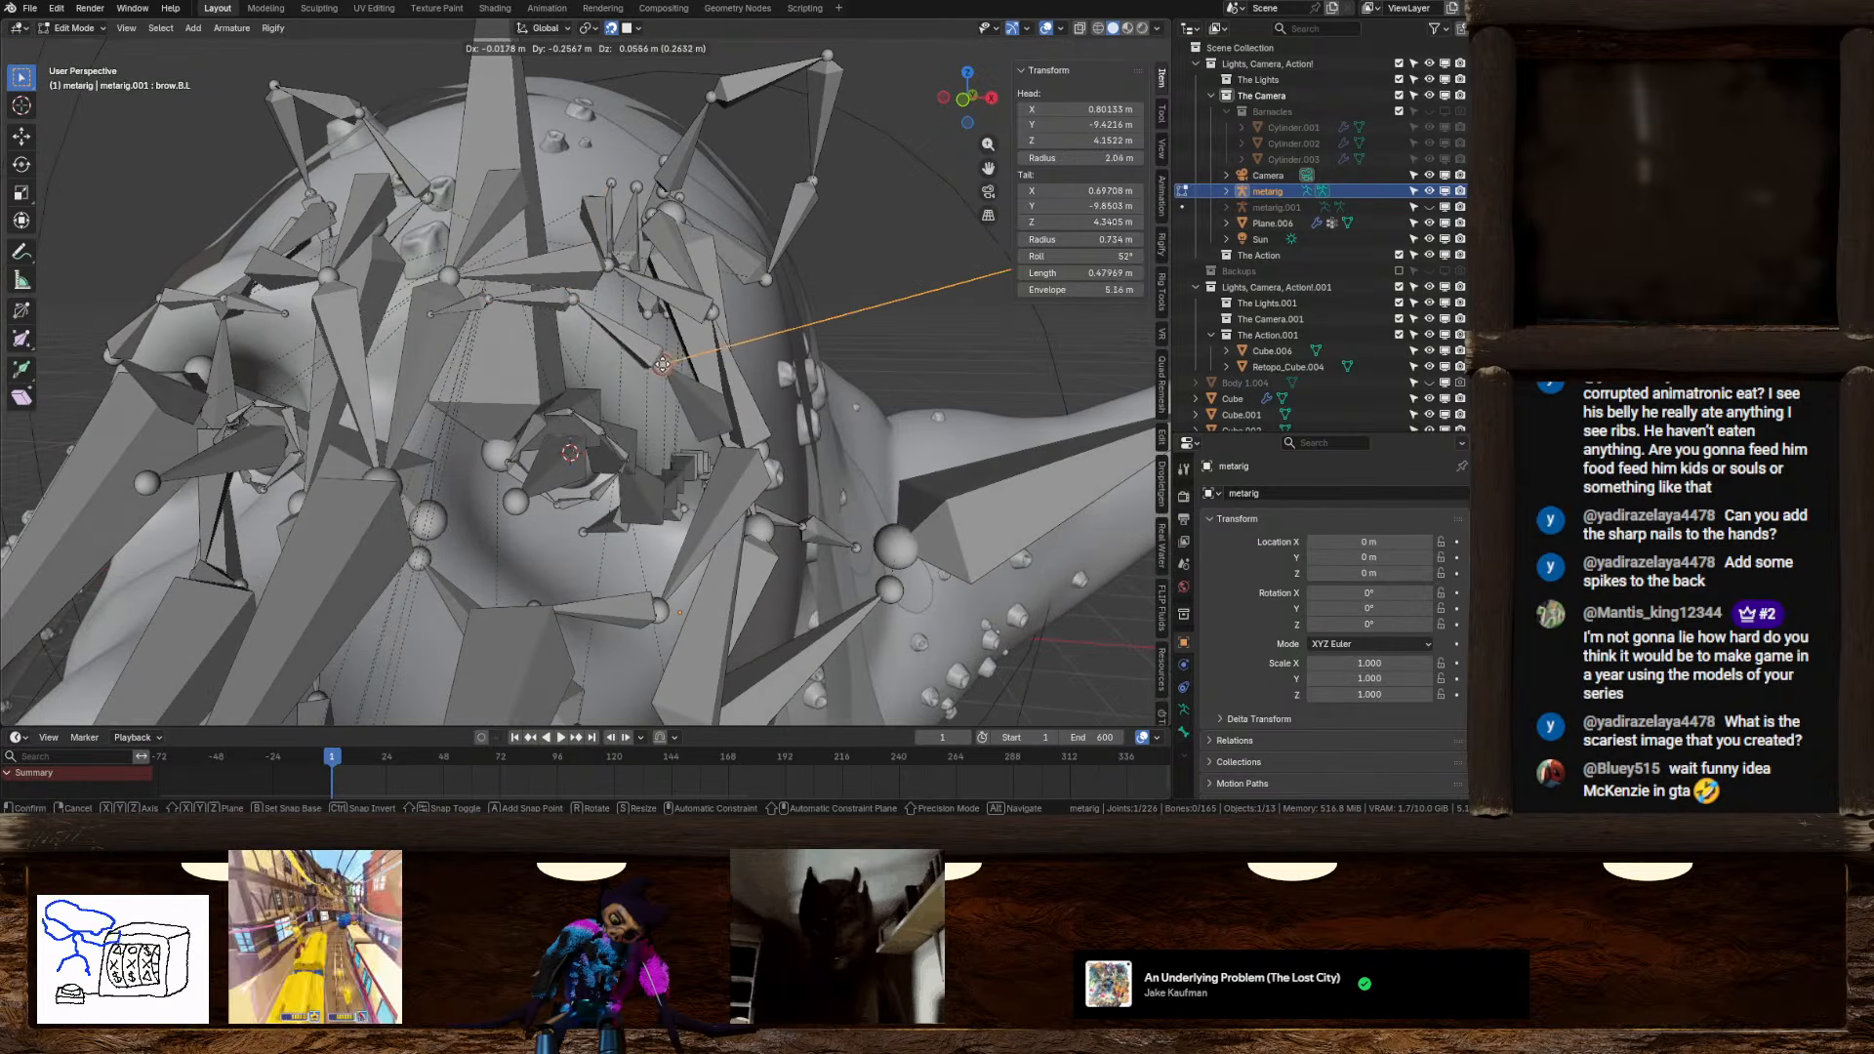
click(629, 341)
middle_drag(807, 458, 703, 398)
key(g)
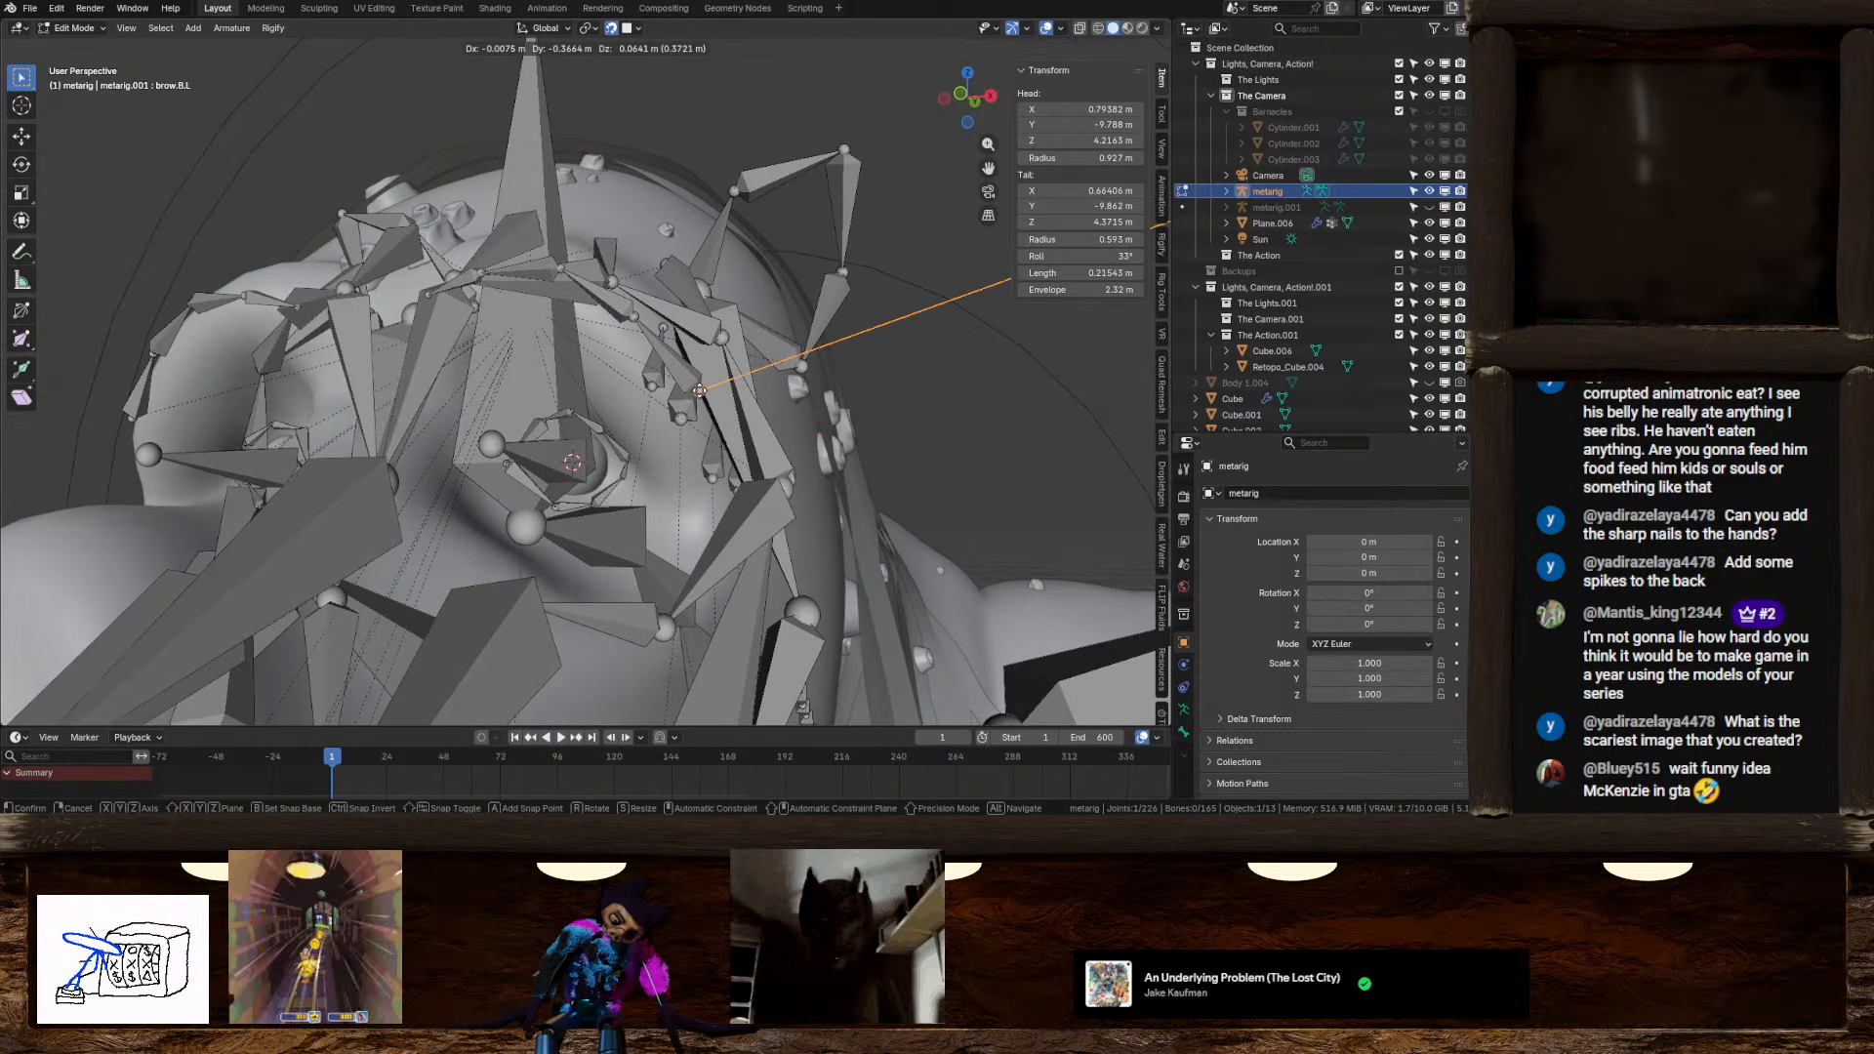
click(698, 388)
Return the metarig to Object Mode and hide the viewport overlays so the creature's head shows without bones
scroll(586, 381, down, 5)
middle_drag(527, 366, 615, 426)
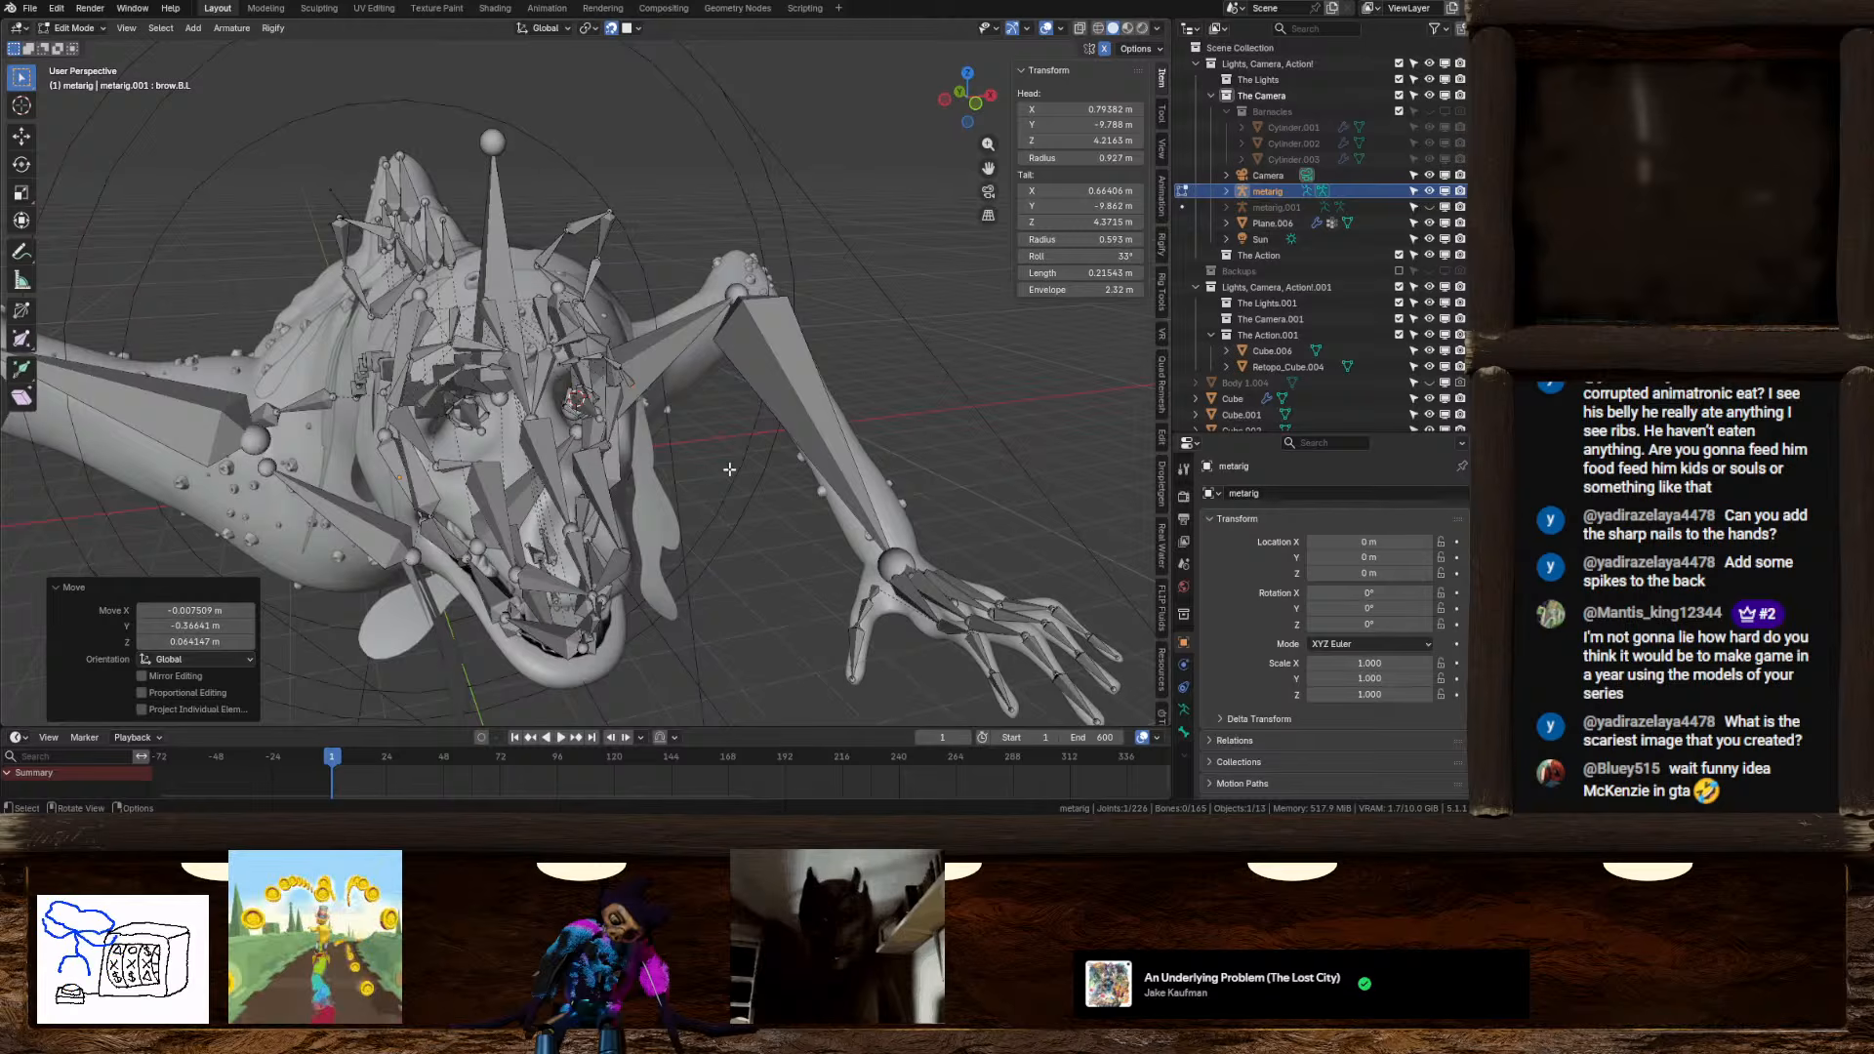
key(Tab)
middle_drag(729, 469, 355, 330)
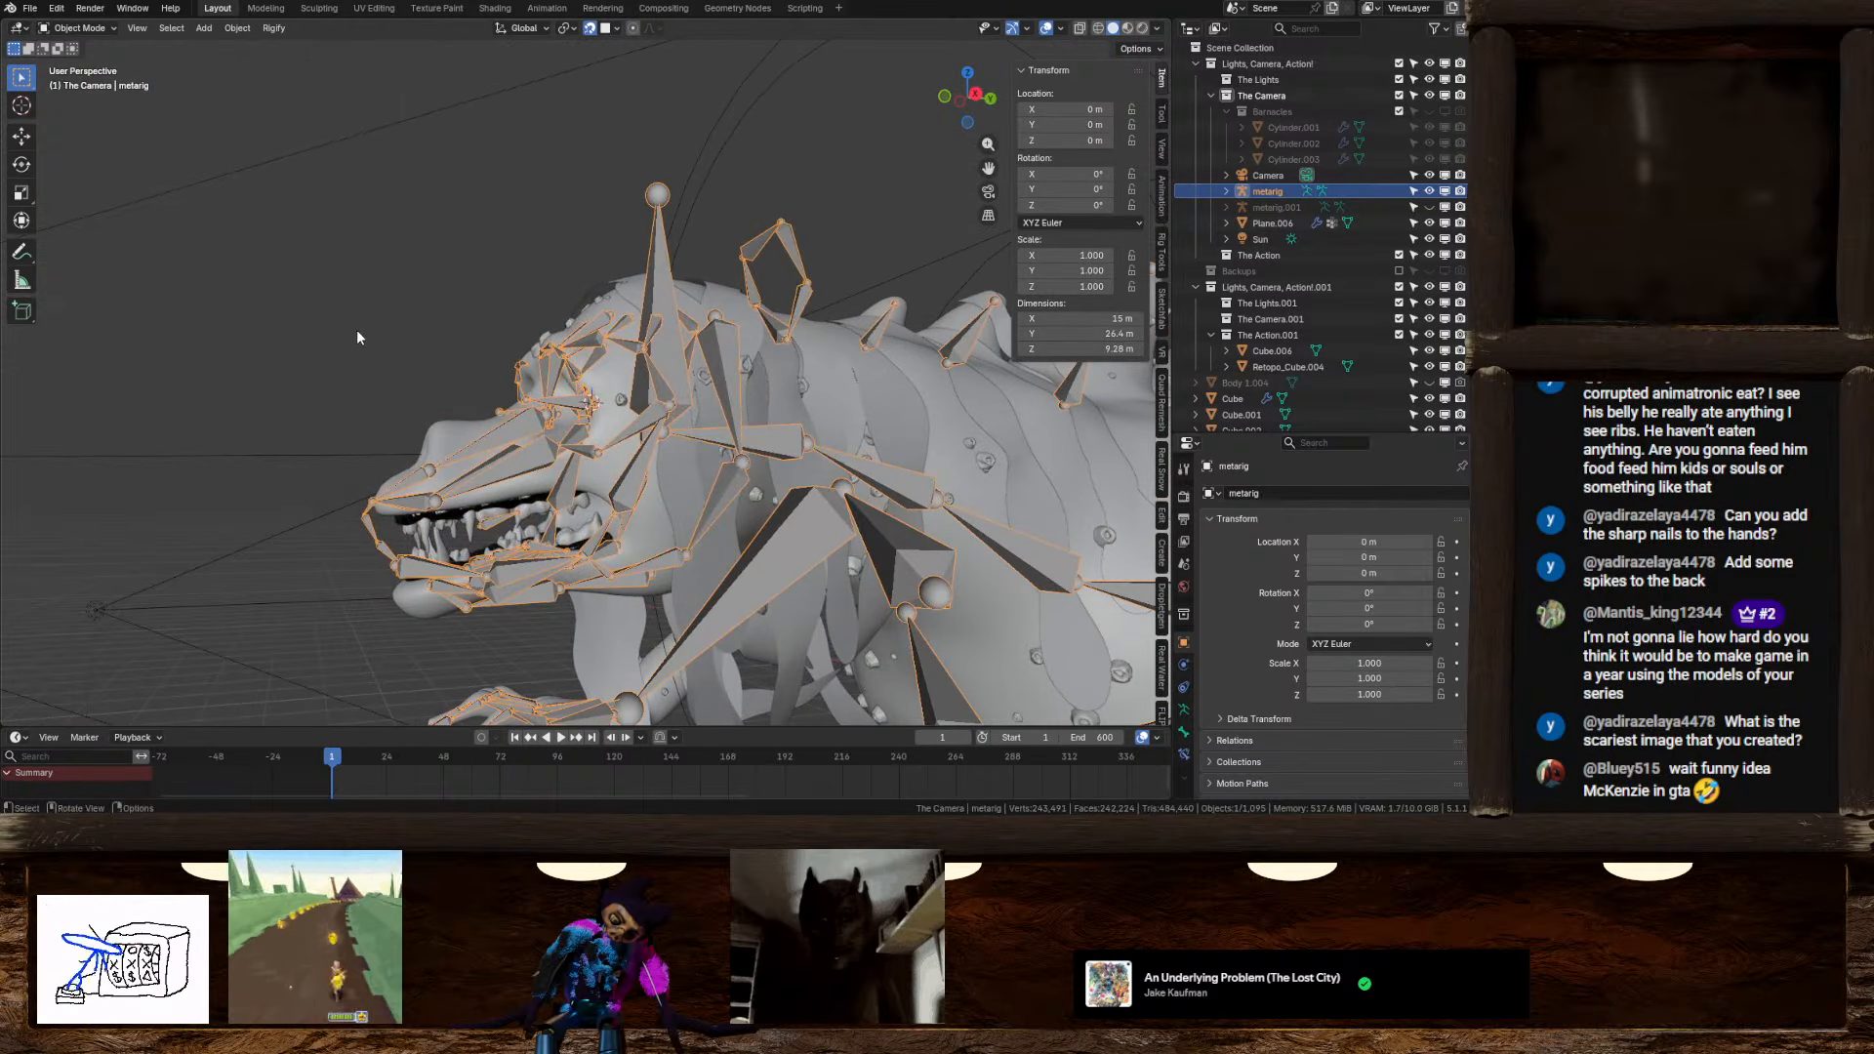
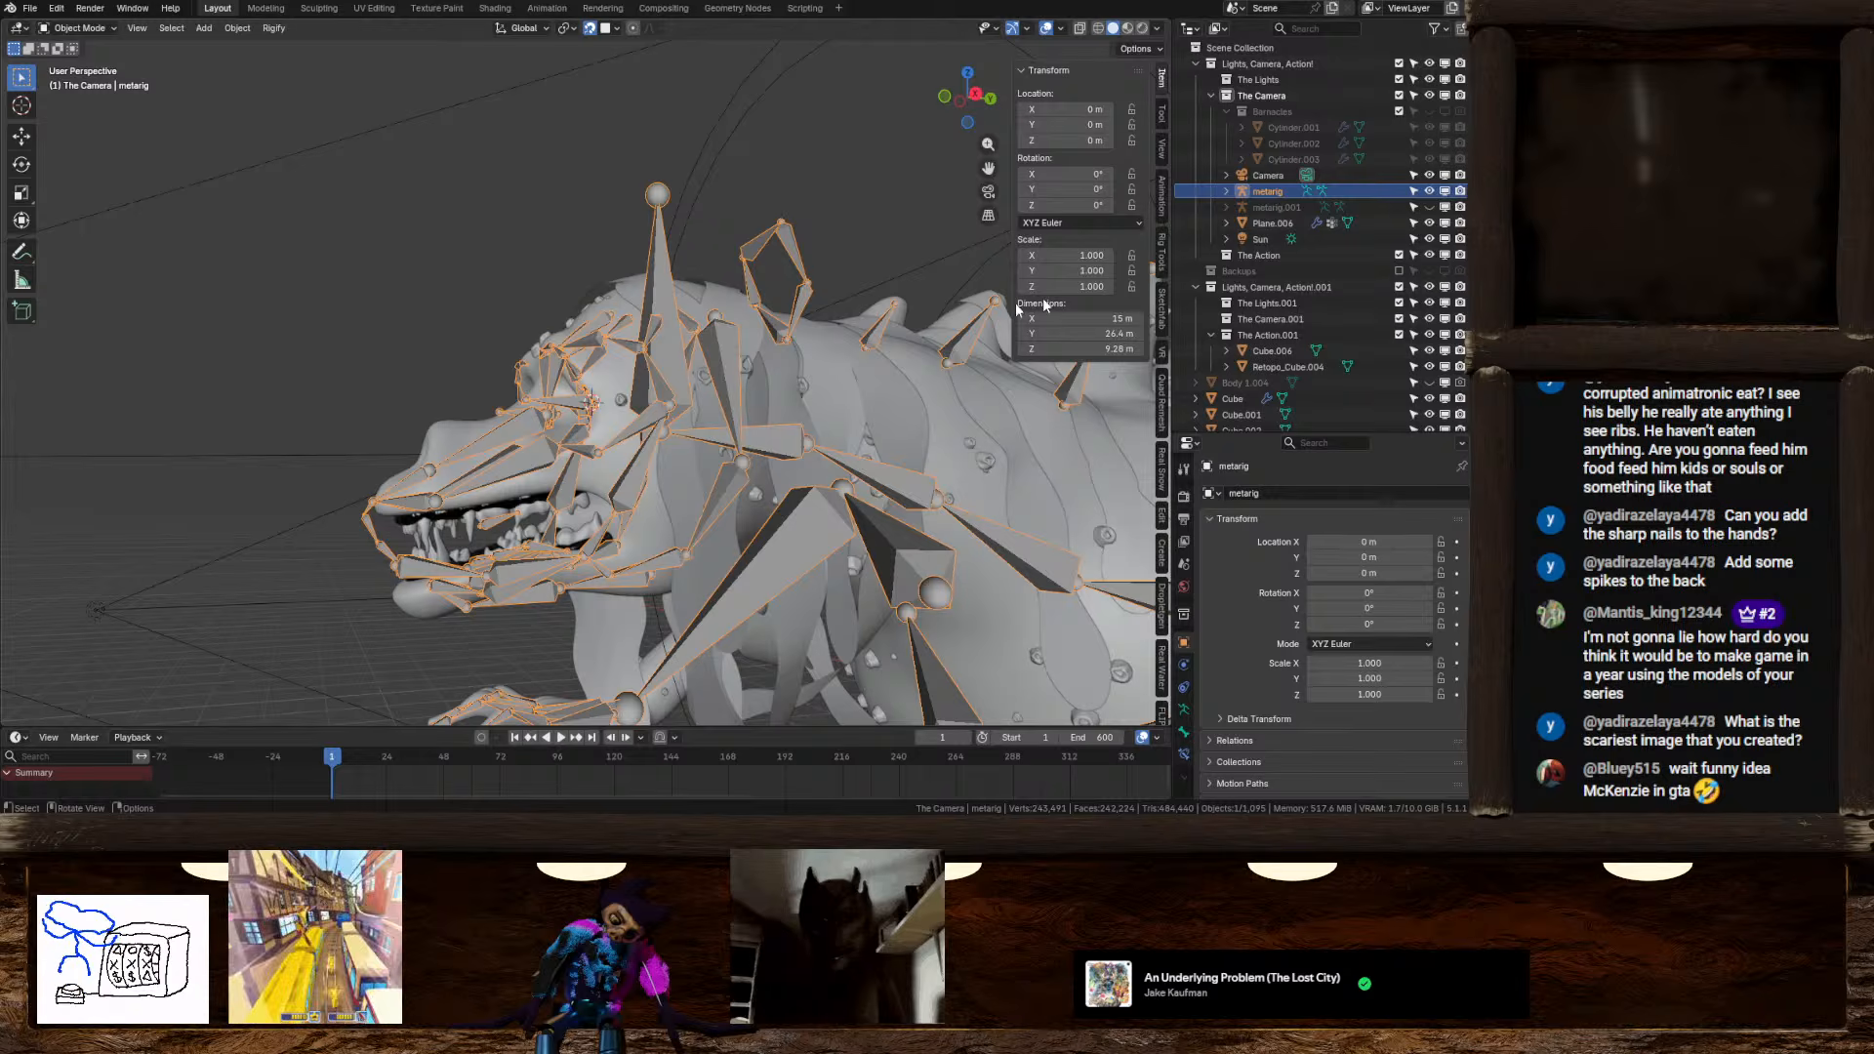
click(1047, 30)
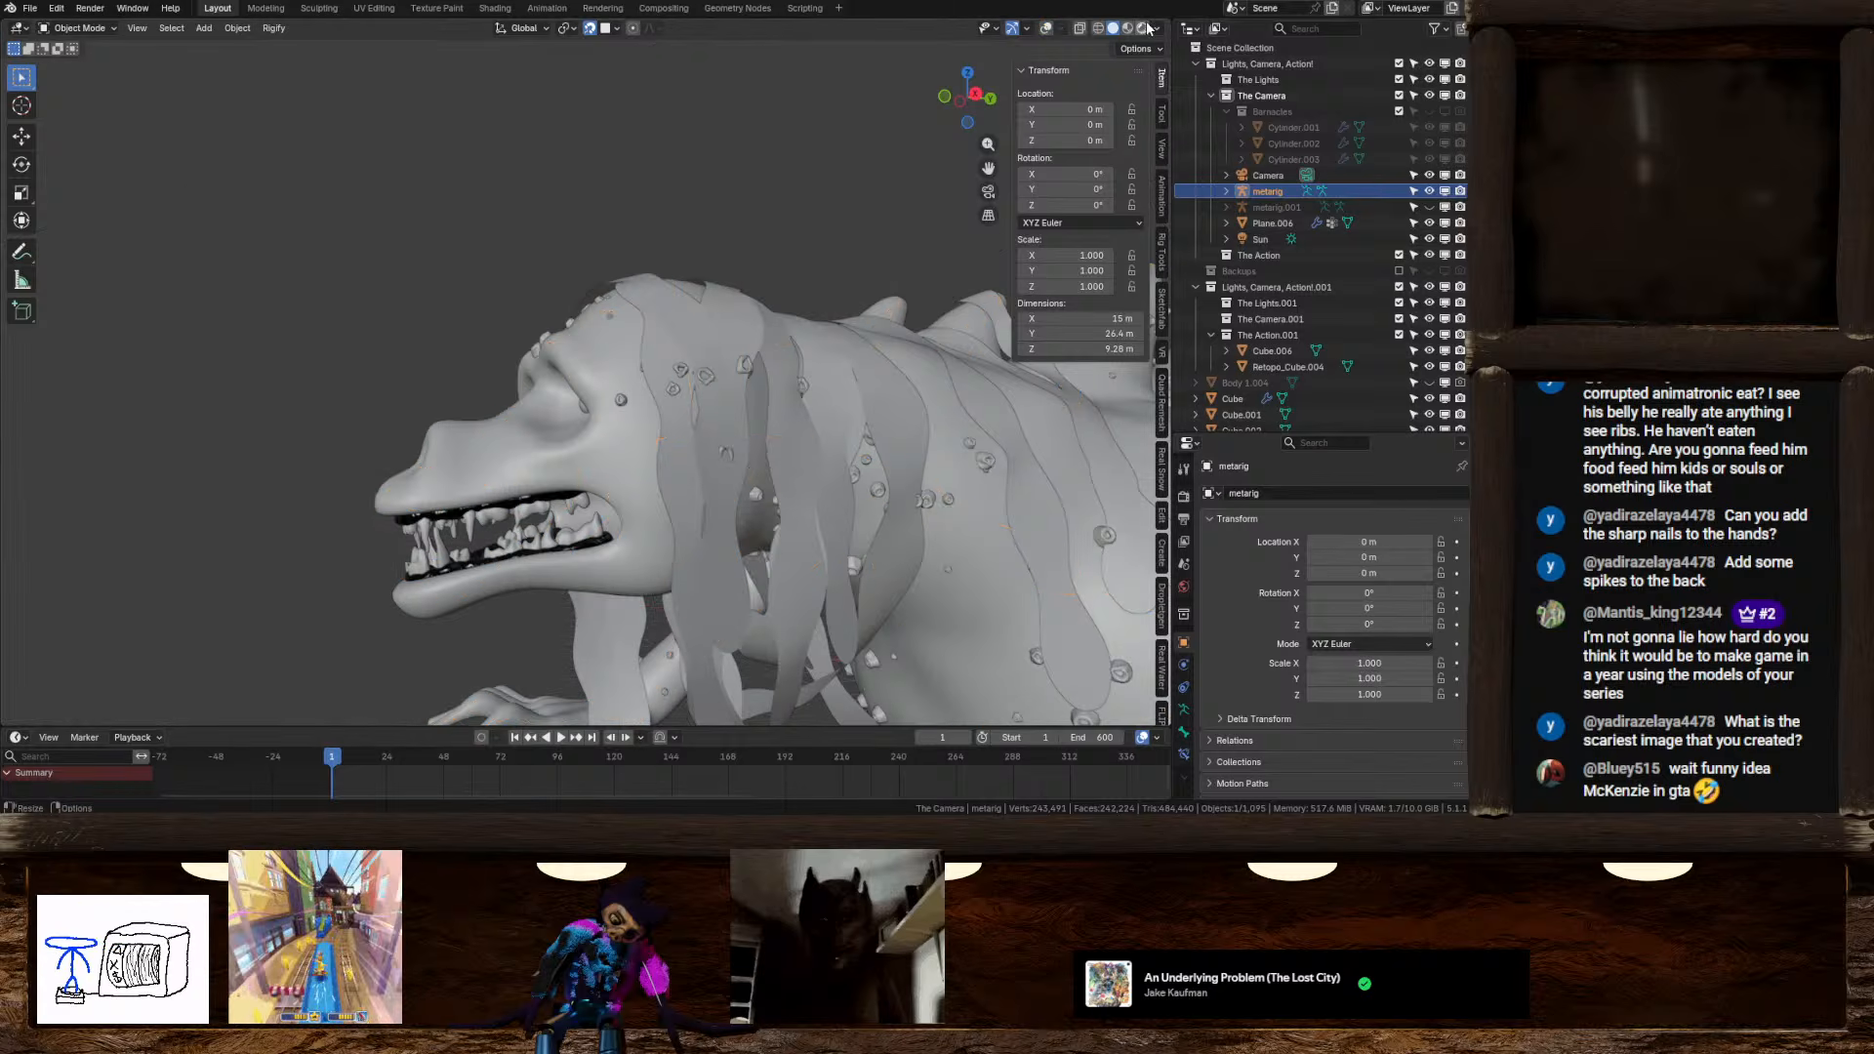
Preview the creature through the scene camera in rendered shading, with the transform sidebar hidden
middle_drag(615, 366, 779, 360)
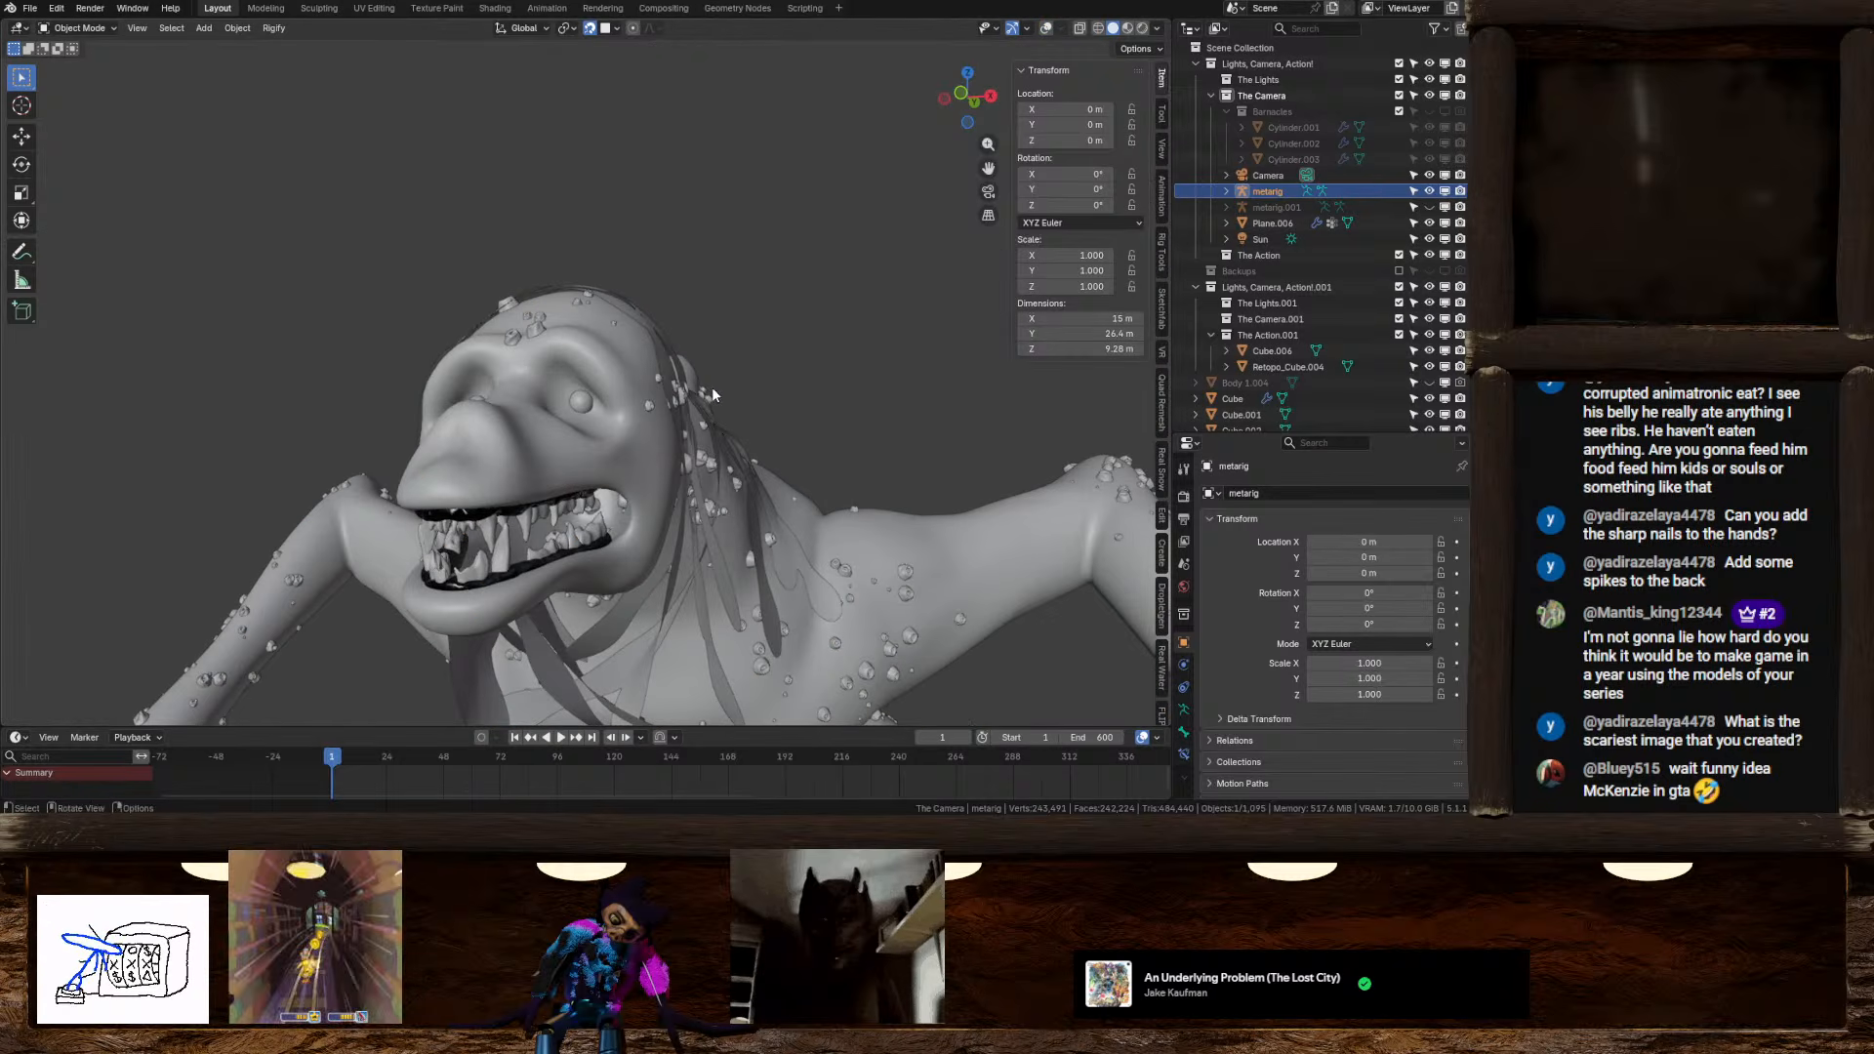
key(KP_0)
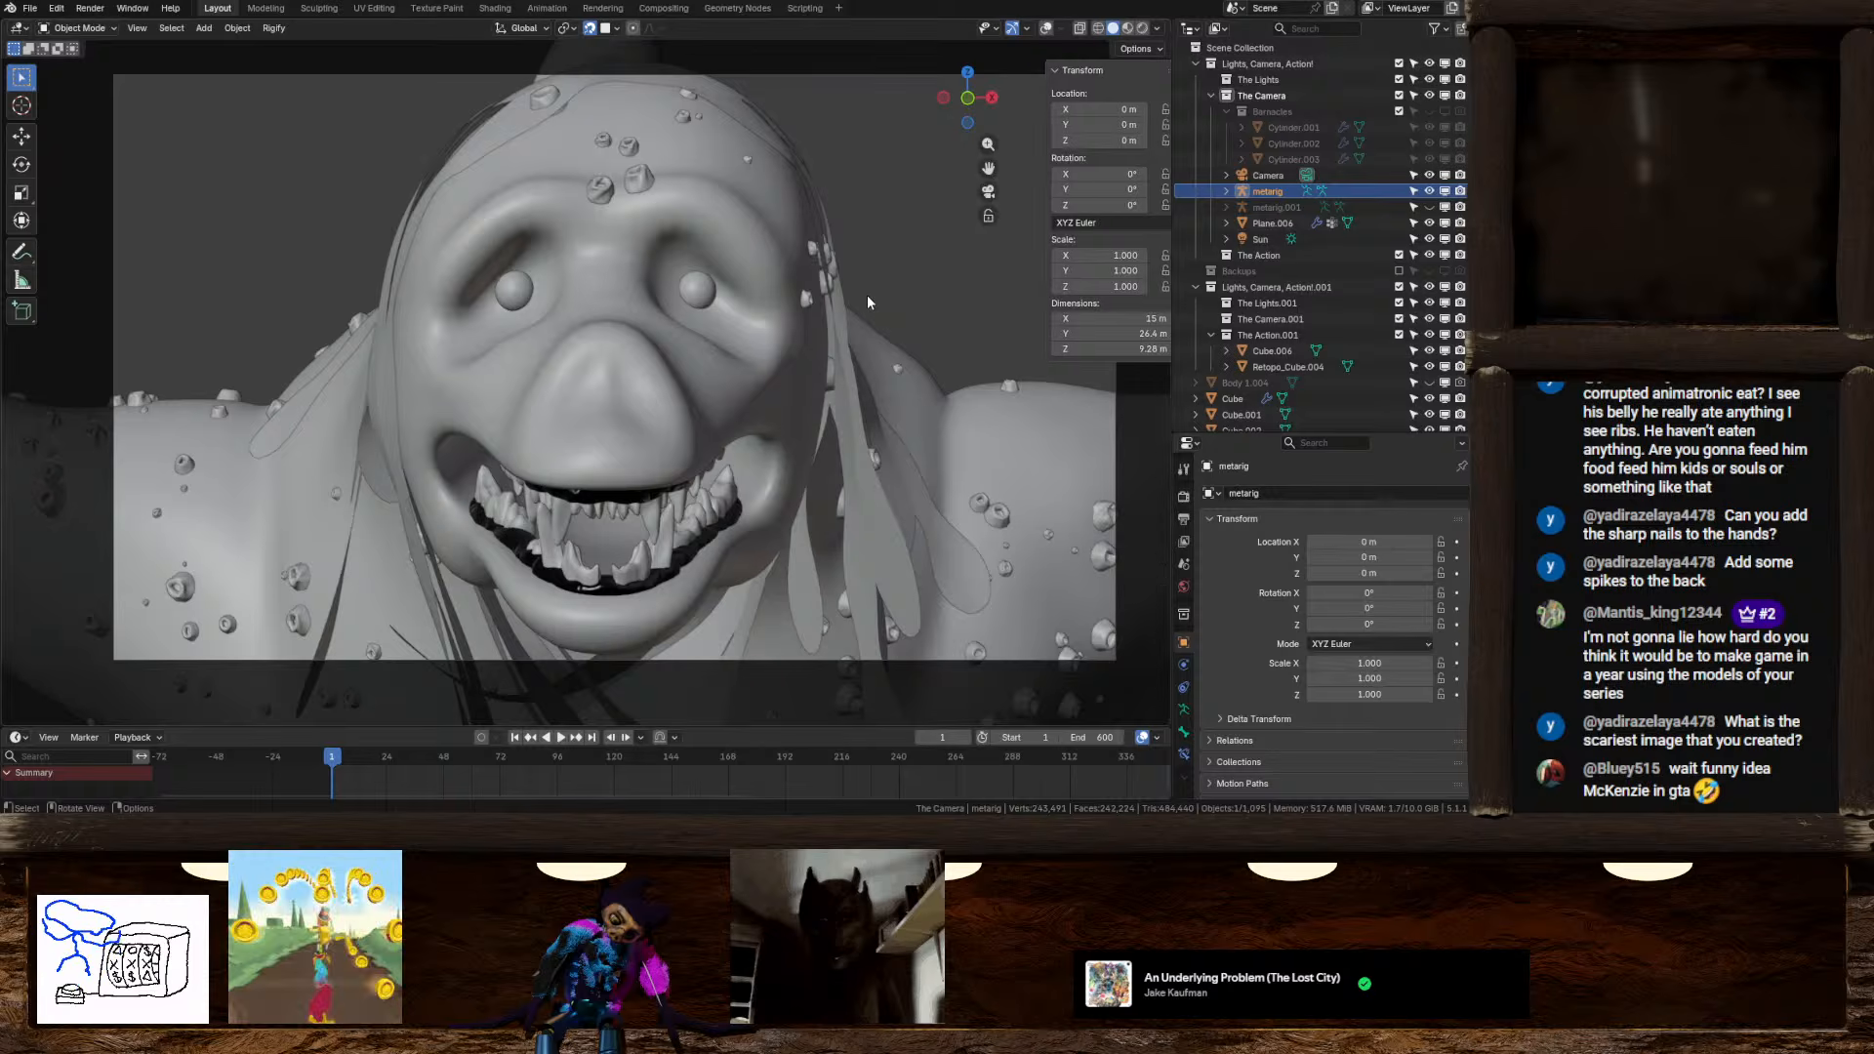
key(n)
click(1142, 28)
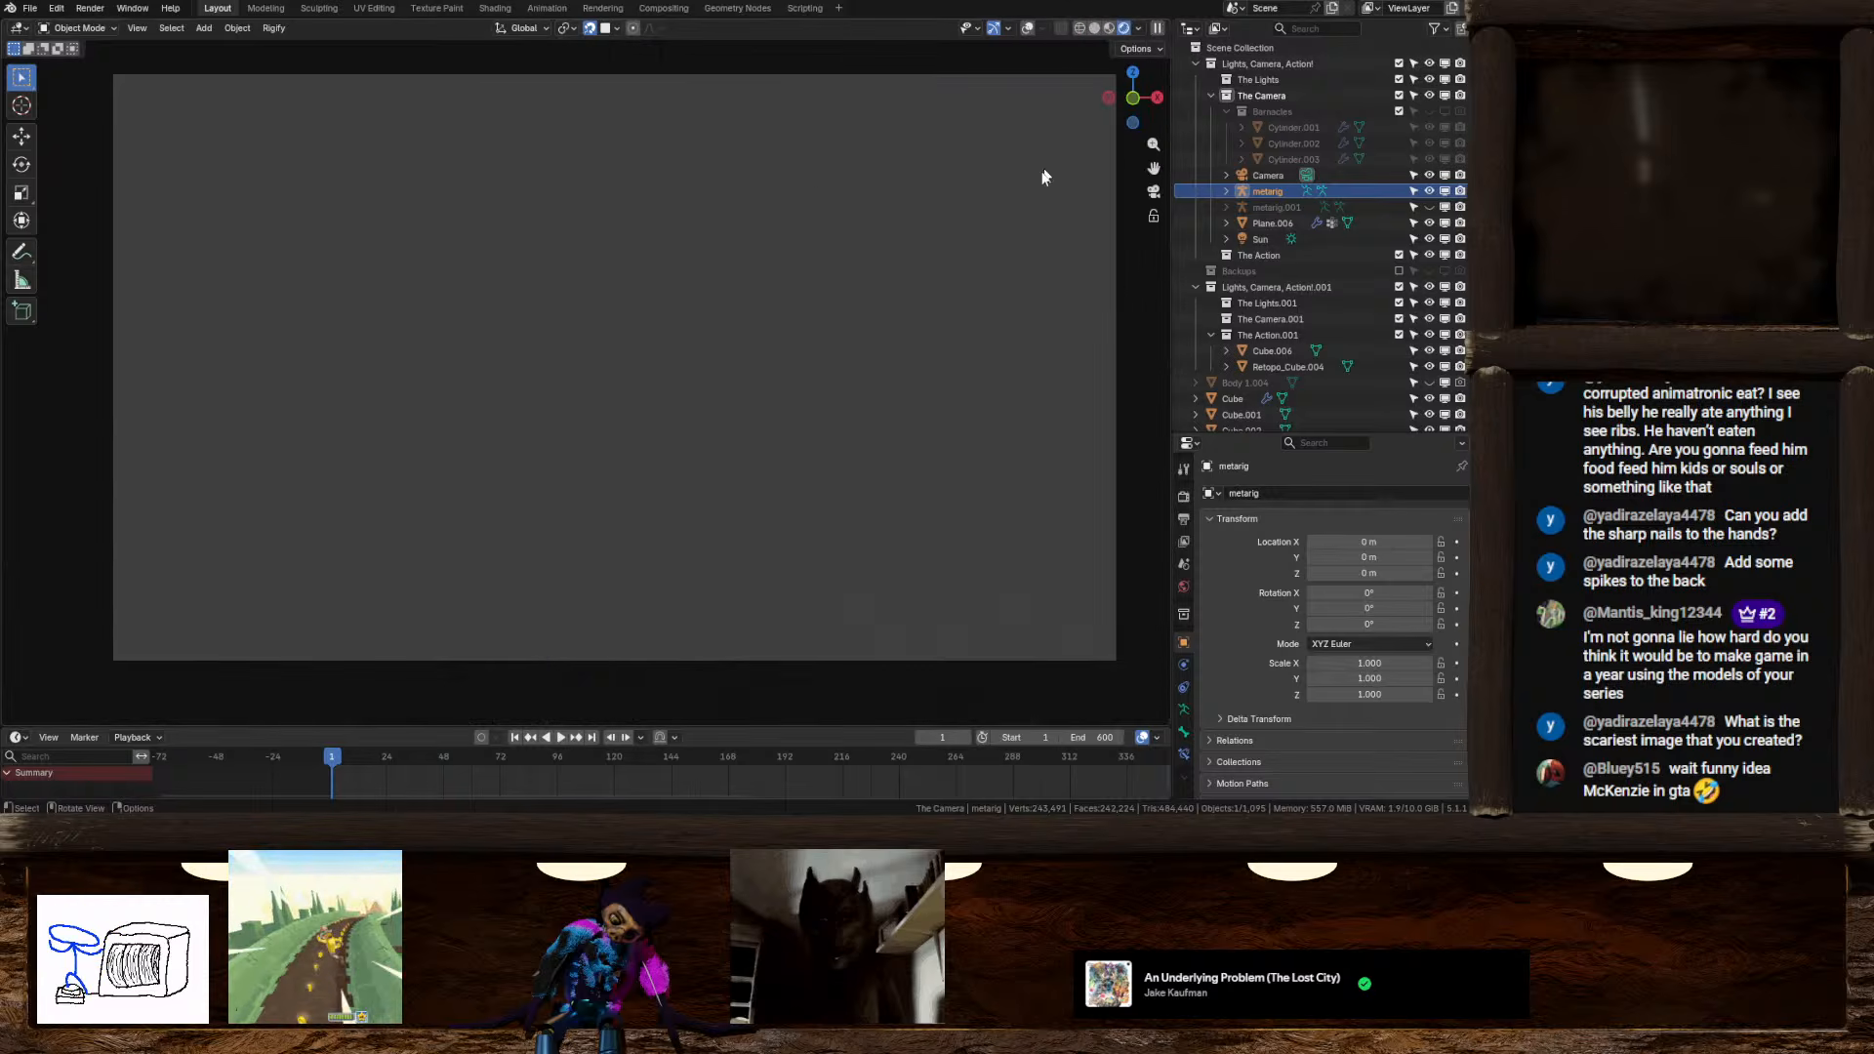
Try a world background strength of 0, and return the strength to 1
click(1183, 587)
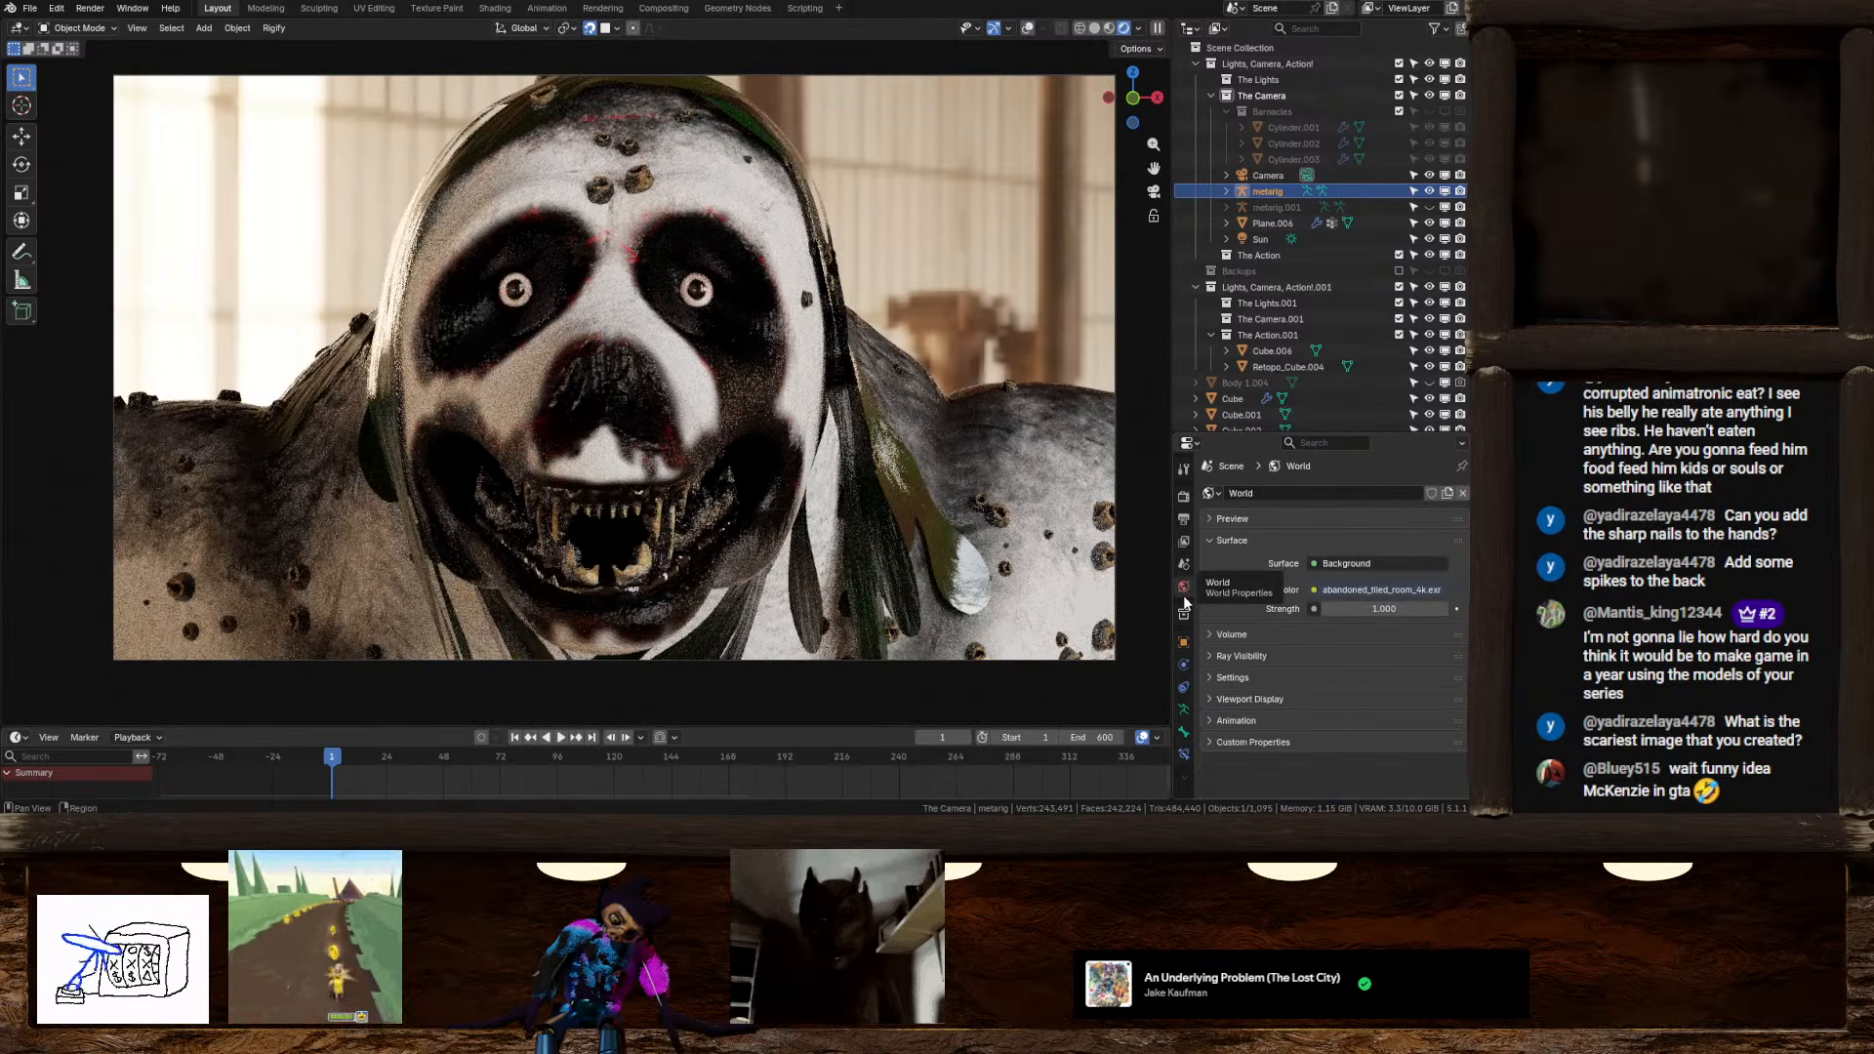
click(1318, 608)
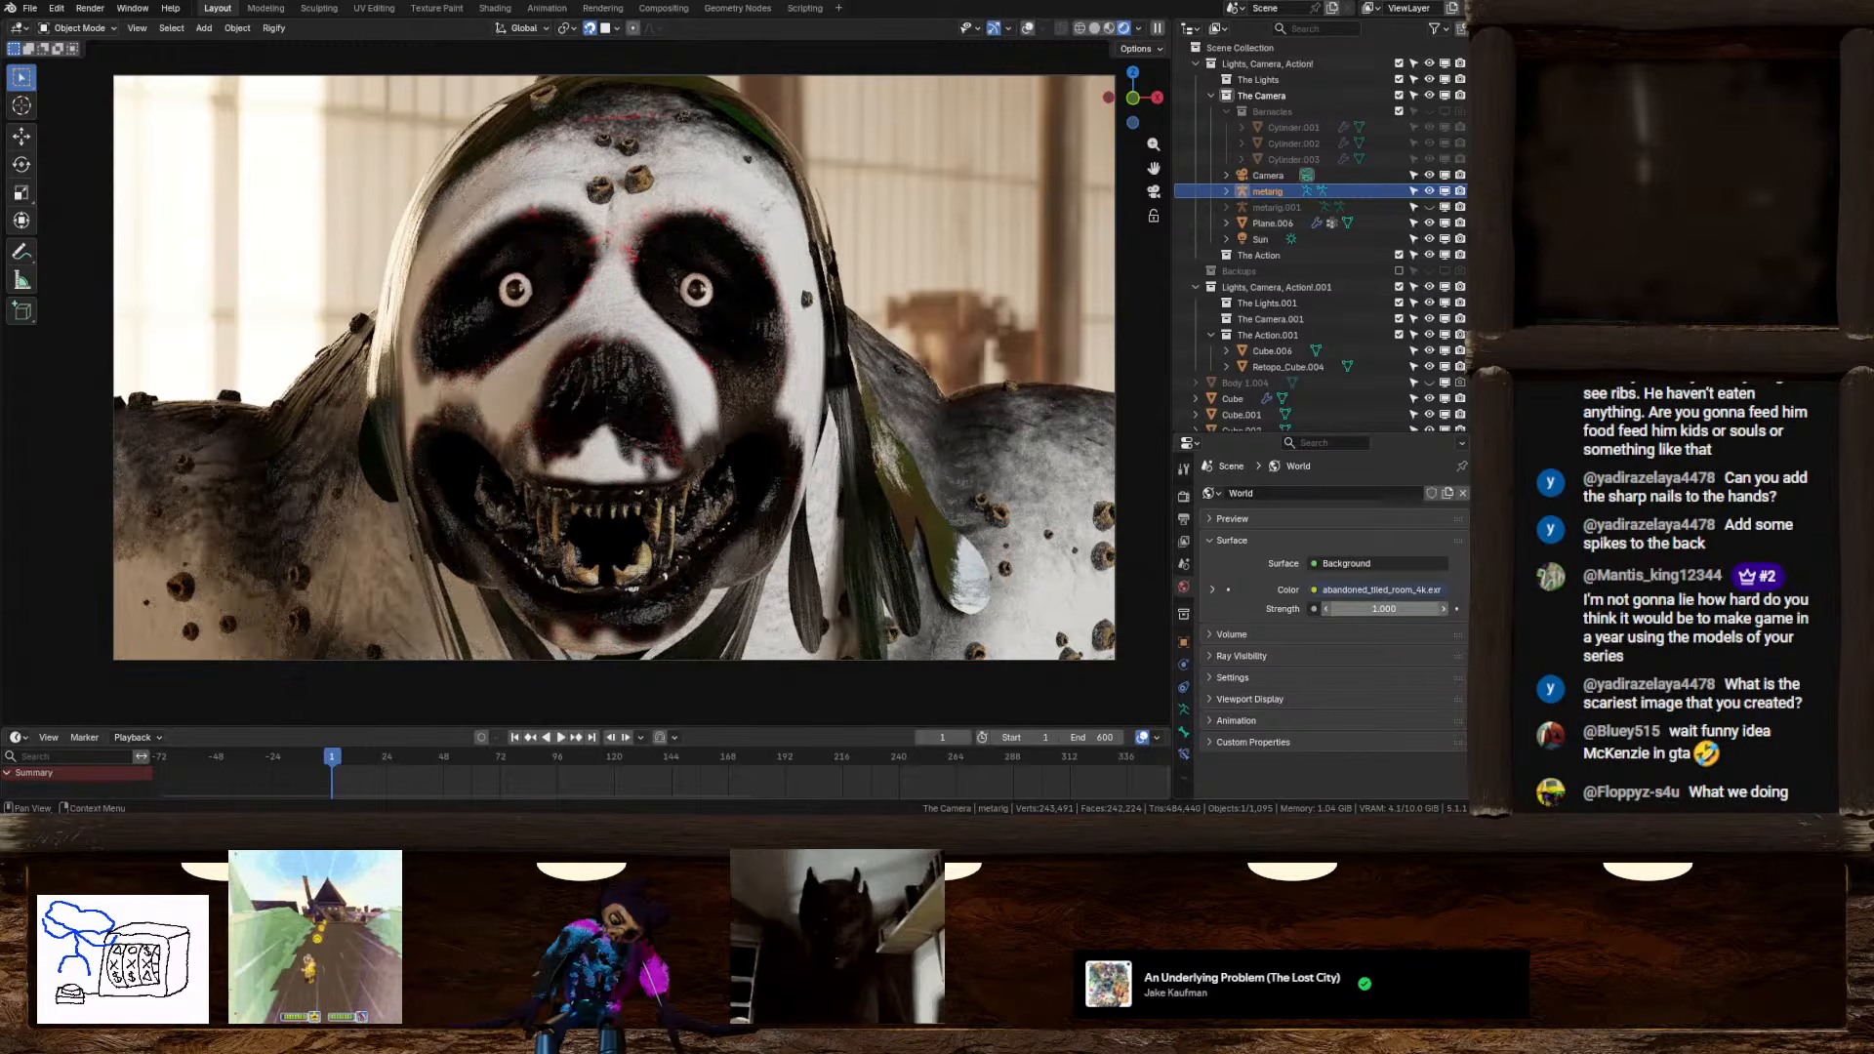
key(Return)
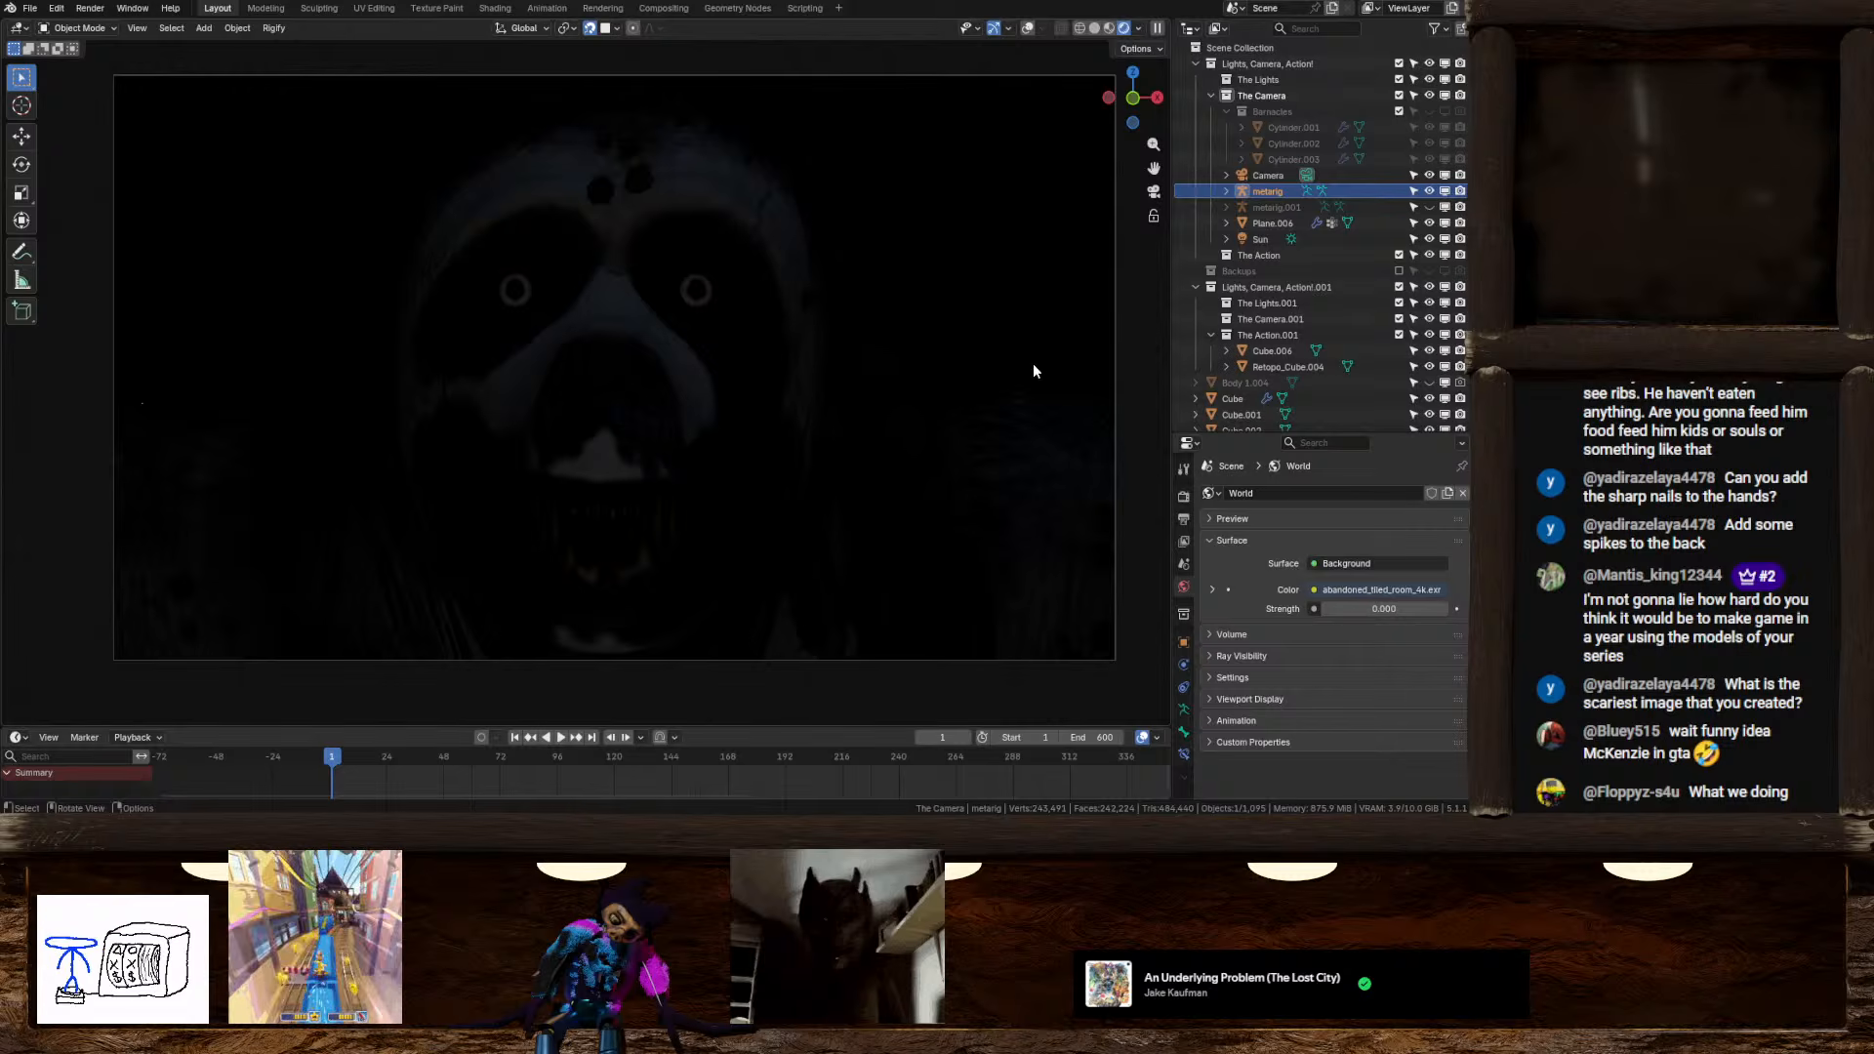
click(1373, 612)
text(1)
key(Return)
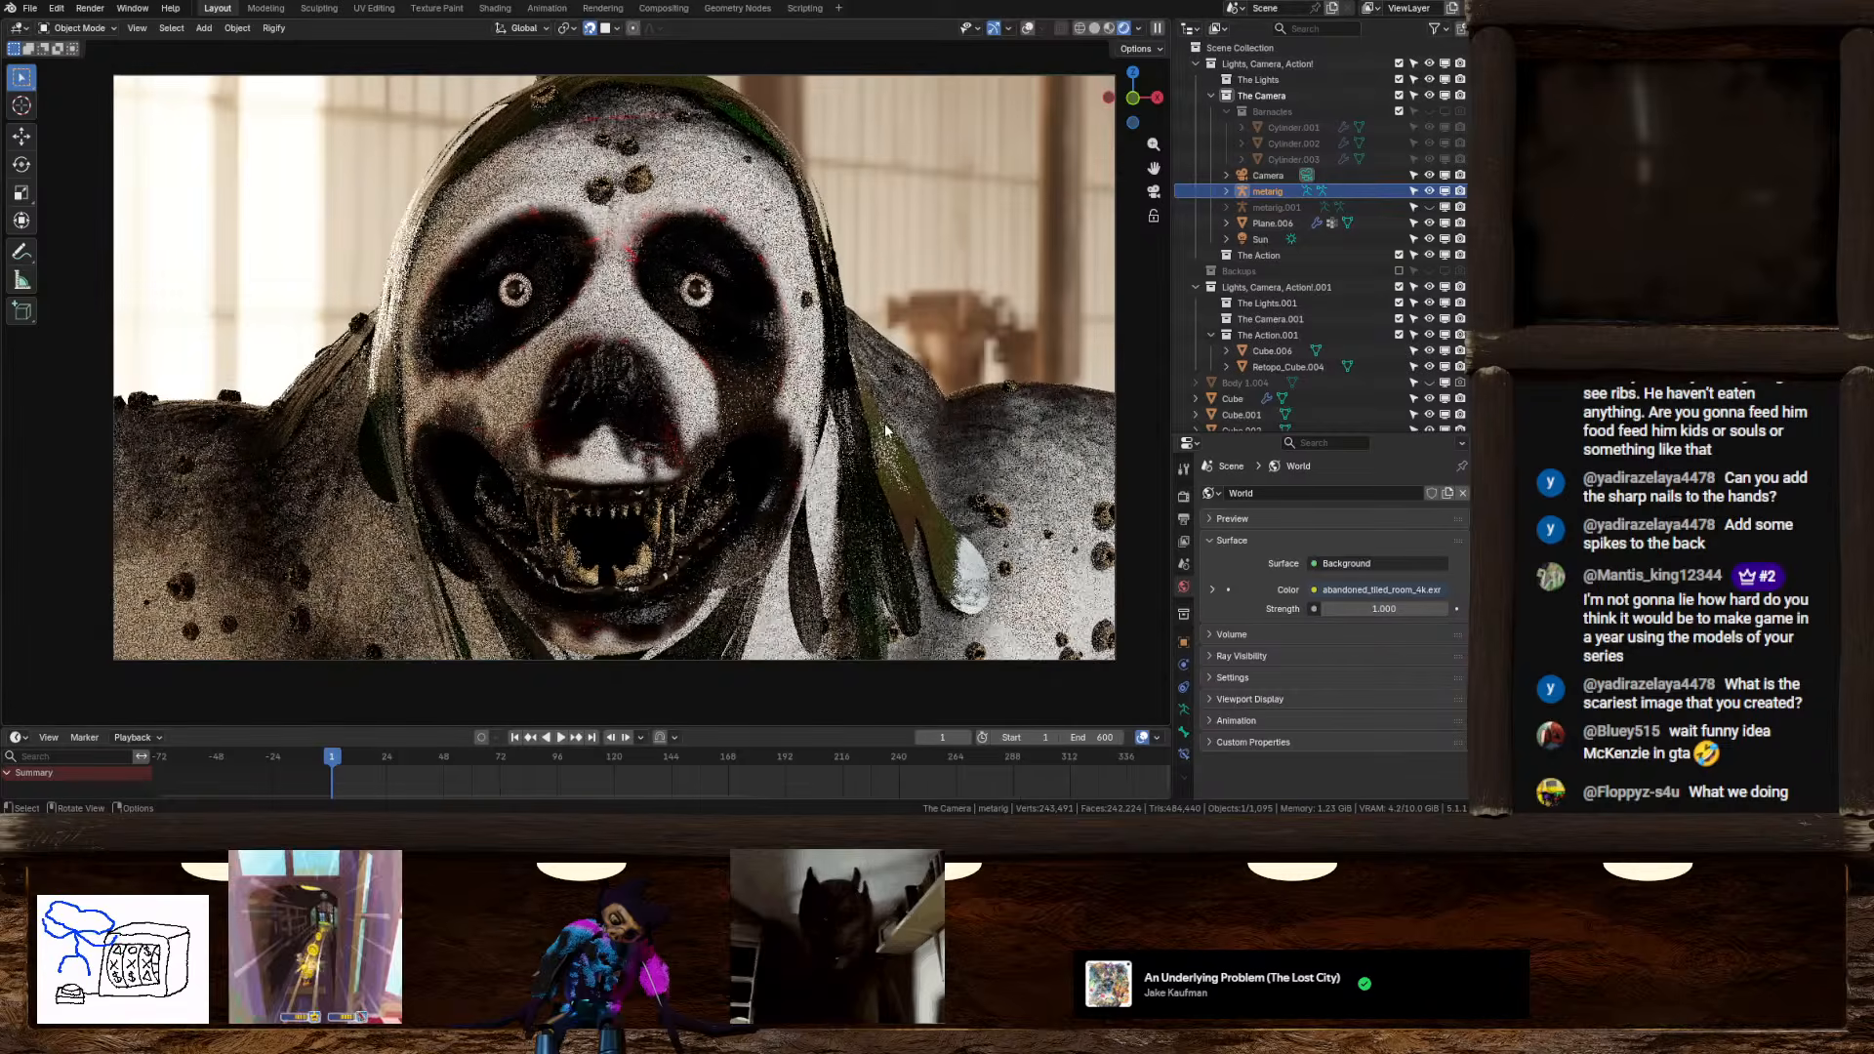
Leave the camera view, switch the viewport to solid shading and turn on overlays to display the metarig's bones
middle_drag(878, 417, 840, 426)
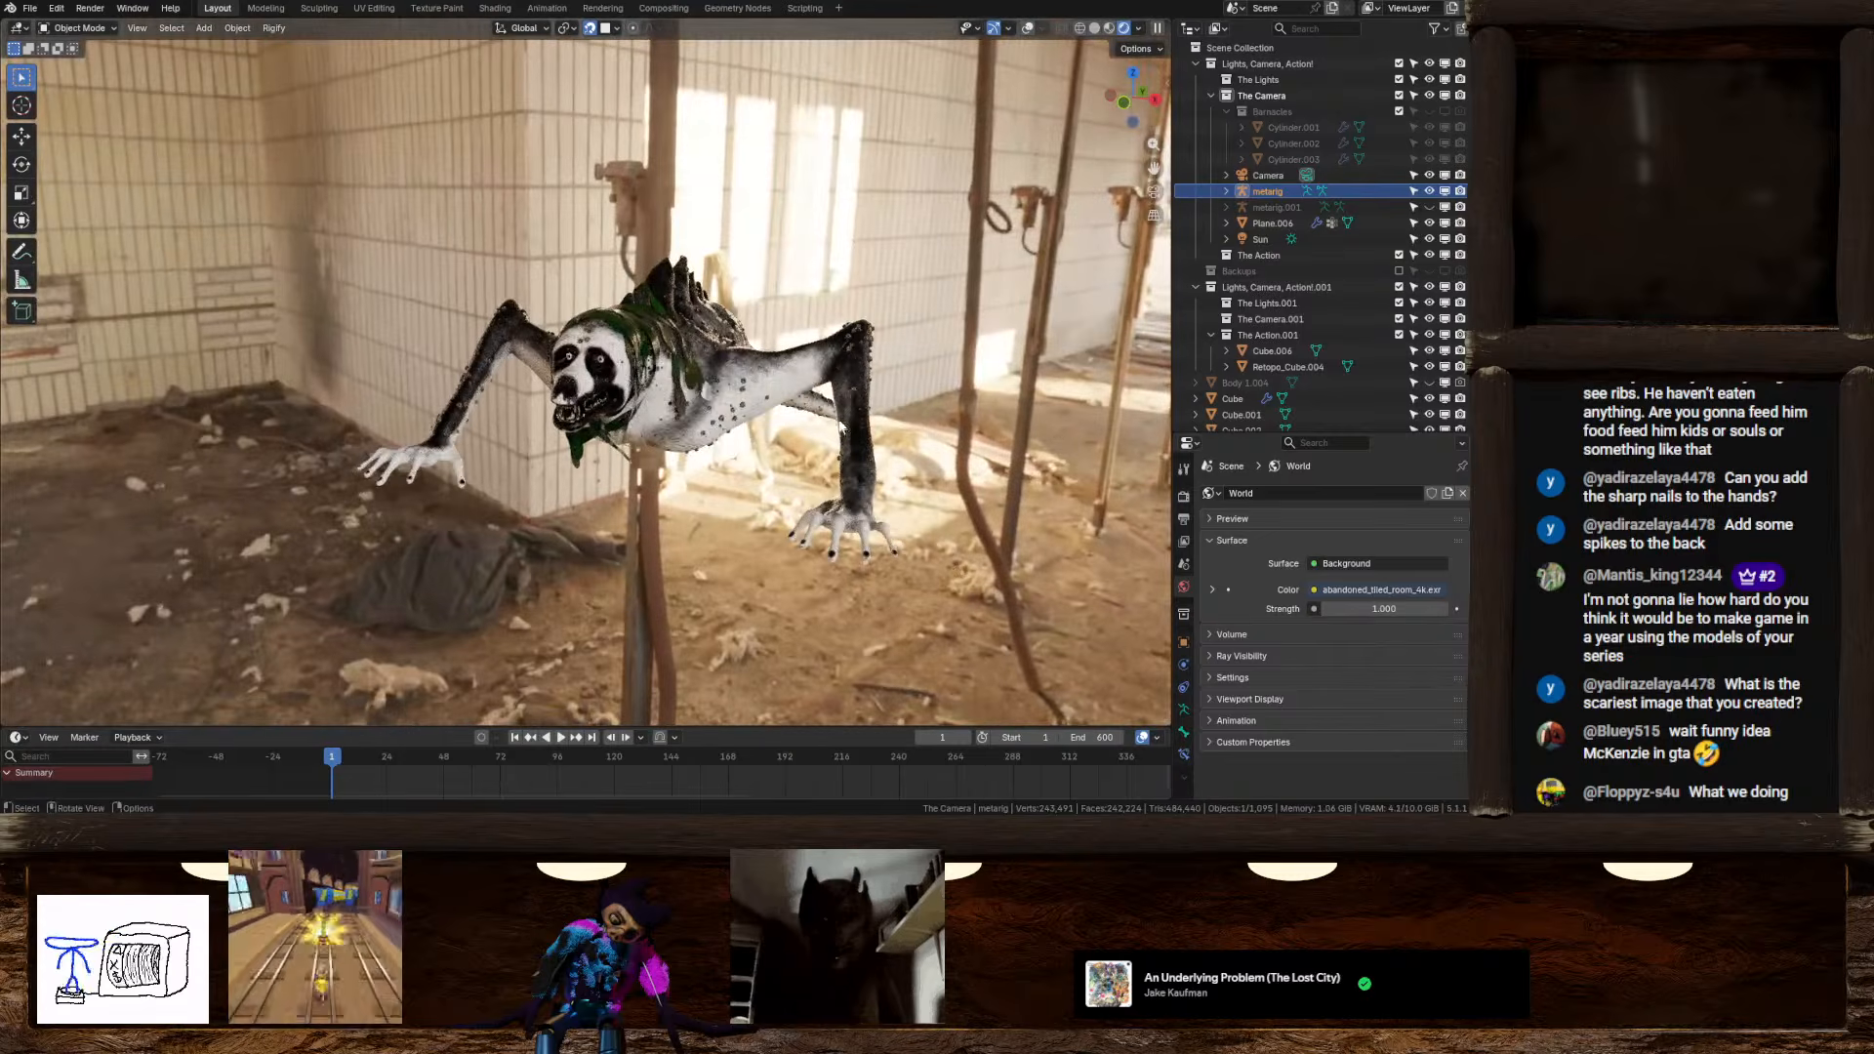
click(1096, 28)
scroll(996, 68, up, 2)
click(1045, 28)
scroll(693, 272, up, 4)
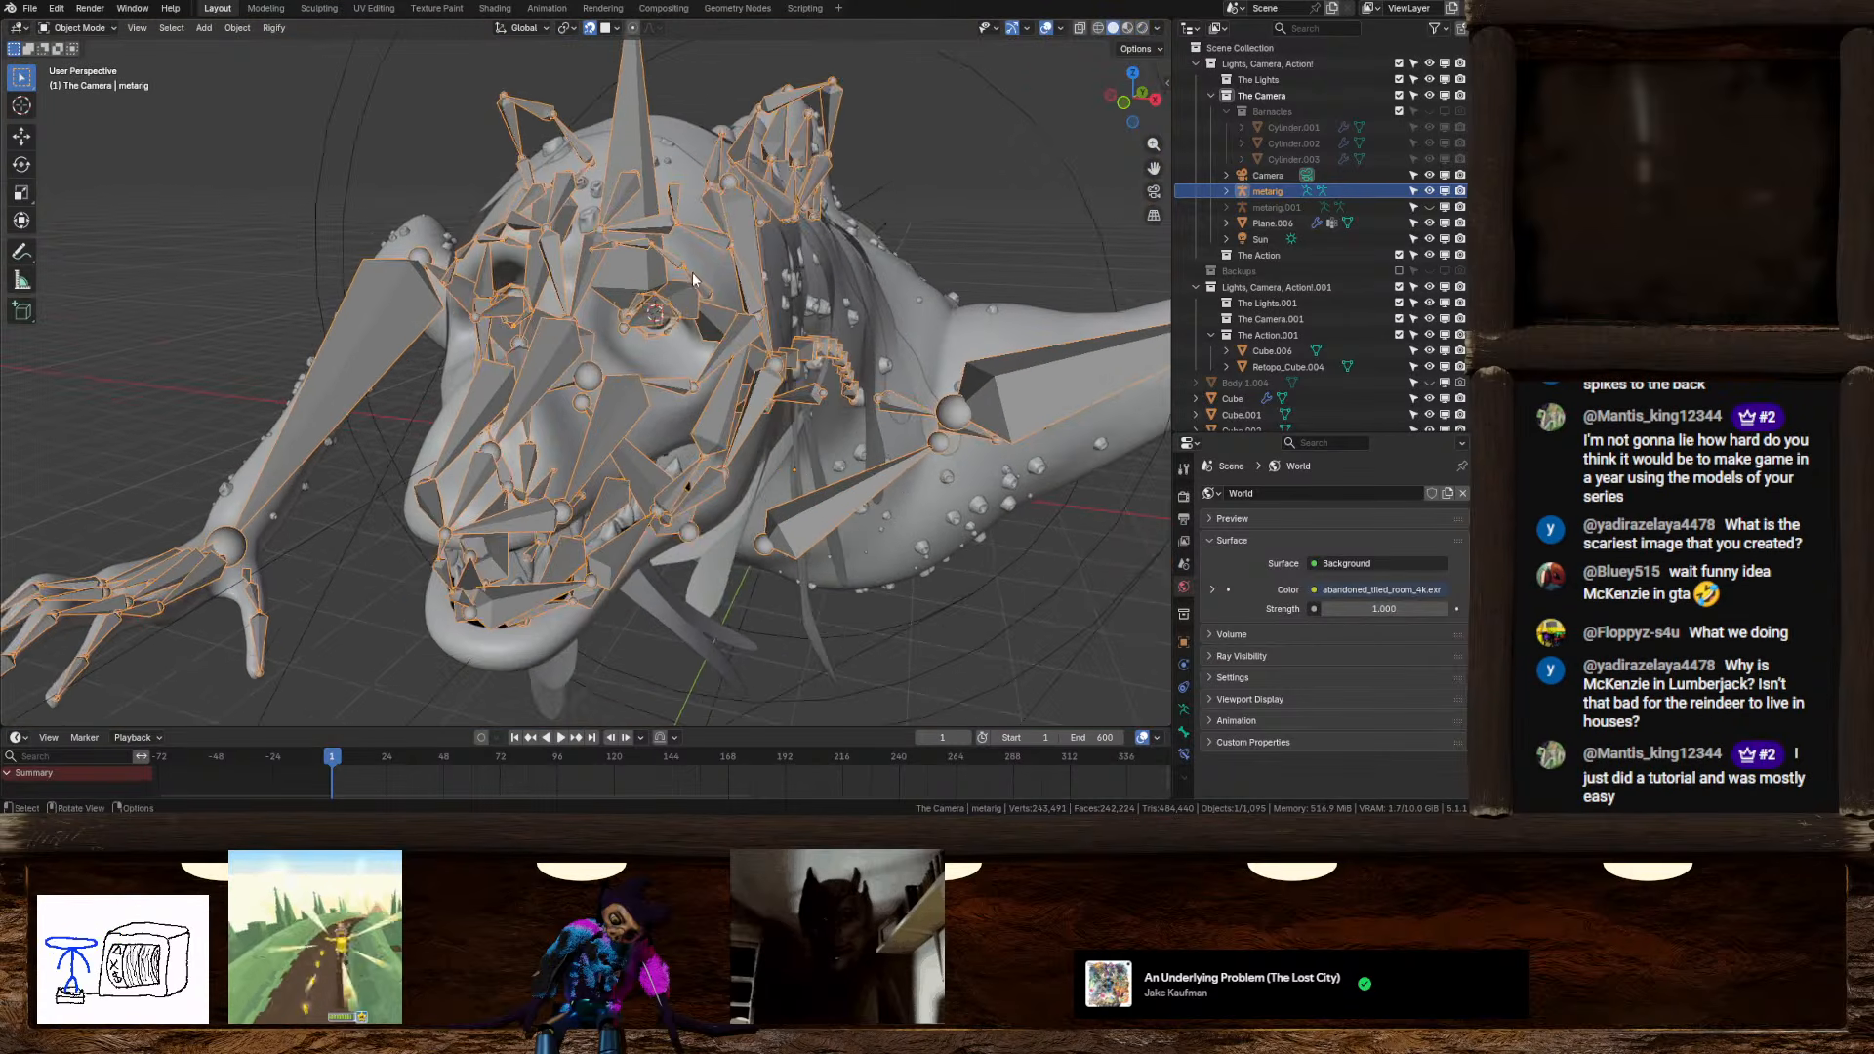
Edit the metarig in right orthographic view and raise the front nose joint about 0.23 m onto the top of the snout
middle_drag(693, 273, 645, 402)
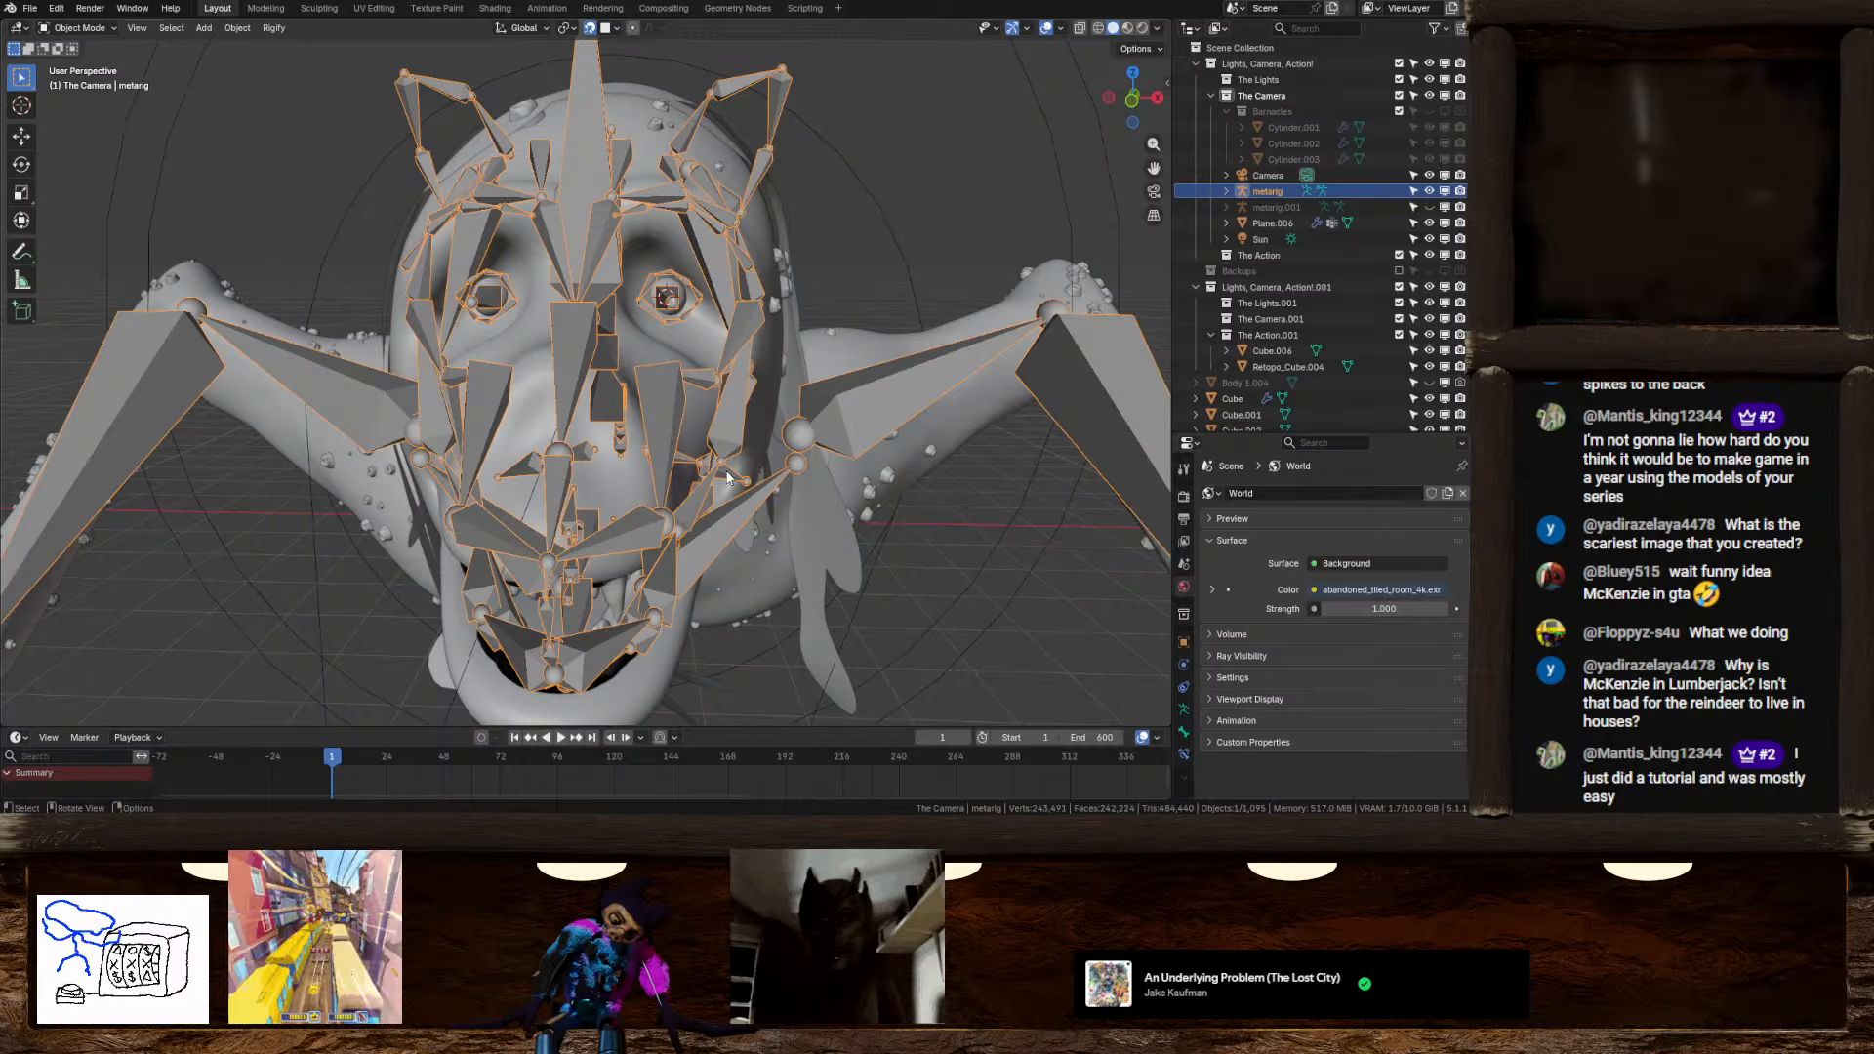
middle_drag(727, 477, 659, 564)
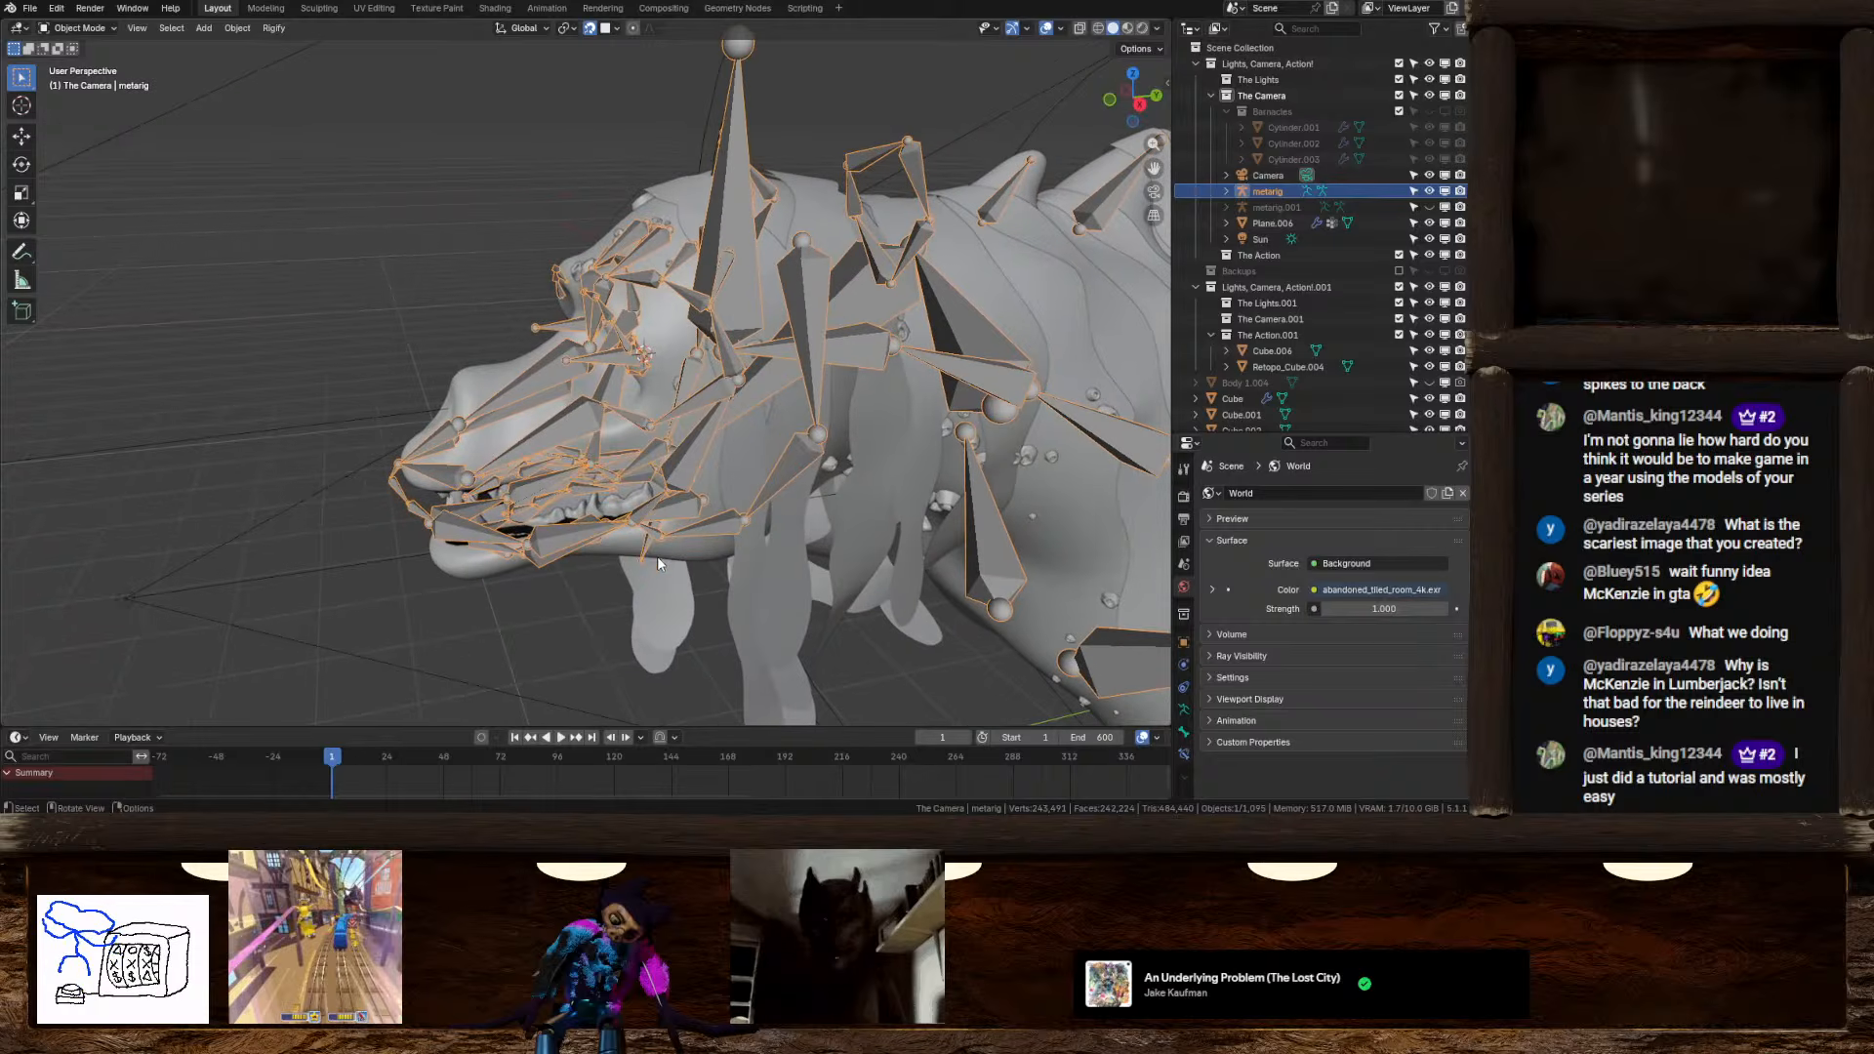
click(1140, 104)
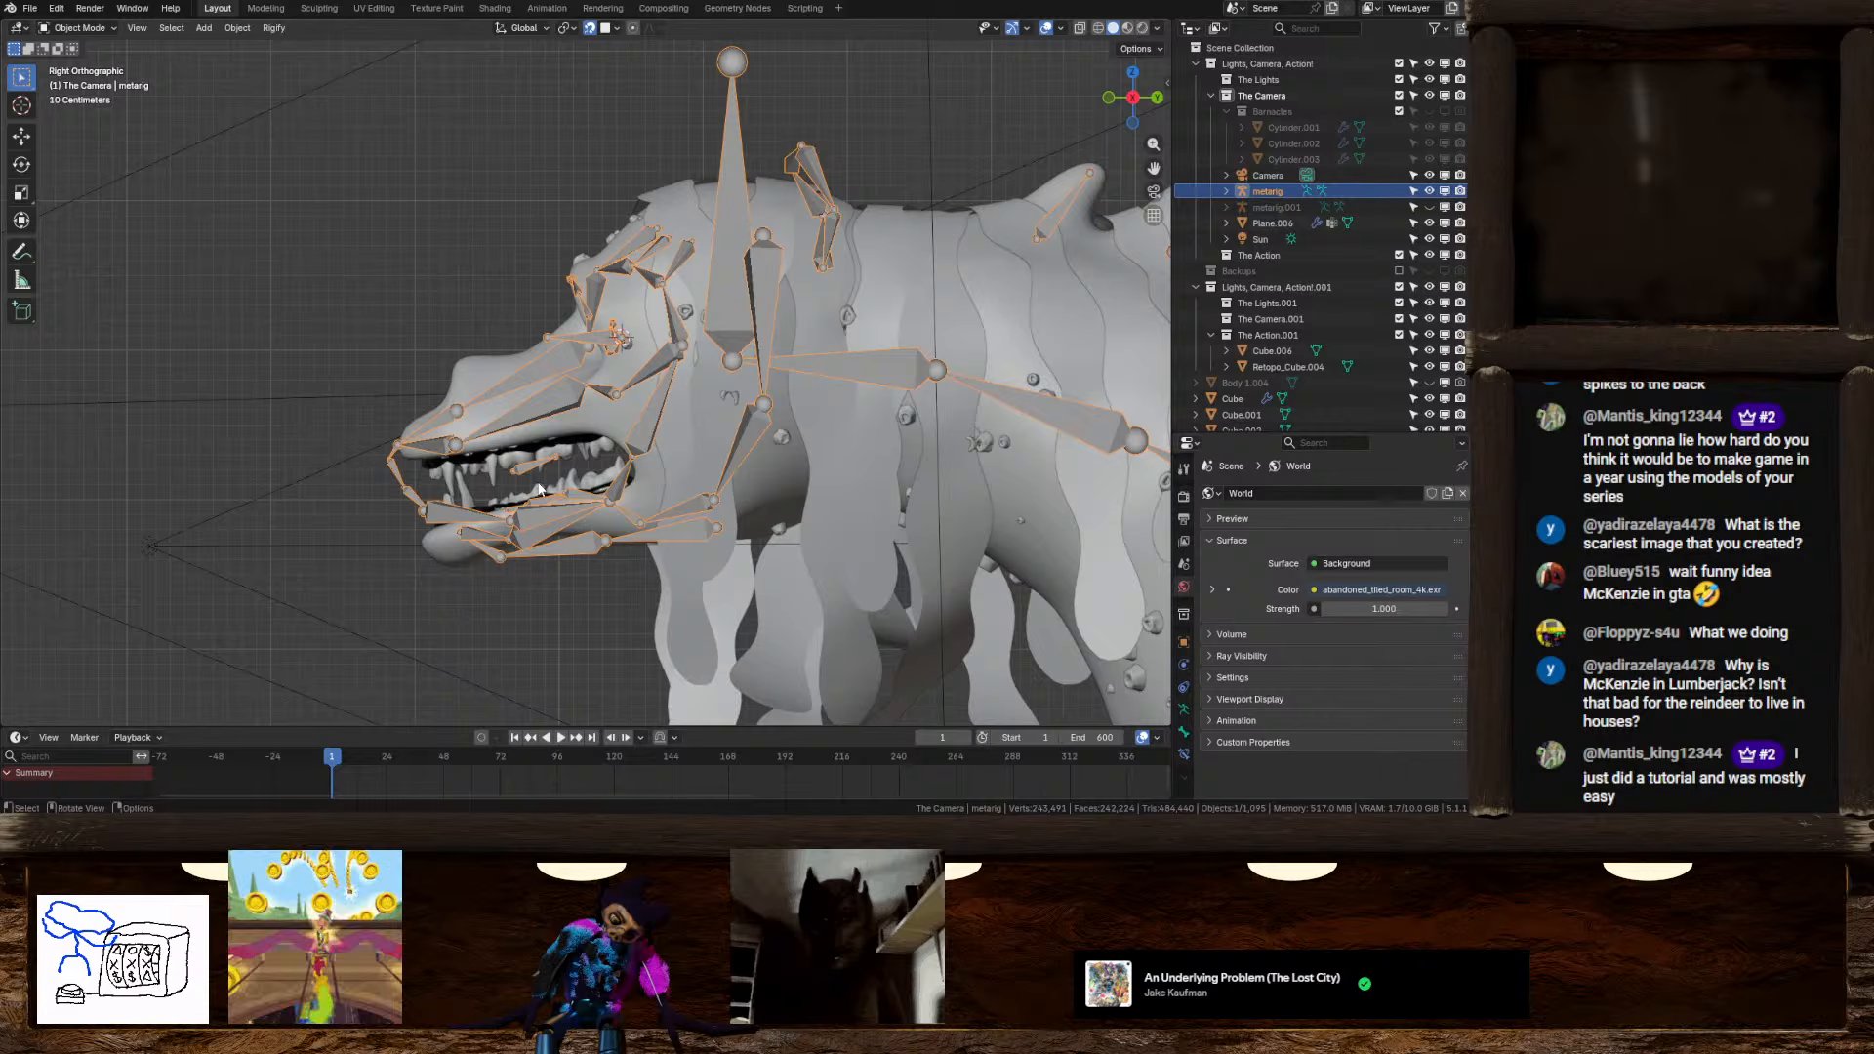
scroll(538, 489, up, 2)
shift+middle_drag(538, 489, 600, 416)
scroll(586, 400, down, 2)
scroll(572, 381, up, 2)
key(Tab)
drag(562, 384, 595, 311)
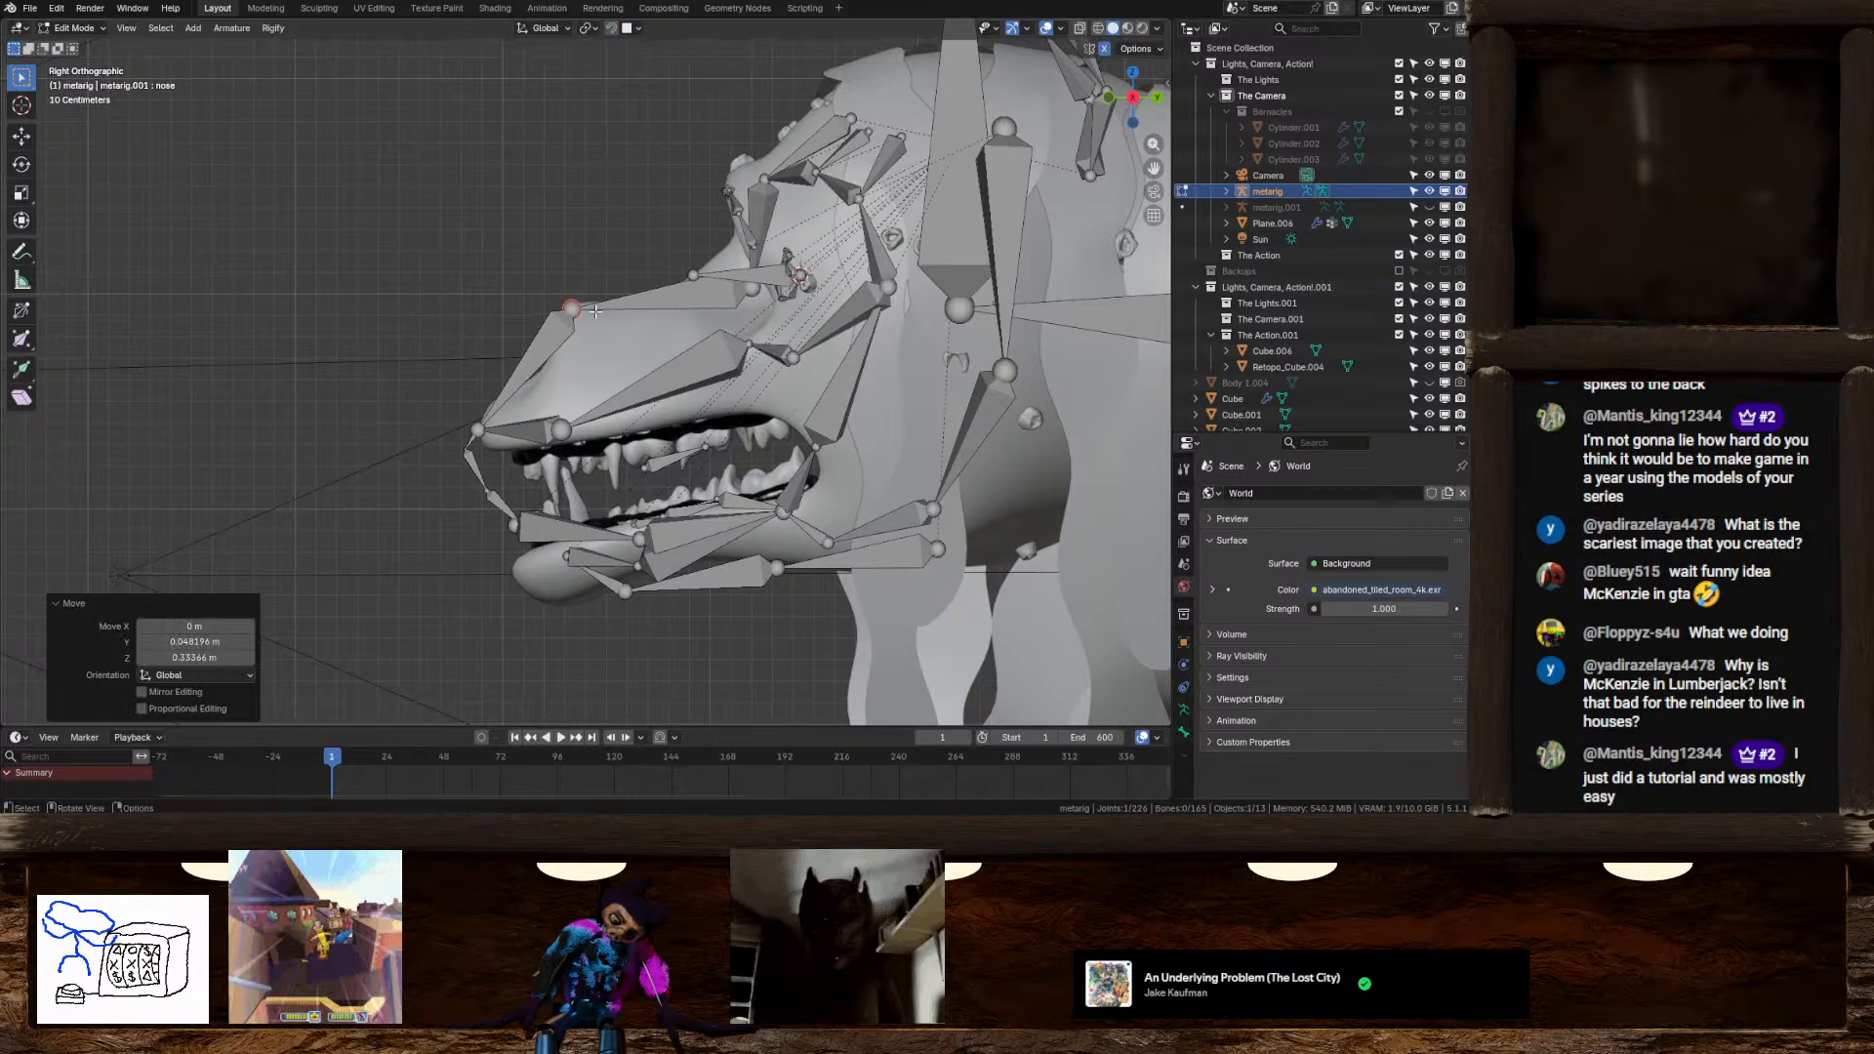
Move the joints at the rear of the nose bridge, just in front of the eye, slightly forward
click(757, 292)
key(g)
right_click(750, 292)
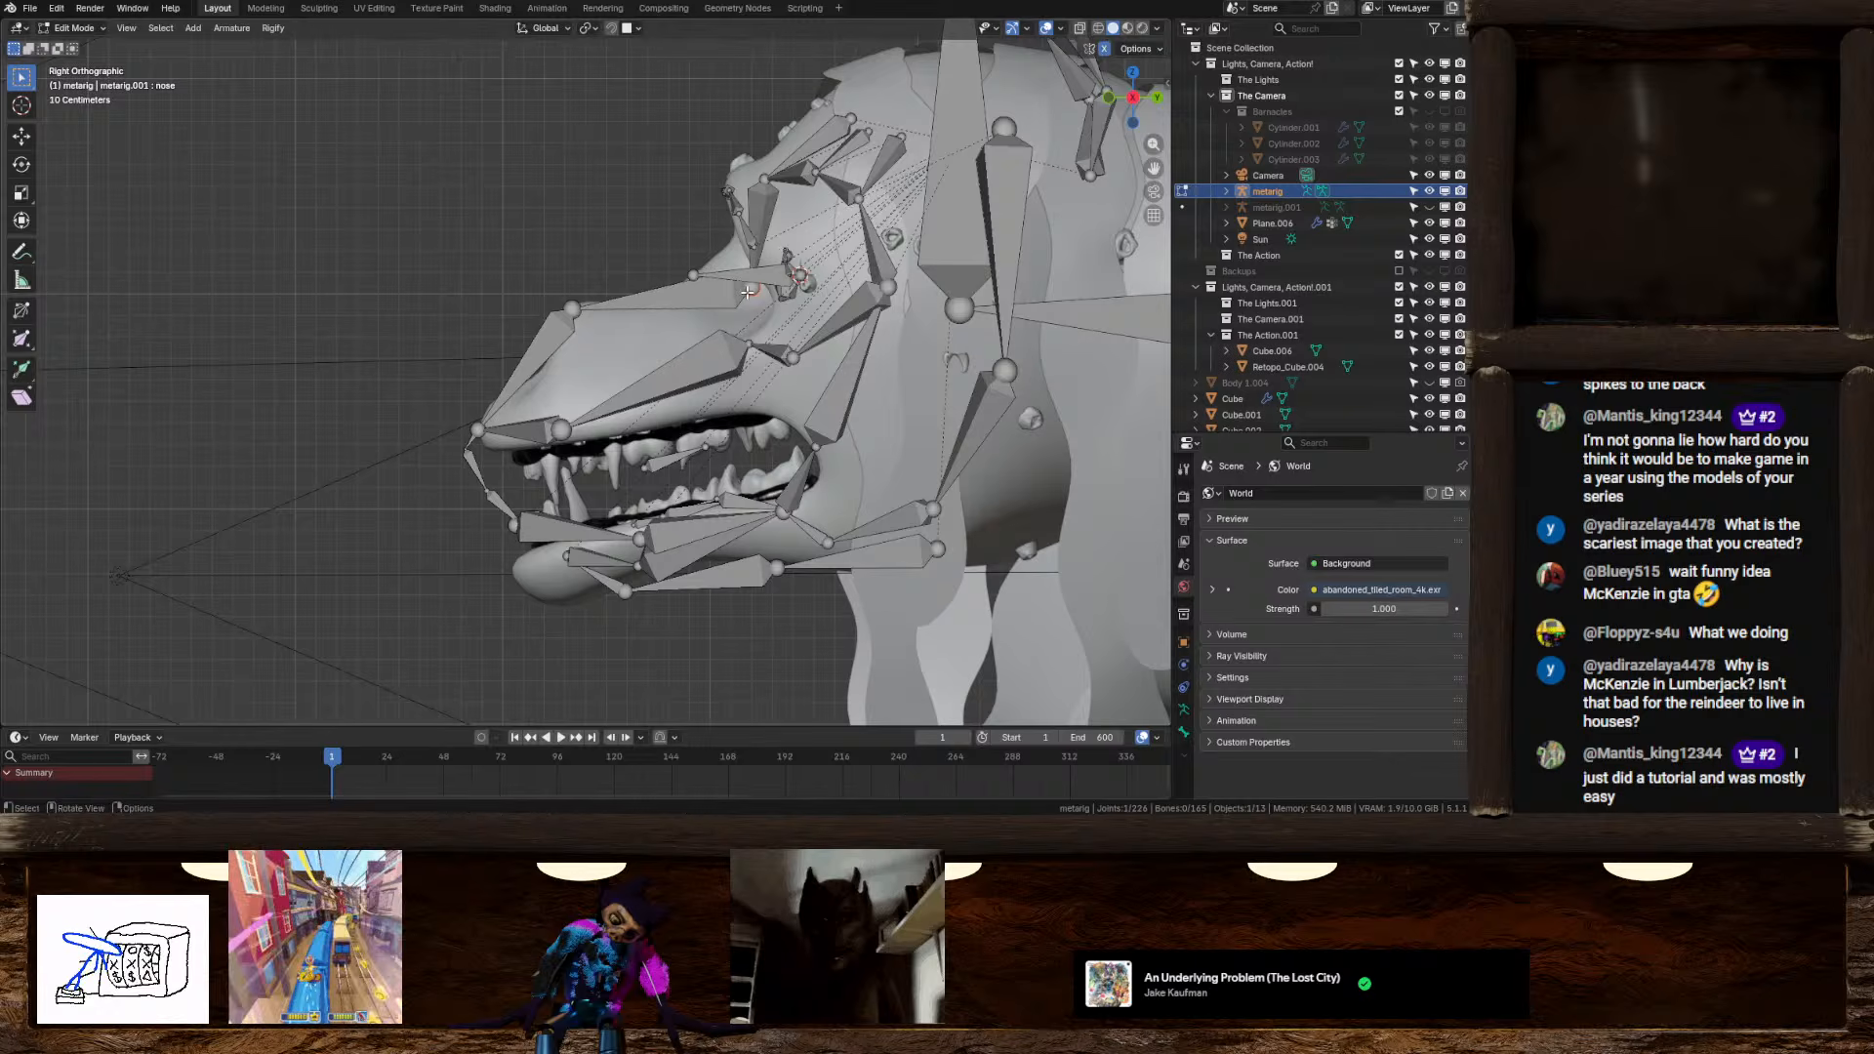
key(b)
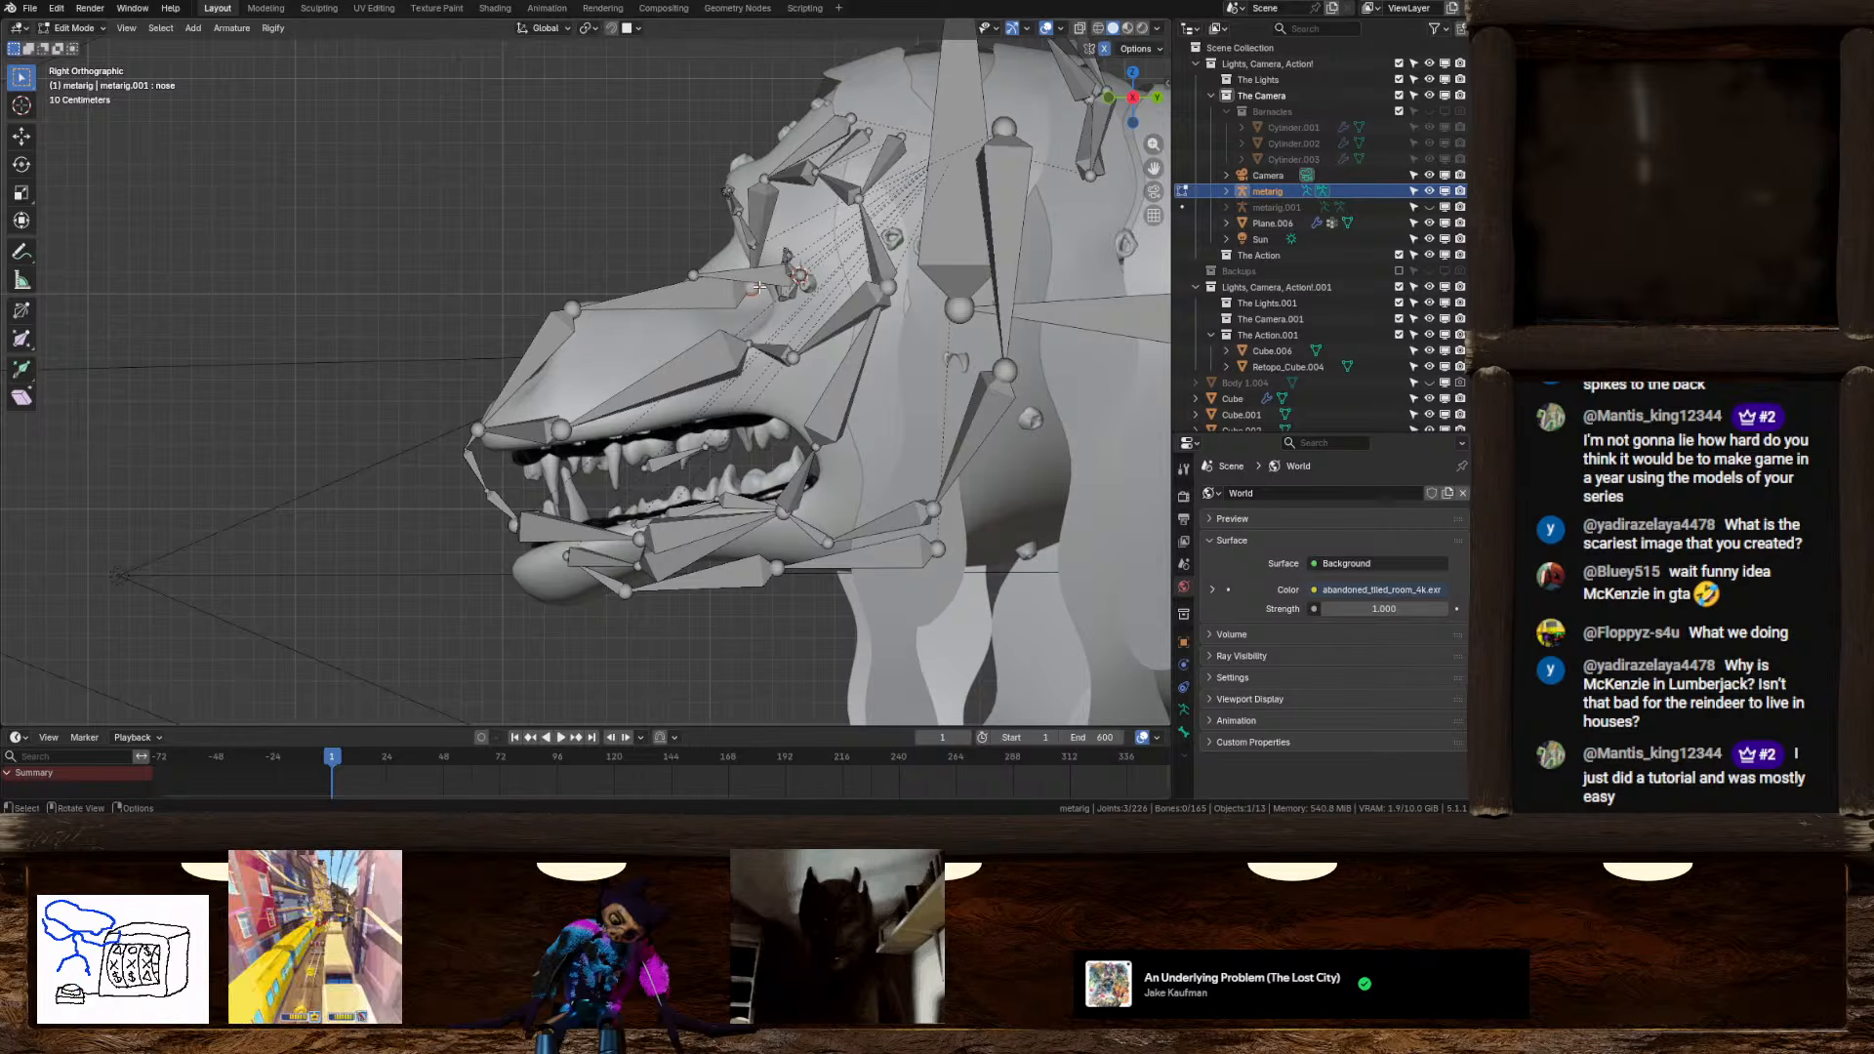
key(g)
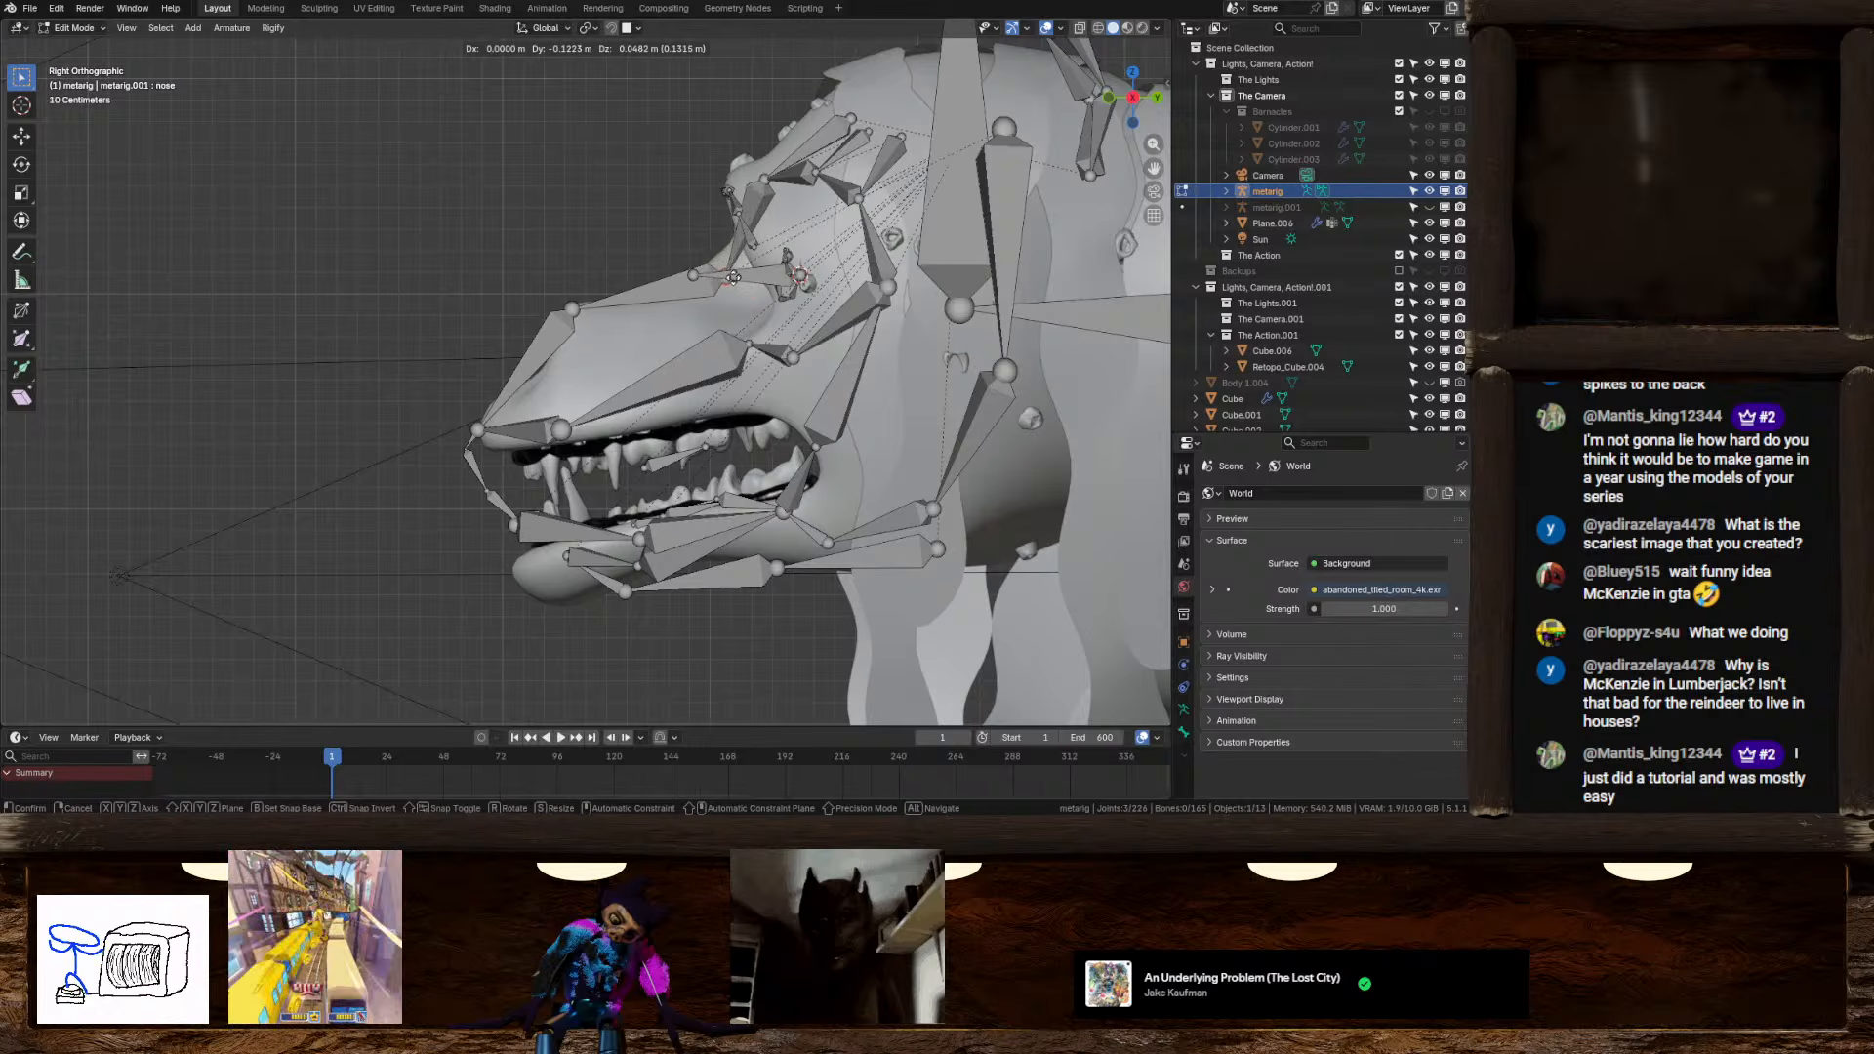
click(726, 287)
Shift the lower forehead joints about 0.05 m forward and up, and raise the upper forehead joints toward the top of the head
click(765, 176)
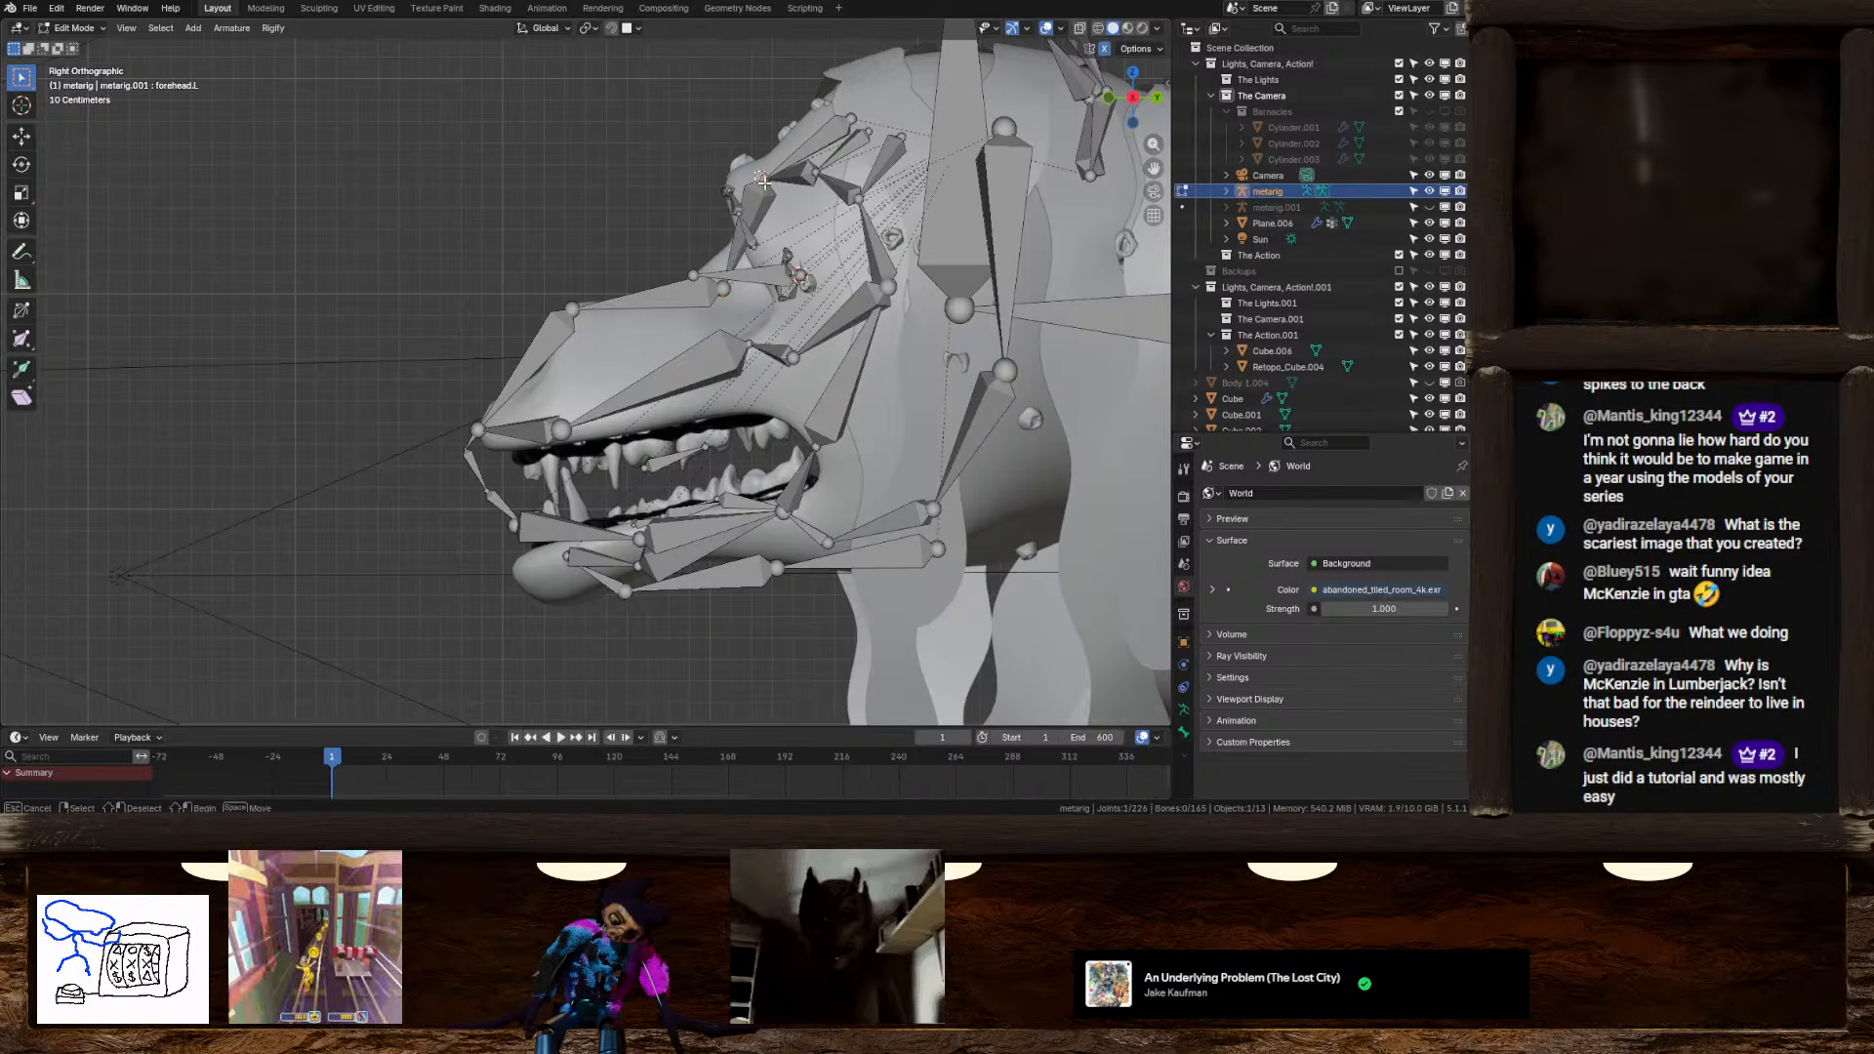
key(g)
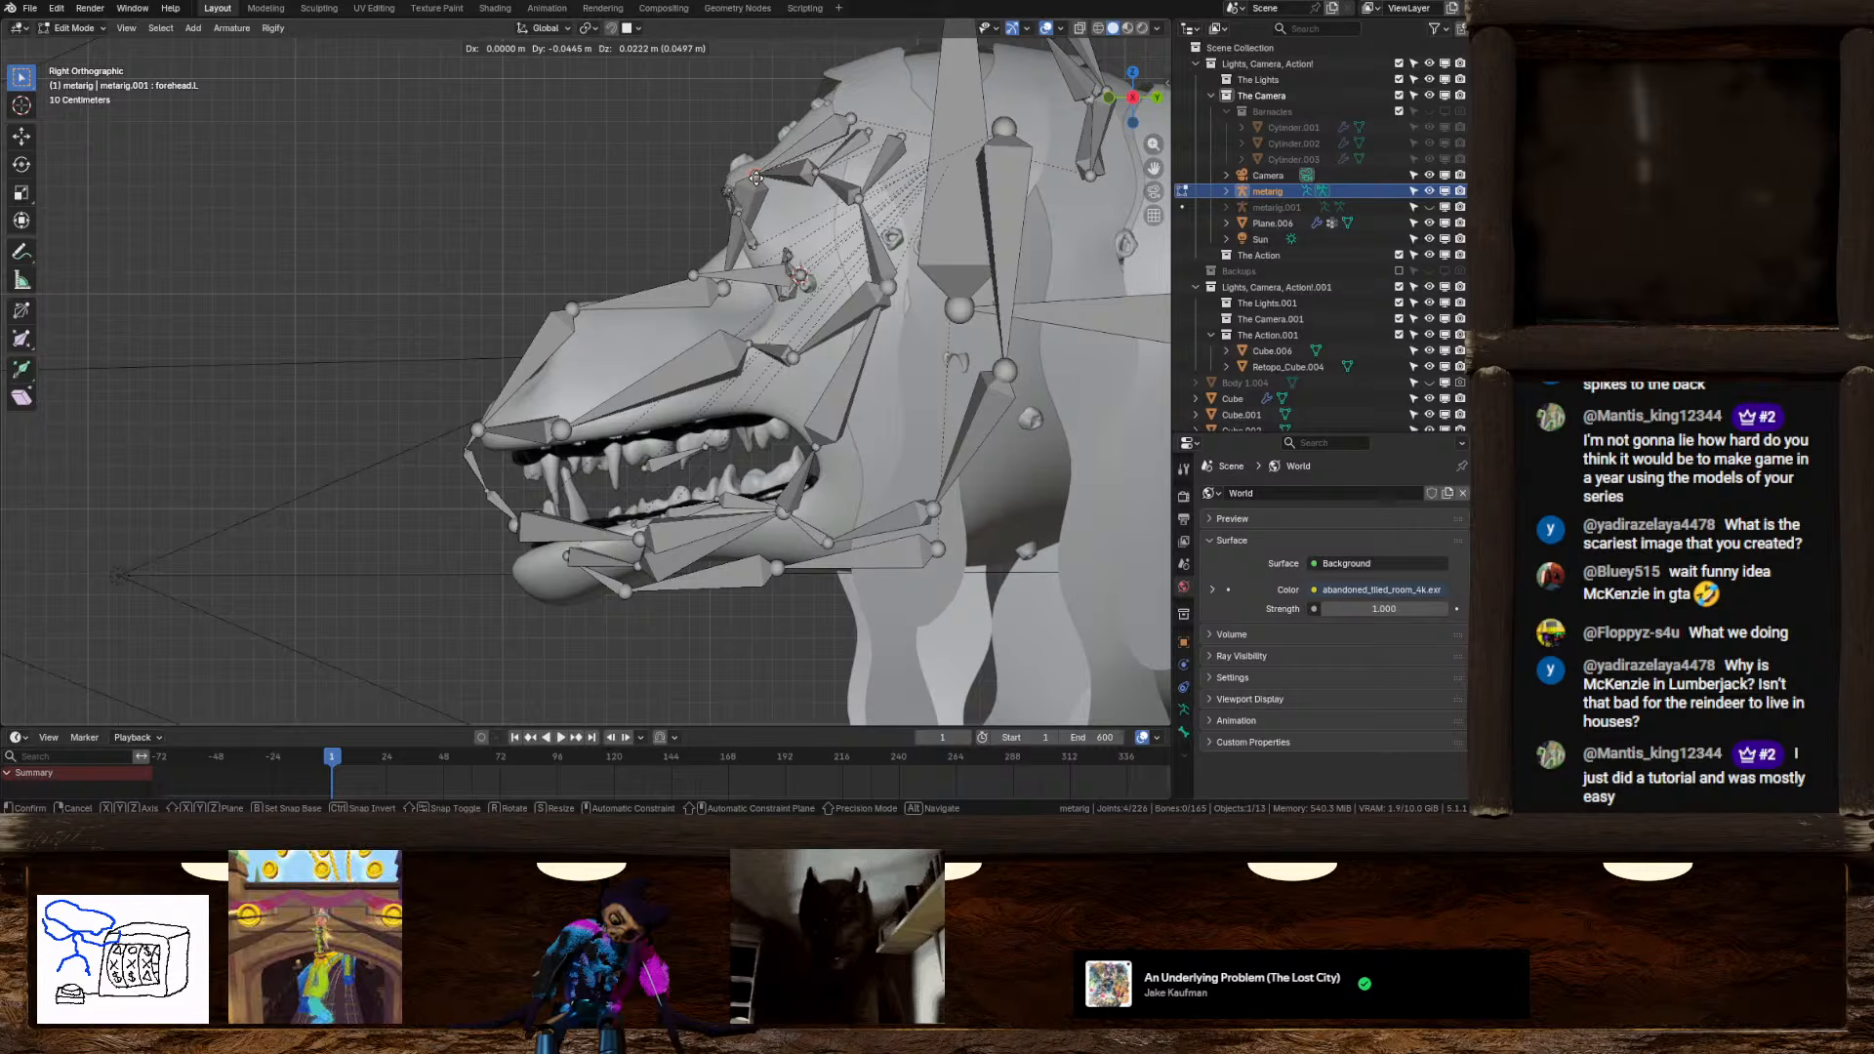
click(754, 176)
key(g)
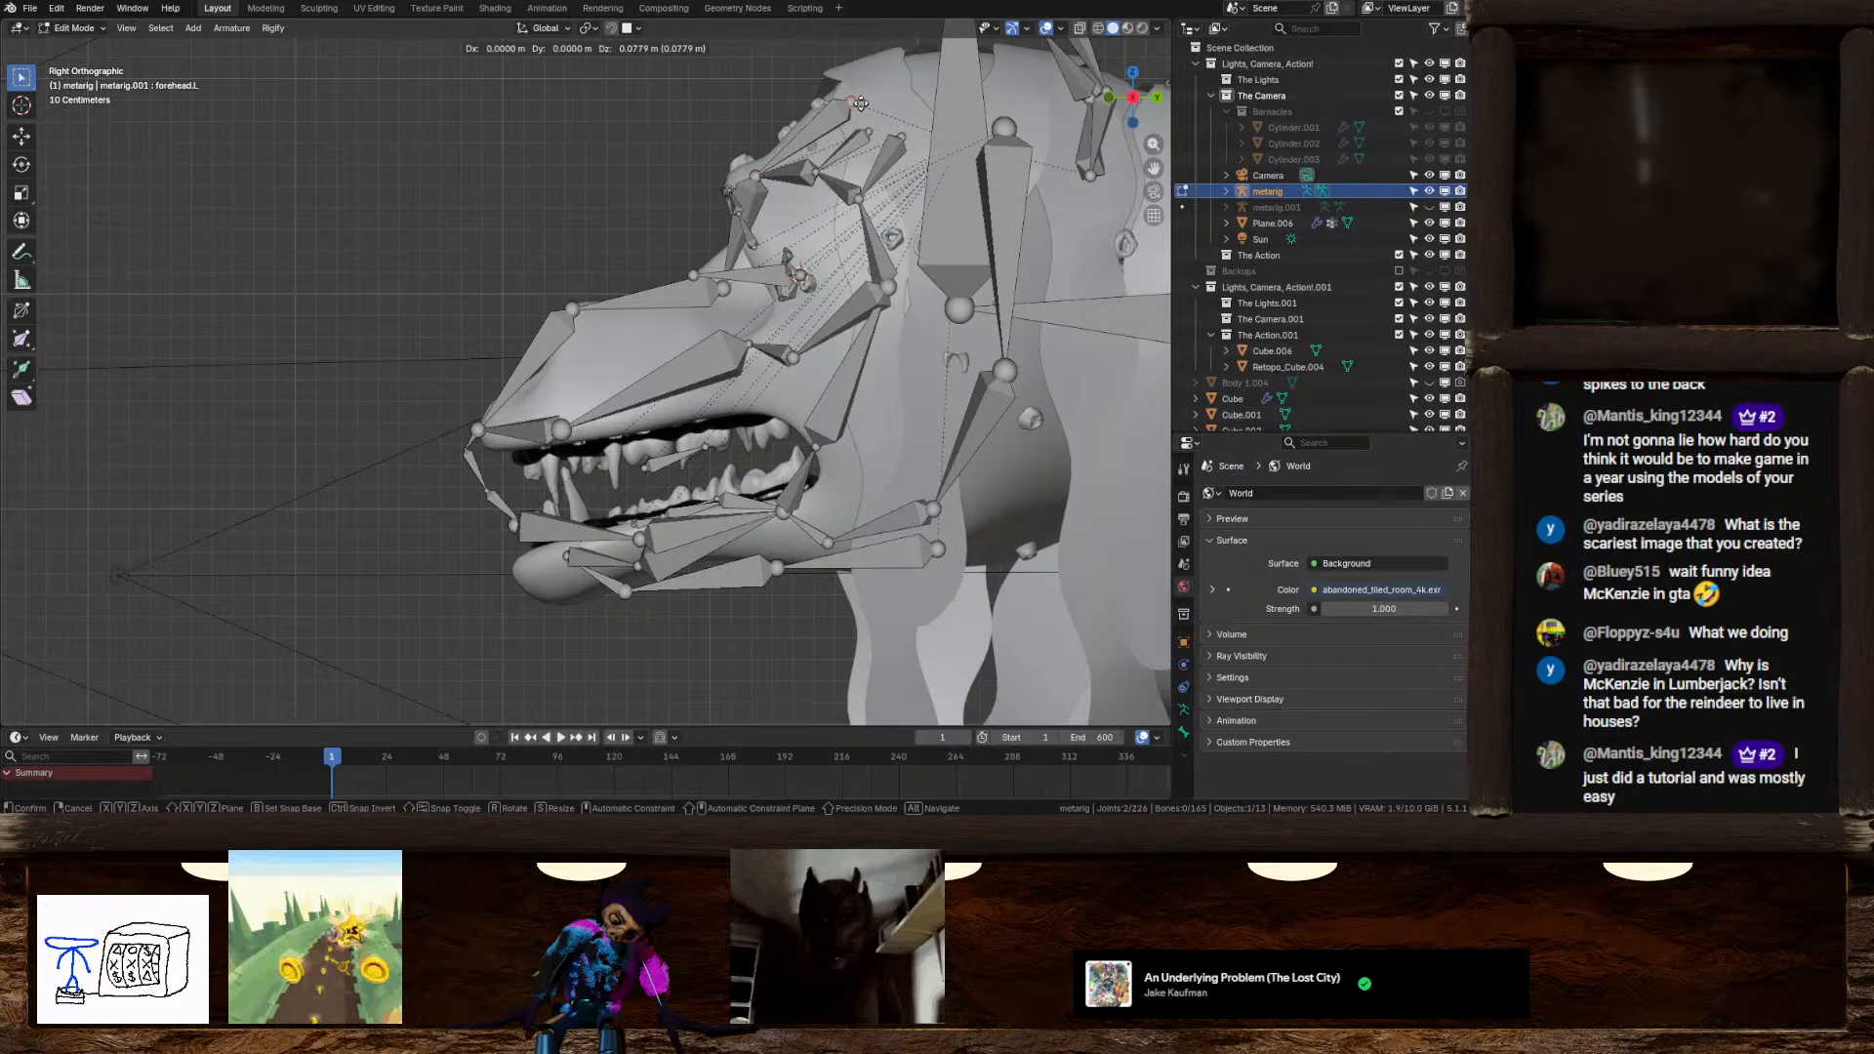
click(847, 99)
Hide the hair mesh Plane.006 and return to editing the metarig
middle_drag(847, 99, 691, 362)
scroll(719, 510, up, 3)
key(Tab)
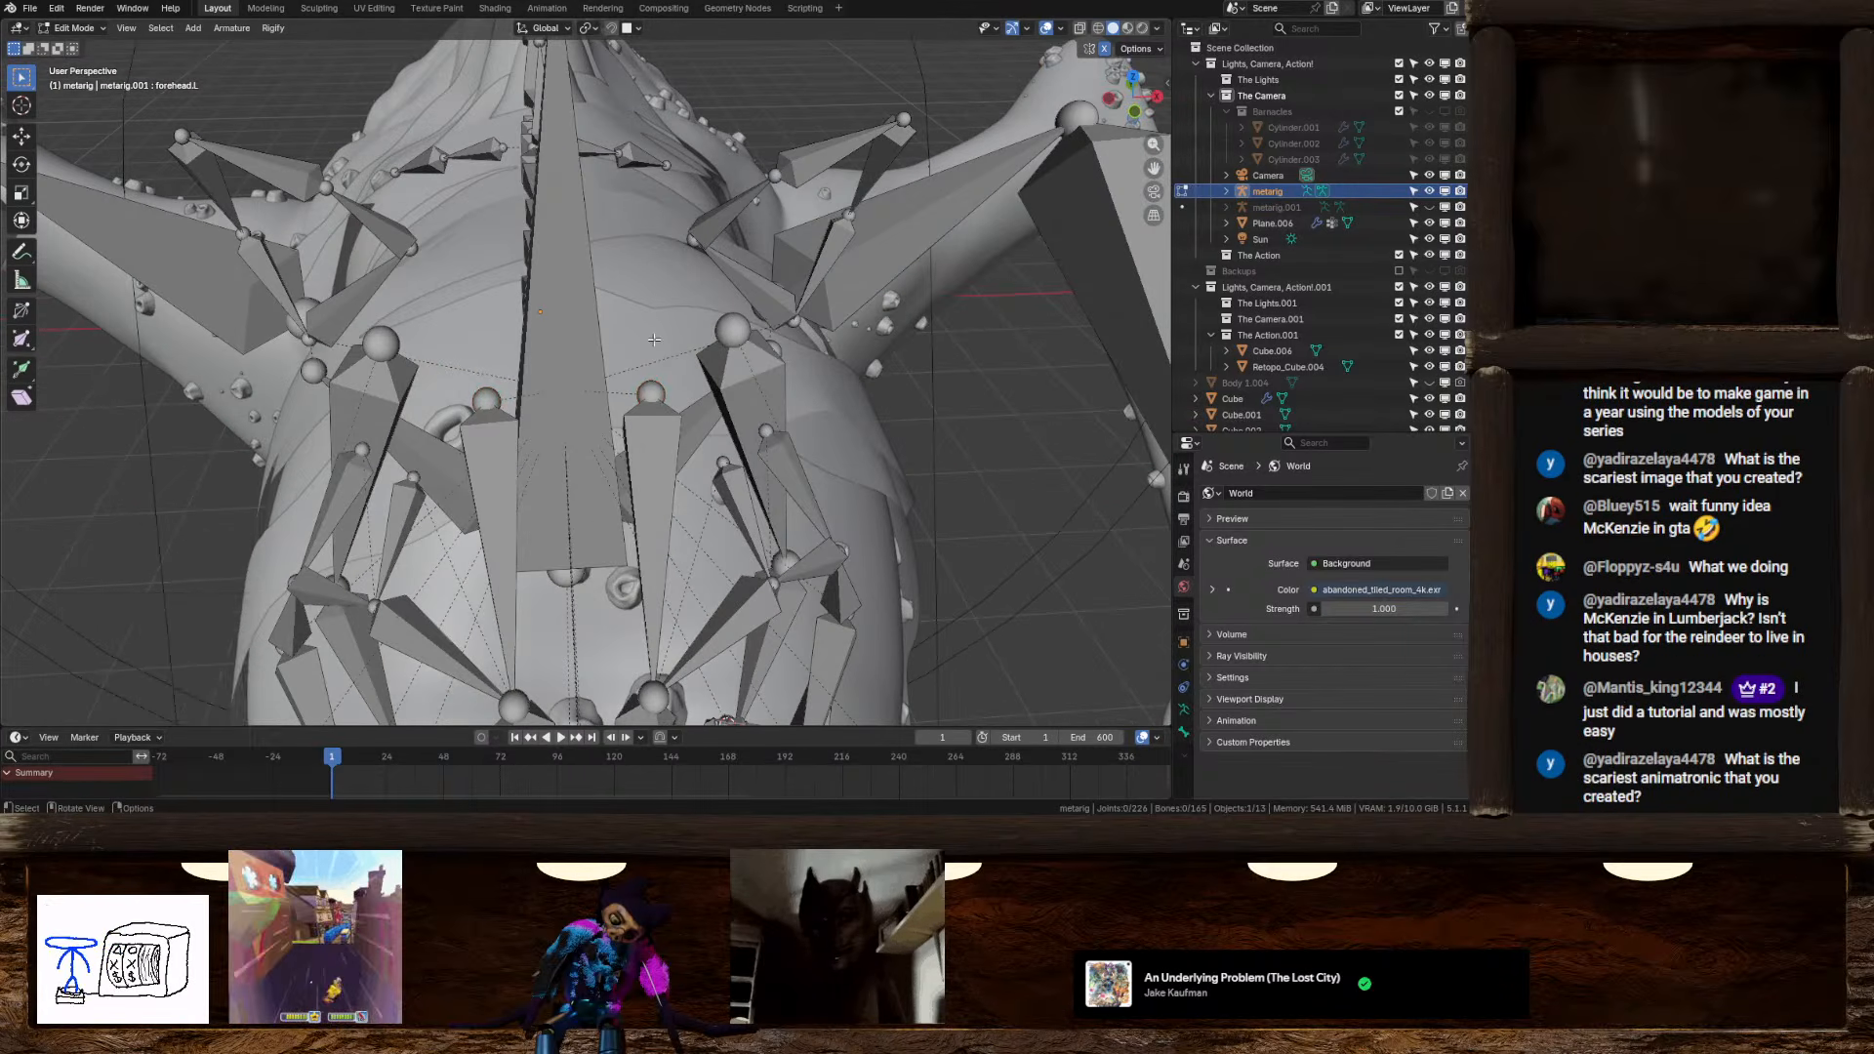
click(654, 345)
key(h)
scroll(652, 348, down, 5)
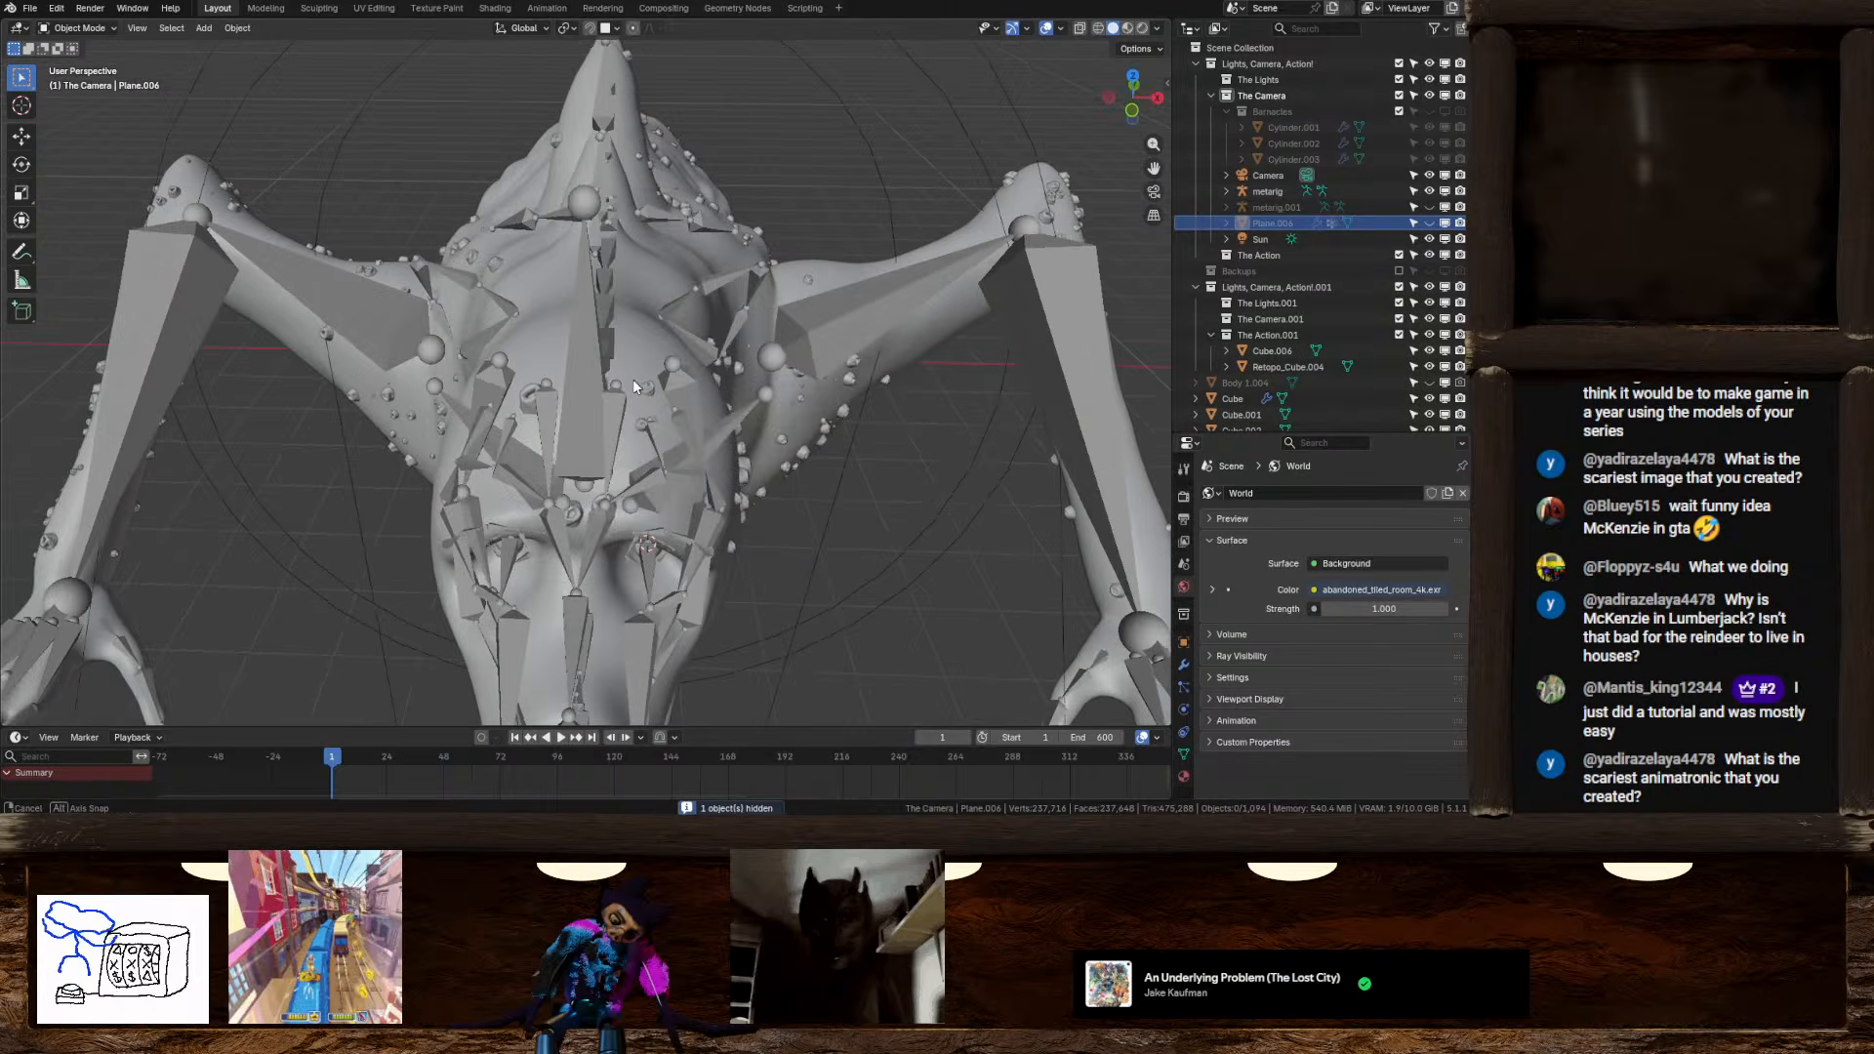
middle_drag(652, 347, 651, 429)
click(624, 390)
key(Tab)
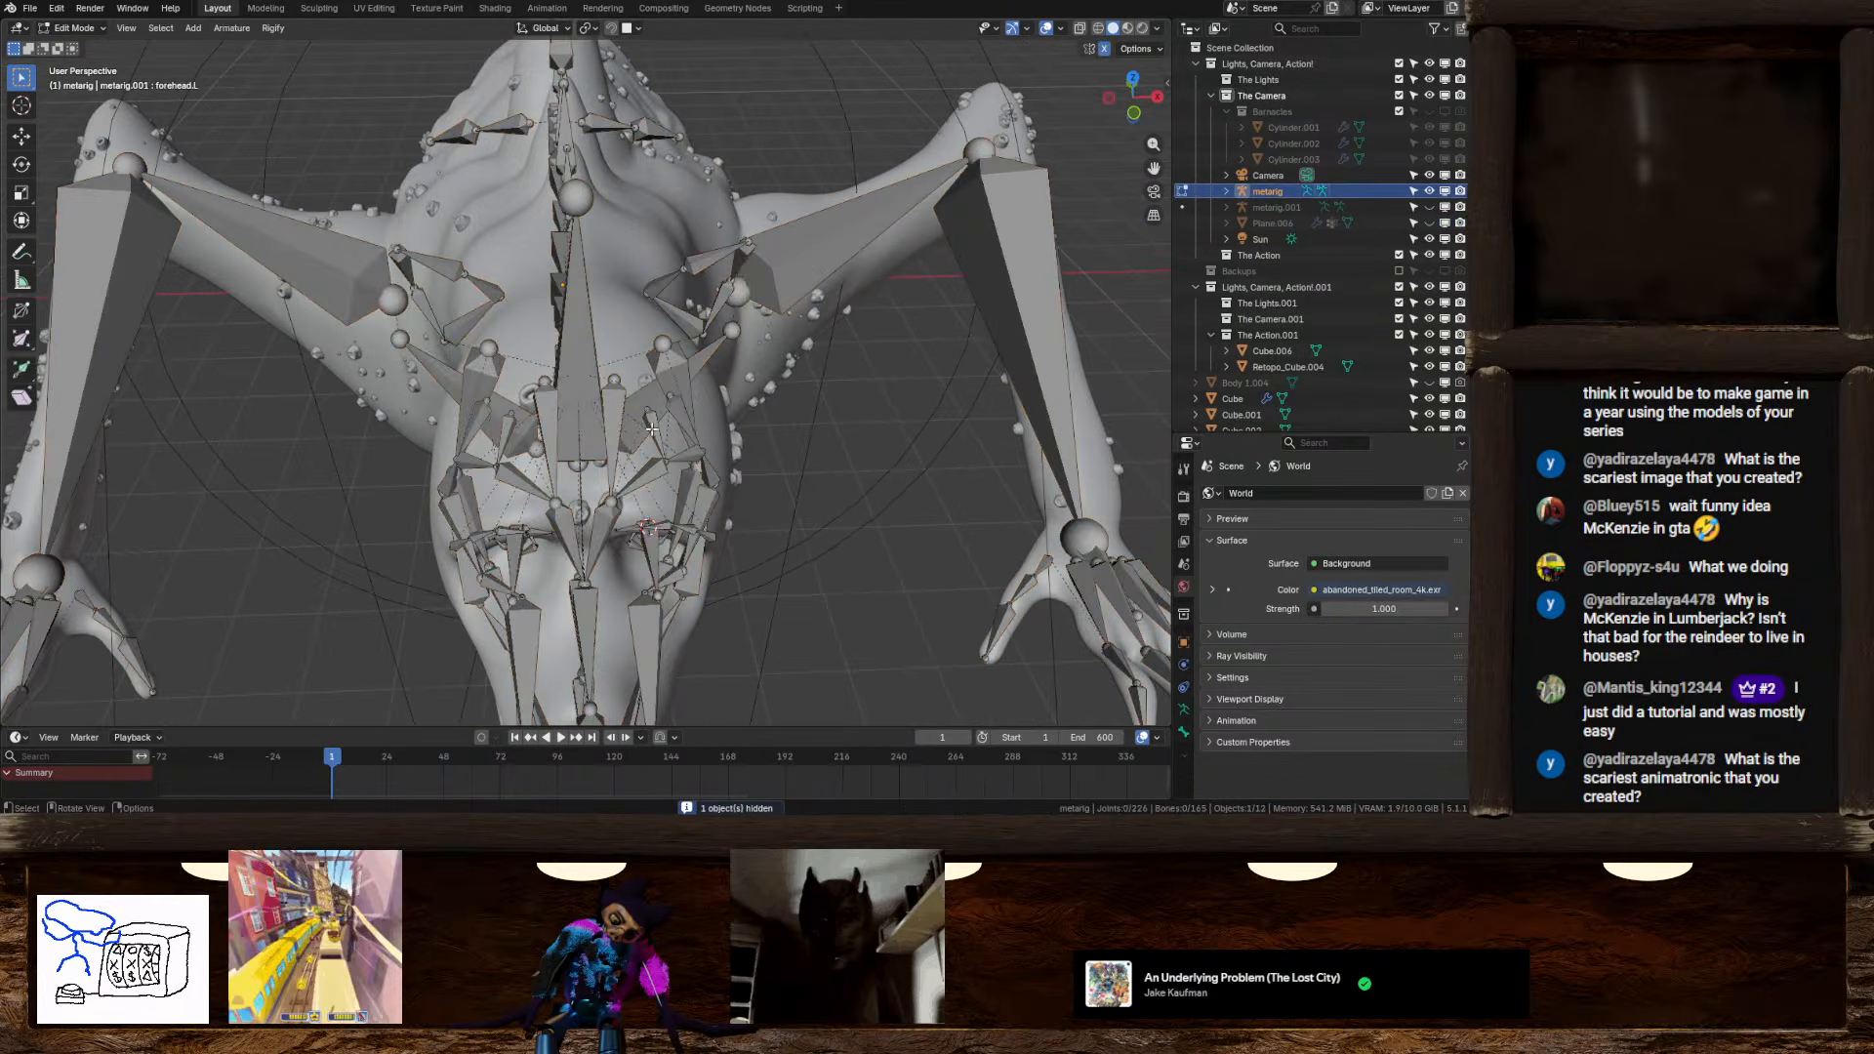
Enable snapping and place the upper joints of the left forehead bones forehead.L and forehead.L.001 on the head surface
scroll(640, 433, up, 2)
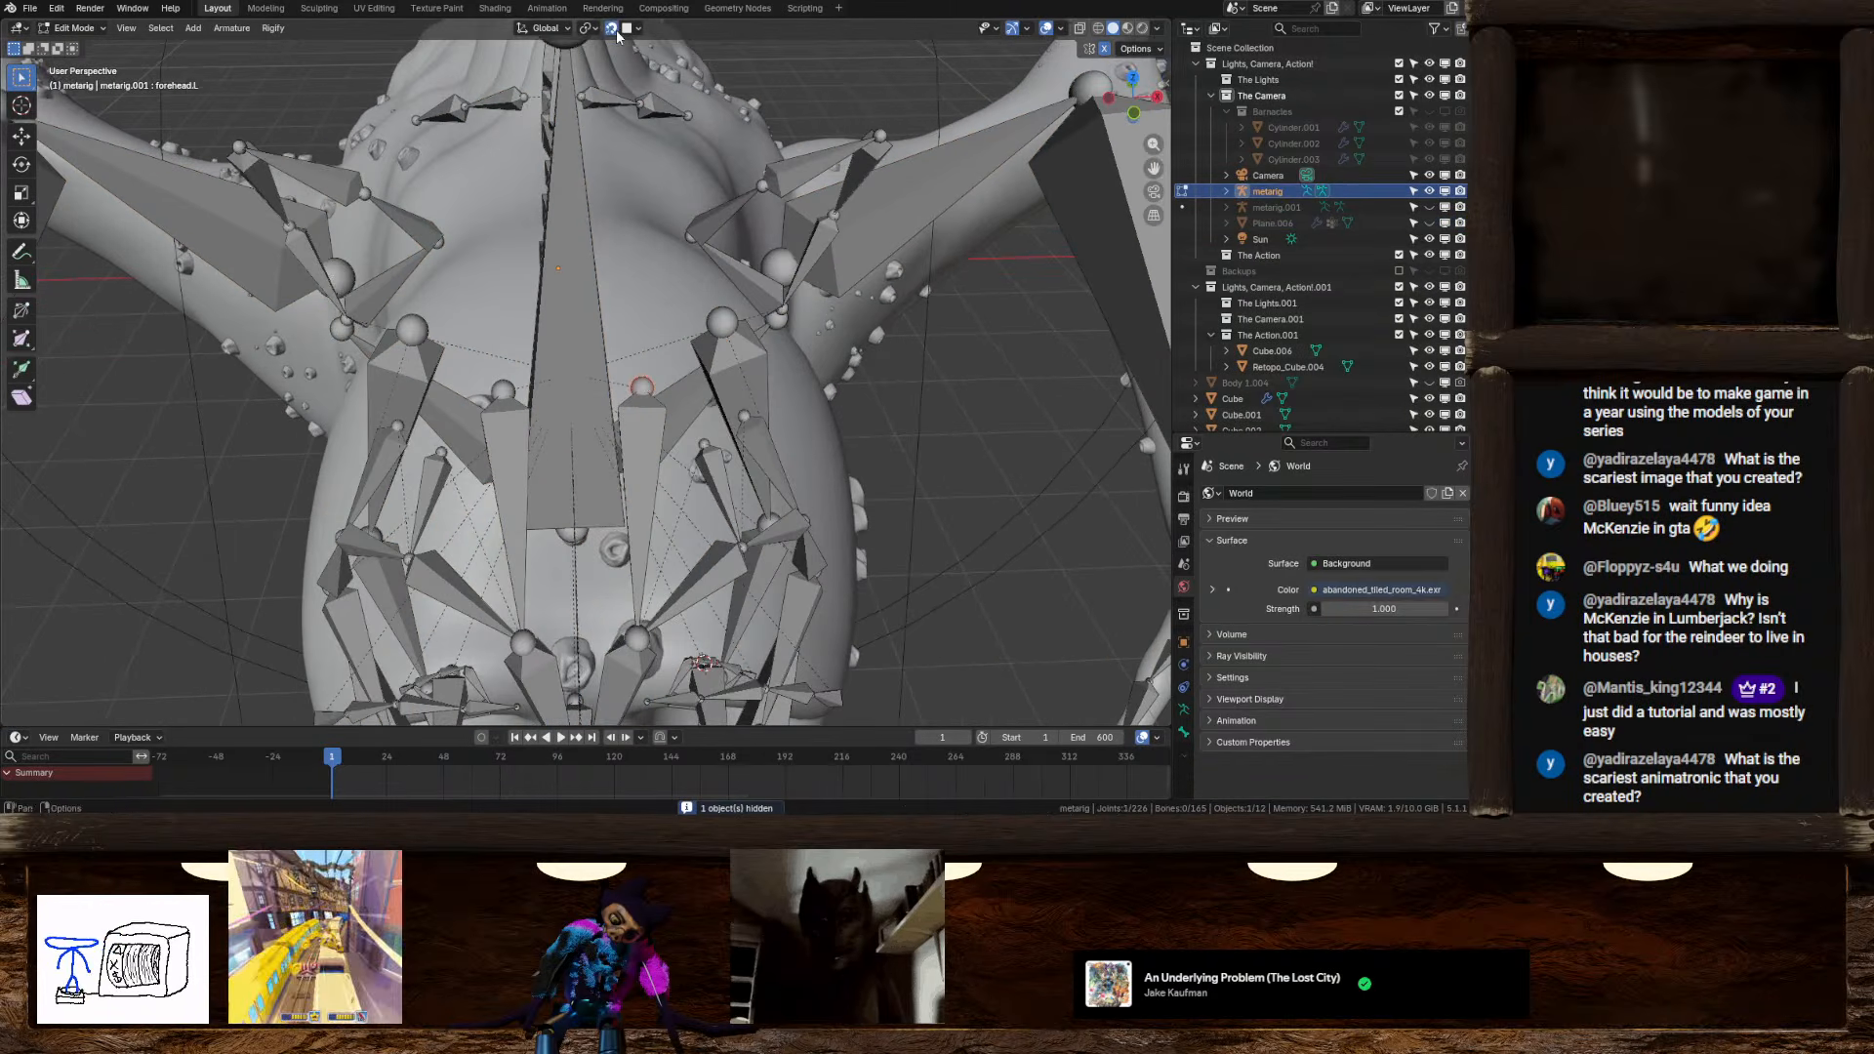
key(g)
click(641, 390)
middle_drag(641, 391, 585, 359)
scroll(652, 406, up, 1)
click(677, 429)
middle_drag(677, 429, 571, 522)
key(g)
click(678, 414)
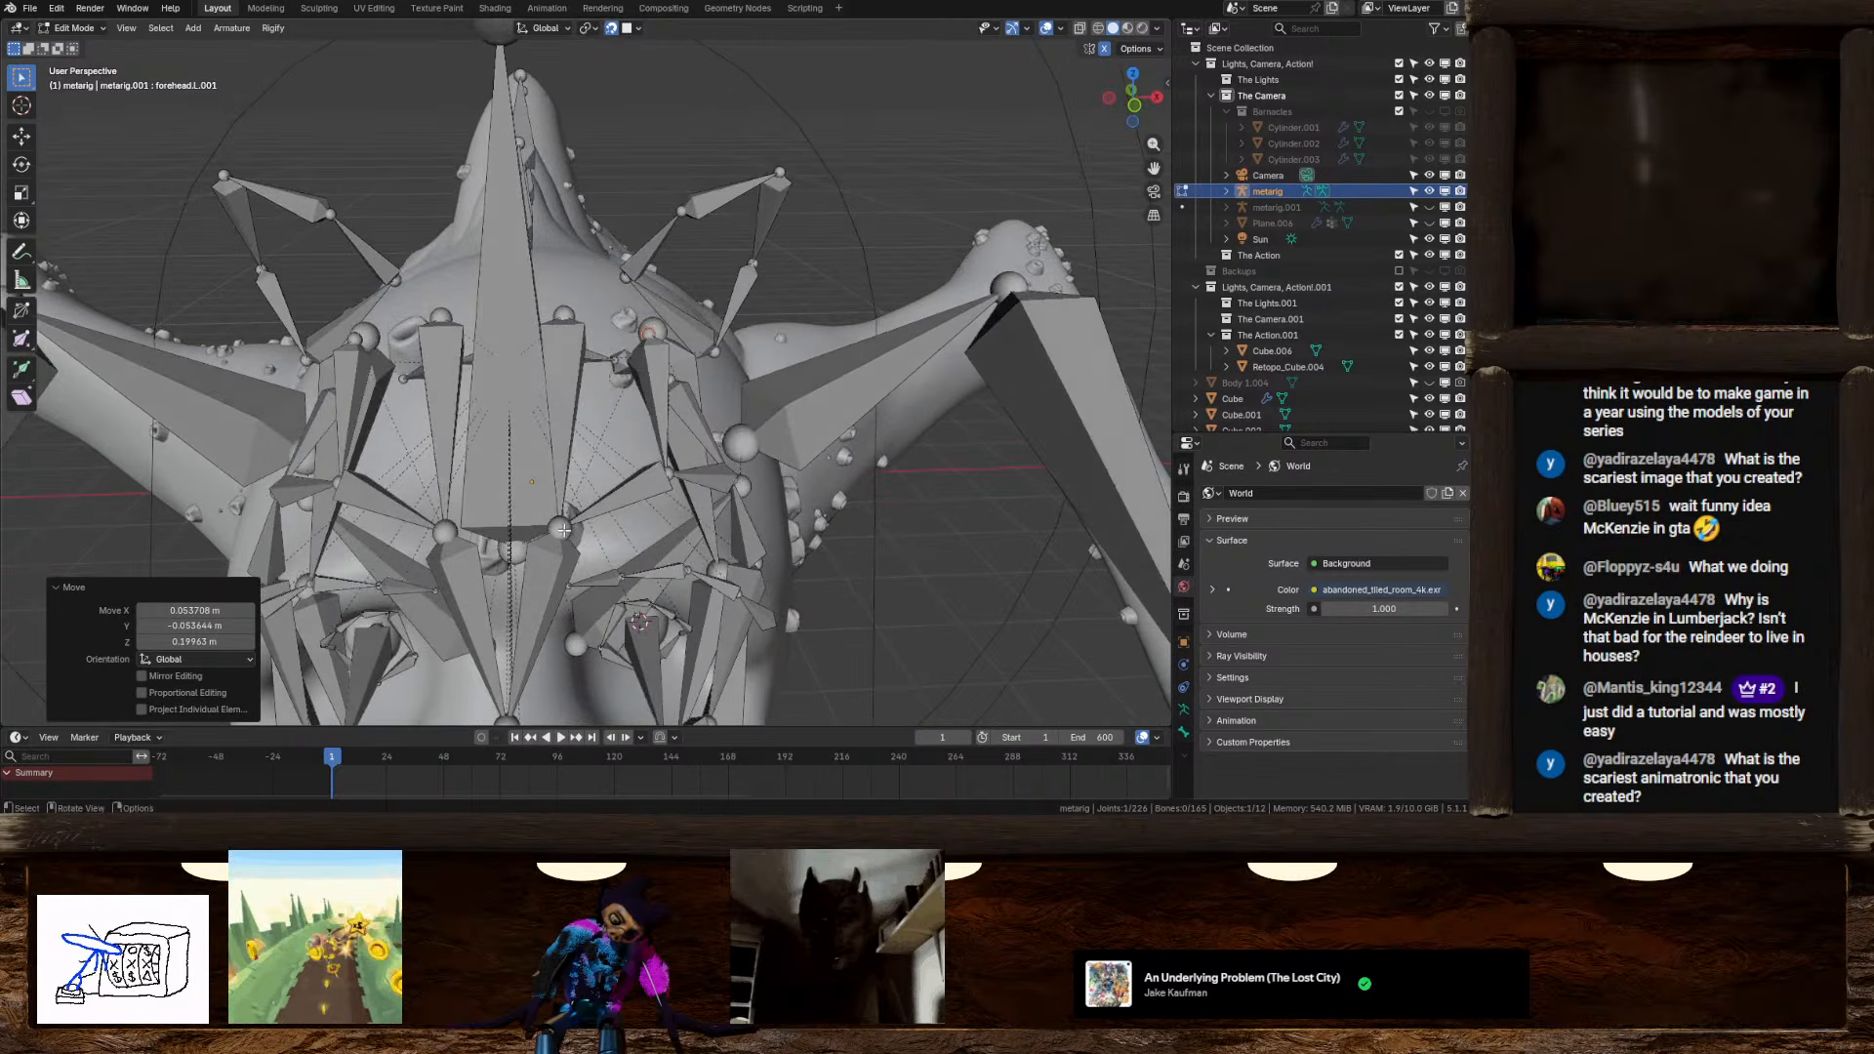
Snap the lower forehead.L joint and the neighbouring joint above the left eye onto the brow surface
click(561, 529)
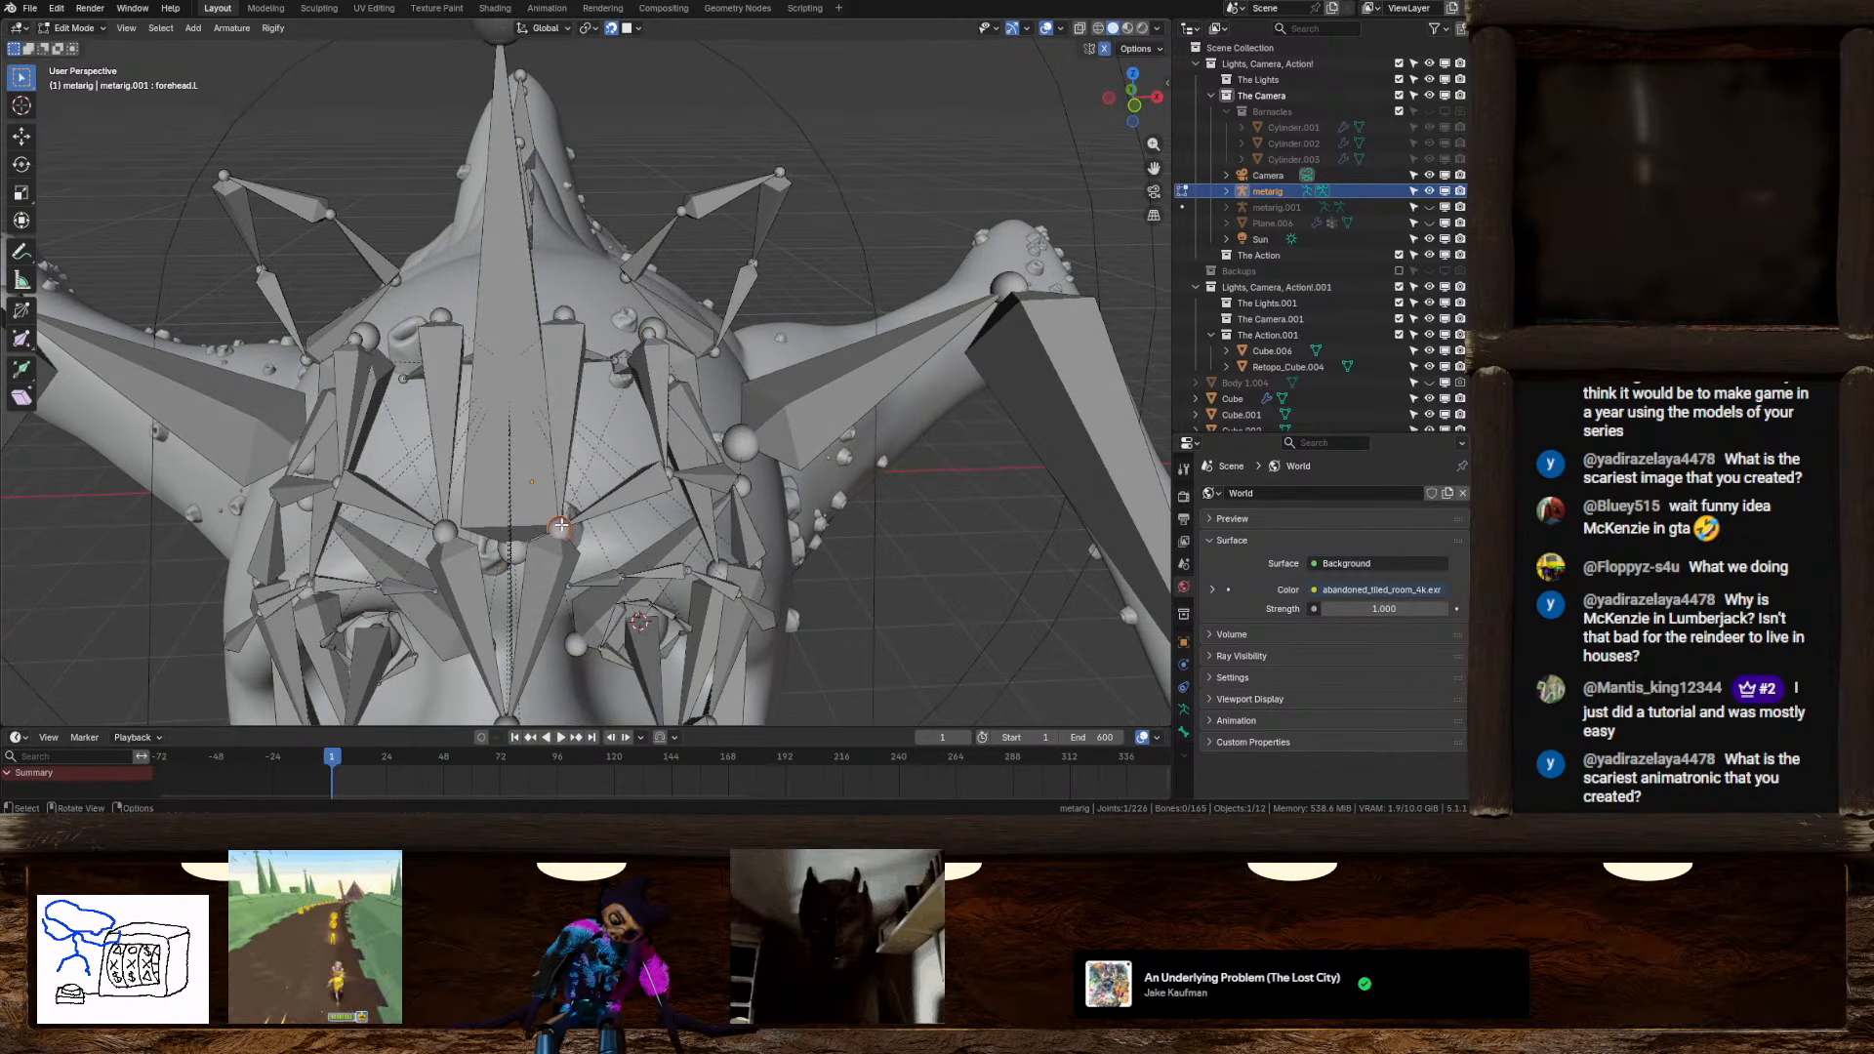
middle_drag(561, 527, 621, 524)
key(g)
click(579, 512)
click(619, 501)
click(613, 489)
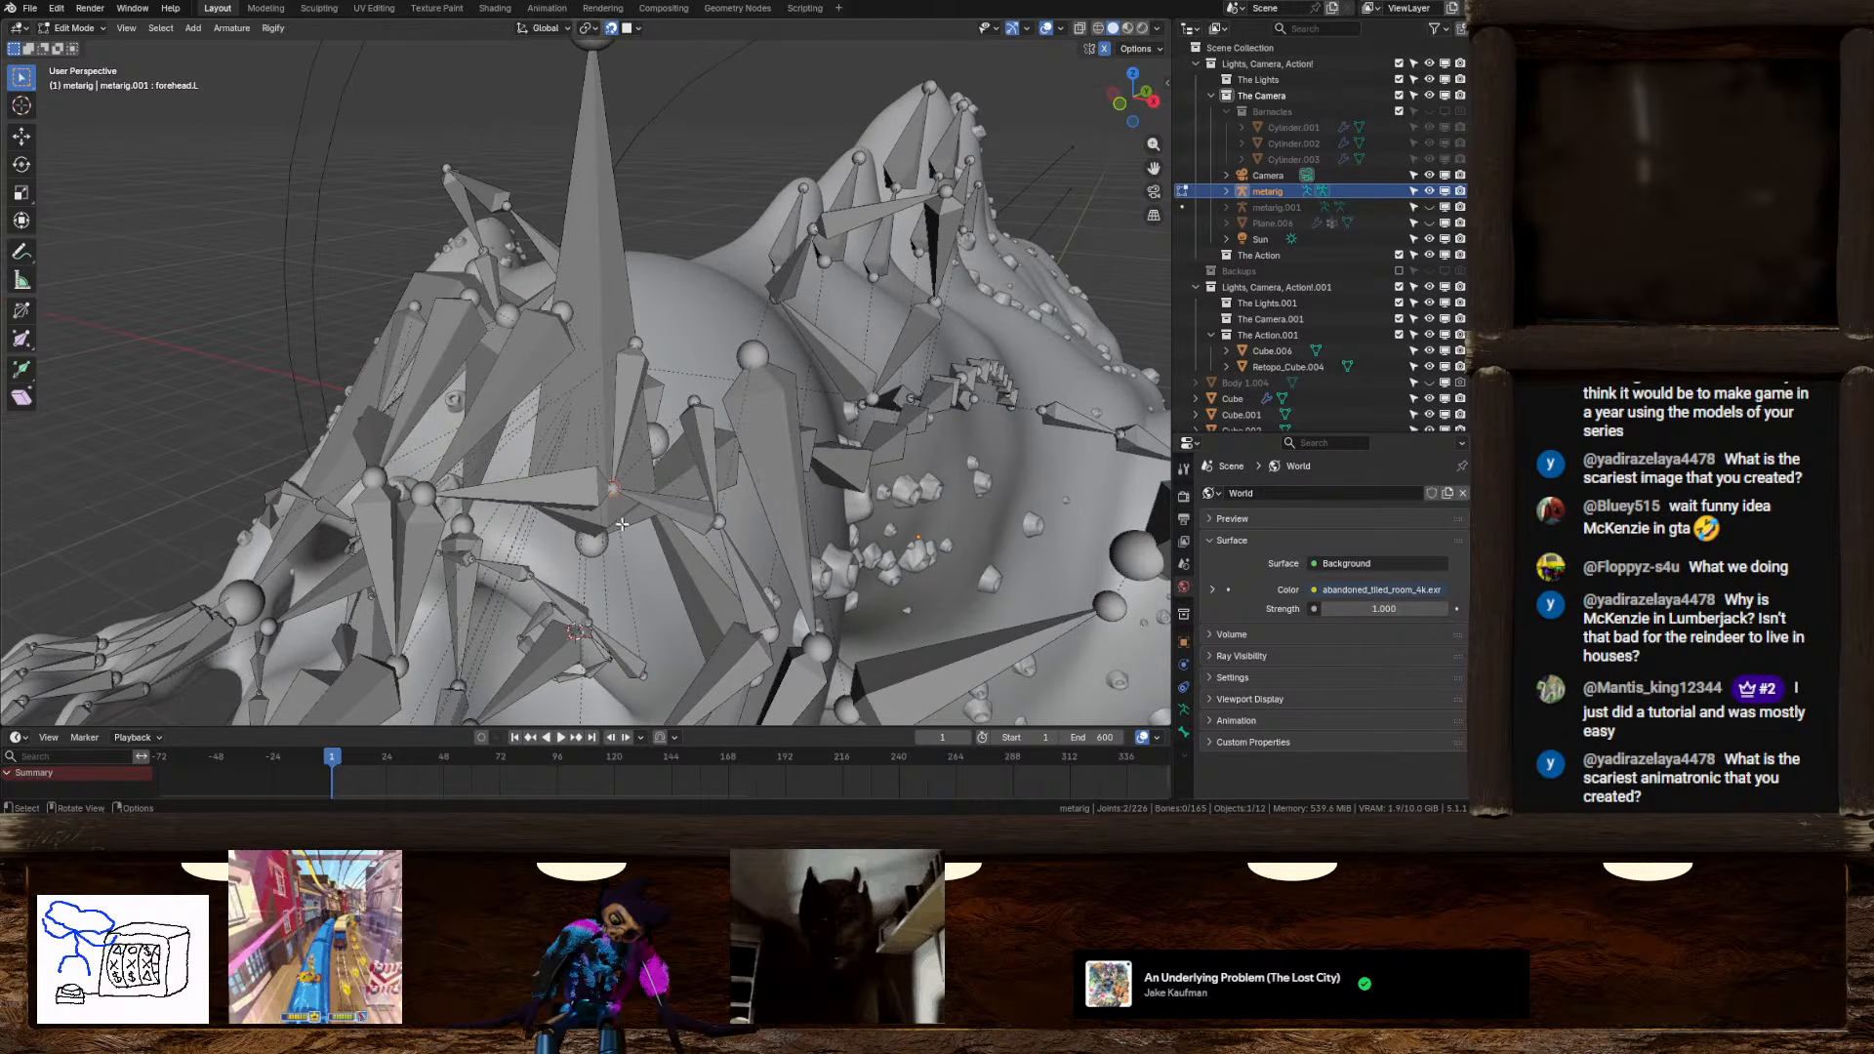
key(g)
click(745, 530)
Snap the lower and upper joints of the outer left forehead bone forehead.L.002 onto the side of the head
middle_drag(746, 530, 684, 557)
click(684, 557)
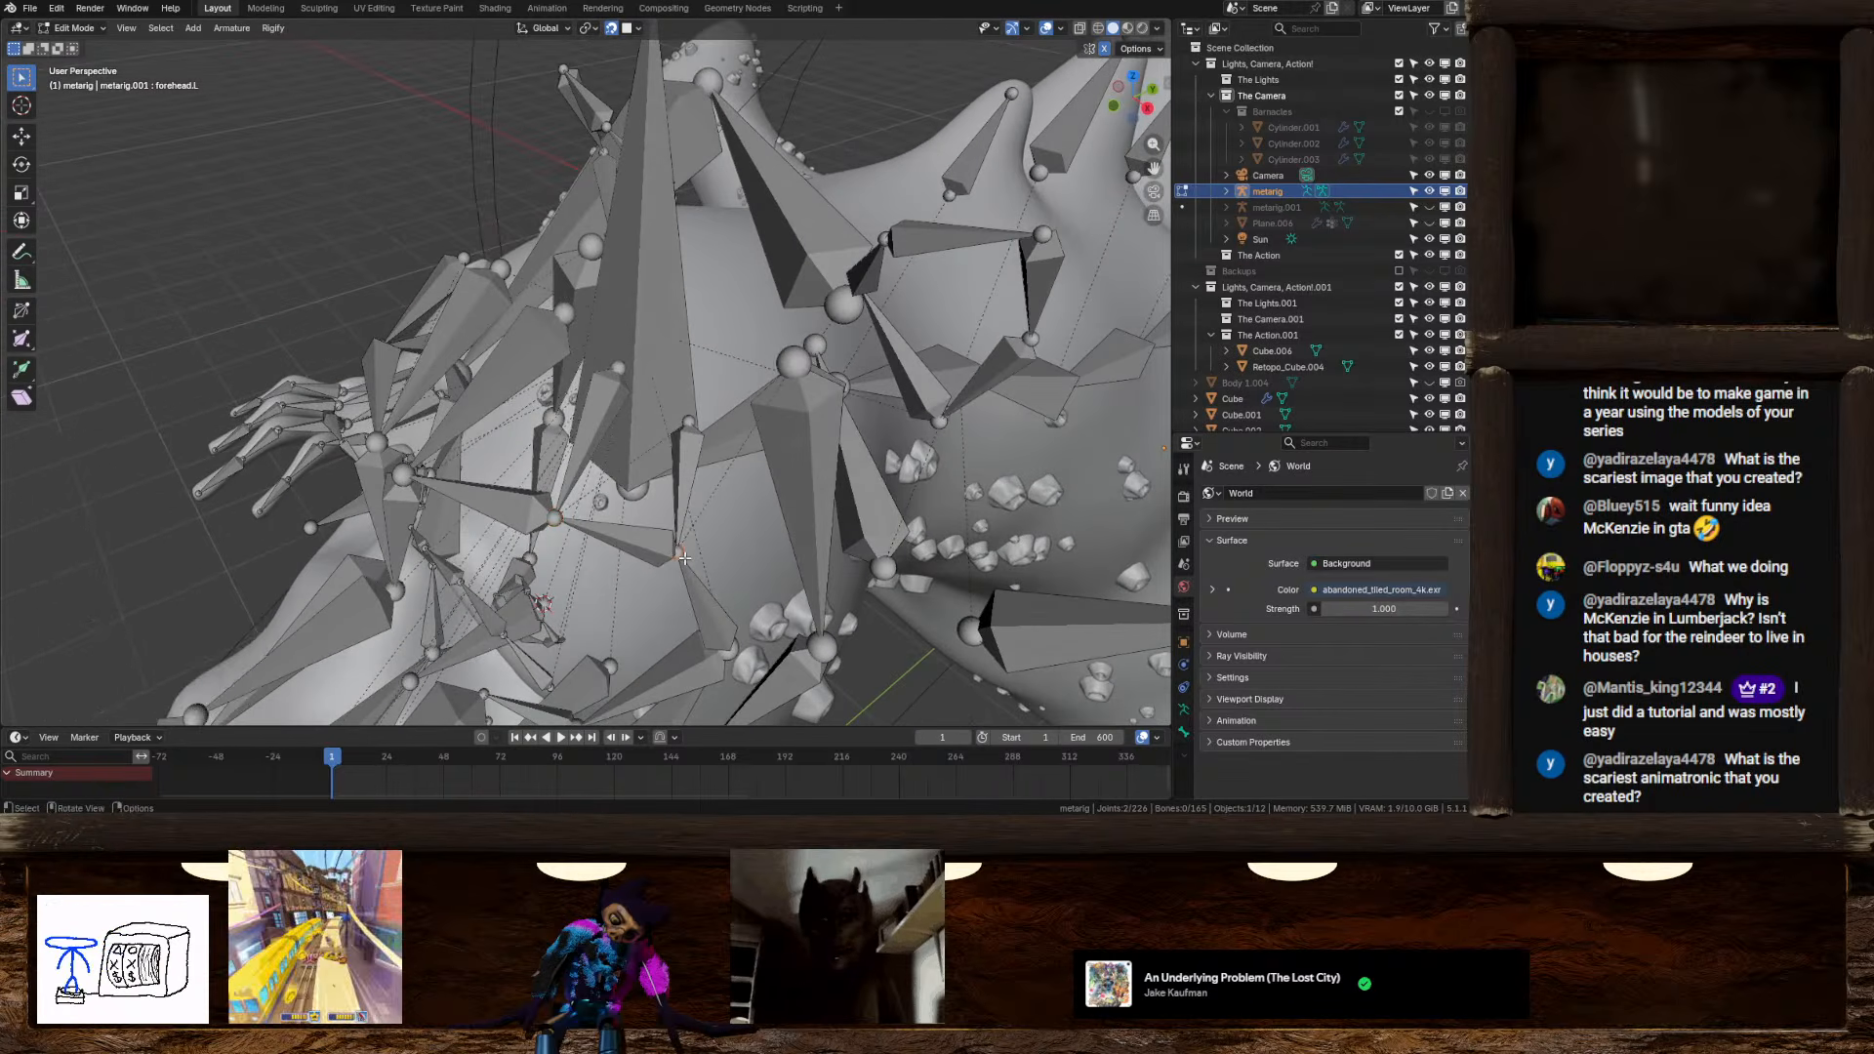
key(g)
click(680, 418)
click(687, 421)
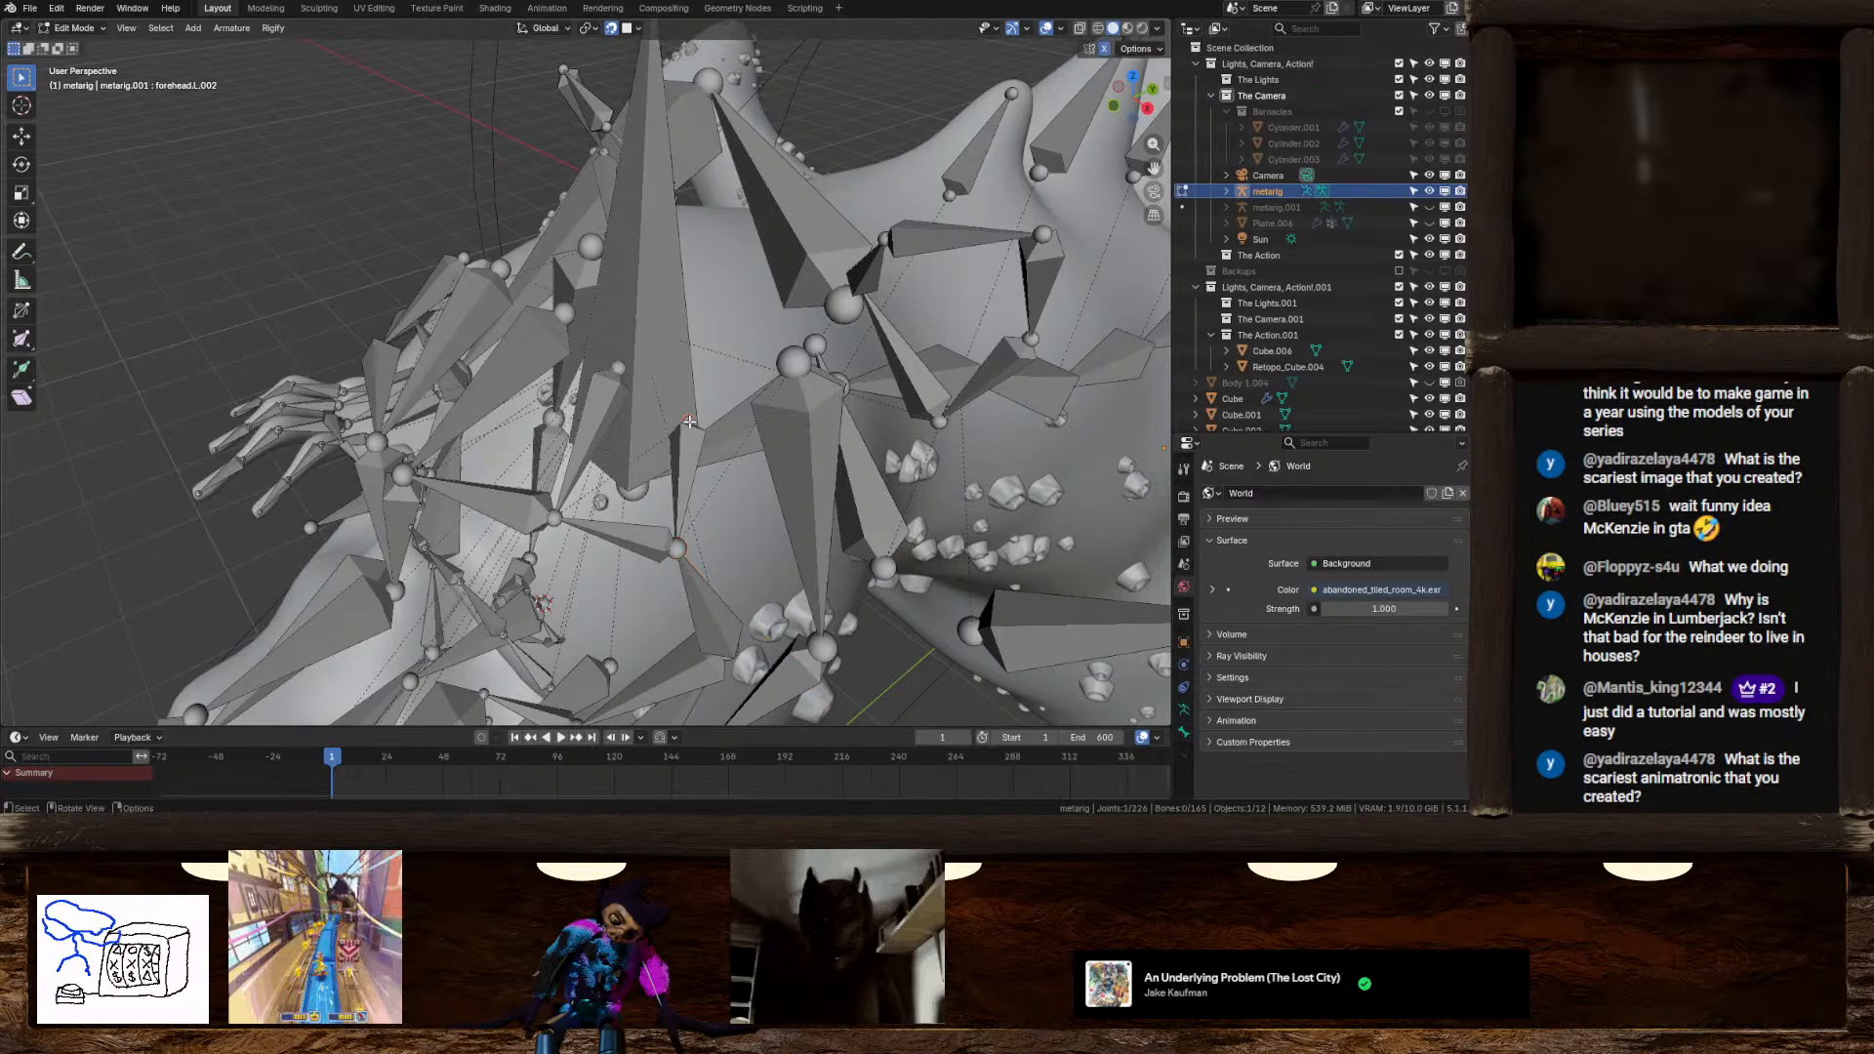
key(g)
click(724, 388)
Move the left cheek joint behind the eye about 0.14 m outward onto the head surface
middle_drag(724, 389, 645, 420)
click(630, 504)
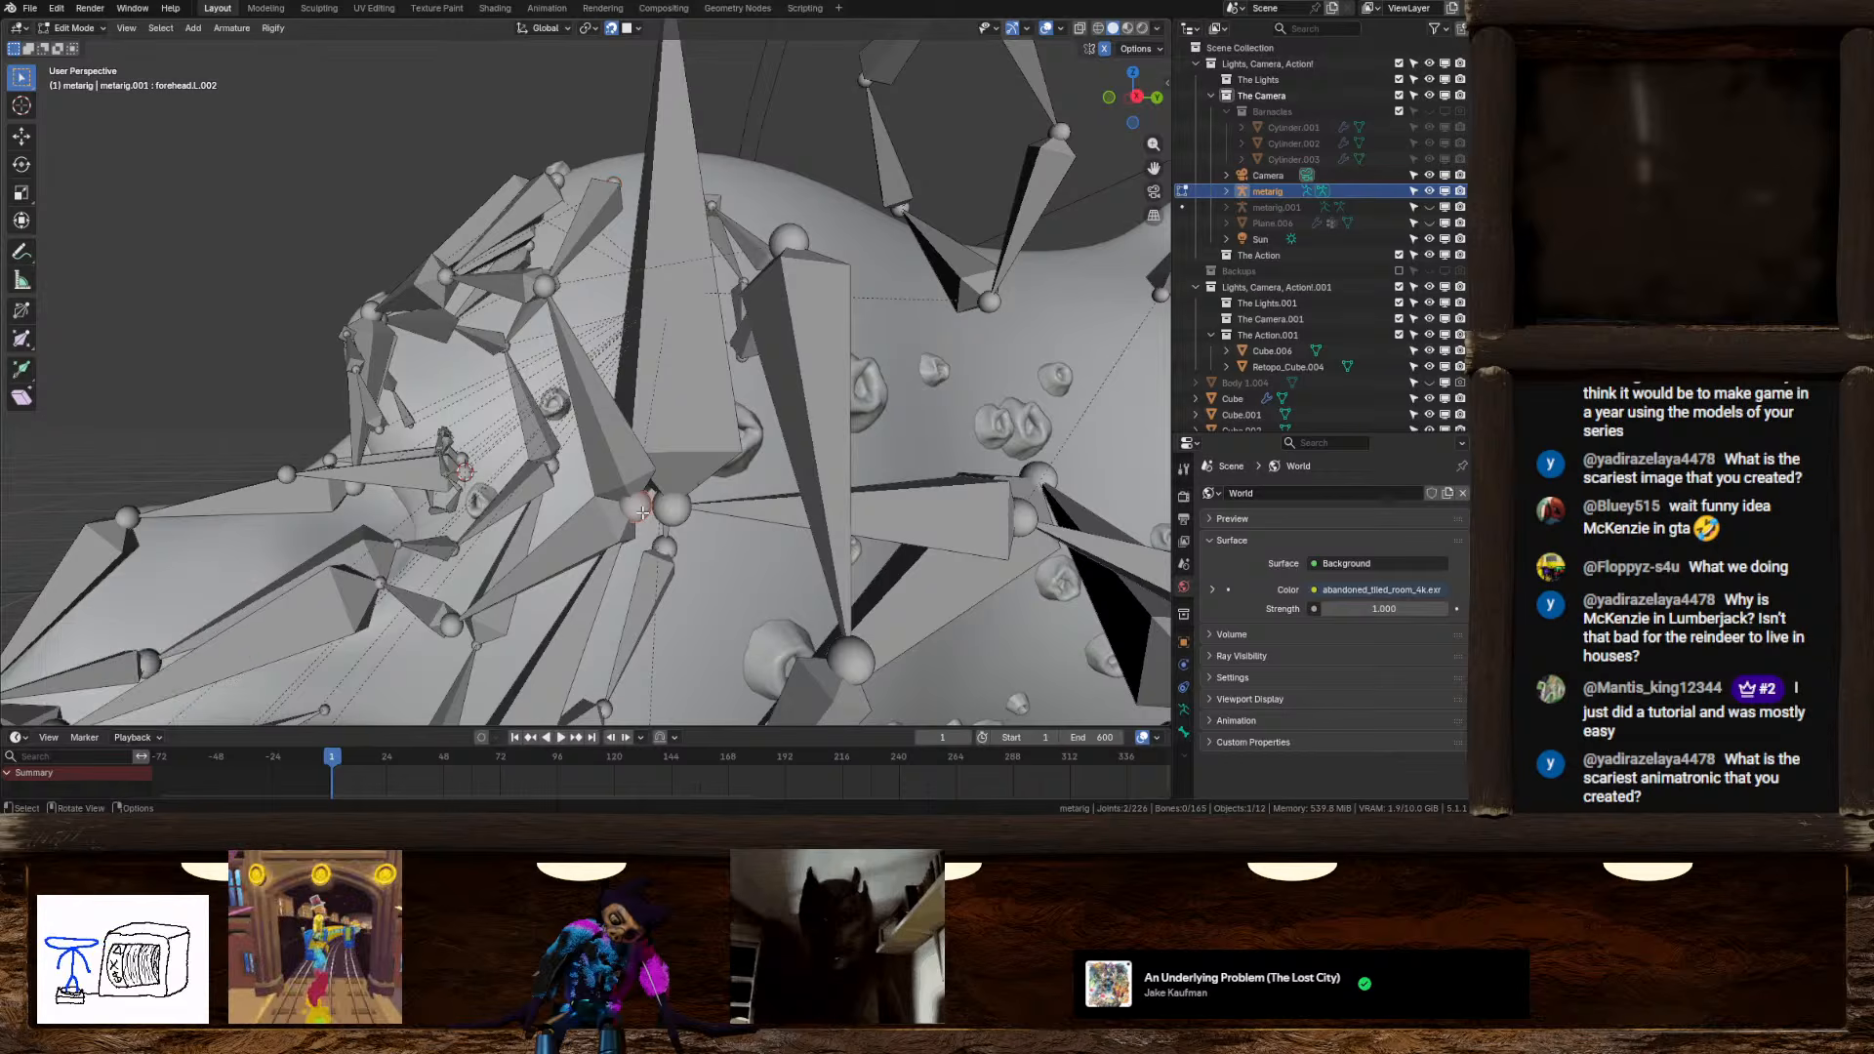
key(g)
click(644, 500)
Snap the left cheek joint below the eye and the one above the mouth outward onto the face surface
shift+middle_drag(497, 566, 512, 435)
middle_drag(512, 435, 660, 464)
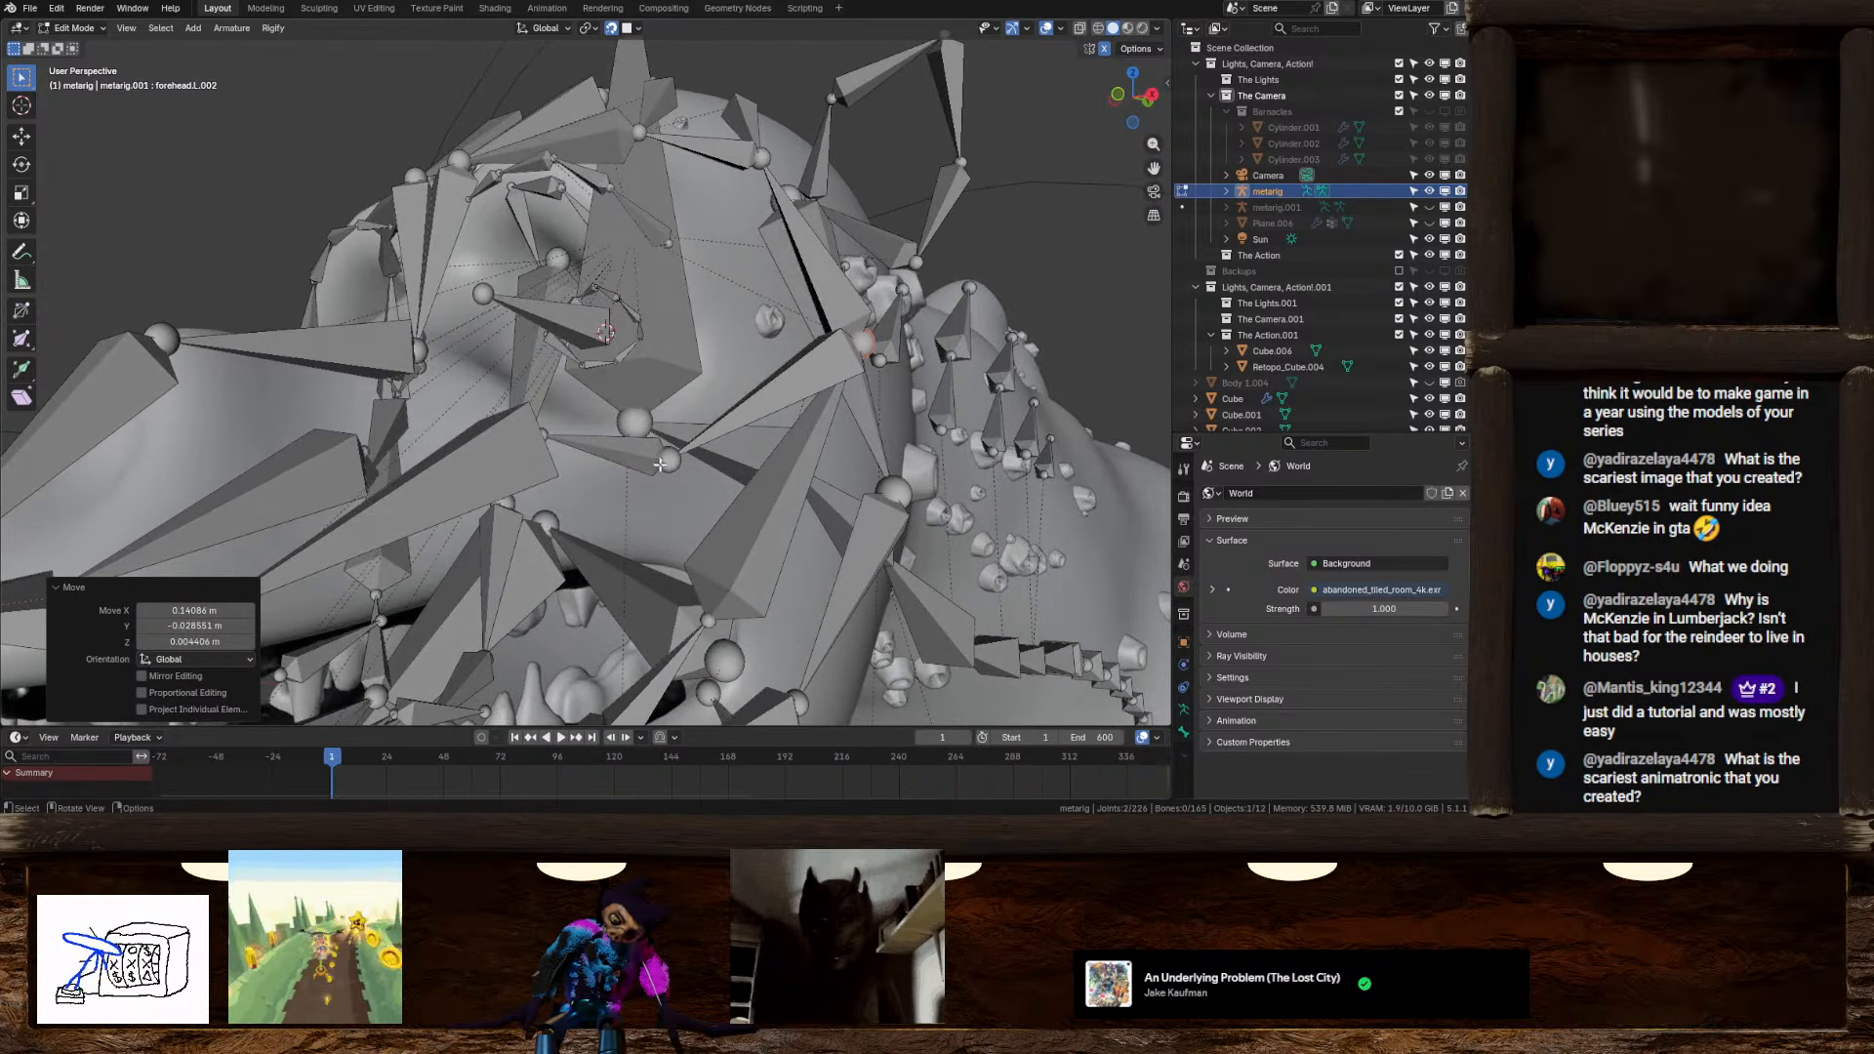
click(668, 453)
key(g)
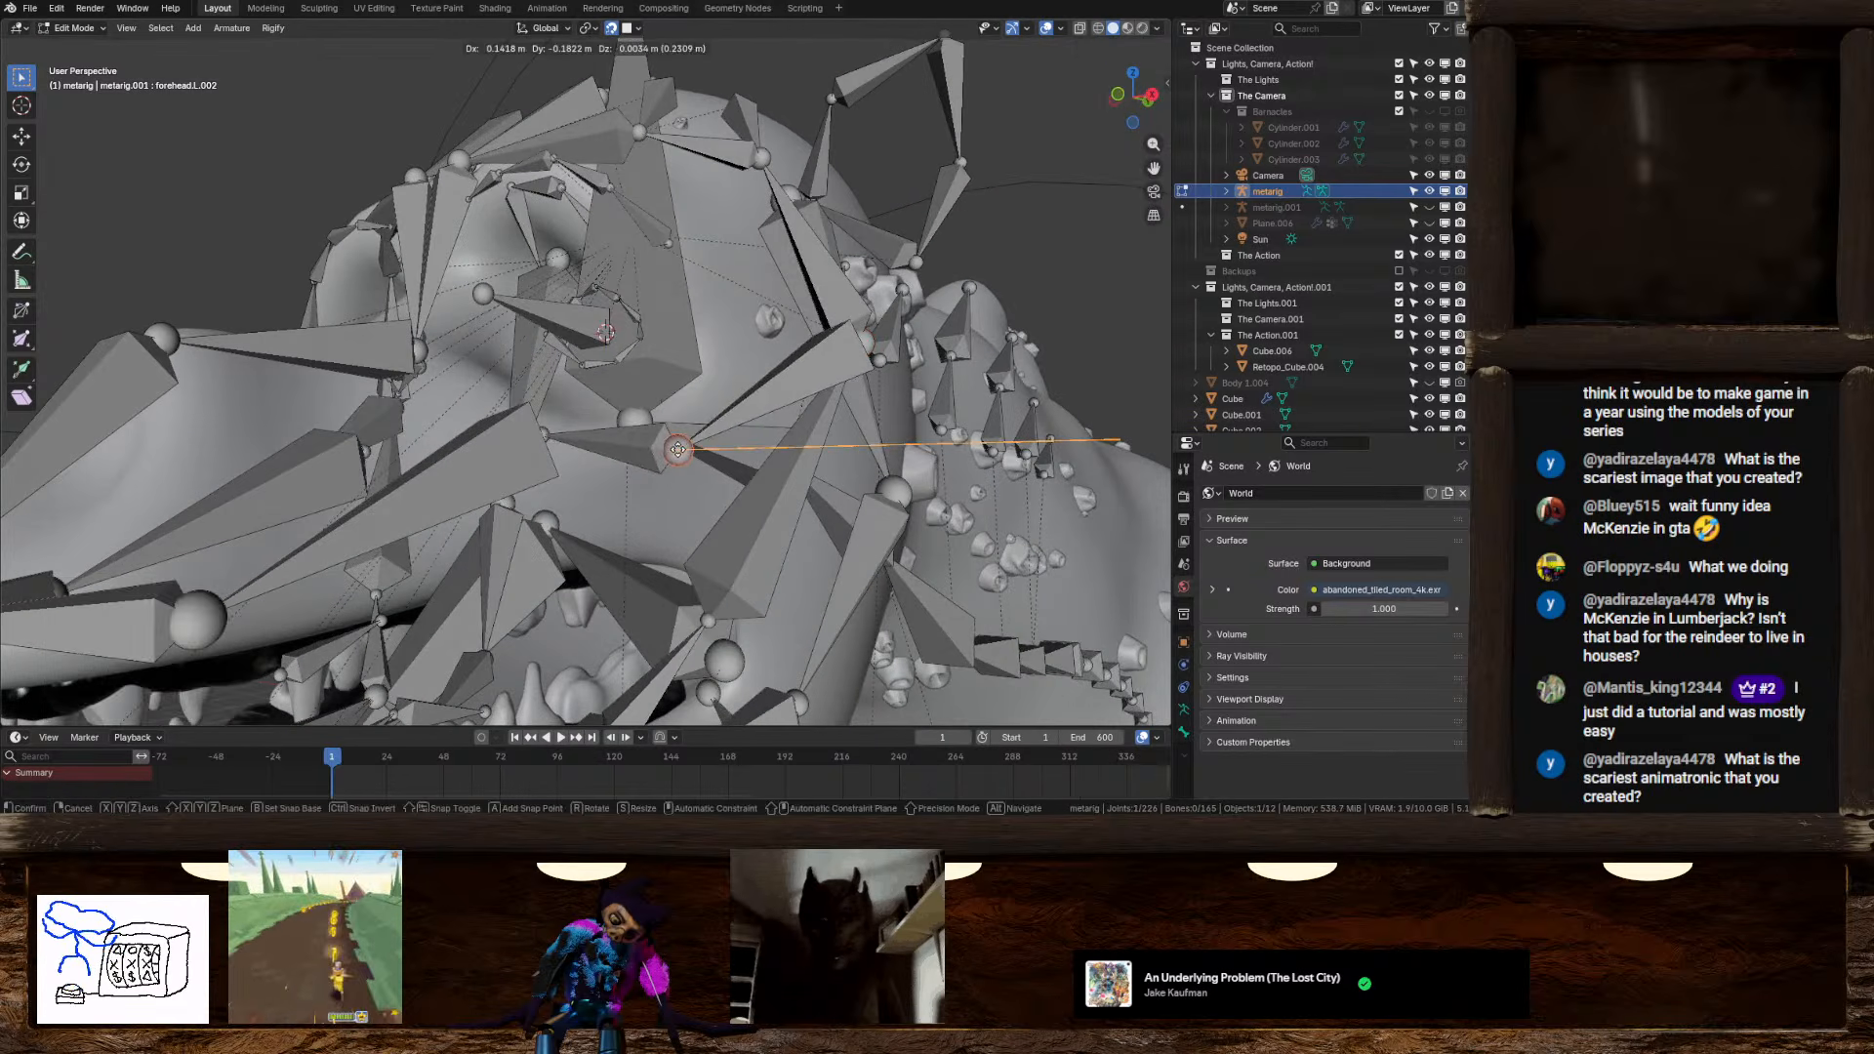
click(674, 457)
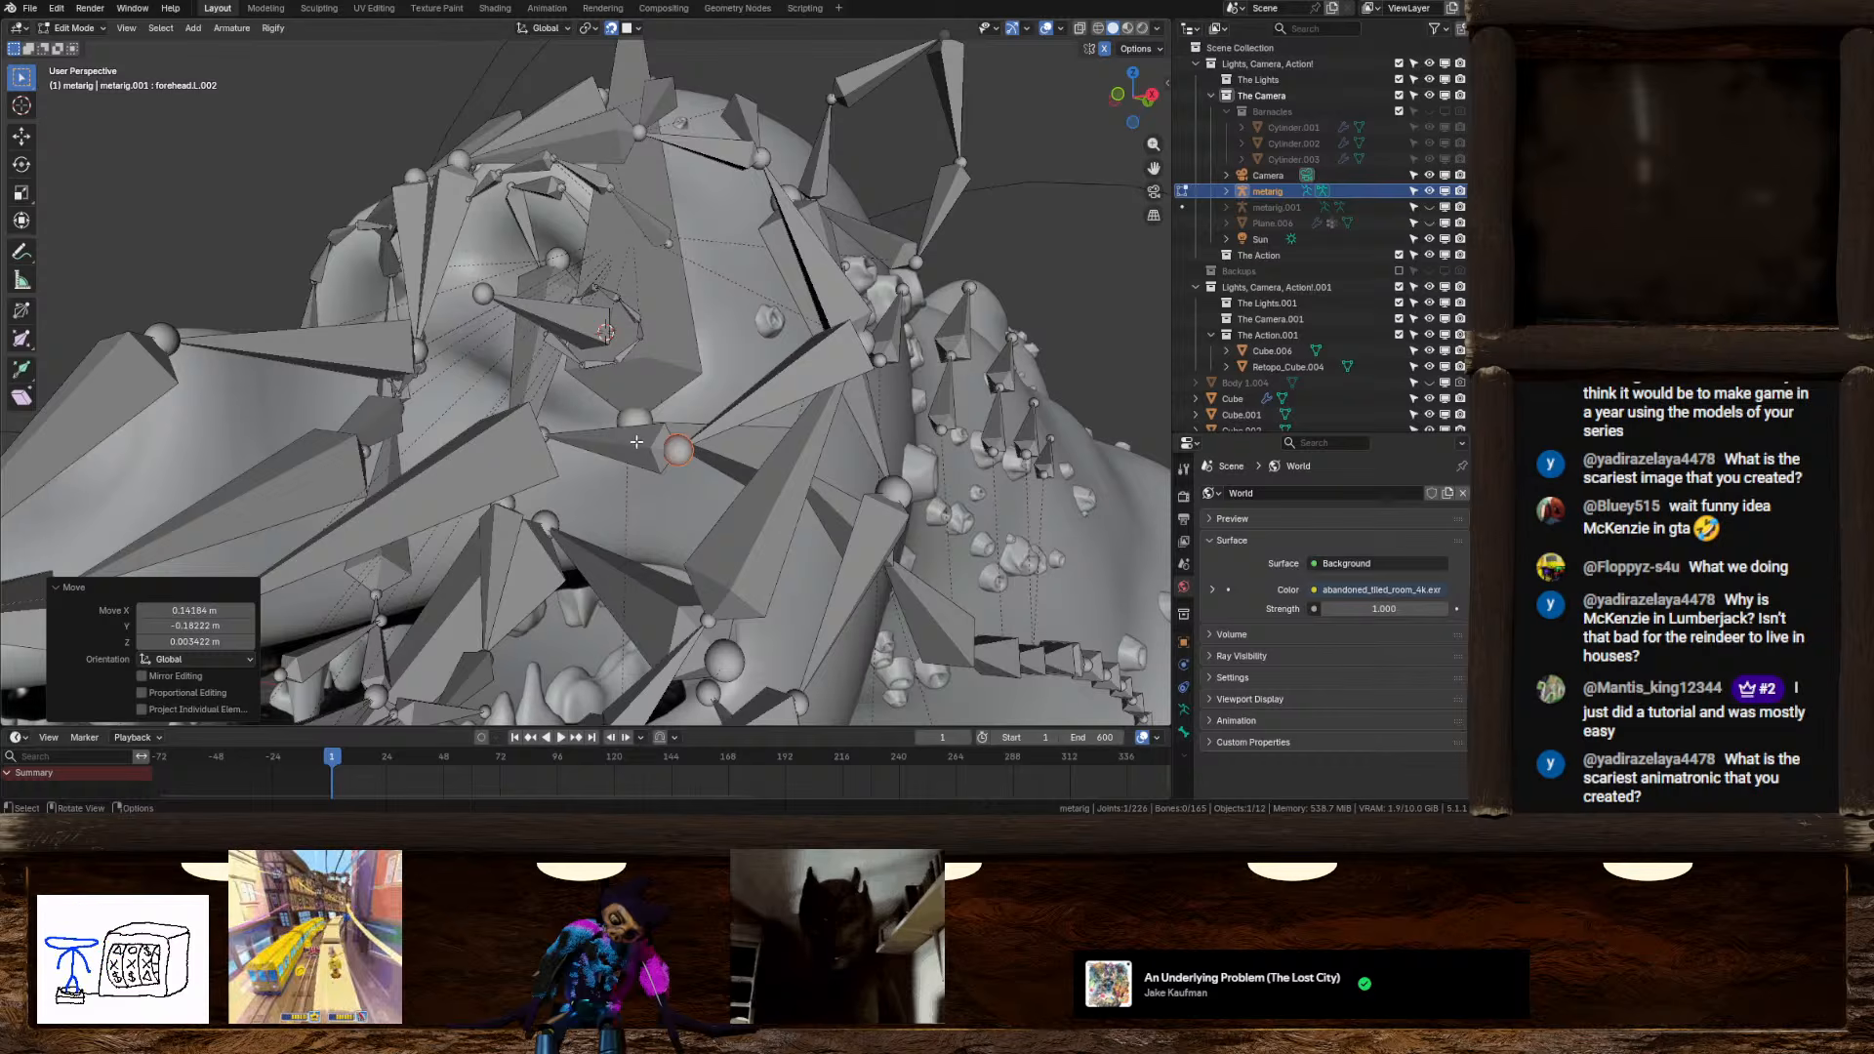
middle_drag(636, 442, 603, 391)
key(g)
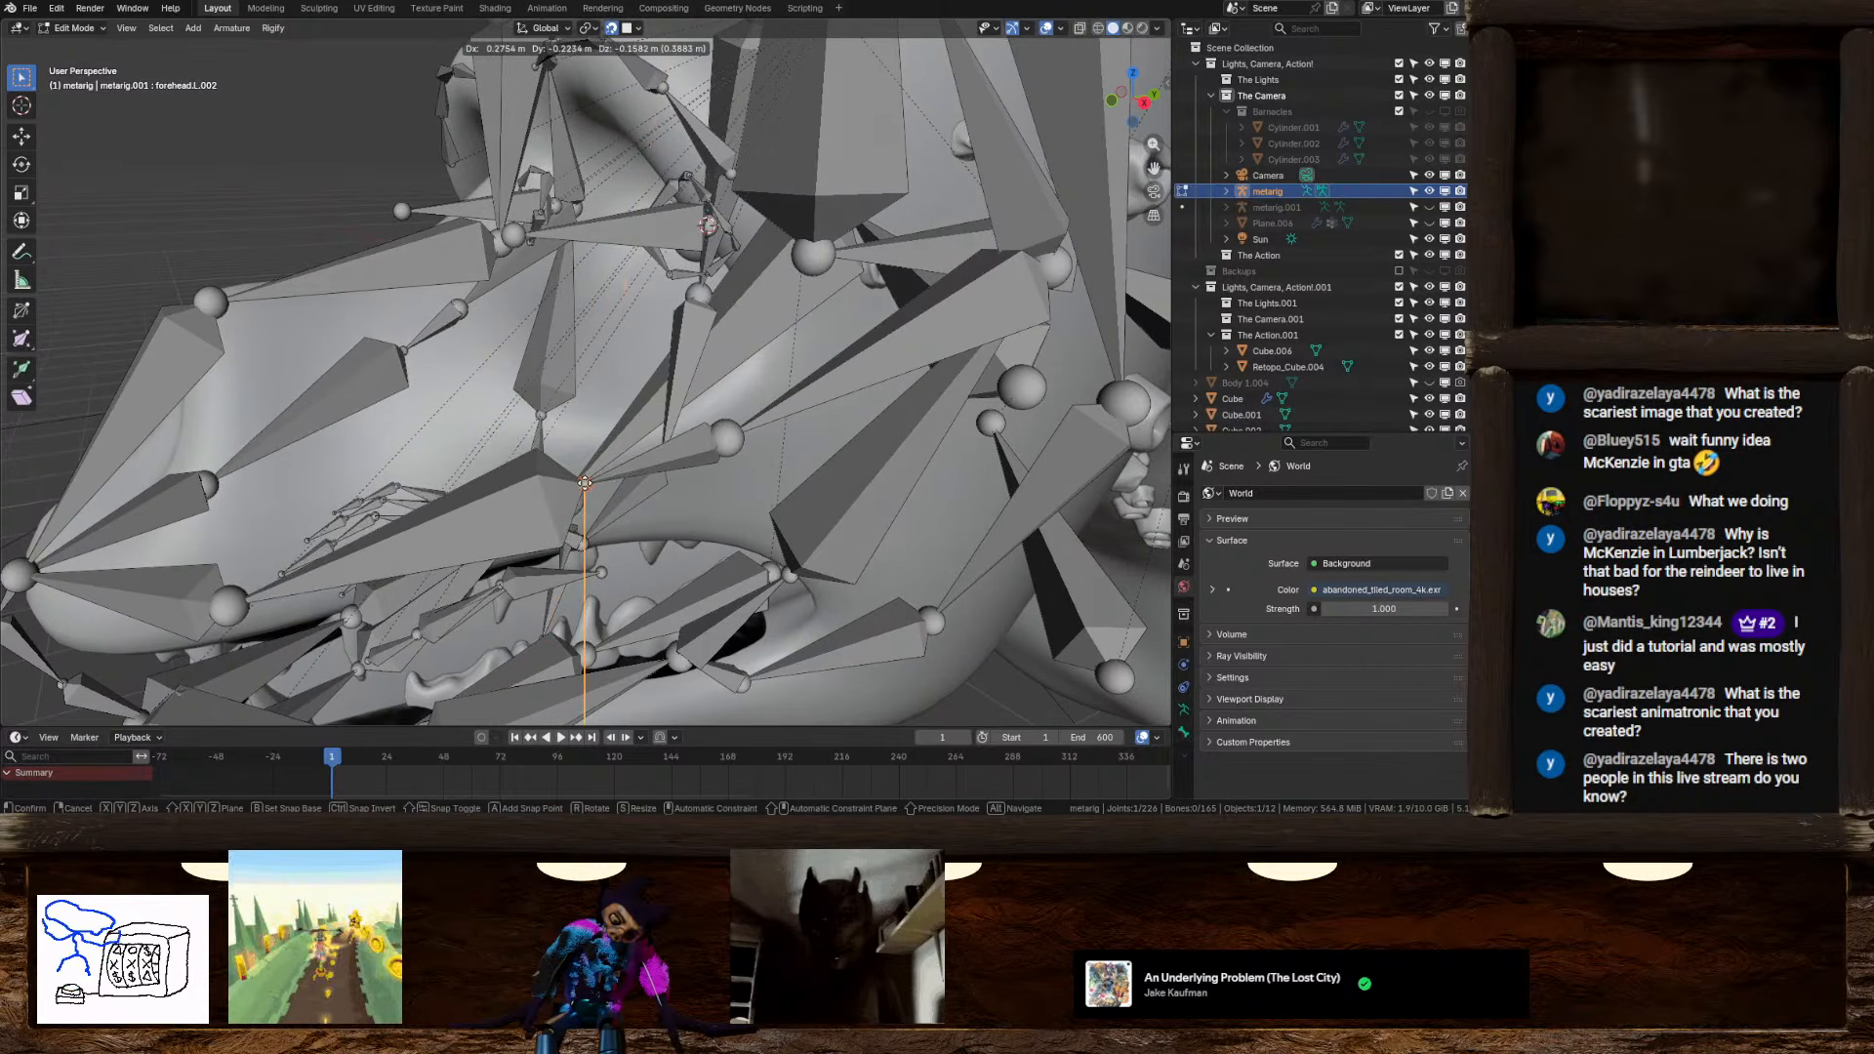
click(586, 481)
Raise the left nose.L joint about 0.25 m onto the side of the snout and nudge the bone joint behind it upward
middle_drag(586, 481, 544, 449)
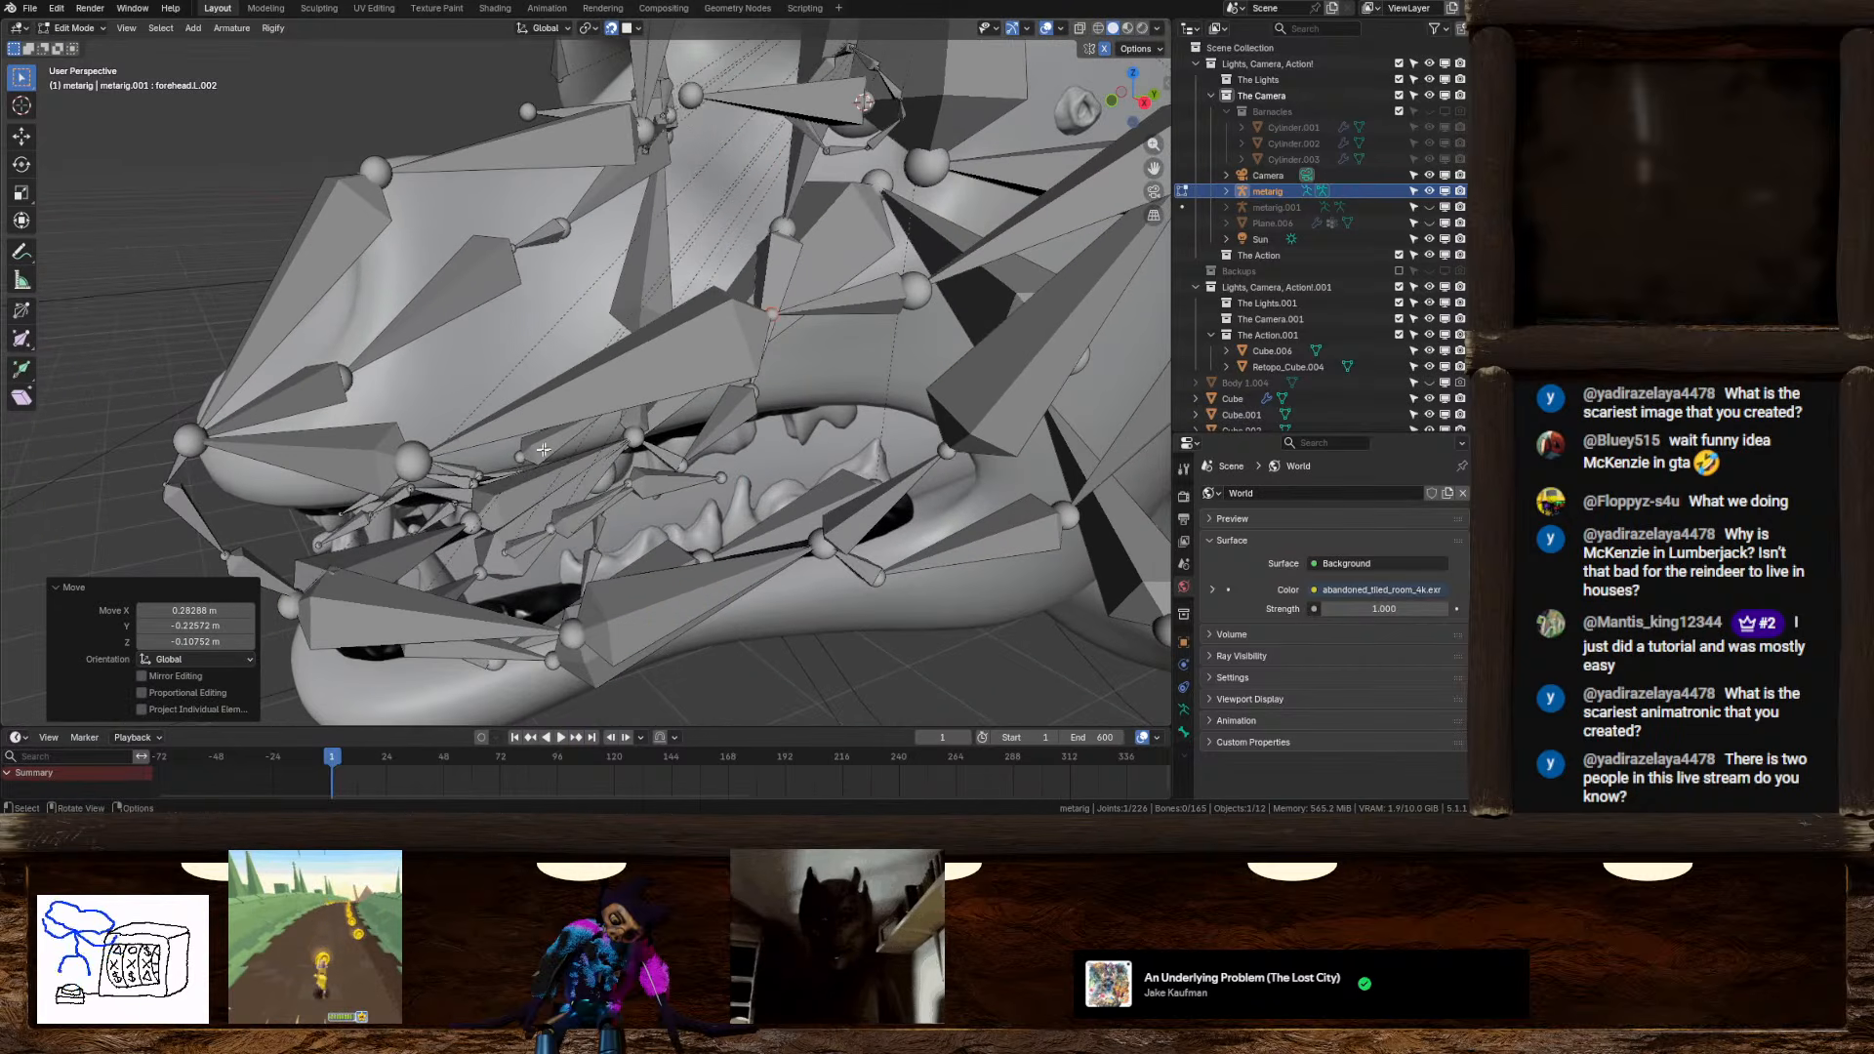
click(425, 458)
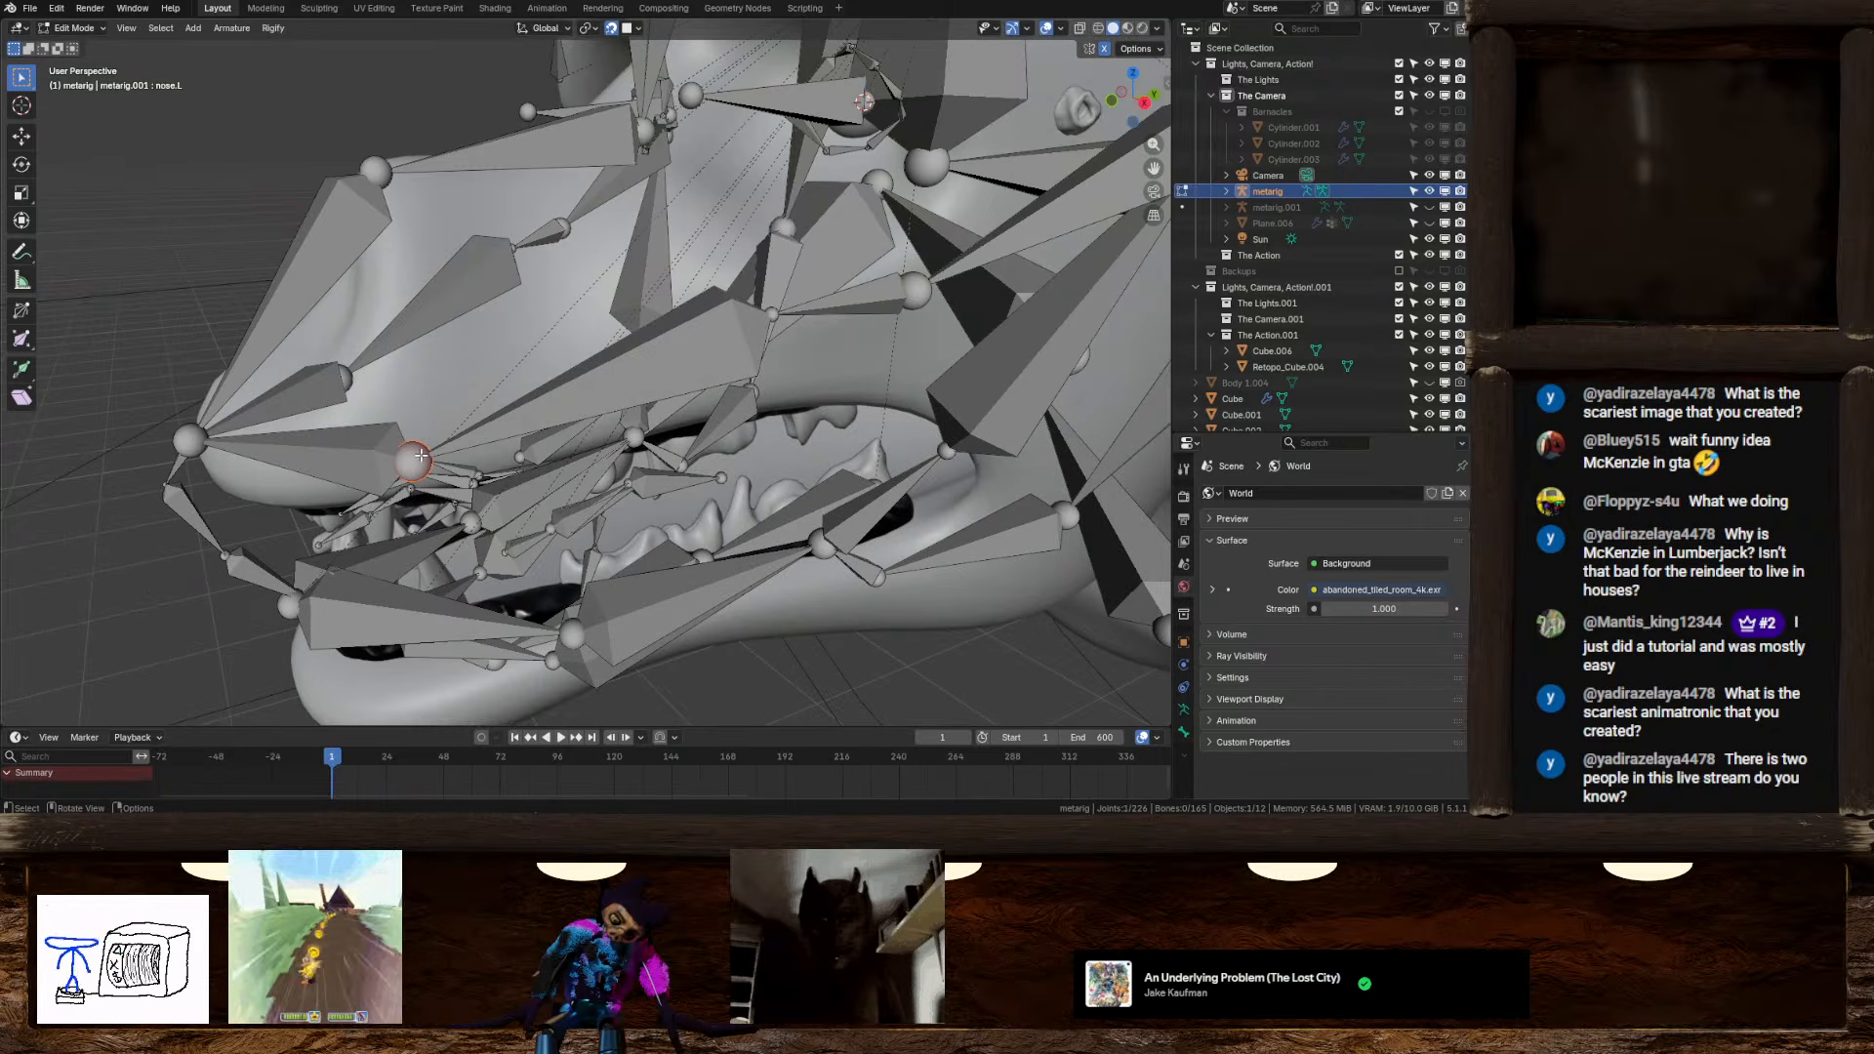
middle_drag(420, 456, 423, 402)
key(g)
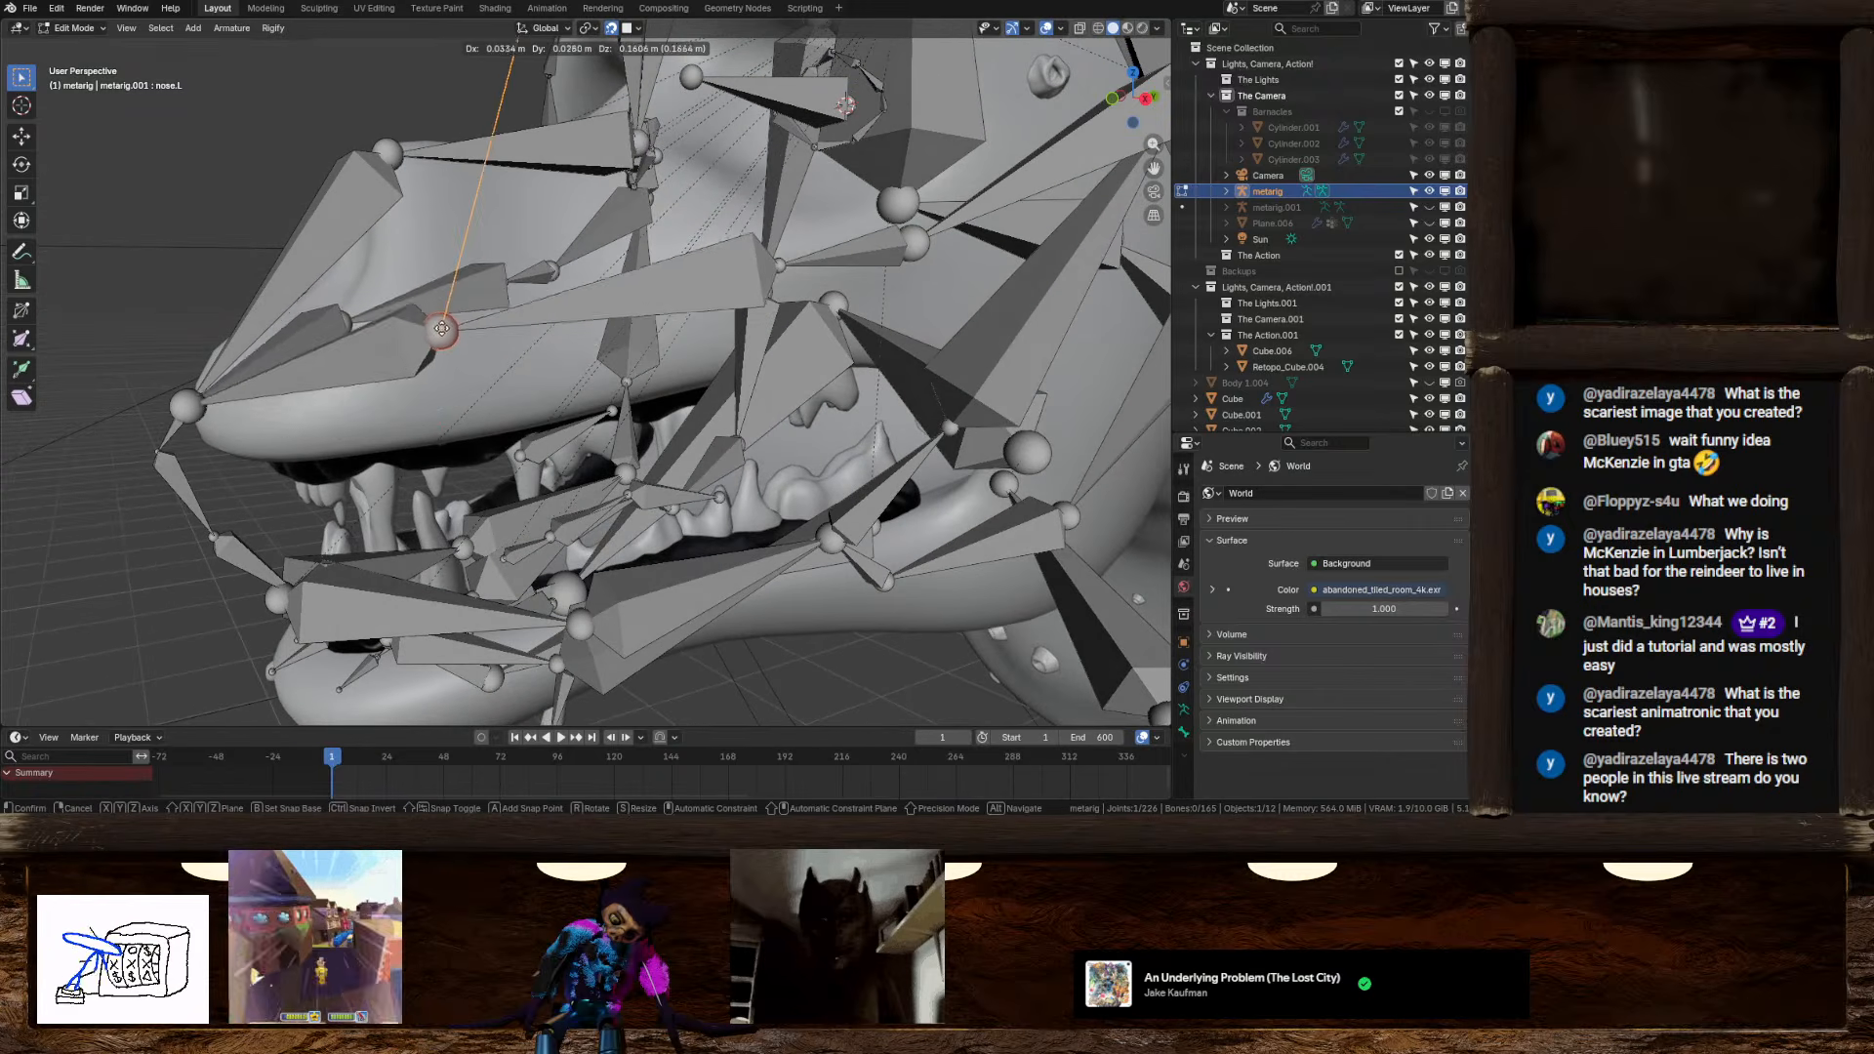
click(462, 291)
middle_drag(795, 300, 688, 376)
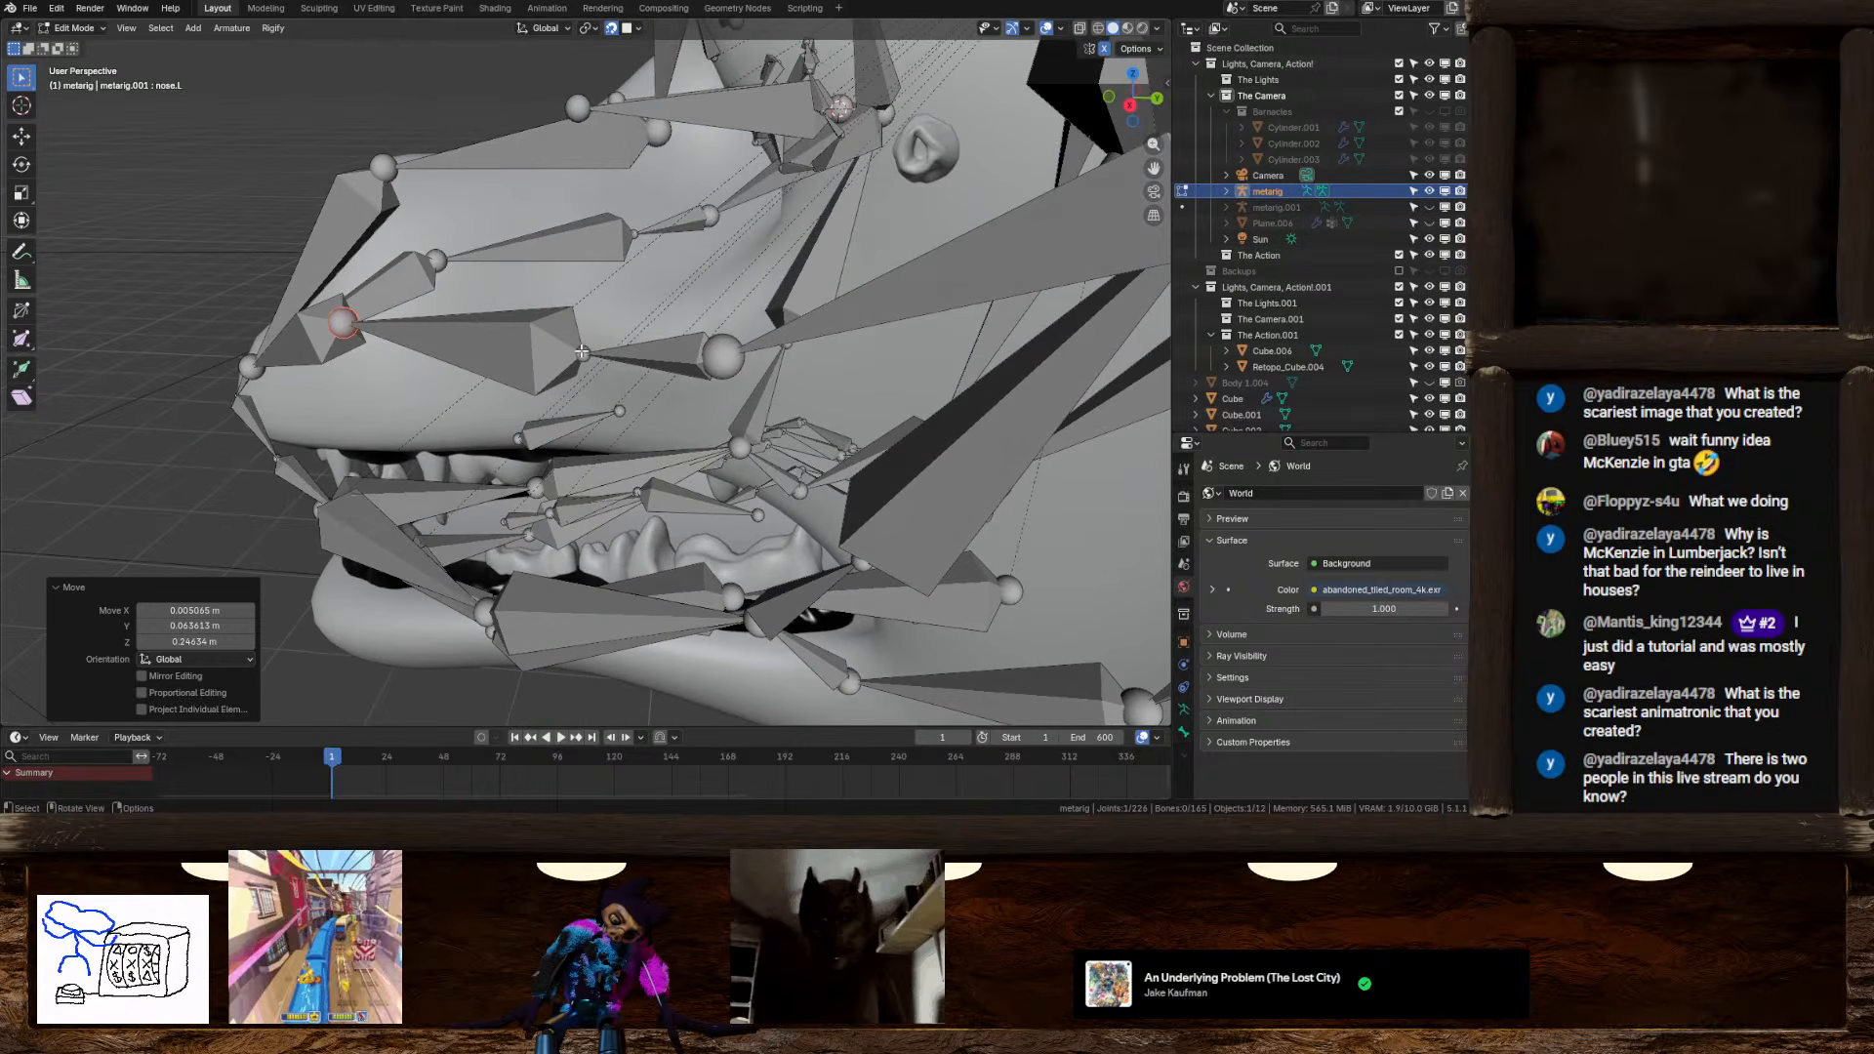
key(g)
click(702, 368)
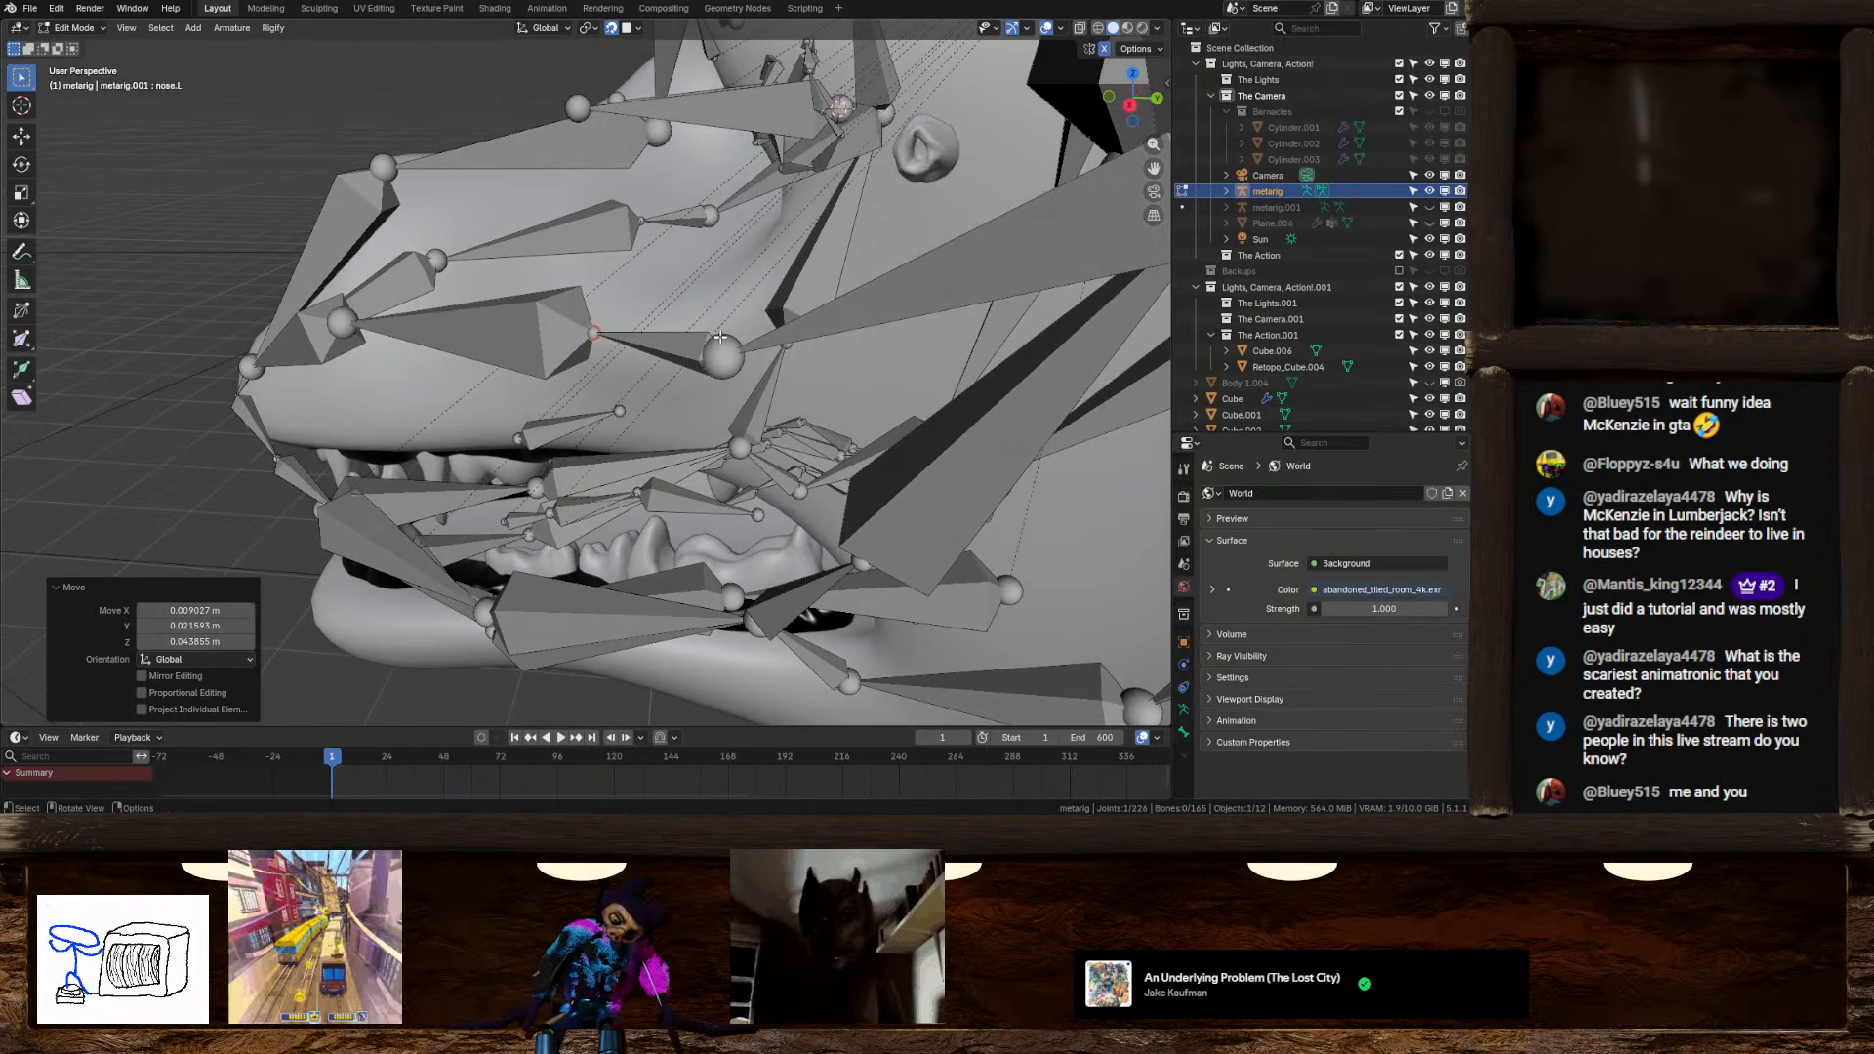
Move the left cheek joint below and behind the eye upward and snap it onto the side of the head
click(720, 360)
key(g)
click(726, 305)
middle_drag(726, 305, 794, 211)
key(g)
click(691, 317)
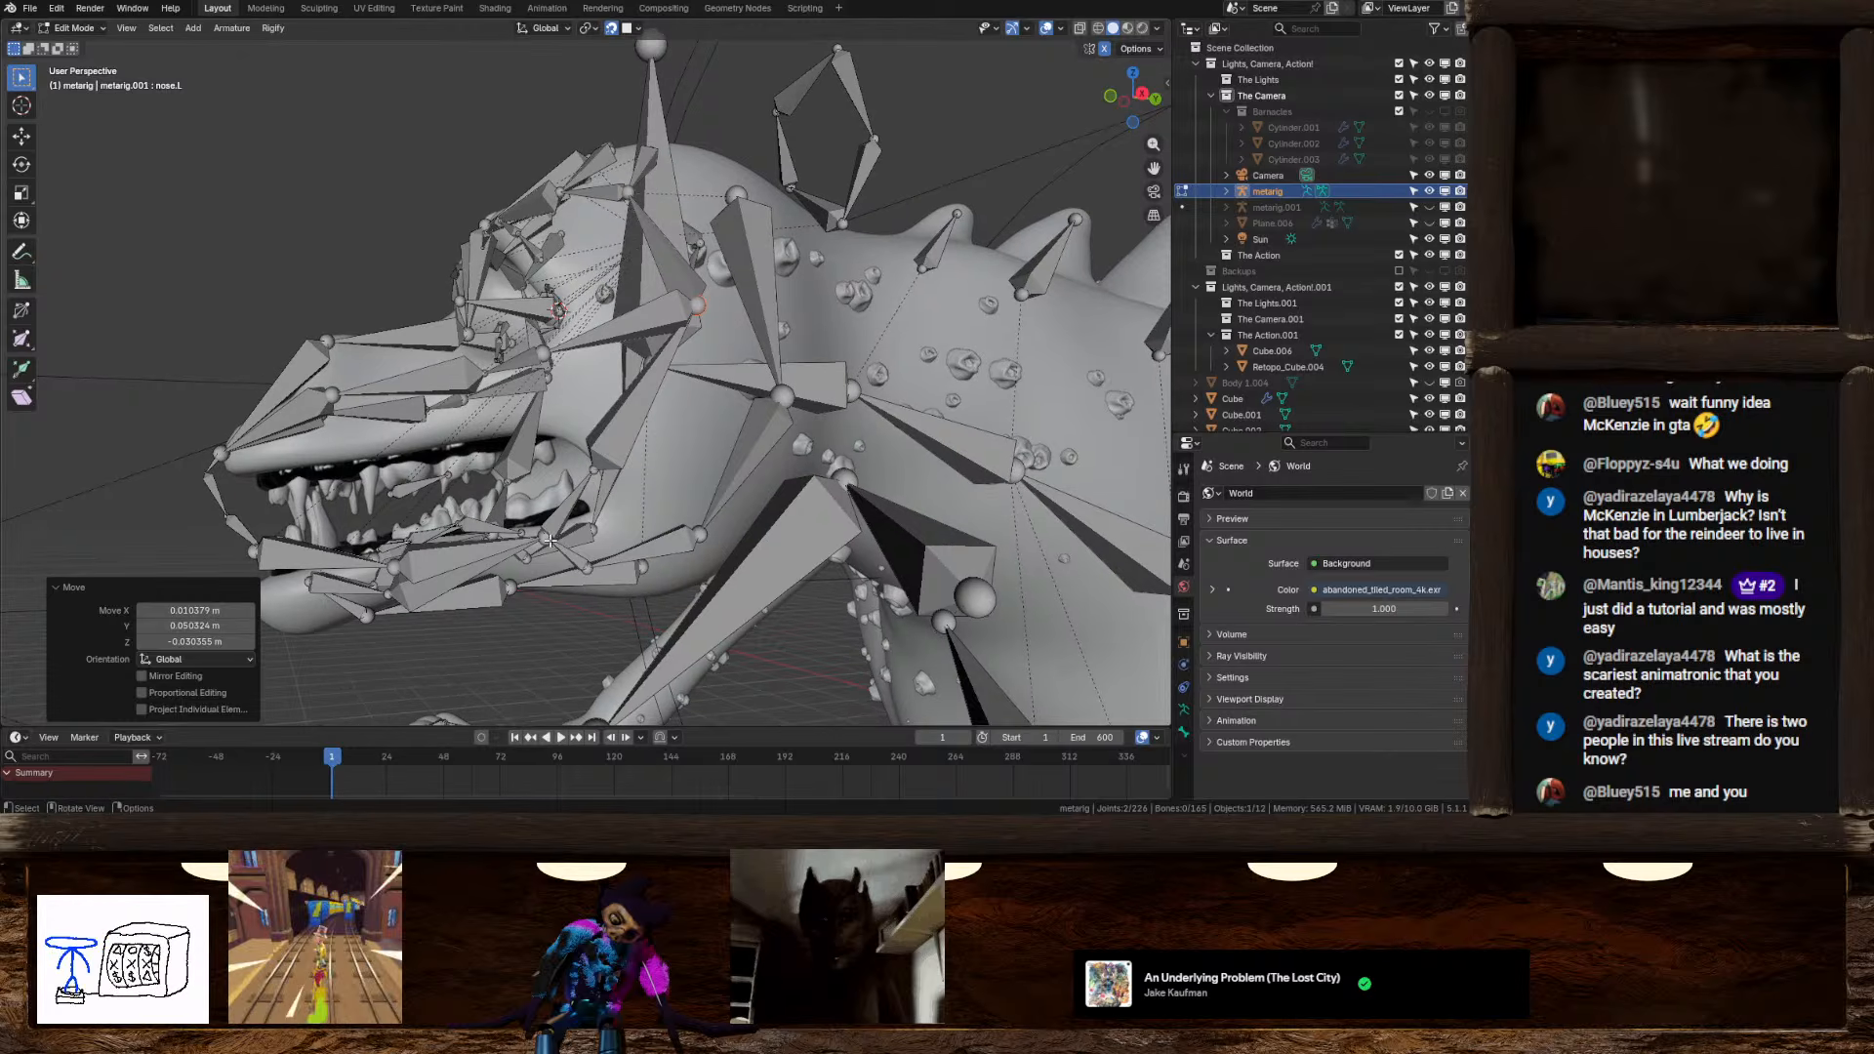
Snap the left mouth-corner joint and the neighbouring cheek.B.L joint outward onto the cheek surface
middle_drag(548, 540, 558, 498)
click(578, 477)
key(g)
click(660, 421)
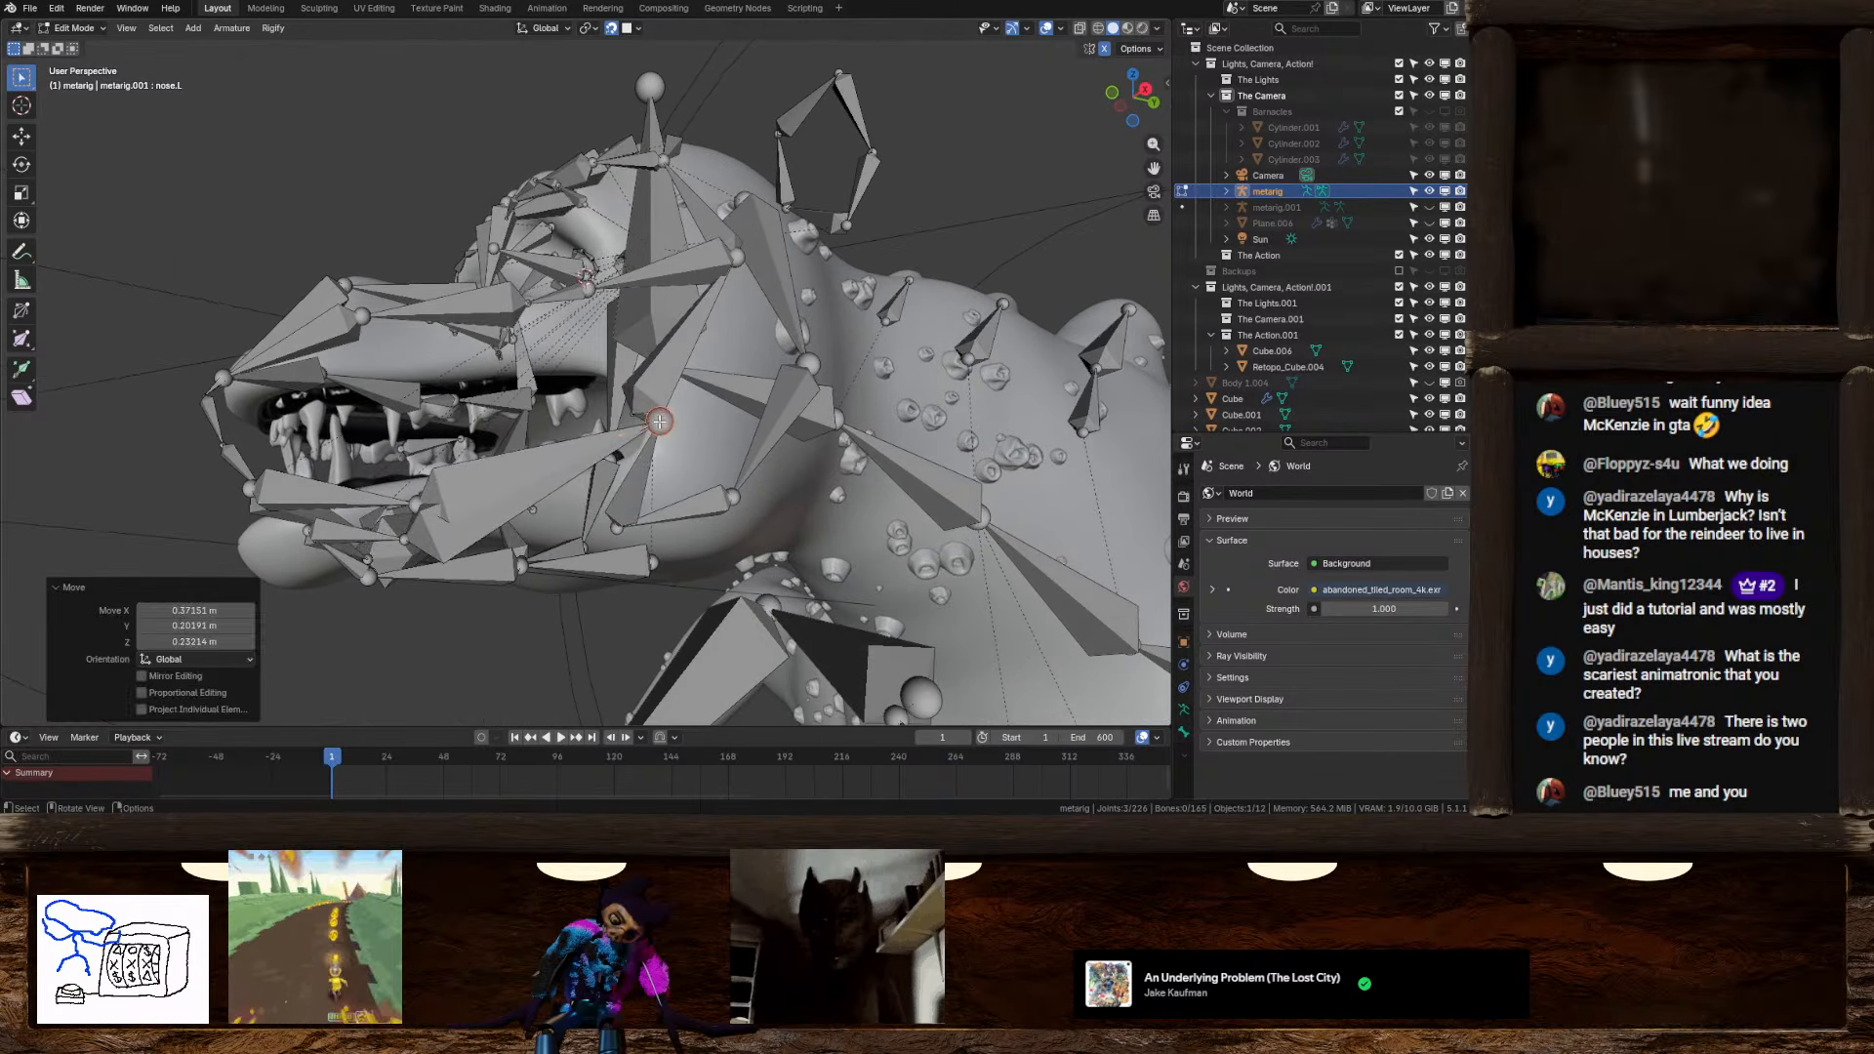
click(637, 415)
key(g)
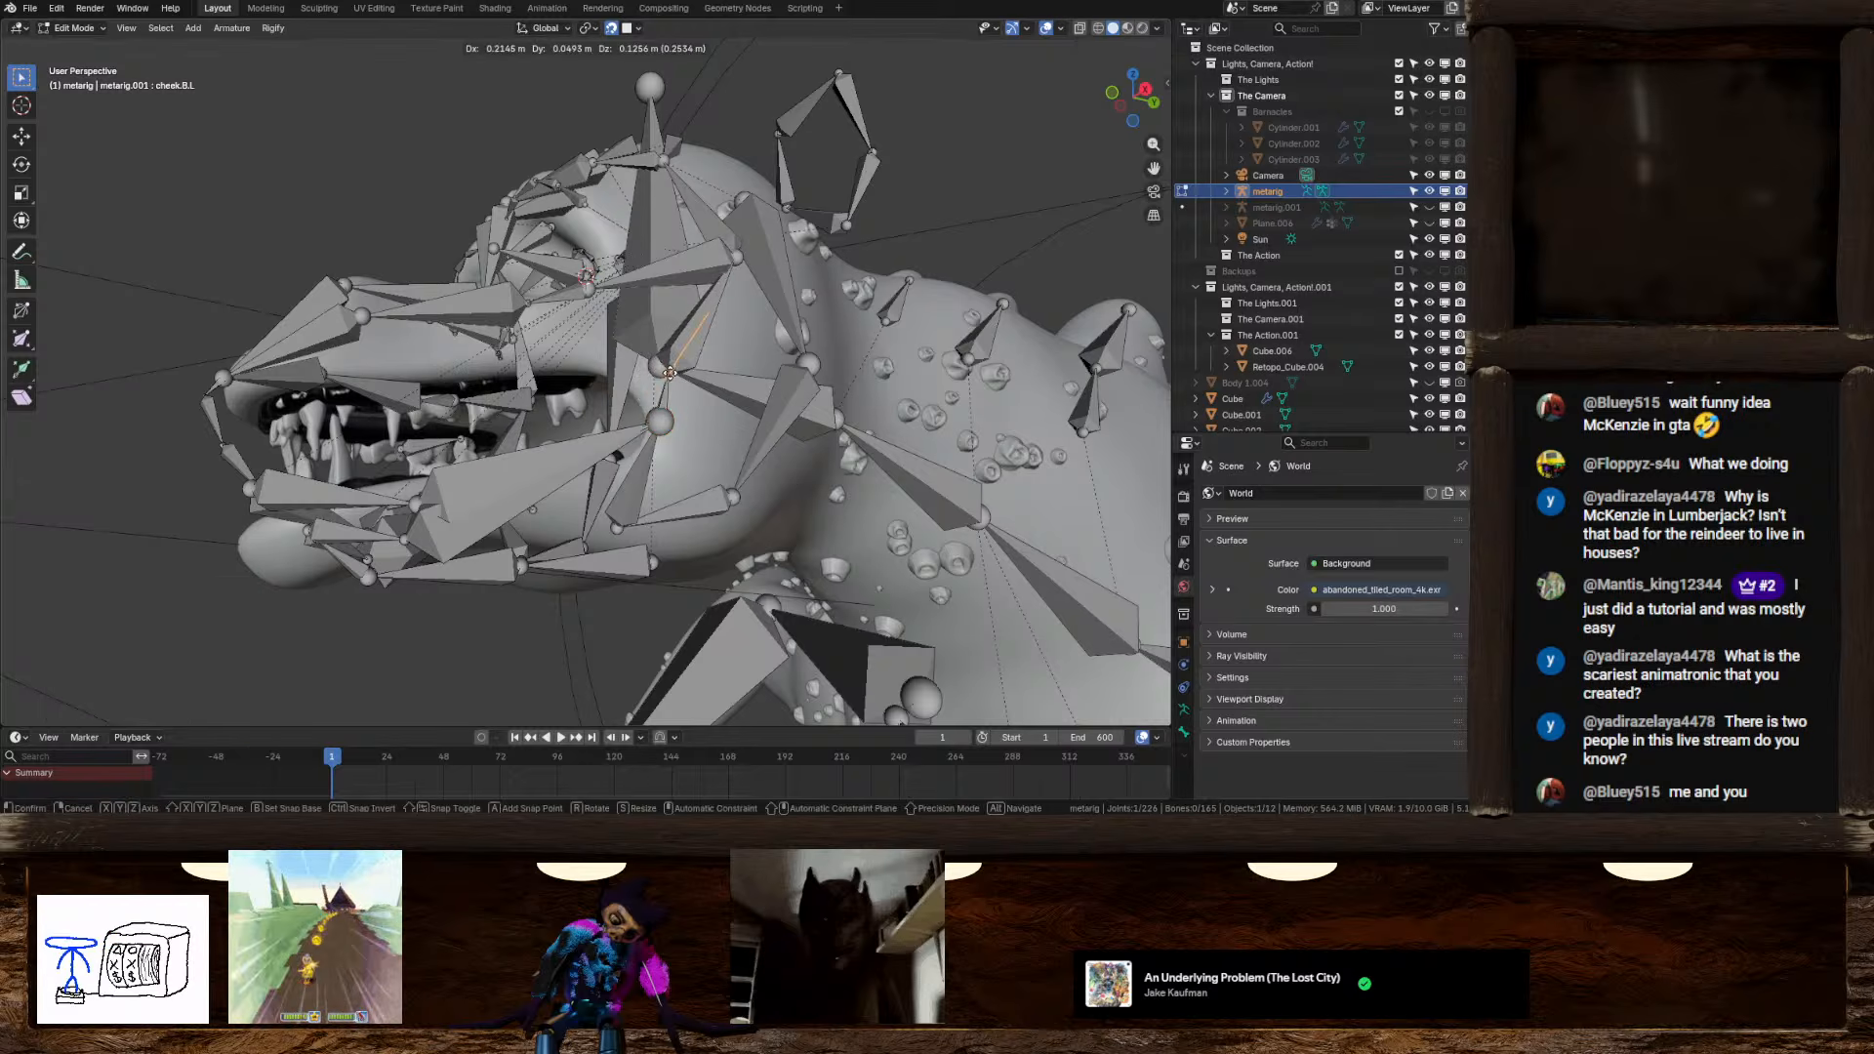
click(698, 365)
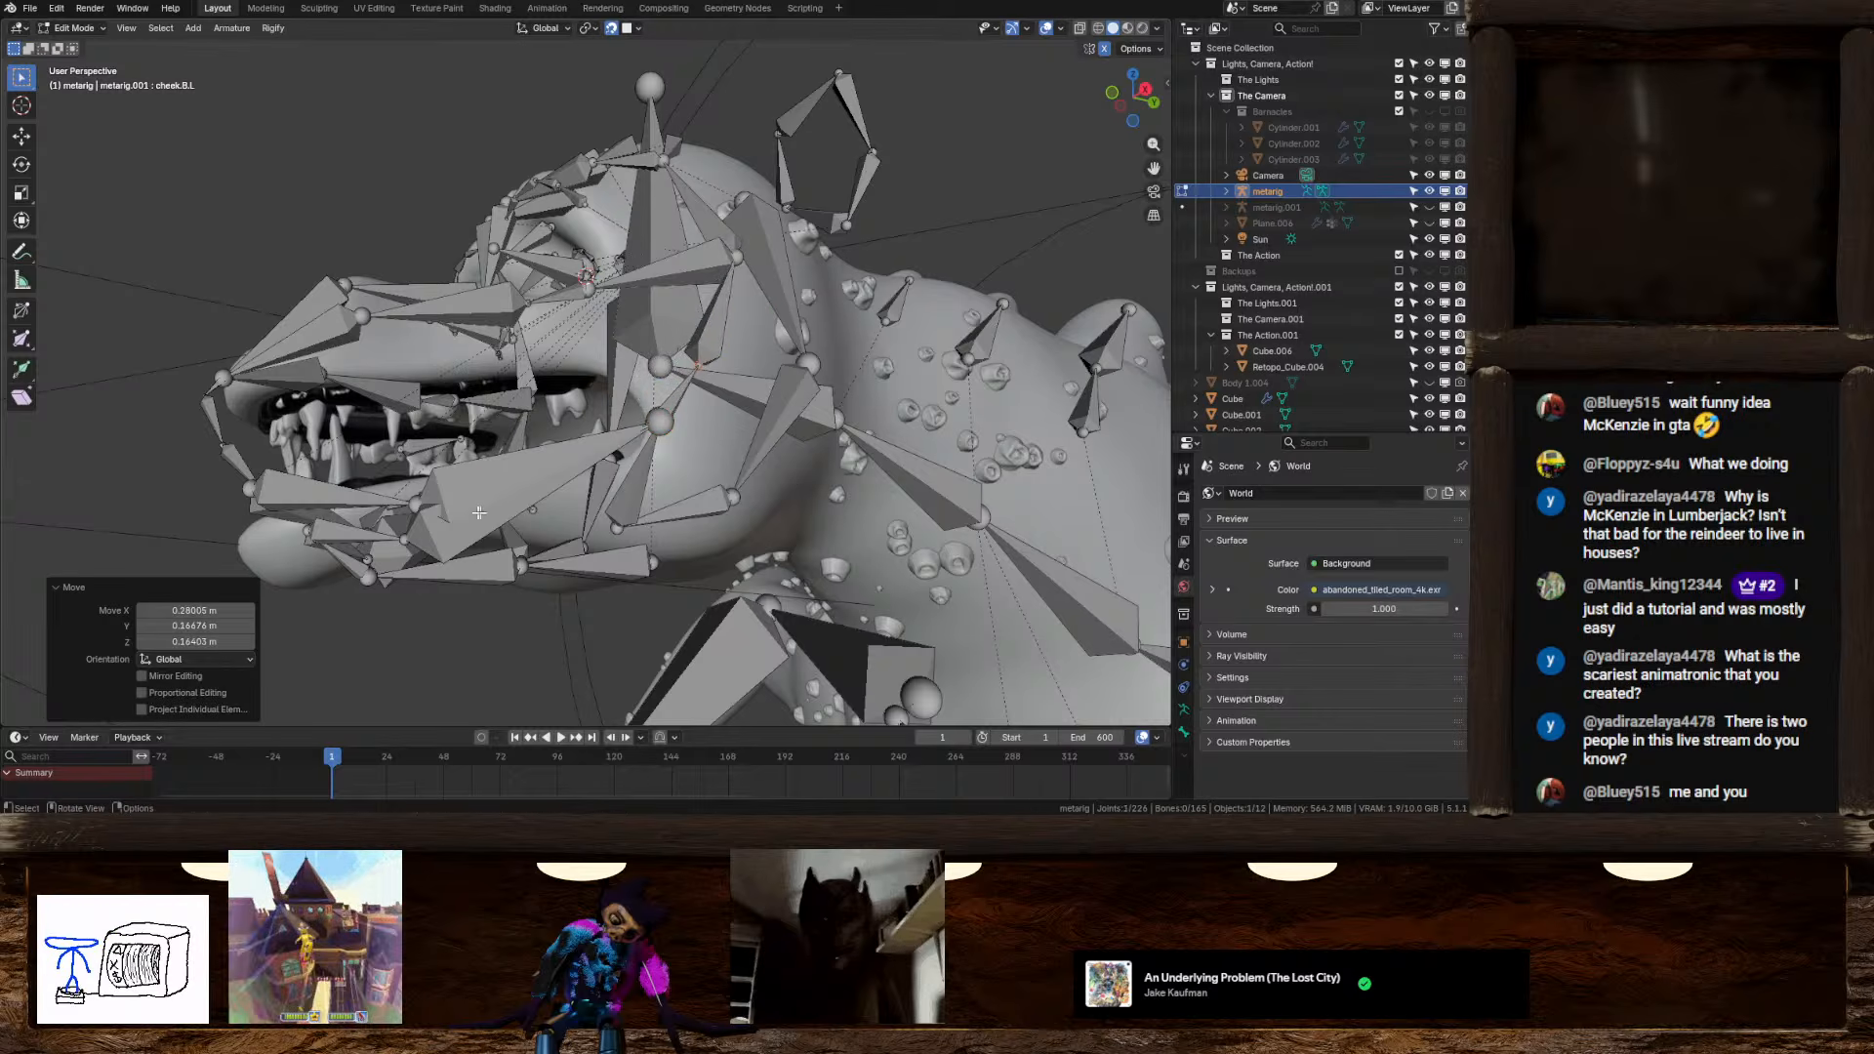
Move the lip.T.L joint up onto the left upper lip and raise the mouth-corner joint about 0.09 m
click(413, 500)
key(g)
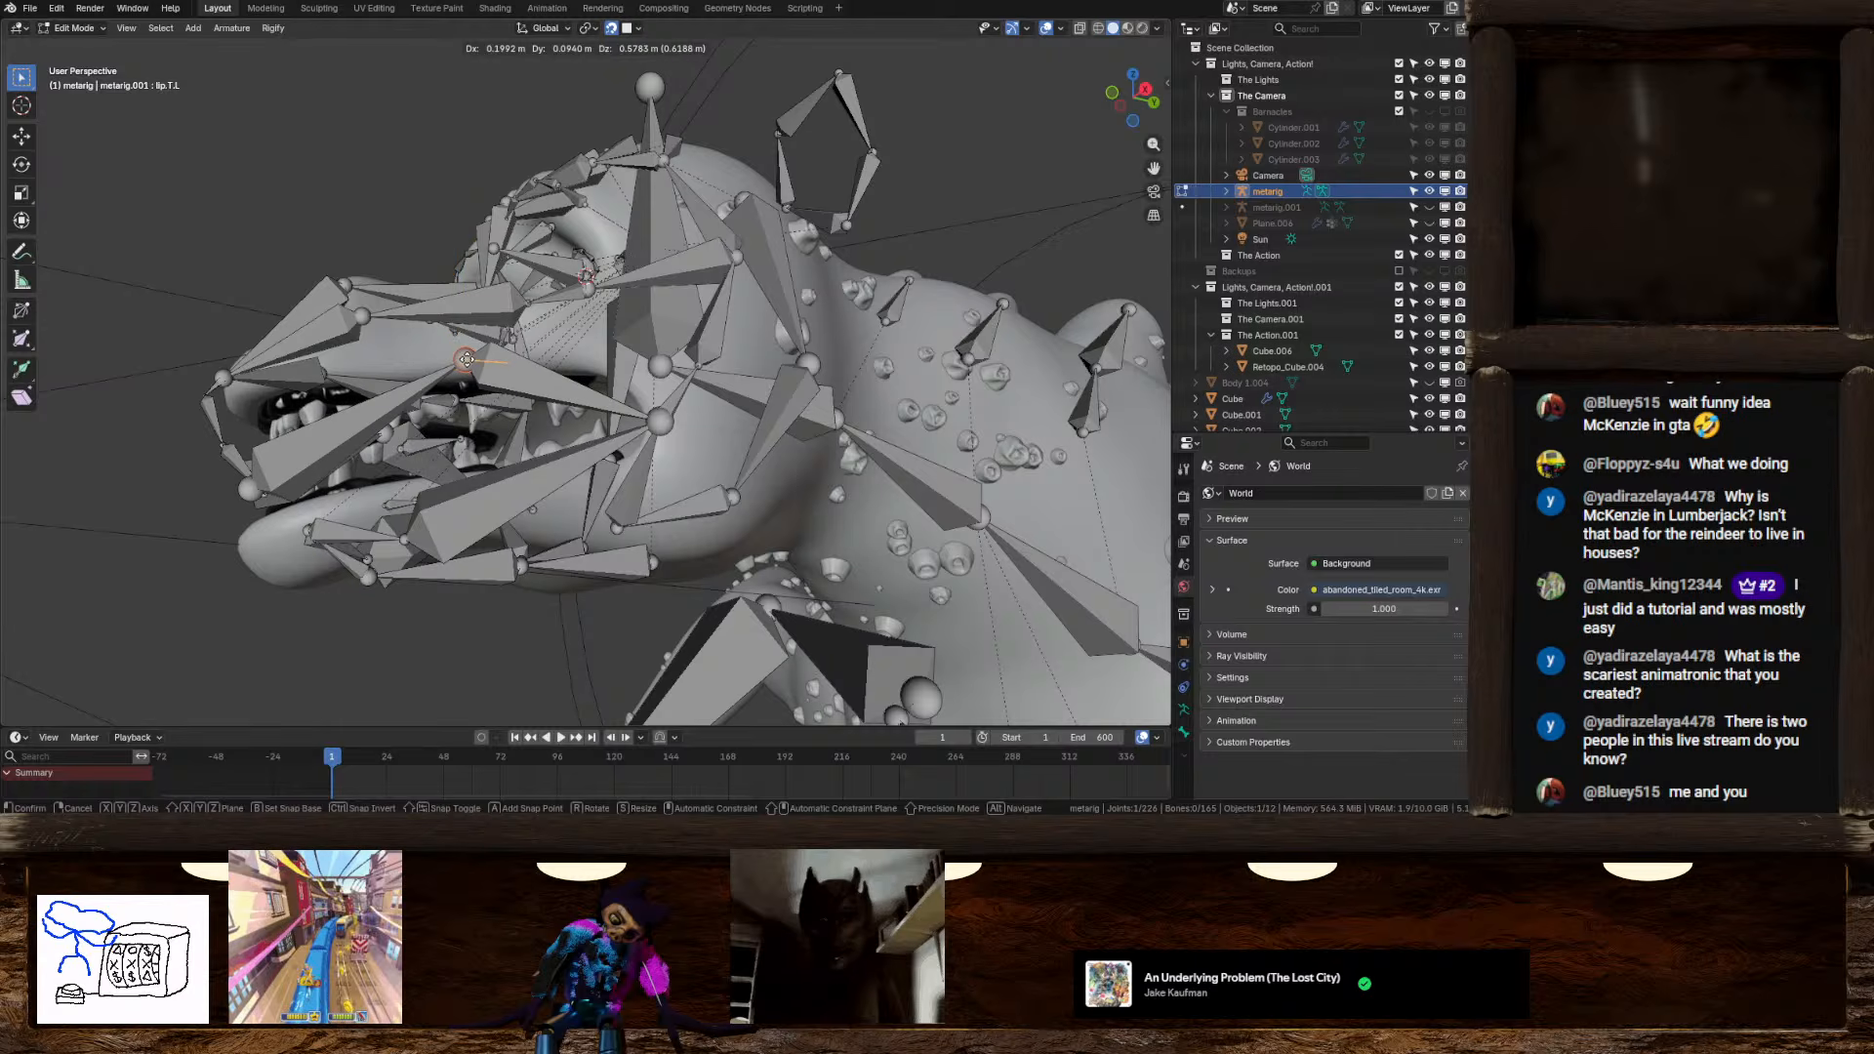
click(543, 364)
middle_drag(543, 364, 454, 410)
key(g)
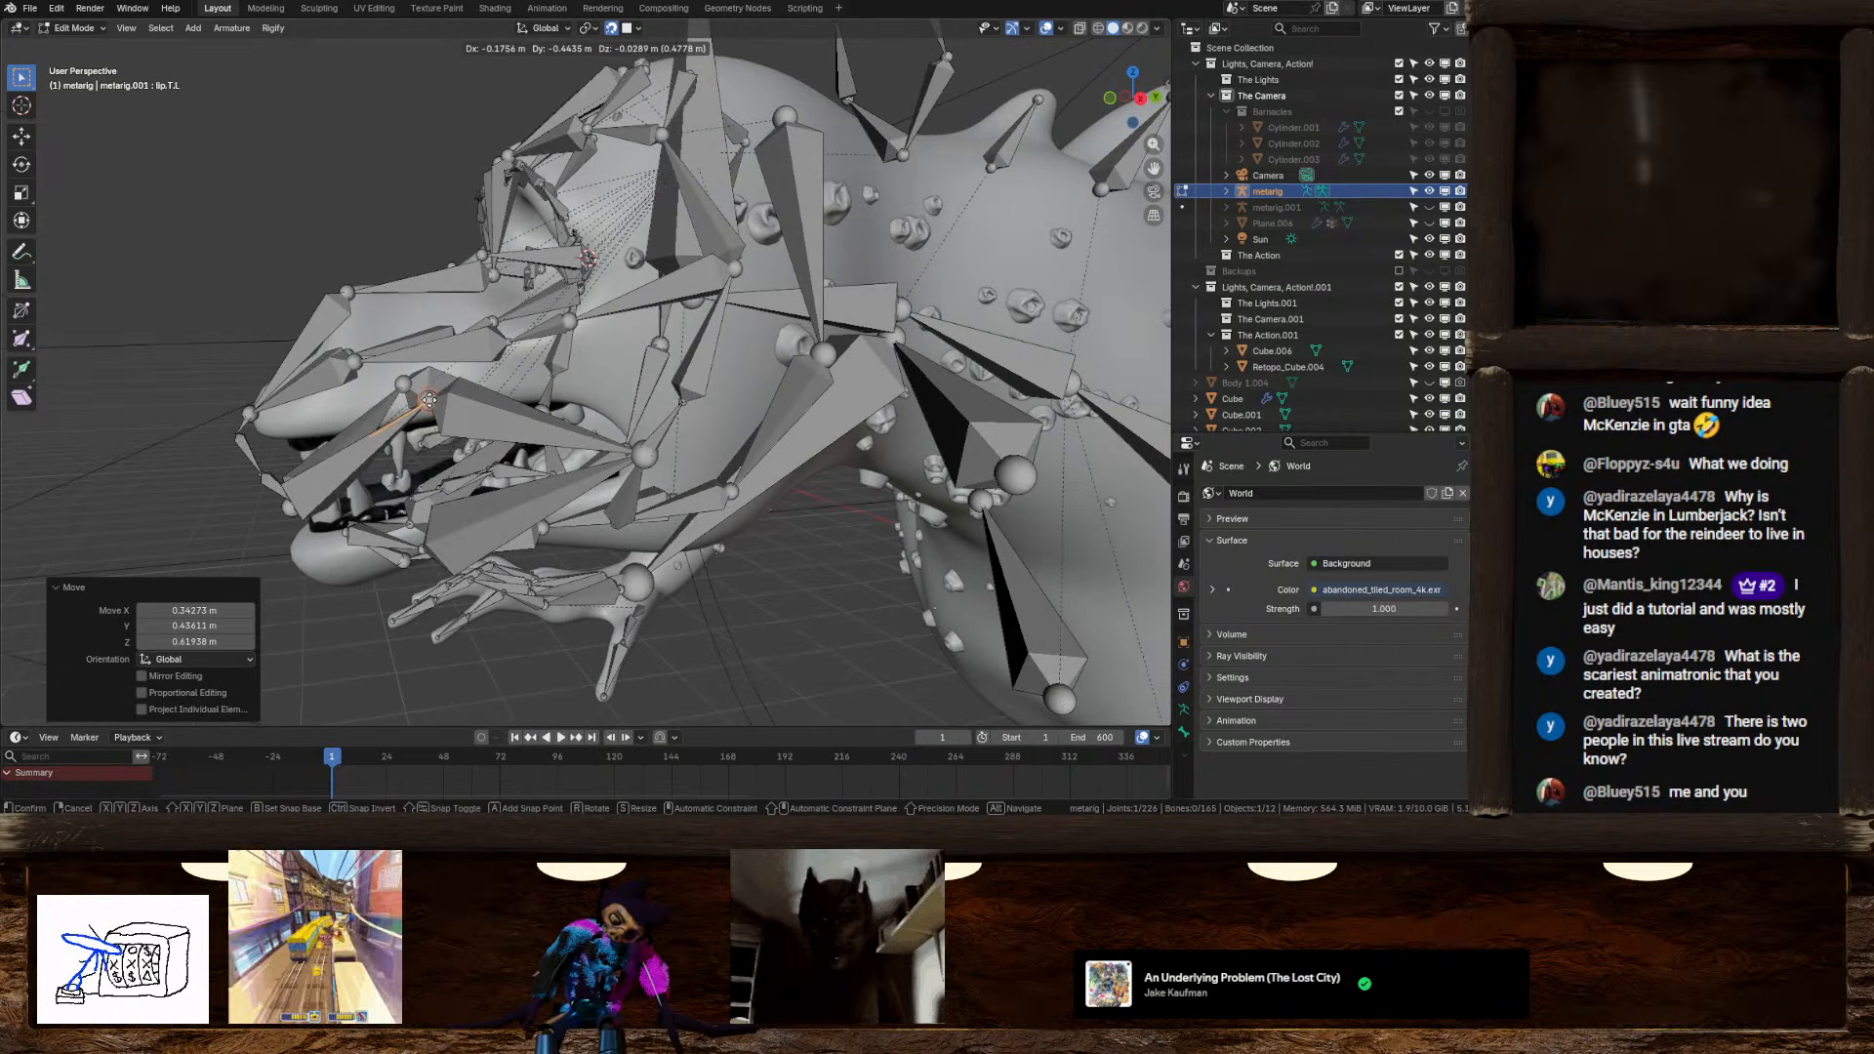
click(429, 399)
drag(644, 455, 643, 433)
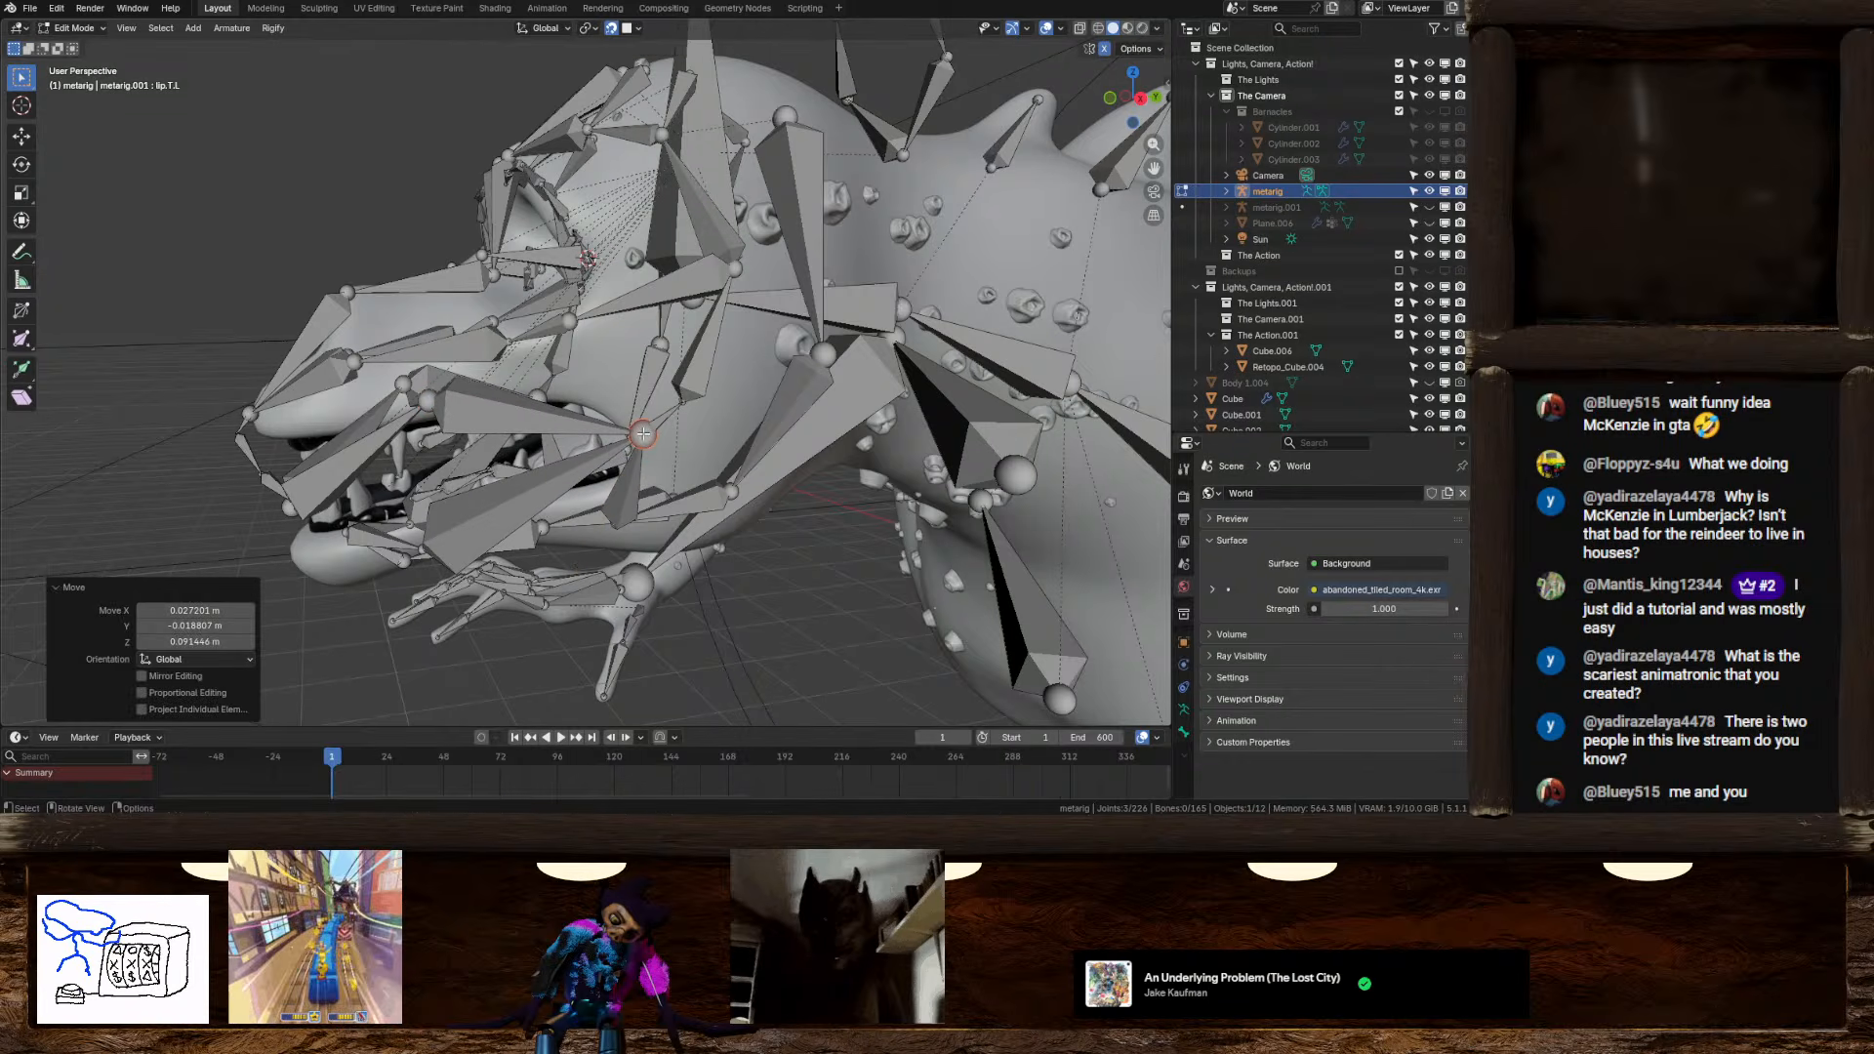
Reposition the left joint below the mouth corner on the surface of the jaw
mouse_move(643, 433)
middle_down()
mouse_move(697, 409)
mouse_move(670, 417)
middle_up()
click(662, 420)
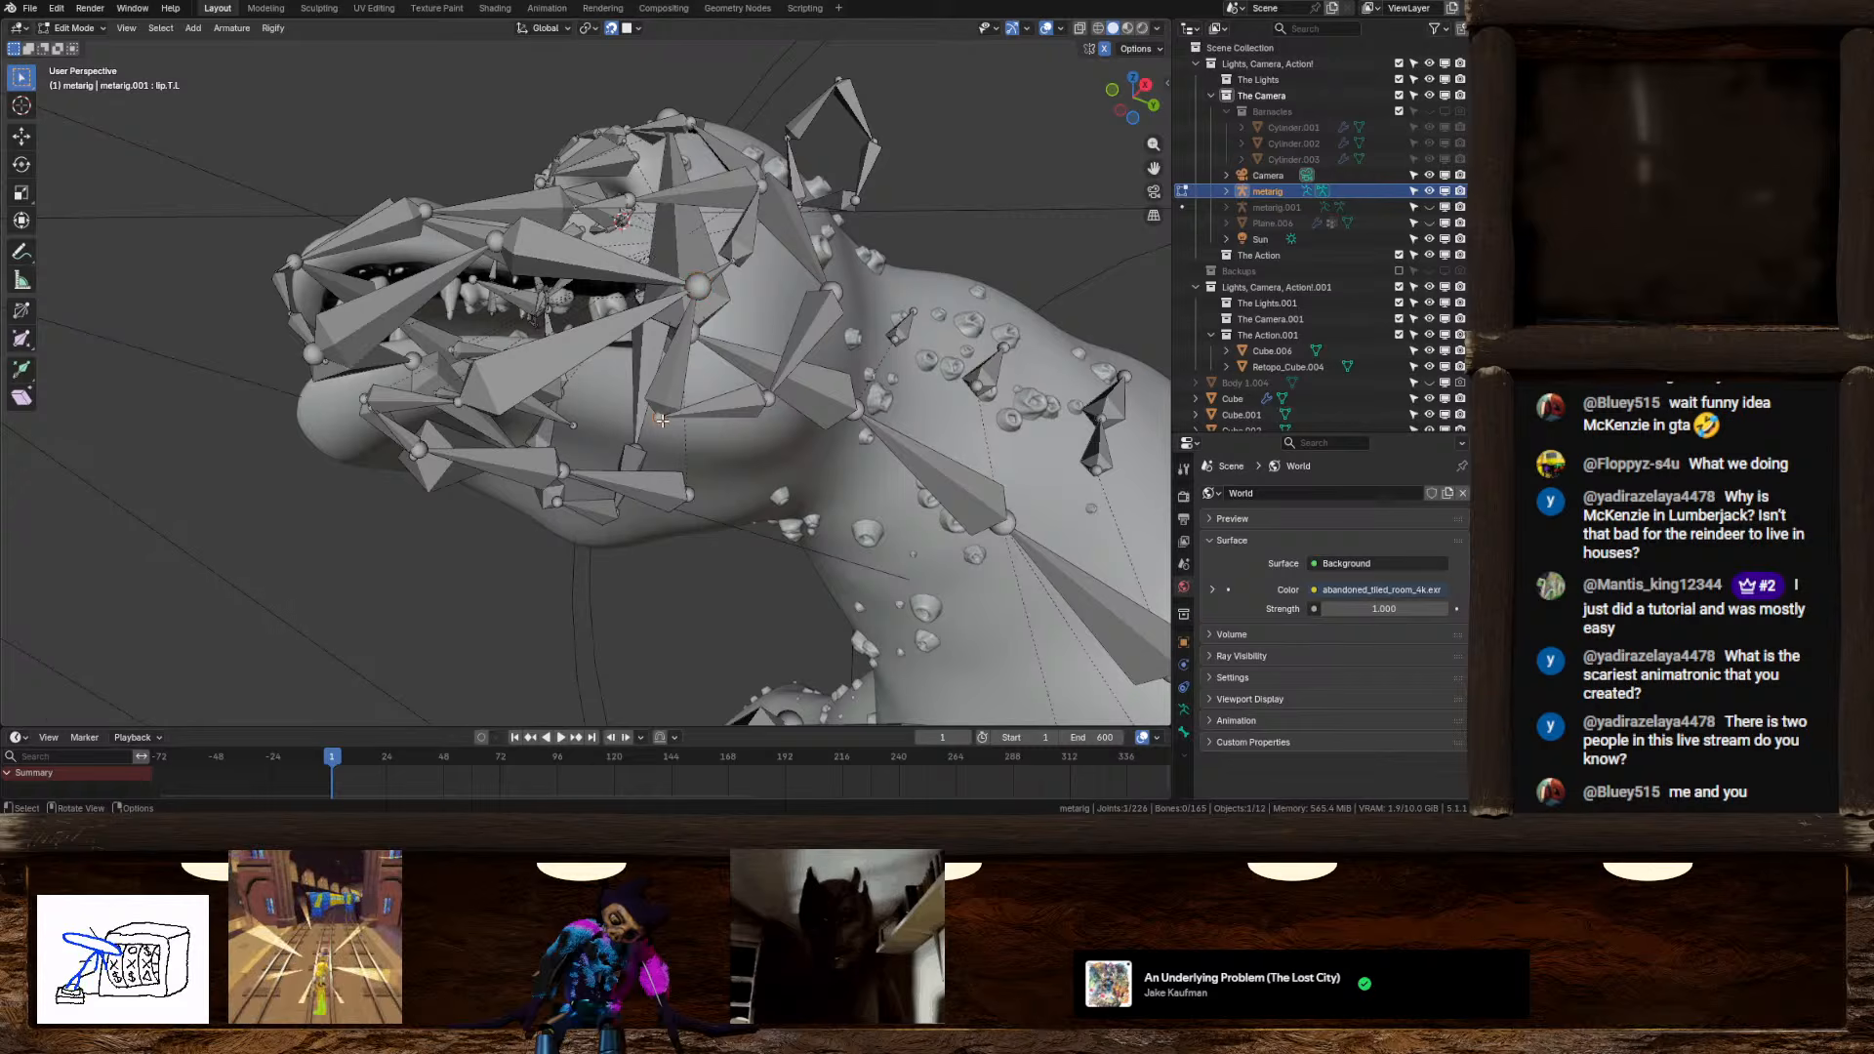
drag(662, 420, 724, 392)
click(730, 392)
middle_drag(730, 393, 660, 445)
key(g)
click(696, 403)
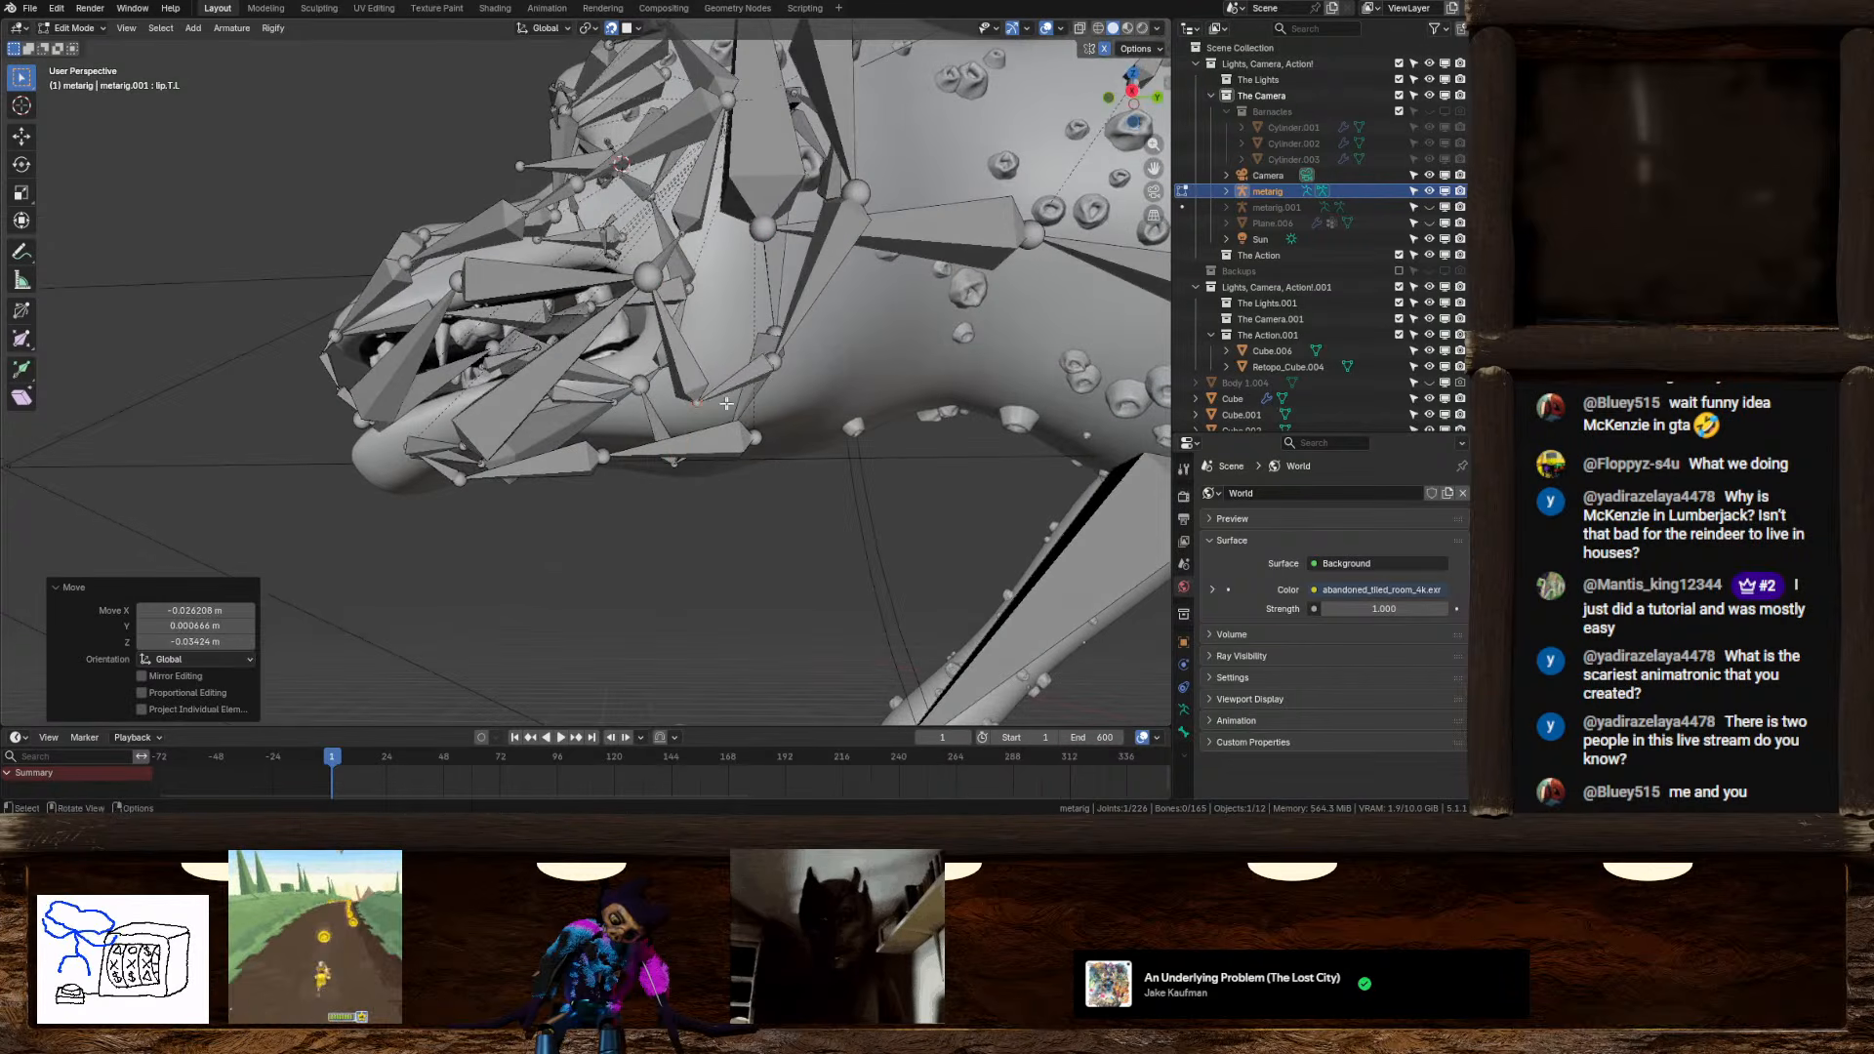
Snap the joint at the rear of the left jaw outward onto the skin and nudge the joint in front of it upward
click(771, 362)
middle_drag(770, 363, 759, 376)
drag(769, 375, 771, 377)
key(g)
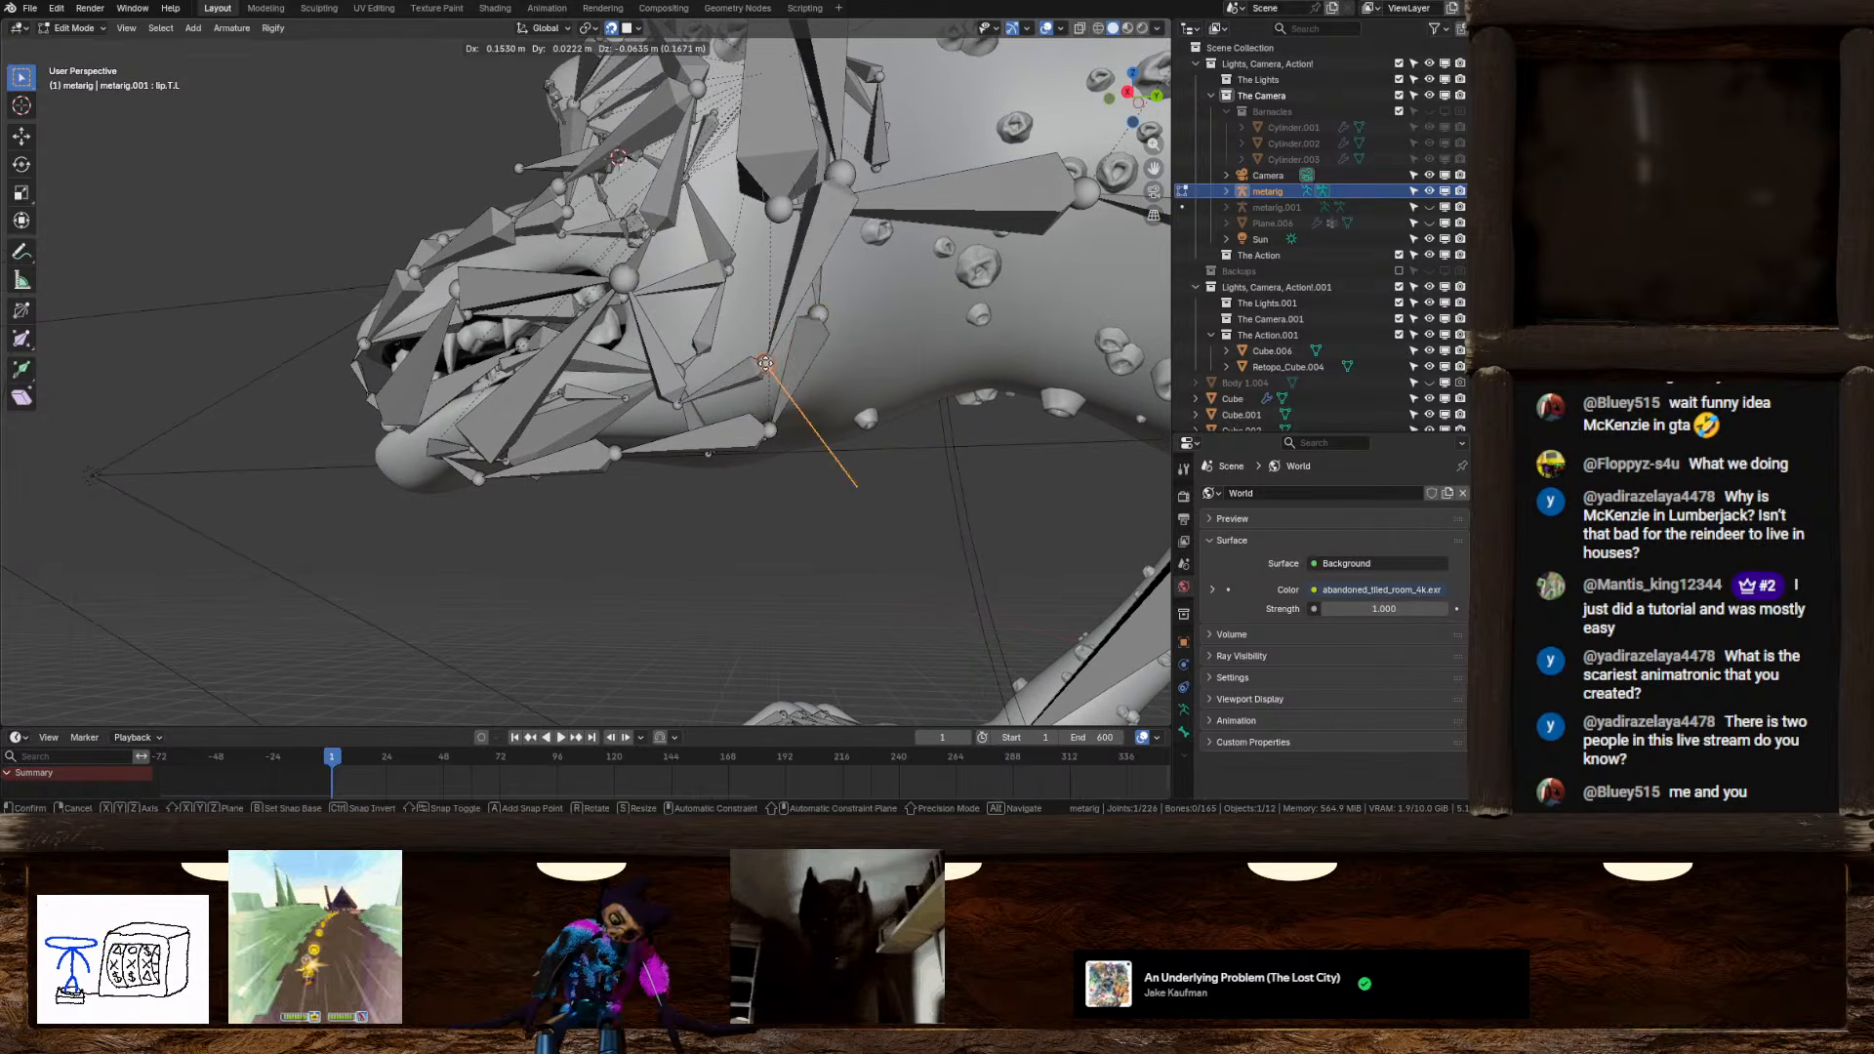
click(779, 360)
middle_drag(779, 360, 718, 439)
click(670, 405)
key(g)
click(672, 390)
Snap the upper joint of temple.L onto the side of the head, about 0.3 m lower
mouse_move(697, 342)
middle_down()
mouse_move(702, 428)
mouse_move(712, 322)
middle_up()
key(g)
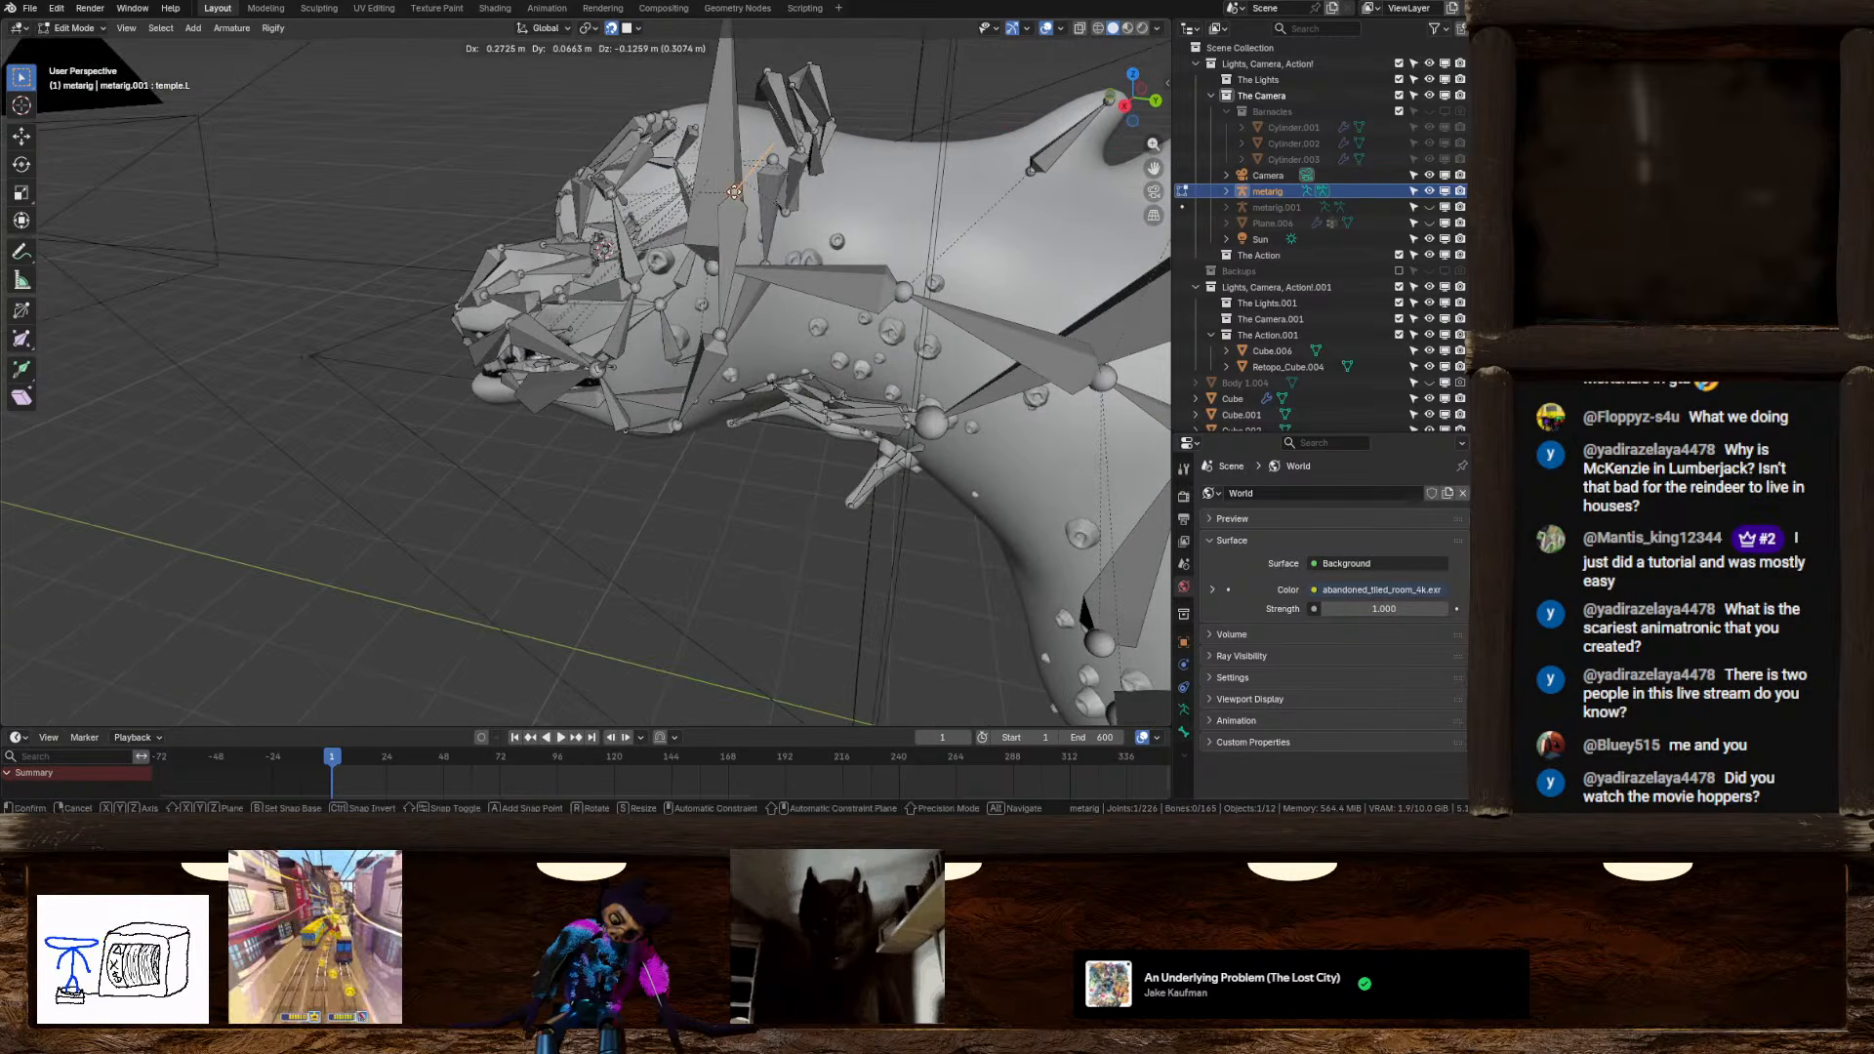
click(723, 220)
Select the nose.001 joint at the tip of the snout
middle_drag(722, 219, 628, 343)
scroll(629, 343, up, 5)
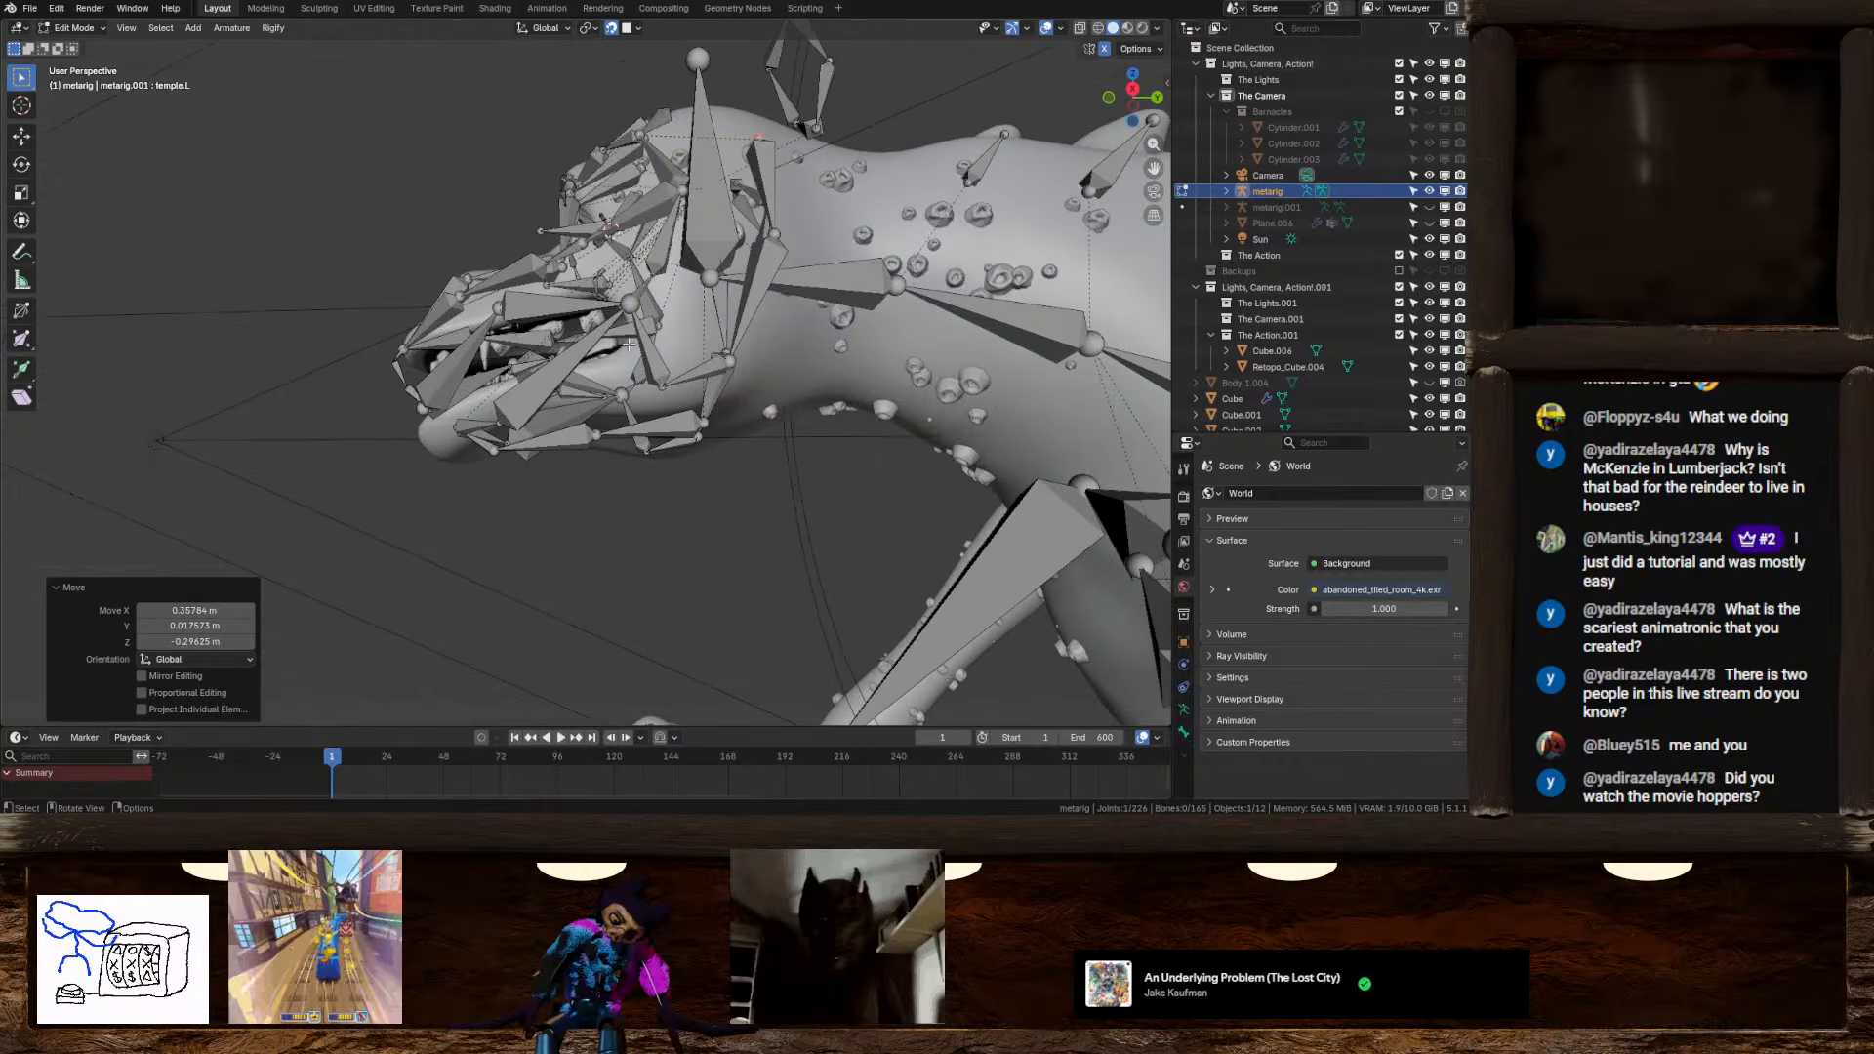
scroll(629, 343, down, 5)
middle_drag(512, 332, 636, 338)
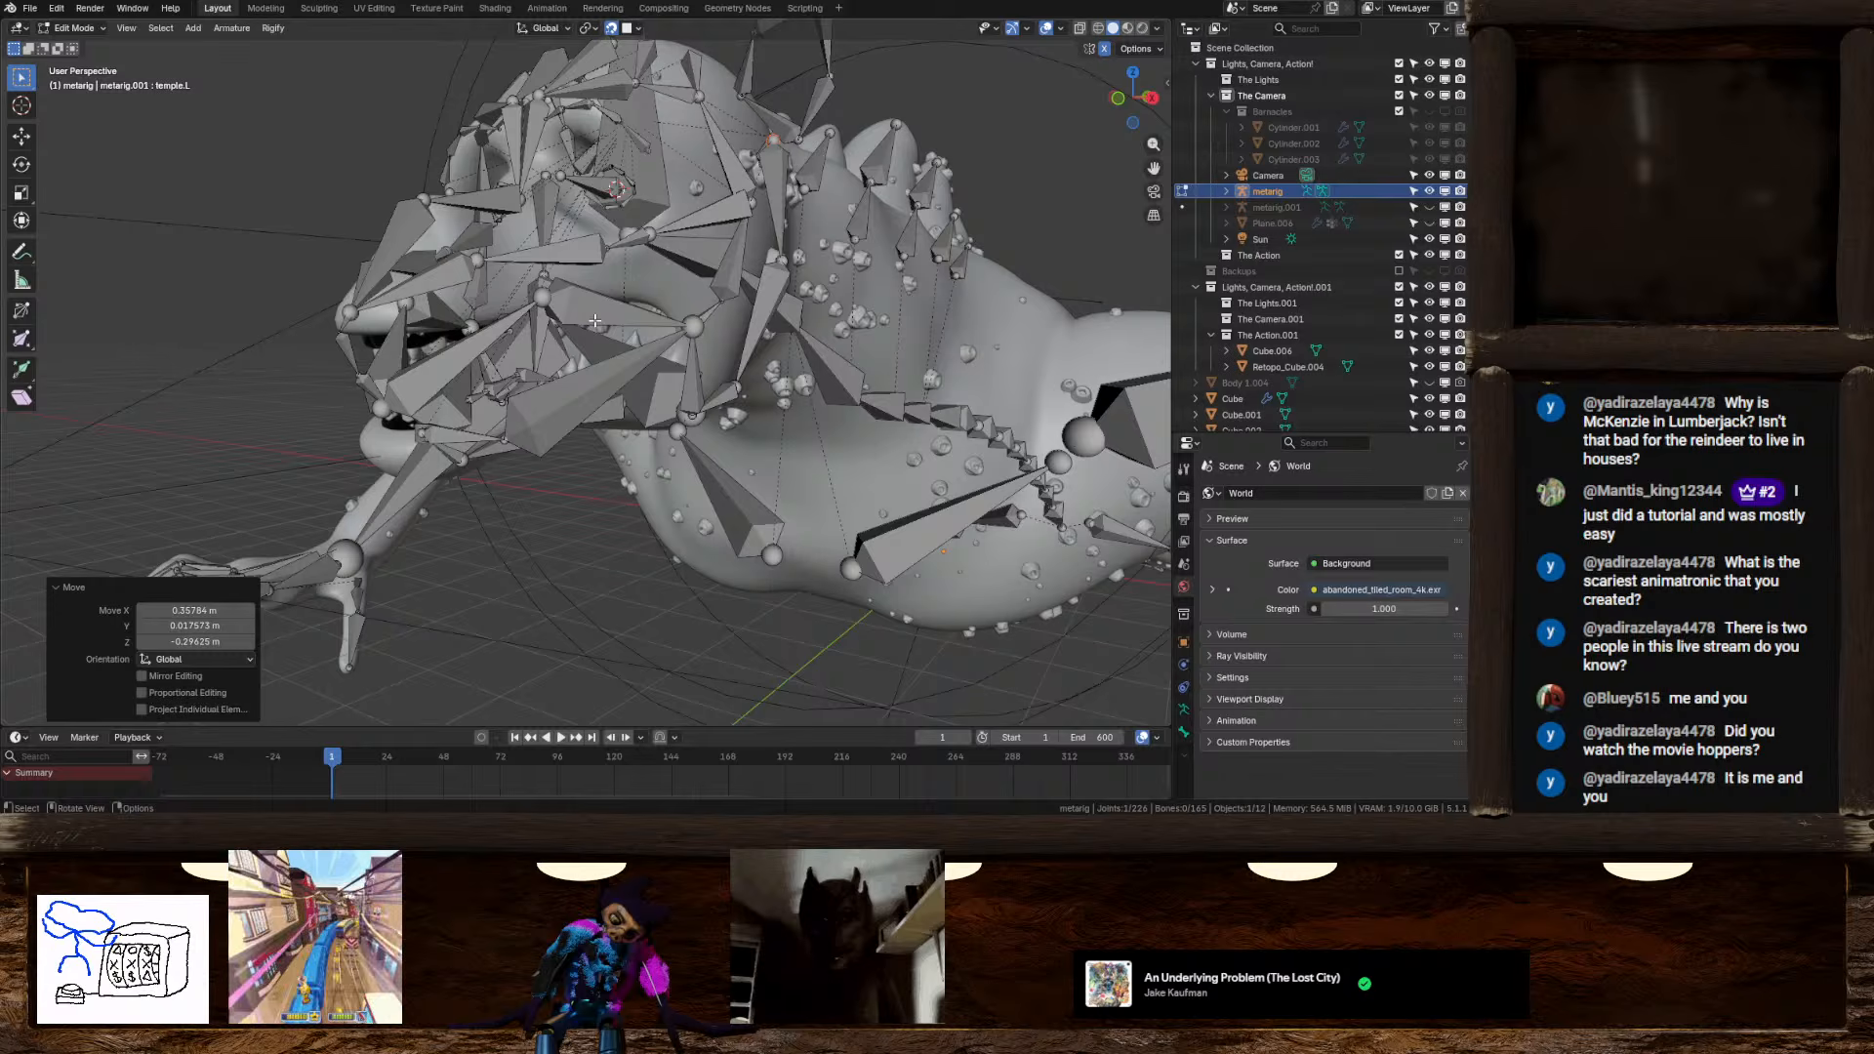
middle_drag(594, 321, 429, 481)
click(453, 461)
click(1124, 96)
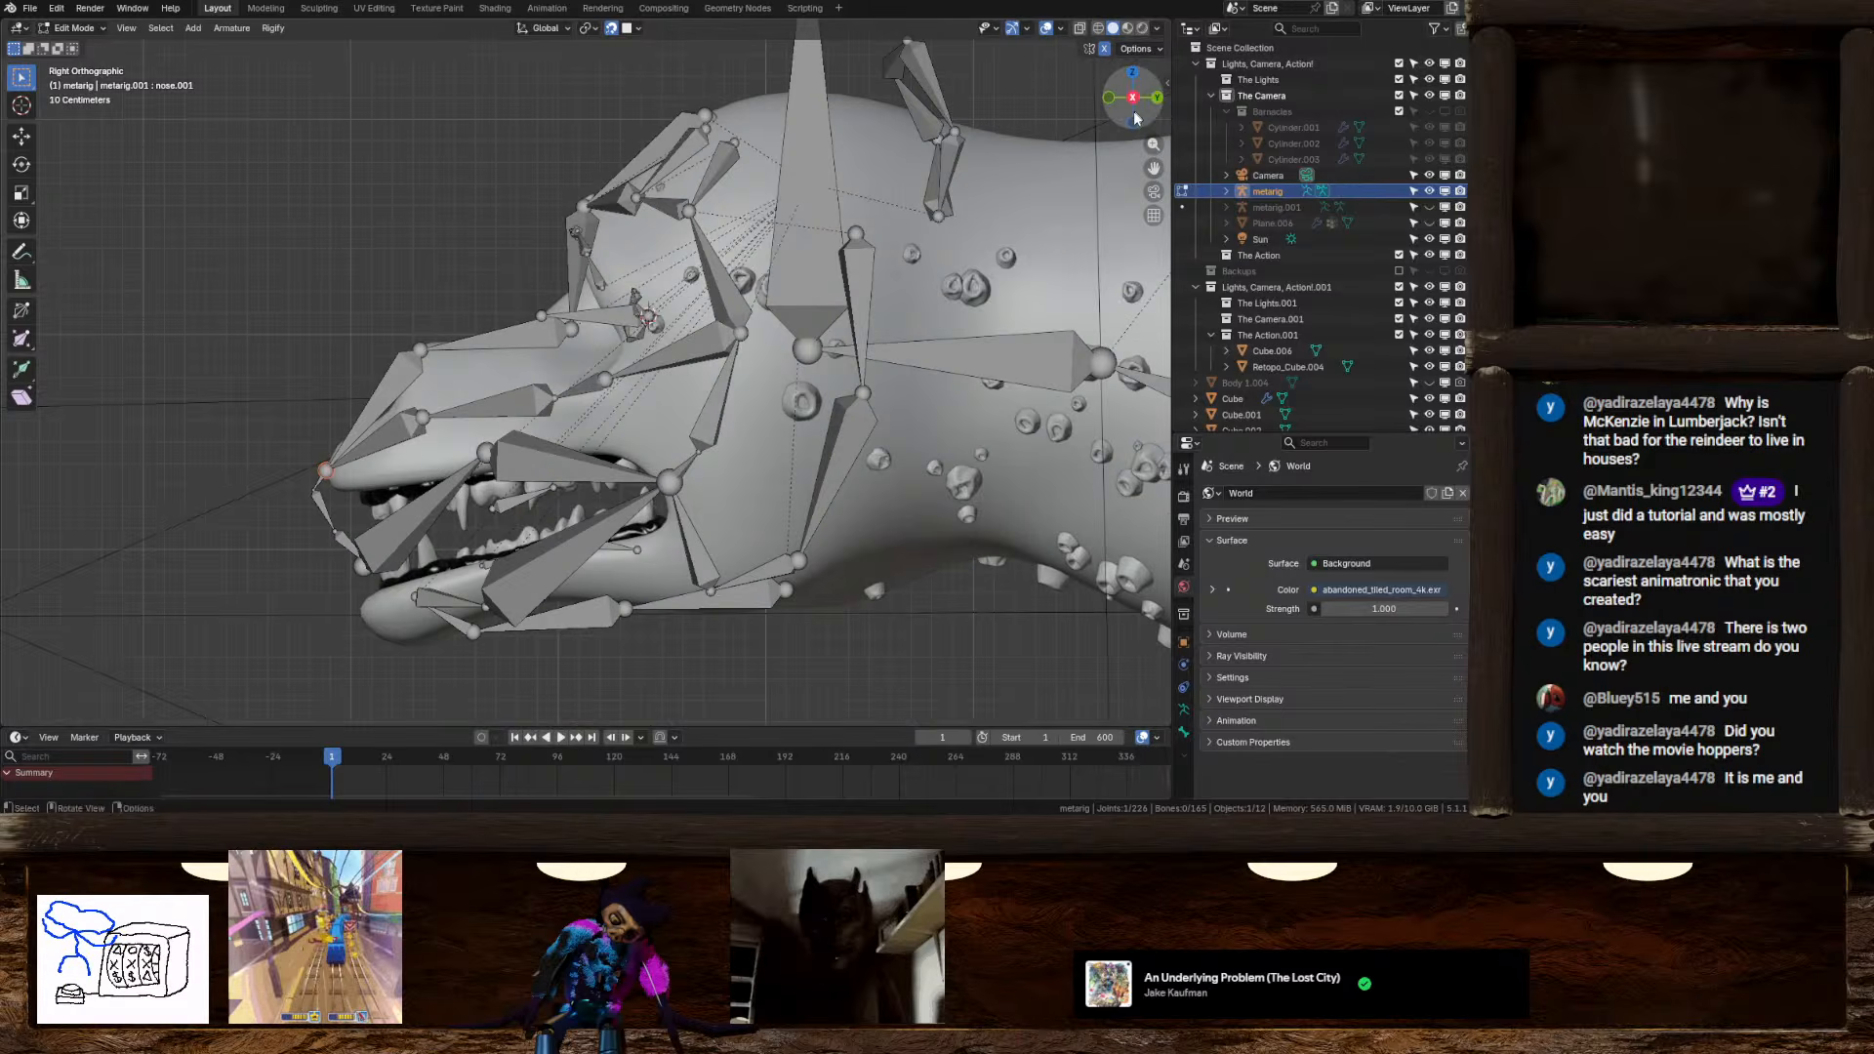
click(1112, 97)
scroll(830, 346, up, 2)
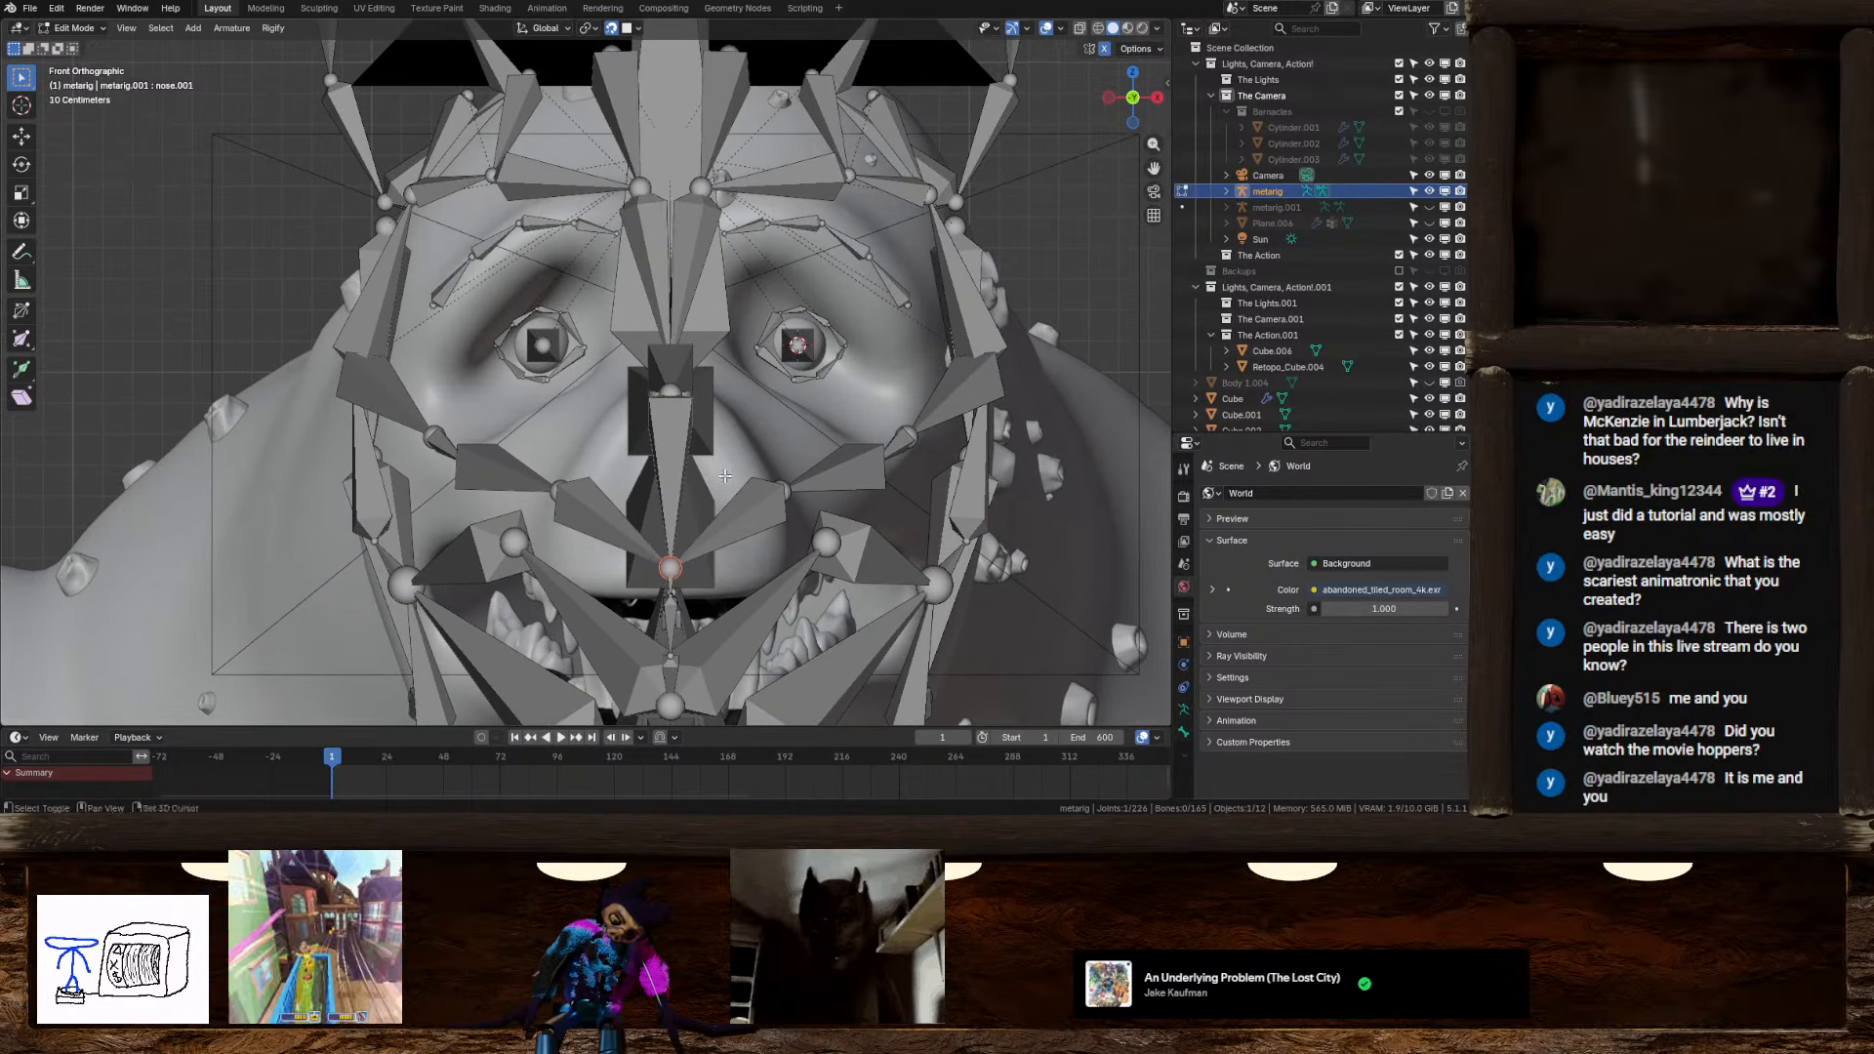
key(g)
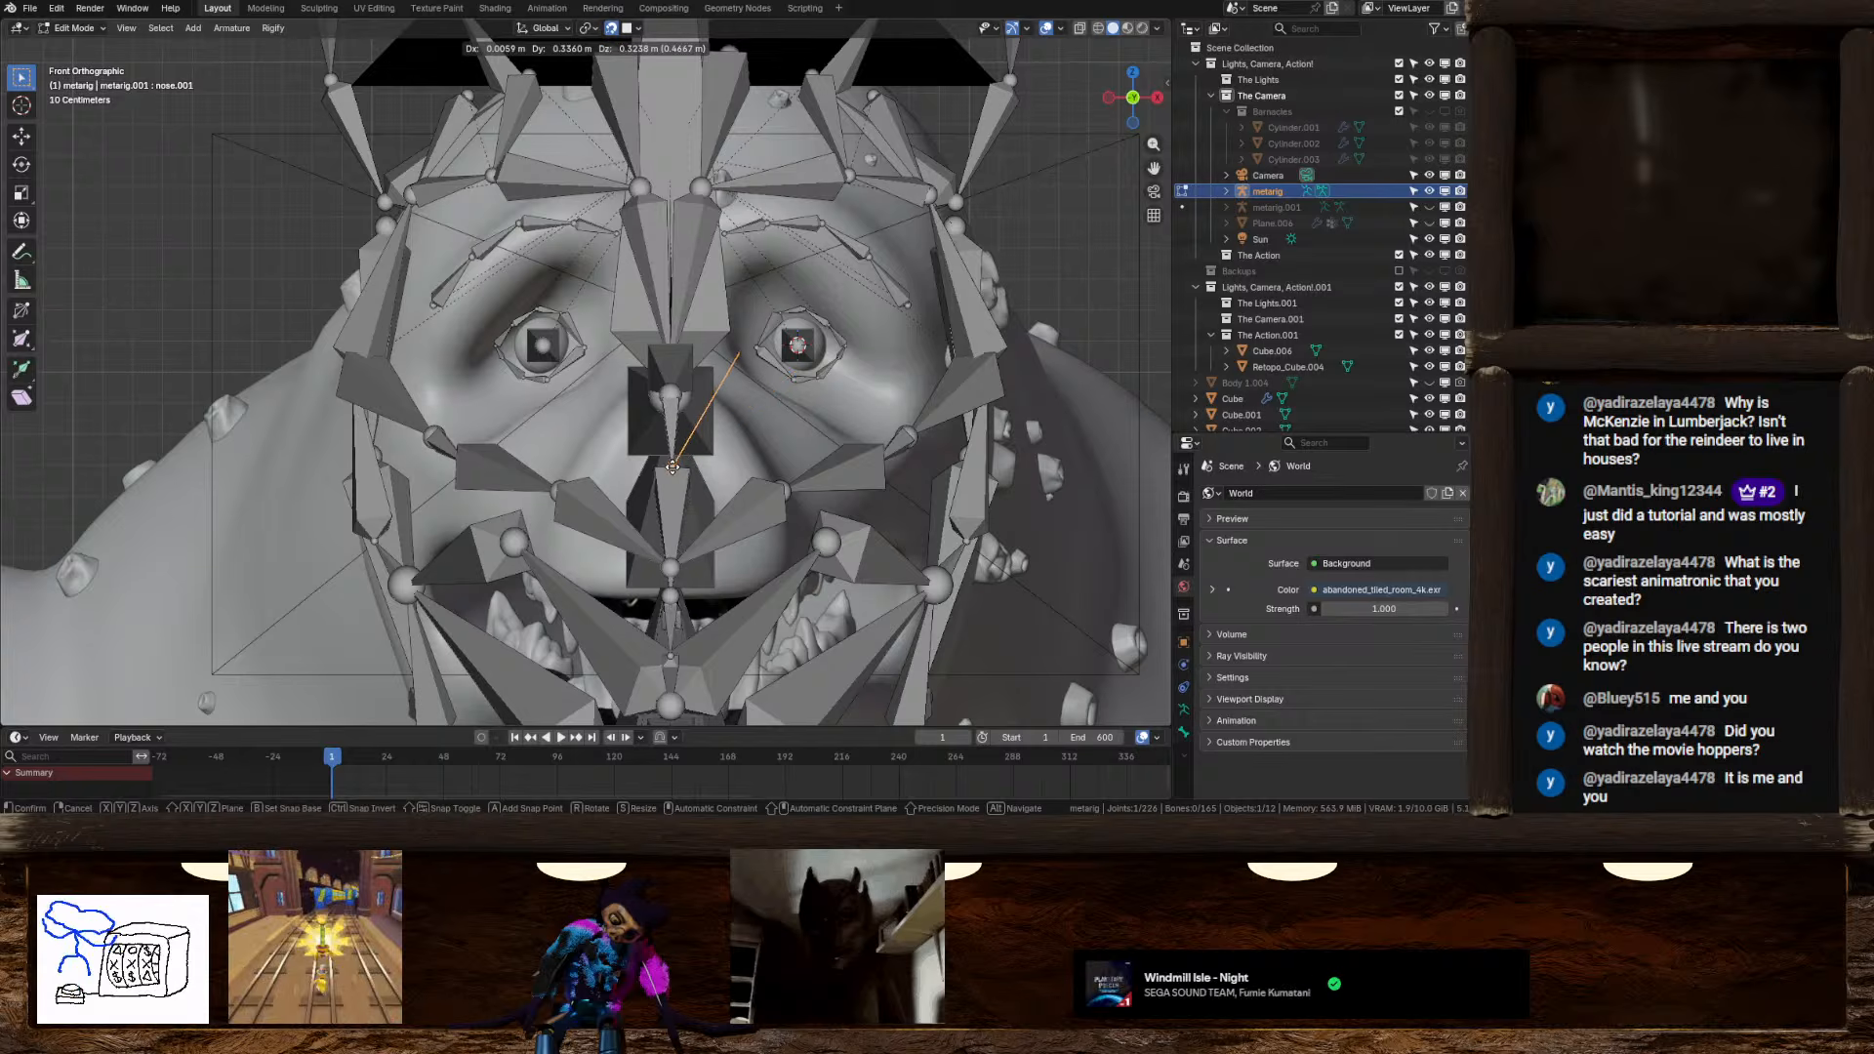
key(z)
right_click(669, 429)
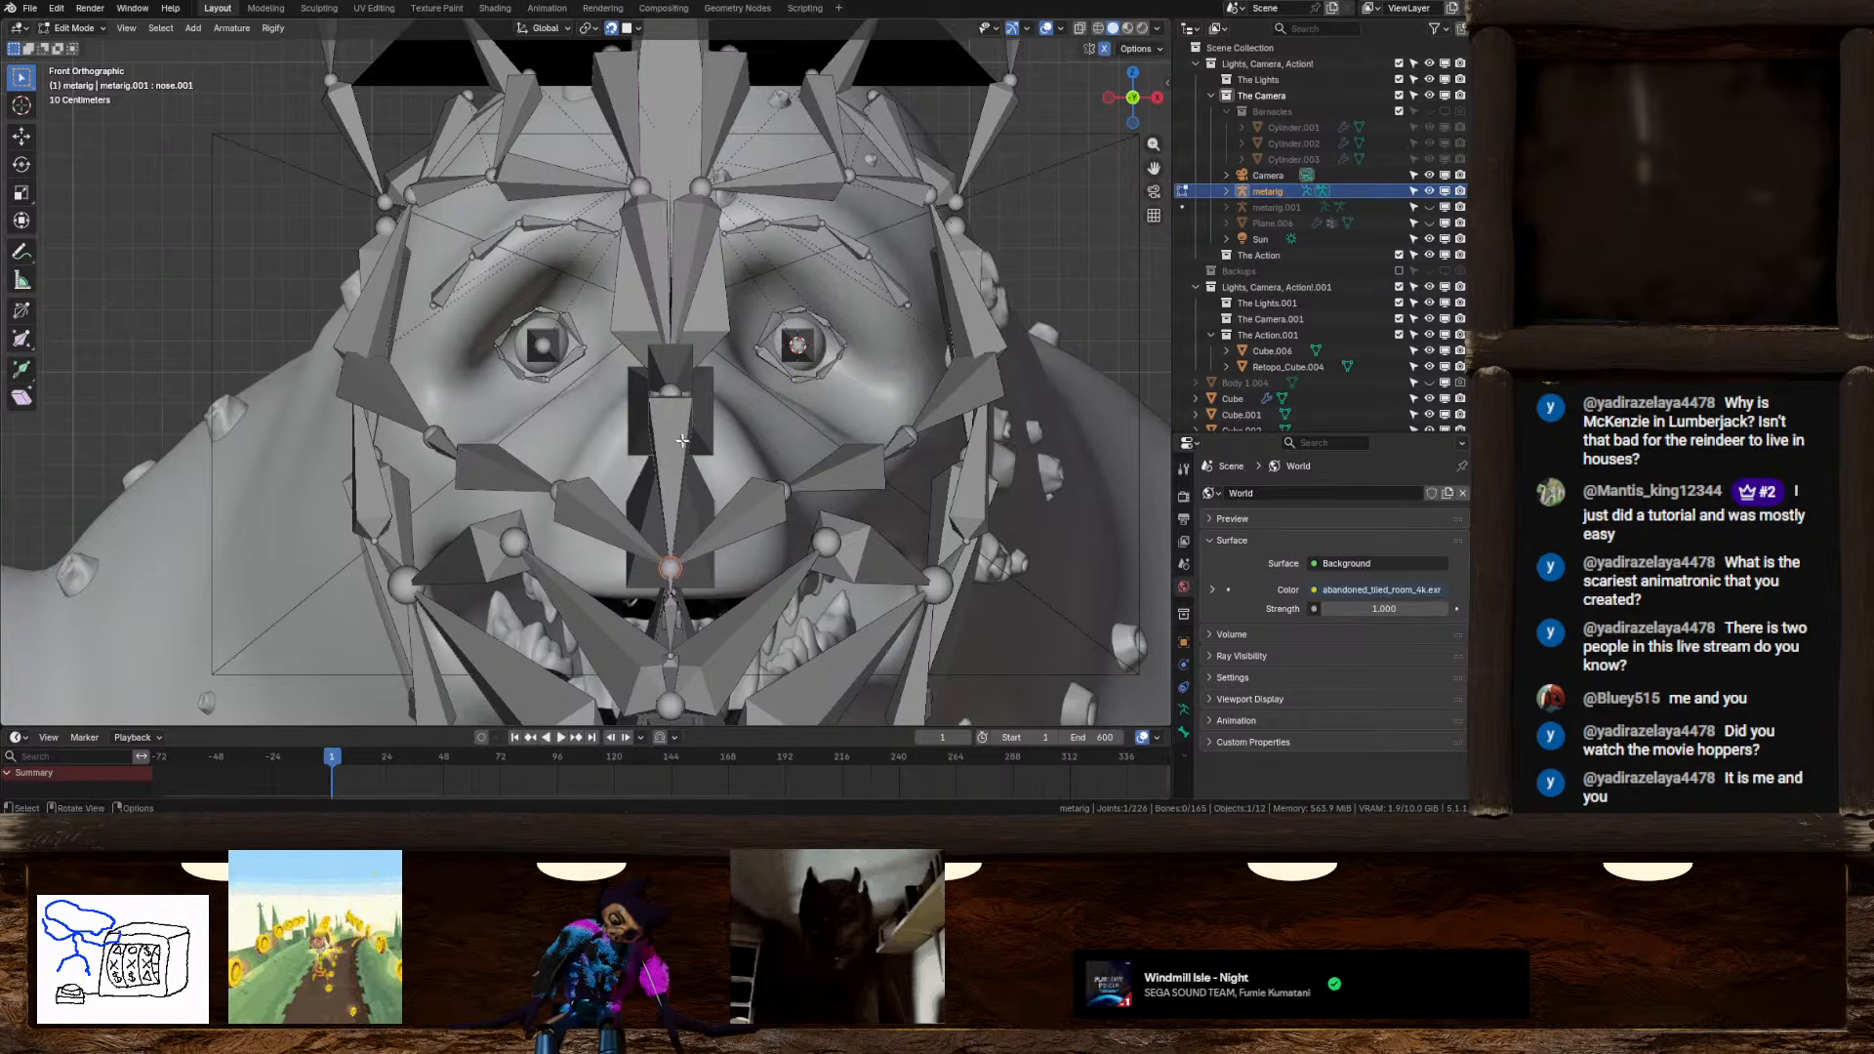
Move the nose.001 joint about 0.33 m along Y and 0.28 m up in Z onto the snout's profile
middle_drag(692, 441, 556, 447)
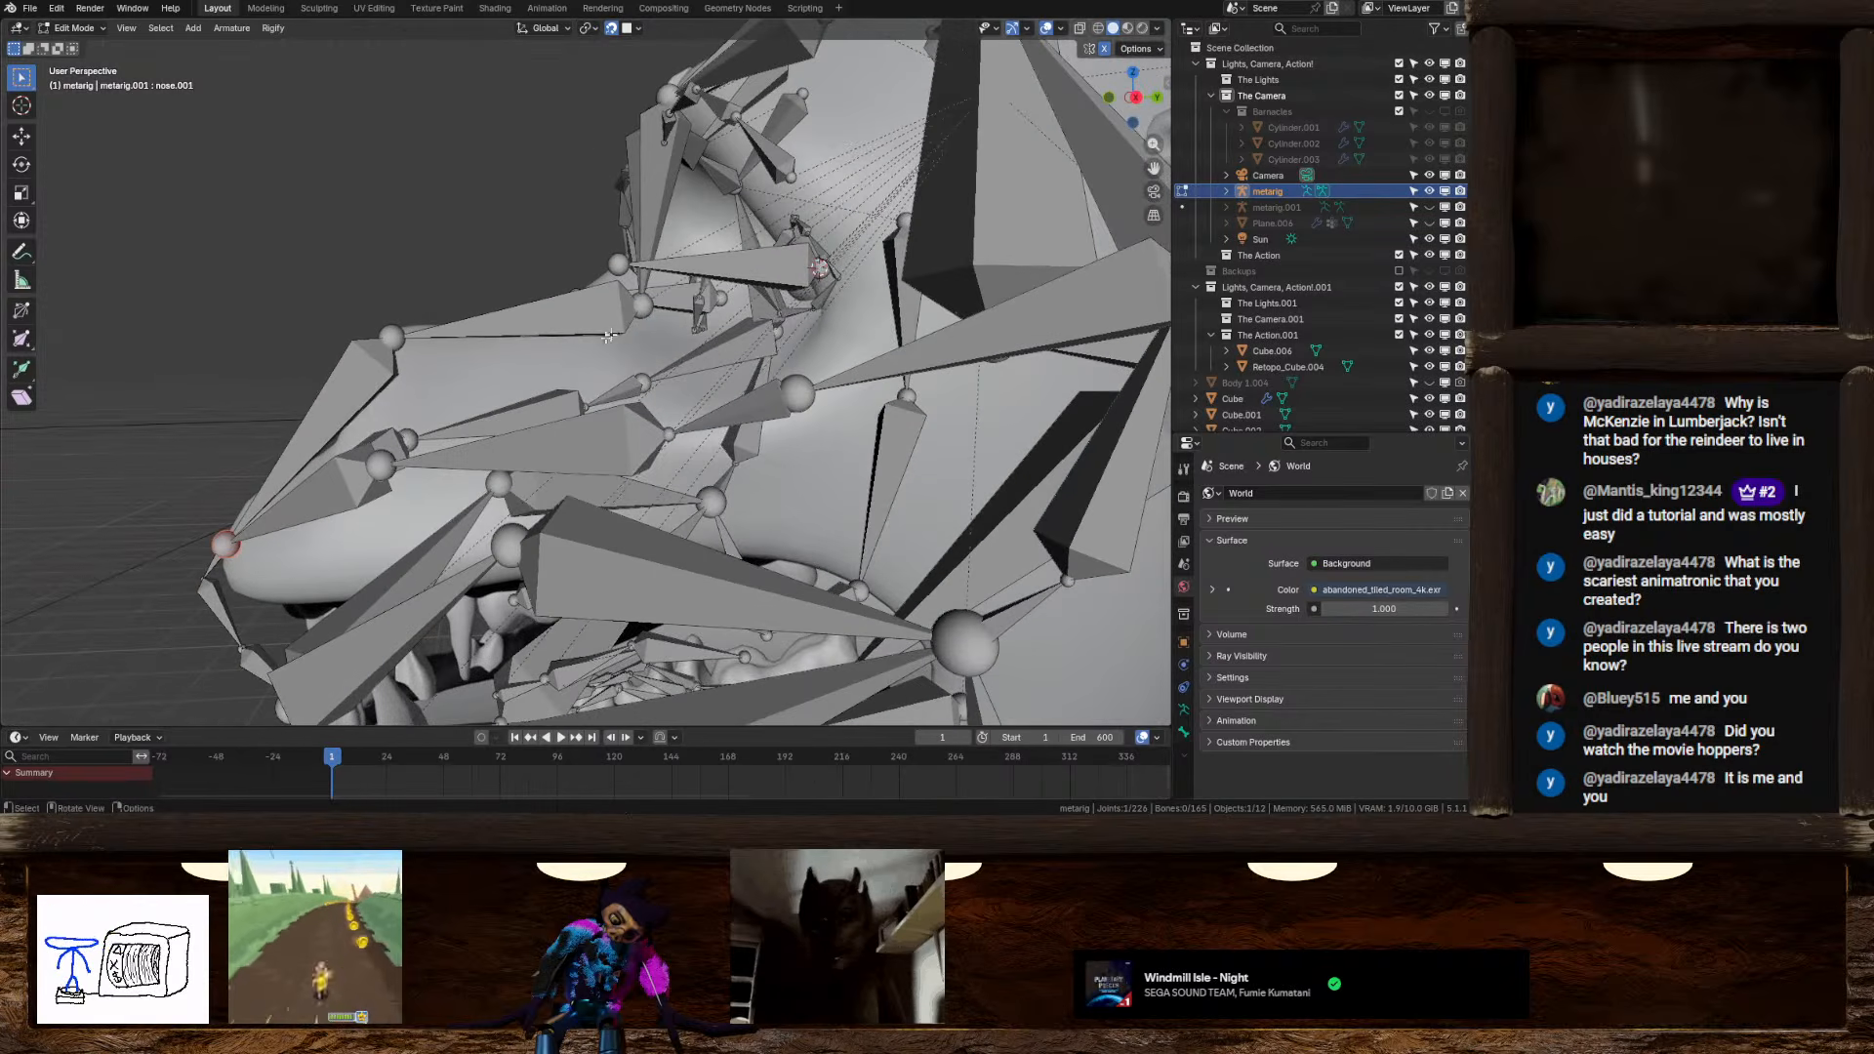
click(1135, 98)
key(g)
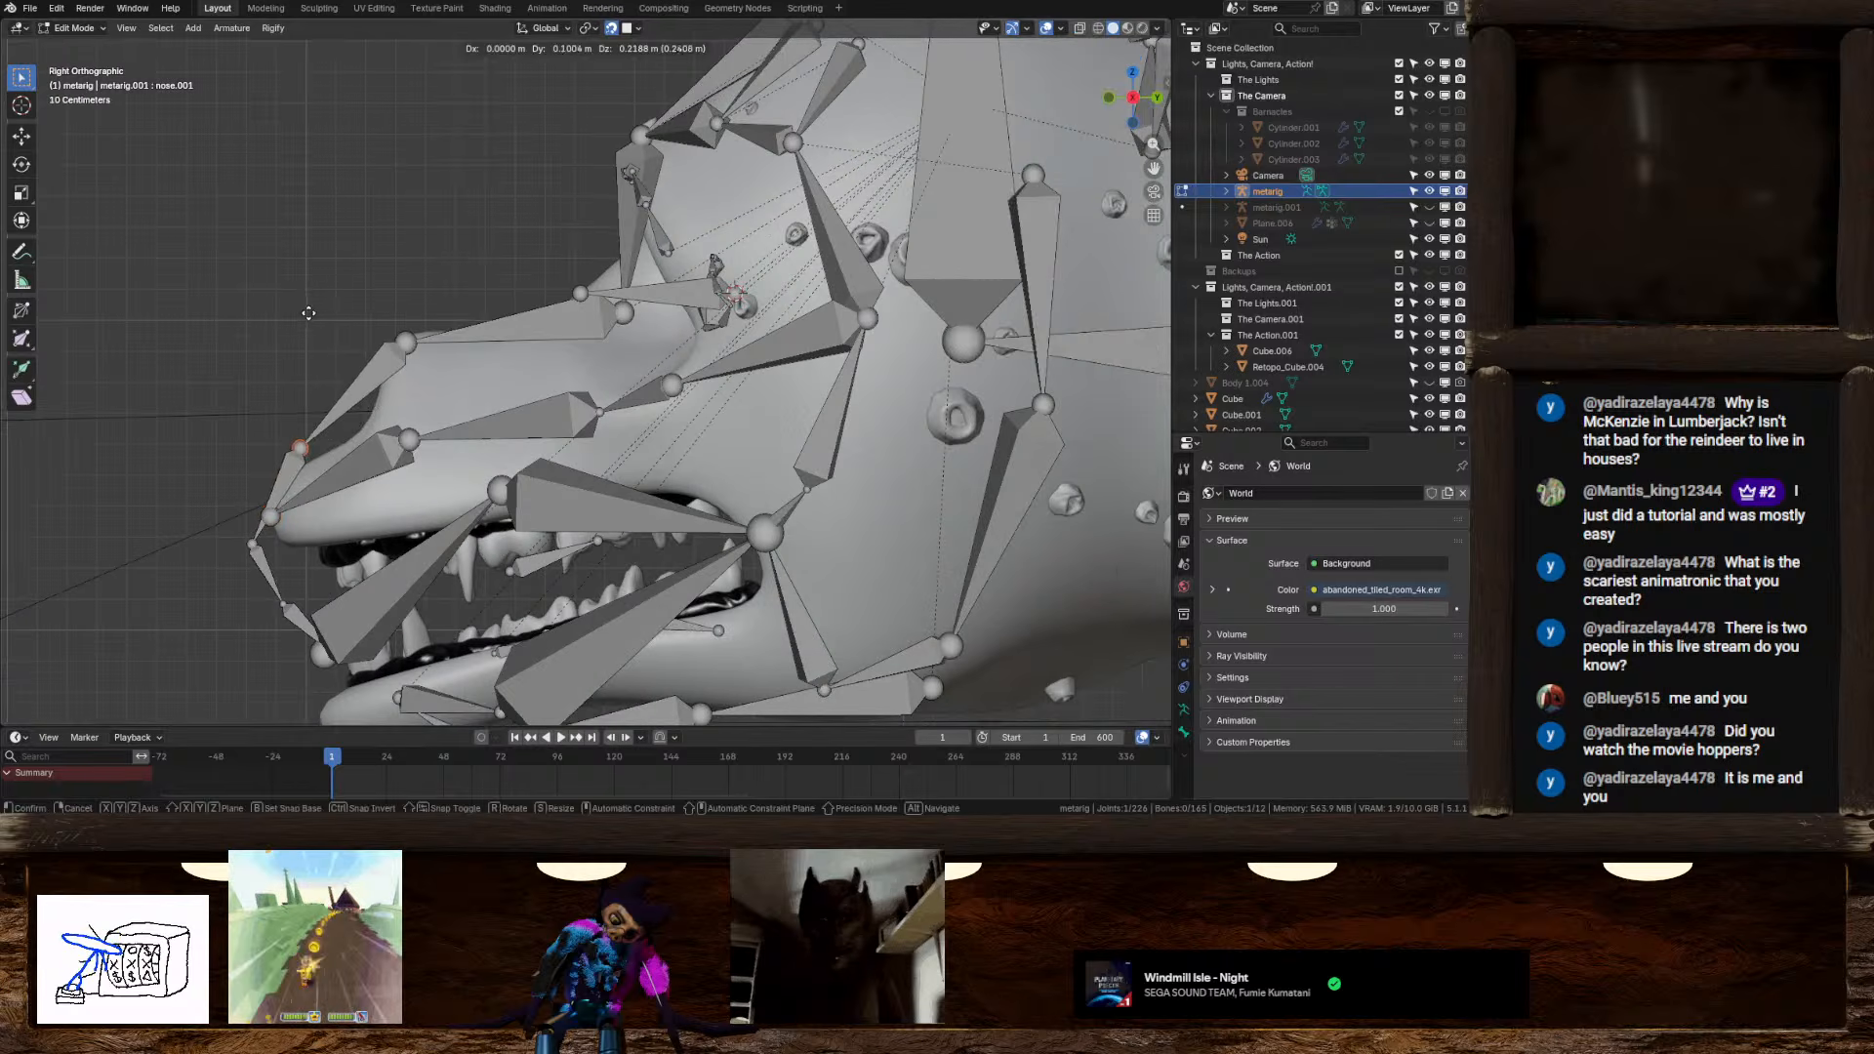
click(377, 293)
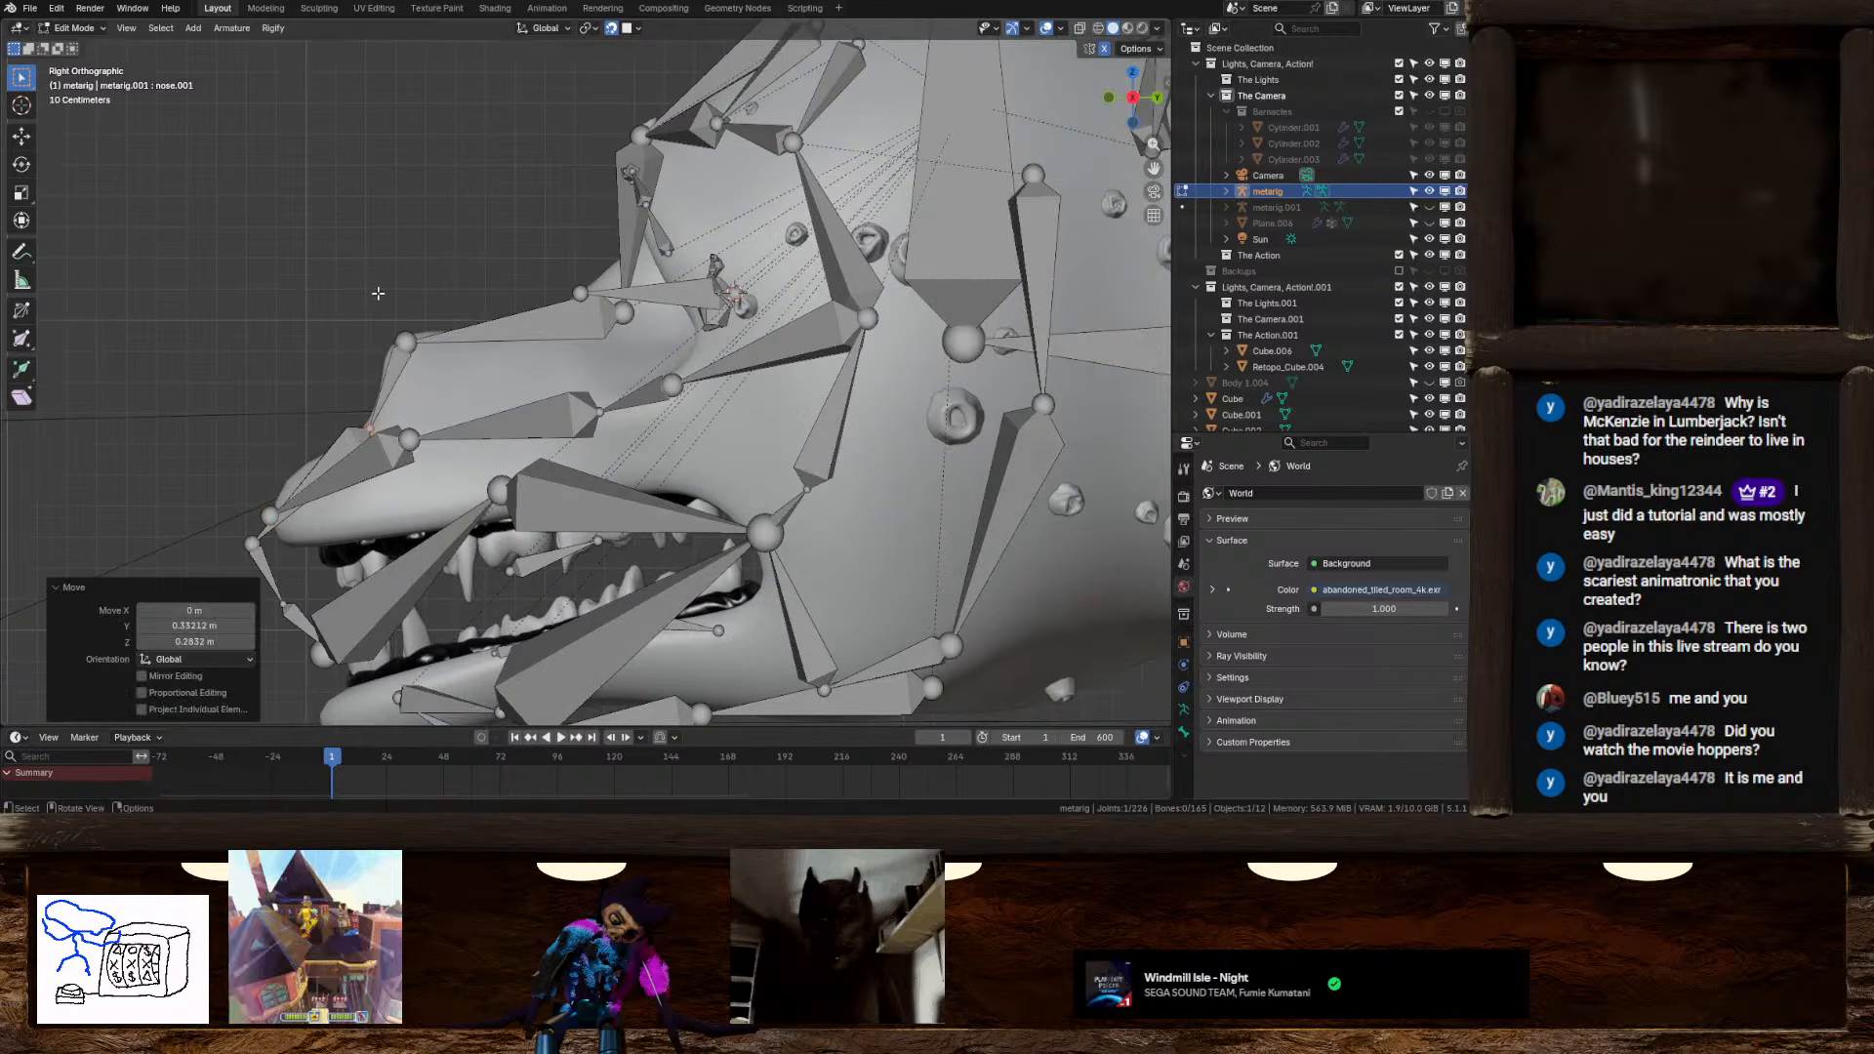
Move the nose.002 joint from the front of the snout up and back onto the top of the nose
middle_drag(251, 537, 403, 496)
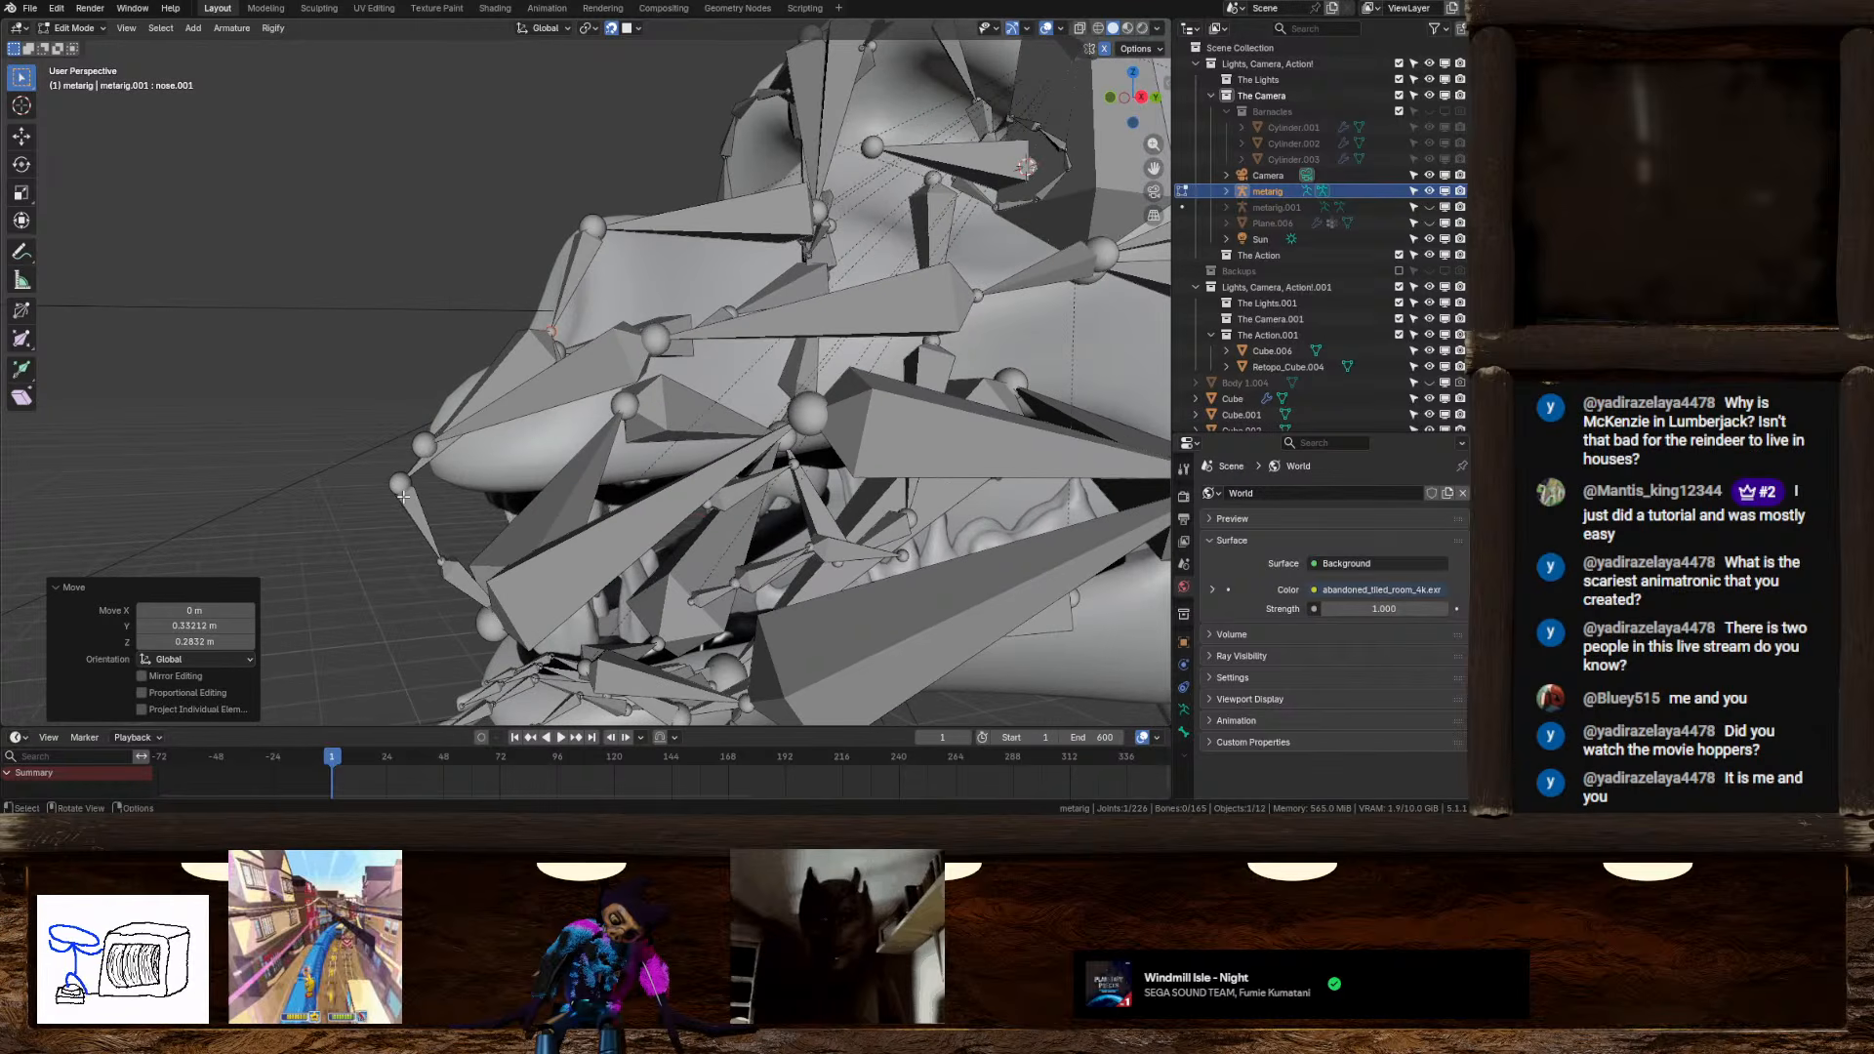
click(402, 484)
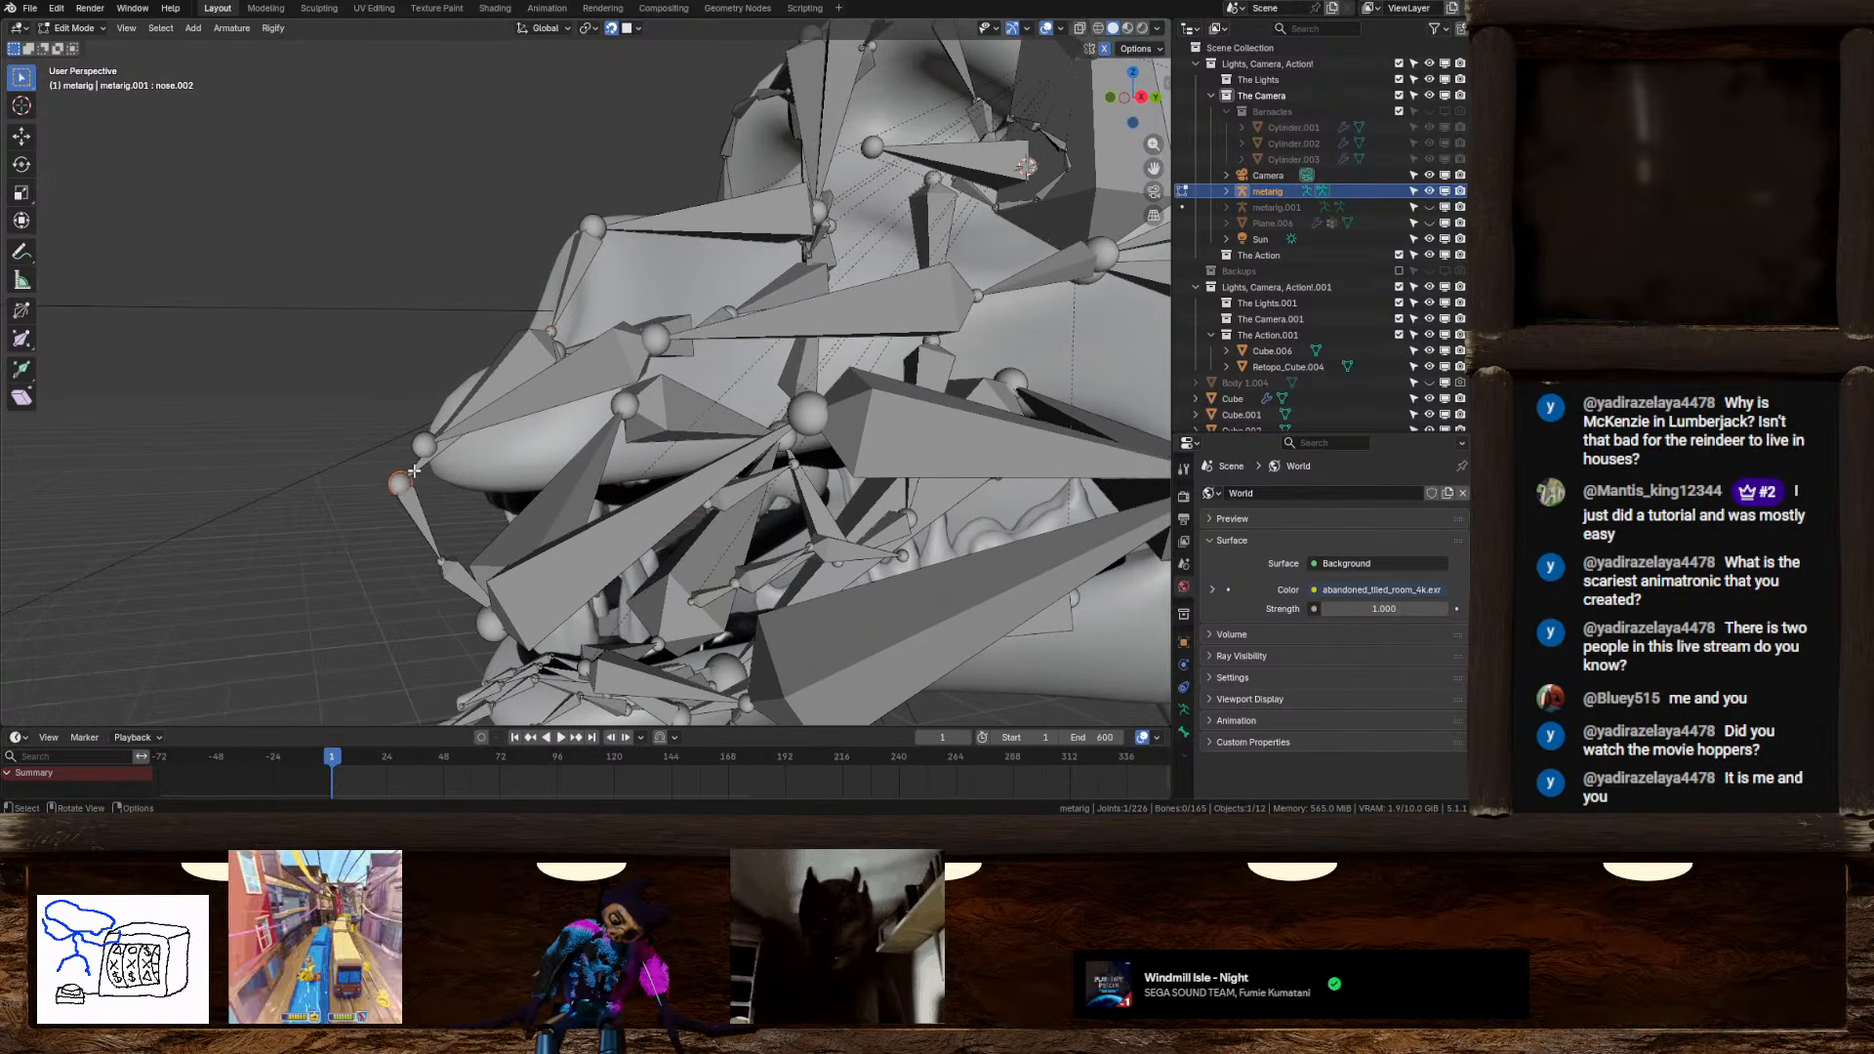
click(1141, 97)
key(g)
click(446, 295)
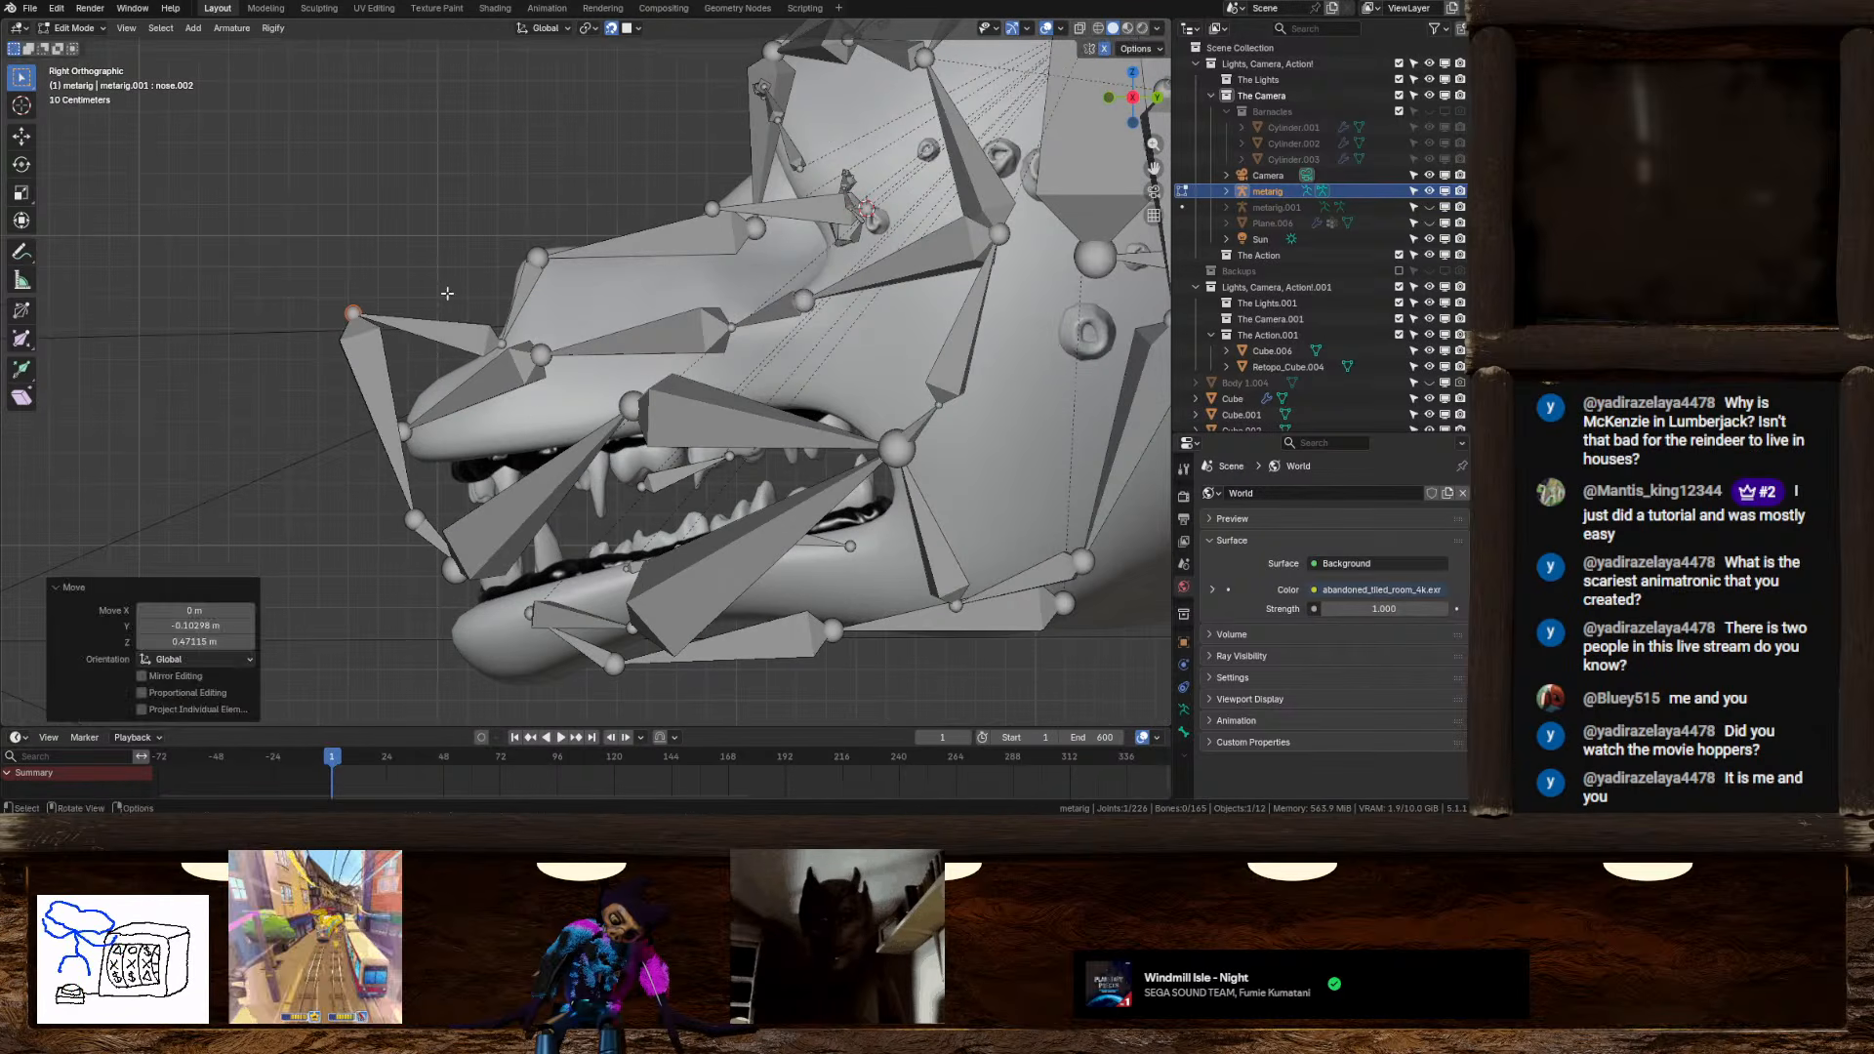
key(g)
click(349, 218)
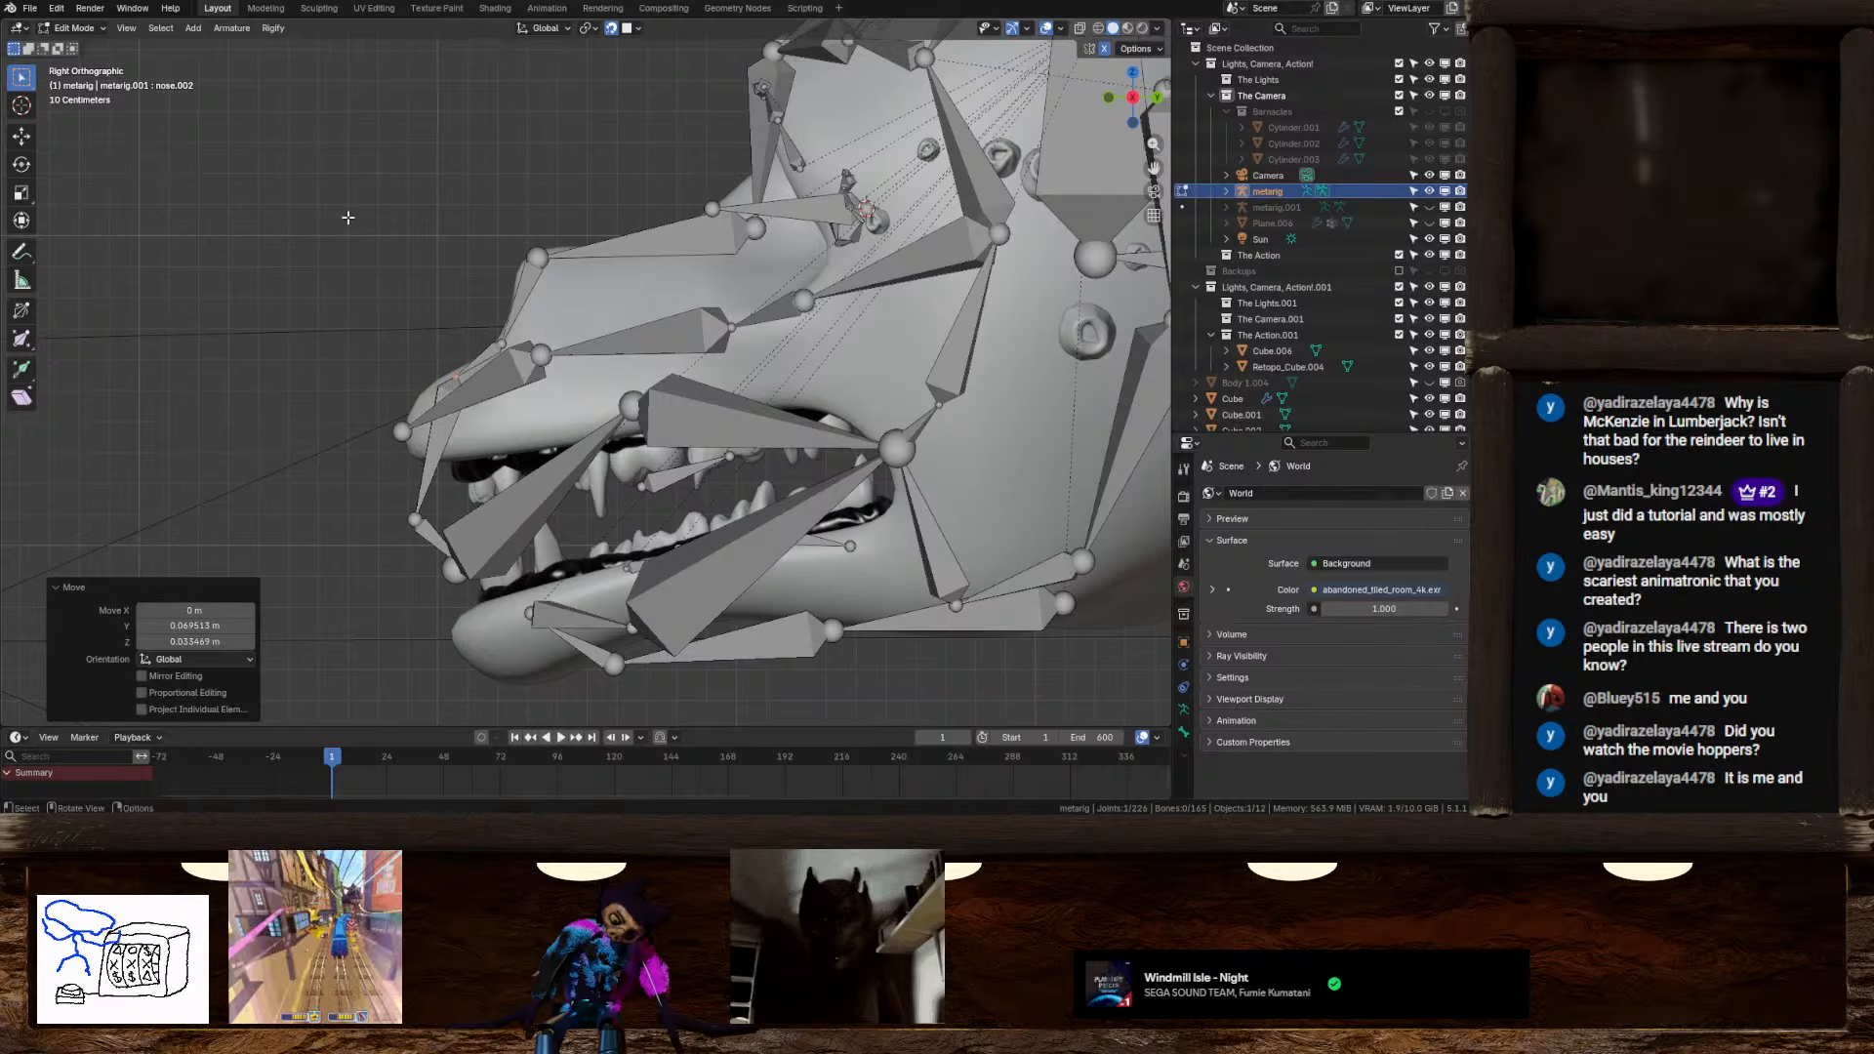
Move the nose.003 joint about 0.07 m along Y and 0.42 m up in Z onto the nose tip
click(420, 527)
key(g)
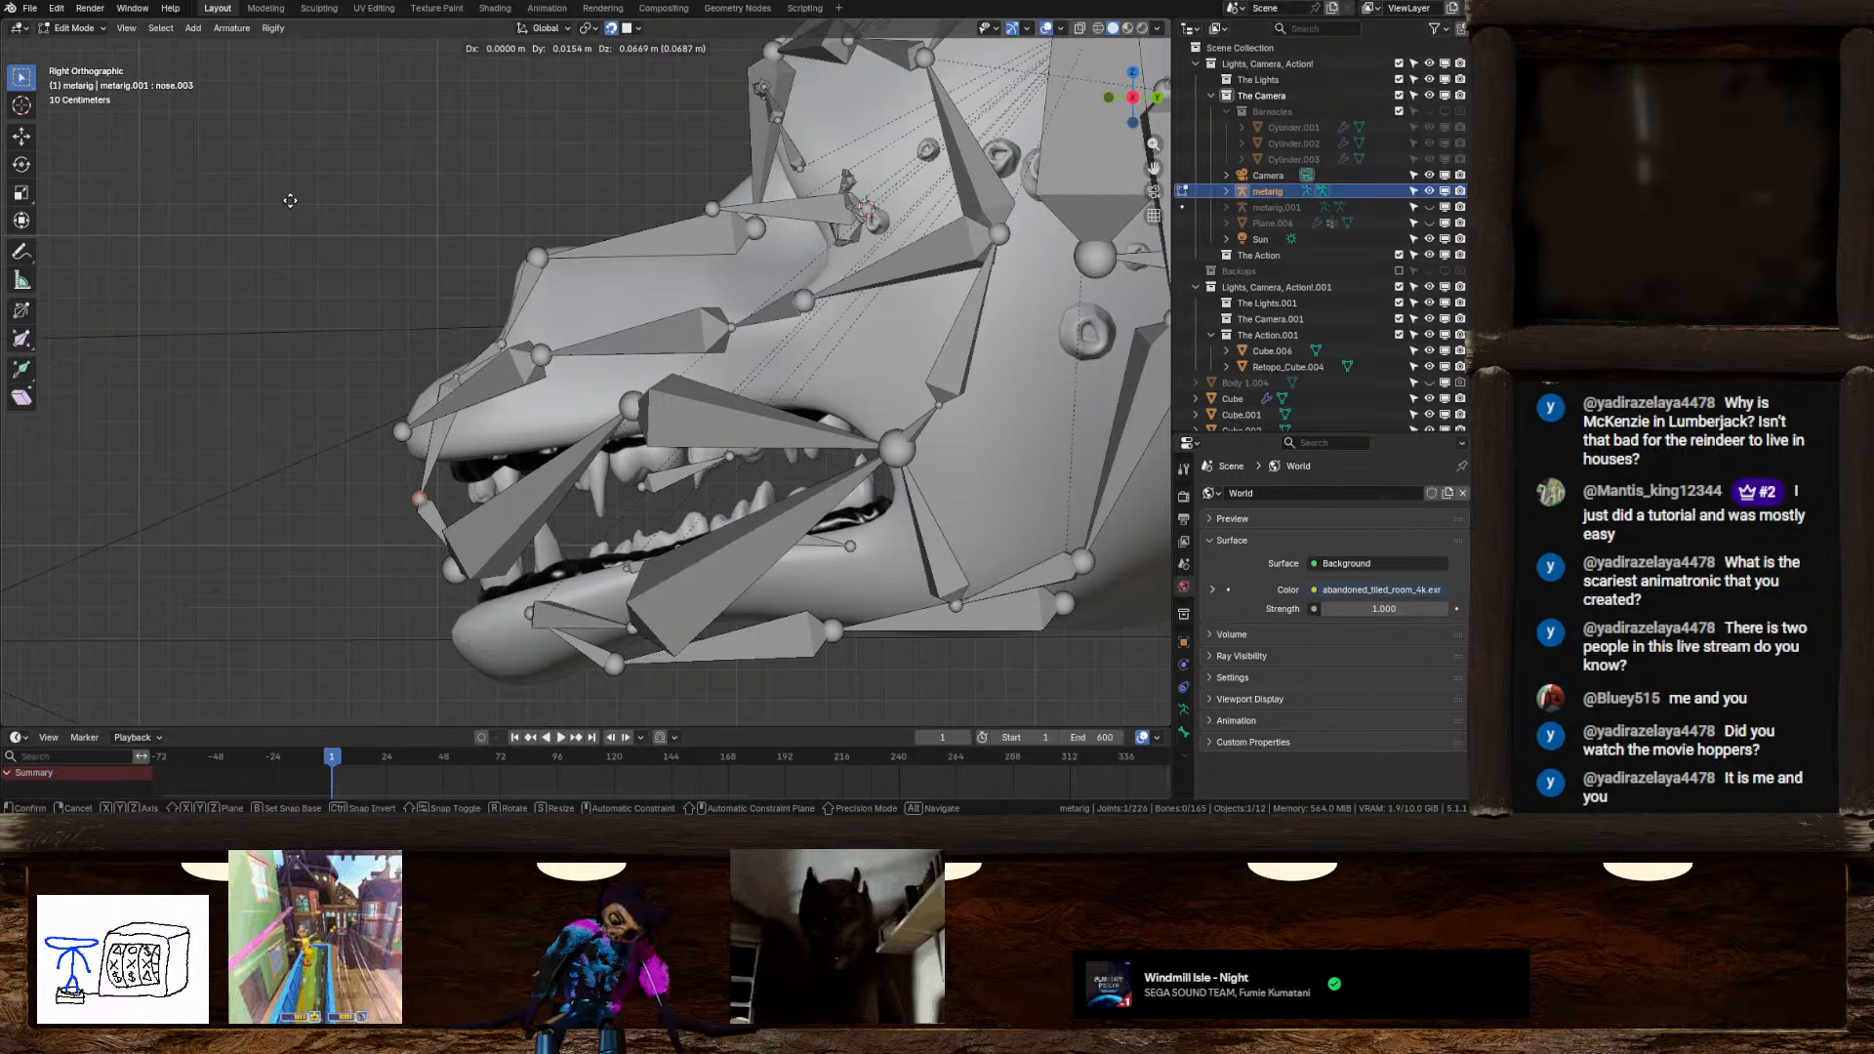
click(355, 136)
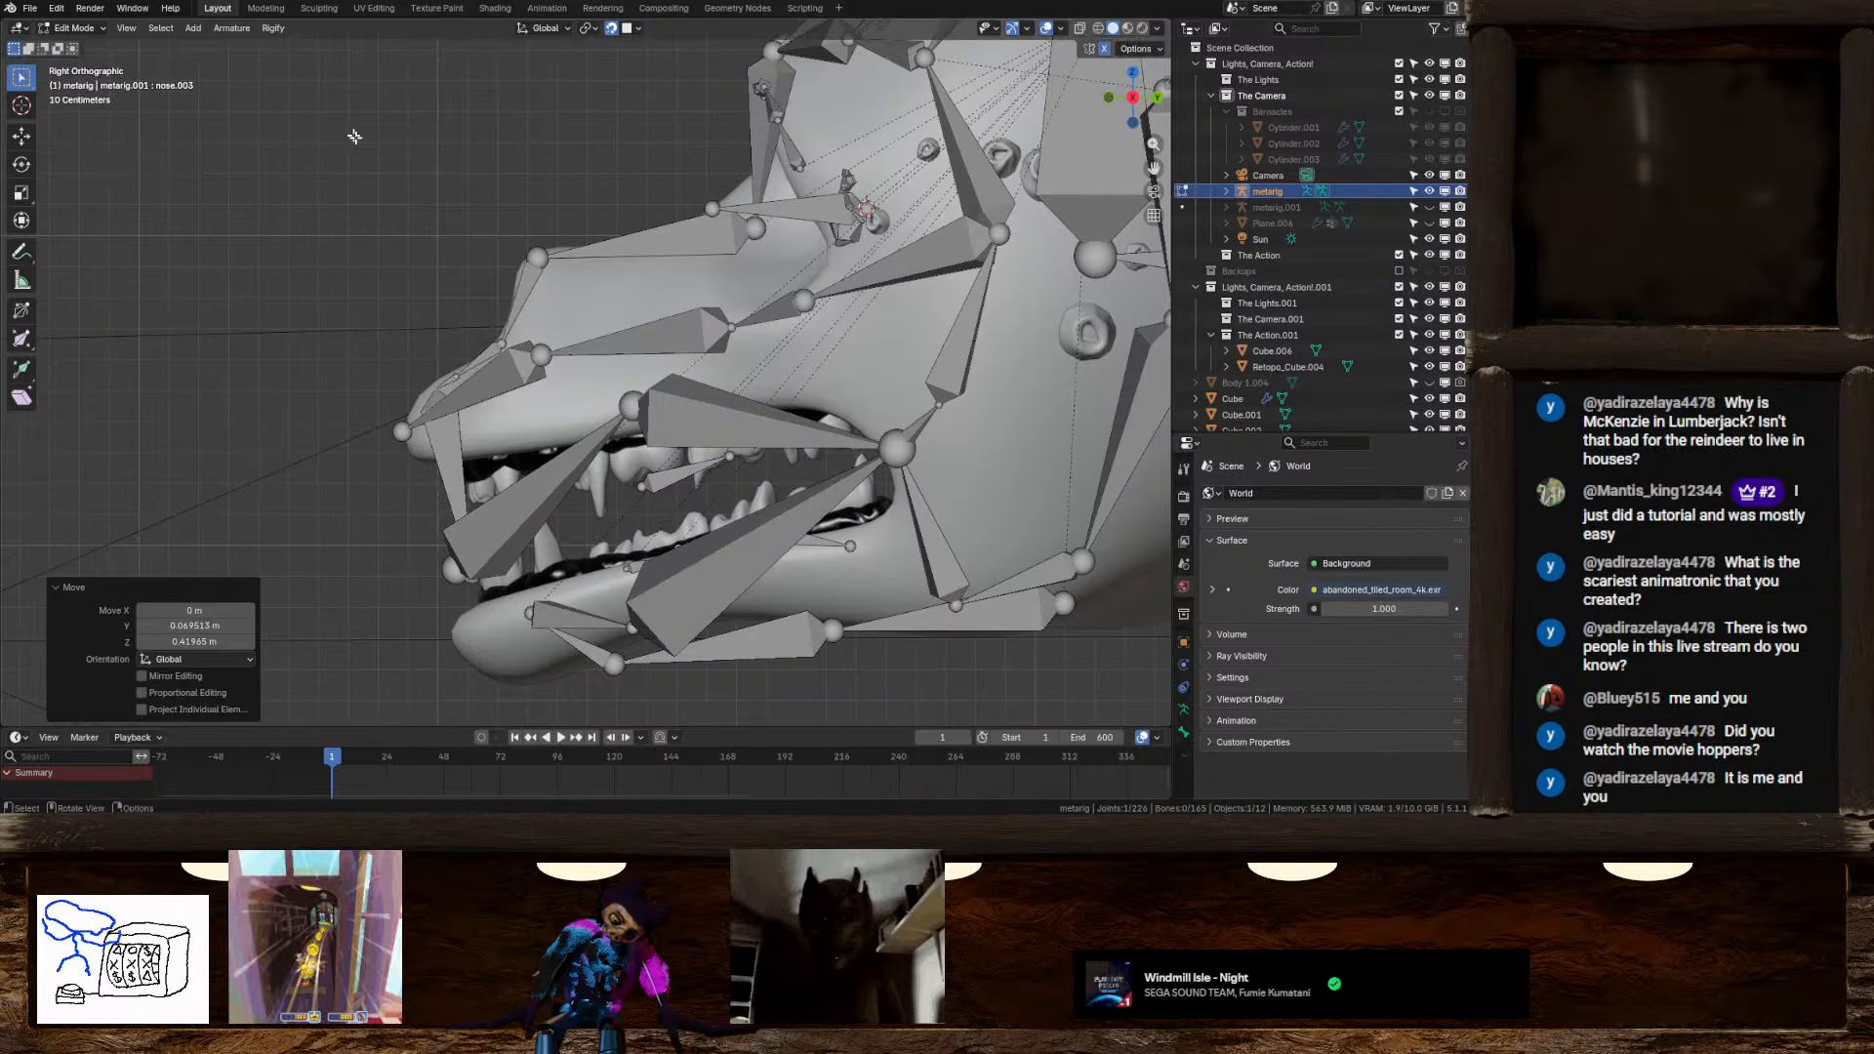
Shift the nose.001 and nose.002 joints further up and back along the snout's profile
click(504, 343)
key(g)
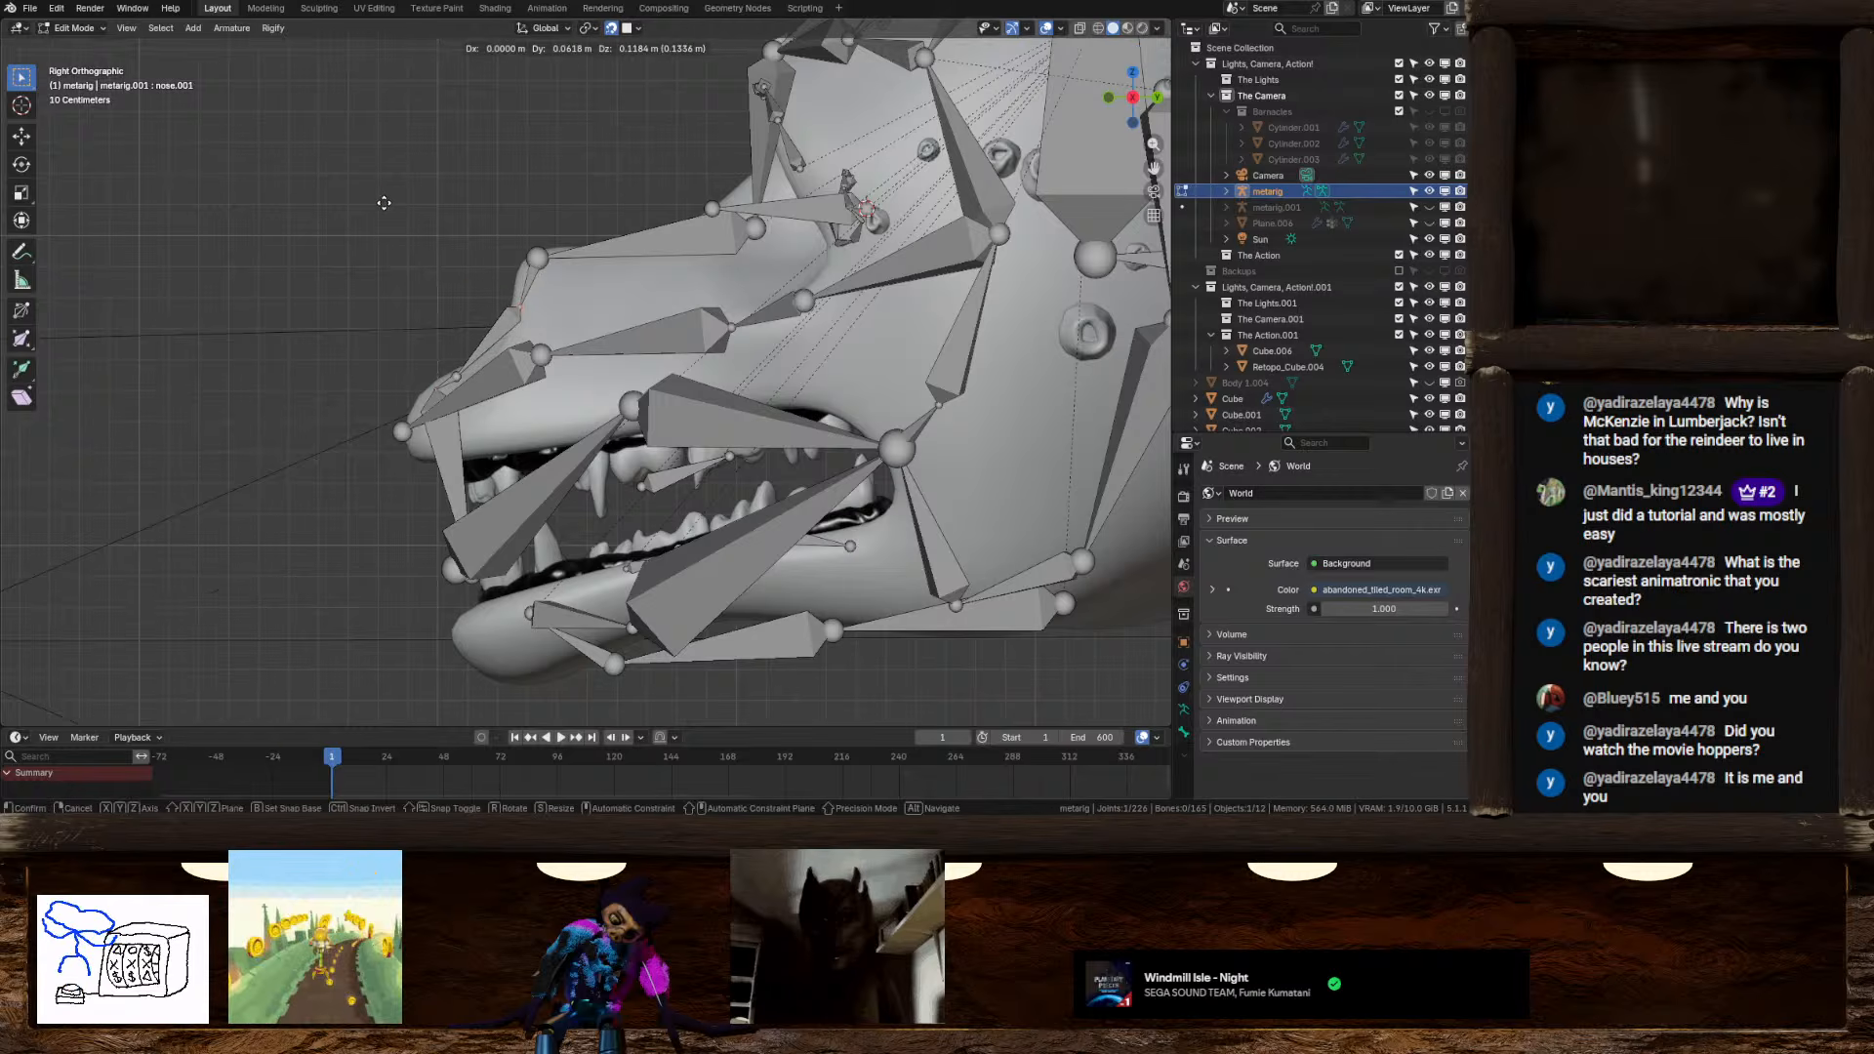
click(381, 206)
click(464, 371)
key(g)
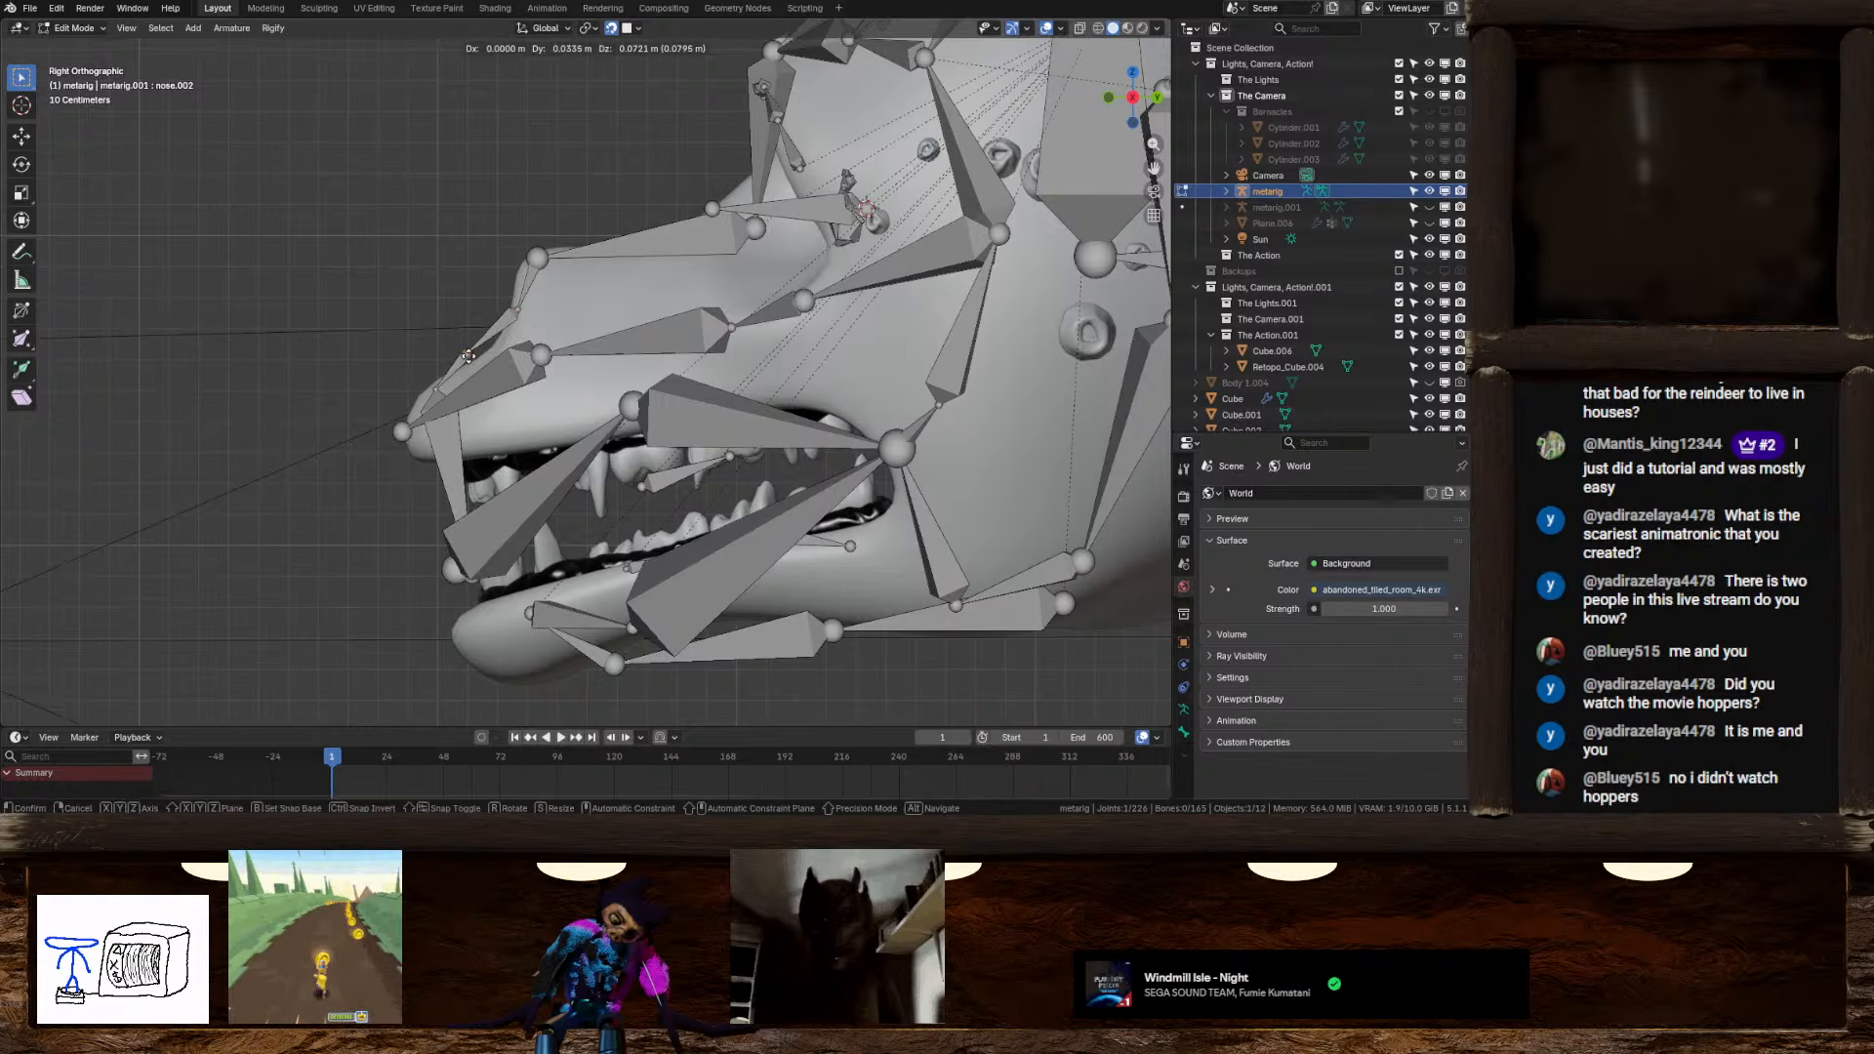
click(339, 318)
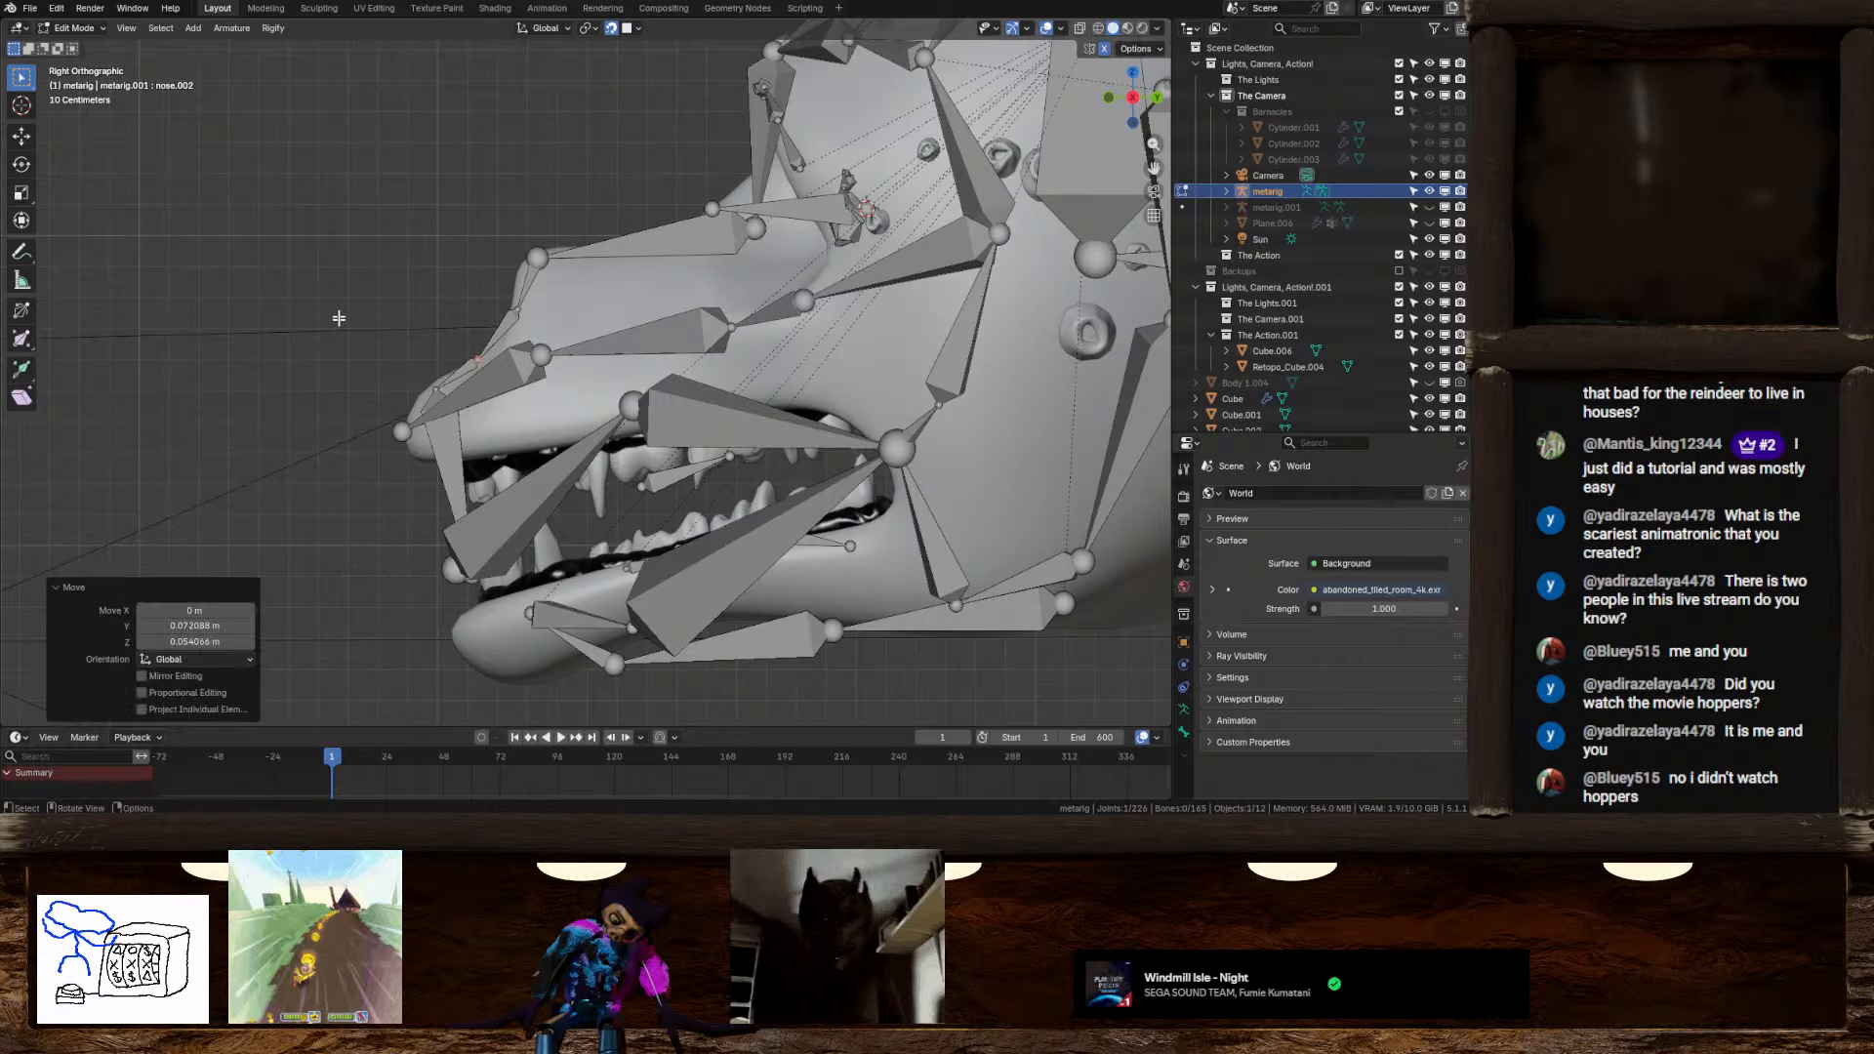
Shift the nose.003 joint about 0.02 m along Y and 0.03 m up in Z along the nose tip
click(434, 394)
key(g)
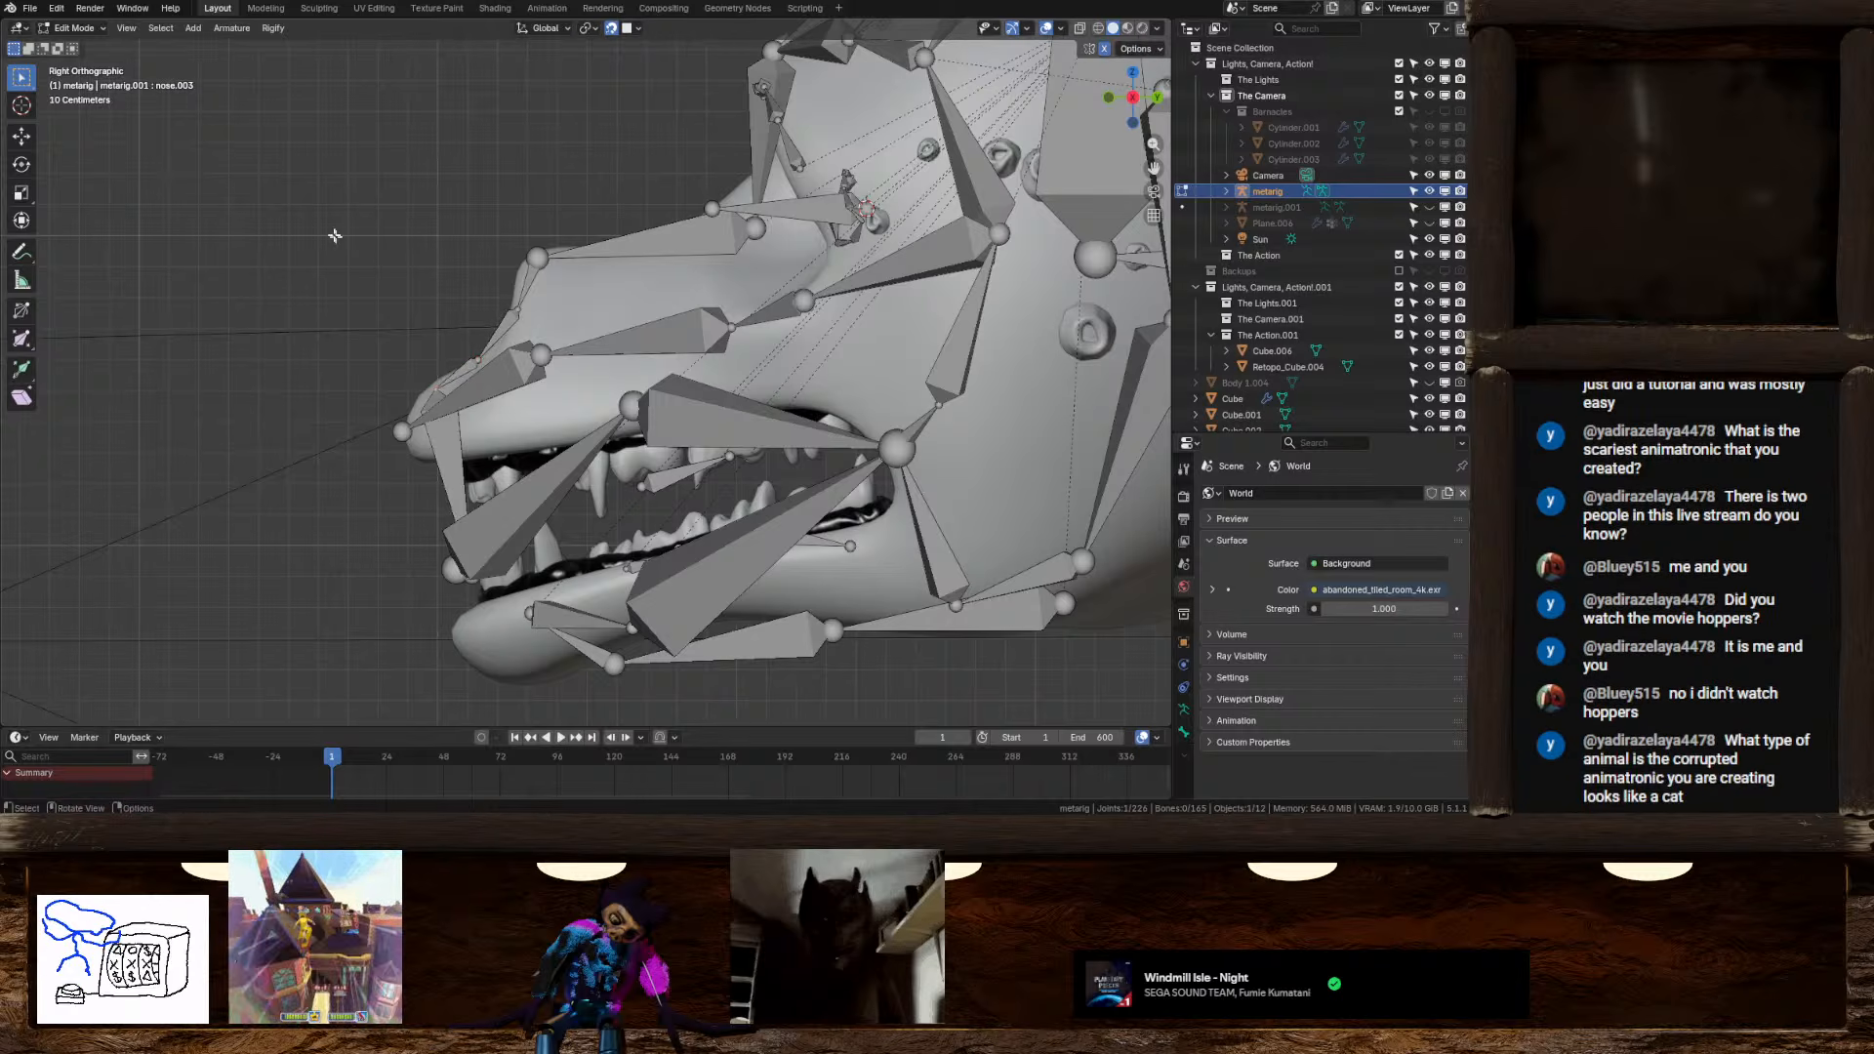
click(427, 437)
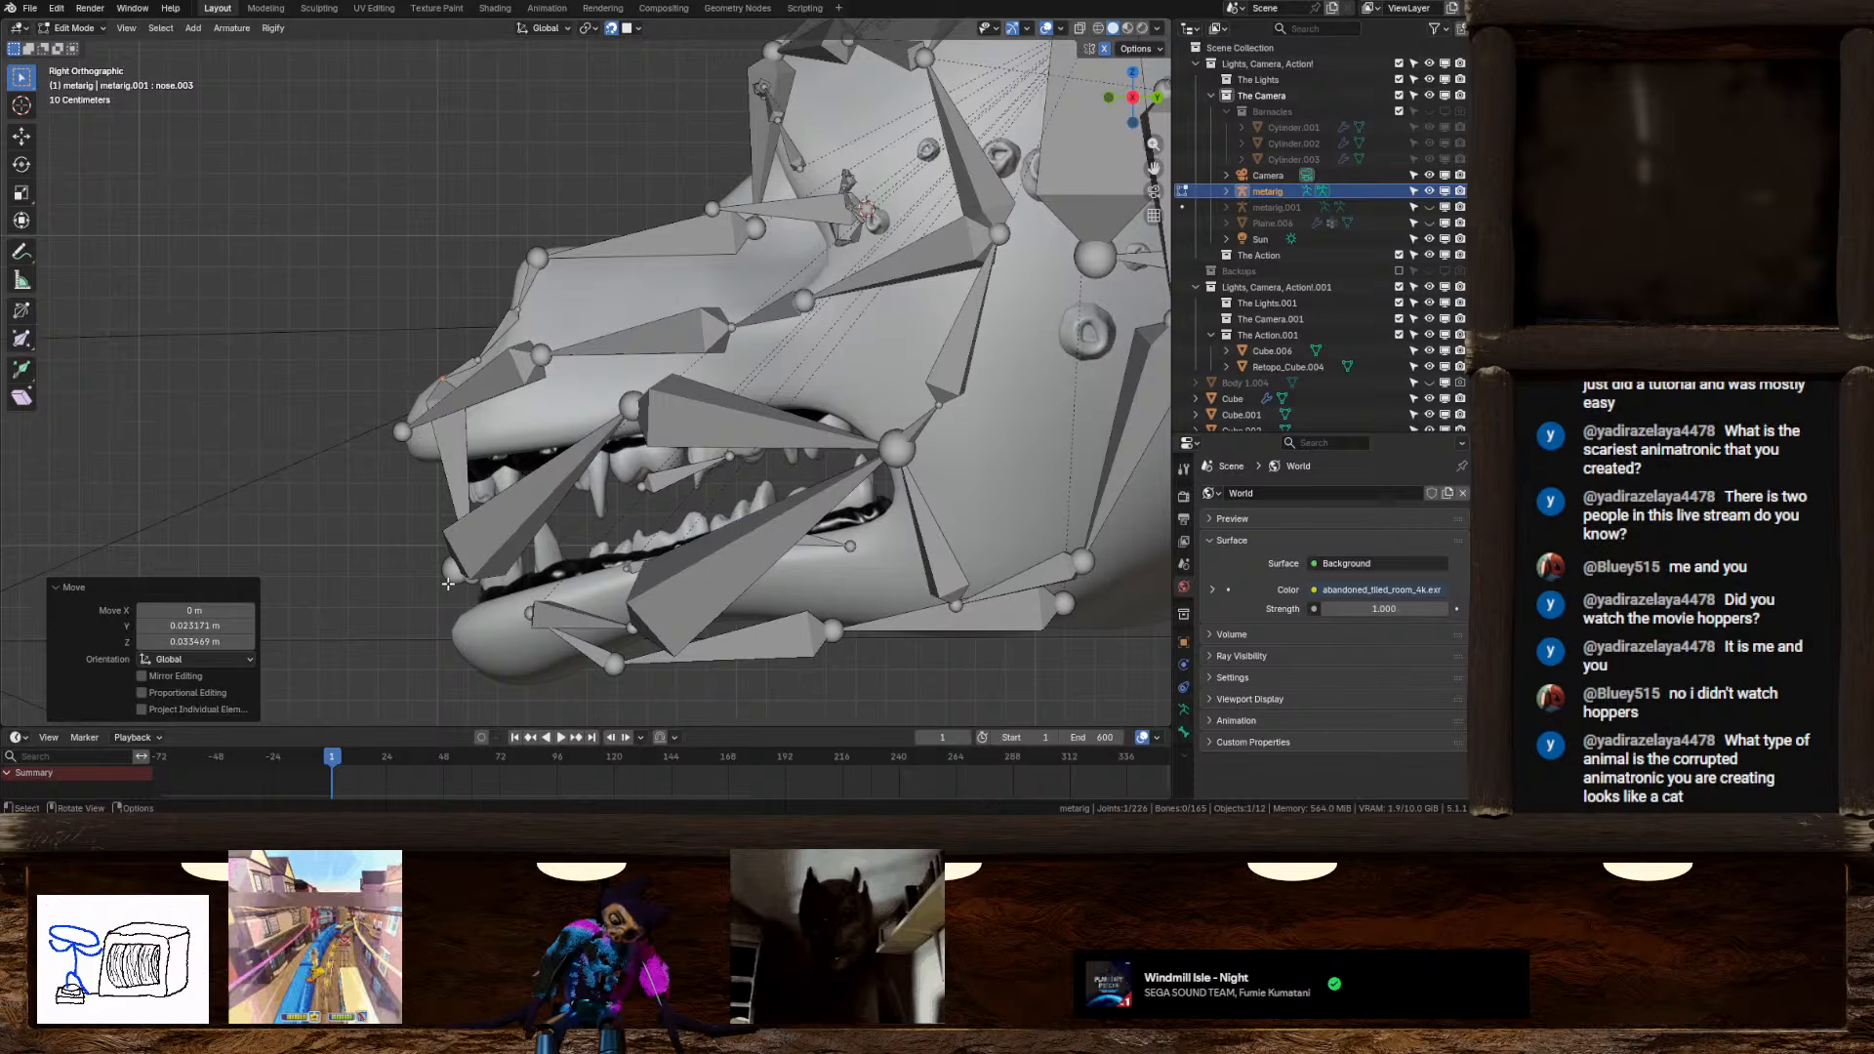
middle_drag(447, 584, 410, 459)
click(358, 469)
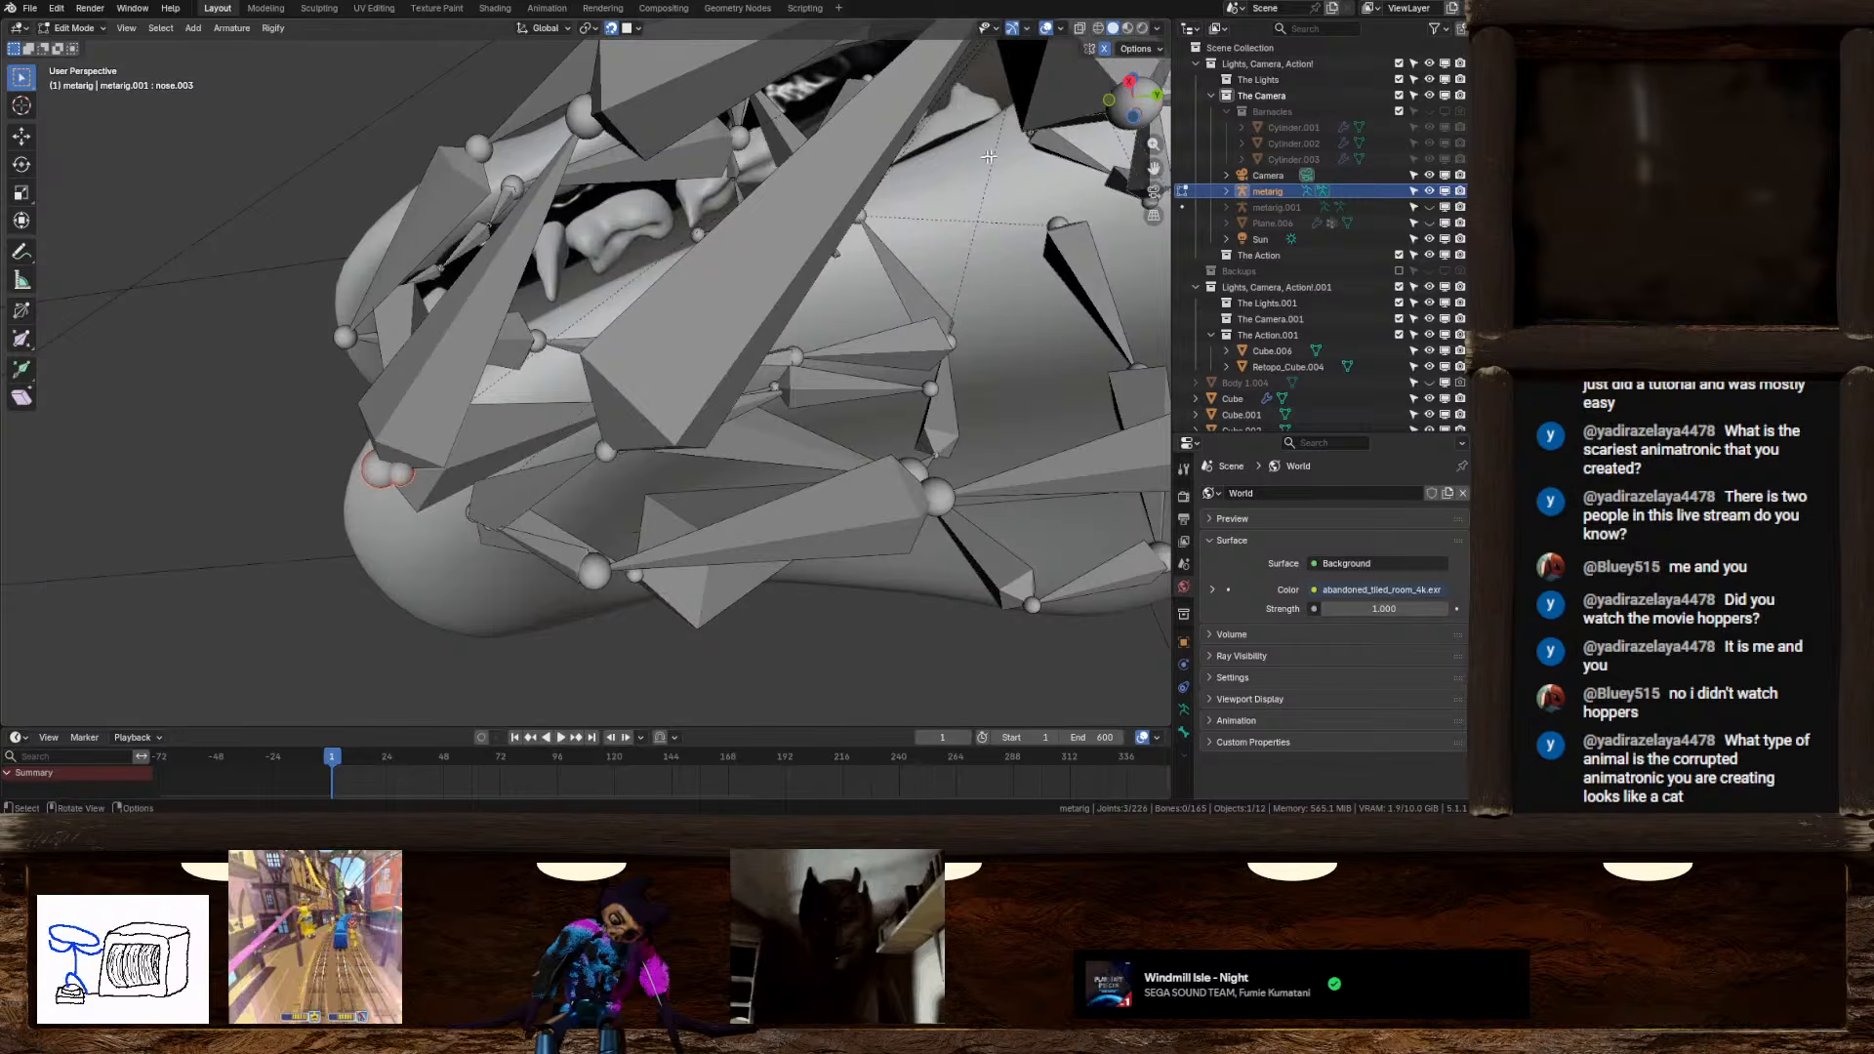
click(1130, 82)
key(g)
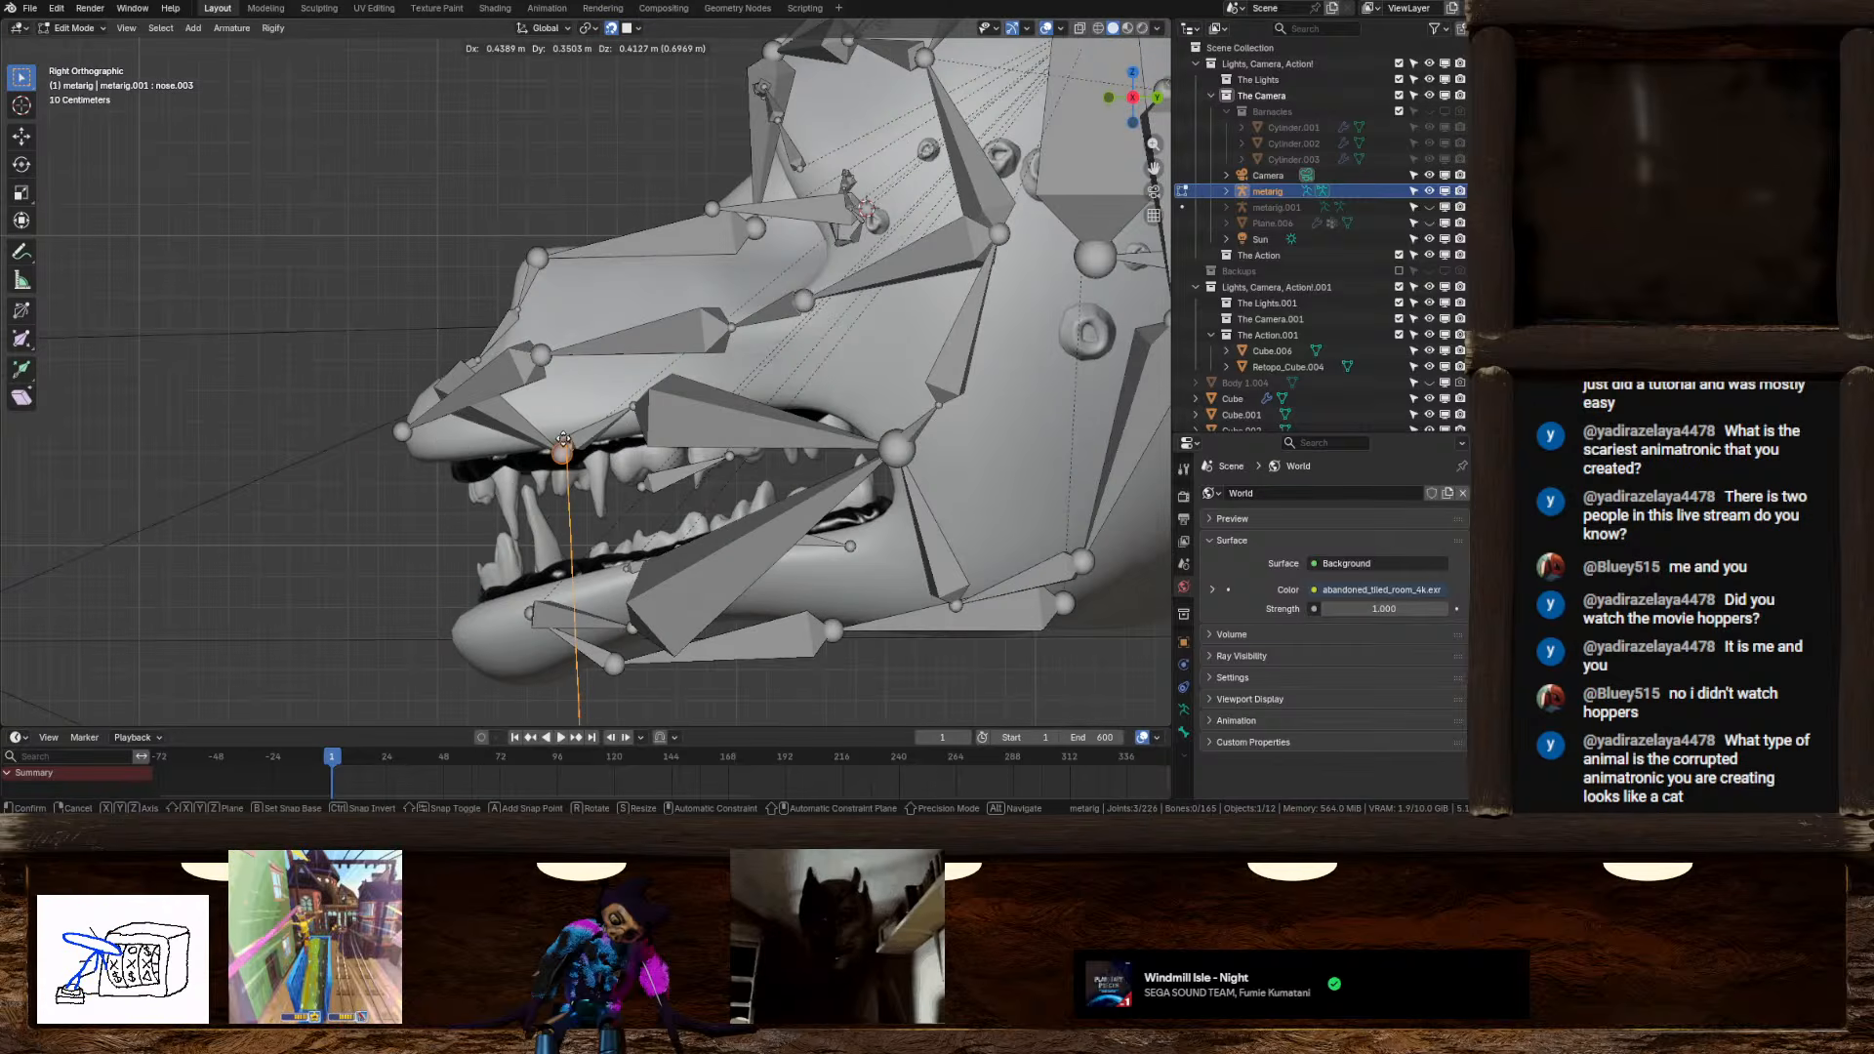
right_click(339, 406)
key(g)
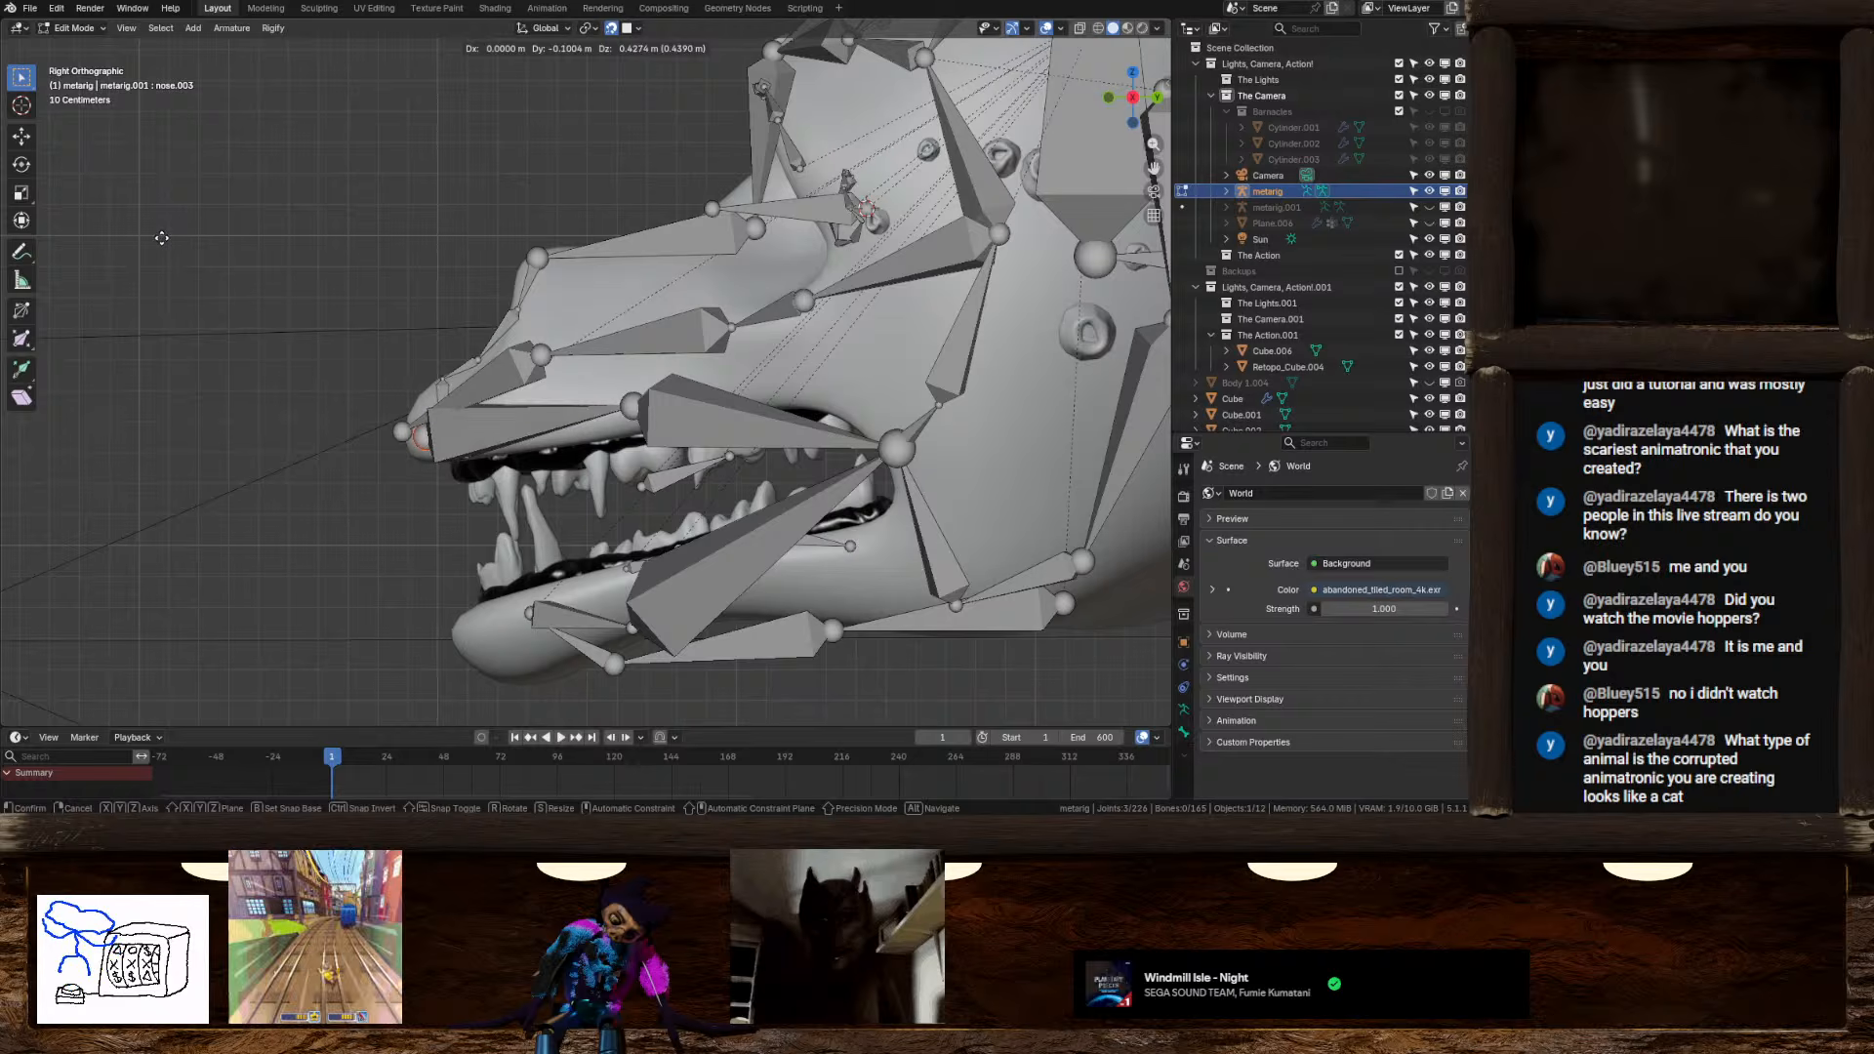
click(155, 230)
Move the nose.004 joint about -0.18 m along Y and 0.51 m up in Z to the snout's front
middle_drag(154, 230, 526, 363)
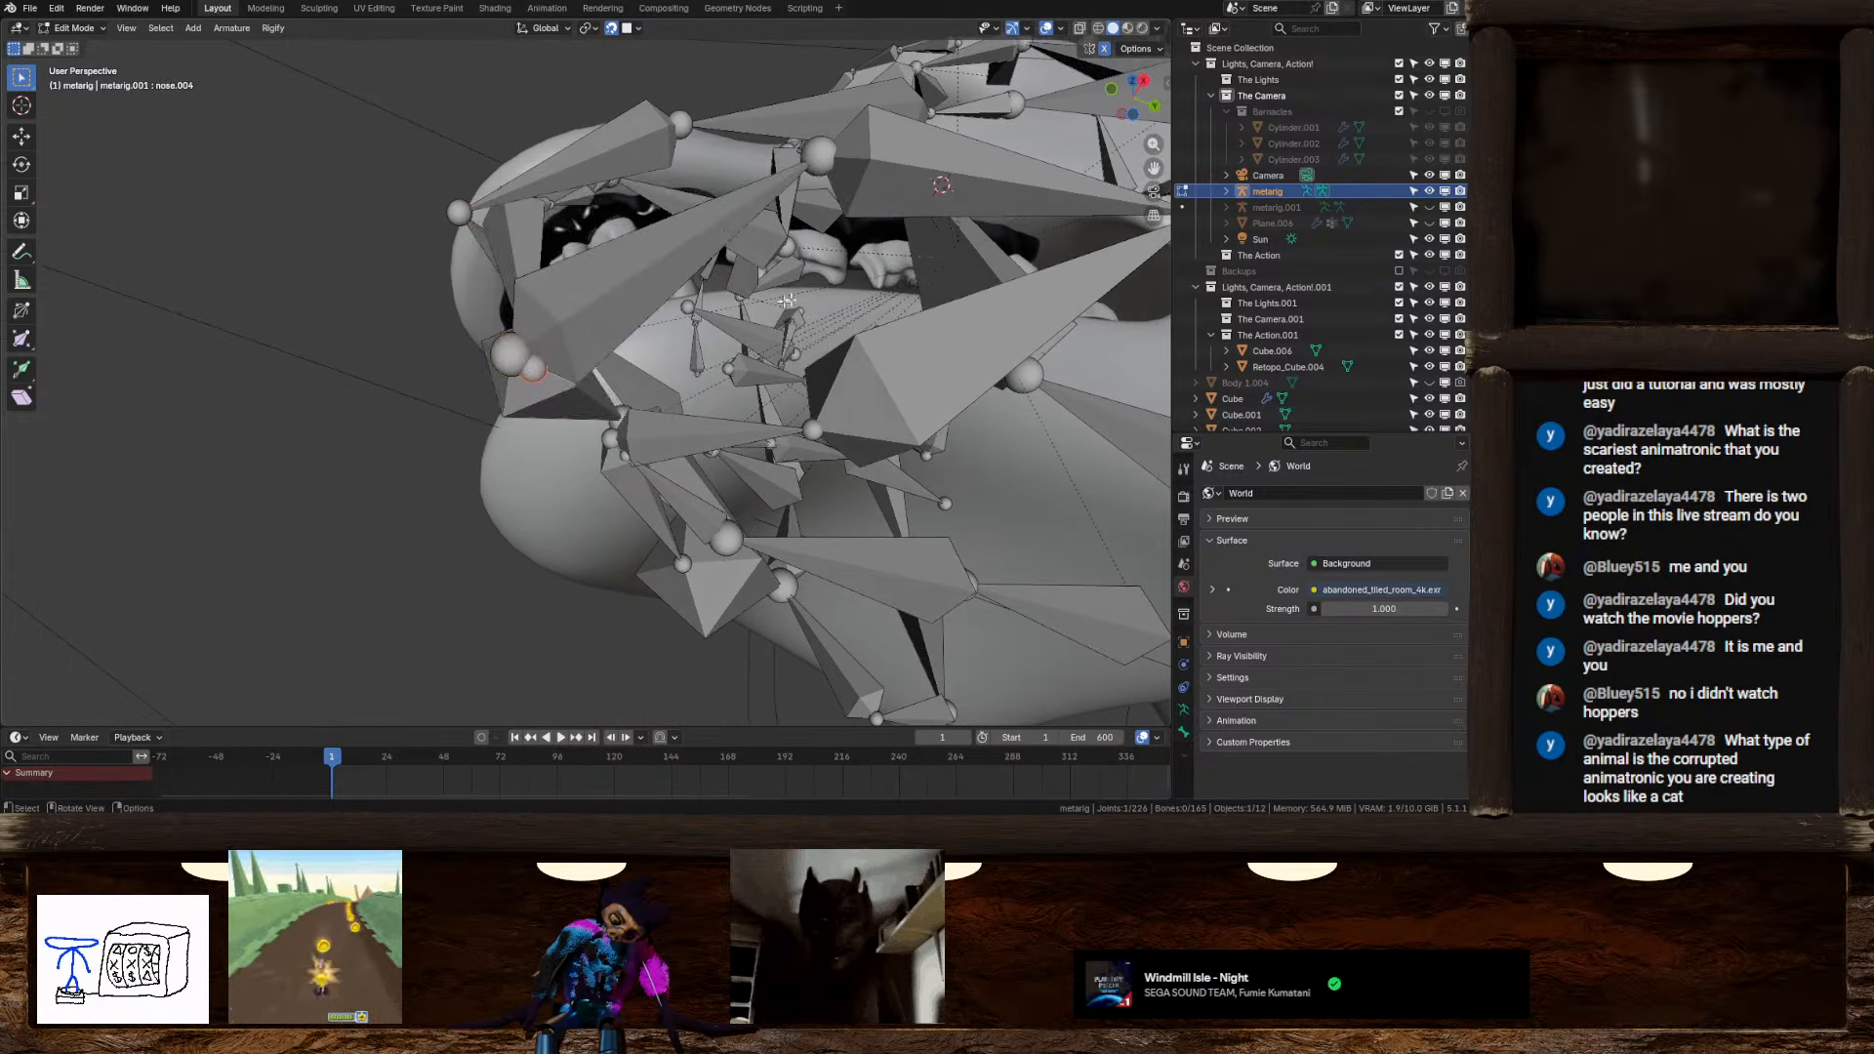
click(1135, 81)
click(1157, 96)
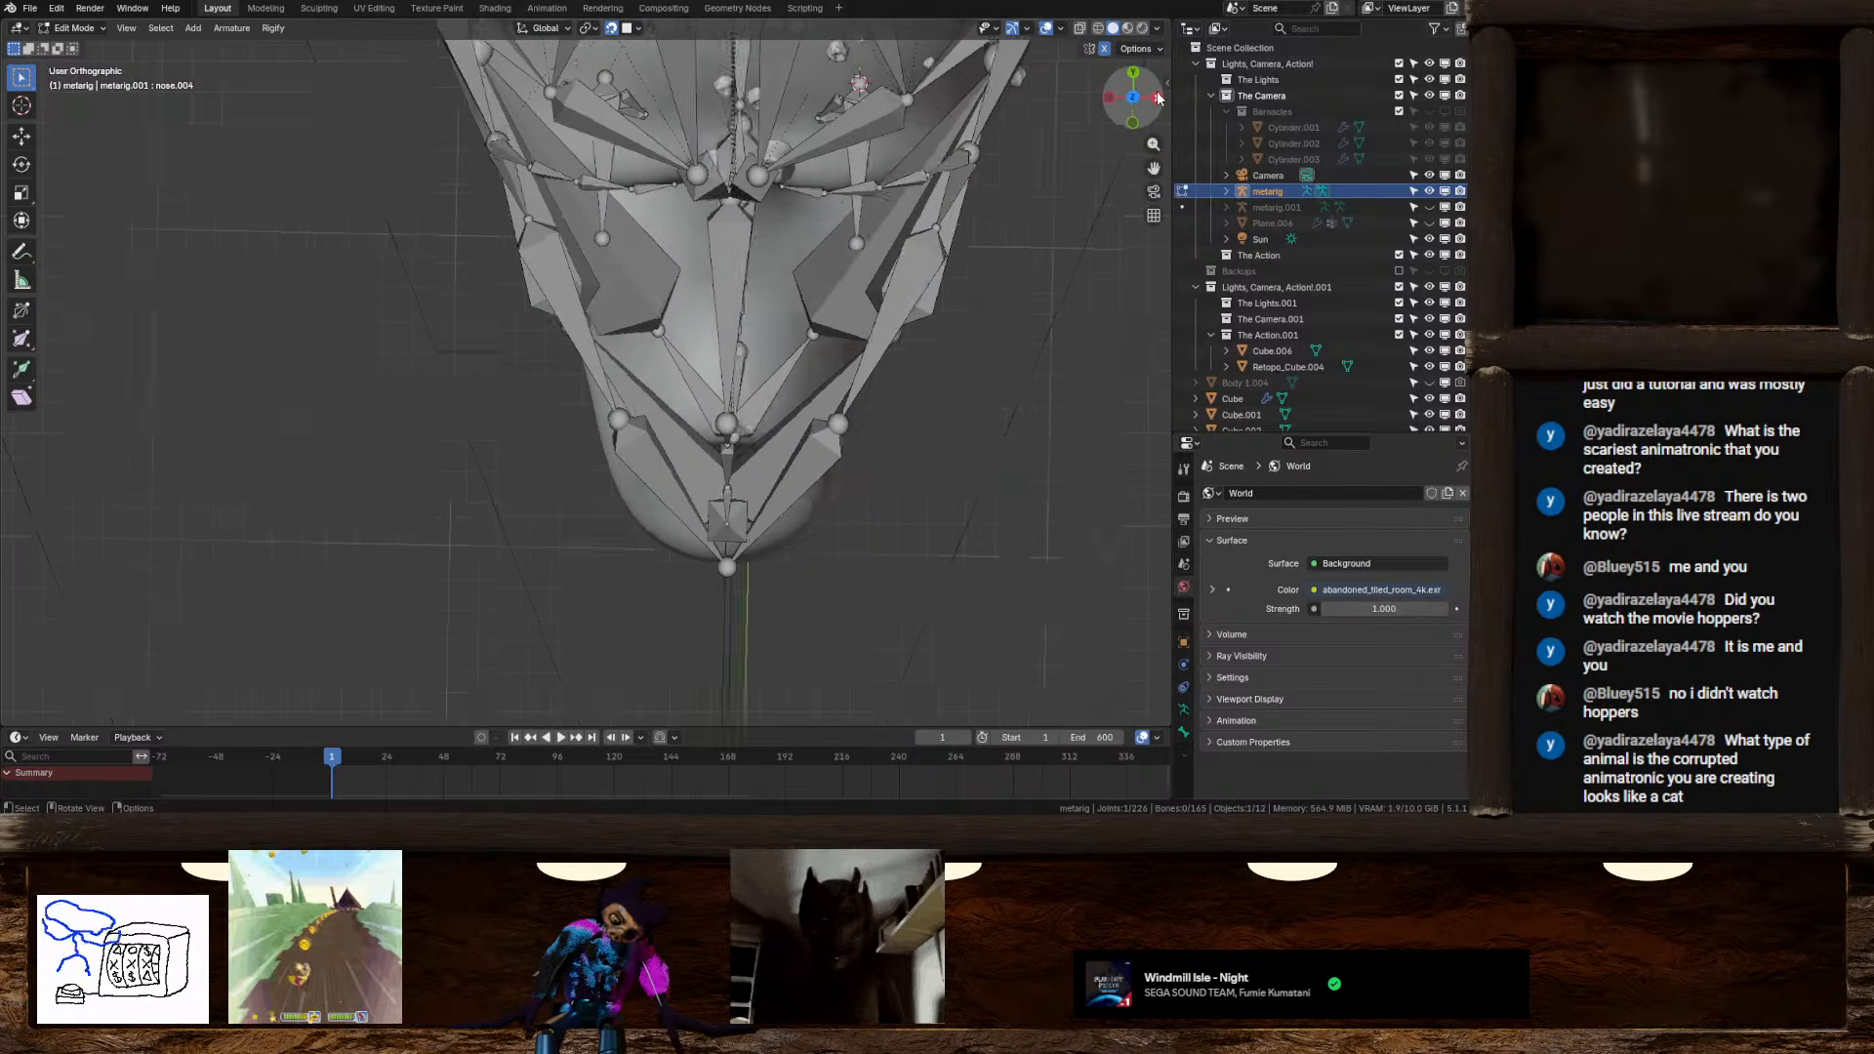
key(g)
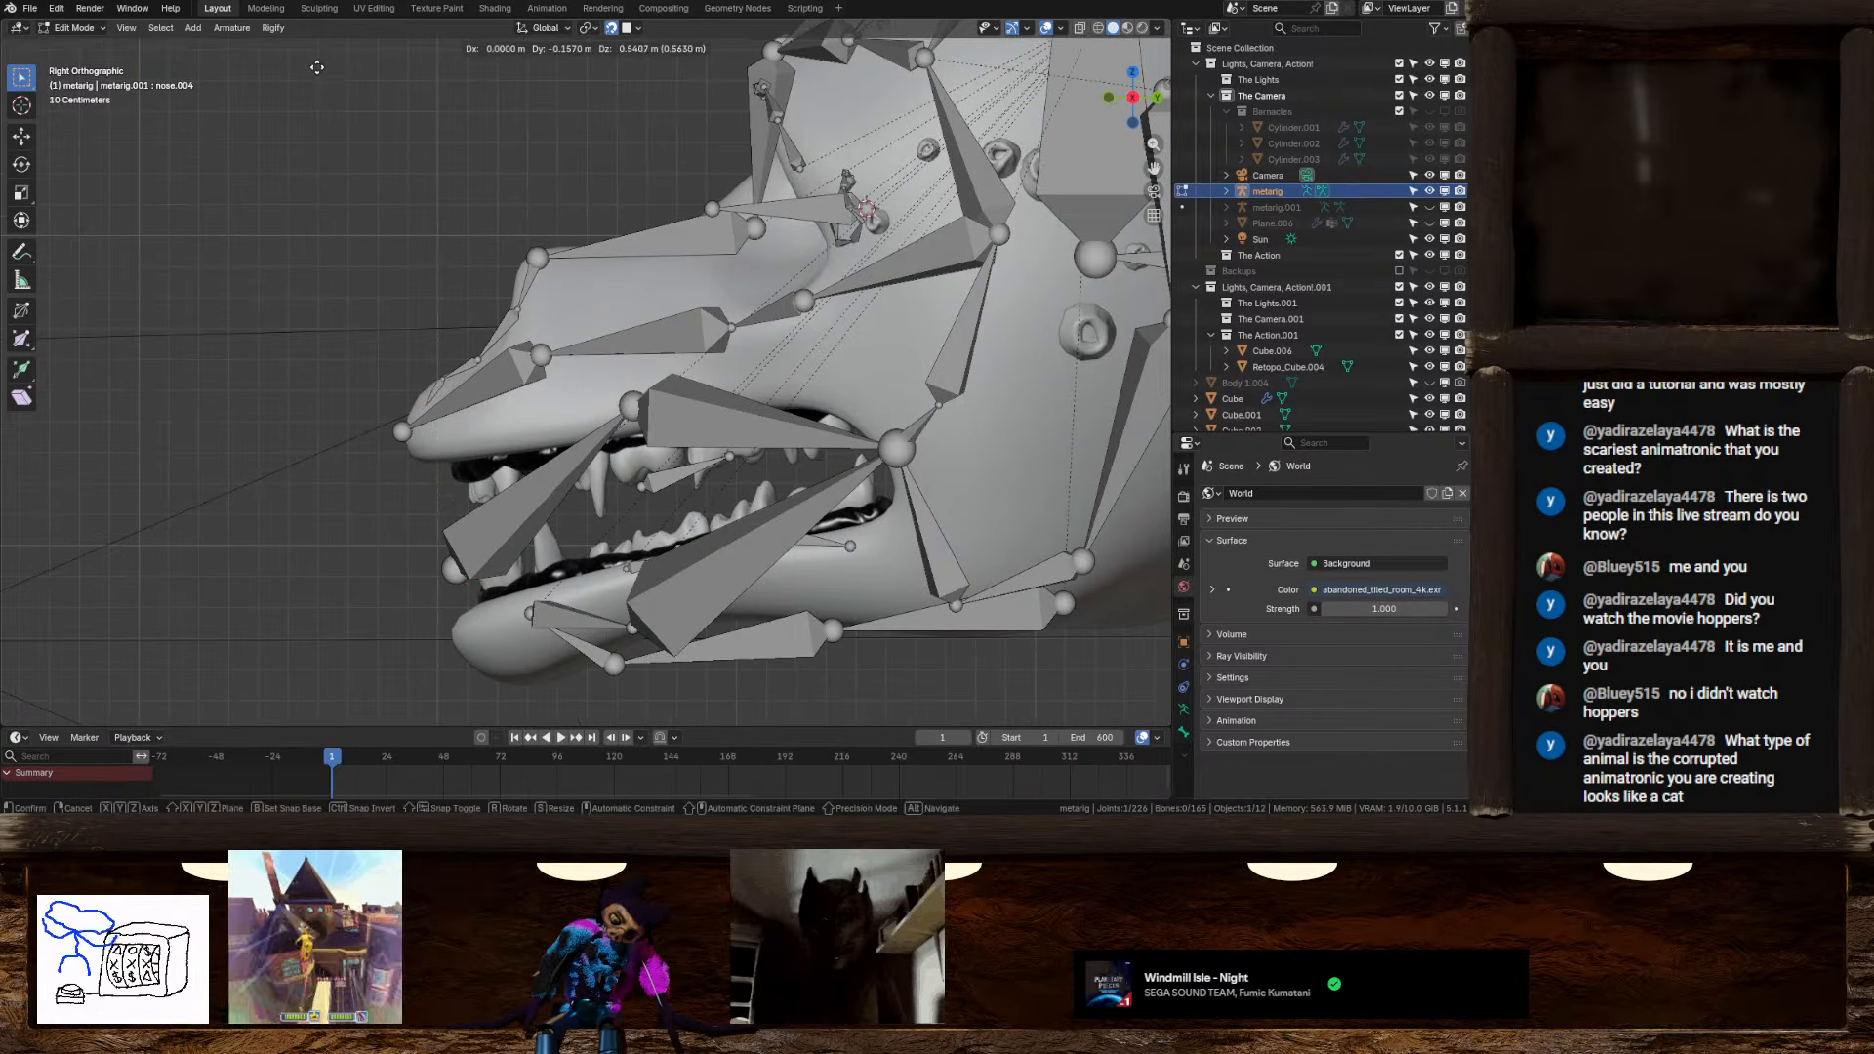
click(309, 78)
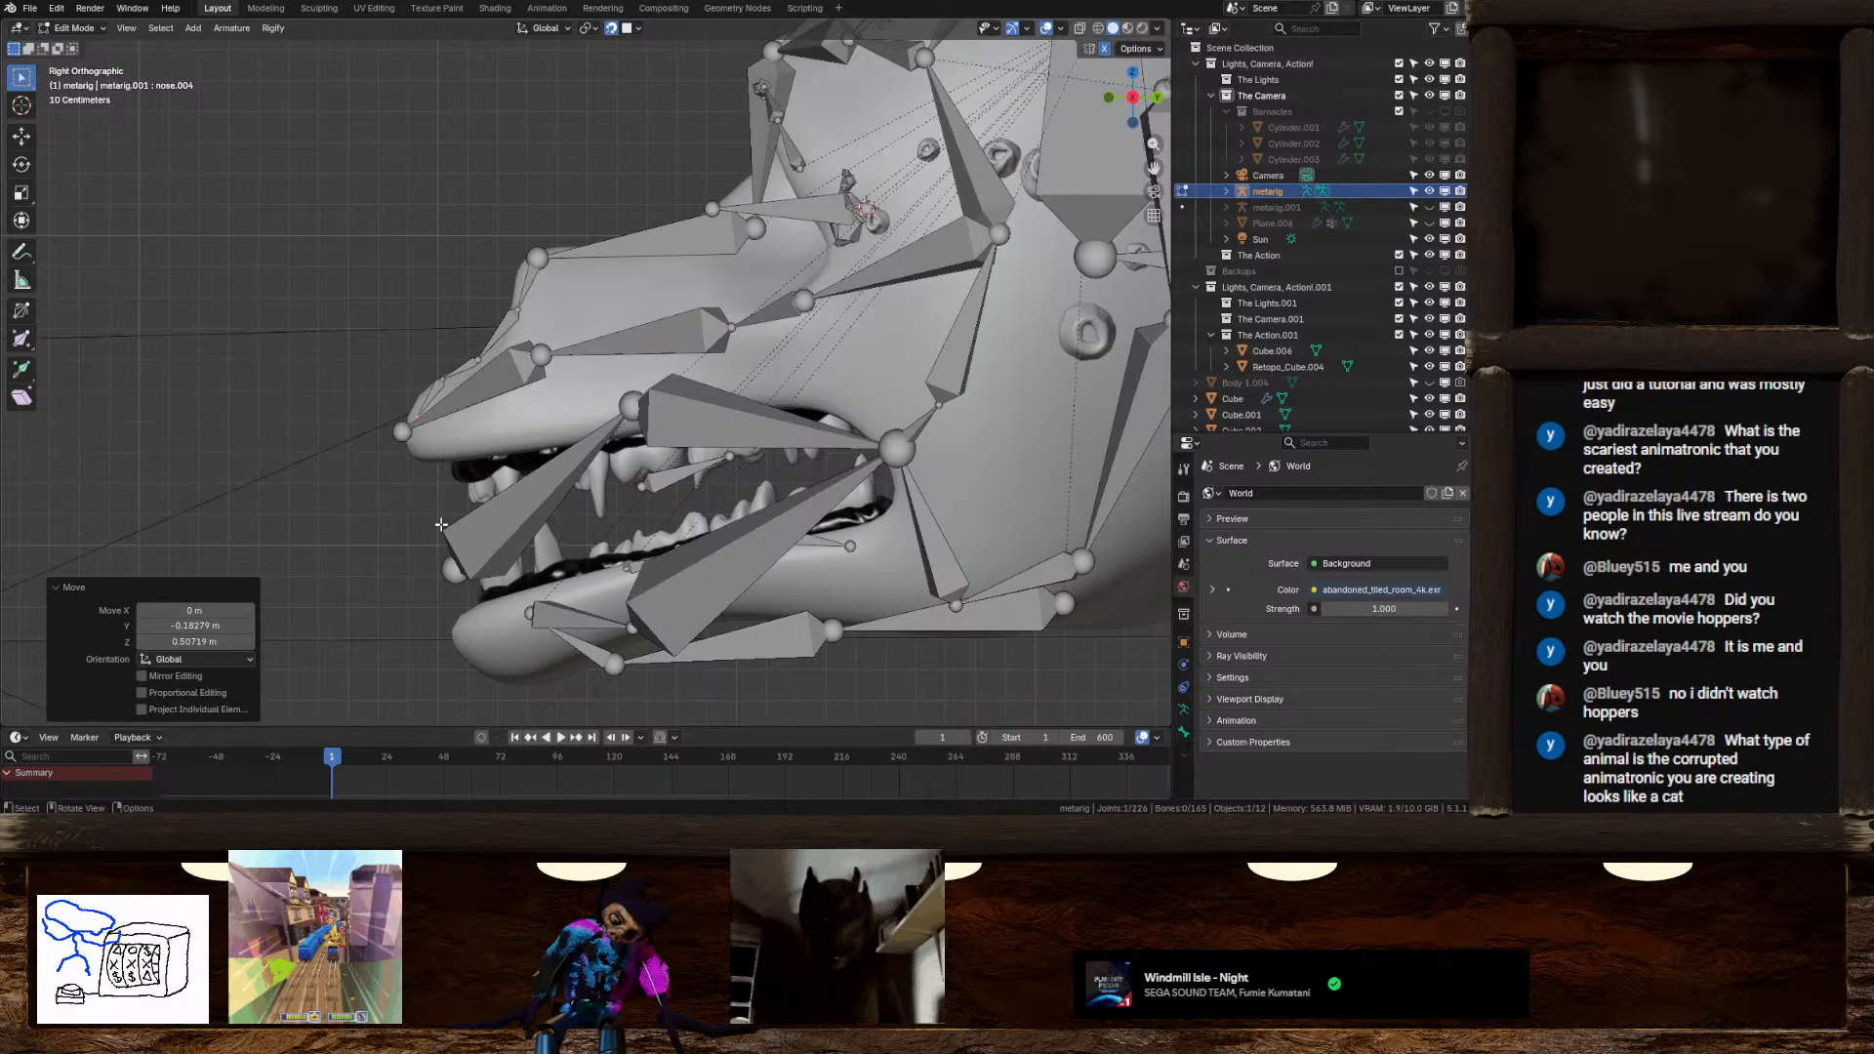
Move the front upper-lip joint (lip.T.L) about -0.13 m along Y and 0.41 m up in Z onto the front of the upper lip
click(450, 577)
key(g)
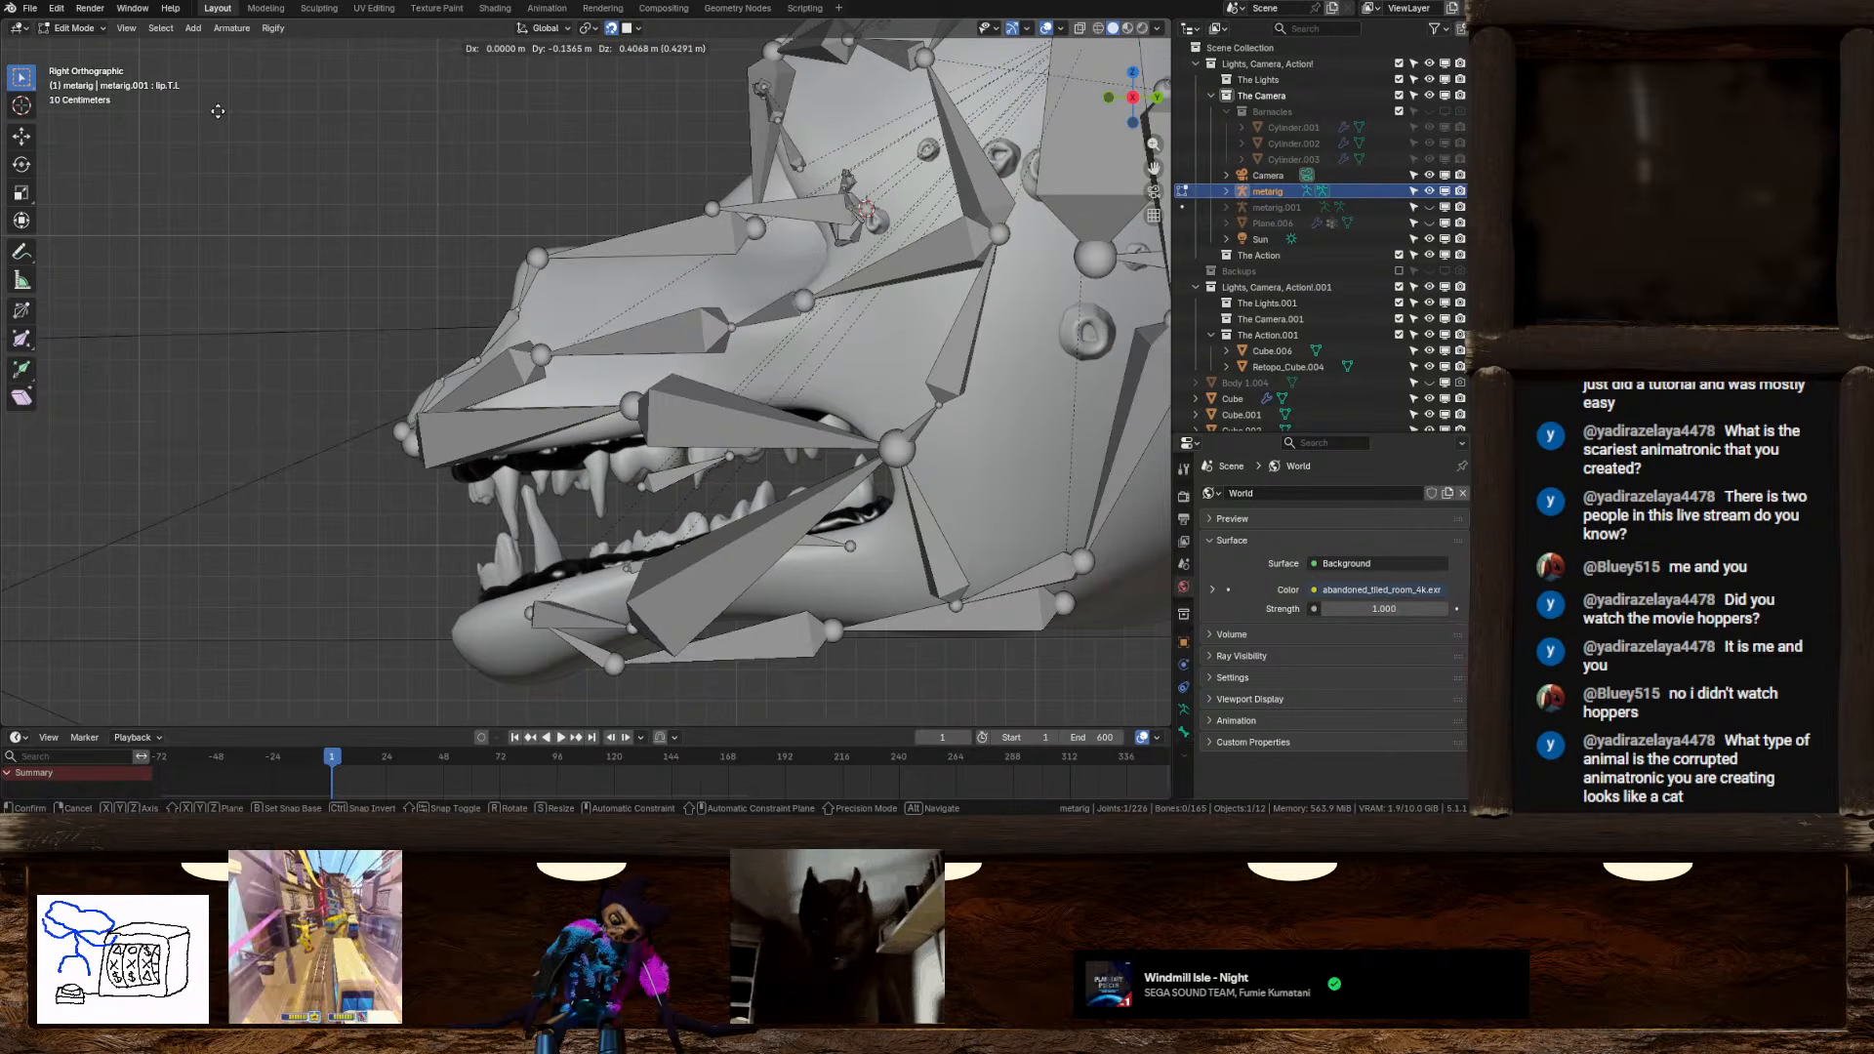
click(218, 111)
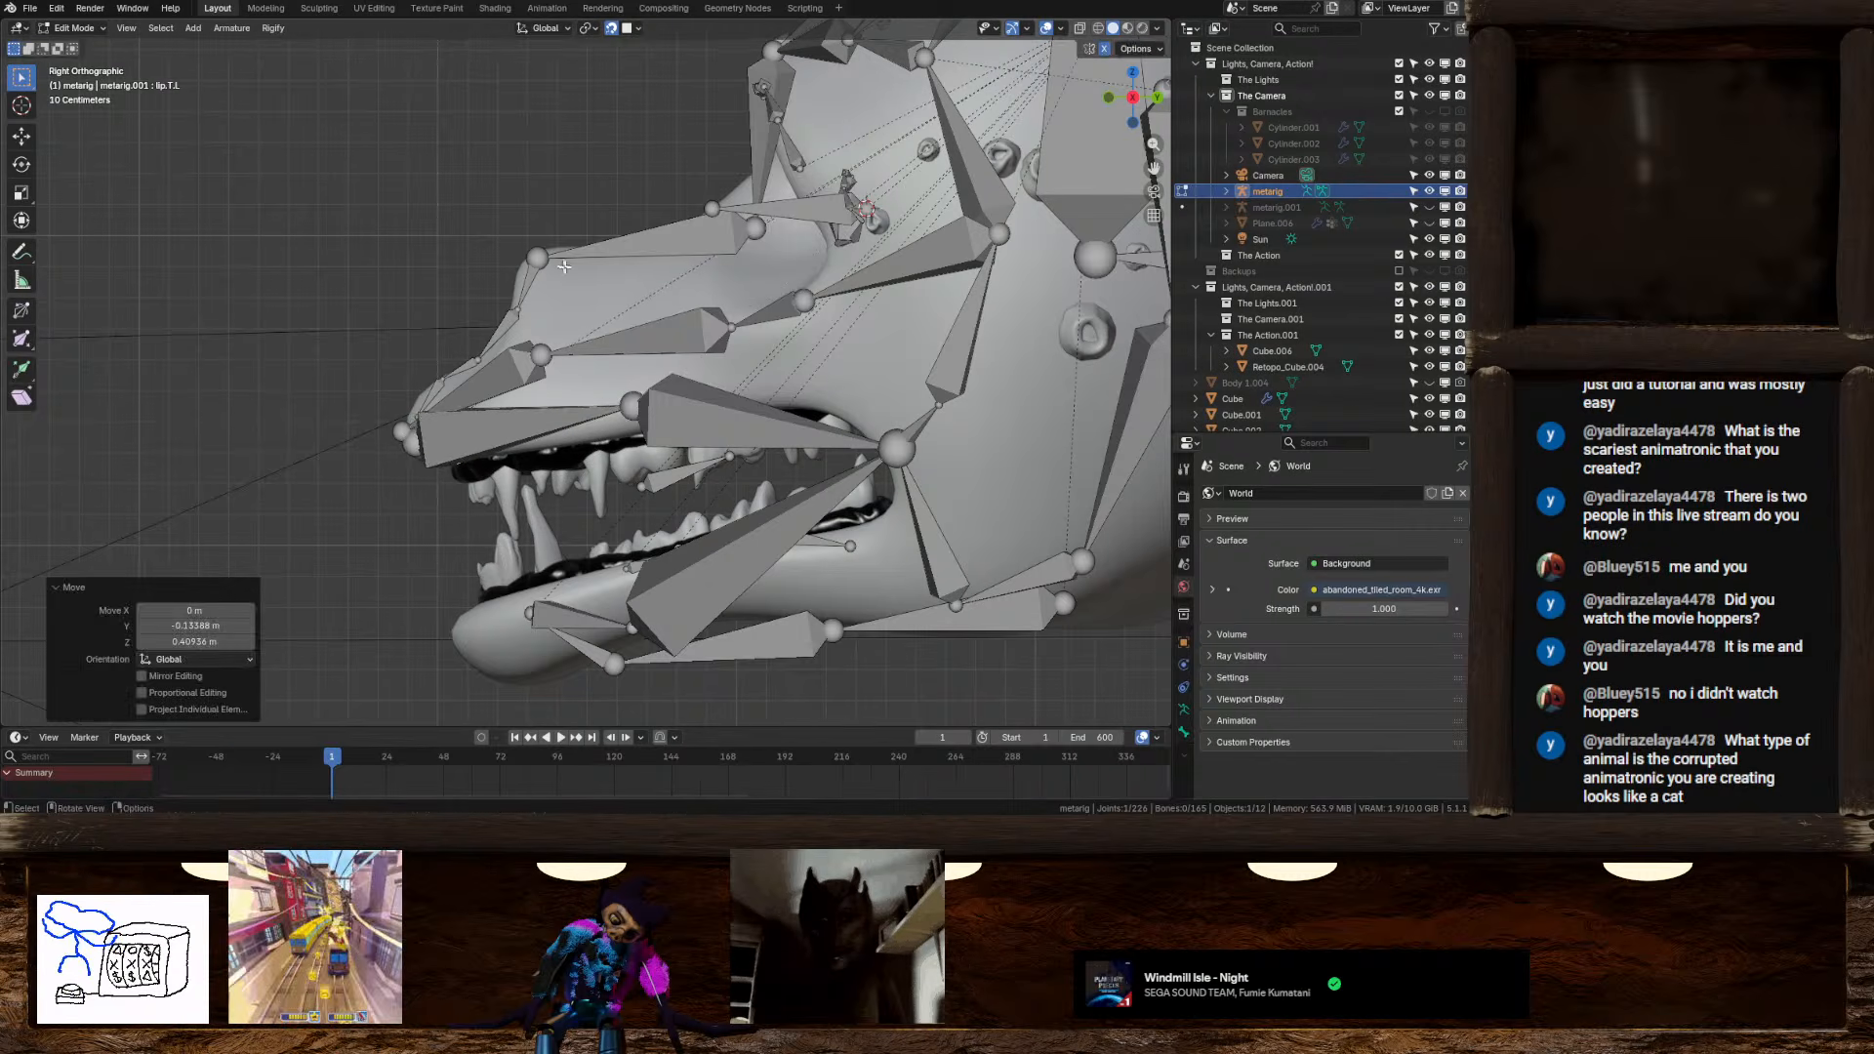
Move the overlapping front lower-lip and chin joints forward and slightly down onto the front tip of the lower jaw
shift+click(530, 614)
key(g)
right_click(472, 627)
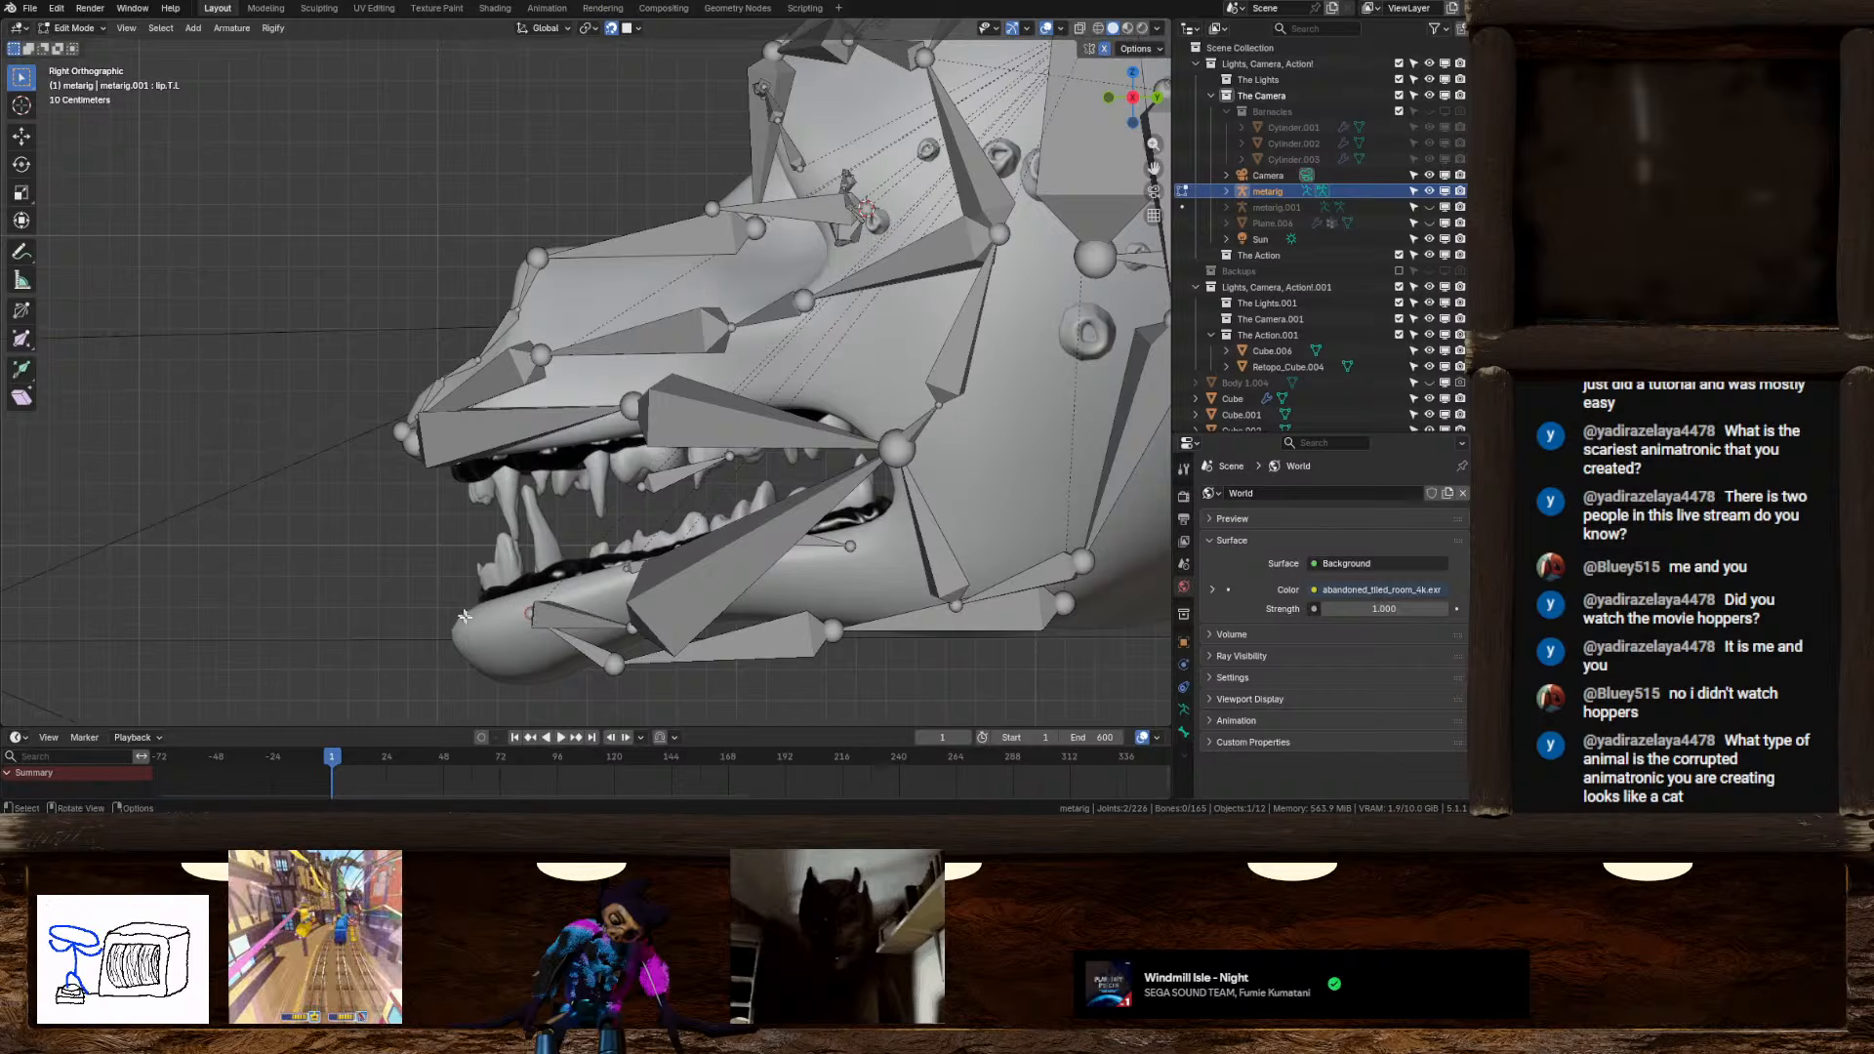
shift+click(535, 619)
key(g)
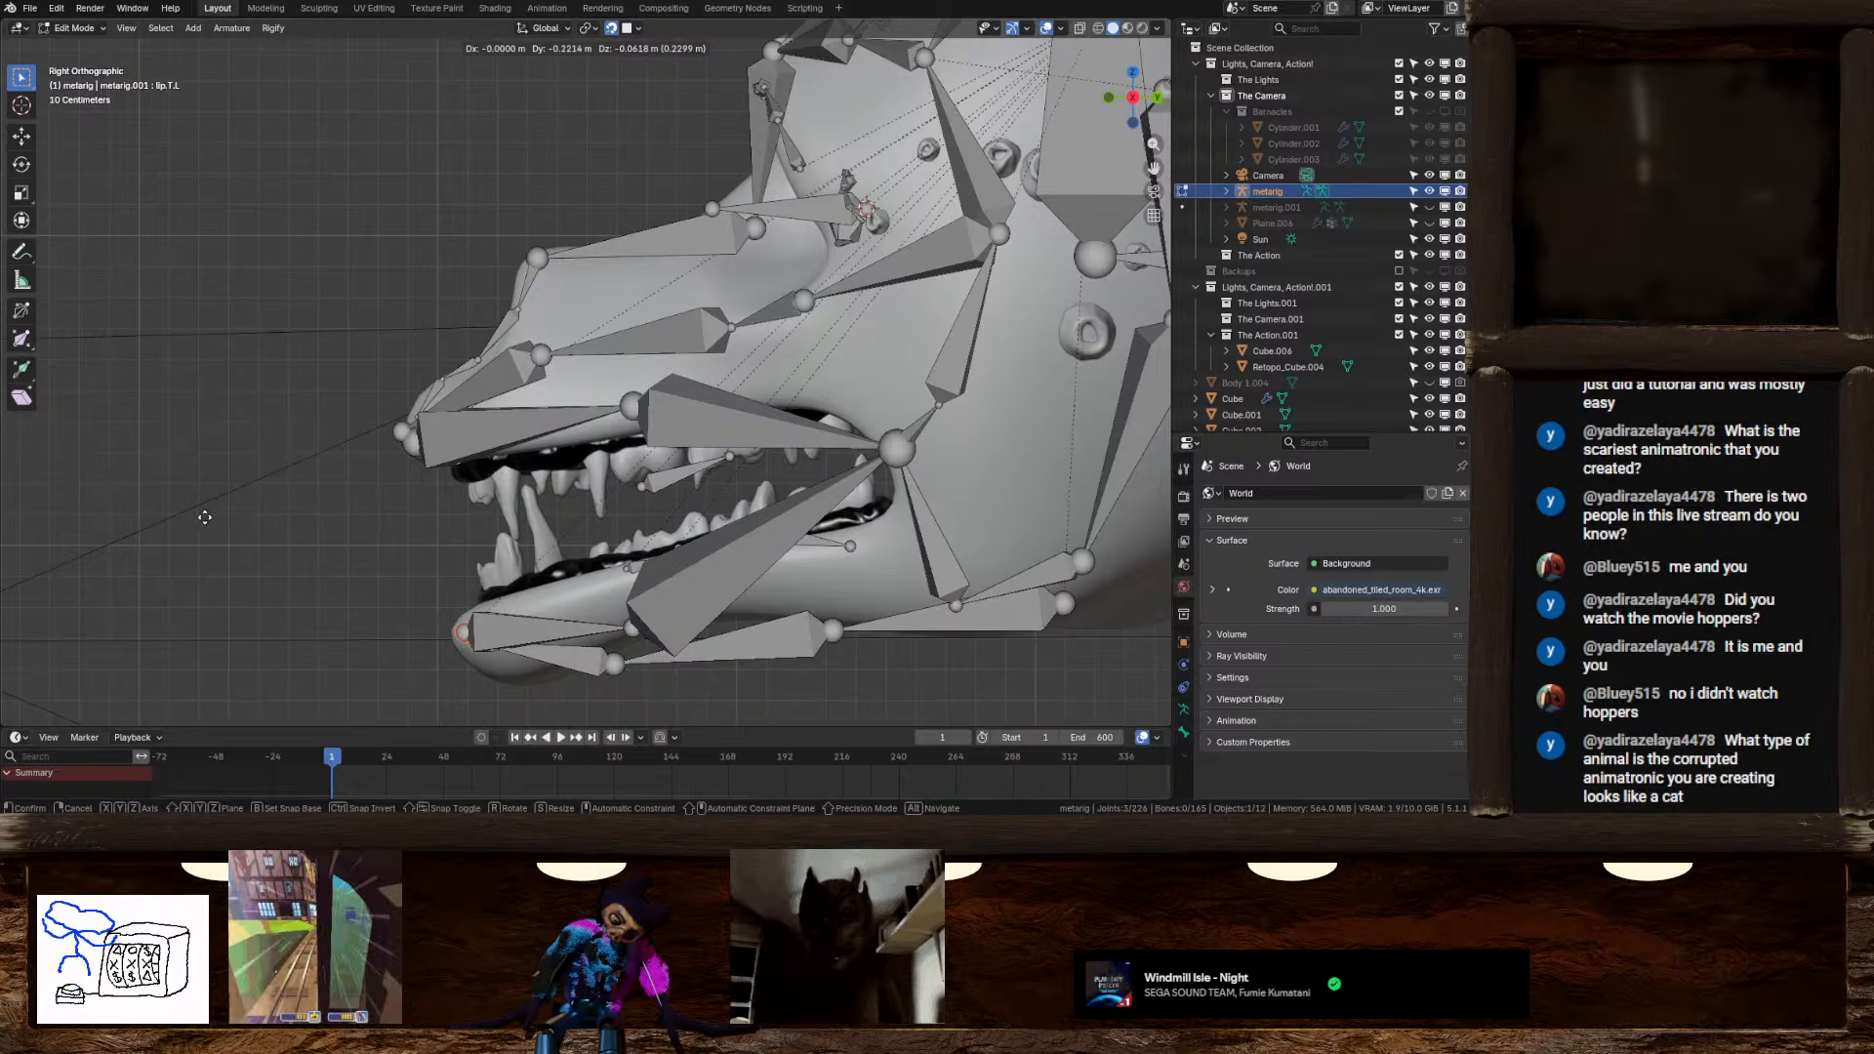
click(460, 635)
Move the joint at the base of the chin bone about -0.25 m along Y beneath the front of the lower jaw
click(616, 667)
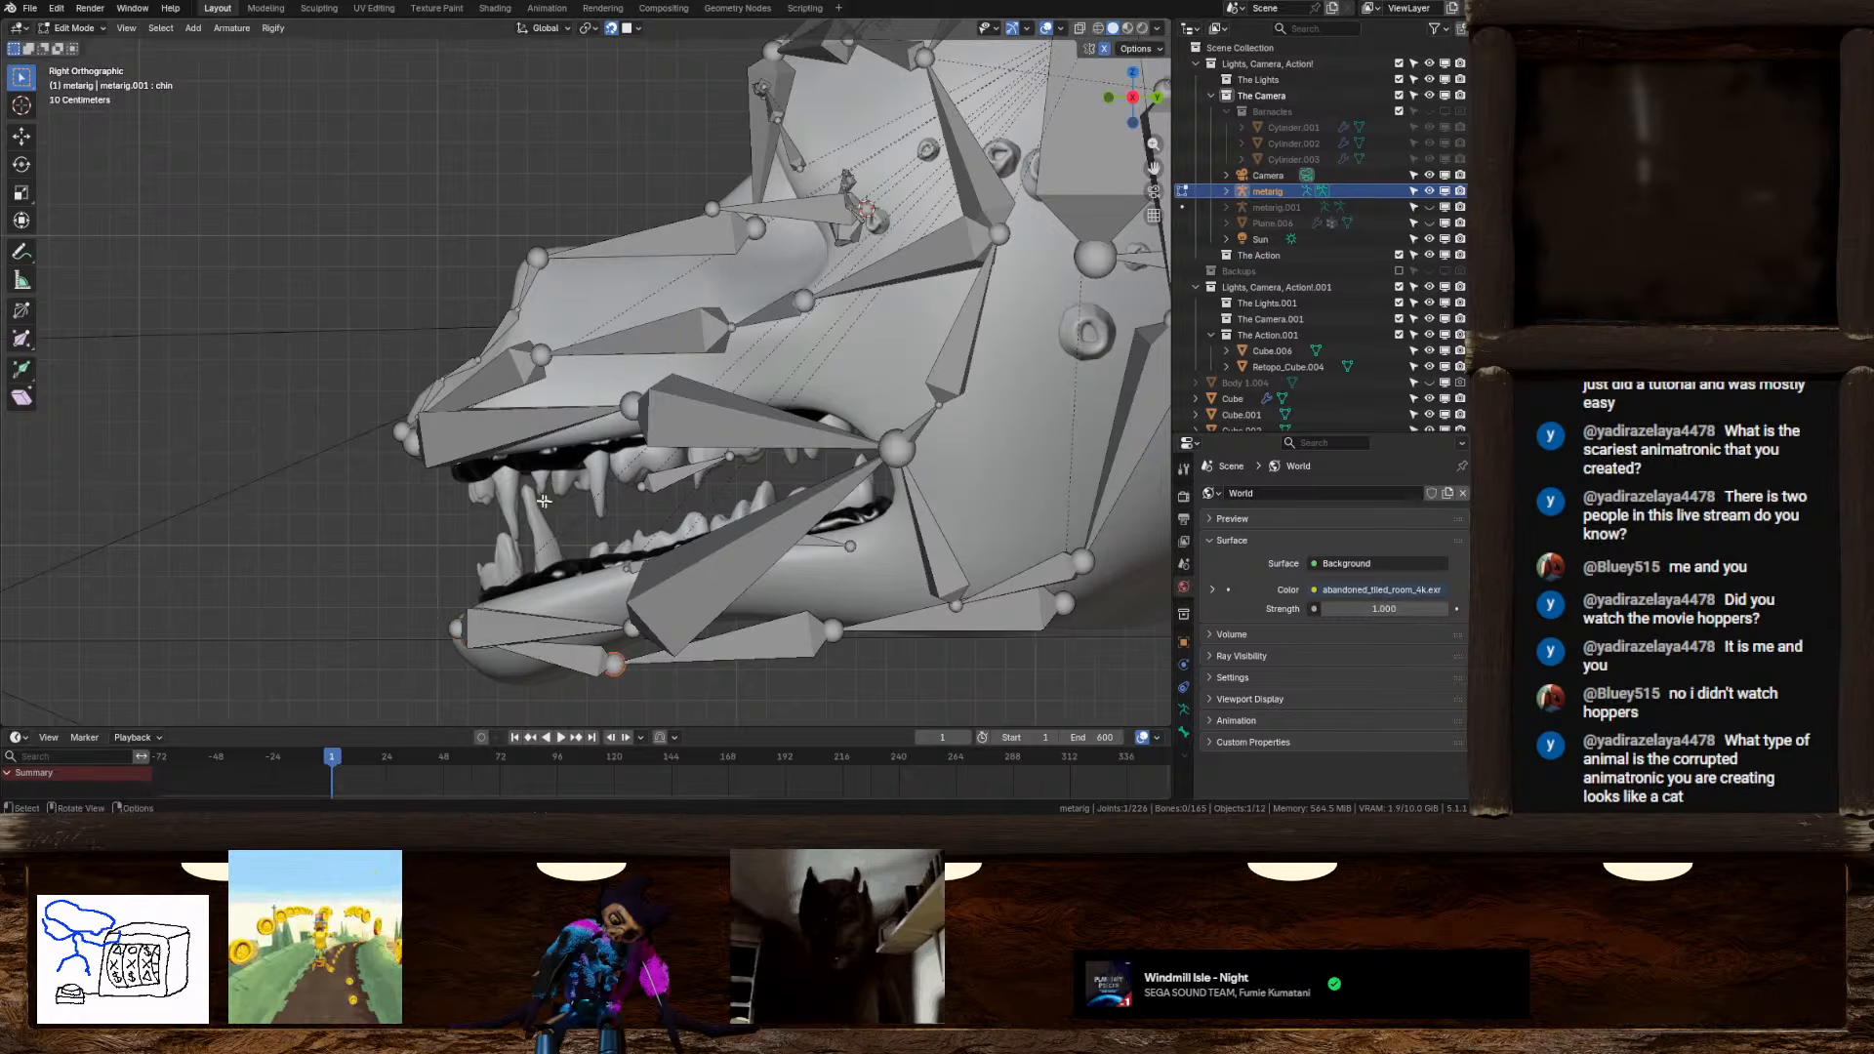
key(g)
click(246, 444)
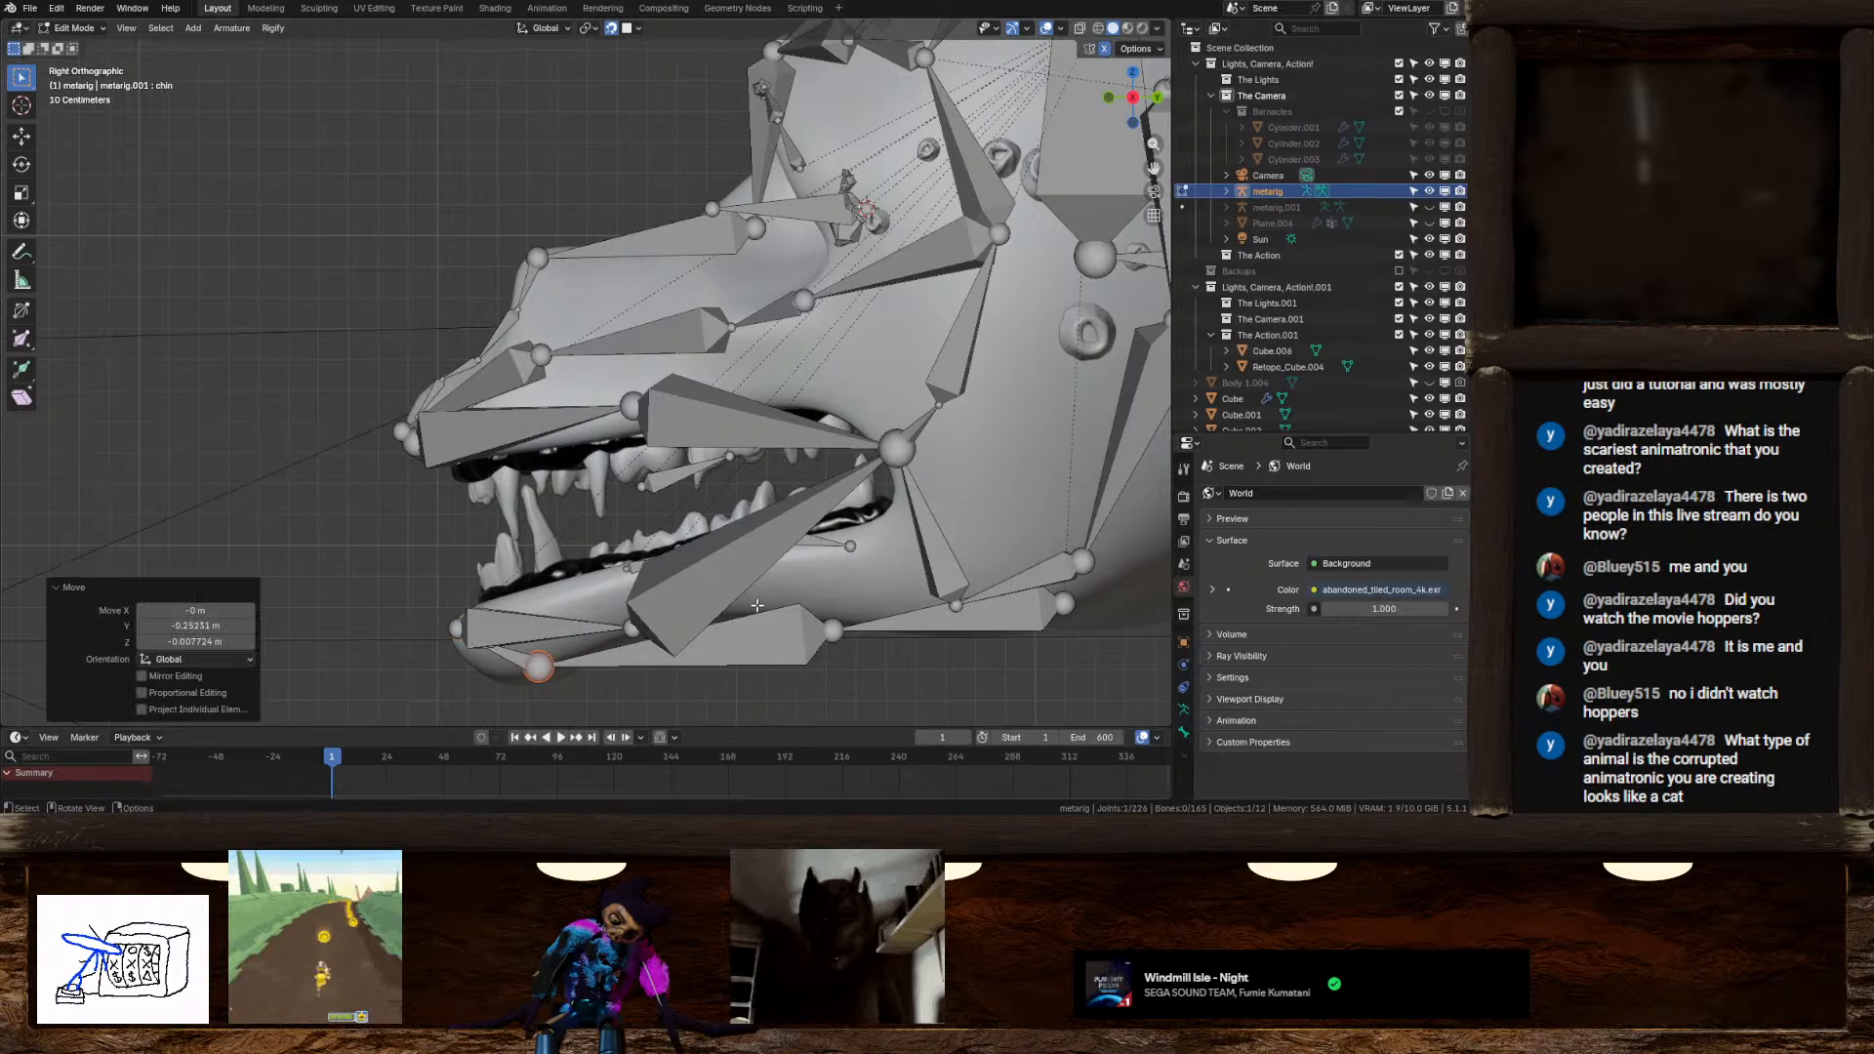
Move the front joint of the jaw bone about -0.41 m along Y, and raise it onto the lower jaw's underside
click(833, 637)
key(g)
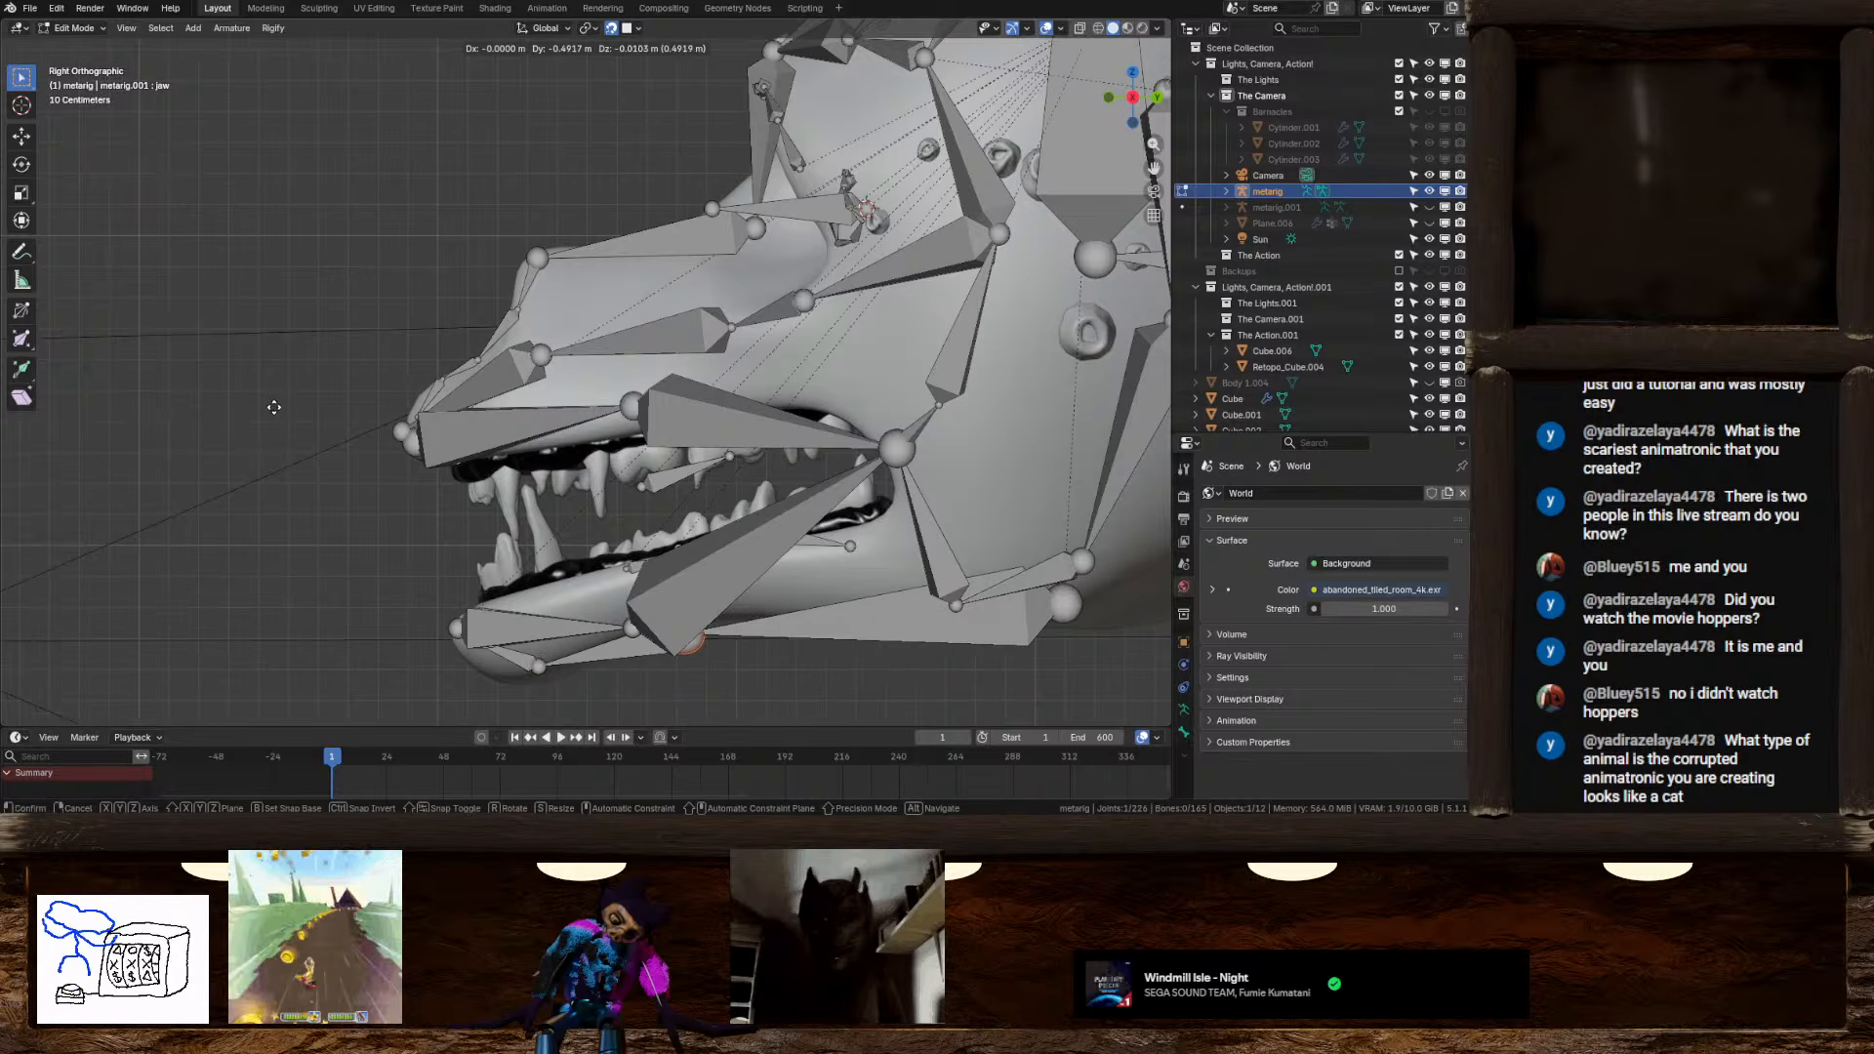
click(276, 402)
shift+middle_drag(922, 550, 732, 494)
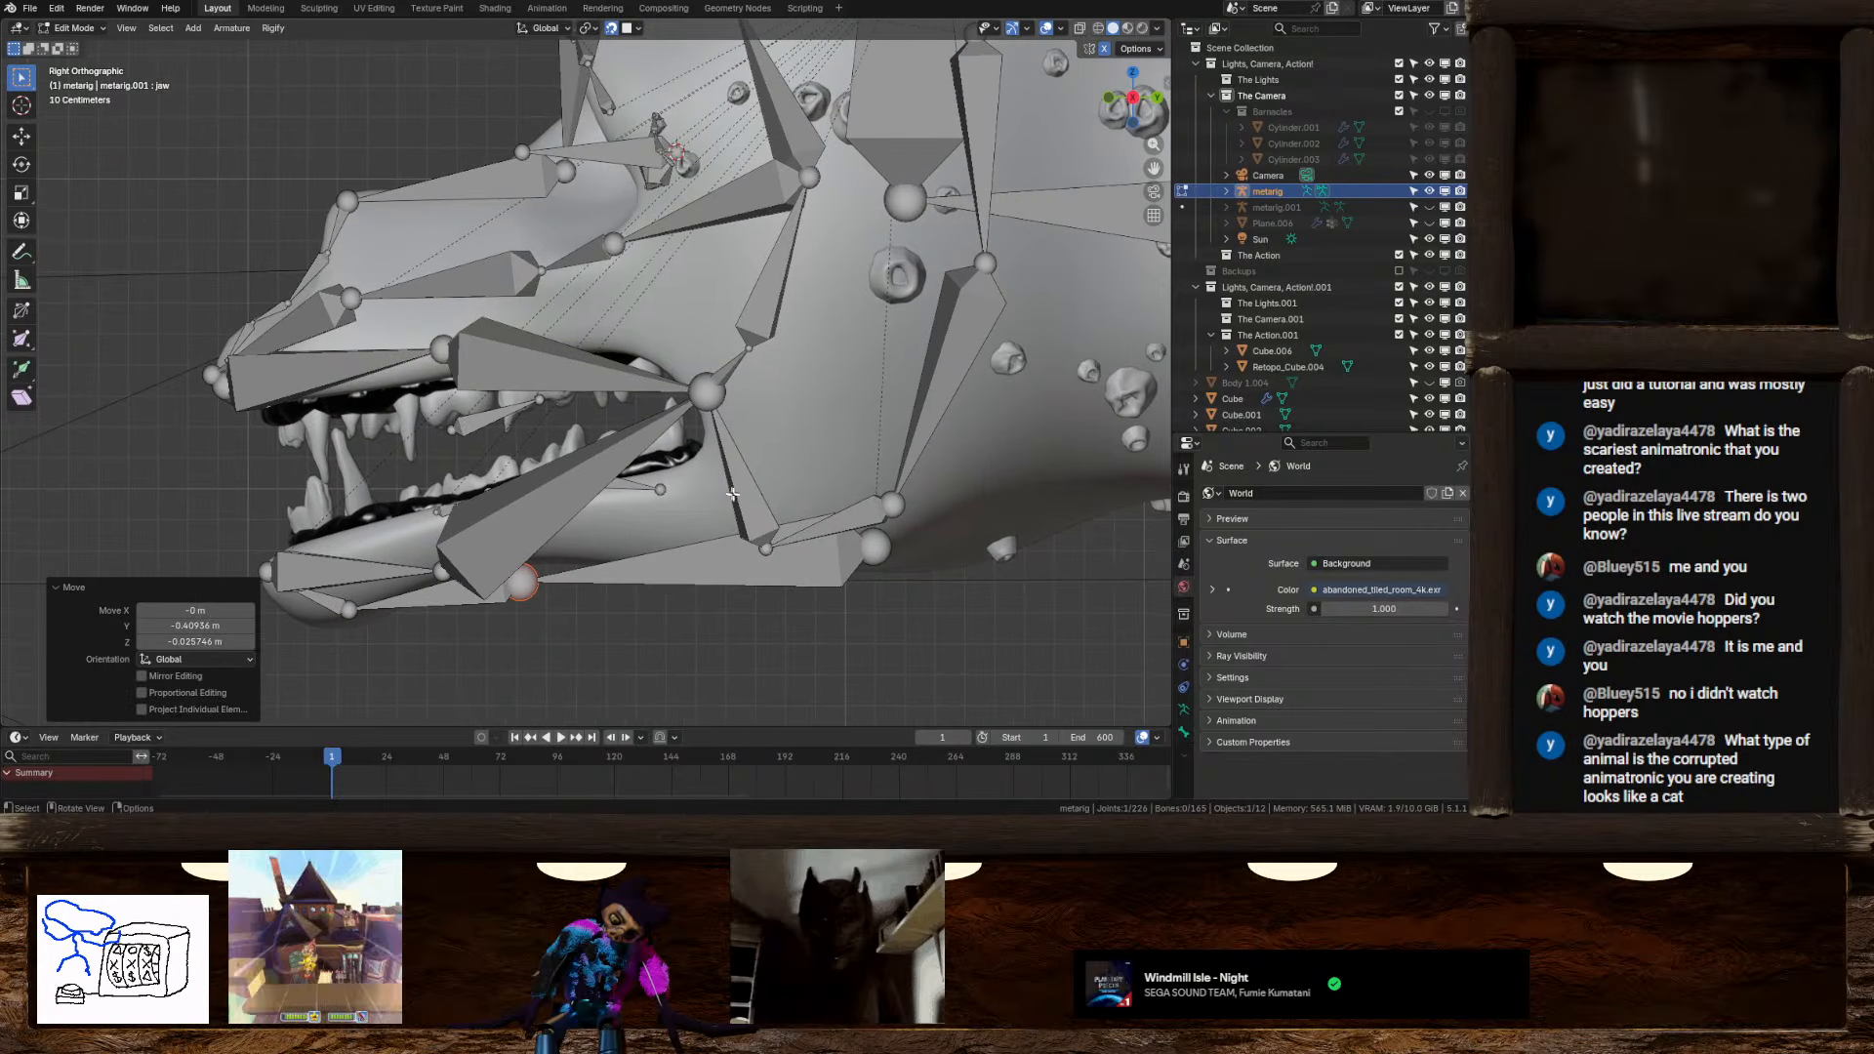
key(g)
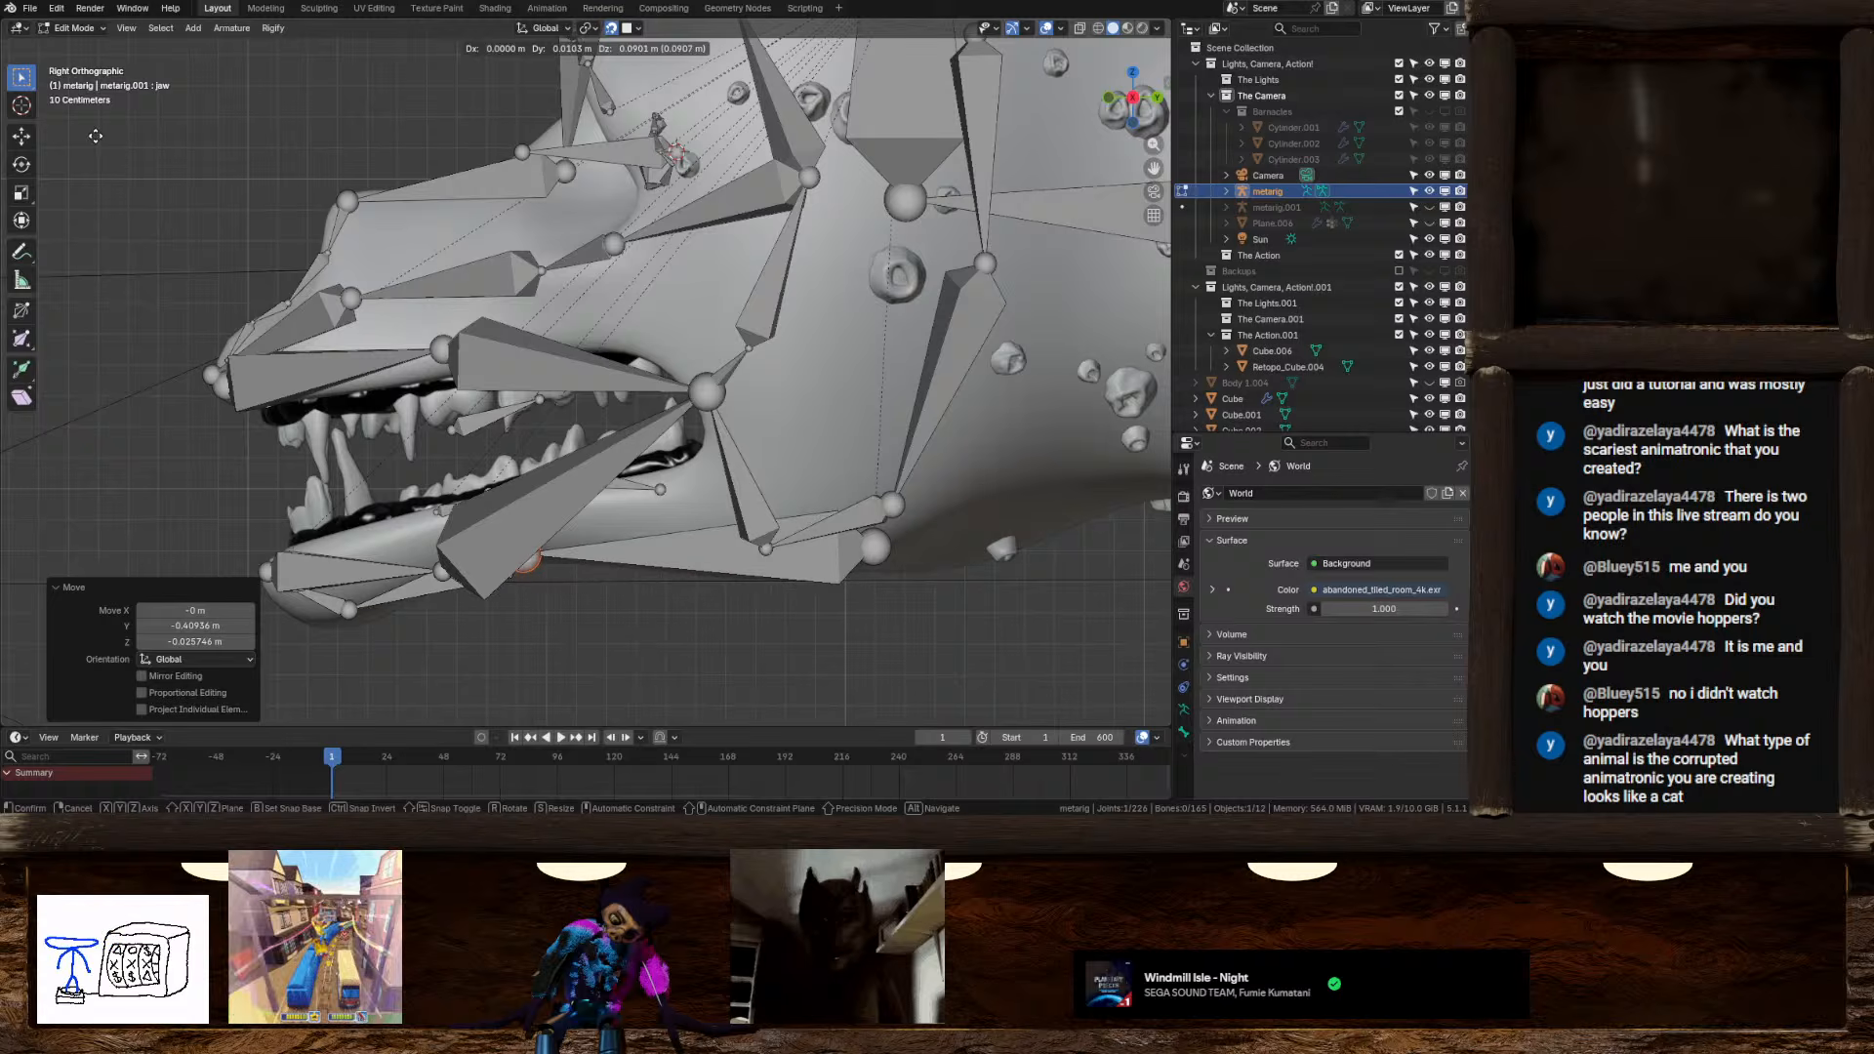
click(663, 382)
Move the rear joint of the jaw bone about -0.32 m along Y and -0.015 m in Z
click(889, 552)
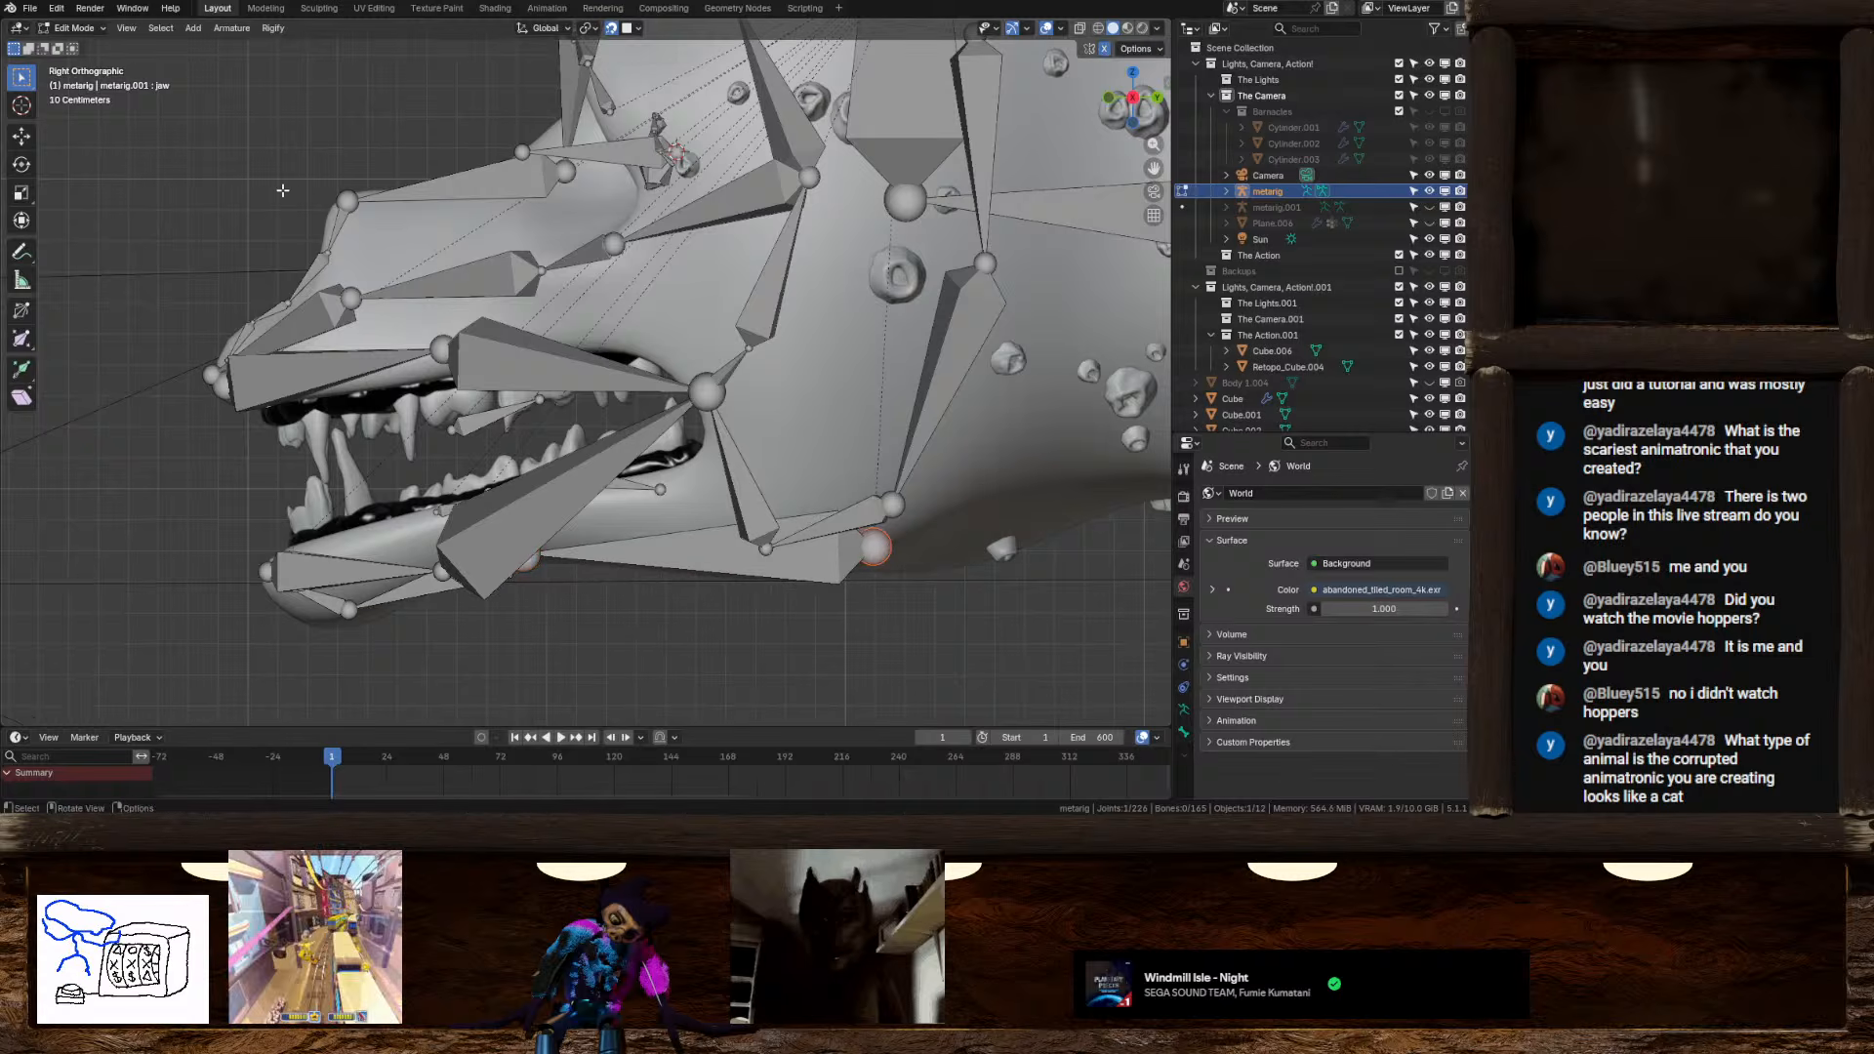
key(g)
click(184, 195)
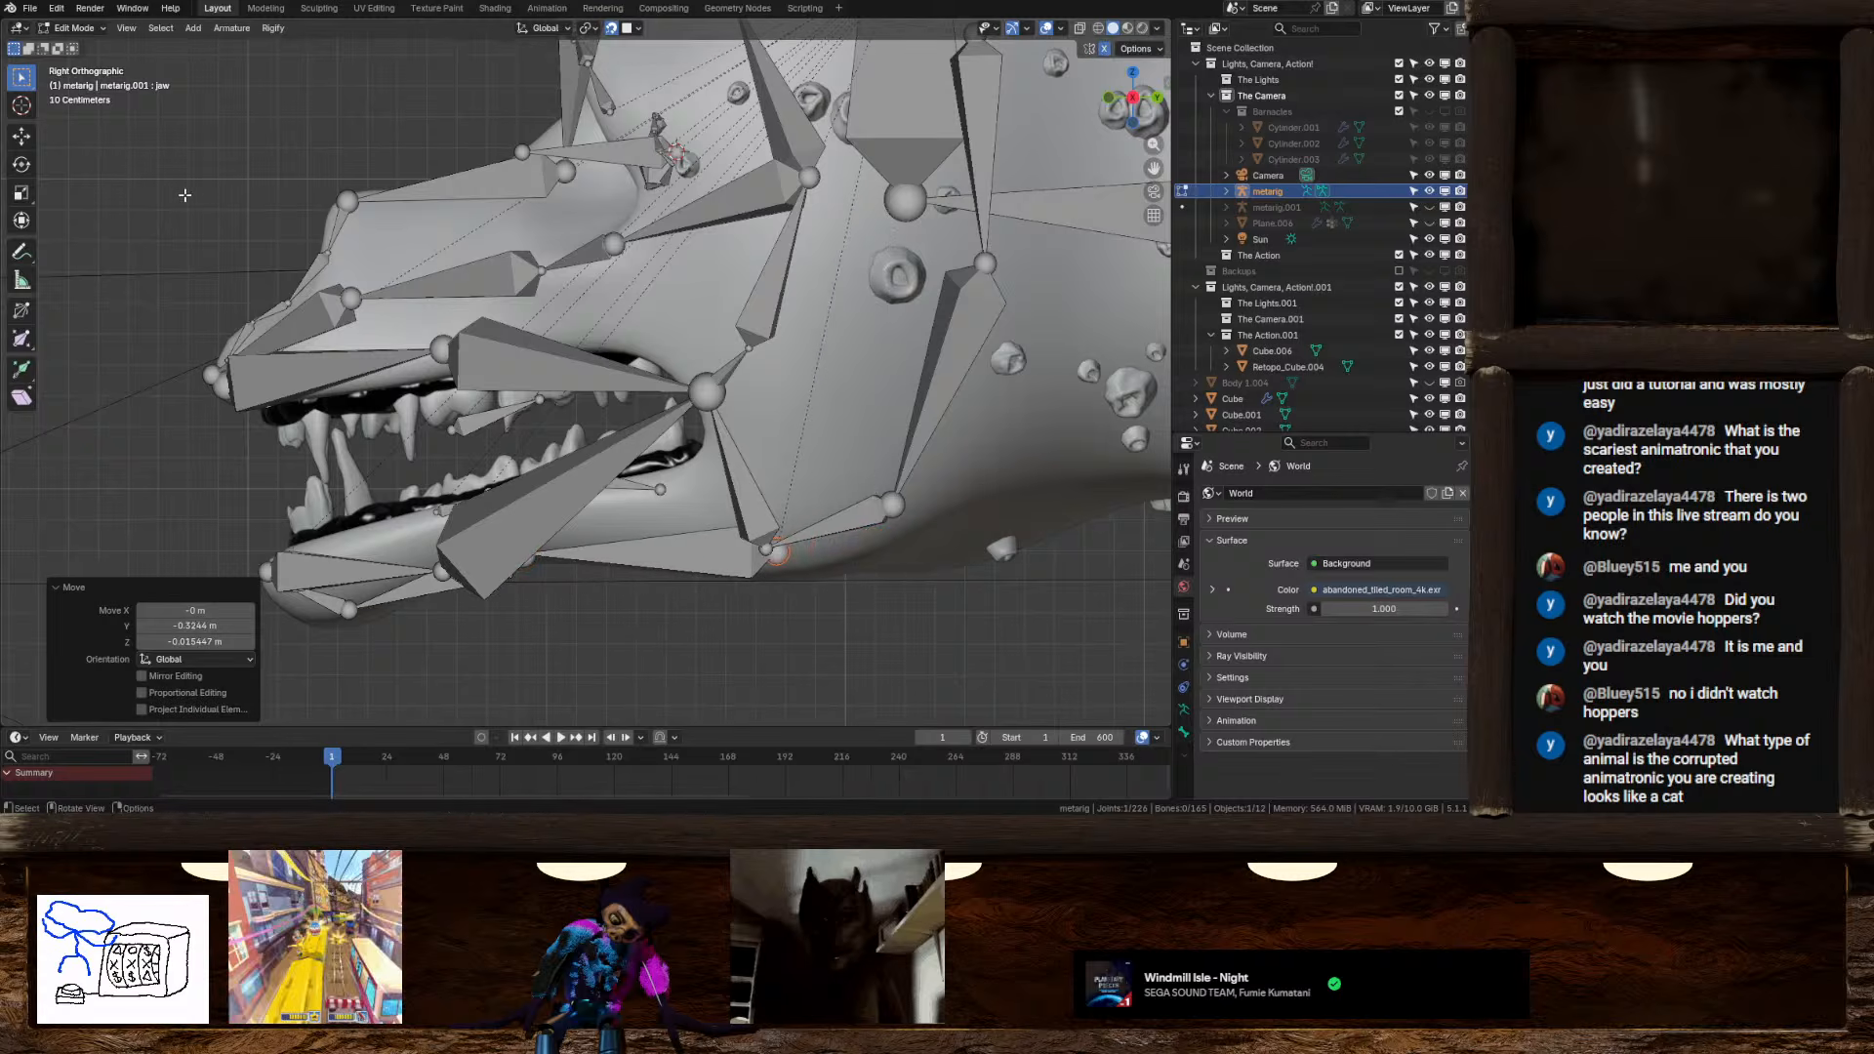
Select the tongue, tongue.001 and tongue.002 bones together and disable the Deform option in the bone properties
click(624, 486)
click(1184, 732)
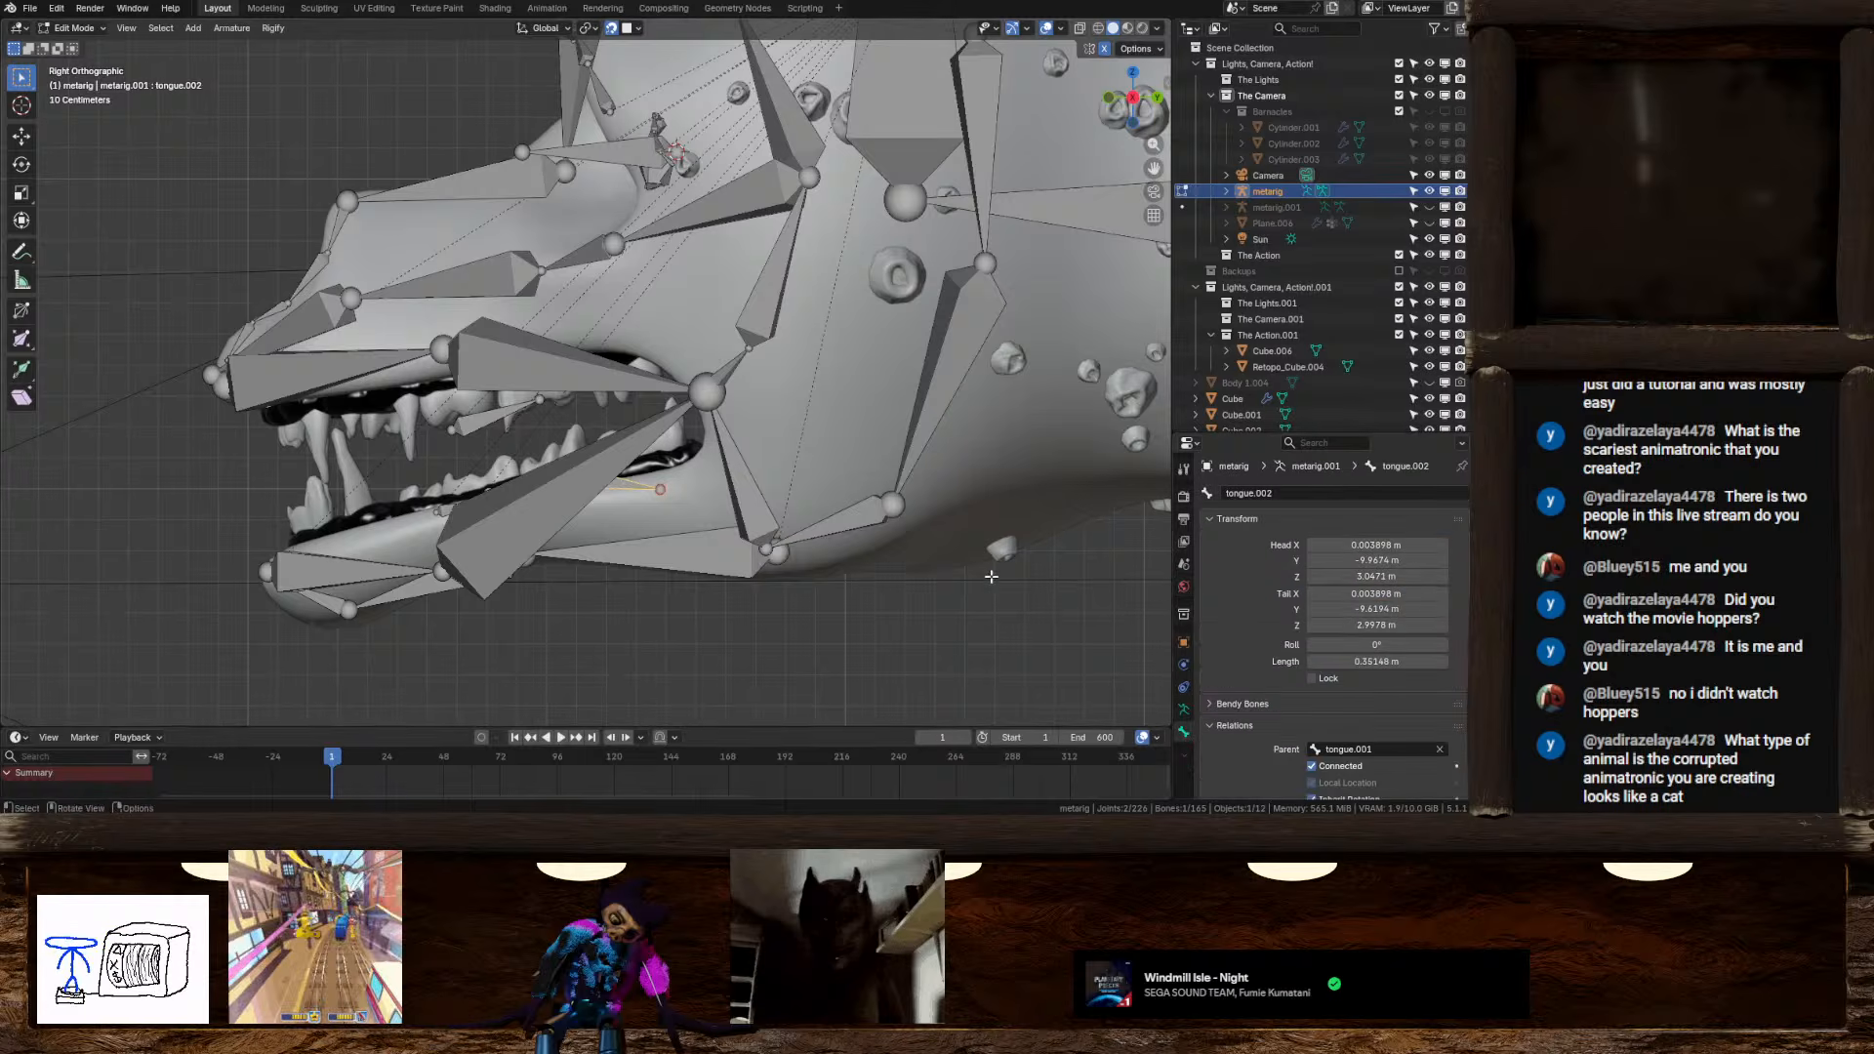
middle_drag(683, 477, 616, 474)
scroll(719, 433, up, 3)
click(669, 478)
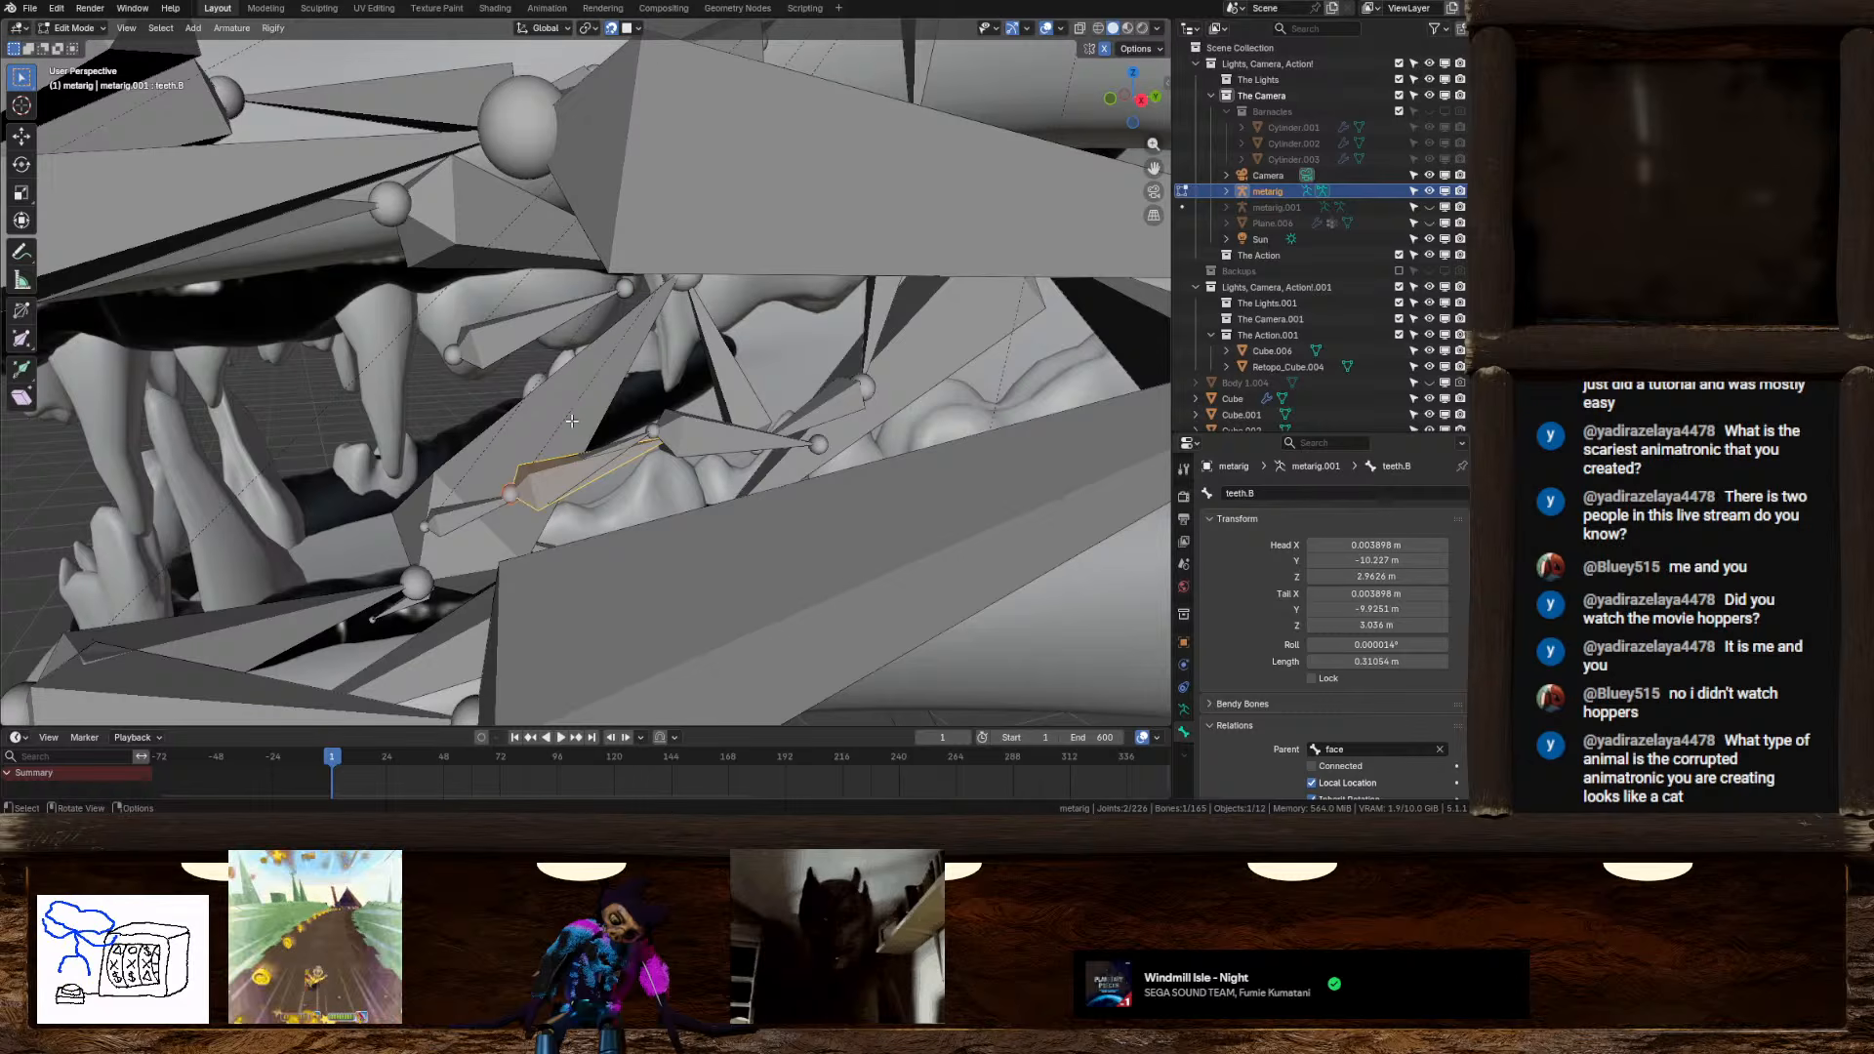
click(597, 461)
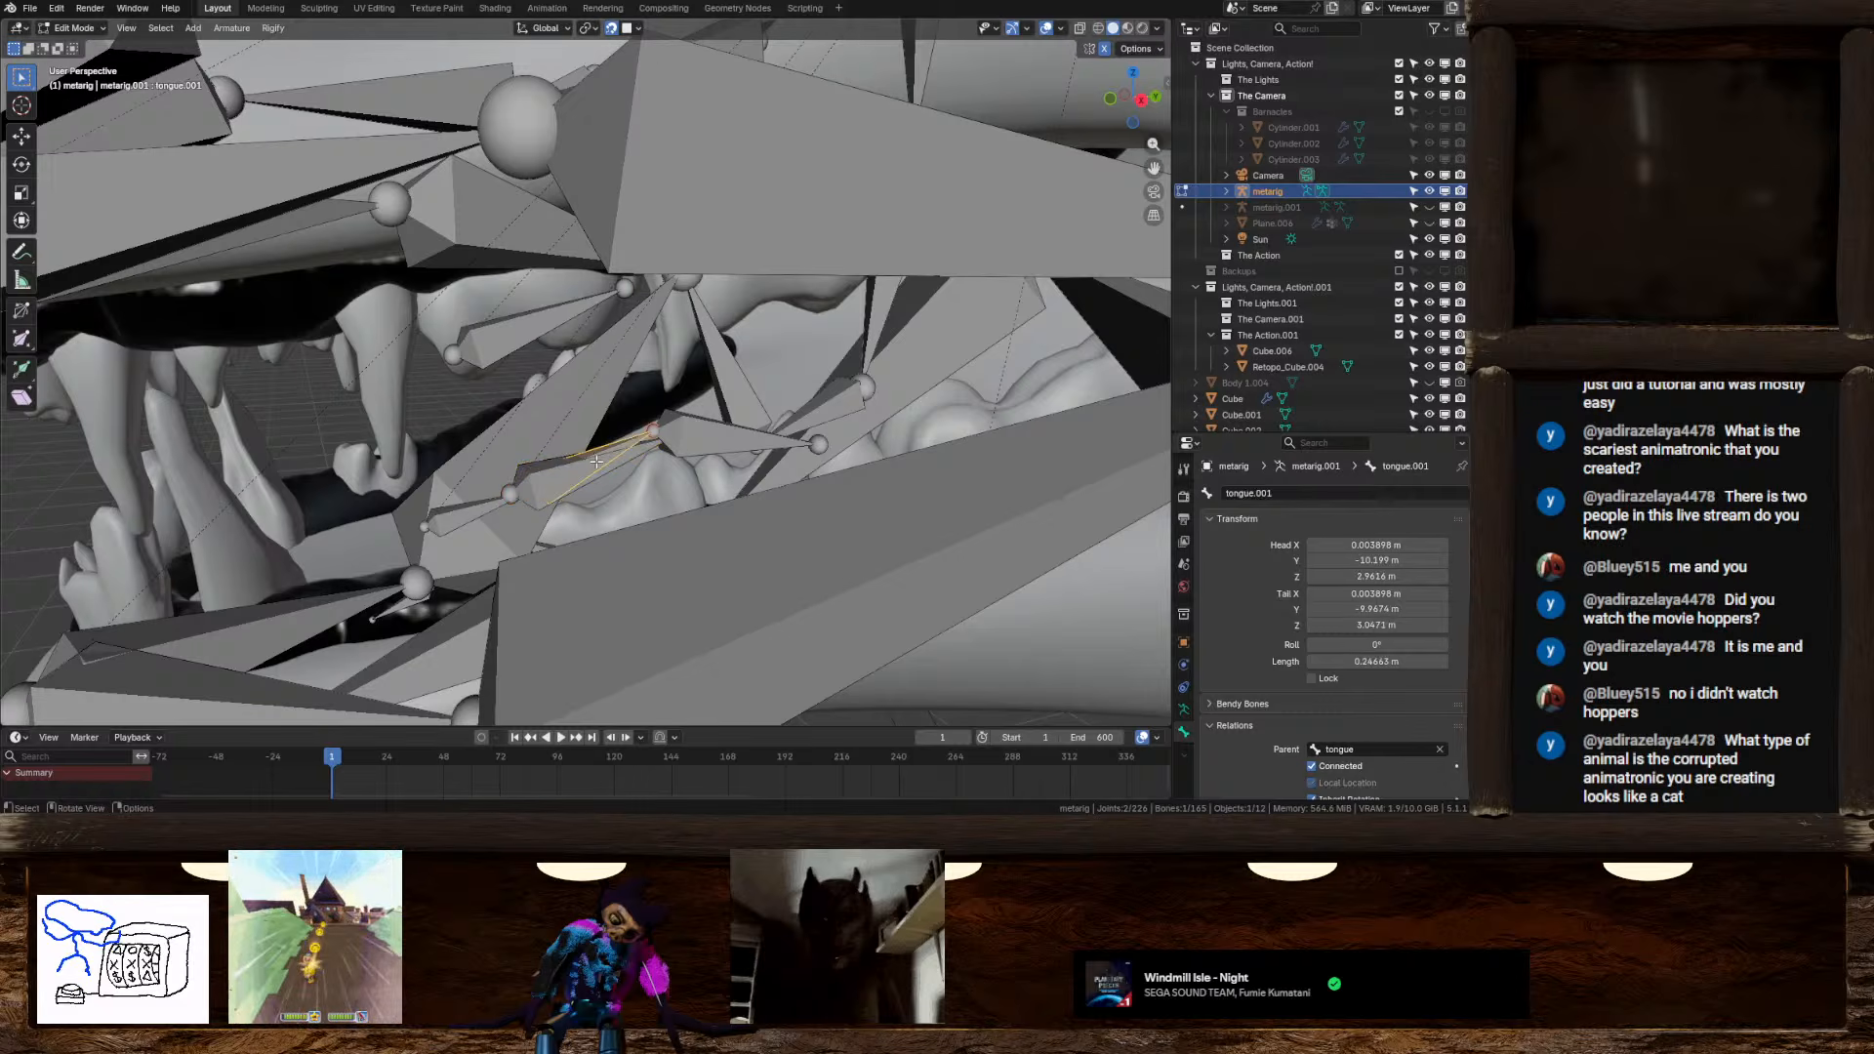
click(472, 507)
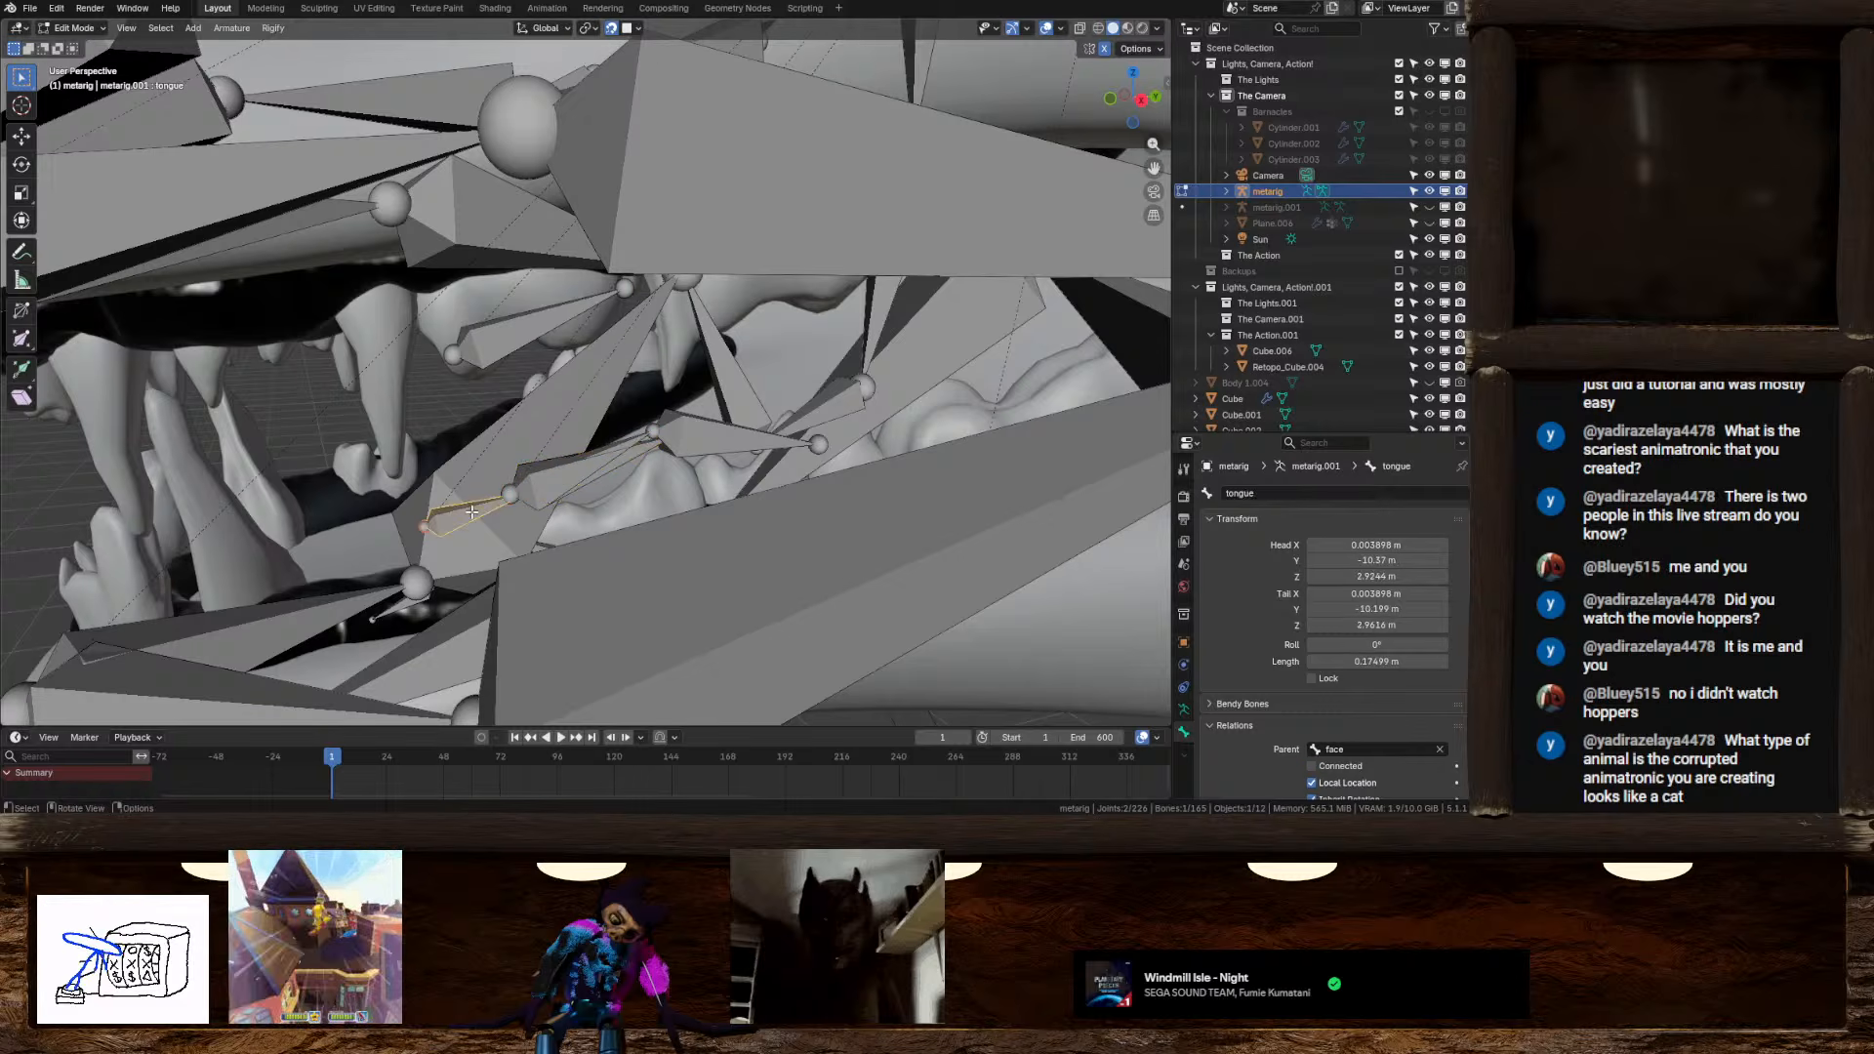
shift+click(617, 446)
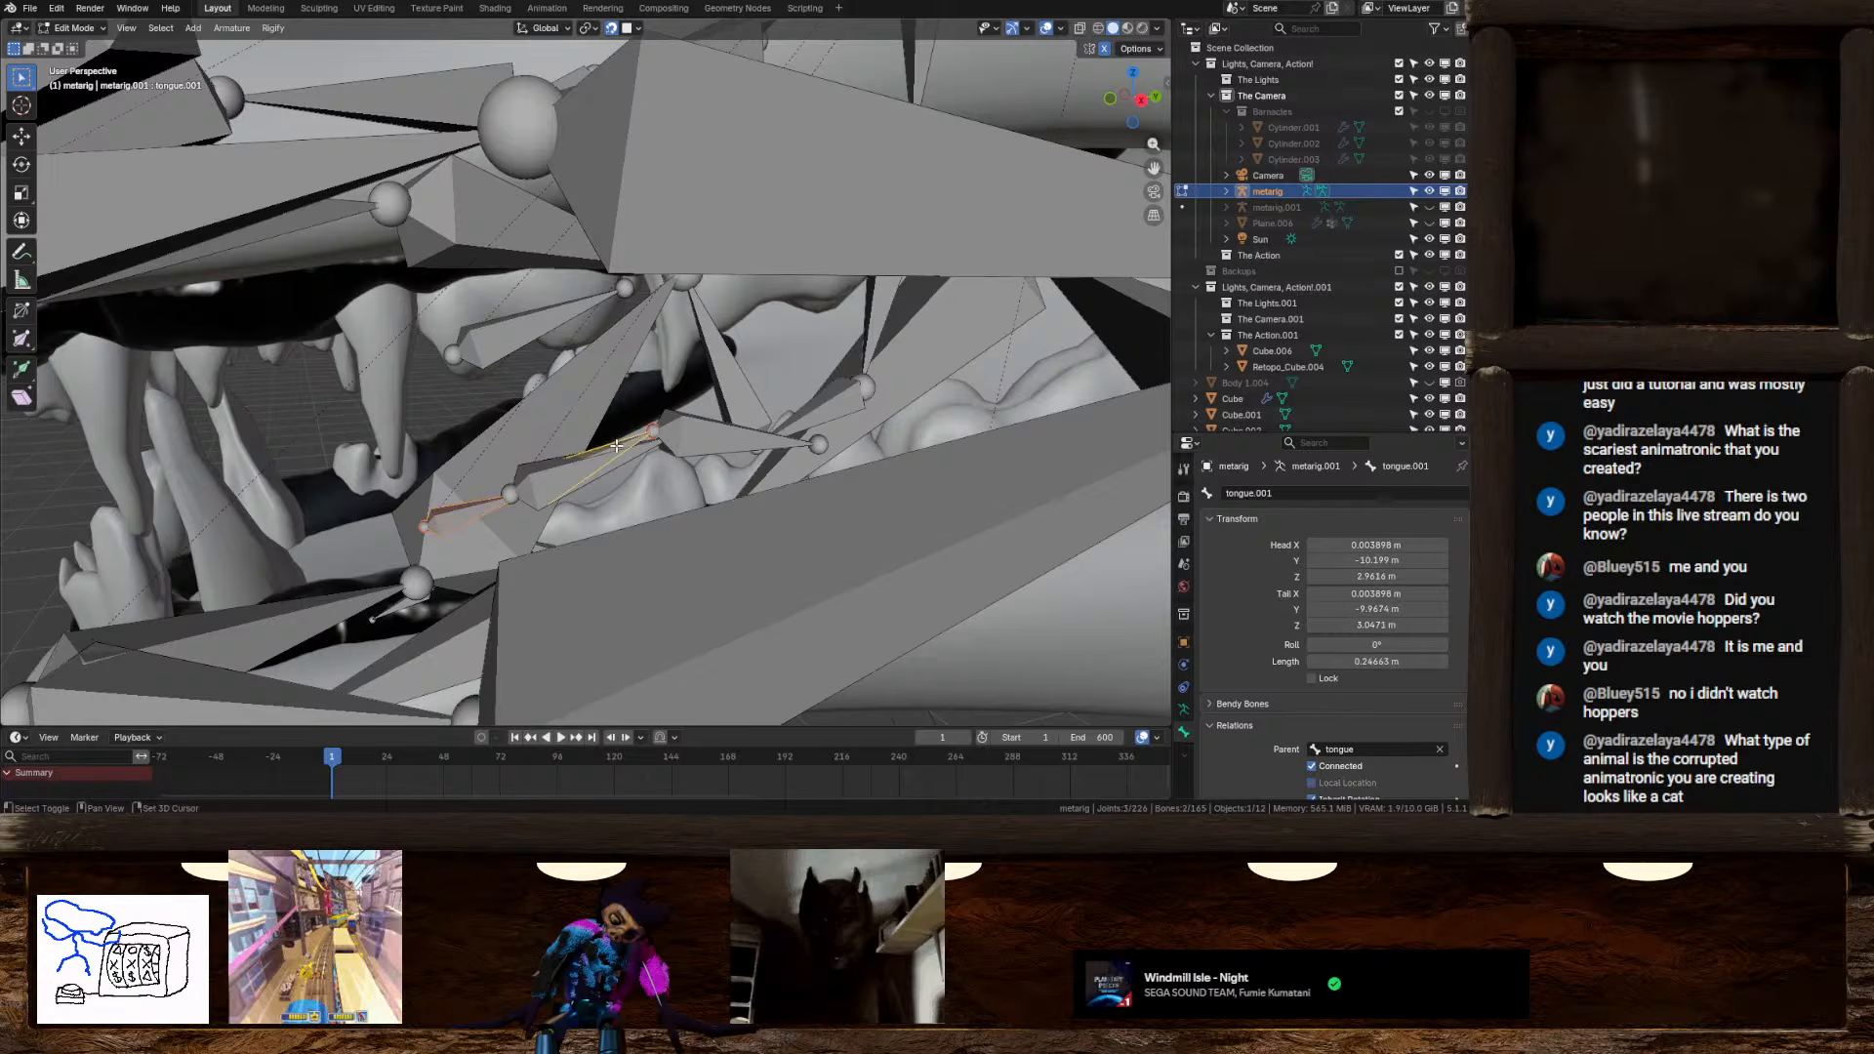
shift+click(708, 447)
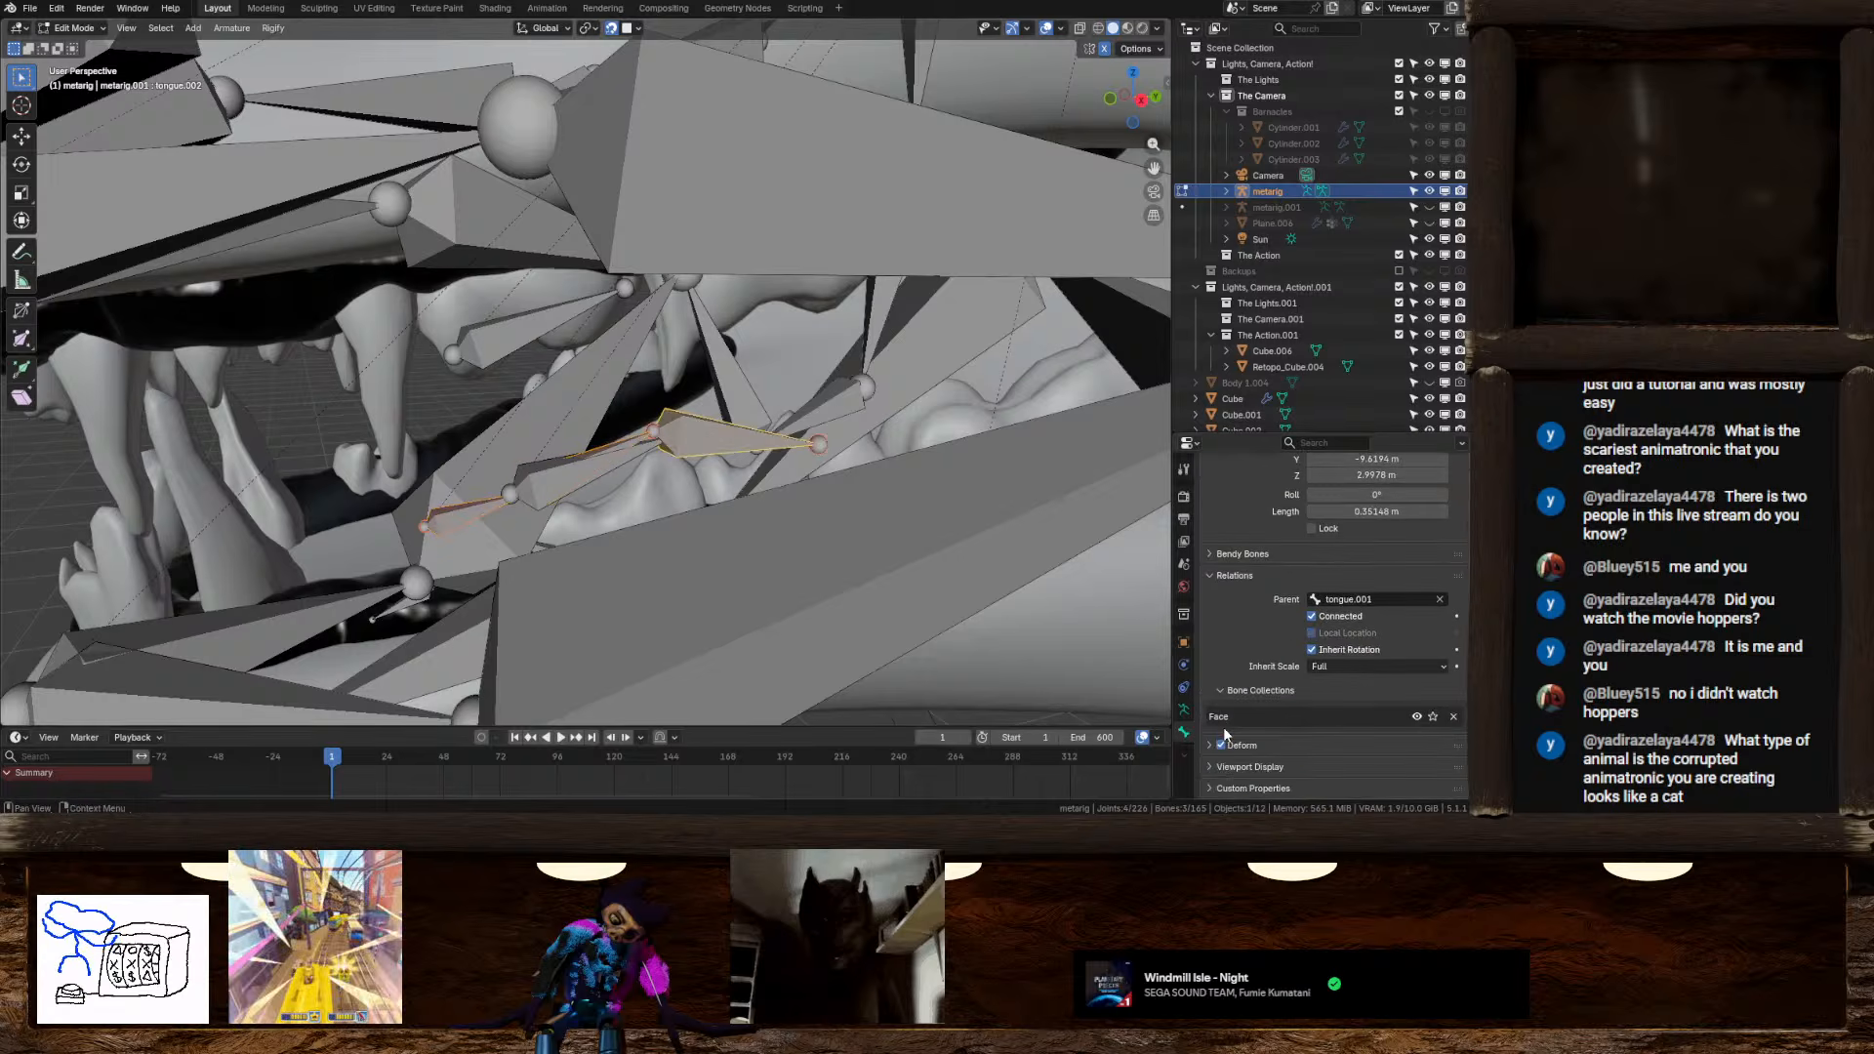
scroll(1222, 730, down, 4)
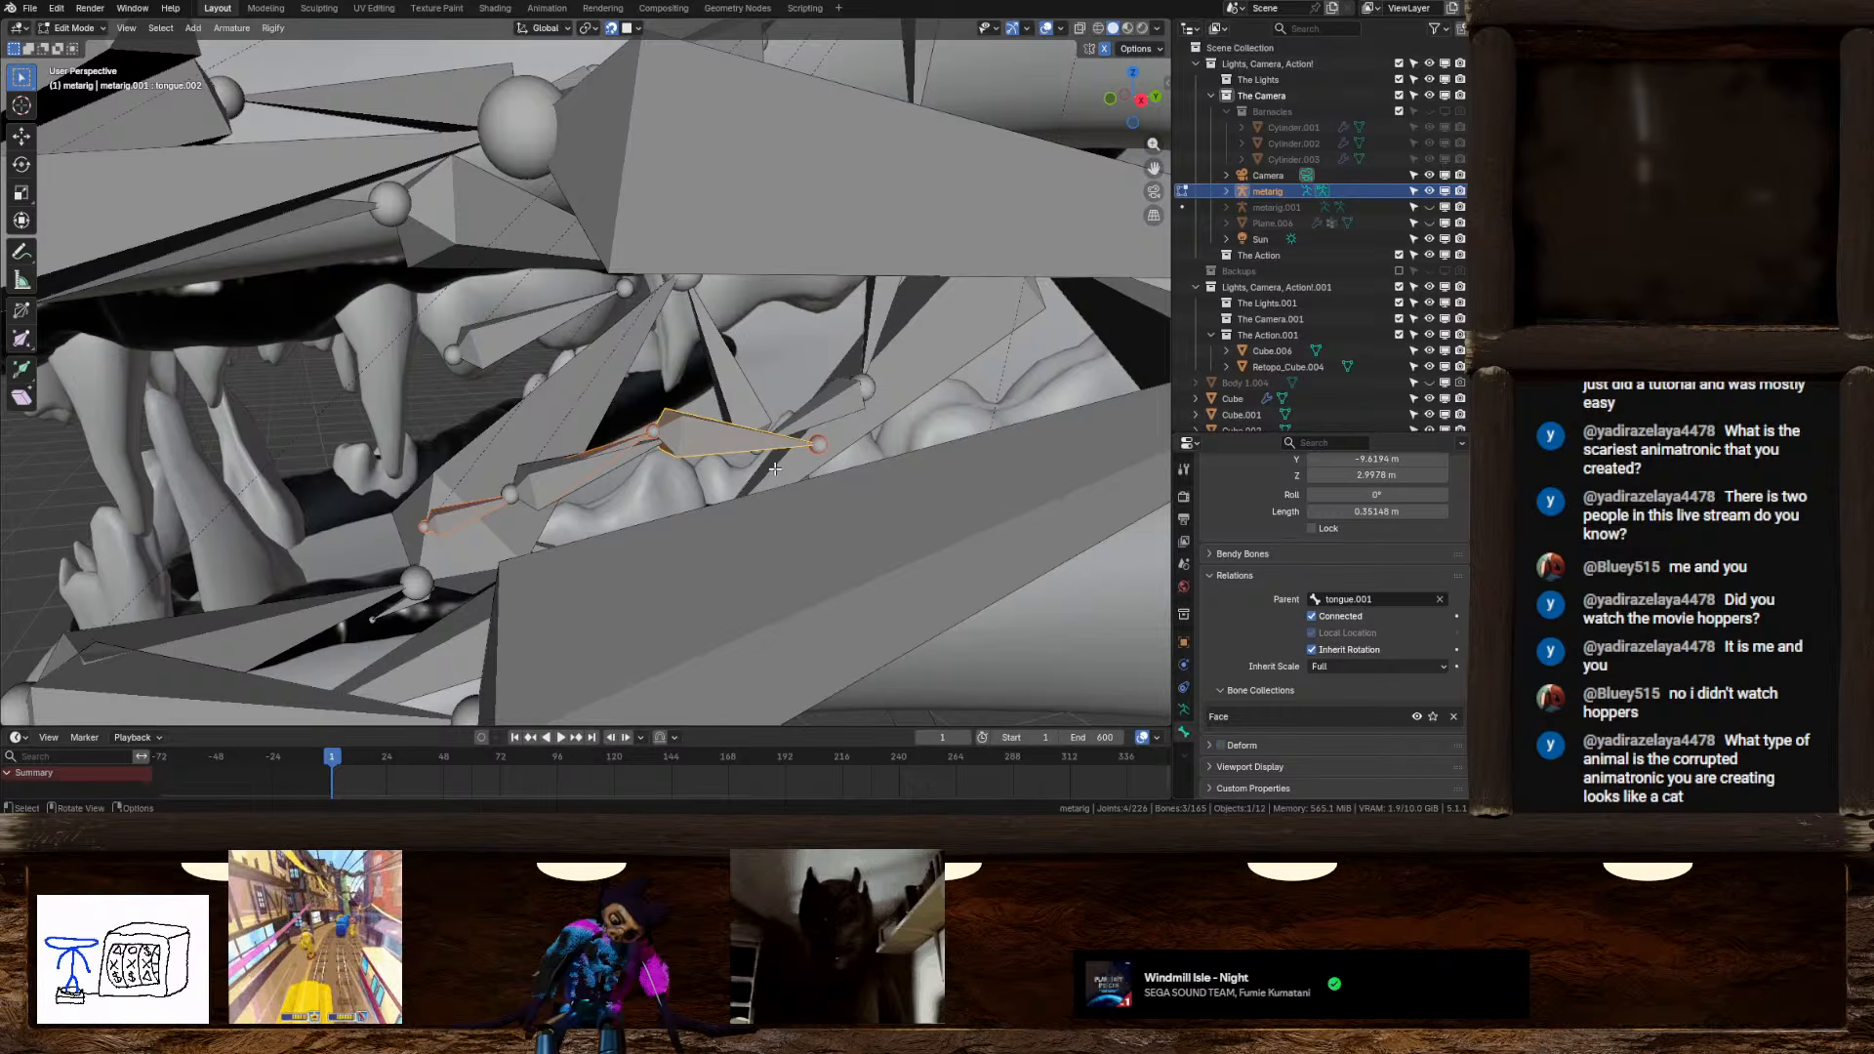
key(g)
right_click(590, 457)
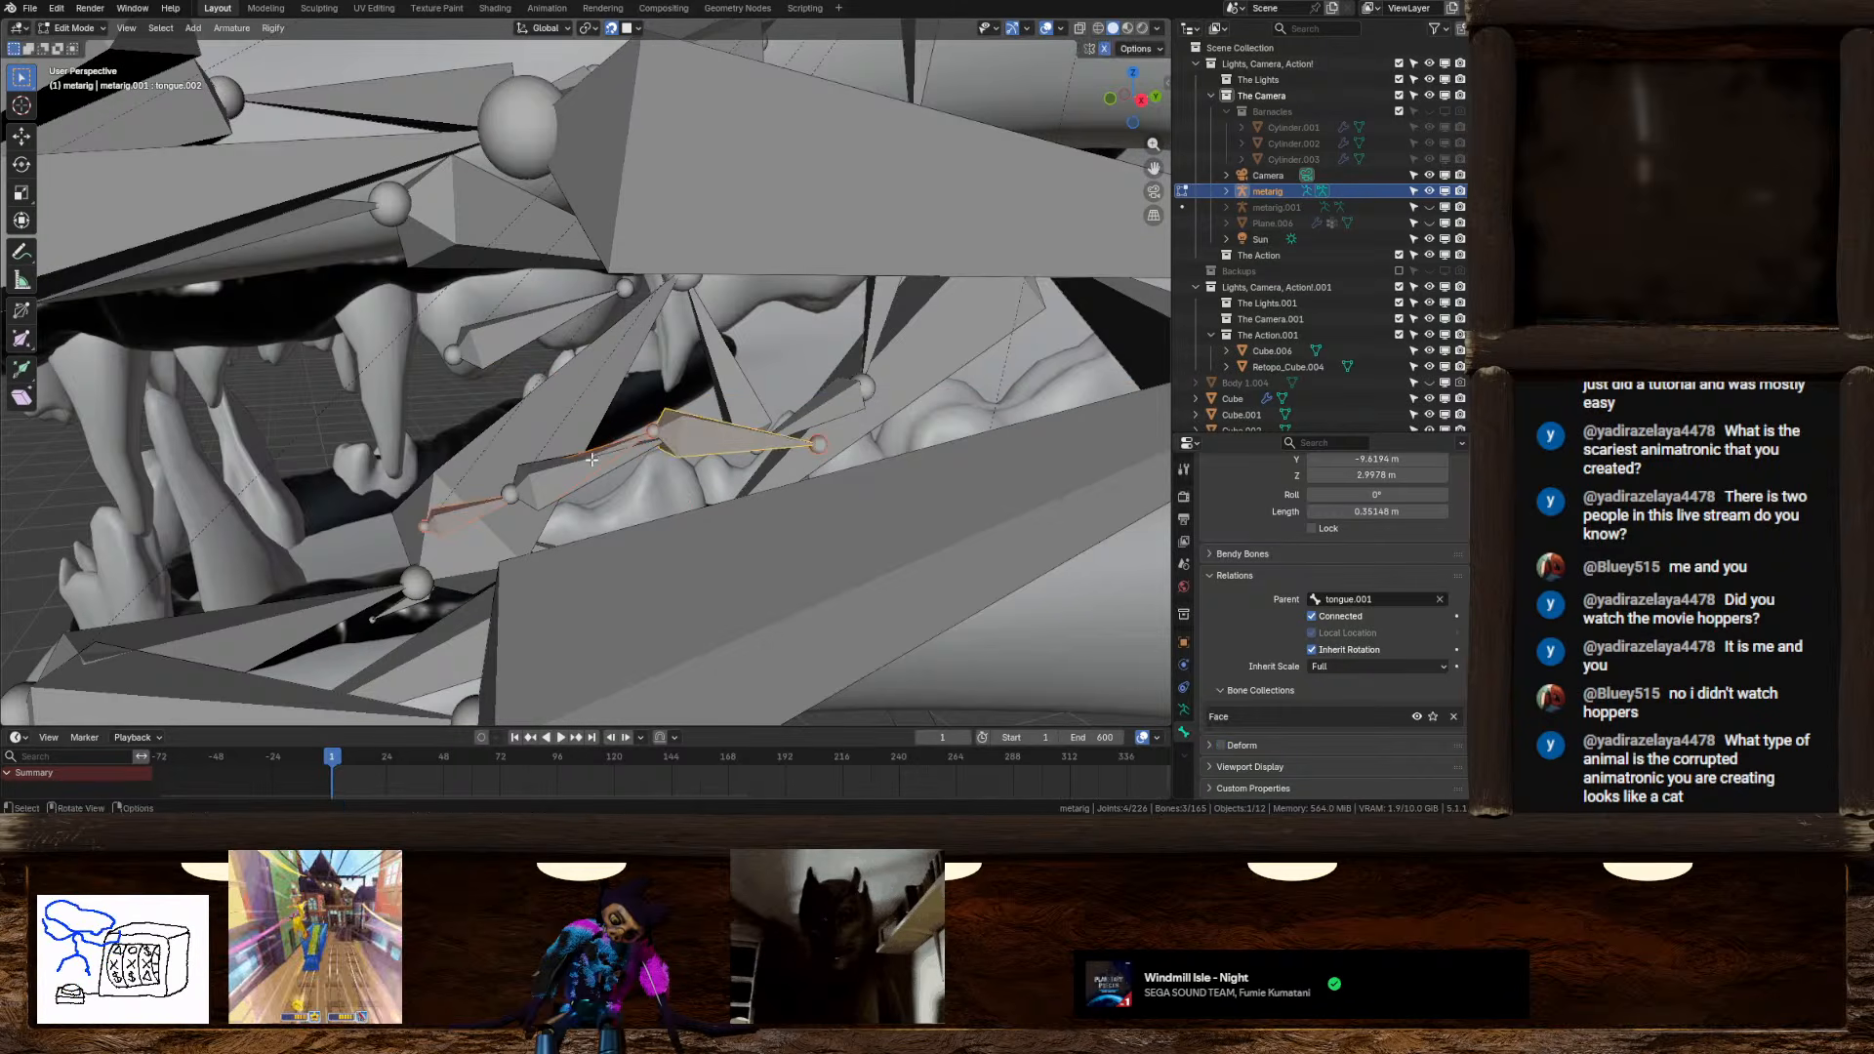
Reposition the teeth.B bone slightly in the side view so it lies along the lower row of teeth
click(590, 458)
key(g)
click(530, 445)
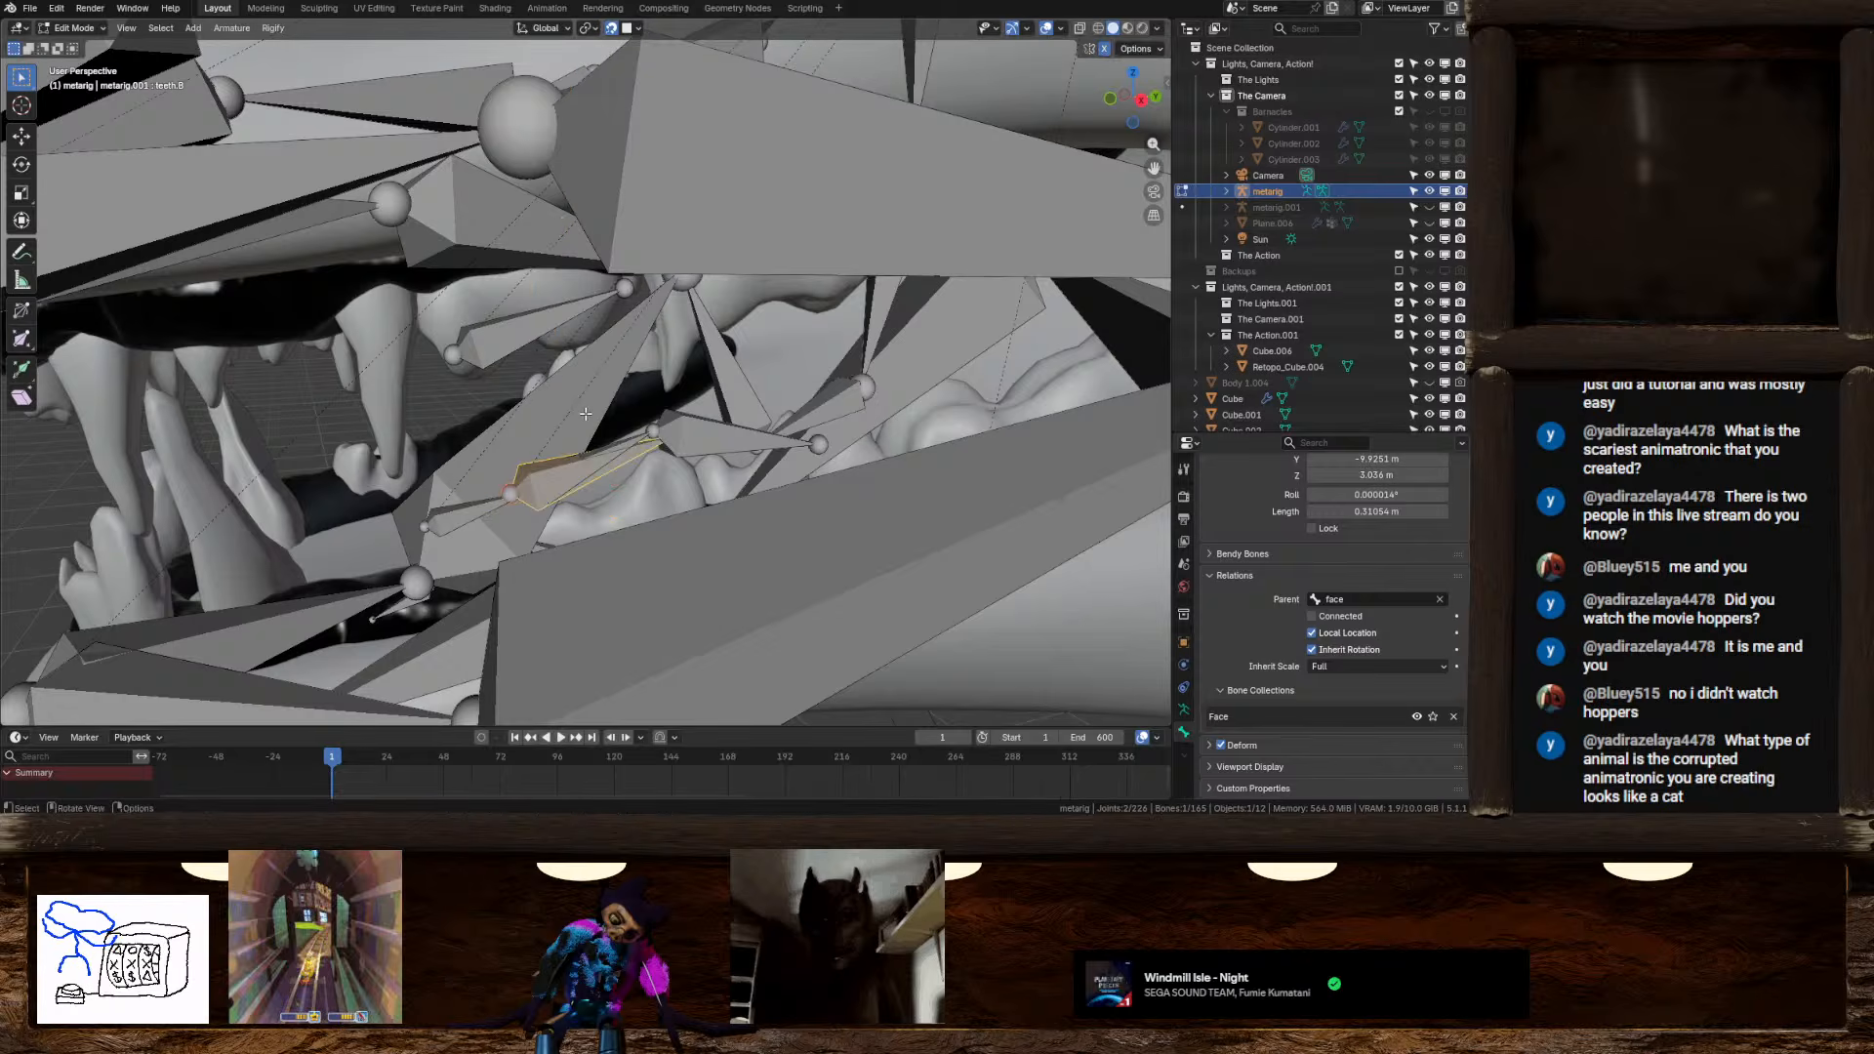
middle_drag(586, 413, 517, 410)
shift+middle_drag(506, 321, 956, 286)
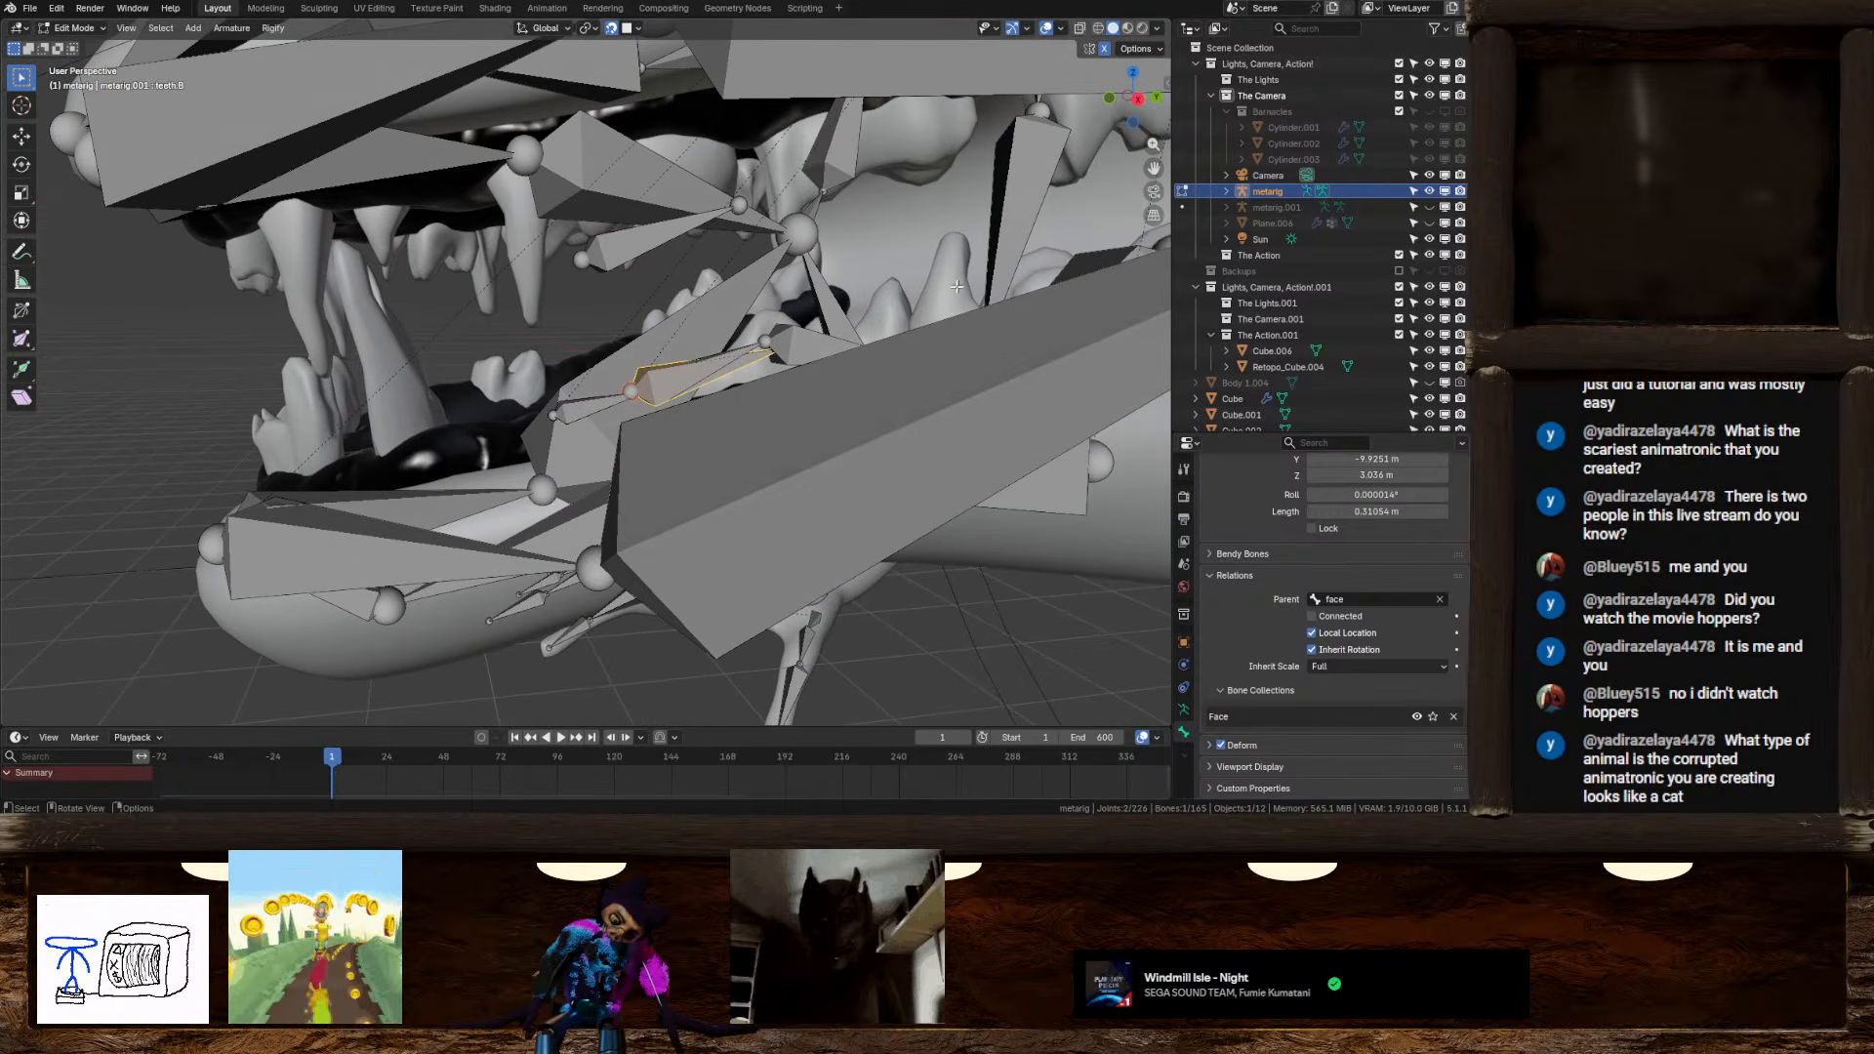
click(1139, 99)
key(g)
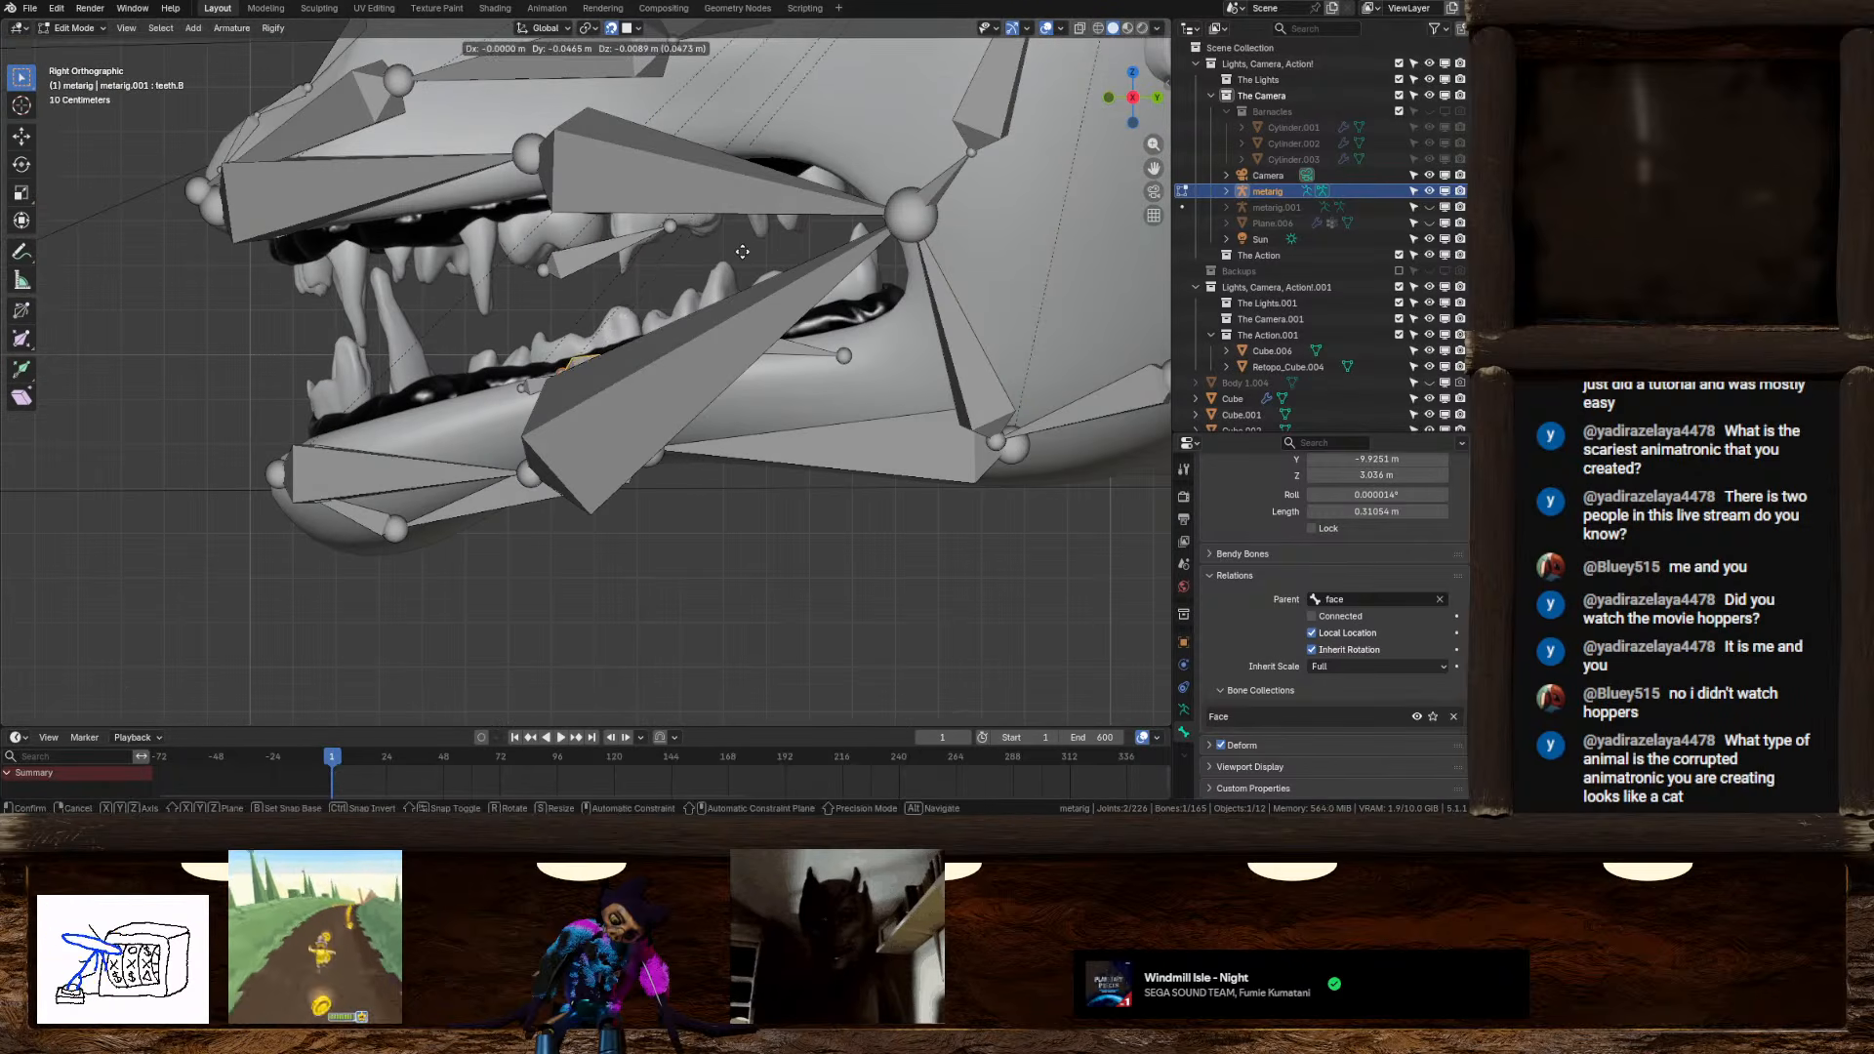
click(743, 250)
Move the teeth.T bone about -0.06 m along Y and 0.11 m up in Z onto the upper teeth, and rotate it about 4.8°
click(595, 251)
key(g)
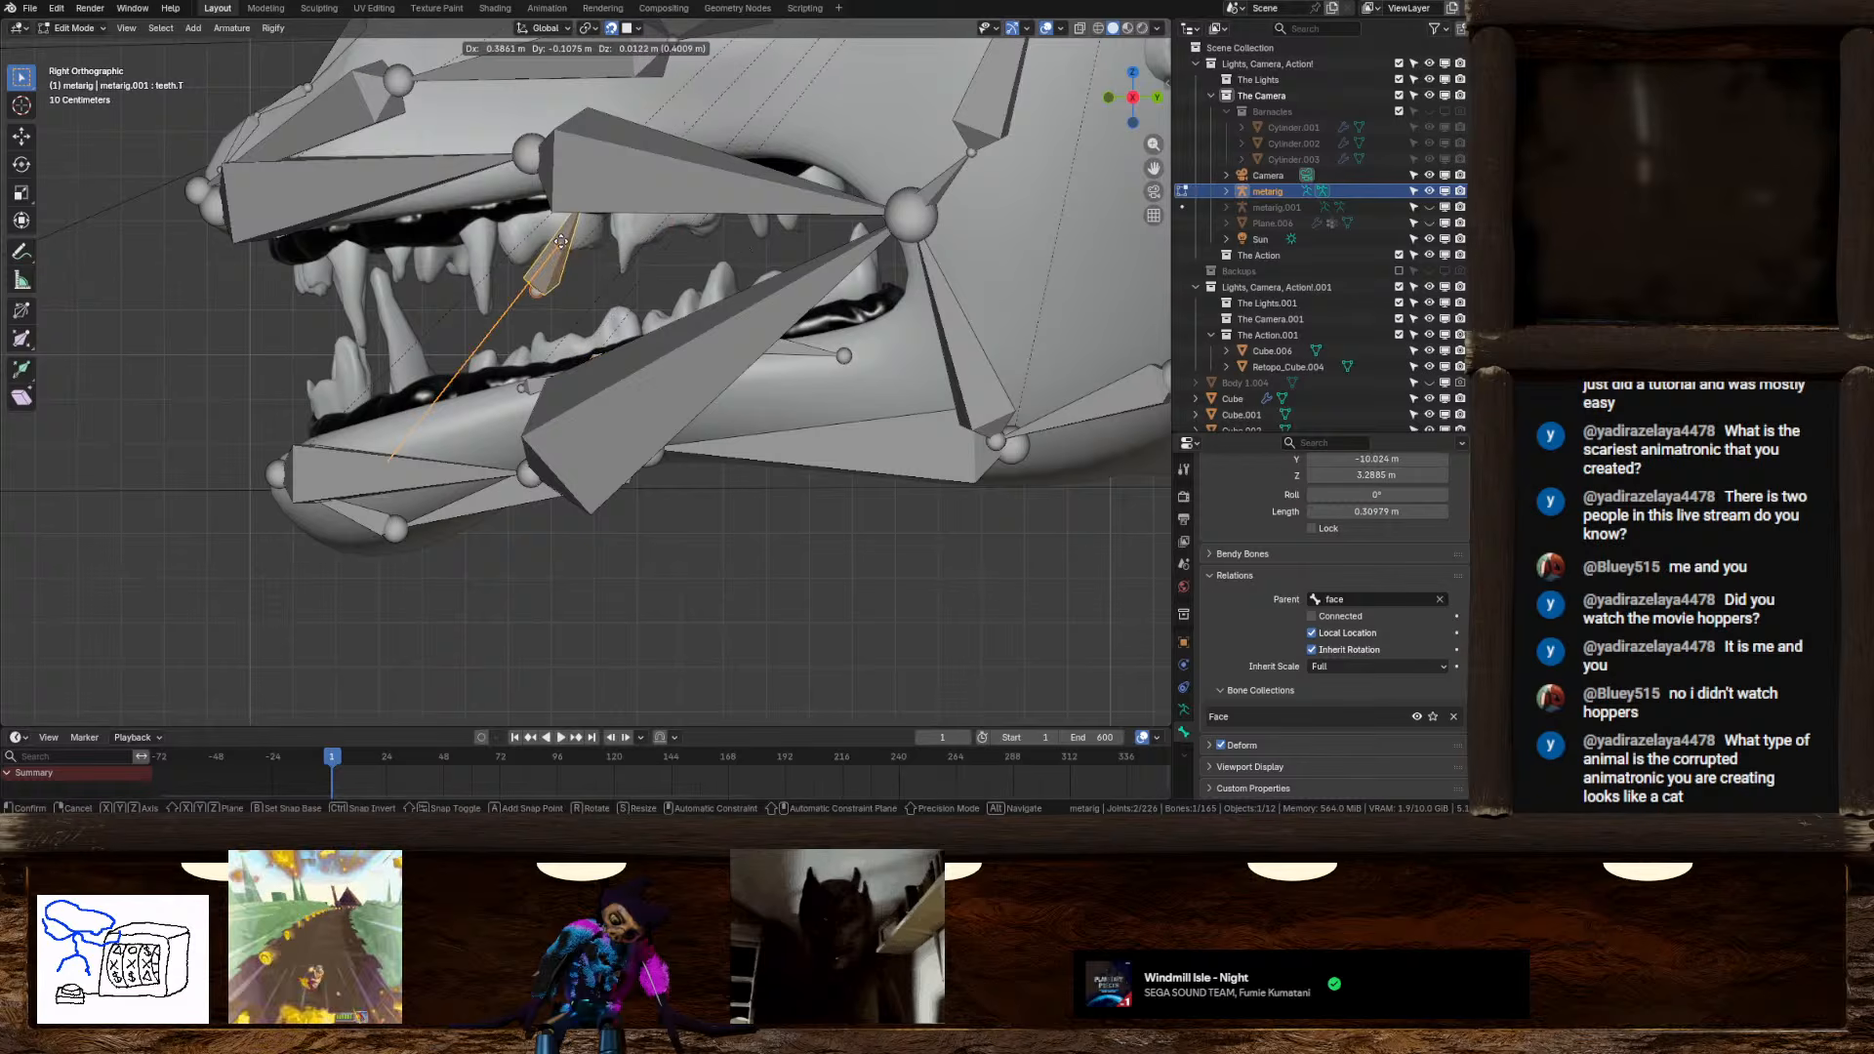
right_click(558, 234)
key(g)
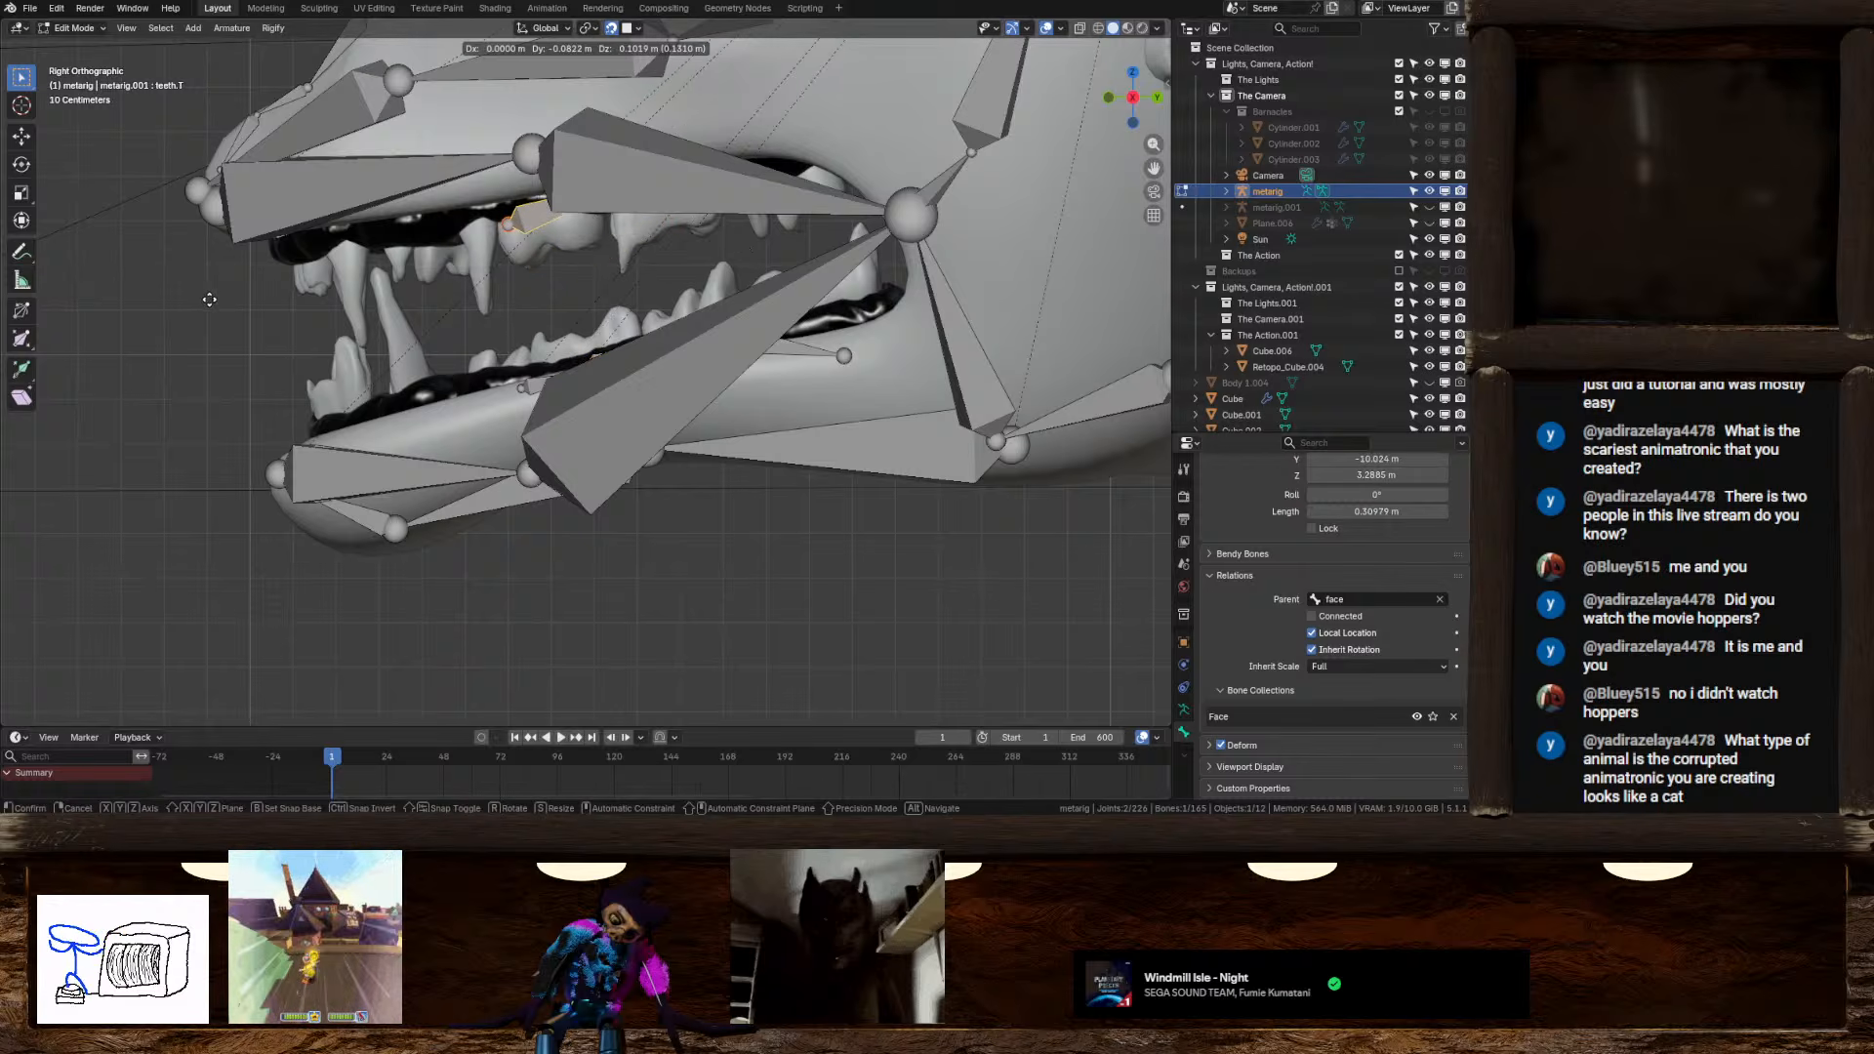
click(234, 301)
key(r)
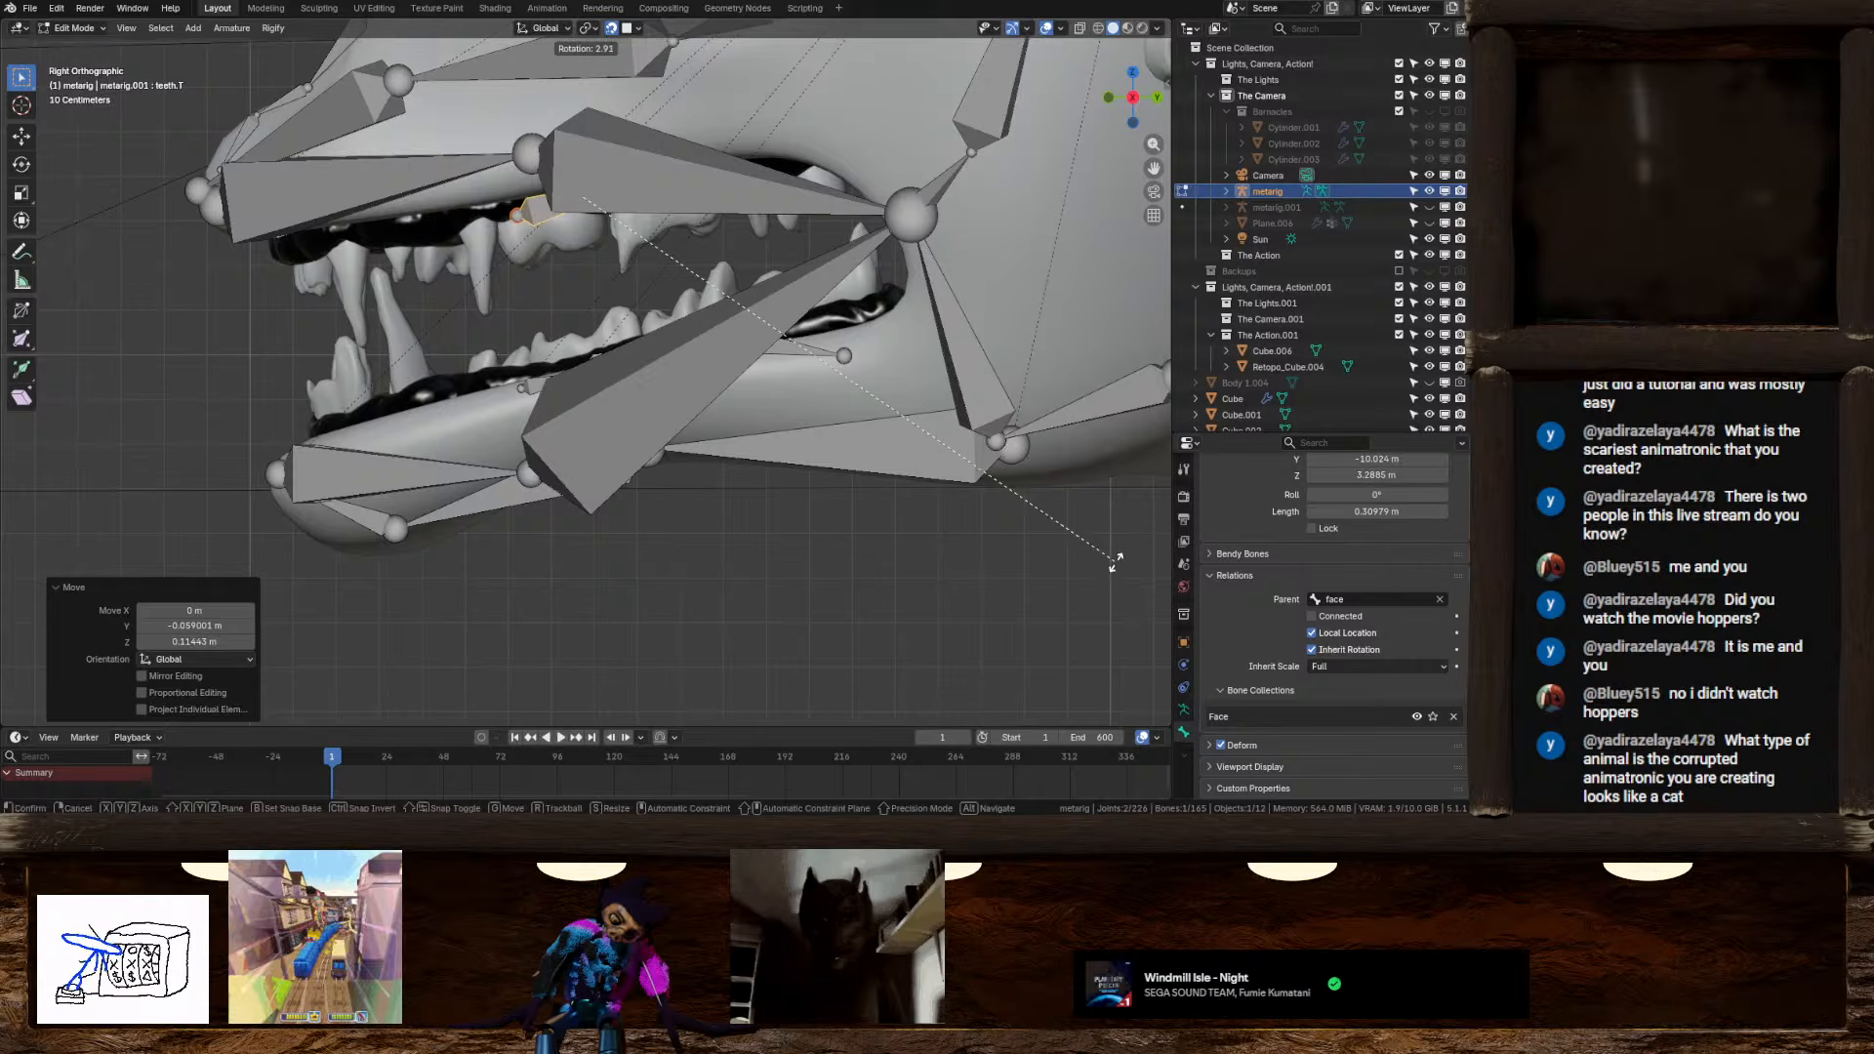
click(981, 512)
middle_drag(981, 513, 859, 440)
scroll(844, 436, down, 4)
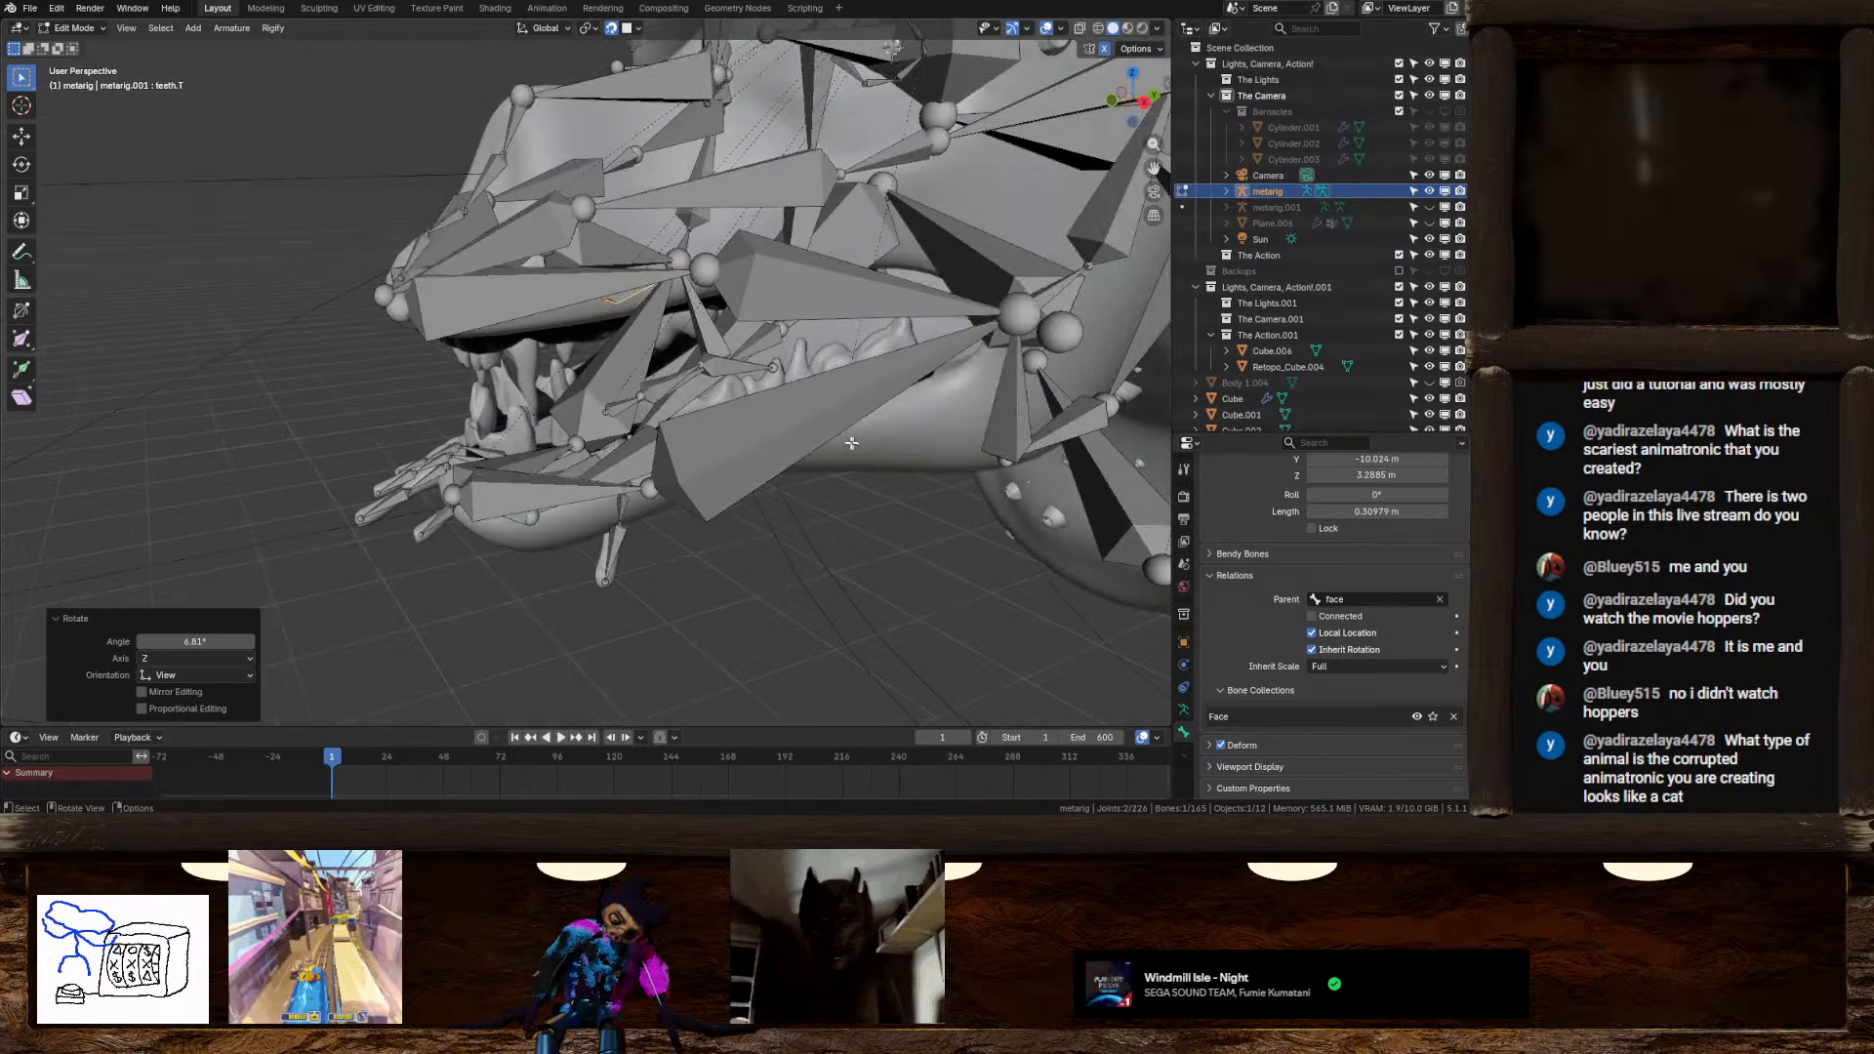
Select the tongue, tongue.001 and tongue.002 bones inside the mouth and check their Deform setting
middle_drag(576, 449, 631, 502)
scroll(630, 501, up, 4)
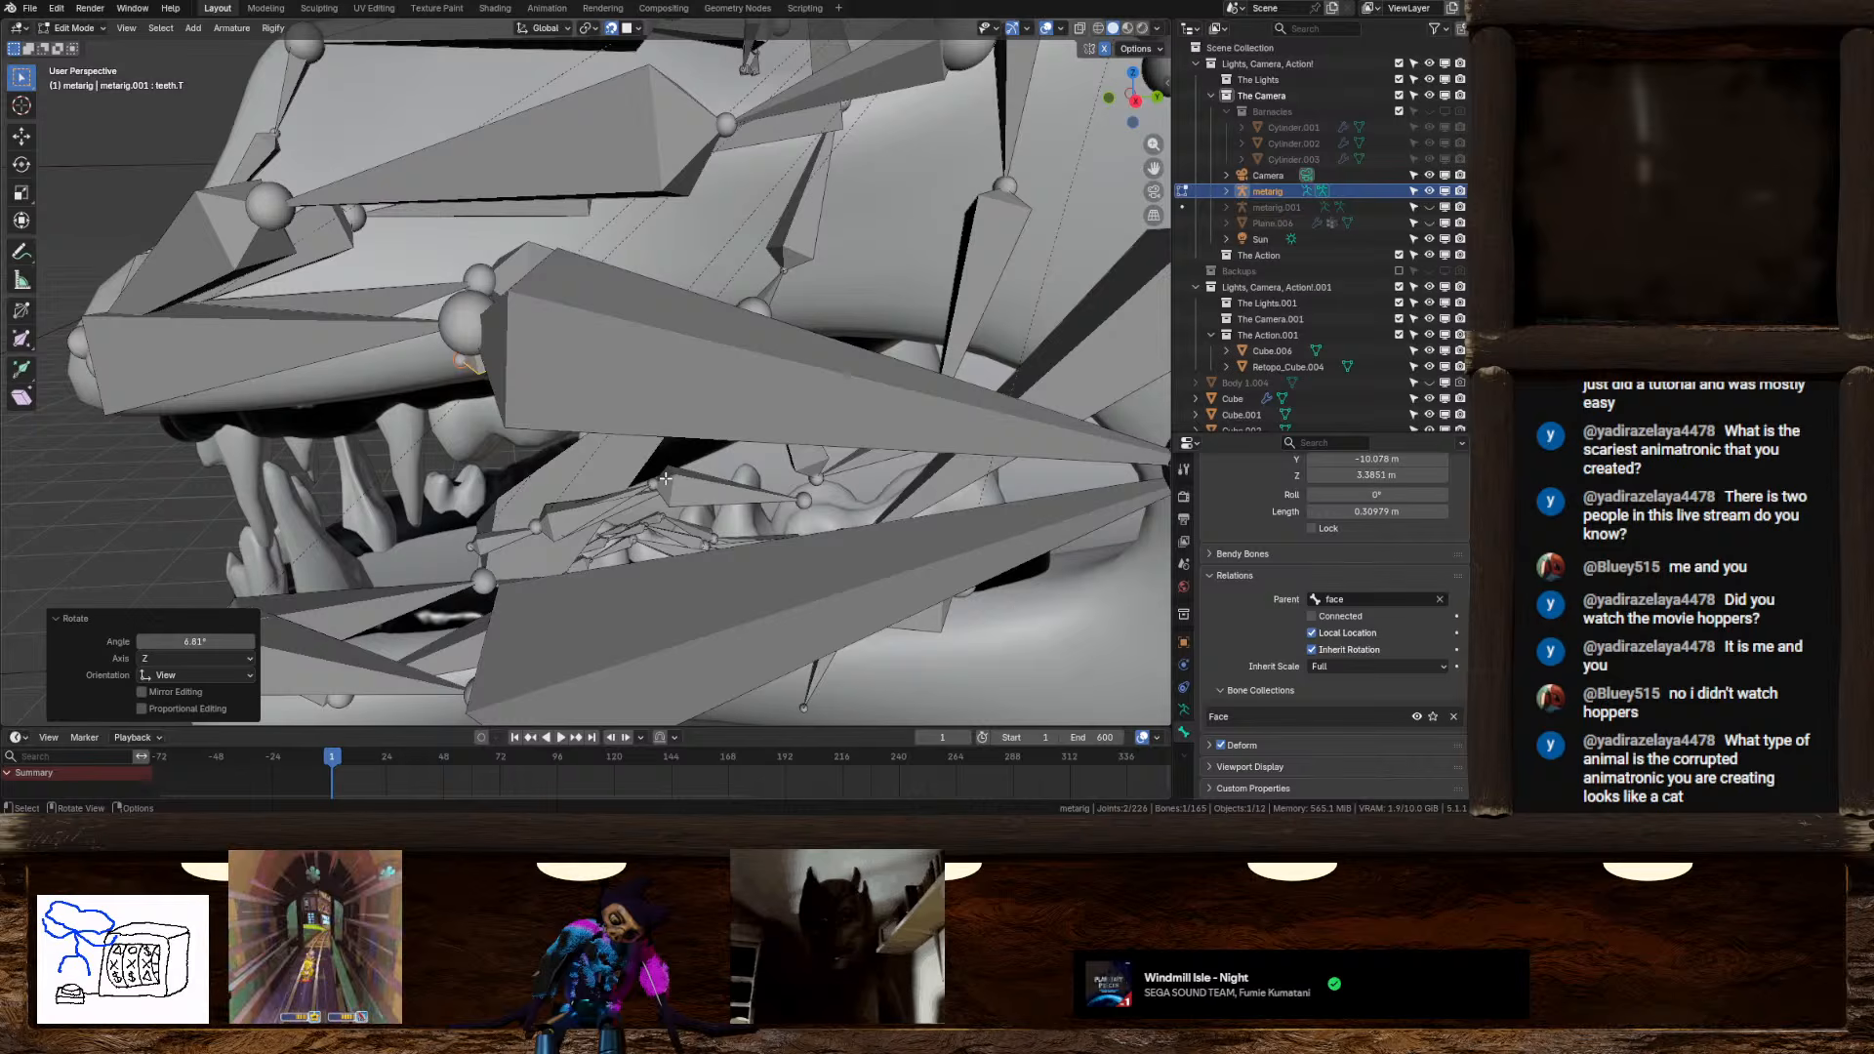
mouse_move(665, 477)
middle_down()
mouse_move(756, 458)
mouse_move(691, 468)
middle_up()
click(560, 550)
middle_drag(560, 549, 472, 554)
scroll(669, 554, up, 3)
shift+click(676, 541)
shift+click(772, 540)
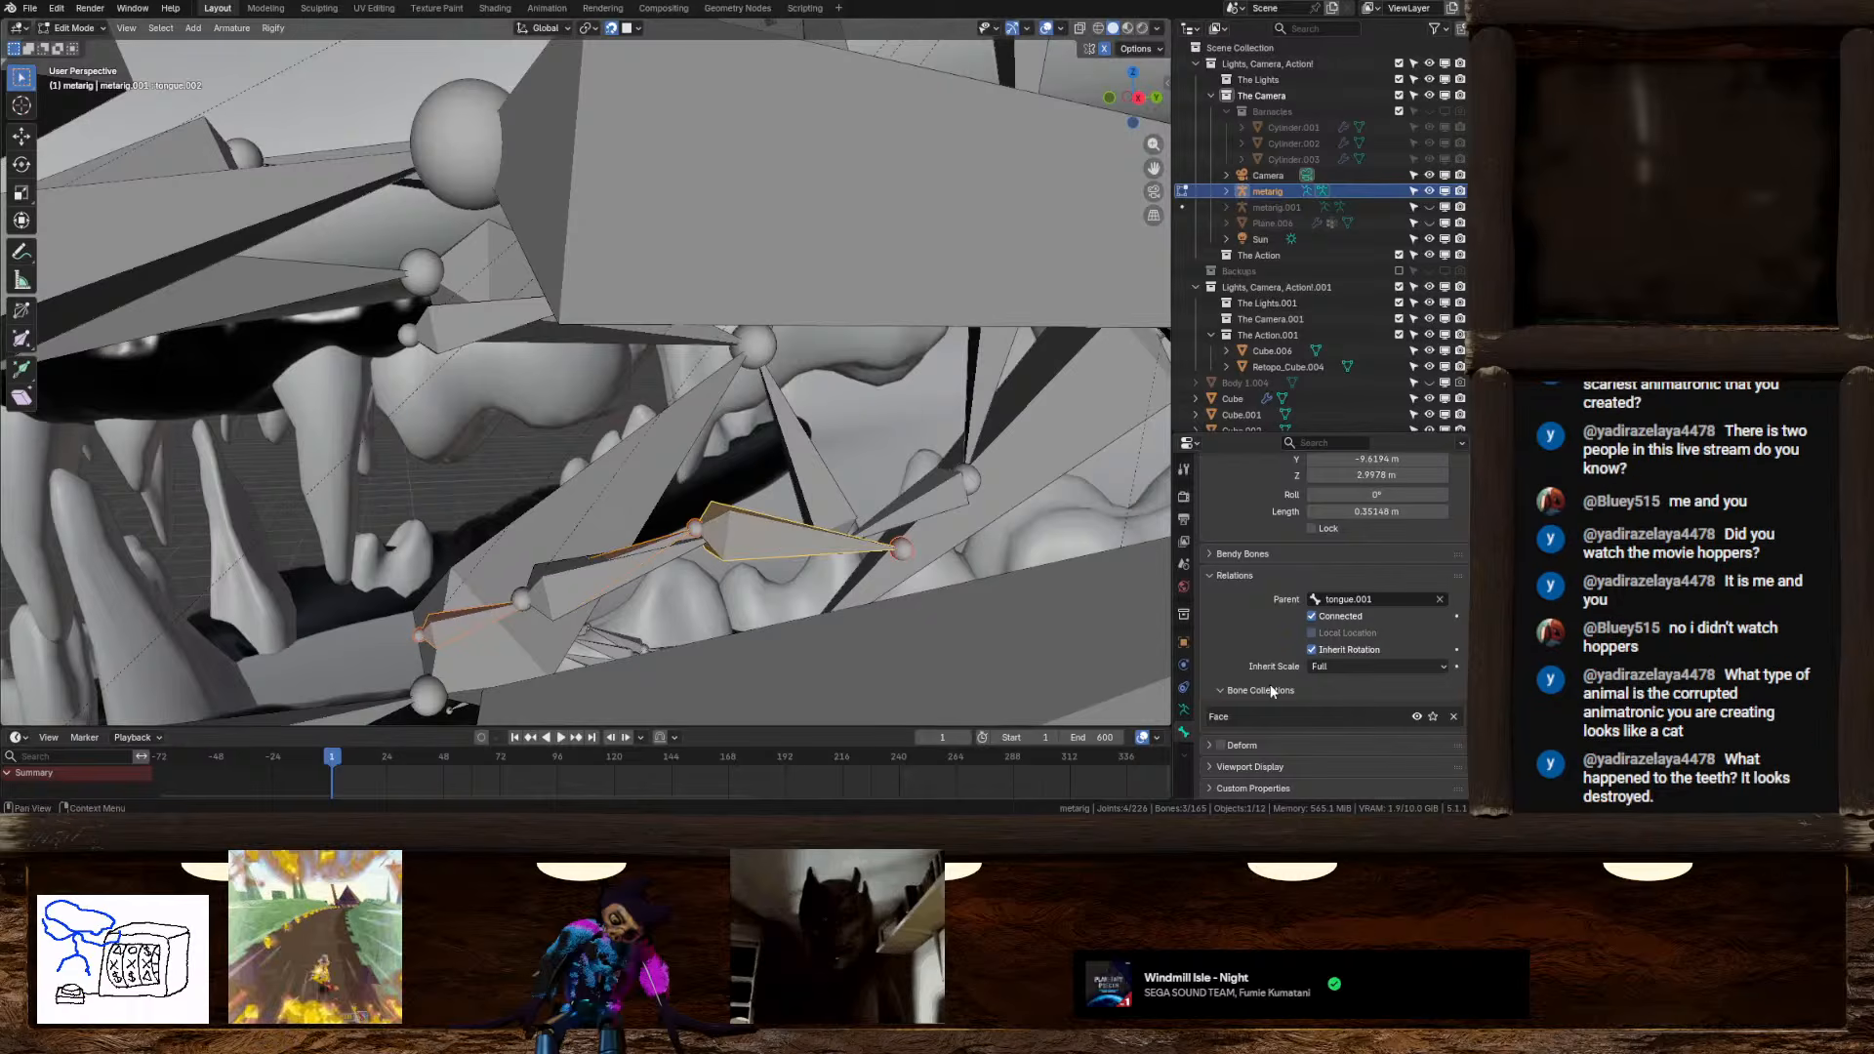
scroll(772, 540, down, 5)
middle_drag(772, 540, 824, 524)
Select the left ear bones of the metarig, through ear.L.004, and disable their Deform option
click(834, 363)
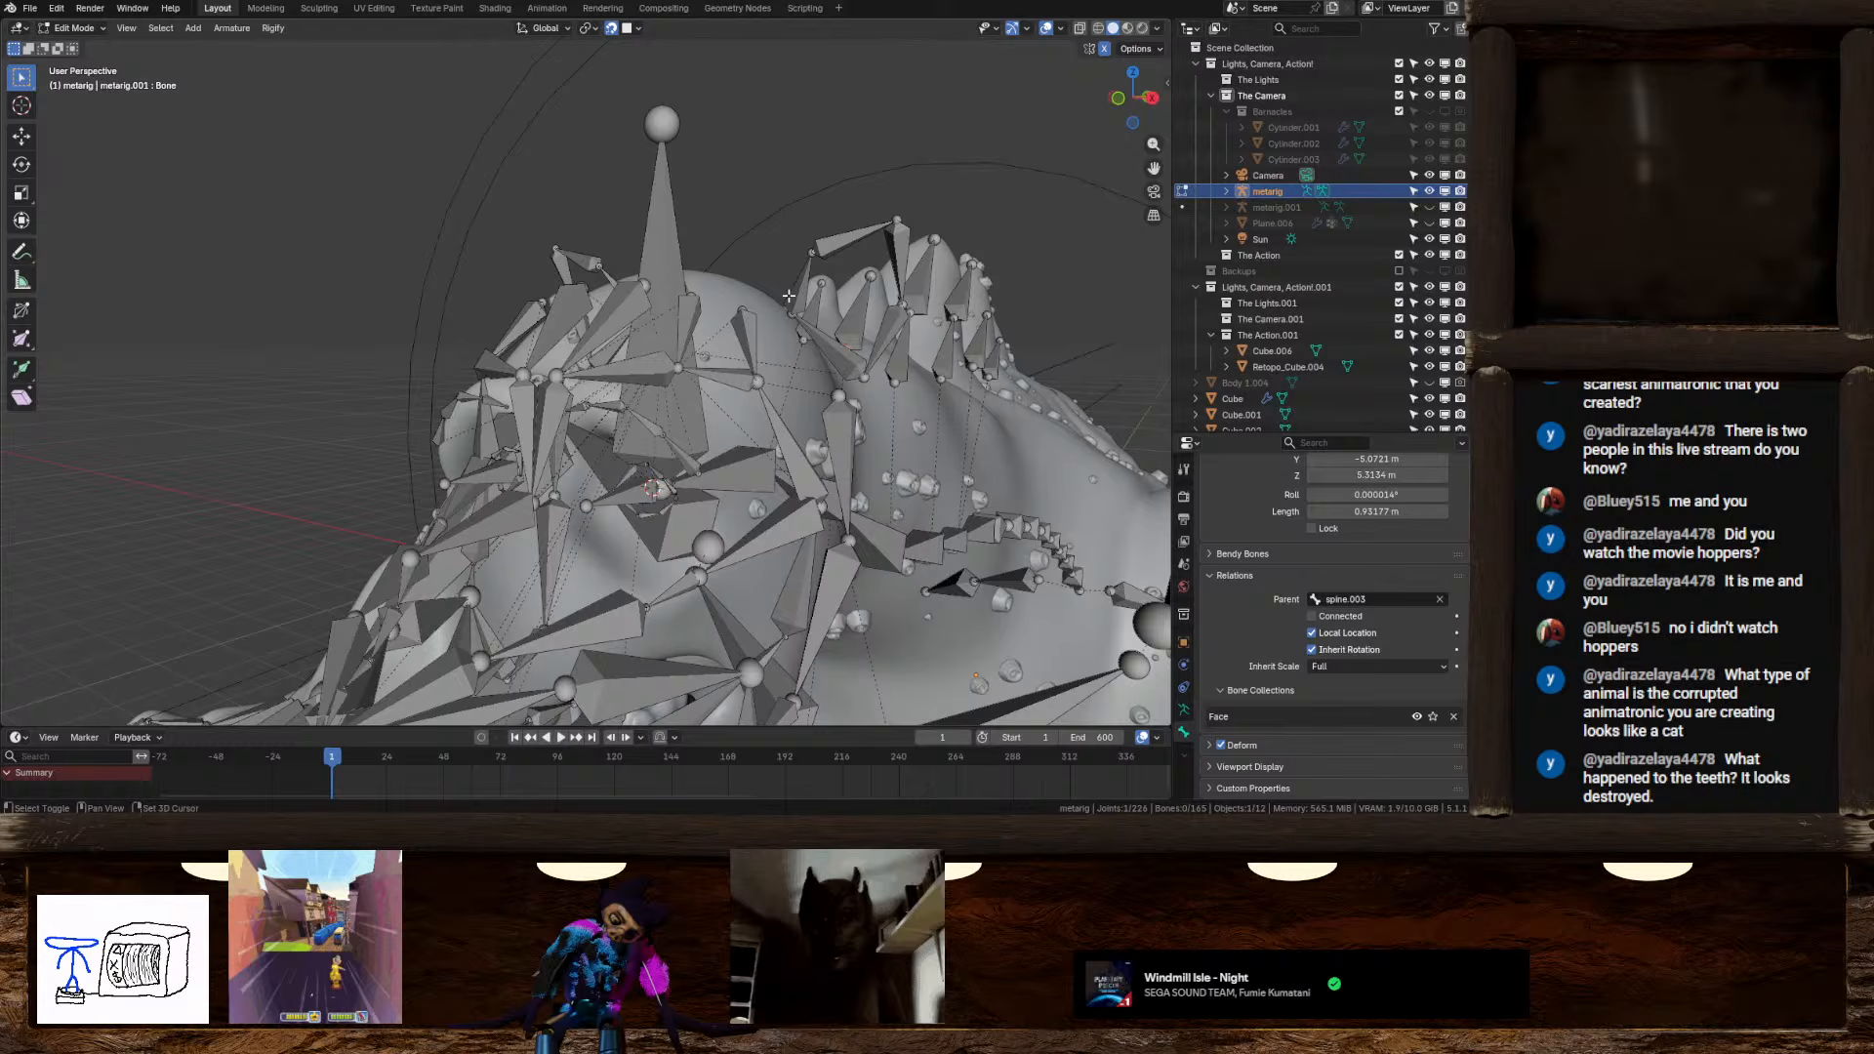
click(832, 350)
shift+click(804, 285)
shift+click(851, 242)
shift+click(900, 261)
shift+click(885, 340)
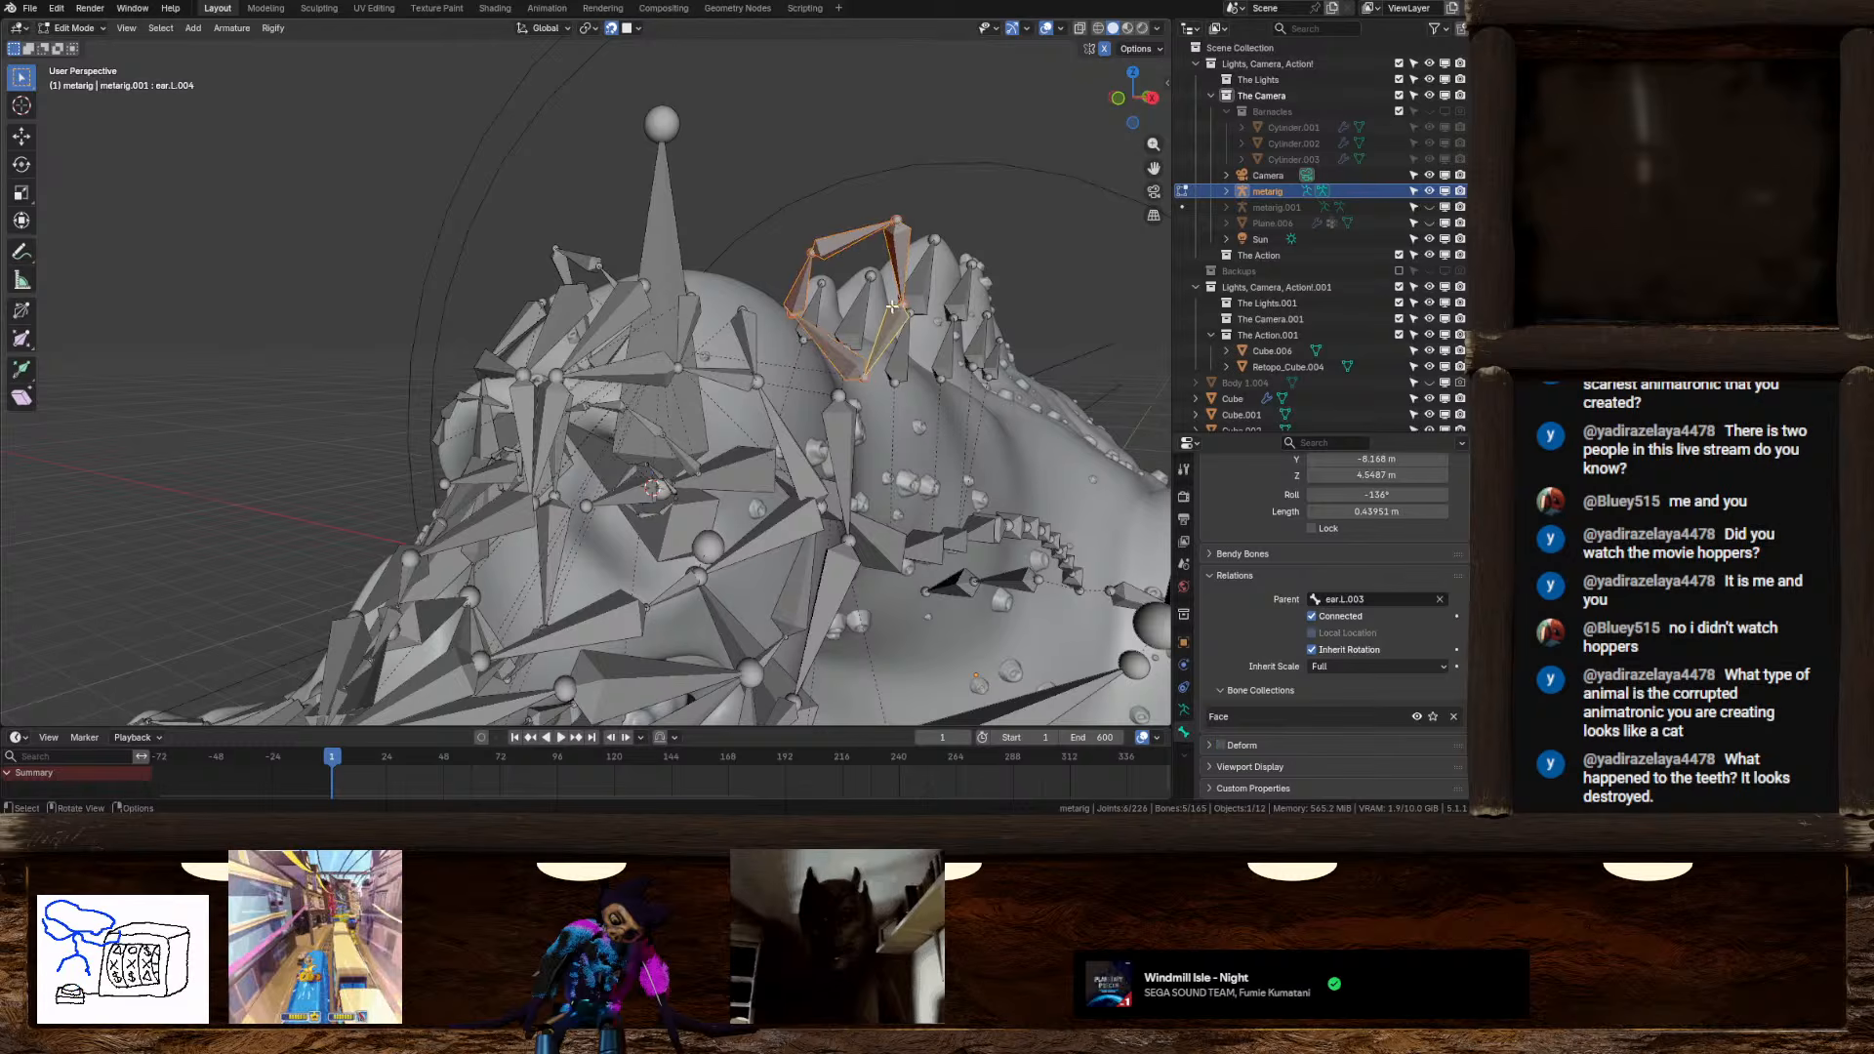
click(1230, 746)
Examine the right ear bones and the jaw bone from several angles around the creature's head
middle_drag(683, 371, 739, 363)
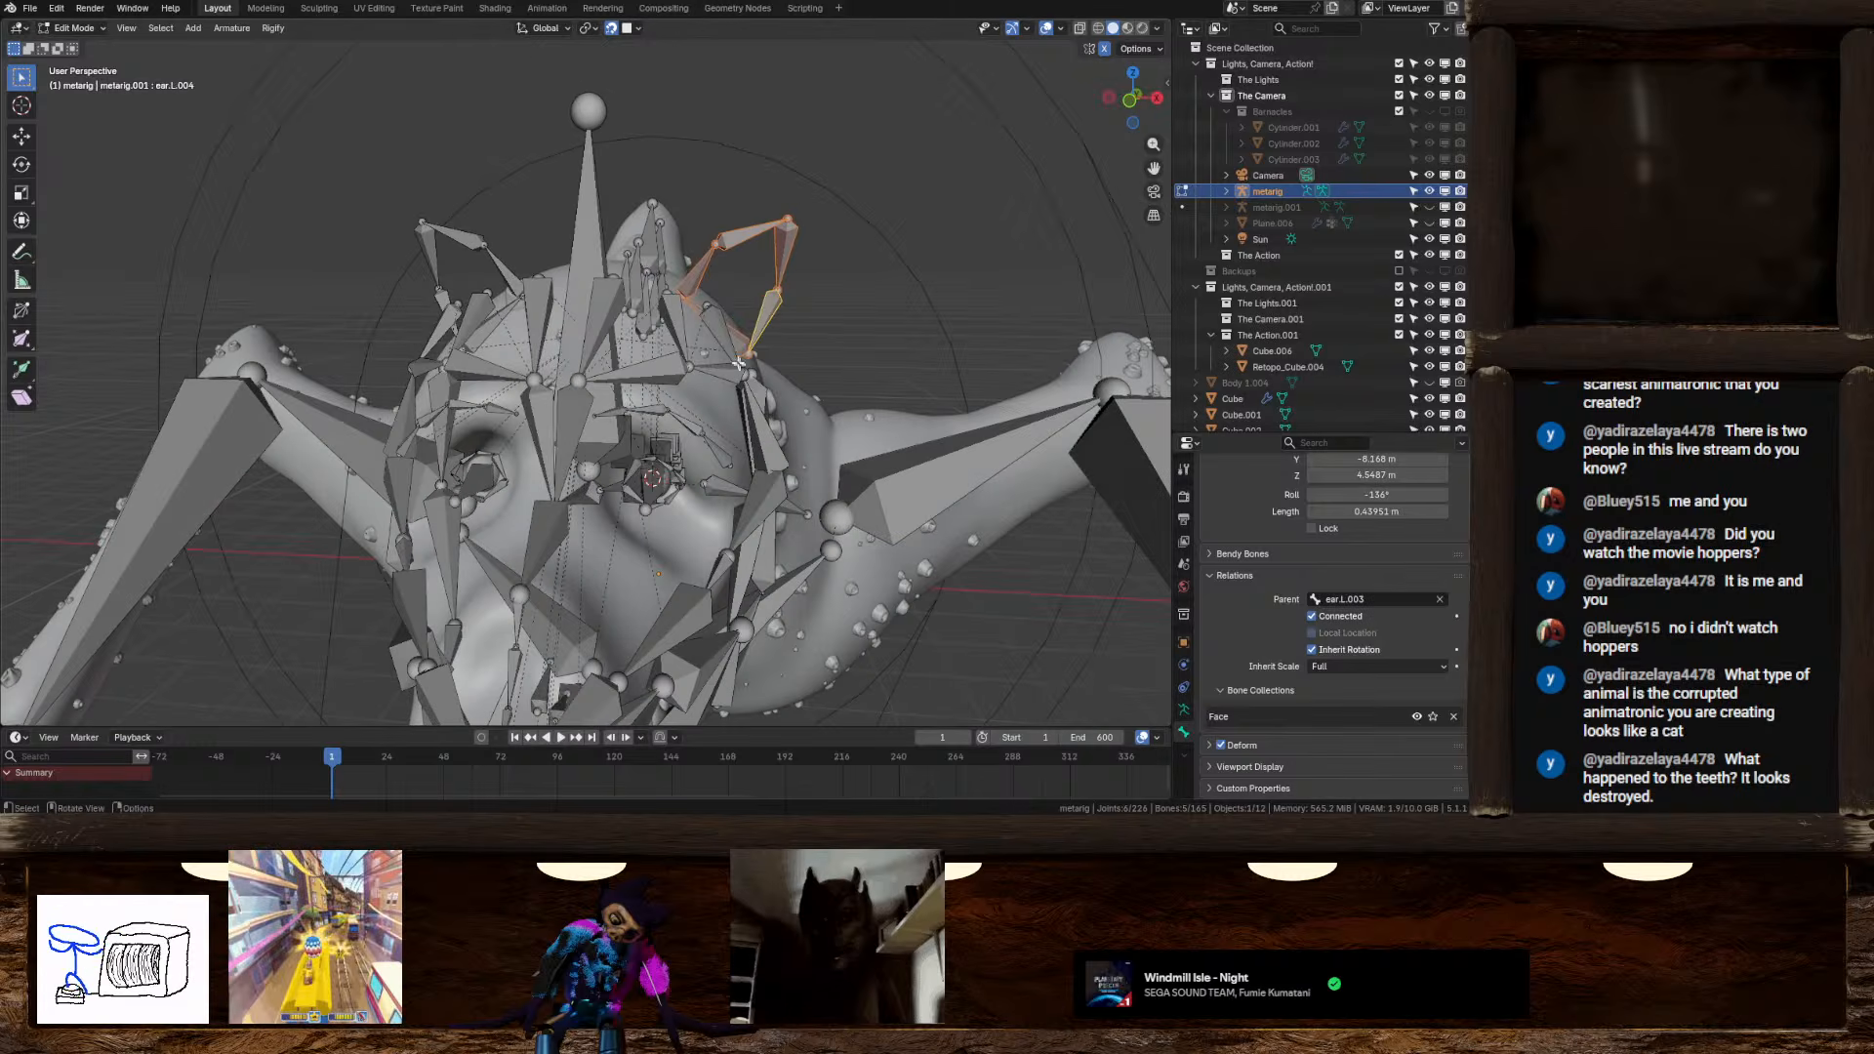
click(478, 239)
middle_drag(478, 239, 809, 369)
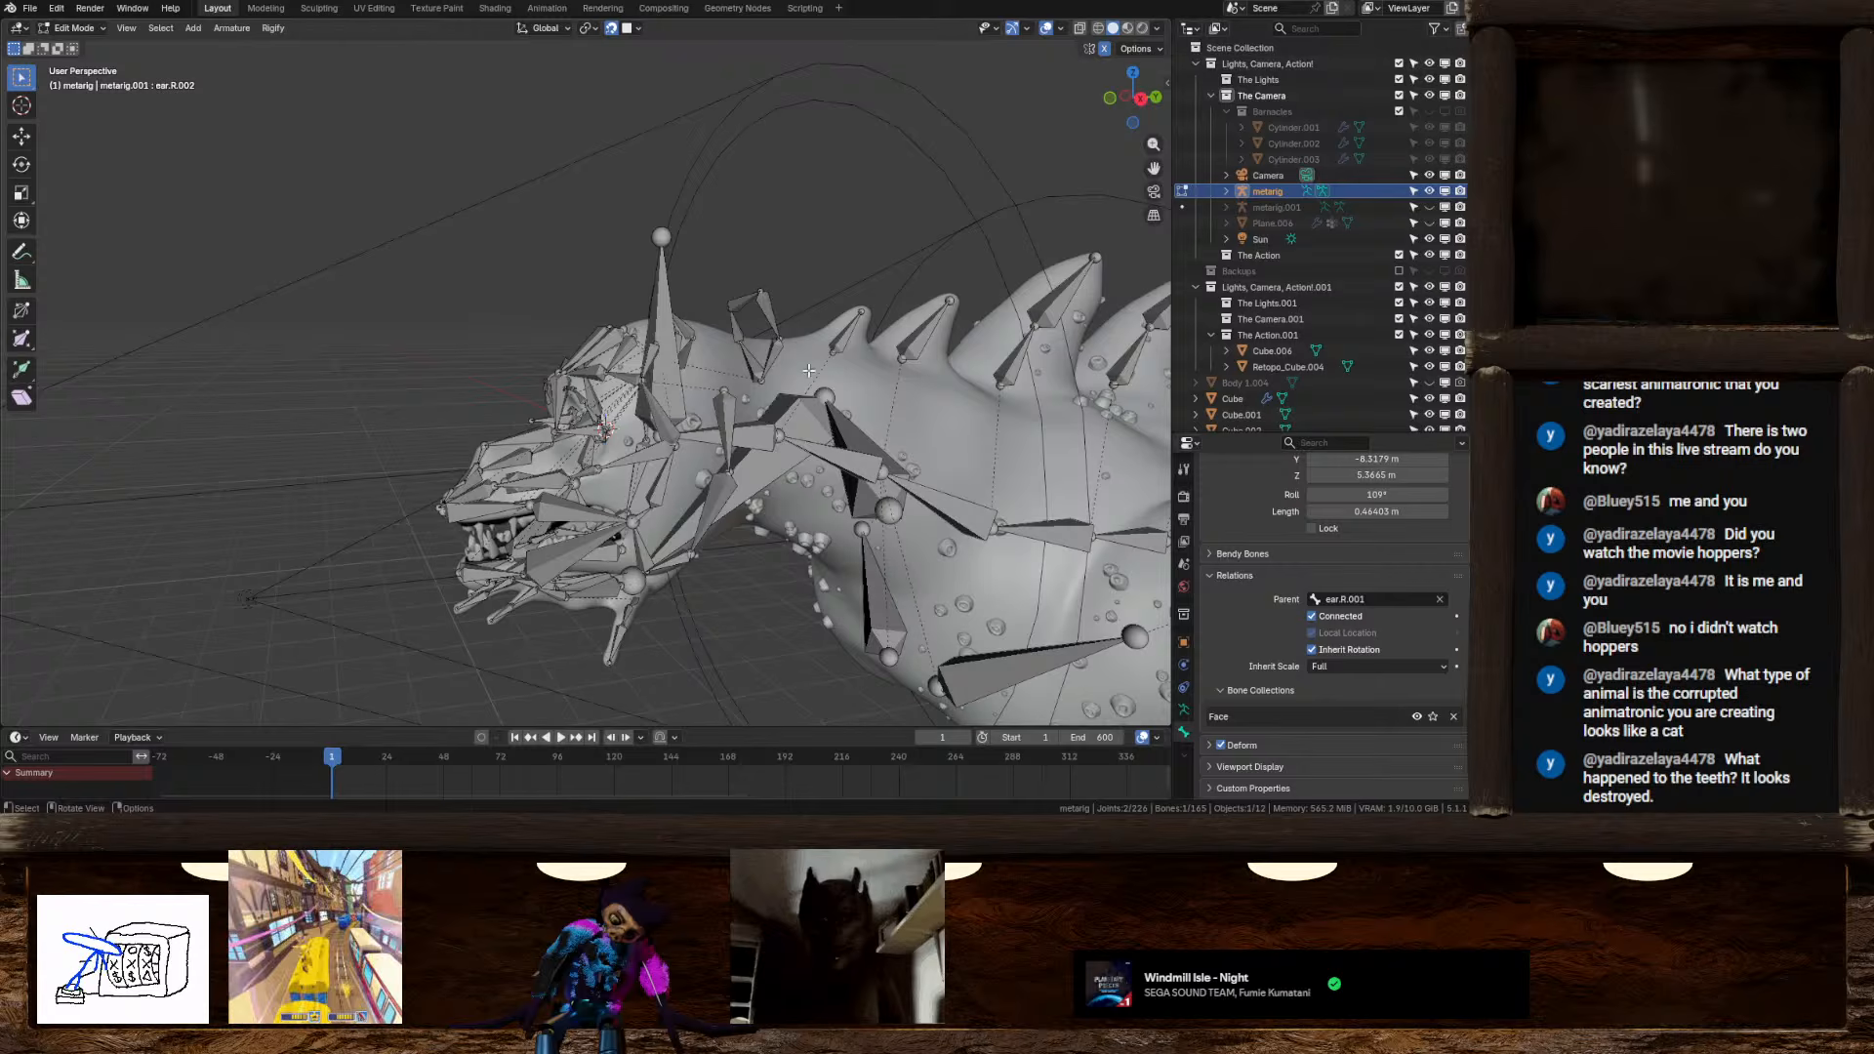
middle_drag(782, 460, 707, 397)
click(666, 487)
scroll(646, 200, up, 4)
scroll(707, 397, down, 4)
middle_drag(705, 283, 743, 354)
Return to Object Mode and generate the Rigify control rig from the metarig
click(74, 27)
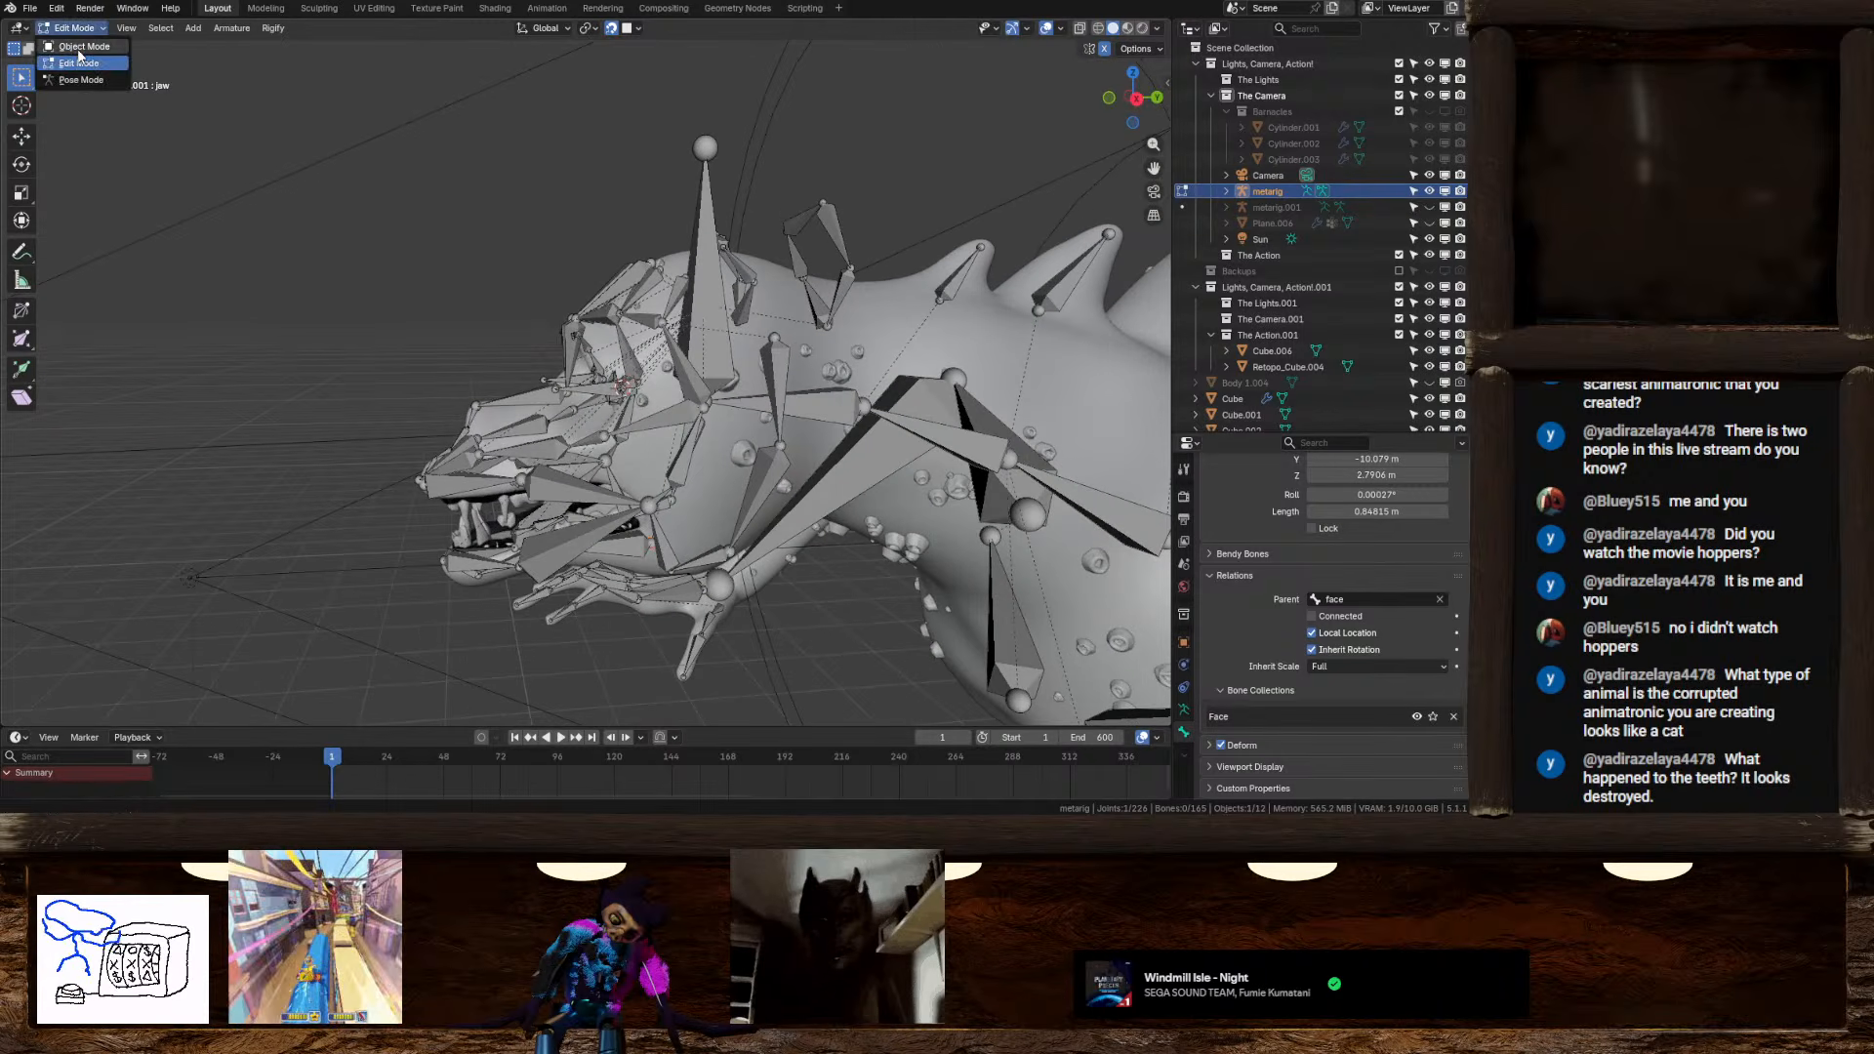
key(KP_Divide)
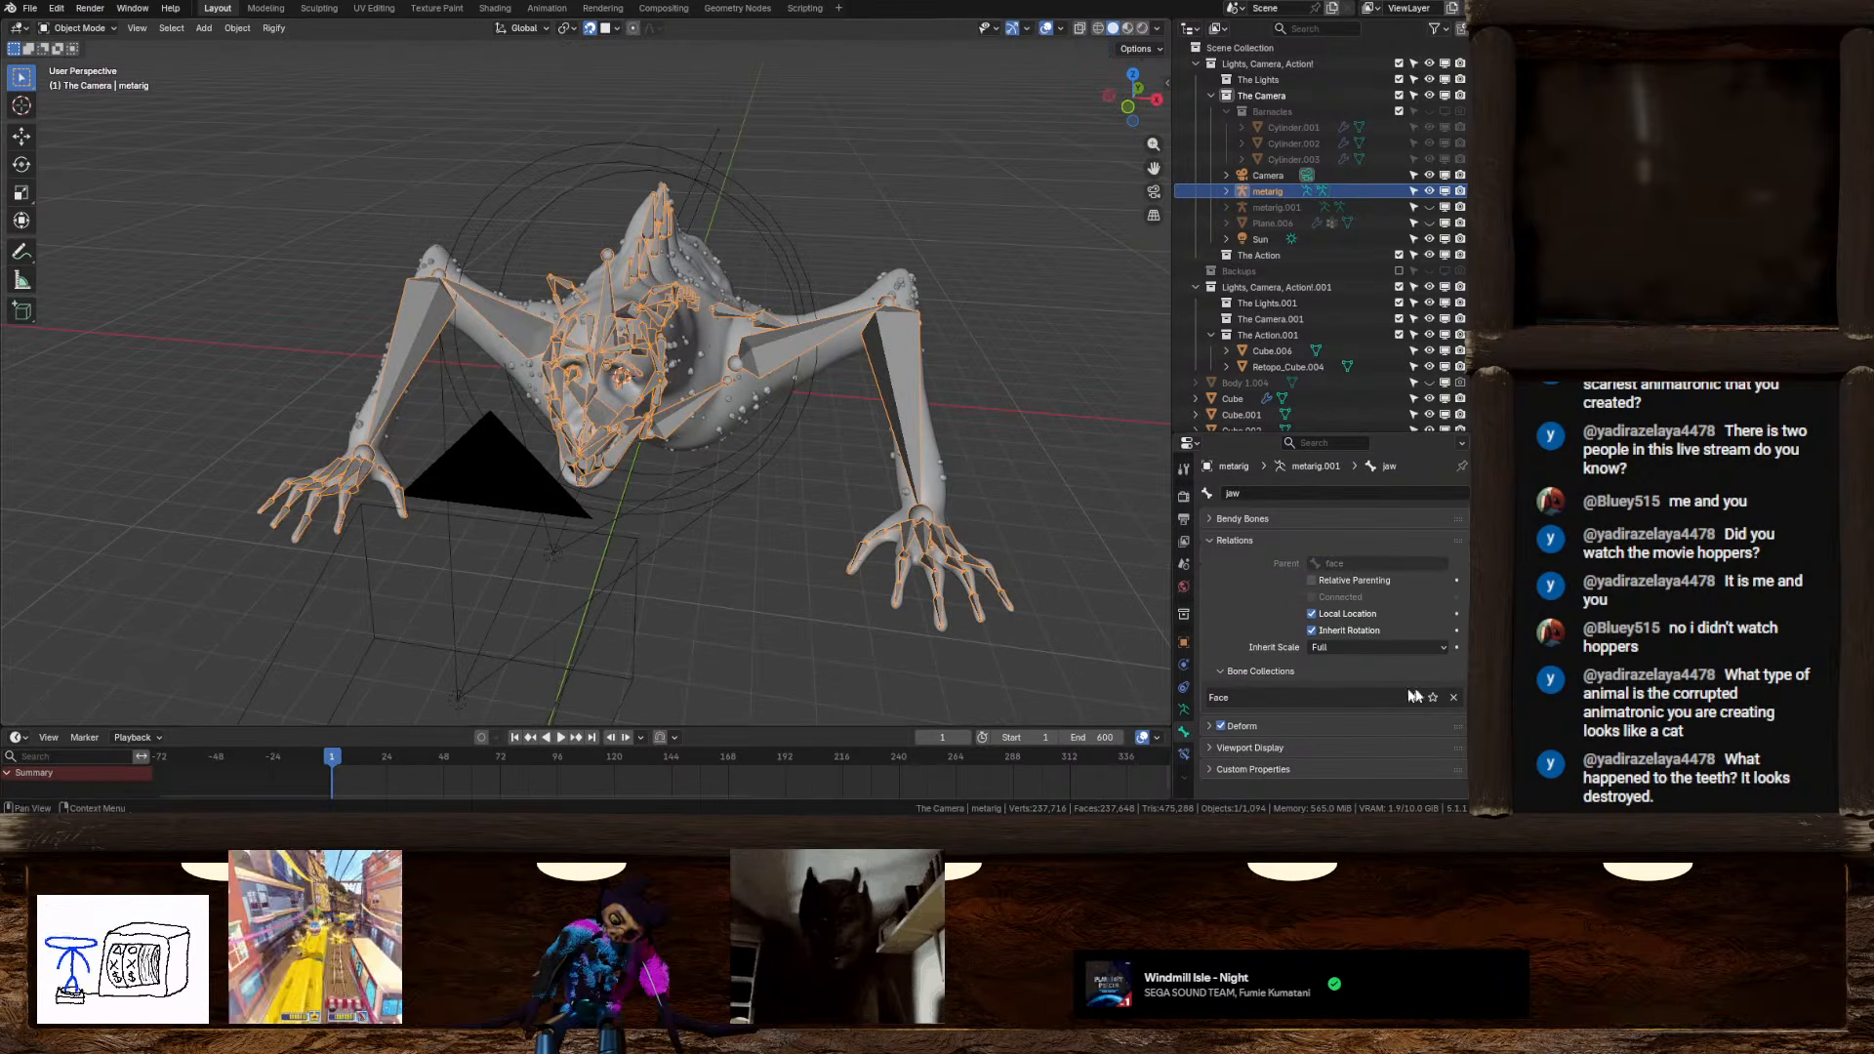
click(1183, 709)
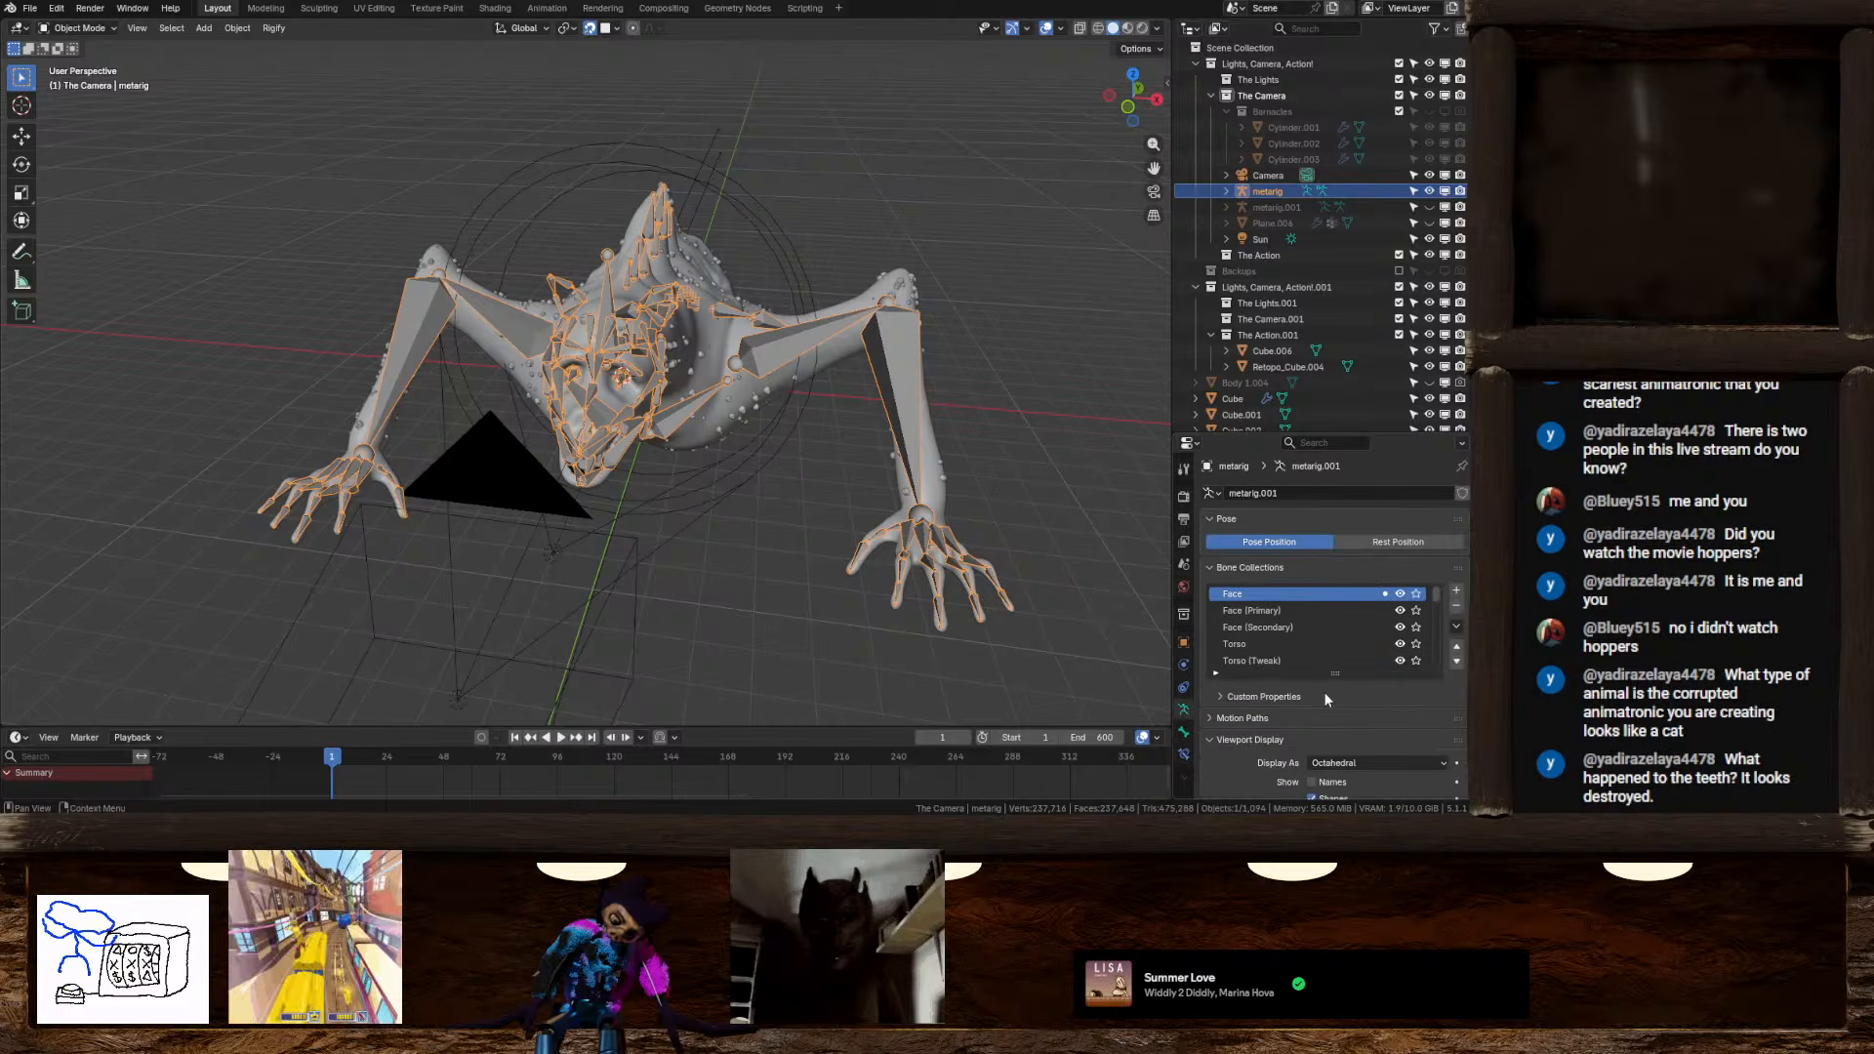
scroll(1325, 693, down, 8)
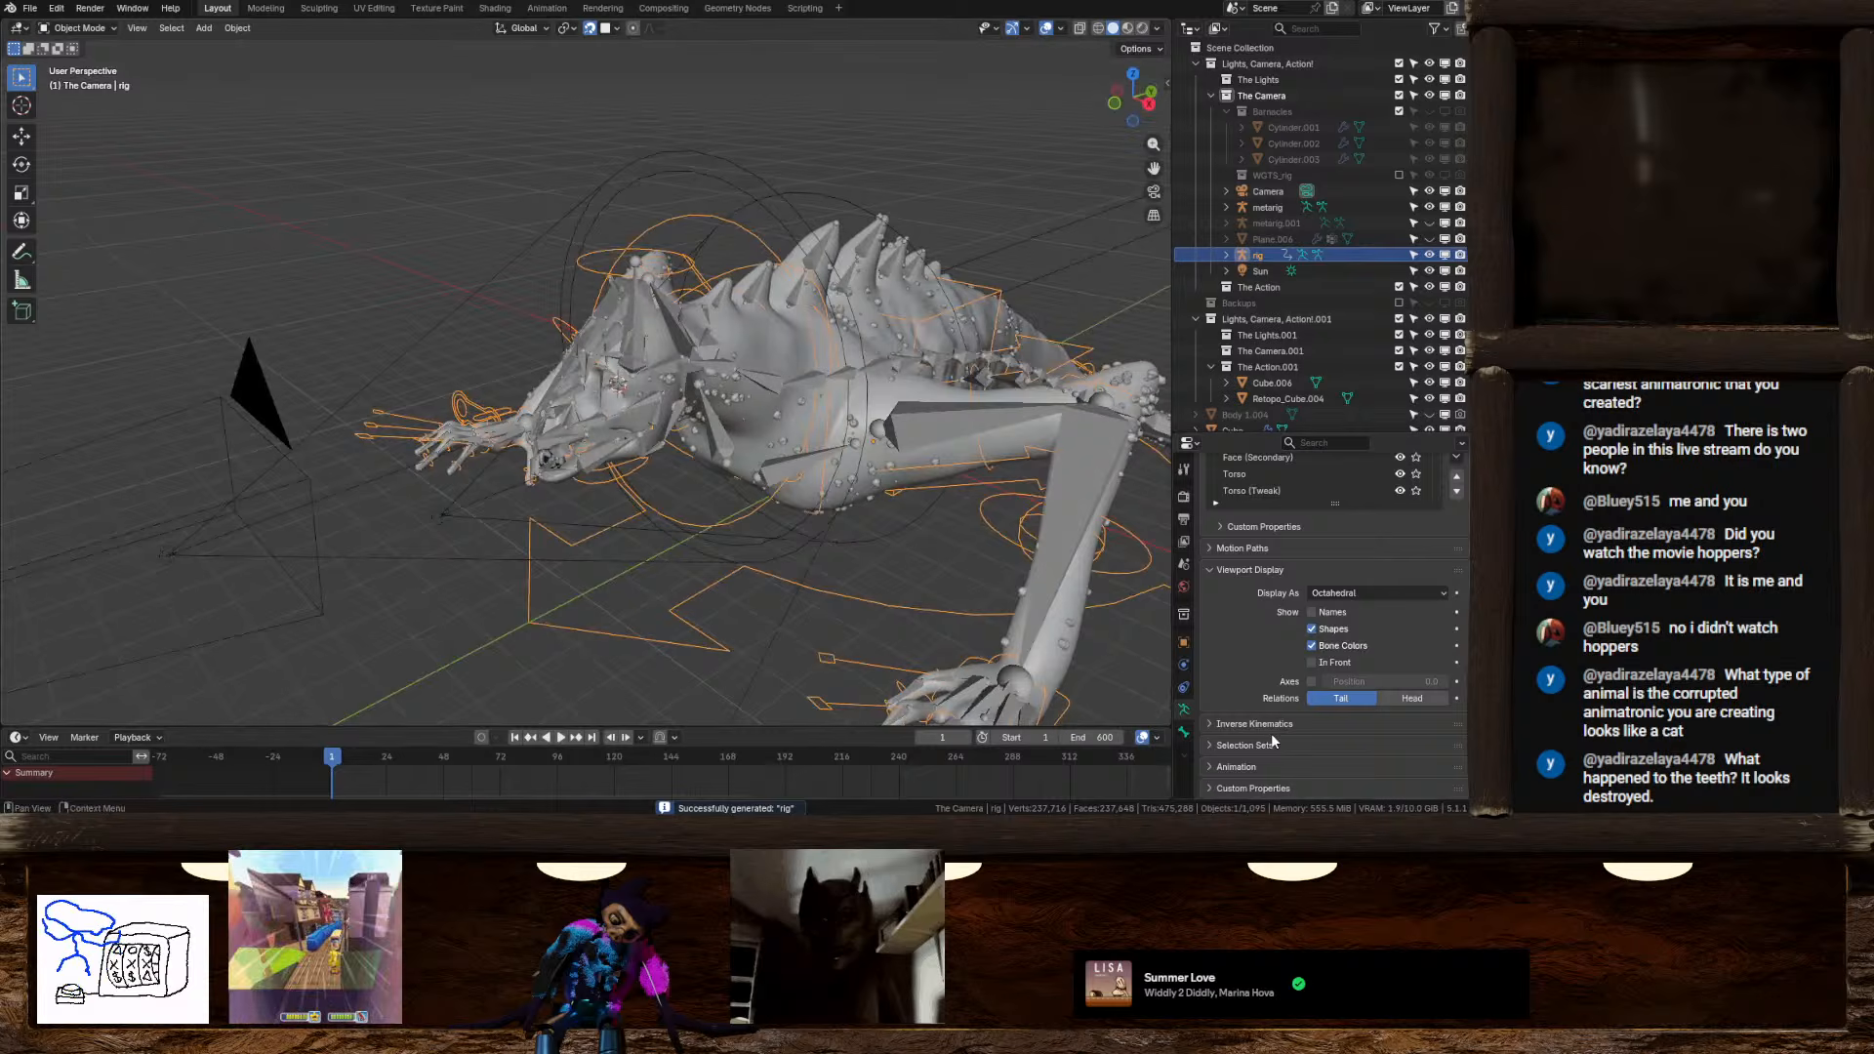
Set the generated rig to display In Front of the mesh and hide the metarig
click(1312, 662)
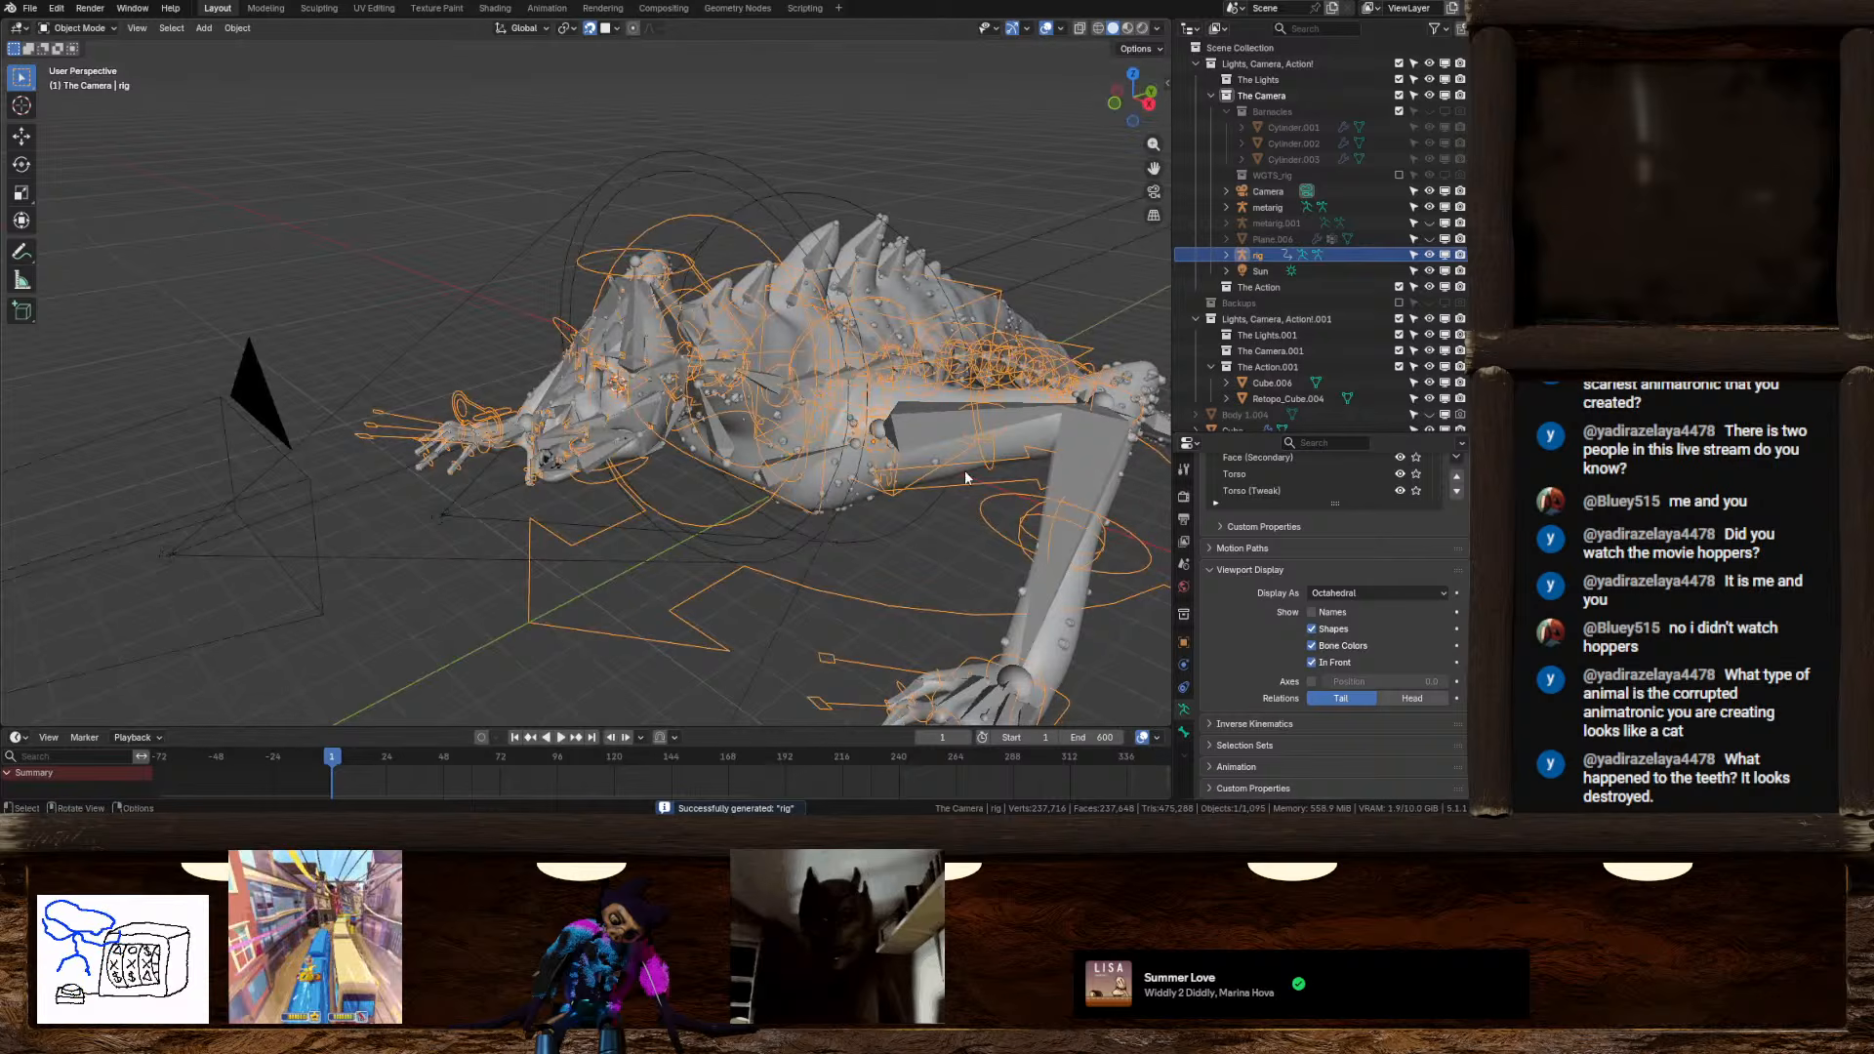
mouse_move(965, 471)
middle_down()
mouse_move(826, 430)
mouse_move(857, 406)
mouse_move(939, 435)
middle_up()
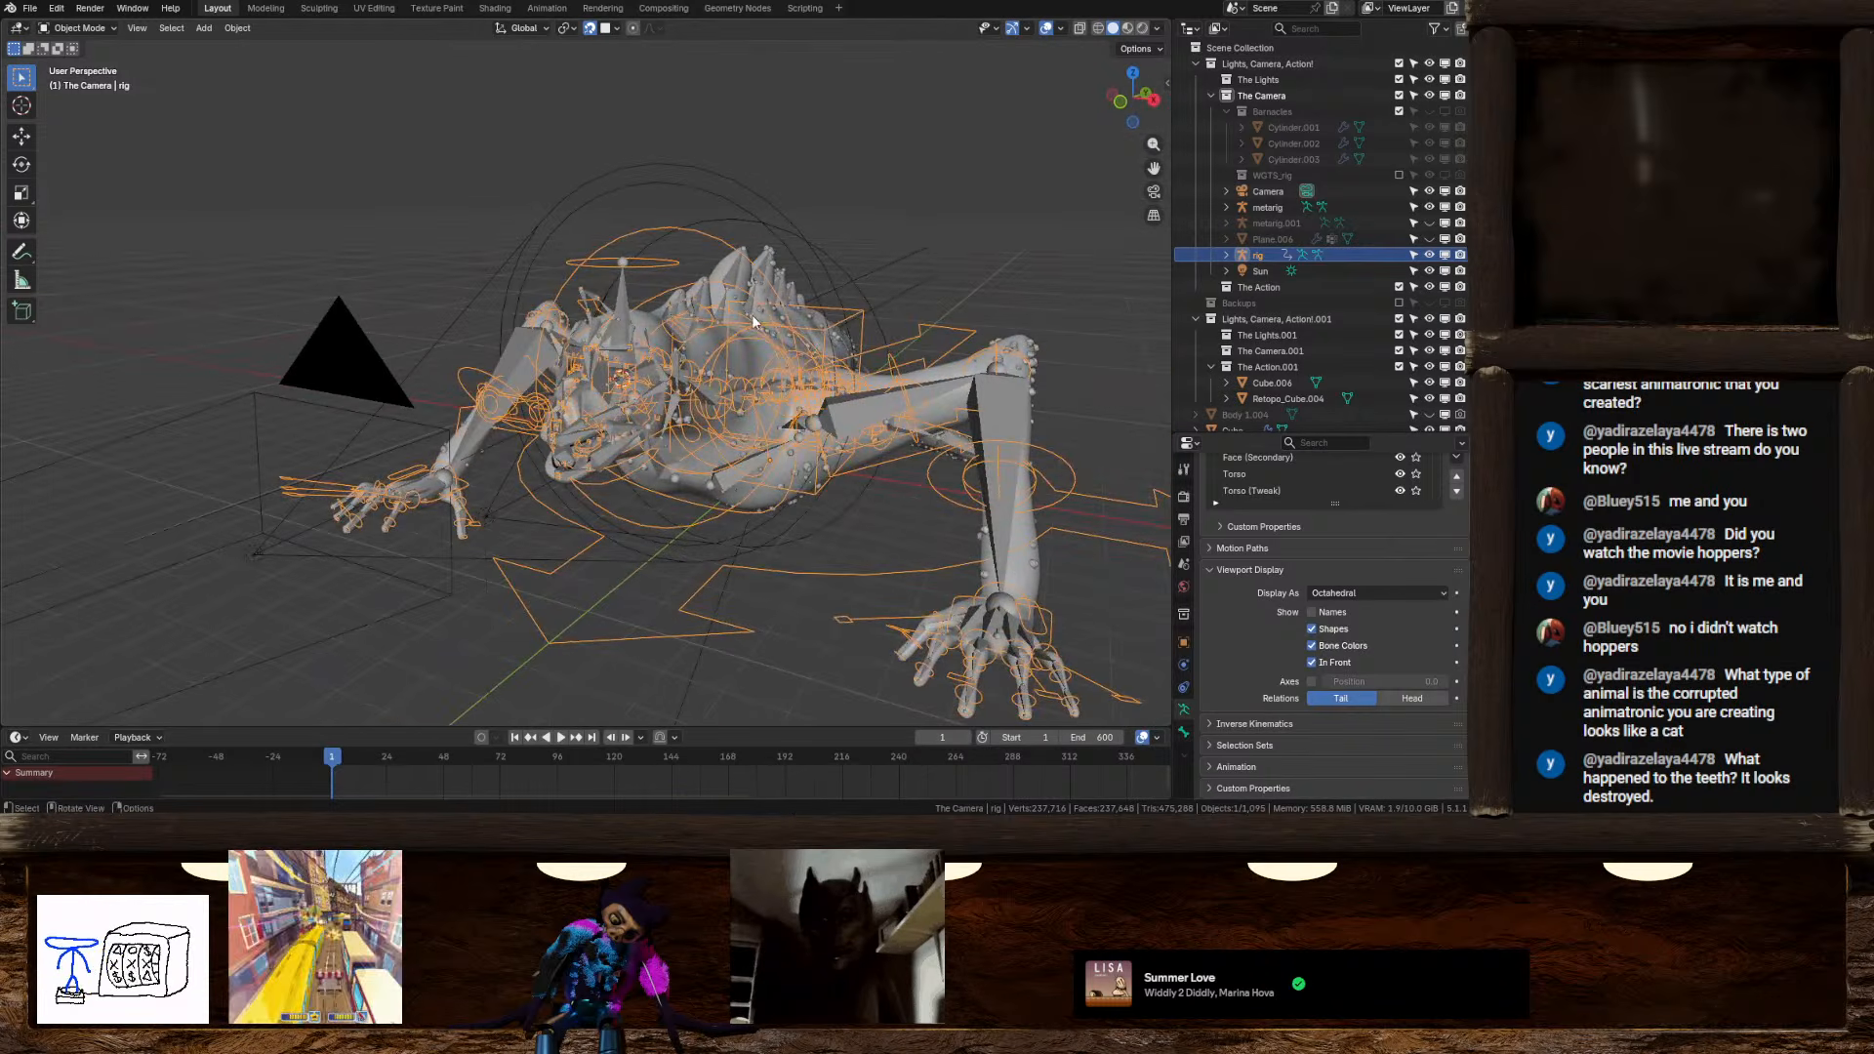
click(1429, 207)
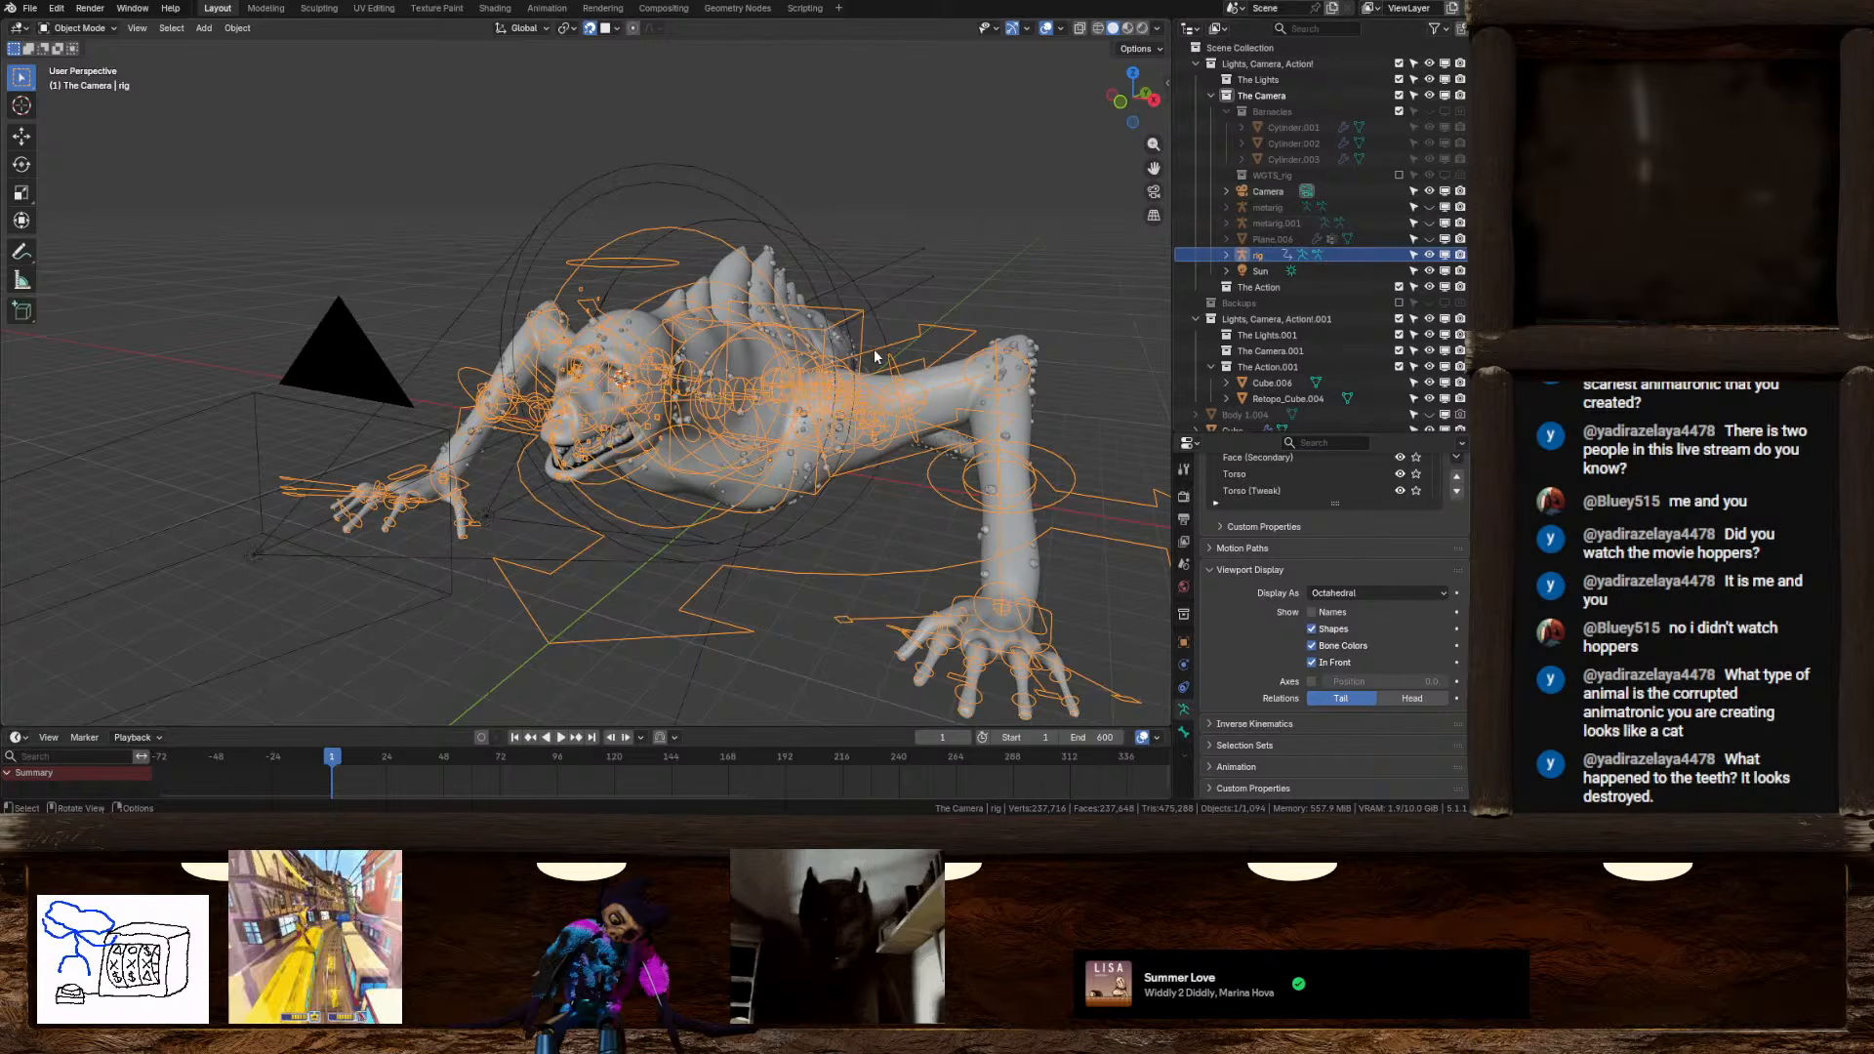
scroll(753, 366, up, 5)
middle_drag(869, 355, 726, 361)
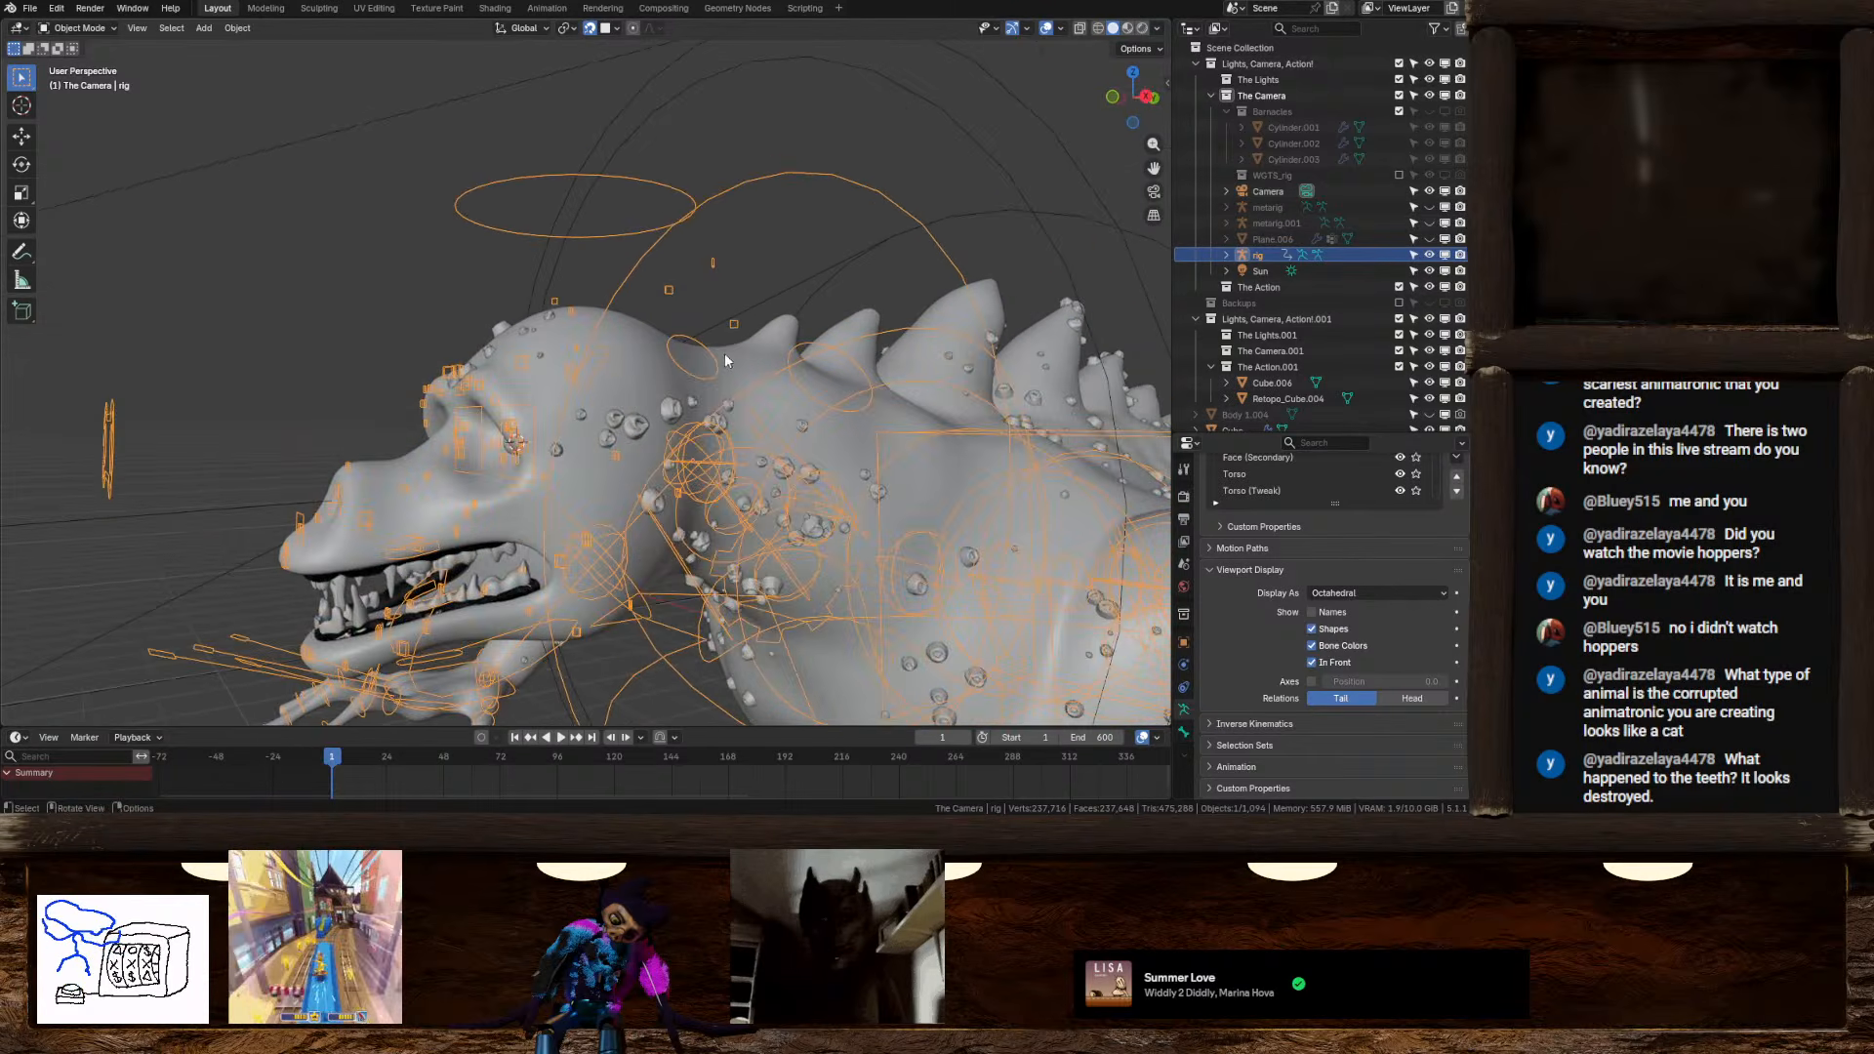
Put the generated rig in Edit Mode and select its left ear bones, including the small ones floating above the head
click(115, 33)
click(78, 71)
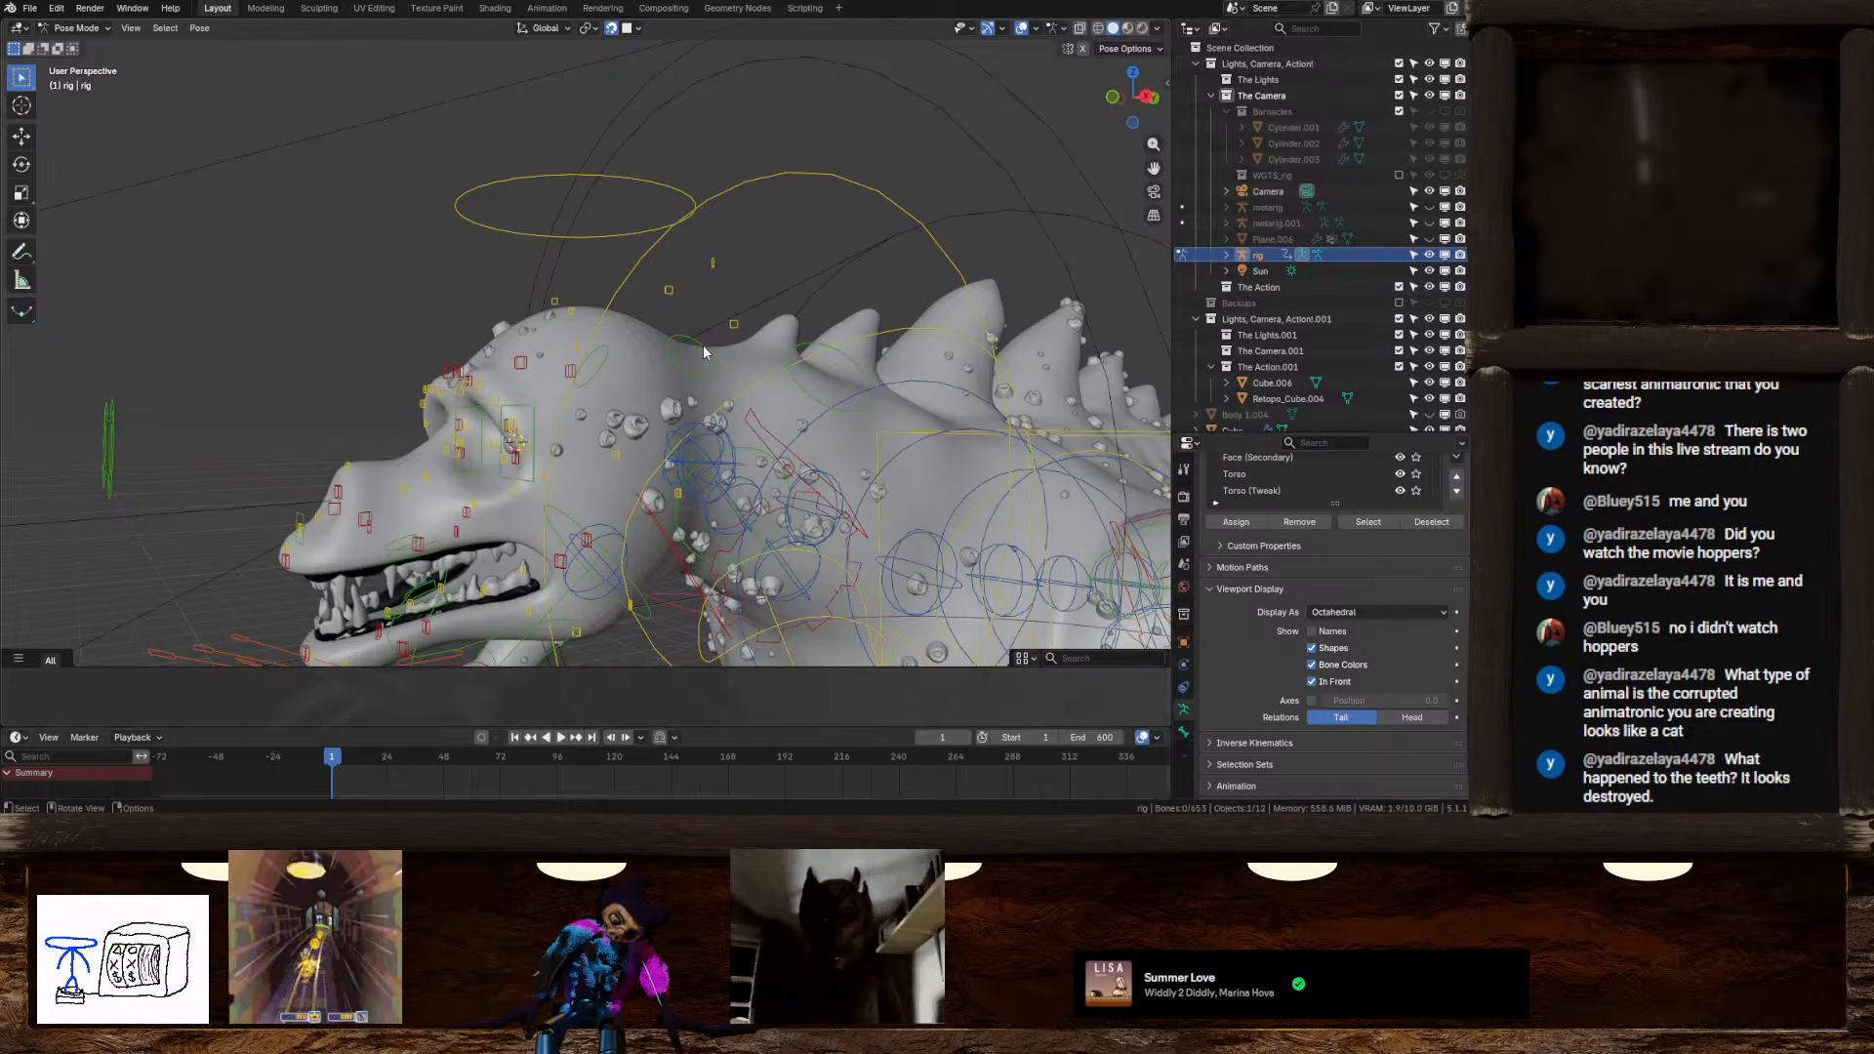
scroll(1269, 715, up, 4)
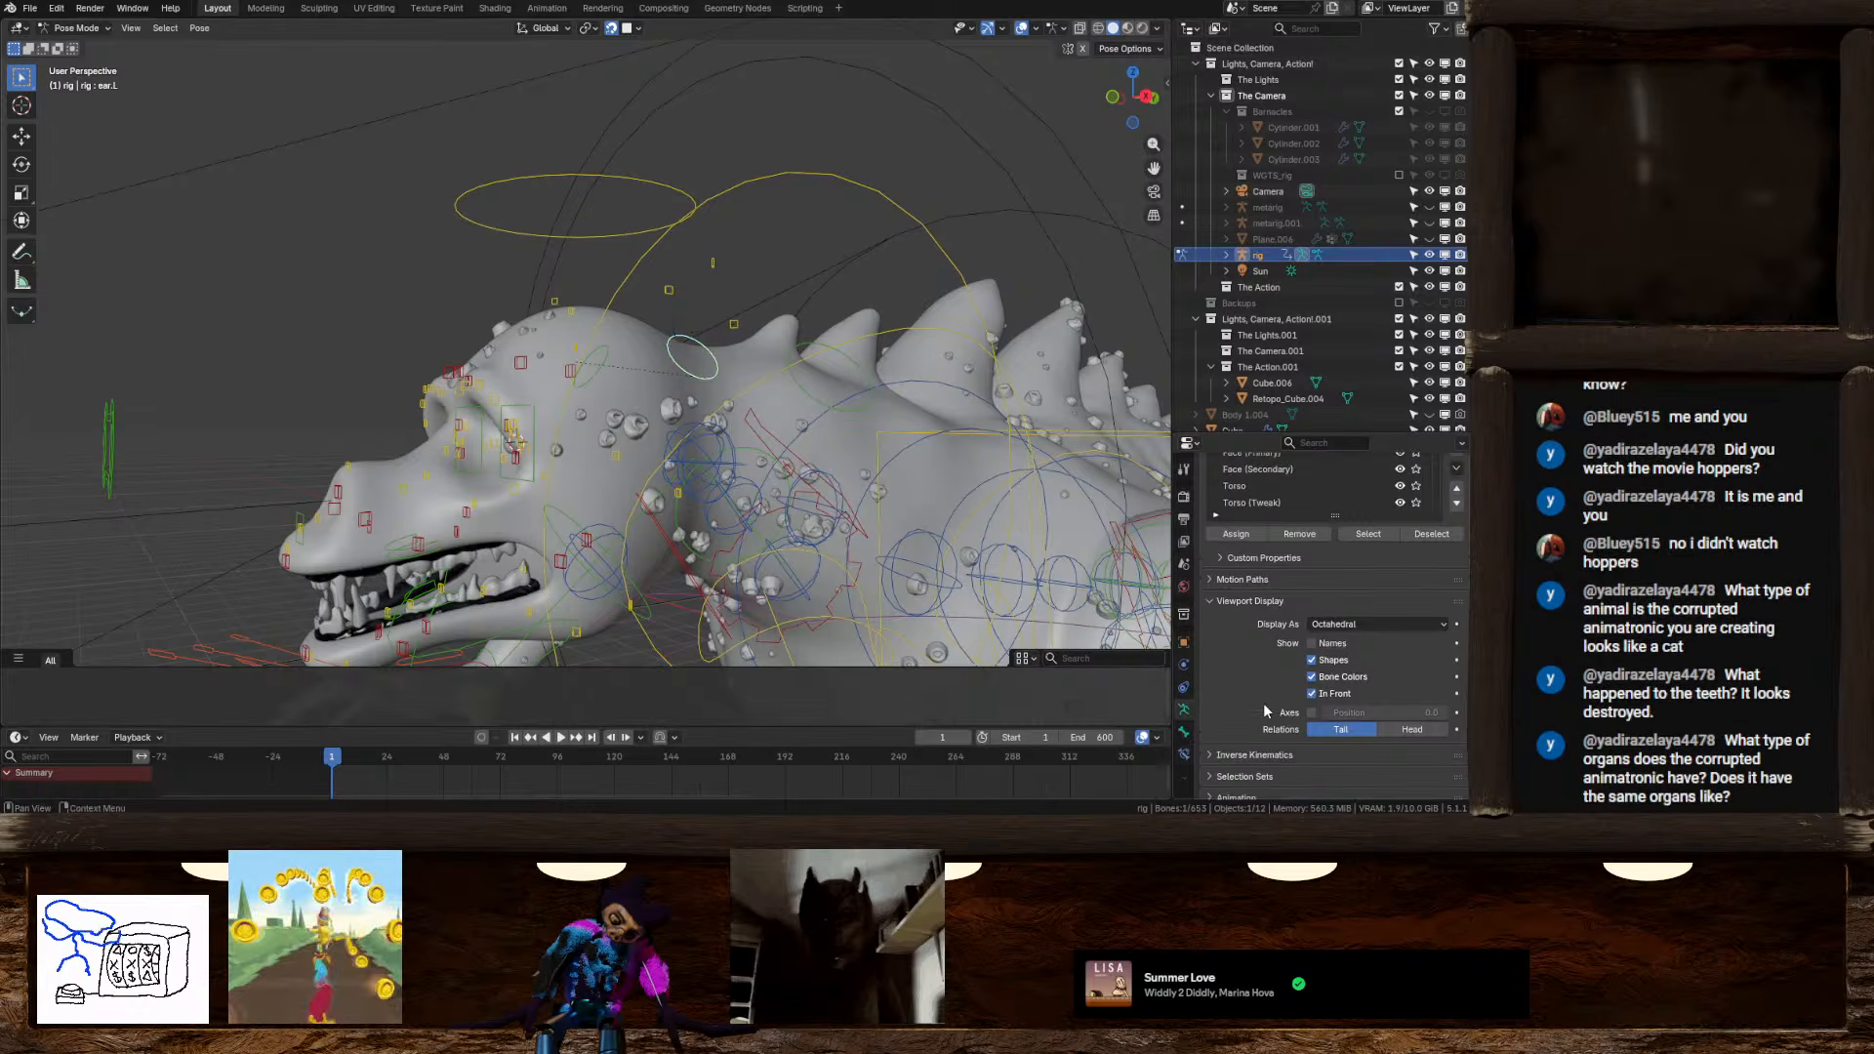
key(Tab)
scroll(745, 344, up, 5)
middle_drag(746, 344, 714, 299)
shift+drag(717, 101, 872, 277)
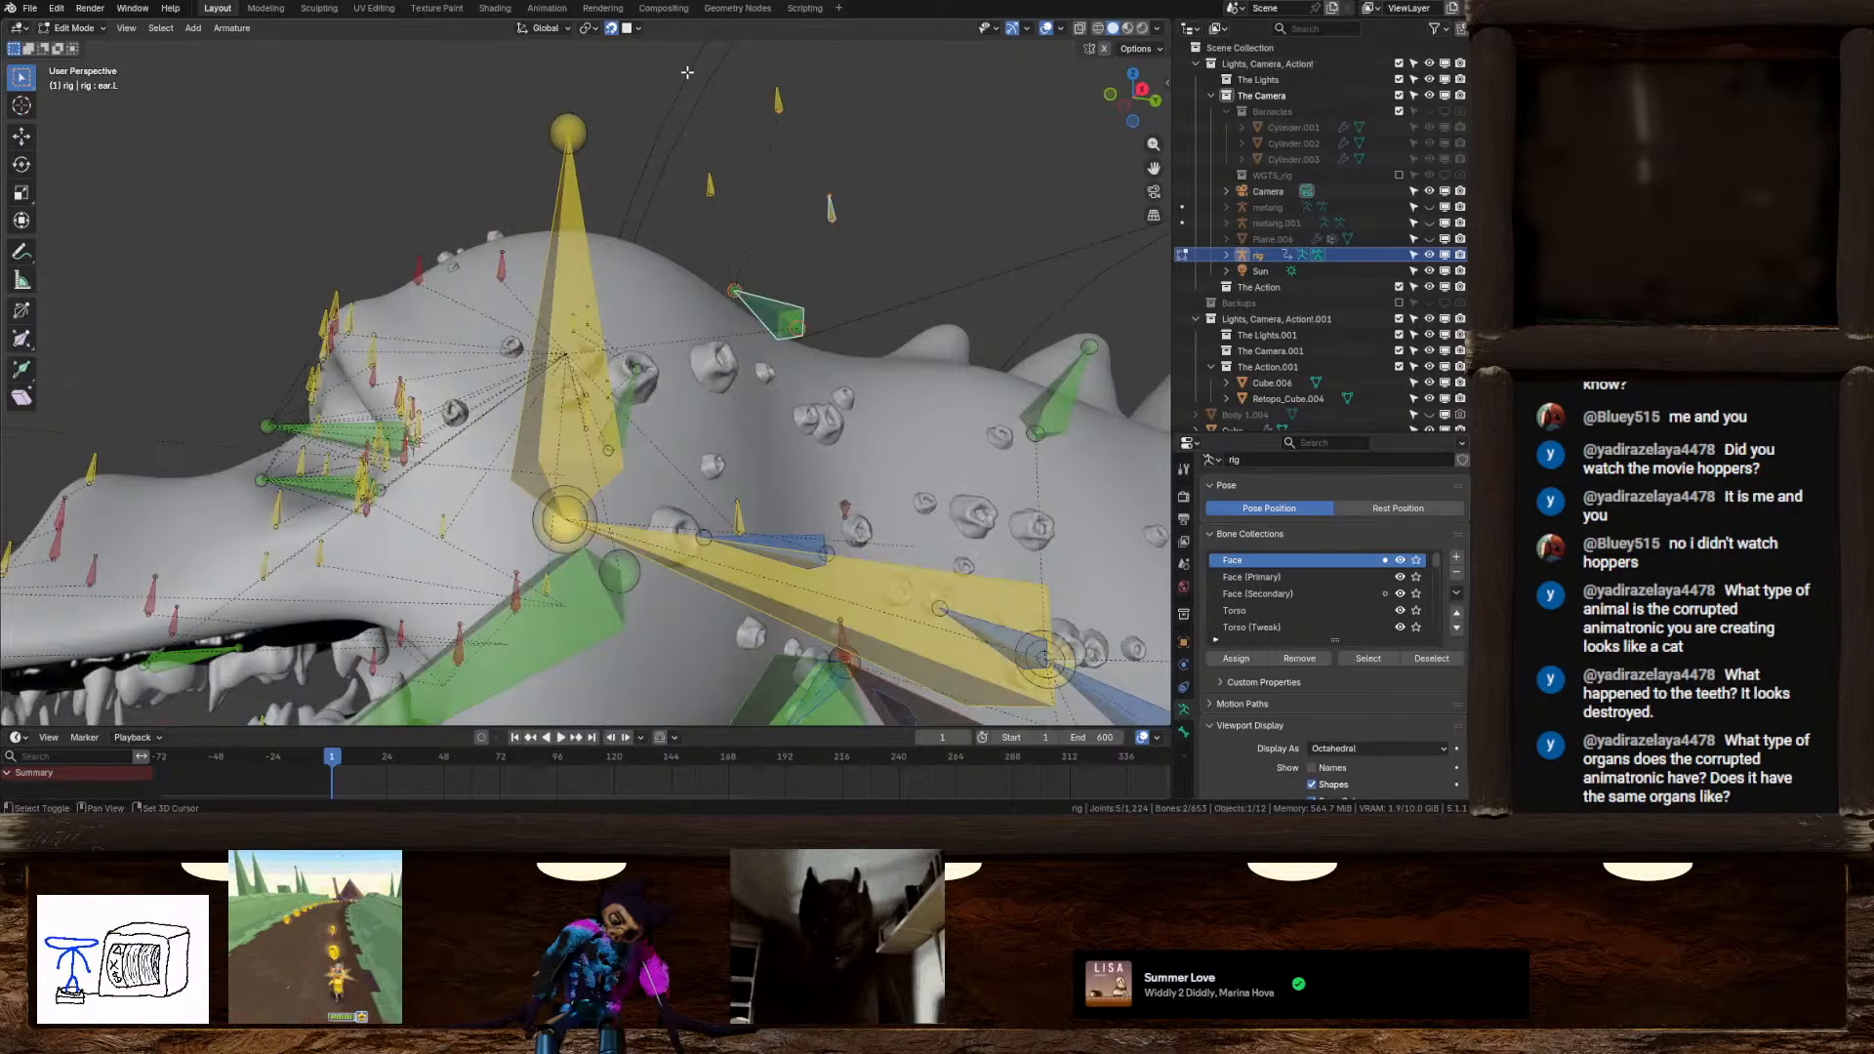
shift+drag(687, 72, 866, 258)
Add the matching right ear bones of the generated rig to the selection
middle_drag(866, 257, 473, 217)
shift+click(439, 326)
shift+drag(305, 150, 395, 303)
shift+drag(437, 176, 427, 256)
Add the tongue, tongue.001, tongue.002 and tongue_master bones to the ear selection and turn off Deform in the bone properties
middle_drag(428, 256, 689, 347)
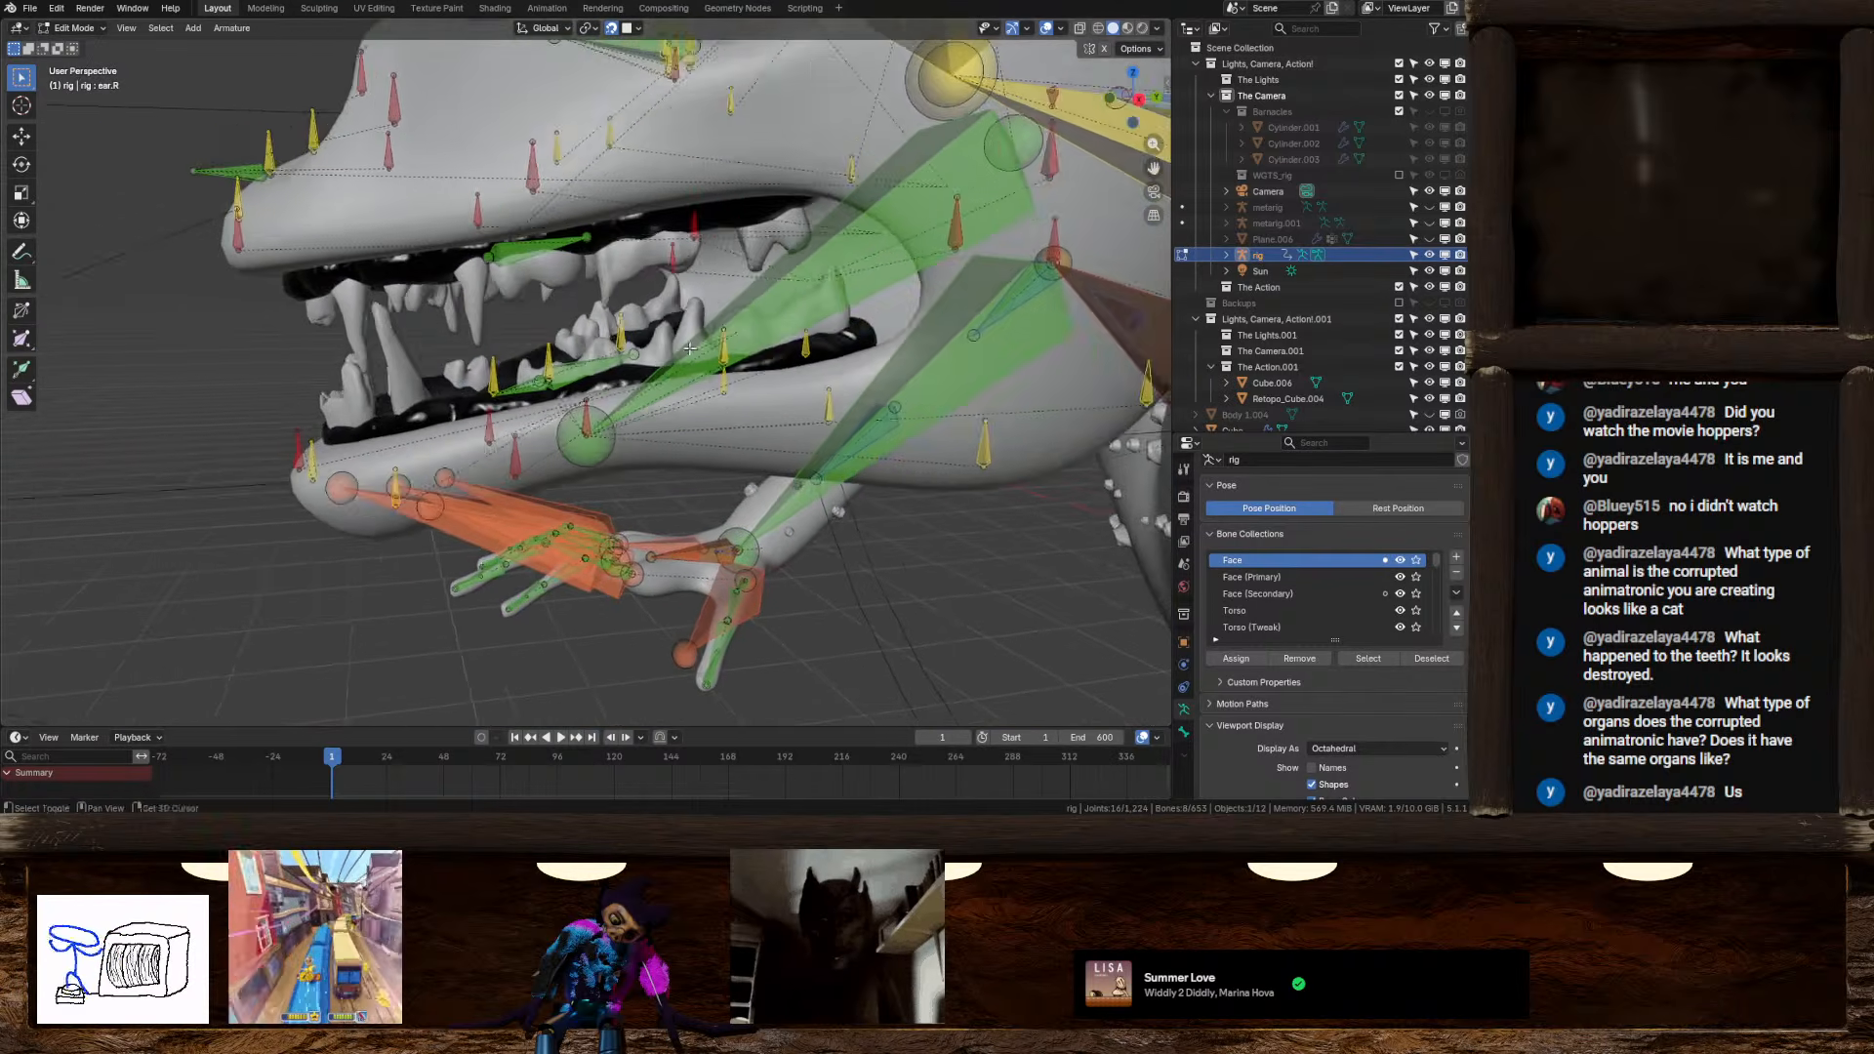
scroll(546, 356, up, 6)
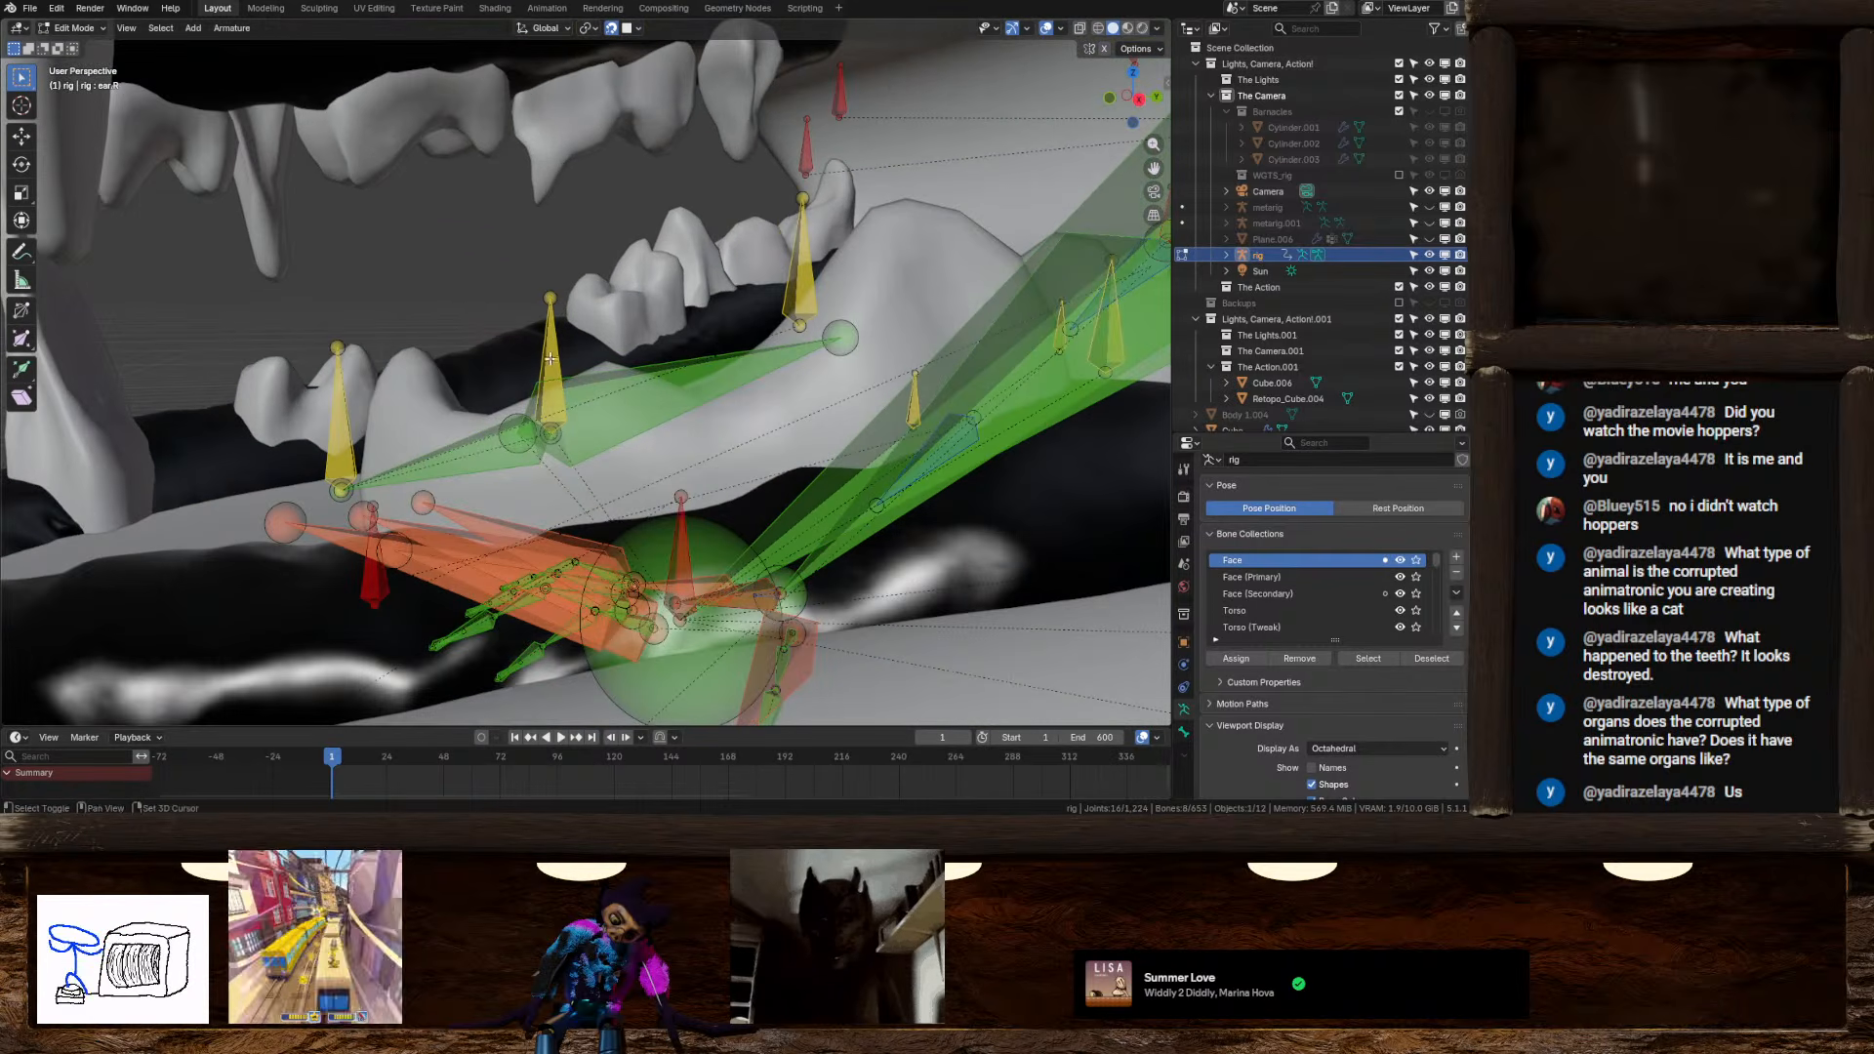
shift+click(545, 356)
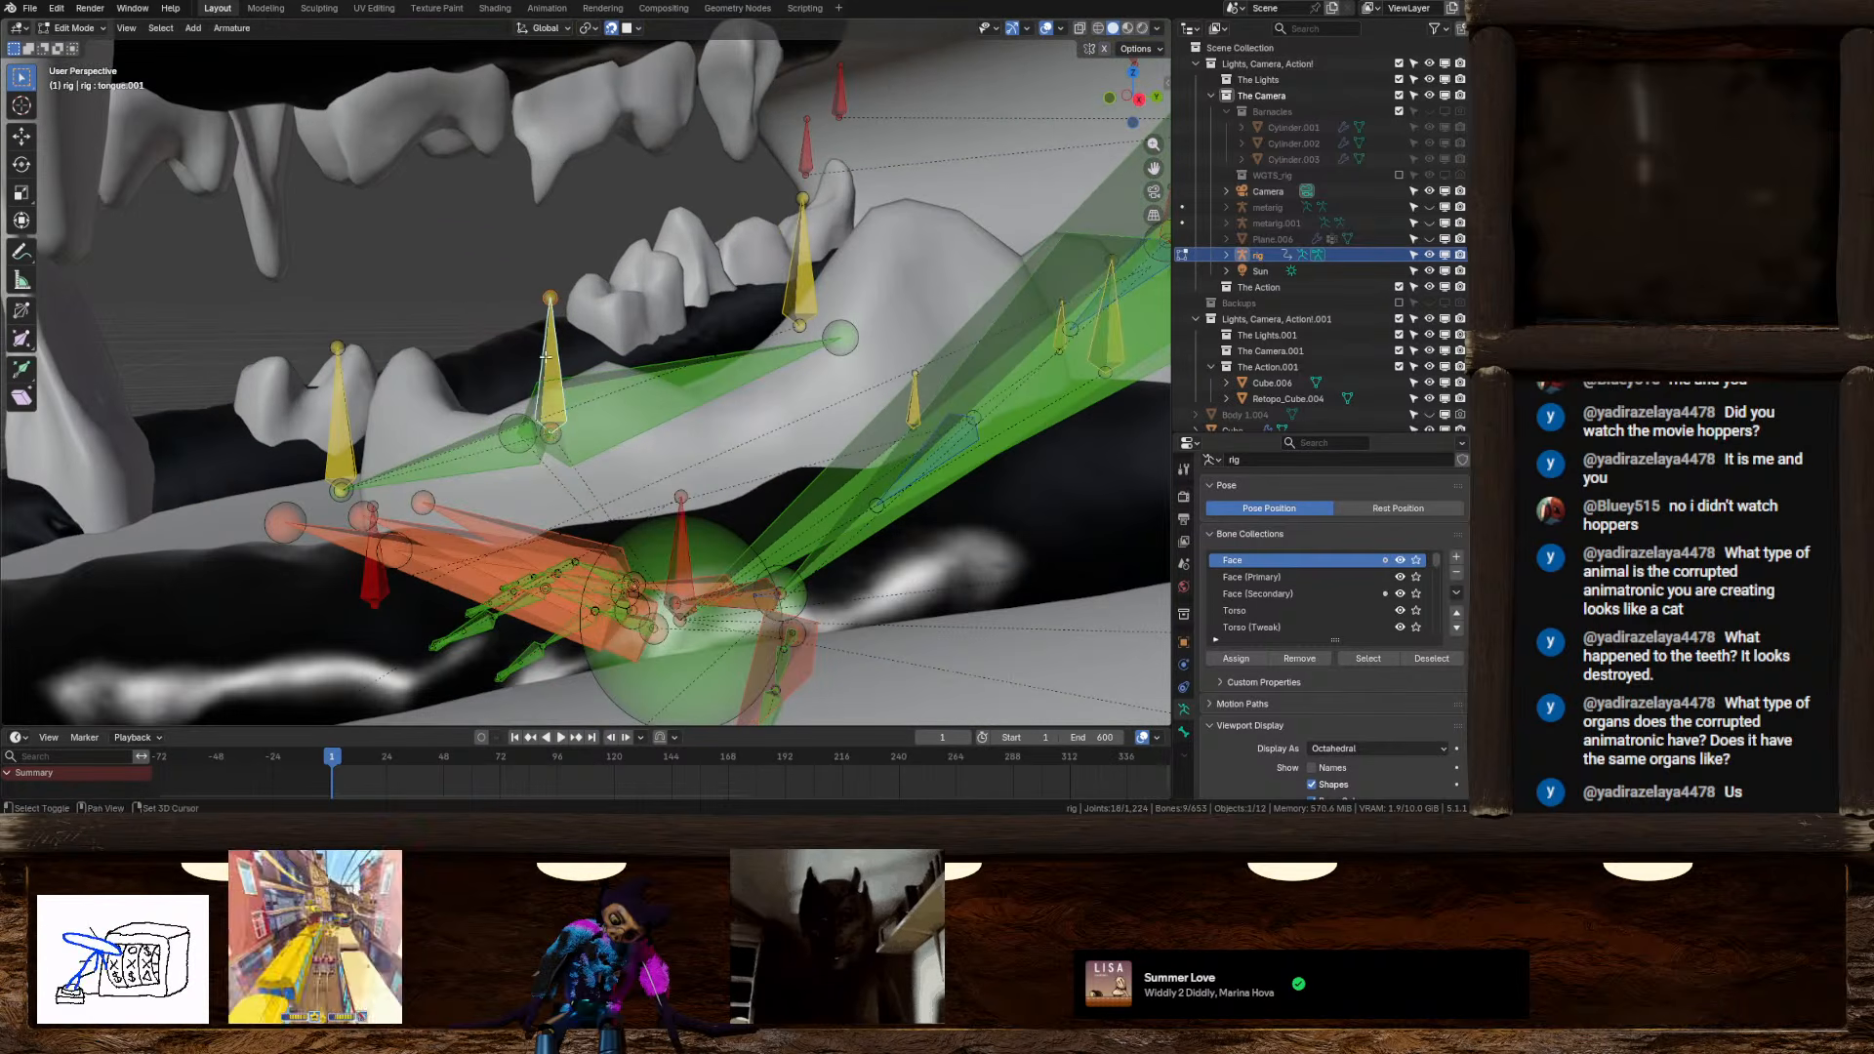
shift+click(343, 421)
shift+click(812, 279)
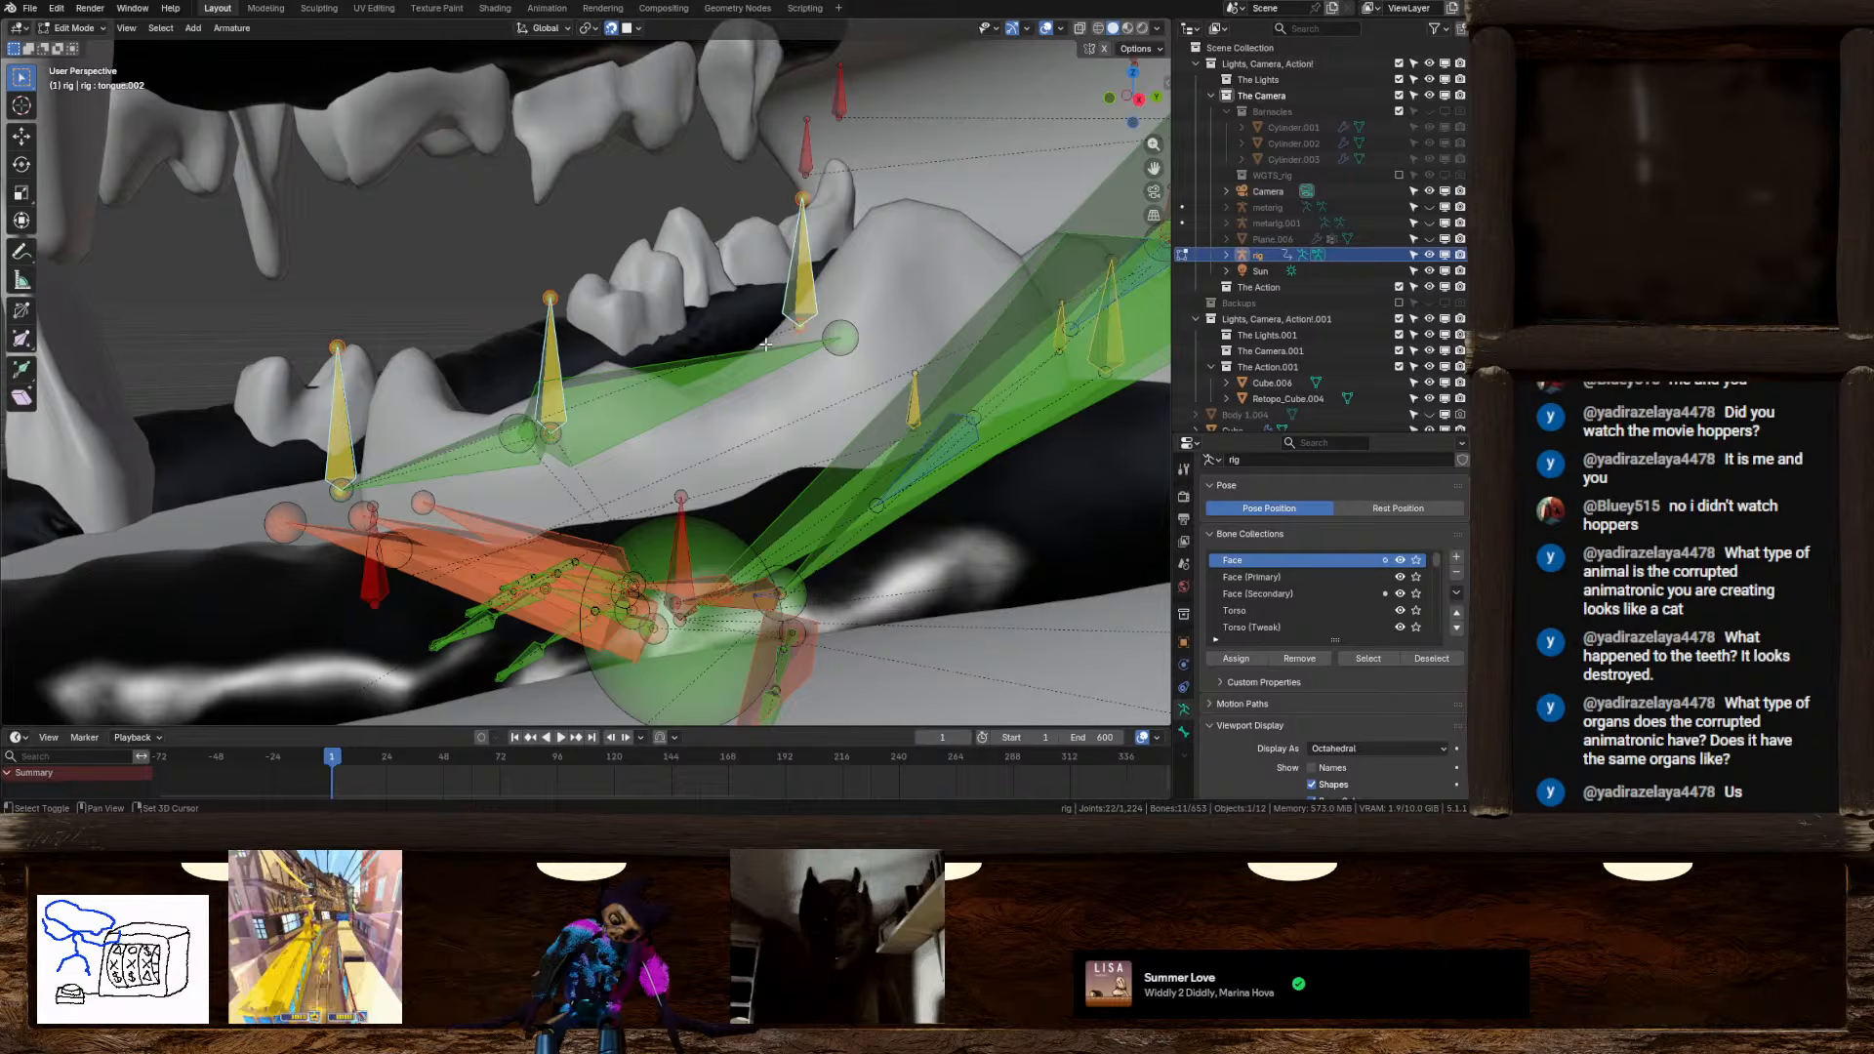
click(1184, 733)
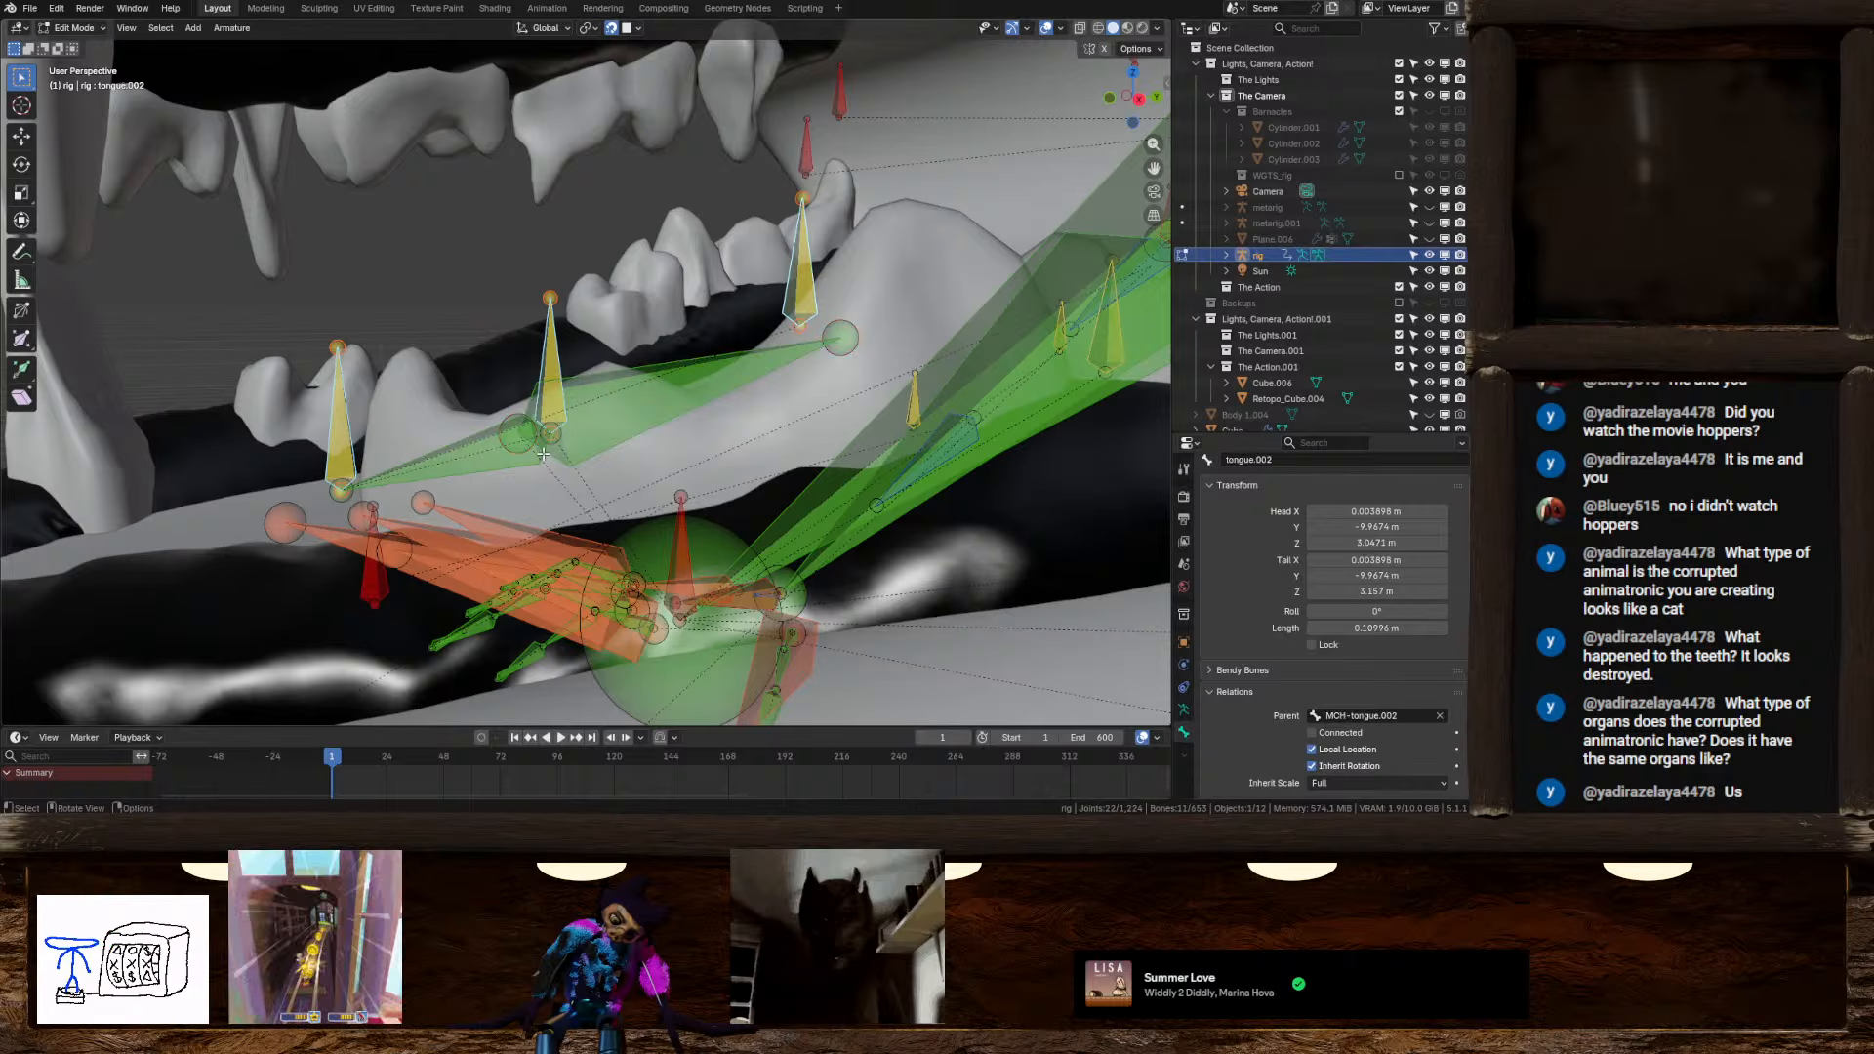
shift+click(494, 462)
middle_drag(494, 462, 879, 496)
scroll(410, 464, down, 8)
scroll(1259, 666, down, 3)
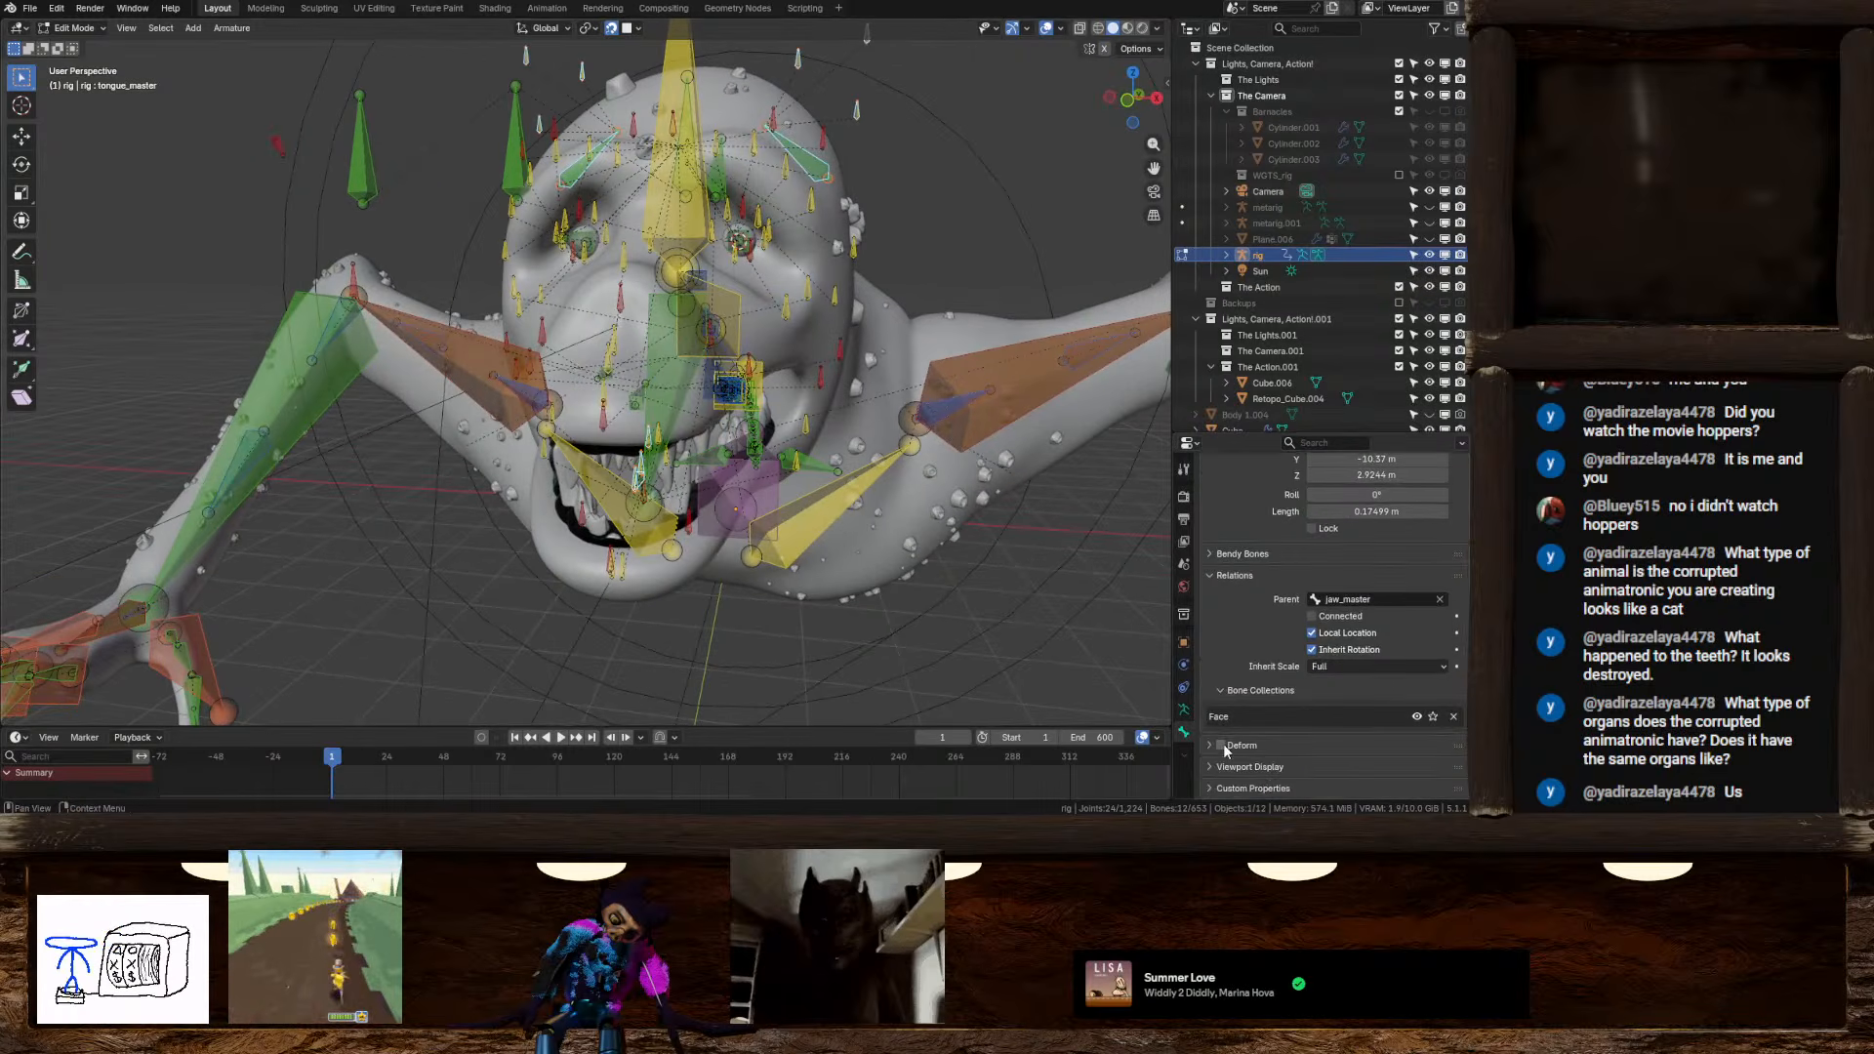
middle_drag(673, 483, 757, 486)
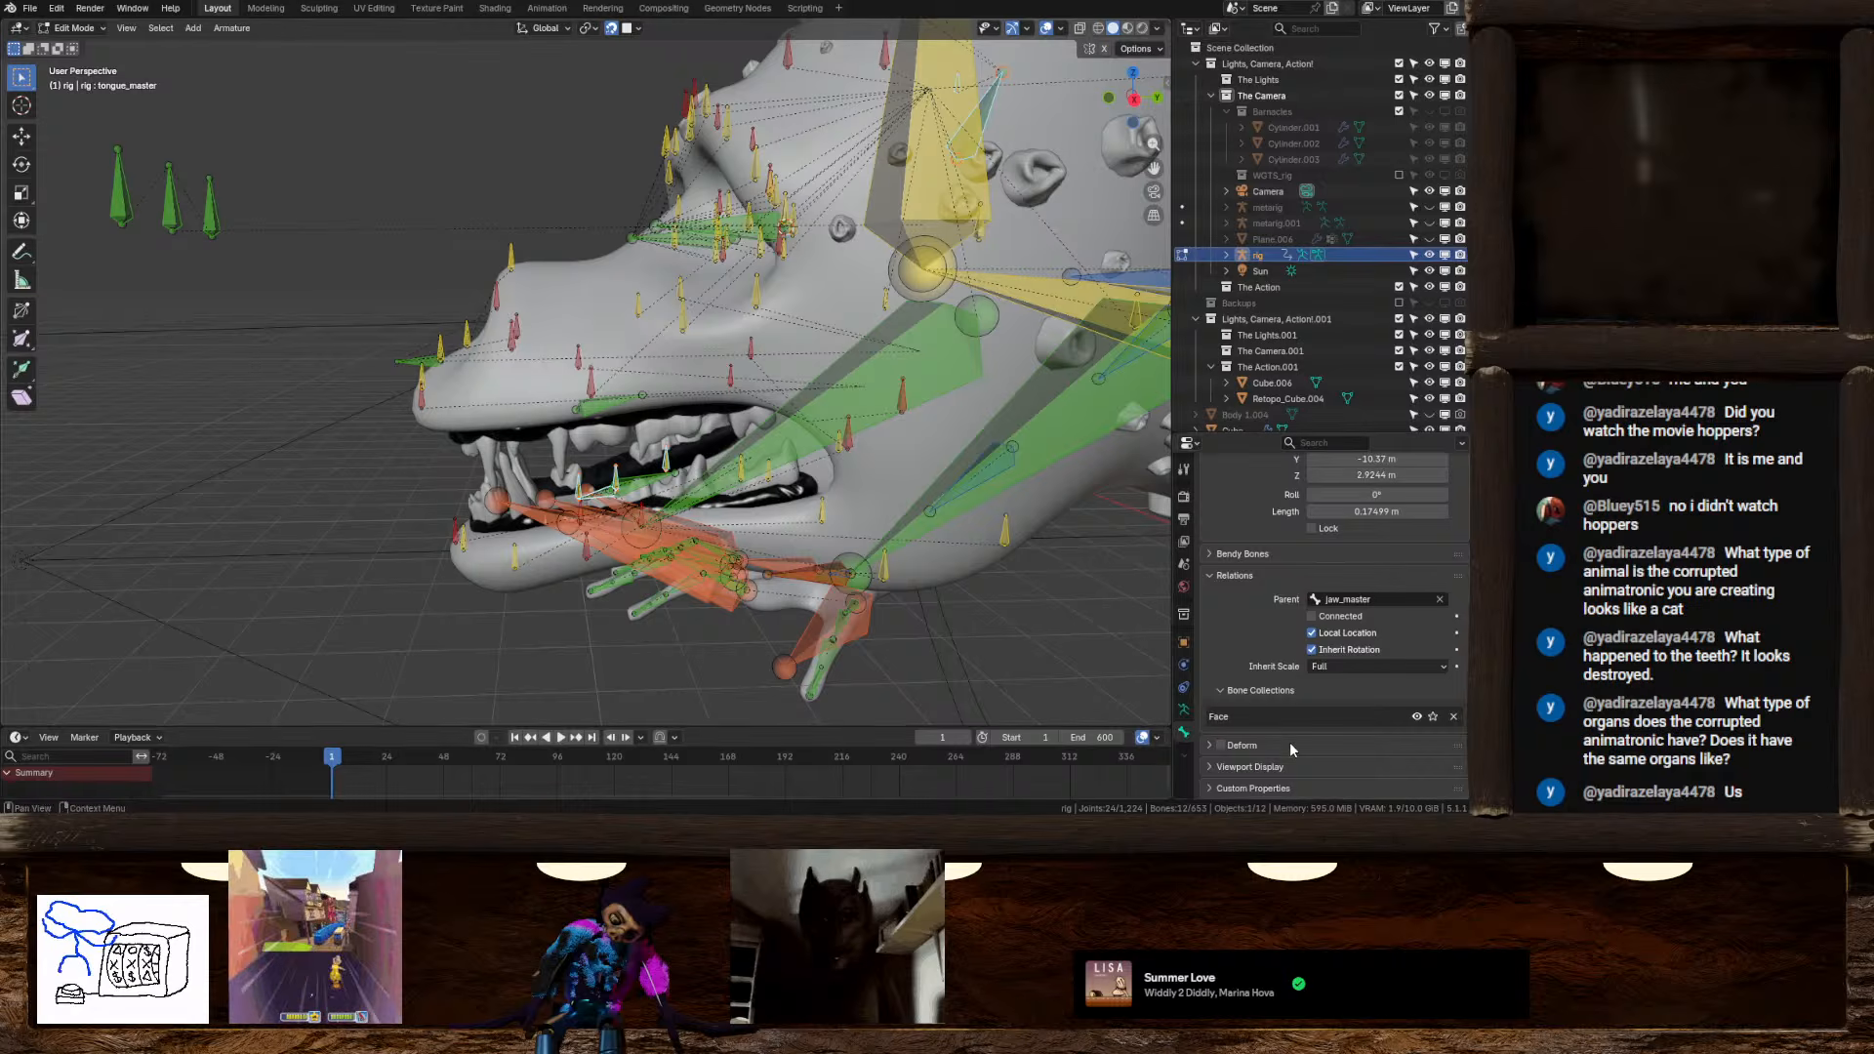
click(1221, 746)
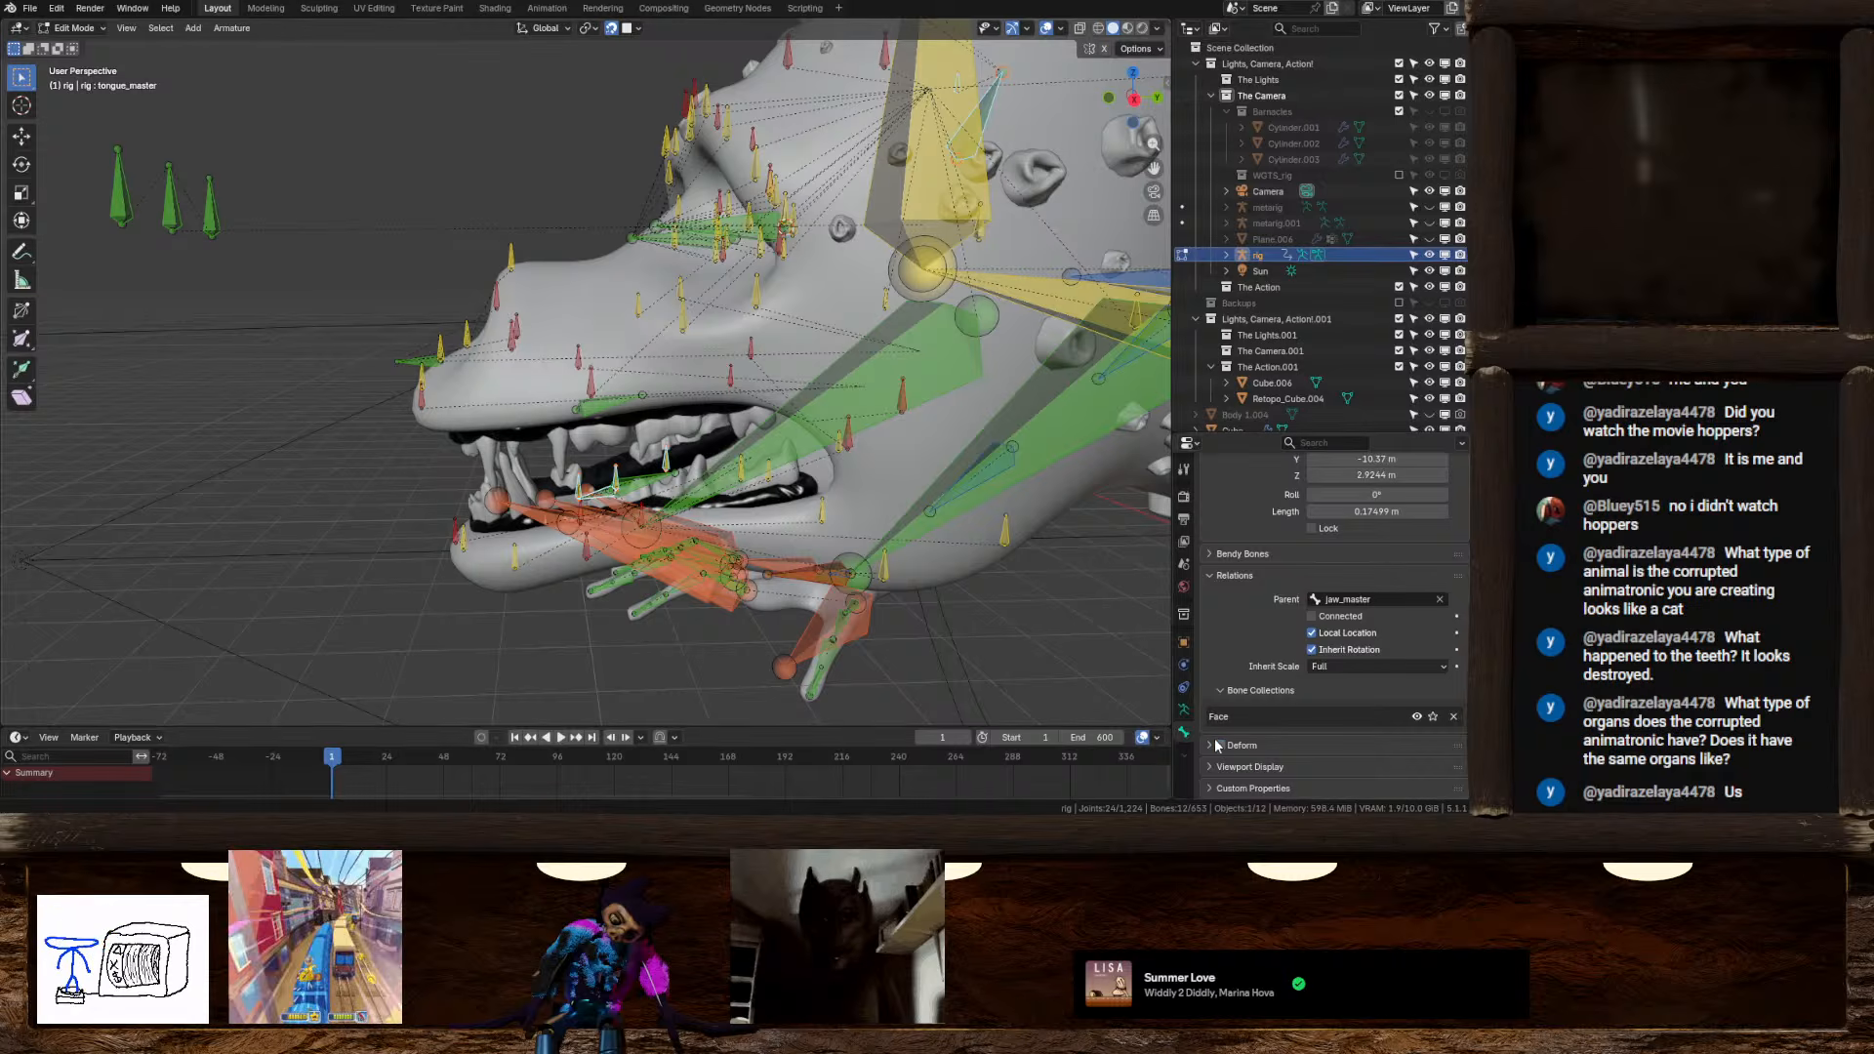
Return to Object Mode and parent the creature's body meshes to the rig with automatic weights
middle_drag(683, 488, 732, 363)
key(Tab)
scroll(771, 357, down, 3)
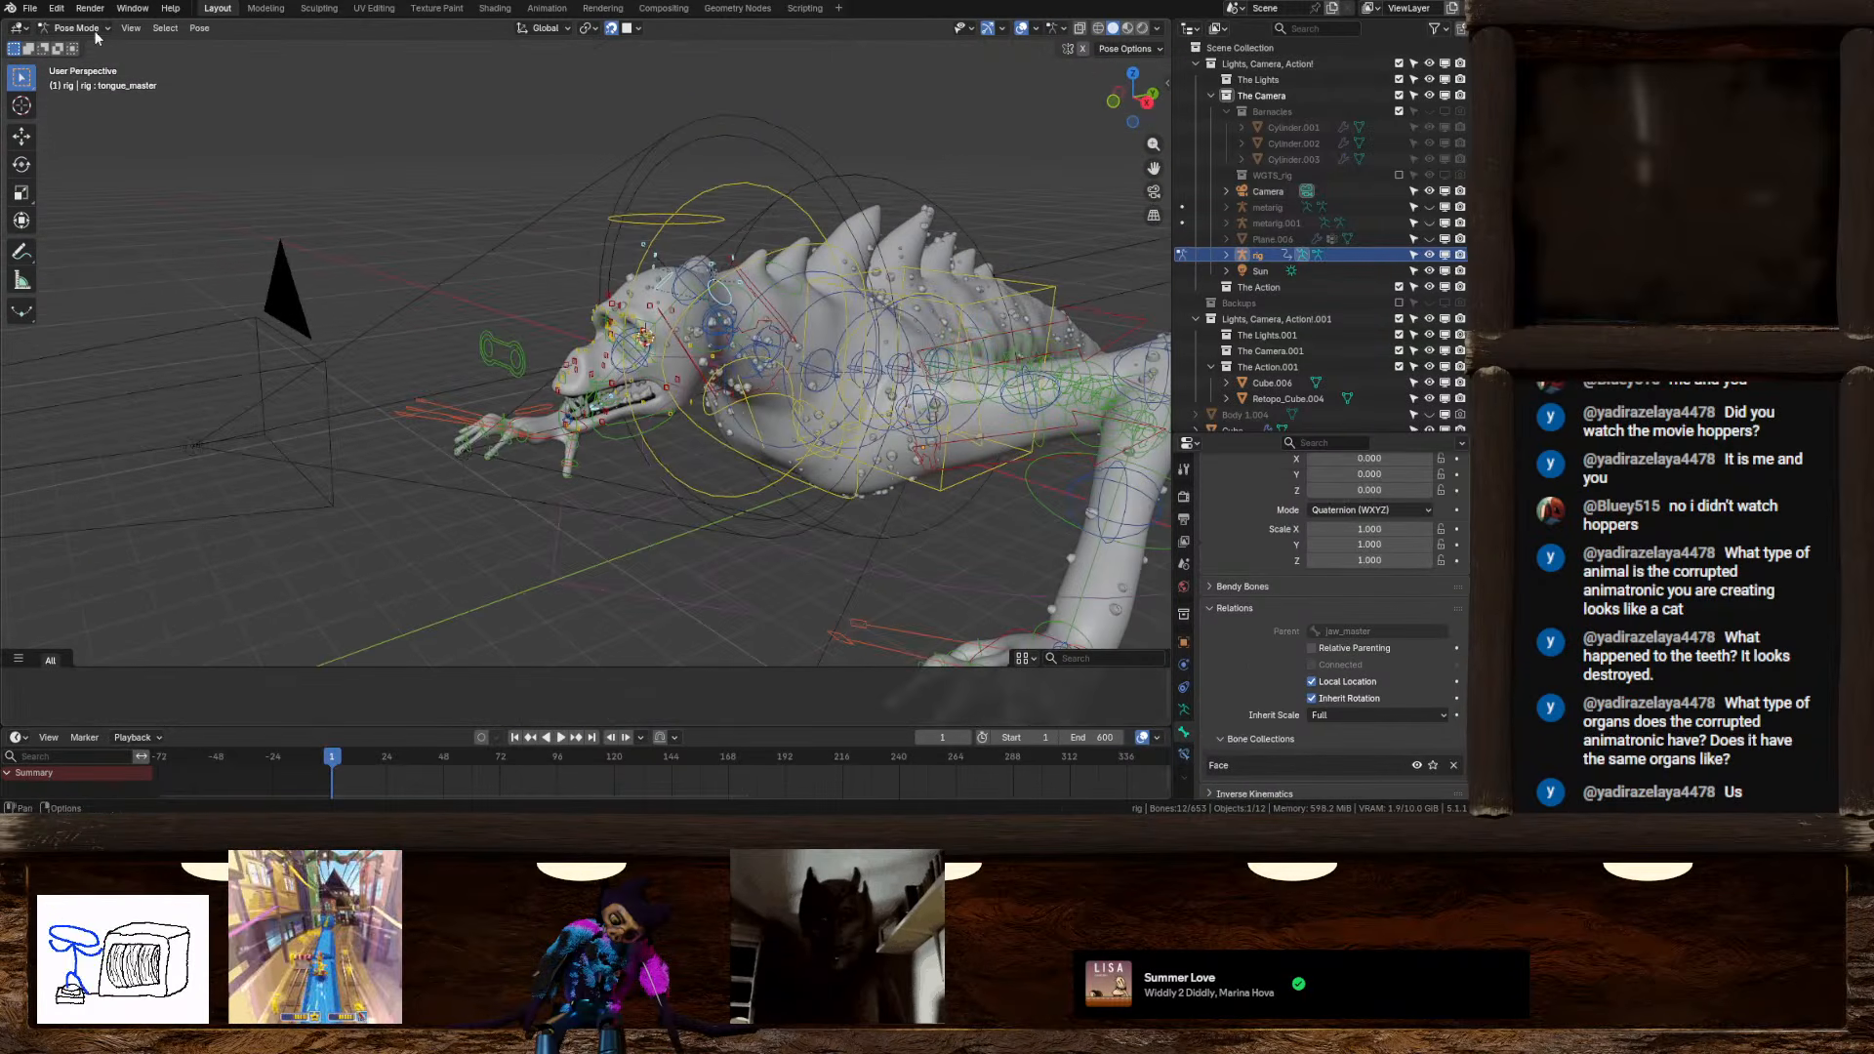
click(95, 33)
click(71, 47)
click(797, 312)
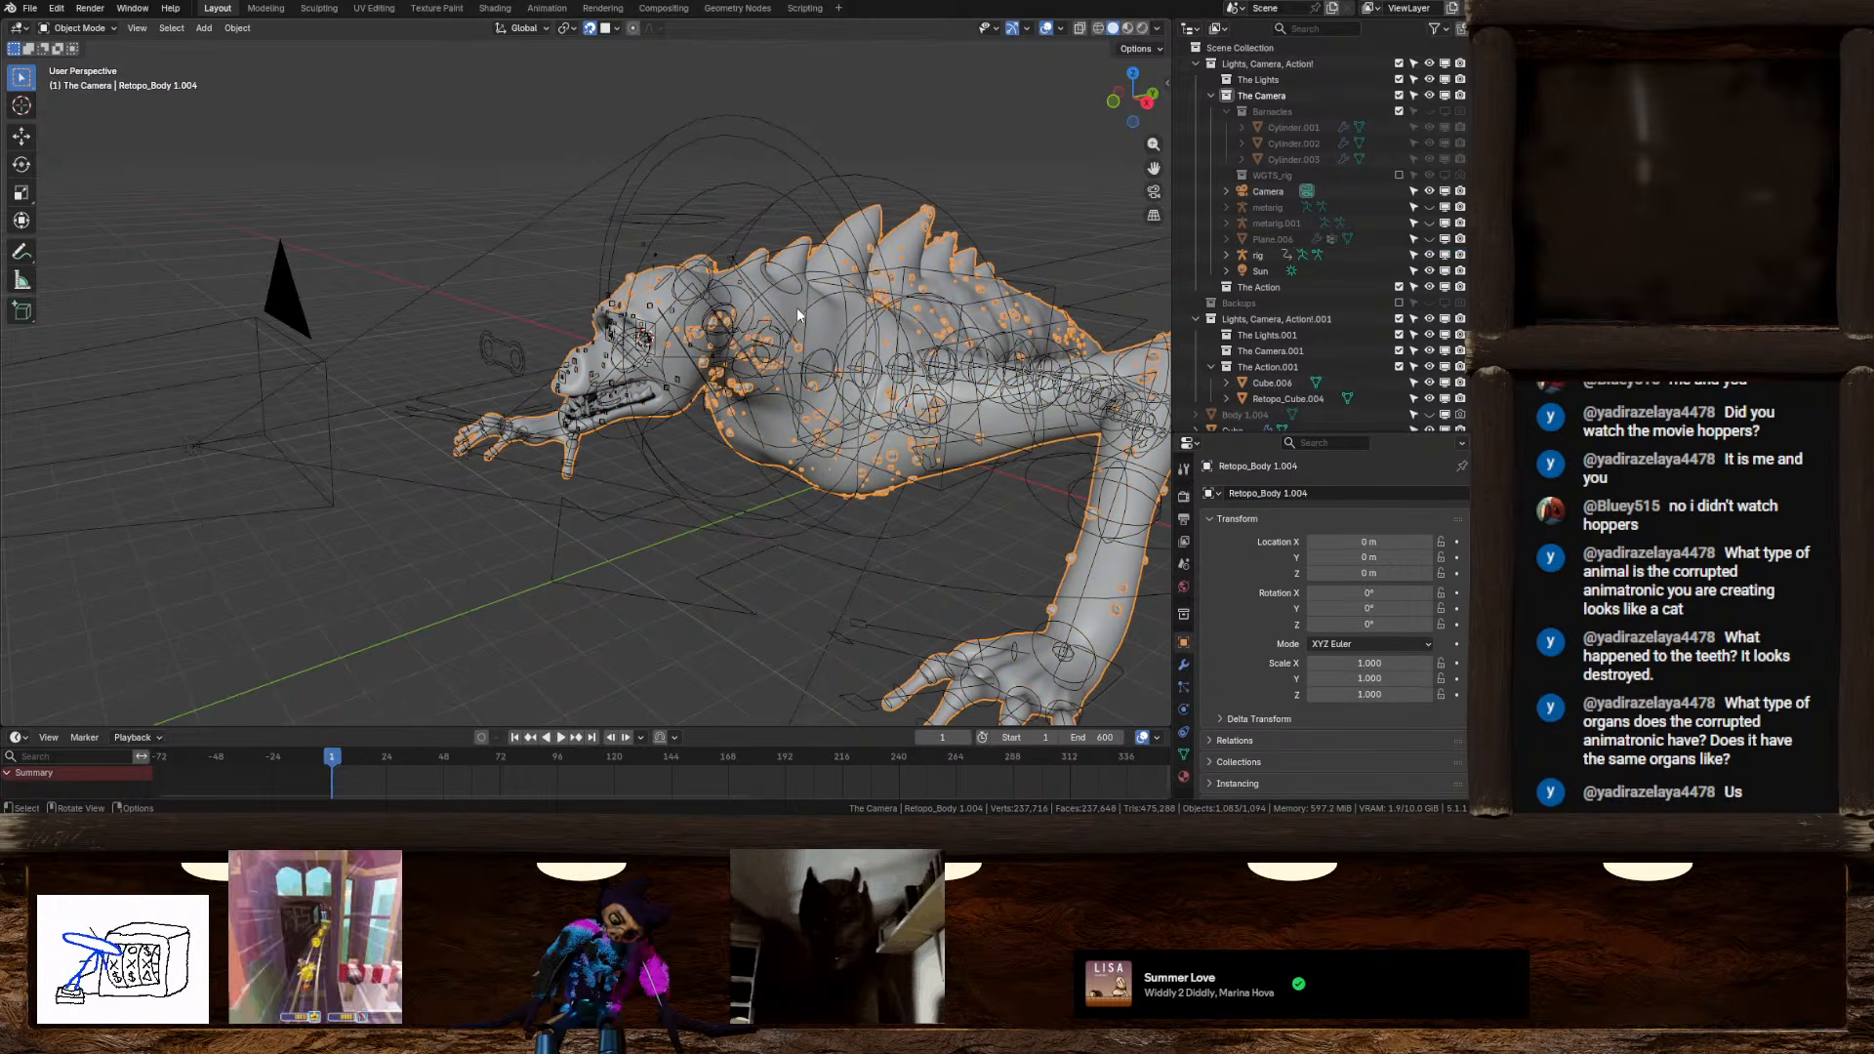
shift+click(810, 321)
click(806, 312)
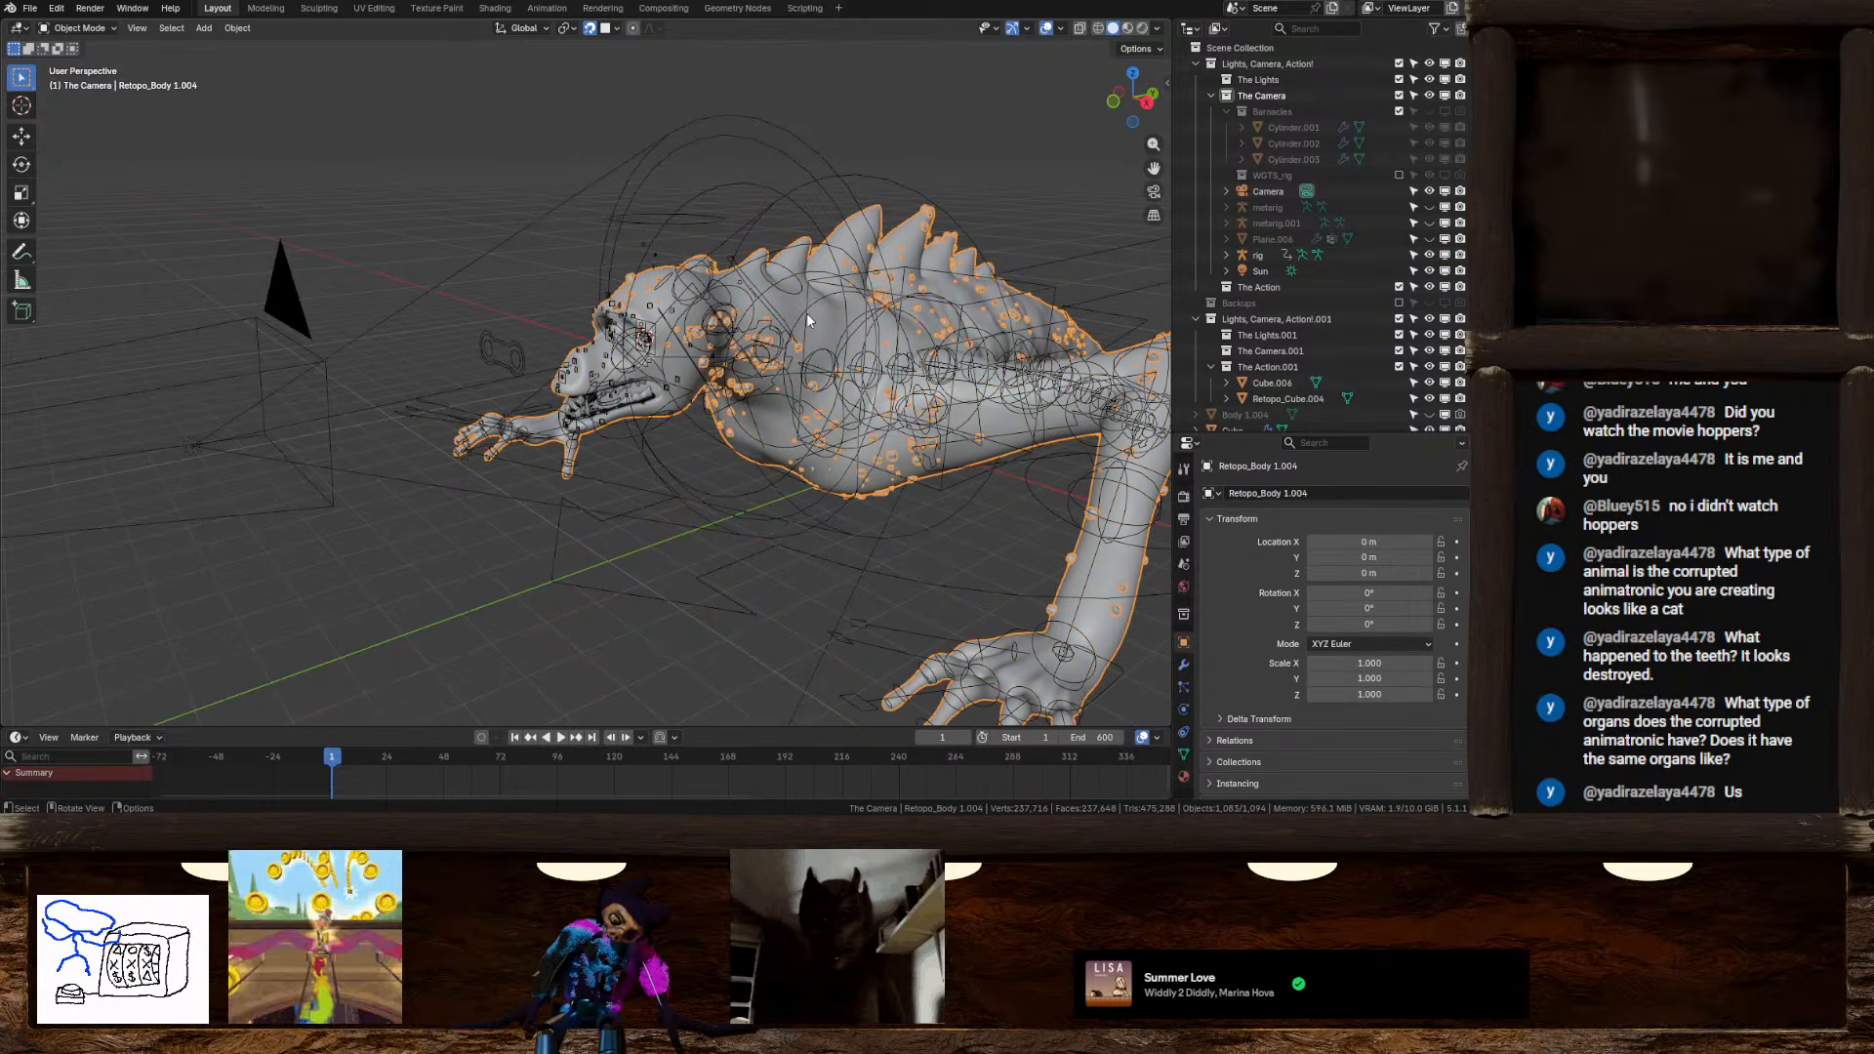
shift+click(806, 313)
key(ctrl+p)
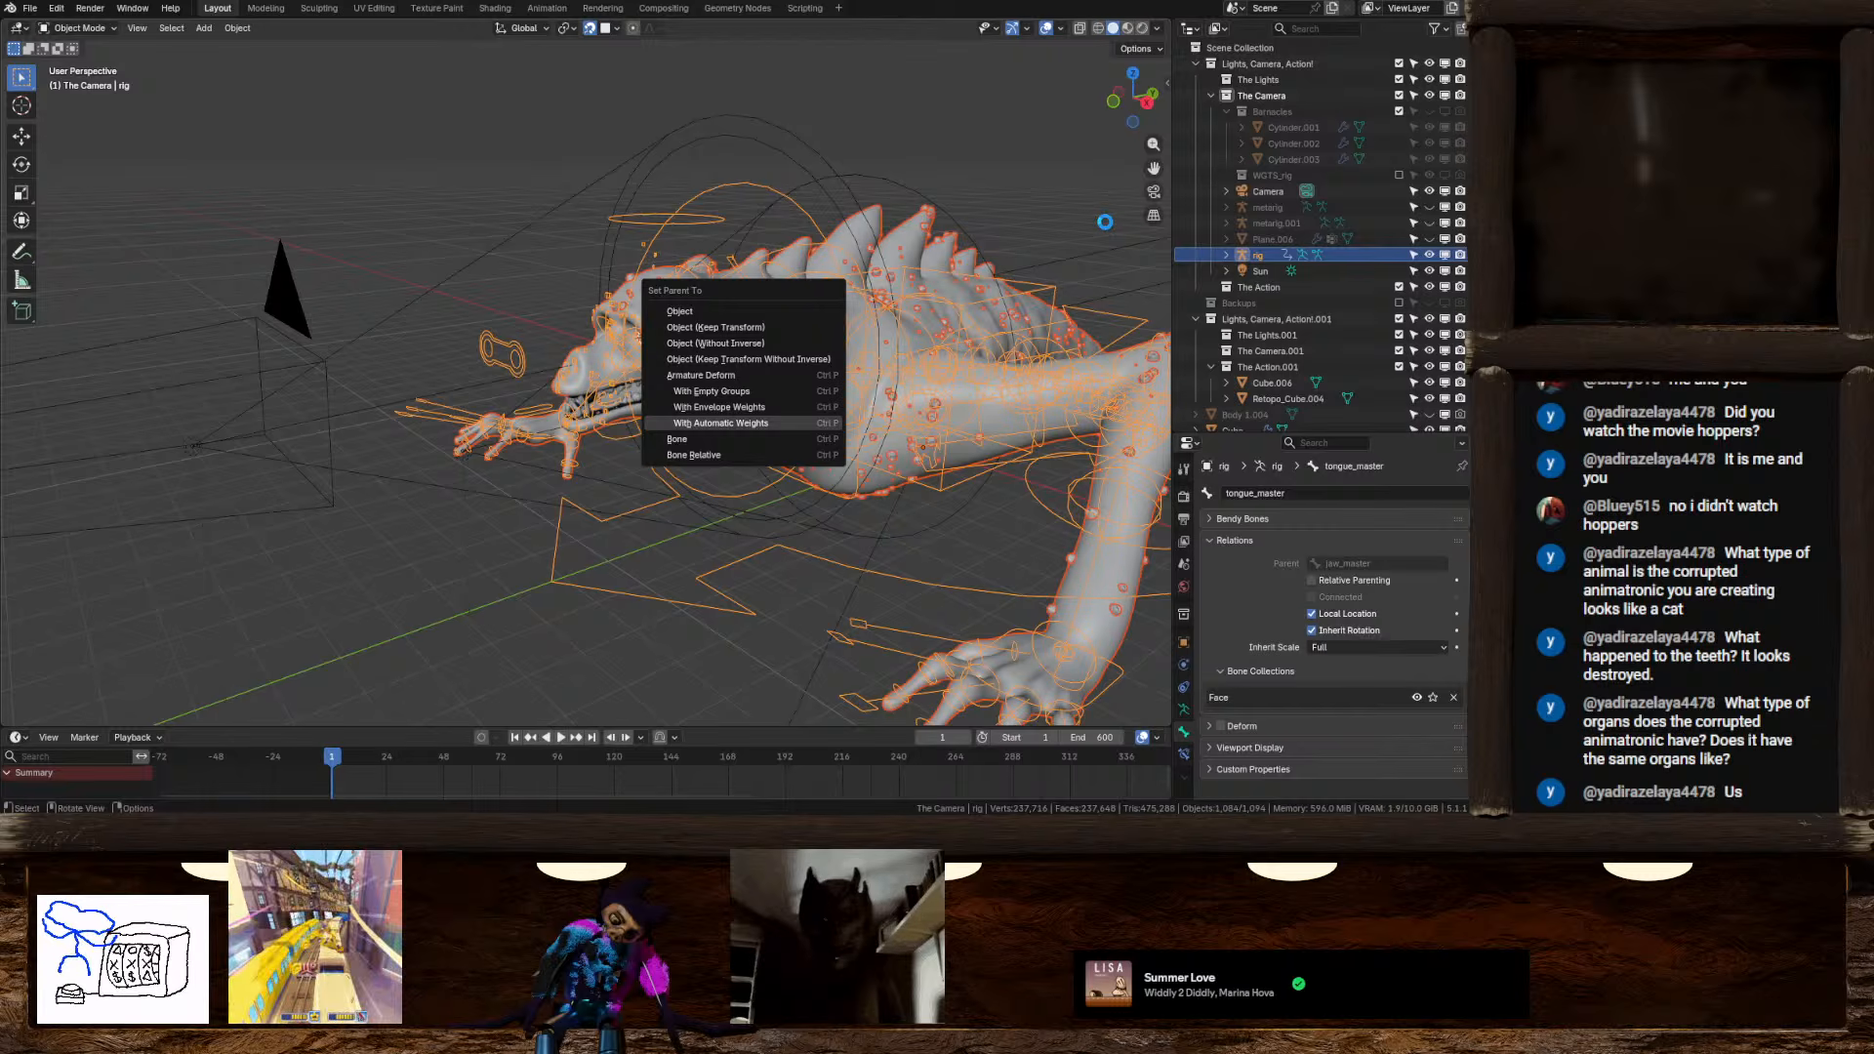
key(Return)
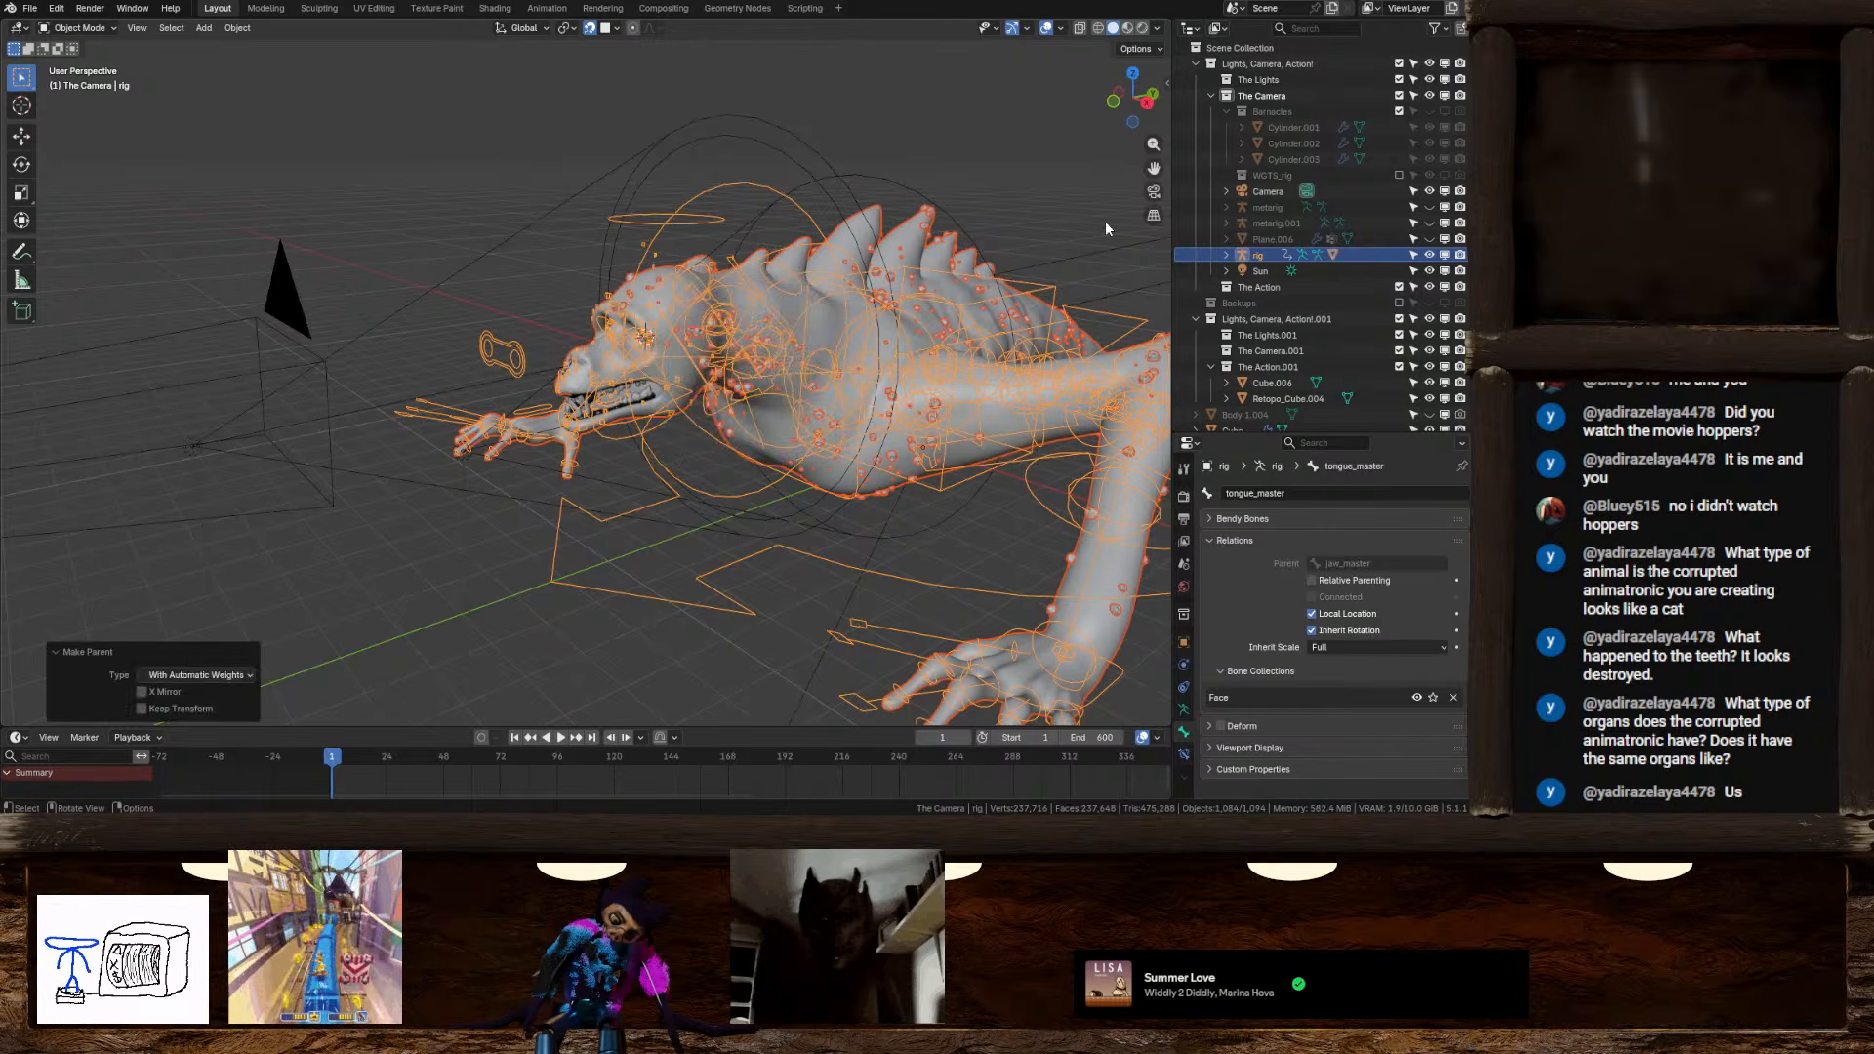
Try moving the whole rig in Object Mode to test whether the creature's meshes follow it
click(884, 369)
key(g)
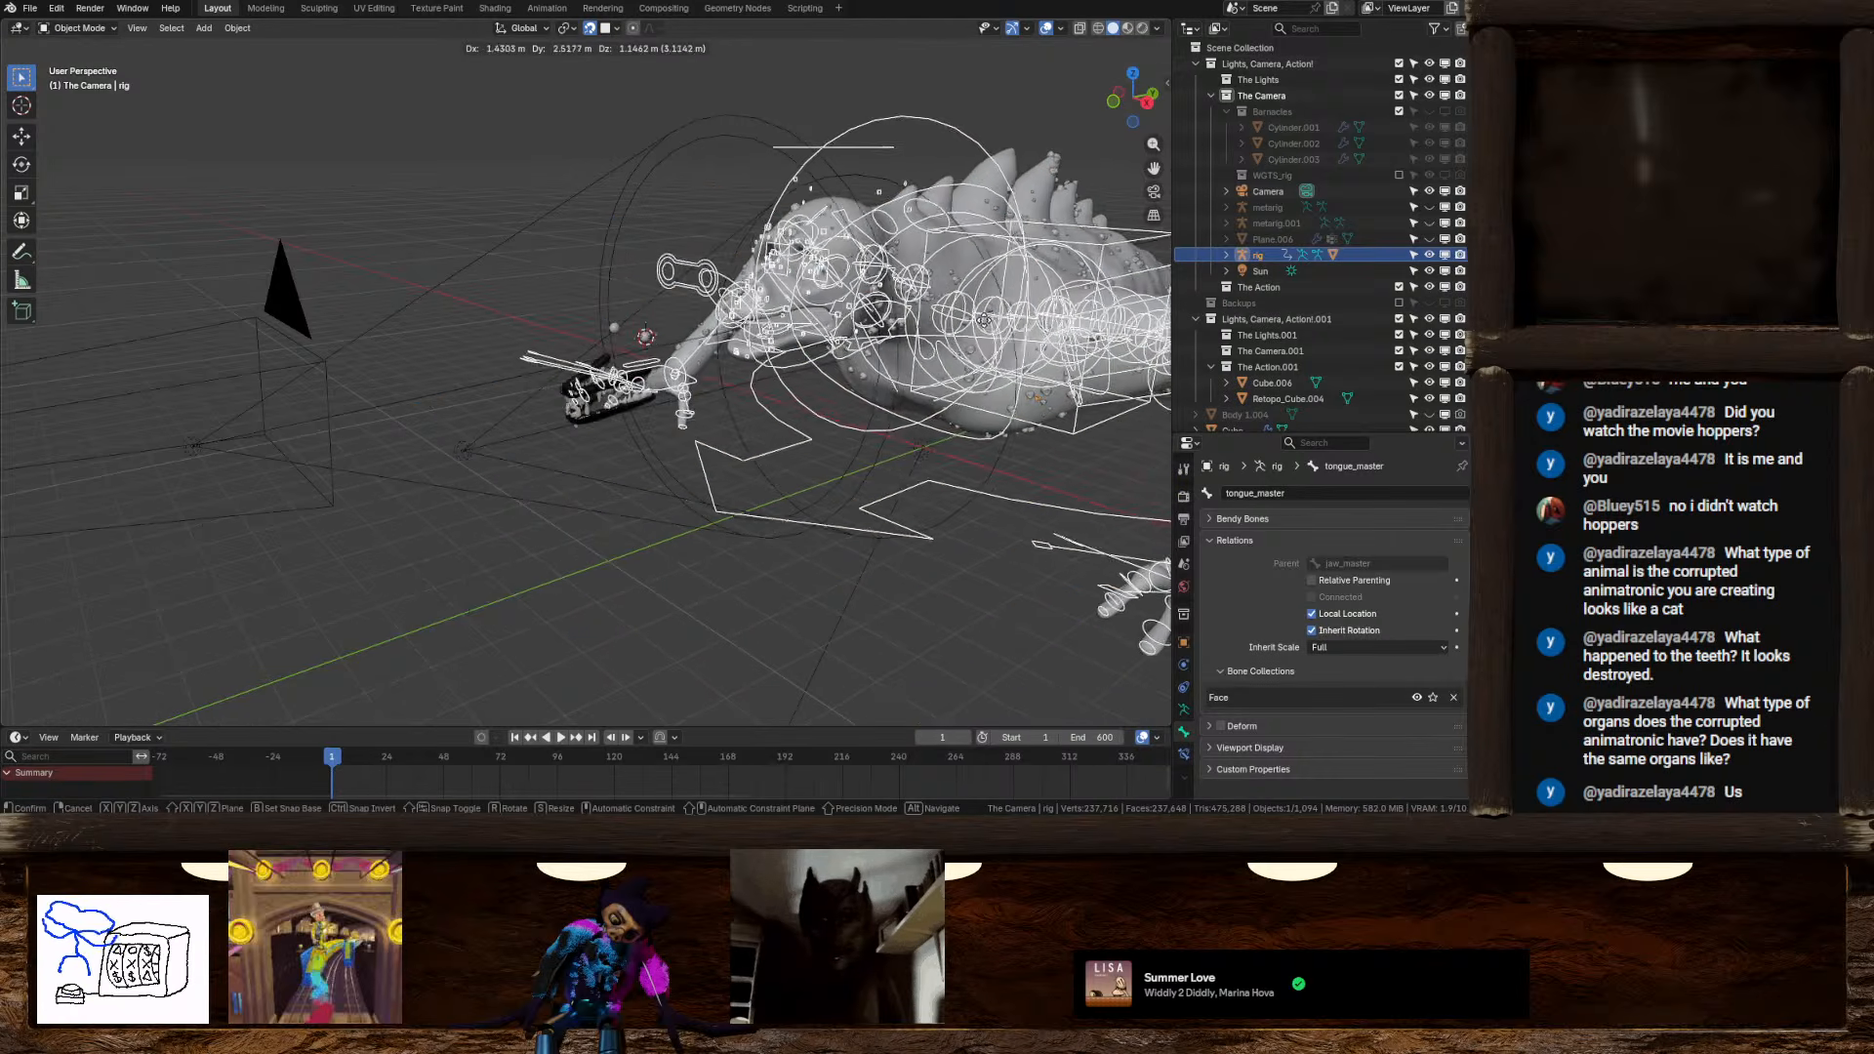
key(Escape)
Switch the rig to Pose Mode and frame the creature's head and upper body
click(86, 28)
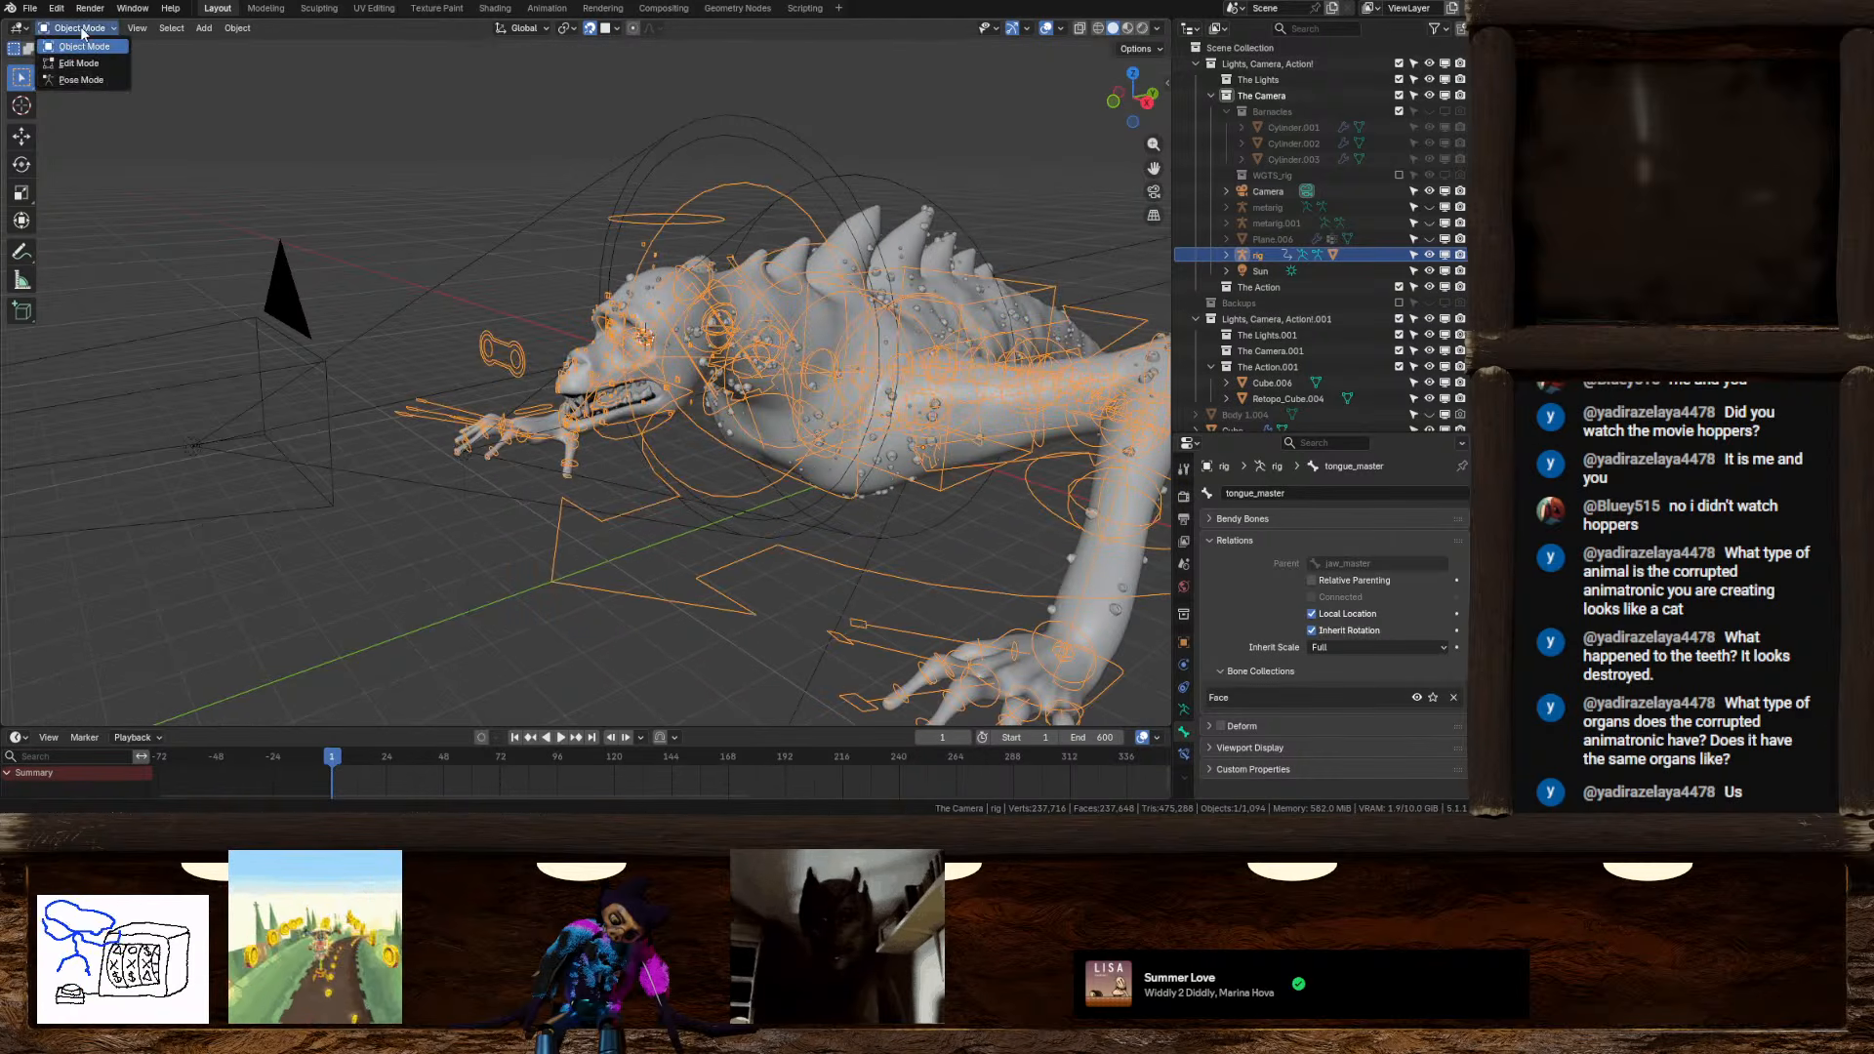
click(92, 82)
scroll(683, 357, up, 2)
shift+middle_drag(691, 357, 548, 407)
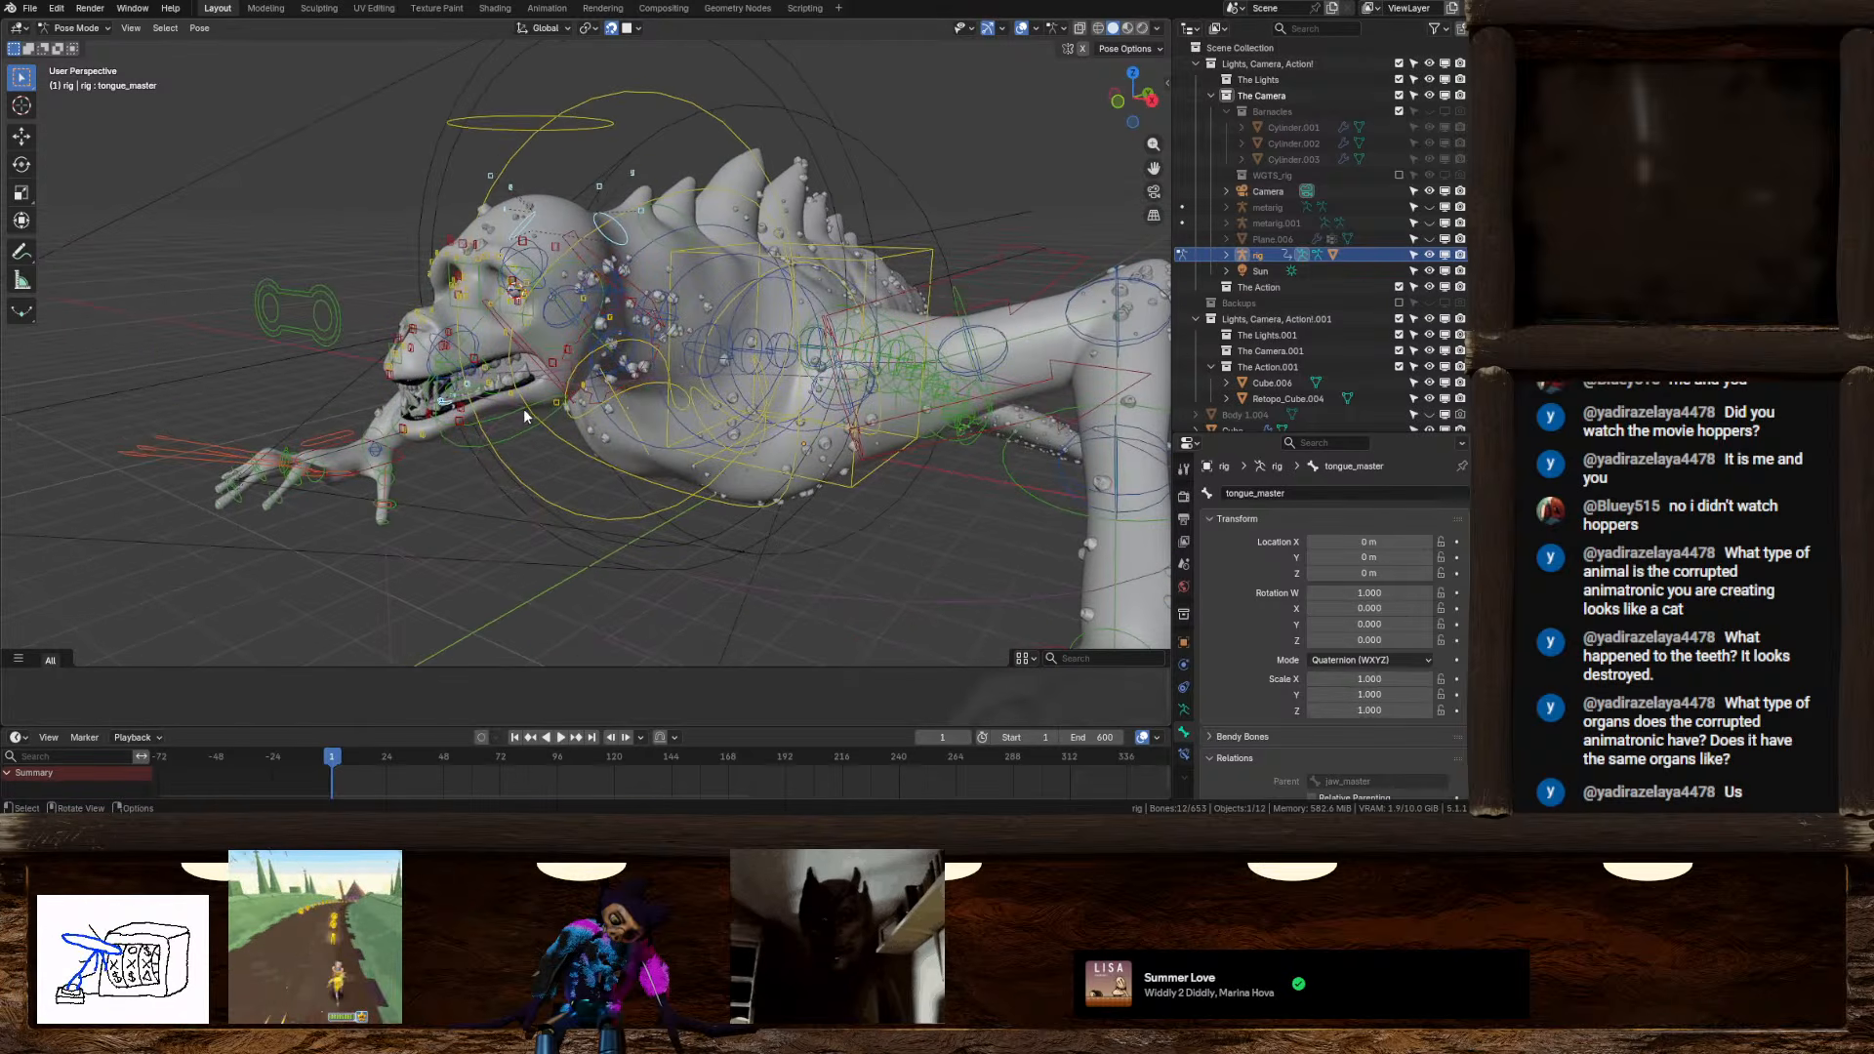
Try rotating the jaw_master control about the global X axis to test the jaw deformation
click(523, 412)
key(r)
key(x)
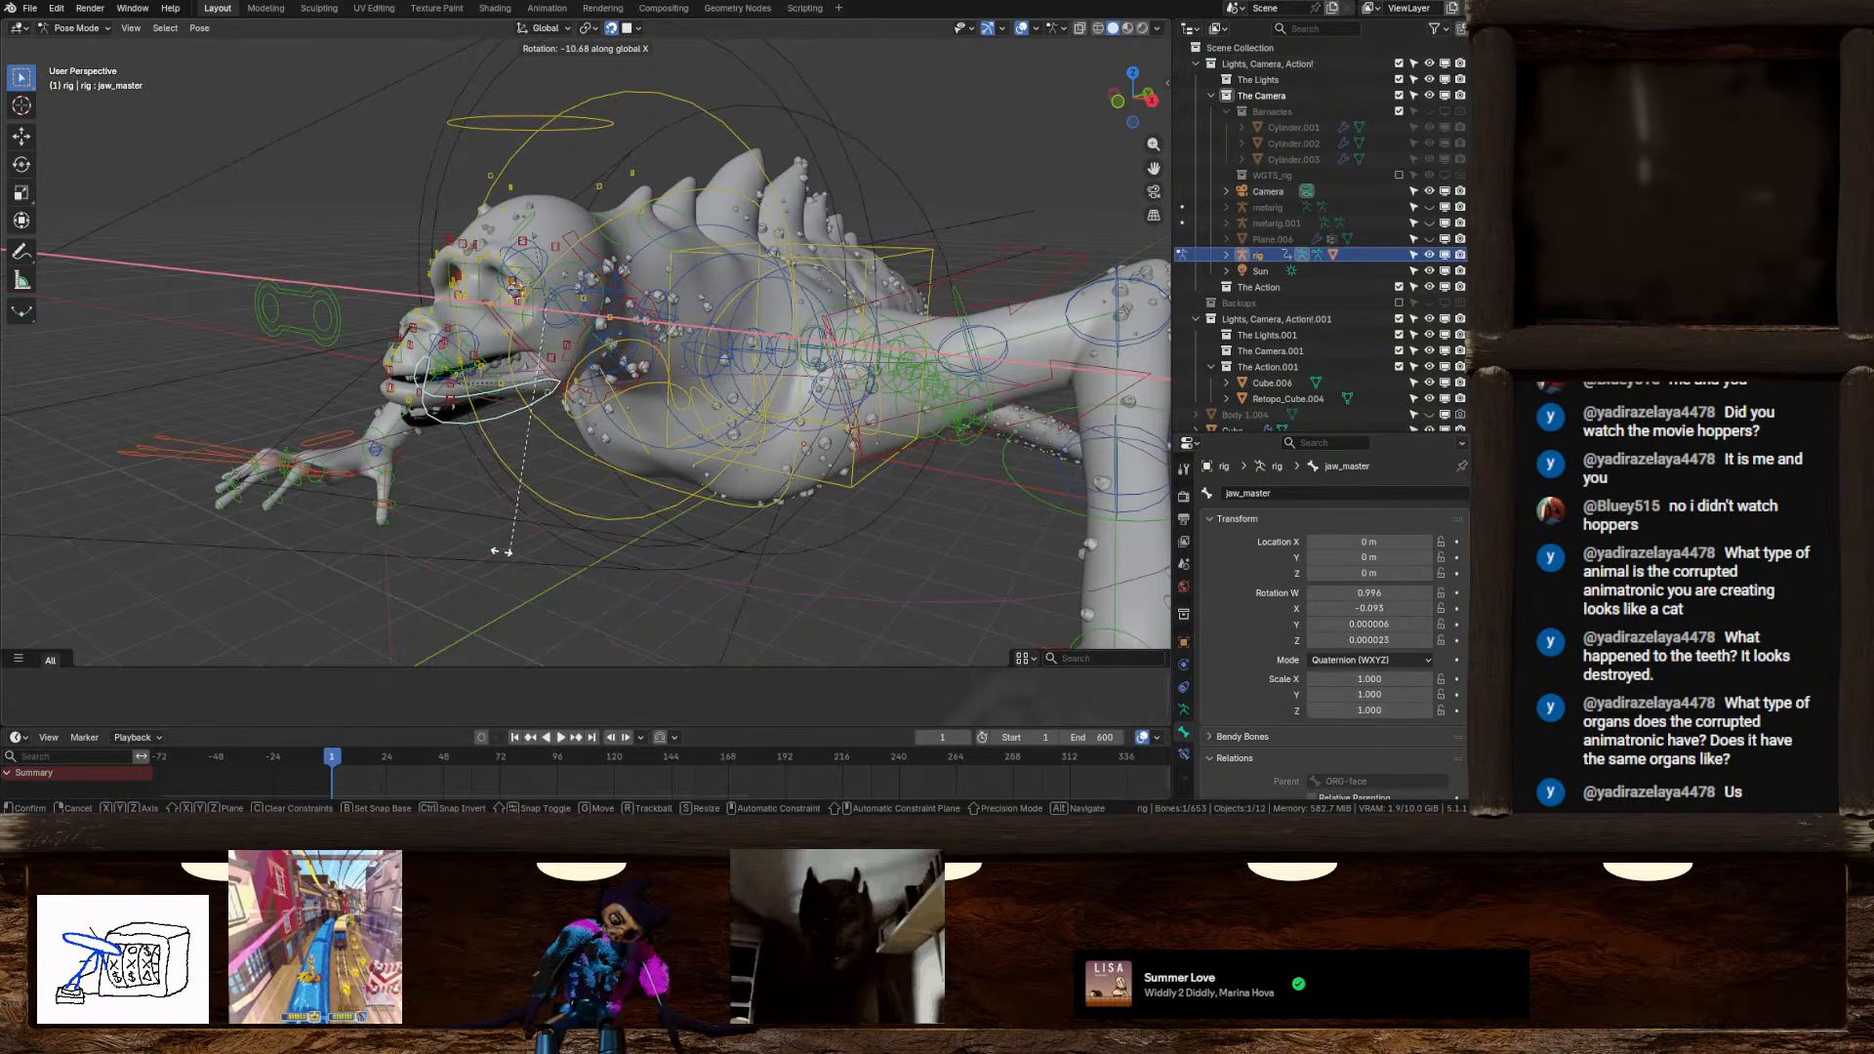
key(Escape)
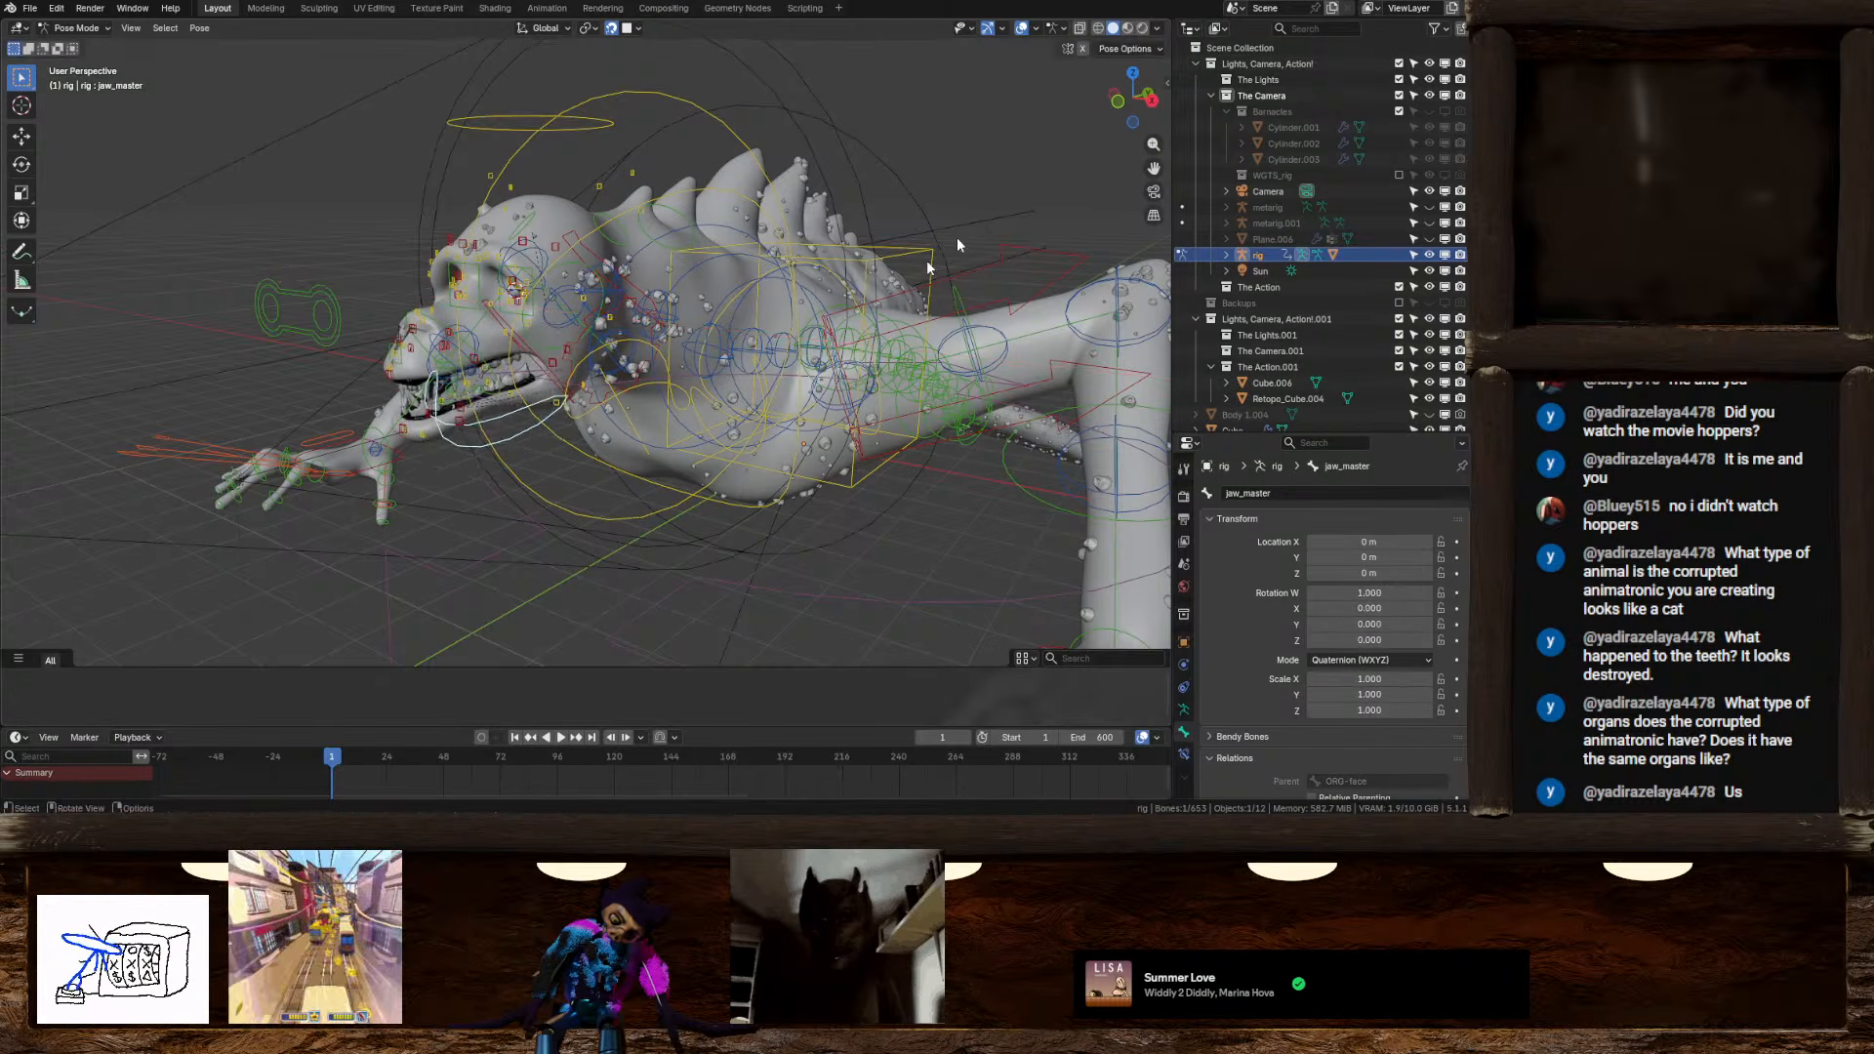
View the creature's head in right orthographic view and try rotating the eyes control
click(1153, 100)
scroll(712, 389, up, 3)
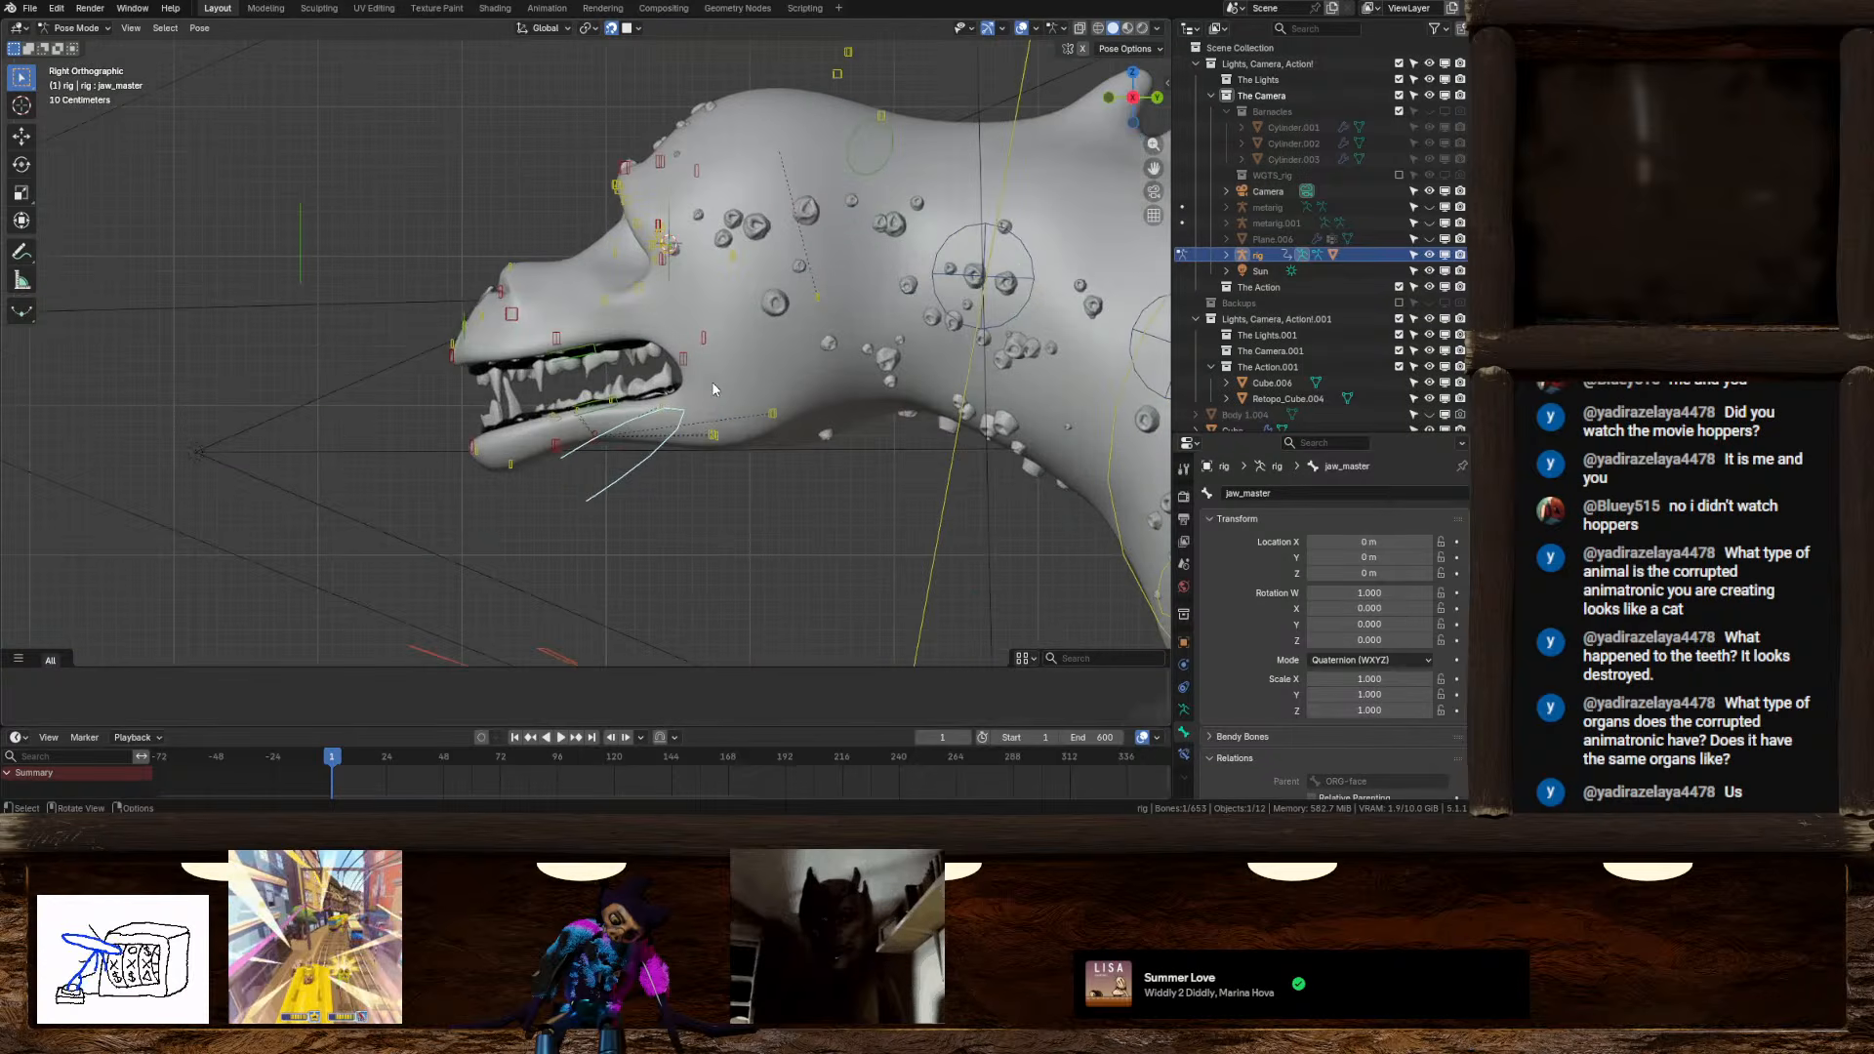
click(300, 243)
key(r)
key(Escape)
Try rotating the head control about the global X axis to test the head deformation
scroll(735, 272, down, 3)
shift+middle_drag(735, 272, 653, 319)
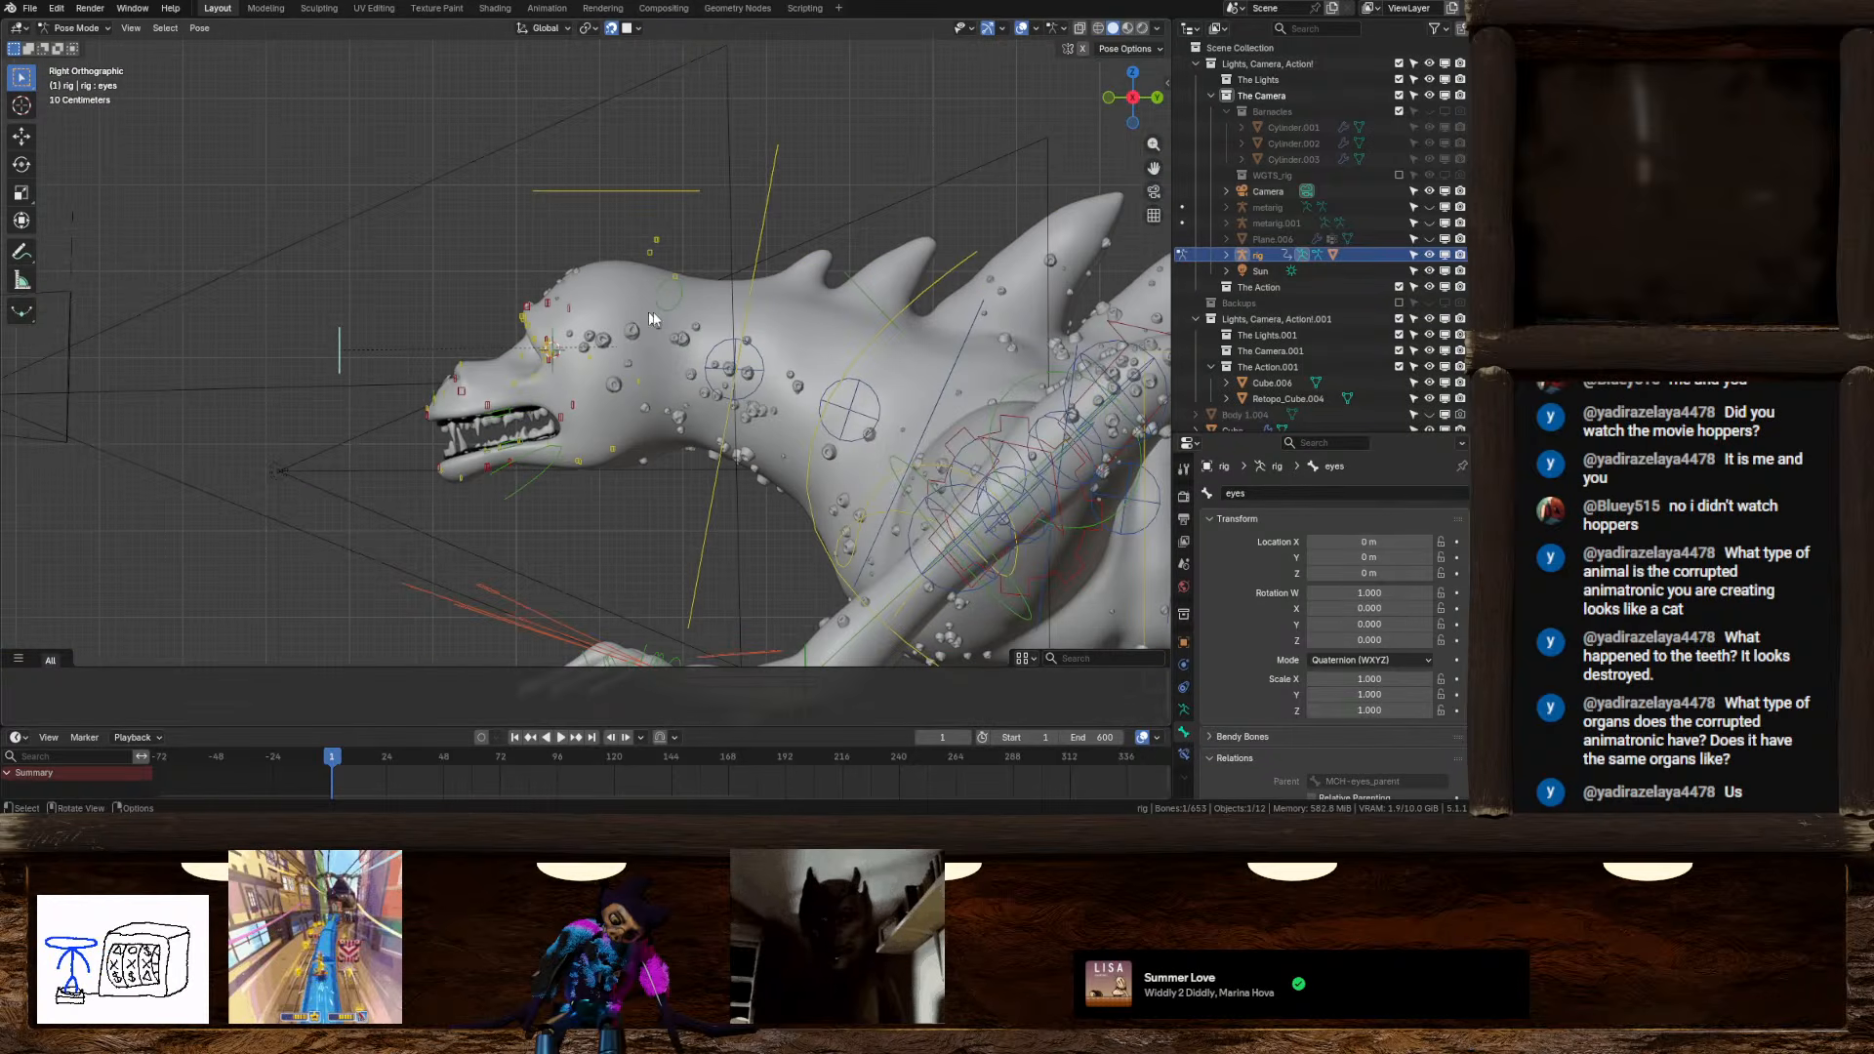
key(r)
key(x)
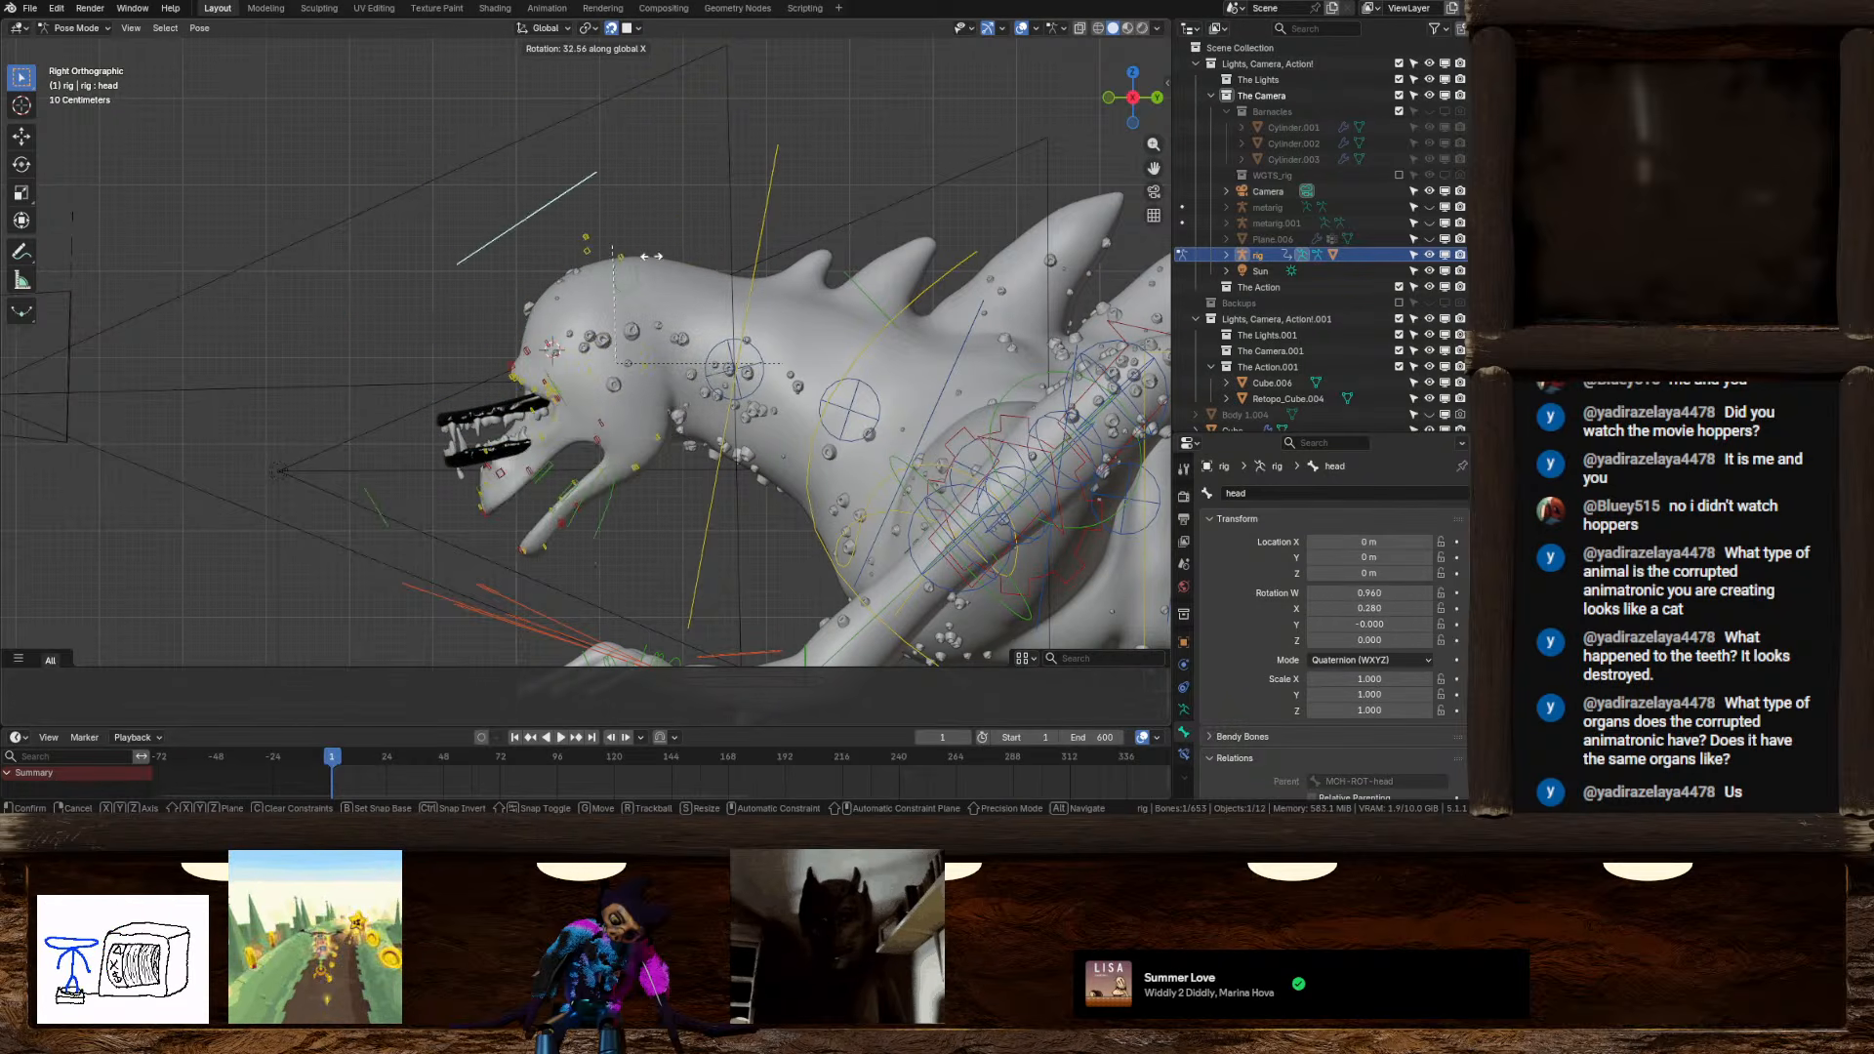
right_click(746, 256)
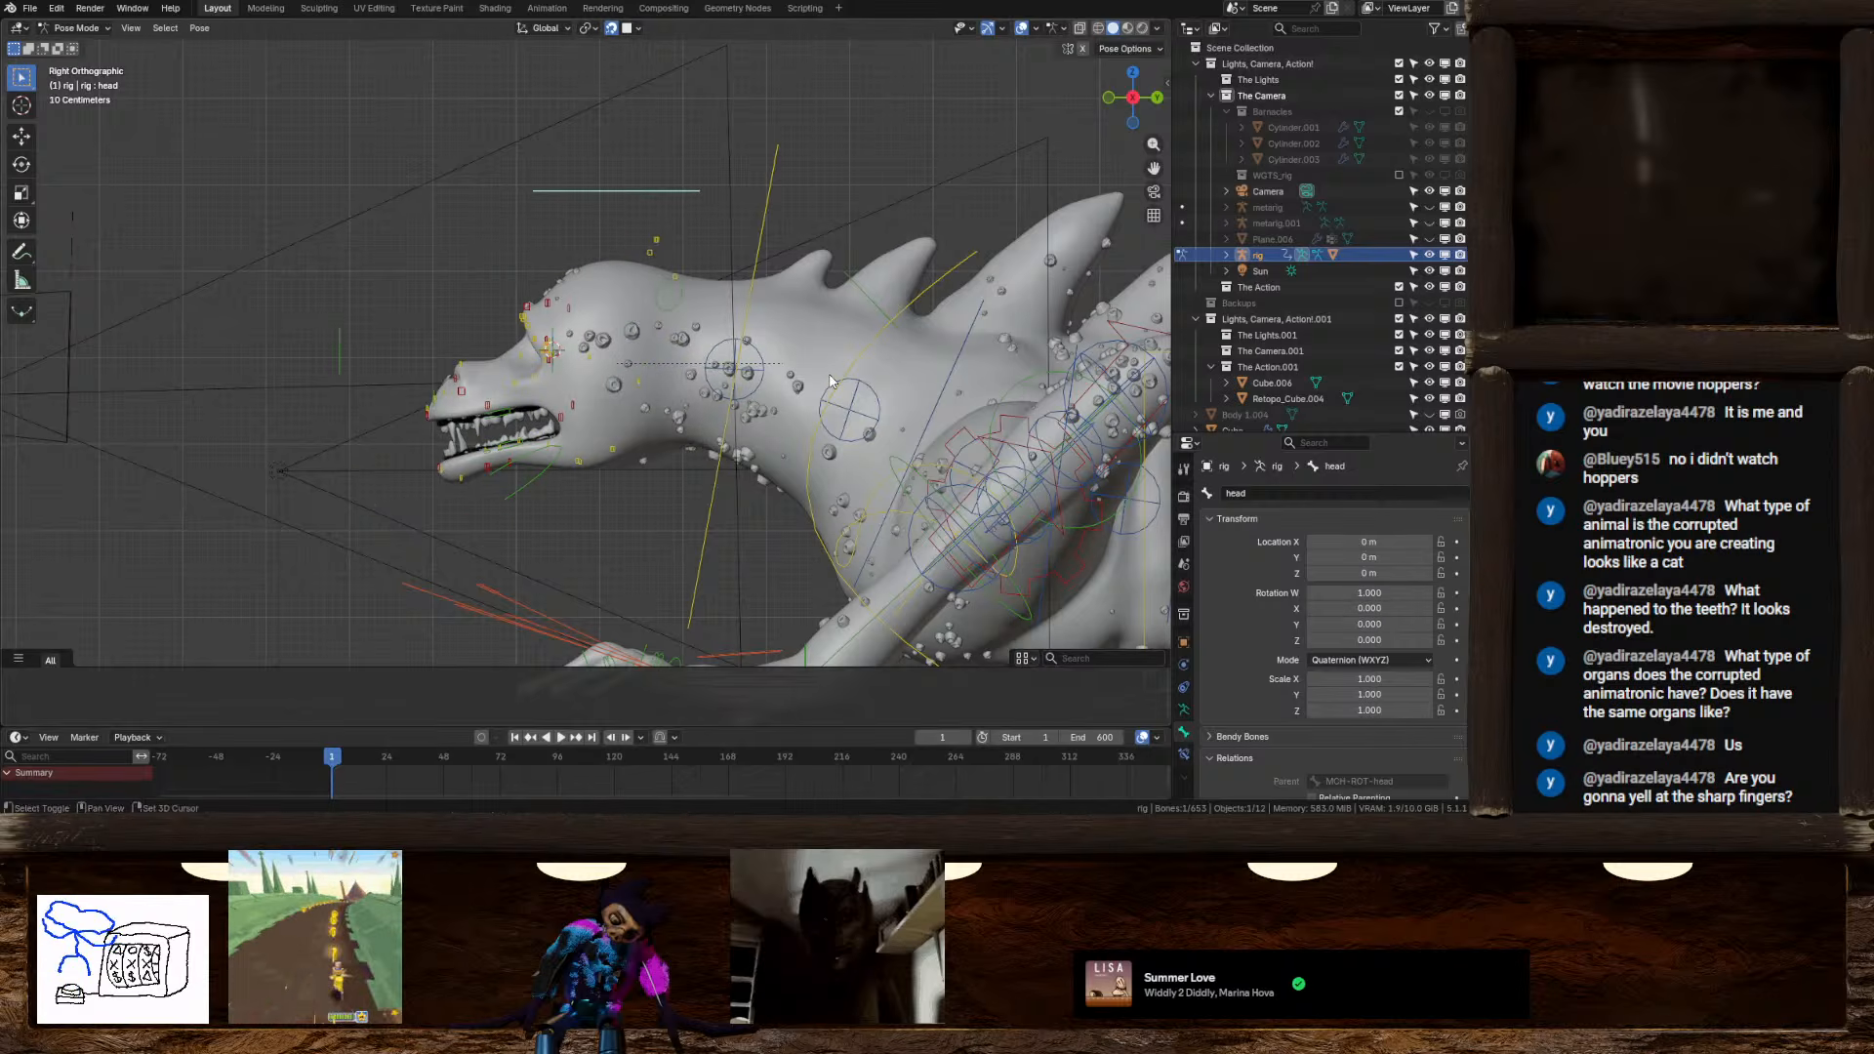
Return to Object Mode and move the body mesh's Armature modifier above its GeometryNodes modifier
shift+middle_drag(794, 336, 643, 307)
click(607, 232)
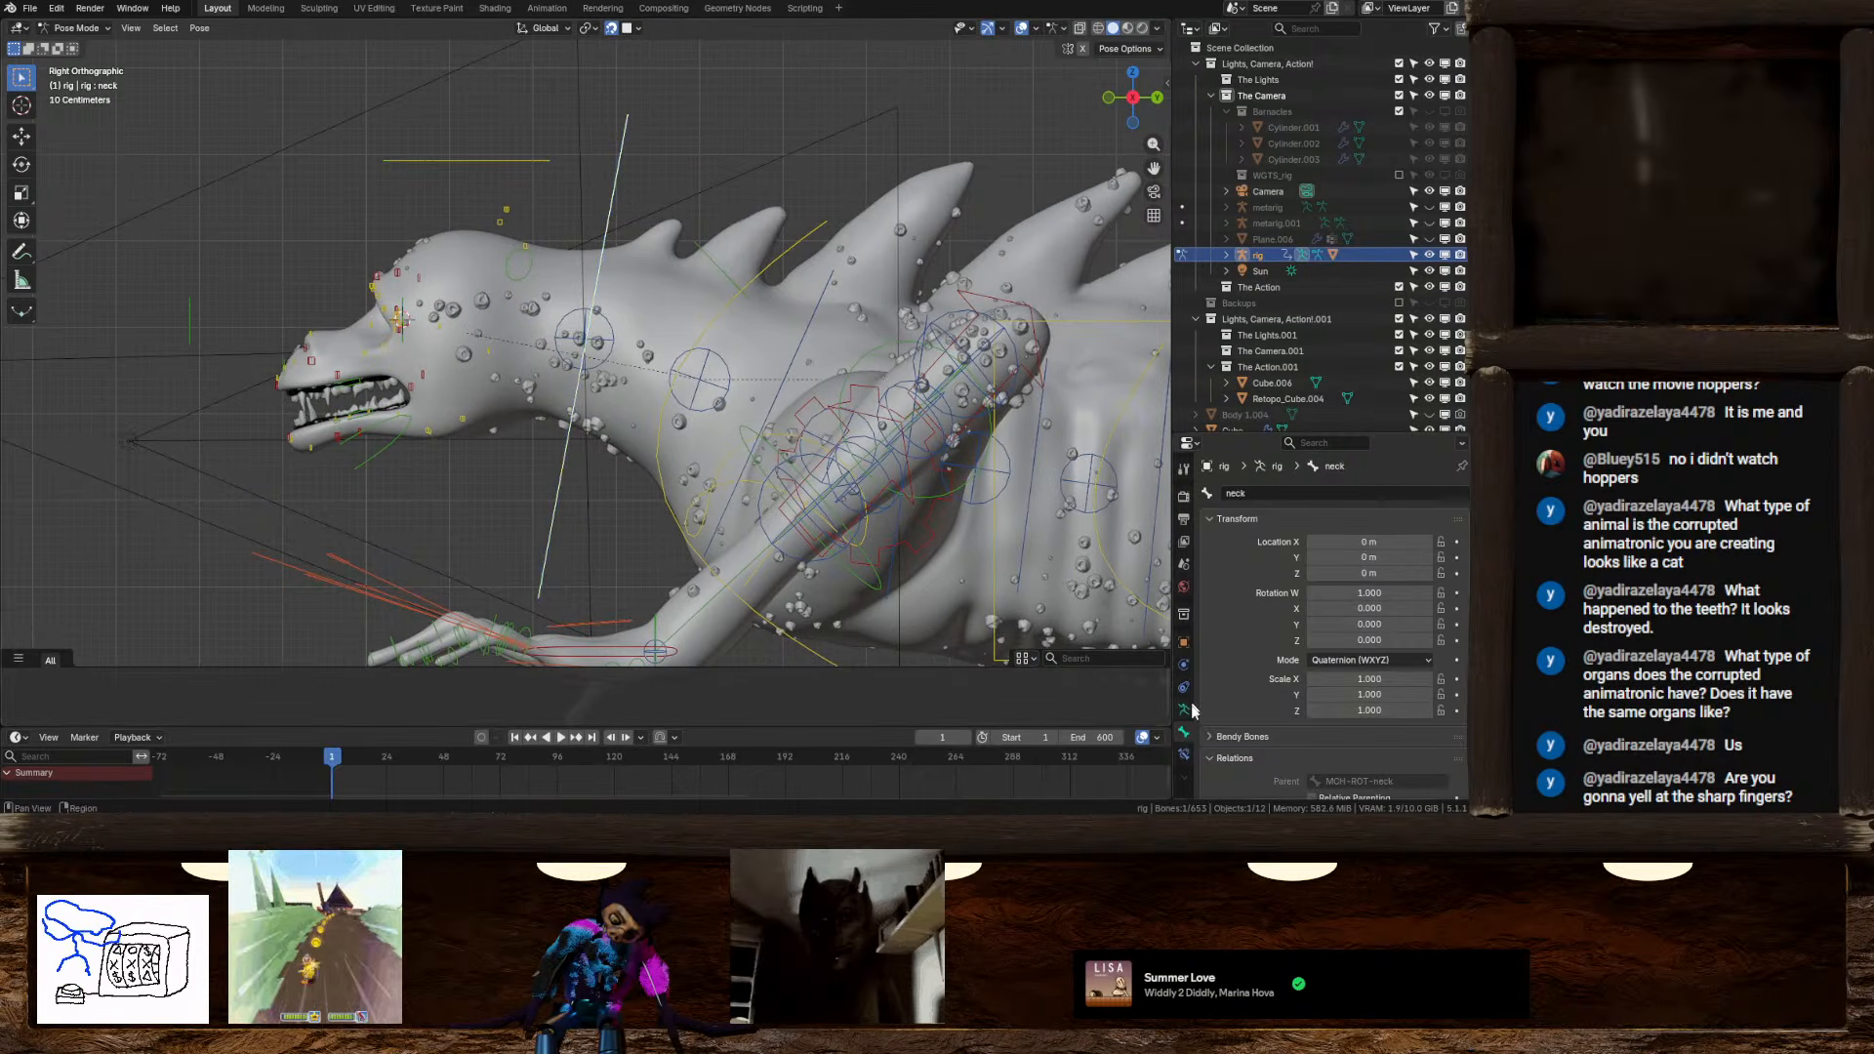
click(83, 27)
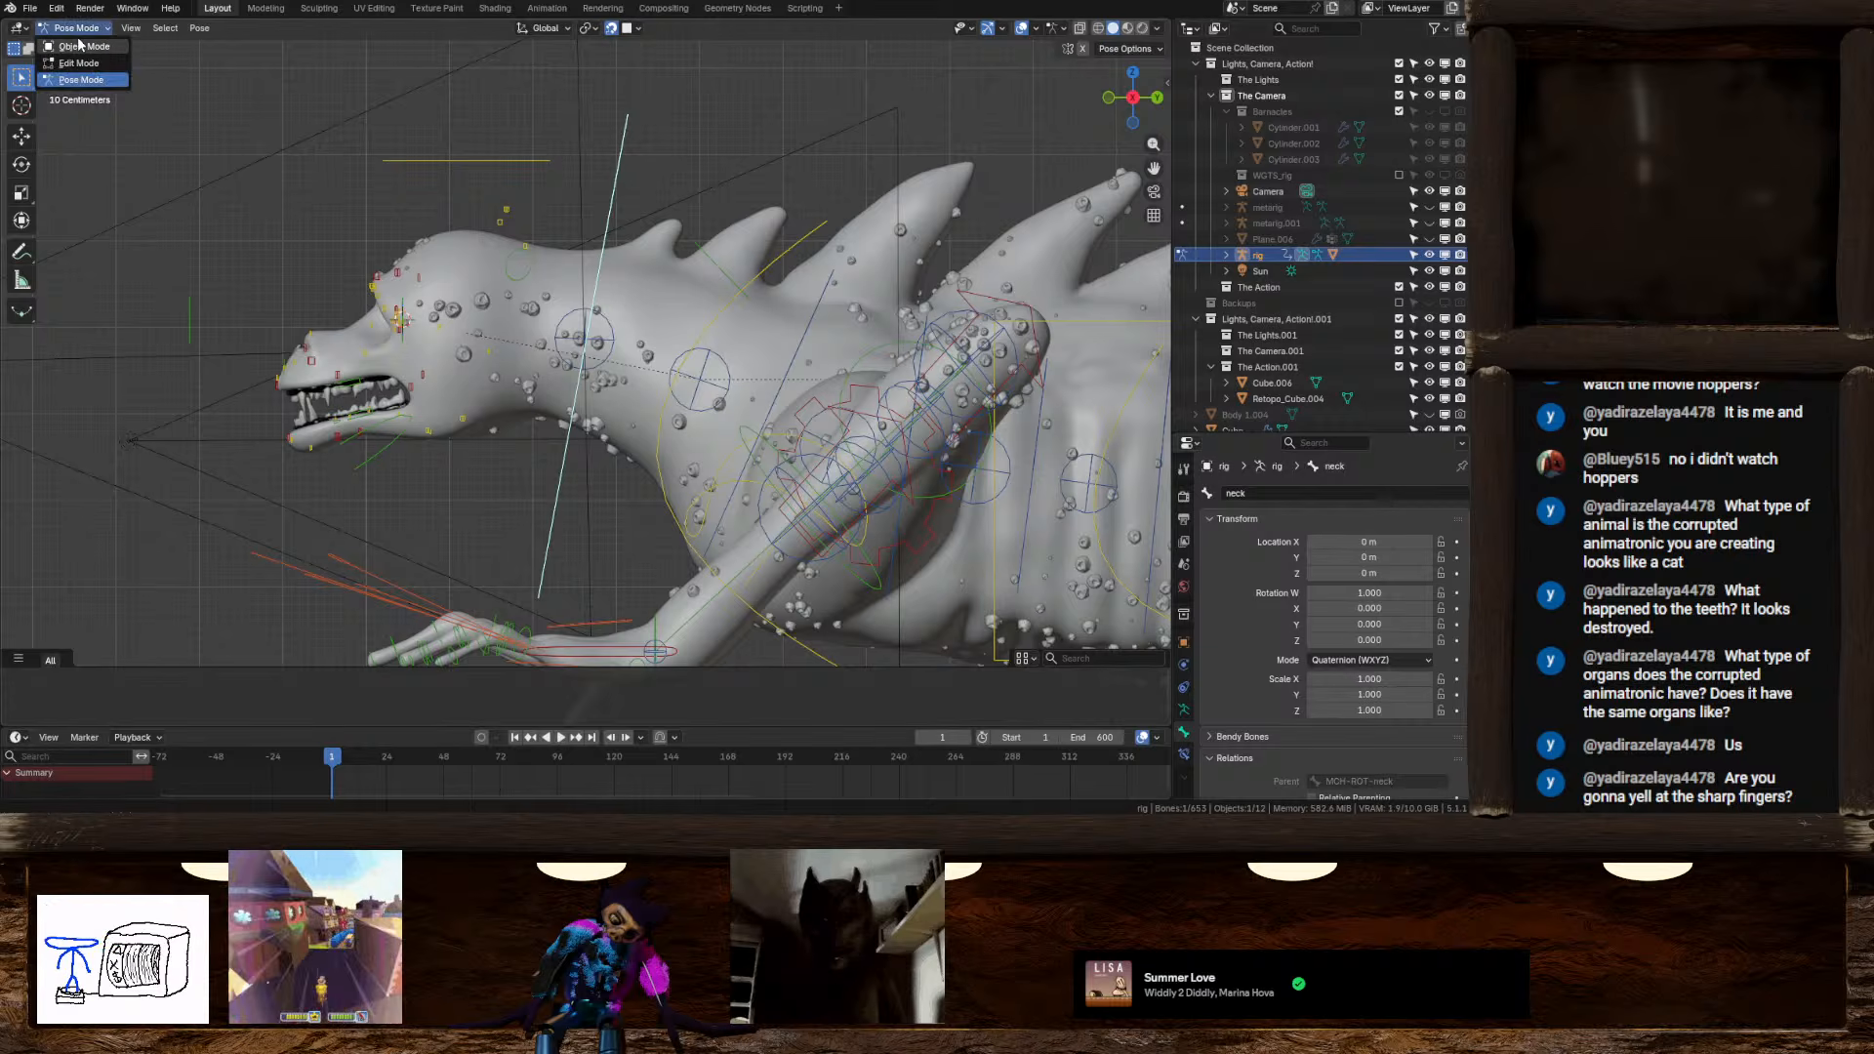
click(77, 13)
click(605, 273)
click(1184, 665)
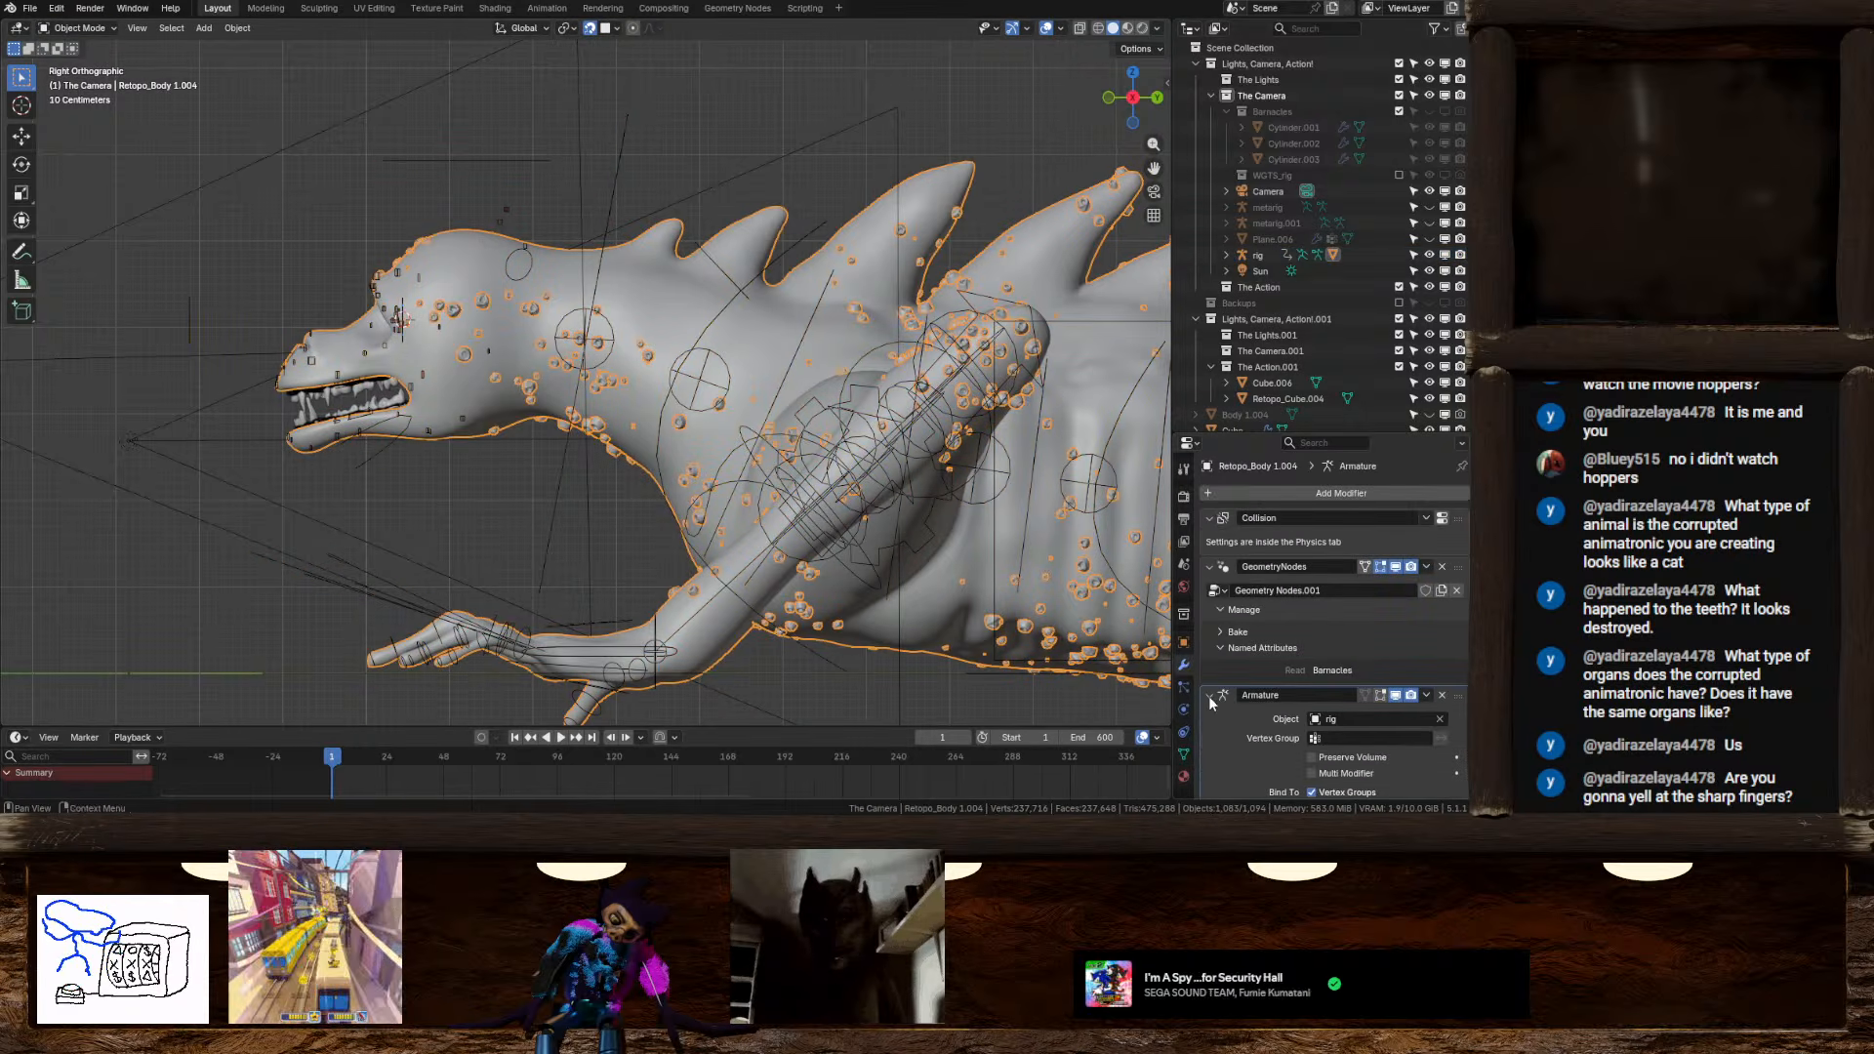
click(1210, 695)
drag(1456, 695, 1431, 557)
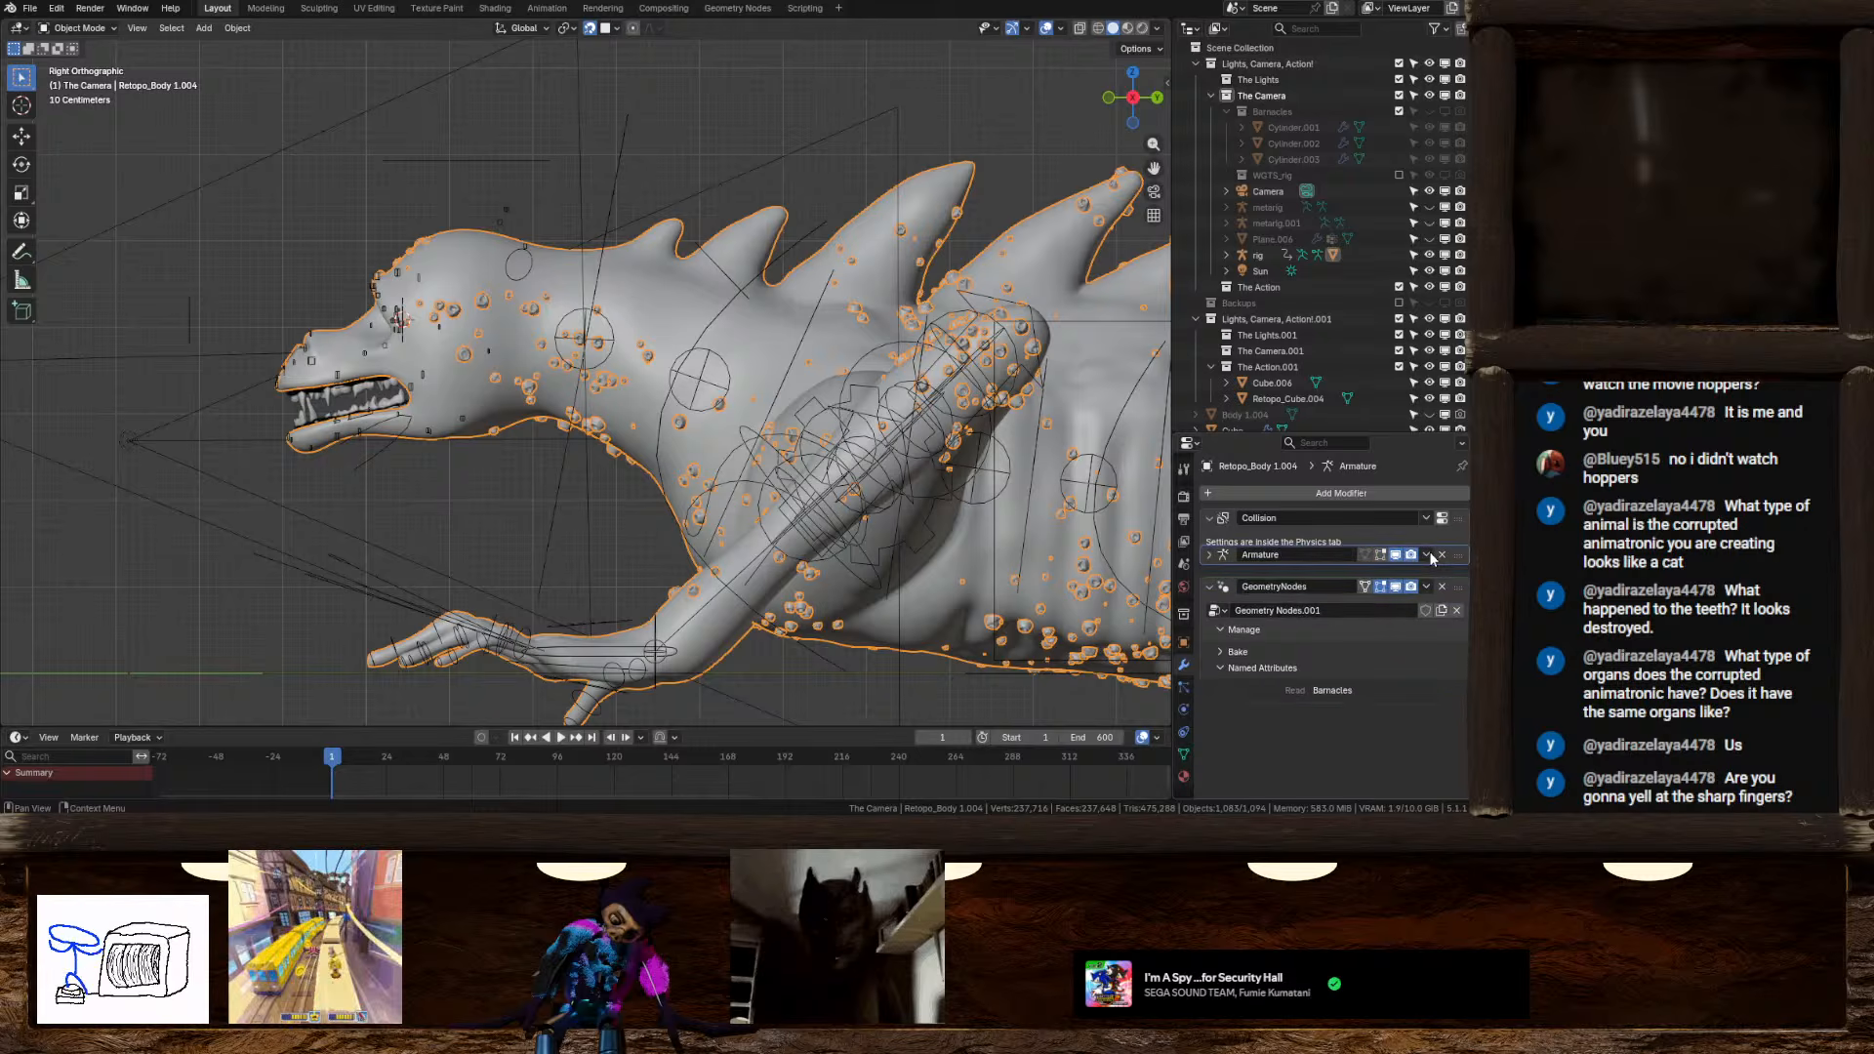
Remove the Collision modifier from the creature's body mesh
click(1208, 519)
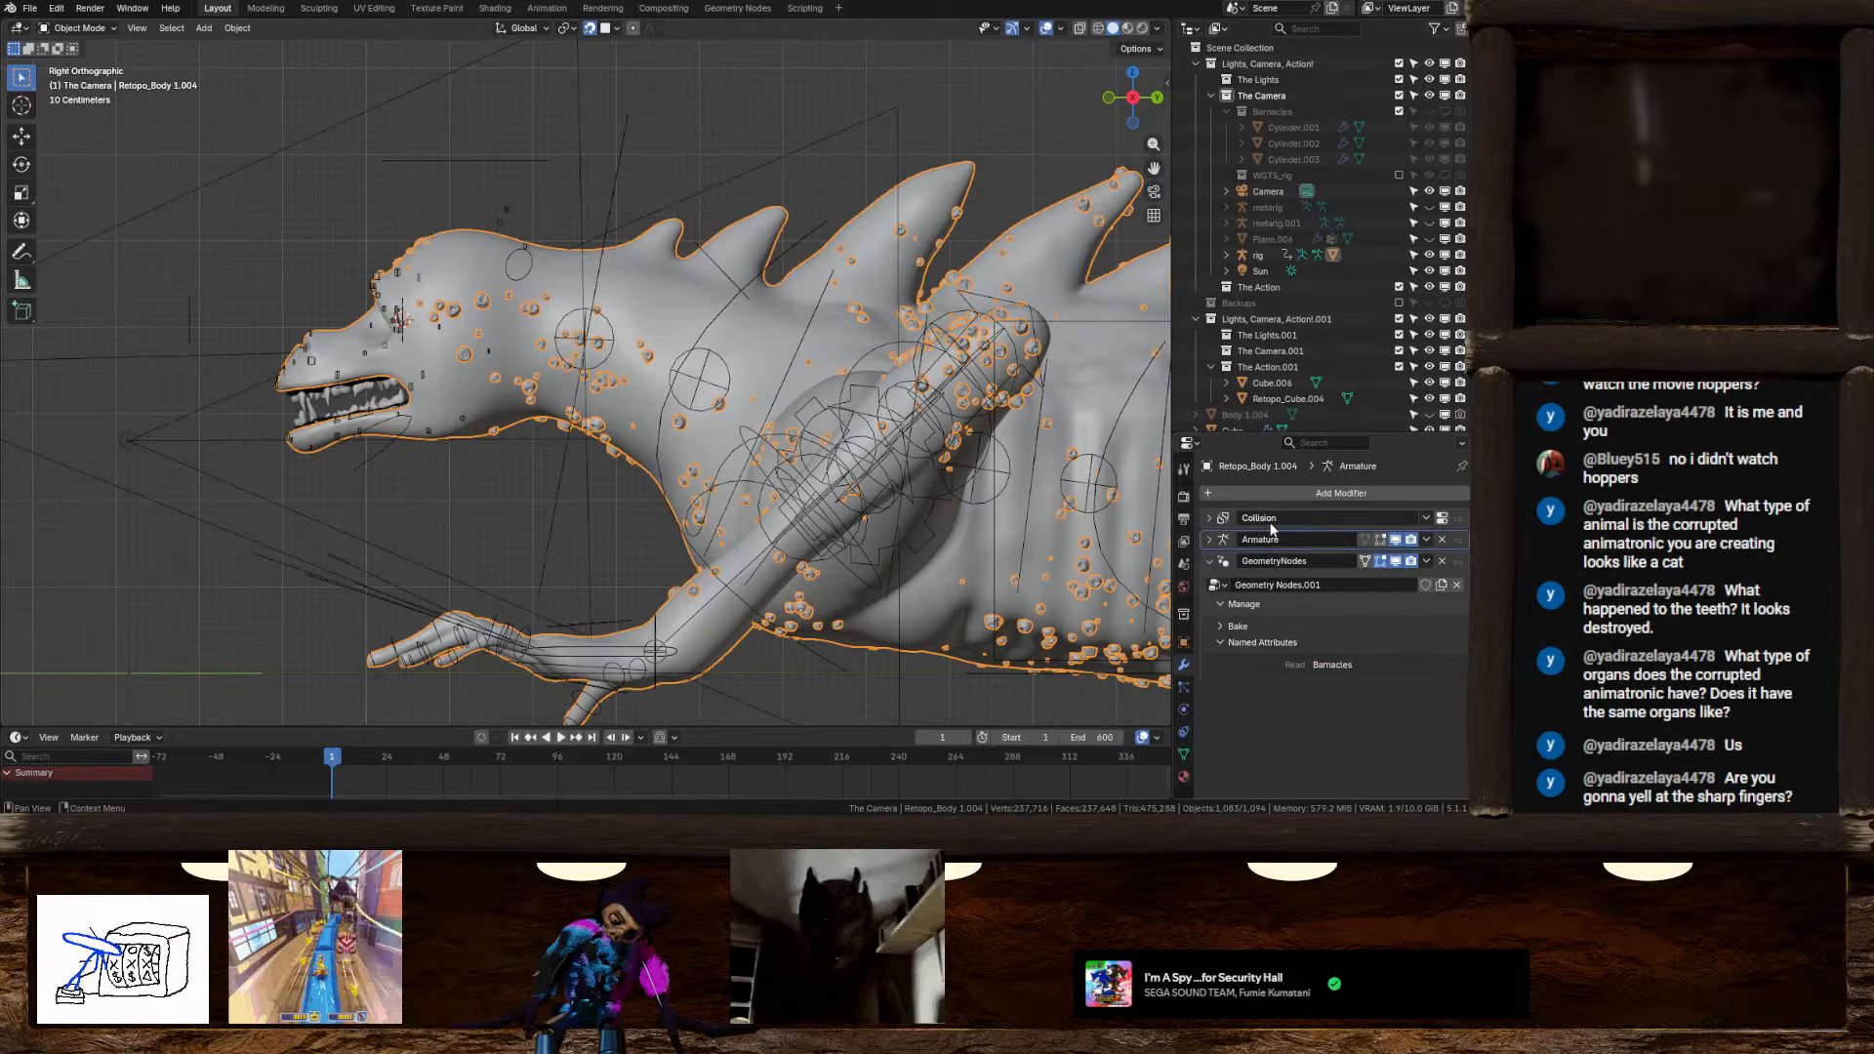
click(1209, 517)
click(1426, 517)
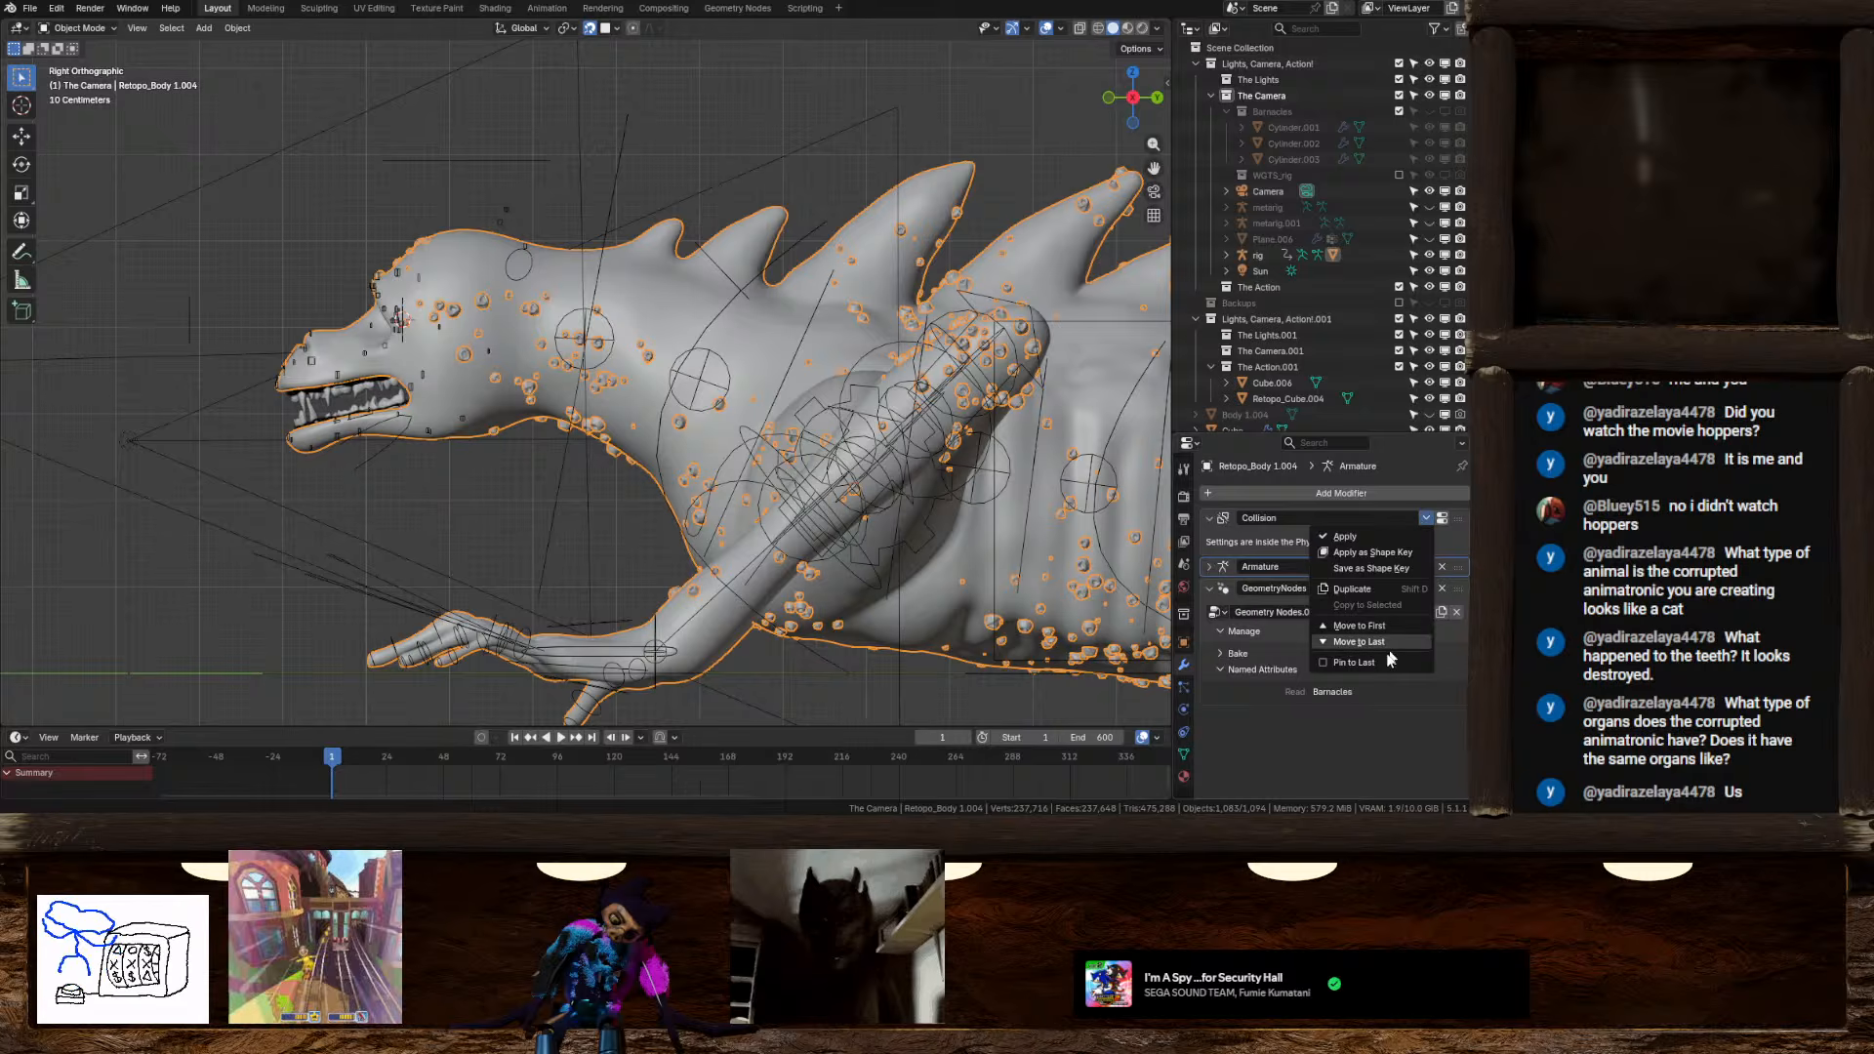
click(1458, 522)
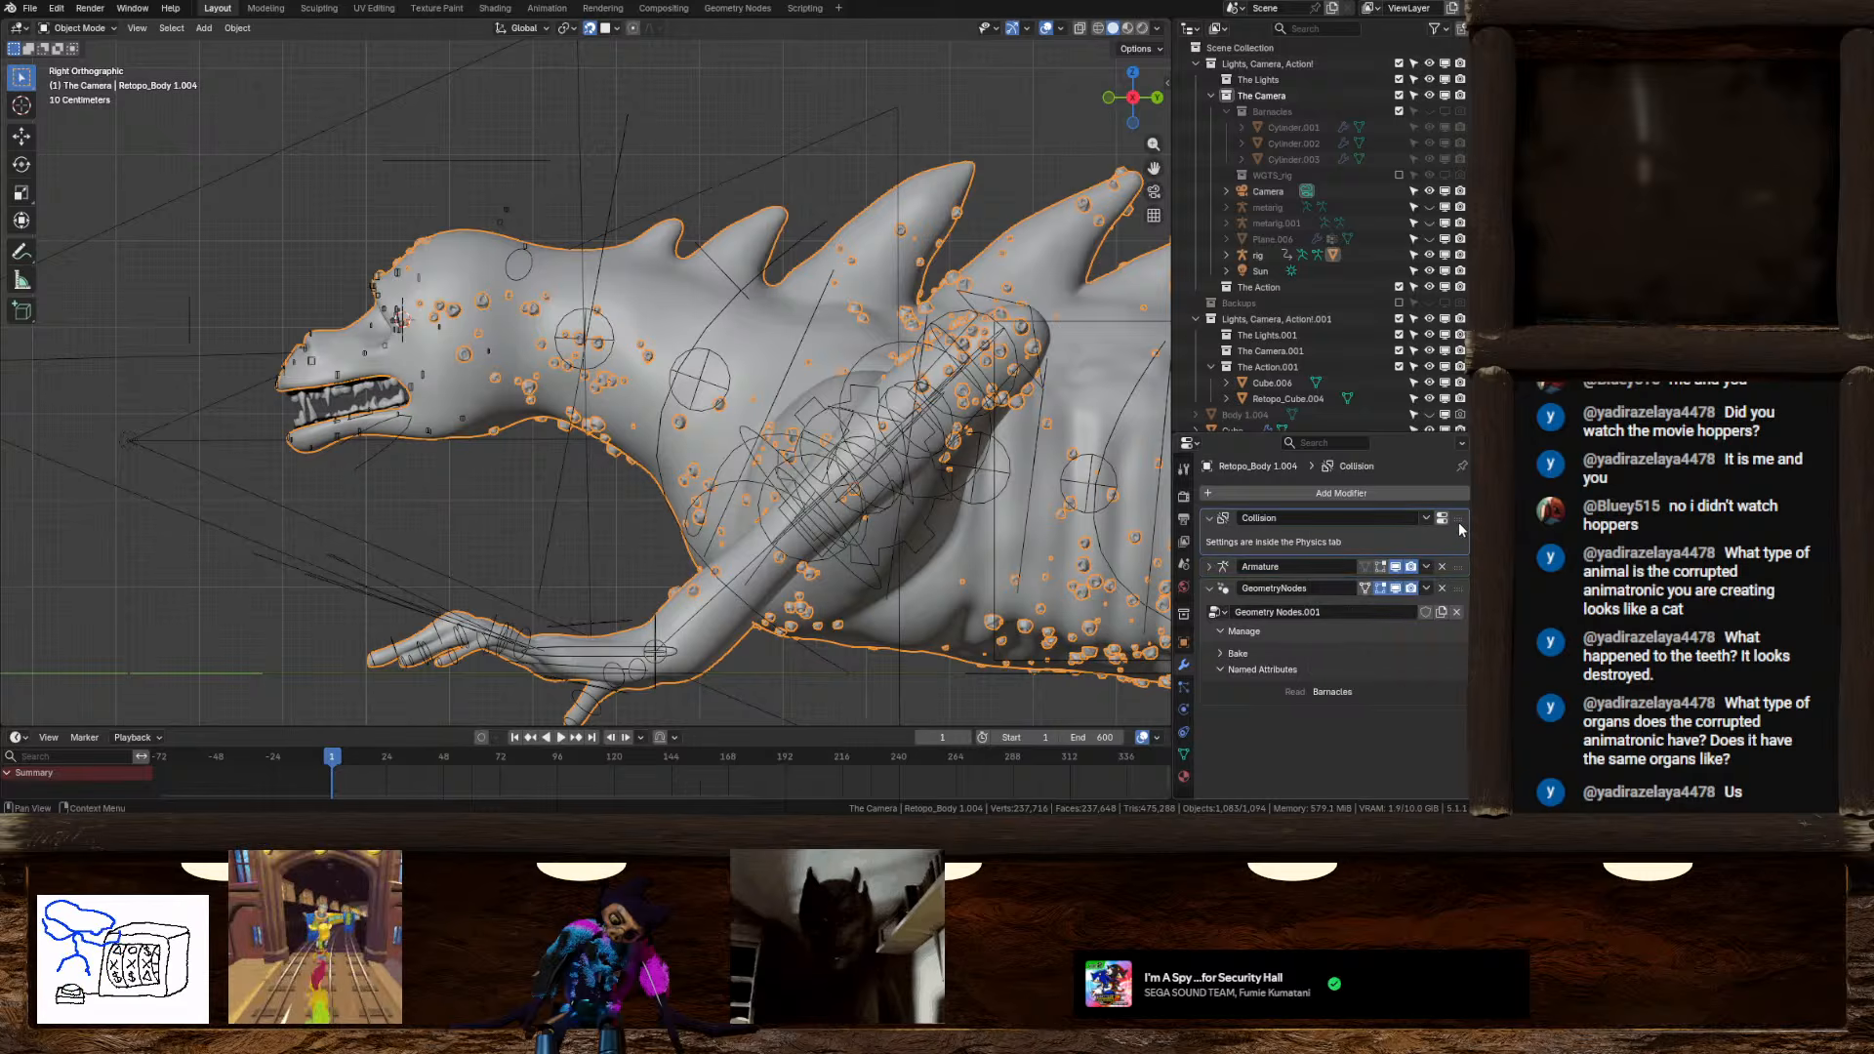
key(ctrl+x)
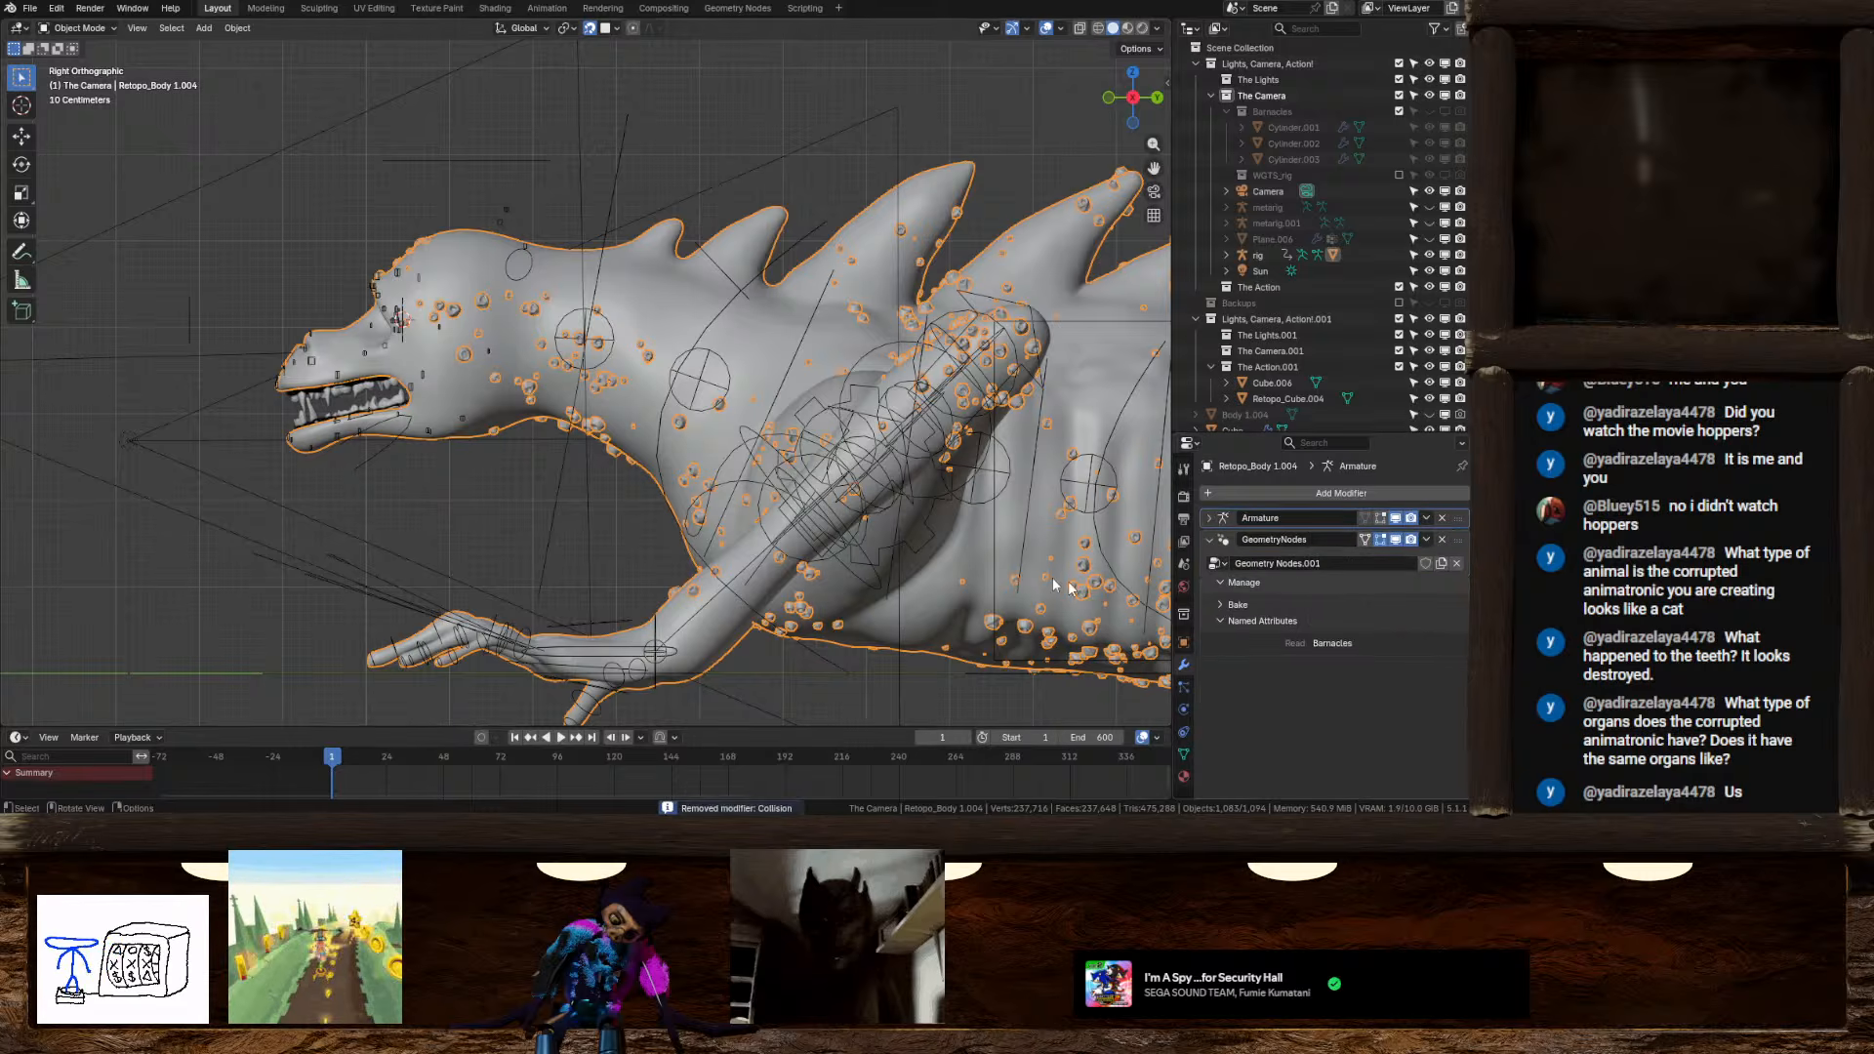
Switch the rig to Pose Mode and try rotating the neck control to test the neck deformation
click(702, 376)
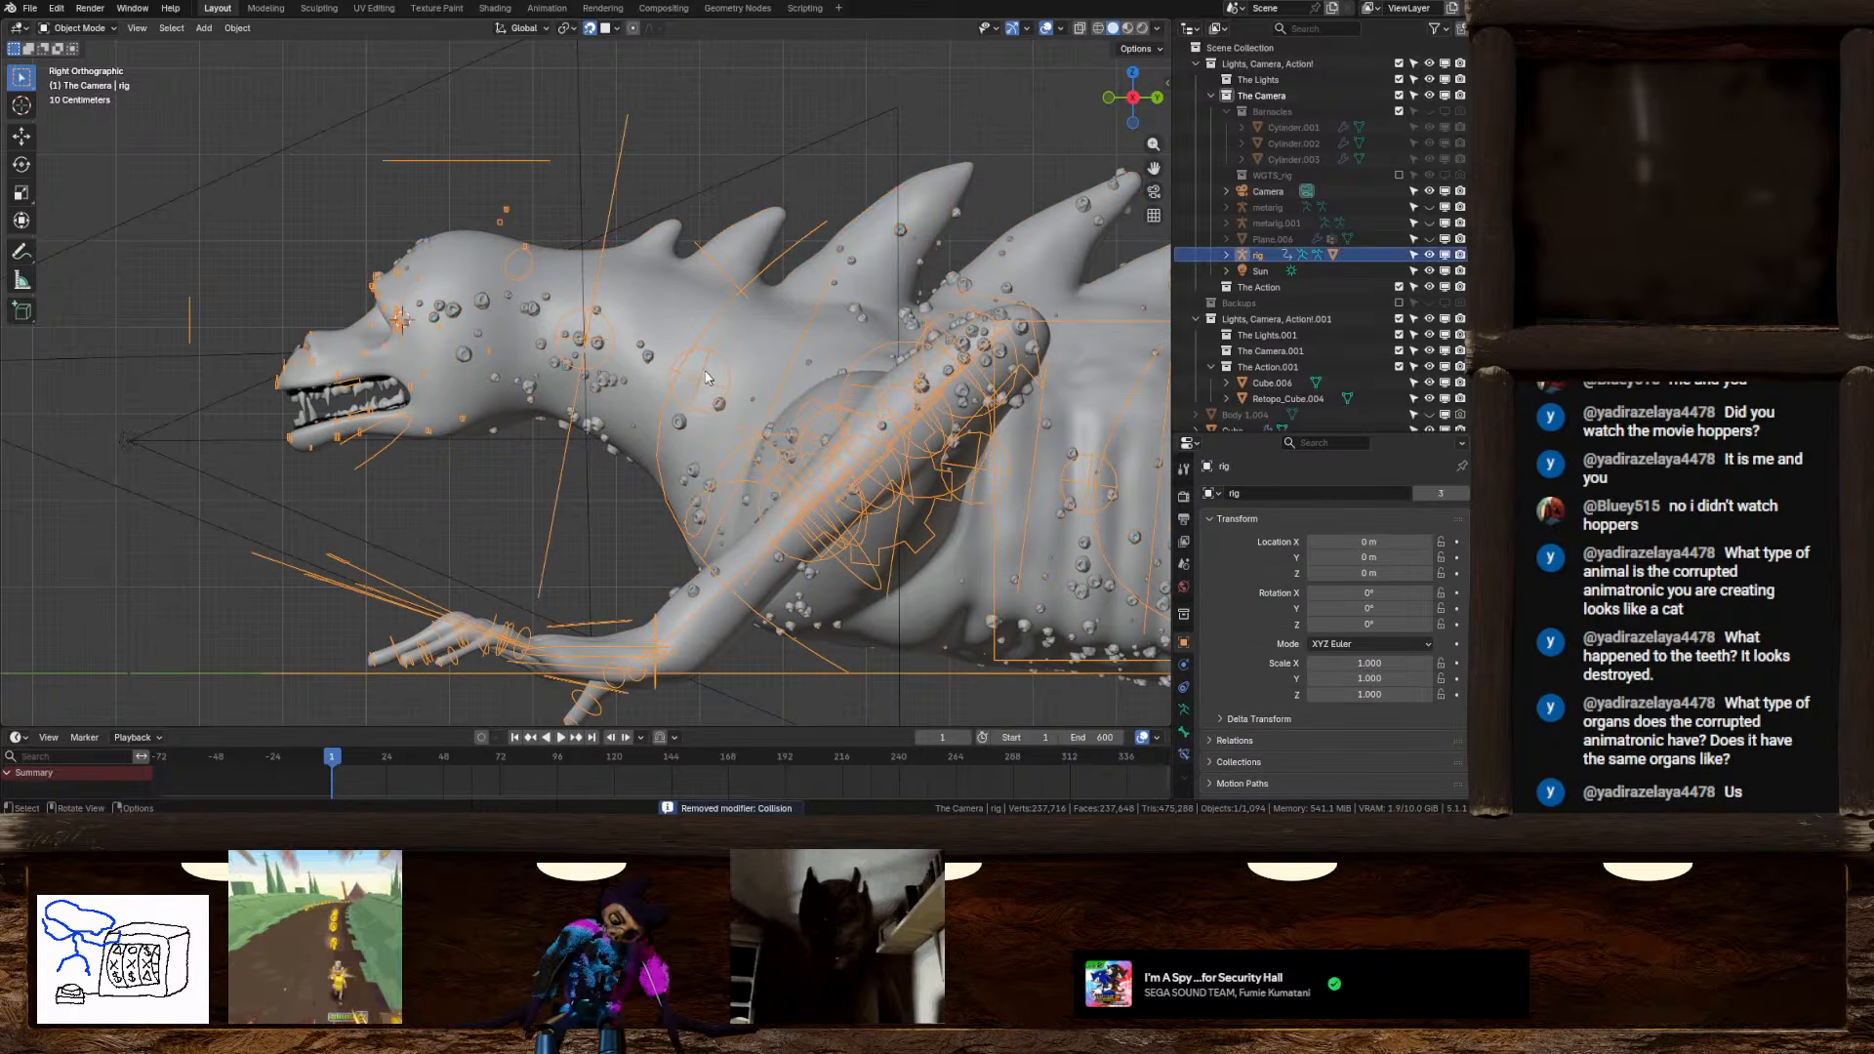
click(78, 28)
click(81, 80)
key(r)
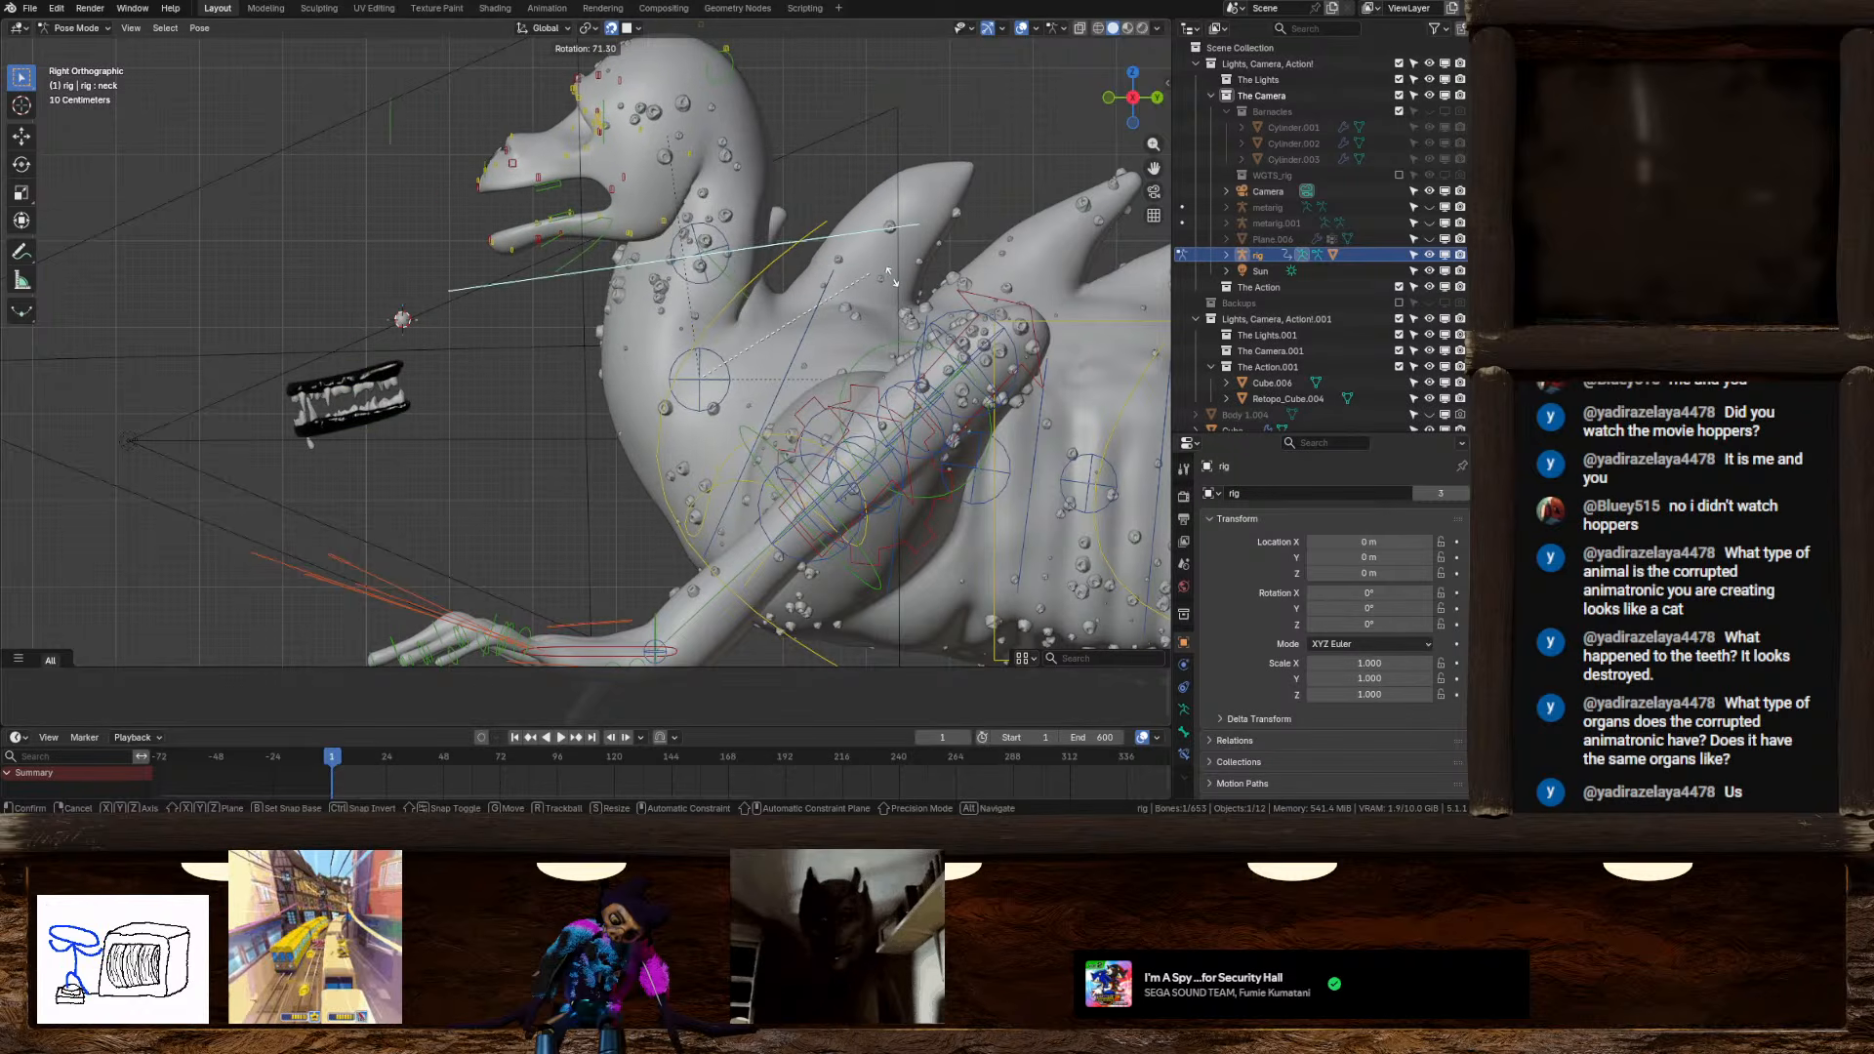
click(665, 288)
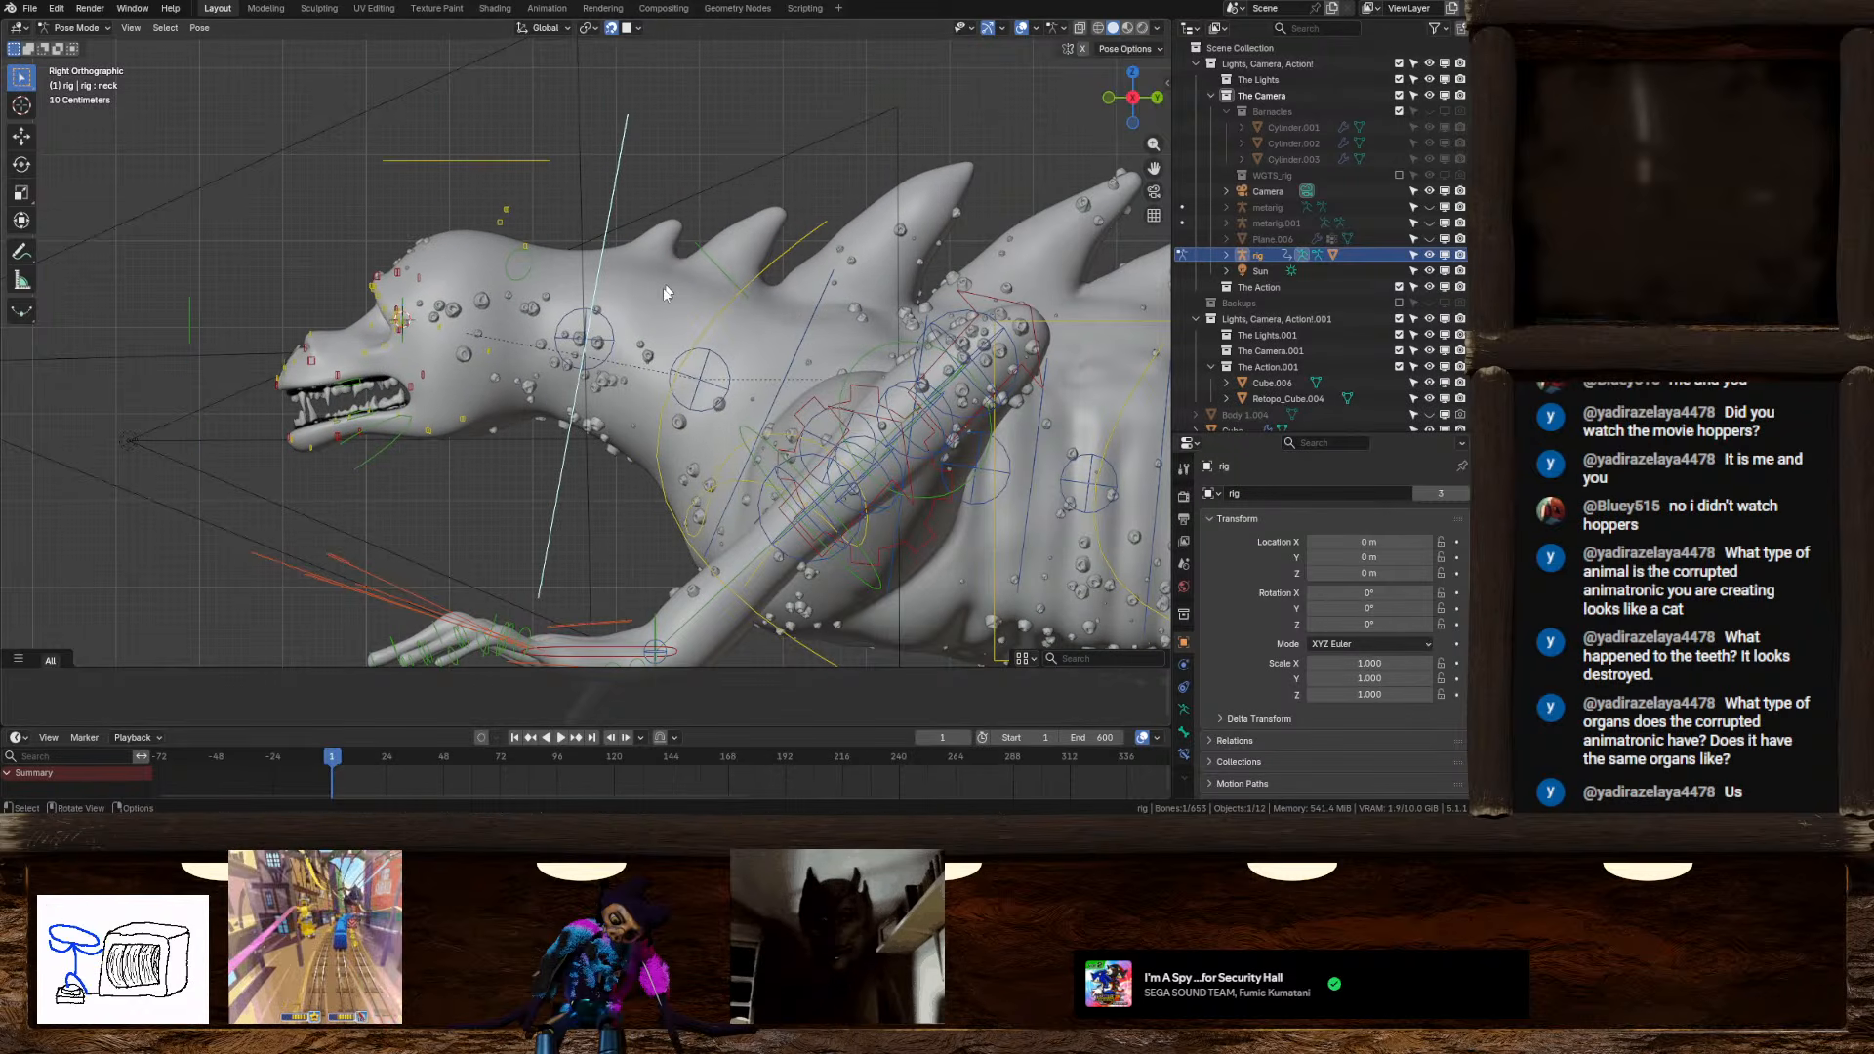
Try rotating the chest control about the global X axis to test the upper body
click(615, 336)
click(731, 305)
key(r)
key(x)
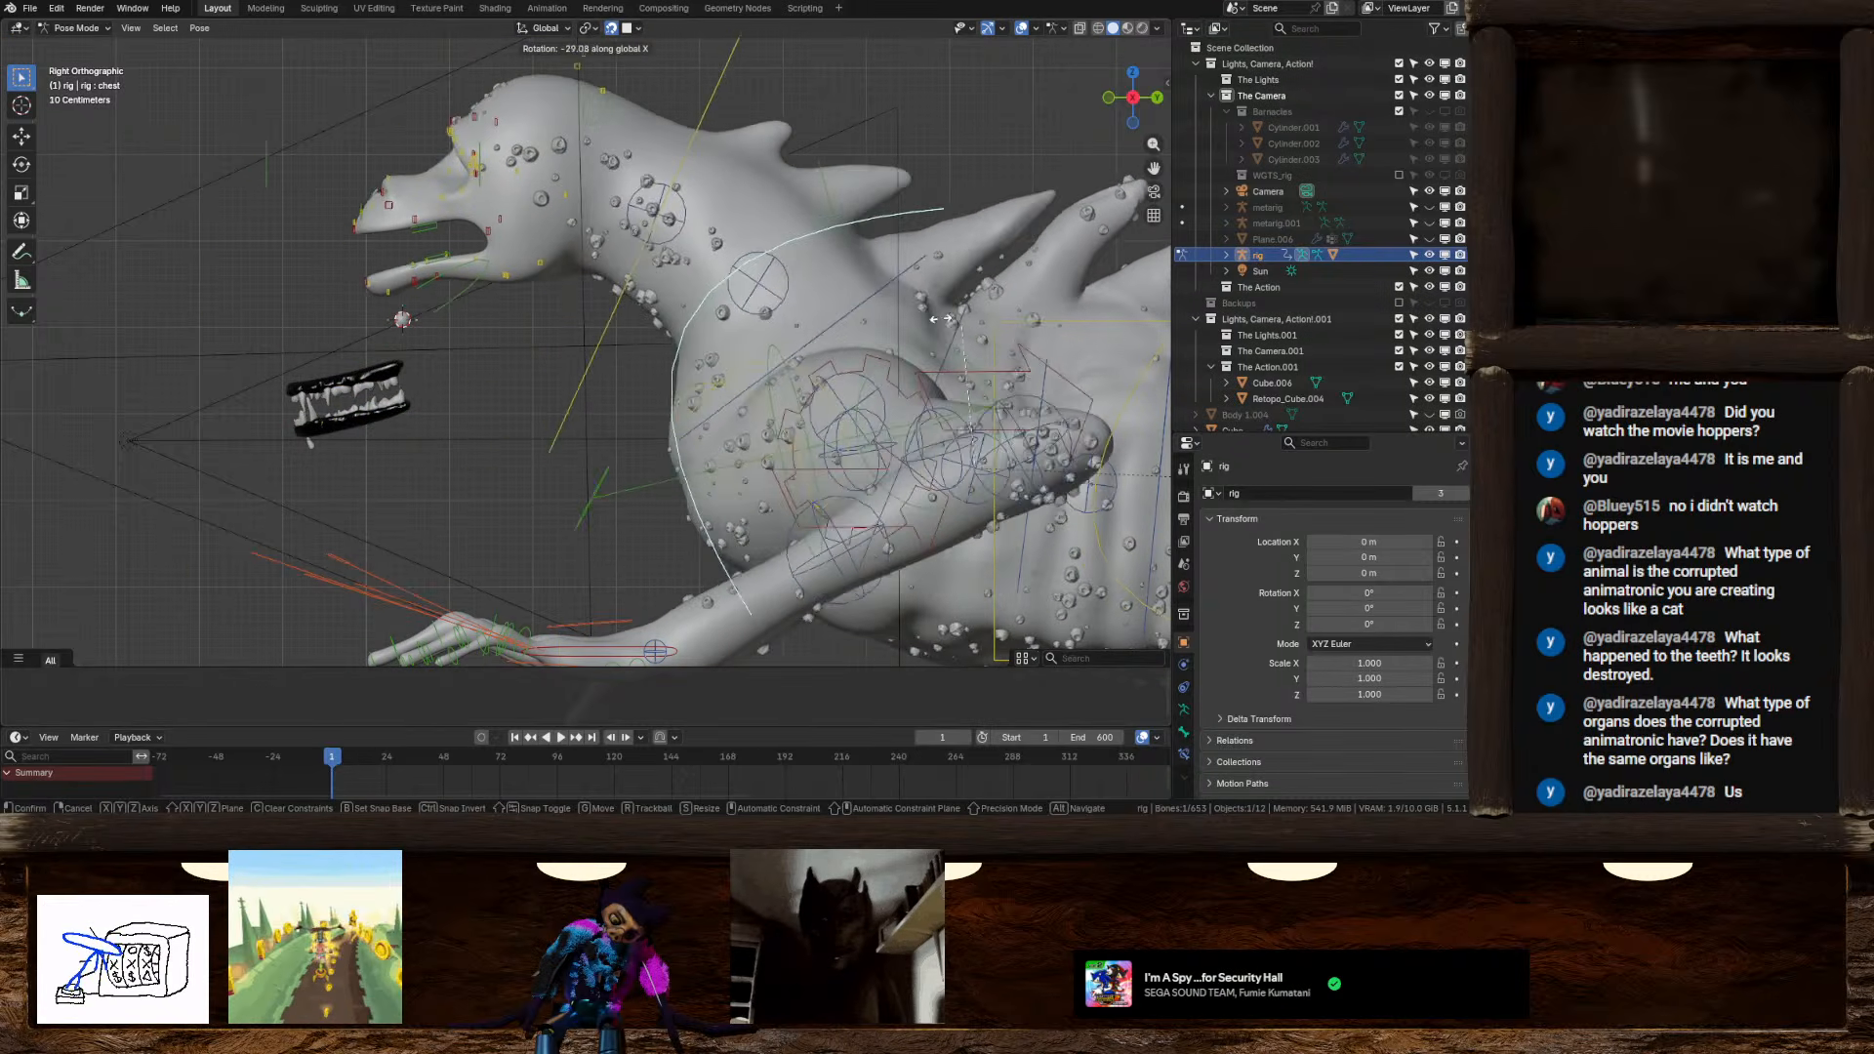
right_click(845, 281)
In Object Mode, switch the body's barnacle Scatter on Surface node to Random distribution and return to the Layout workspace
click(78, 27)
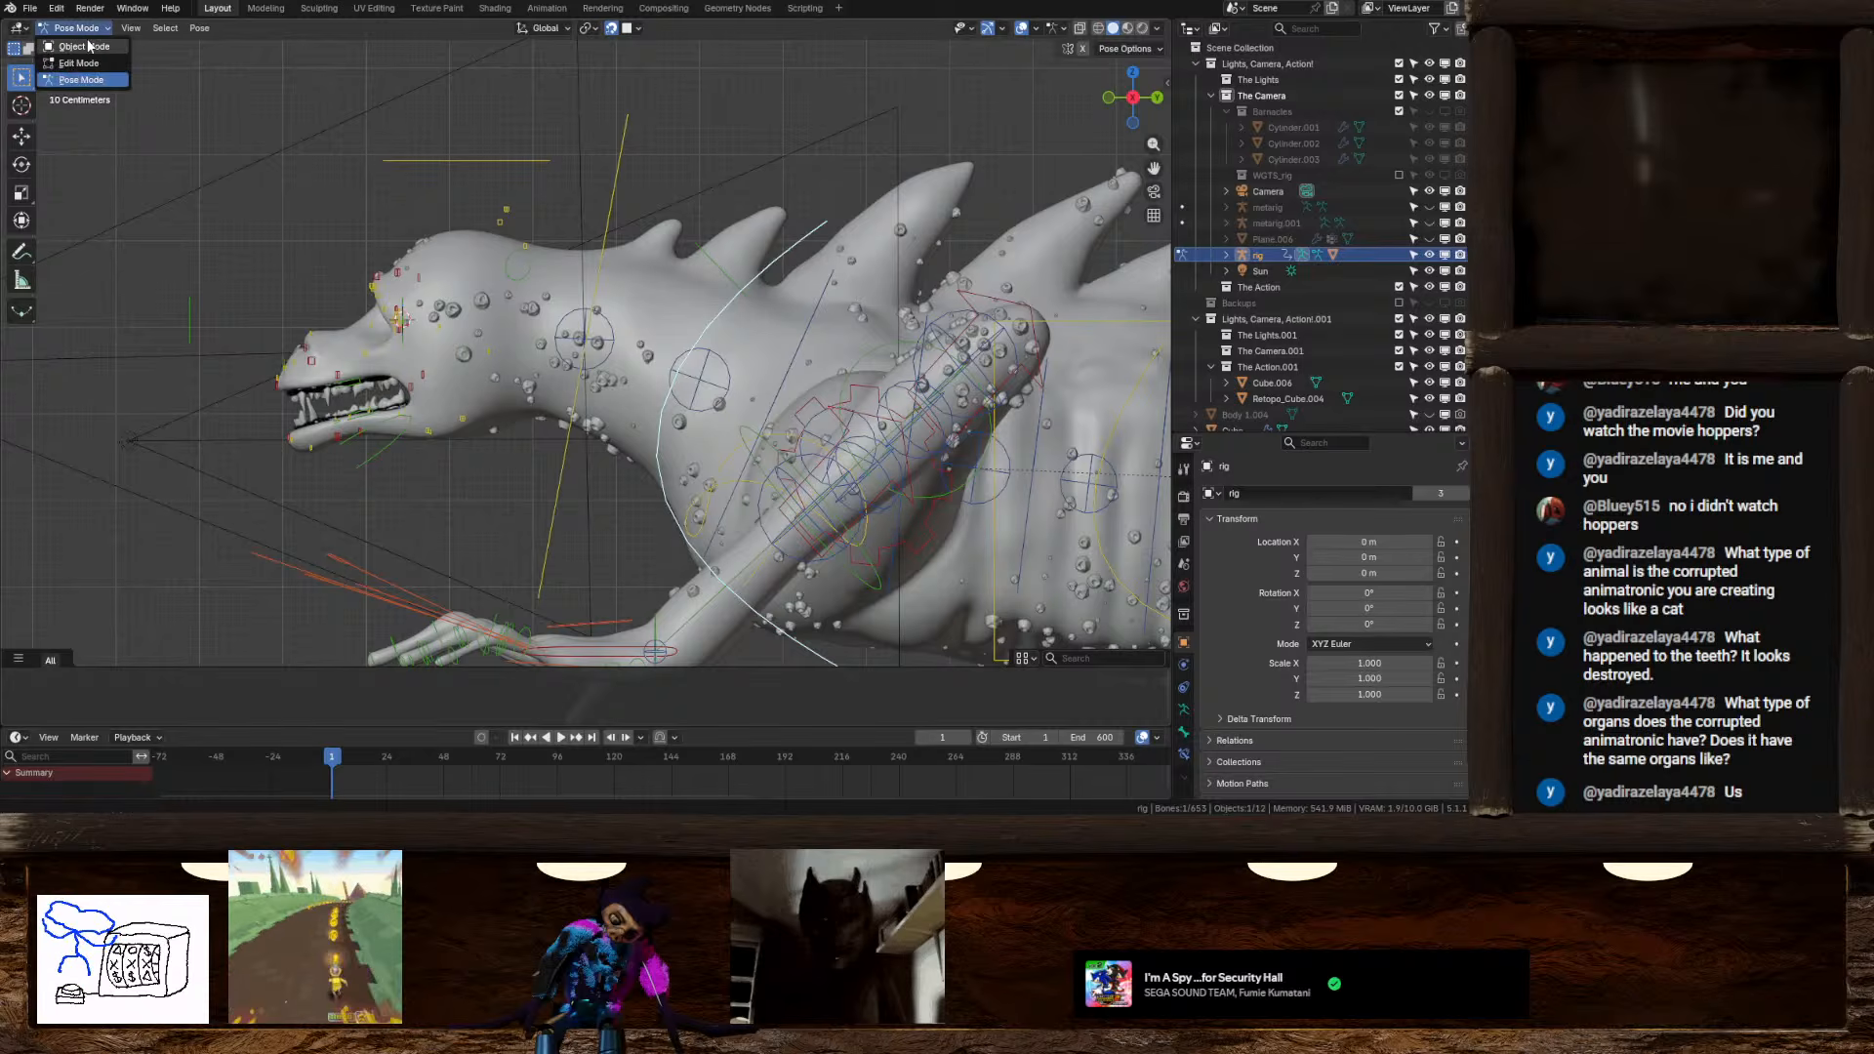
click(85, 47)
click(615, 293)
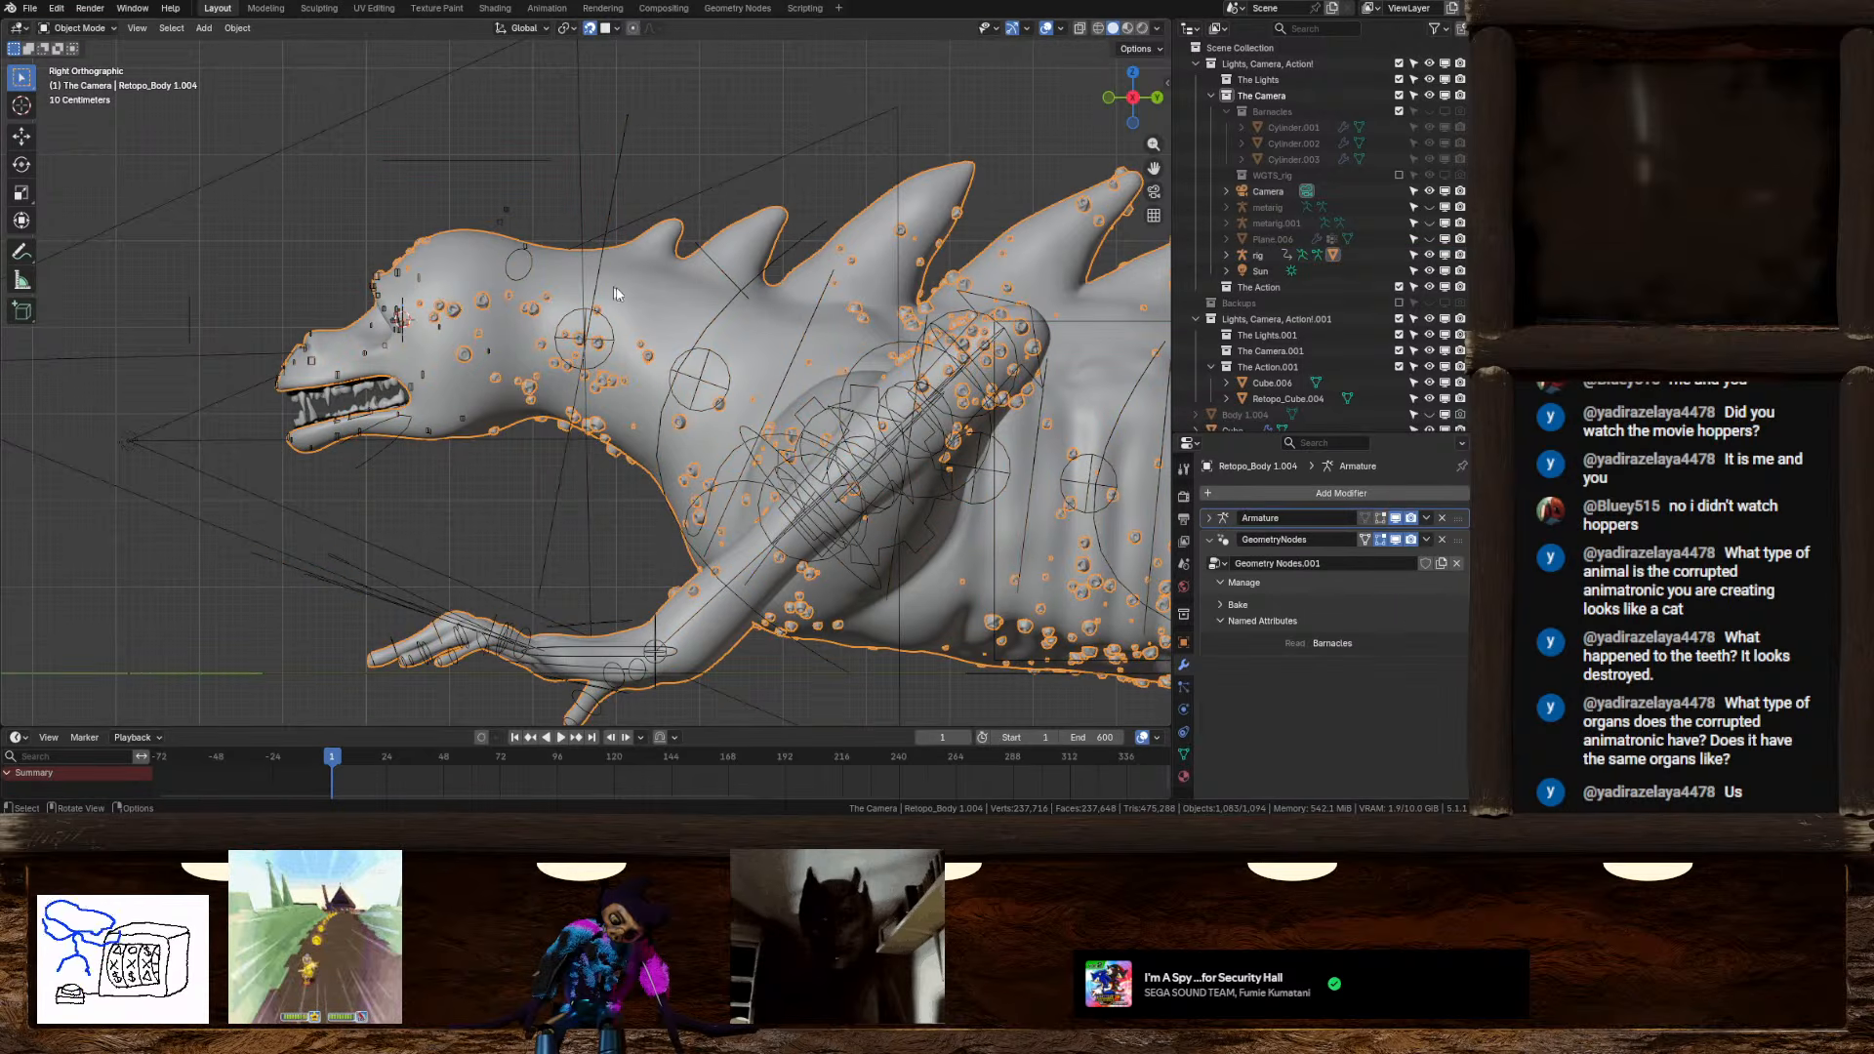
click(736, 8)
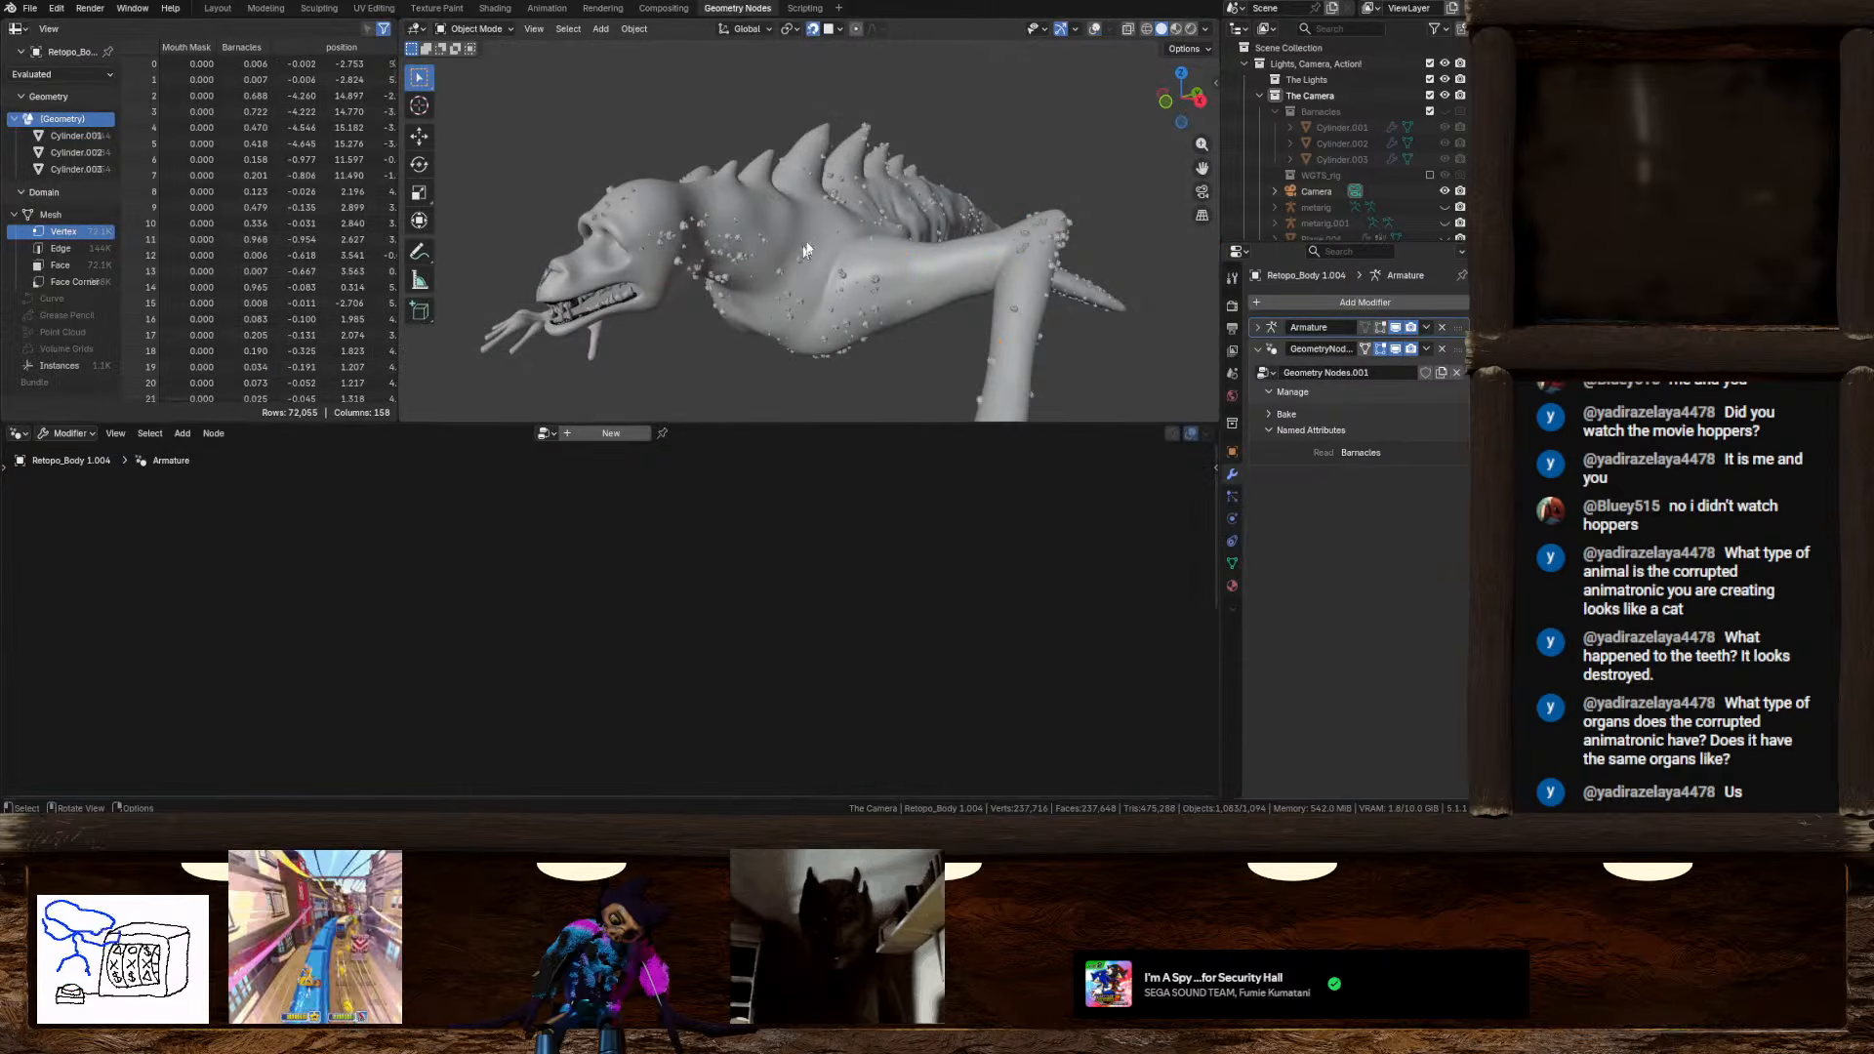
key(shift+alt+z)
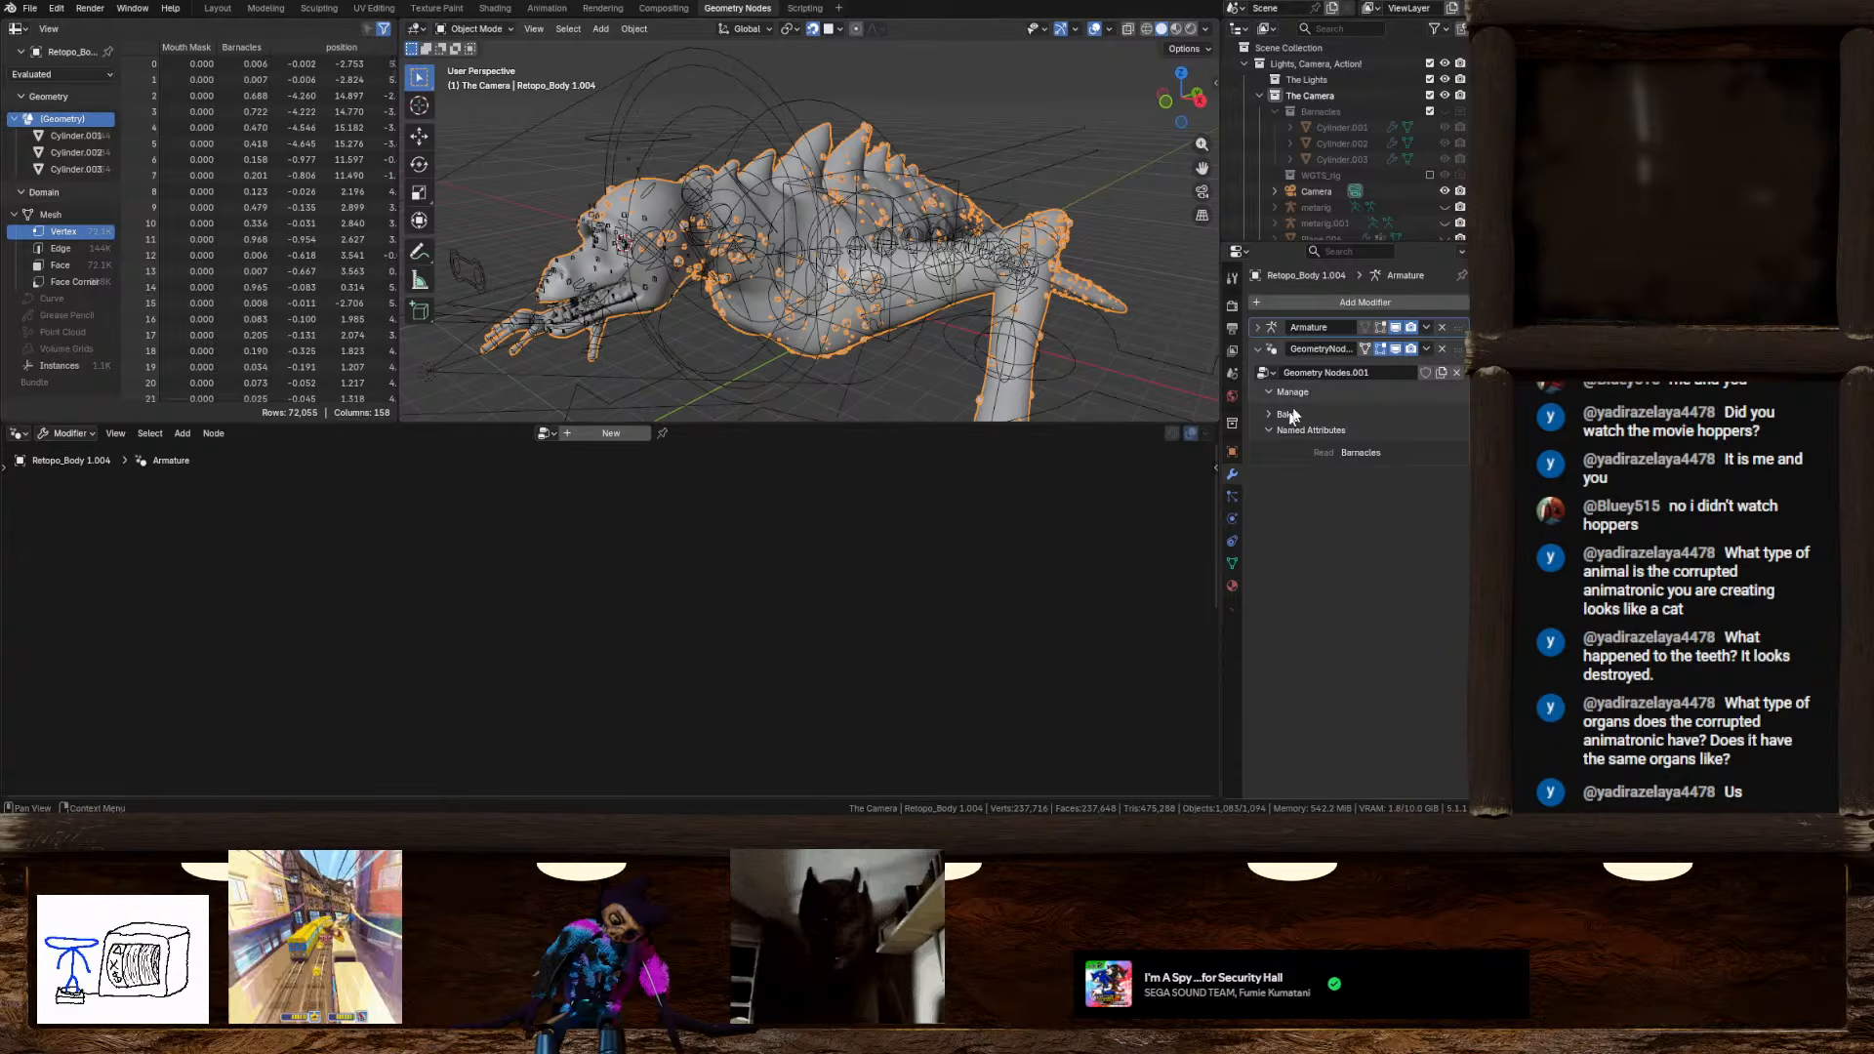
click(1269, 352)
click(1276, 349)
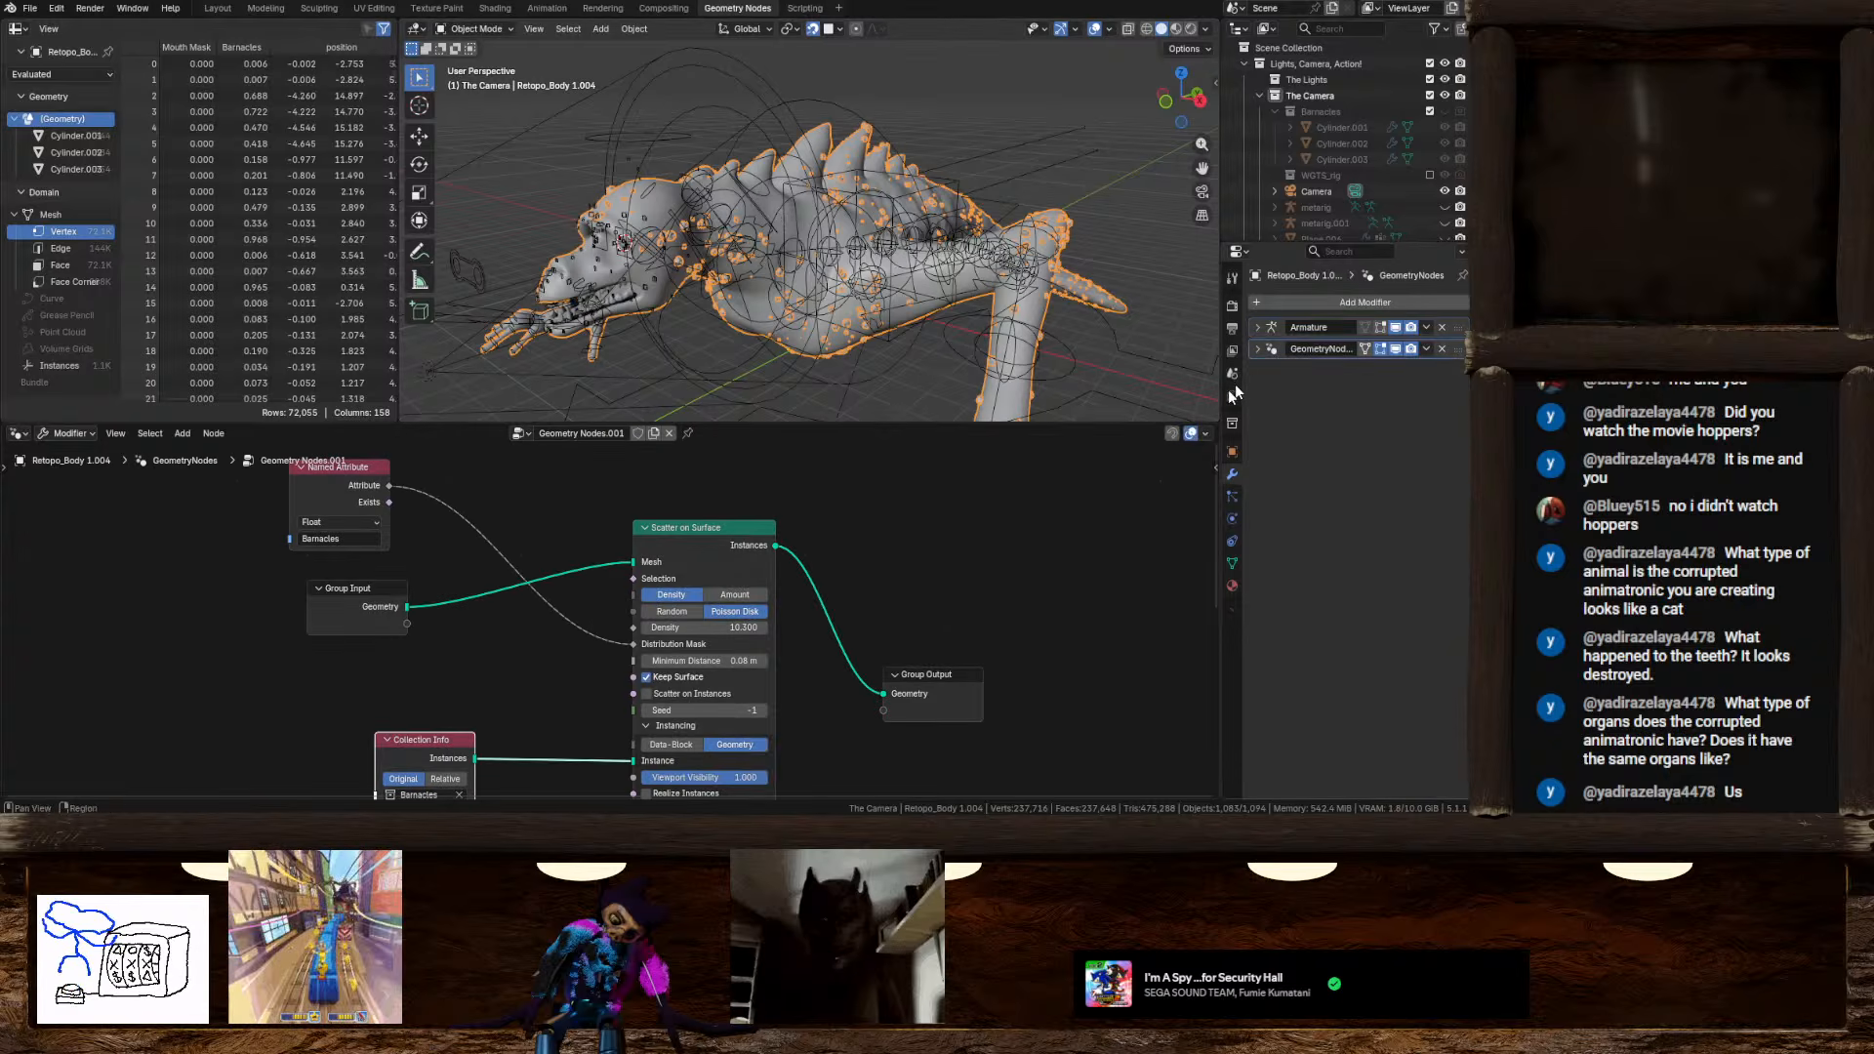
middle_drag(625, 496, 620, 747)
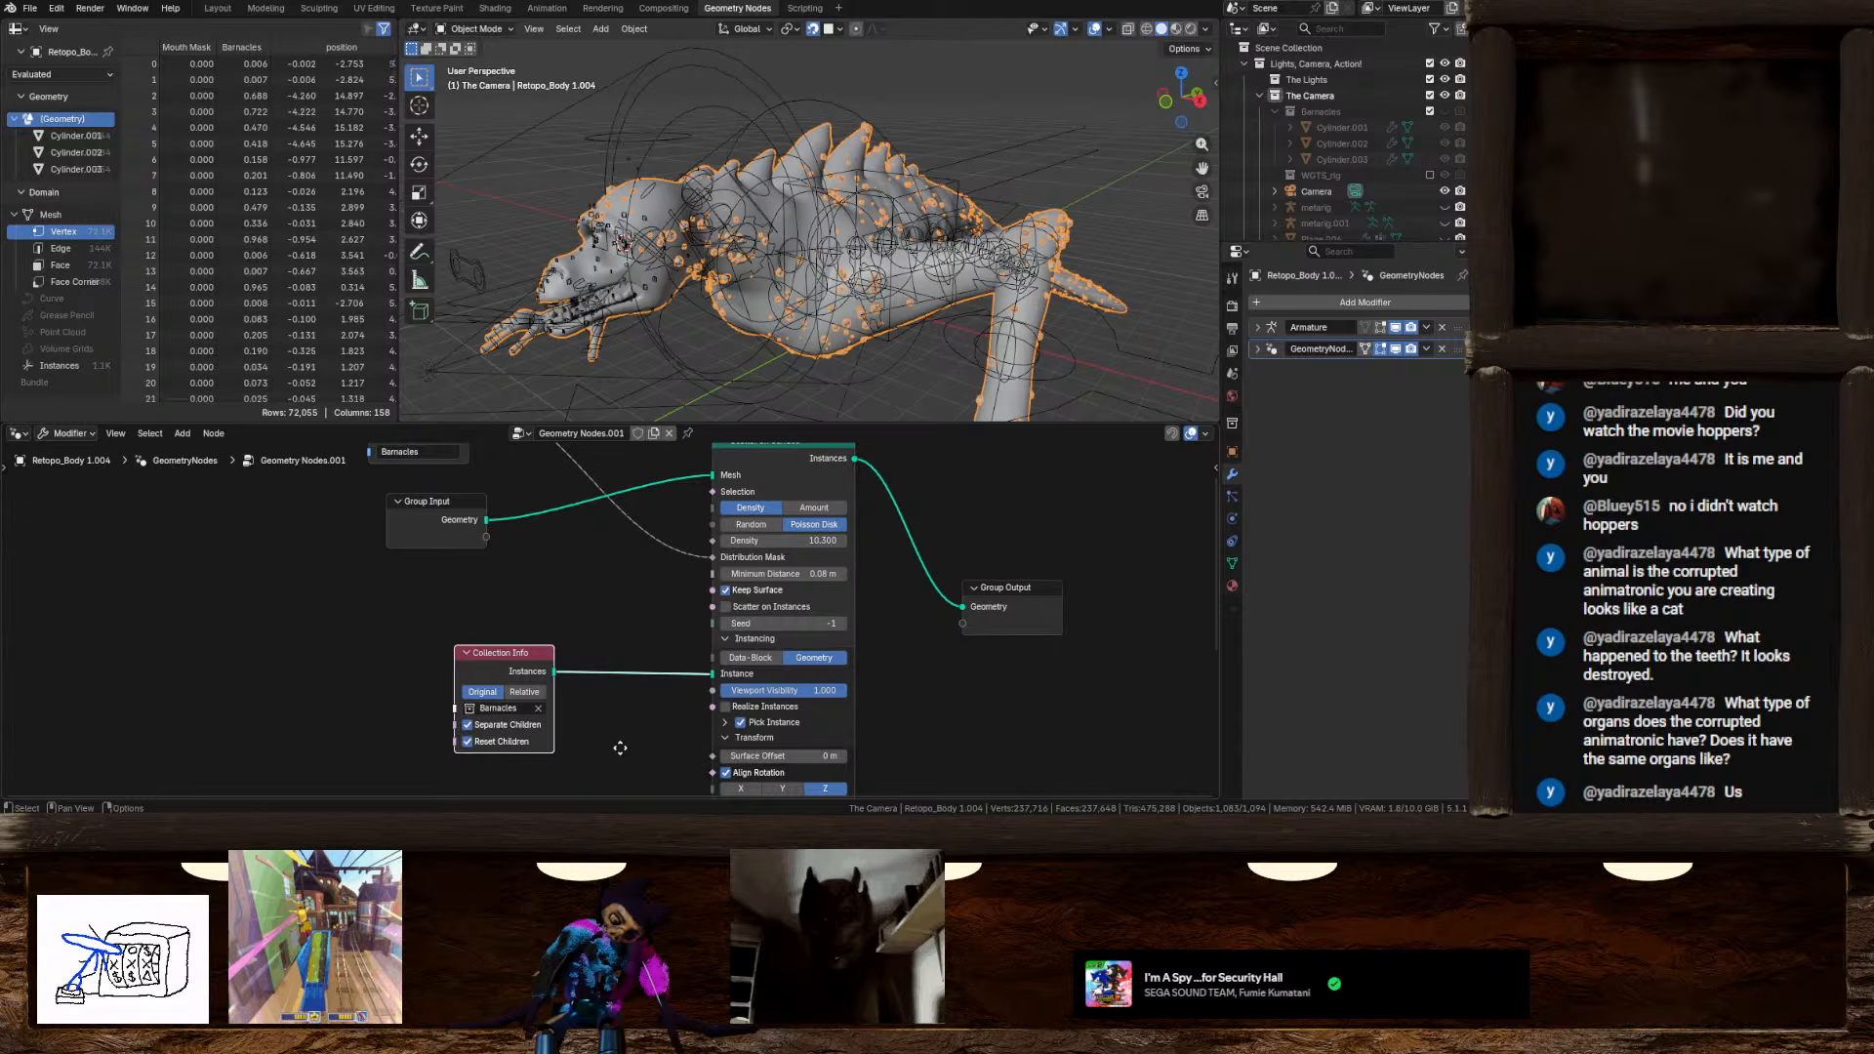
click(763, 525)
click(217, 7)
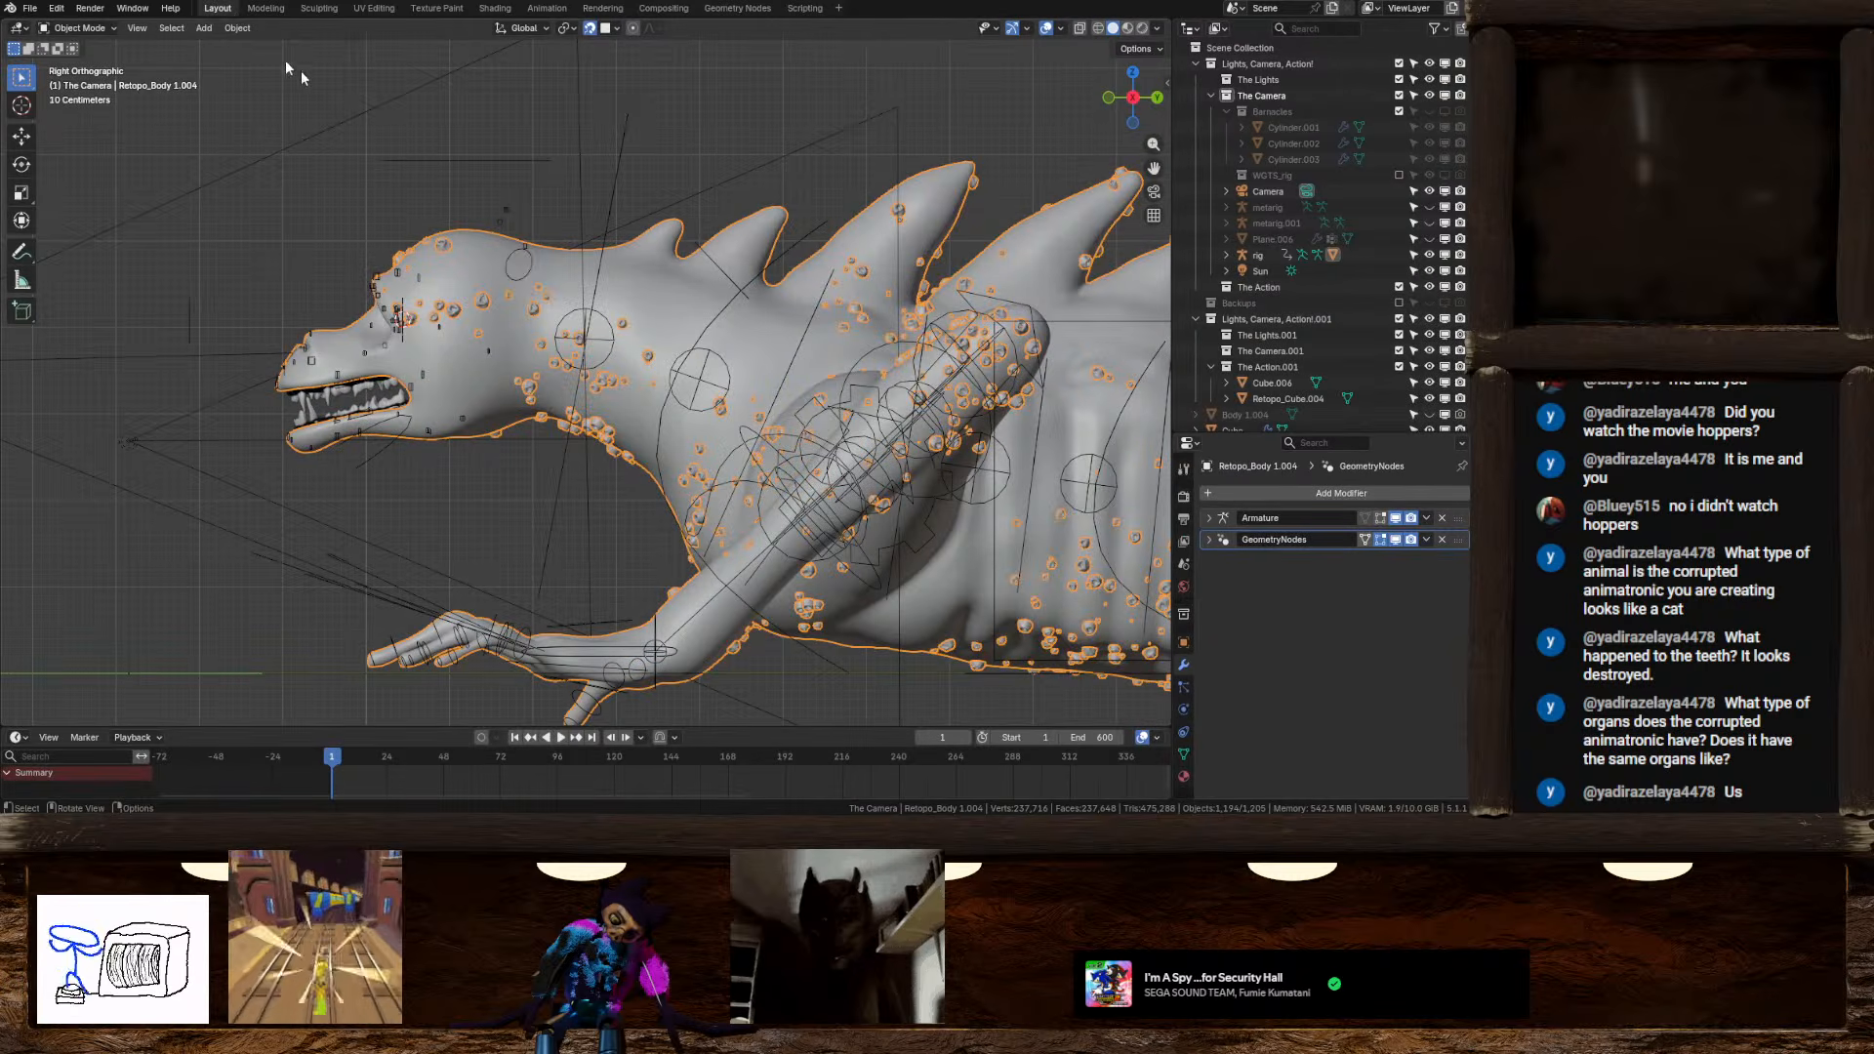
Test the chest control's rotation about global X in Pose Mode and undo the barnacle distribution change
click(660, 396)
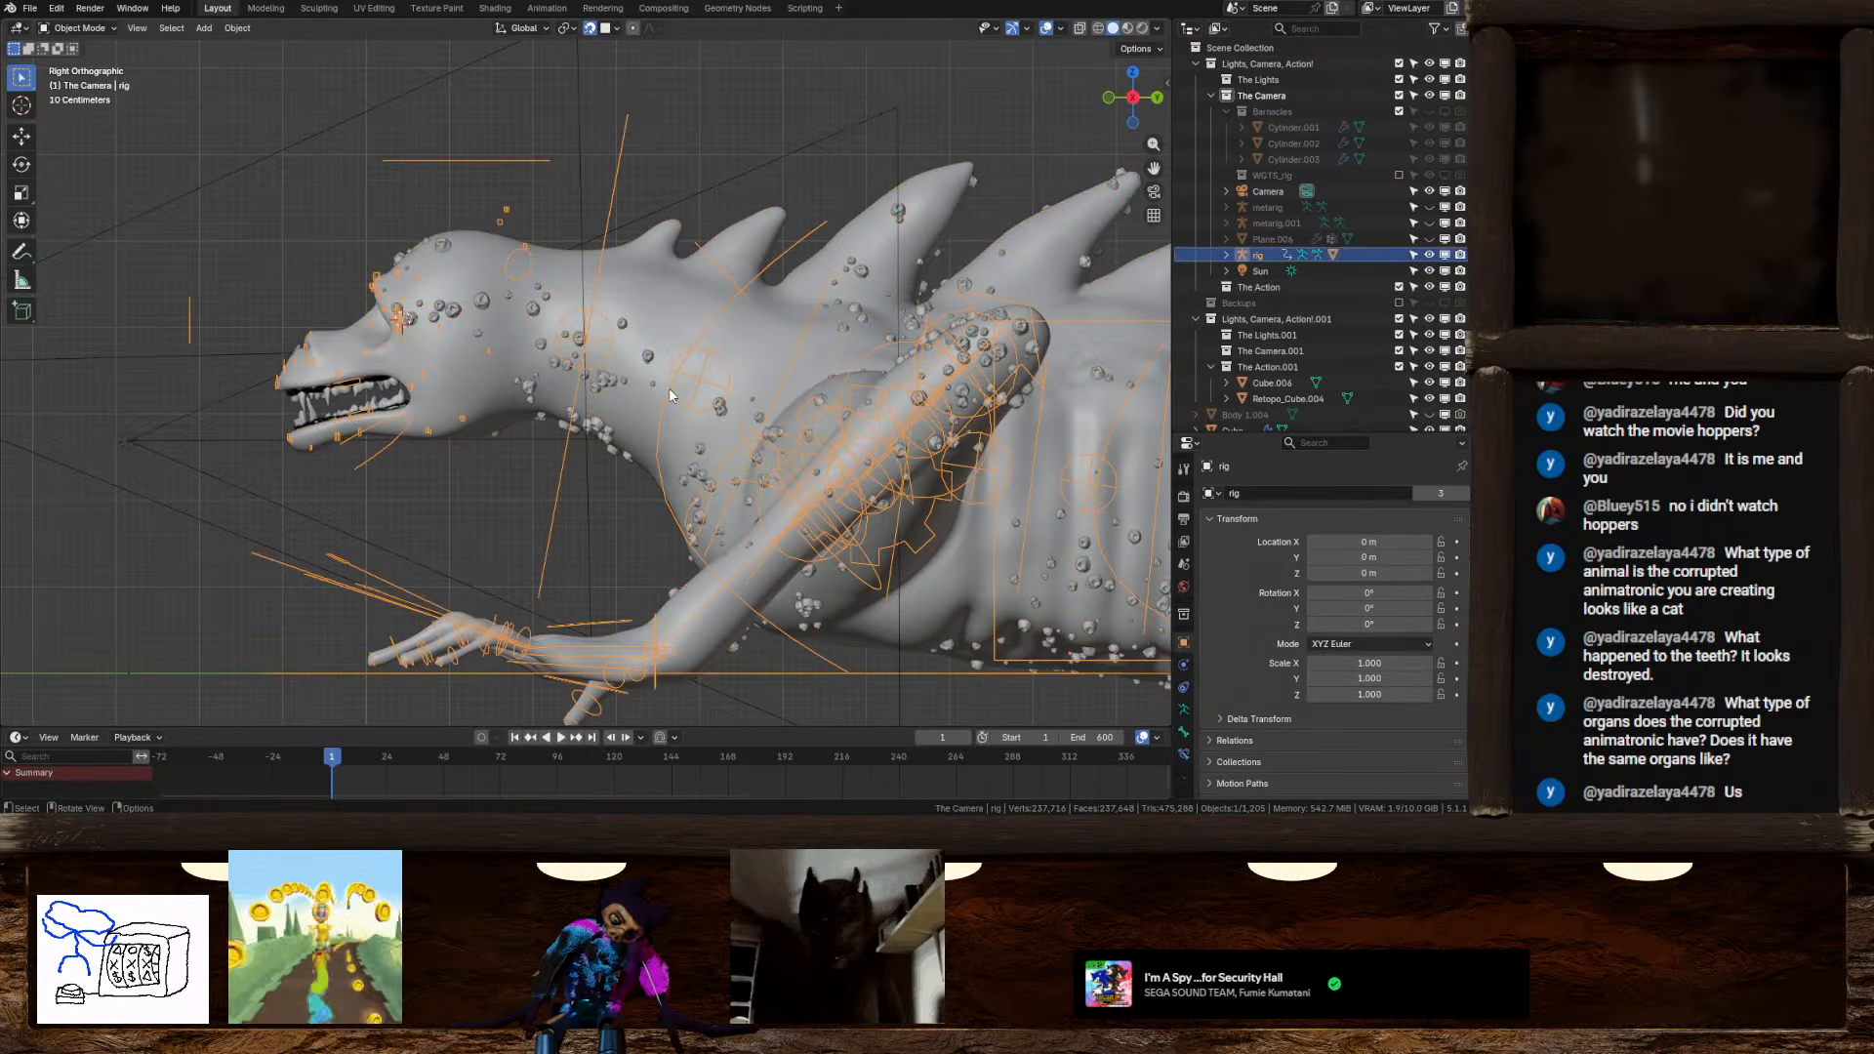
click(78, 27)
click(88, 82)
key(r)
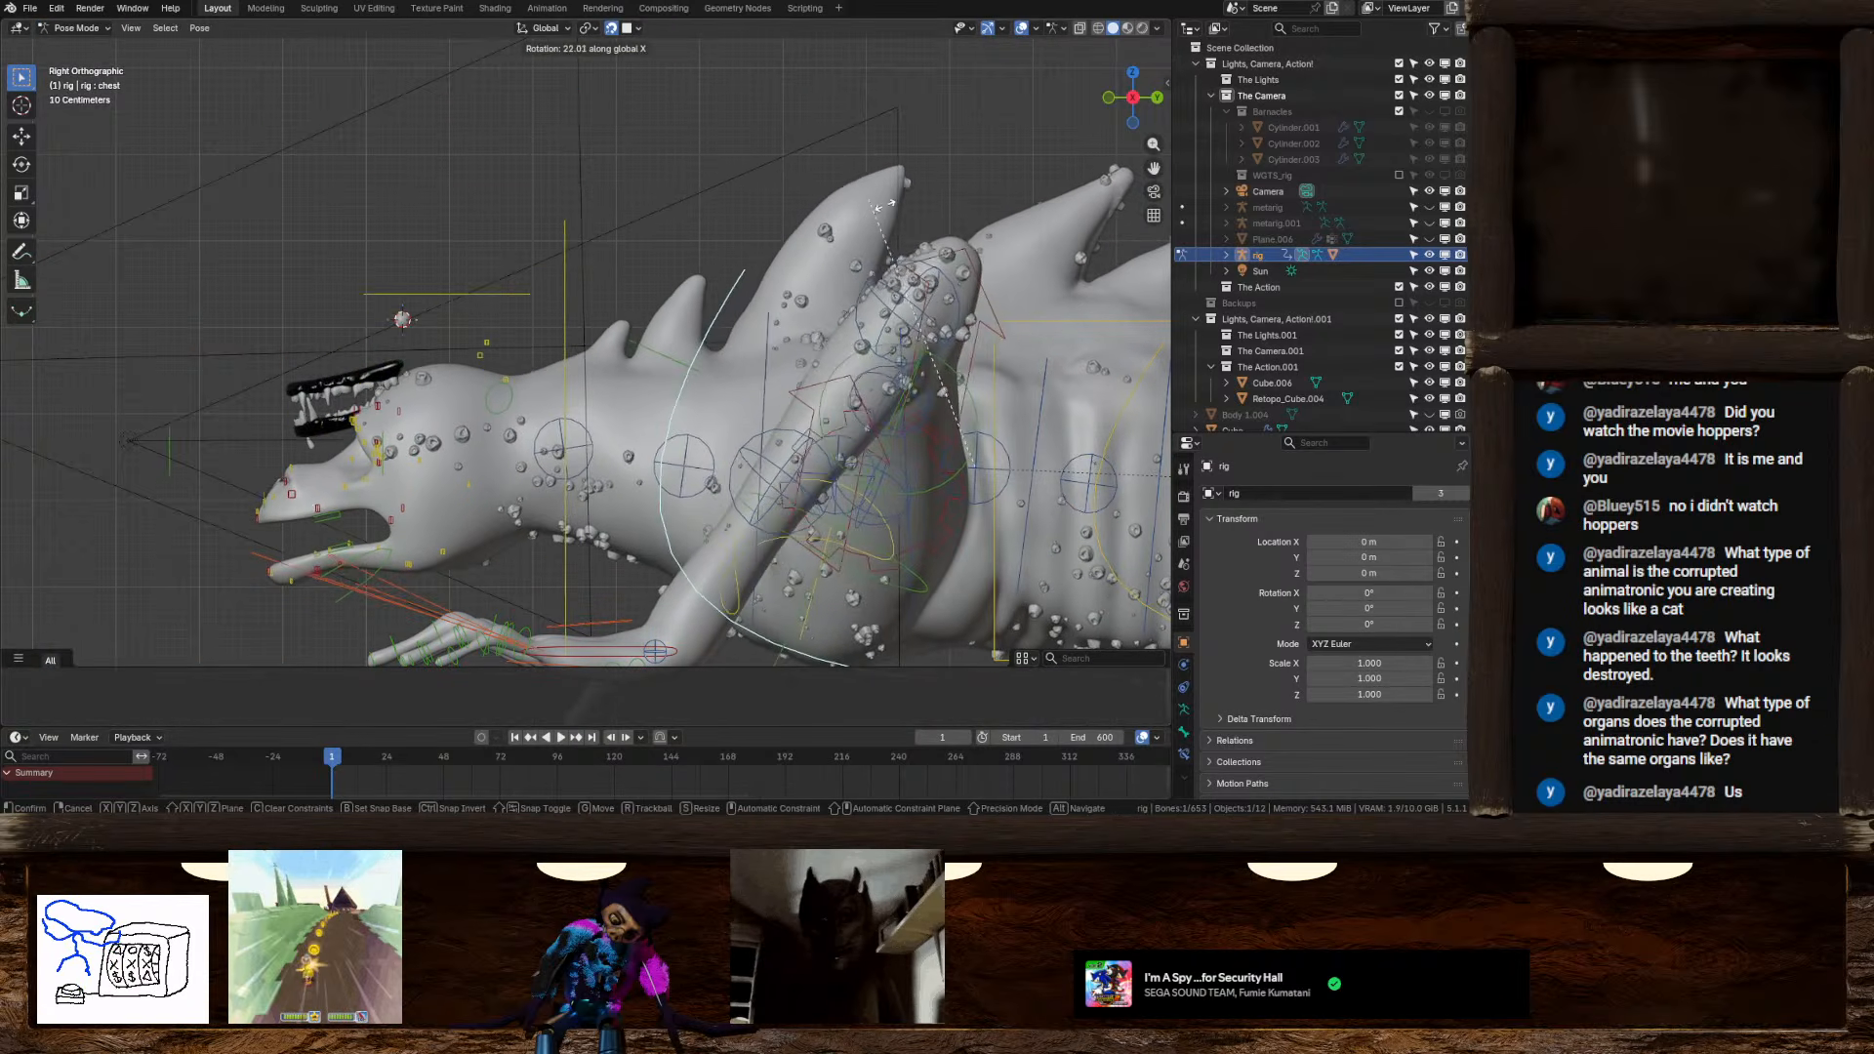
click(745, 191)
key(ctrl+z)
key(ctrl+z)
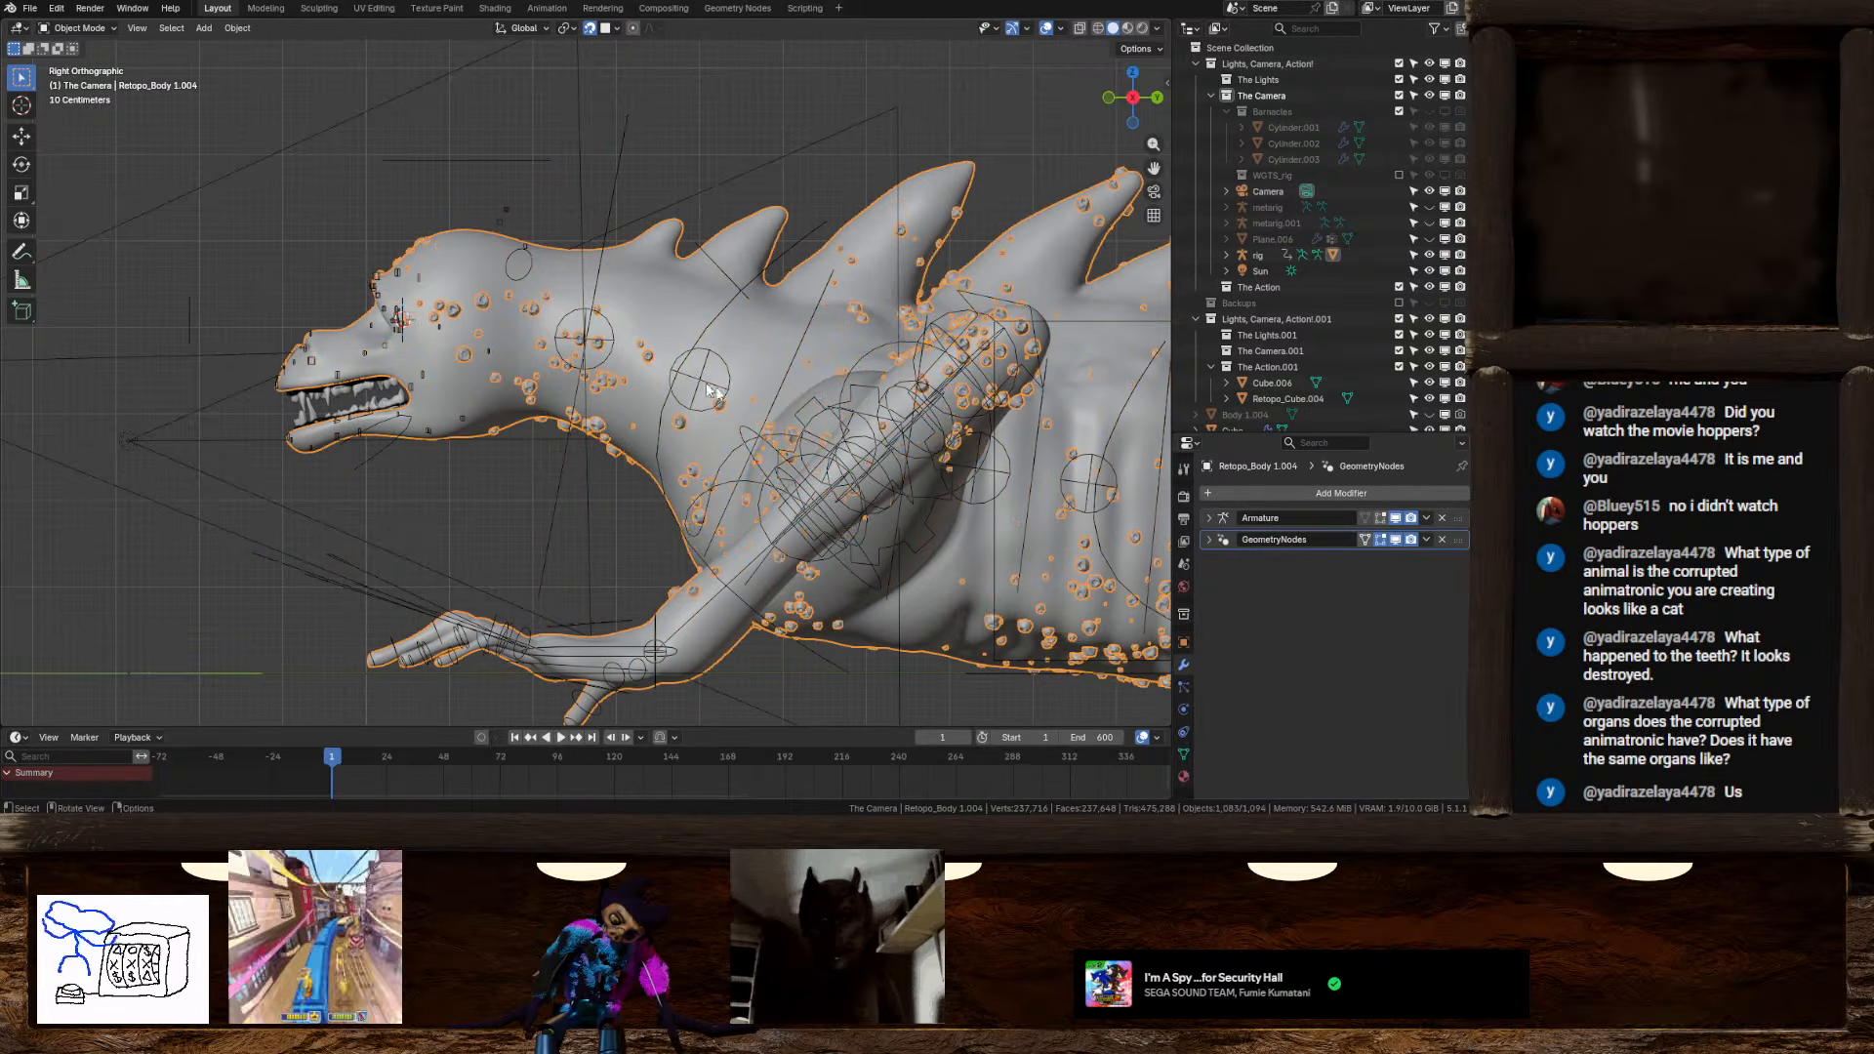
Put the rig back into Pose Mode and try rotating the chest control about the global X axis again
click(712, 318)
click(80, 28)
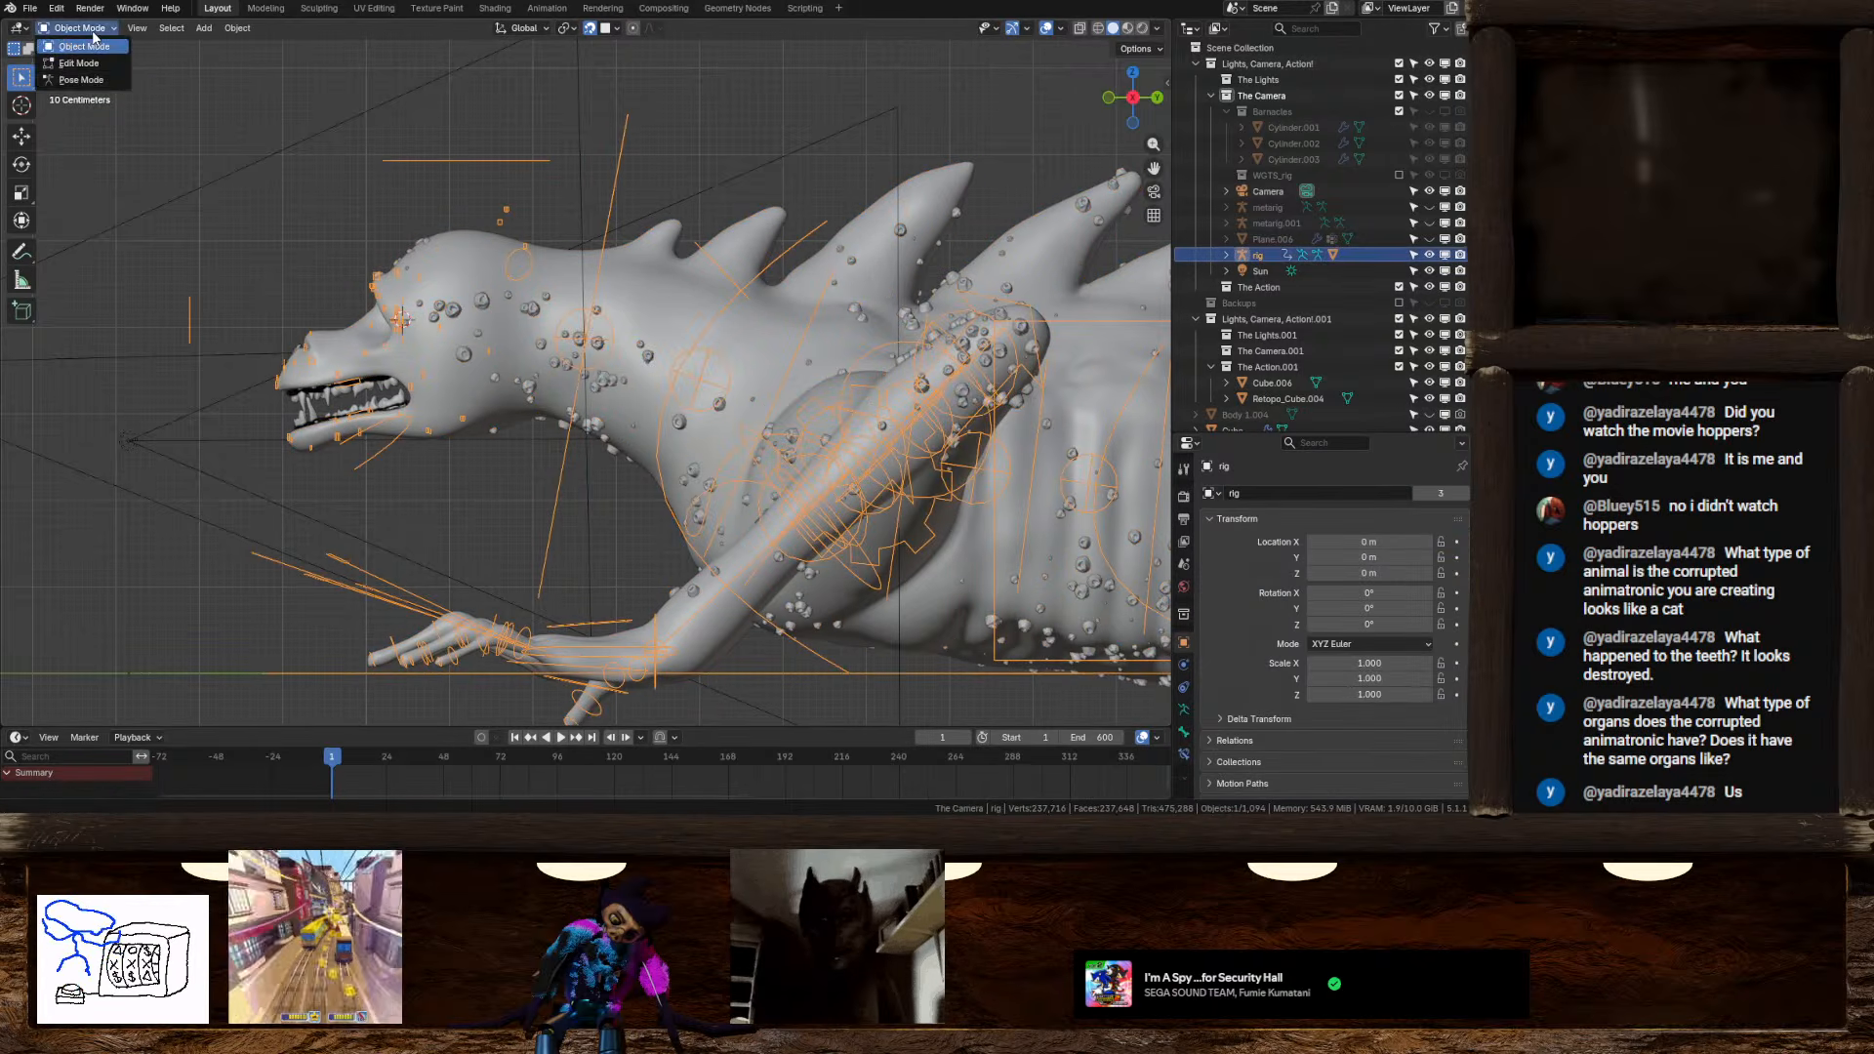
click(82, 80)
key(r)
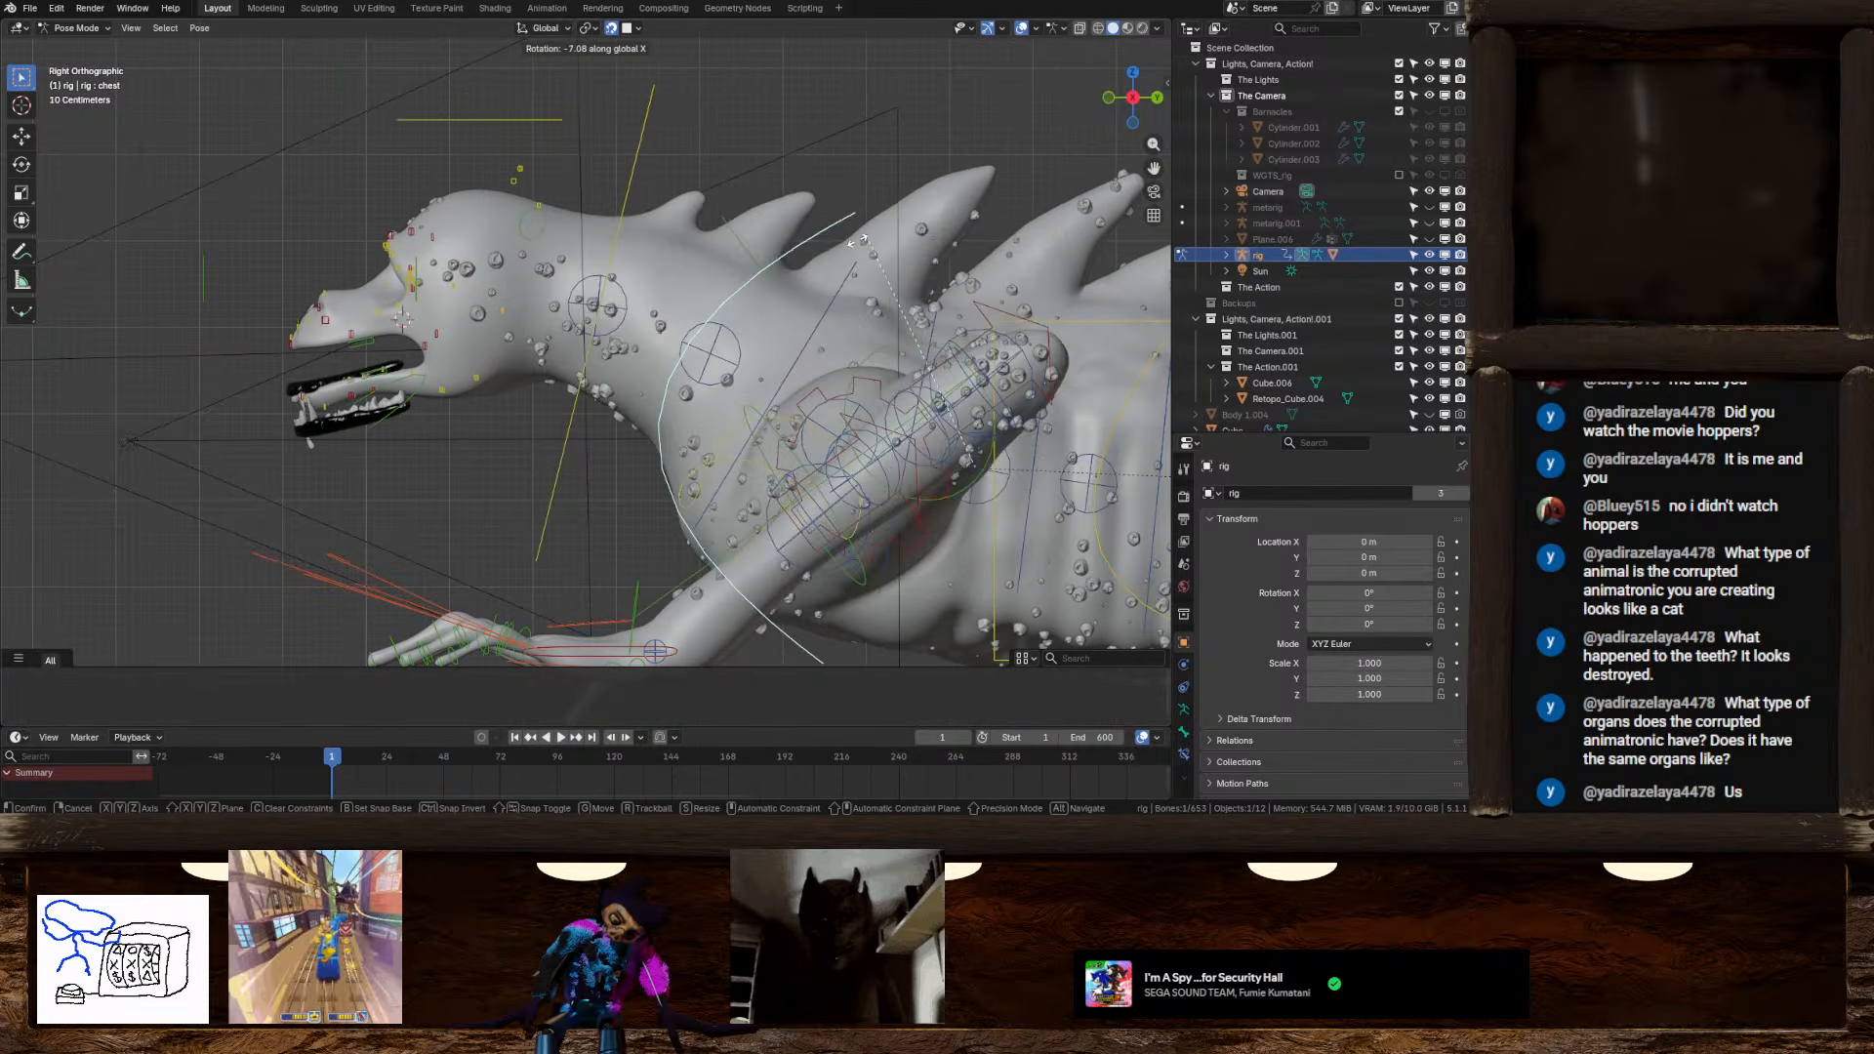
Try rotating the small Bone control behind the creature's neck
click(717, 276)
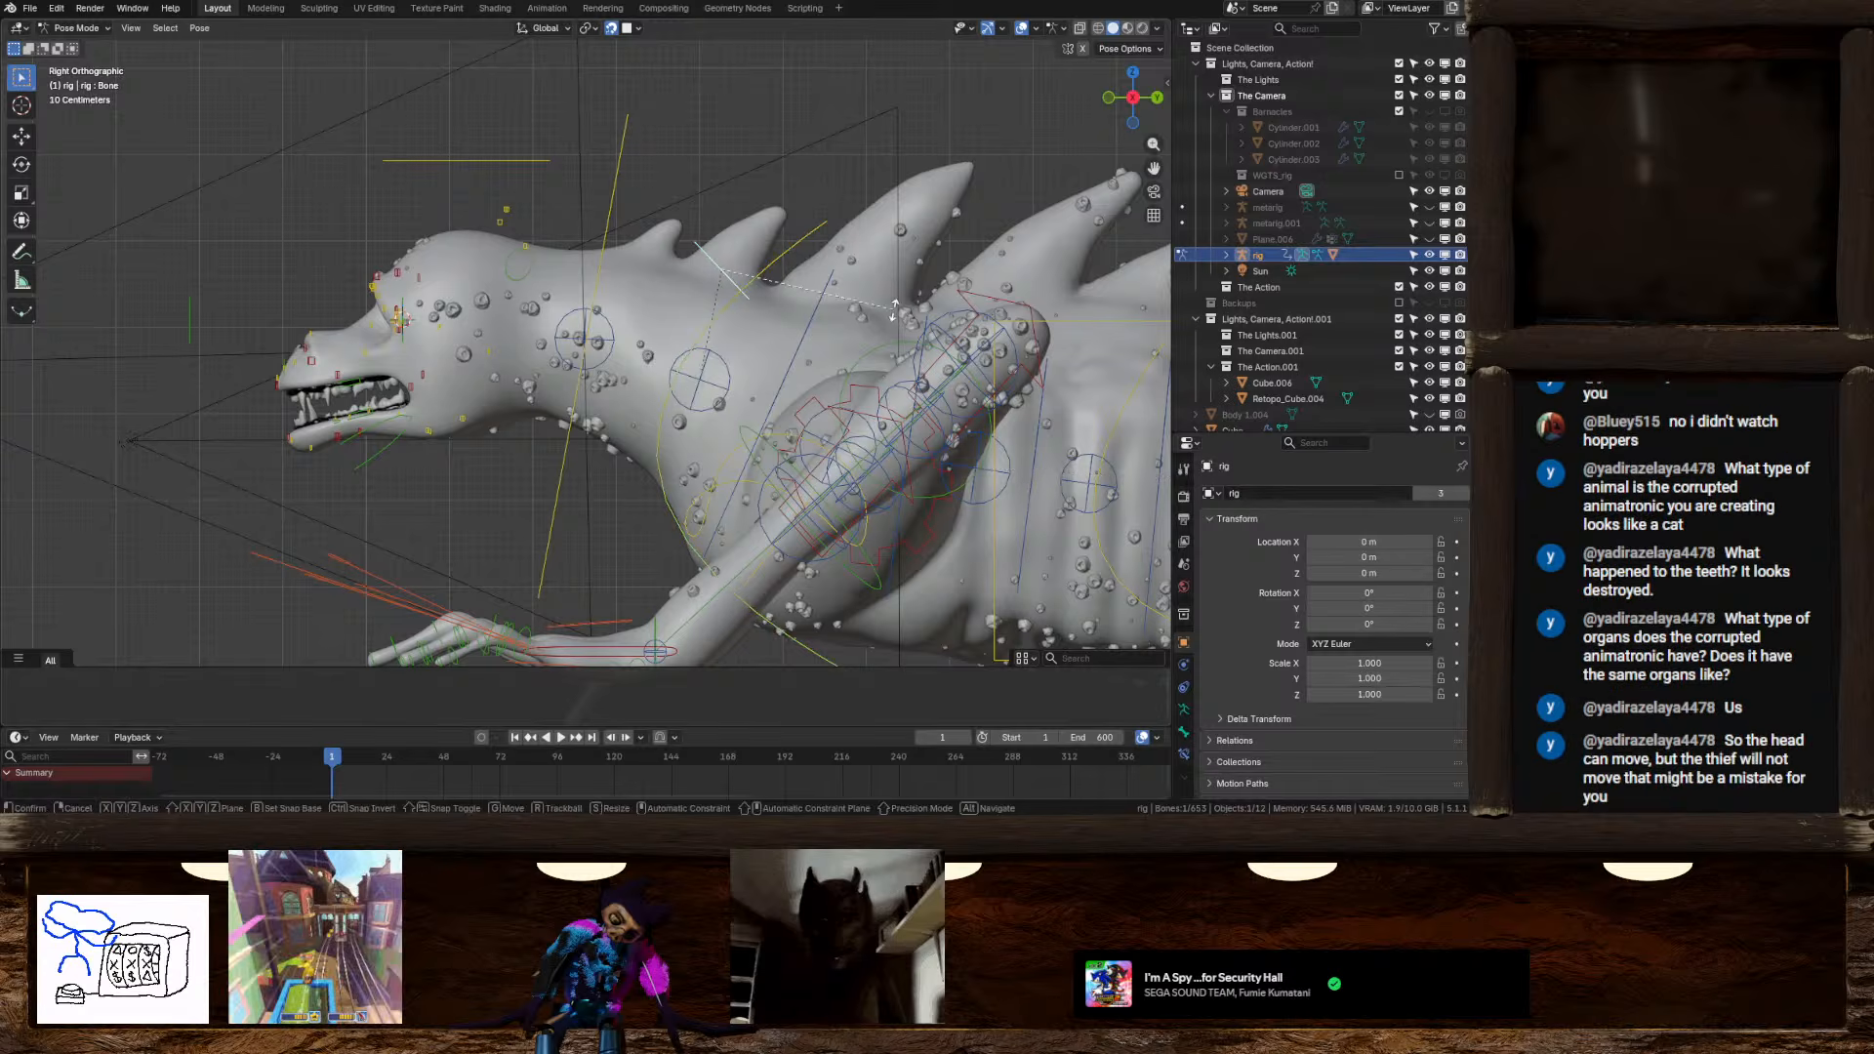
click(719, 273)
key(r)
click(864, 276)
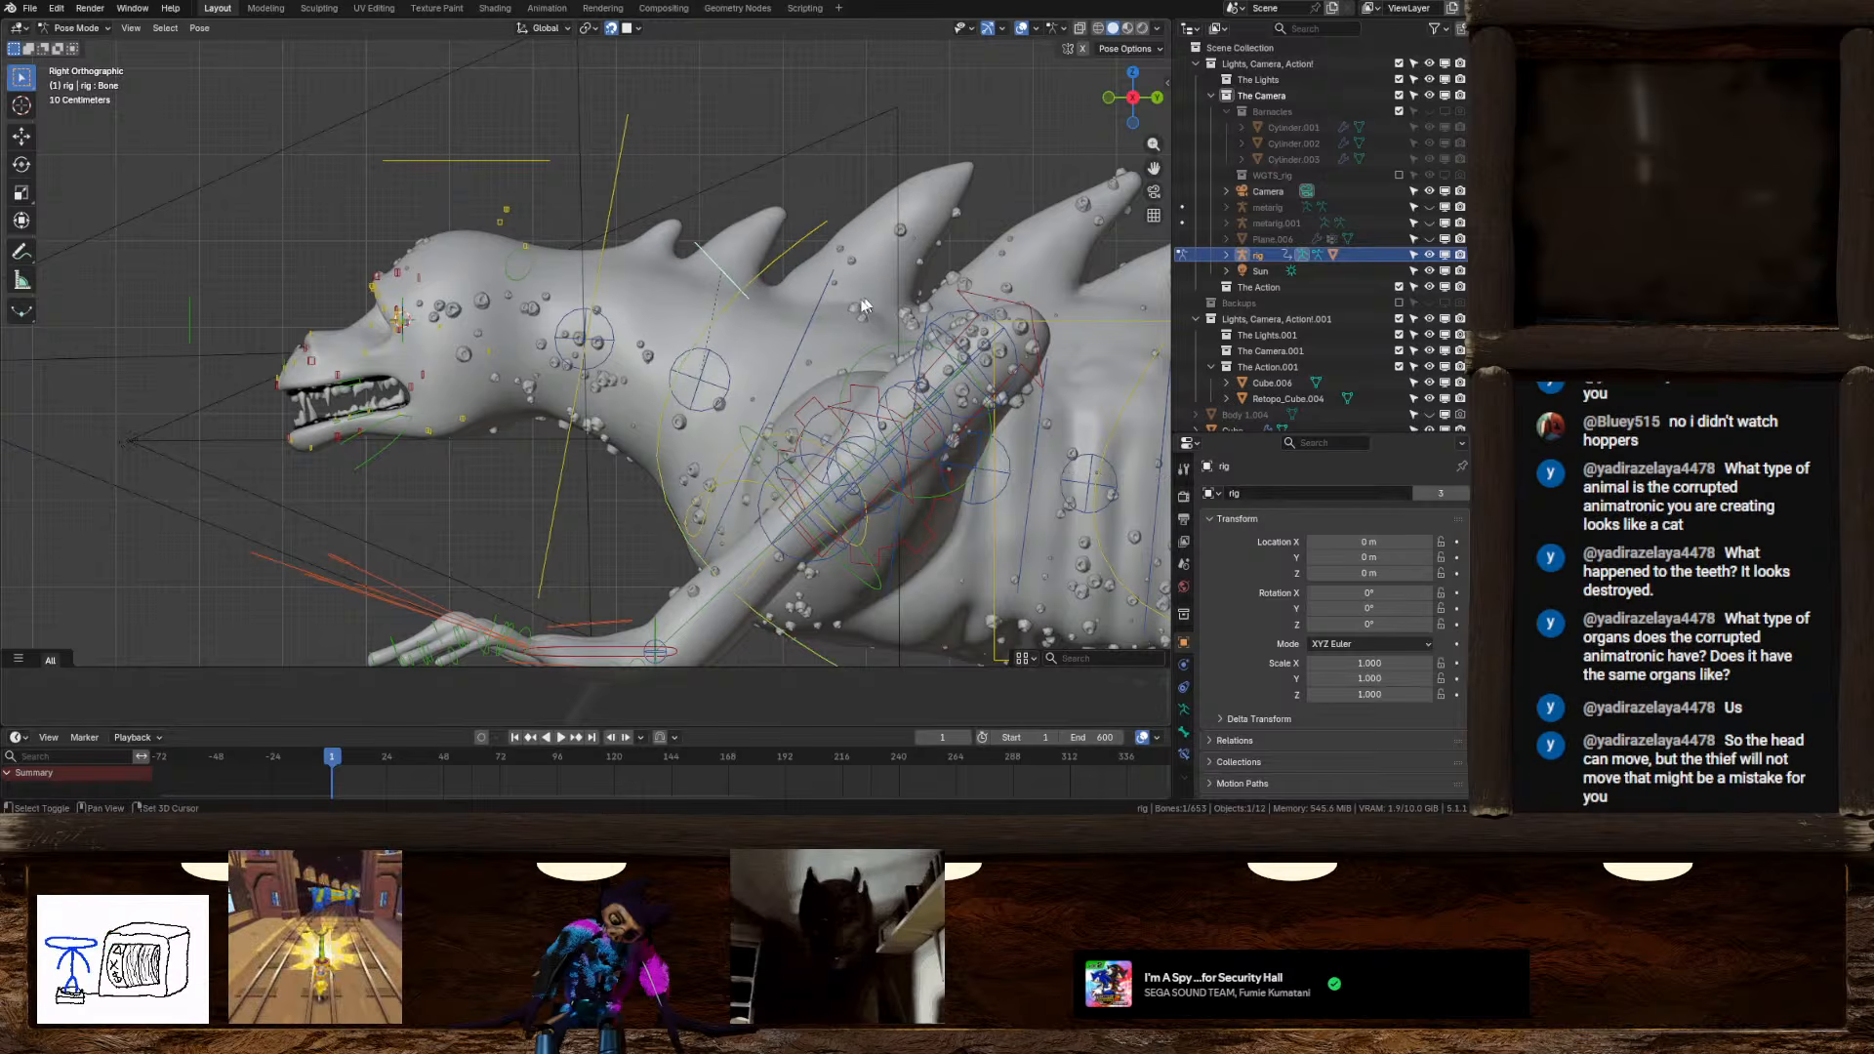
Frame the creature's whole body and try rotating the torso control about the global X axis
middle_drag(864, 276, 869, 414)
scroll(723, 360, down, 4)
click(869, 414)
key(r)
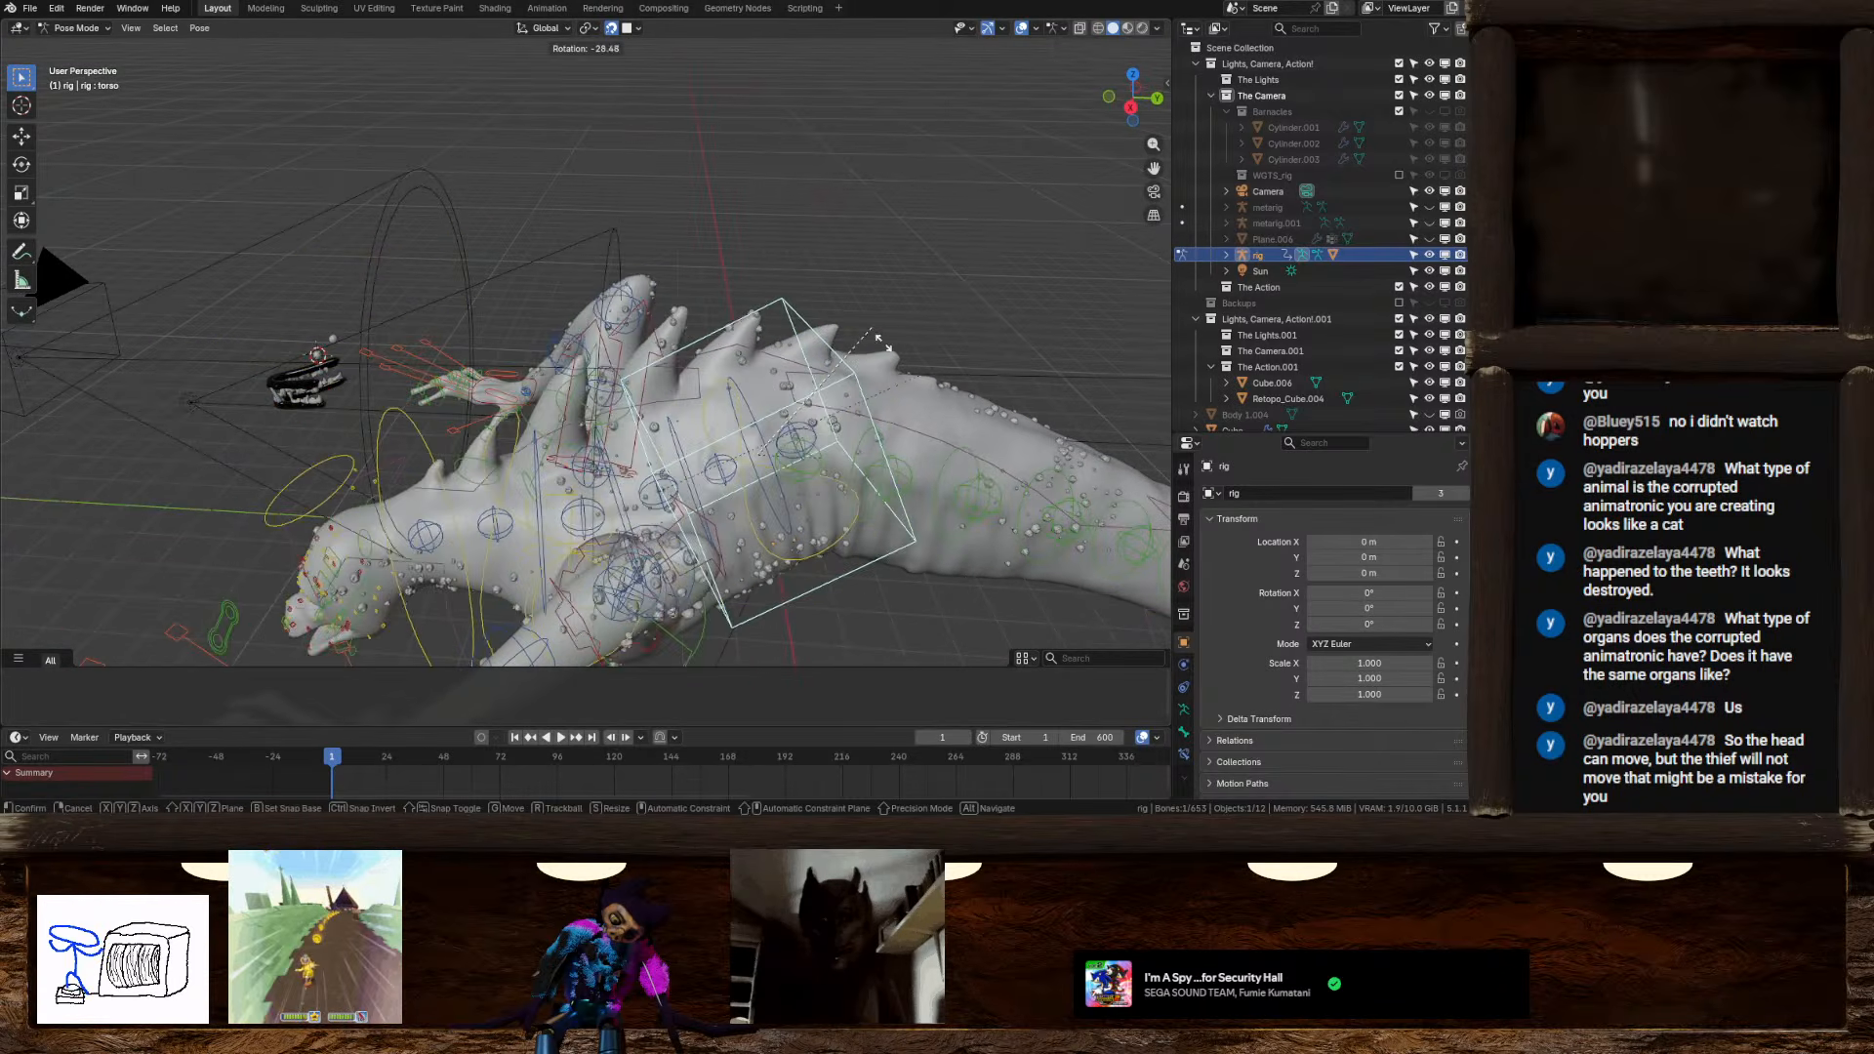
key(x)
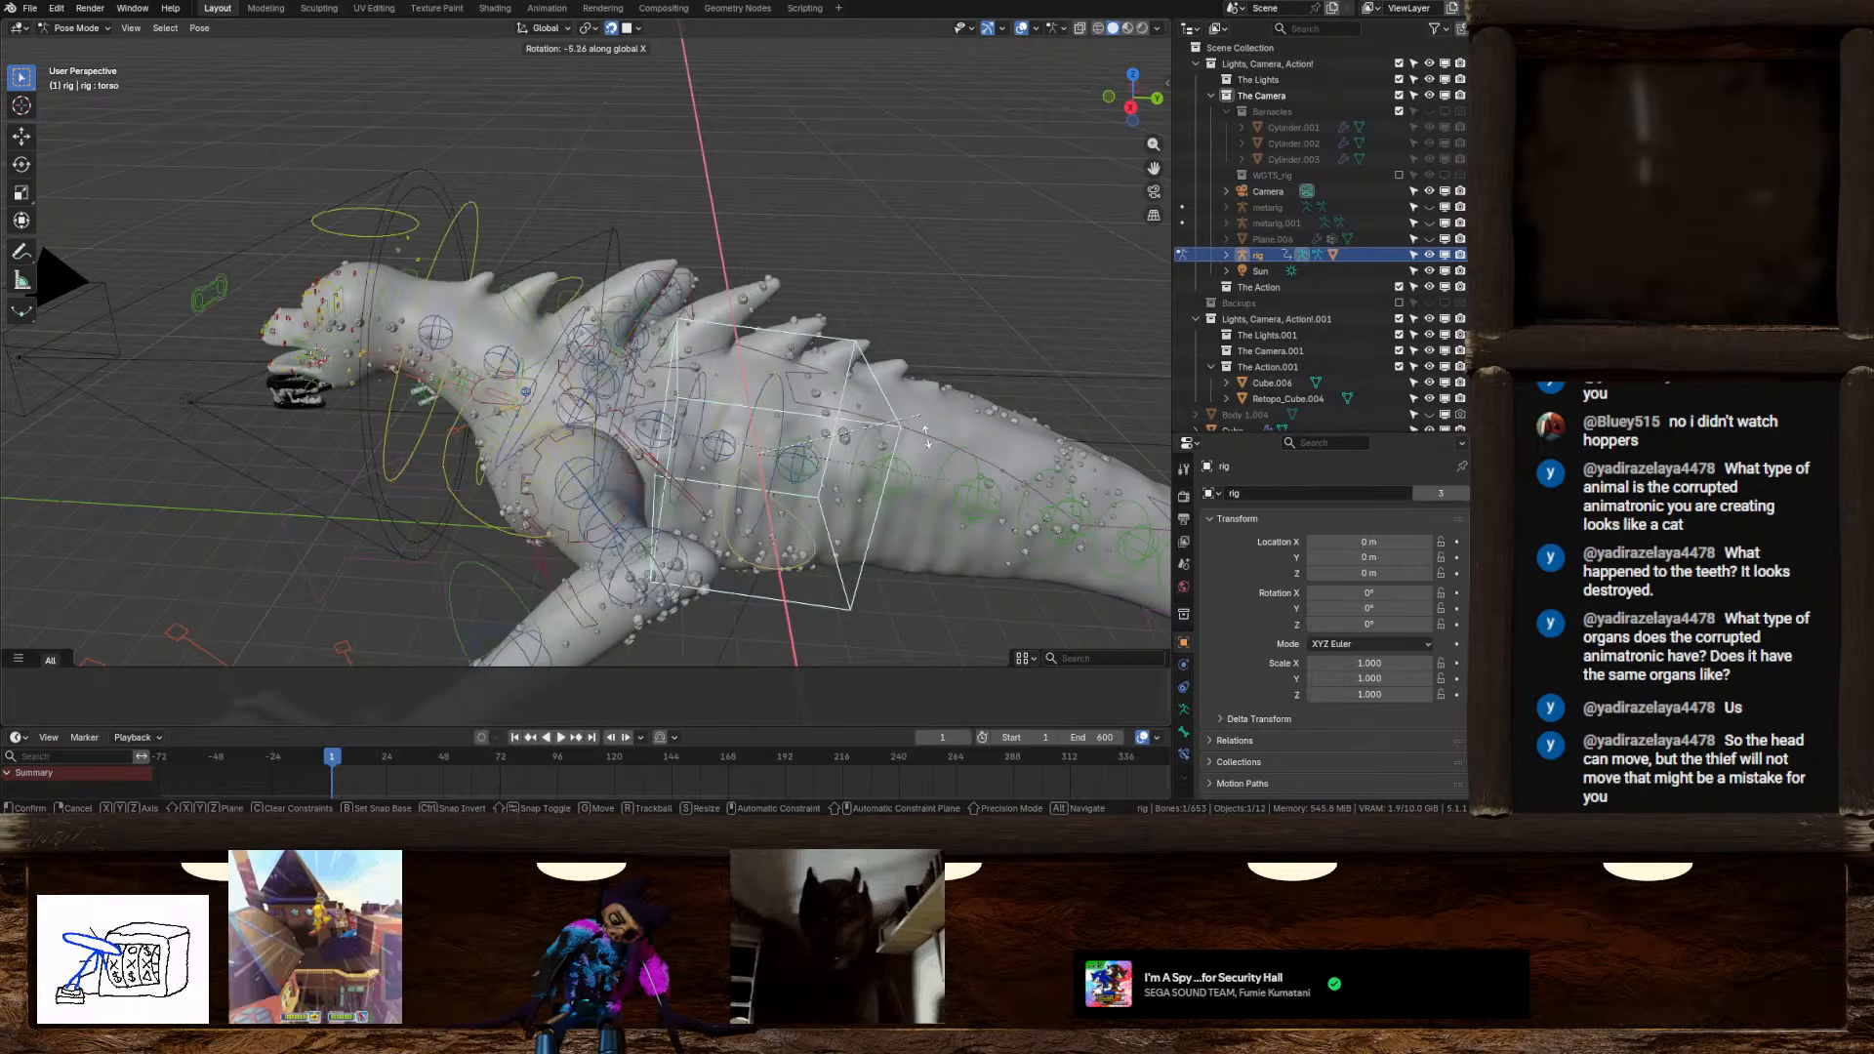
Try rotating the spine_fk control on the body and the tail_master control on the tail
click(787, 446)
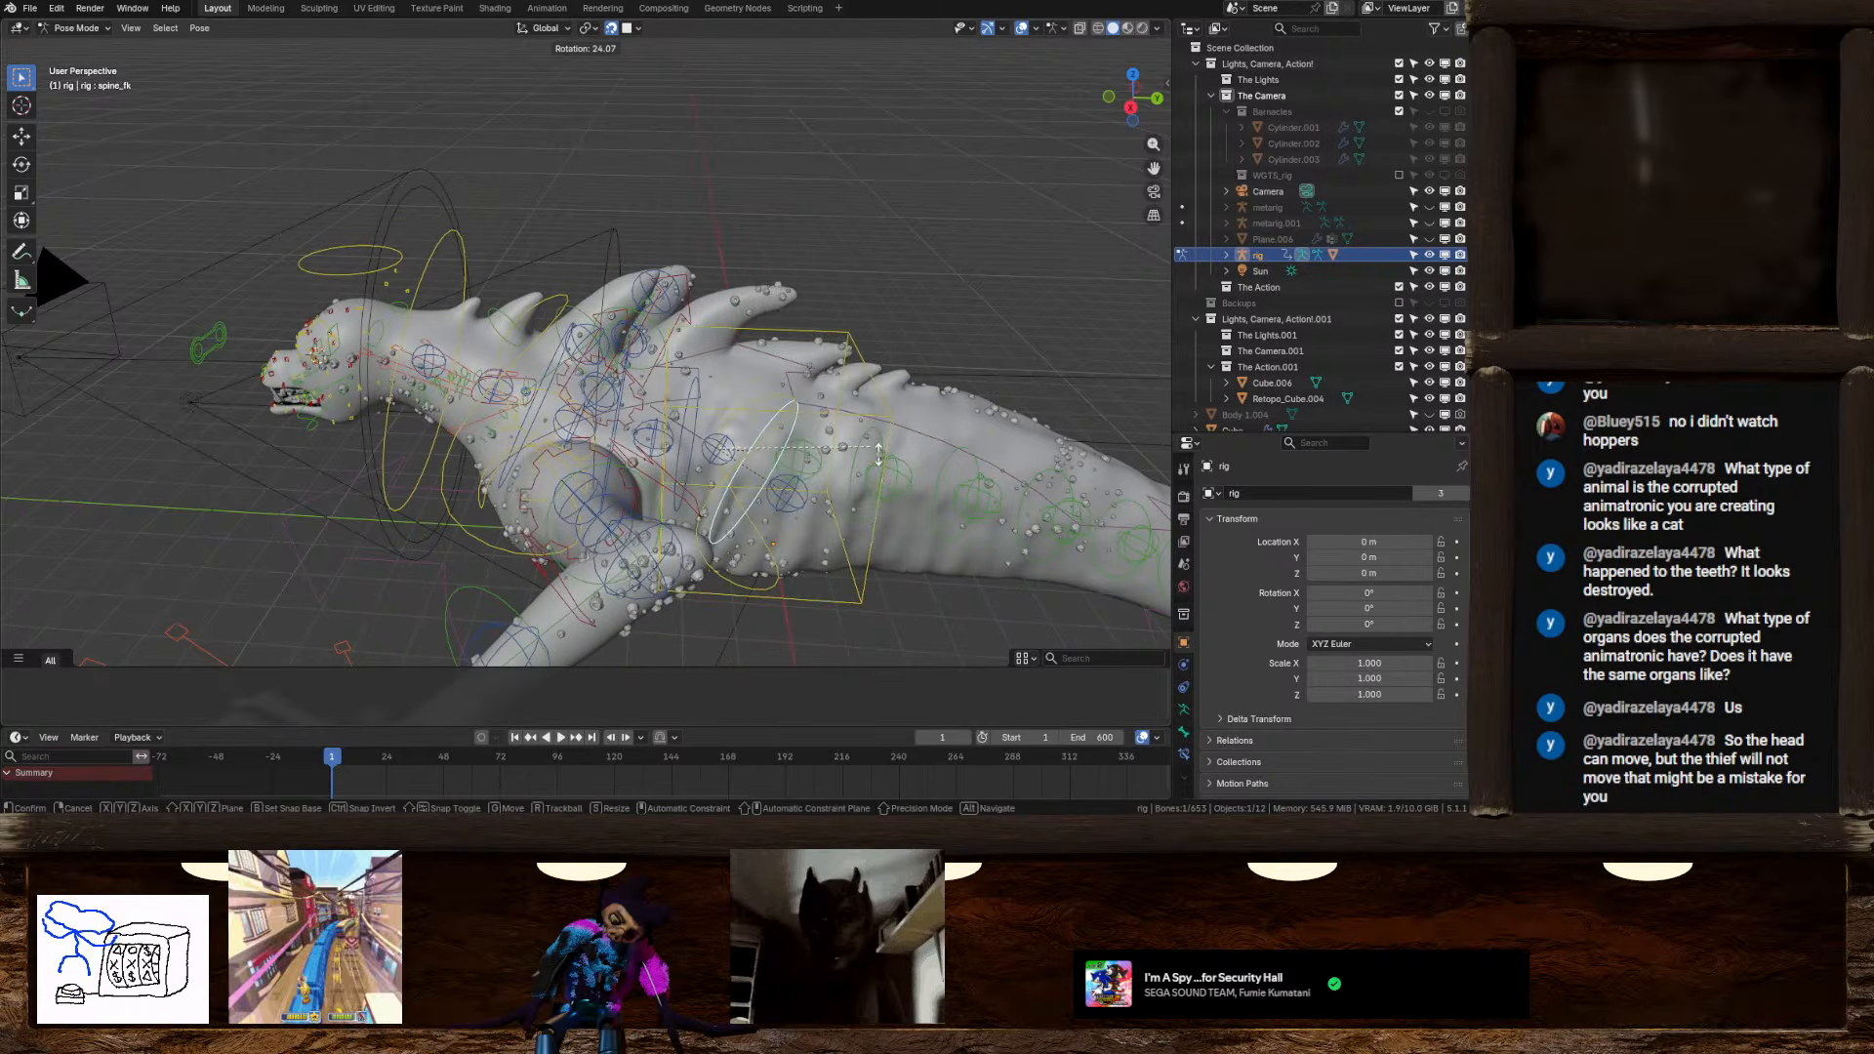
scroll(780, 320, down, 6)
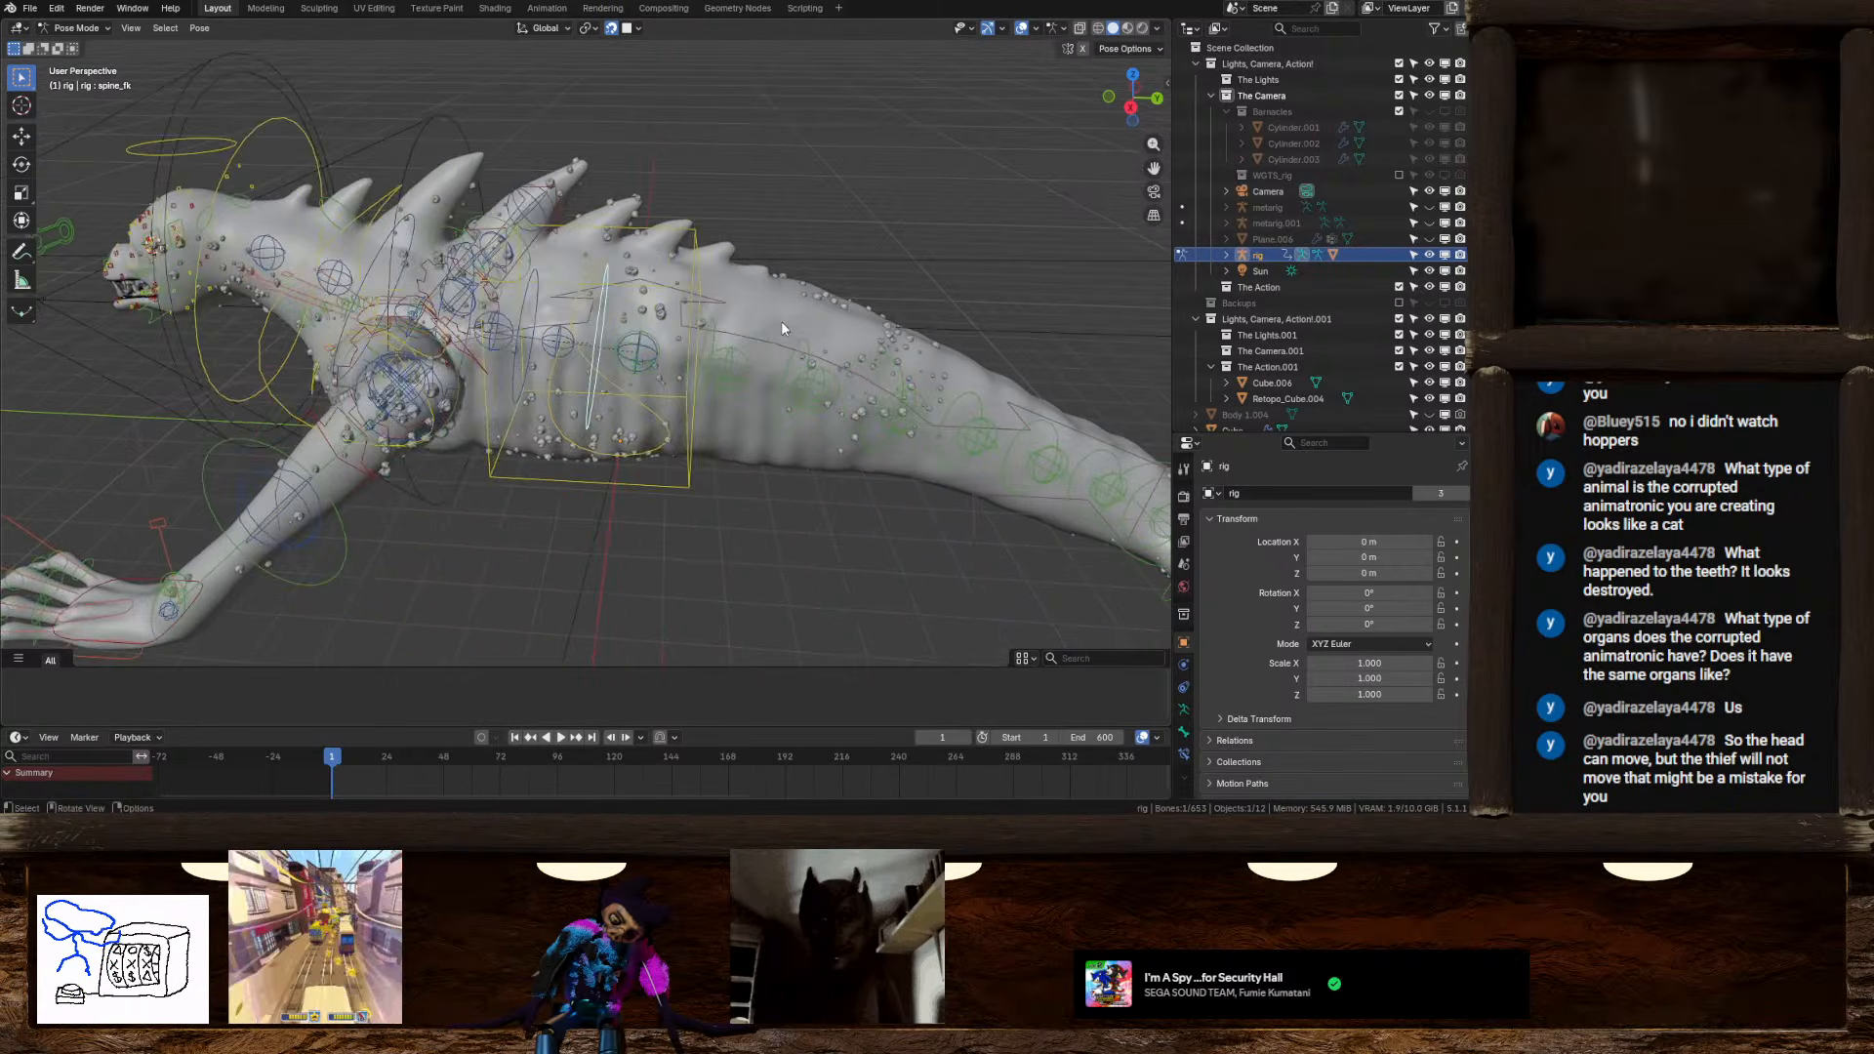
click(884, 433)
key(r)
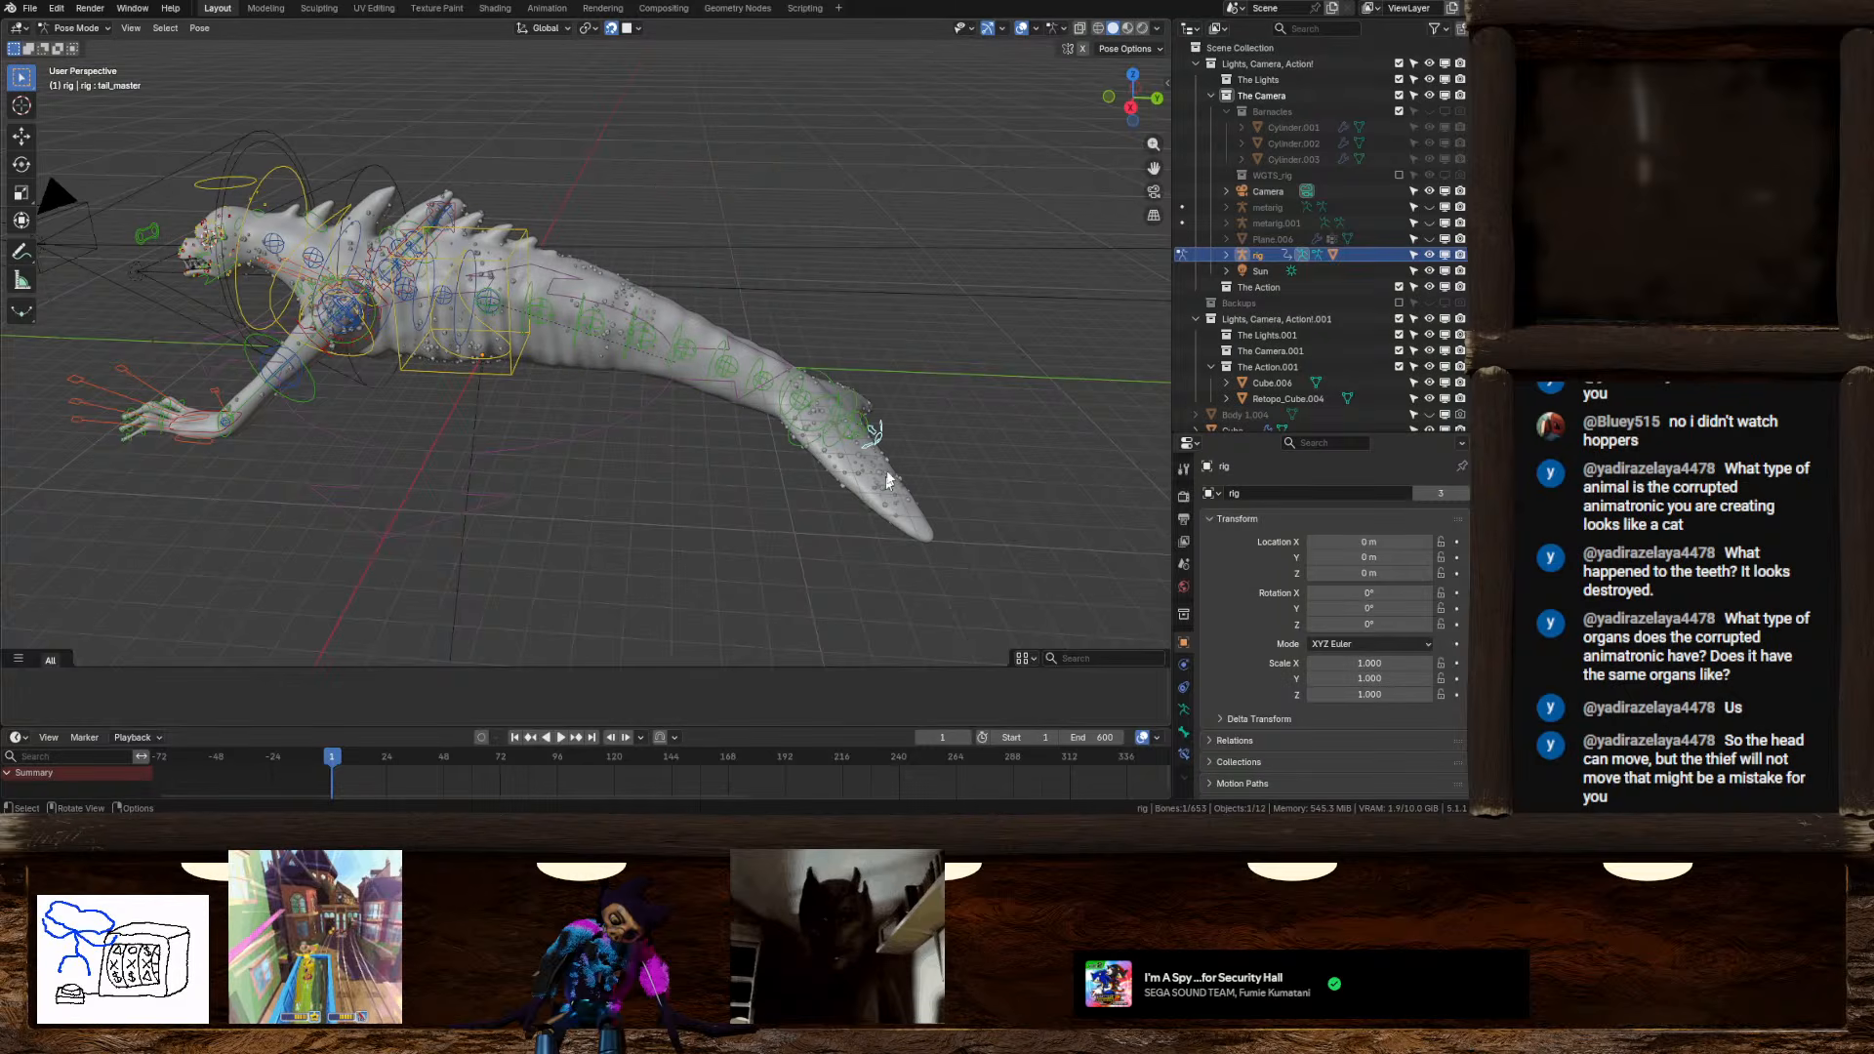
Try rotating the tail_master control about the global Z axis and about the global Y axis
key(z)
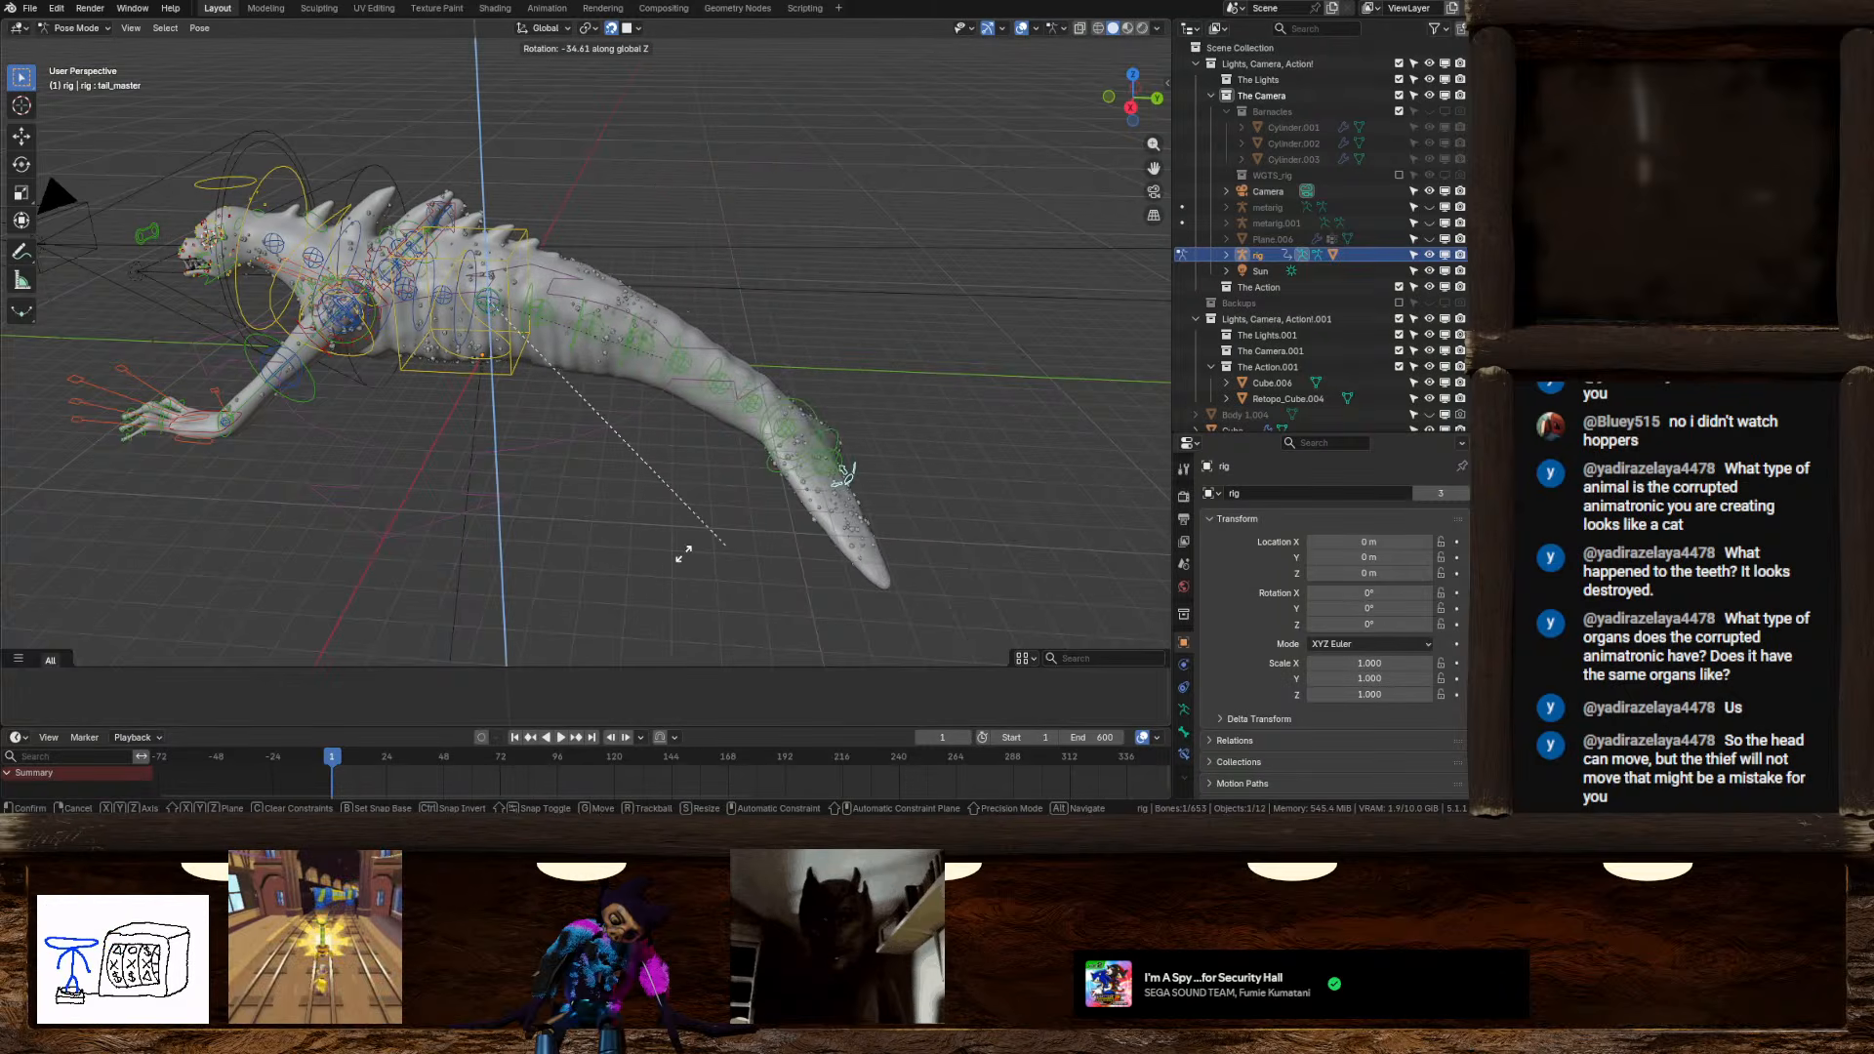
right_click(953, 238)
middle_drag(945, 260, 718, 318)
key(r)
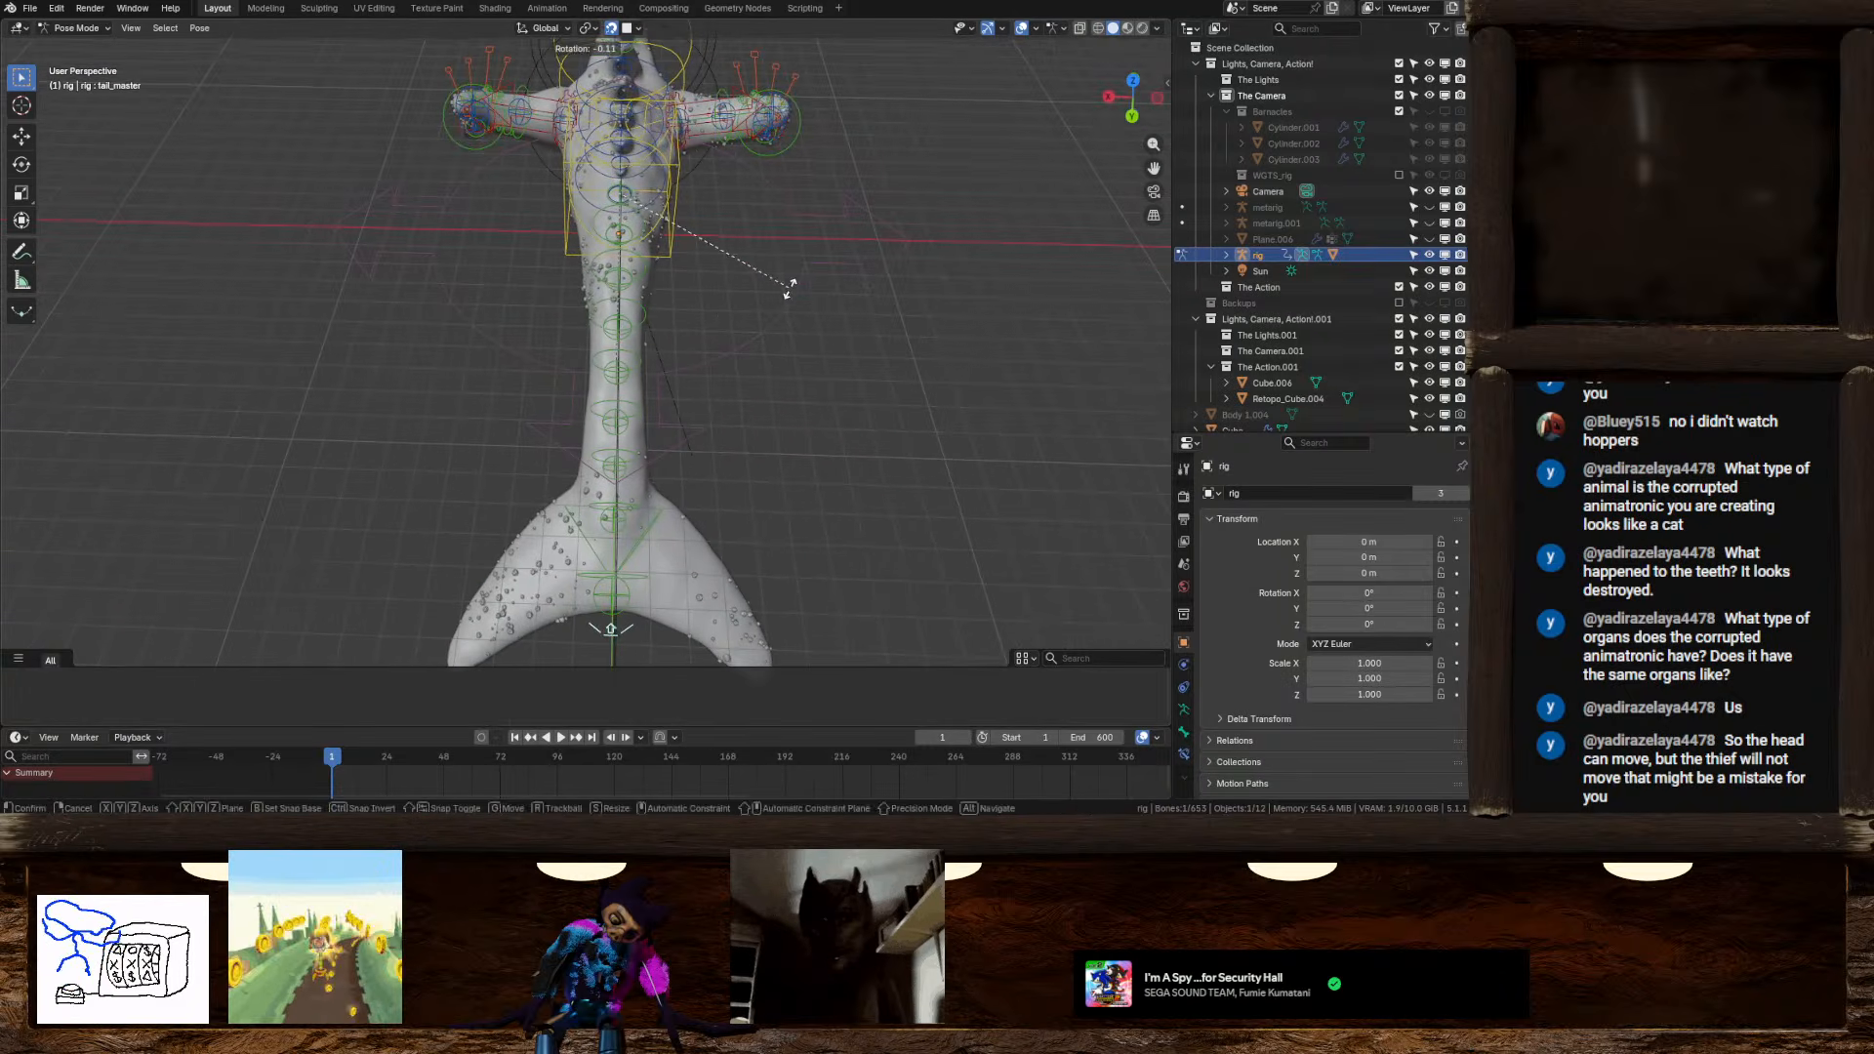
key(y)
key(z)
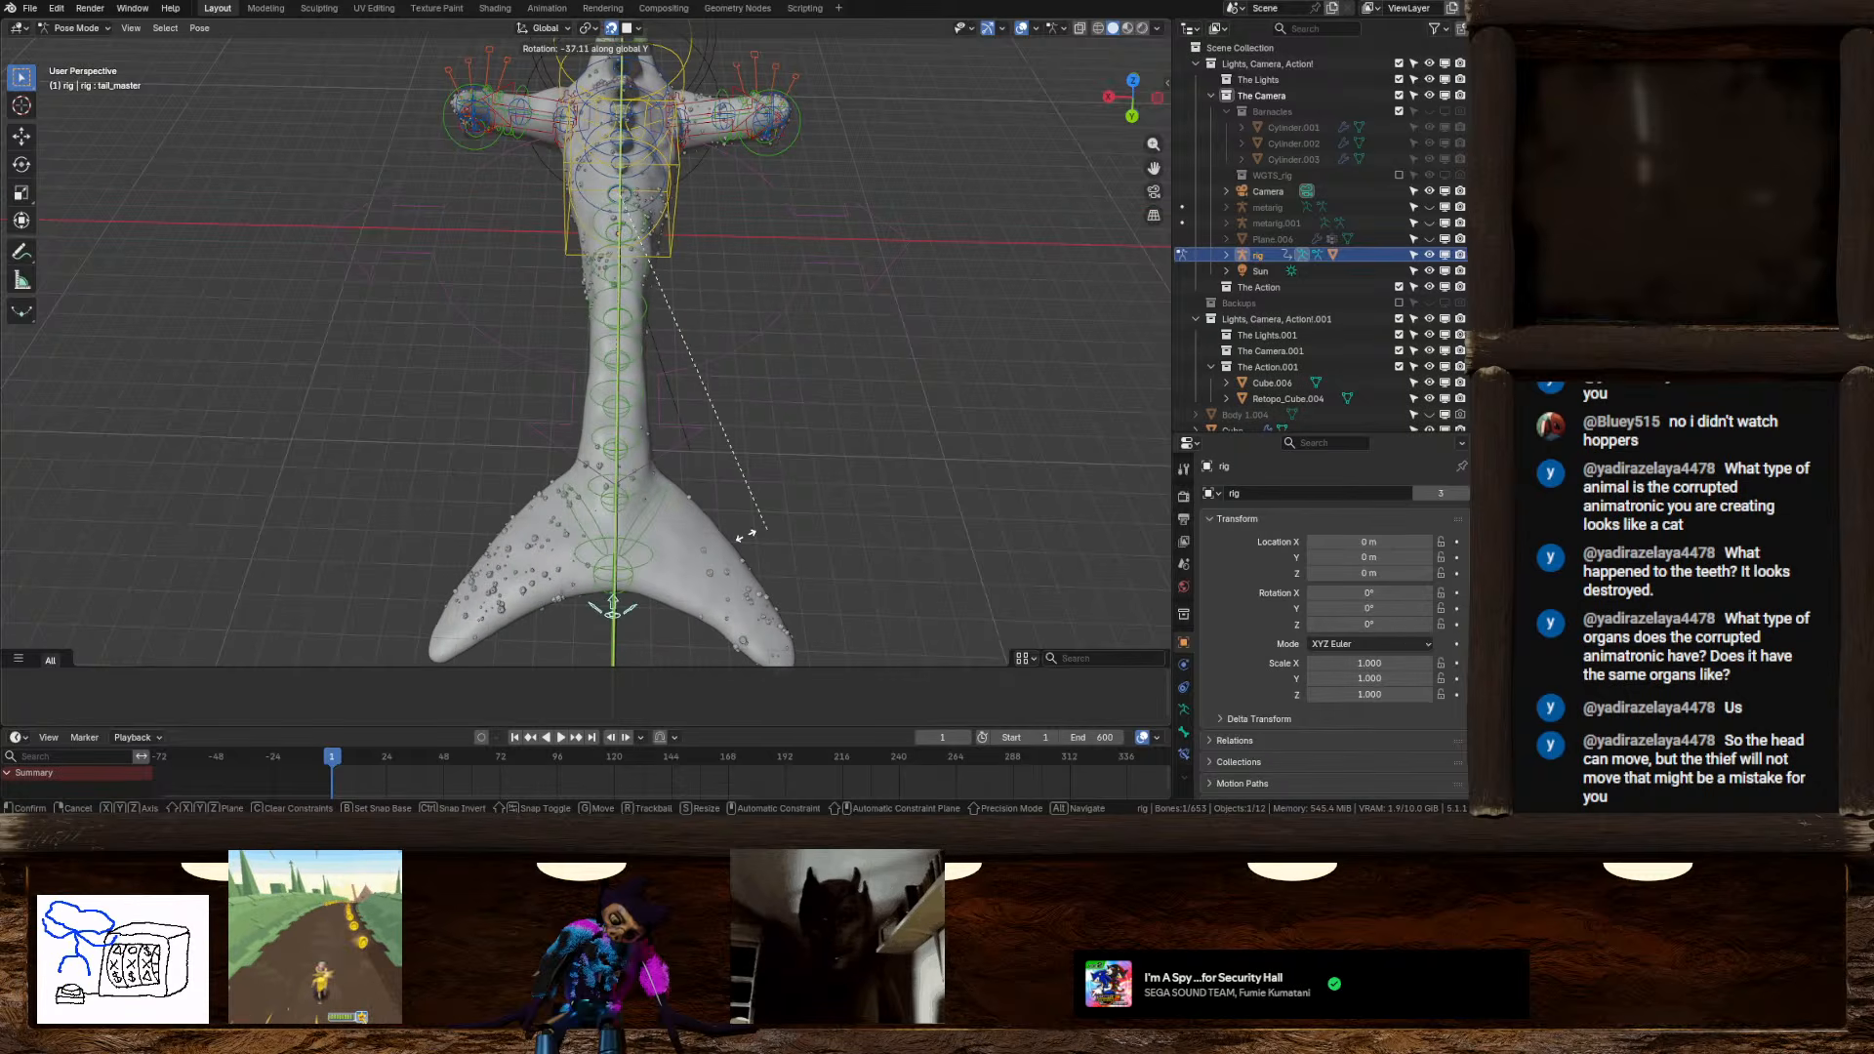
right_click(808, 335)
Try rotating the Bone.009 control in the tail fluke and the tail.006 control along the tail
middle_drag(643, 545, 636, 424)
click(796, 351)
key(r)
right_click(846, 358)
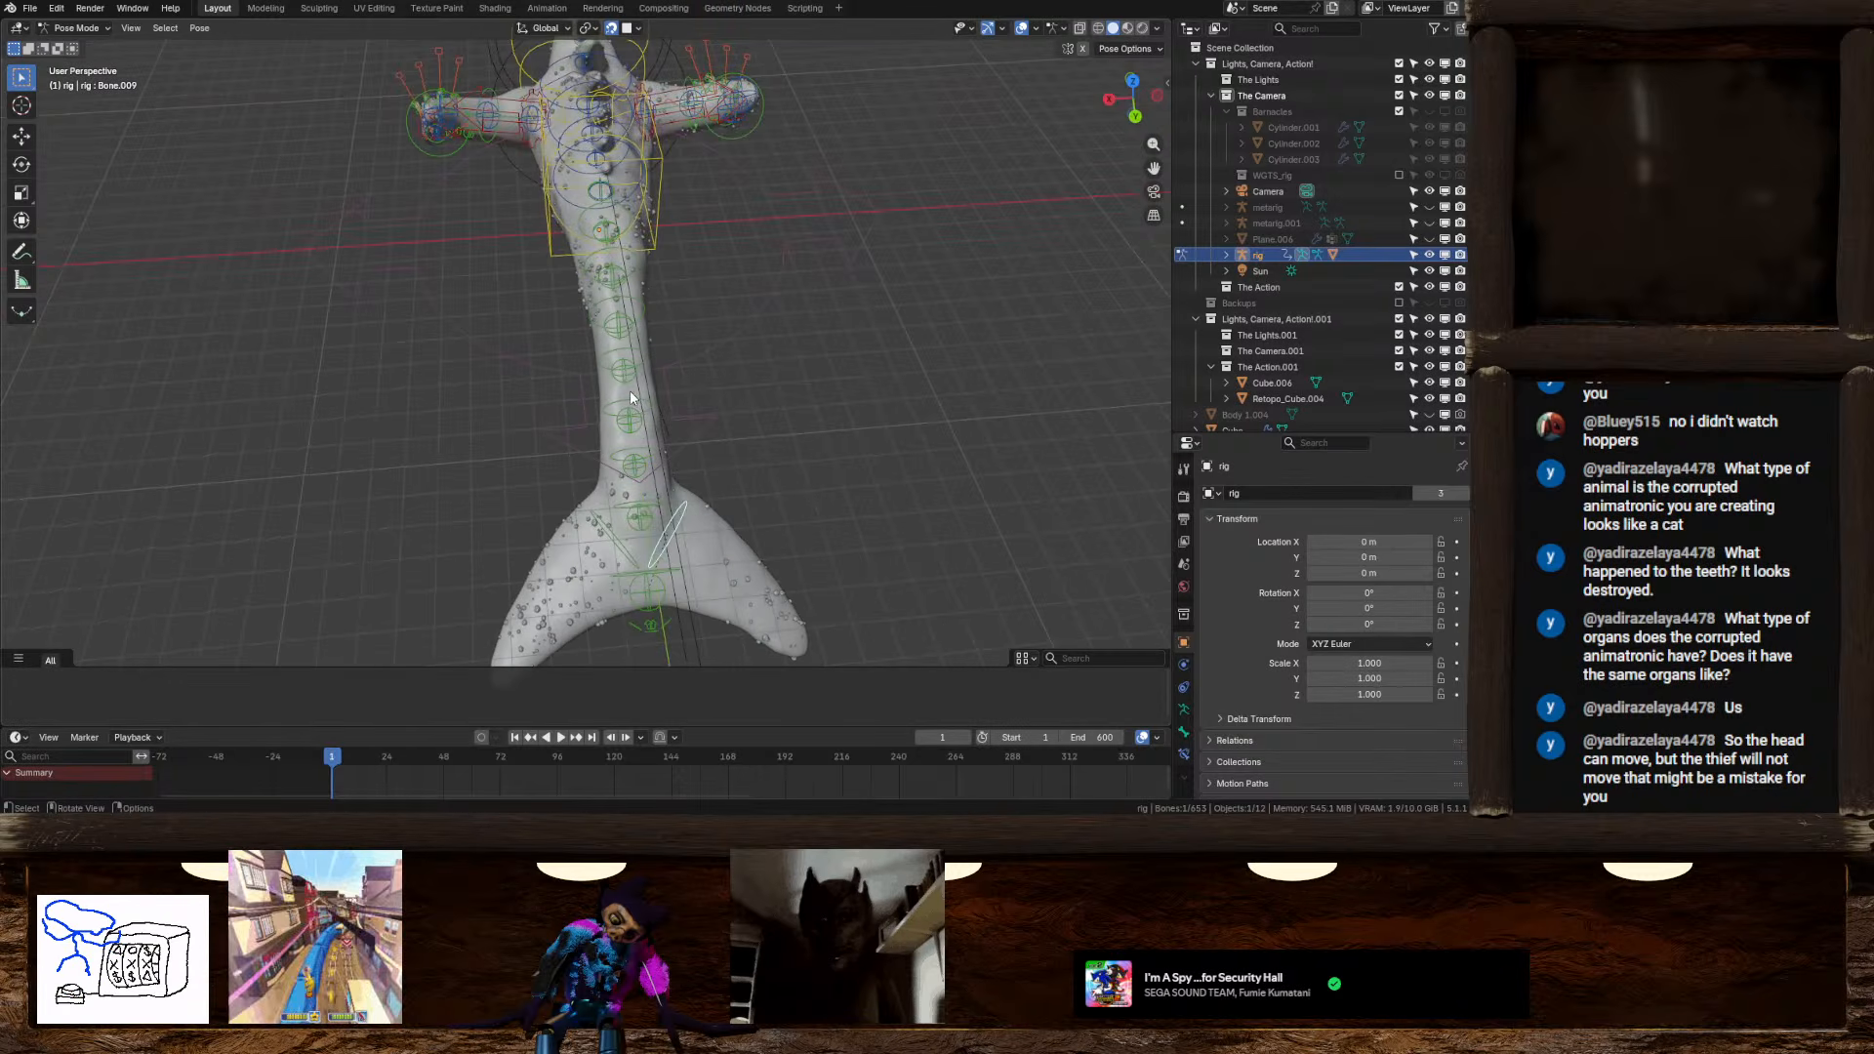
click(630, 391)
key(r)
right_click(807, 423)
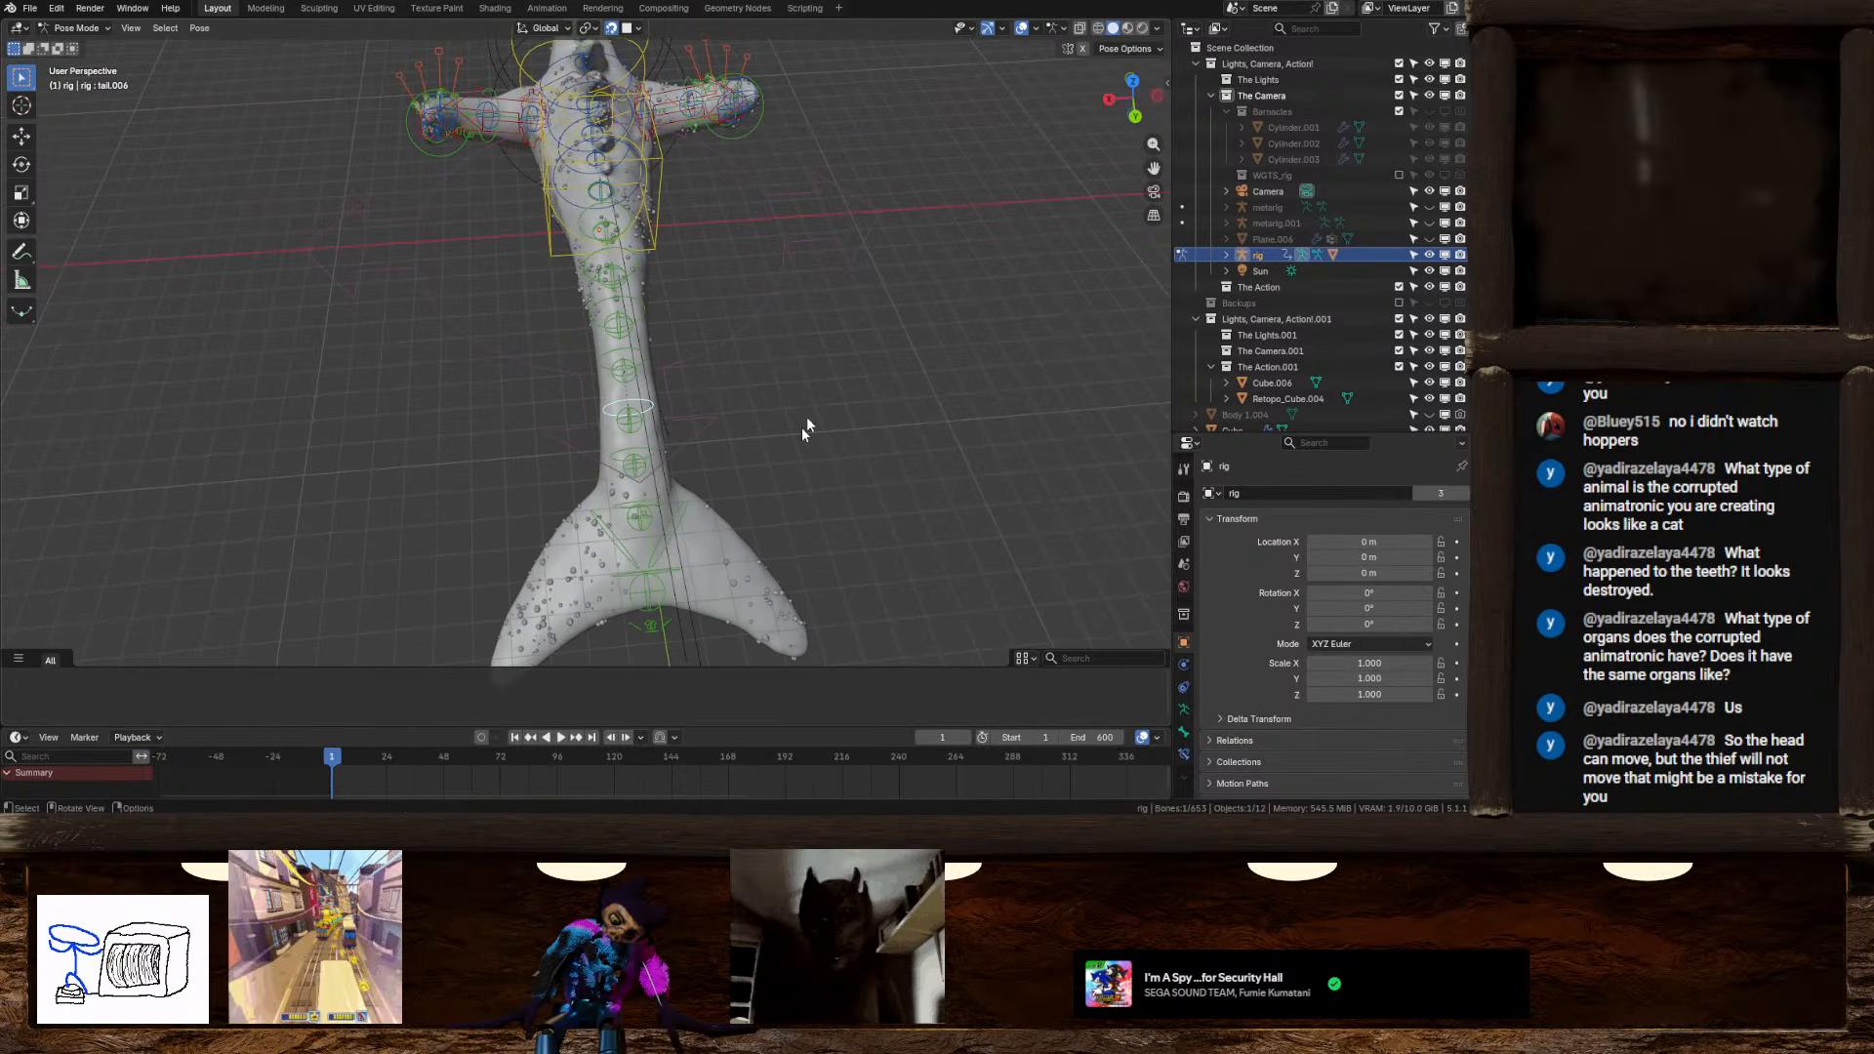
Try rotating the tail_master control freely, once viewed from behind and once from the creature's side
middle_drag(722, 449, 621, 475)
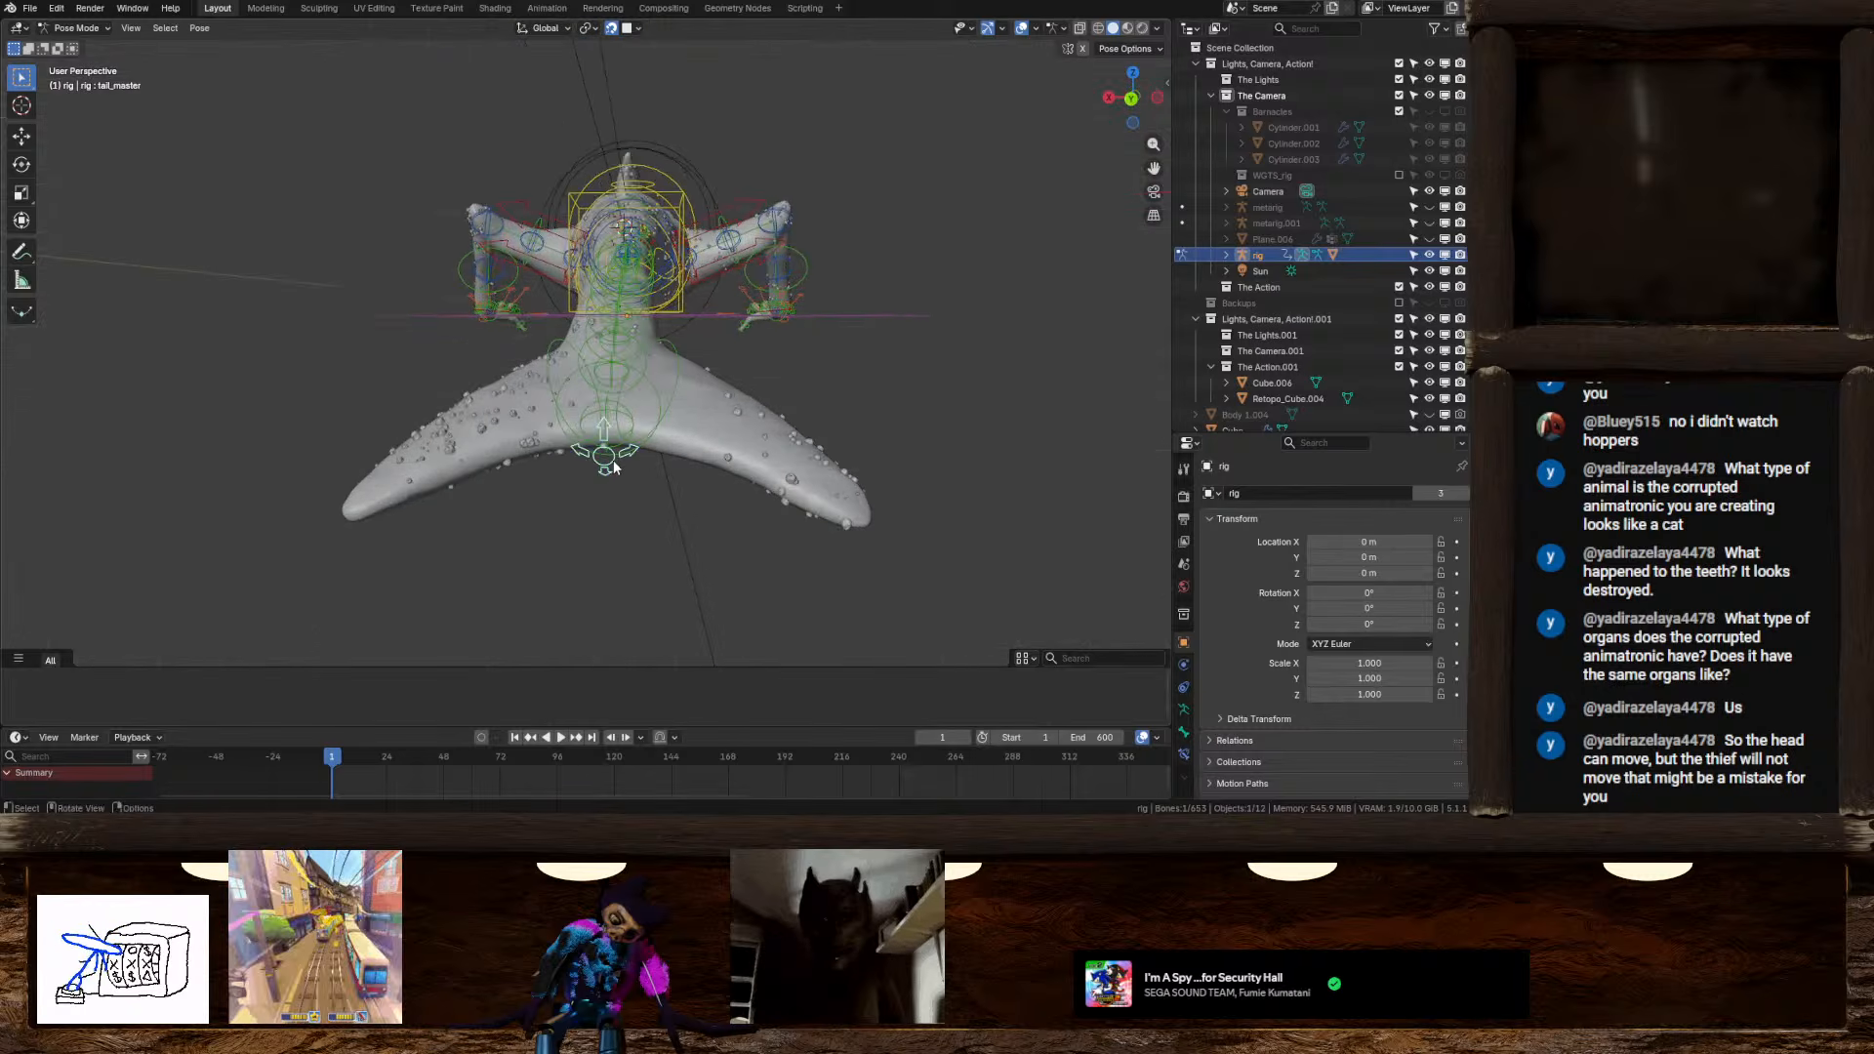
key(r)
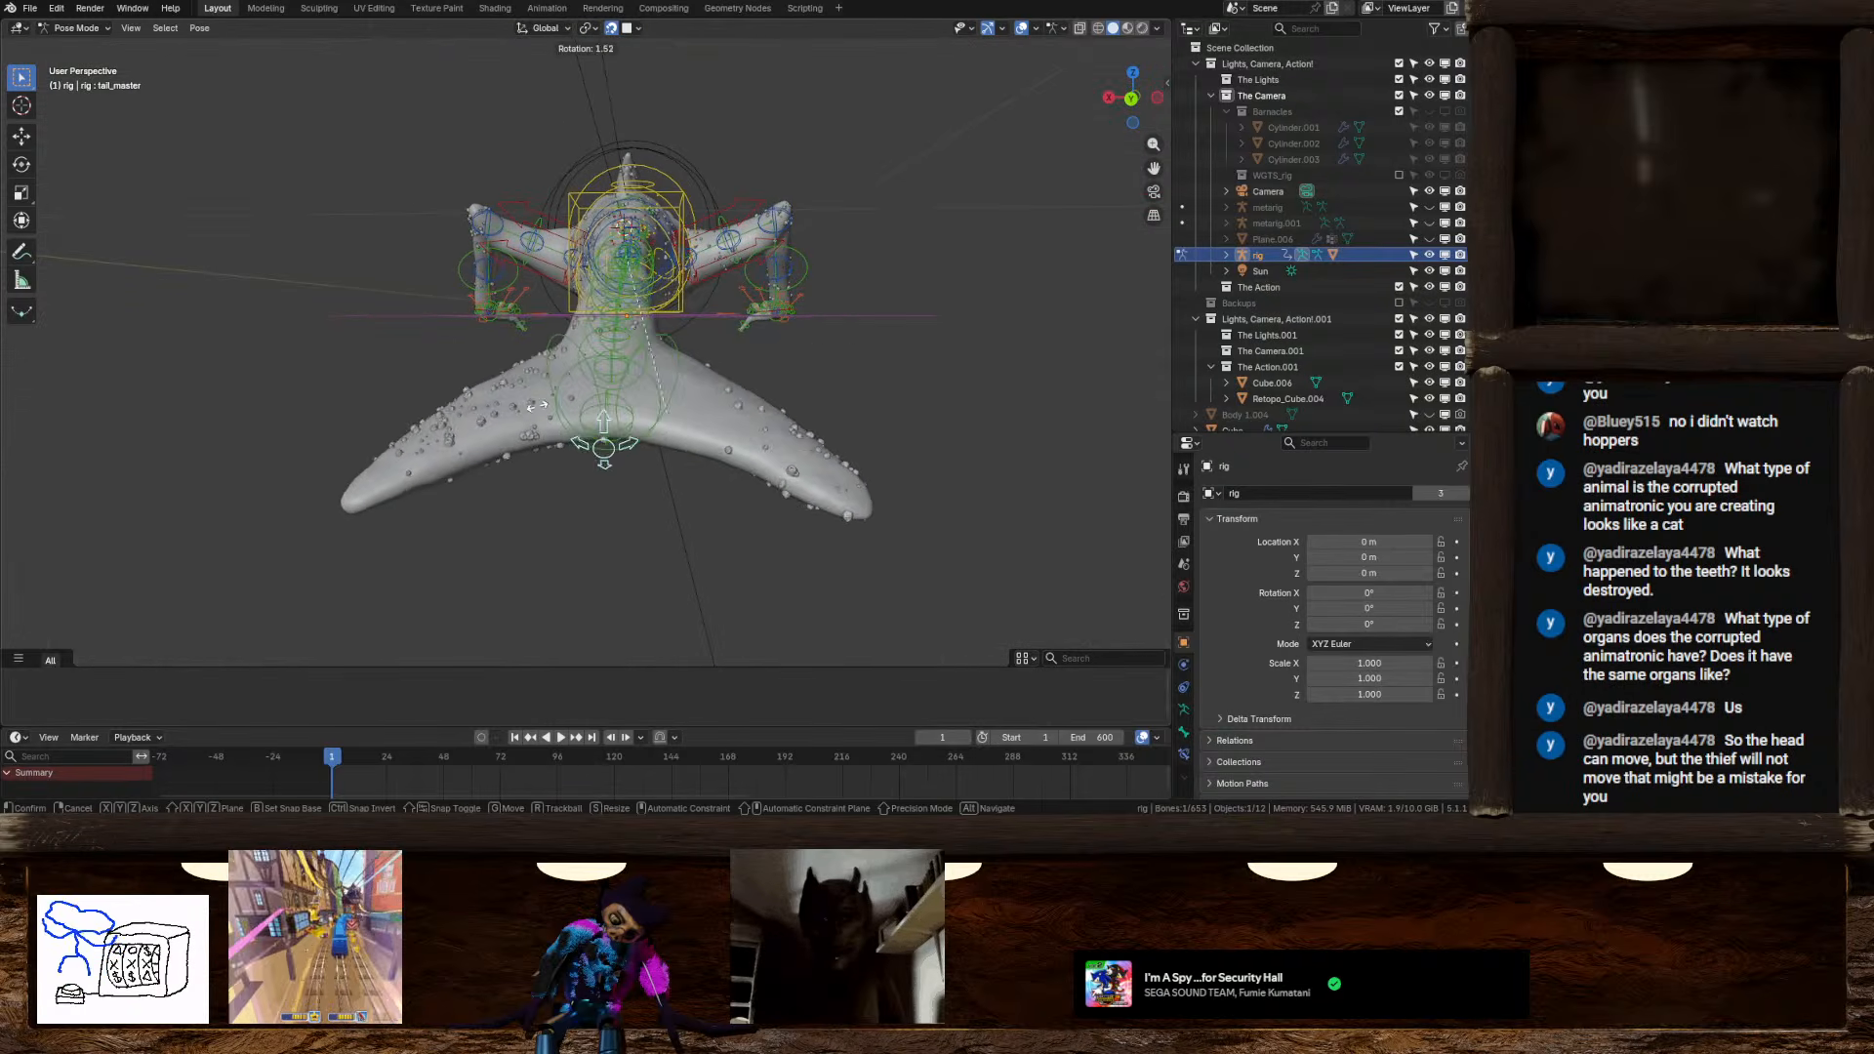
right_click(790, 260)
middle_drag(810, 256, 683, 285)
key(r)
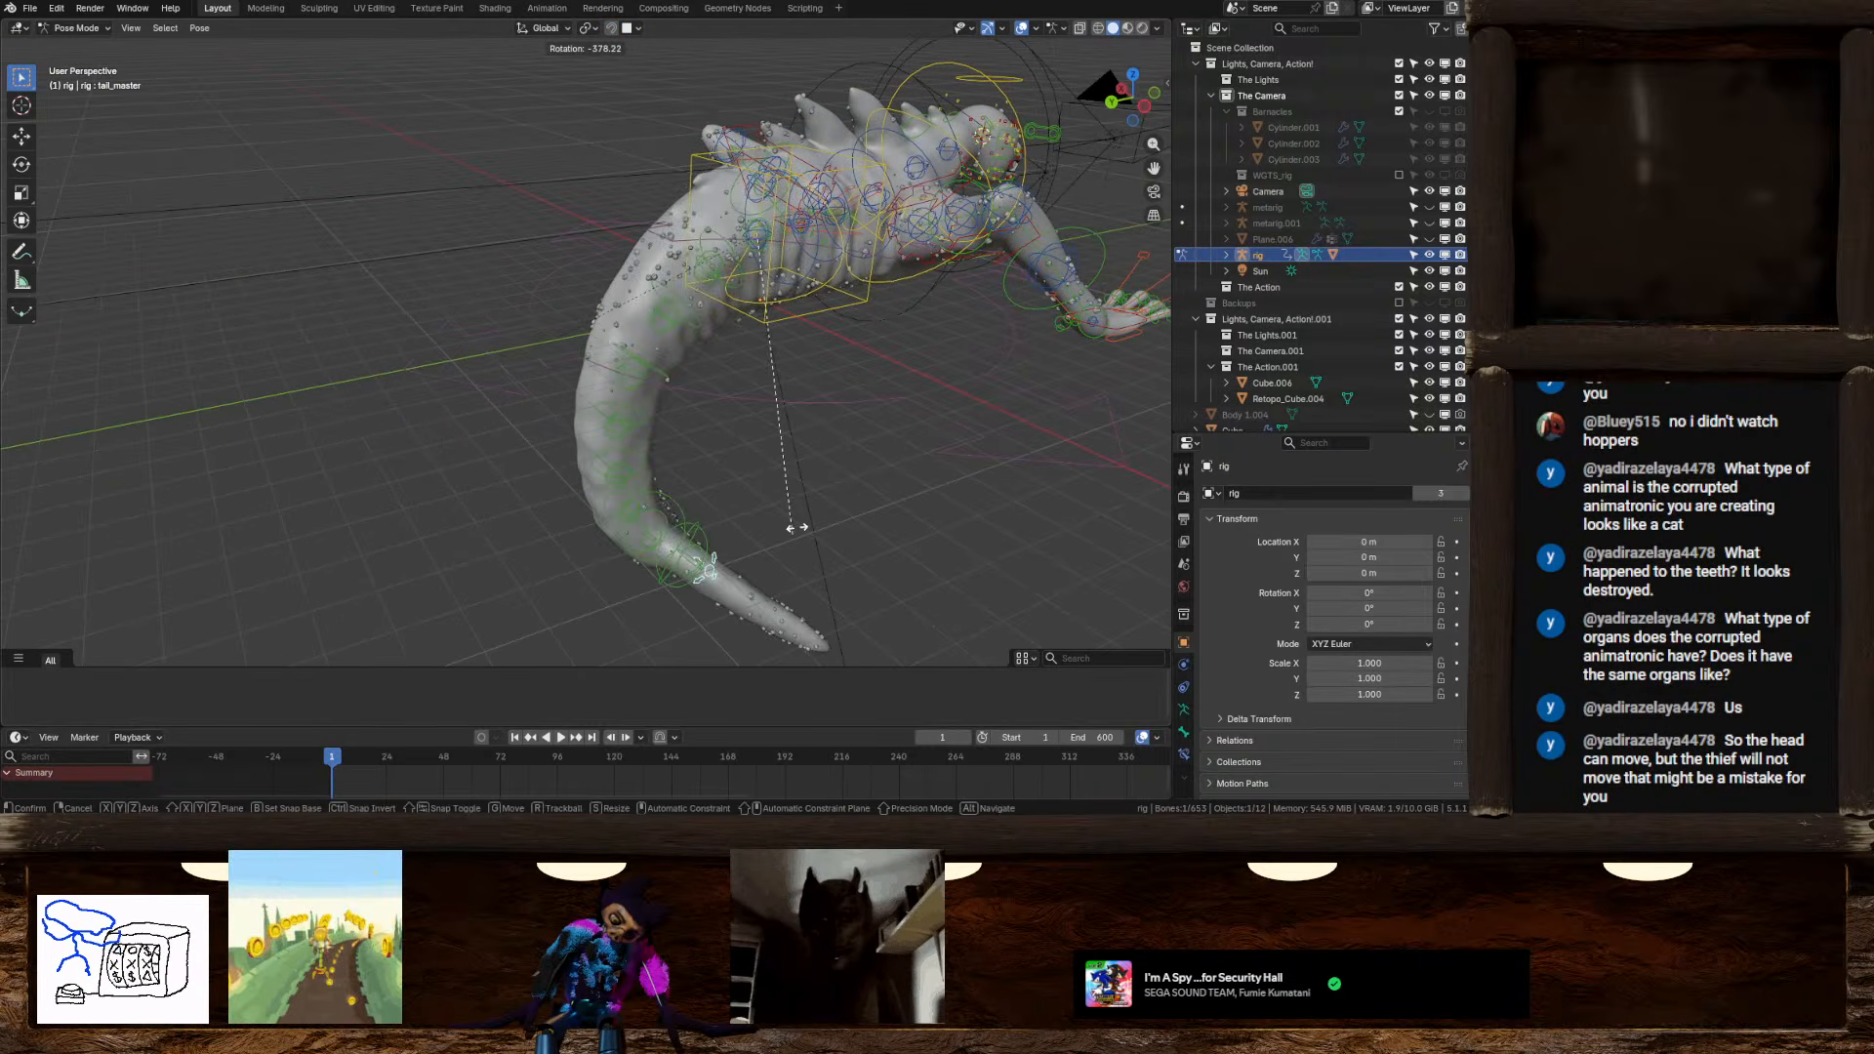
right_click(652, 487)
Try moving the hand_ik.R control of the creature's right hand
middle_drag(751, 342, 625, 377)
scroll(663, 439, up, 3)
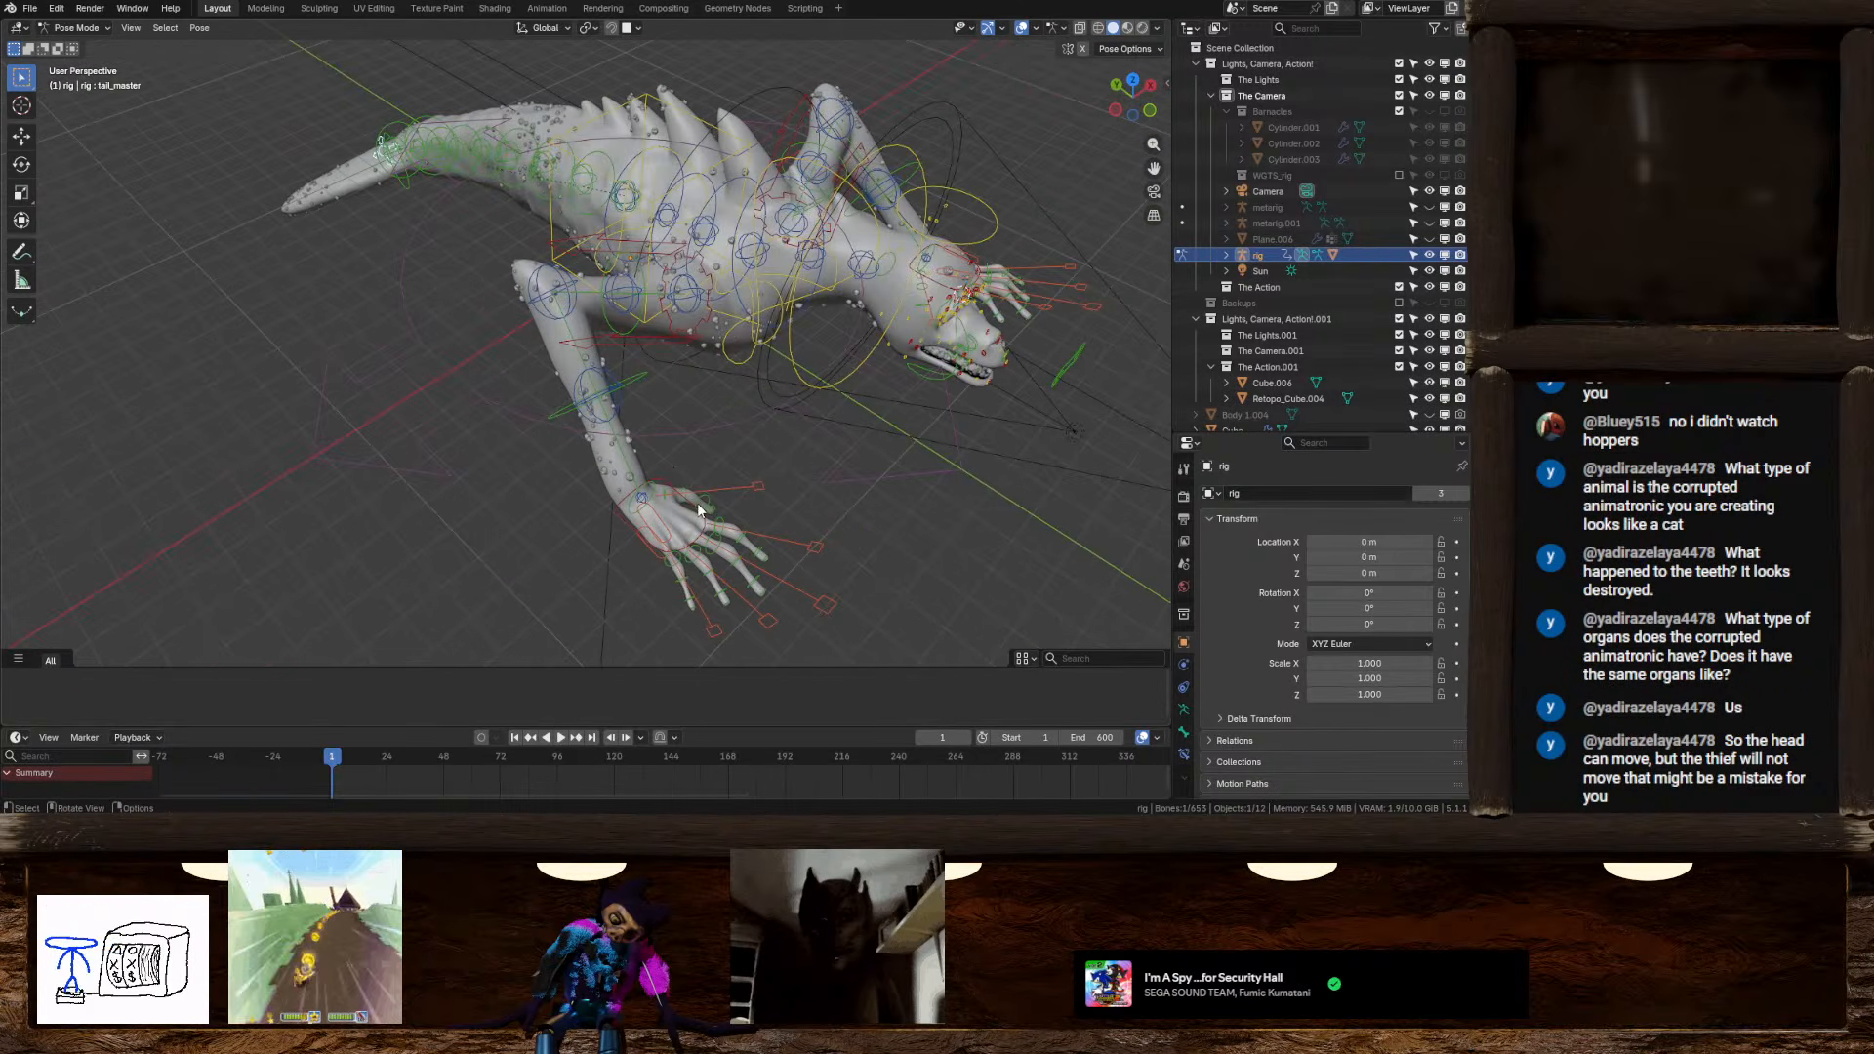
click(671, 496)
middle_drag(670, 494, 603, 454)
key(g)
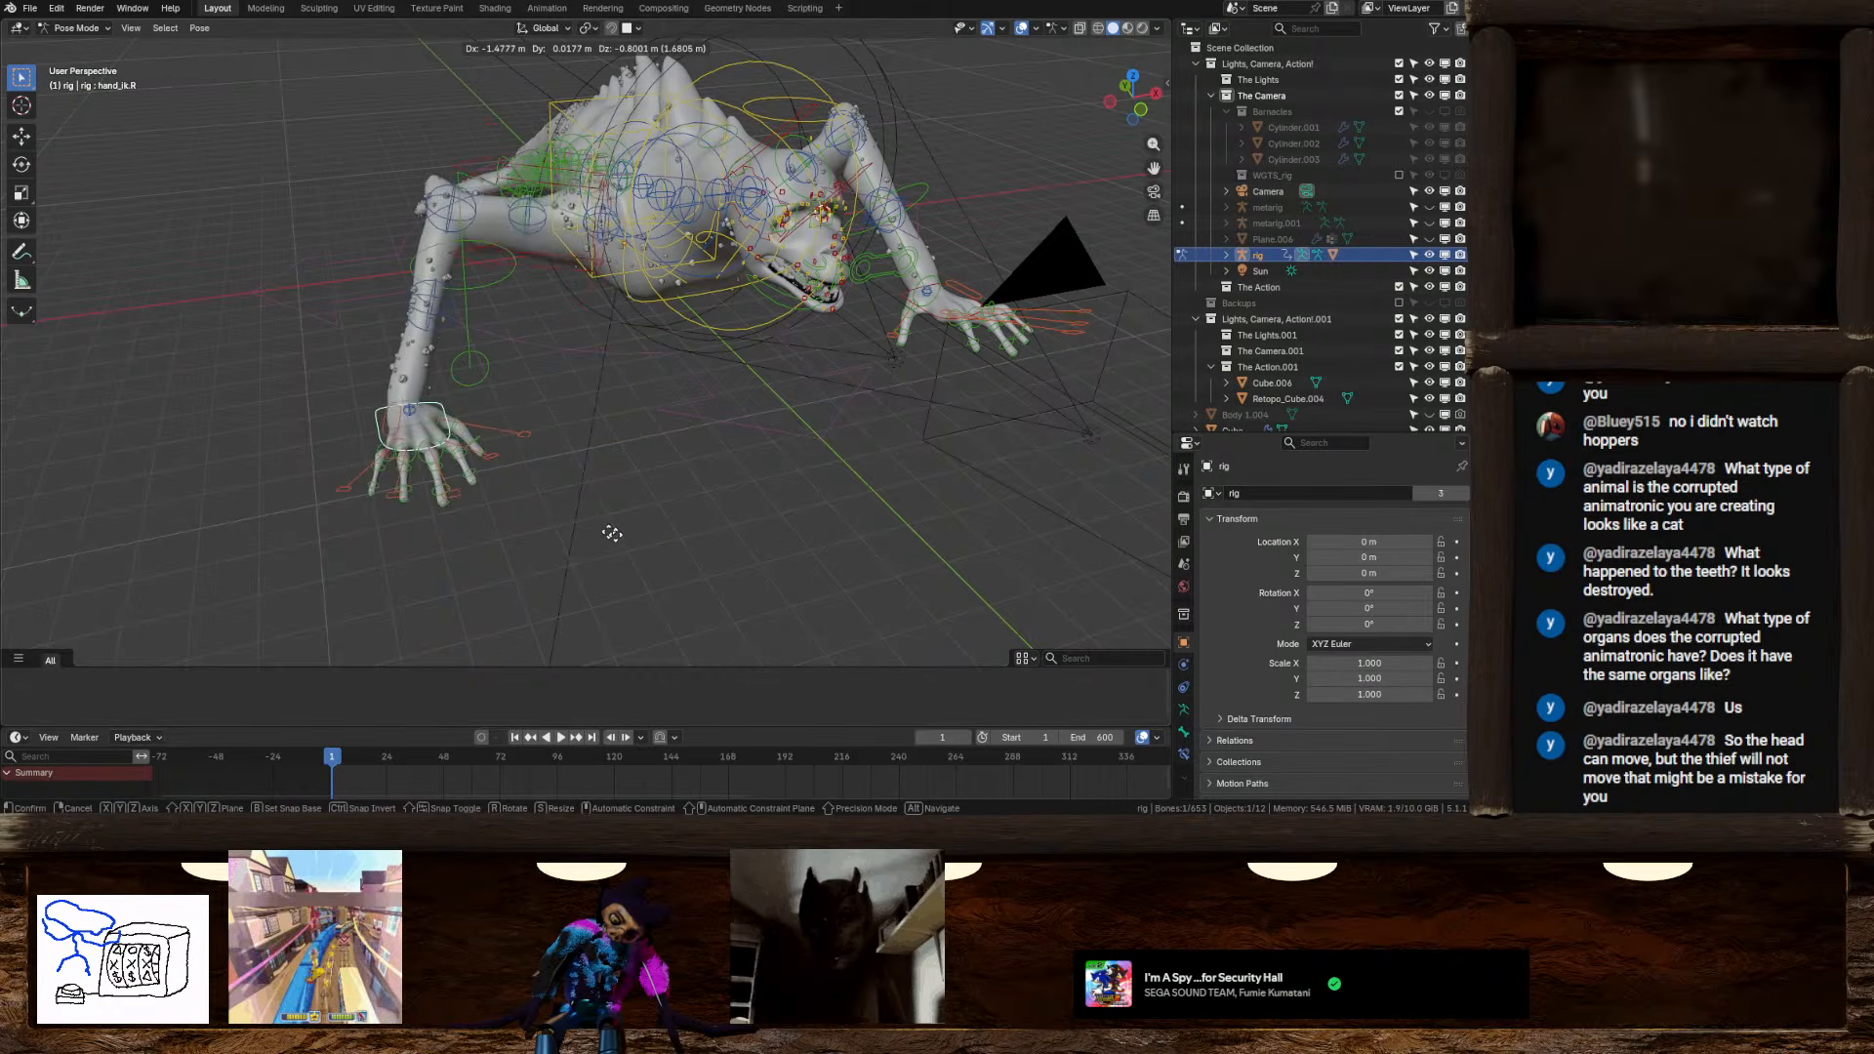
click(728, 441)
Hide the viewport overlays, try moving the right hand's IK control again, and show the overlays again
click(1022, 28)
key(g)
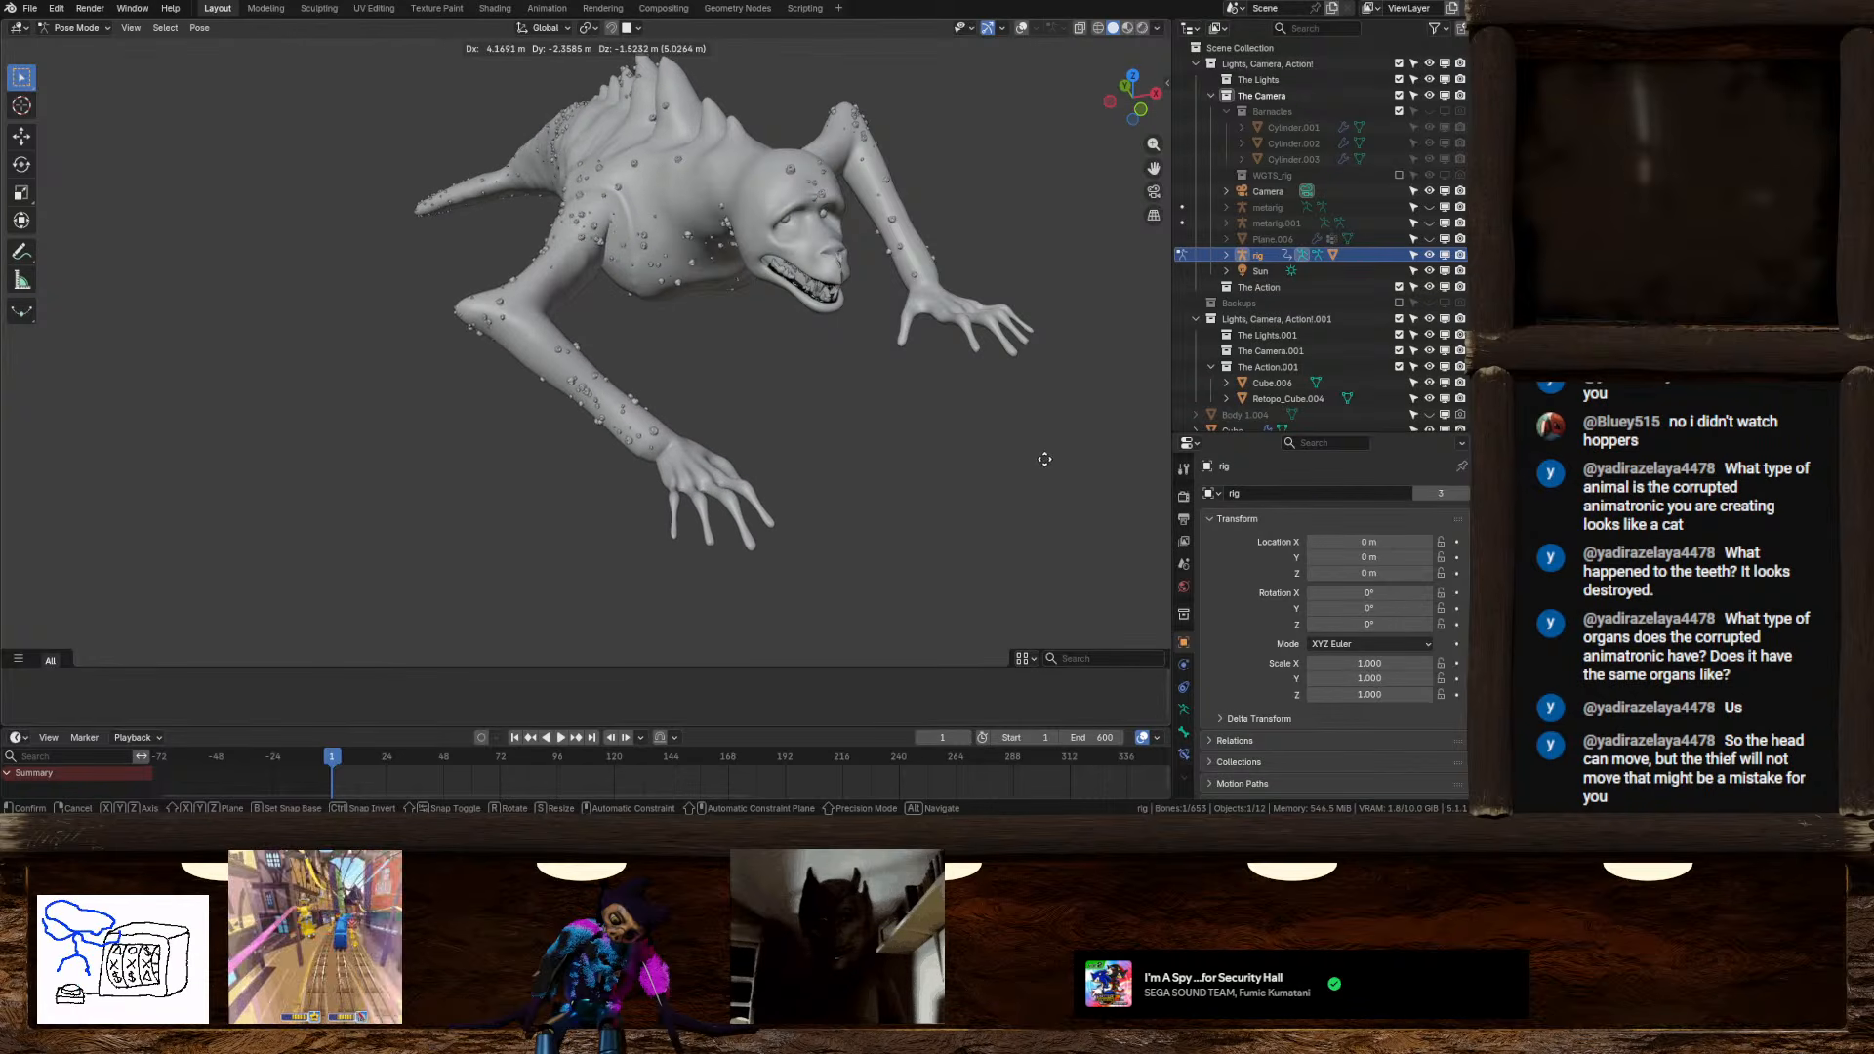
click(892, 310)
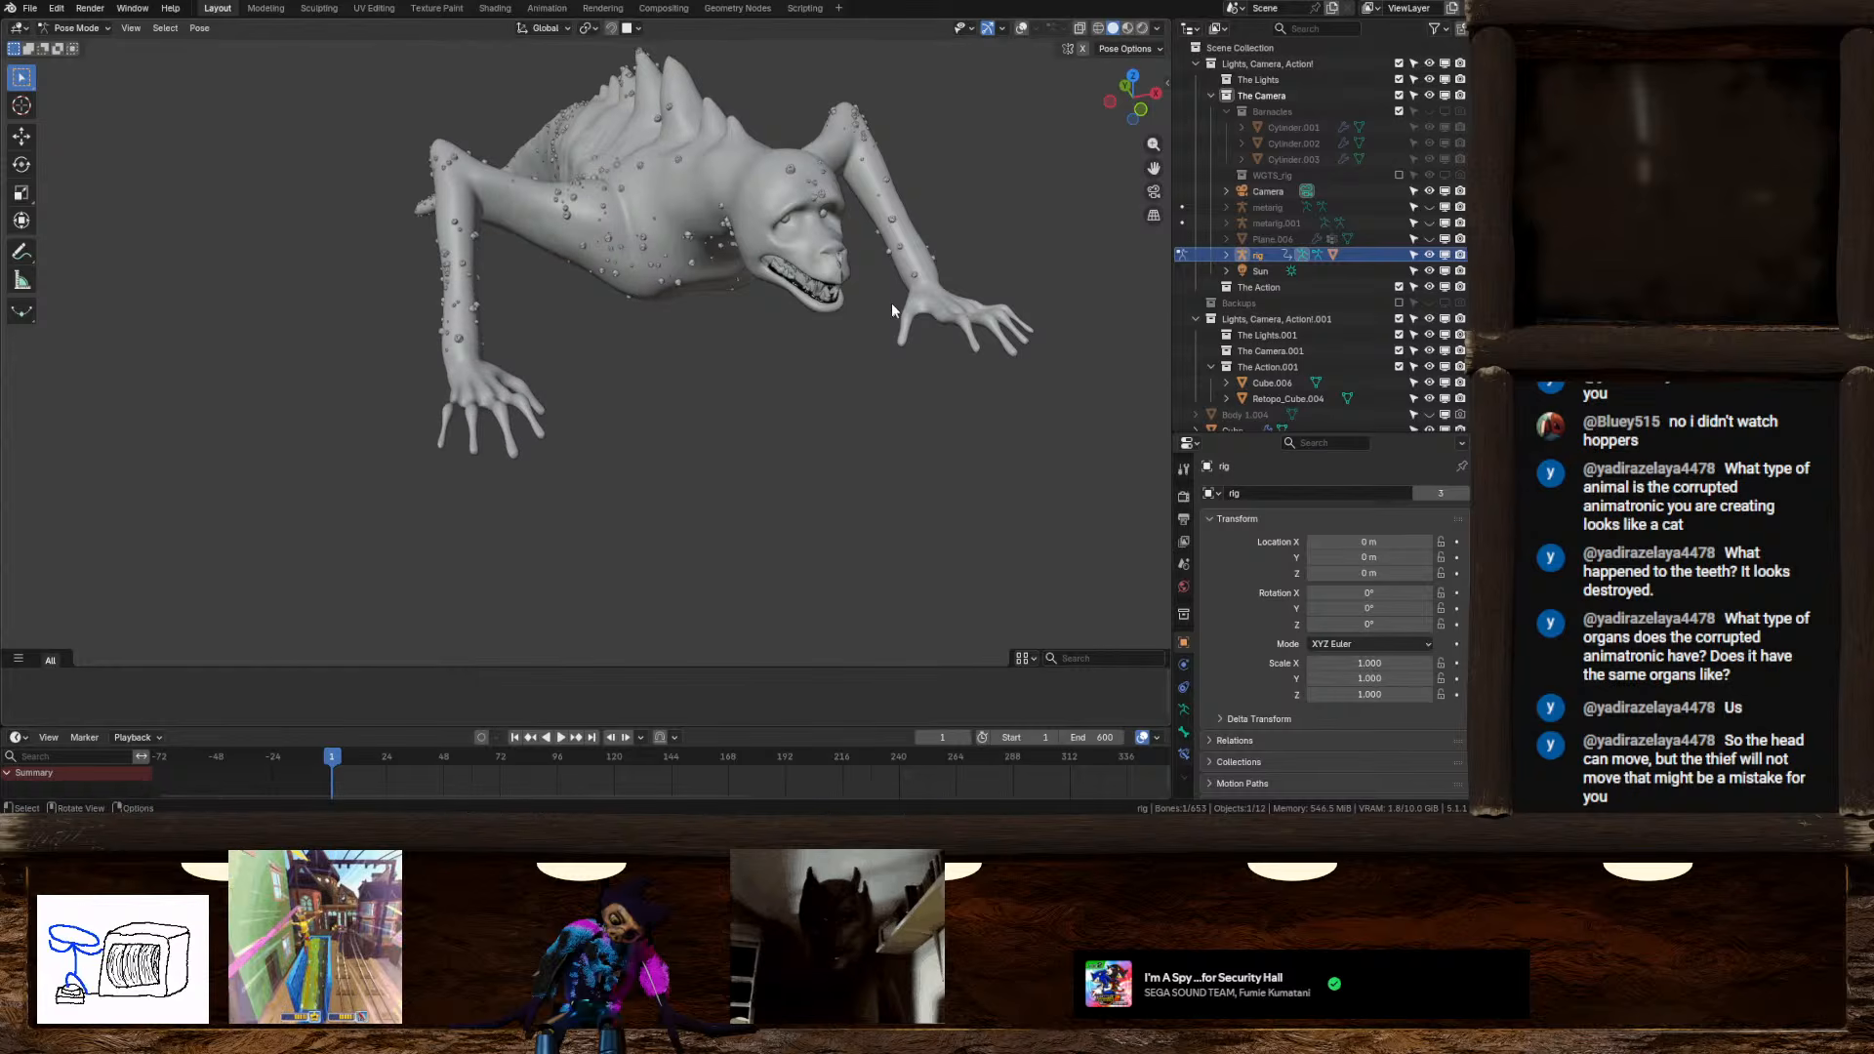
middle_drag(691, 284, 701, 365)
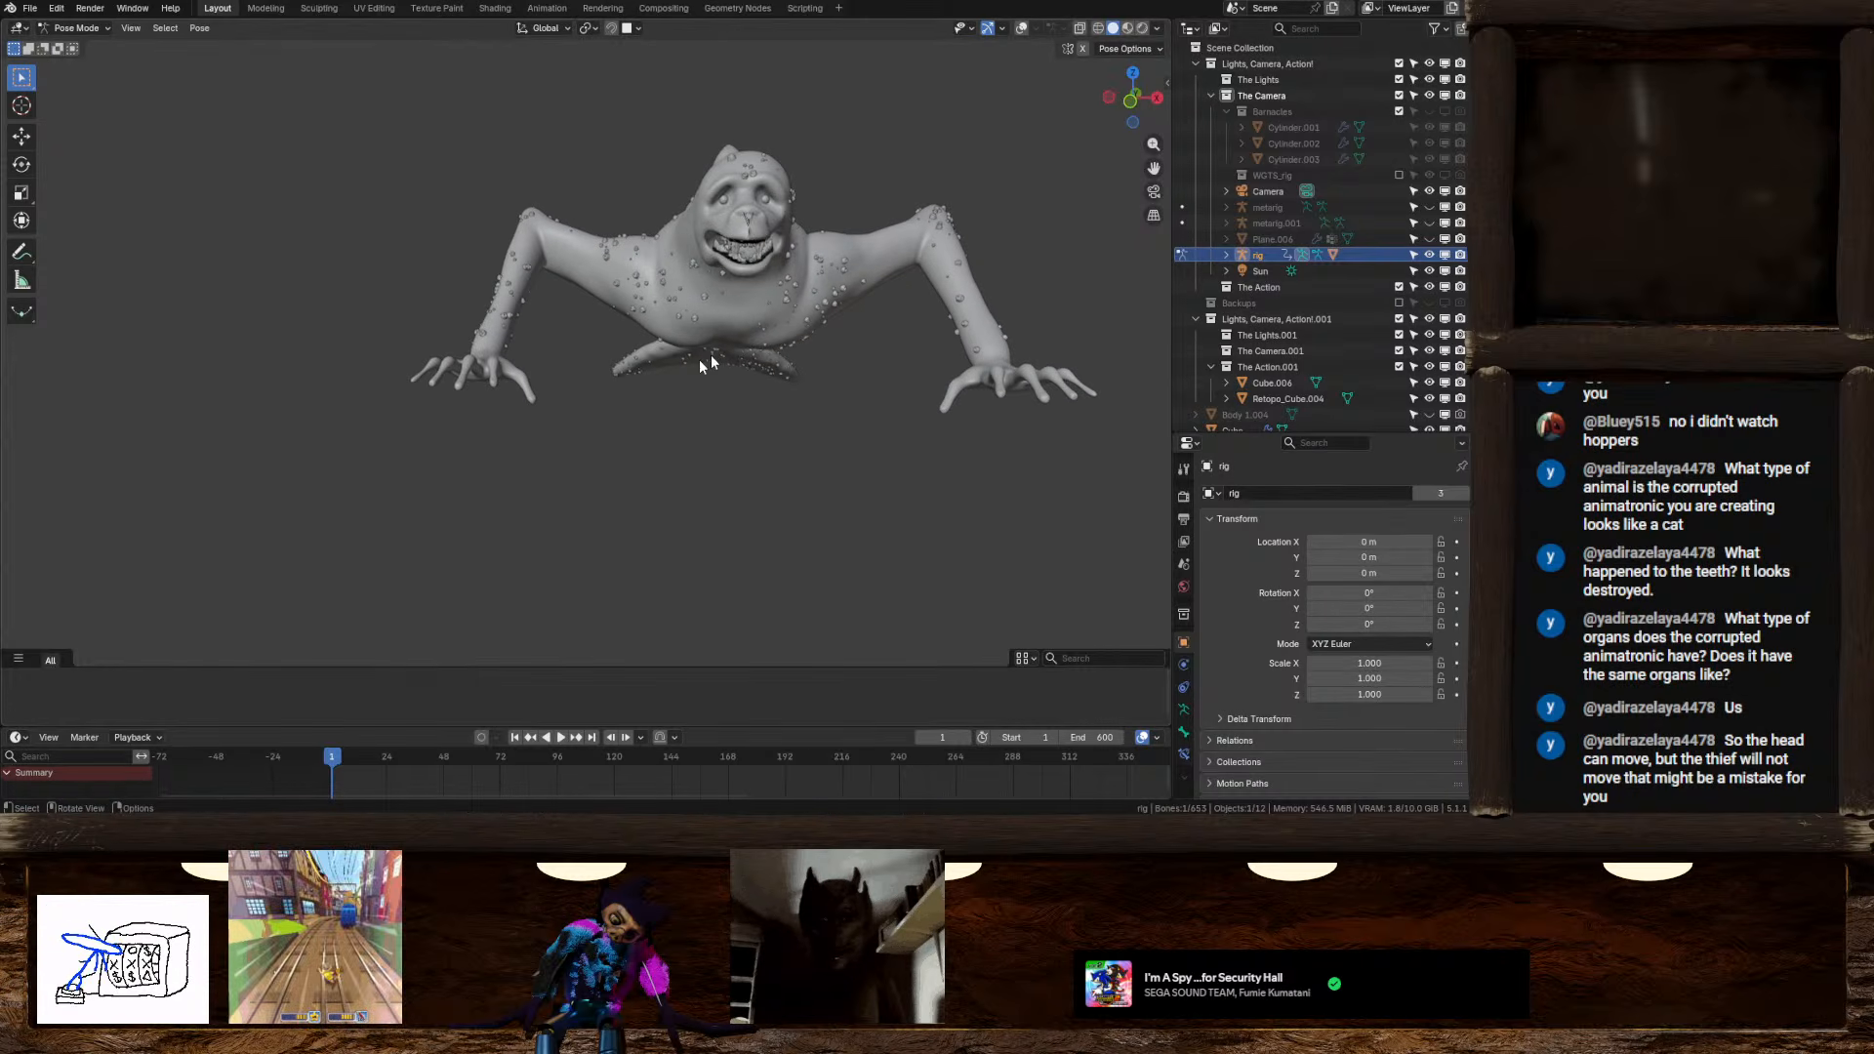
click(1020, 27)
Try scaling and rotating the f_middle.01_master.R control of the right hand's middle finger
middle_drag(858, 167, 873, 435)
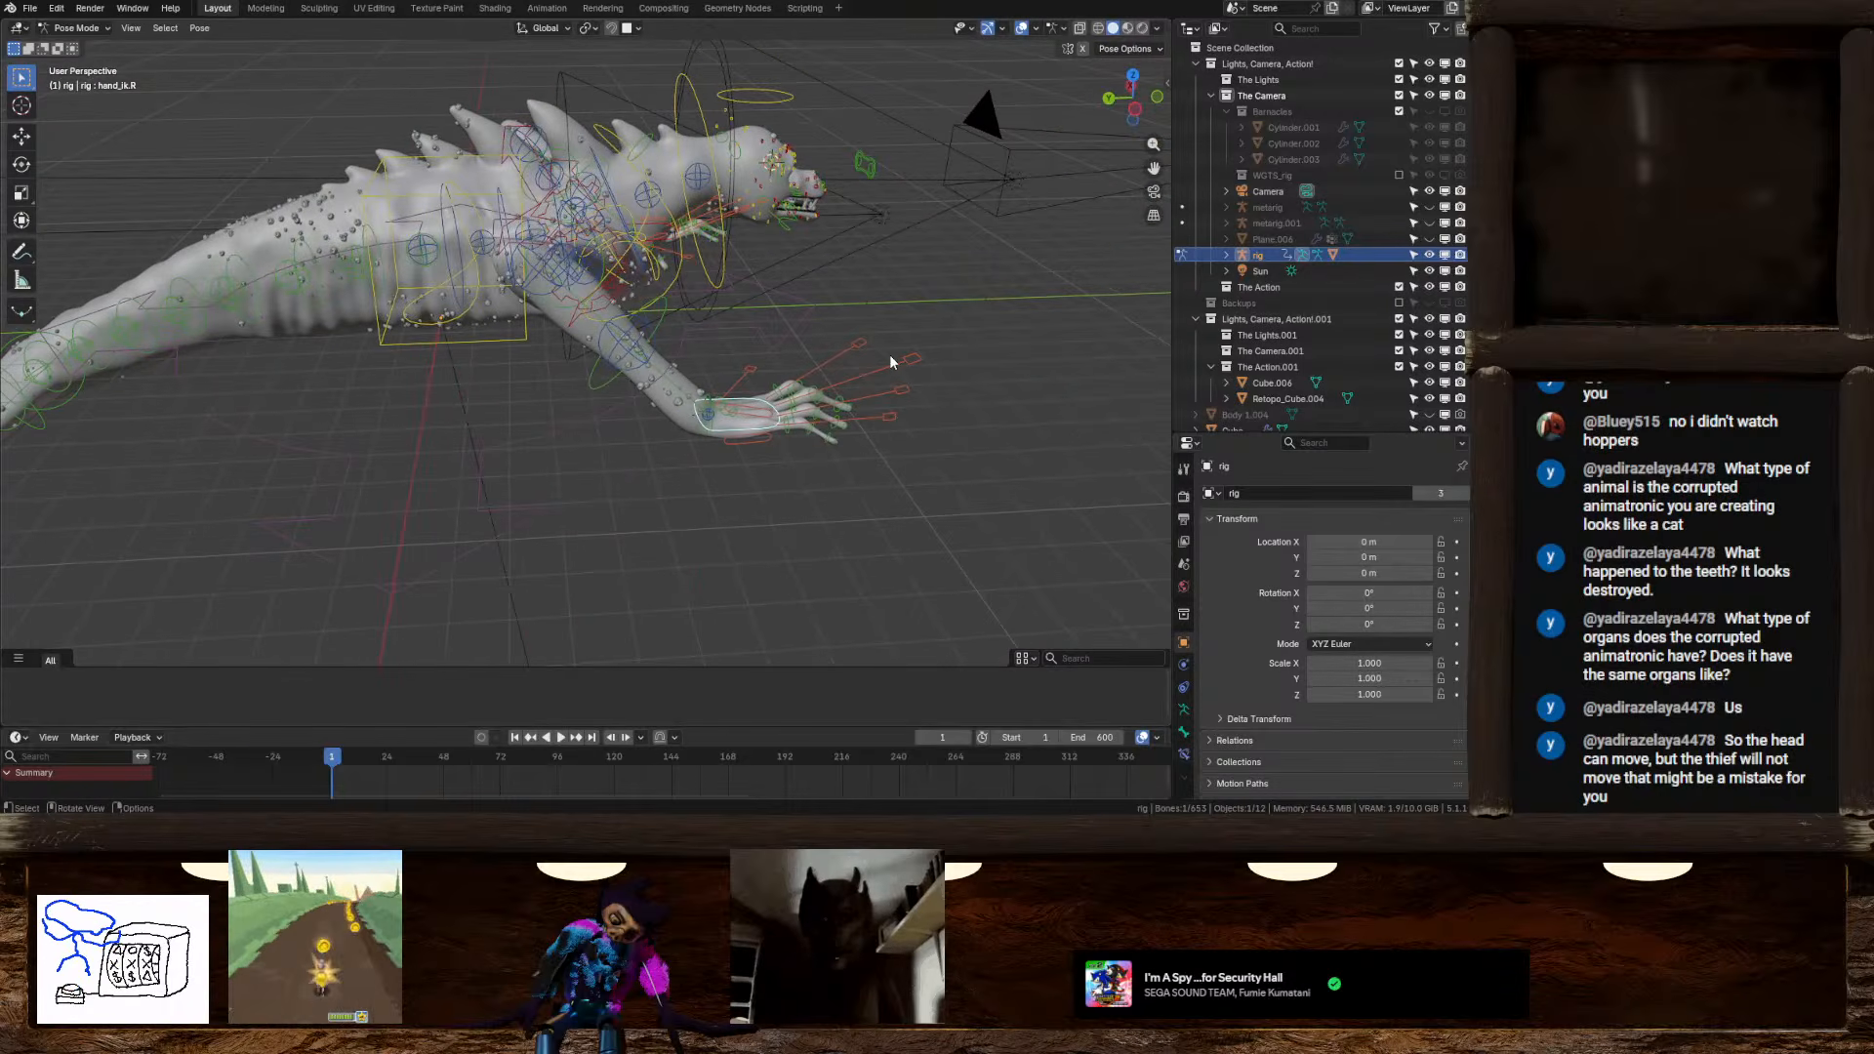
key(s)
key(r)
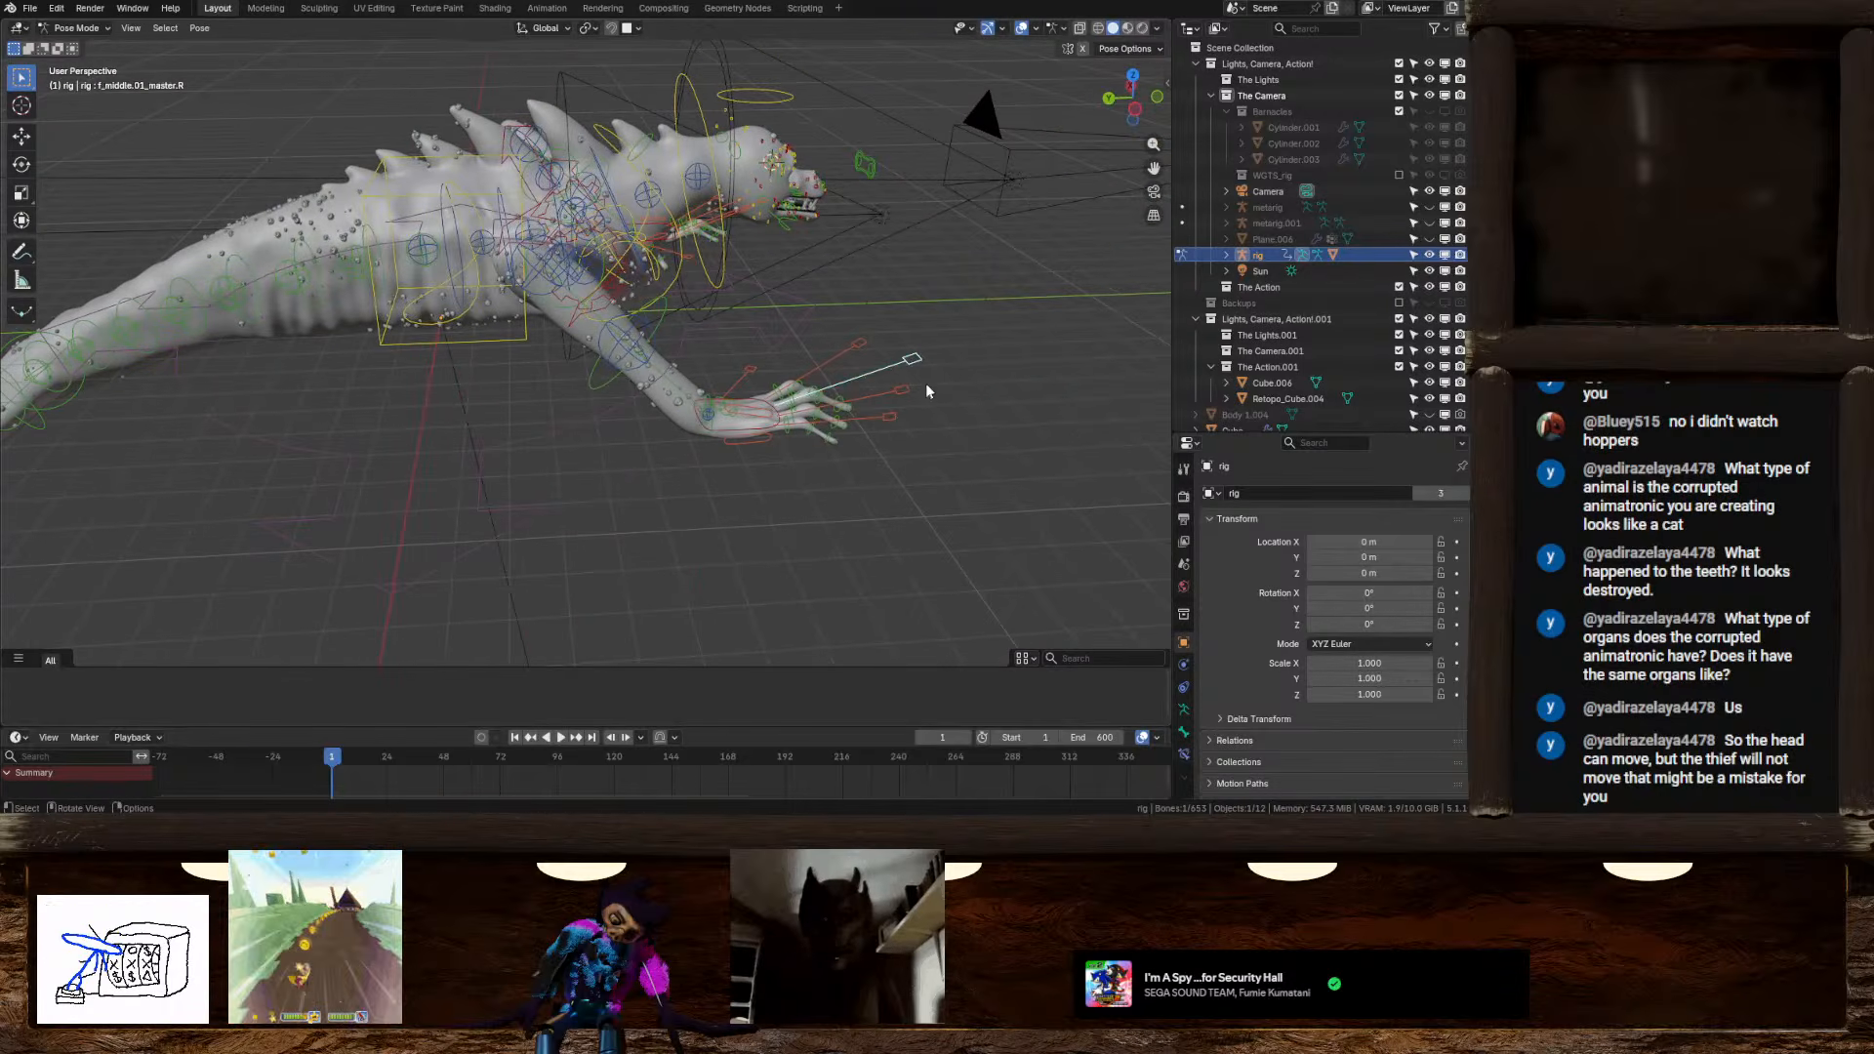
click(974, 392)
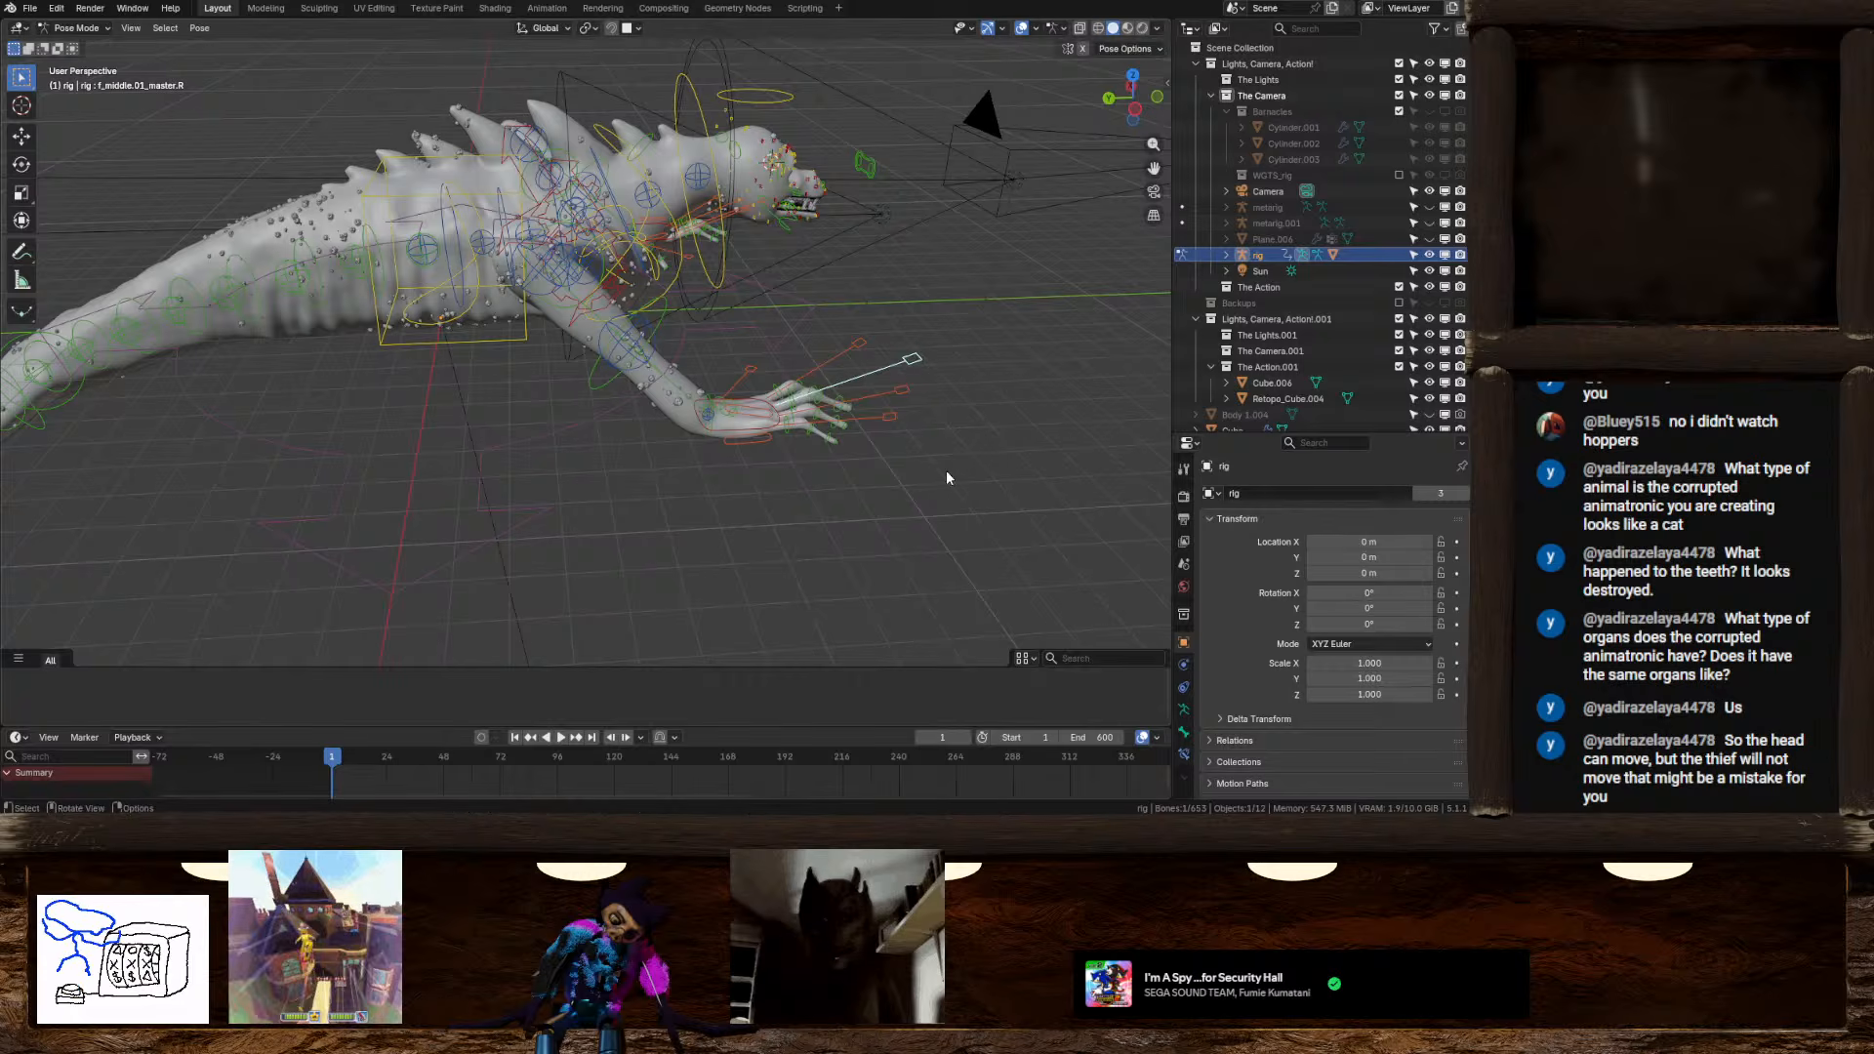
Try scaling and rotating the thumb.01_master.R control of the right hand
middle_drag(946, 470, 683, 474)
scroll(699, 402, up, 4)
click(684, 416)
key(s)
right_click(662, 533)
key(r)
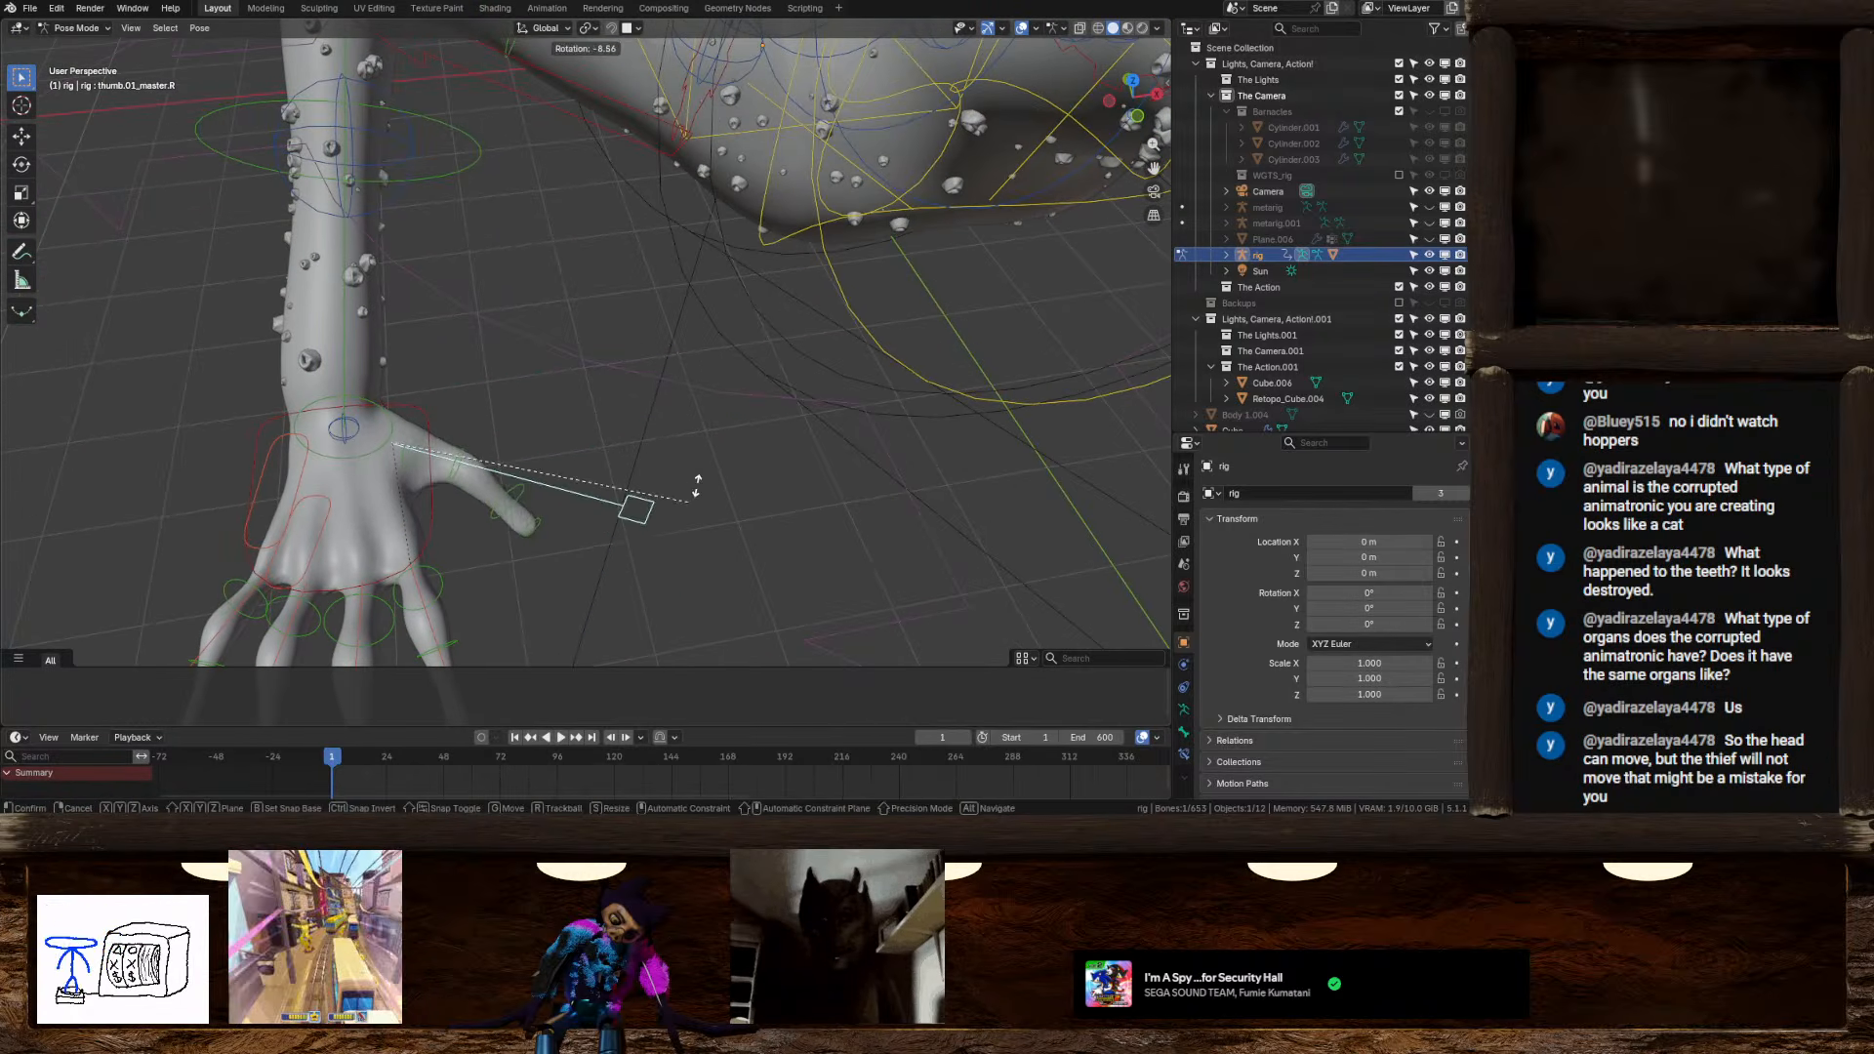
right_click(650, 389)
Try moving the teeth.B control inside the creature's mouth
scroll(650, 388, down, 5)
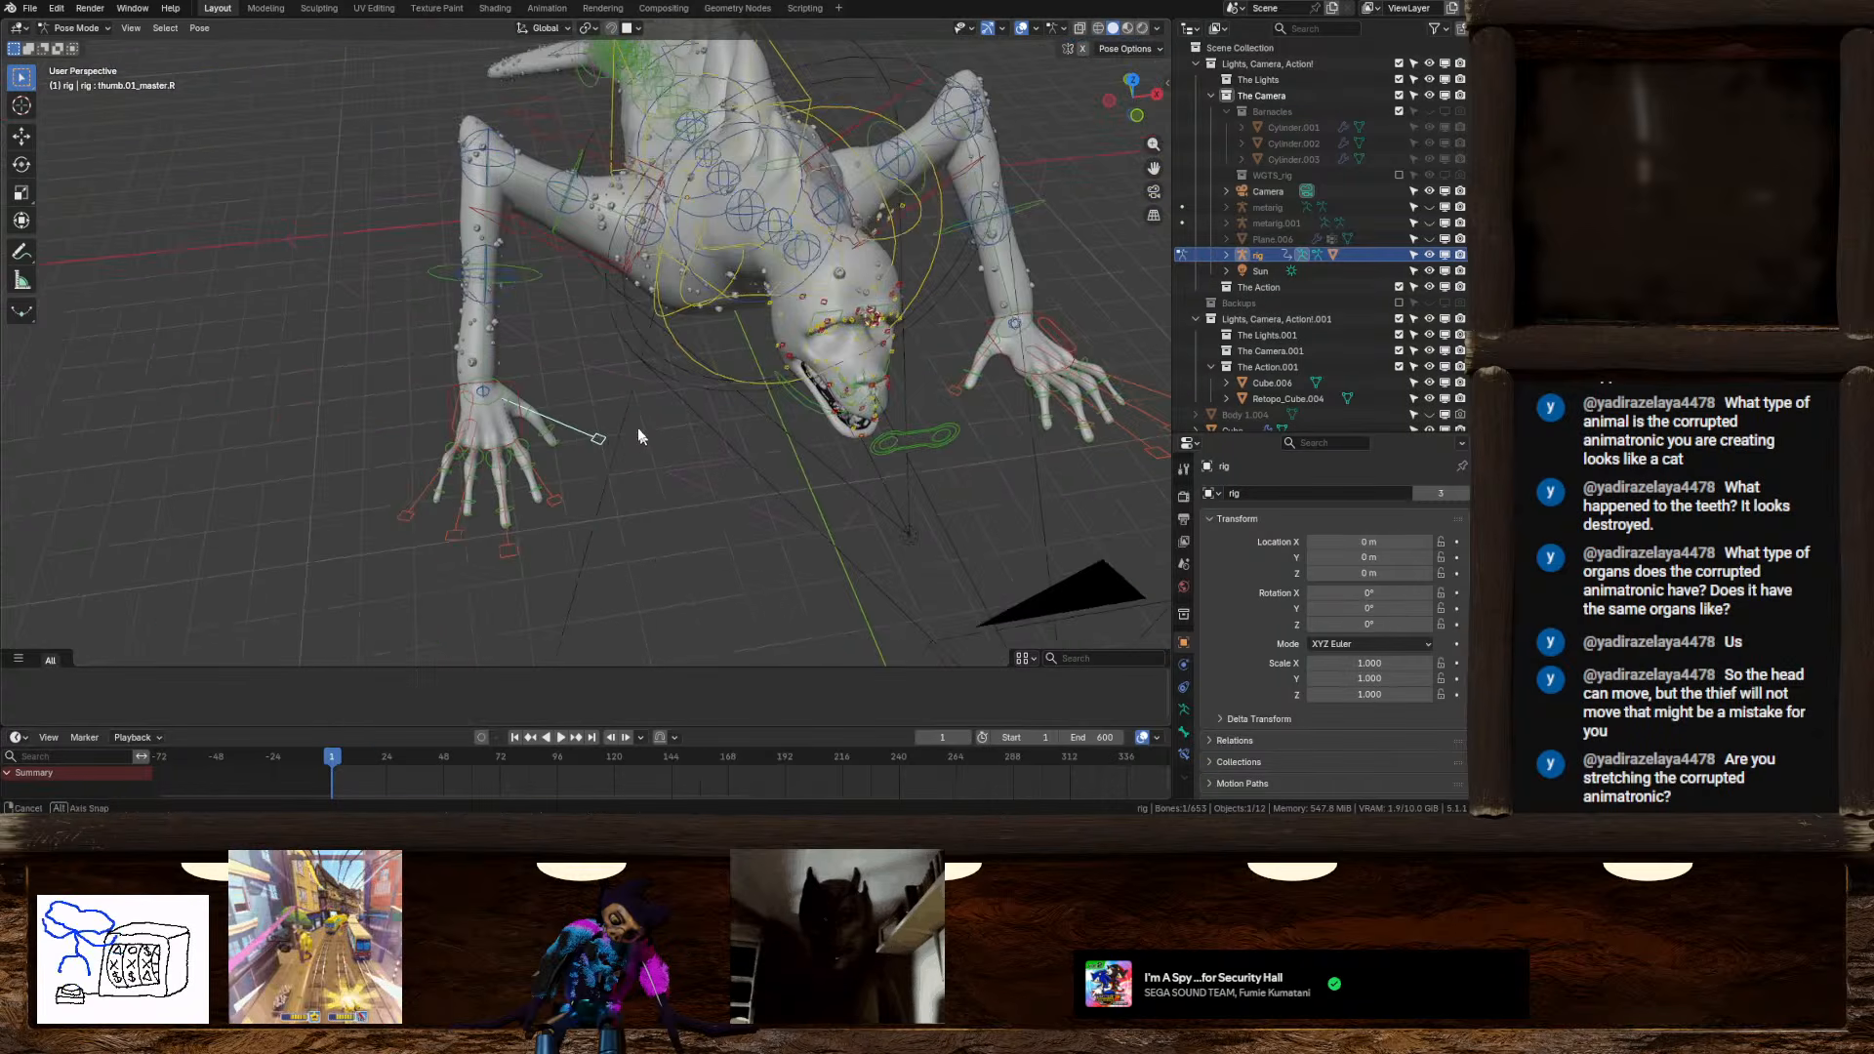
middle_drag(640, 435, 739, 451)
scroll(666, 320, up, 2)
scroll(636, 401, up, 3)
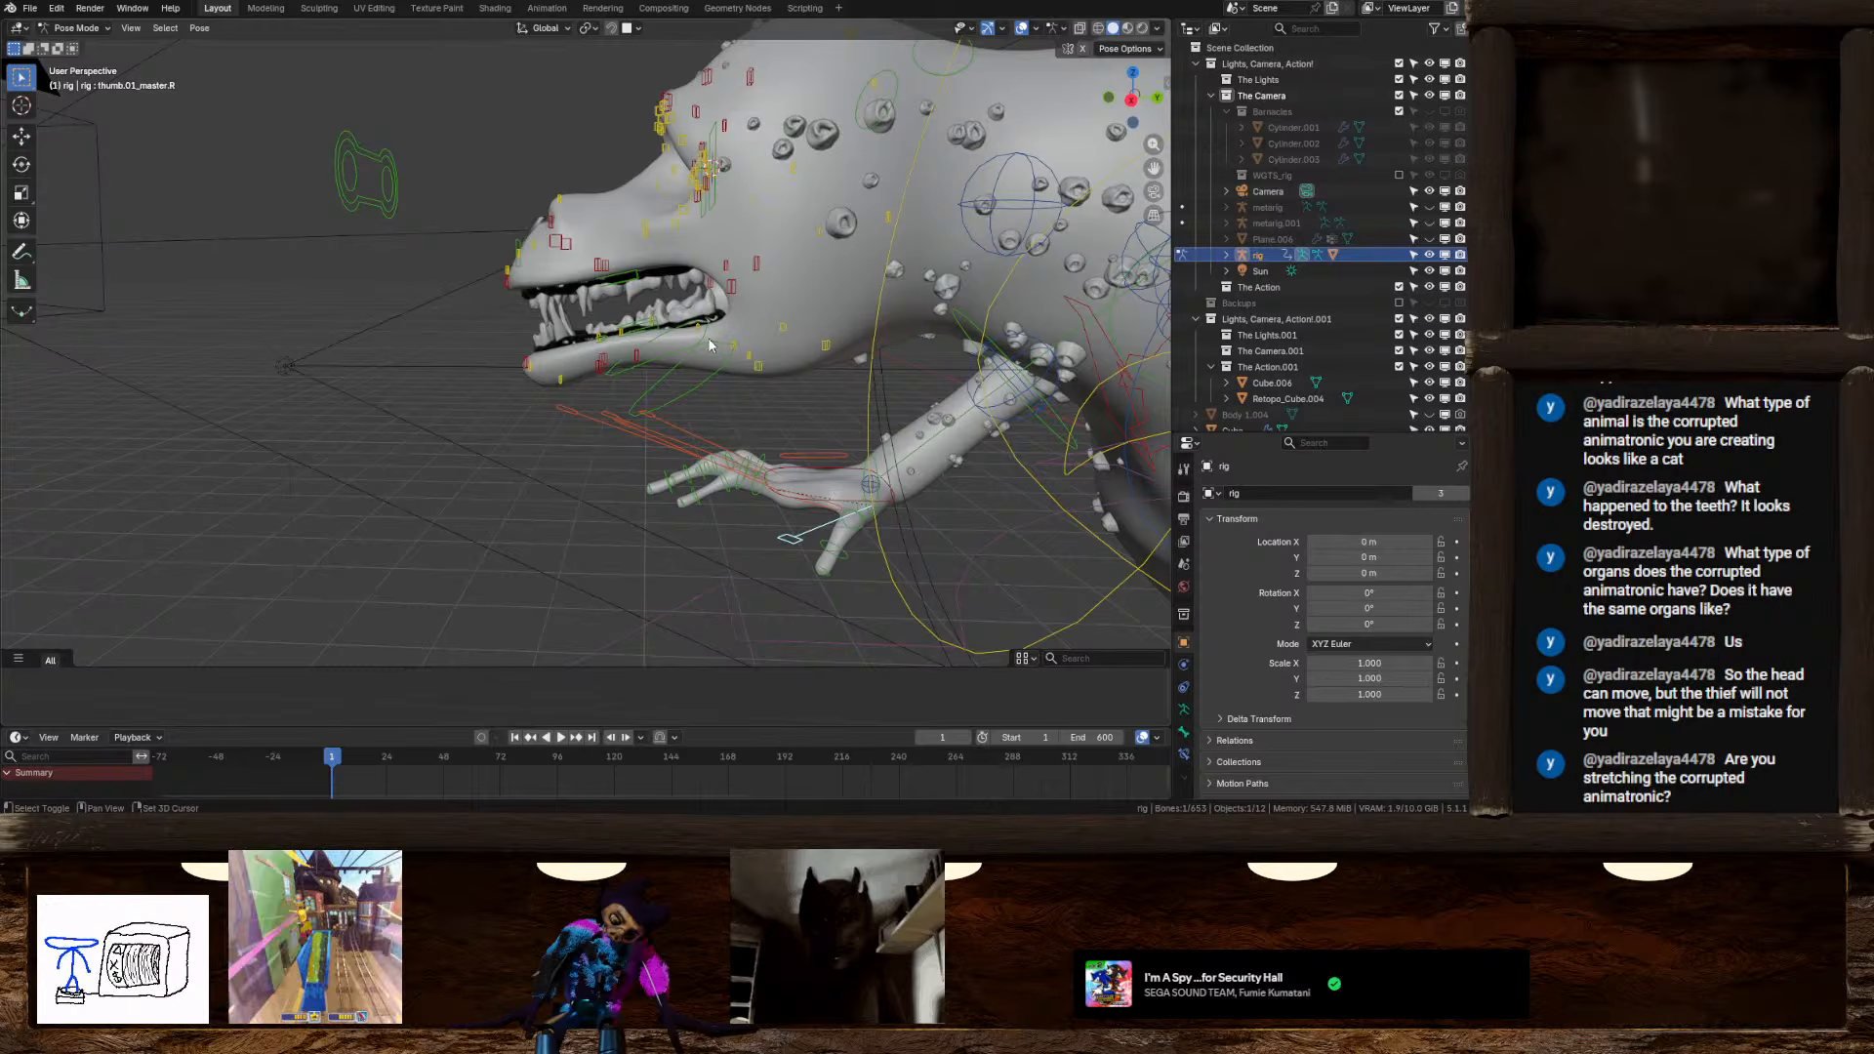
mouse_move(710, 343)
middle_down()
mouse_move(639, 378)
mouse_move(786, 375)
mouse_move(728, 356)
middle_up()
key(g)
right_click(630, 356)
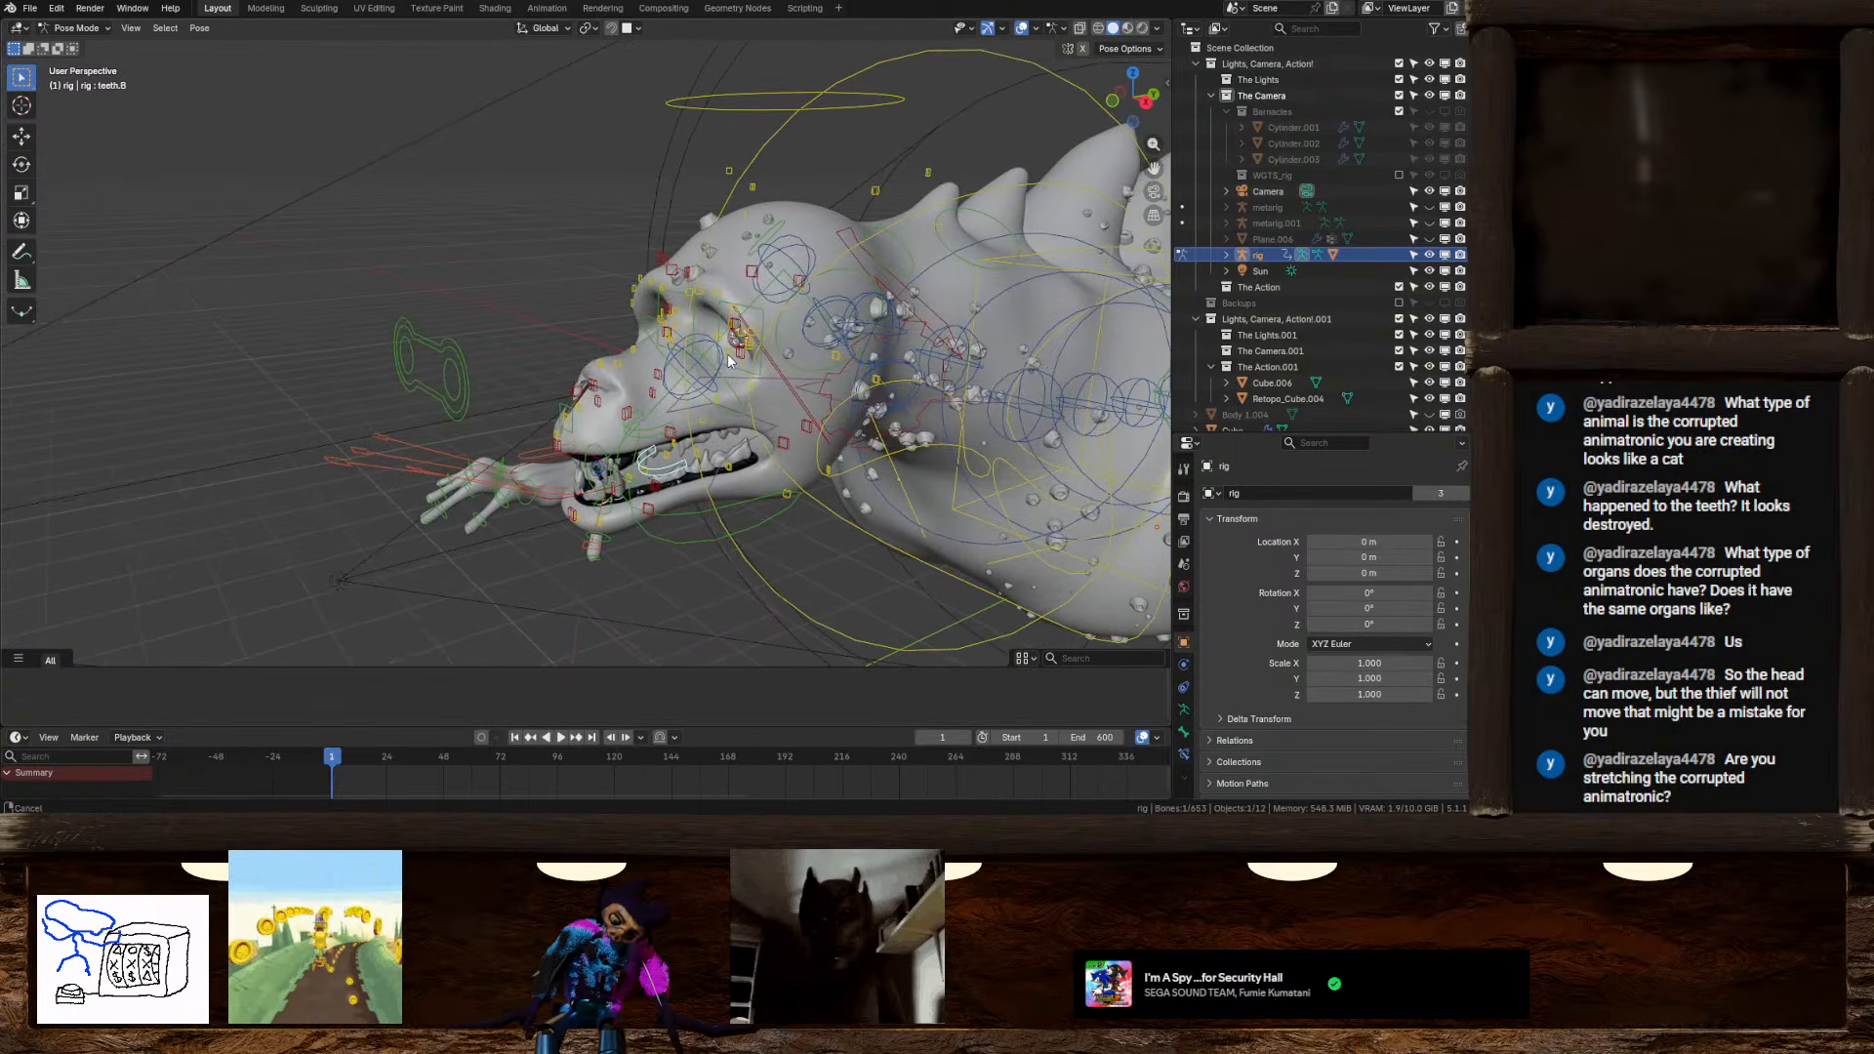
Try moving two upper eyelid controls of the left eye, starting with lid.T.L.001
click(729, 357)
key(KP_Decimal)
scroll(788, 348, down, 12)
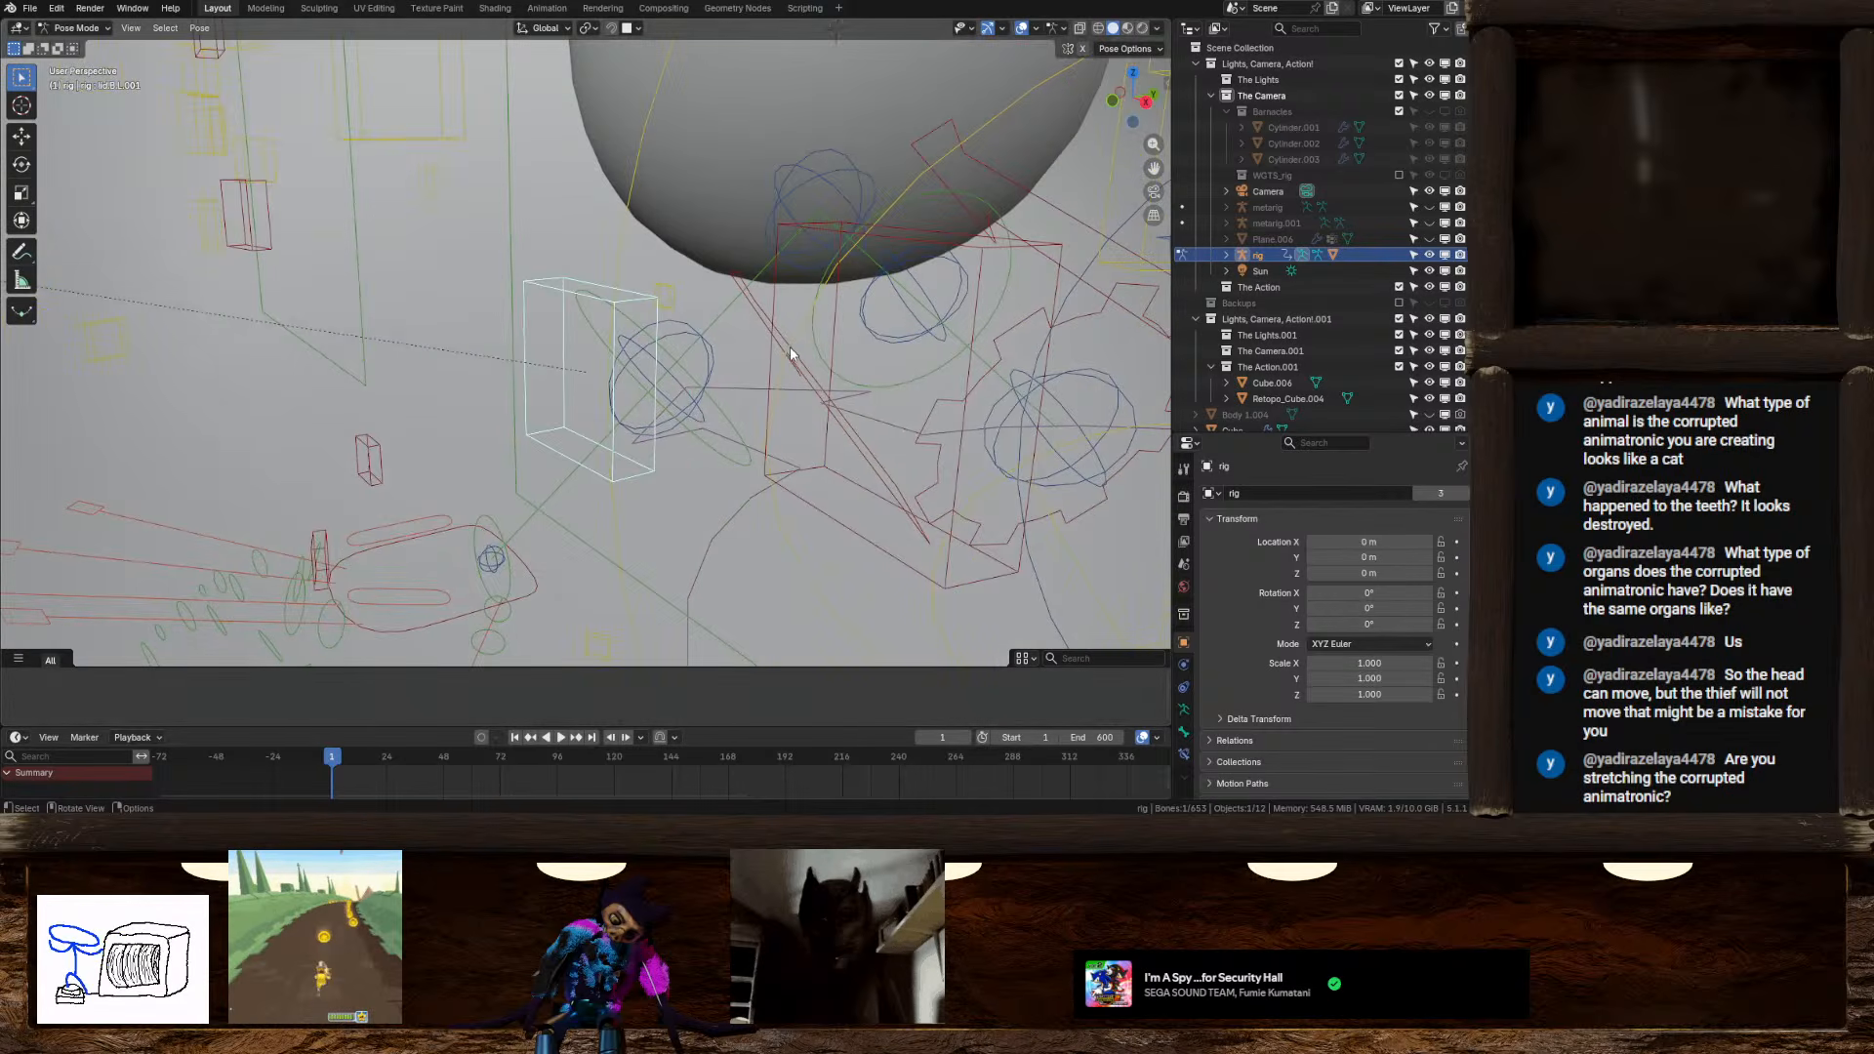
middle_drag(677, 298, 634, 342)
key(g)
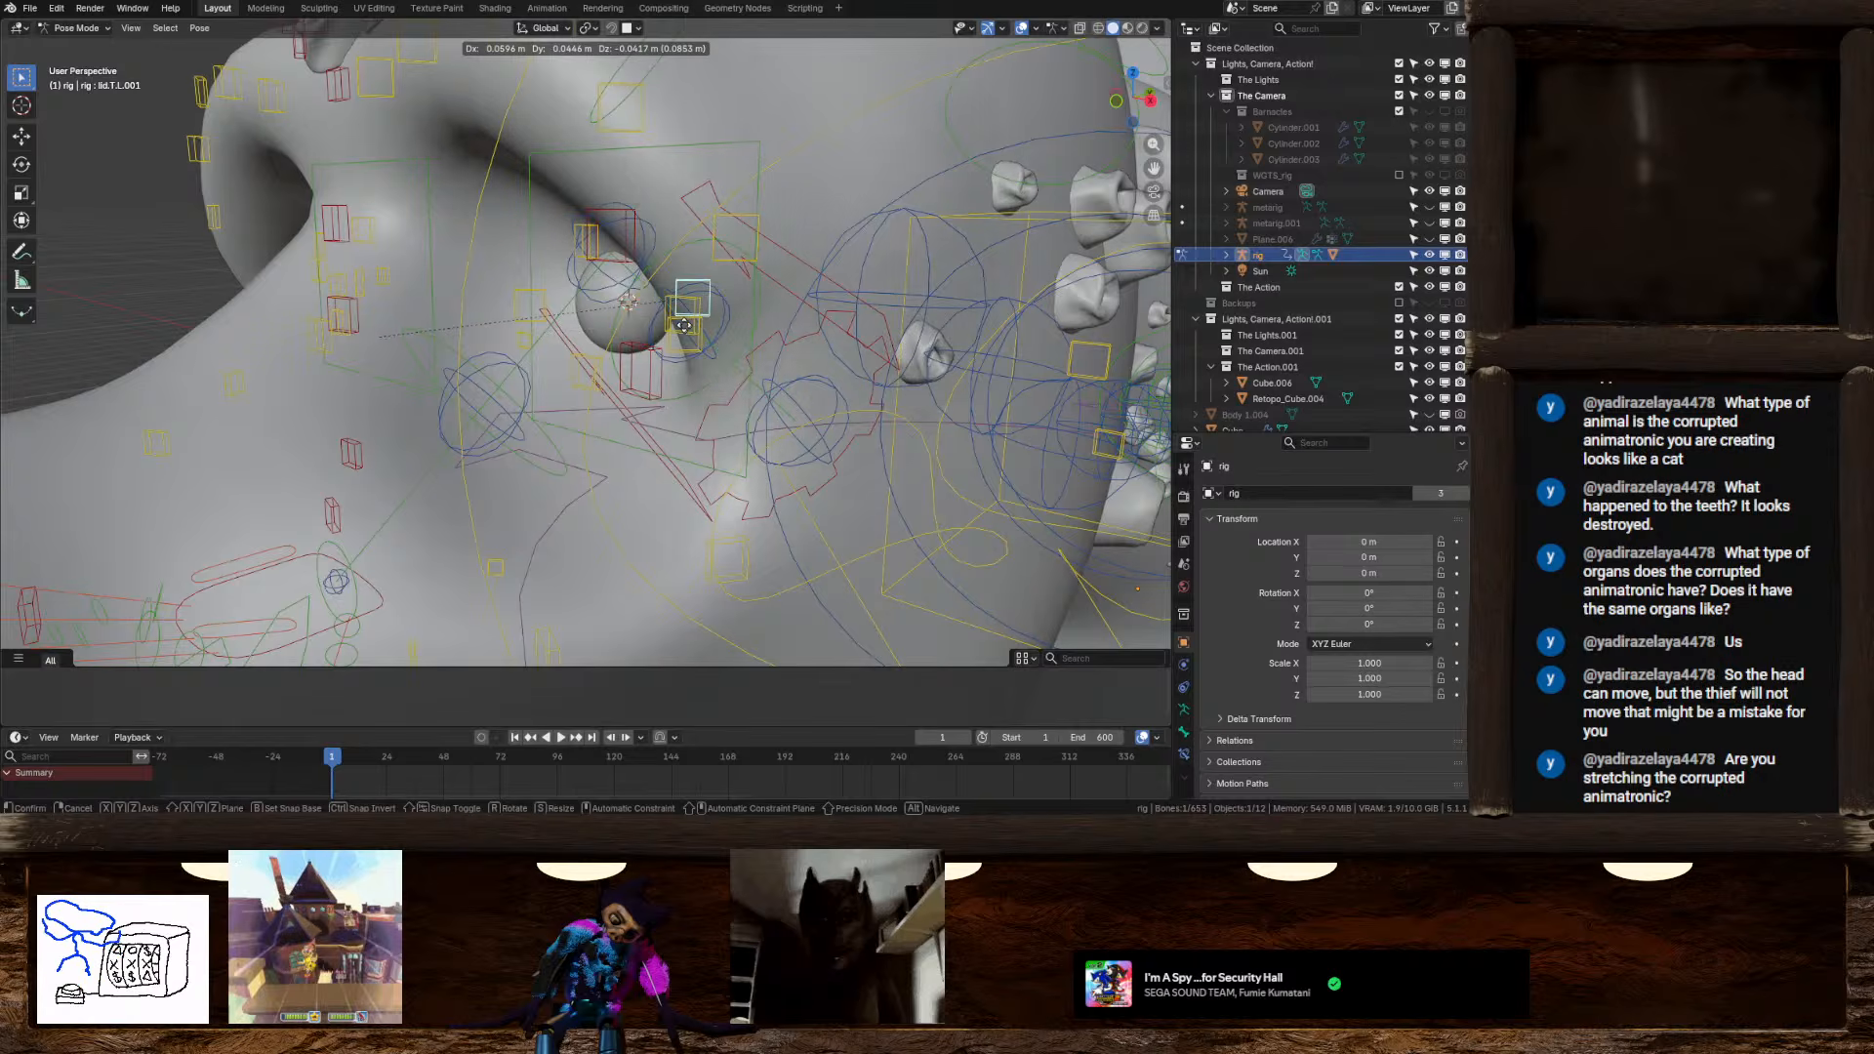
right_click(670, 297)
middle_drag(546, 267, 605, 263)
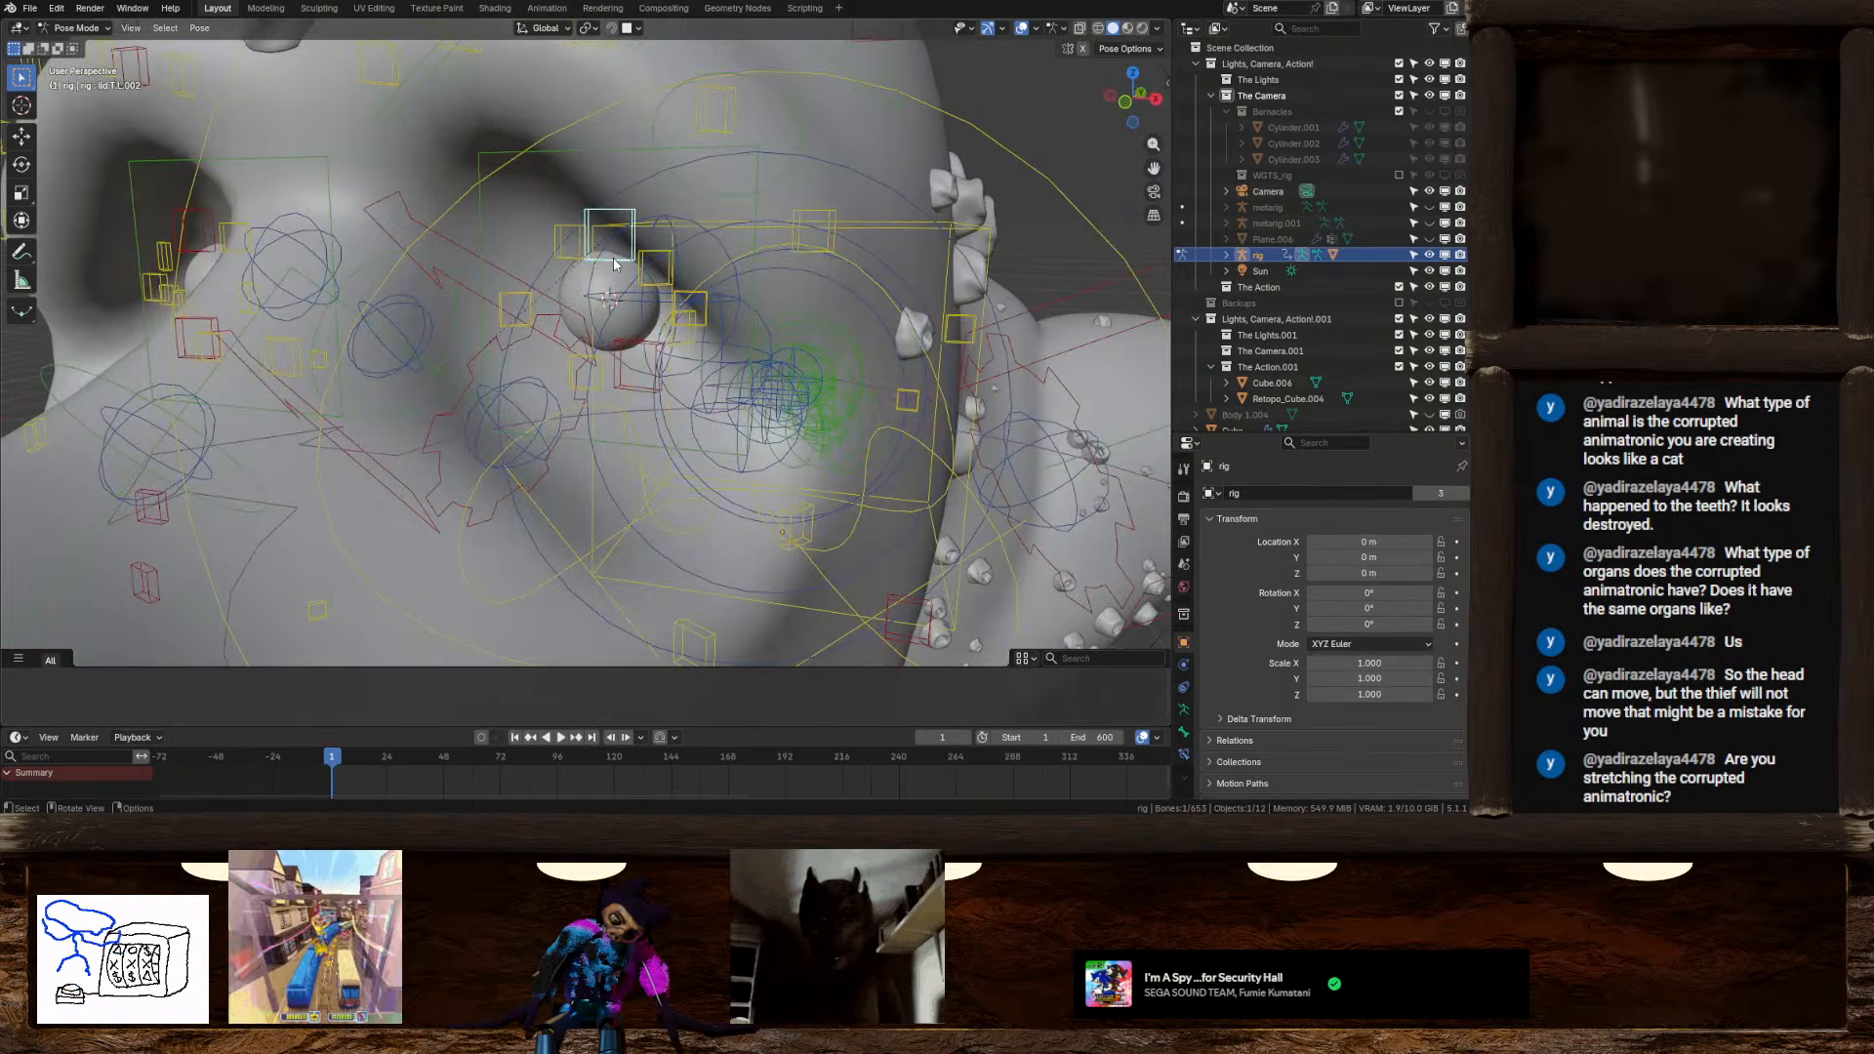
key(g)
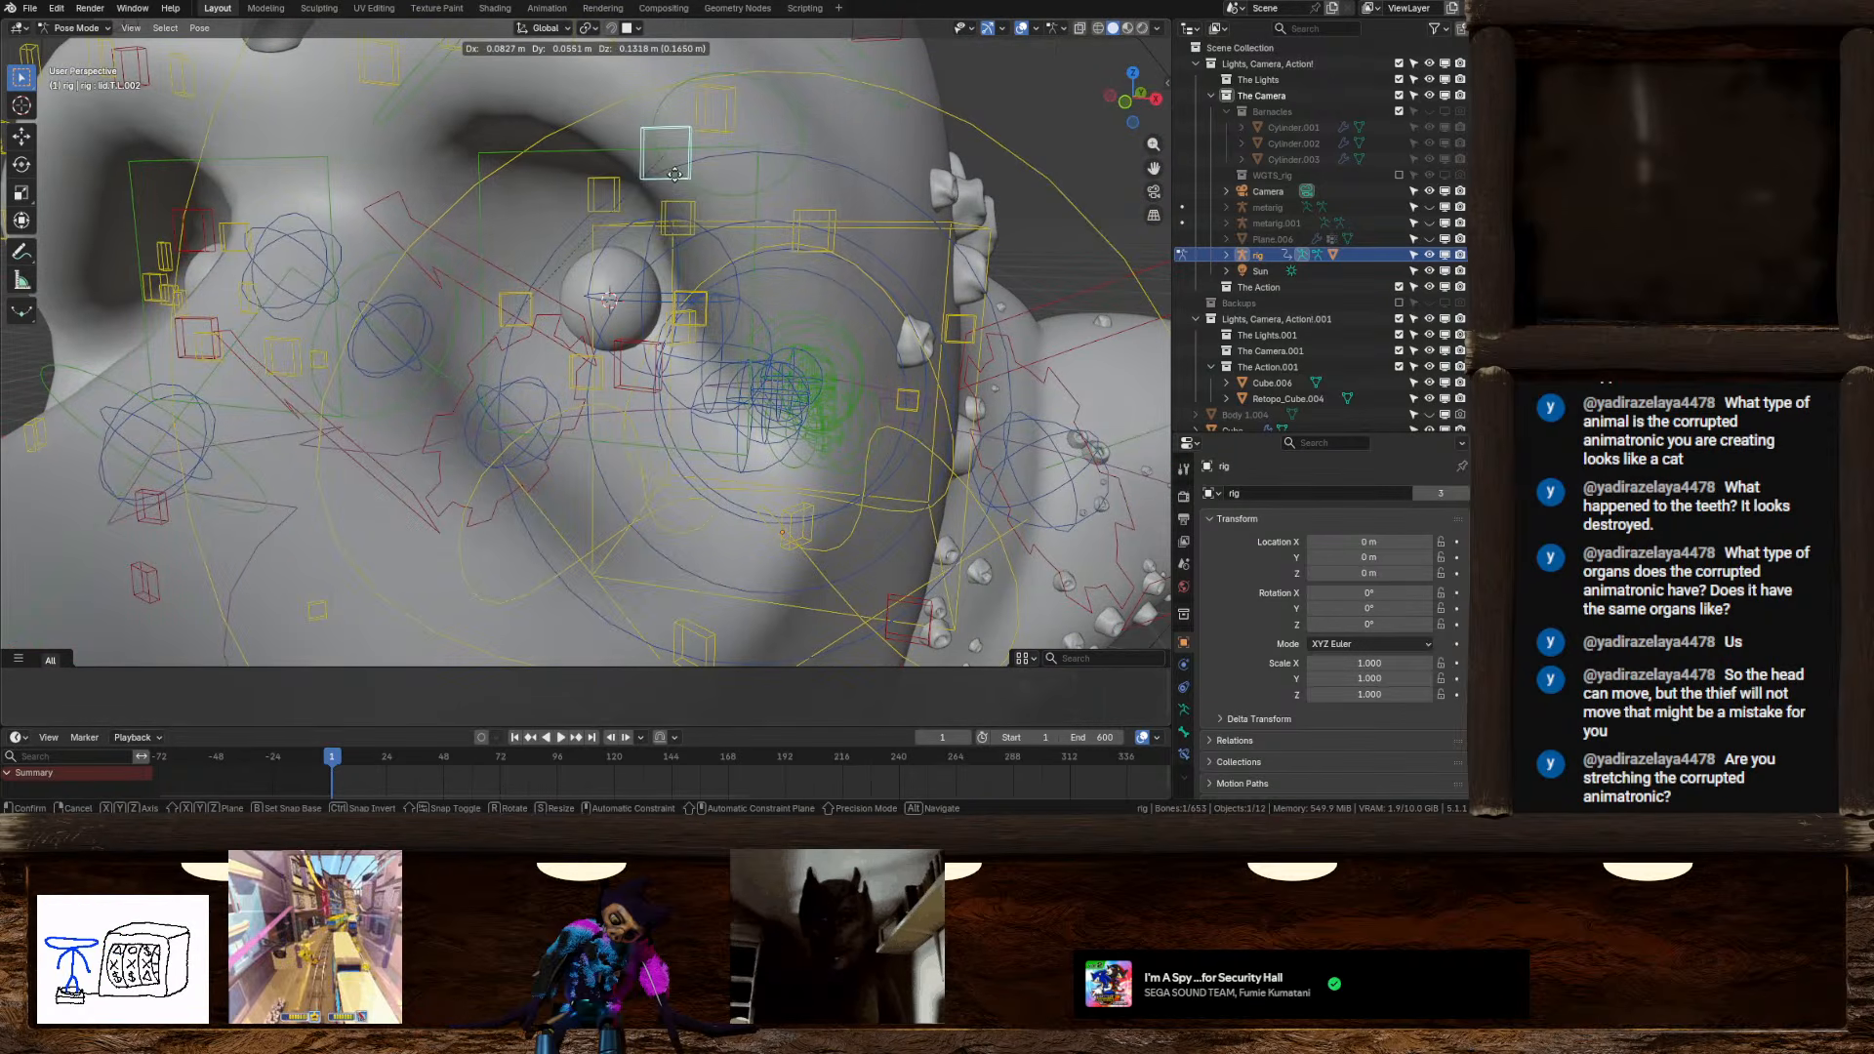
right_click(674, 174)
Try moving the brow.B.L.002 control above the left eye
scroll(656, 200, down, 3)
middle_drag(654, 201, 607, 279)
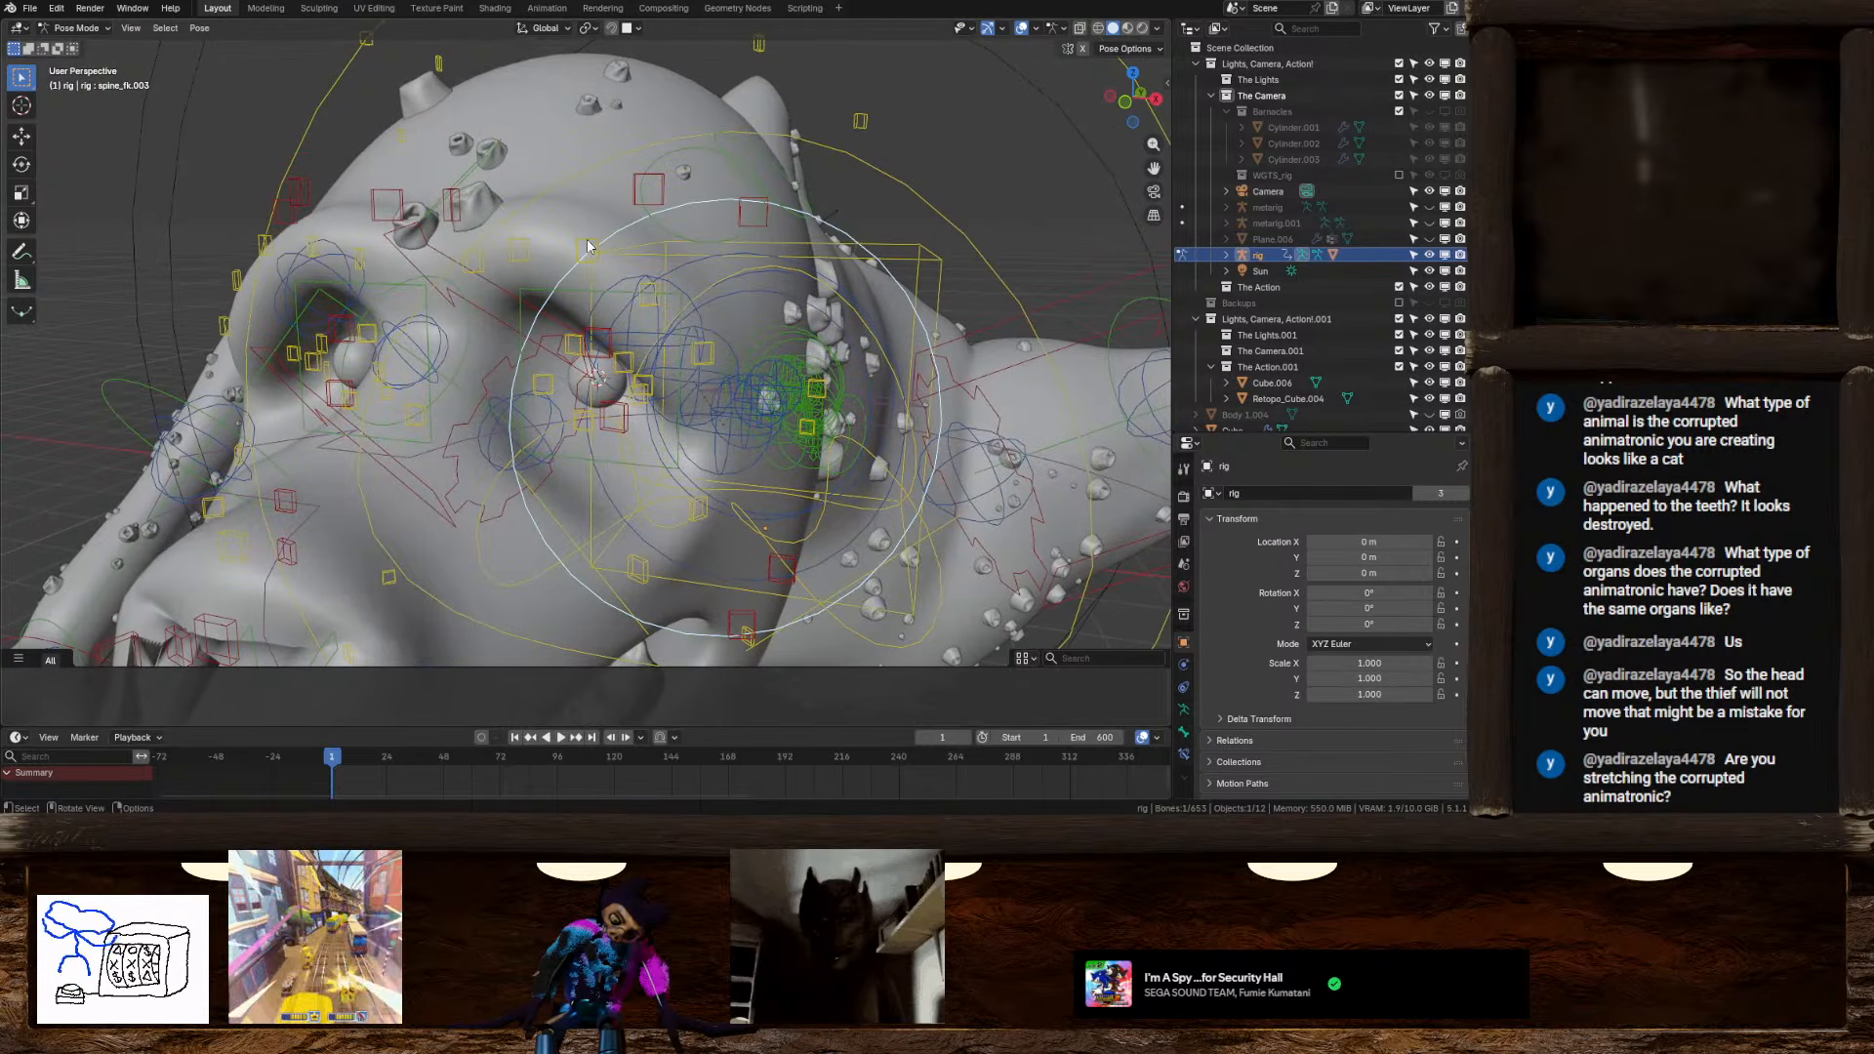
click(588, 246)
key(g)
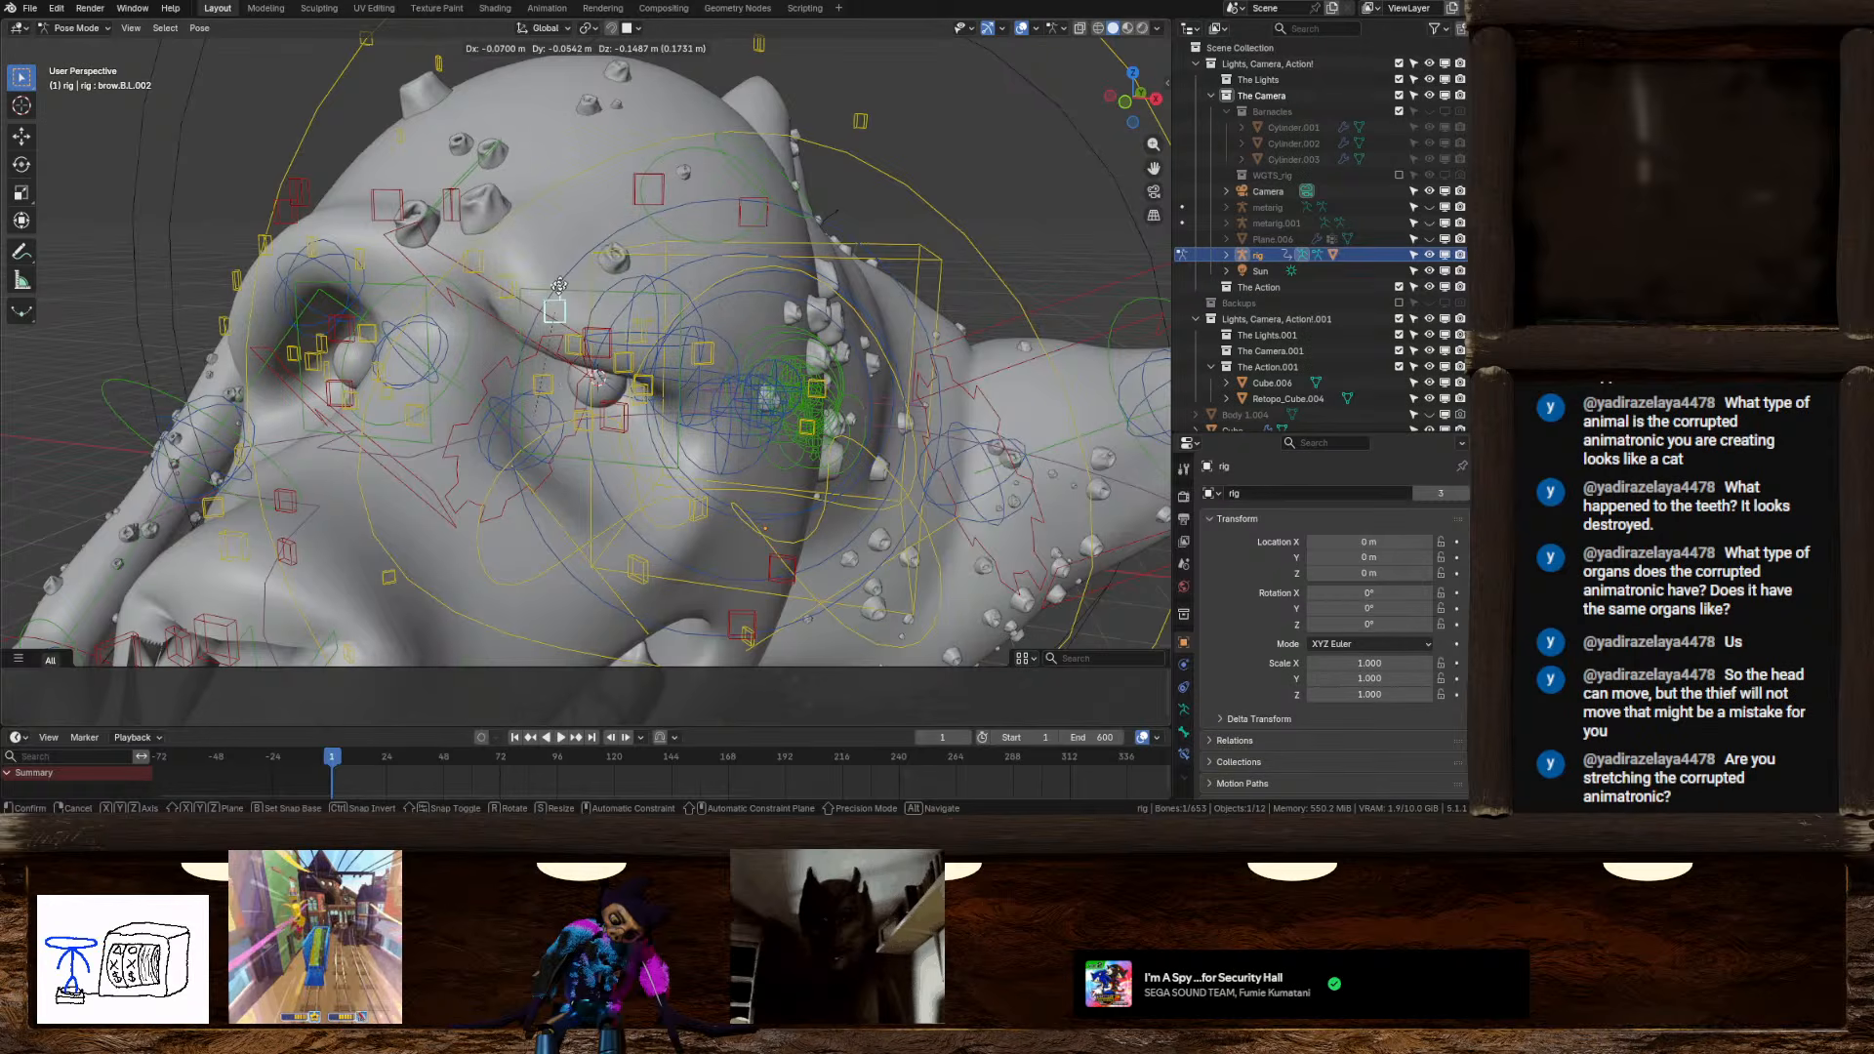
right_click(592, 317)
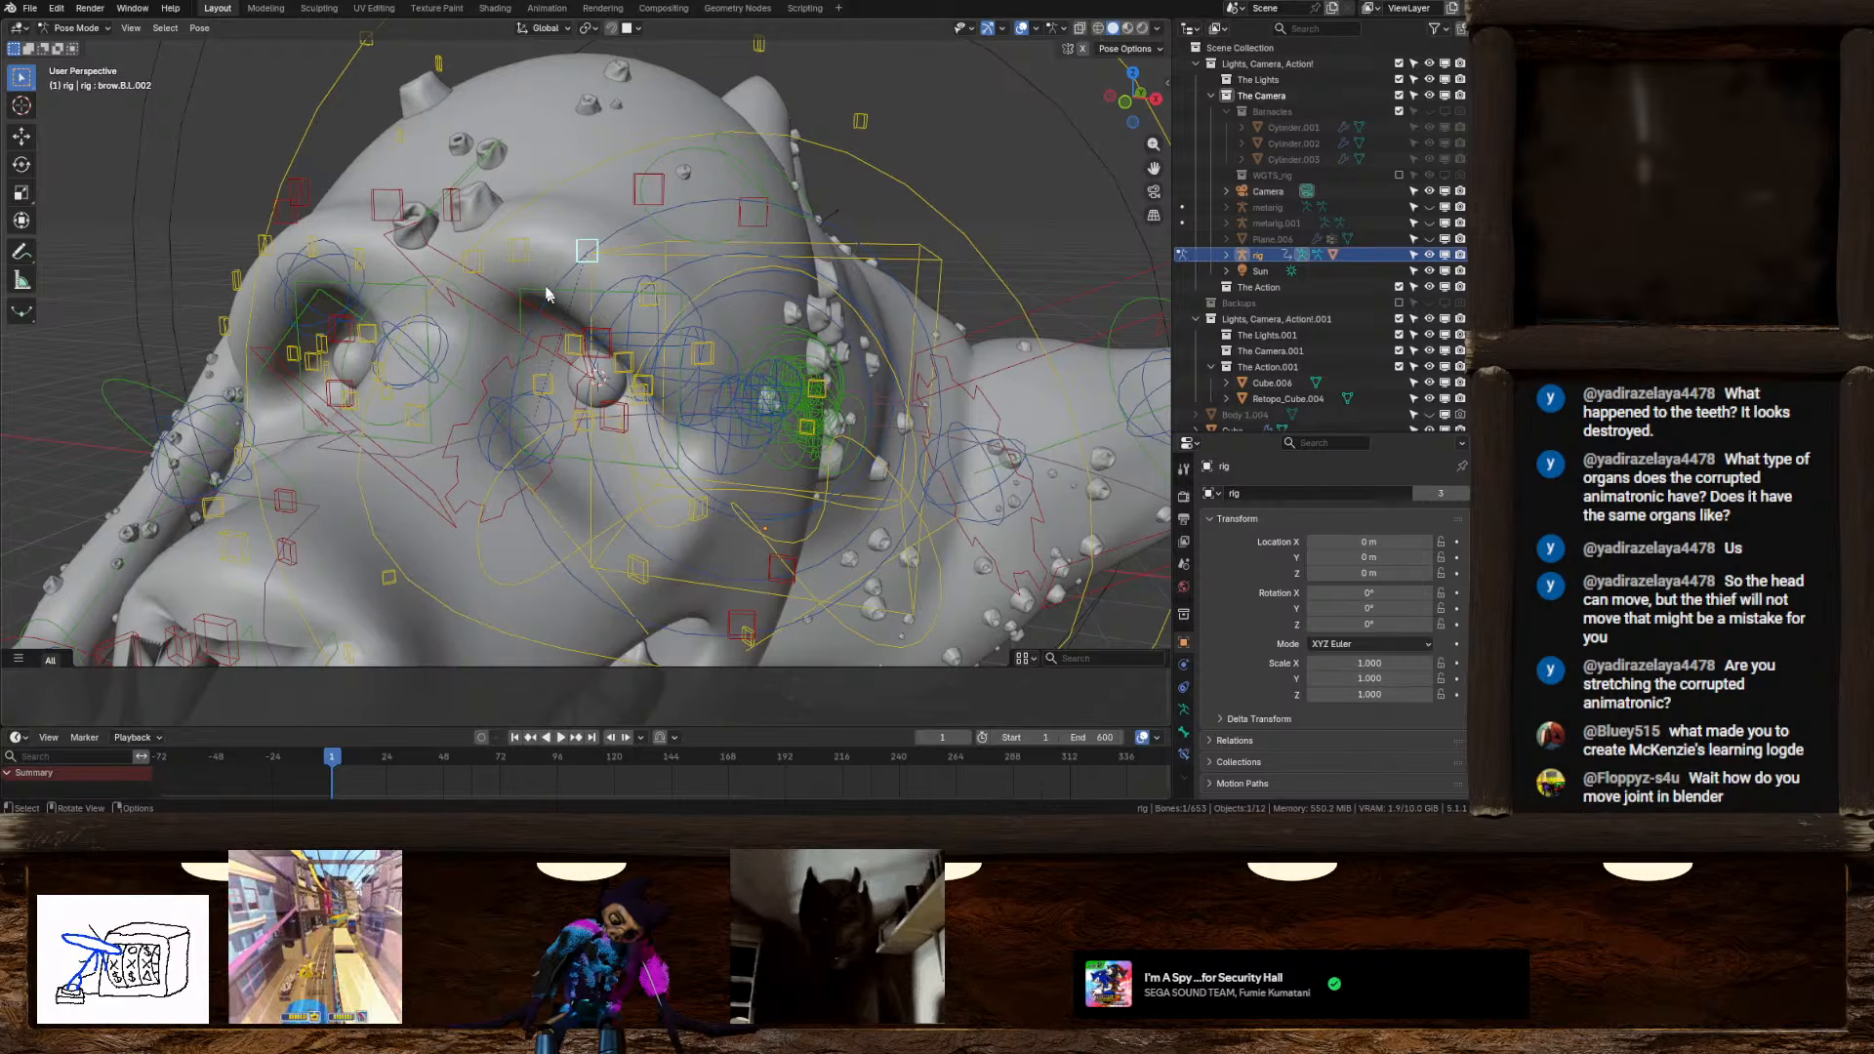
Try rotating the head control about the global X axis
middle_drag(695, 224, 615, 288)
click(606, 218)
key(r)
key(x)
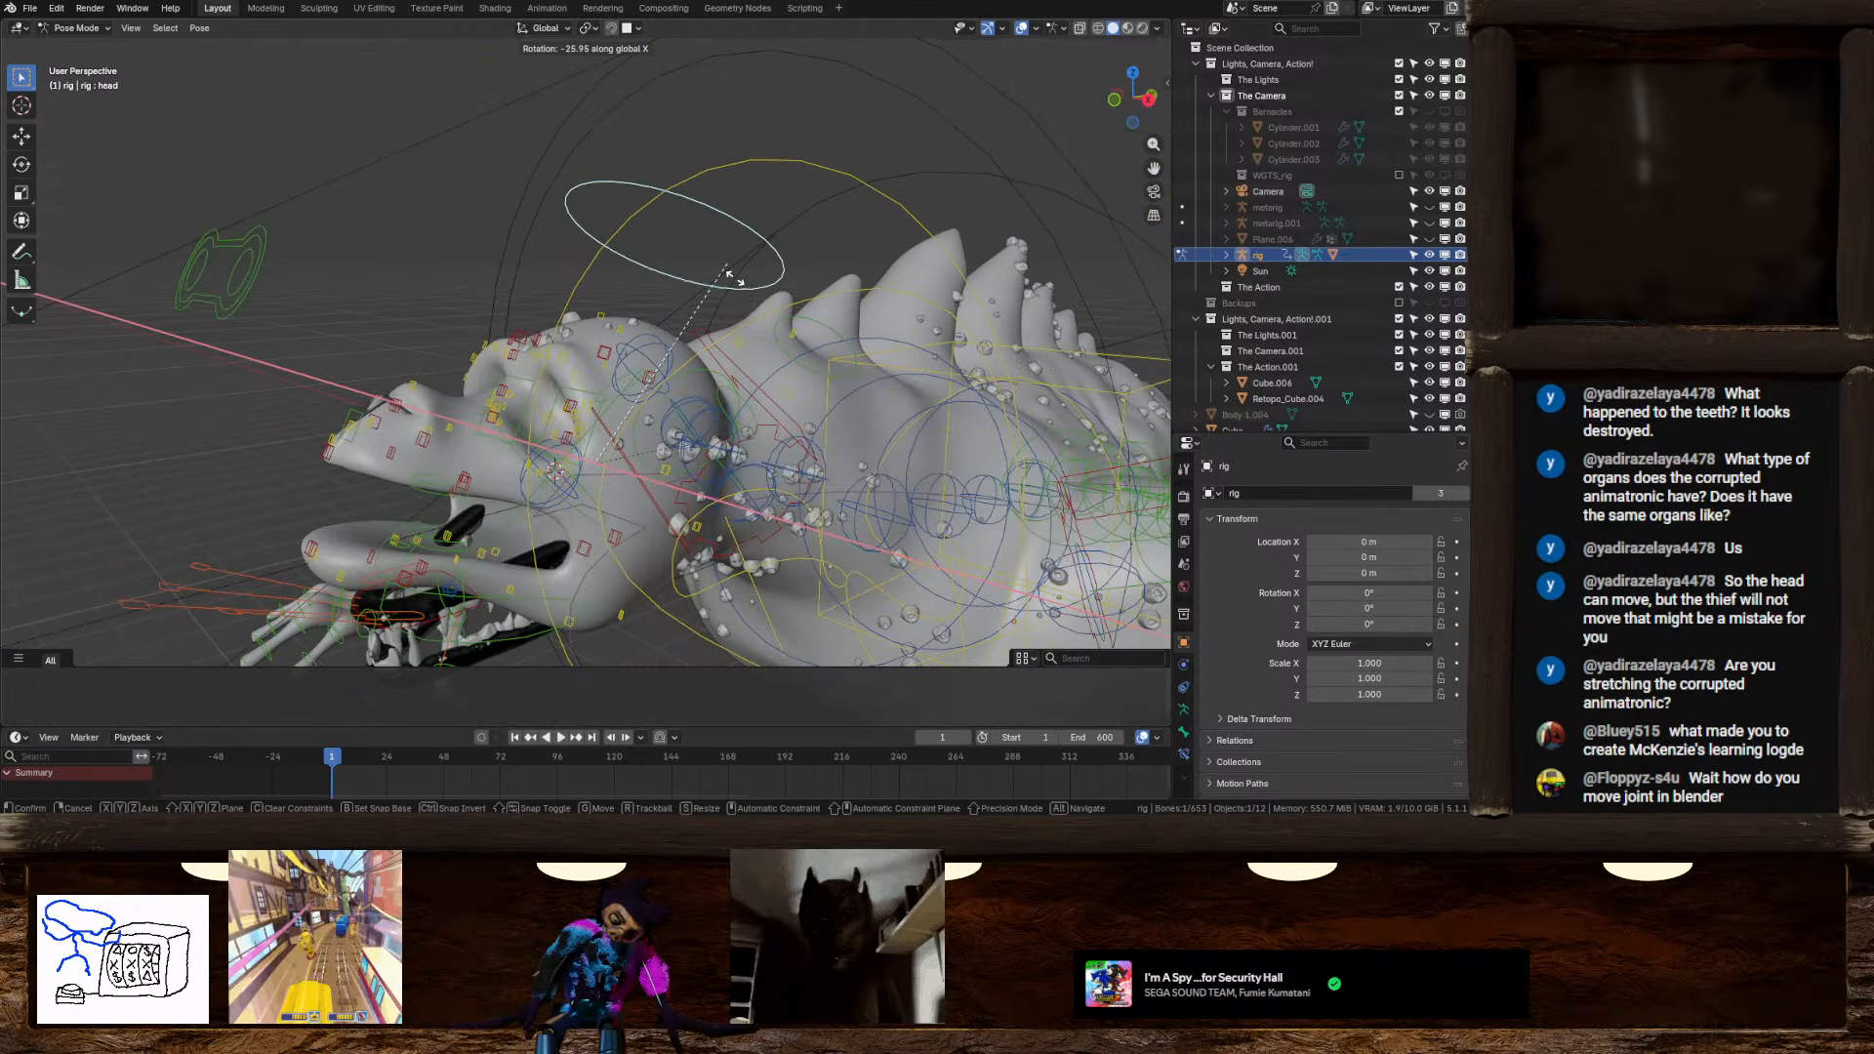
right_click(642, 226)
Rotate the jaw_master control about 79° around the global X axis in the right orthographic view
middle_drag(664, 389, 634, 168)
click(569, 396)
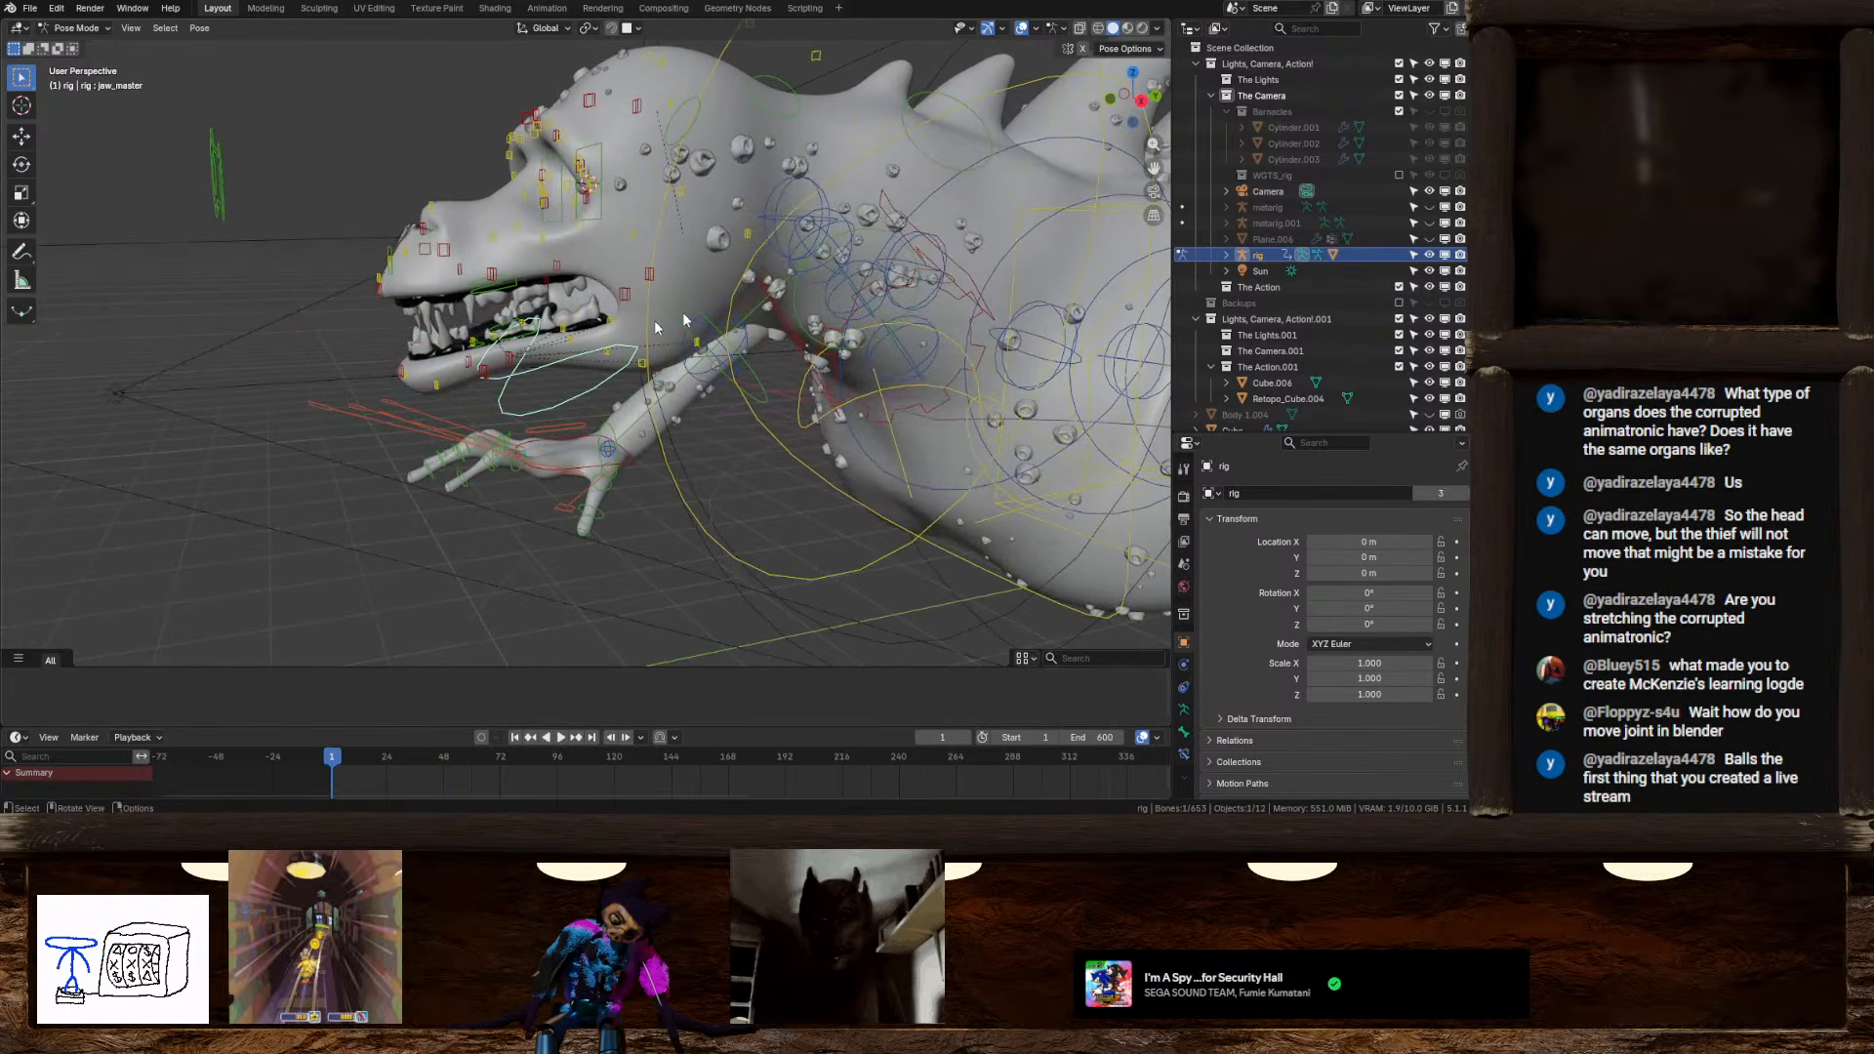
click(1143, 101)
scroll(781, 342, down, 2)
shift+middle_drag(671, 456, 654, 488)
key(r)
key(x)
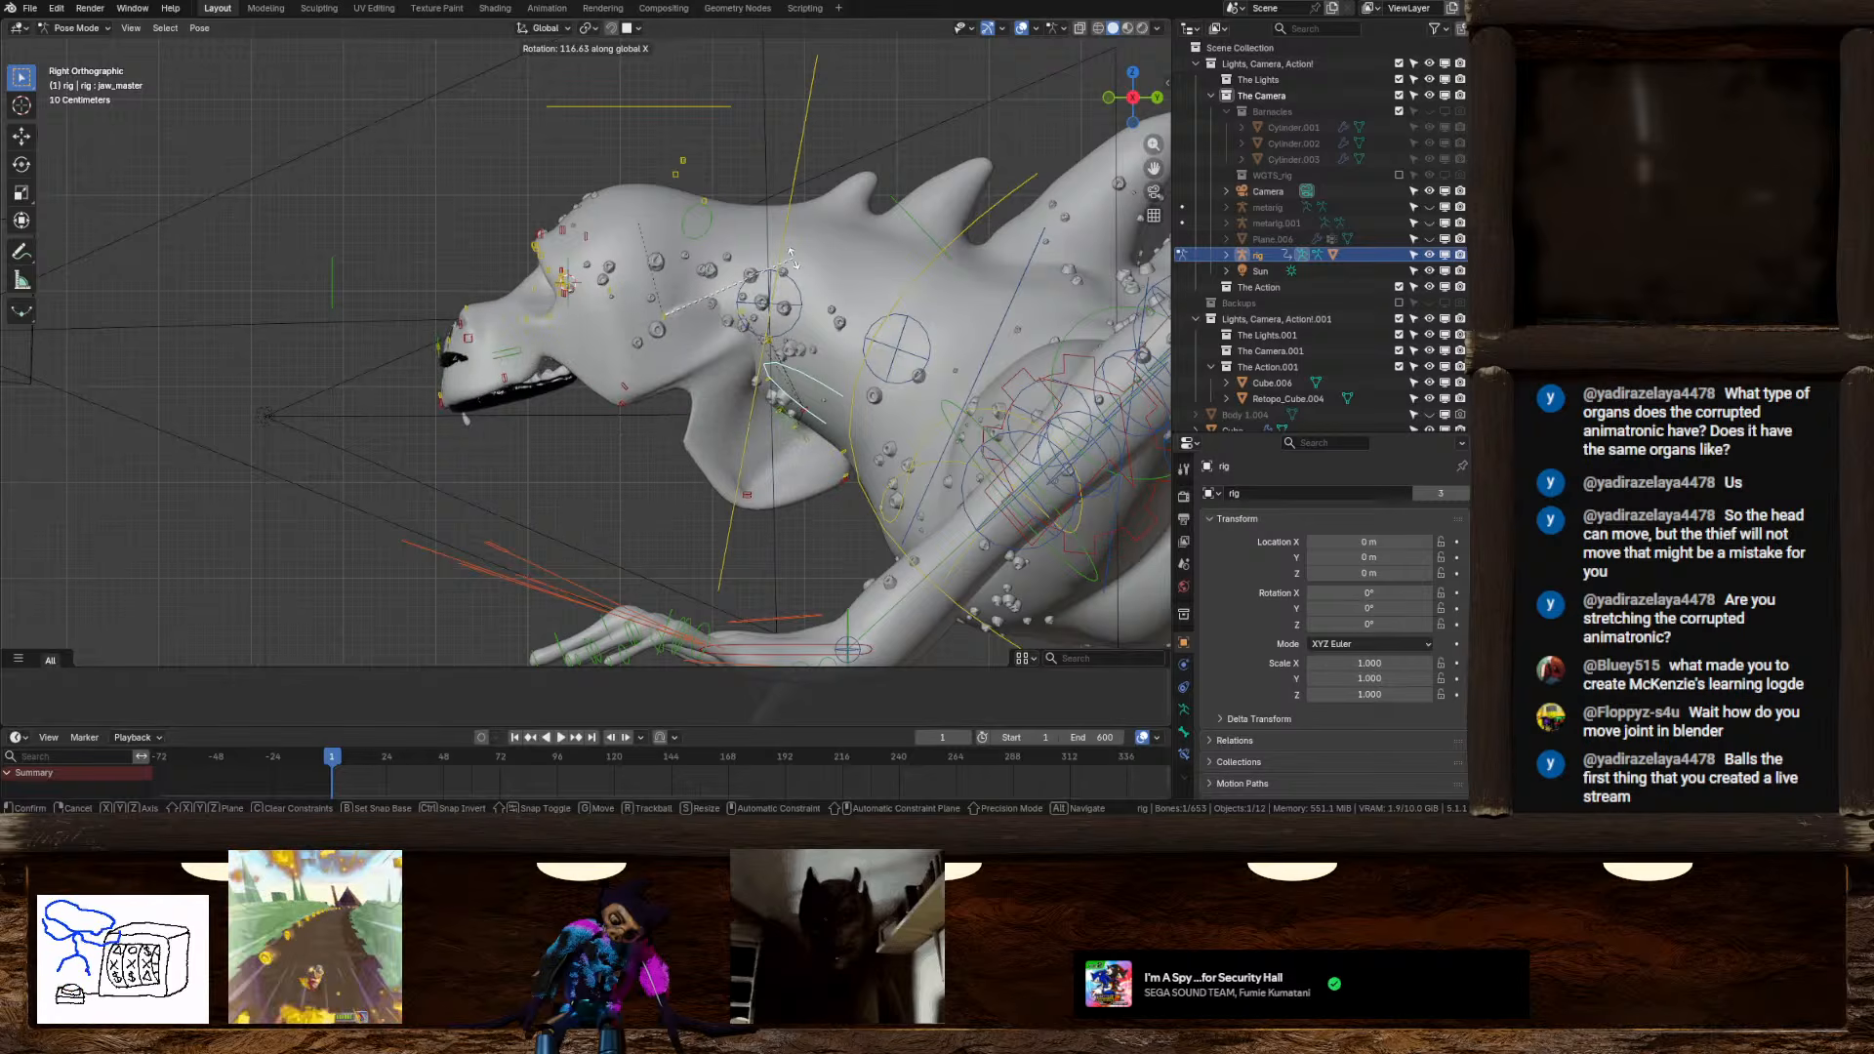
click(775, 345)
Clear the location and rotation of the jaw_master control
middle_drag(776, 345, 876, 240)
click(1129, 94)
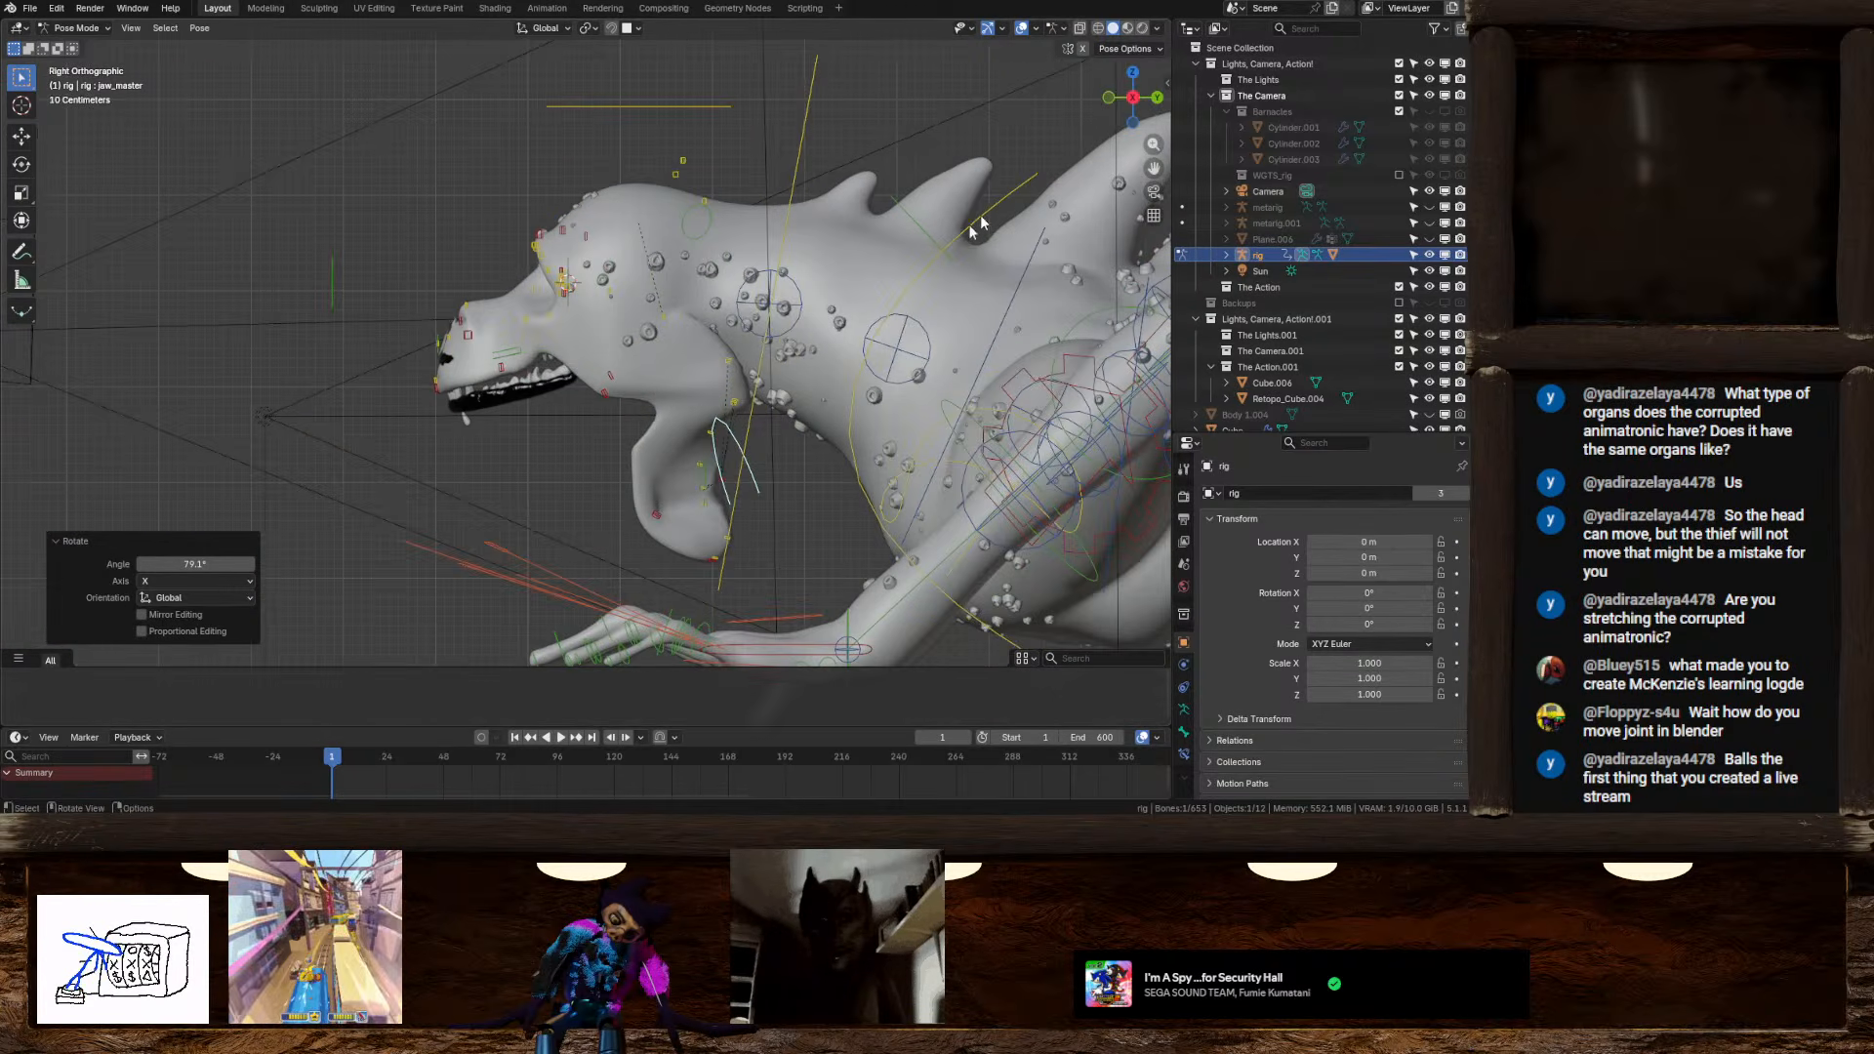
key(alt+g)
key(alt+r)
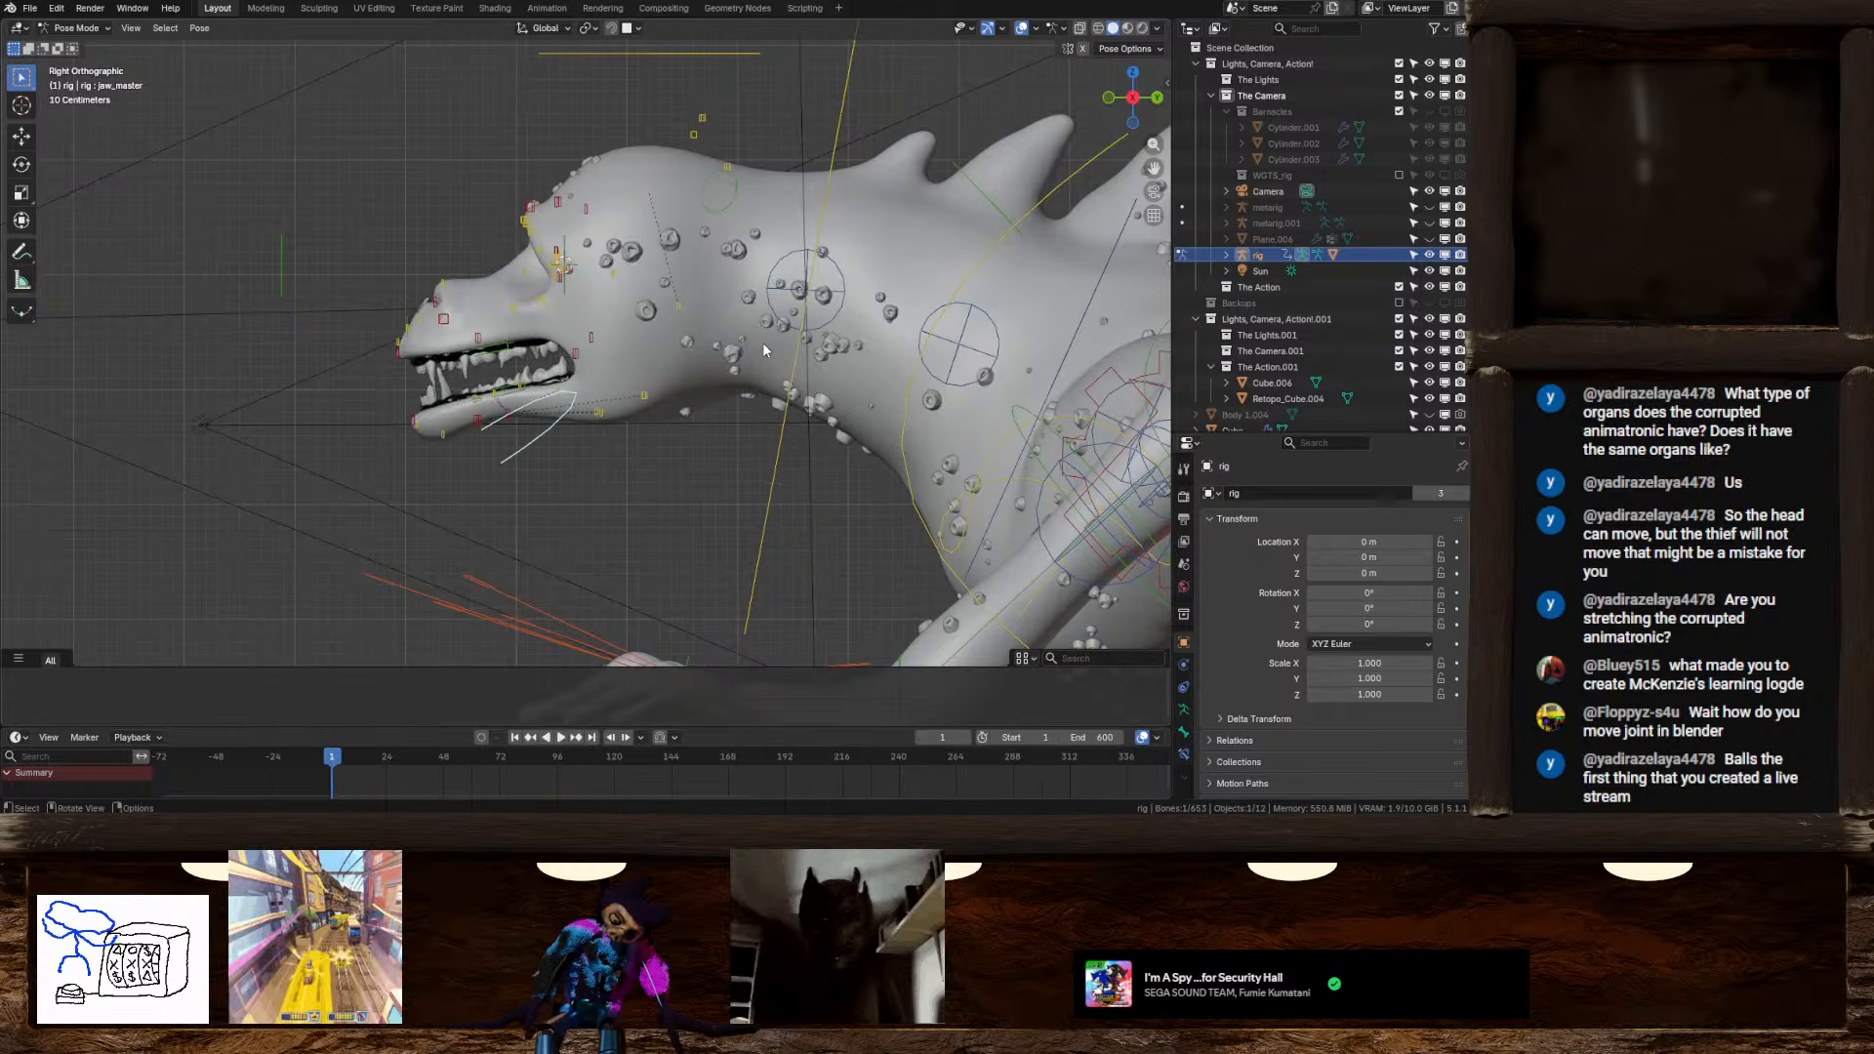
Try rotating the neck control about the global X axis
scroll(763, 342, down, 1)
shift+middle_drag(796, 297, 734, 310)
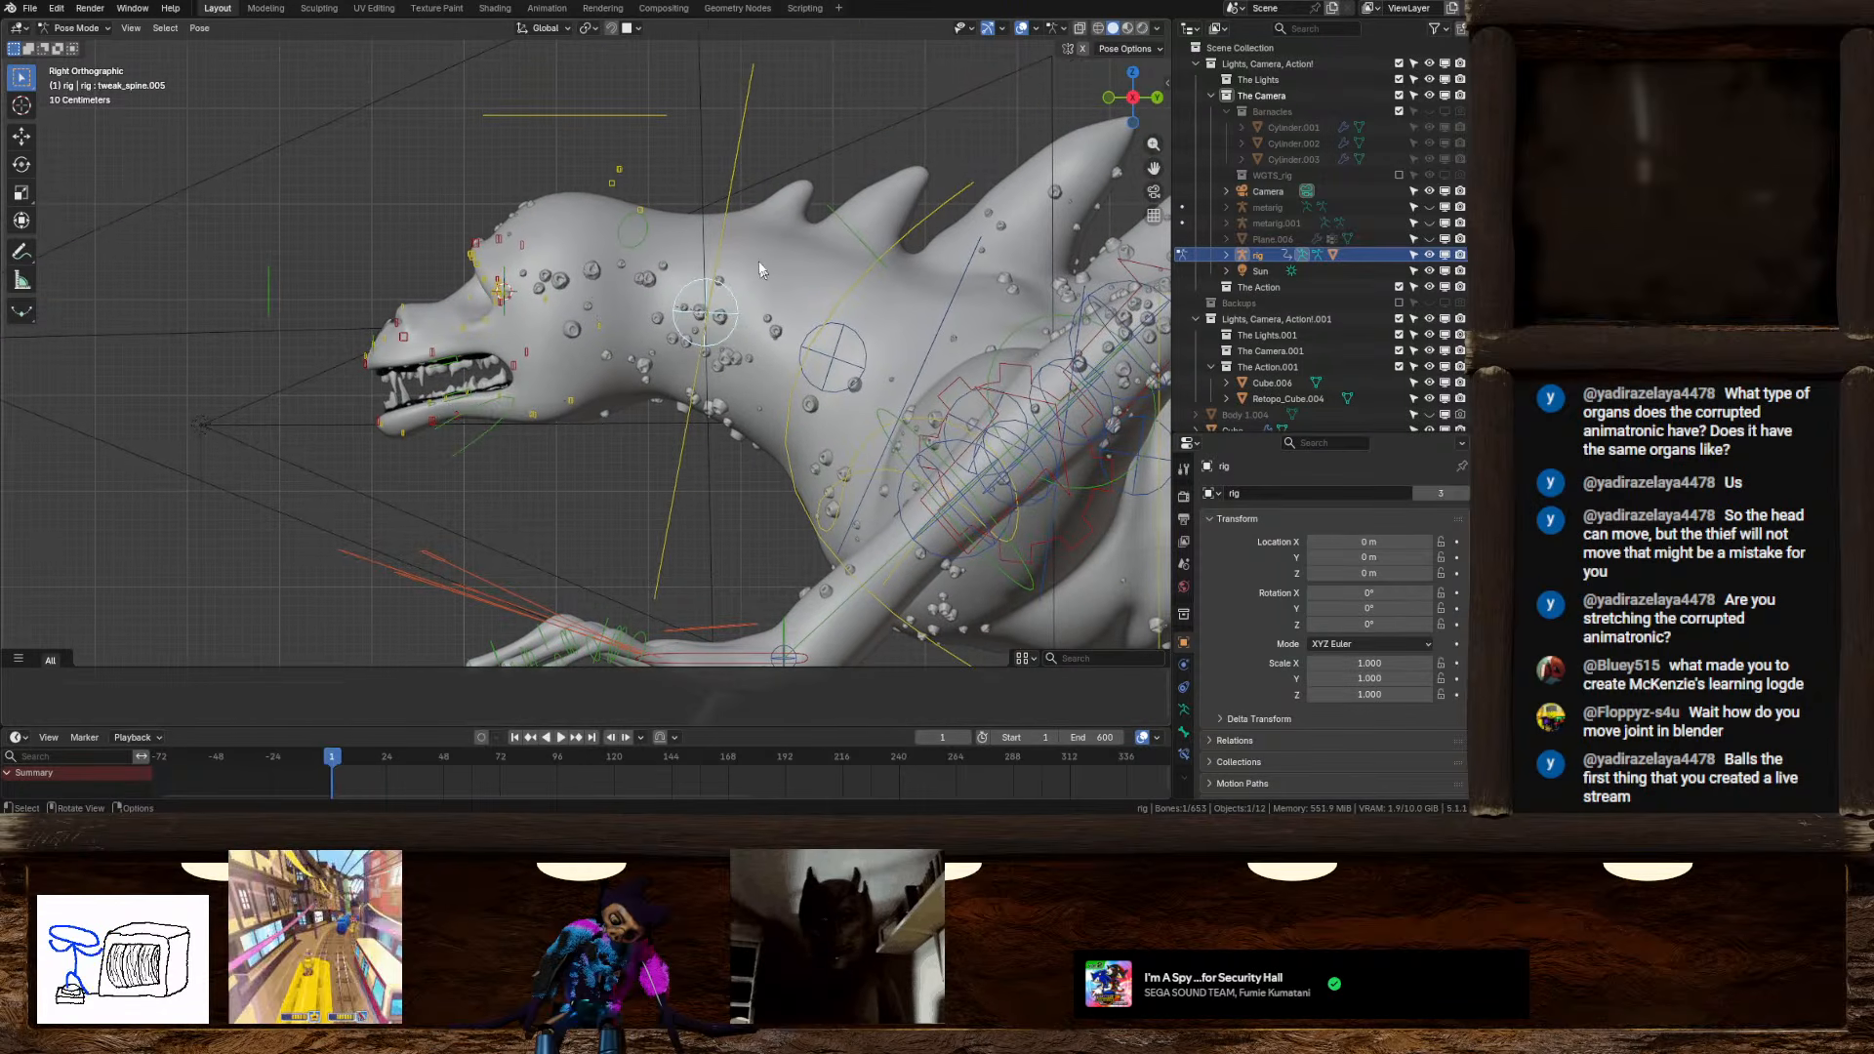
click(735, 224)
key(r)
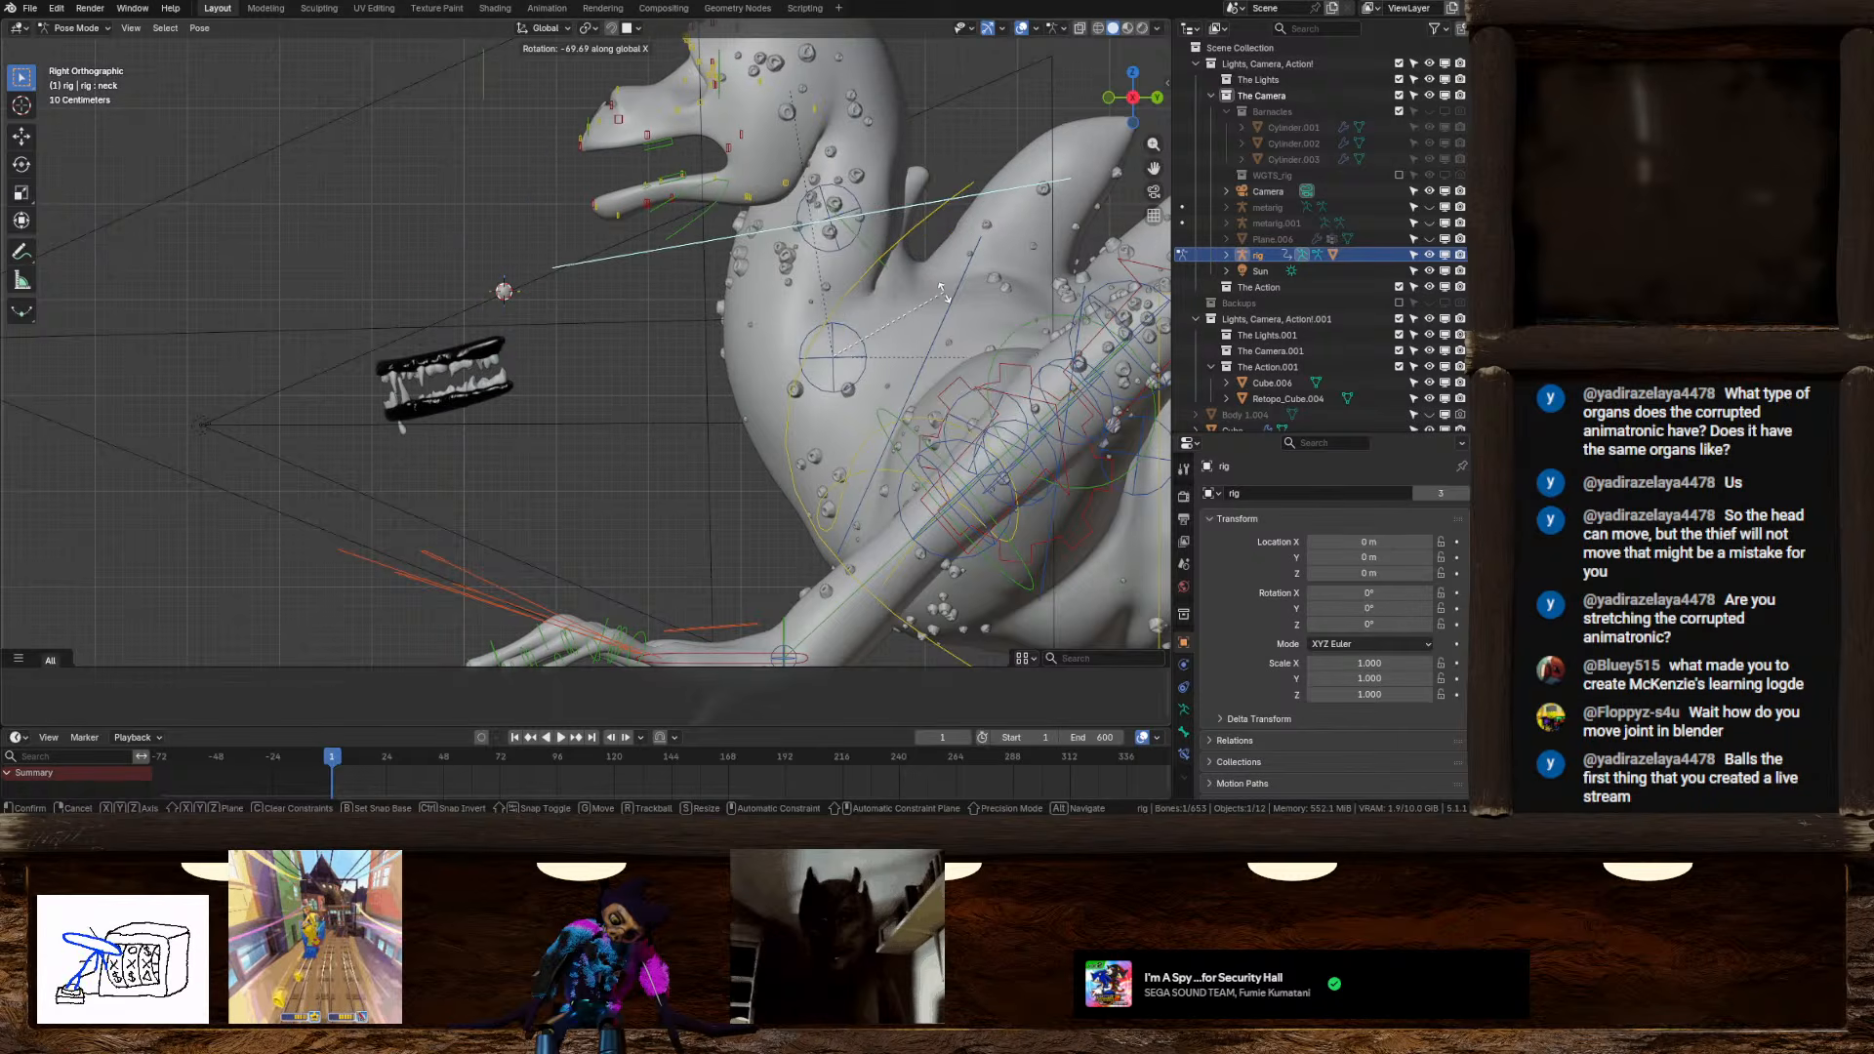
key(Escape)
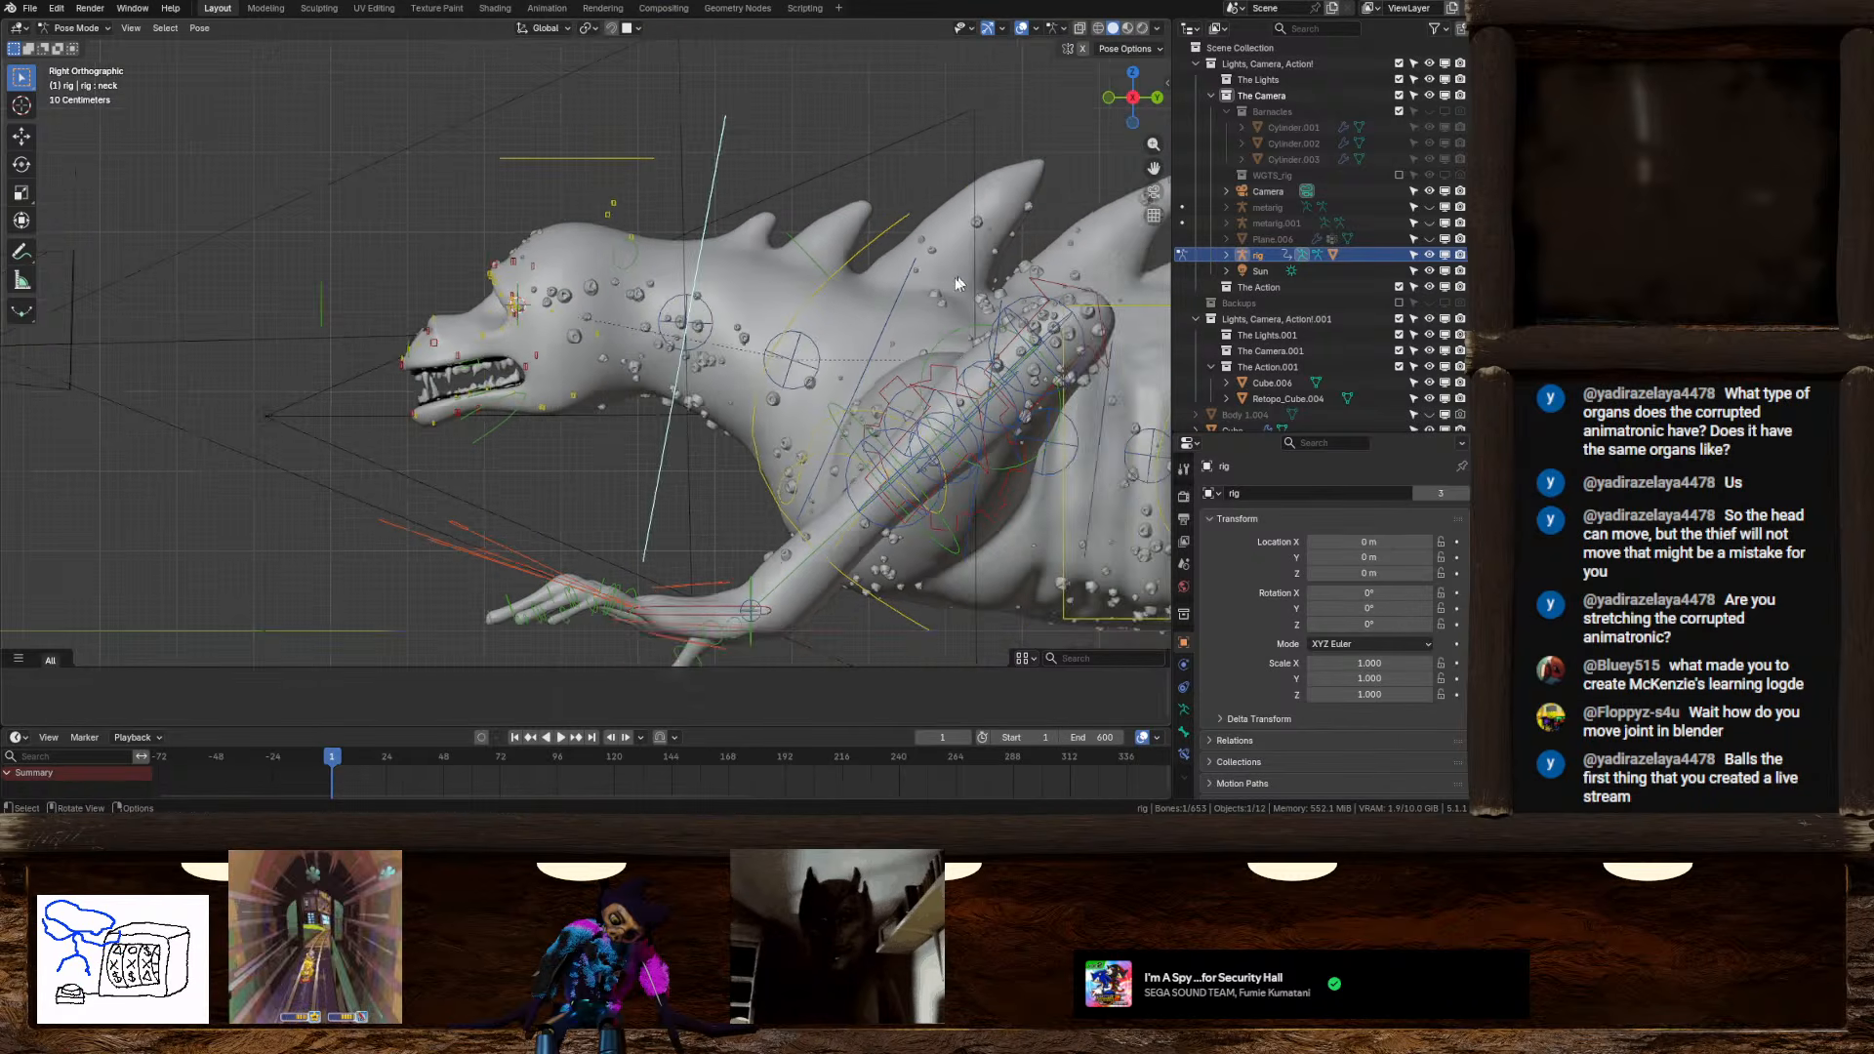
Try rotating the upper_arm_ik.L control in the right orthographic view
scroll(783, 289, down, 2)
click(783, 289)
key(r)
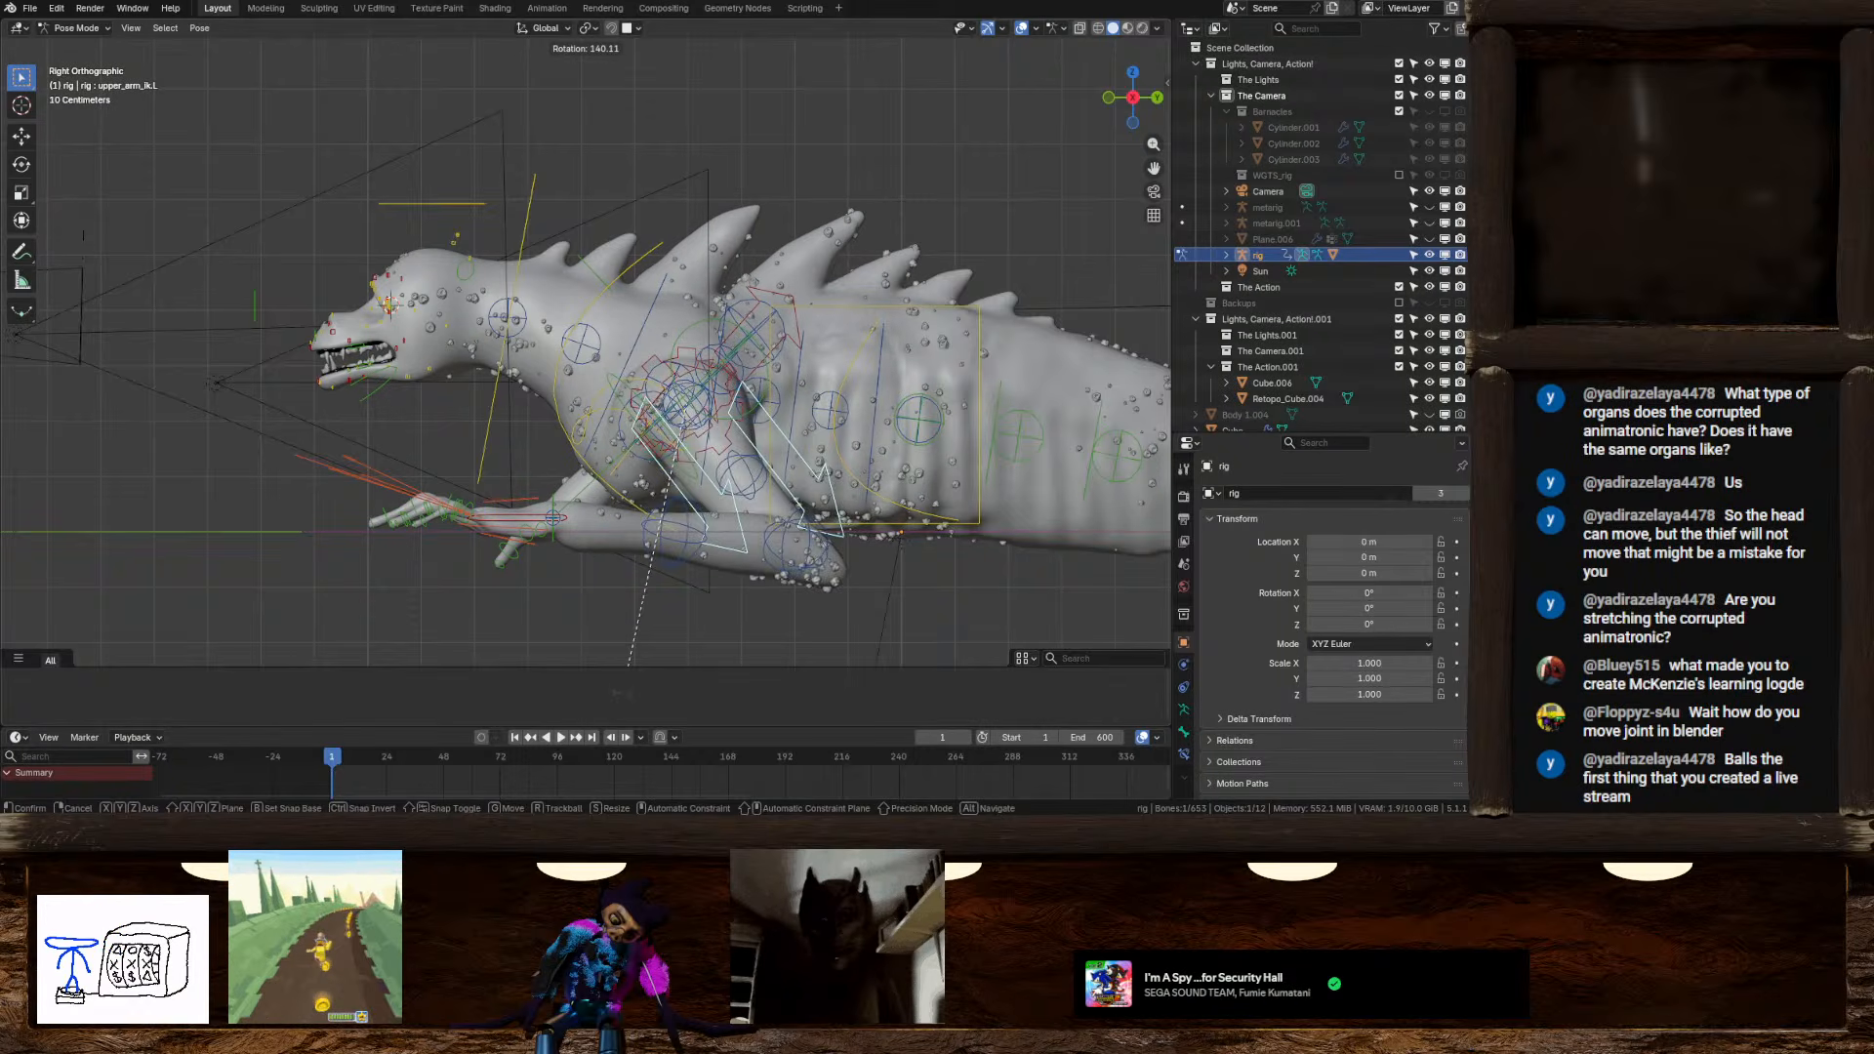
click(692, 626)
middle_drag(692, 625, 58, 59)
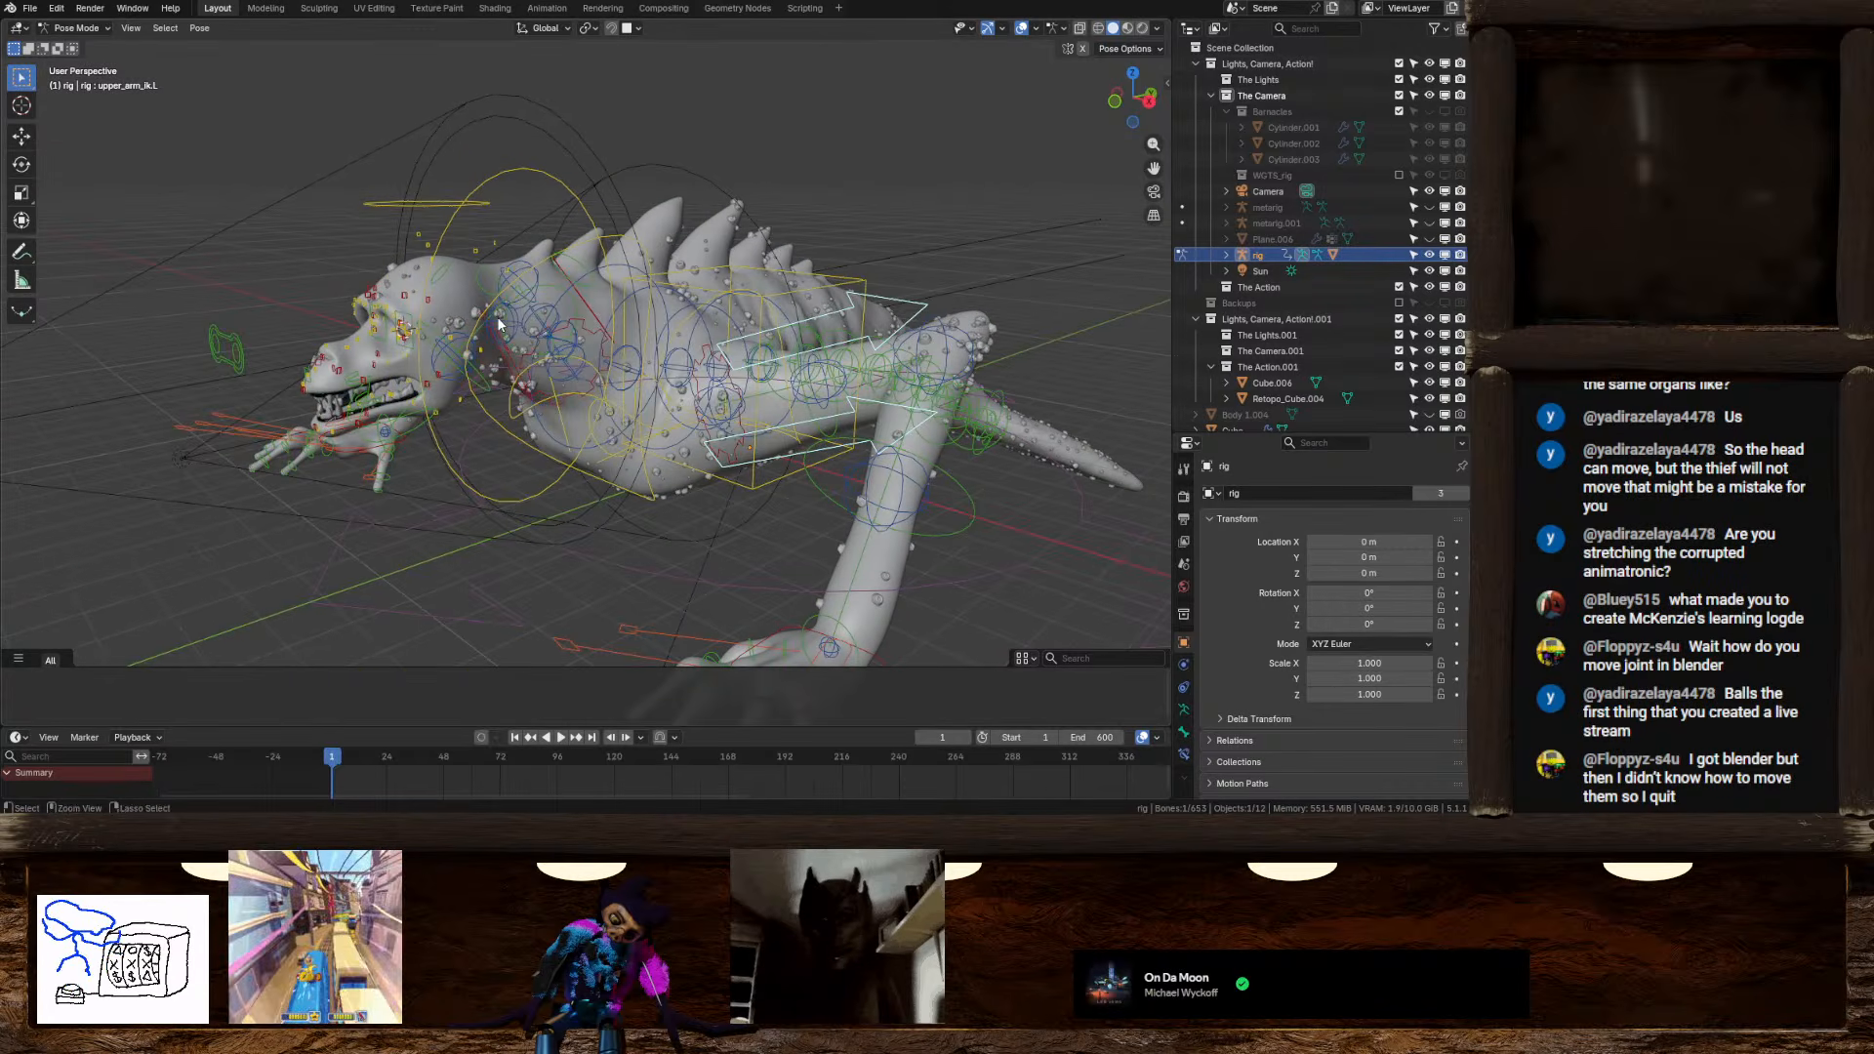
Inspect the modifiers of the Retopo_Body 1.004 mesh in object mode and return the rig to pose mode
click(81, 27)
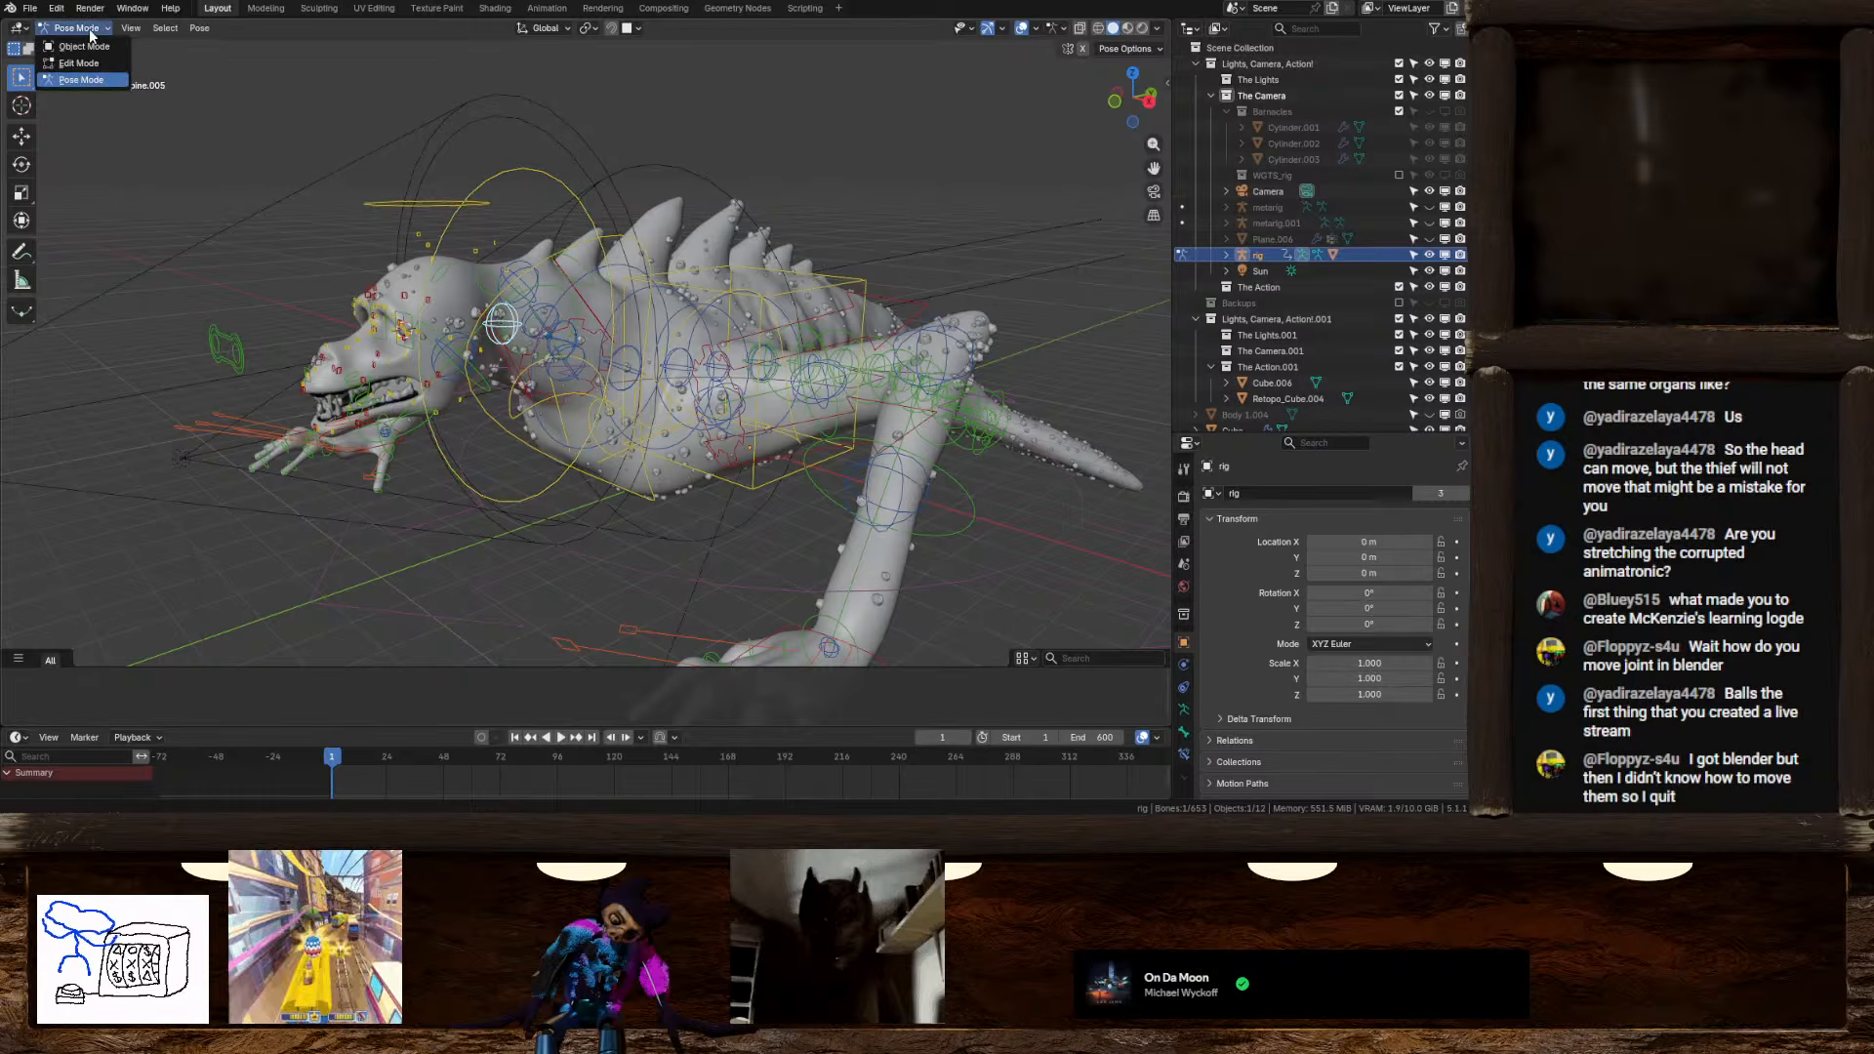
click(98, 57)
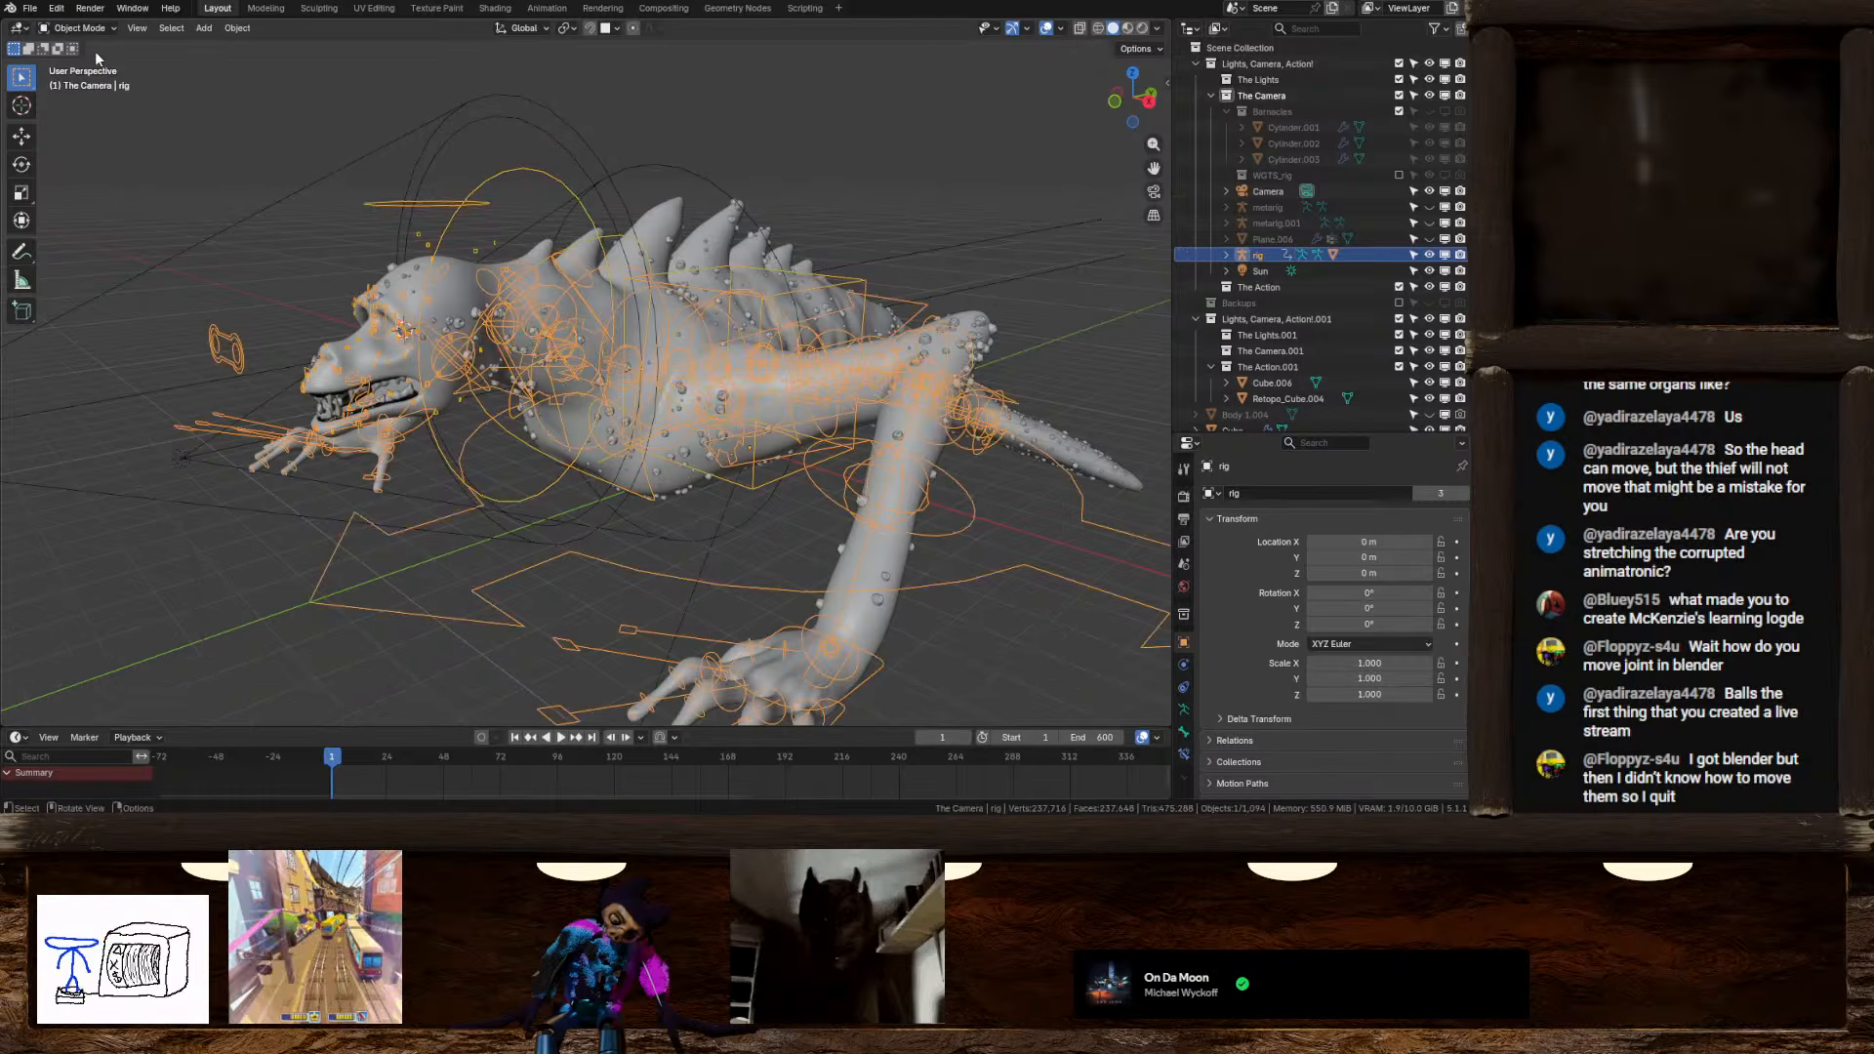
click(606, 292)
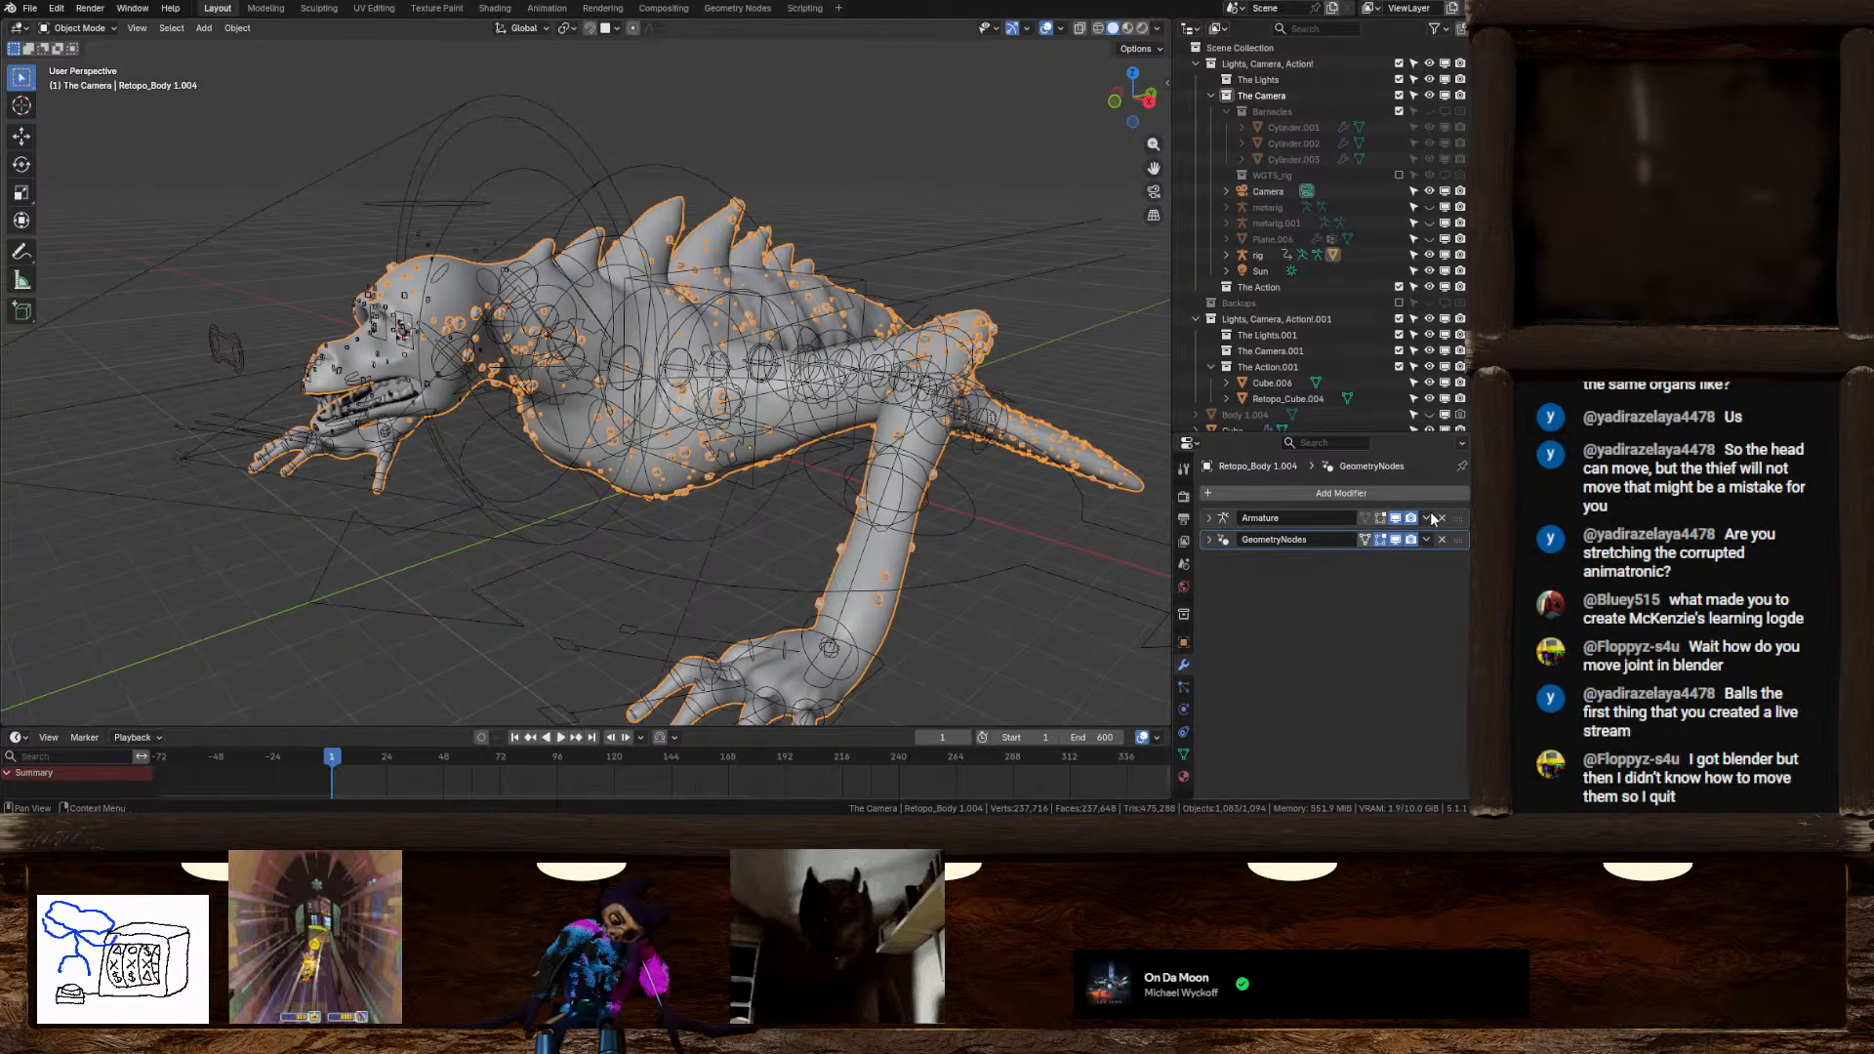
click(752, 414)
key(ctrl+Tab)
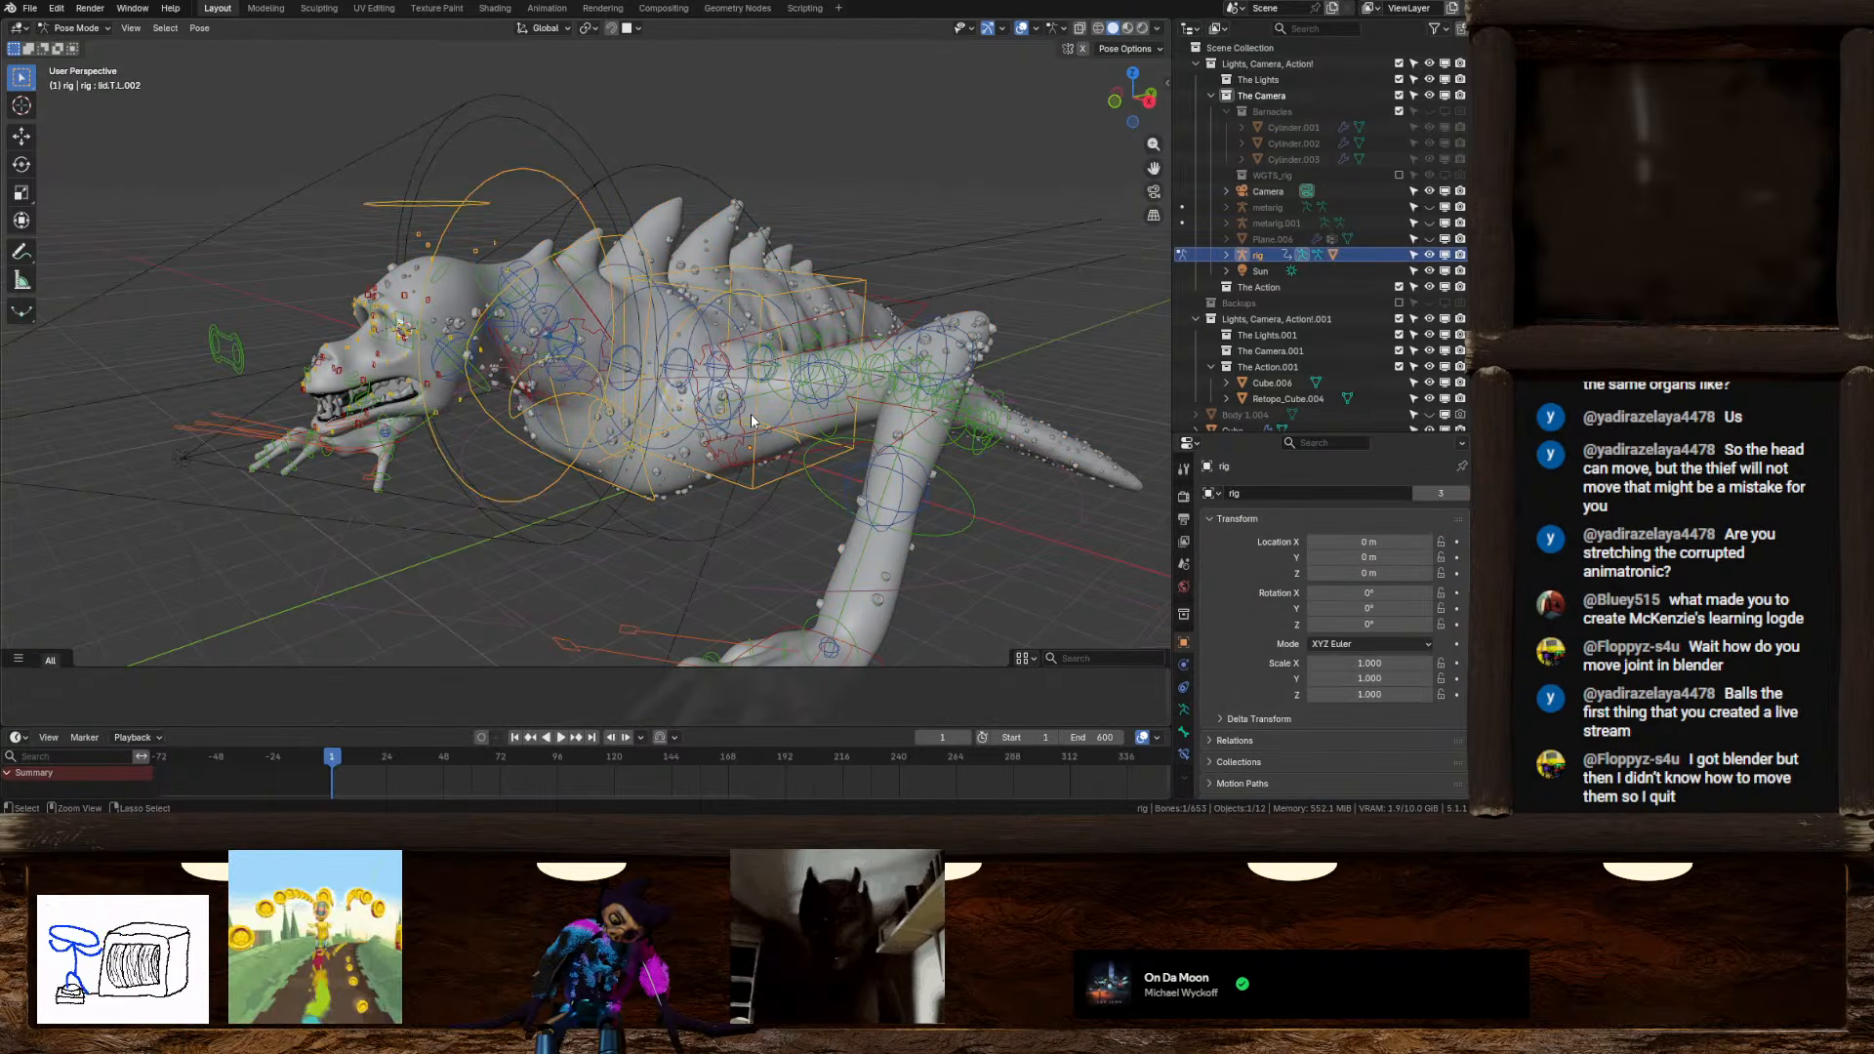
Undo the pose tests, mesh binding and rig generation, back to the selected metarig in object mode
key(ctrl+z)
key(ctrl+z)
key(ctrl+z)
key(ctrl+z)
key(ctrl+z)
key(ctrl+z)
key(ctrl+z)
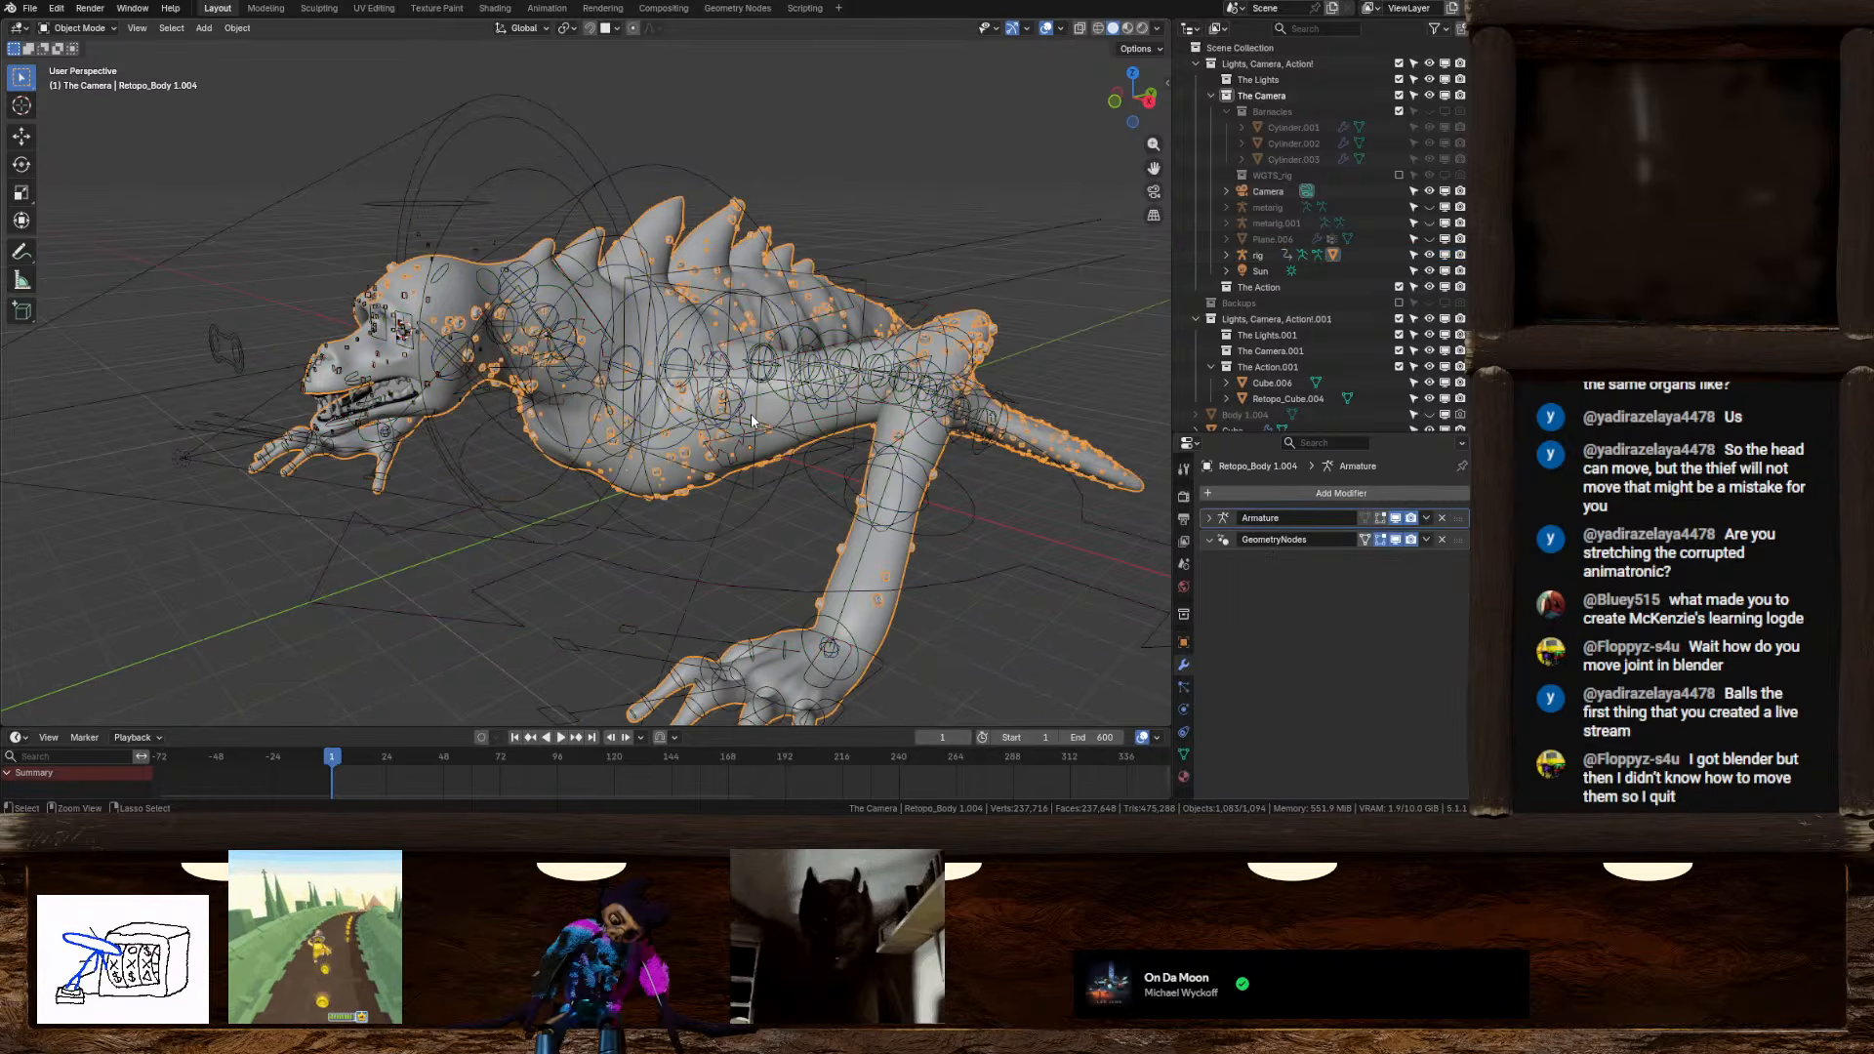
key(ctrl+z)
key(ctrl+z)
key(ctrl+z)
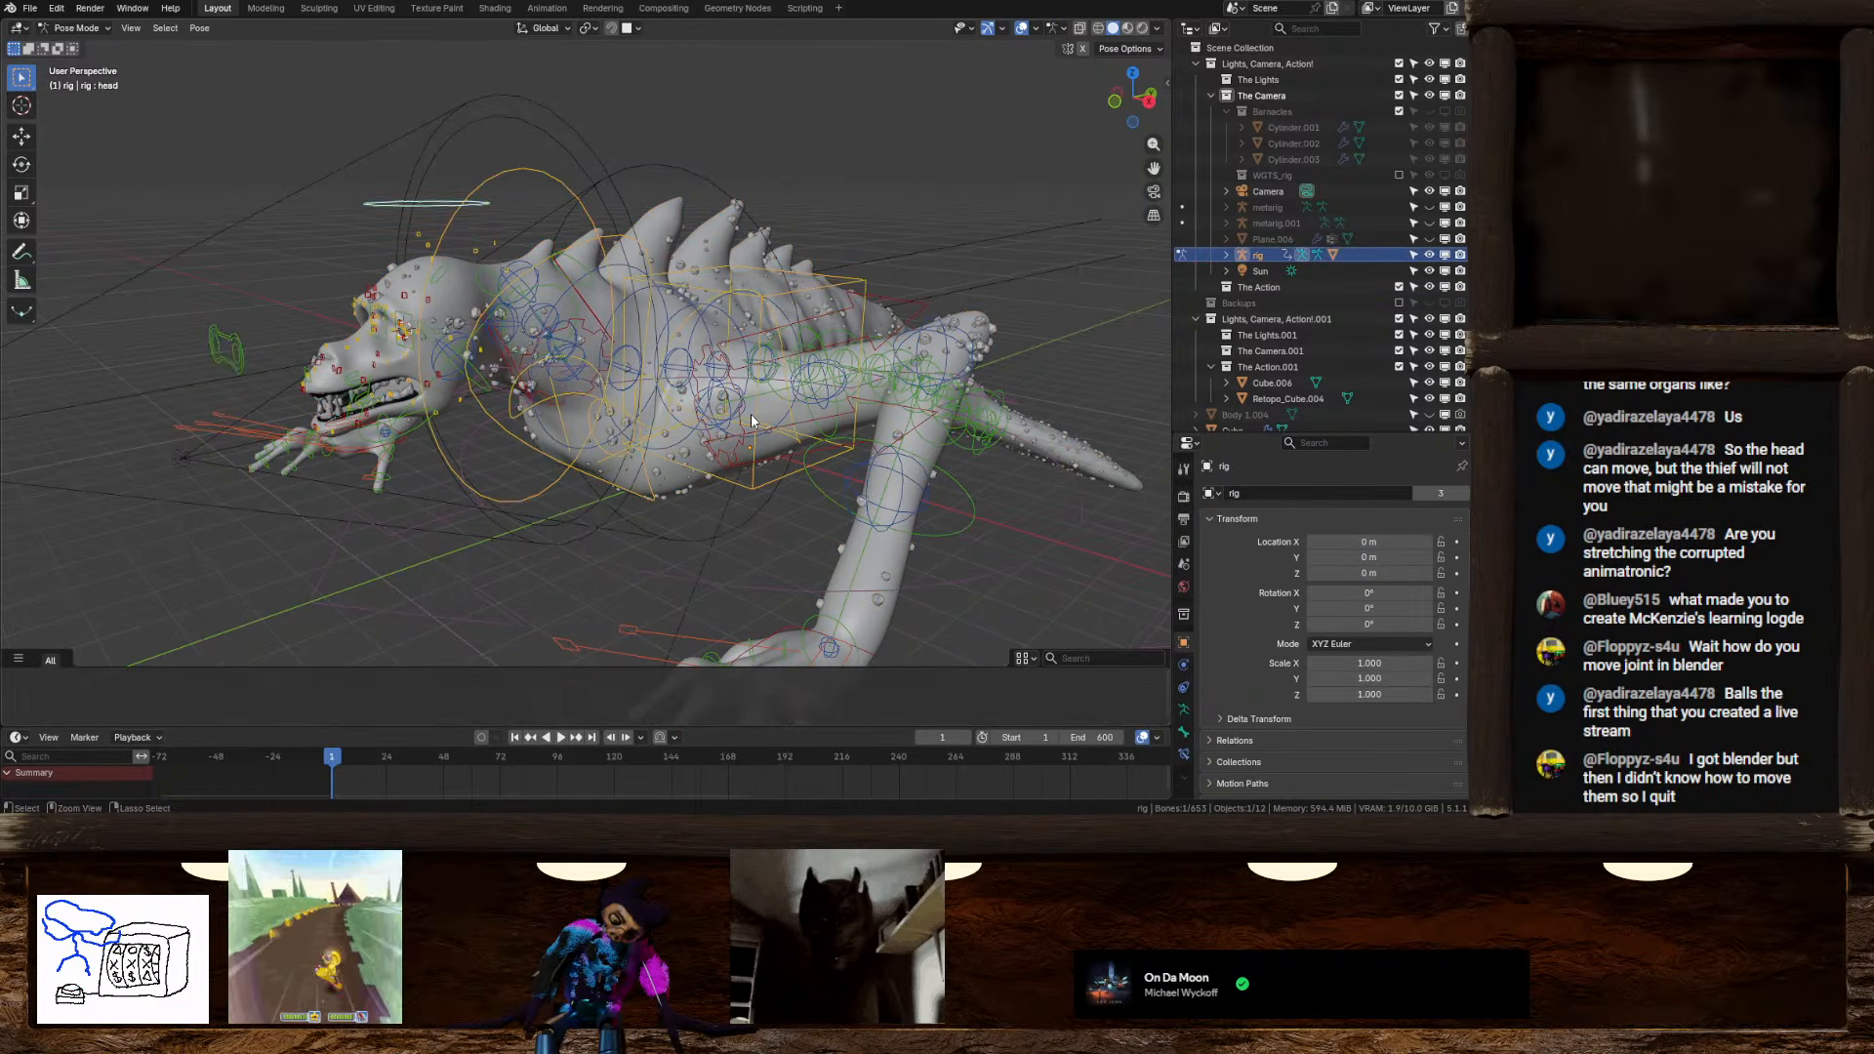
key(ctrl+z)
key(ctrl+z)
key(ctrl+z)
key(ctrl+z)
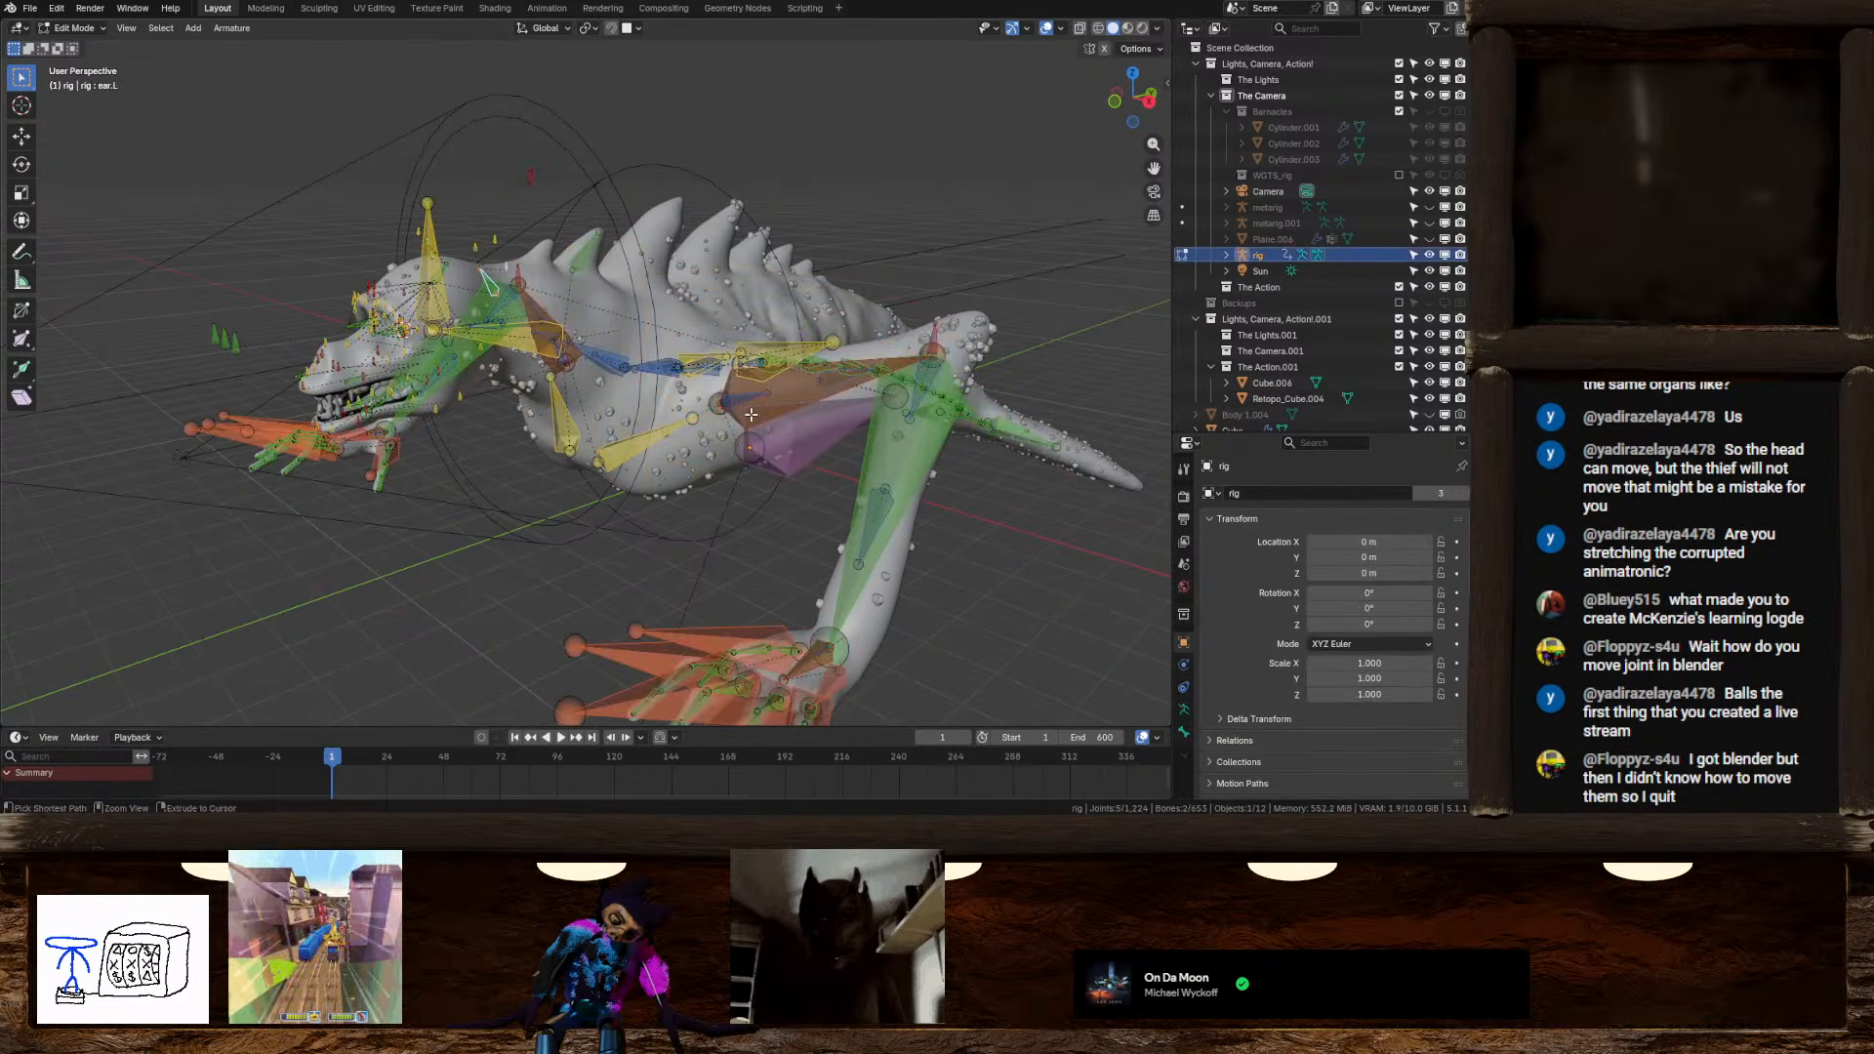
key(ctrl+z)
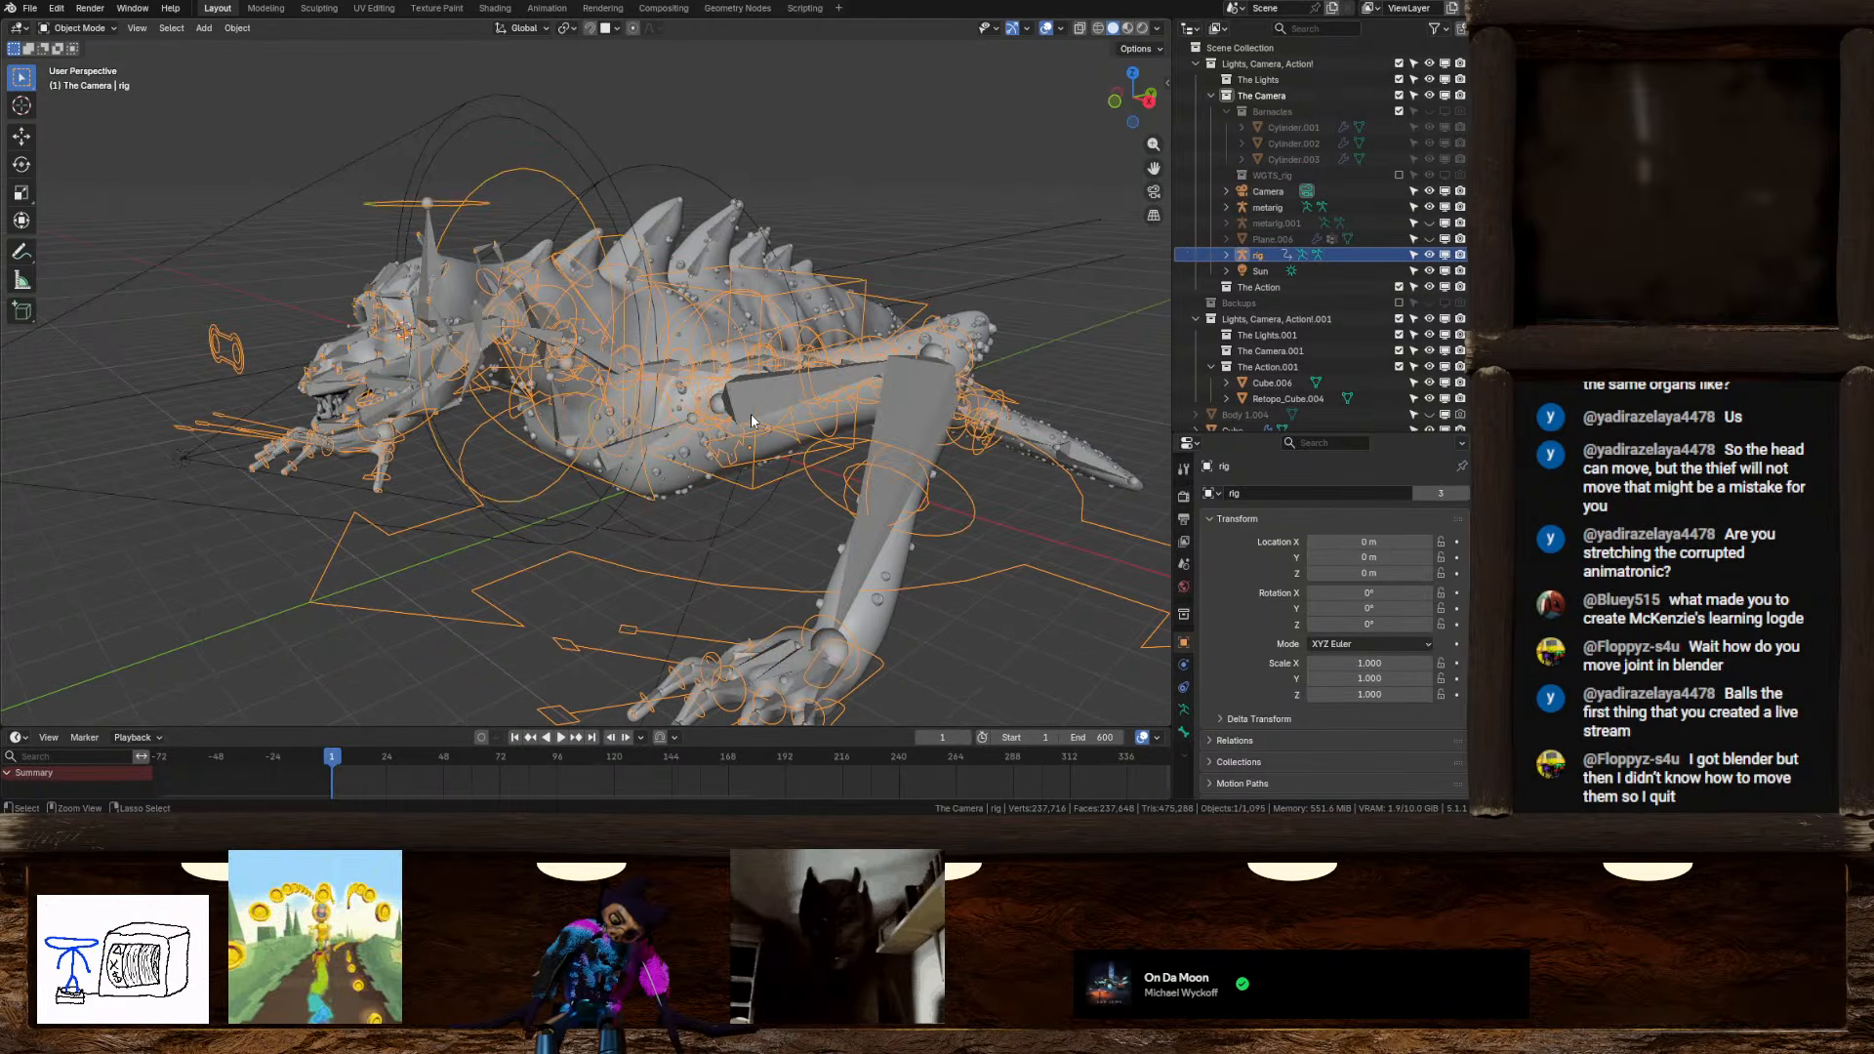
key(ctrl+z)
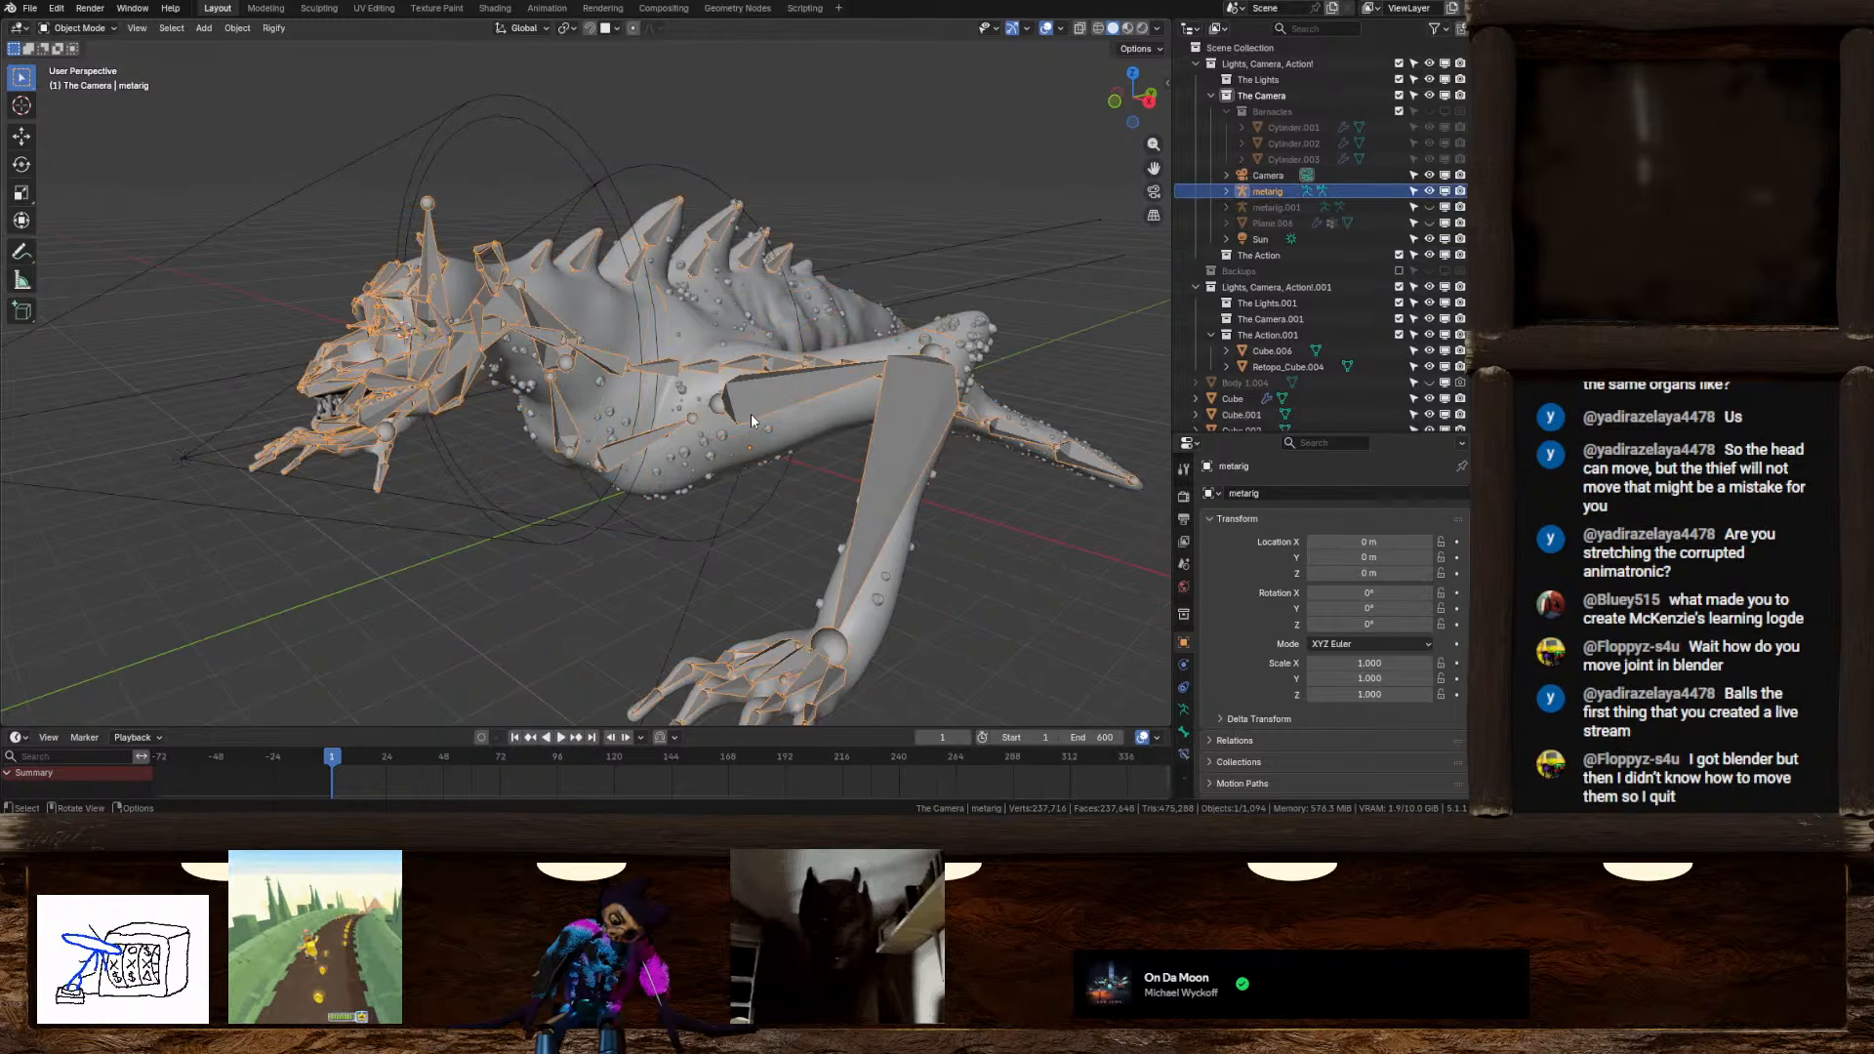
Try moving the metarig's forearm.L bone in edit mode
middle_drag(695, 343, 644, 317)
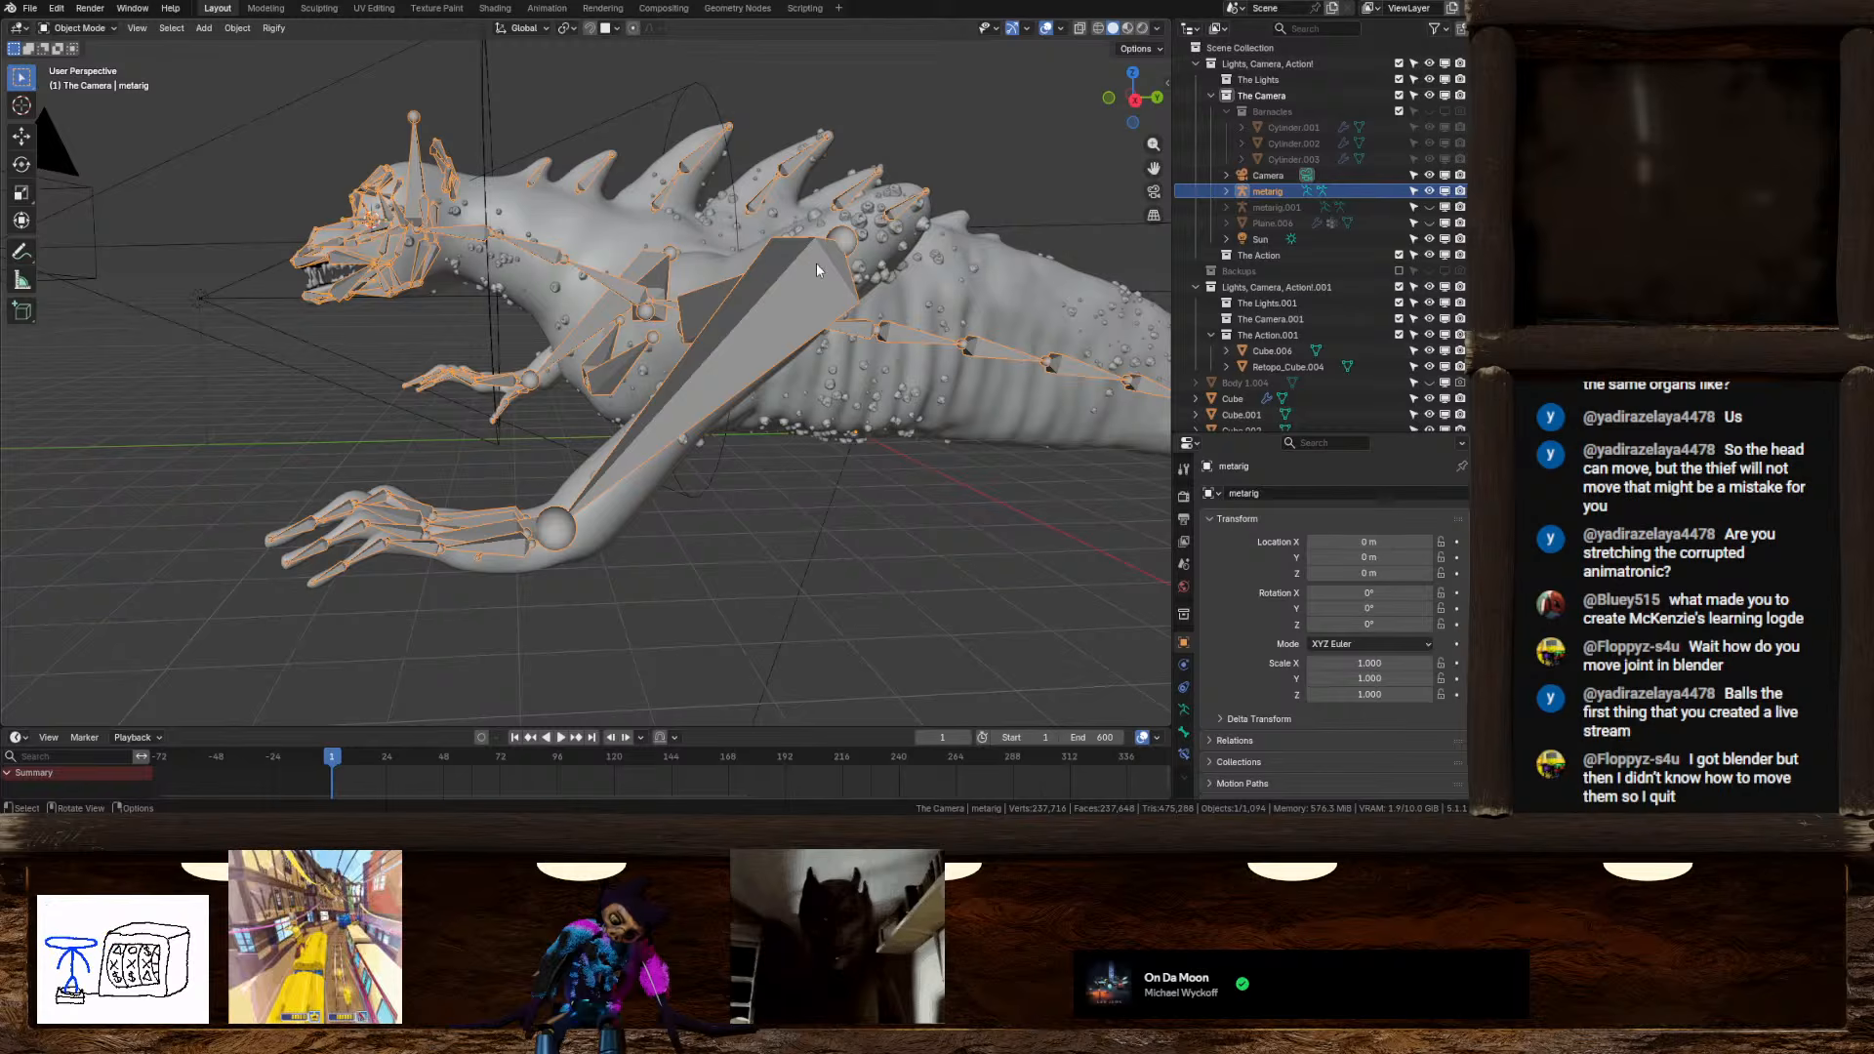
click(1137, 100)
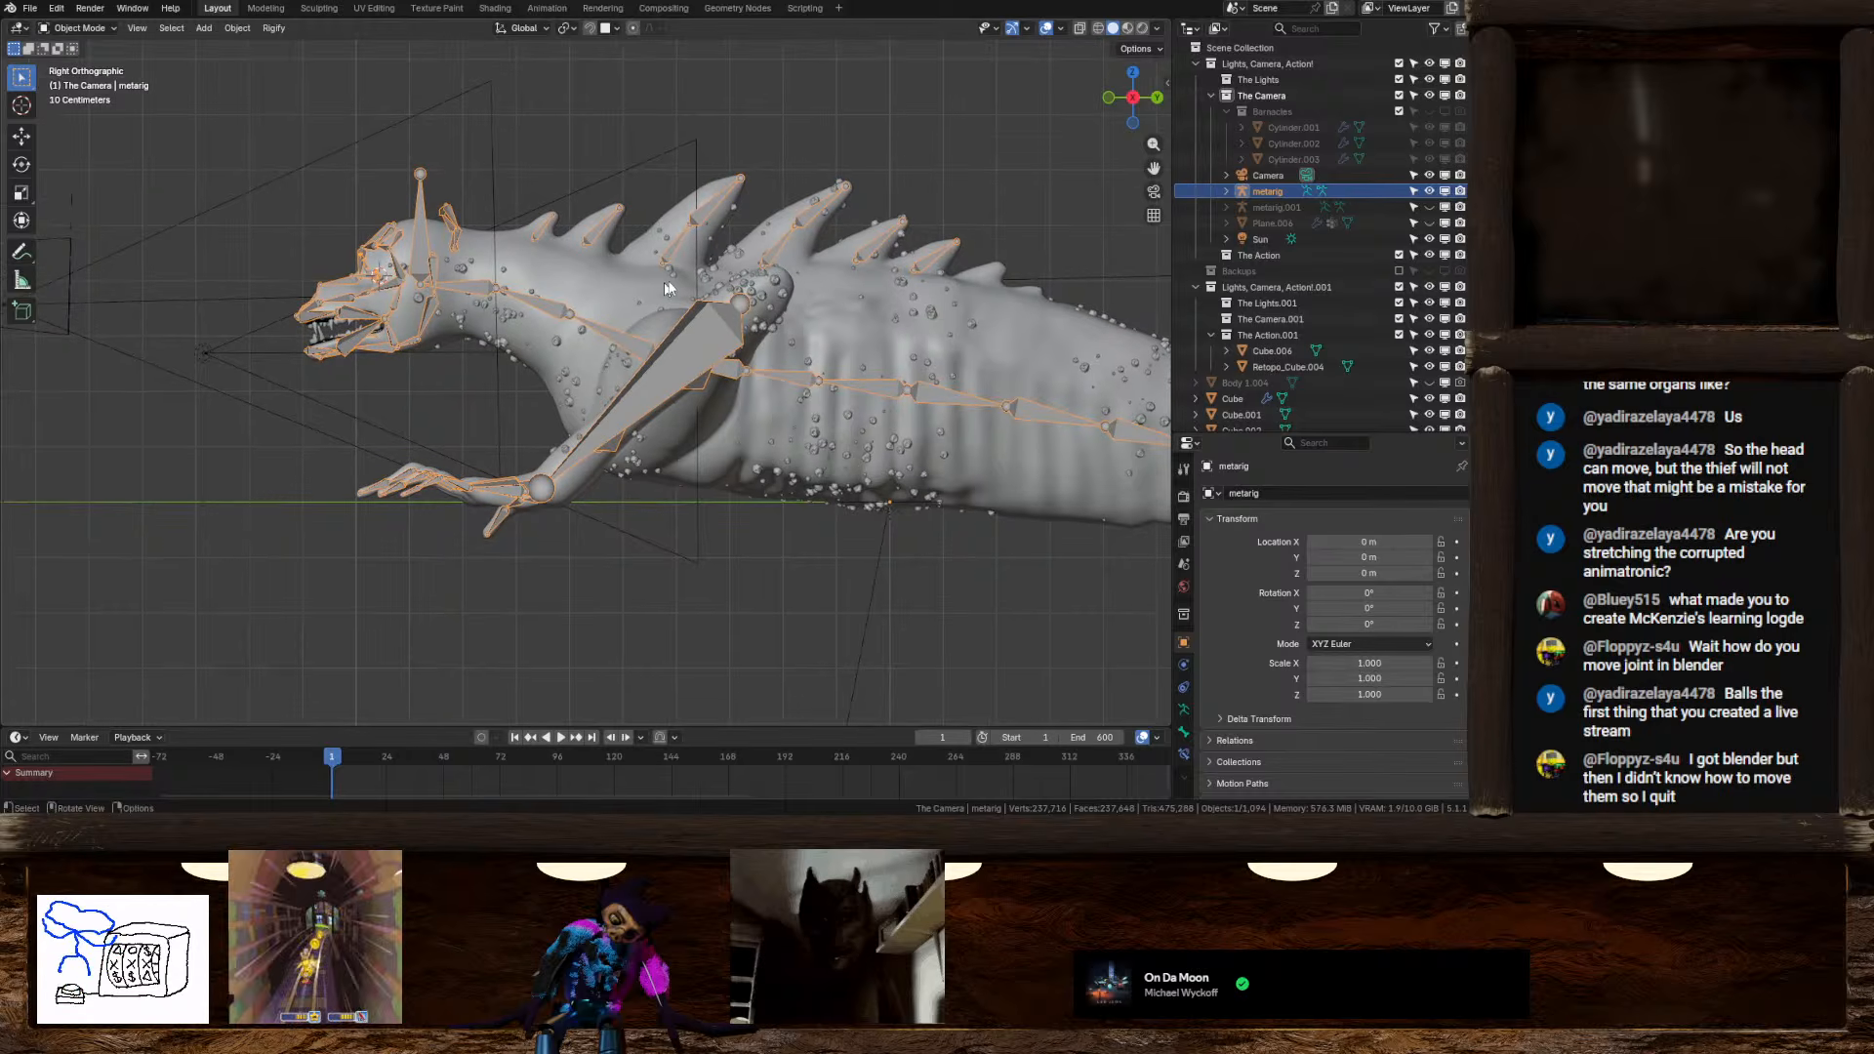
key(Tab)
middle_drag(666, 288, 786, 363)
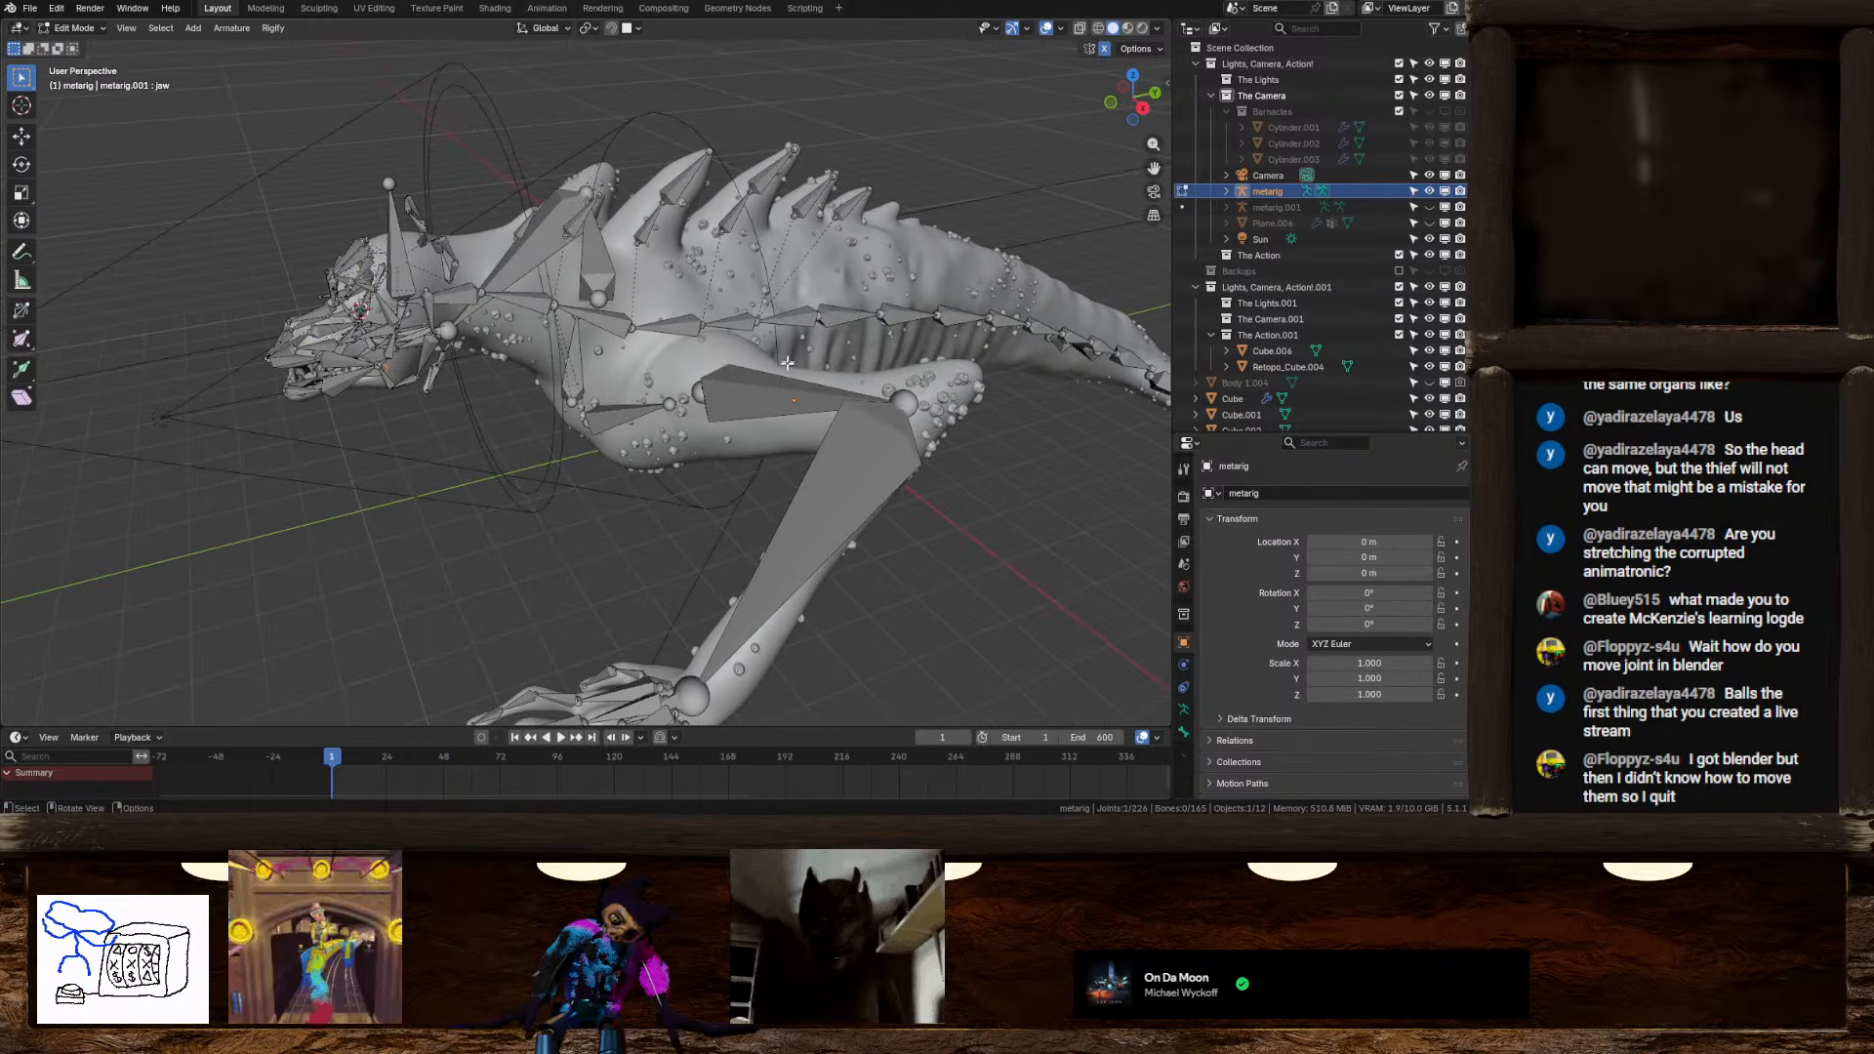
click(848, 402)
key(g)
right_click(942, 381)
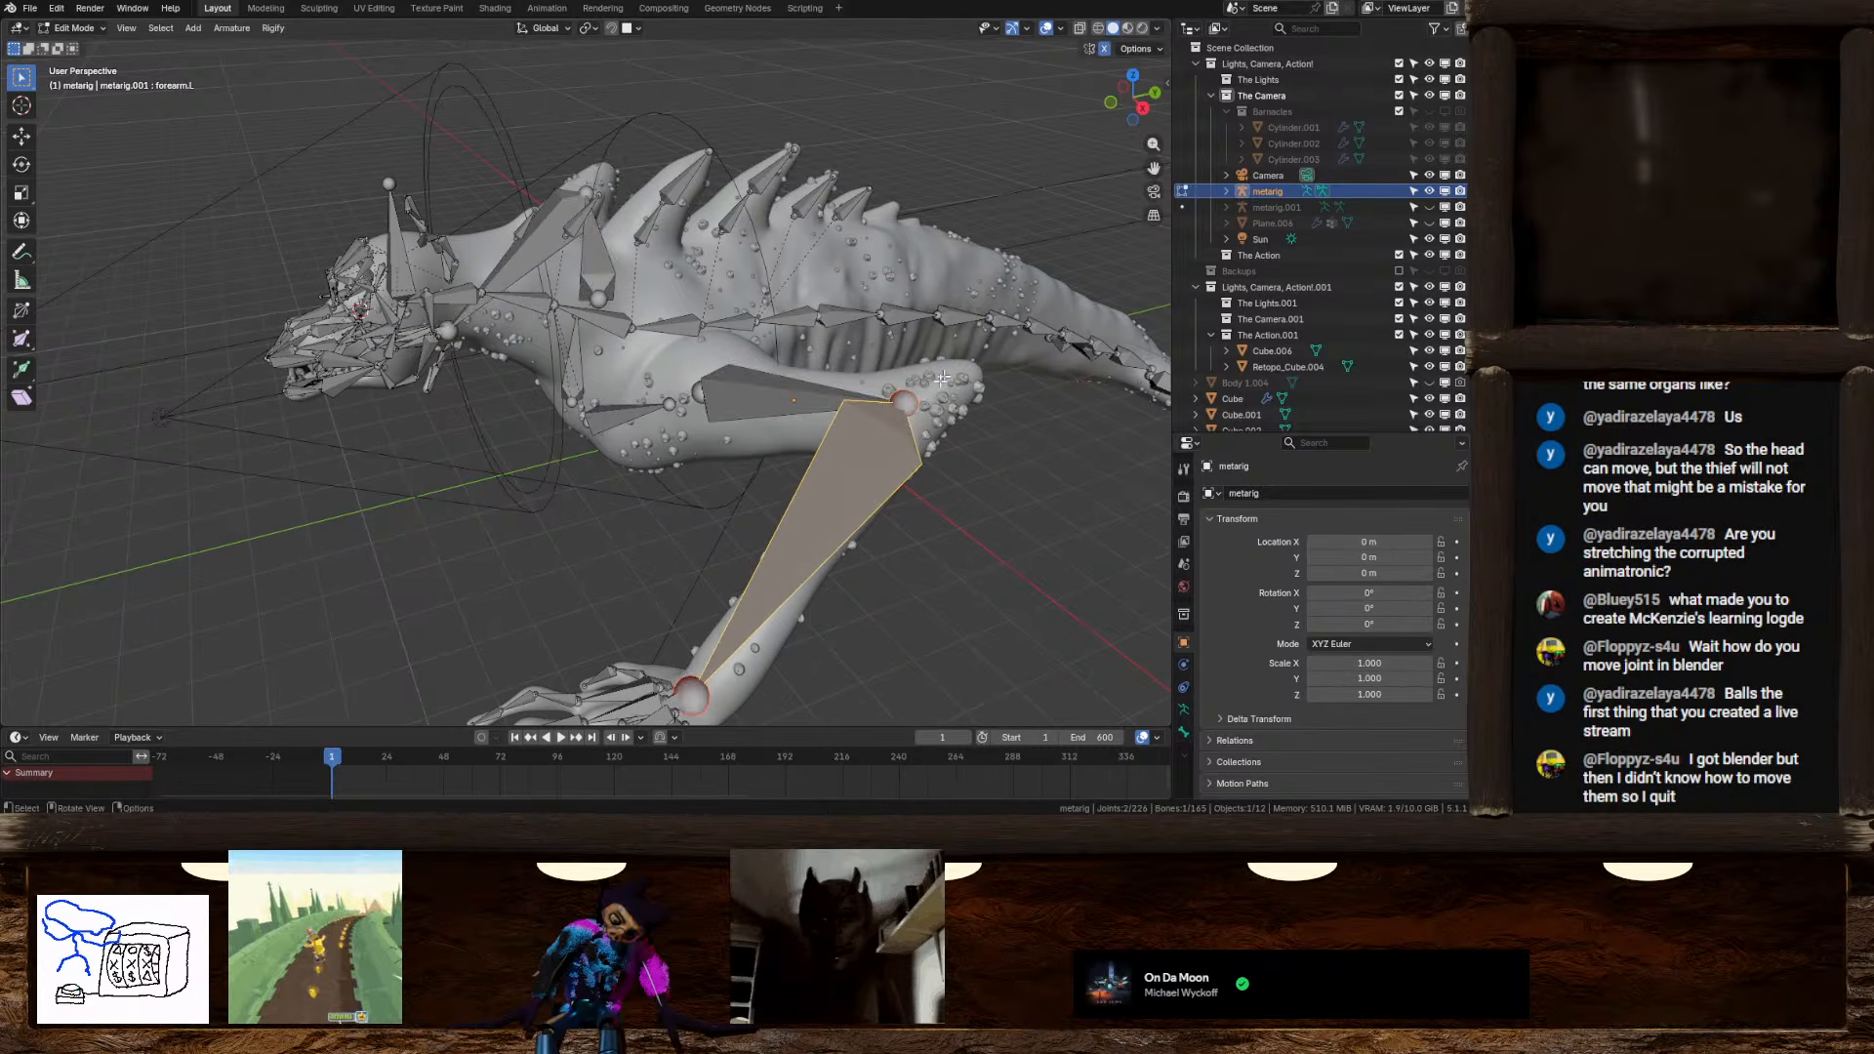
Try moving the elbow joint of the metarig's upper_arm.L bone and return to object mode
middle_drag(896, 414, 852, 425)
click(850, 430)
key(g)
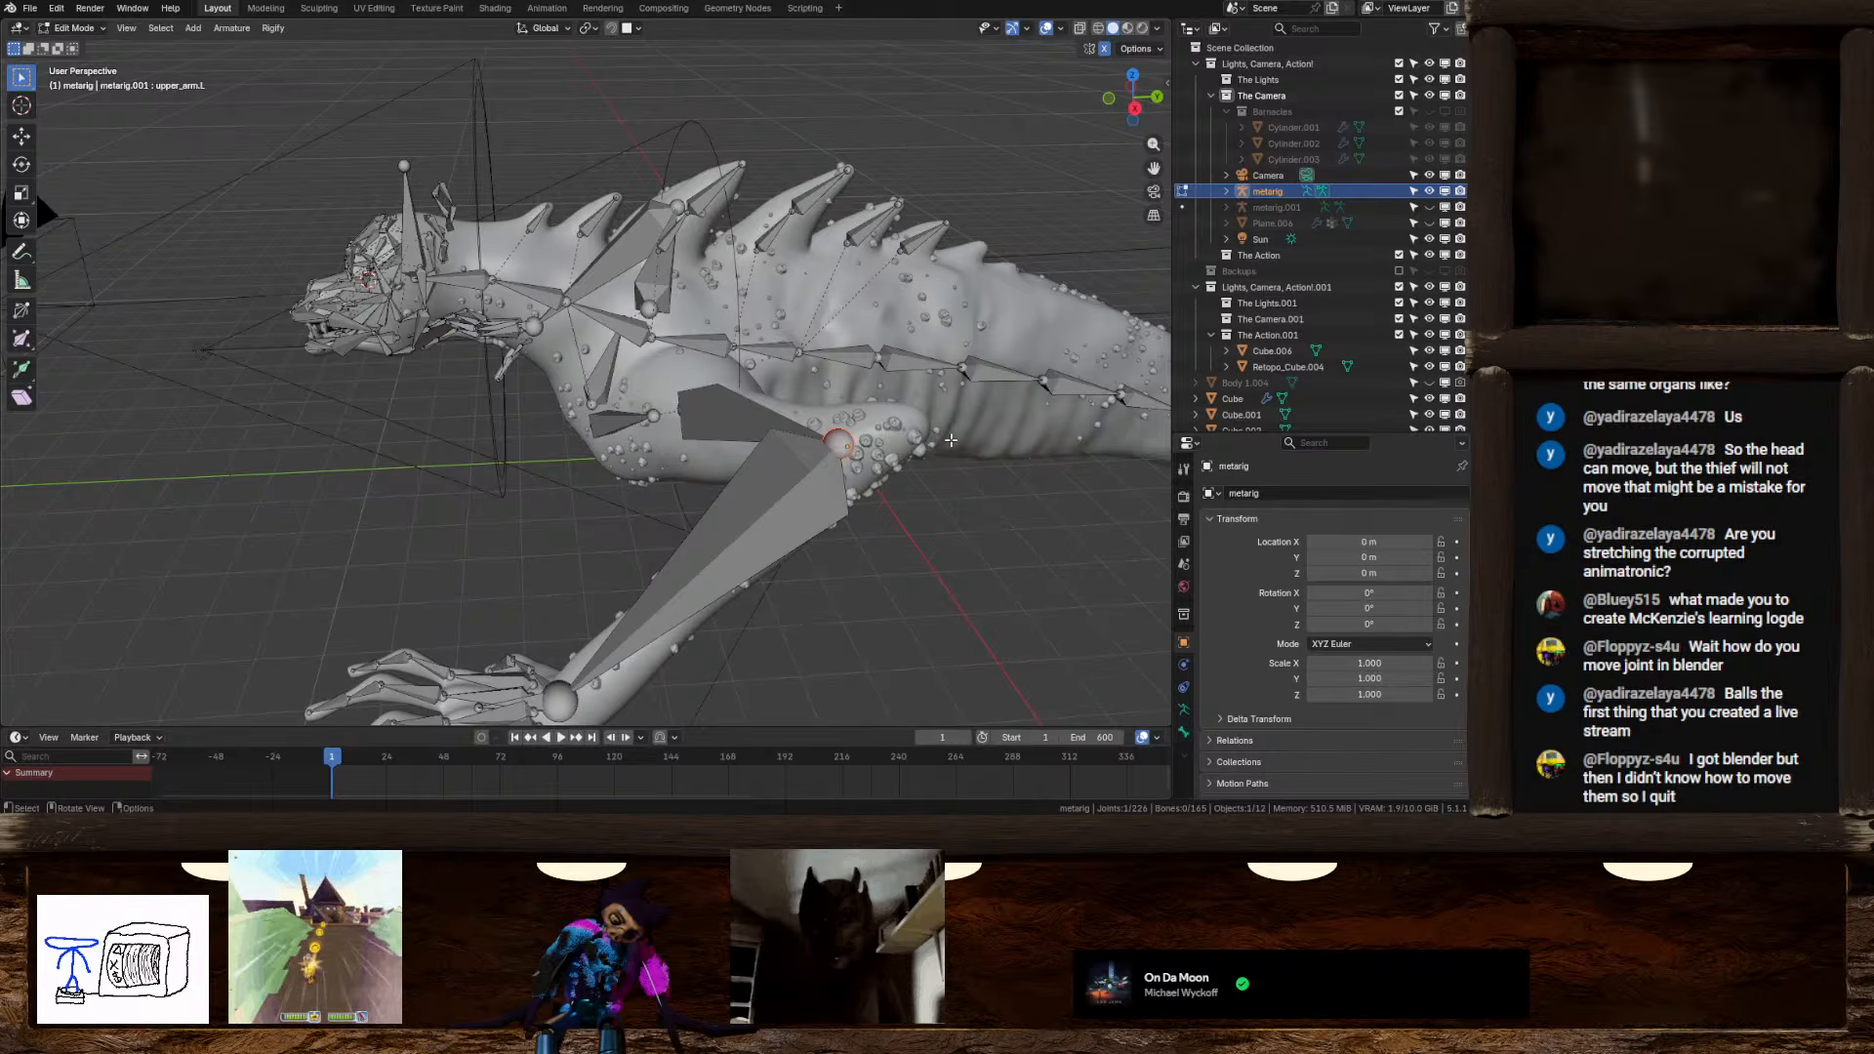
middle_drag(915, 433, 813, 449)
key(Tab)
click(88, 29)
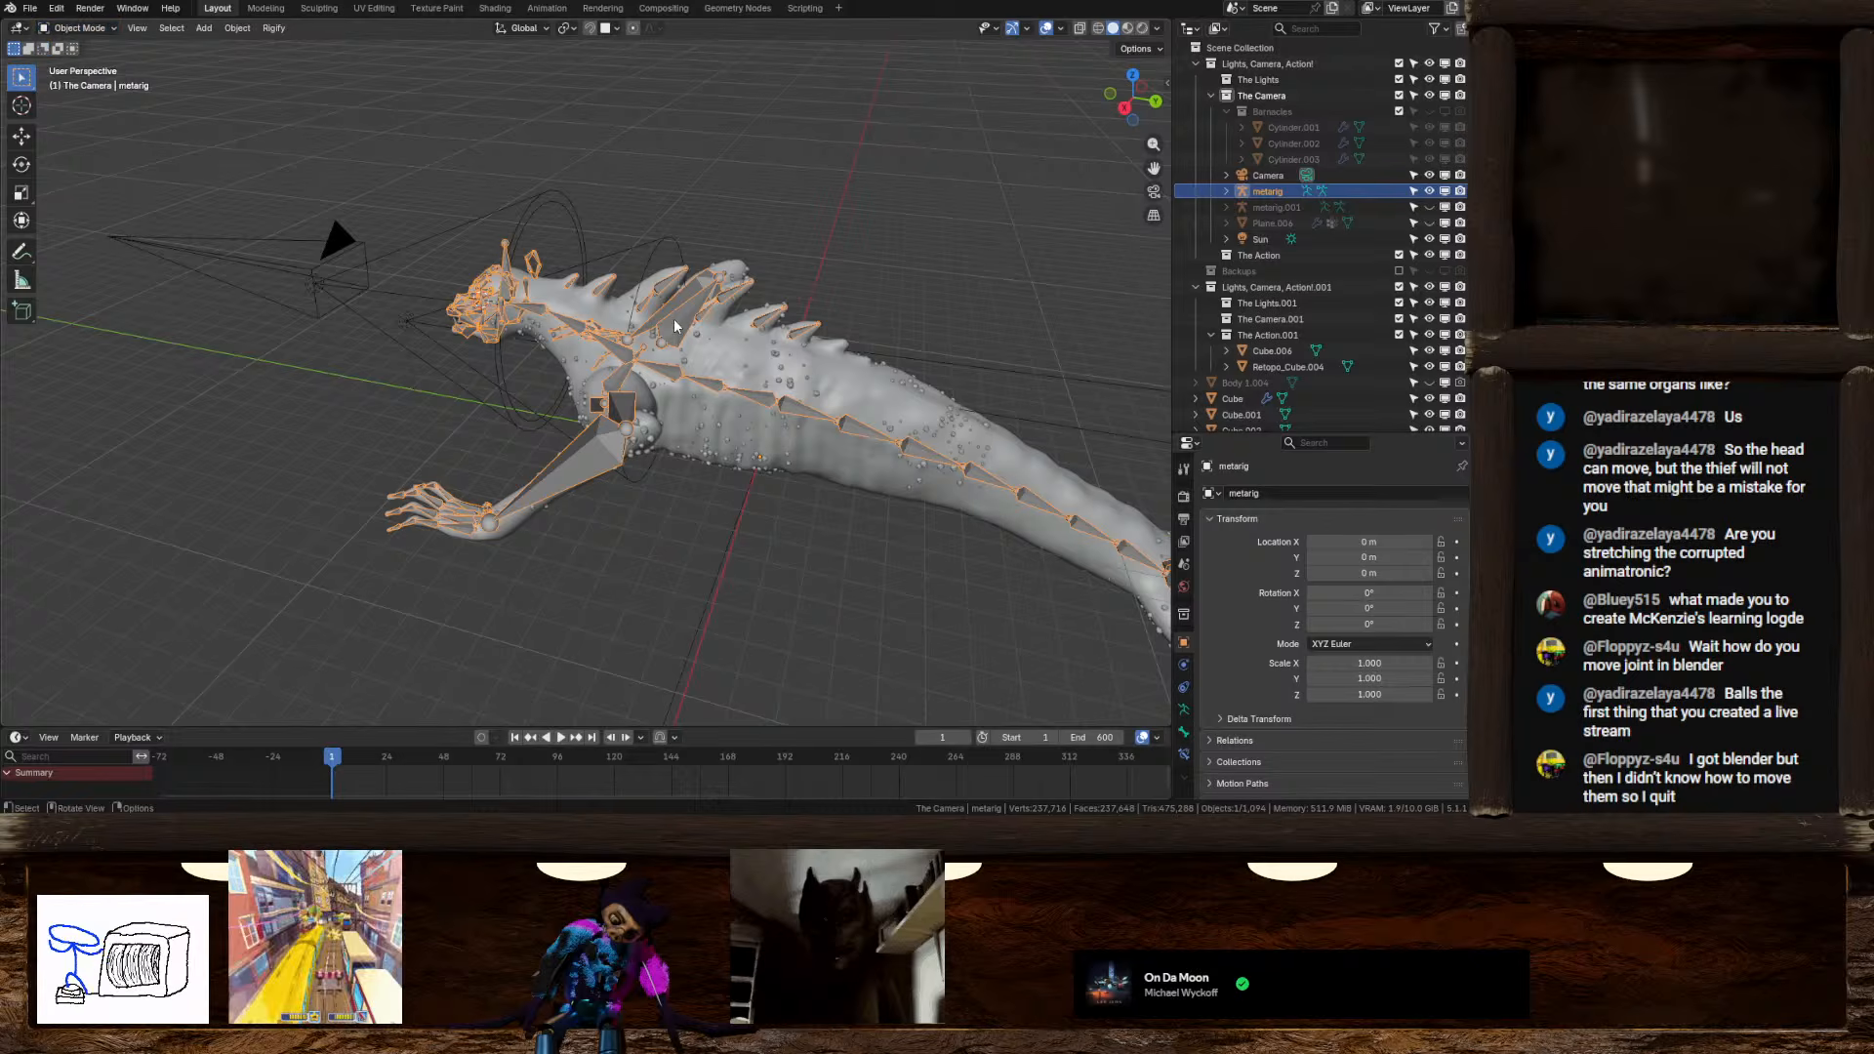
Reenter edit mode on the metarig and try shifting the left elbow joint freely towards the tail
middle_drag(673, 356, 246, 175)
click(83, 27)
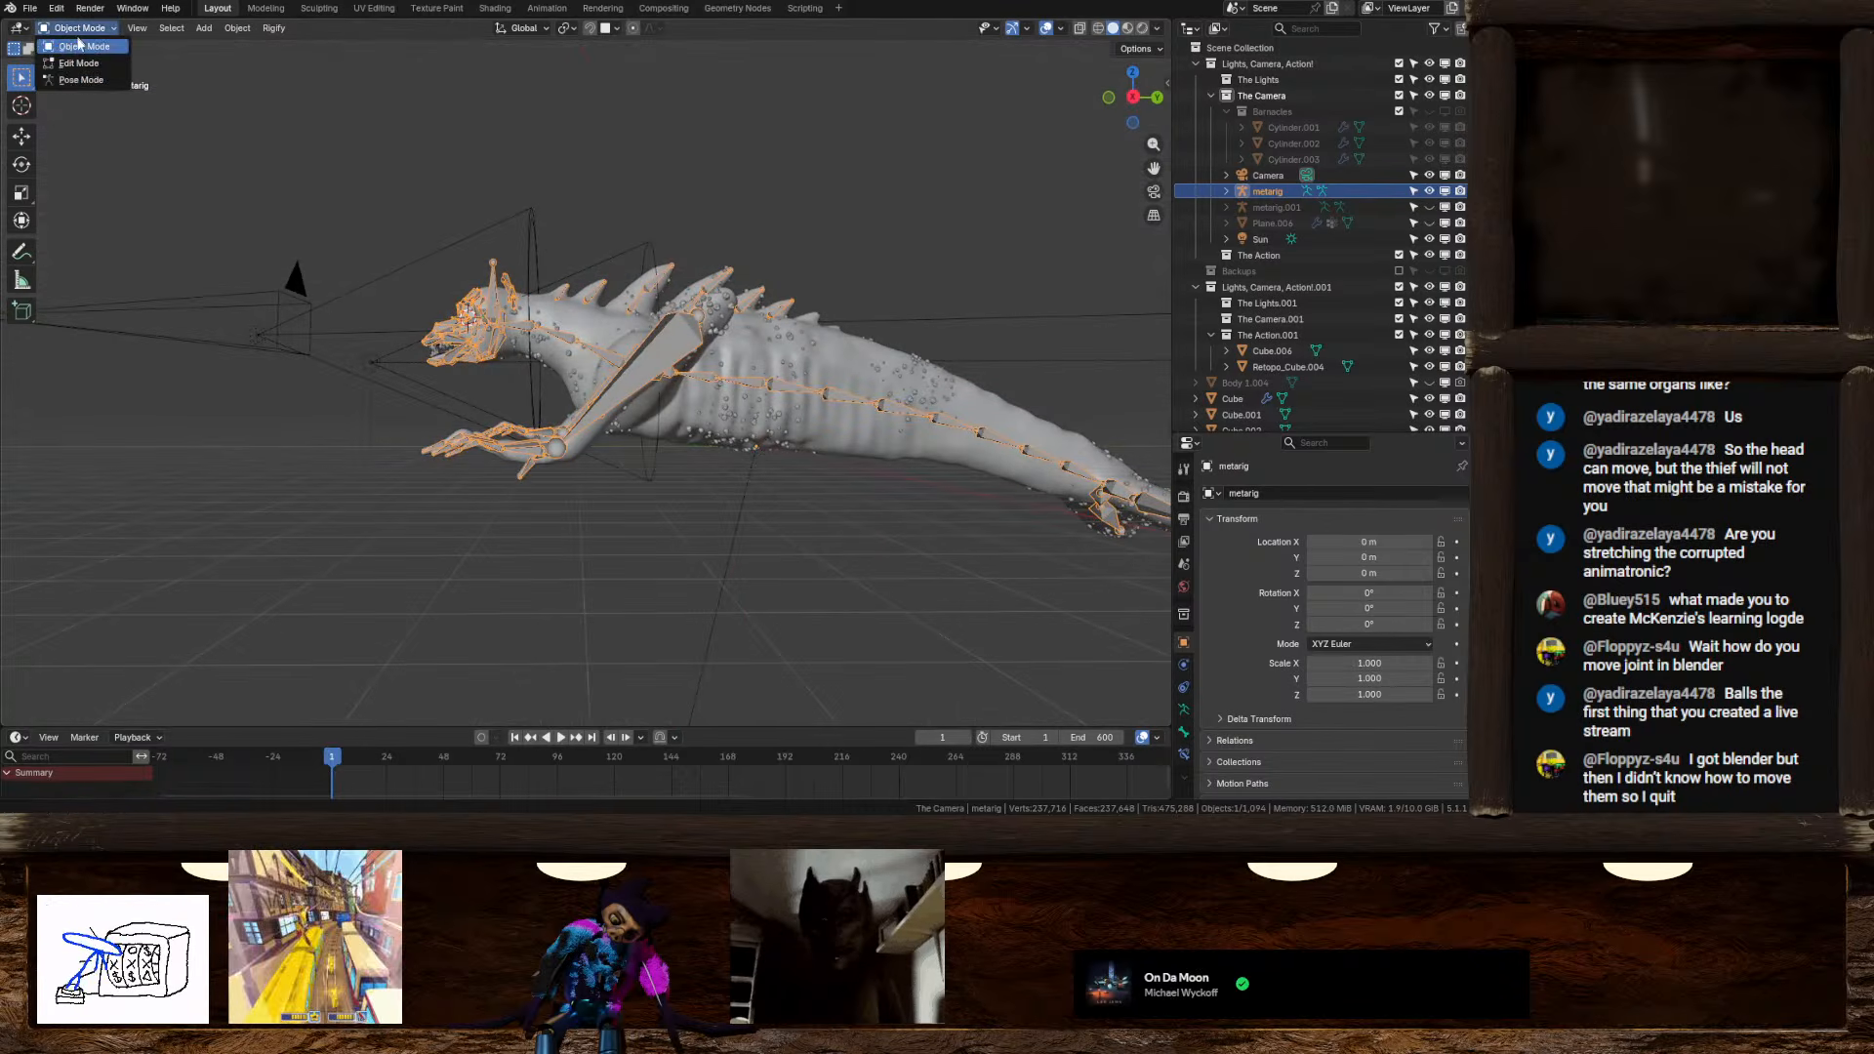
click(93, 68)
key(g)
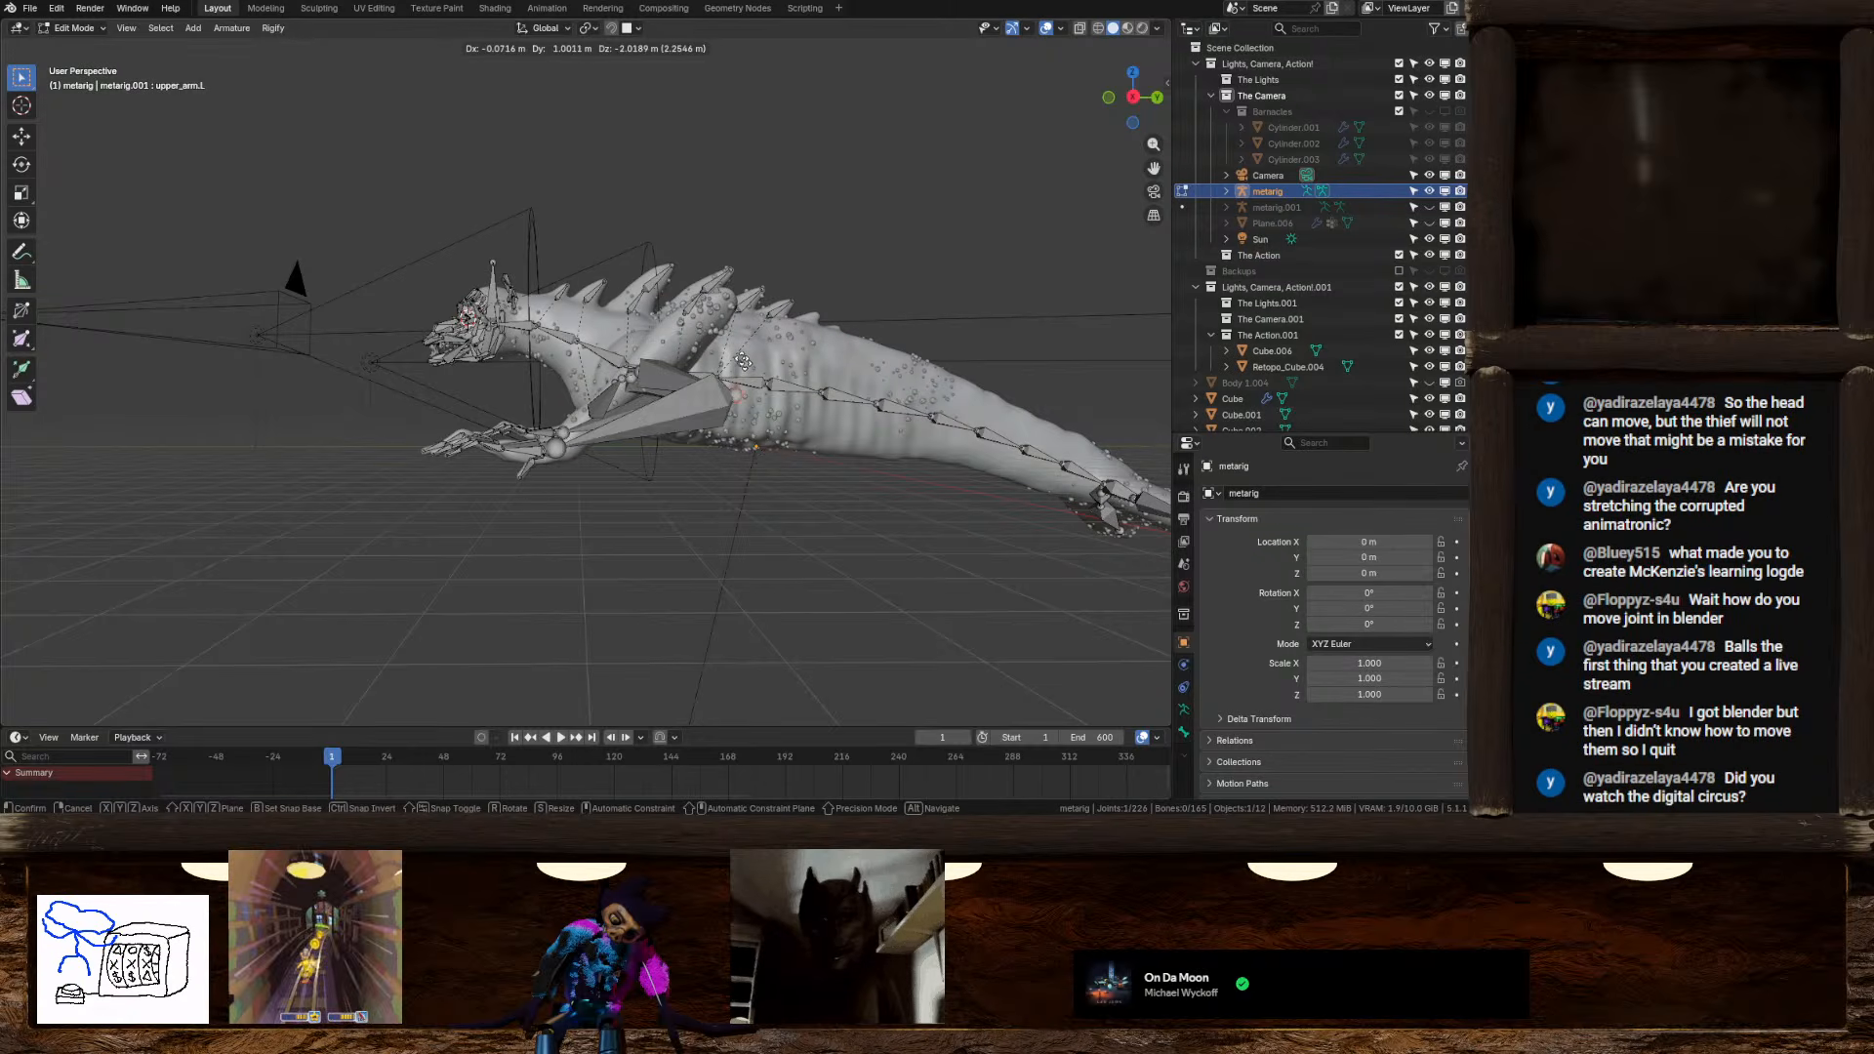
click(788, 292)
Switch the metarig to pose mode and try rotating the forearm.L bone
click(74, 28)
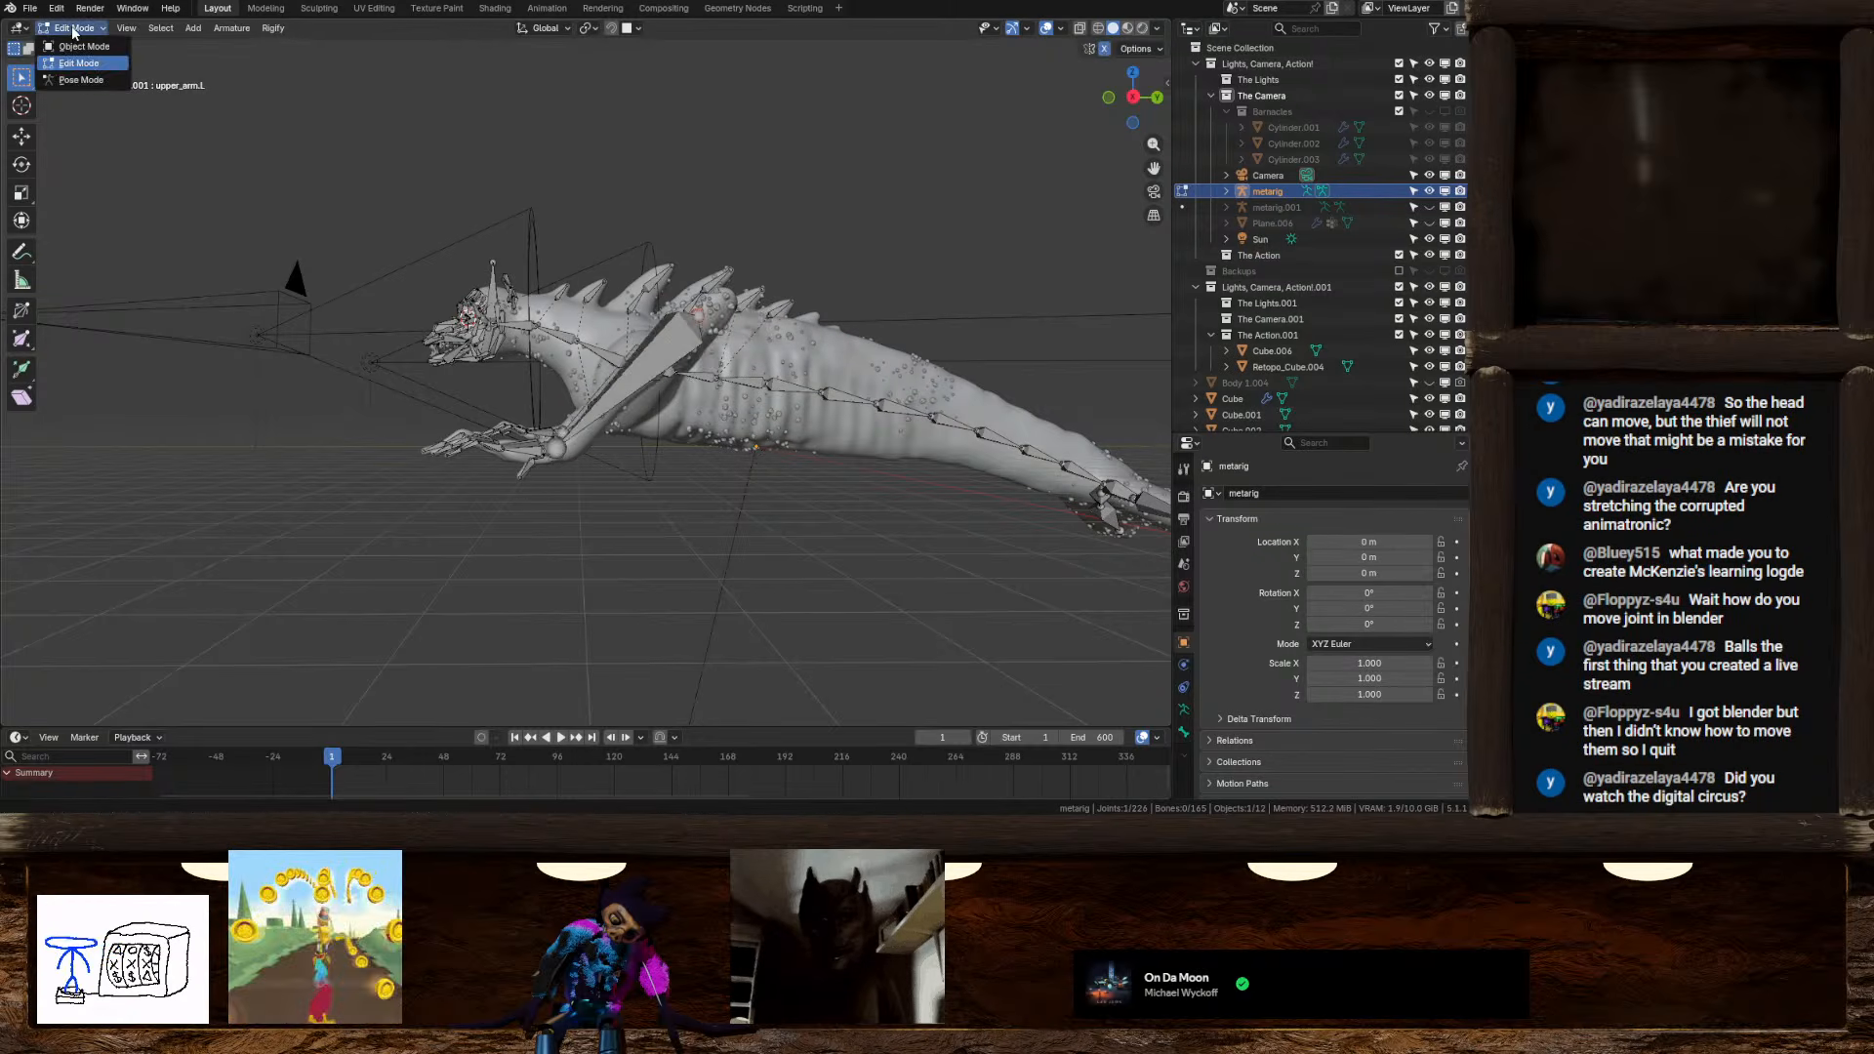
click(84, 80)
click(625, 420)
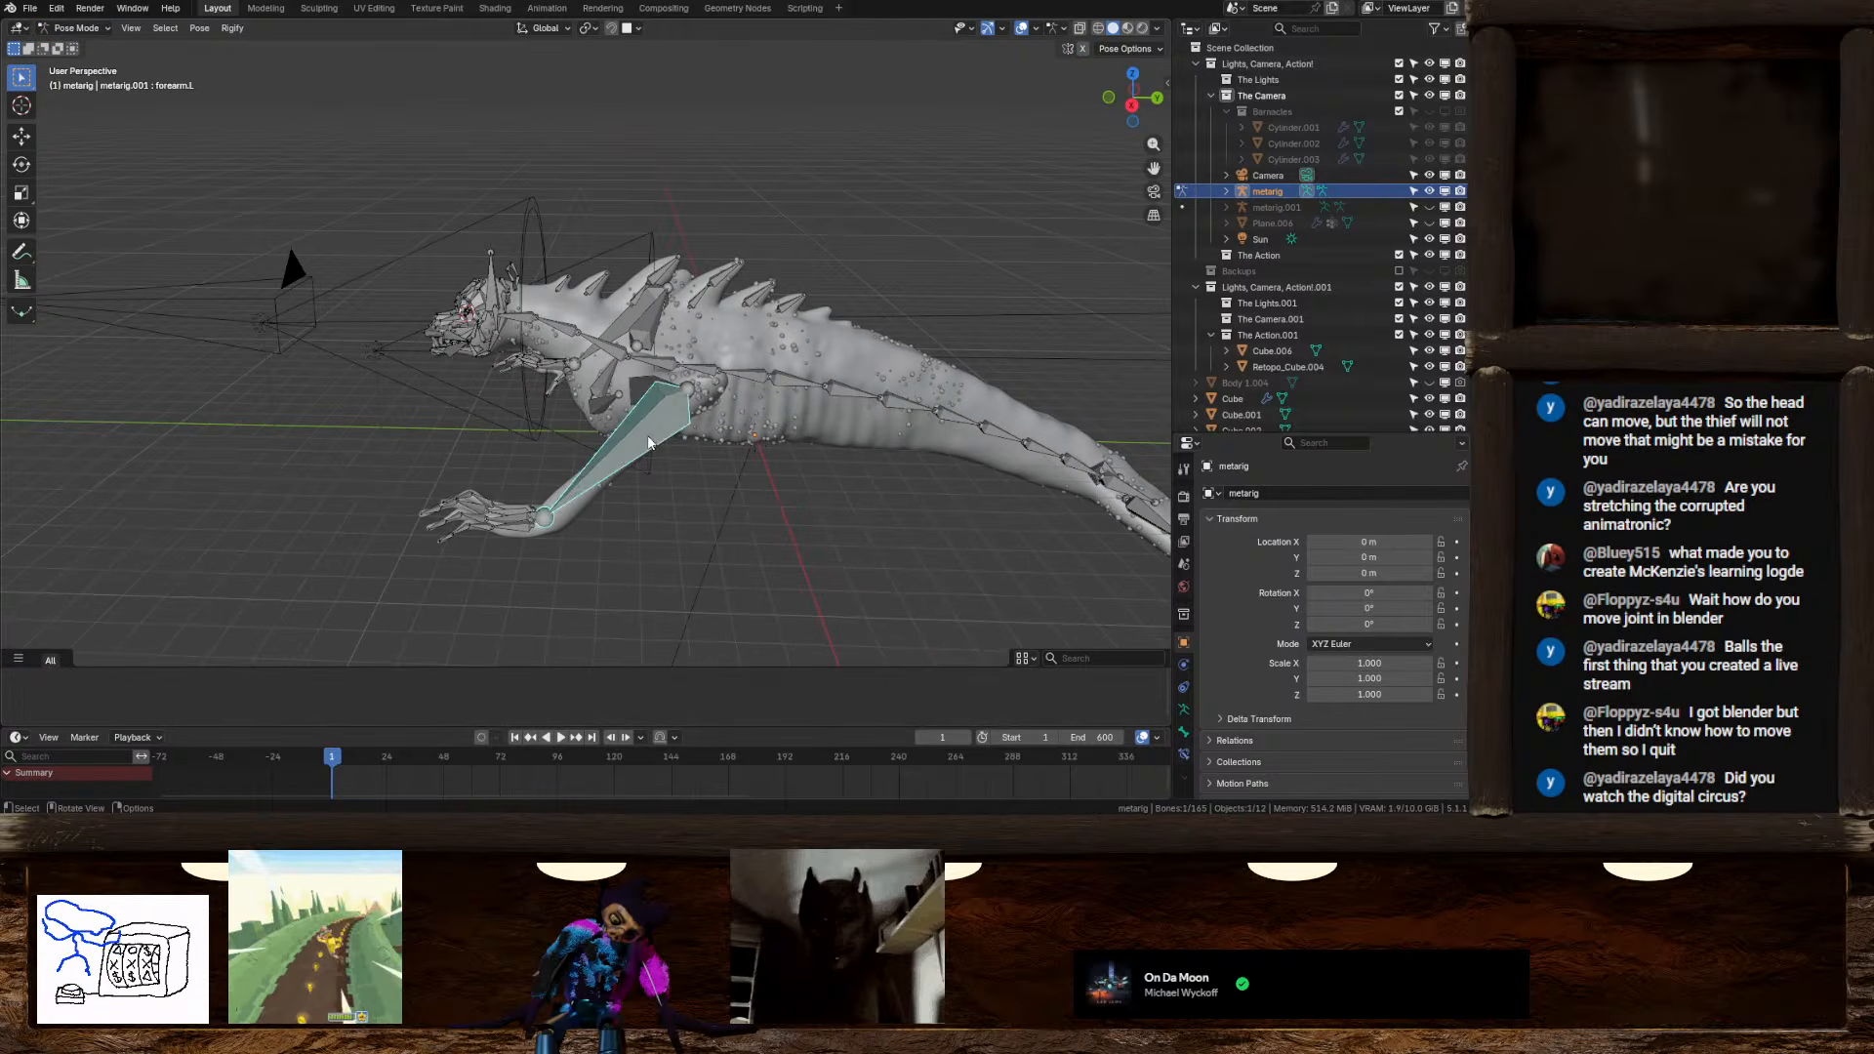
key(r)
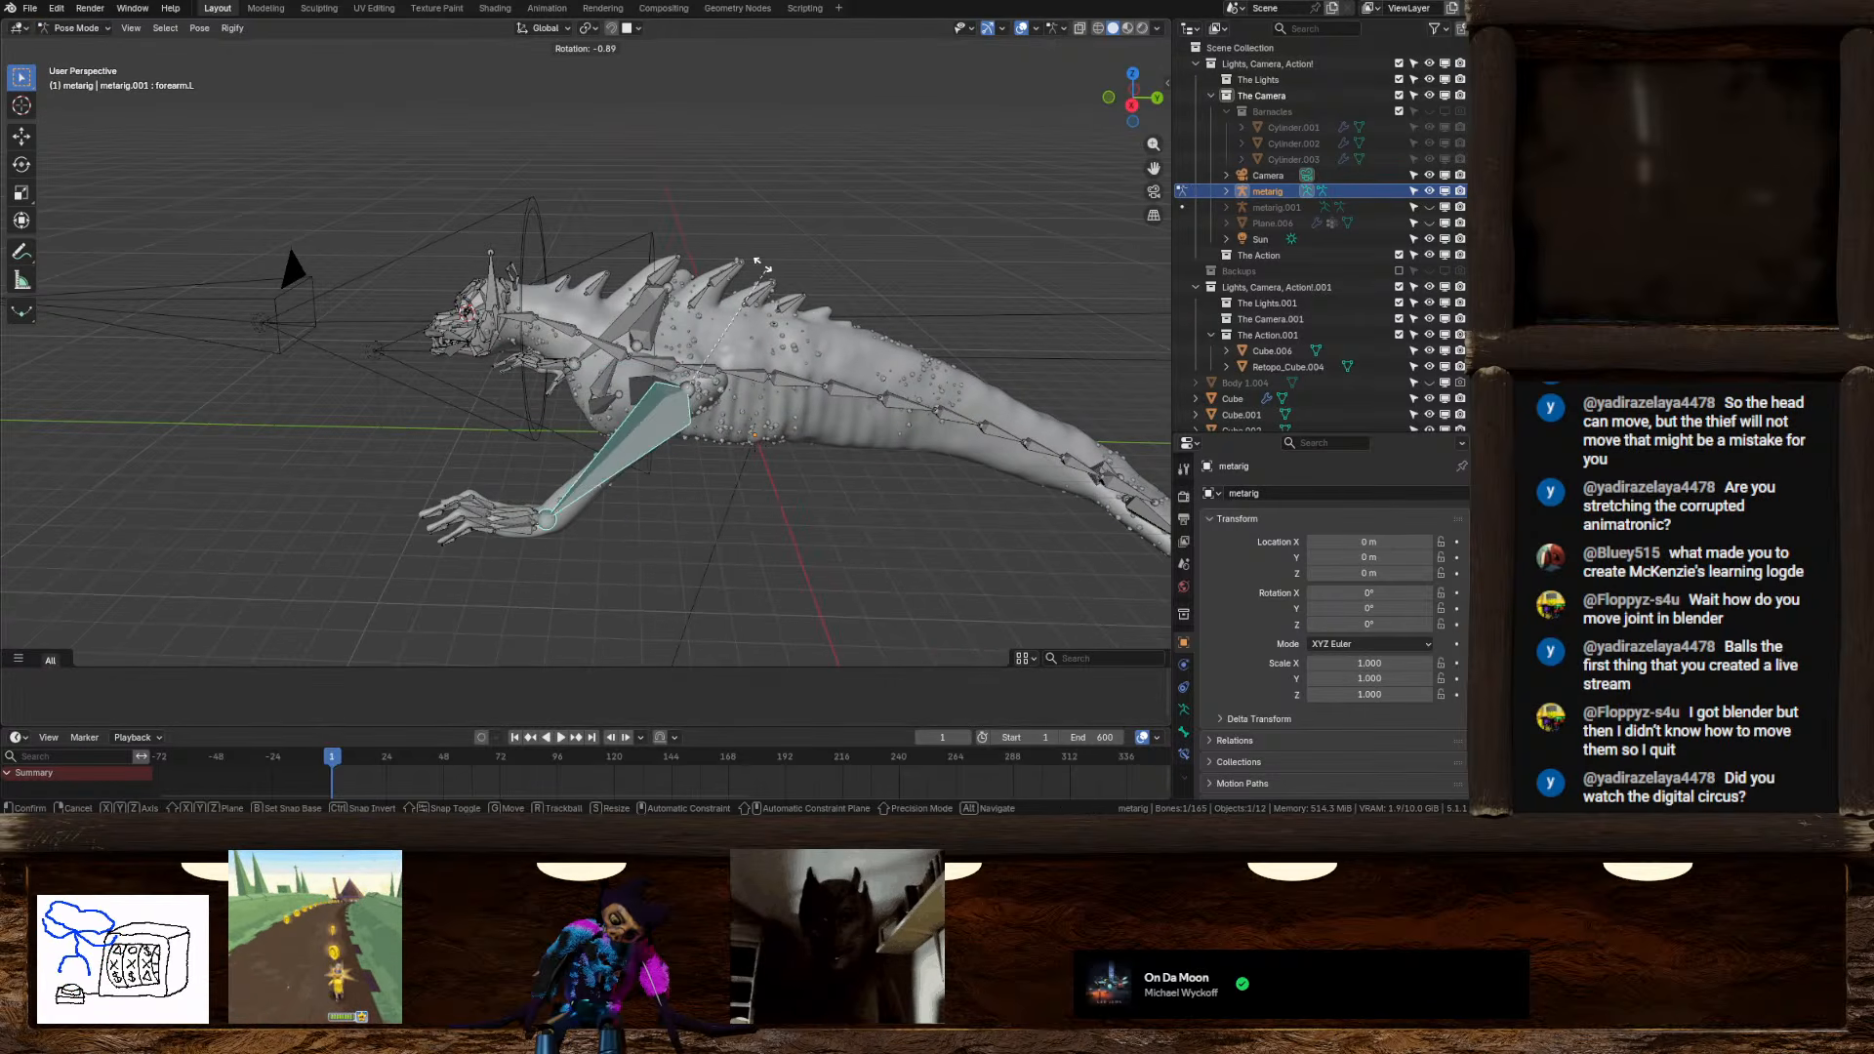
right_click(730, 338)
Try rotating the metarig's upper_arm.L bone in pose mode
middle_drag(730, 338, 767, 386)
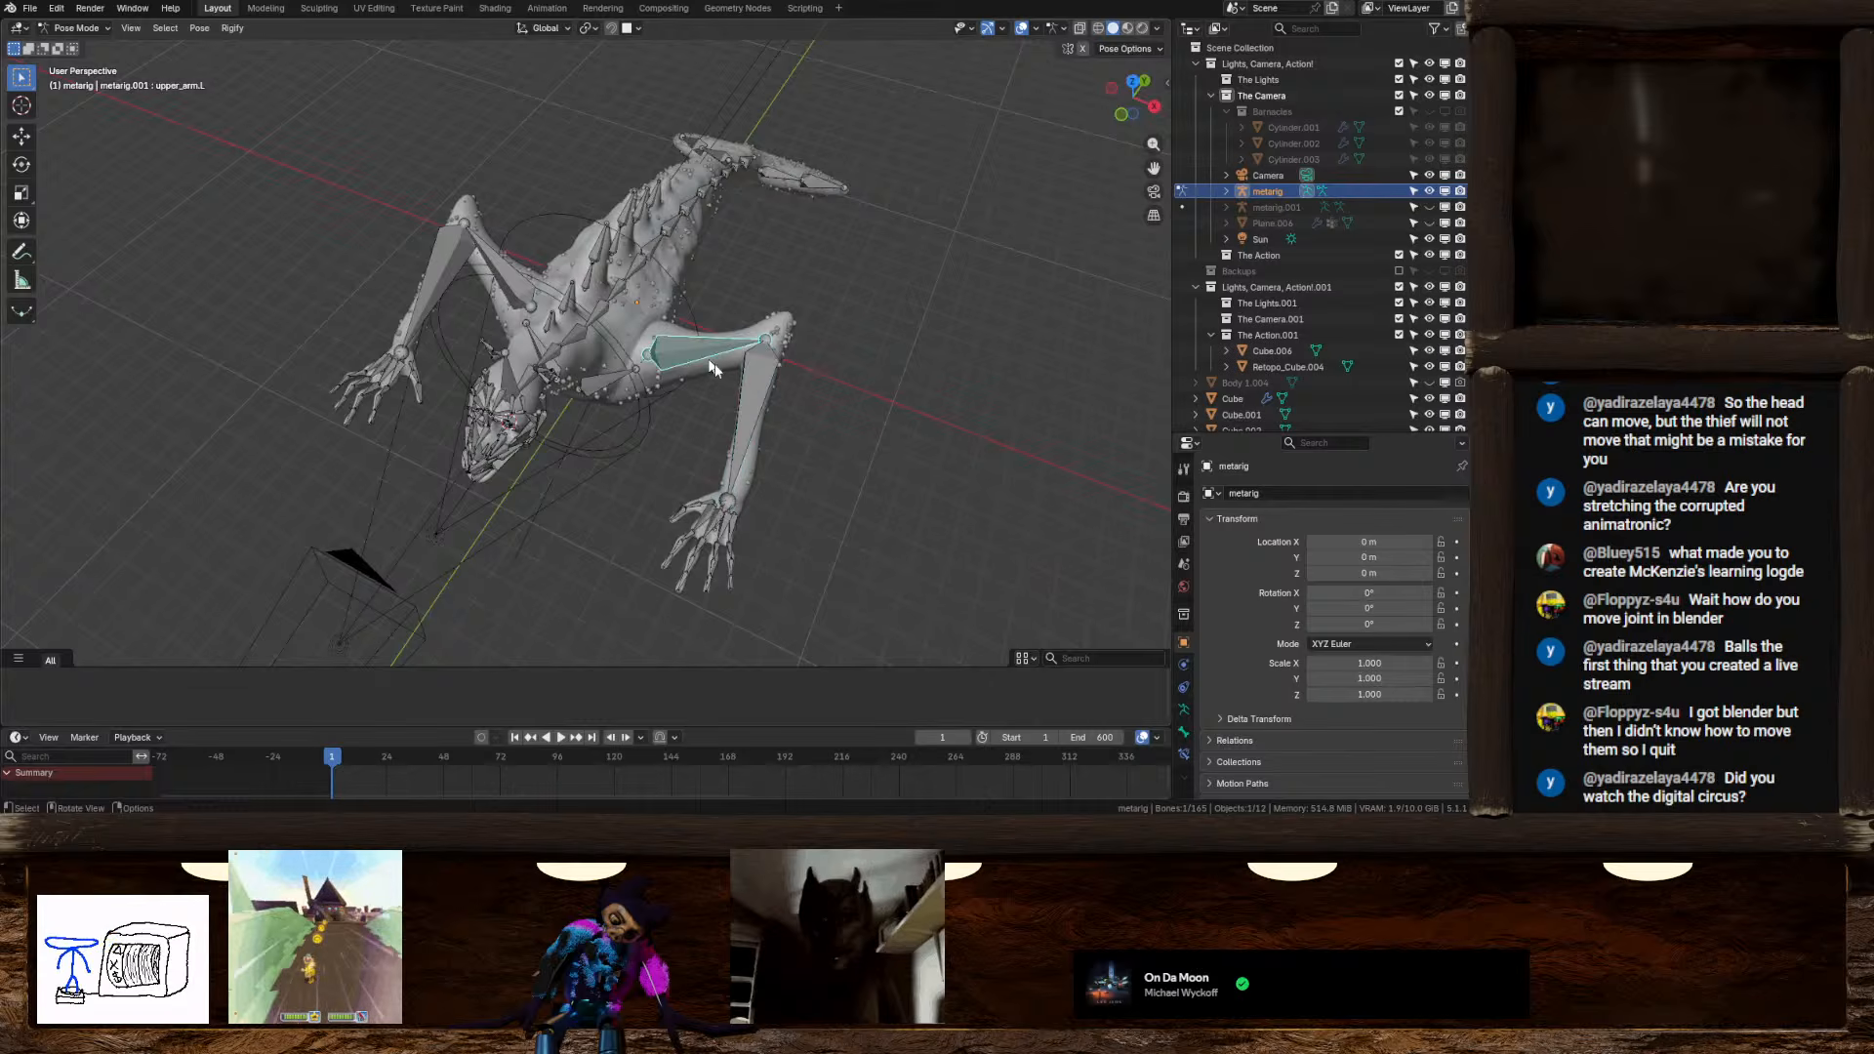
key(r)
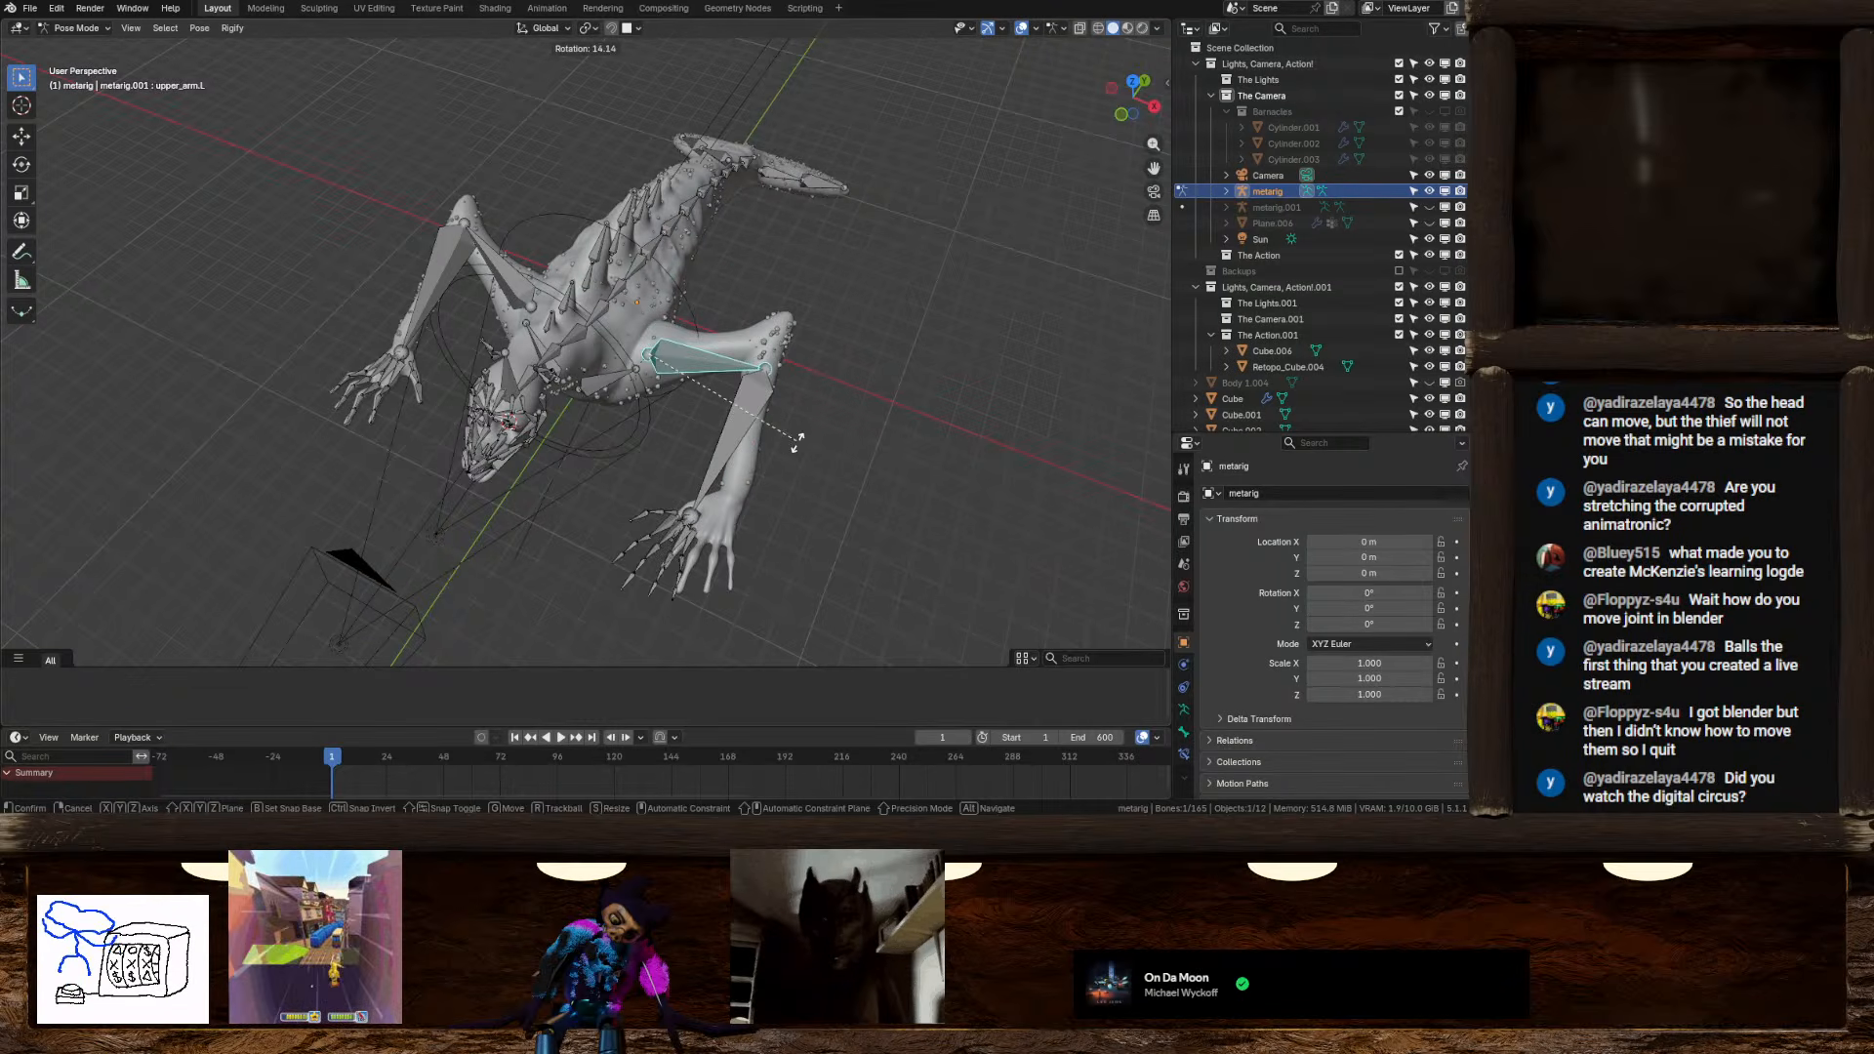
click(696, 374)
Move the upper_arm.L bone about 4.91 m in X, 4.33 m in Y and 1.24 m in Z, and rotate it -150°
key(g)
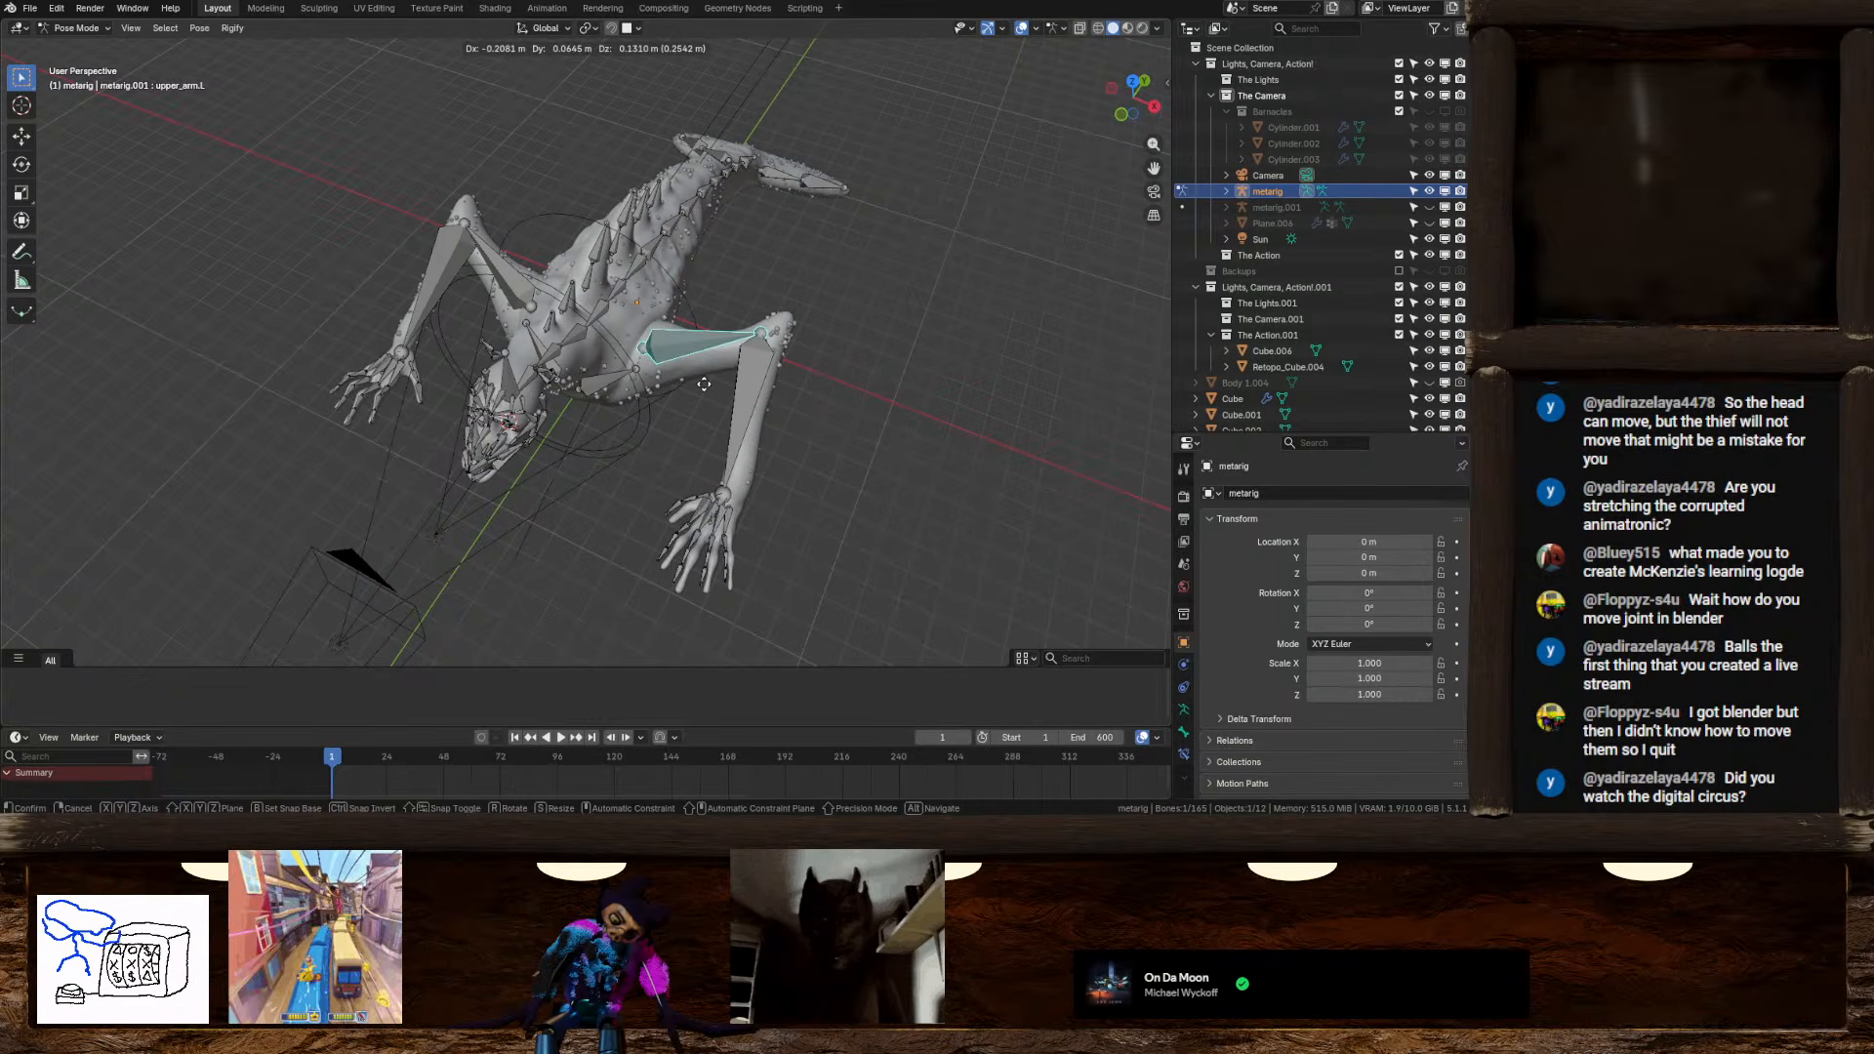
click(890, 324)
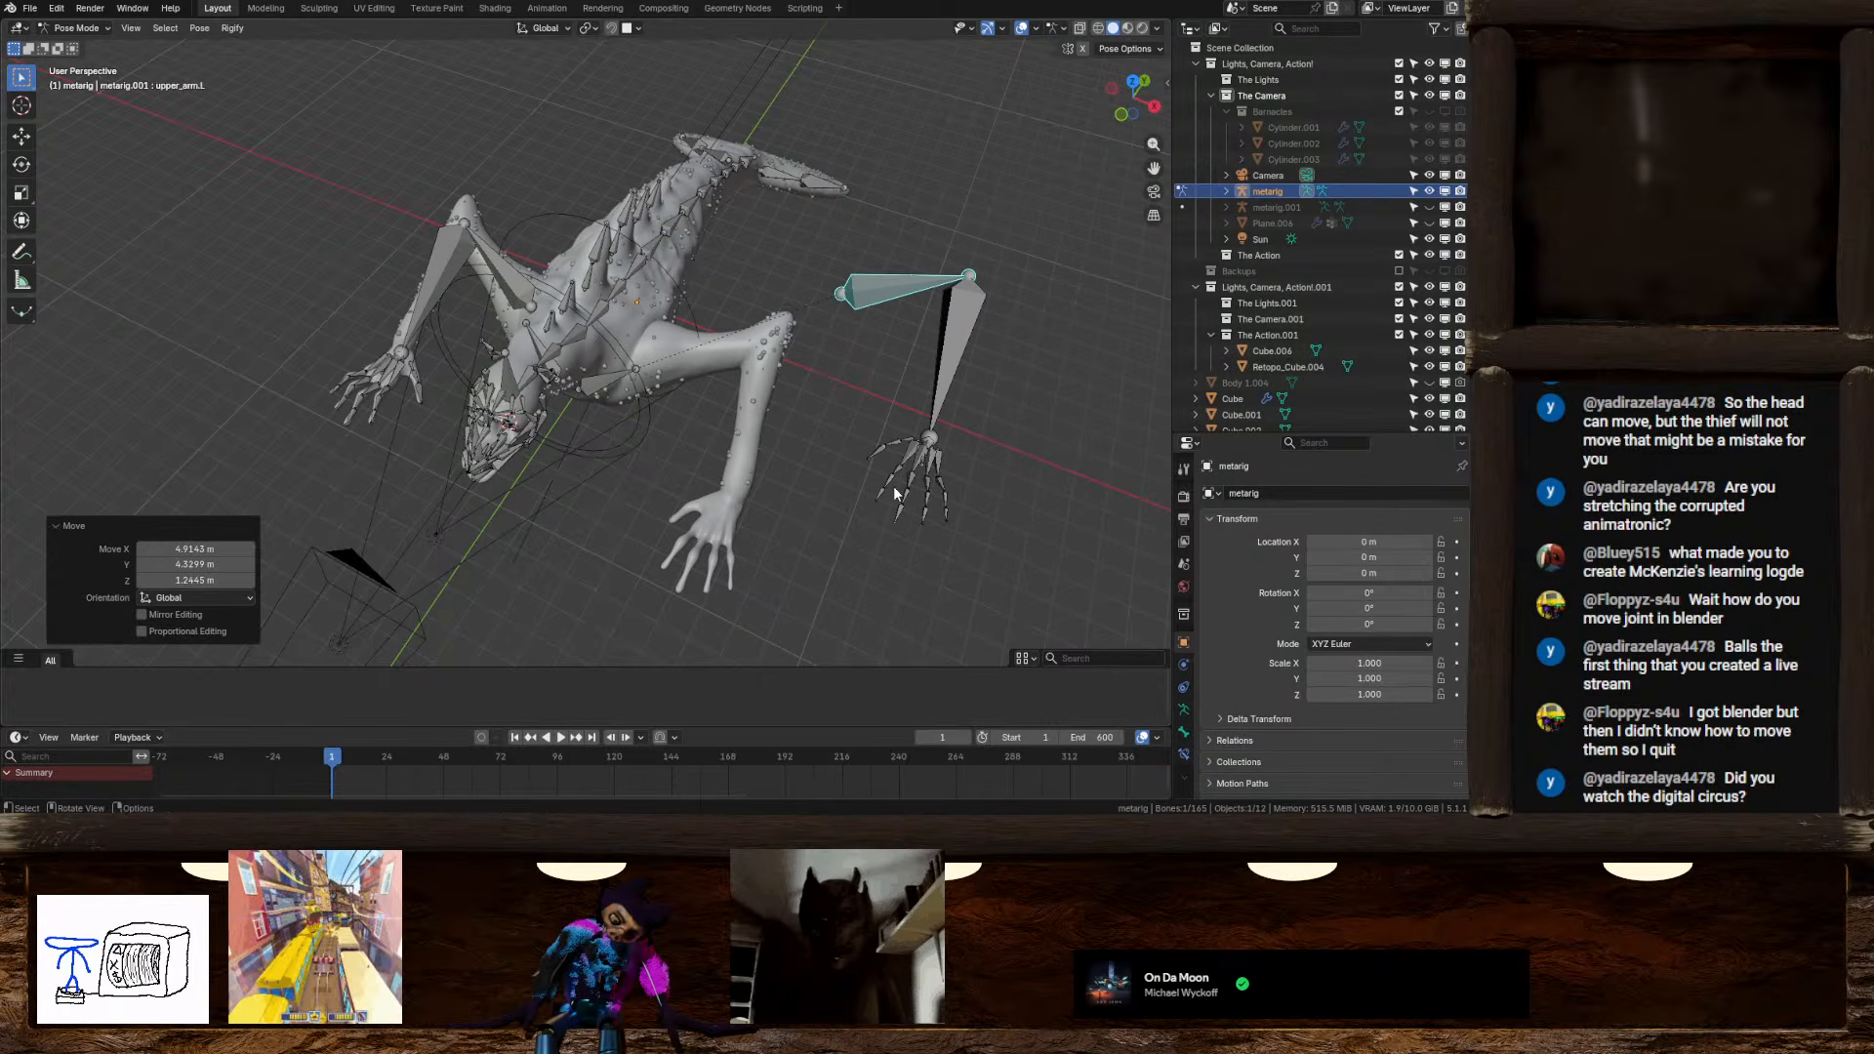
key(r)
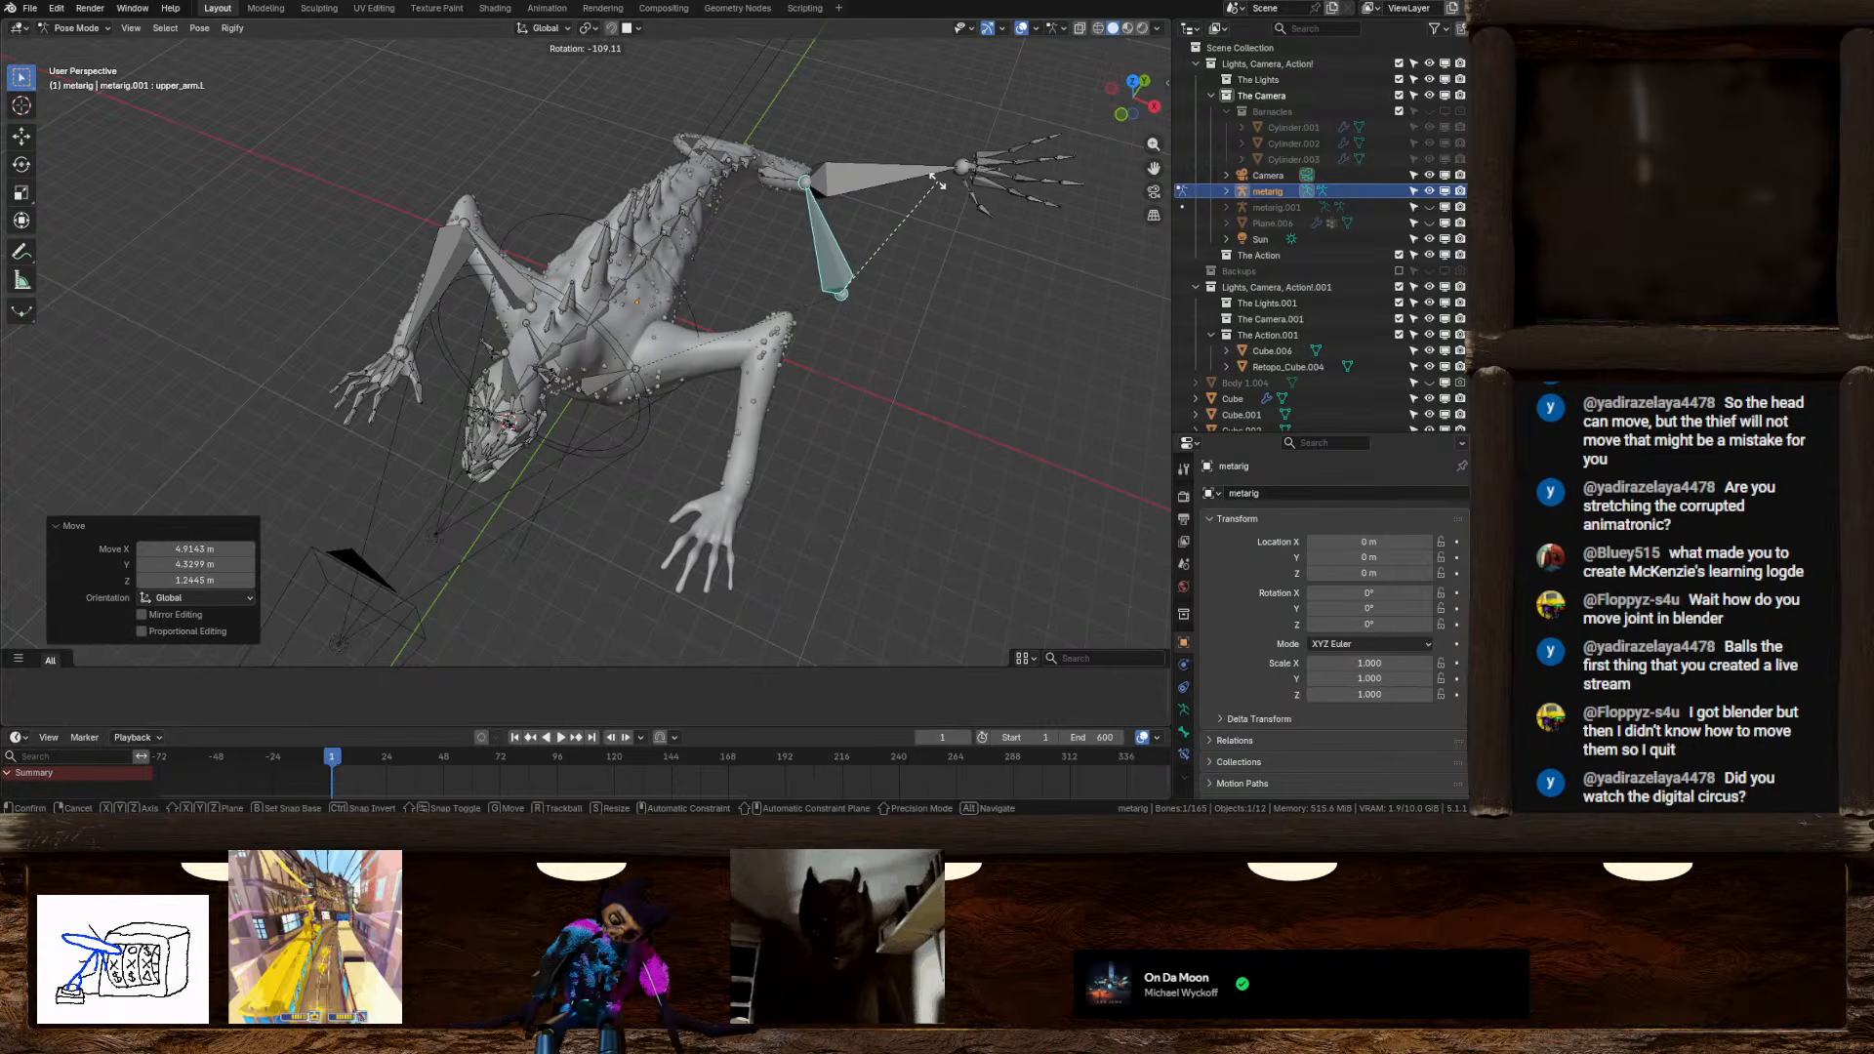
click(865, 172)
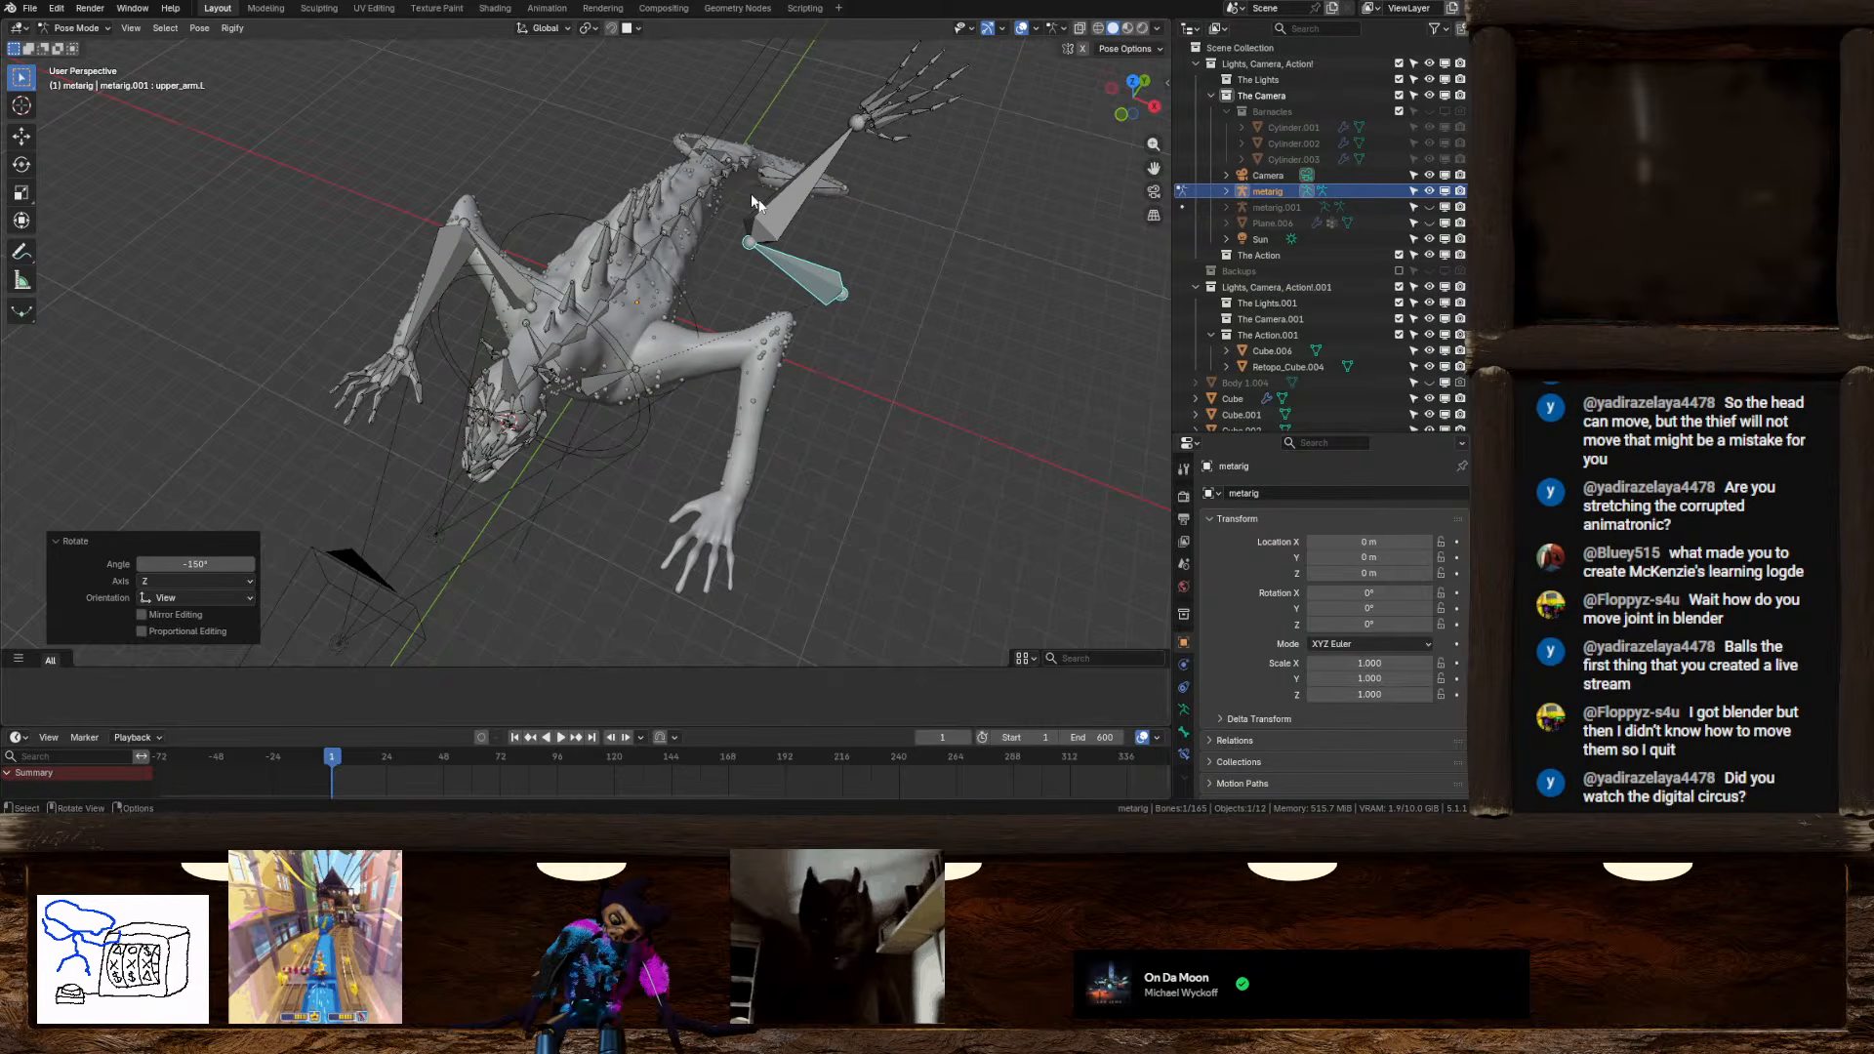
Rotate the forearm.L bone freely, add the left hand bones to the selection and rotate them together about local X
click(777, 207)
key(r)
click(570, 114)
drag(534, 66, 662, 182)
key(r)
key(x)
key(x)
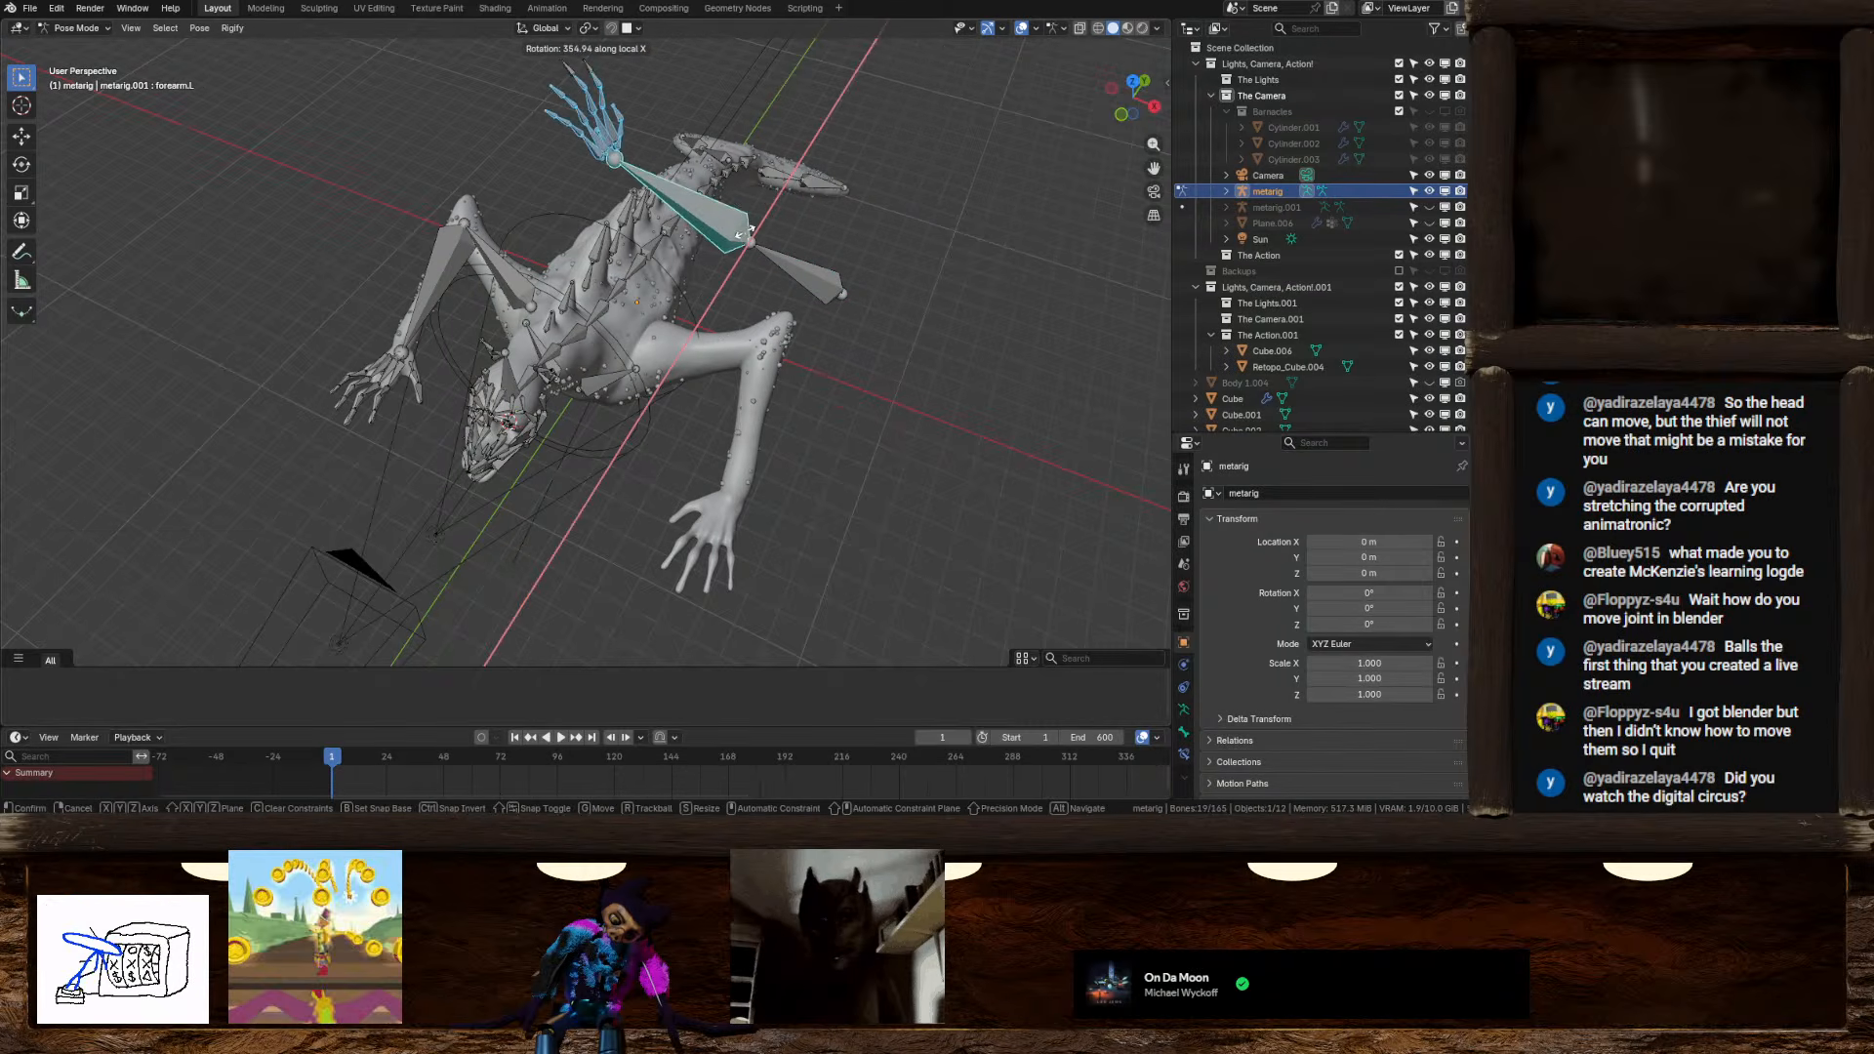
click(797, 203)
Clear the location and rotation of all metarig bones
middle_drag(797, 203, 652, 230)
key(a)
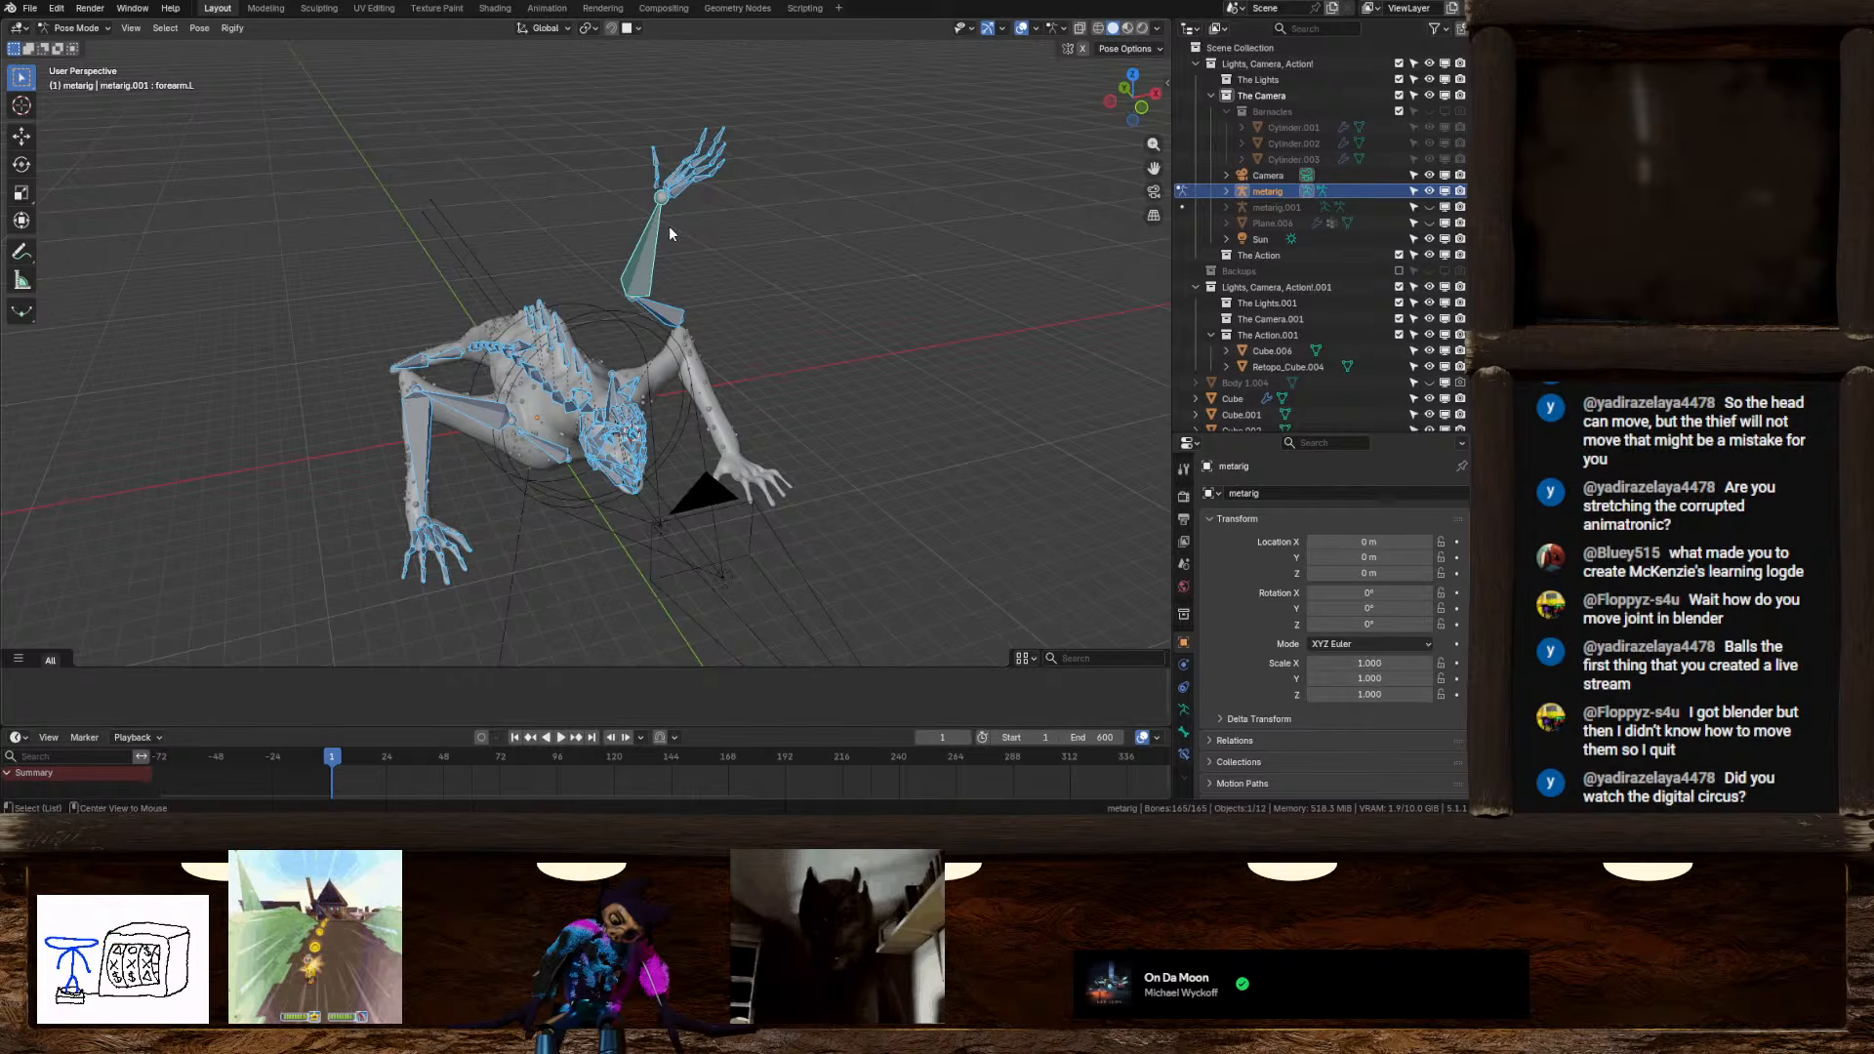
key(alt+g)
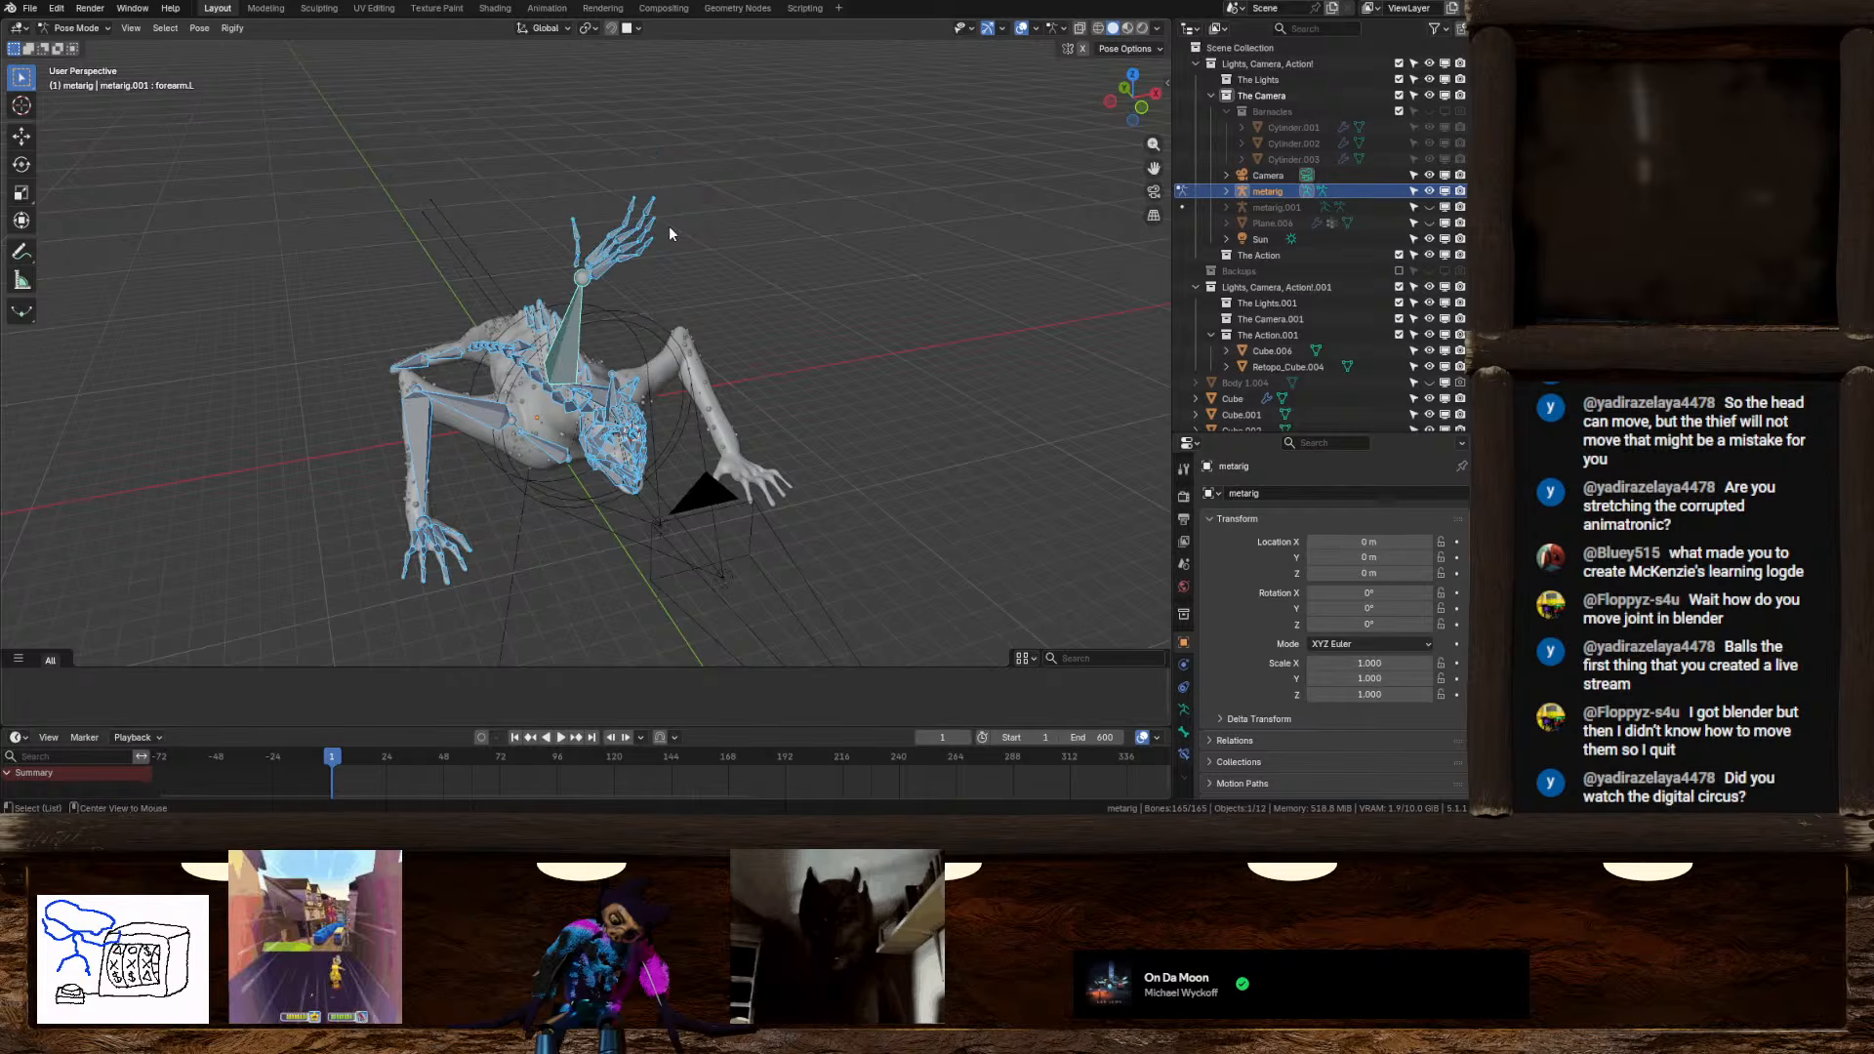
key(alt+r)
Try scaling up all metarig bones in pose mode
key(s)
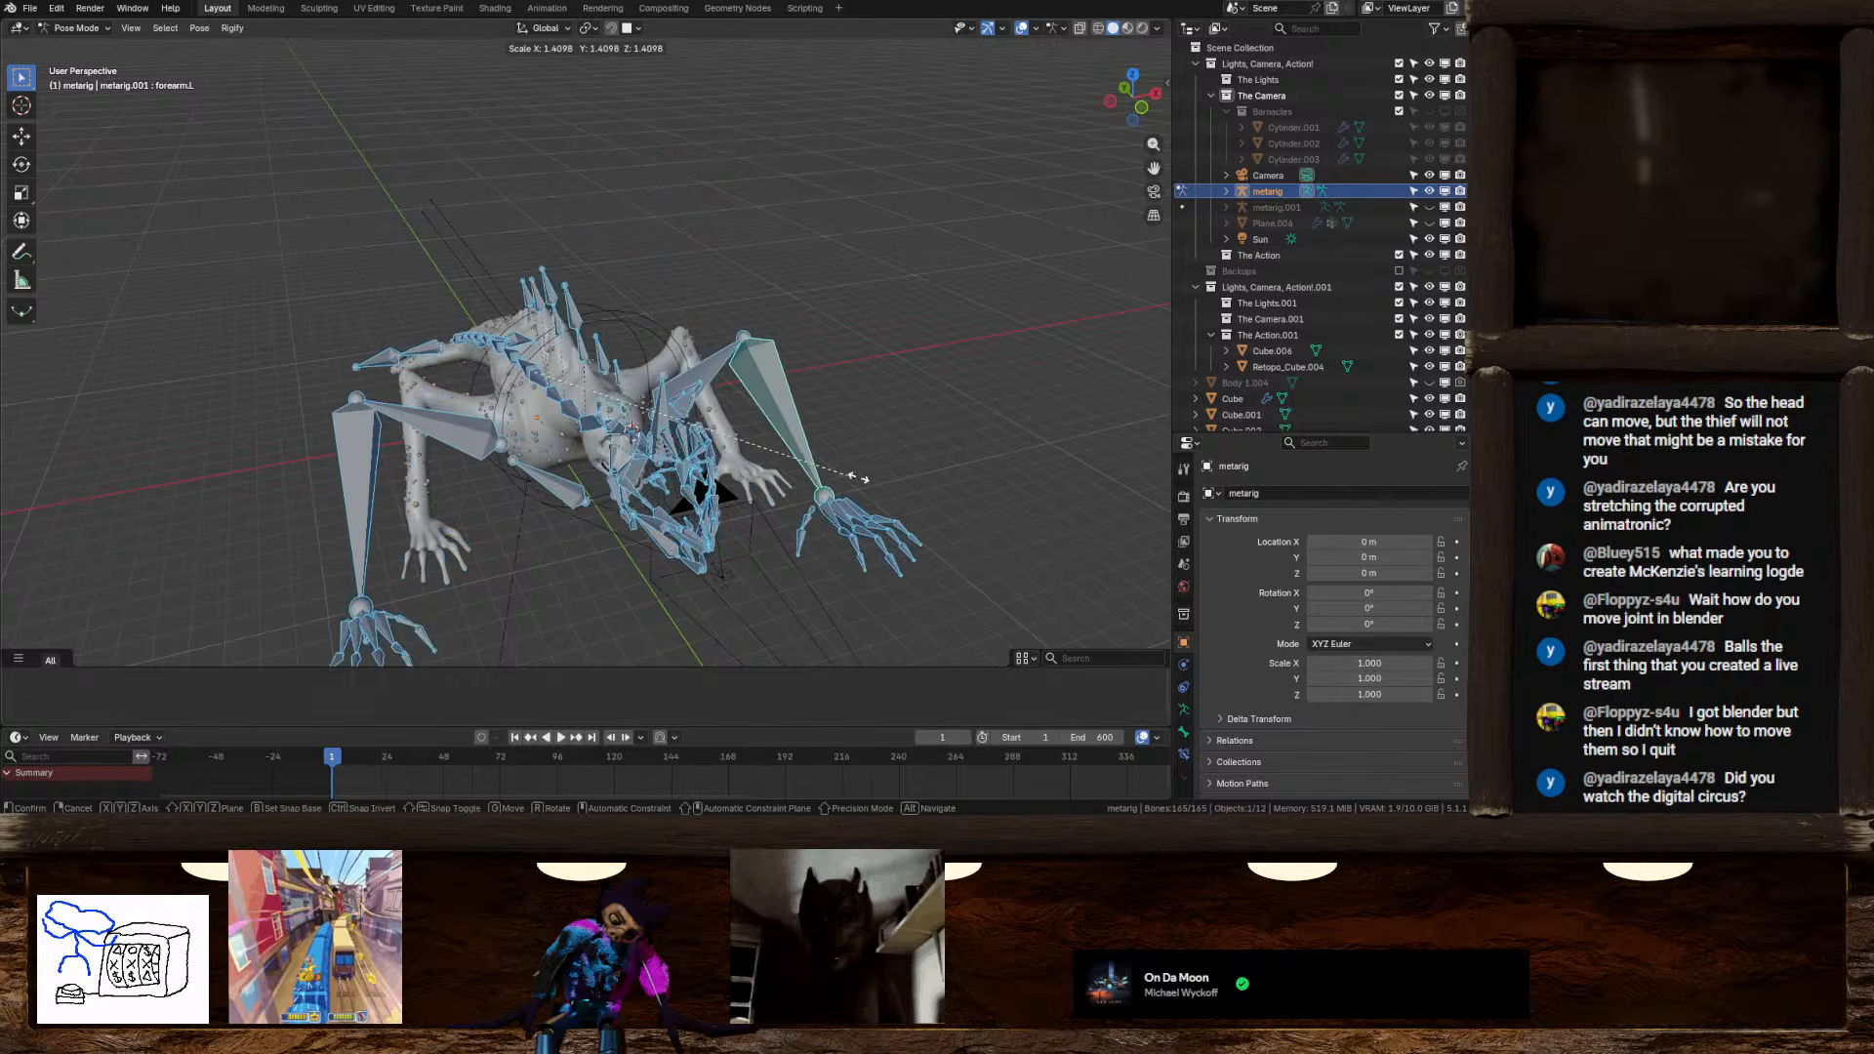
click(1023, 494)
key(ctrl+z)
Deselect all bones and return the metarig to object mode
middle_drag(929, 430, 753, 387)
key(alt+a)
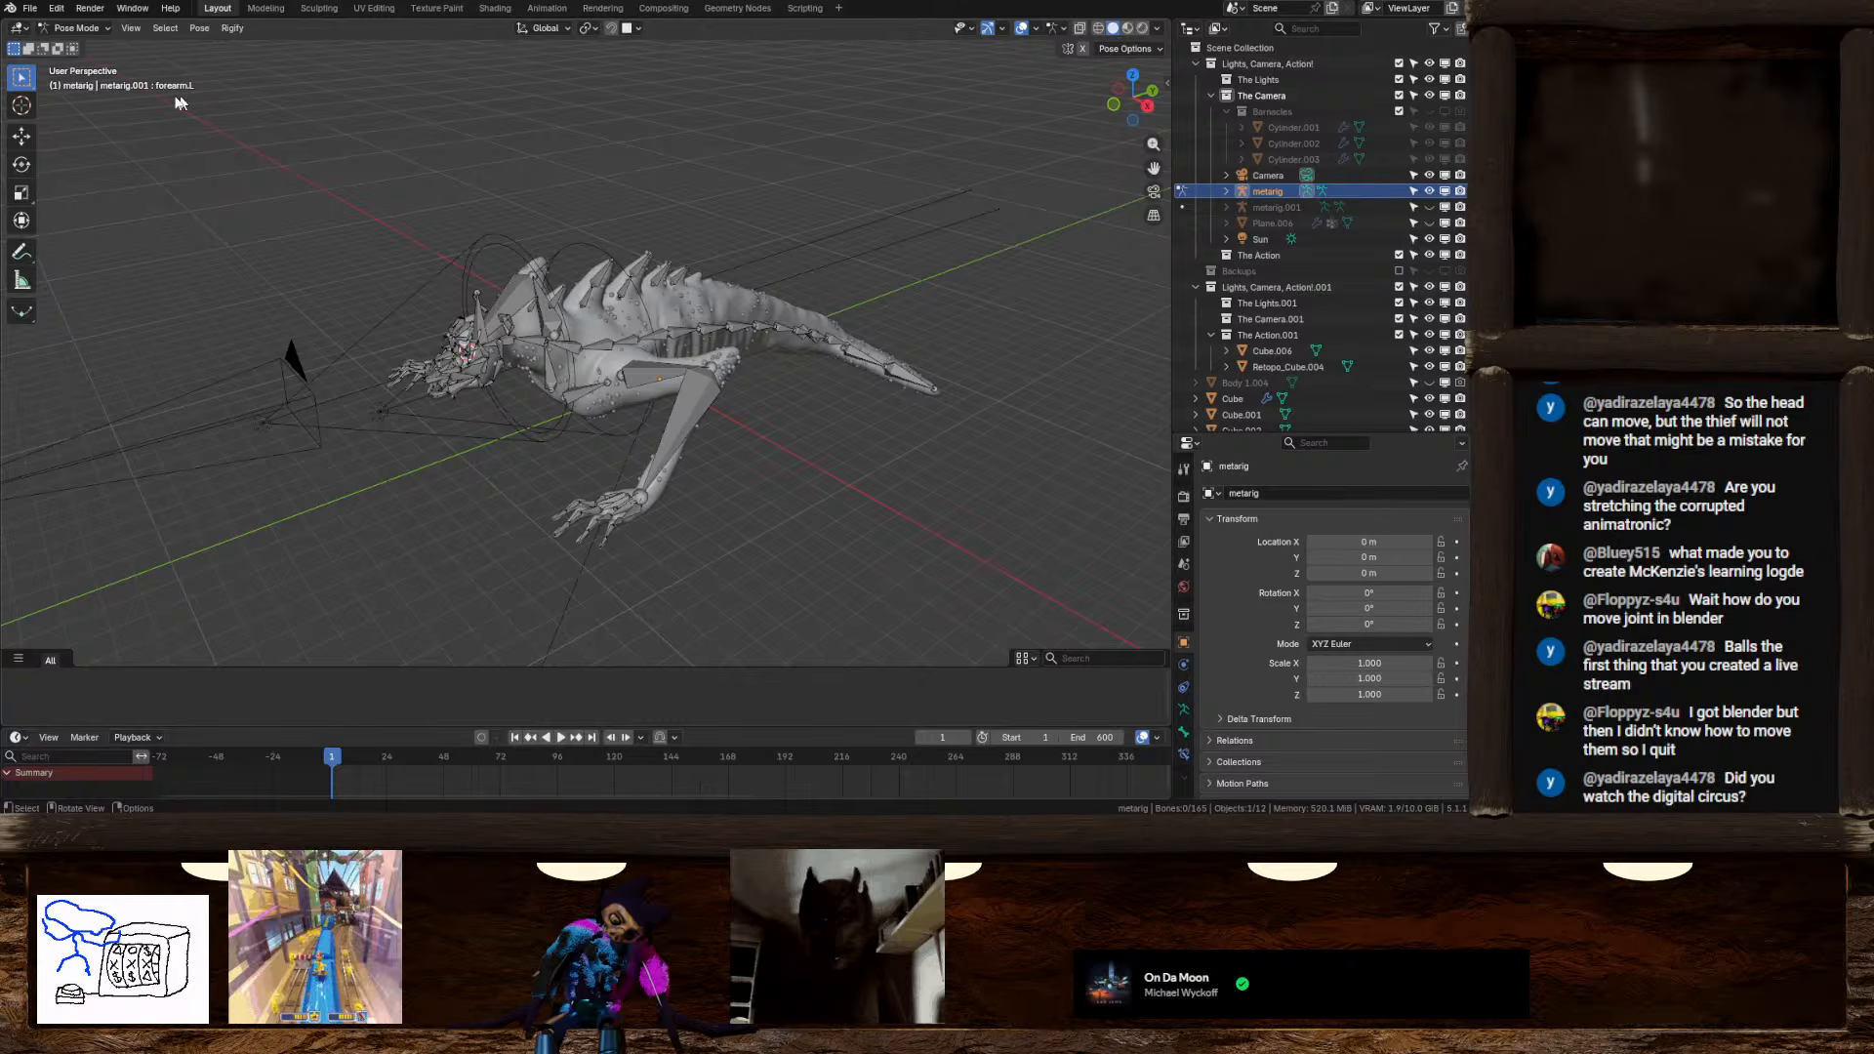
click(77, 28)
click(86, 52)
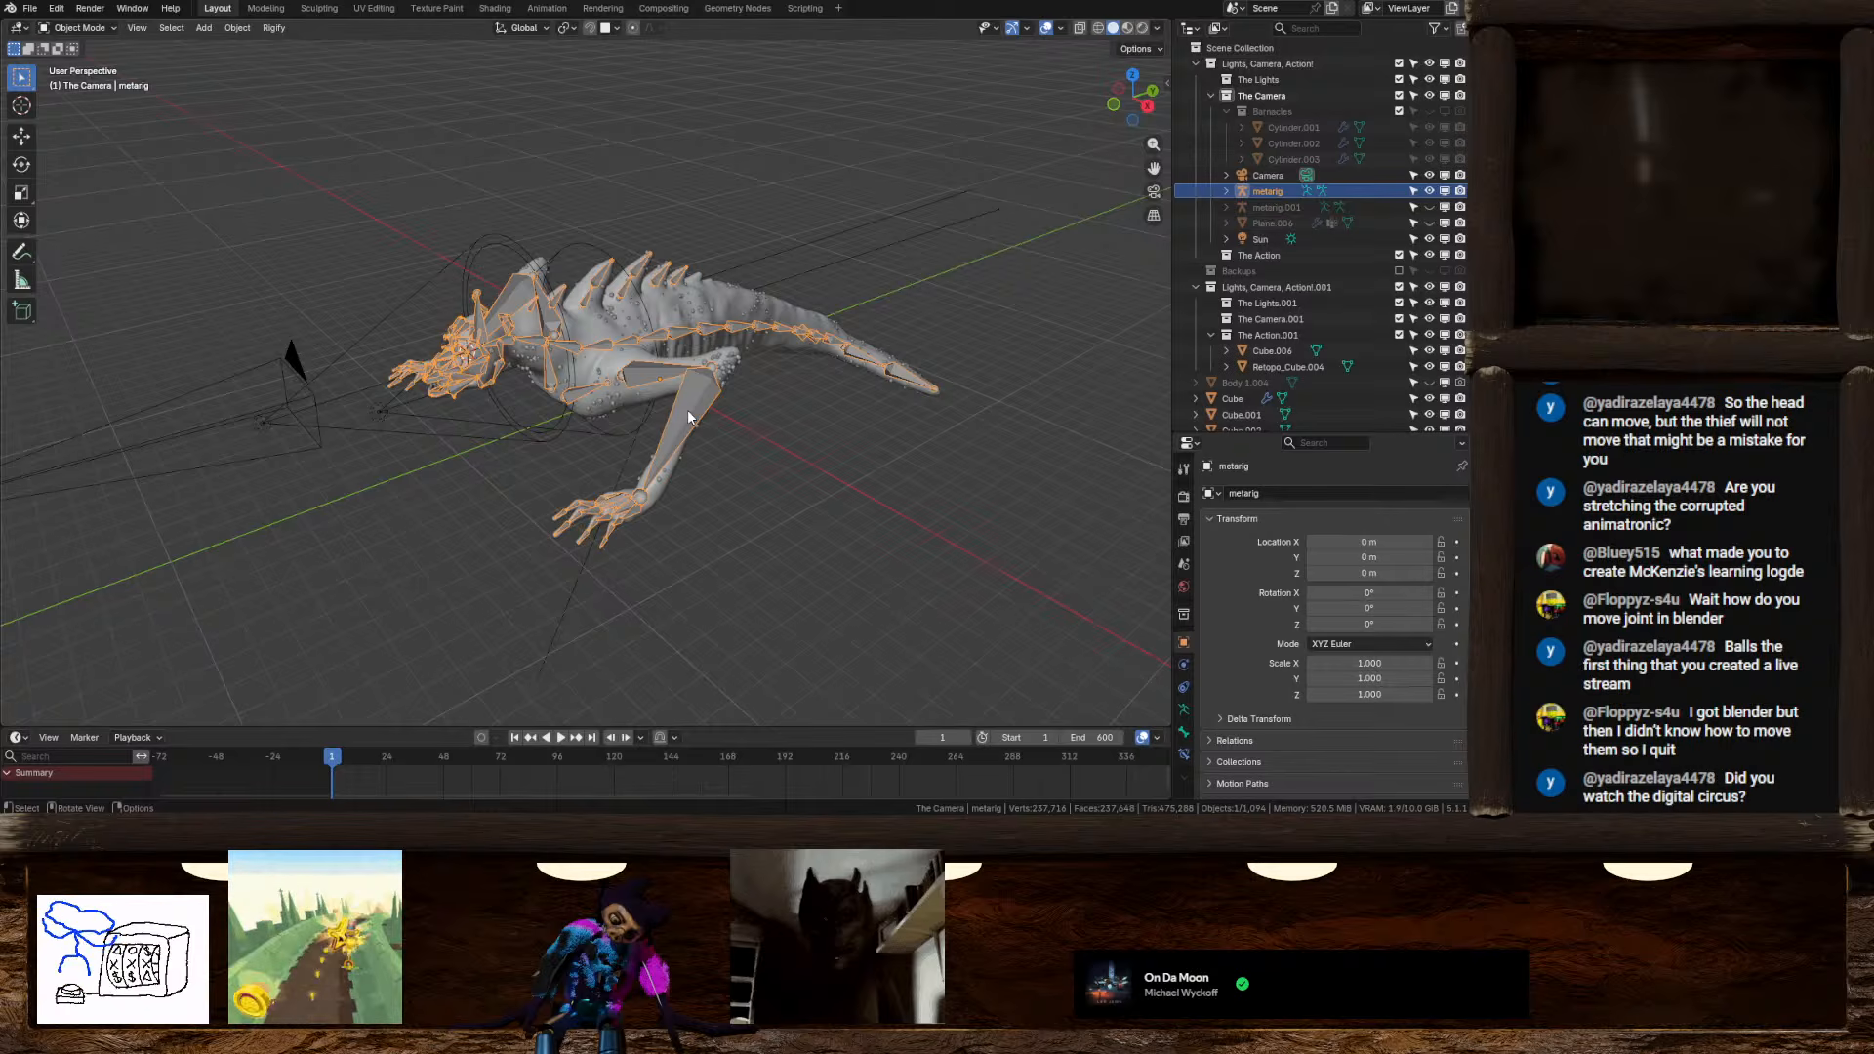
scroll(682, 413, up, 2)
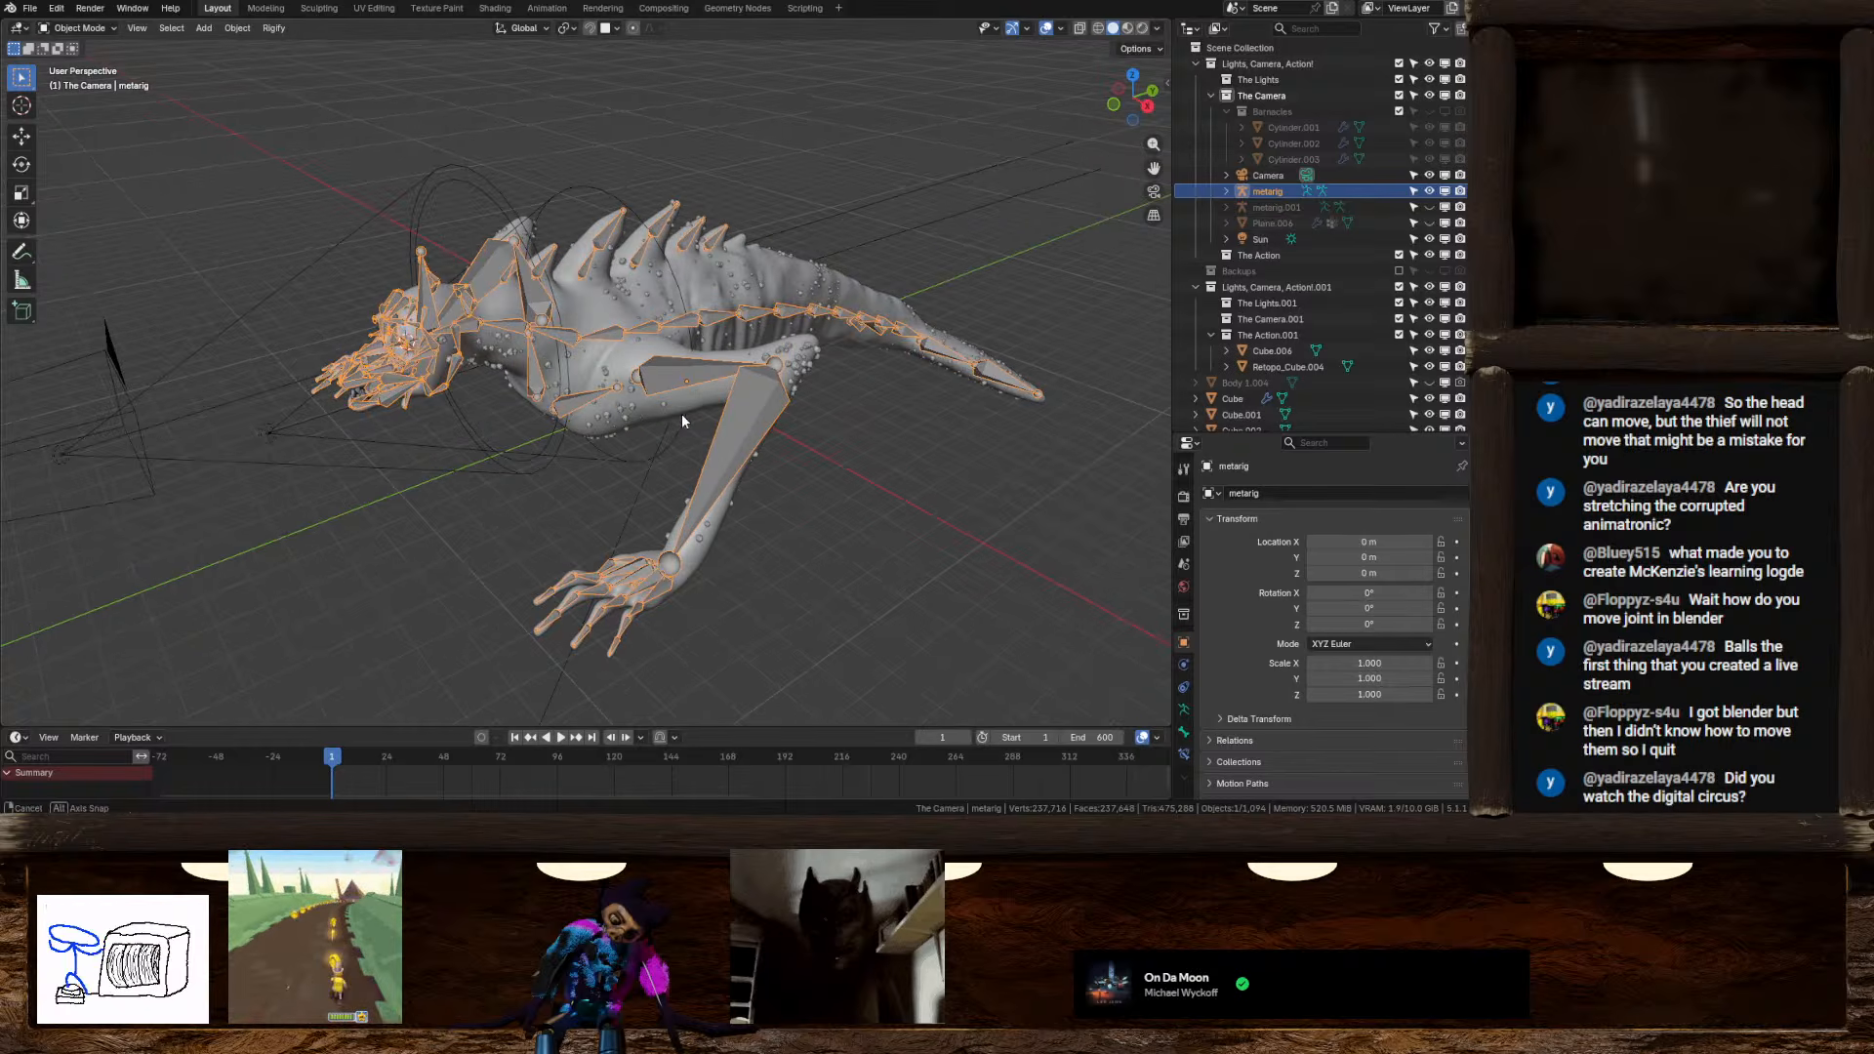
In edit mode, move the upper_arm.L base by about -1.09 m in X, -0.35 m in Y and -0.88 m in Z
middle_drag(681, 412, 697, 374)
scroll(701, 352, up, 2)
shift+middle_drag(698, 374, 659, 420)
key(Tab)
click(658, 415)
key(g)
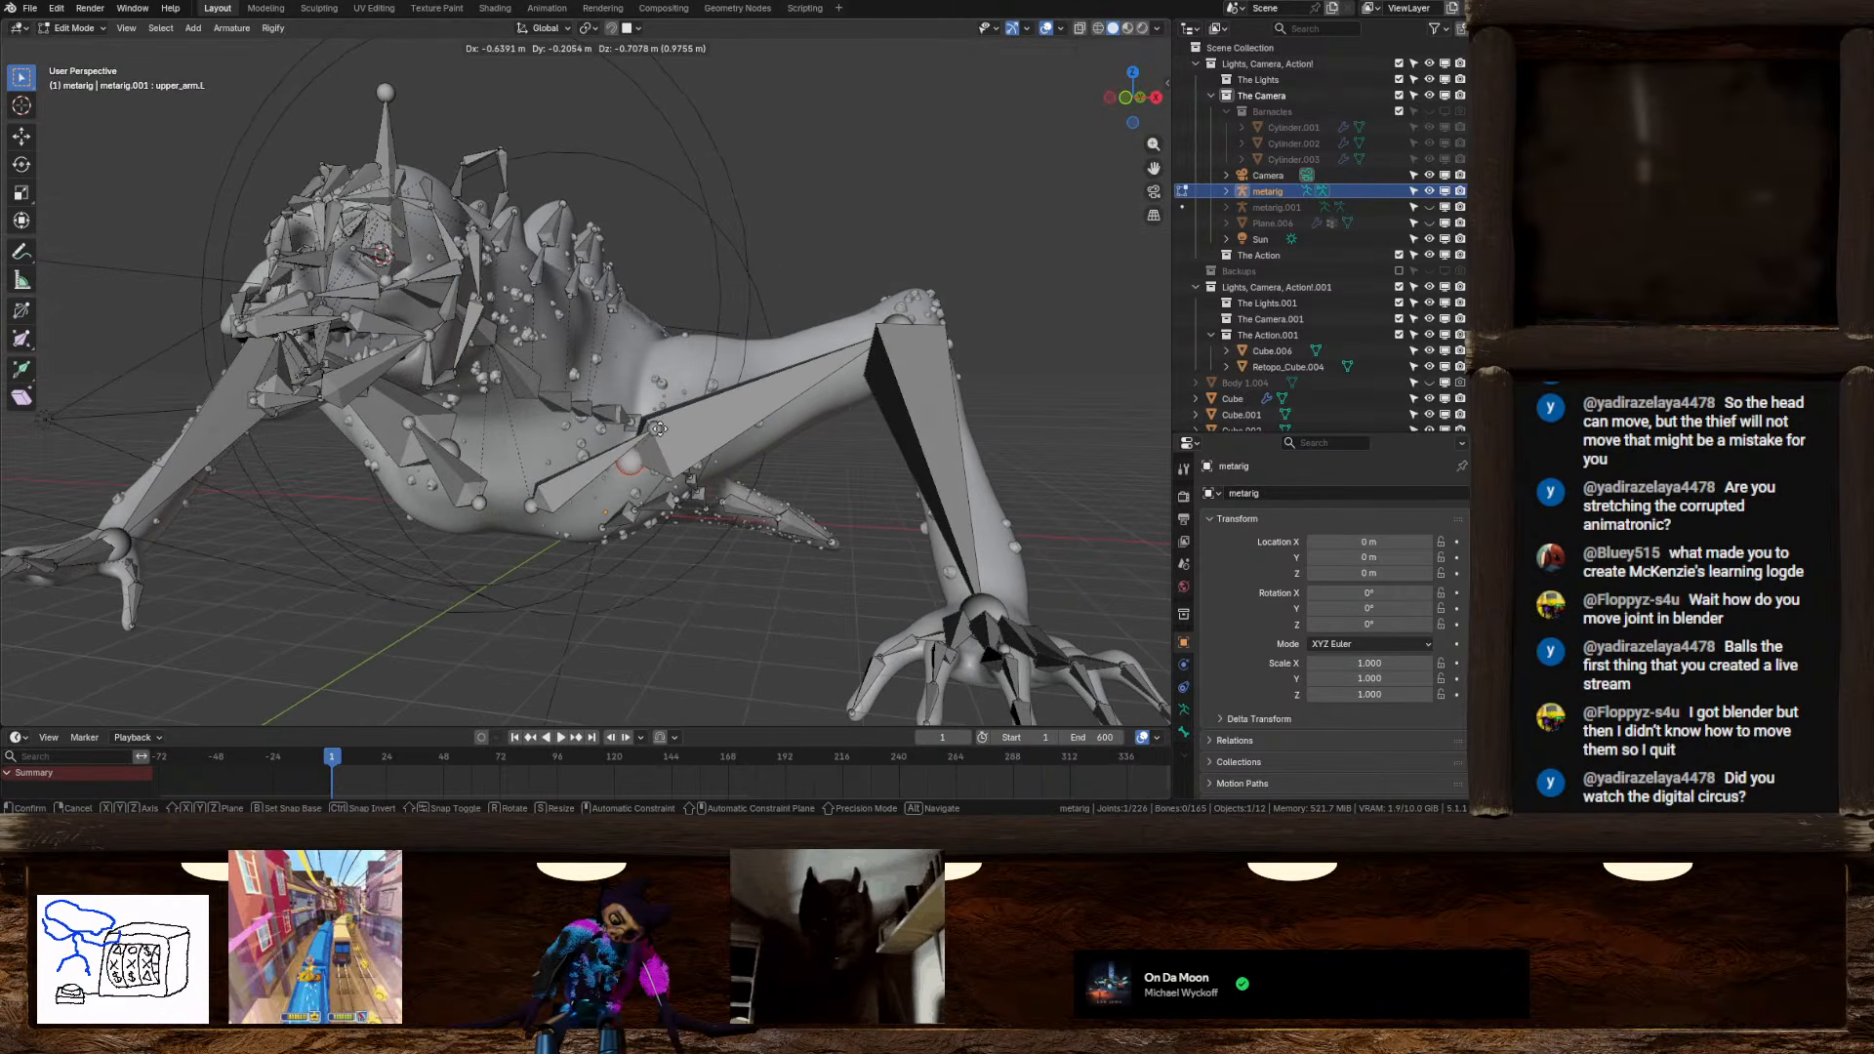
click(639, 444)
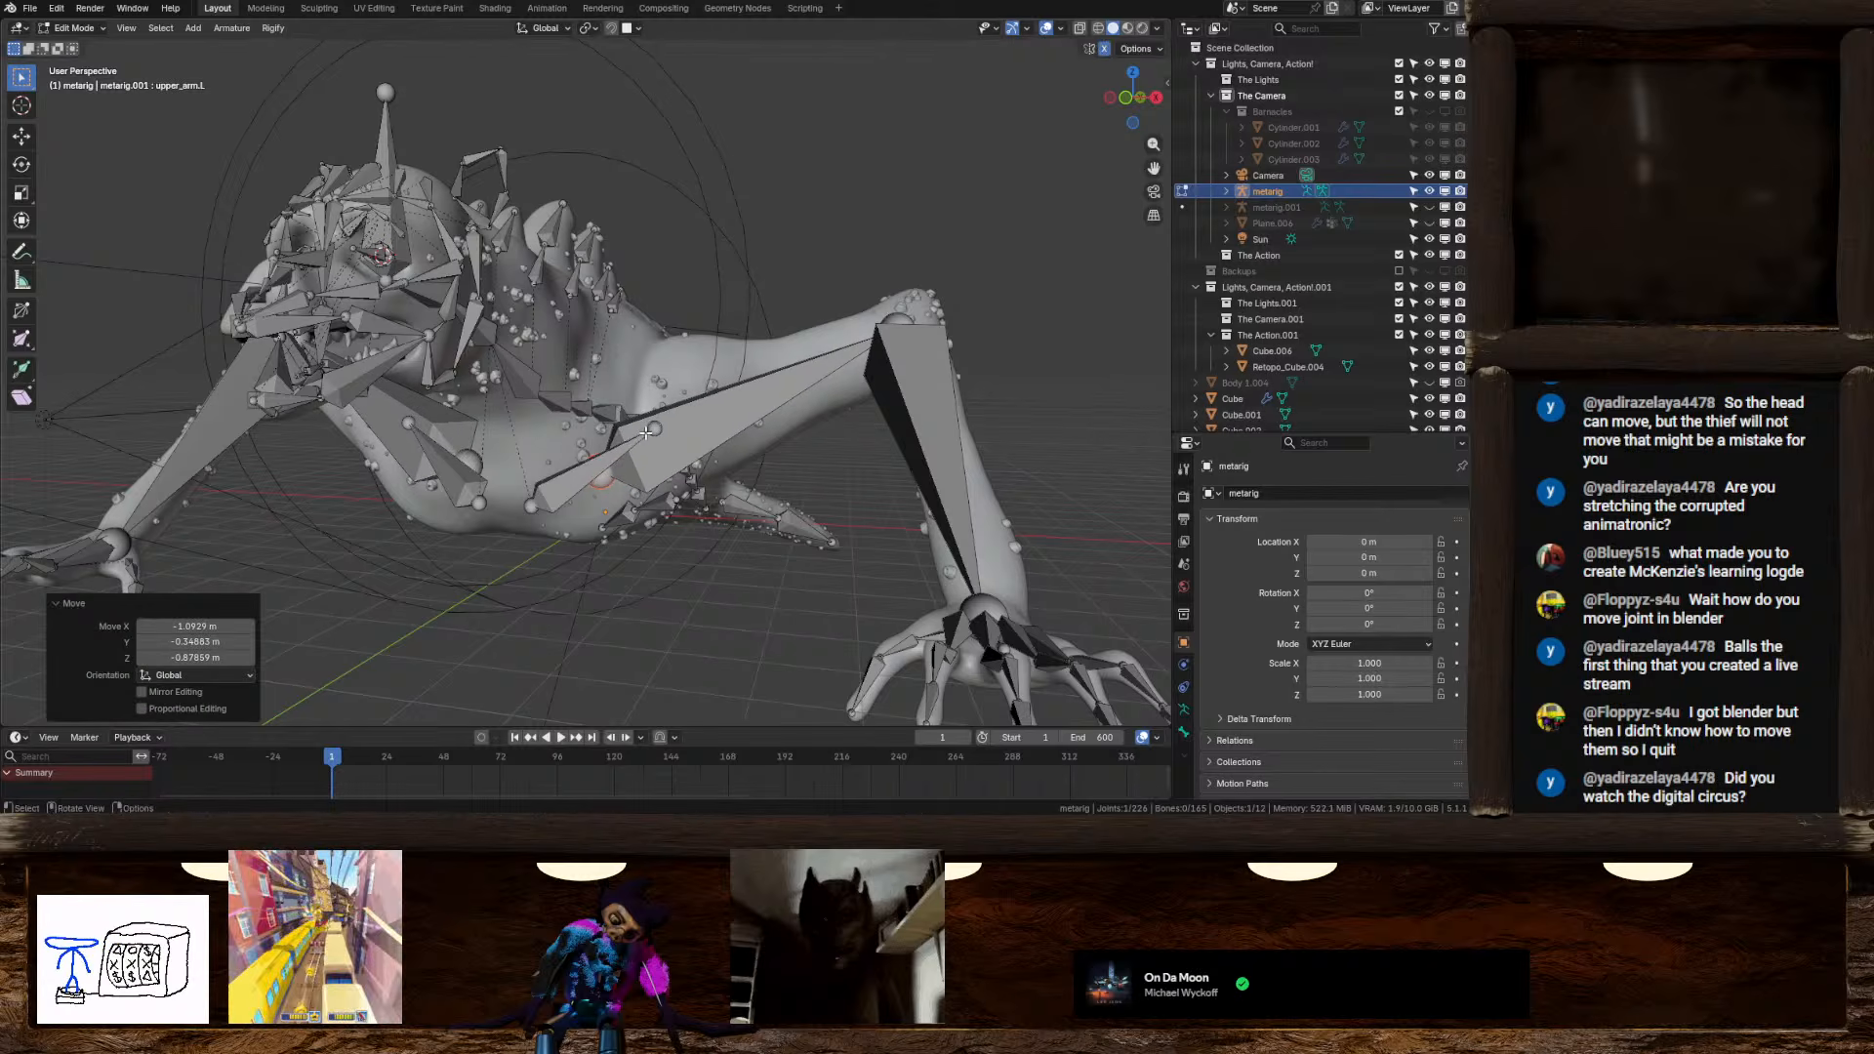
Move the tip of the shoulder.L bone by about -0.50 m in X, -0.16 m in Y and -0.12 m in Z
click(626, 439)
key(g)
click(625, 441)
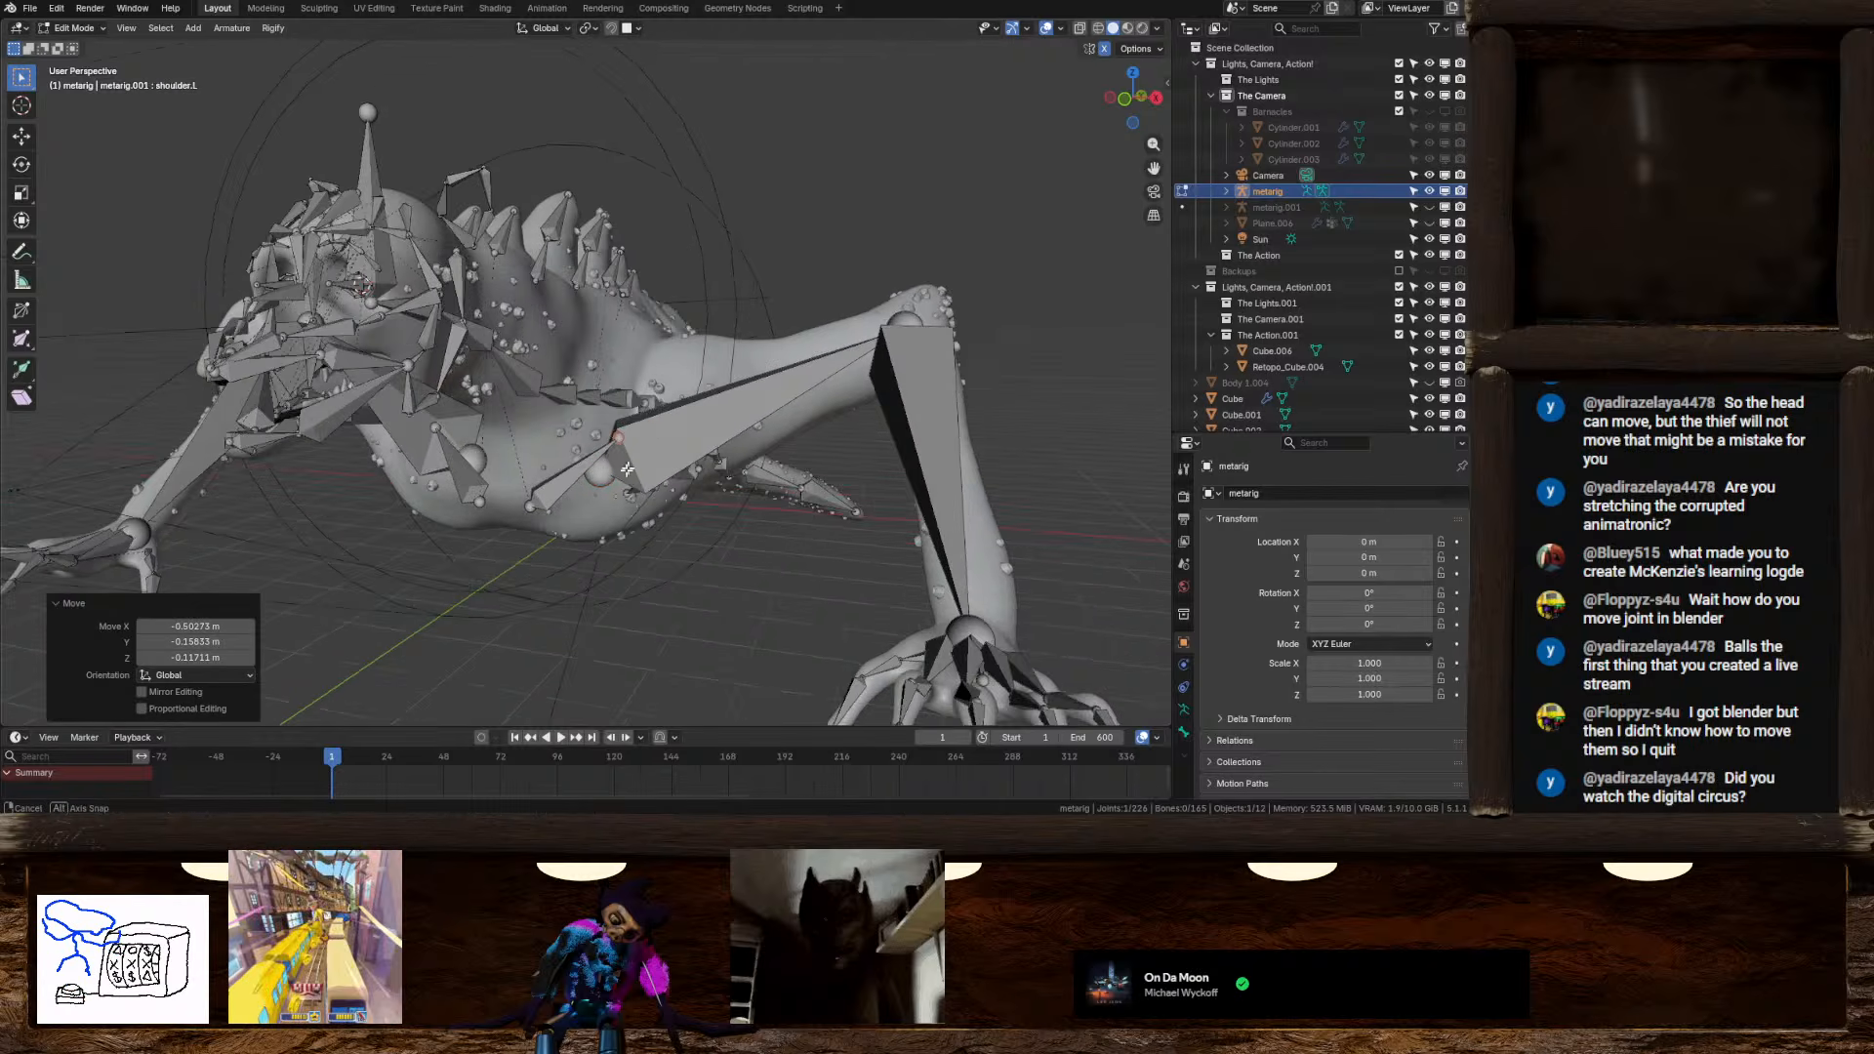
Reposition the left shoulder and upper-arm joints as seen from the front, raising the upper_arm.L base about 0.49 m along Z
middle_drag(625, 442, 828, 469)
key(g)
click(541, 498)
key(g)
click(576, 354)
click(602, 389)
key(g)
click(592, 368)
key(g)
key(z)
click(527, 522)
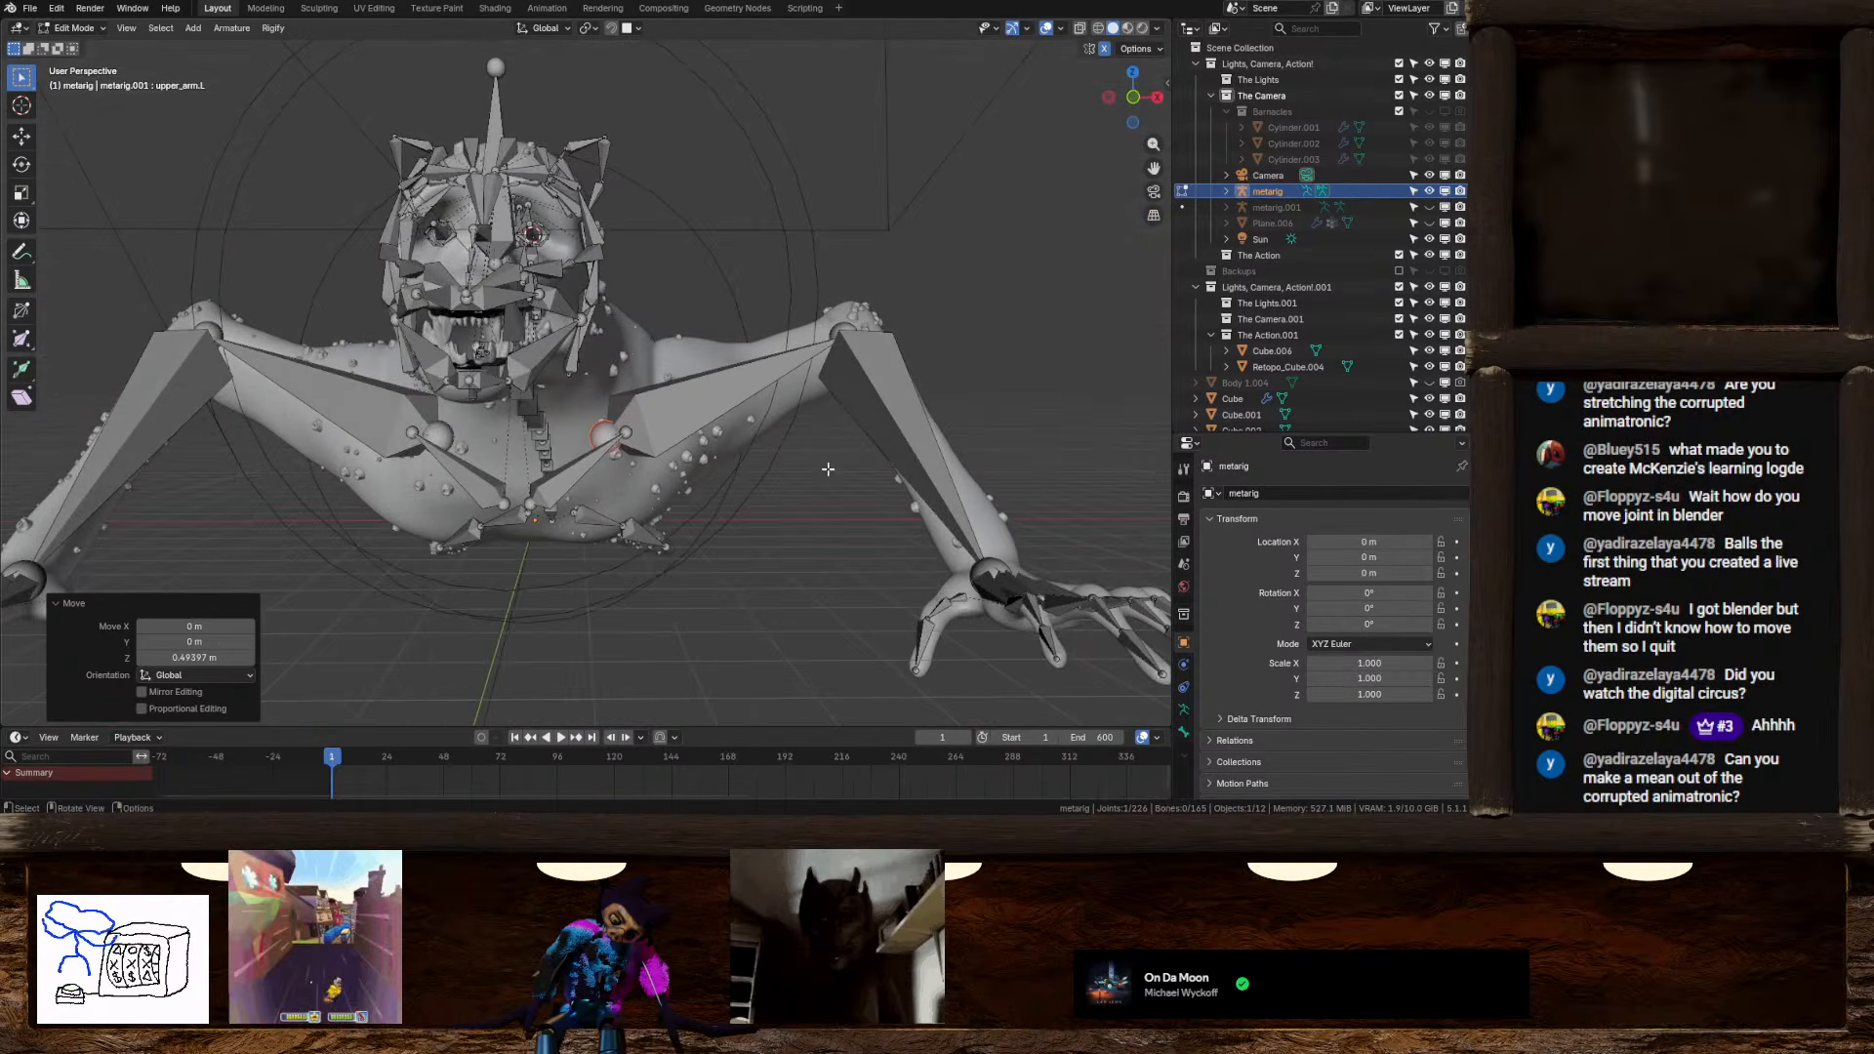
Shift the upper_arm.L base about 0.18 m in X and 0.03 m in Z, and return the metarig to object mode
key(g)
click(673, 444)
middle_drag(674, 429, 588, 413)
scroll(588, 413, down, 1)
shift+middle_drag(488, 548, 634, 439)
scroll(596, 446, up, 1)
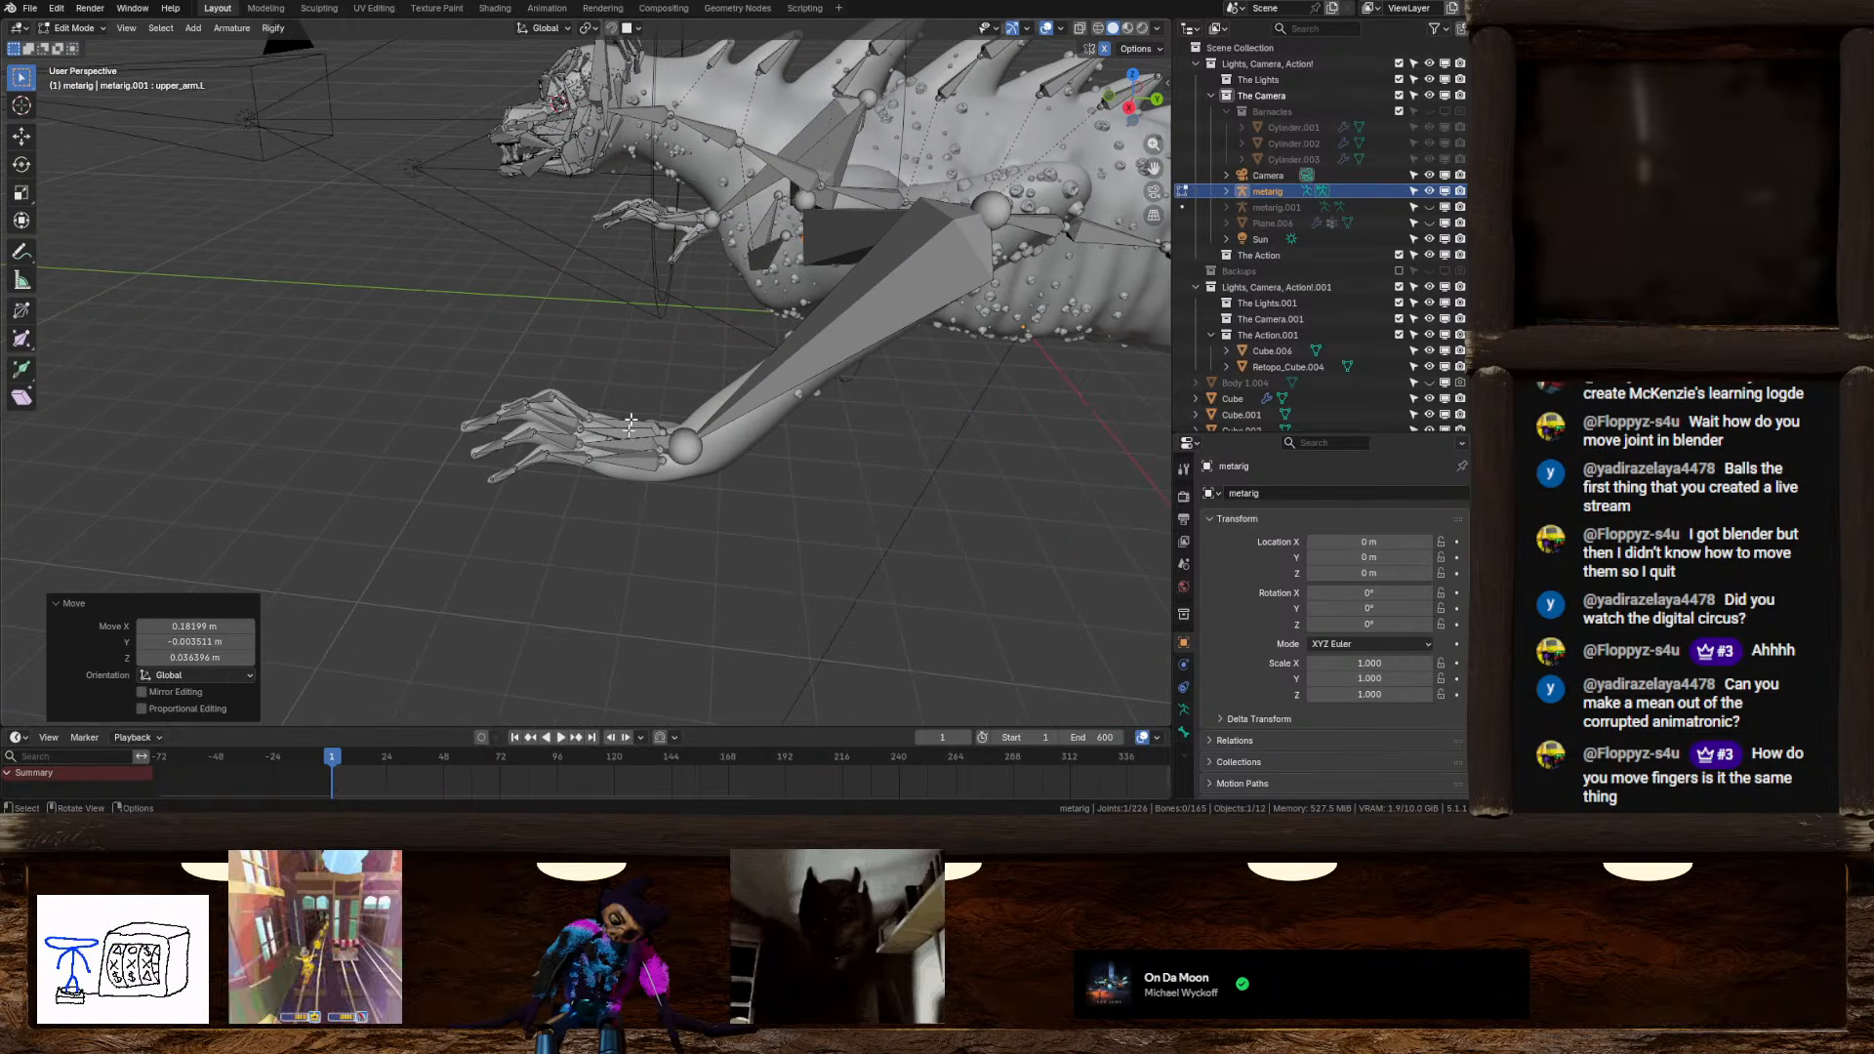
shift+middle_drag(656, 307, 694, 508)
key(Tab)
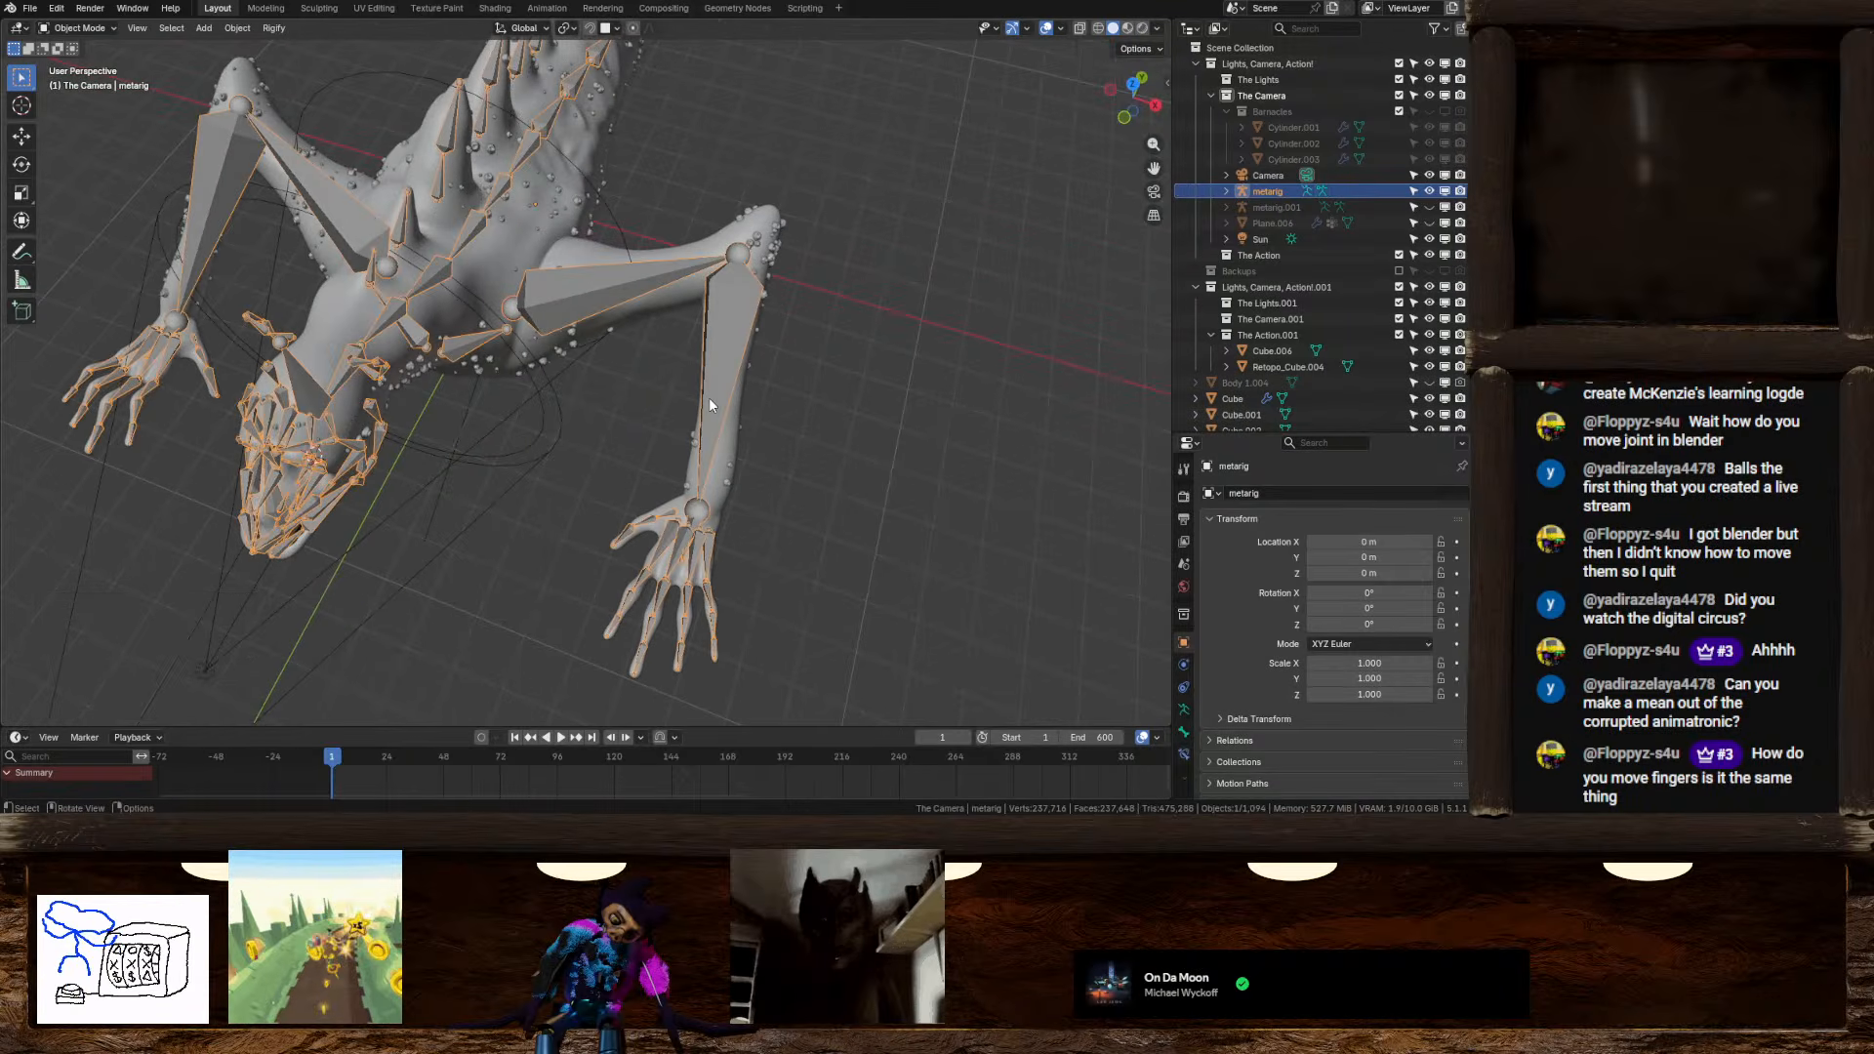
Generate the Rigify control rig from the metarig's armature settings
middle_drag(827, 382, 842, 419)
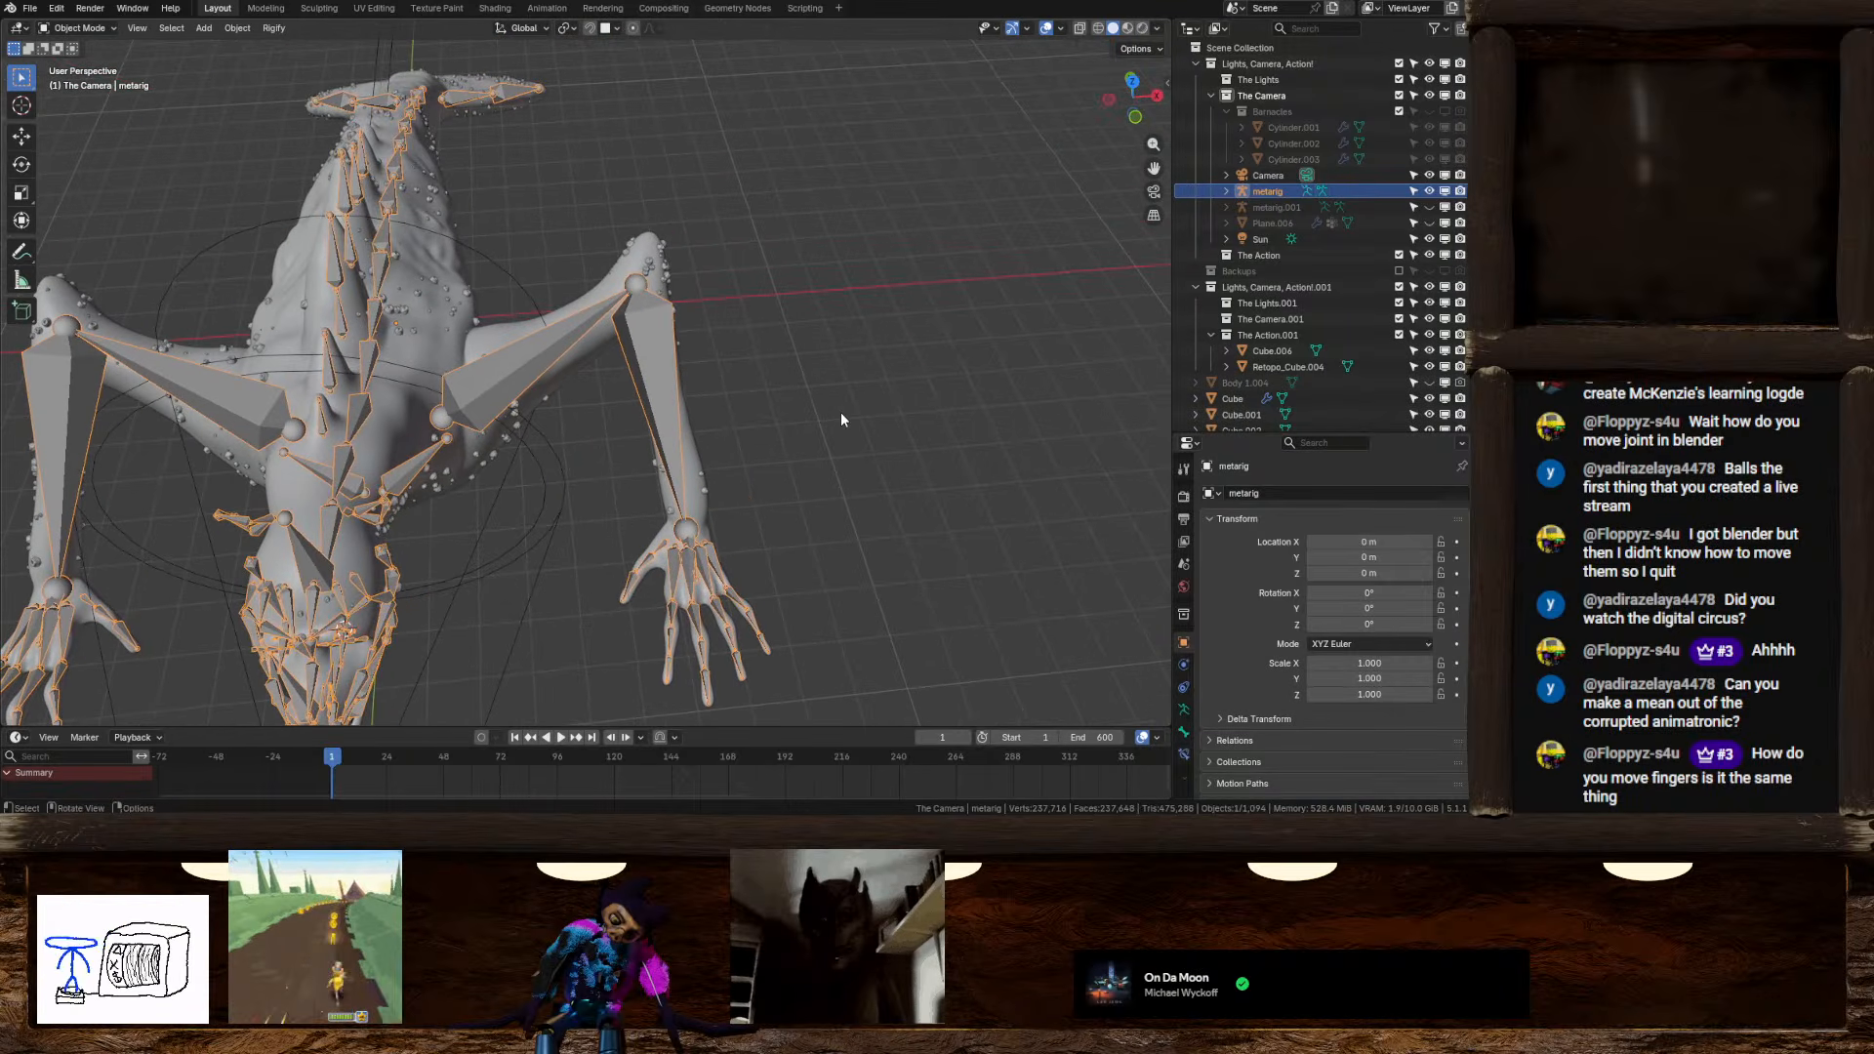
scroll(705, 494, up, 1)
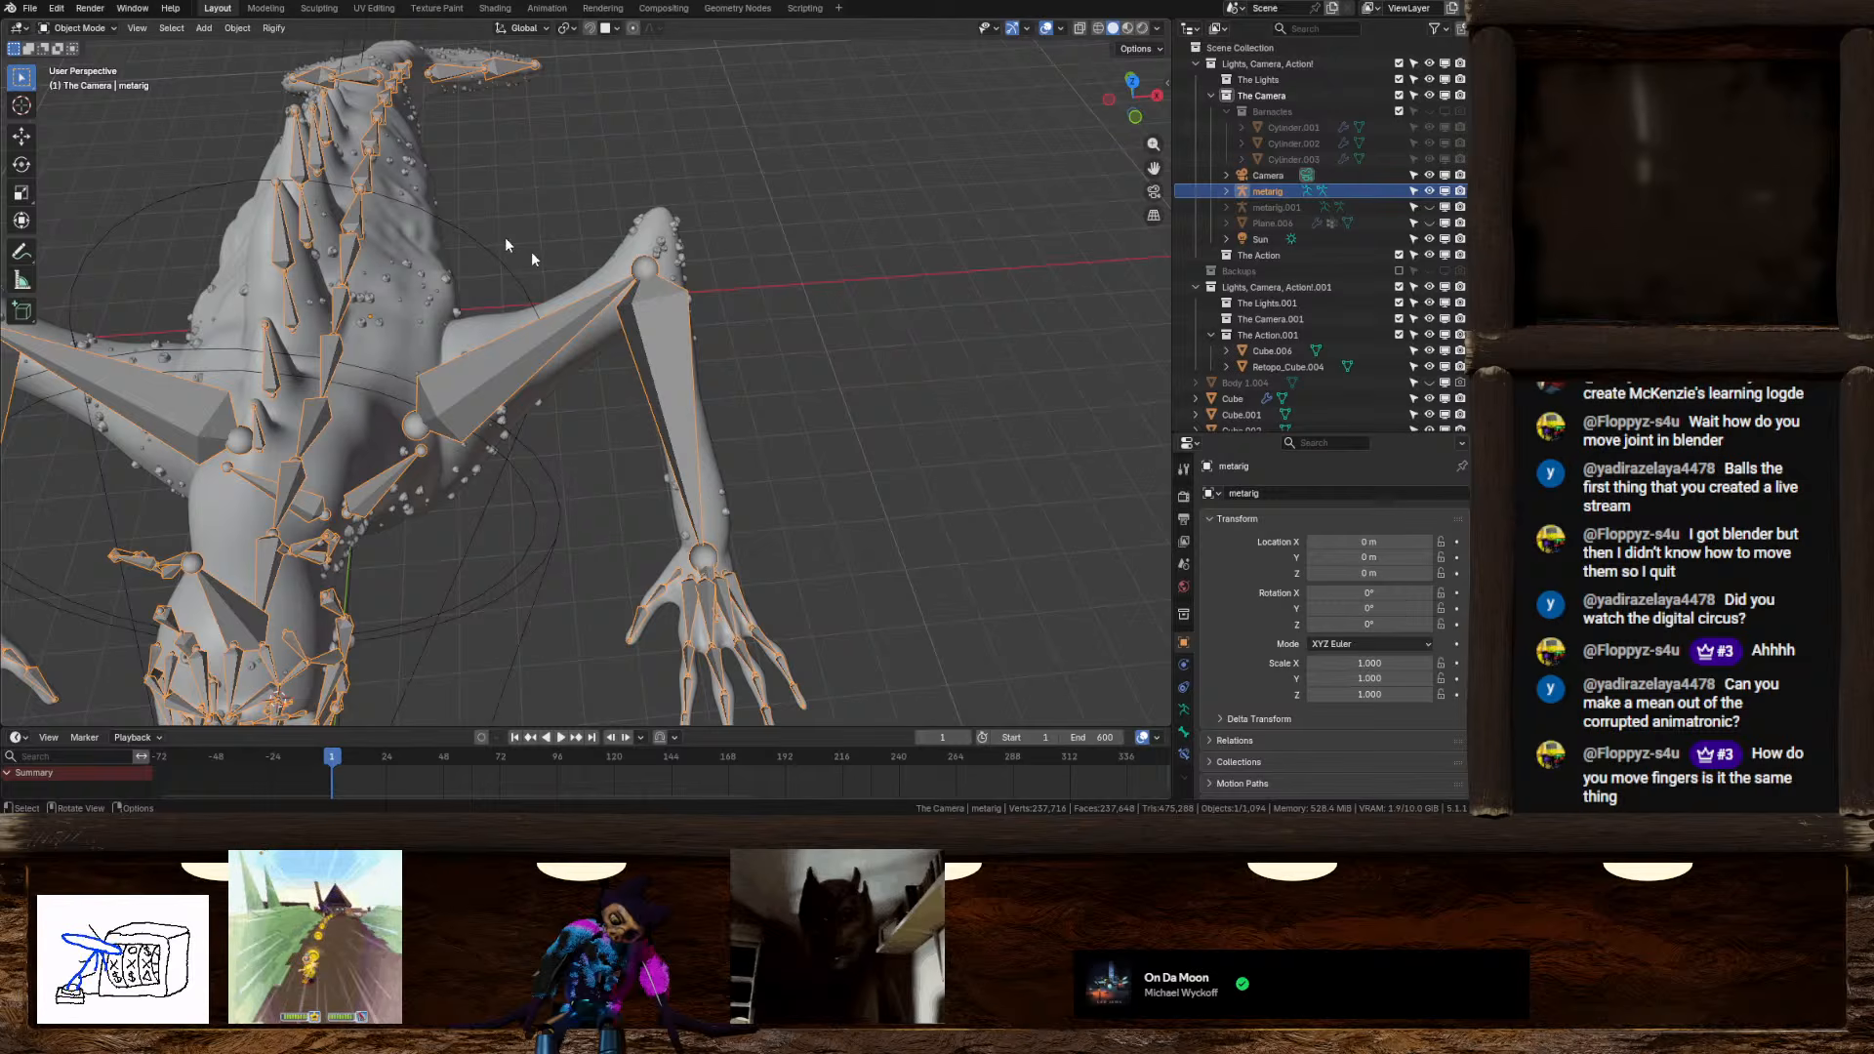
scroll(1210, 658, down, 2)
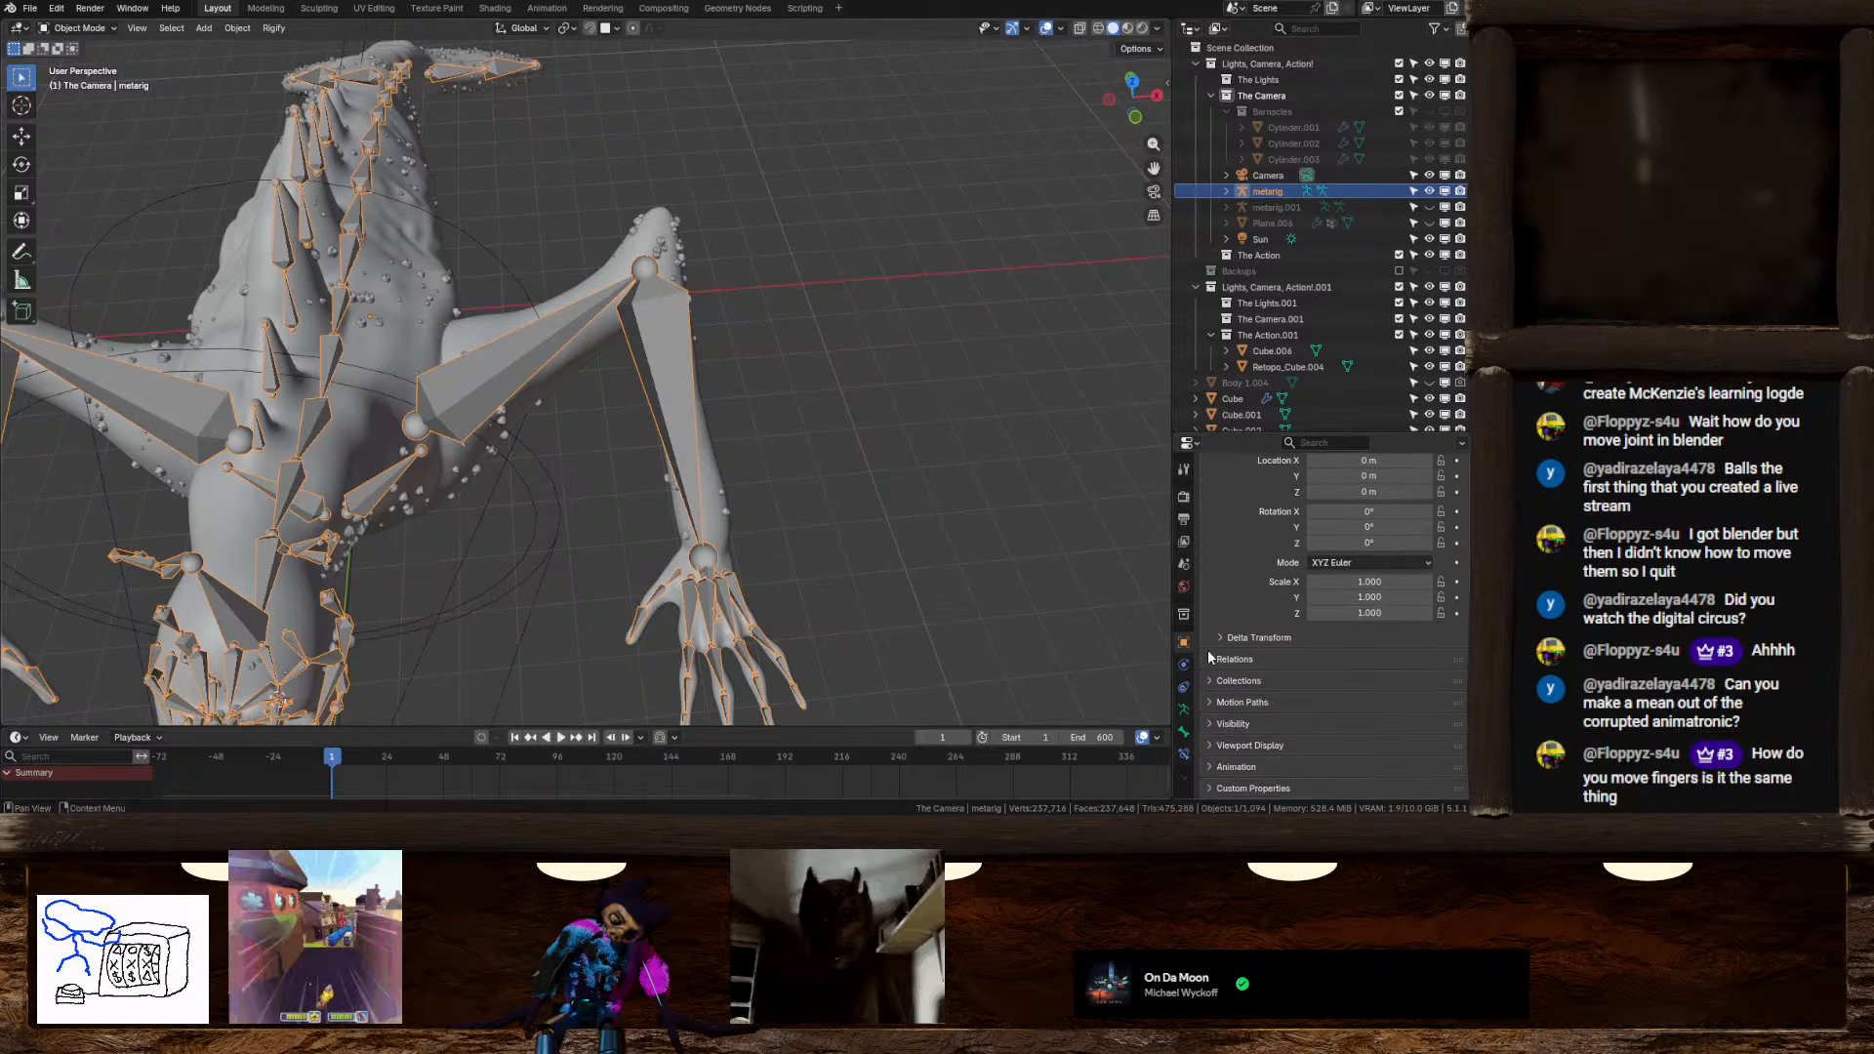
click(1184, 754)
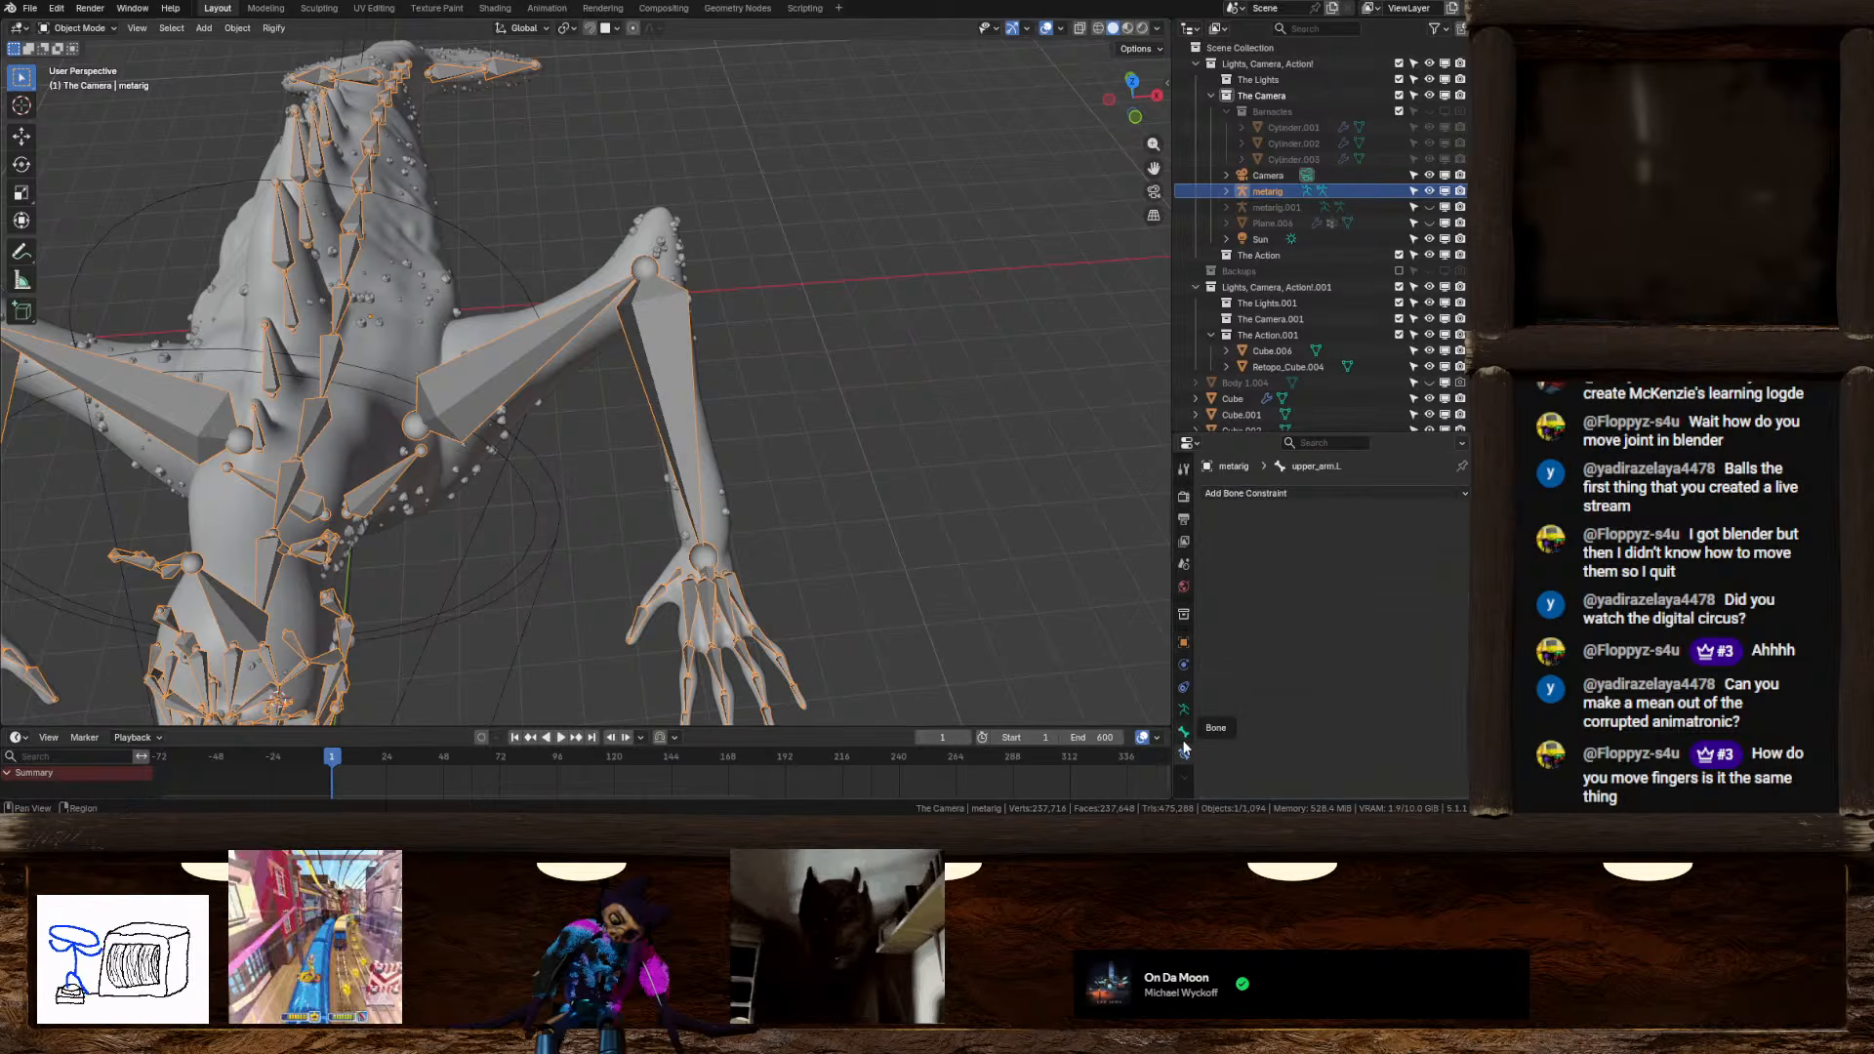
click(1184, 710)
scroll(1308, 688, down, 6)
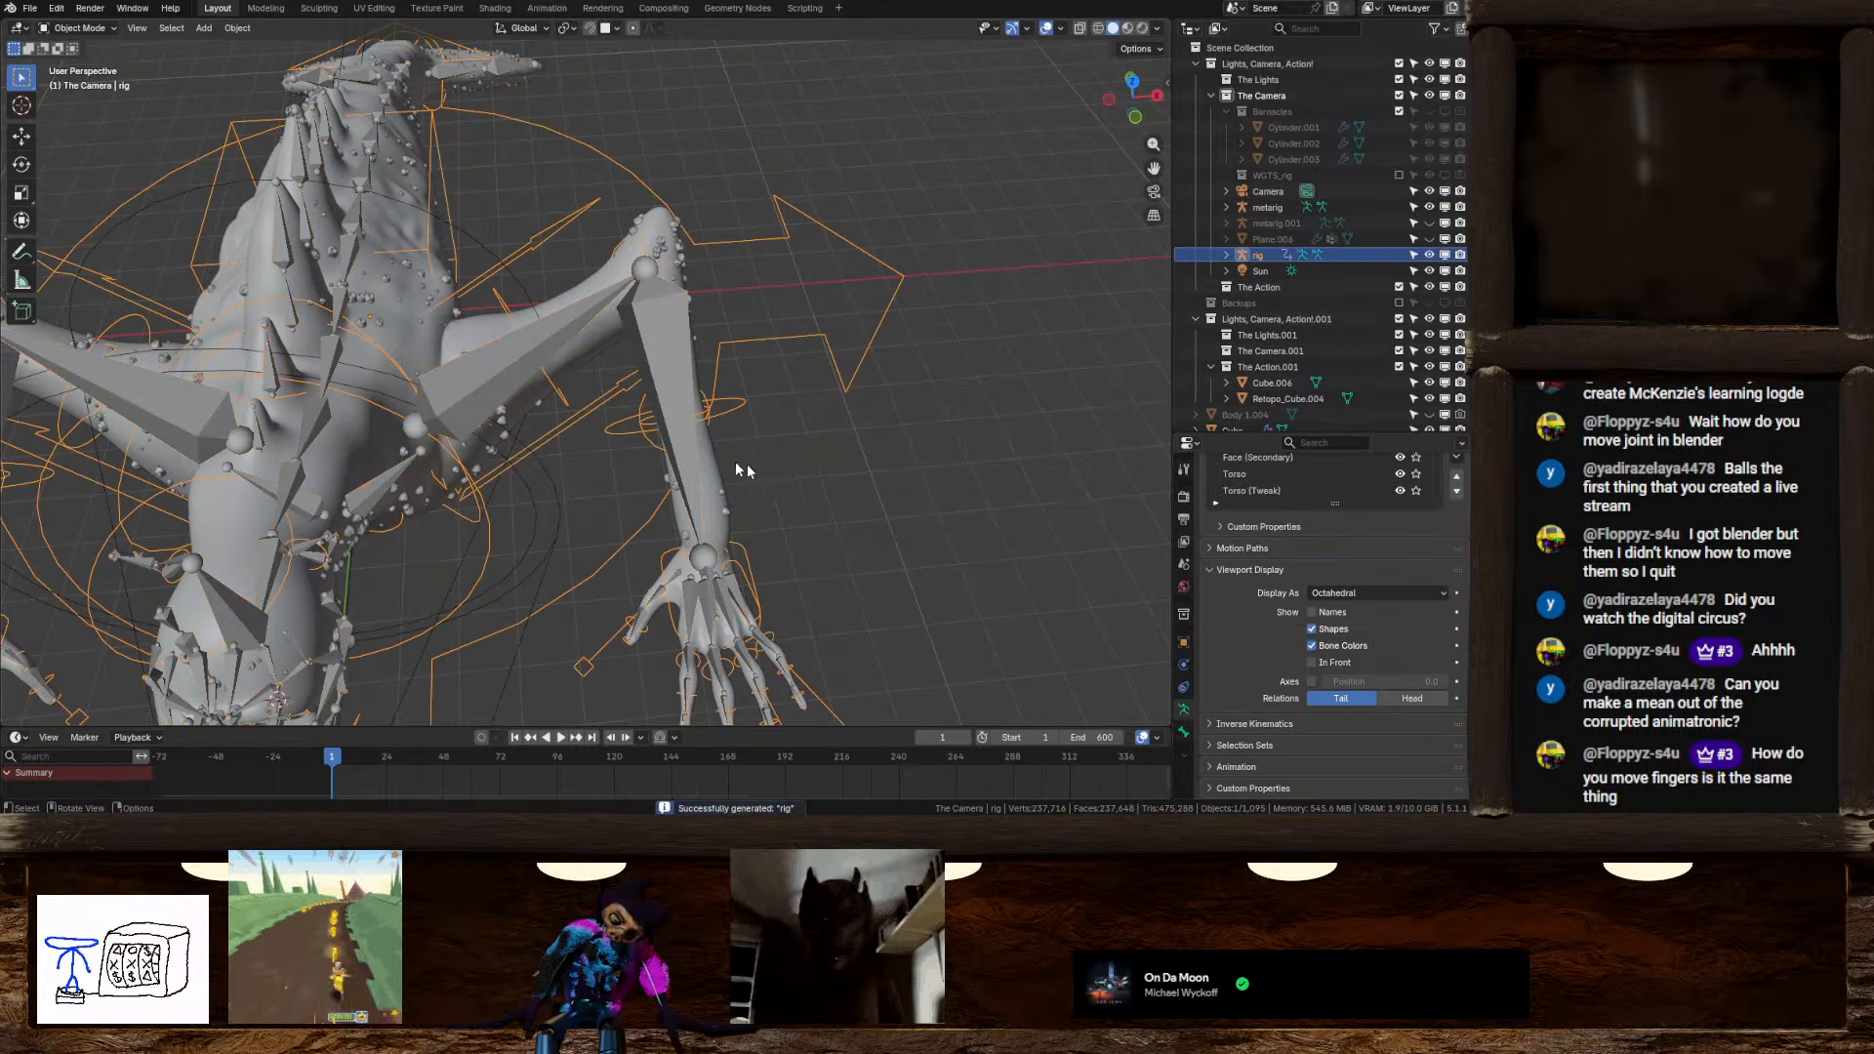
Put the generated rig in pose mode and set its bones to display in front
click(80, 28)
click(82, 79)
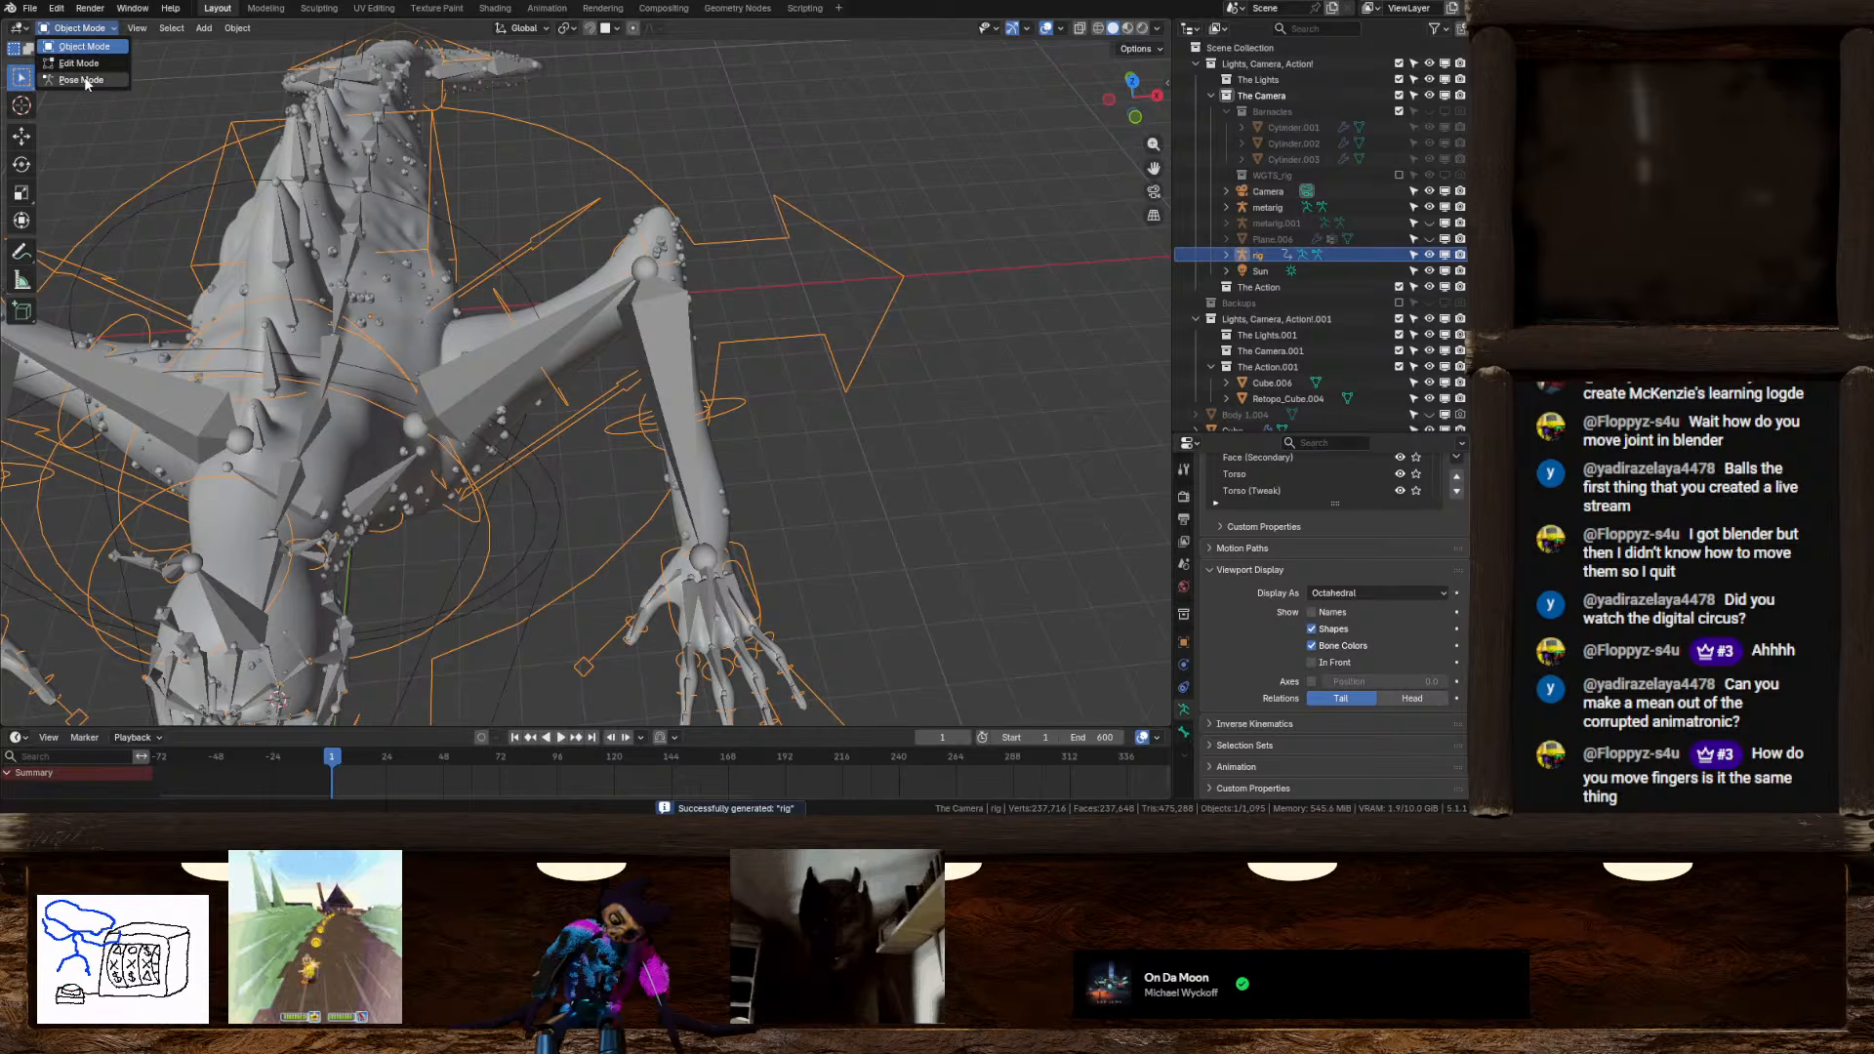
middle_drag(586, 342, 771, 361)
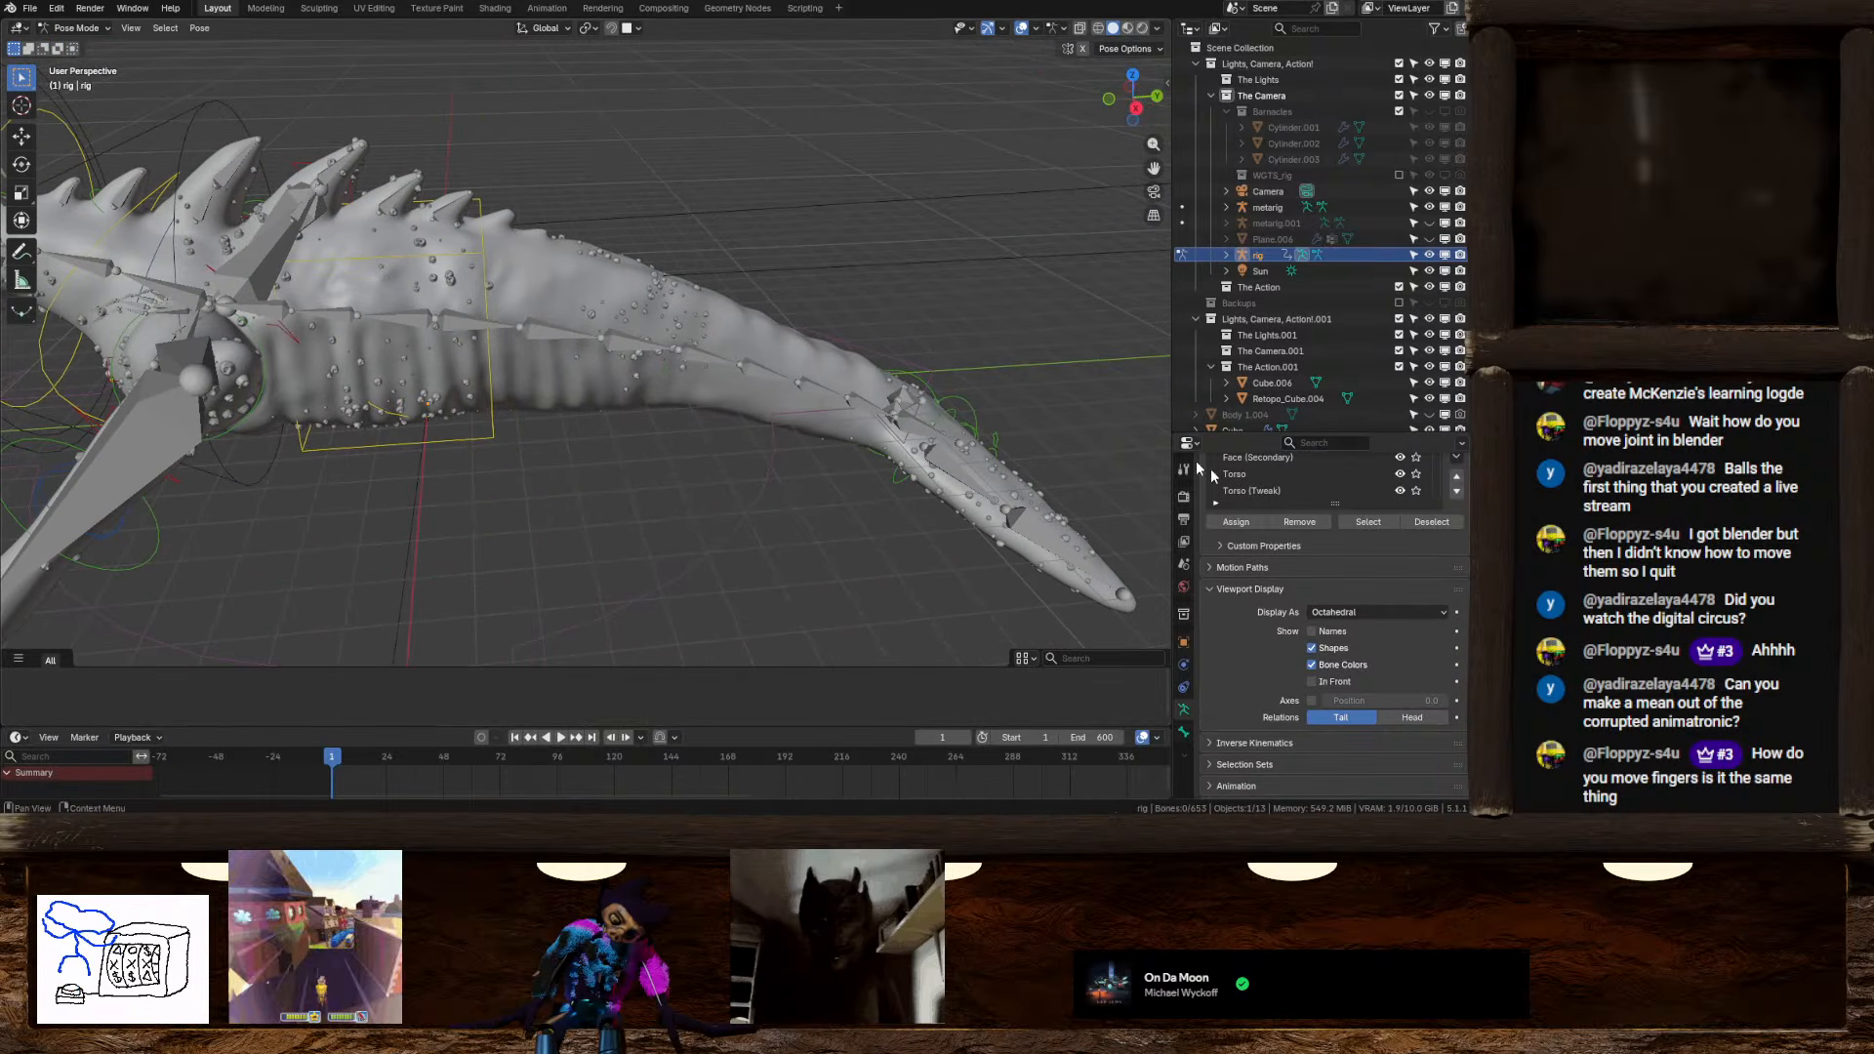
click(1312, 682)
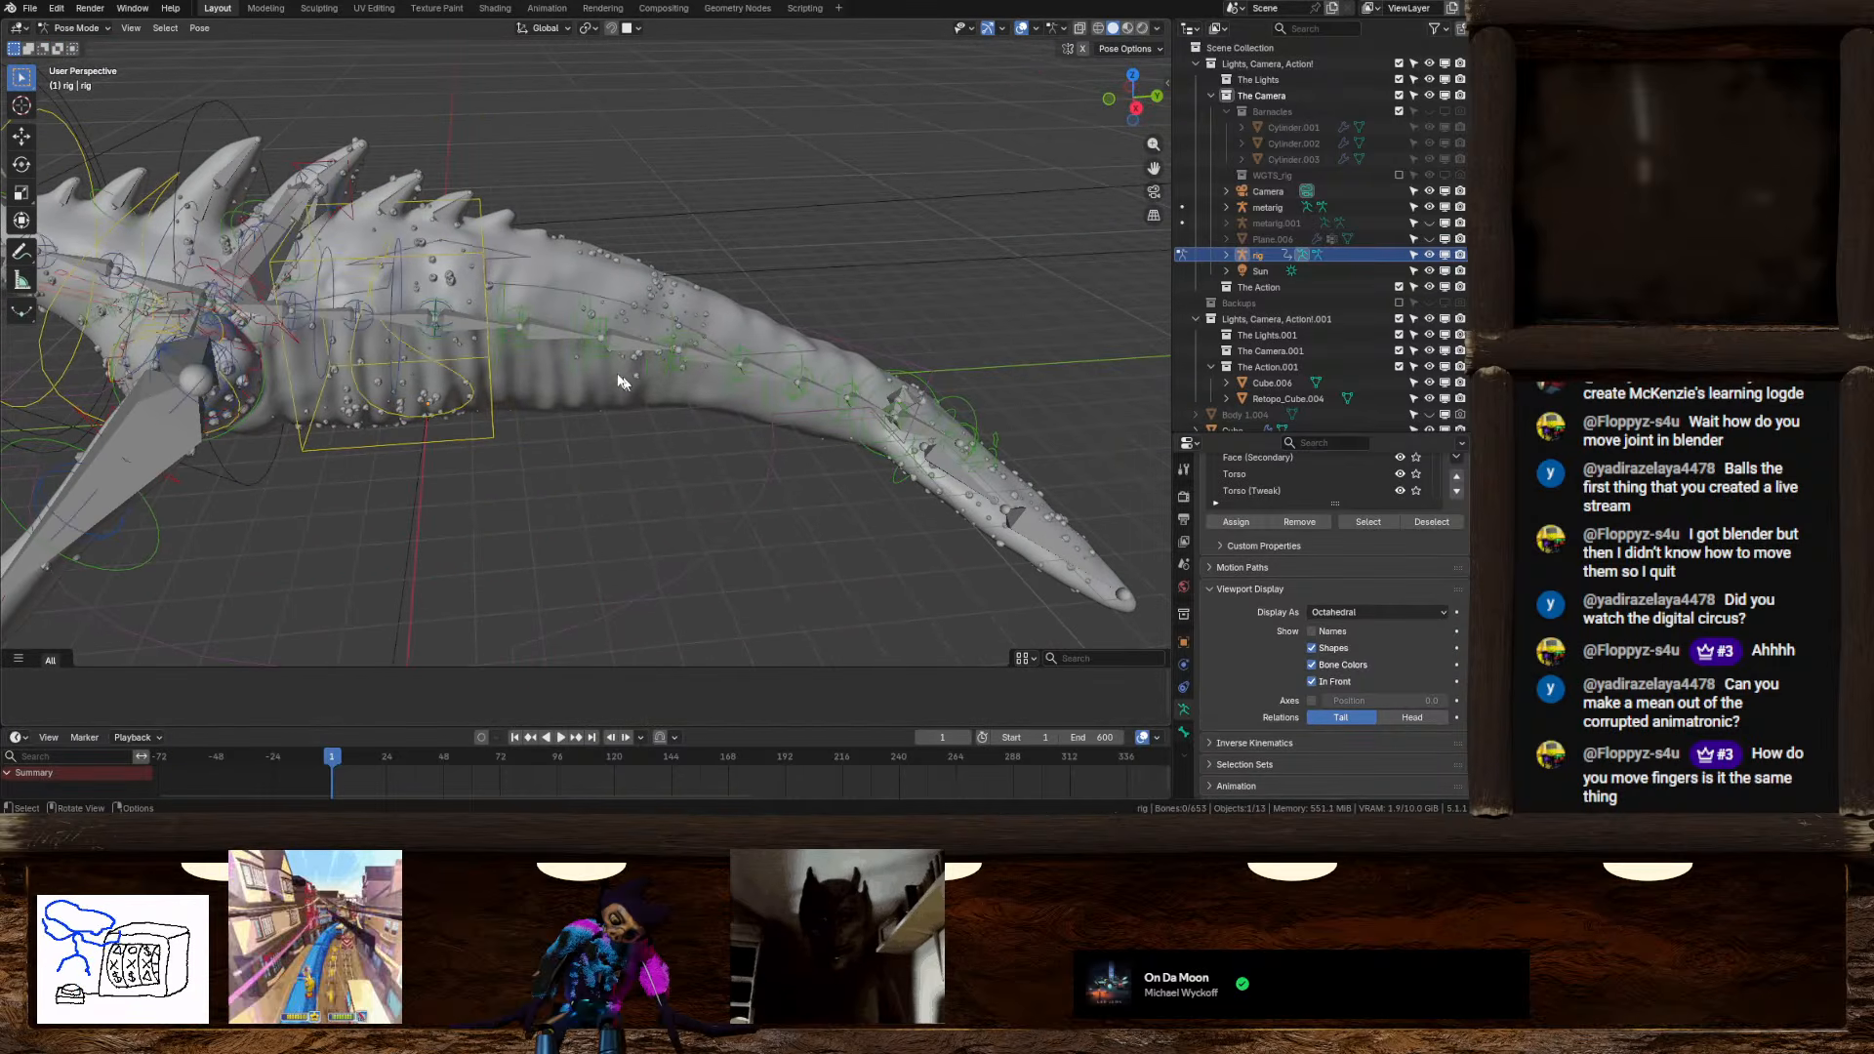
Try rotating the tail.004 control freely
click(589, 302)
key(r)
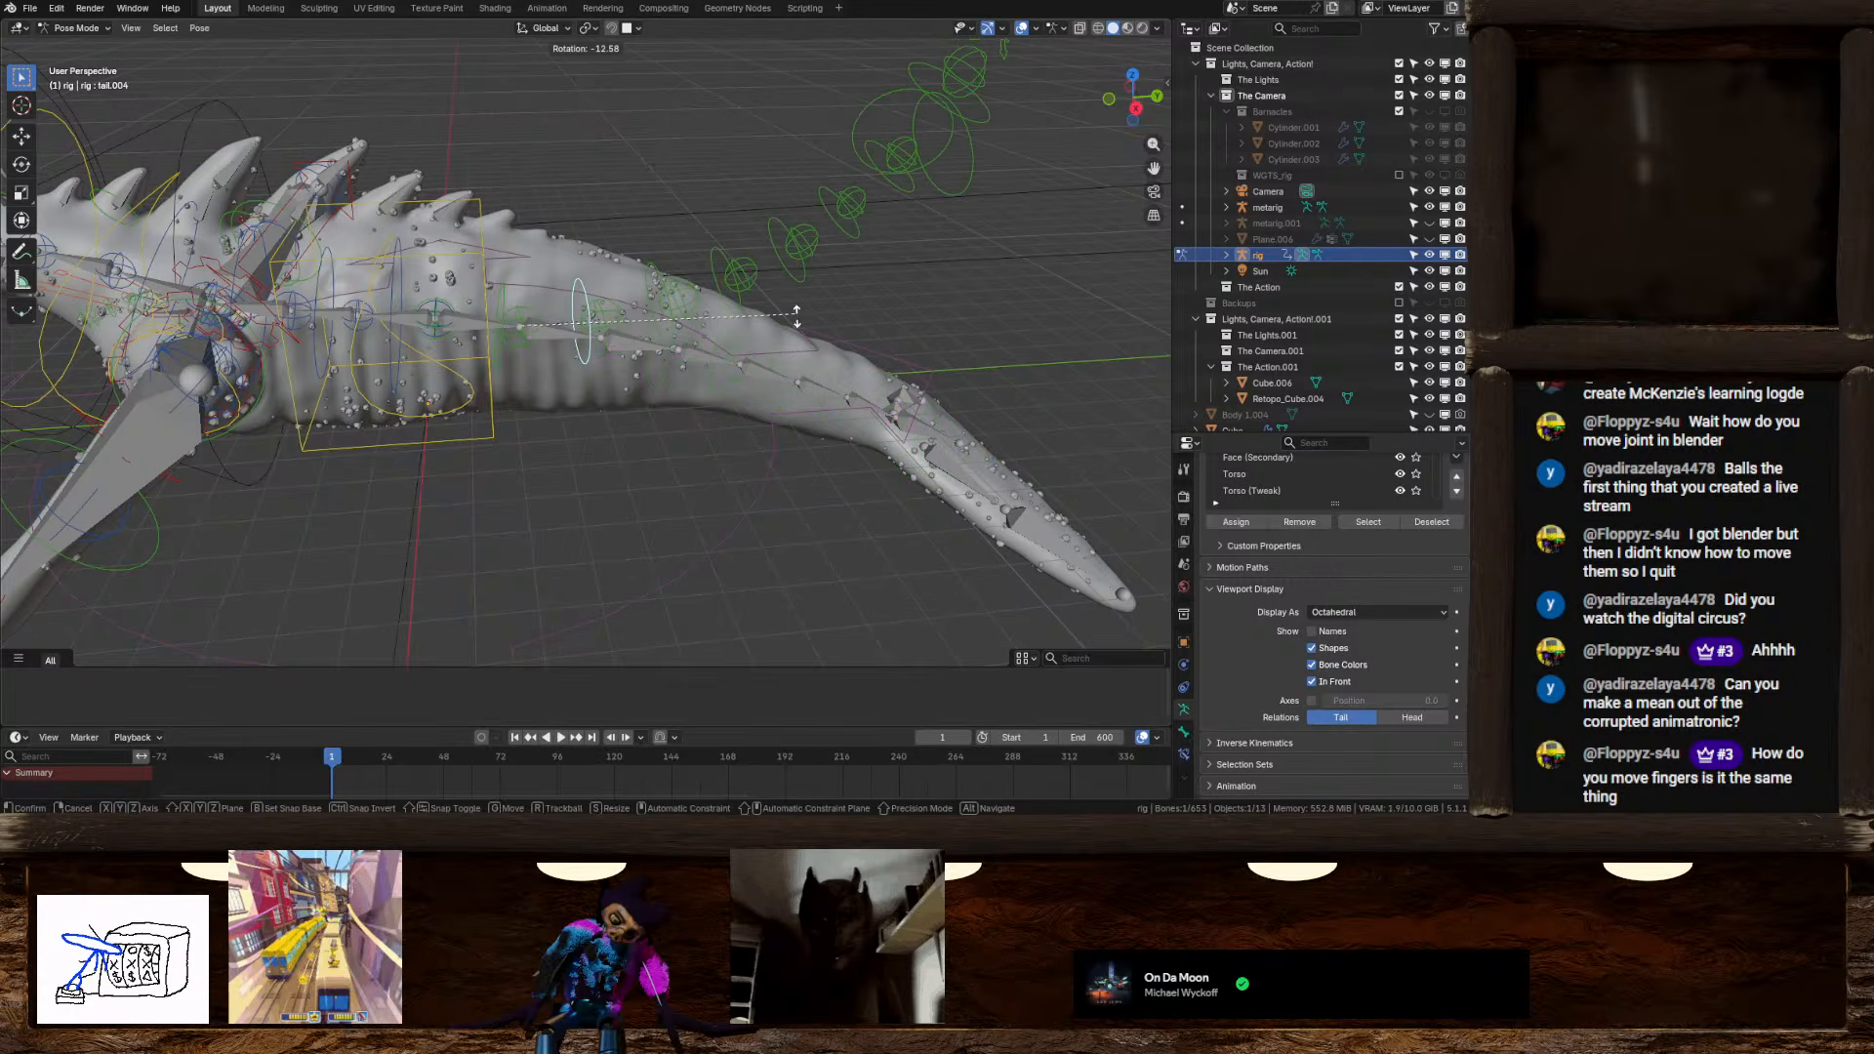
click(791, 322)
middle_drag(790, 322, 737, 364)
middle_drag(603, 325, 640, 331)
Try rotating the spine_fk control freely and the spine_fk.001 control about global X
click(634, 342)
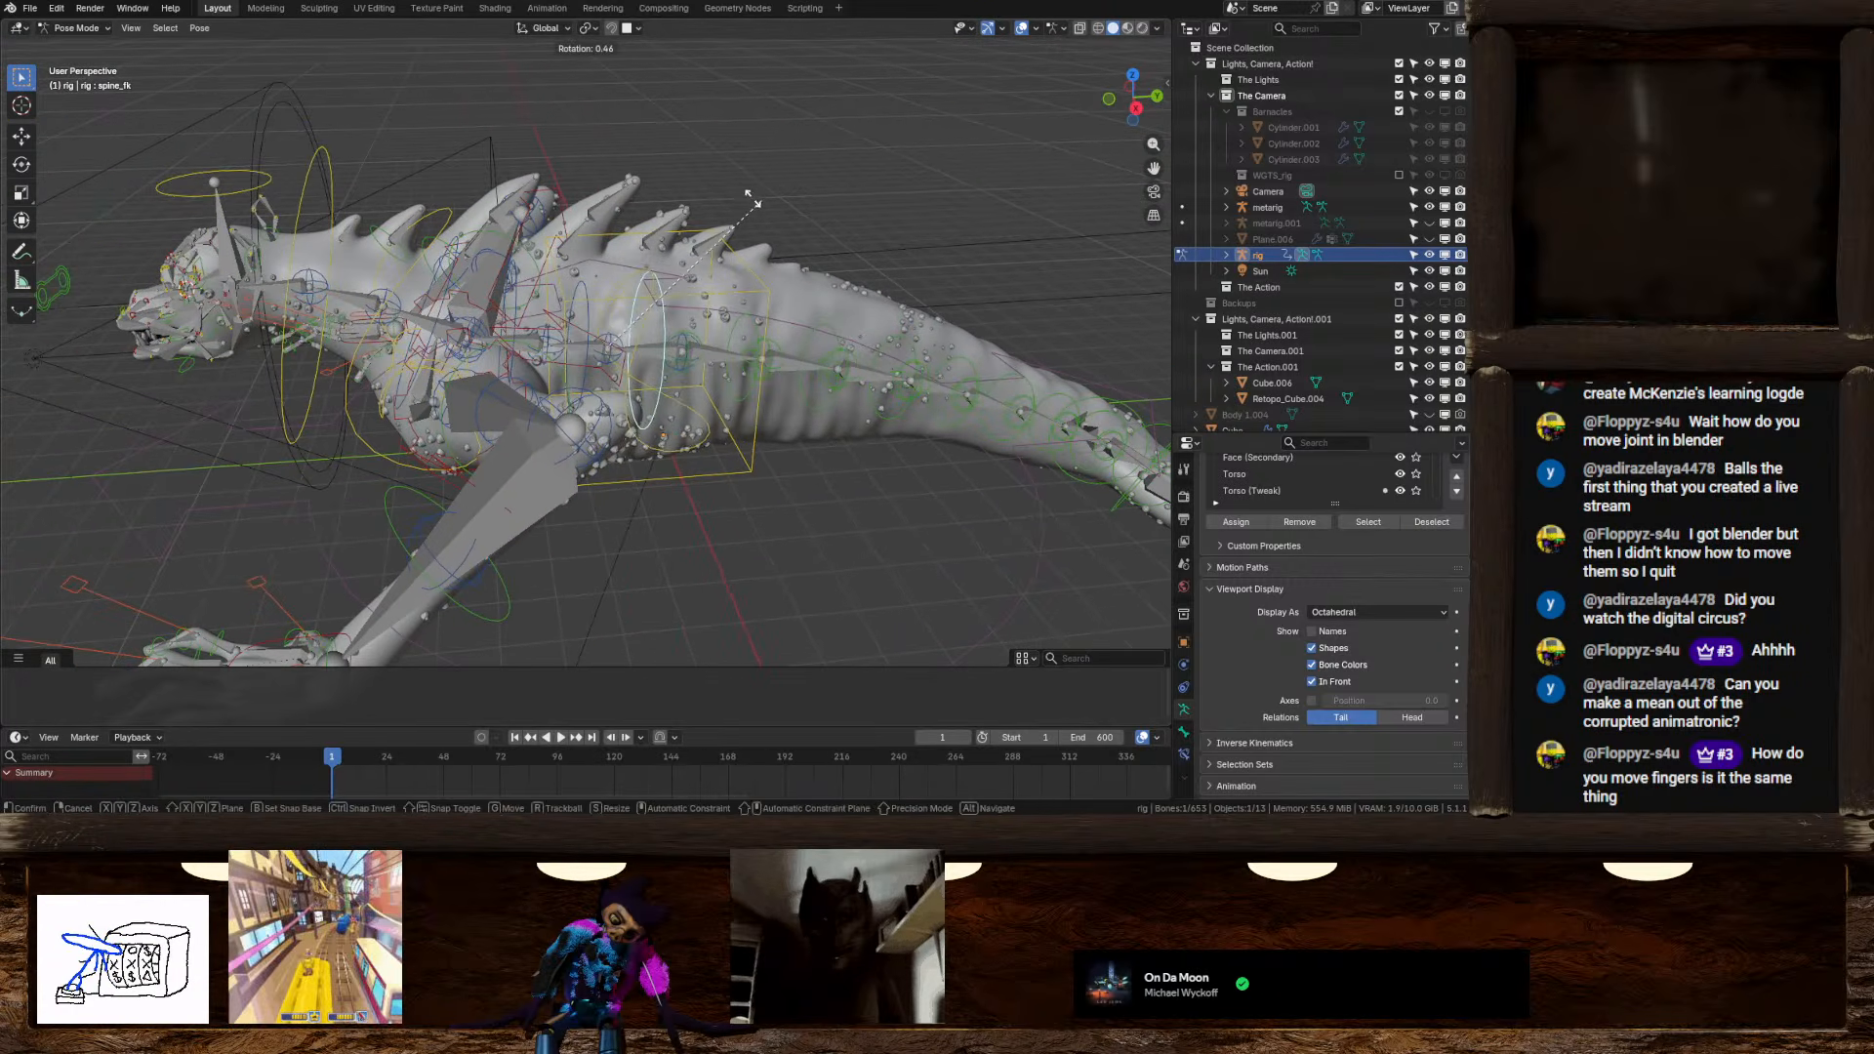
click(597, 328)
click(591, 322)
key(r)
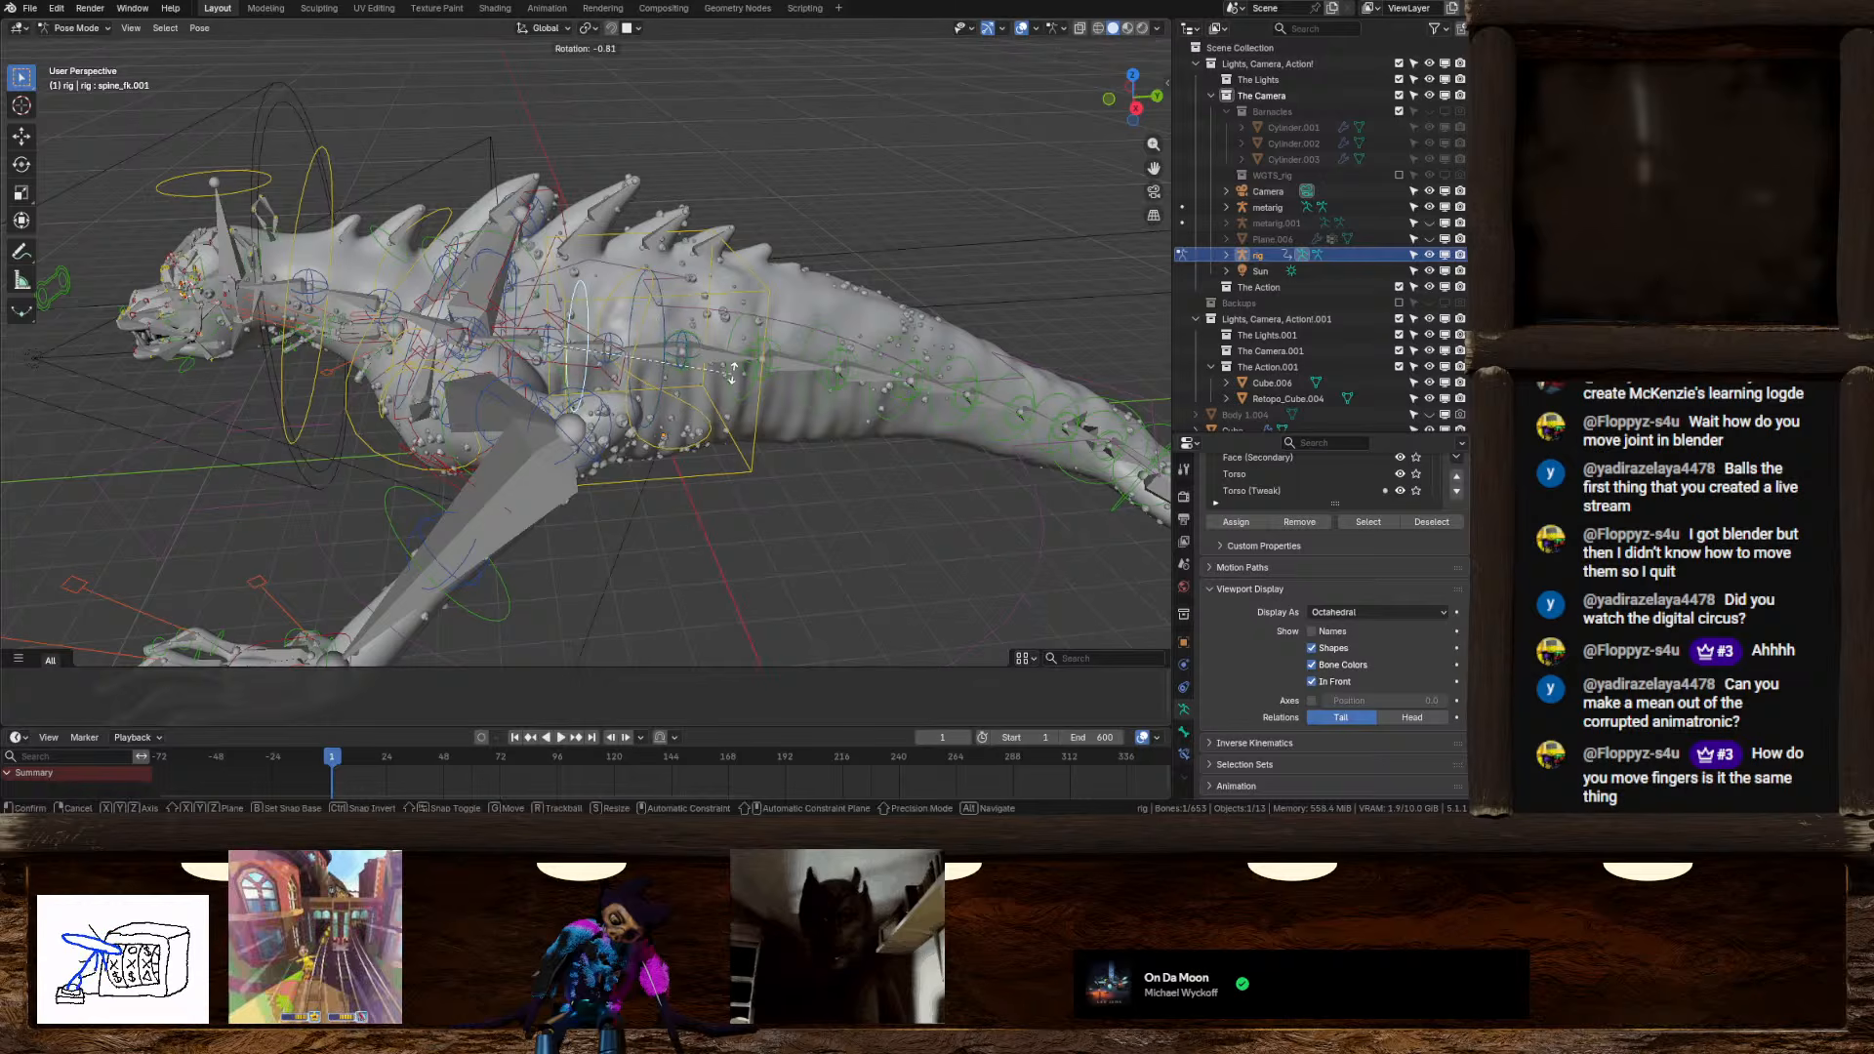
key(x)
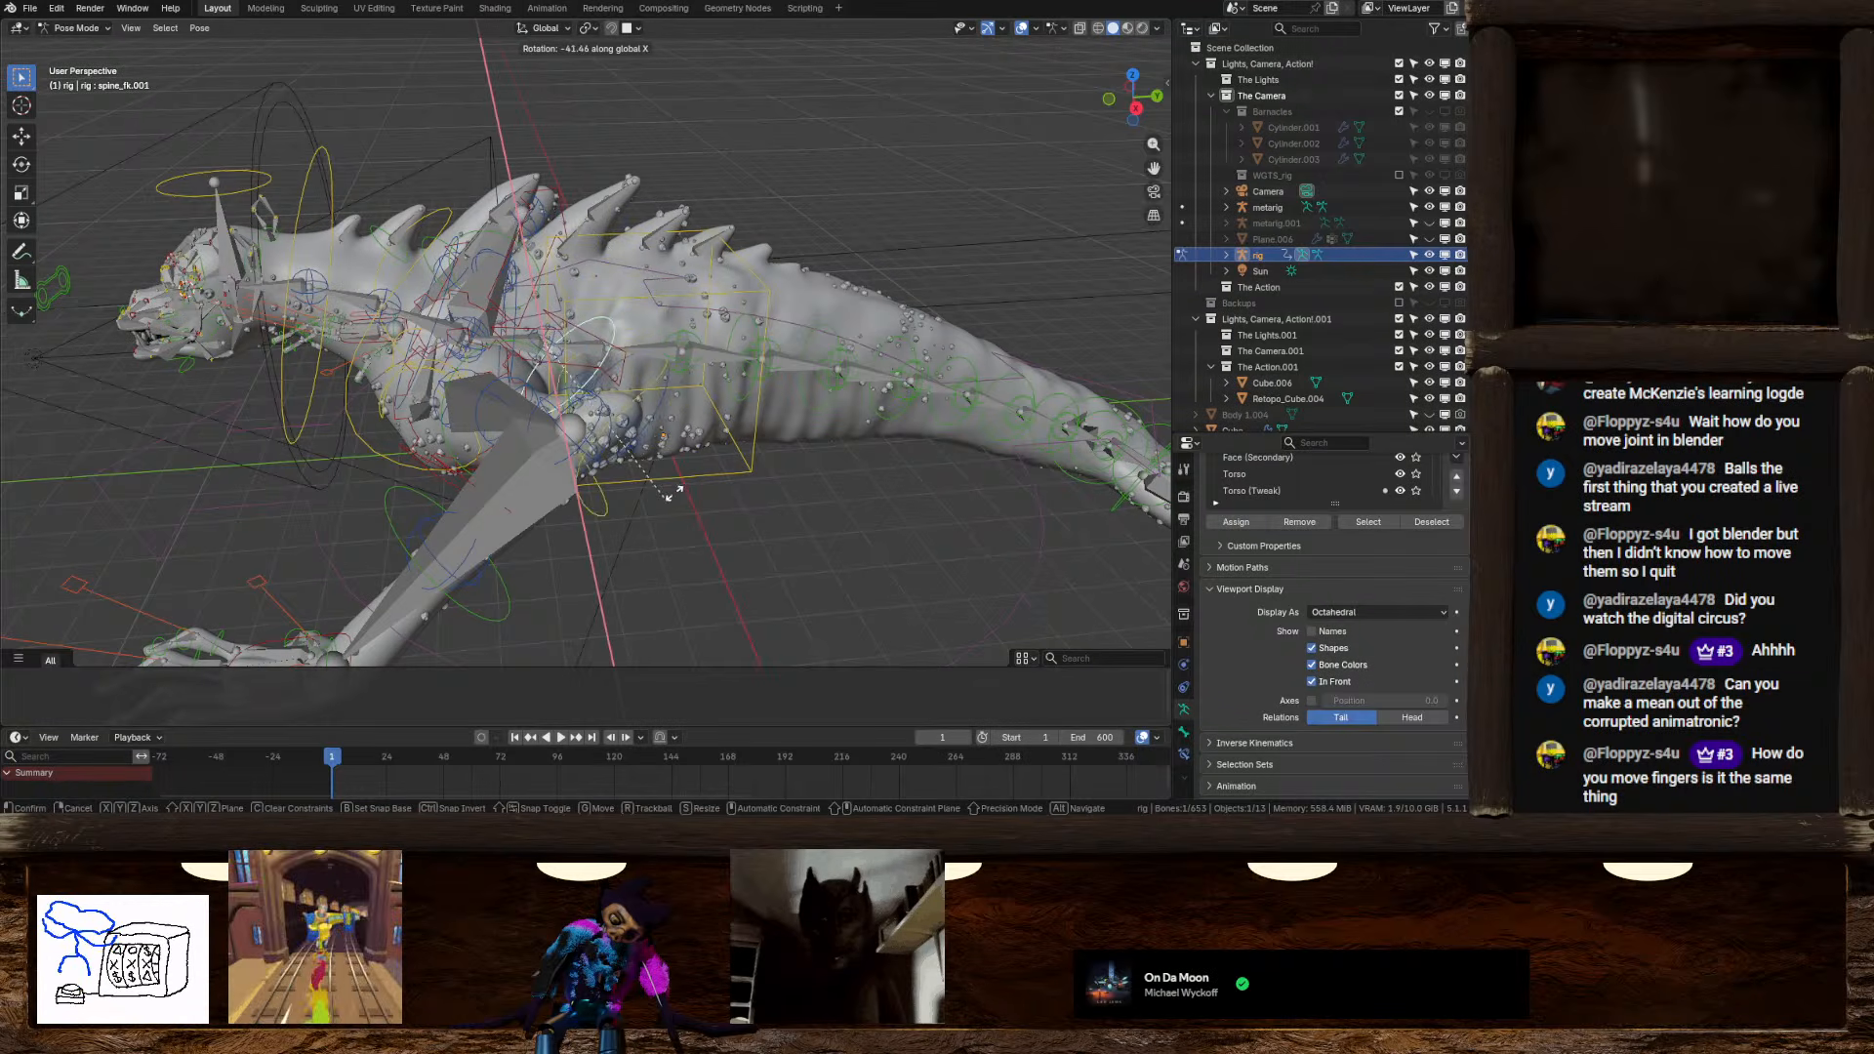
click(670, 343)
Try rotating the spine_fk and spine_fk.003 controls about global X
click(664, 329)
key(r)
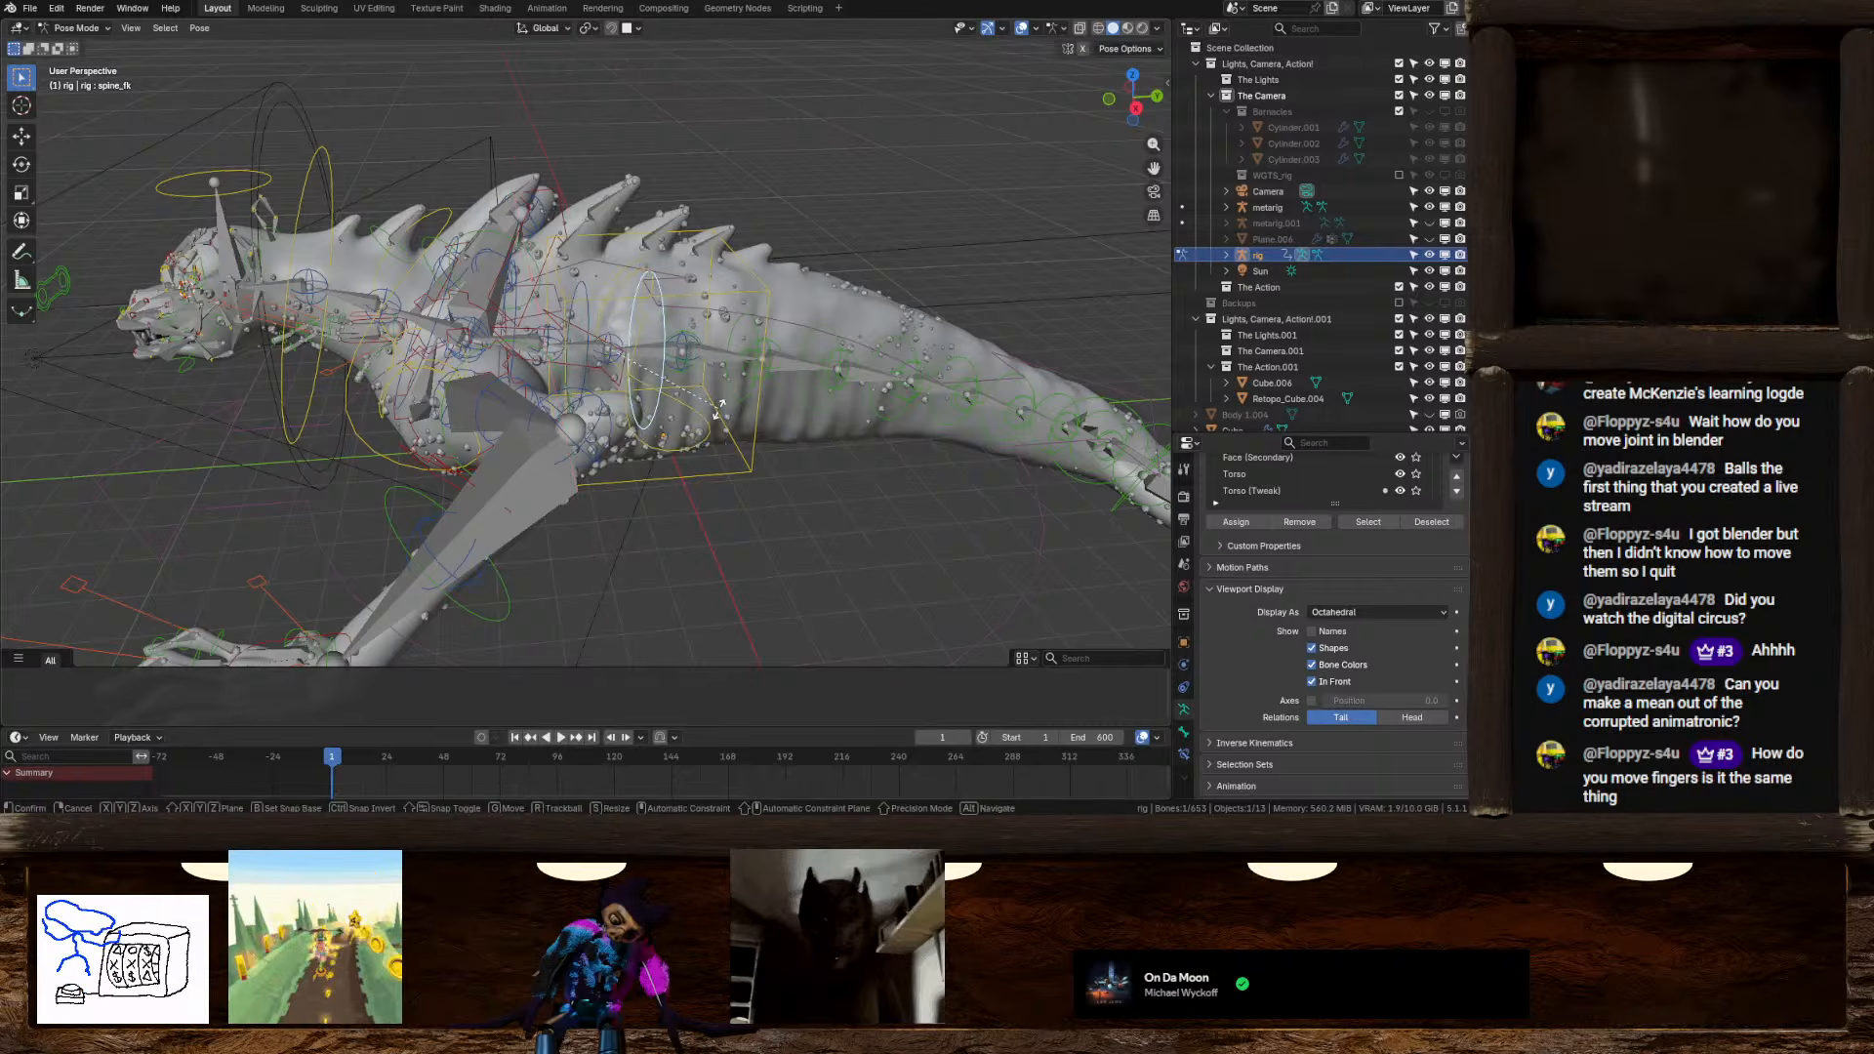
key(x)
right_click(669, 303)
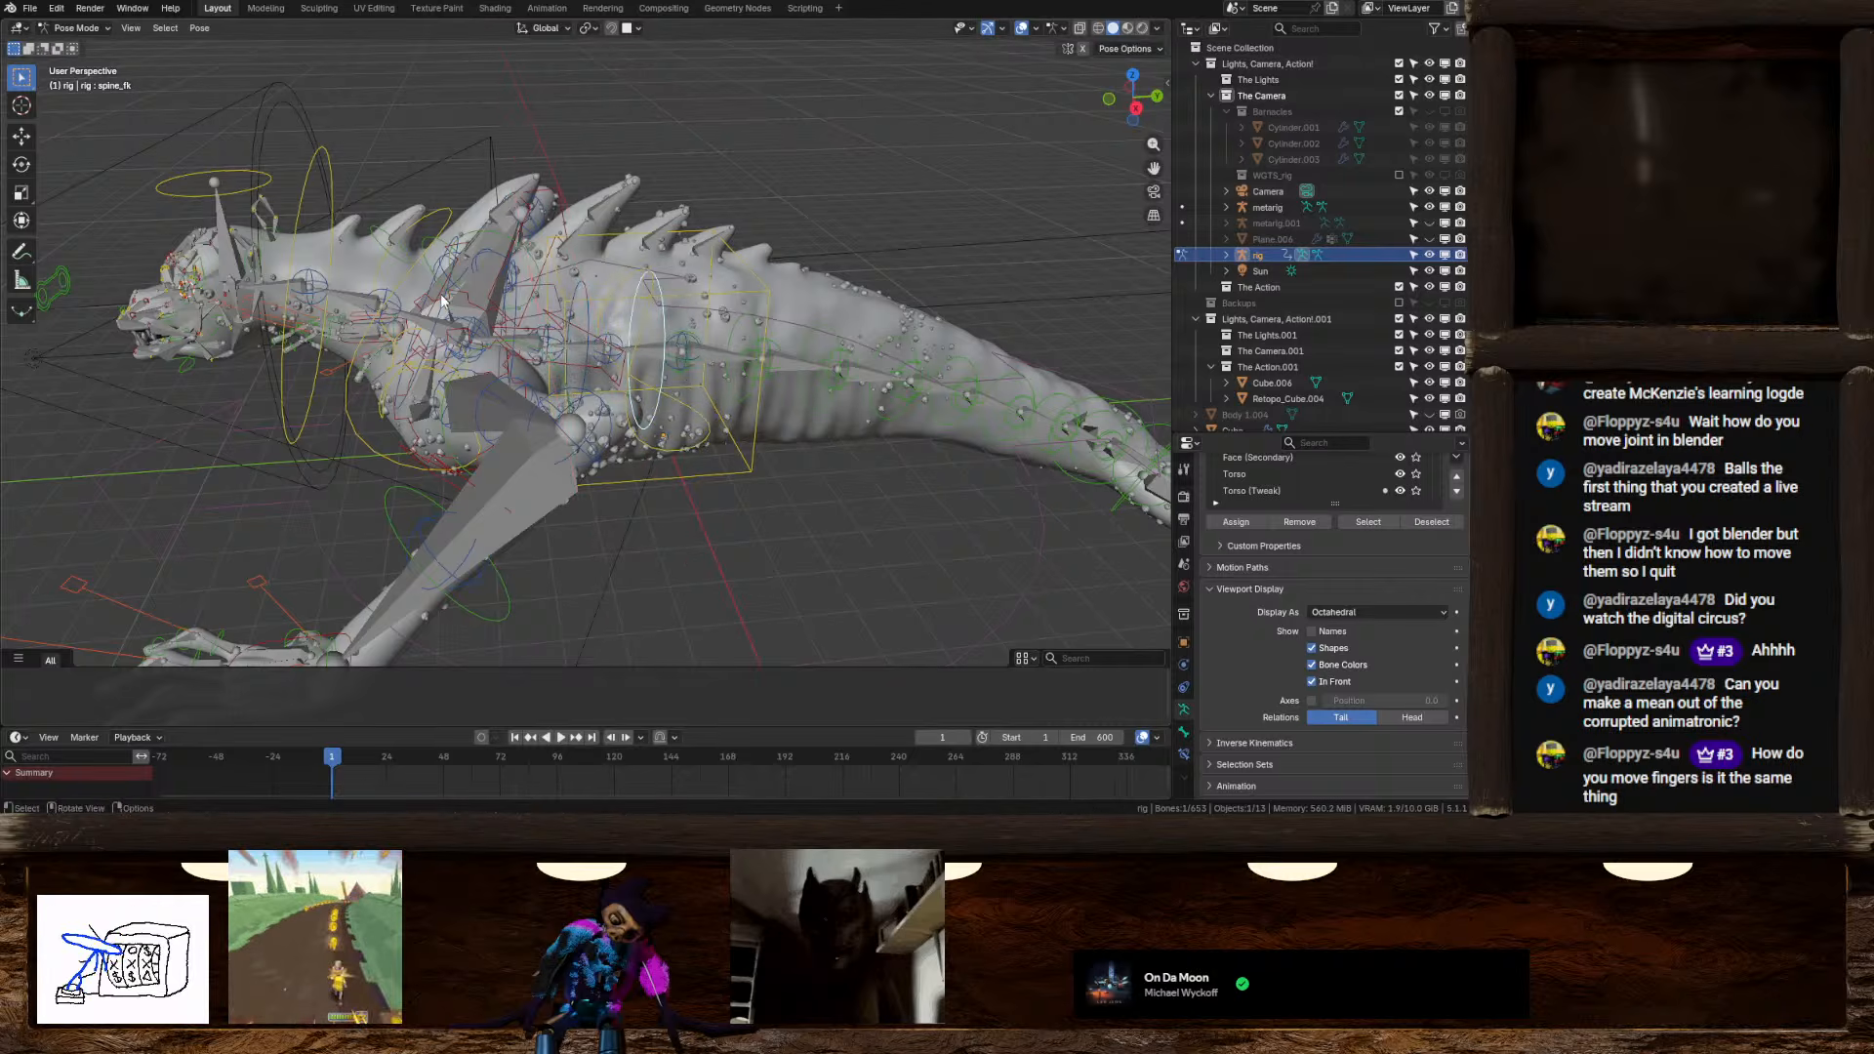
click(429, 297)
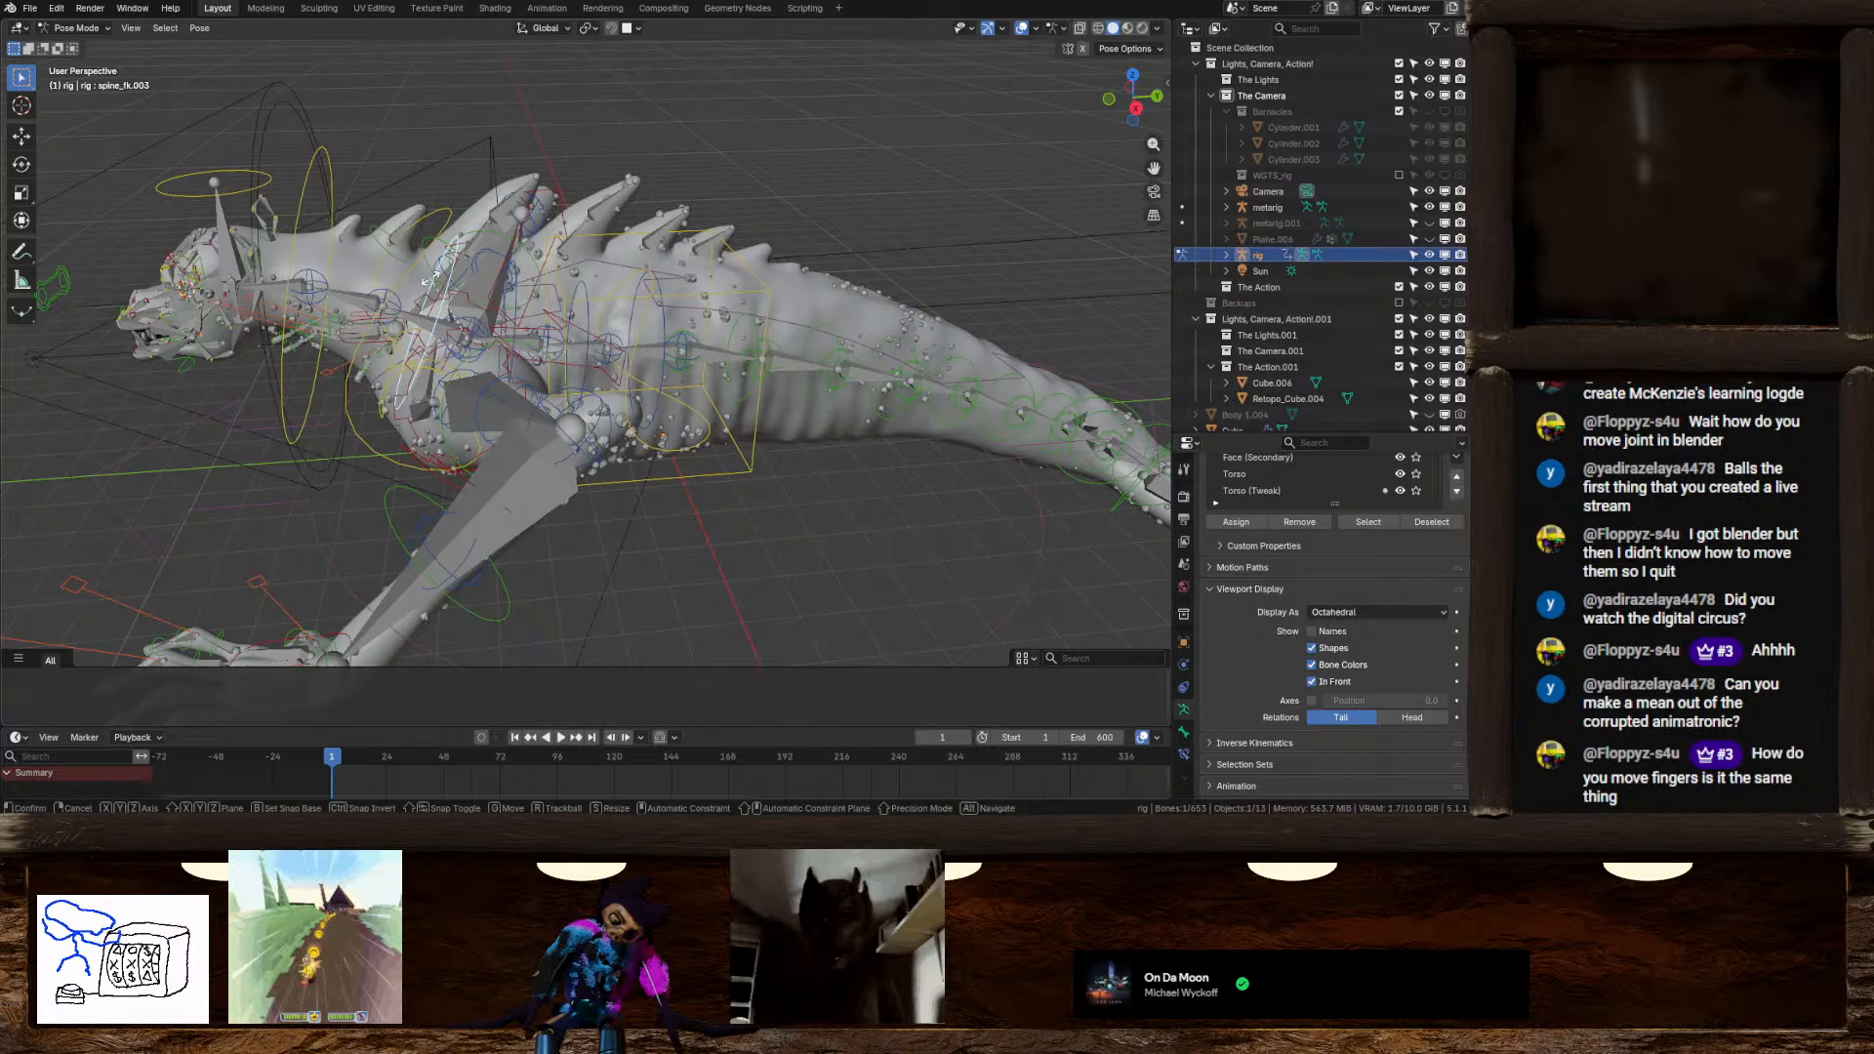
key(r)
key(x)
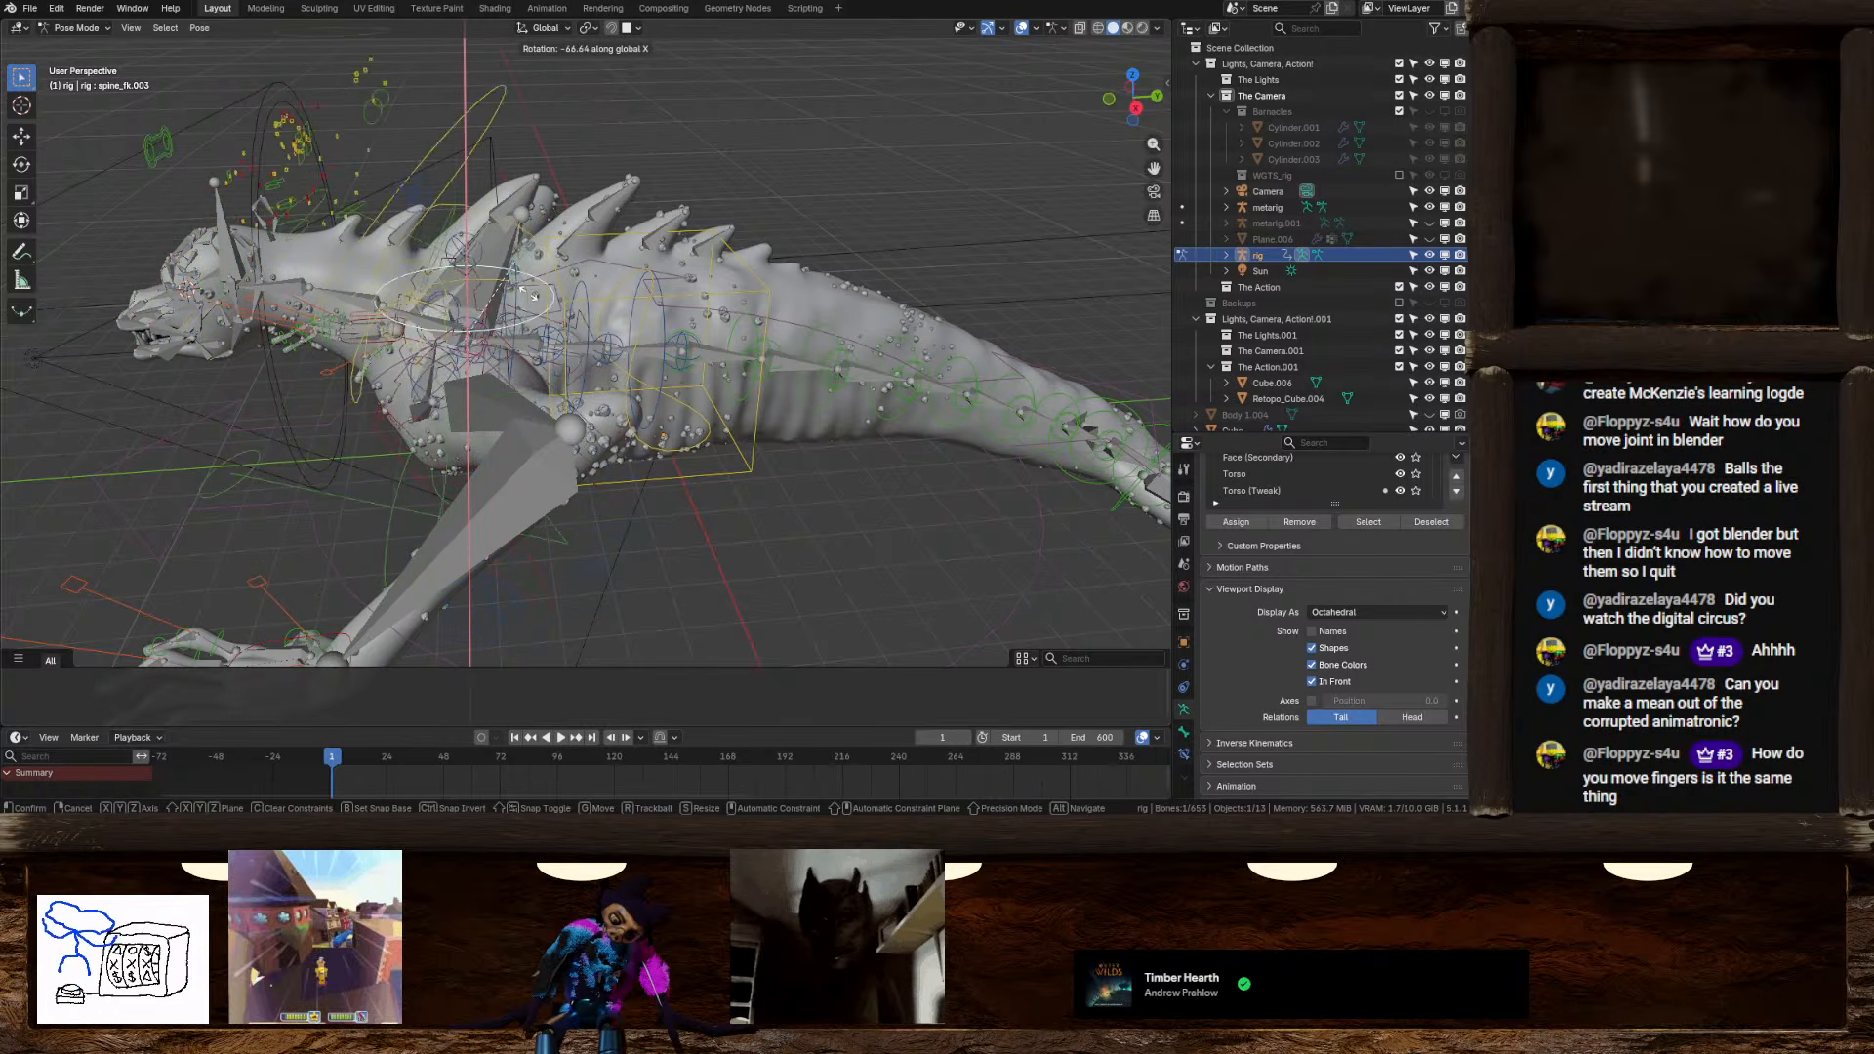
right_click(431, 243)
Hide the metarig and try moving the hand_ik.L control freely
middle_drag(898, 173, 1038, 112)
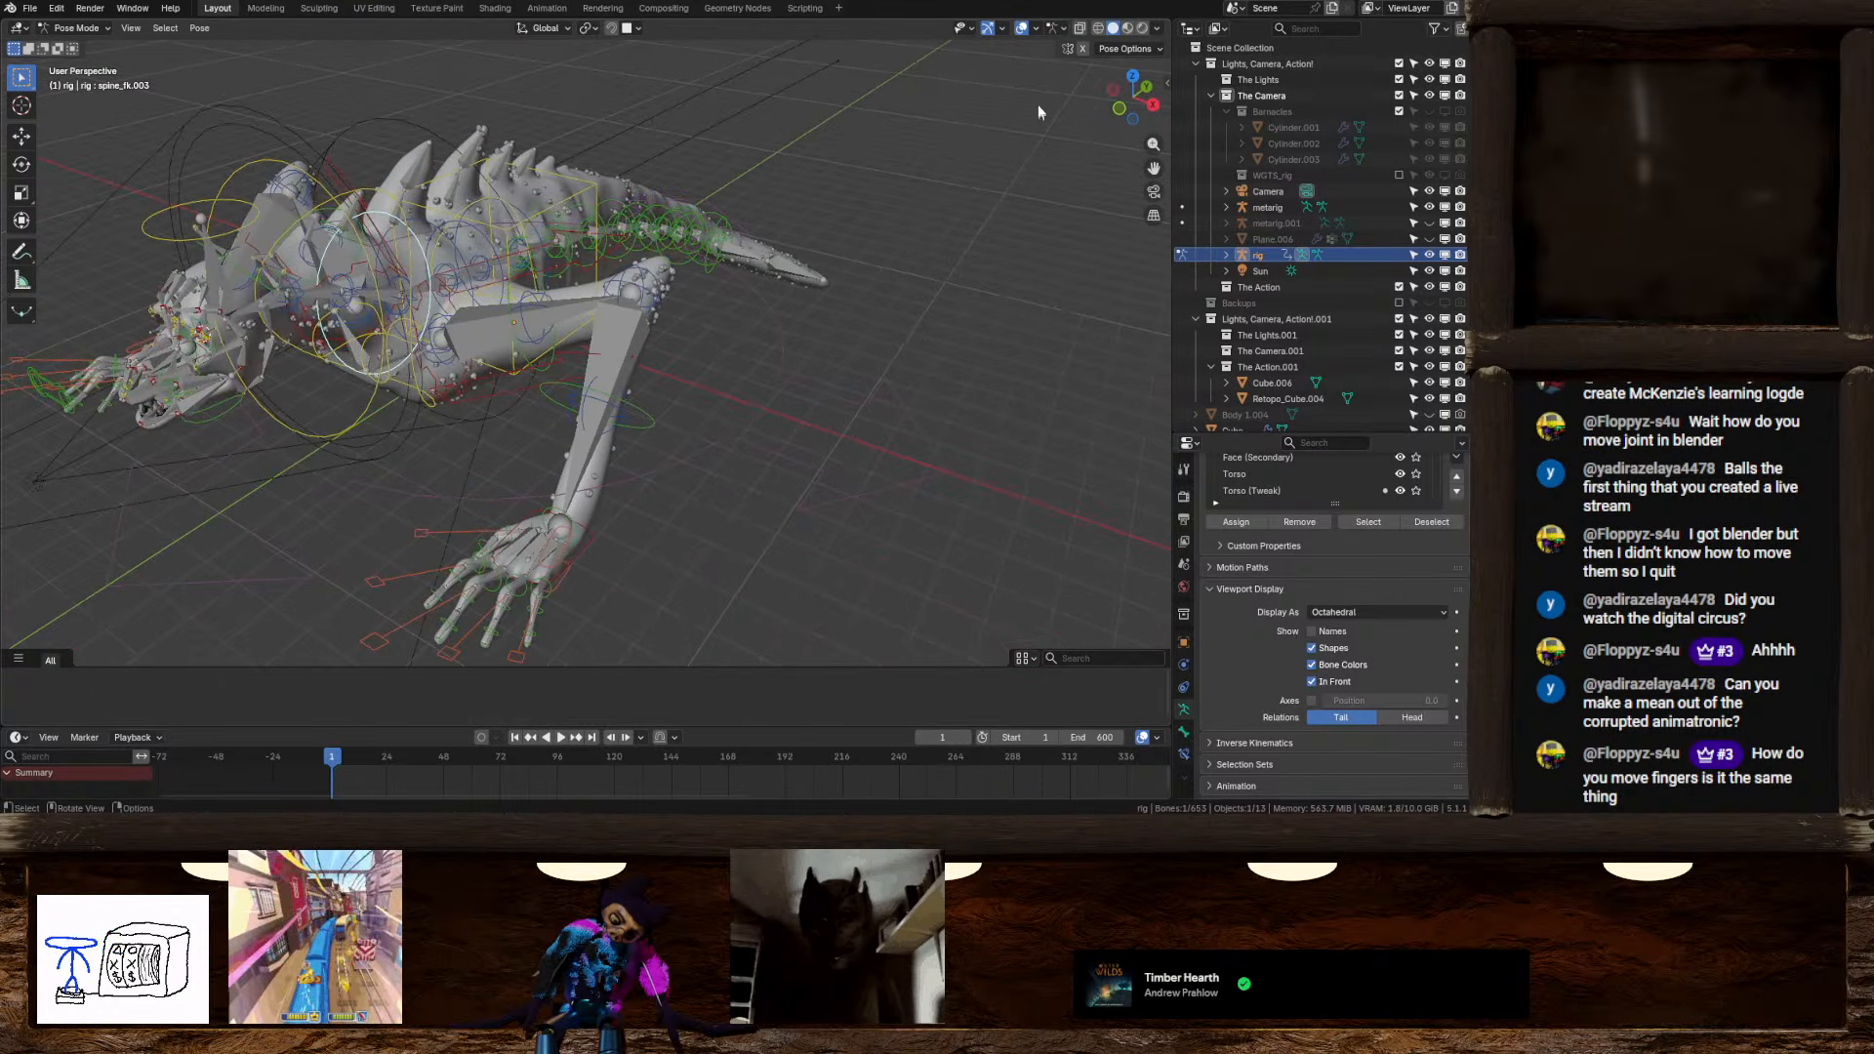
click(1429, 207)
middle_drag(927, 244, 729, 382)
click(679, 402)
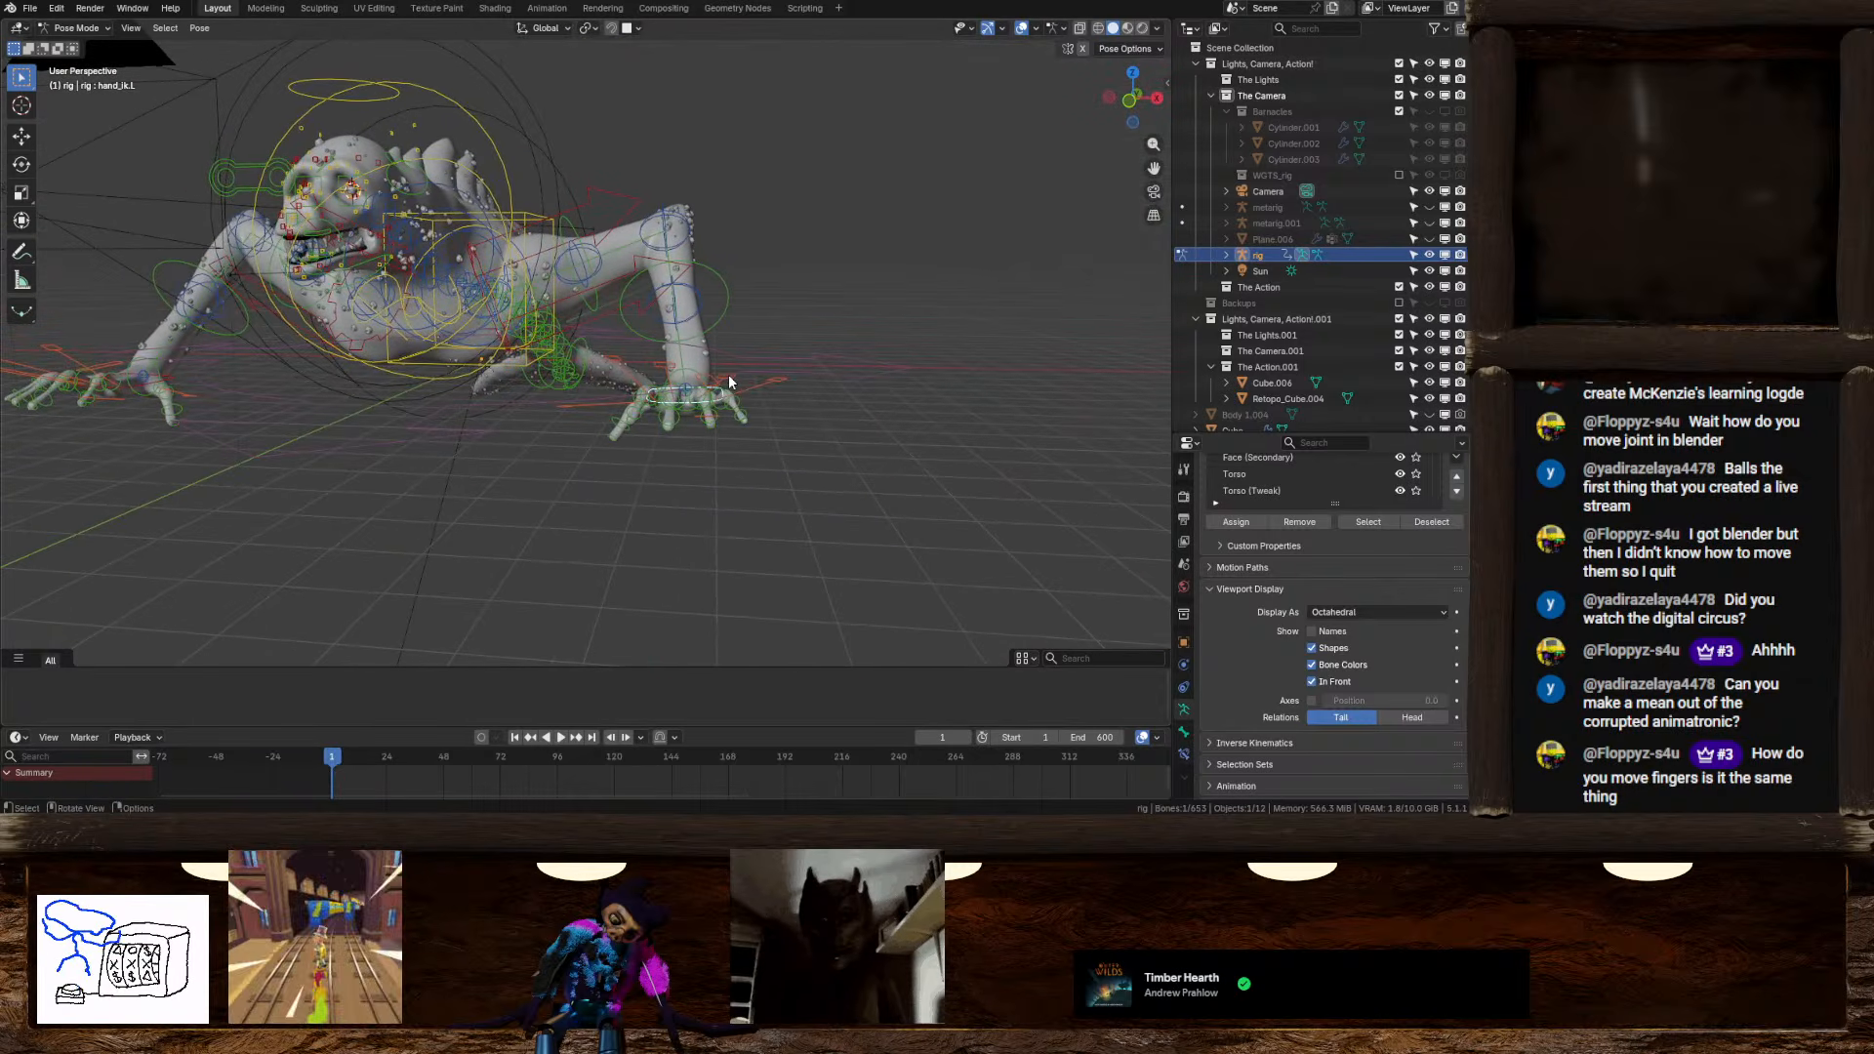
middle_drag(720, 410, 741, 377)
key(g)
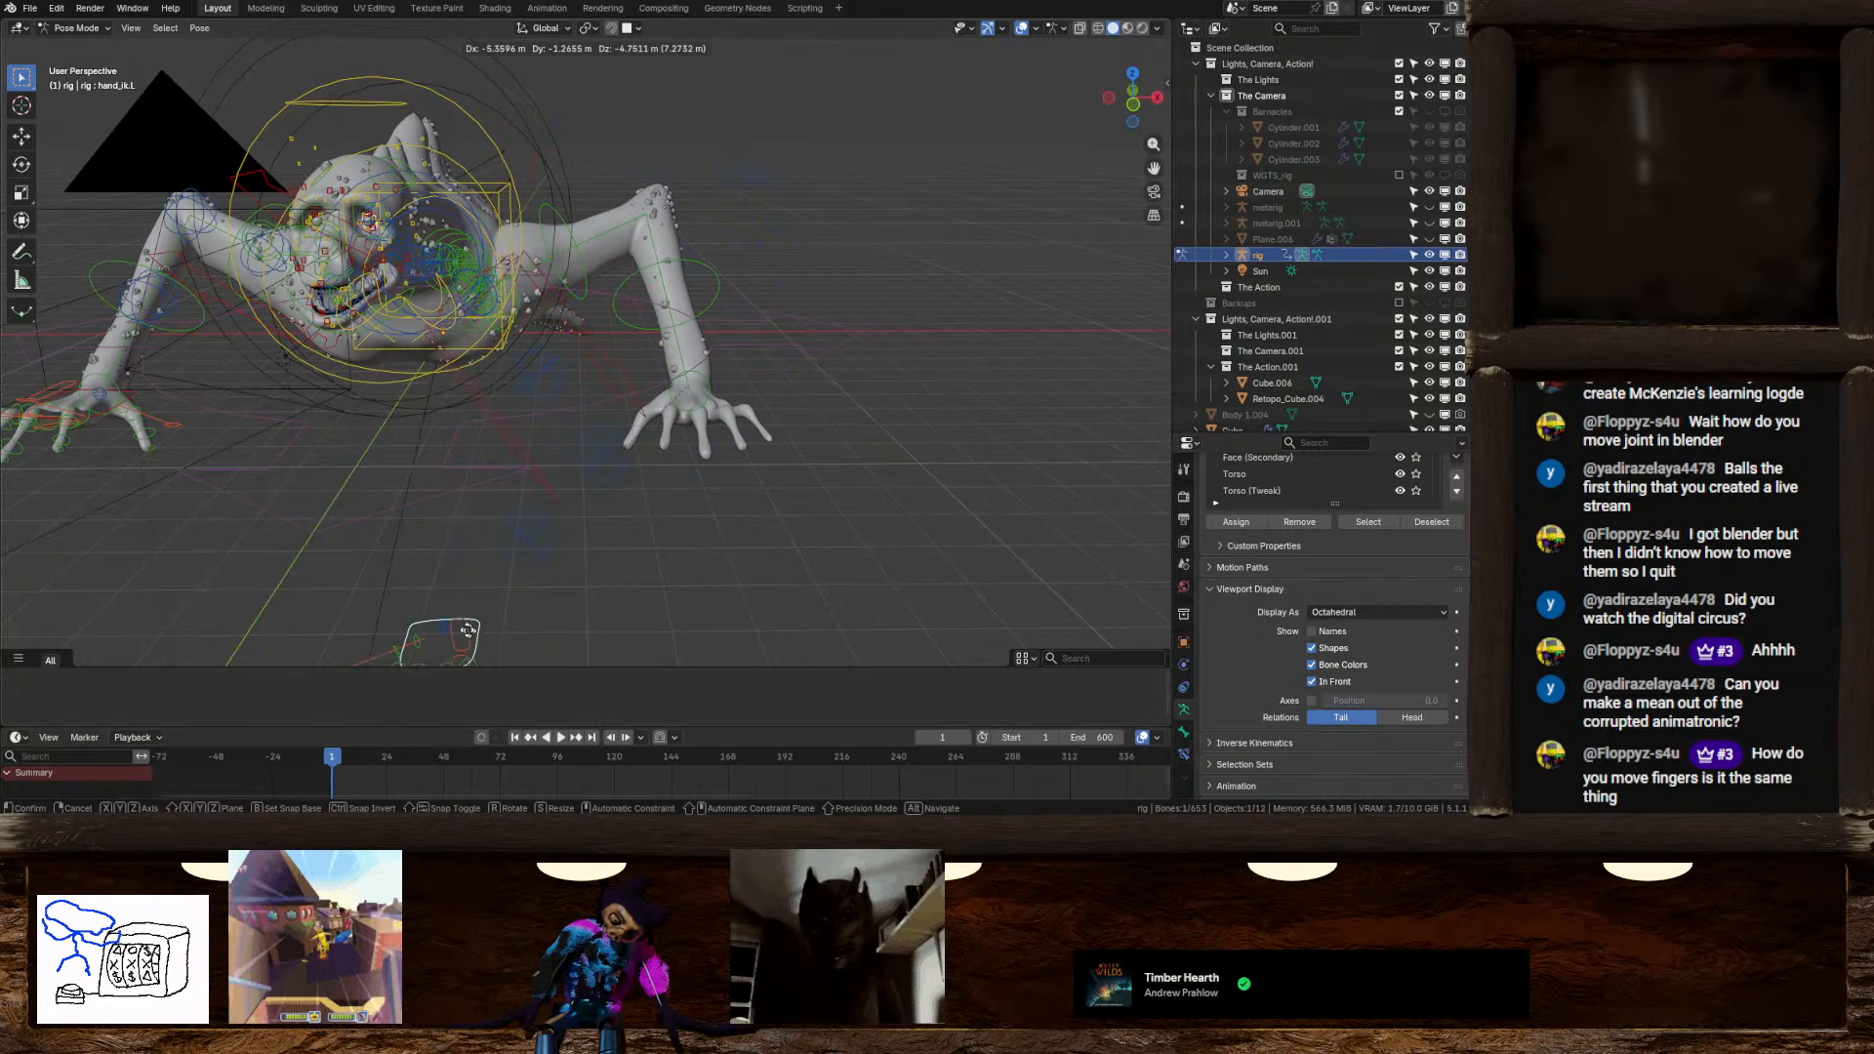
right_click(741, 319)
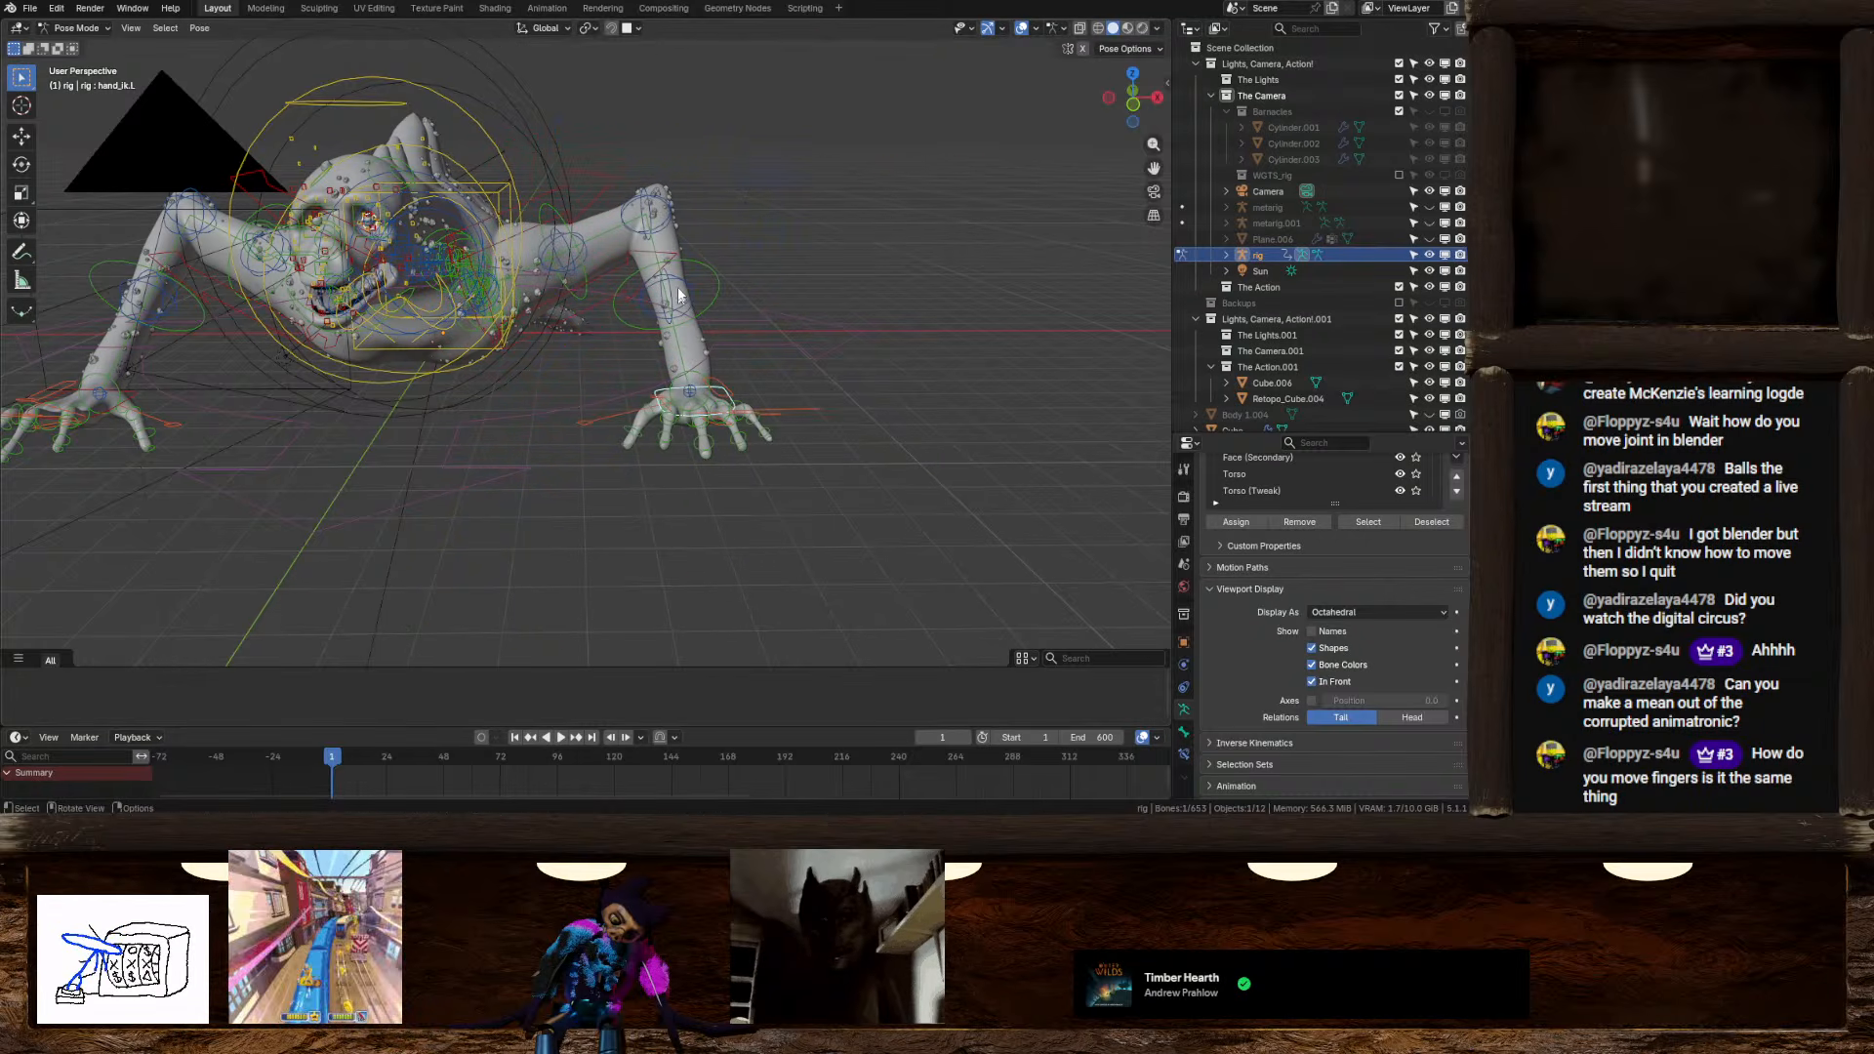
Try pulling the hand_ik.L control outward, away from the body, to test the arm's stretch
middle_drag(652, 219, 646, 308)
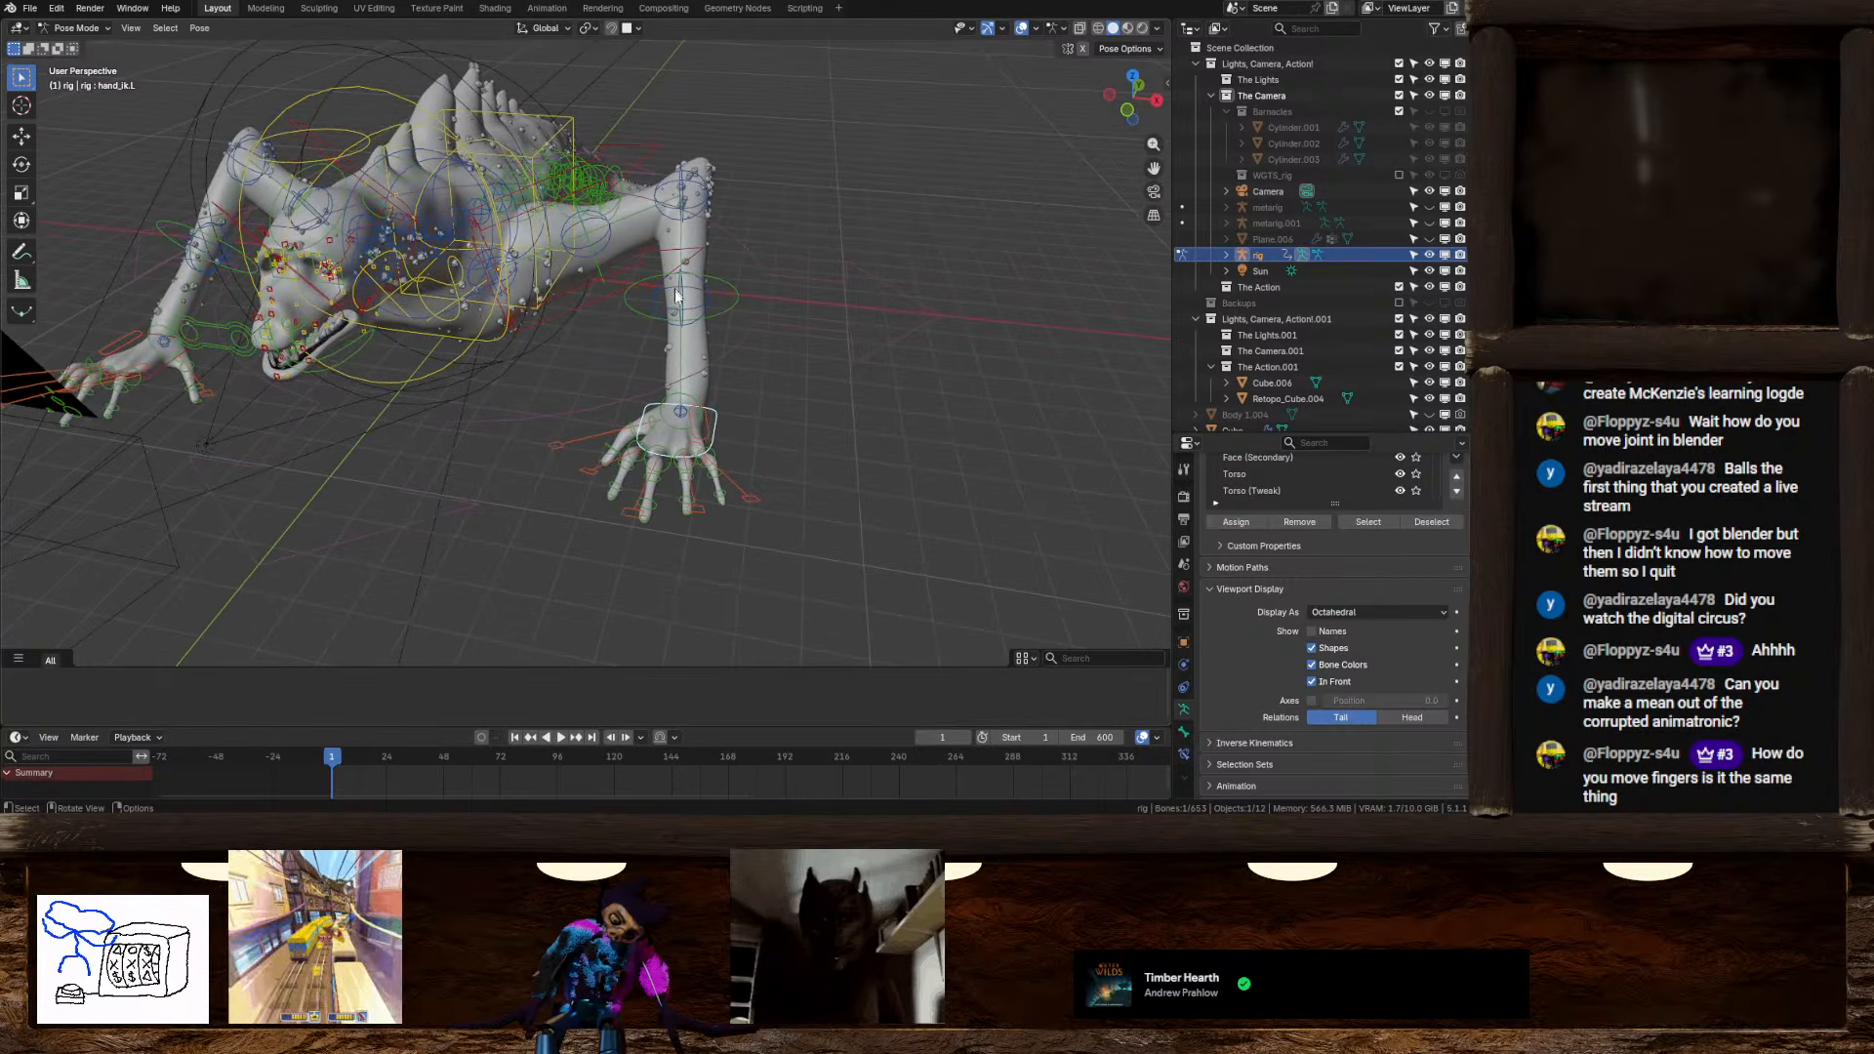
middle_drag(576, 244, 561, 251)
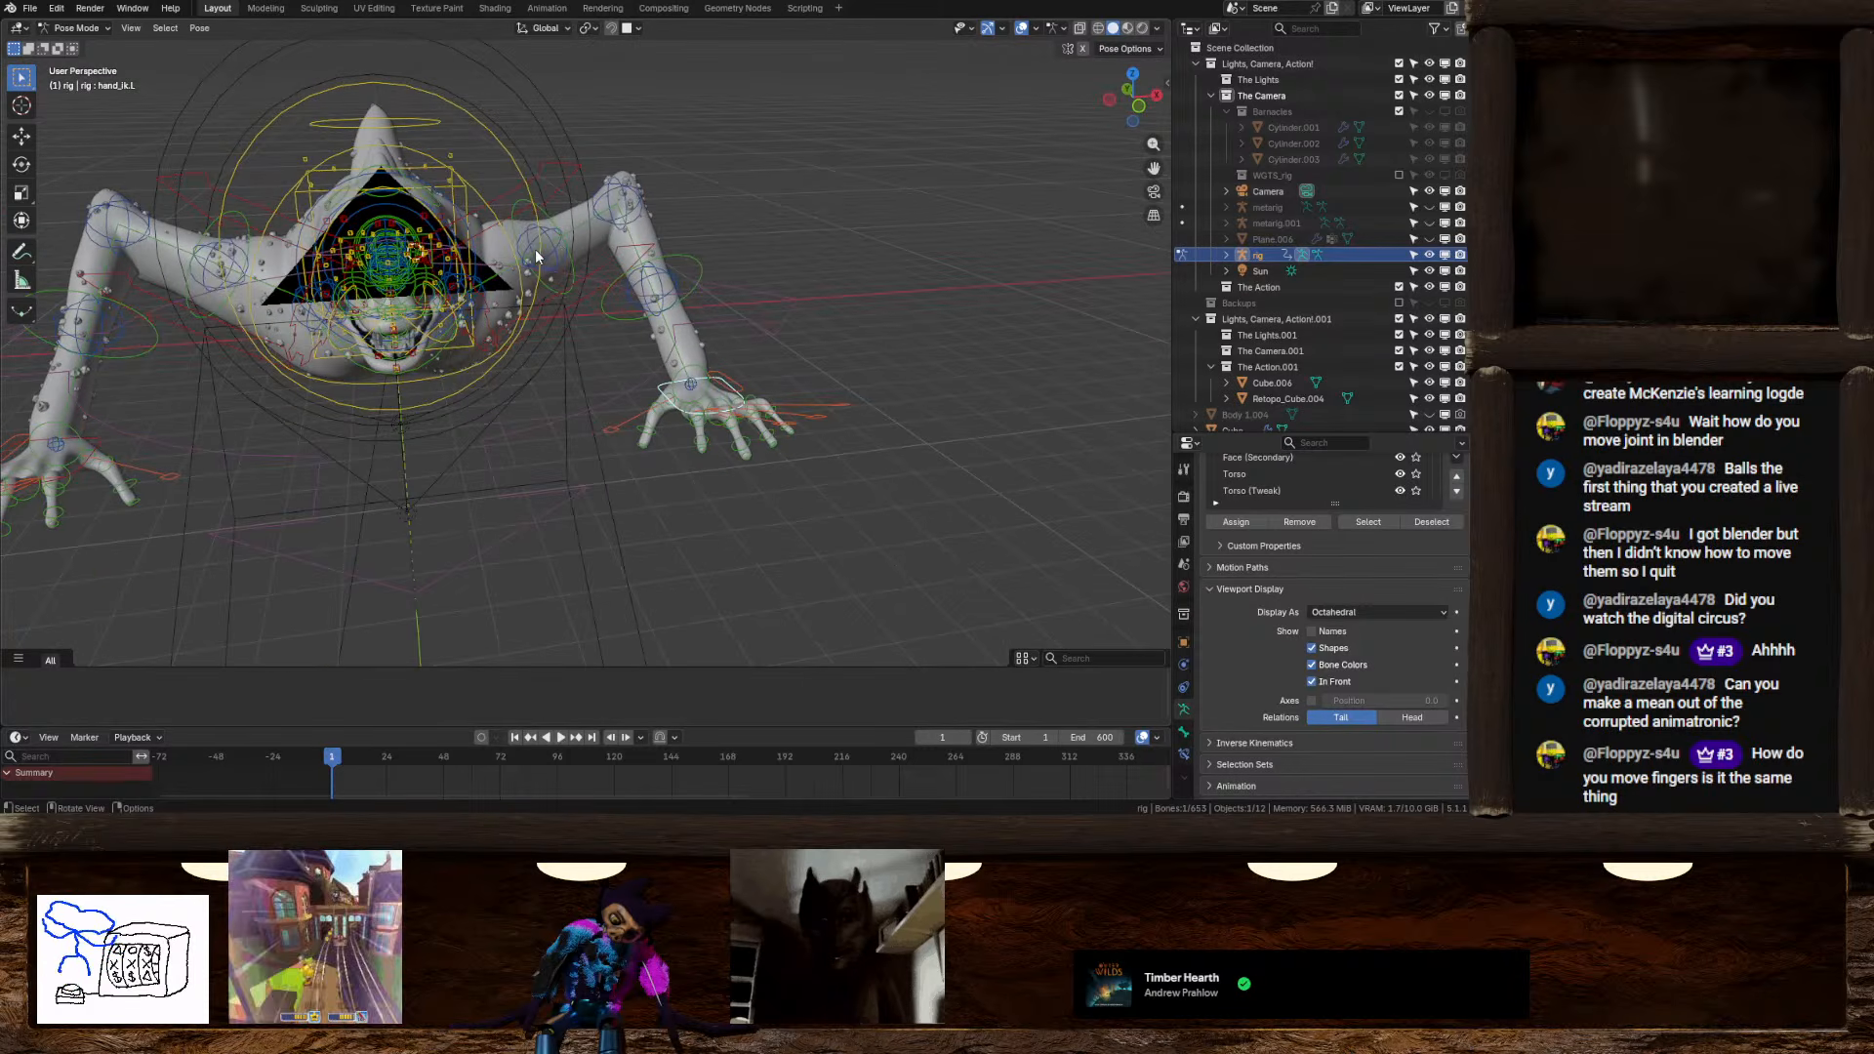
key(g)
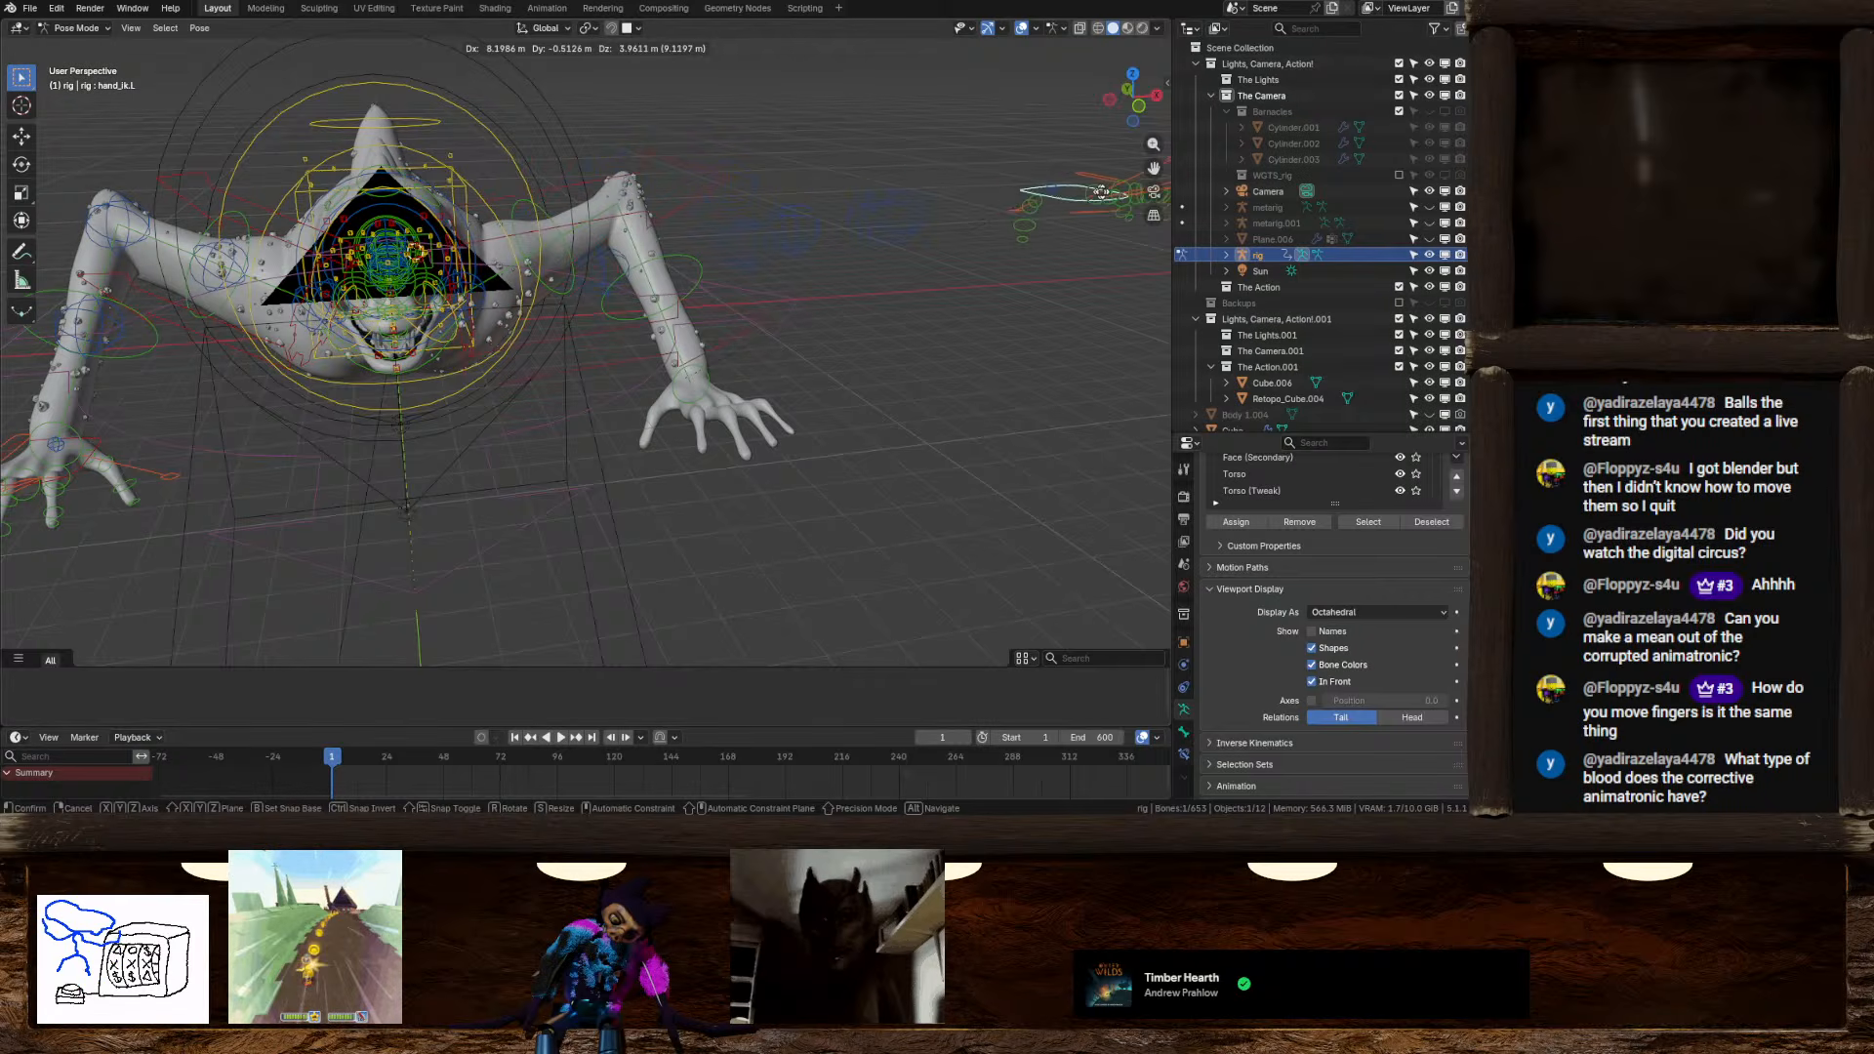
click(820, 283)
middle_drag(812, 351, 743, 426)
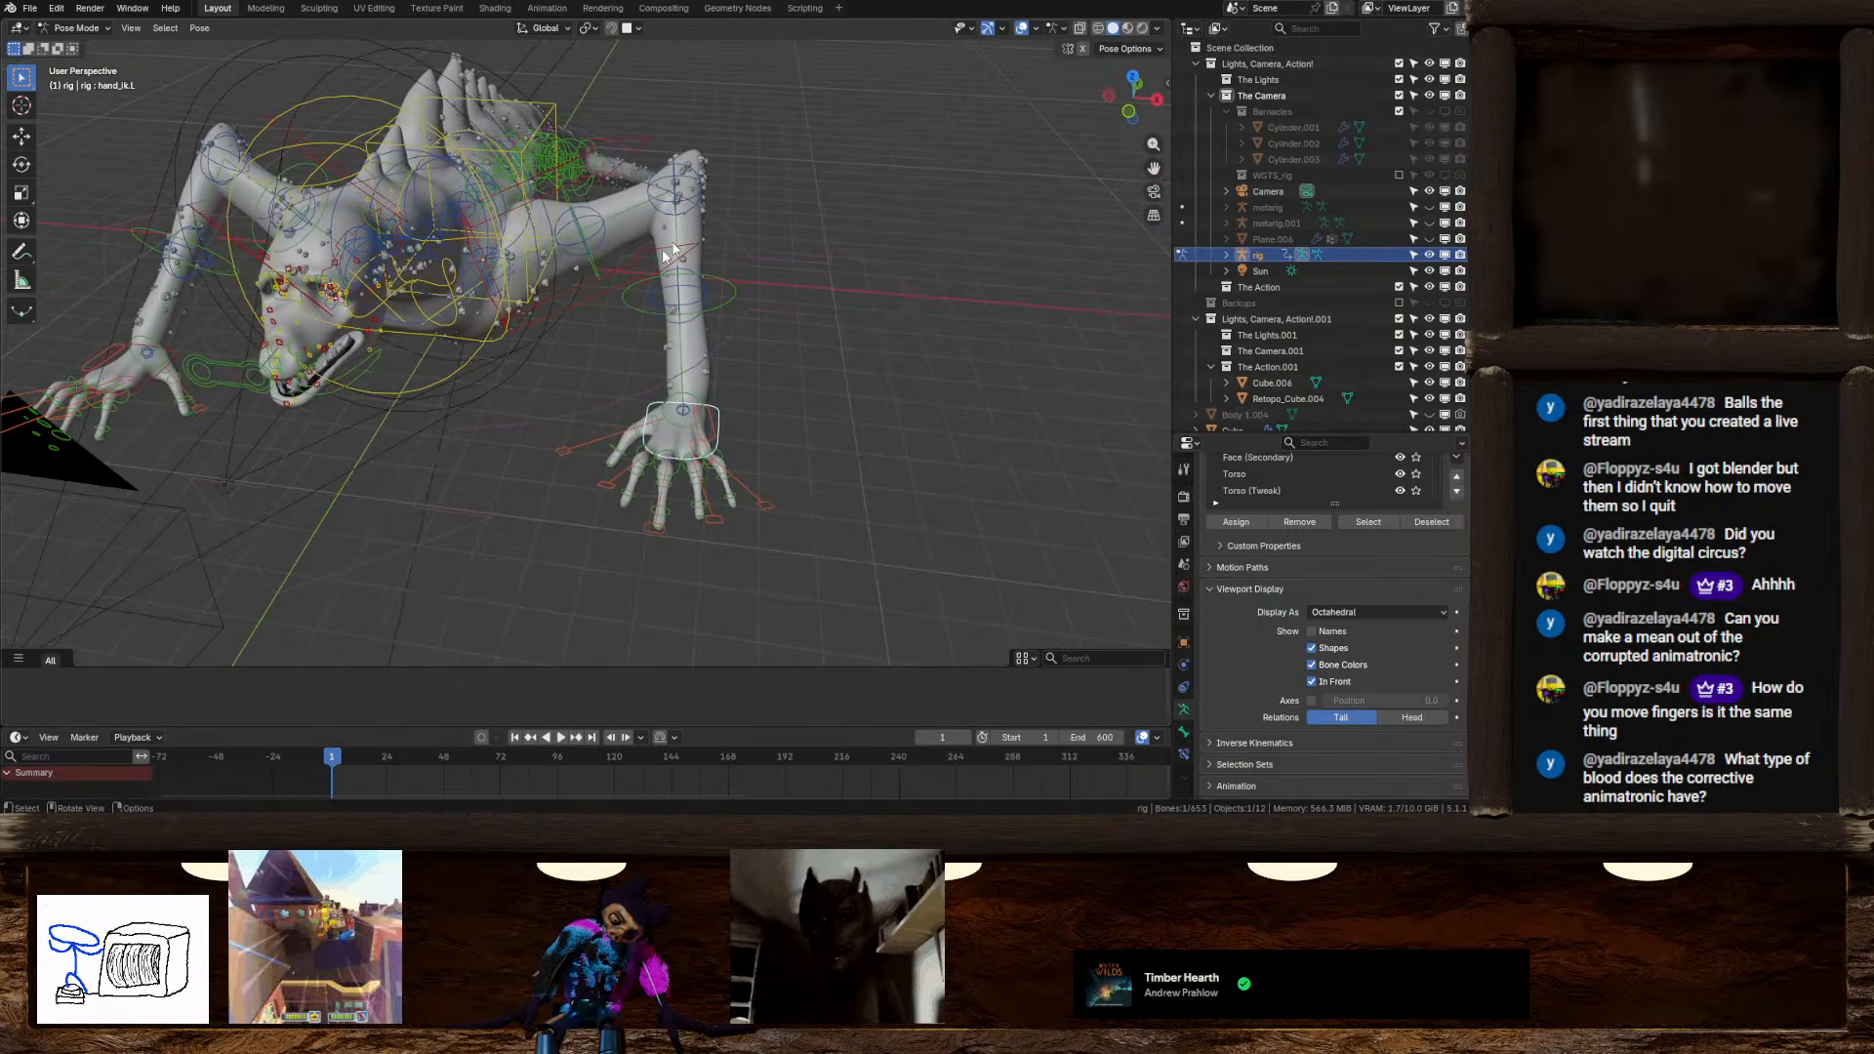
middle_drag(665, 253, 782, 248)
Undo the pose tests and the rig generation, back to the metarig in object mode
key(ctrl+z)
key(ctrl+z)
key(ctrl+z)
key(ctrl+z)
key(ctrl+z)
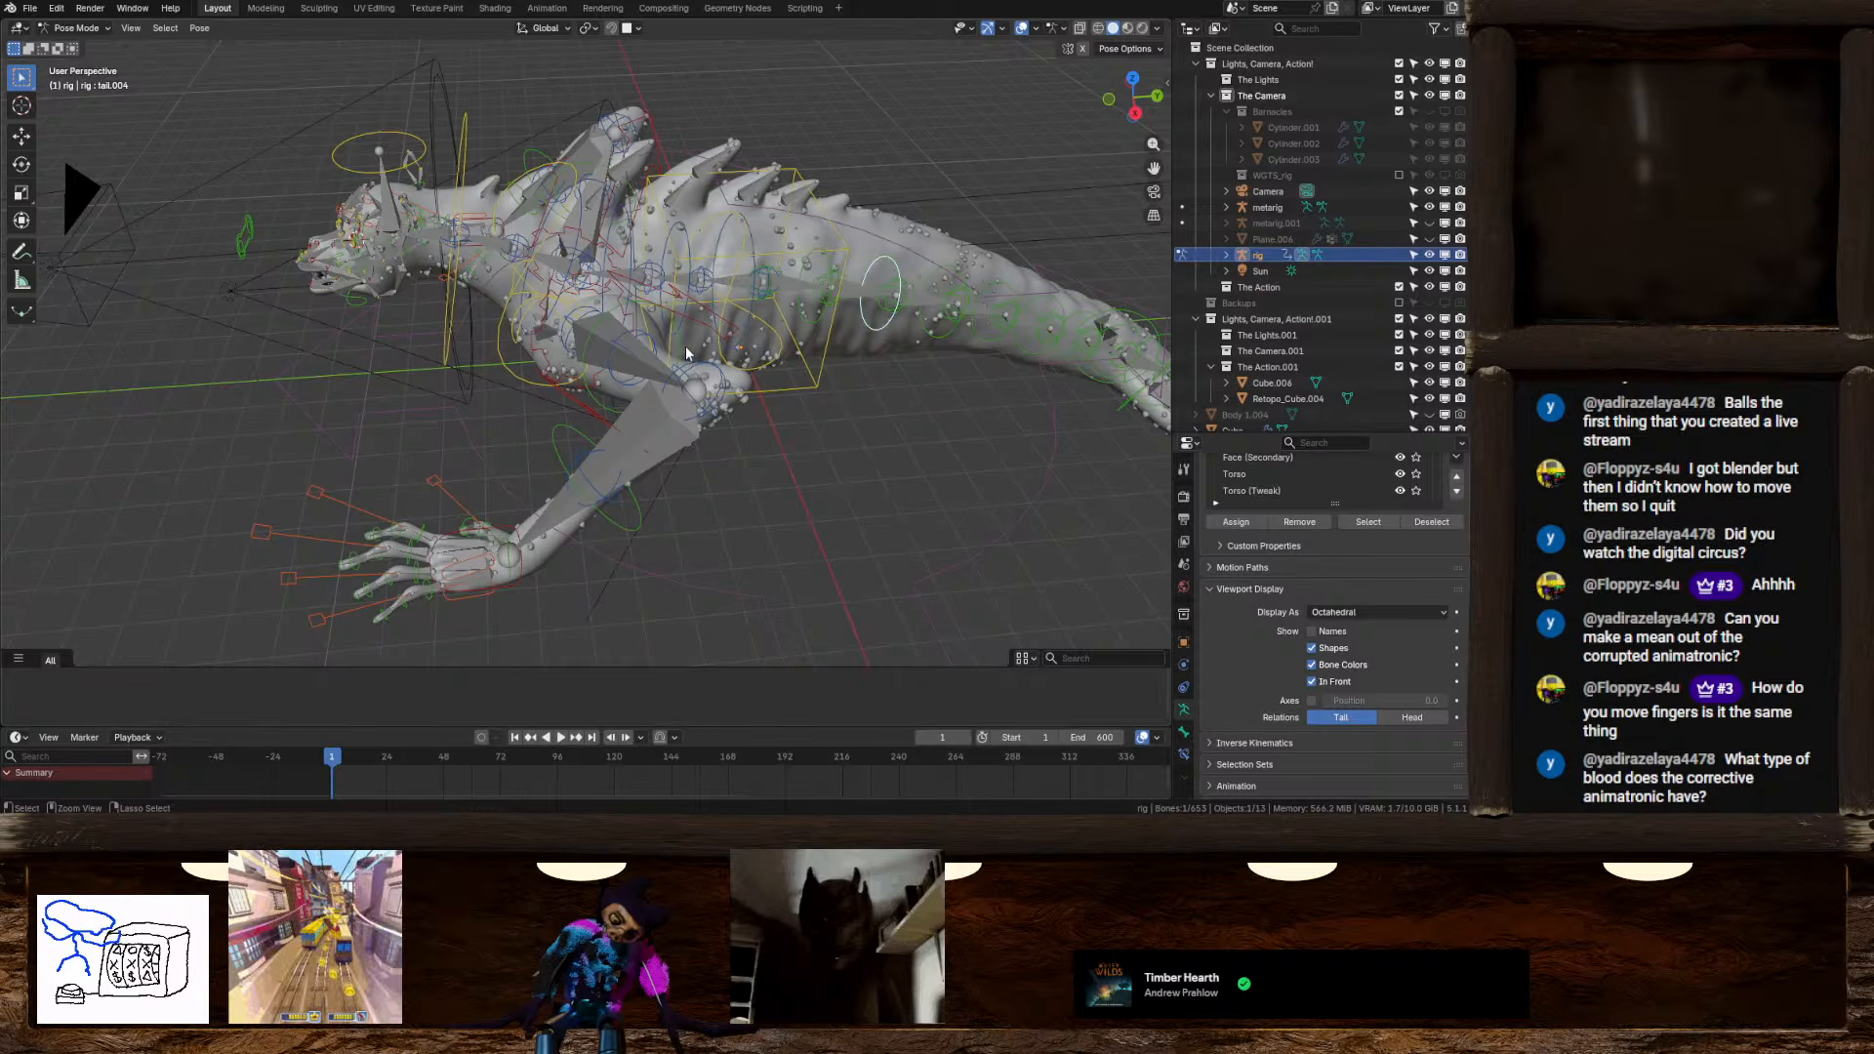
key(ctrl+z)
key(ctrl+z)
key(ctrl+z)
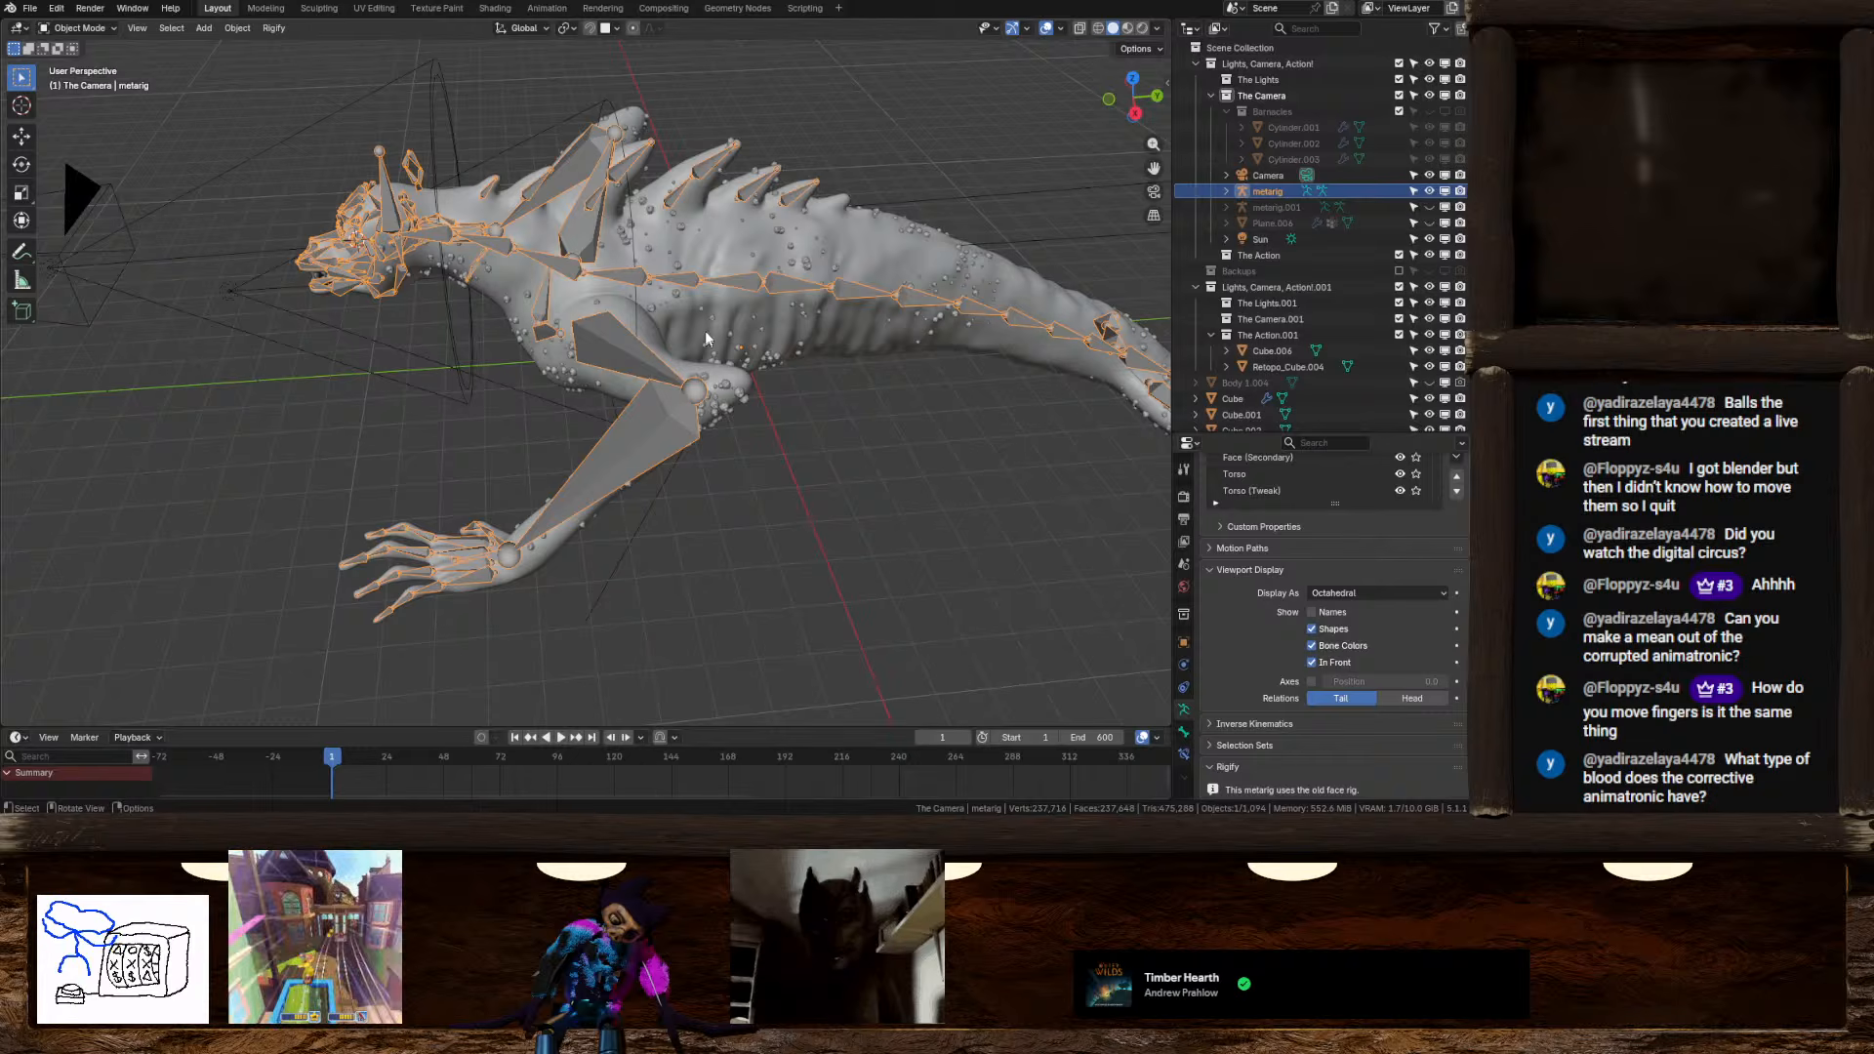
In edit mode, delete the metarig's tip bones inside the two largest dorsal spikes
middle_drag(706, 339, 970, 380)
click(1130, 99)
shift+middle_drag(495, 403, 729, 381)
key(Tab)
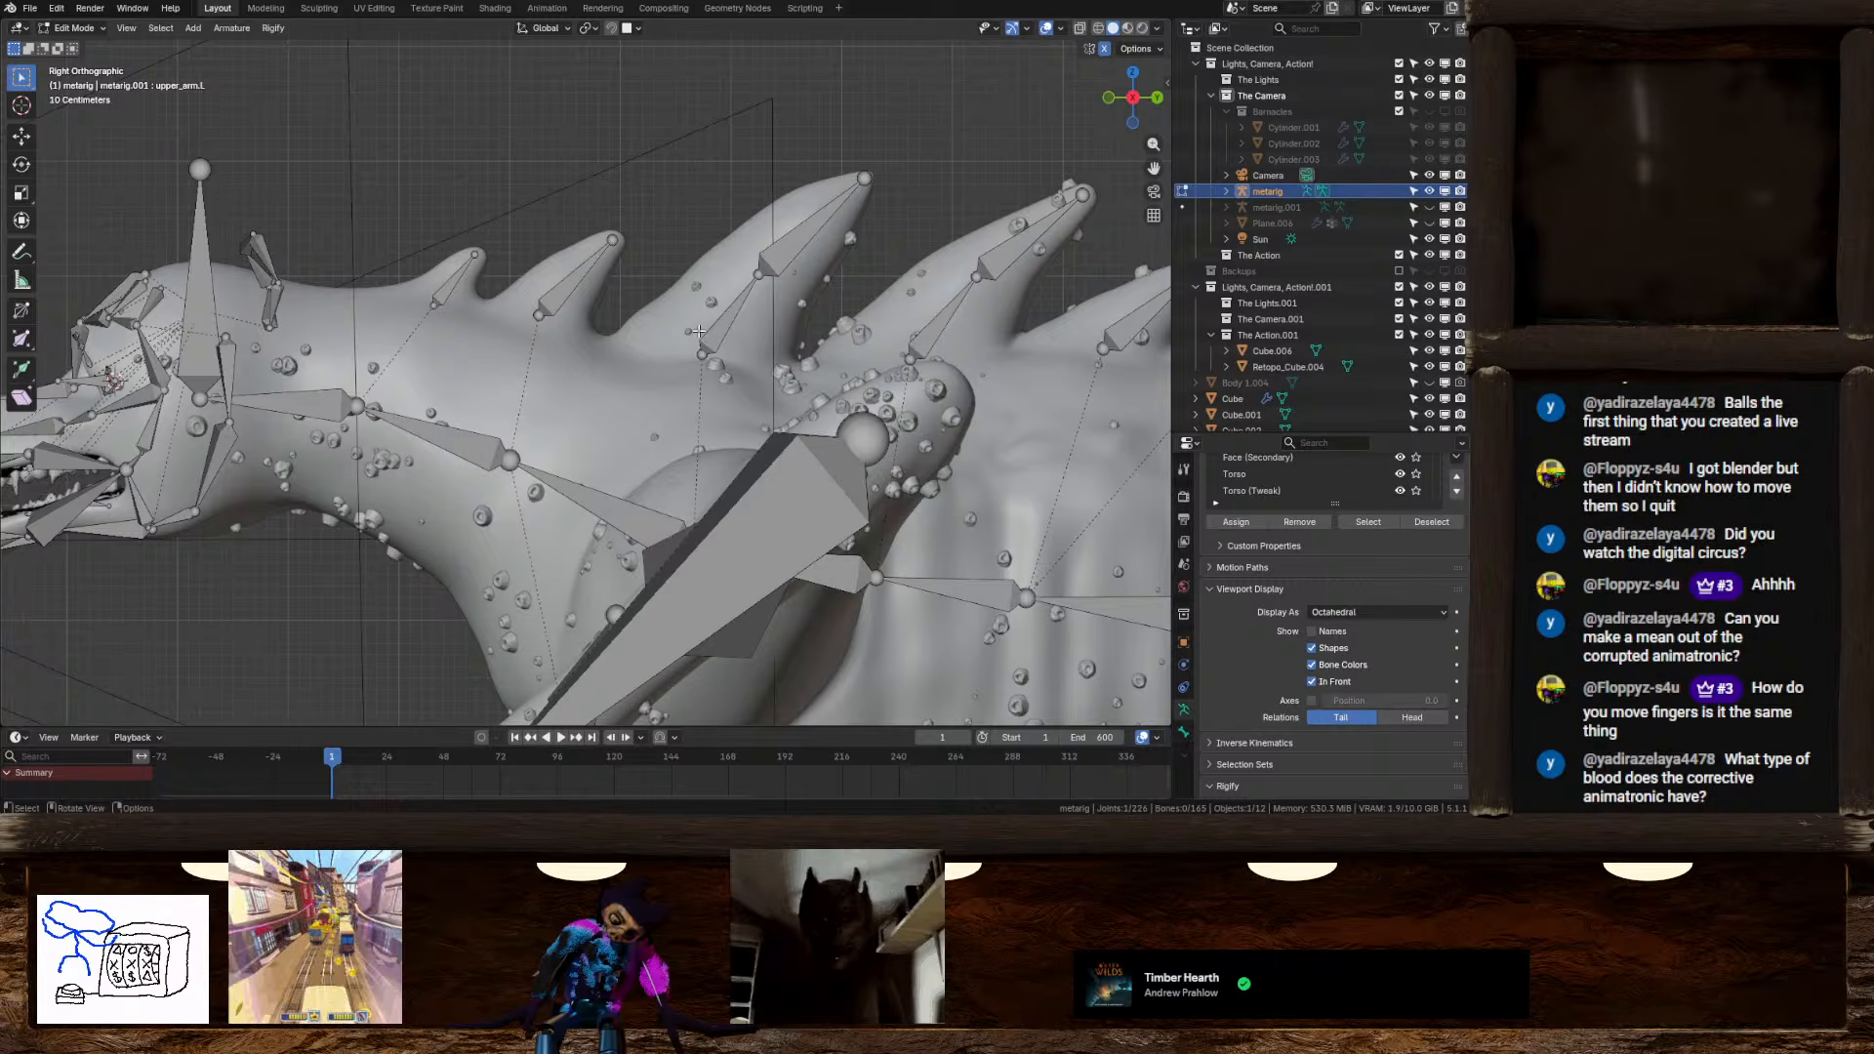
scroll(699, 331, down, 3)
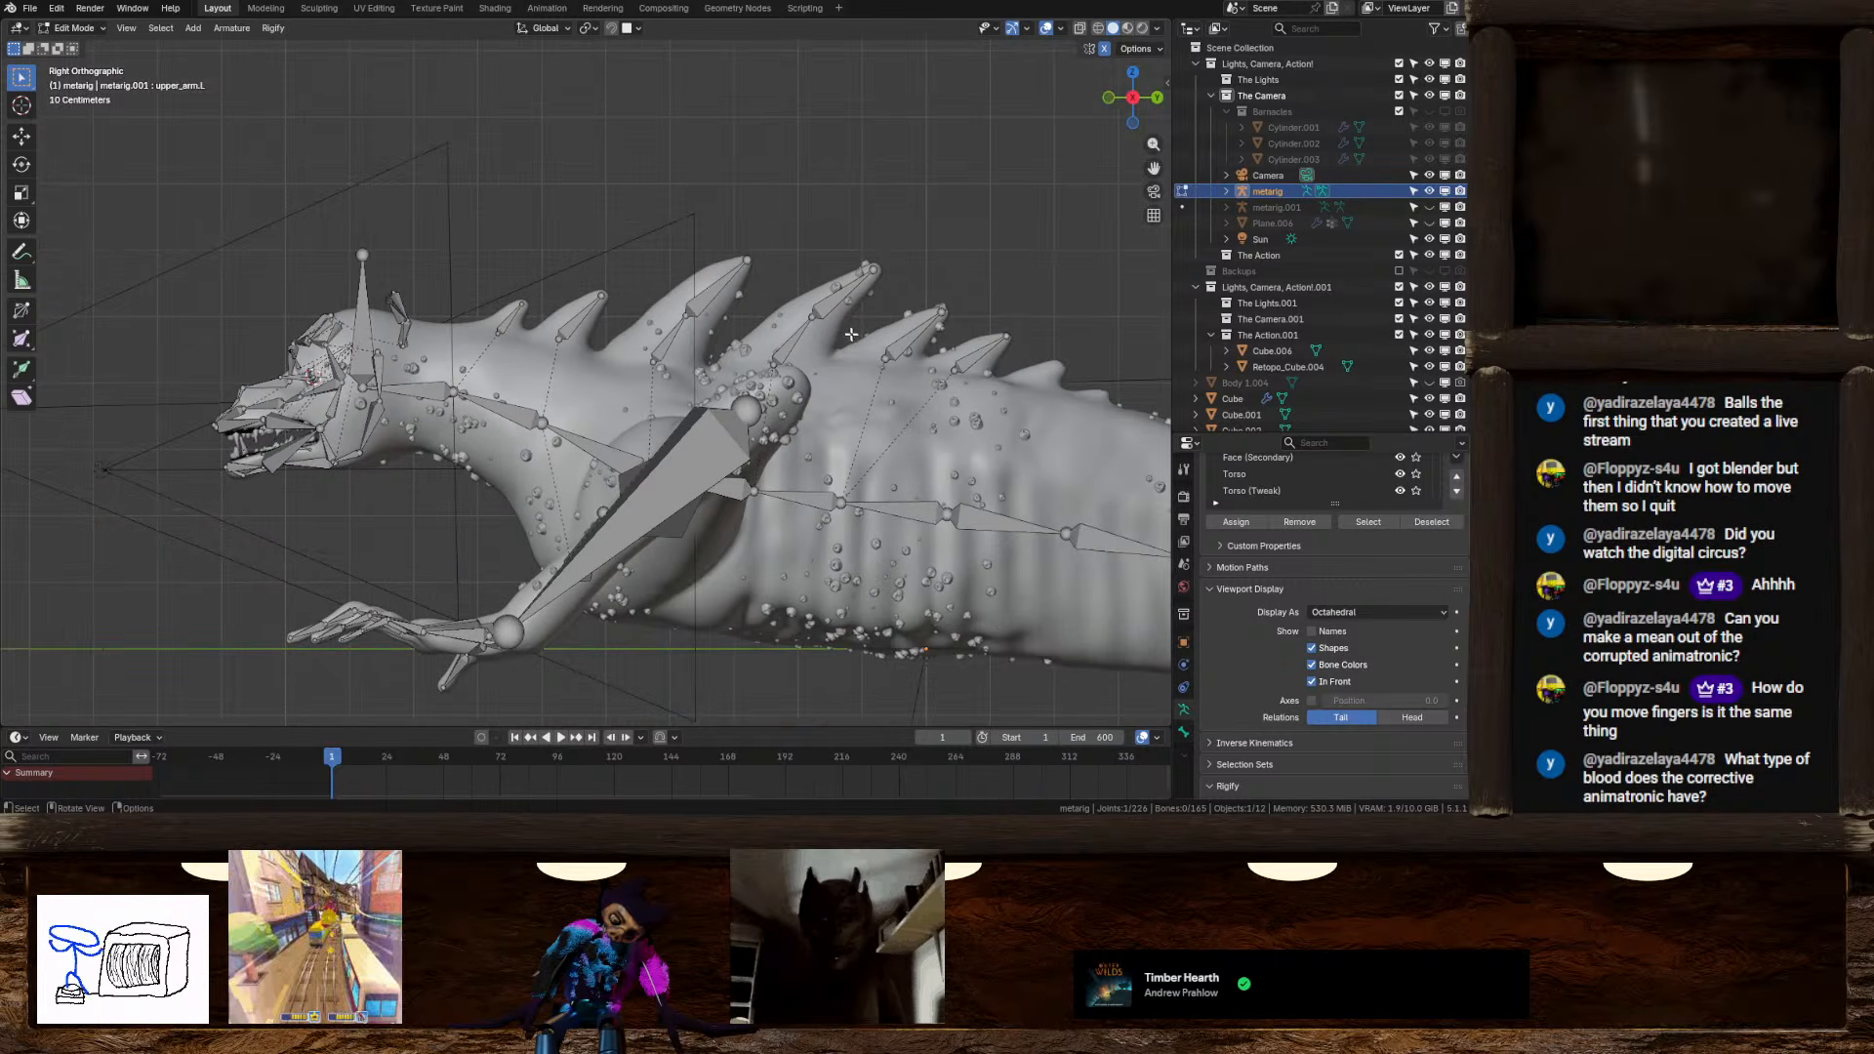
click(833, 308)
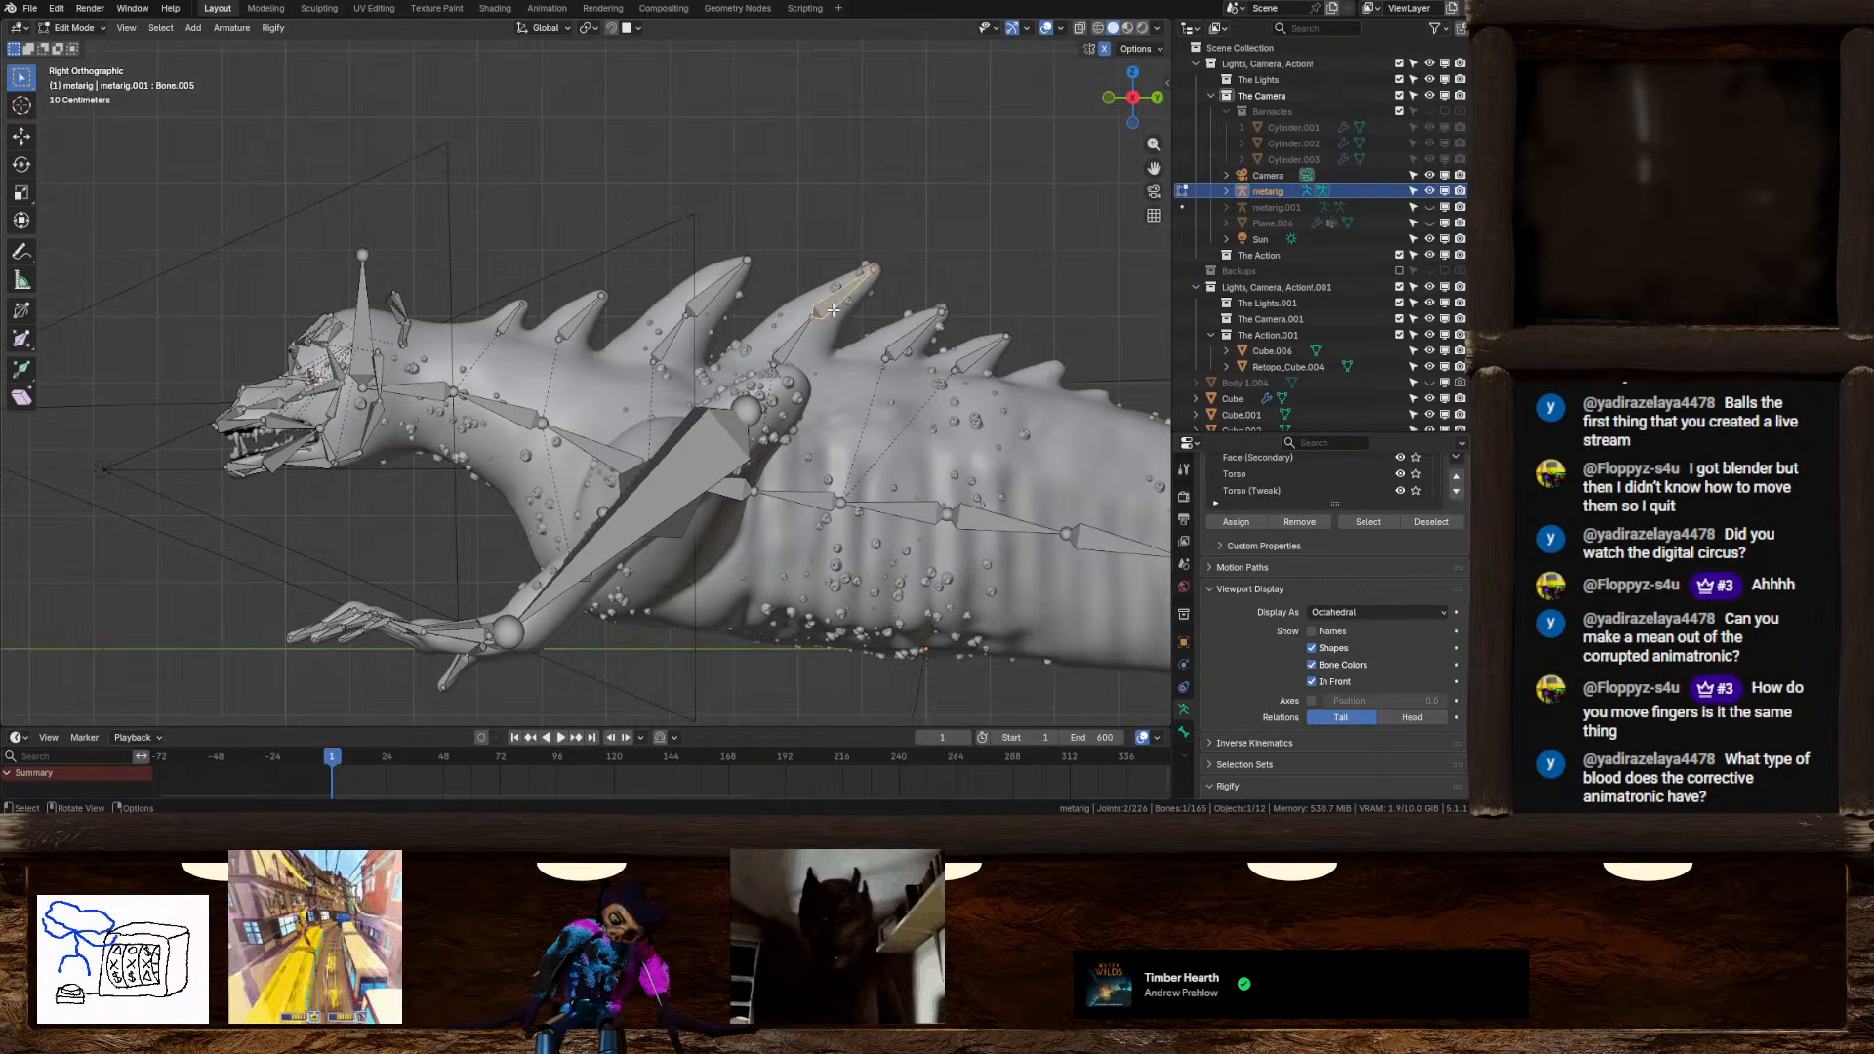
shift+click(702, 302)
right_click(703, 302)
click(662, 449)
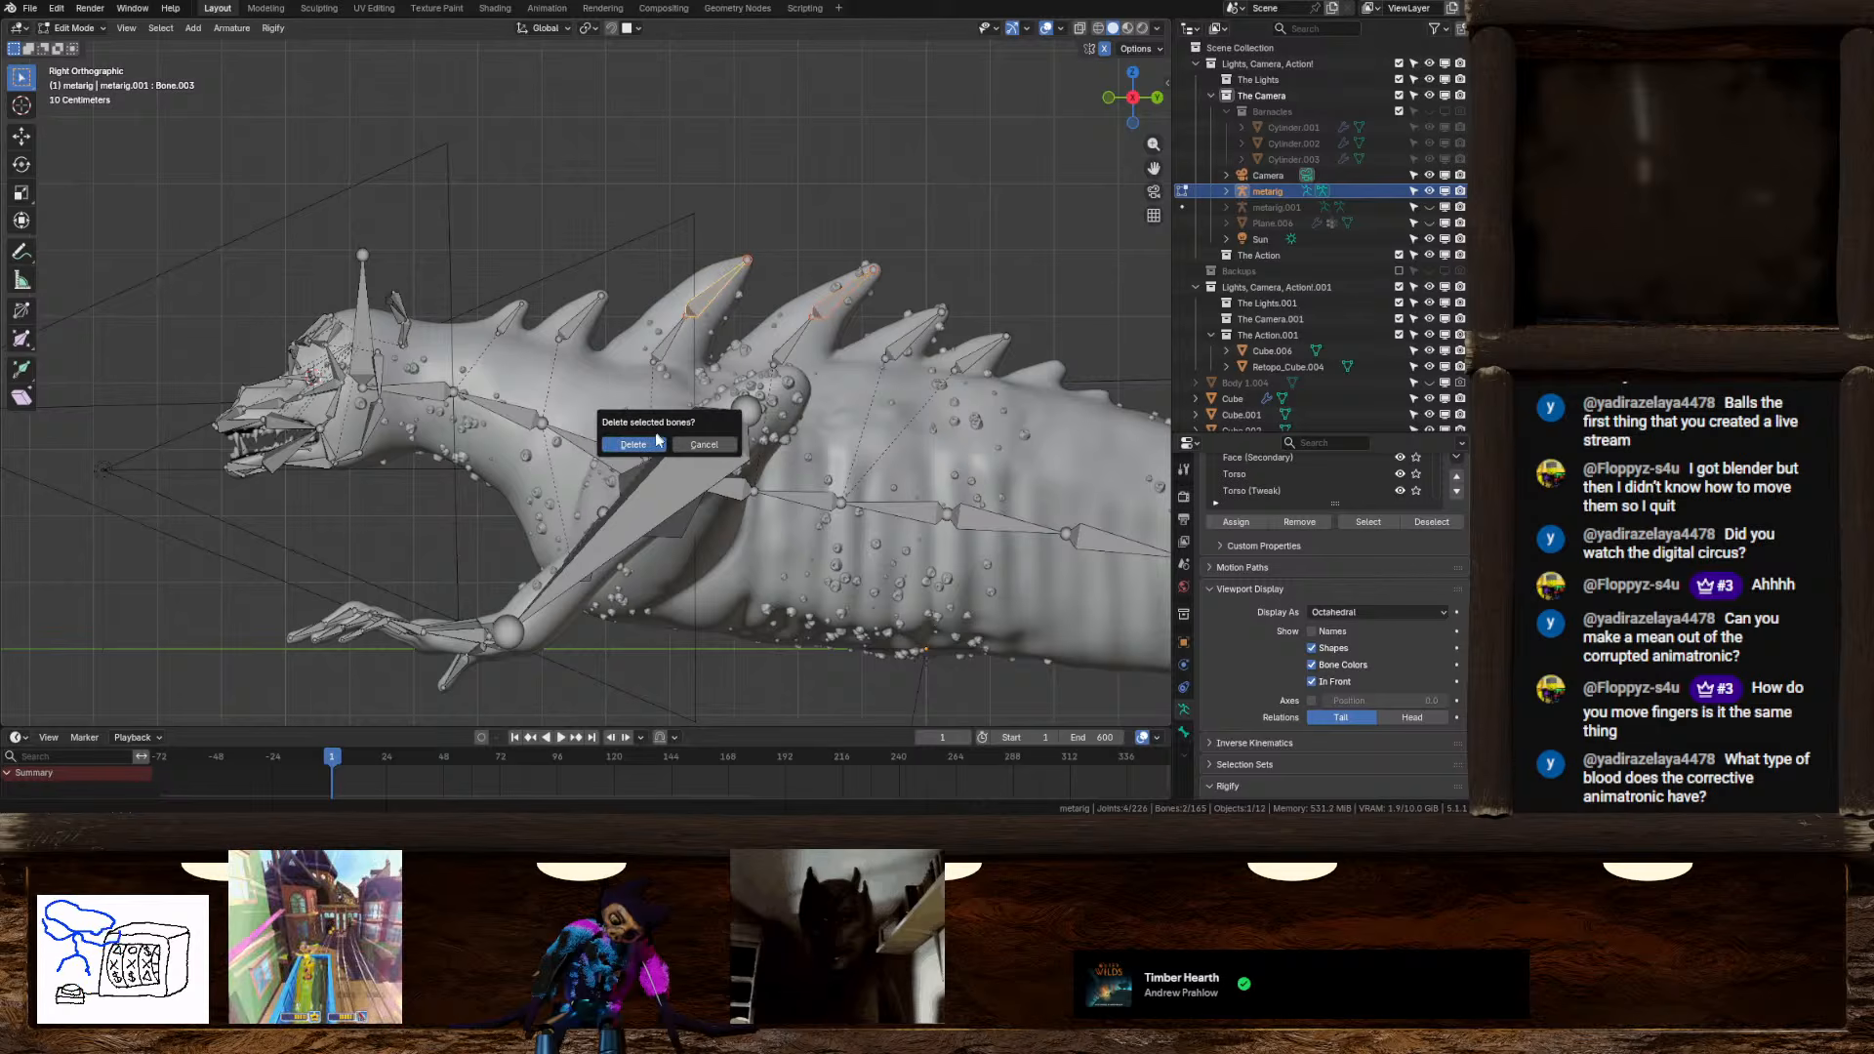
click(654, 443)
Extend the remaining bones in the two largest dorsal spikes by moving their end joints to the spike tips
click(689, 311)
key(g)
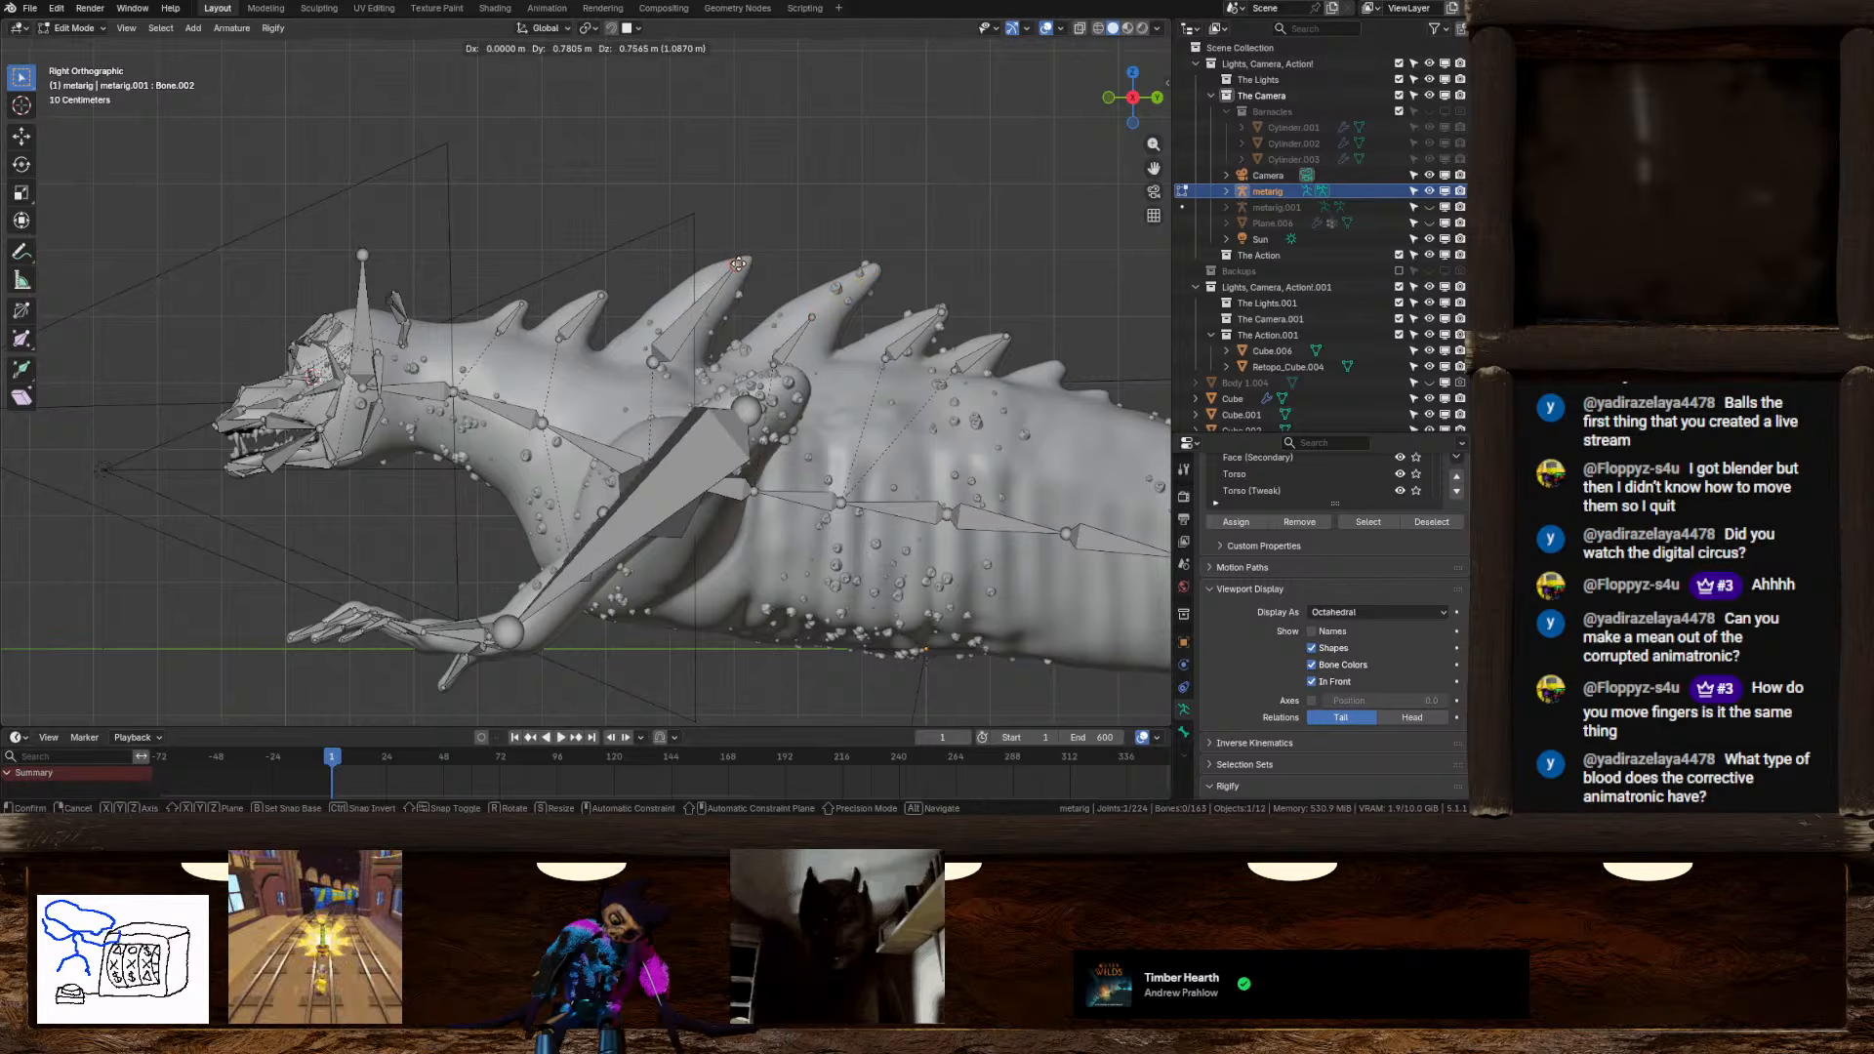
click(747, 262)
click(813, 316)
key(g)
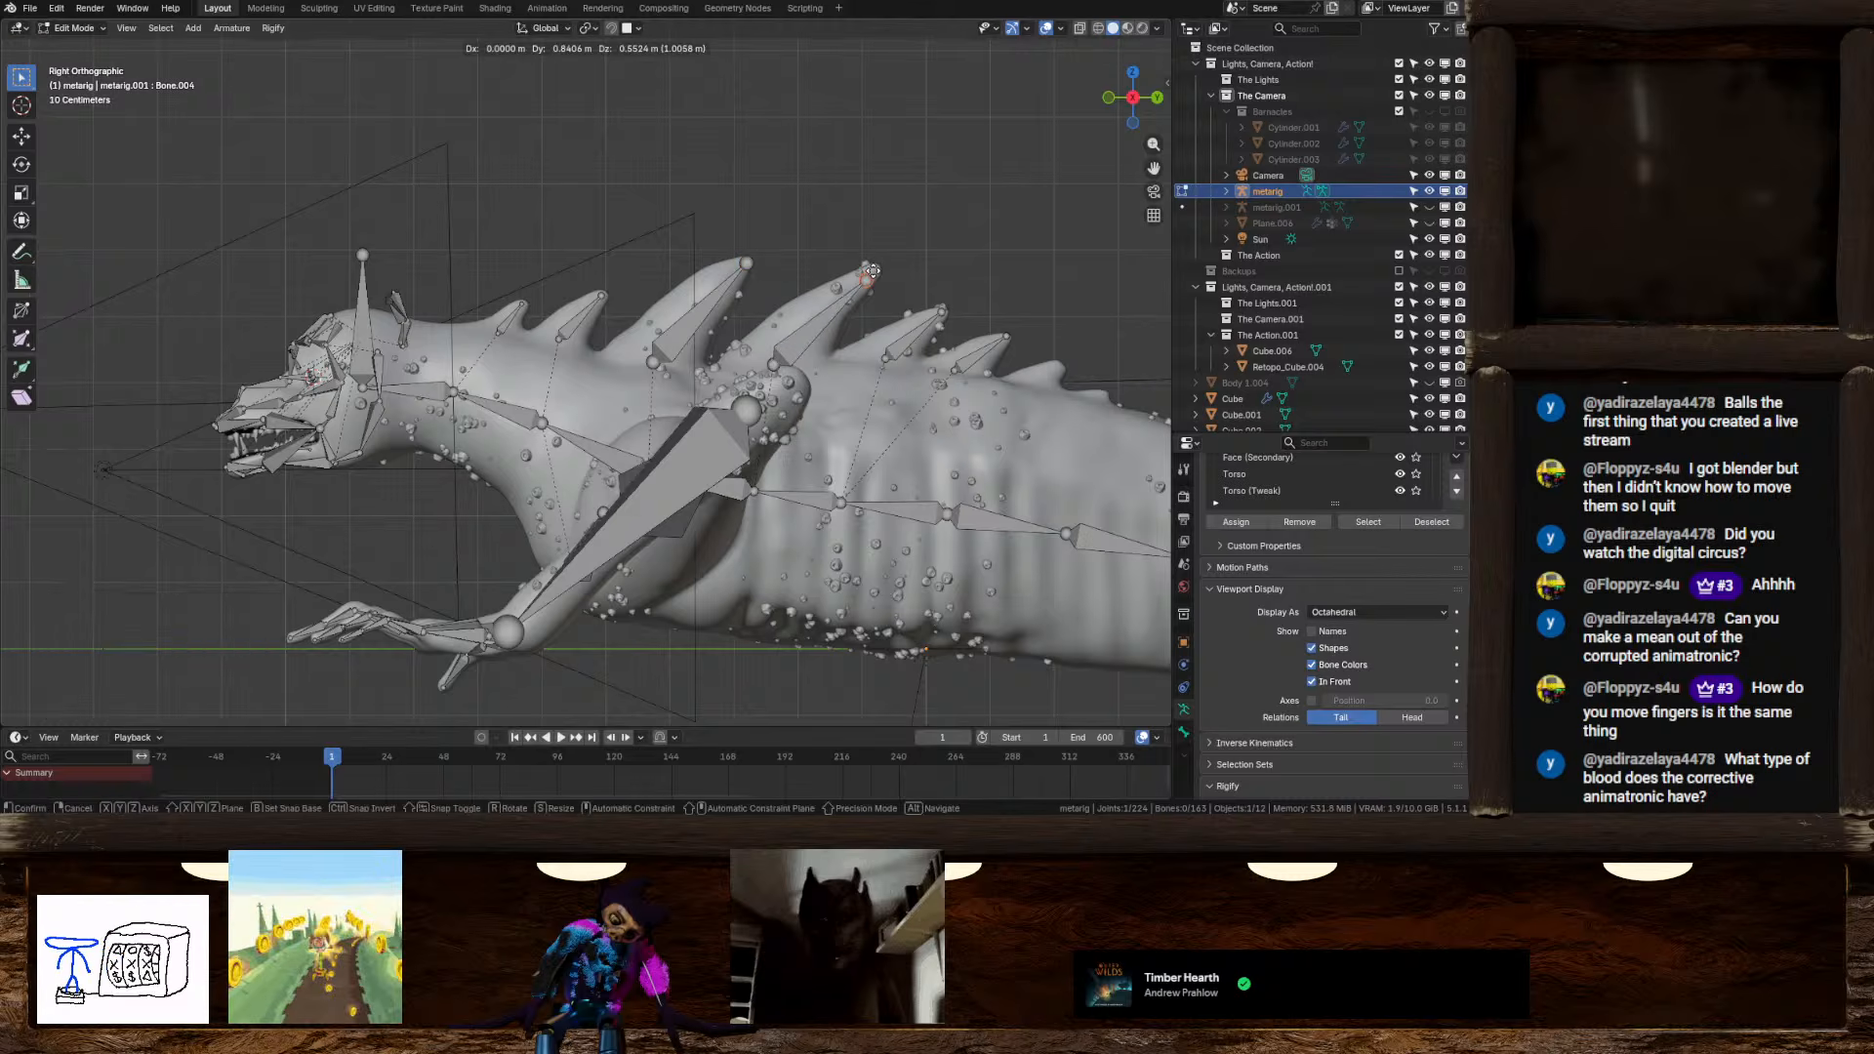
click(871, 265)
click(771, 368)
shift+middle_drag(761, 402, 656, 386)
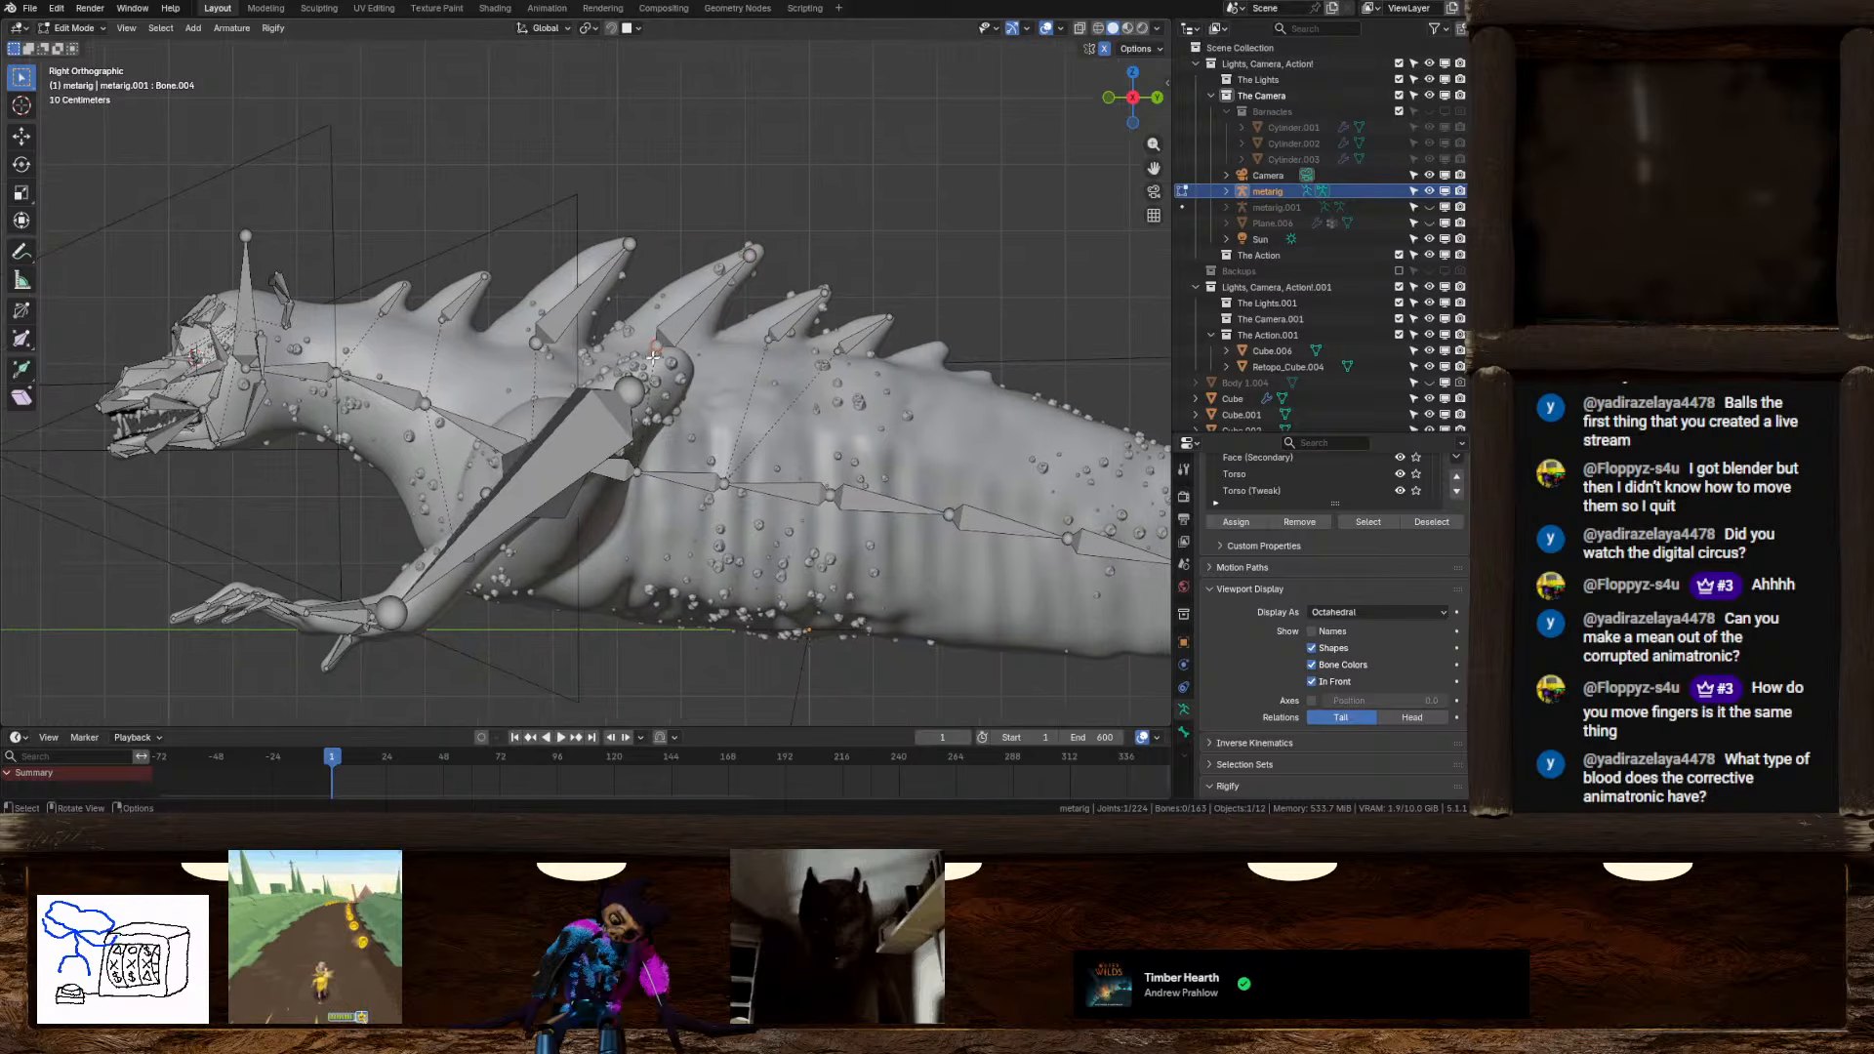
scroll(656, 385, up, 1)
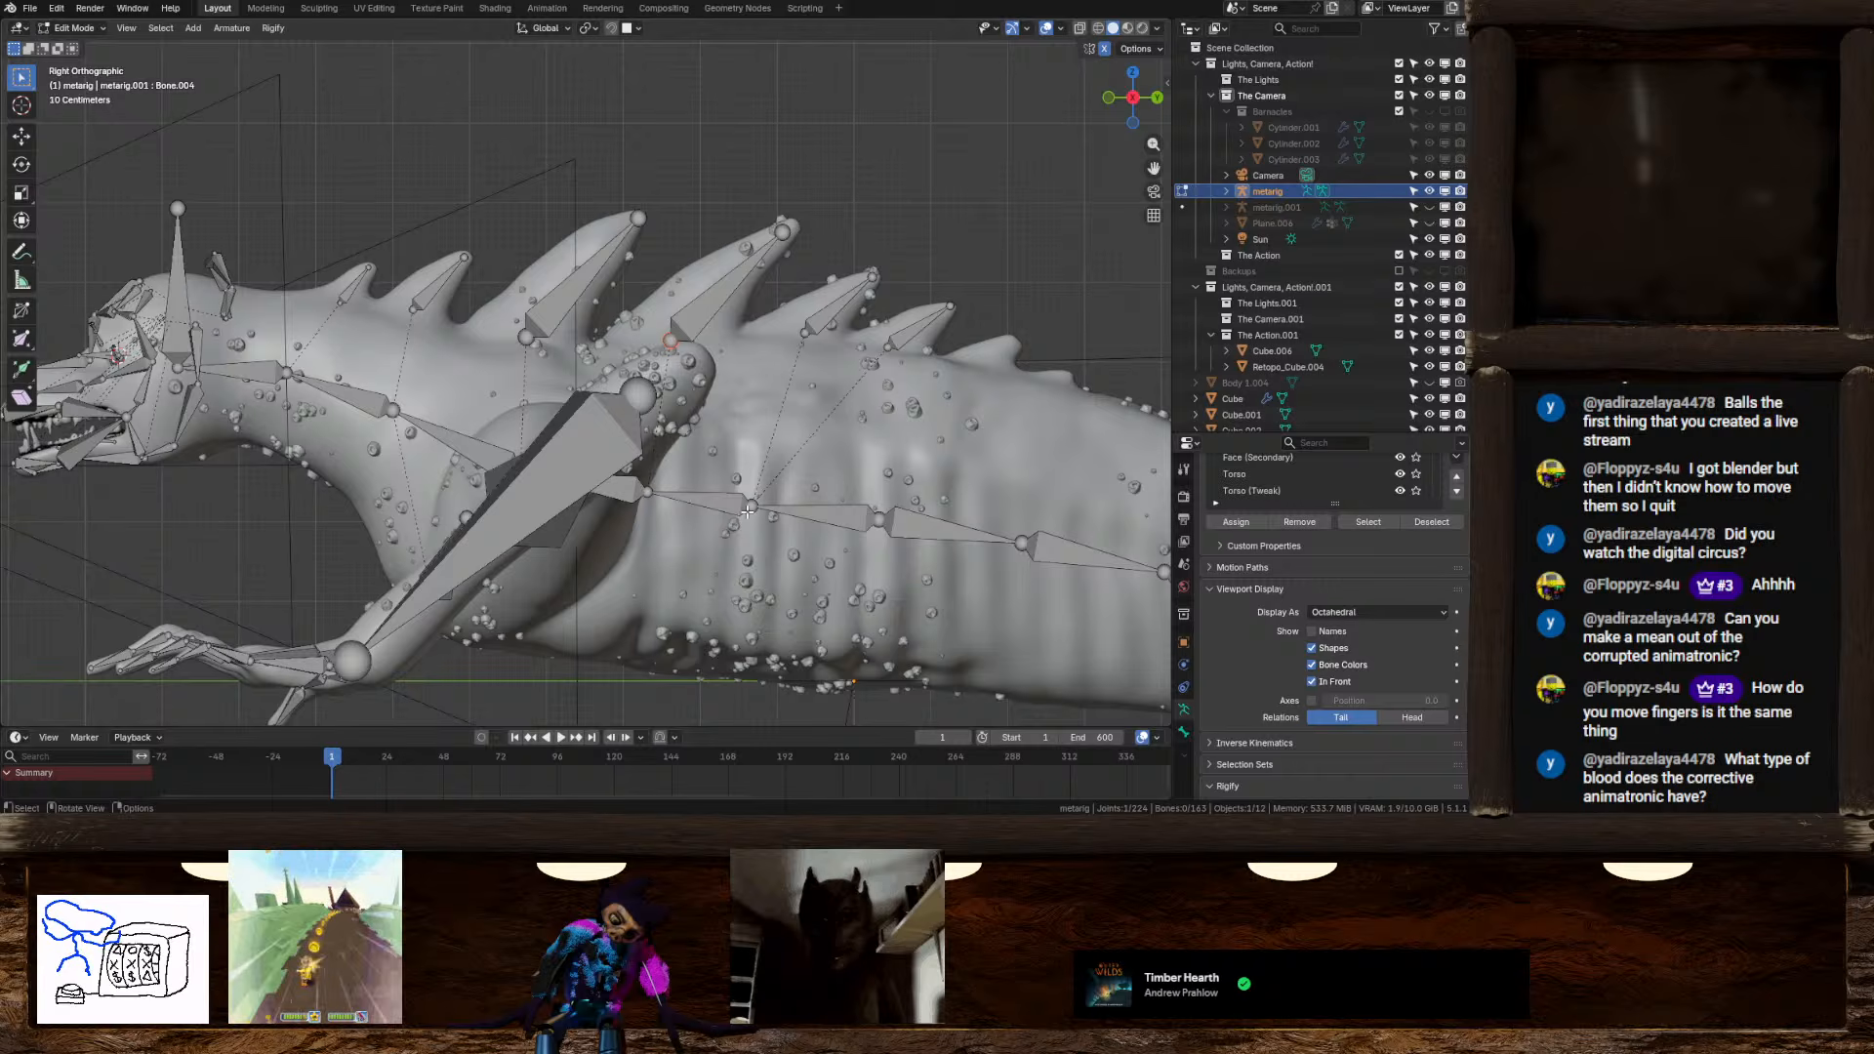
scroll(754, 503, down, 2)
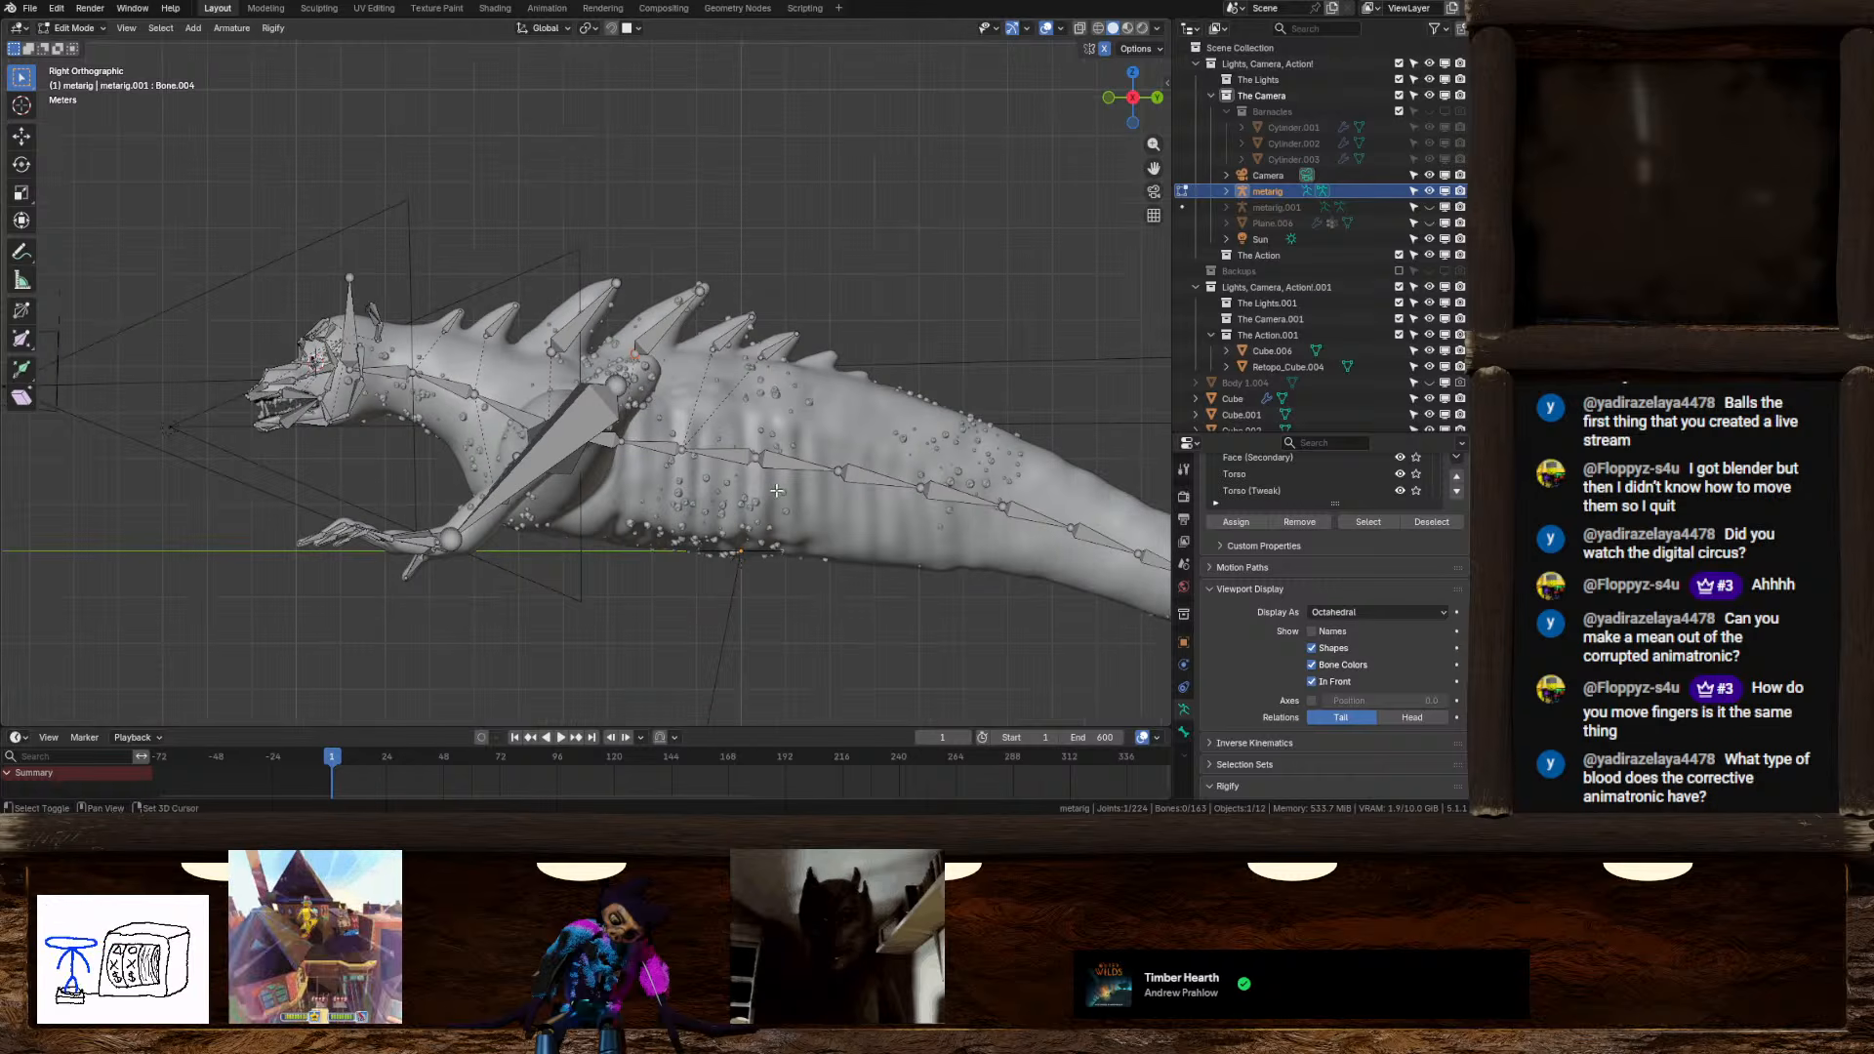
scroll(769, 452, up, 1)
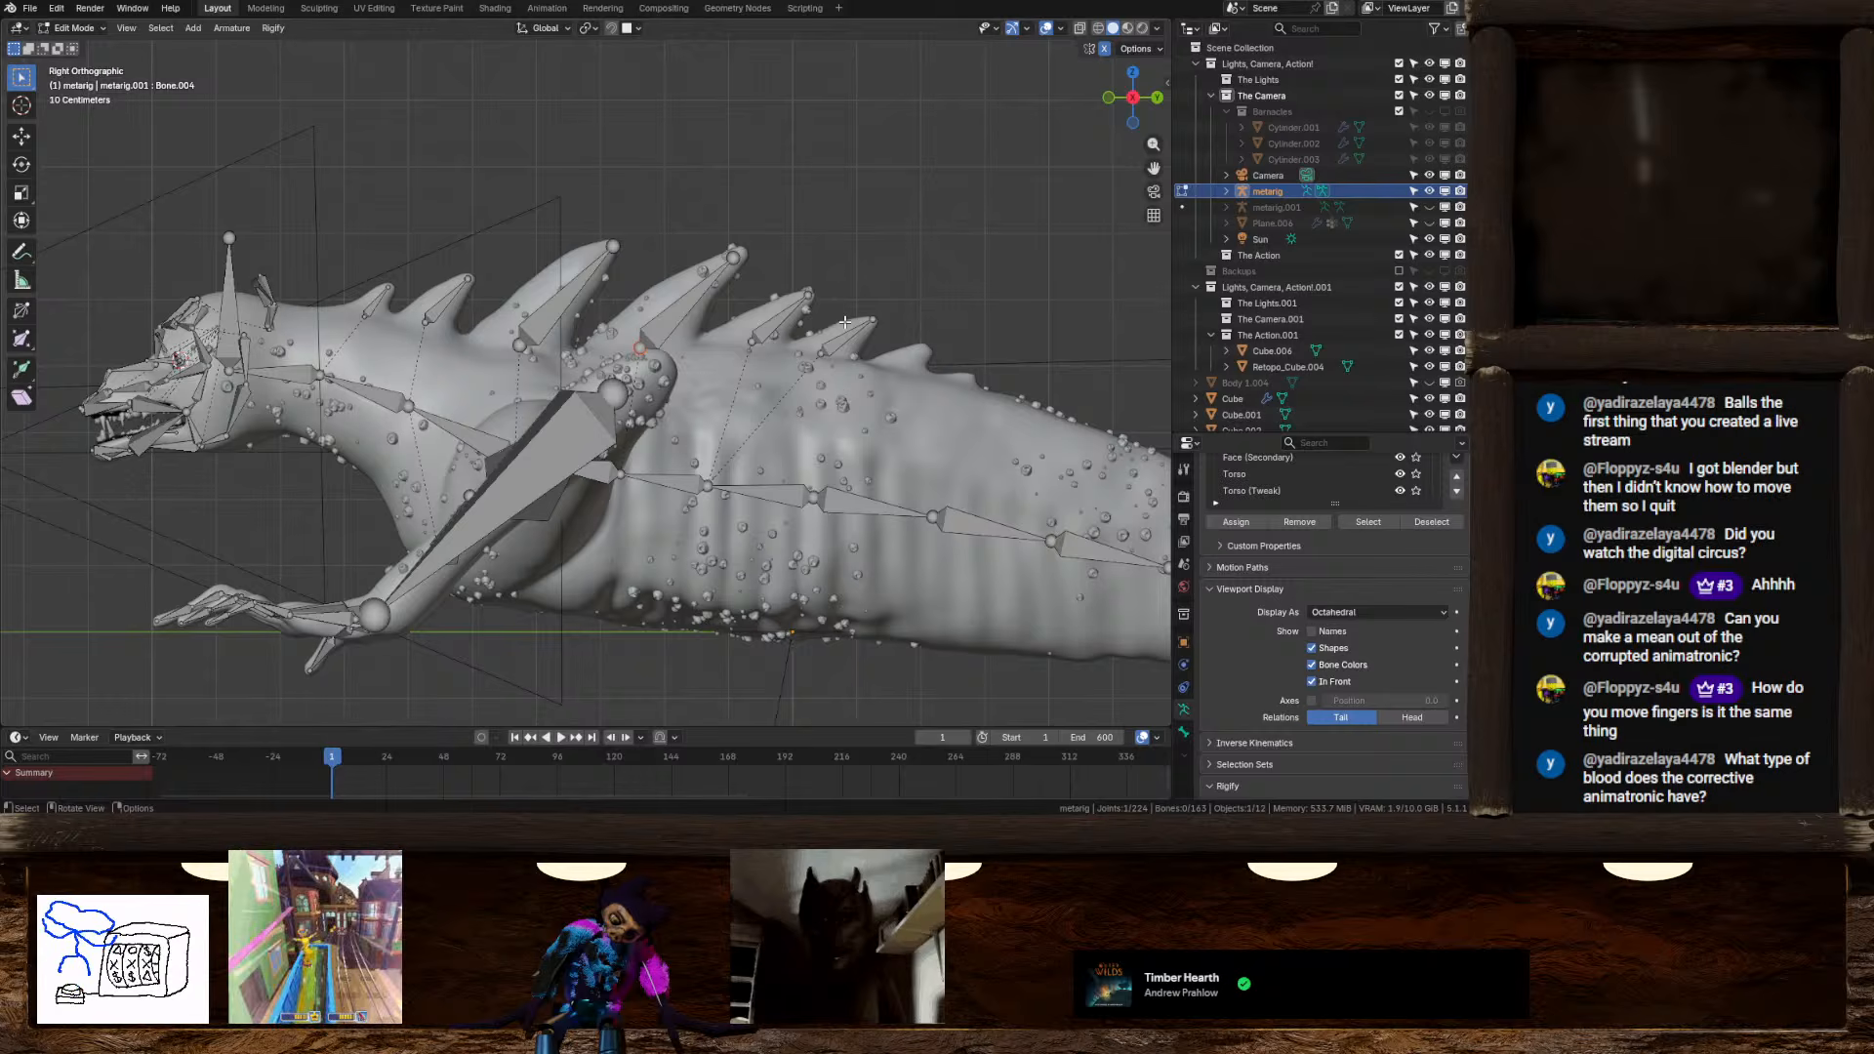
Return the metarig to object mode and generate the Rigify rig from it
key(Tab)
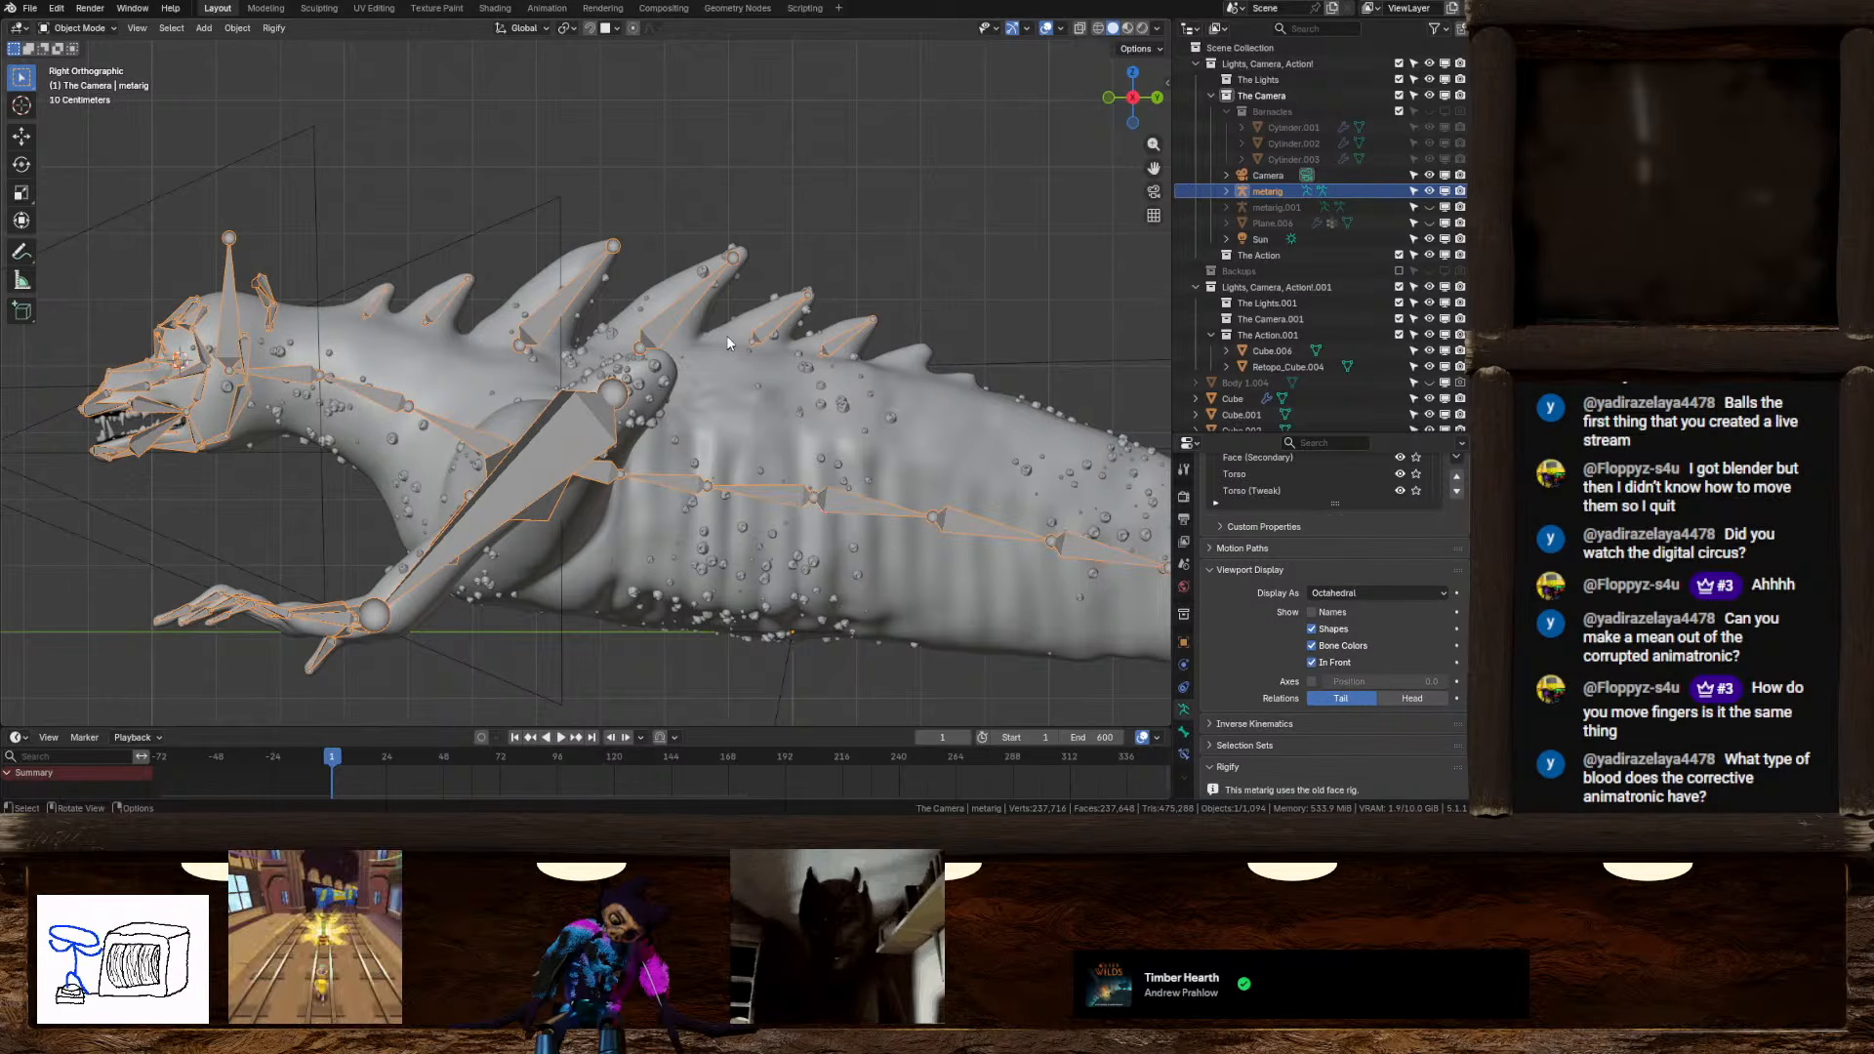
middle_drag(726, 336, 1266, 631)
scroll(1263, 615, down, 5)
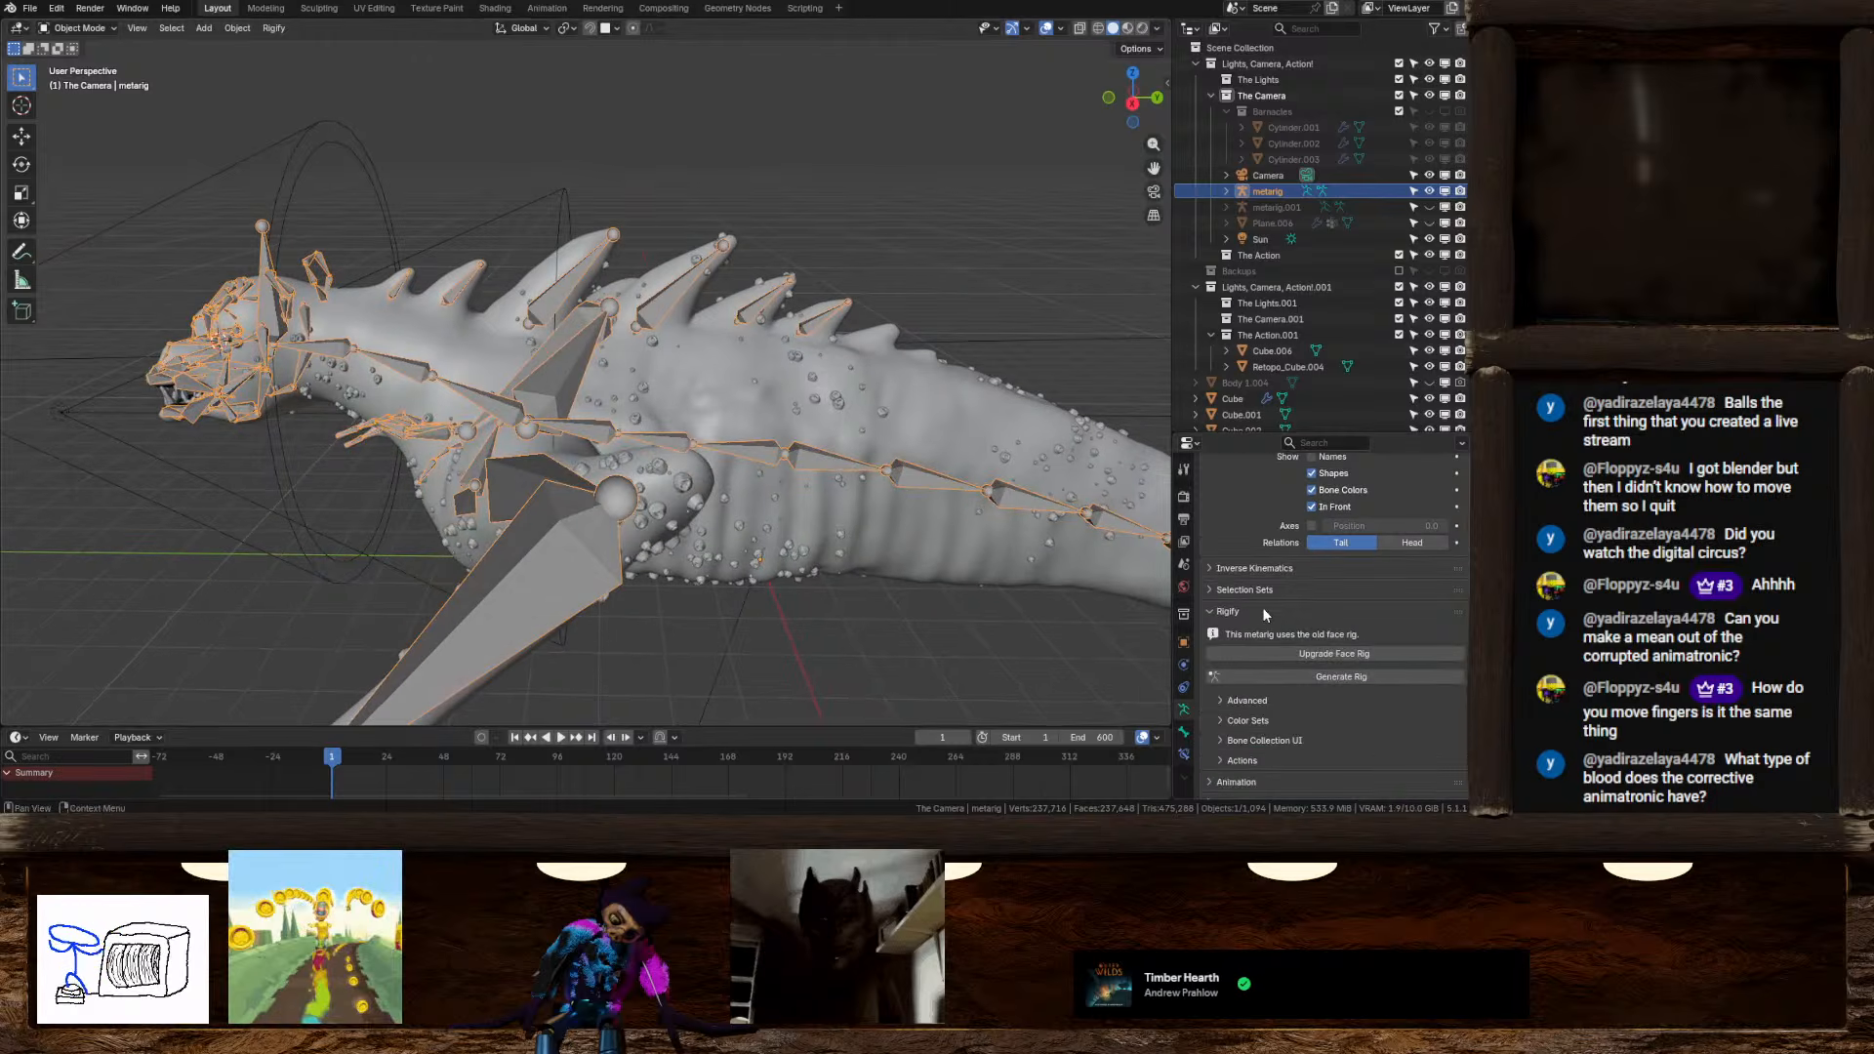
click(1302, 677)
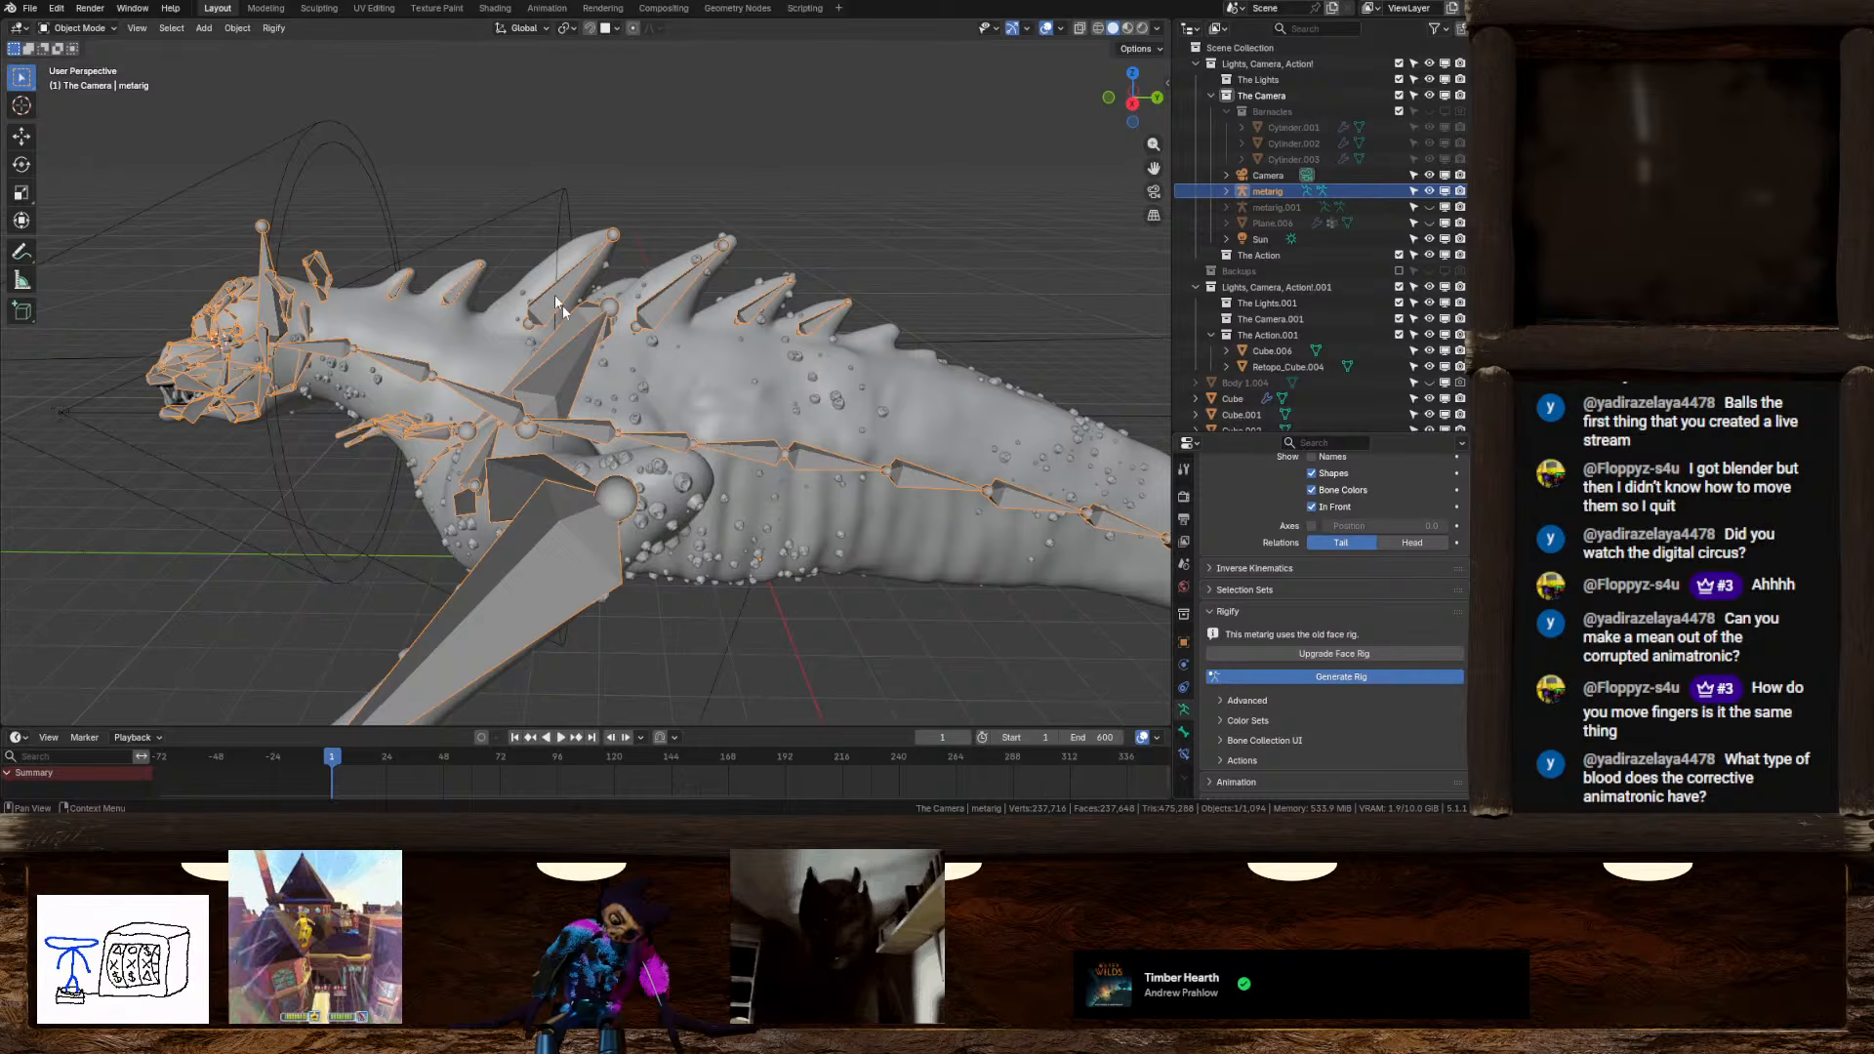
click(729, 391)
shift+click(661, 304)
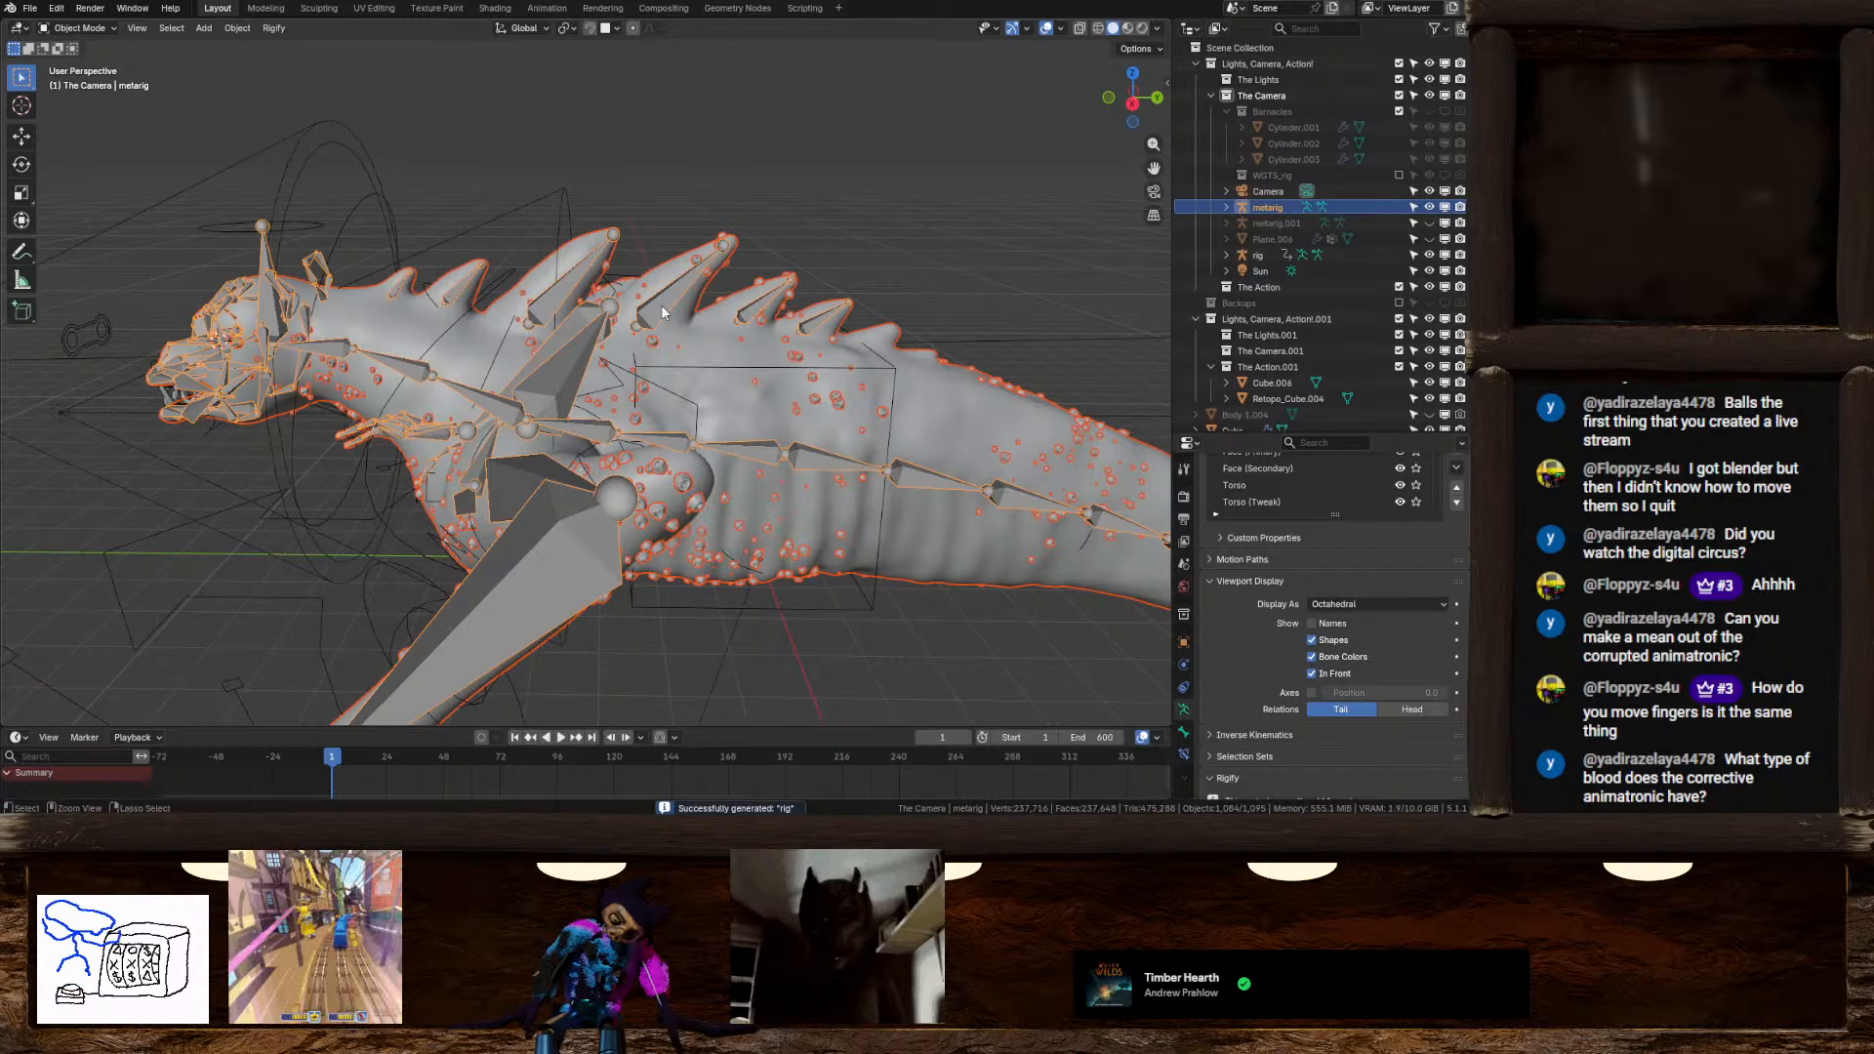
key(ctrl+p)
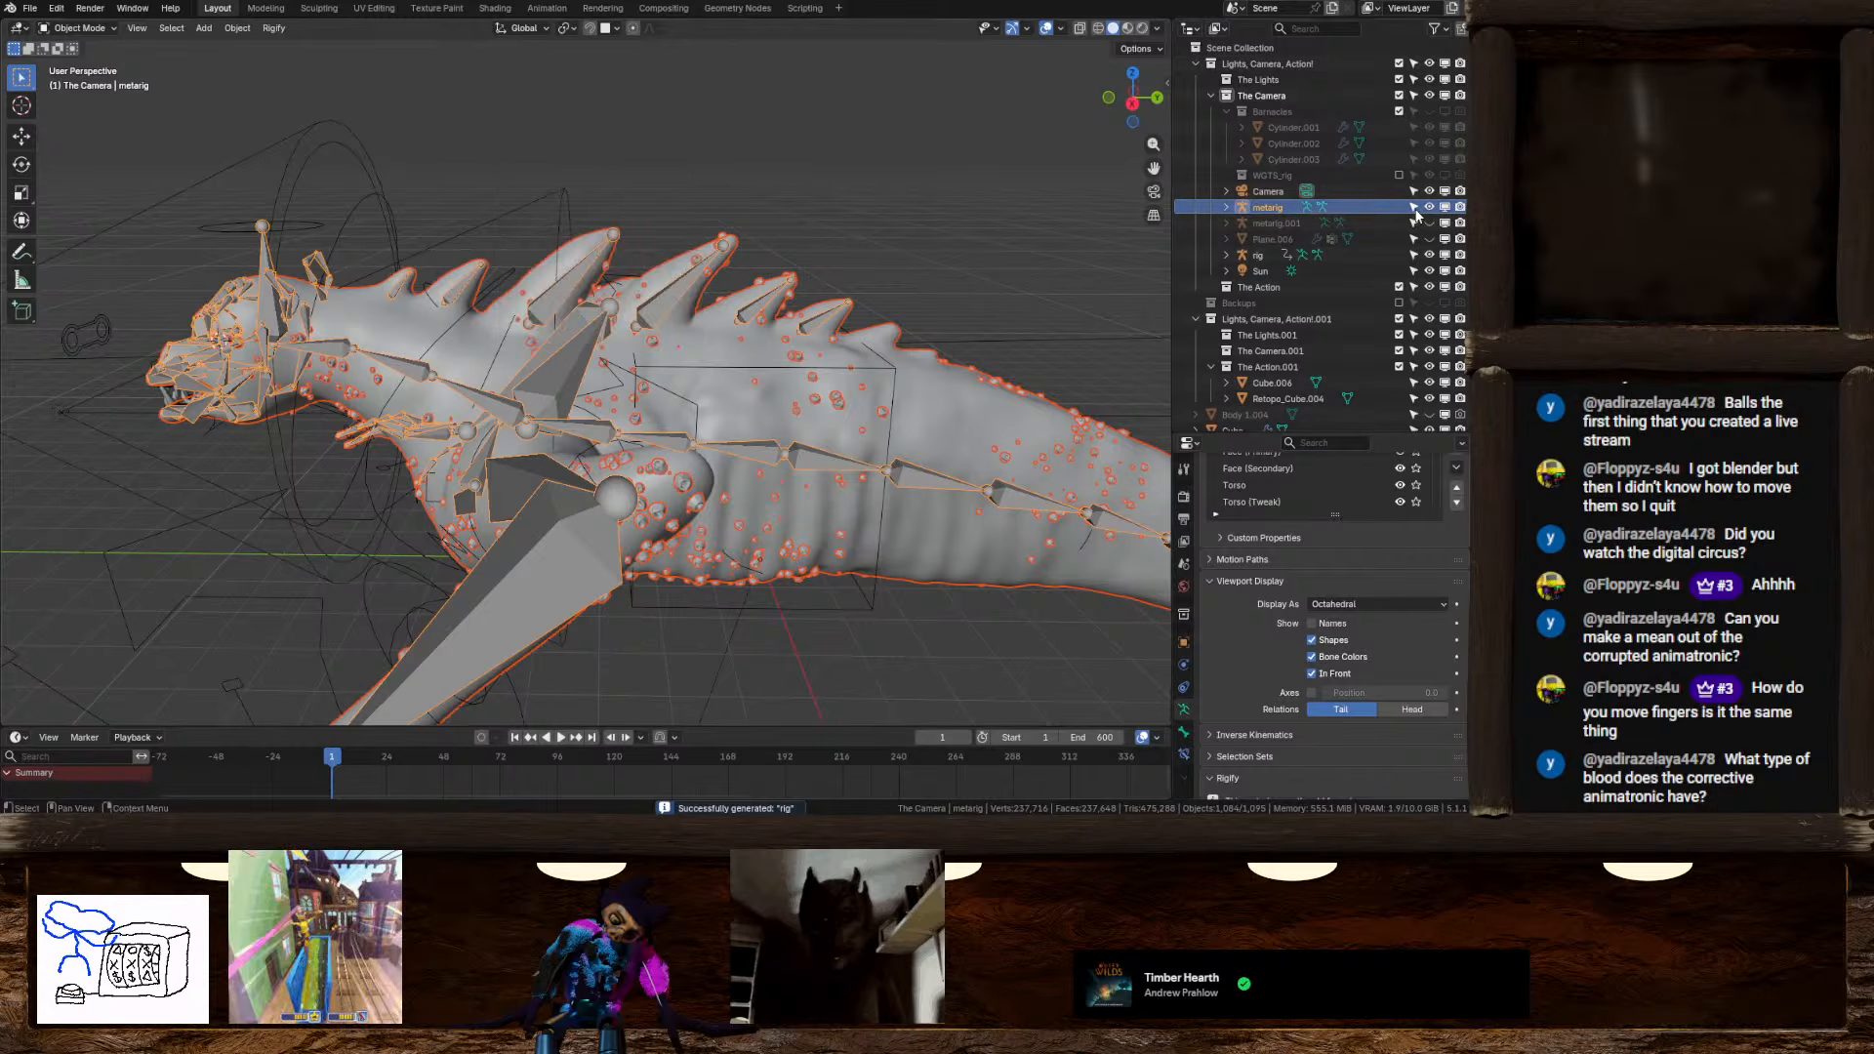
Hide the metarig and set the generated rig to display in front of the mesh
click(1428, 207)
click(562, 226)
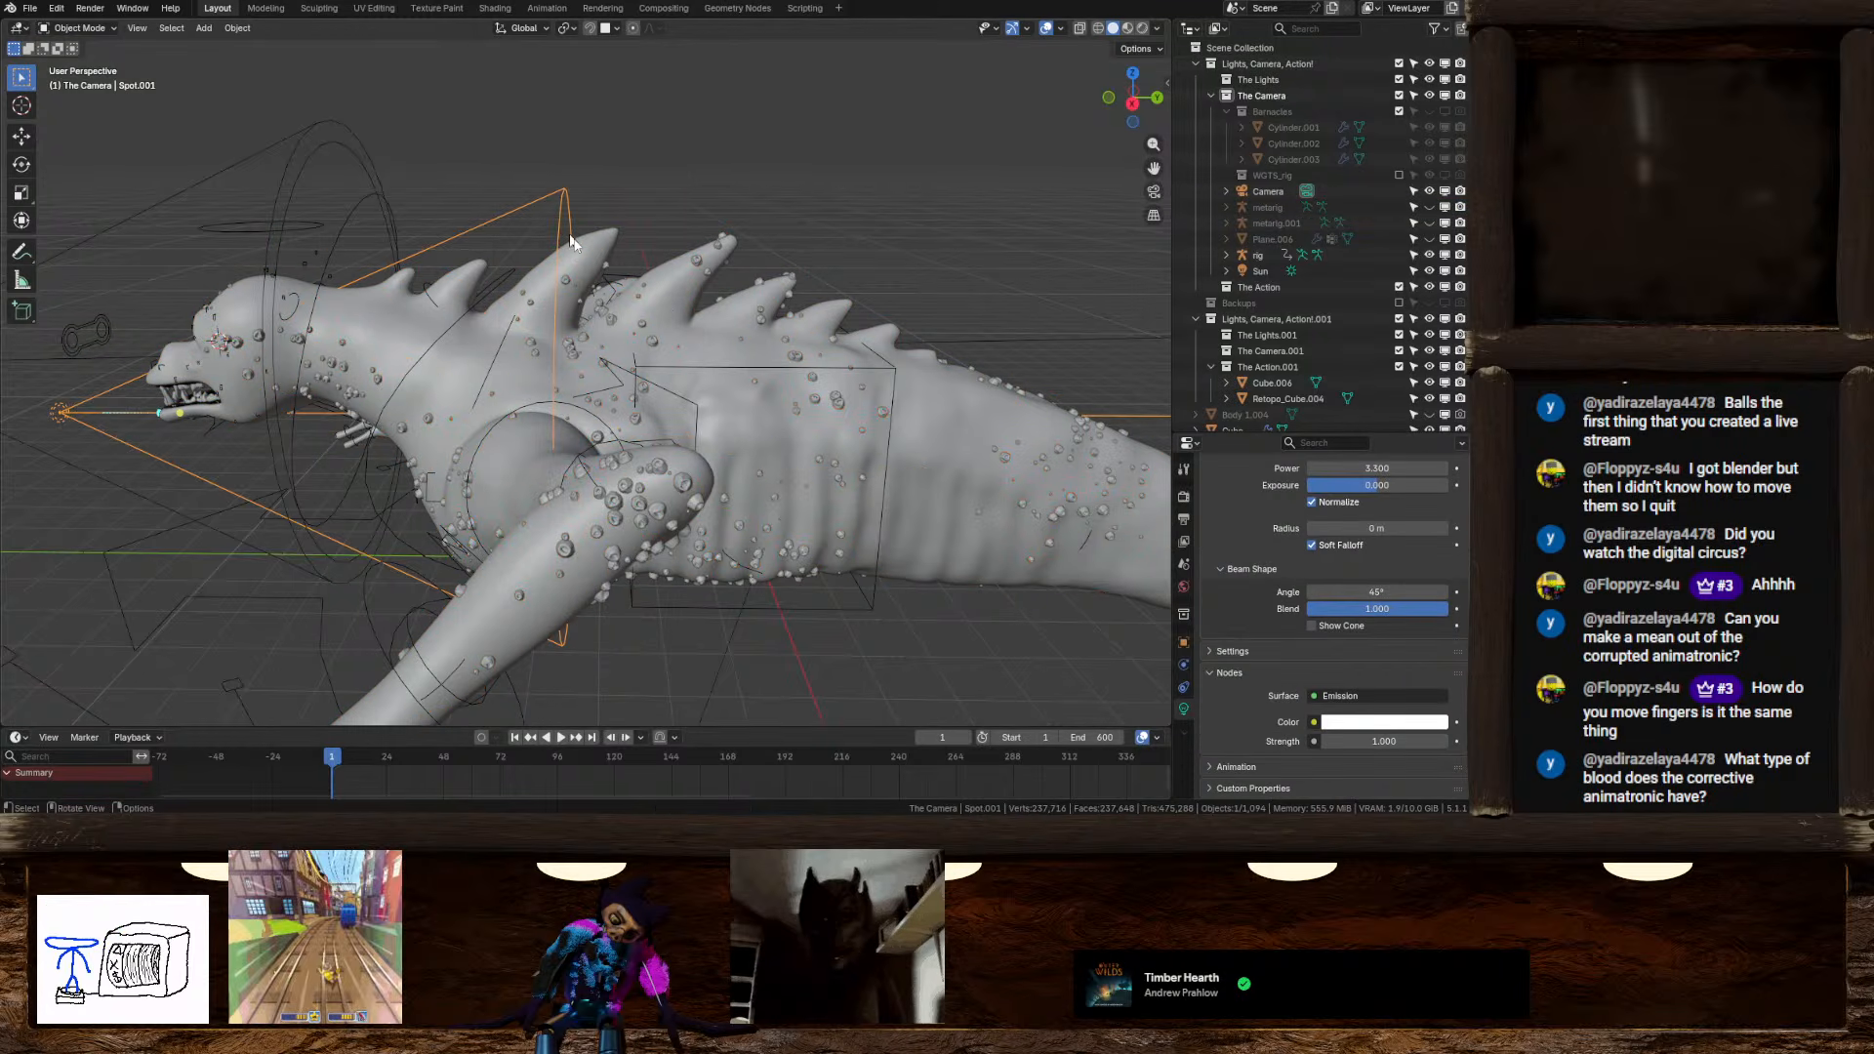
click(383, 189)
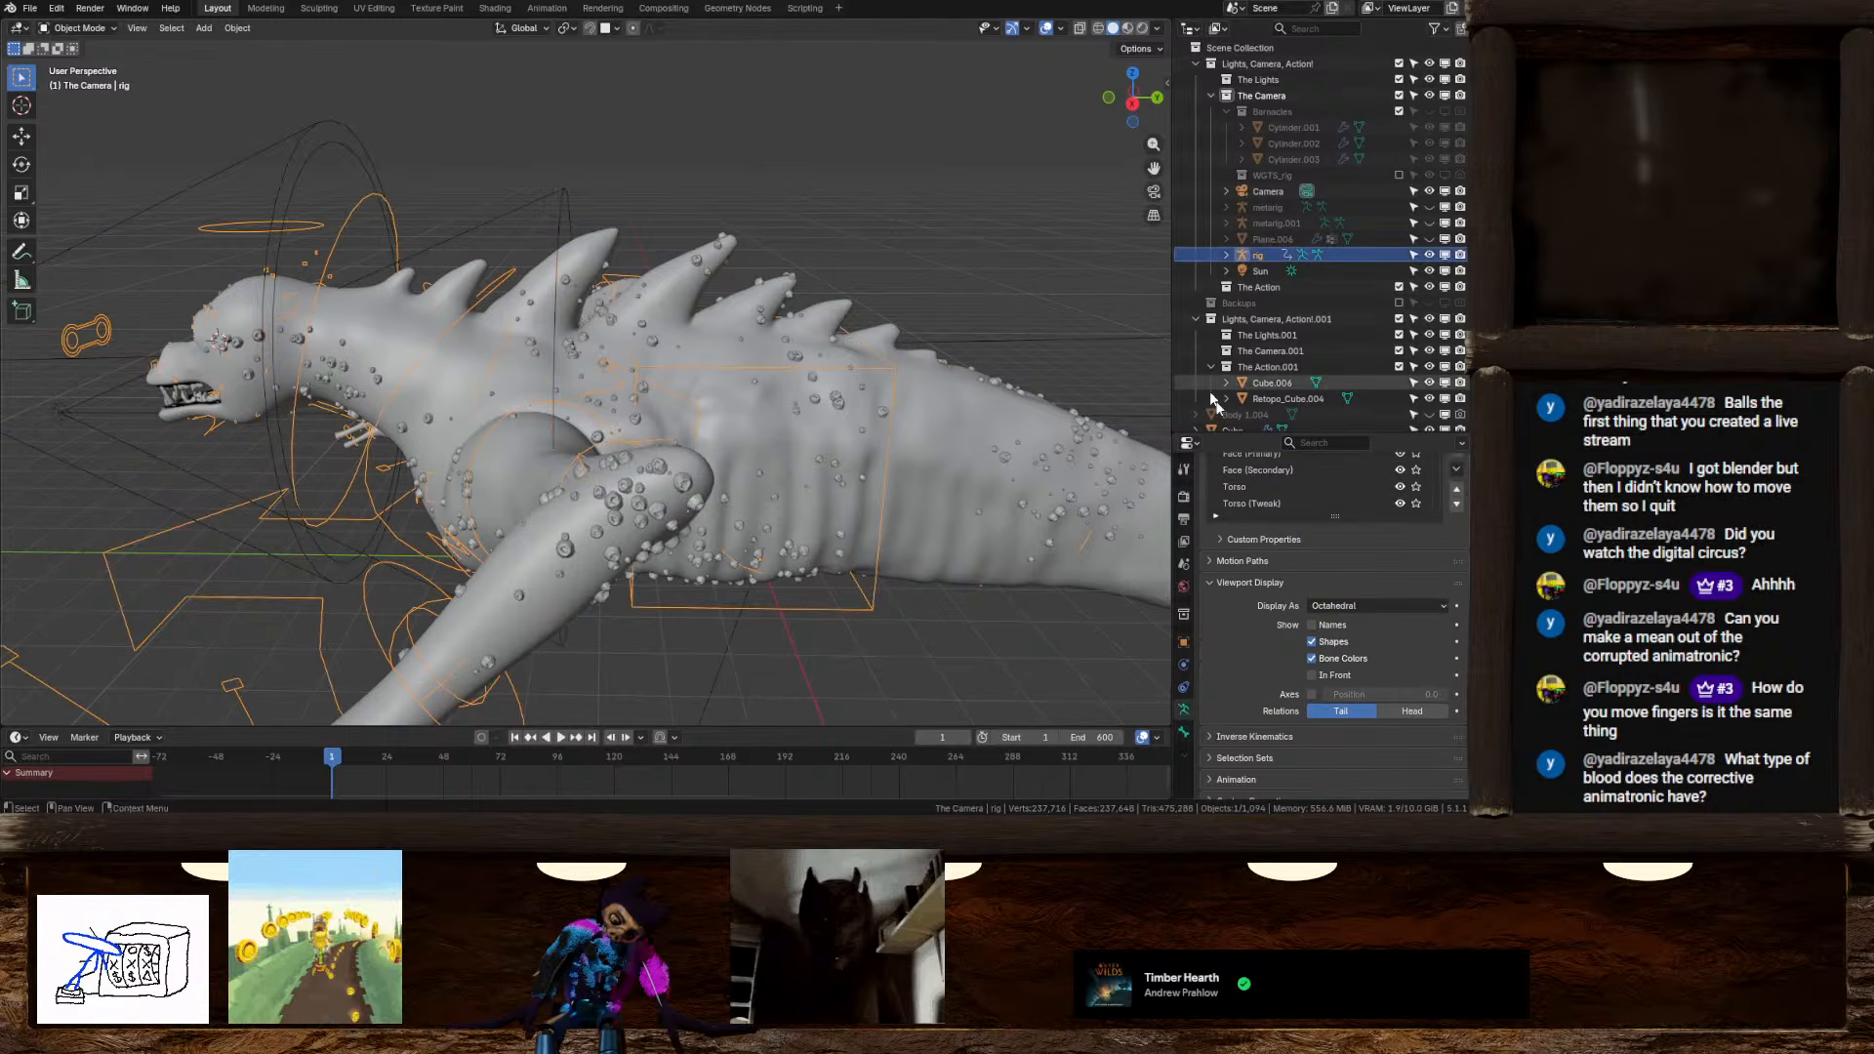
click(1312, 675)
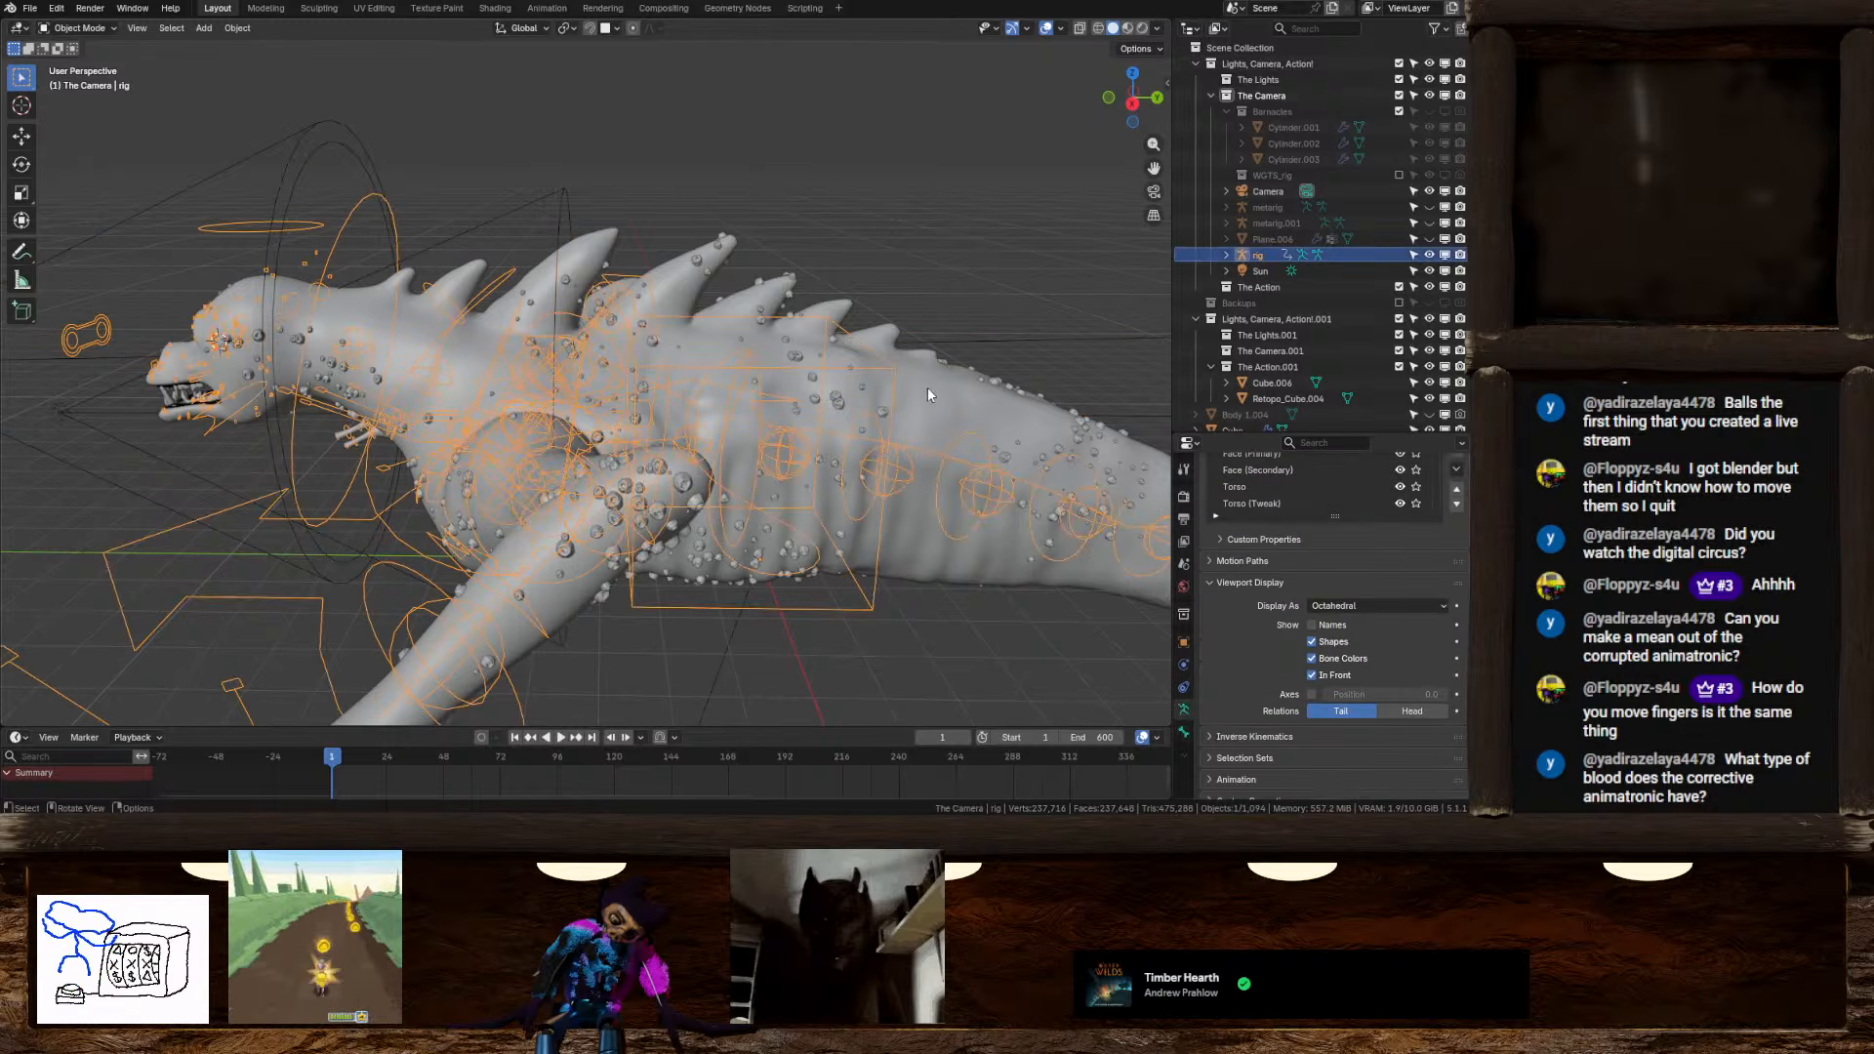
Parent the creature's body mesh to the generated rig with automatic weights
click(883, 376)
shift+click(880, 364)
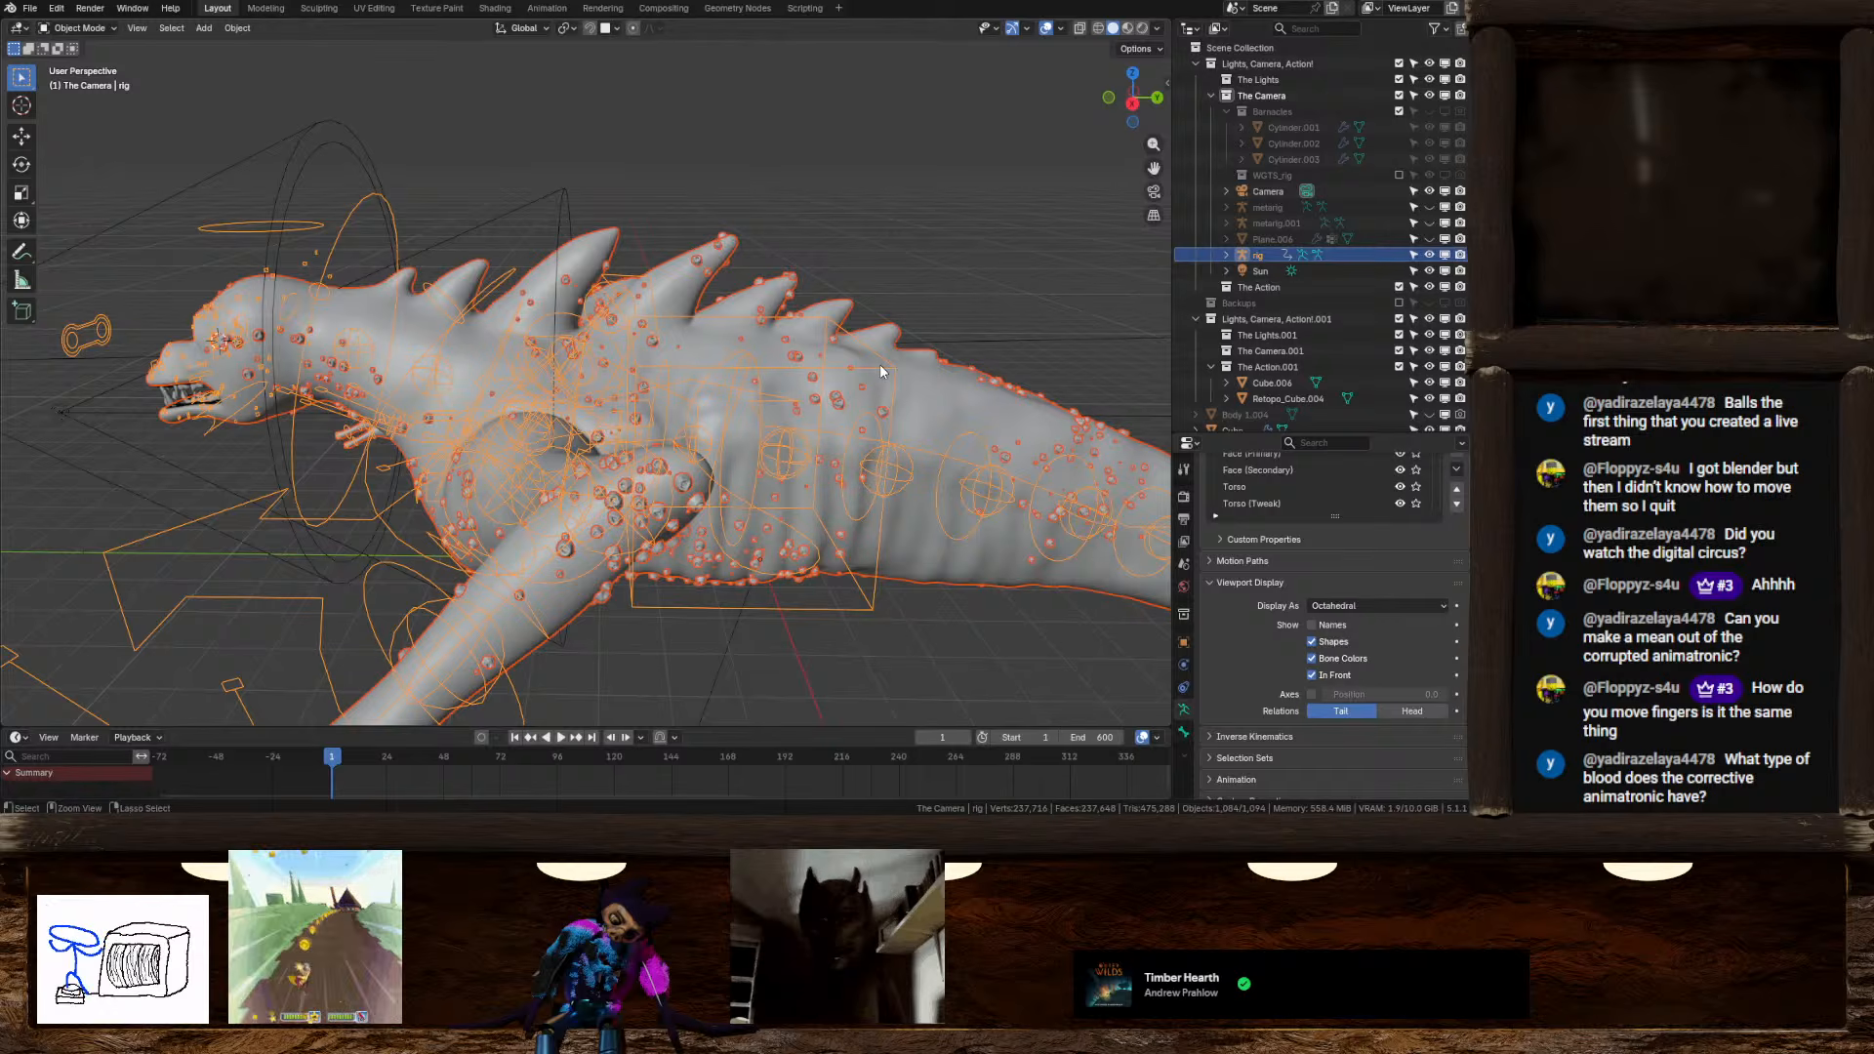
key(ctrl+p)
click(880, 365)
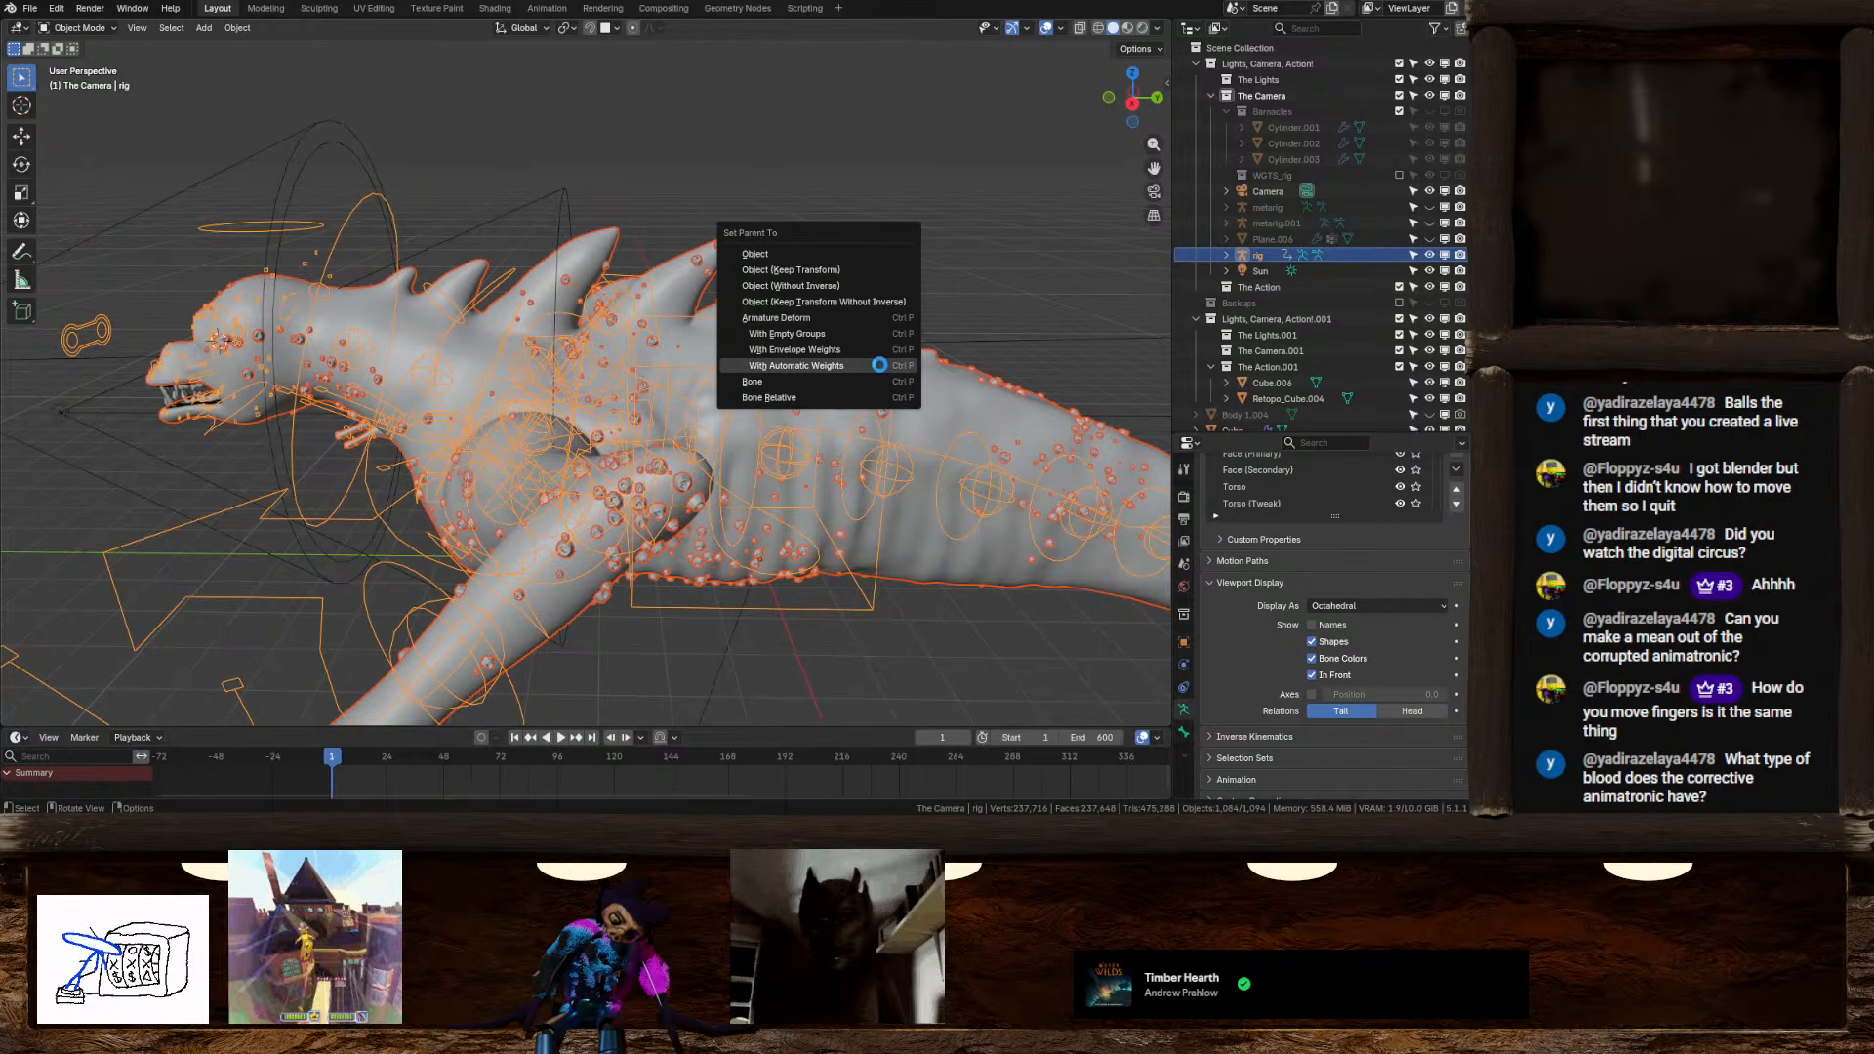
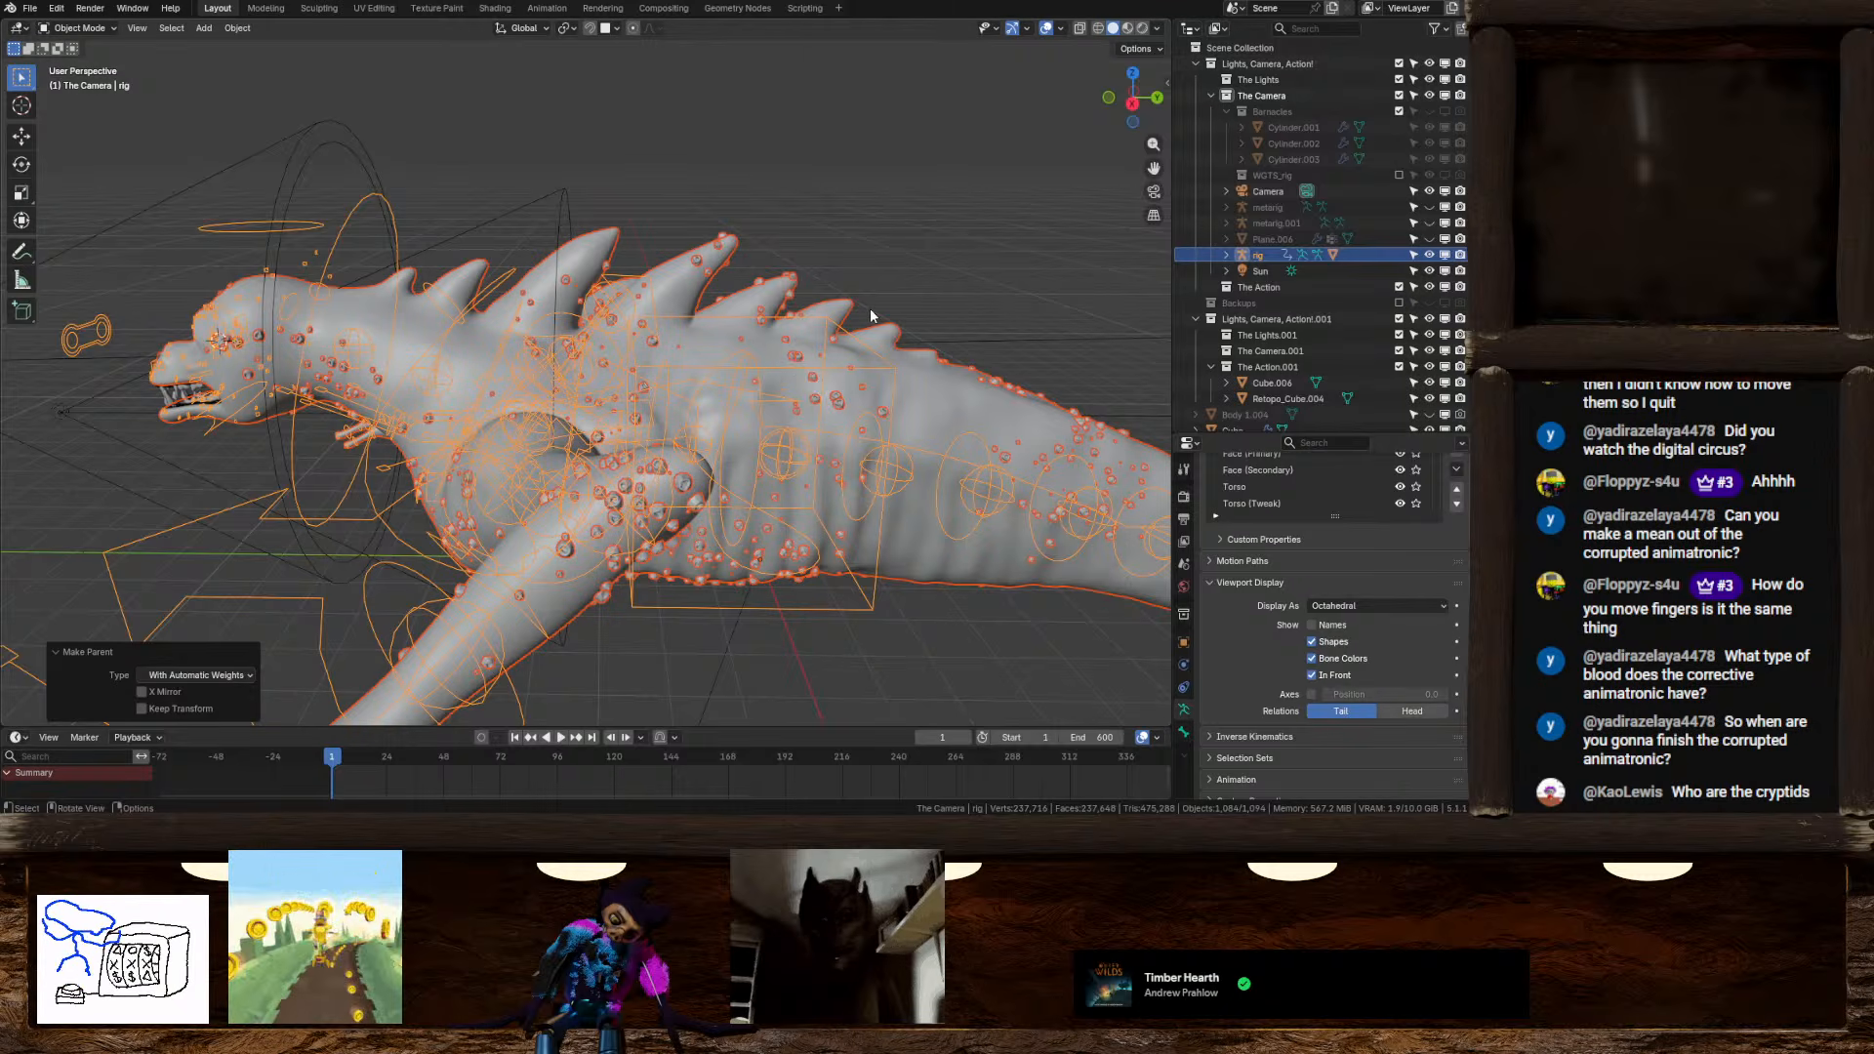
middle_drag(794, 374, 653, 339)
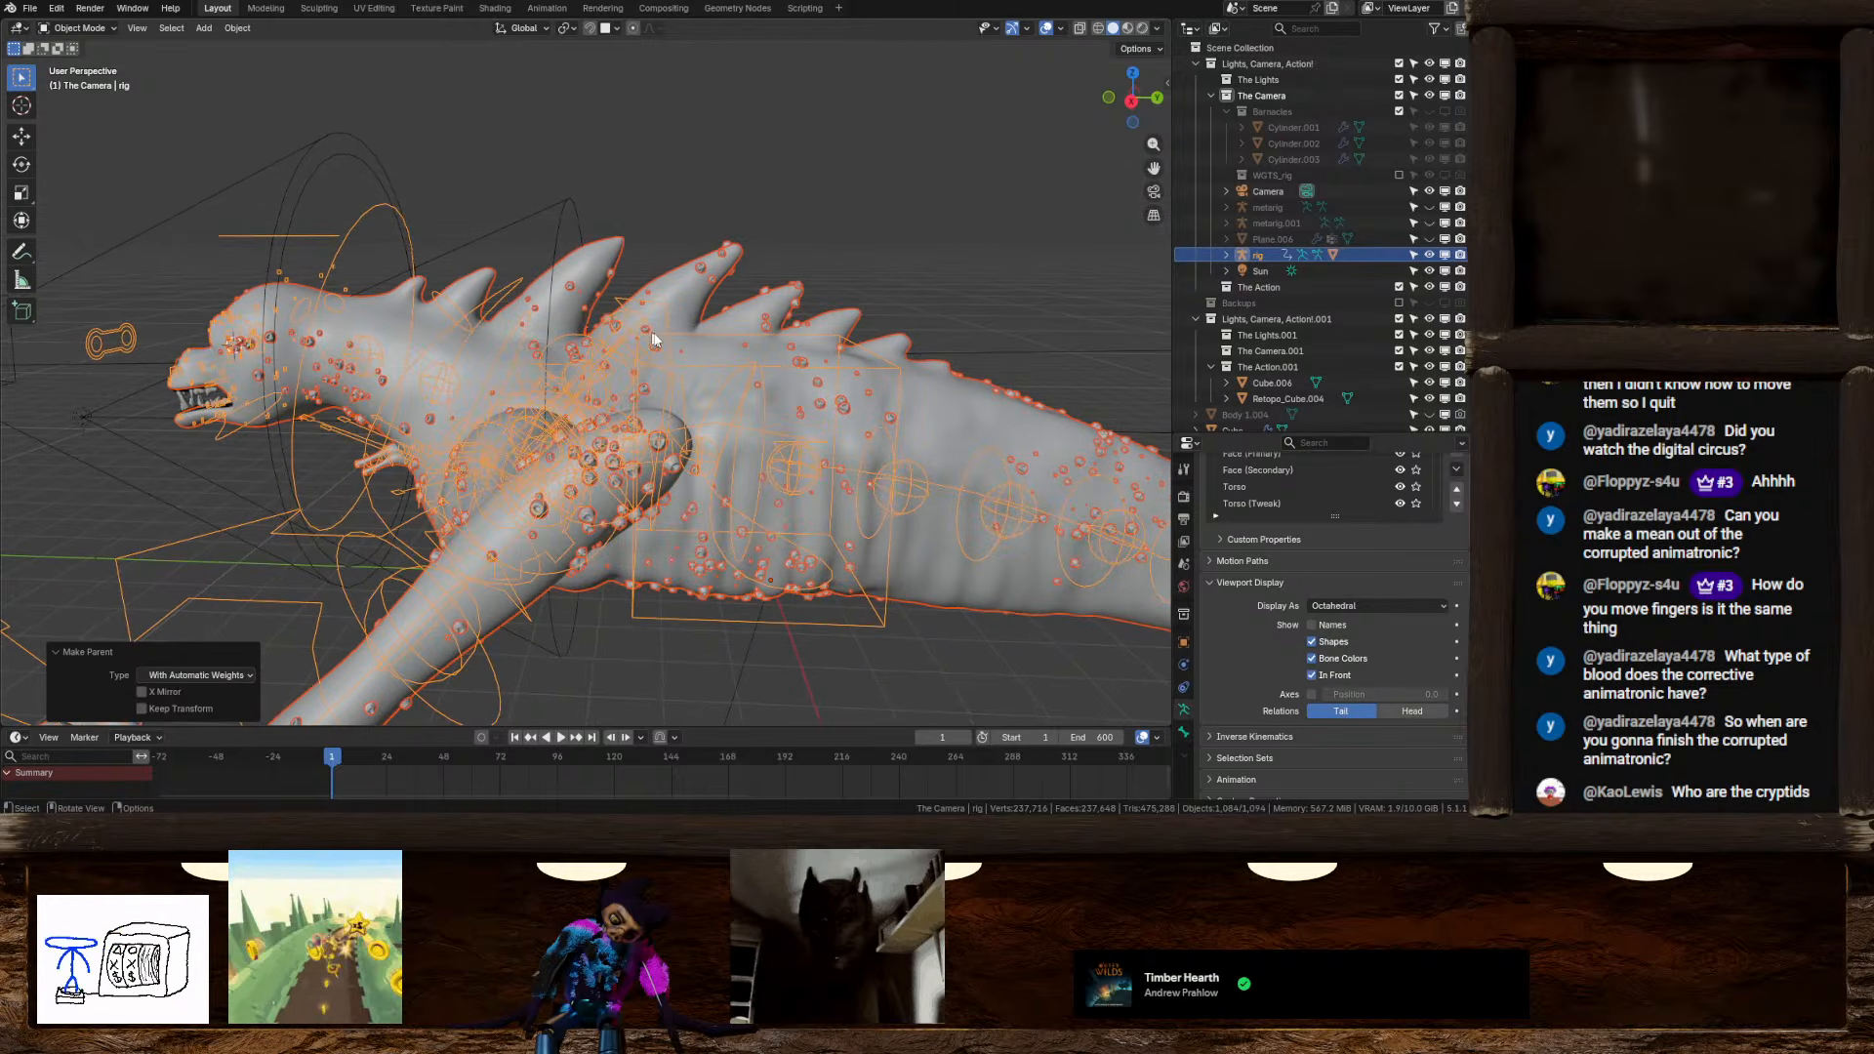
click(687, 371)
click(79, 27)
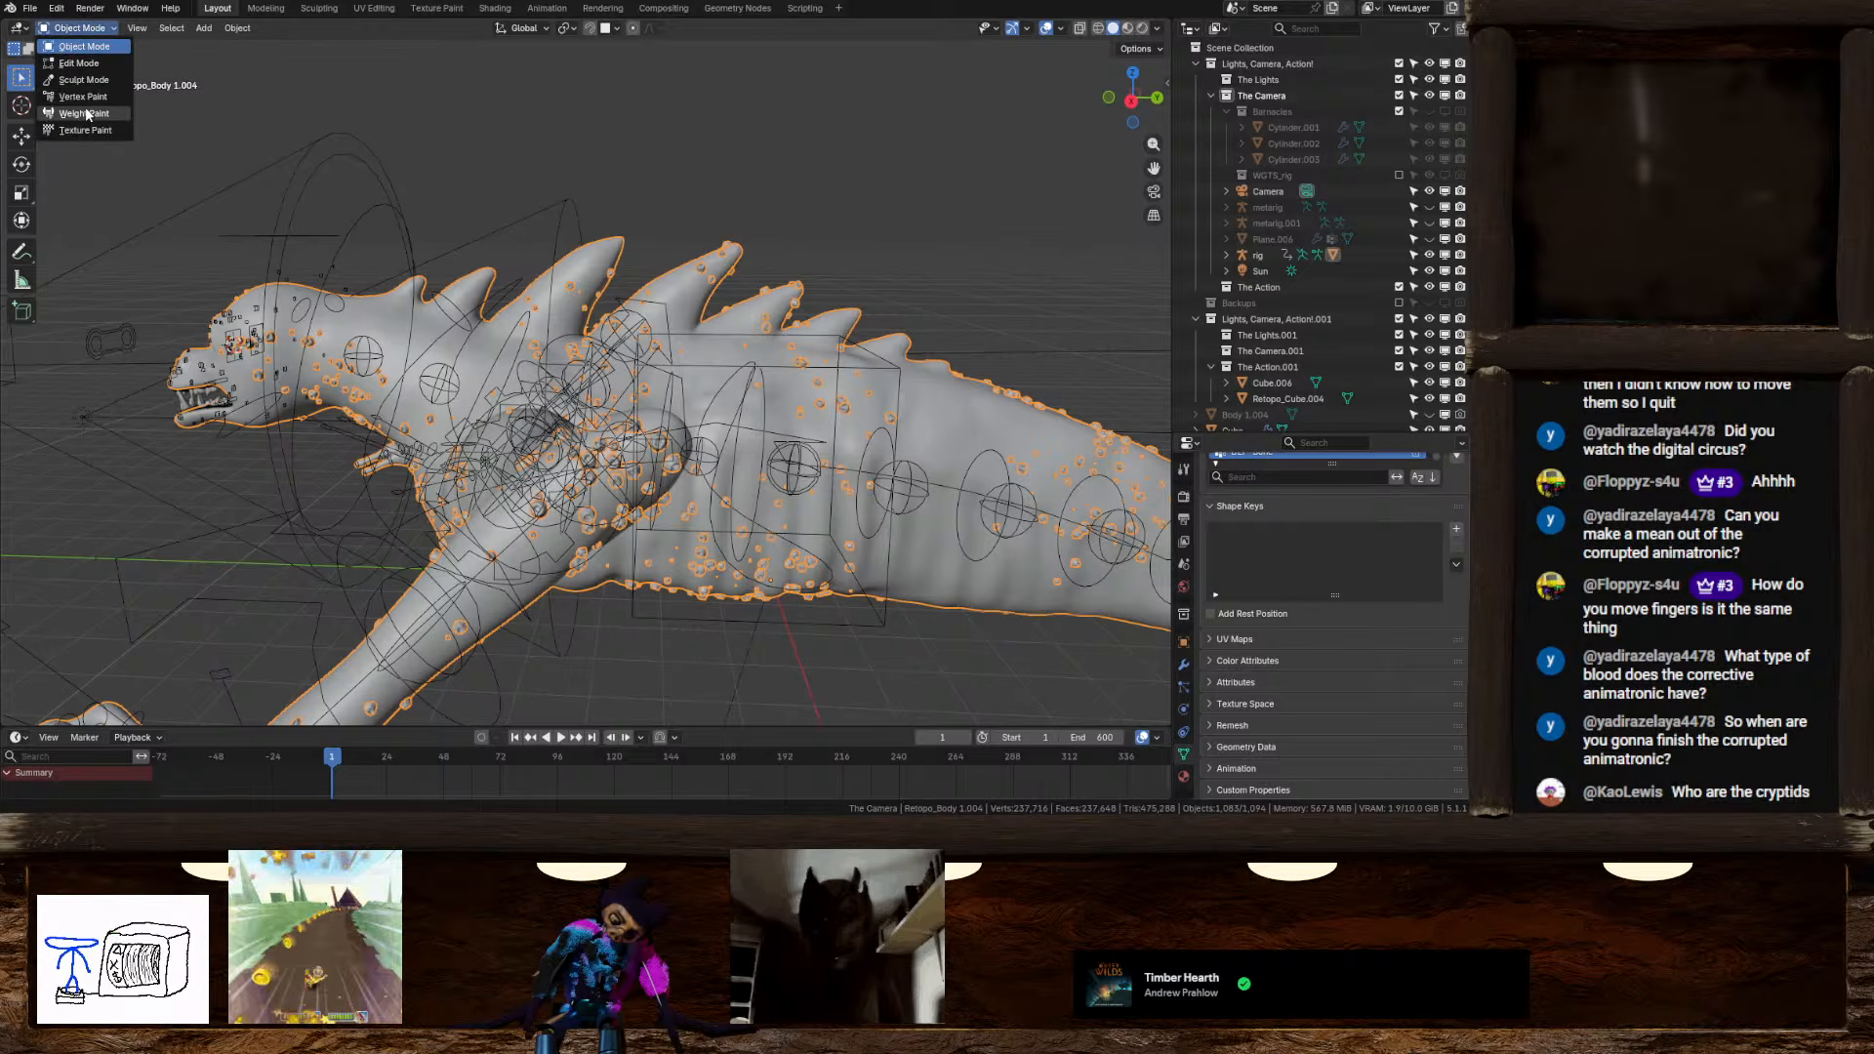
click(84, 130)
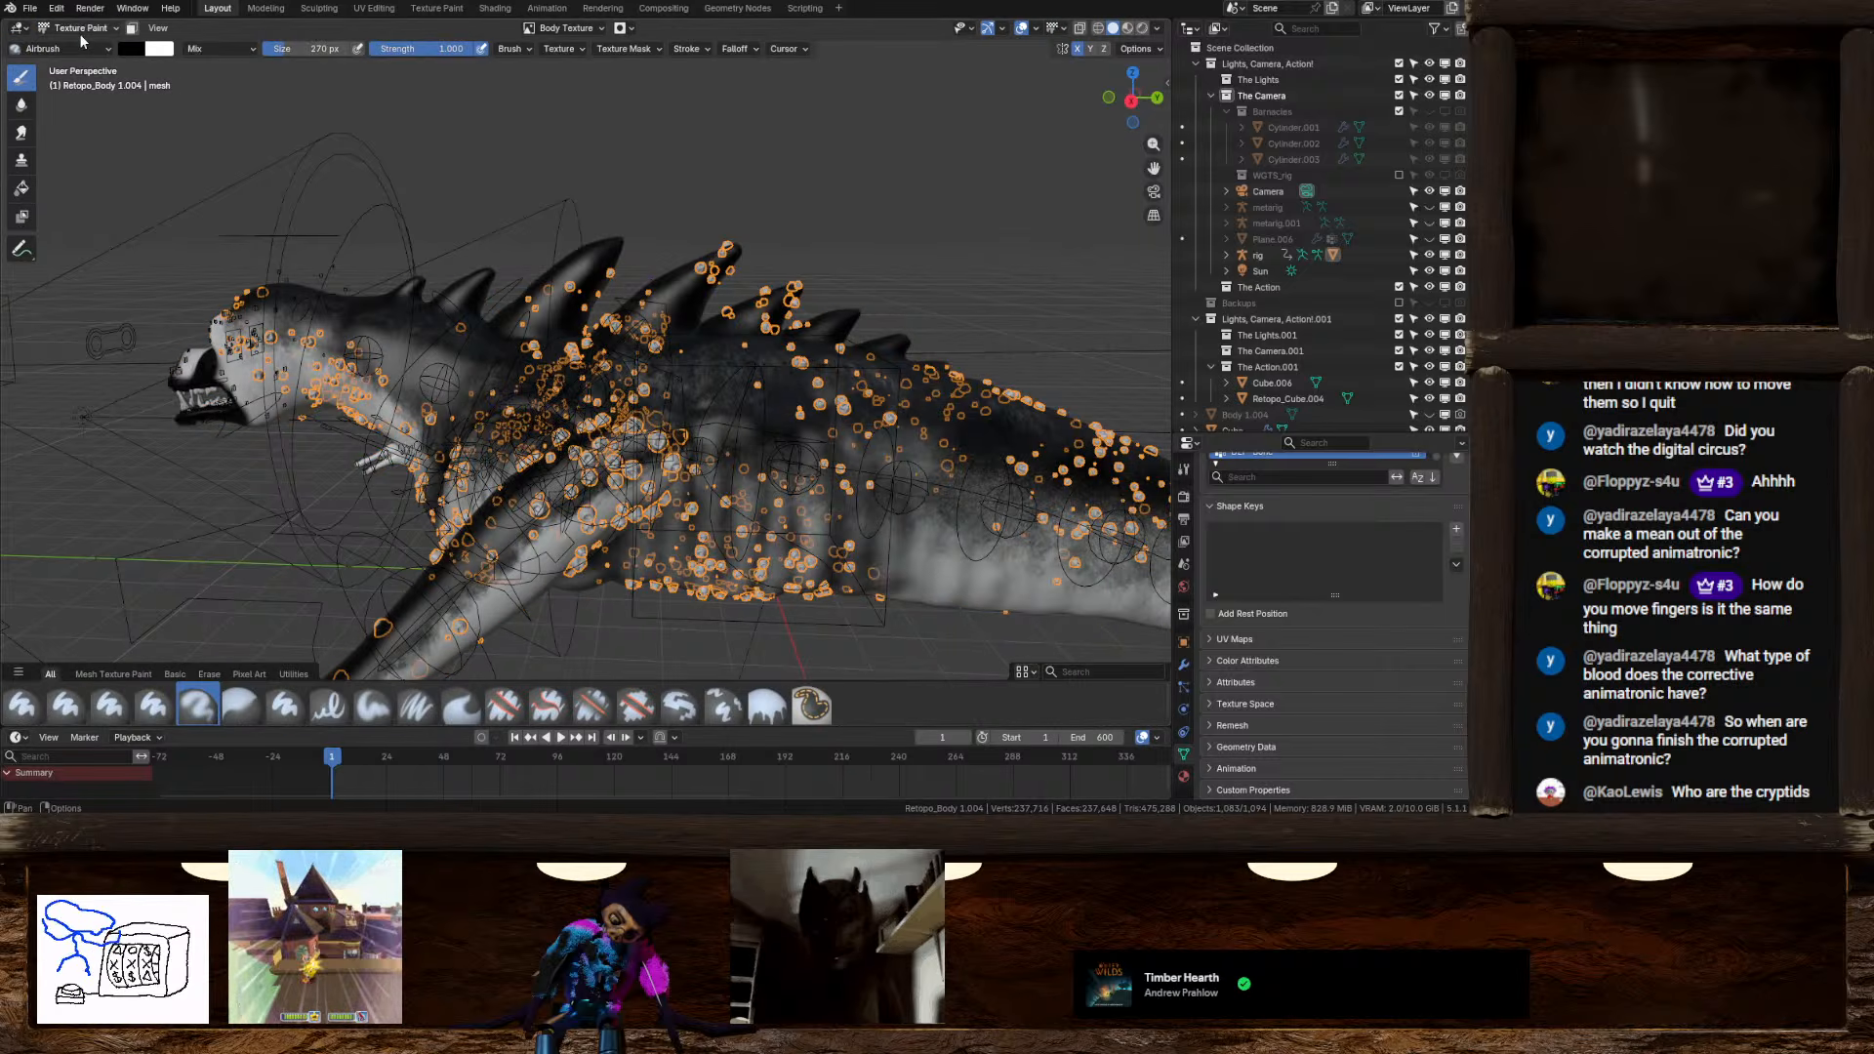
click(81, 30)
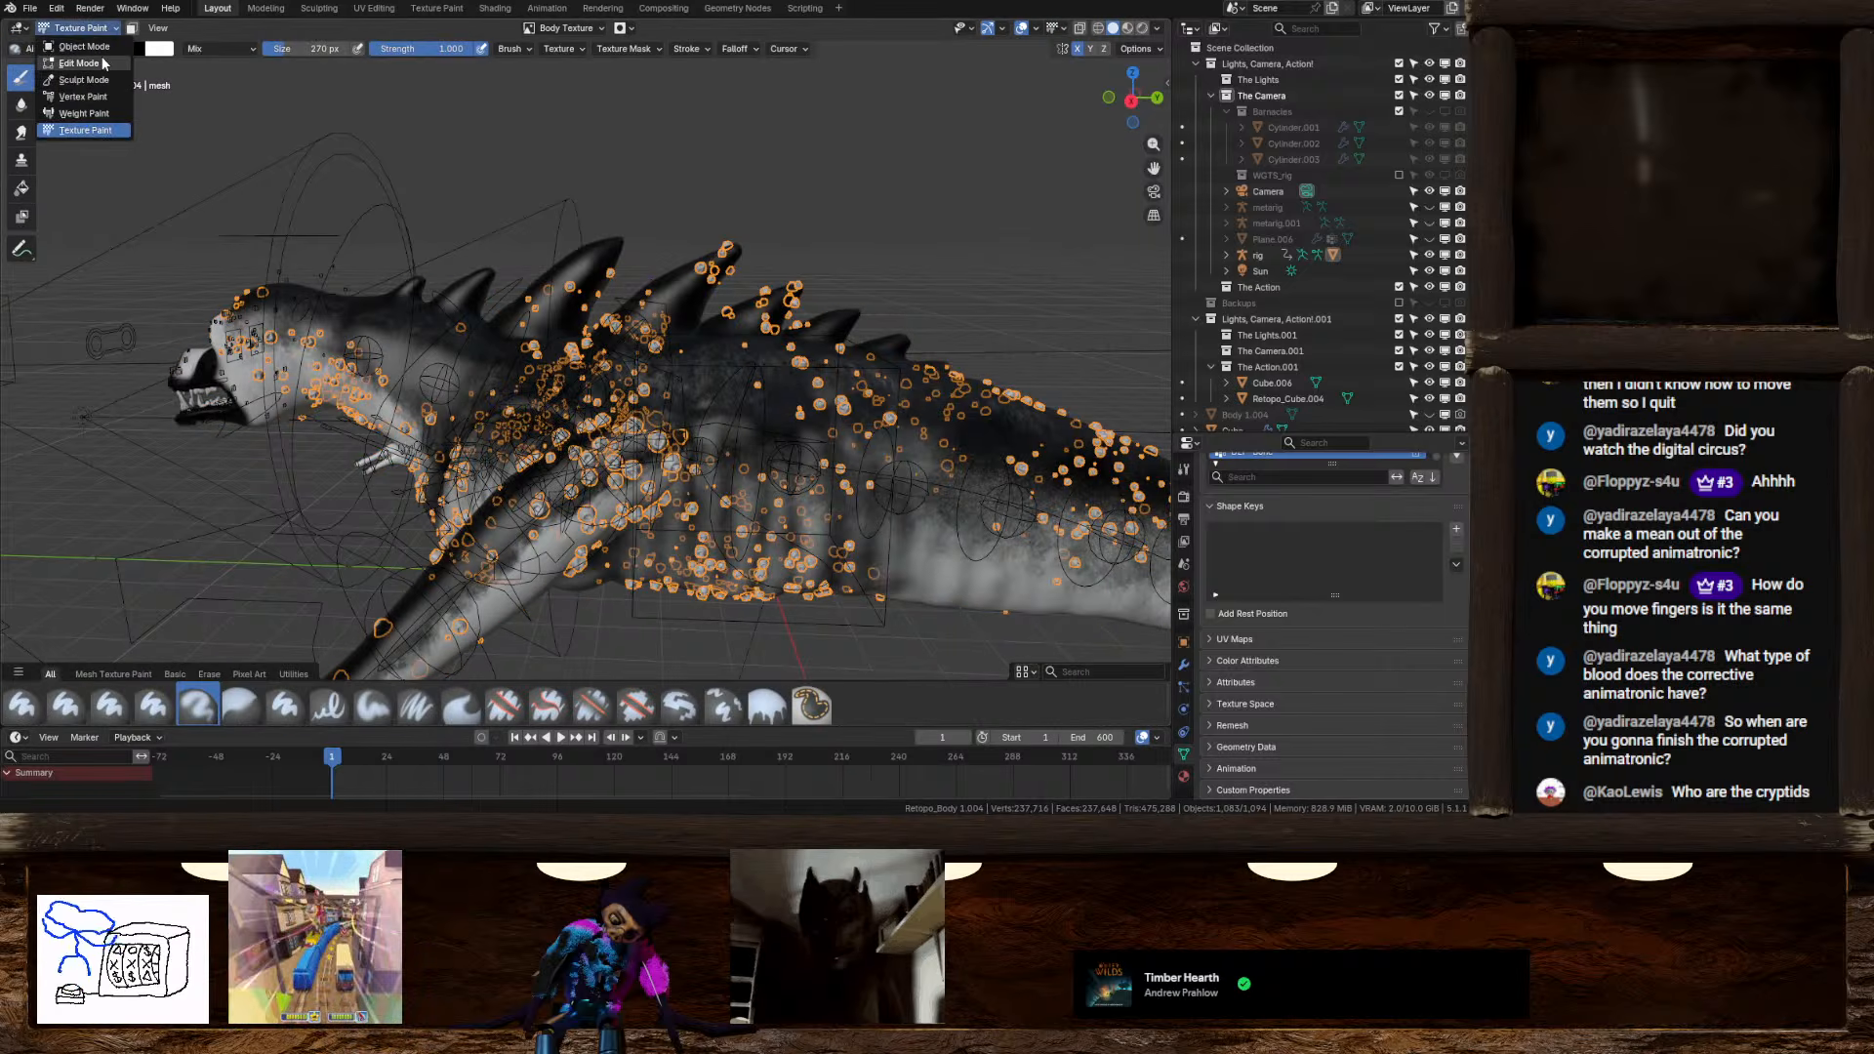
click(84, 46)
Select the generated rig and switch it to pose mode
click(644, 374)
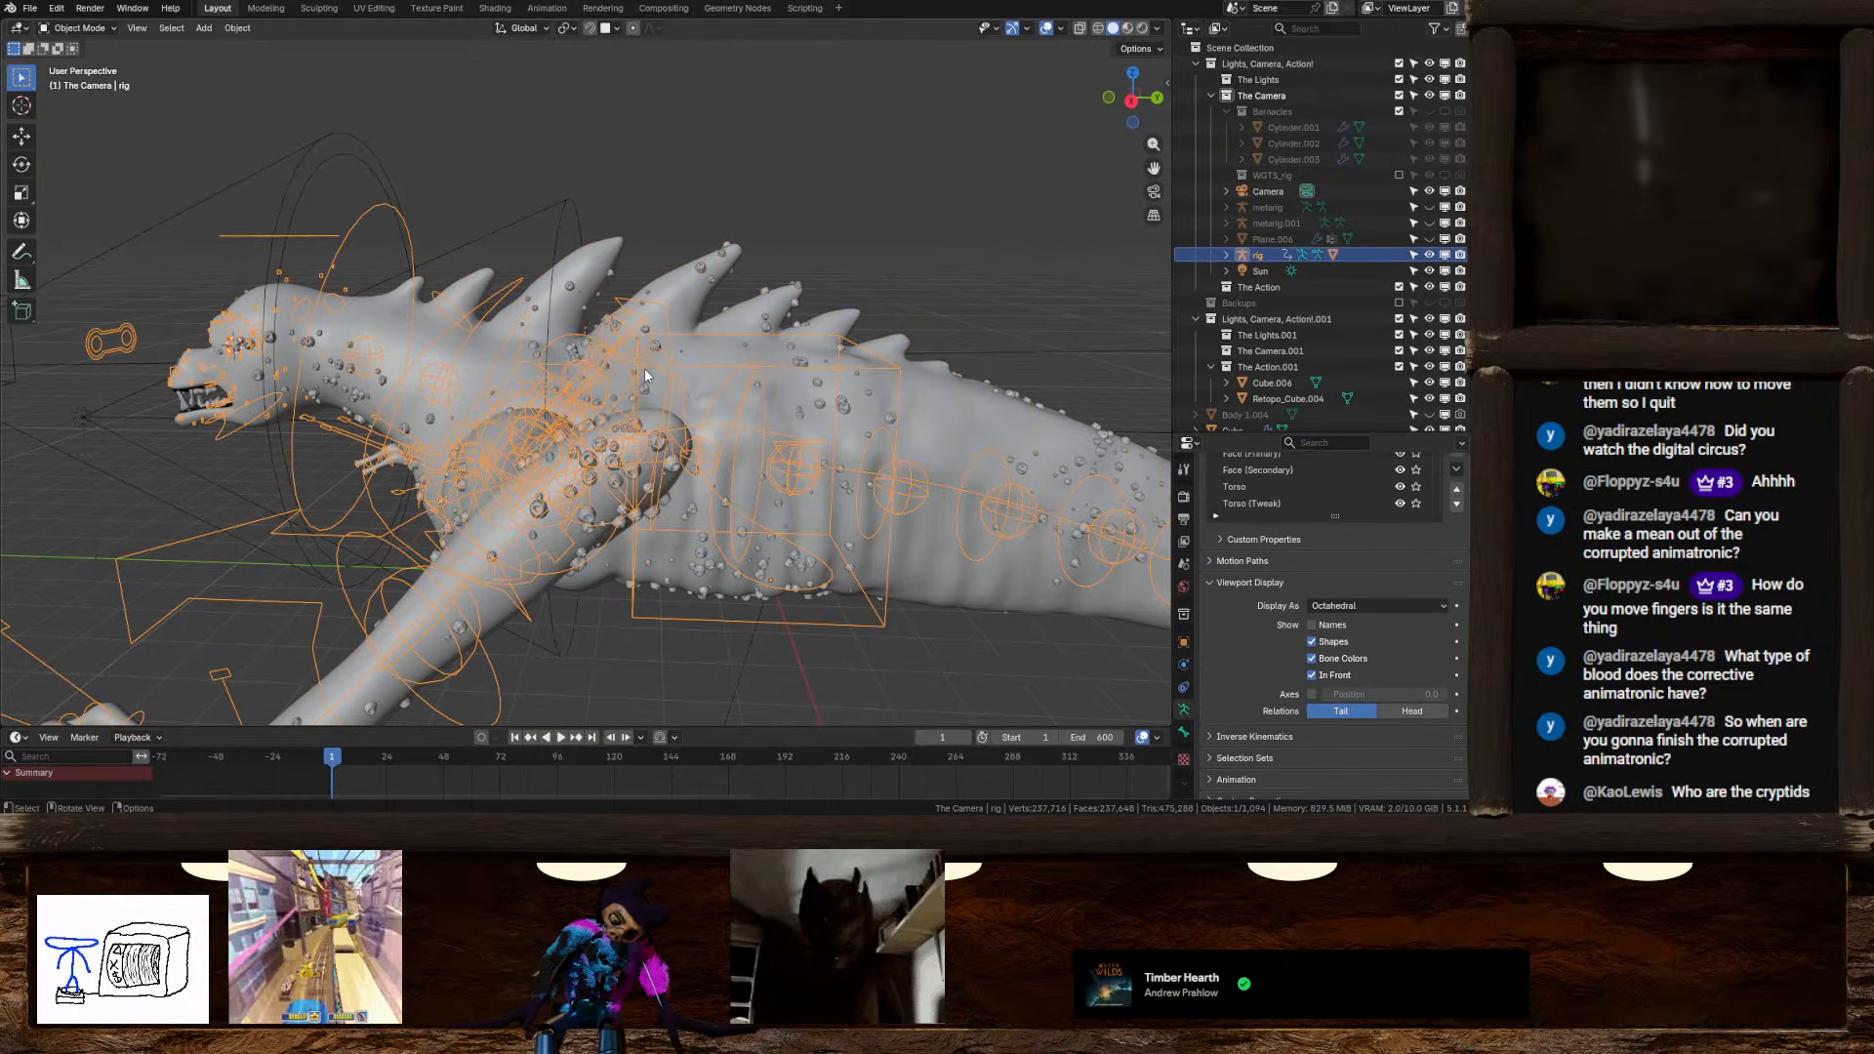
click(83, 28)
click(96, 80)
middle_drag(591, 337, 651, 403)
Try rotating an upper-body control freely and the torso control about global X
click(389, 298)
middle_drag(388, 298, 747, 402)
key(r)
click(675, 479)
click(778, 412)
key(r)
key(x)
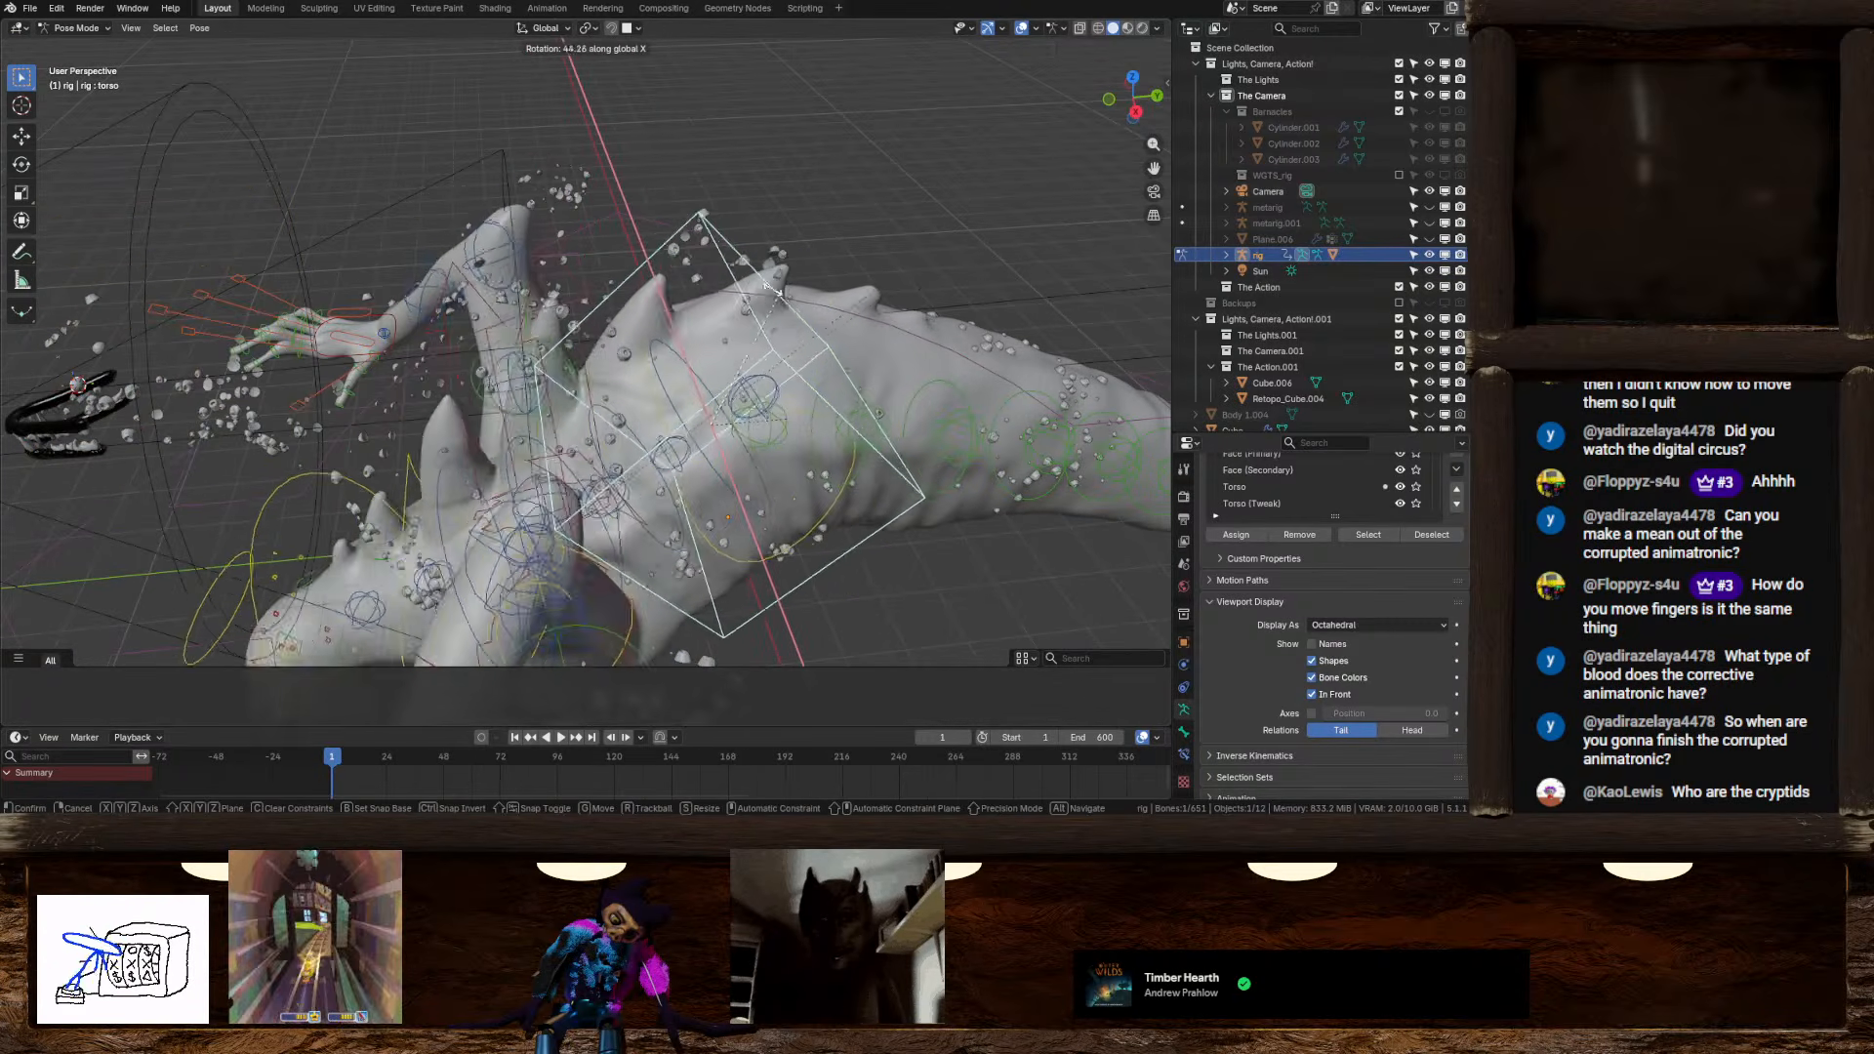
right_click(817, 449)
Try raising the torso control to test how the body and arms follow
scroll(818, 449, down, 5)
middle_drag(818, 449, 728, 293)
key(g)
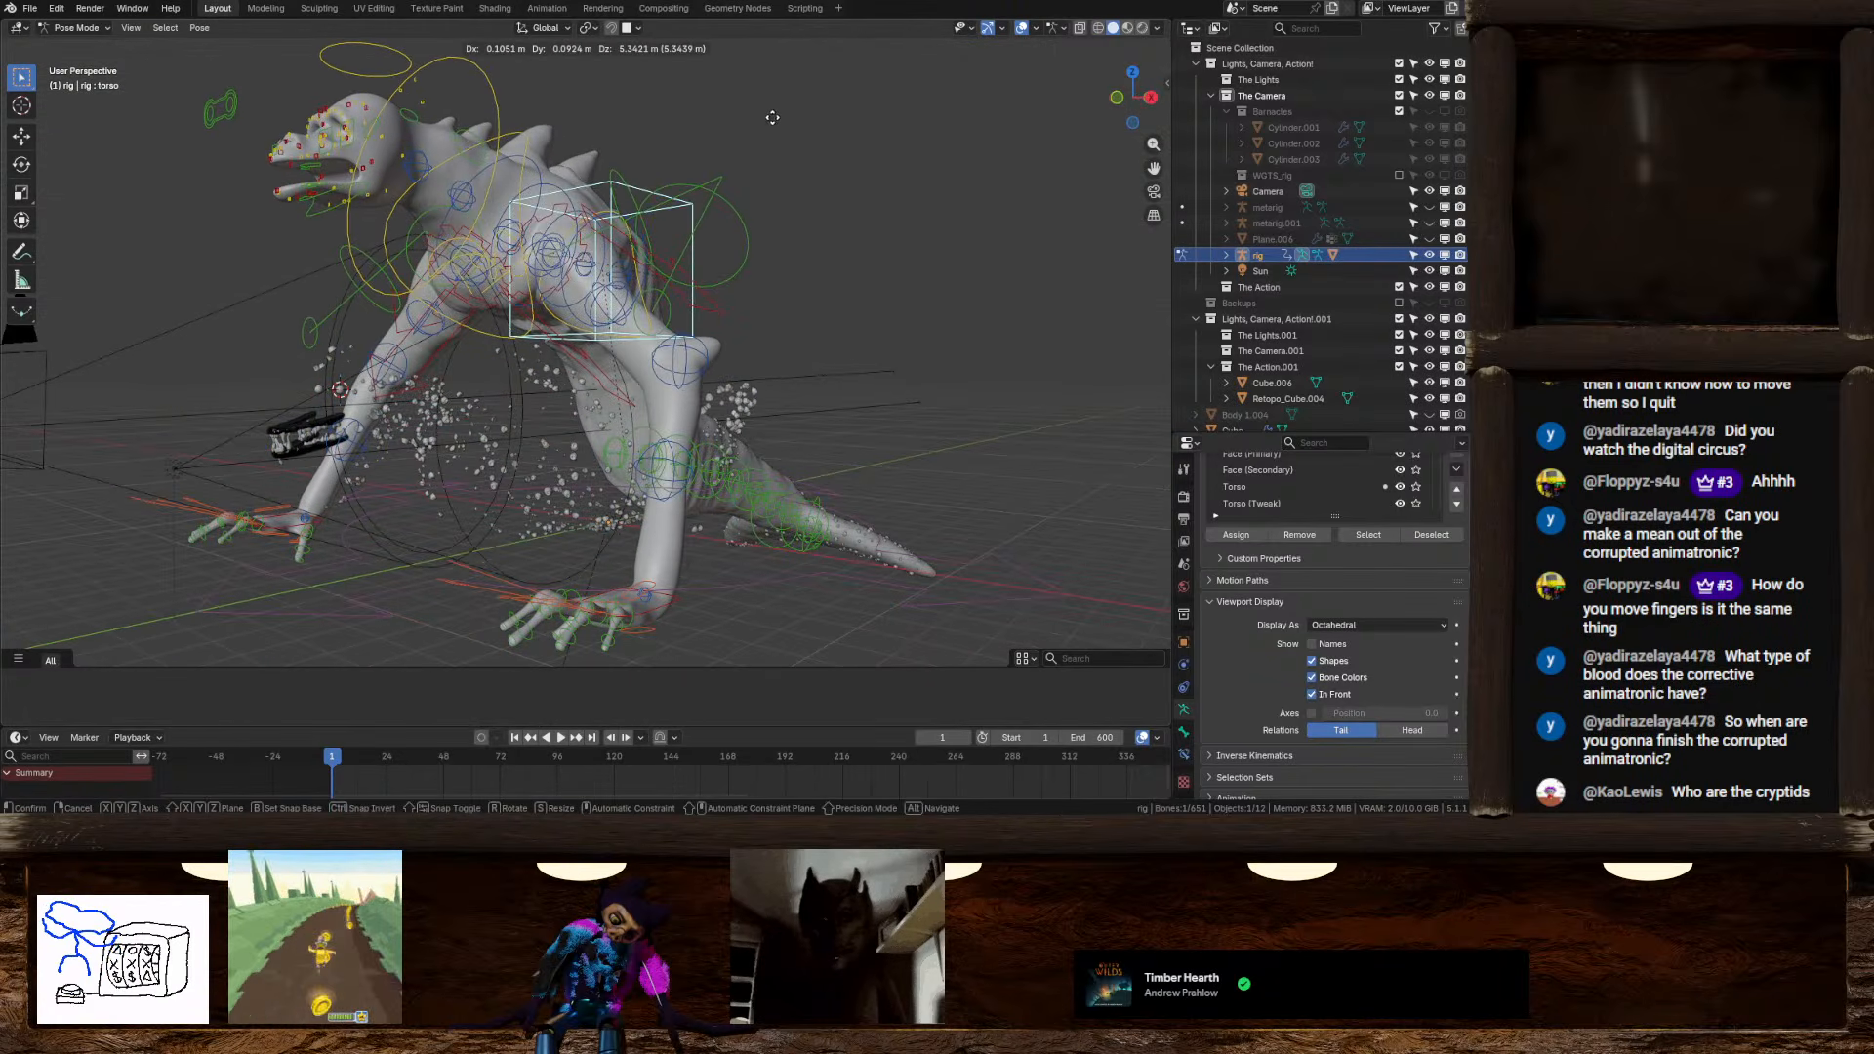
click(763, 195)
With overlays hidden in front view, try pulling the hand_ik.L control outward and upward, and show the overlays again
middle_drag(764, 196, 845, 448)
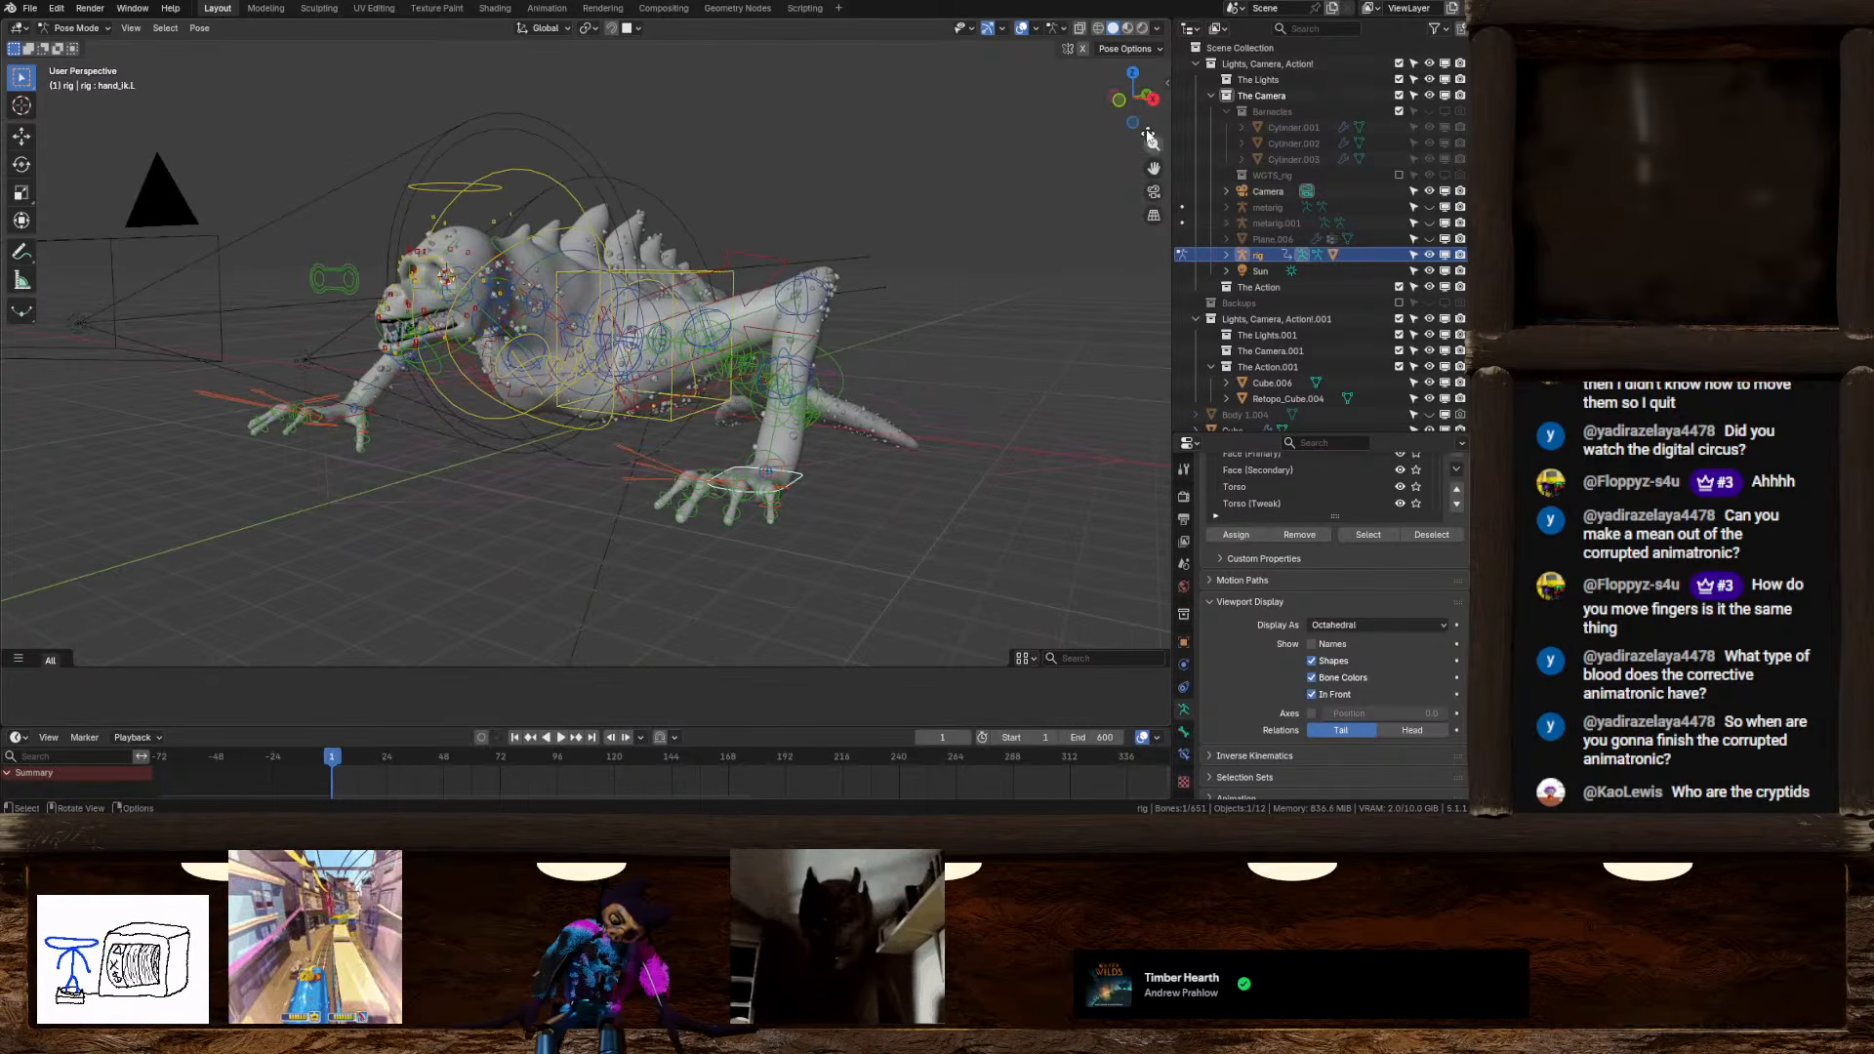
key(shift+alt+z)
key(KP_1)
key(g)
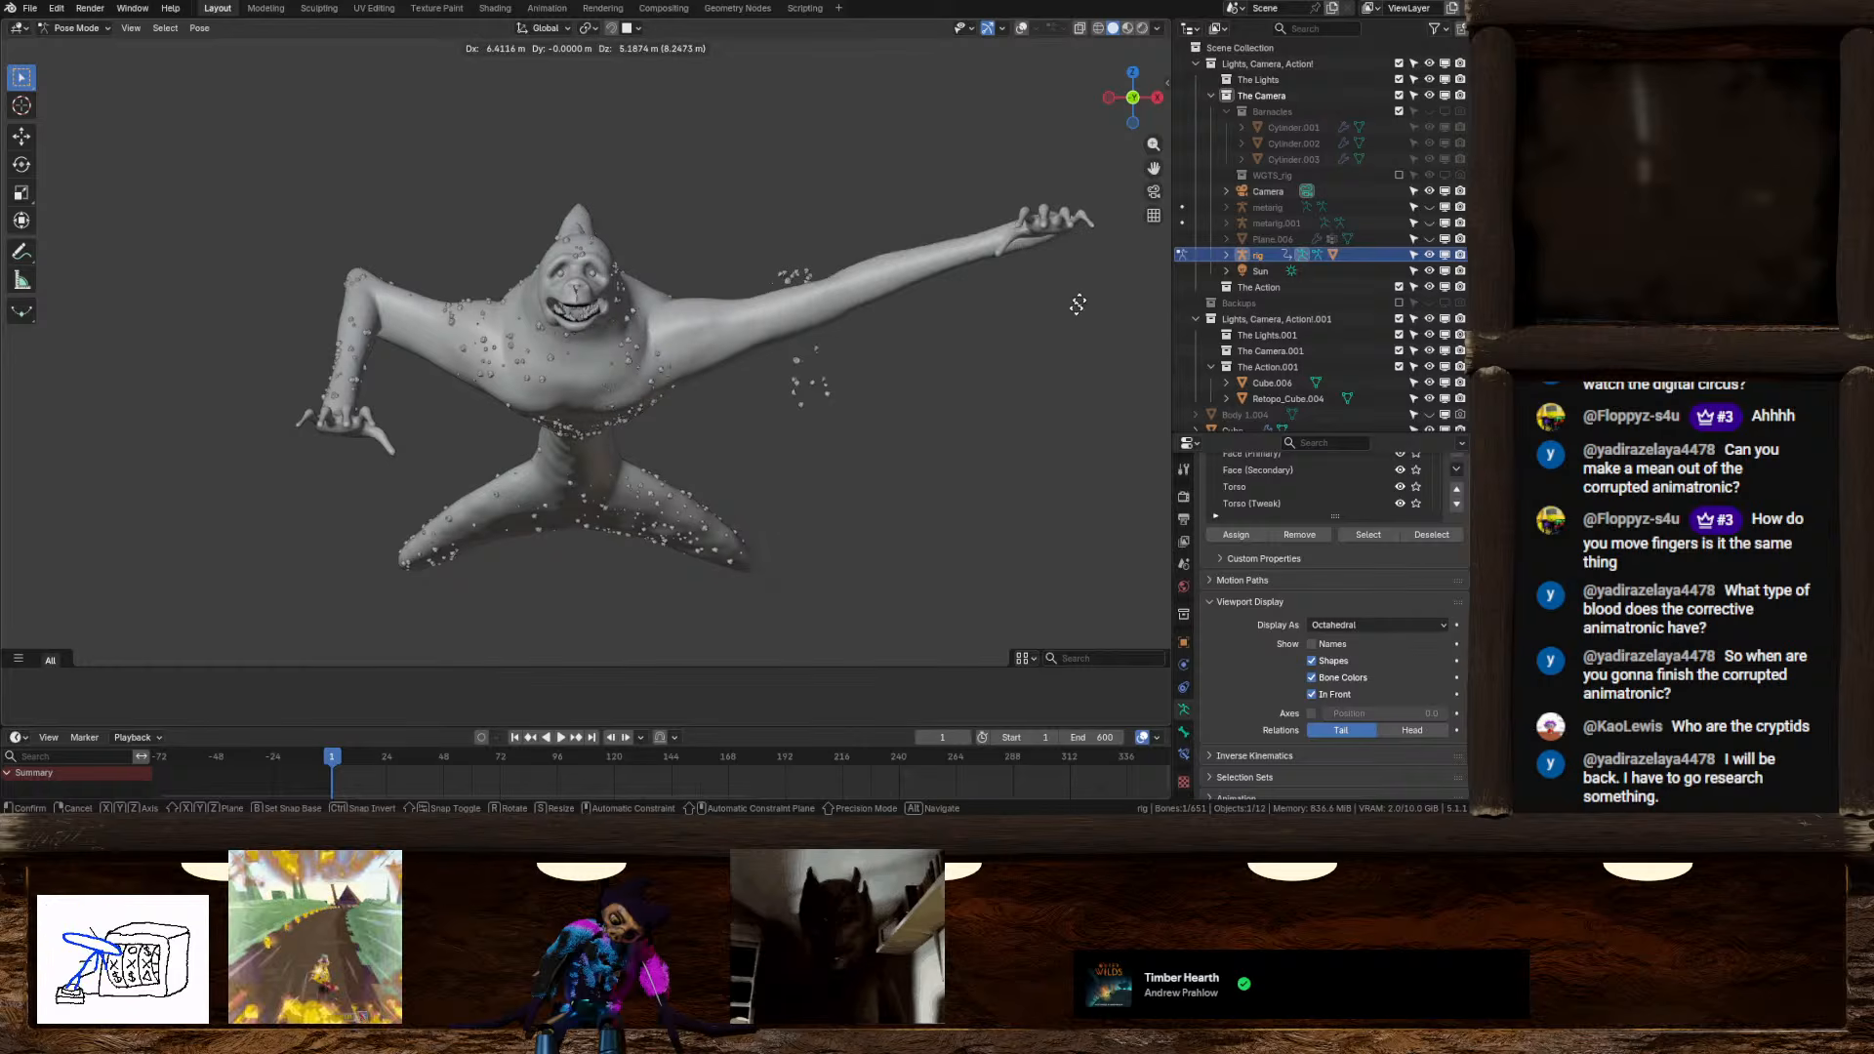
right_click(872, 290)
middle_drag(872, 291, 1130, 174)
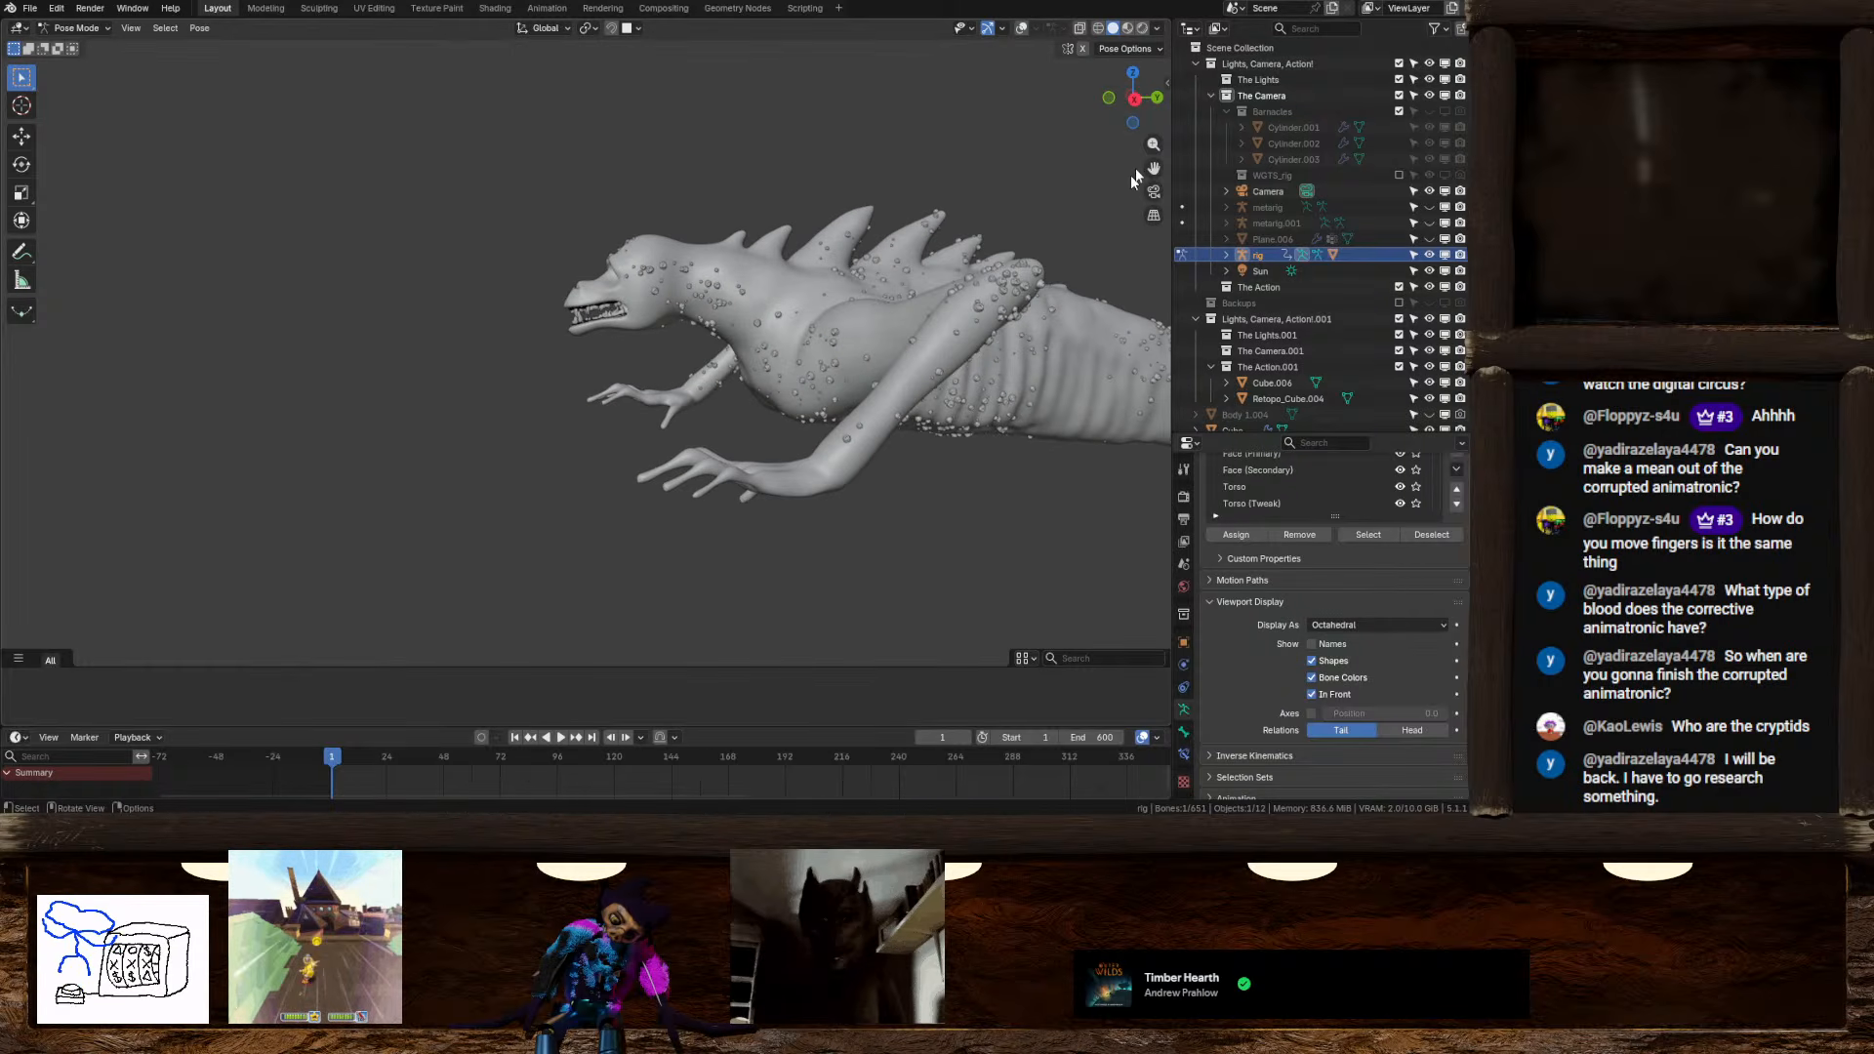
click(1020, 29)
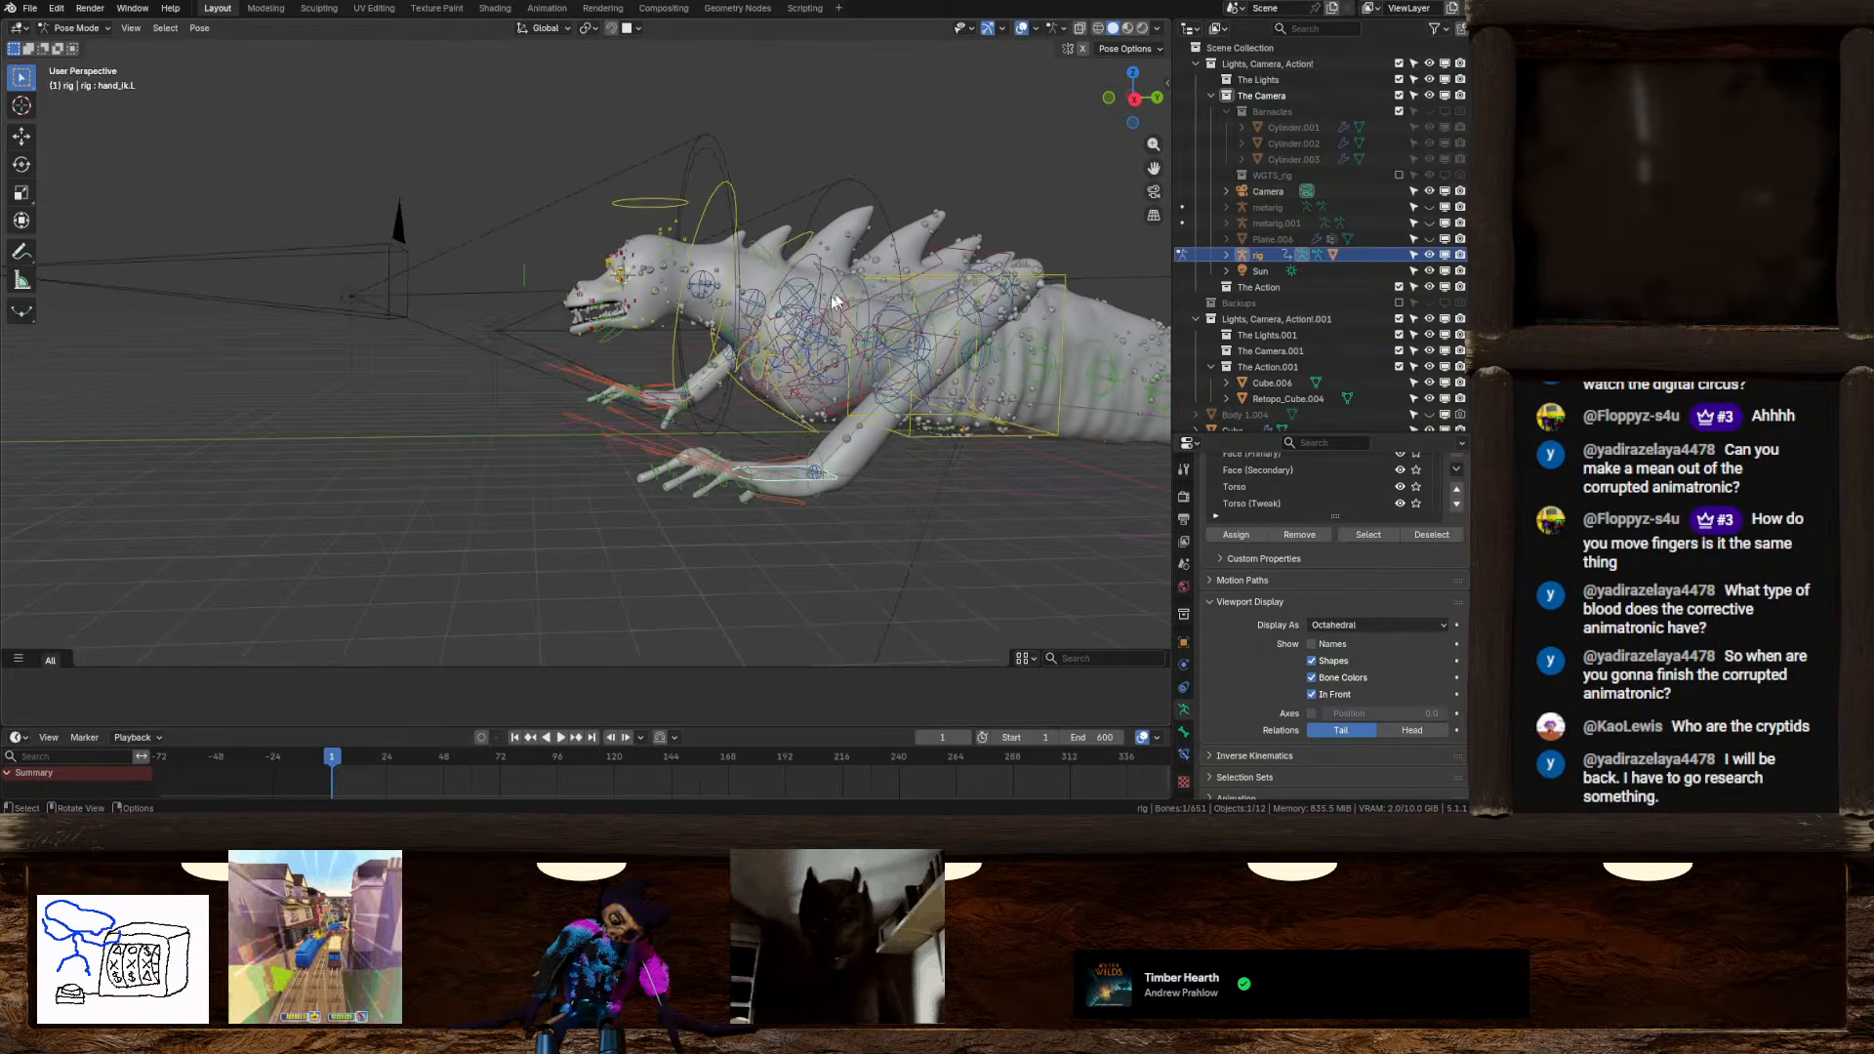
Try rotating the jaw_master control about global X to open the mouth
scroll(835, 303, up, 2)
shift+middle_drag(751, 330, 719, 359)
scroll(722, 365, up, 1)
click(583, 359)
key(r)
key(x)
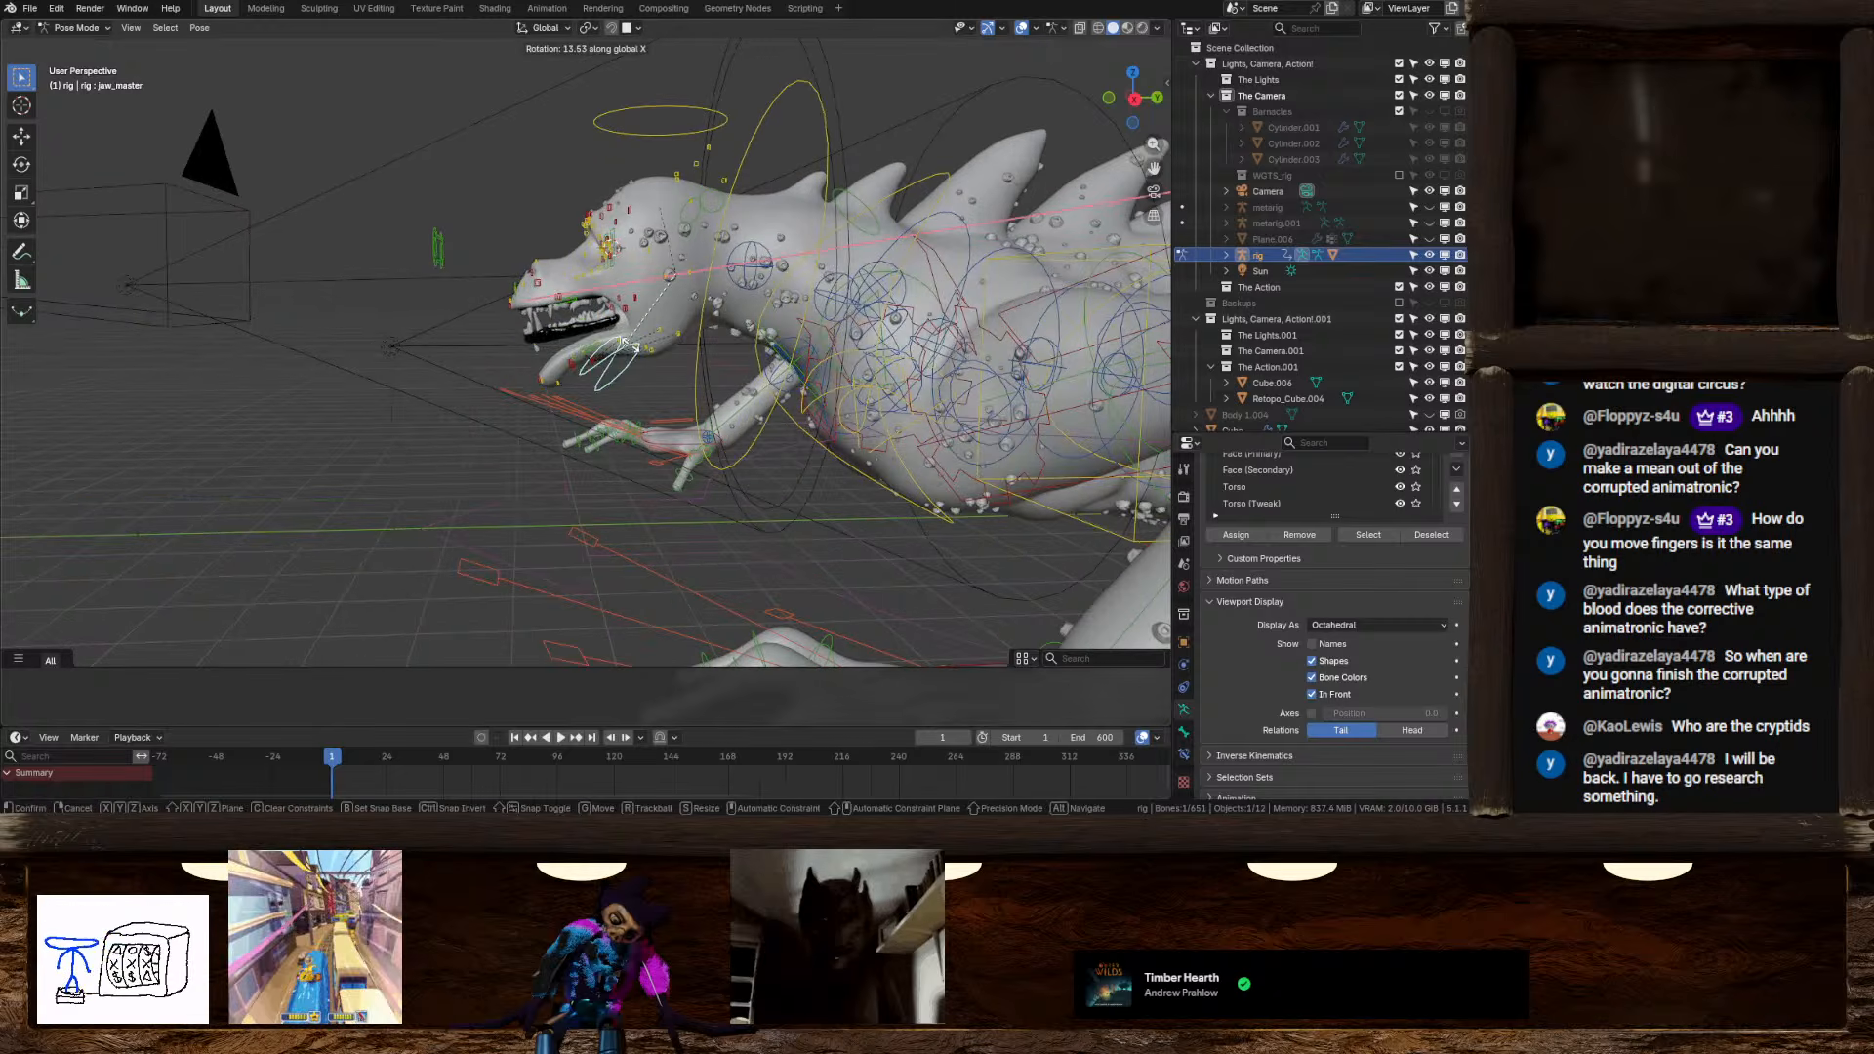
key(Escape)
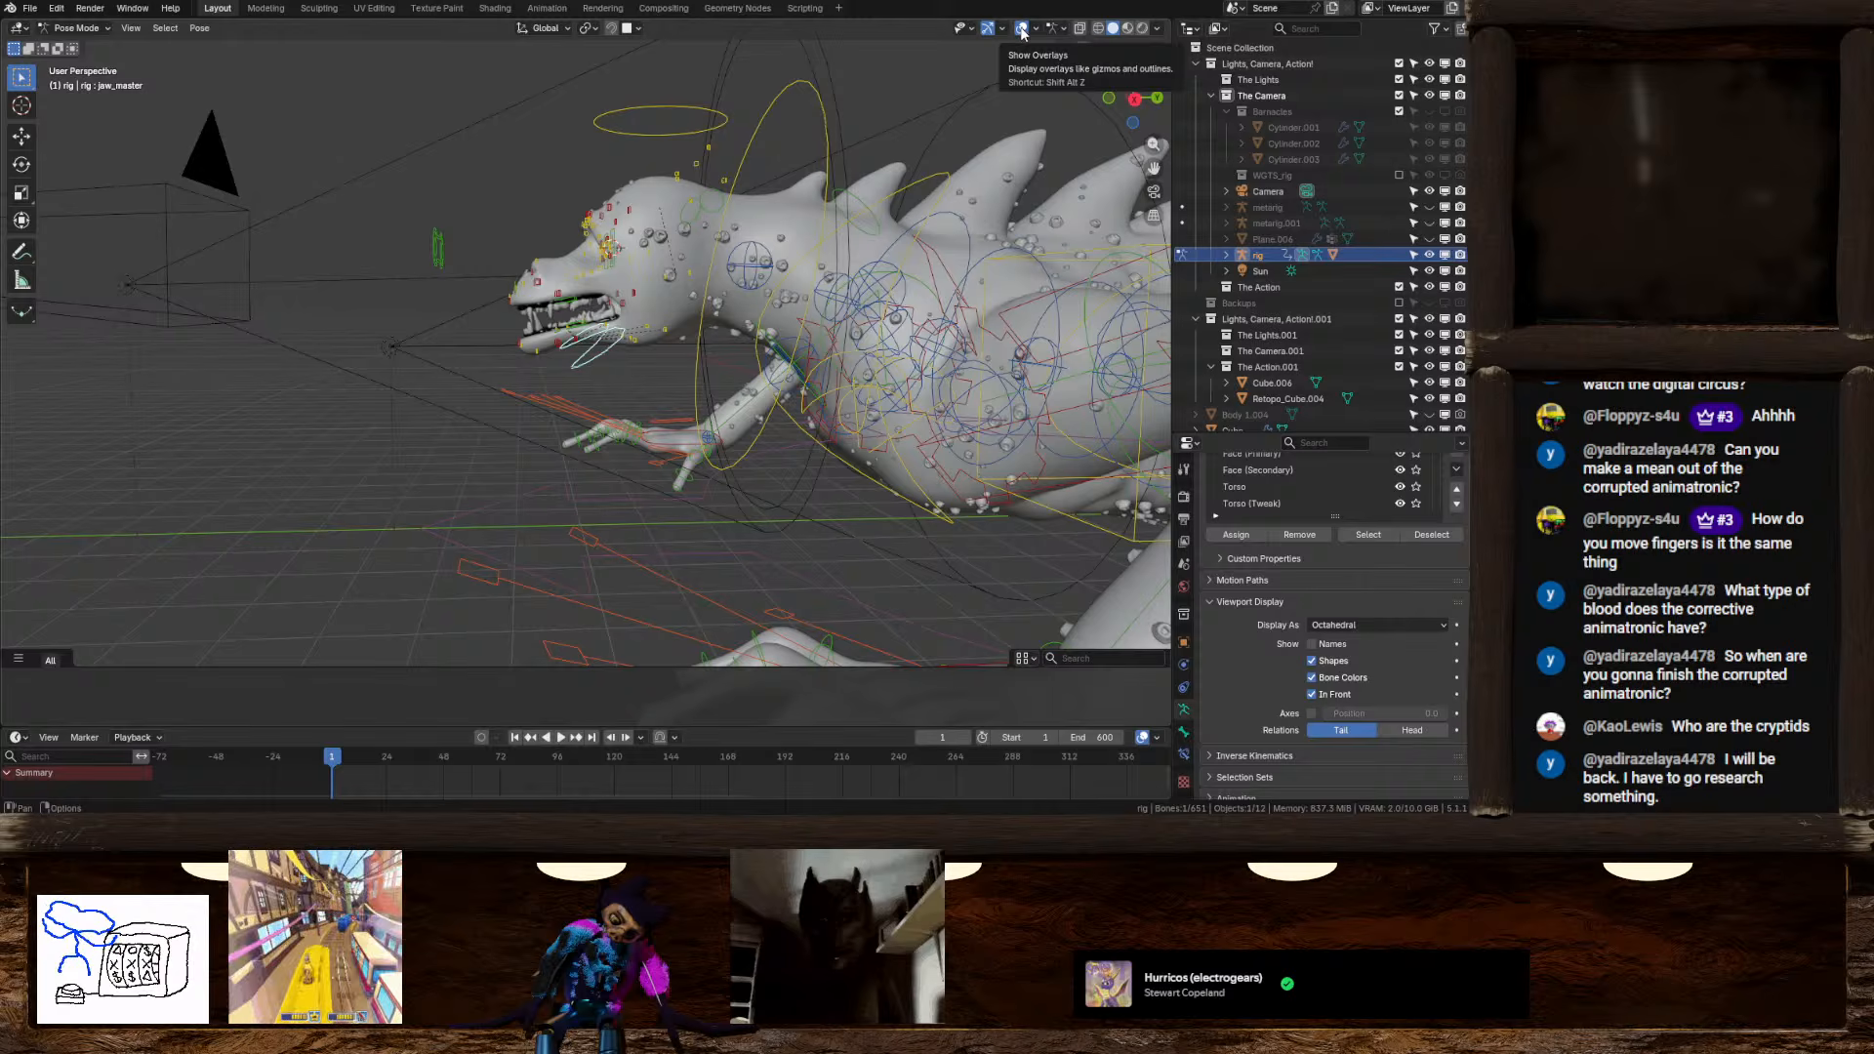
Return the rig to object mode
click(80, 27)
click(86, 45)
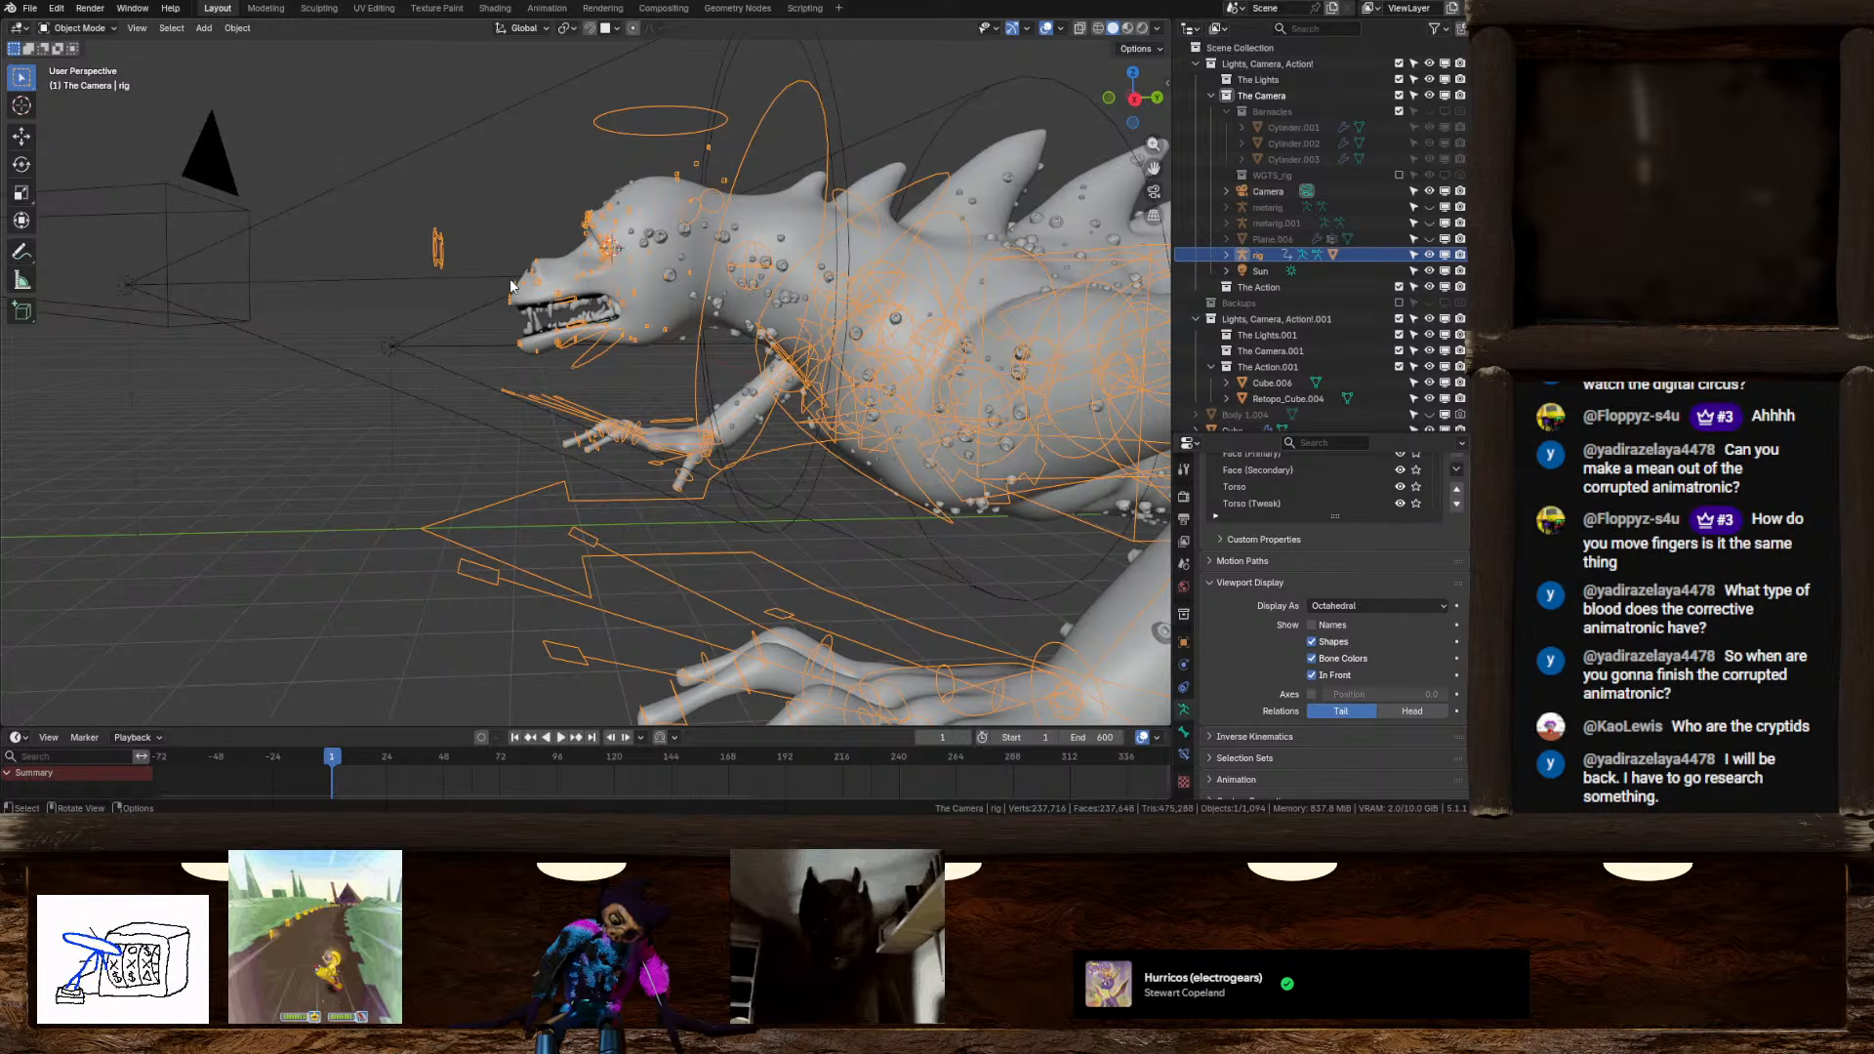
Undo the automatic-weights binding and the generated rig's display changes, back to when the metarig was shown
key(ctrl+Tab)
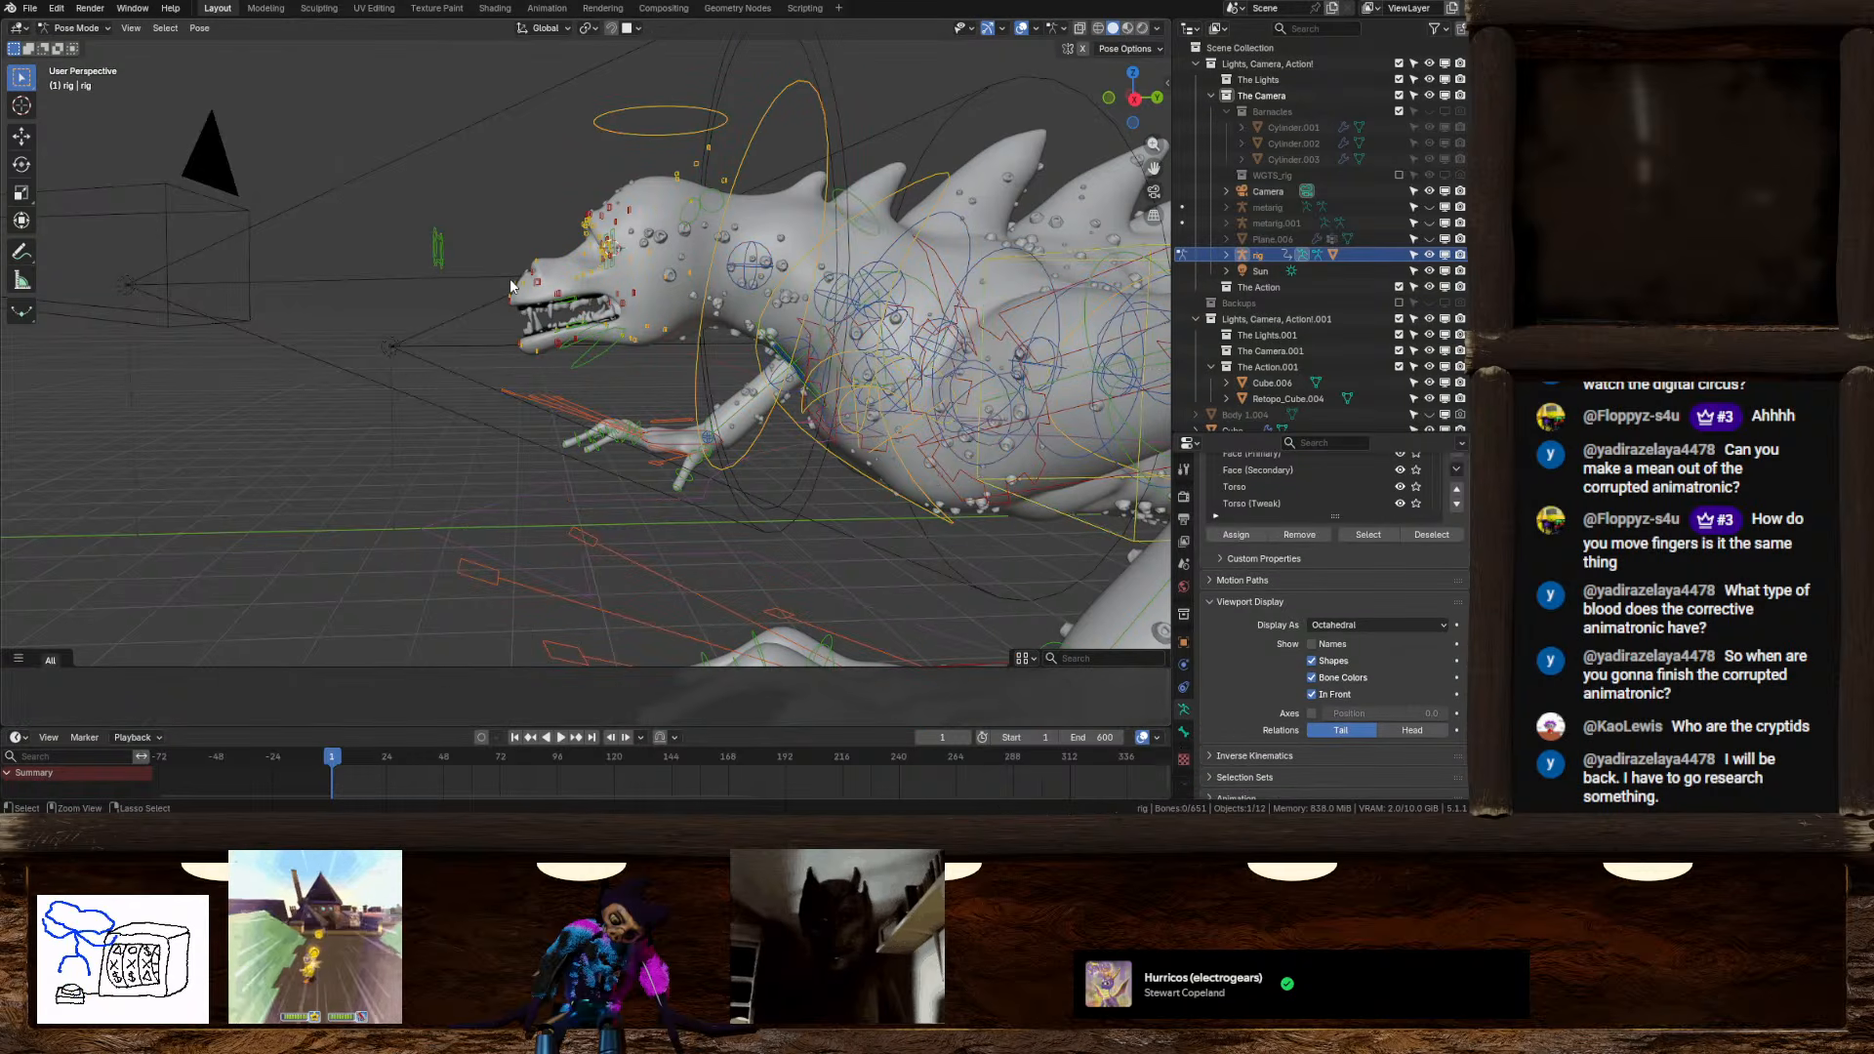
key(ctrl+z)
key(ctrl+z)
key(ctrl+z)
key(ctrl+shift+z)
key(ctrl+shift+z)
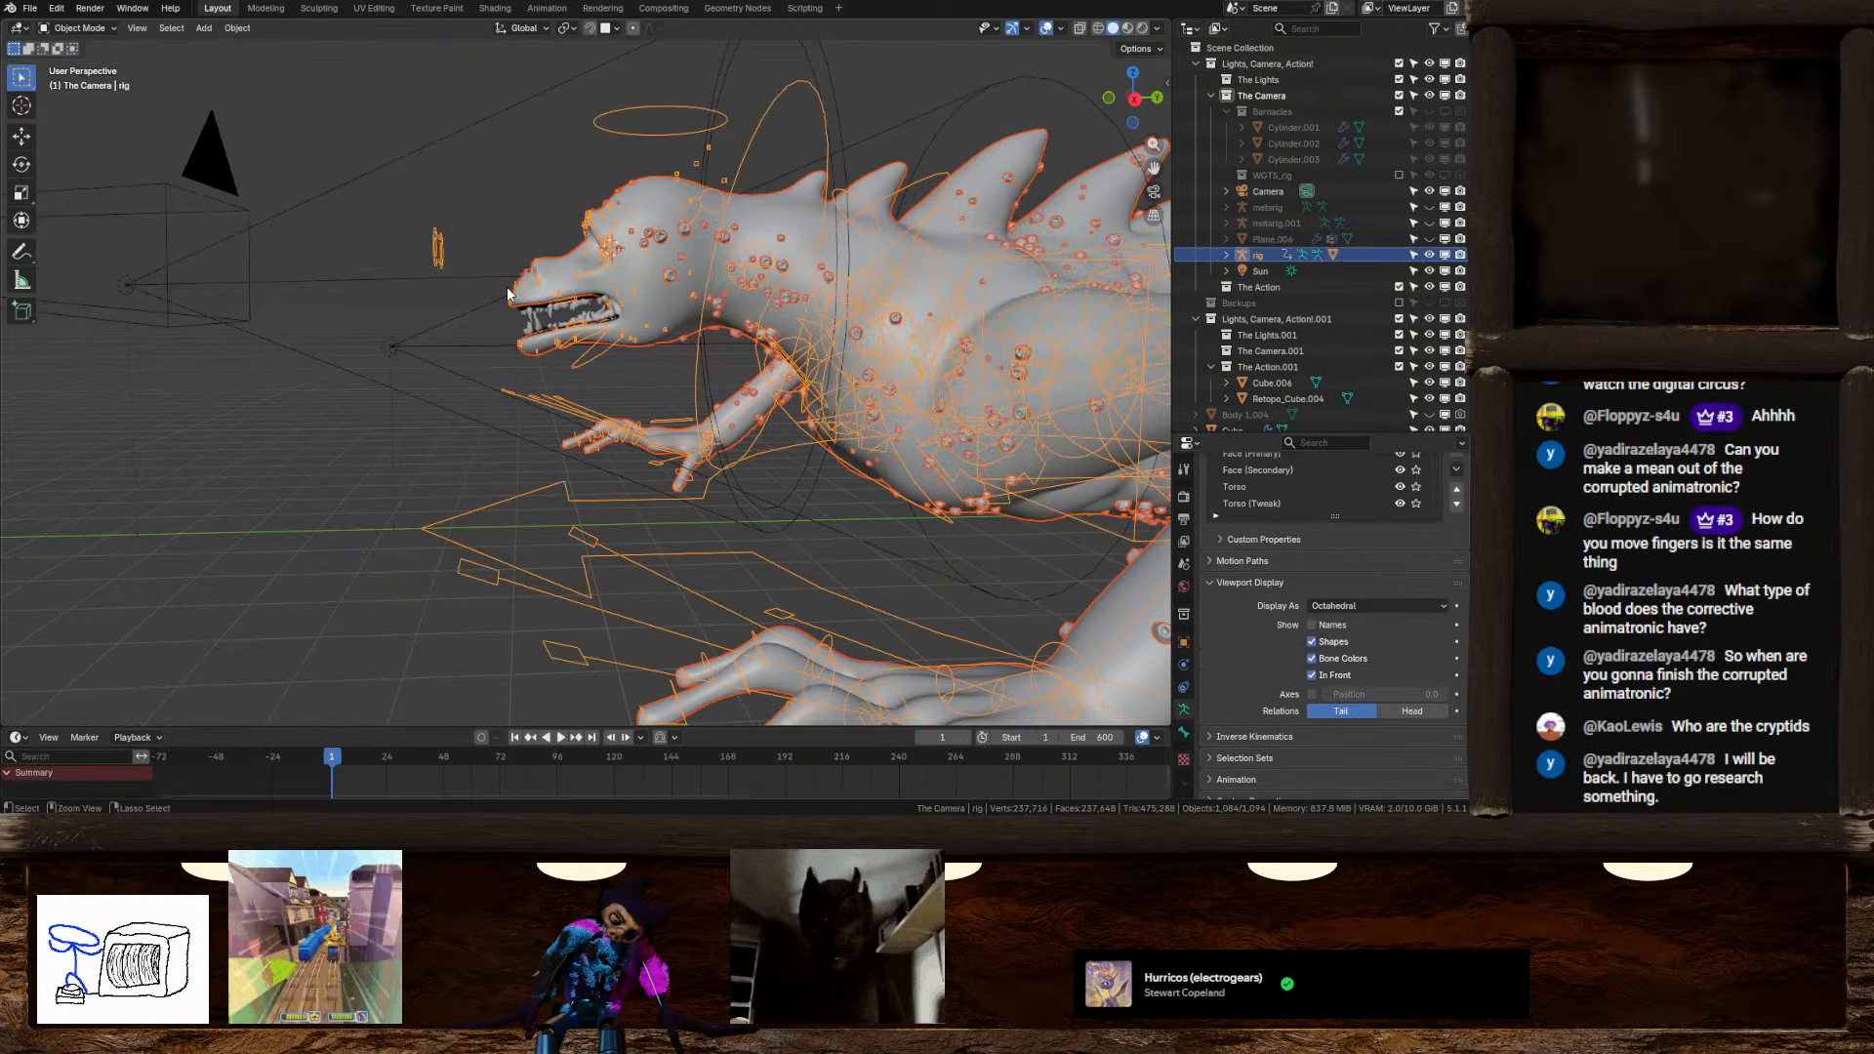
key(ctrl+z)
key(ctrl+z)
key(ctrl+z)
key(ctrl+z)
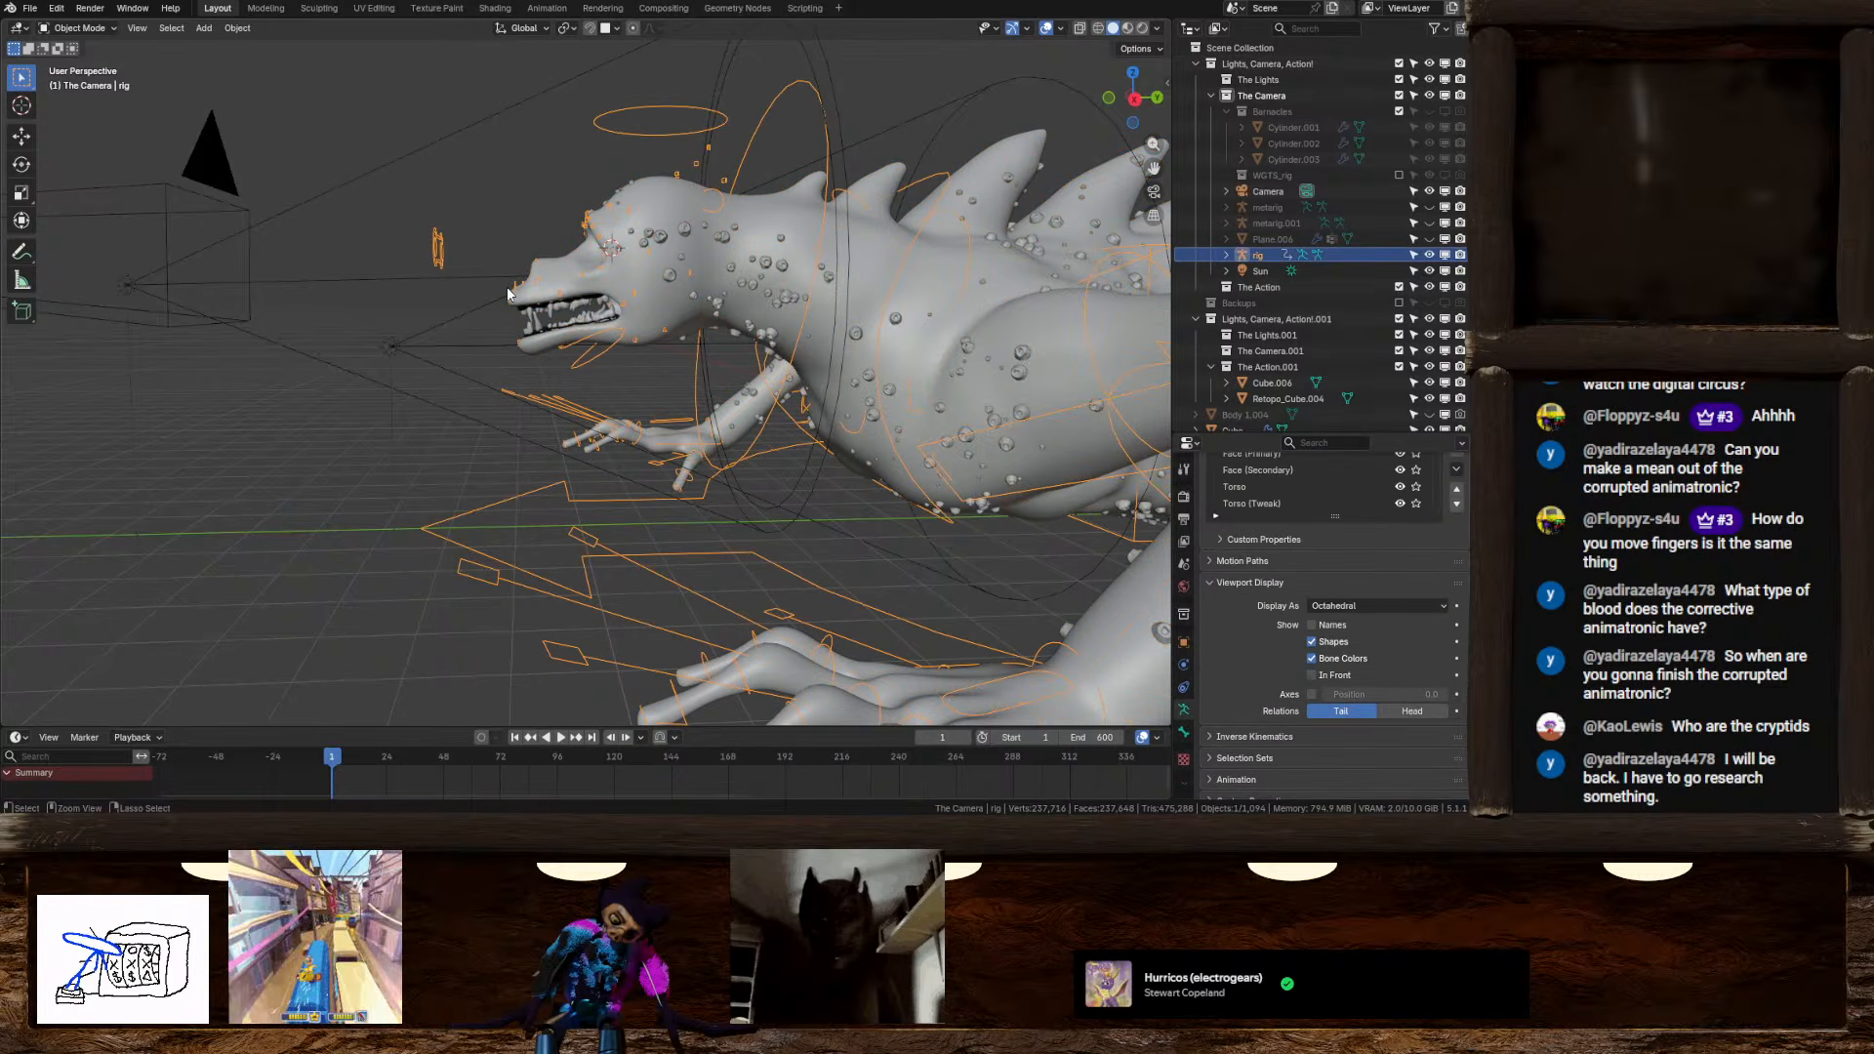
key(ctrl+z)
key(ctrl+z)
key(ctrl+z)
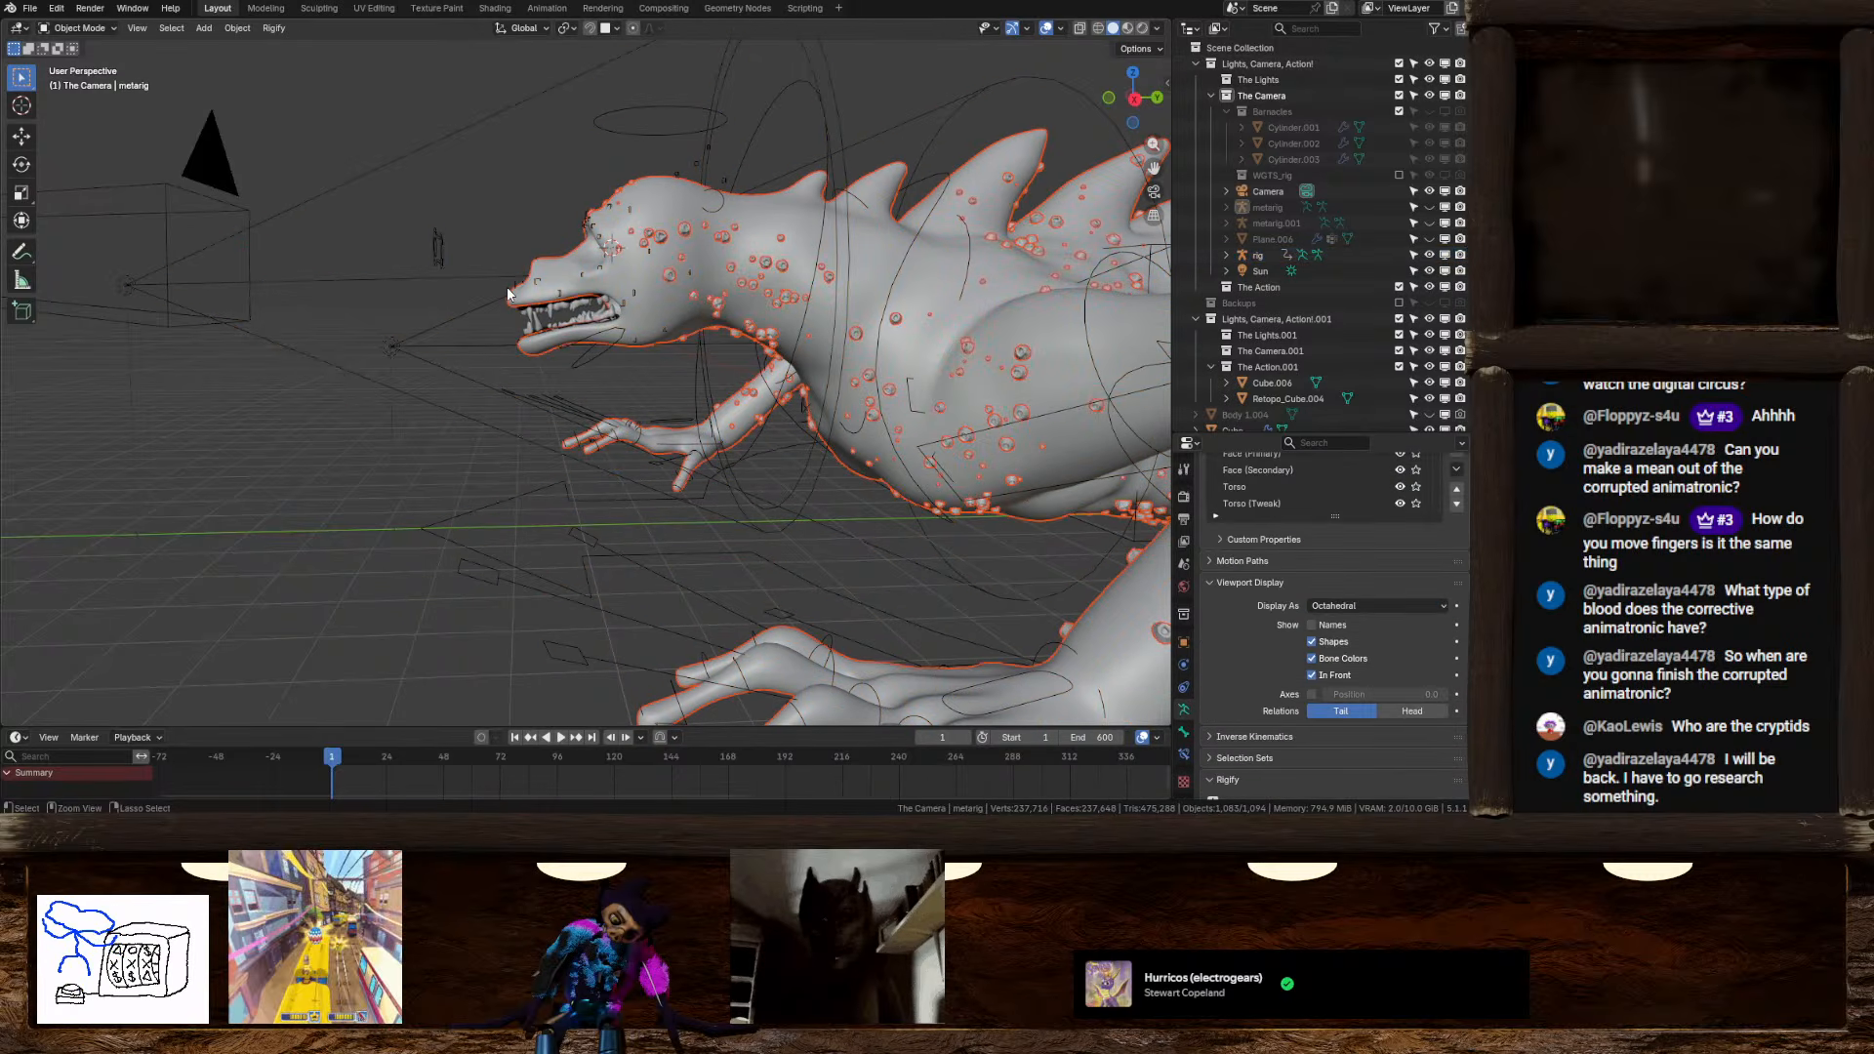
key(ctrl+z)
Undo the rig generation and open the metarig in edit mode
middle_drag(507, 285, 728, 412)
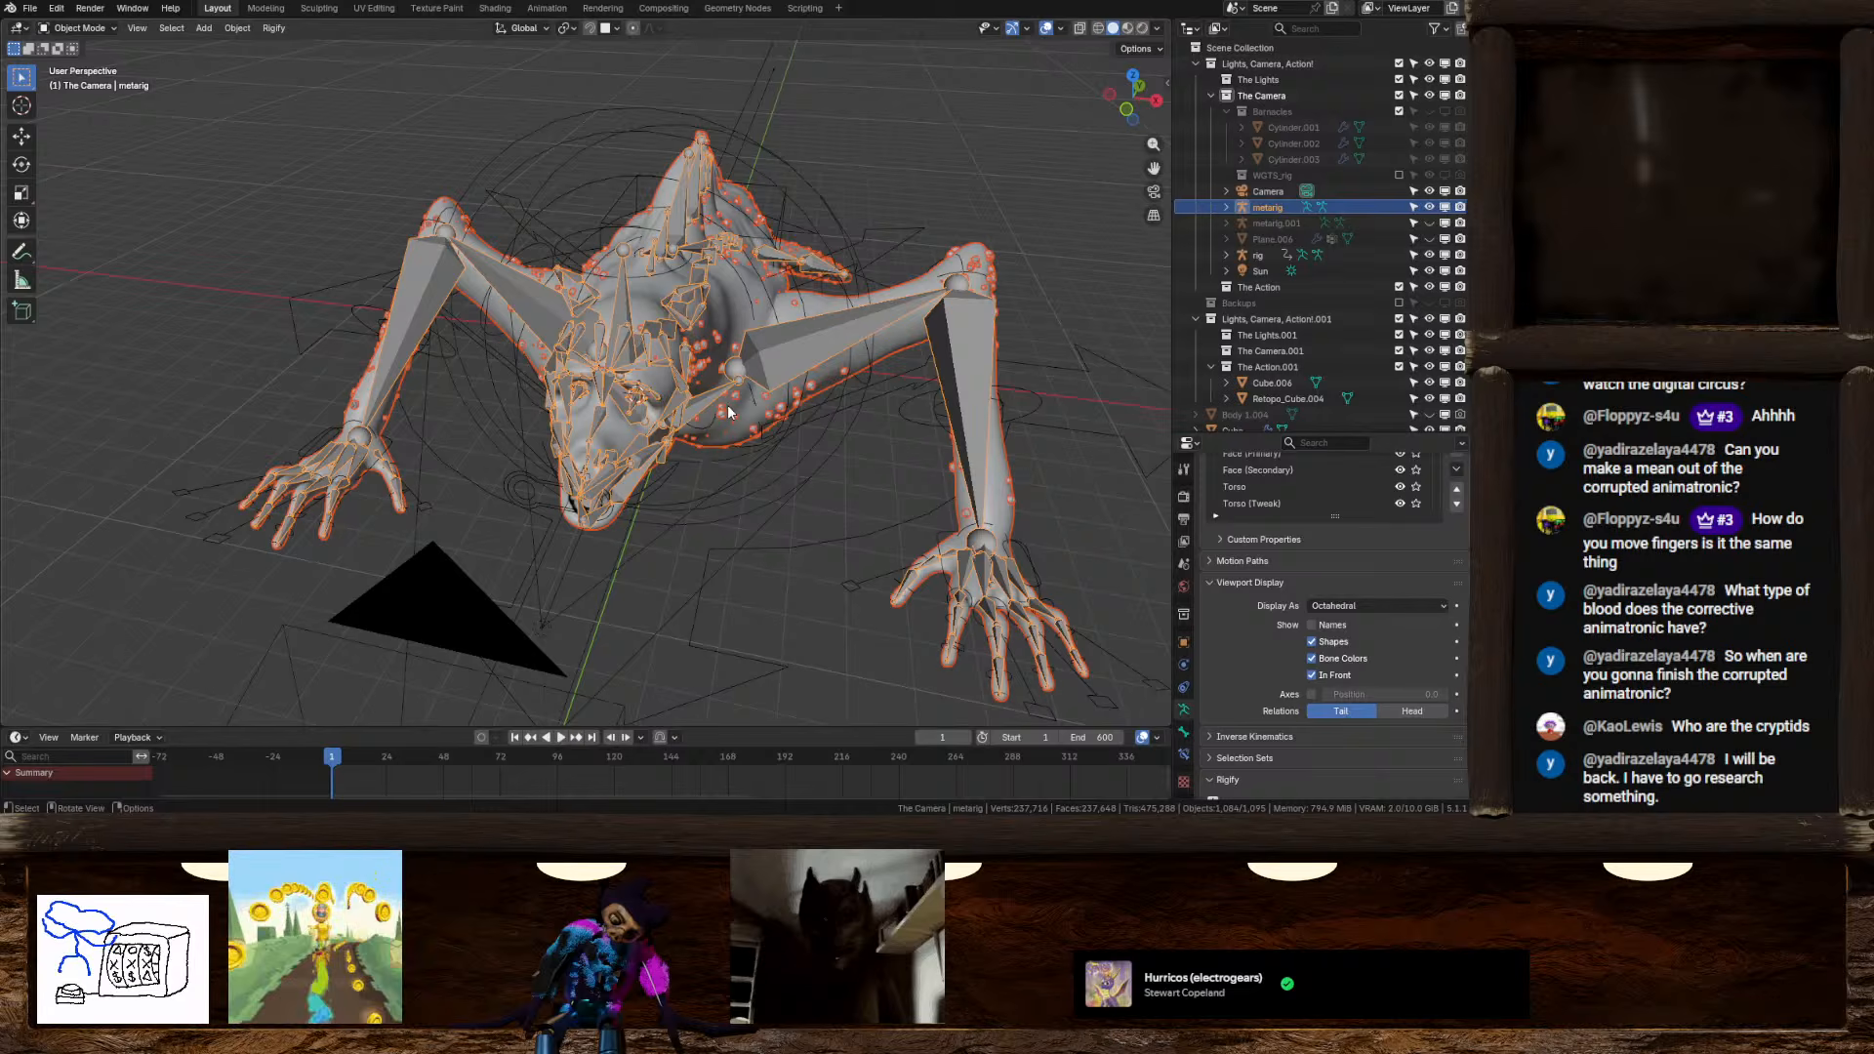
middle_drag(829, 400, 621, 329)
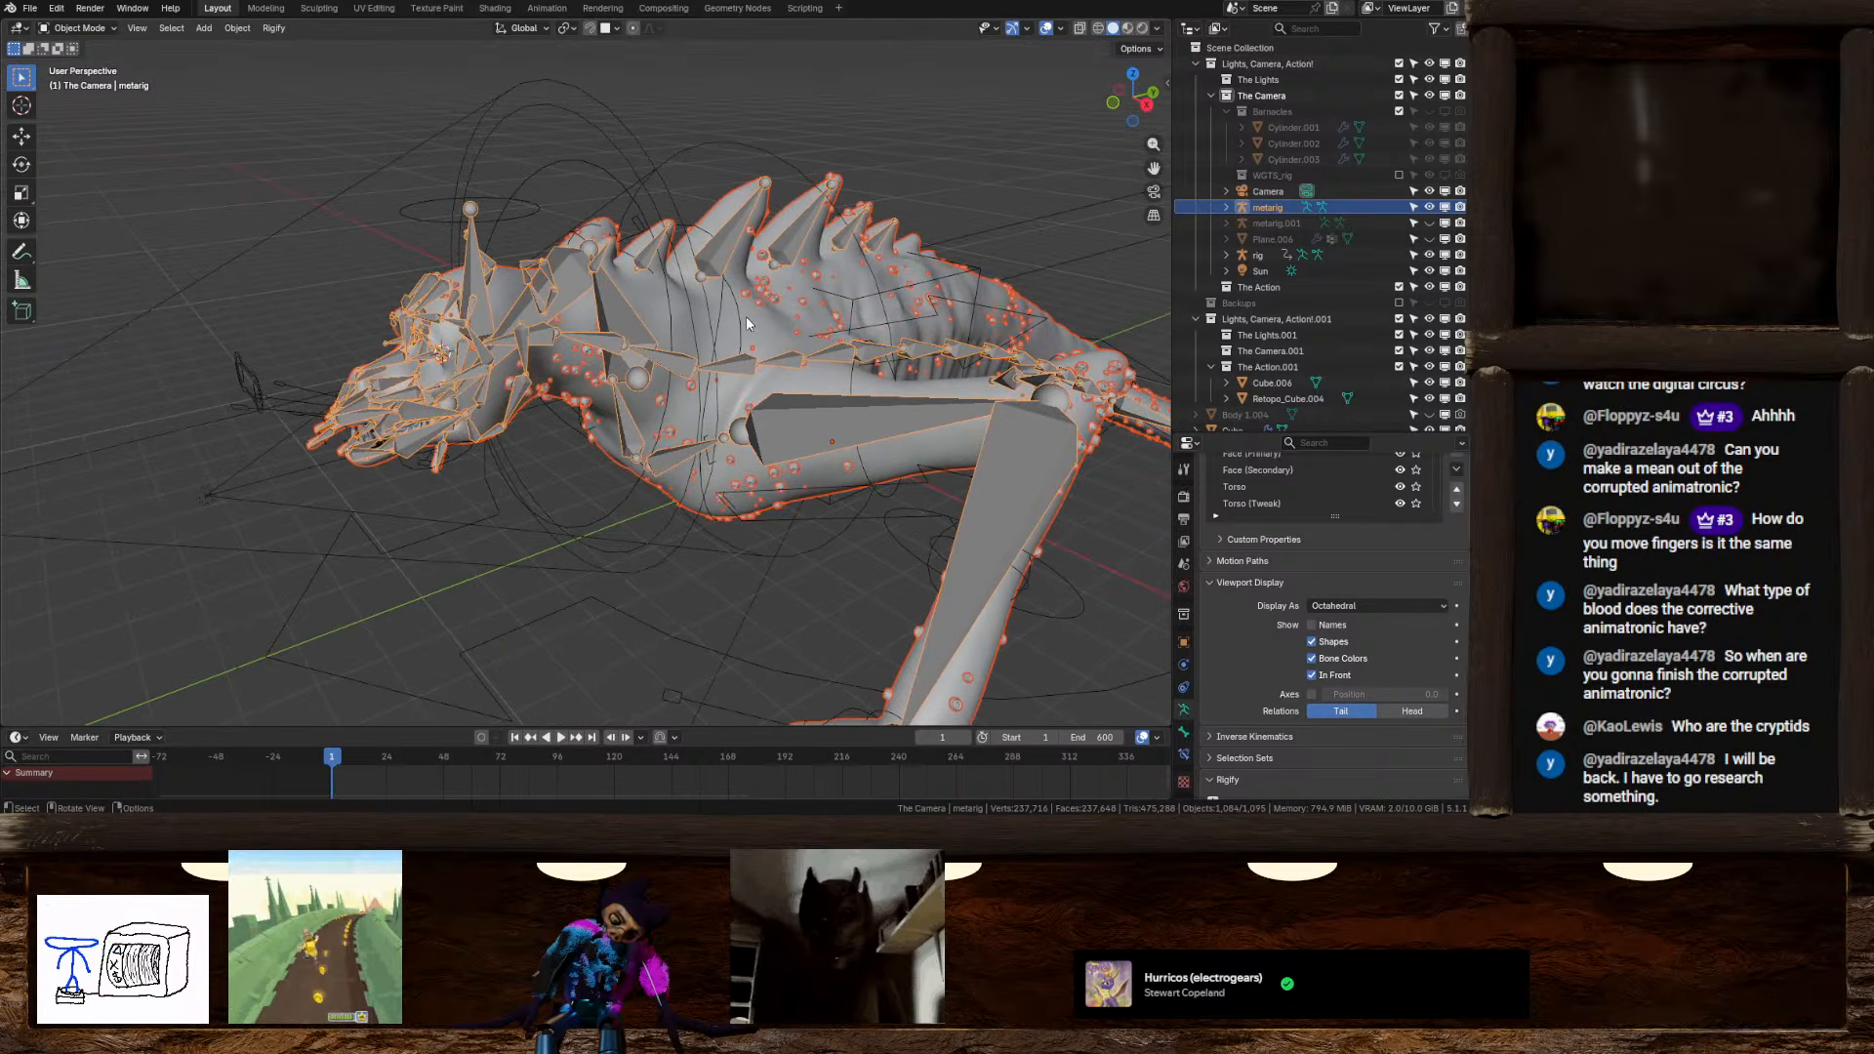
key(Tab)
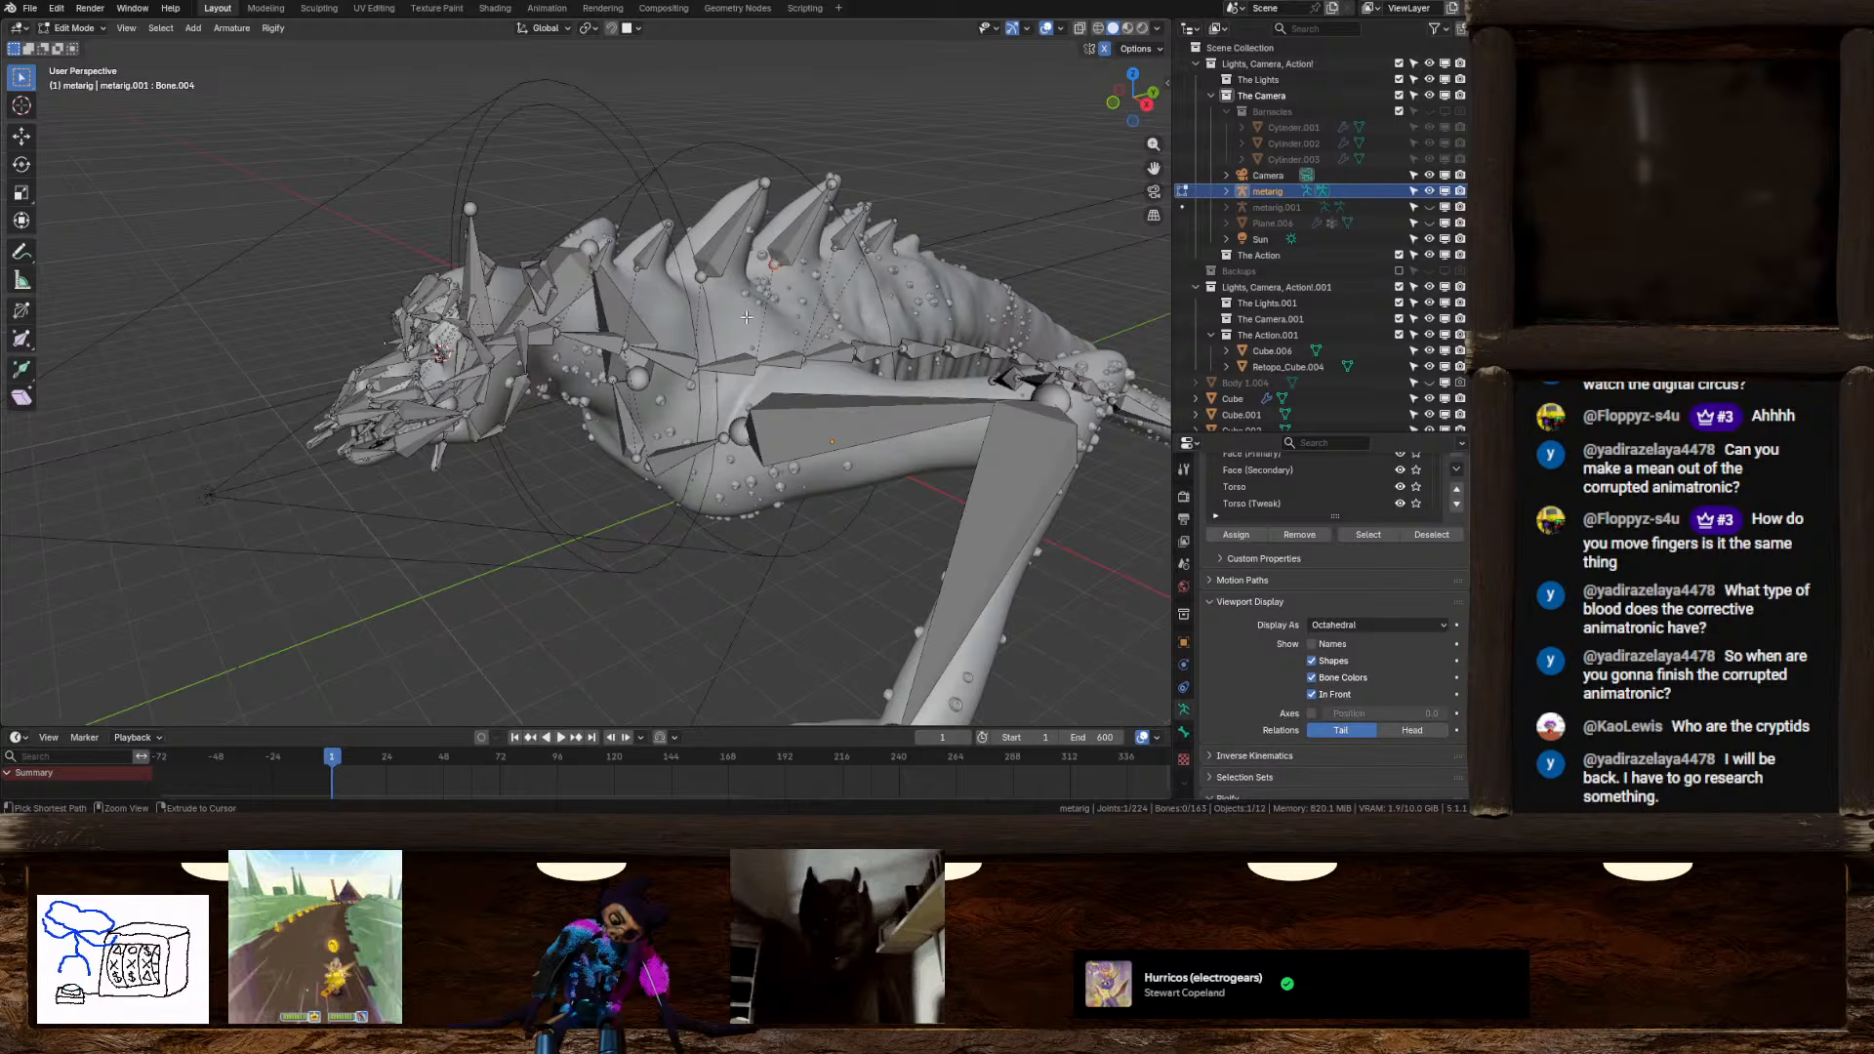
key(ctrl+z)
middle_drag(745, 316, 647, 281)
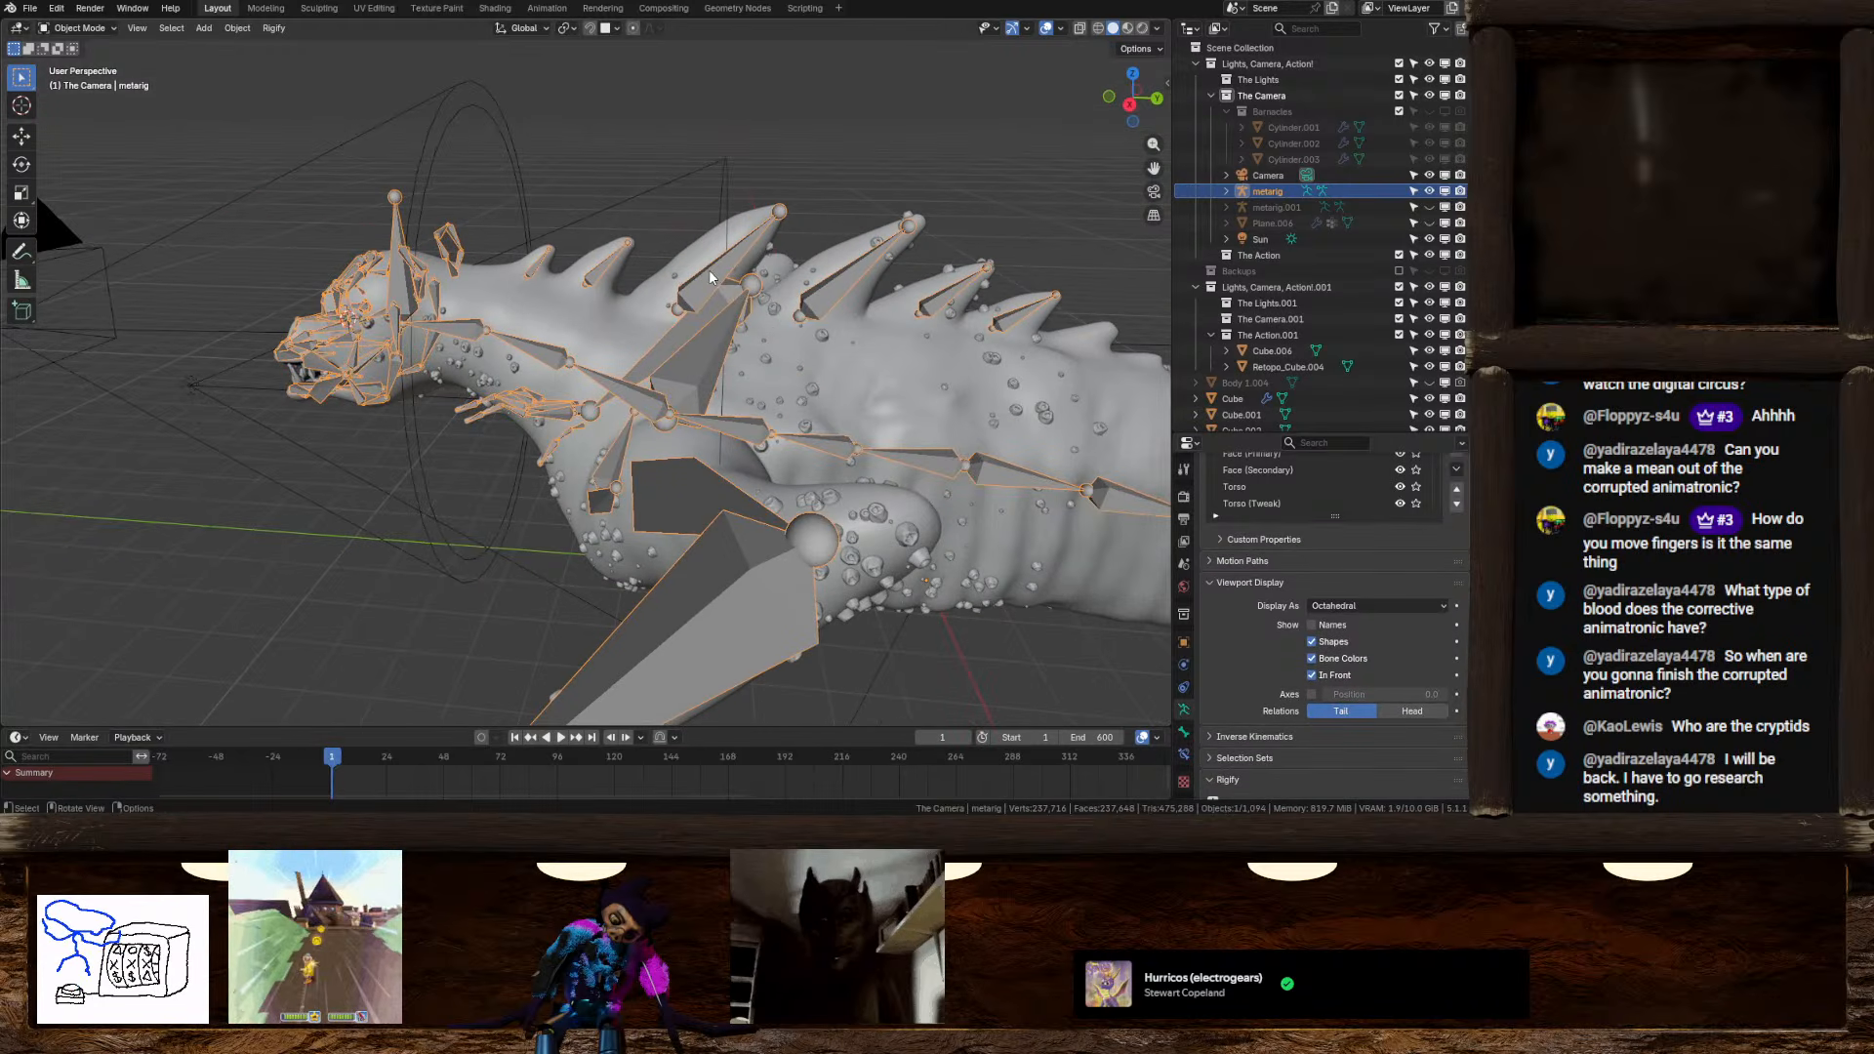
key(Tab)
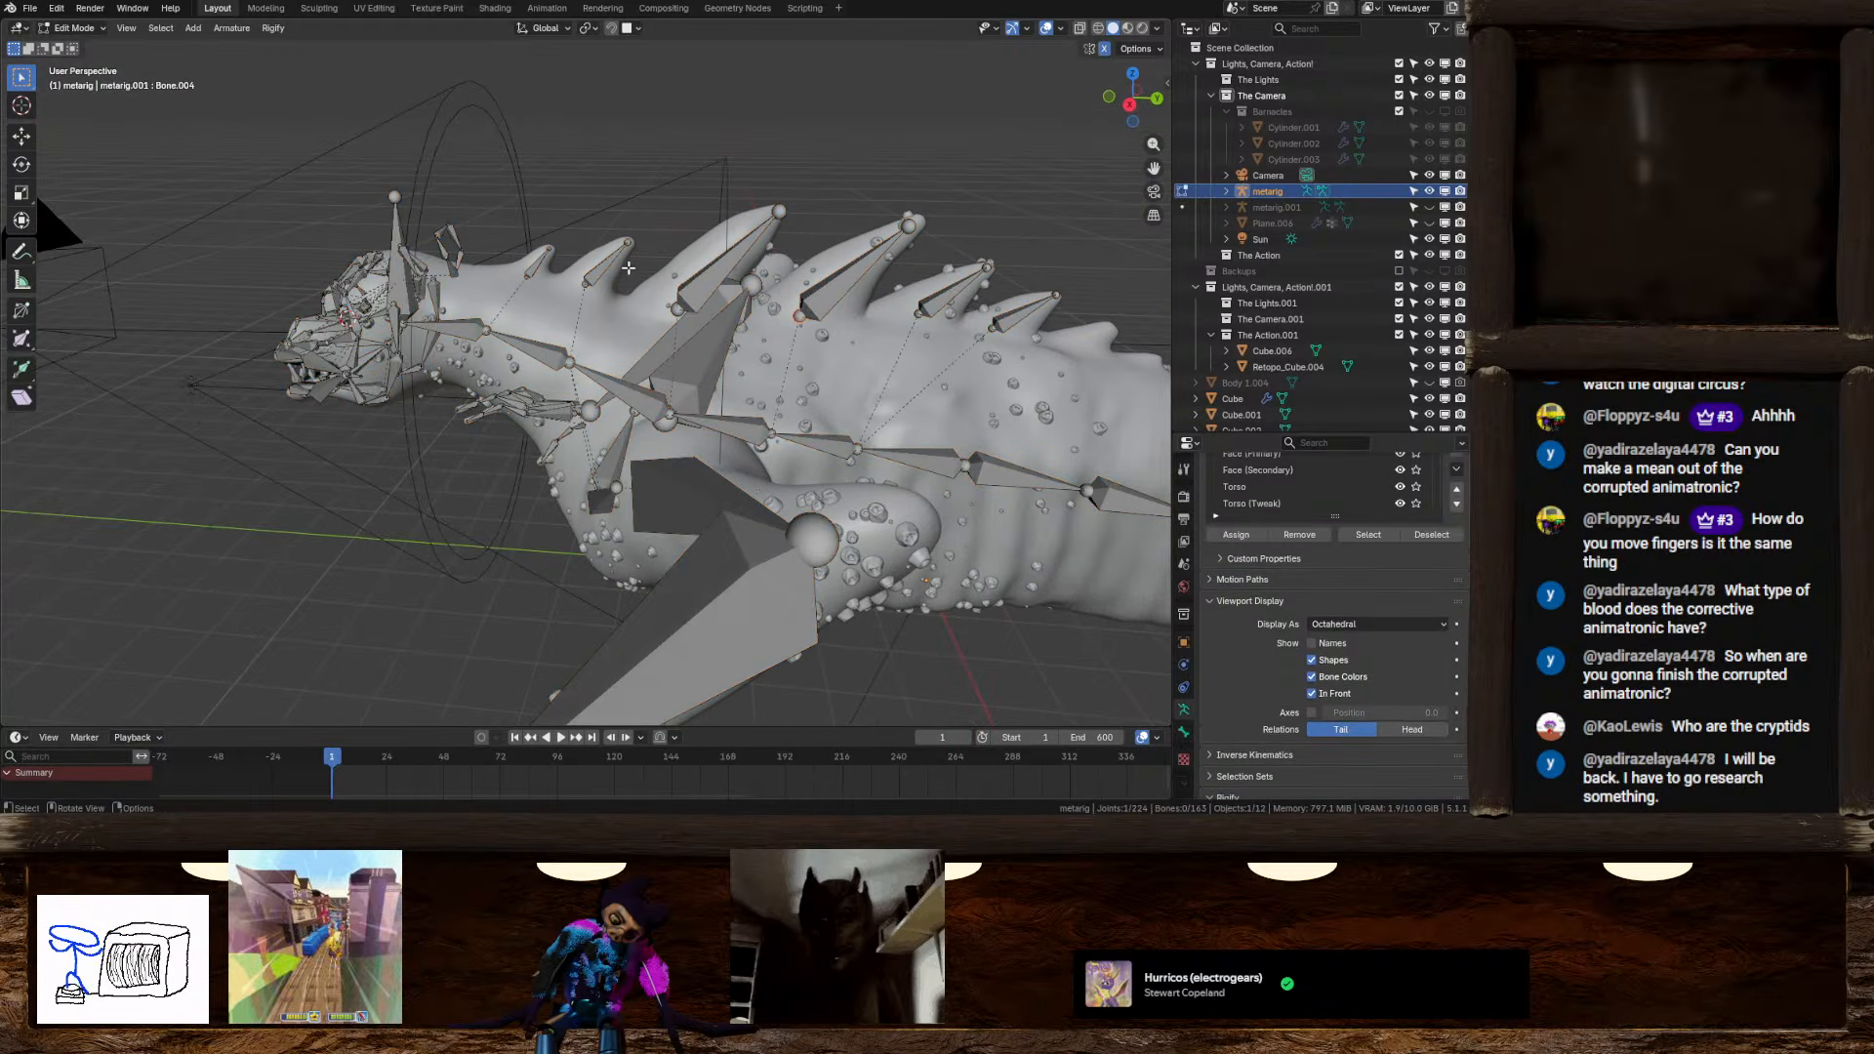
Select the second spike bone on the neck and clear the SUPER_COP filter from the Rigify samples
click(614, 266)
scroll(1249, 625, up, 5)
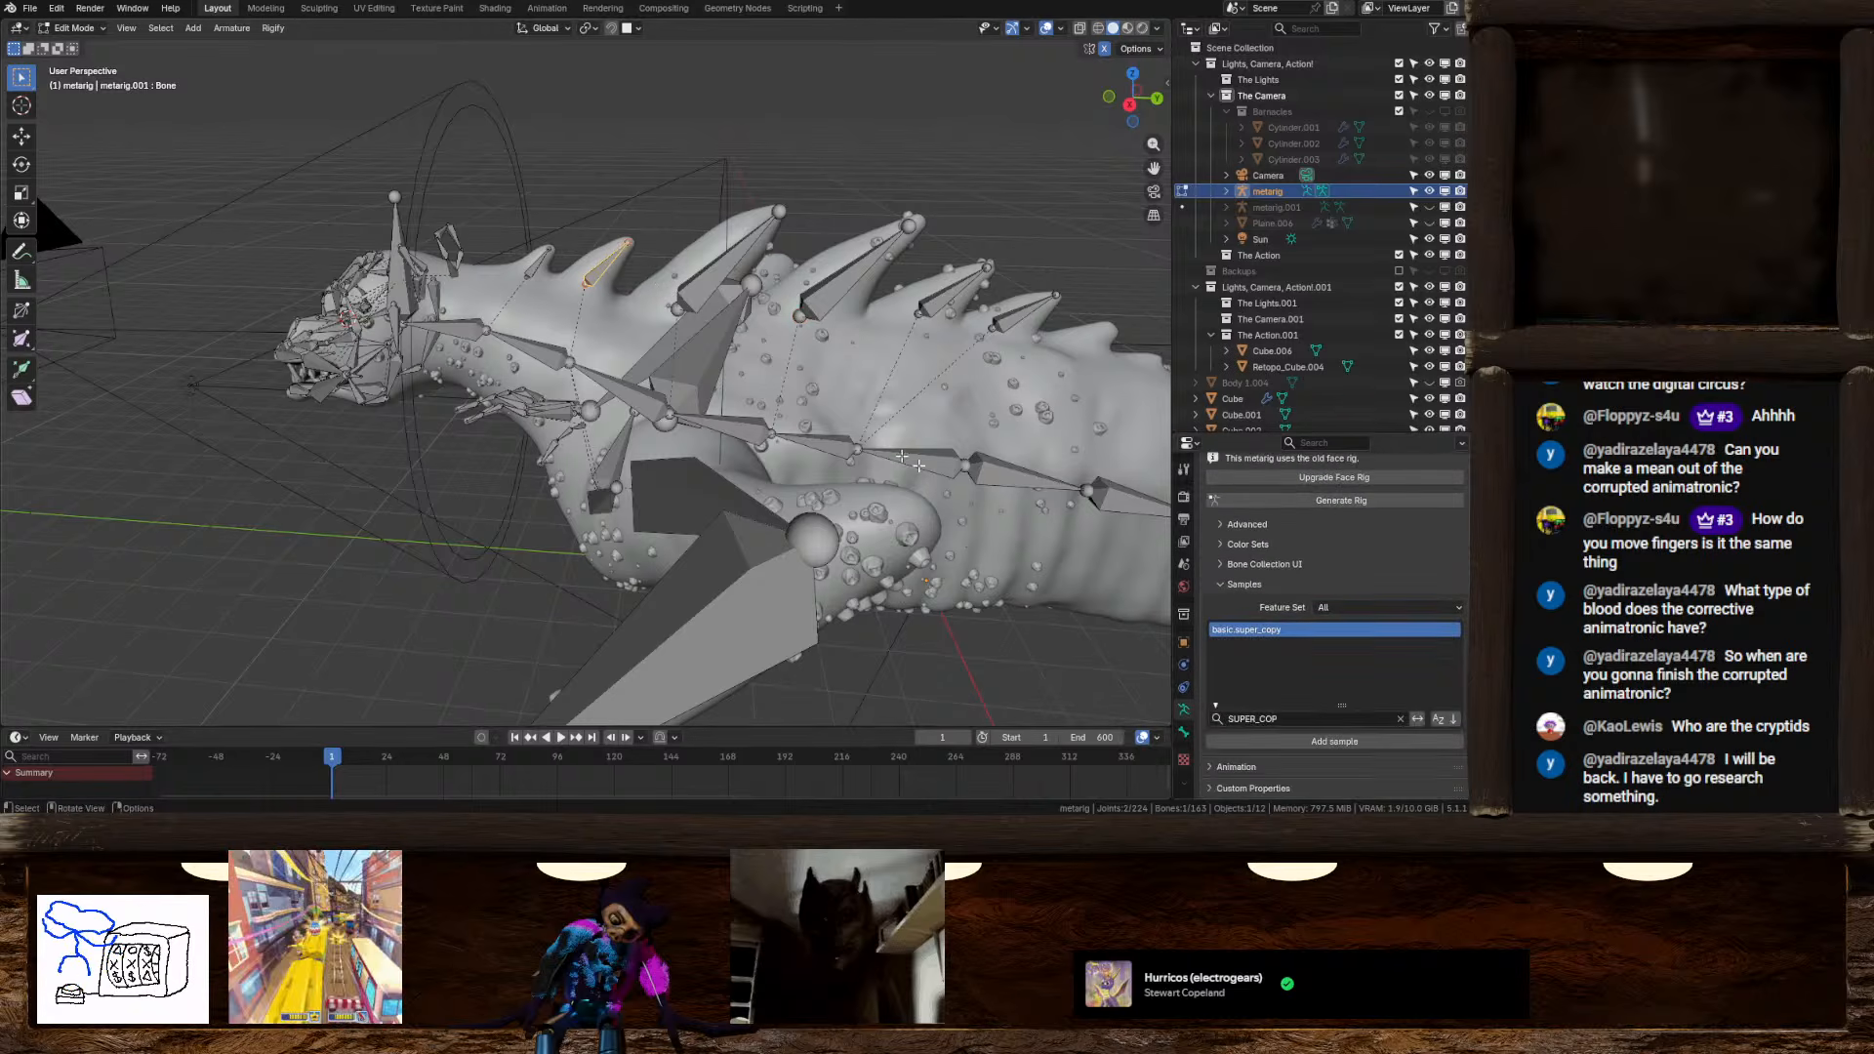
click(1399, 719)
scroll(1226, 582, up, 7)
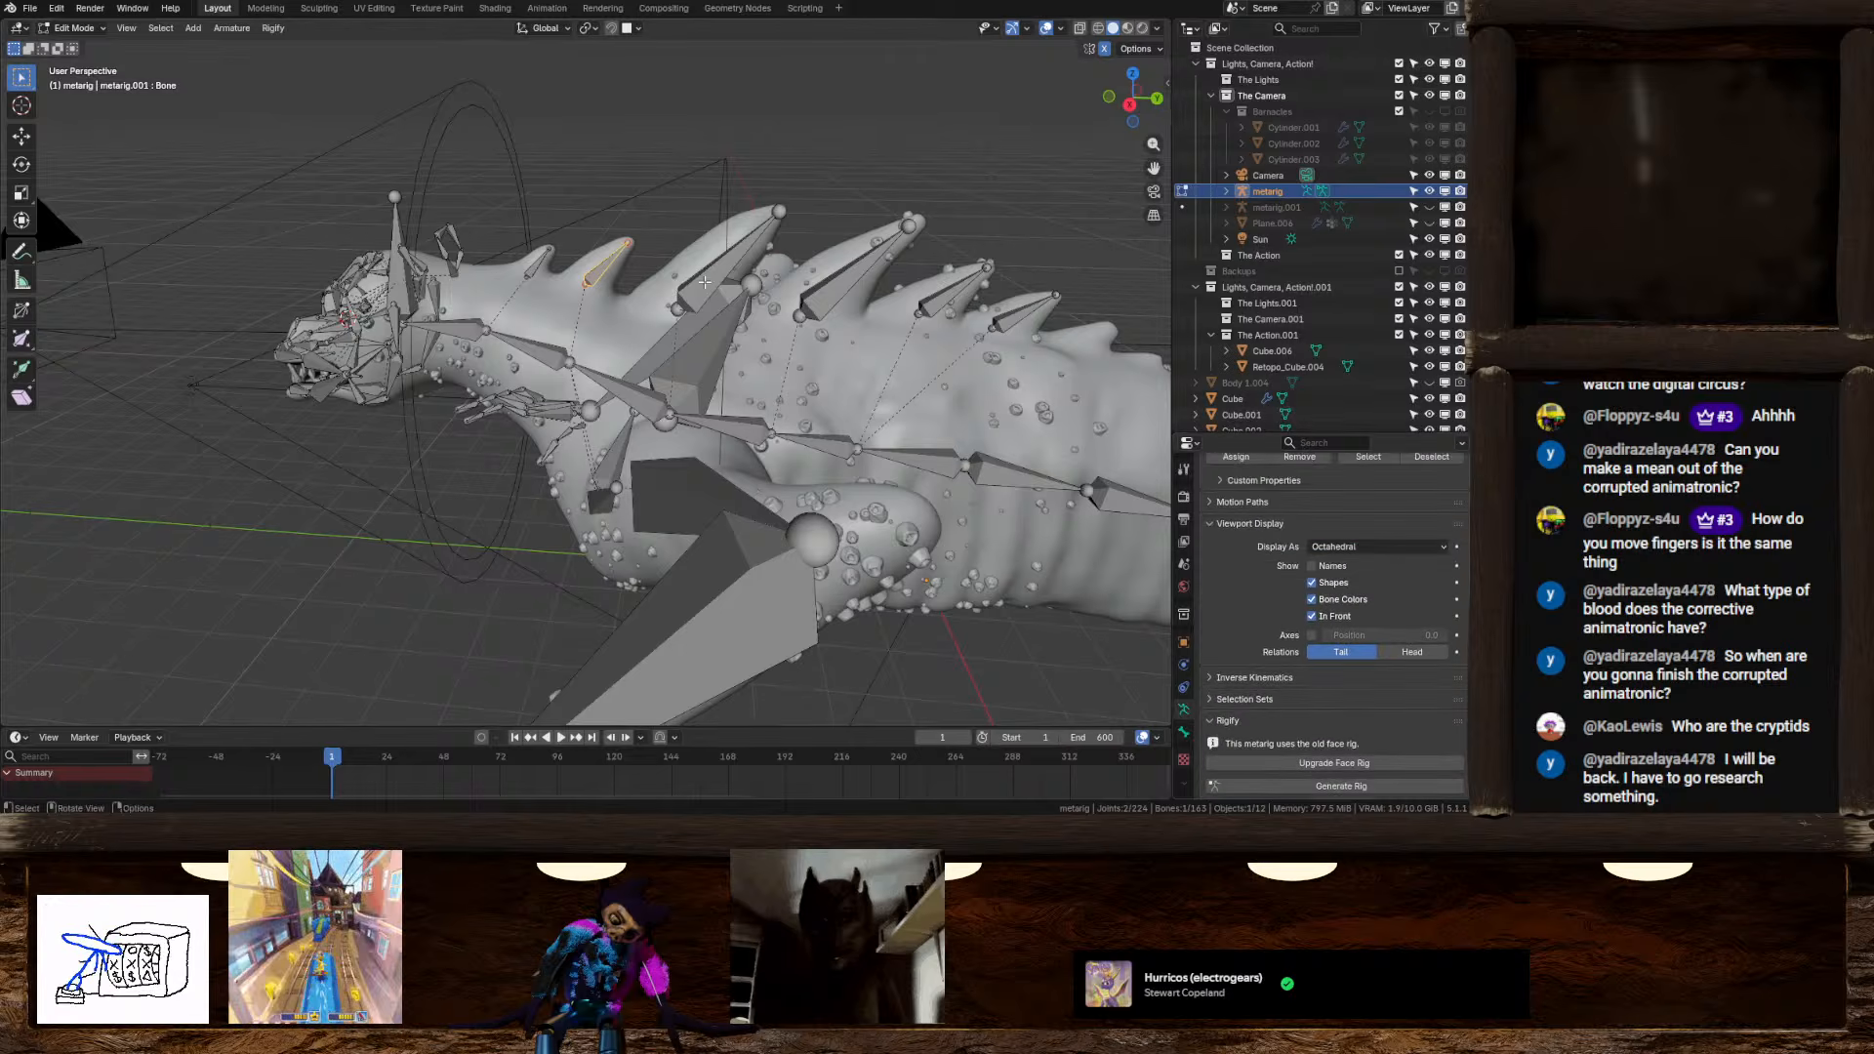
Select all six spike bones along the creature's neck and back and delete them from the metarig
click(730, 256)
click(837, 285)
middle_drag(838, 285, 800, 344)
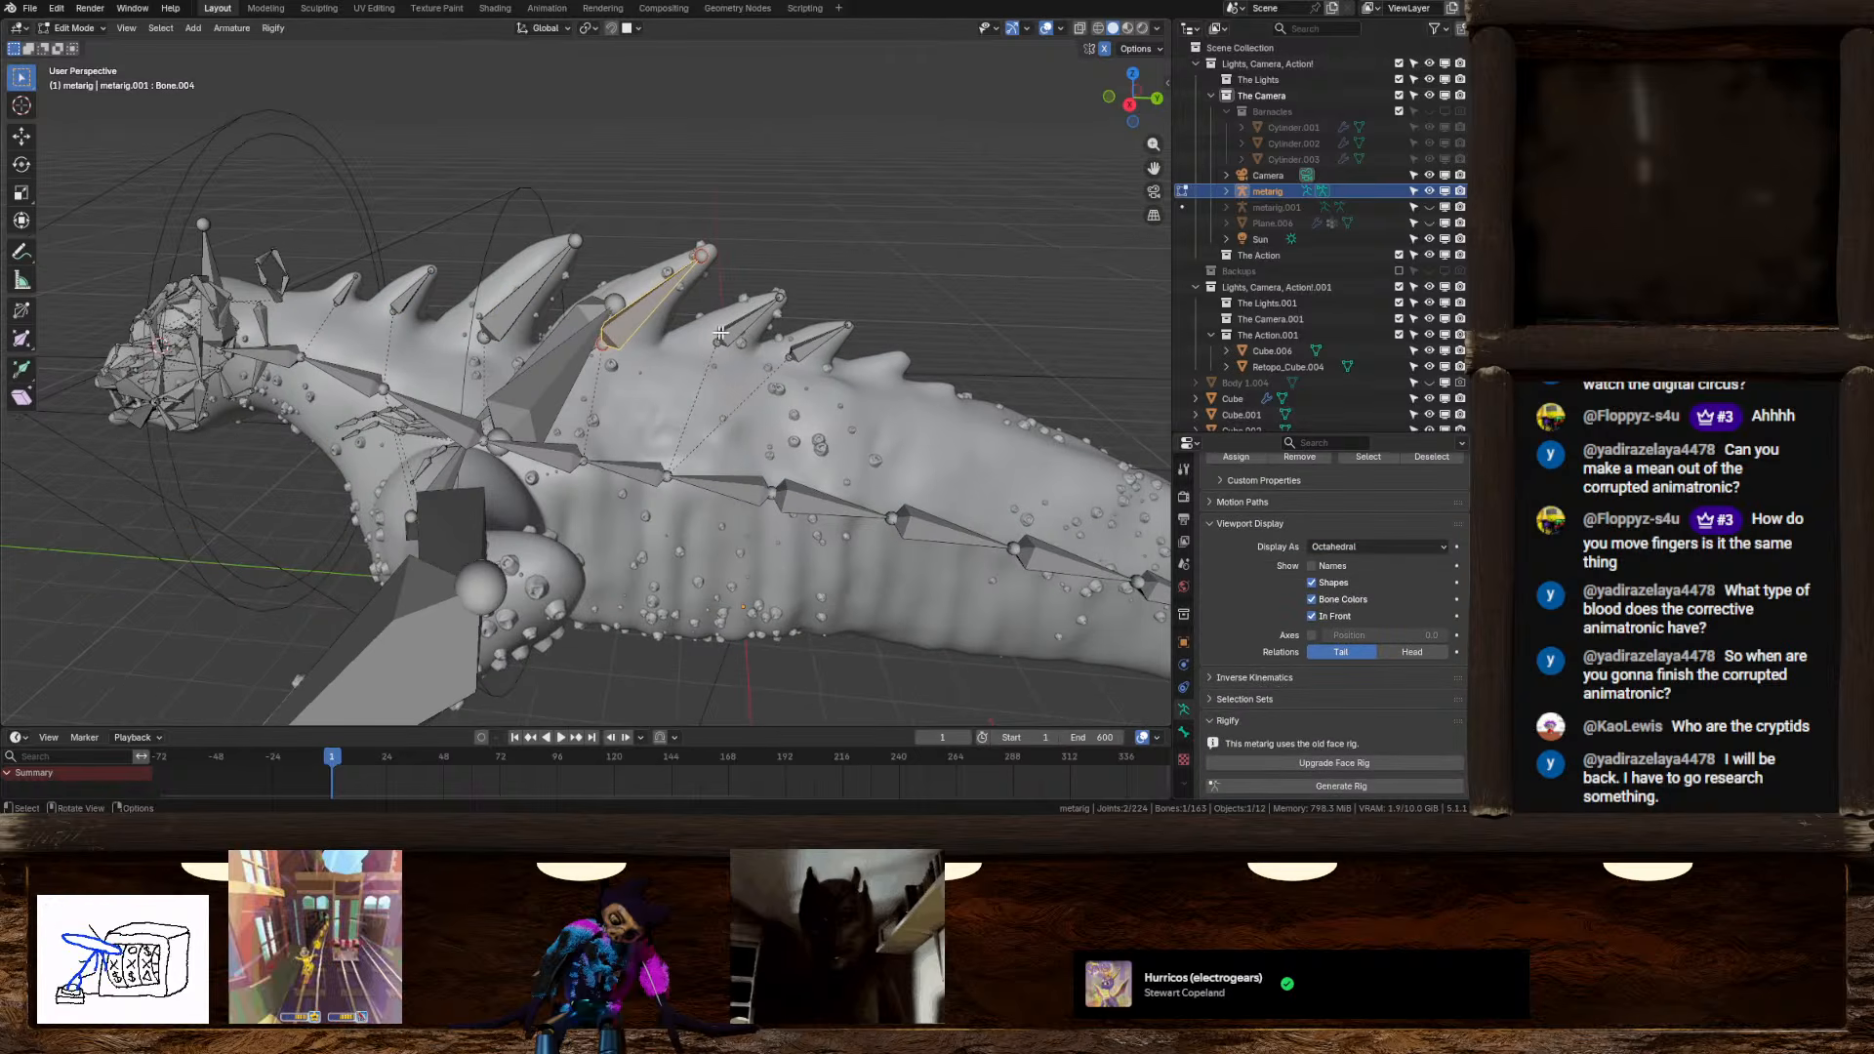
shift+click(803, 348)
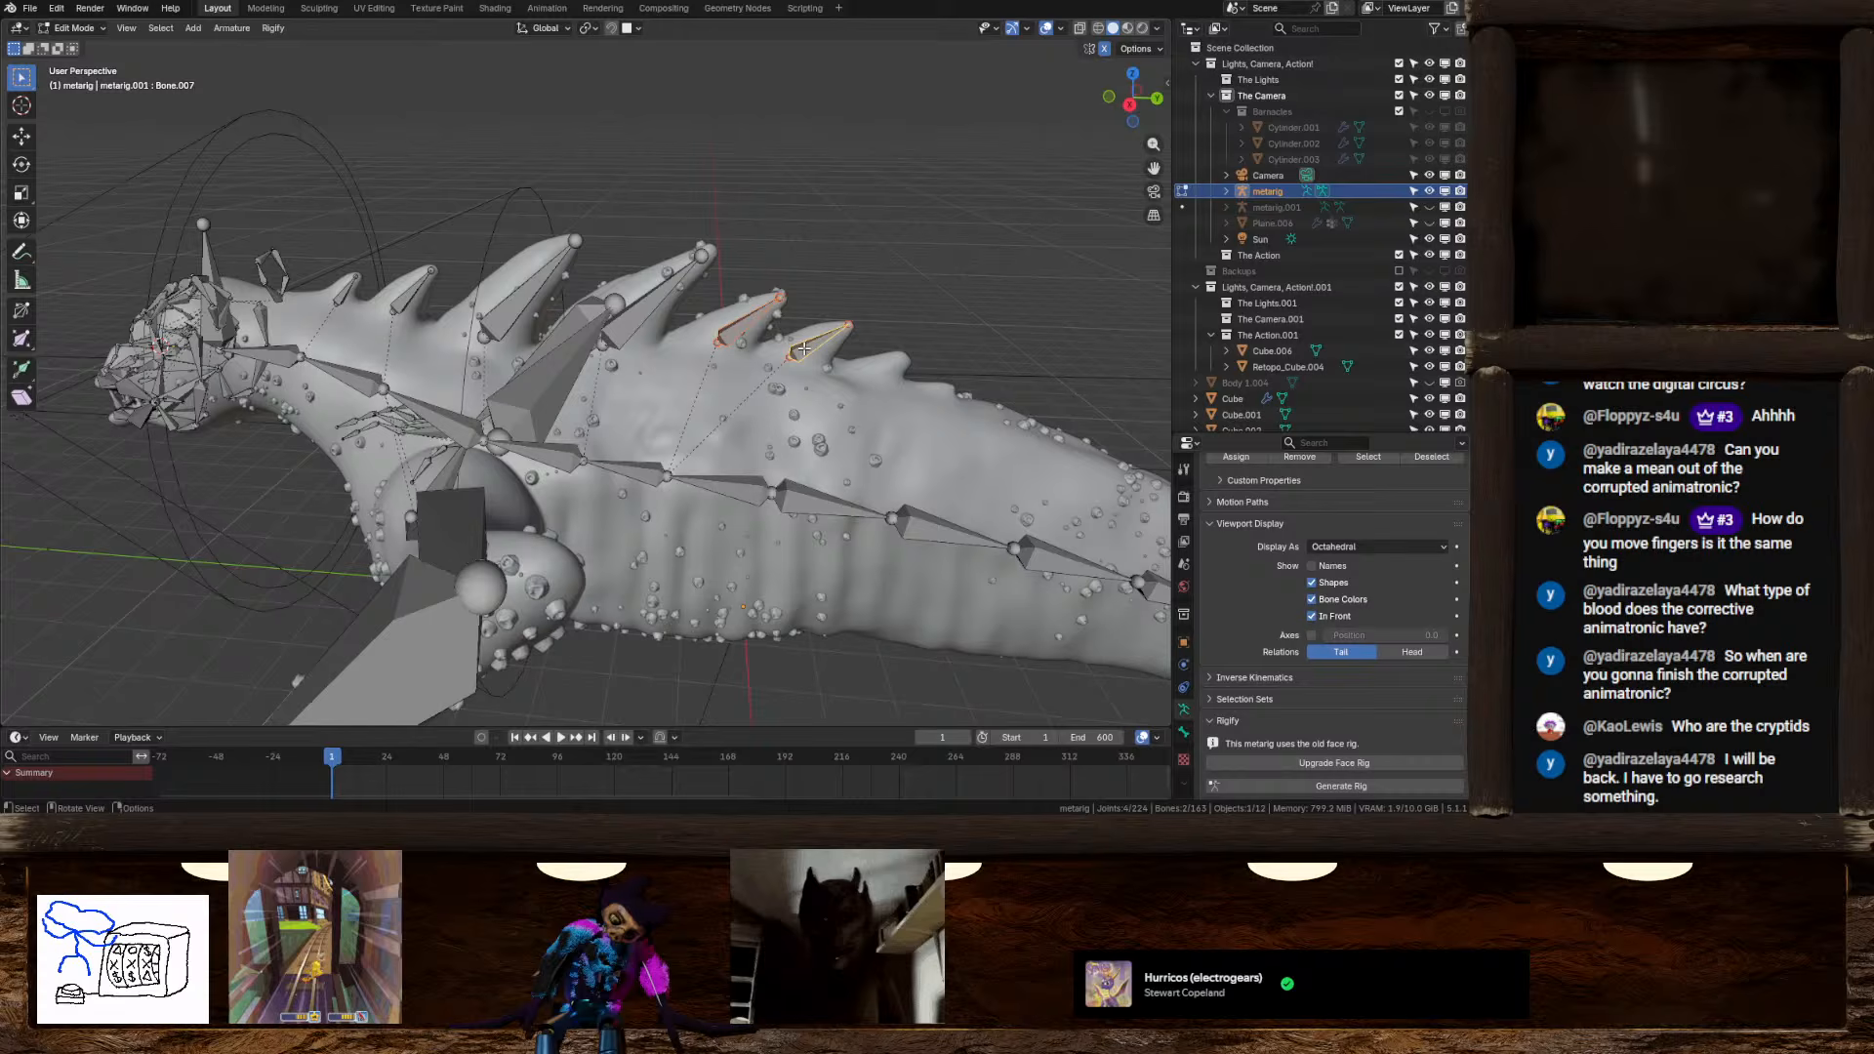
shift+click(684, 305)
scroll(1276, 654, down, 2)
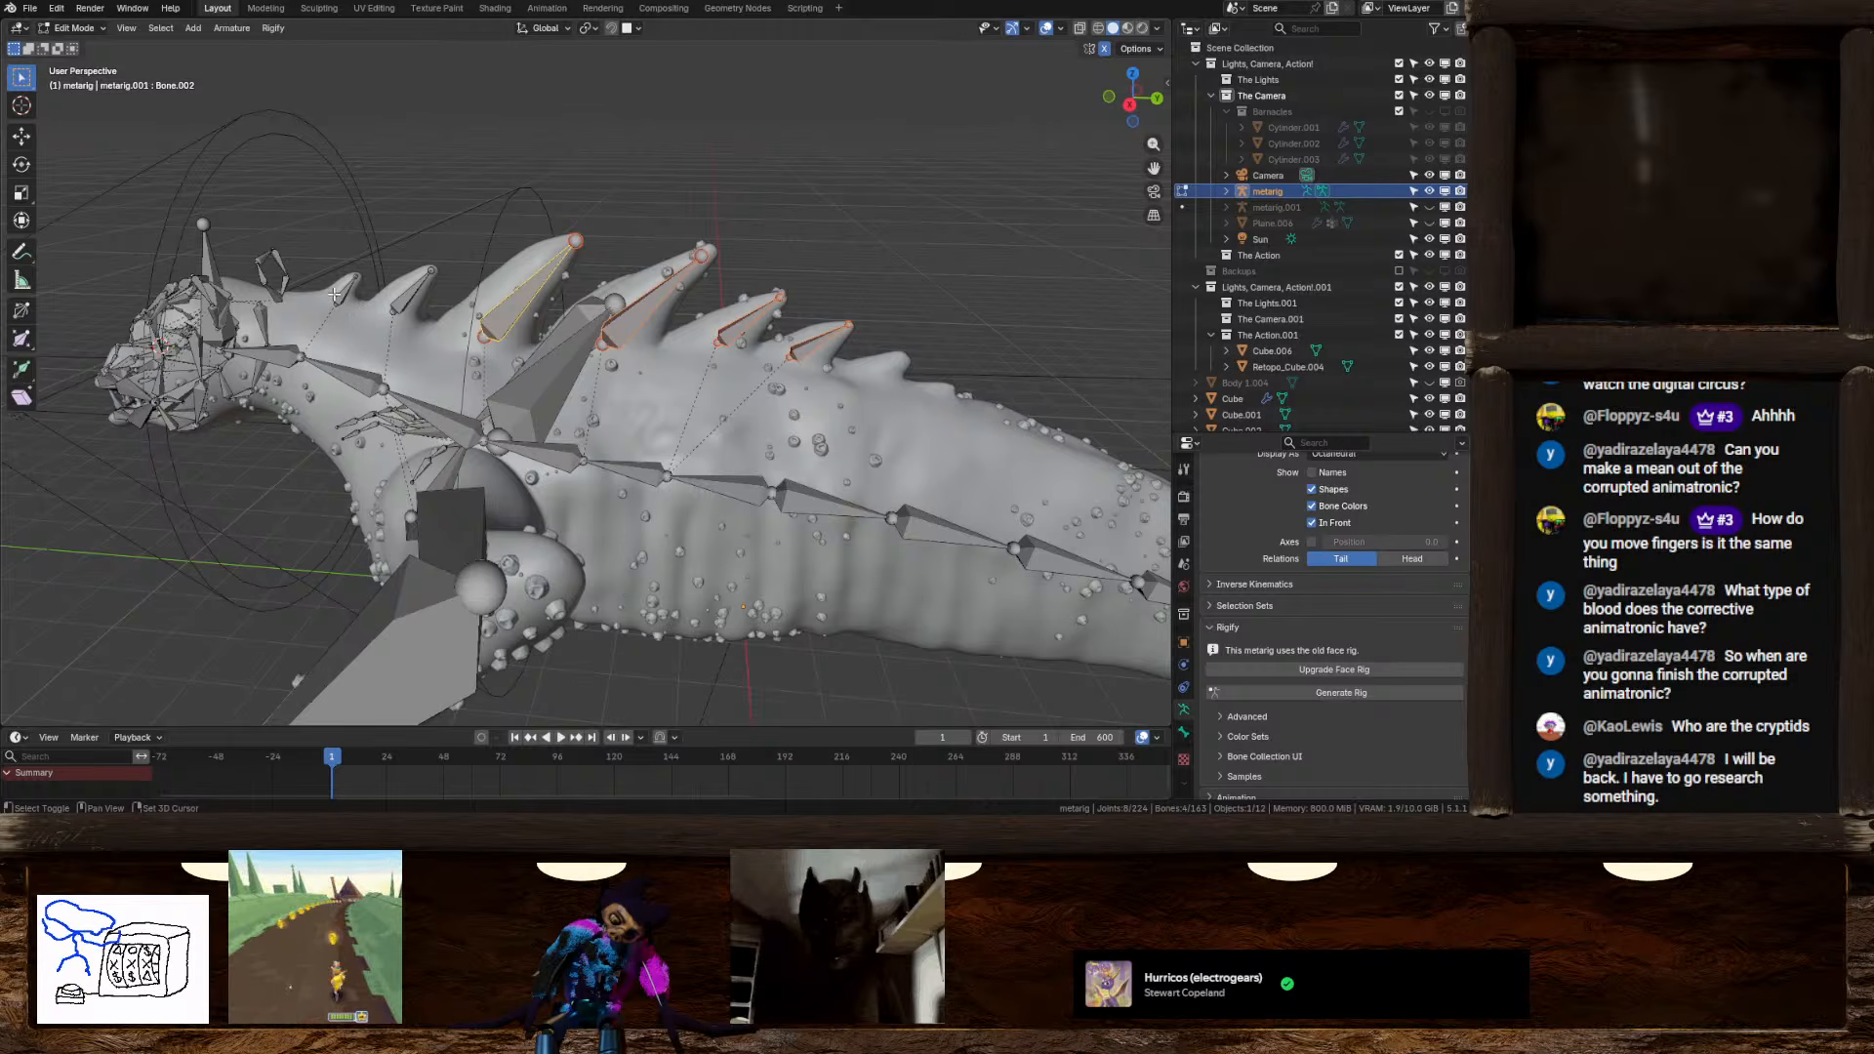
middle_drag(341, 295, 630, 395)
key(x)
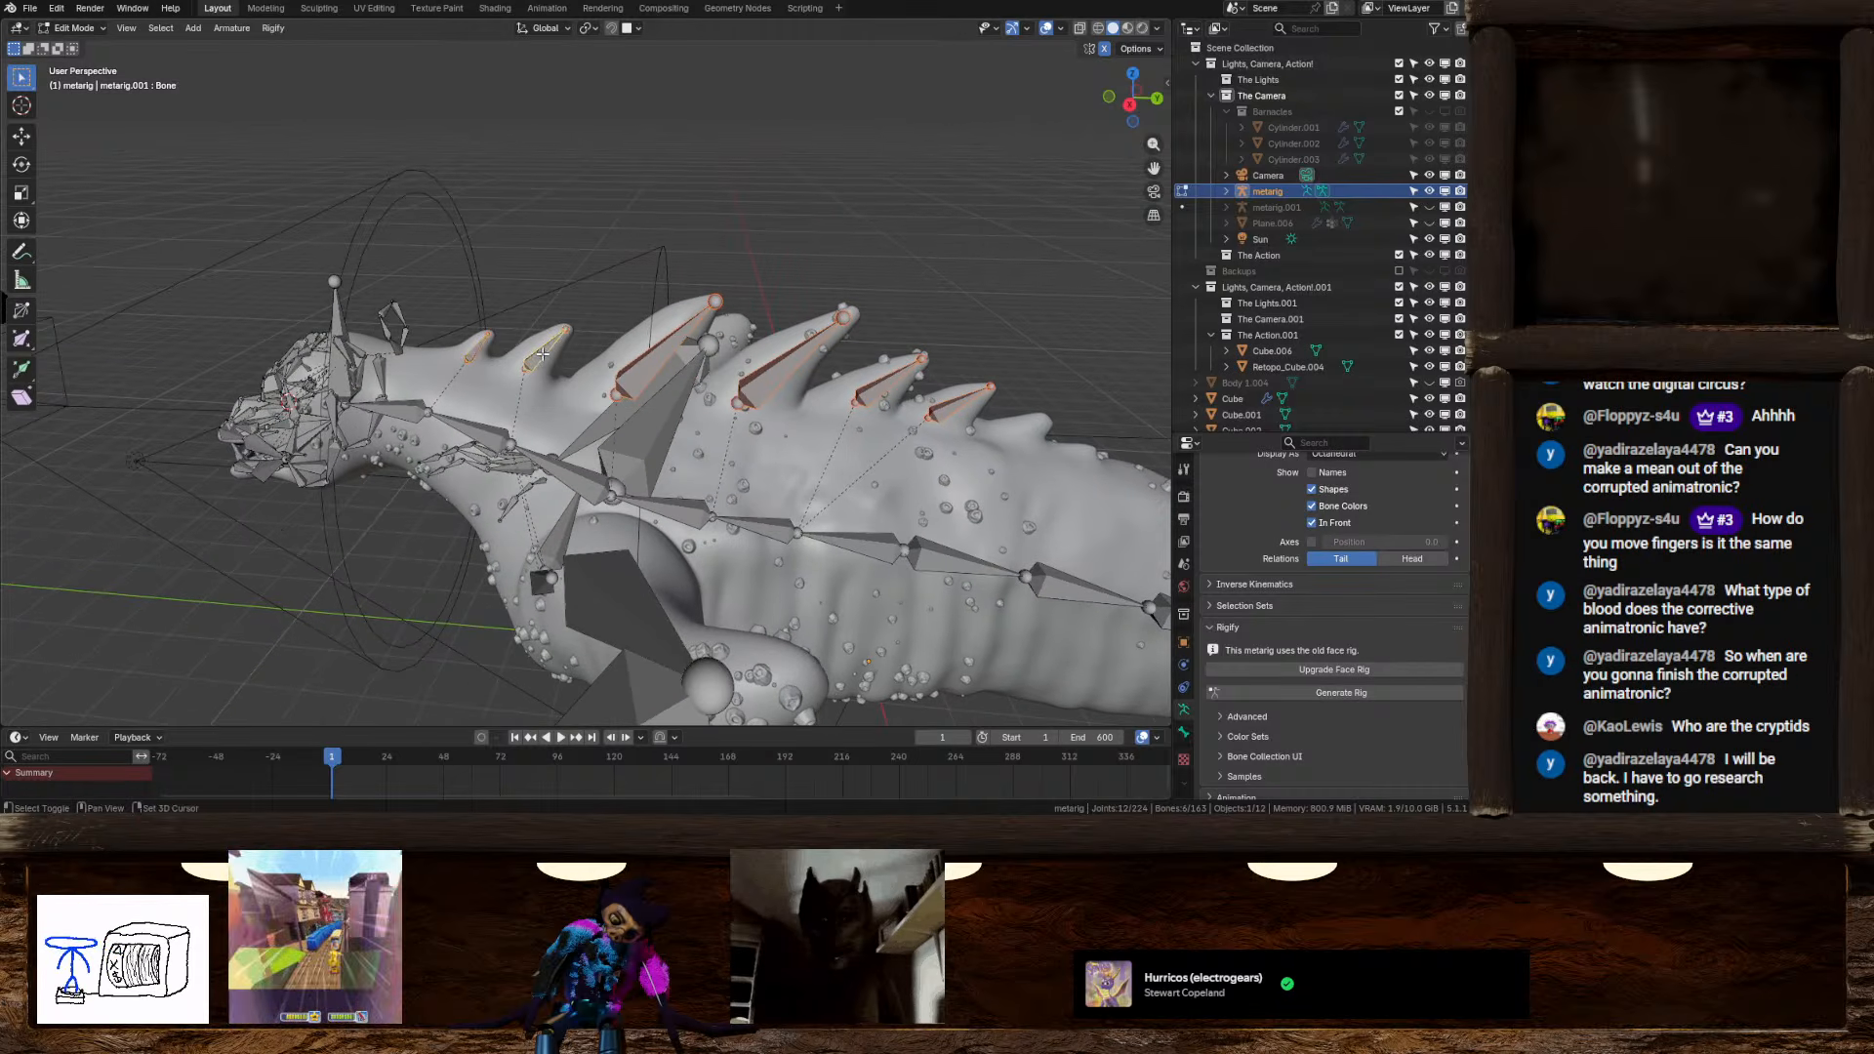
key(x)
key(Escape)
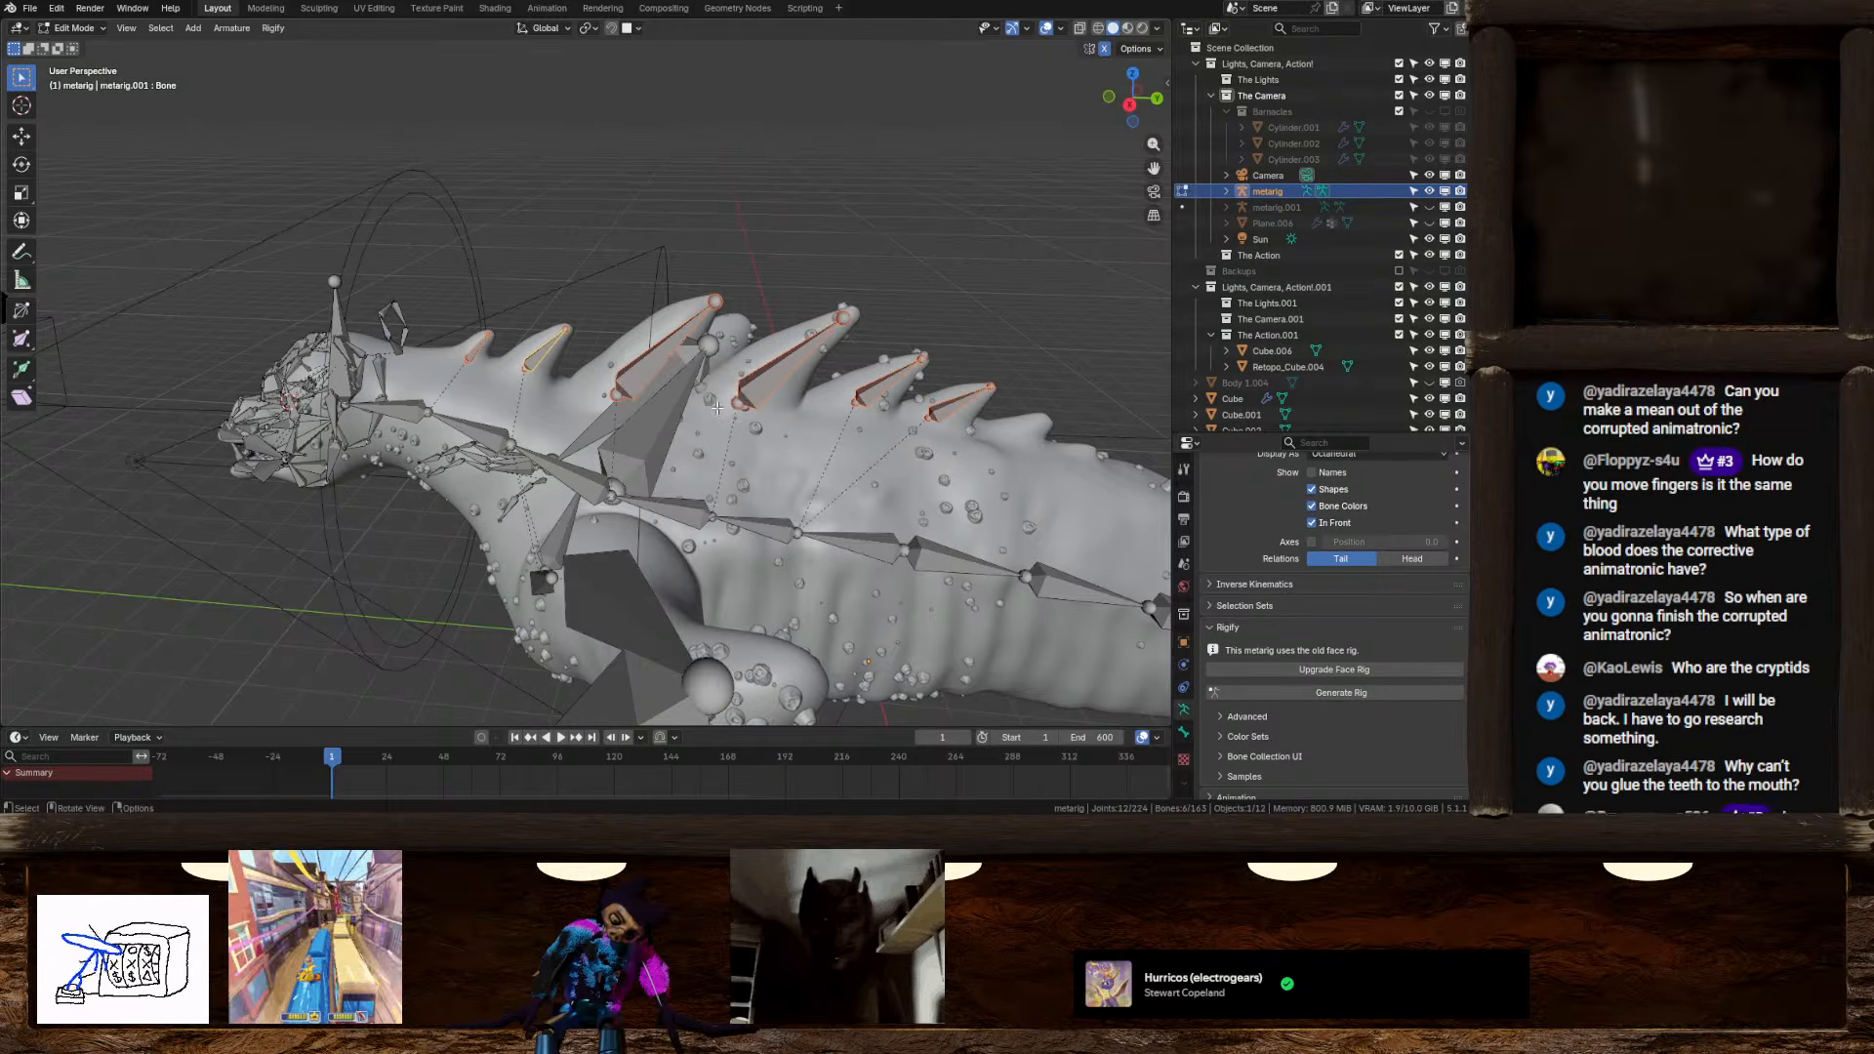
right_click(654, 378)
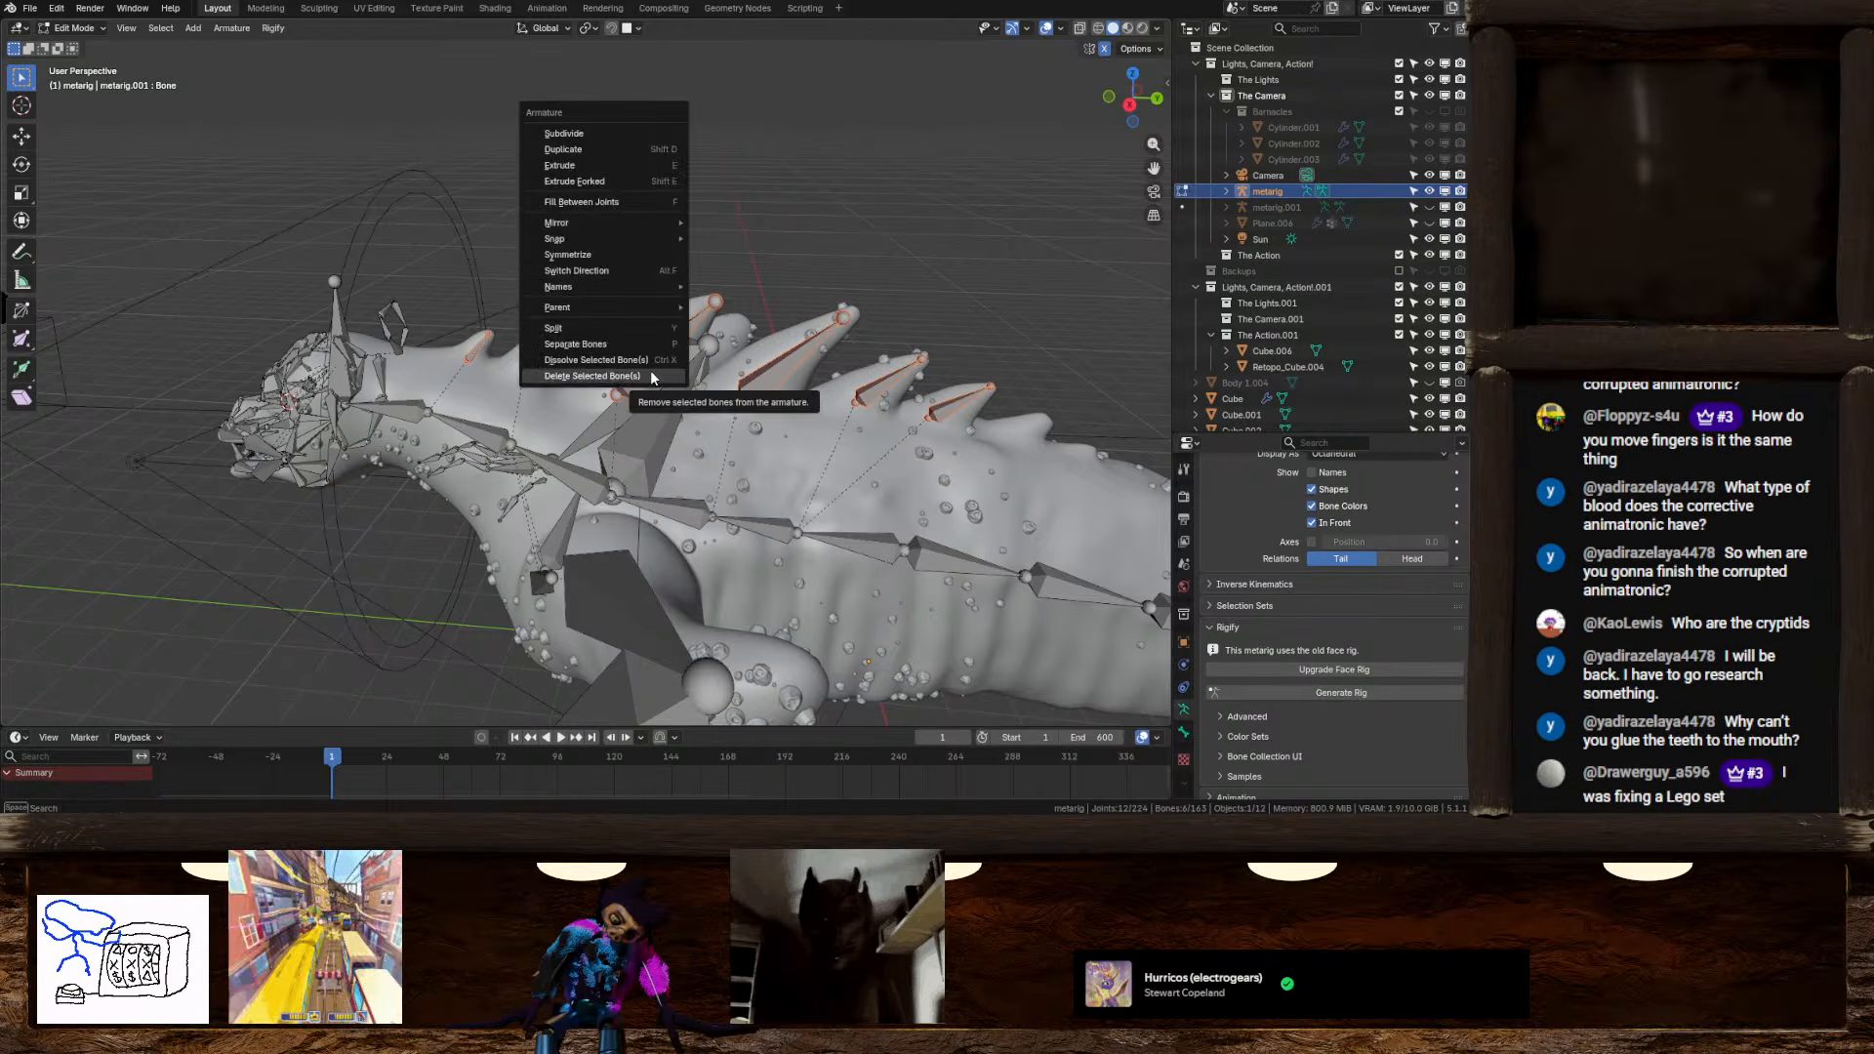
click(636, 377)
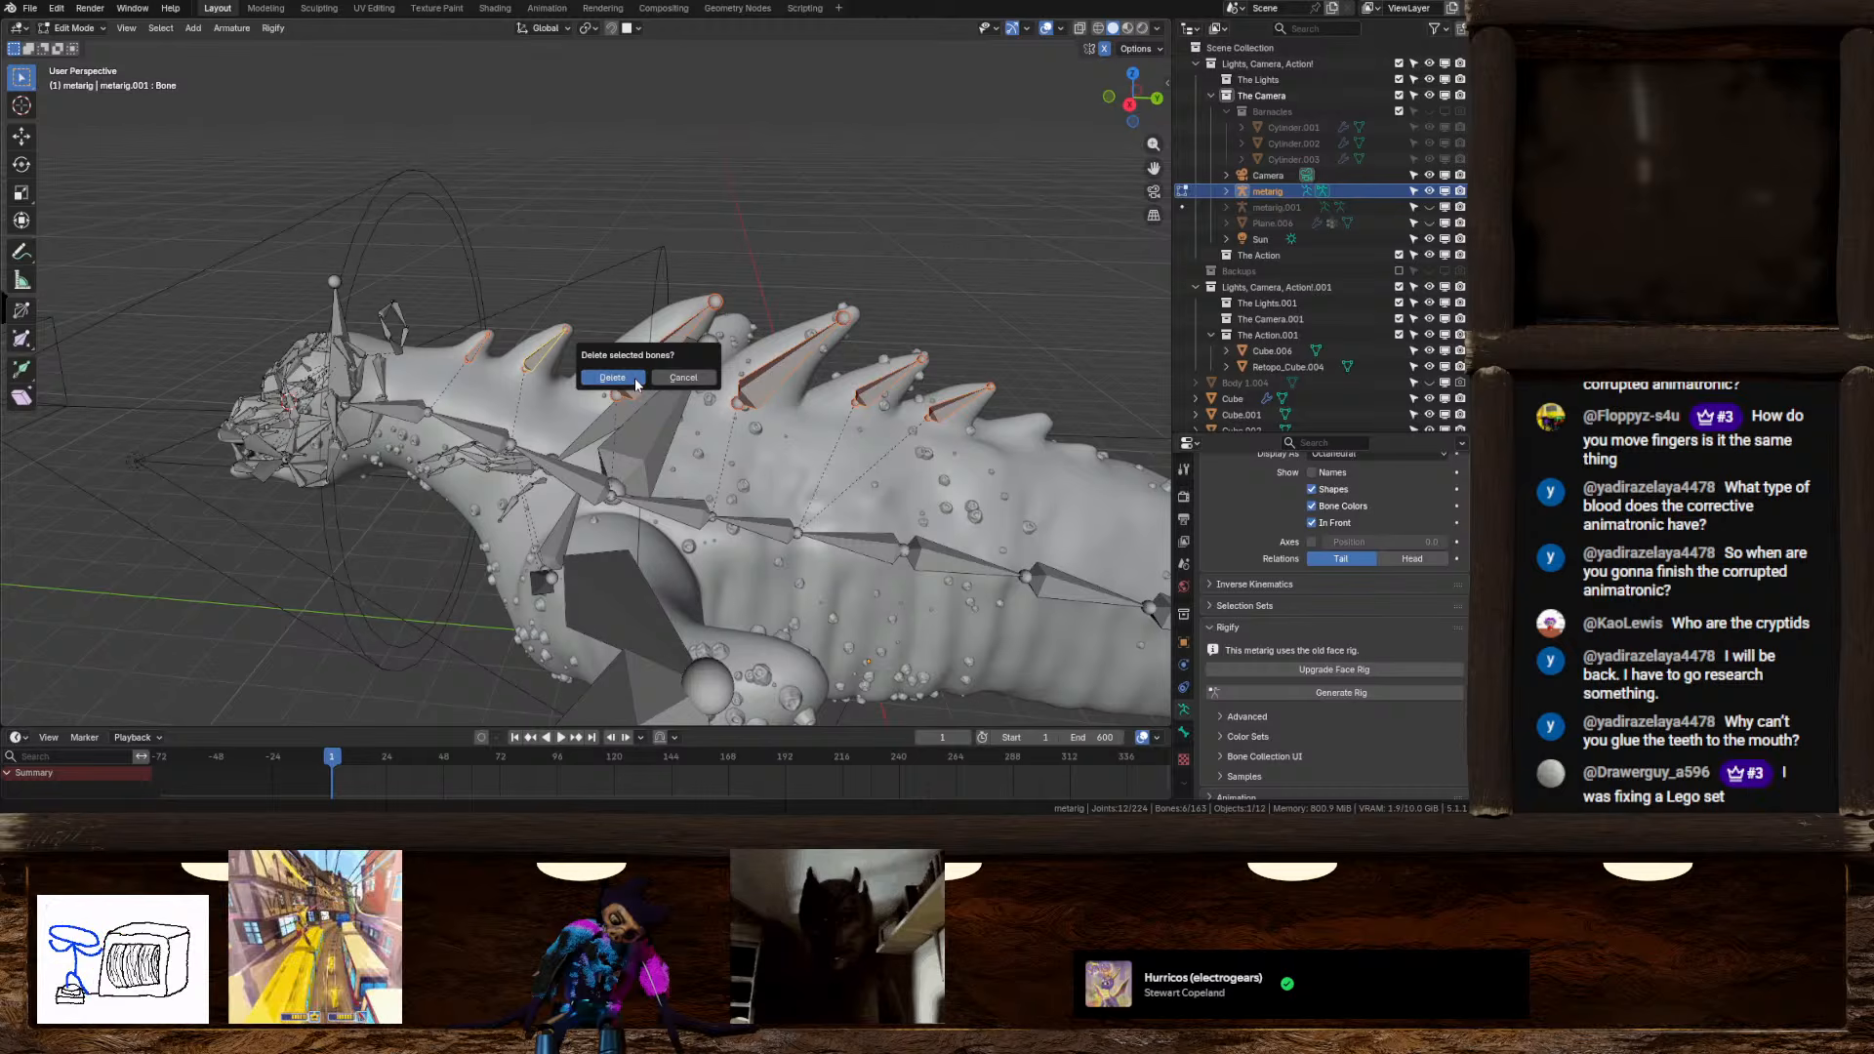
click(613, 378)
From the right view, select the lip joints at the mouth corner and turn off the metarig's In Front display
click(1130, 106)
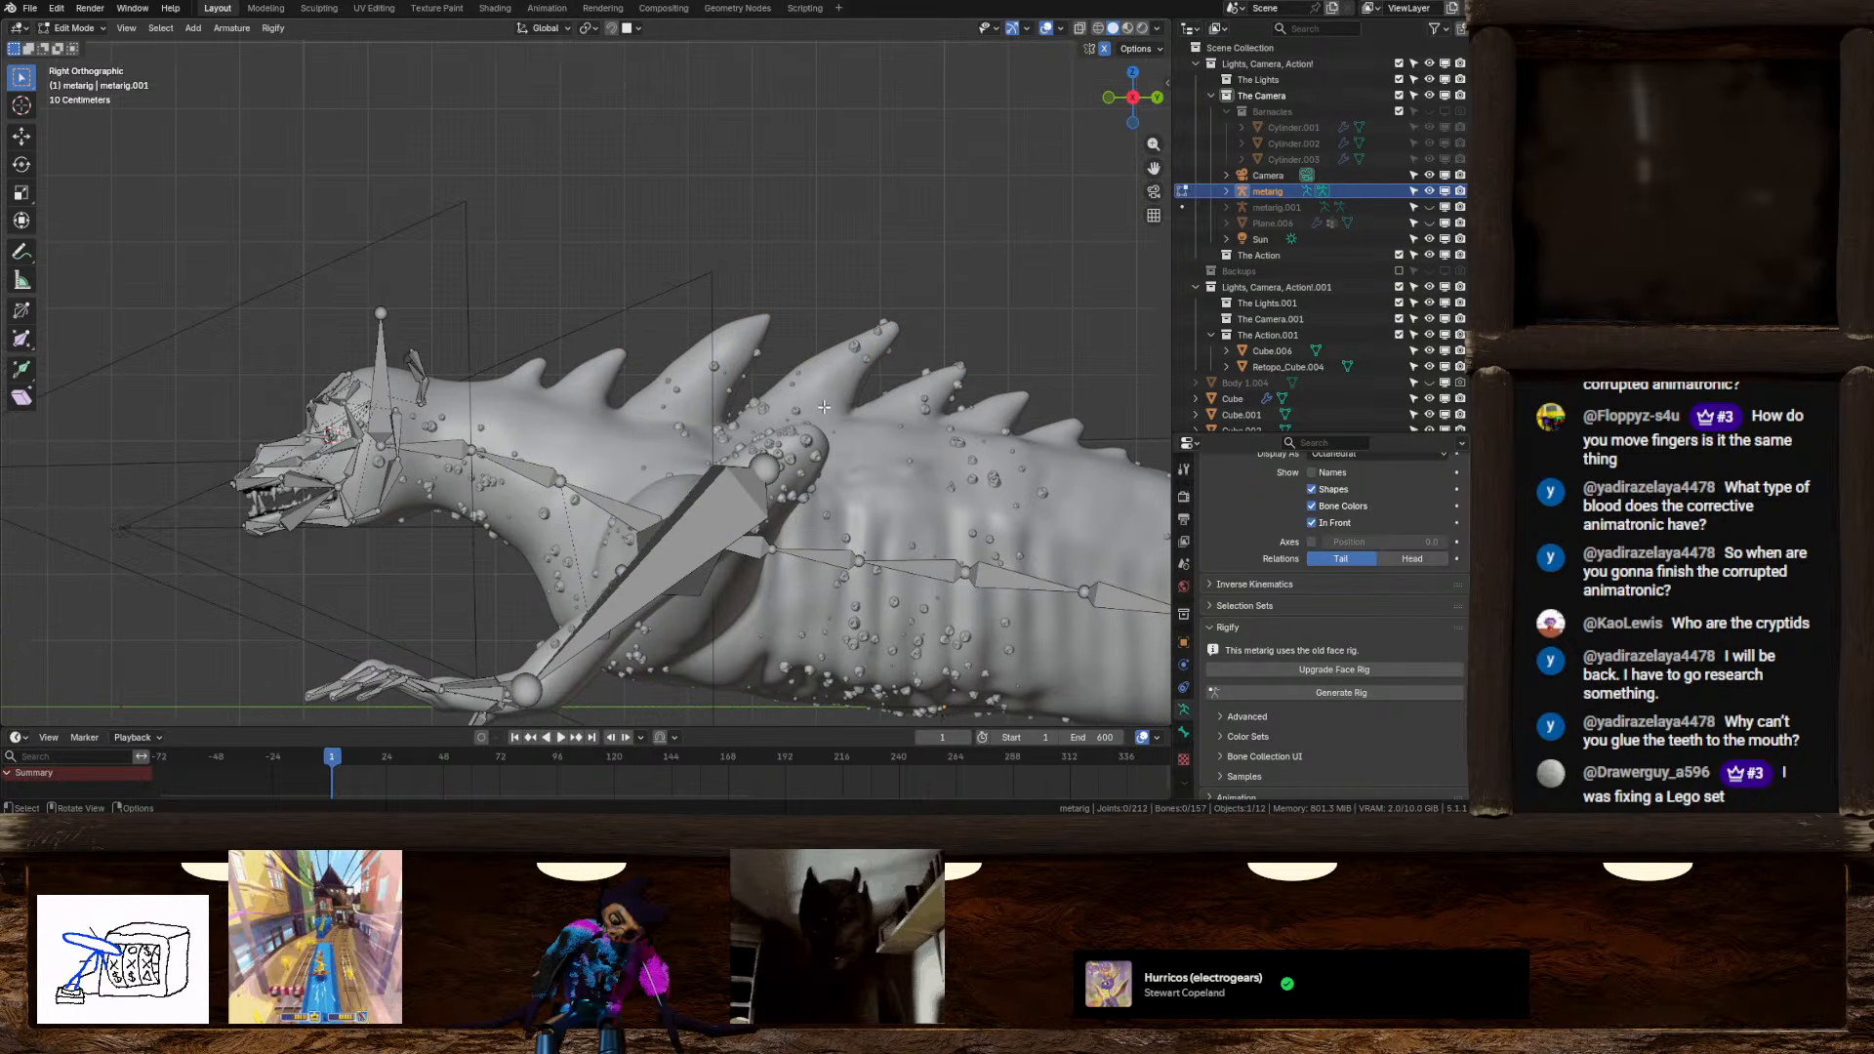
shift+middle_drag(791, 410, 775, 334)
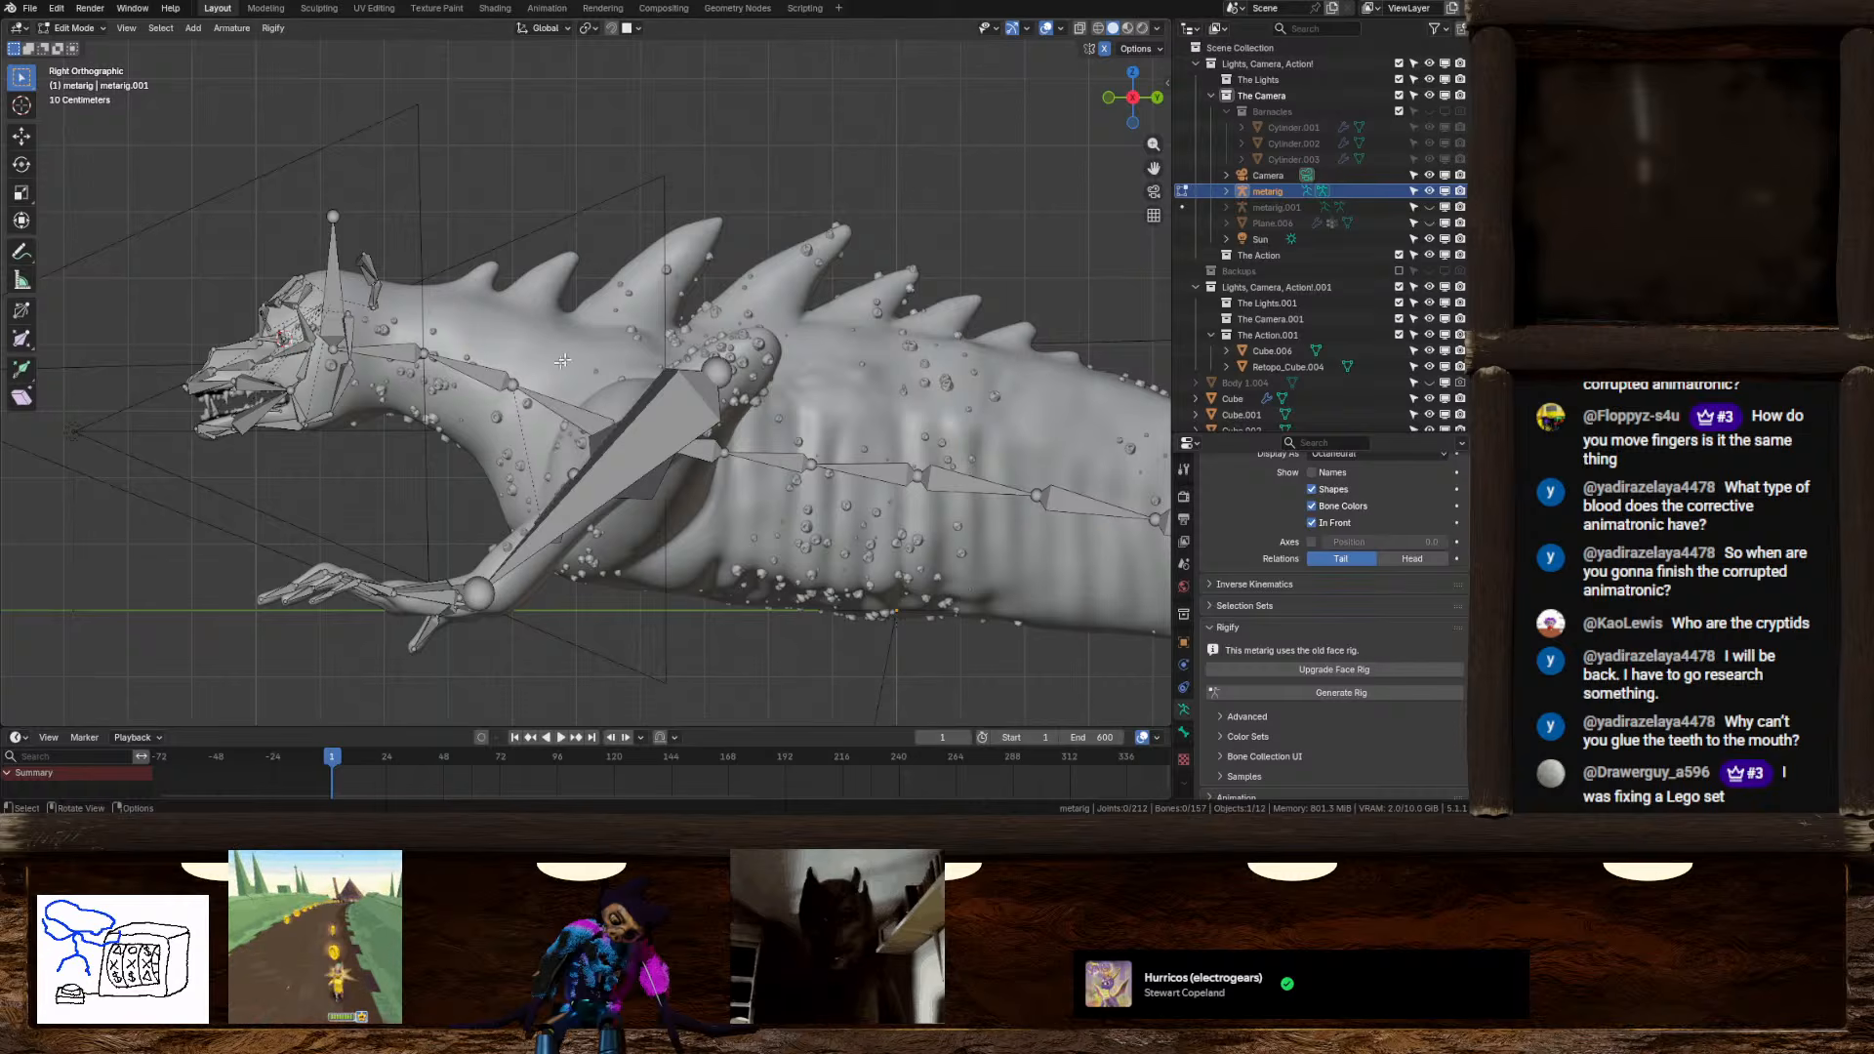
right_click(639, 335)
shift+middle_drag(493, 314, 638, 367)
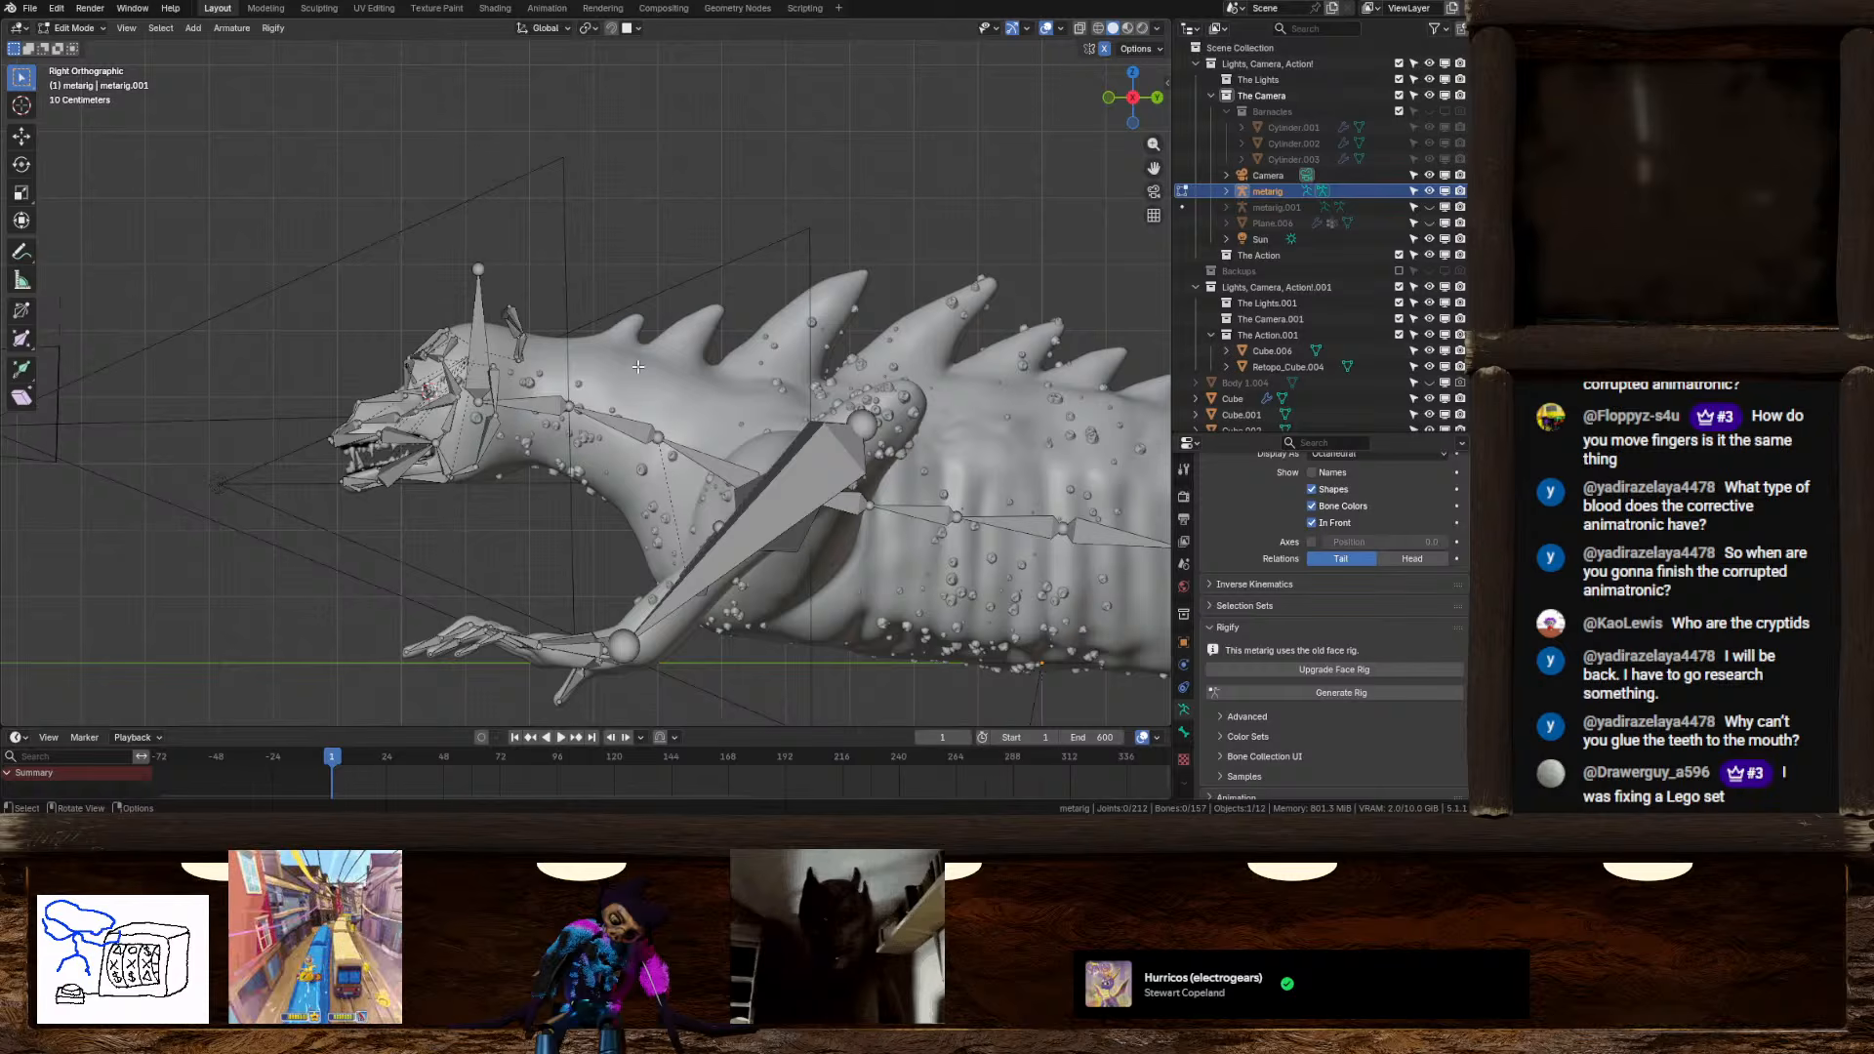
scroll(526, 365, up, 7)
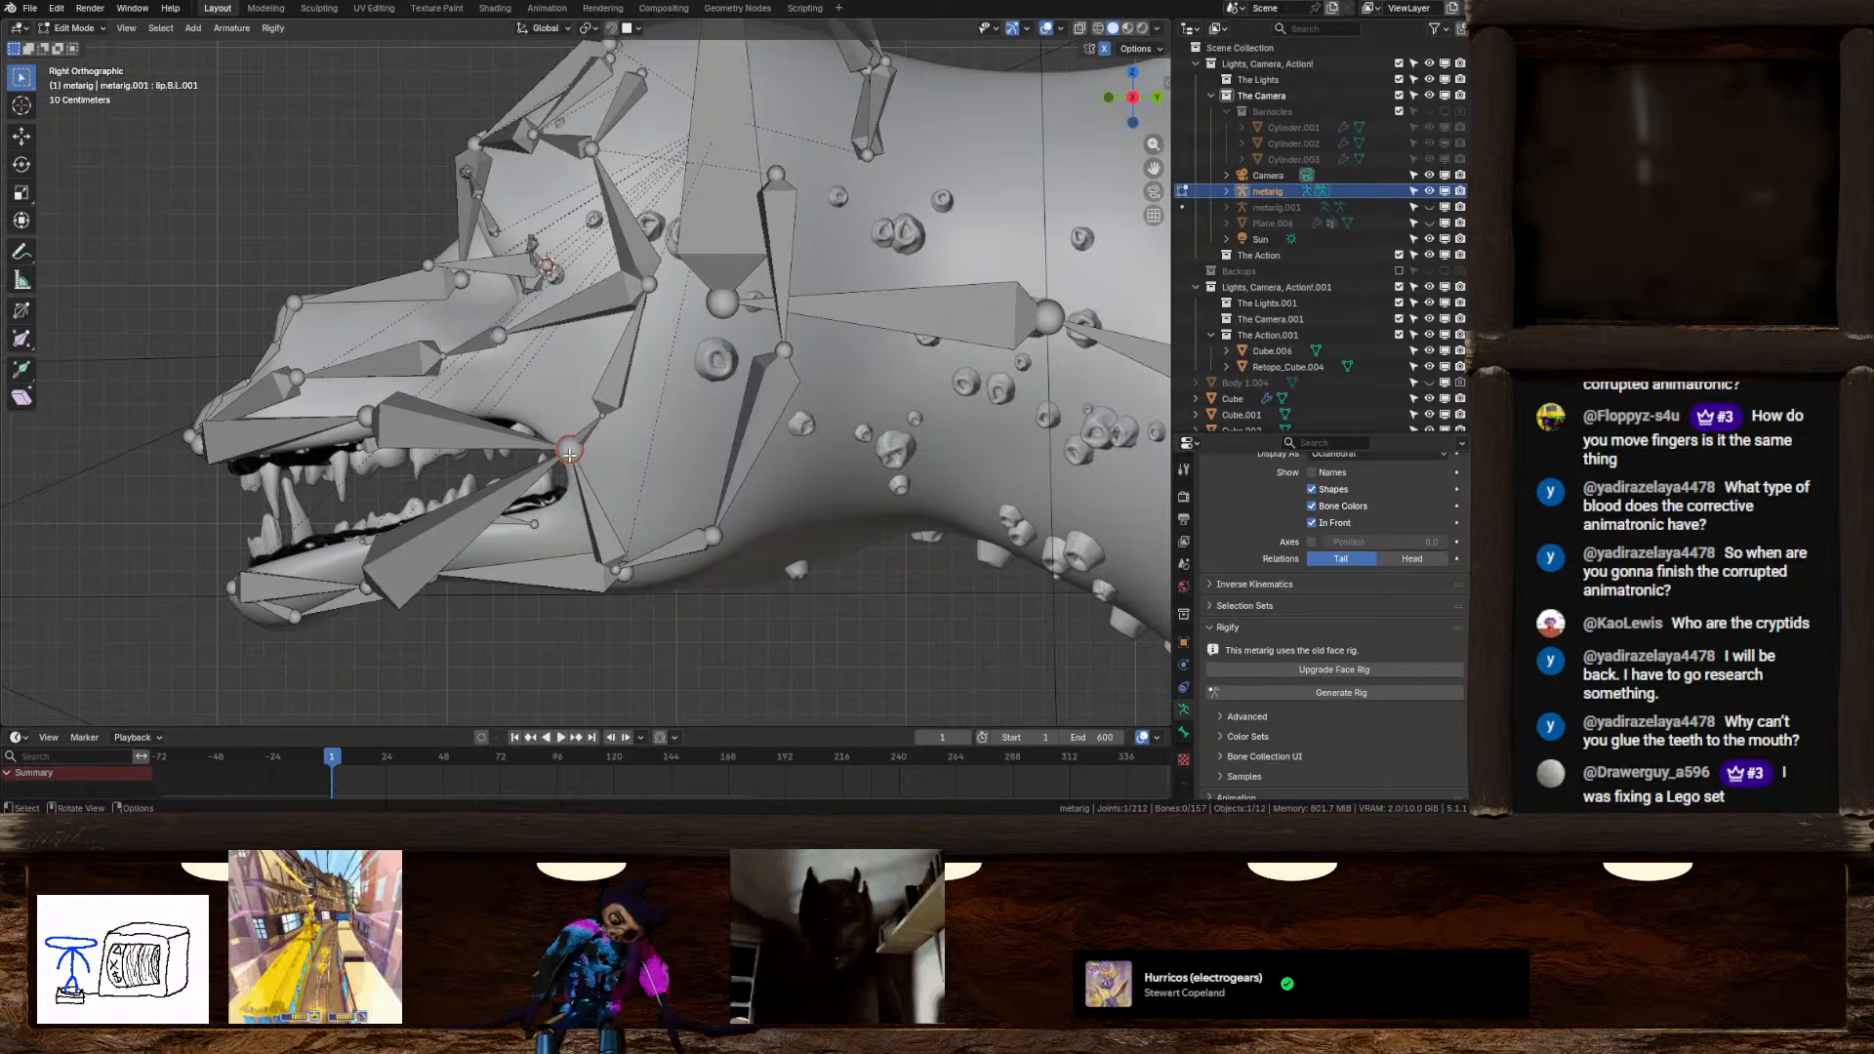
key(g)
click(570, 450)
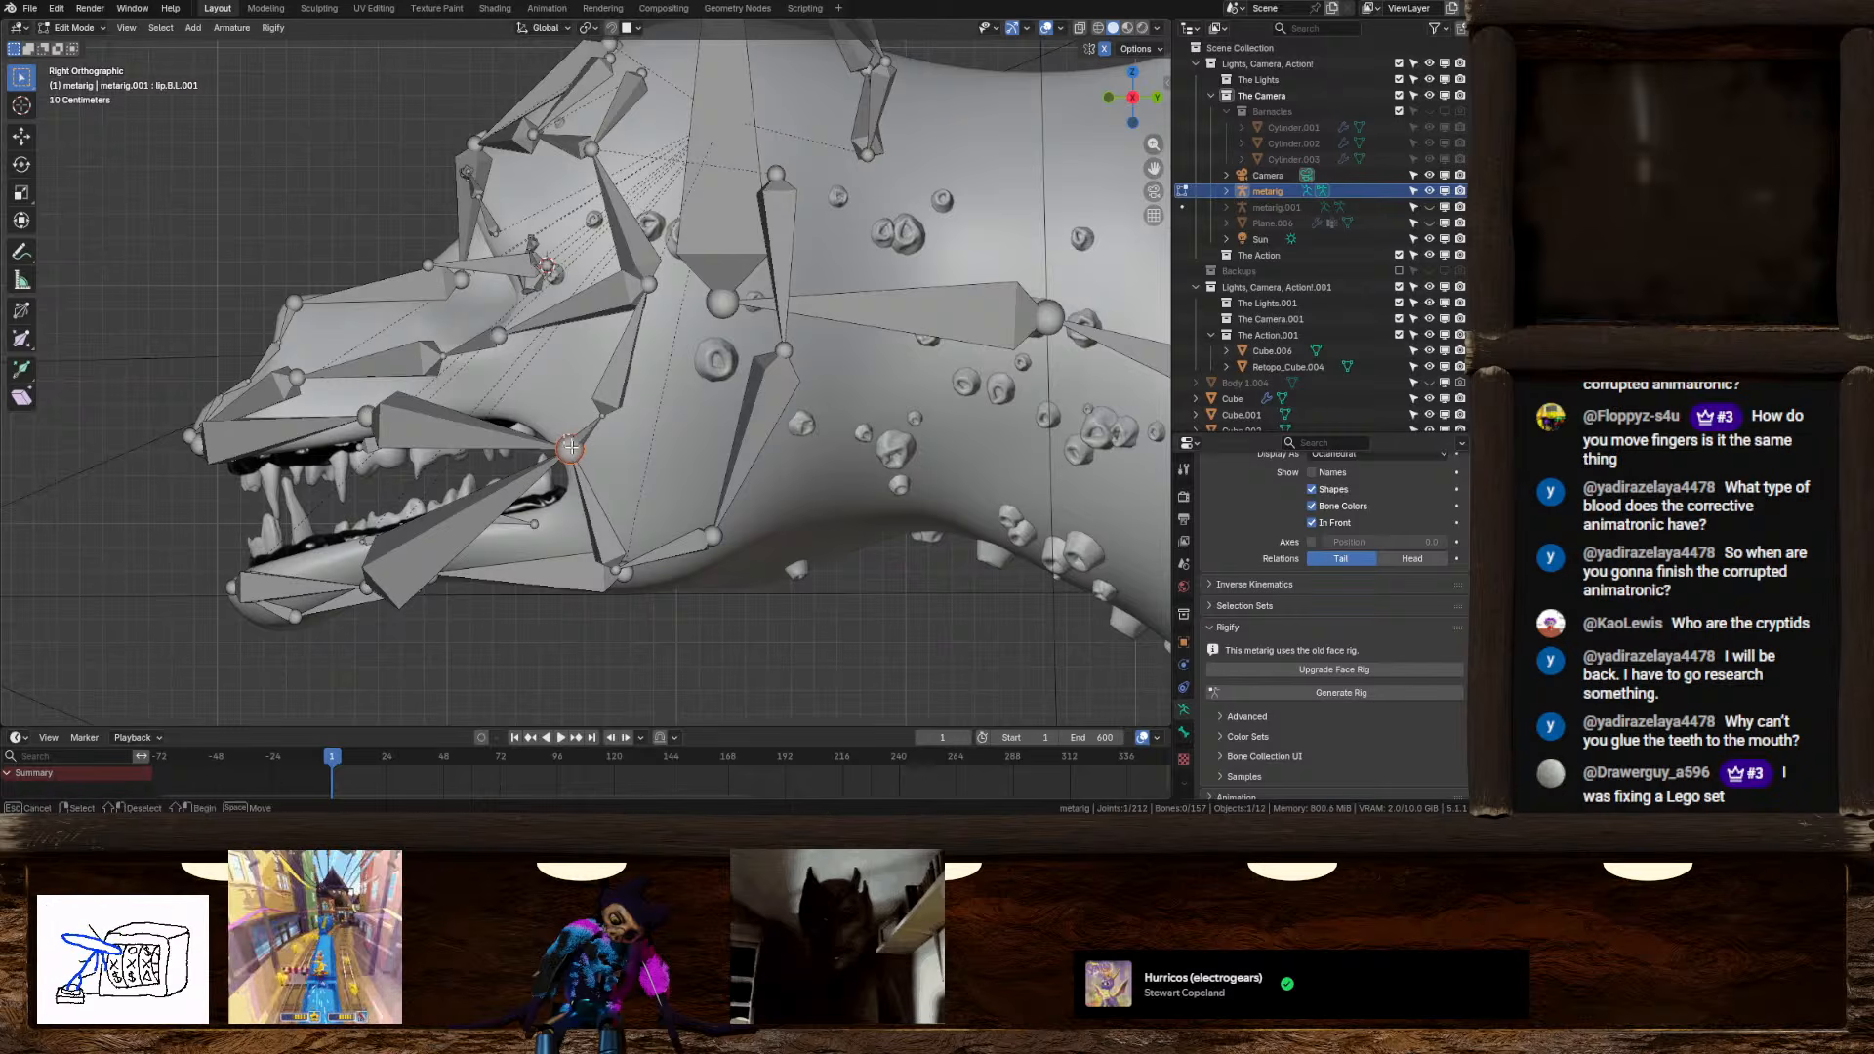
middle_drag(601, 432, 748, 377)
scroll(753, 447, up, 10)
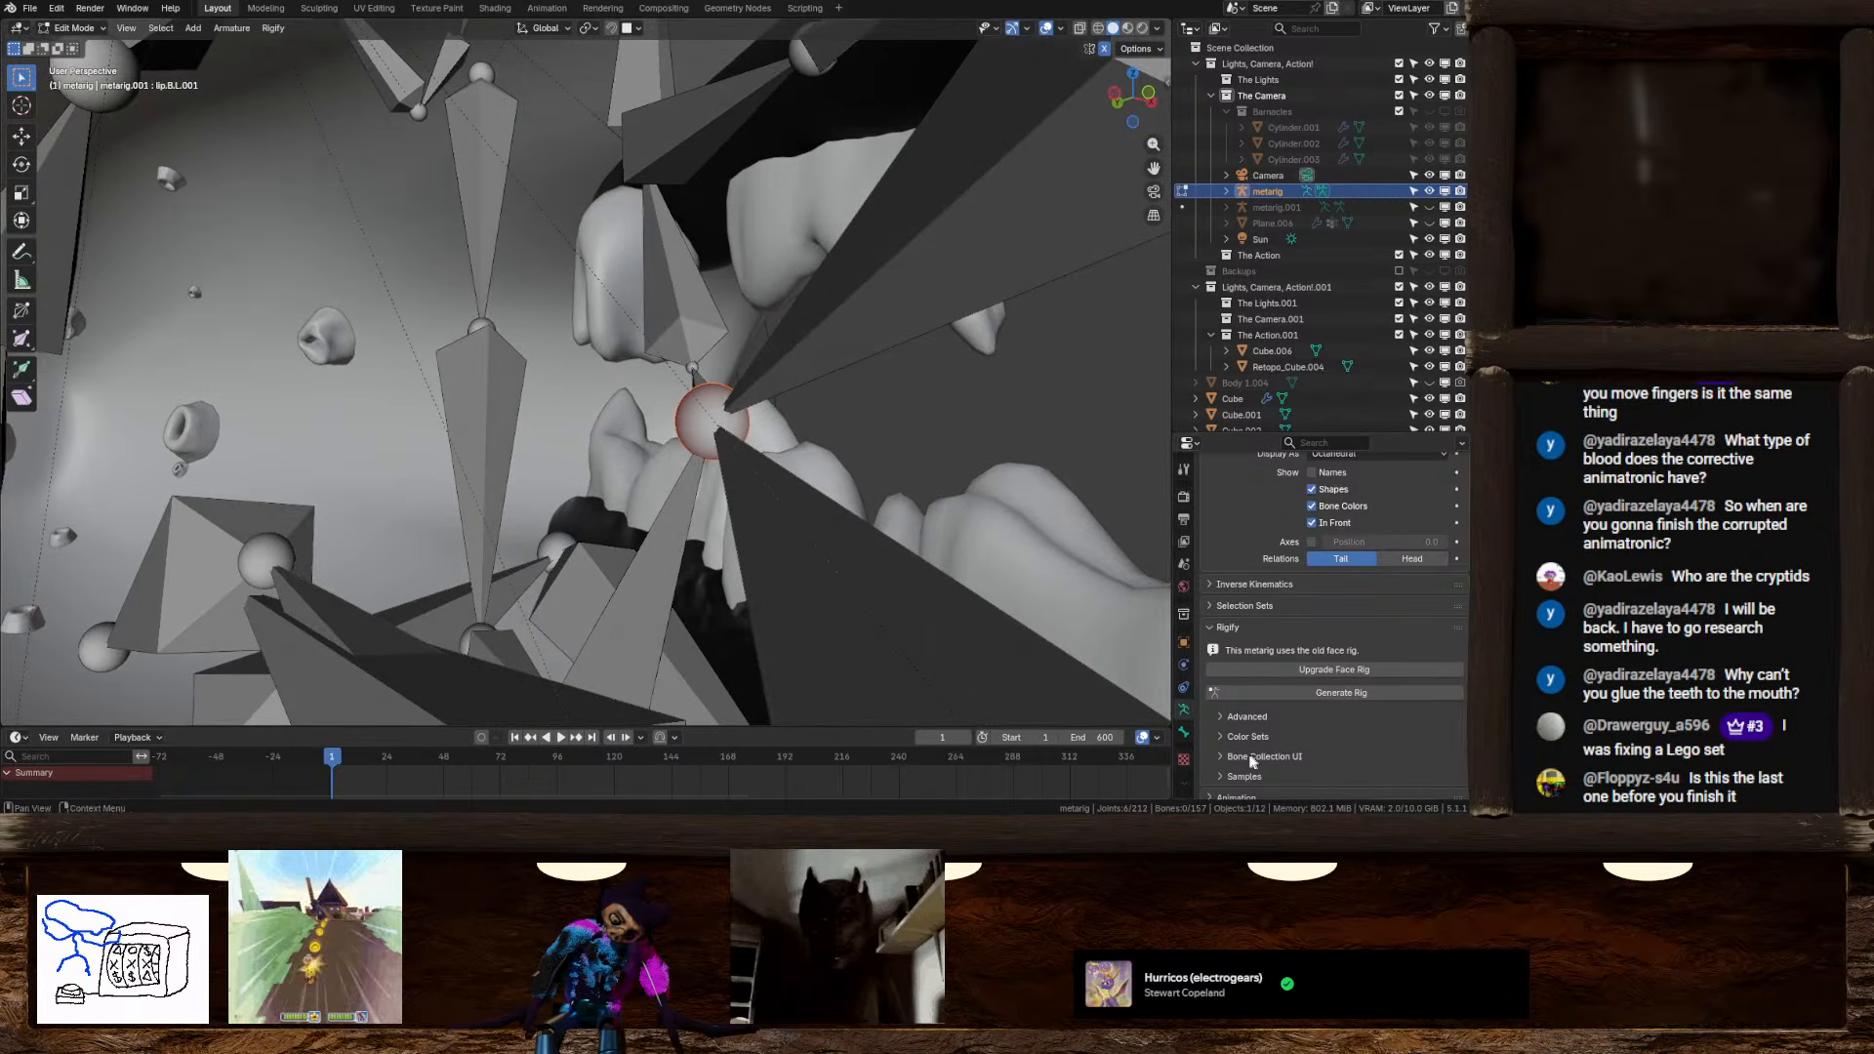
click(1311, 522)
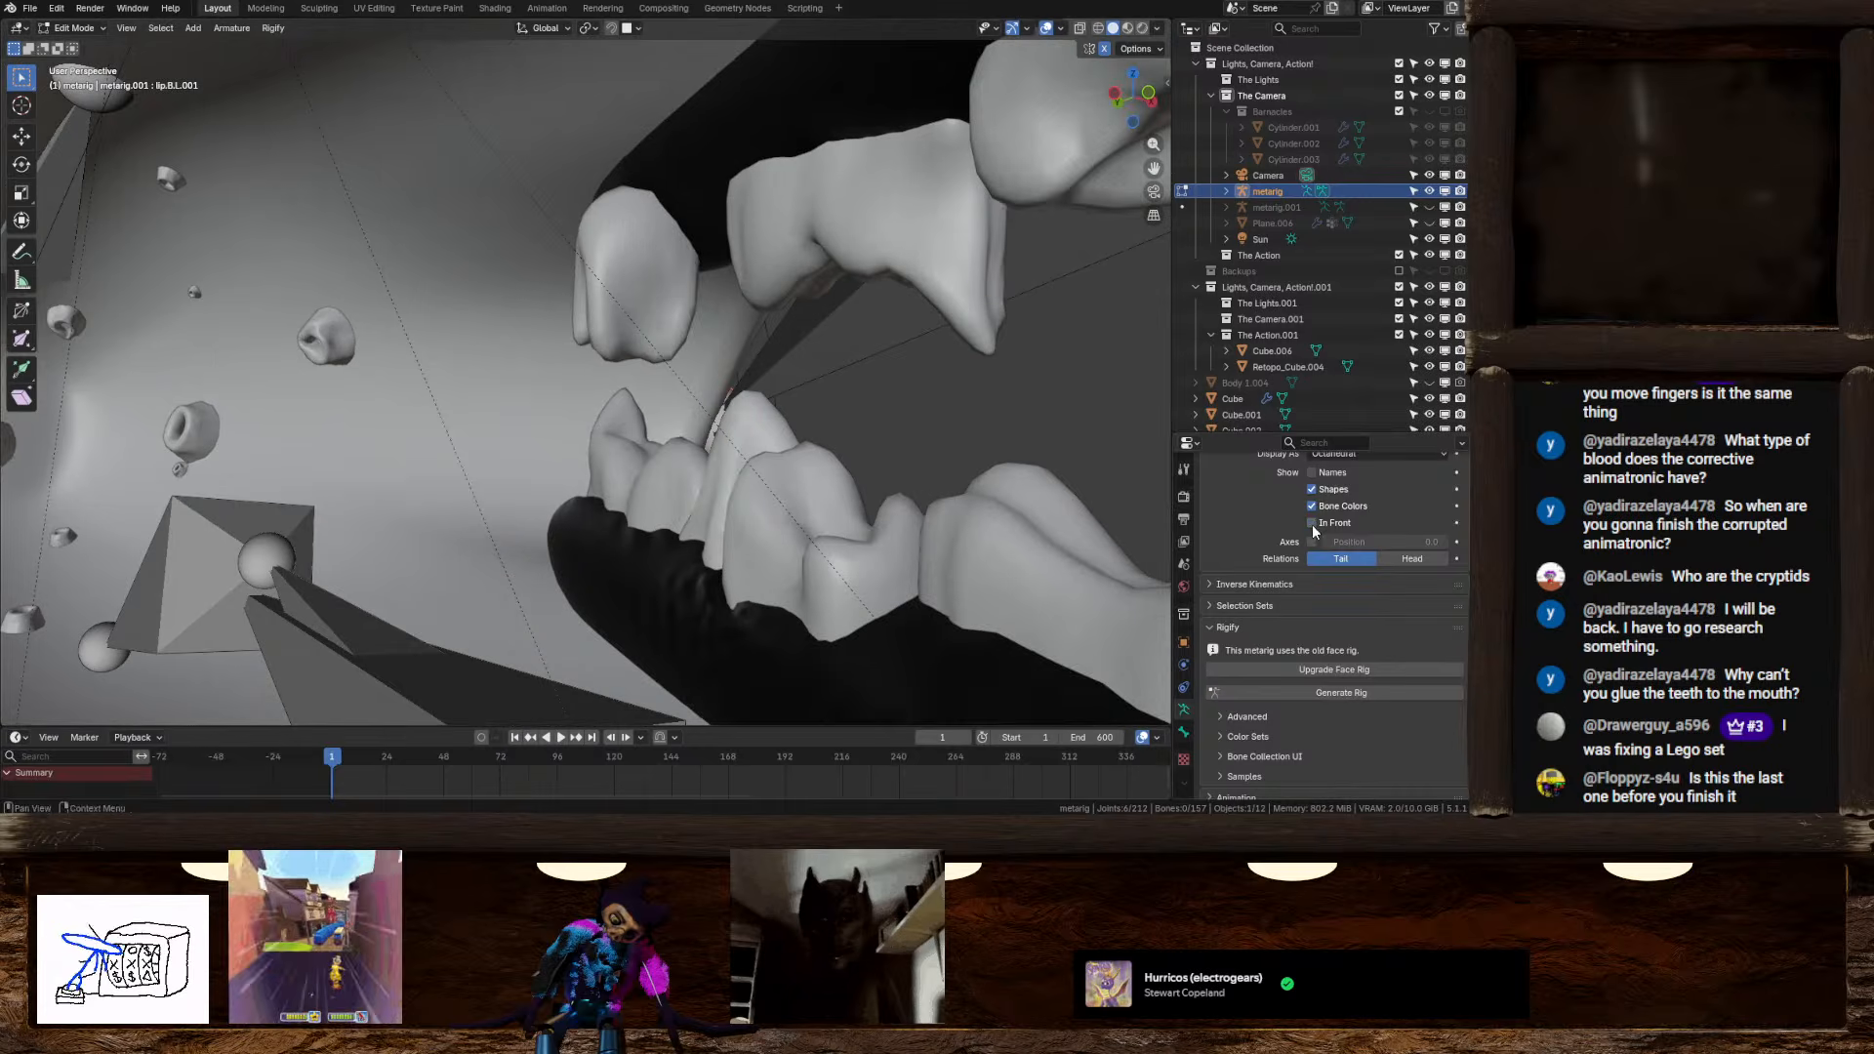
scroll(637, 492, down, 6)
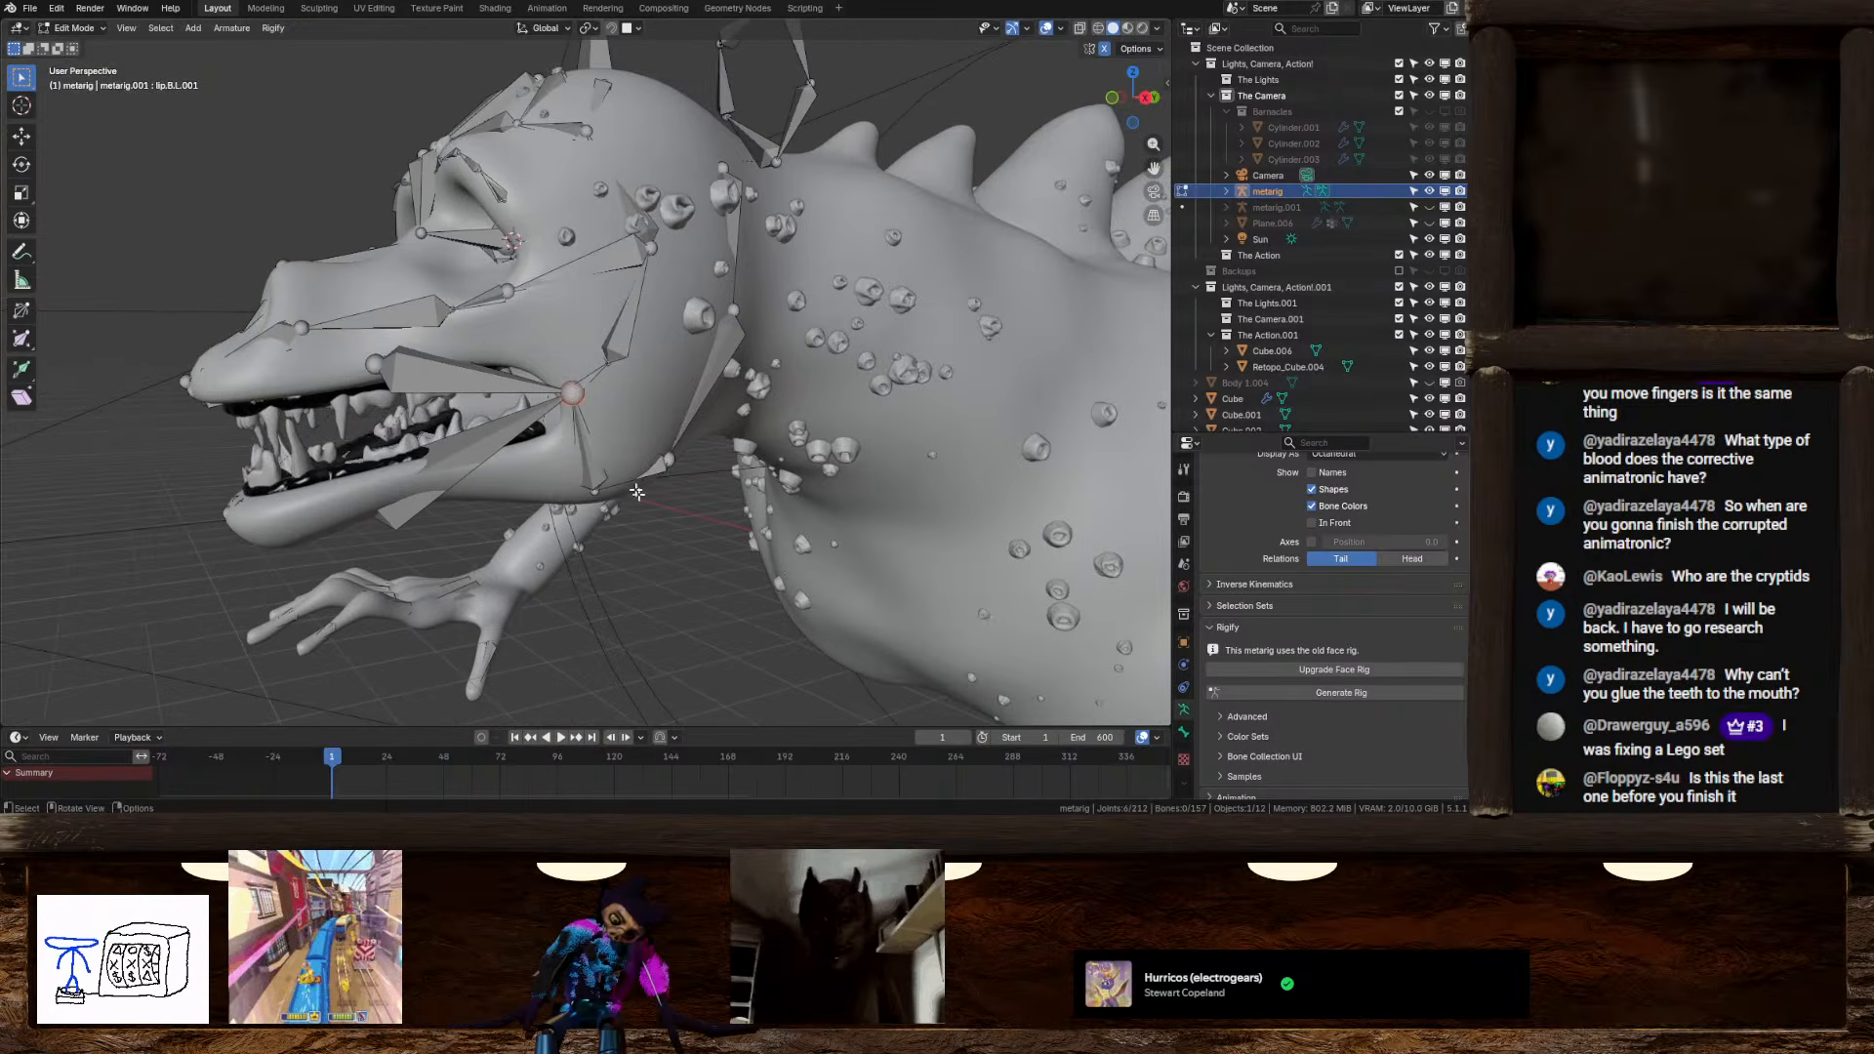
Try repositioning a mouth-corner joint of the lip bones, checking its placement with X-ray switched on and off
middle_drag(637, 492, 764, 425)
scroll(677, 411, up, 8)
scroll(780, 428, up, 3)
key(g)
click(788, 430)
drag(767, 340, 768, 342)
middle_drag(769, 342, 1032, 128)
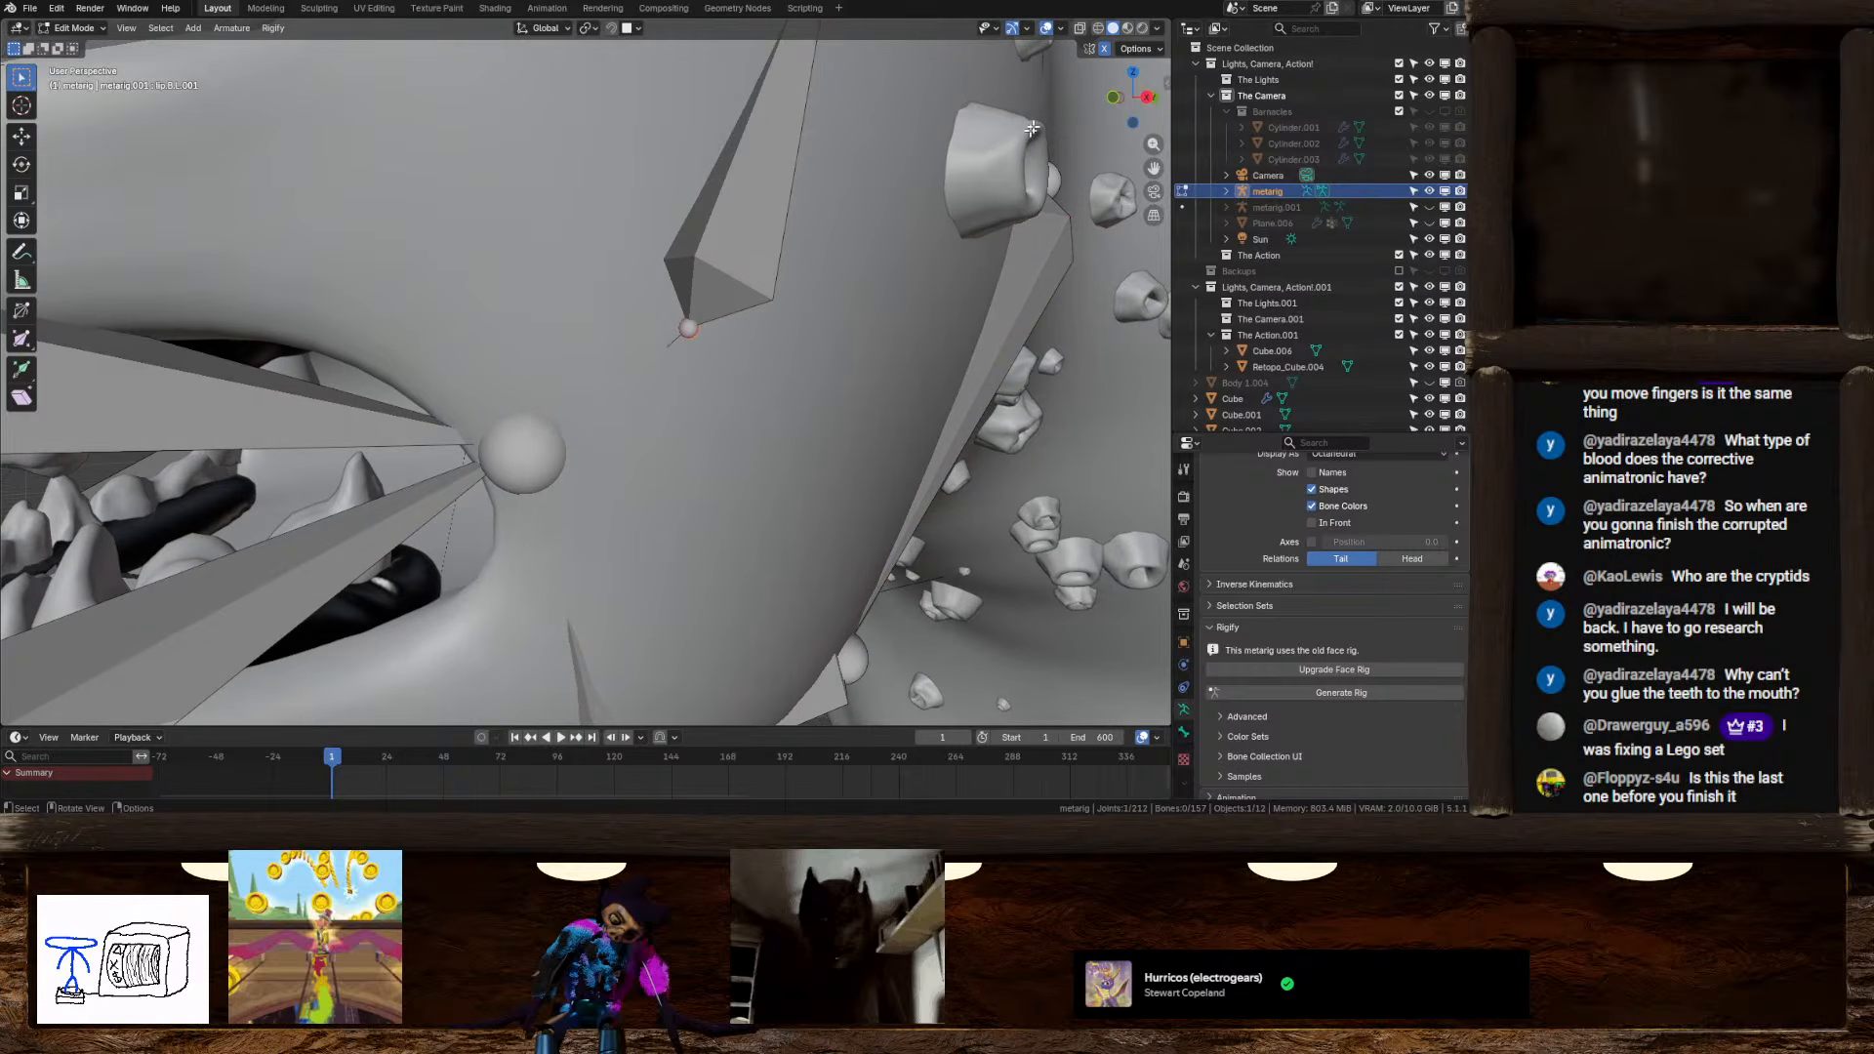
click(1078, 29)
middle_drag(1074, 39, 1020, 176)
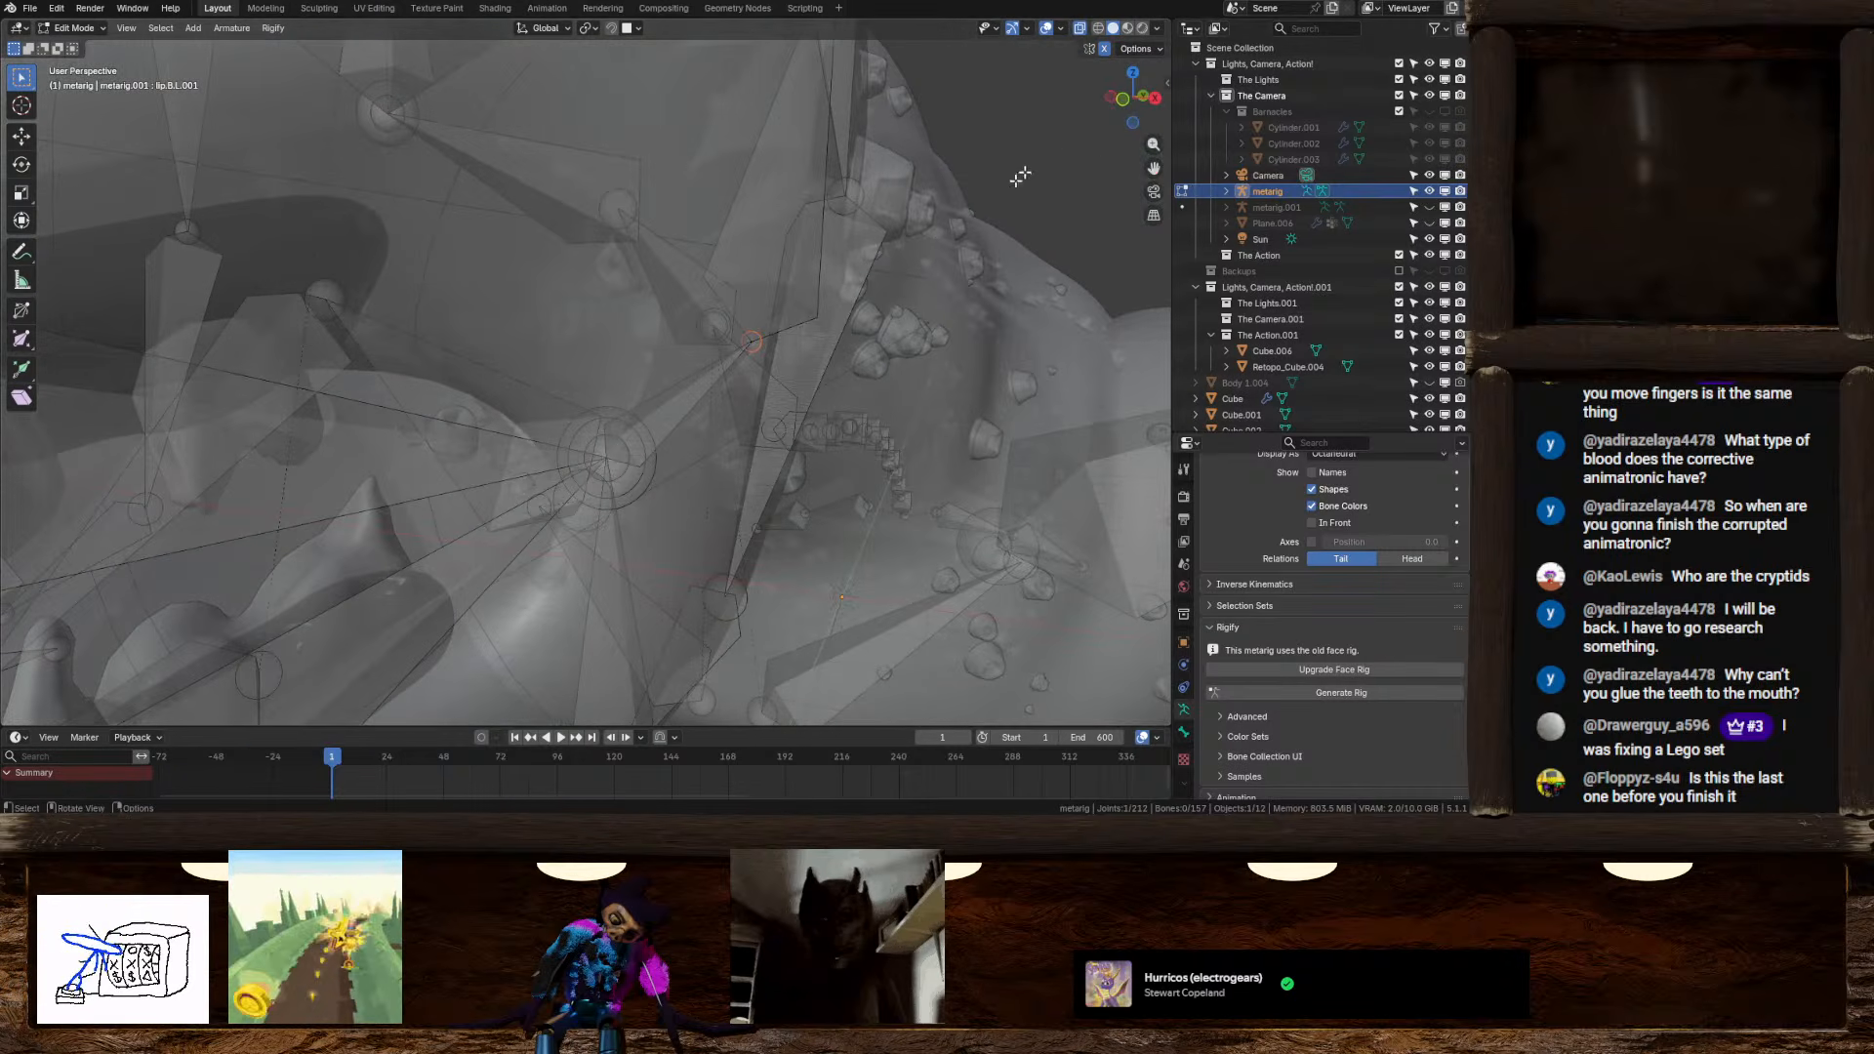
click(1080, 29)
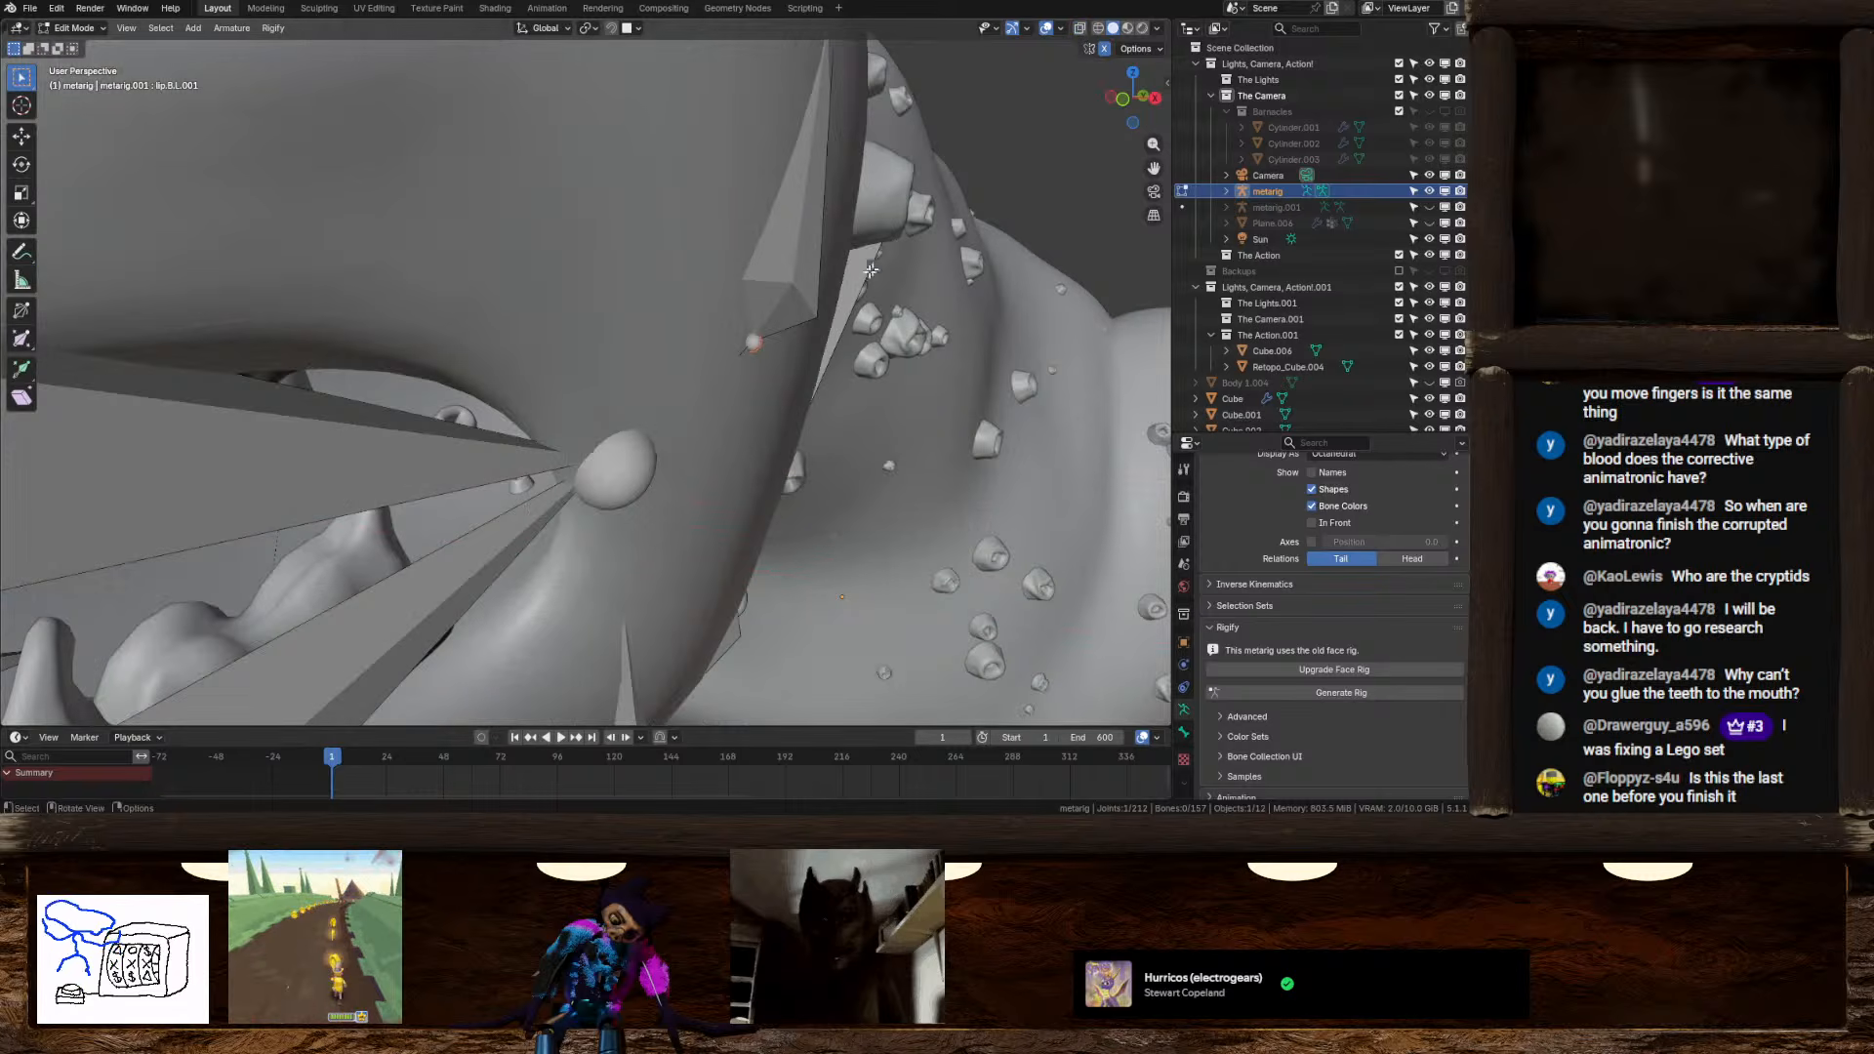
Undo the last mouth-corner joint edits
scroll(873, 268, down, 4)
middle_drag(830, 298, 350, 361)
key(ctrl+z)
key(ctrl+z)
key(ctrl+z)
scroll(722, 385, down, 4)
With X-ray on, box-select the head and face bones of the metarig and deselect the arm and hand bones
click(1078, 28)
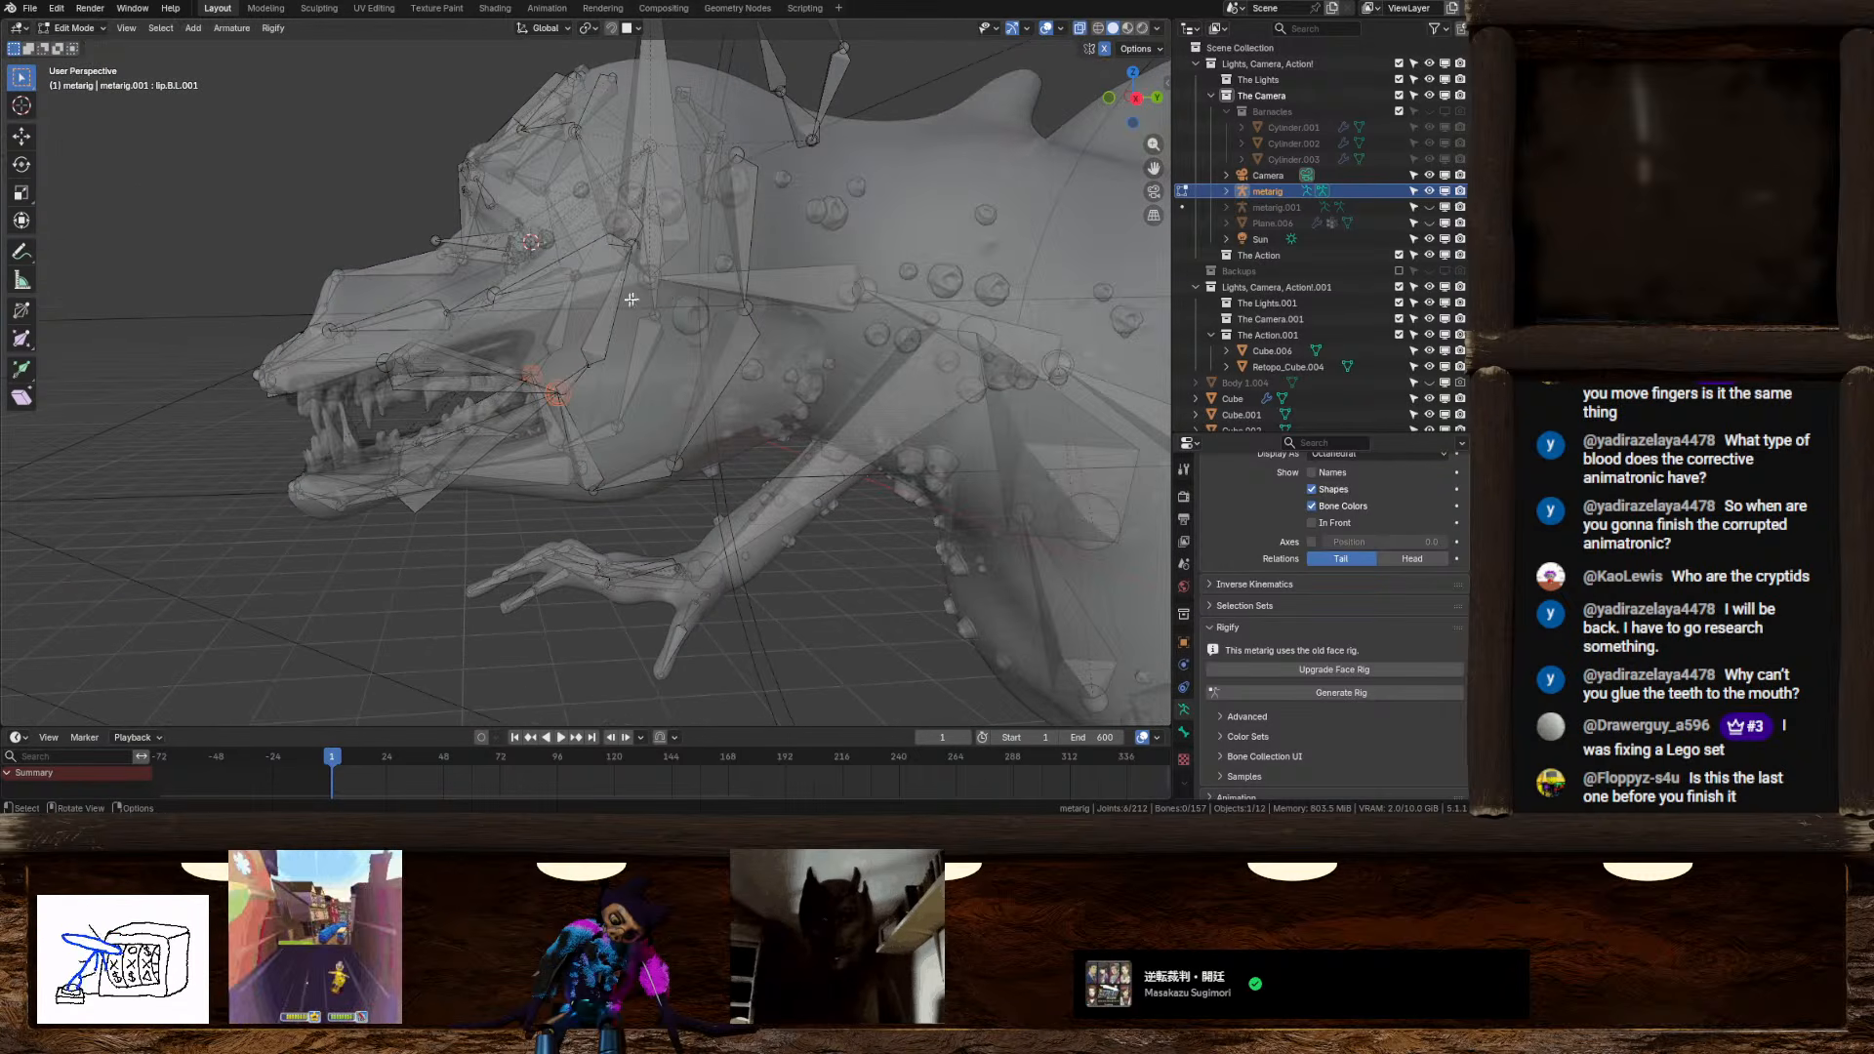
scroll(372, 167, down, 3)
drag(369, 158, 691, 539)
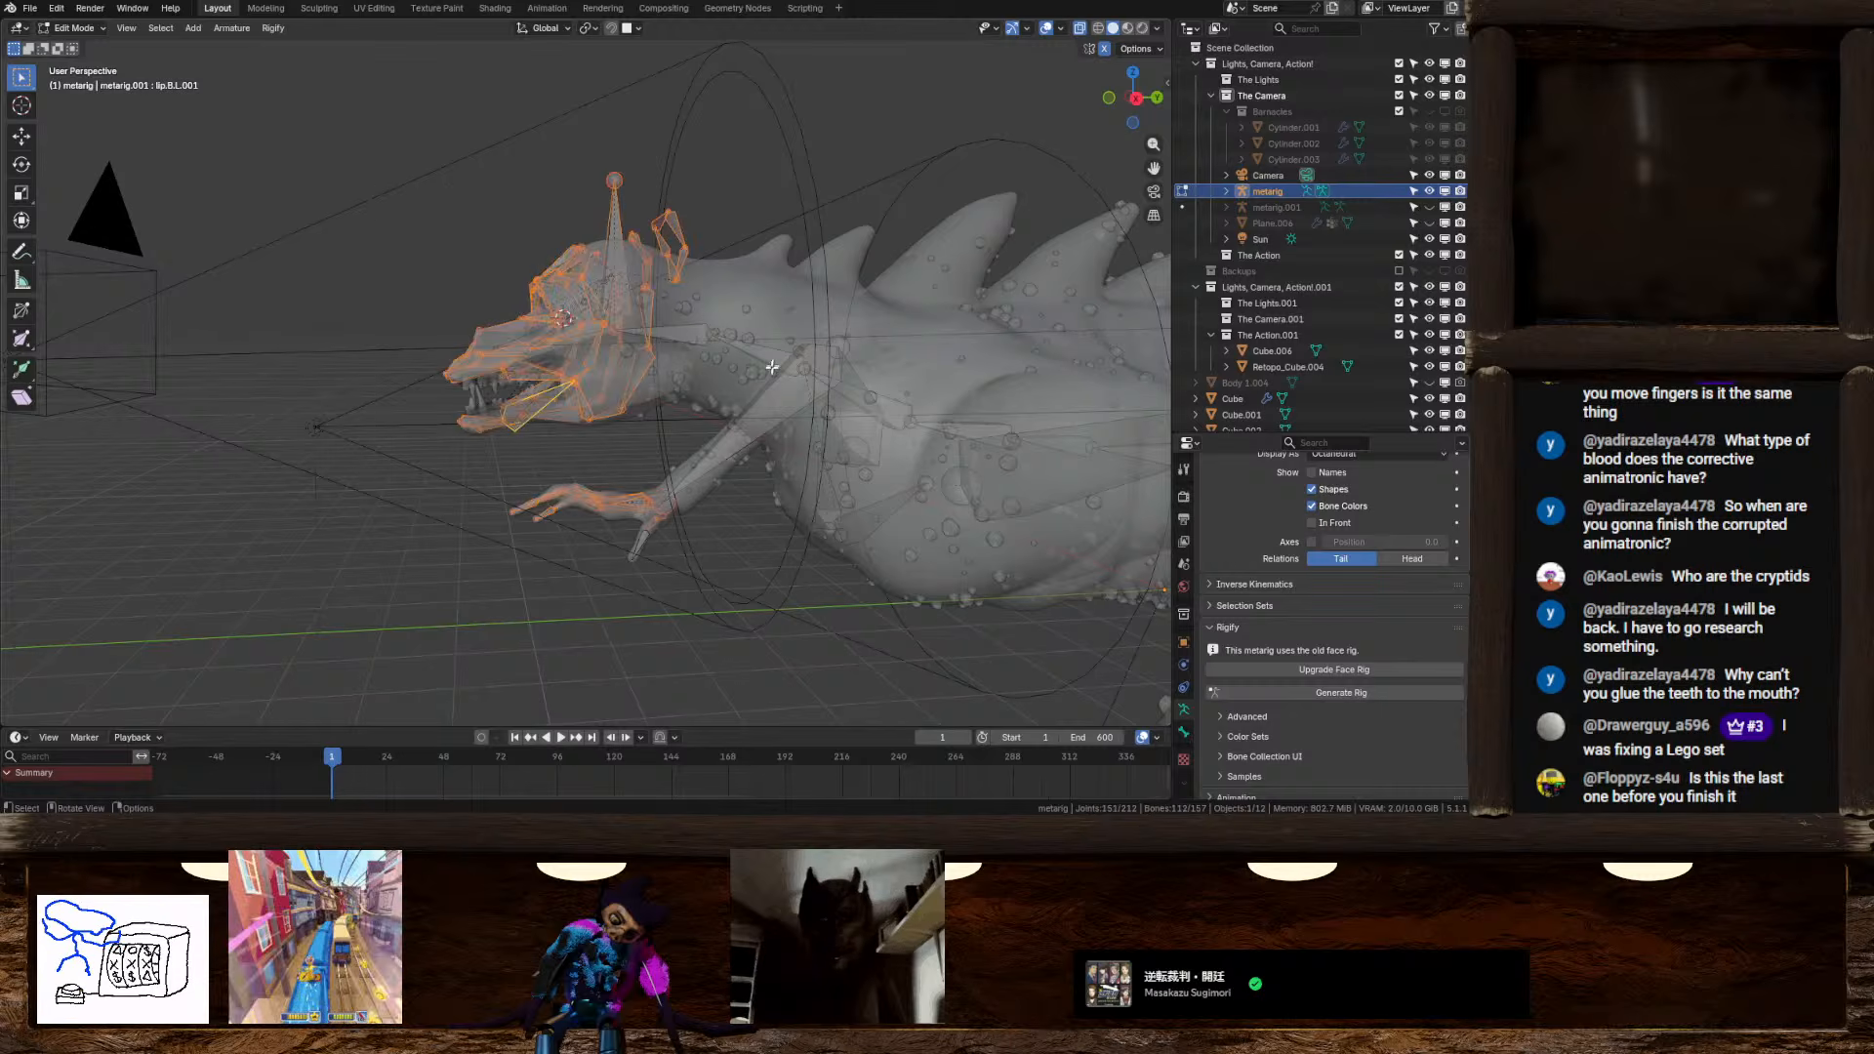
middle_drag(772, 367, 694, 493)
ctrl+drag(584, 445, 748, 594)
ctrl+drag(676, 441, 720, 562)
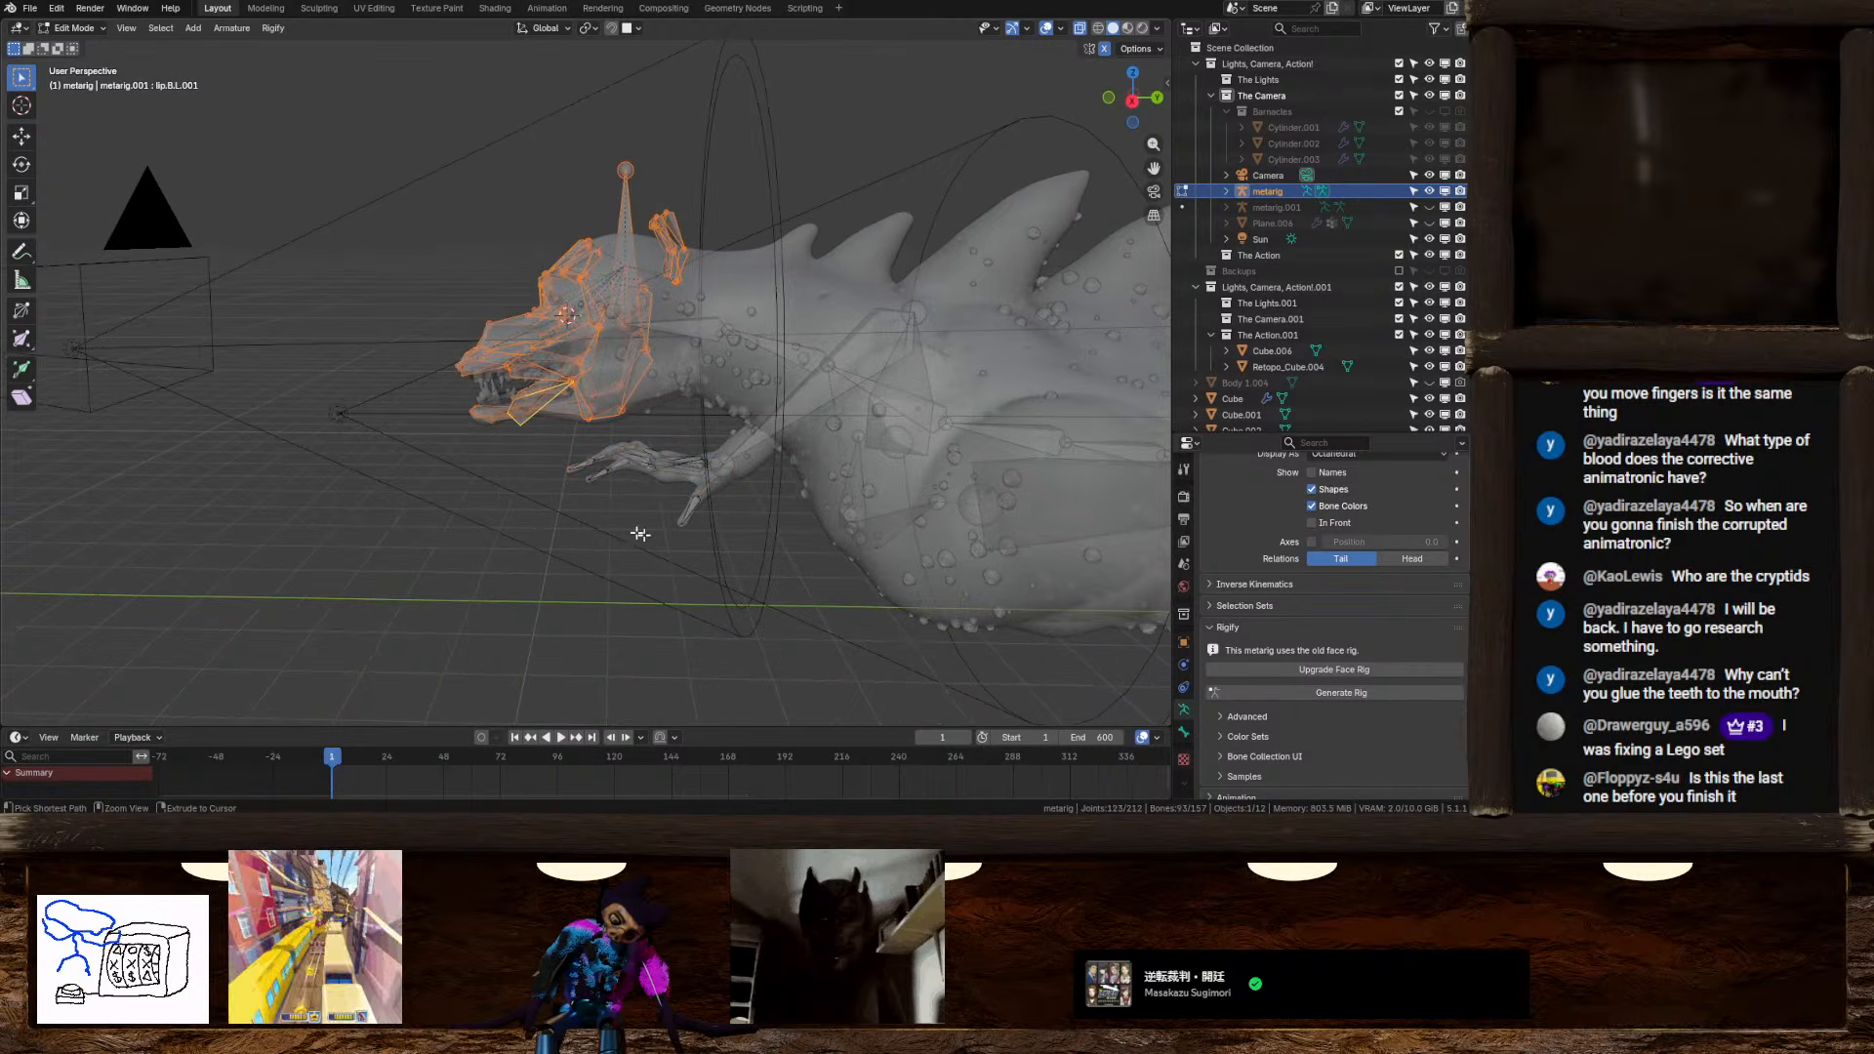
ctrl+drag(554, 457, 654, 601)
middle_drag(583, 500, 947, 322)
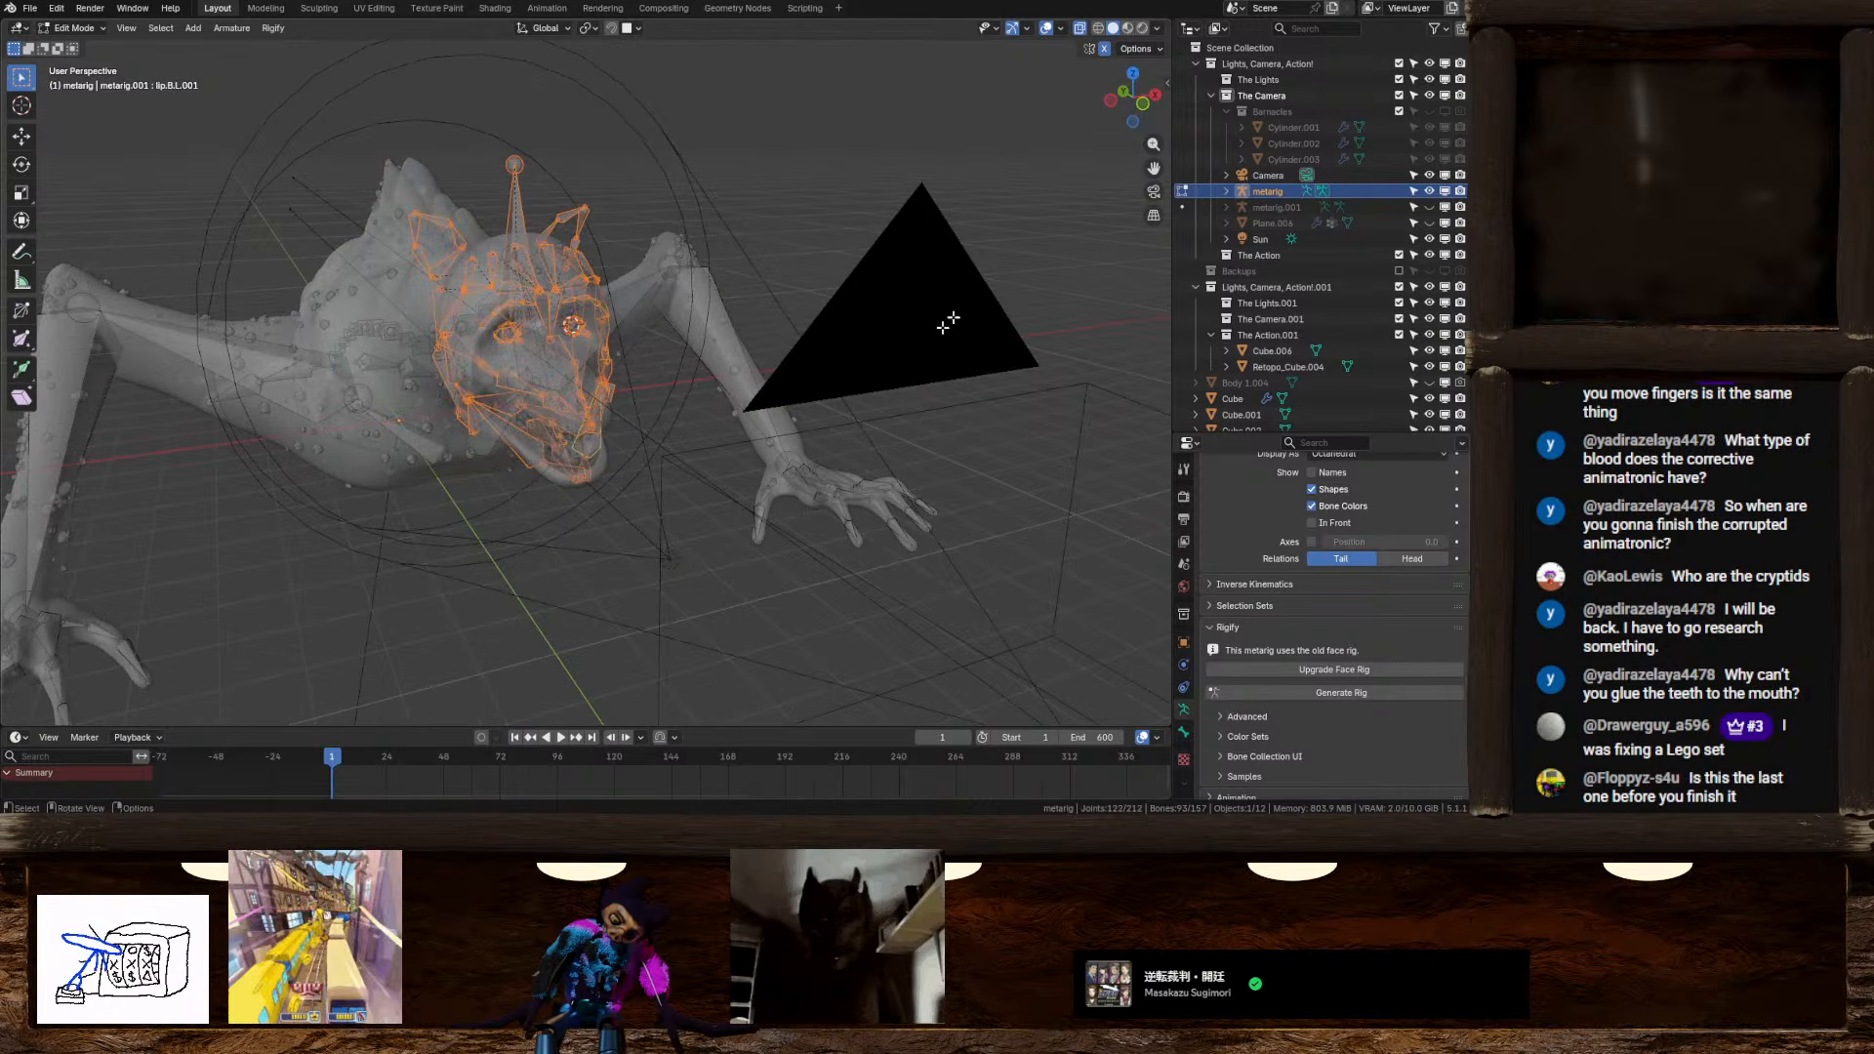
Turn X-ray off and scale the selected head and face bones uniformly to 0.988
click(1079, 28)
middle_drag(1015, 203, 935, 228)
key(alt+s)
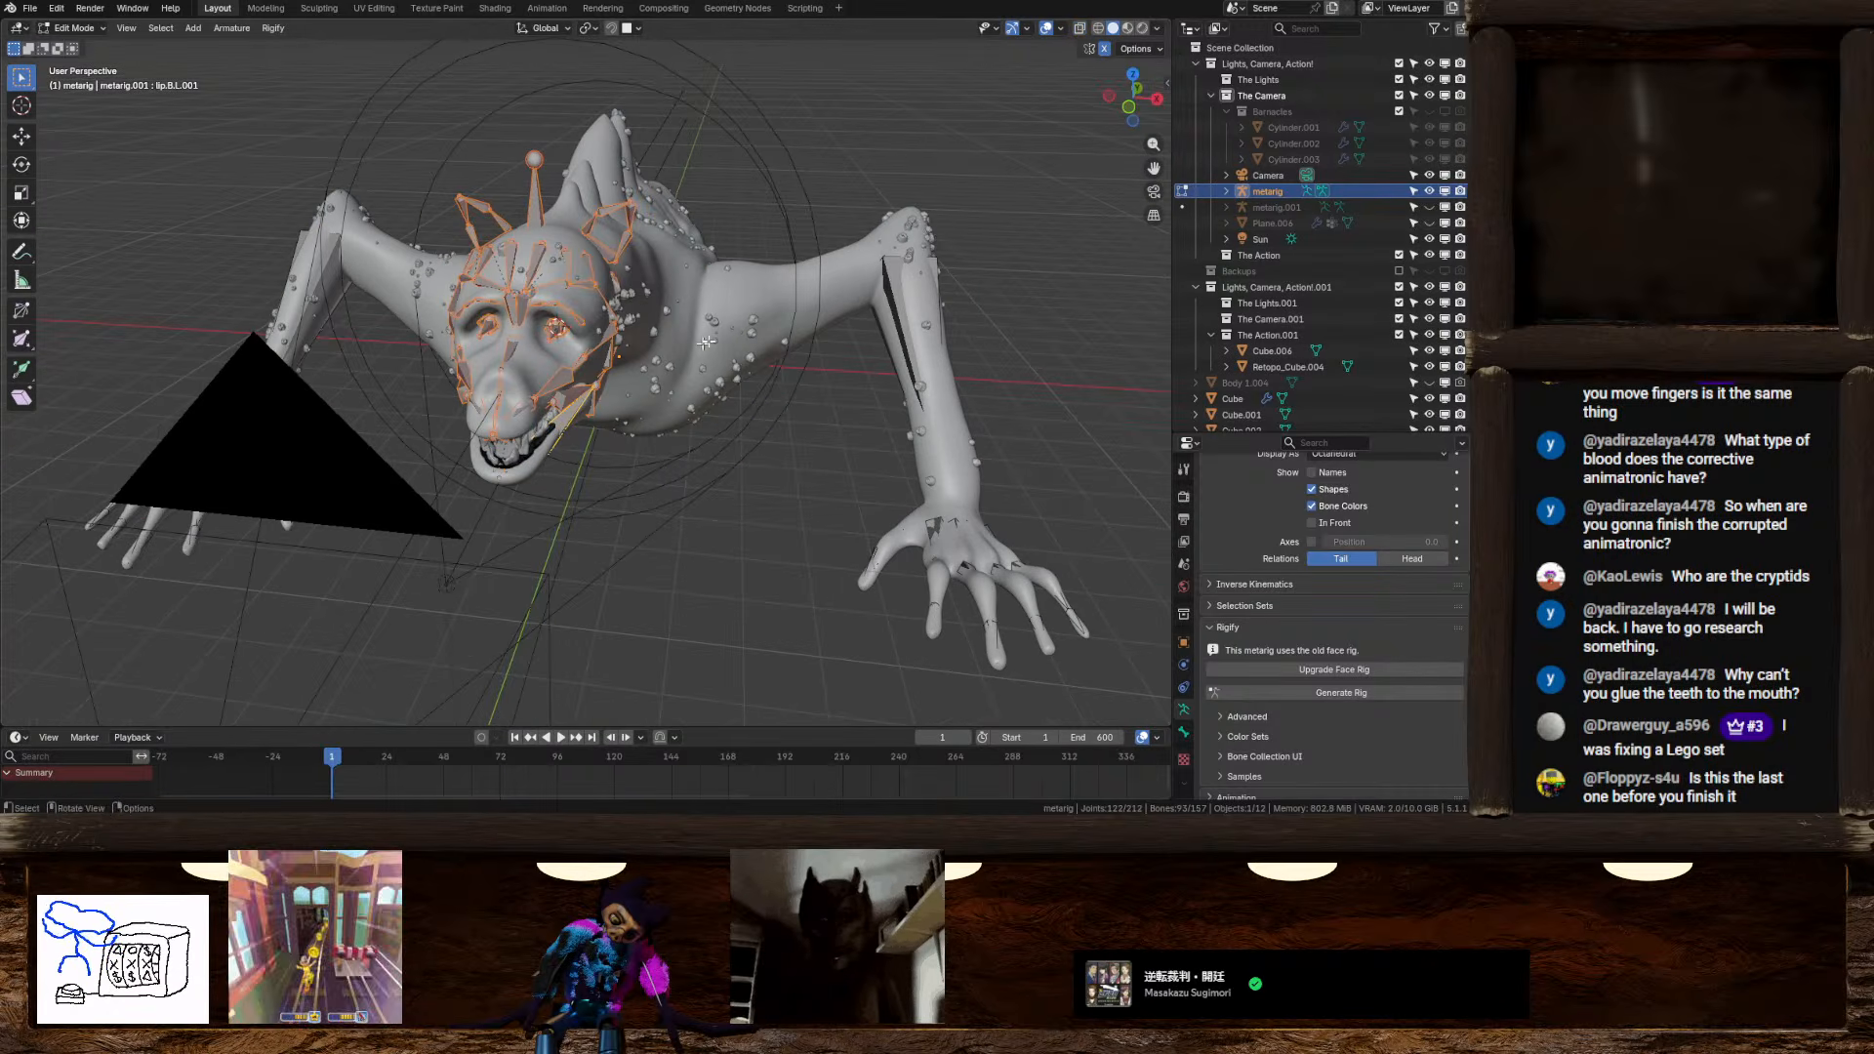
key(s)
click(841, 280)
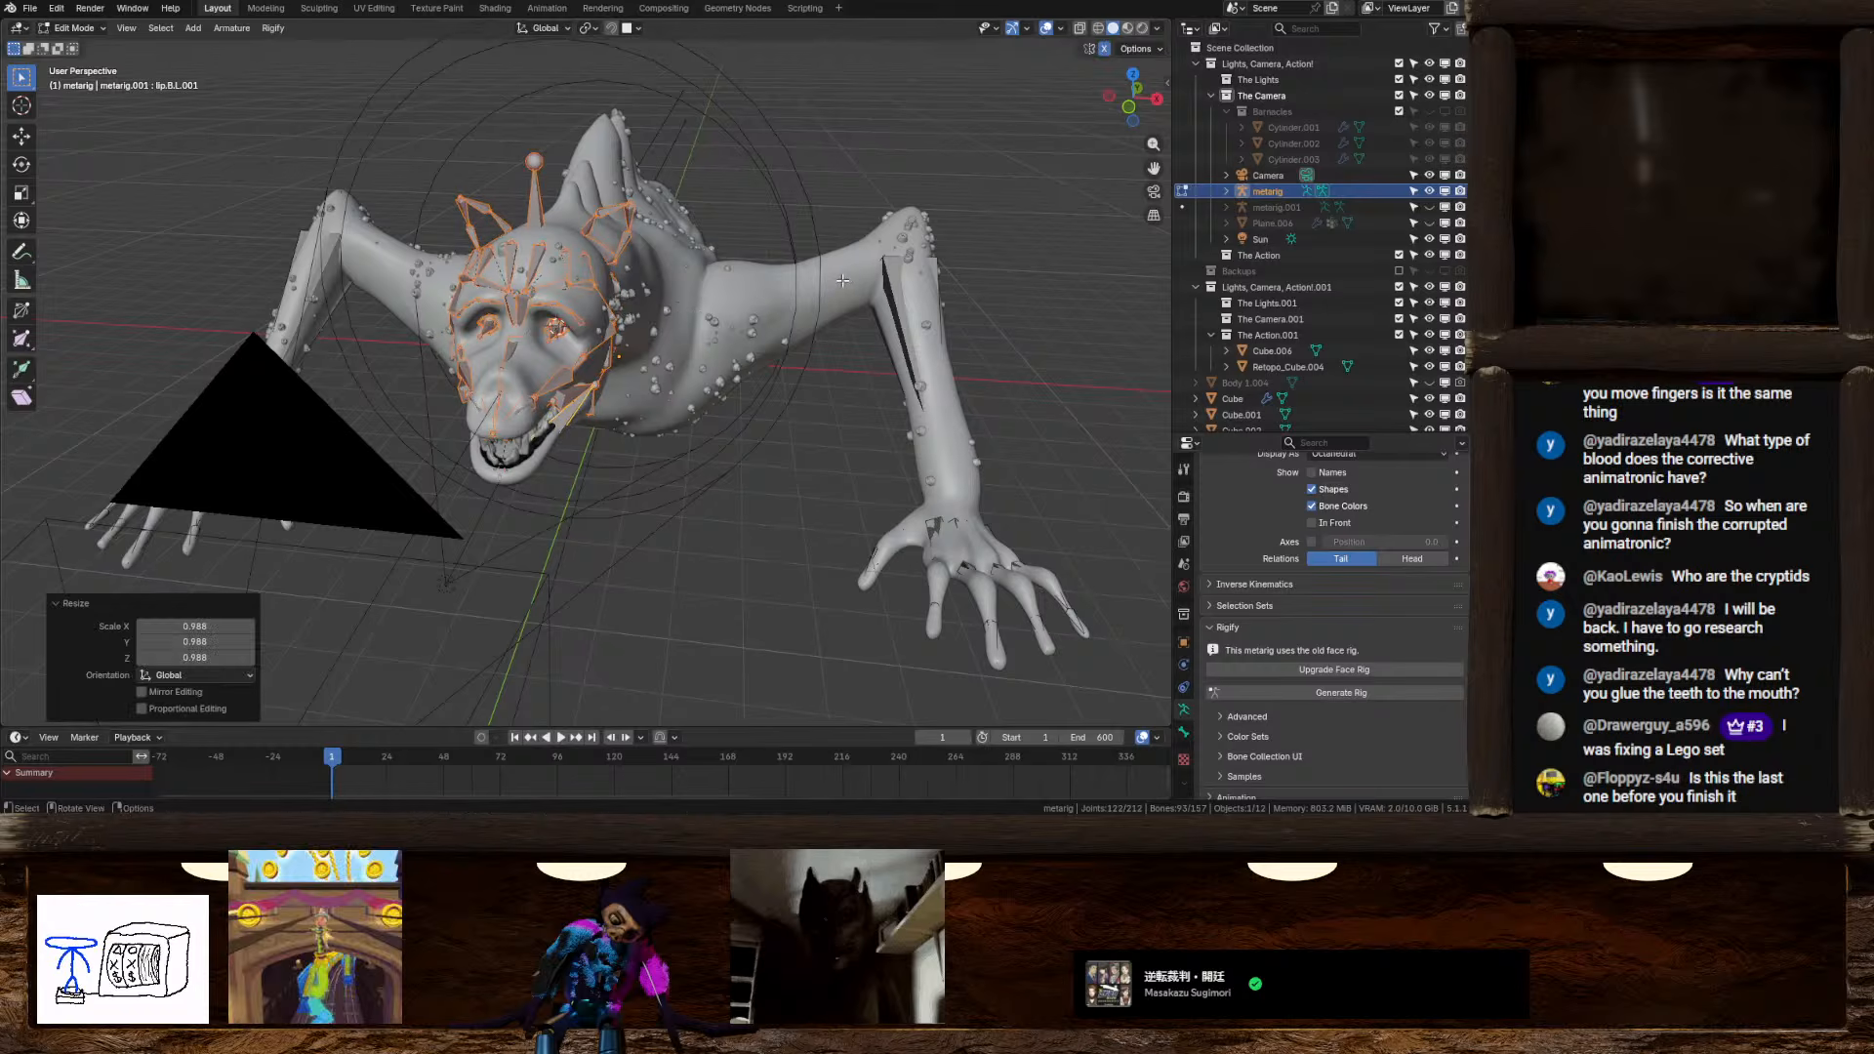
Lower the selected head and face bones of the metarig slightly along global Z
middle_drag(841, 280, 851, 385)
key(g)
key(z)
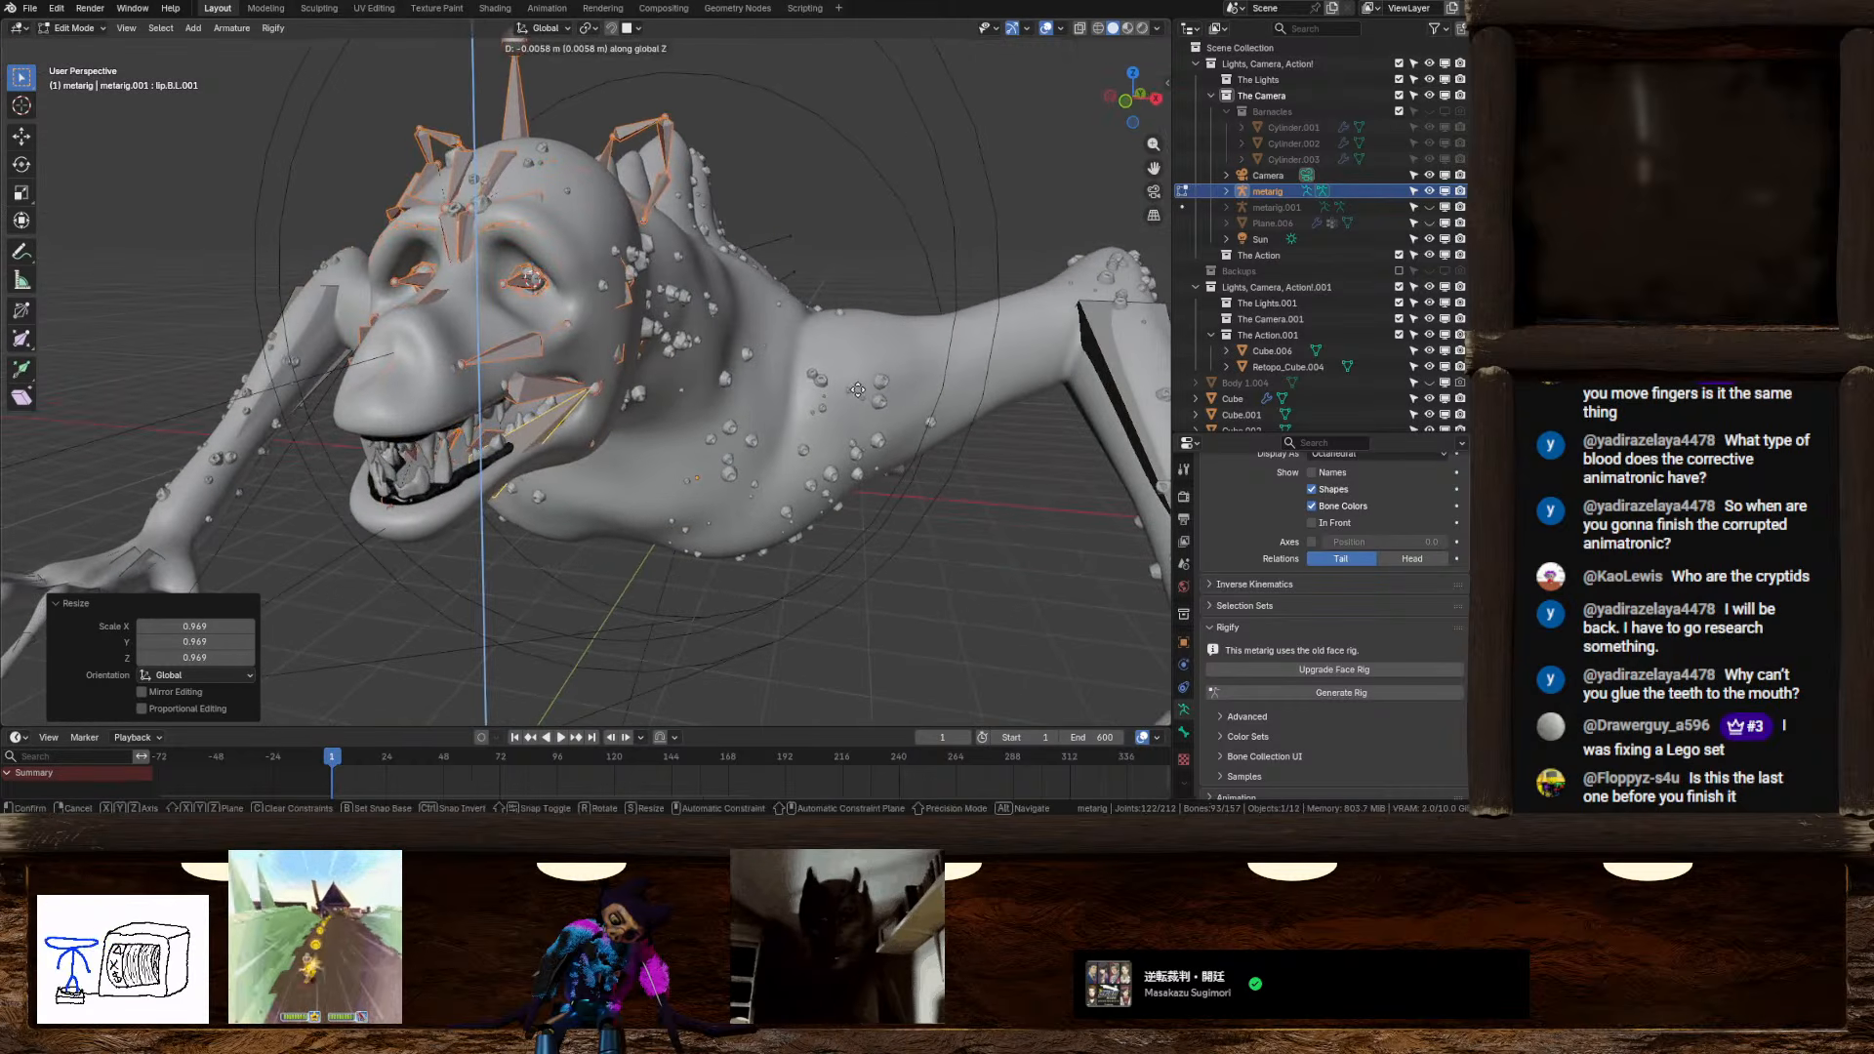
click(851, 392)
Toggle X-axis mirroring for bone editing and select the right forehead joints of the metarig
middle_drag(852, 392, 908, 419)
middle_drag(769, 410, 667, 309)
click(1104, 49)
click(616, 290)
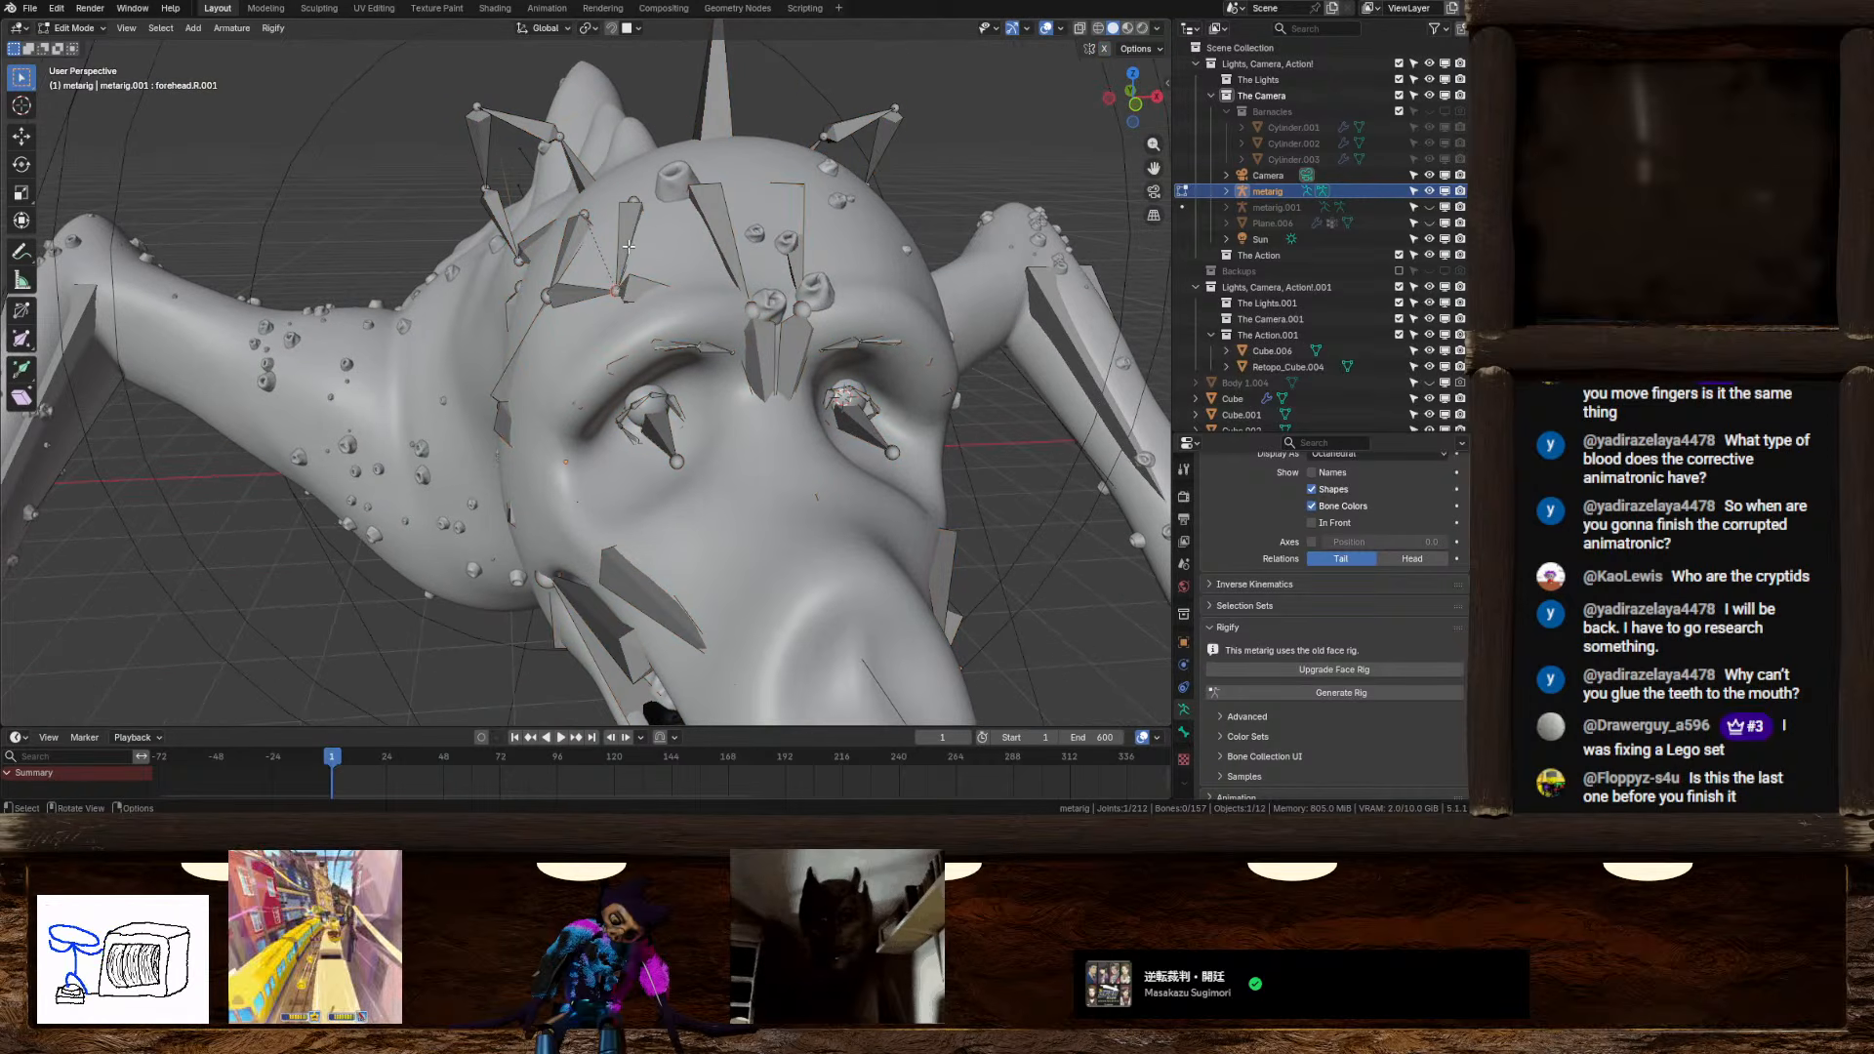
mouse_move(623, 285)
middle_down()
mouse_move(652, 251)
mouse_move(630, 269)
middle_up()
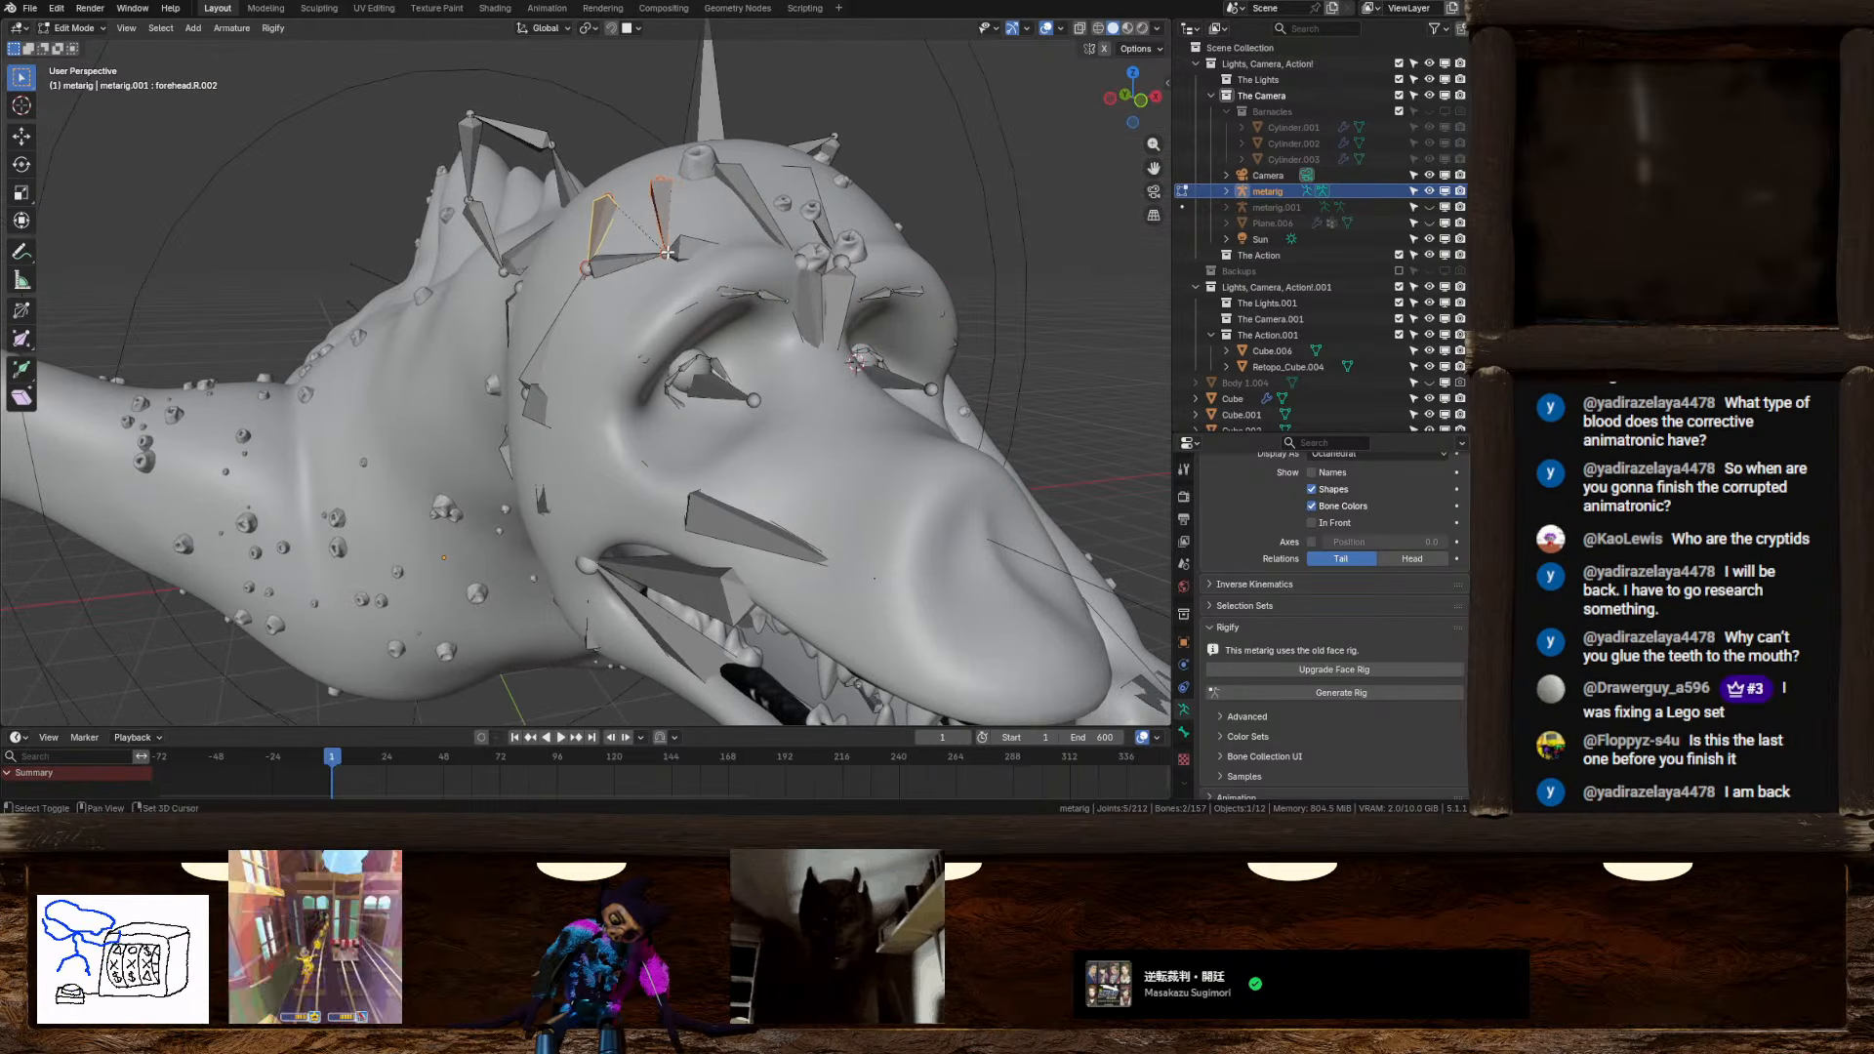
middle_drag(662, 253, 791, 274)
scroll(791, 274, down, 5)
middle_drag(513, 263, 425, 330)
key(g)
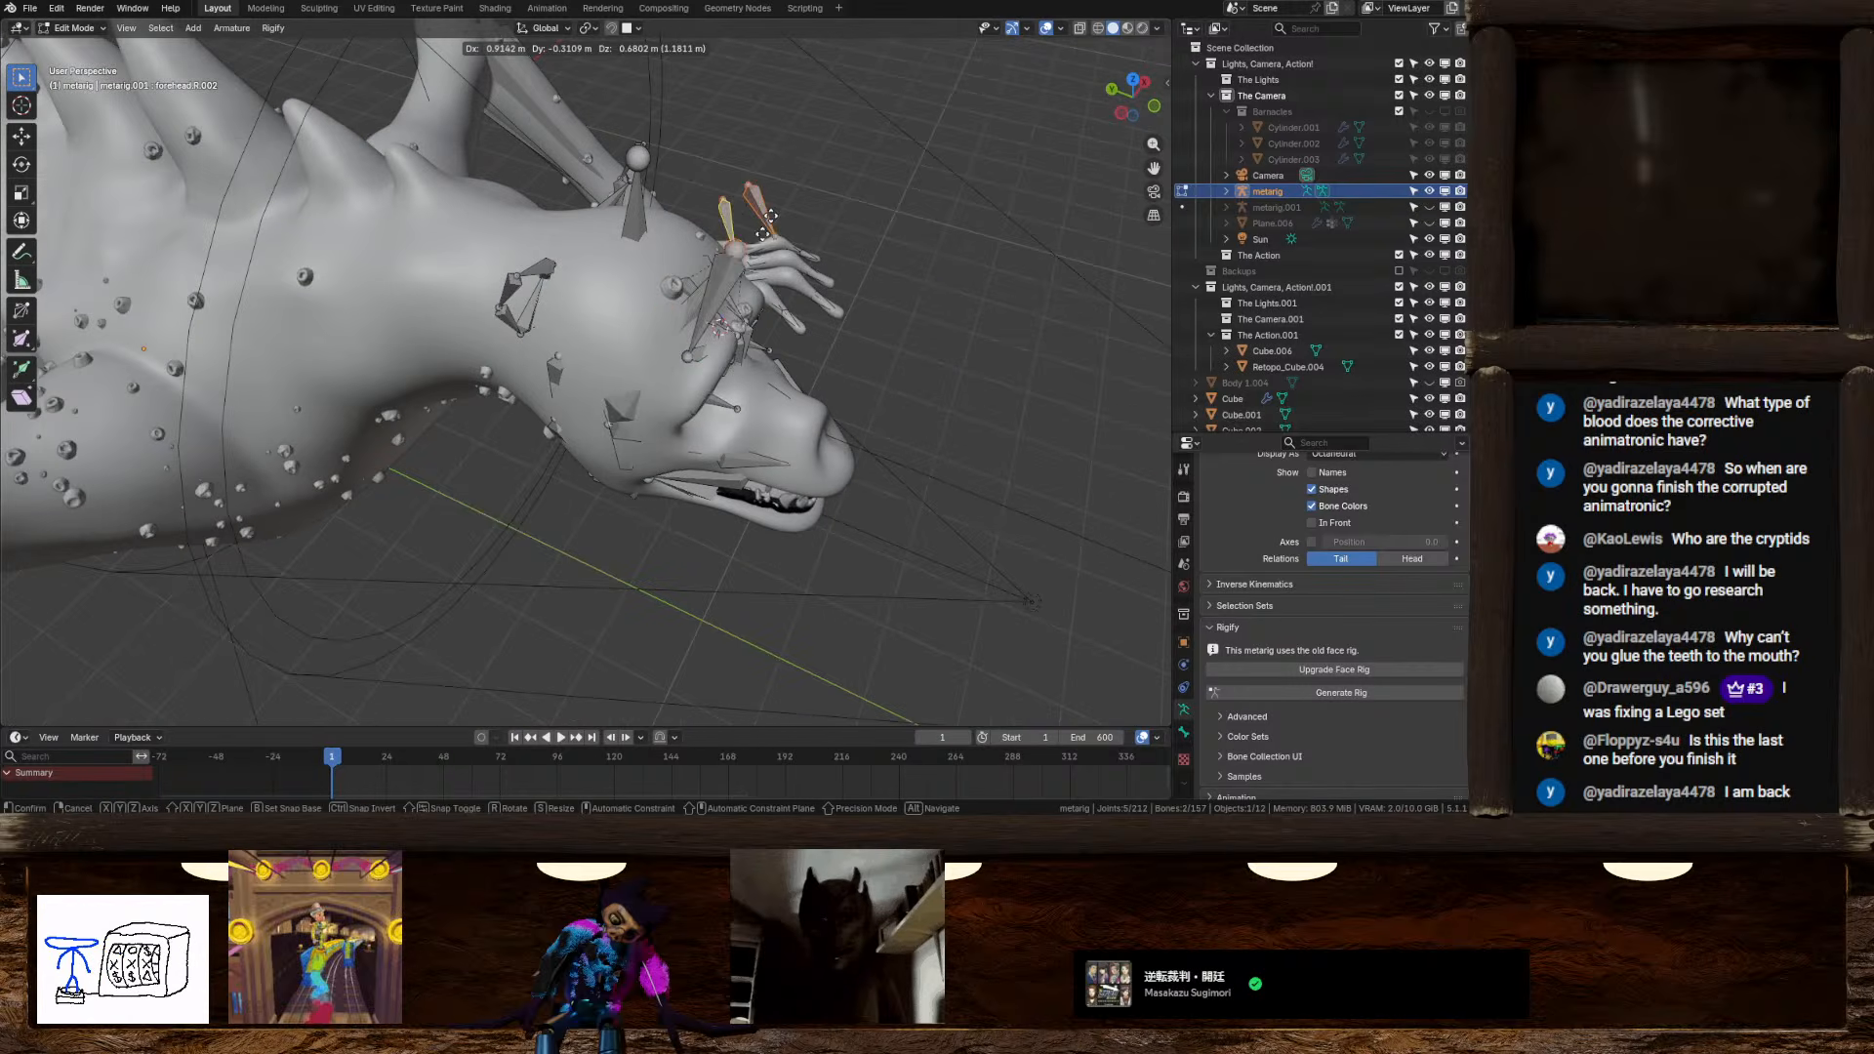
right_click(534, 201)
middle_drag(534, 201, 560, 193)
scroll(561, 193, down, 5)
key(g)
right_click(694, 126)
scroll(688, 244, up, 6)
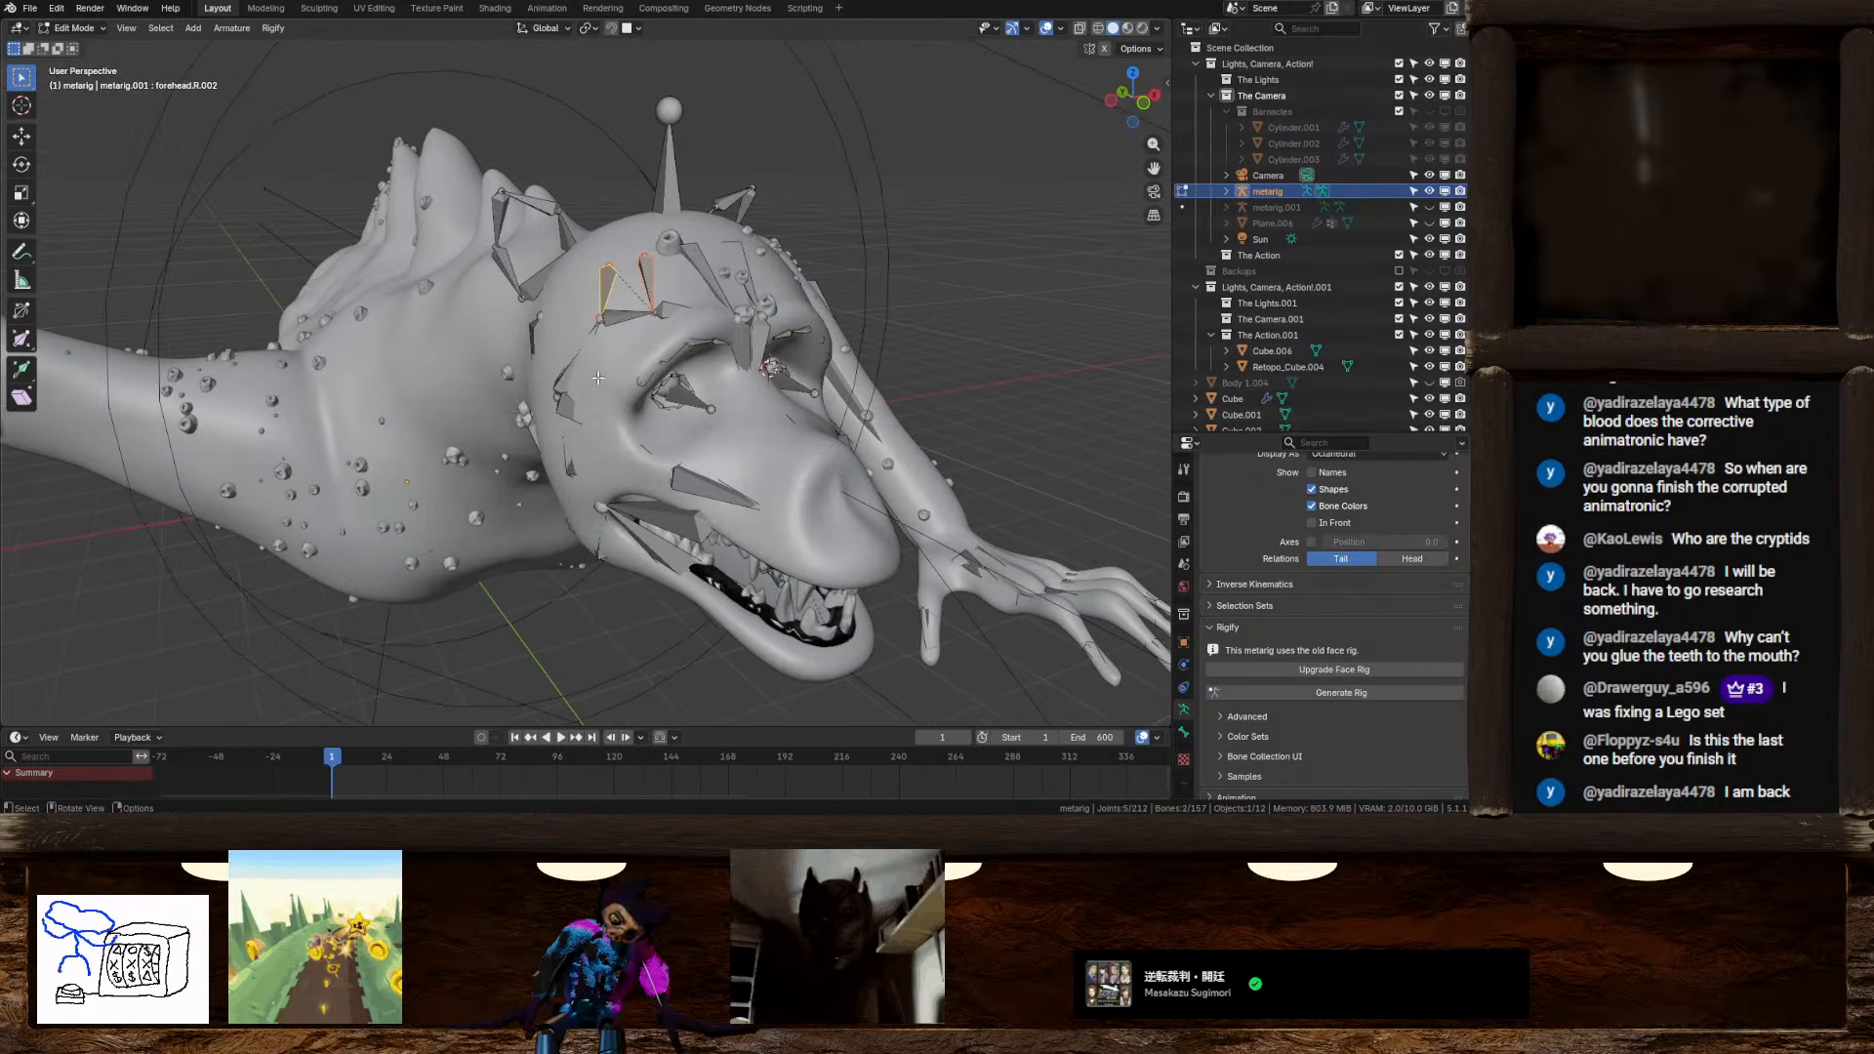
key(g)
key(z)
right_click(684, 288)
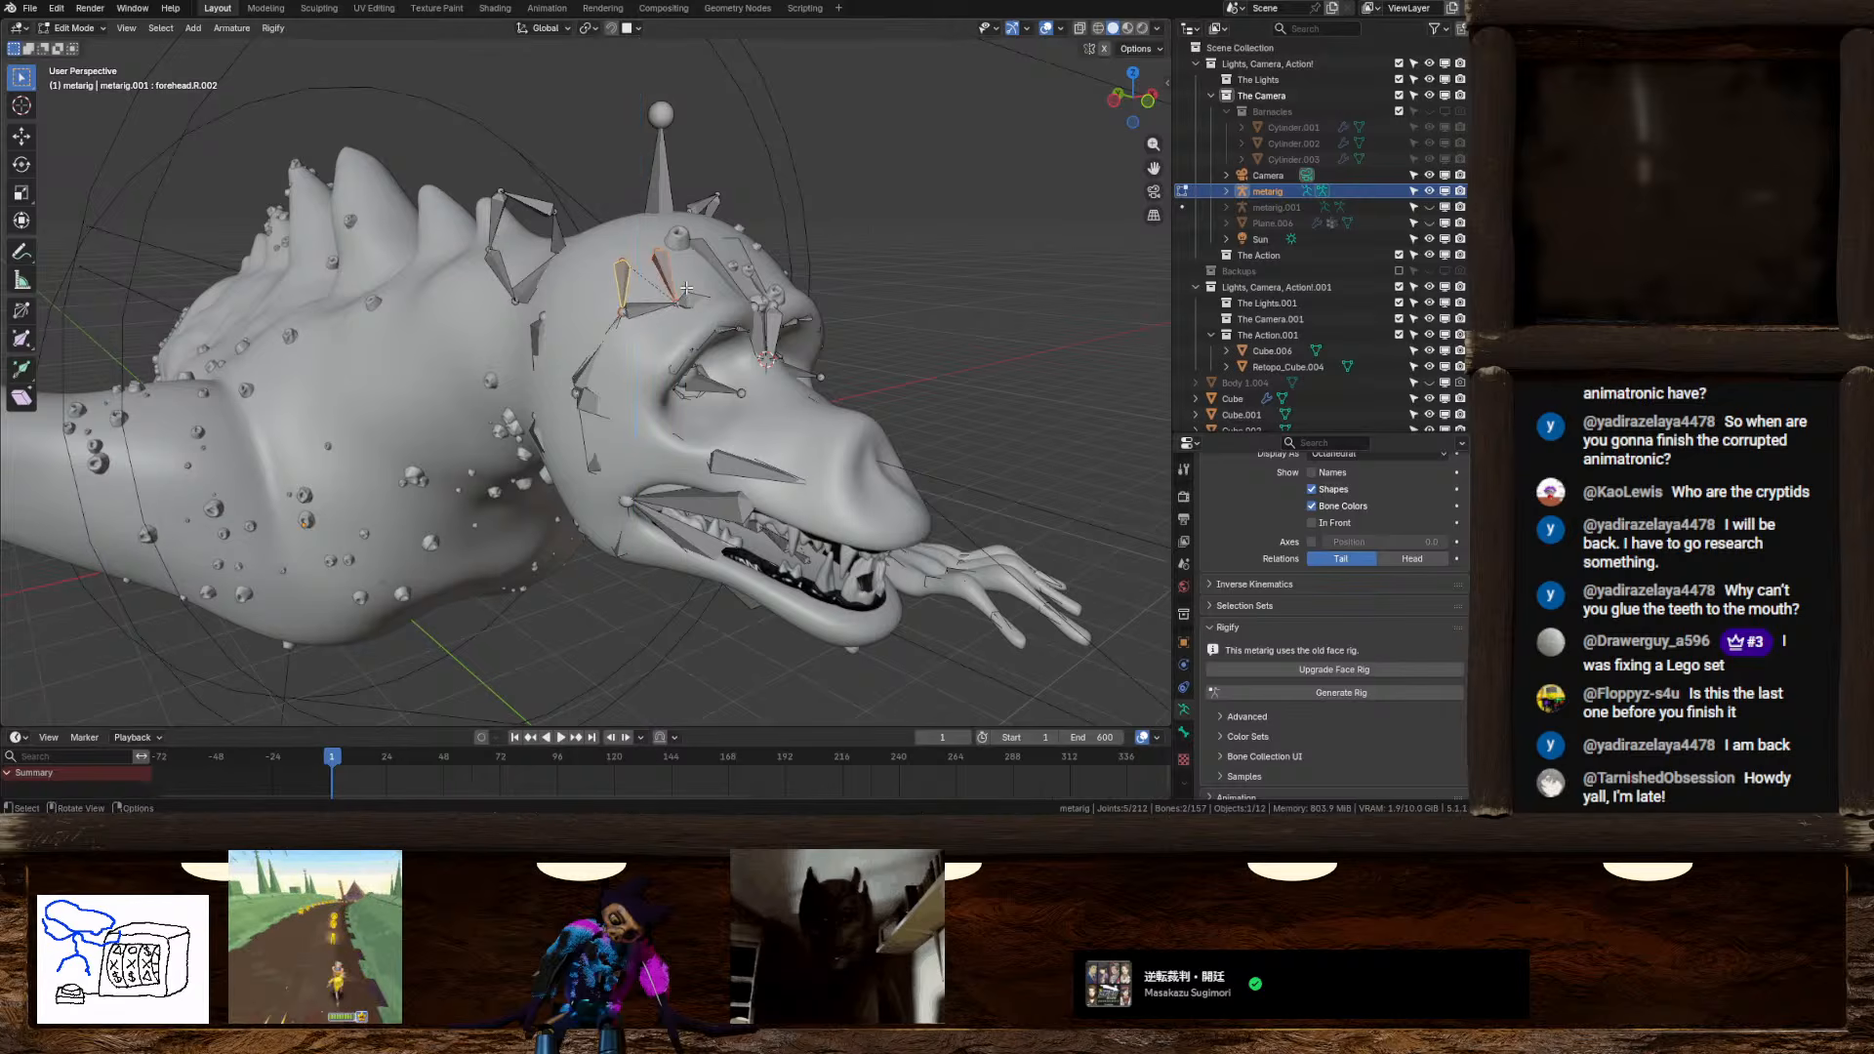
Try removing the bone that links the right forehead joints, and undo the removal
scroll(700, 288, up, 2)
middle_drag(710, 288, 678, 277)
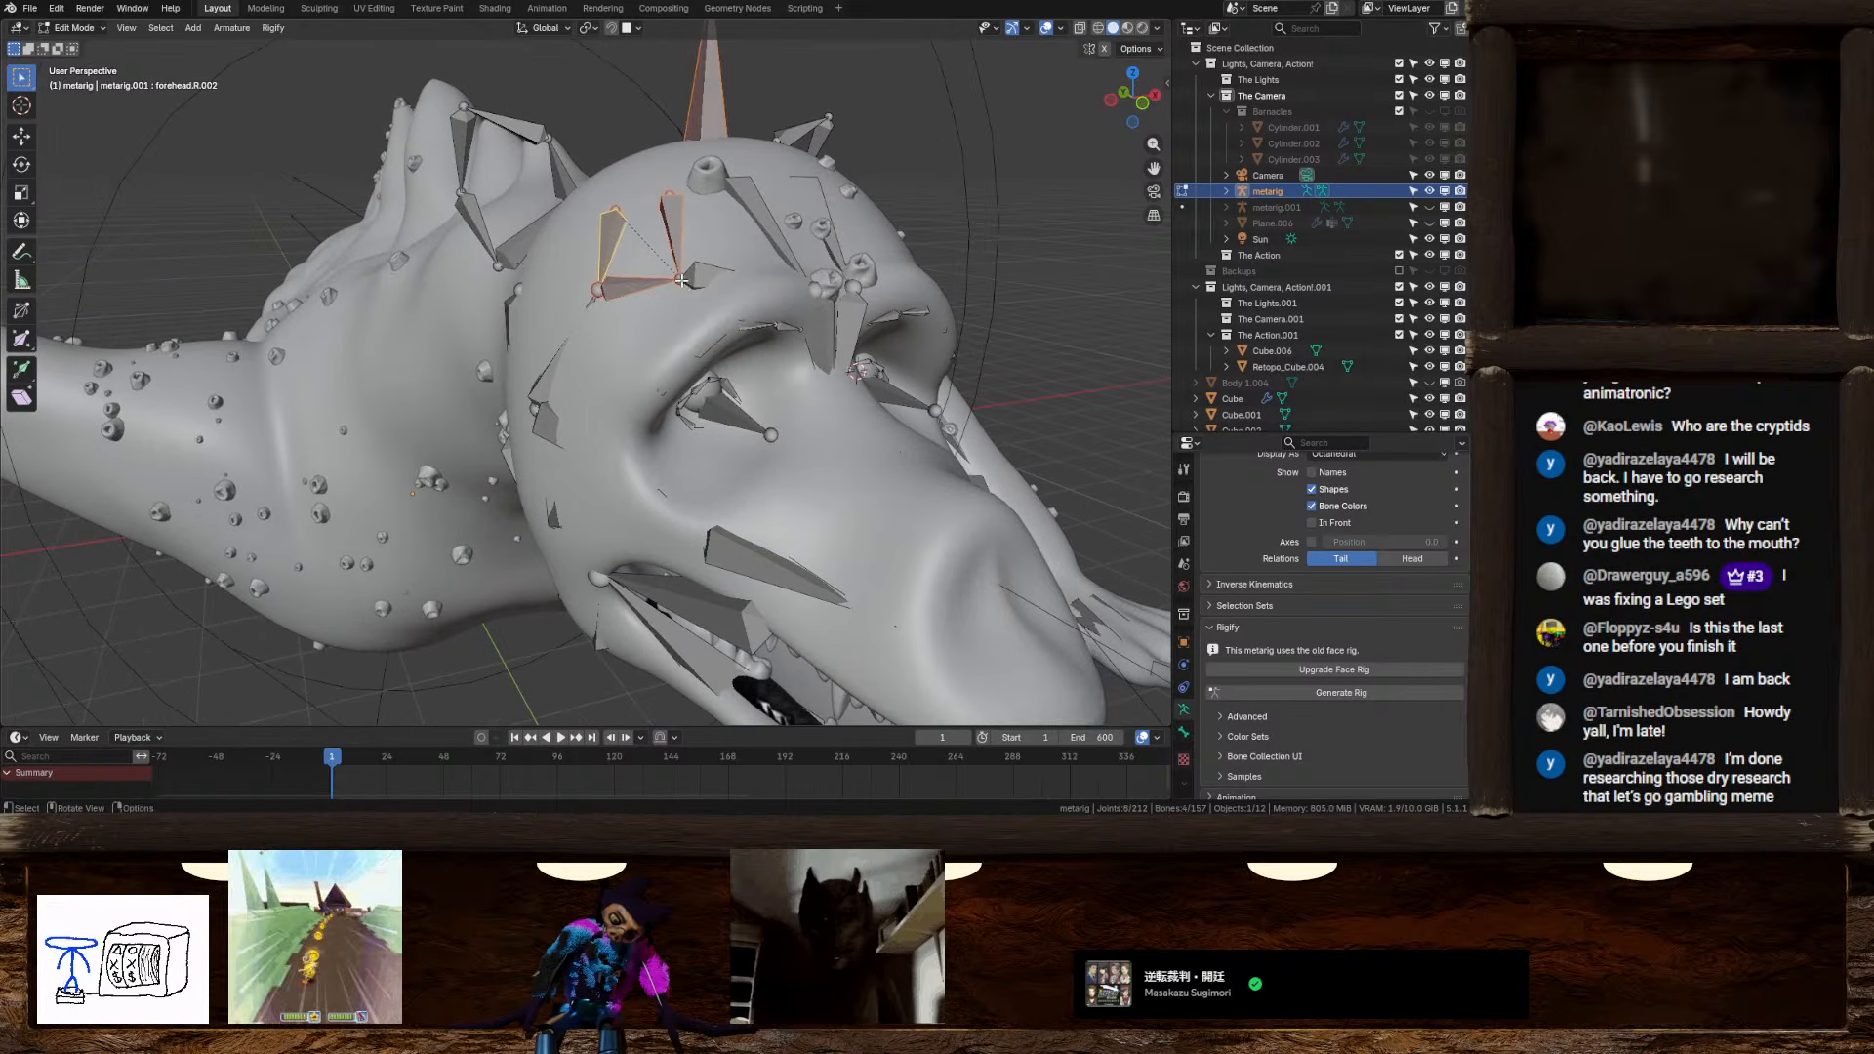
scroll(682, 280, up, 2)
right_click(673, 282)
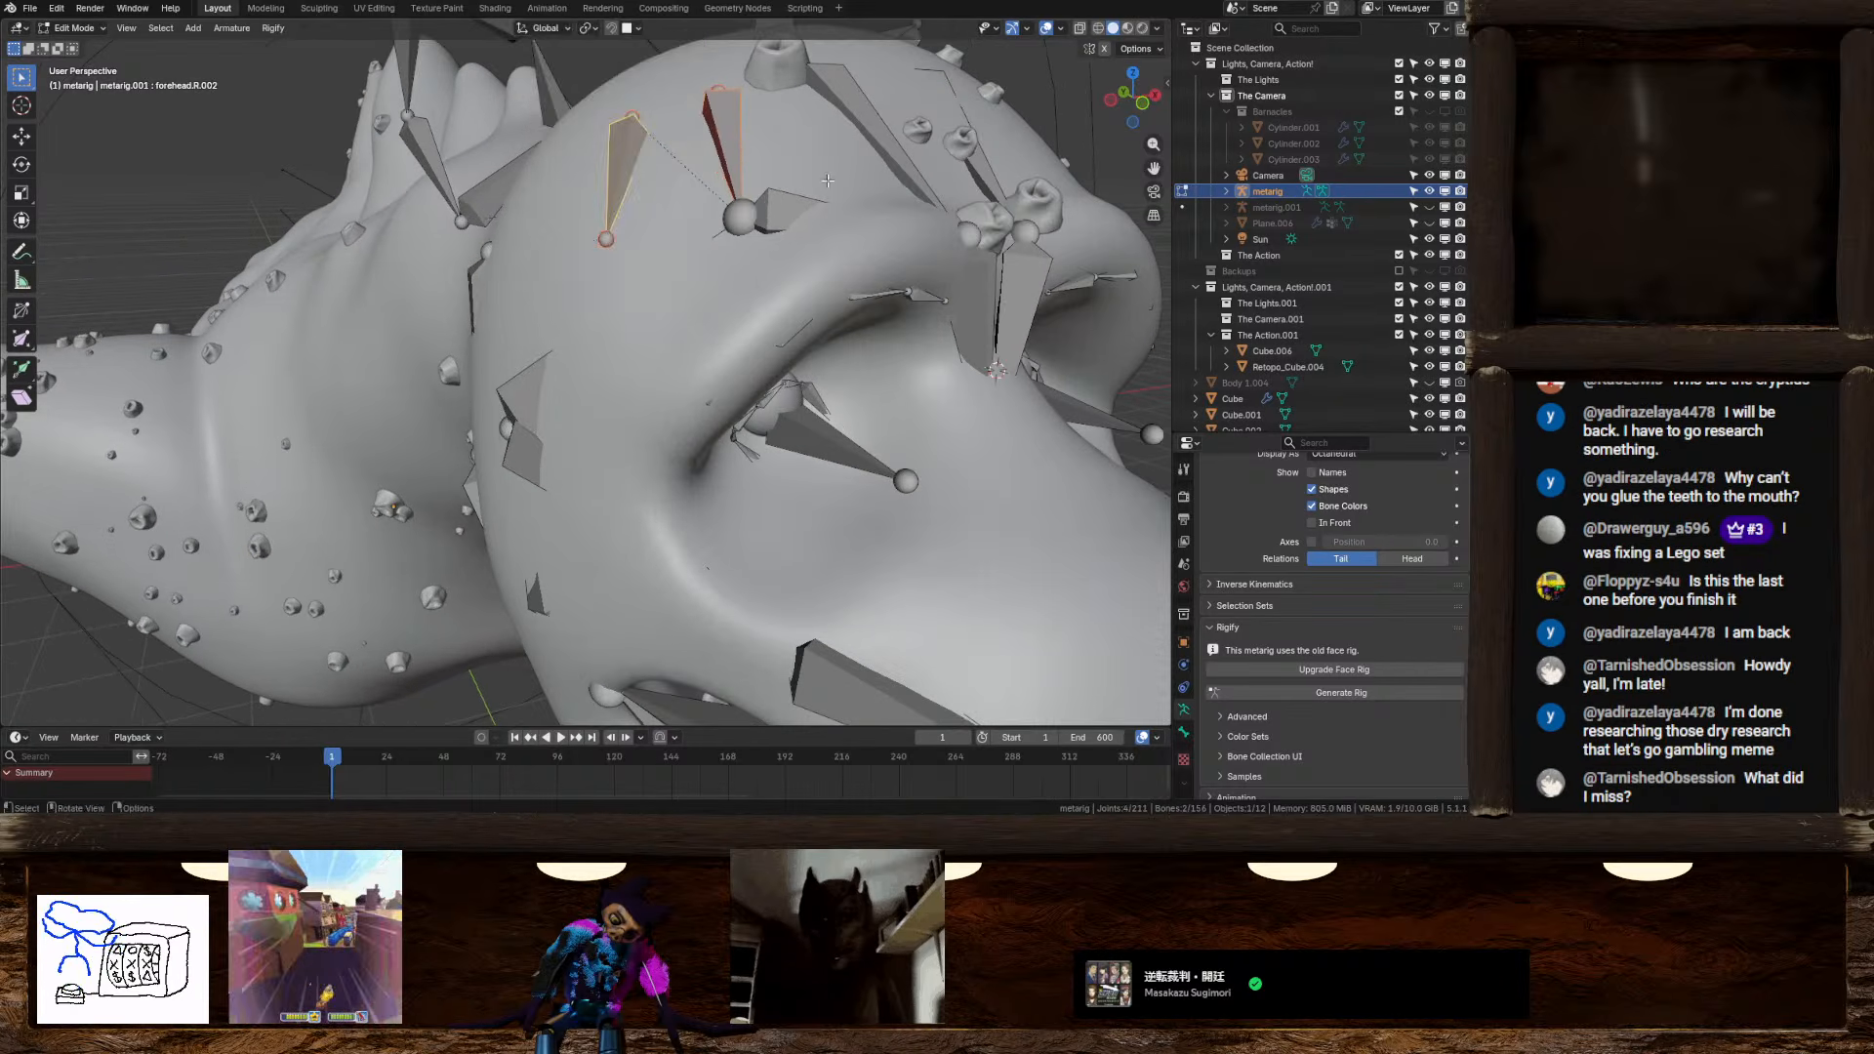
key(ctrl+z)
Lower the right forehead joints by about 0.055 m along global Z
middle_drag(743, 257, 673, 232)
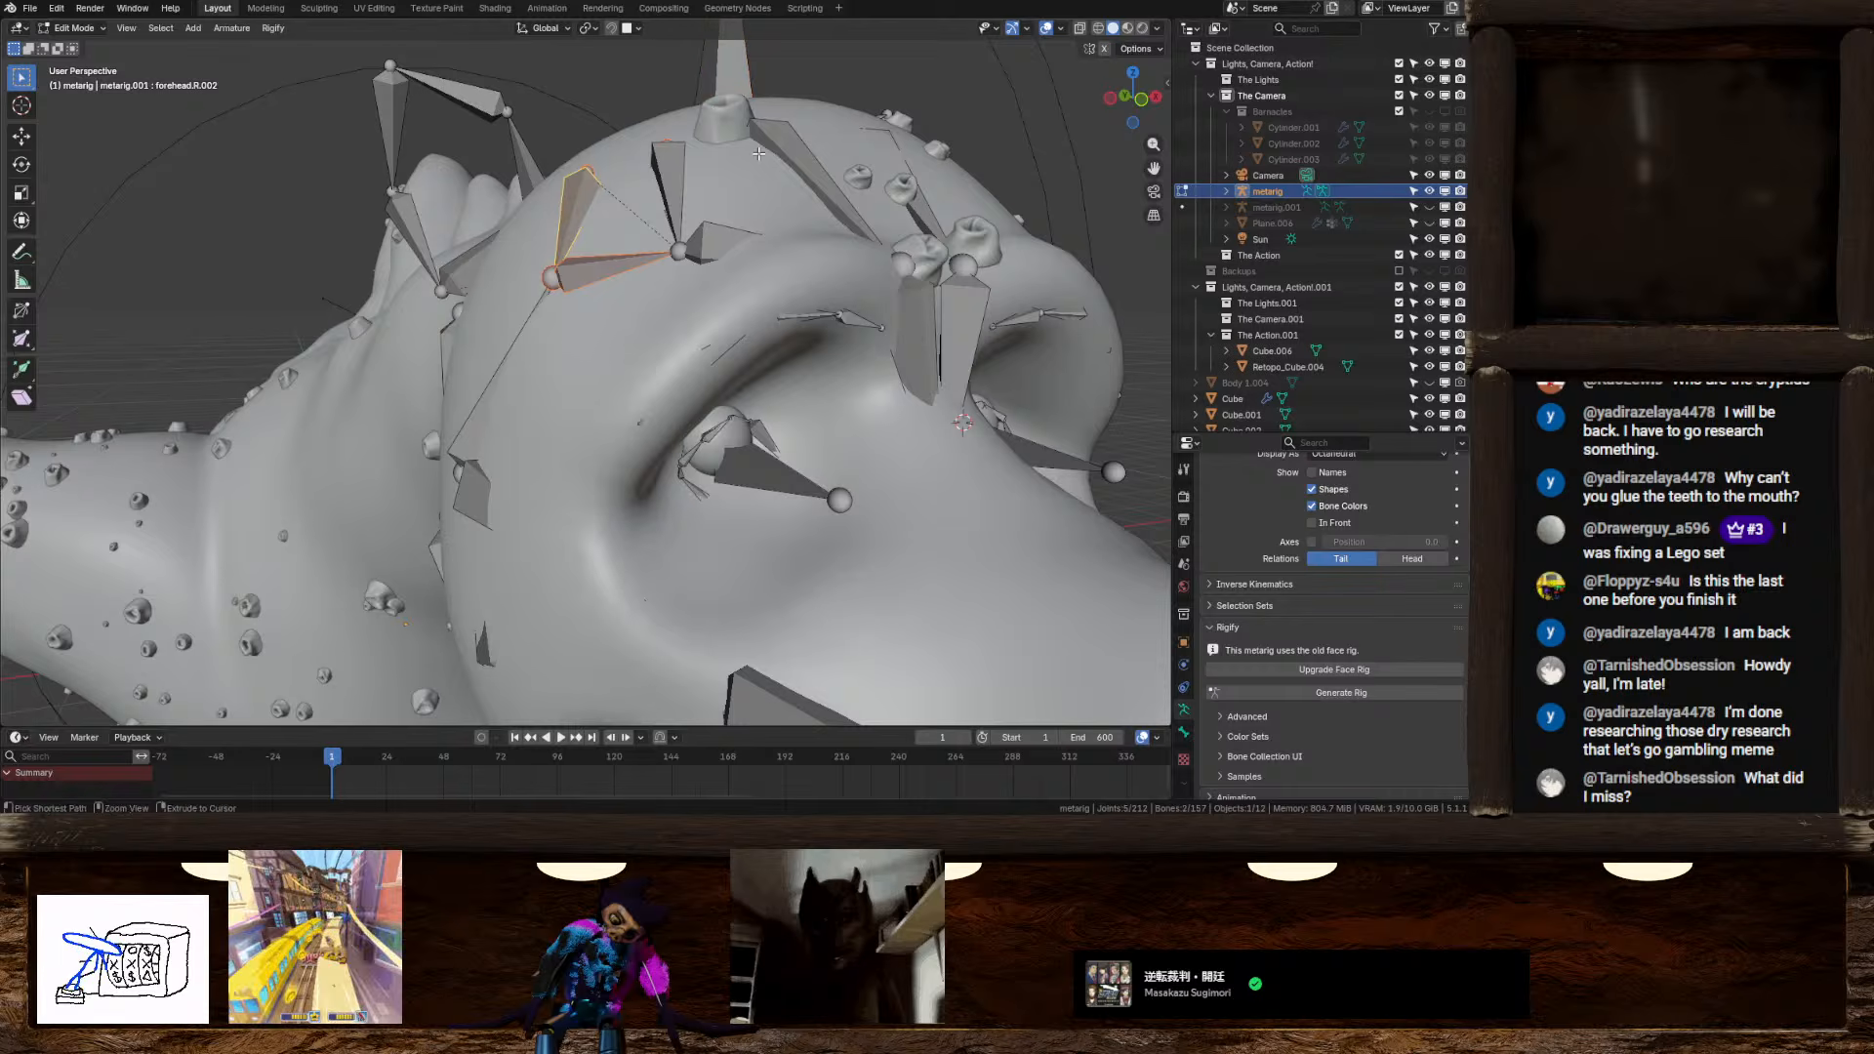
key(g)
key(z)
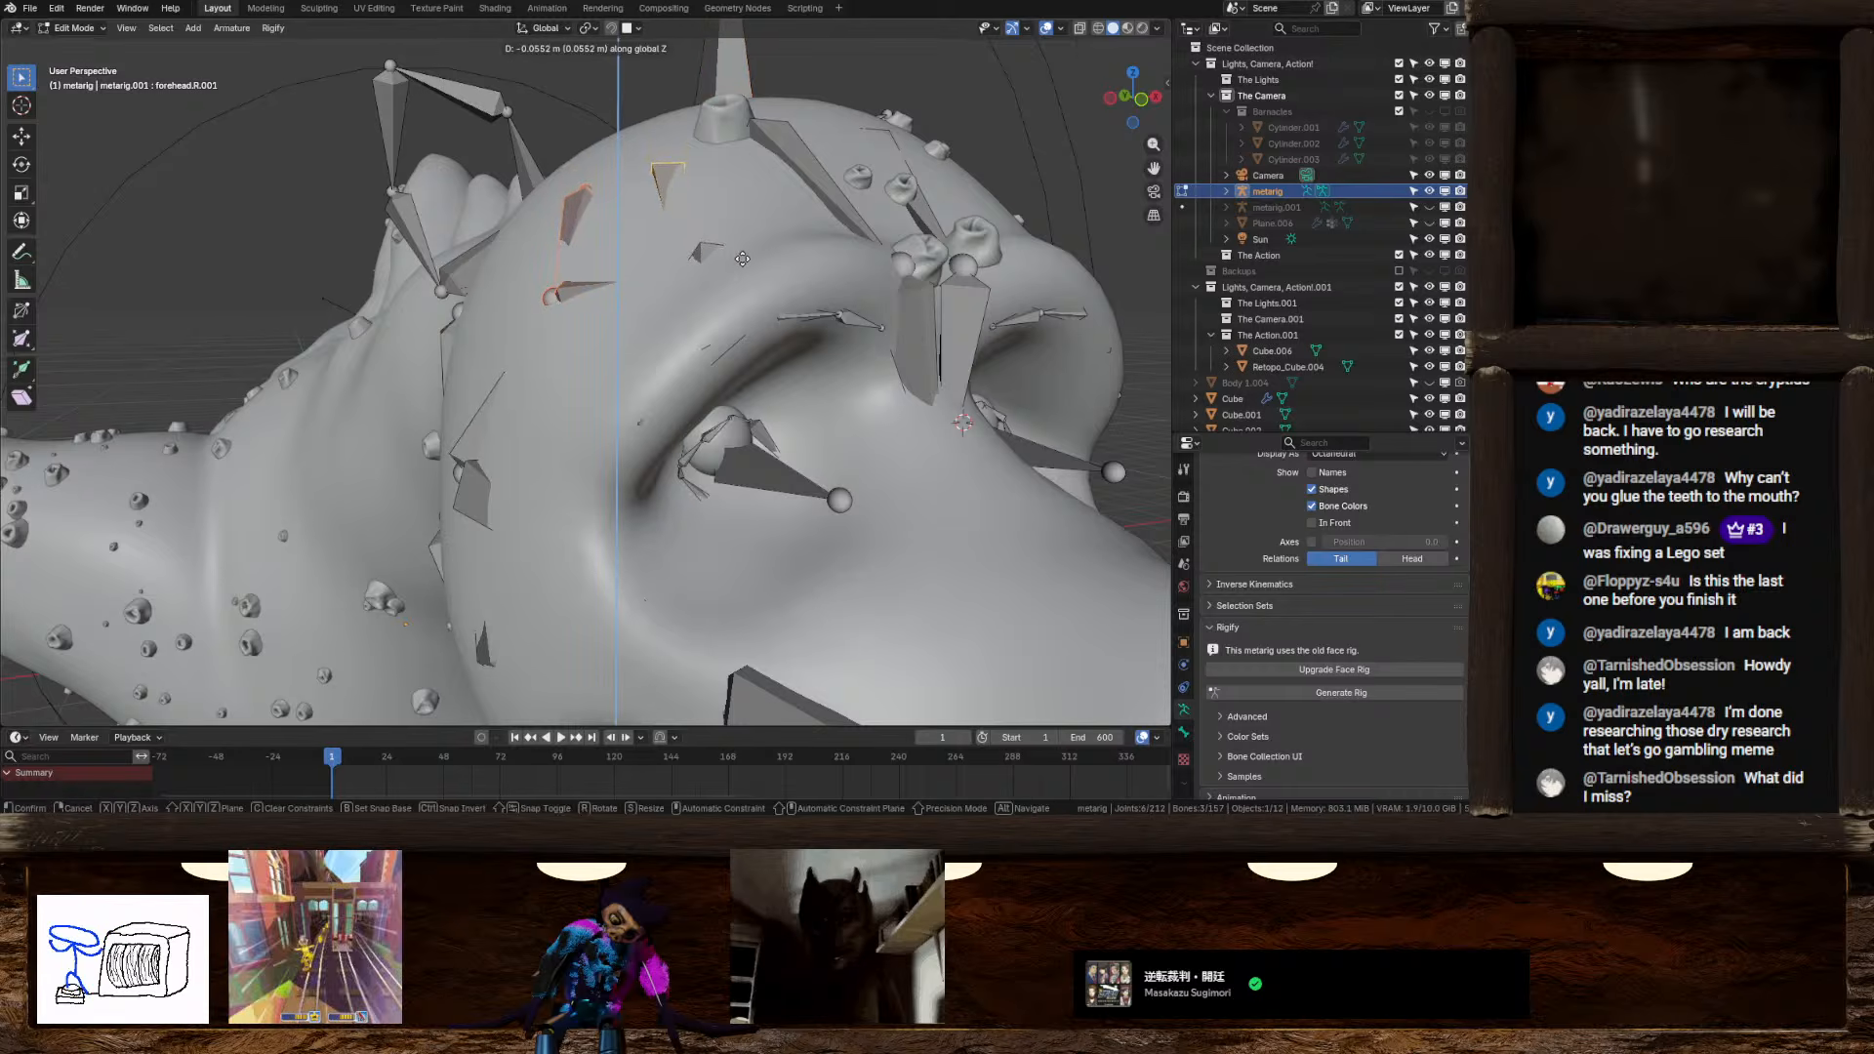
click(743, 257)
Select the inner right forehead joint above the brow and reposition it along global Y
middle_drag(743, 258, 758, 339)
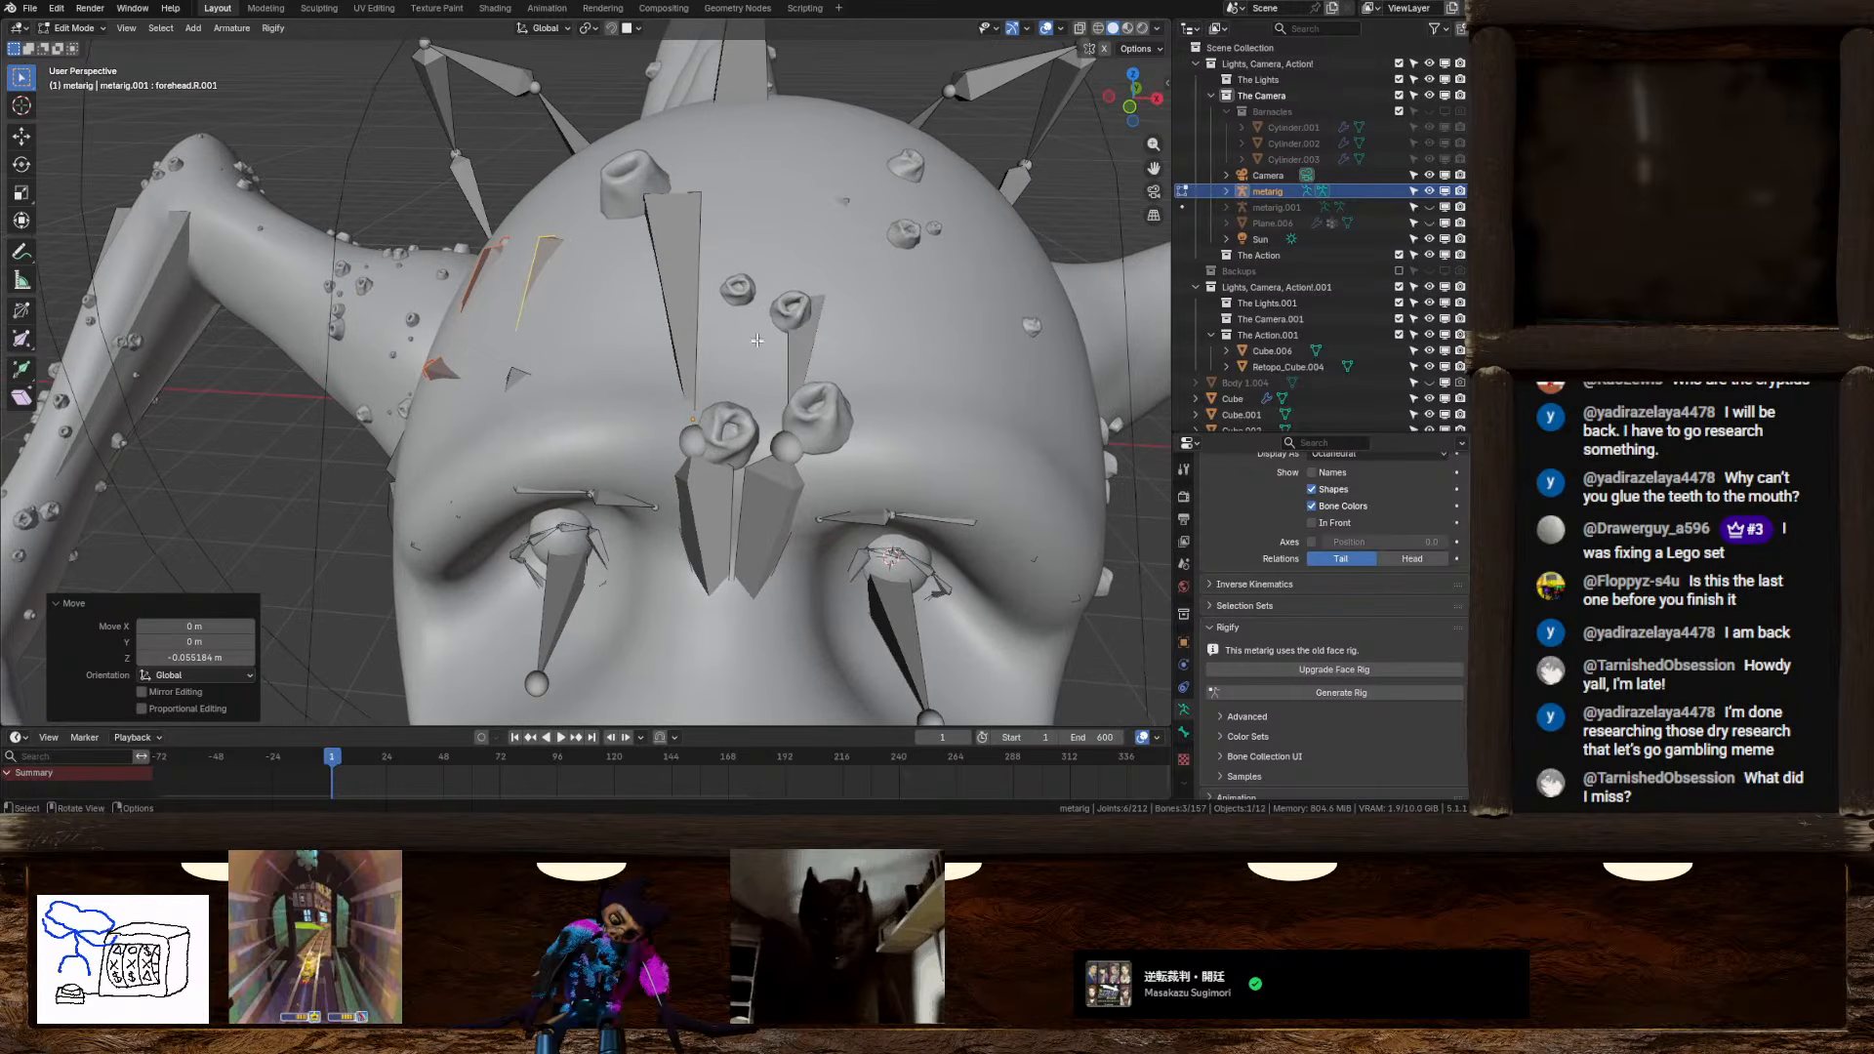
click(703, 420)
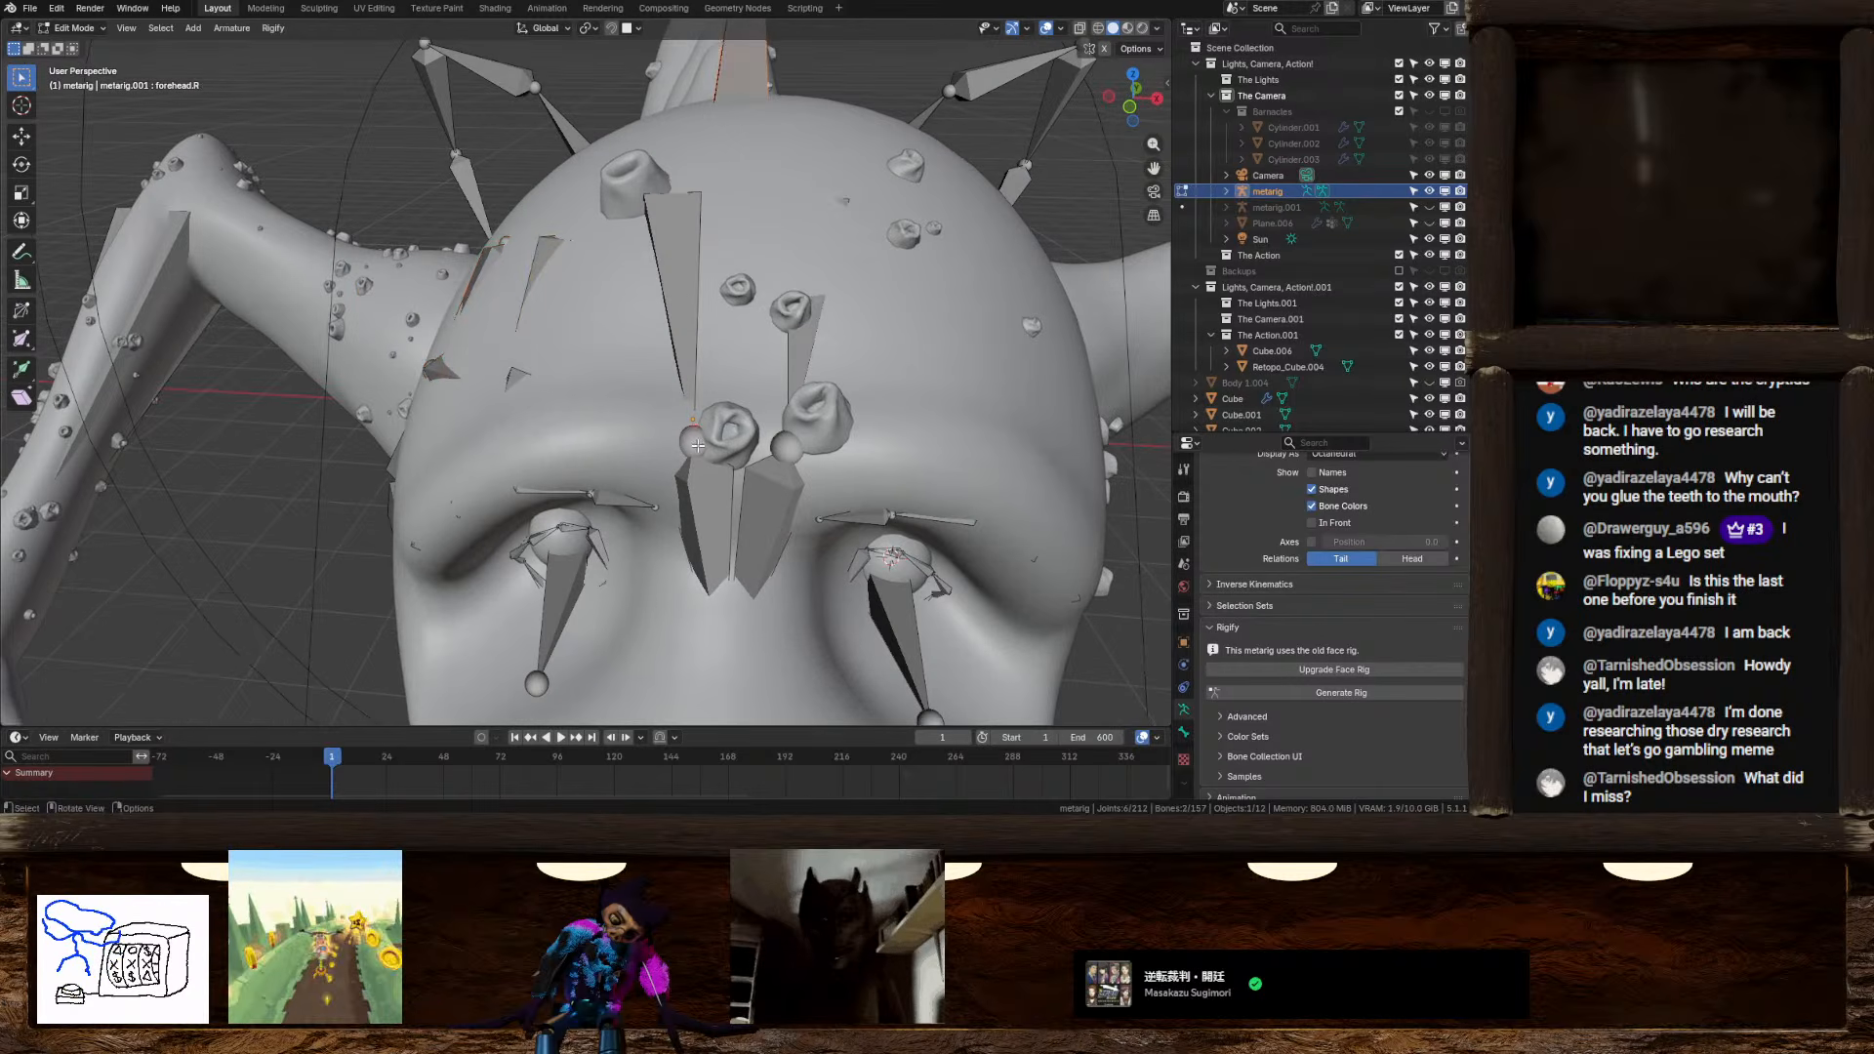
middle_drag(698, 441, 684, 423)
scroll(684, 423, down, 2)
key(g)
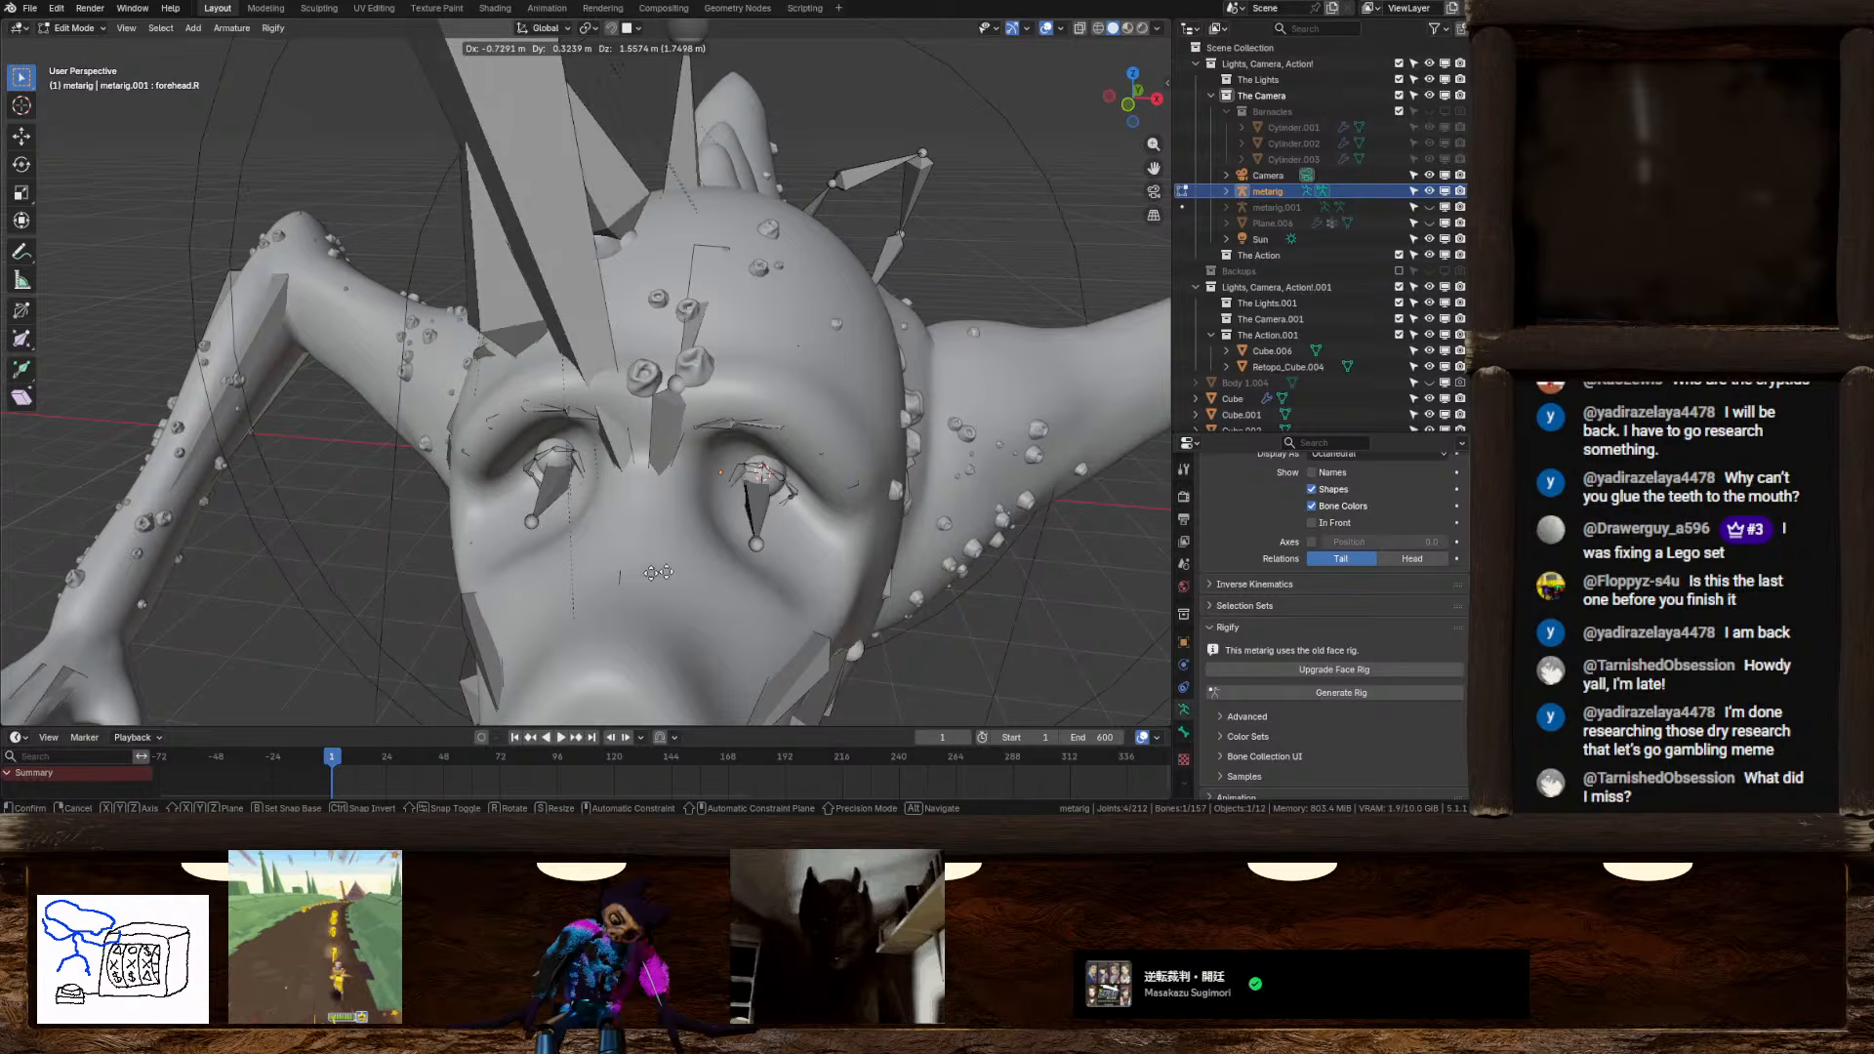
click(799, 299)
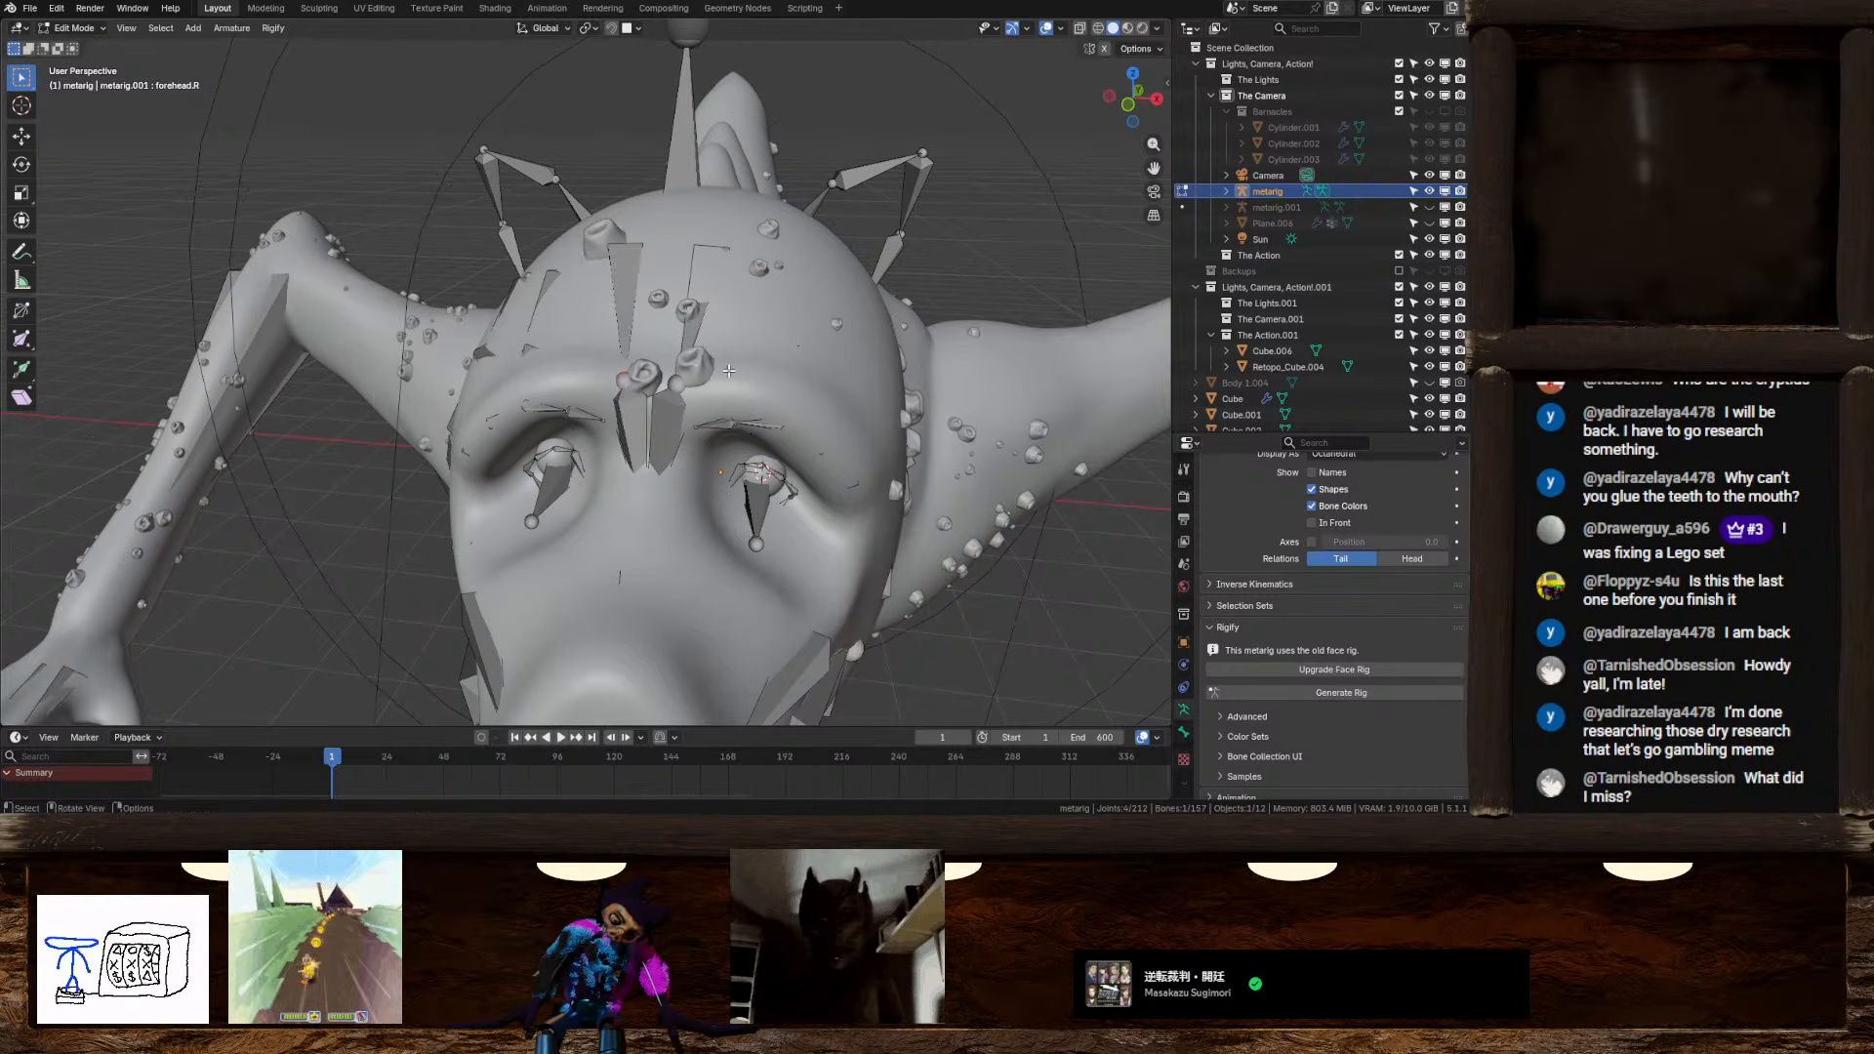
middle_drag(799, 299, 784, 309)
key(g)
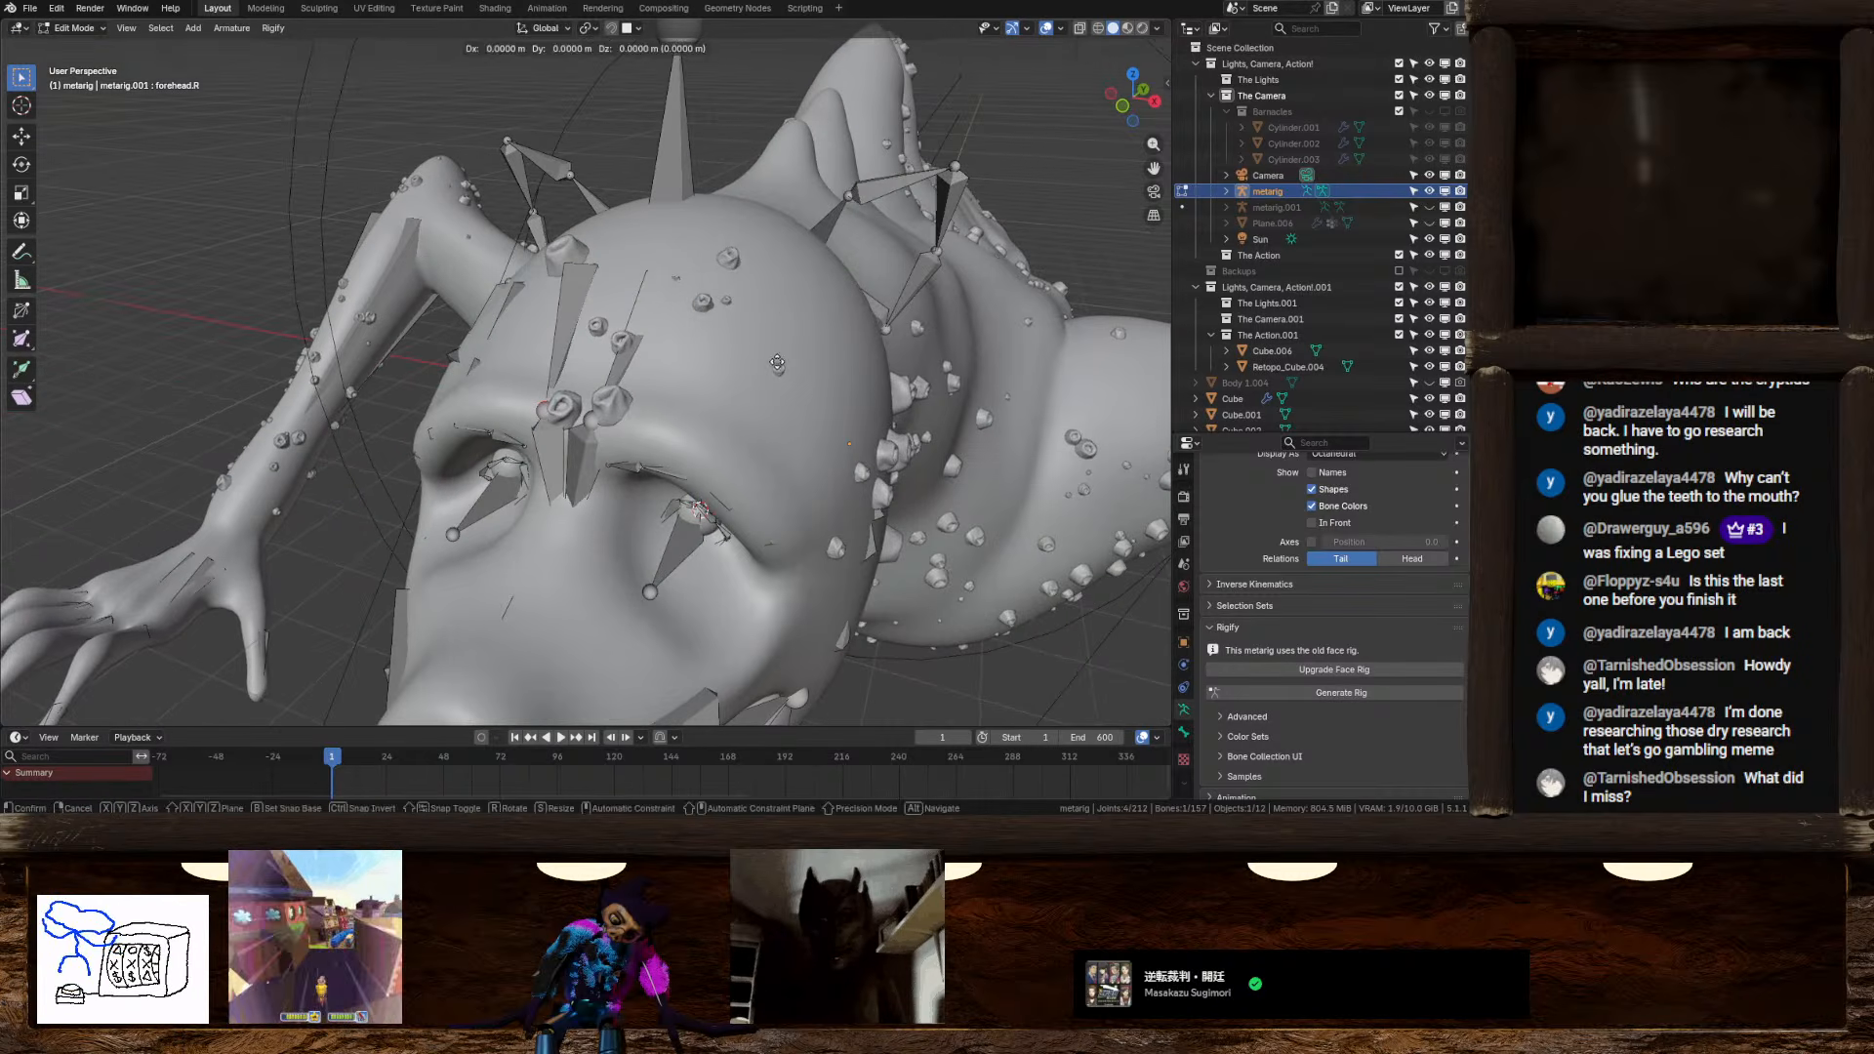
key(y)
click(680, 421)
Move the right cheek joints beside the eye about 0.05 m inward along global X
middle_drag(680, 421, 622, 430)
click(621, 428)
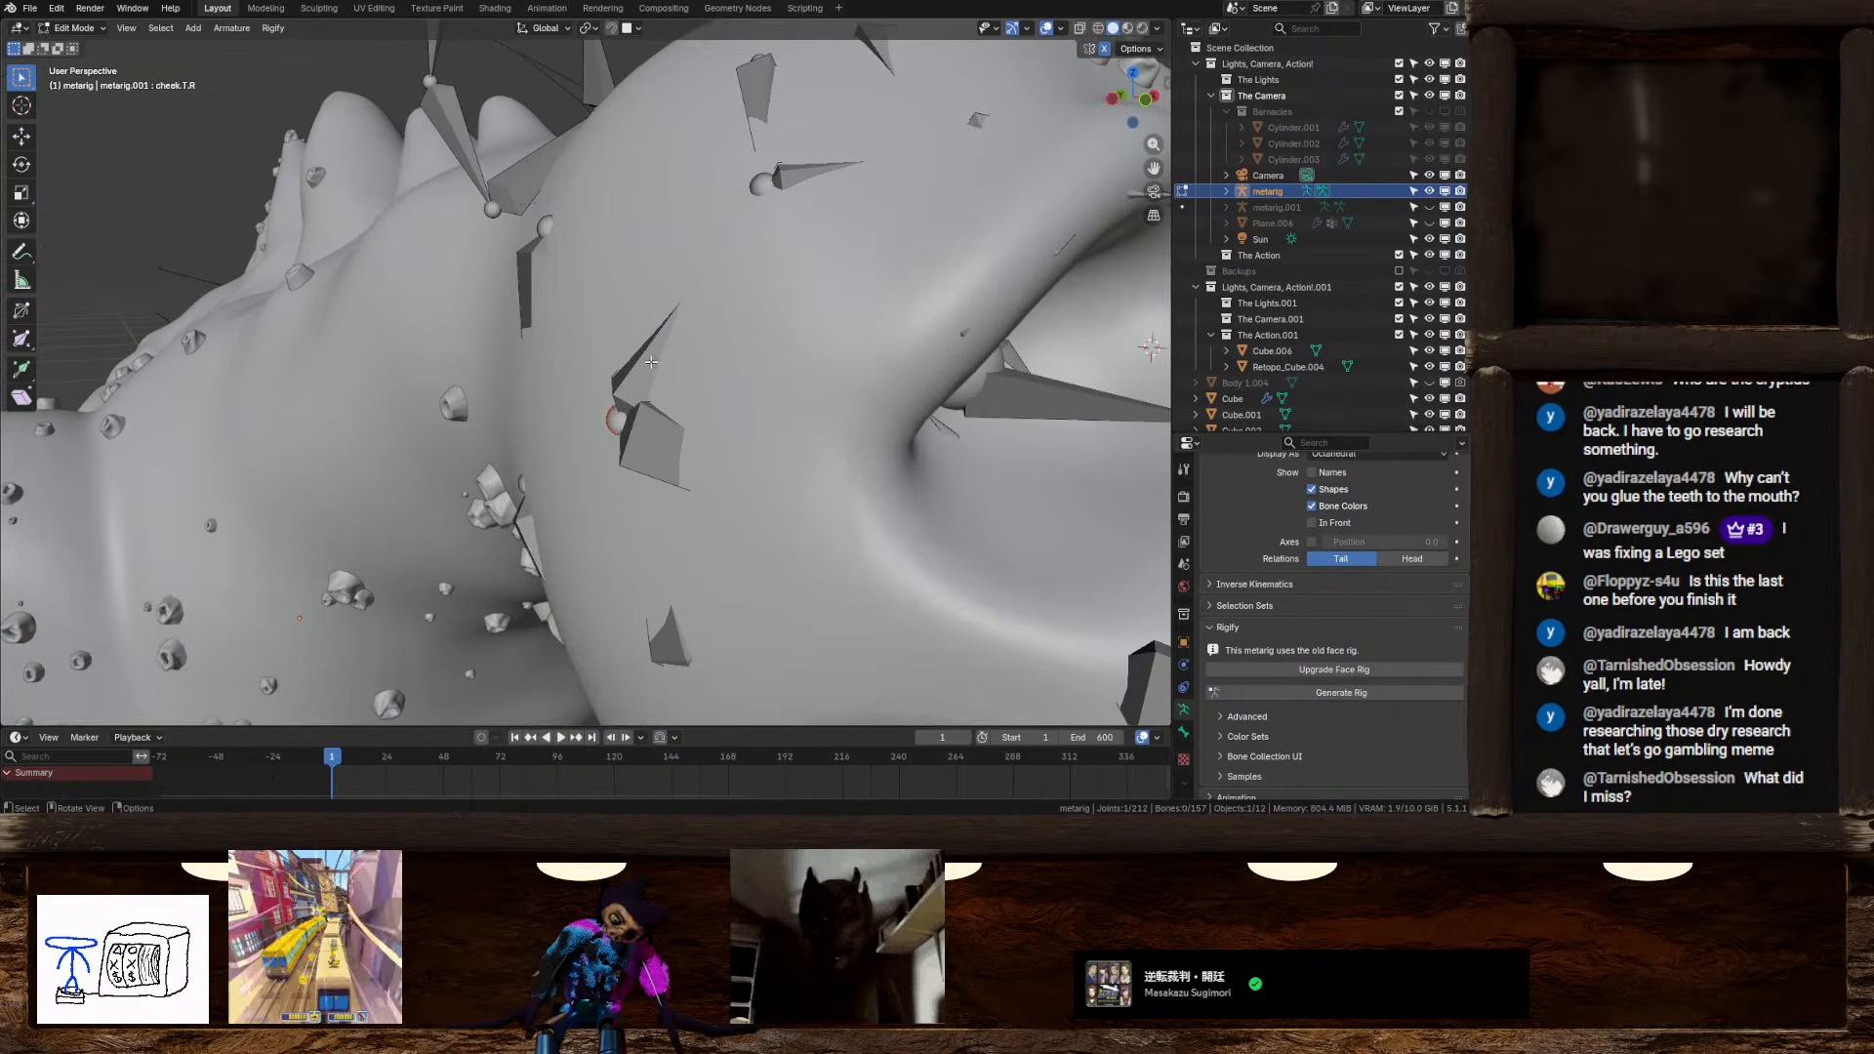
key(g)
key(x)
click(639, 411)
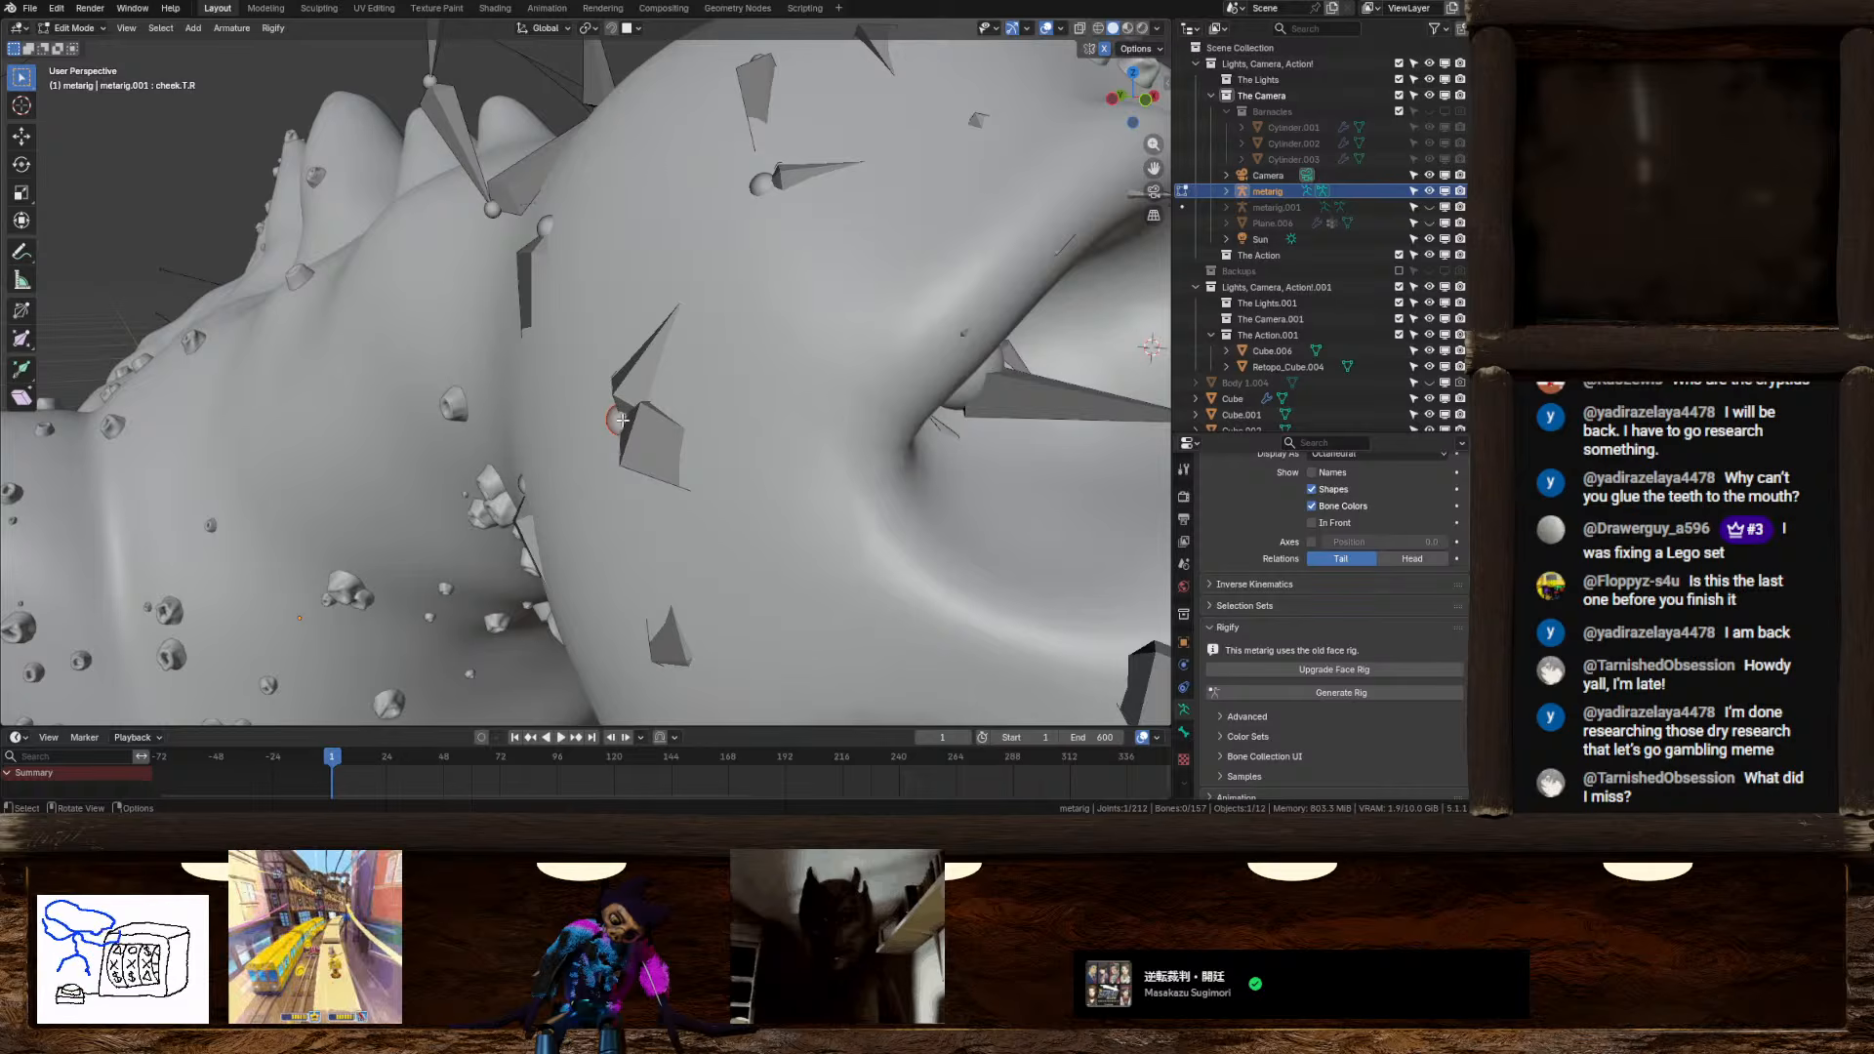
middle_drag(622, 420, 613, 377)
scroll(613, 376, down, 3)
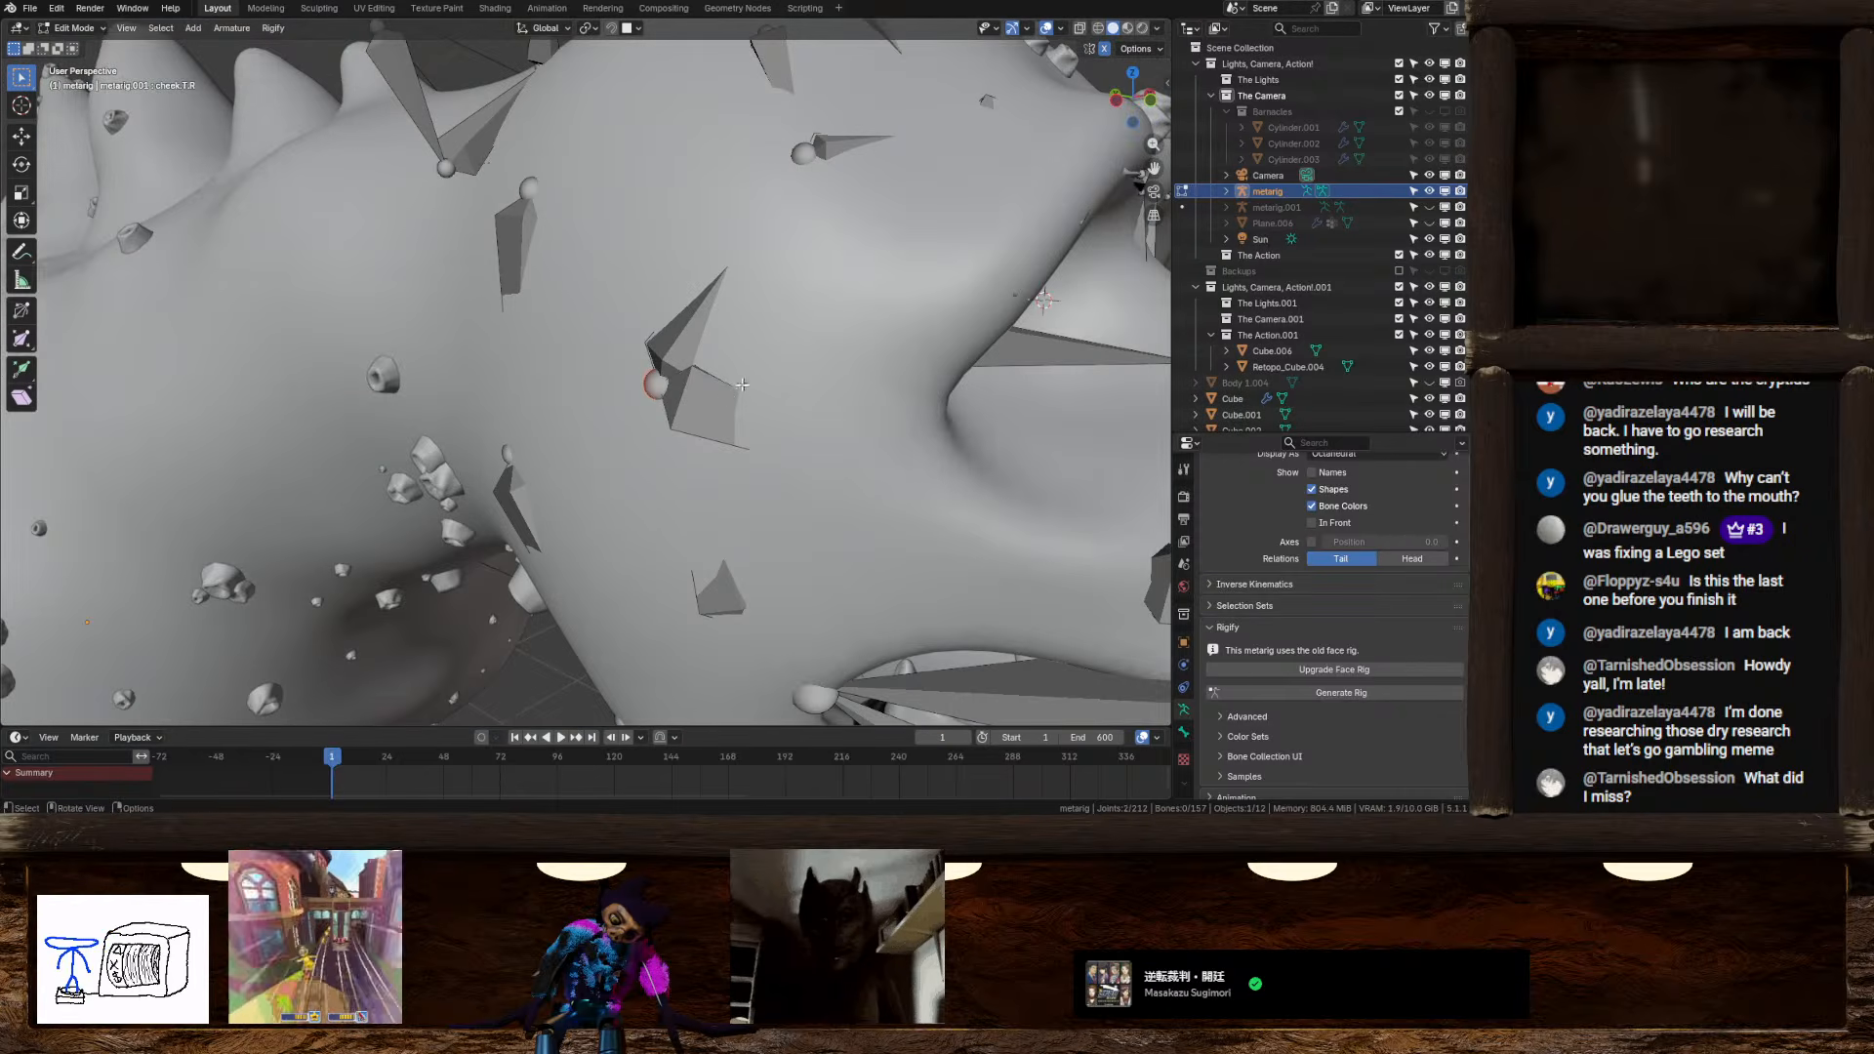
key(g)
key(x)
click(548, 244)
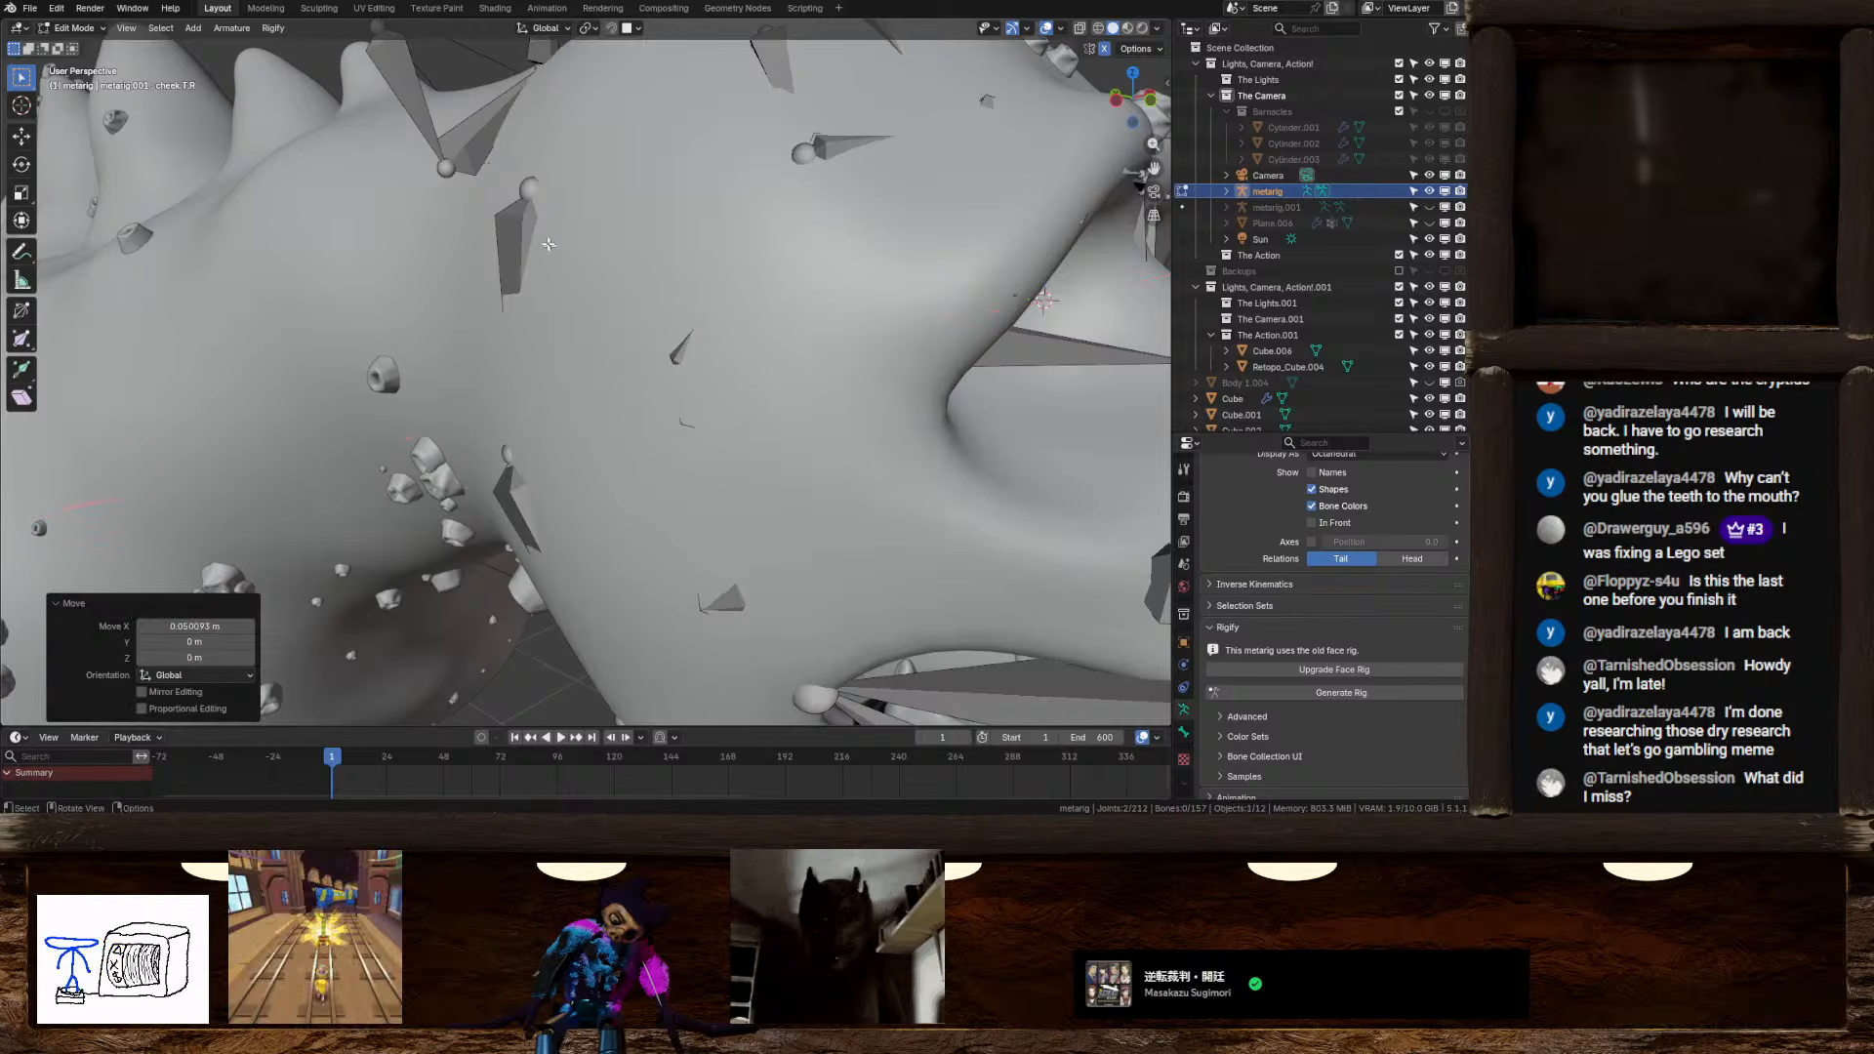
Shift the right temple joint inward along global X
click(528, 184)
key(g)
key(x)
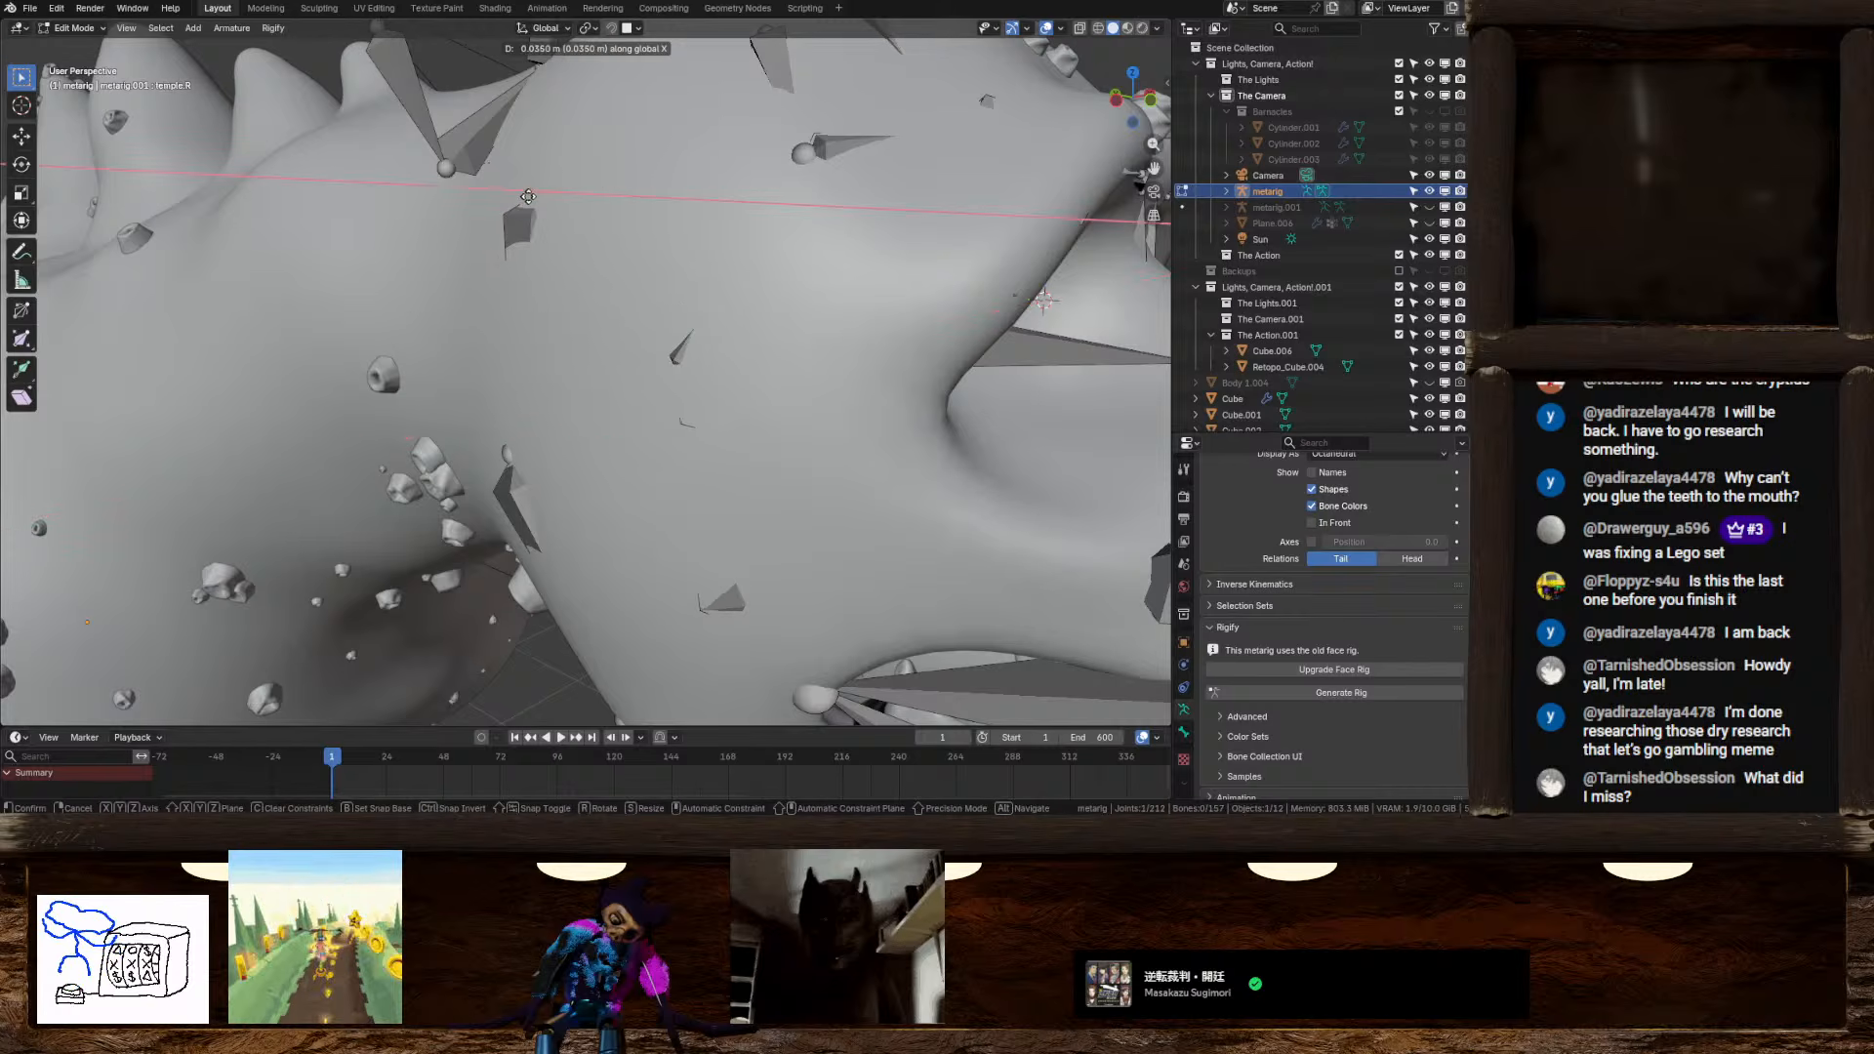
Move the upper and lower joints of the right temple bone along X into the head
click(528, 201)
click(508, 455)
key(g)
key(x)
click(532, 447)
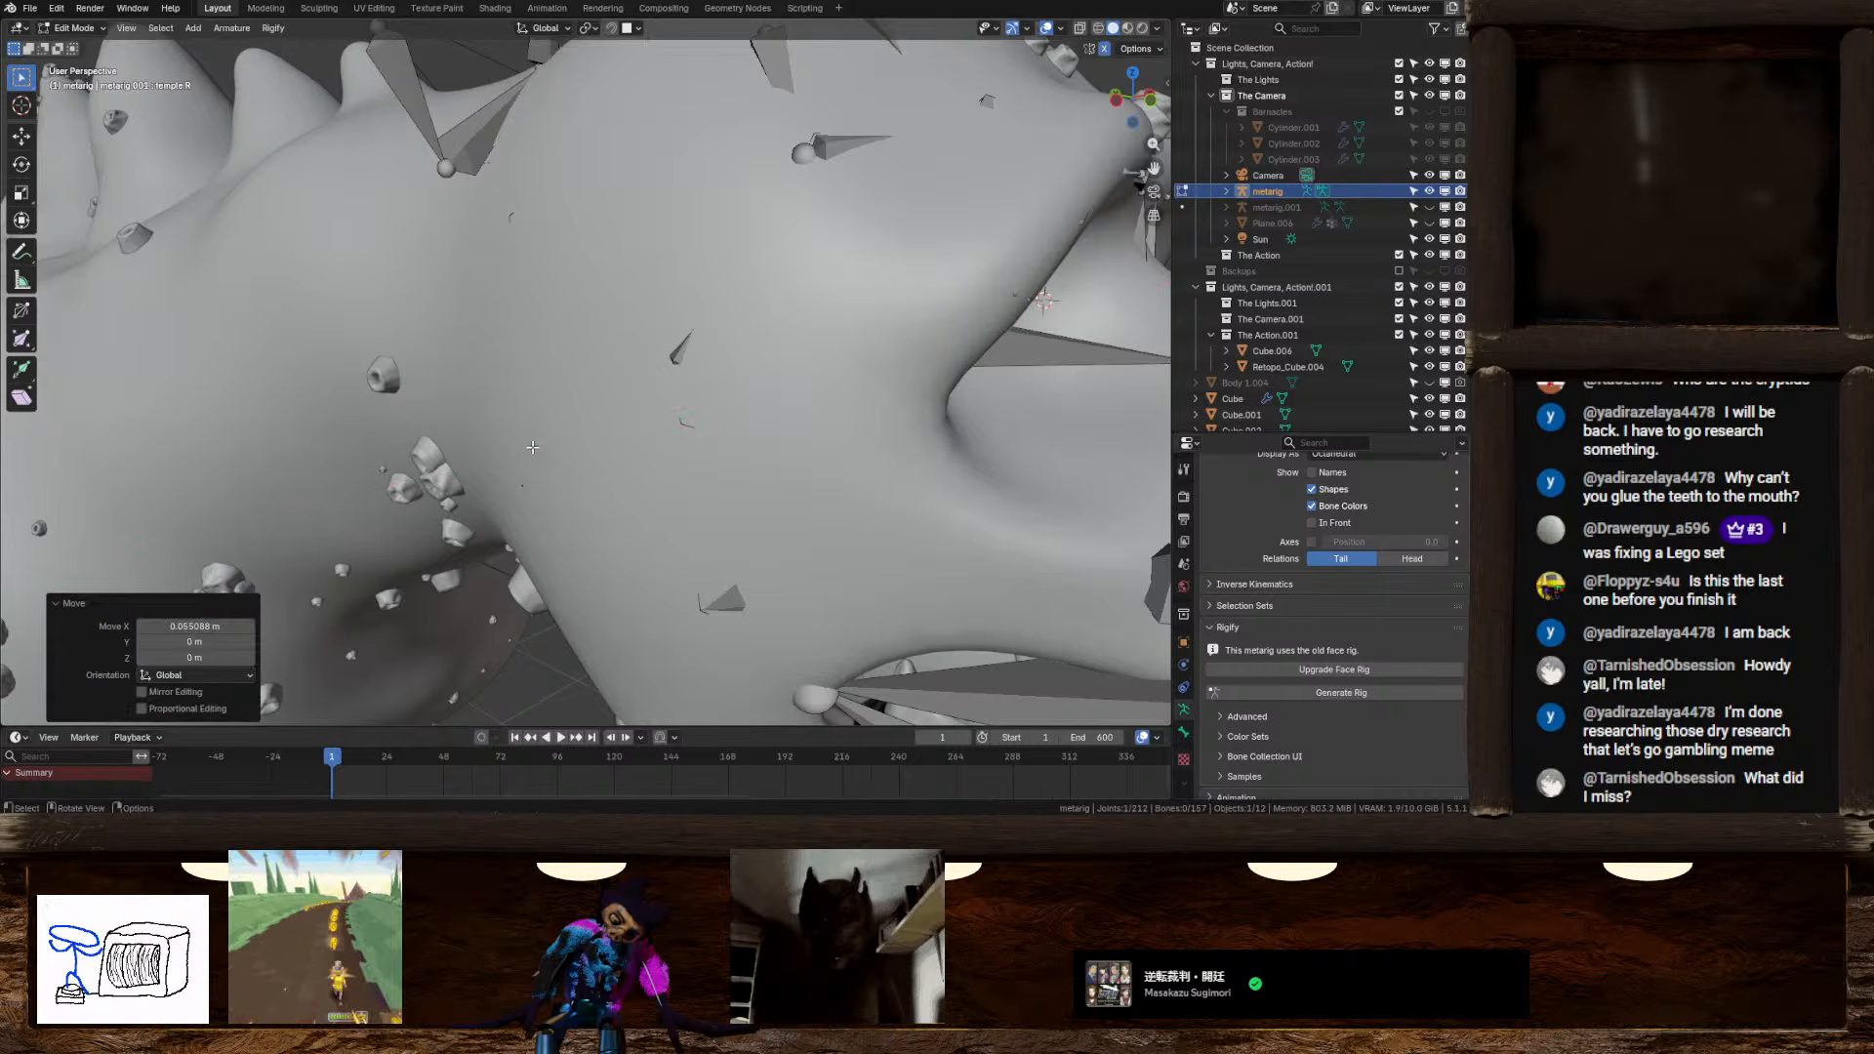
Reposition the jaw.R bone's joint on the right side of the jaw
middle_drag(532, 447, 546, 540)
click(464, 599)
middle_drag(464, 598, 500, 557)
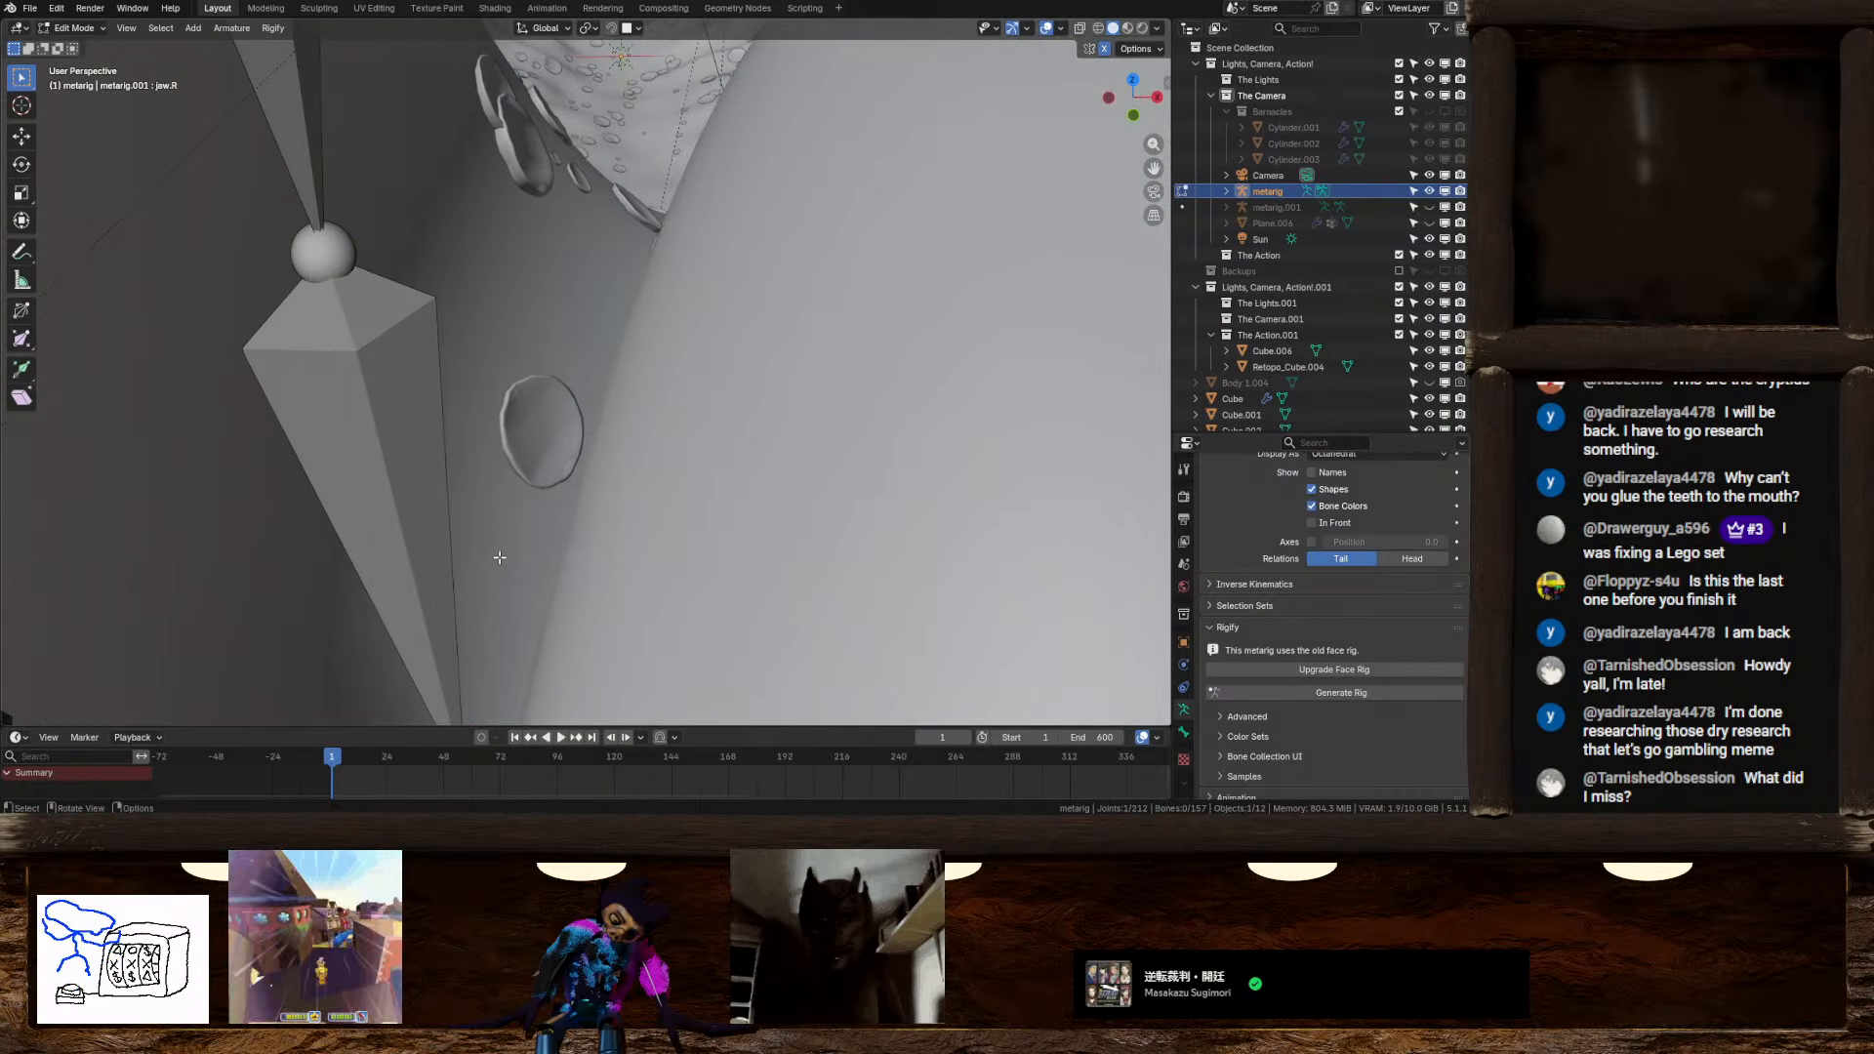
key(KP_Decimal)
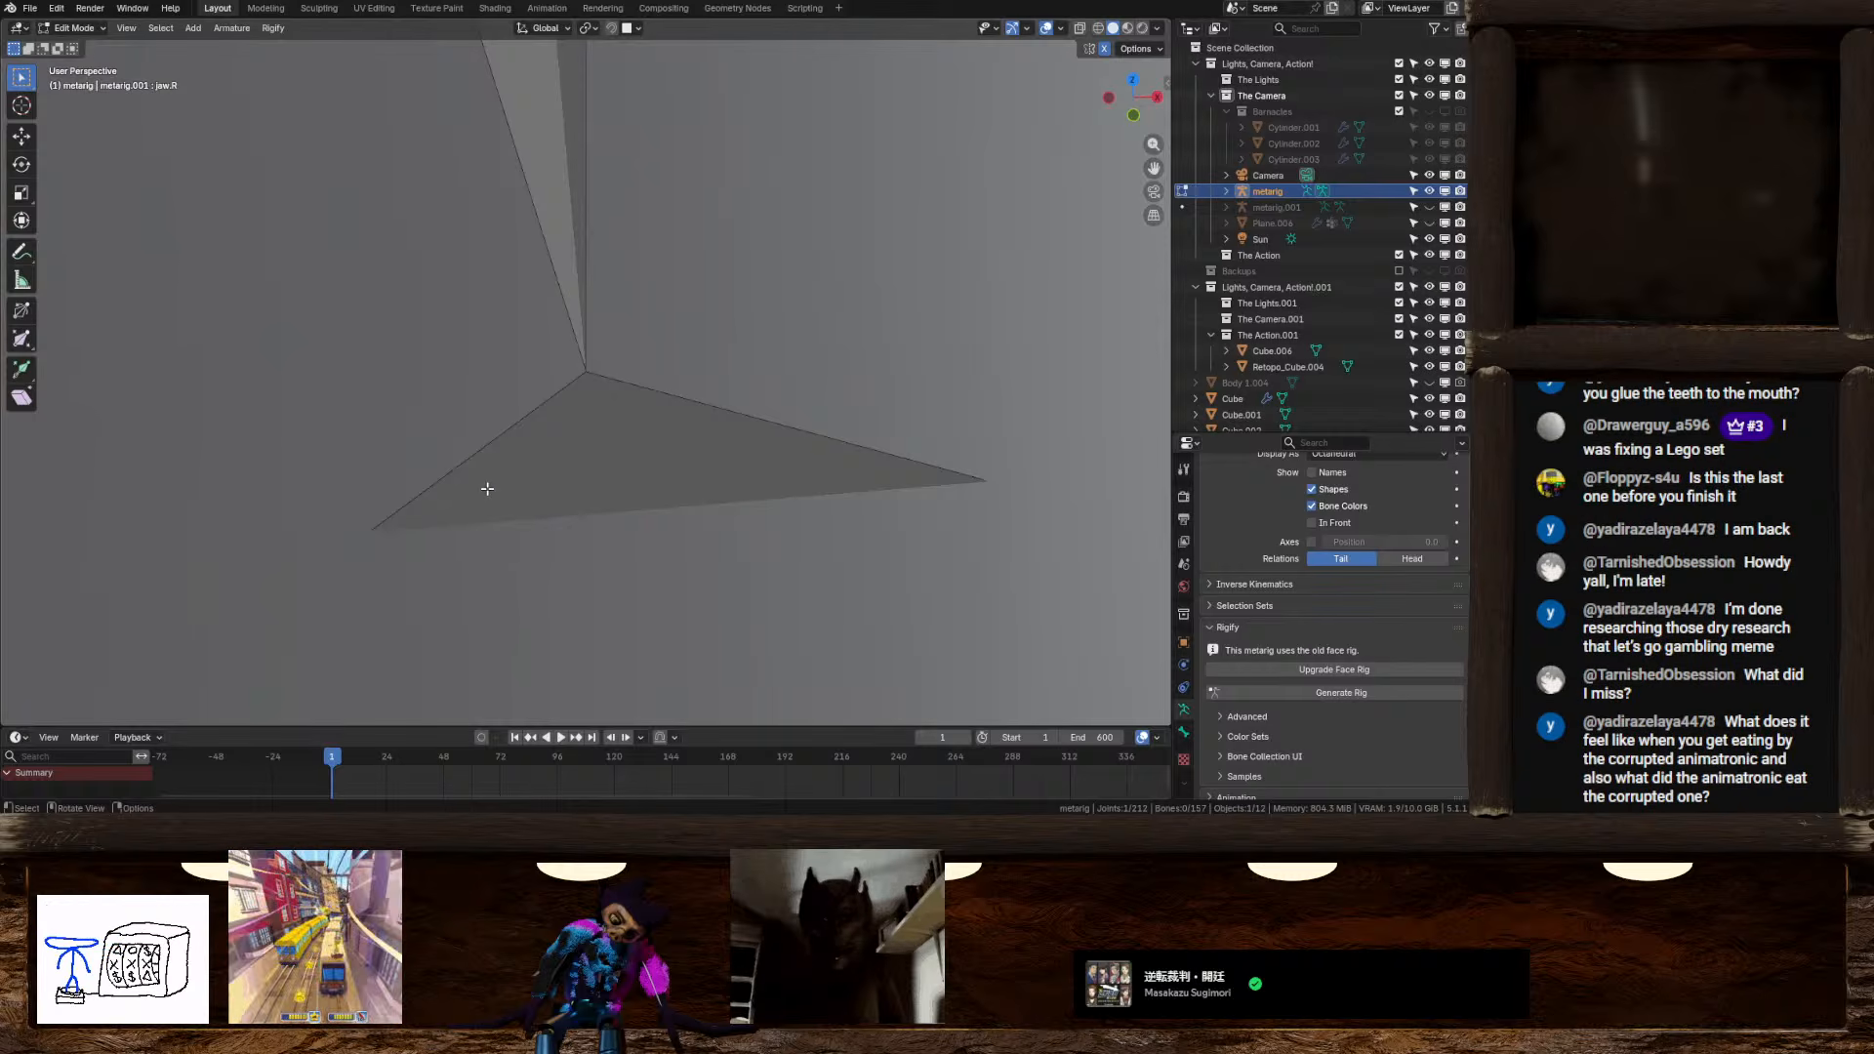
middle_drag(487, 488, 849, 339)
key(g)
click(669, 379)
Move the lip.B.L.001 joint onto the left corner of the mouth
scroll(702, 373, up, 3)
click(762, 366)
scroll(849, 338, down, 3)
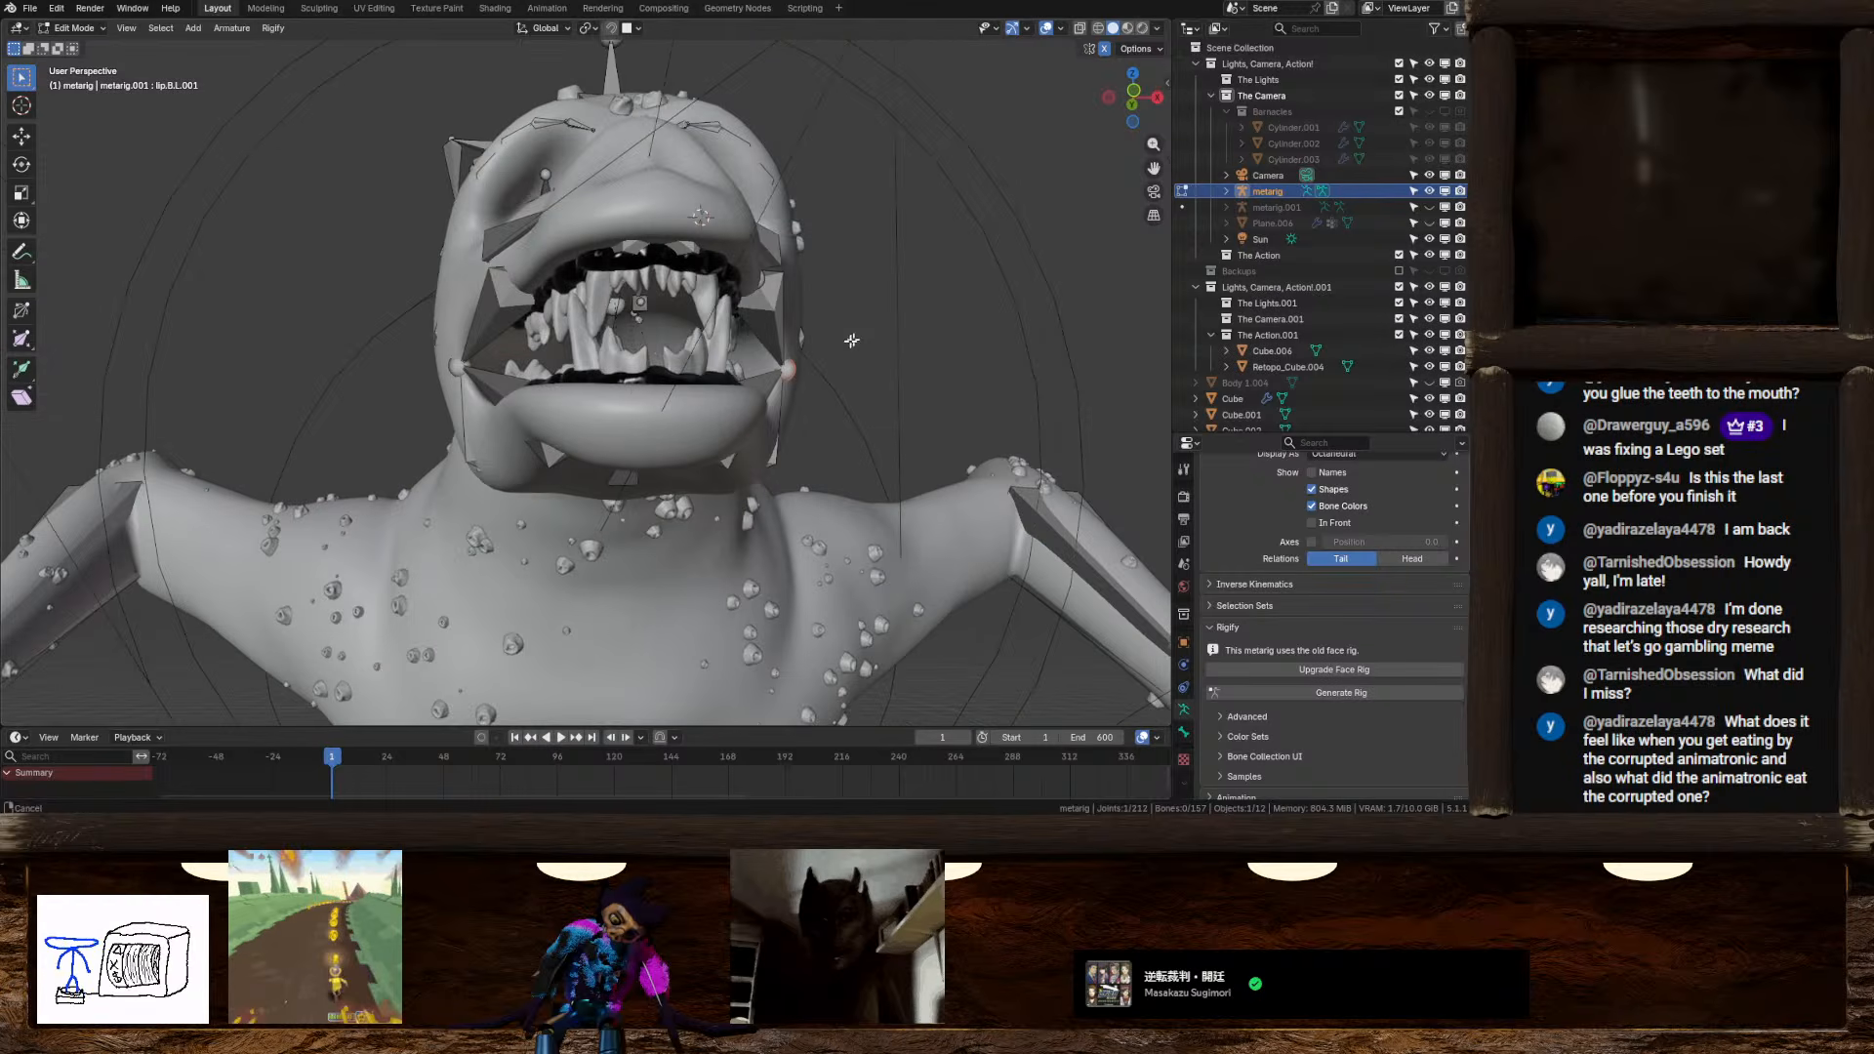
scroll(849, 339, up, 8)
middle_drag(819, 409, 498, 453)
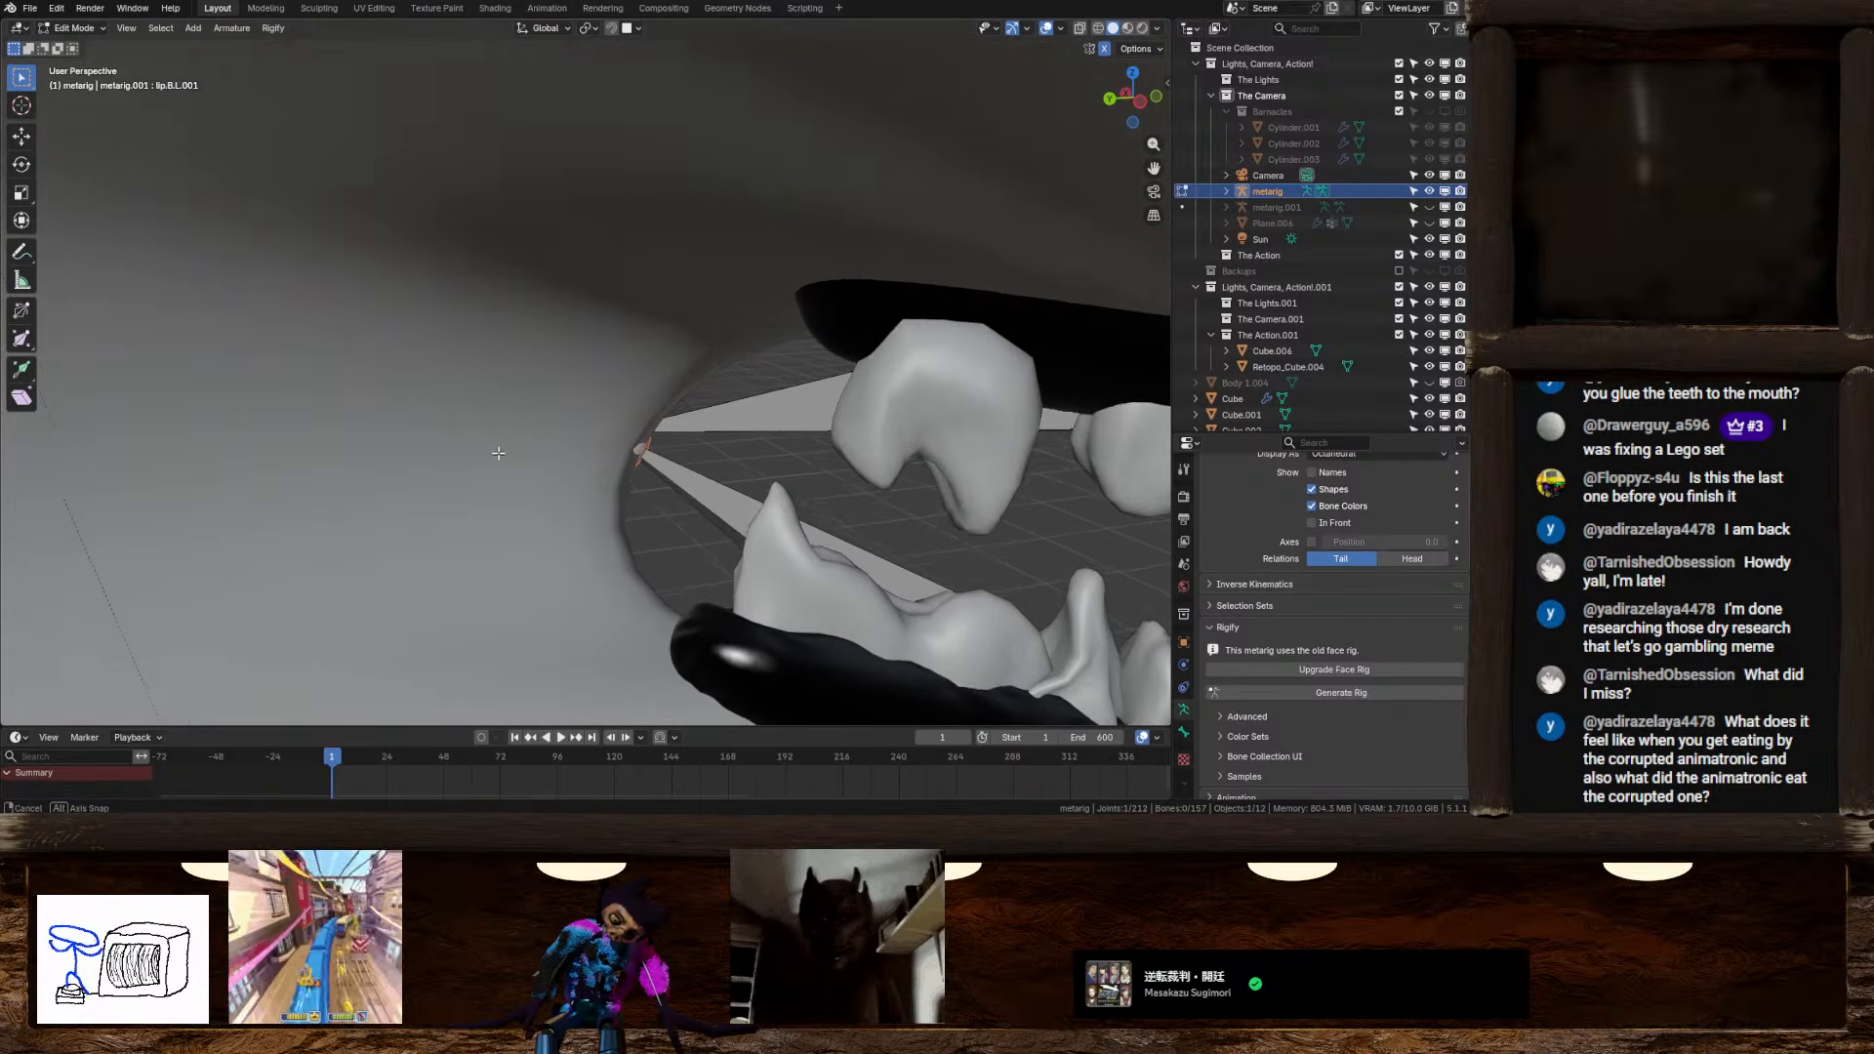
drag(622, 421, 617, 419)
middle_drag(617, 420, 742, 442)
key(g)
click(496, 408)
Move the inner left brow bone, brow.B.L.003, about 0.024 m along Y into the brow
scroll(653, 444, up, 6)
click(632, 384)
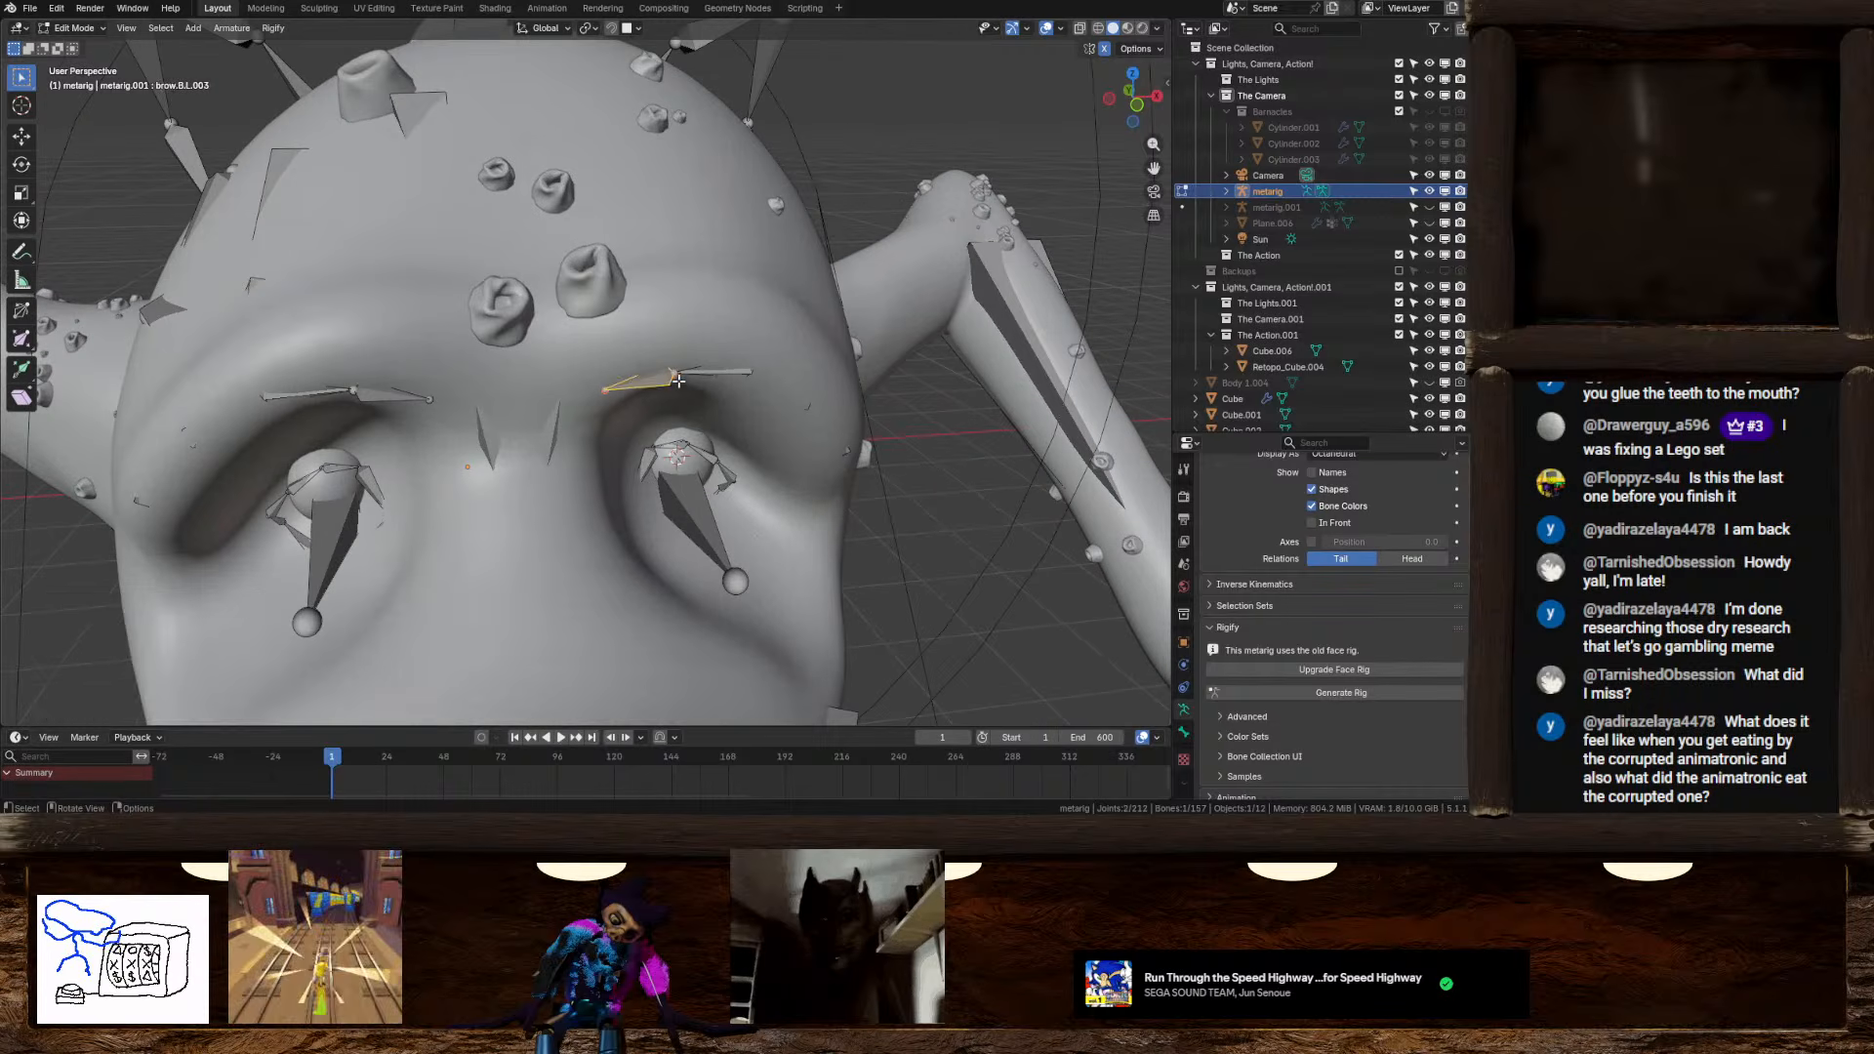
middle_drag(631, 383, 616, 381)
key(g)
key(y)
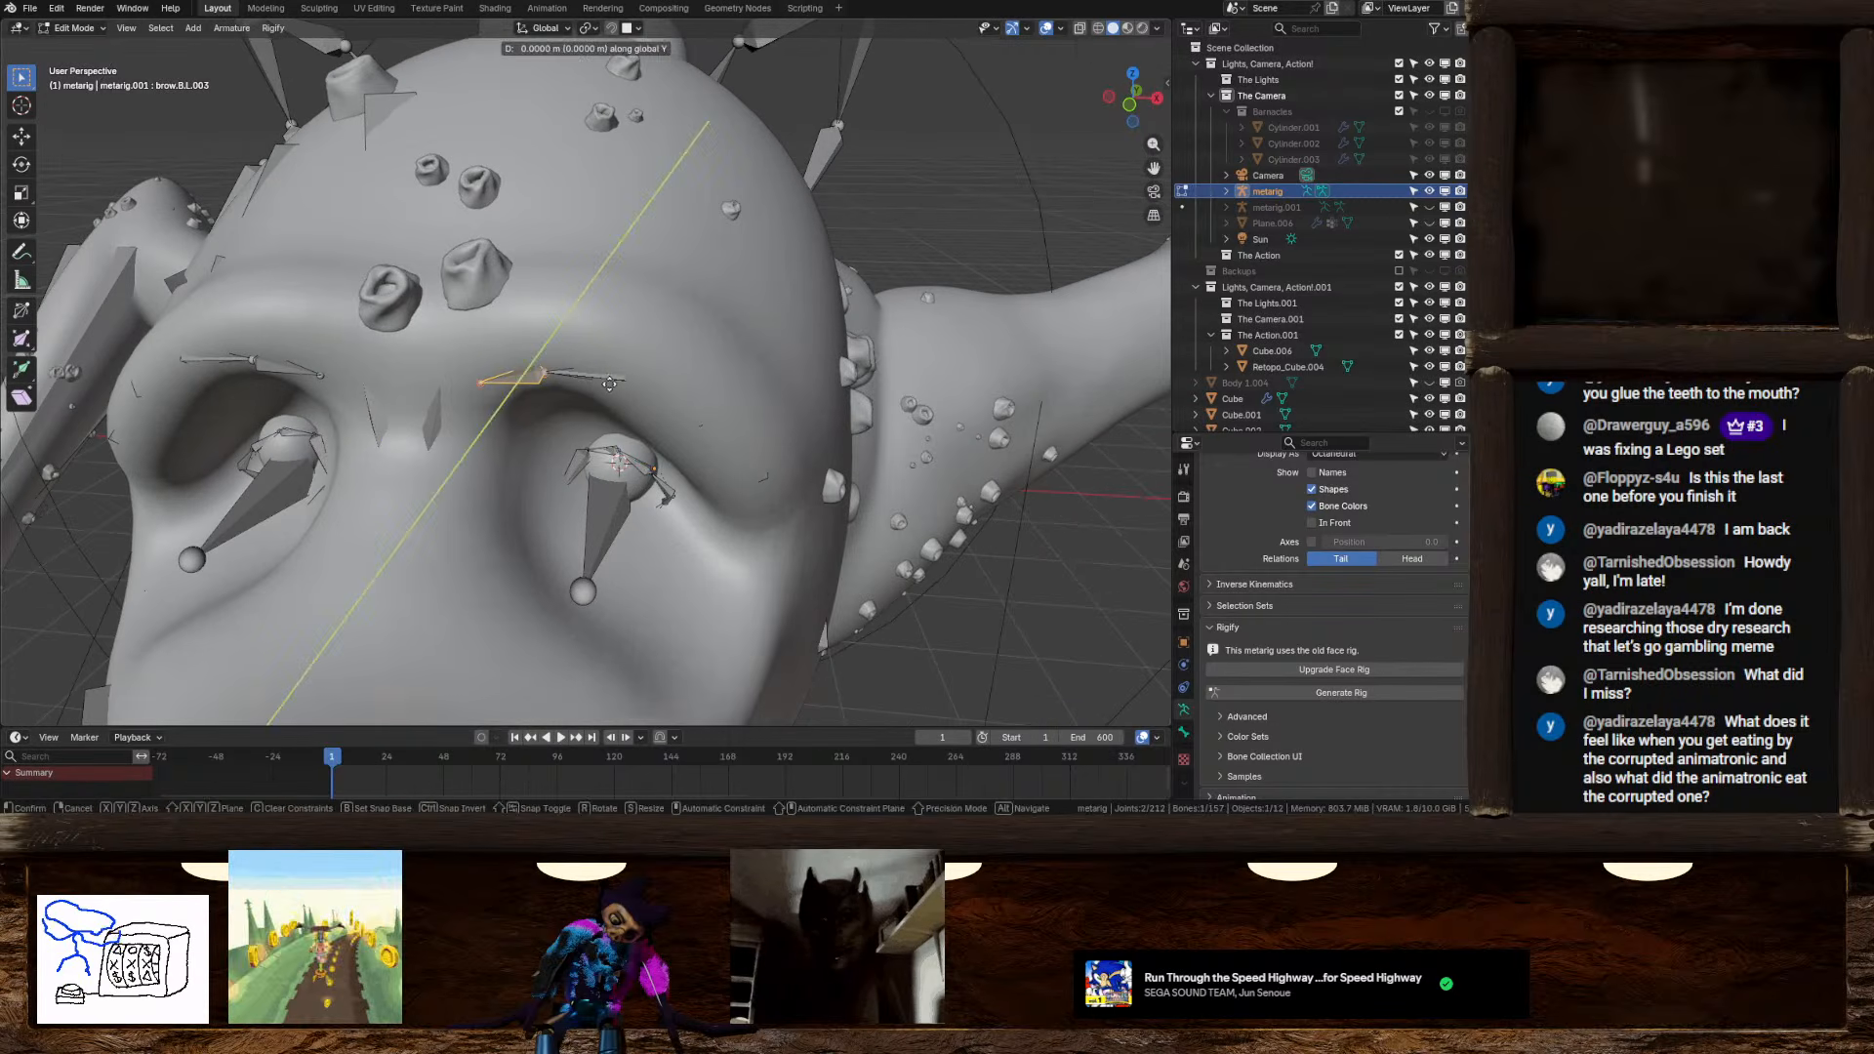
click(611, 380)
Select the three lower lid bones of the left eye and move them about -0.033 m along Y
scroll(611, 380, down, 5)
middle_drag(664, 381, 614, 444)
scroll(713, 469, up, 3)
scroll(635, 459, up, 2)
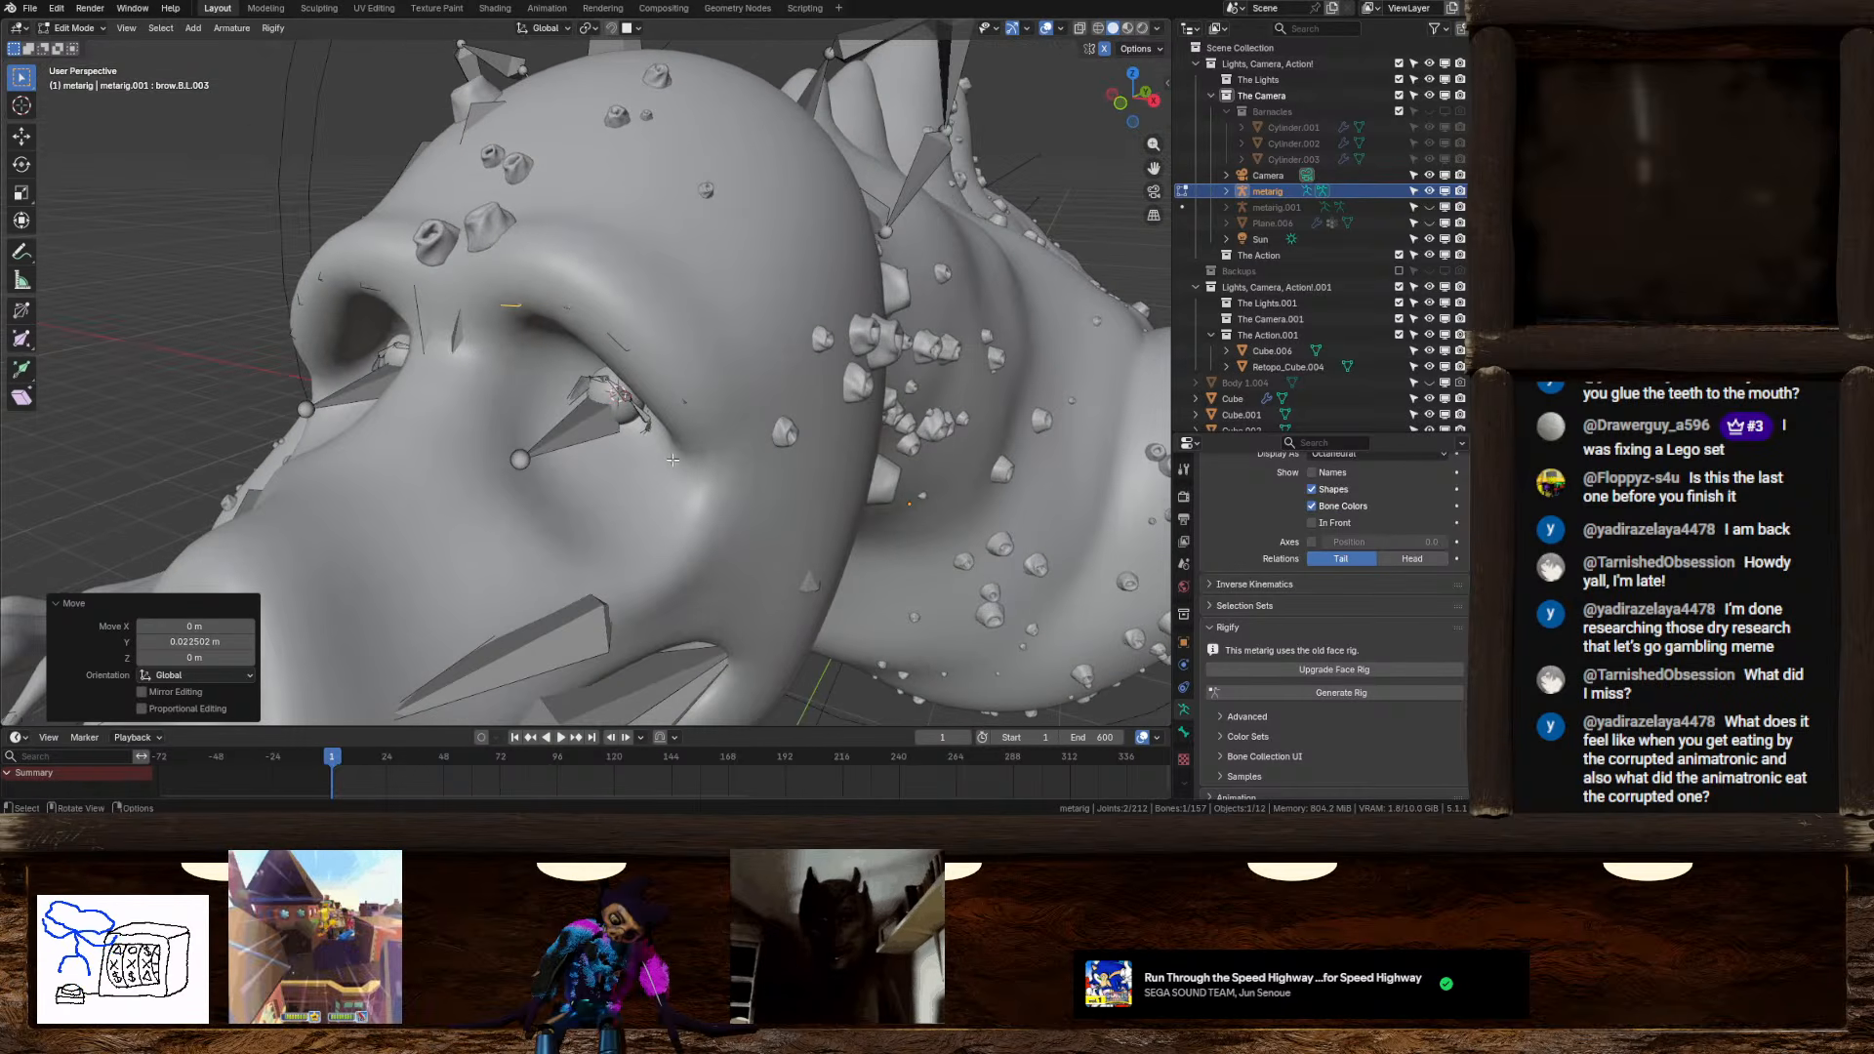
scroll(702, 451, up, 3)
click(778, 452)
middle_drag(778, 452, 512, 440)
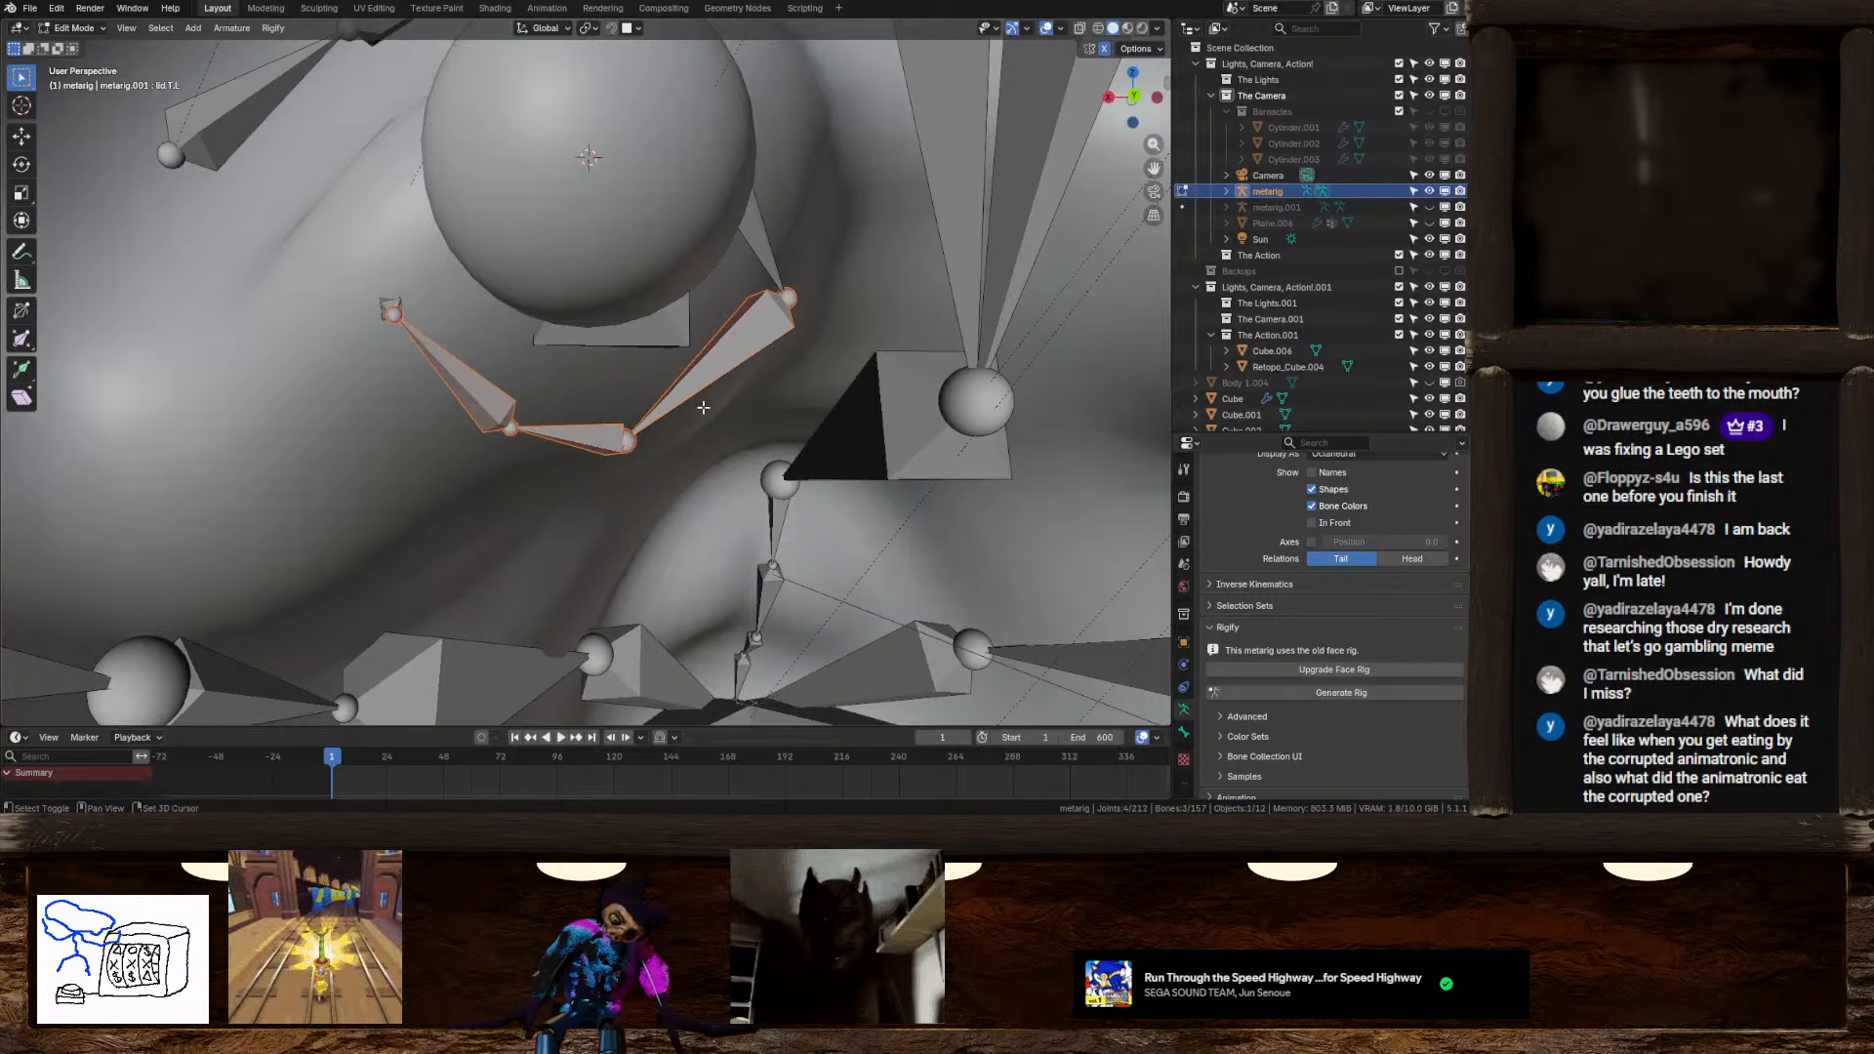
middle_drag(703, 407, 581, 512)
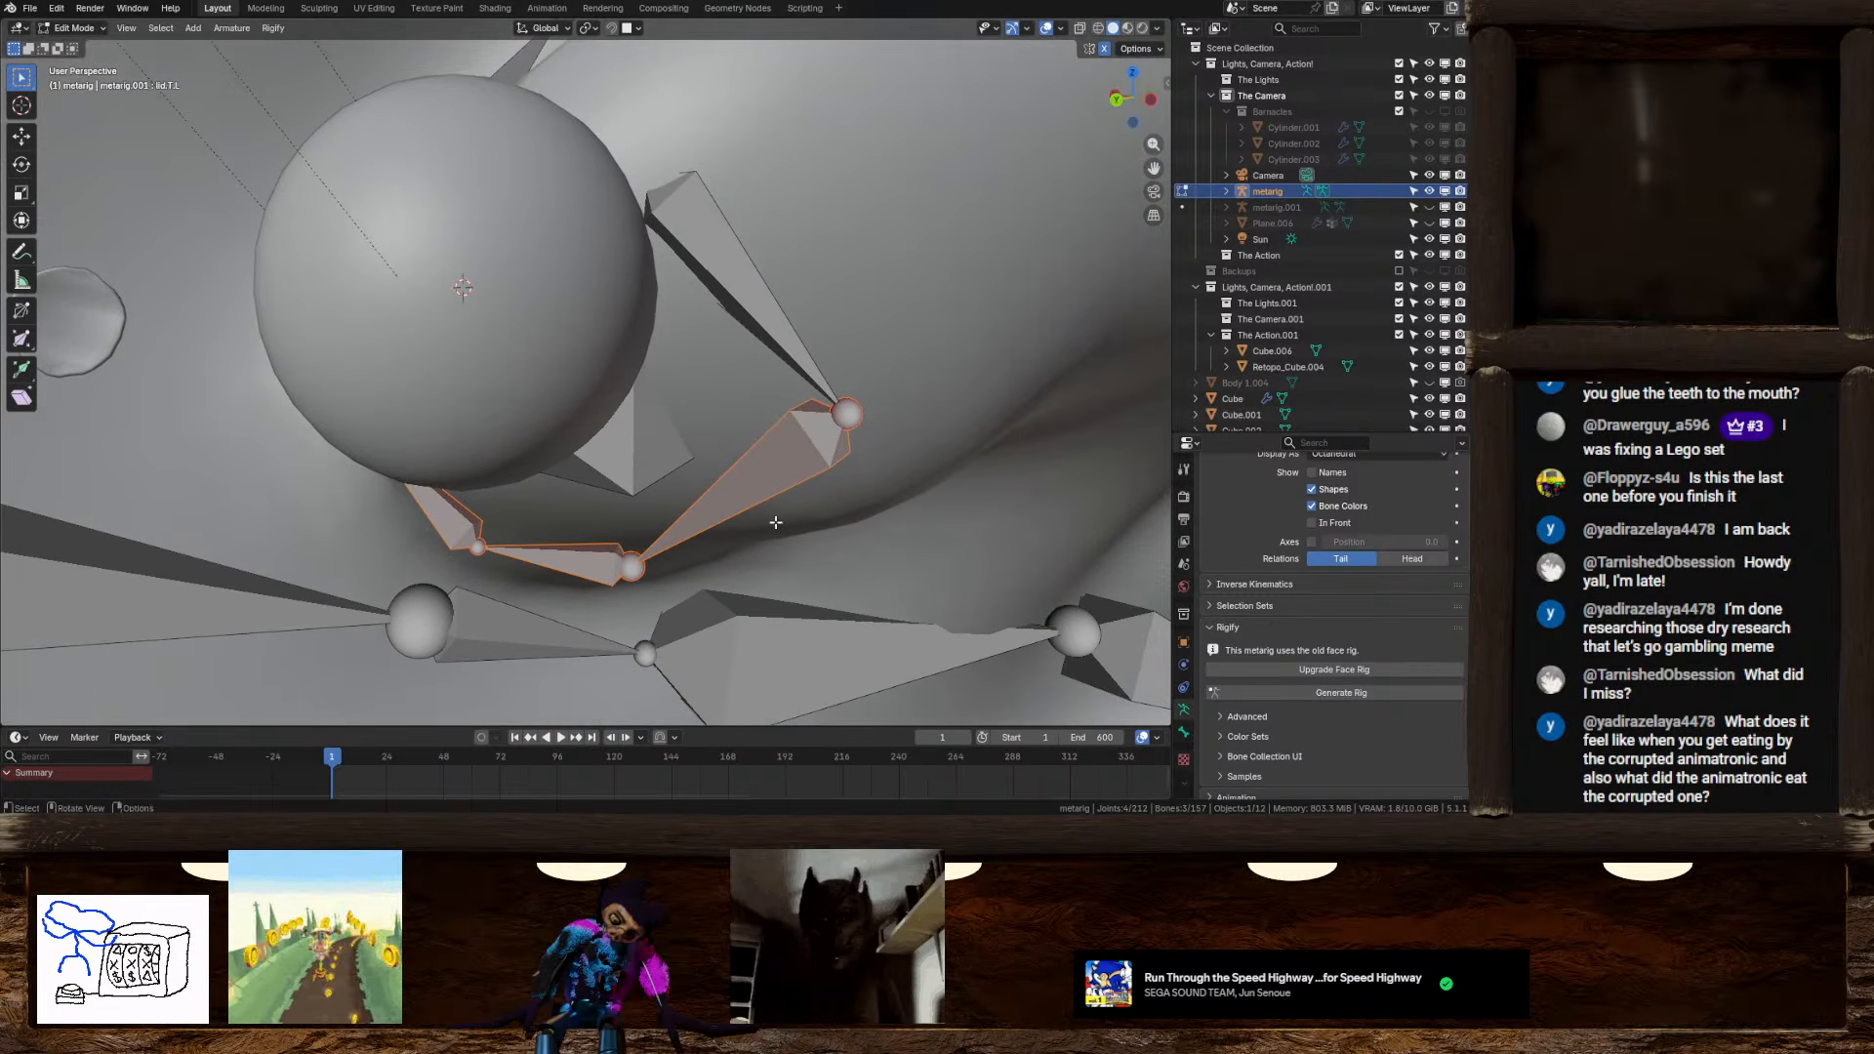
key(g)
key(y)
click(811, 512)
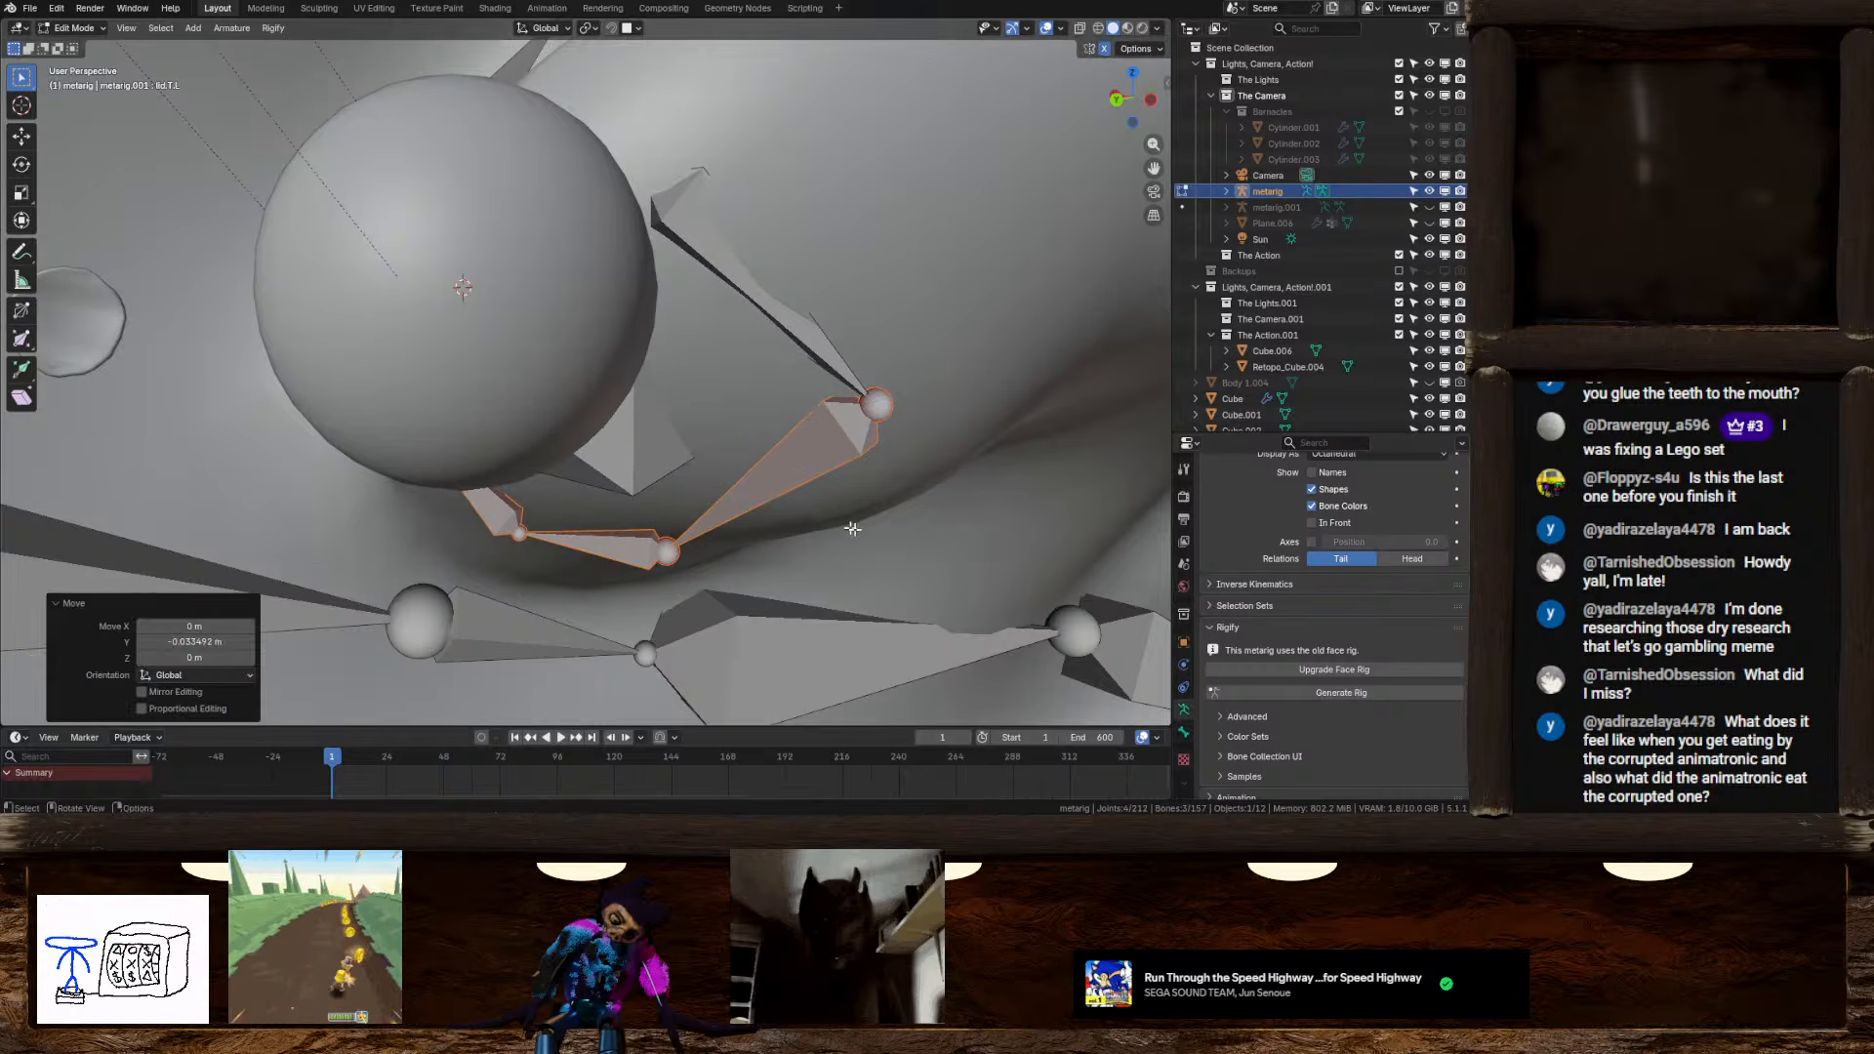
Shift the selected lower lid bones about 0.008 m along X and about -0.009 m along Y
key(g)
key(x)
click(921, 528)
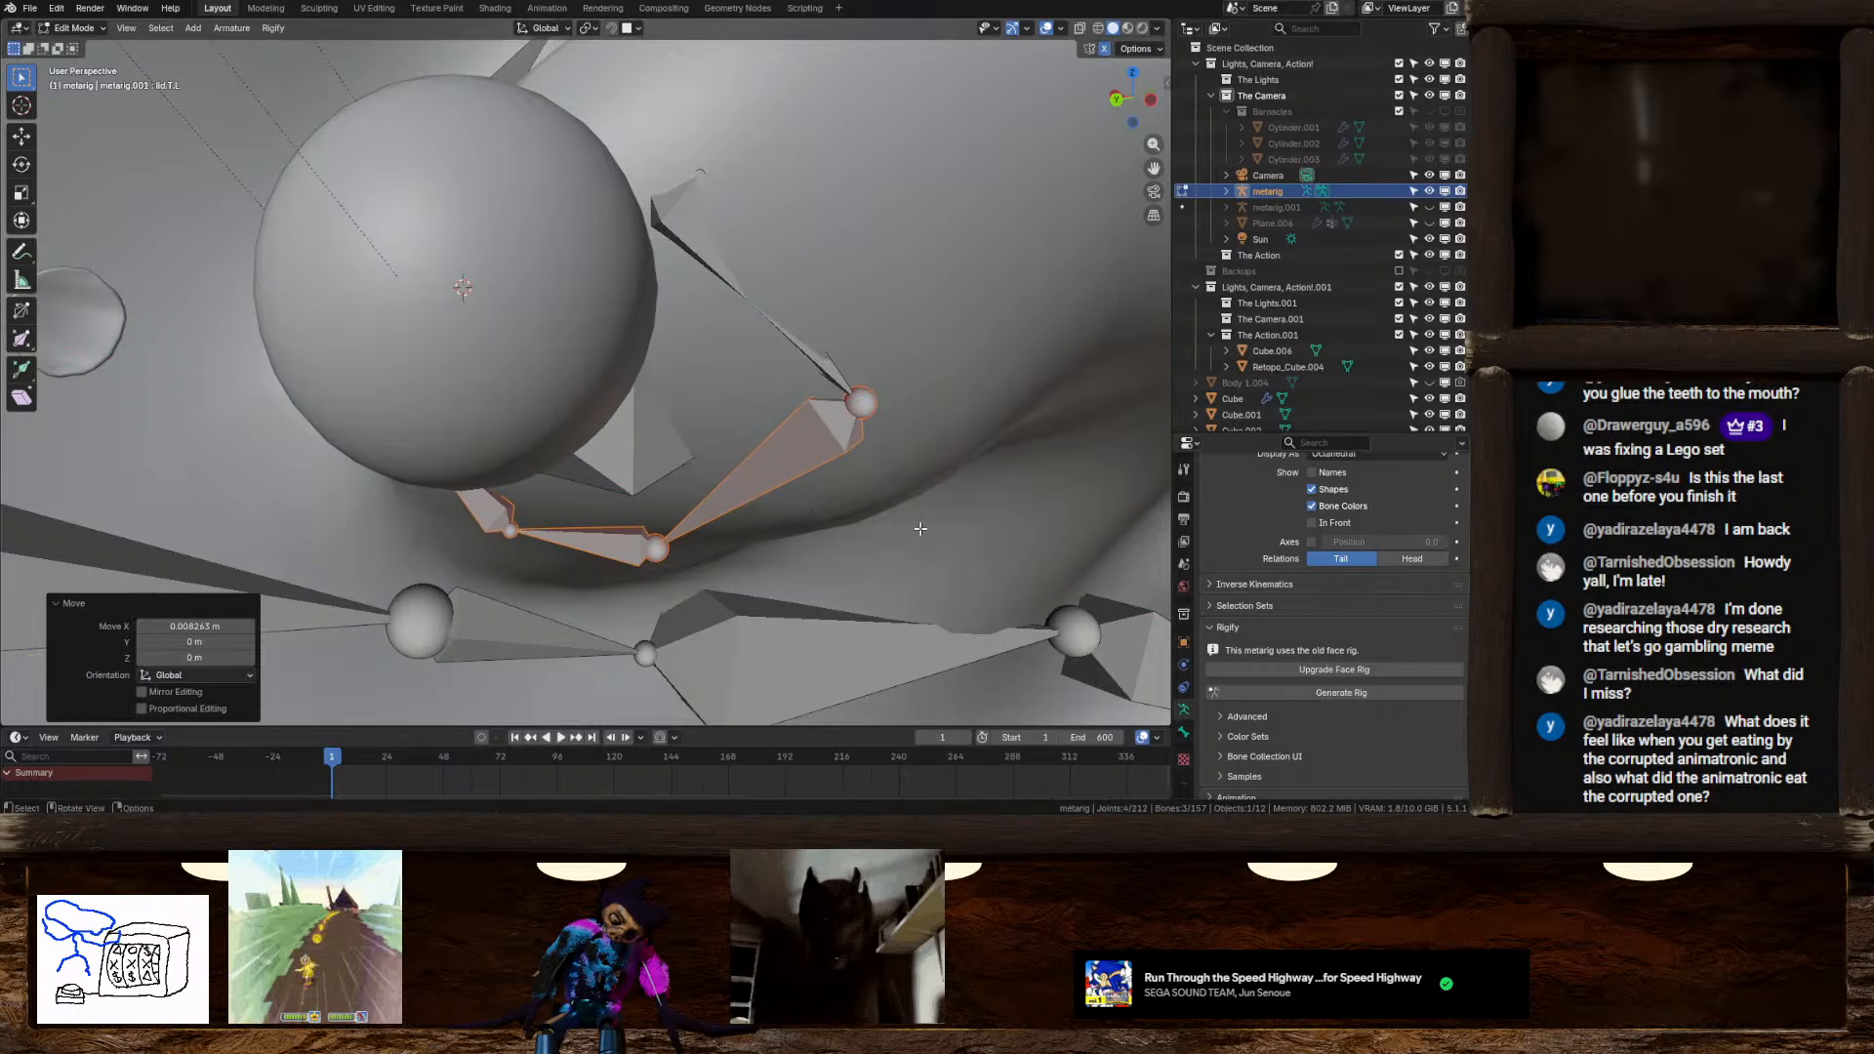
key(g)
key(y)
click(912, 527)
Move the two middle joints of the left lower lid along Y, by about -0.020 m and -0.015 m
middle_drag(912, 527, 865, 519)
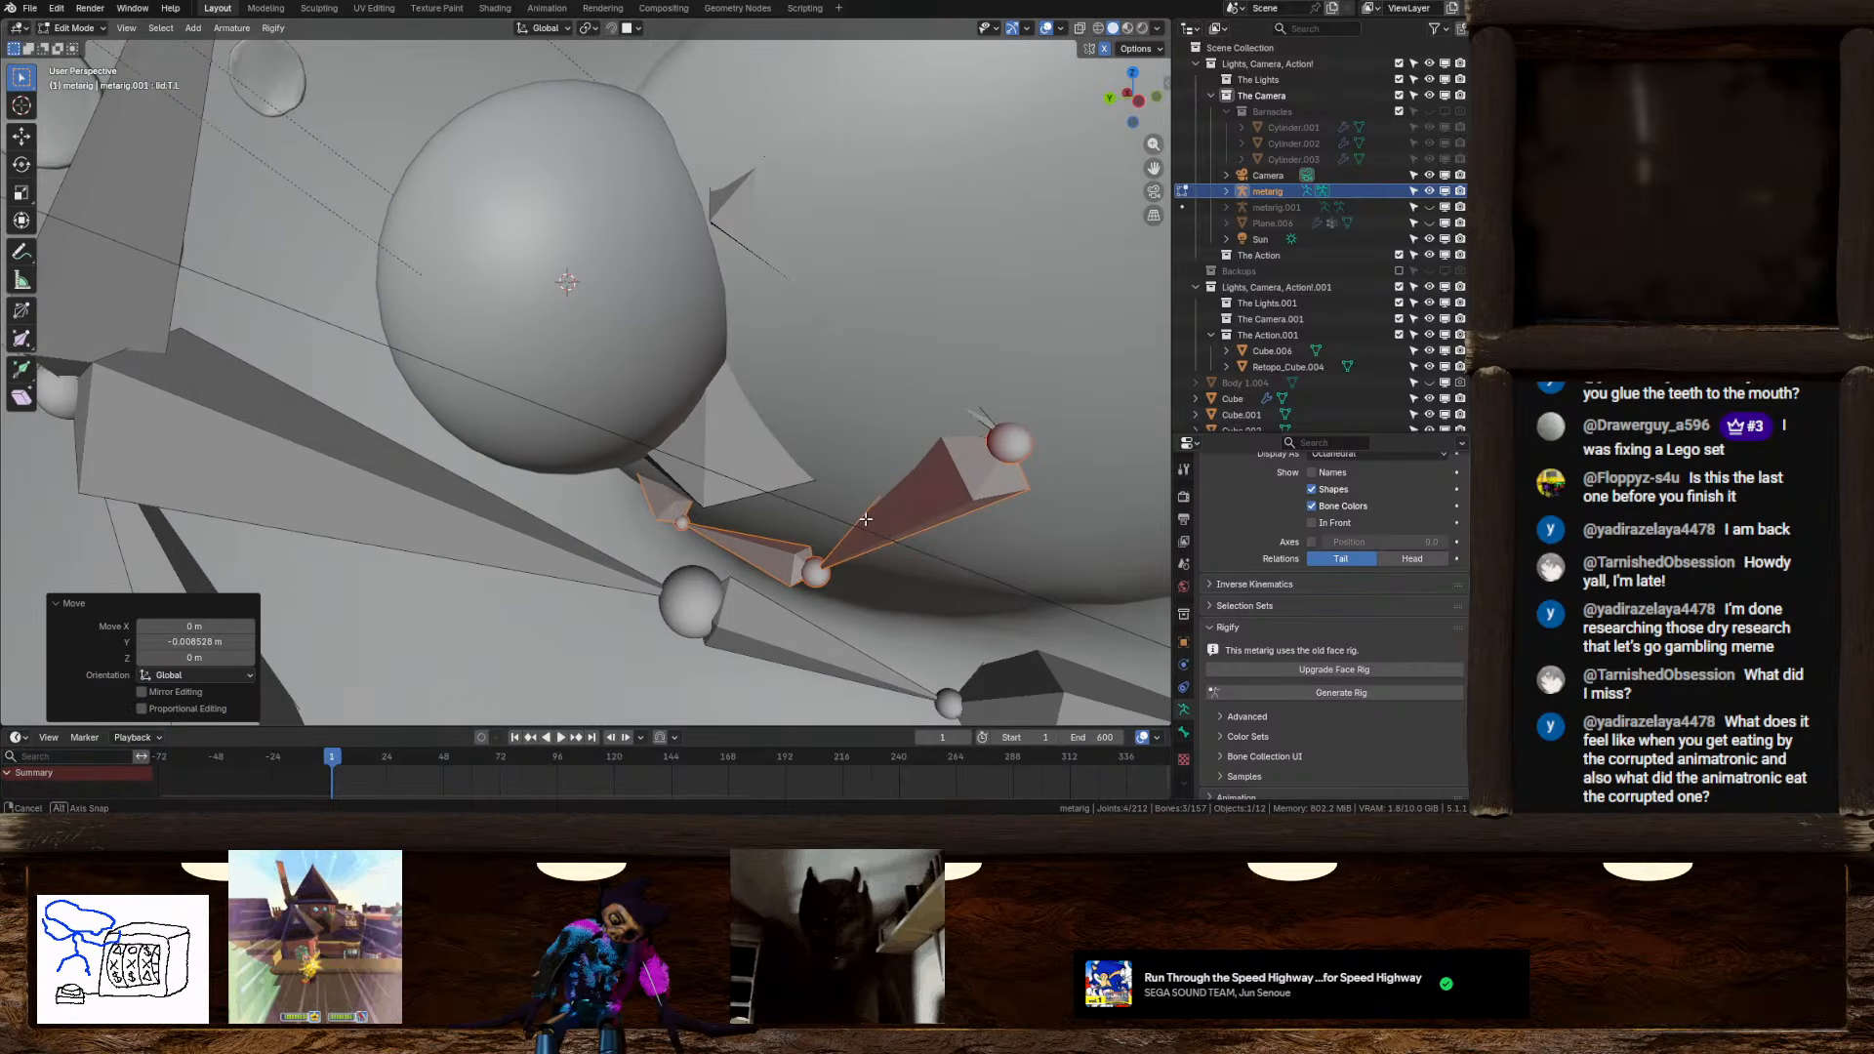
click(816, 568)
key(g)
key(y)
click(840, 567)
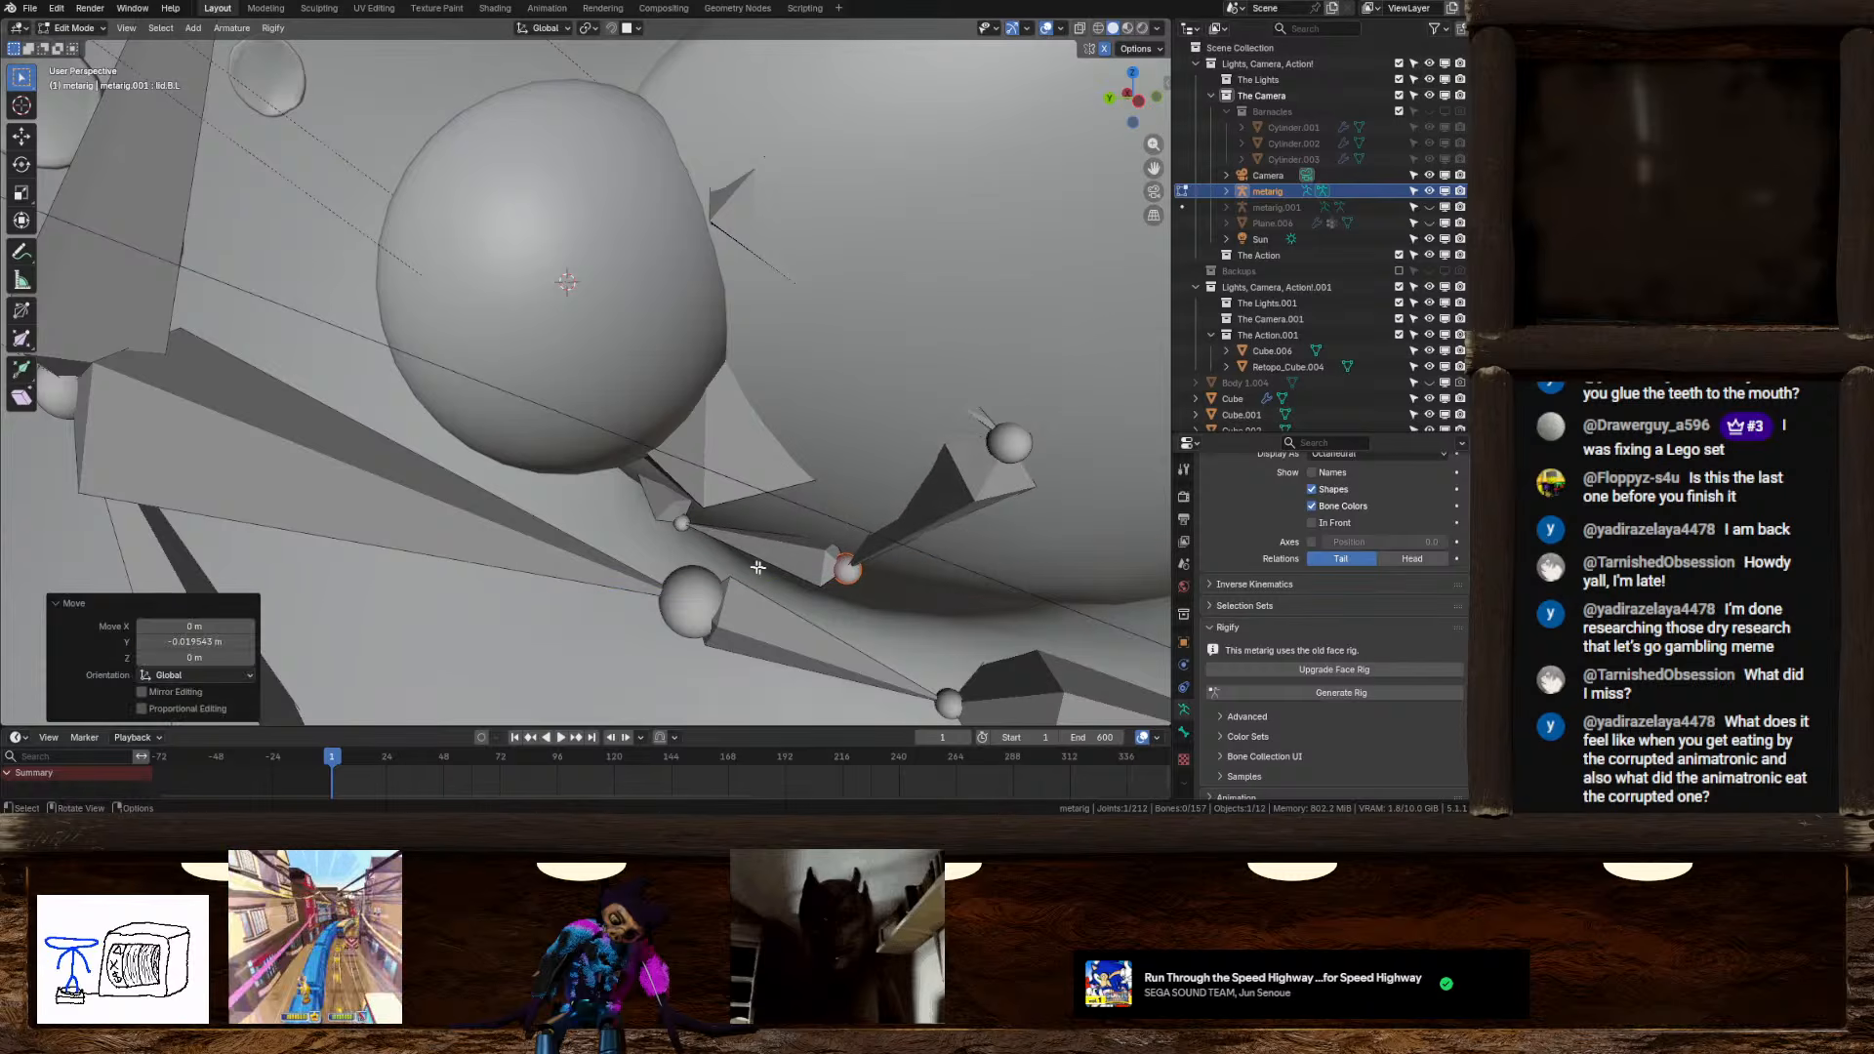
click(674, 531)
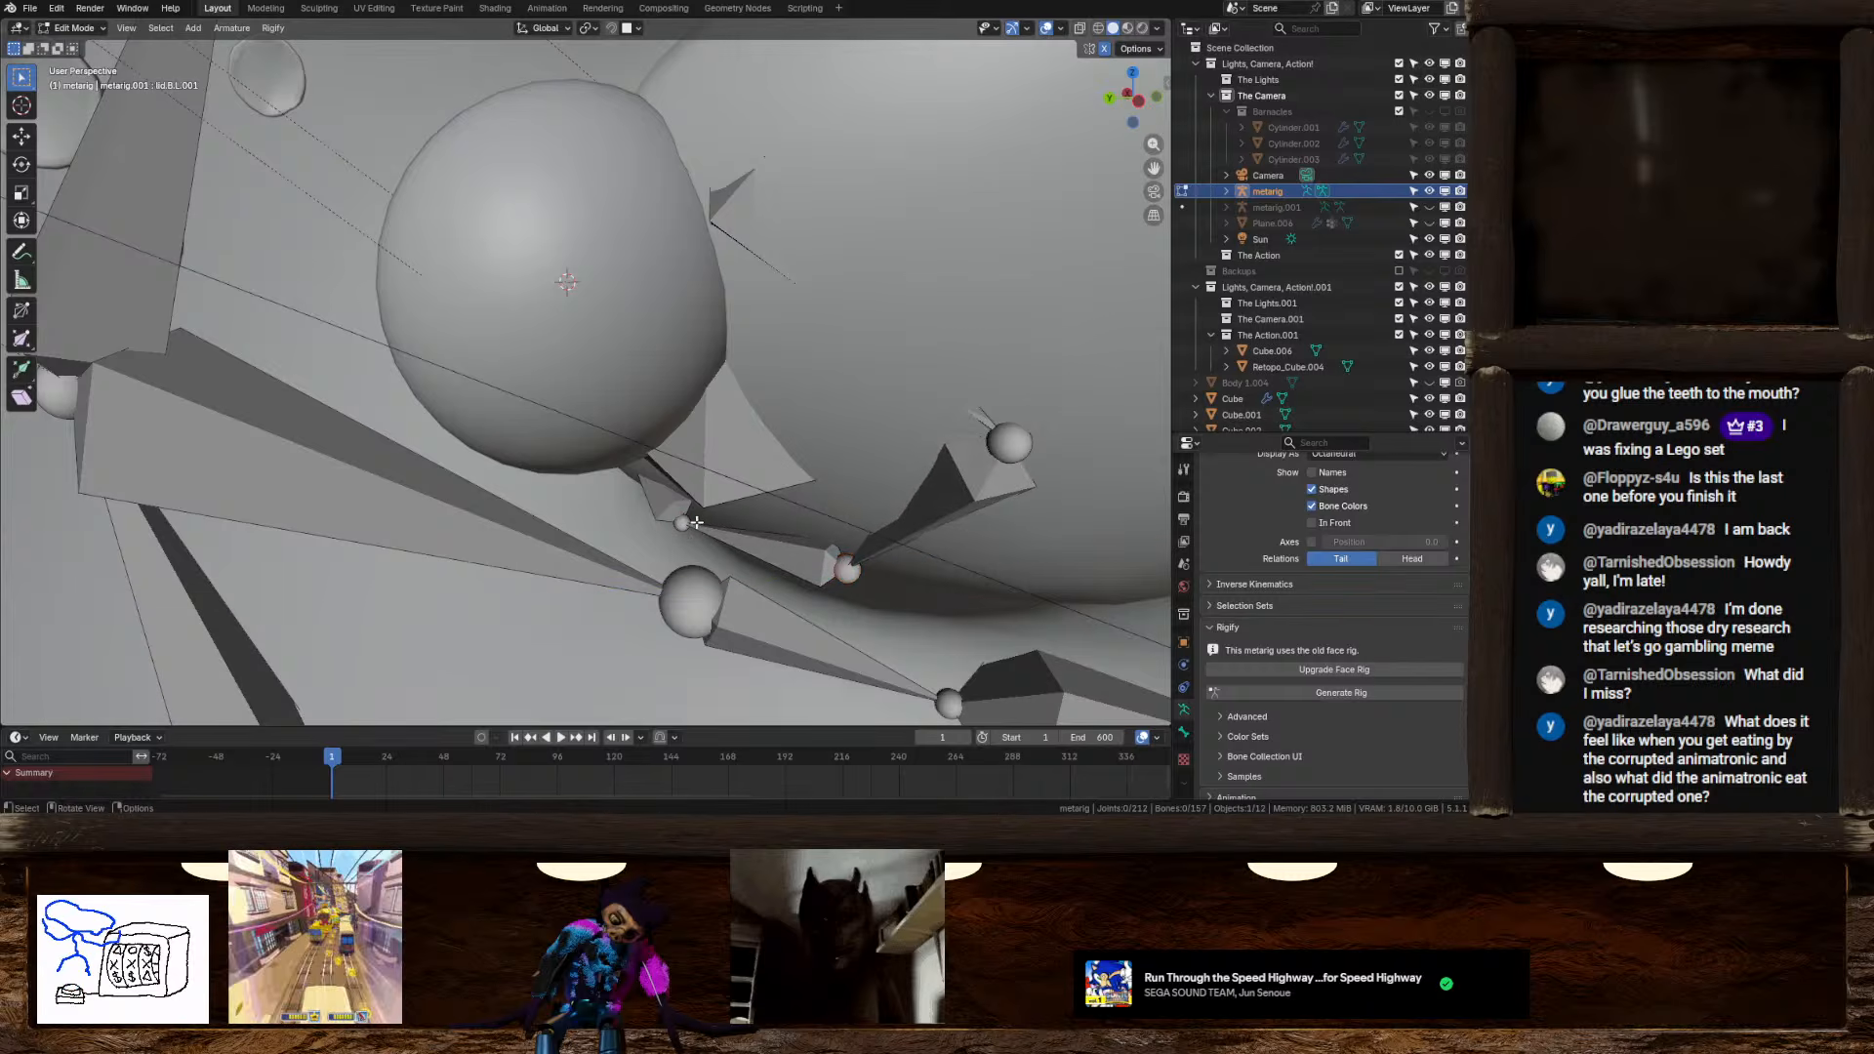
key(g)
key(y)
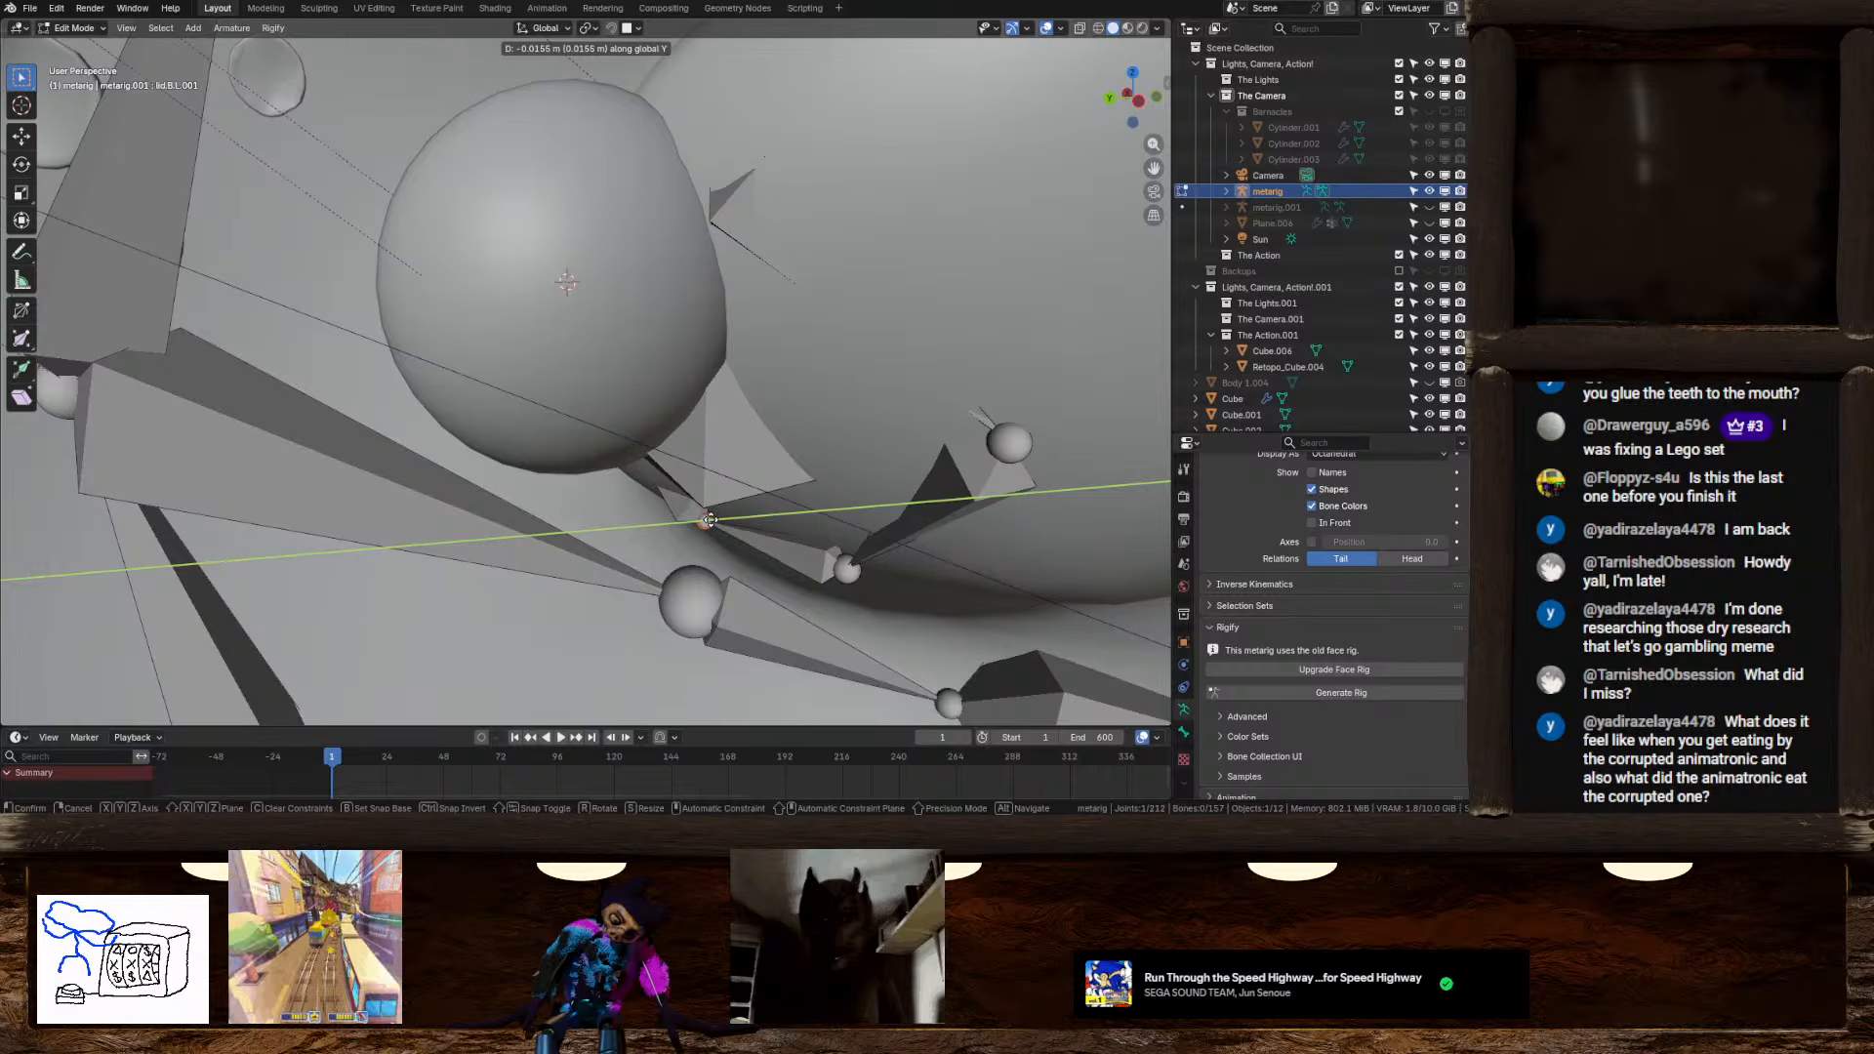
click(689, 525)
Select the lid bone at the outer side of the left eye and move it along Y
mouse_move(689, 525)
middle_down()
mouse_move(567, 511)
mouse_move(694, 507)
middle_up()
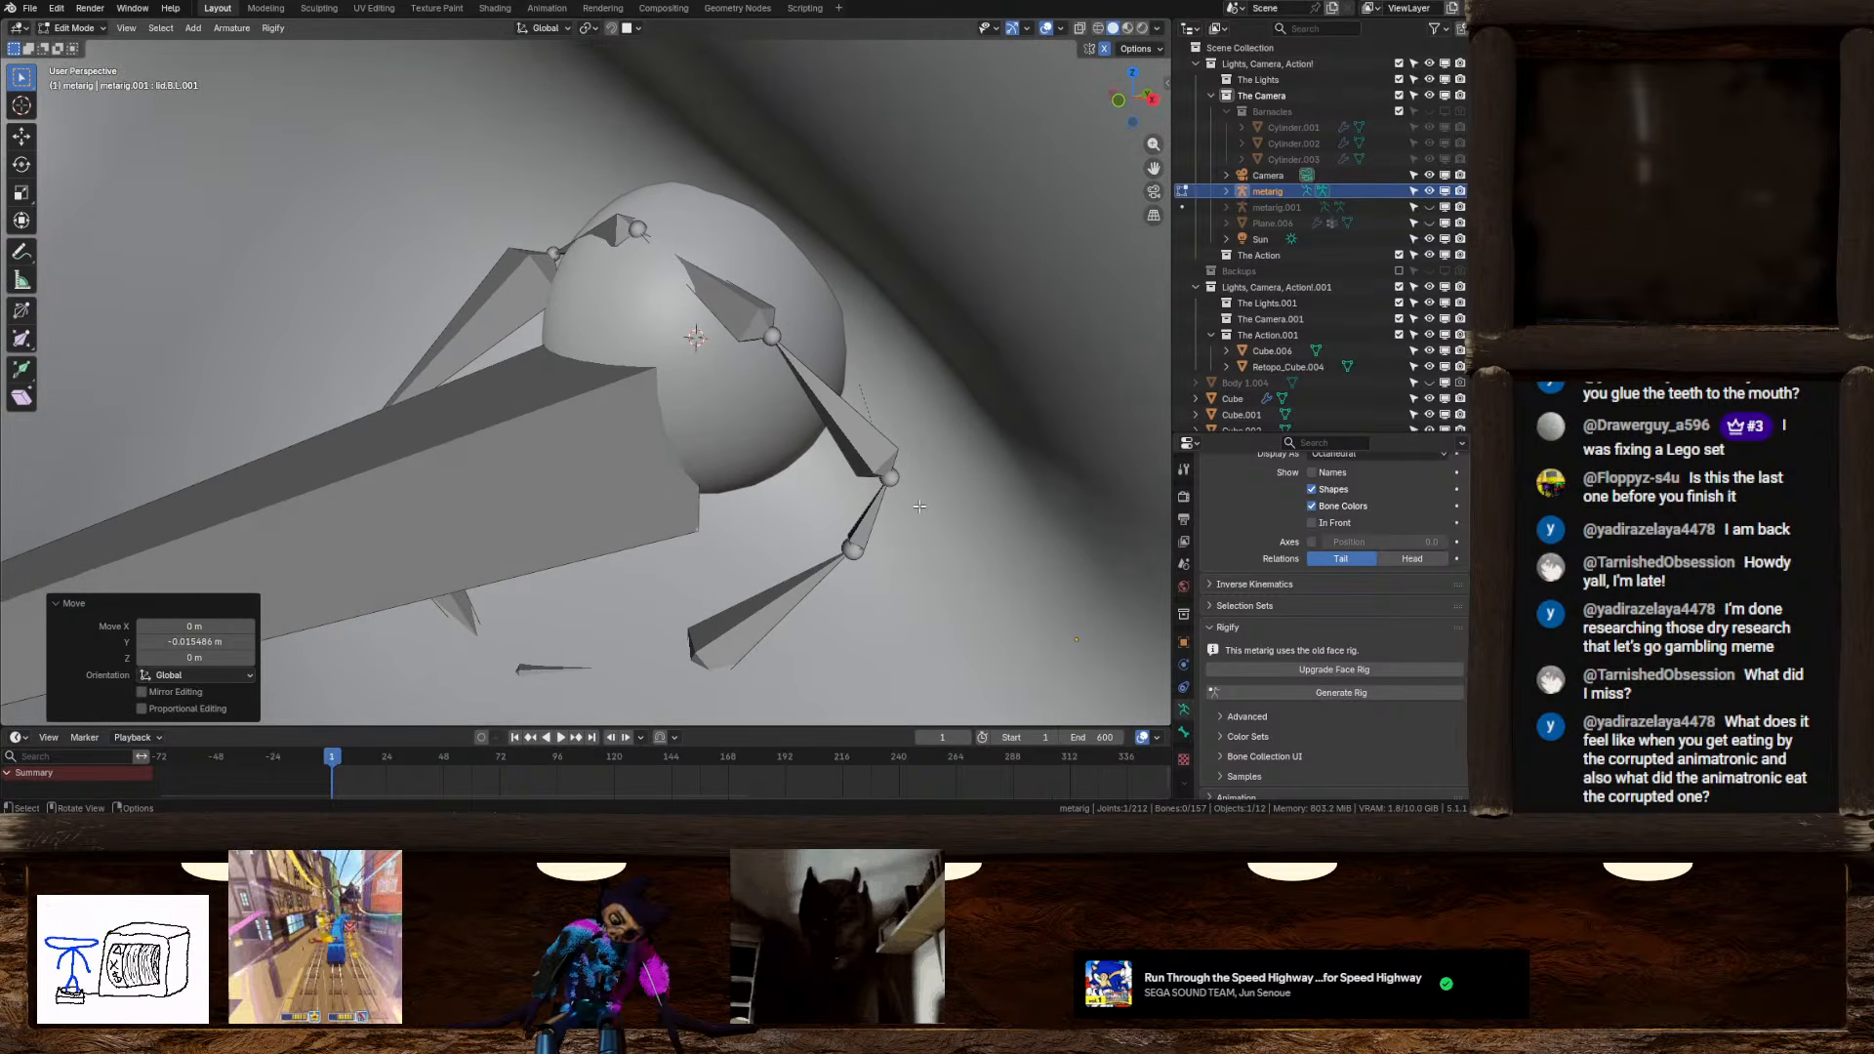
click(888, 478)
middle_drag(888, 479, 706, 367)
click(705, 367)
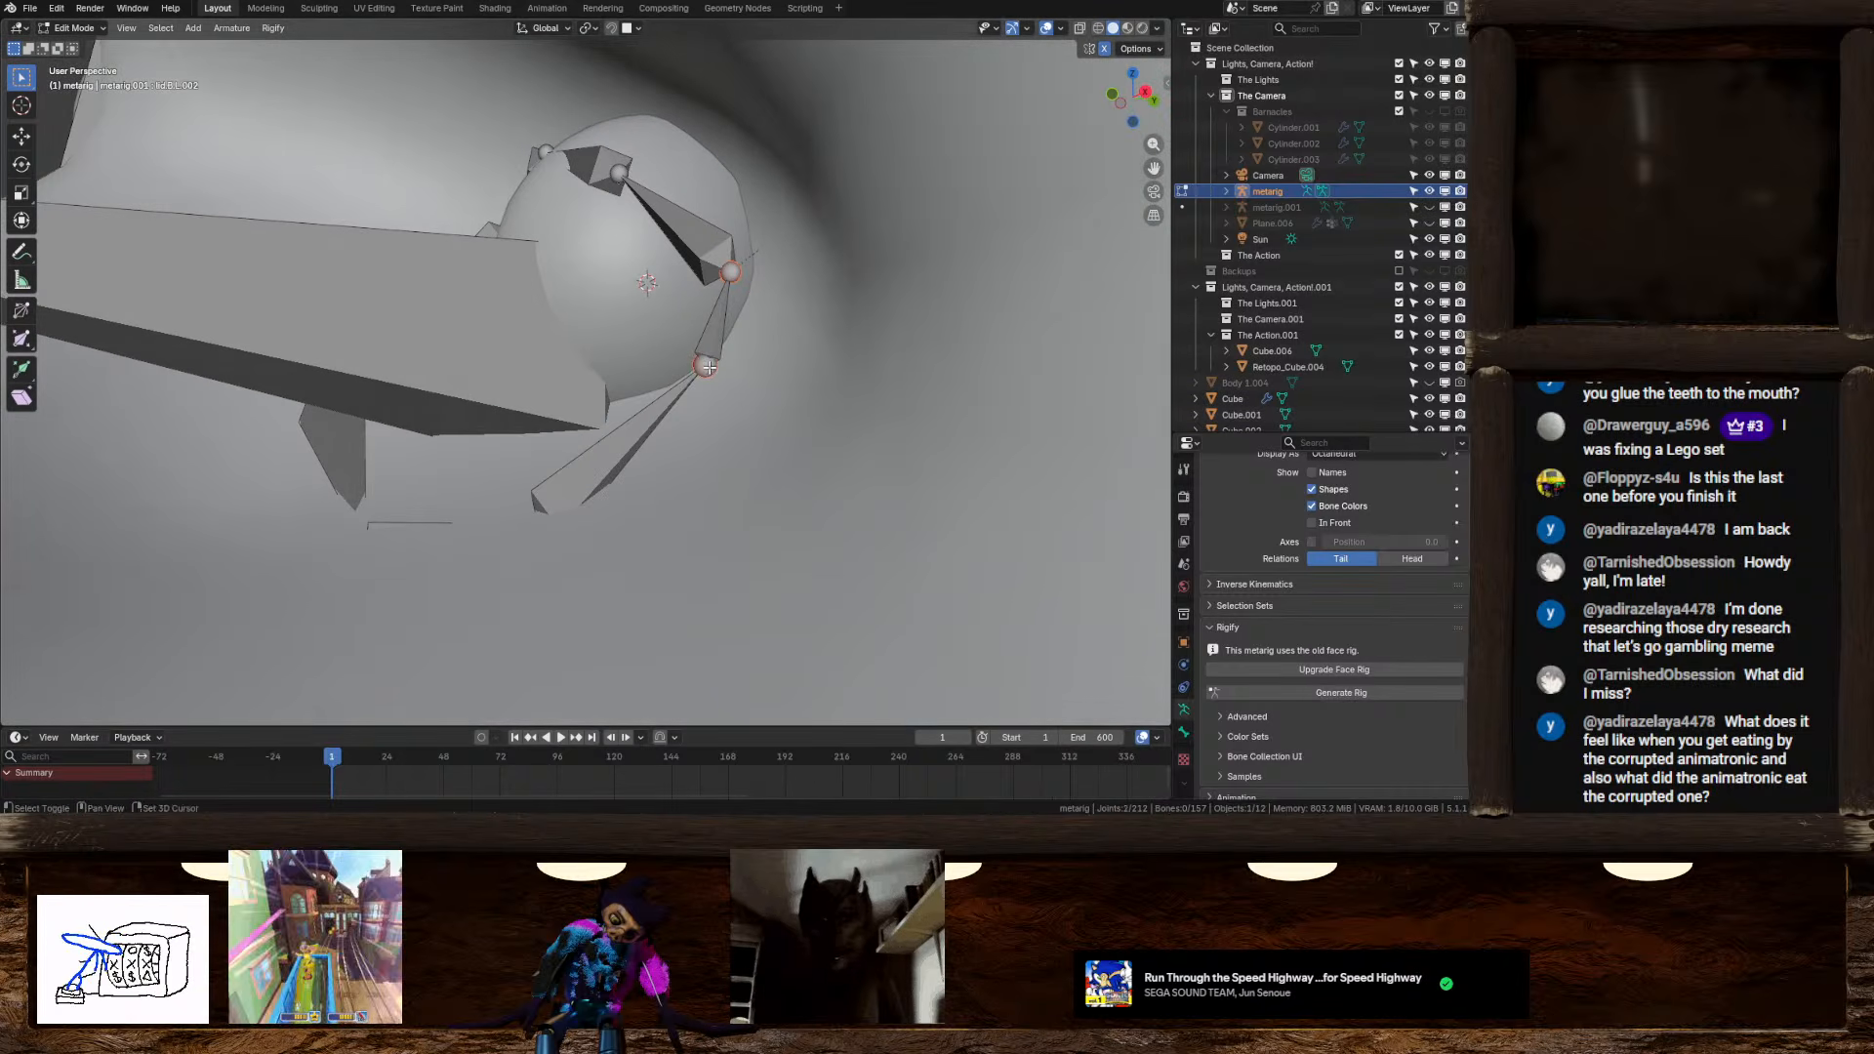
key(g)
key(y)
right_click(745, 367)
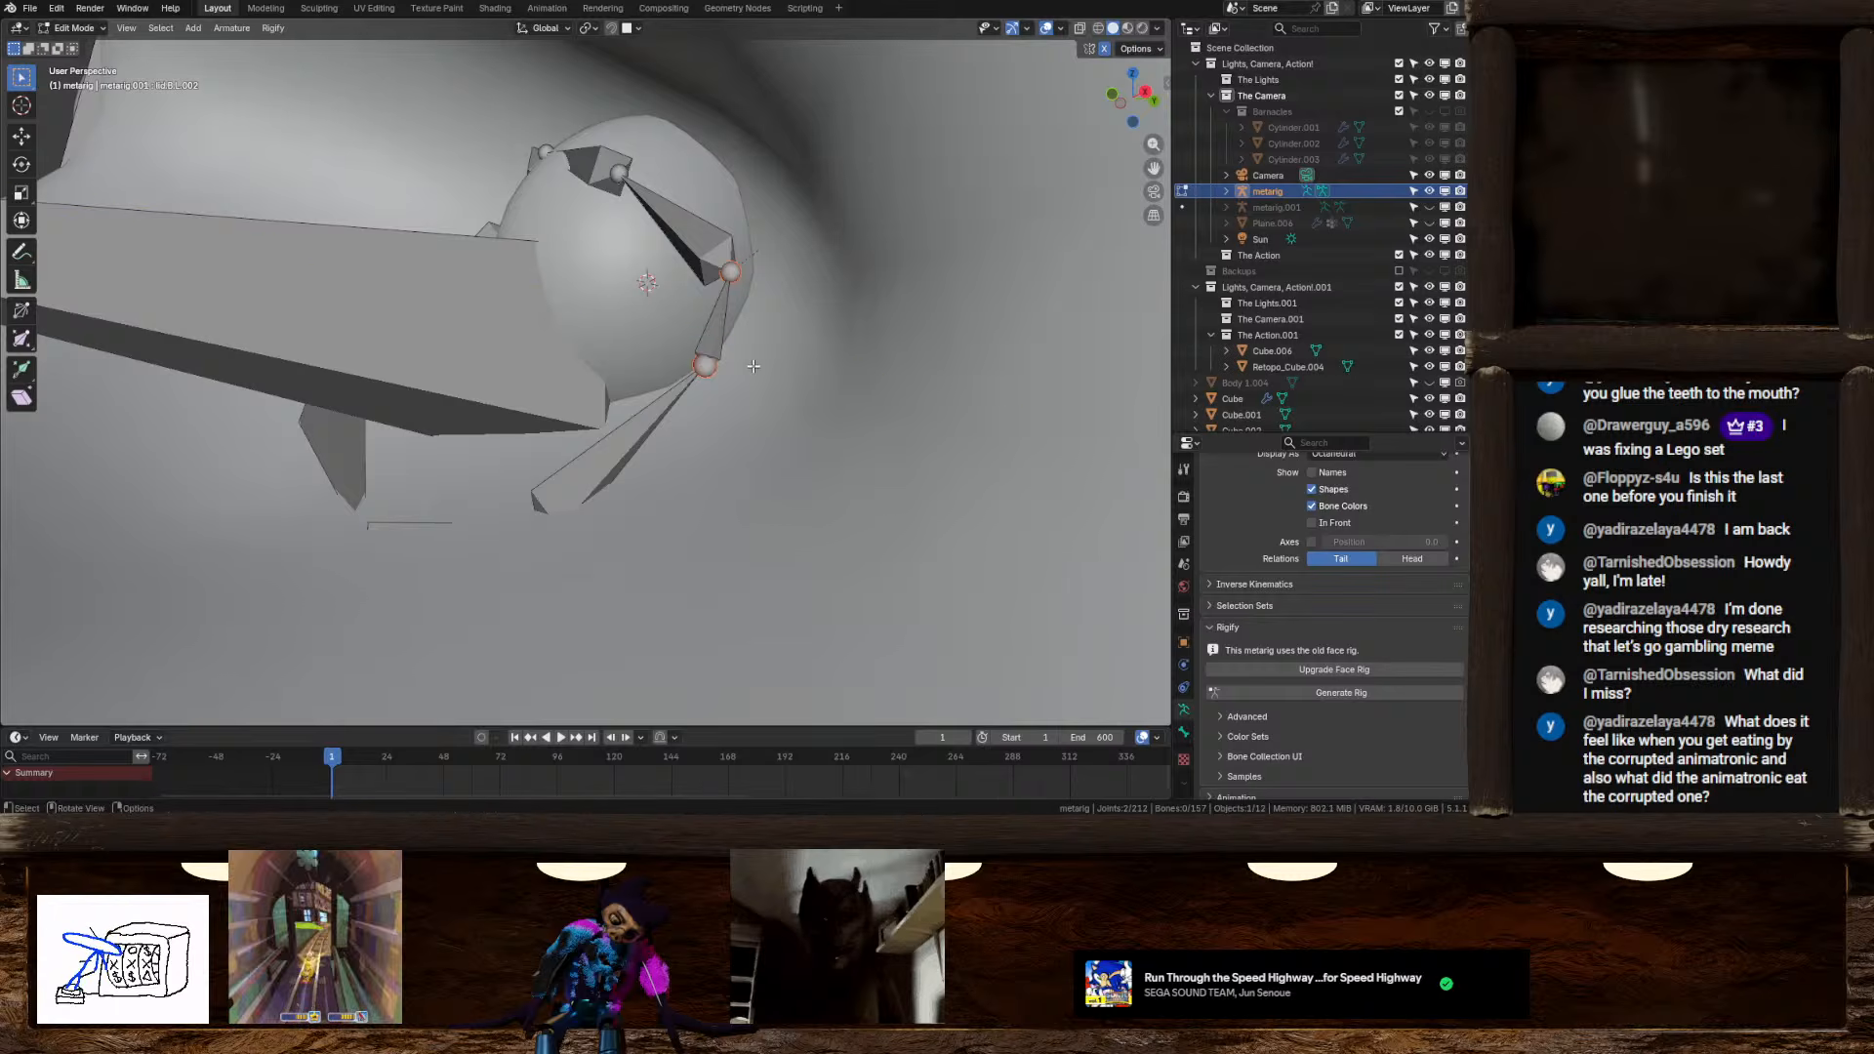
click(728, 271)
key(g)
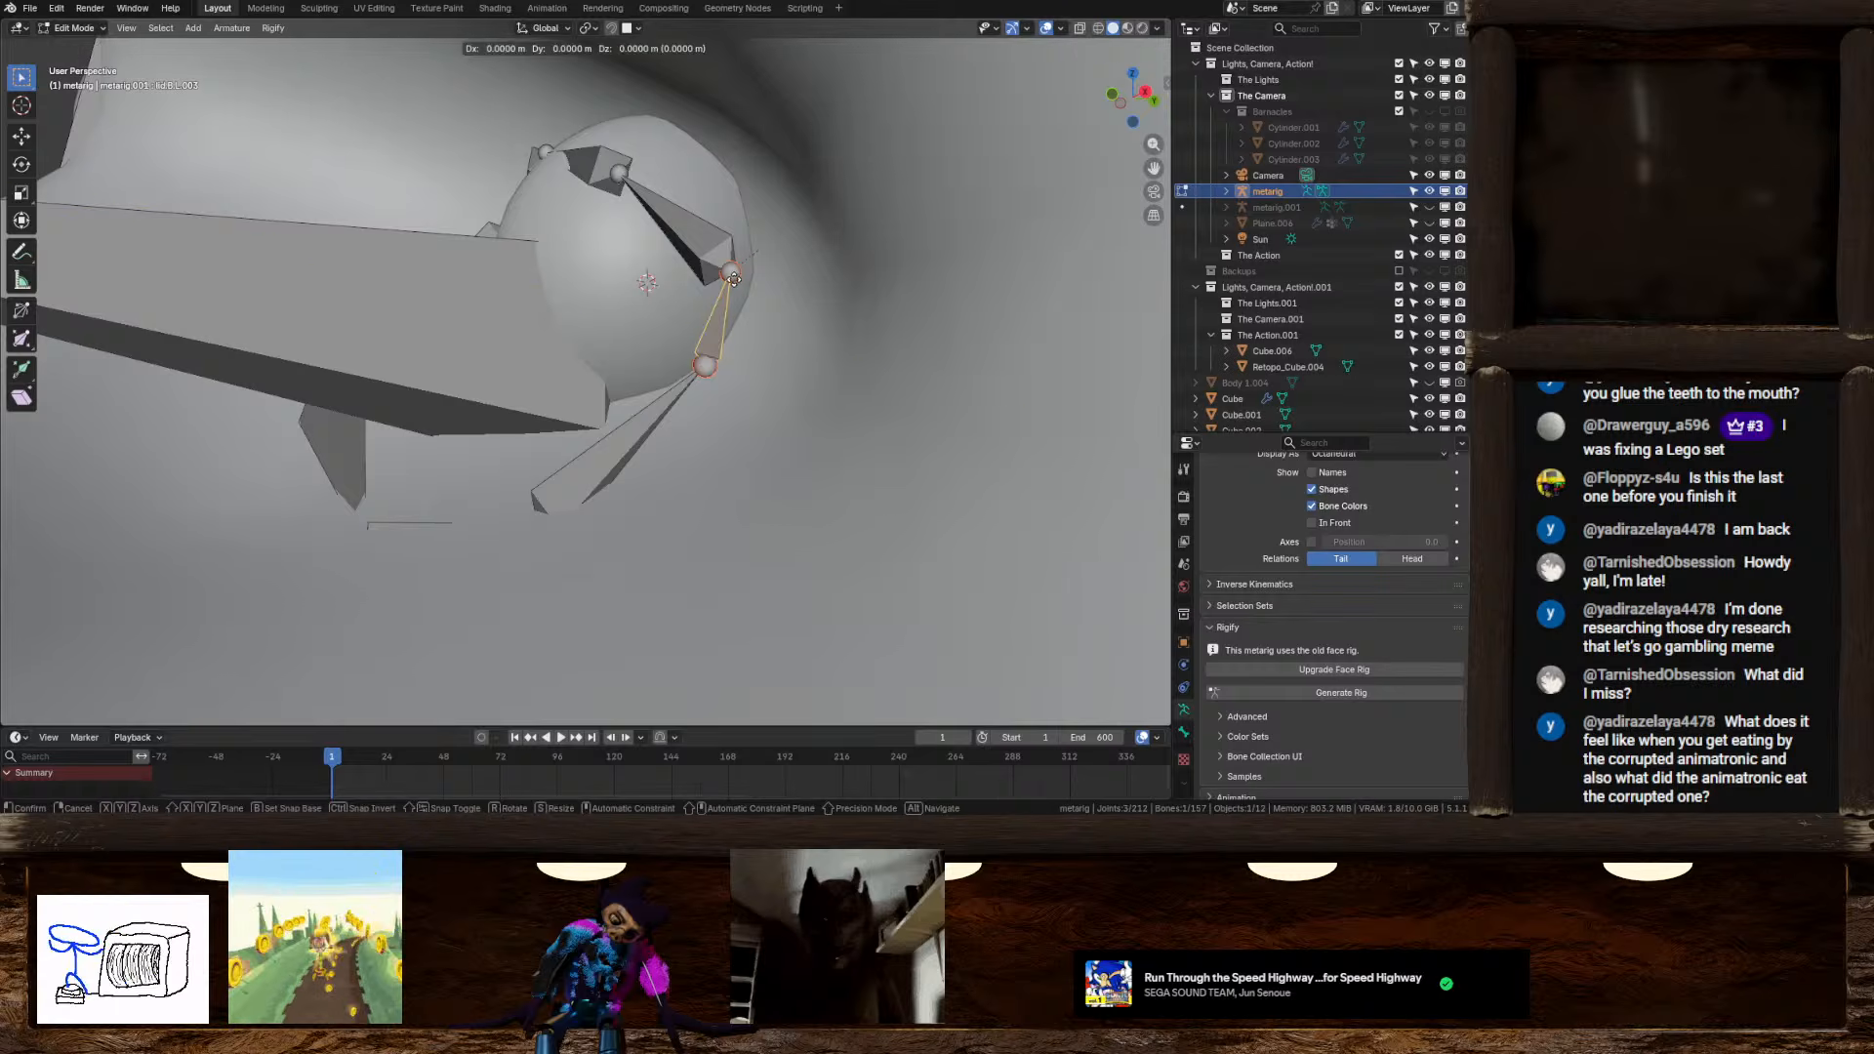
key(y)
click(789, 295)
Raise two upper lid joints of the left eye along Z: lid.T.L by about 0.077 m and lid.T.L.001 by about 0.070 m
shift+middle_drag(627, 195, 845, 372)
click(683, 312)
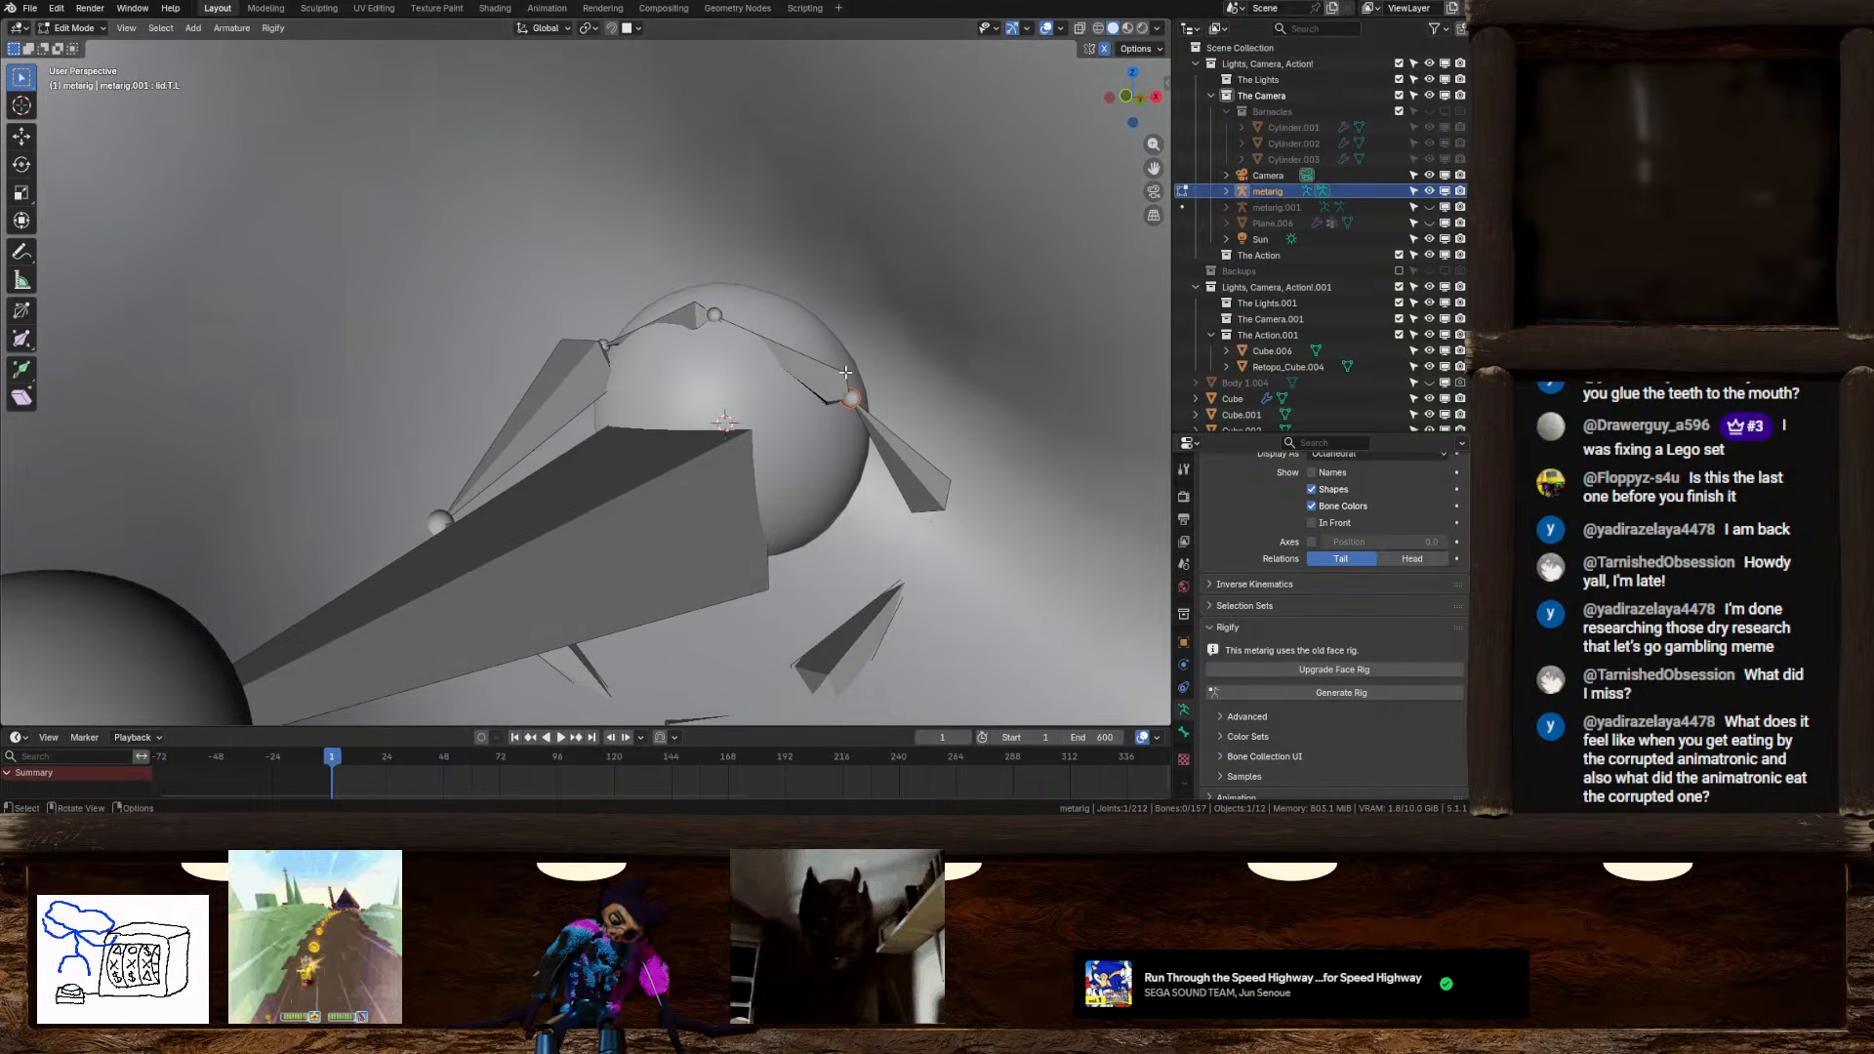
key(g)
key(z)
click(797, 287)
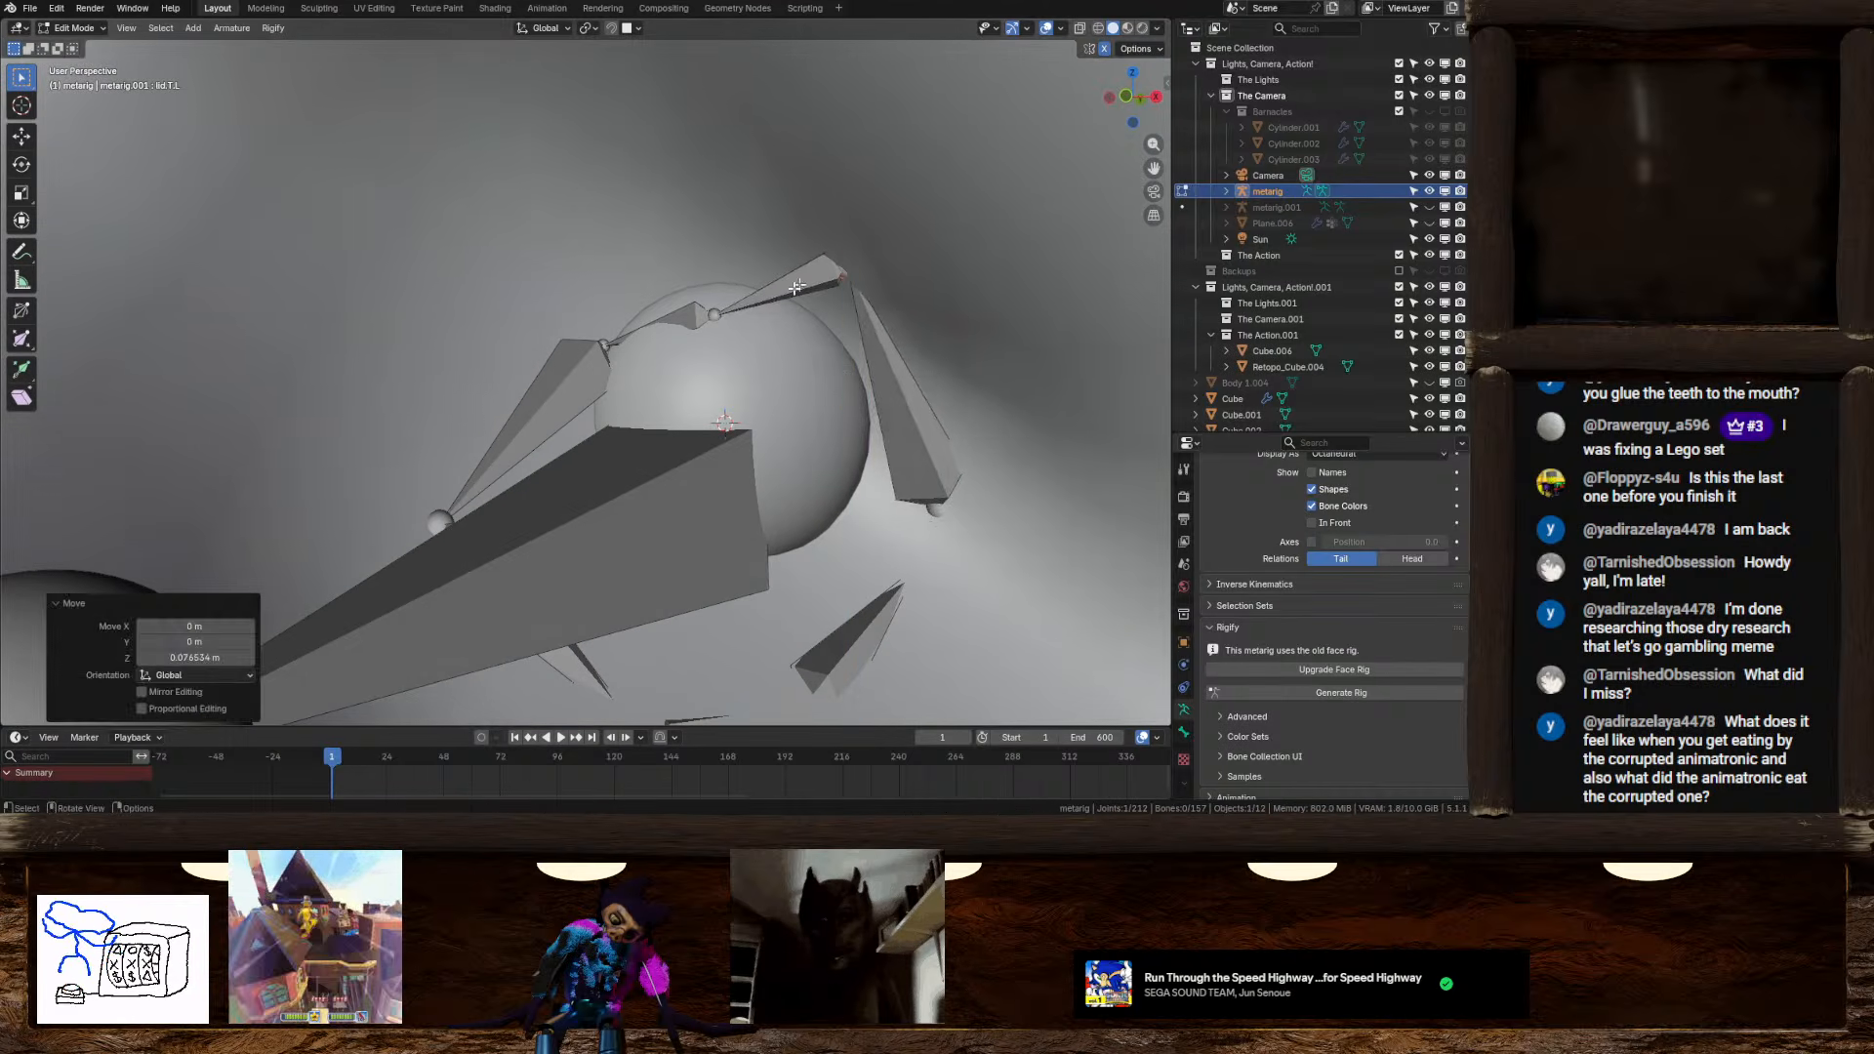
click(714, 321)
key(g)
key(z)
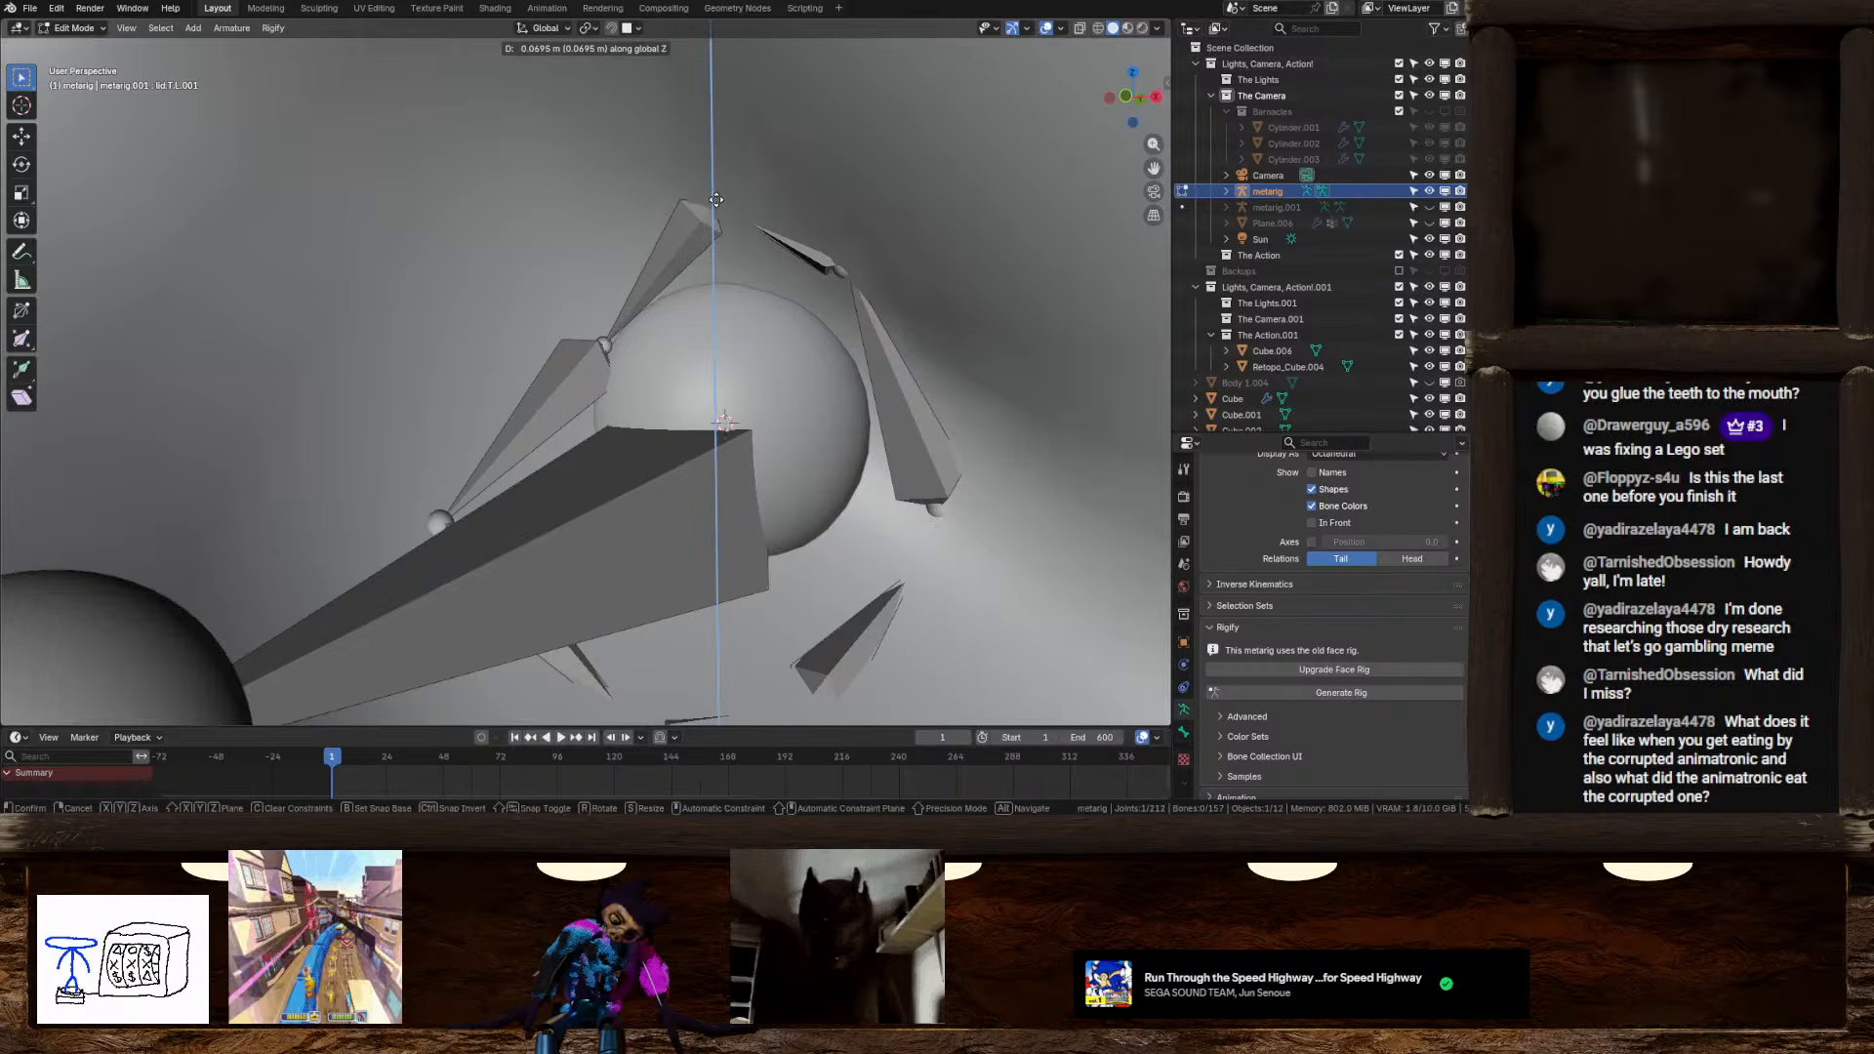
click(608, 355)
Raise the lid.T.L.002 joint about 0.065 m along Z, then shift it about -0.029 m in X, -0.007 m in Y and -0.020 m in Z
click(605, 351)
key(g)
key(z)
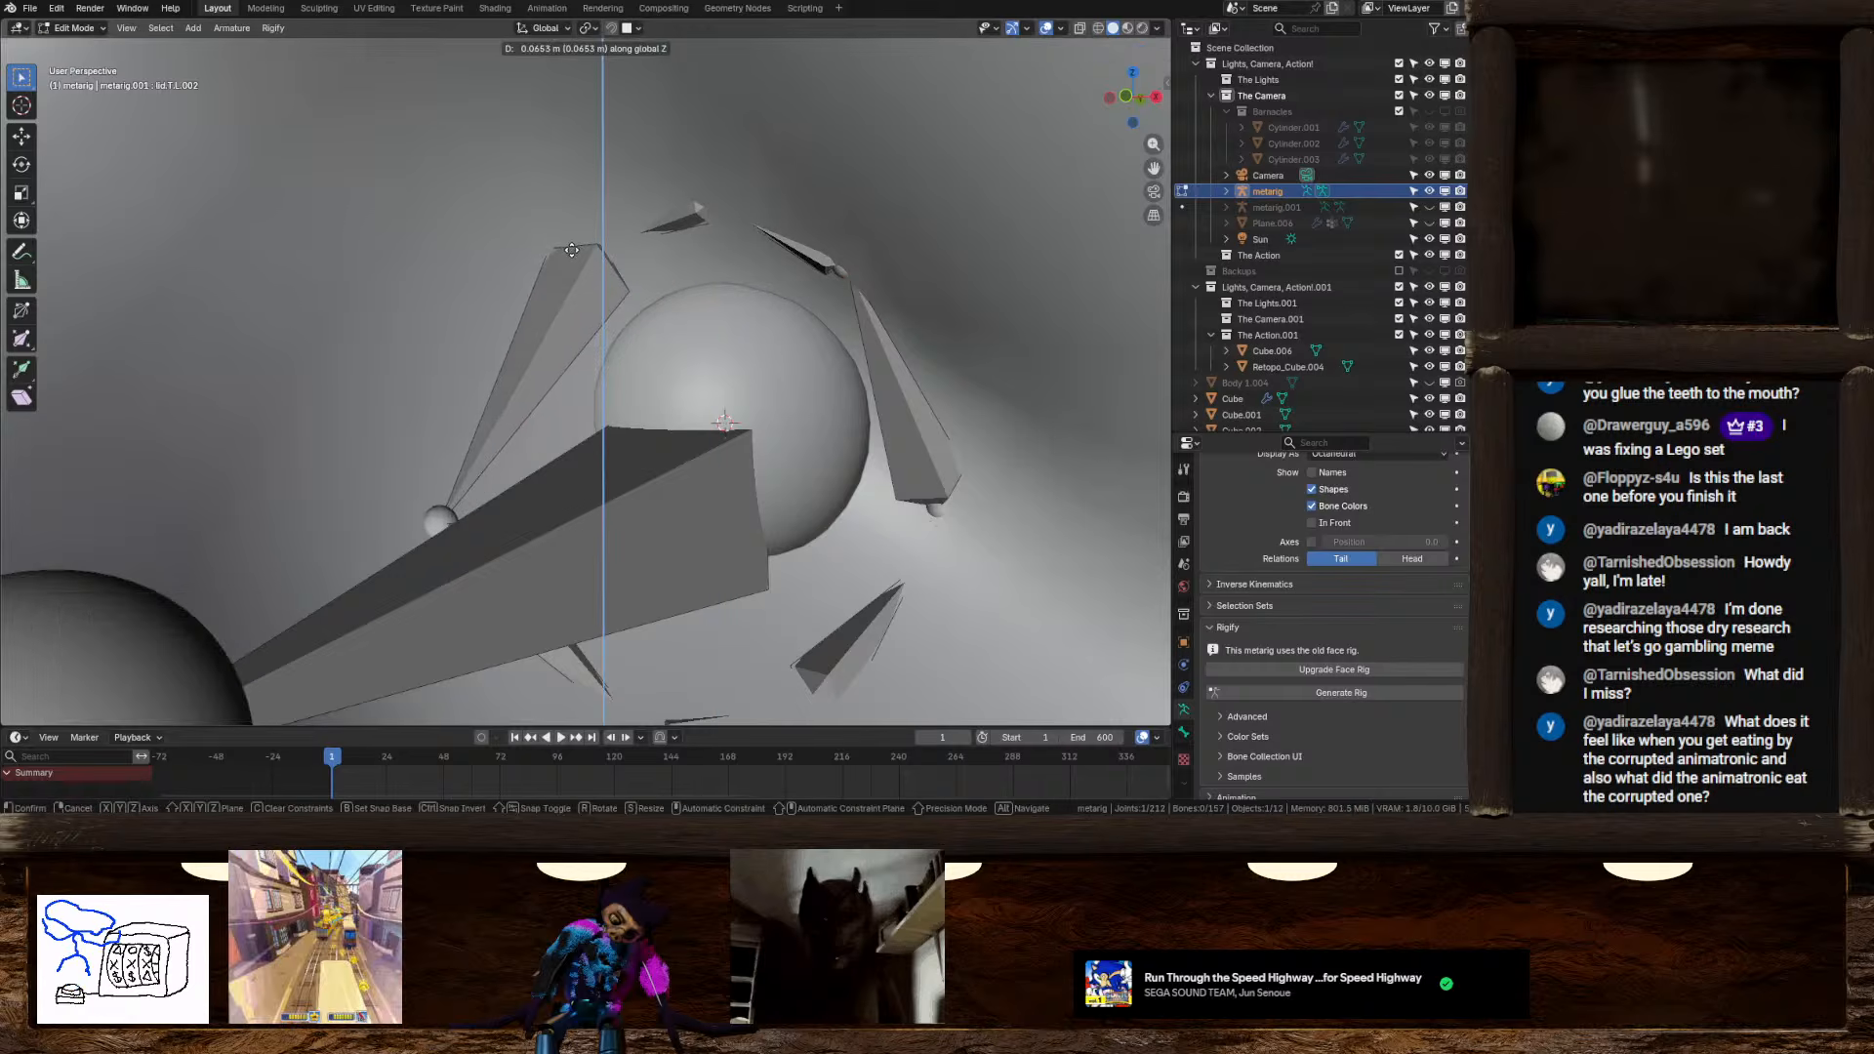
click(619, 257)
key(g)
click(575, 290)
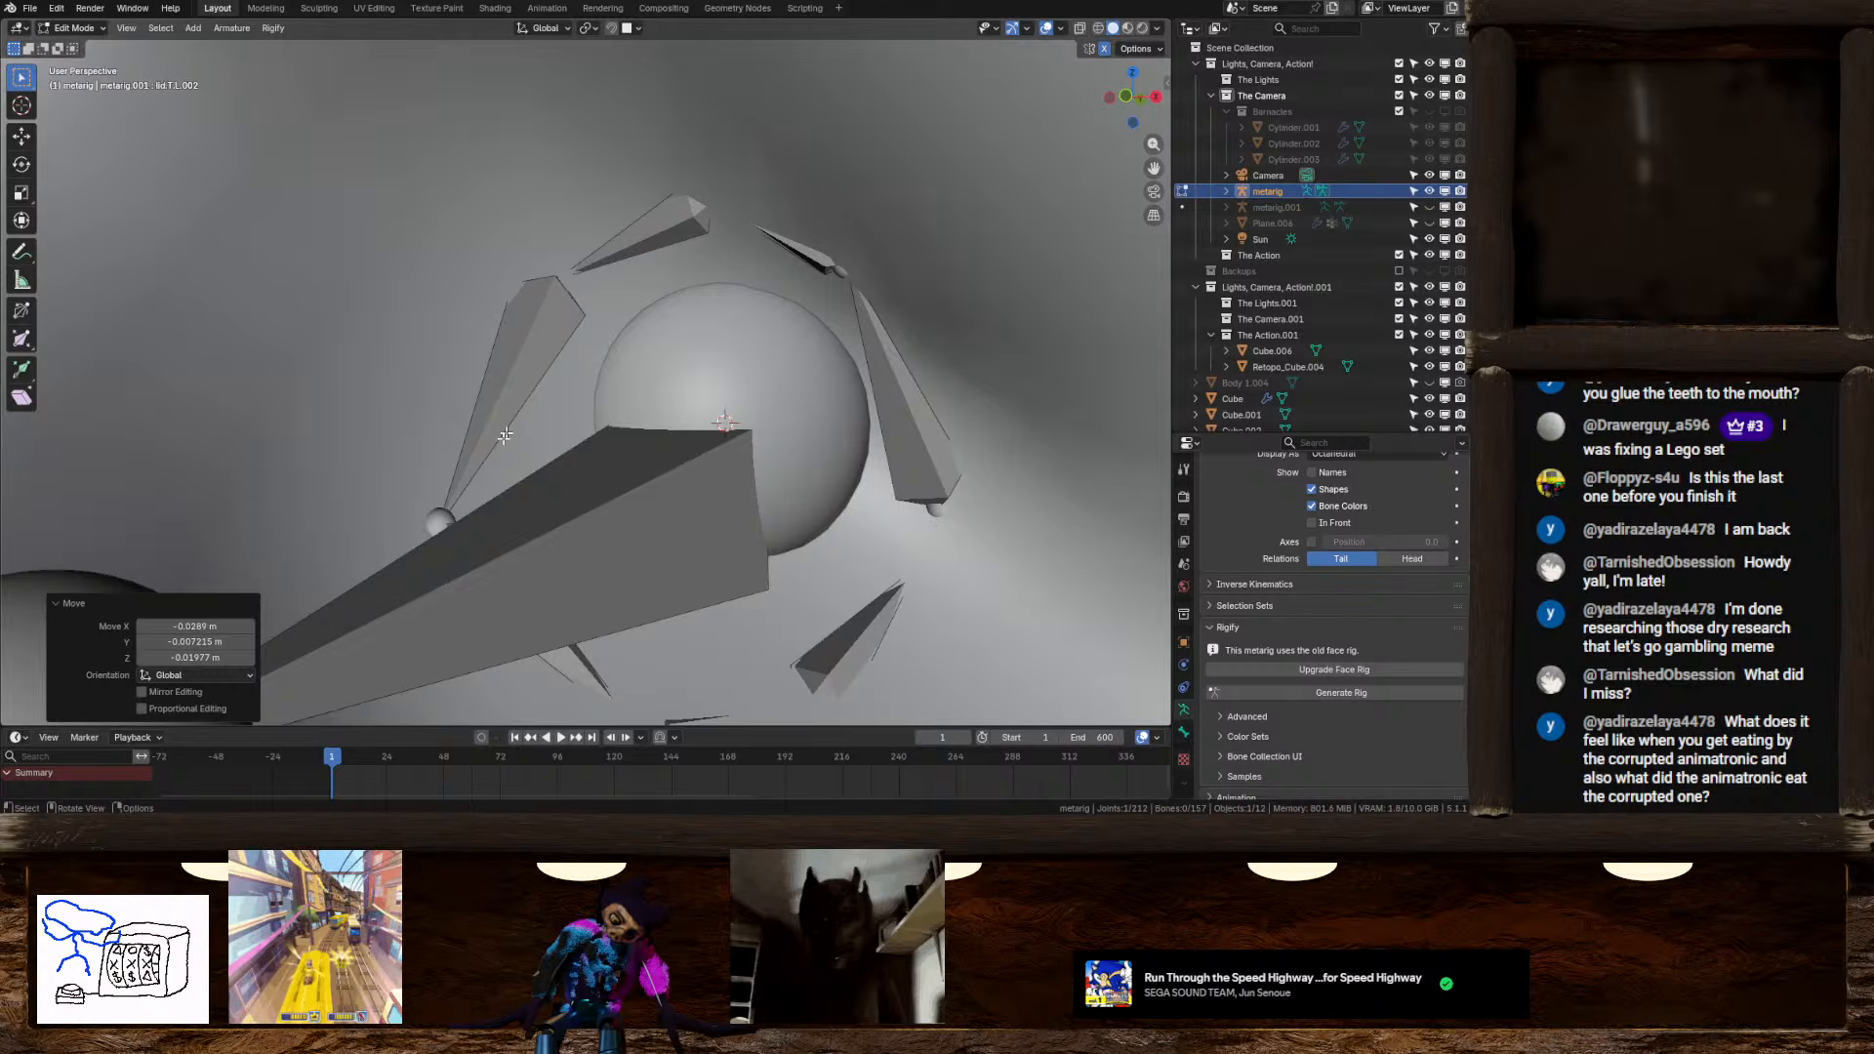
Move the inner corner joint of the left eye's lids about -0.015 m in X, 0.003 m in Y and 0.003 m in Z
click(437, 519)
middle_drag(437, 520, 530, 543)
key(g)
click(508, 540)
Return the metarig to Object Mode and generate the Rigify rig from it
scroll(665, 543, down, 7)
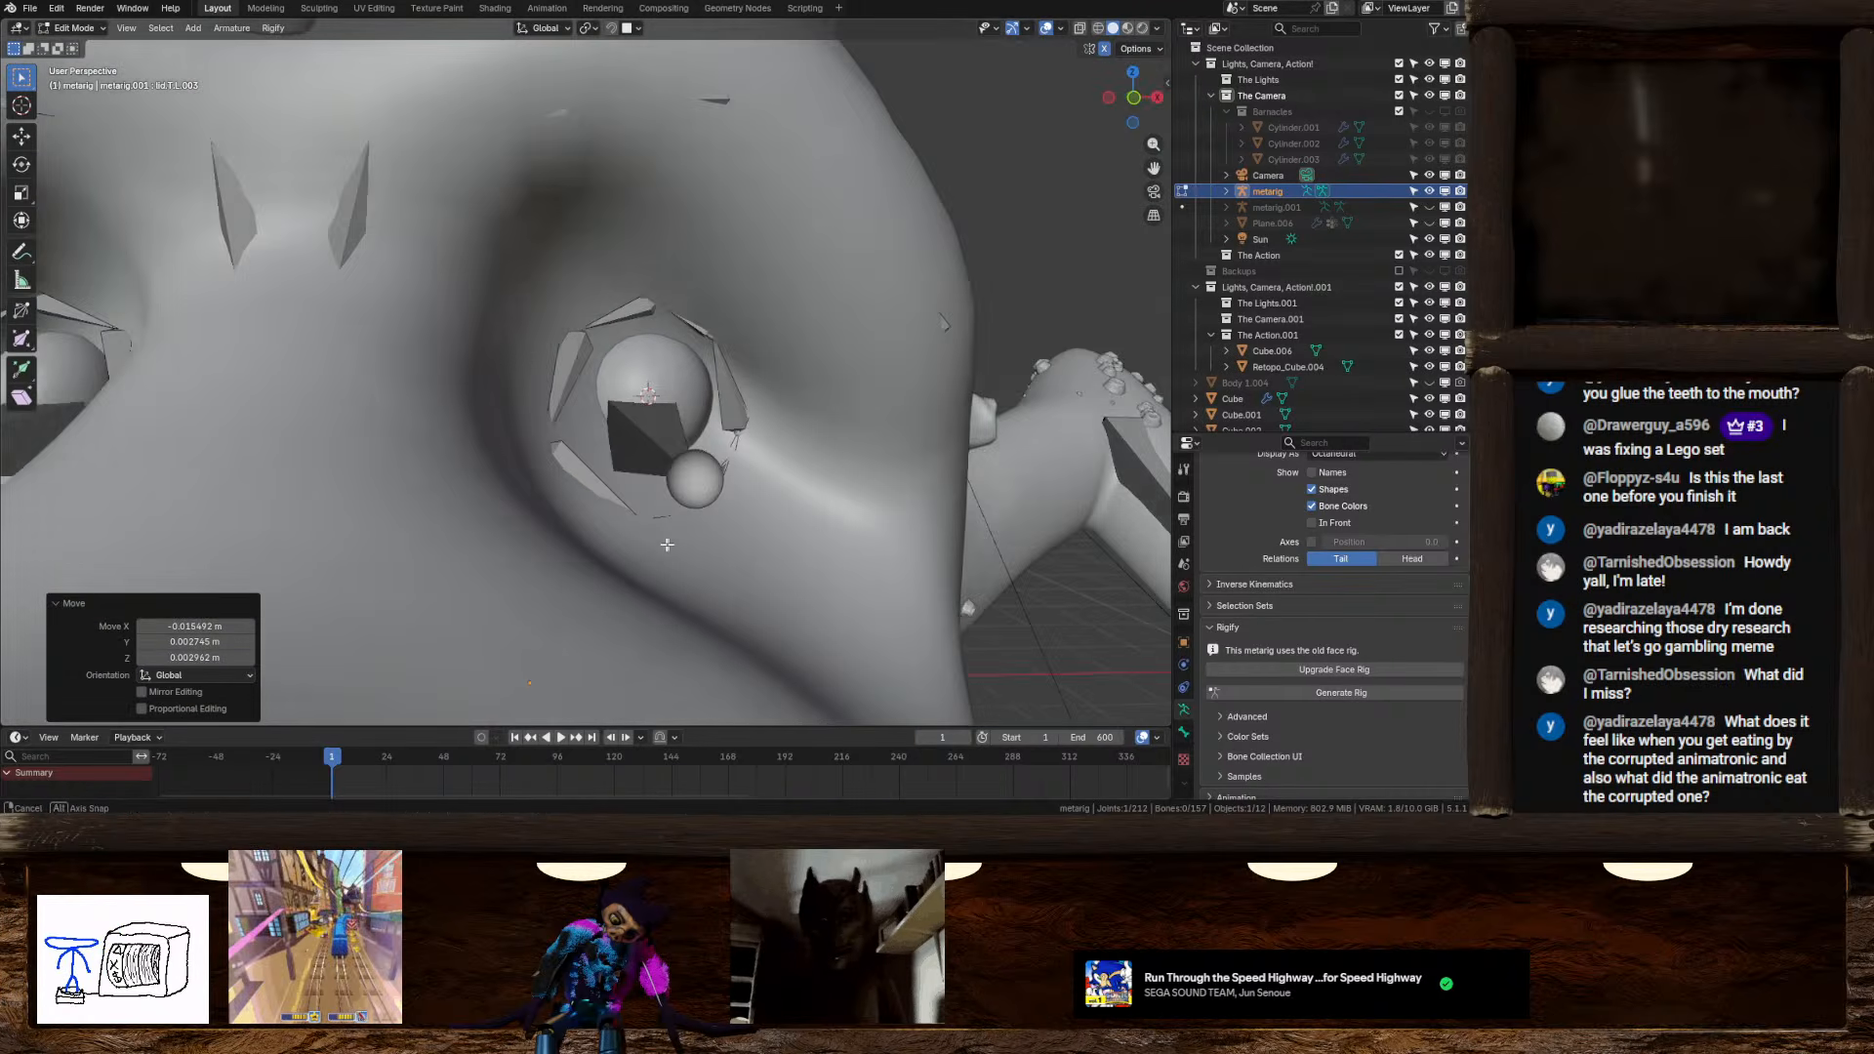
middle_drag(665, 544, 651, 529)
key(Tab)
scroll(699, 408, down, 5)
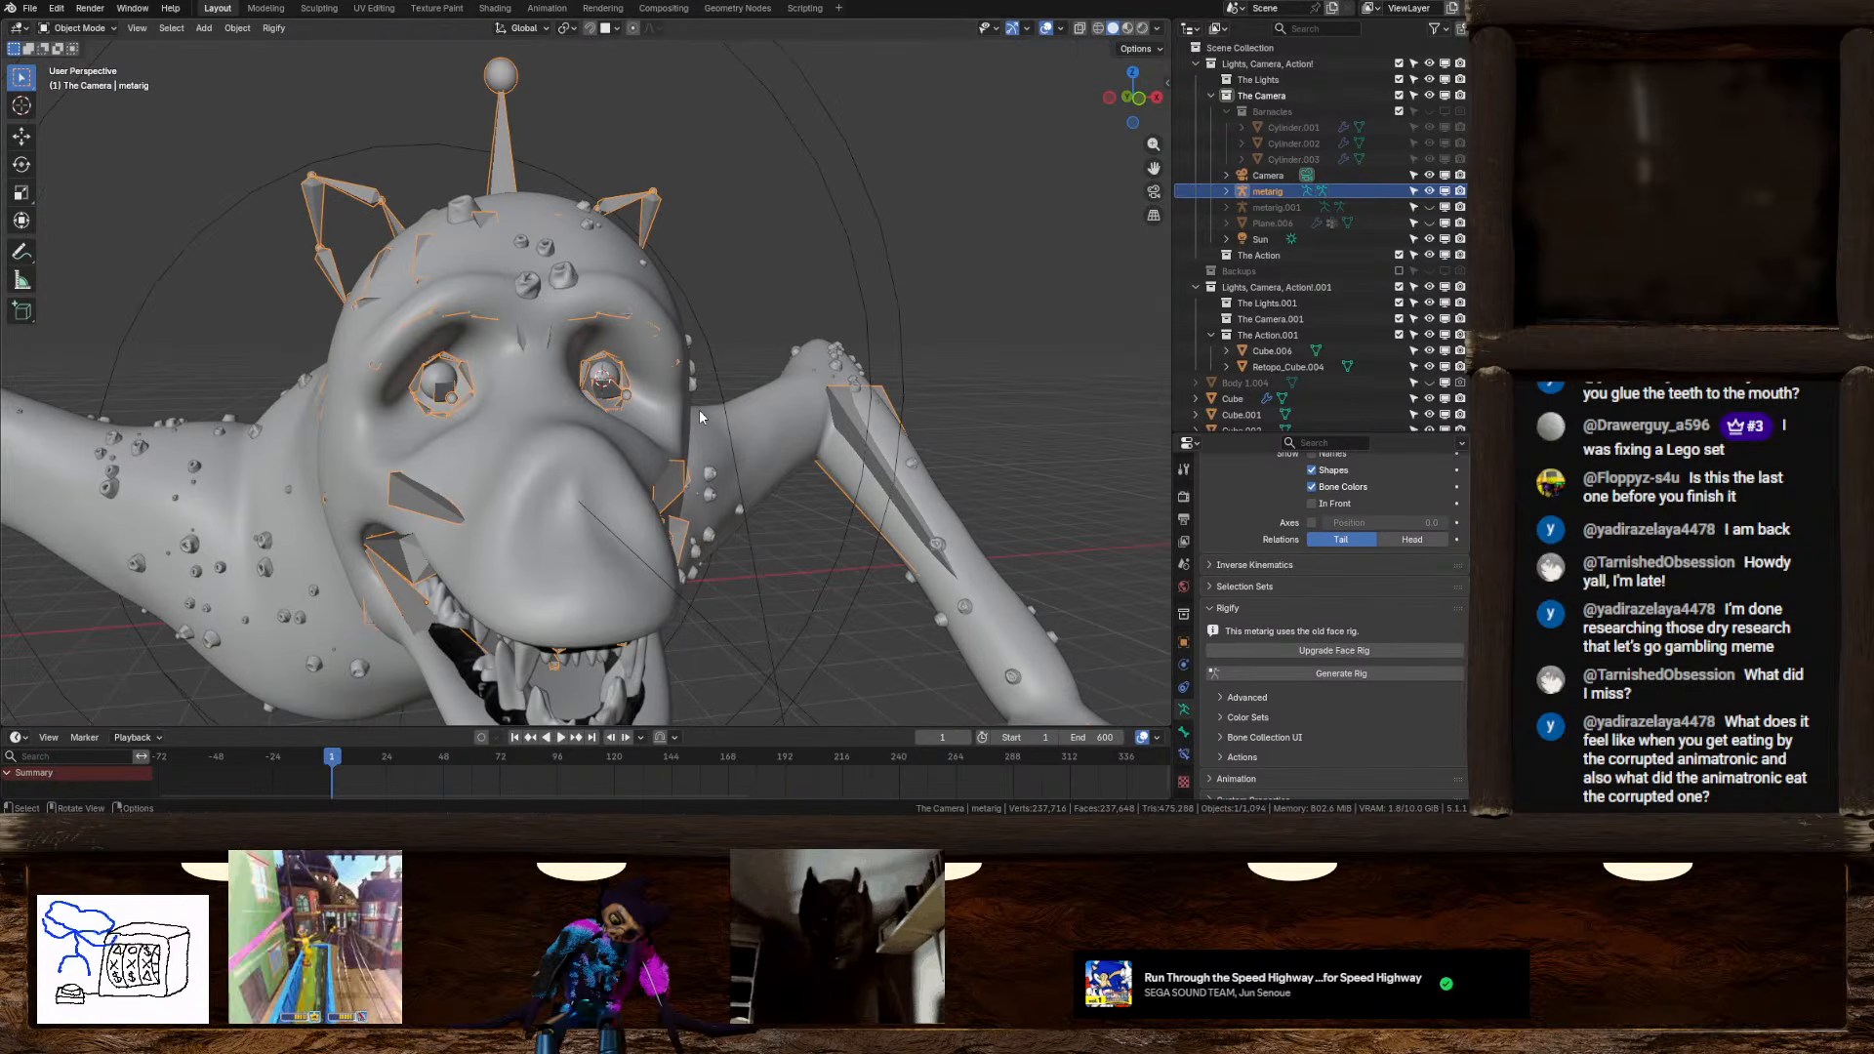
middle_drag(699, 408, 634, 410)
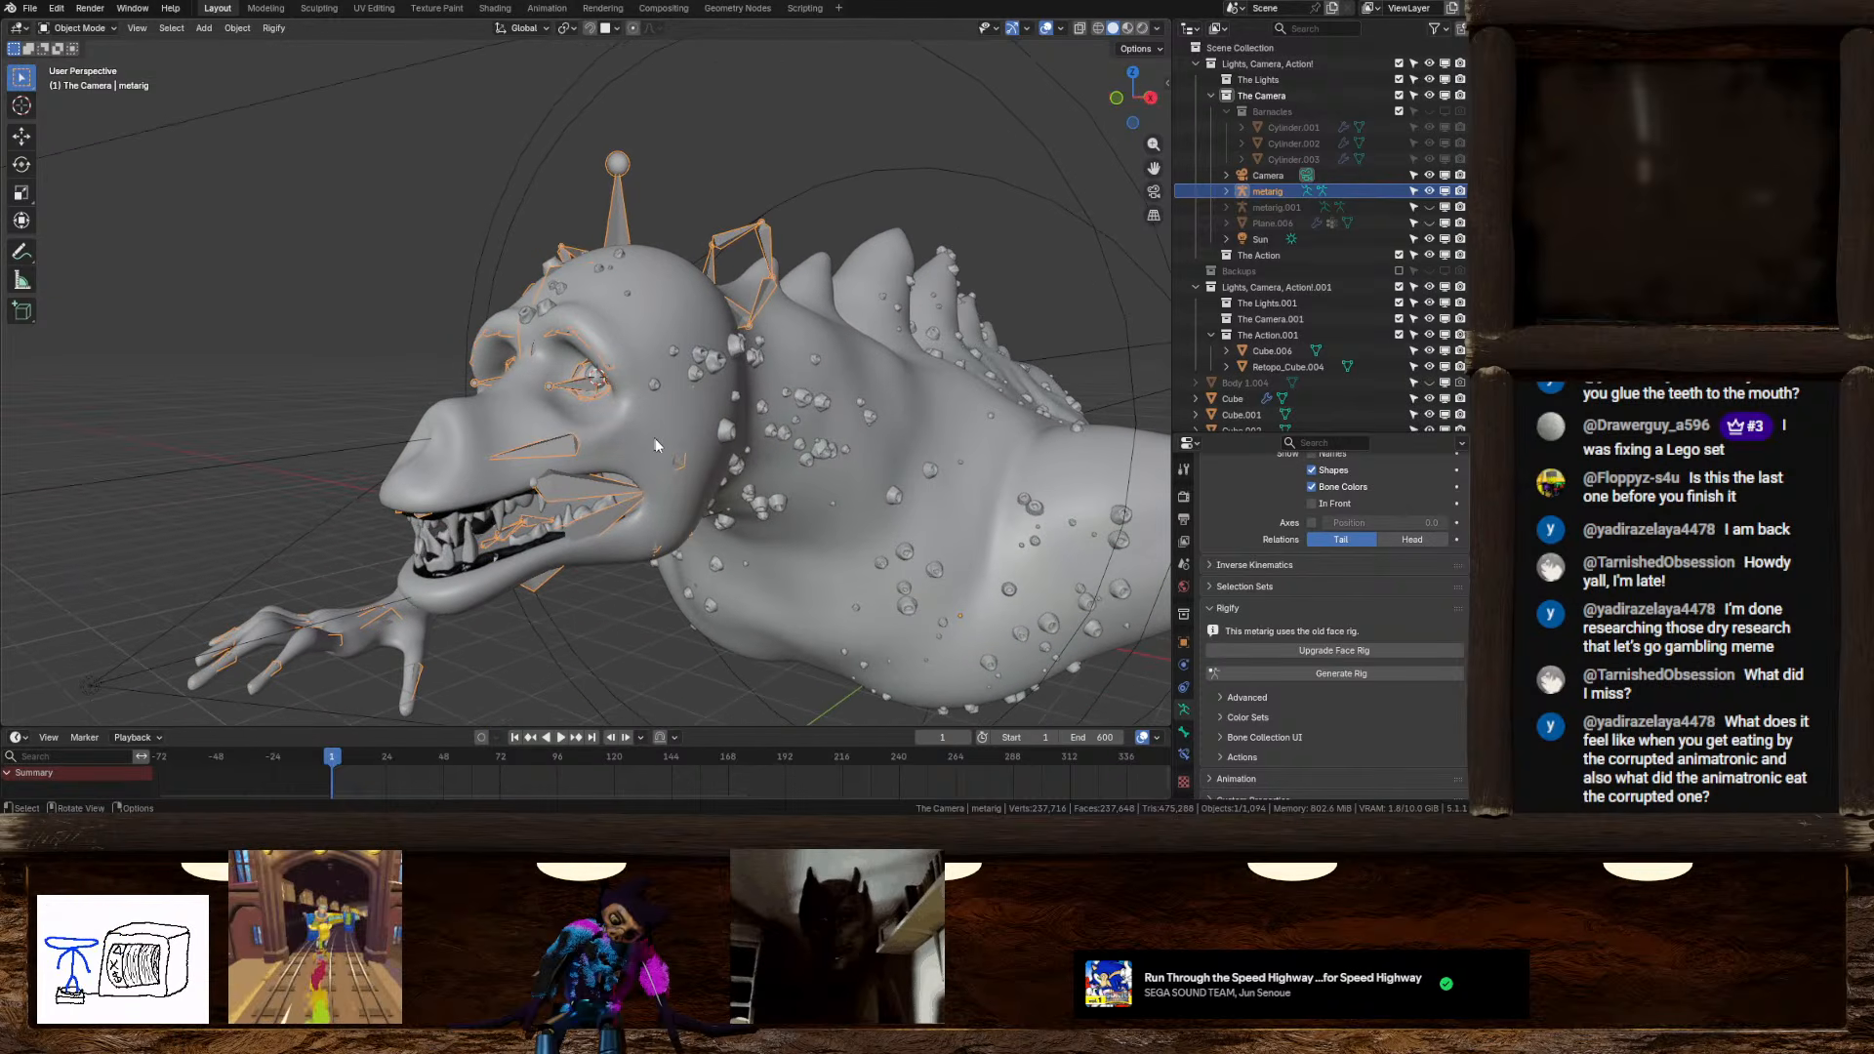
click(1324, 677)
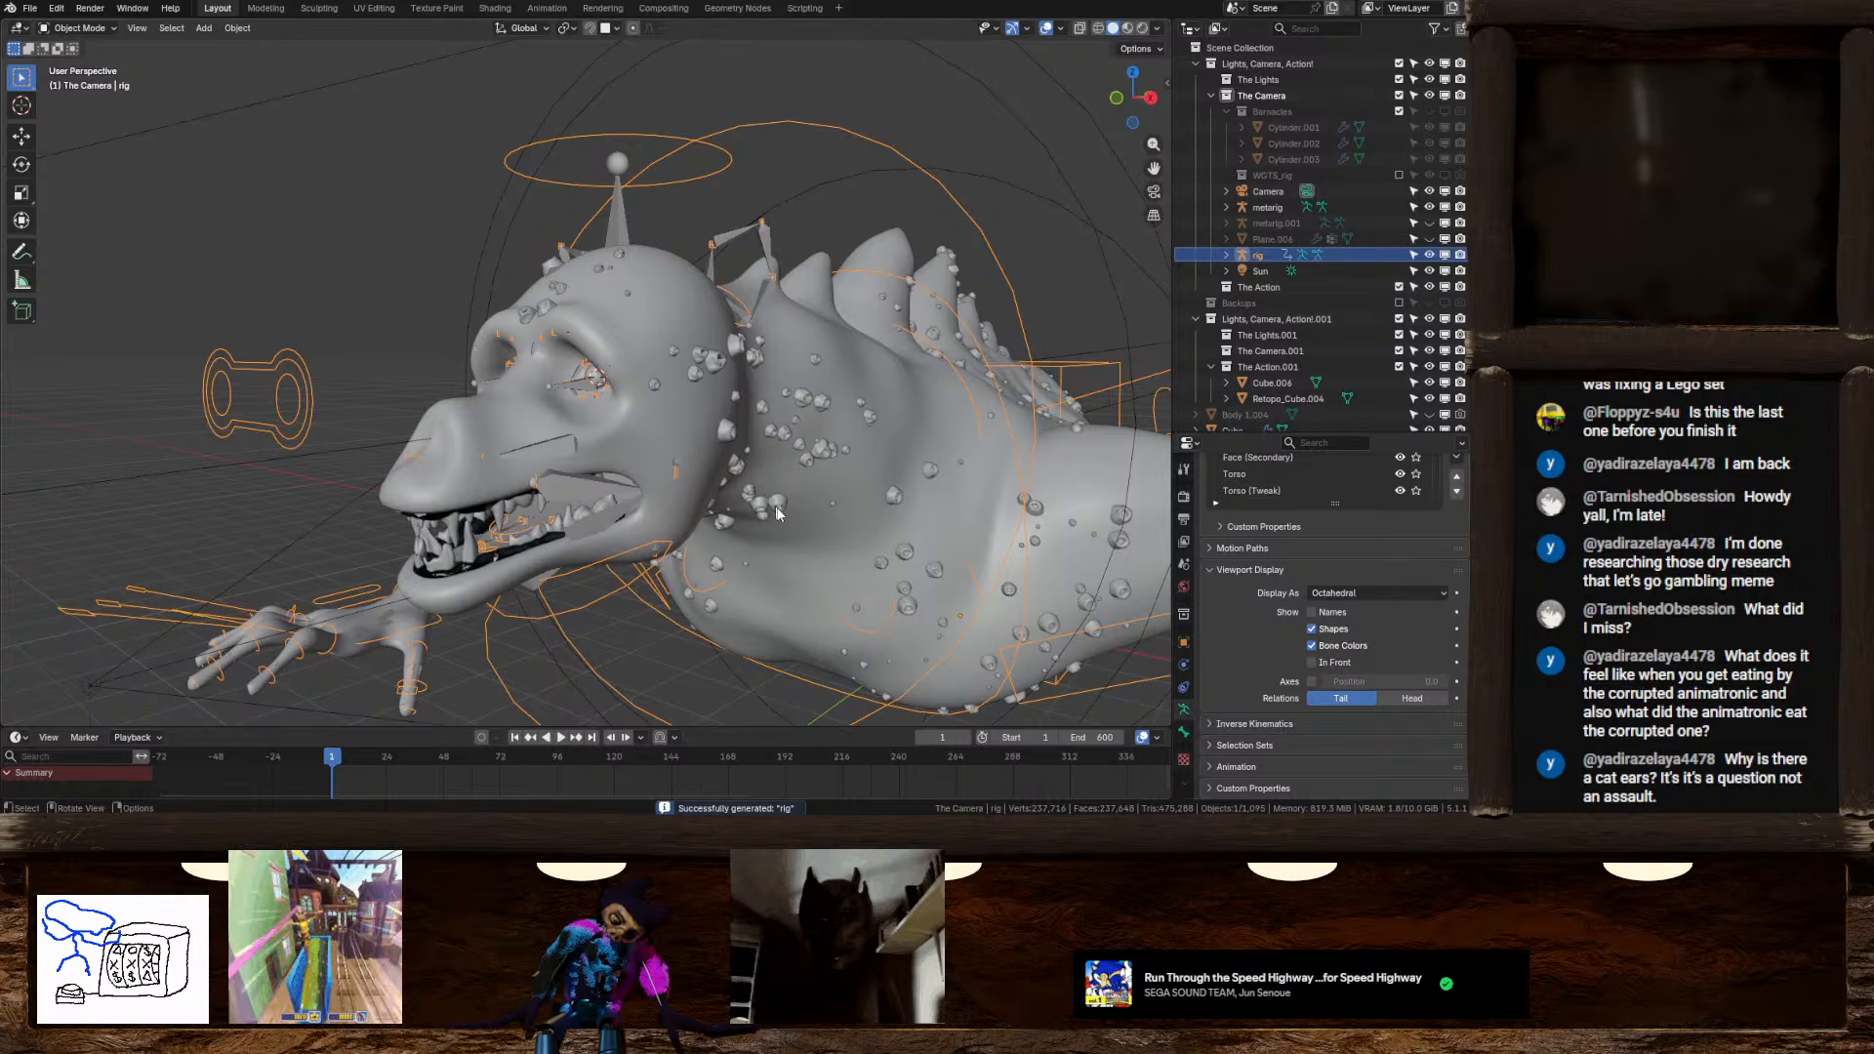
Hide the metarig and select the generated rig
click(765, 259)
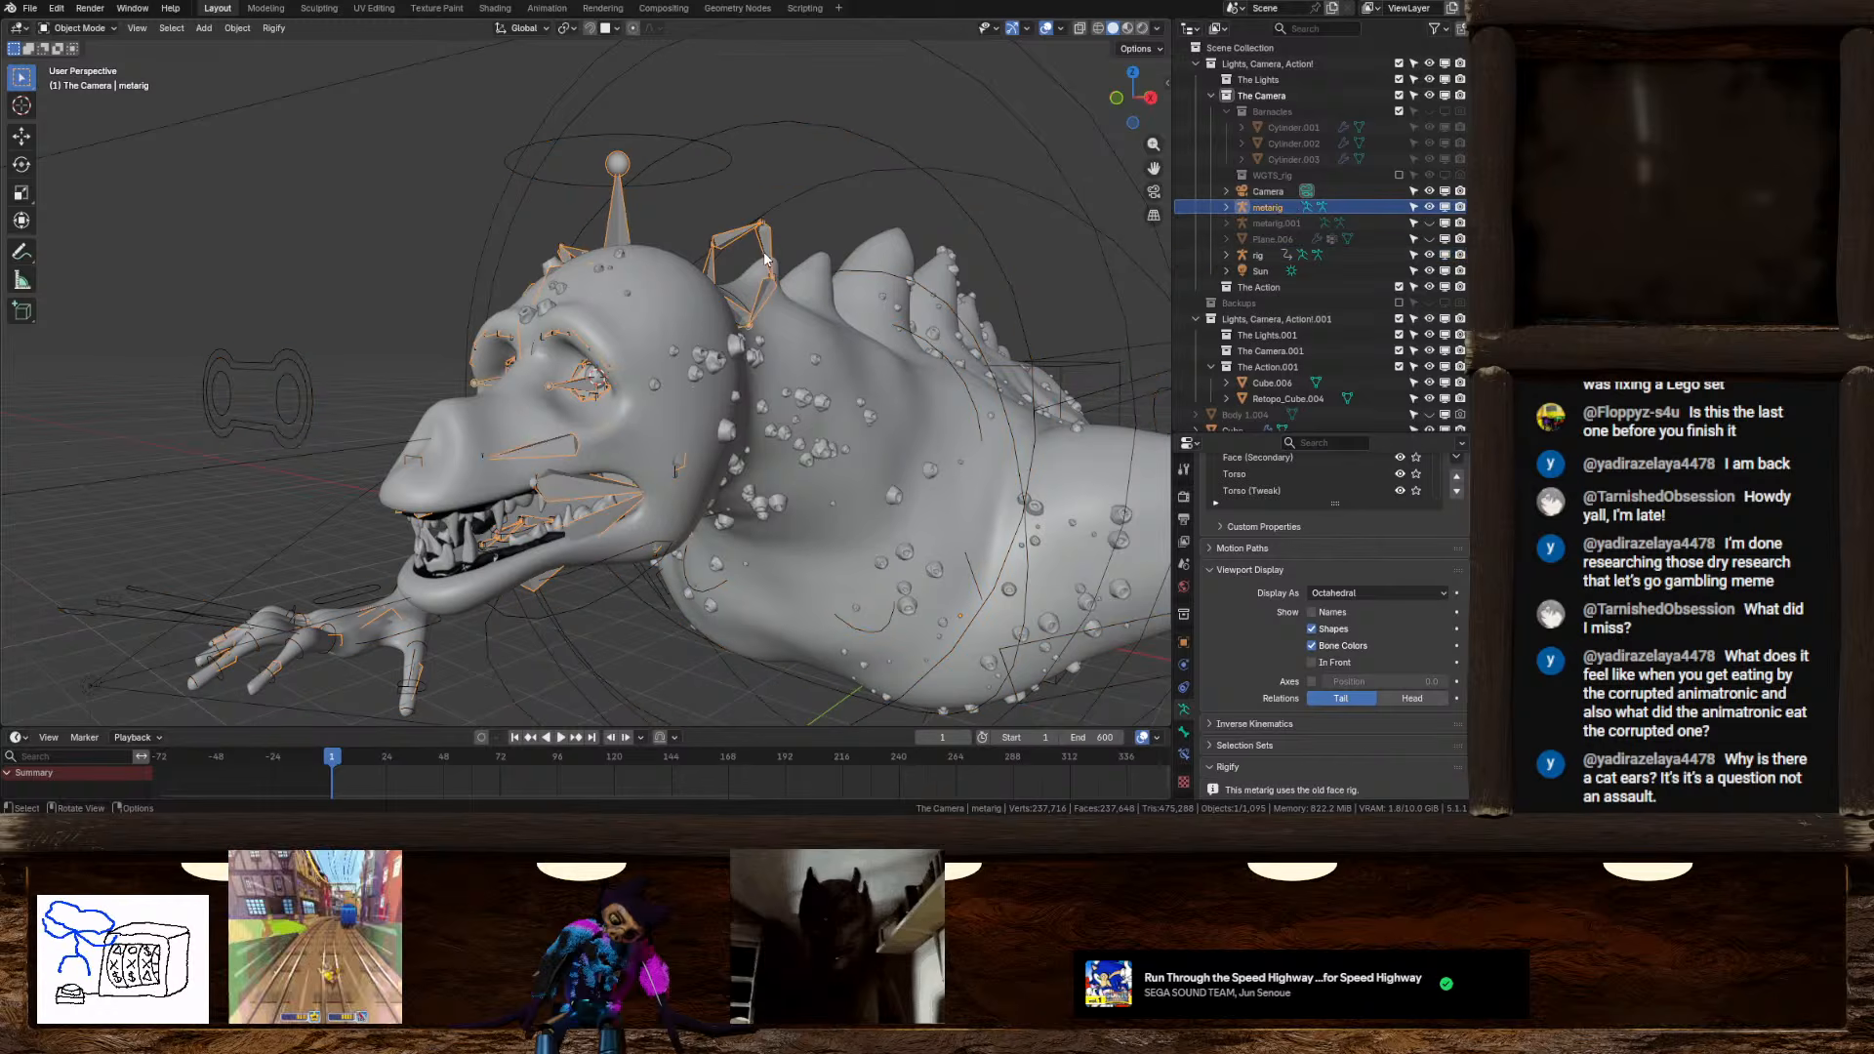
key(h)
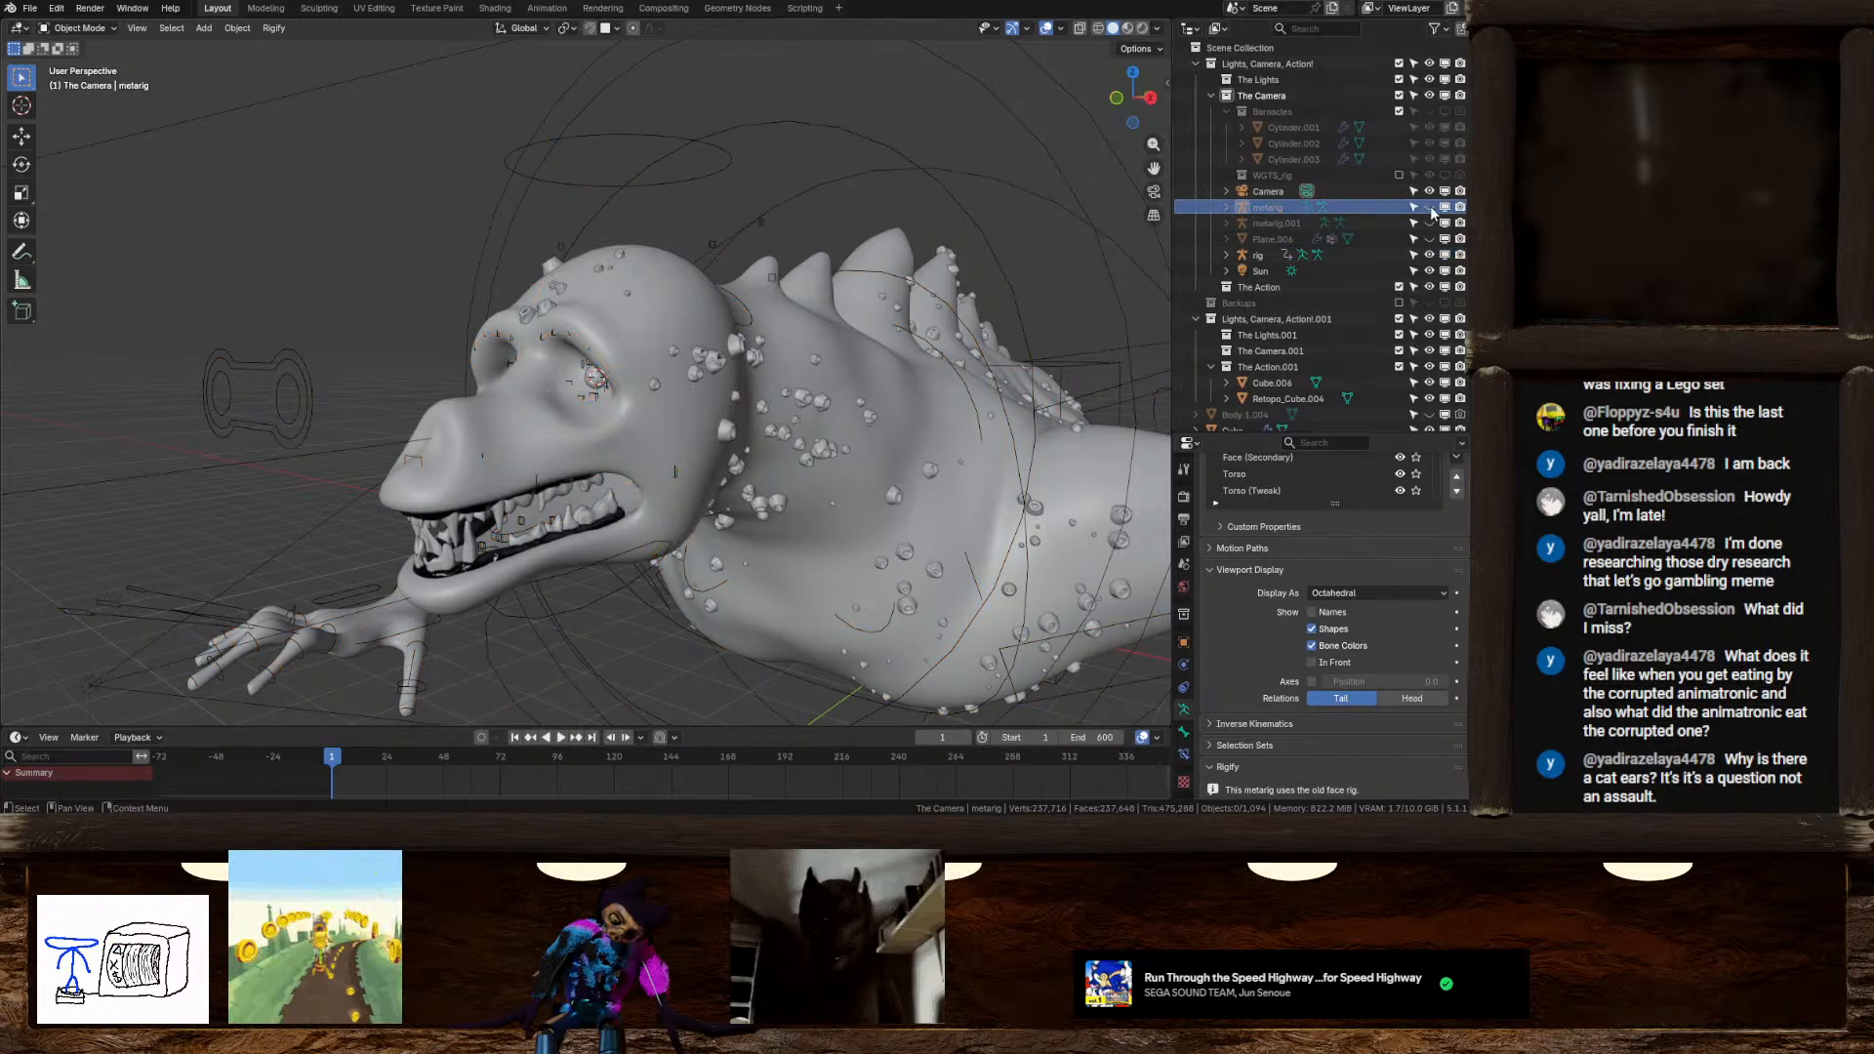
click(673, 164)
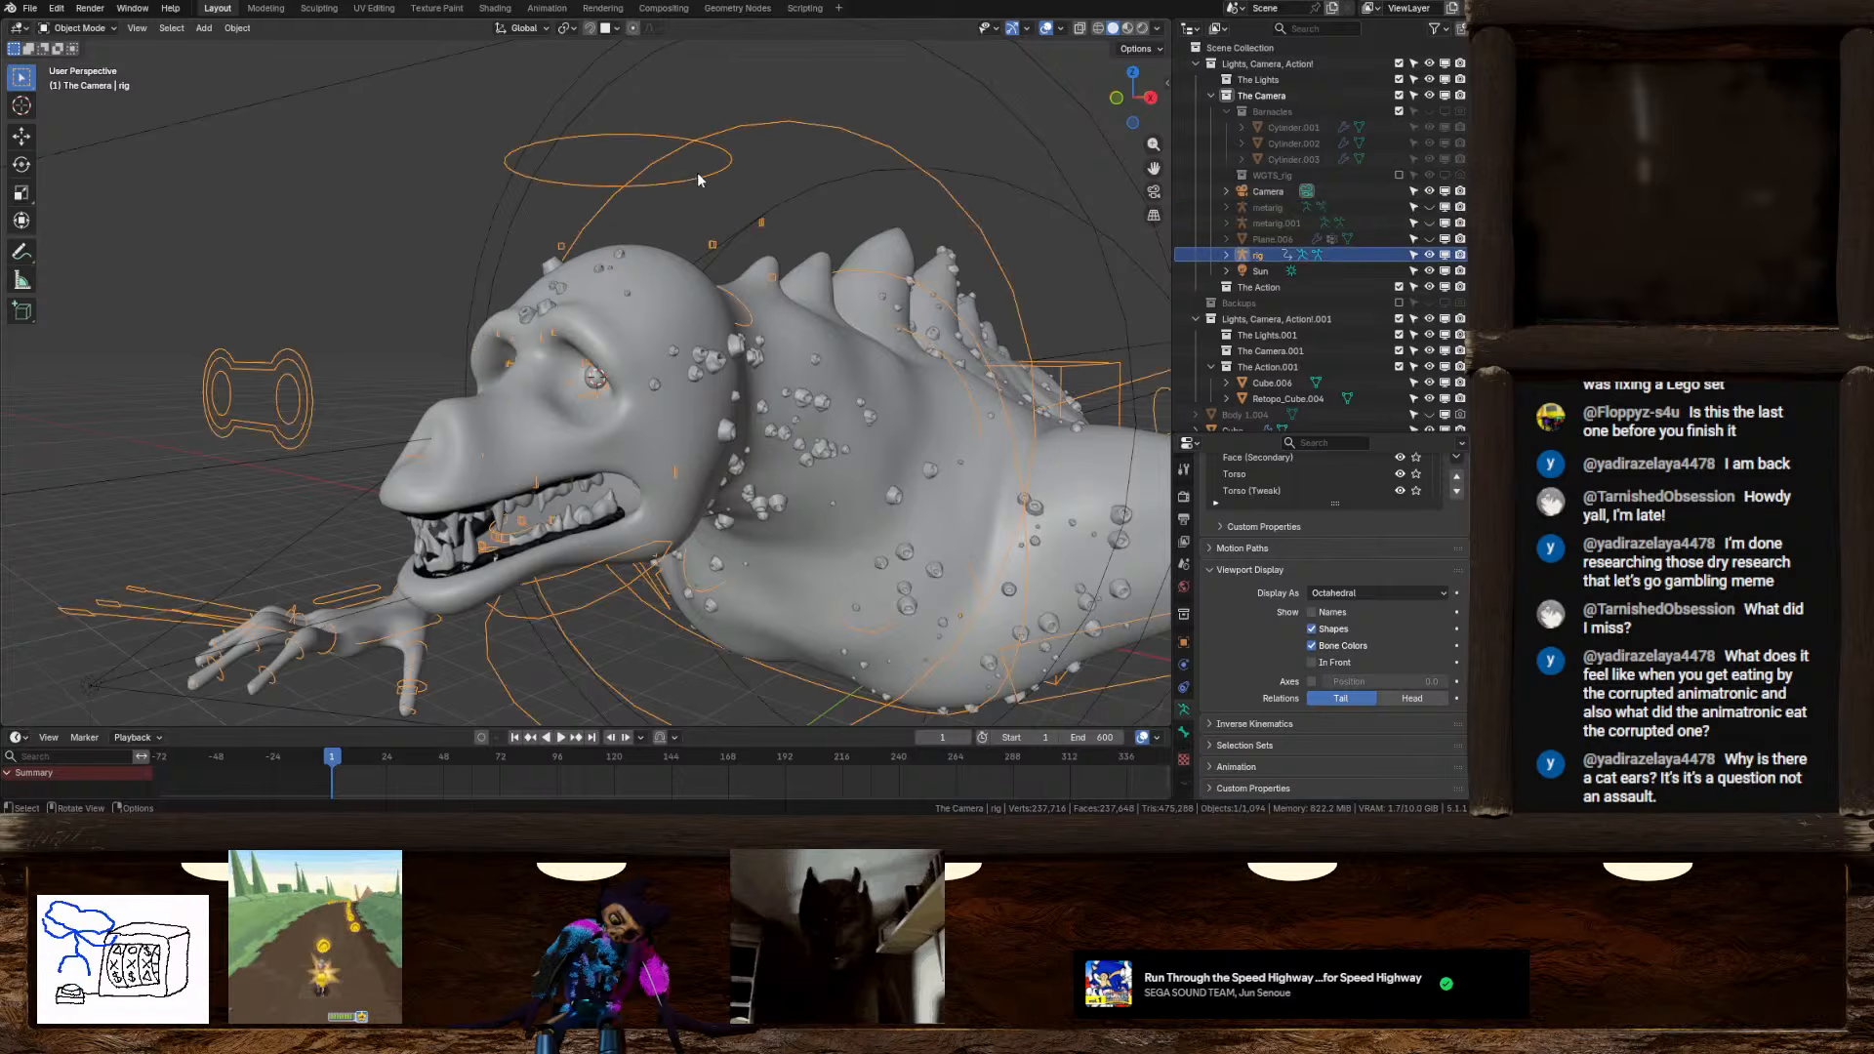
middle_drag(674, 164, 906, 319)
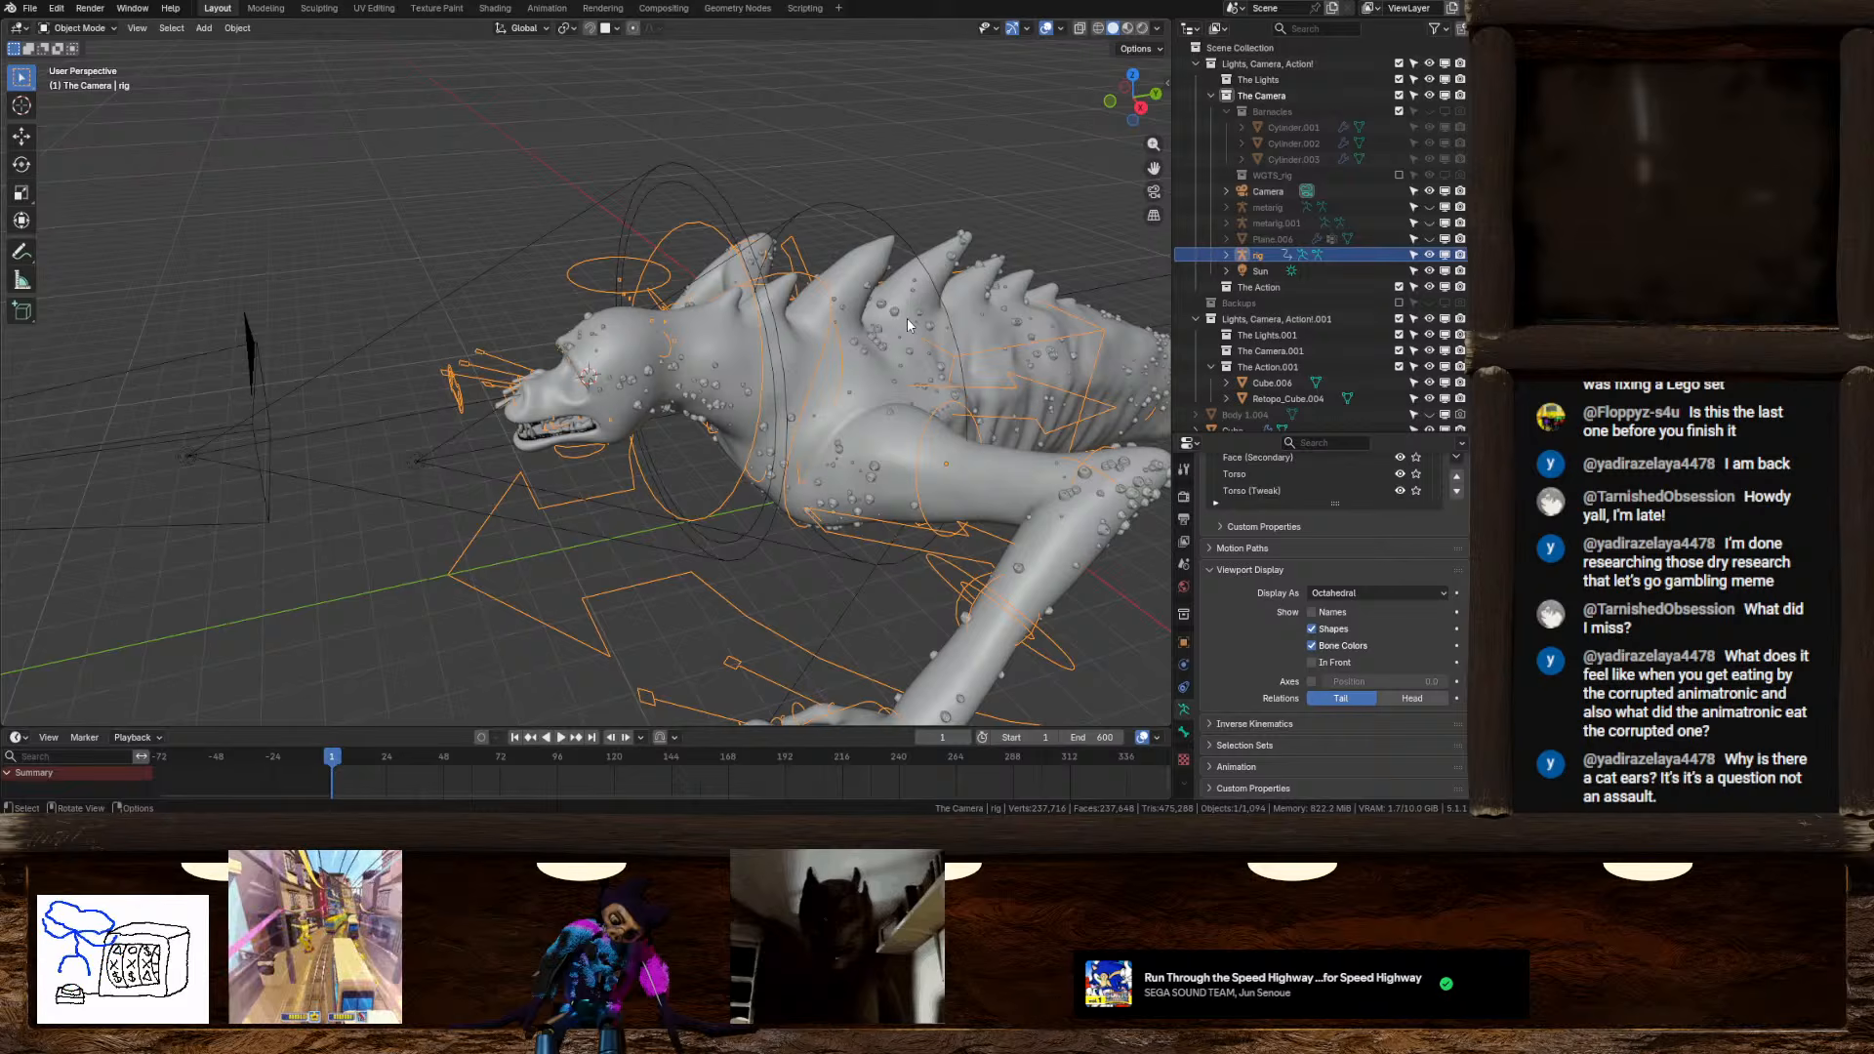
scroll(887, 431, down, 4)
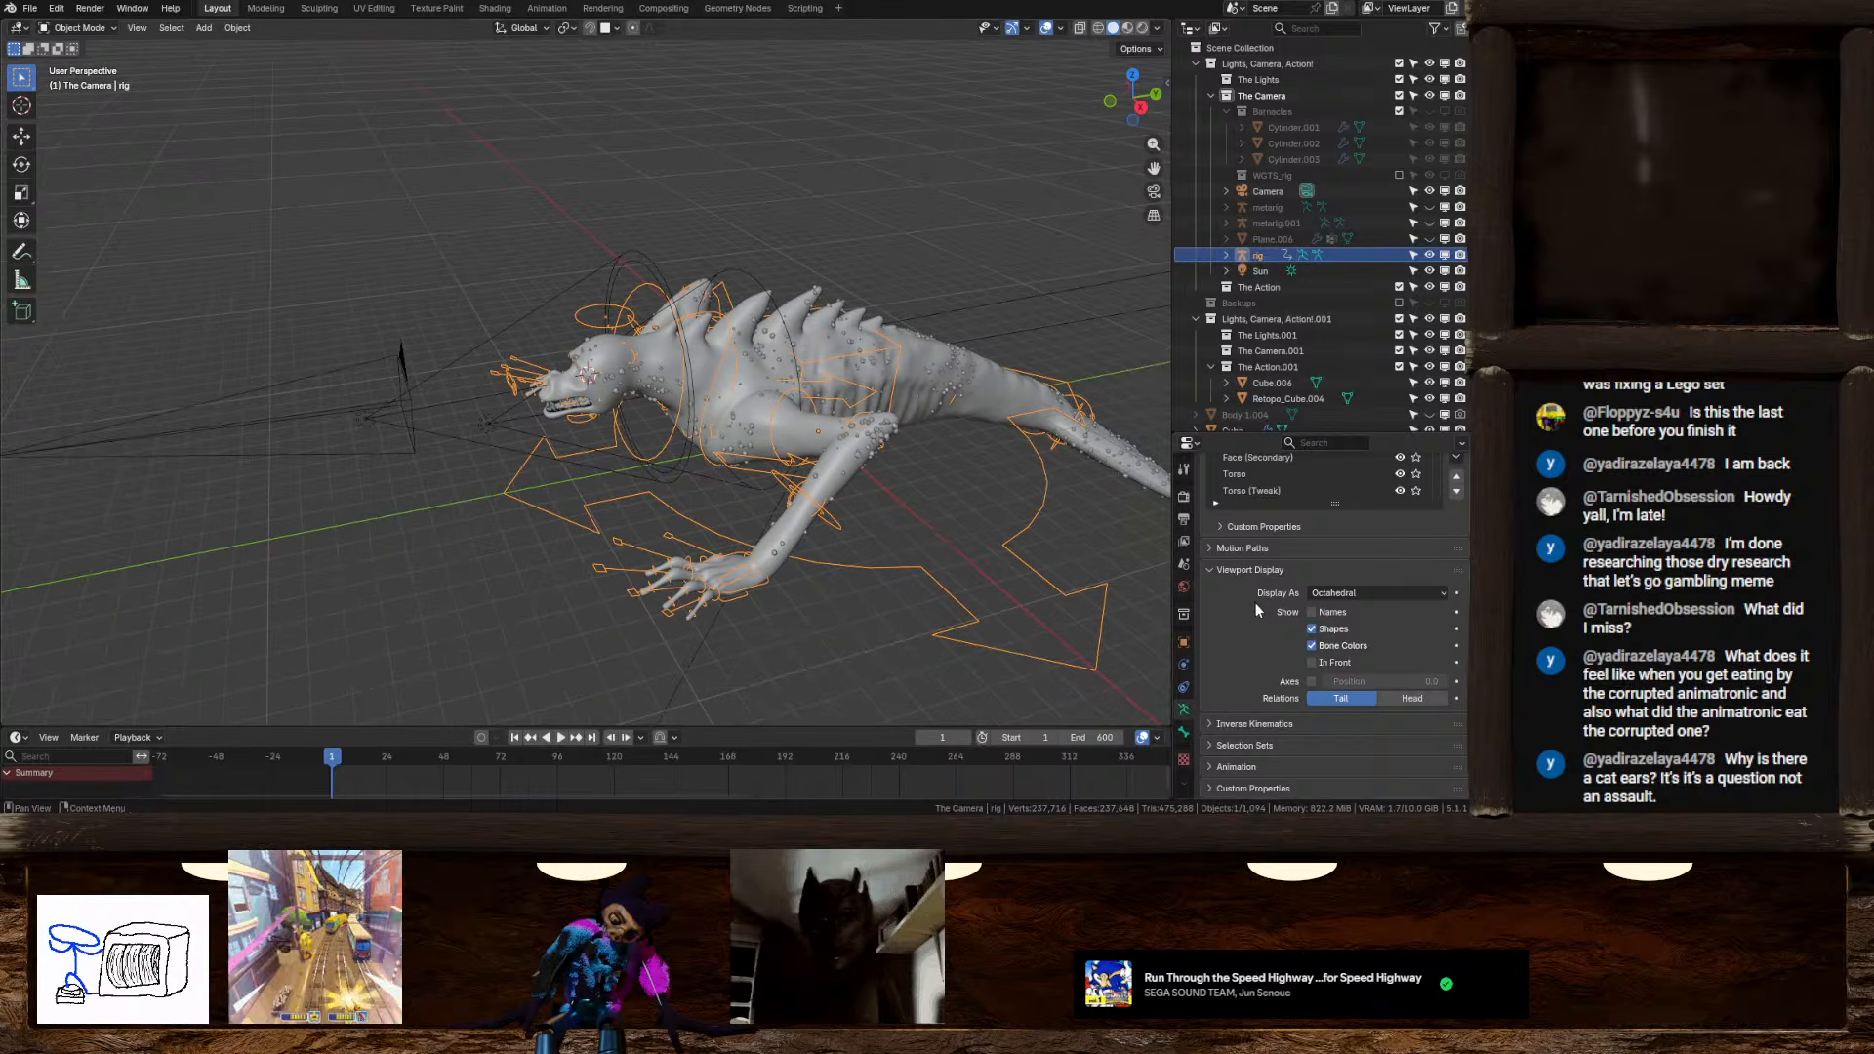
scroll(787, 456, up, 5)
middle_drag(787, 456, 828, 407)
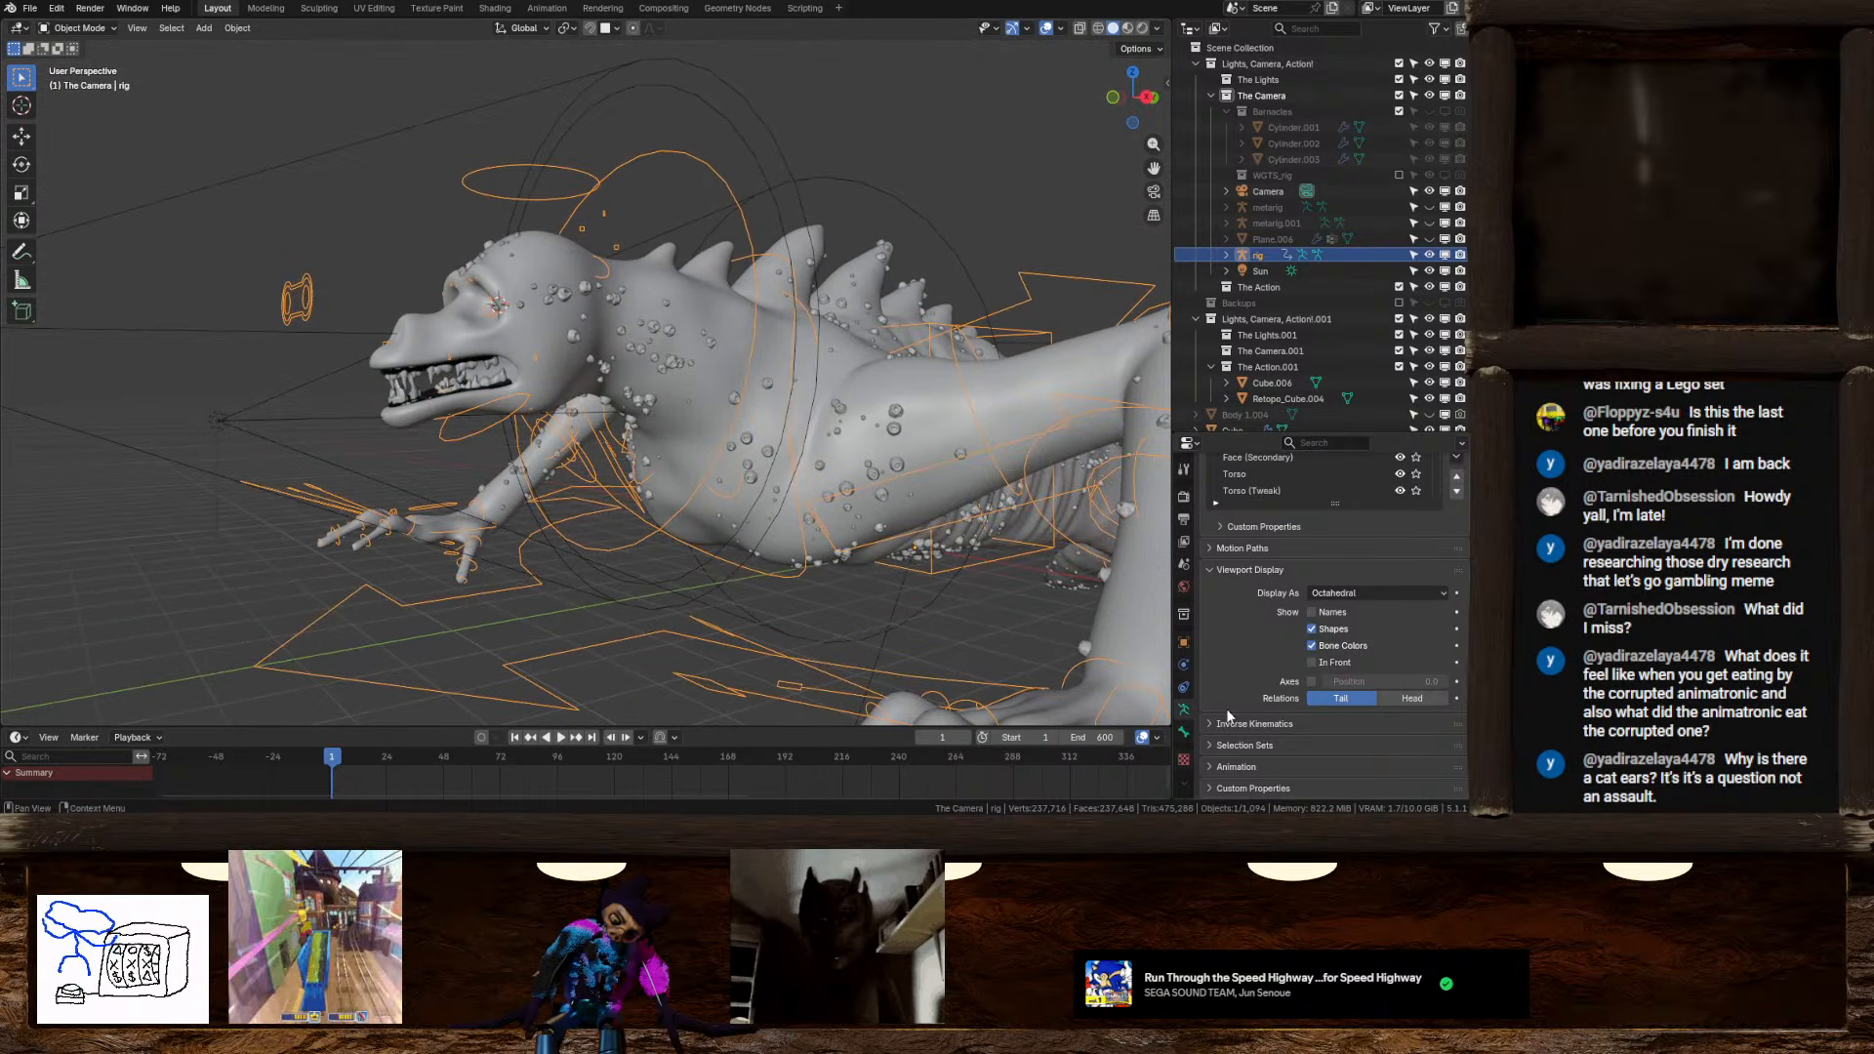
Parent the creature's body mesh to the generated rig with automatic weights, keeping the rig as the active object
shift+click(724, 326)
key(ctrl+p)
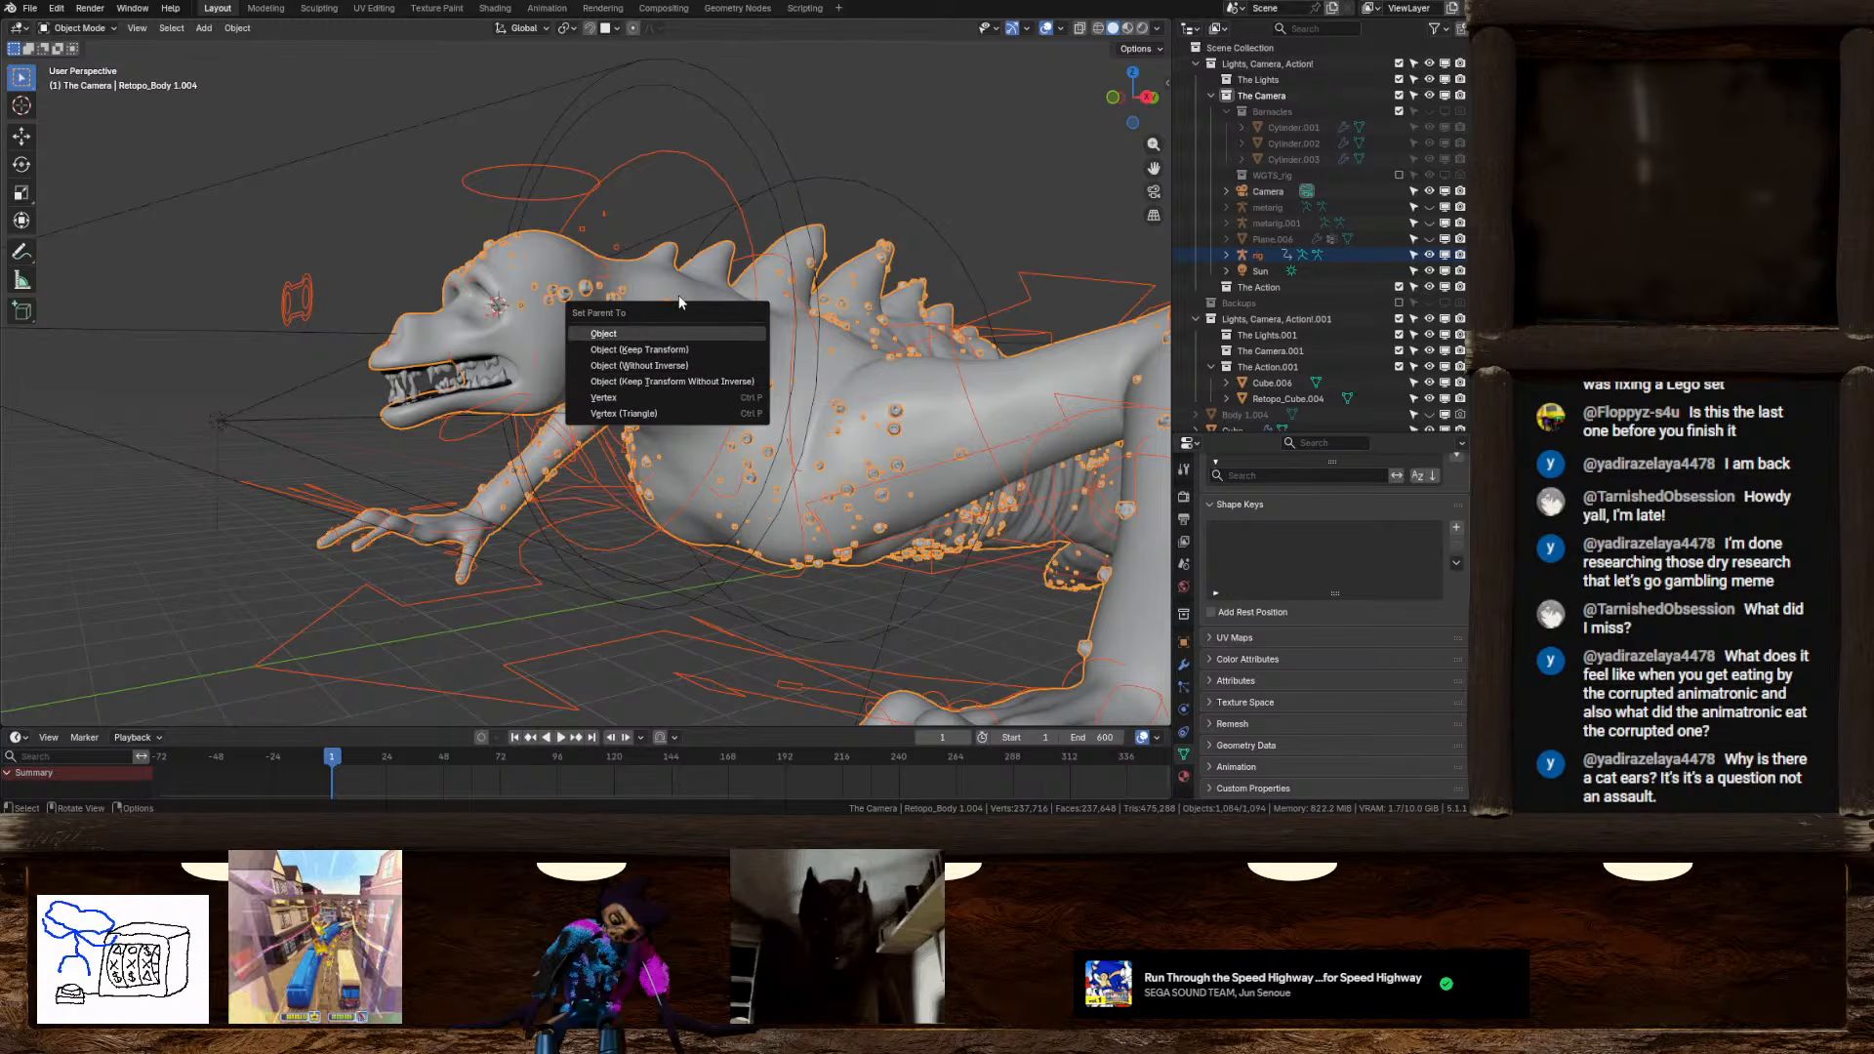
click(605, 333)
click(758, 231)
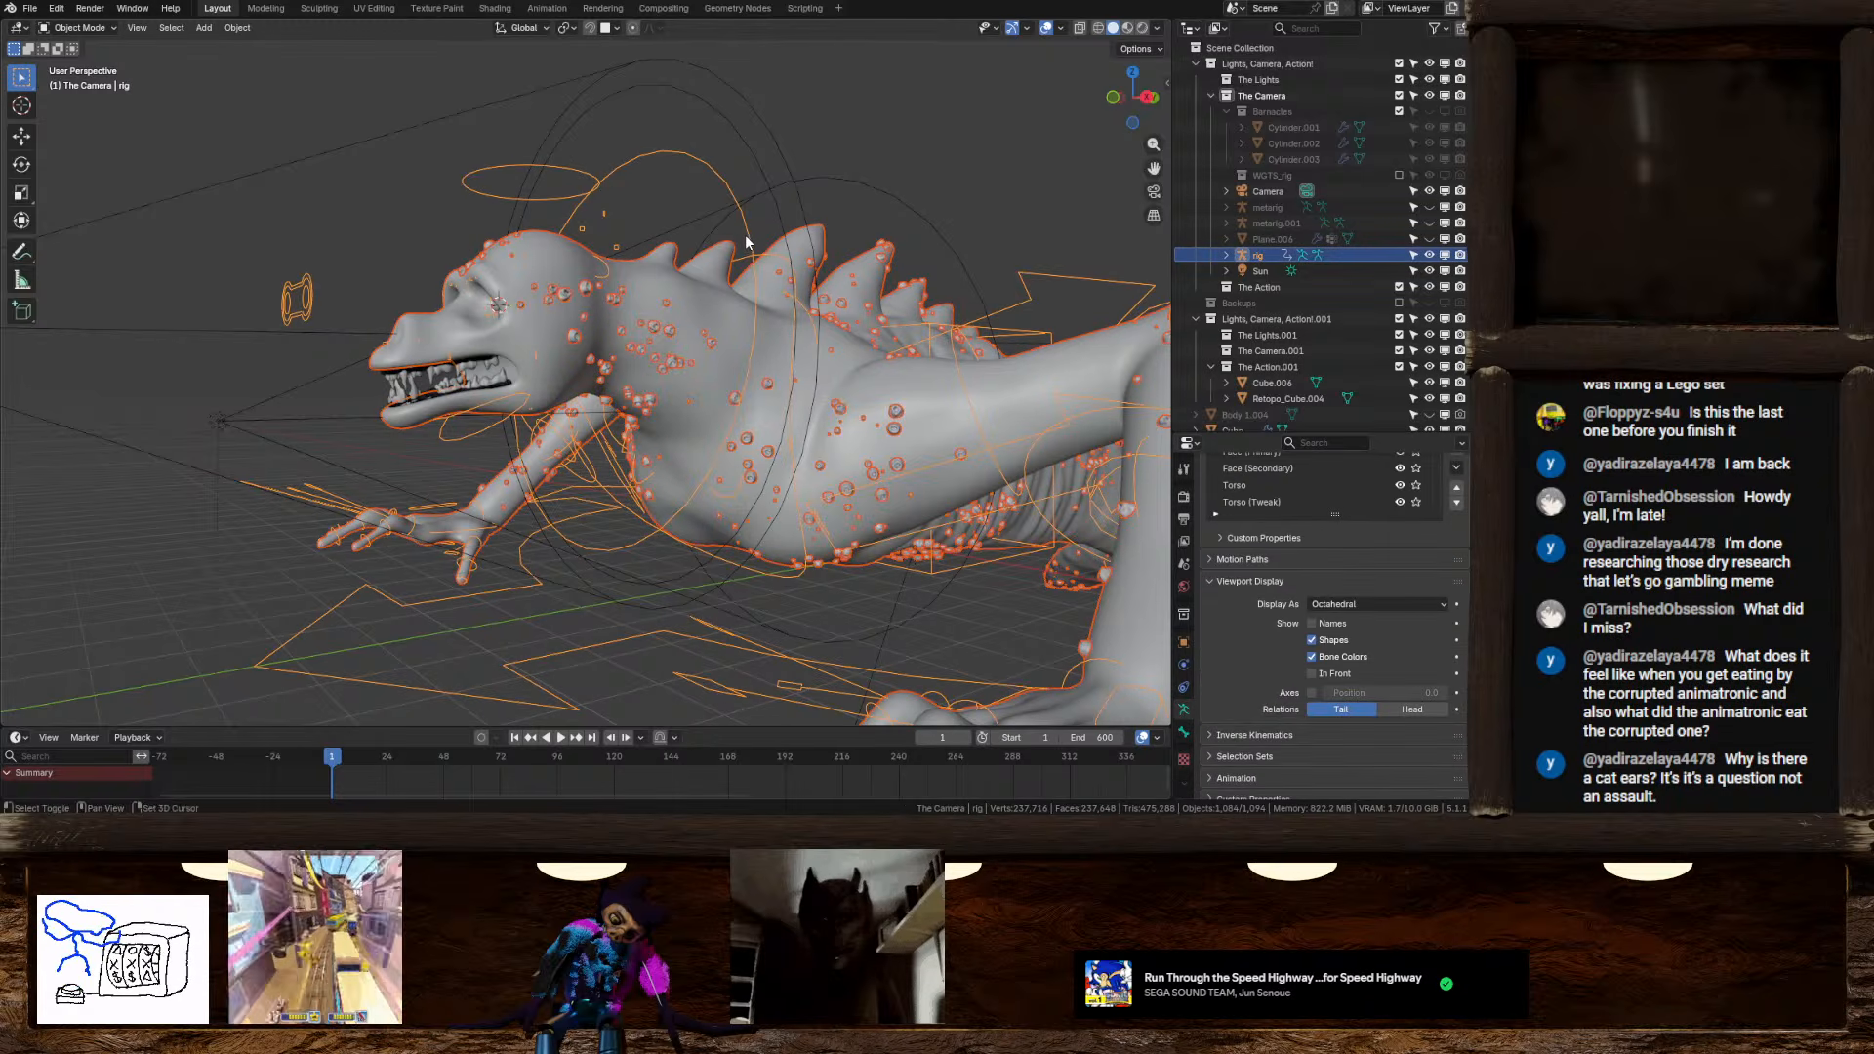
key(ctrl+p)
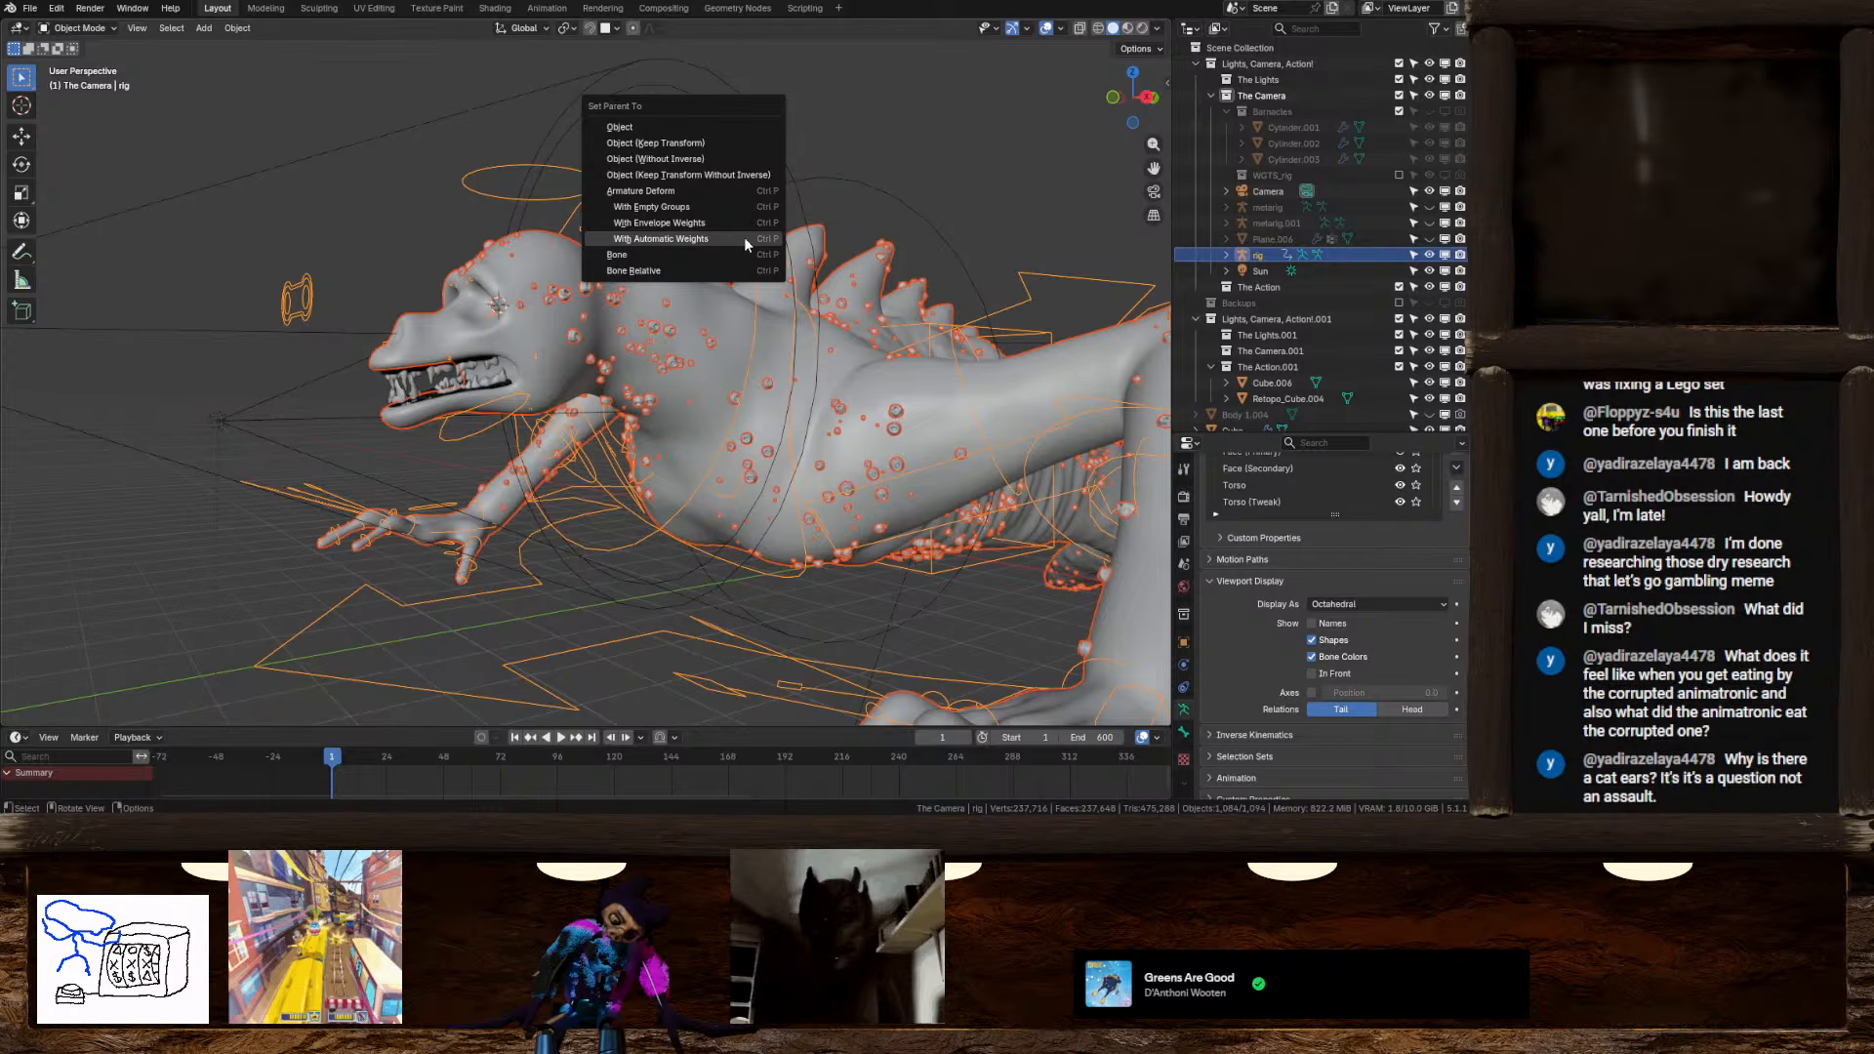
click(654, 239)
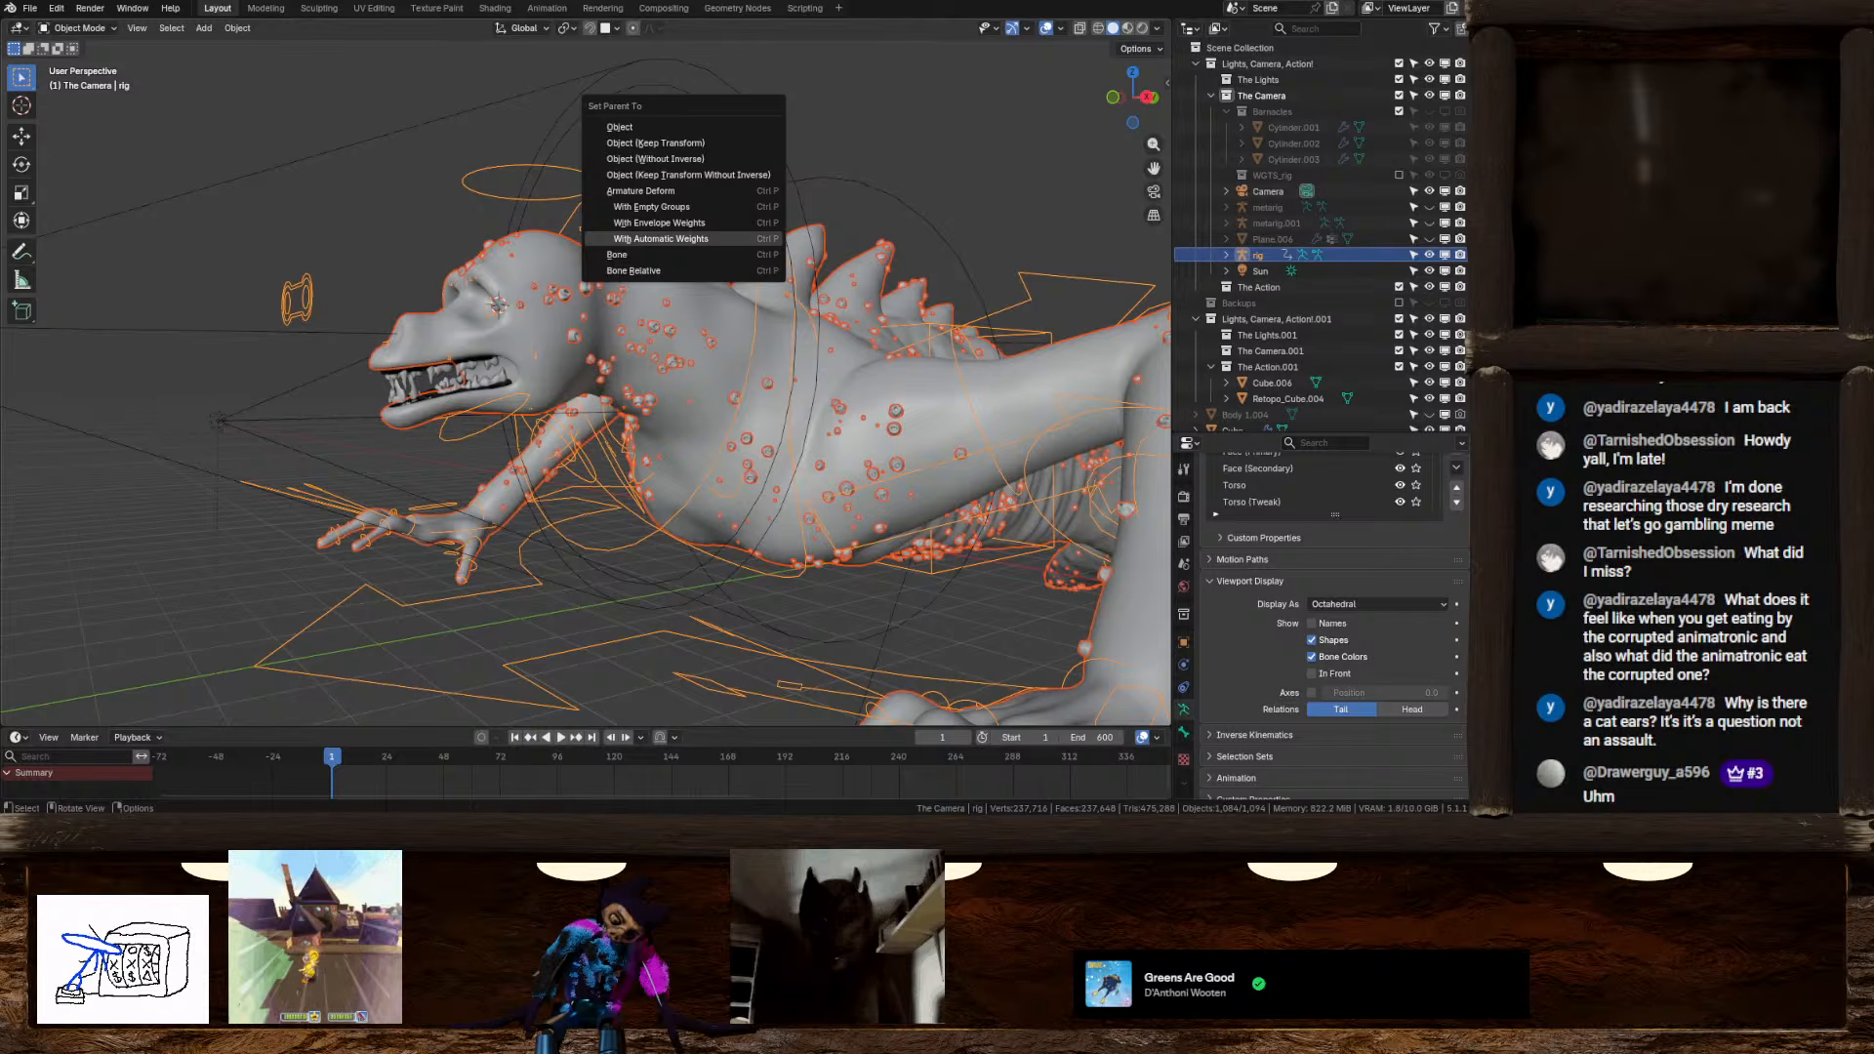
key(Return)
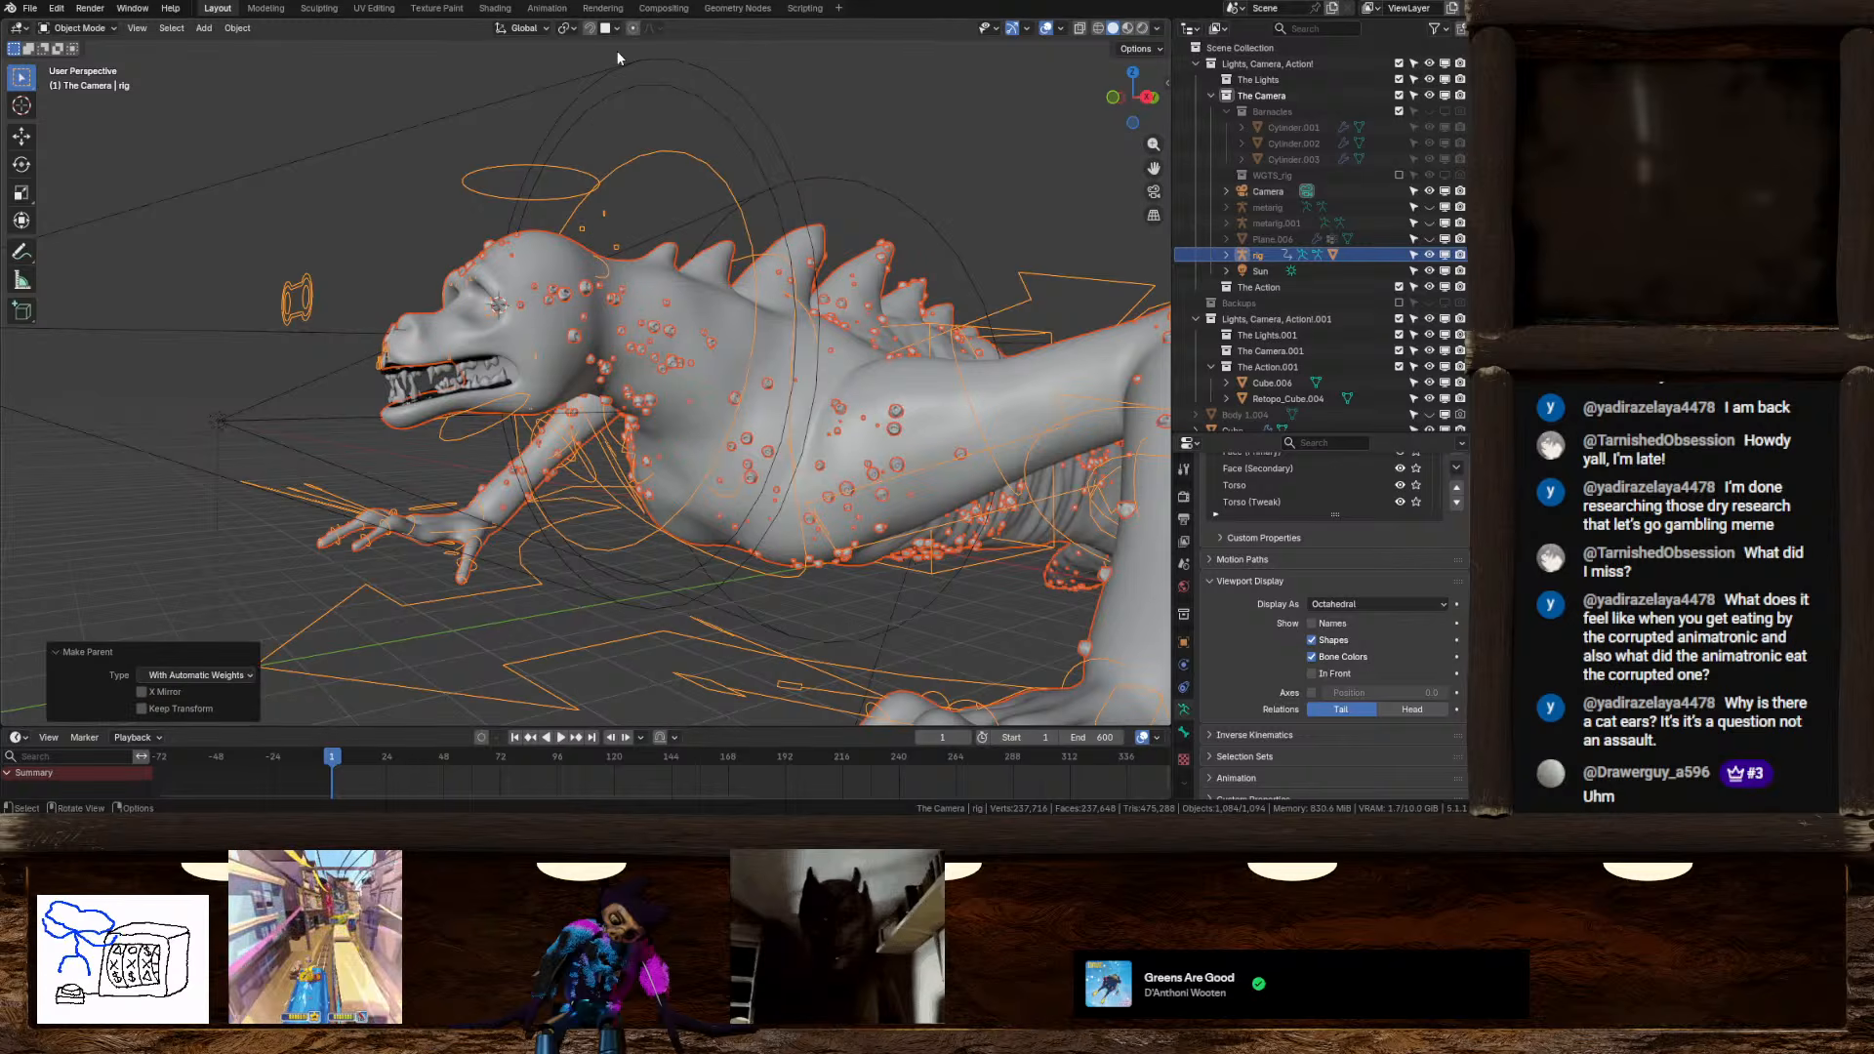
Put the rig in Pose Mode and try rotating the neck control around the global X axis
middle_drag(672, 236, 537, 244)
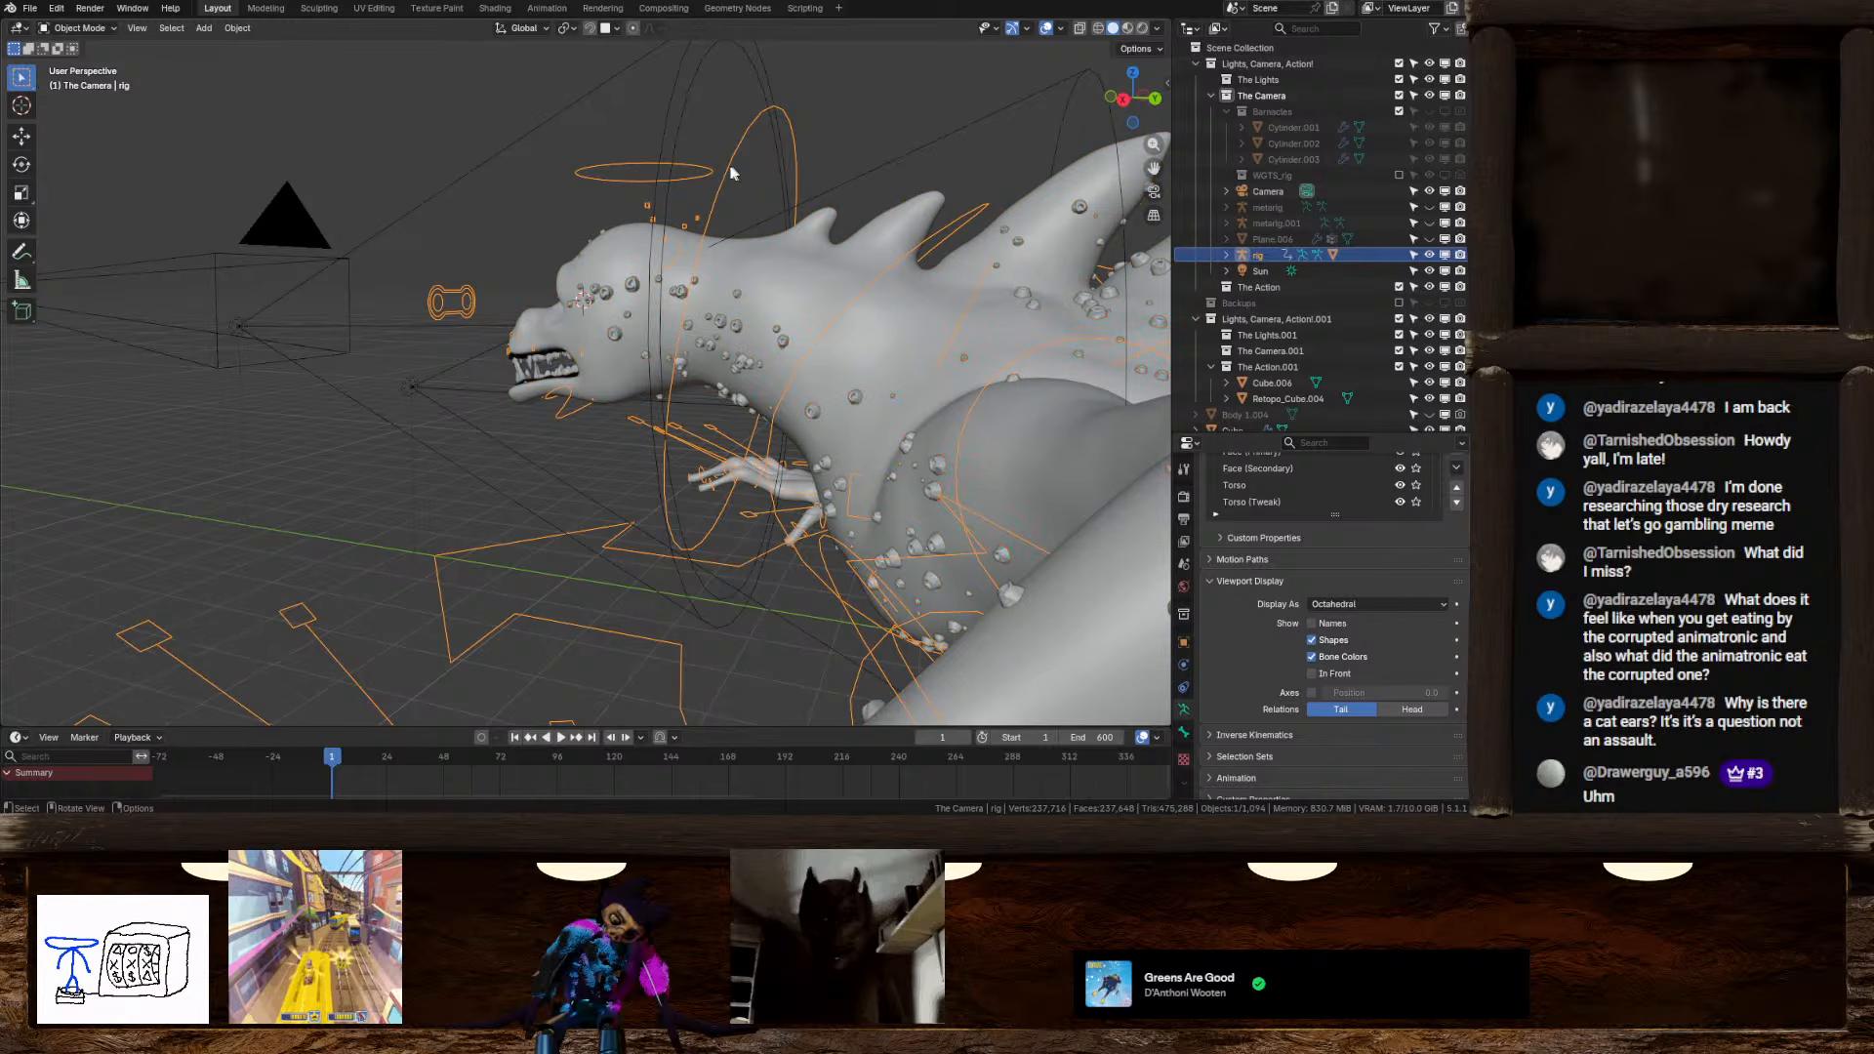
click(78, 27)
click(115, 82)
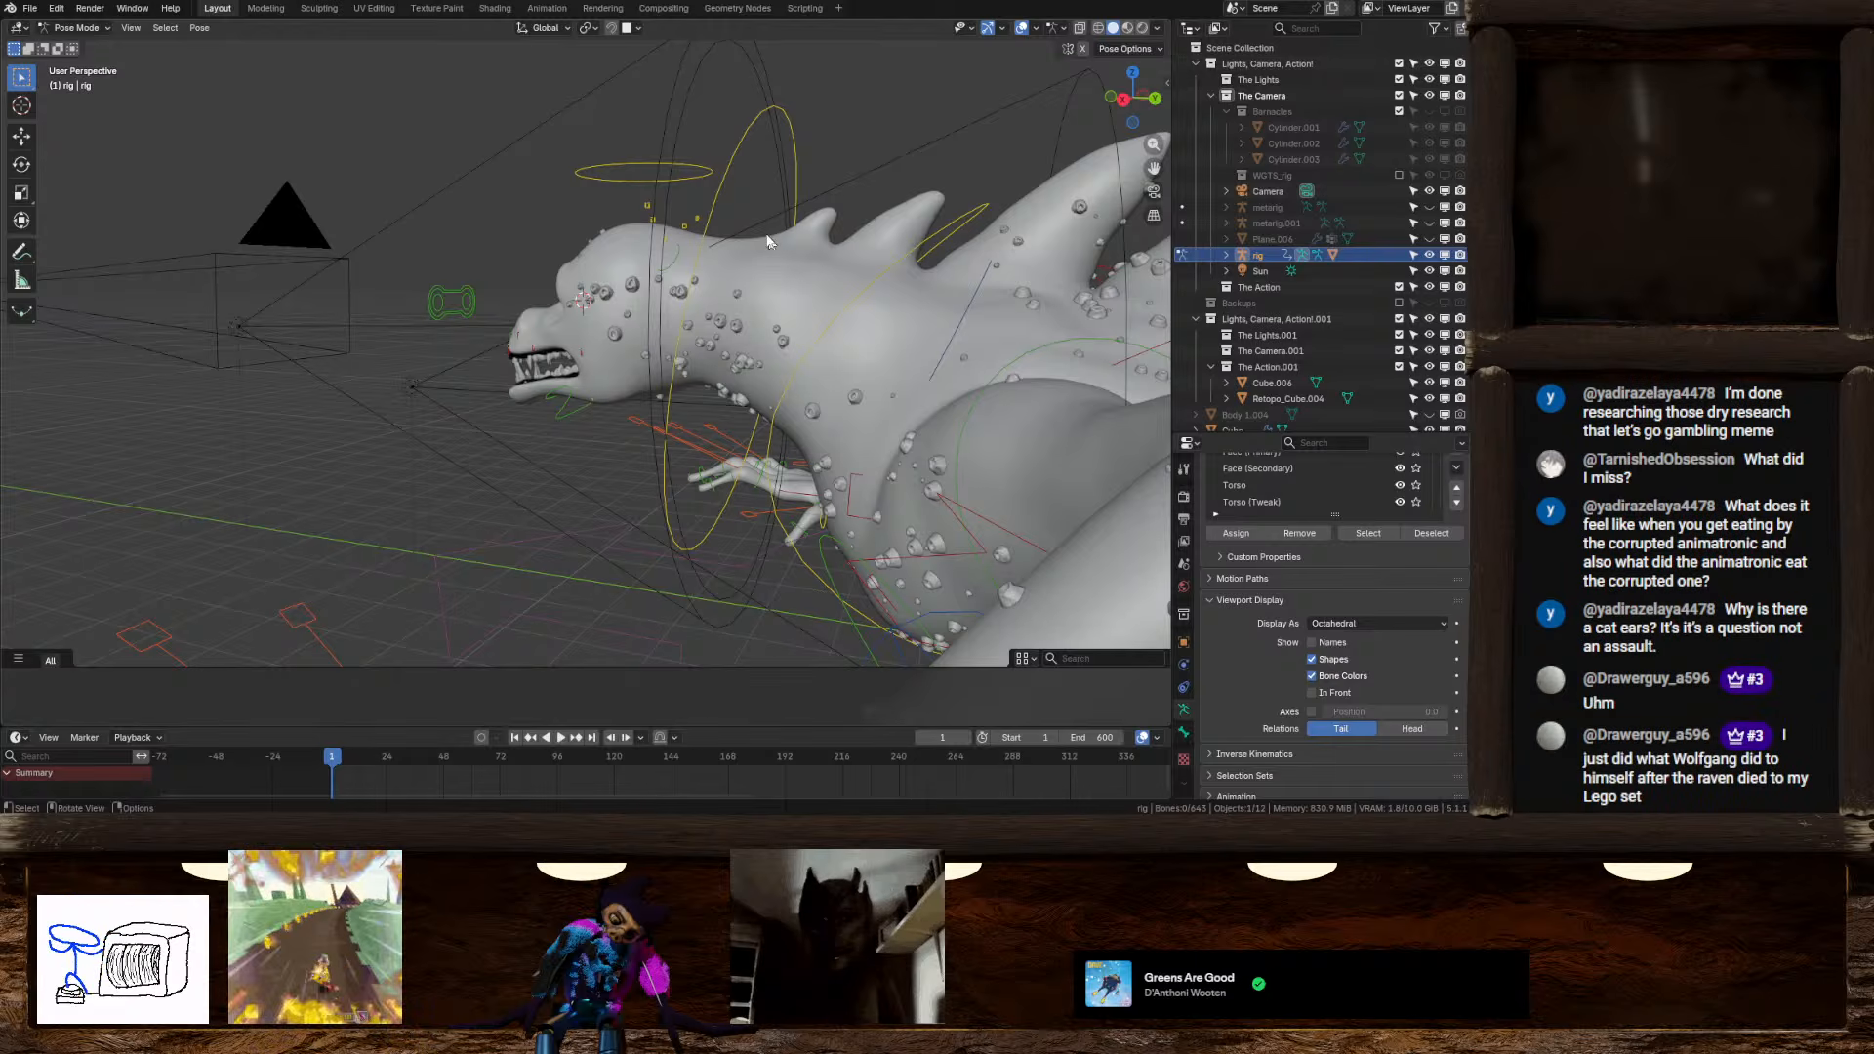
click(710, 232)
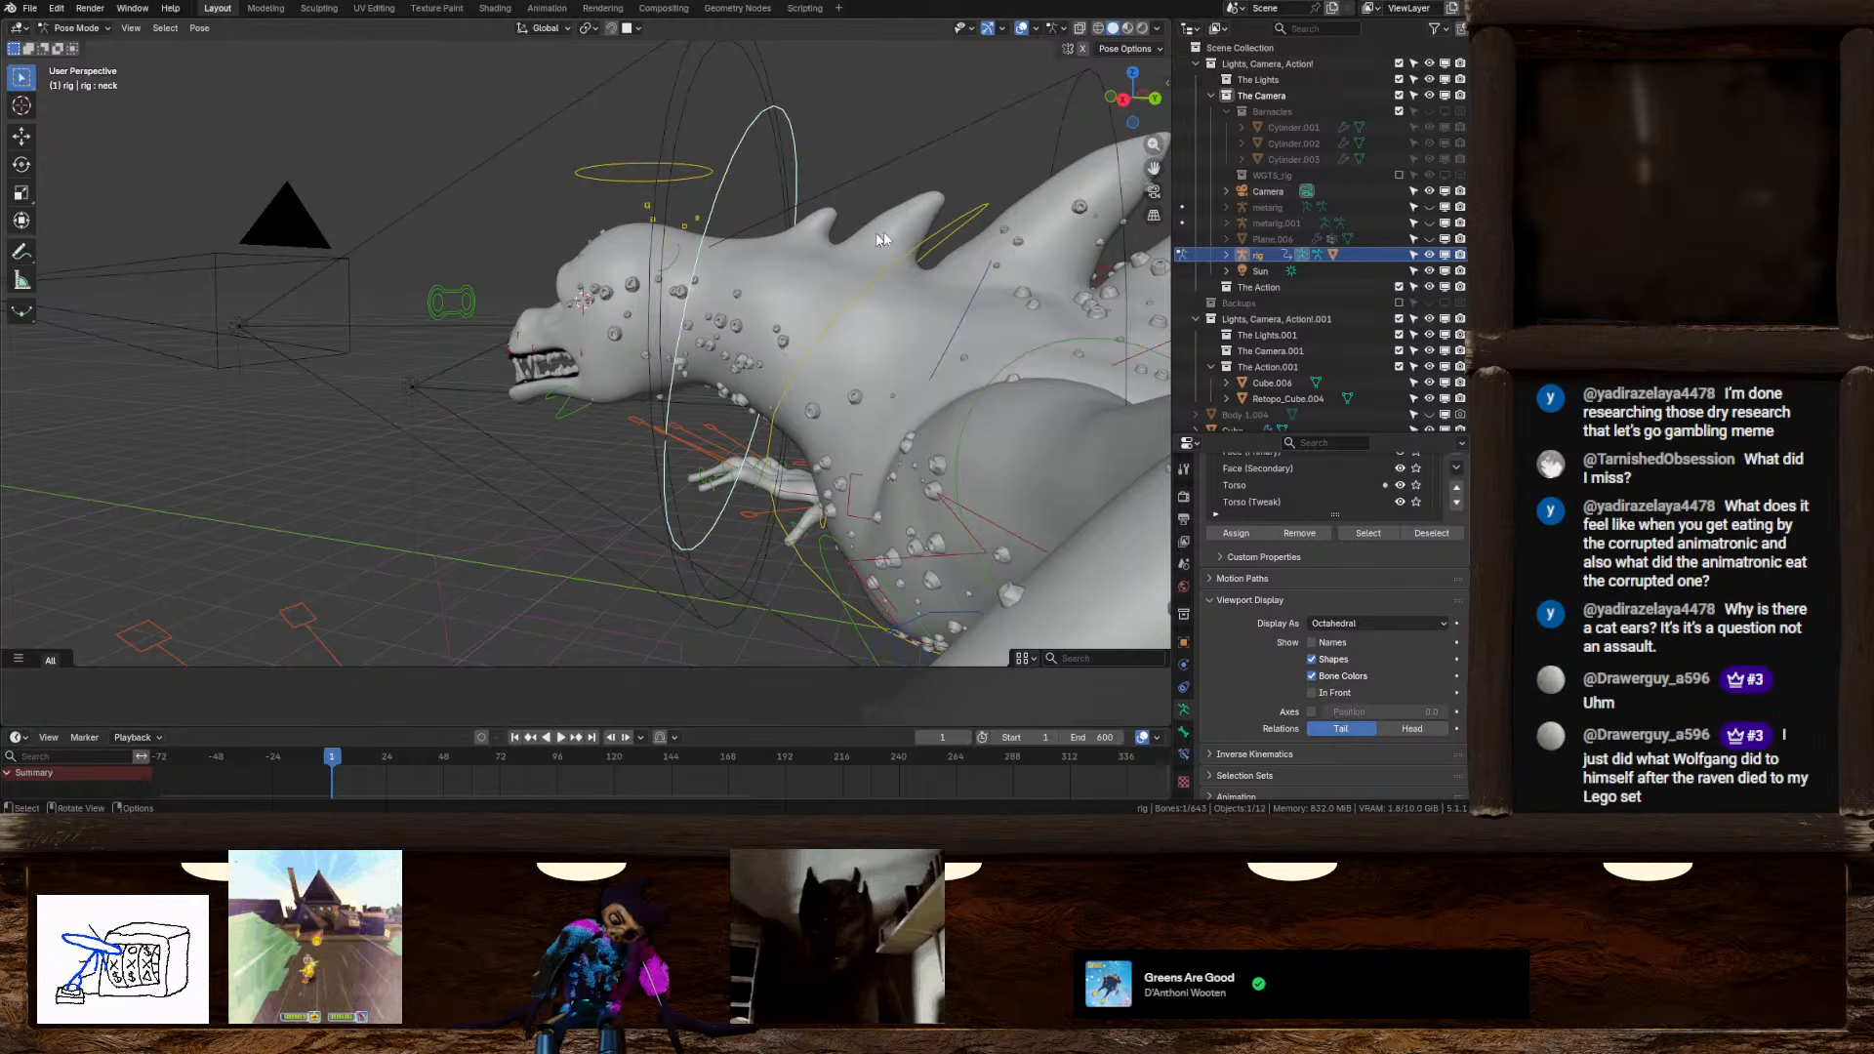
key(r)
key(x)
right_click(1064, 326)
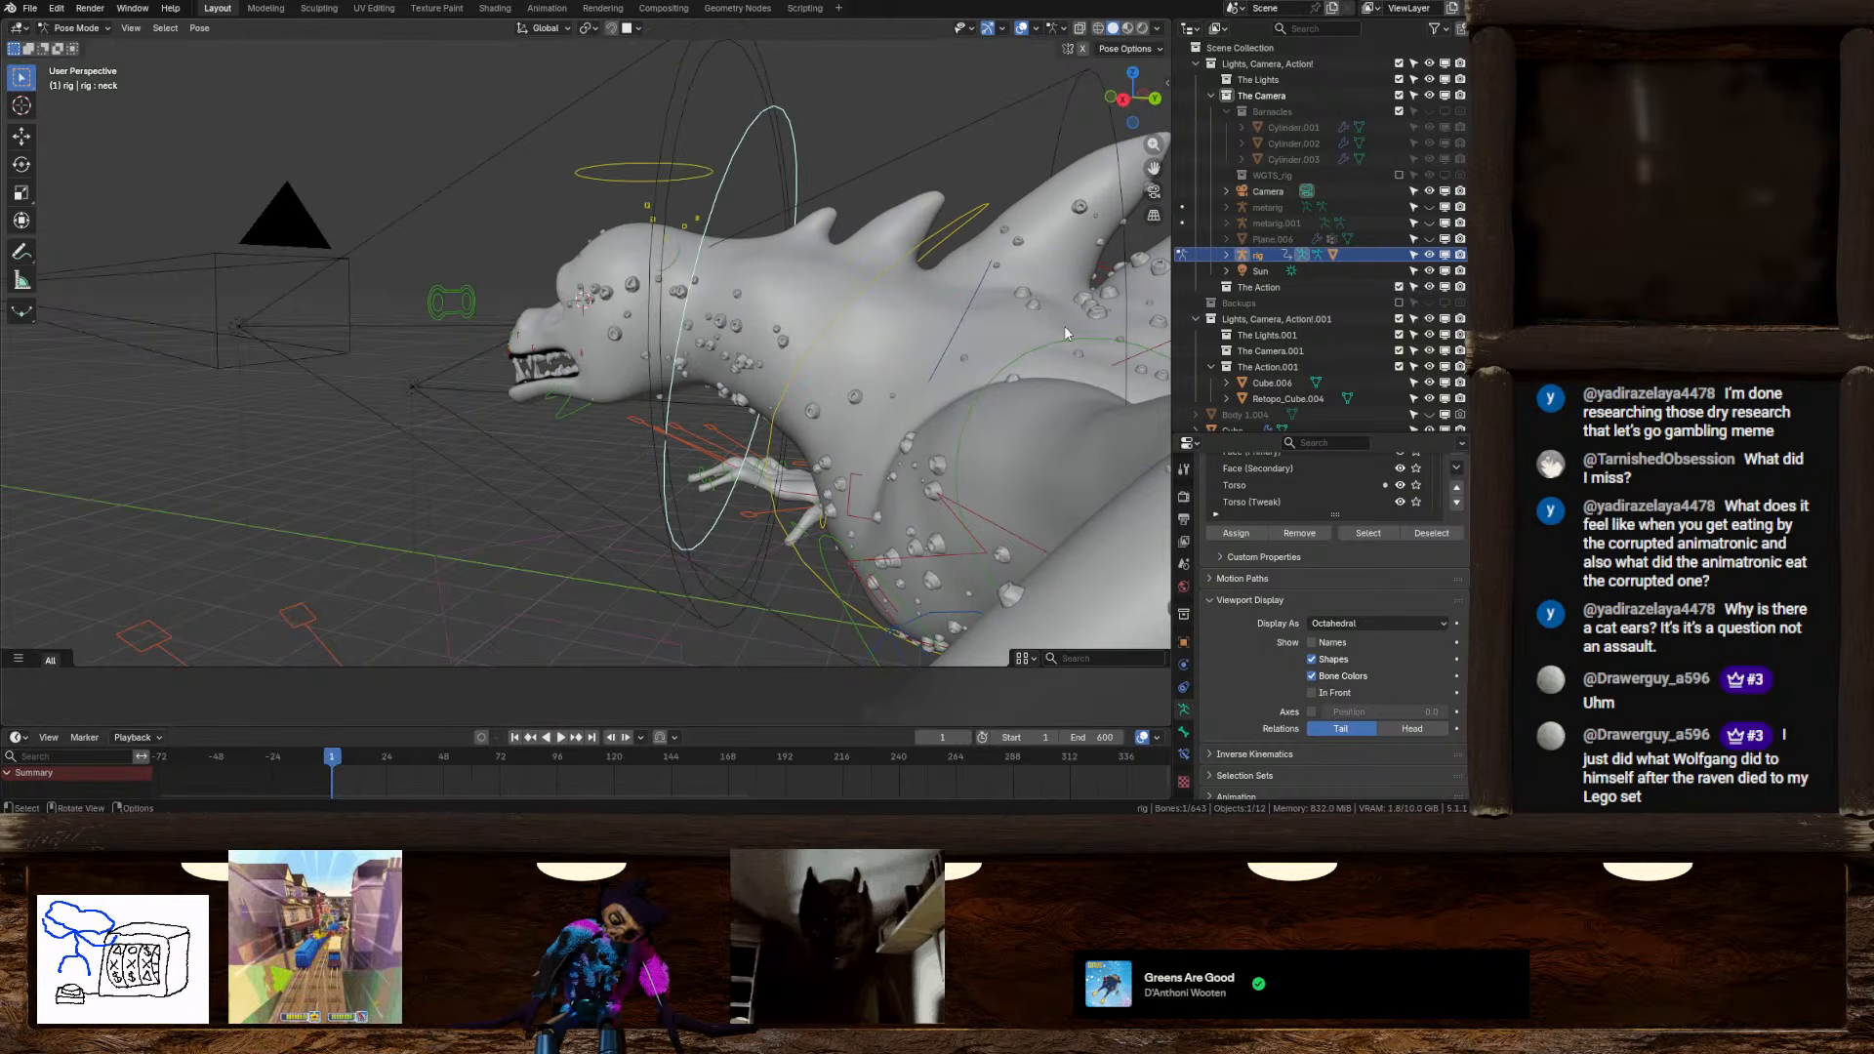
Try rotating the chest control around the global X axis to test how the upper body deforms
mouse_move(884, 307)
middle_down()
mouse_move(945, 322)
mouse_move(908, 313)
middle_up()
scroll(917, 316, down, 2)
click(908, 318)
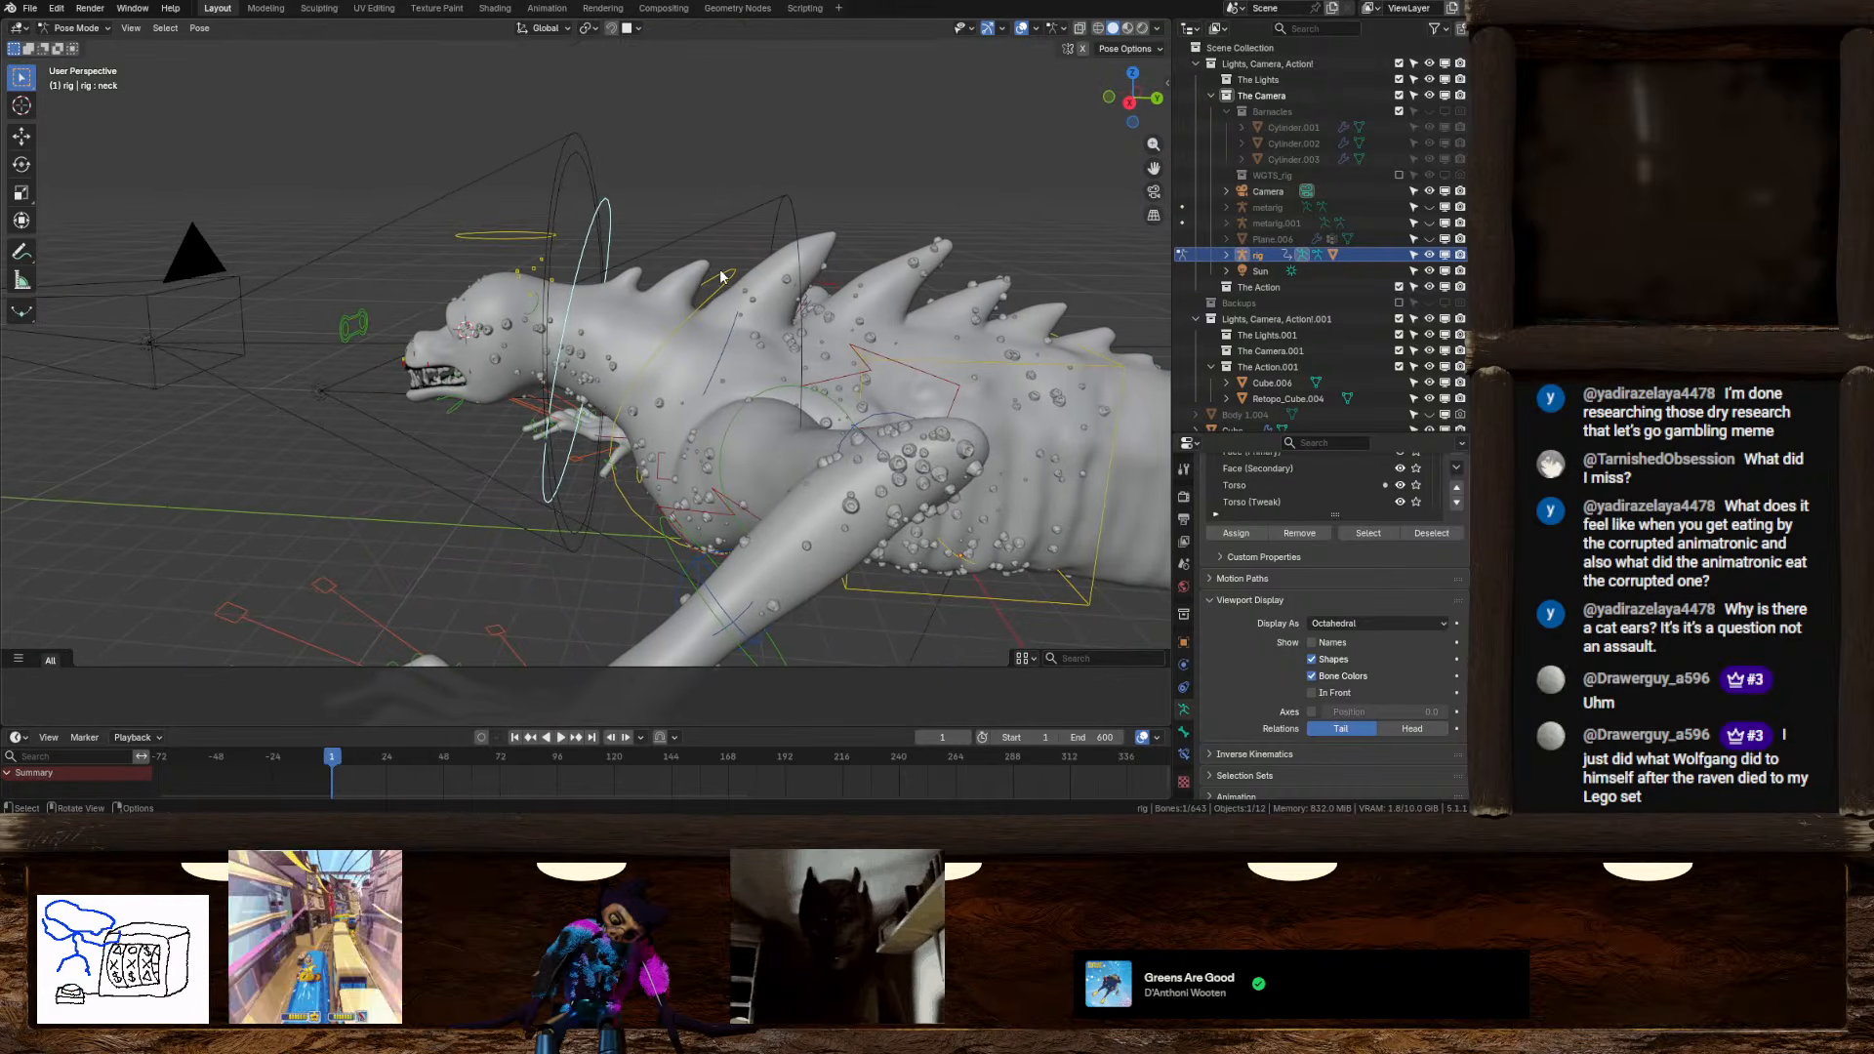
key(r)
key(x)
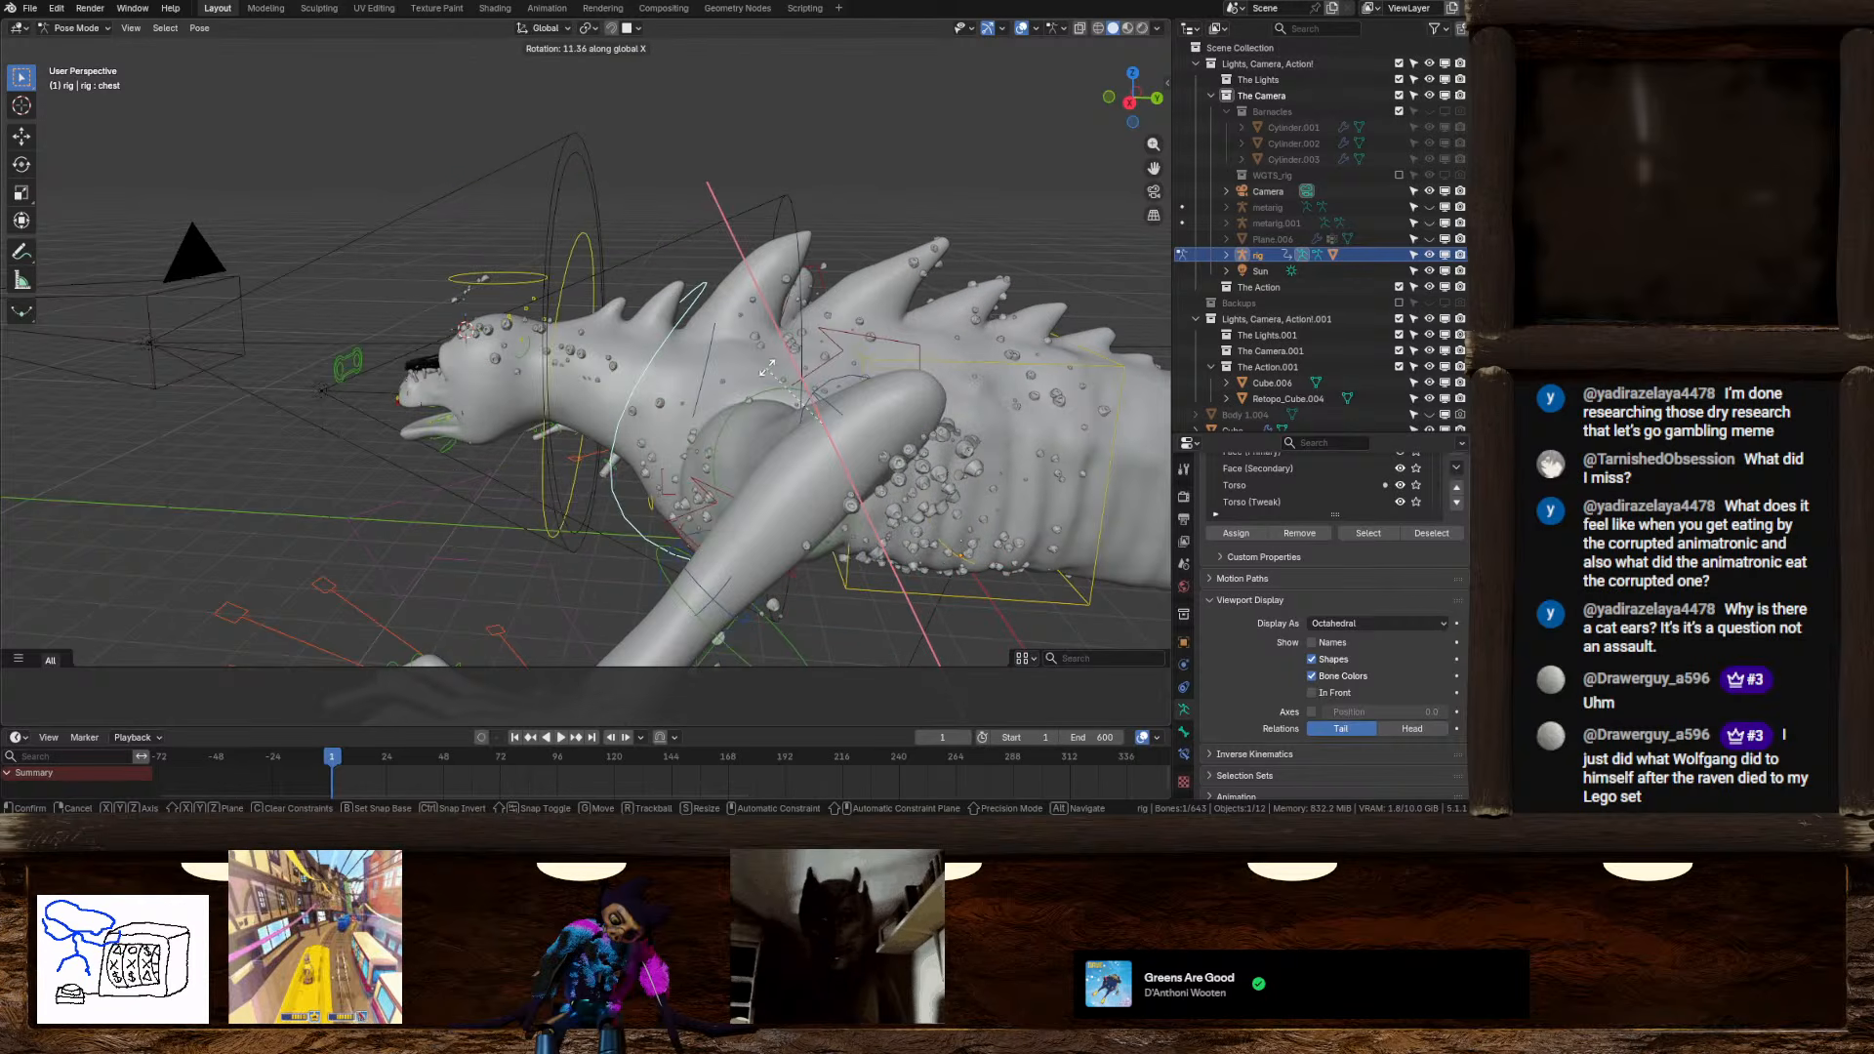
right_click(949, 382)
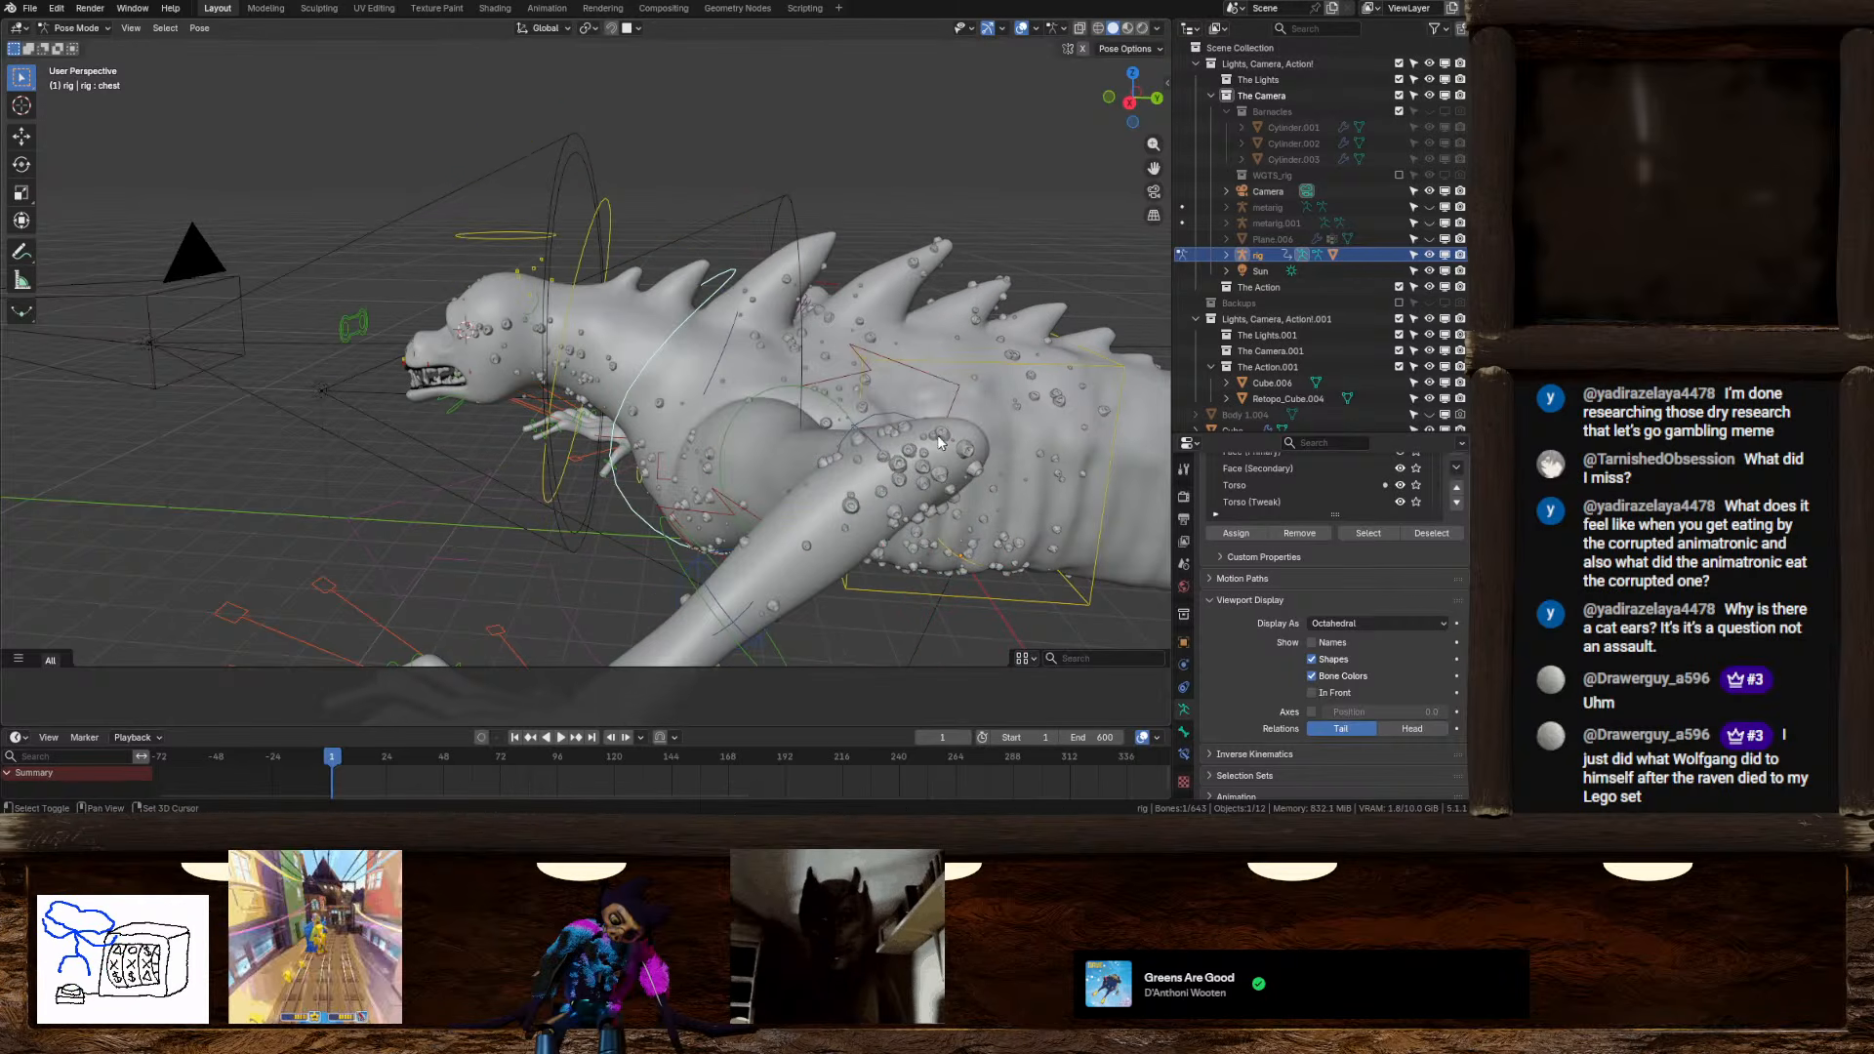
shift+middle_drag(1023, 430, 937, 448)
middle_drag(838, 252, 849, 299)
key(r)
key(x)
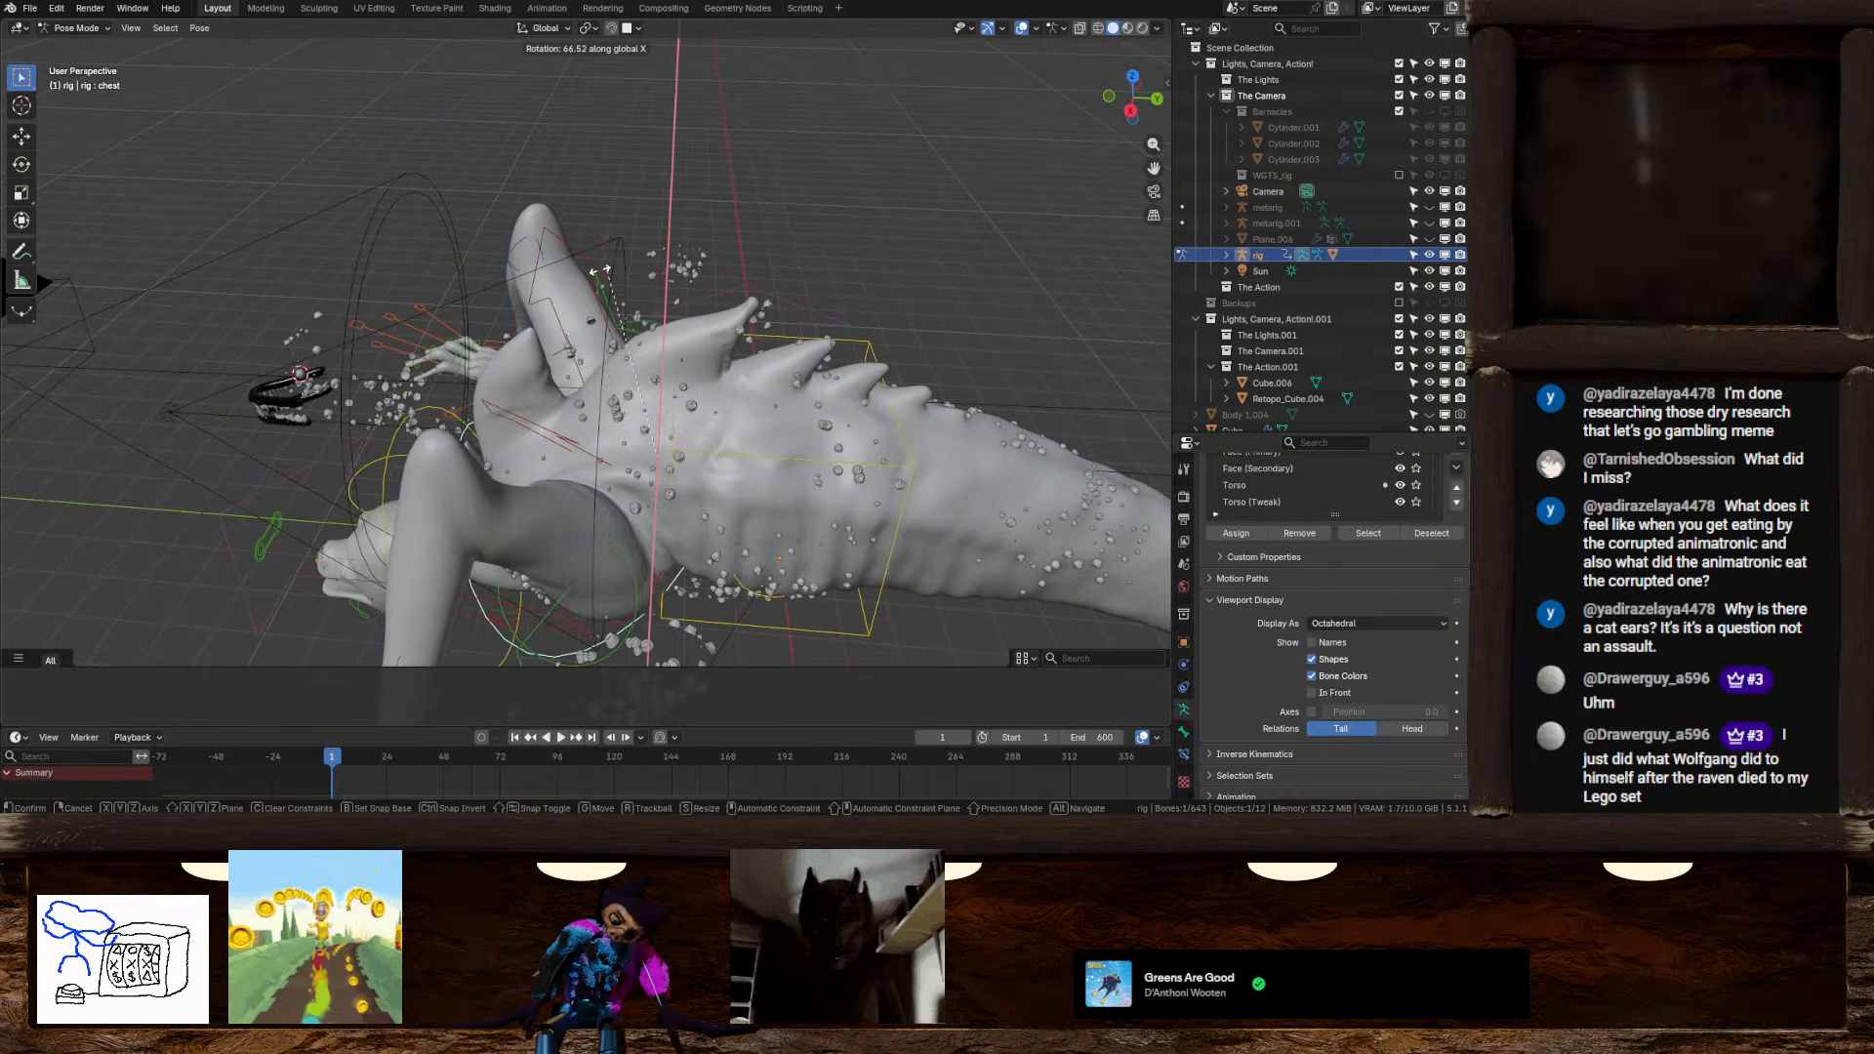
right_click(740, 323)
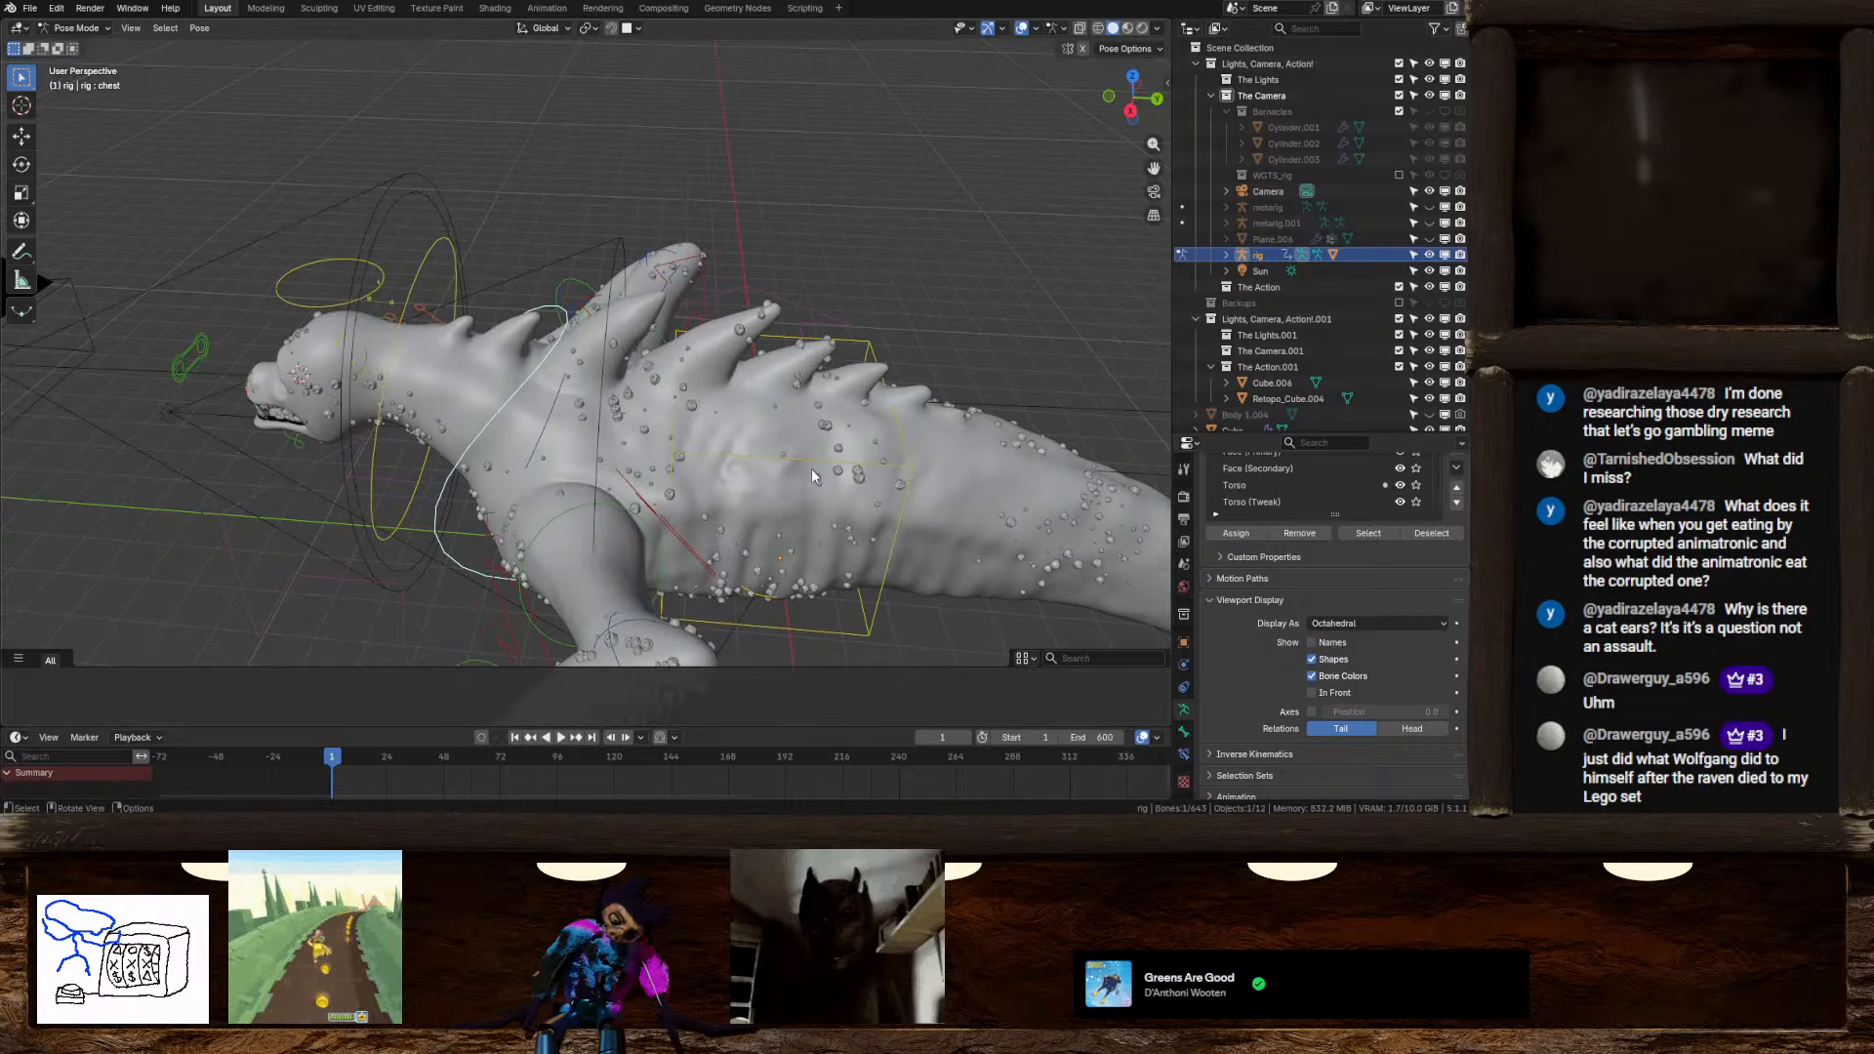
Try rotating the torso control 22.9° around the global X axis and undo the rotation
click(817, 457)
key(r)
key(x)
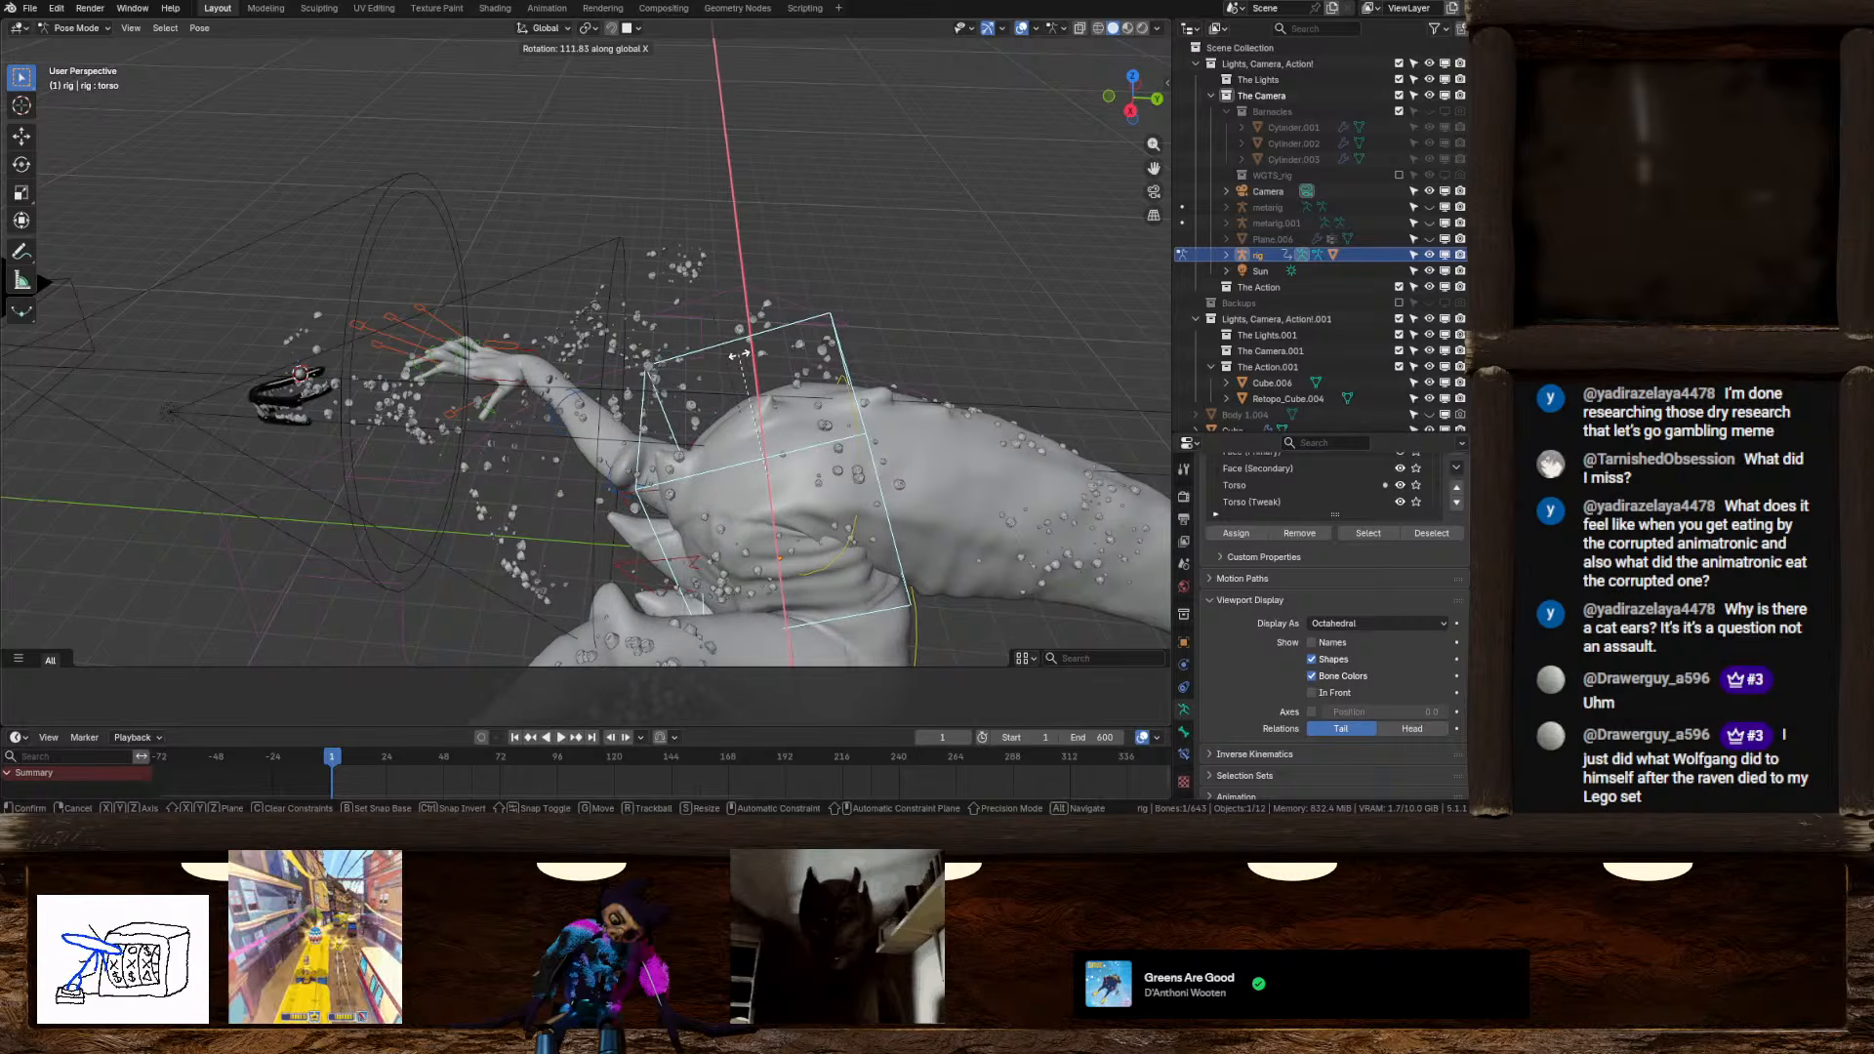
click(899, 442)
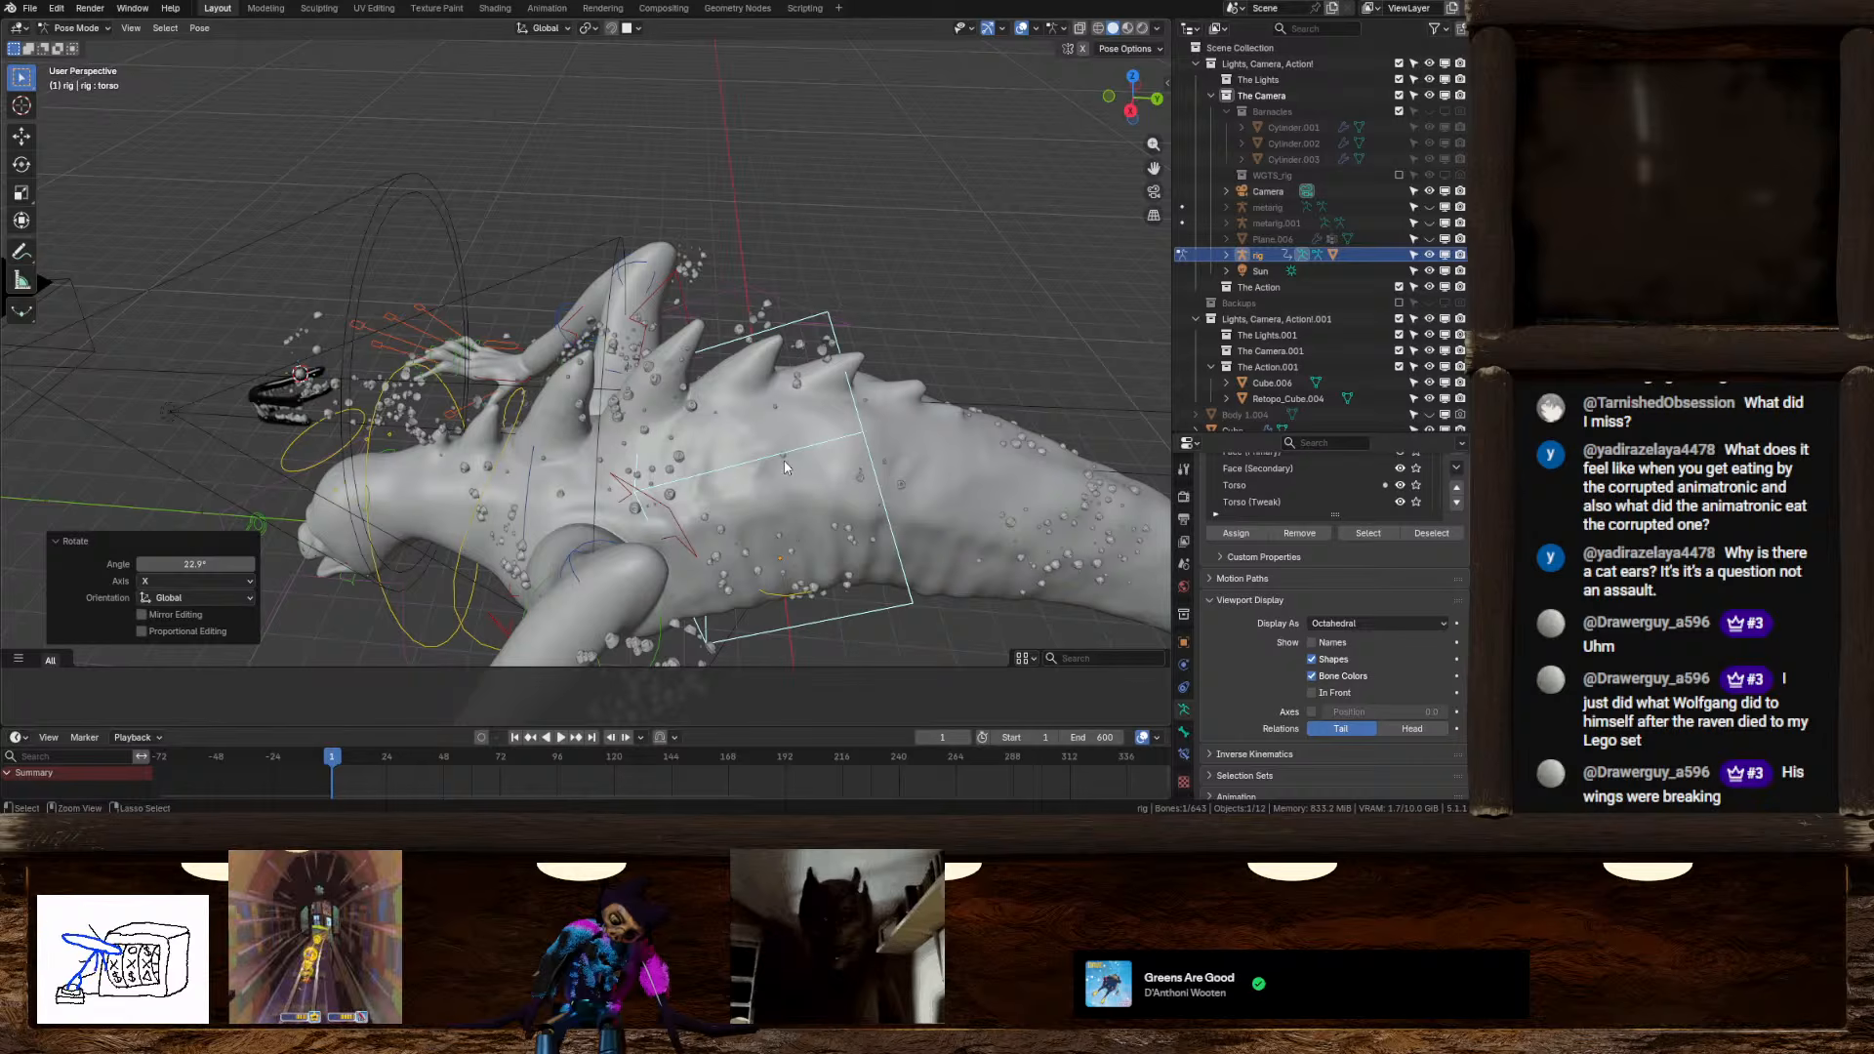
key(ctrl+z)
key(ctrl+z)
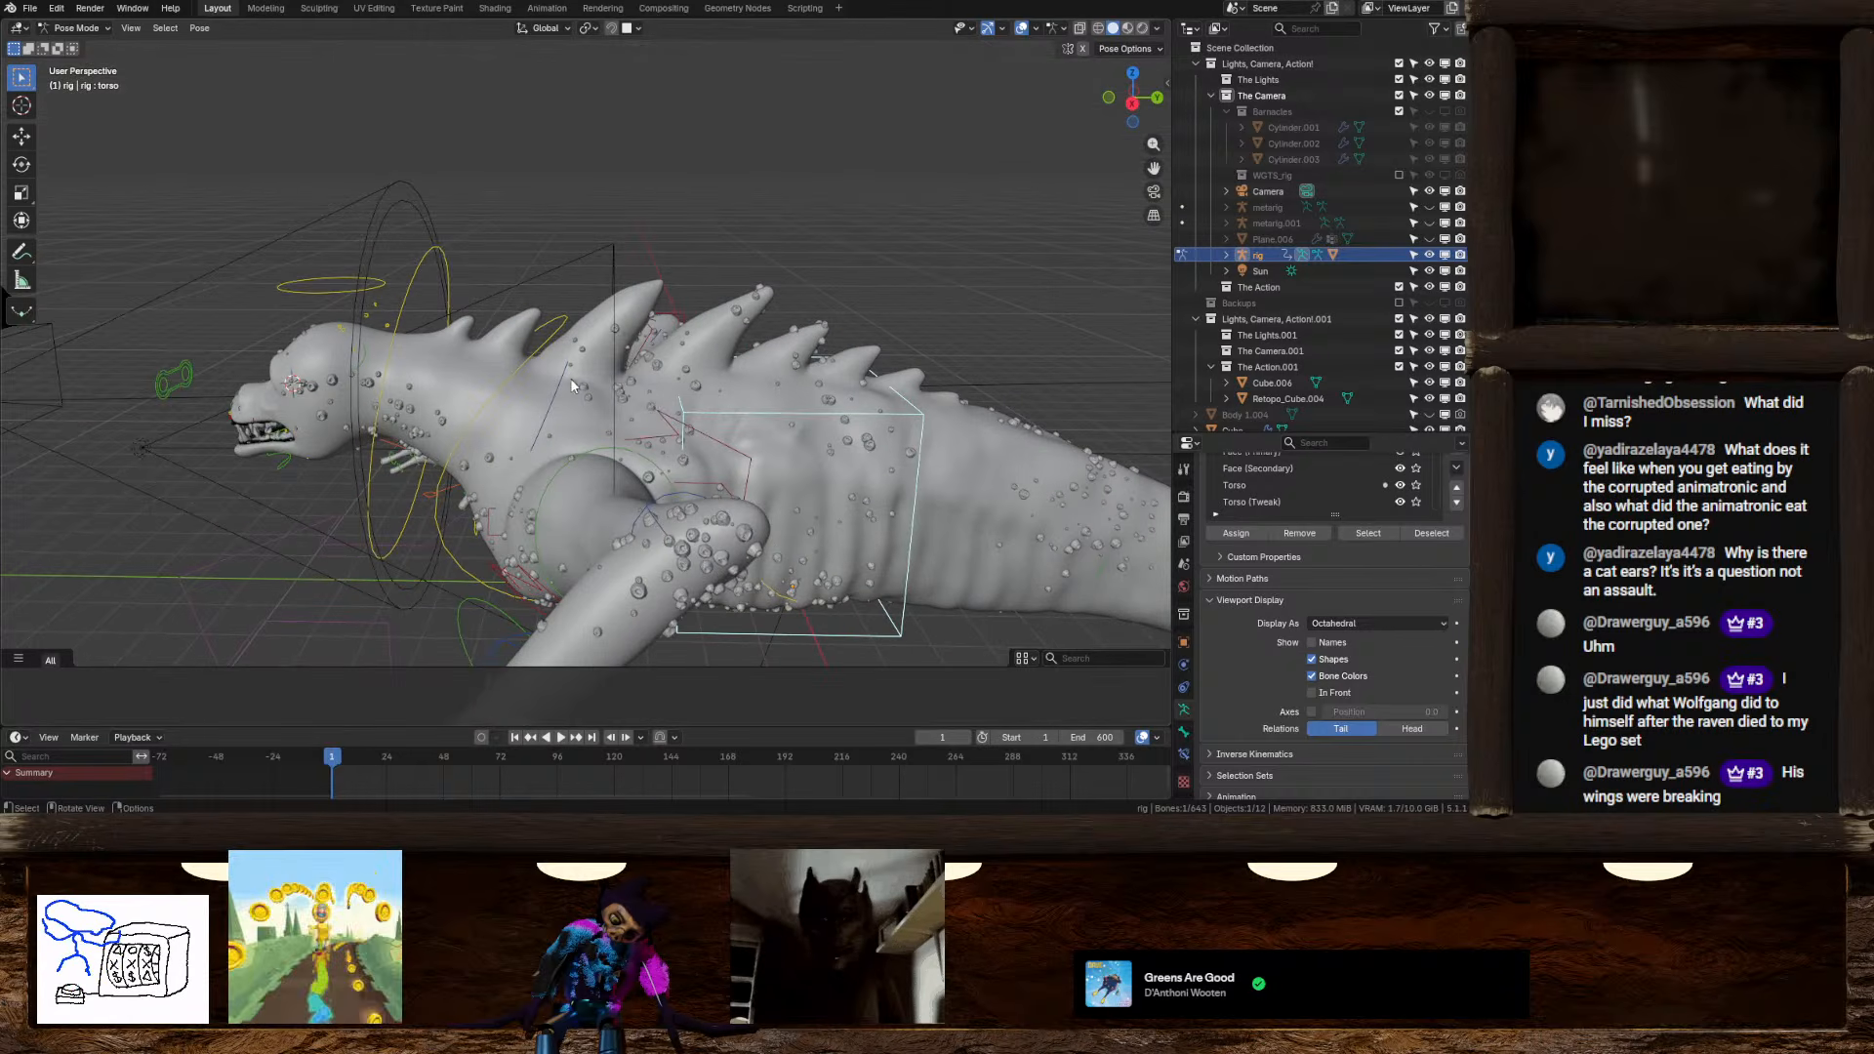
Try rotating the spine_fk.003 control around the global X axis to test the upper spine's deformation
click(541, 410)
key(r)
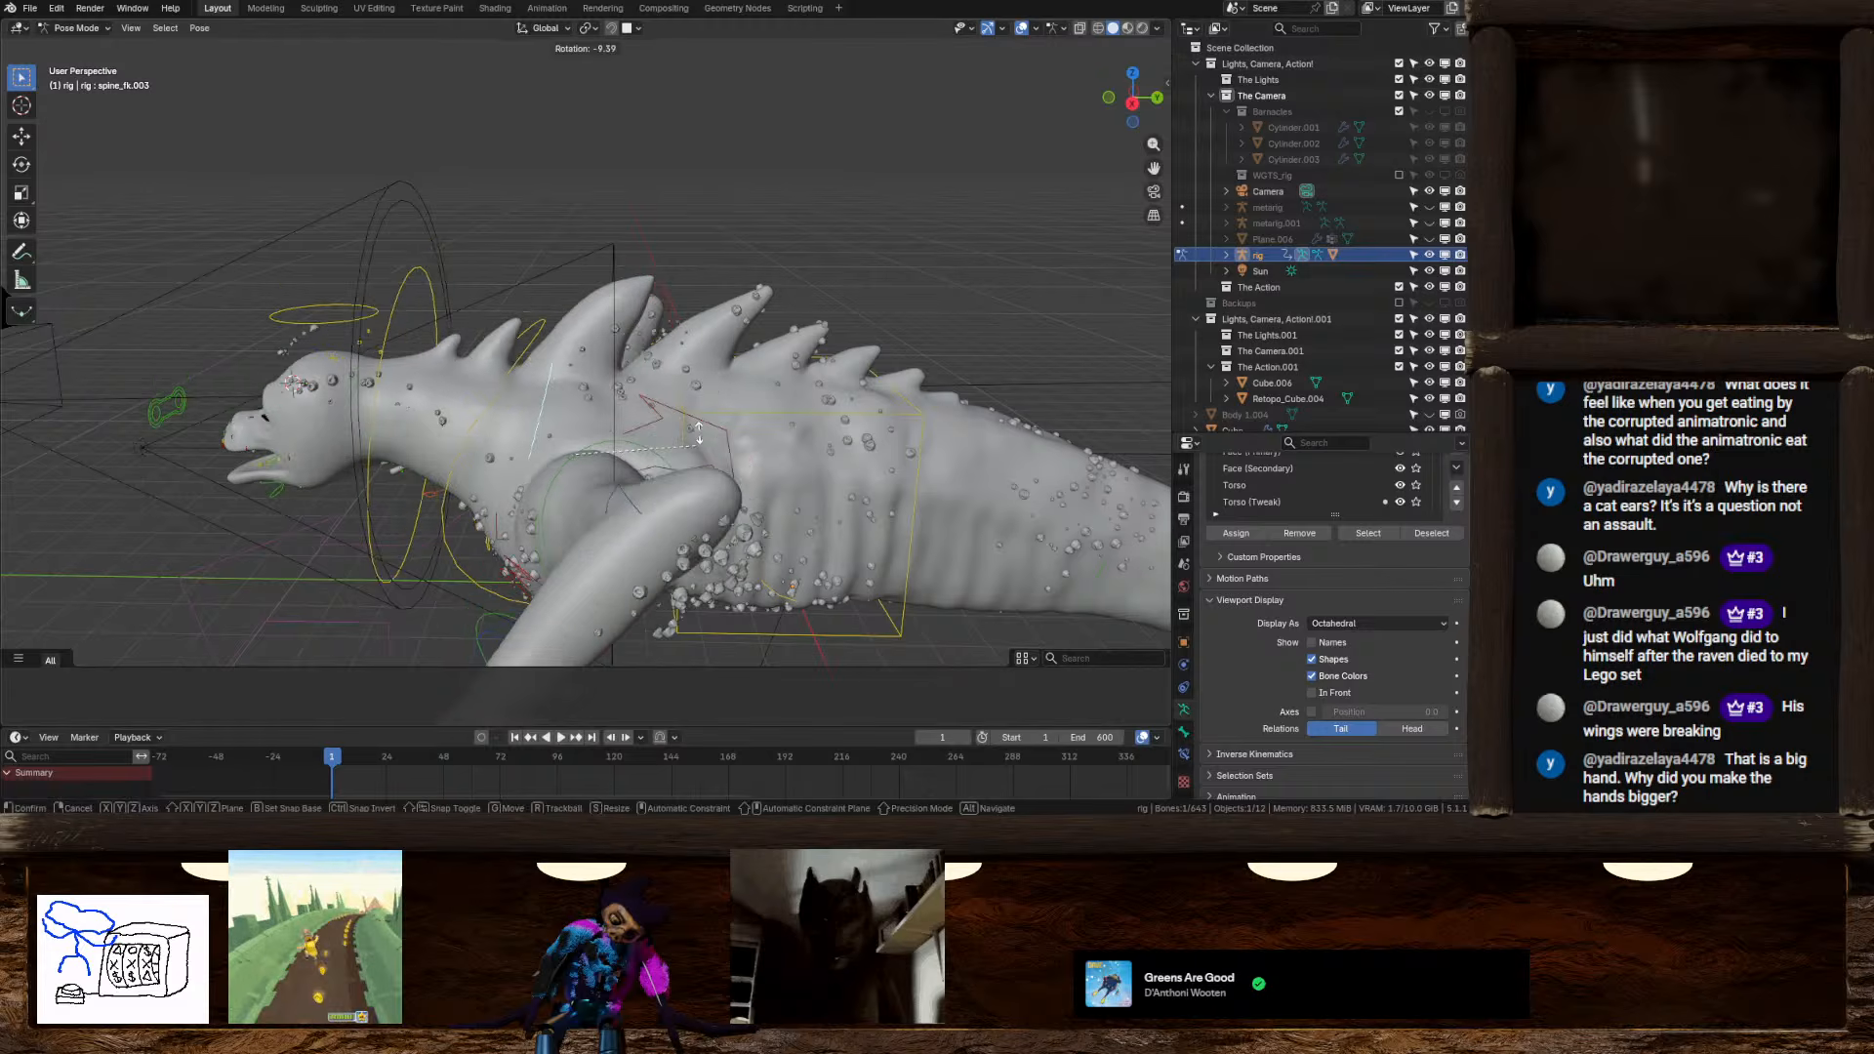
key(x)
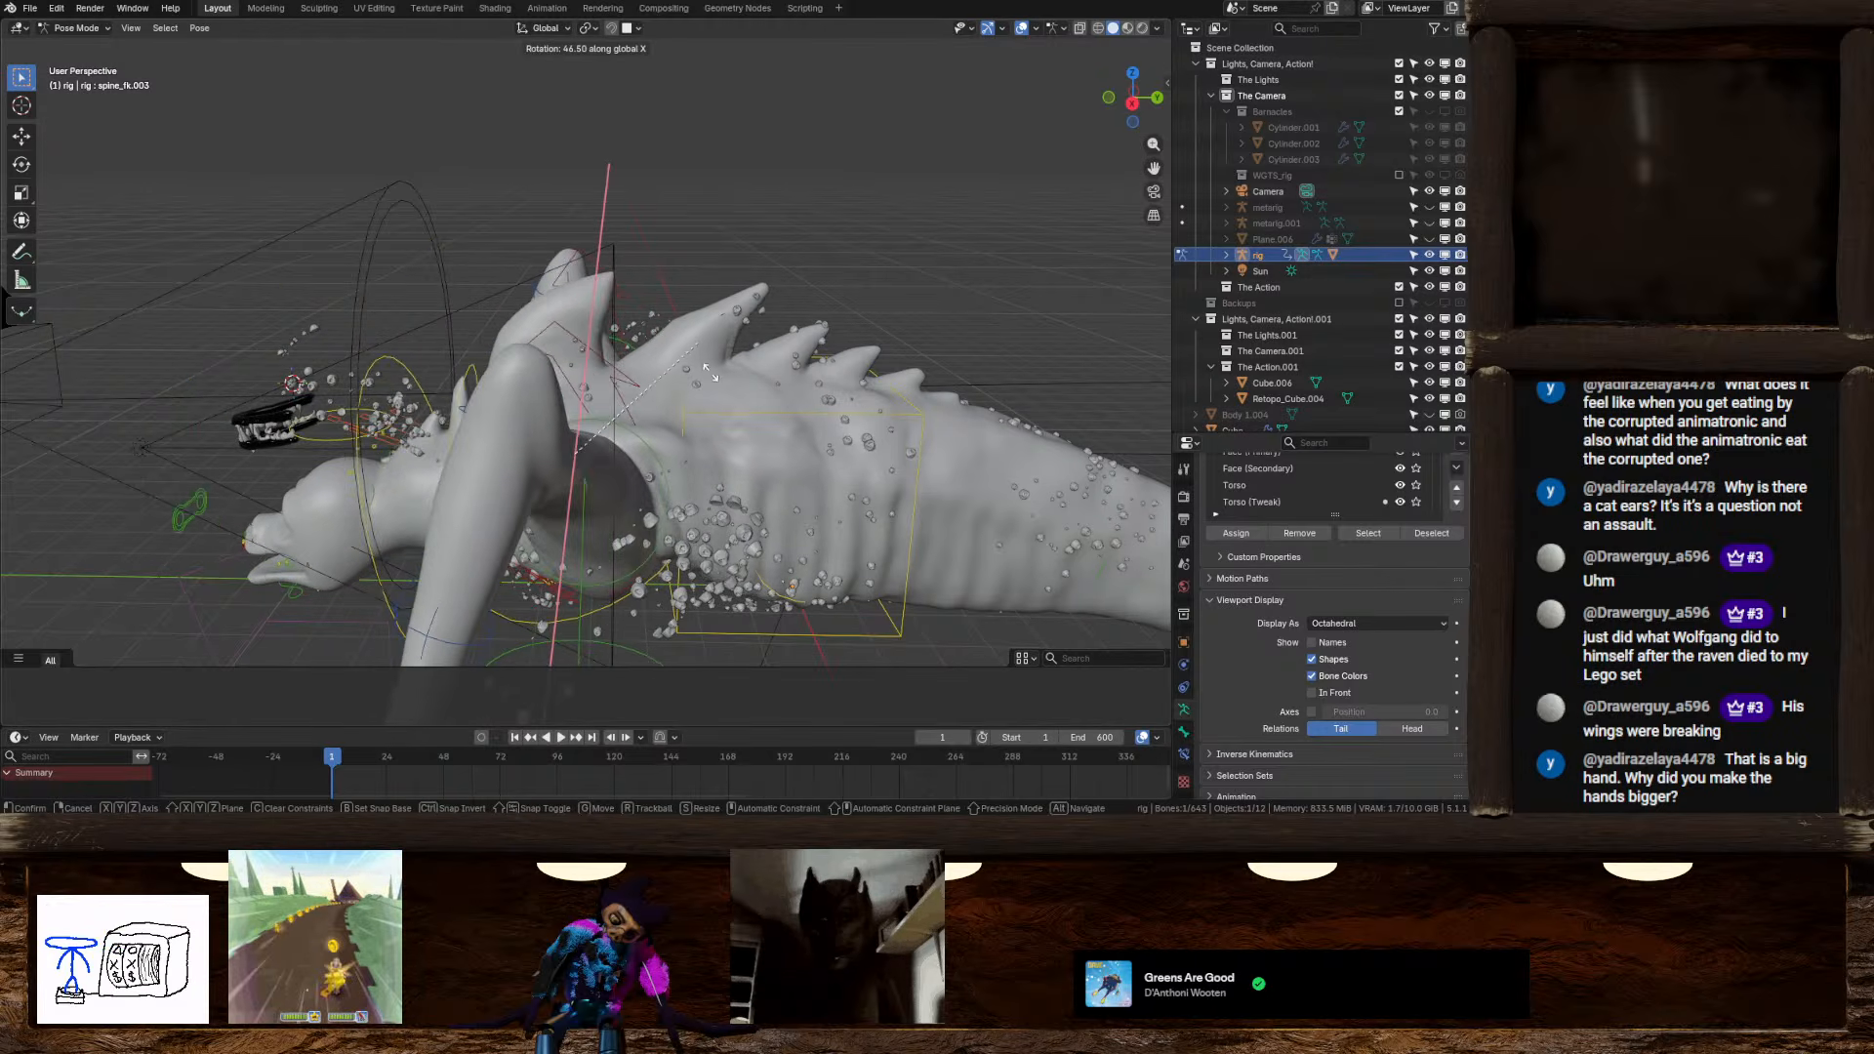
click(611, 472)
shift+middle_drag(611, 472, 761, 461)
scroll(760, 461, up, 2)
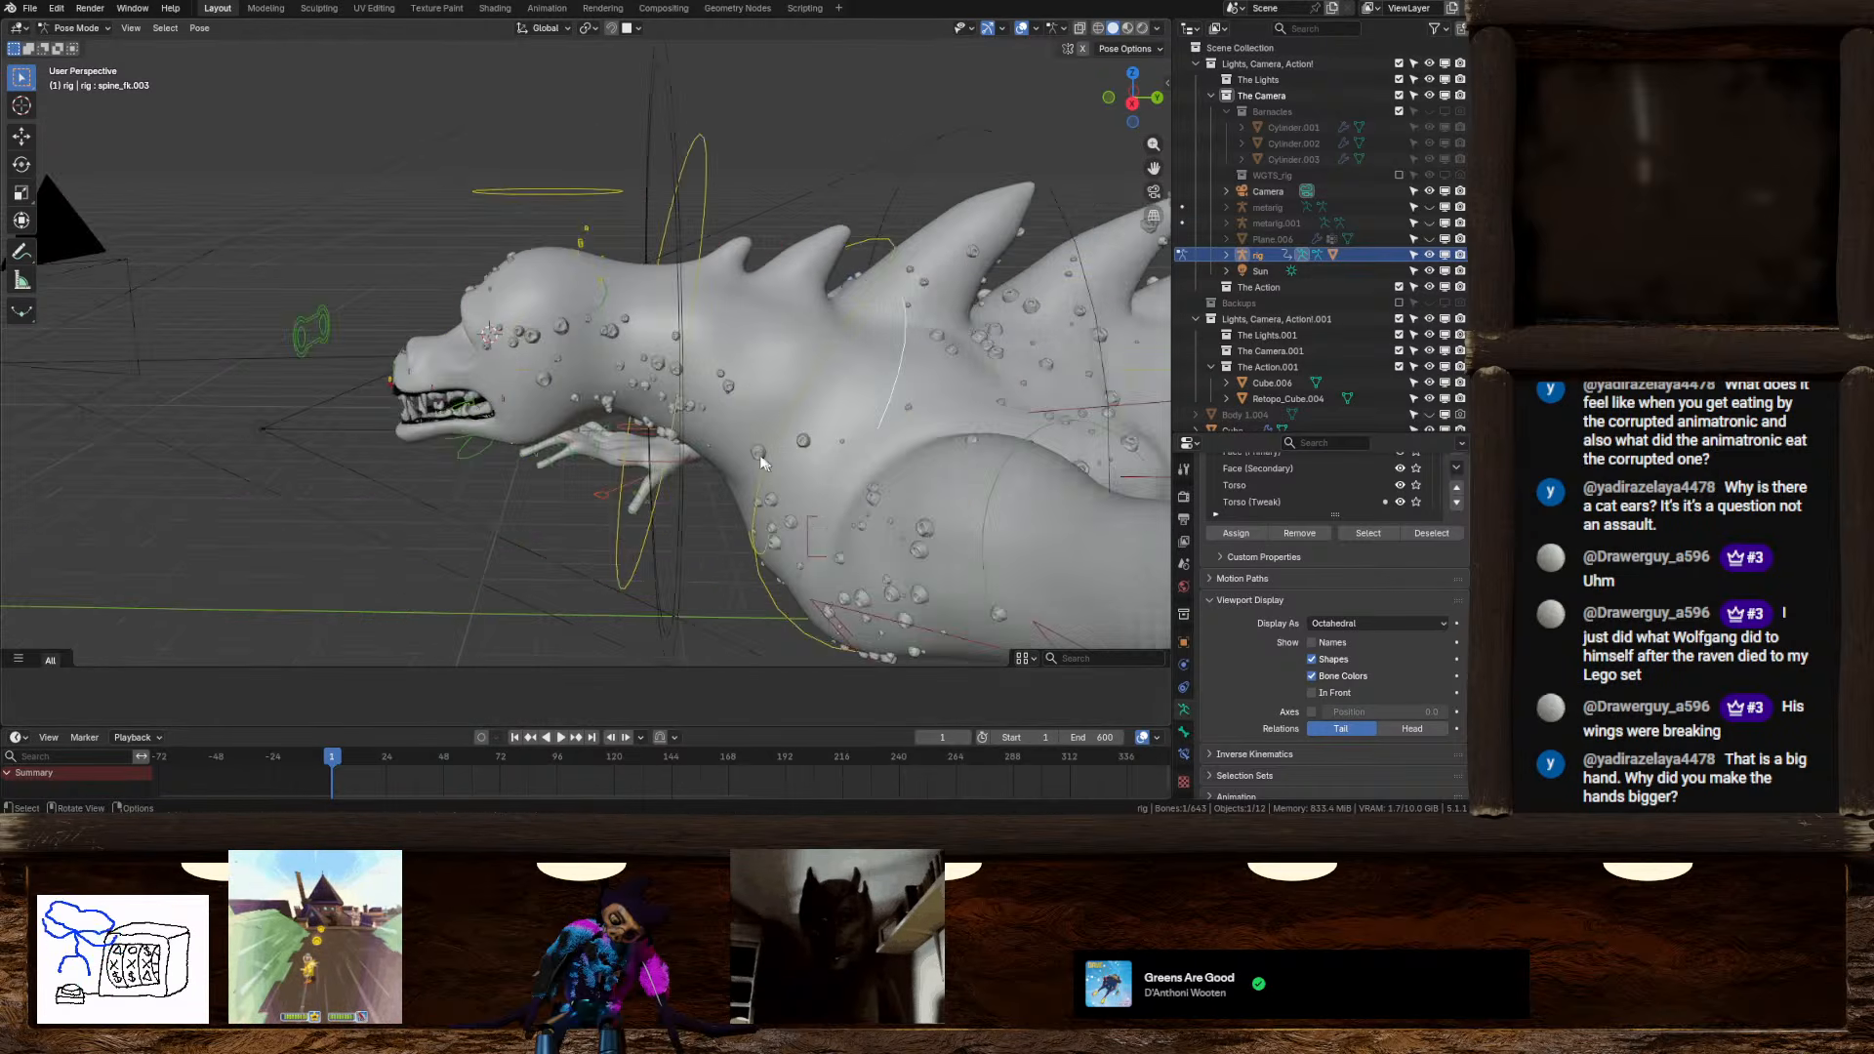
Try rotating the jaw_master control around the global X axis to test the mouth opening, and undo the rotation
scroll(760, 462, up, 1)
shift+middle_drag(579, 442, 689, 350)
click(555, 384)
key(r)
key(x)
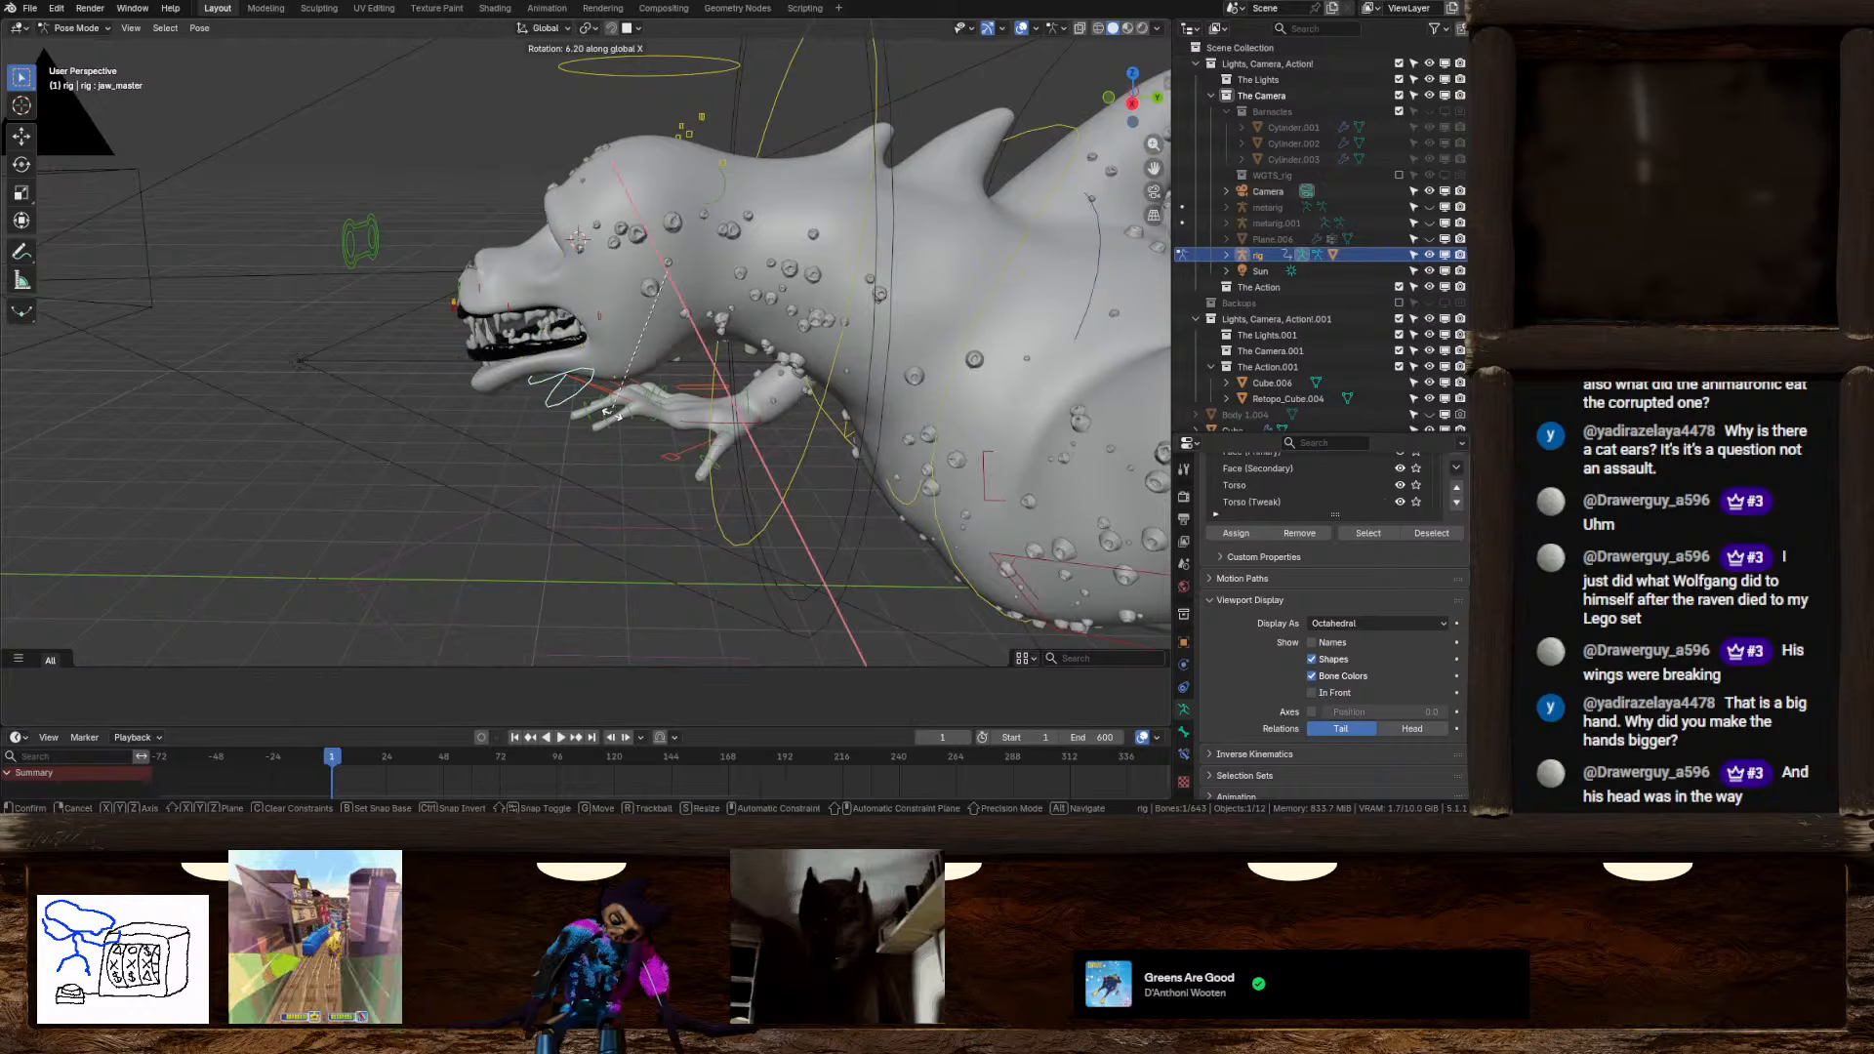
click(737, 415)
middle_drag(737, 415, 849, 558)
key(ctrl+z)
scroll(583, 434, down, 1)
scroll(568, 418, up, 6)
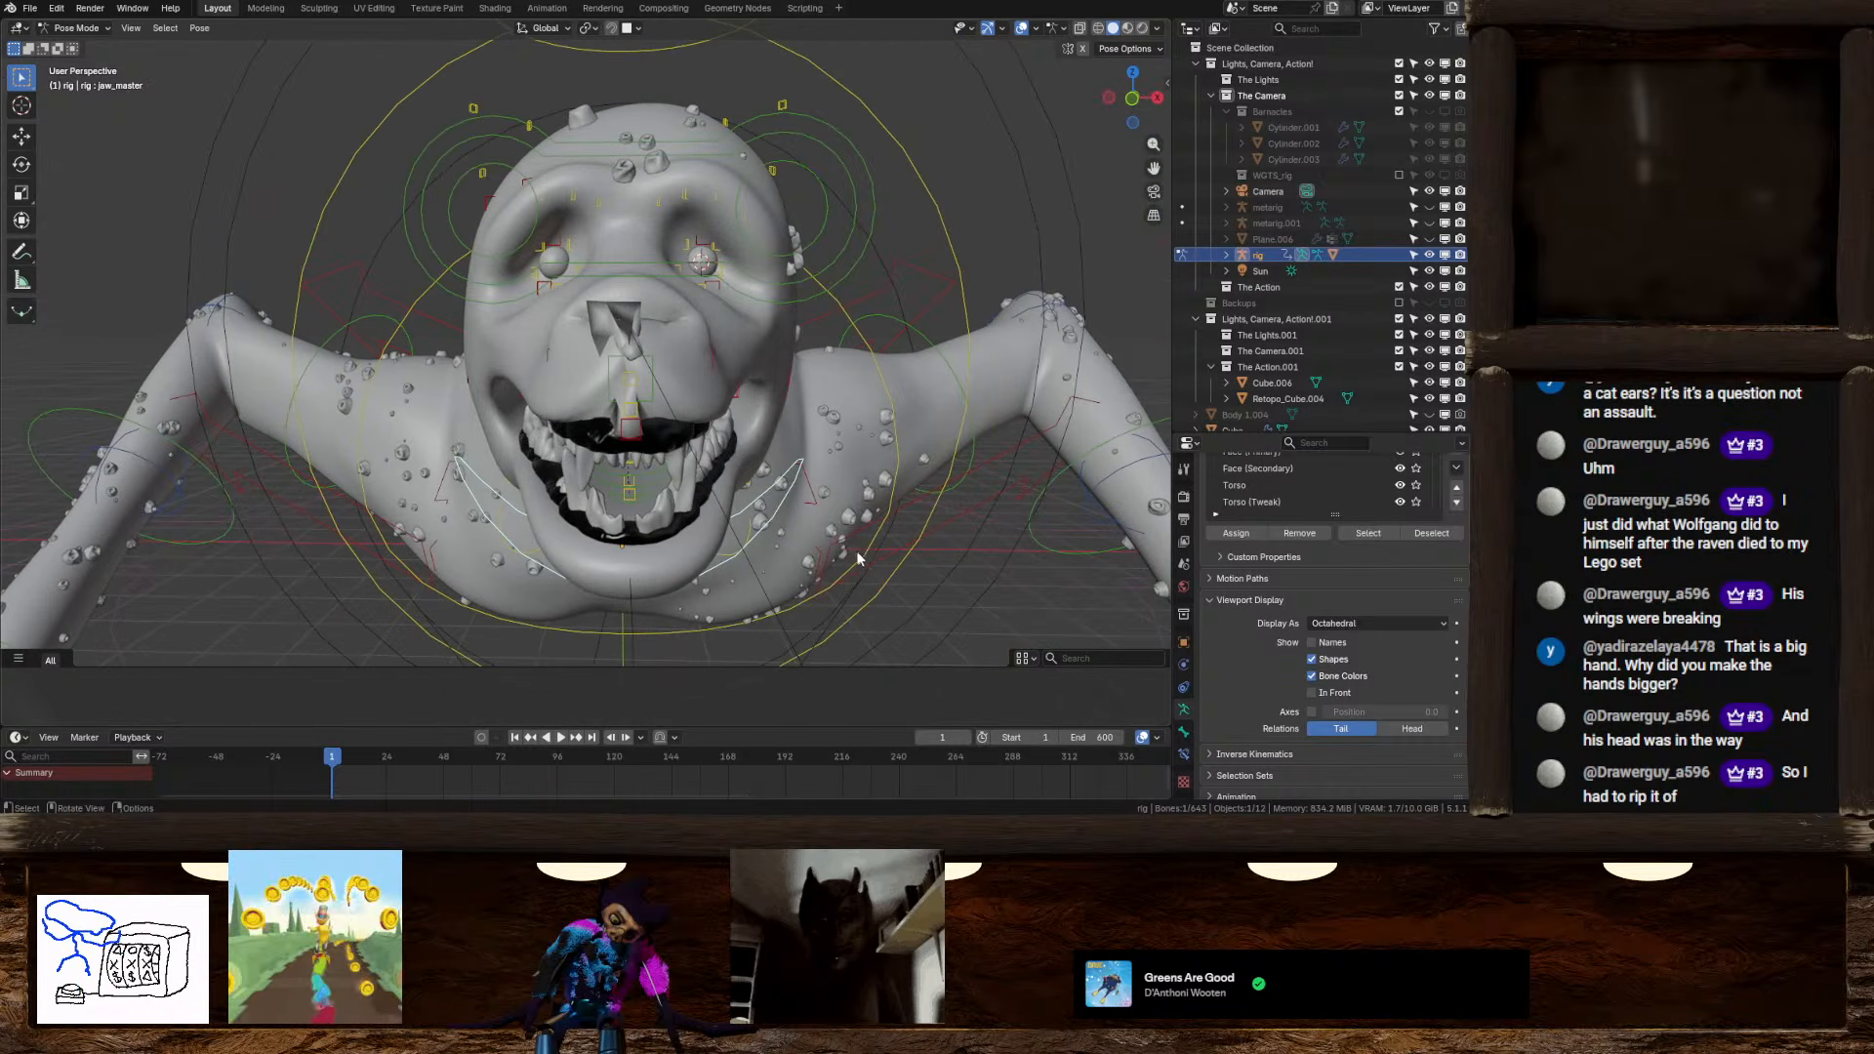
Highlight all of the rig's controls, pick out nose_master at the snout tip and try moving it
key(a)
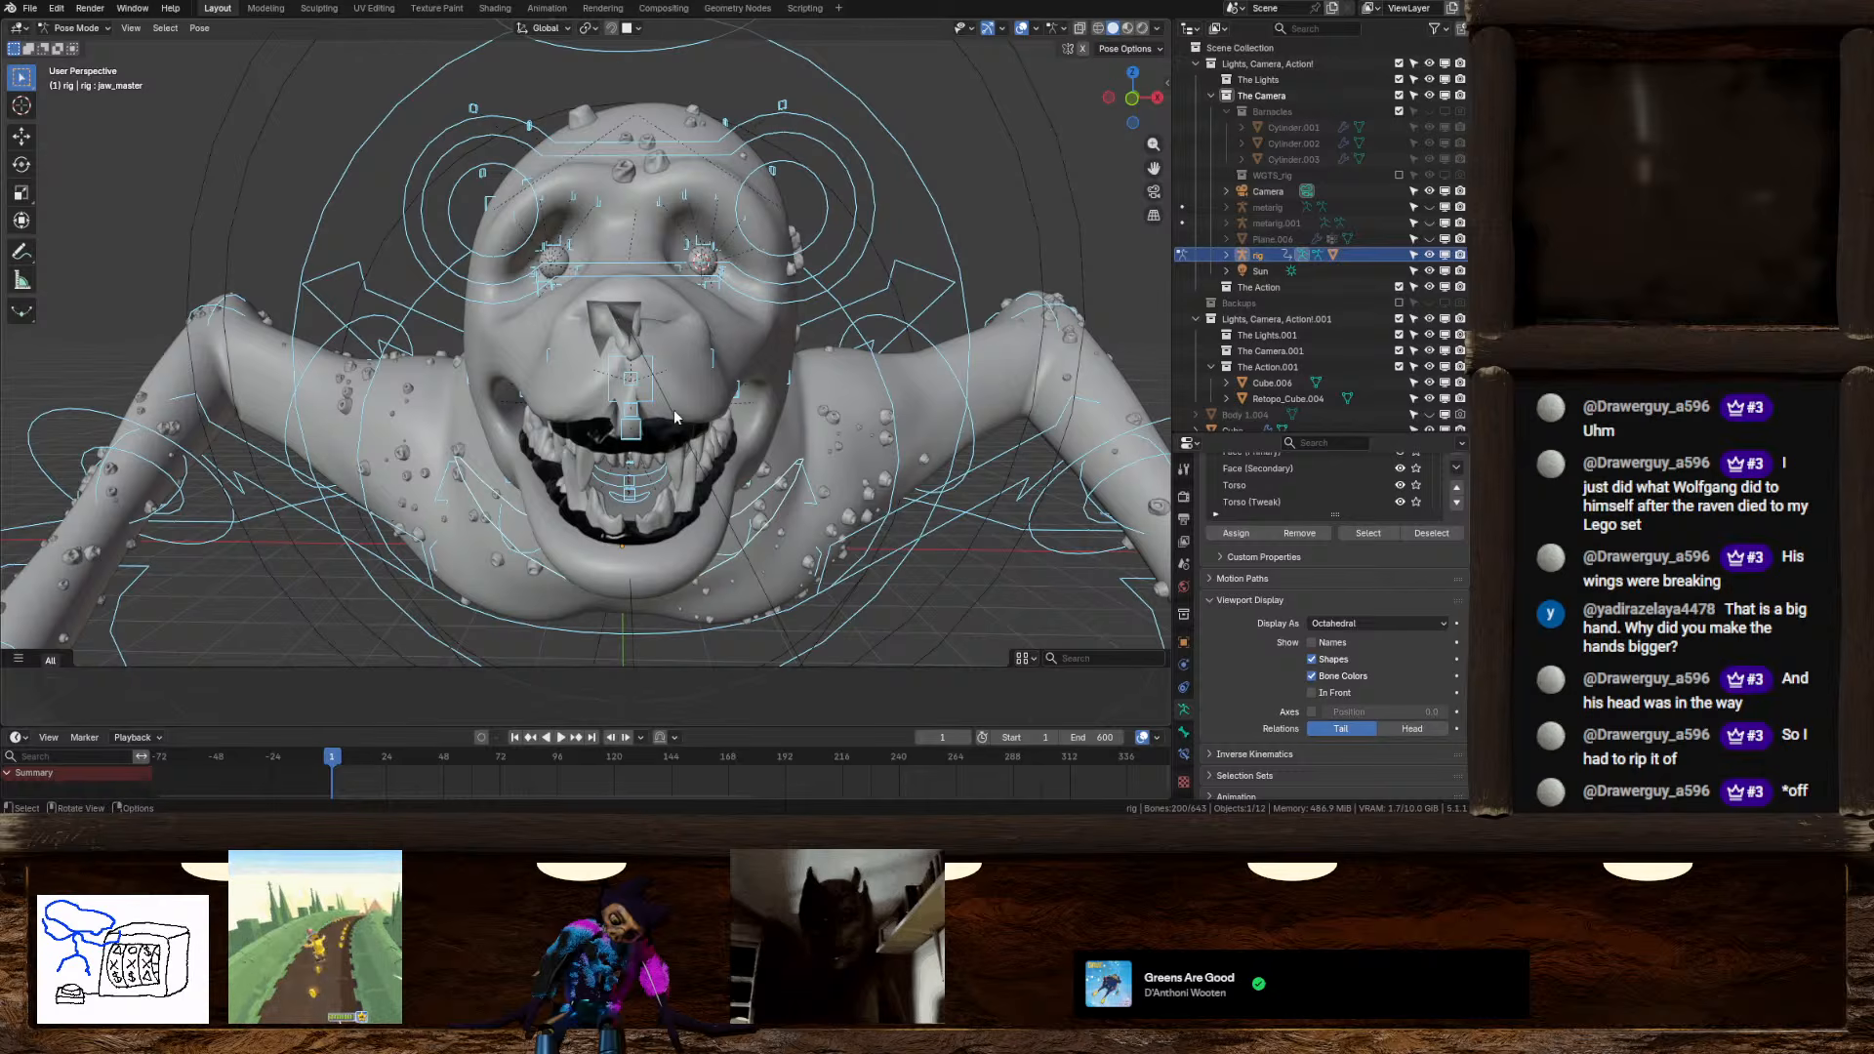
click(649, 390)
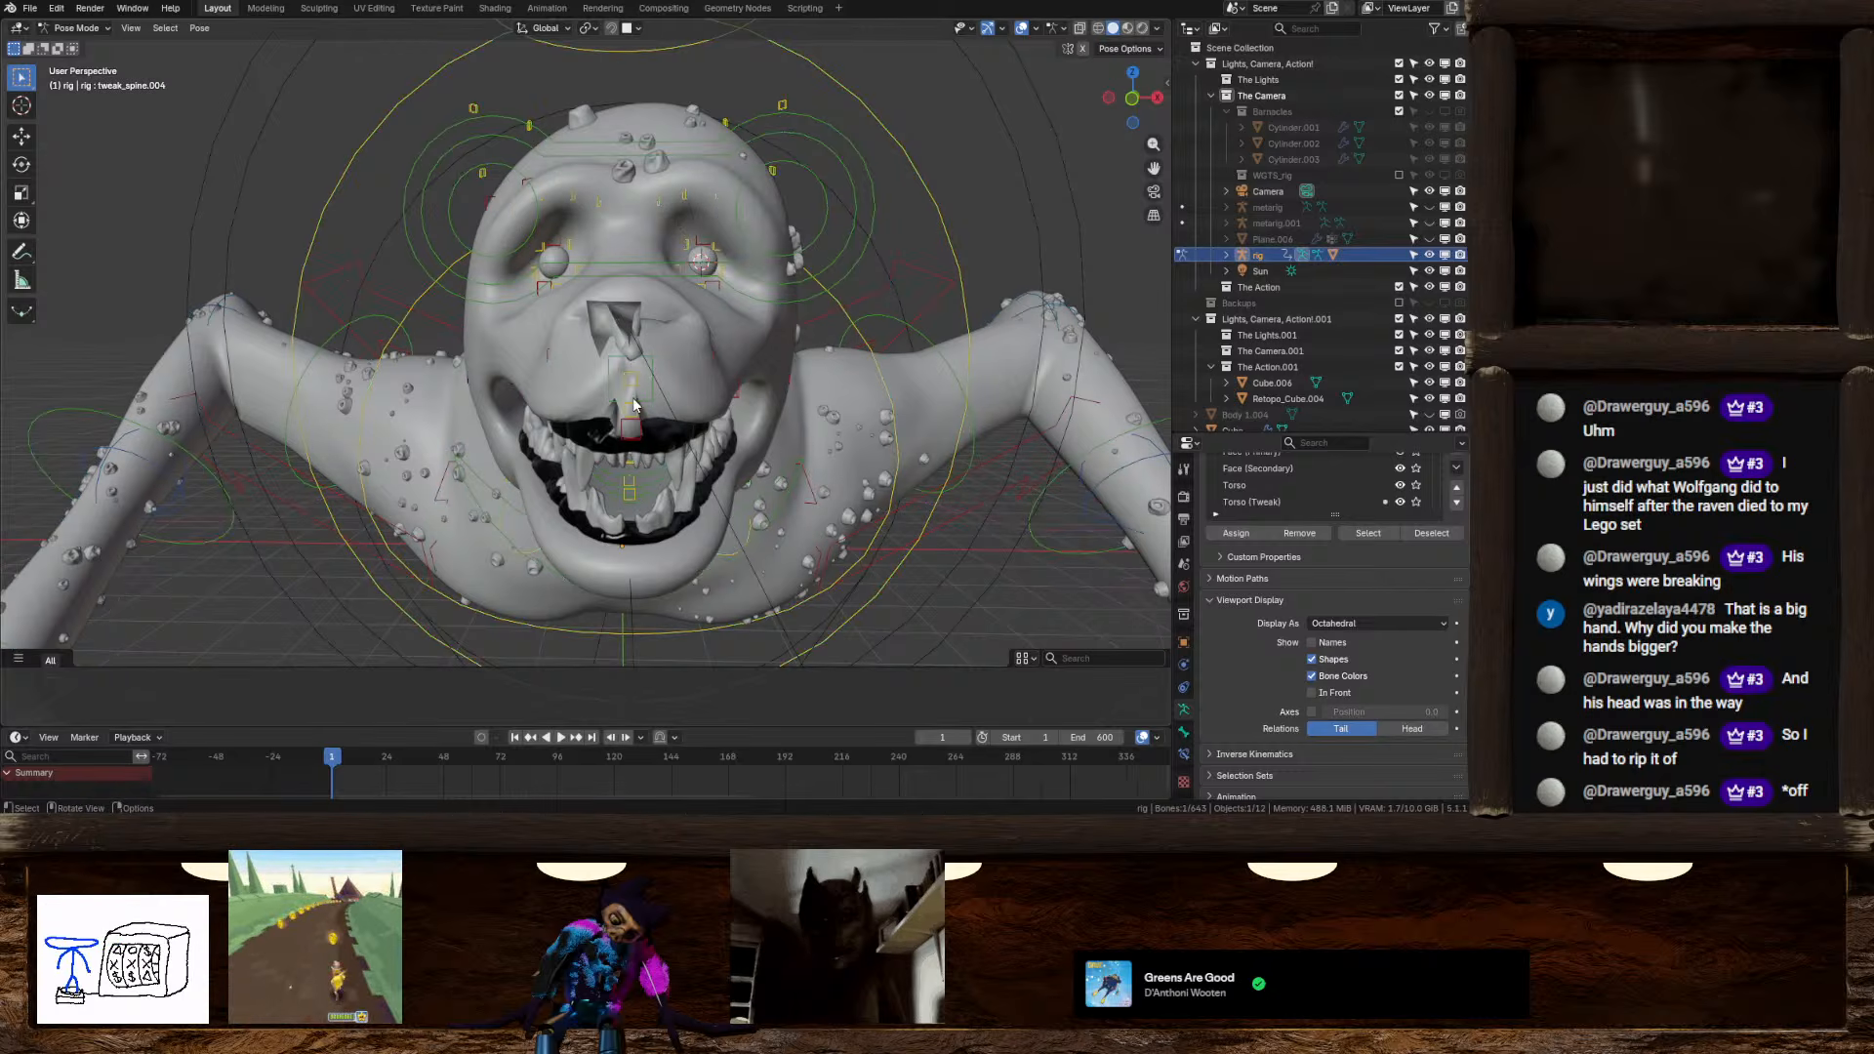
middle_drag(636, 405, 436, 384)
click(440, 372)
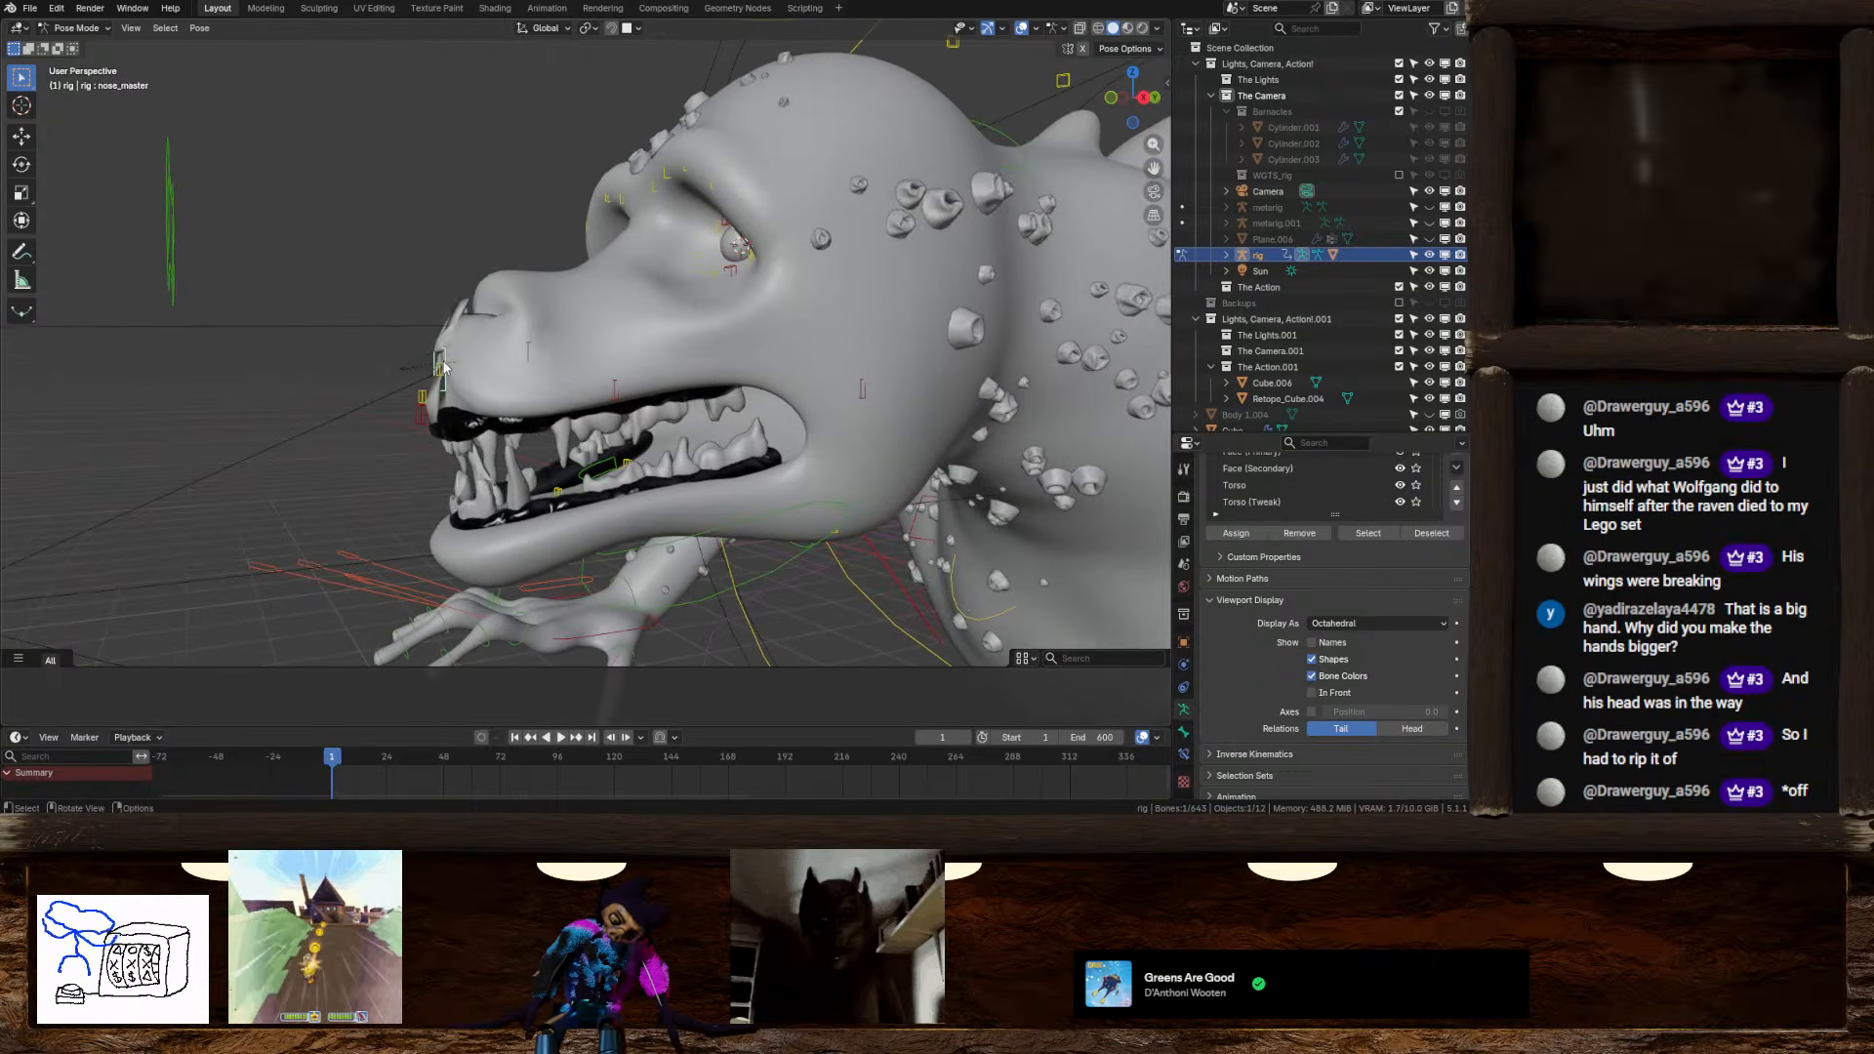
key(g)
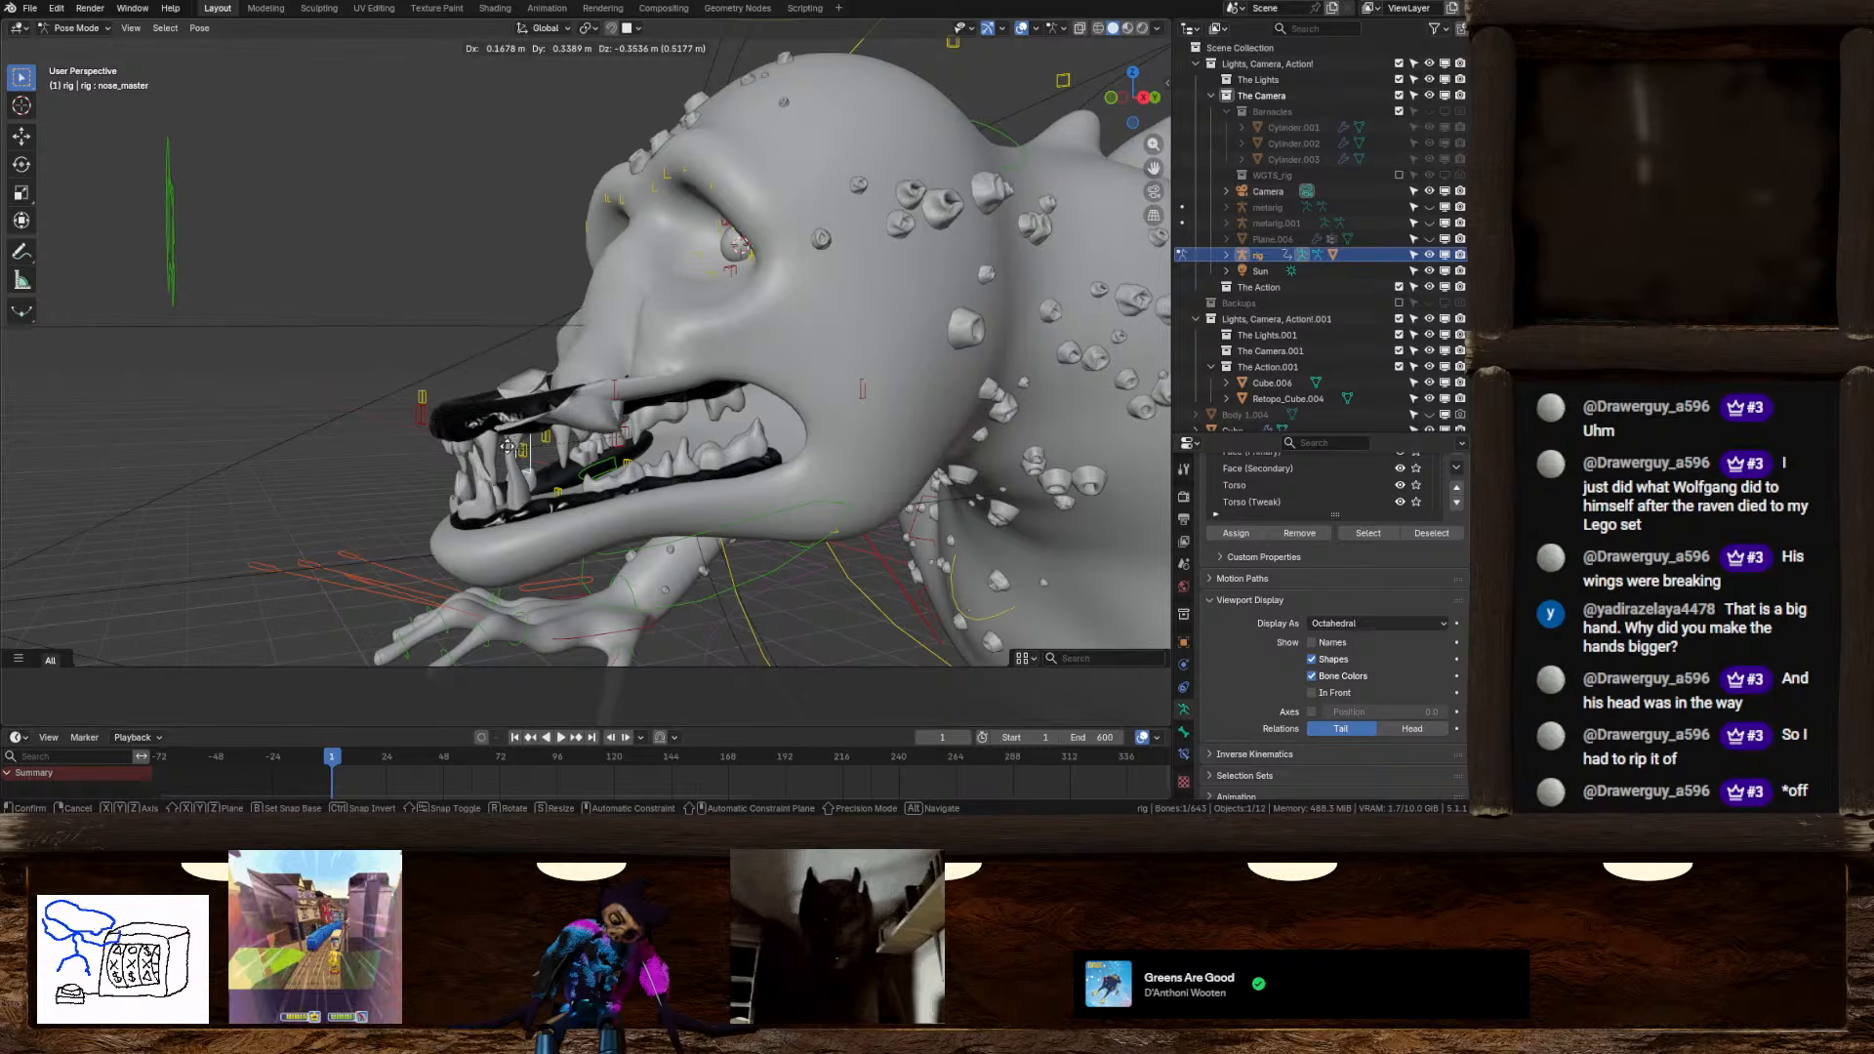
right_click(457, 358)
Try moving the nose.L.001 control to test how the left nostril deforms
middle_drag(457, 359, 744, 418)
click(813, 411)
key(g)
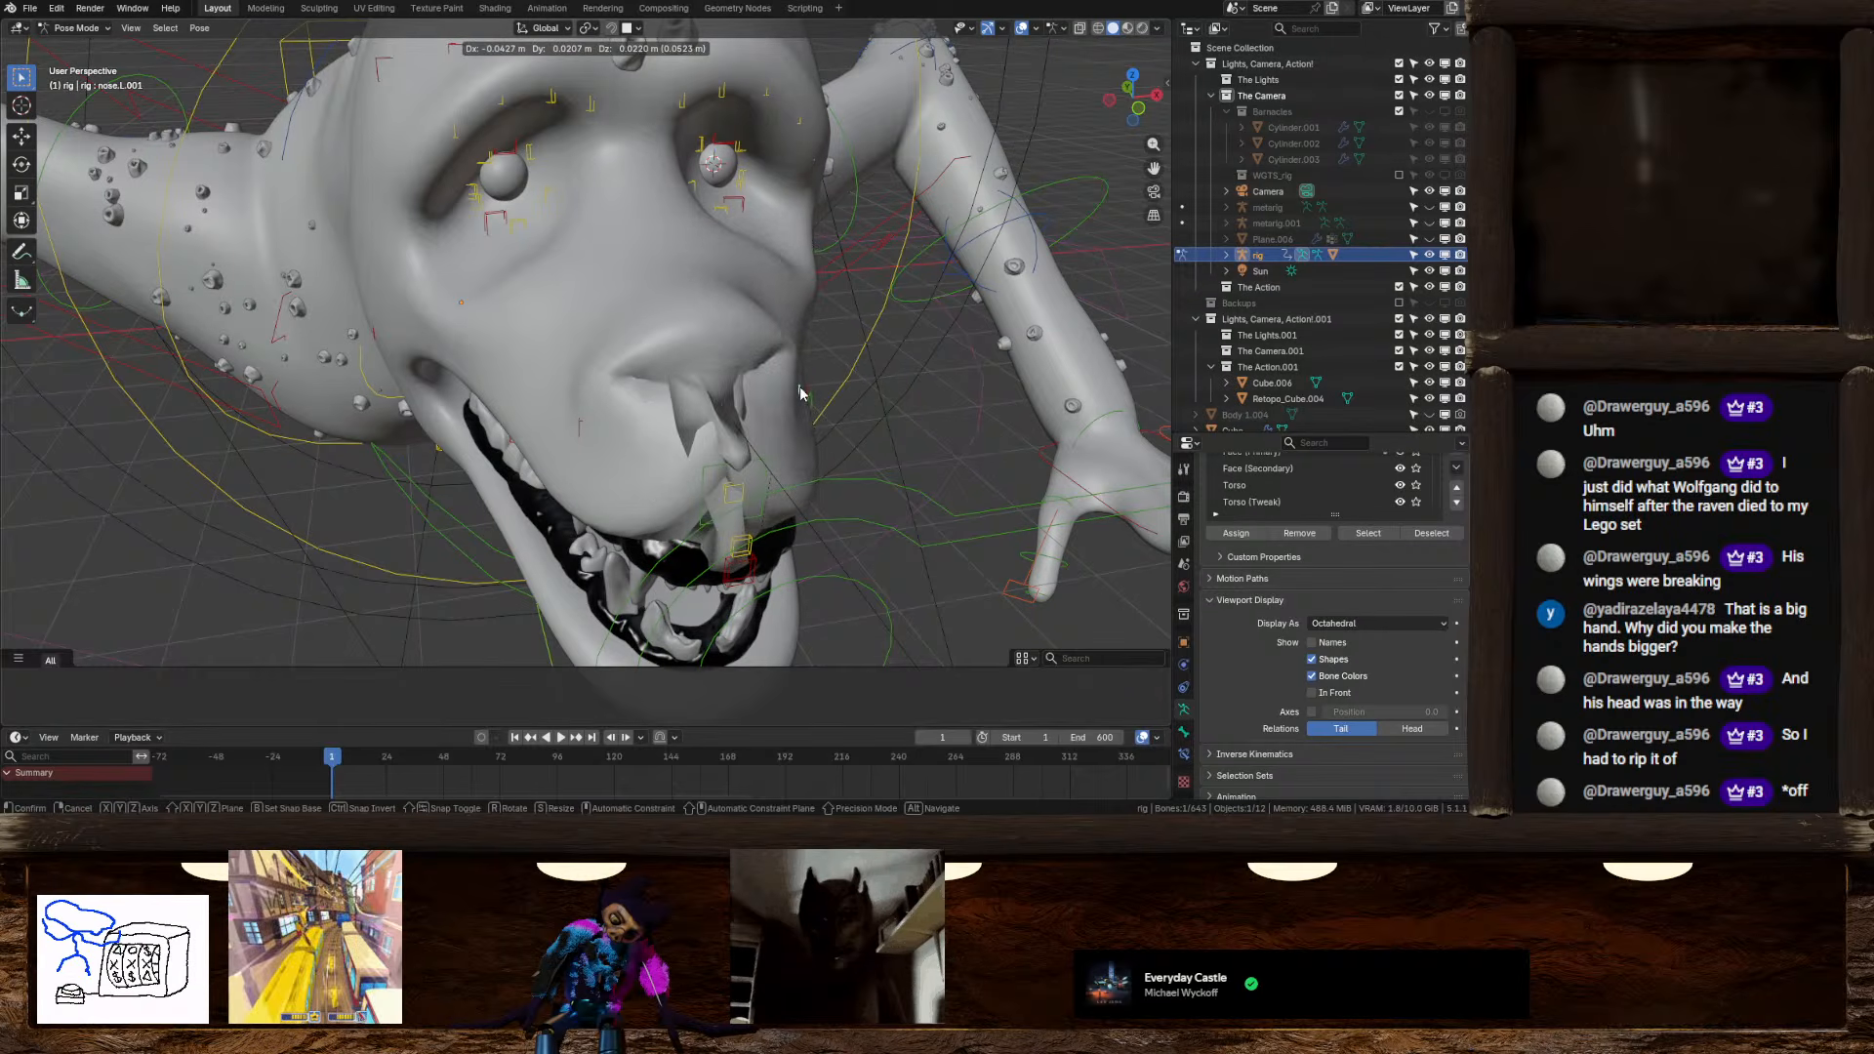
right_click(798, 388)
Highlight all the controls again and try moving the nose.005 control below the snout tip
scroll(793, 365, down, 2)
key(a)
middle_drag(792, 365, 649, 429)
key(Tab)
key(Tab)
scroll(512, 378, up, 4)
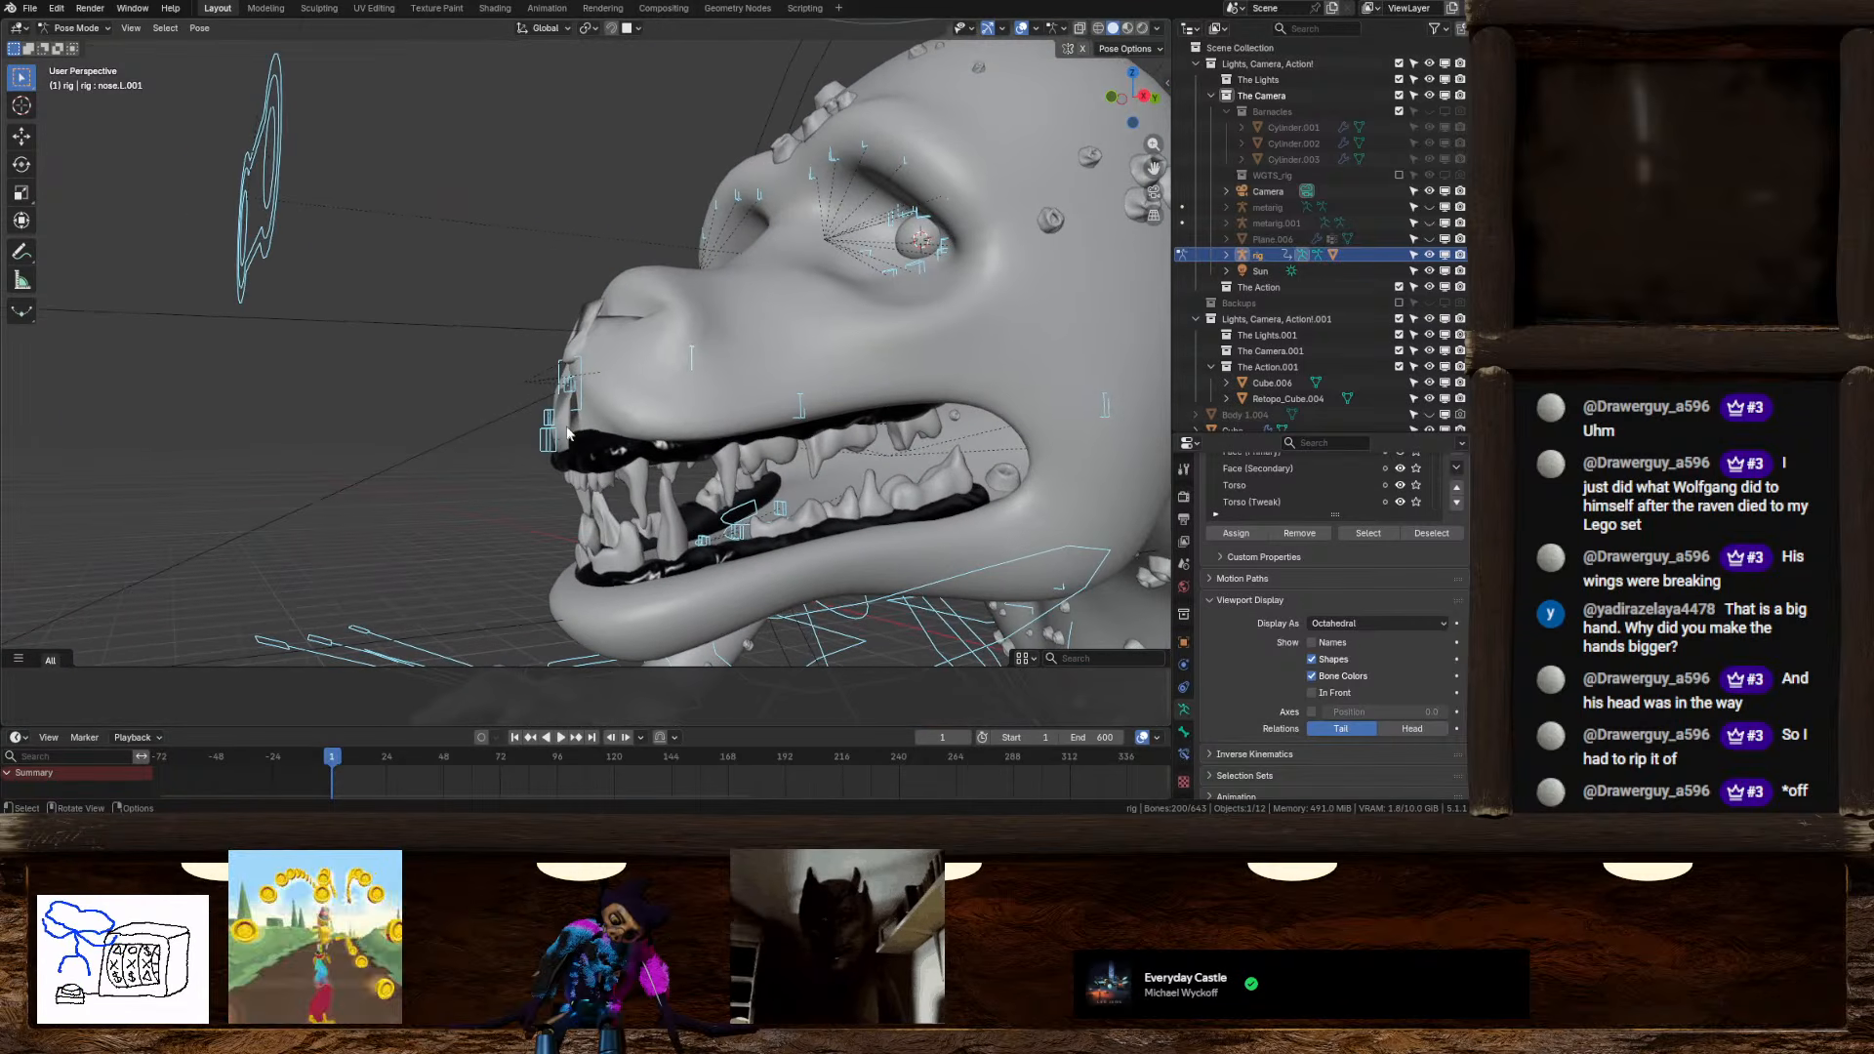
click(548, 419)
key(g)
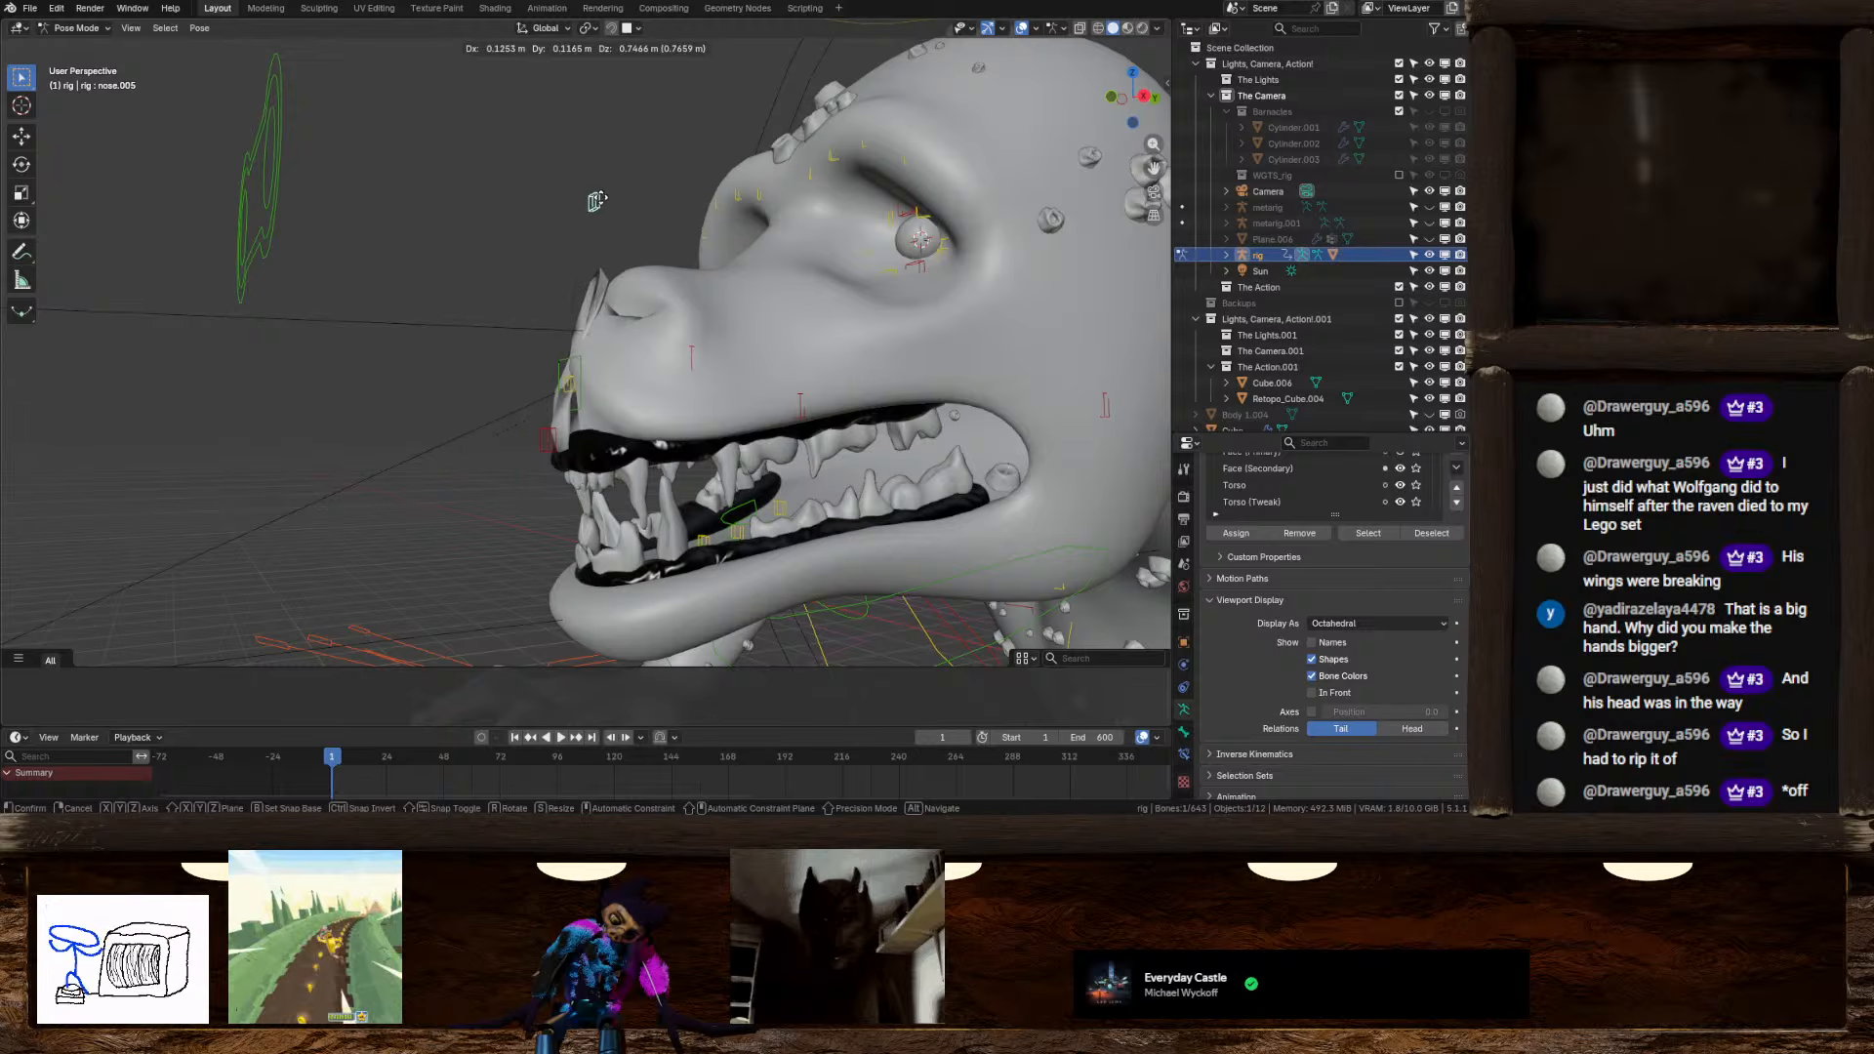
right_click(635, 309)
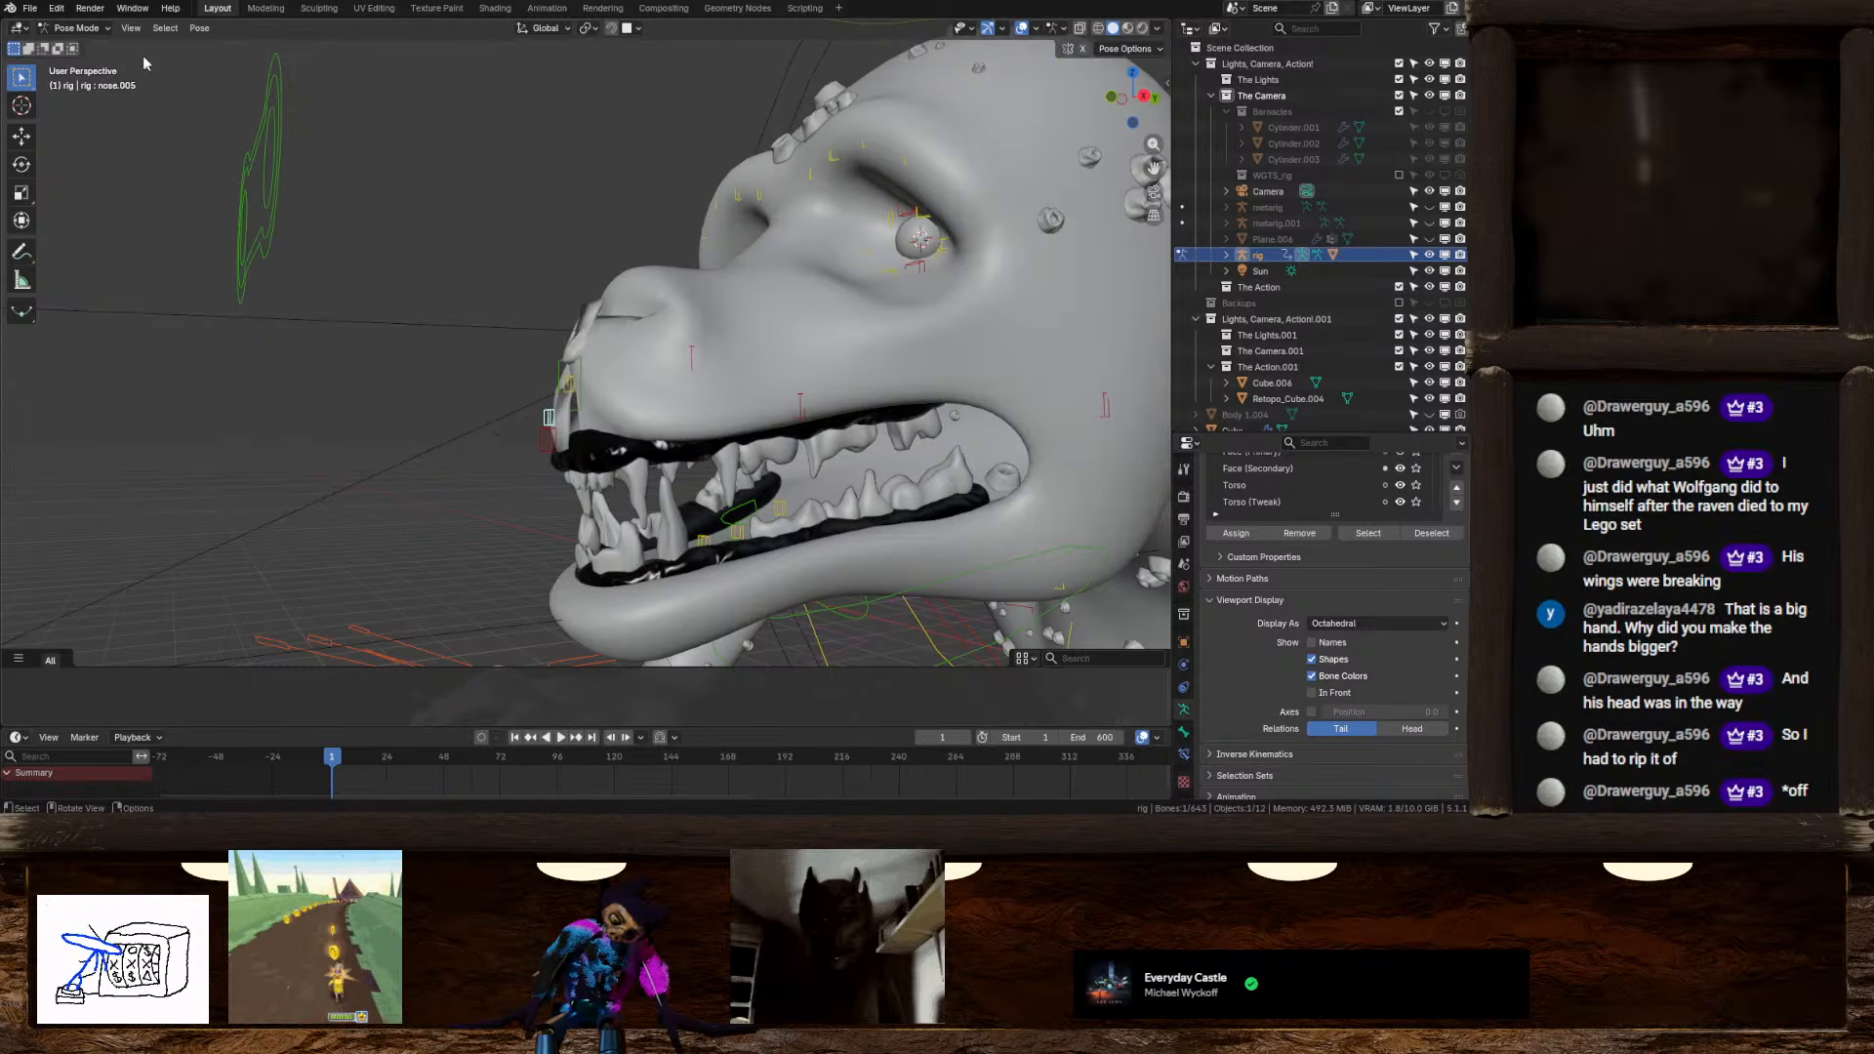
Return the rig to Object Mode and examine the nose mesh's deformation from the front and side
click(78, 28)
click(98, 54)
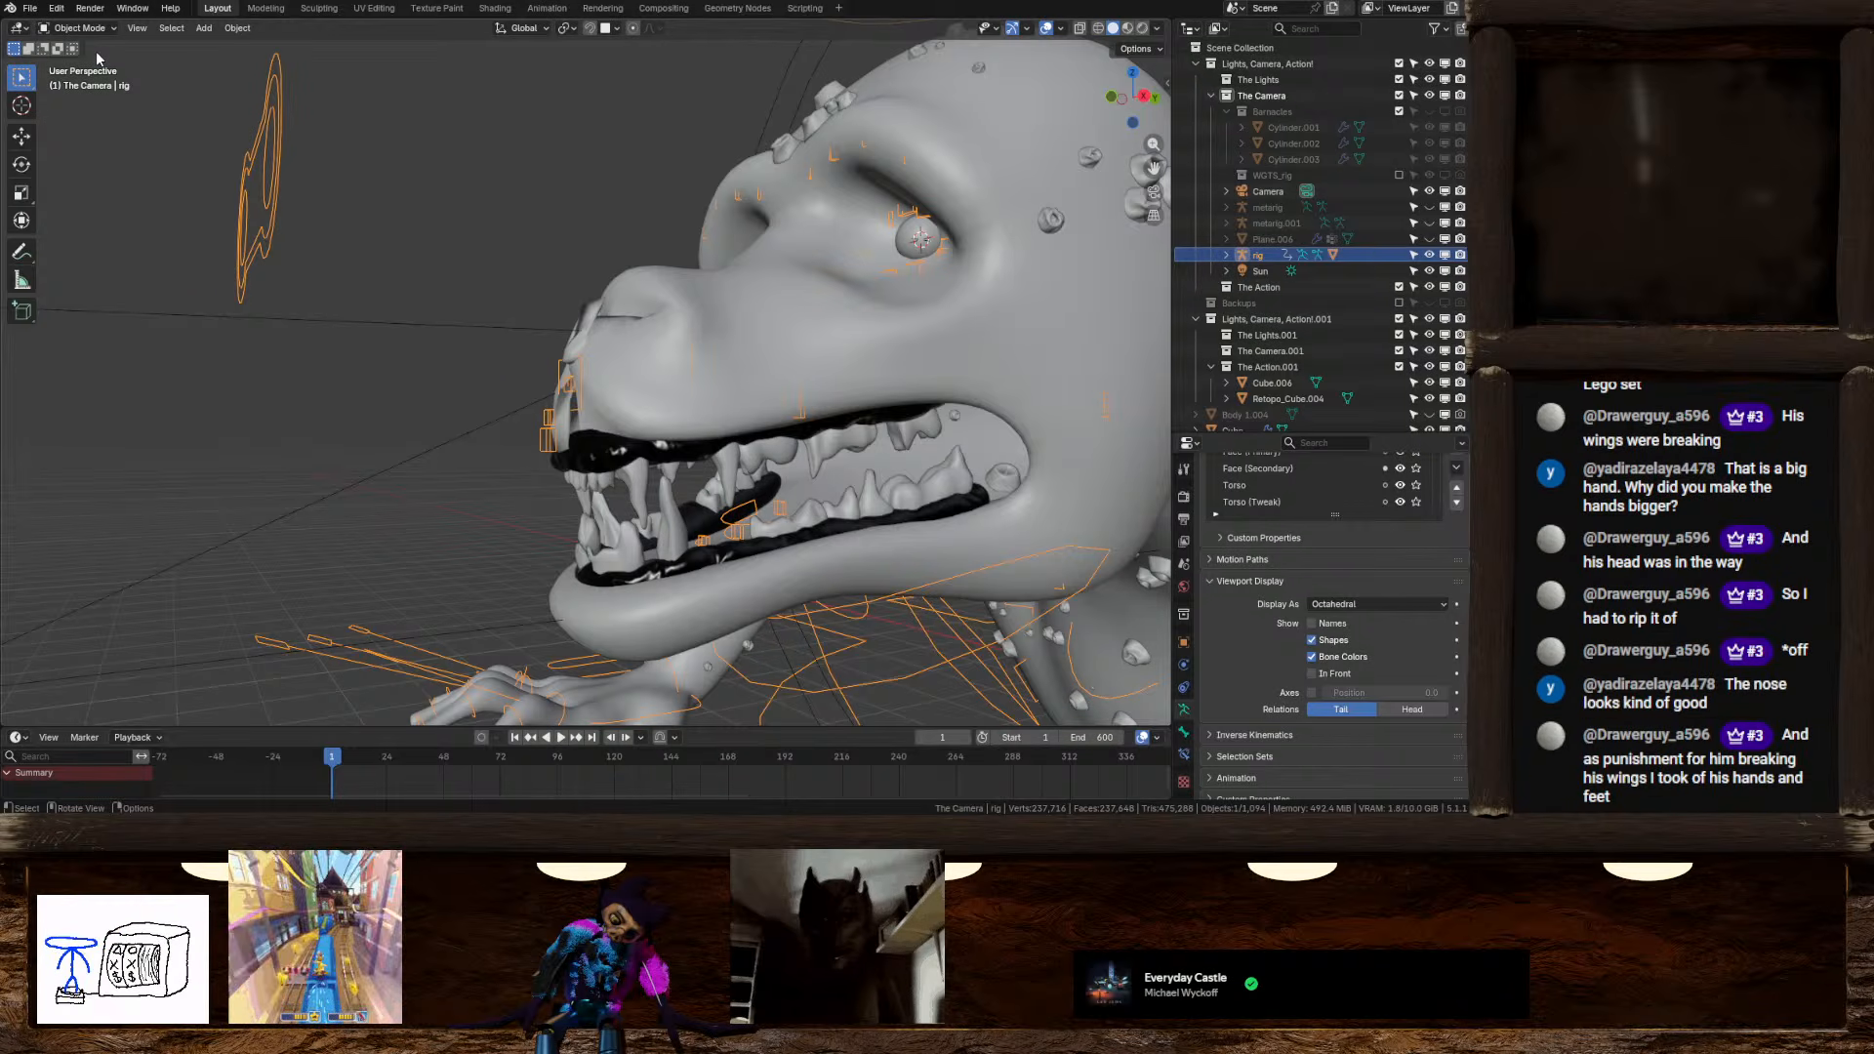
middle_drag(466, 279, 589, 377)
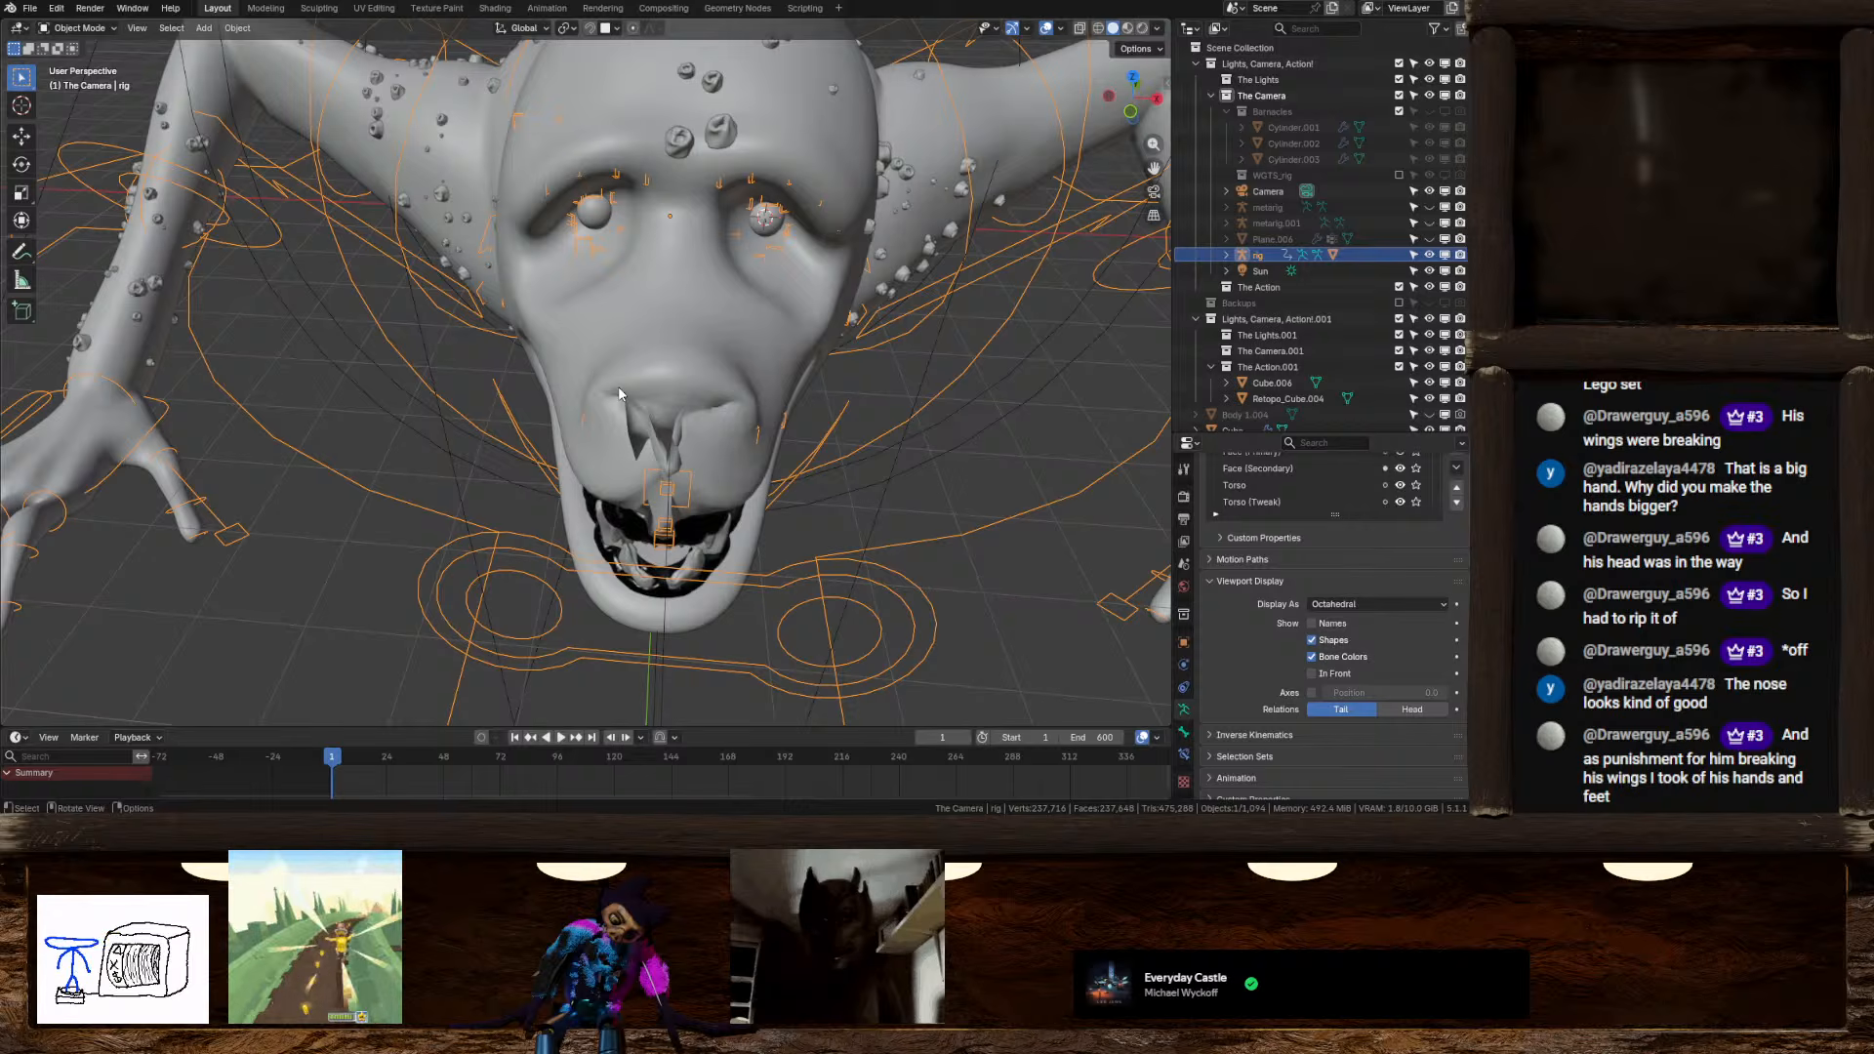
scroll(618, 385, up, 3)
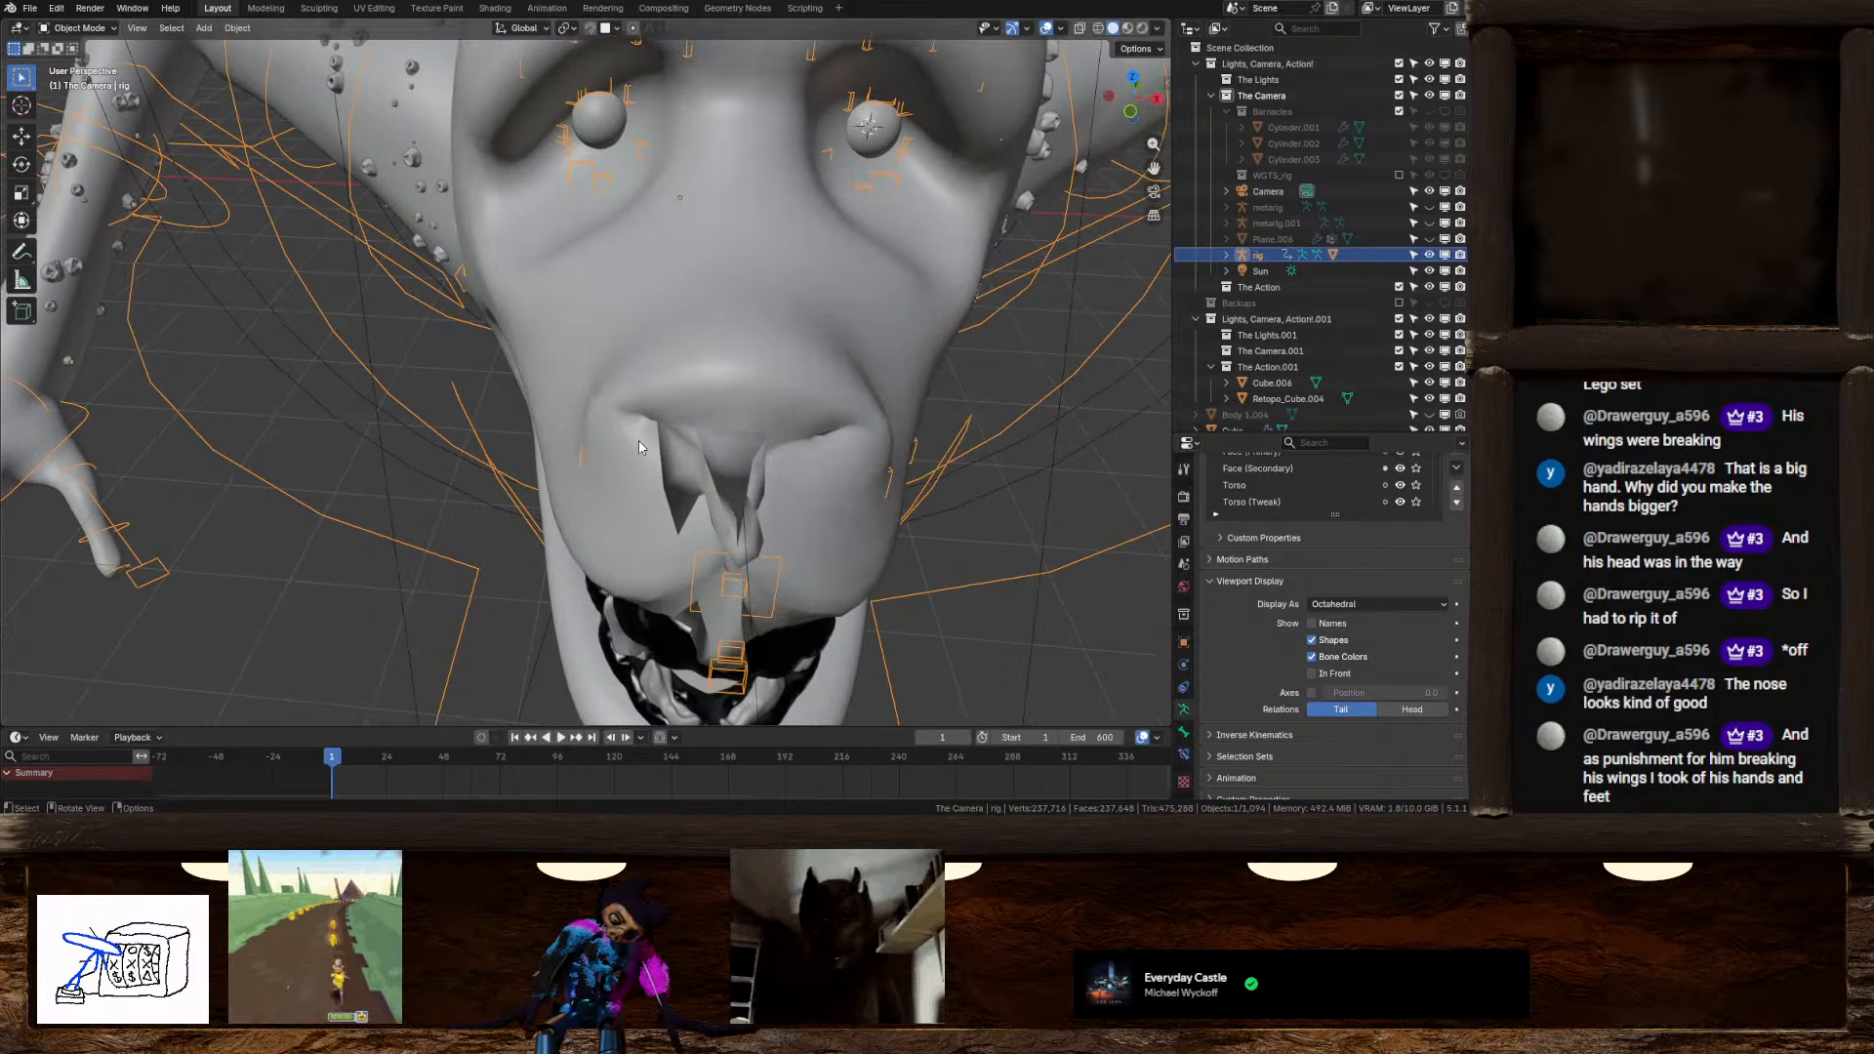
middle_drag(610, 405, 560, 415)
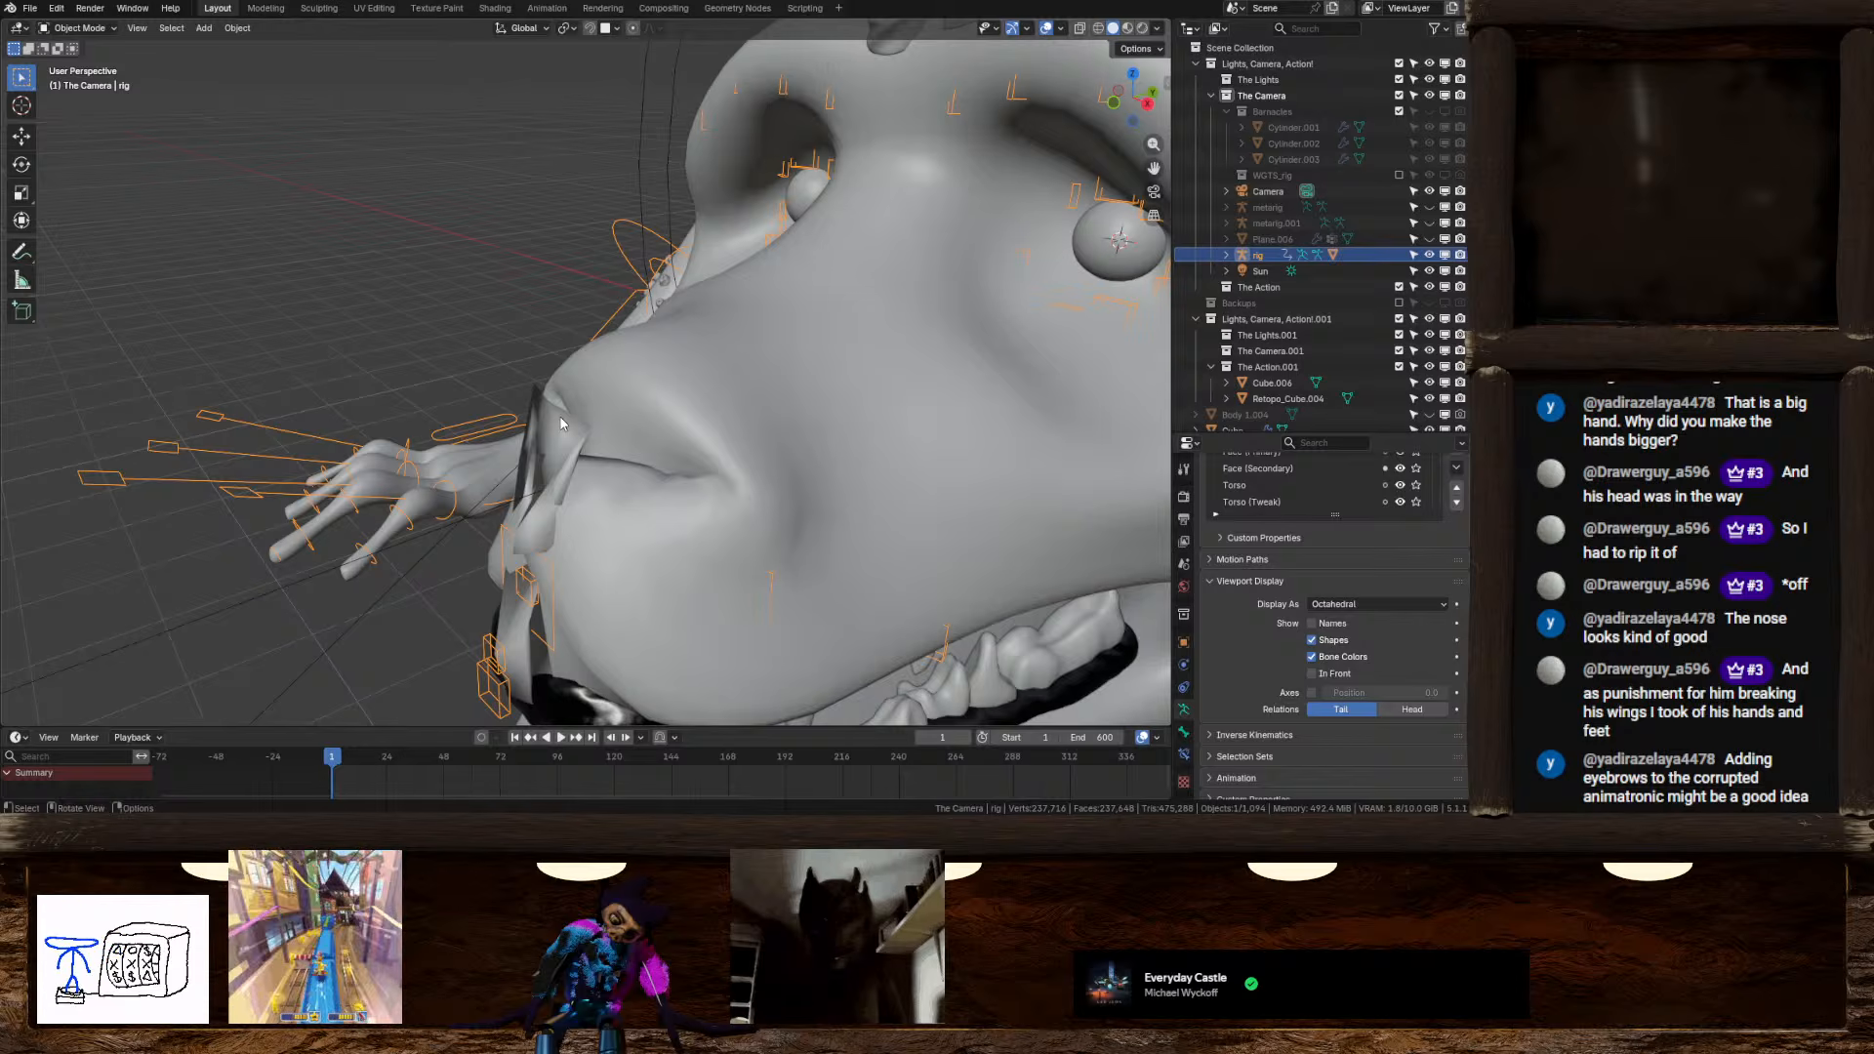
middle_drag(561, 422, 706, 467)
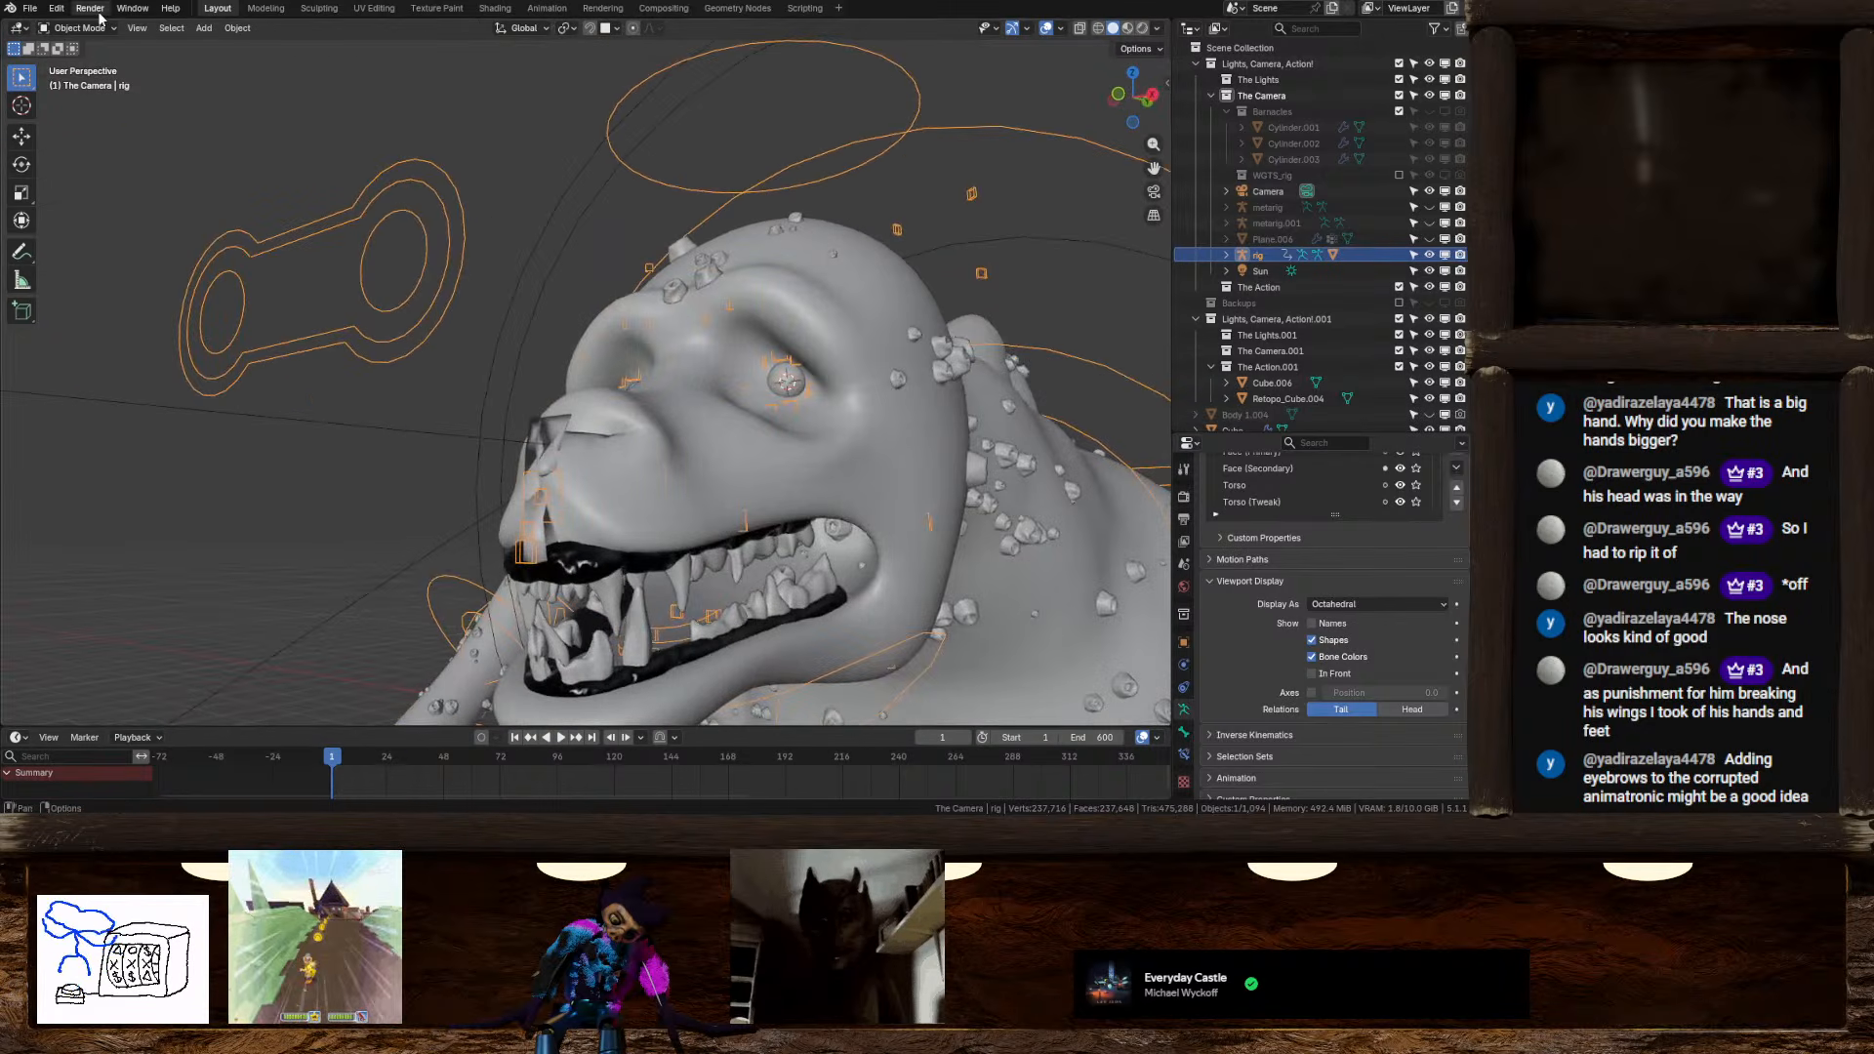
Try rotating the head control about the global X axis in Pose Mode to test the head's deformation
click(110, 39)
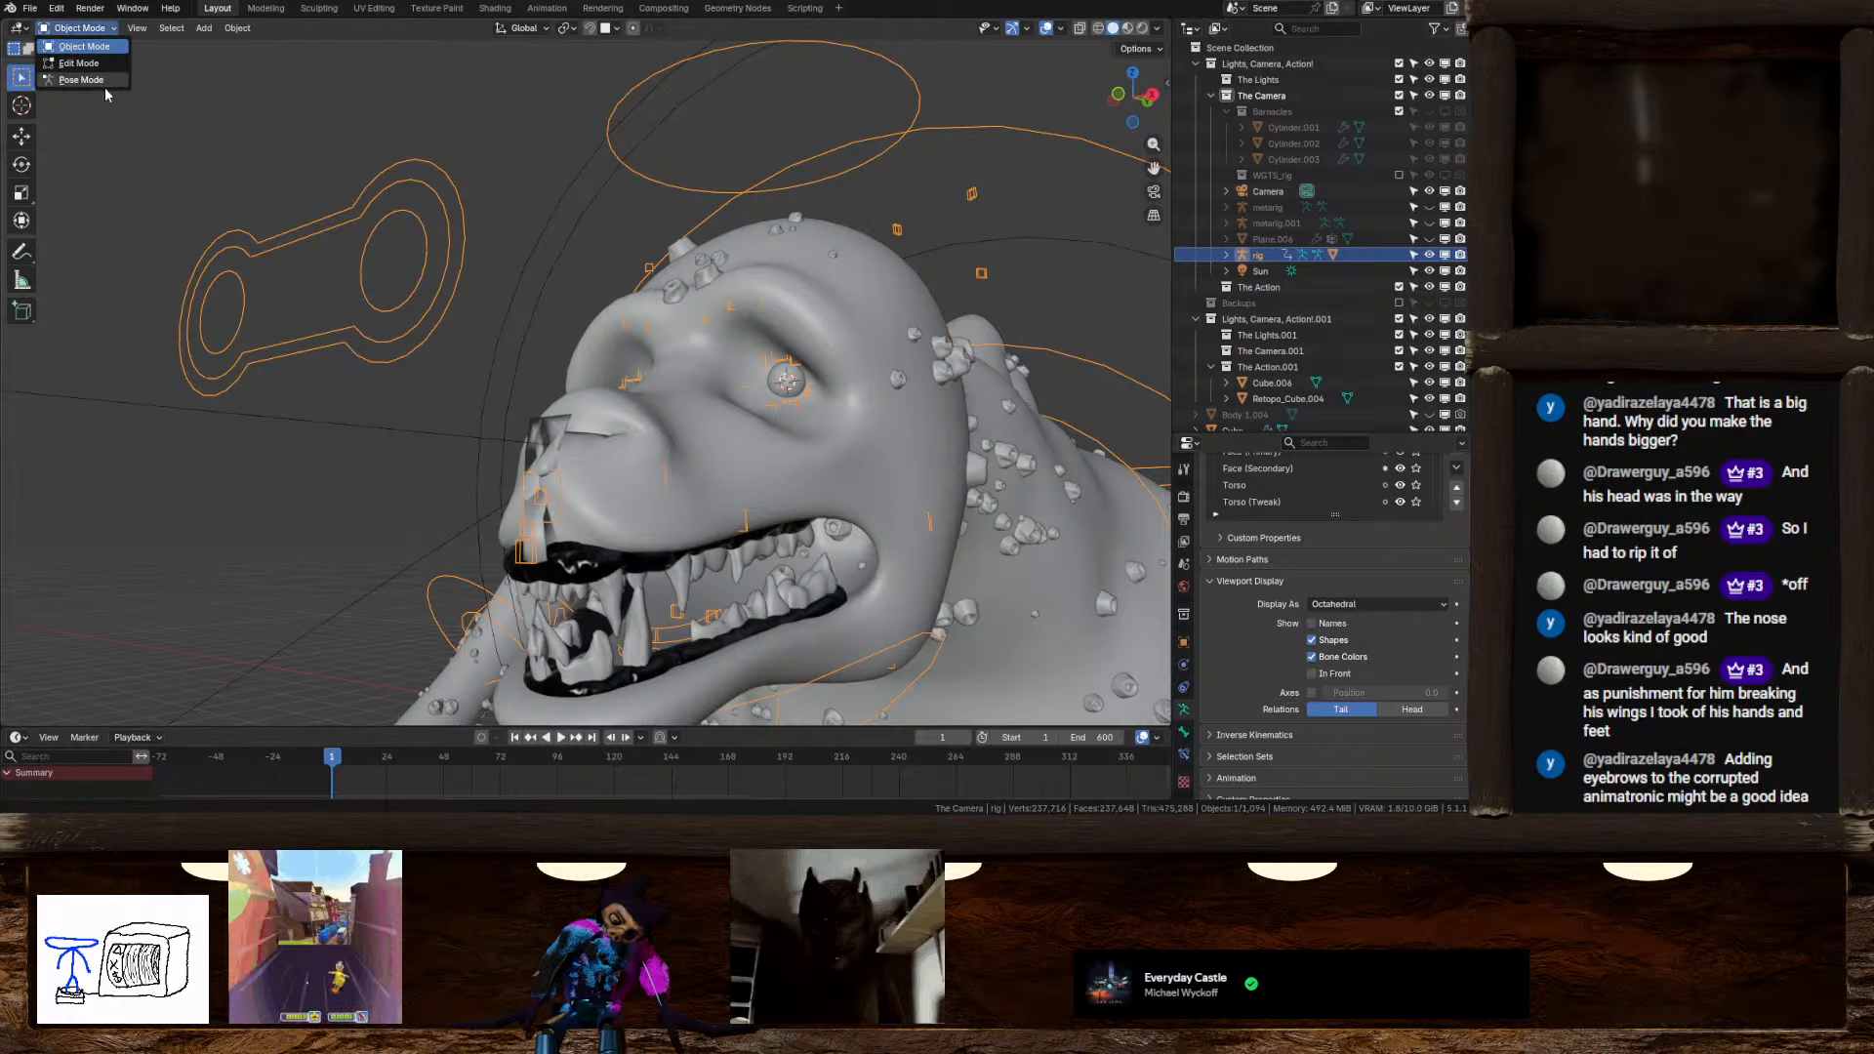
click(97, 80)
middle_drag(572, 429, 675, 485)
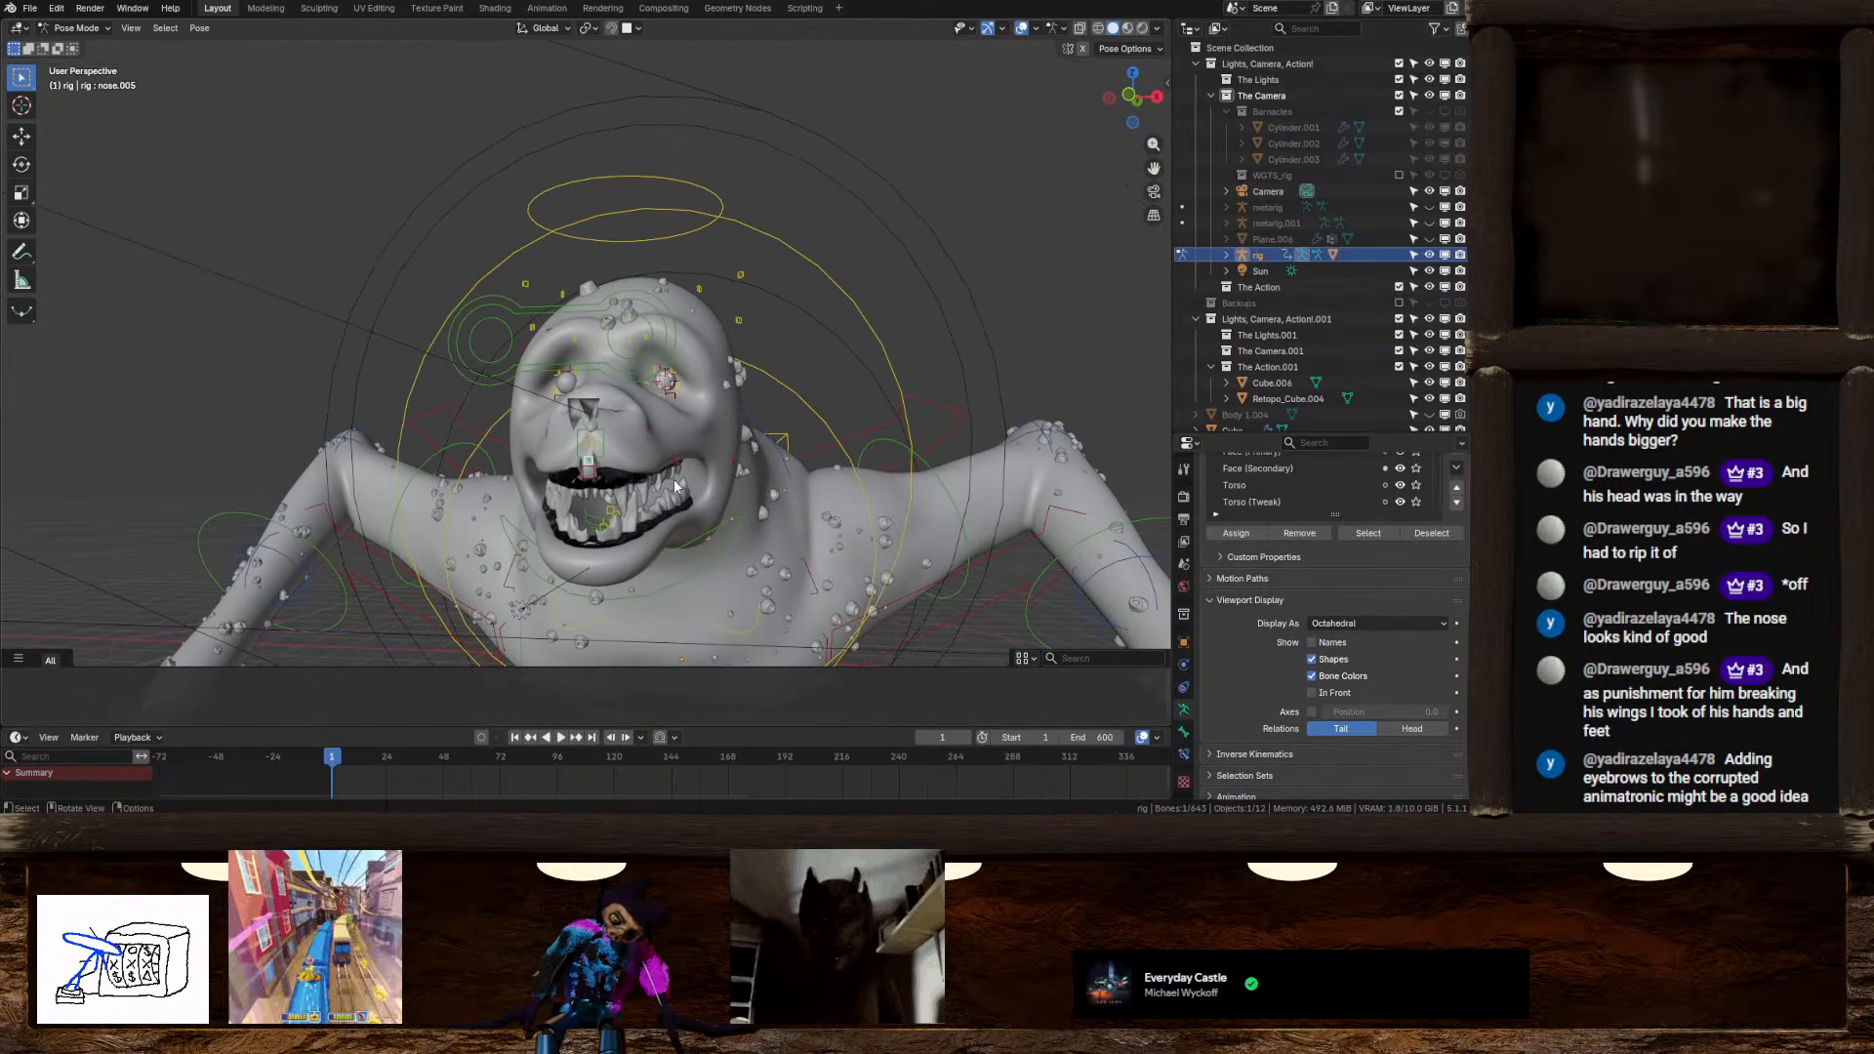
click(720, 212)
middle_drag(721, 212, 625, 264)
key(r)
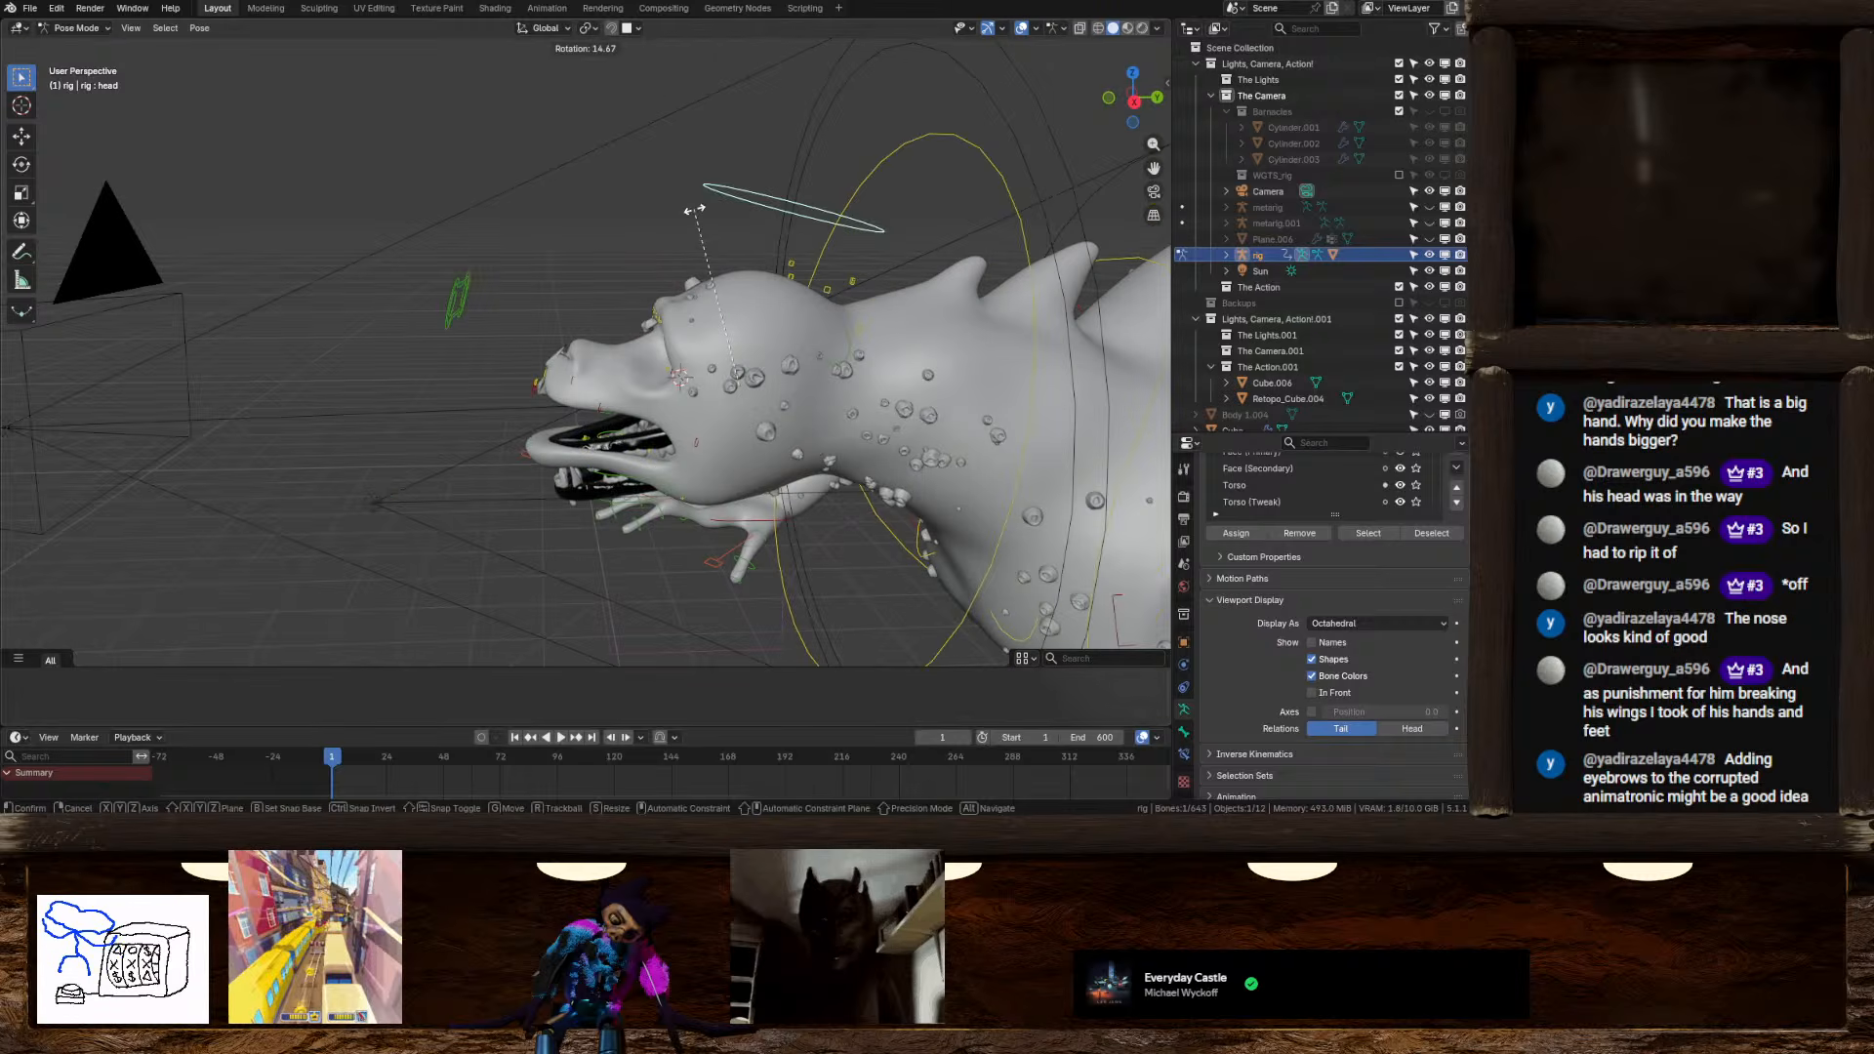
key(x)
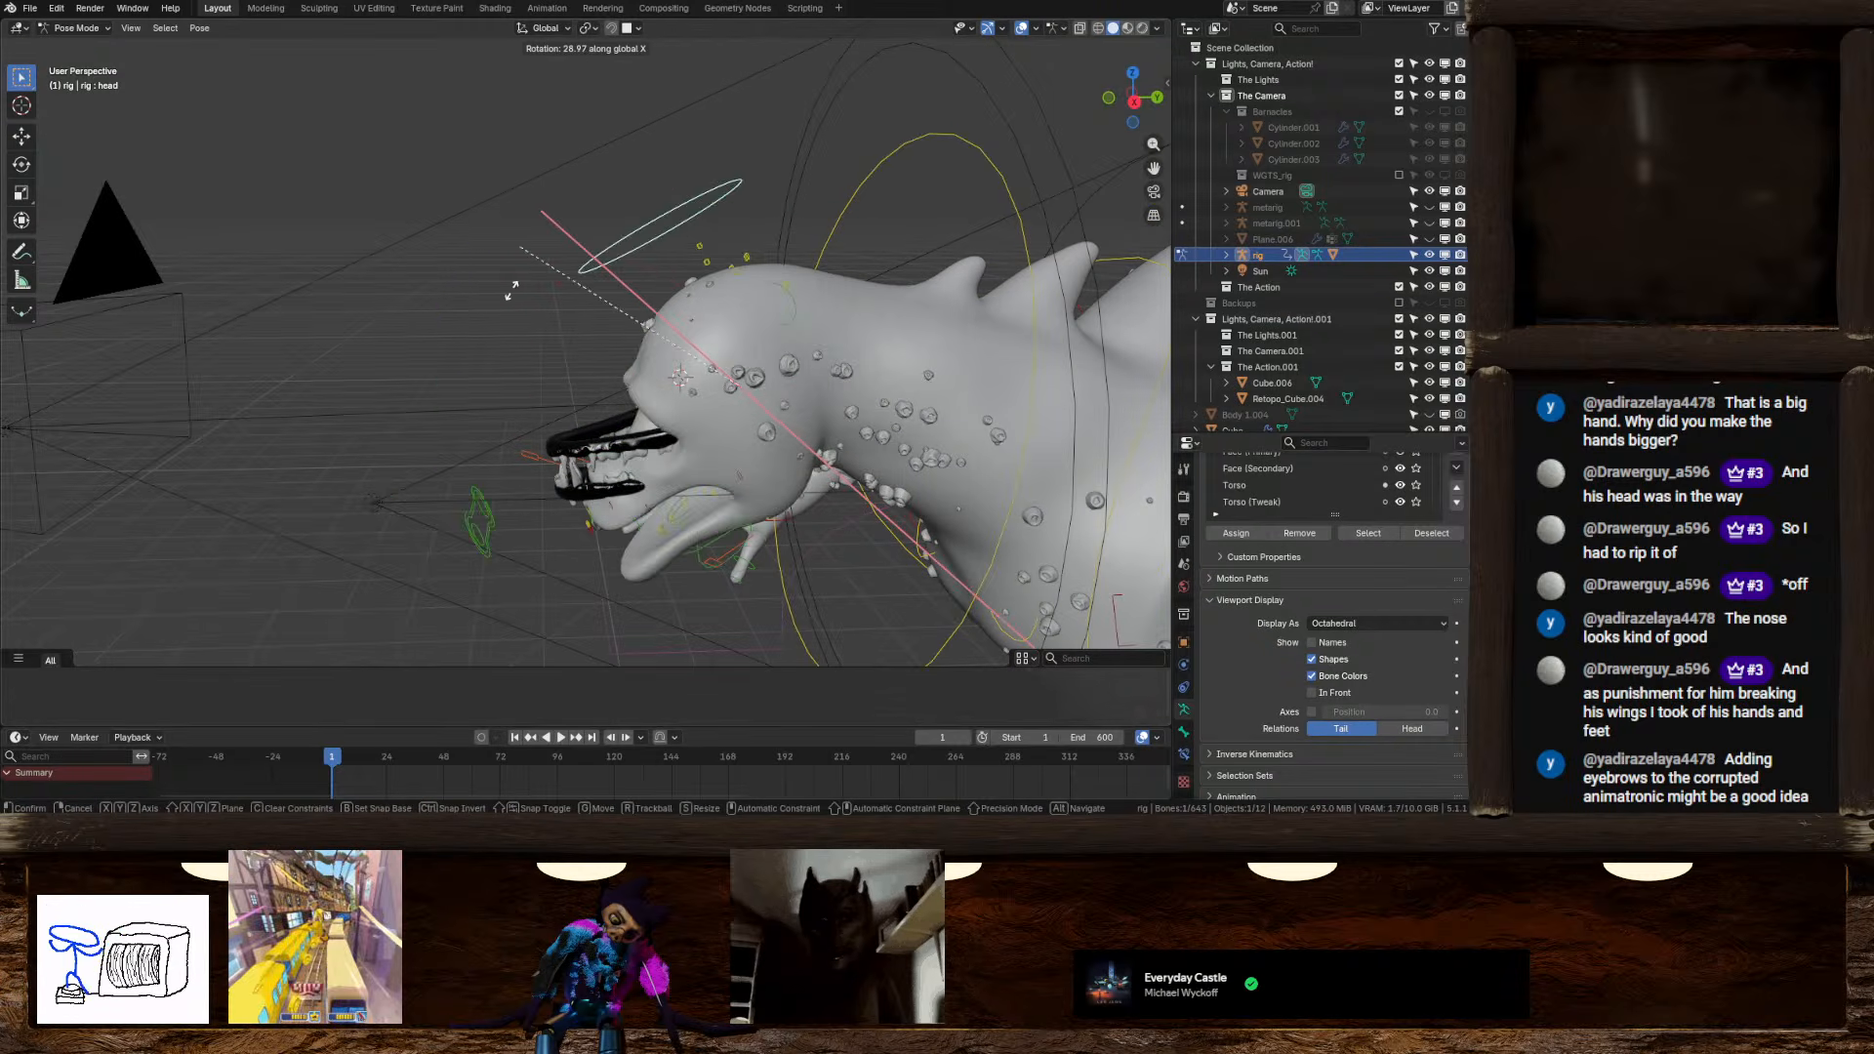
click(685, 261)
Switch the rig back to Object Mode and inspect the face from a three-quarter front view
scroll(800, 348, down, 2)
shift+middle_drag(857, 365, 600, 333)
scroll(792, 353, up, 1)
scroll(754, 397, up, 3)
click(79, 28)
click(78, 47)
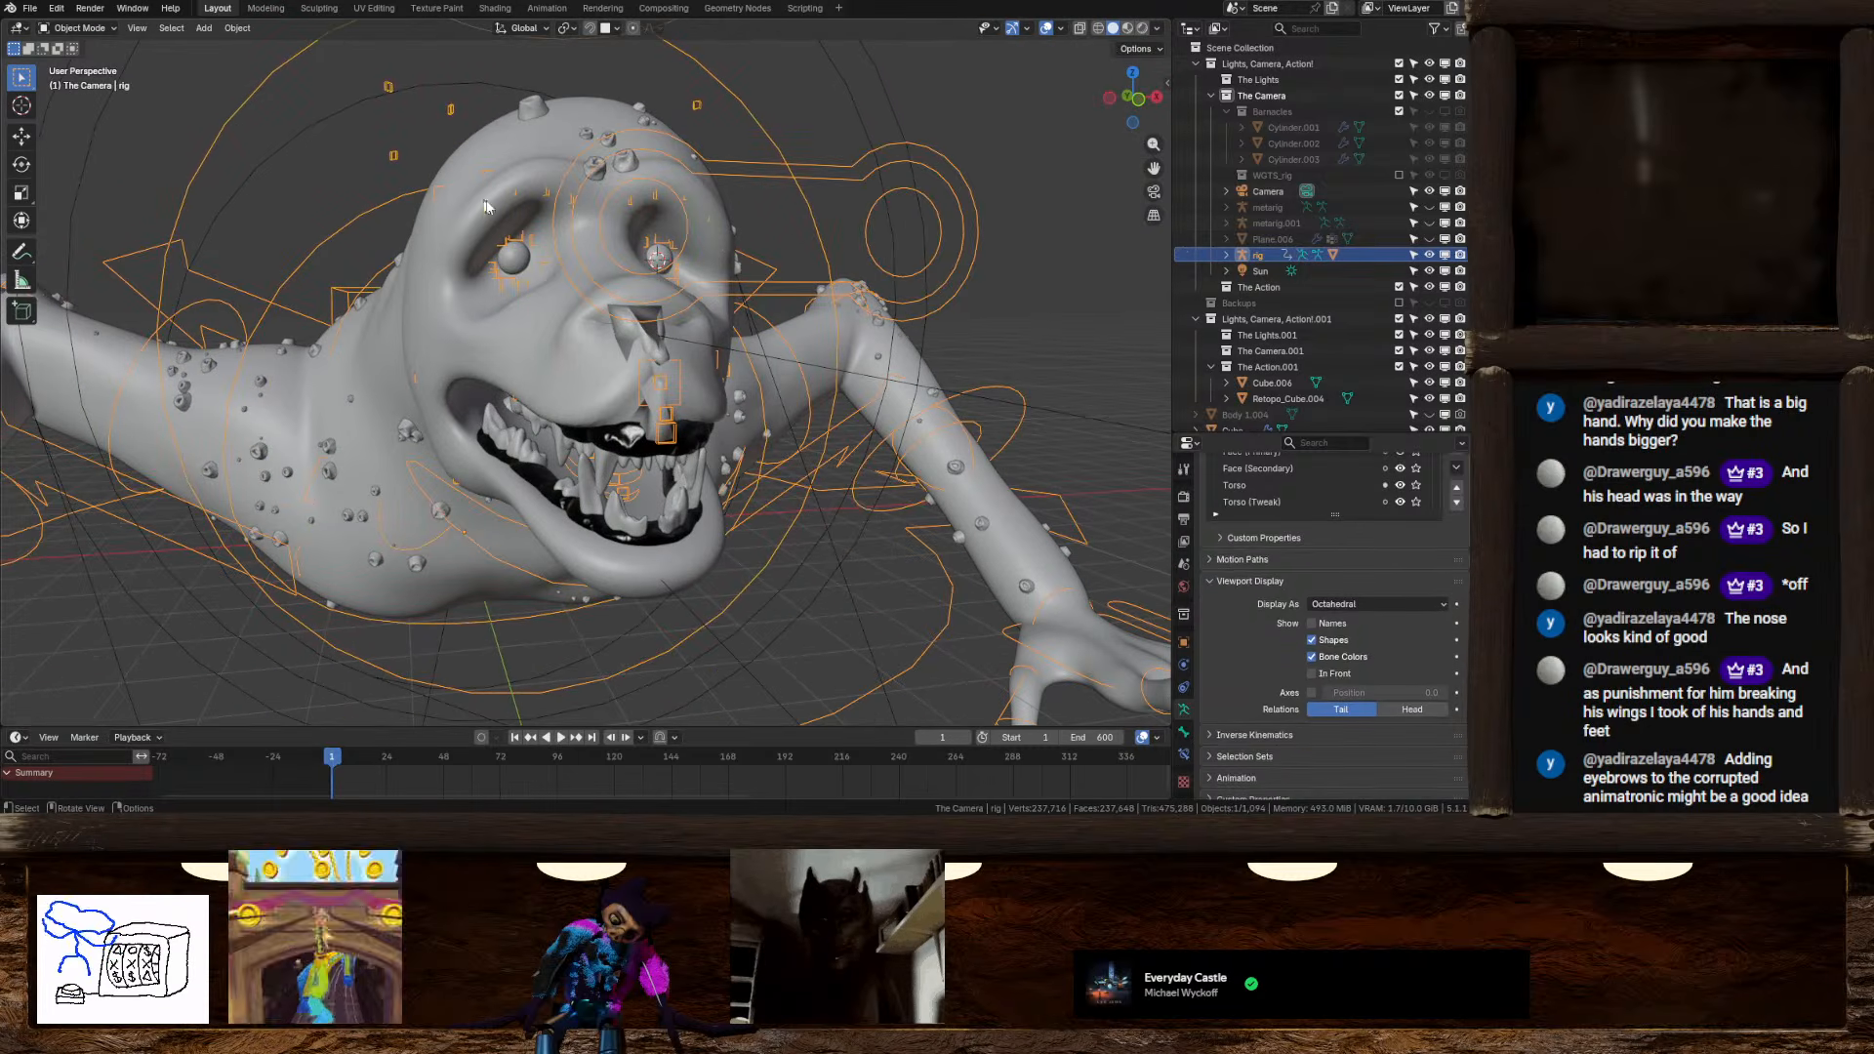
Undo the posing, binding and rig generation back to the metarig in Edit Mode
key(ctrl+z)
key(ctrl+z)
key(ctrl+z)
key(ctrl+z)
key(ctrl+z)
key(ctrl+z)
key(ctrl+z)
key(ctrl+z)
key(ctrl+z)
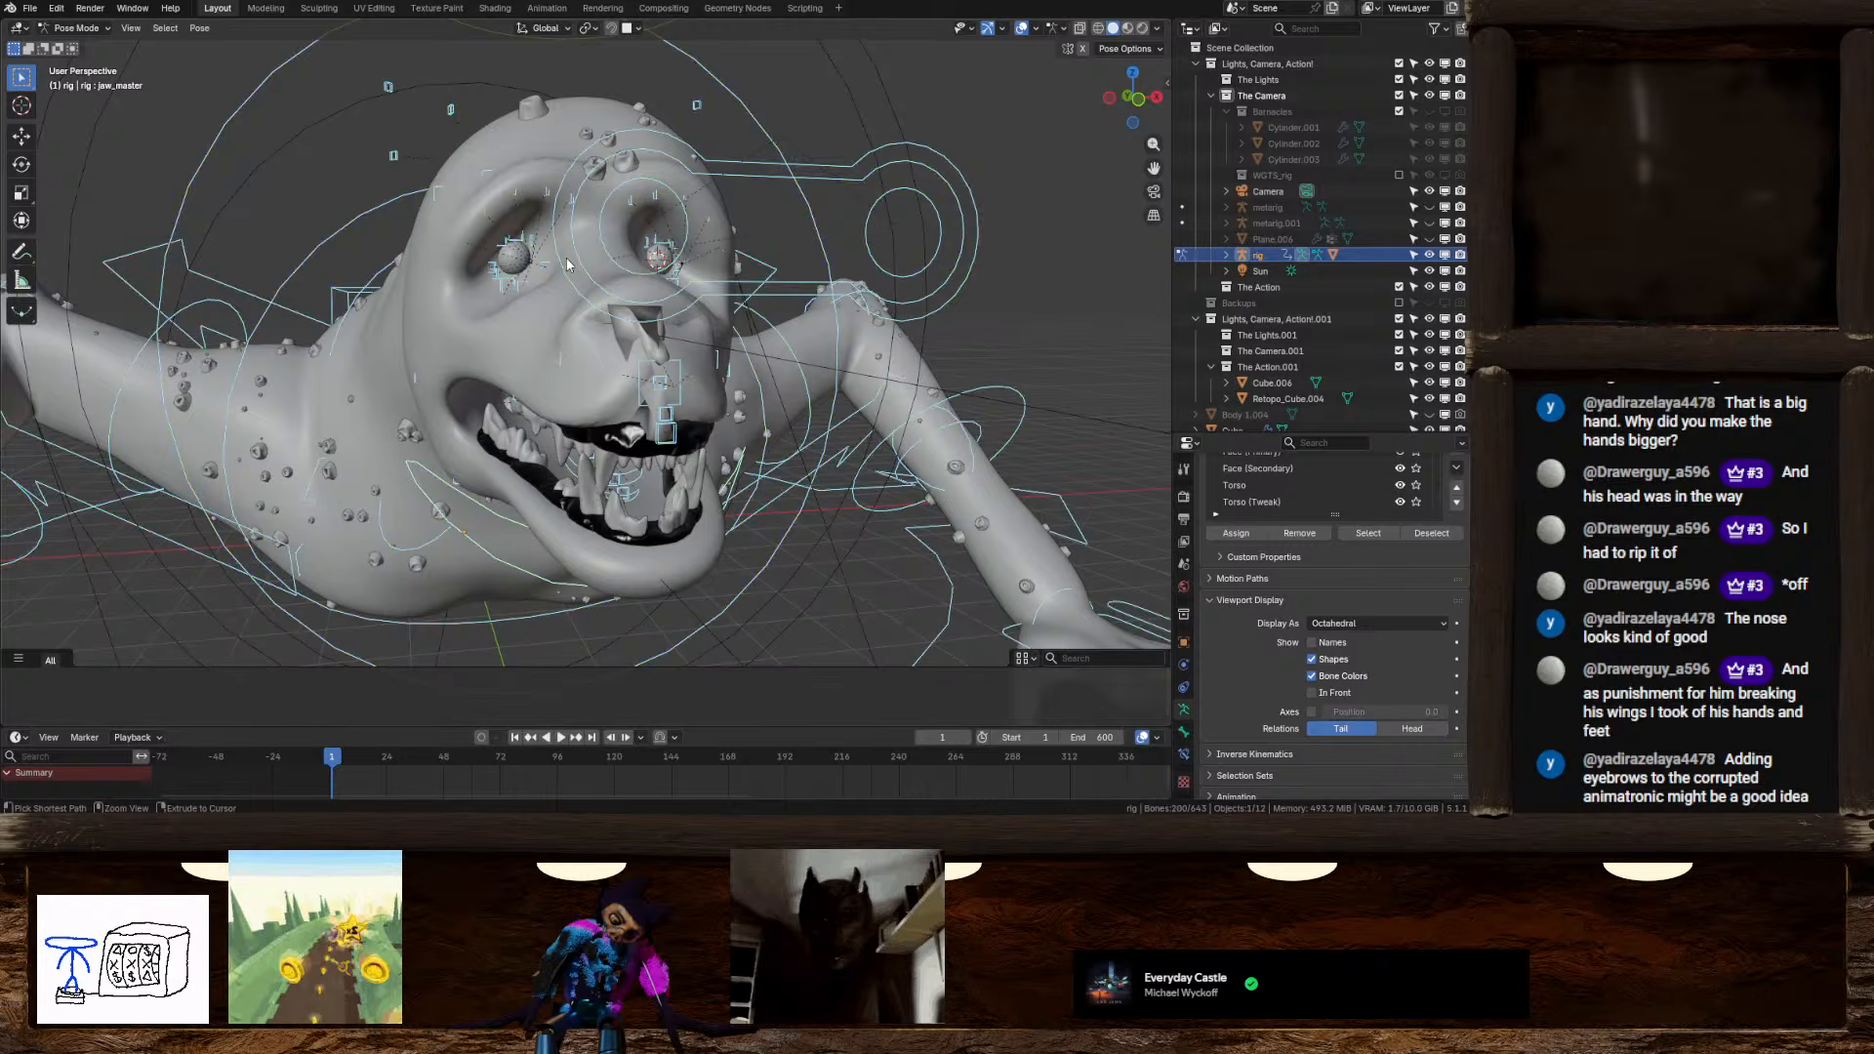
key(ctrl+z)
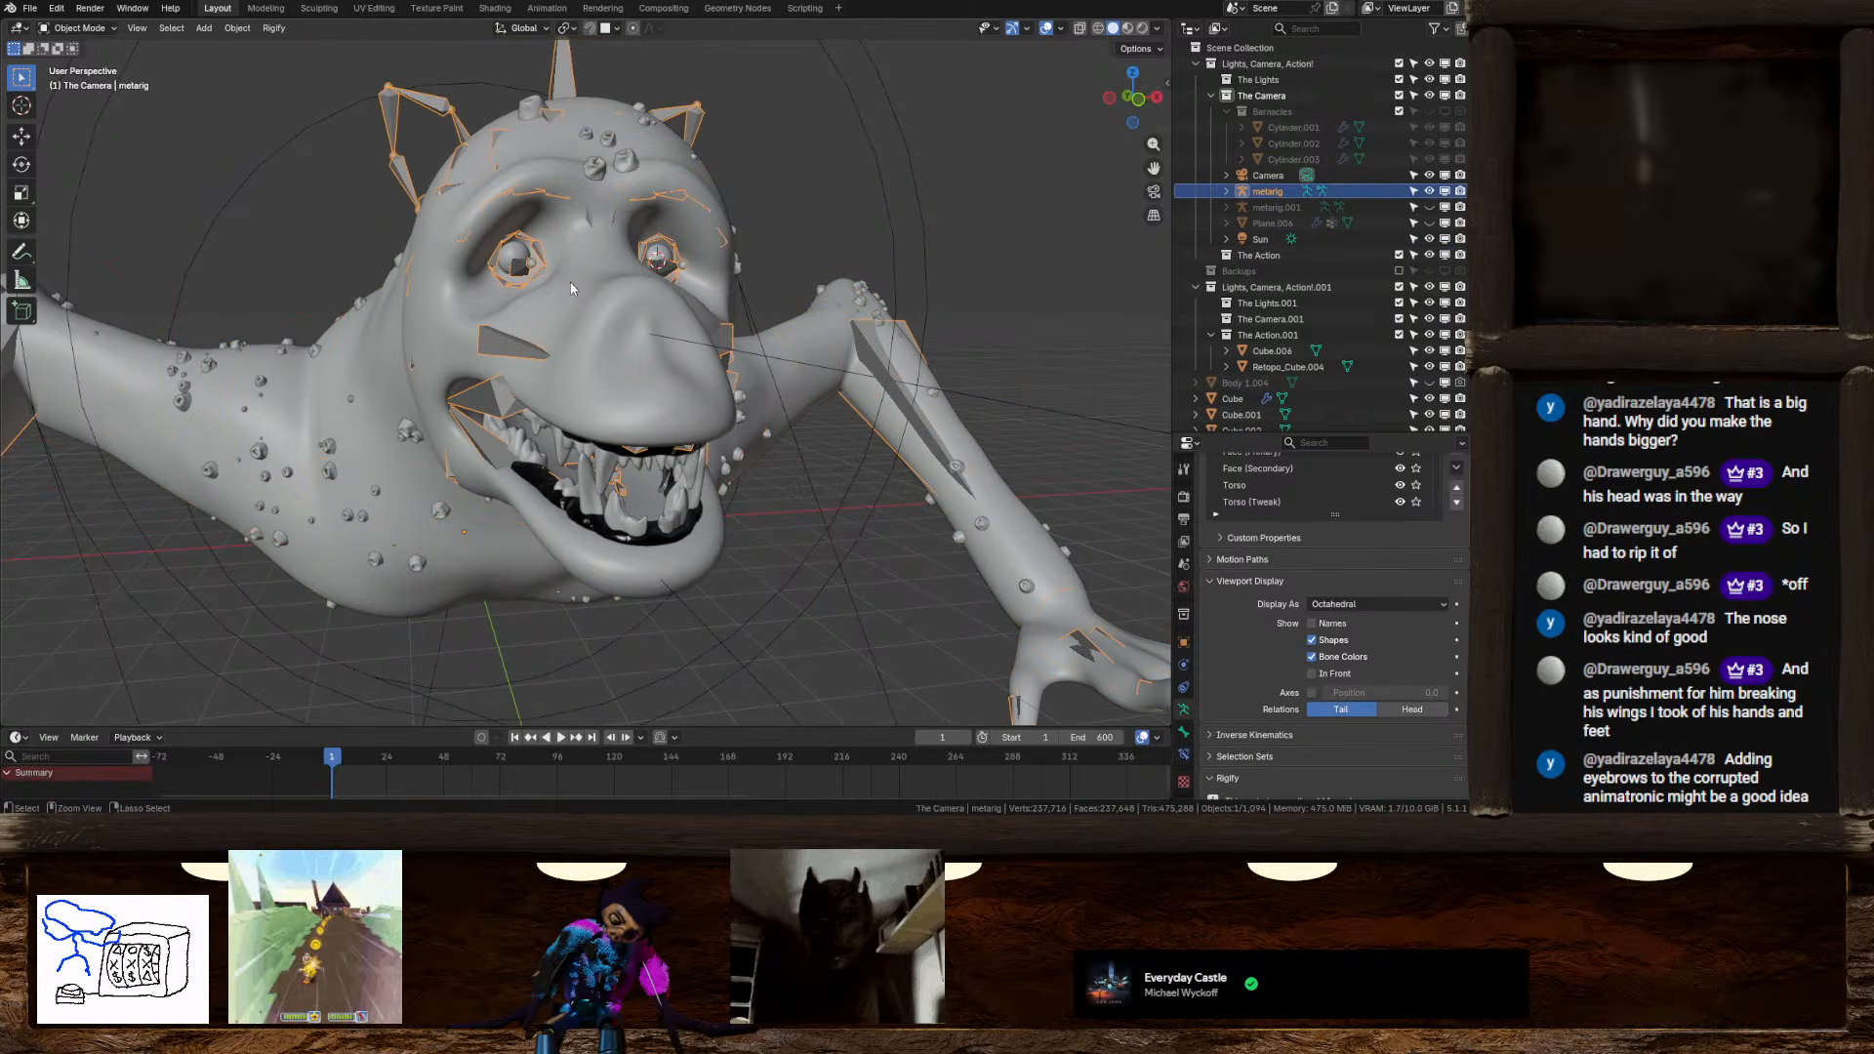
key(ctrl+z)
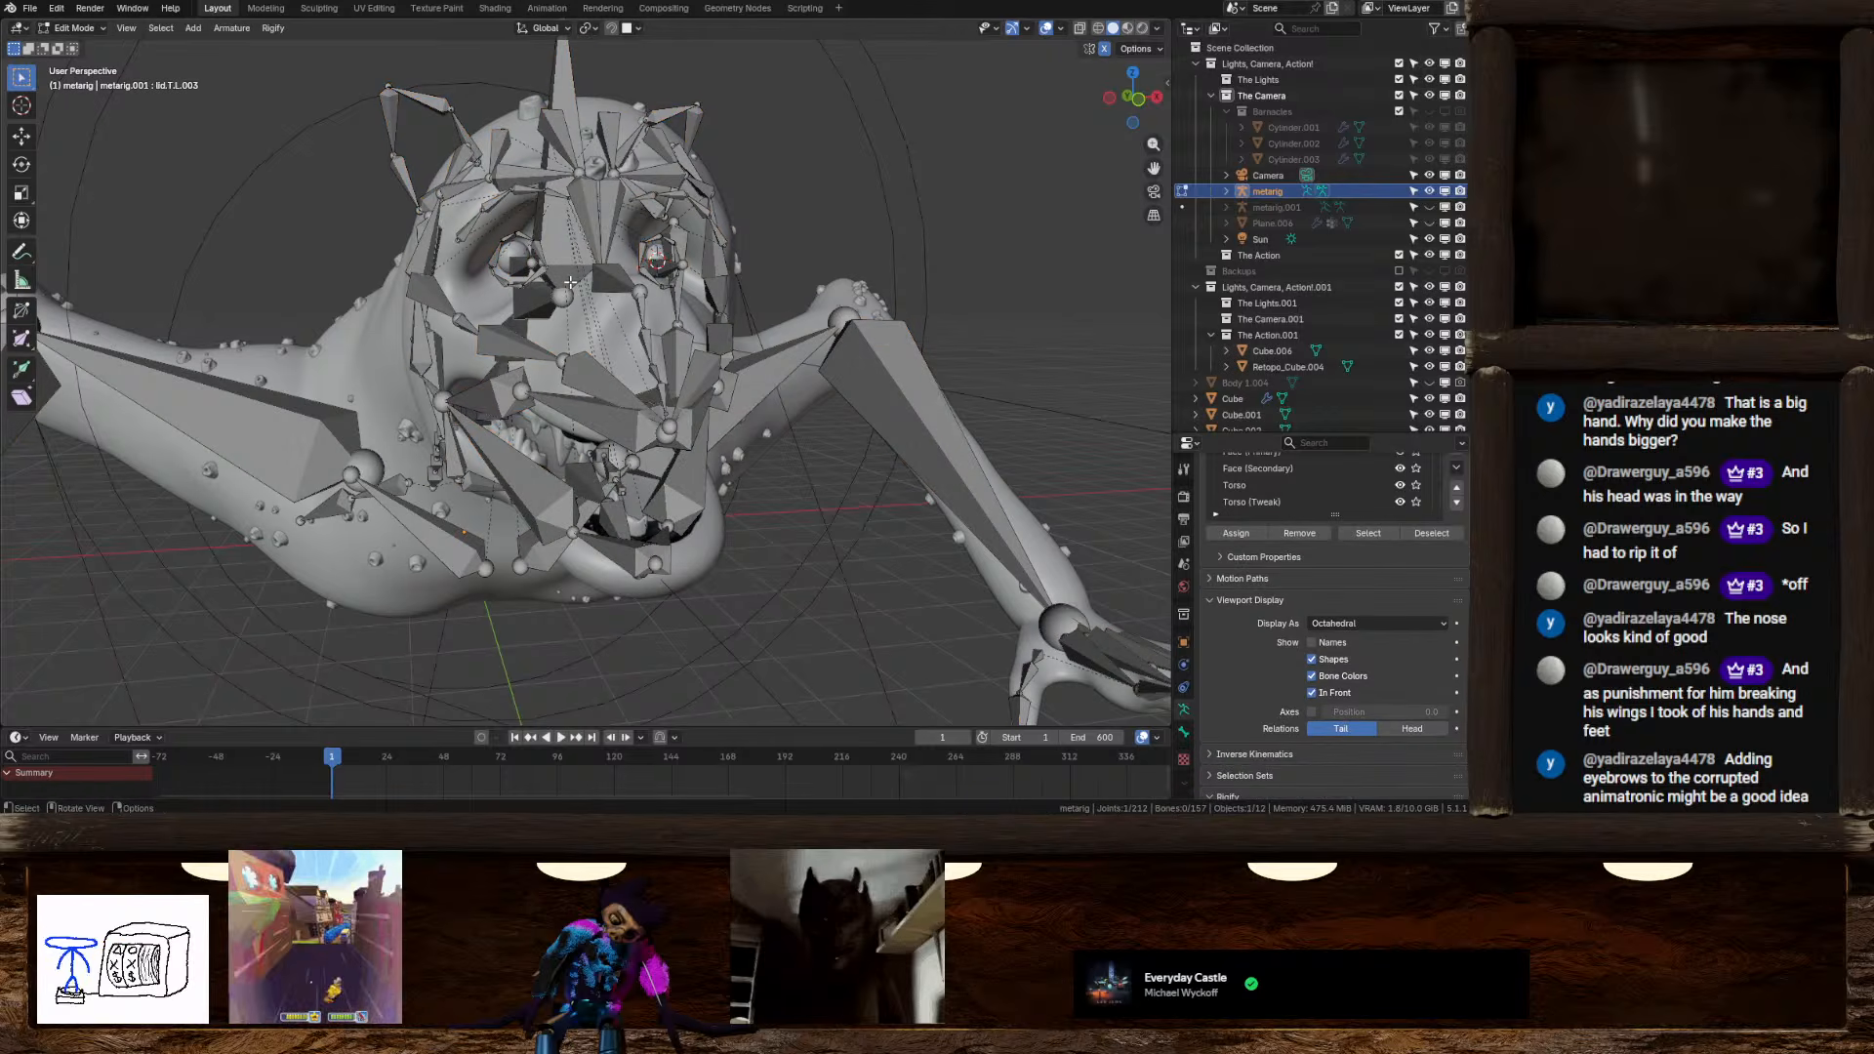
In the right side view, move the nose.002 and nose.001 tip joints forward and up towards the front surface of the nose
middle_drag(570, 282, 481, 384)
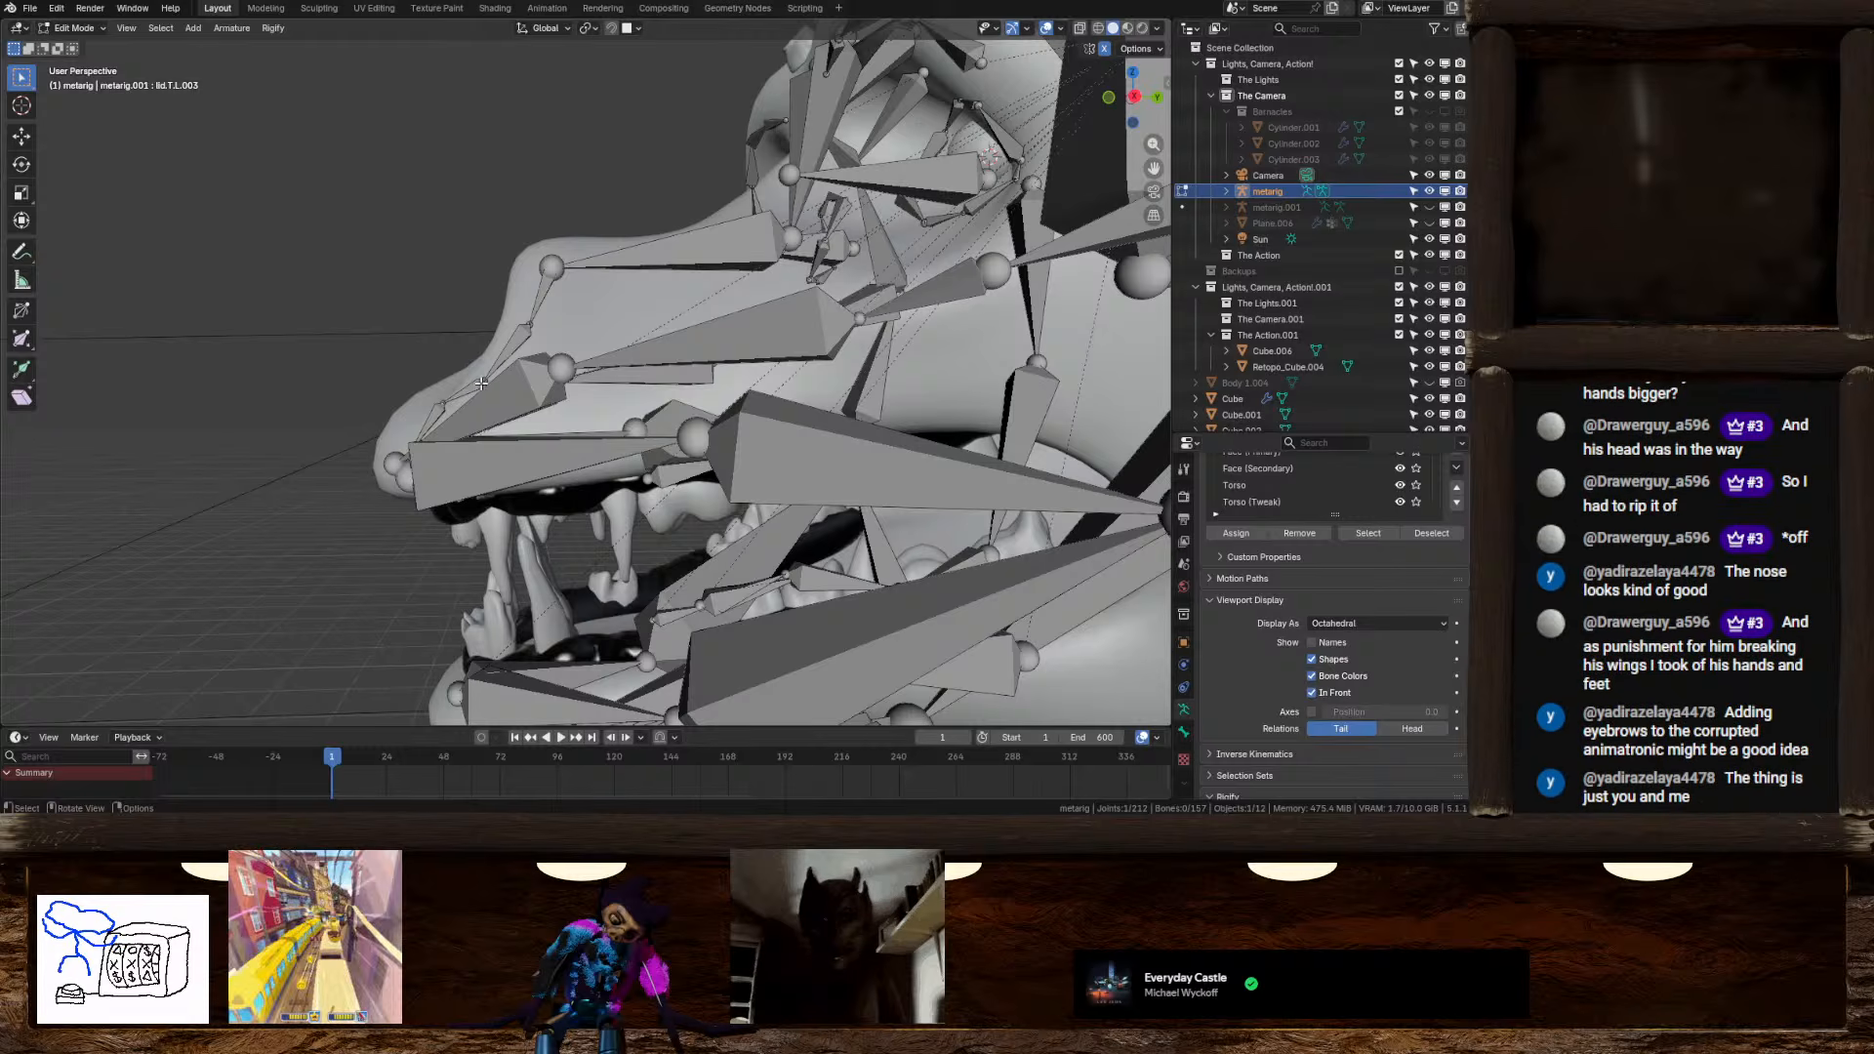
click(1133, 74)
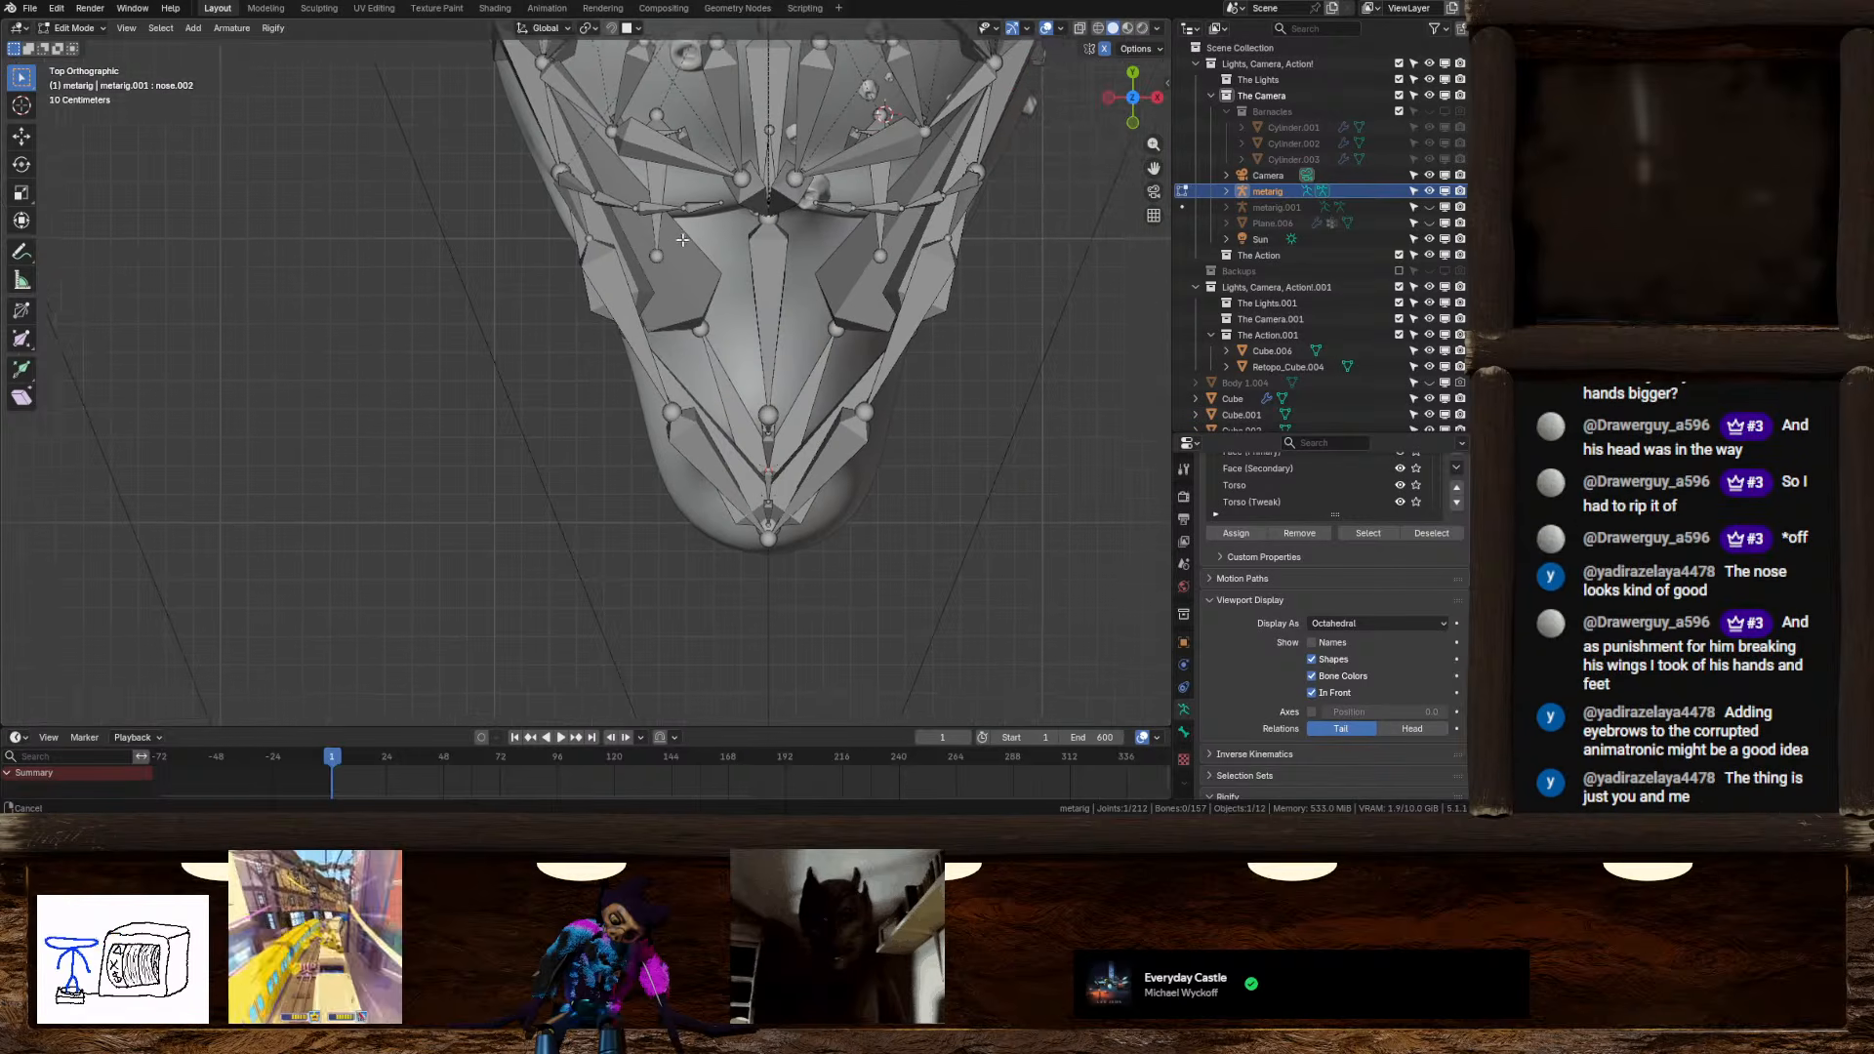
drag(1130, 99, 1116, 105)
click(1115, 105)
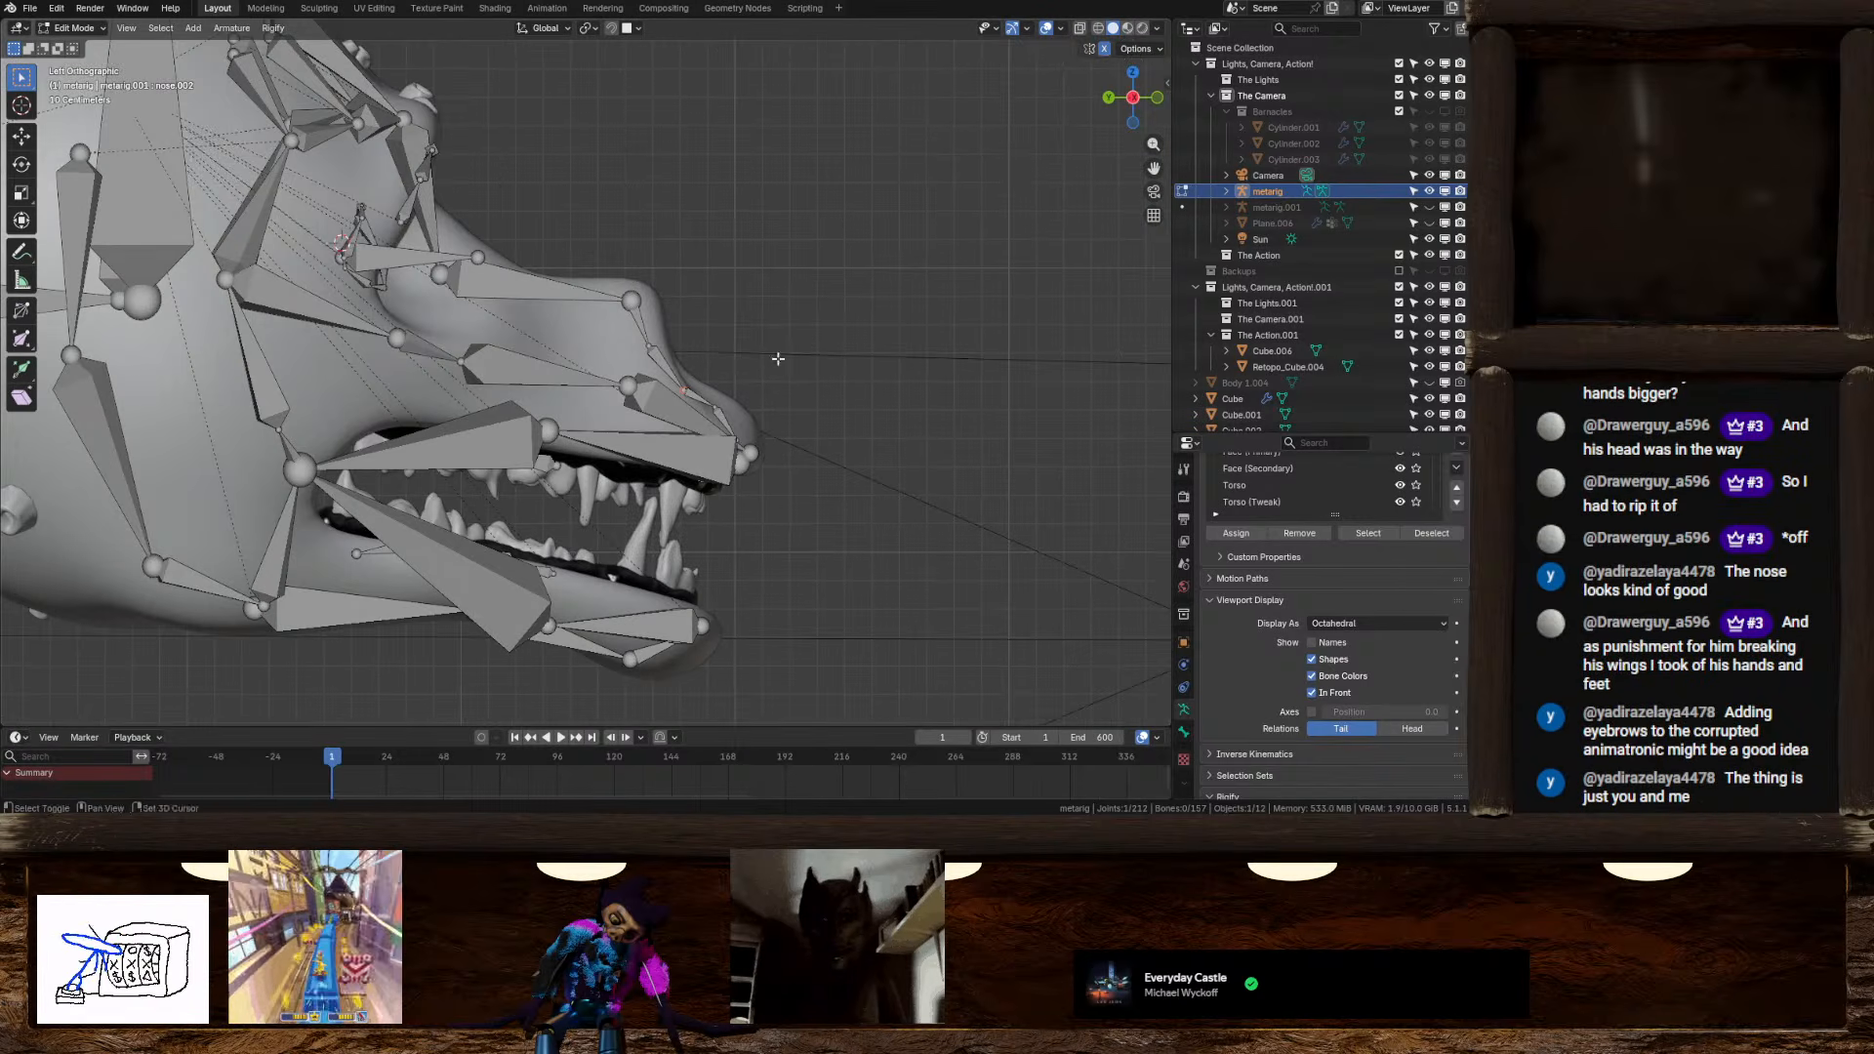
click(1132, 98)
scroll(609, 395, up, 4)
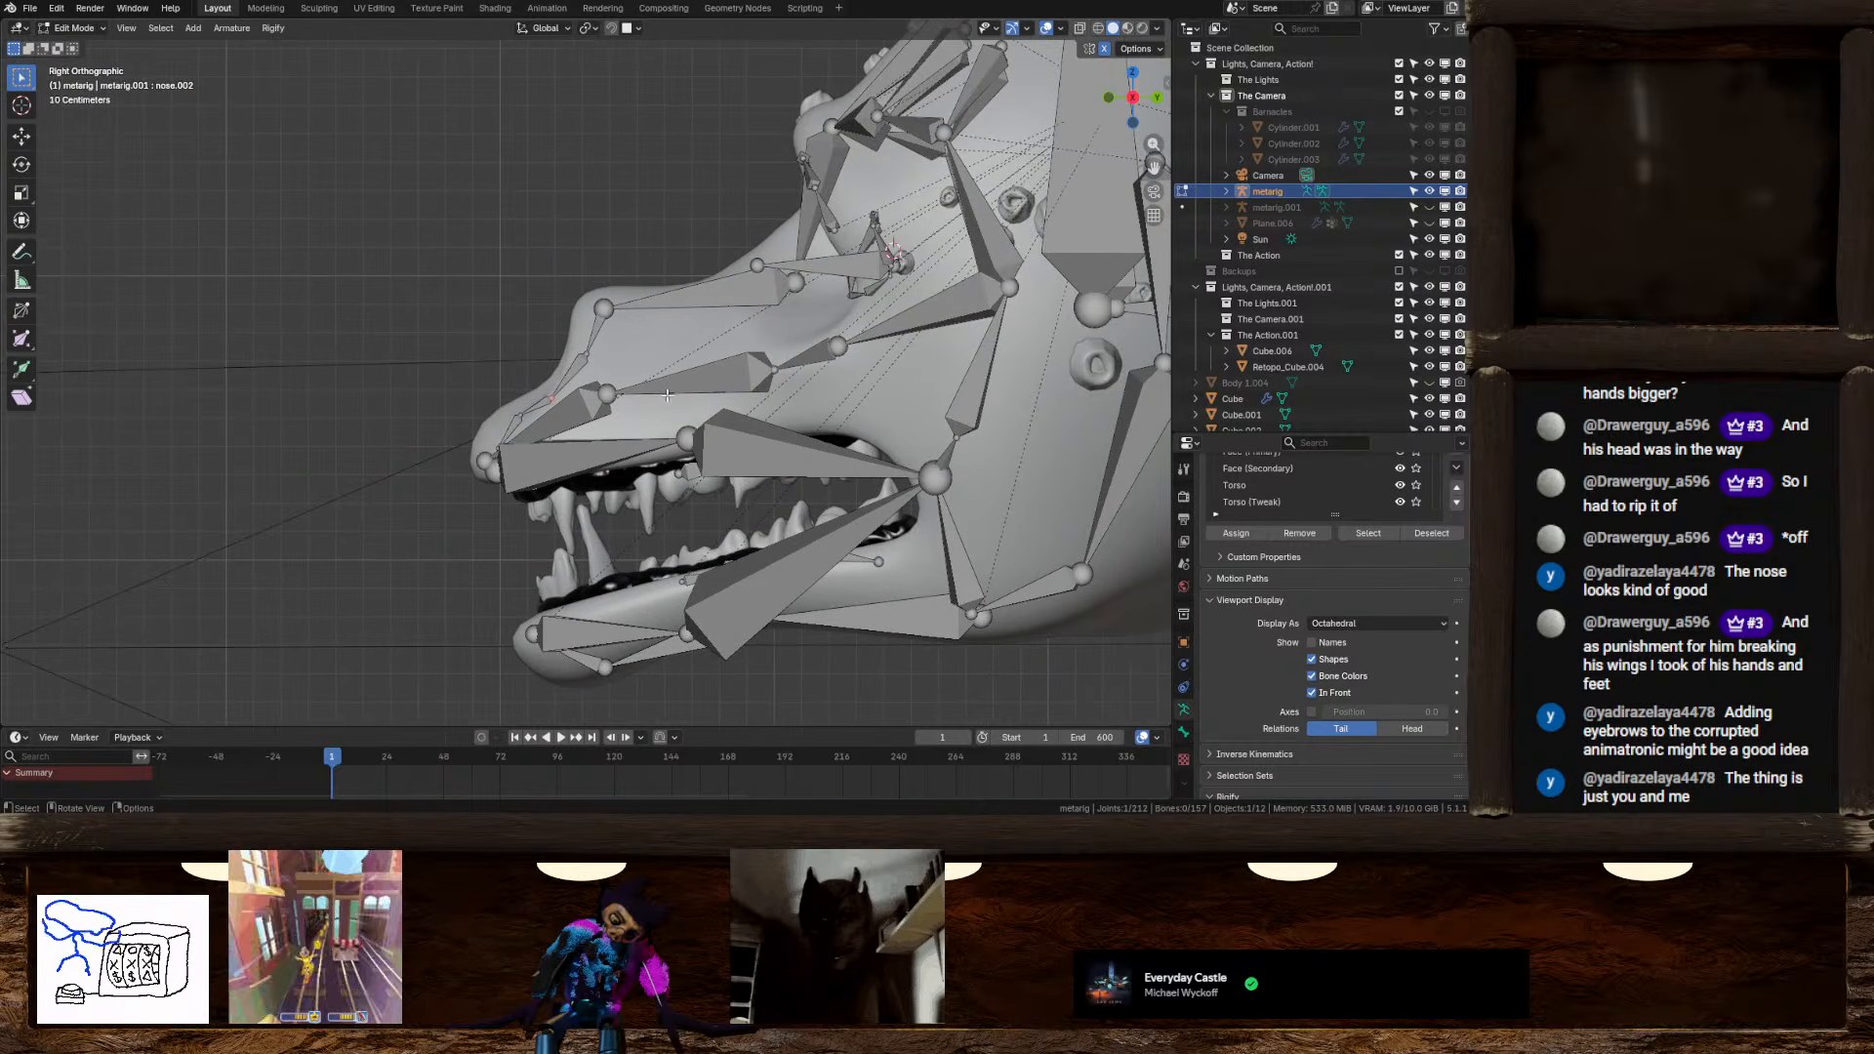
key(g)
click(599, 337)
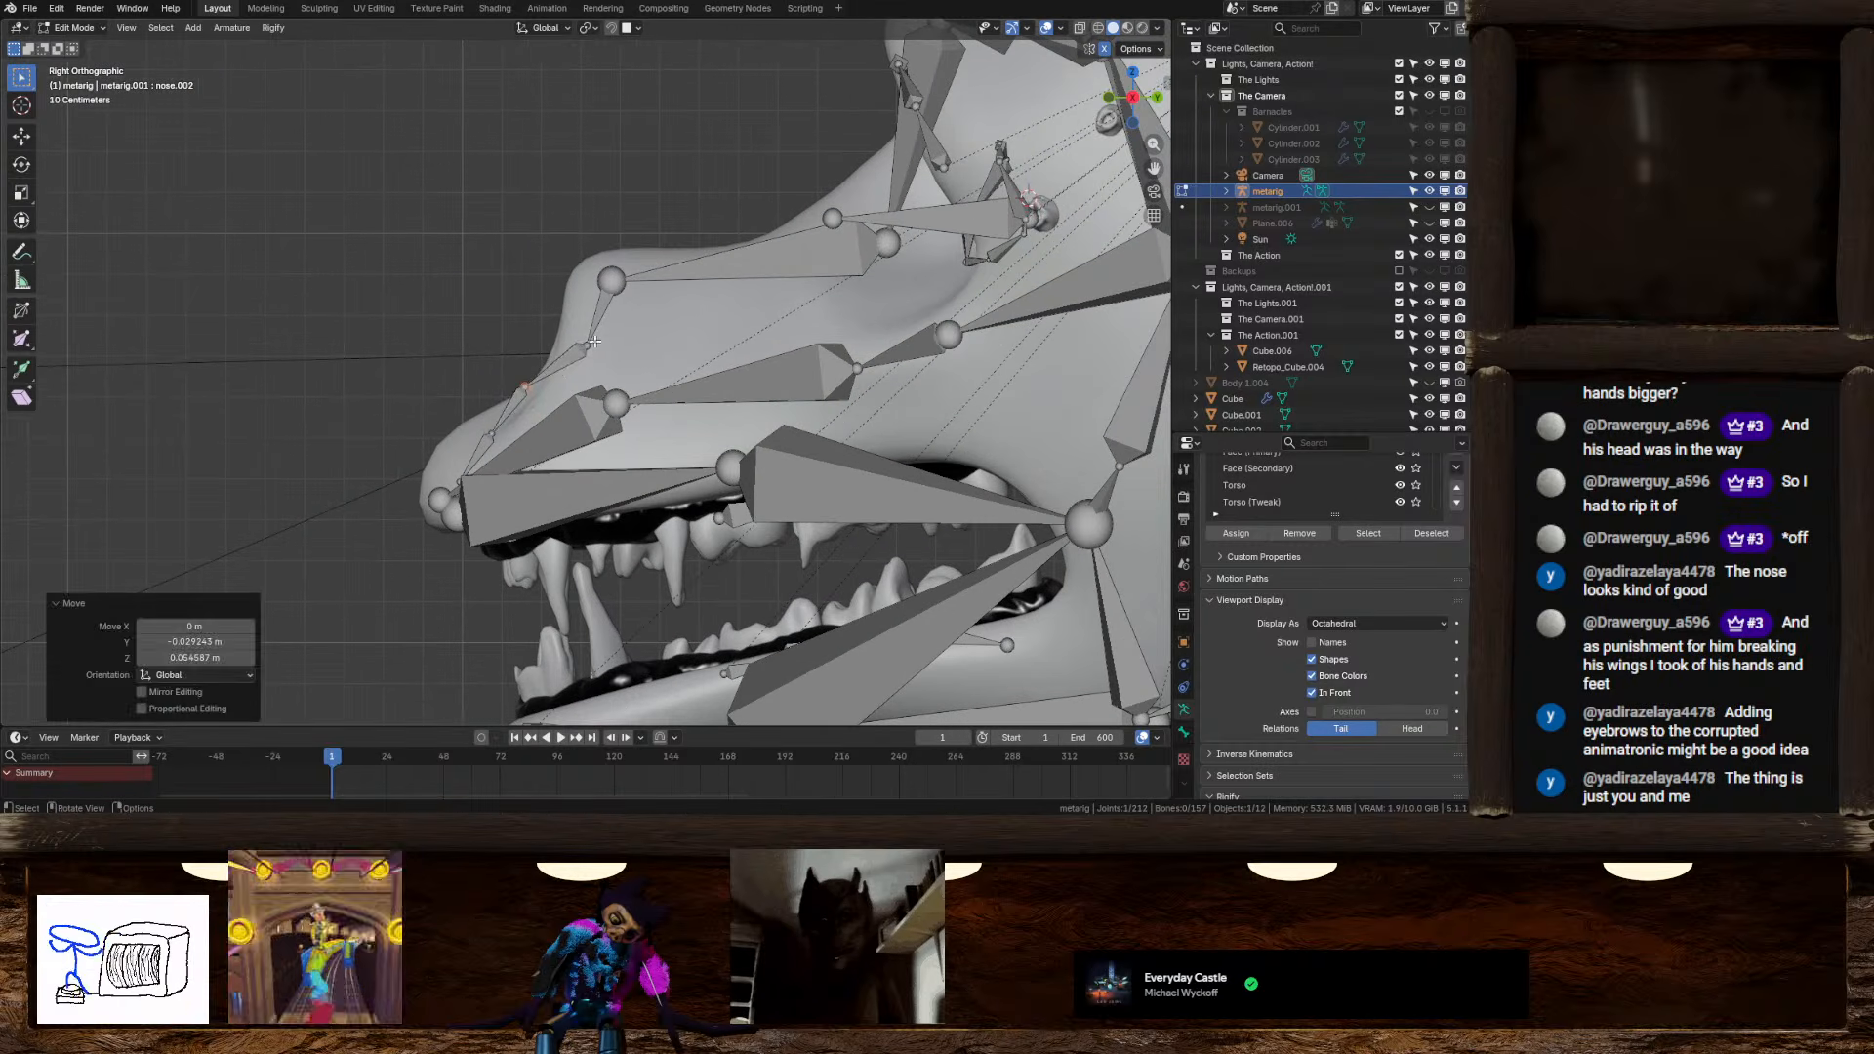
click(586, 345)
key(g)
click(562, 312)
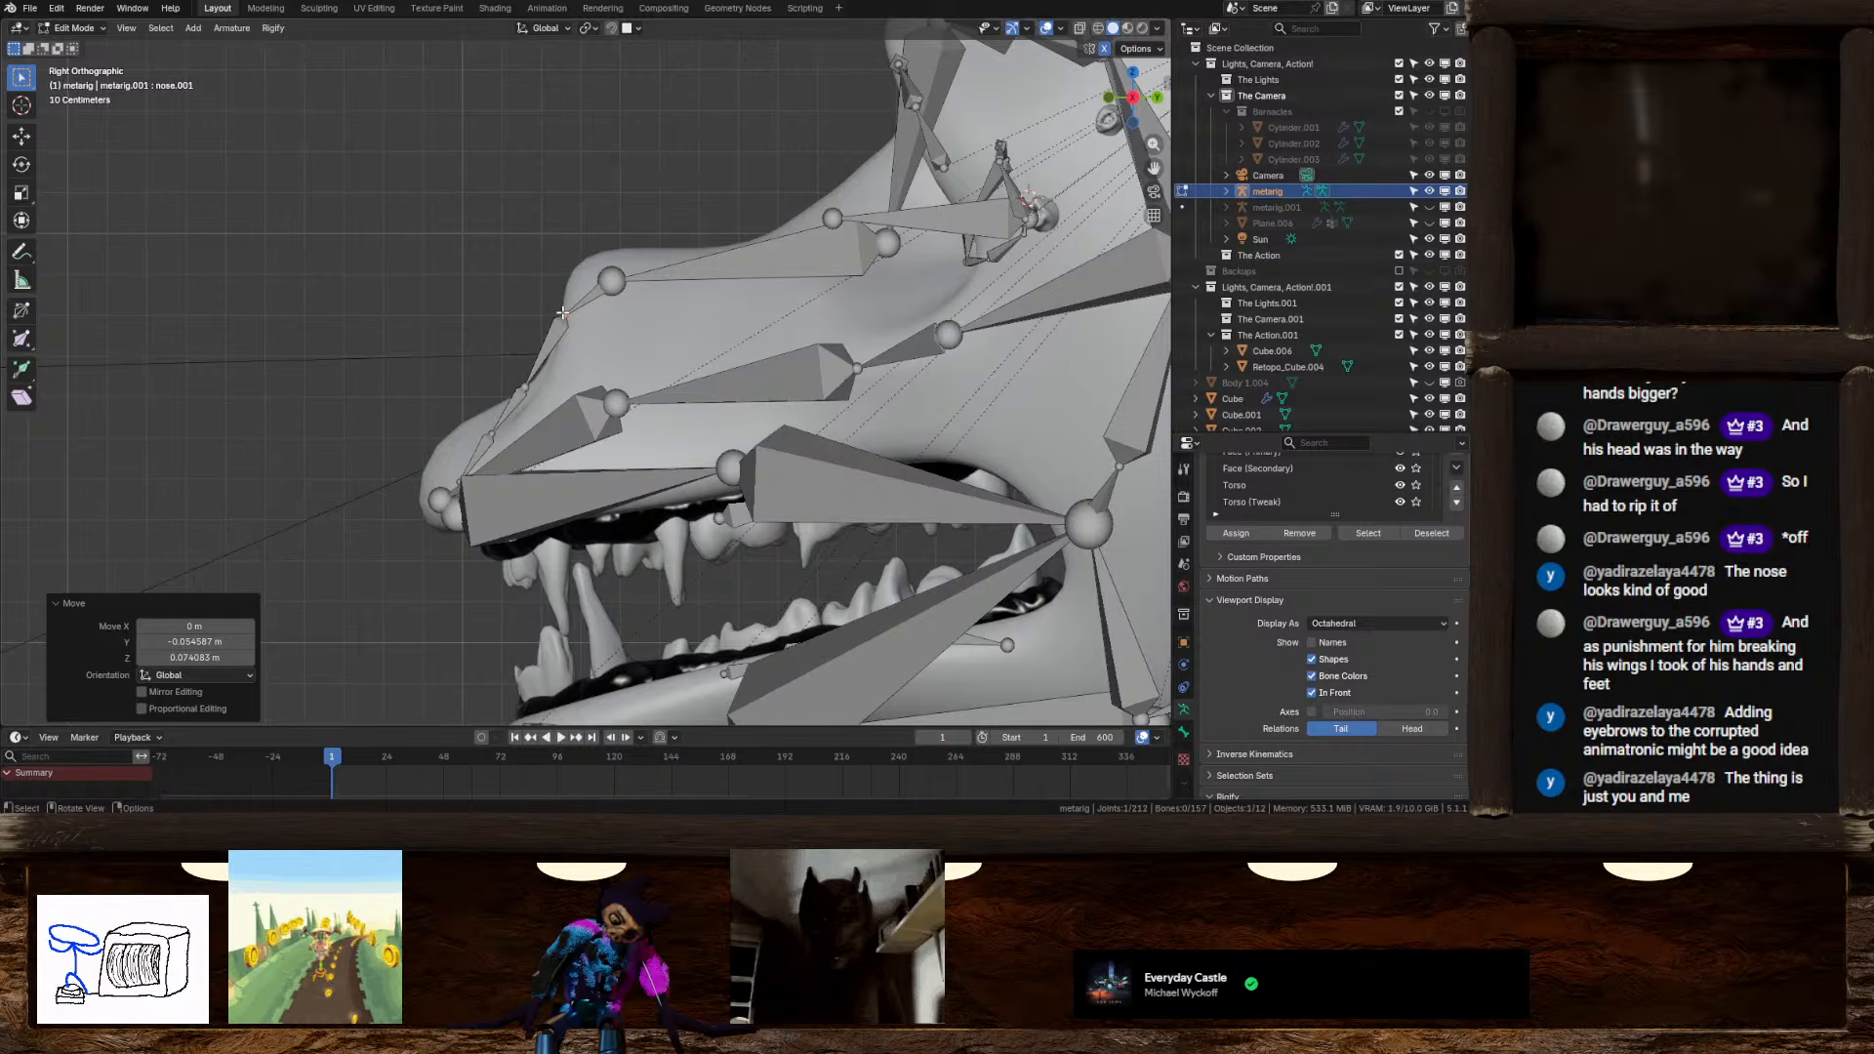
Shift the tips of nose.002, nose.003 and nose.004 slightly forward to follow the snout's front contour
click(524, 388)
key(g)
click(497, 375)
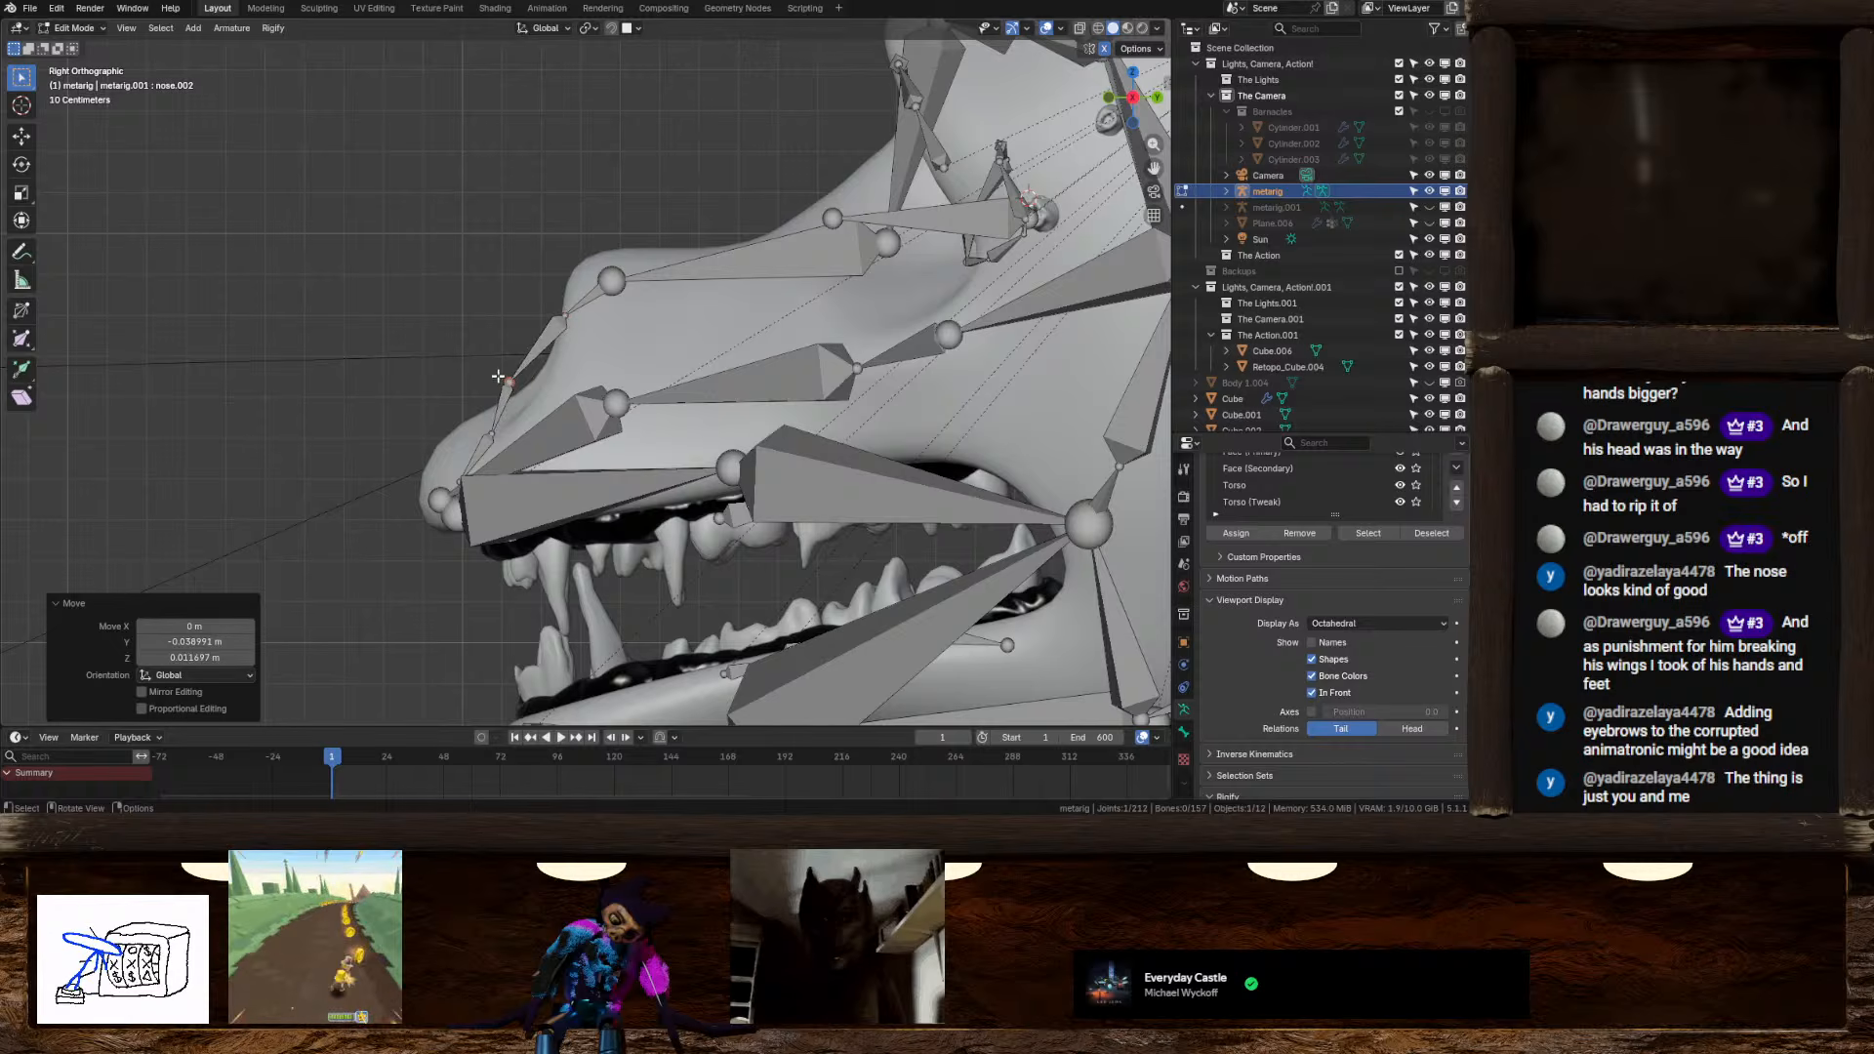
click(492, 435)
key(g)
click(470, 428)
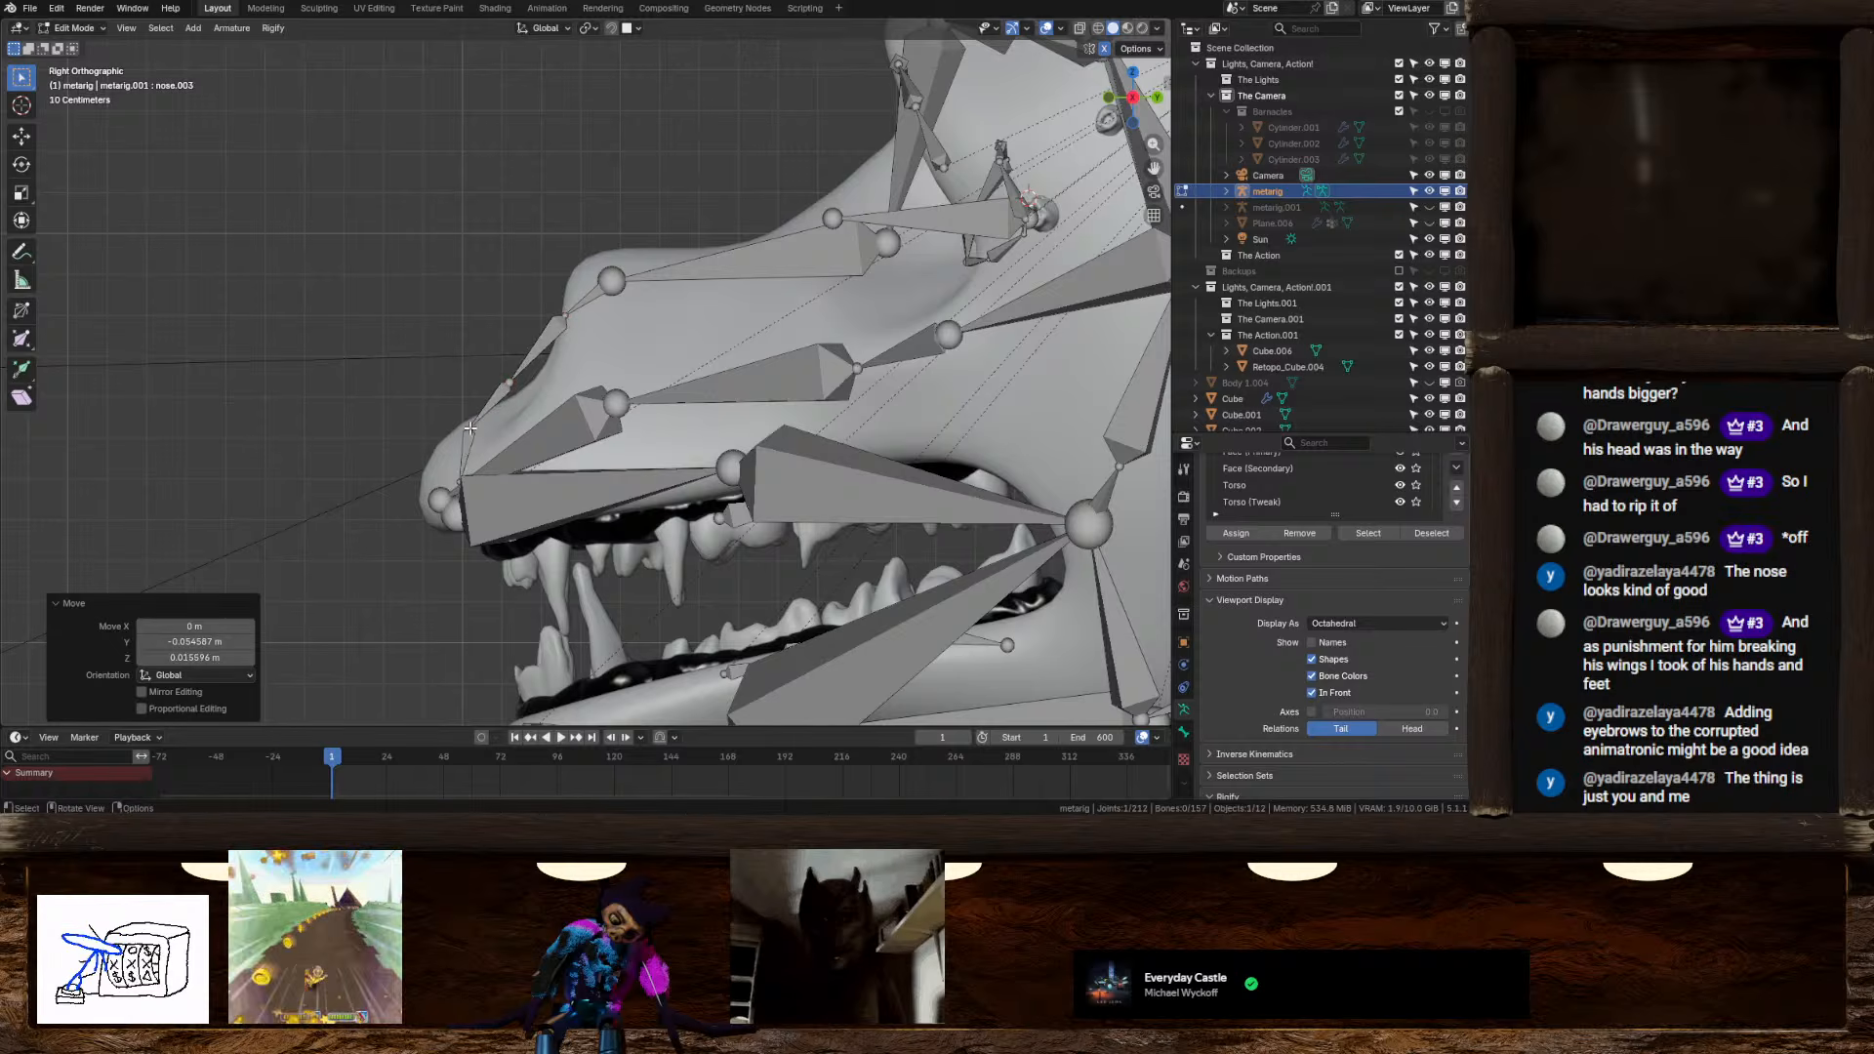
click(456, 482)
key(g)
click(448, 483)
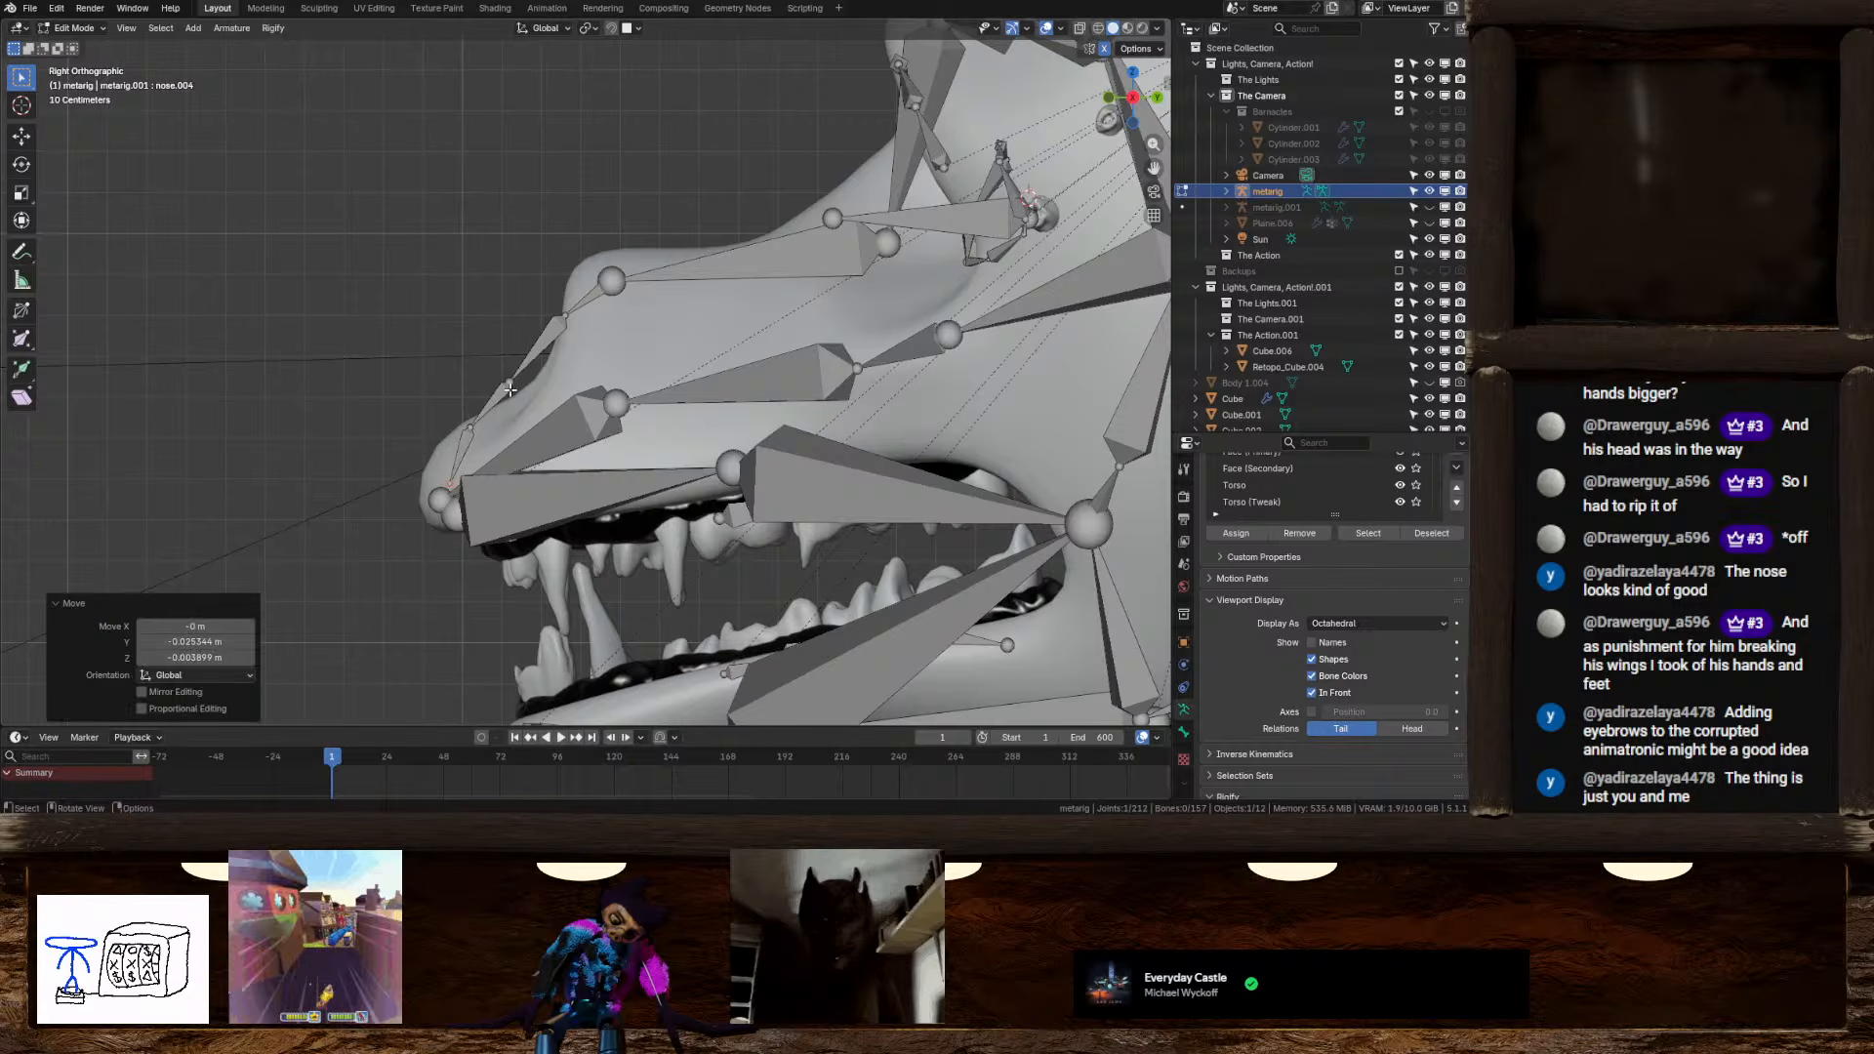
Check the metarig in Object Mode, then in Edit Mode move the nose bridge's front joint and the nose.001 tip slightly forward
key(Tab)
middle_drag(504, 377, 737, 395)
click(1132, 97)
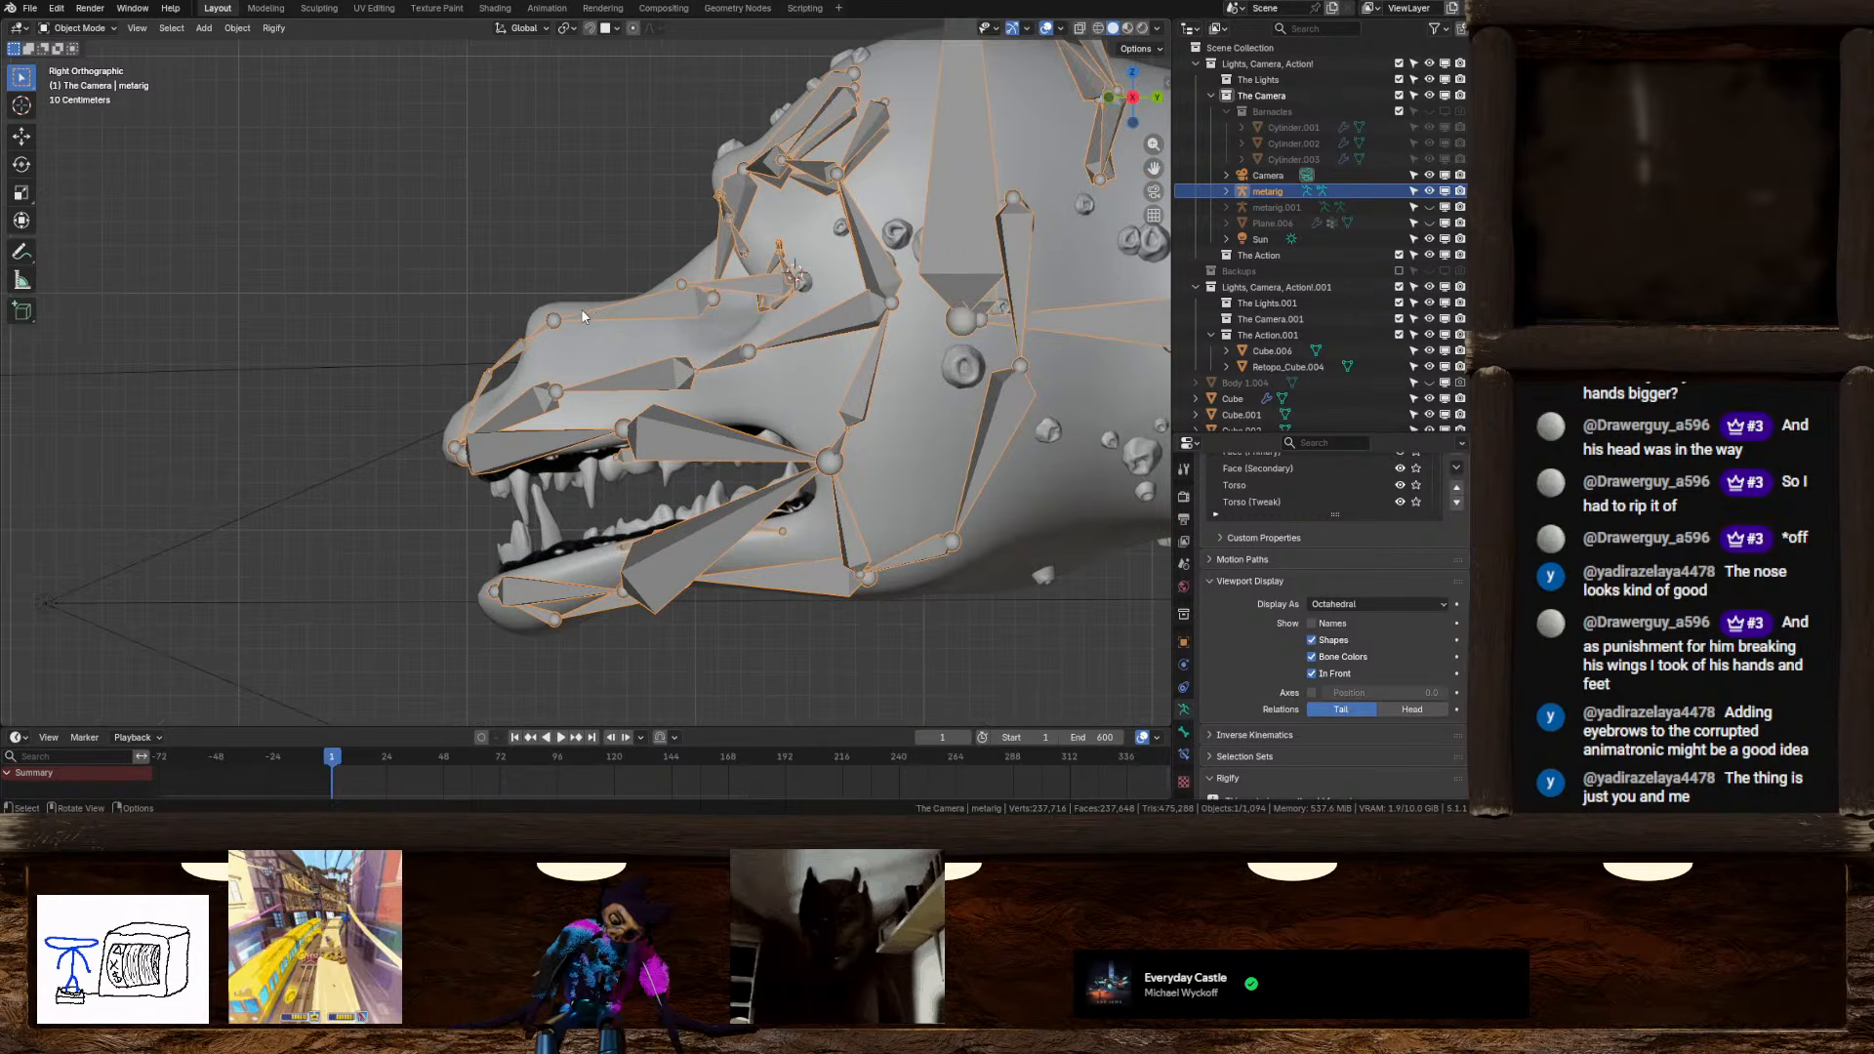
key(Tab)
click(554, 320)
key(g)
click(538, 317)
click(524, 342)
key(g)
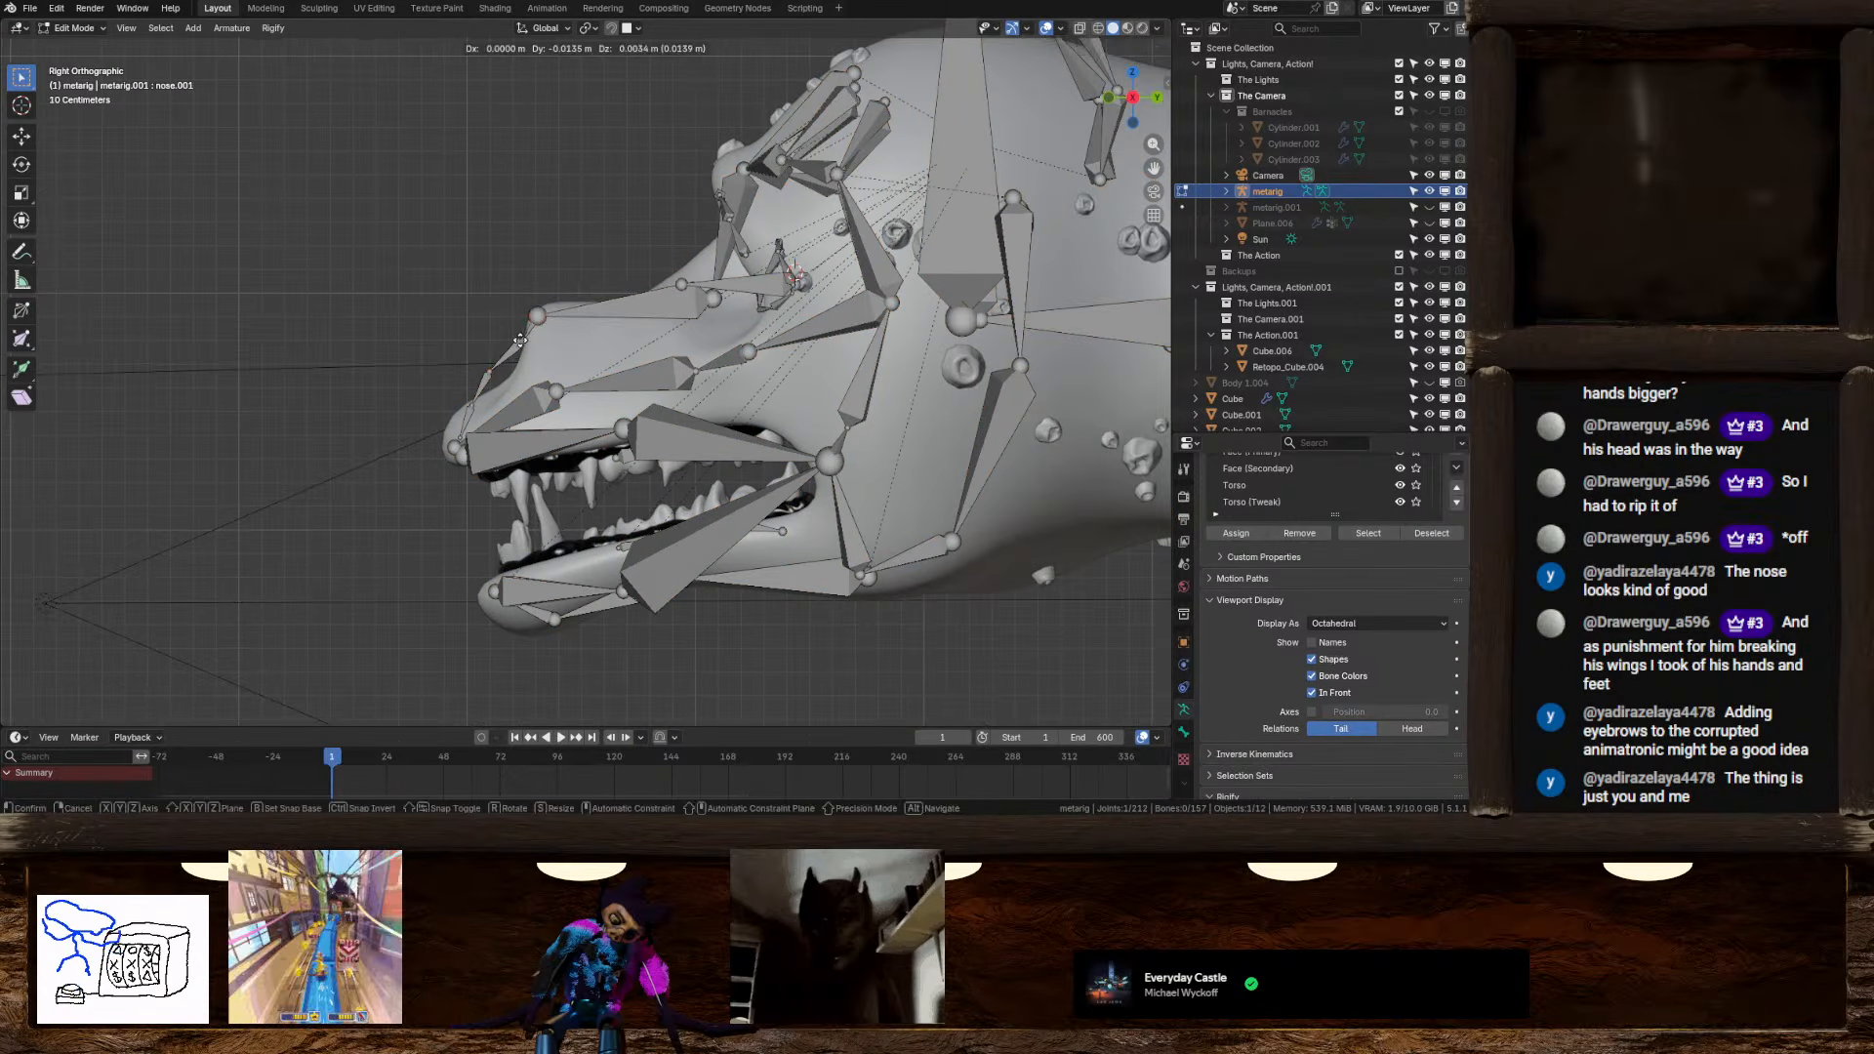
click(508, 335)
Move the nose.002 tip about 0.05 m and the nose.003 tip about 0.04 m farther forward
click(490, 369)
key(g)
click(478, 368)
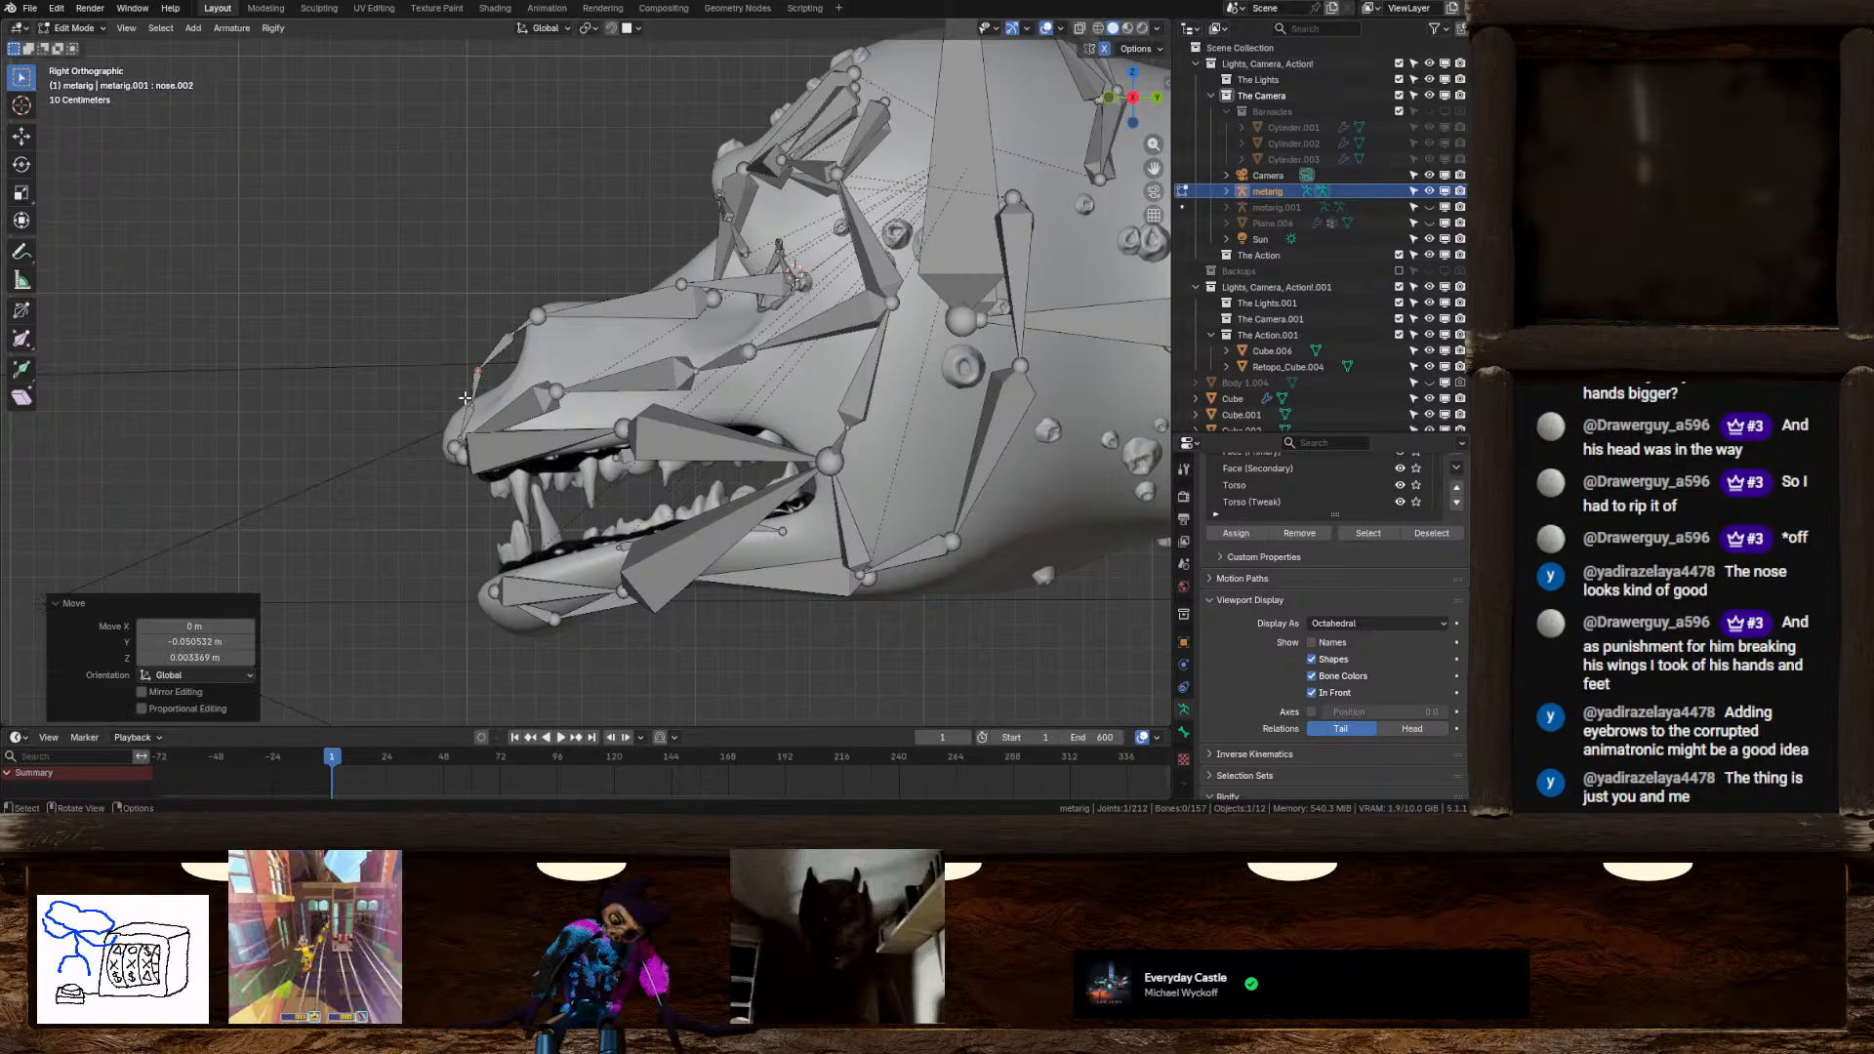
click(470, 401)
key(g)
click(464, 403)
Select the jaw bone and examine its transform and parent settings in the bone properties
scroll(541, 400, down, 4)
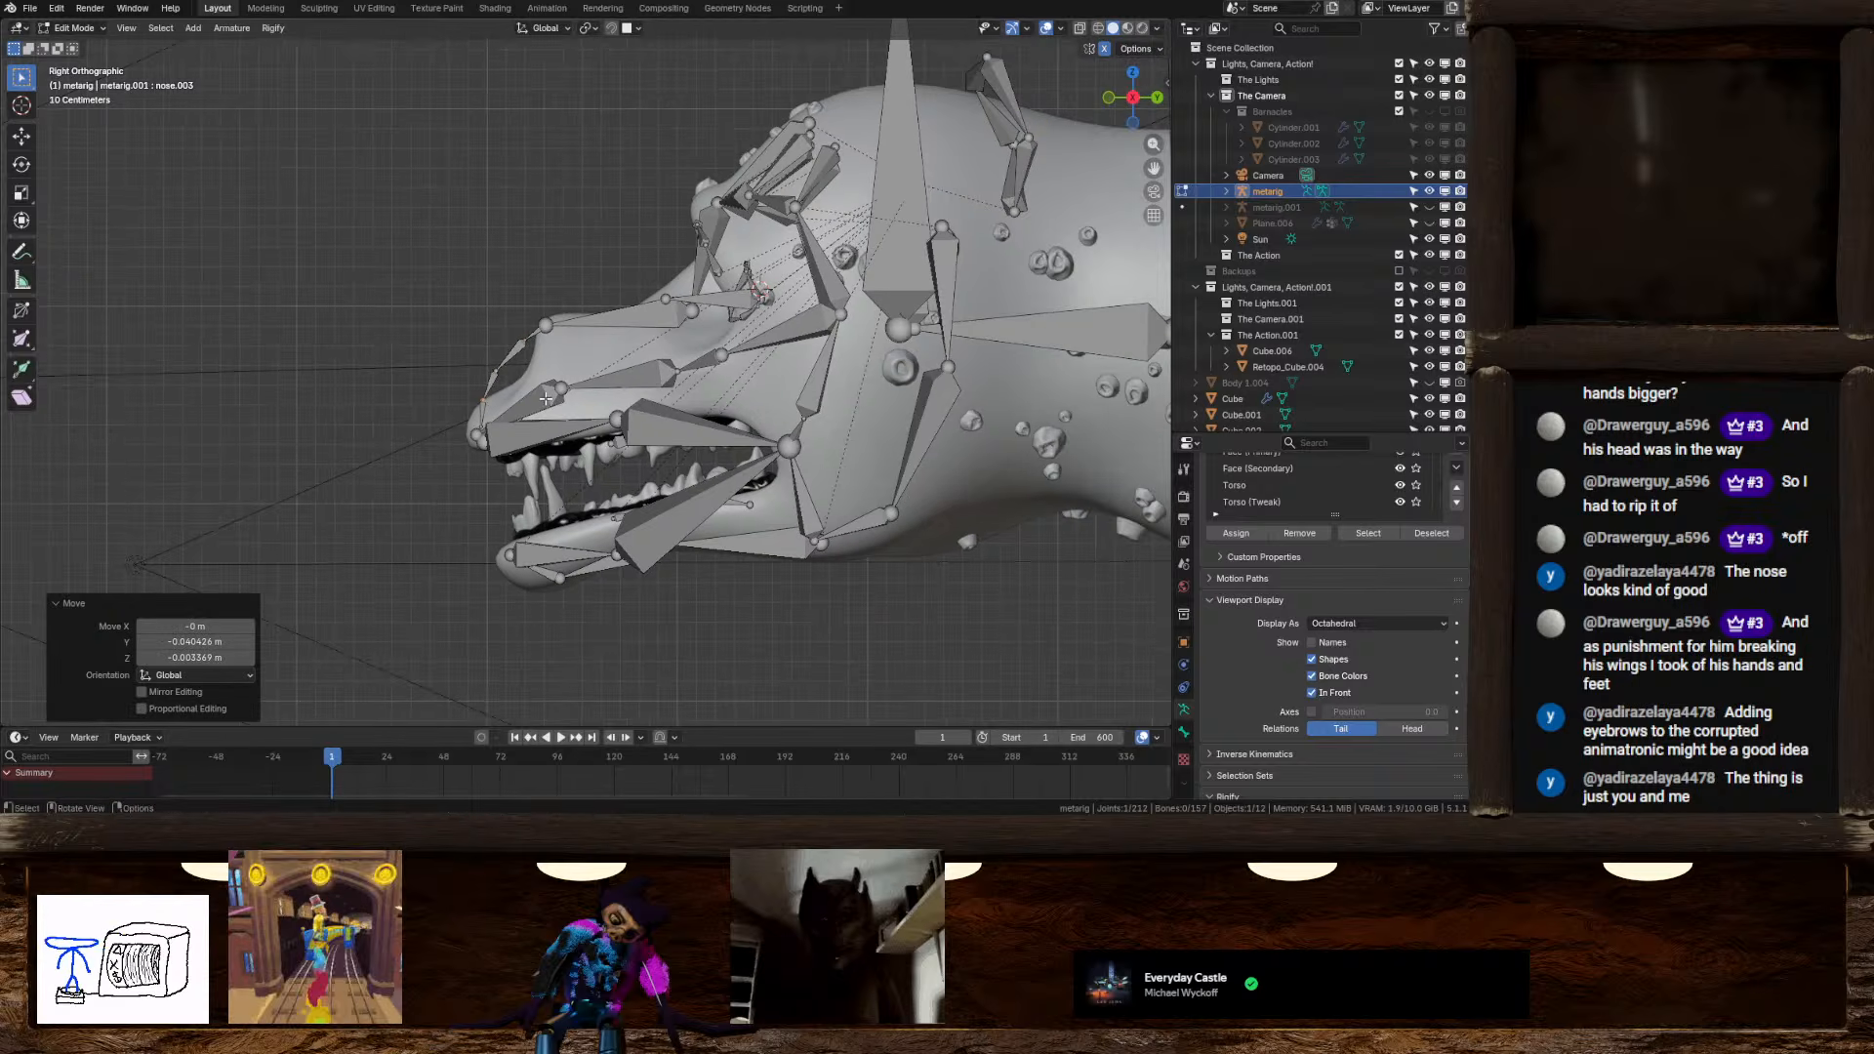
shift+middle_drag(536, 406, 518, 404)
scroll(517, 404, up, 2)
shift+middle_drag(605, 509, 657, 390)
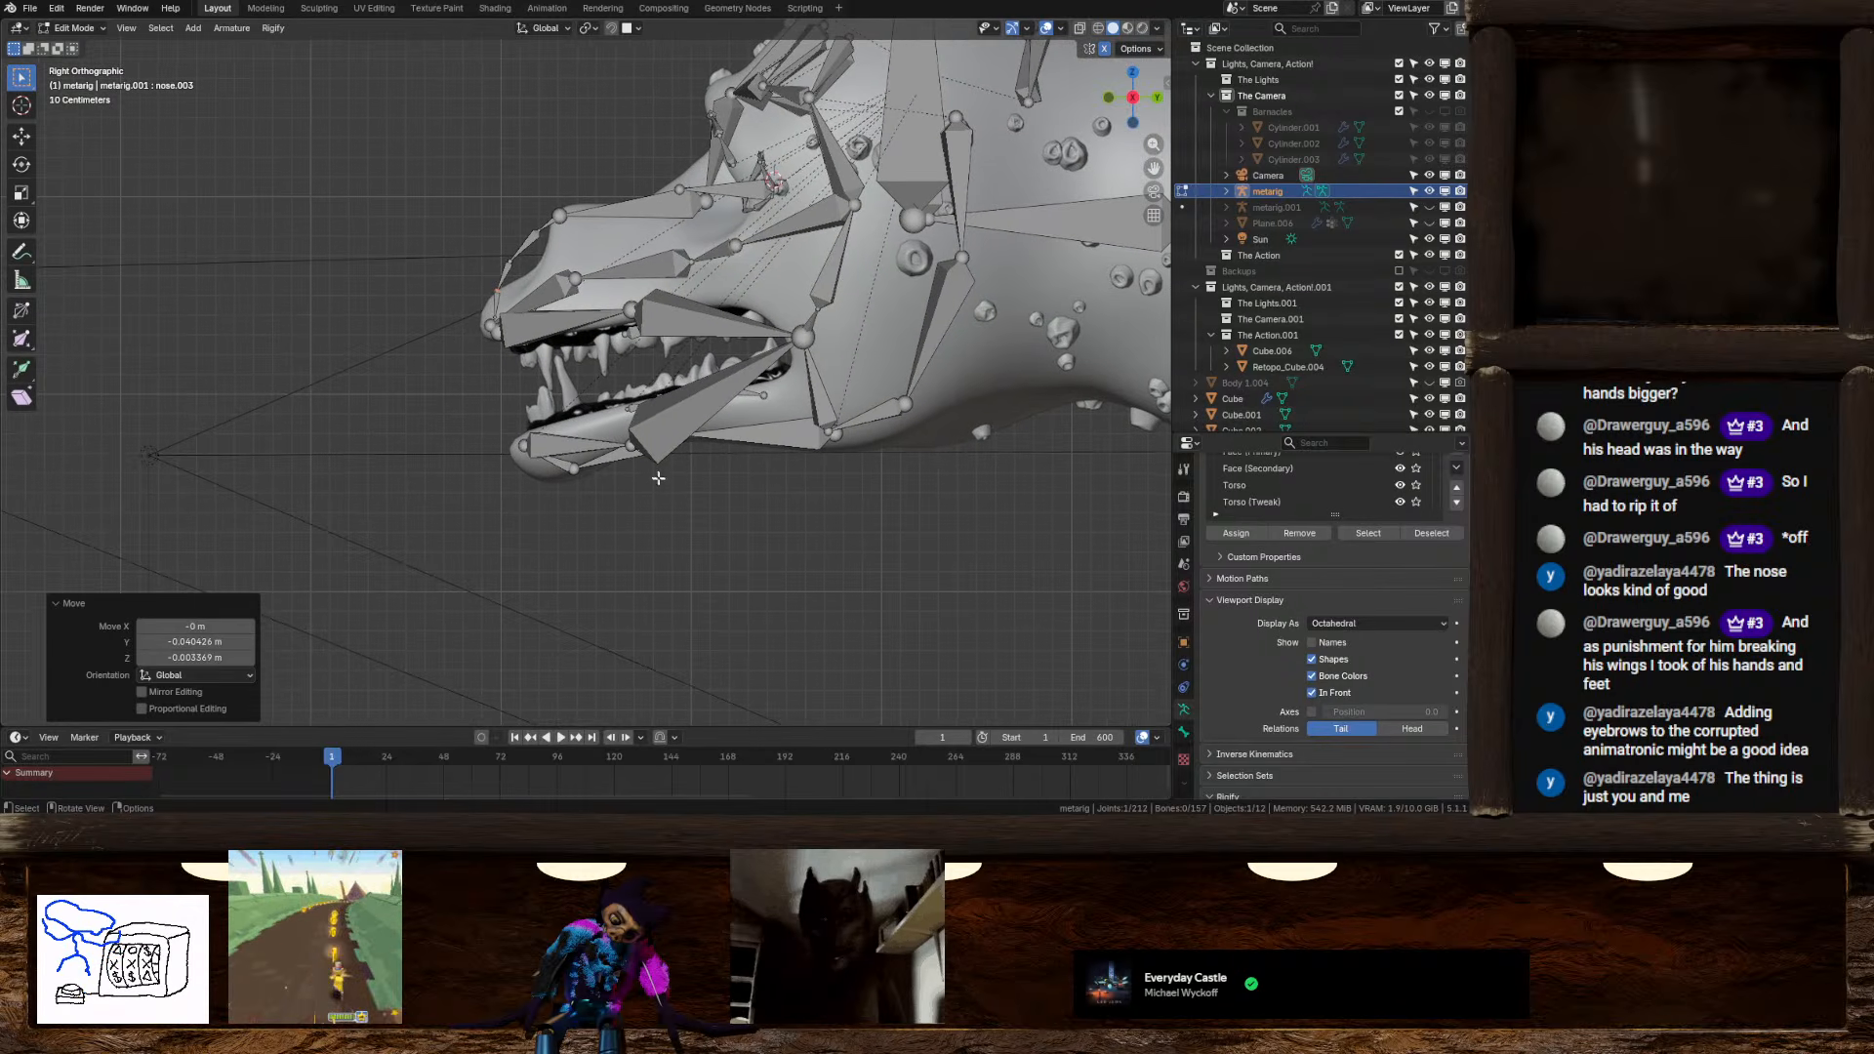
click(727, 436)
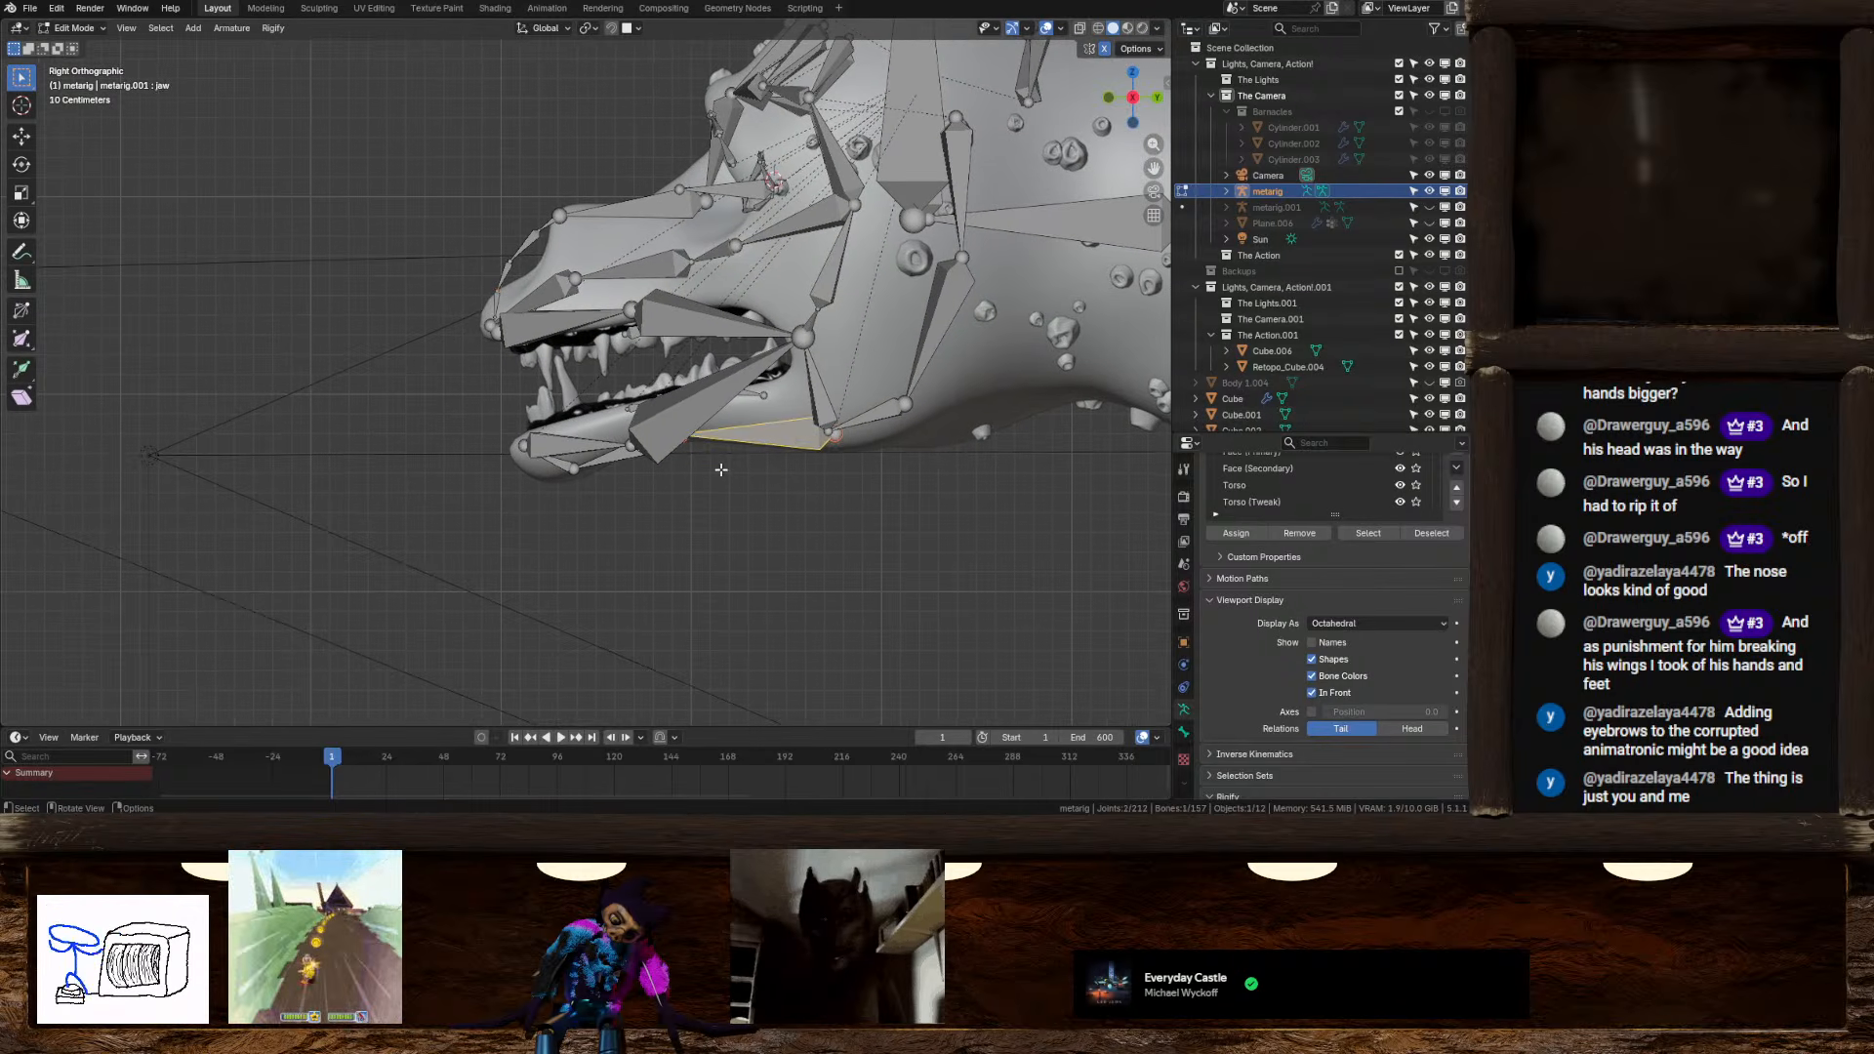
click(1184, 732)
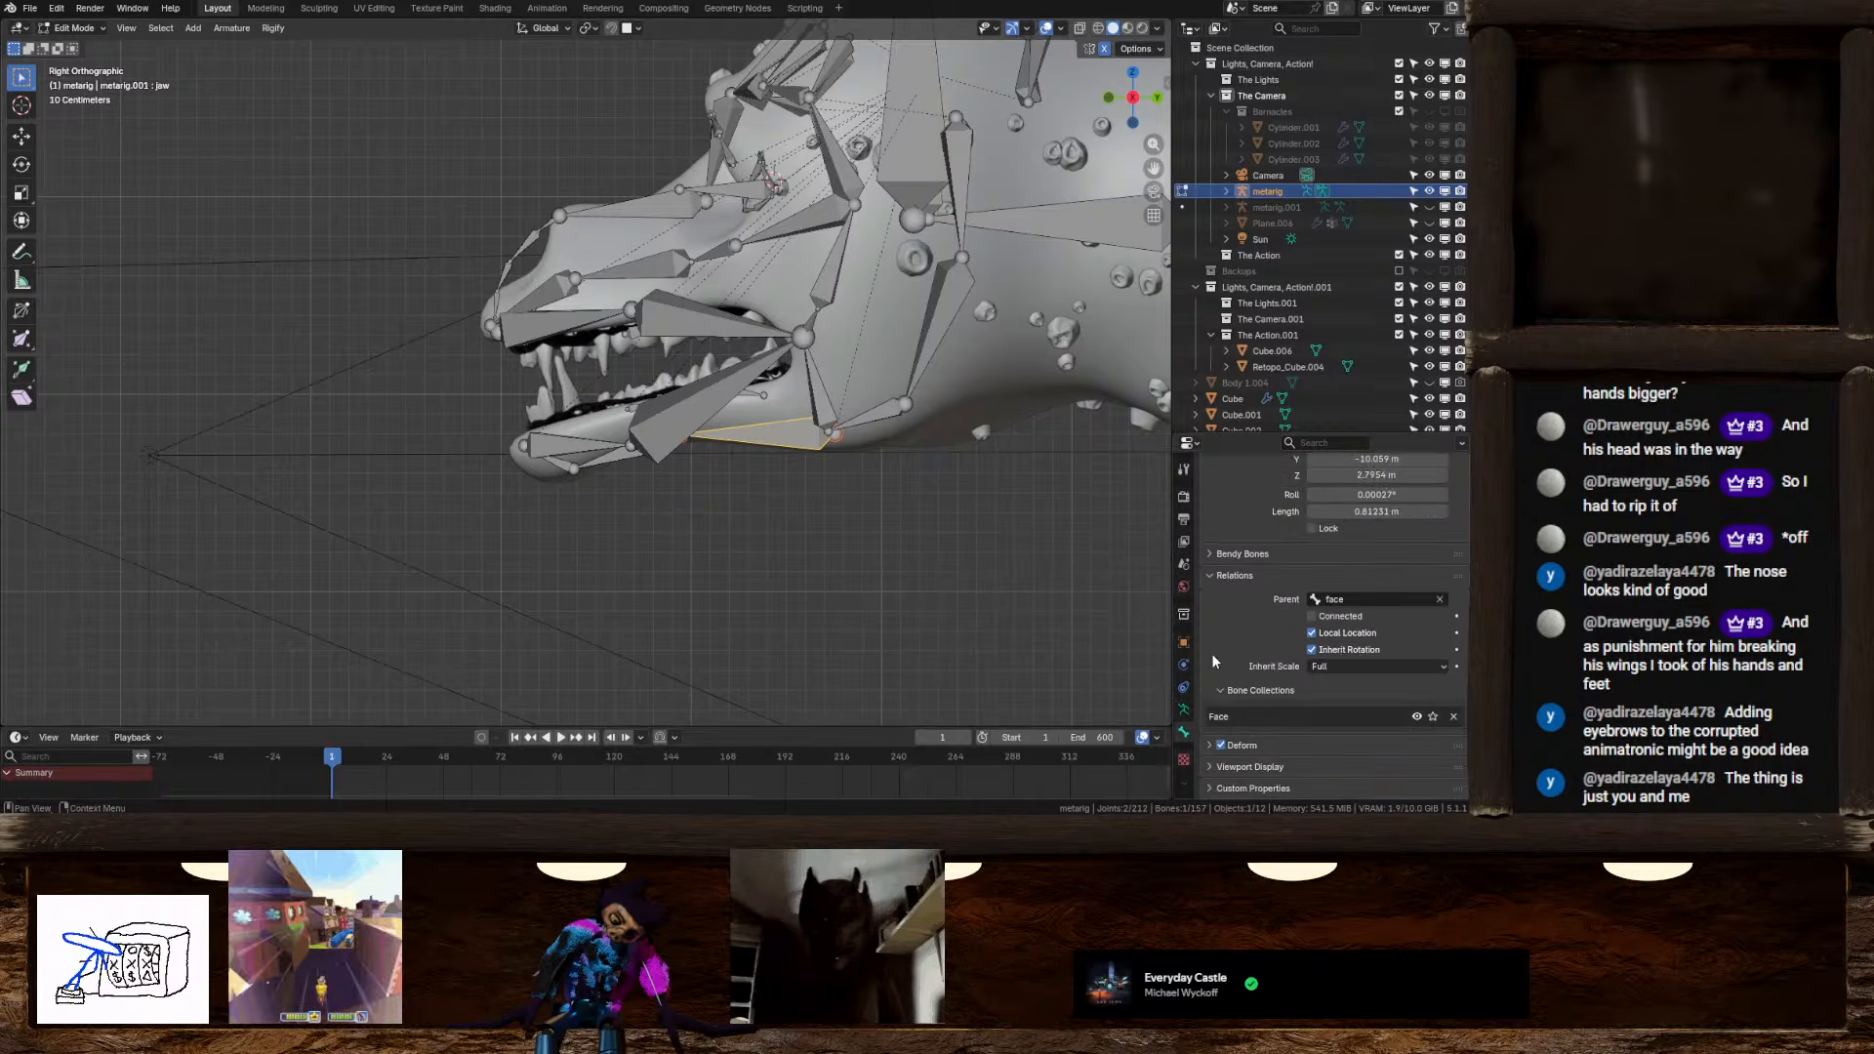
scroll(1230, 656, up, 3)
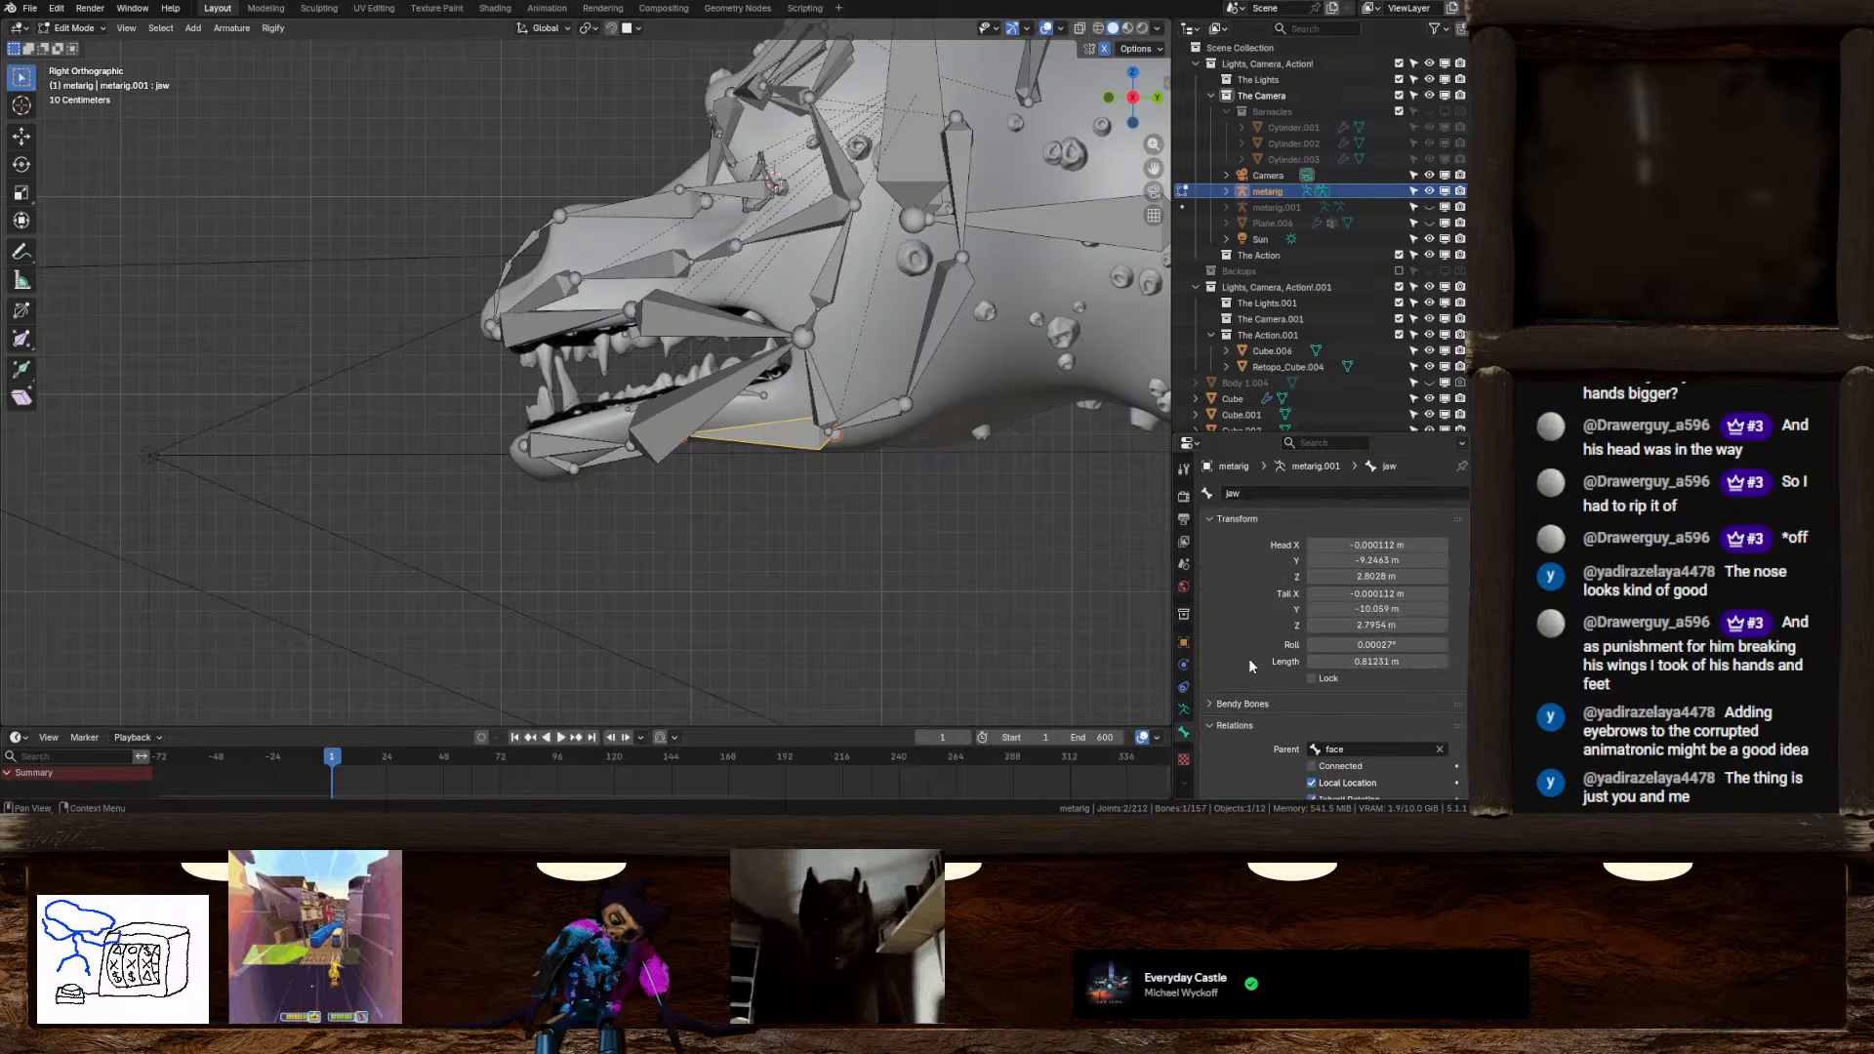
Move the joint between chin and chin.001 about 0.16 m forward and 0.04 m down
click(618, 459)
key(e)
click(562, 463)
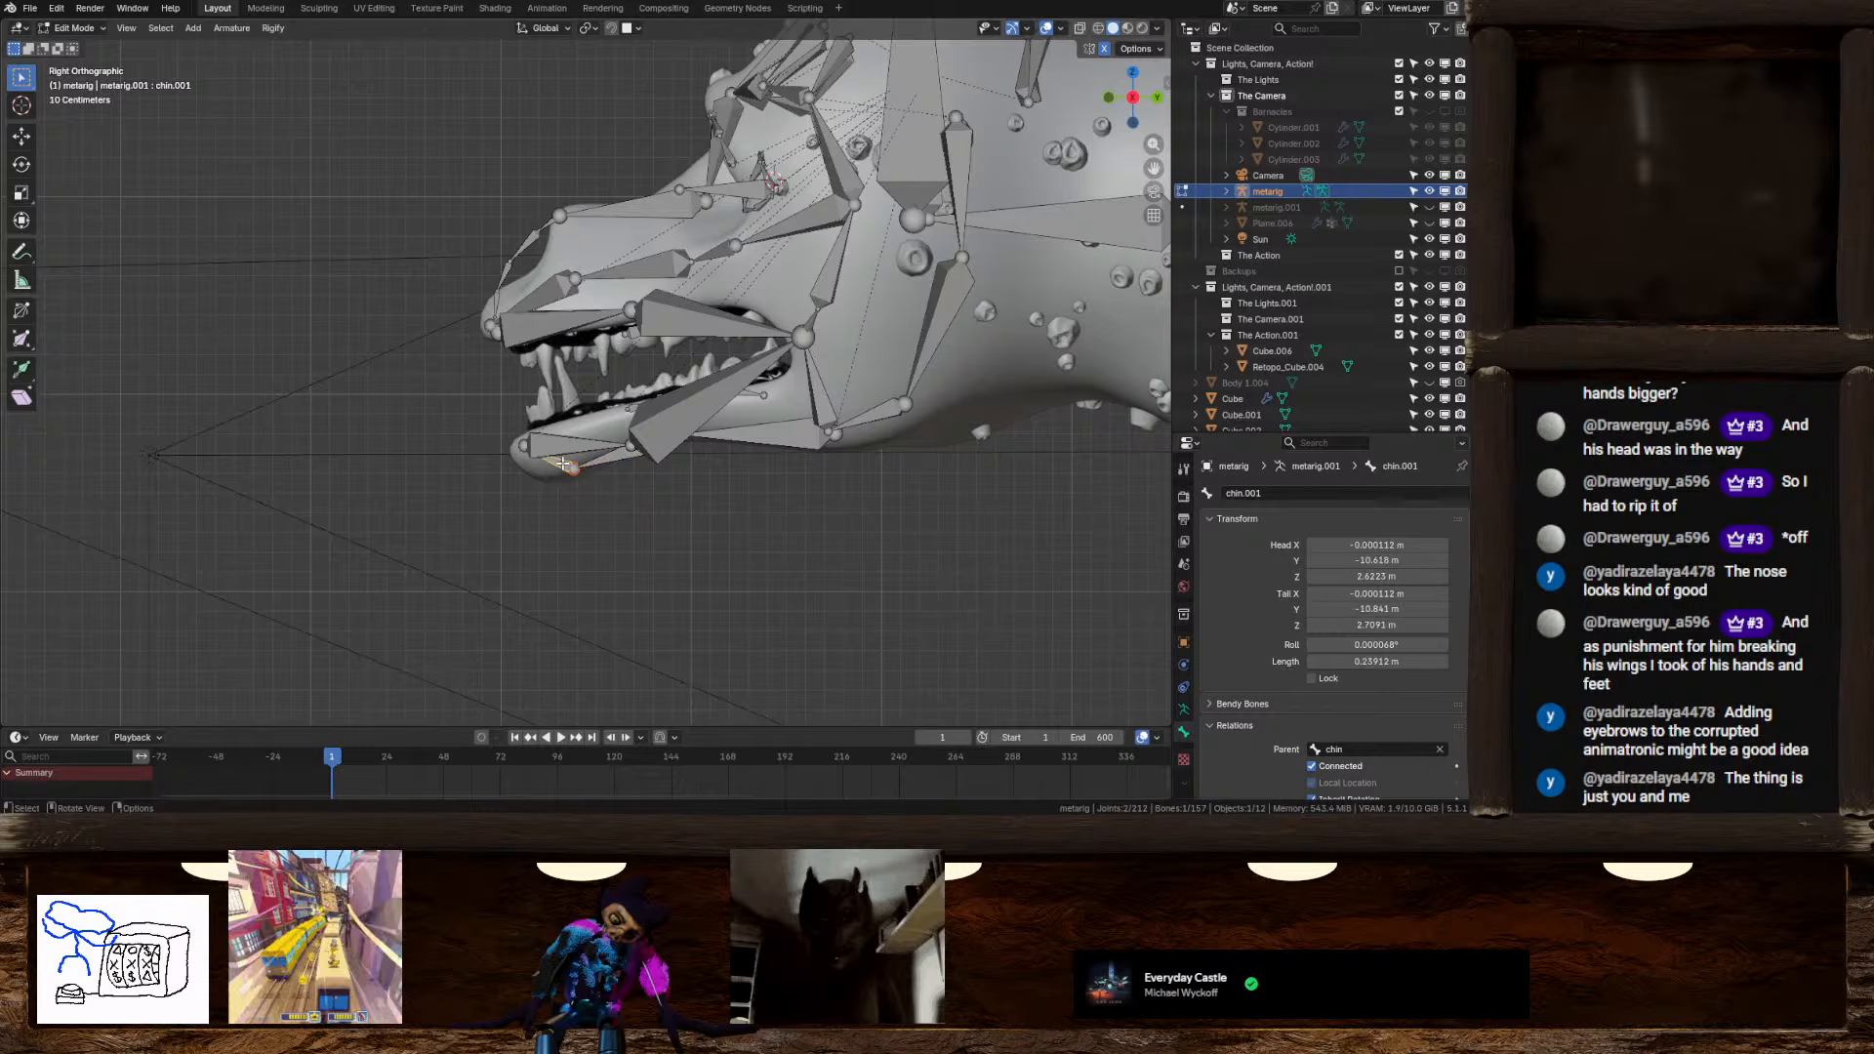
scroll(562, 463, up, 2)
shift+middle_drag(562, 464, 635, 381)
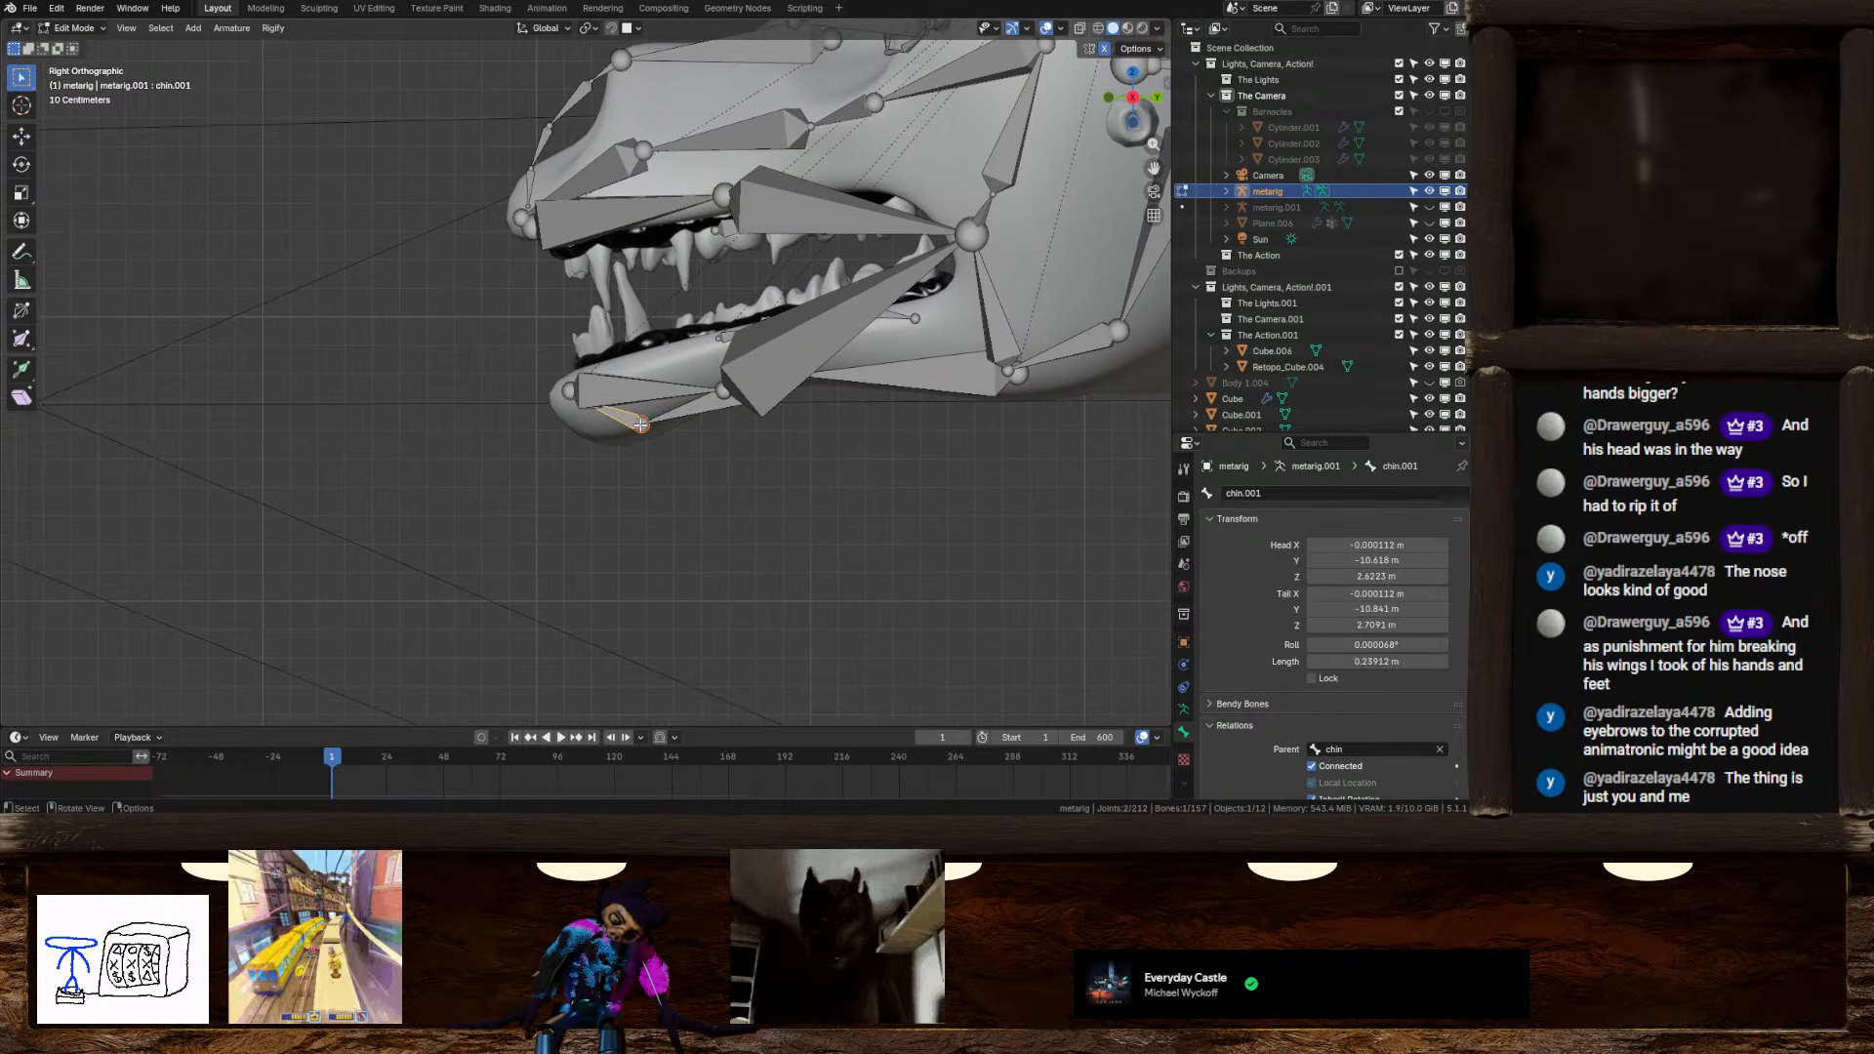
click(641, 426)
key(g)
click(591, 432)
Select the coinciding chin.001 and lower lip joints at the chin's front and move them slightly forward and down
click(553, 383)
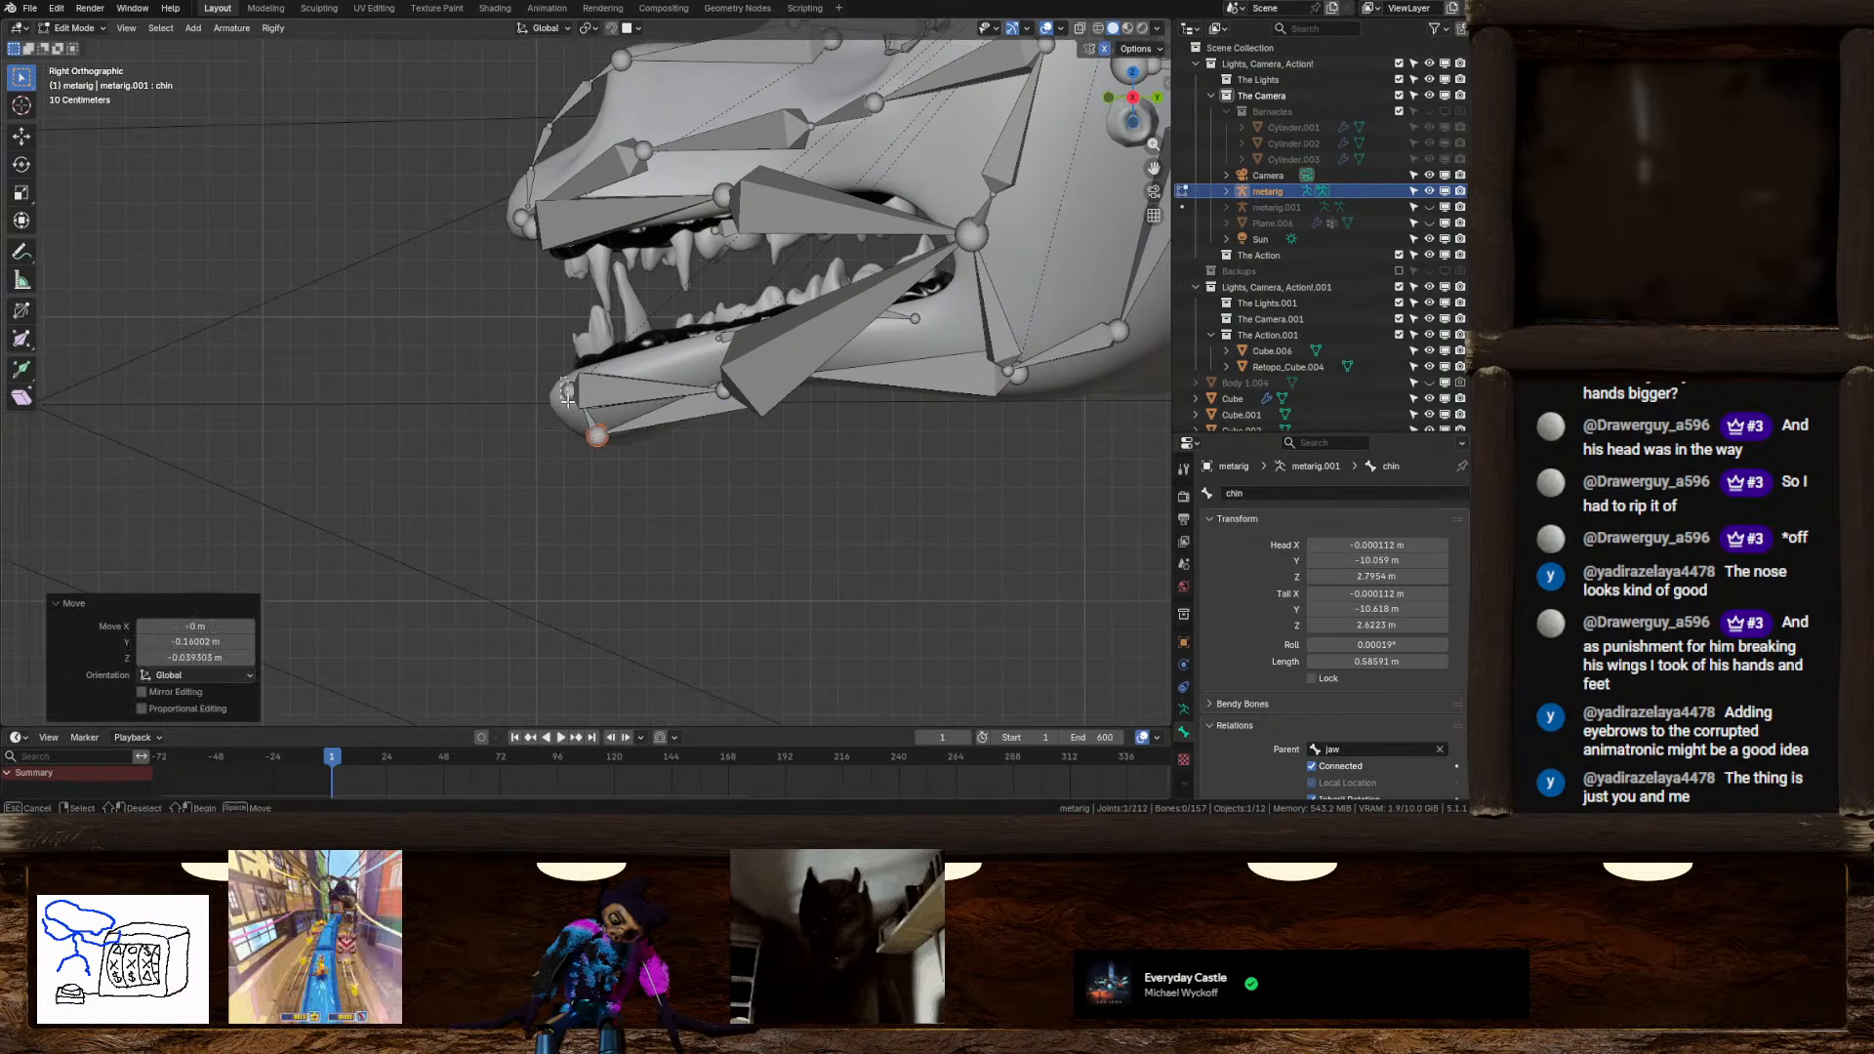
key(g)
click(589, 401)
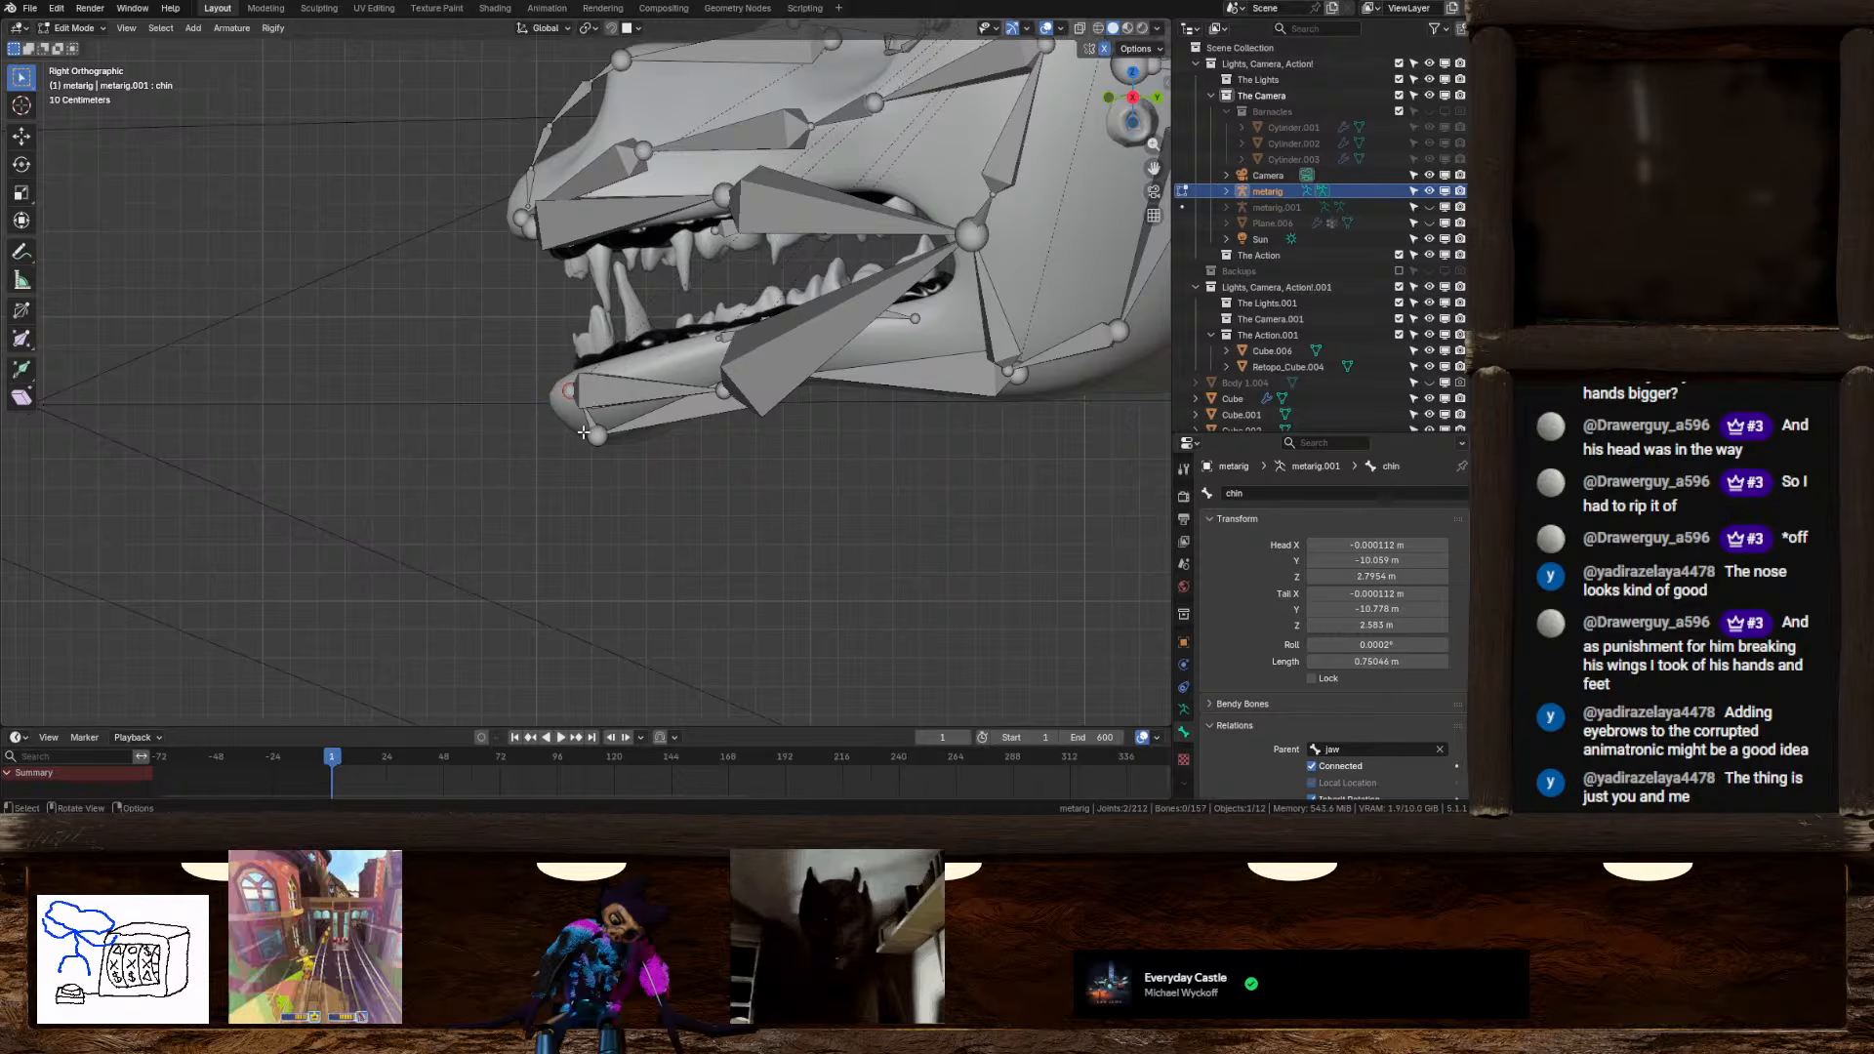
middle_drag(590, 402, 643, 406)
shift+click(763, 323)
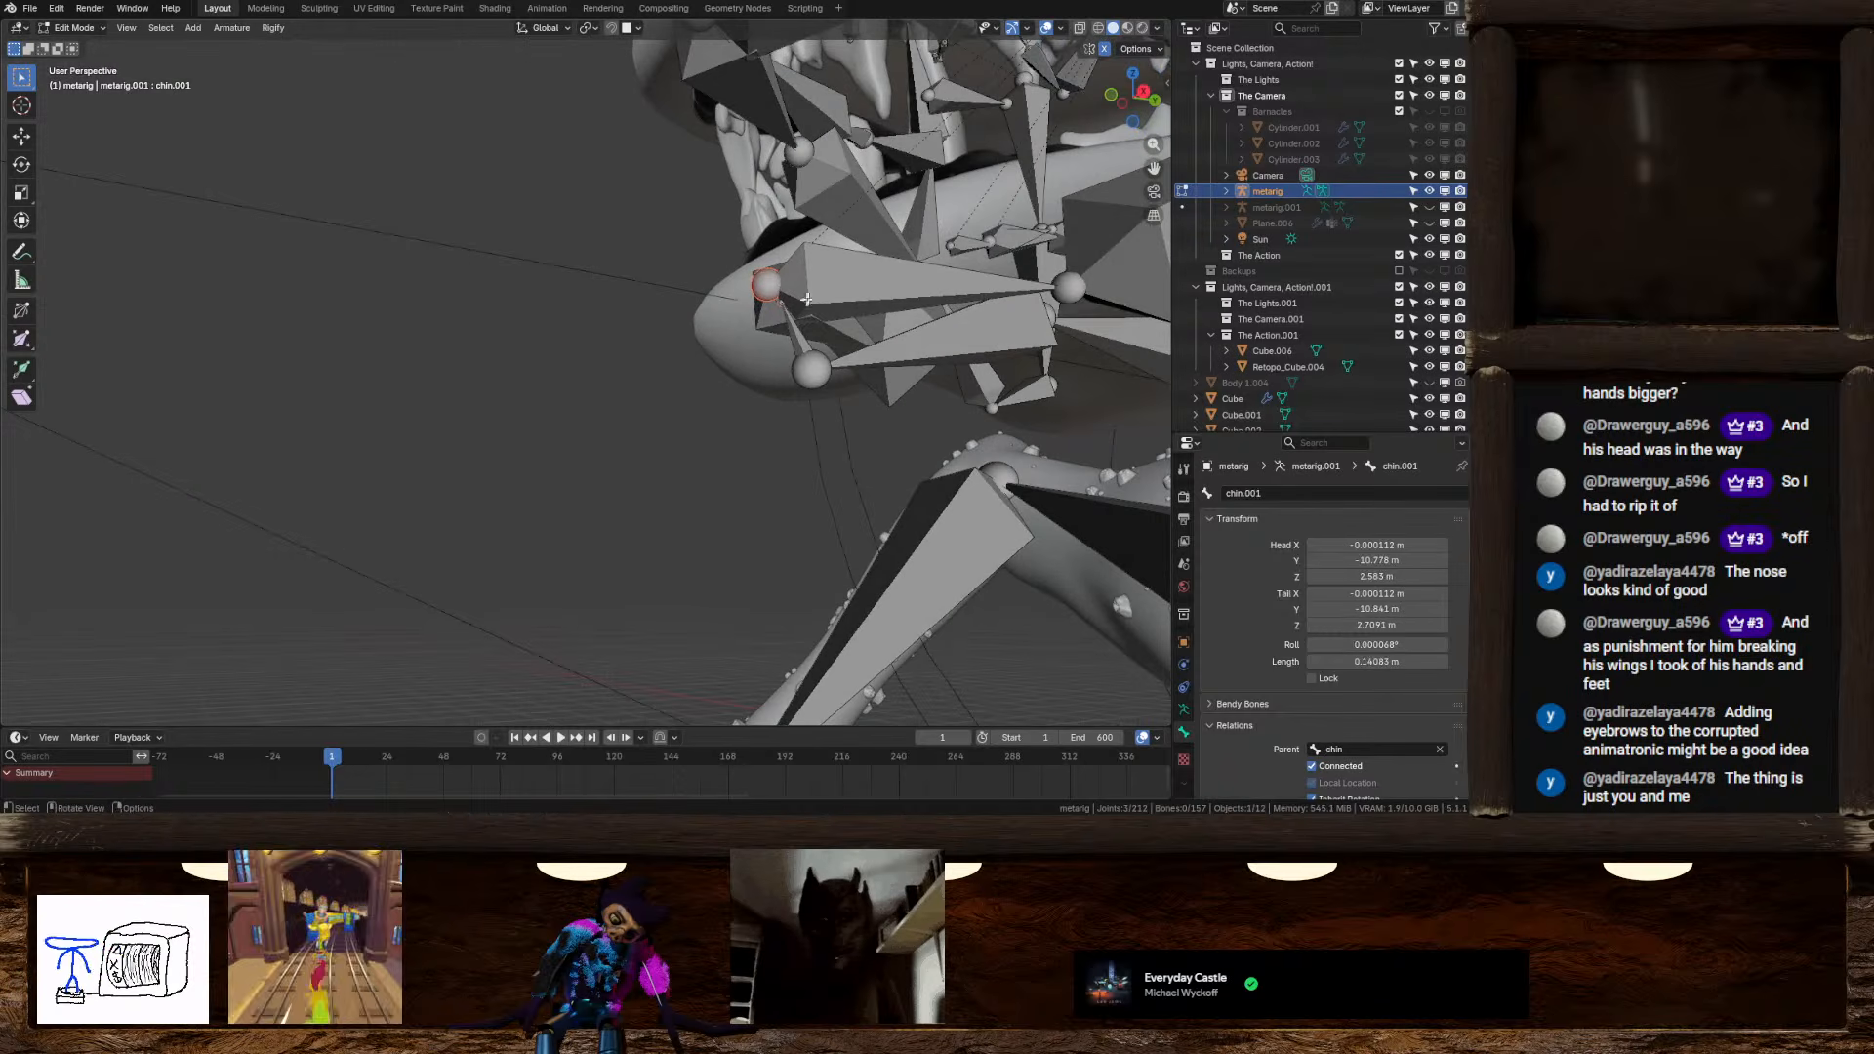
click(1121, 112)
key(g)
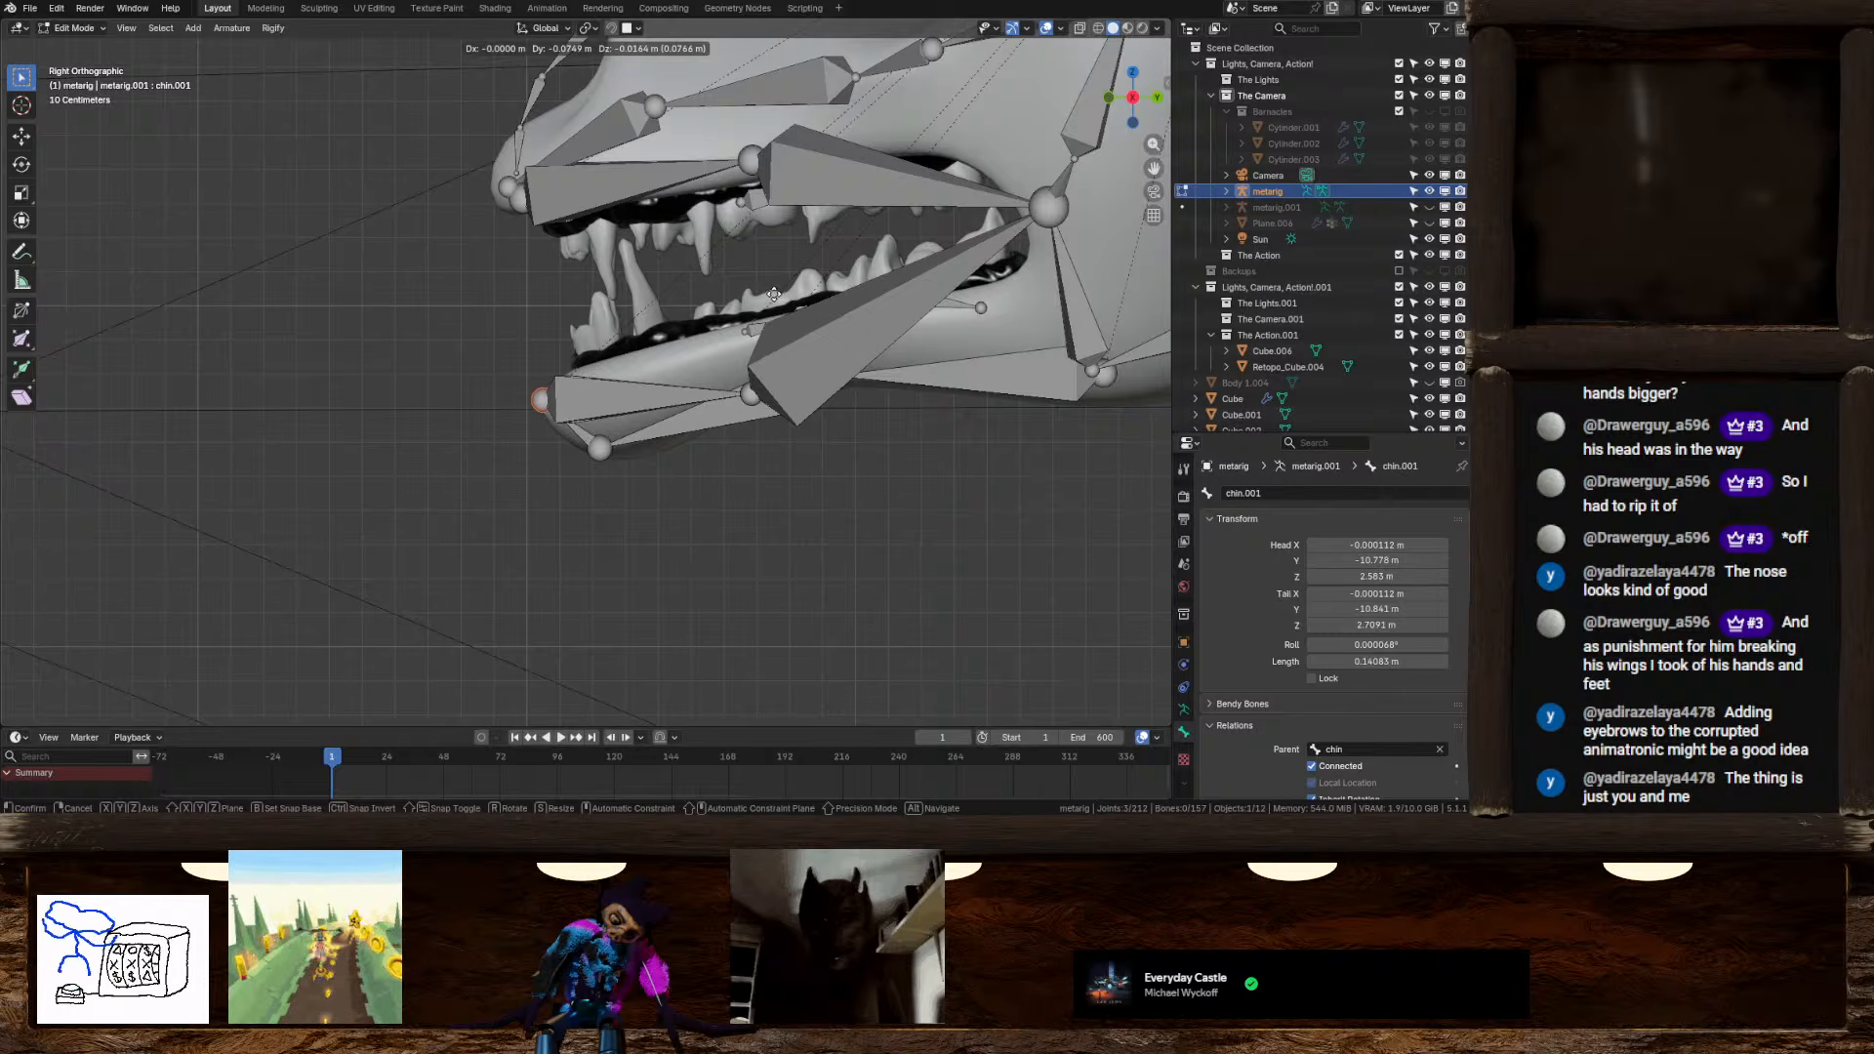
click(780, 295)
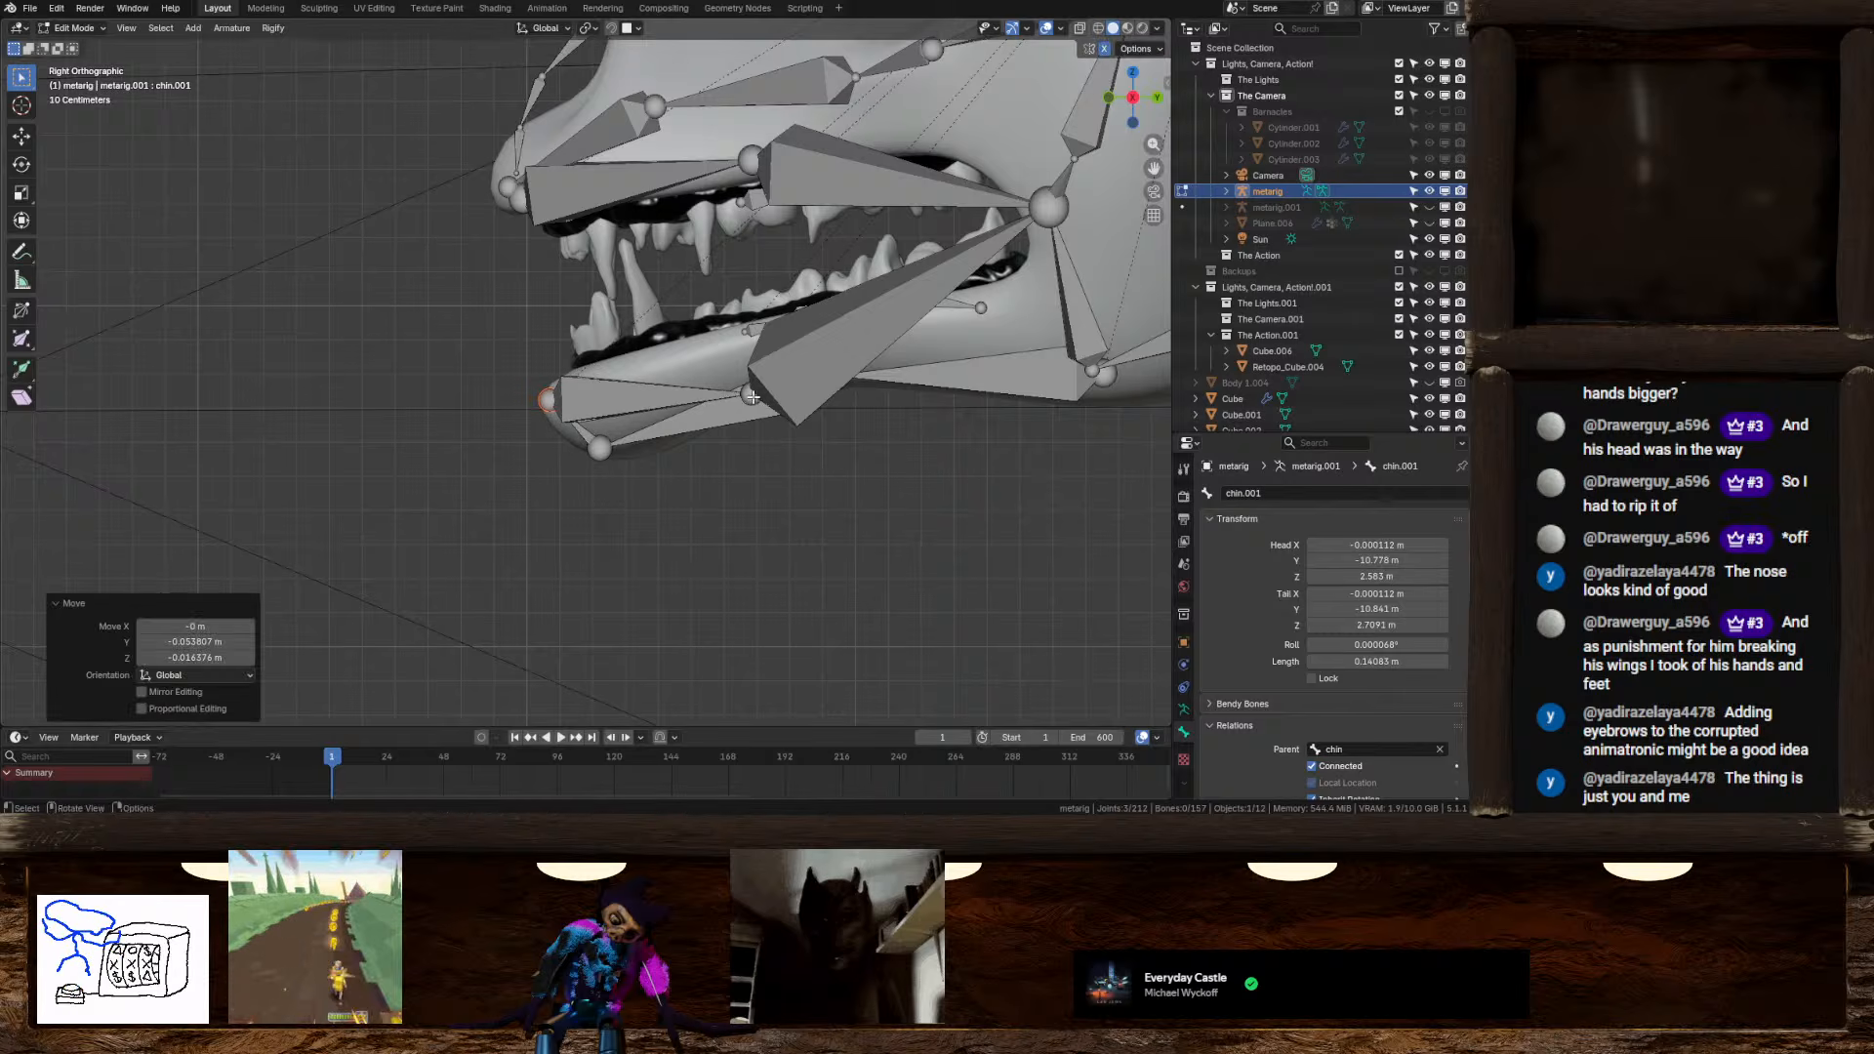
Raise the lip.B.L tip joint to the lower lip line and adjust its position along the X axis
click(751, 396)
key(g)
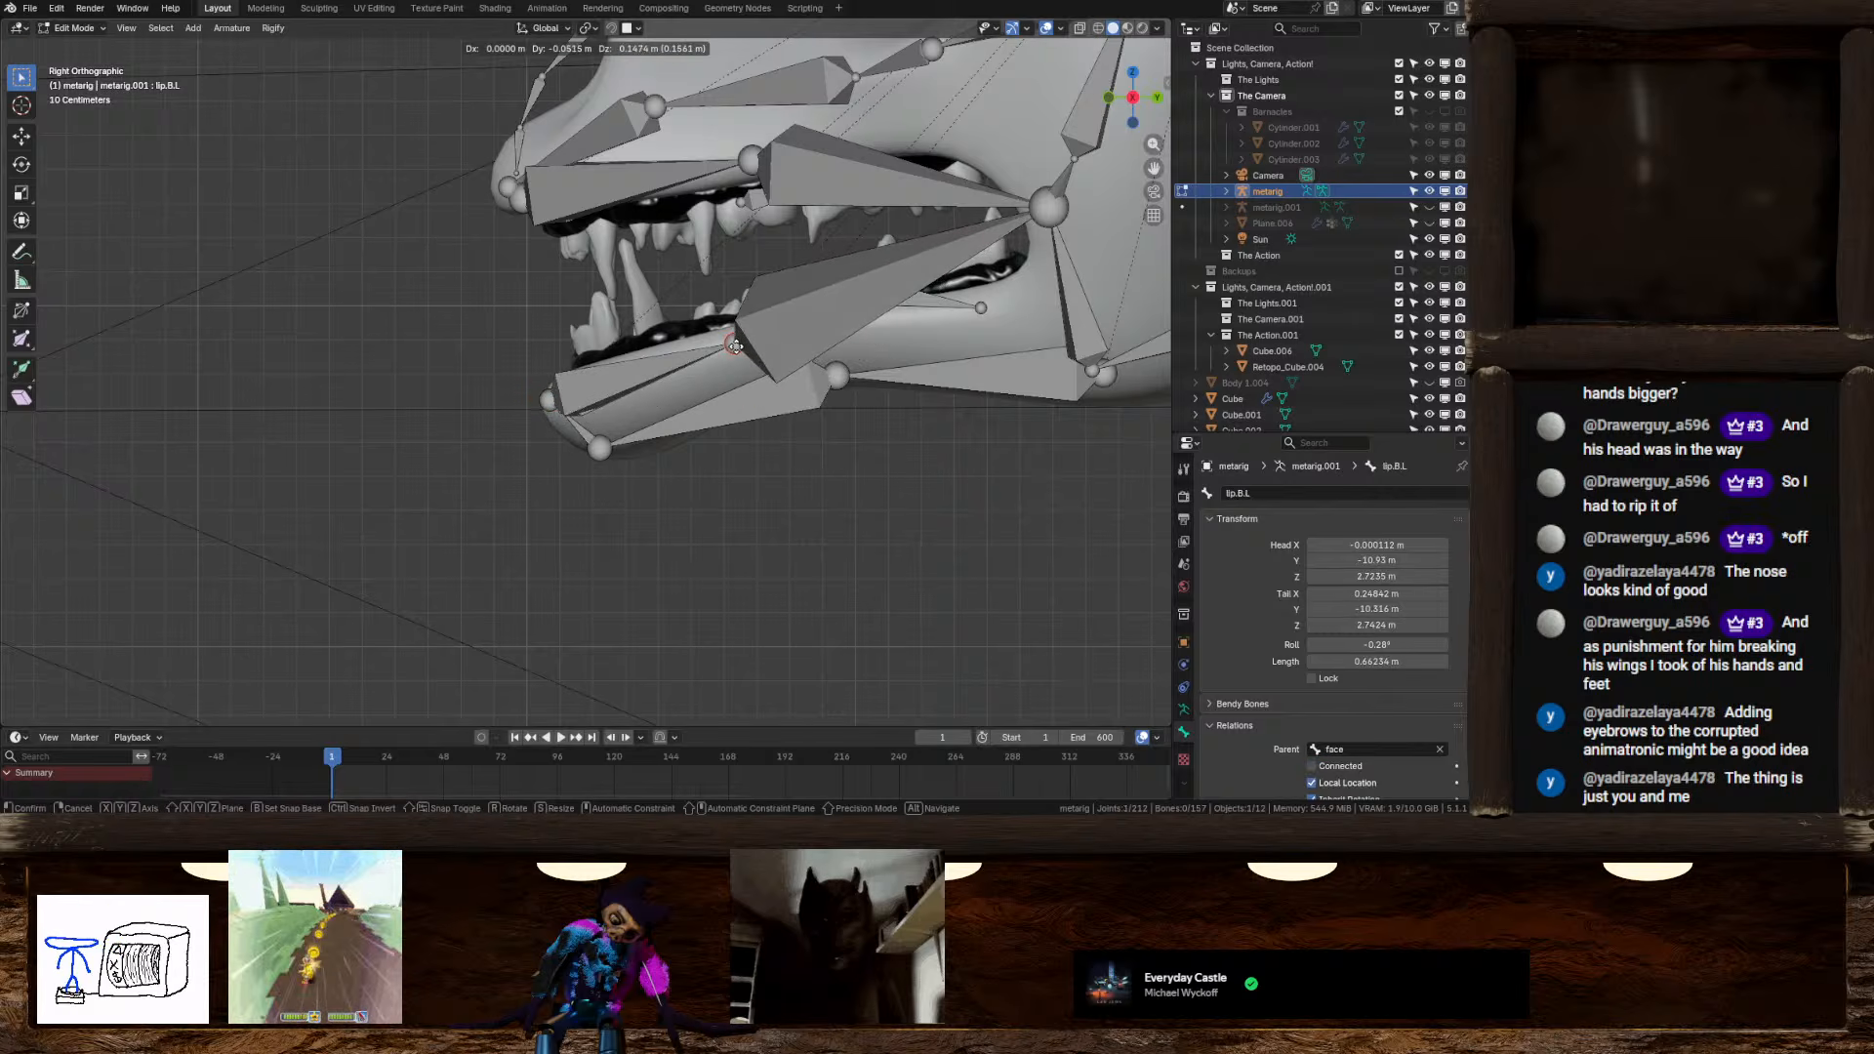
click(735, 347)
middle_drag(735, 348, 722, 415)
key(g)
key(x)
click(966, 434)
Place the lip.B.L tip joint and move the jaw bone's front joint about 0.08 m forward along the Y axis
click(715, 388)
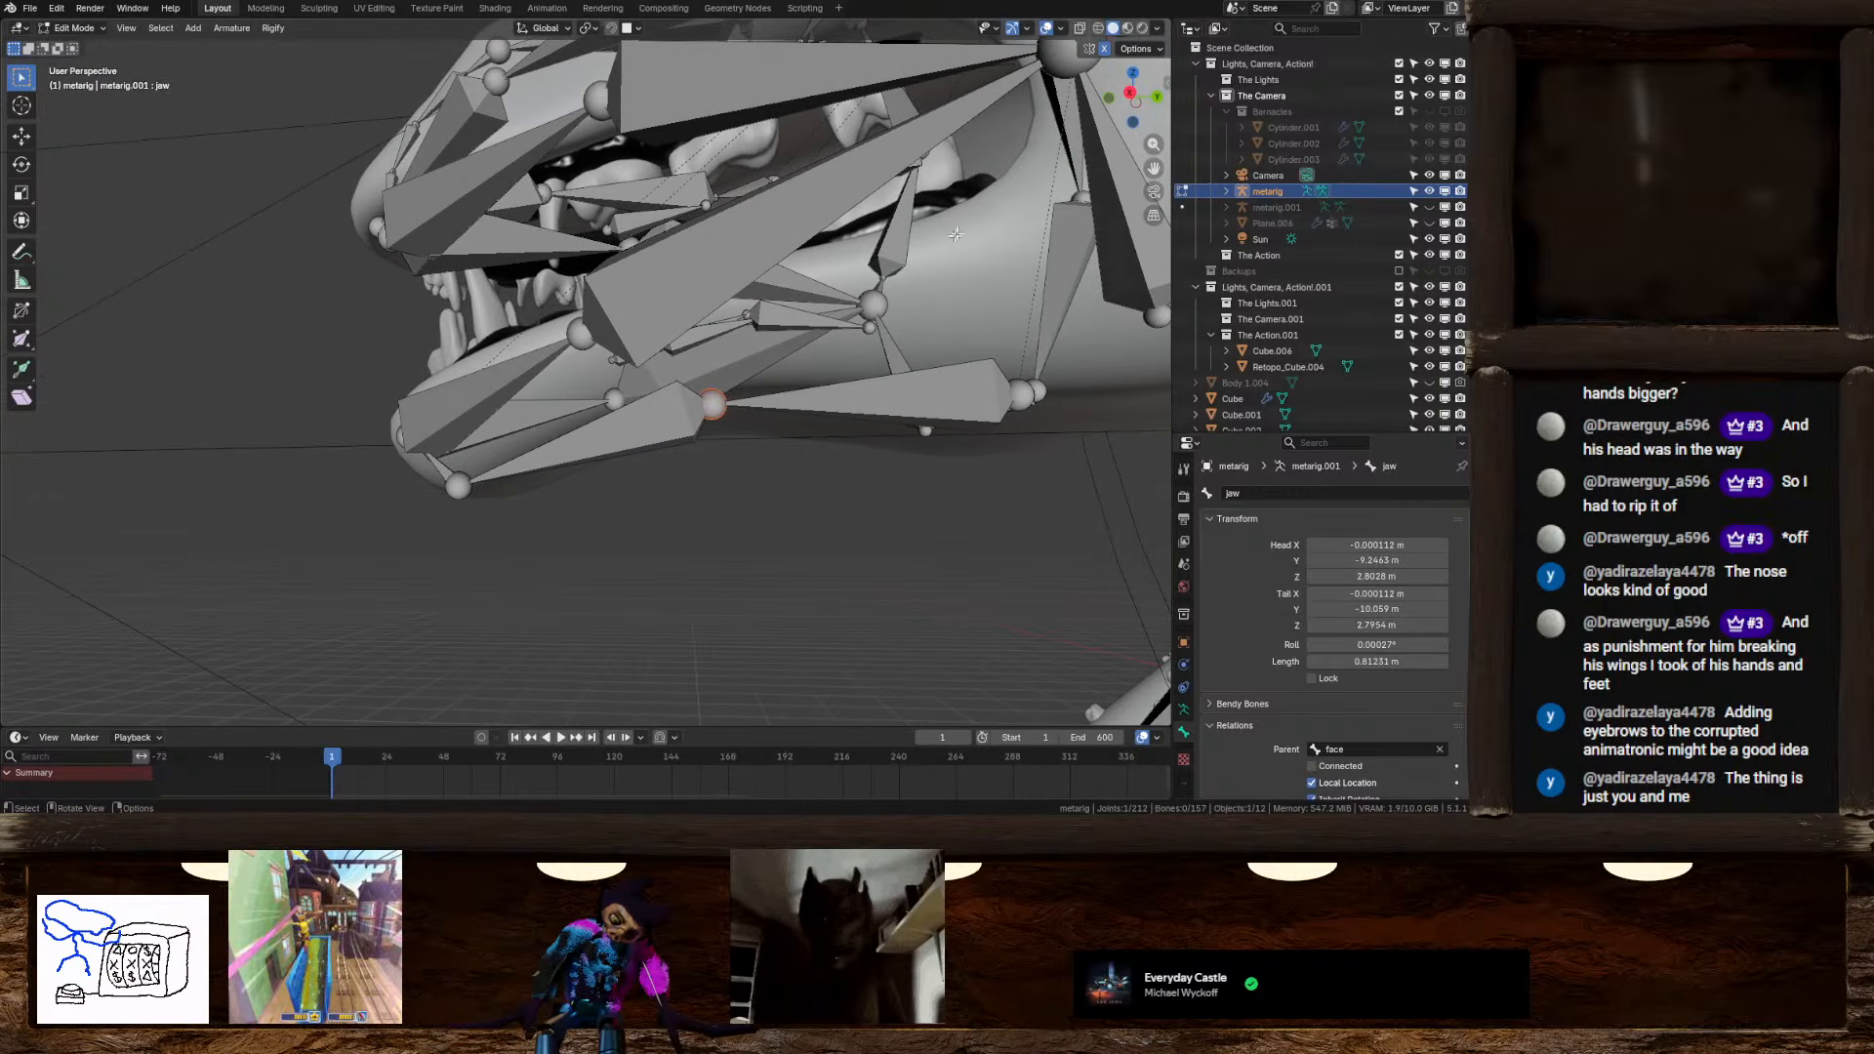
click(1128, 96)
key(g)
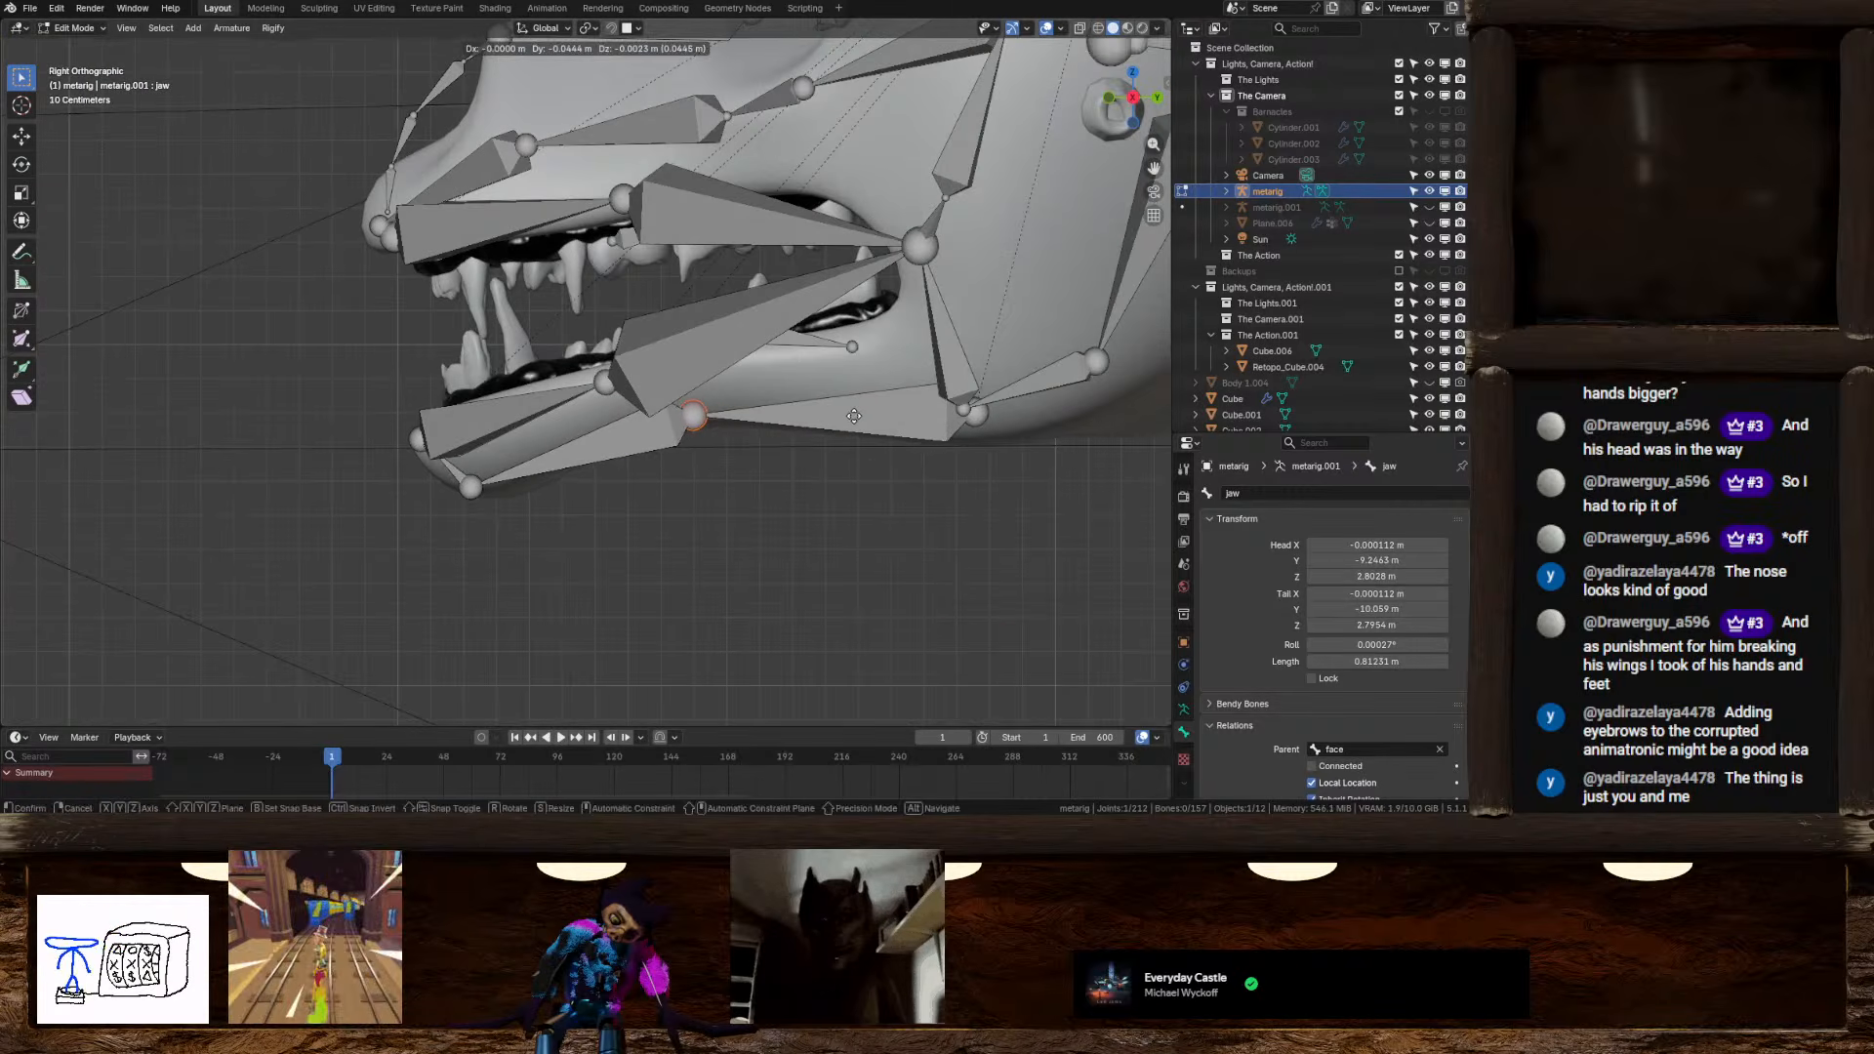
click(841, 417)
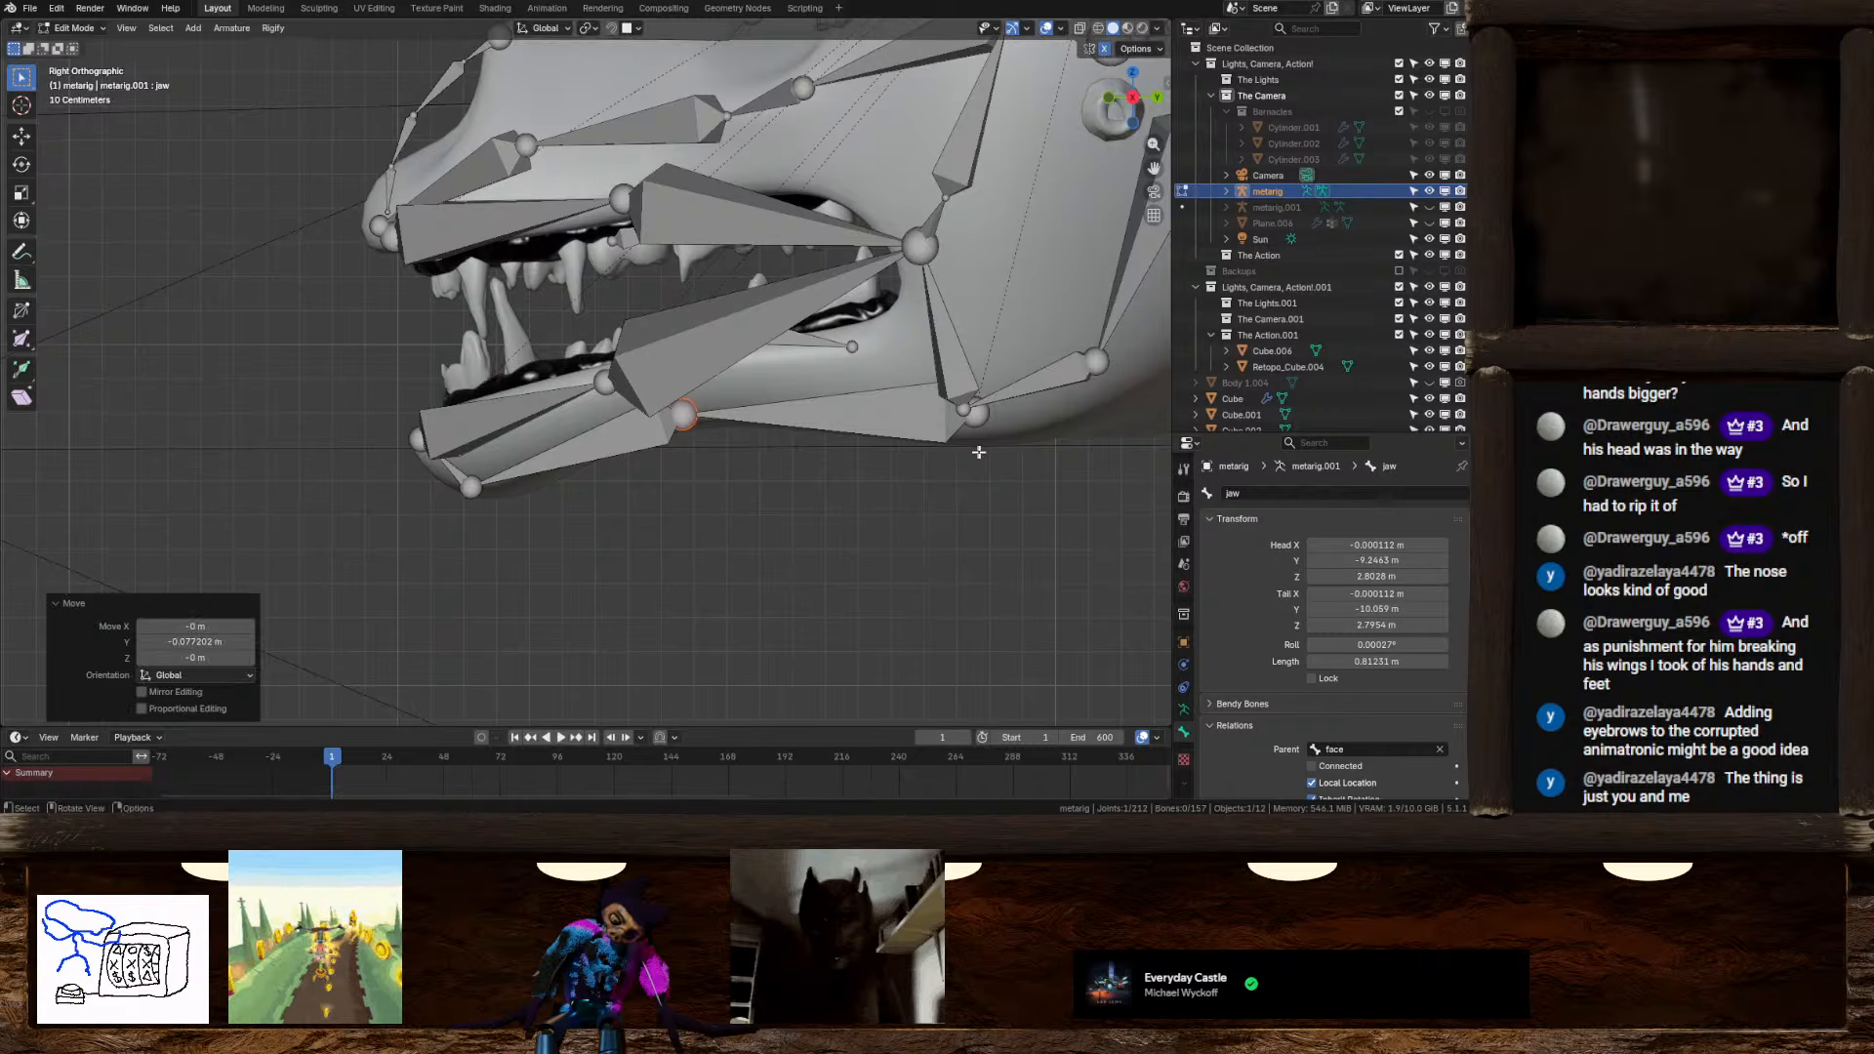
Move the jaw bone's rear joint about 0.15 m back and 0.18 m up
click(984, 422)
click(919, 432)
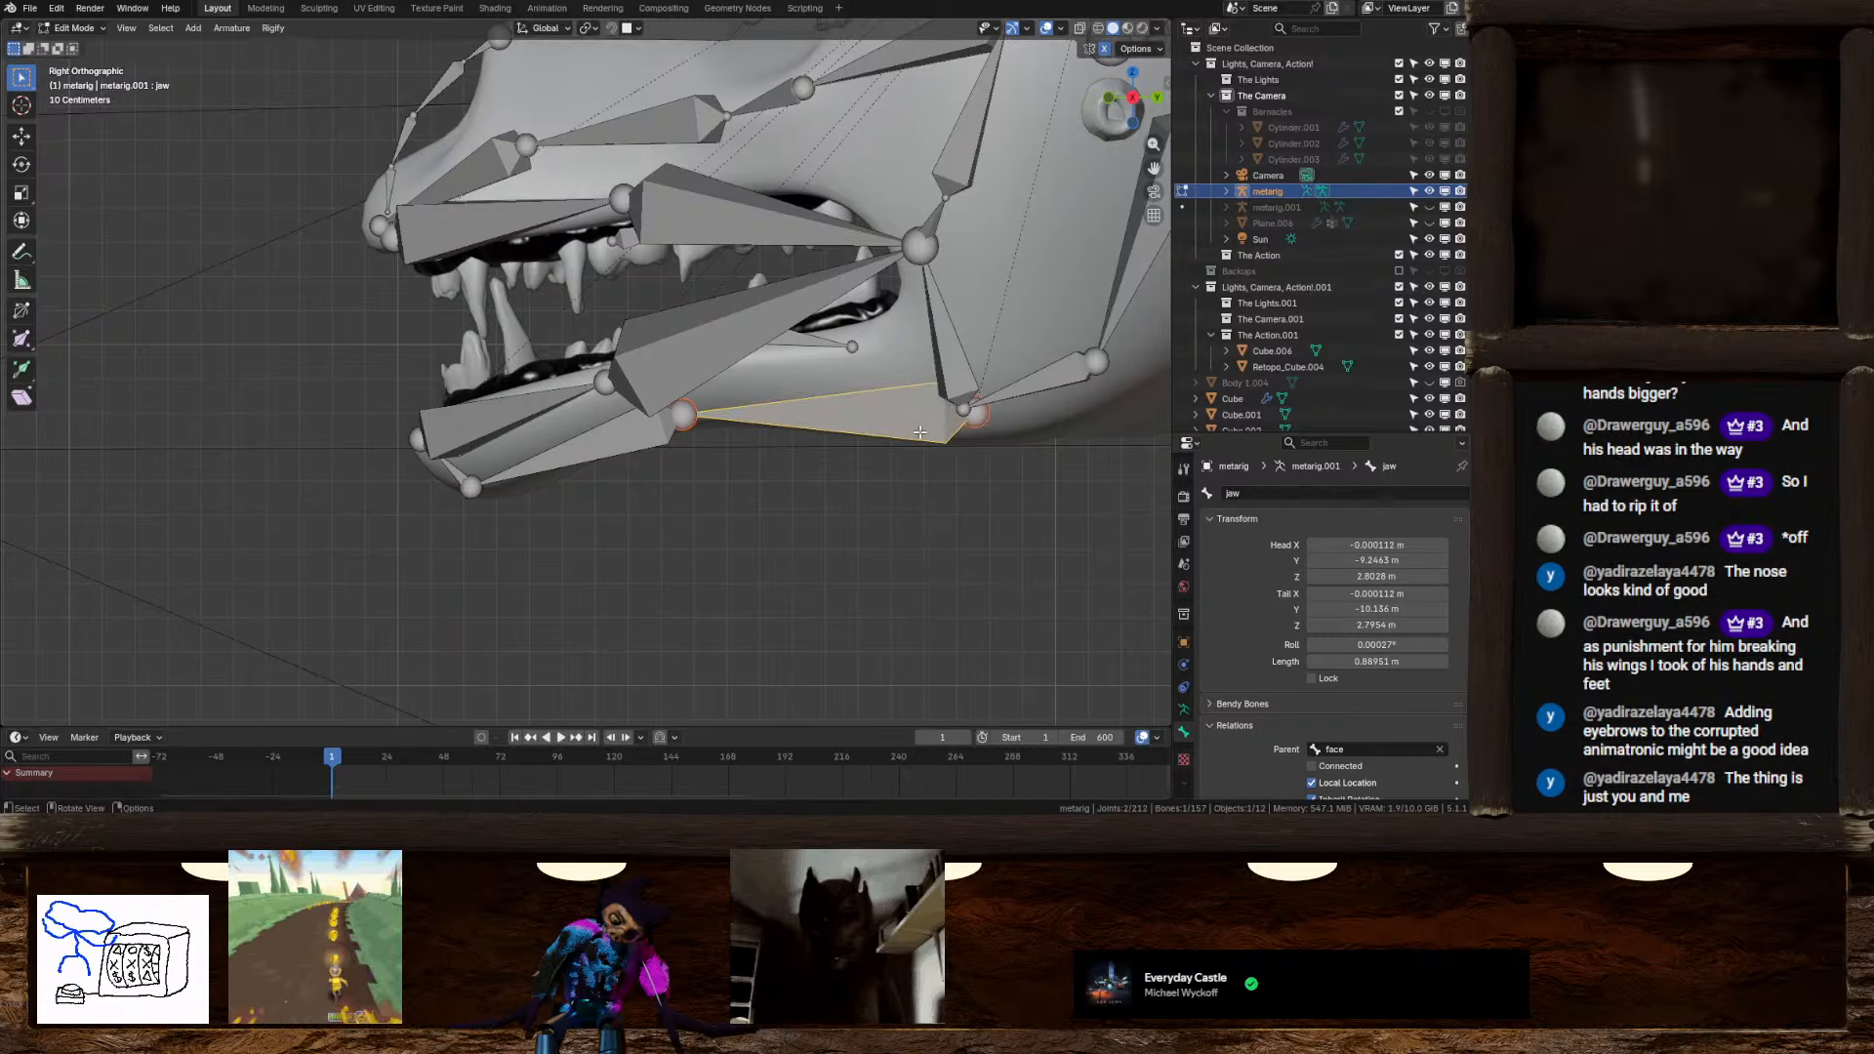
key(g)
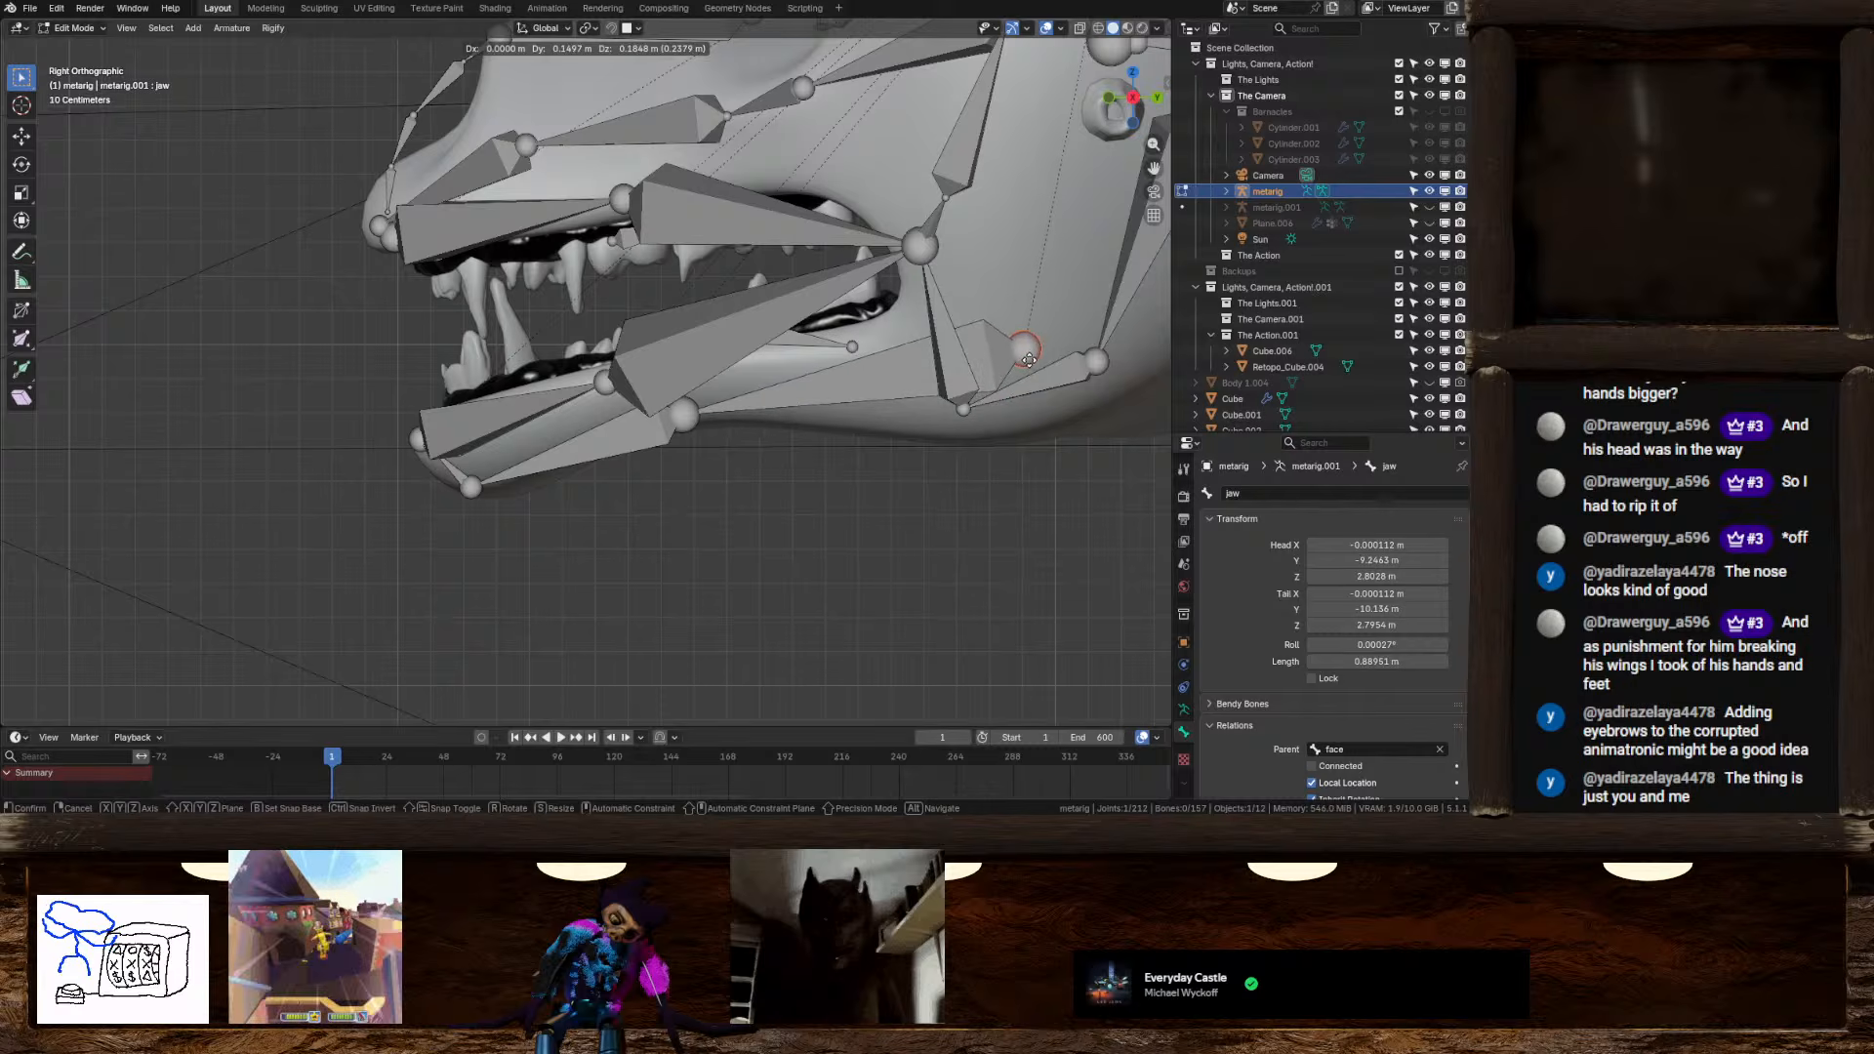
click(1014, 363)
middle_drag(1014, 363, 625, 444)
Return to Object Mode, generate the Rigify rig from the metarig, and hide the metarig
key(Tab)
click(78, 28)
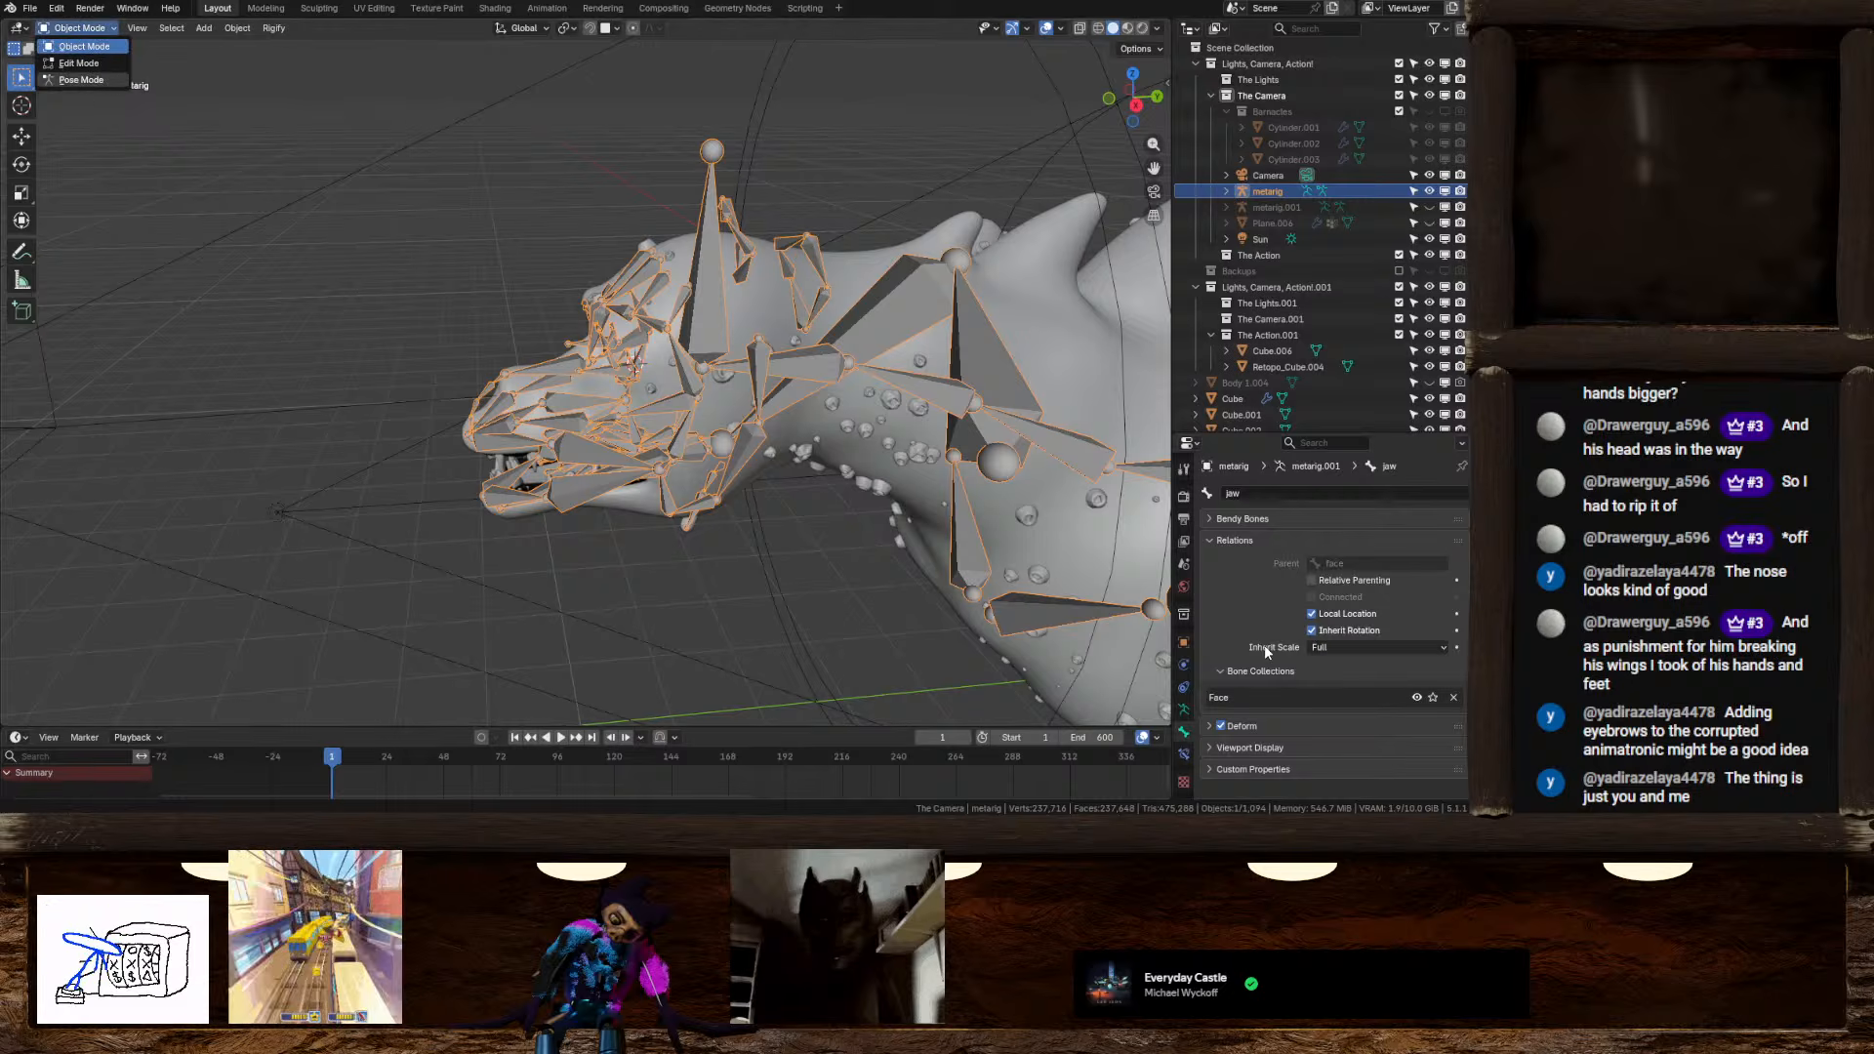
click(1182, 709)
scroll(1281, 711, down, 6)
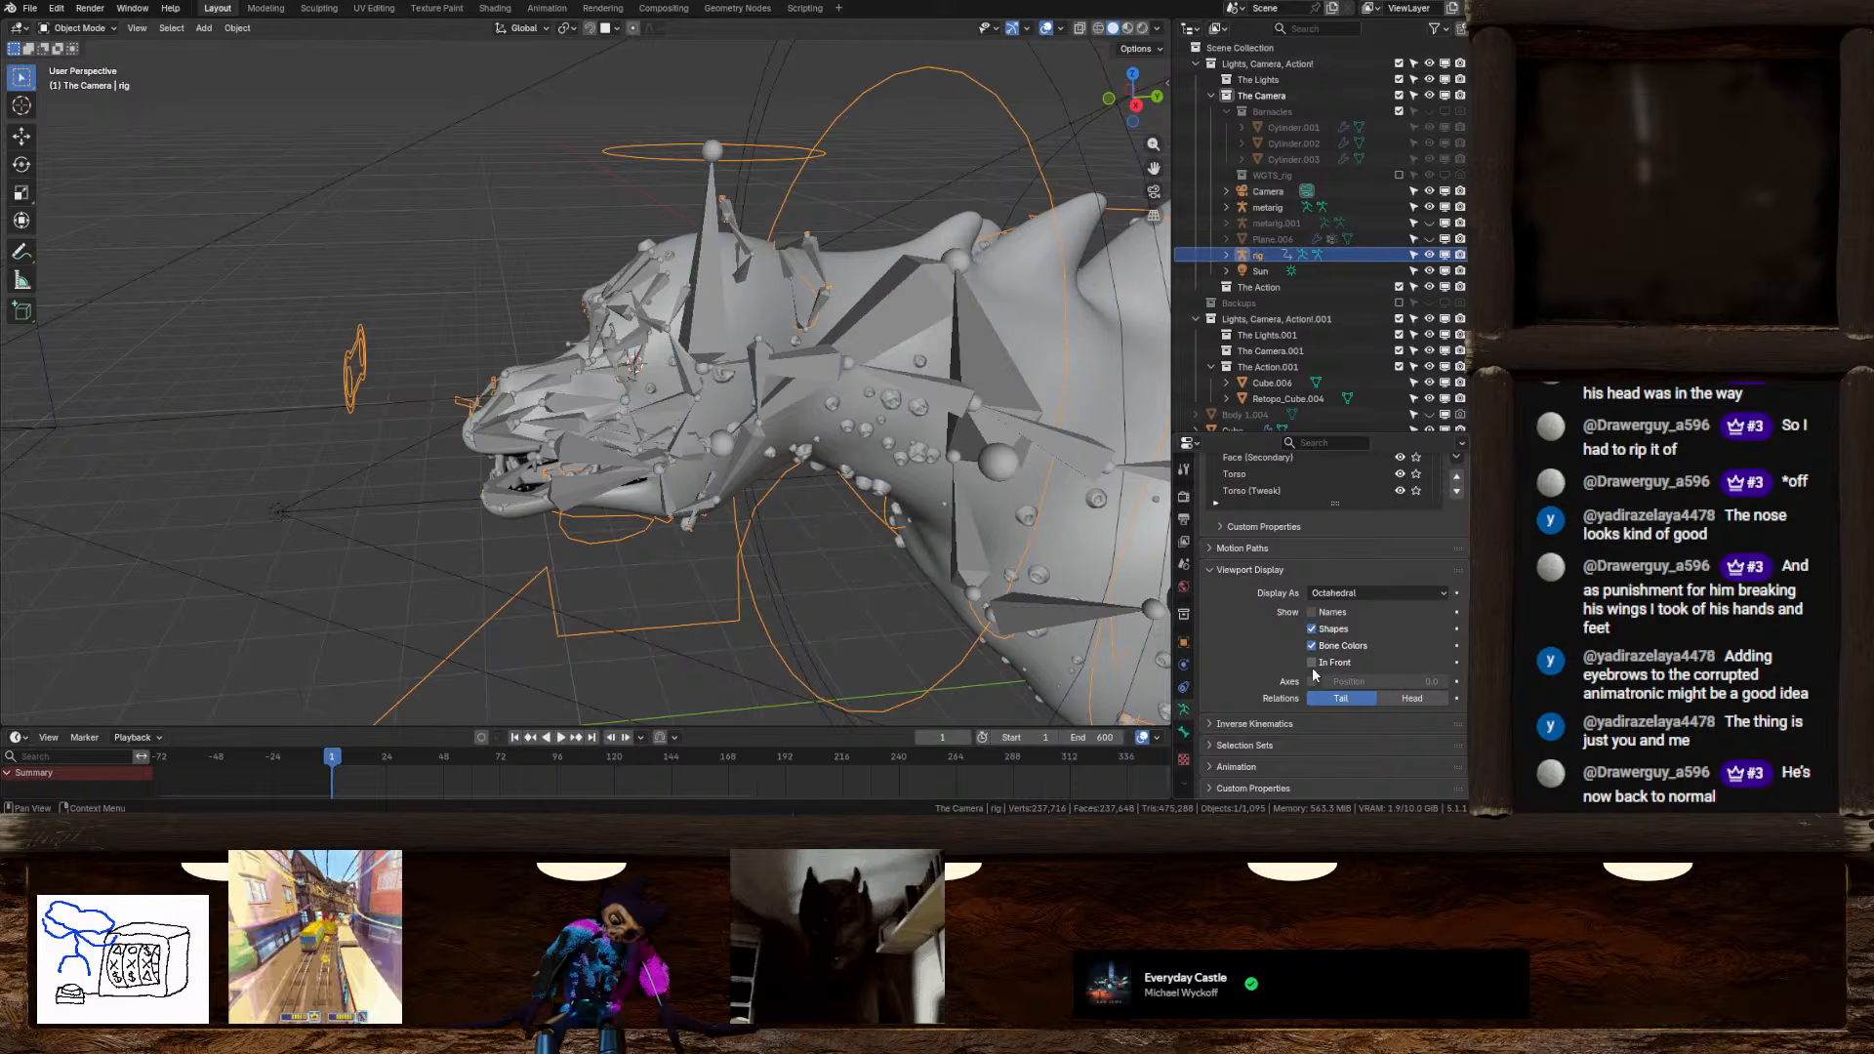
middle_drag(479, 356, 620, 357)
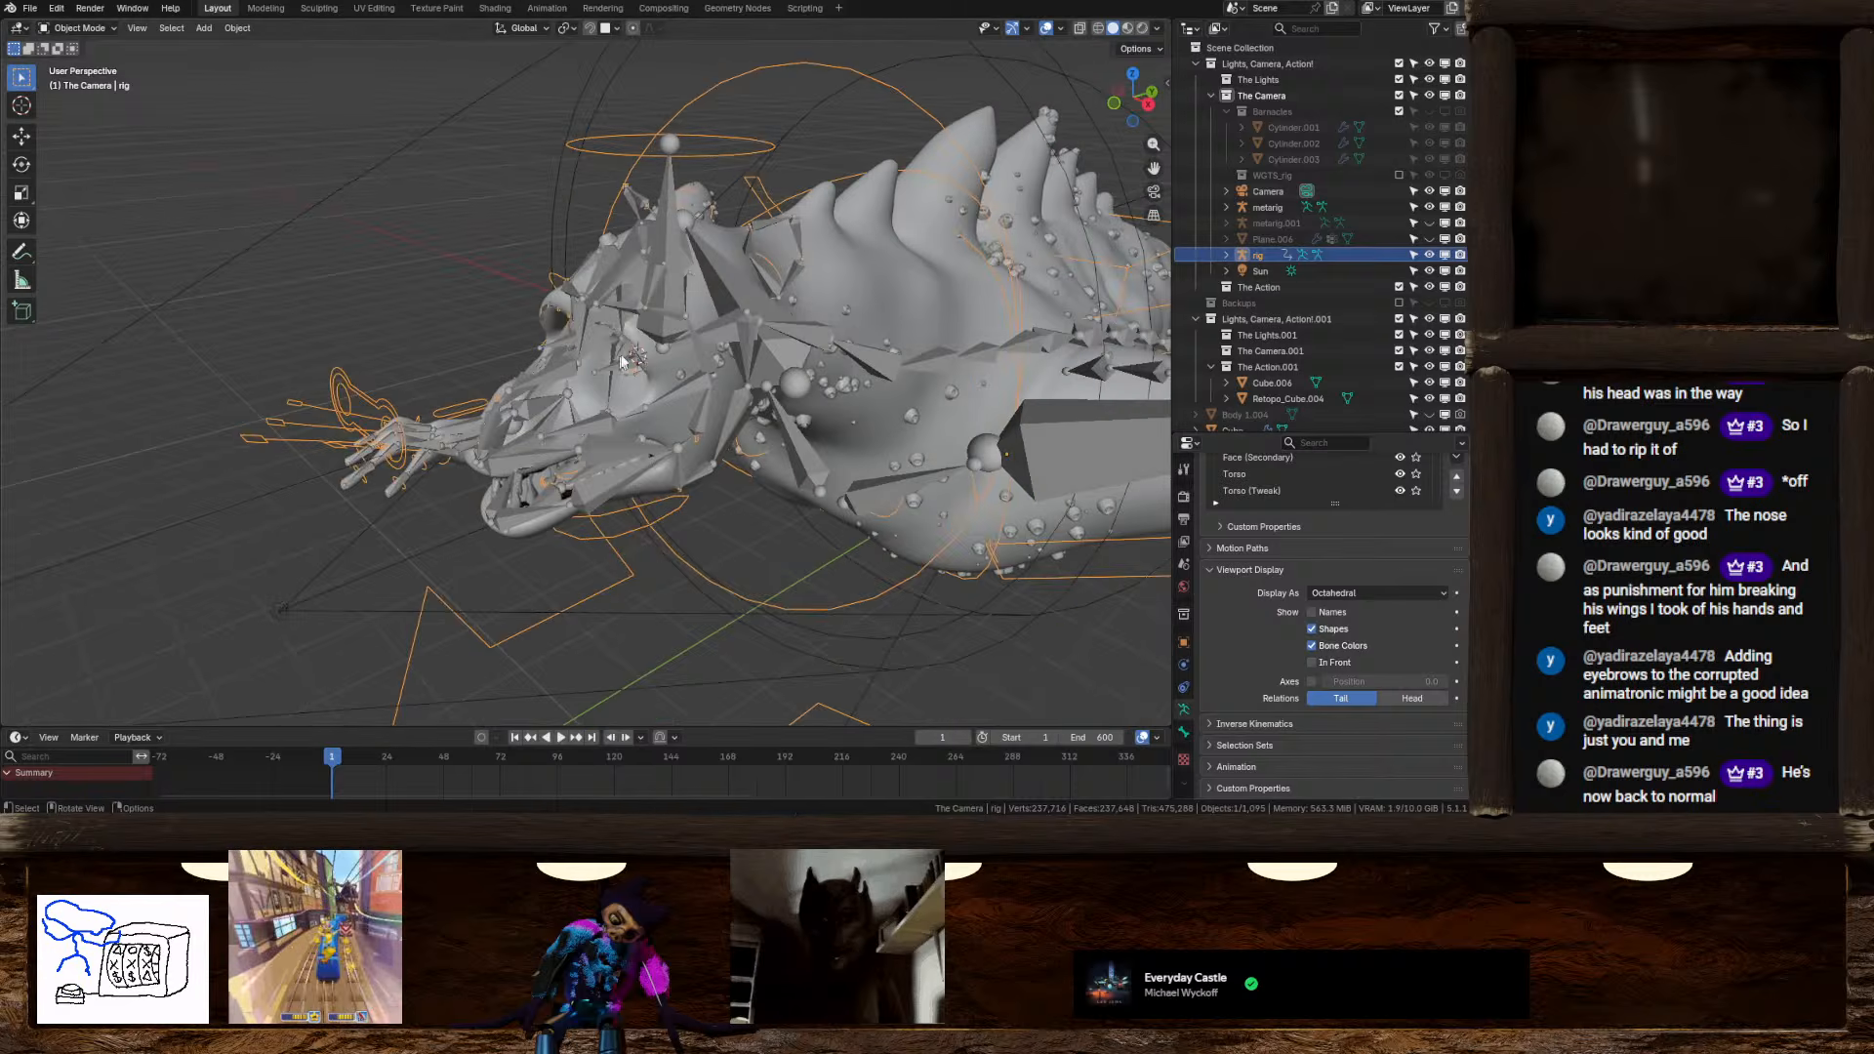
click(1430, 208)
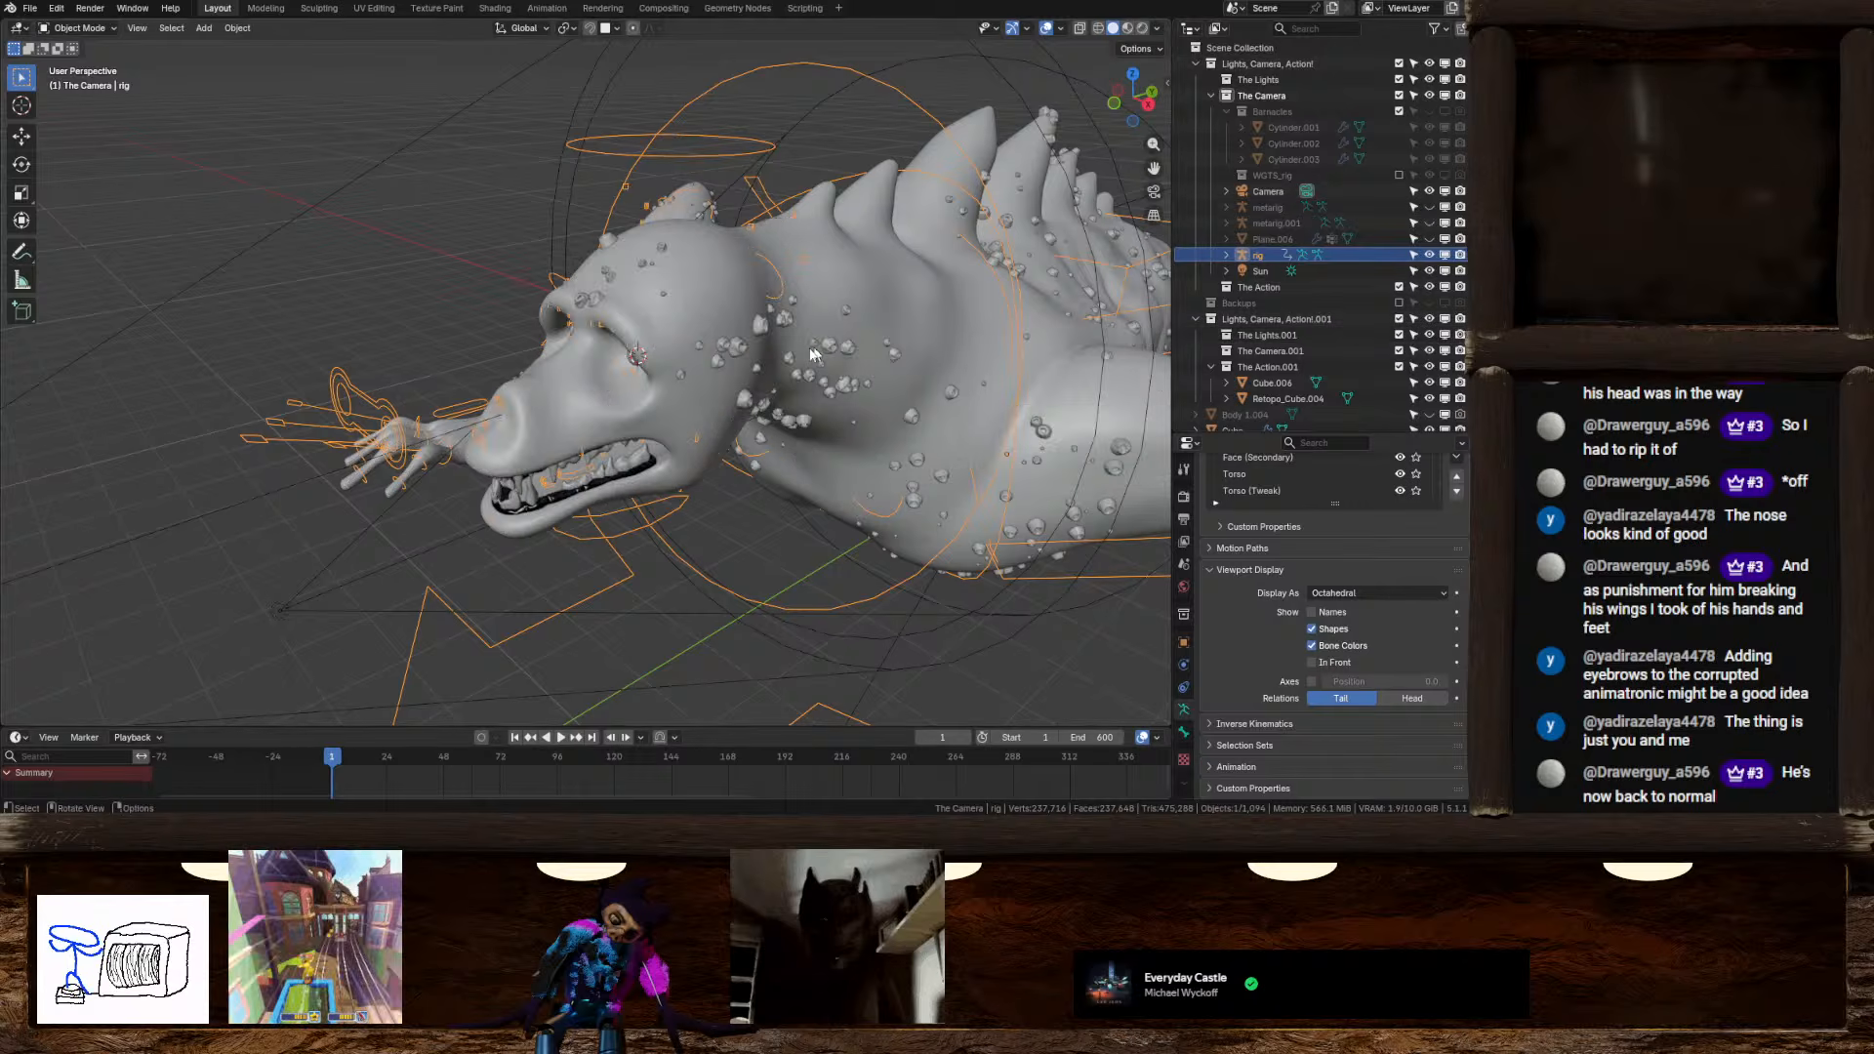
Parent the creature's body mesh to the generated rig with automatic weights
click(693, 314)
shift+click(707, 148)
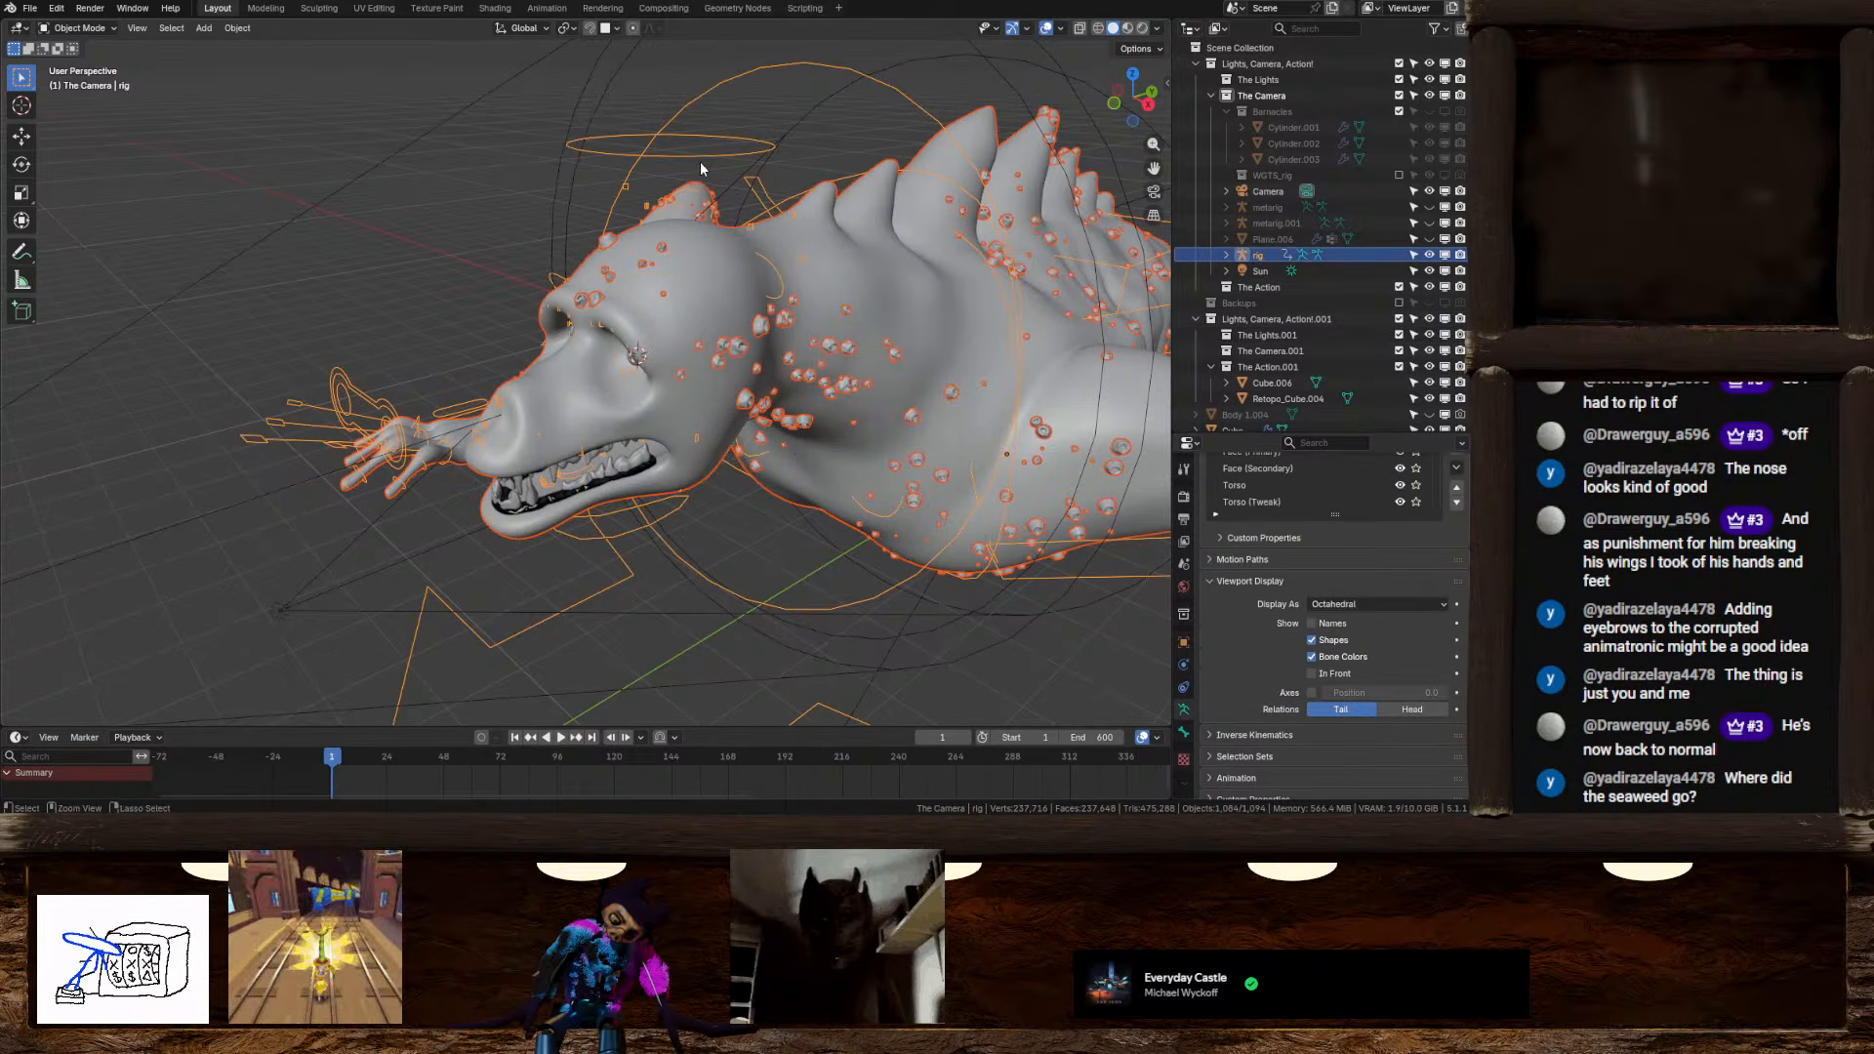
key(ctrl+p)
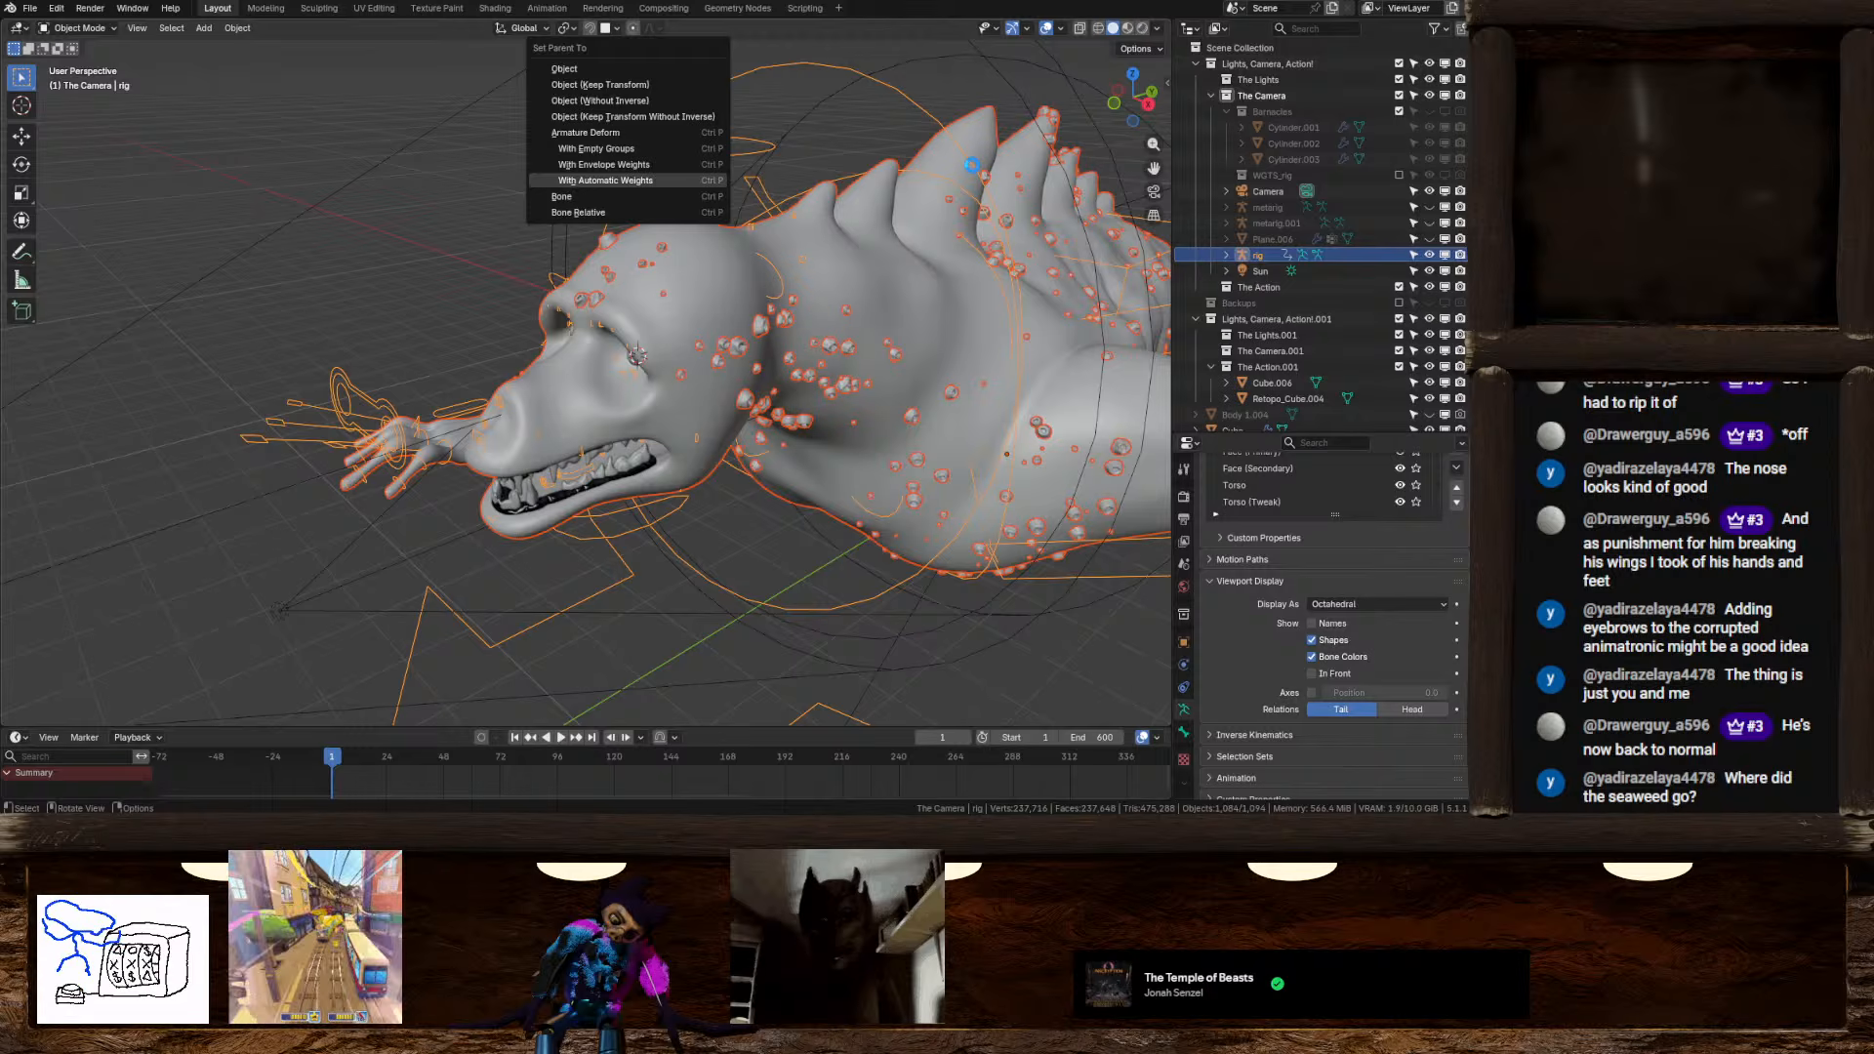
key(Return)
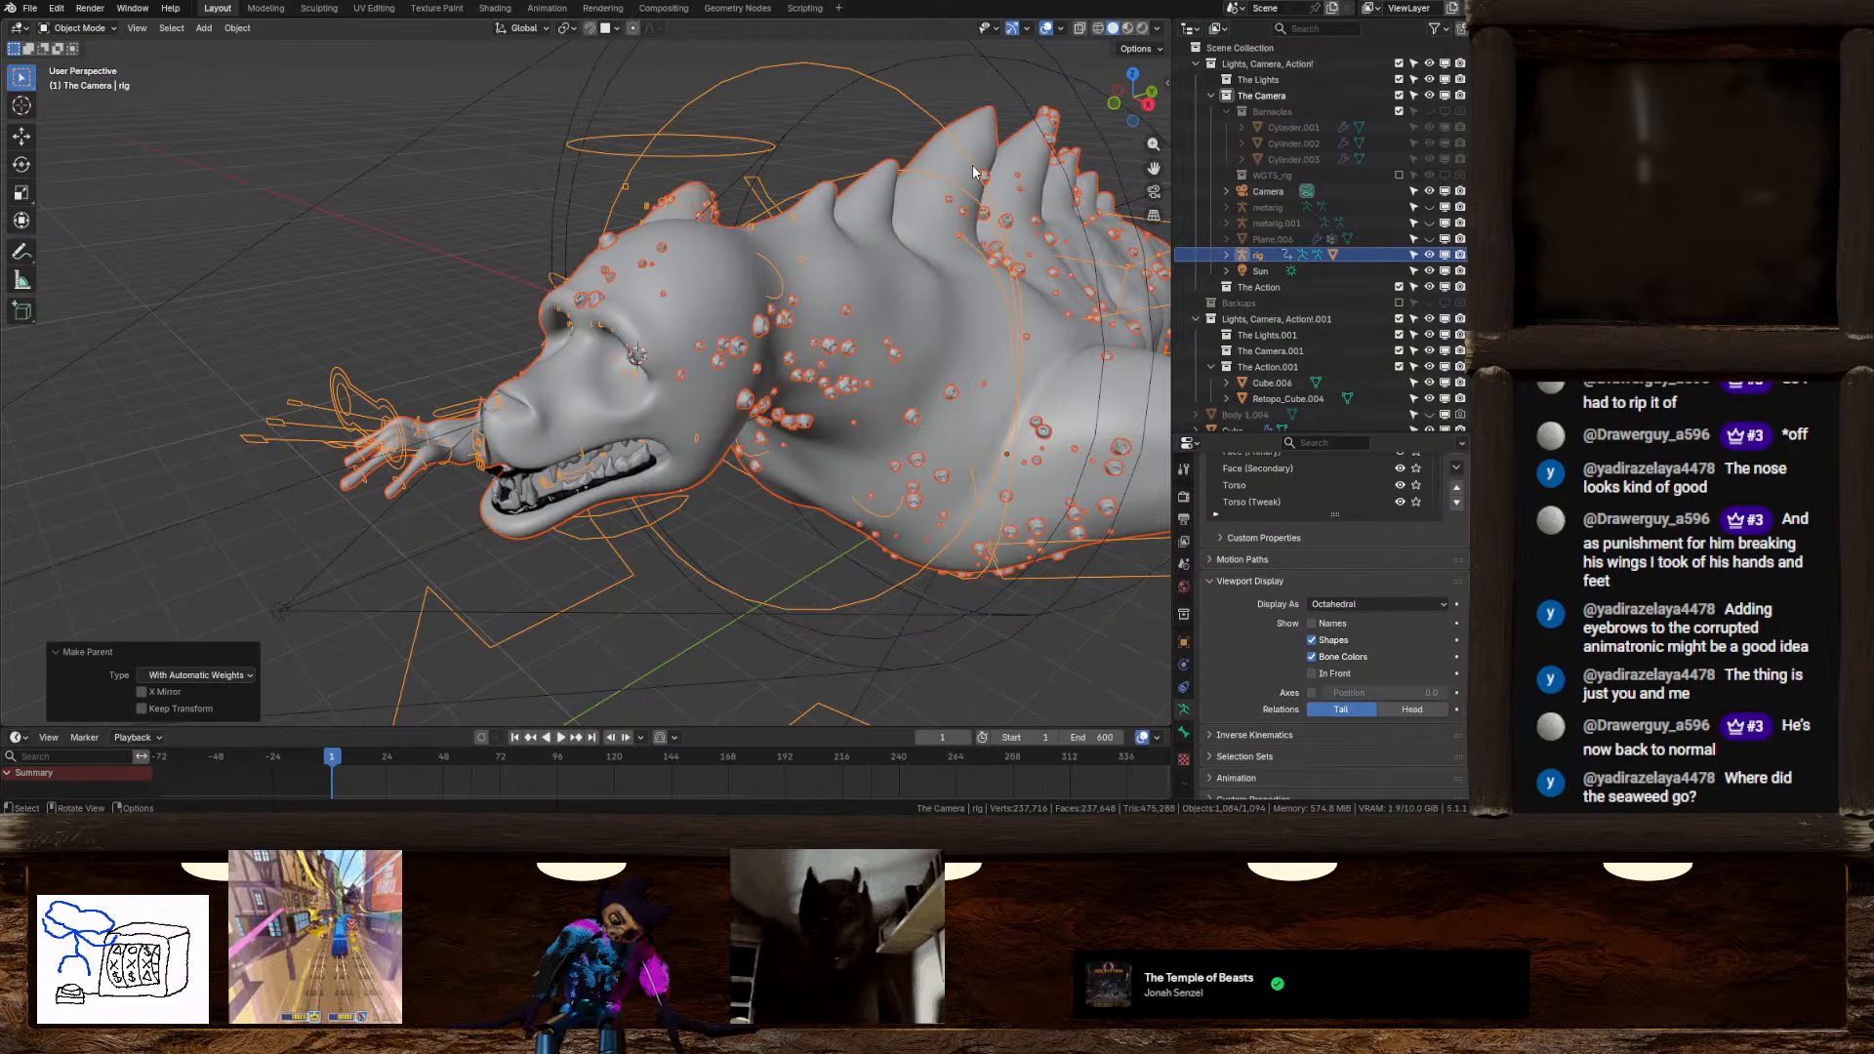
Select the generated rig and switch it to Pose Mode
middle_drag(546, 377, 622, 349)
scroll(718, 360, up, 3)
click(622, 350)
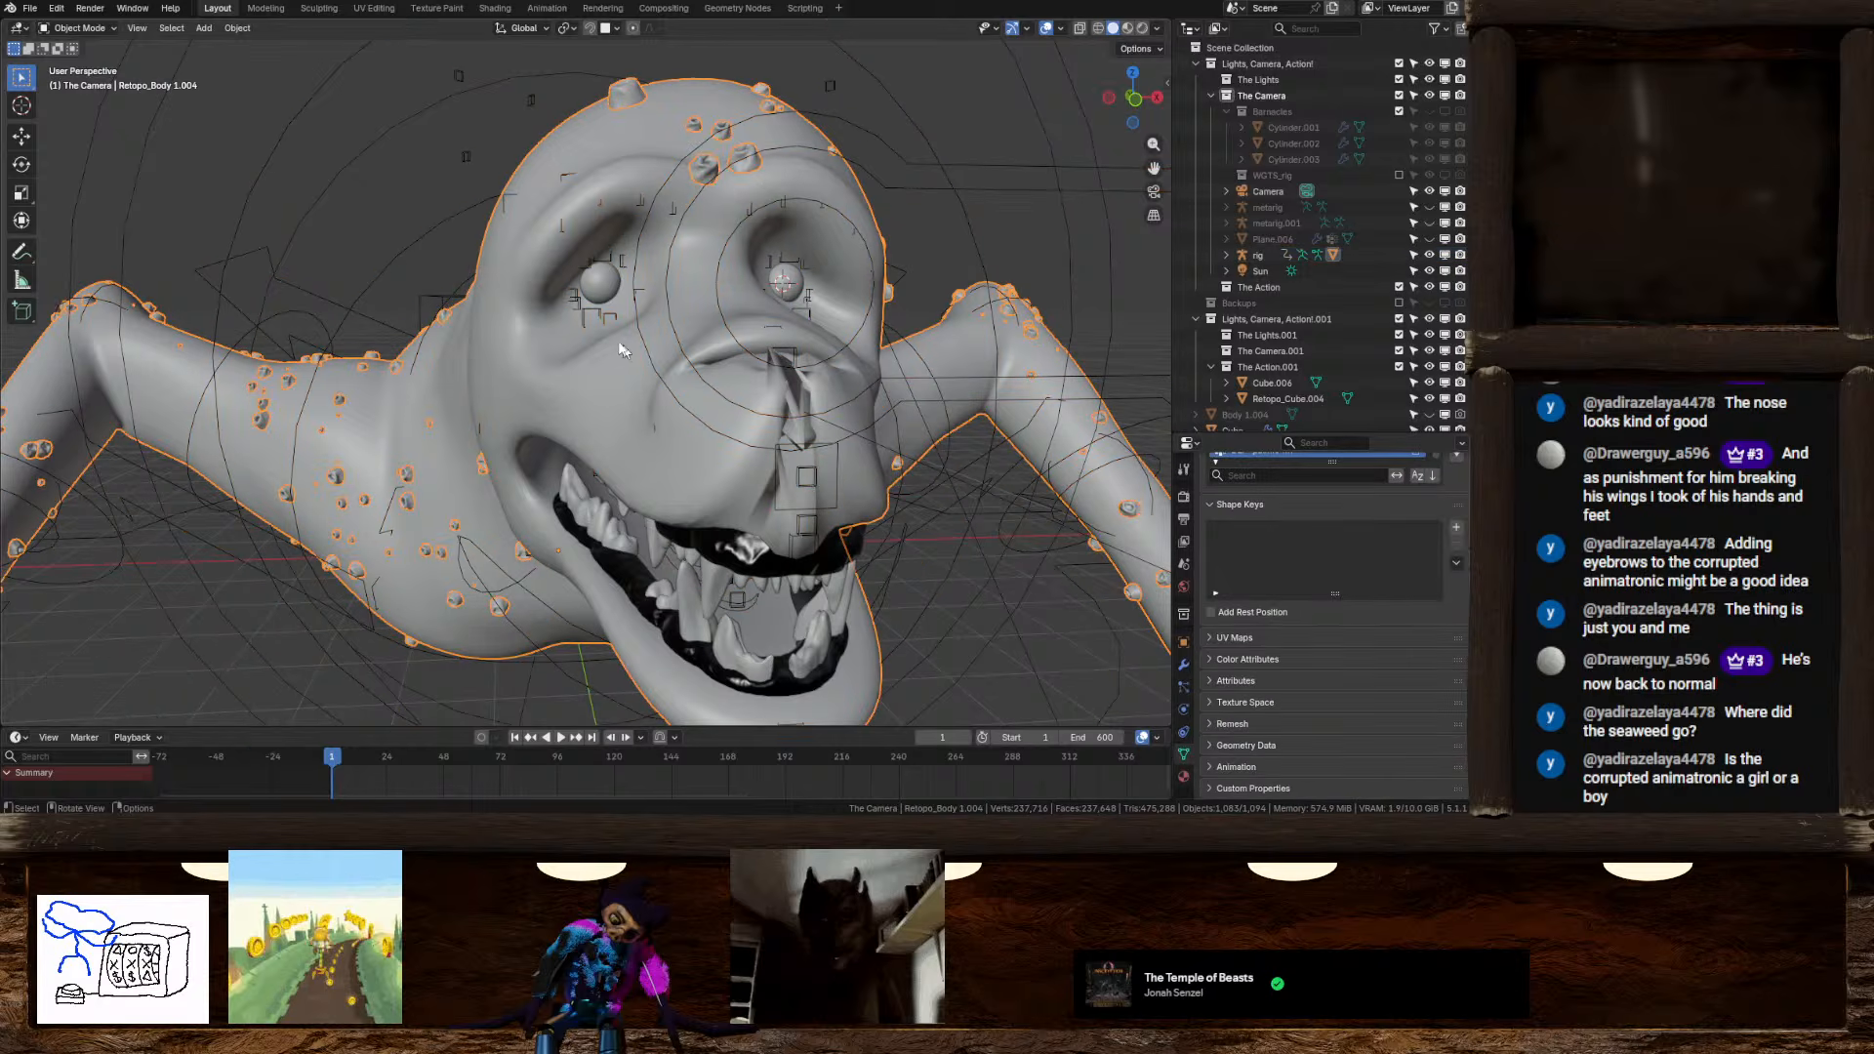
click(78, 27)
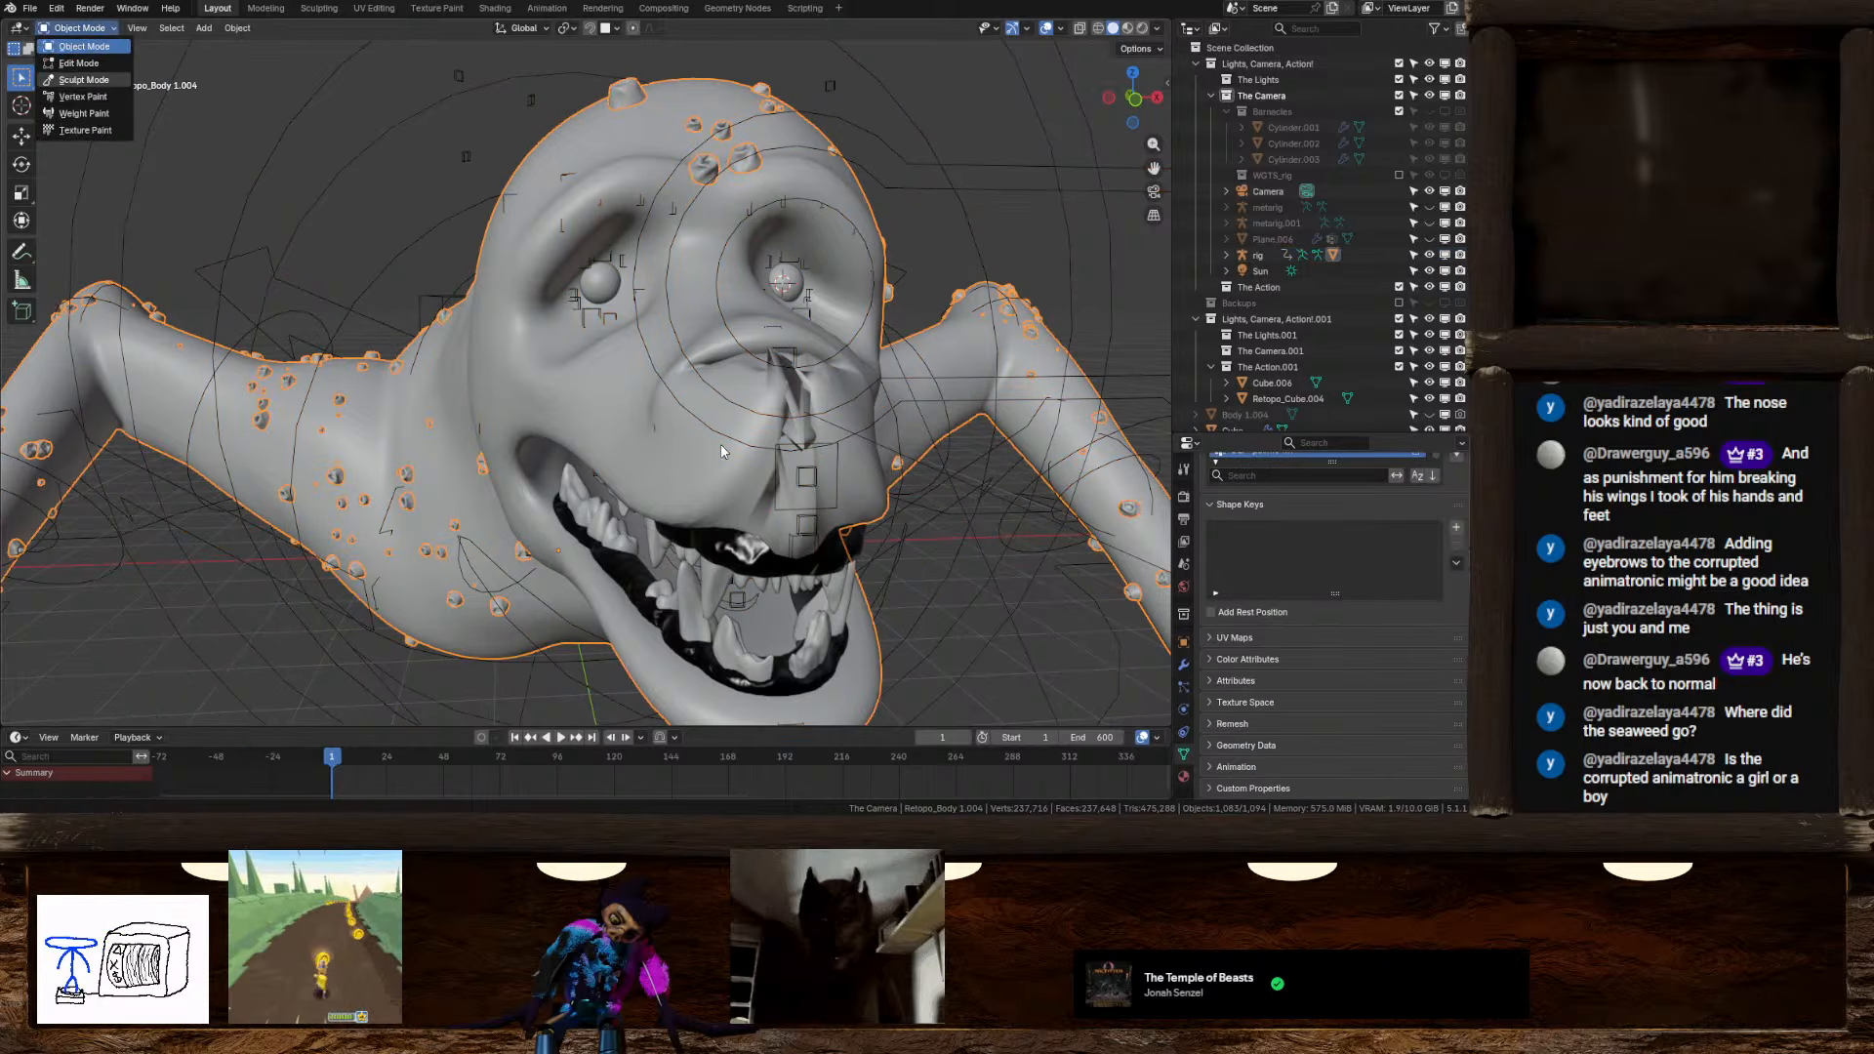
click(755, 367)
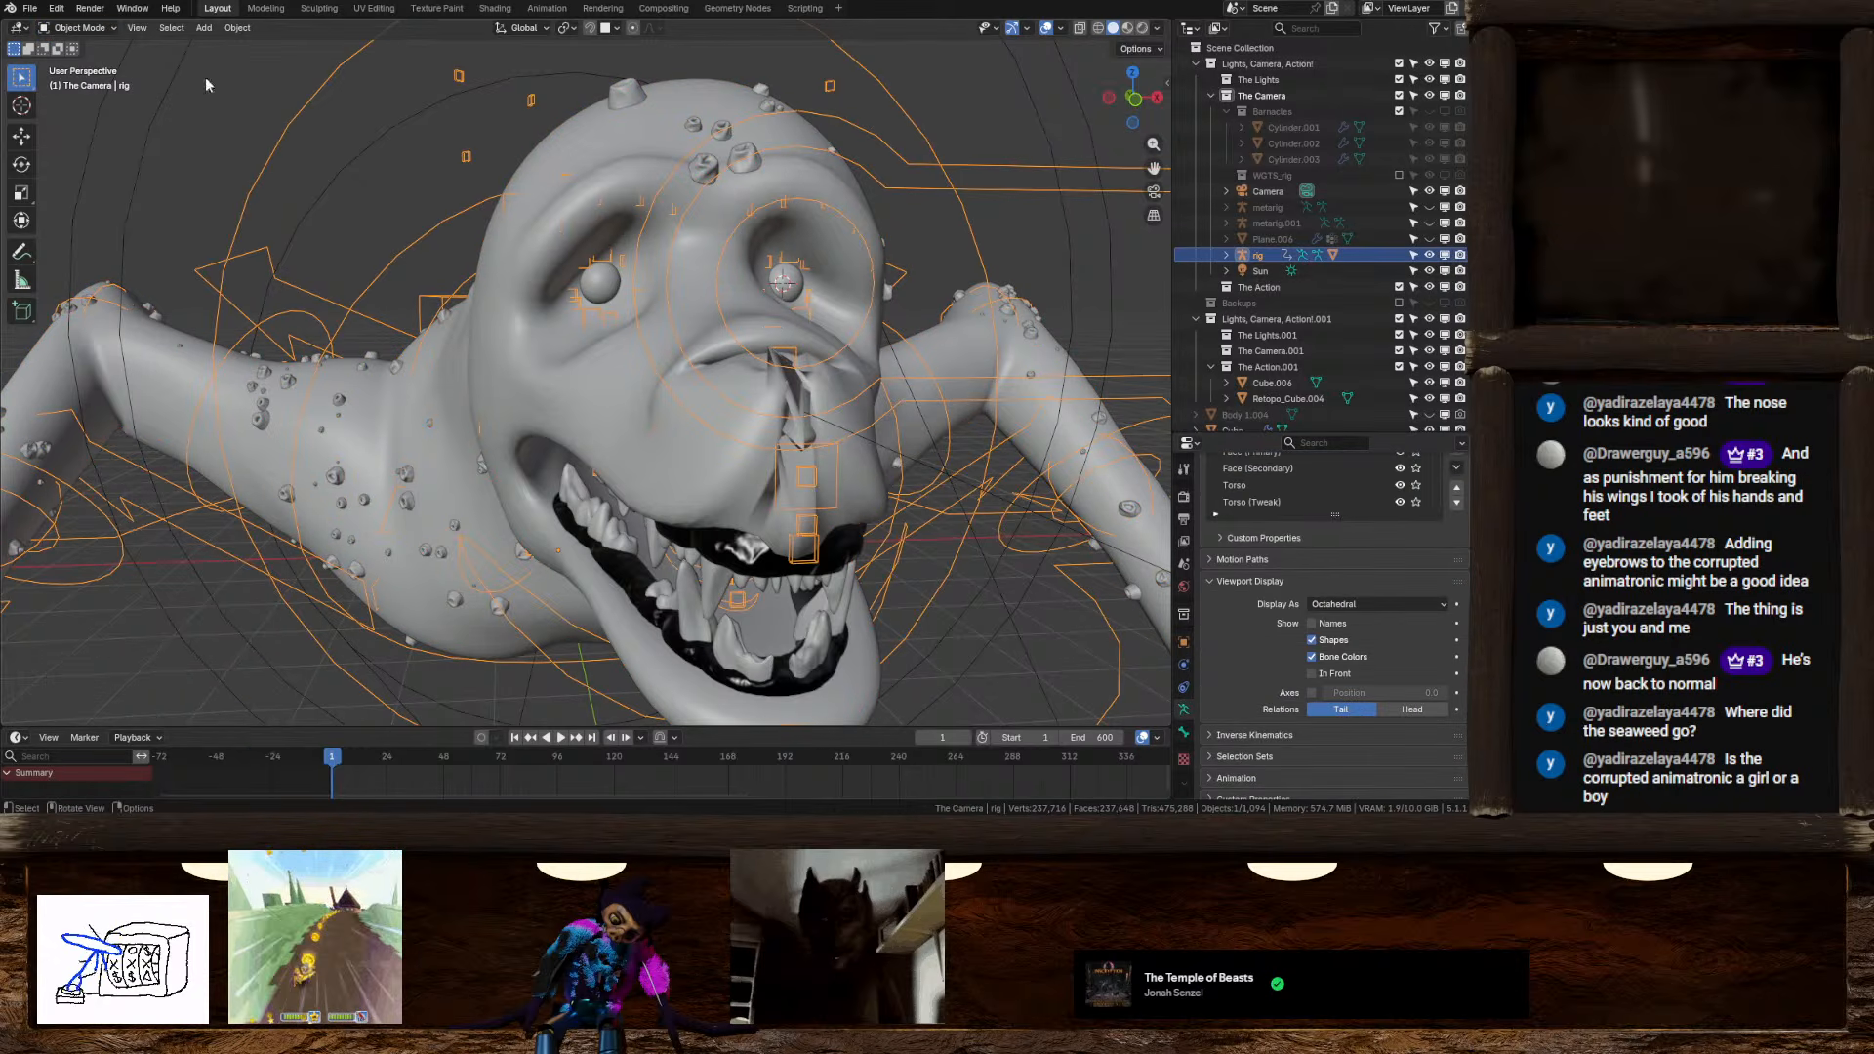
click(92, 28)
click(98, 80)
Try opening the mouth by rotating the jaw_master control about 42° around the X axis in right side view
middle_drag(576, 380, 407, 350)
scroll(436, 414, down, 4)
click(621, 452)
middle_drag(634, 459, 754, 517)
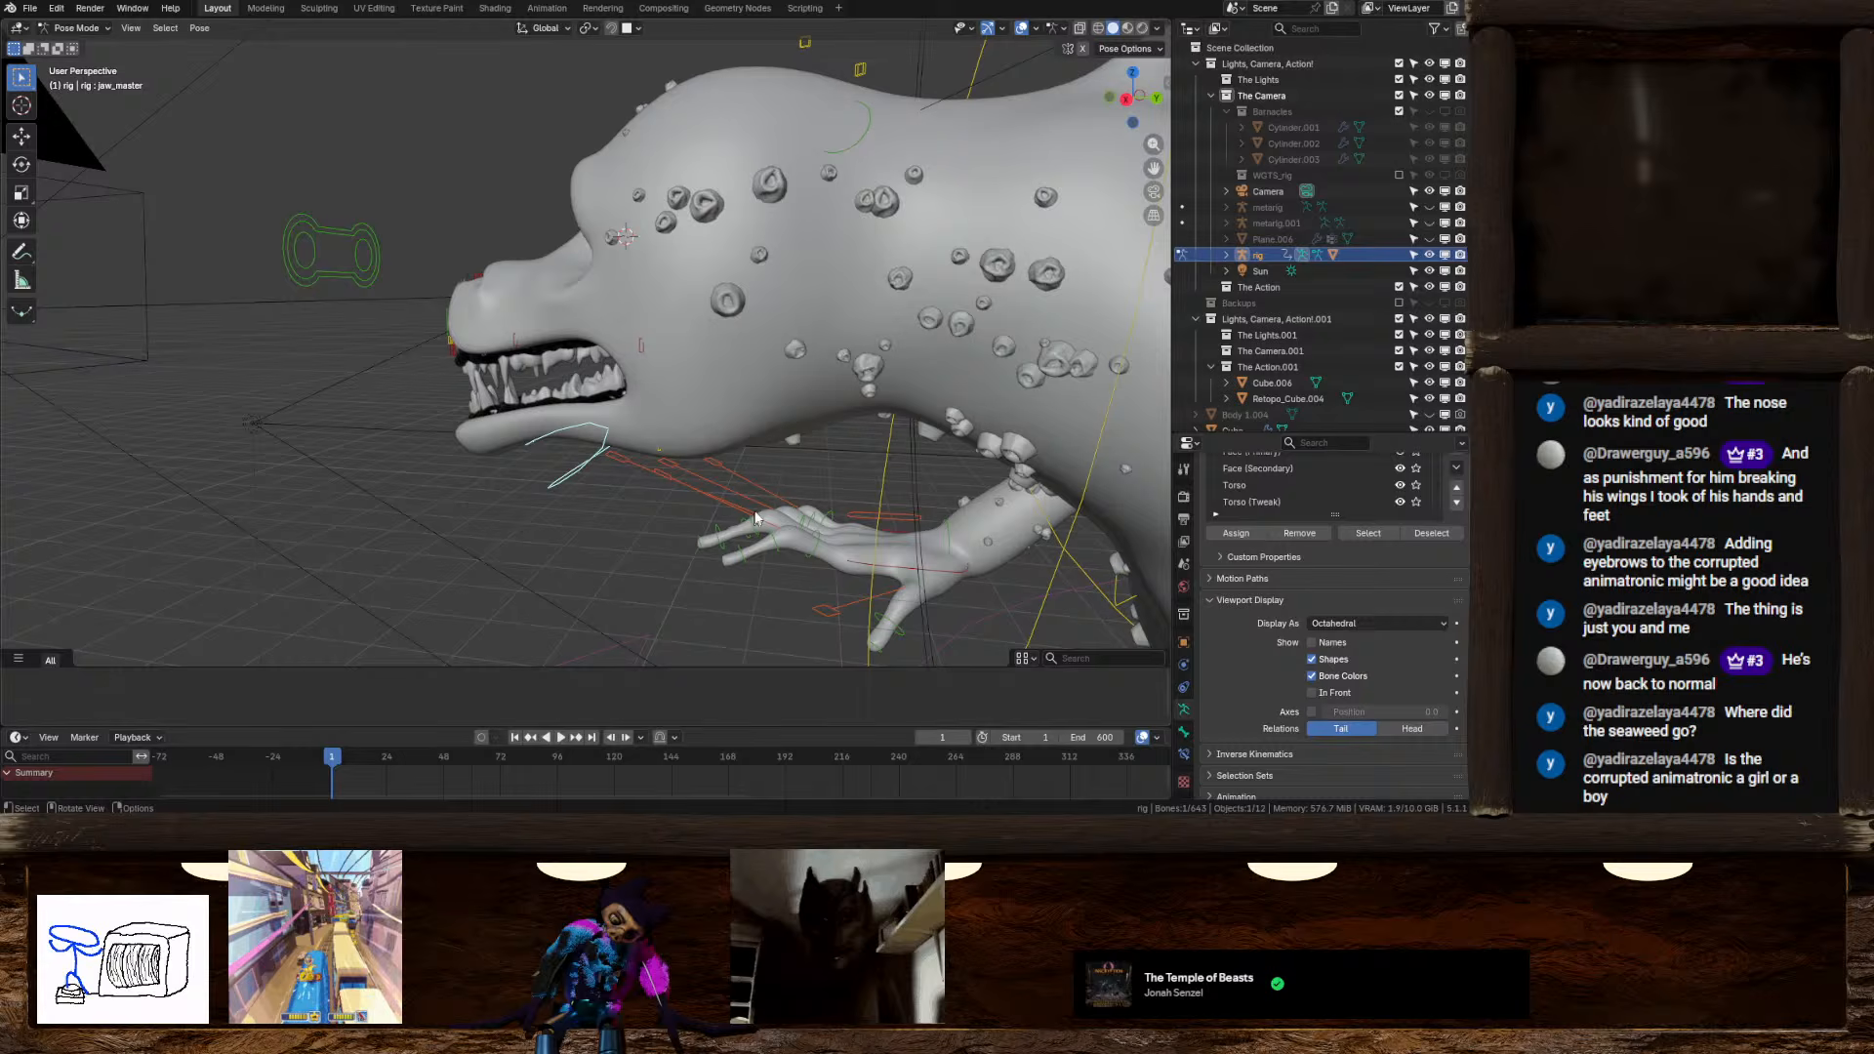
click(1125, 99)
key(r)
key(x)
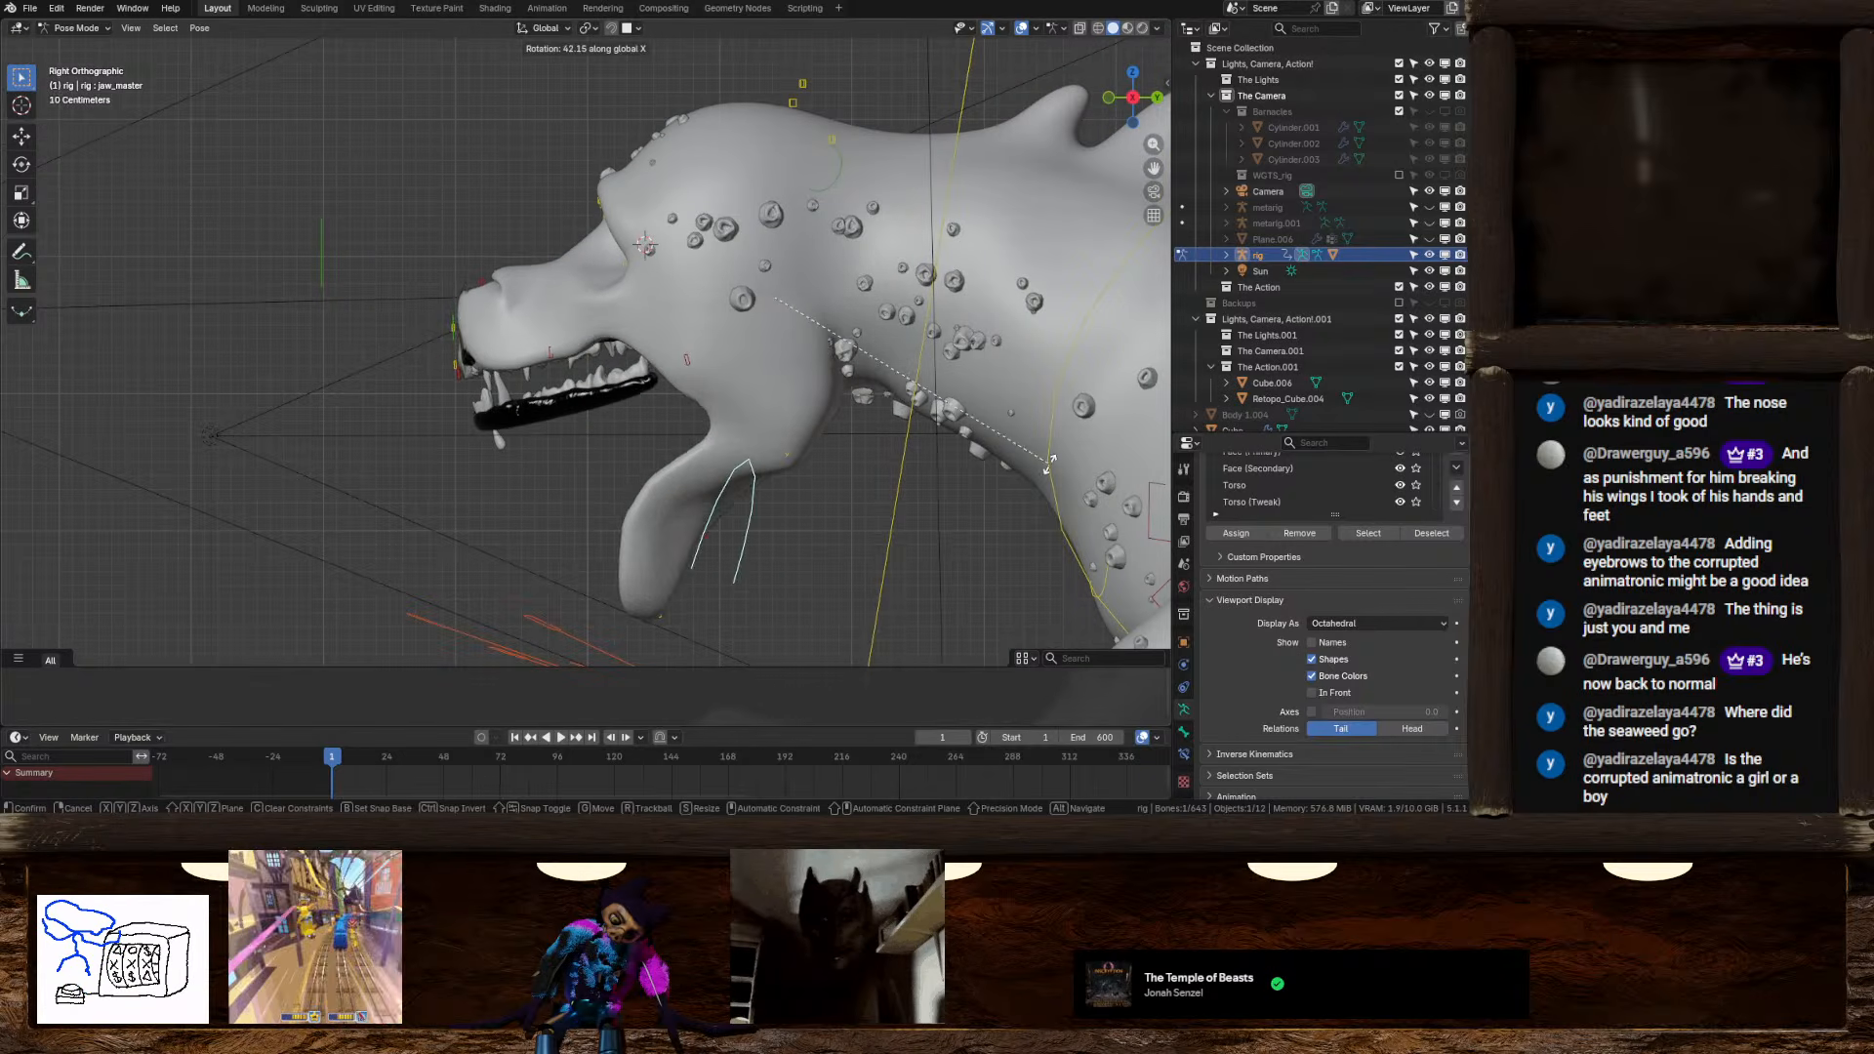
click(1070, 442)
Display the rig's bones in front of the body mesh
middle_drag(1069, 442, 781, 235)
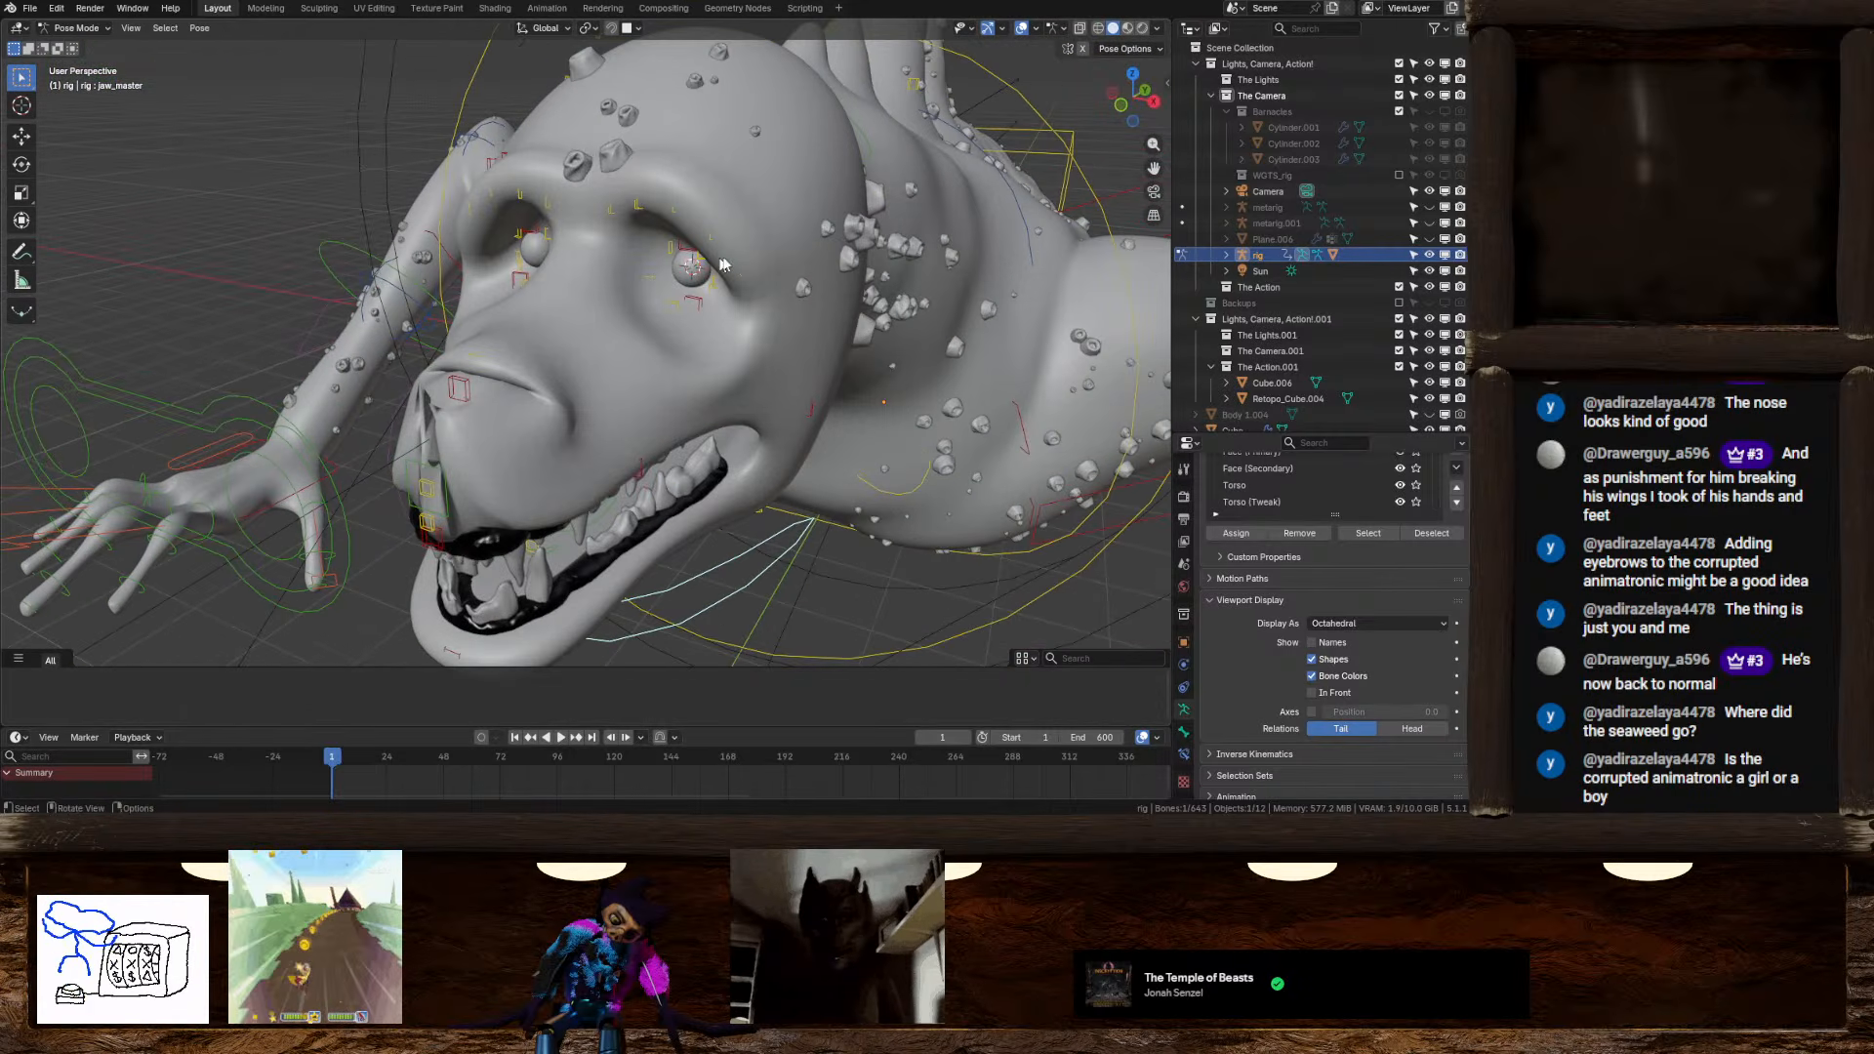
click(1313, 693)
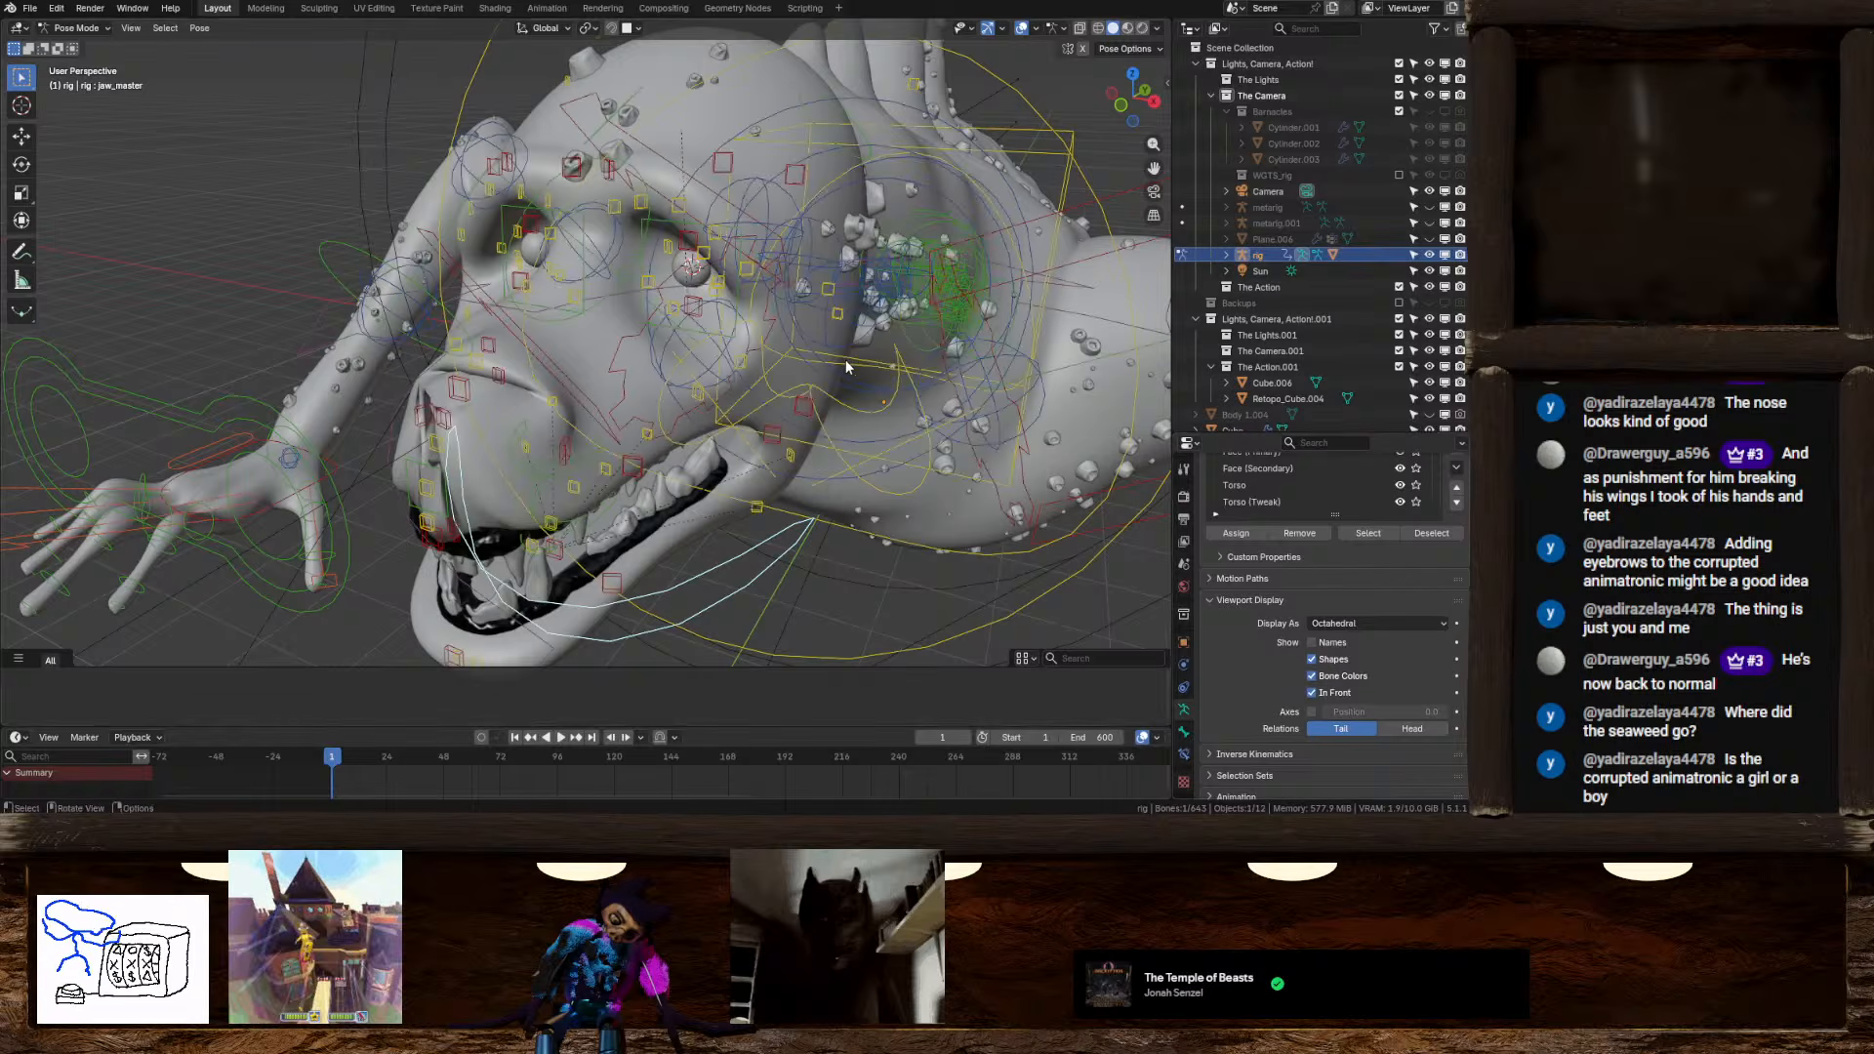
middle_drag(605, 351, 770, 359)
Try moving the master_eye.L control and the shared eyes target control in front view
click(619, 276)
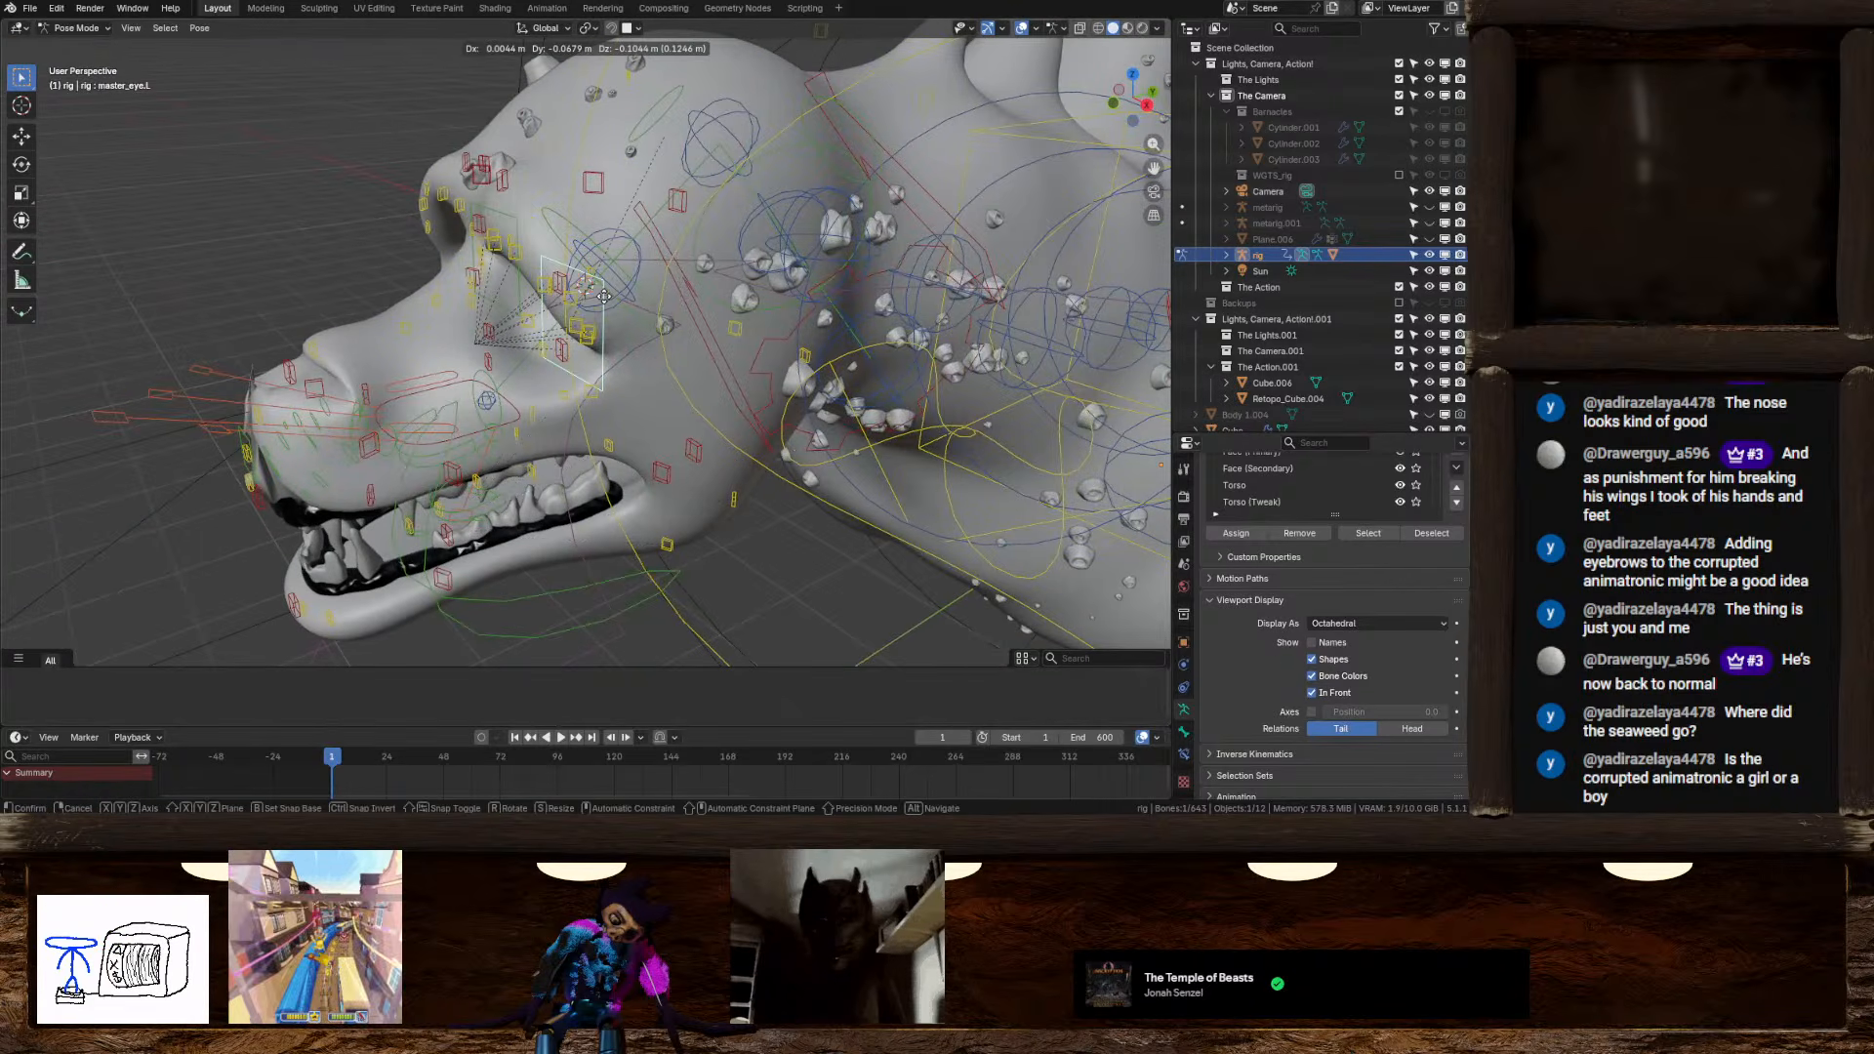
click(1114, 101)
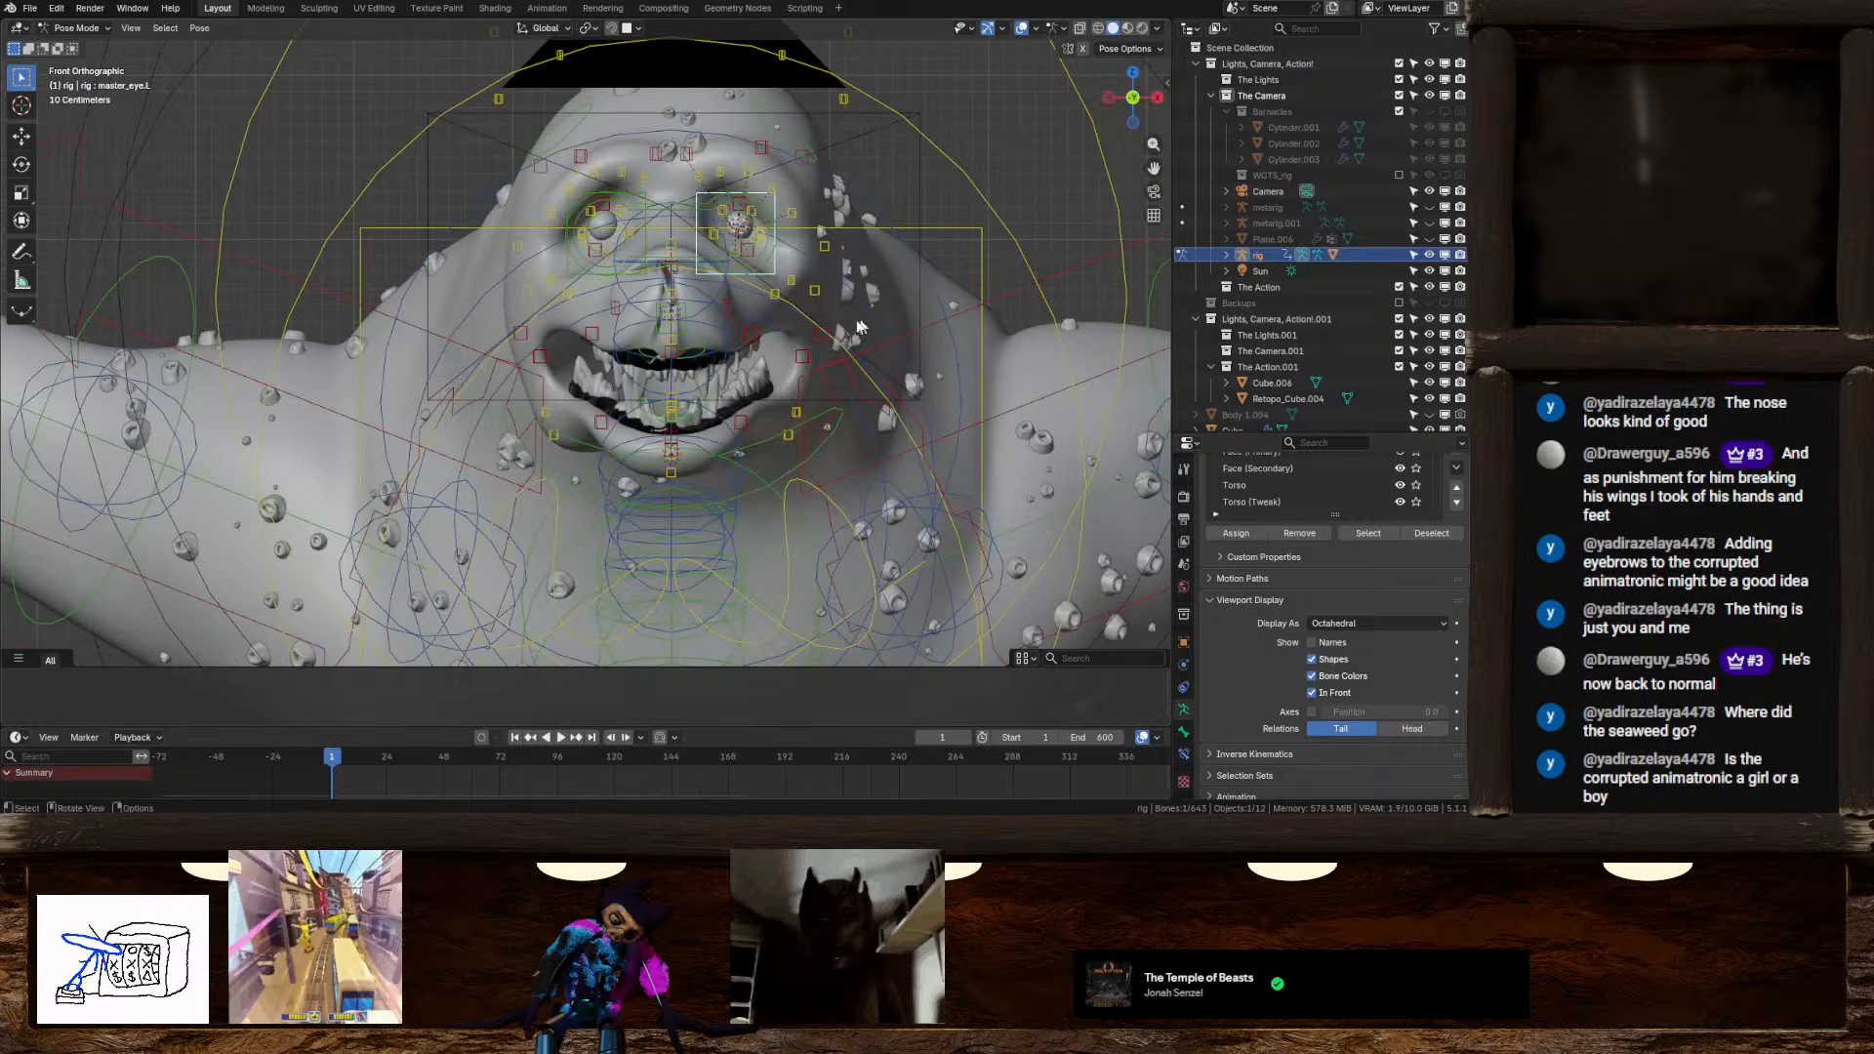
key(g)
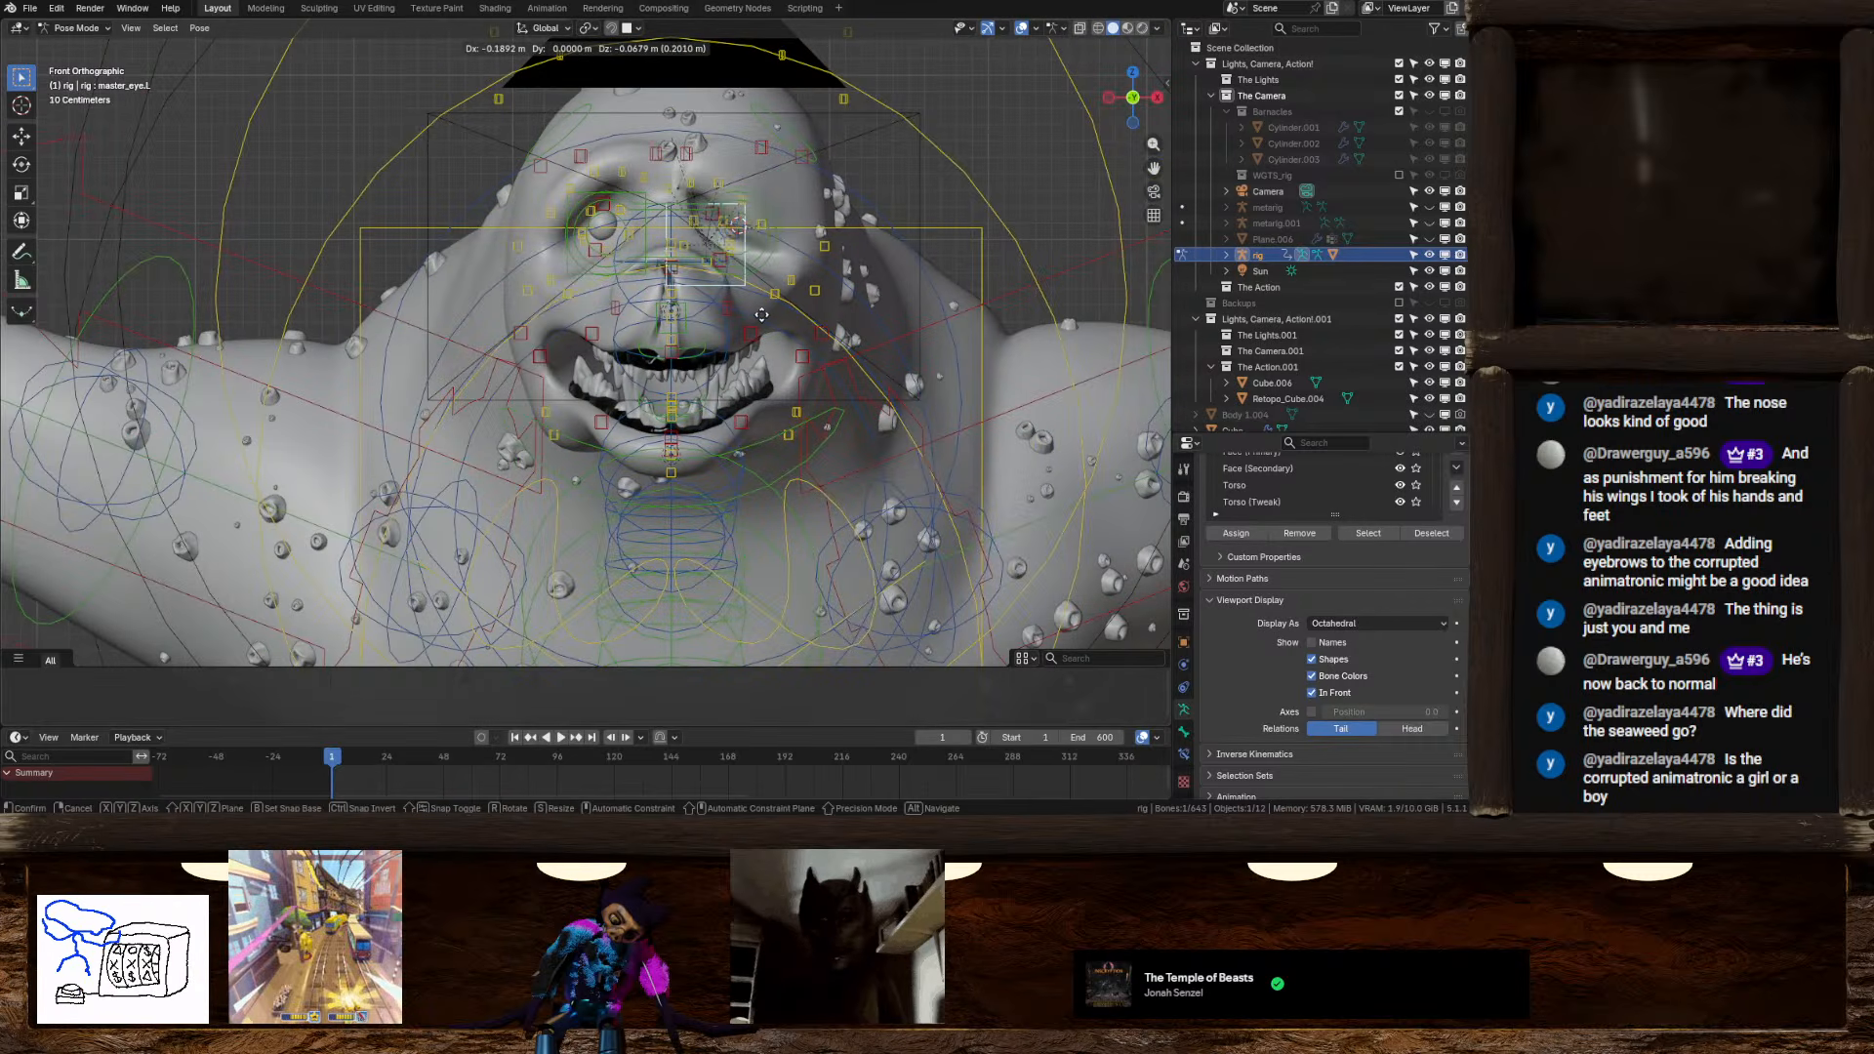
right_click(825, 269)
click(606, 265)
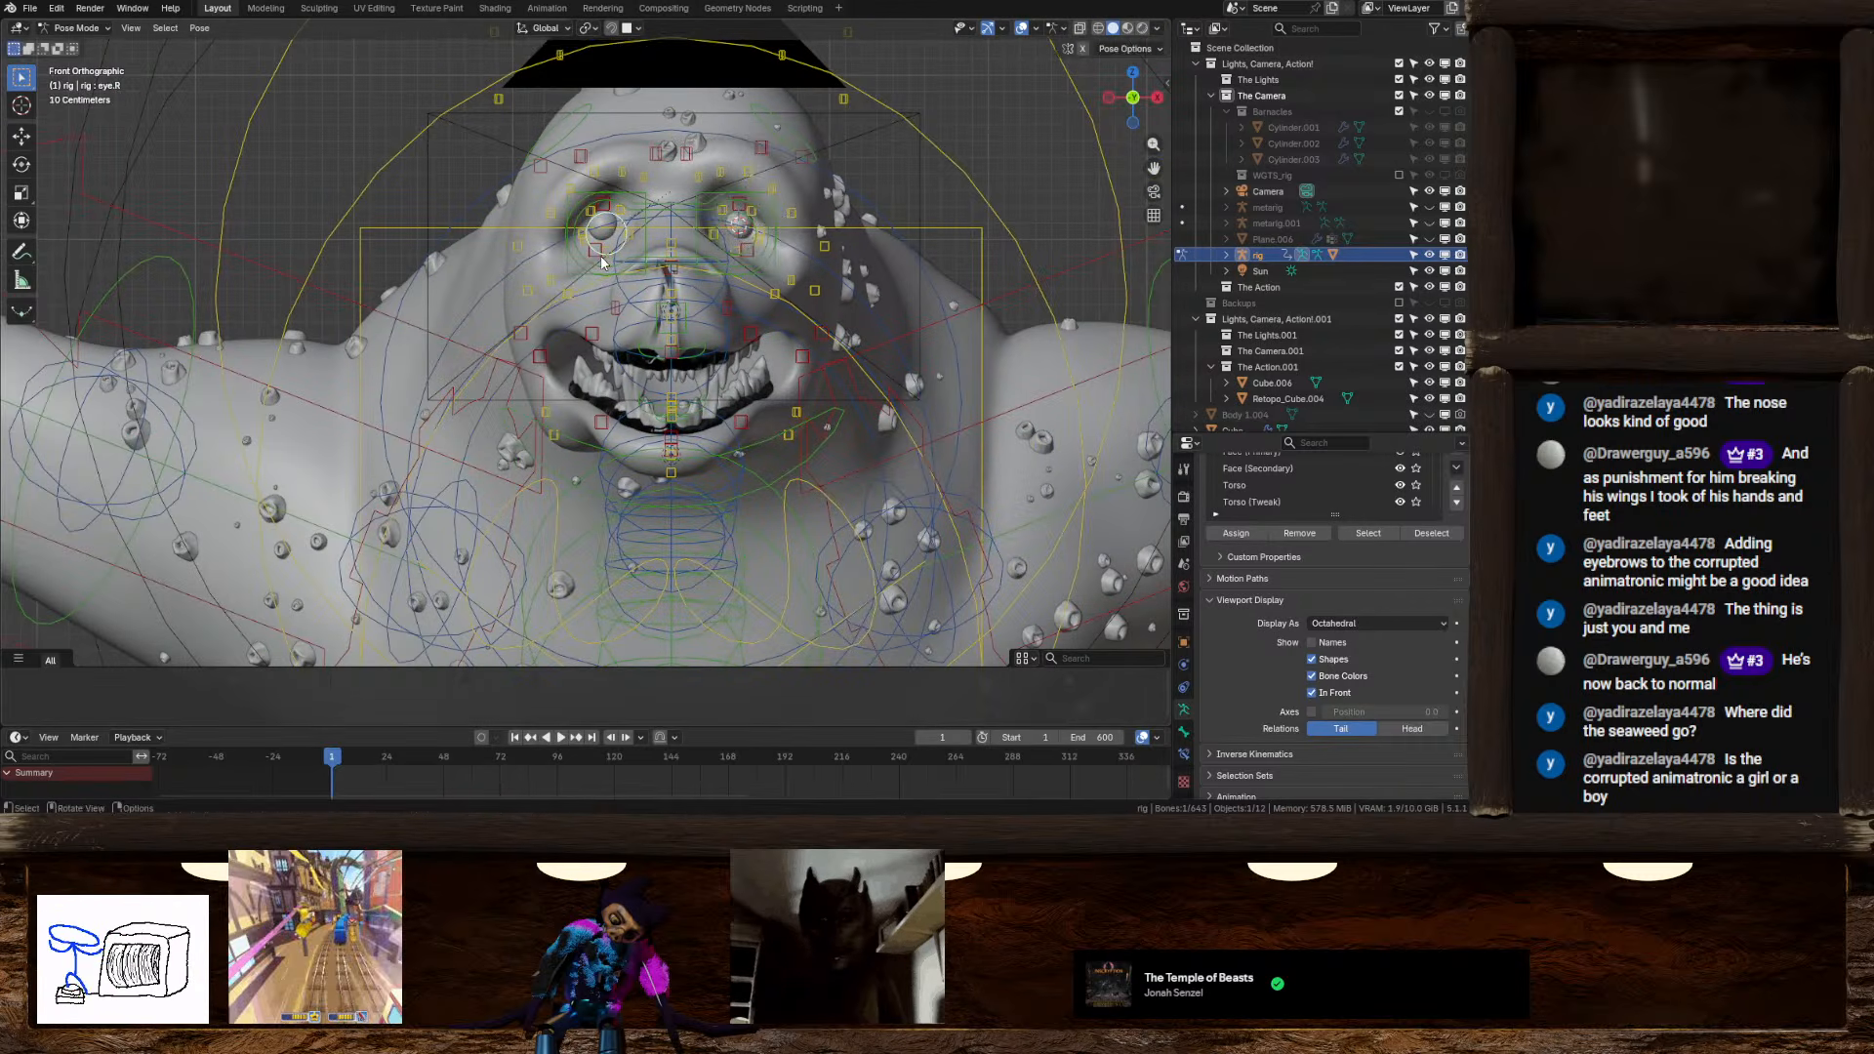
click(607, 266)
key(g)
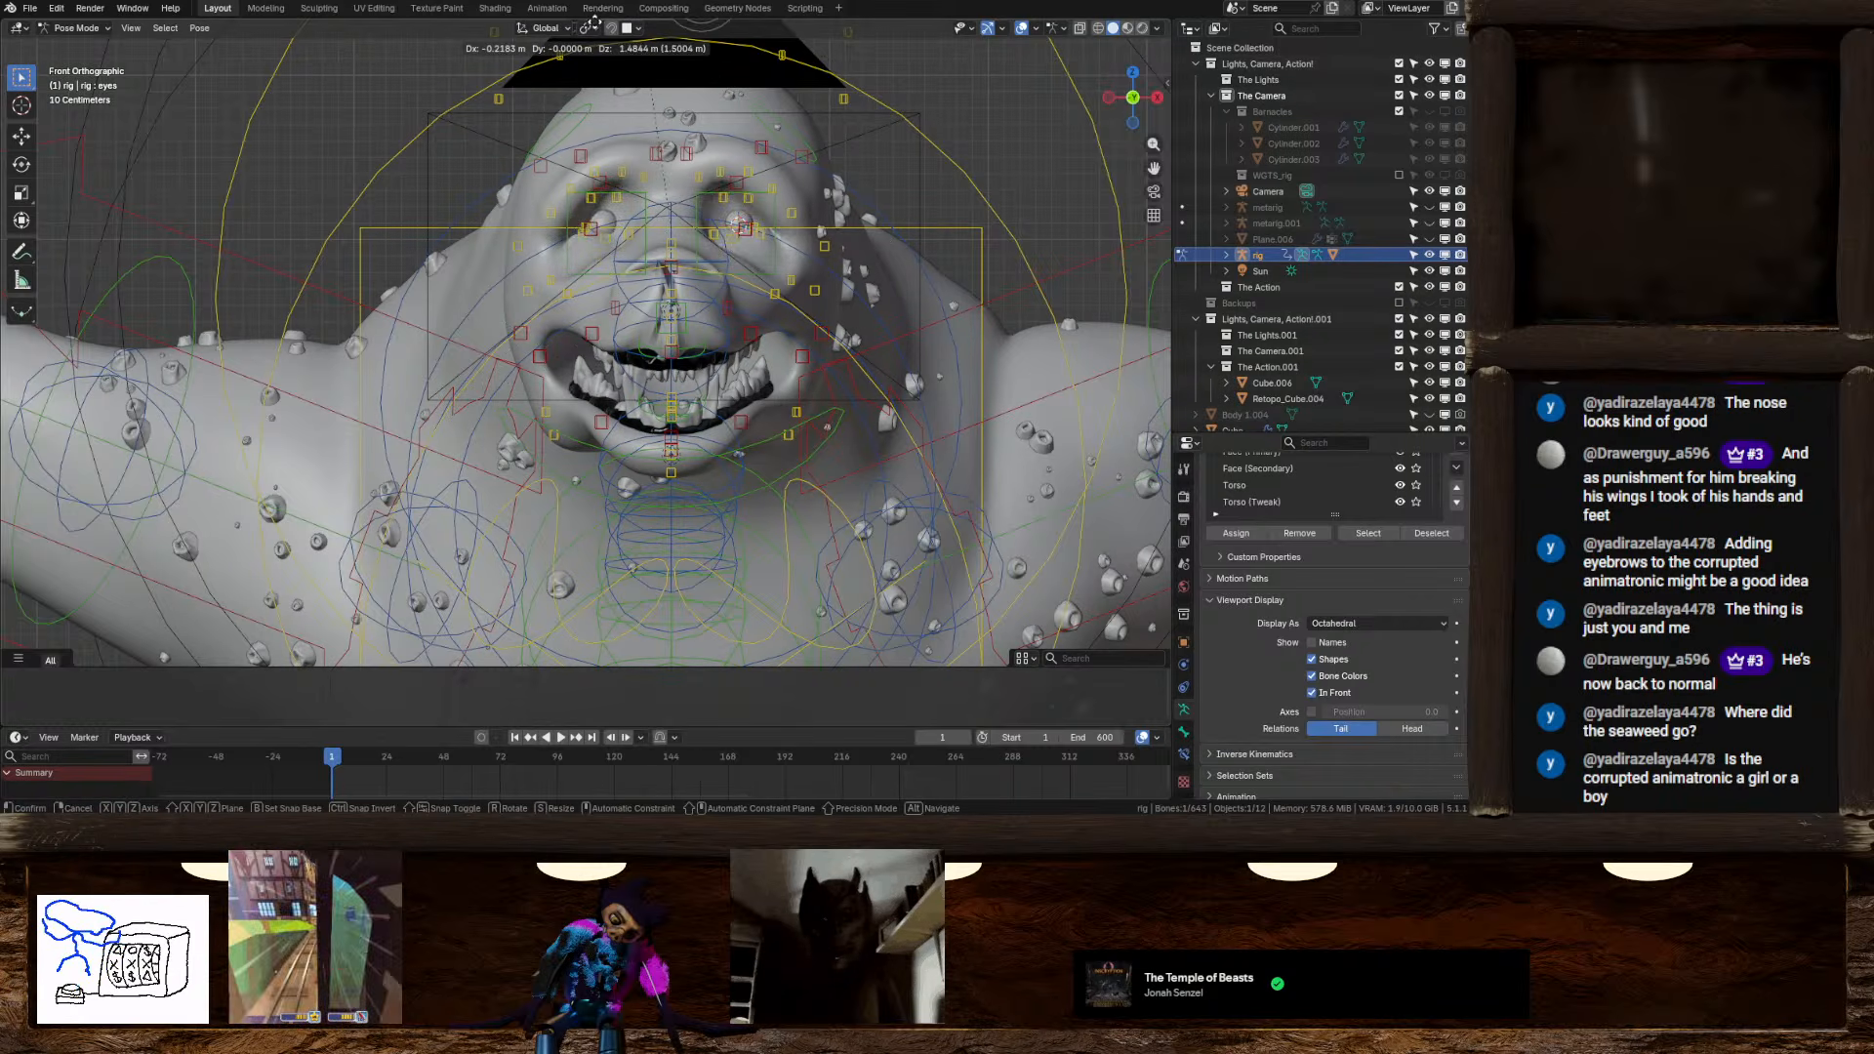
right_click(472, 299)
Try rotating the head control around the X axis to test the neck and face deformation
middle_drag(471, 300, 567, 306)
click(616, 180)
key(r)
key(x)
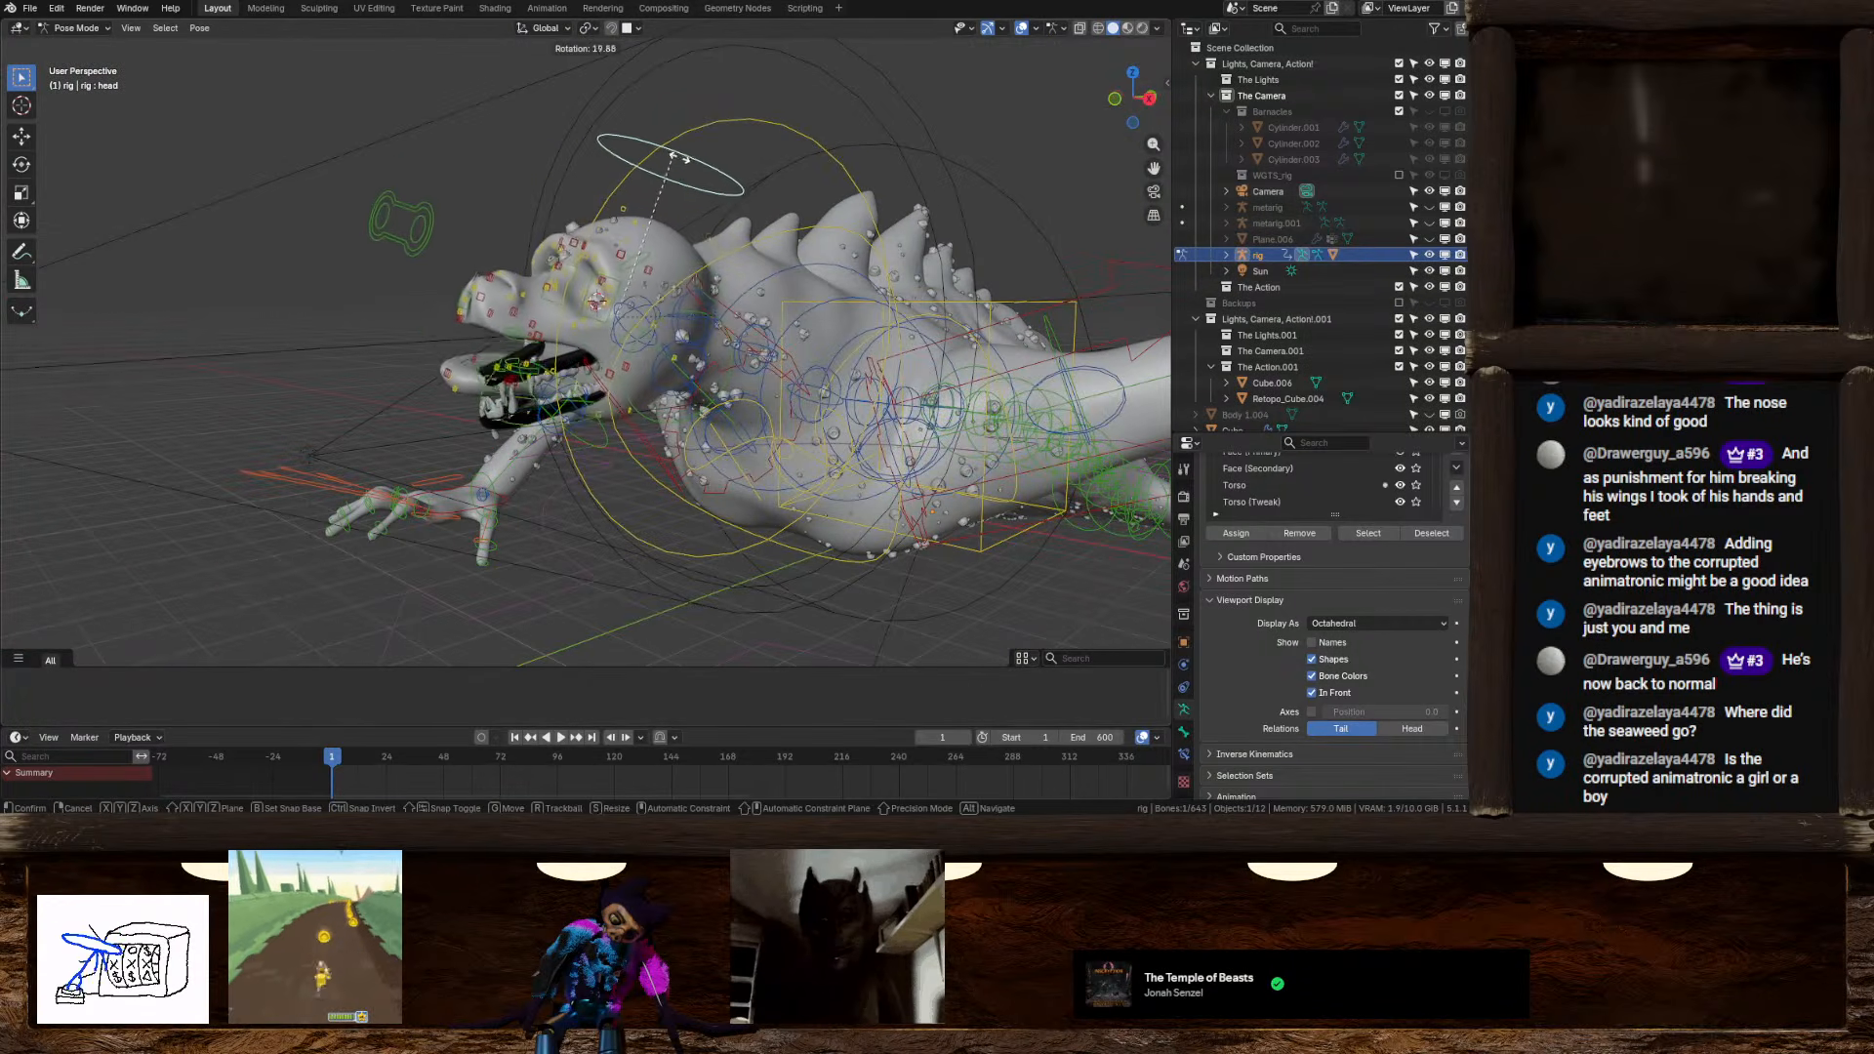
right_click(660, 103)
Select the upper teeth control teeth.T, and try moving the lower teeth control teeth.B
middle_drag(691, 196, 595, 223)
scroll(581, 322, up, 4)
click(547, 351)
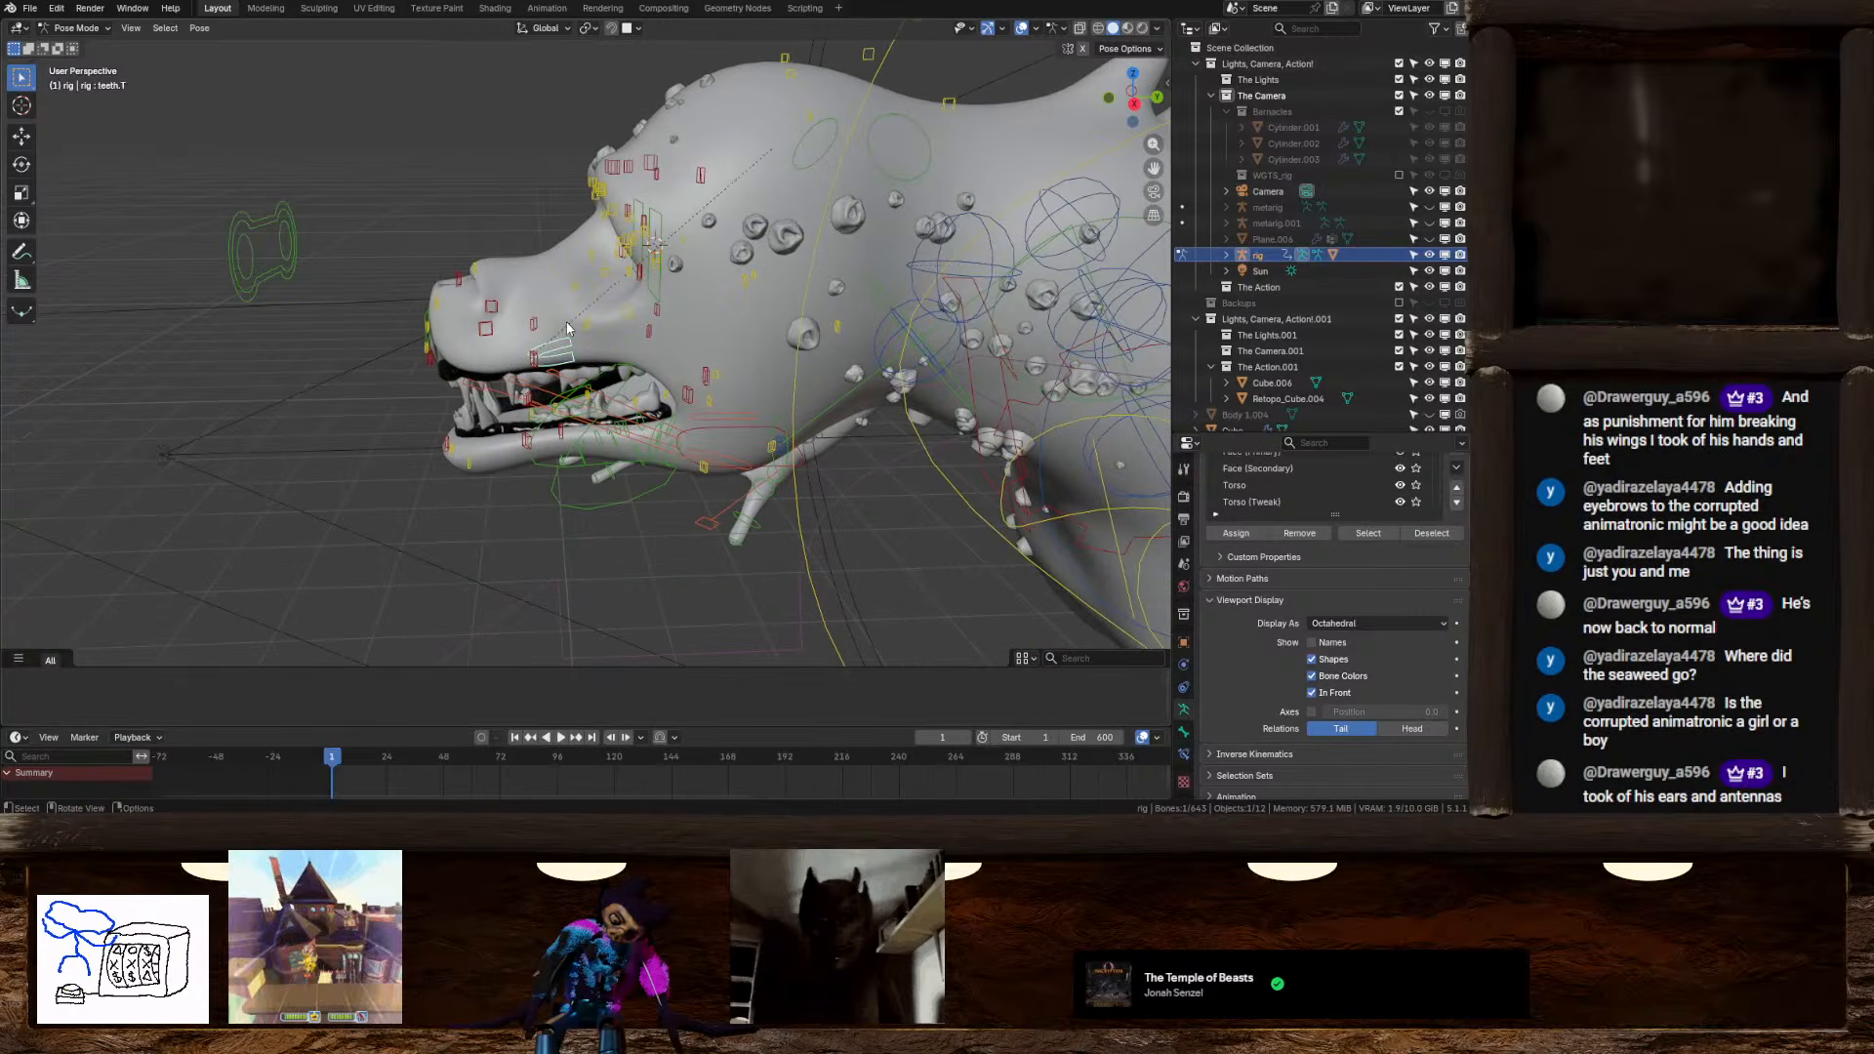
middle_drag(549, 351, 560, 353)
scroll(558, 354, up, 3)
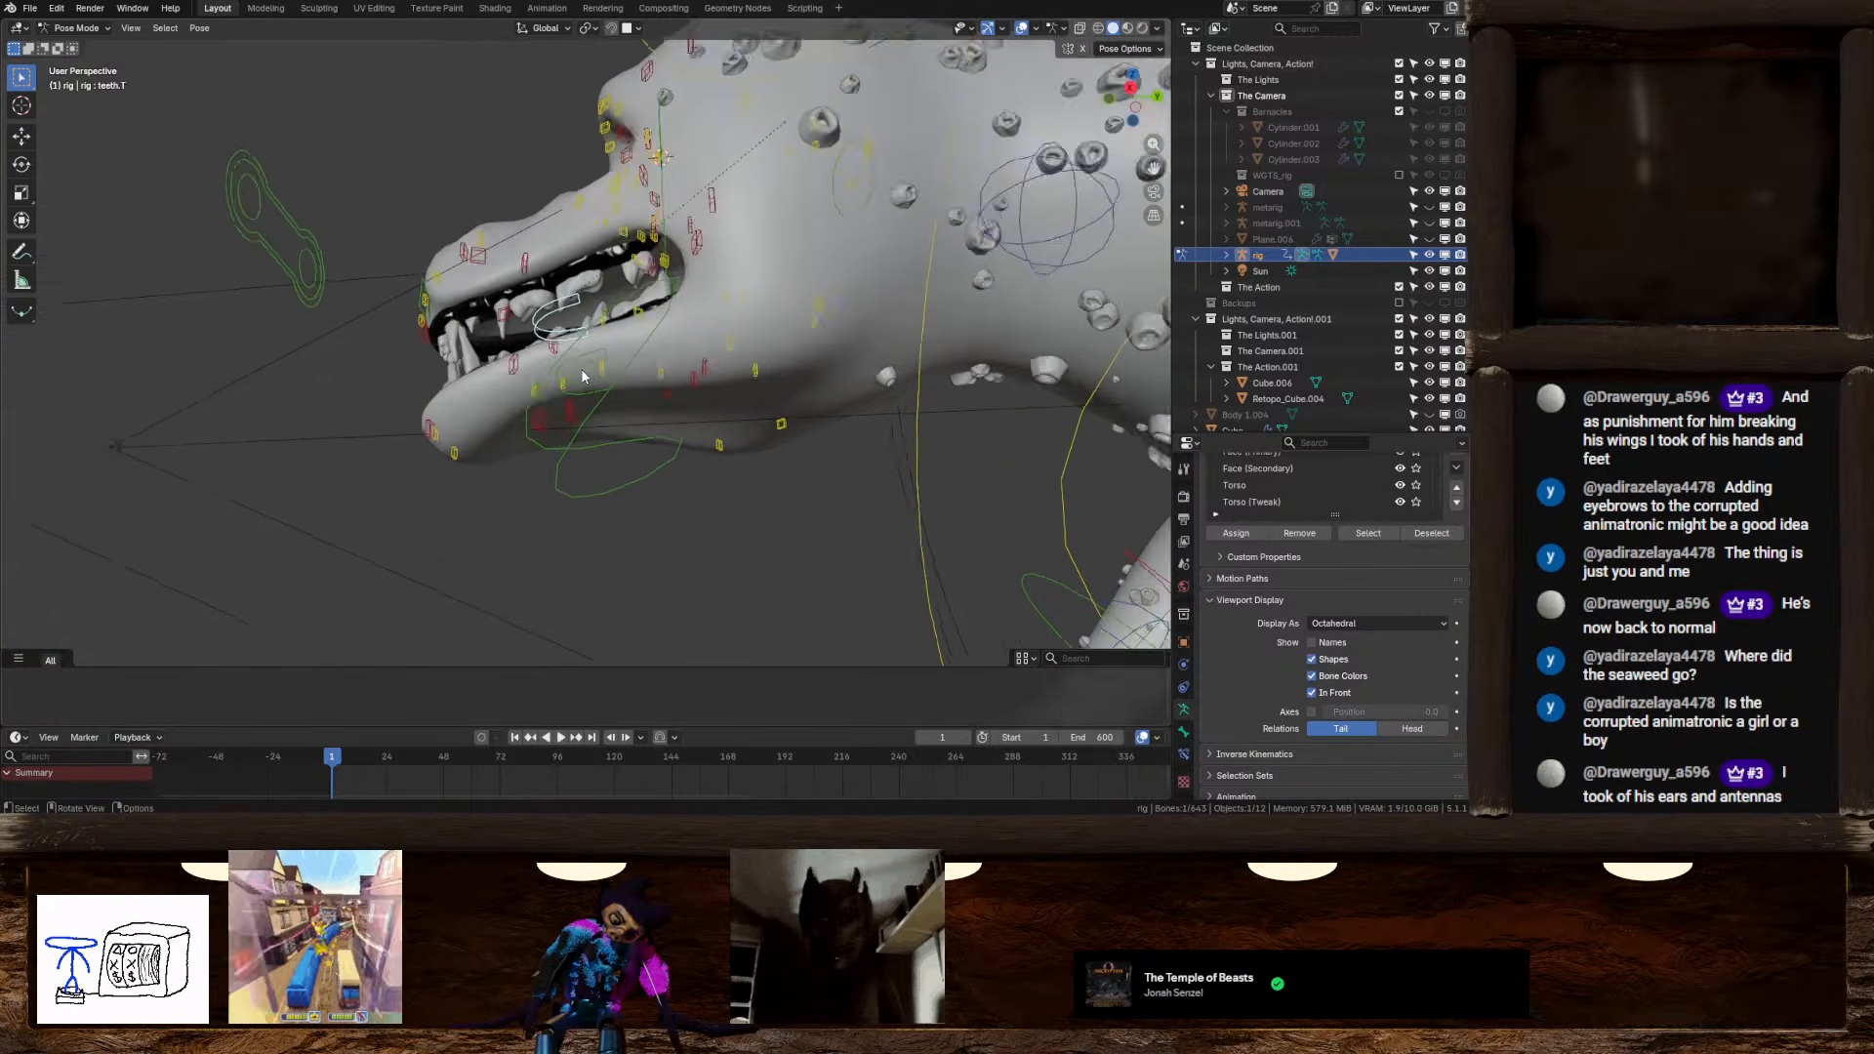
click(583, 372)
key(g)
right_click(610, 422)
middle_drag(610, 421, 652, 480)
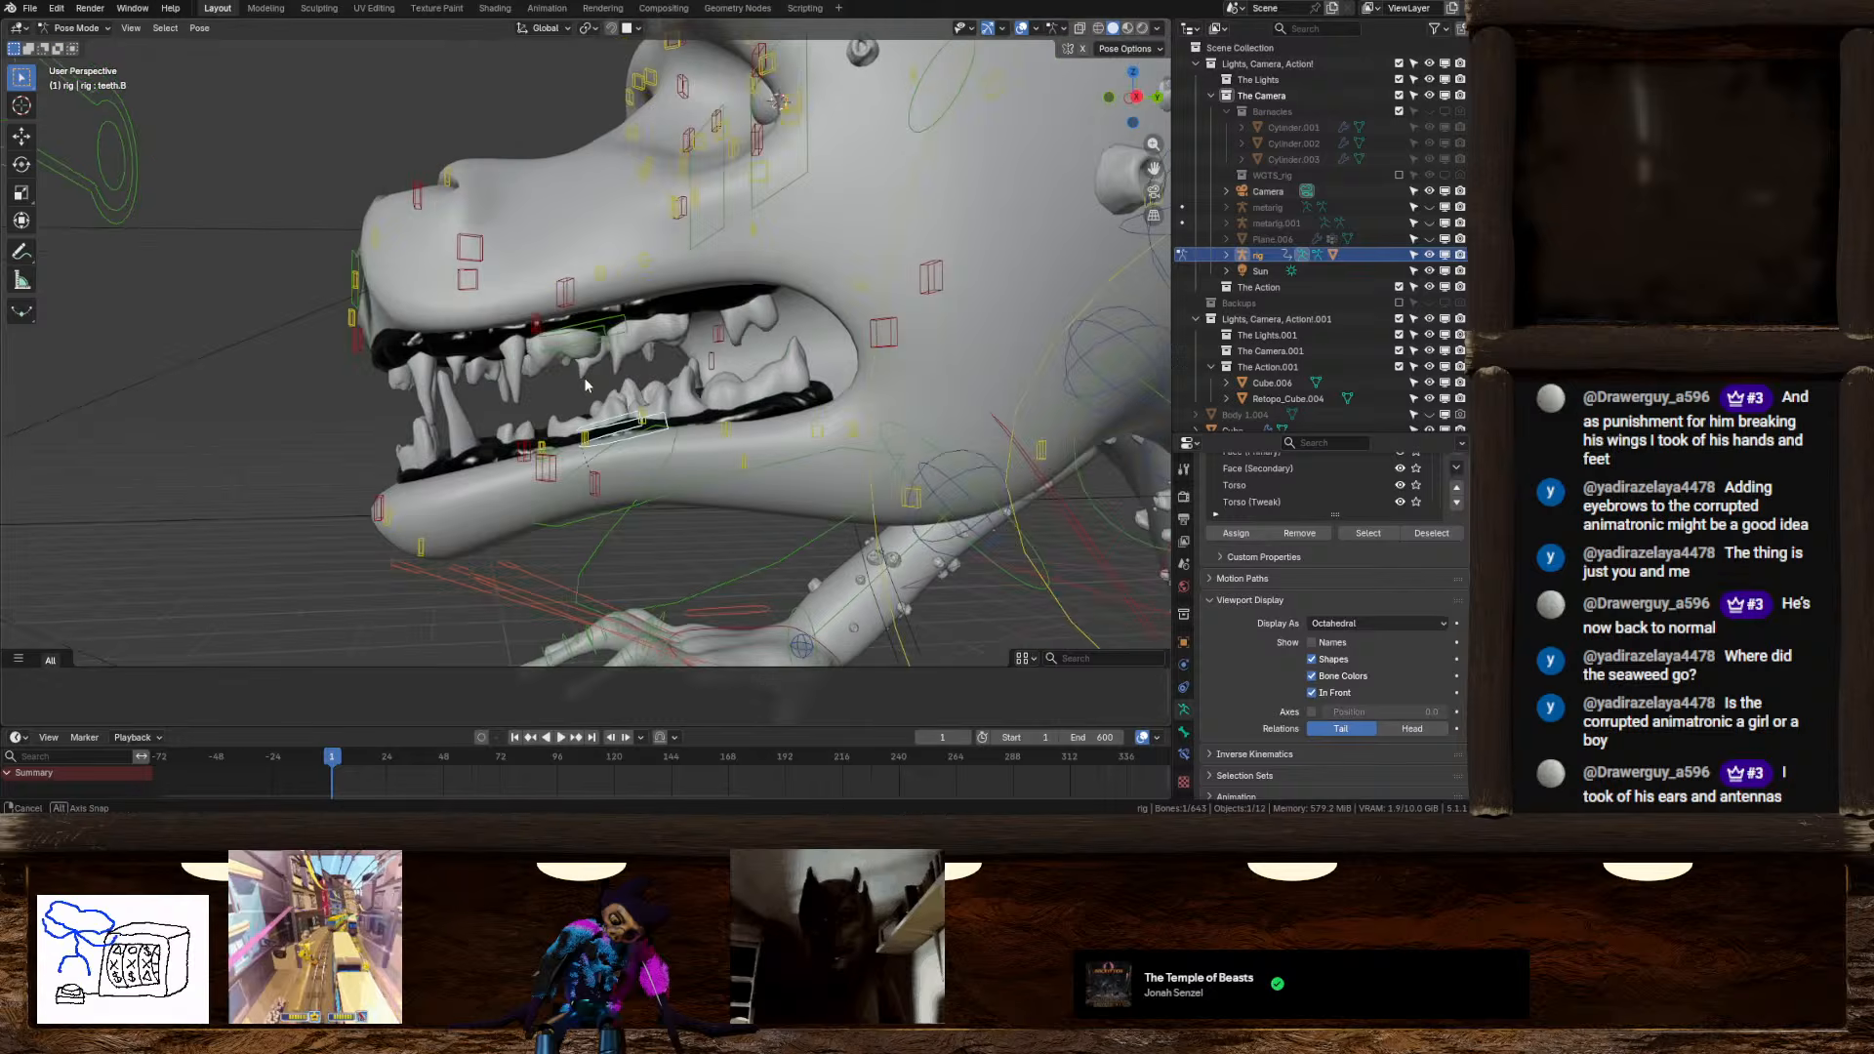
scroll(635, 440, down, 4)
mouse_move(624, 409)
middle_down()
mouse_move(576, 420)
mouse_move(630, 426)
middle_up()
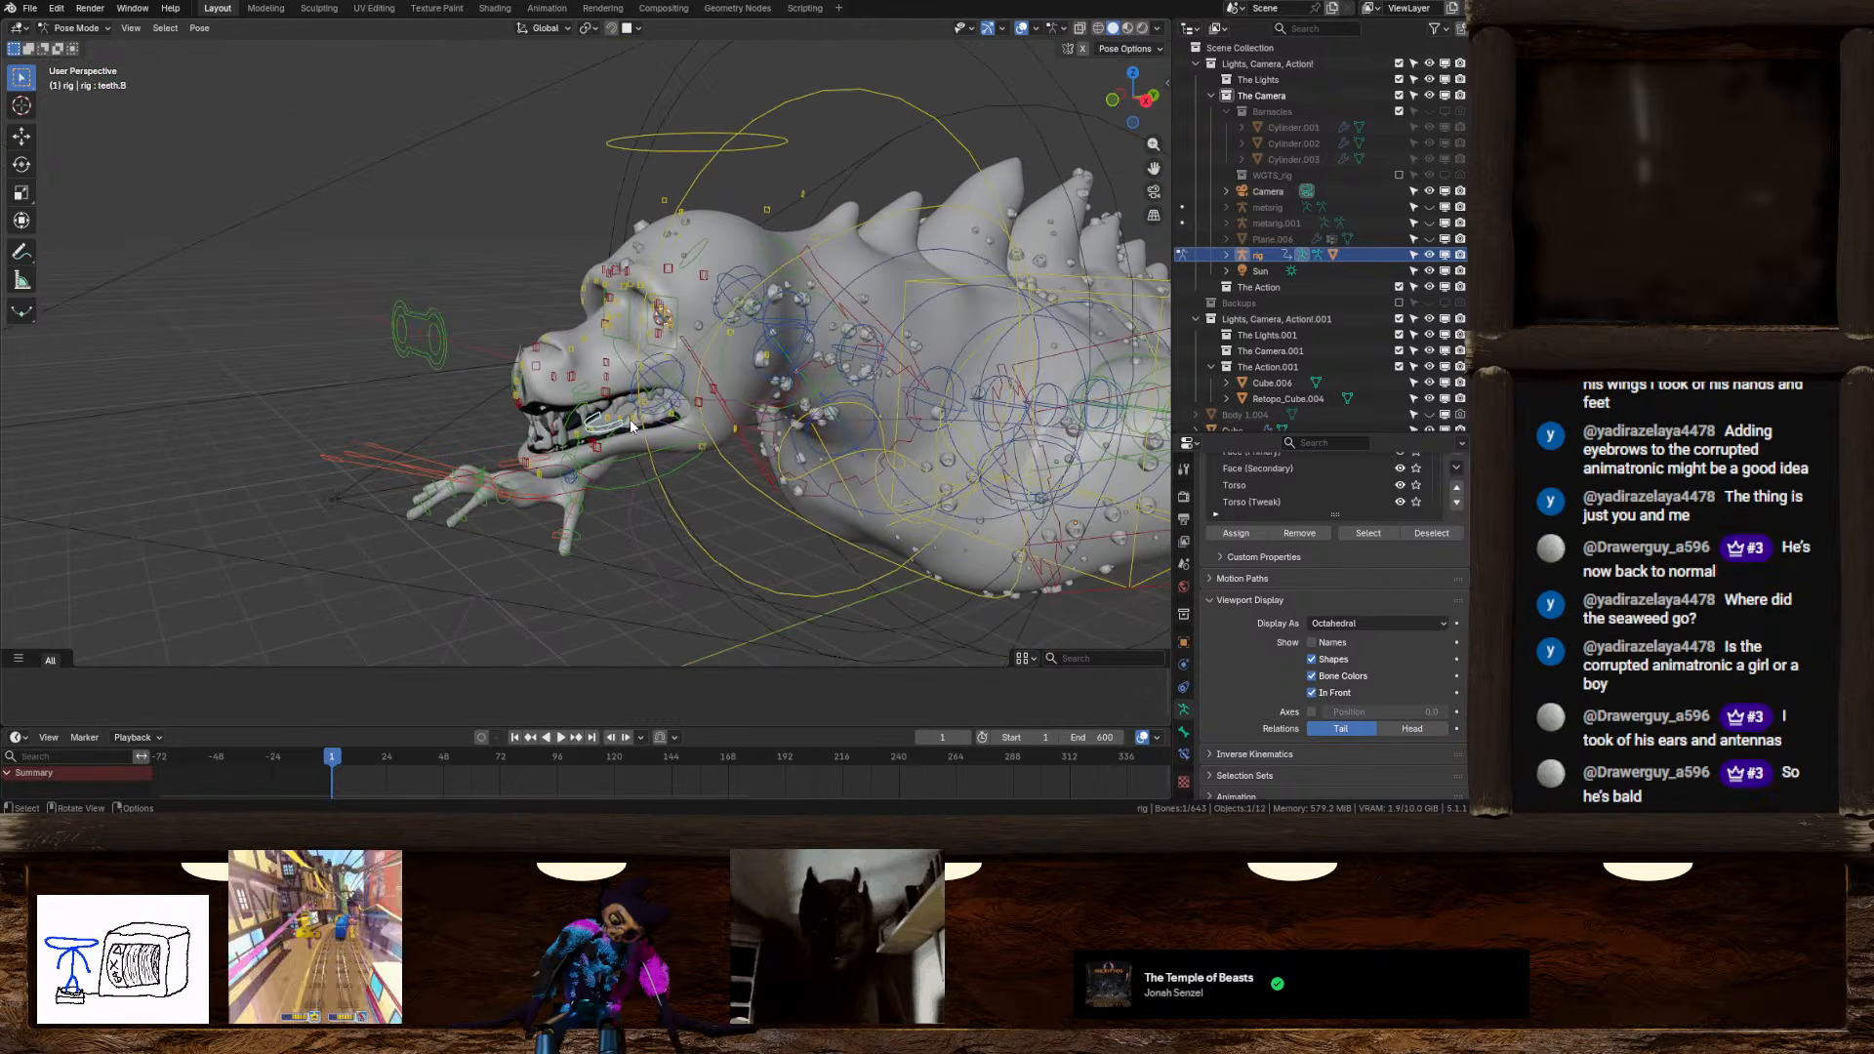
Try rotating the chest control about -34° around the X axis to test the upper body deformation
middle_drag(625, 402, 580, 268)
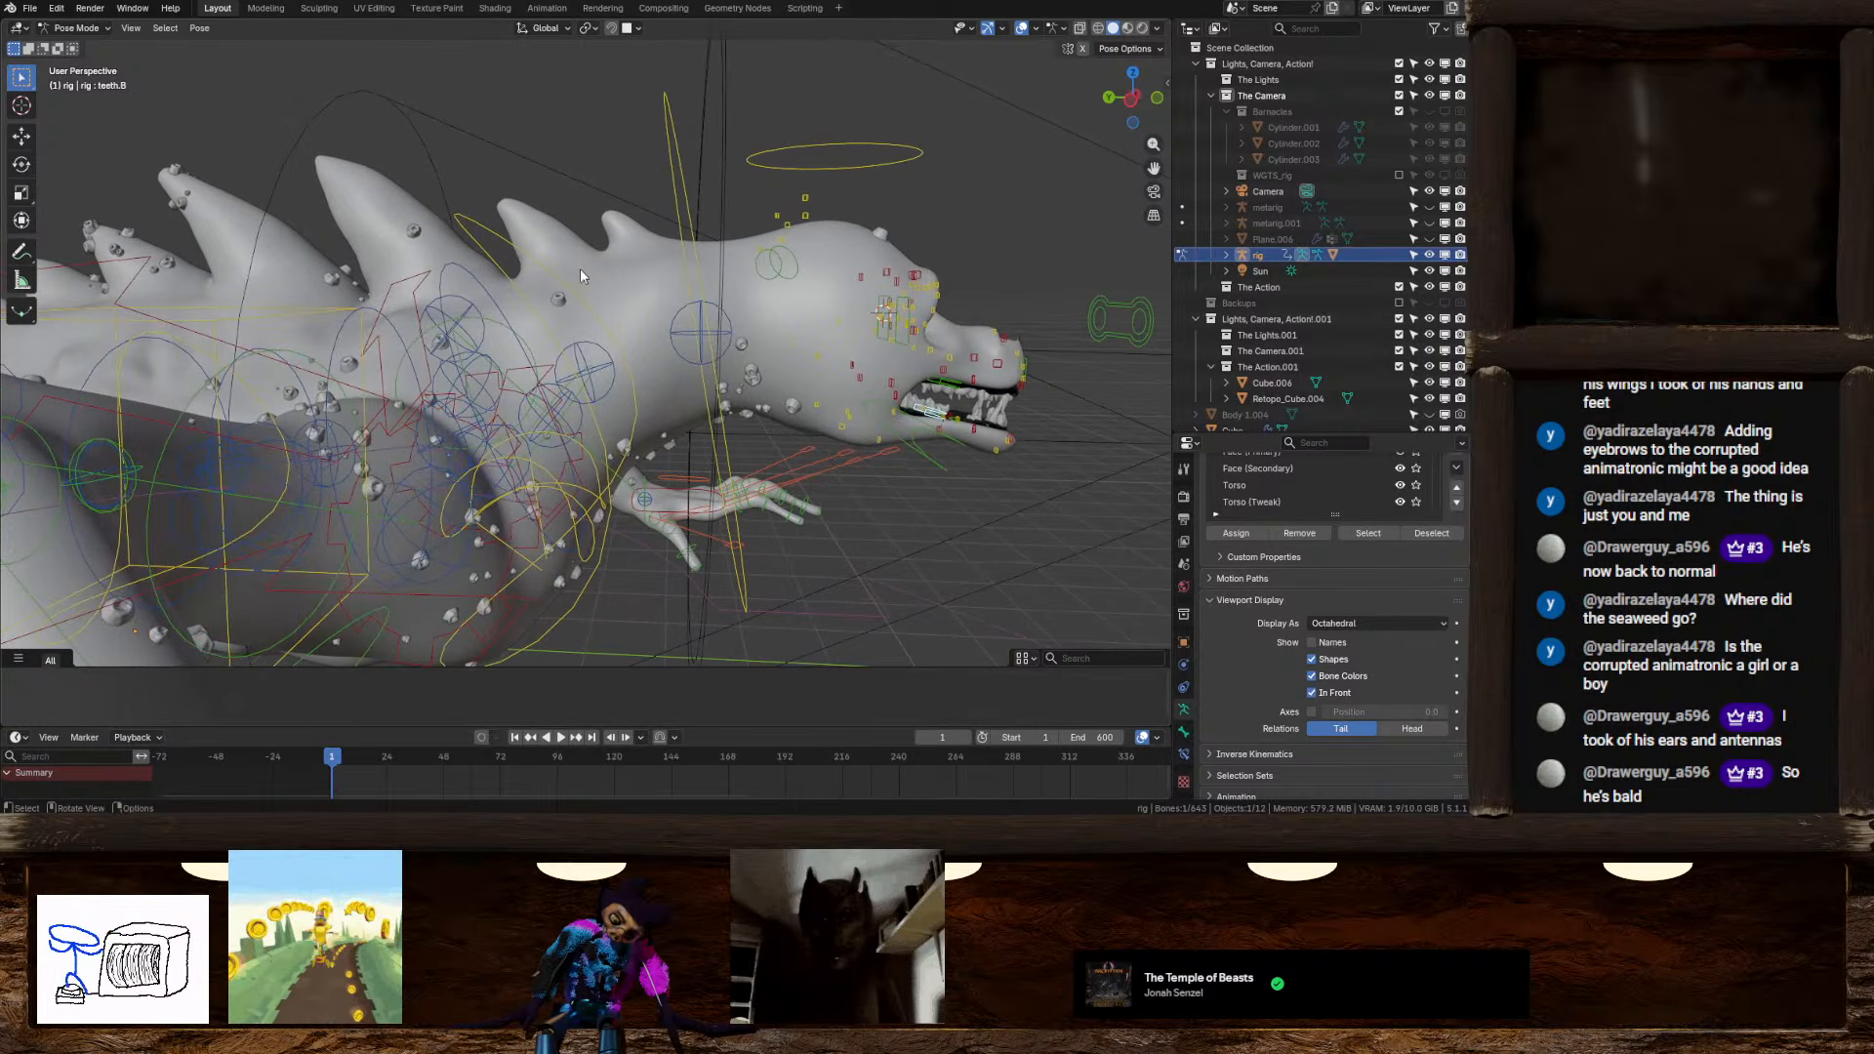
click(554, 272)
key(r)
key(x)
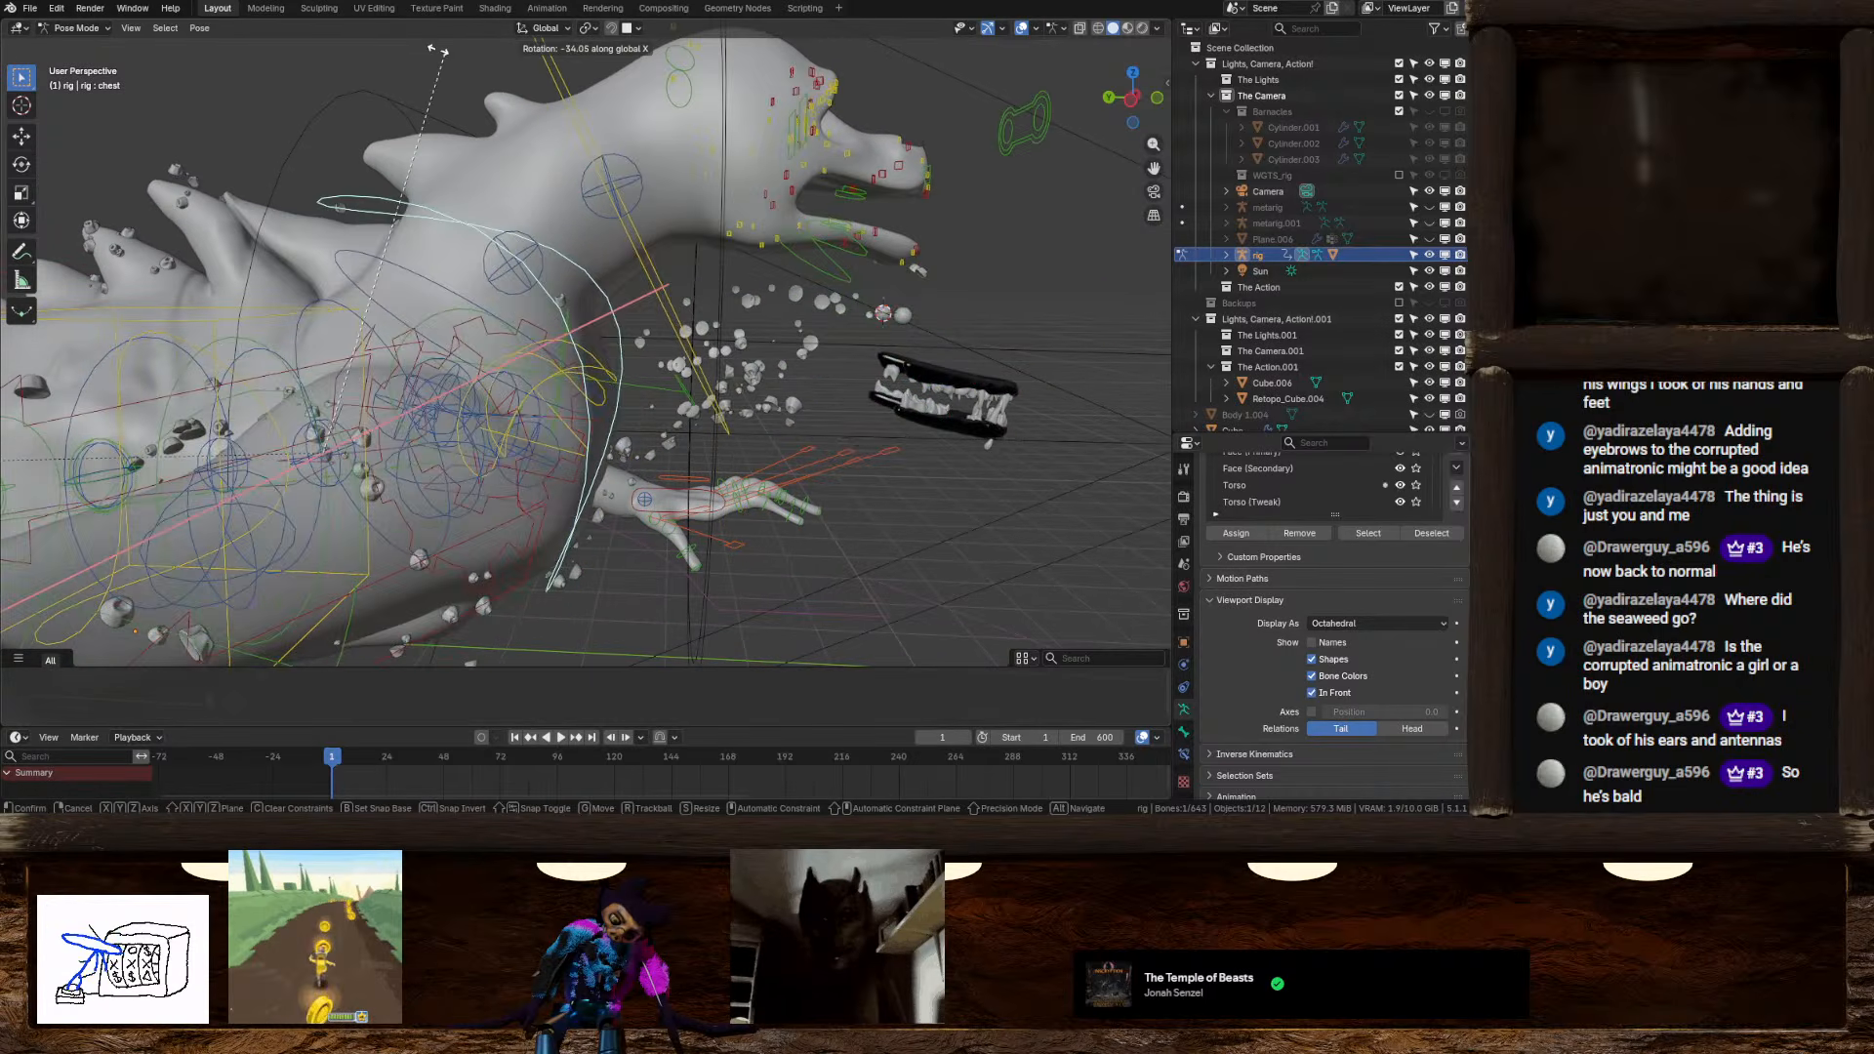
click(243, 661)
Try rotating the tail_master control to test the tail deformation
scroll(527, 560, down, 2)
middle_drag(741, 527, 954, 481)
key(Left)
click(724, 506)
click(1013, 471)
key(r)
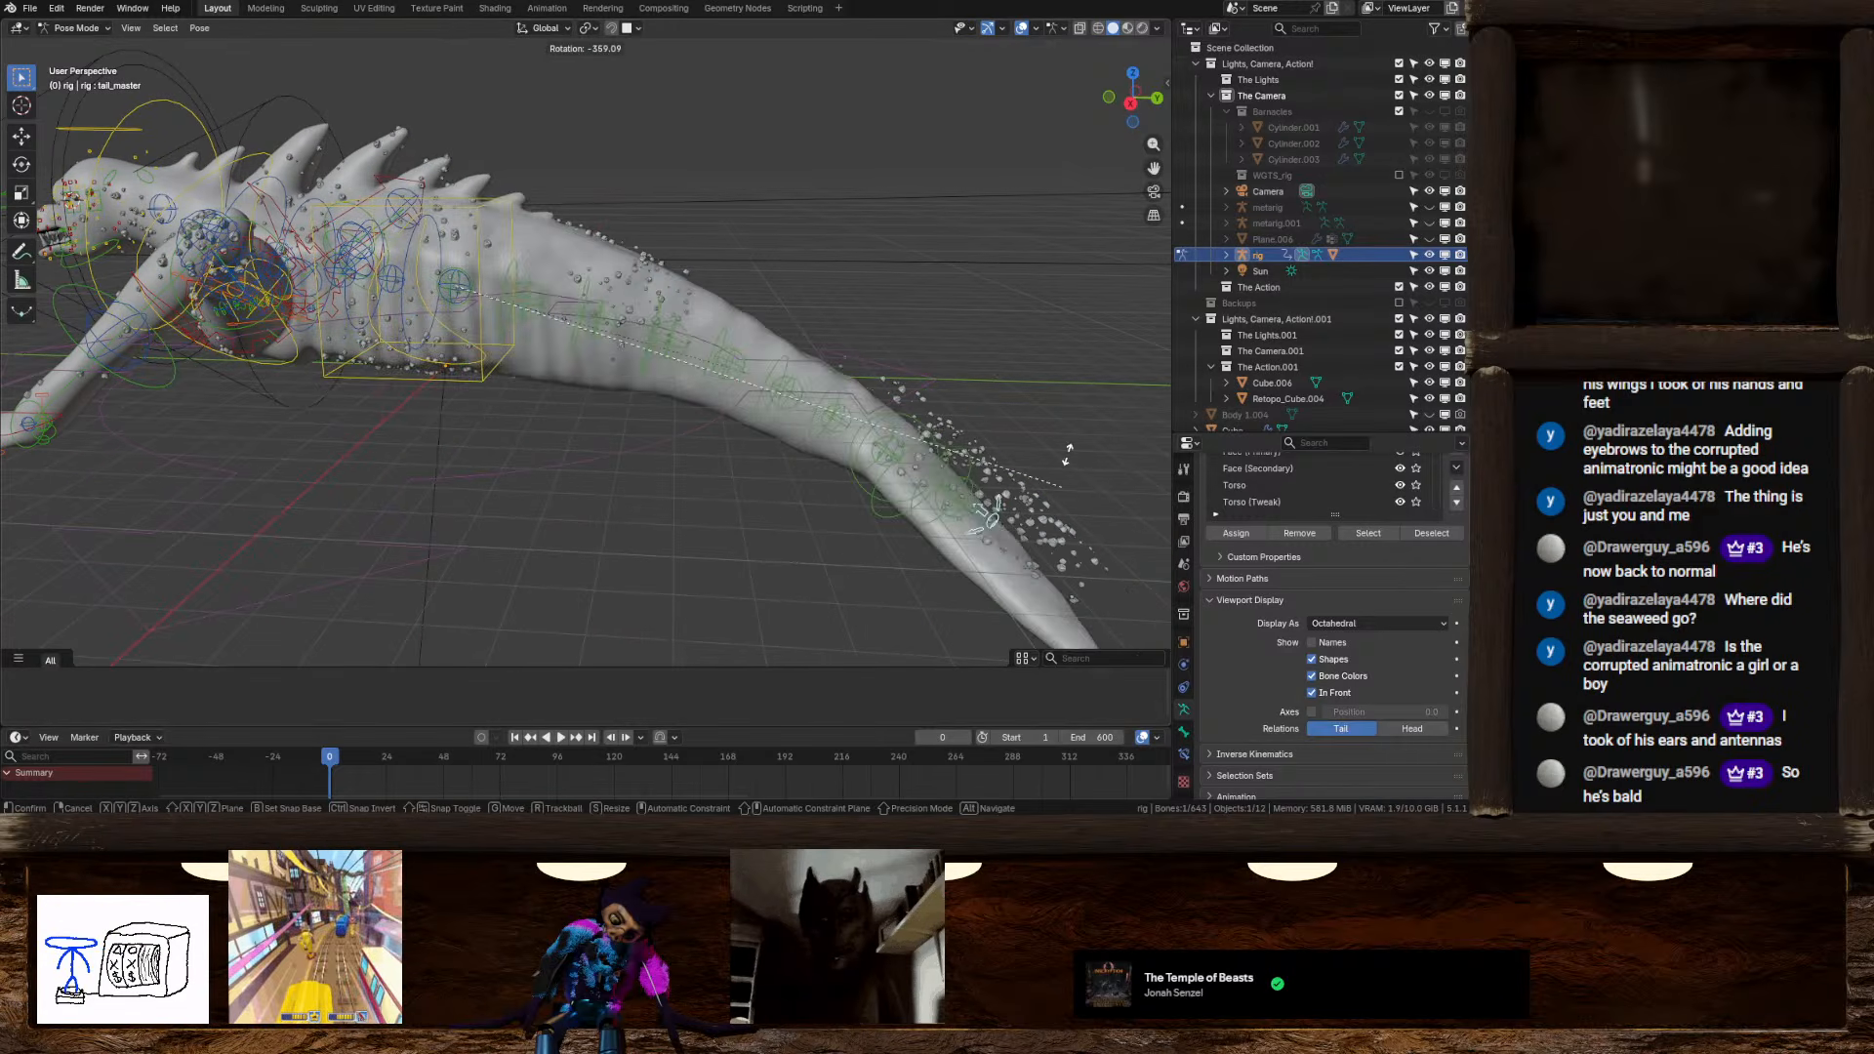
right_click(787, 217)
Undo the recent control selections and the frame change, back to the upper teeth control's selection
scroll(683, 415, down, 4)
middle_drag(685, 418, 756, 531)
scroll(757, 532, up, 4)
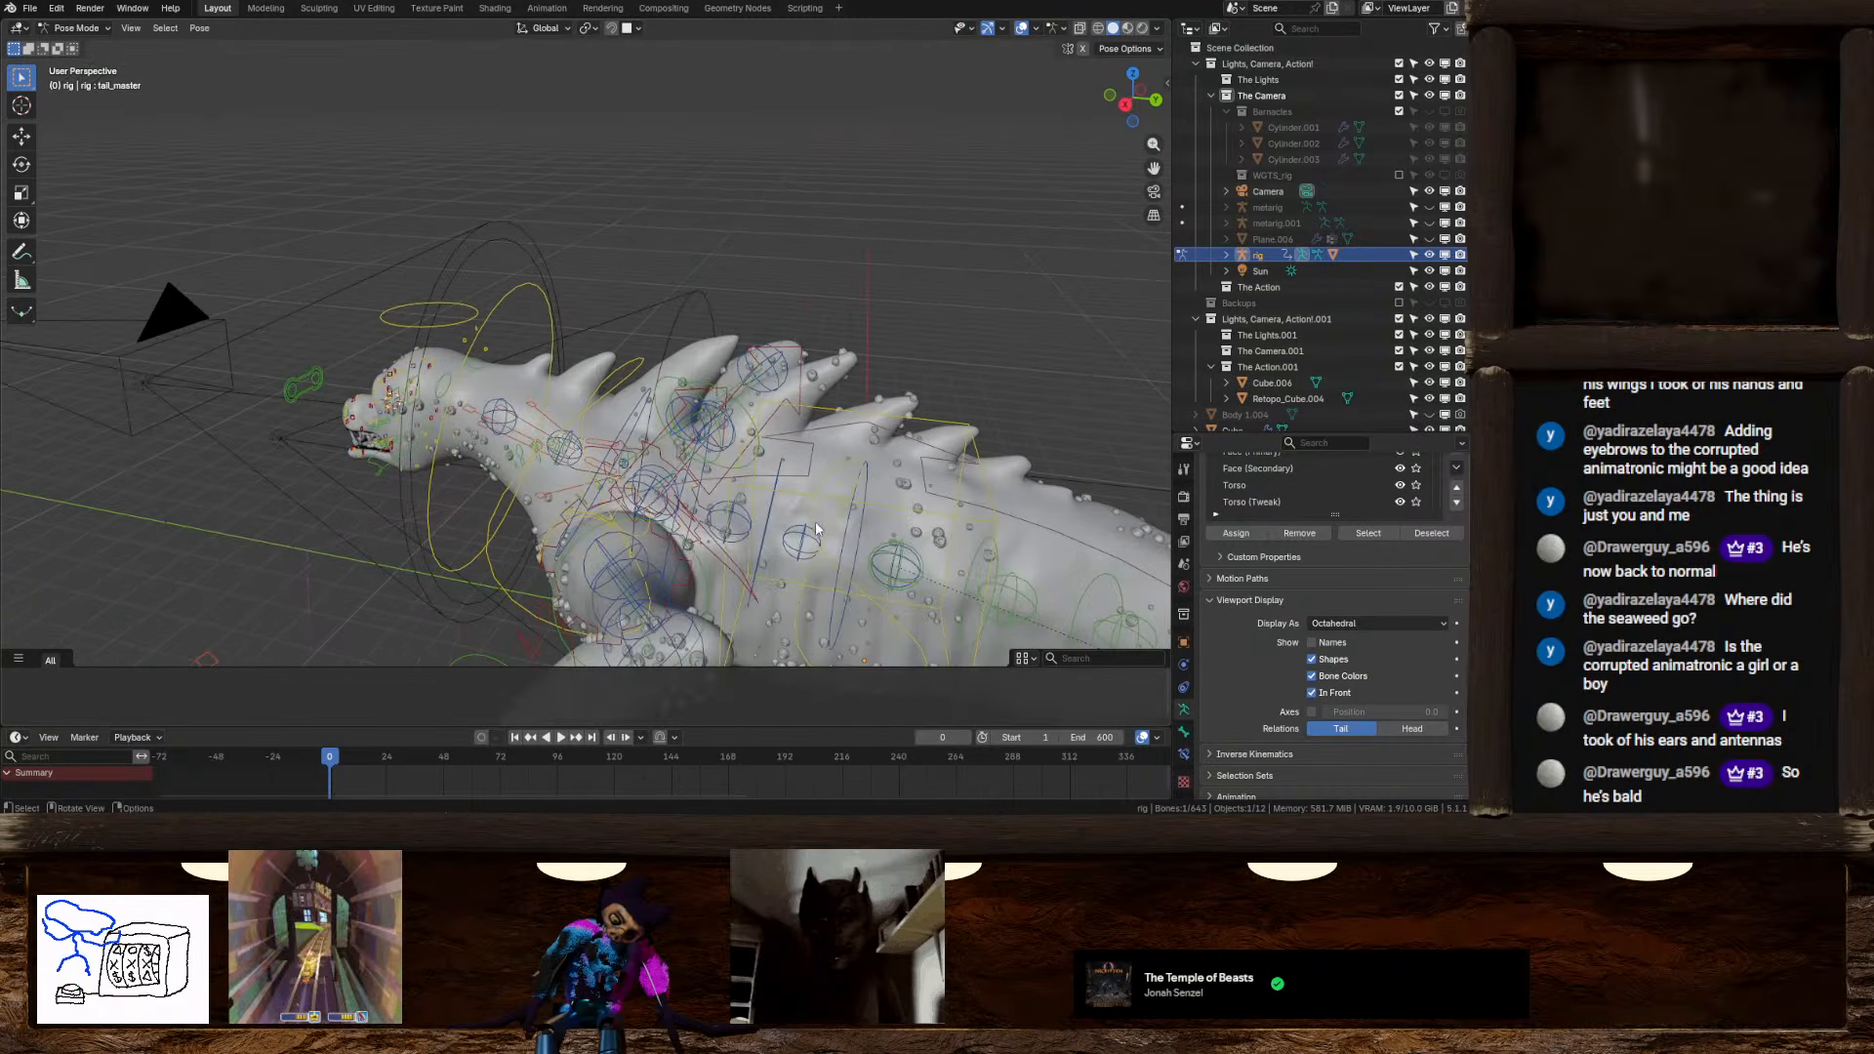
shift+middle_drag(527, 581, 752, 402)
scroll(602, 517, up, 3)
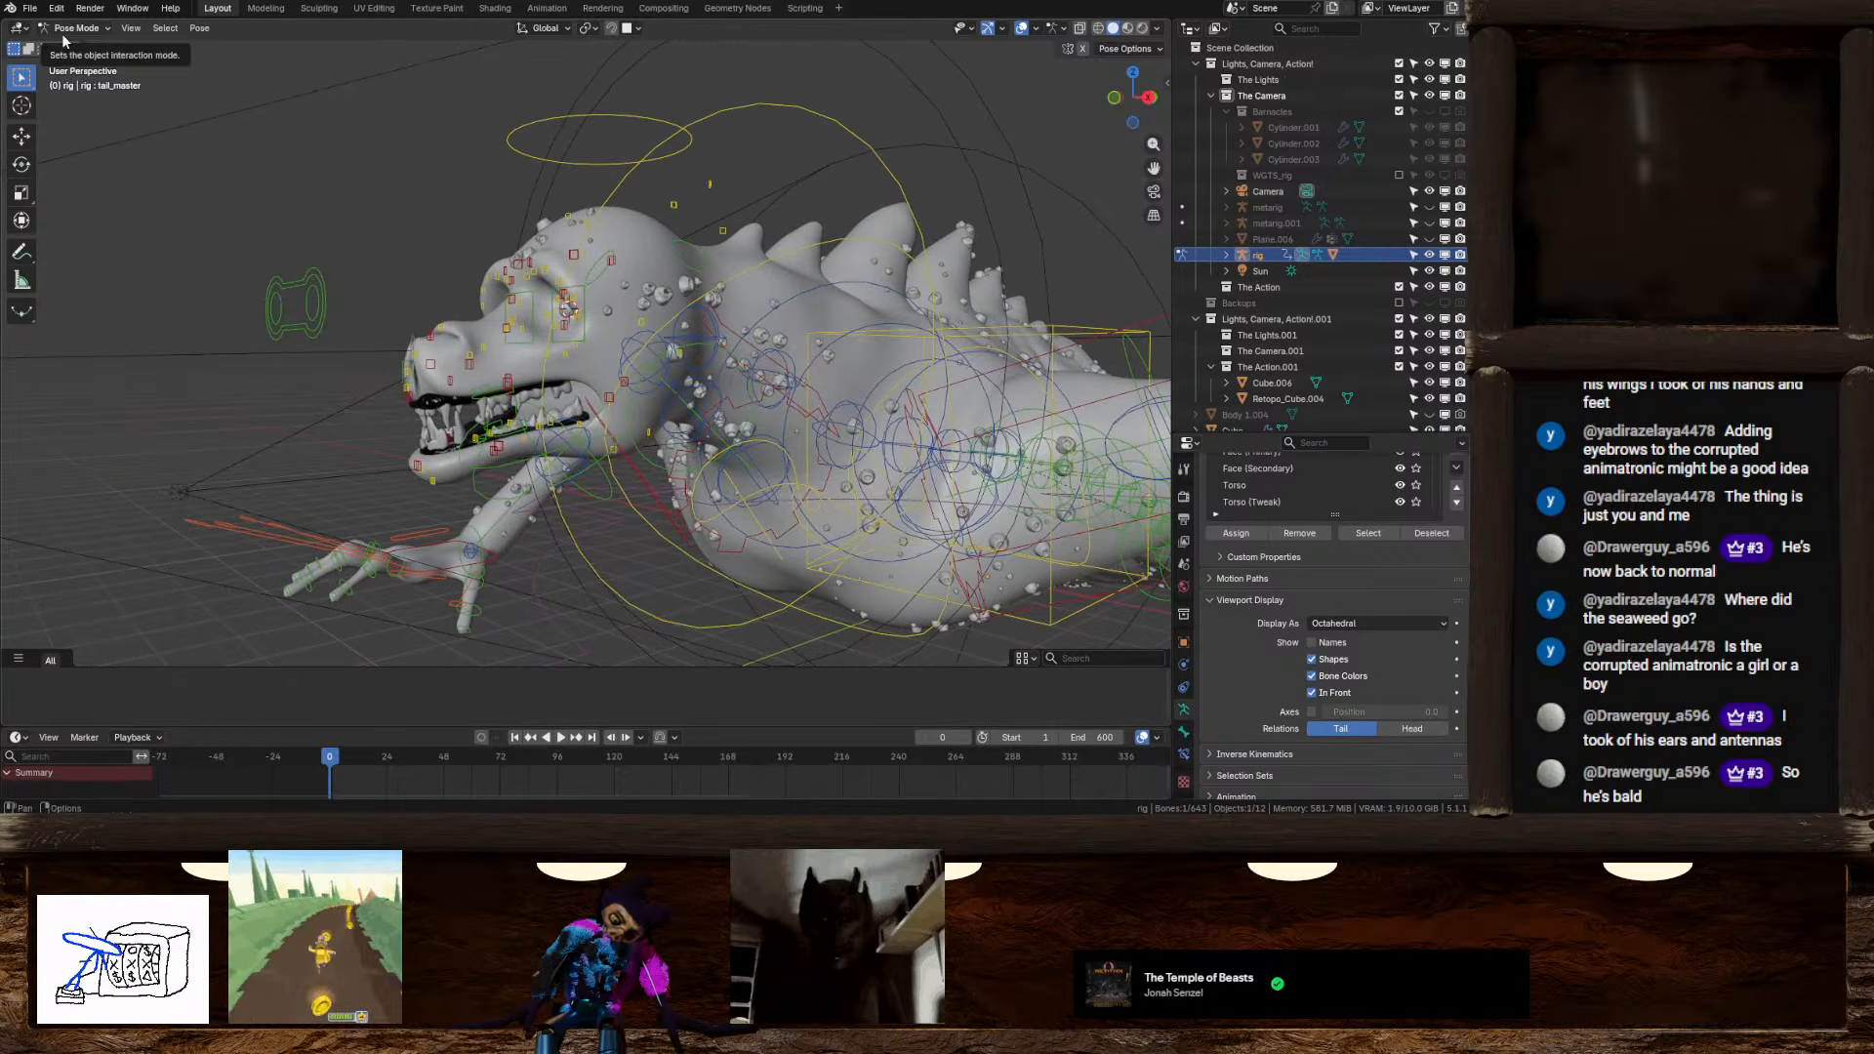
key(ctrl+z)
key(ctrl+z)
key(ctrl+z)
key(ctrl+z)
key(ctrl+z)
key(ctrl+z)
key(ctrl+z)
key(ctrl+z)
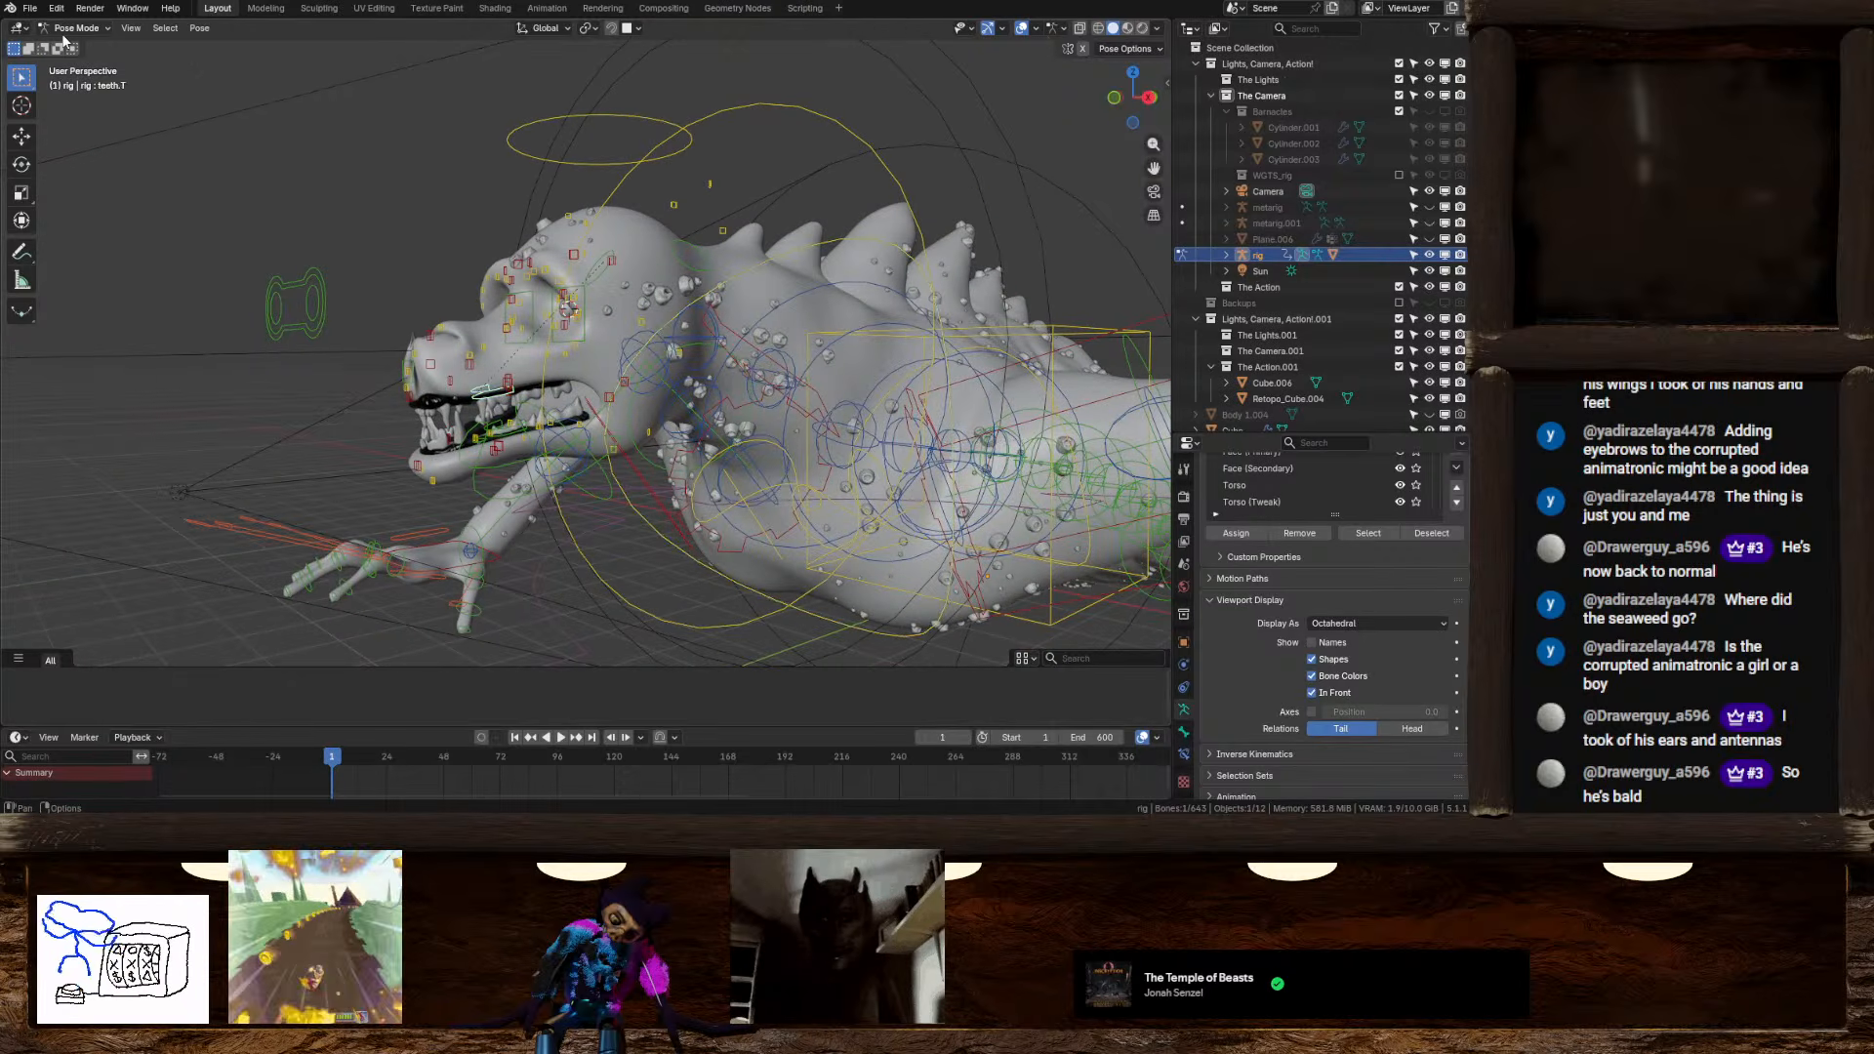
Undo the pose tests, the binding of the body to the rig, and the rig generation, back to the metarig
key(ctrl+z)
key(ctrl+z)
key(ctrl+z)
key(ctrl+z)
key(ctrl+z)
key(ctrl+z)
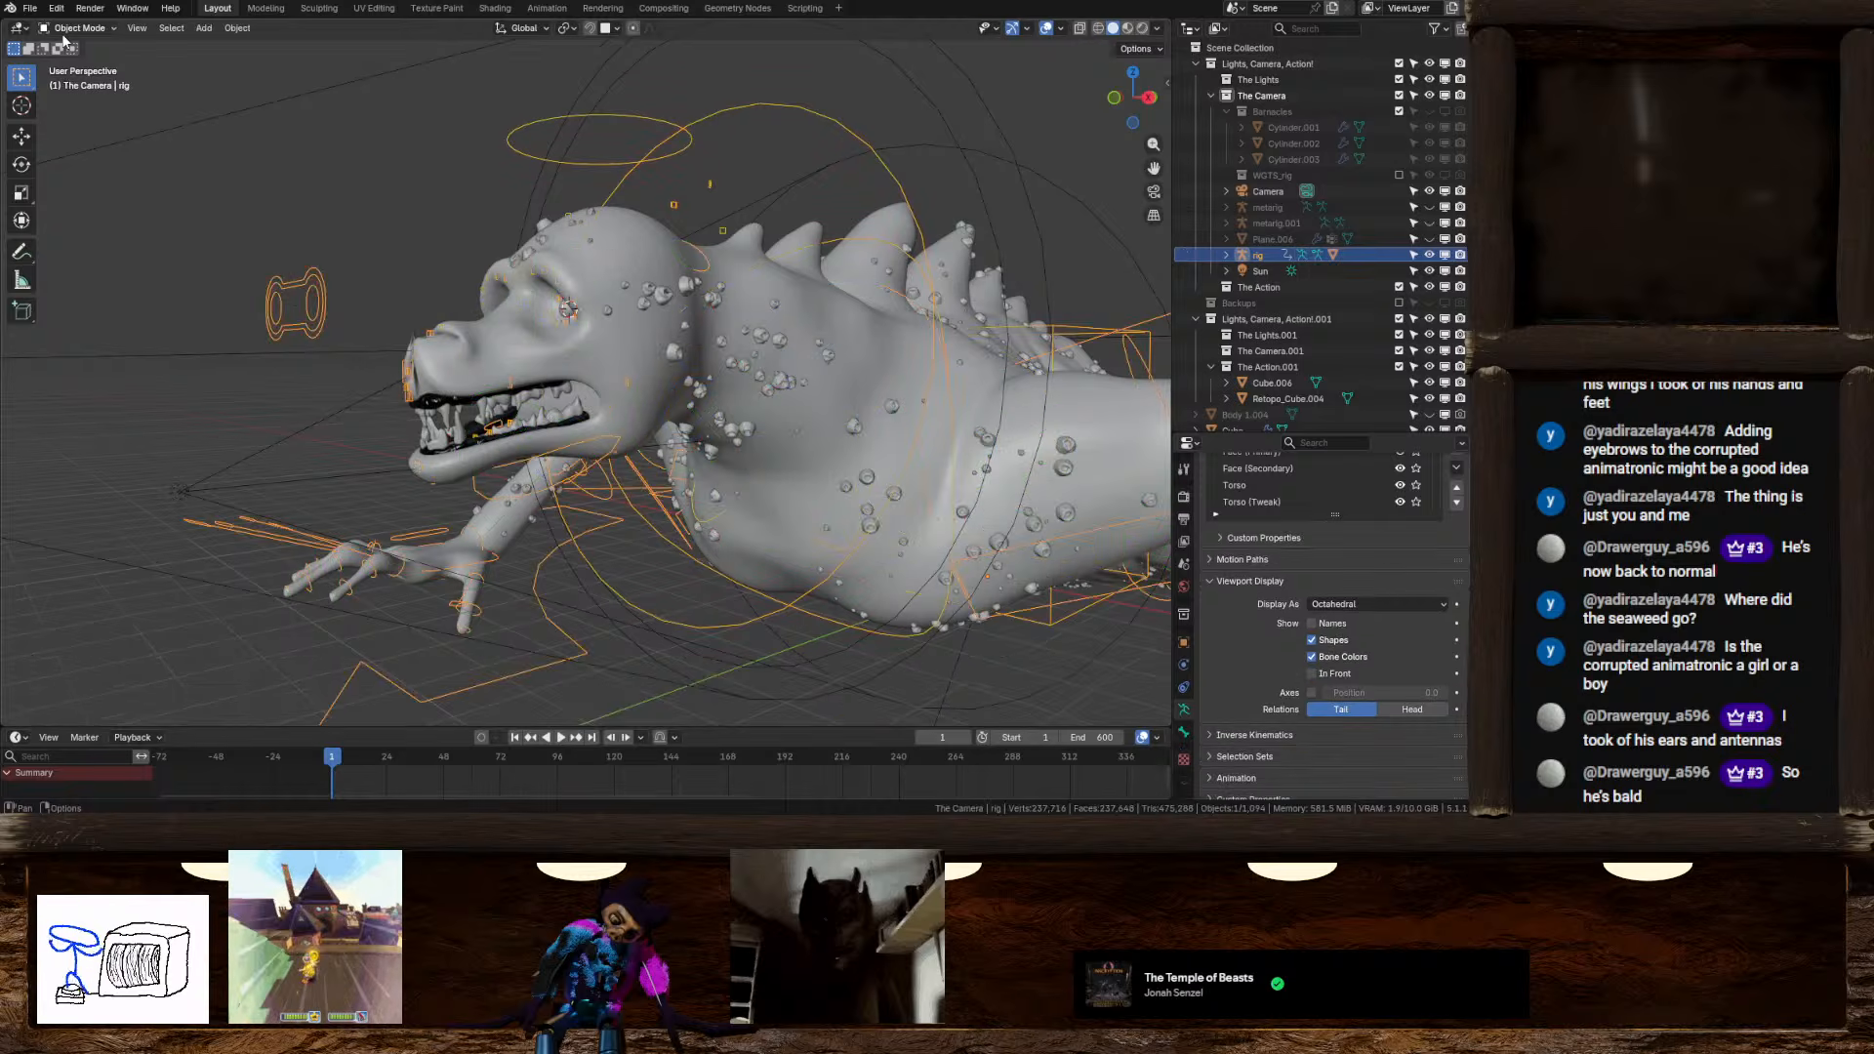
key(ctrl+z)
key(ctrl+z)
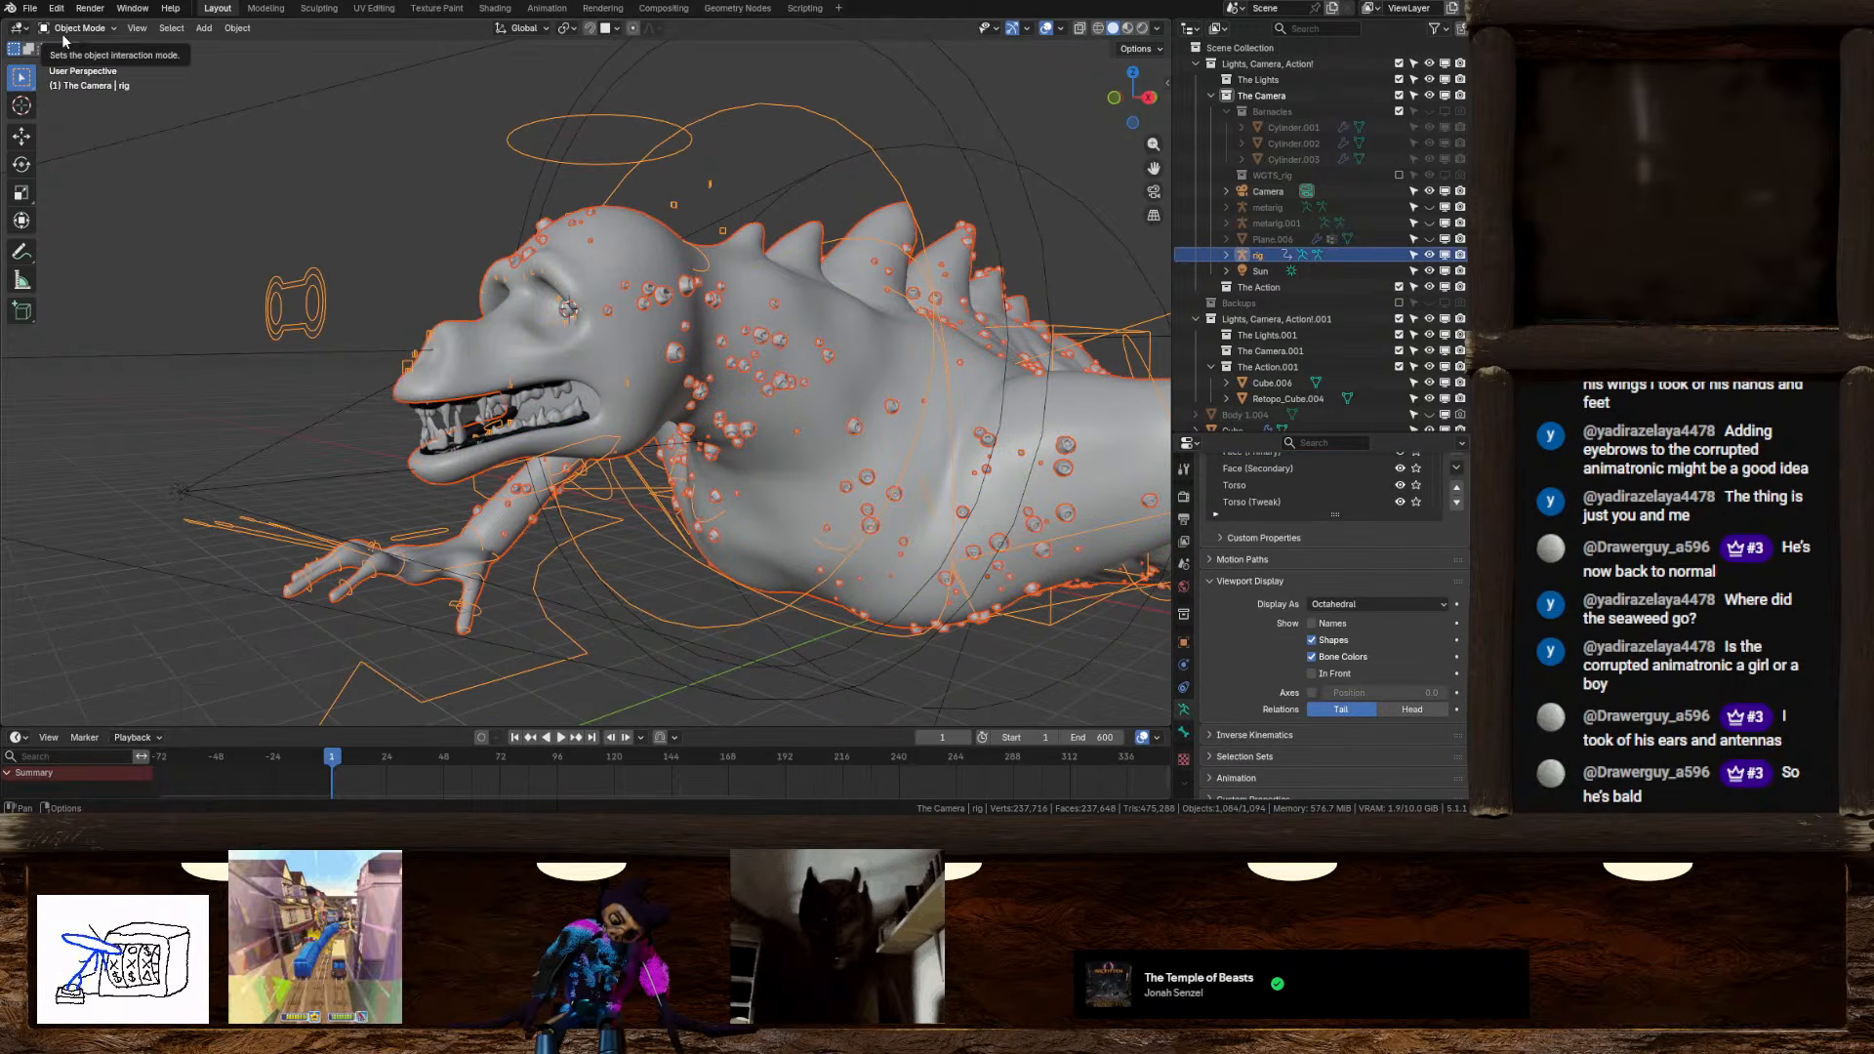
scroll(302, 385, up, 8)
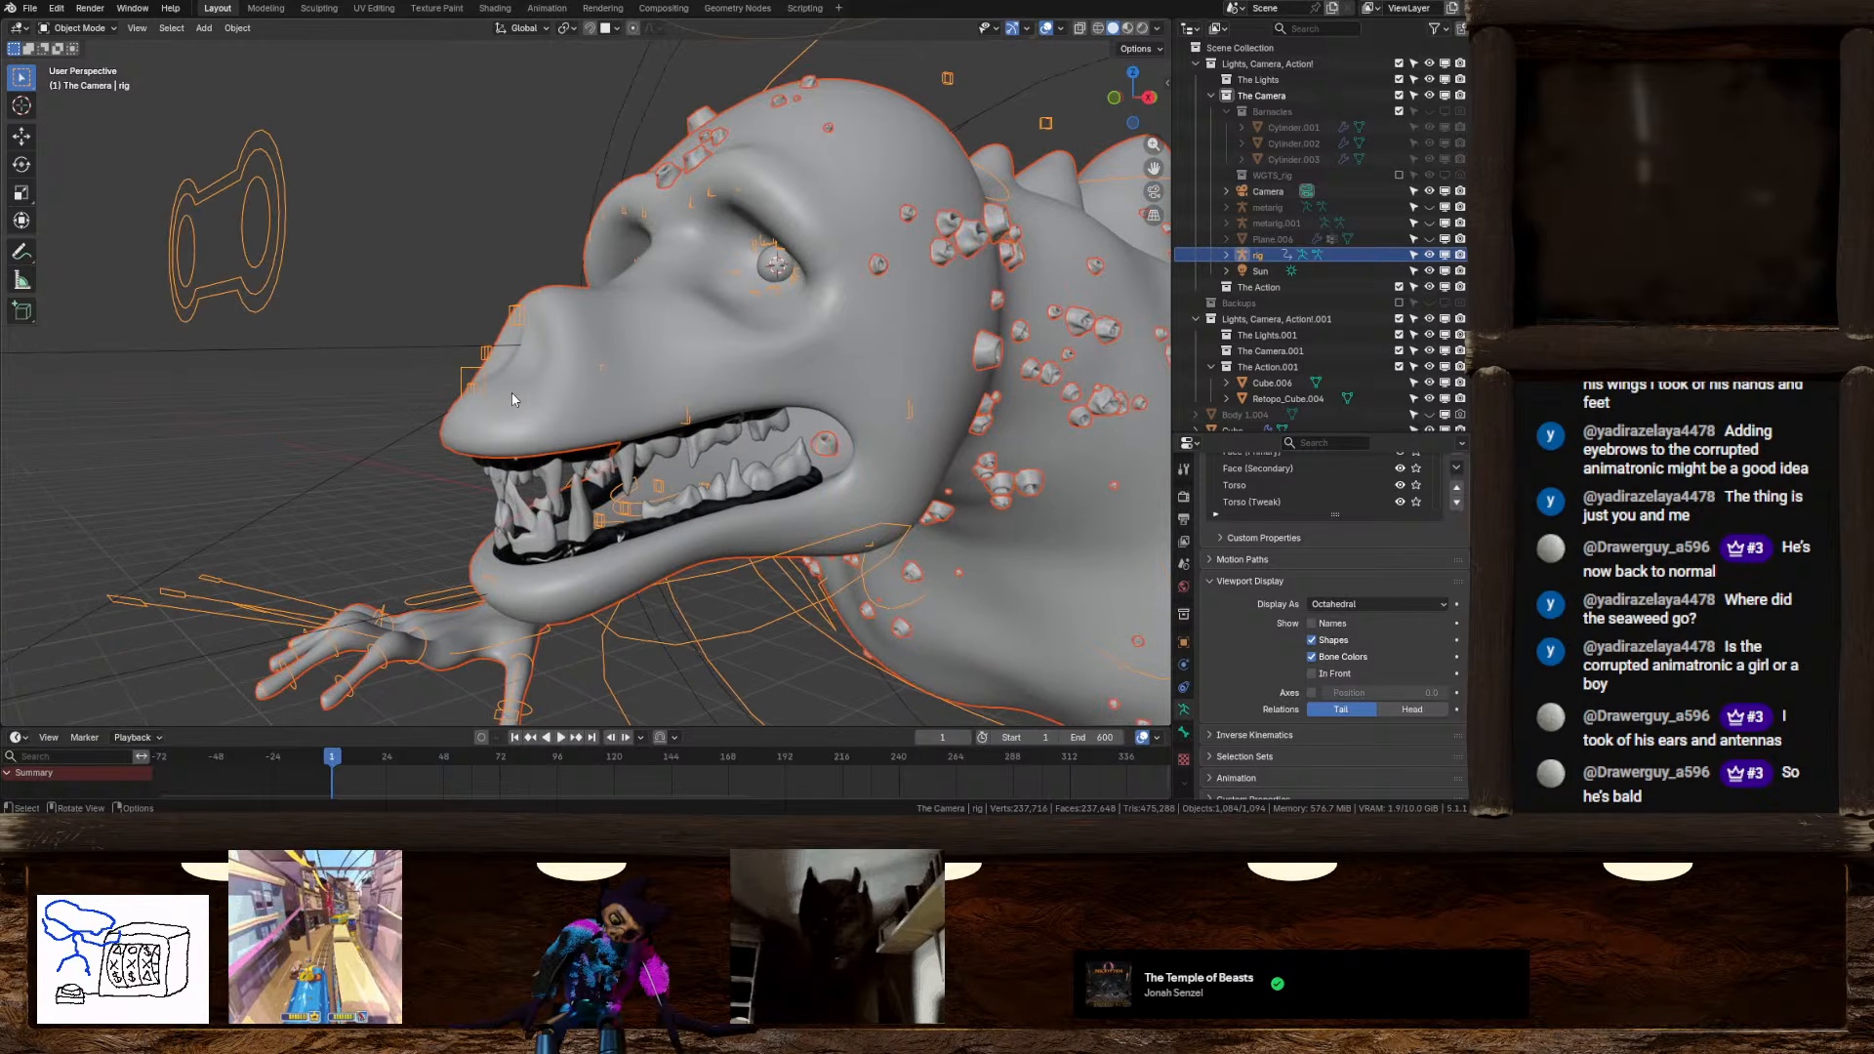
key(ctrl+z)
key(ctrl+z)
key(ctrl+z)
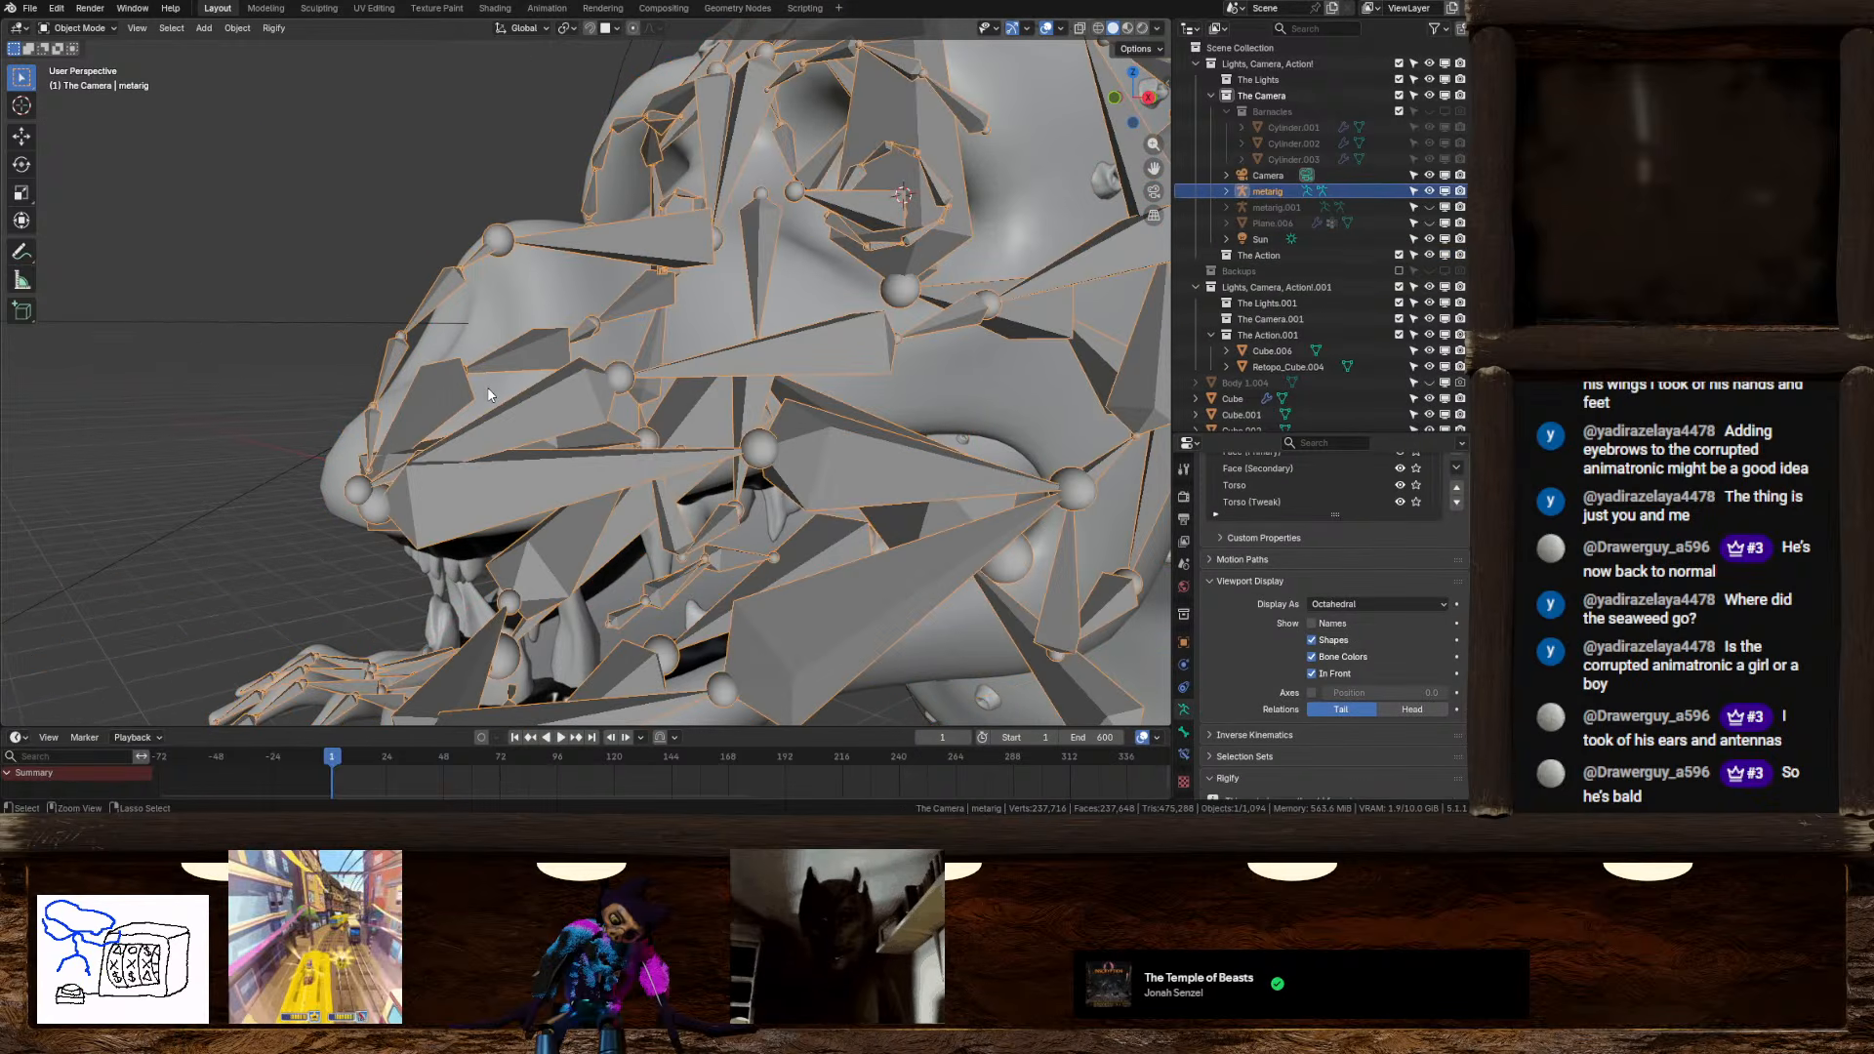
Open the metarig for editing and examine its nose bones, checking the transform and parent settings of nose.R.001 and nose.001
key(Tab)
middle_drag(488, 386, 583, 375)
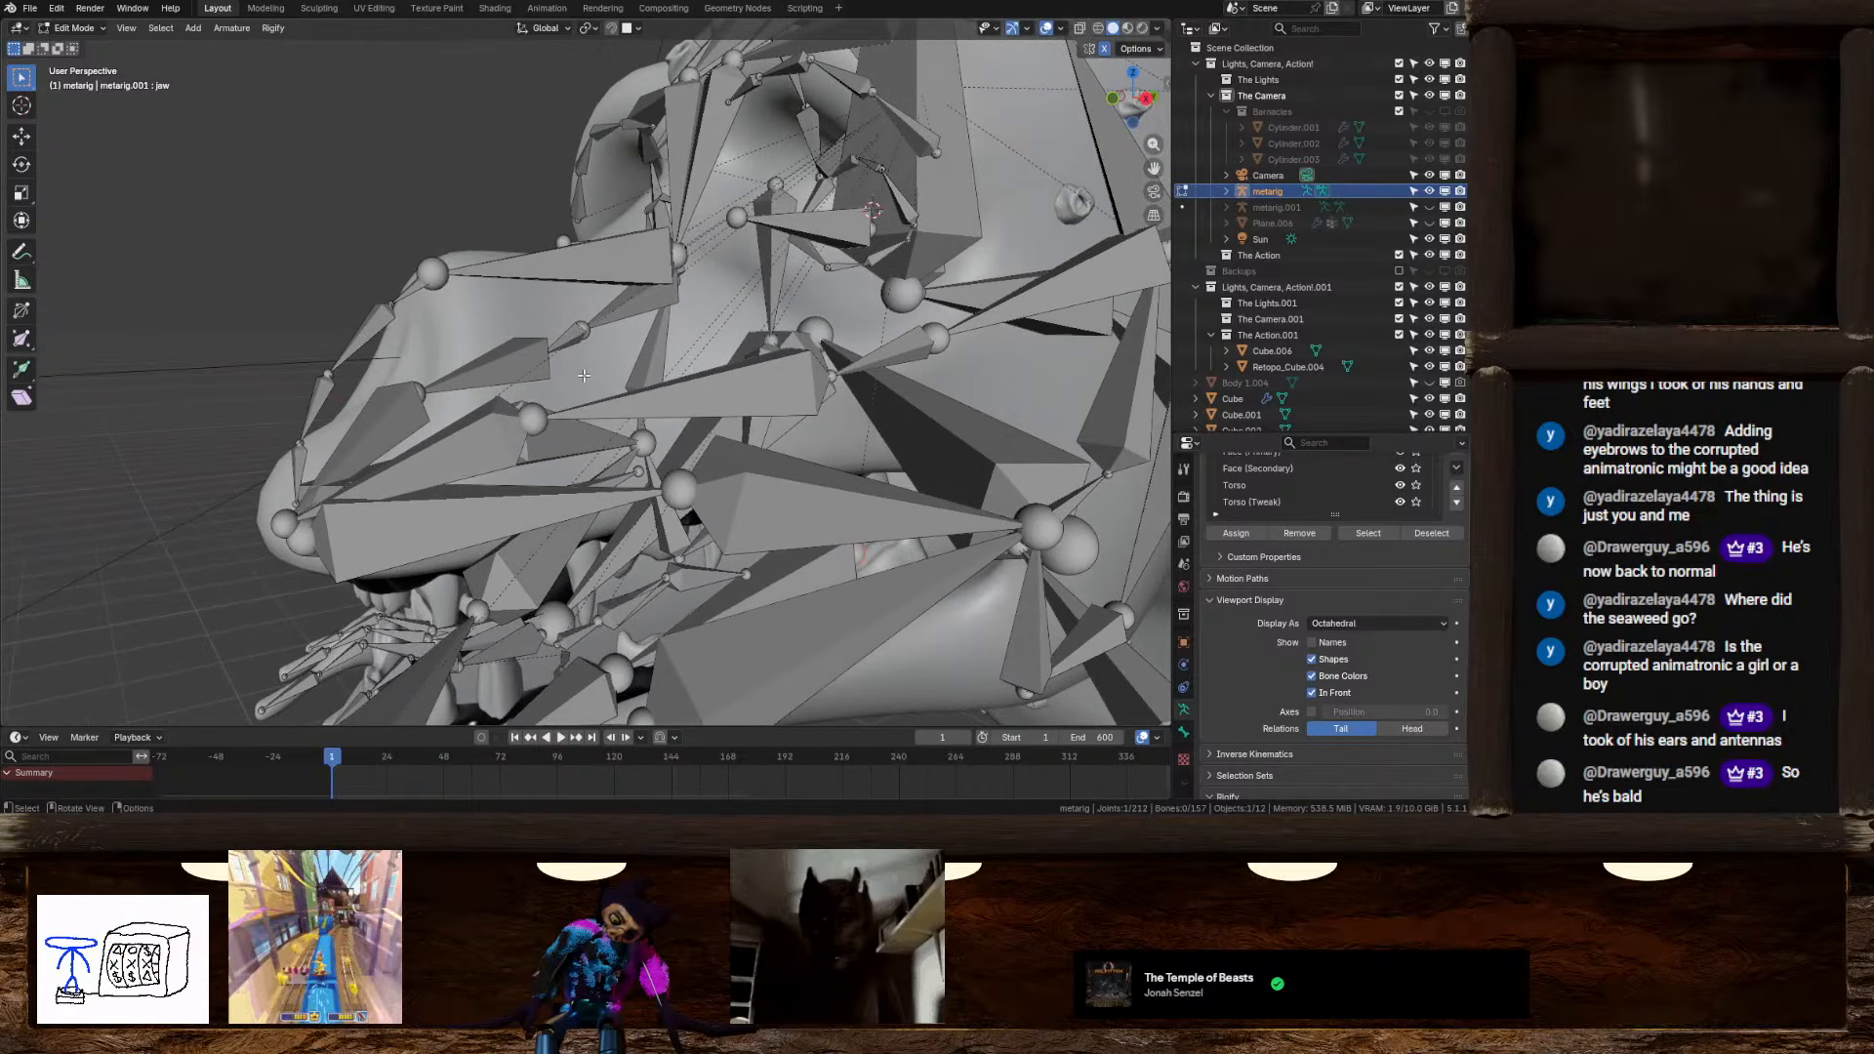
click(534, 421)
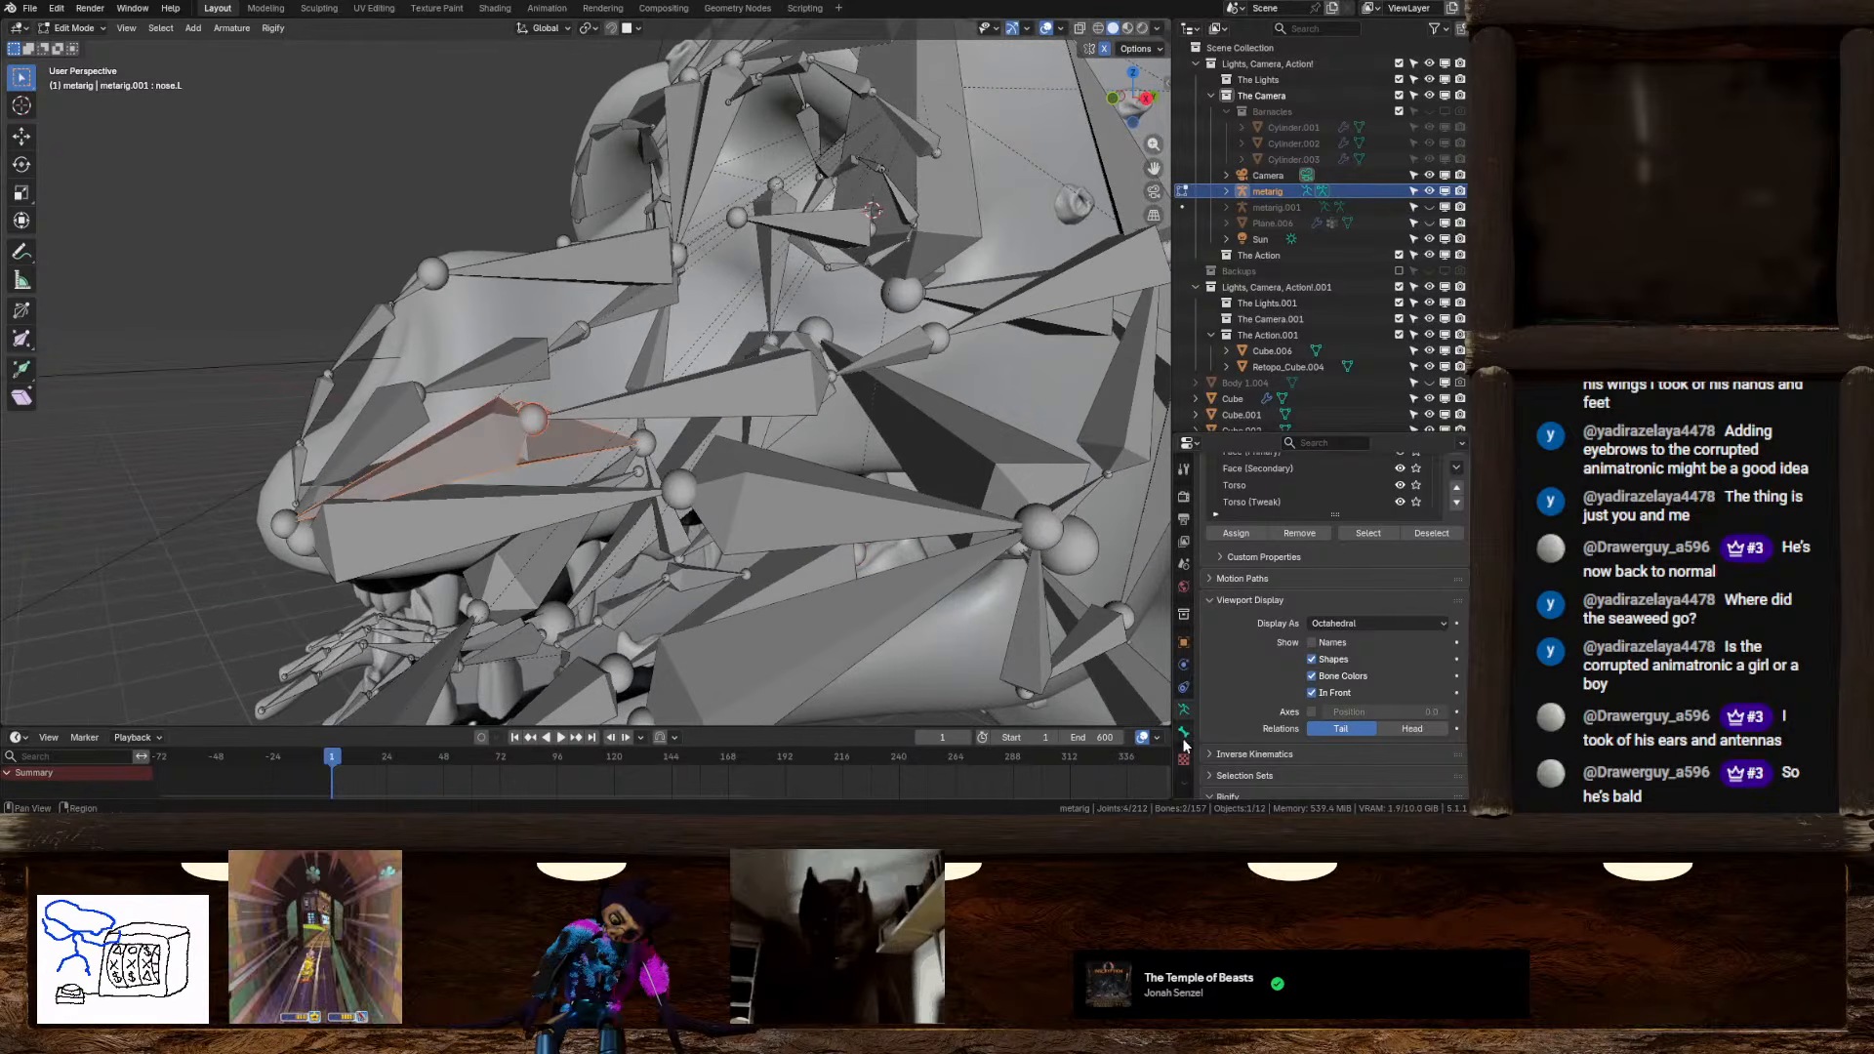
middle_drag(528, 480, 577, 461)
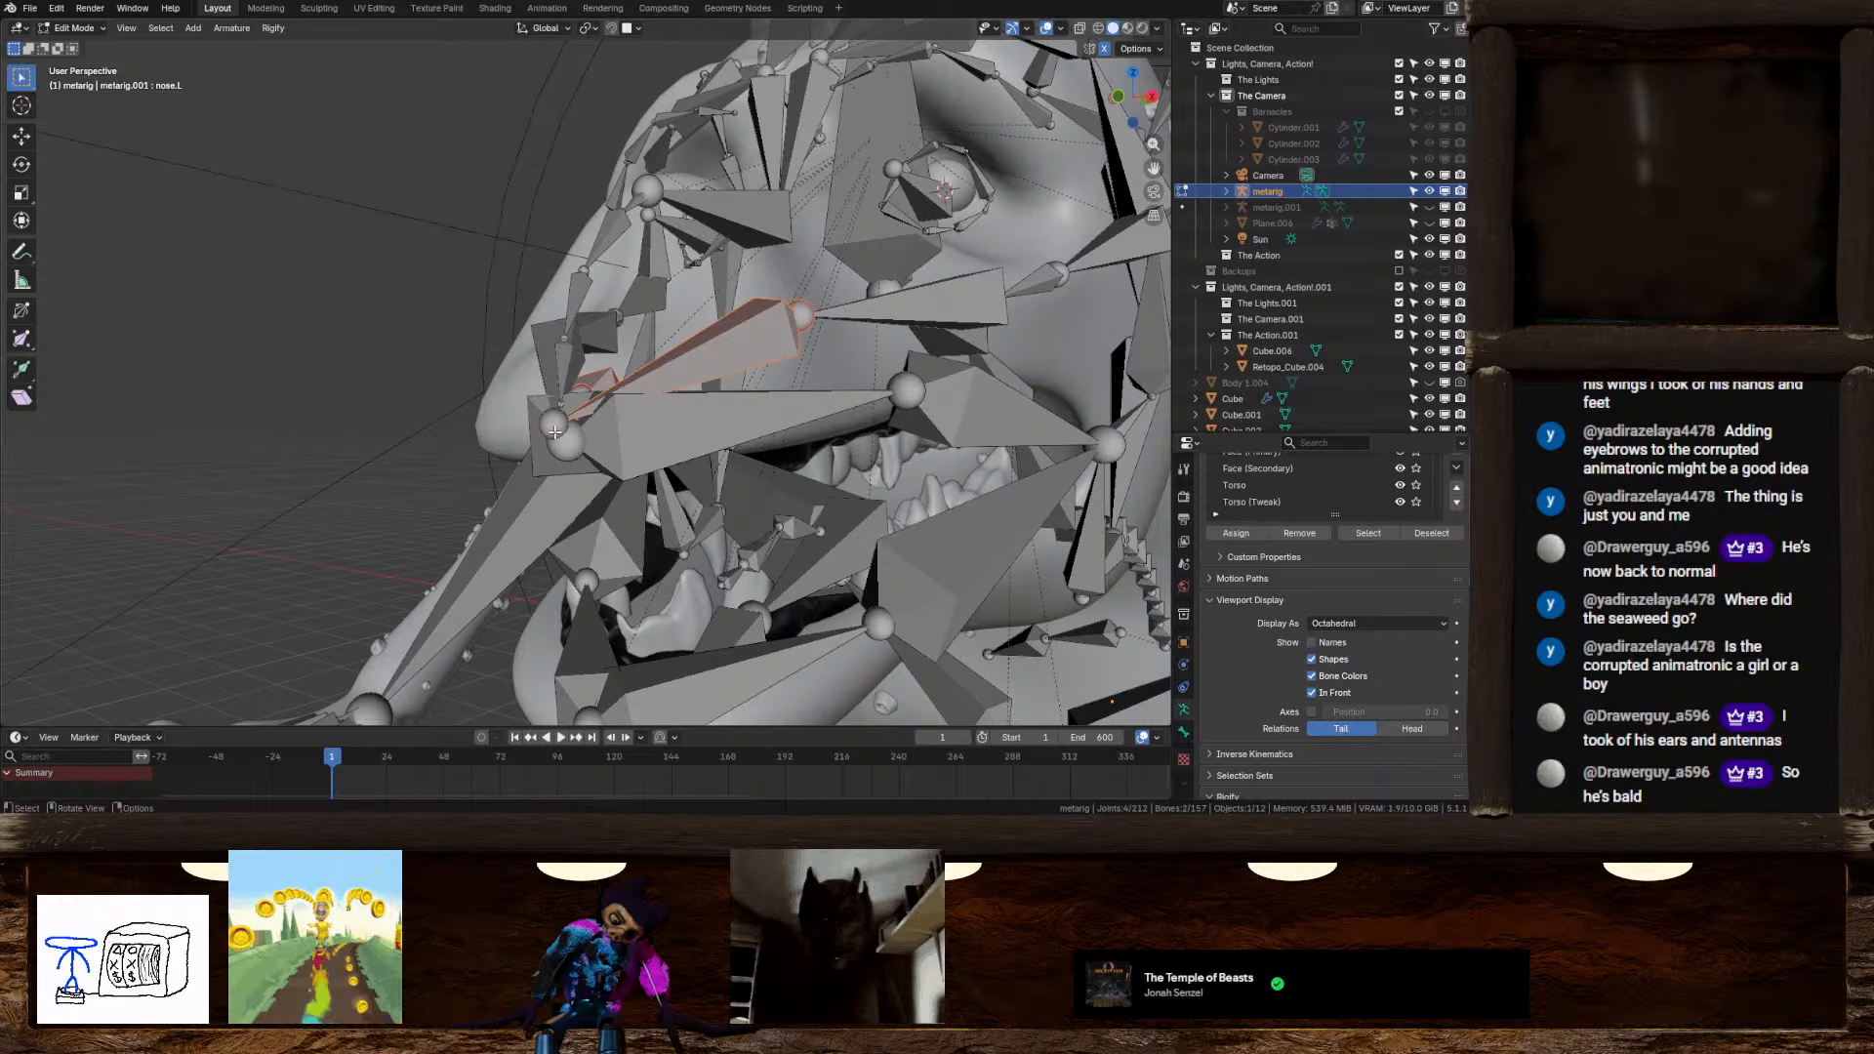
click(554, 432)
click(1184, 731)
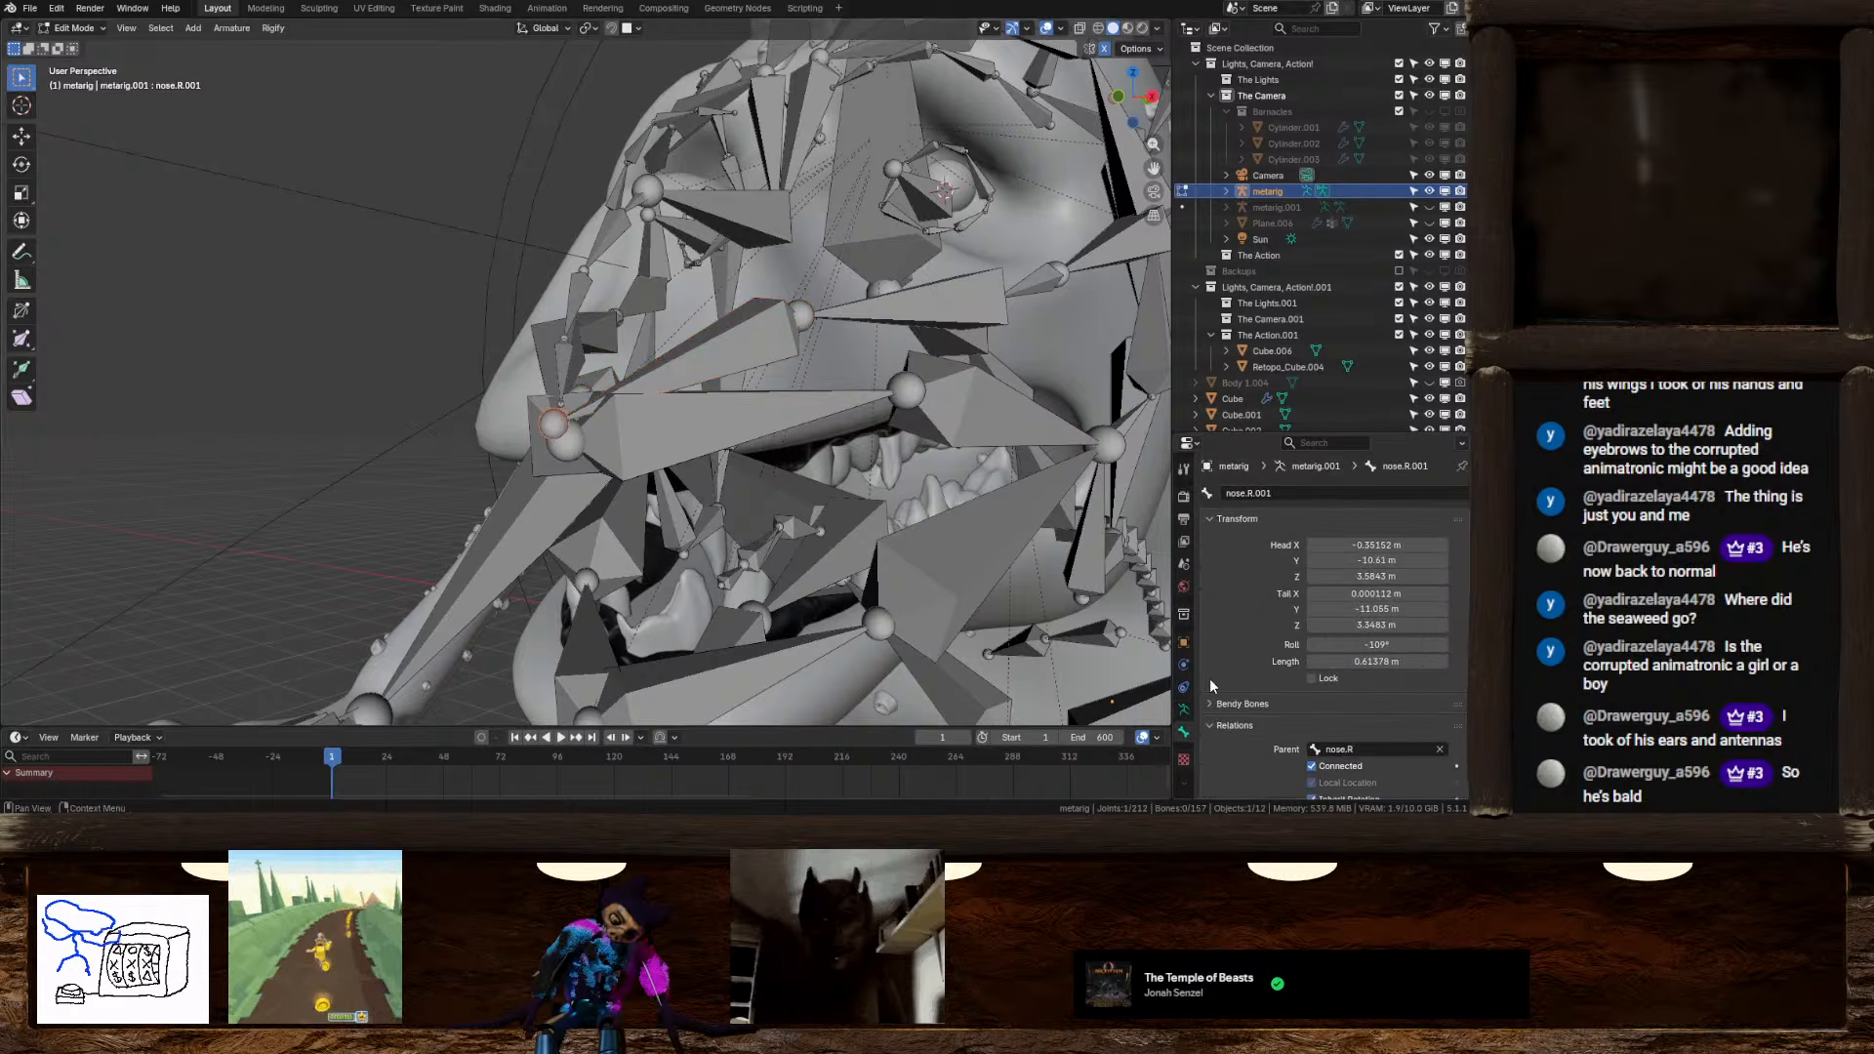
middle_drag(766, 390, 693, 376)
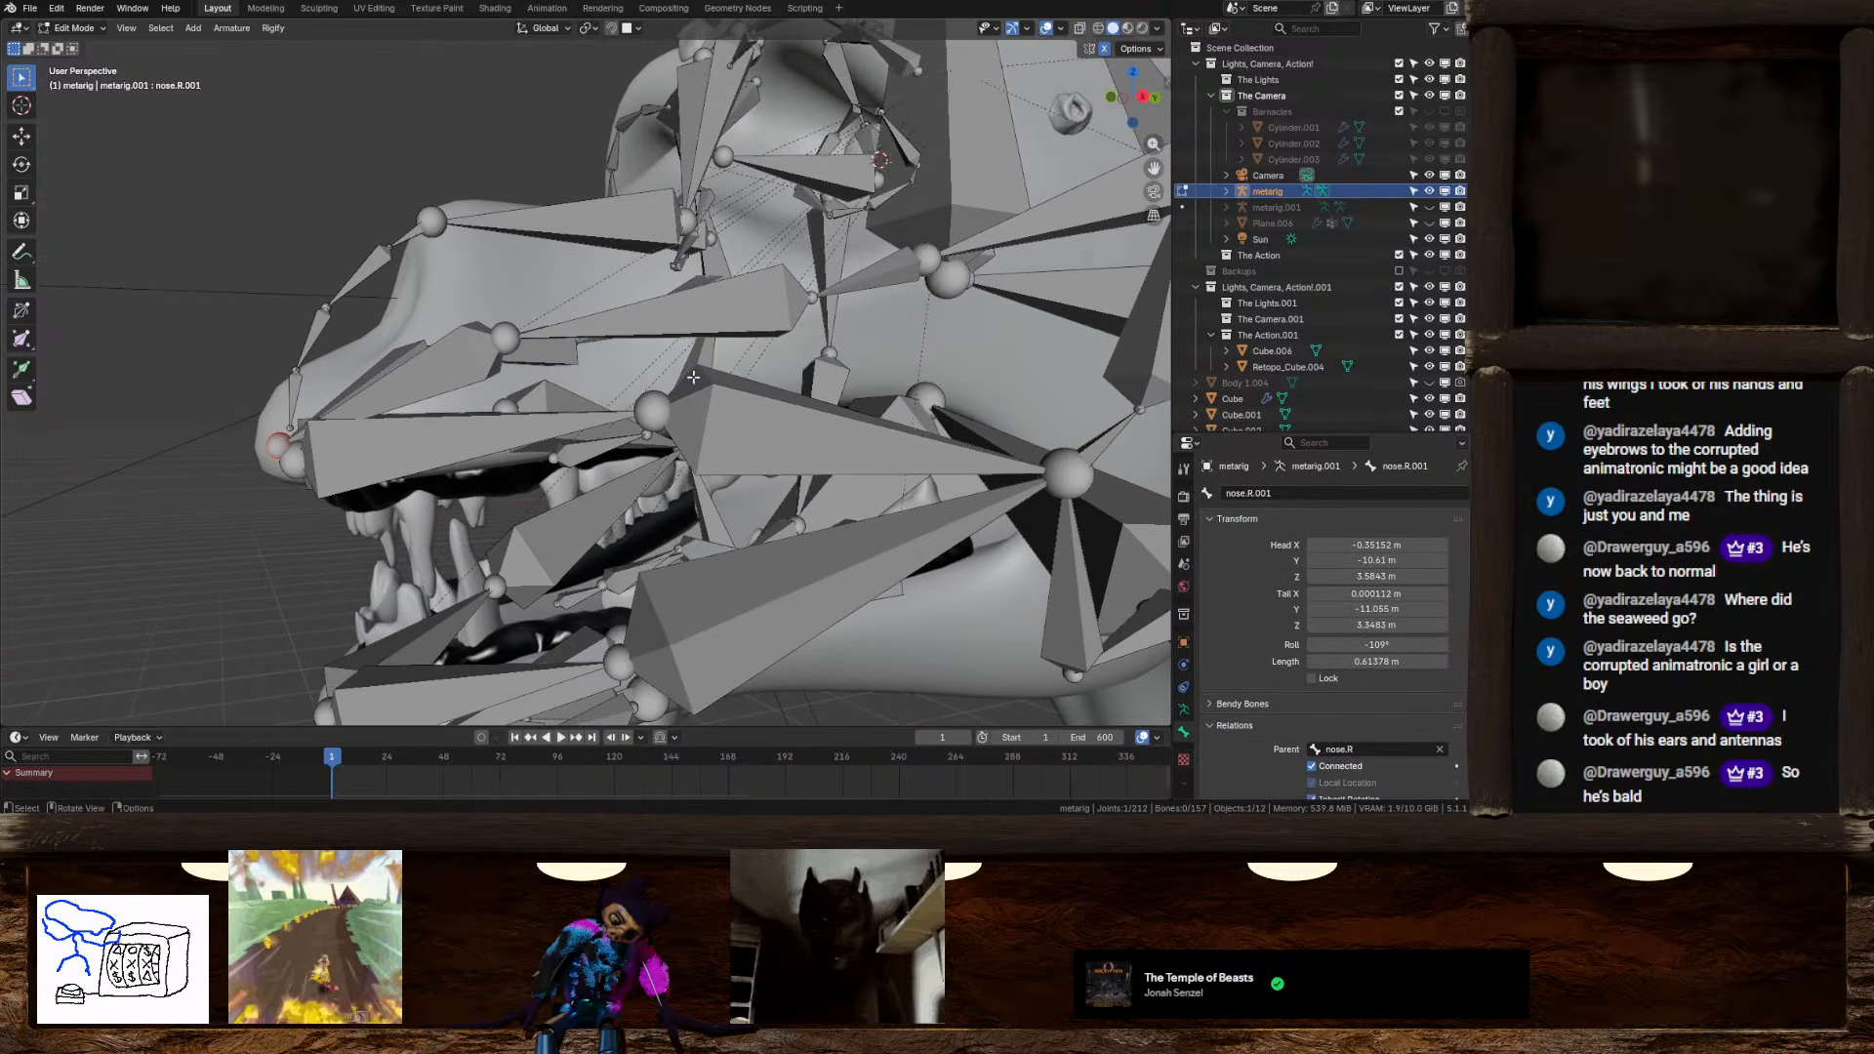
click(1142, 97)
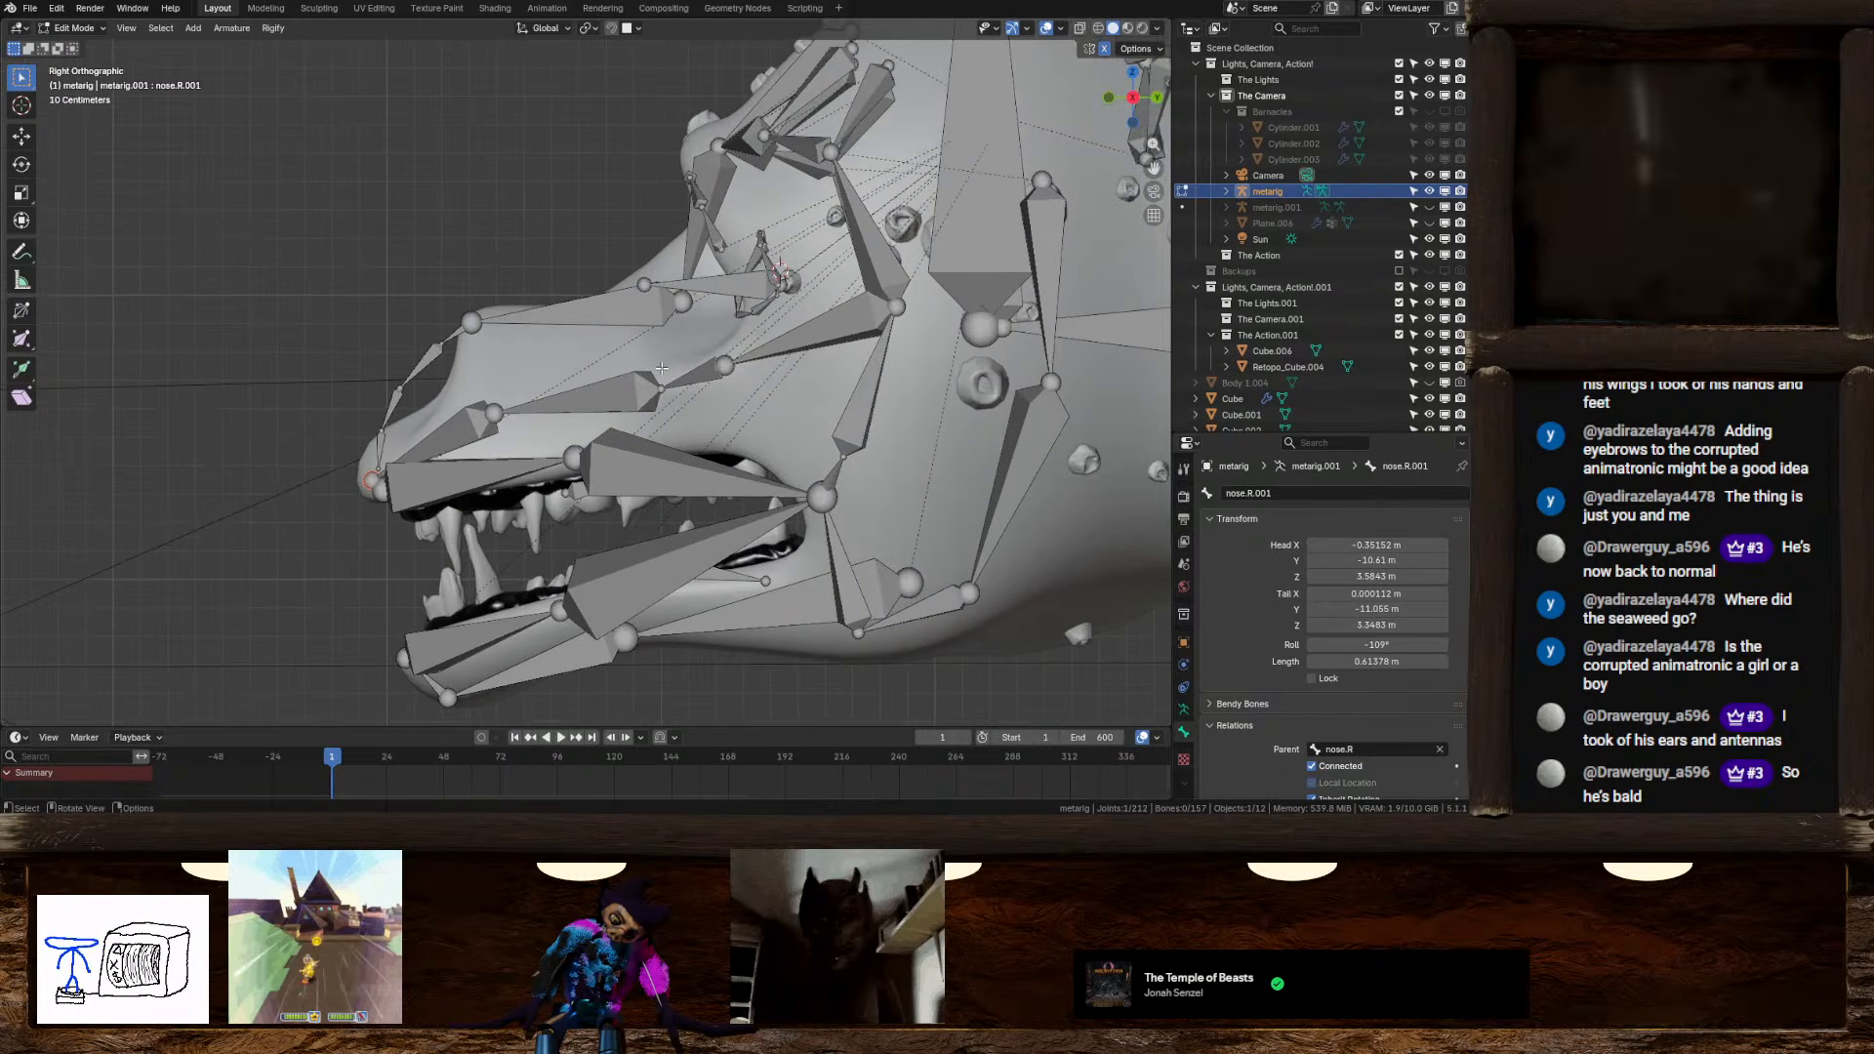
click(441, 314)
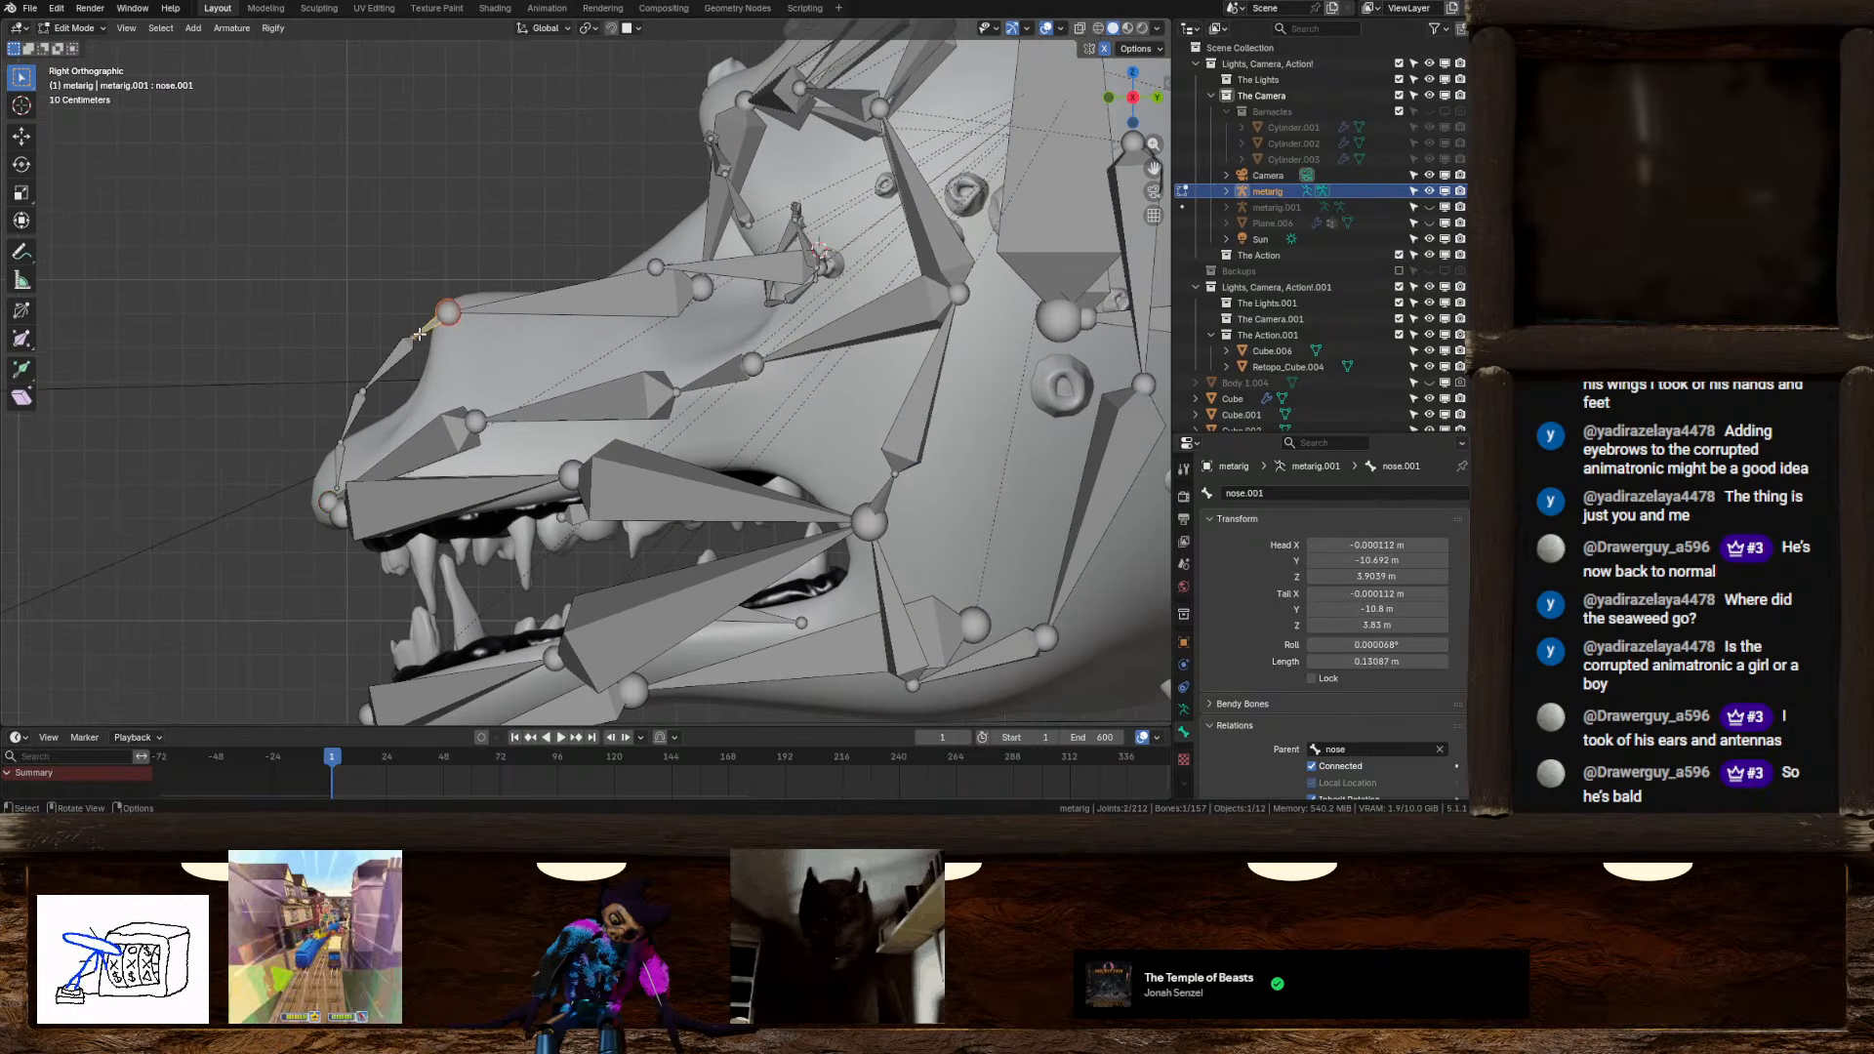
Leave the metarig's editing, unhide metarig.001, and open metarig.001 for editing
key(Tab)
middle_drag(354, 415, 683, 430)
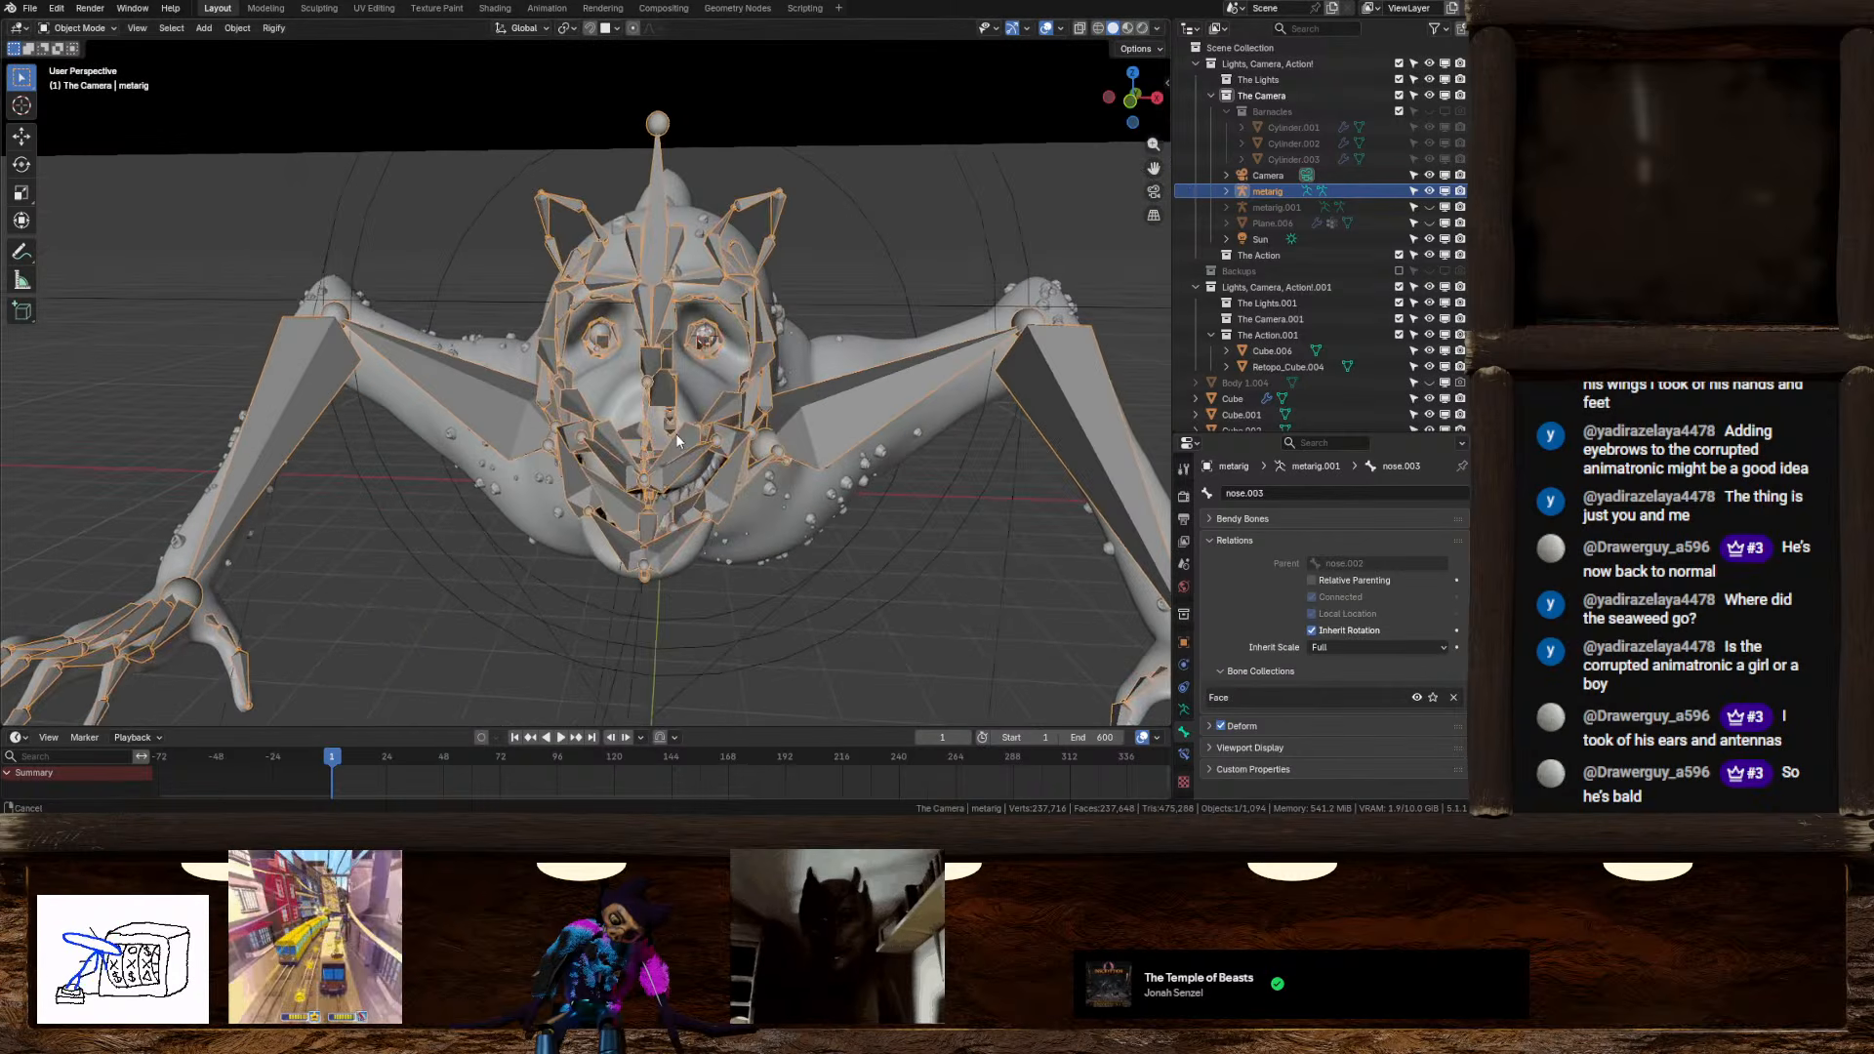
click(1429, 207)
click(1366, 207)
middle_drag(1094, 225, 769, 383)
key(Tab)
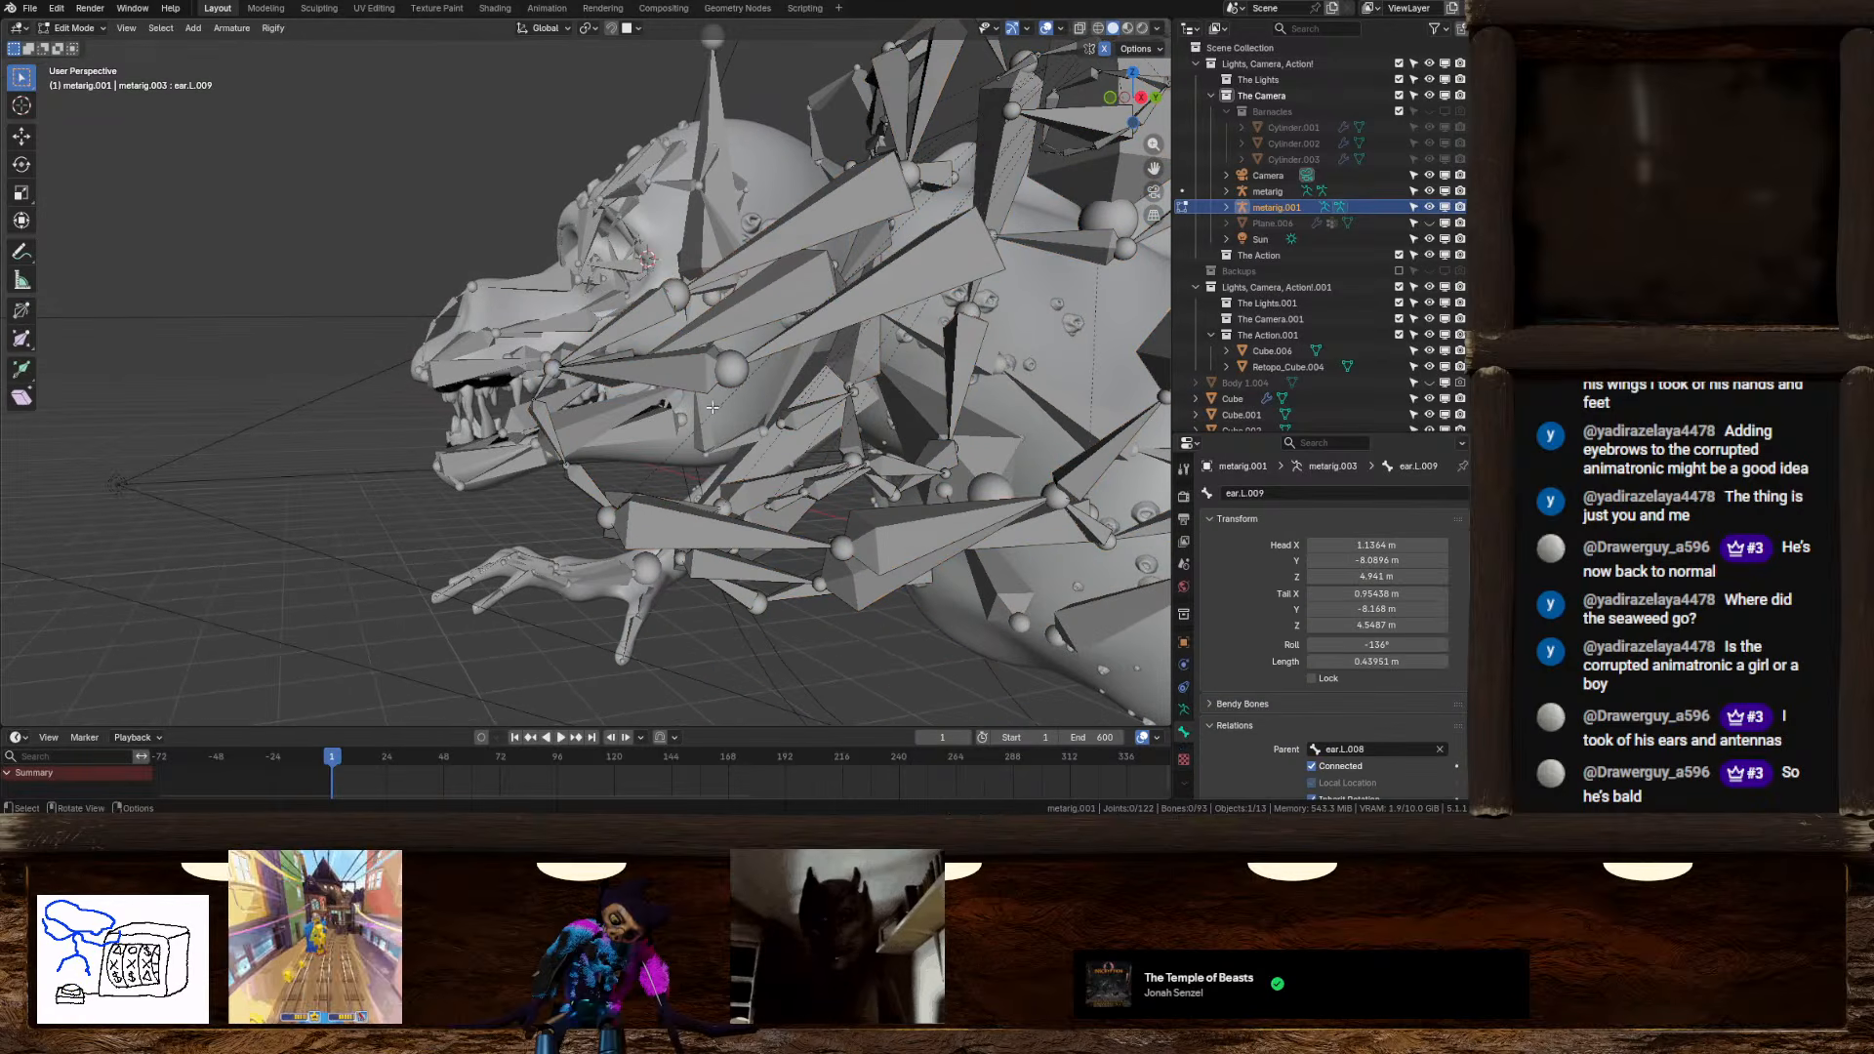
Examine the nose chain of metarig.001, checking the parents and connections of nose.005, nose.006, nose.007 and nose.009
click(621, 382)
middle_drag(621, 382, 690, 412)
click(688, 390)
click(515, 440)
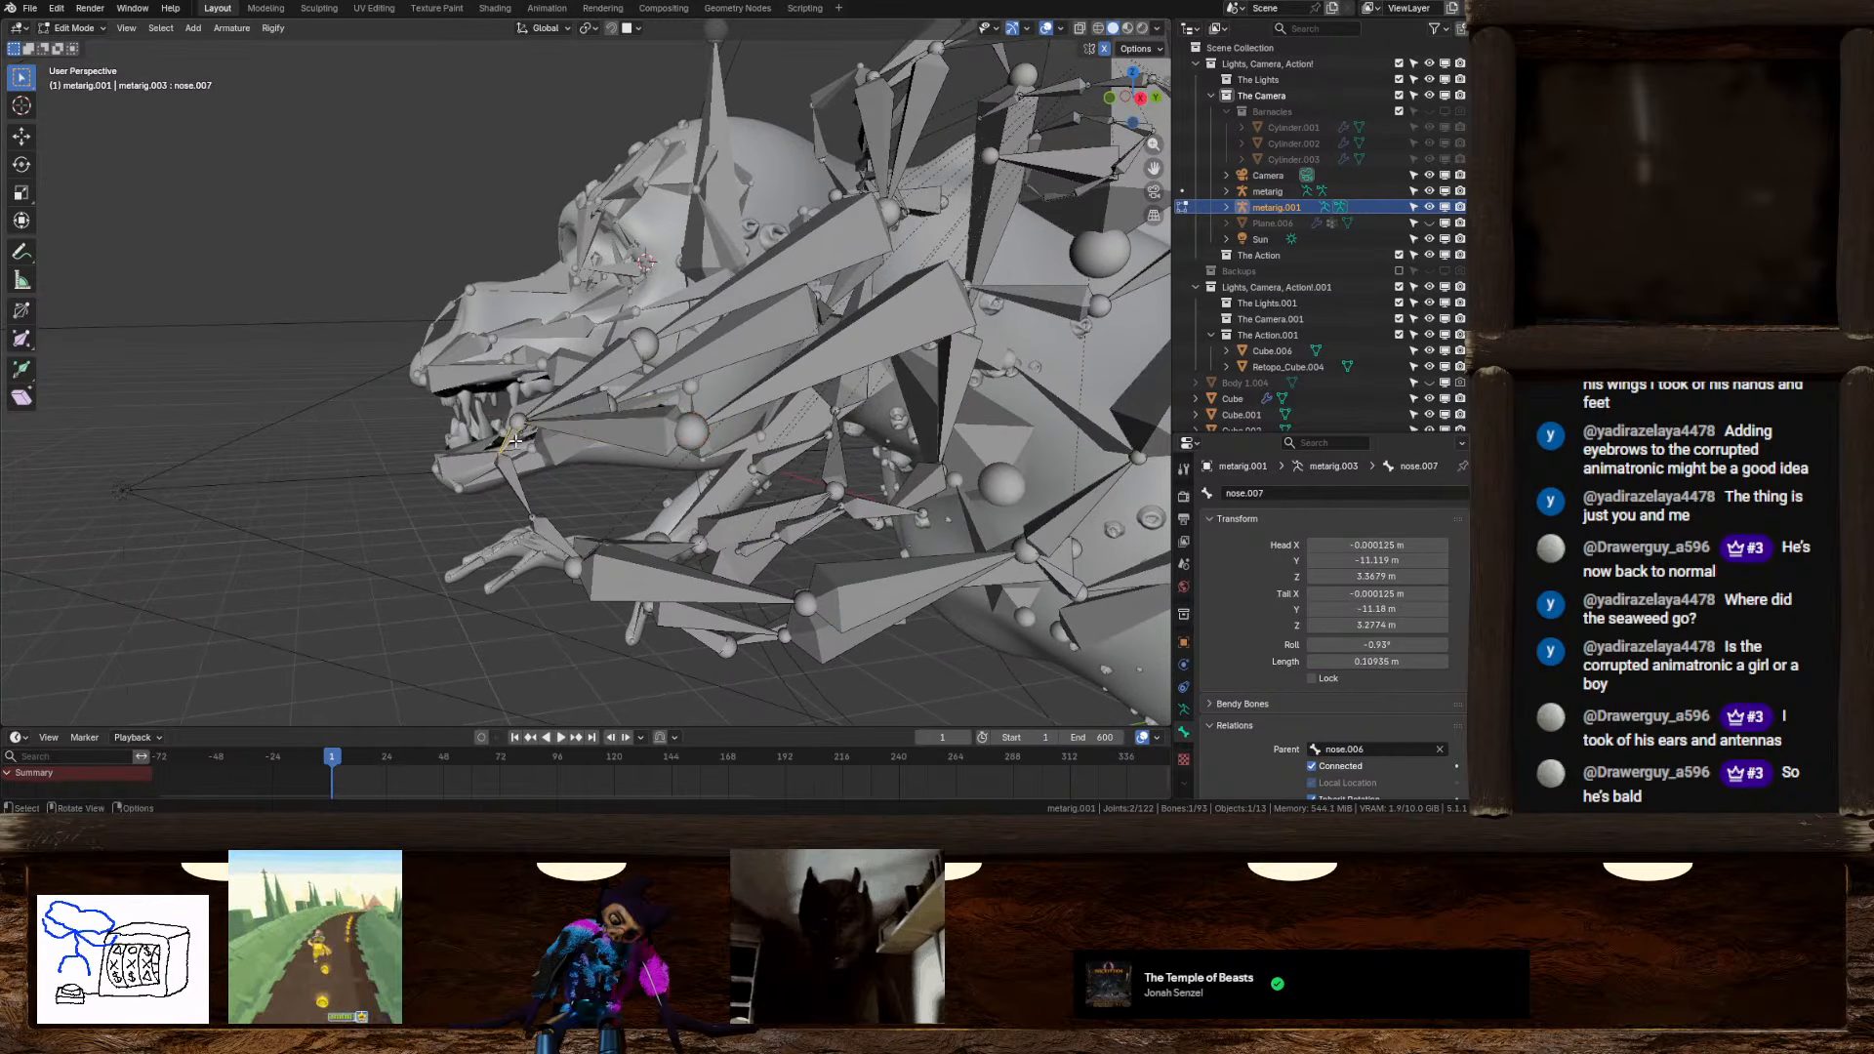
click(585, 383)
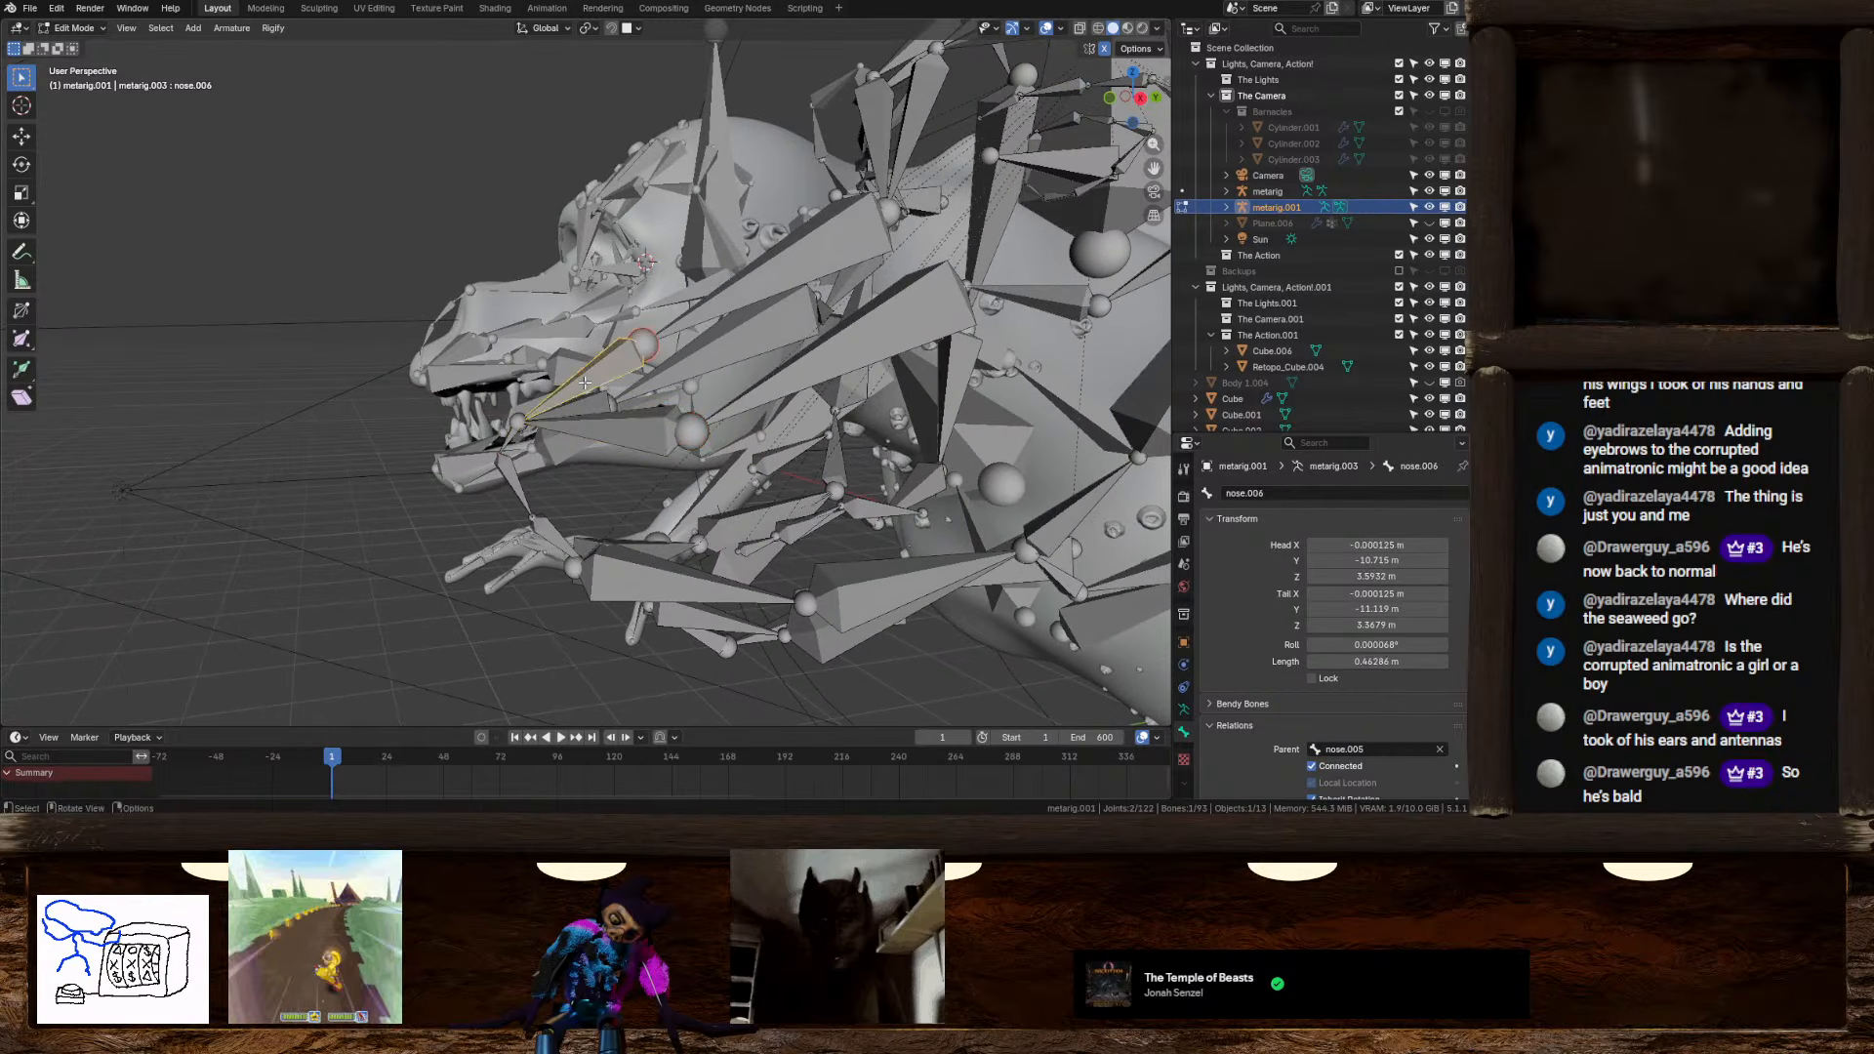
click(699, 318)
middle_drag(708, 312, 685, 413)
click(778, 341)
click(758, 380)
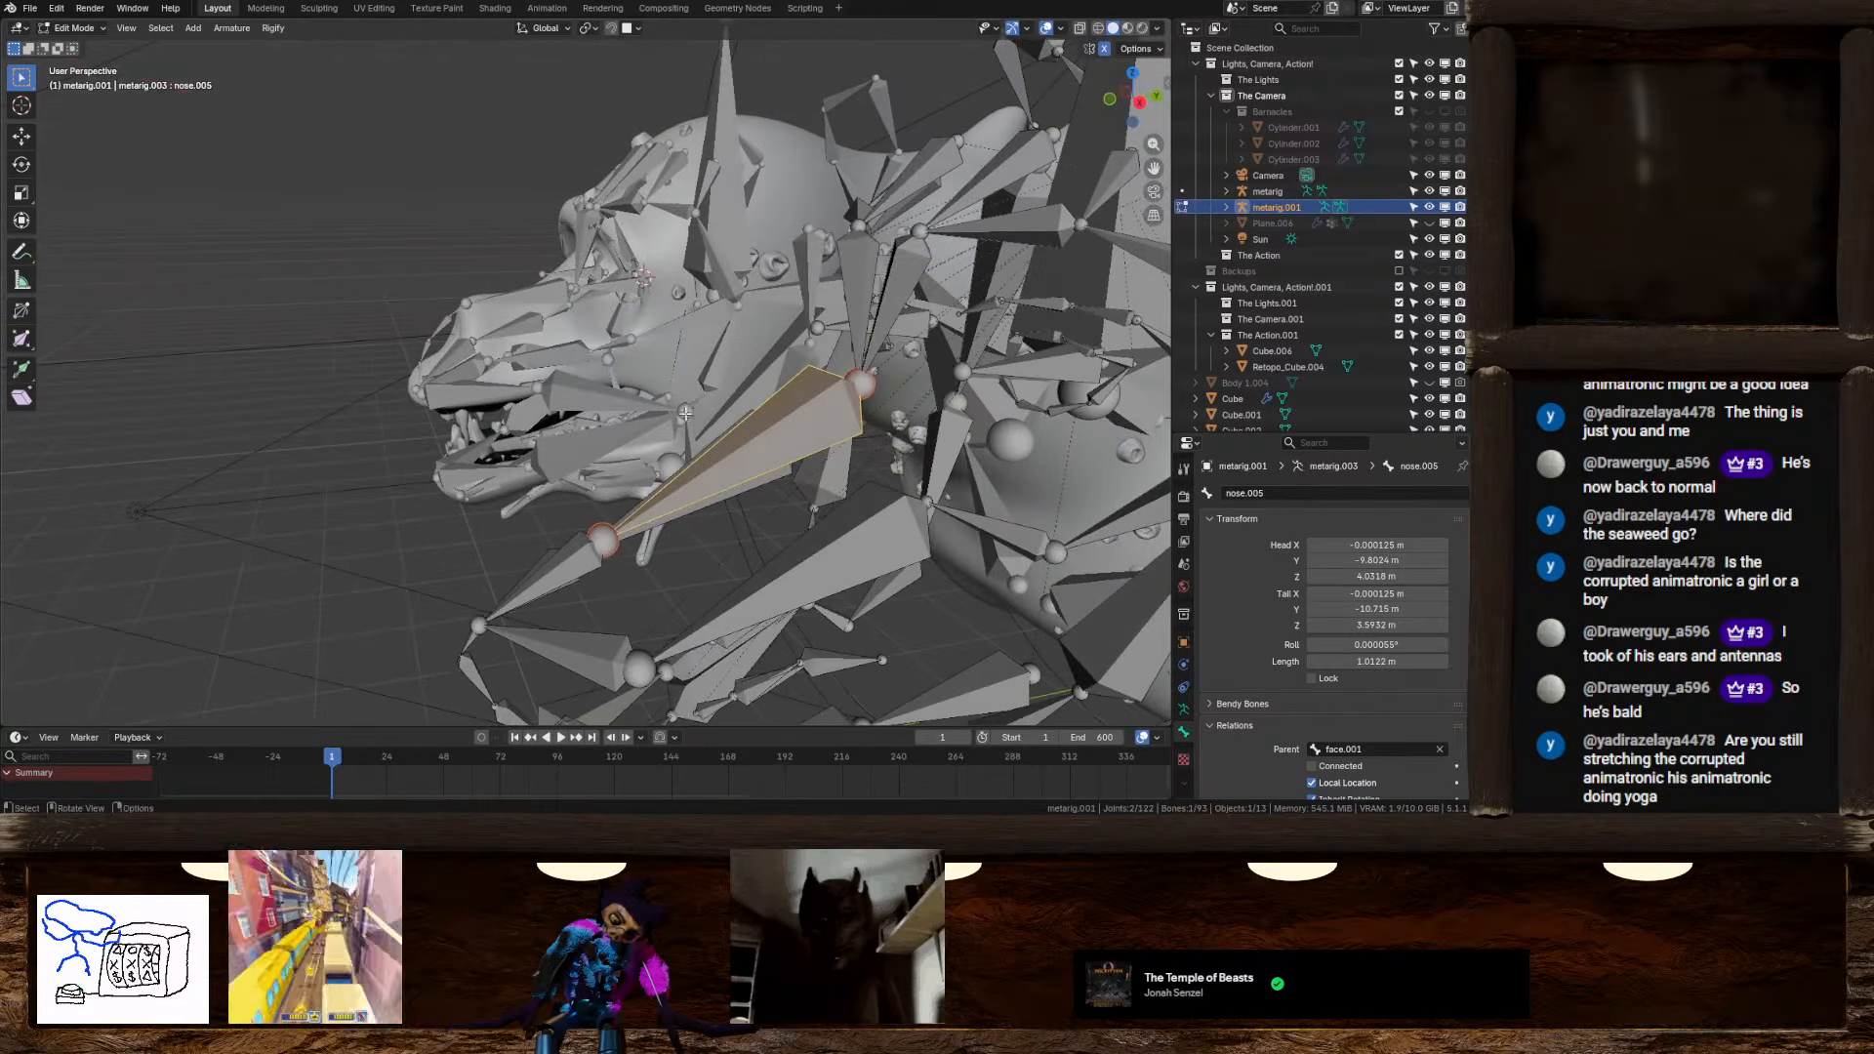
click(567, 580)
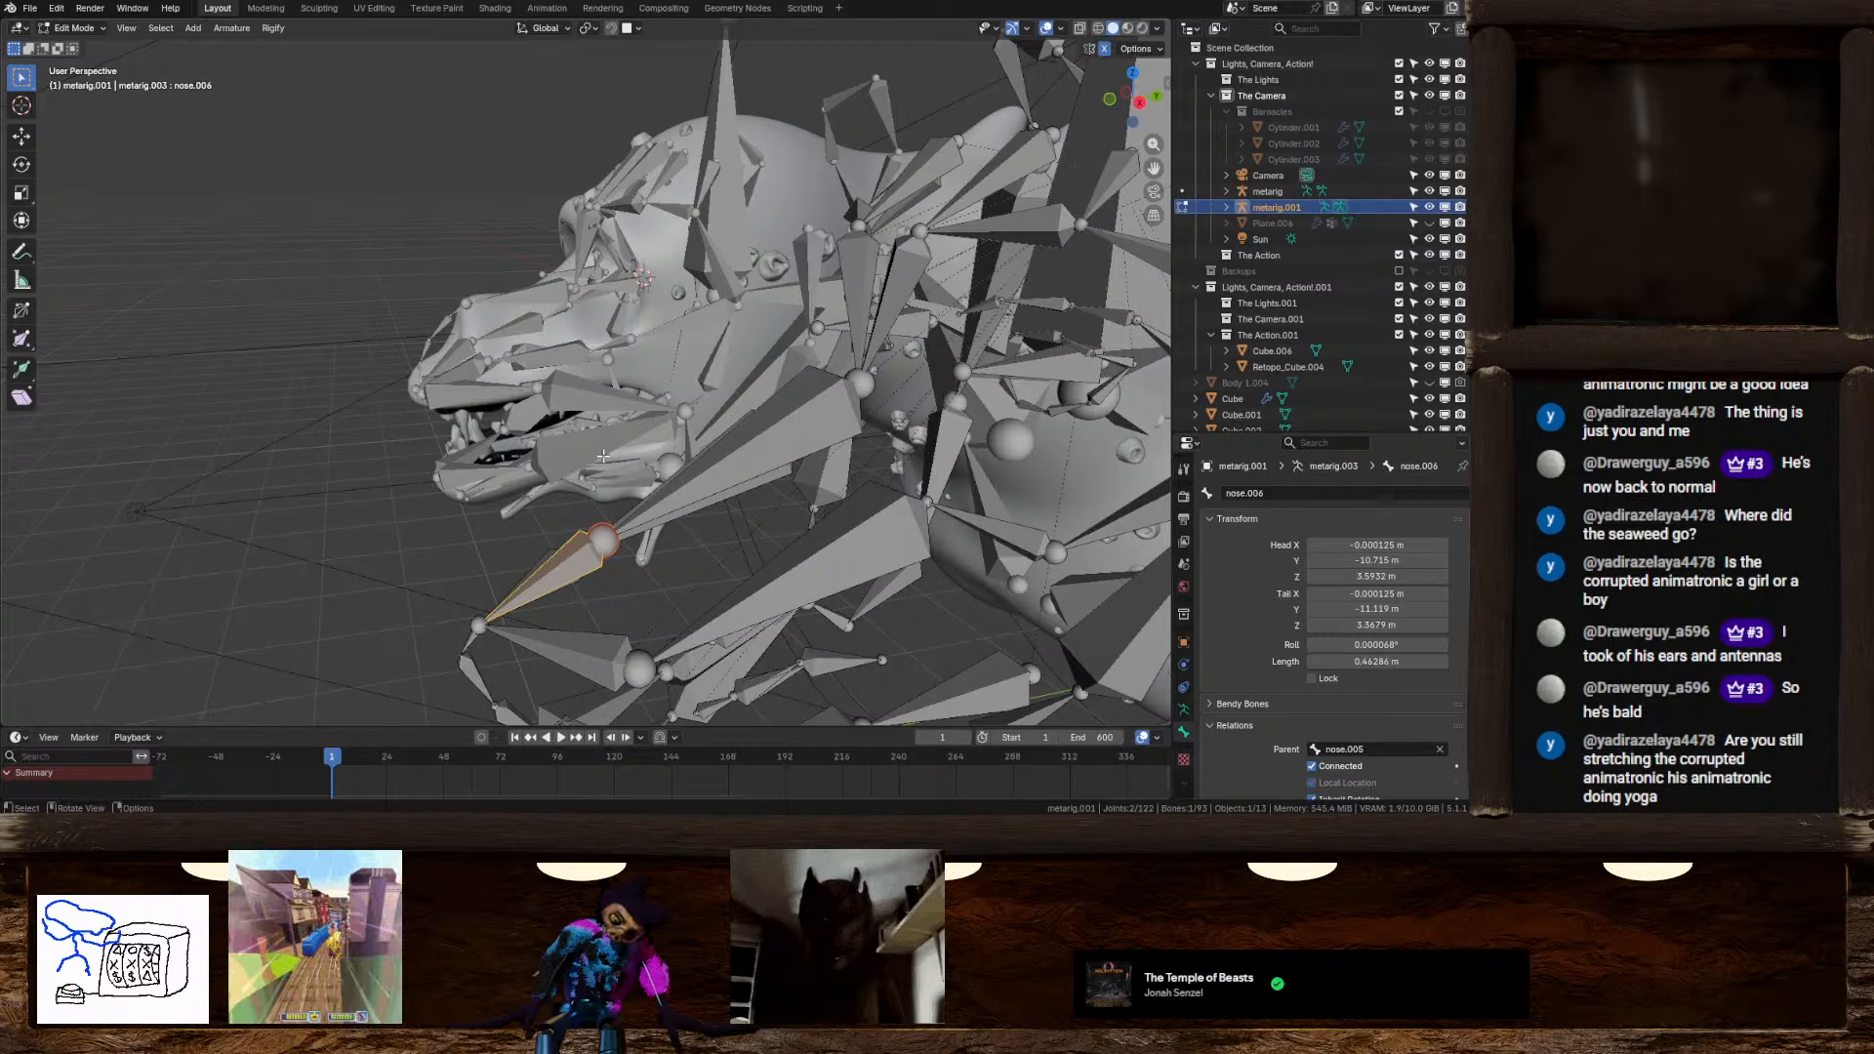
middle_drag(604, 456, 507, 436)
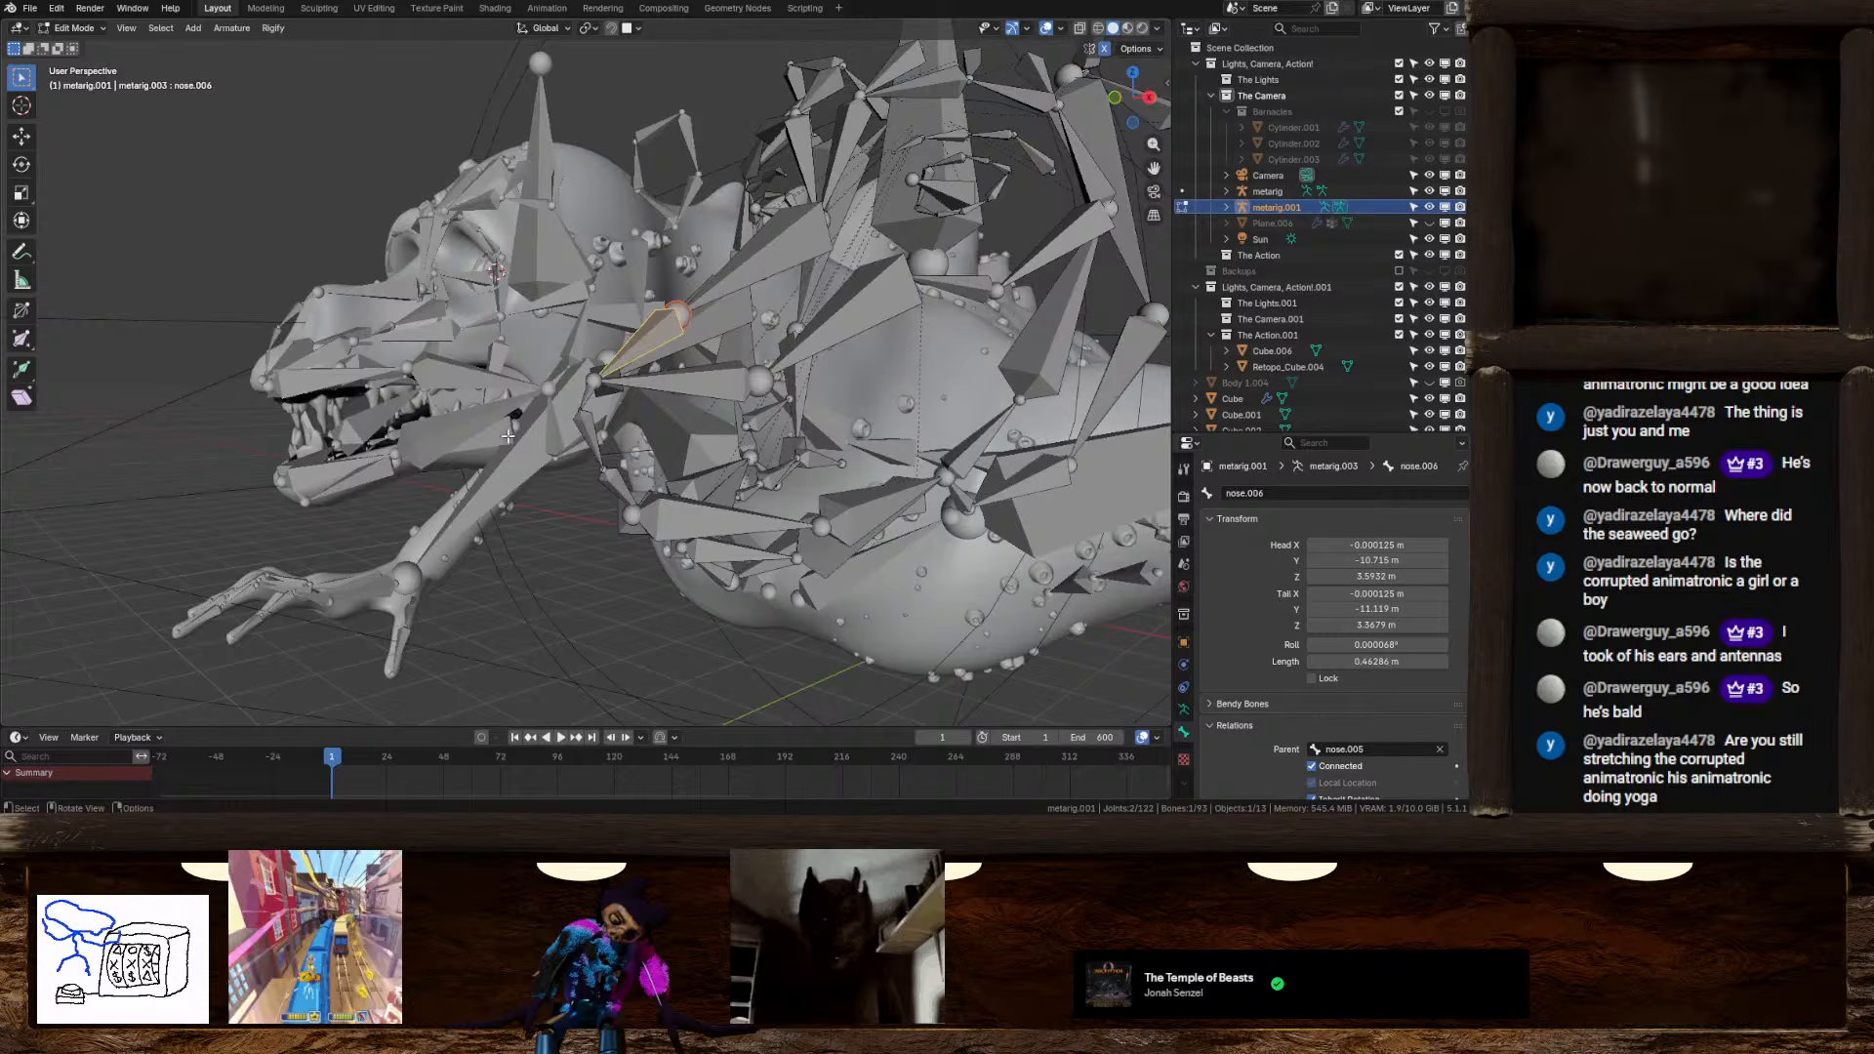
click(585, 400)
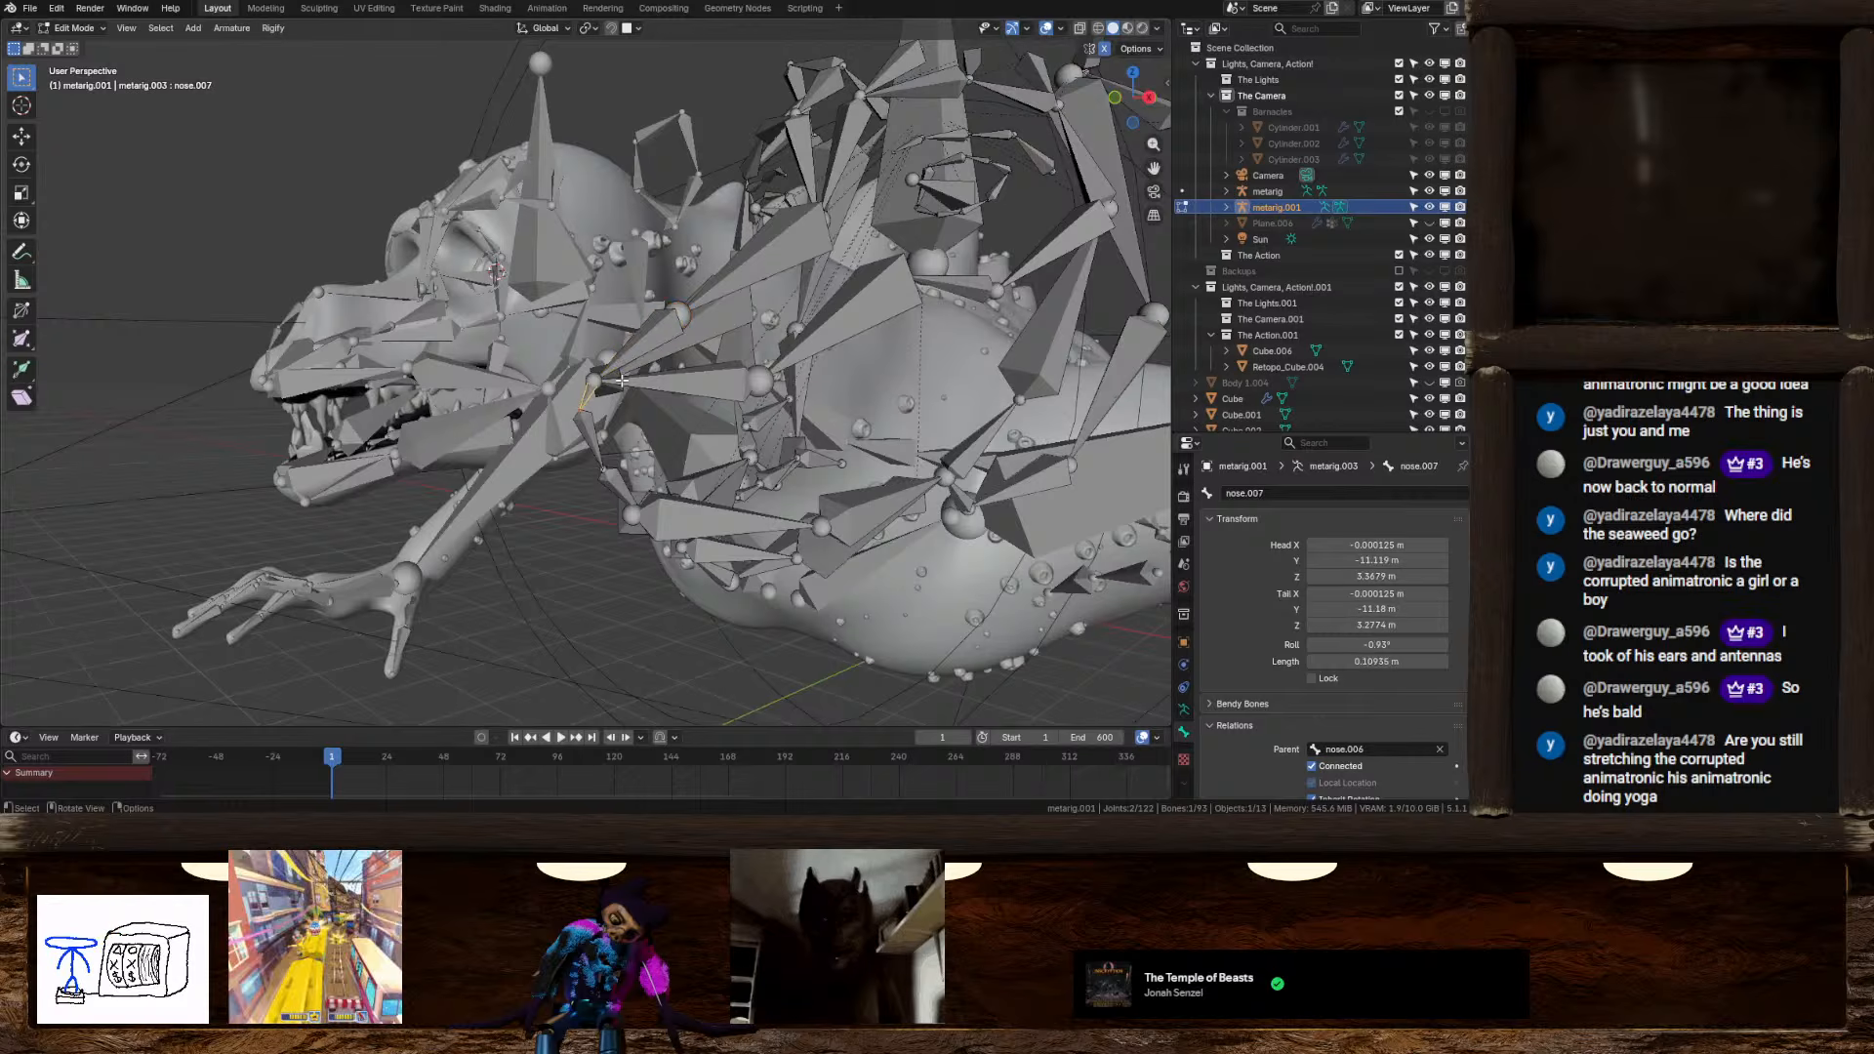
click(609, 478)
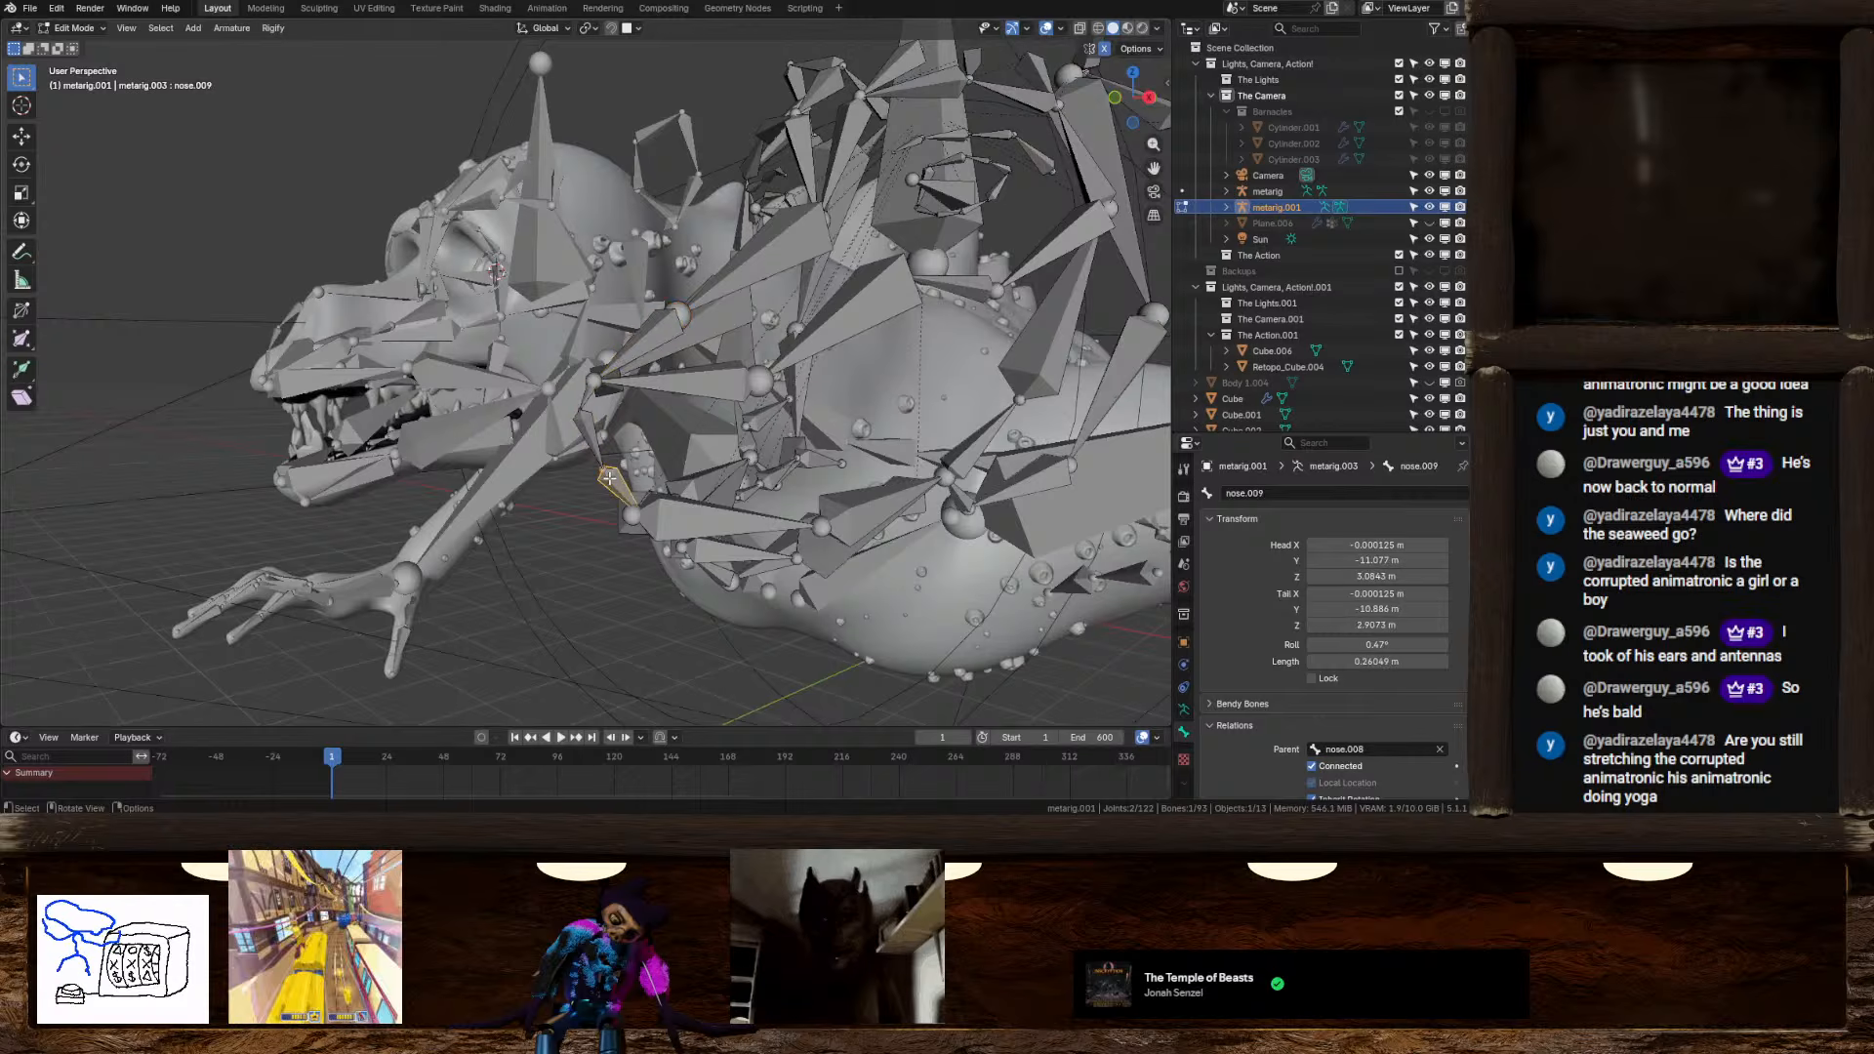
mouse_move(615, 482)
middle_down()
mouse_move(635, 467)
mouse_move(616, 413)
mouse_move(584, 410)
mouse_move(601, 480)
middle_up()
scroll(600, 480, up, 10)
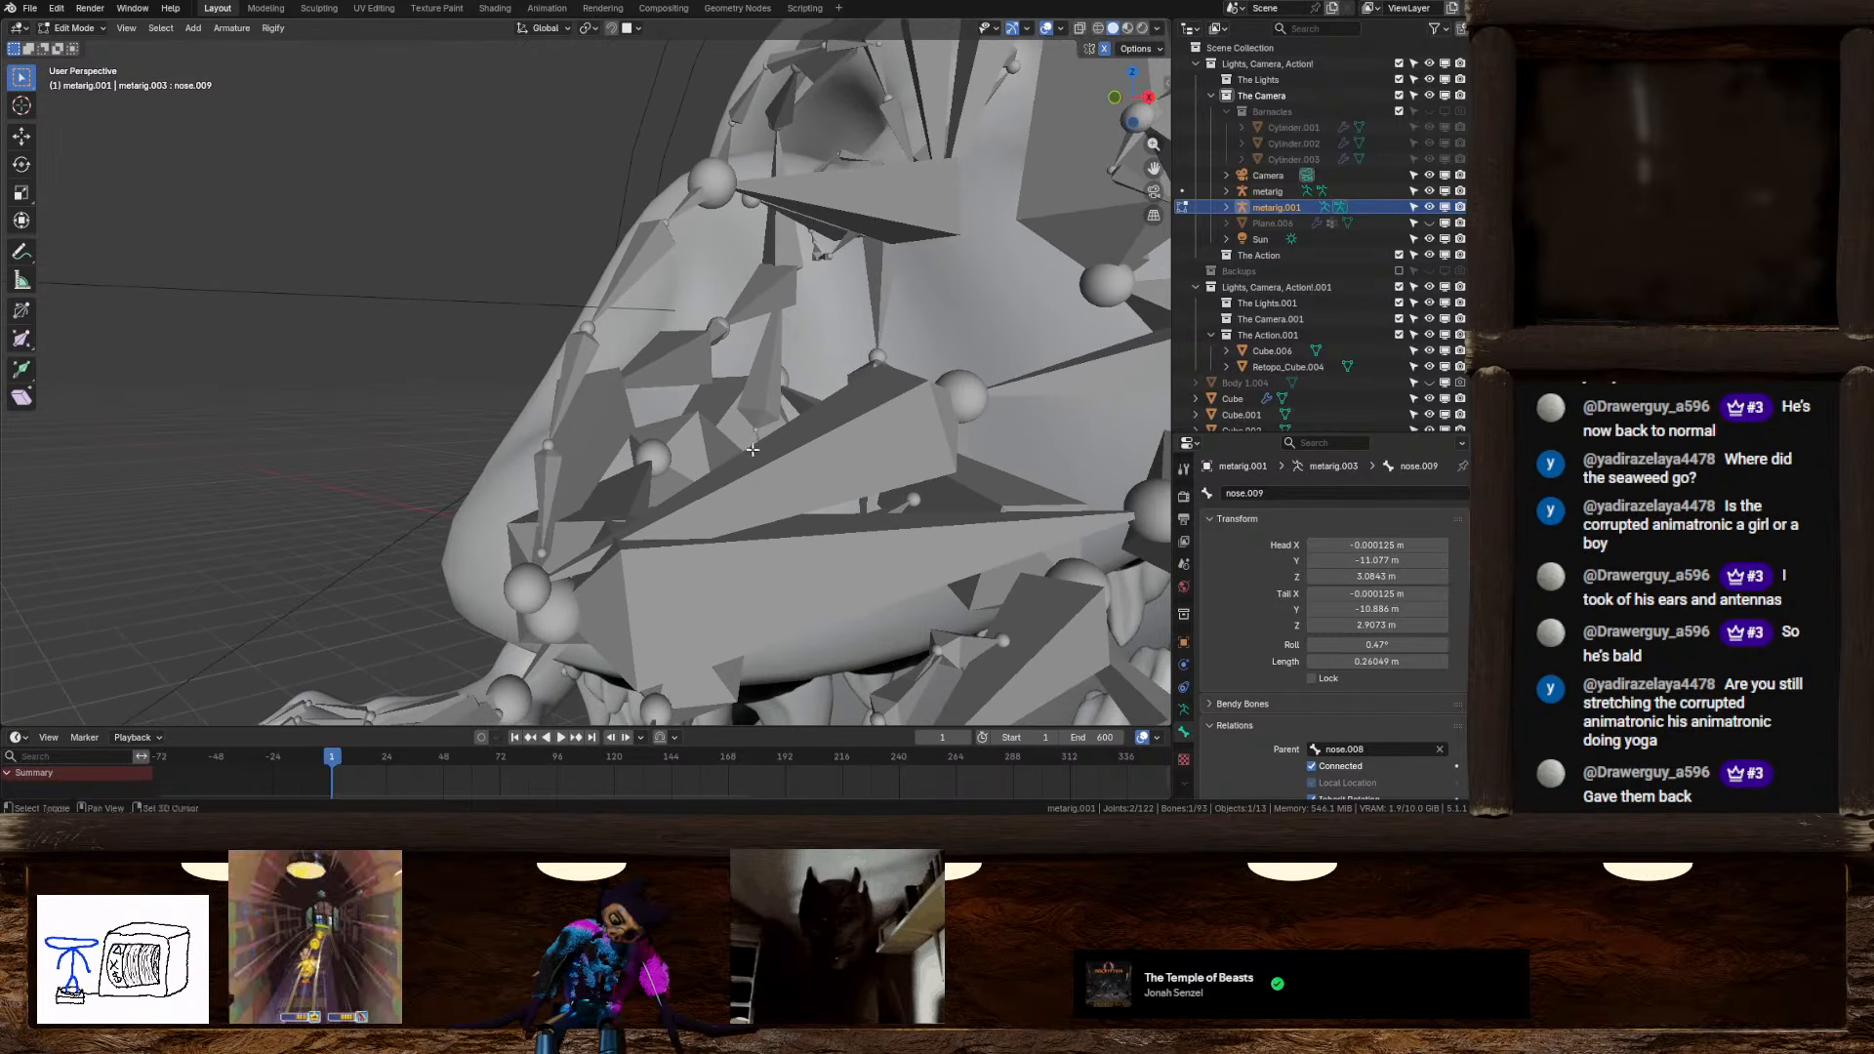
Switch editing back to the metarig and examine its nose chain bones nose.003, nose.004, nose.002 and nose.001 for comparison
key(Tab)
click(553, 500)
middle_drag(515, 509, 594, 431)
key(Tab)
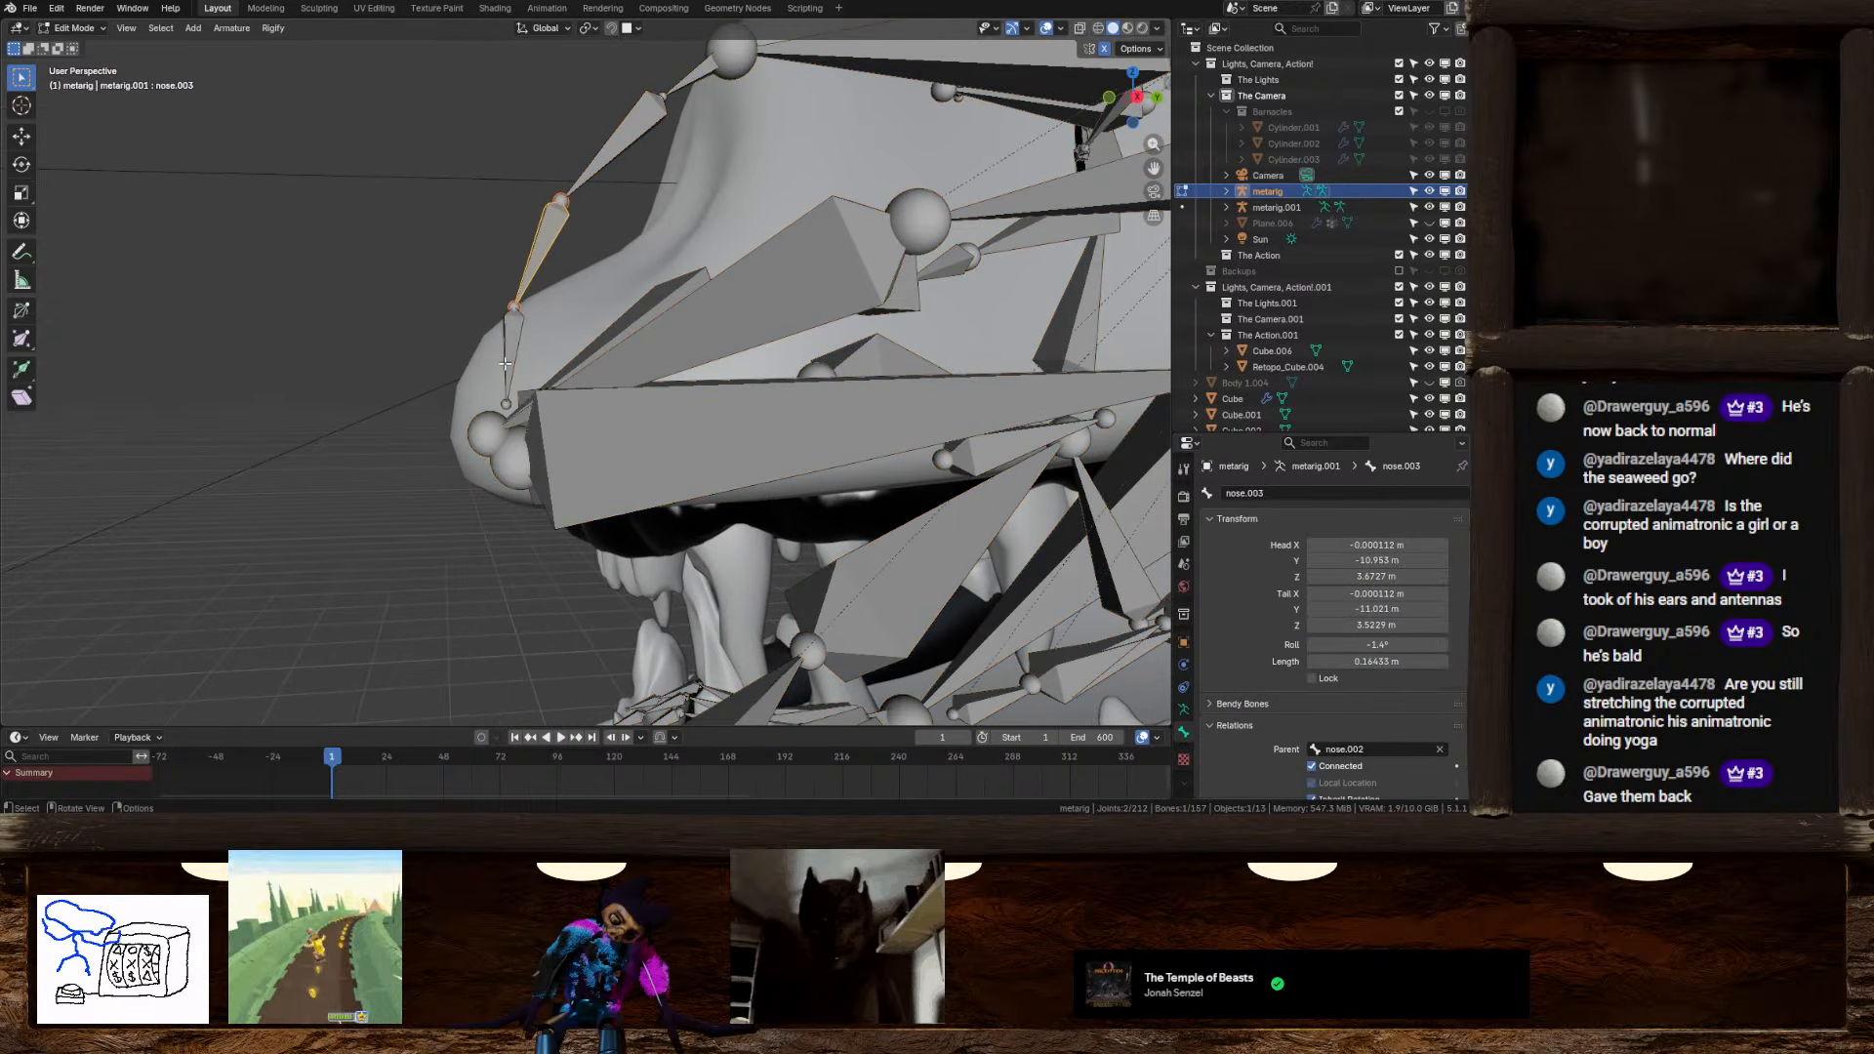
click(504, 363)
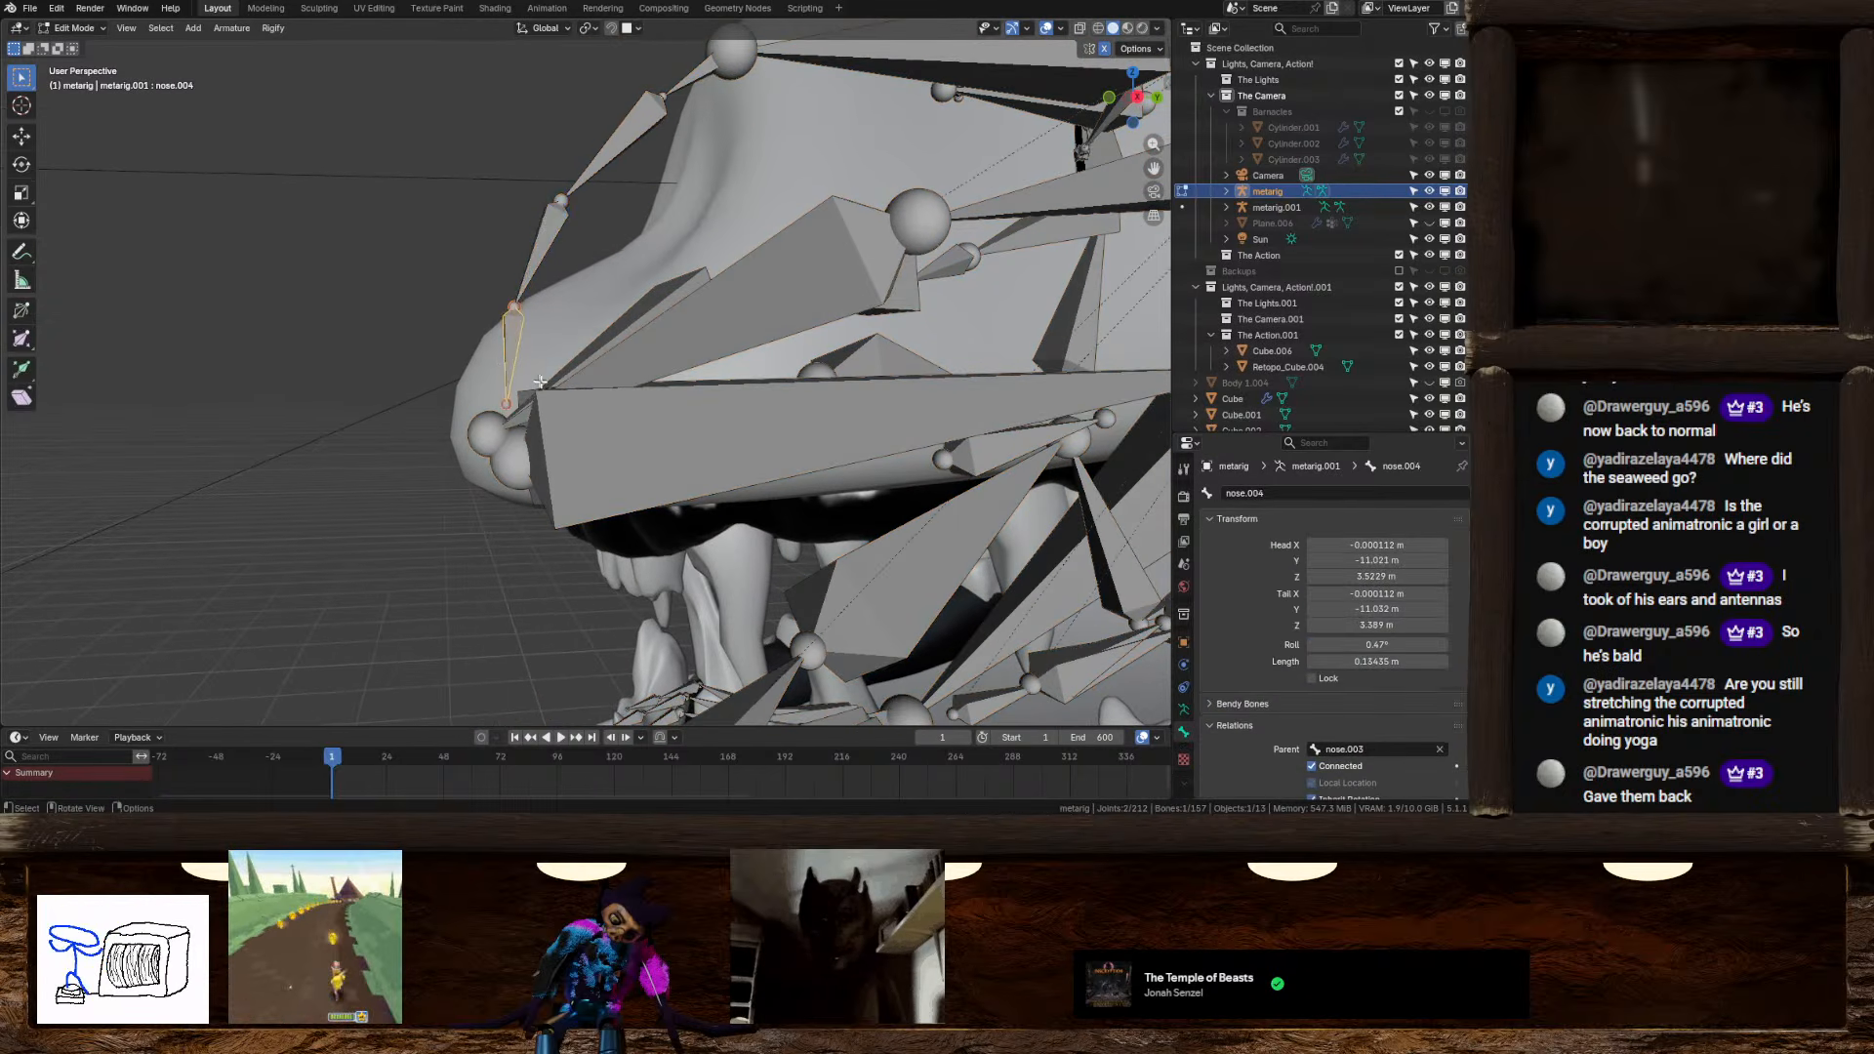
scroll(542, 355, down, 5)
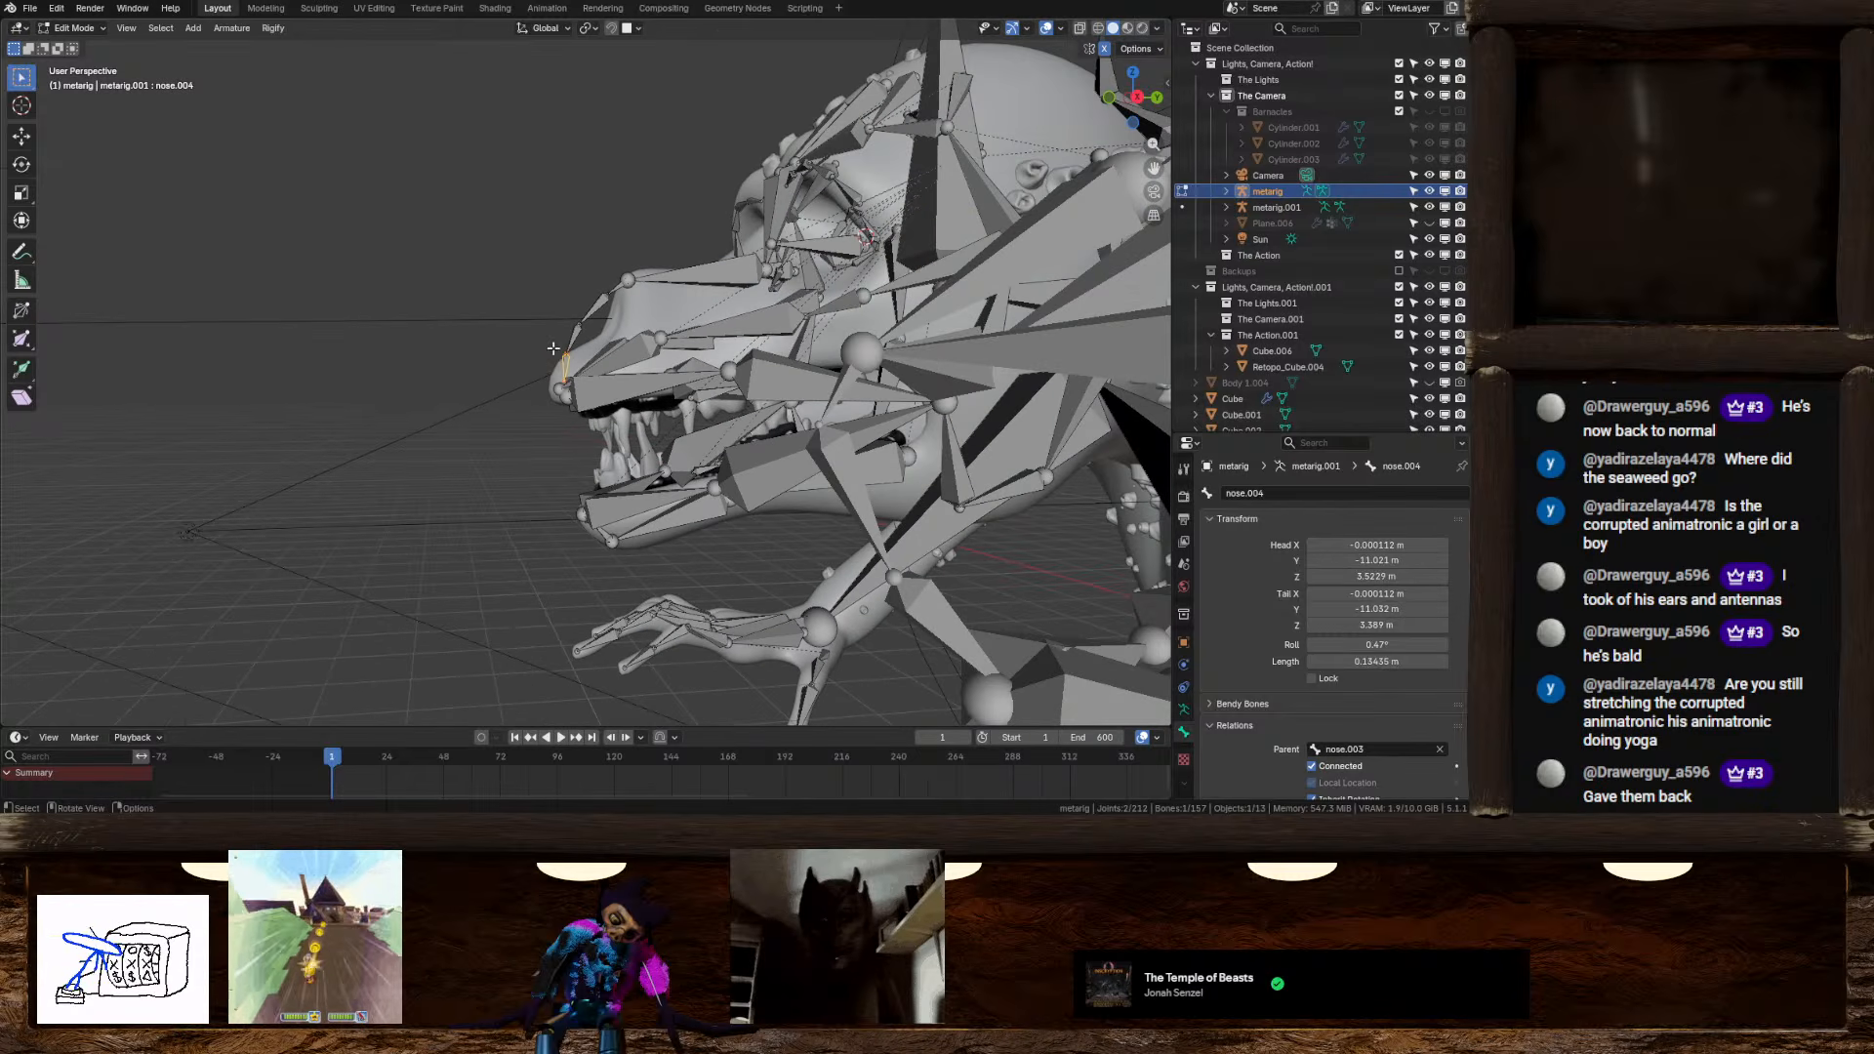
click(591, 312)
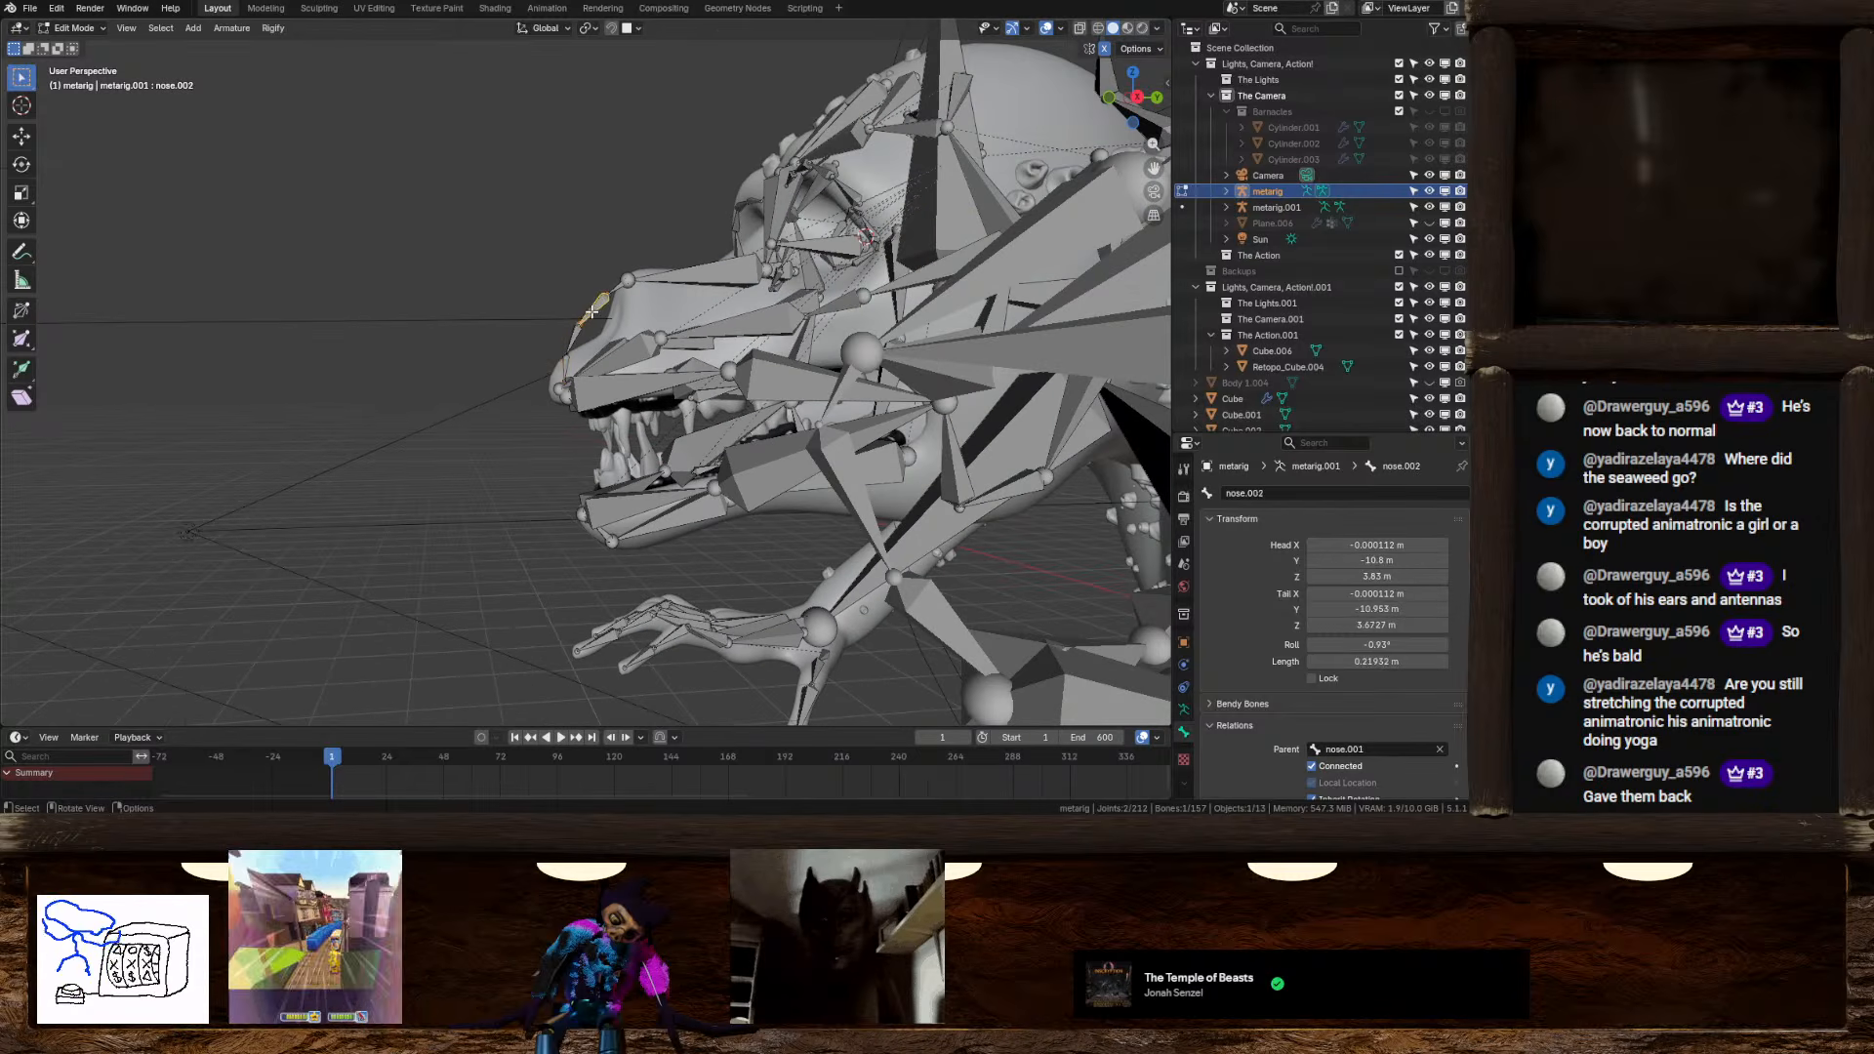
click(617, 290)
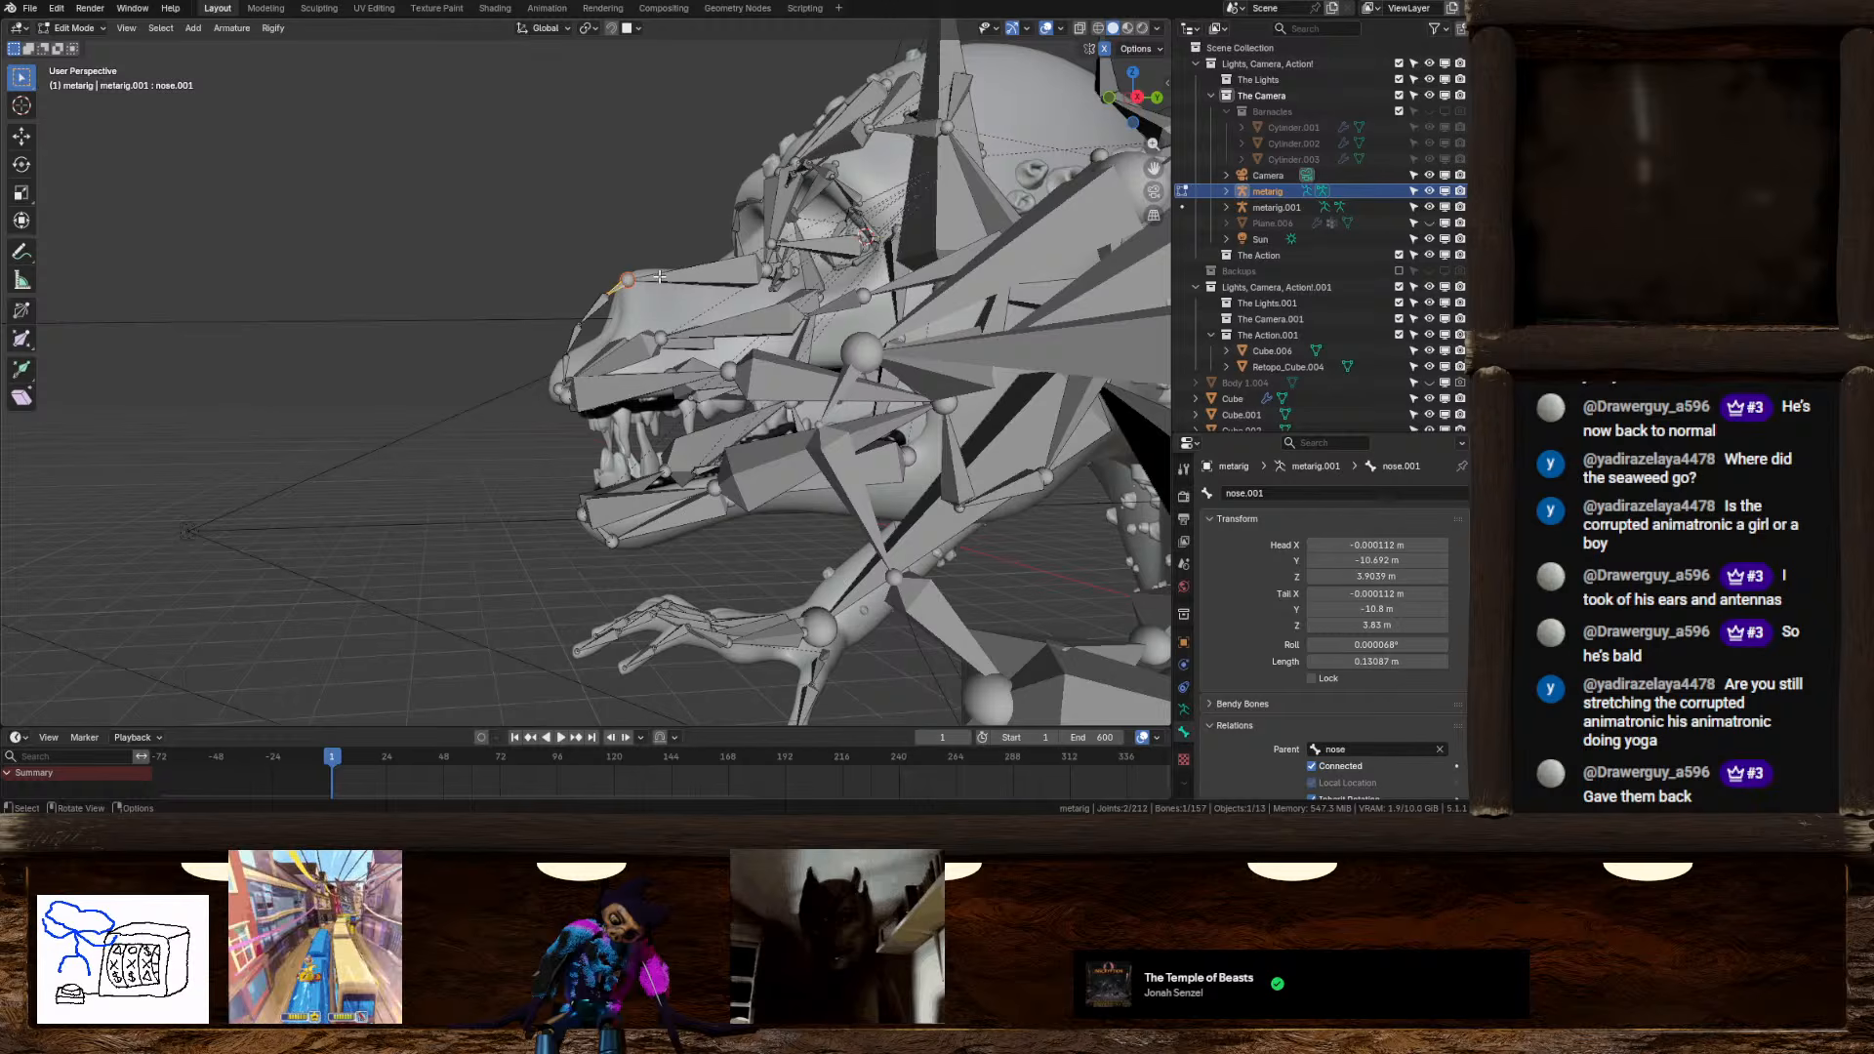
click(662, 280)
Select the joint at the tip of the snout where the nose.R.001 bone ends
middle_drag(651, 310, 449, 468)
click(710, 473)
scroll(562, 471, up, 4)
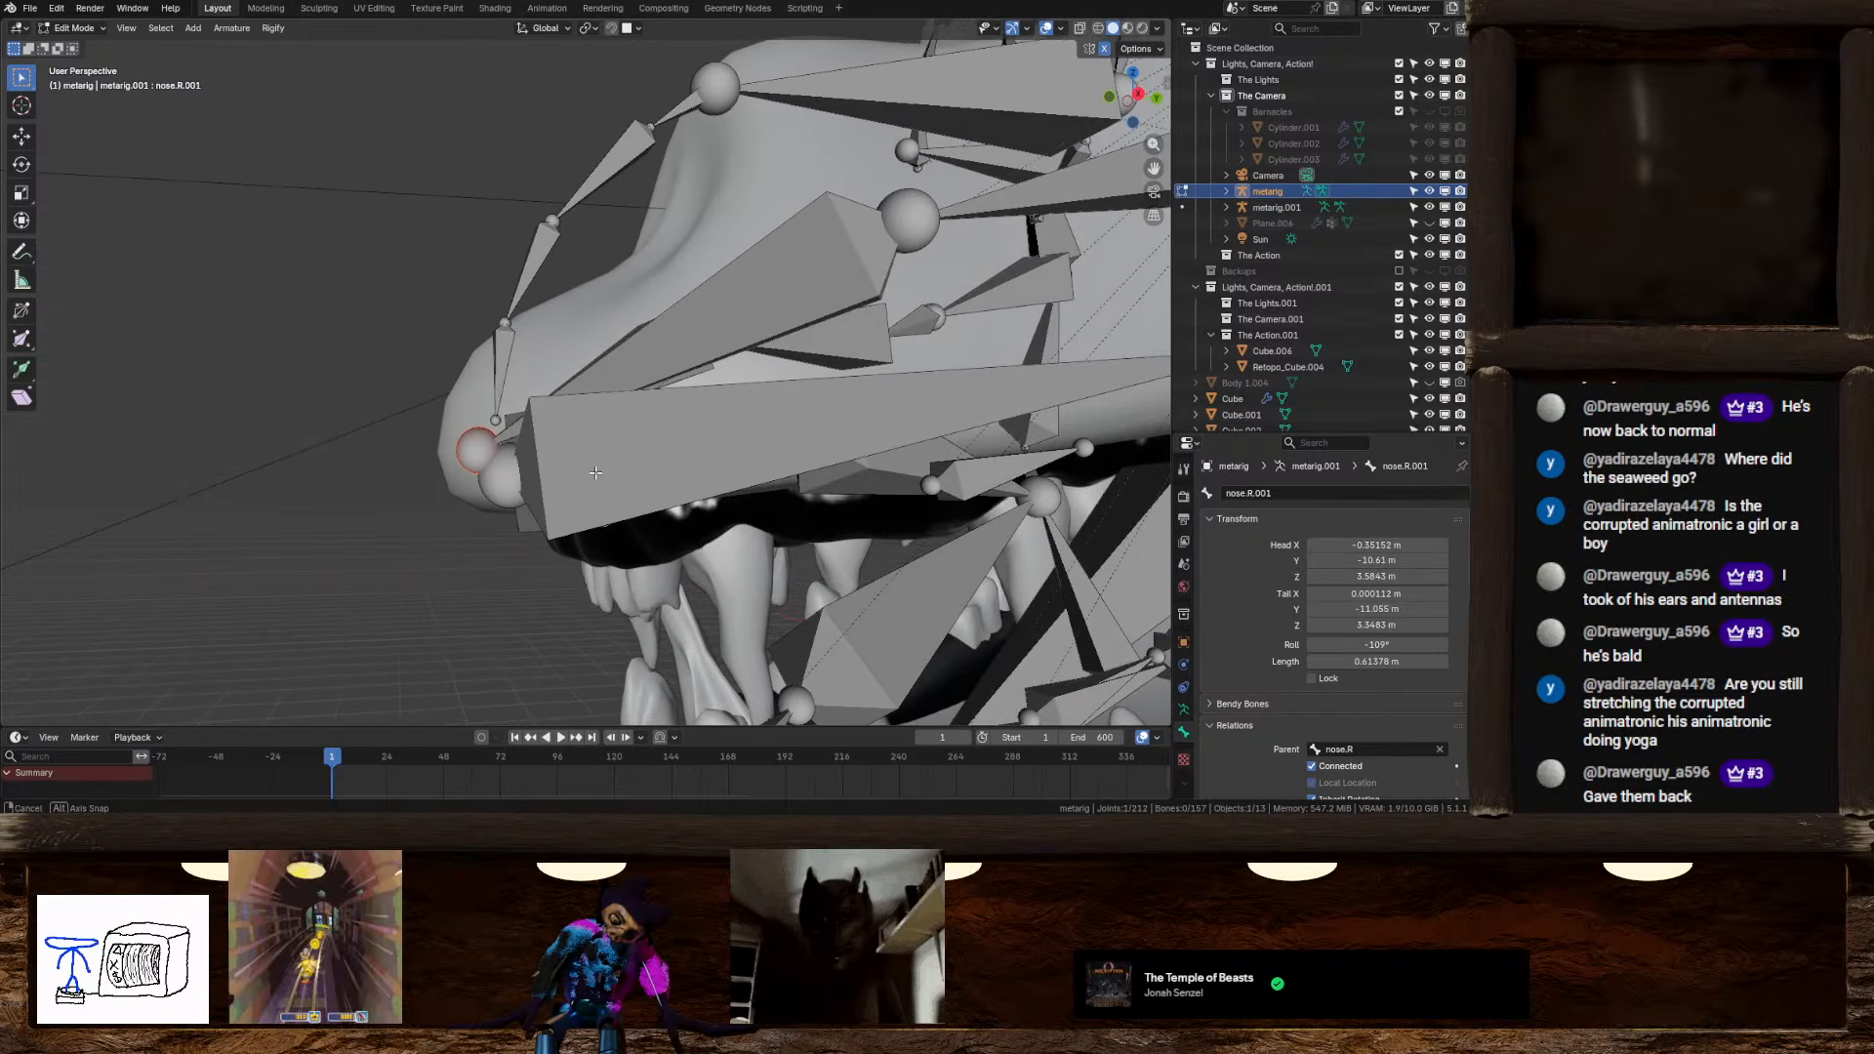
shift+click(502, 487)
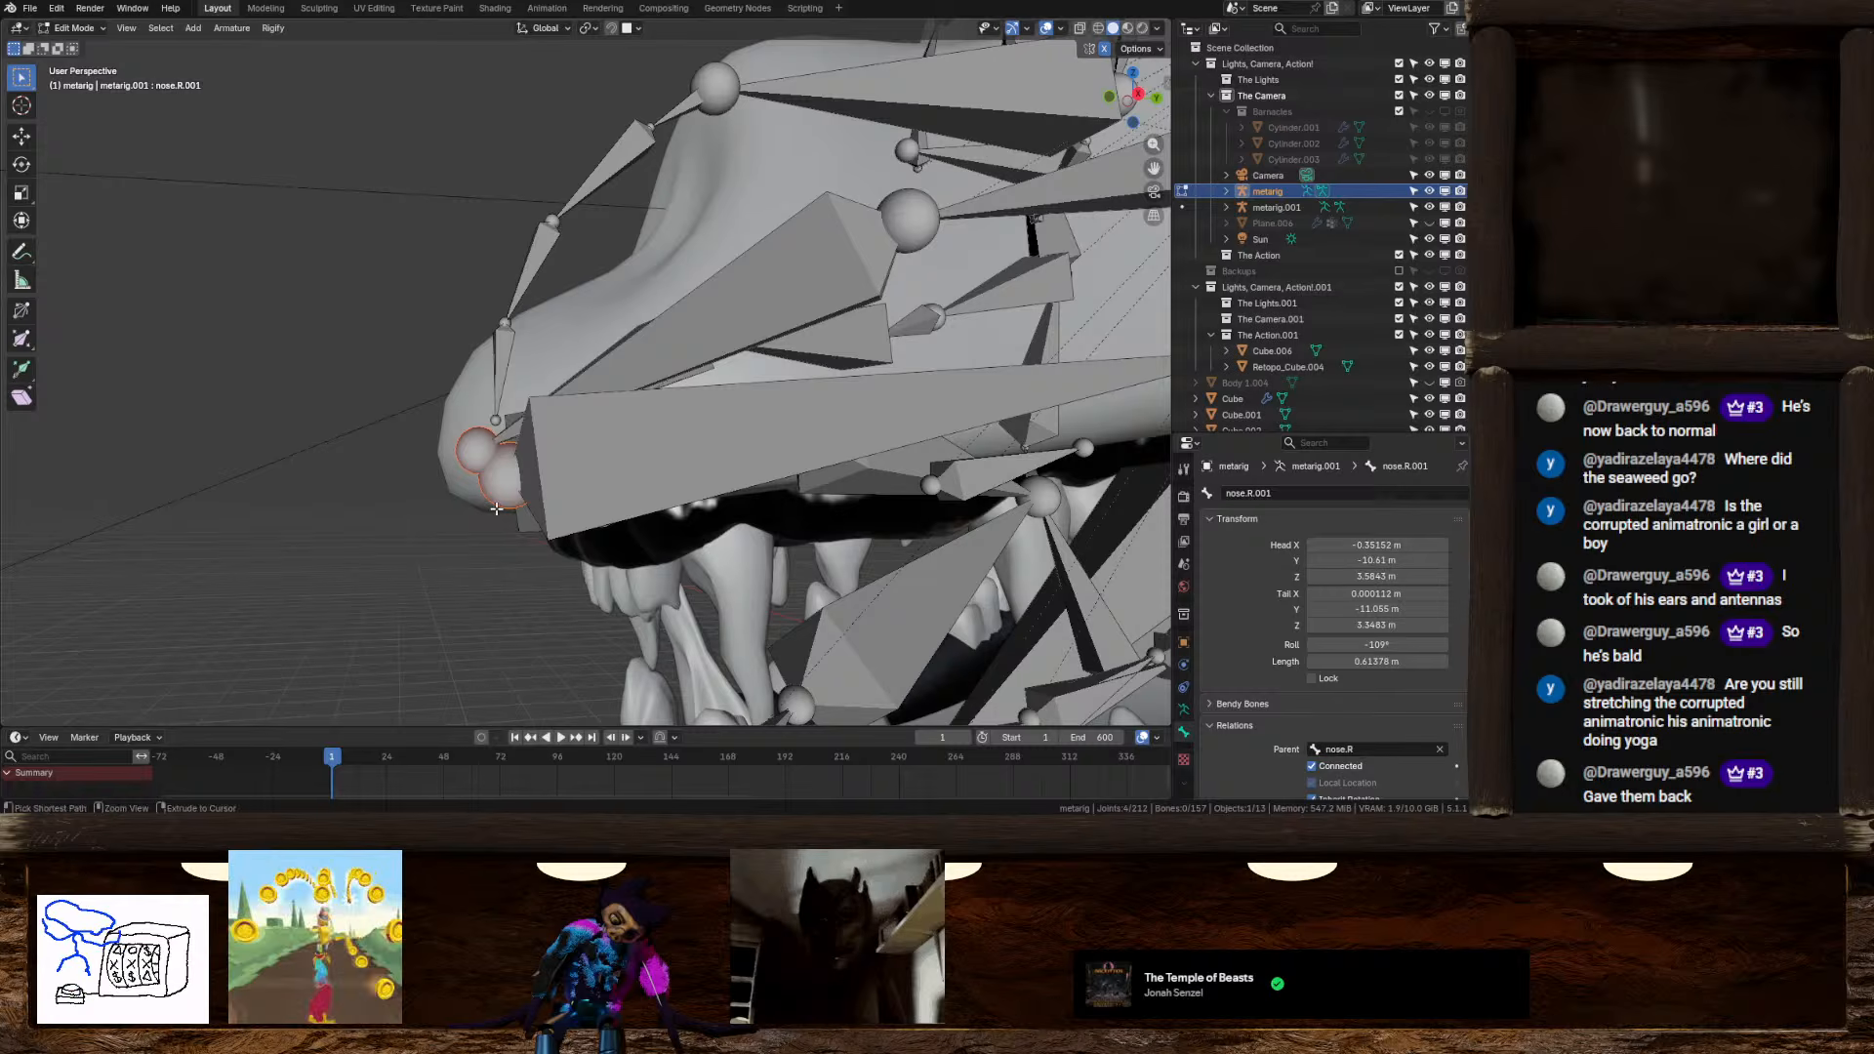
key(g)
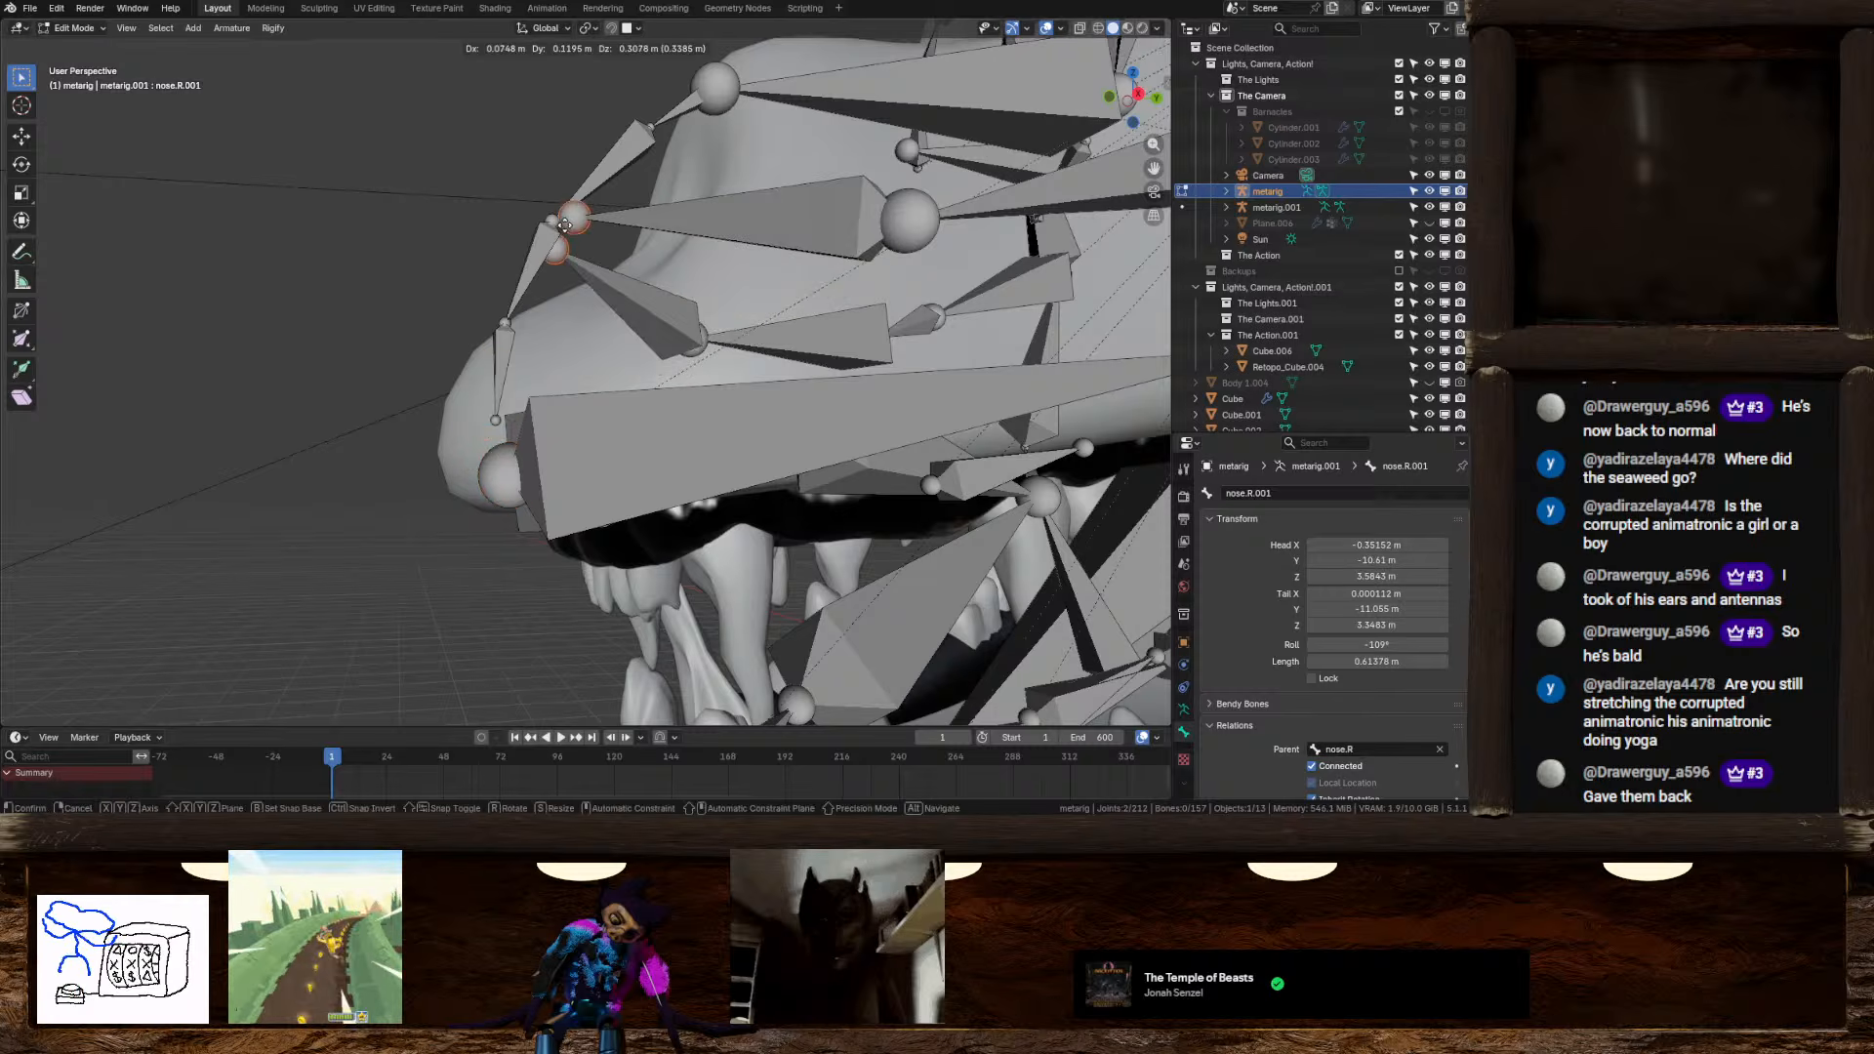
right_click(605, 197)
Turn on vertex snapping and snap the end joint of nose.R.001 onto the joint between nose.001 and nose.002
click(1138, 95)
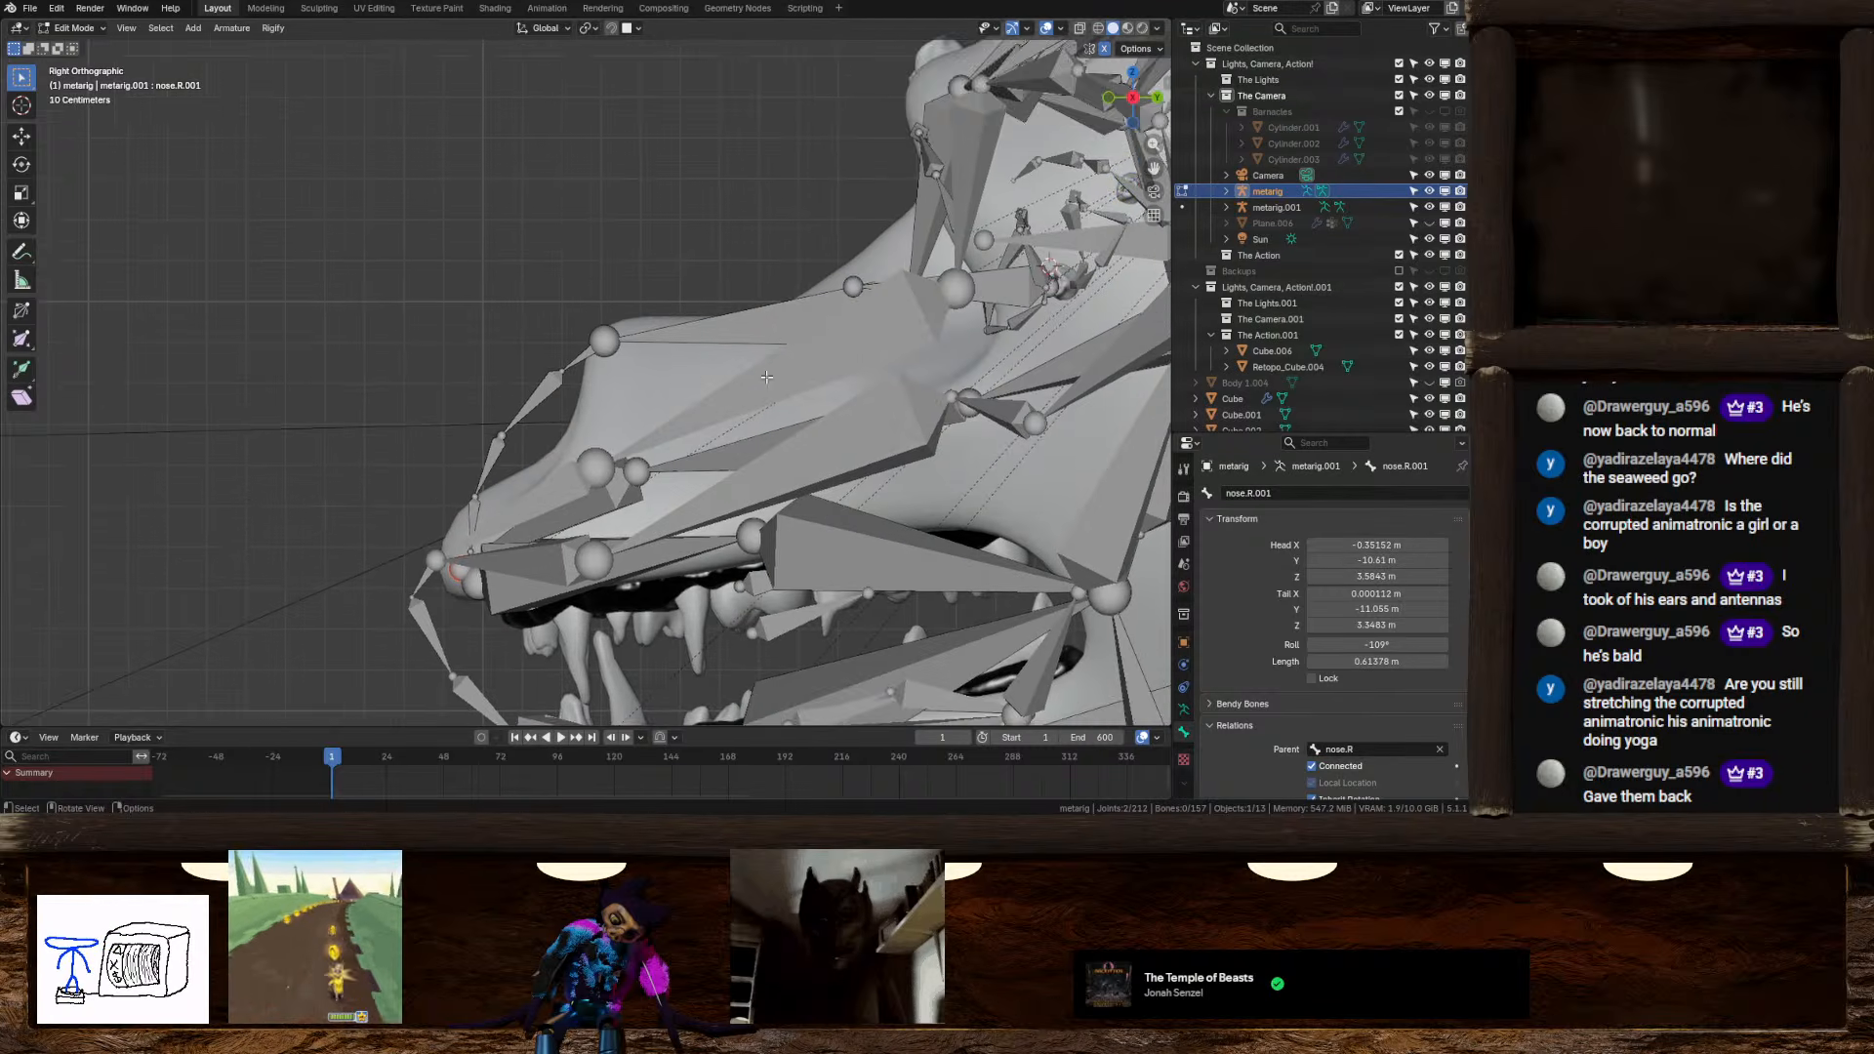
middle_drag(693, 437, 724, 470)
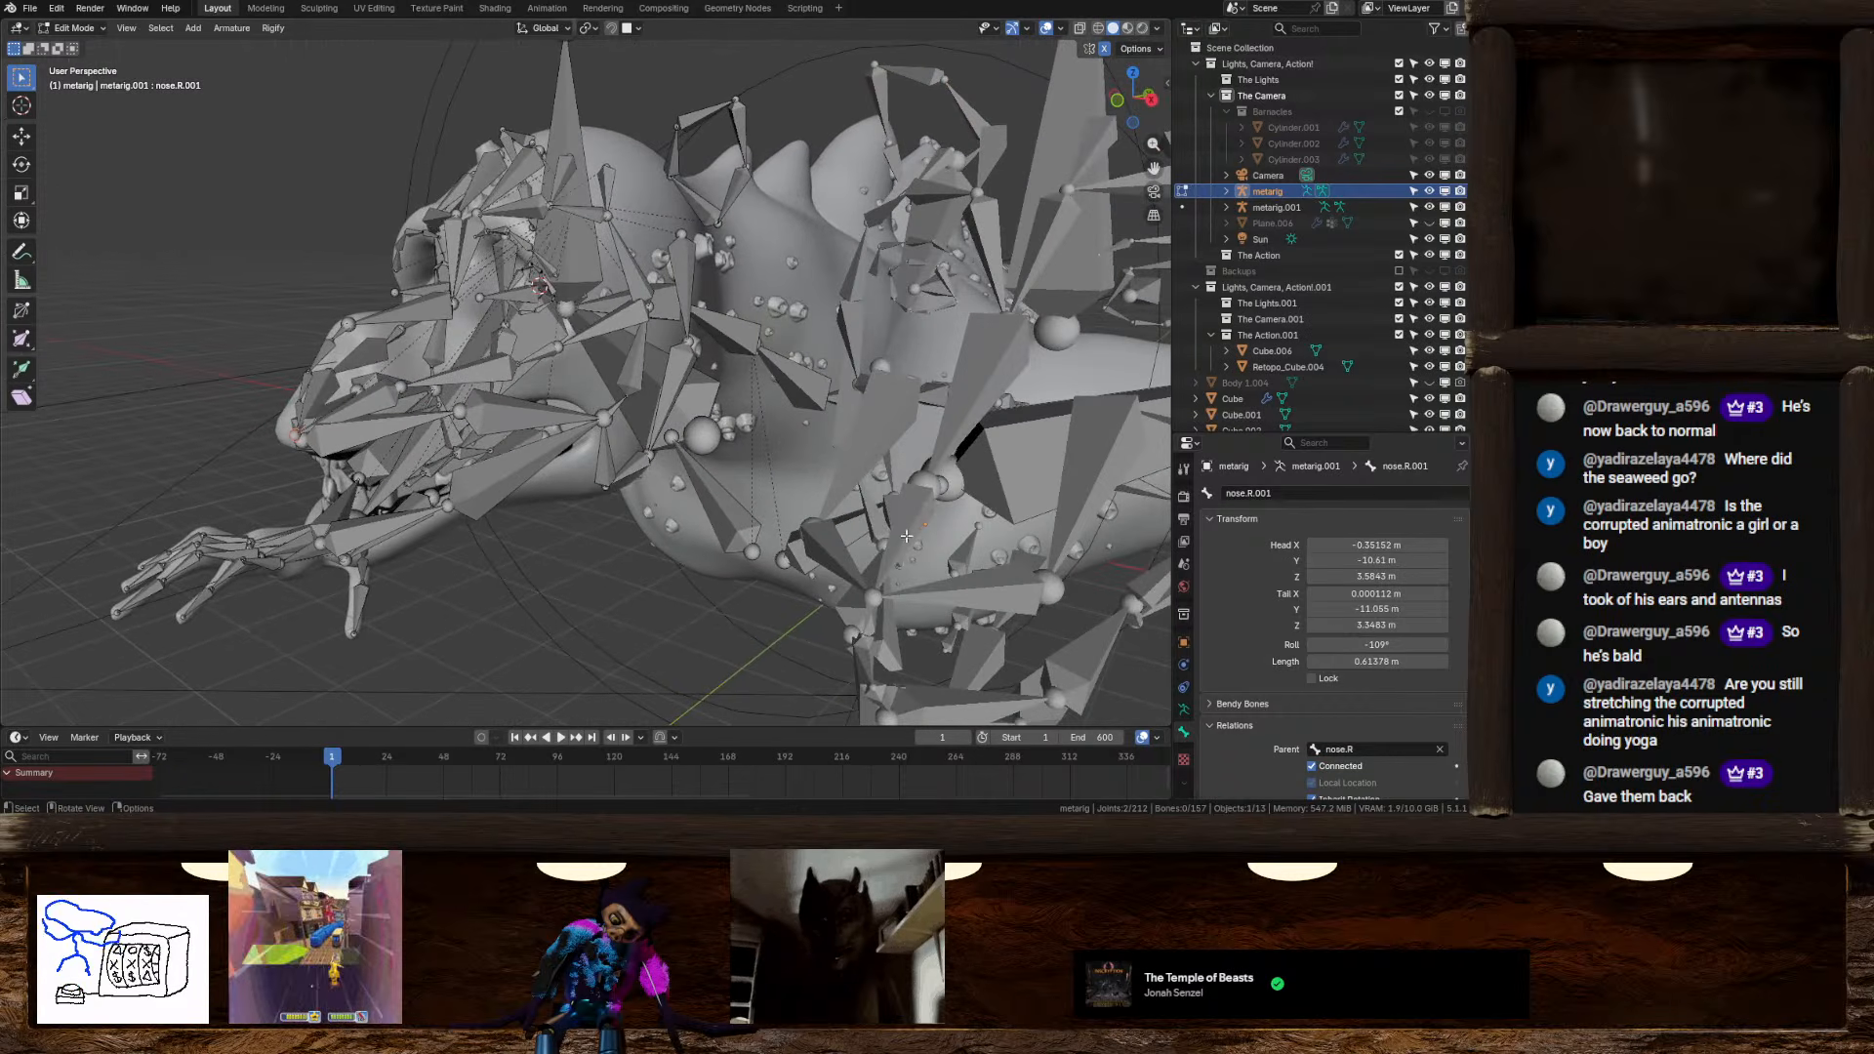
middle_drag(884, 441, 844, 431)
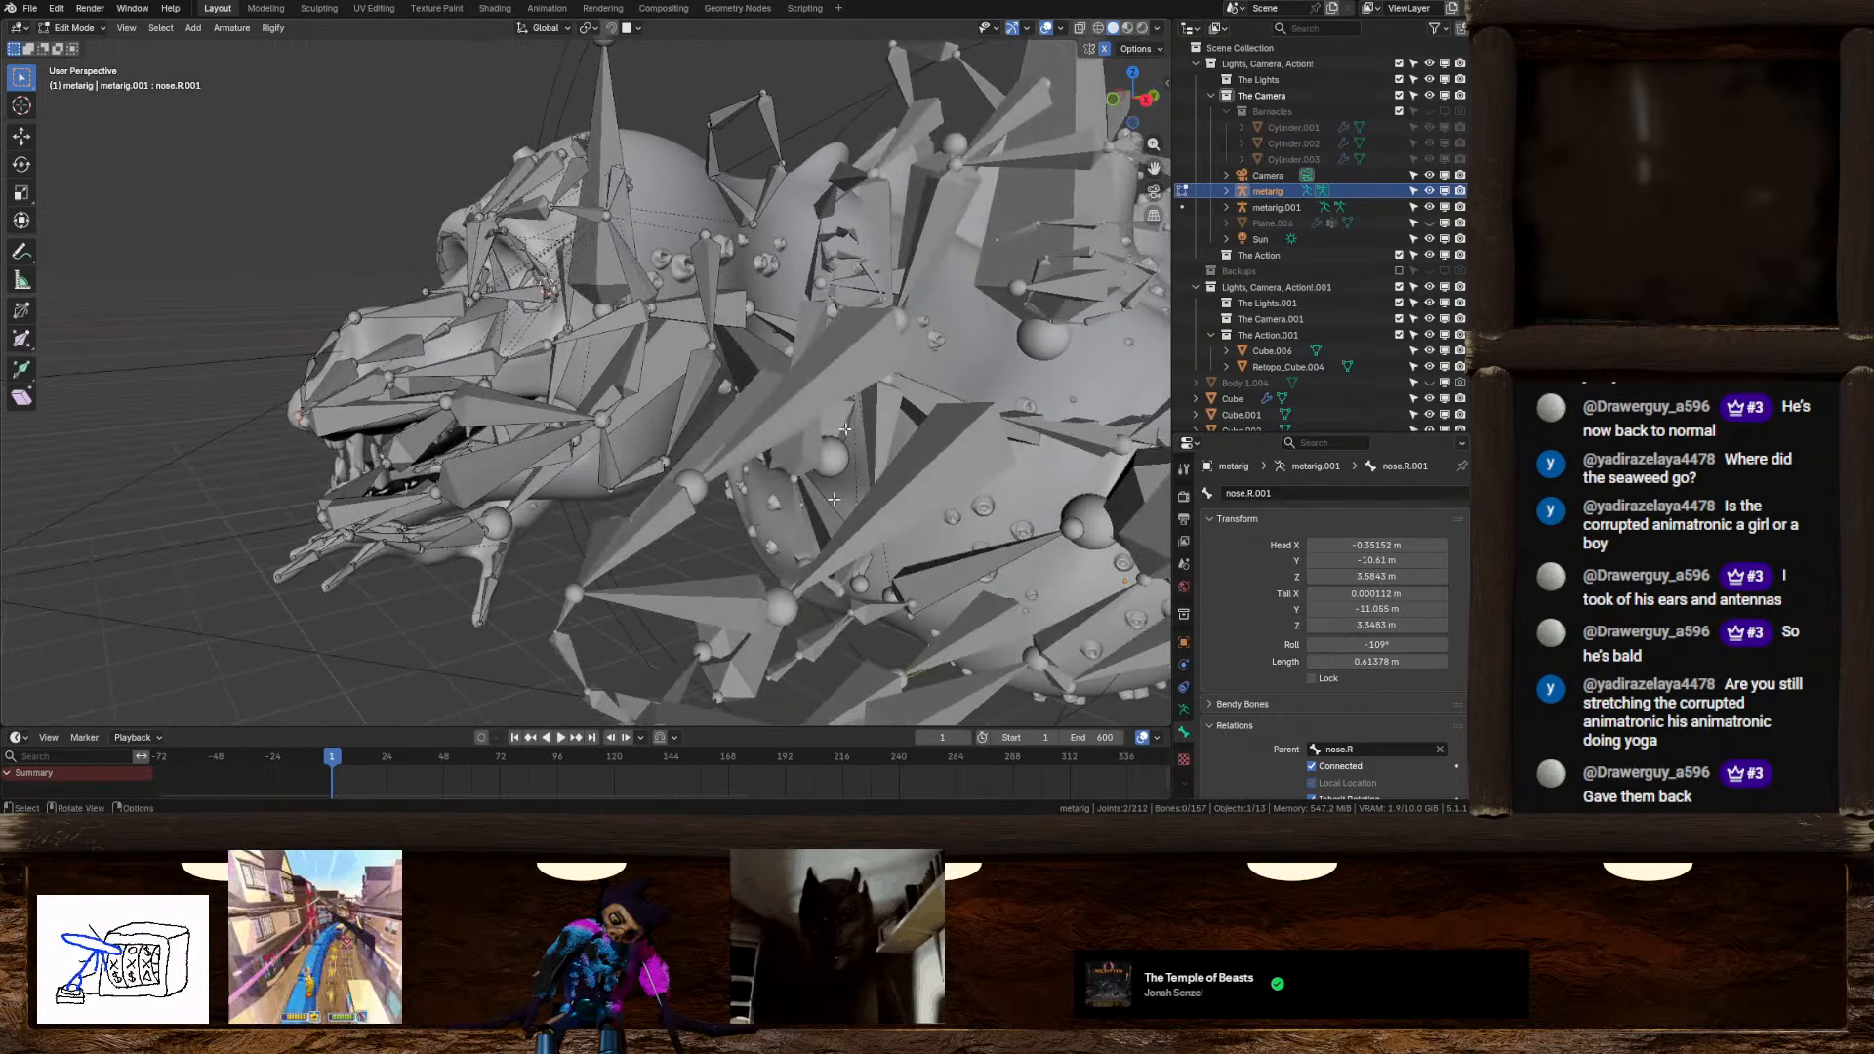
click(1145, 99)
shift+middle_drag(455, 431, 666, 428)
scroll(663, 472, up, 6)
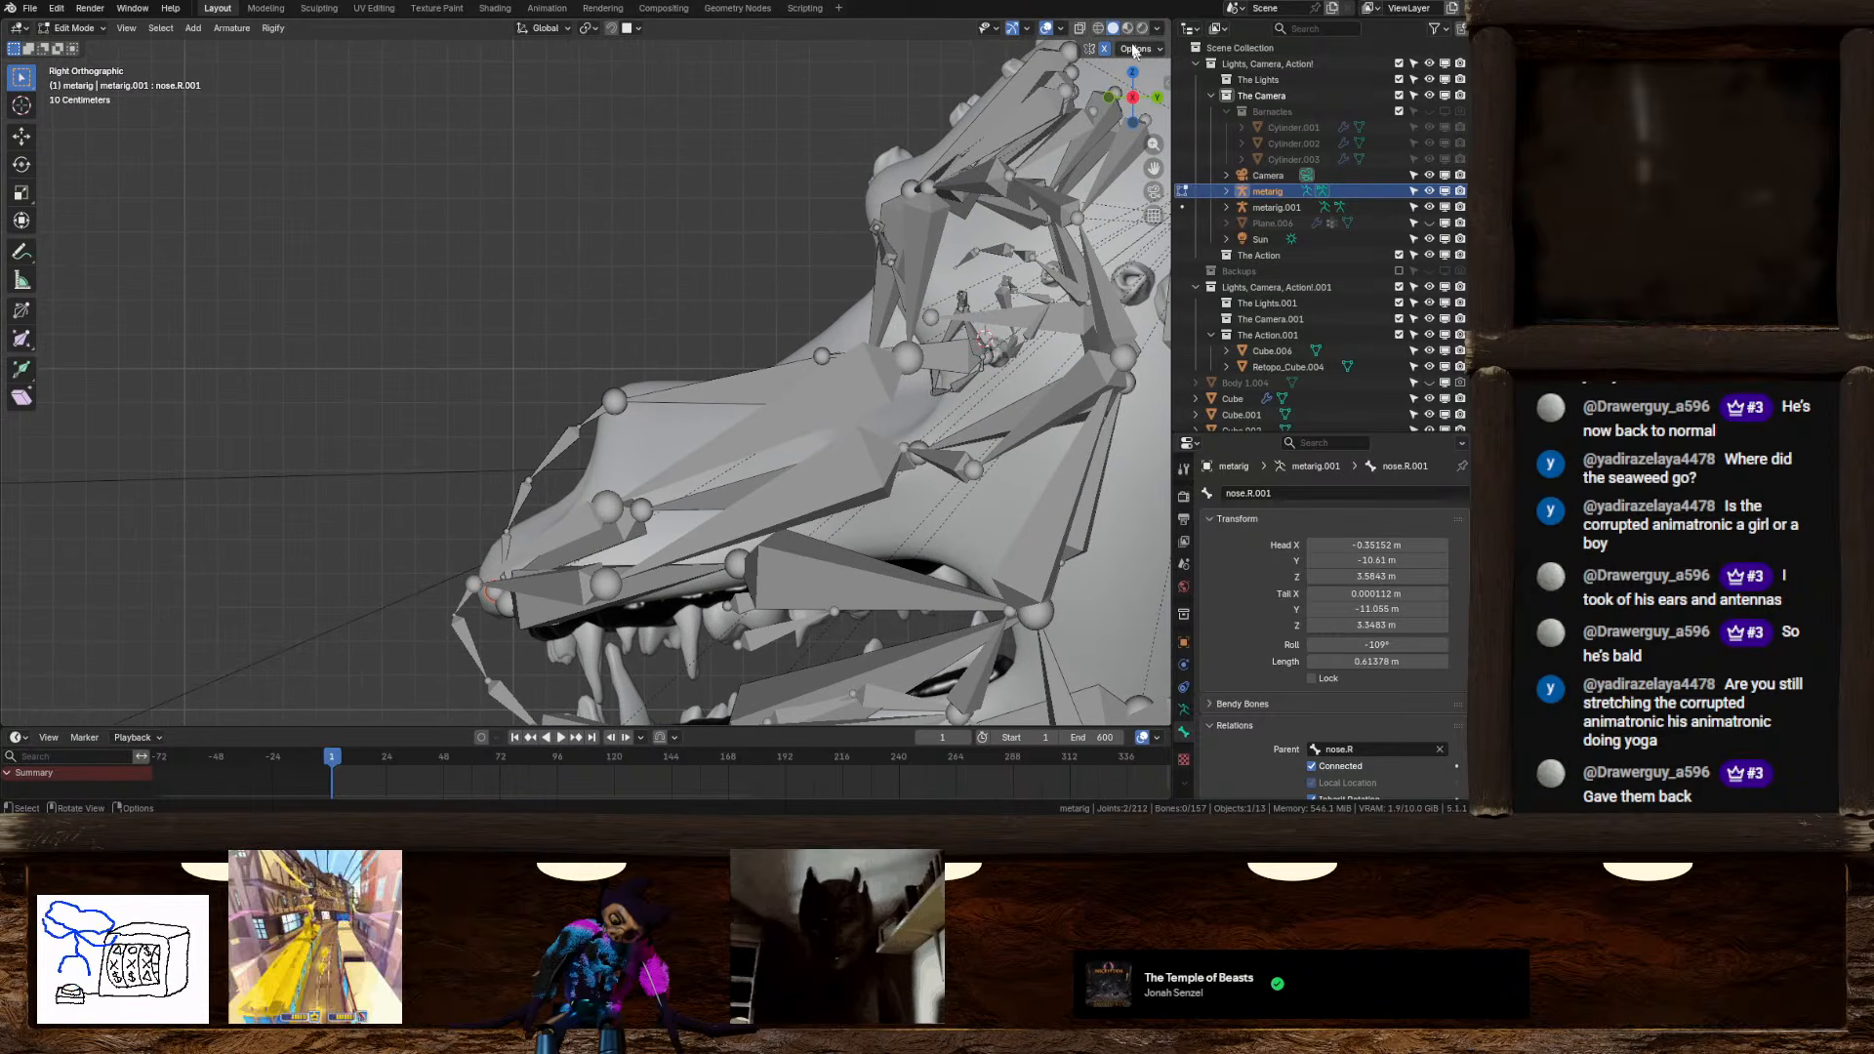
click(611, 27)
click(637, 27)
click(602, 125)
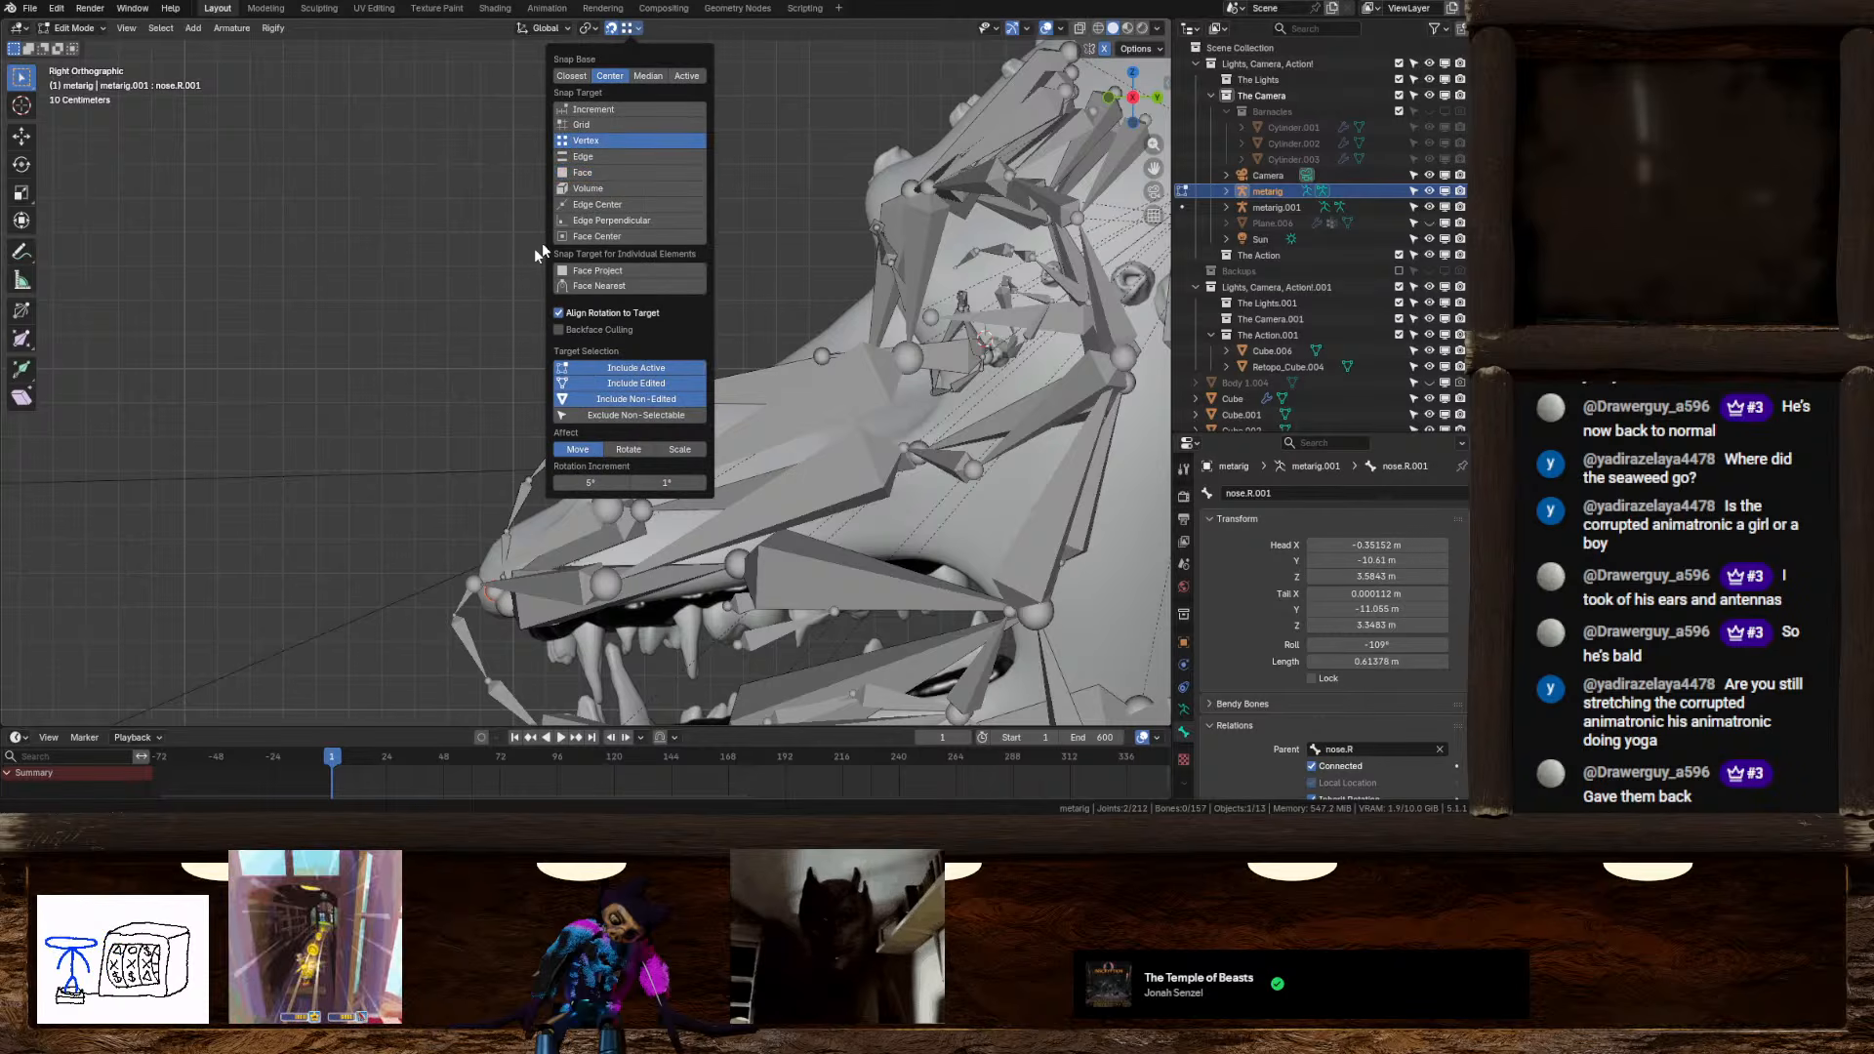
key(g)
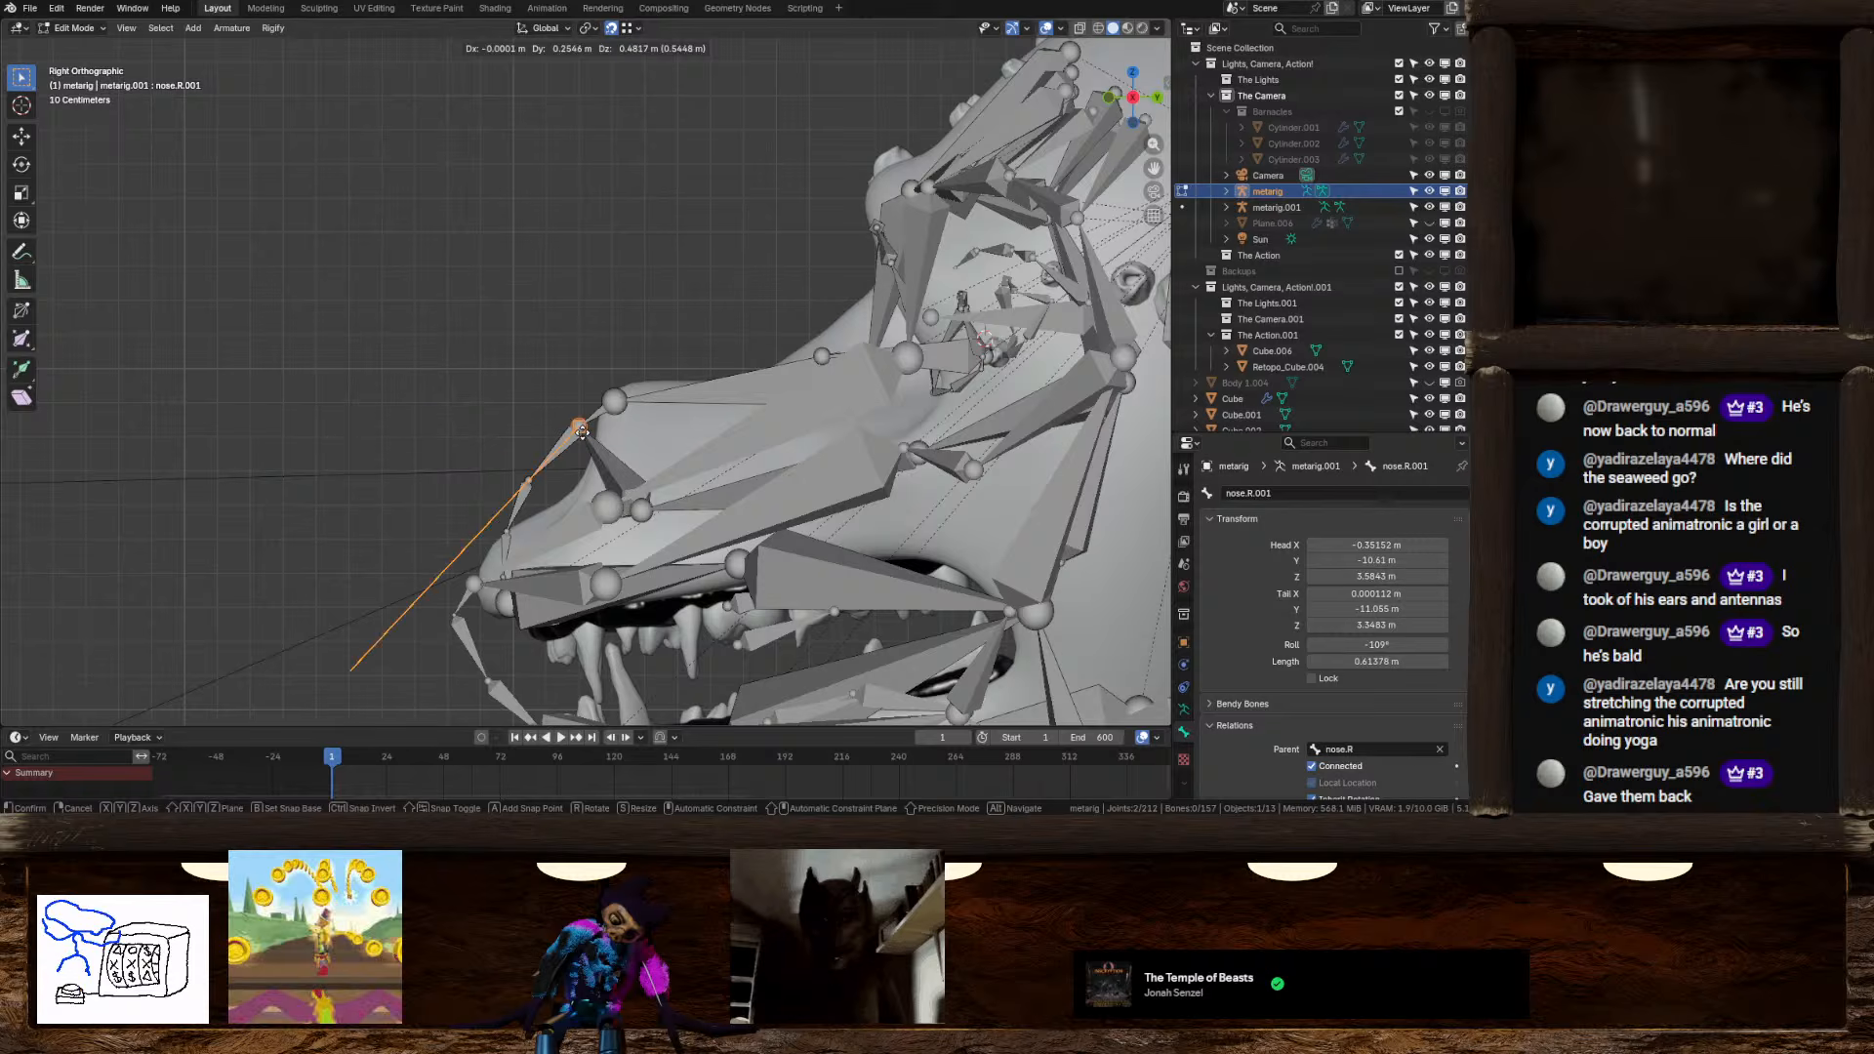
click(579, 427)
Move the end joint of nose.L back and up along the side of the snout, then shift it about -0.028 m along X
click(649, 511)
key(g)
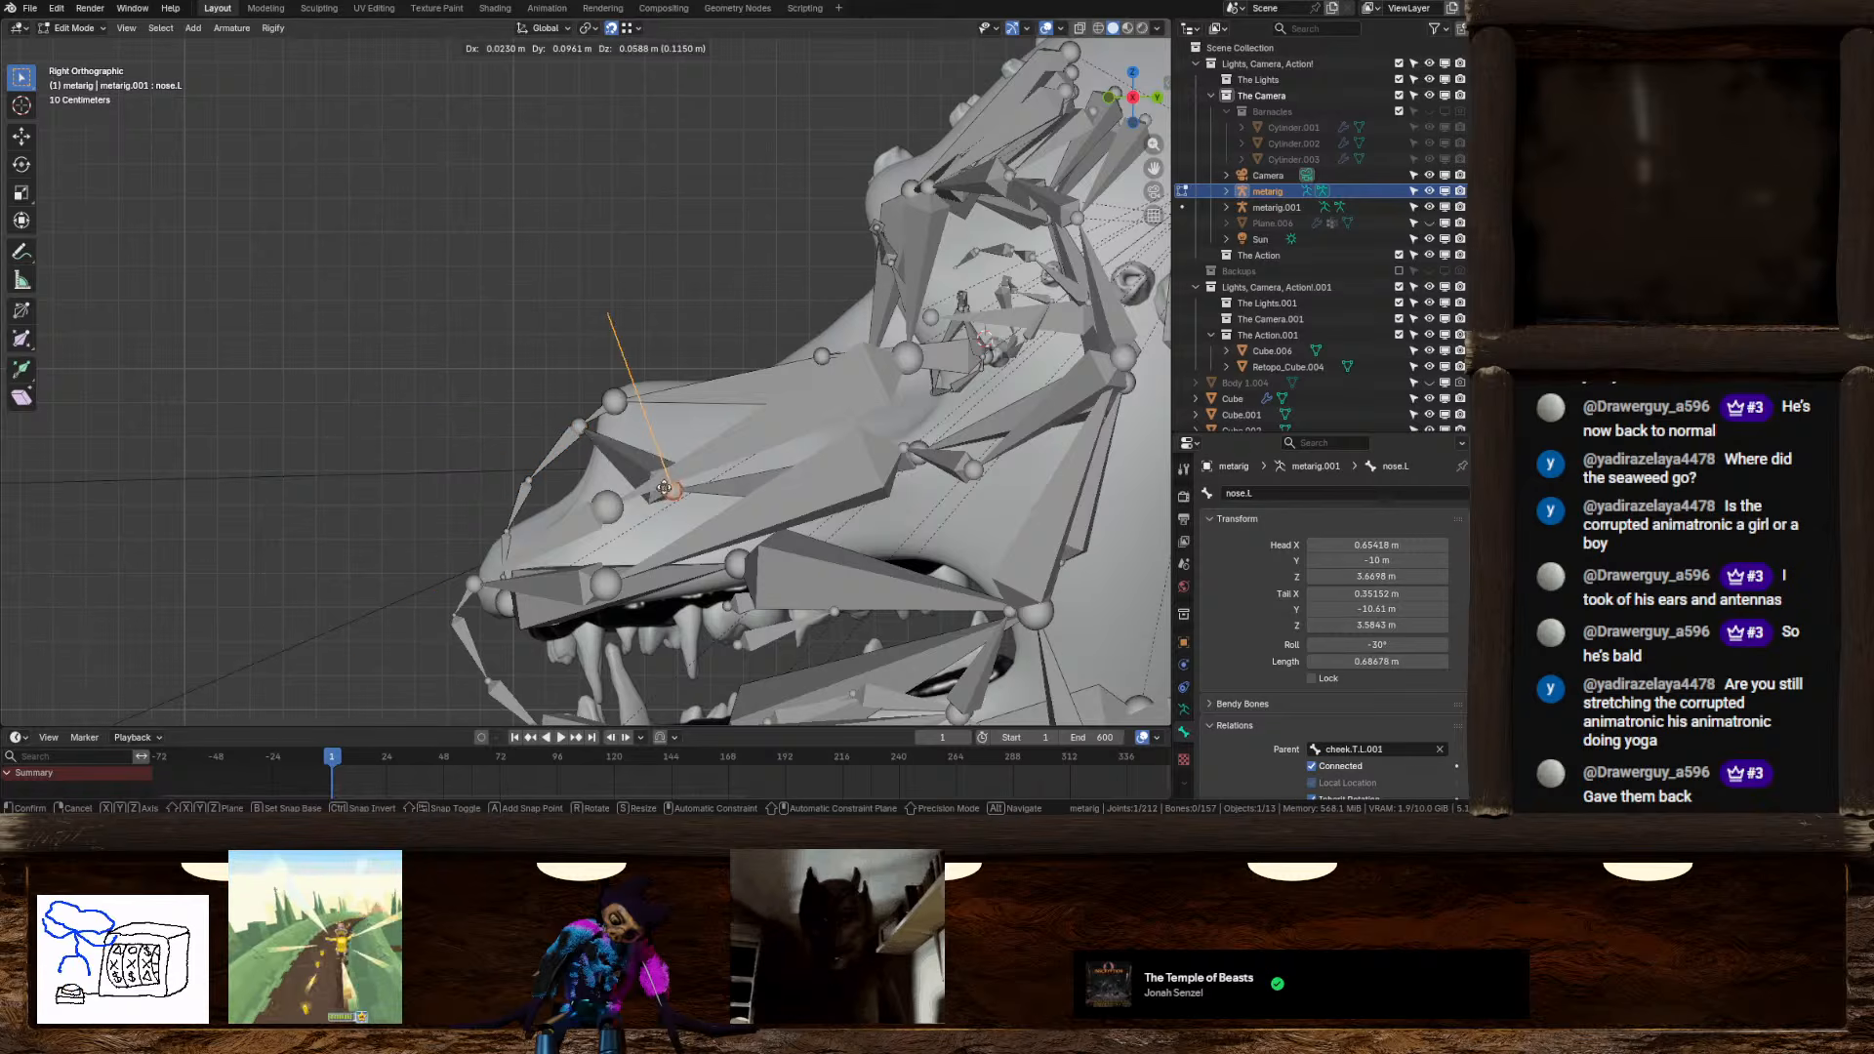
click(675, 454)
mouse_move(676, 454)
middle_down()
mouse_move(880, 512)
mouse_move(722, 484)
mouse_move(663, 431)
middle_up()
key(g)
key(x)
click(865, 506)
Turn off snapping and move nose.003's end joint and the nose.002–nose.003 joint back and down onto the snout's profile
middle_drag(785, 418, 663, 428)
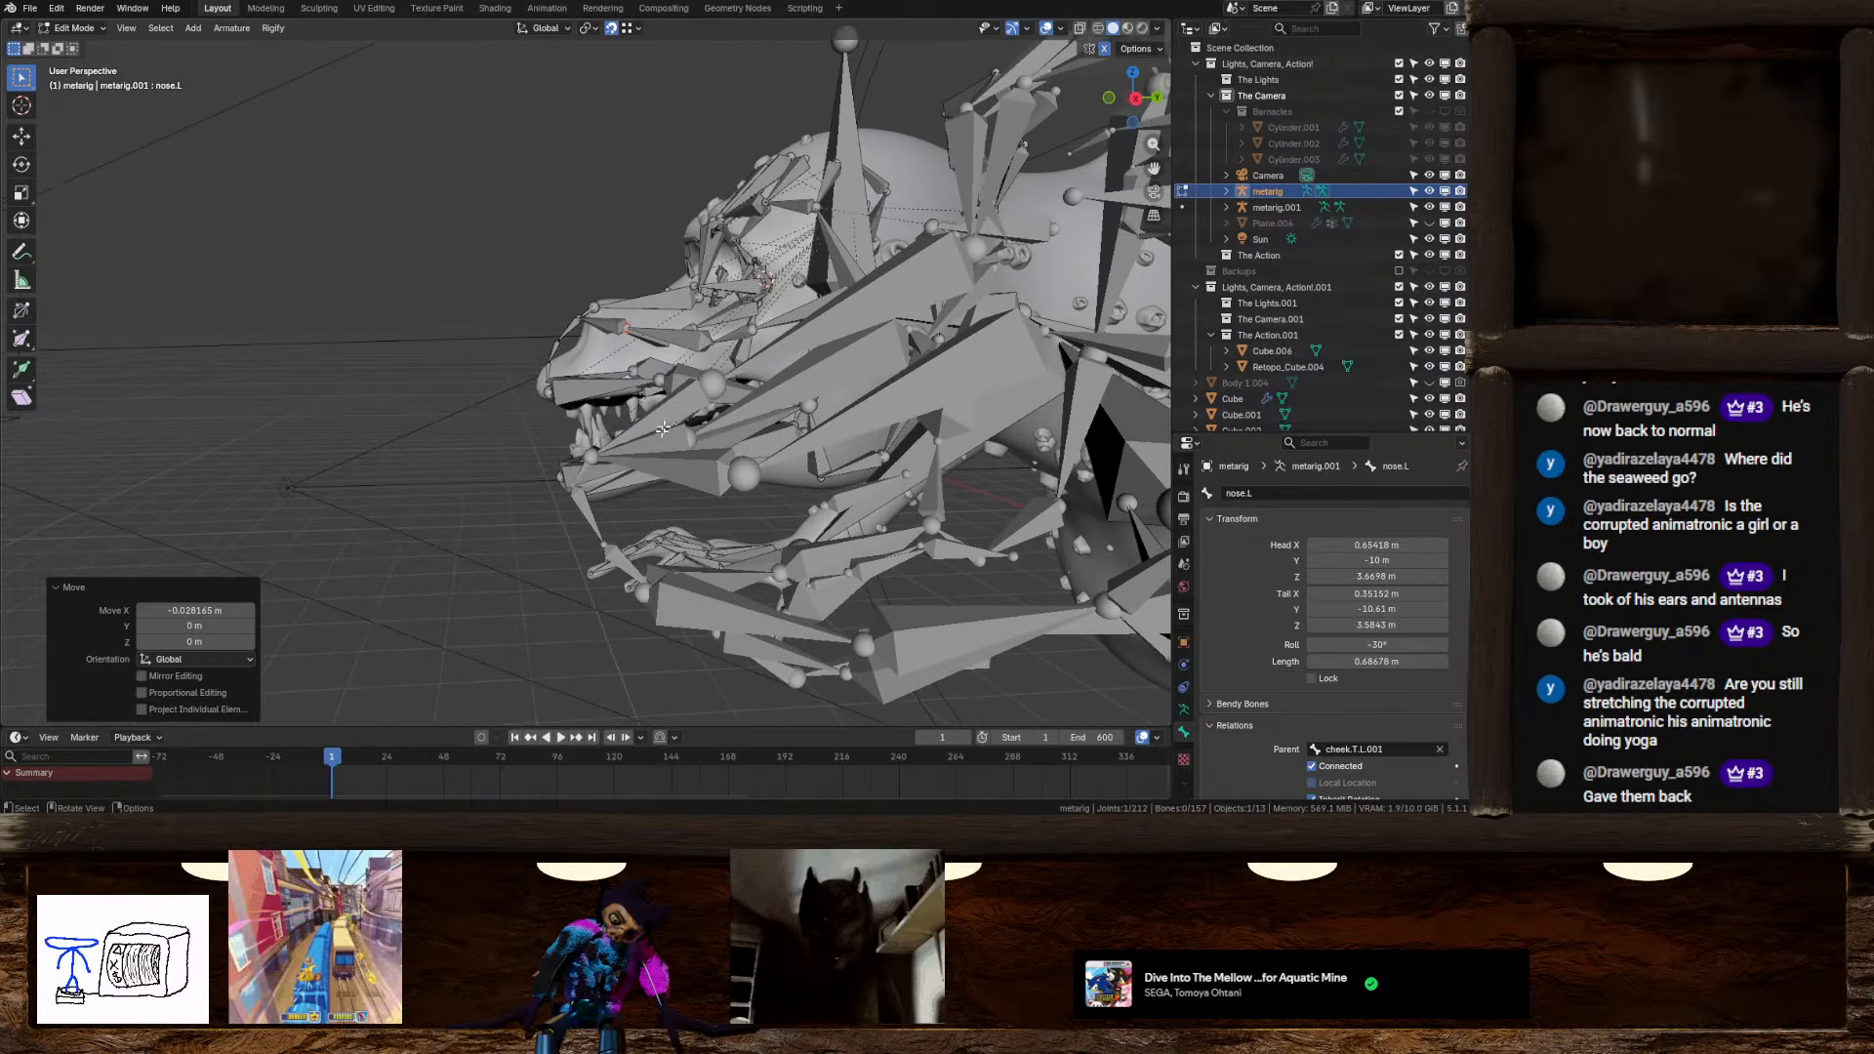
middle_drag(631, 575, 675, 552)
click(1155, 102)
scroll(601, 465, up, 5)
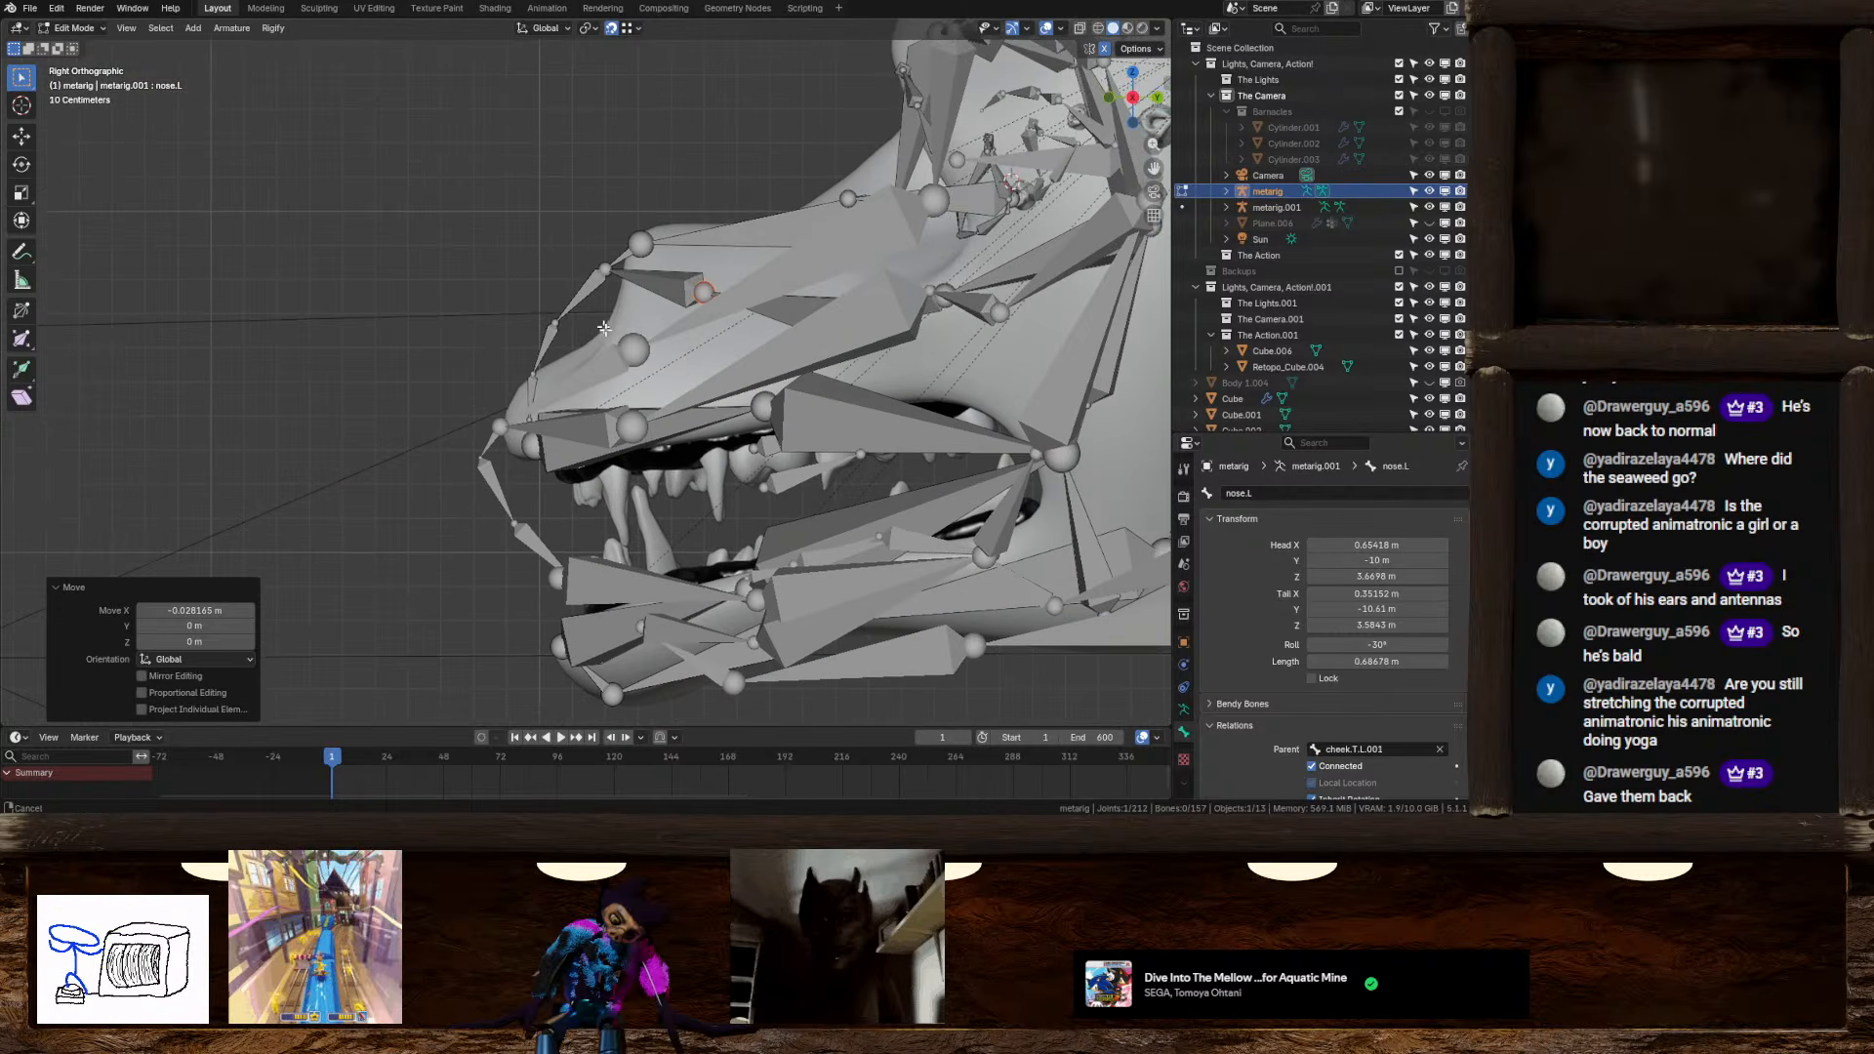
click(601, 464)
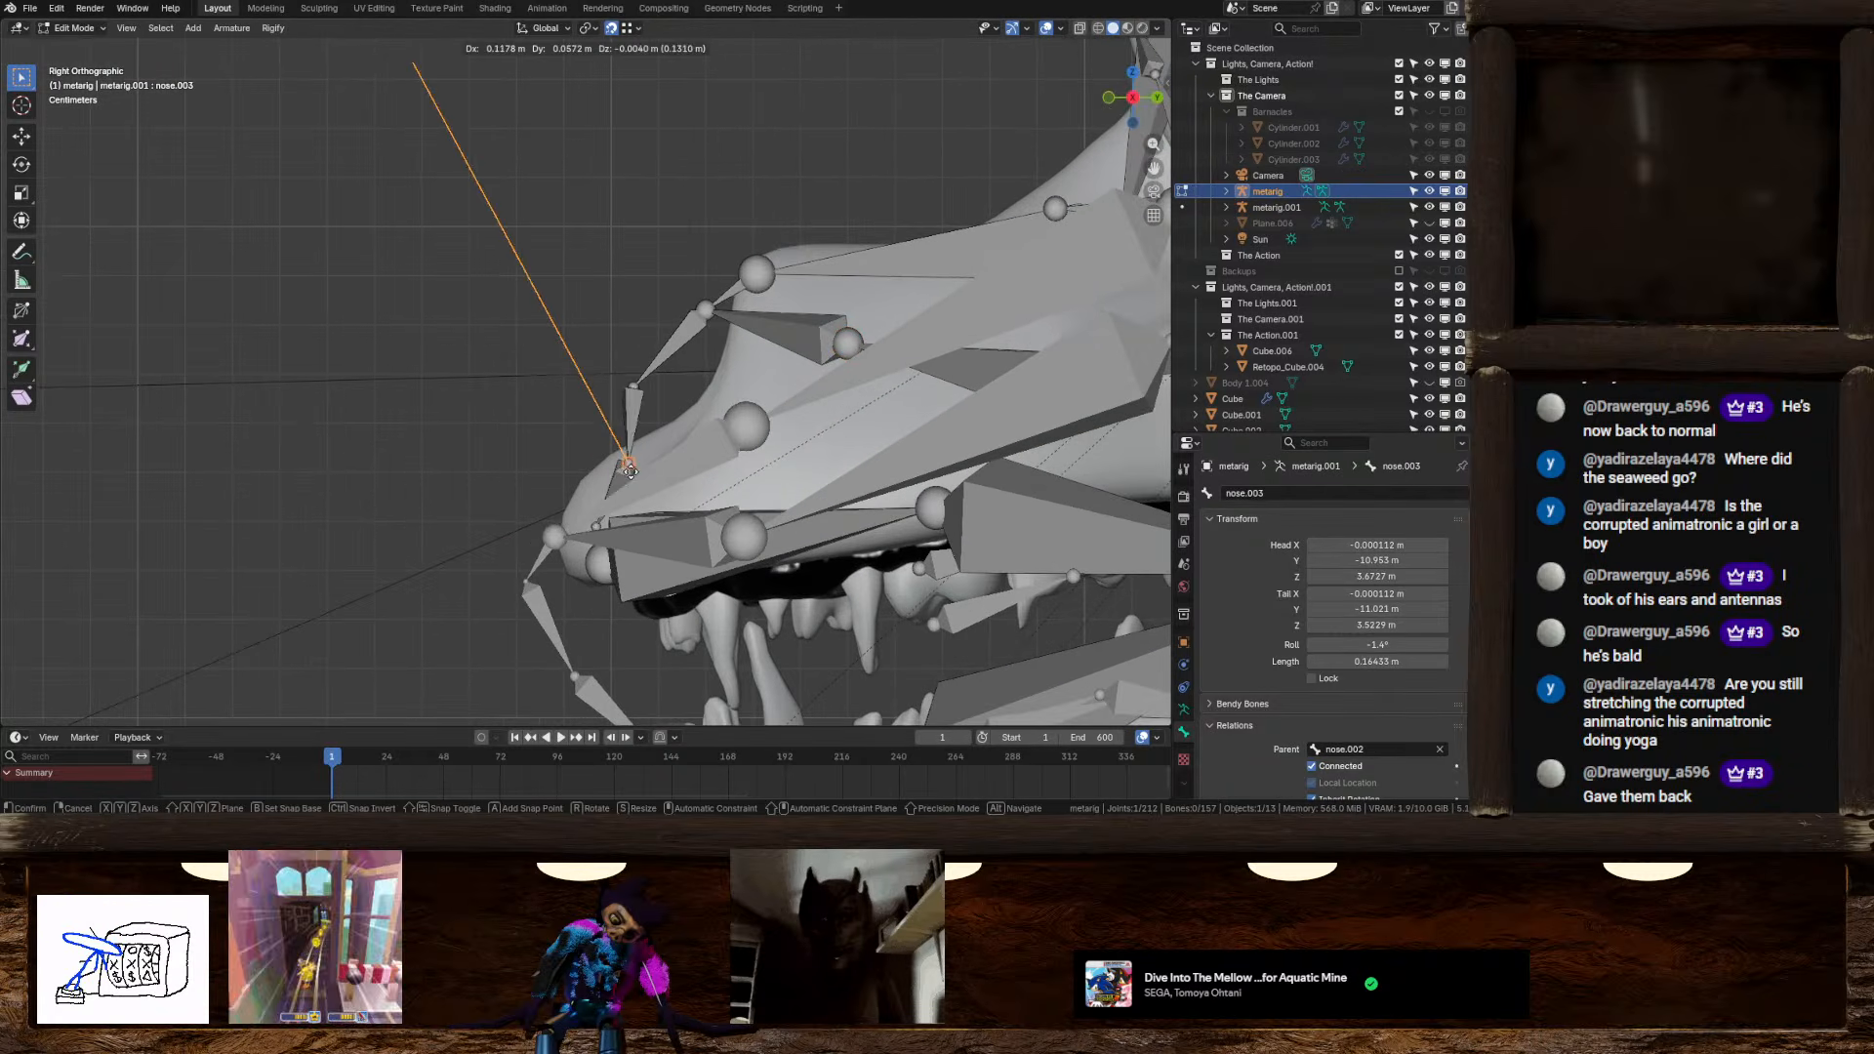
click(616, 29)
key(g)
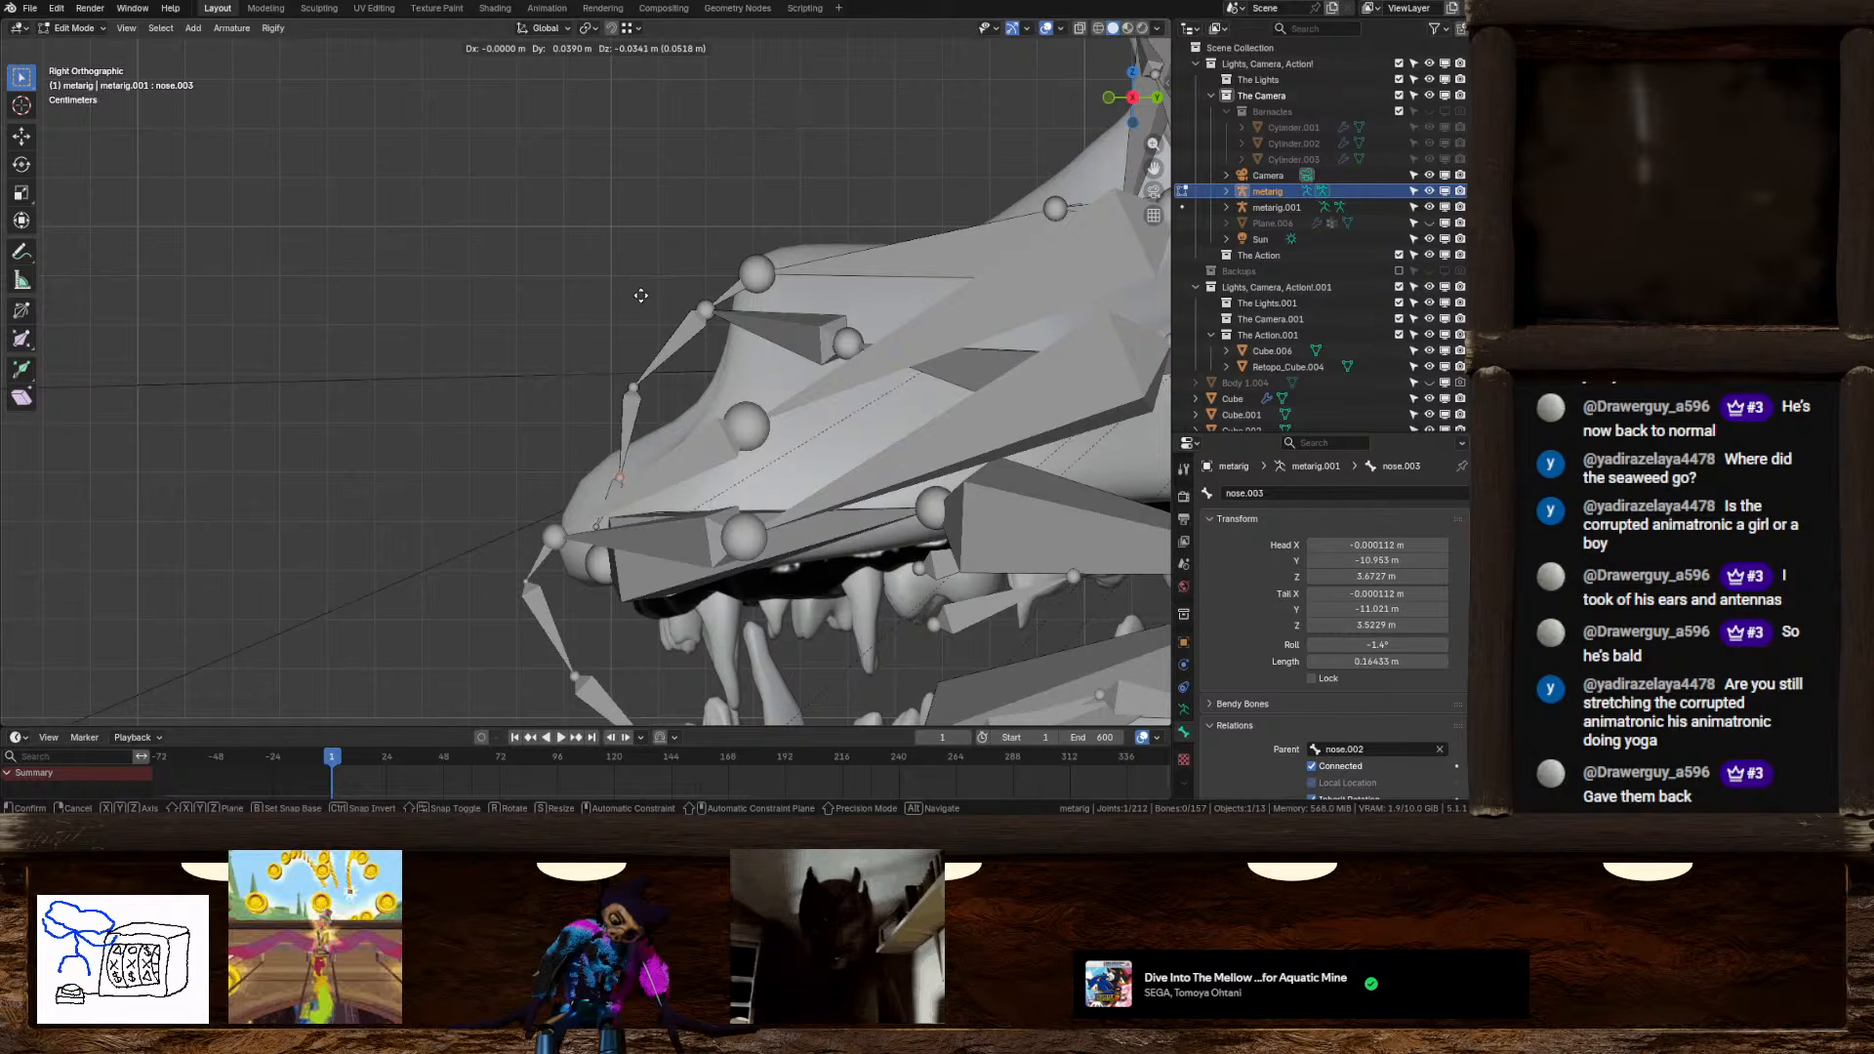
click(642, 294)
click(635, 390)
key(g)
click(707, 418)
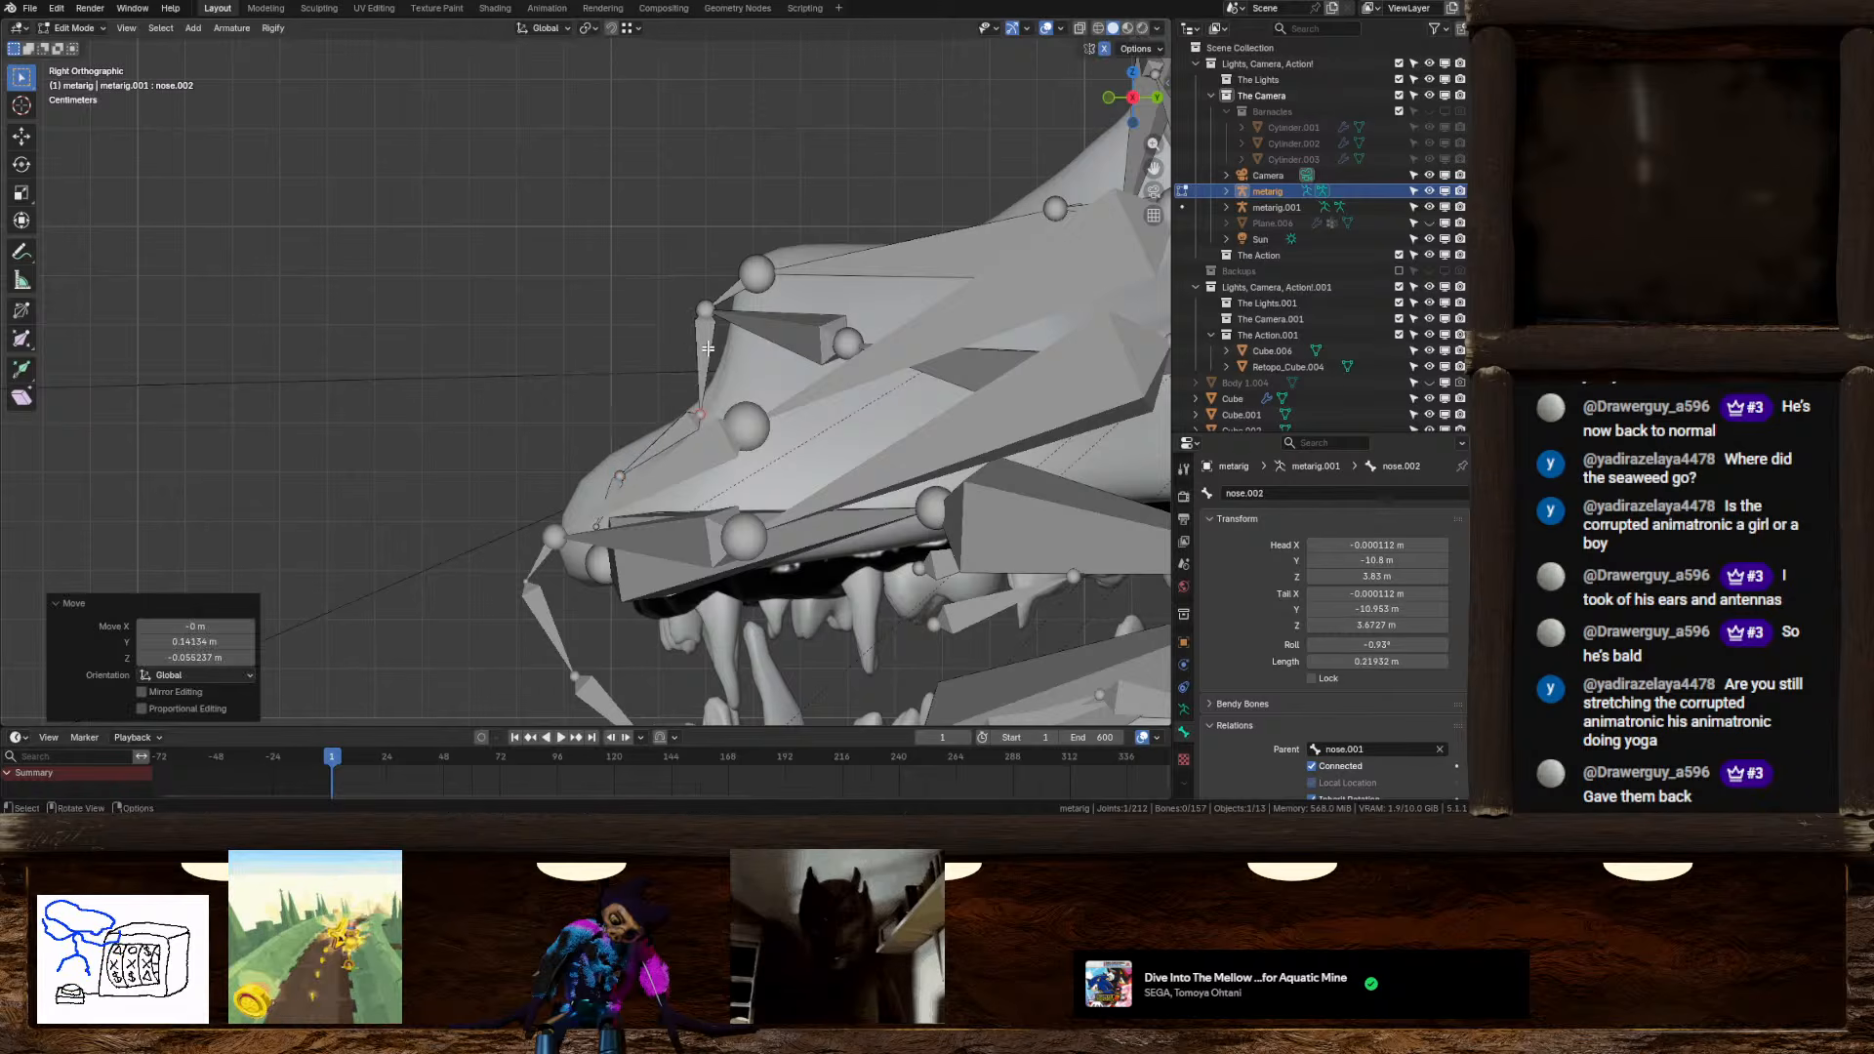
Reposition the nose.001–nose.002 joint and the nose bone's end joint along the top of the snout, then leave the metarig's editing
click(705, 308)
key(g)
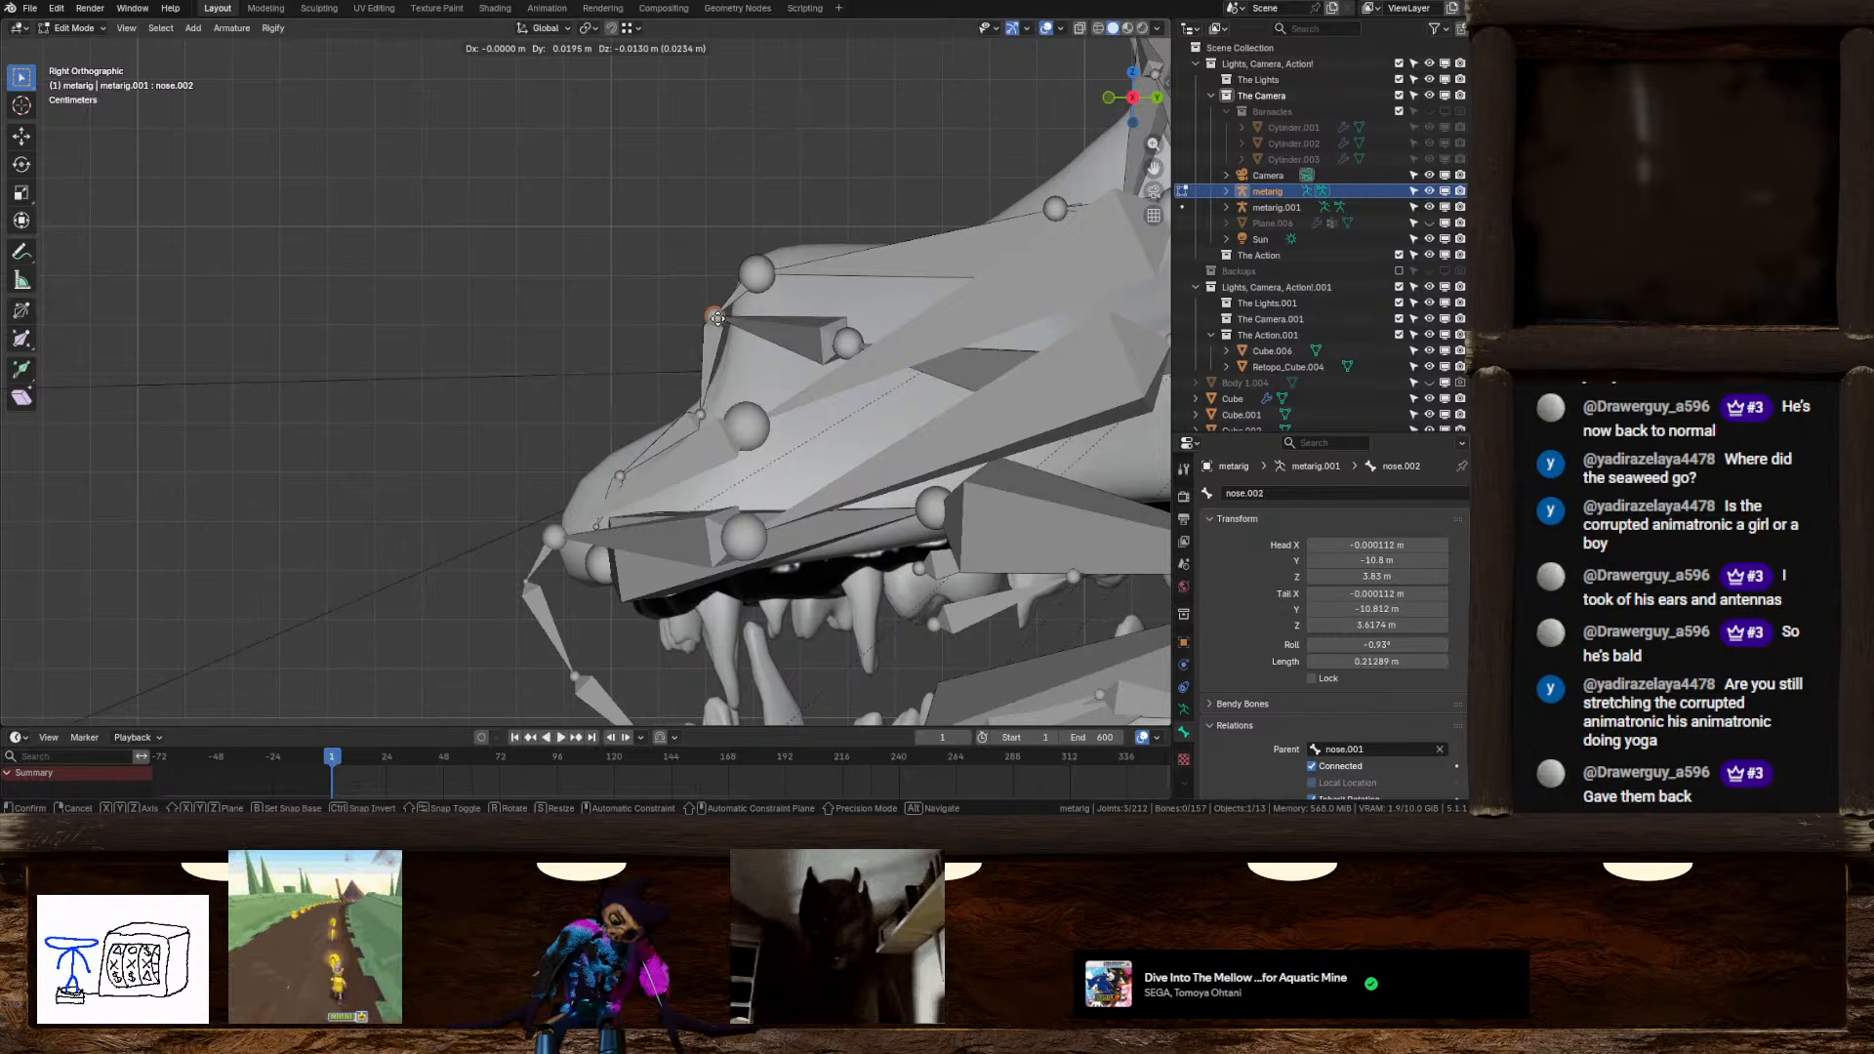
click(734, 322)
click(755, 274)
shift+middle_drag(756, 274, 665, 321)
key(g)
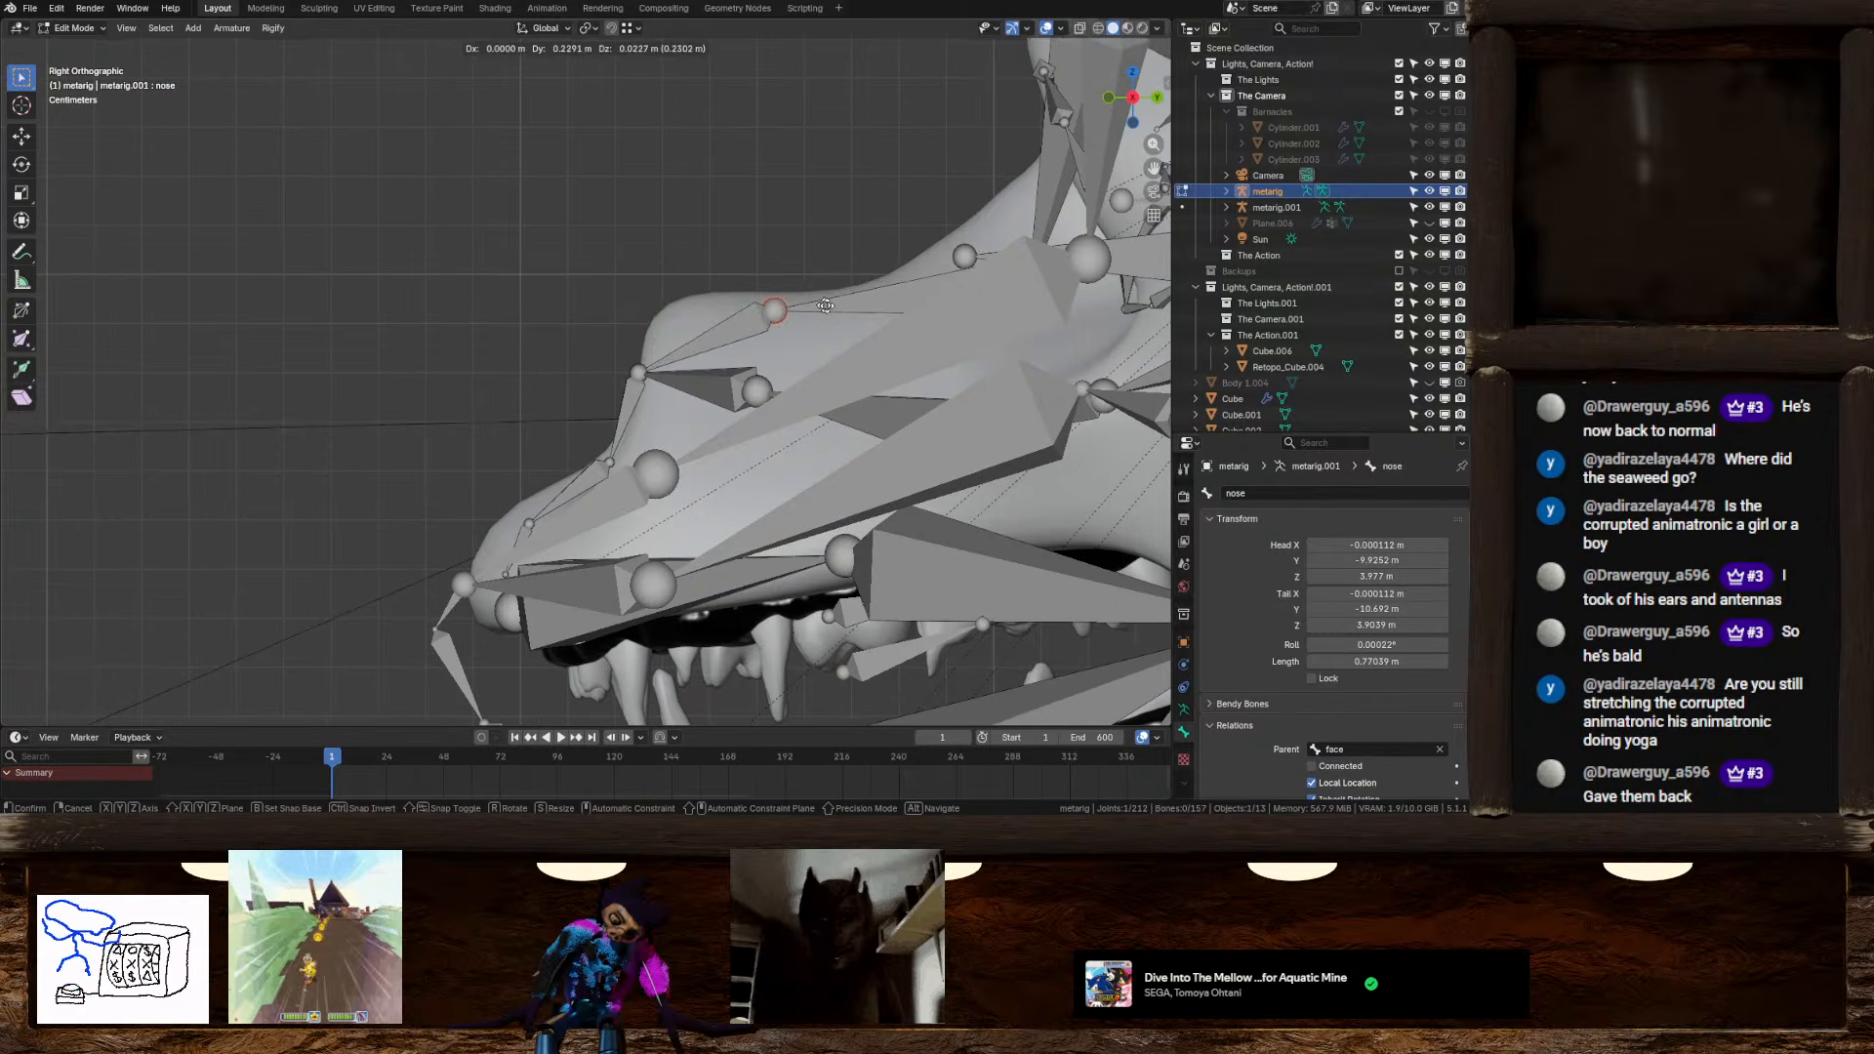
click(854, 303)
drag(626, 353, 664, 389)
key(g)
click(683, 332)
middle_drag(683, 332, 809, 376)
key(Tab)
Hide metarig.001 and generate the Rigify rig from the metarig
click(966, 352)
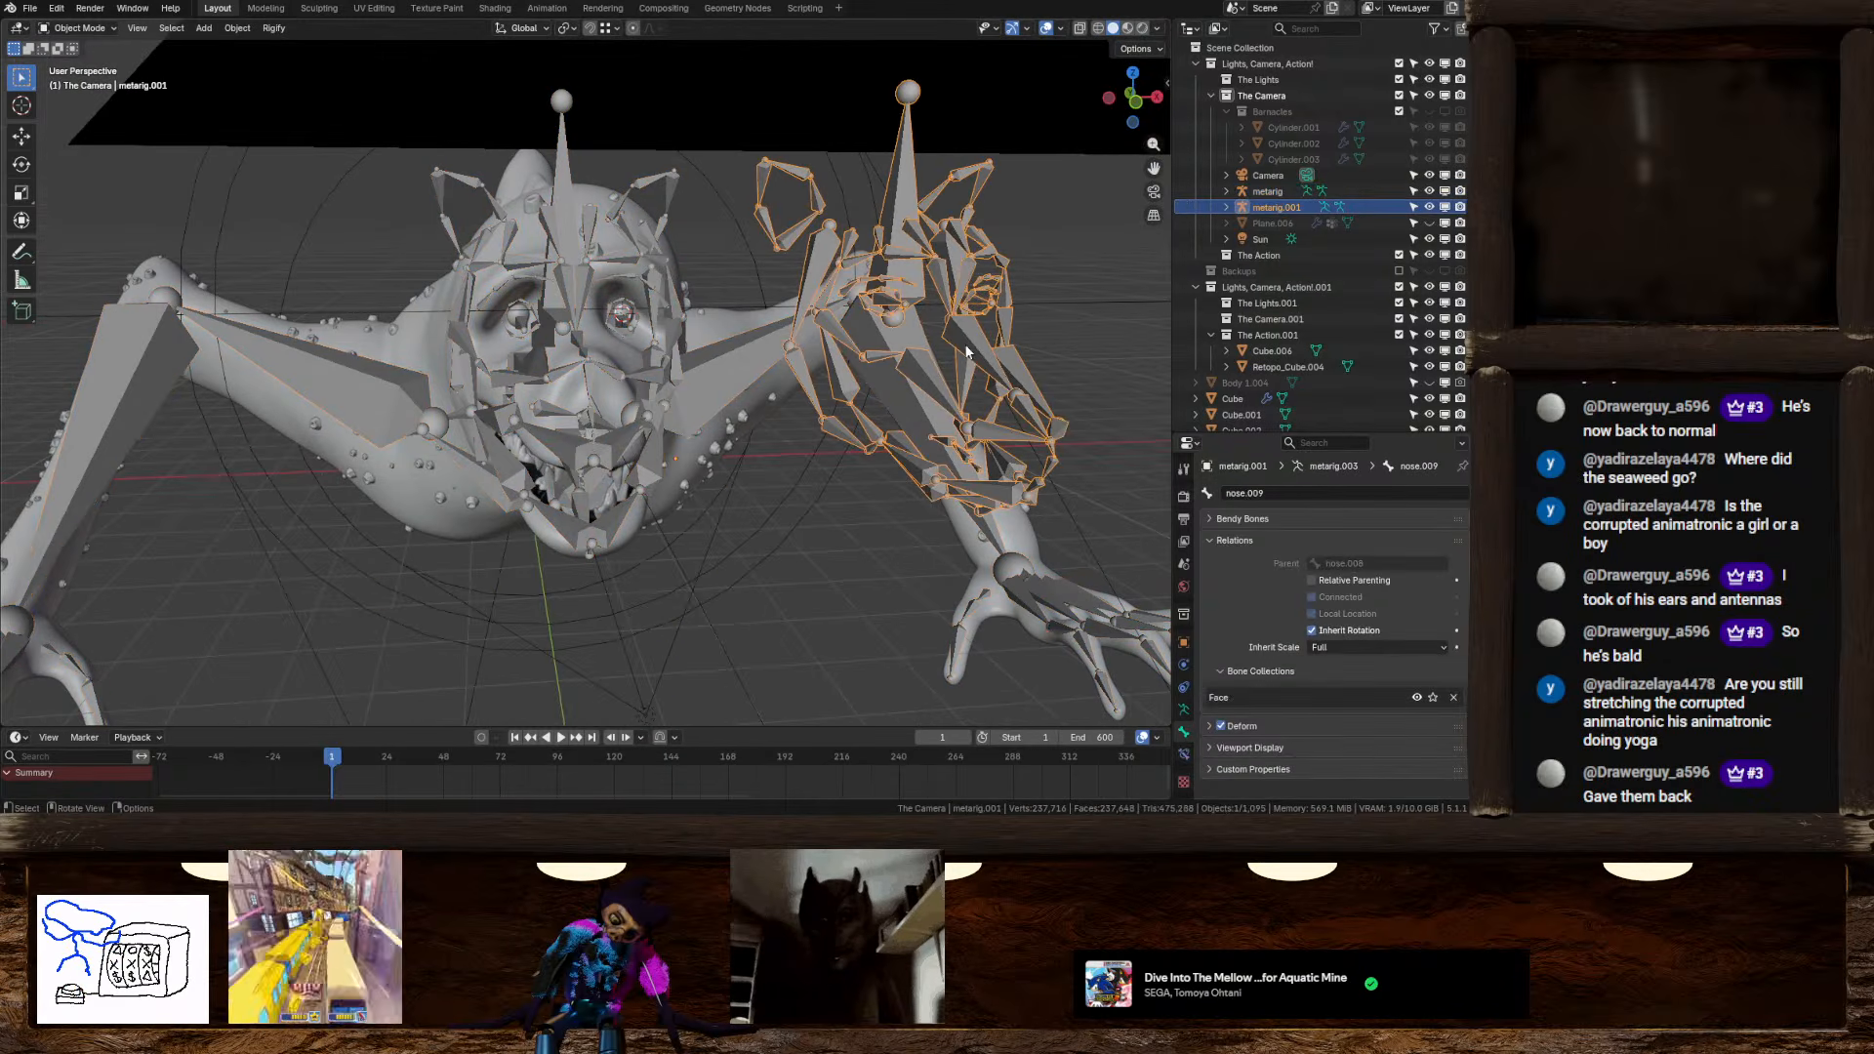
key(h)
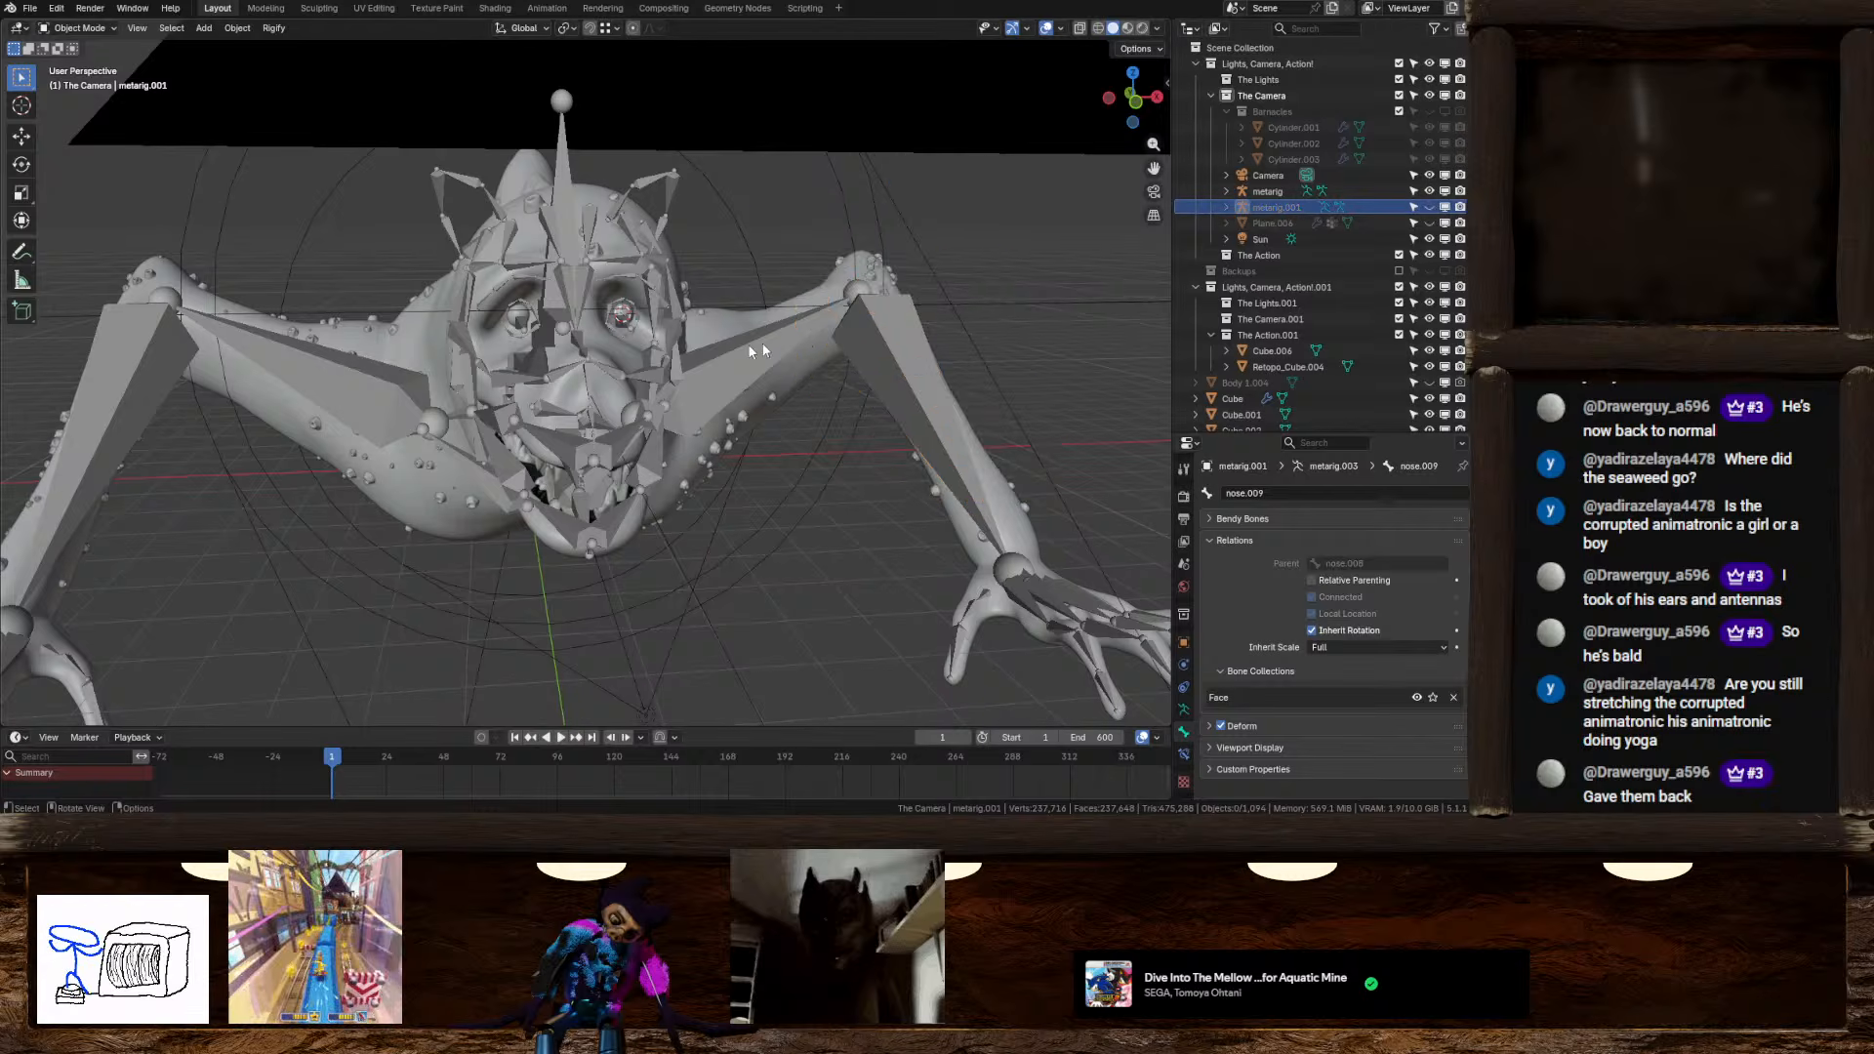
click(673, 353)
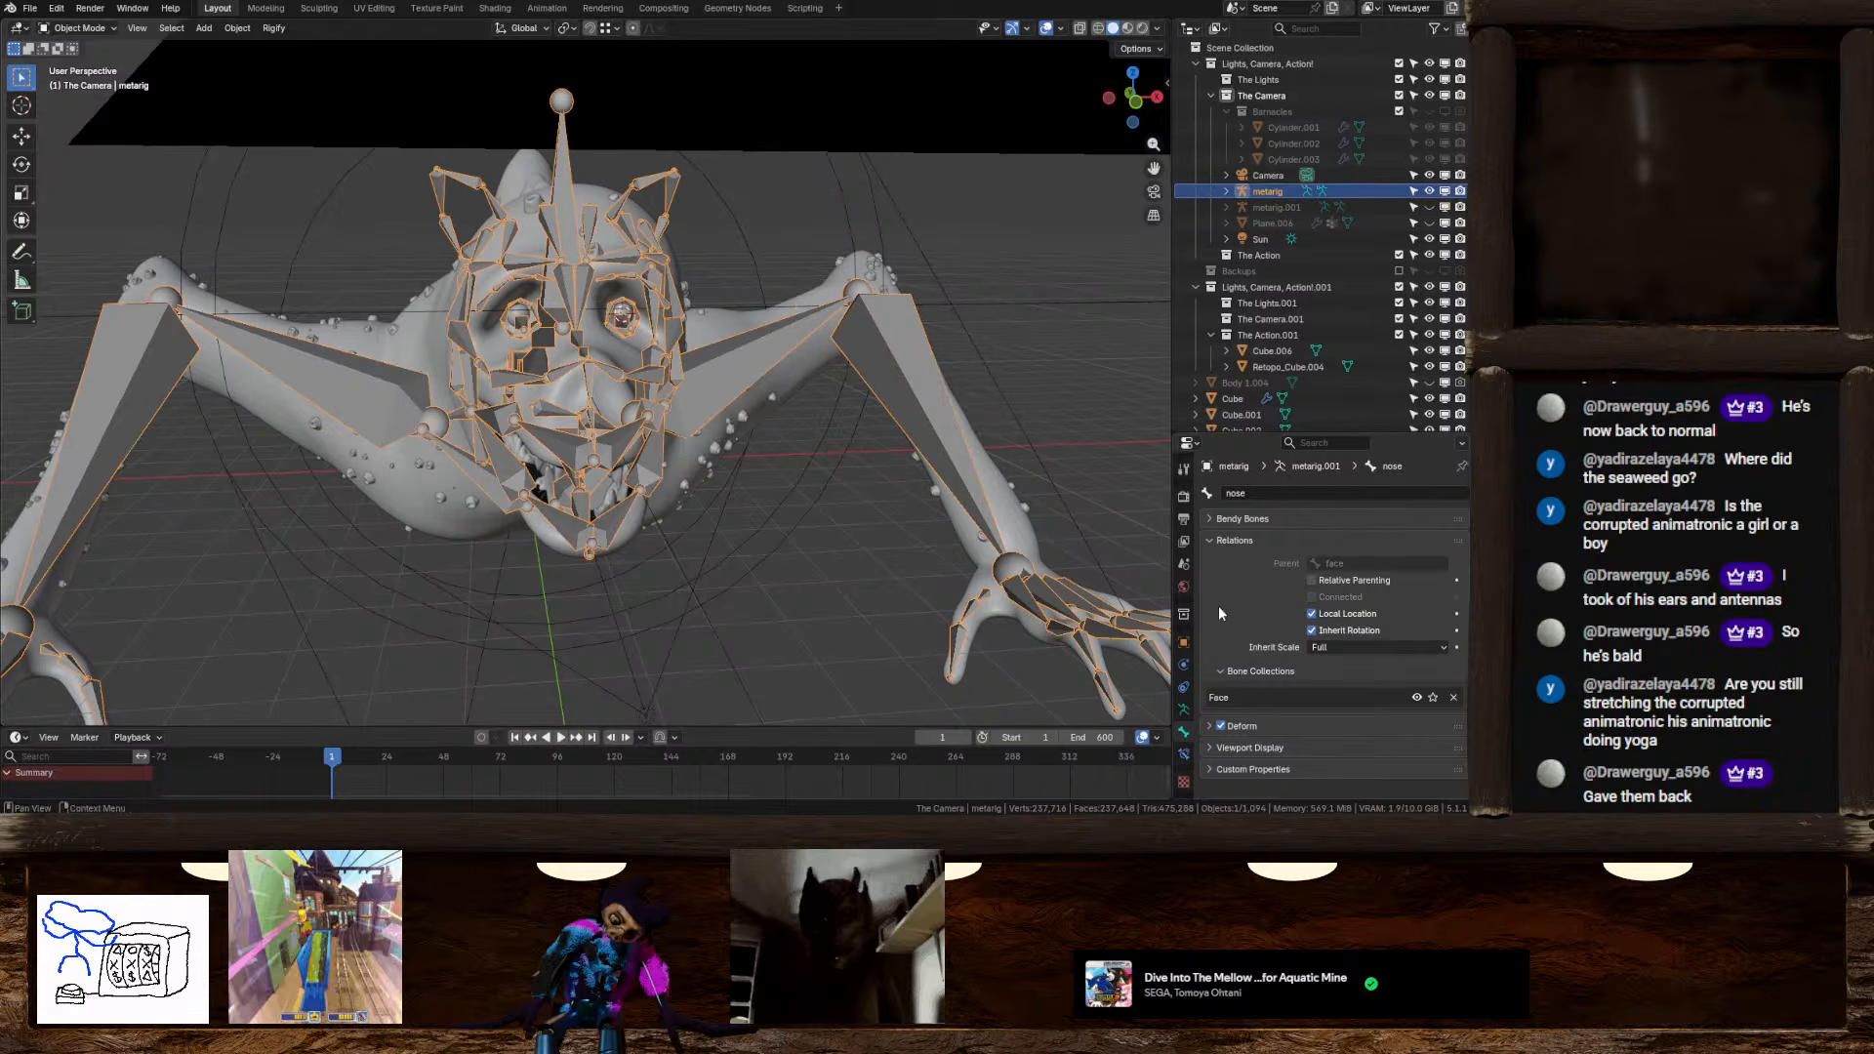
click(1185, 708)
scroll(1291, 706, down, 8)
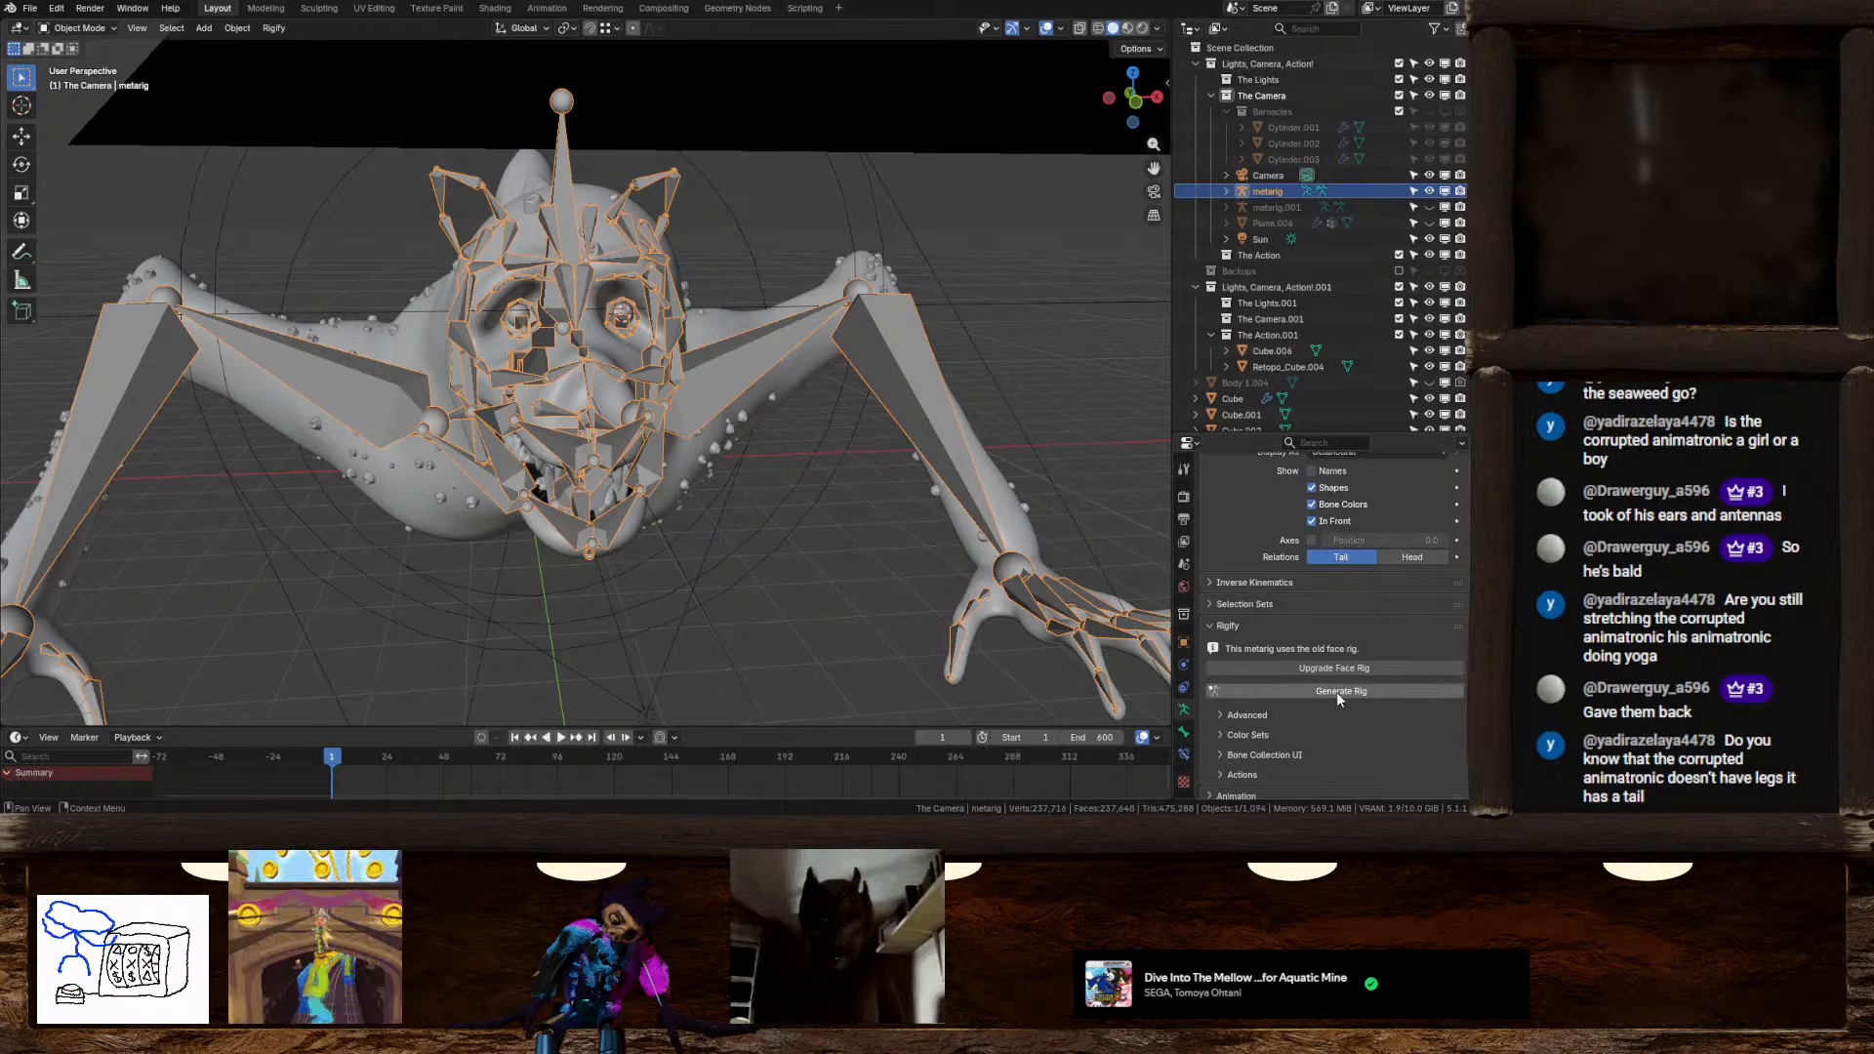
click(1340, 695)
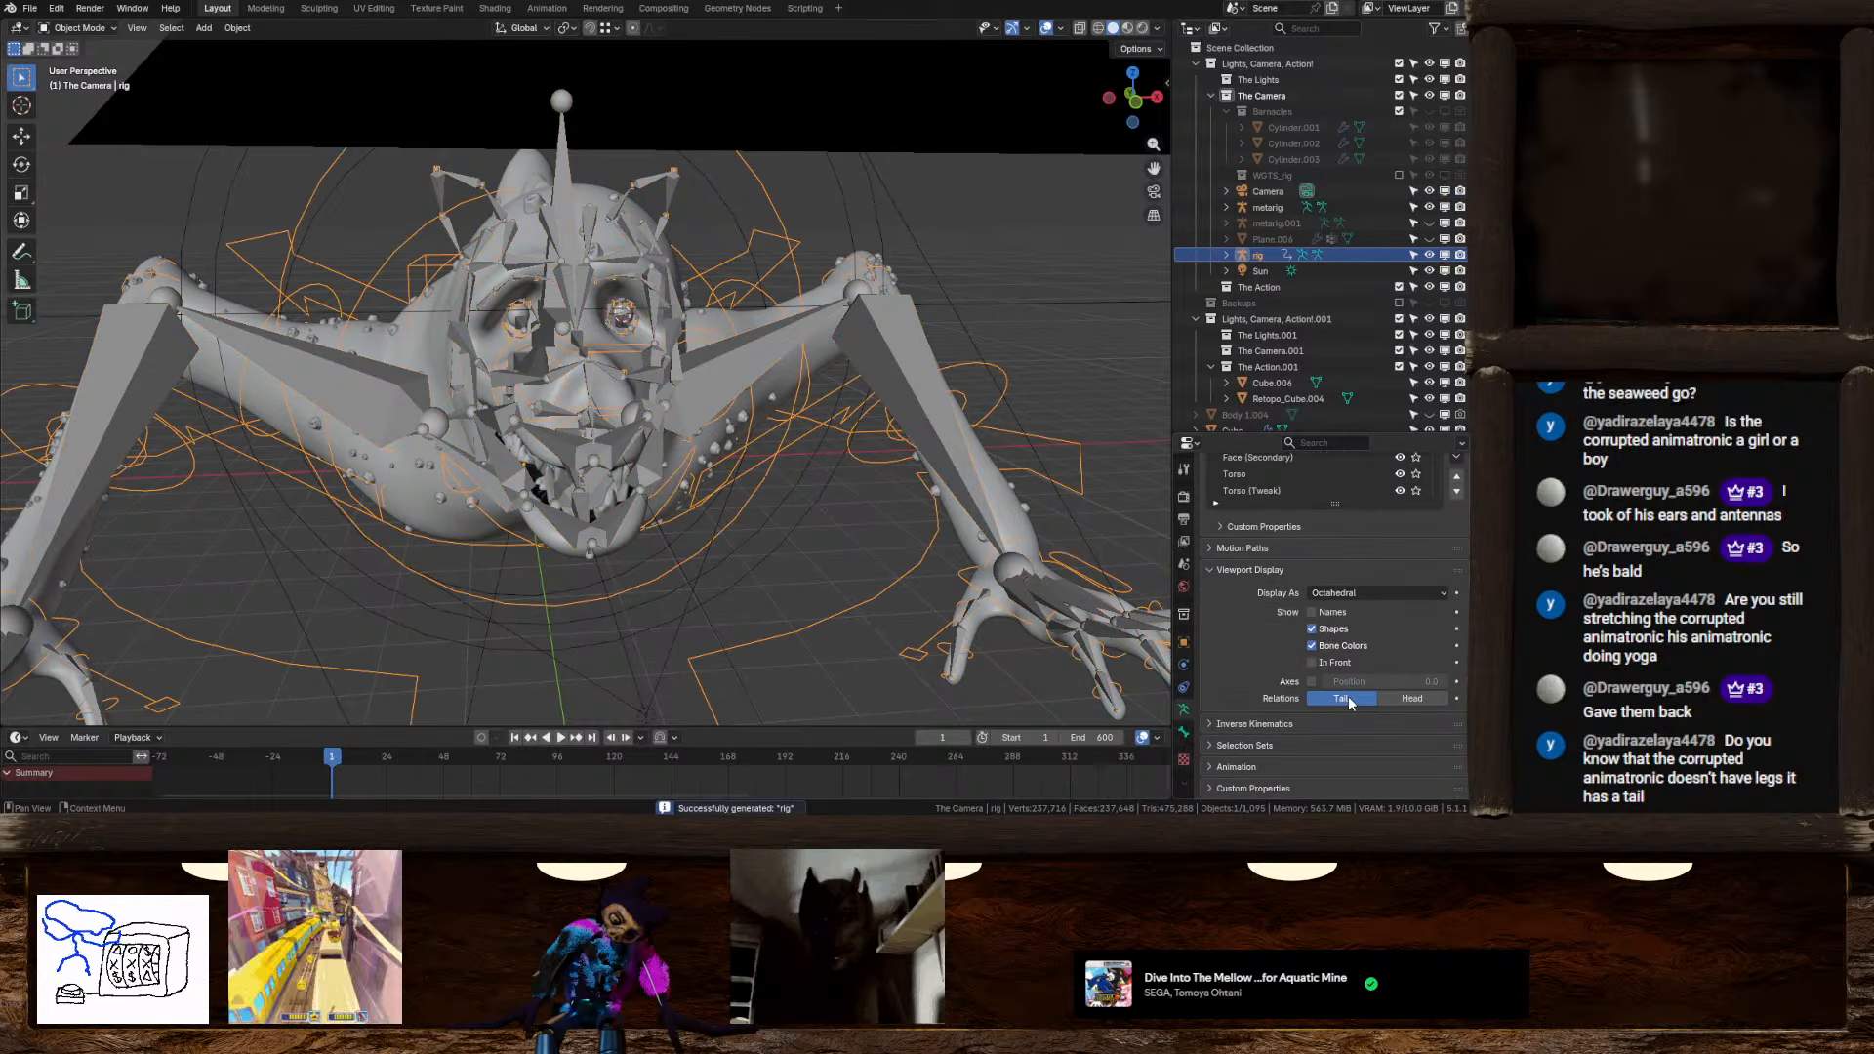
Hide the metarig and parent all the creature's meshes to the generated rig with automatic weights
middle_drag(625, 323, 706, 312)
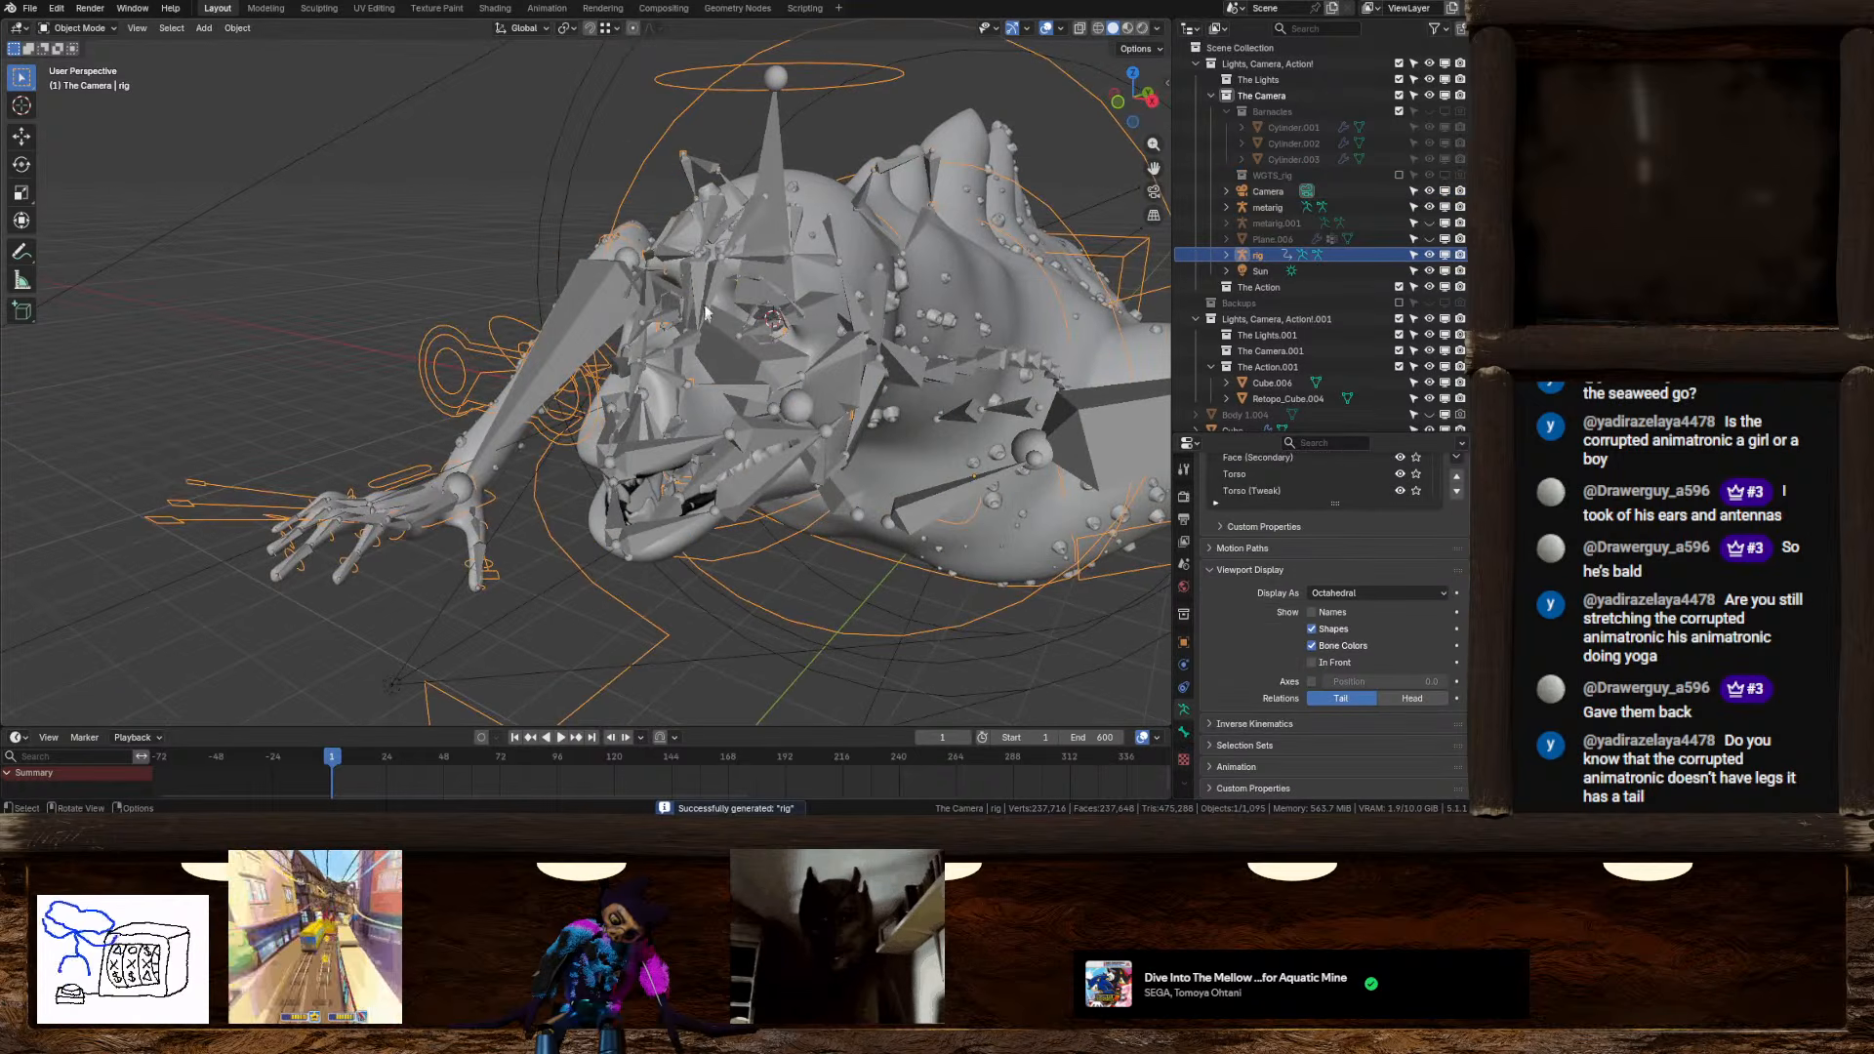
click(757, 278)
key(h)
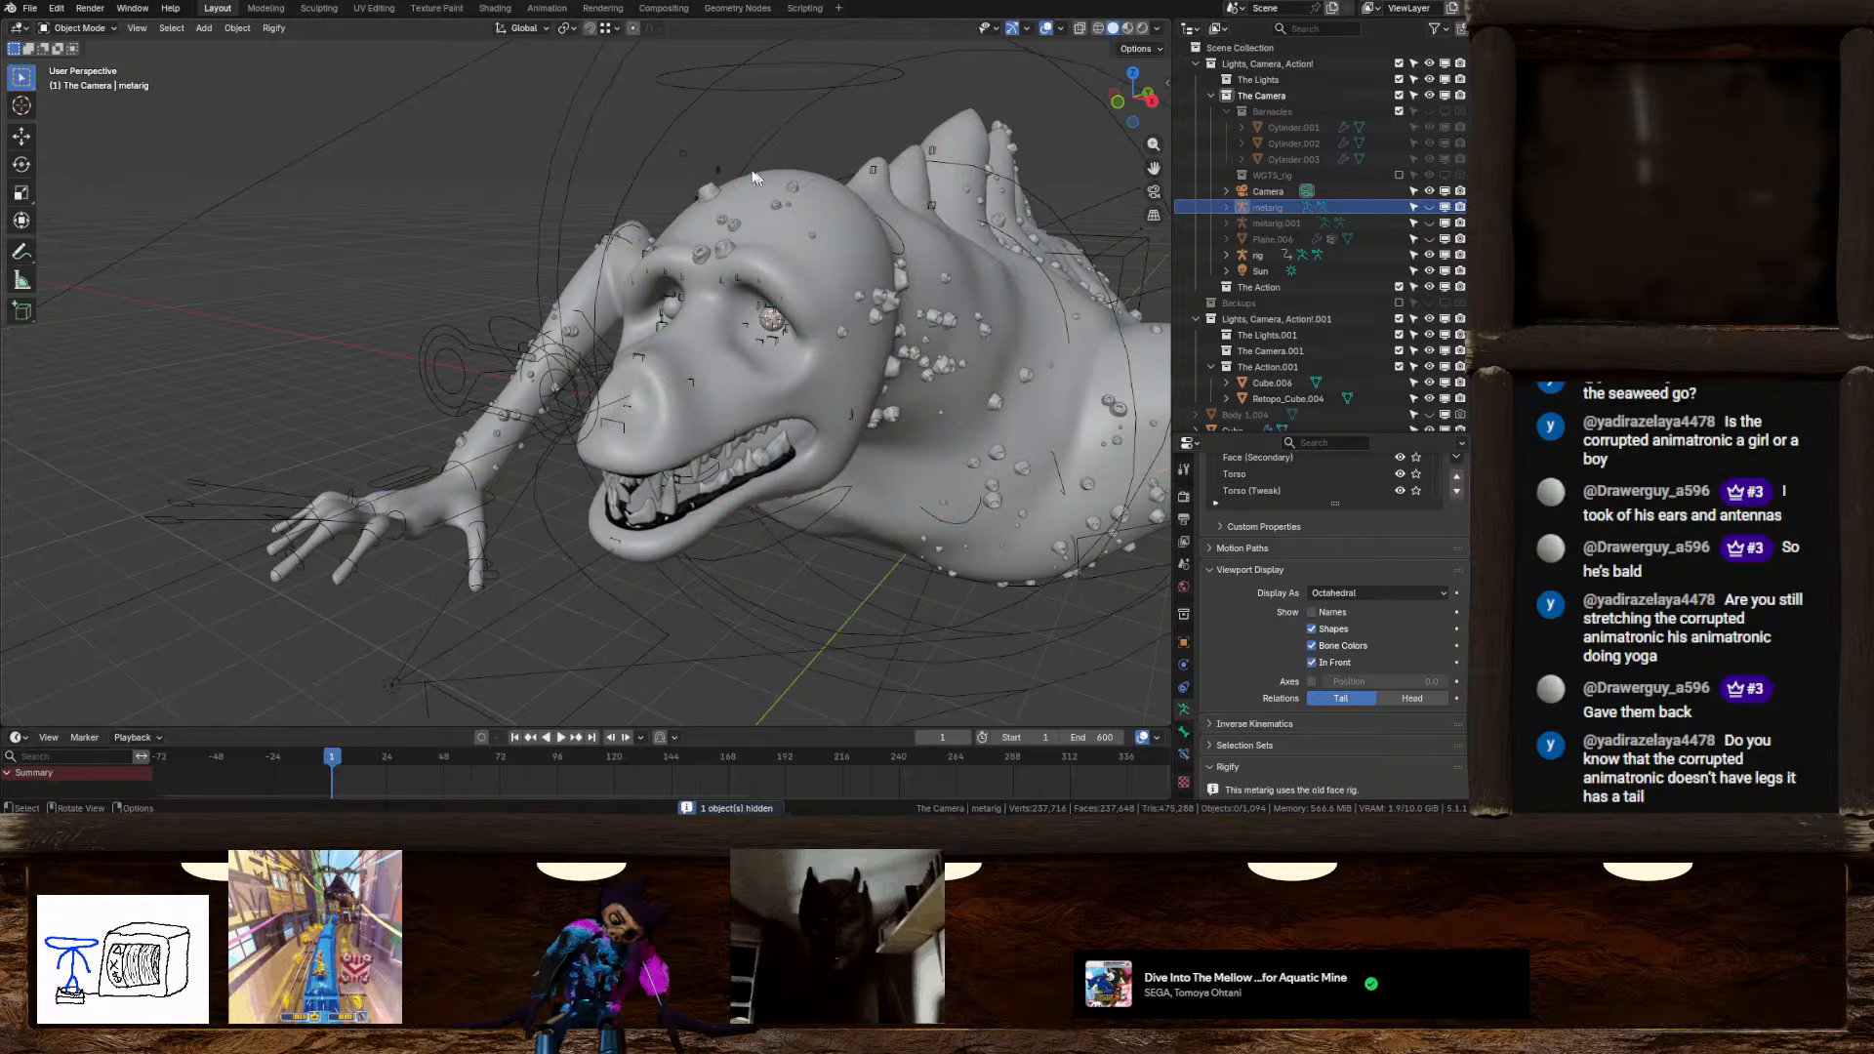
click(739, 88)
click(98, 29)
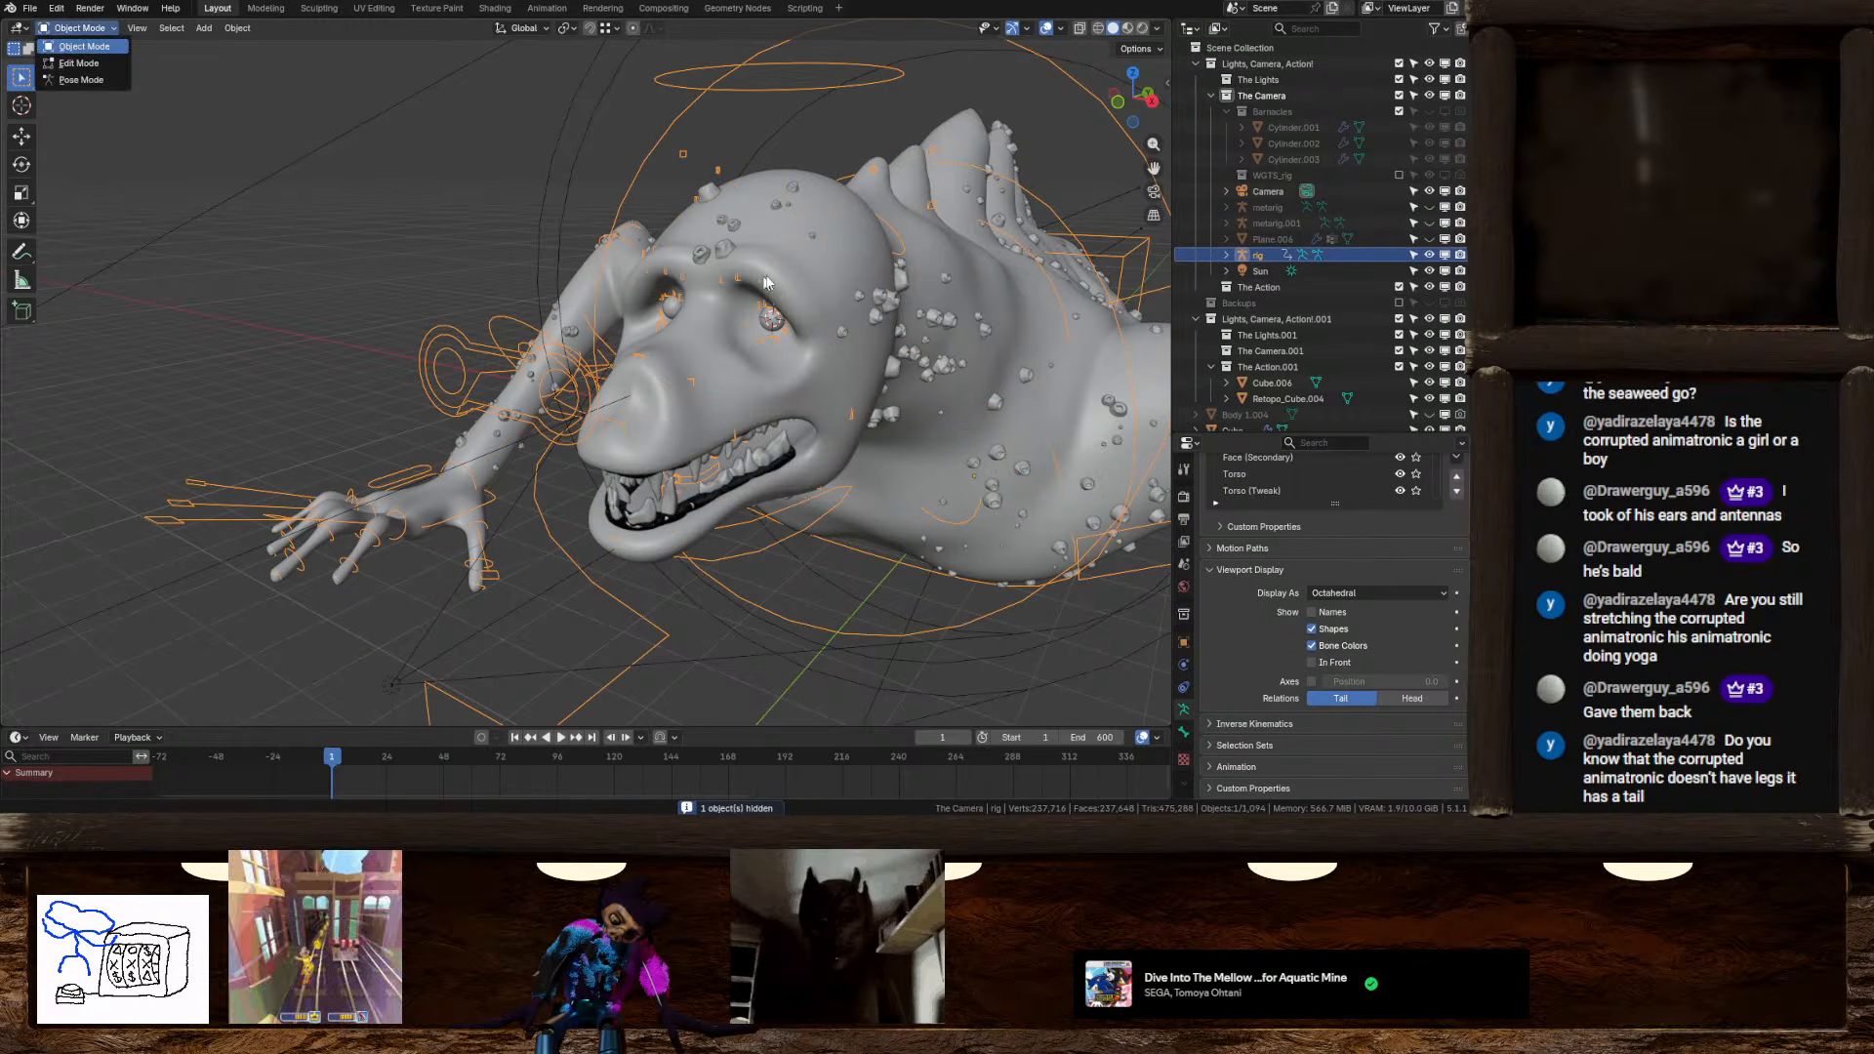
key(a)
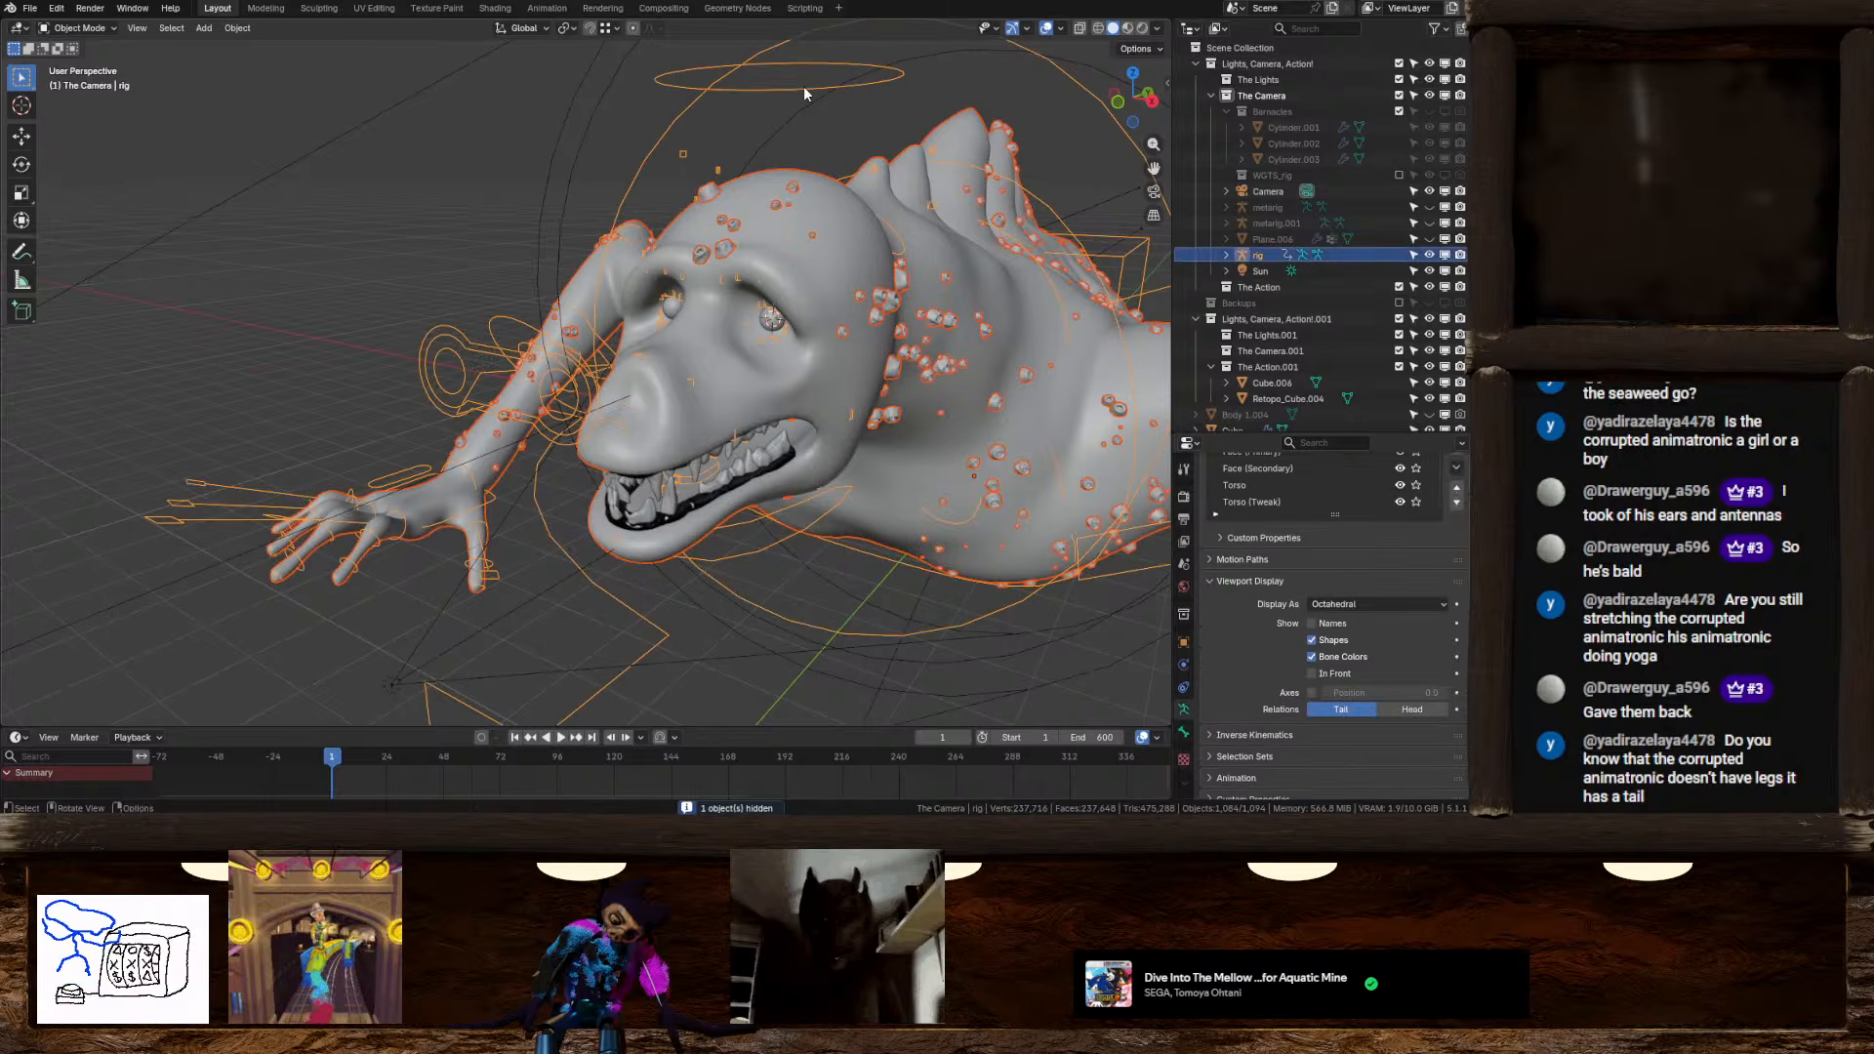
key(ctrl+p)
click(760, 150)
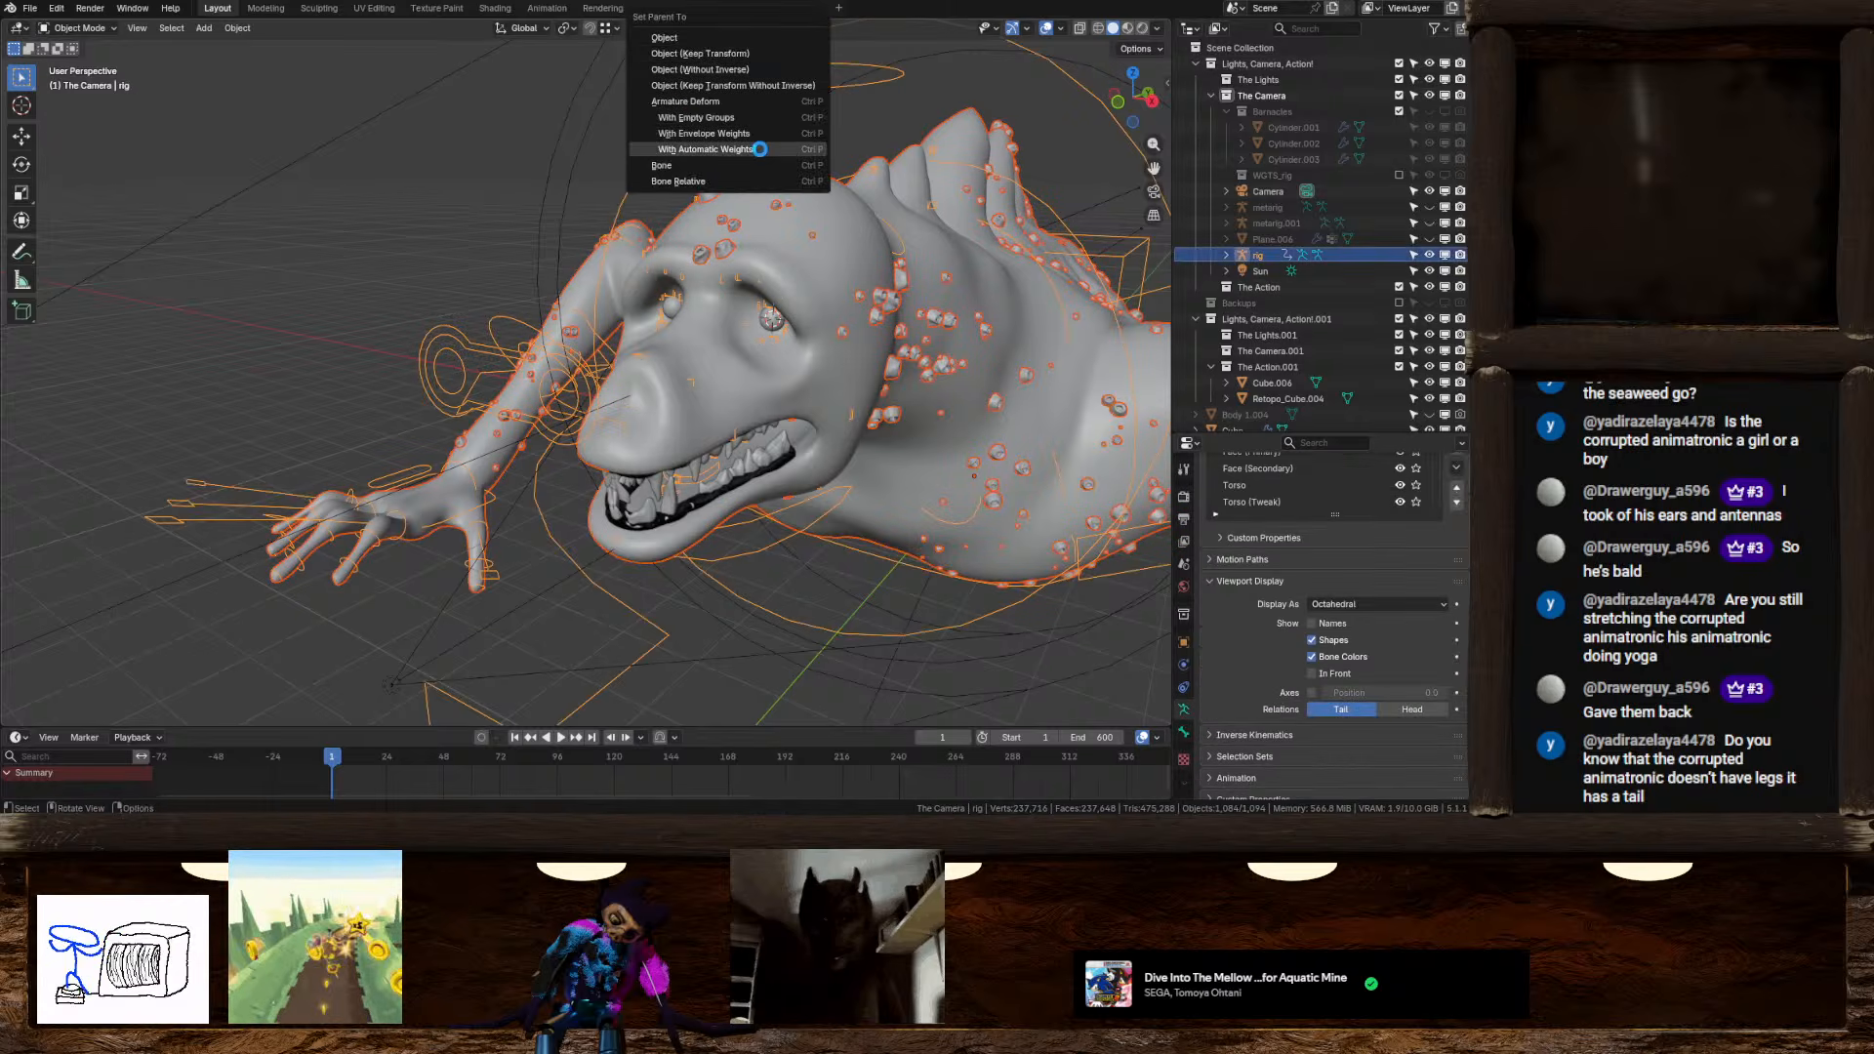
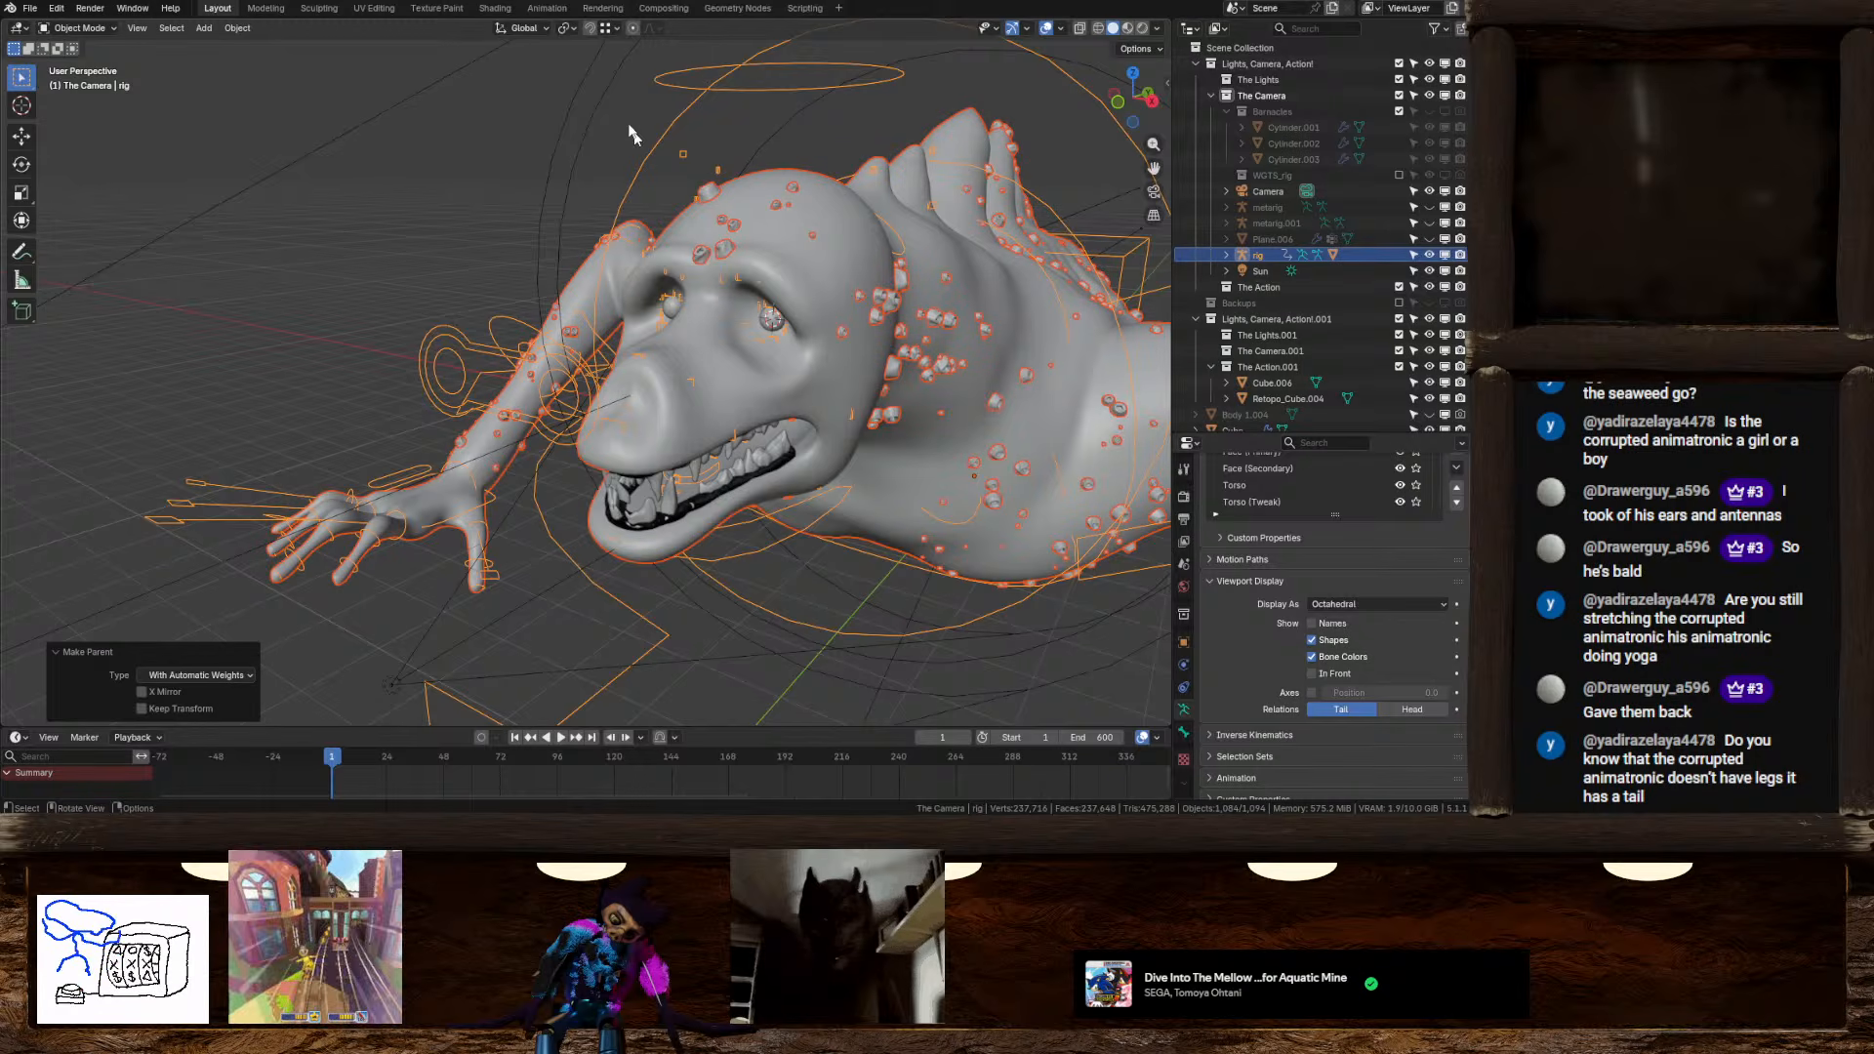
Enter pose mode on the rig and test the snout's deformation by moving the nose_master and nose.002 controls
key(ctrl+Tab)
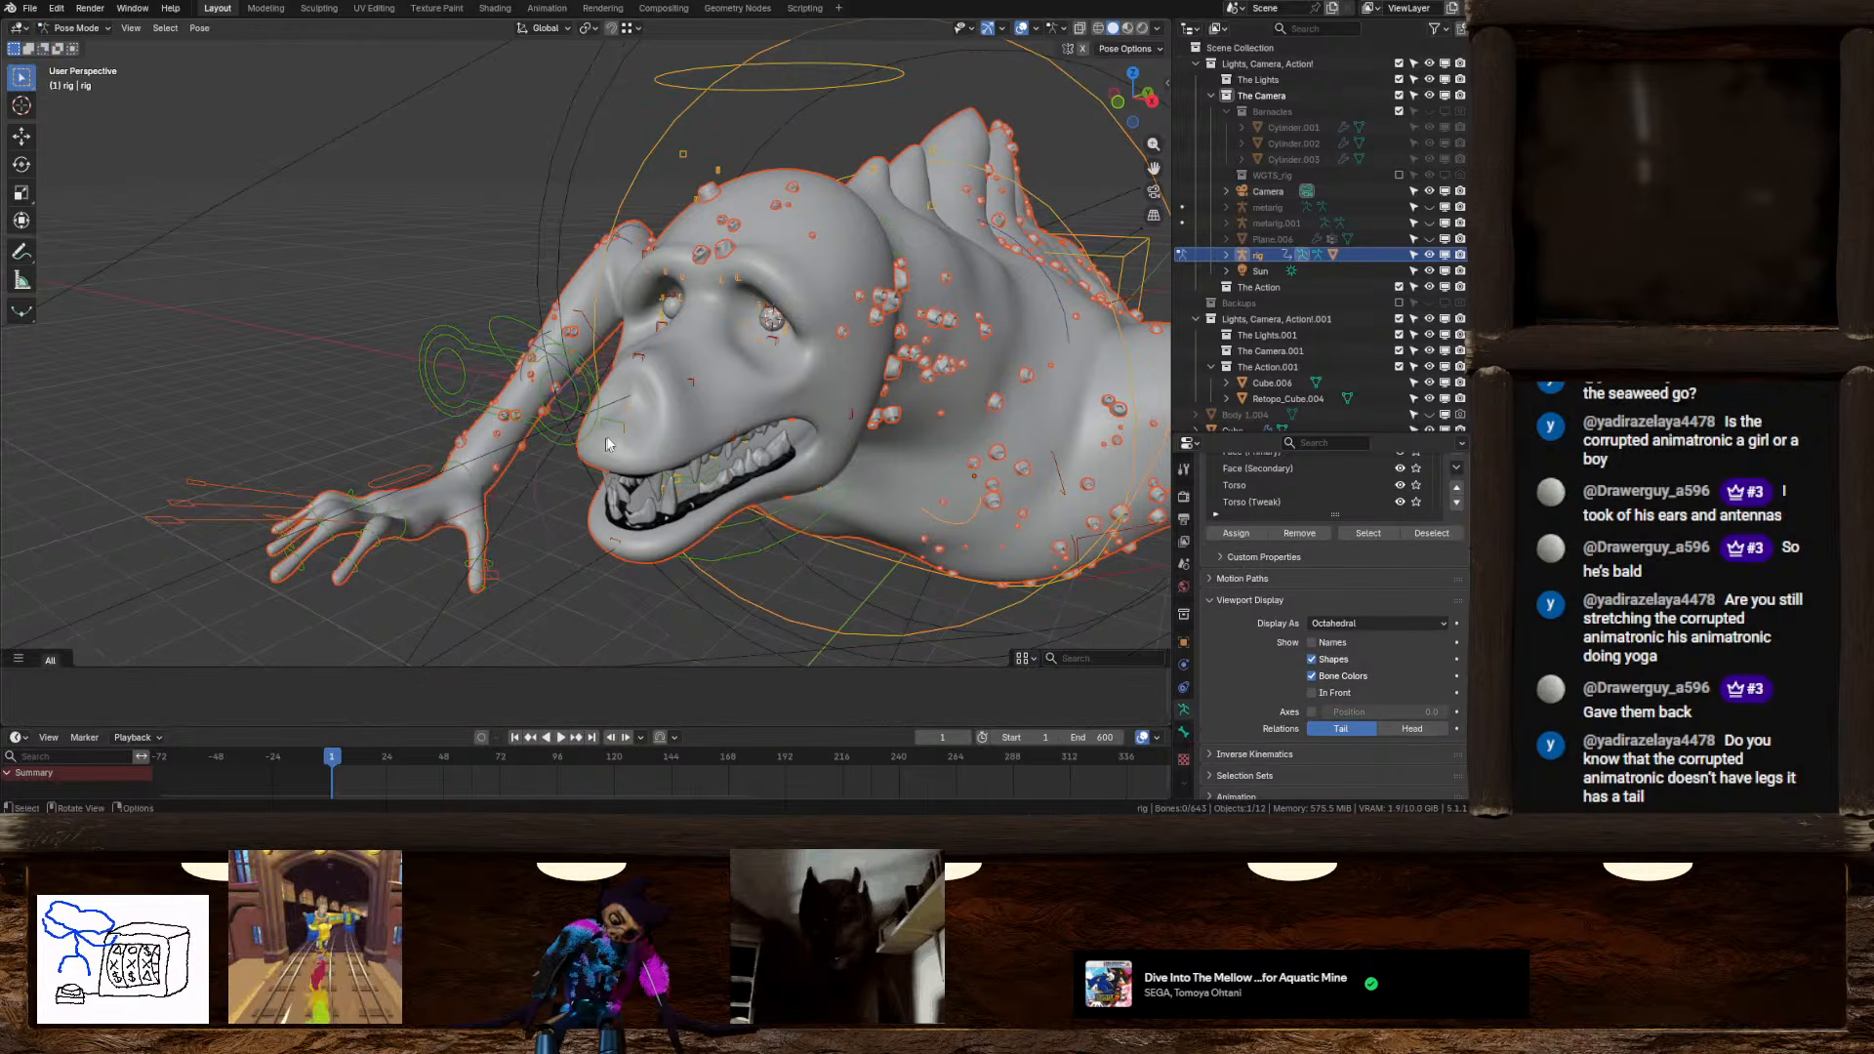
click(615, 431)
key(g)
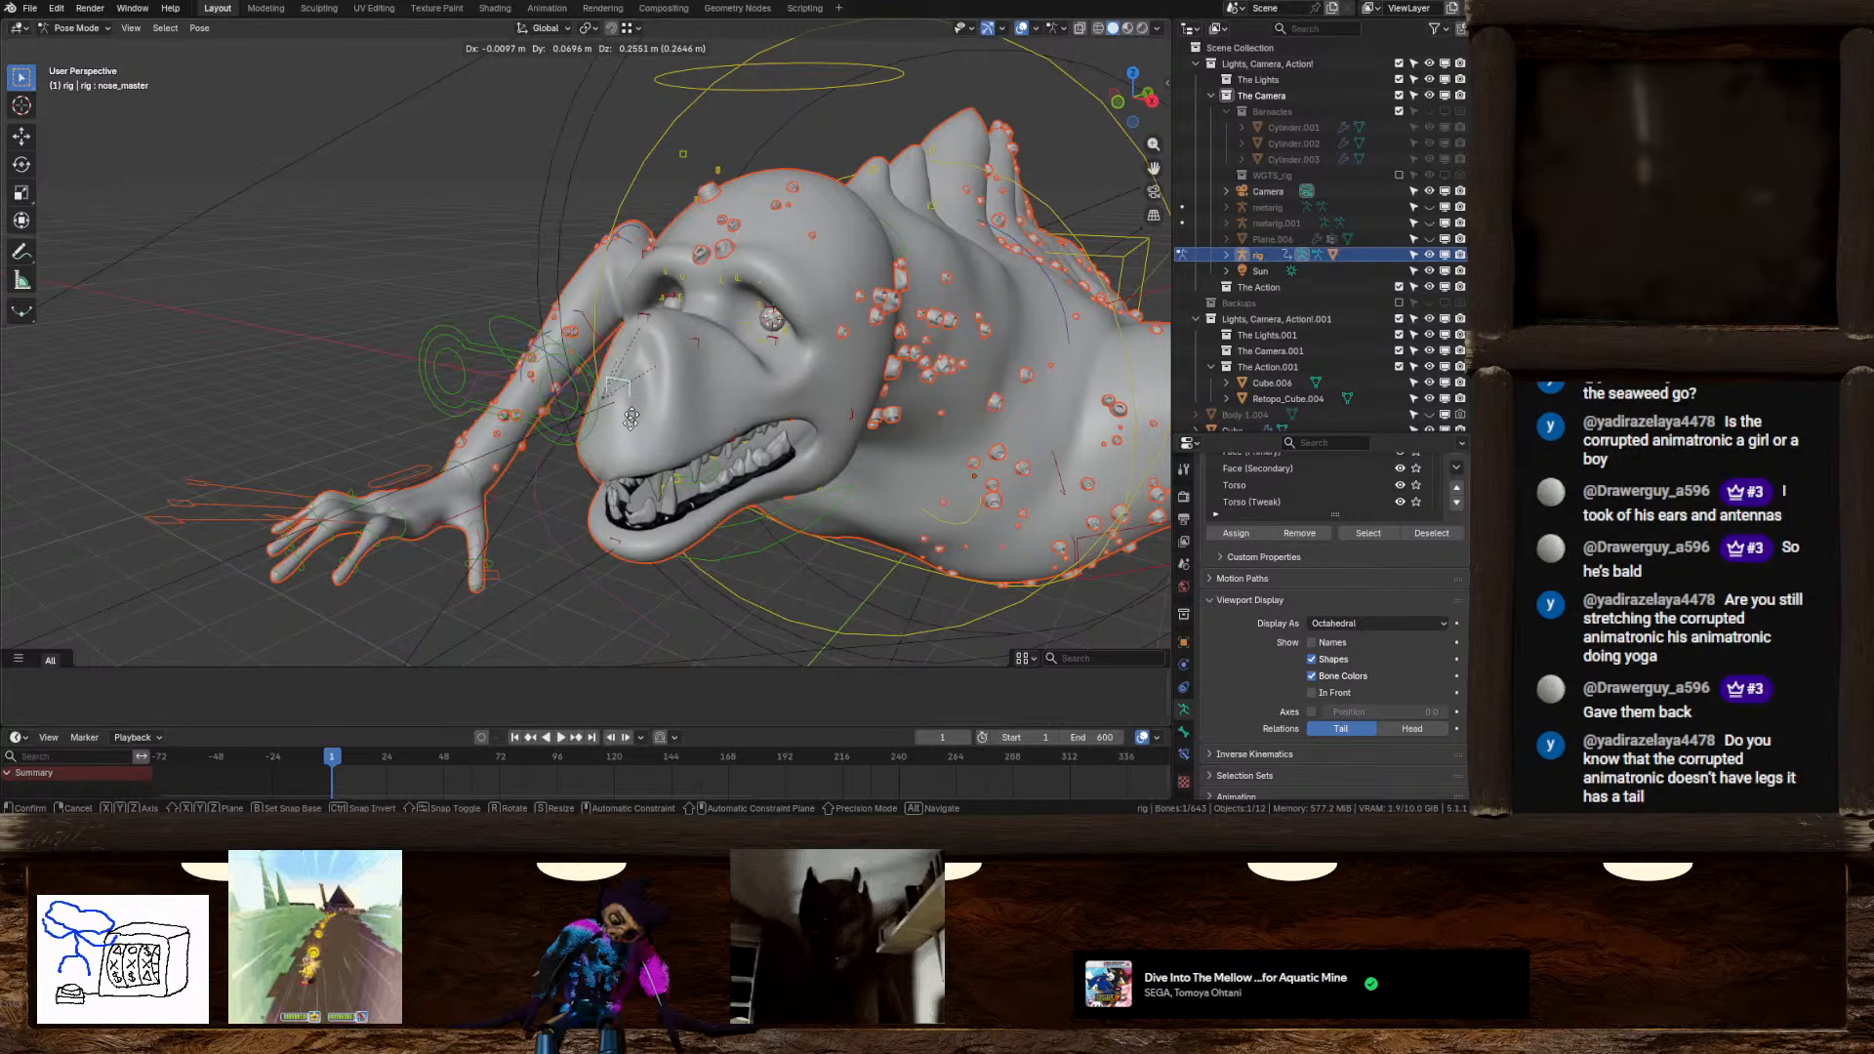
click(622, 418)
click(638, 369)
key(g)
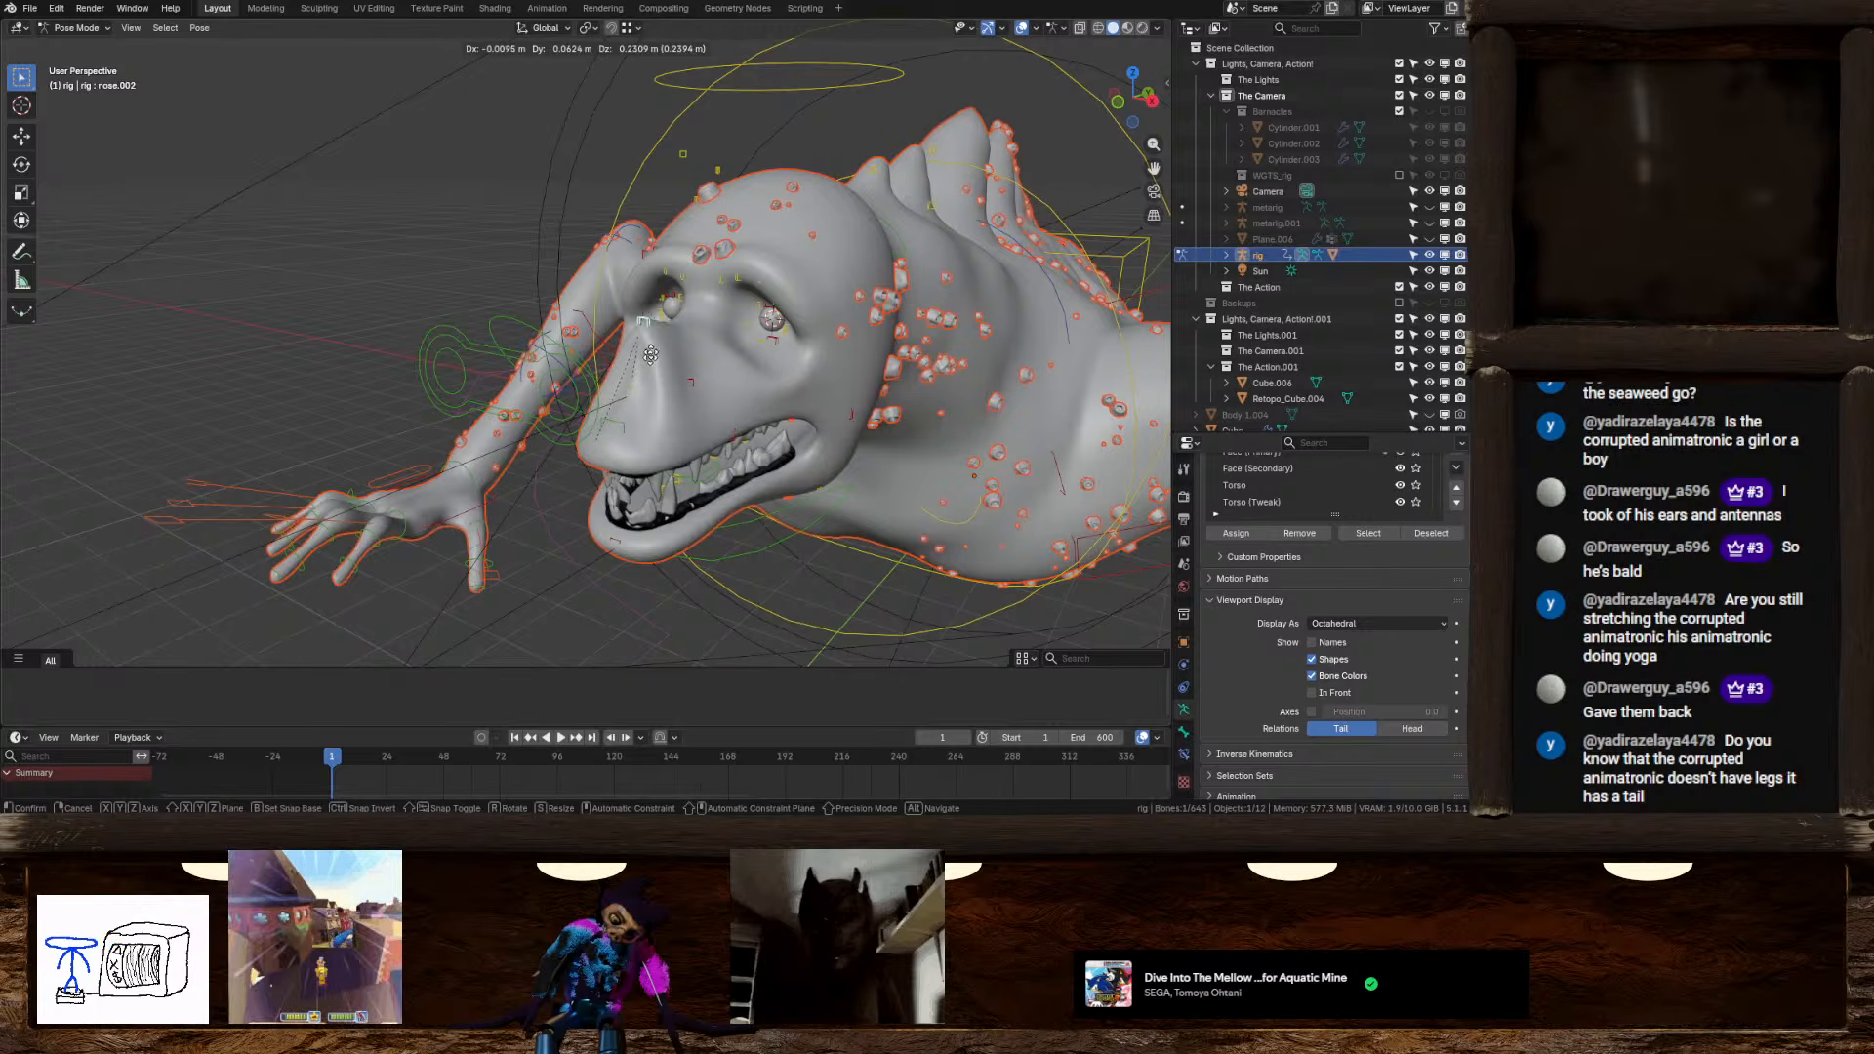
right_click(652, 324)
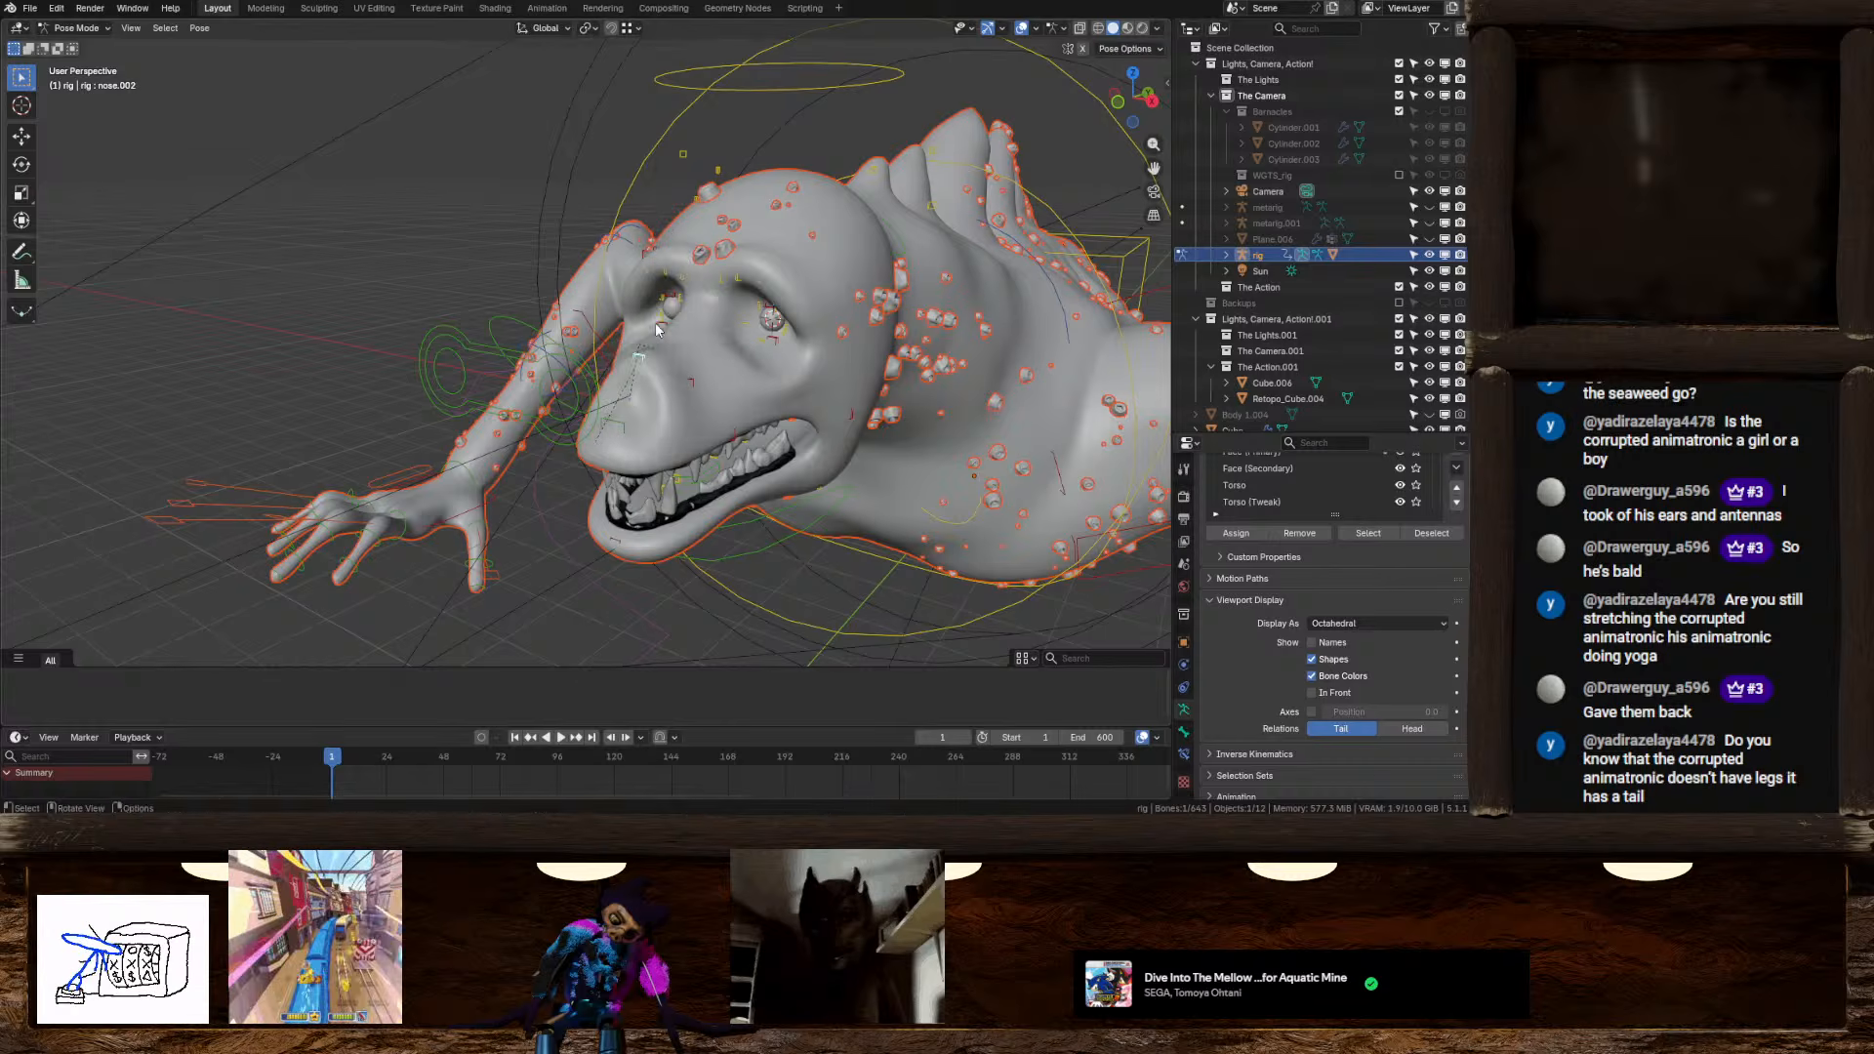
Test the nose.L.001 control by moving it across the side of the snout and inspect the face's deformation
click(690, 389)
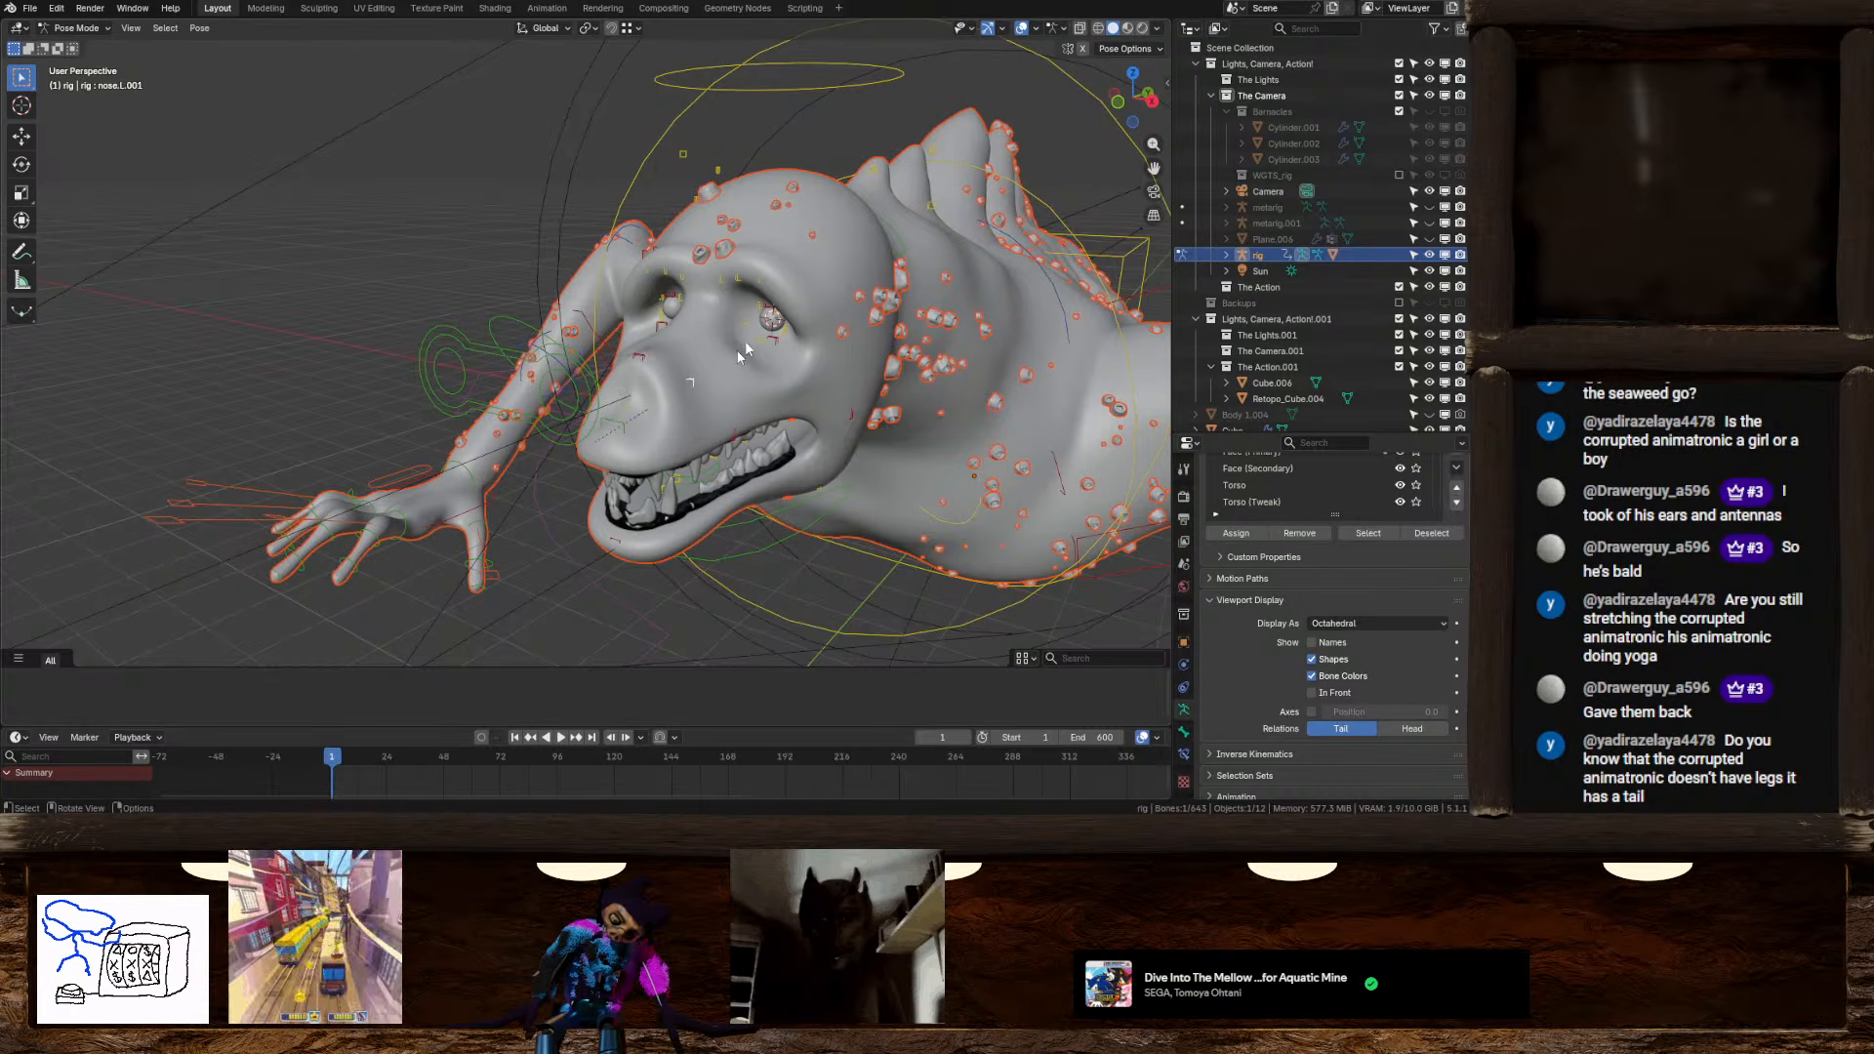
middle_drag(929, 162, 864, 266)
key(g)
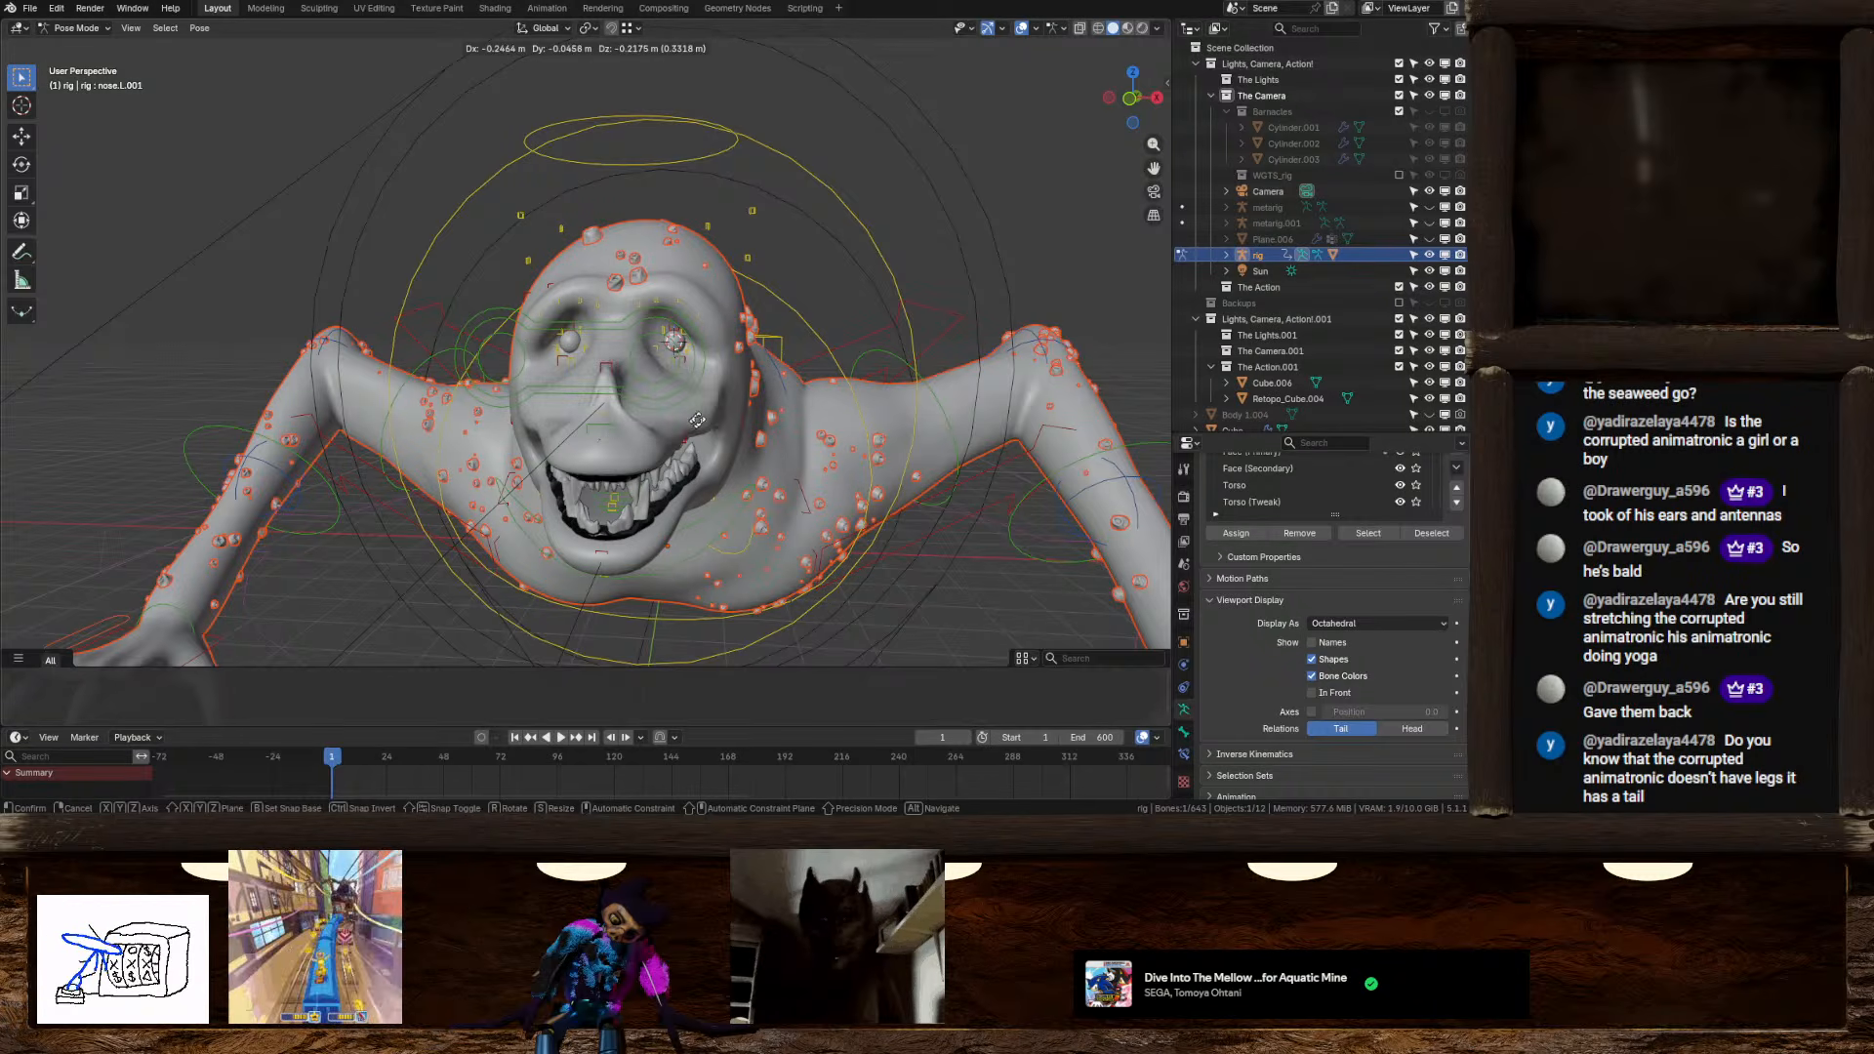
click(670, 448)
middle_drag(670, 448, 658, 308)
middle_drag(494, 251, 728, 412)
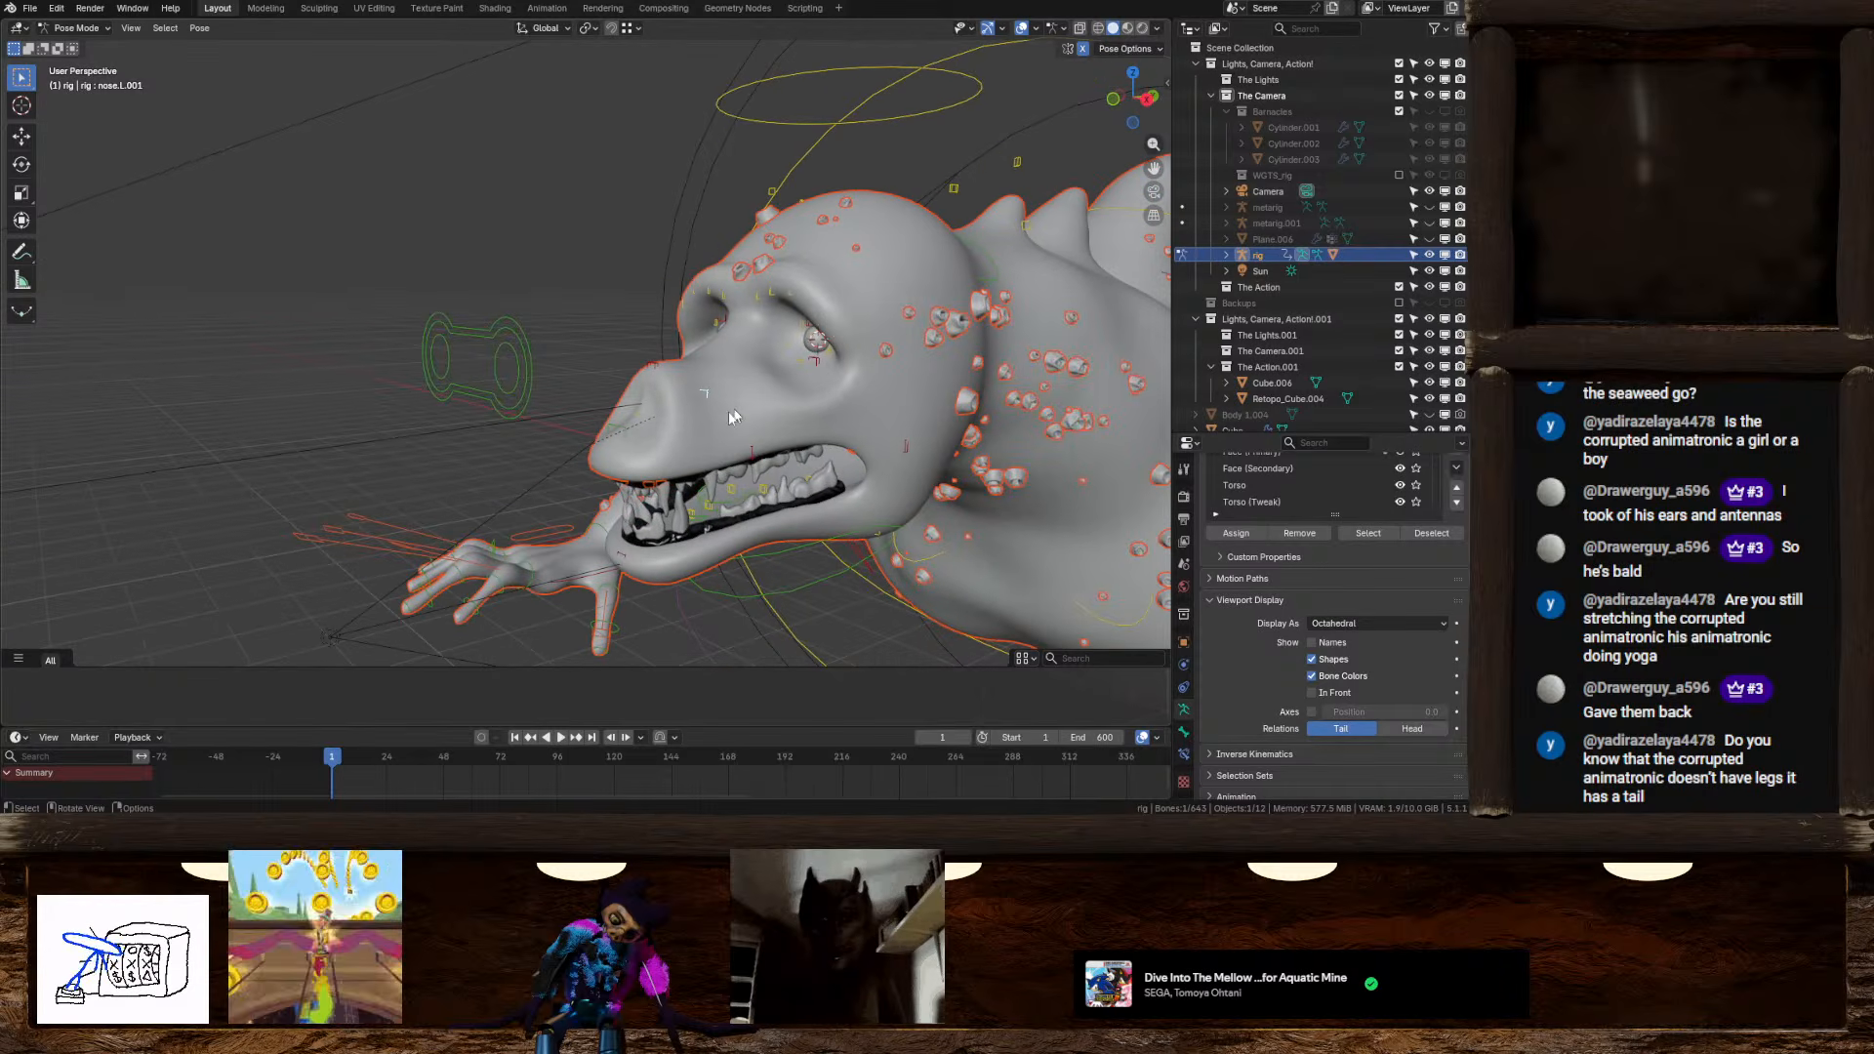
Test the jaw_master control by rotating it about the global X axis, checking the jaw and teeth in the right orthographic view
click(754, 560)
key(r)
key(x)
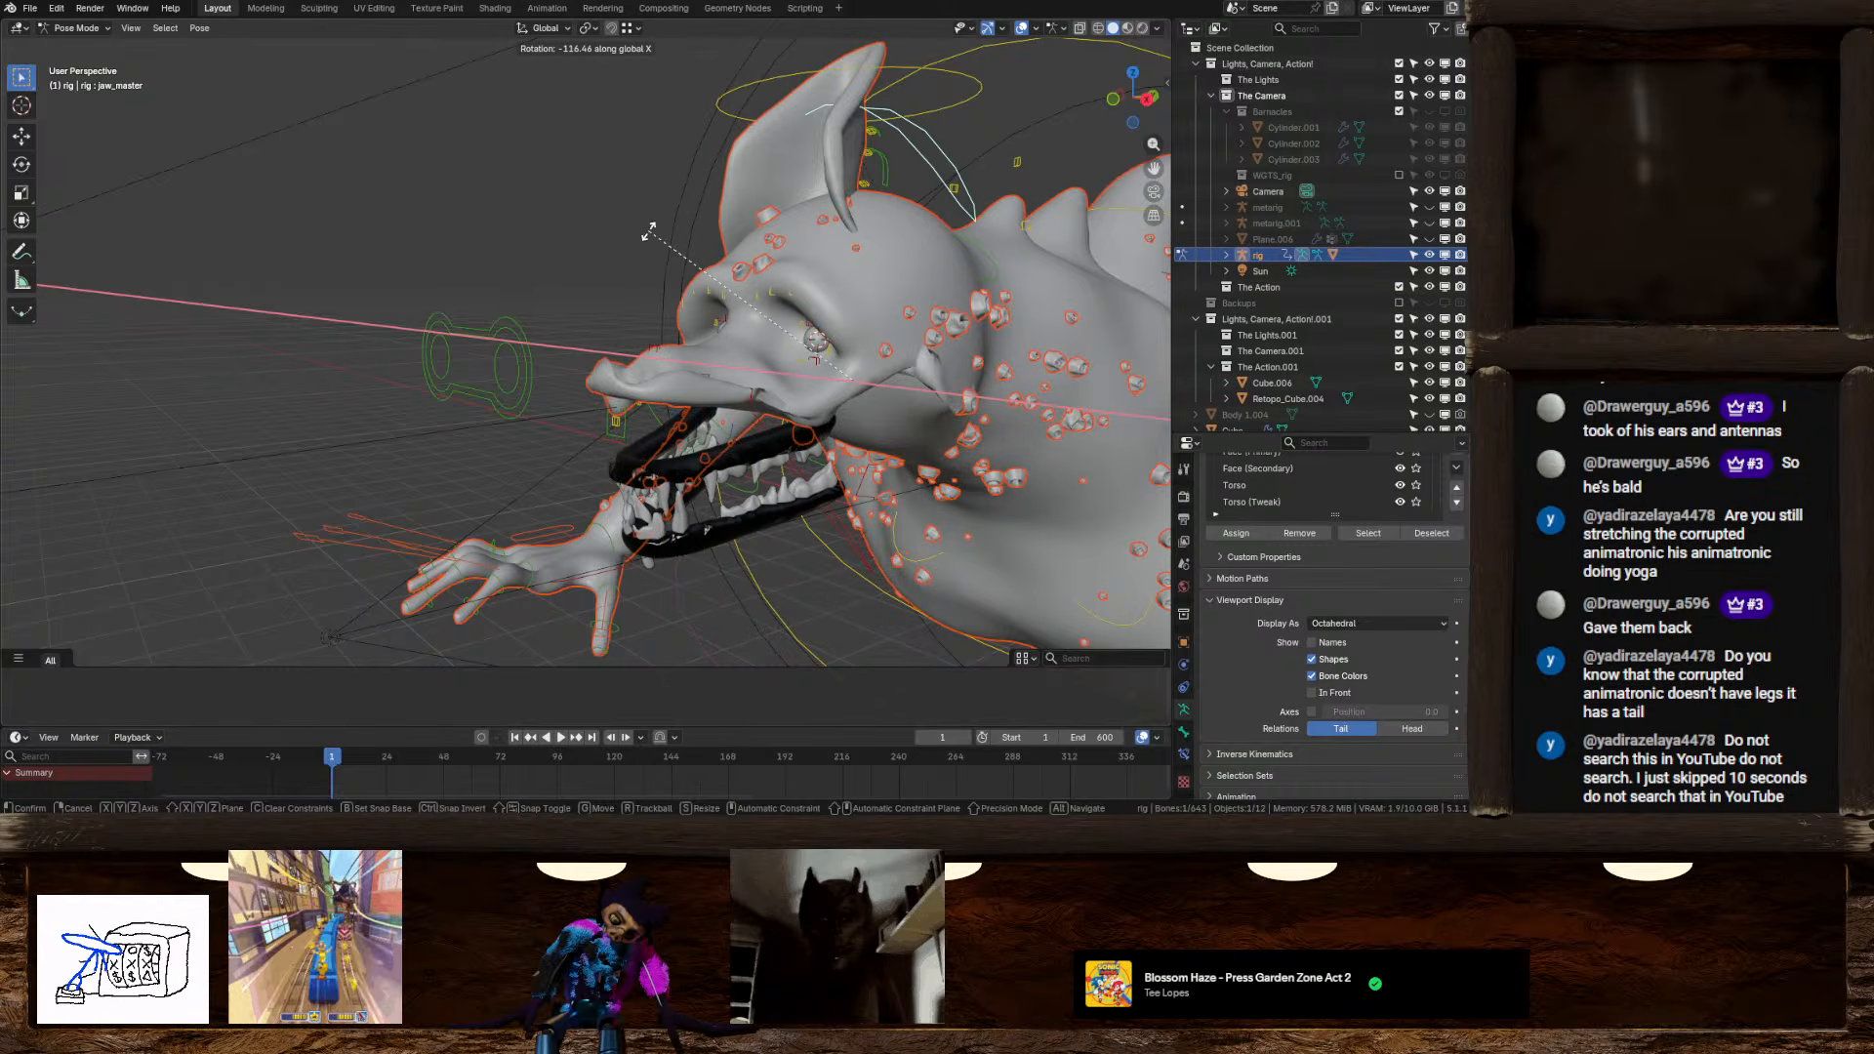
right_click(1108, 633)
click(1145, 98)
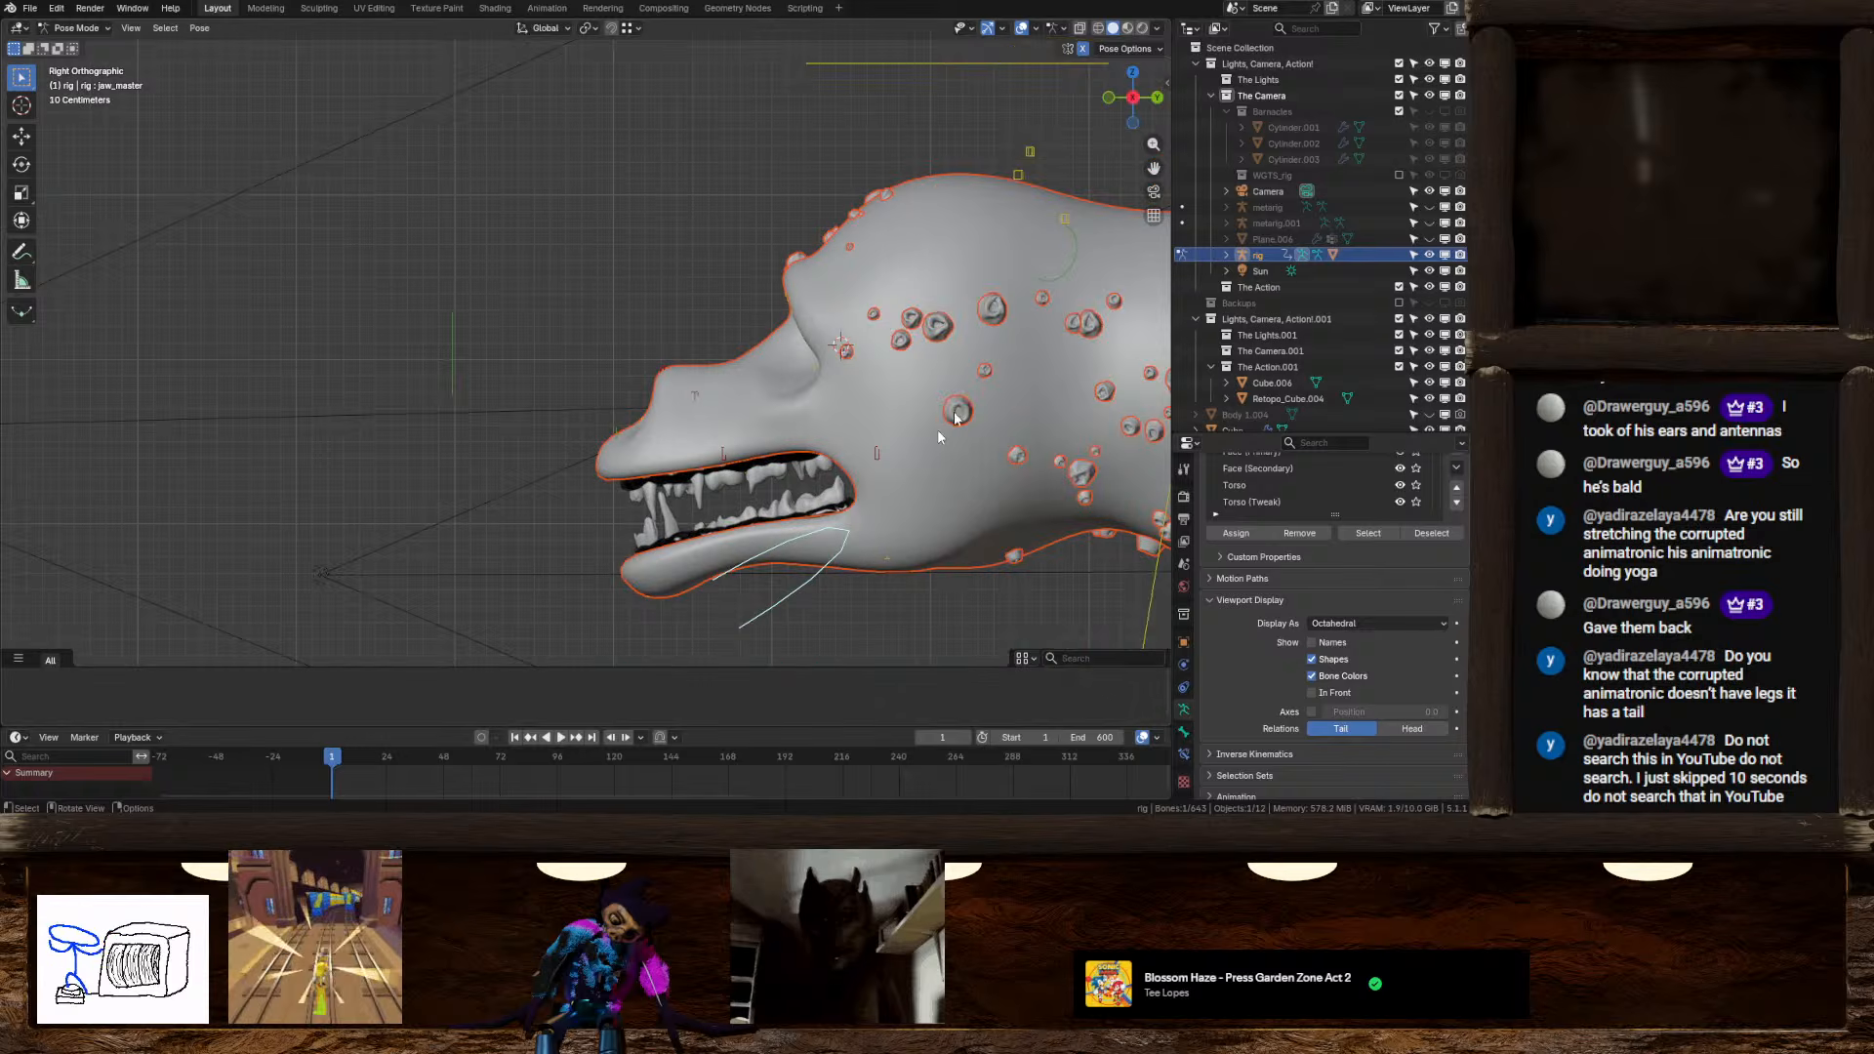
shift+middle_drag(810, 414, 724, 265)
key(r)
key(x)
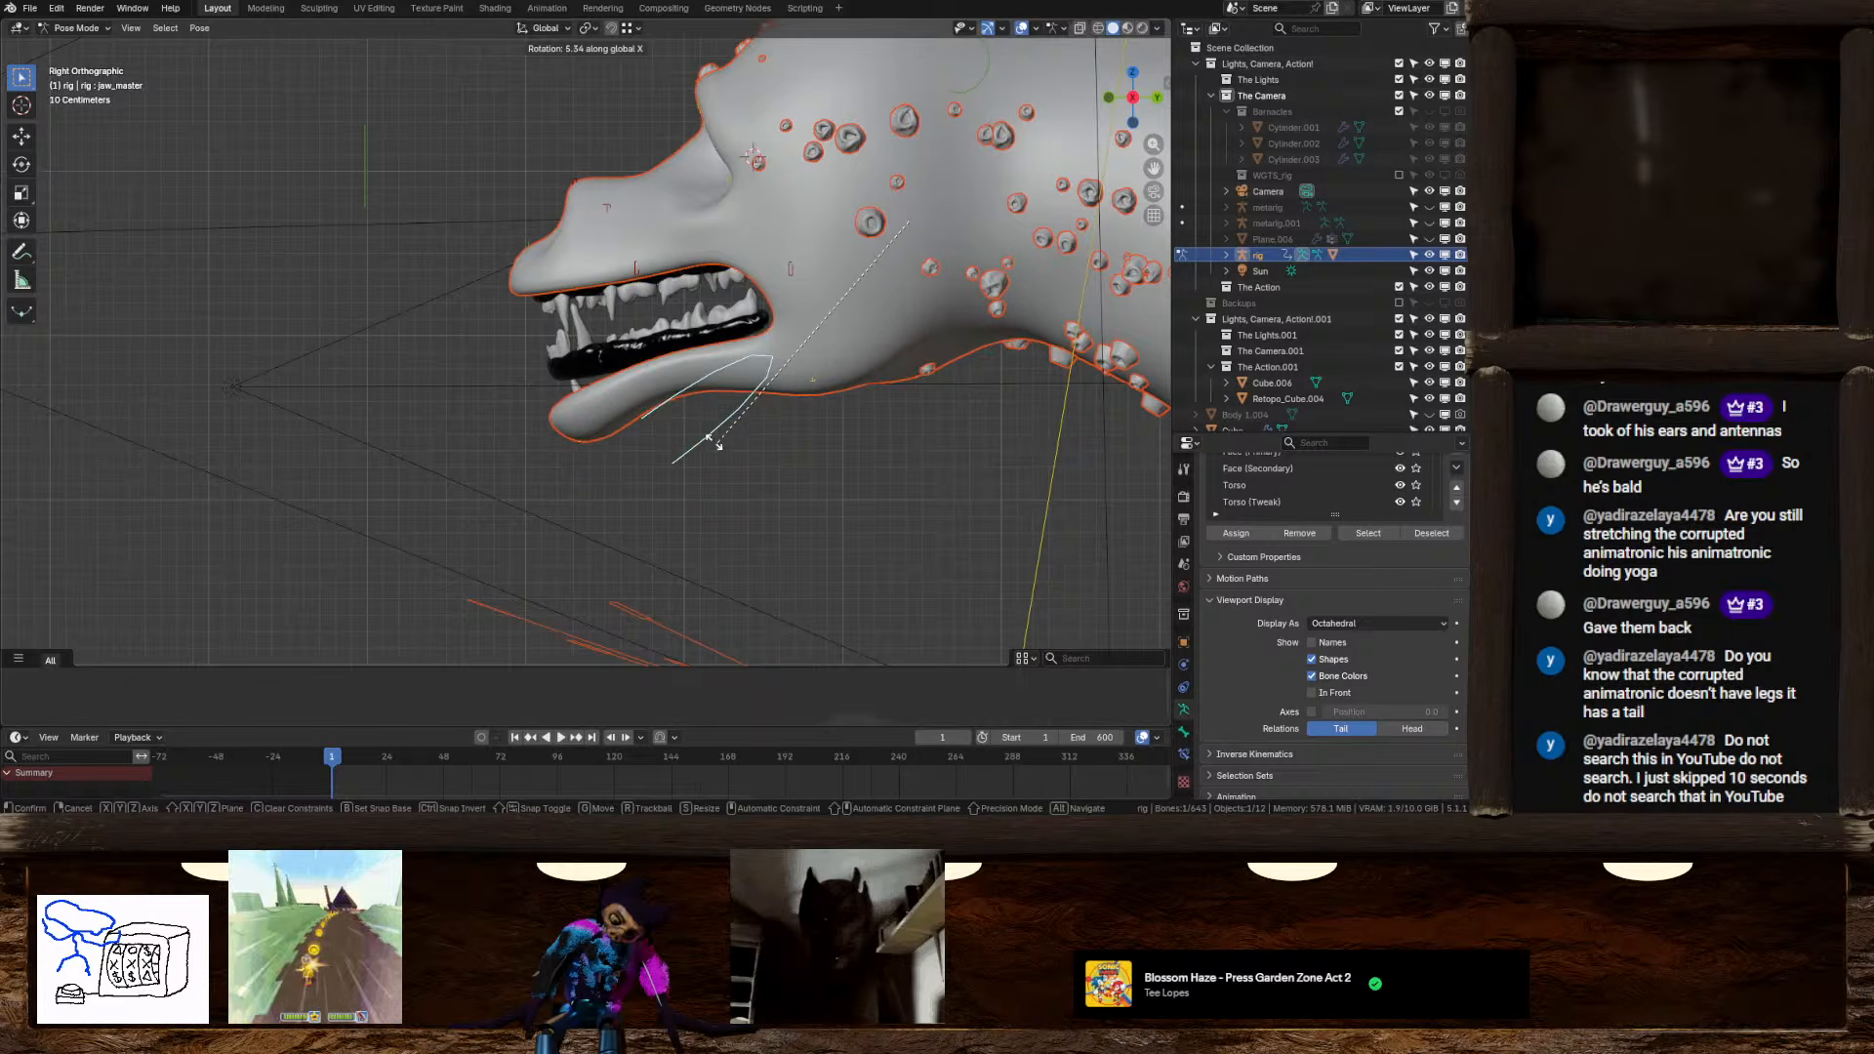
click(640, 303)
middle_drag(640, 296, 742, 293)
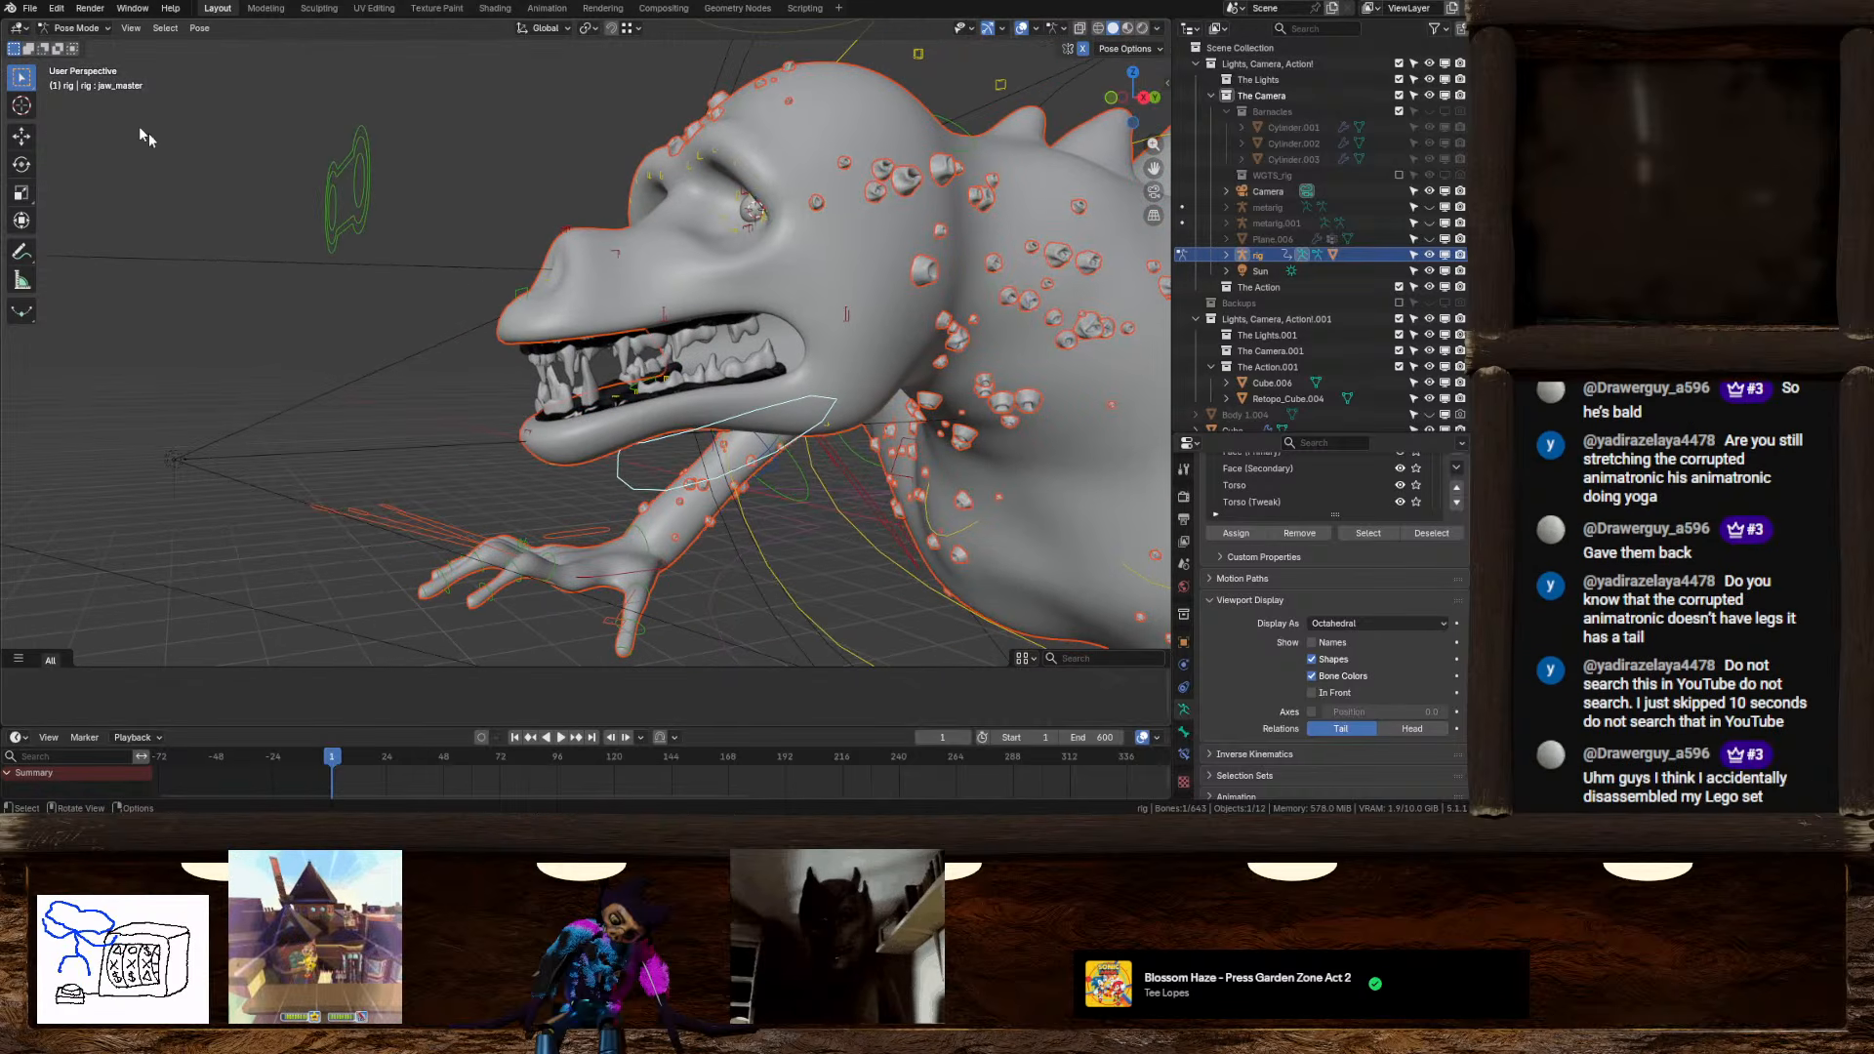
Switch the rig back to Object Mode and open the teeth mesh Retopo_Cube.004 in Edit Mode
click(78, 27)
click(83, 46)
scroll(636, 356, up, 3)
click(641, 415)
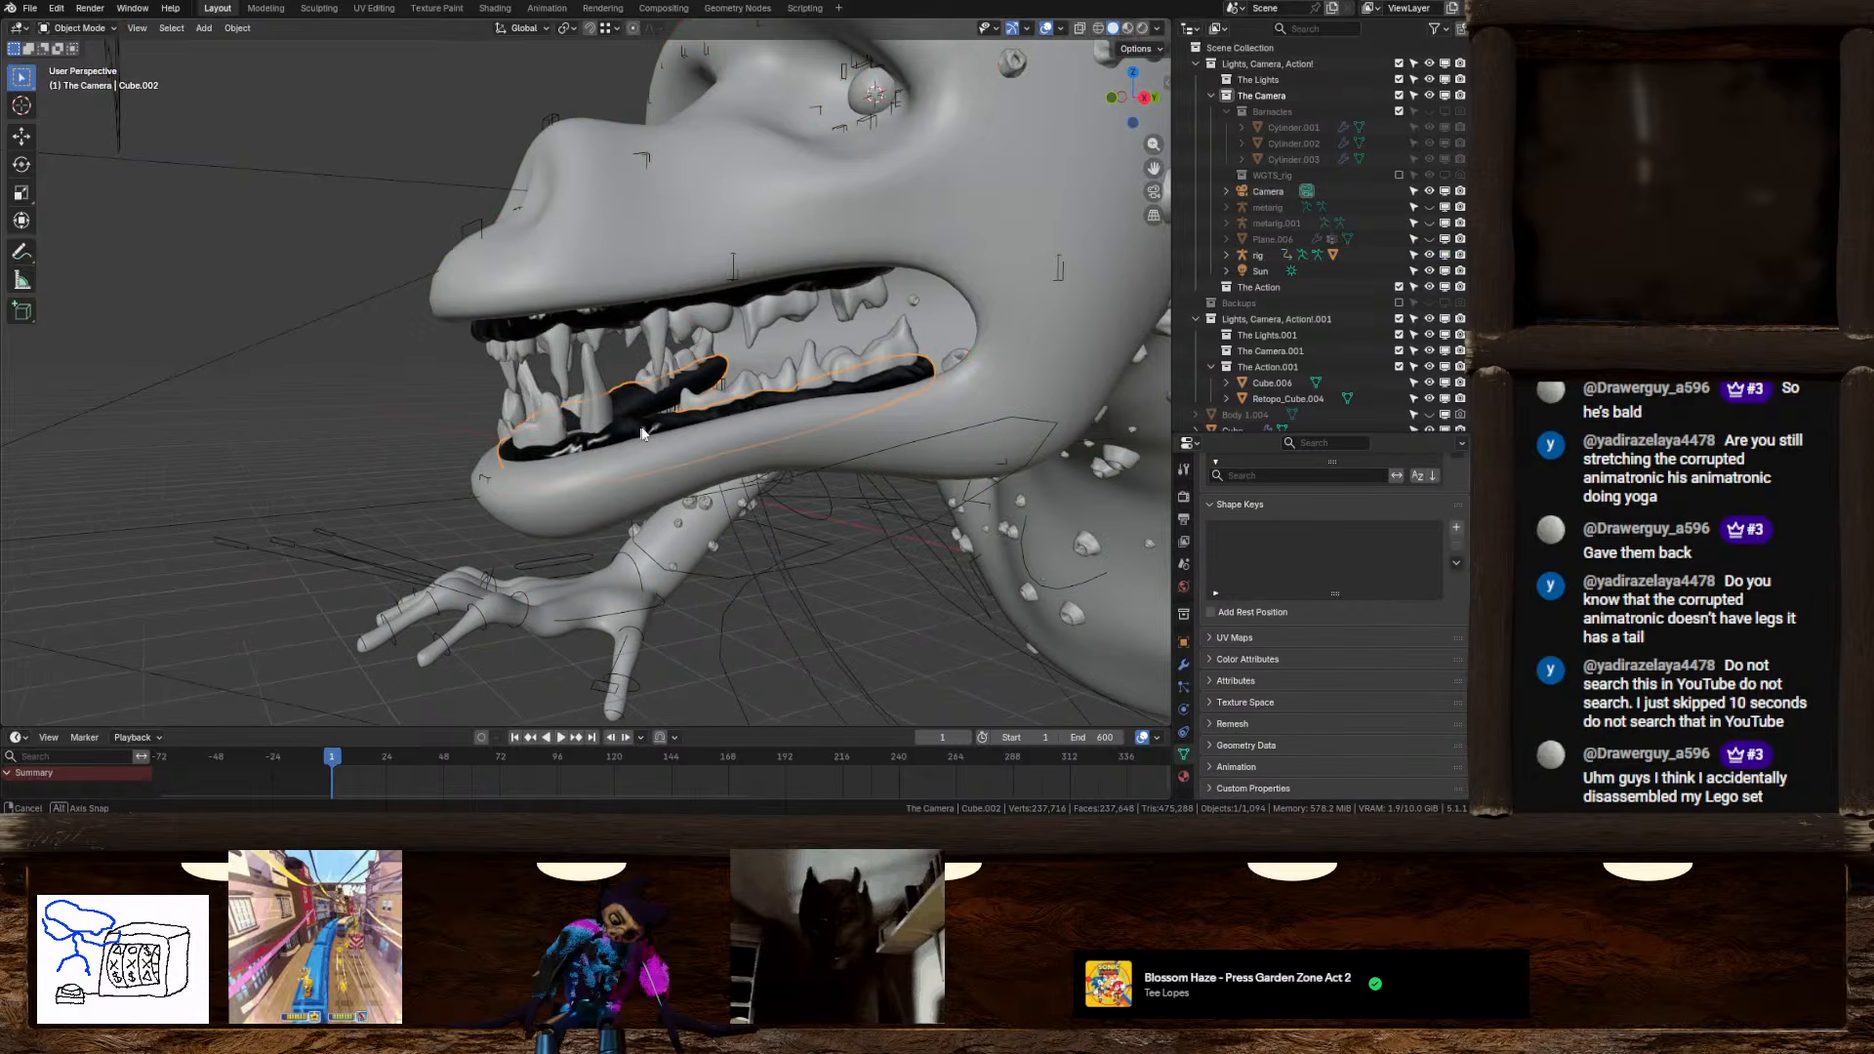
middle_drag(641, 417, 606, 473)
click(647, 415)
key(Tab)
key(c)
key(Tab)
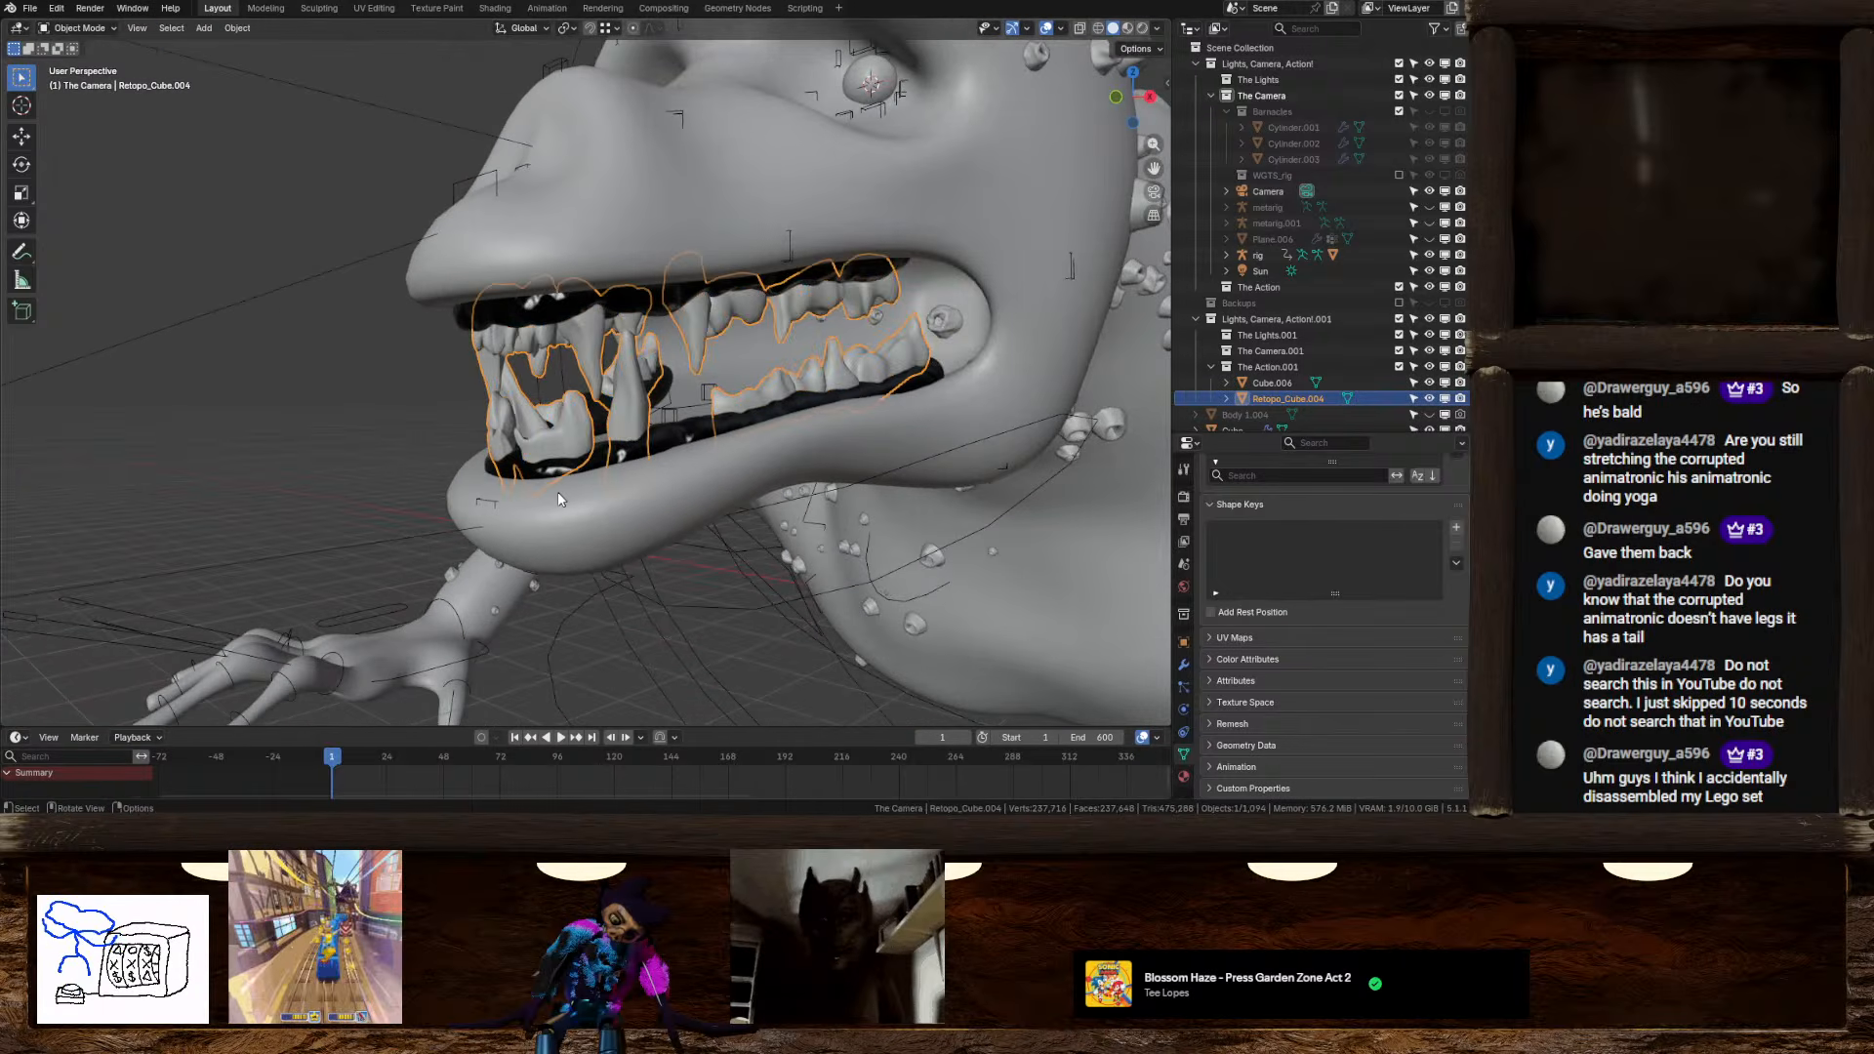
scroll(606, 472, up, 3)
key(Tab)
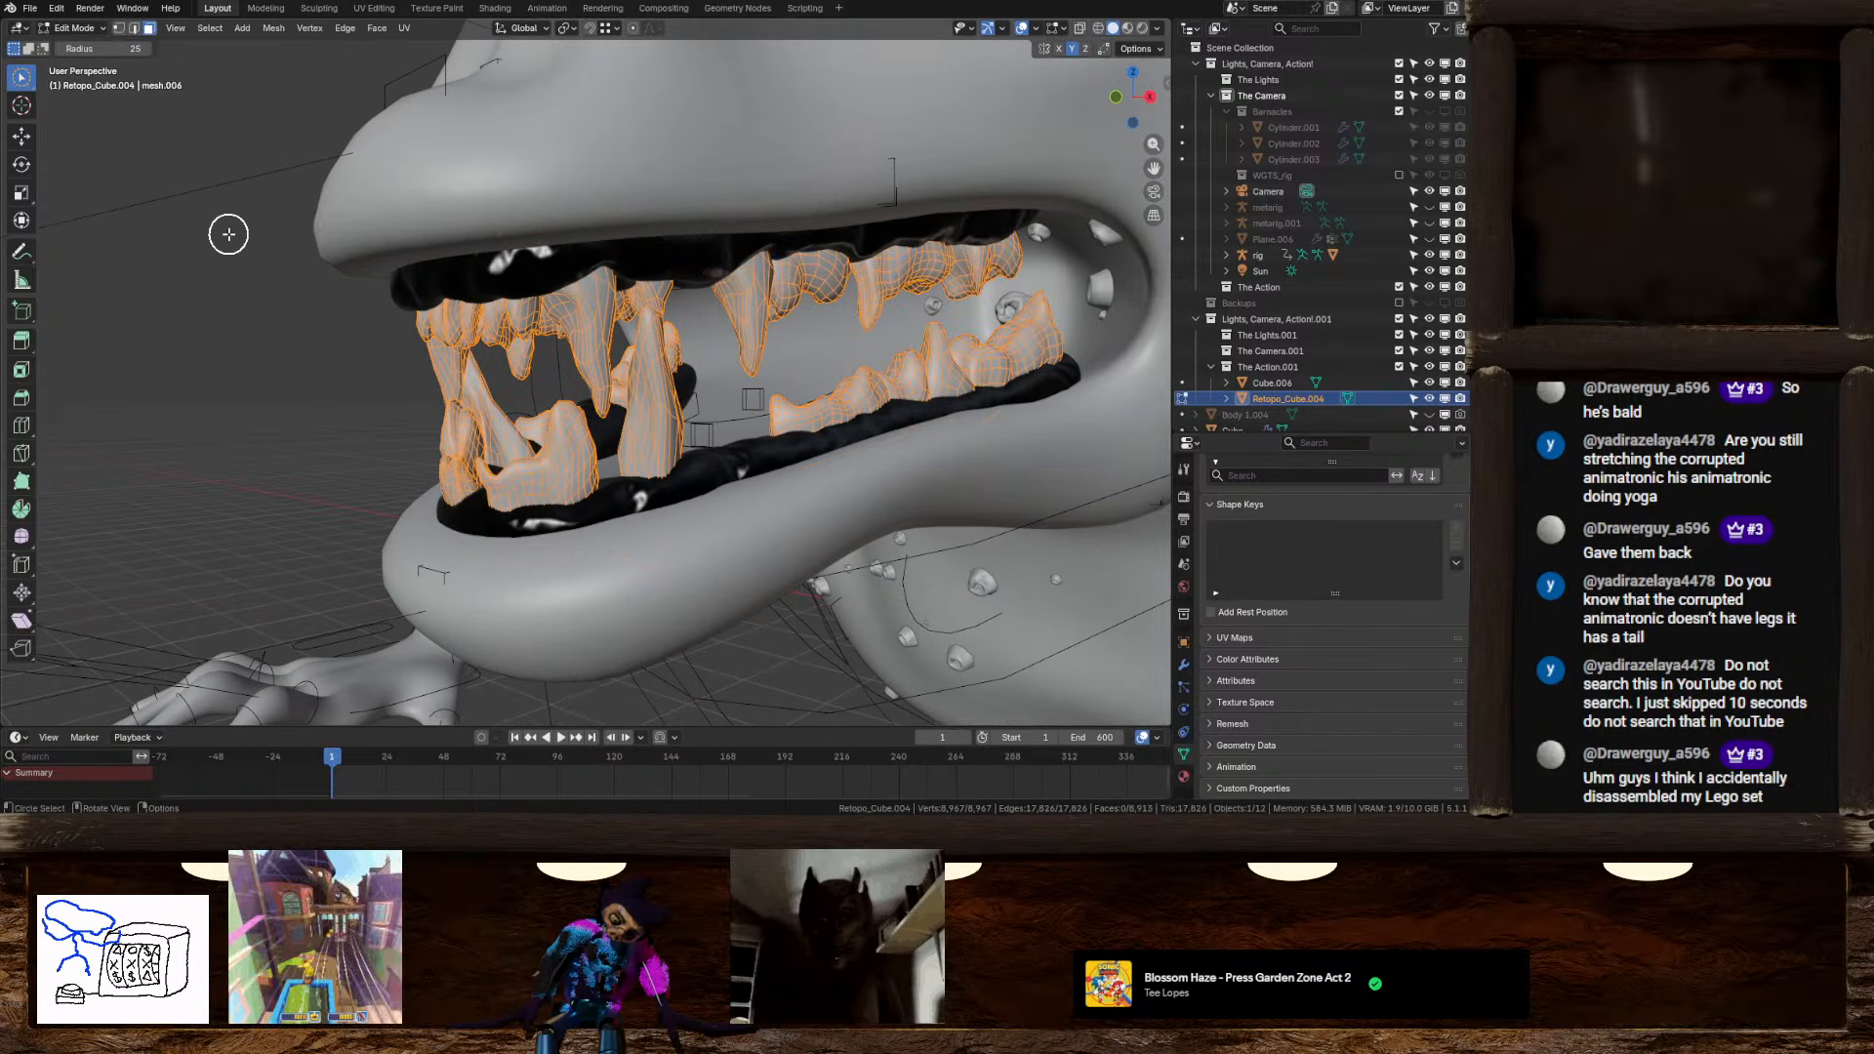
Select all the lower-jaw teeth of the mesh as linked islands, leaving the upper teeth unselected
key(w)
click(521, 465)
middle_drag(521, 466, 588, 478)
key(l)
key(l)
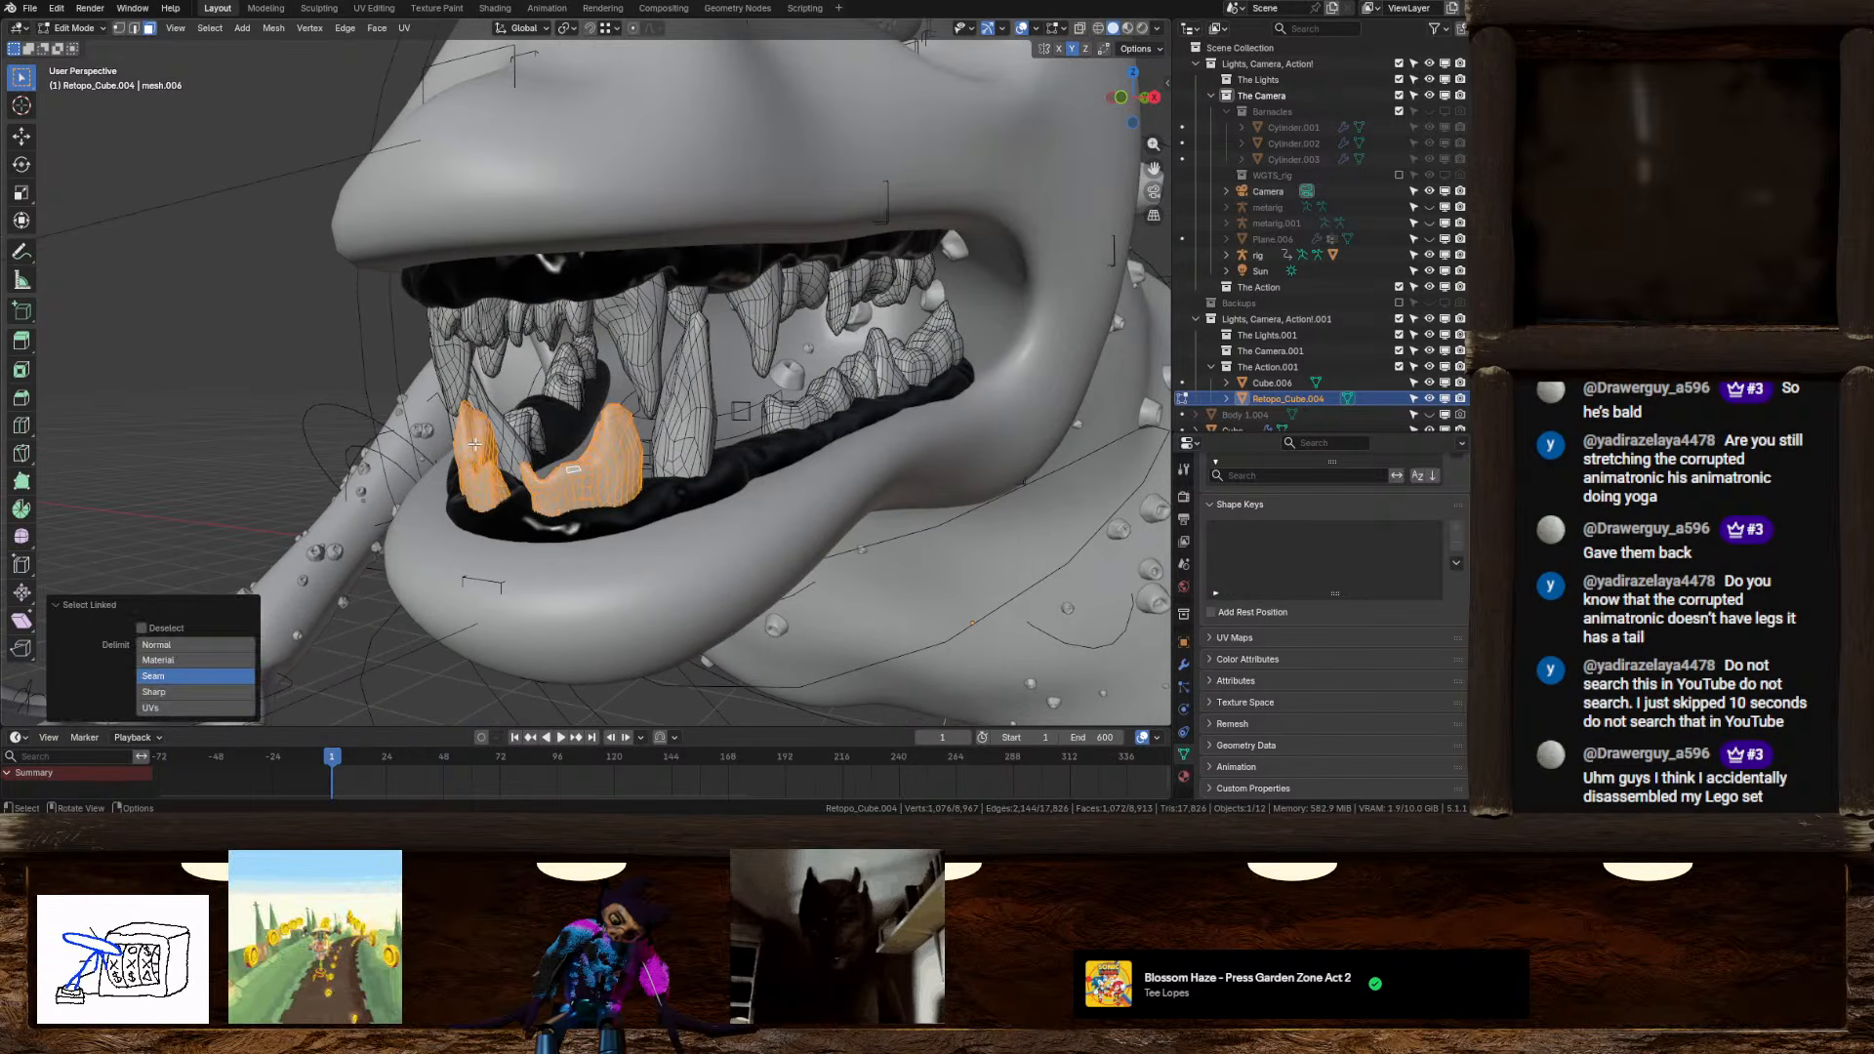
key(l)
key(l)
key(l)
key(l)
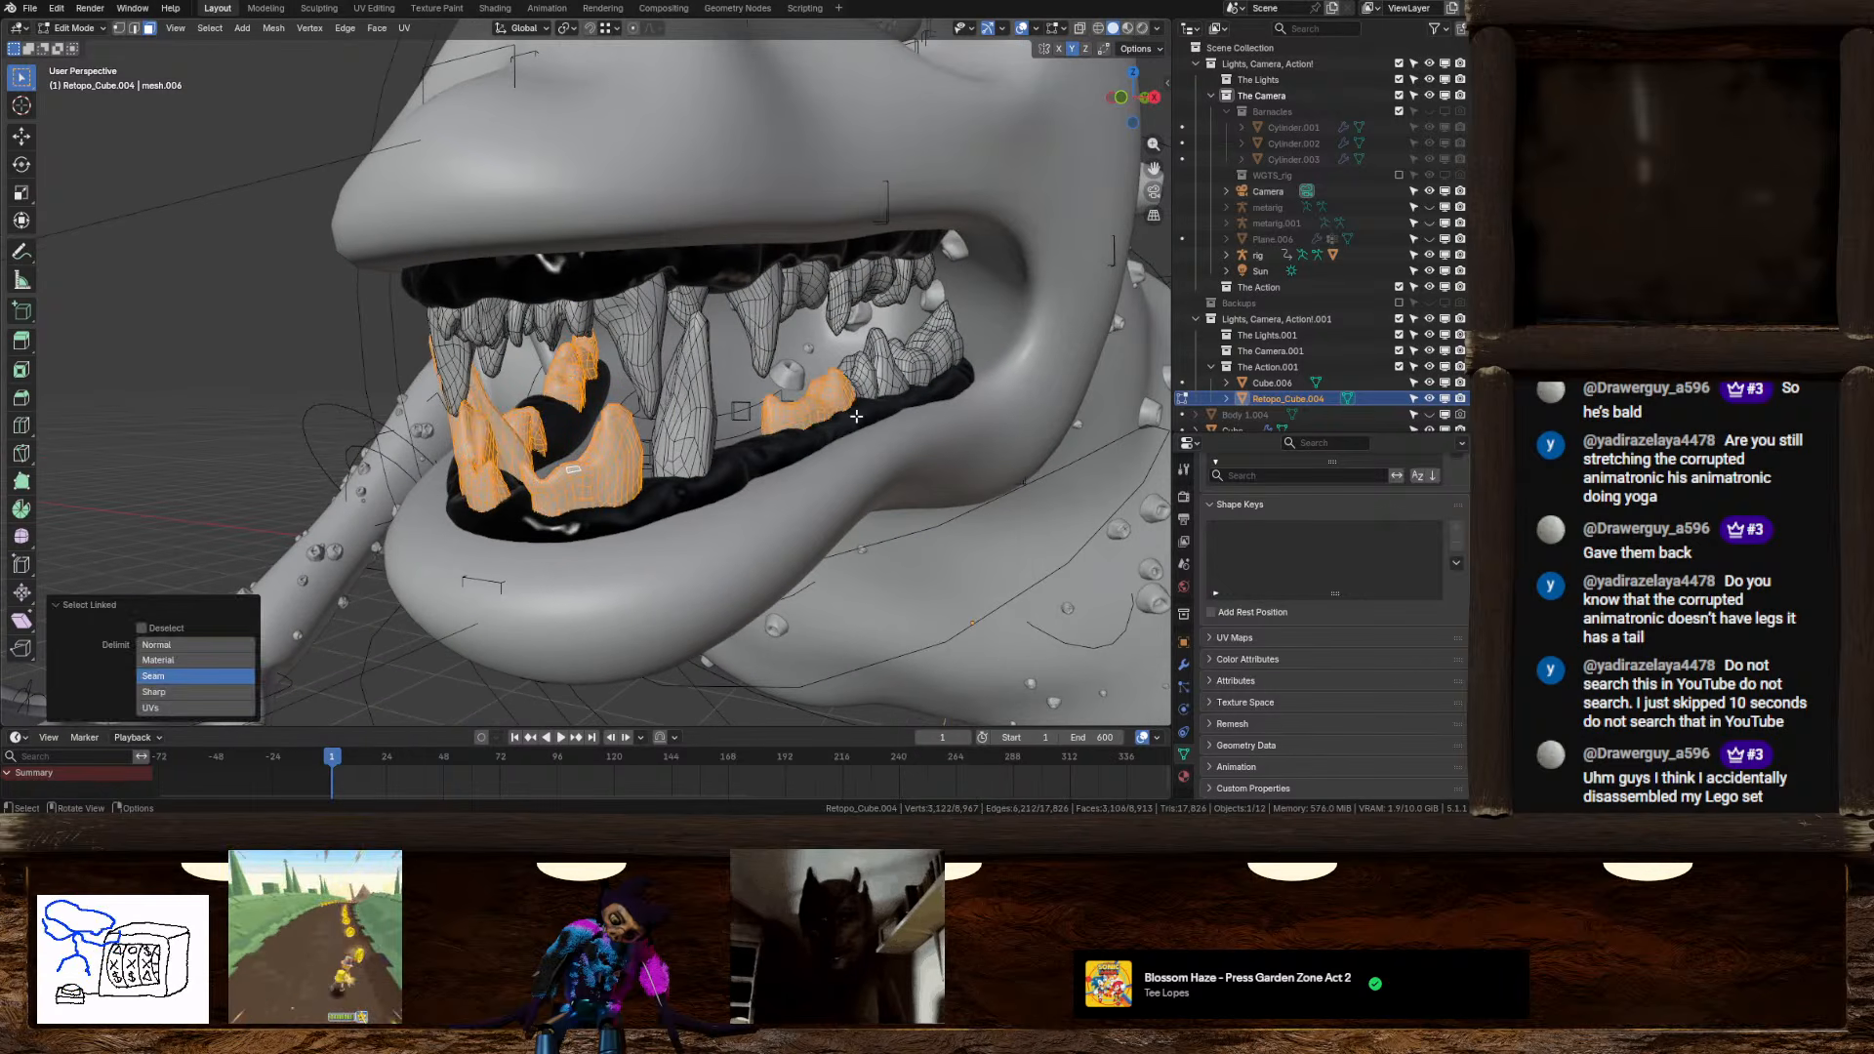
key(l)
key(l)
key(l)
key(l)
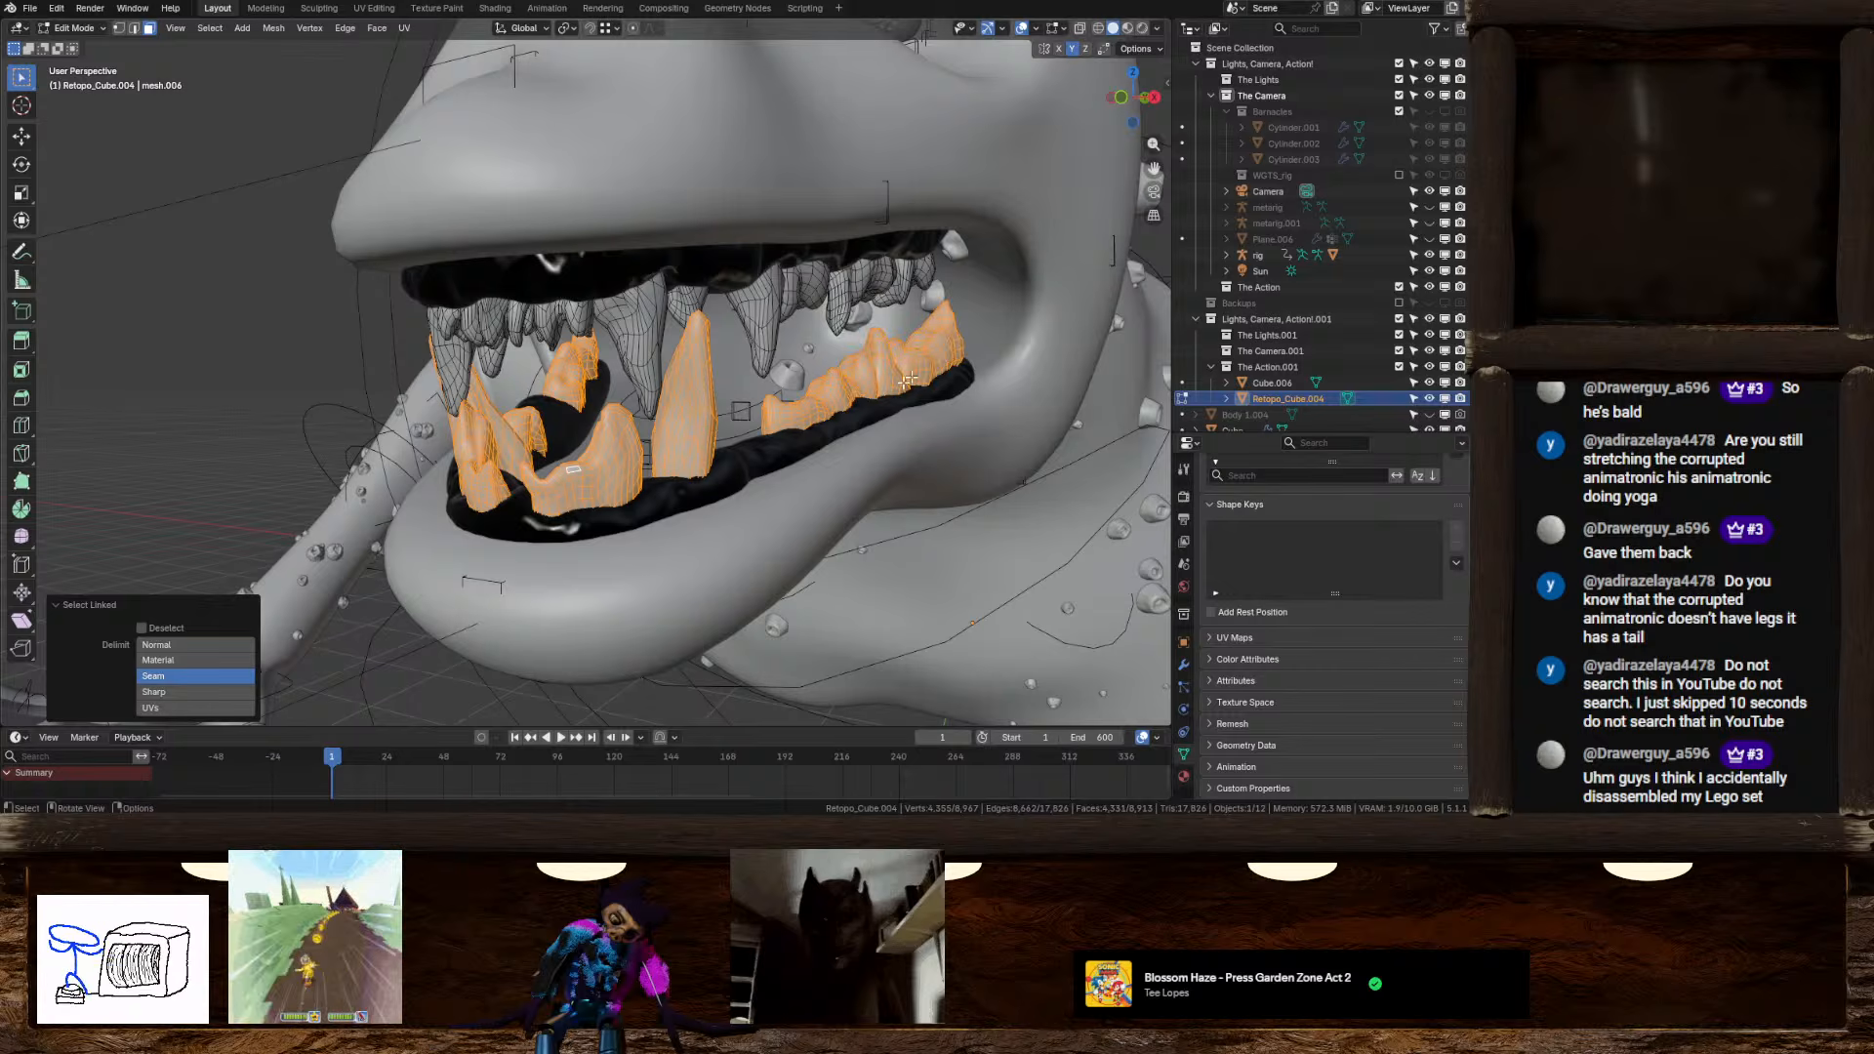
middle_drag(950, 352, 621, 650)
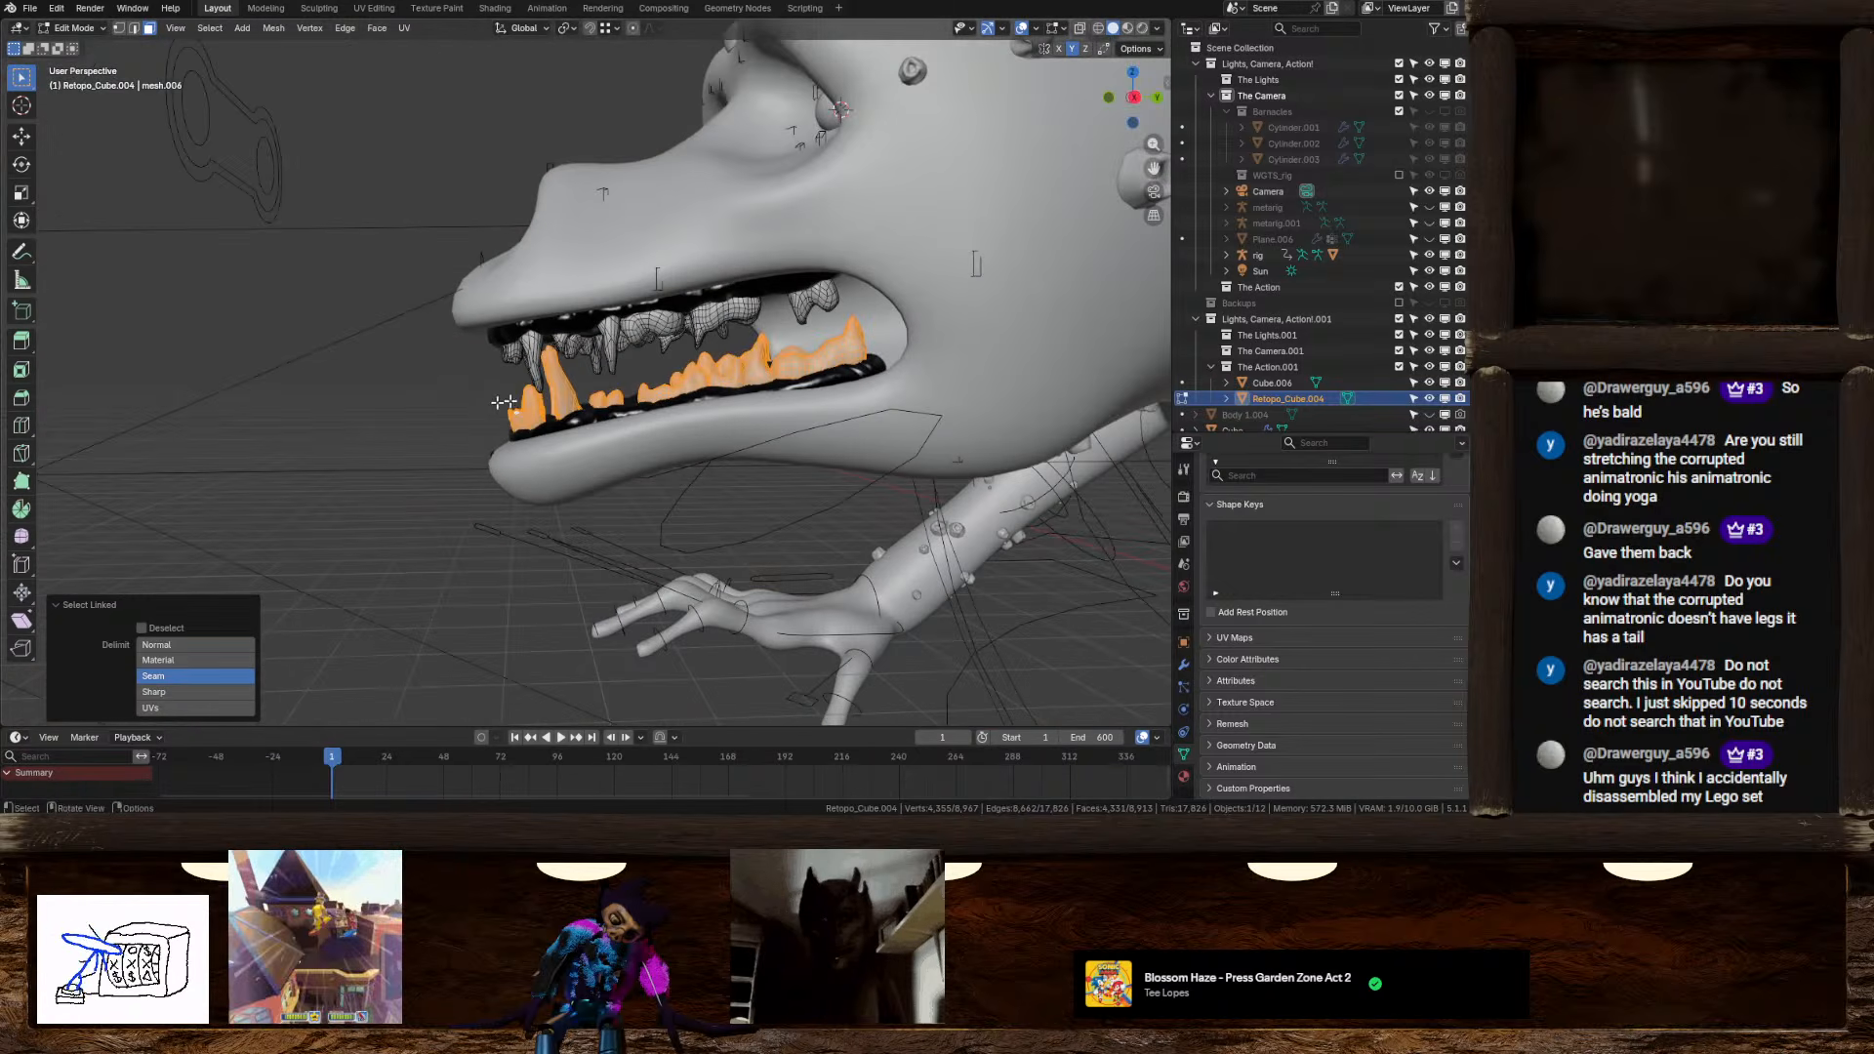
Separate the selected lower teeth into their own object
right_click(621, 650)
mouse_move(618, 652)
click(733, 652)
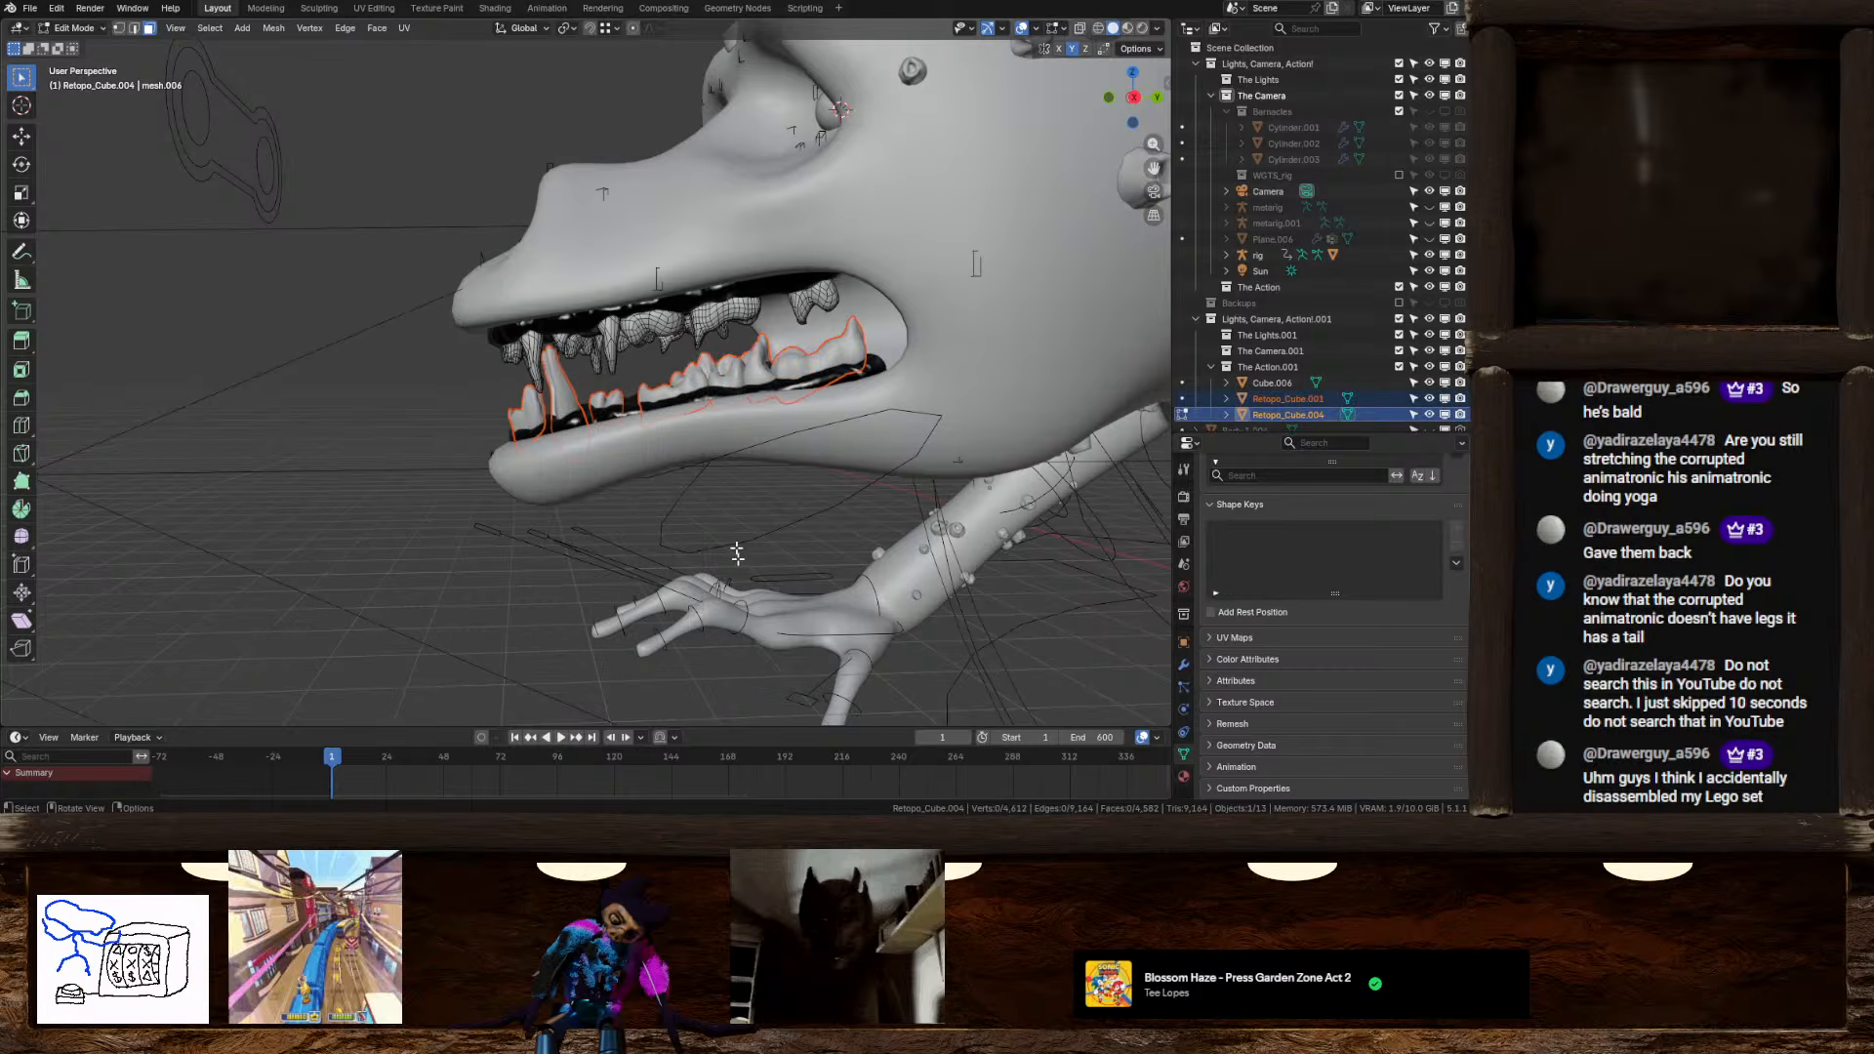
Return to Object Mode and join the upper teeth with the upper gum mesh Cube.001
key(Tab)
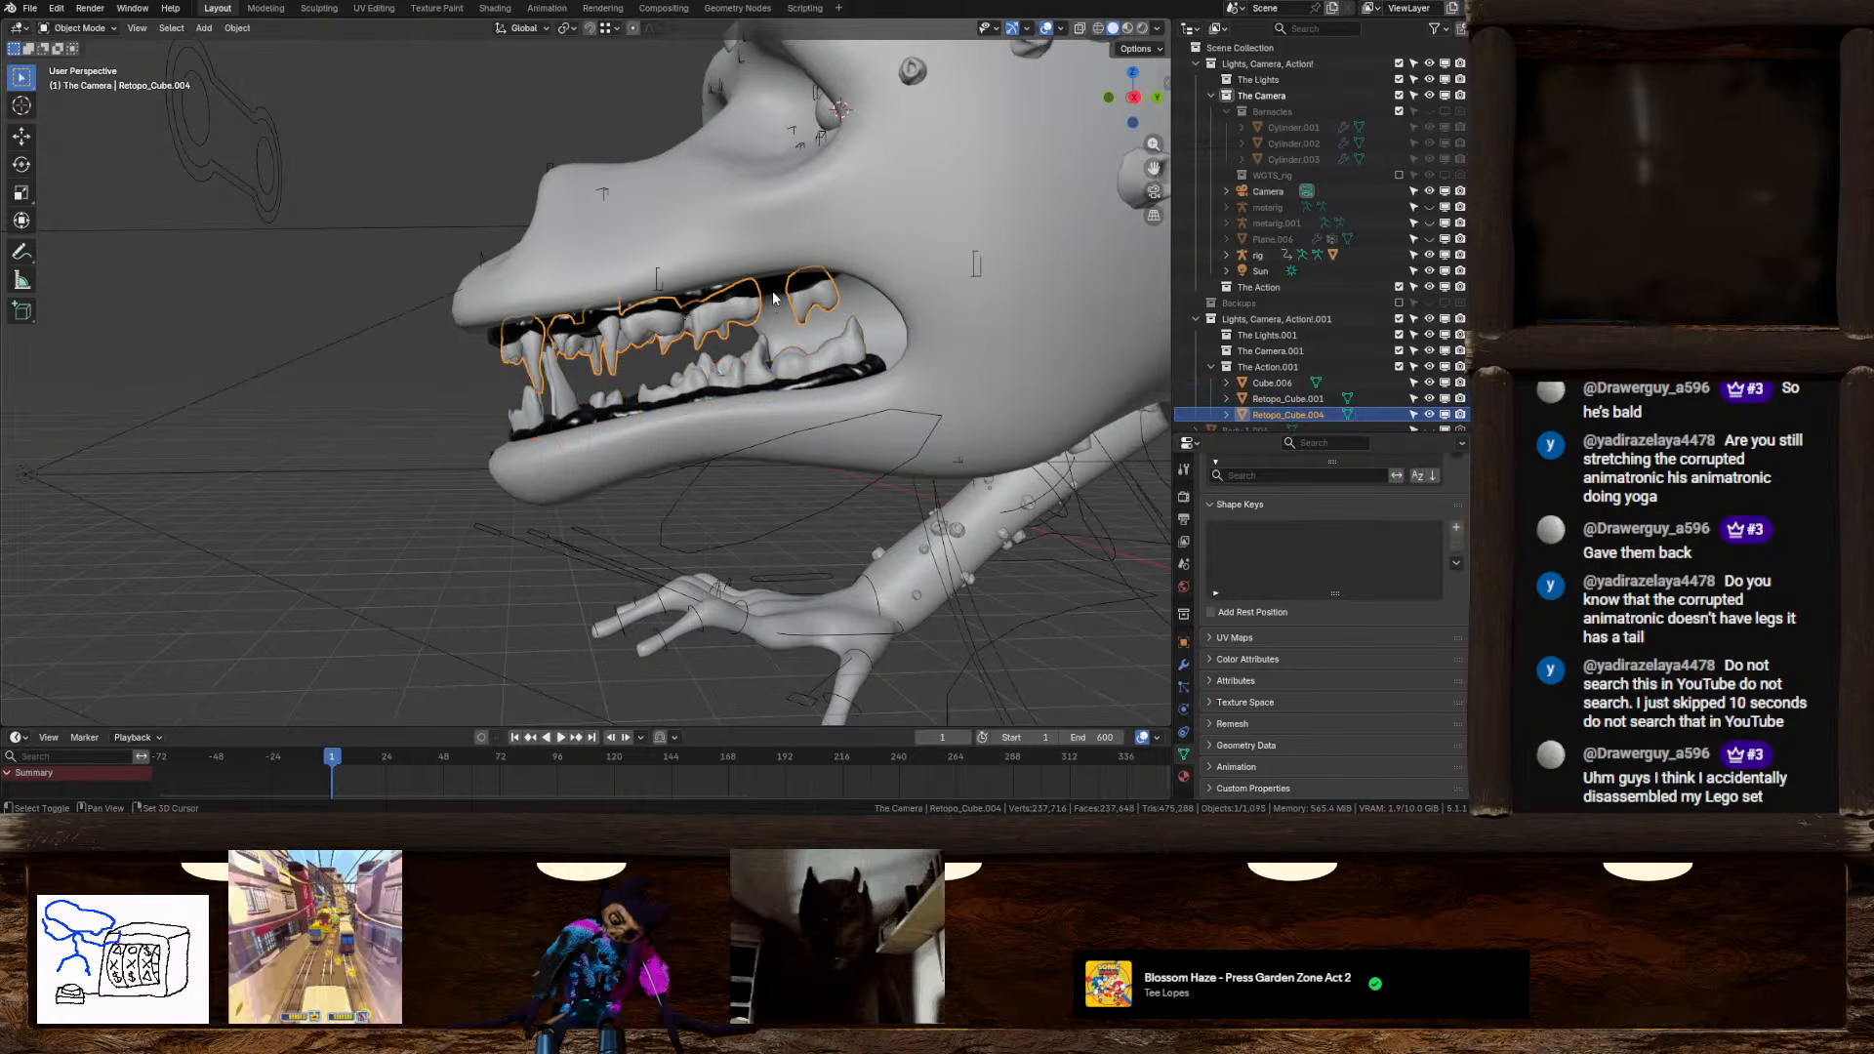
ctrl+click(774, 298)
key(ctrl+j)
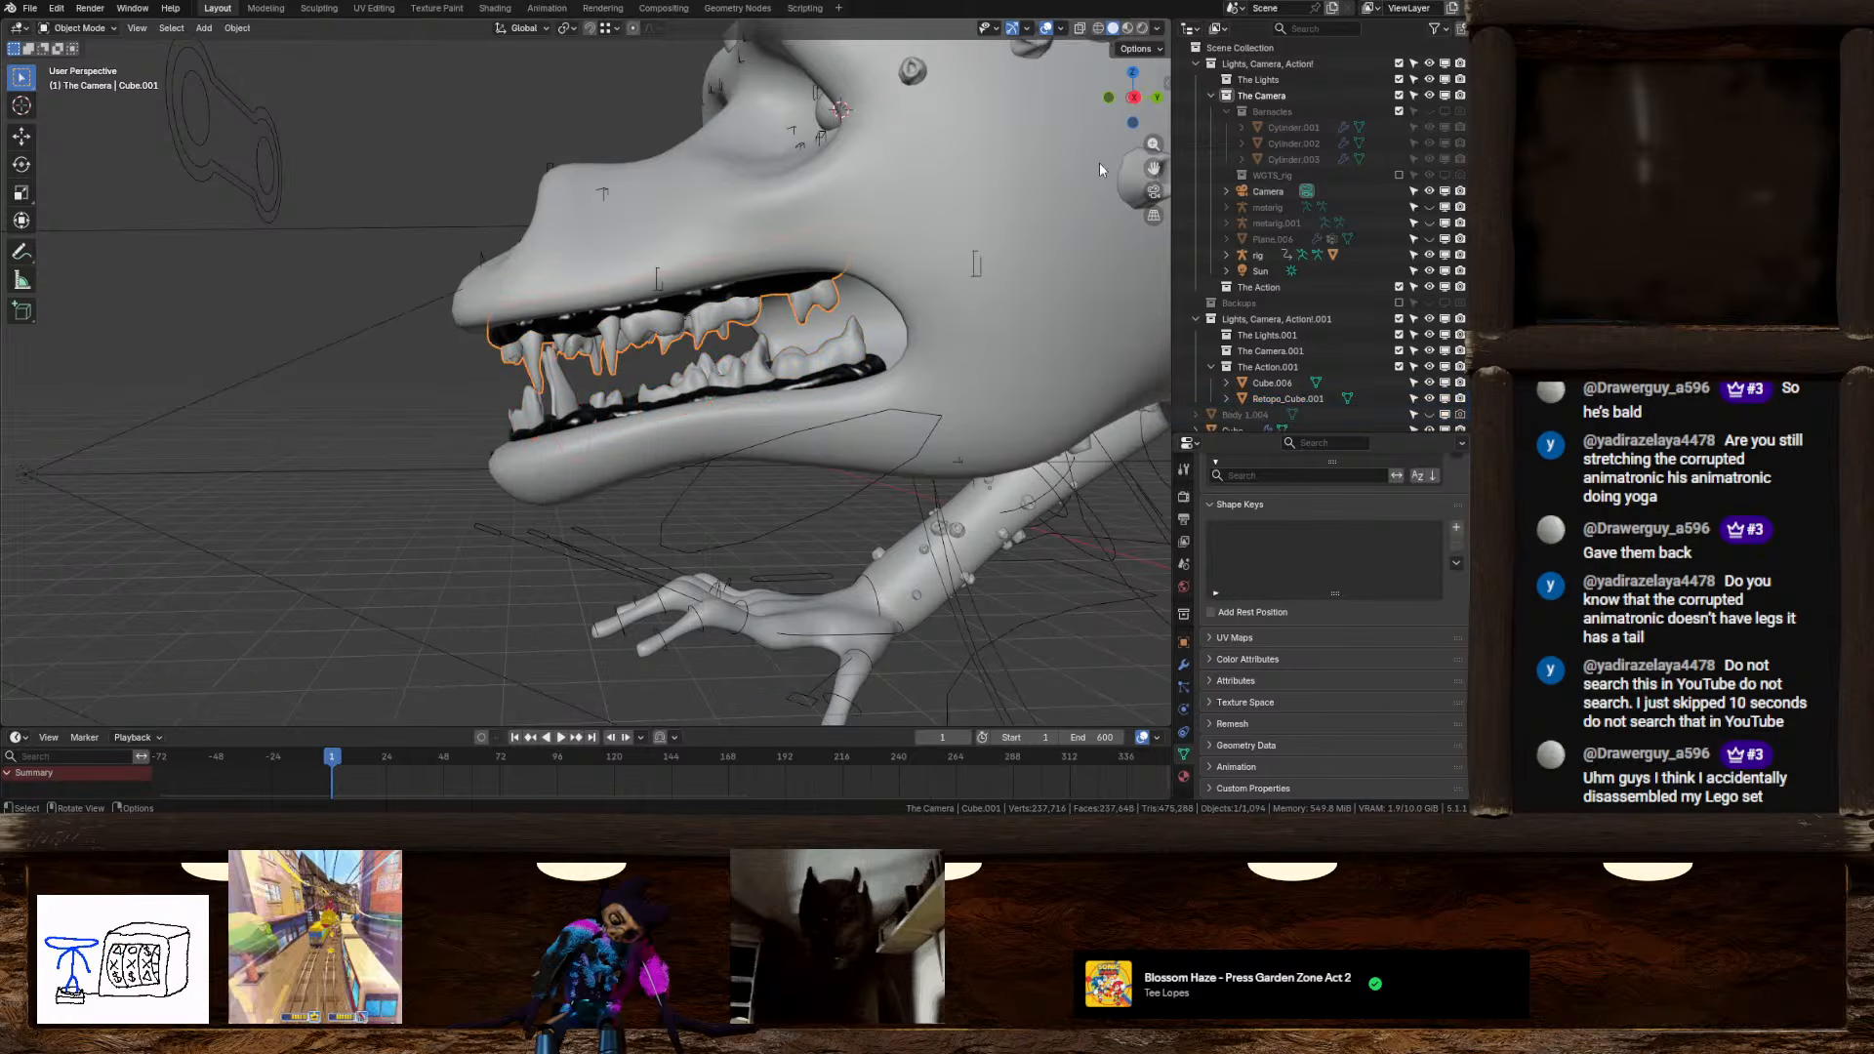
Undo the joining of the upper teeth and the separation of the lower teeth
key(ctrl+z)
key(ctrl+z)
key(ctrl+z)
key(ctrl+z)
key(ctrl+z)
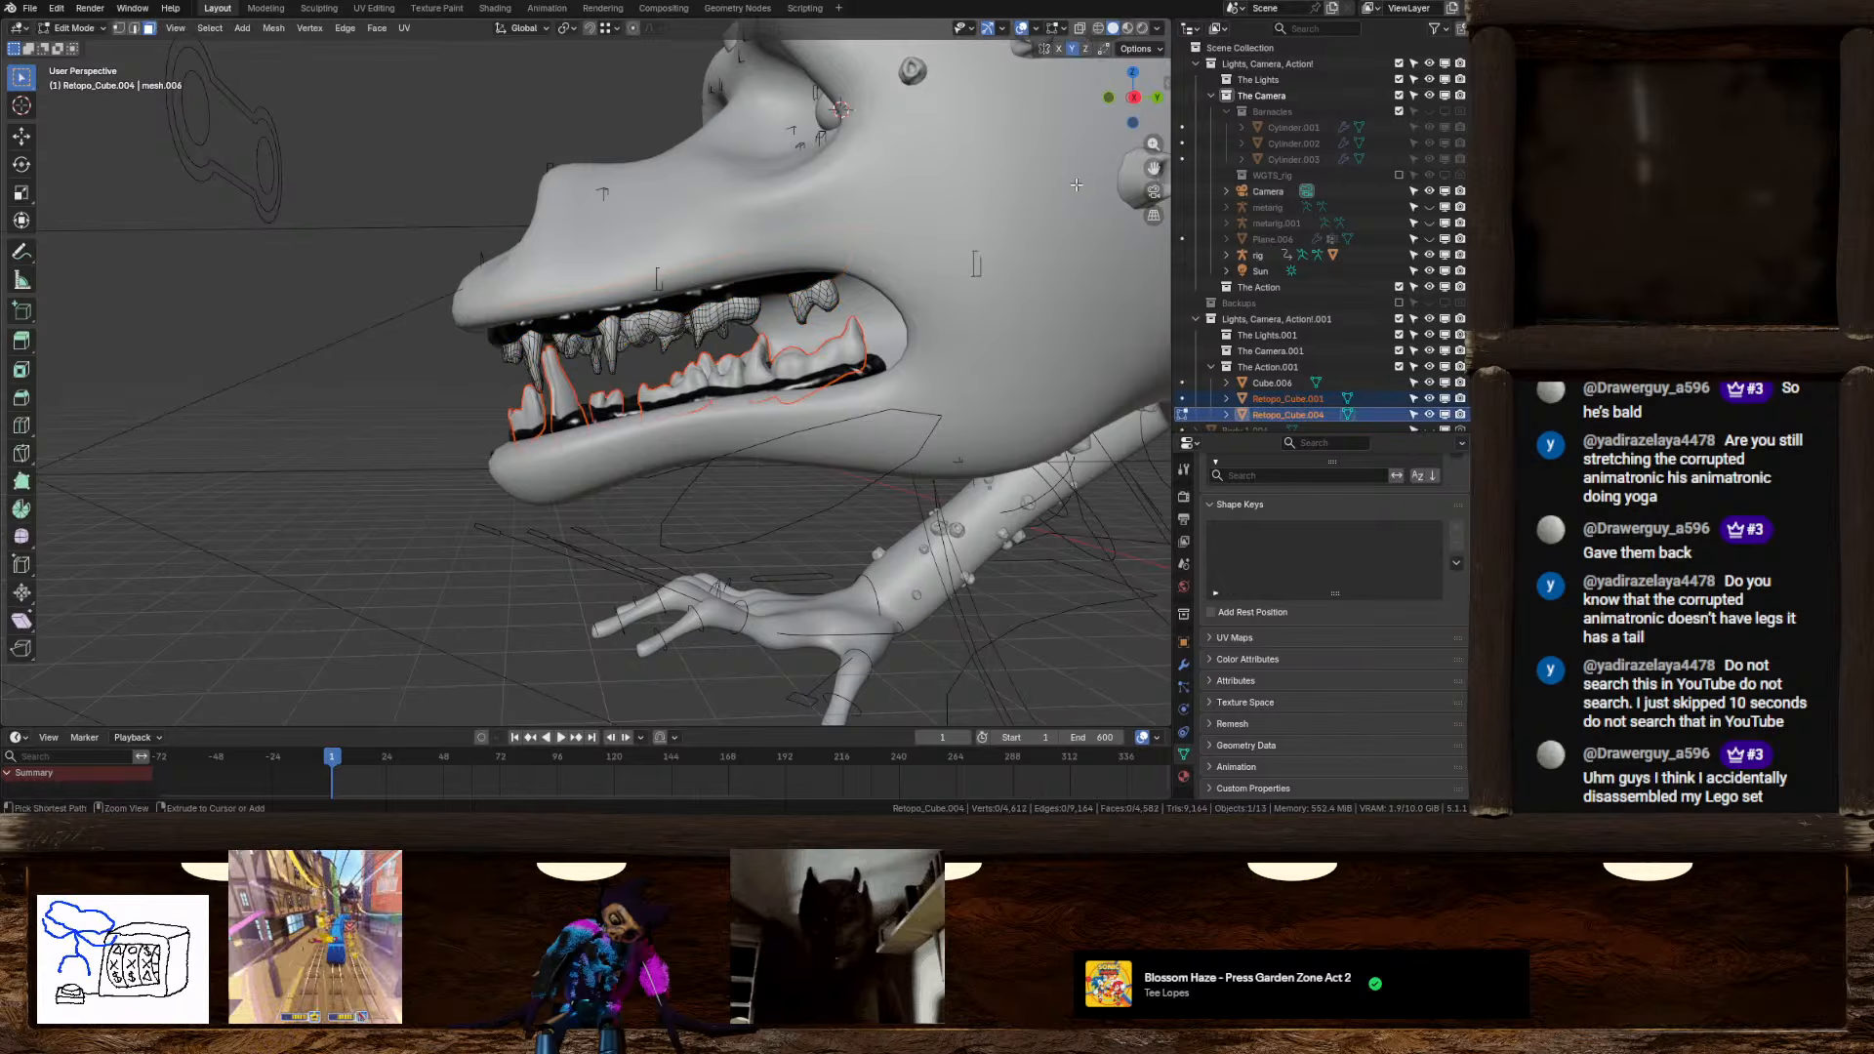
Switch to rendered shading, hide the overlays and inspect the materials on the teeth and gums
click(1142, 27)
scroll(835, 362, up, 3)
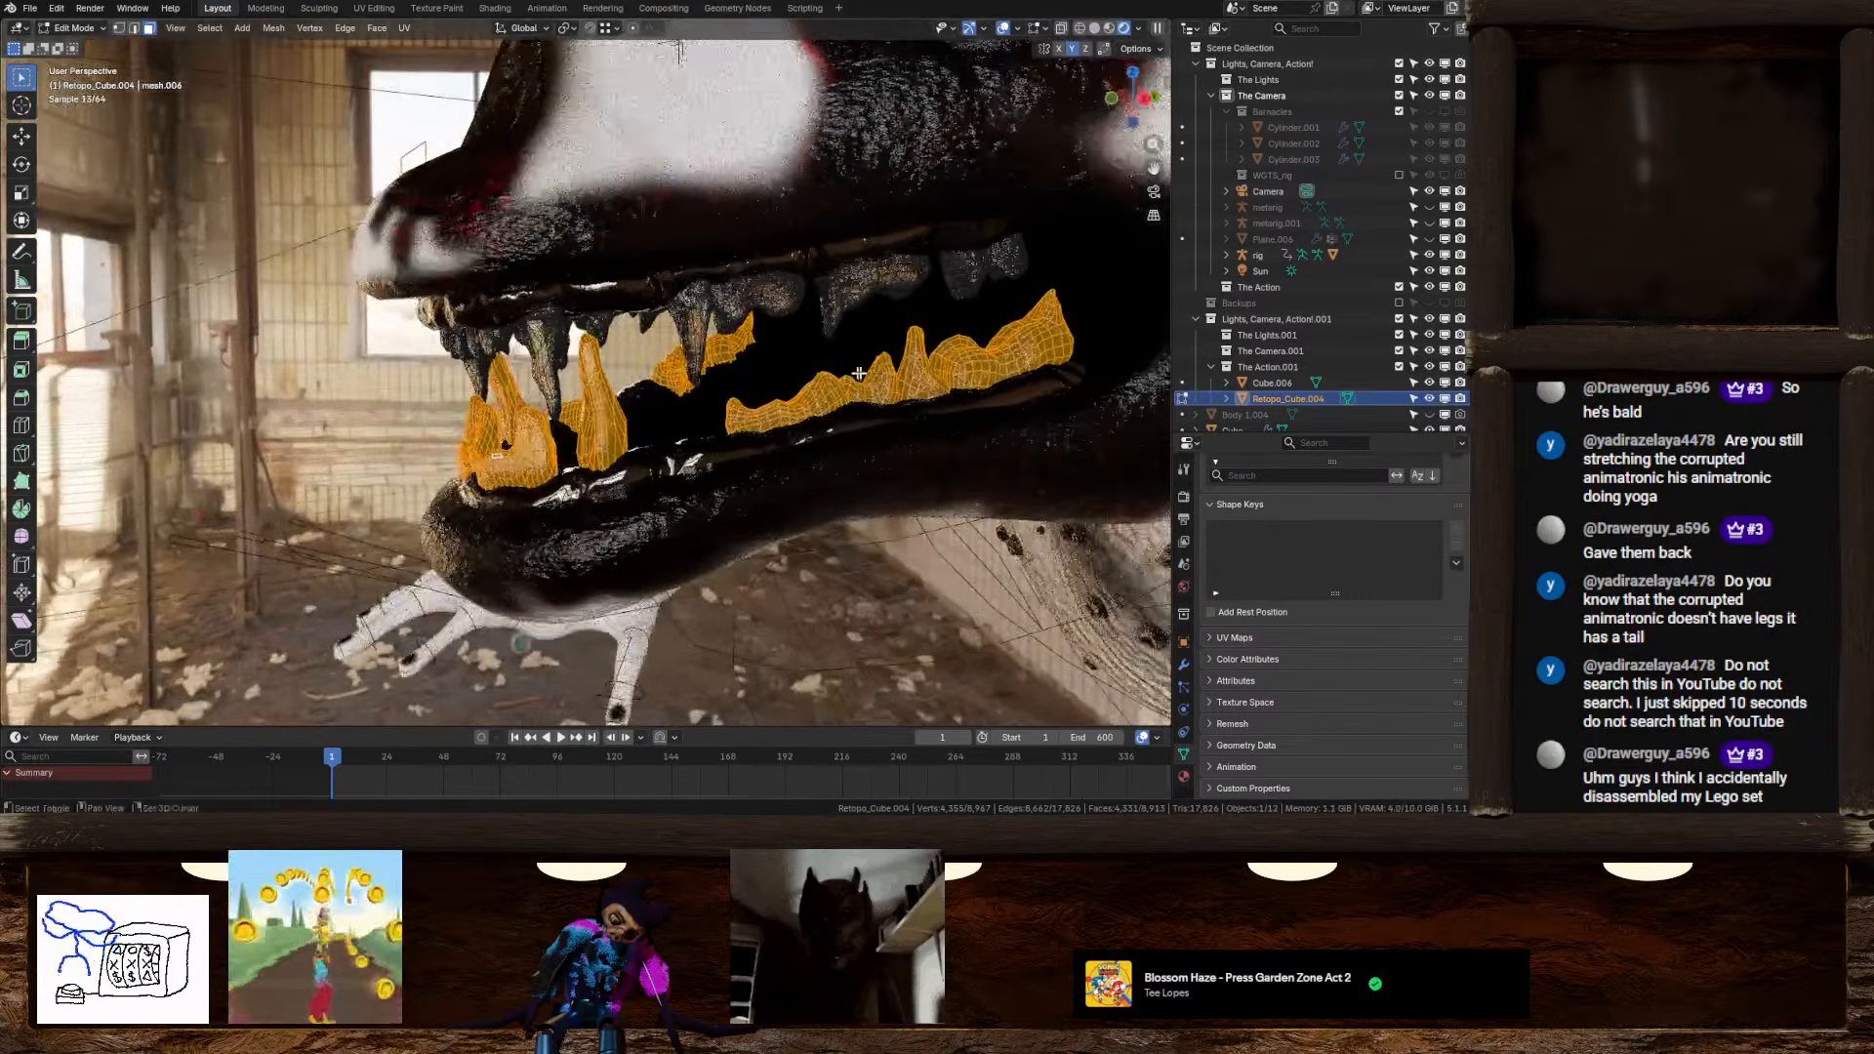
shift+middle_drag(859, 373, 820, 370)
click(1003, 28)
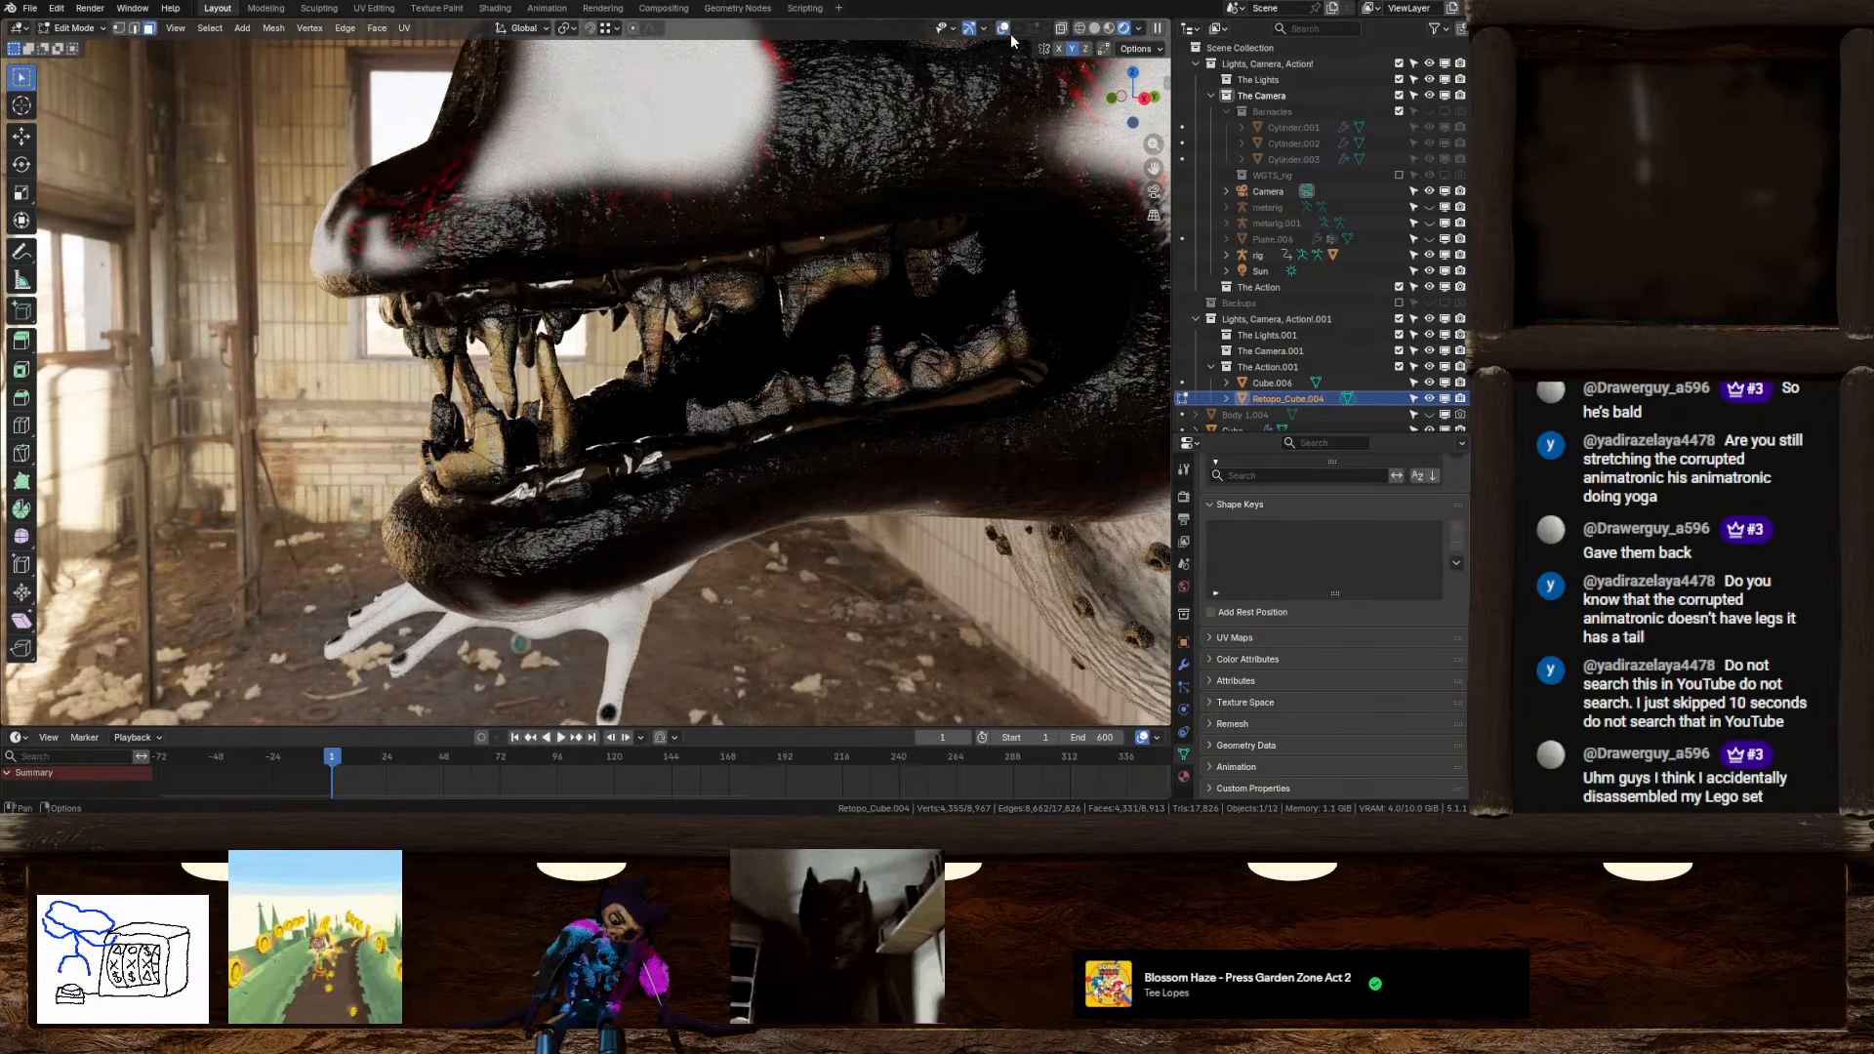
middle_drag(683, 283, 749, 280)
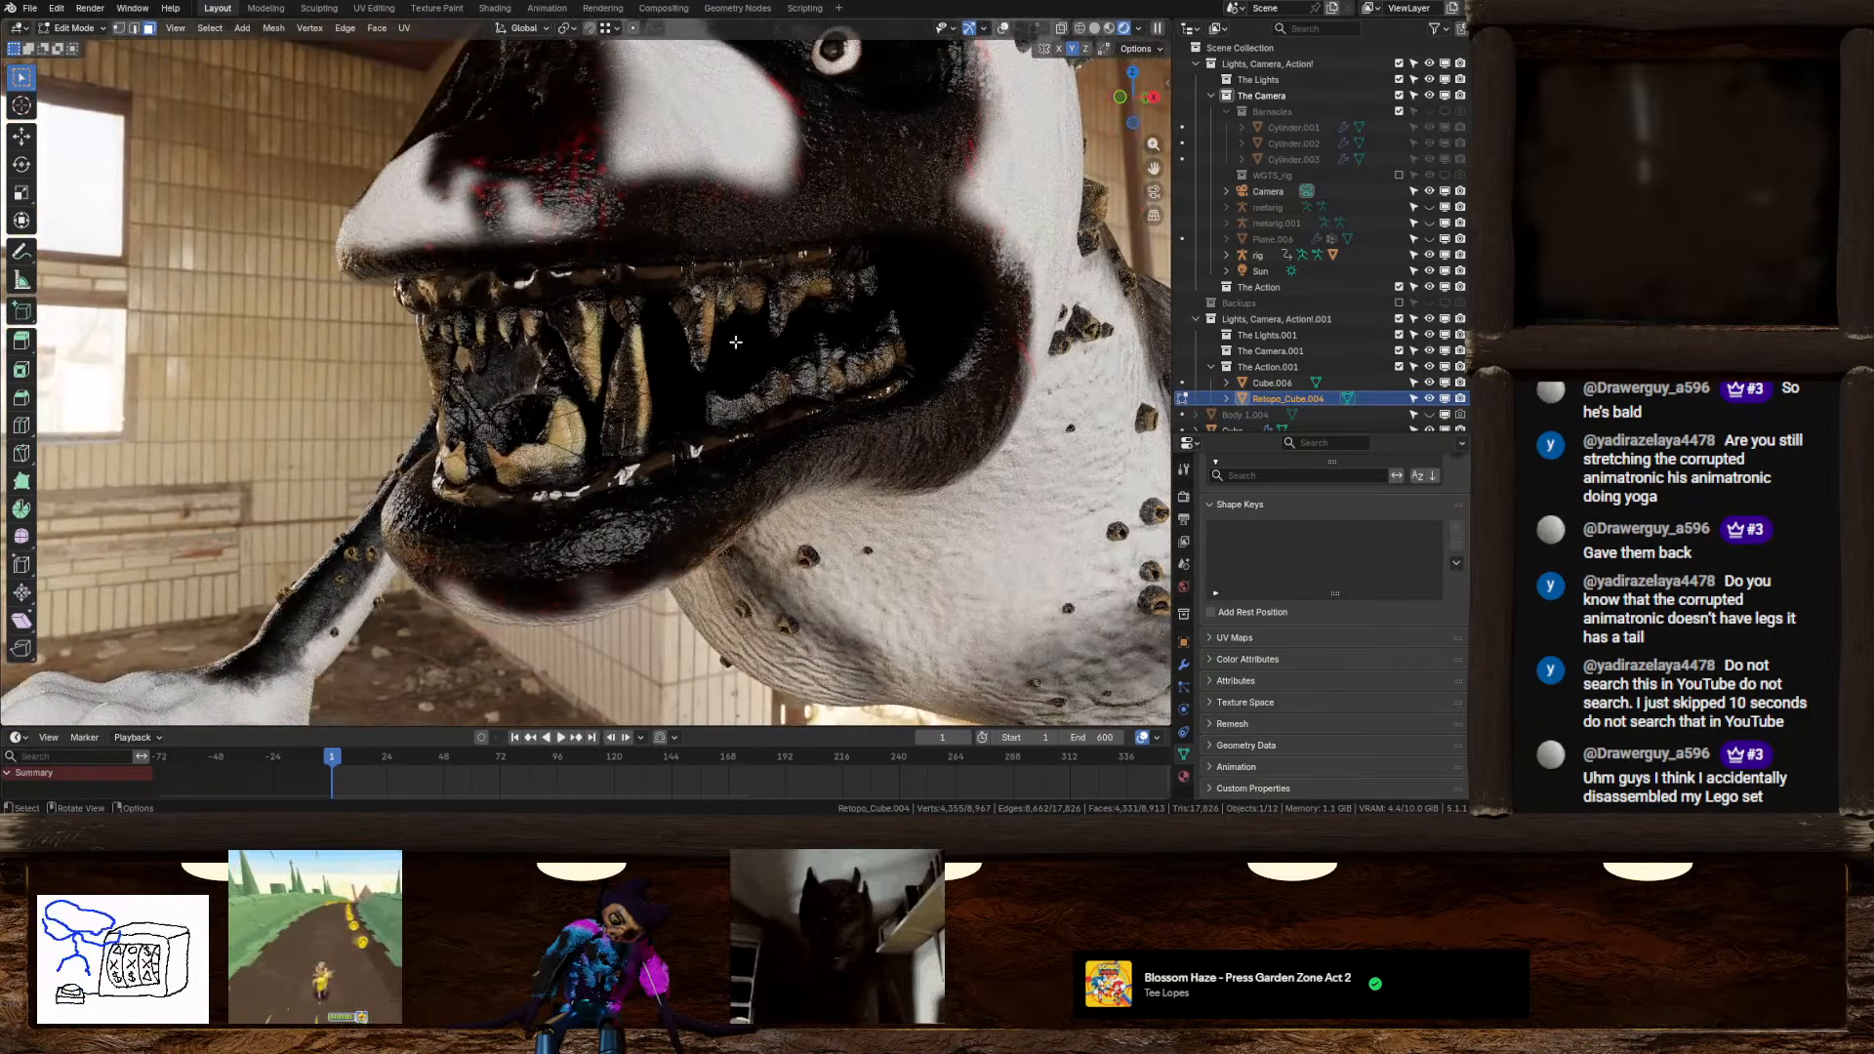
Redo the separation of the lower teeth and the joining of the upper teeth with their gum
key(ctrl+z)
key(ctrl+z)
key(ctrl+z)
key(ctrl+z)
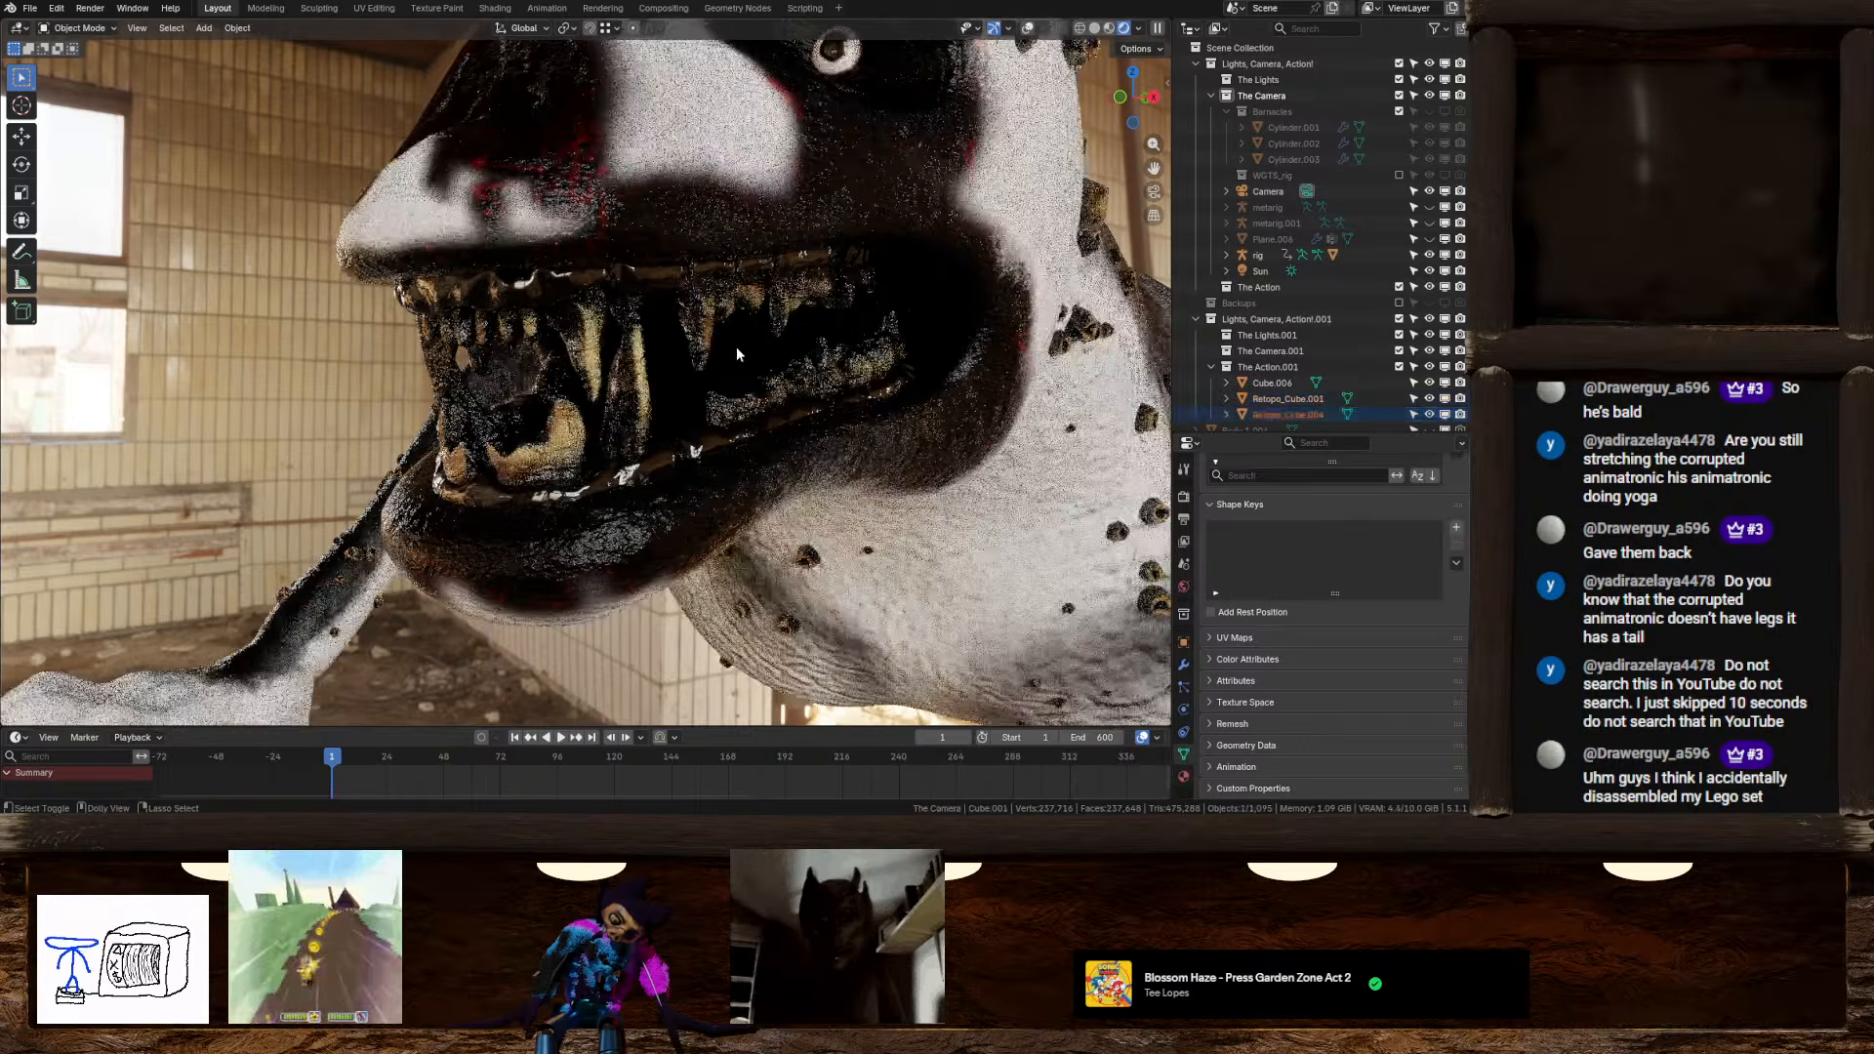
Show the overlays again and join the separated lower teeth with the lower gum mesh Cube.002 in rendered shading
click(1093, 28)
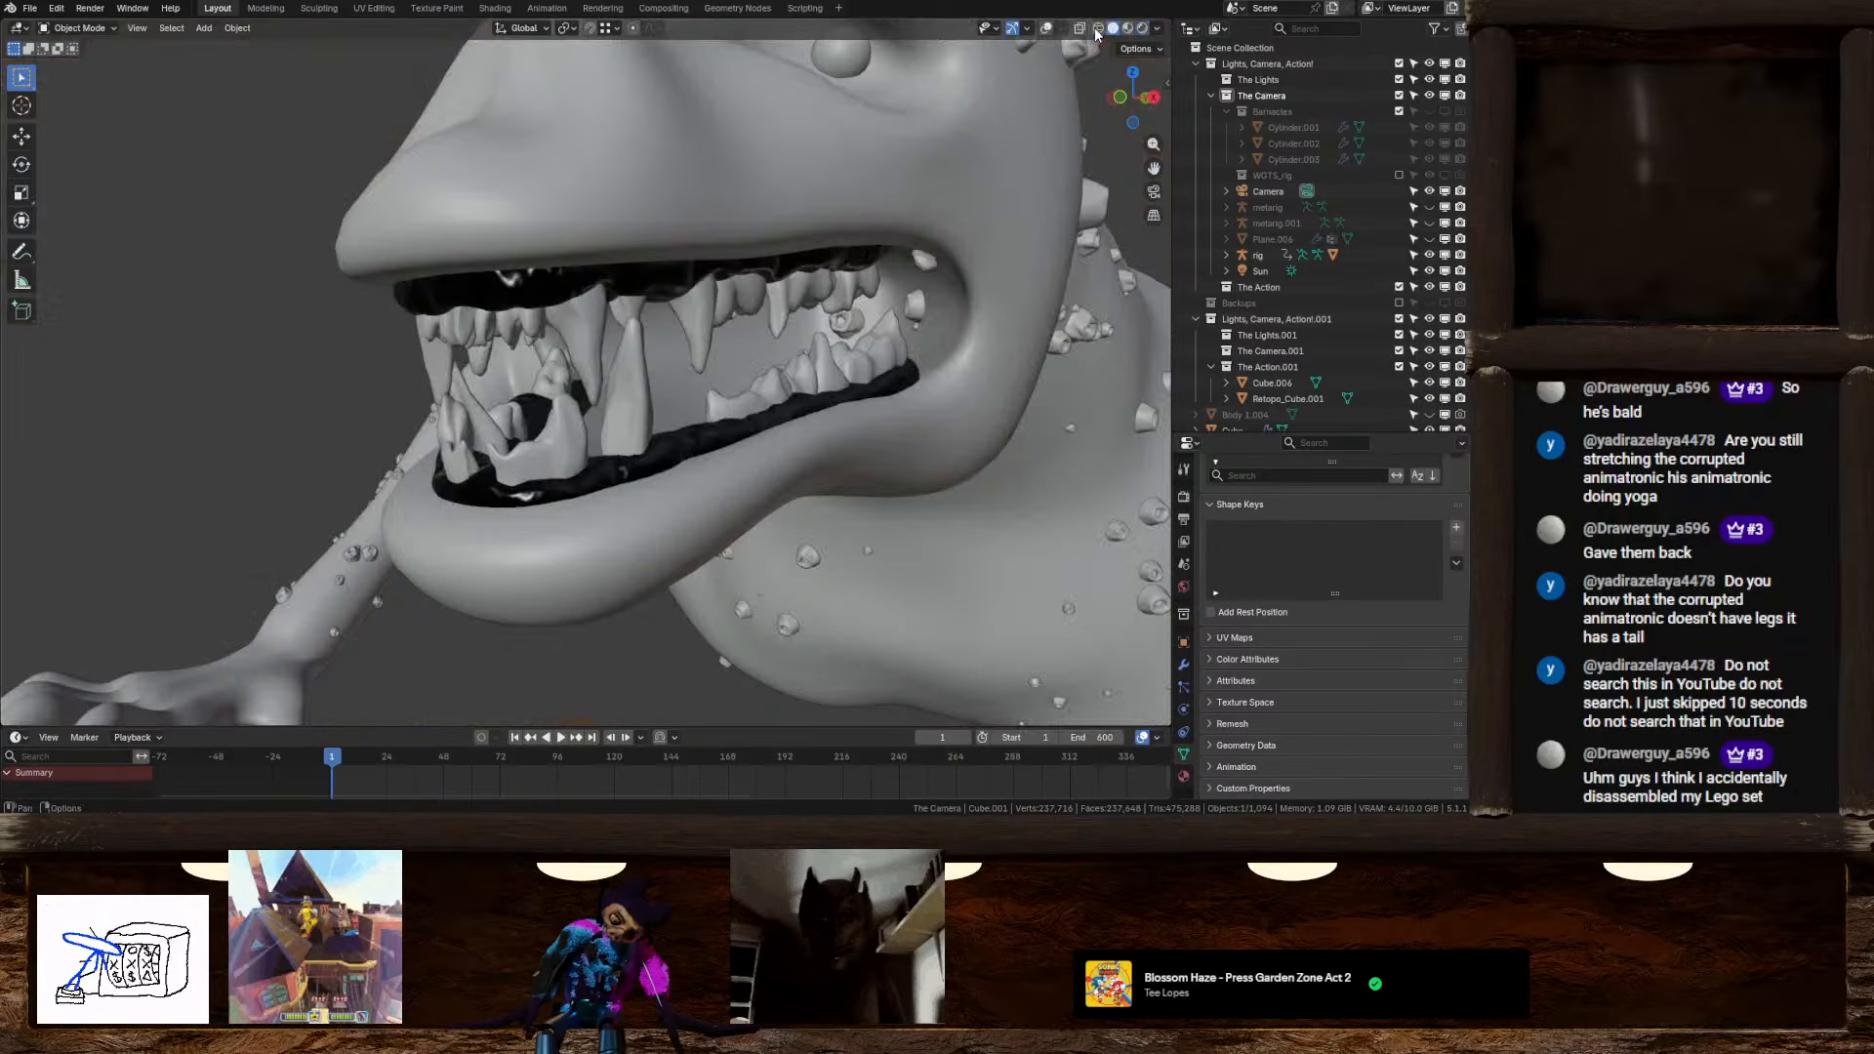
middle_drag(844, 289, 760, 290)
click(1144, 28)
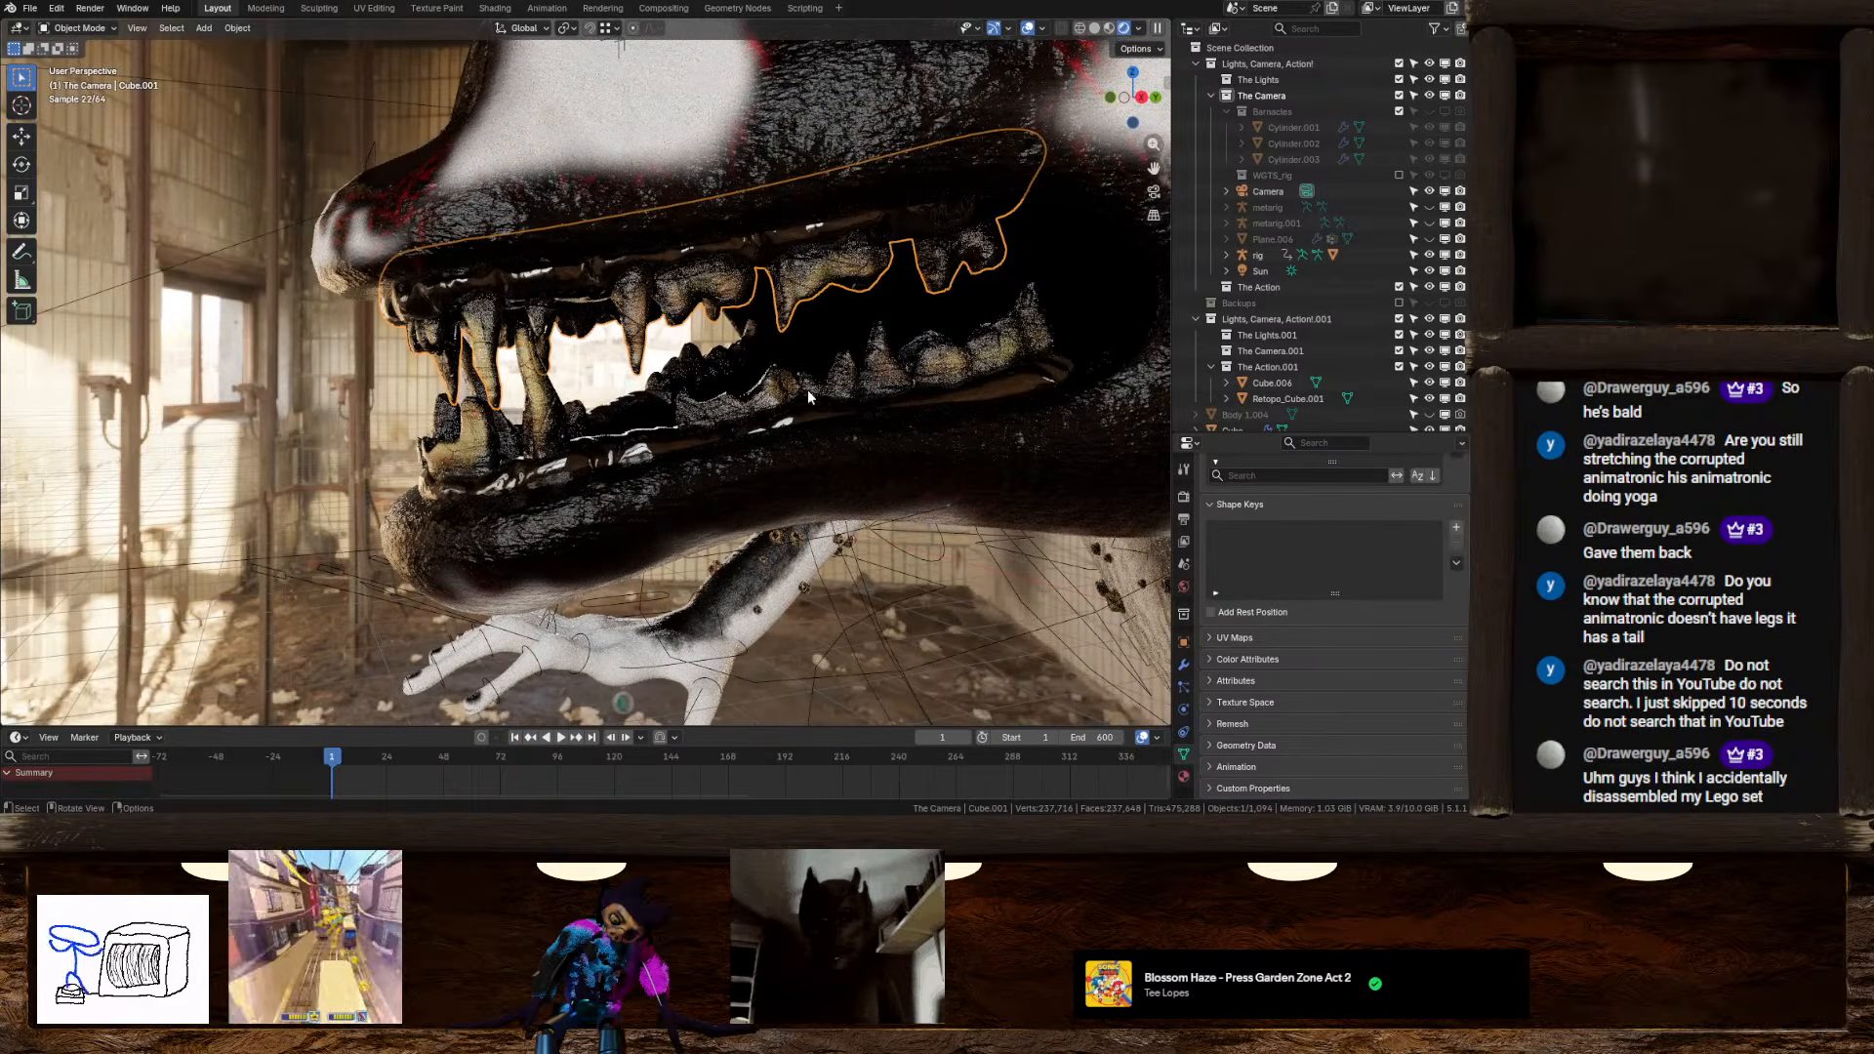
click(848, 386)
shift+click(656, 444)
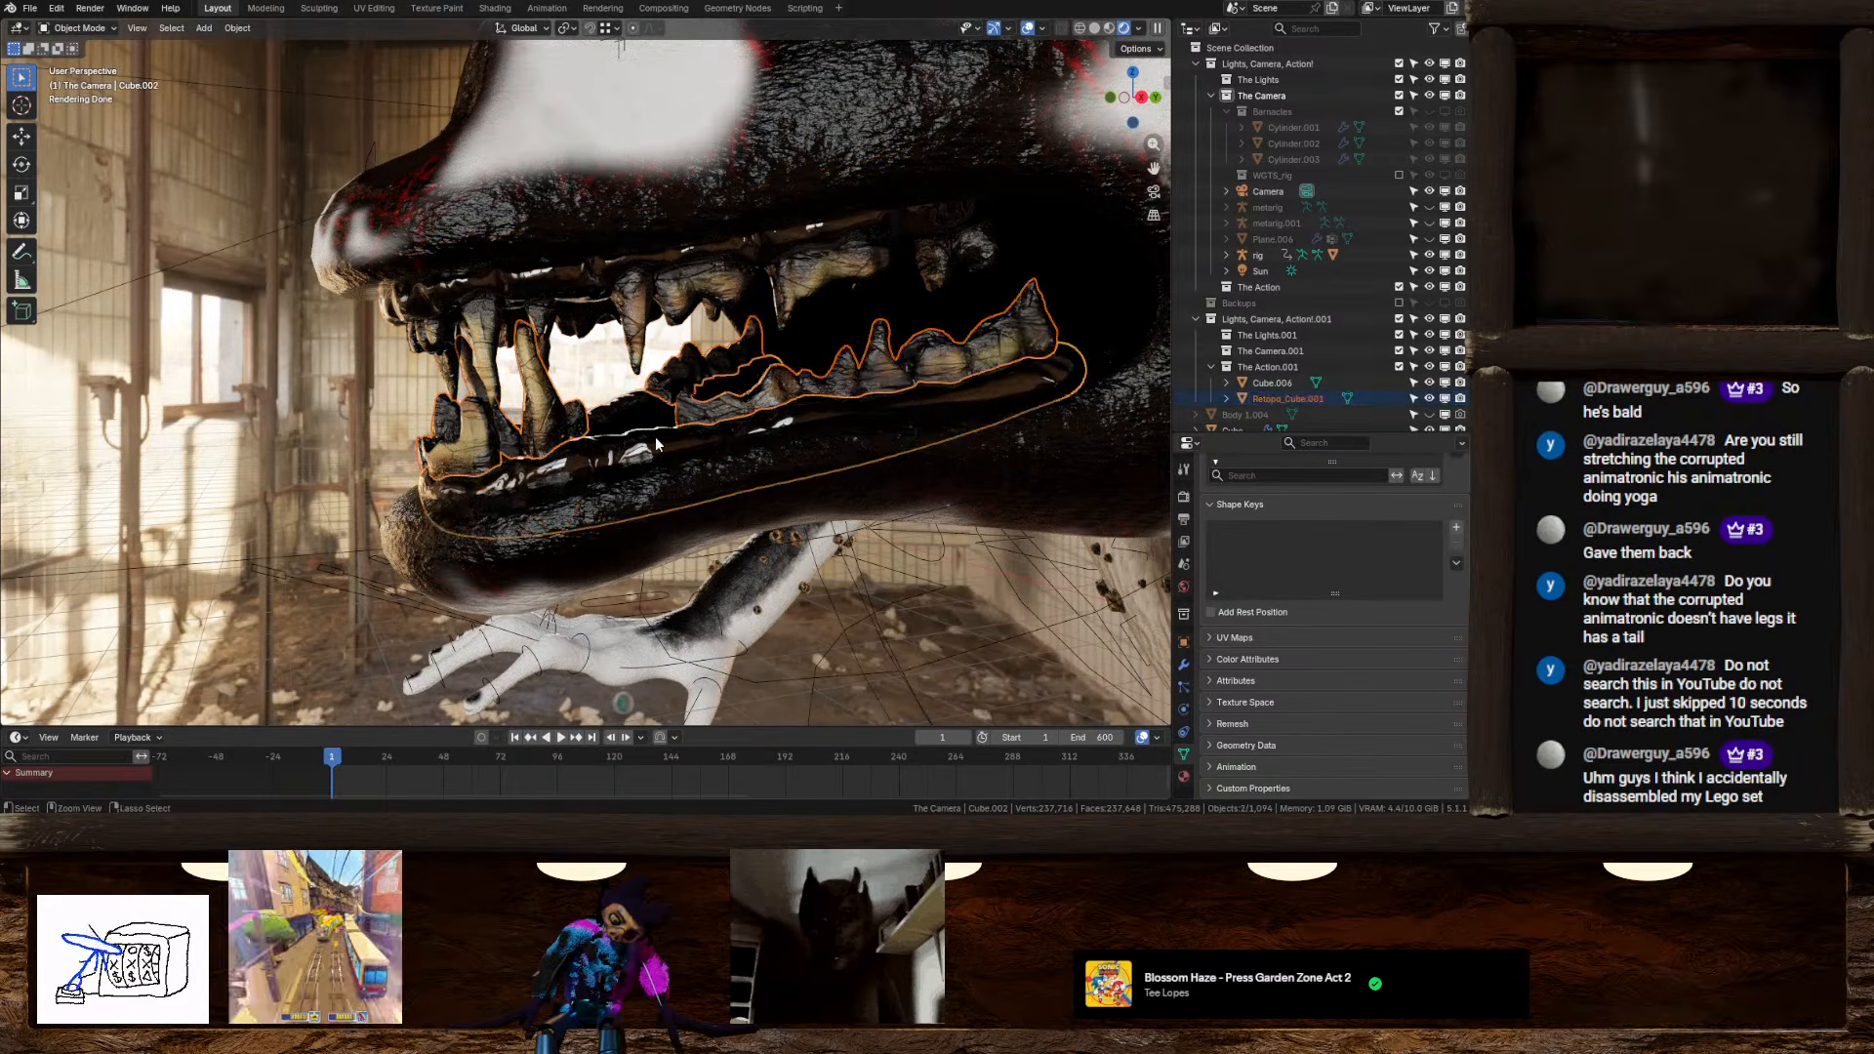
key(ctrl+j)
middle_drag(697, 404, 771, 409)
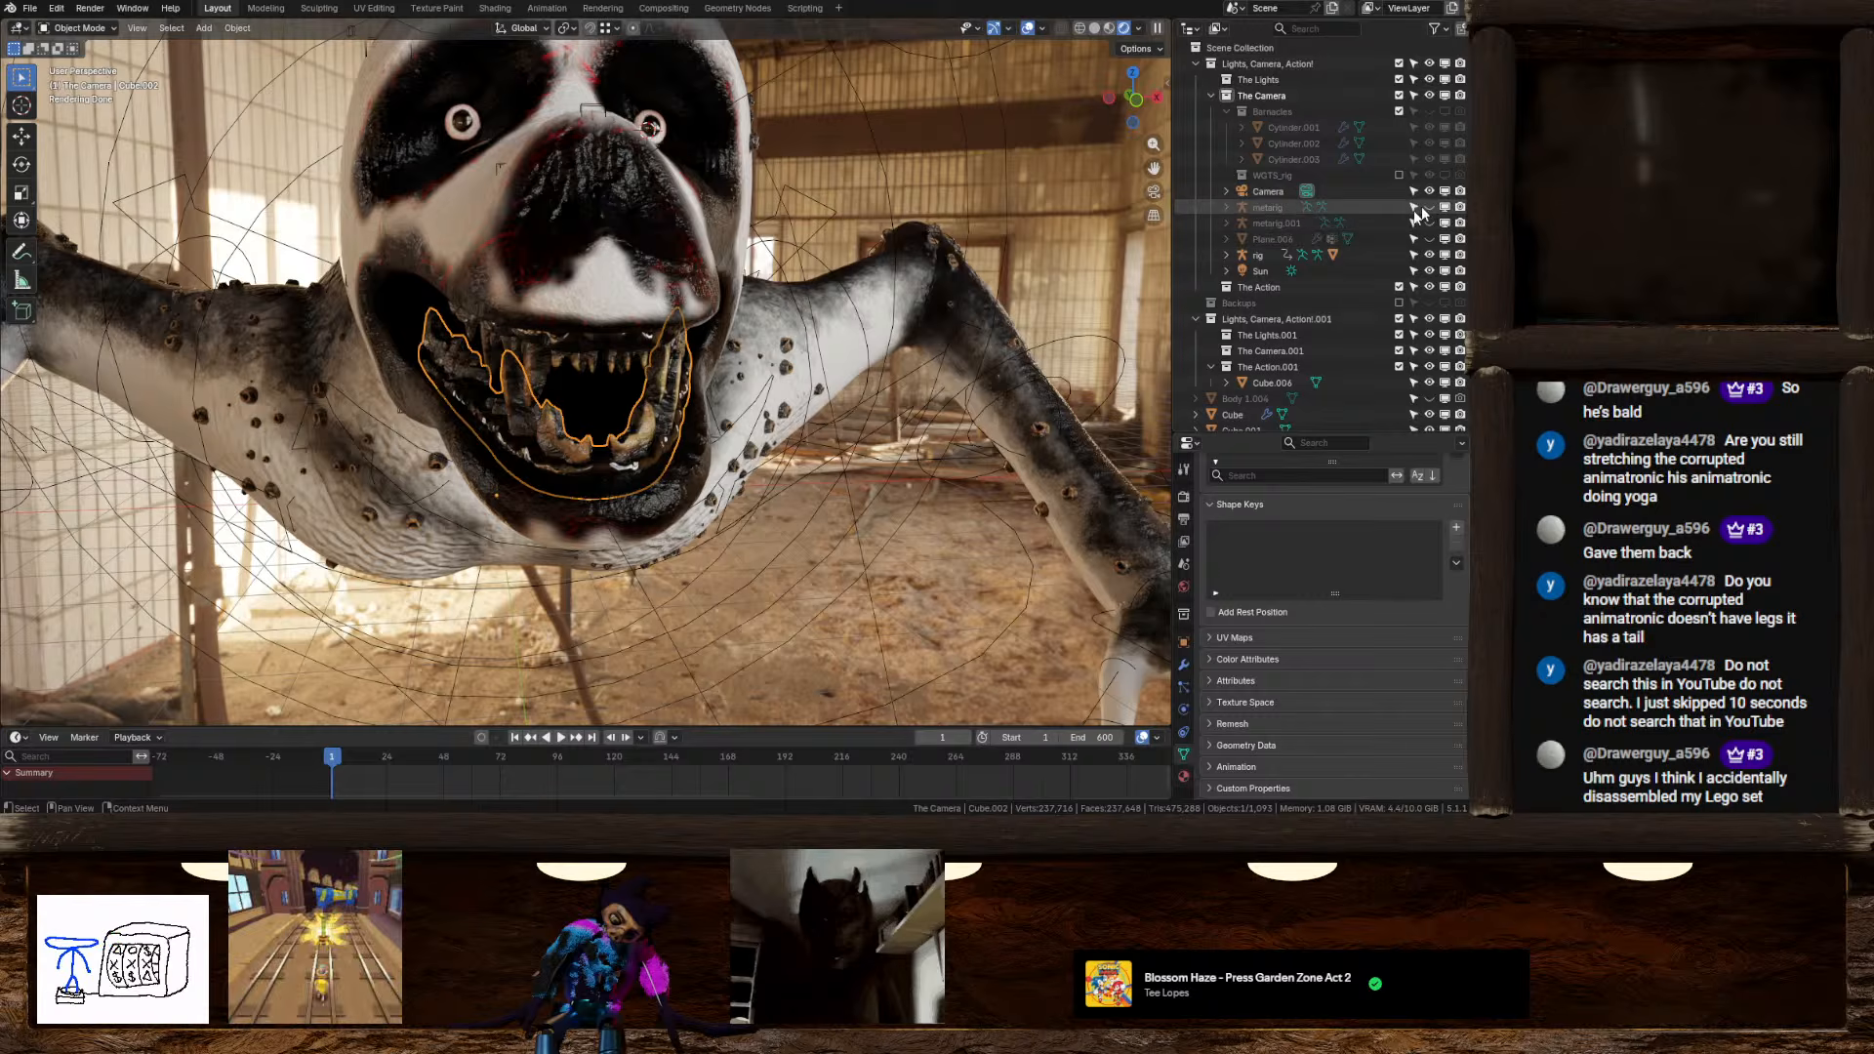
key(Tab)
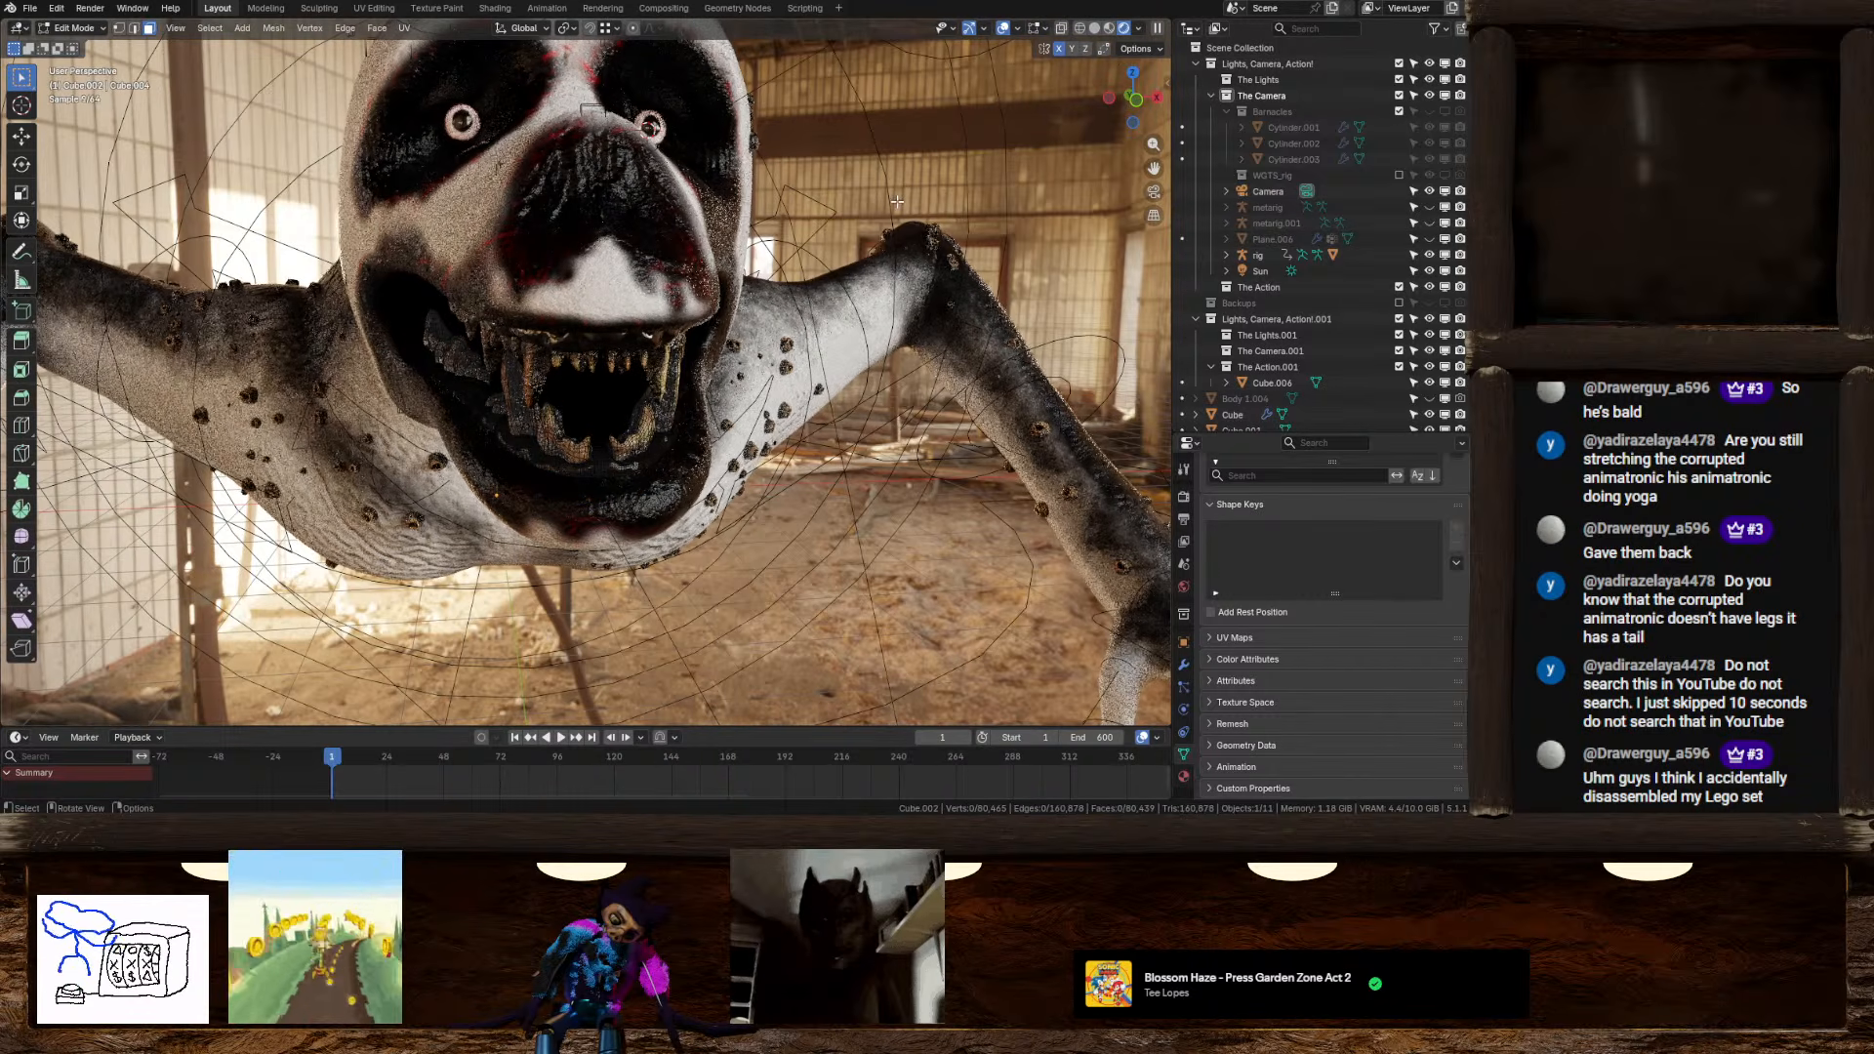
key(Tab)
click(876, 136)
Parent the joined lower teeth and gum to the rig with empty groups
middle_drag(875, 137, 724, 246)
scroll(712, 322, up, 4)
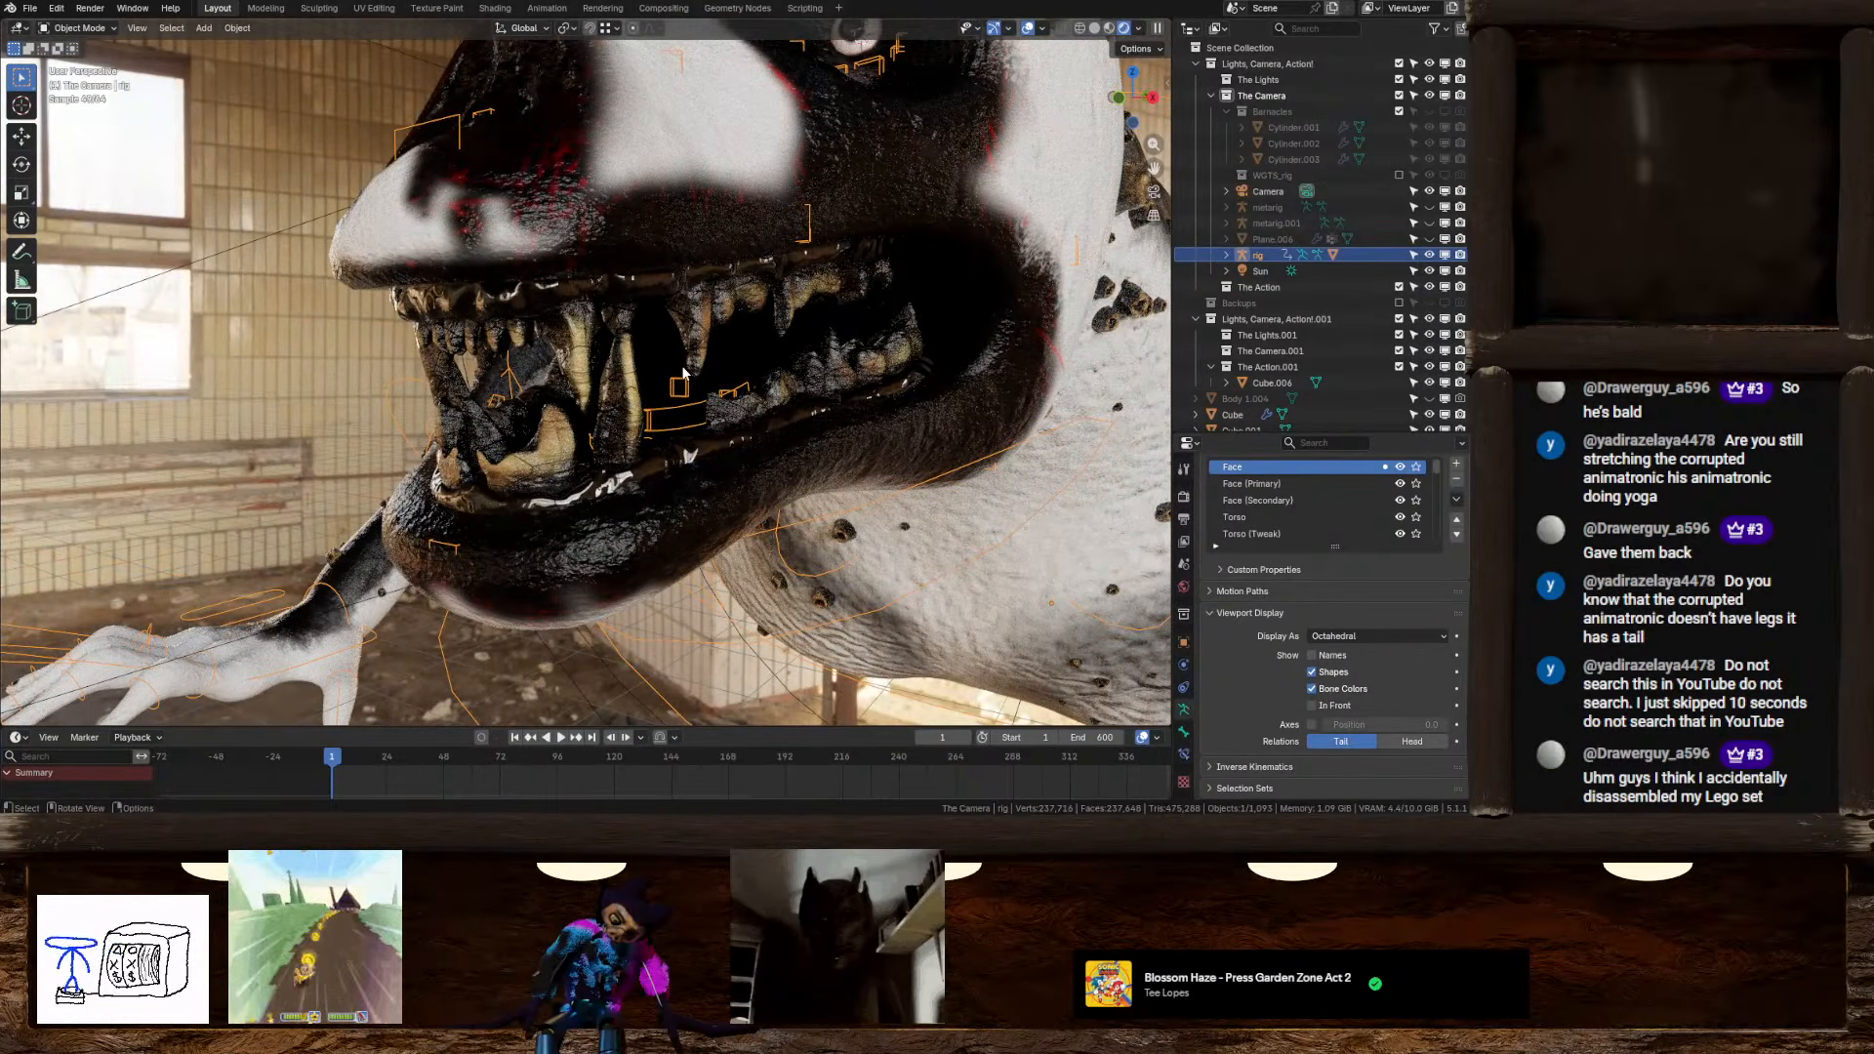
click(636, 410)
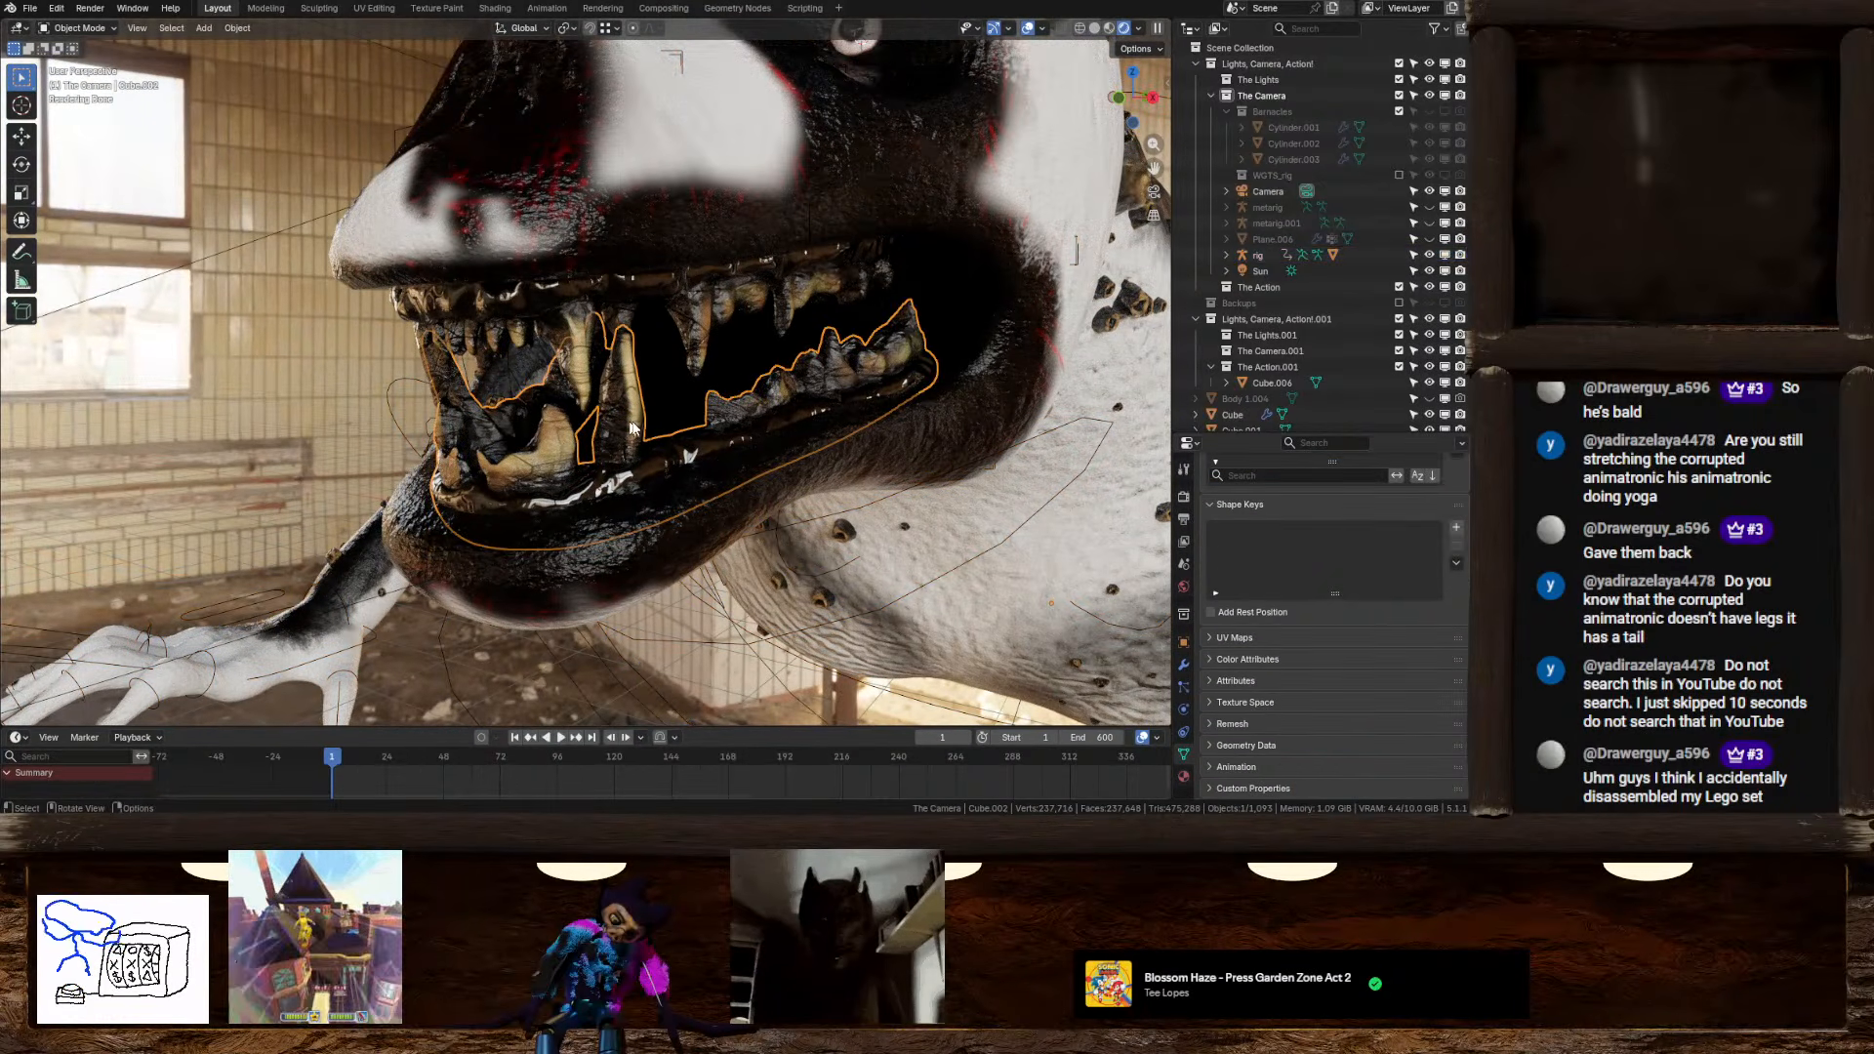
shift+click(1252, 257)
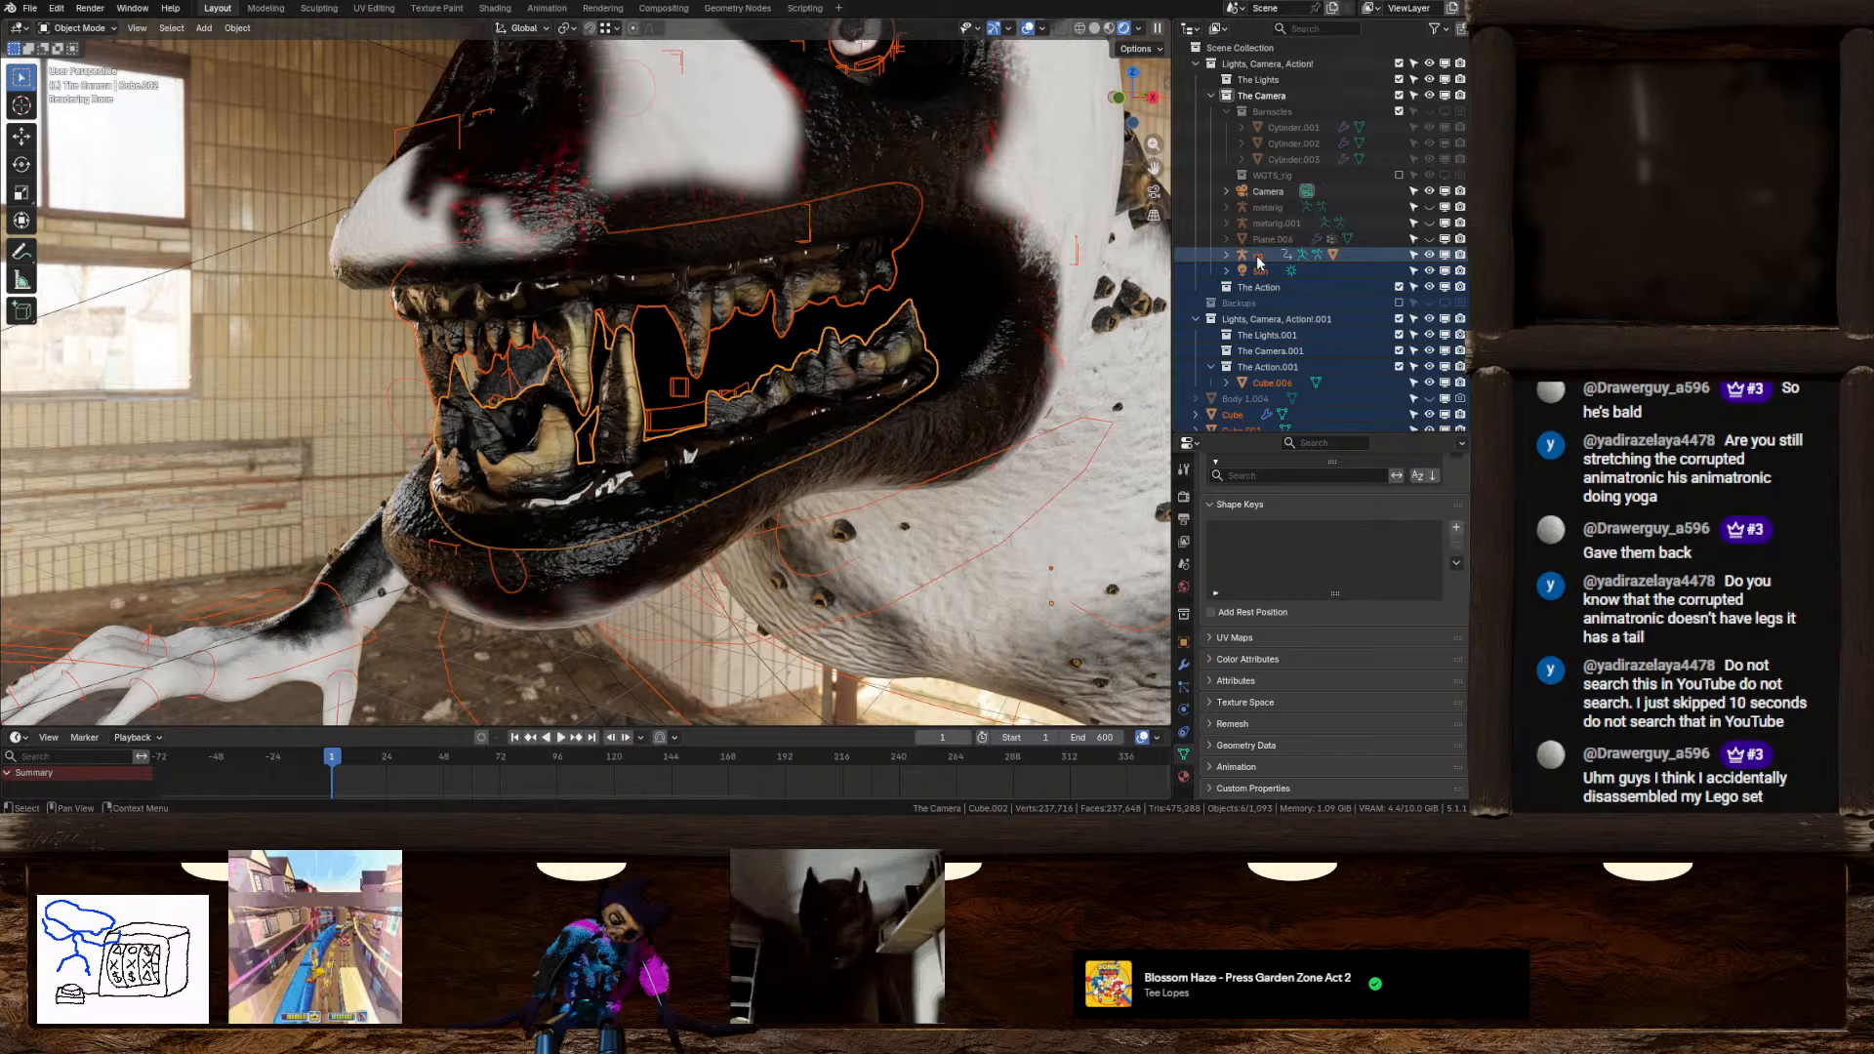
key(ctrl+z)
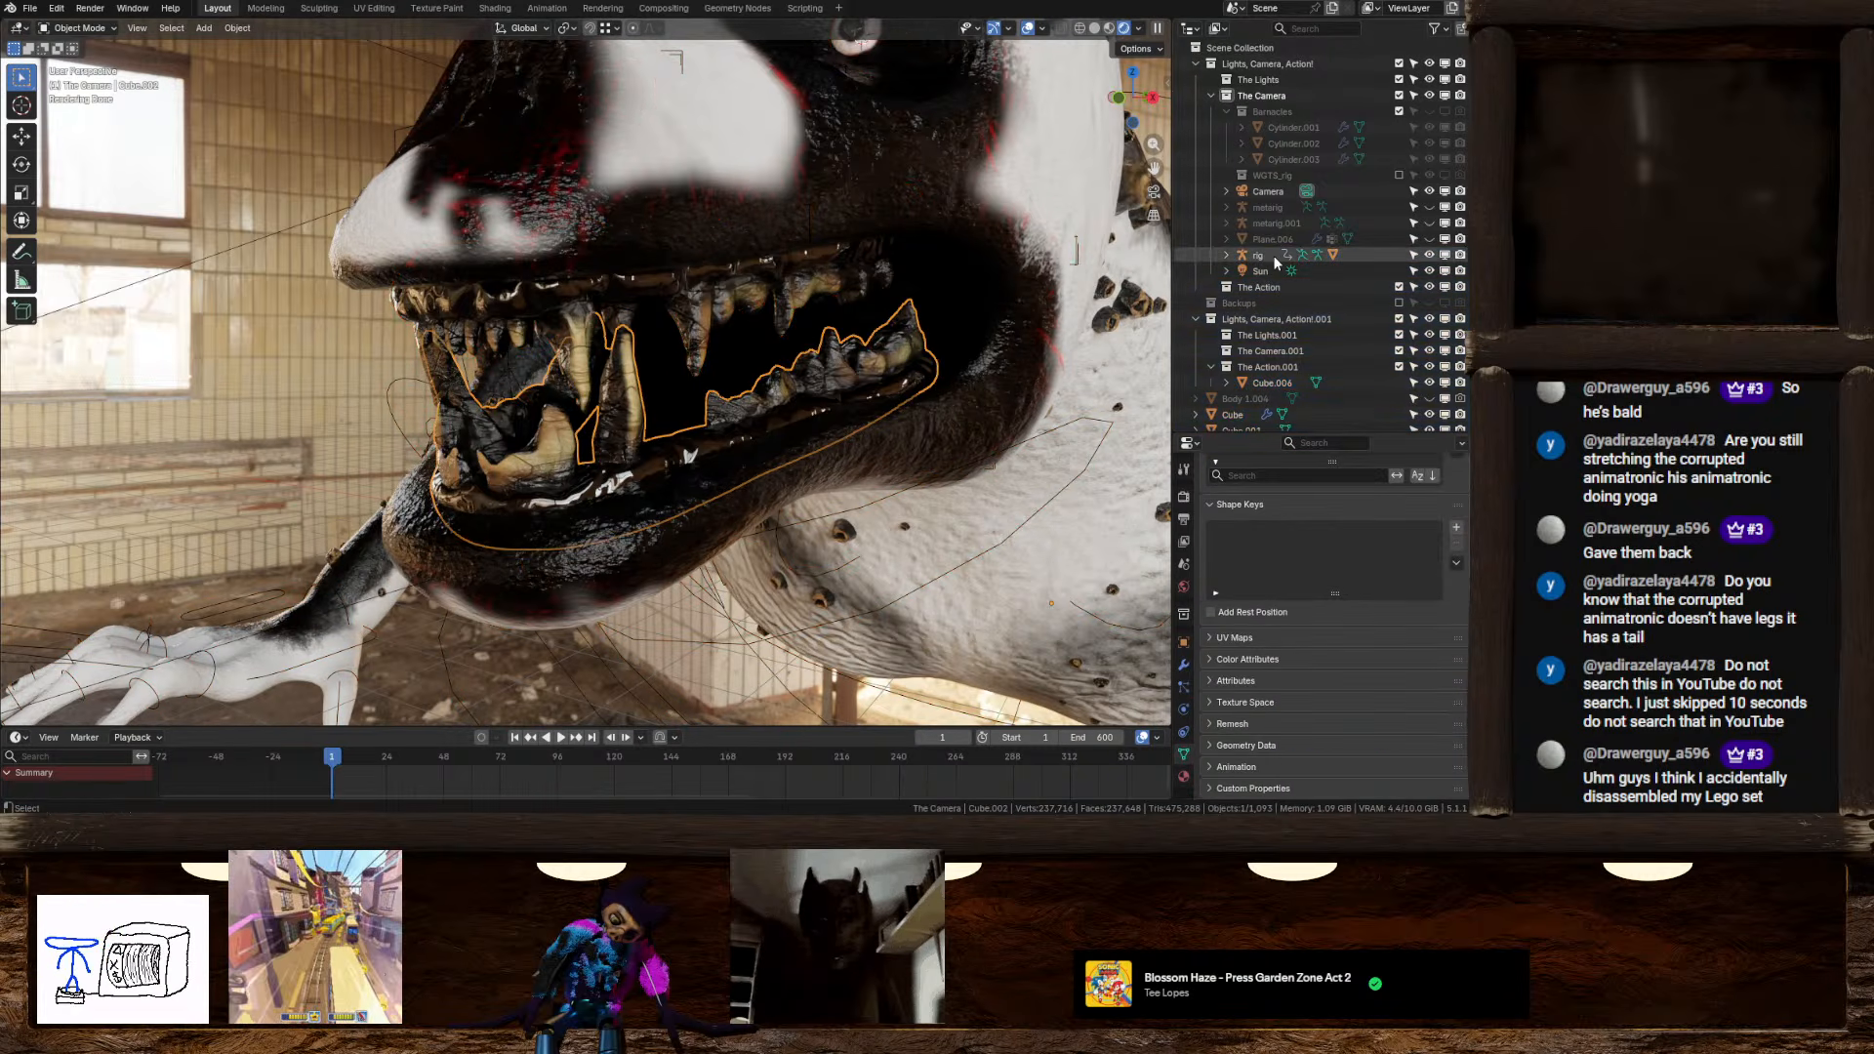
click(1269, 255)
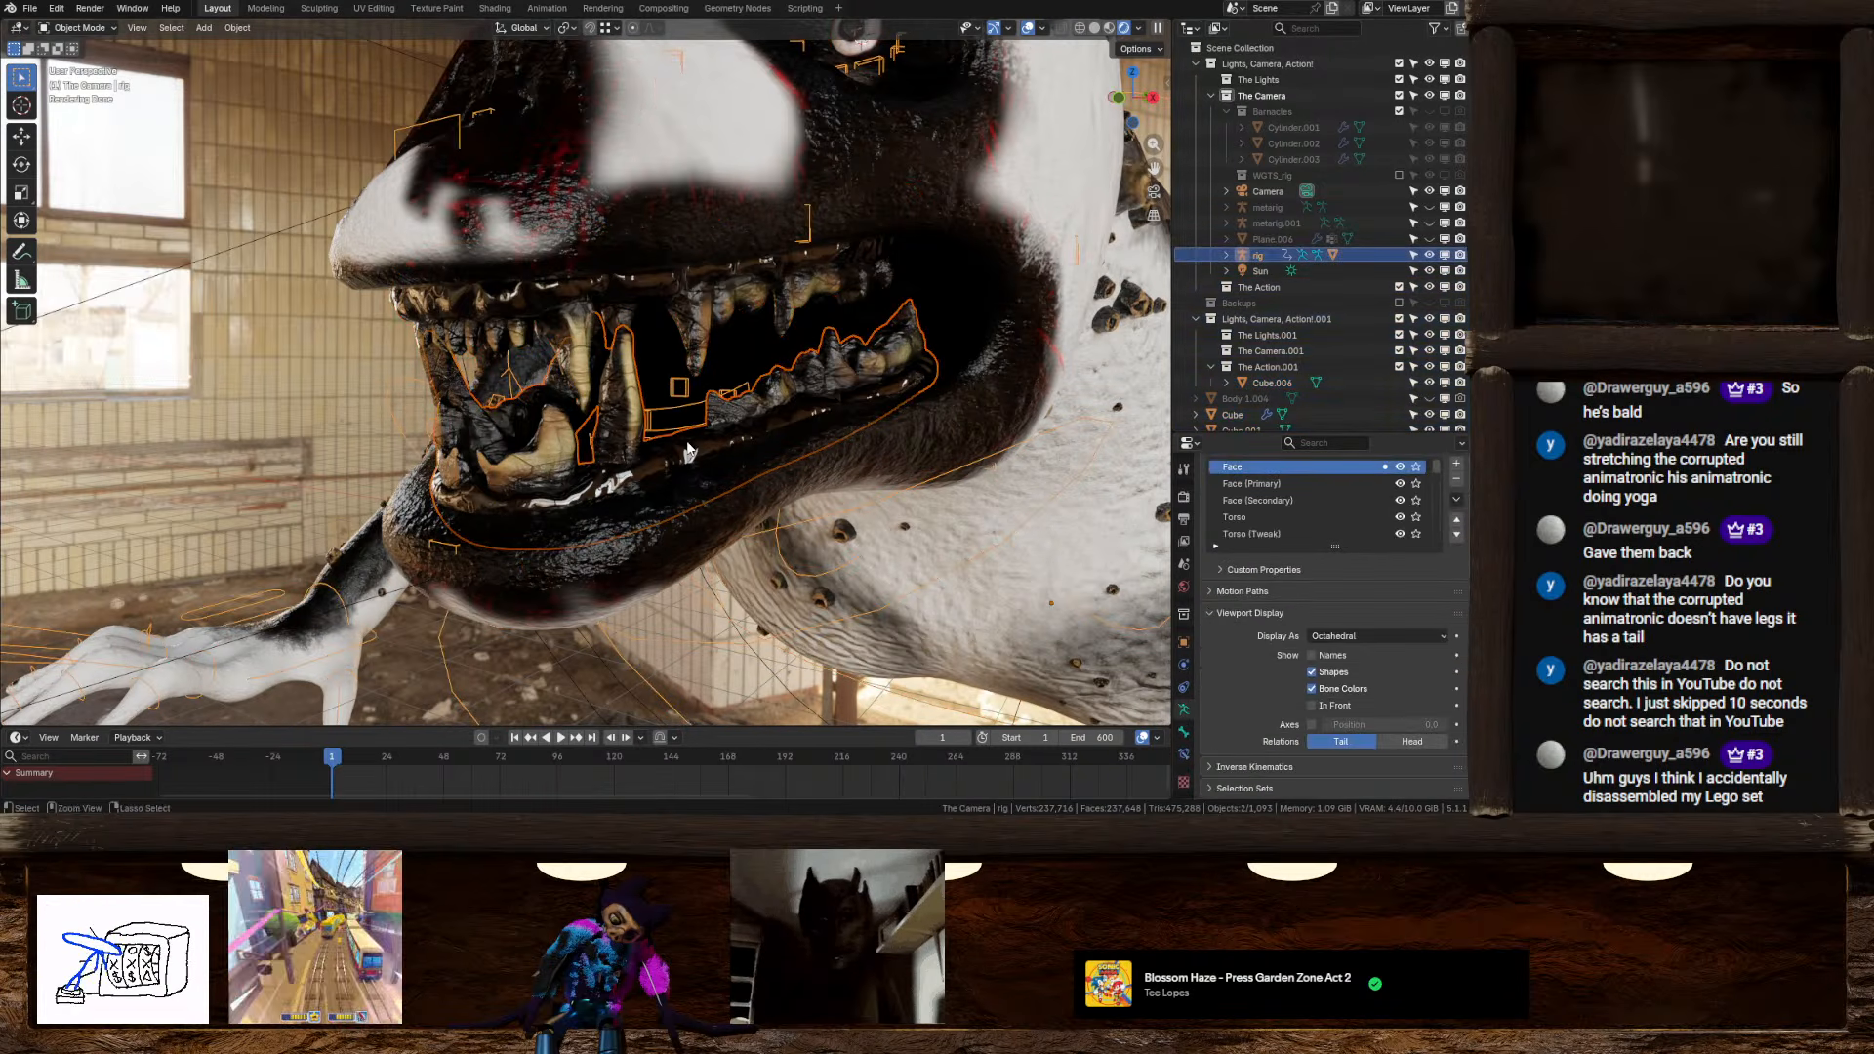
key(ctrl+p)
click(613, 412)
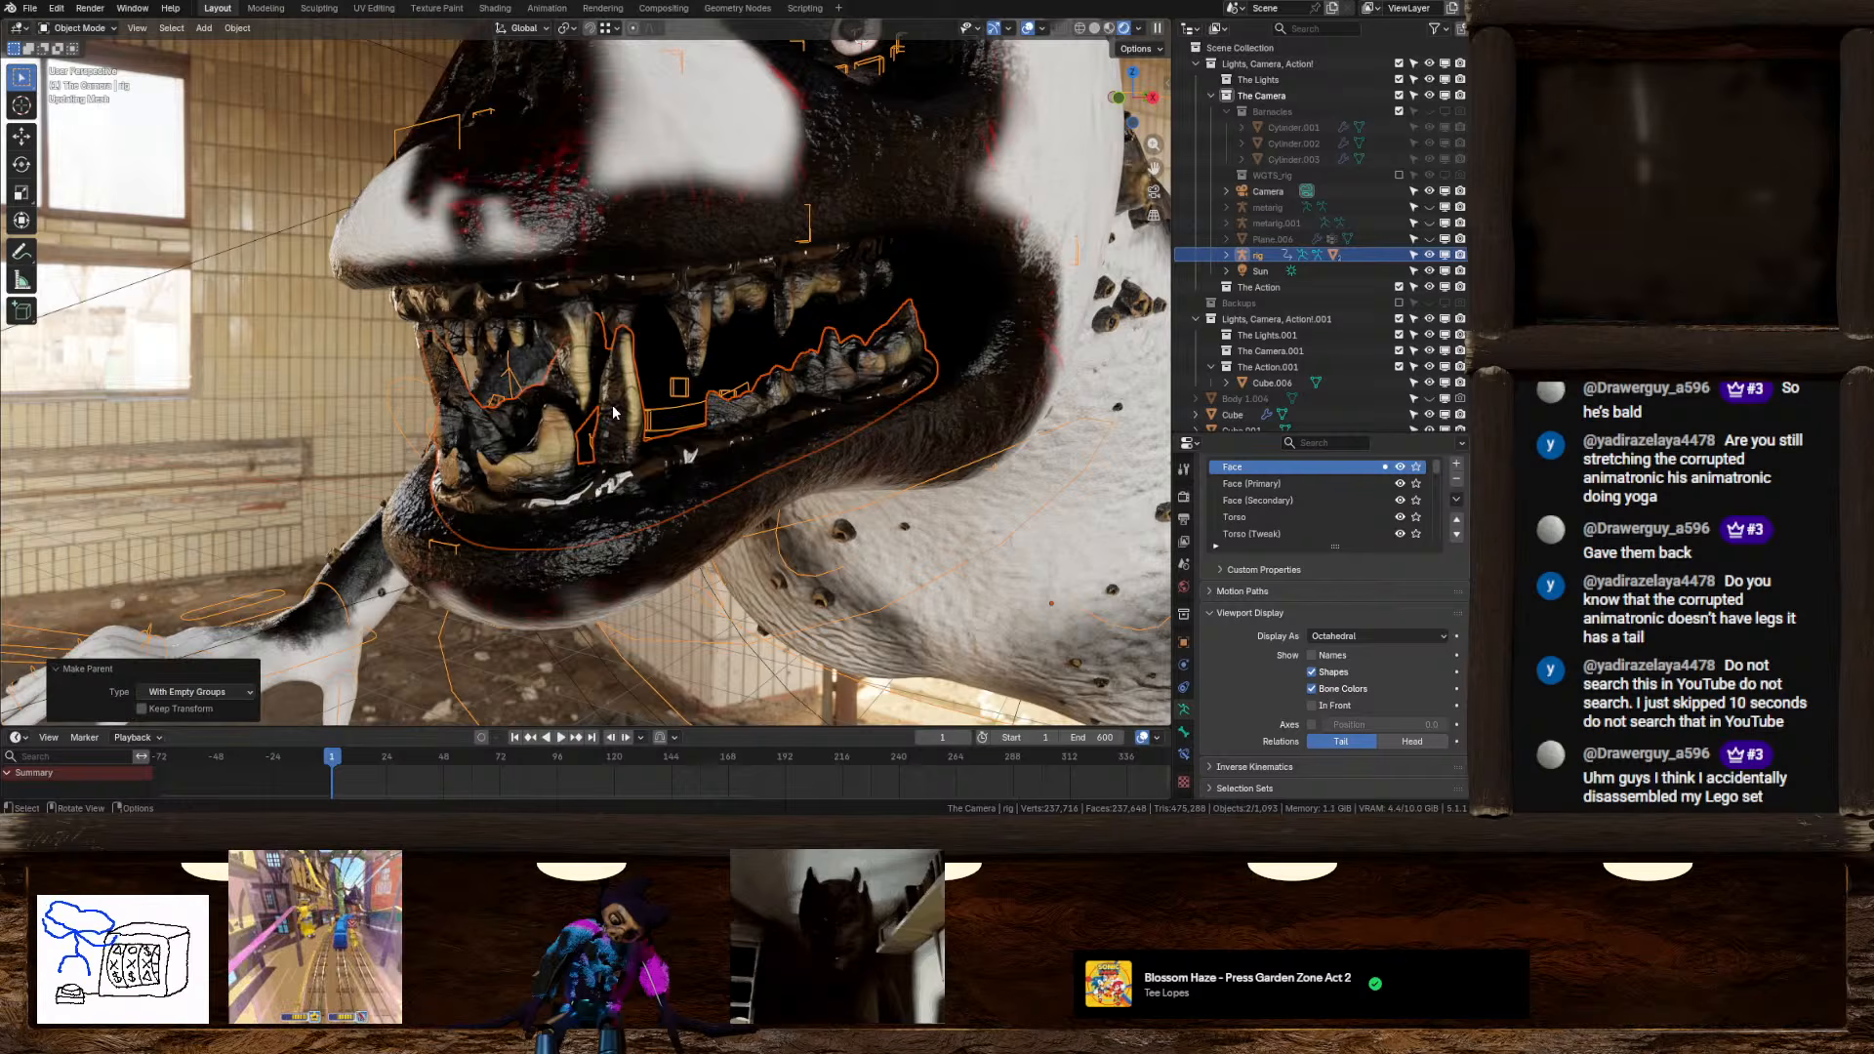
Parent the joined upper teeth and gum to the rig with empty groups
click(612, 412)
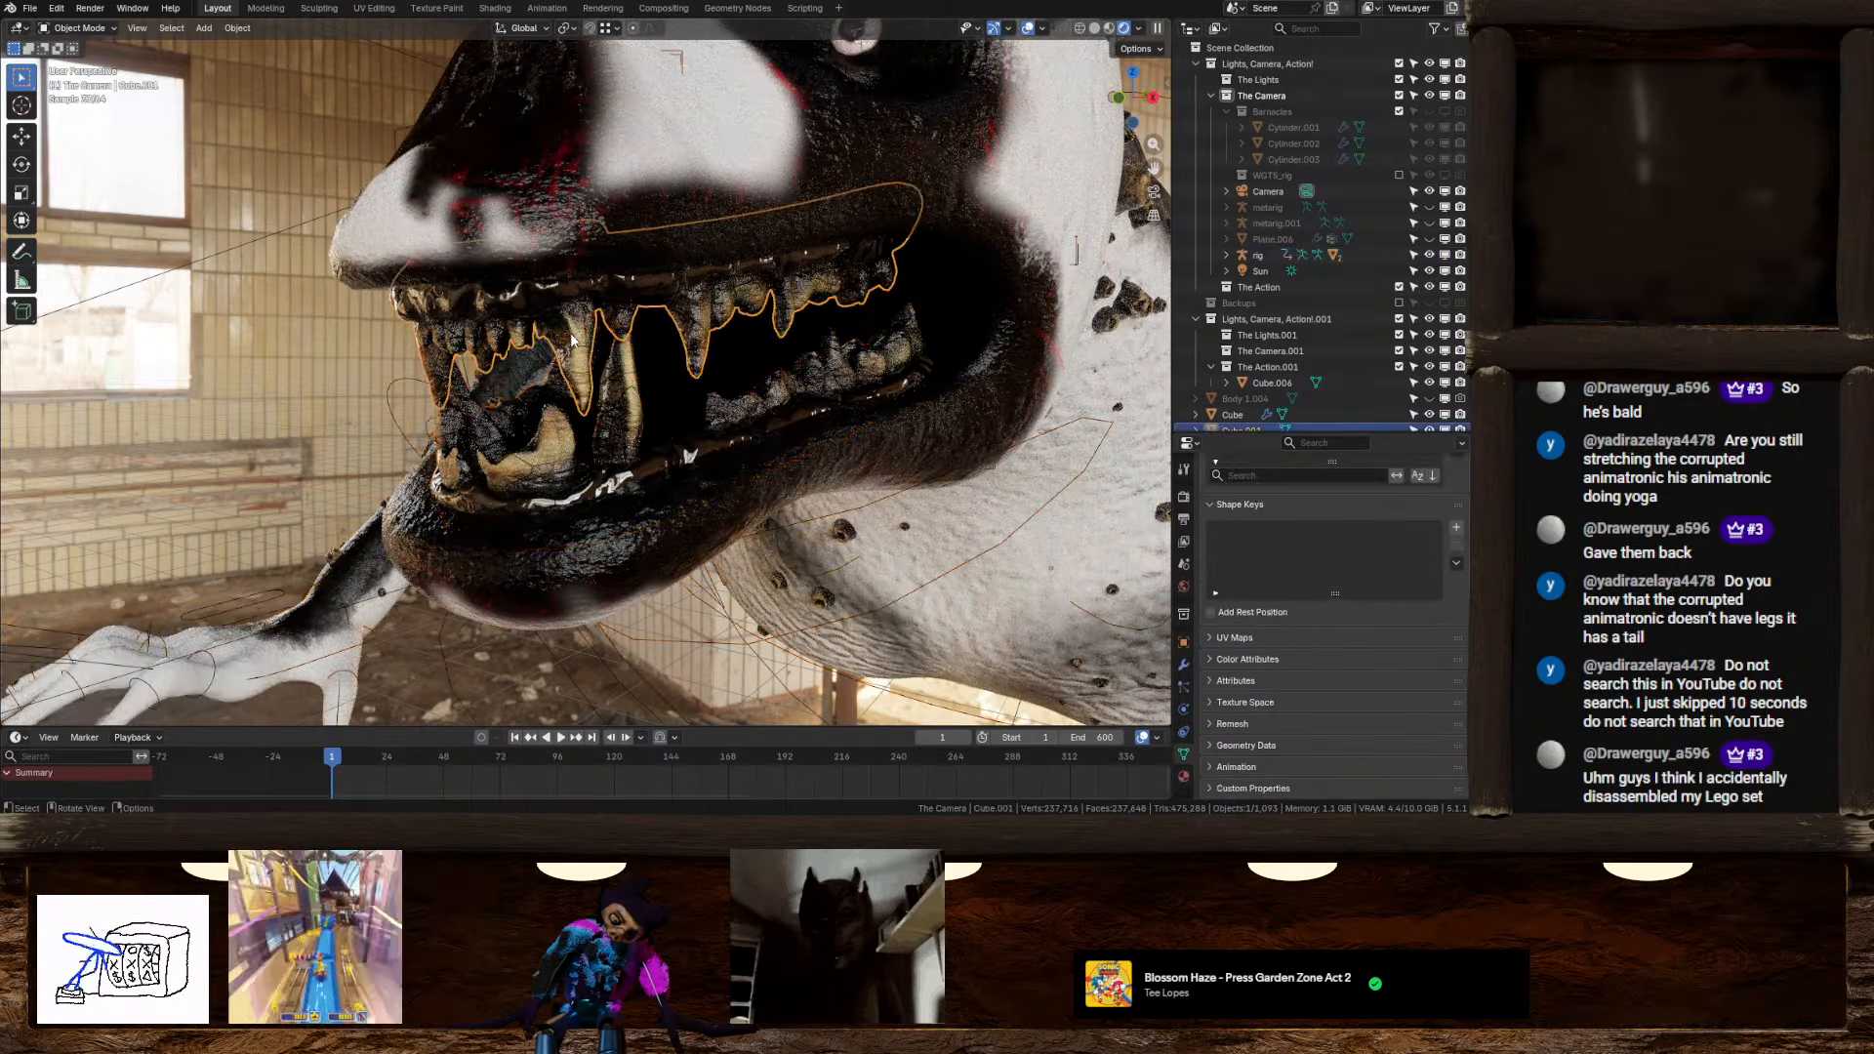
ctrl+click(1260, 255)
key(ctrl+p)
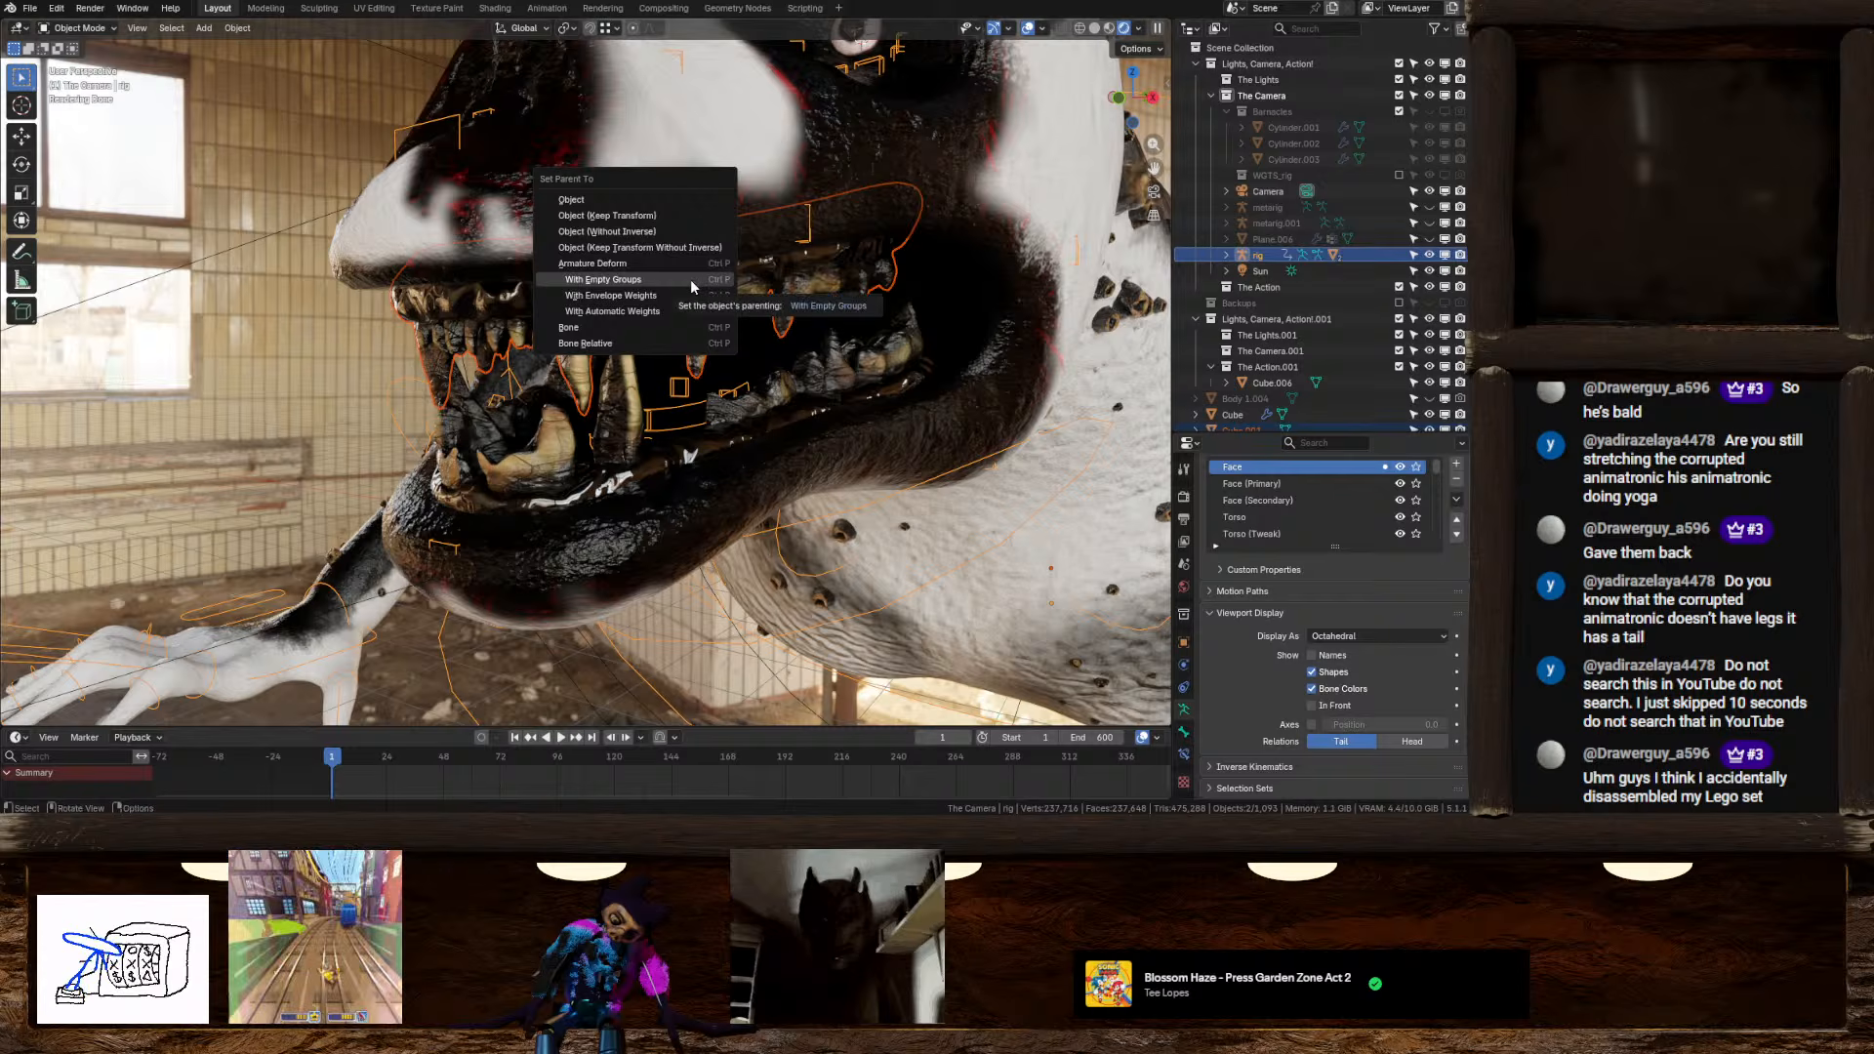
click(605, 279)
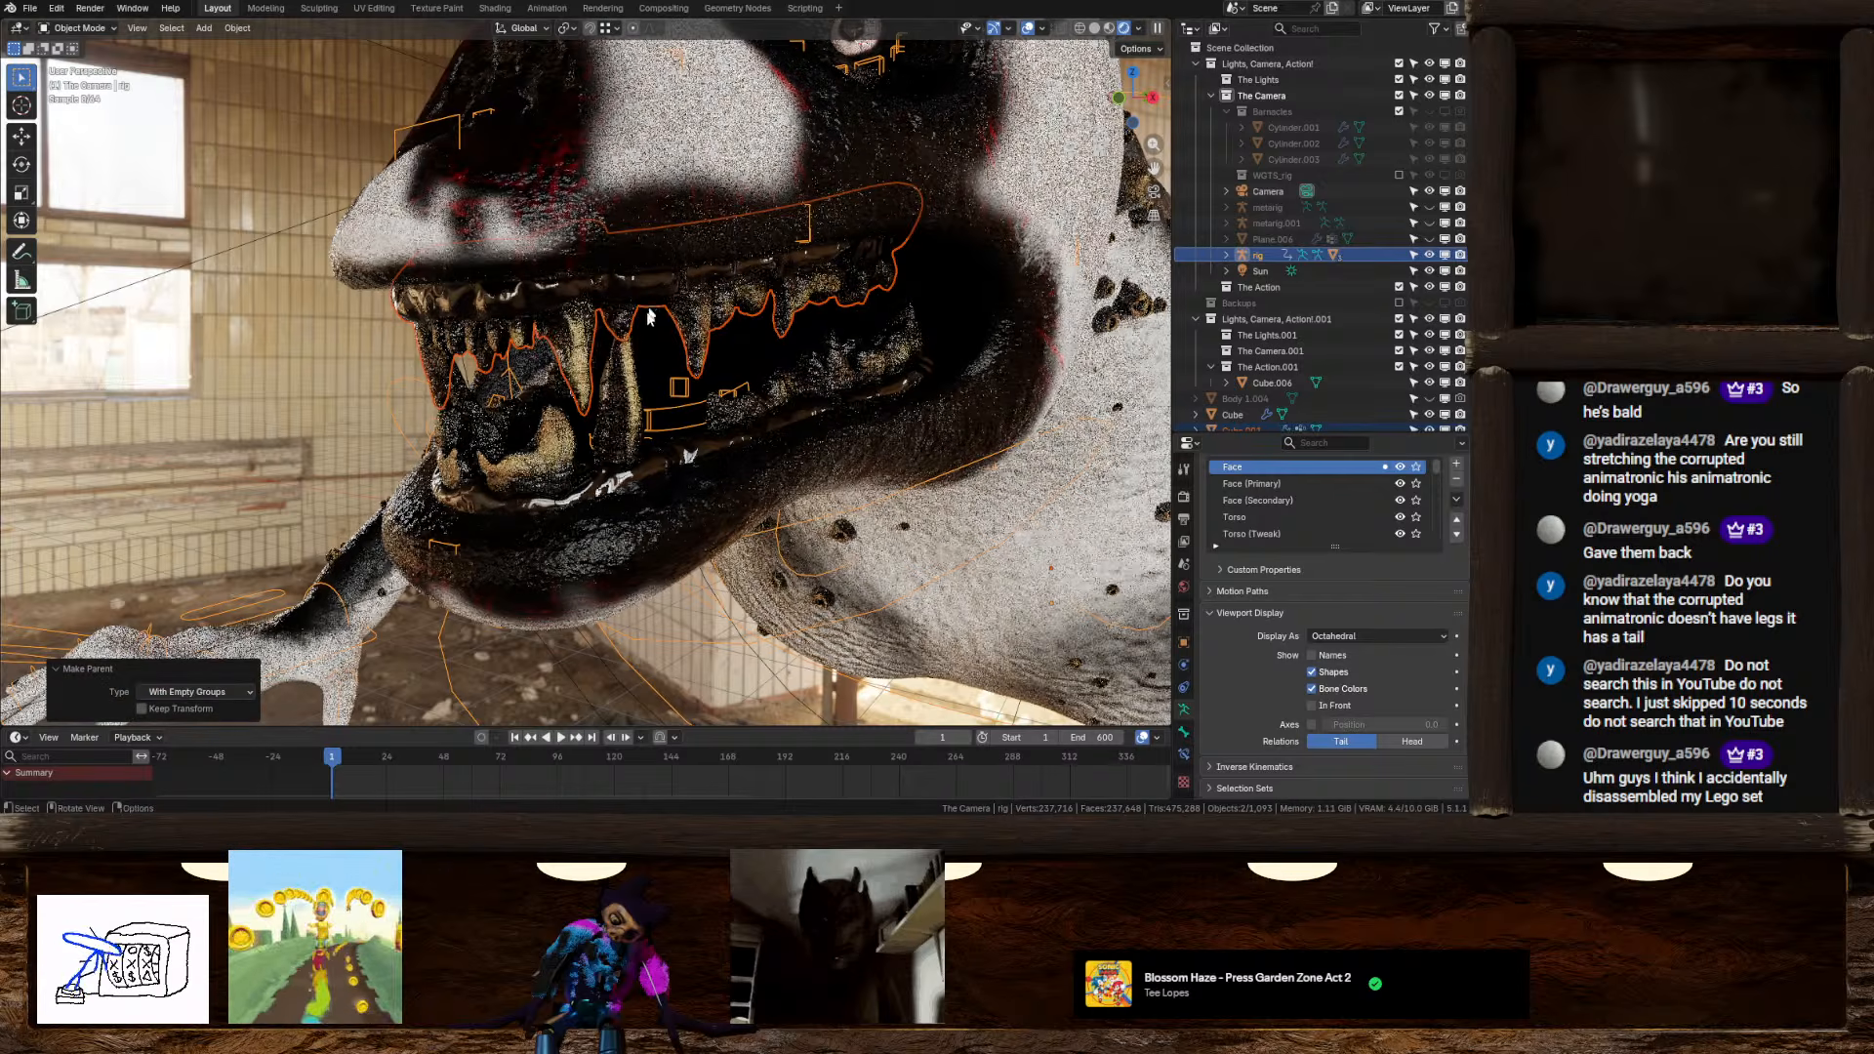
Search the vertex groups of the upper teeth mesh for "TEE" and "TEA", then clear the filter
click(581, 347)
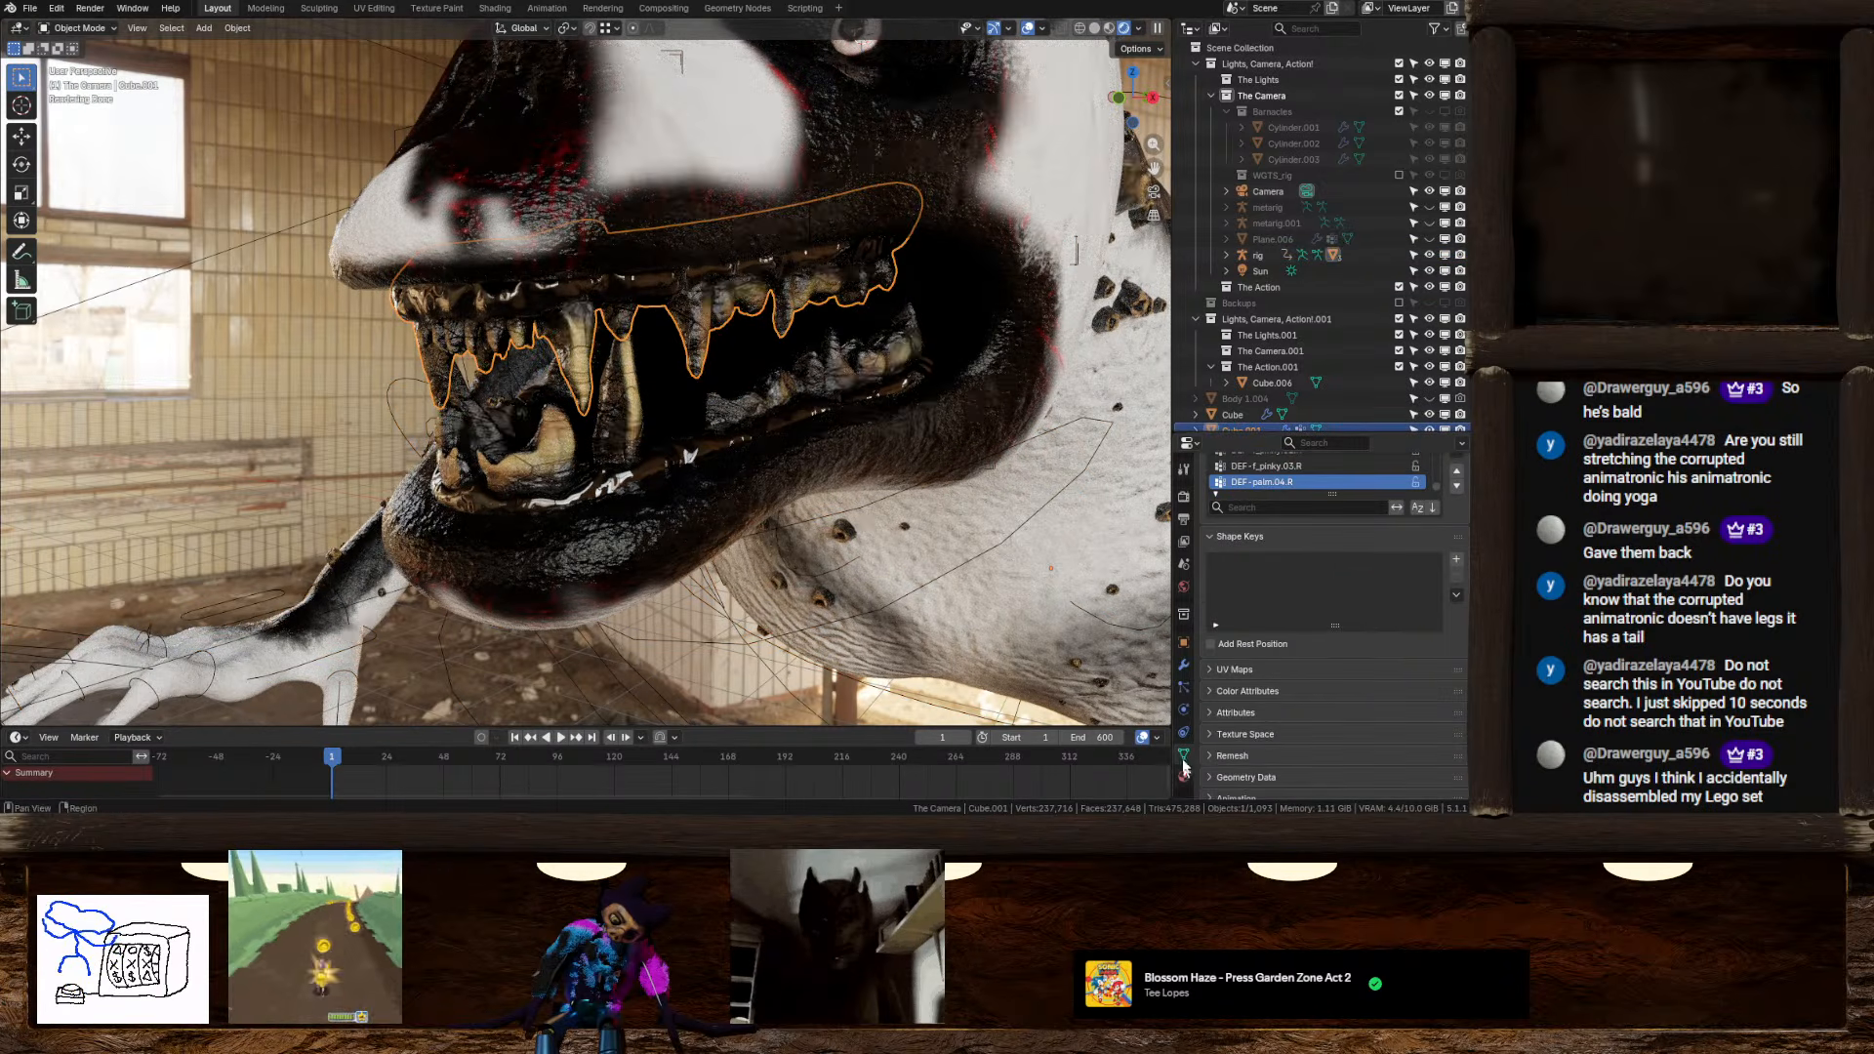
scroll(1294, 570, up, 2)
click(1277, 570)
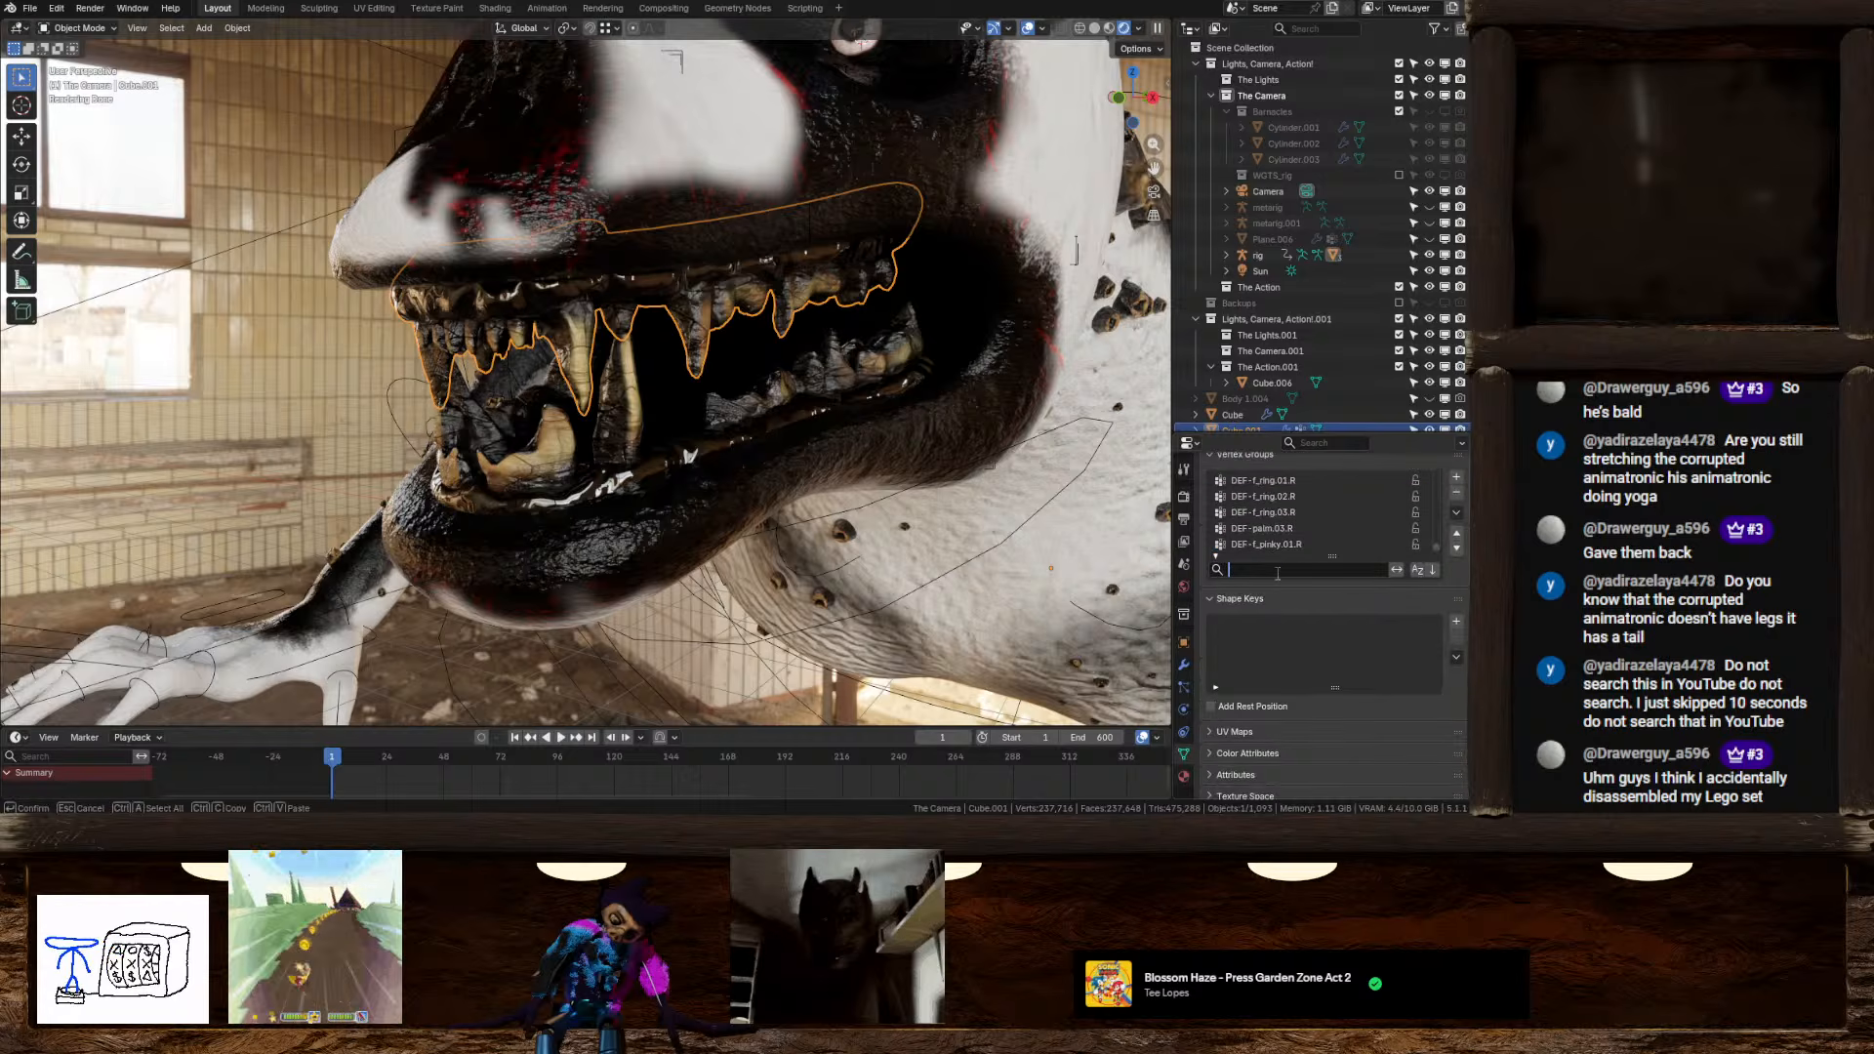
text(TEE)
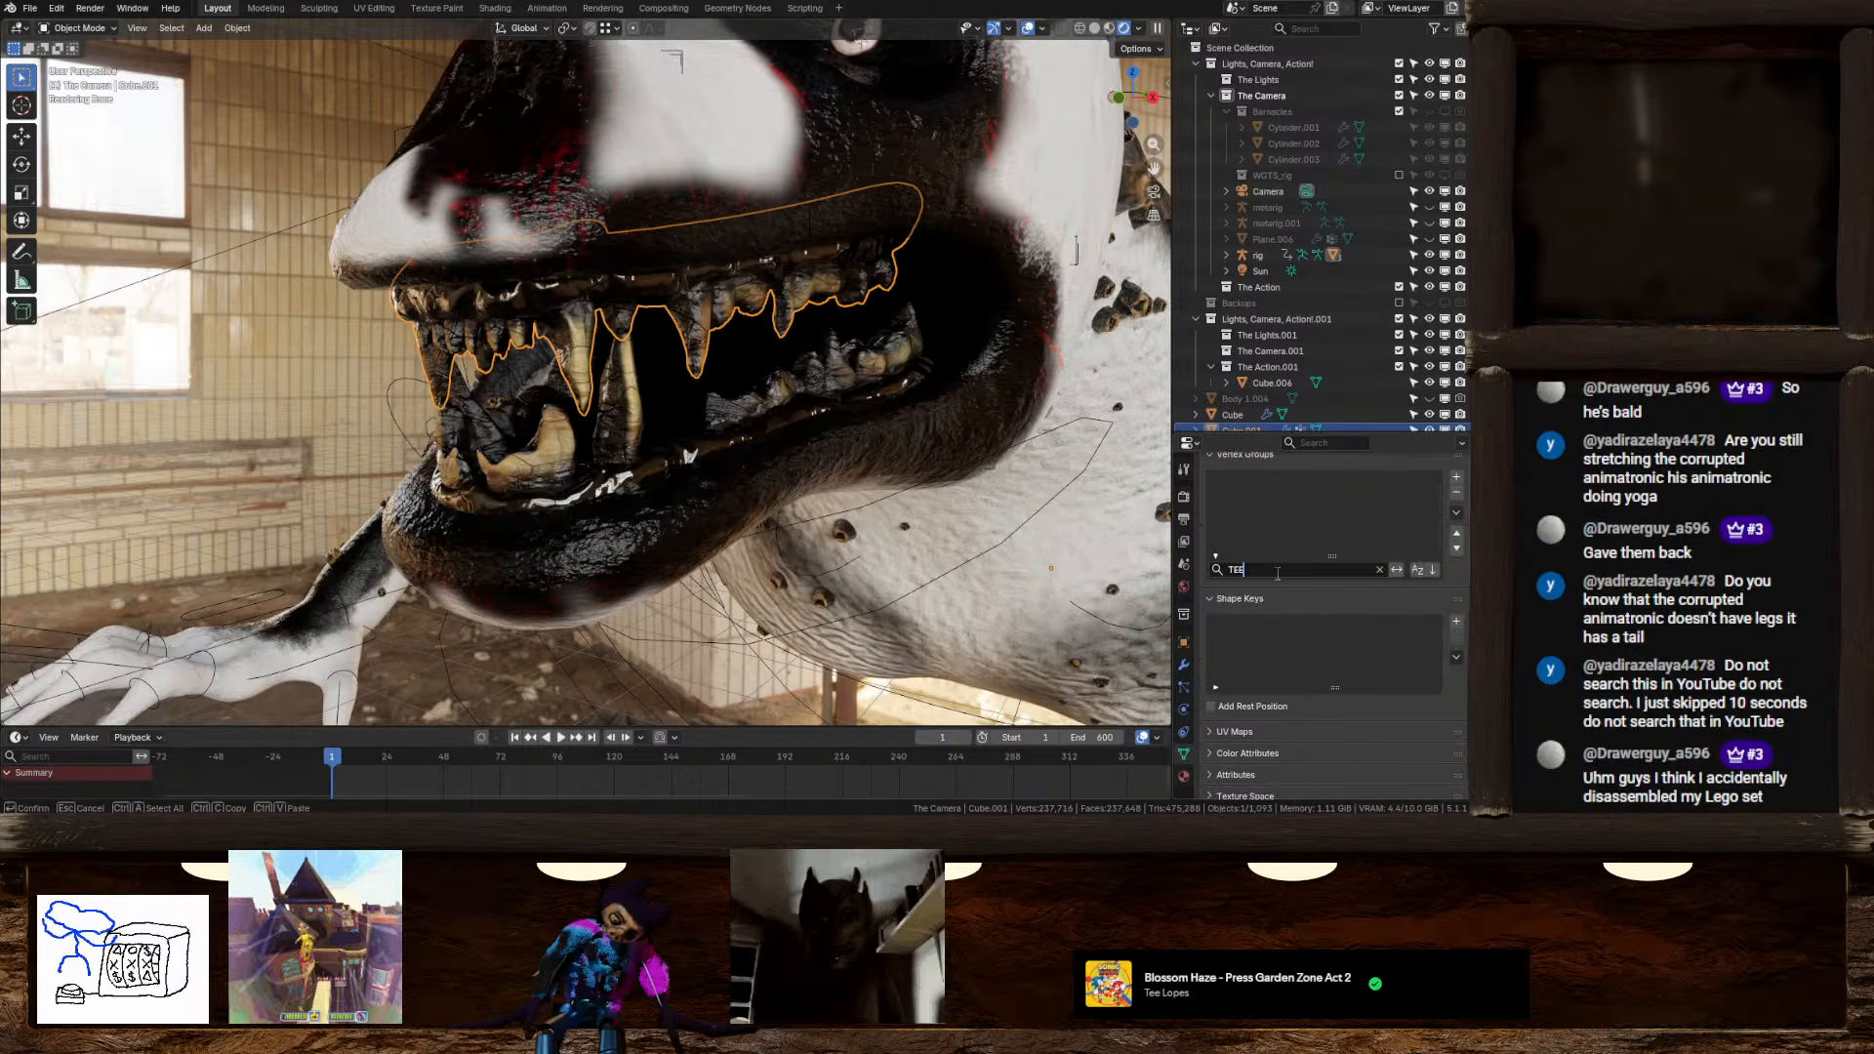
key(BackSpace)
text(A)
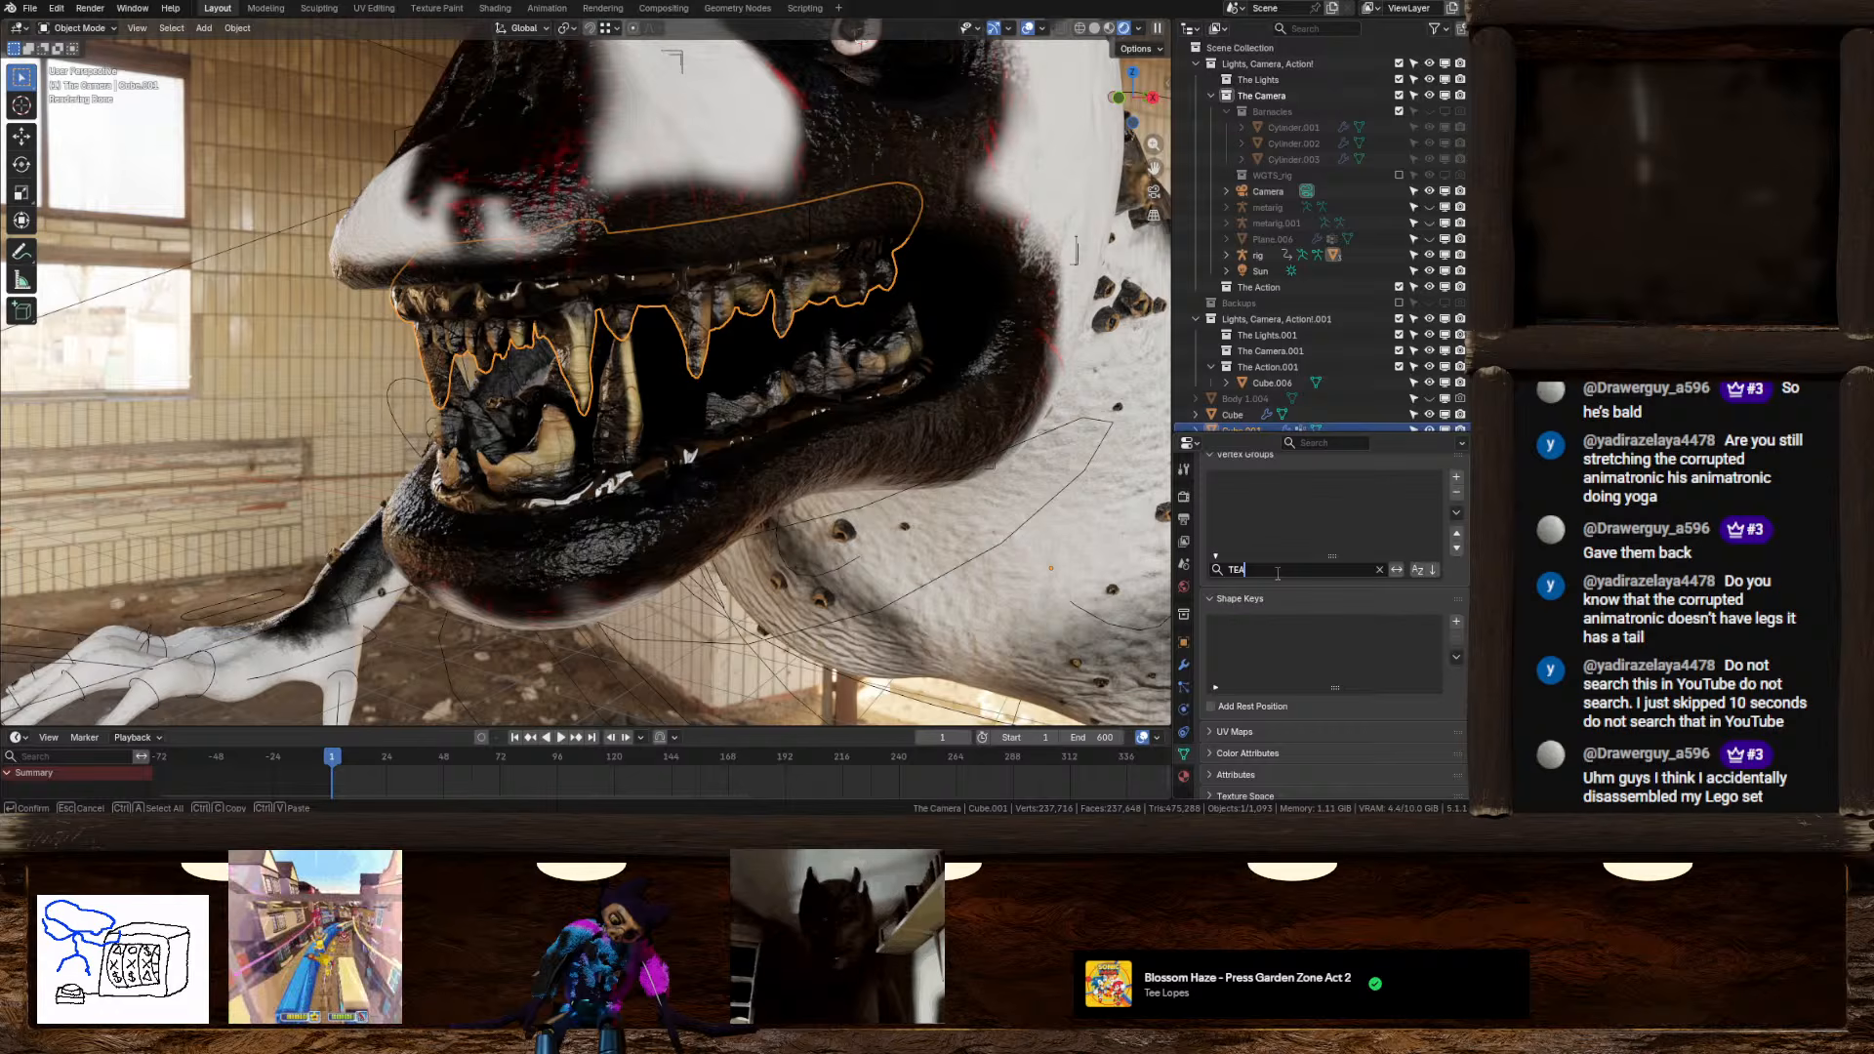
key(BackSpace)
key(BackSpace)
key(BackSpace)
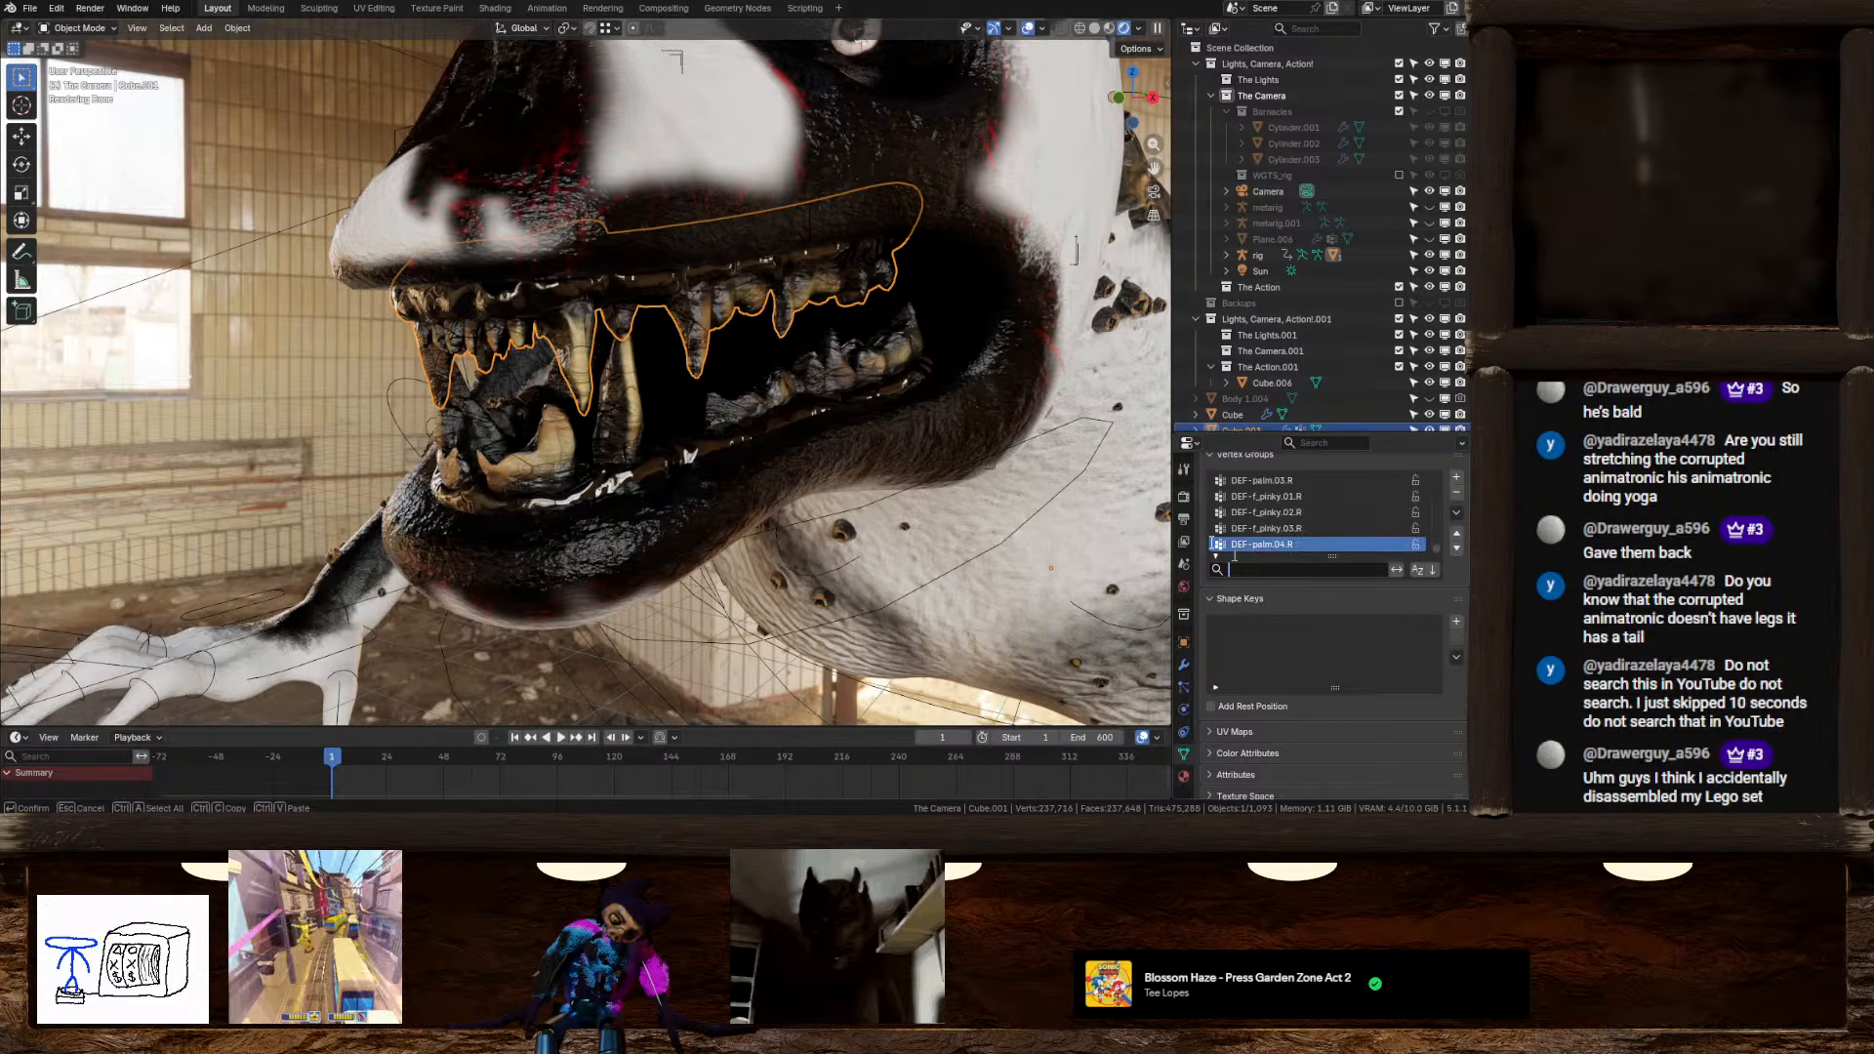
double_click(1262, 480)
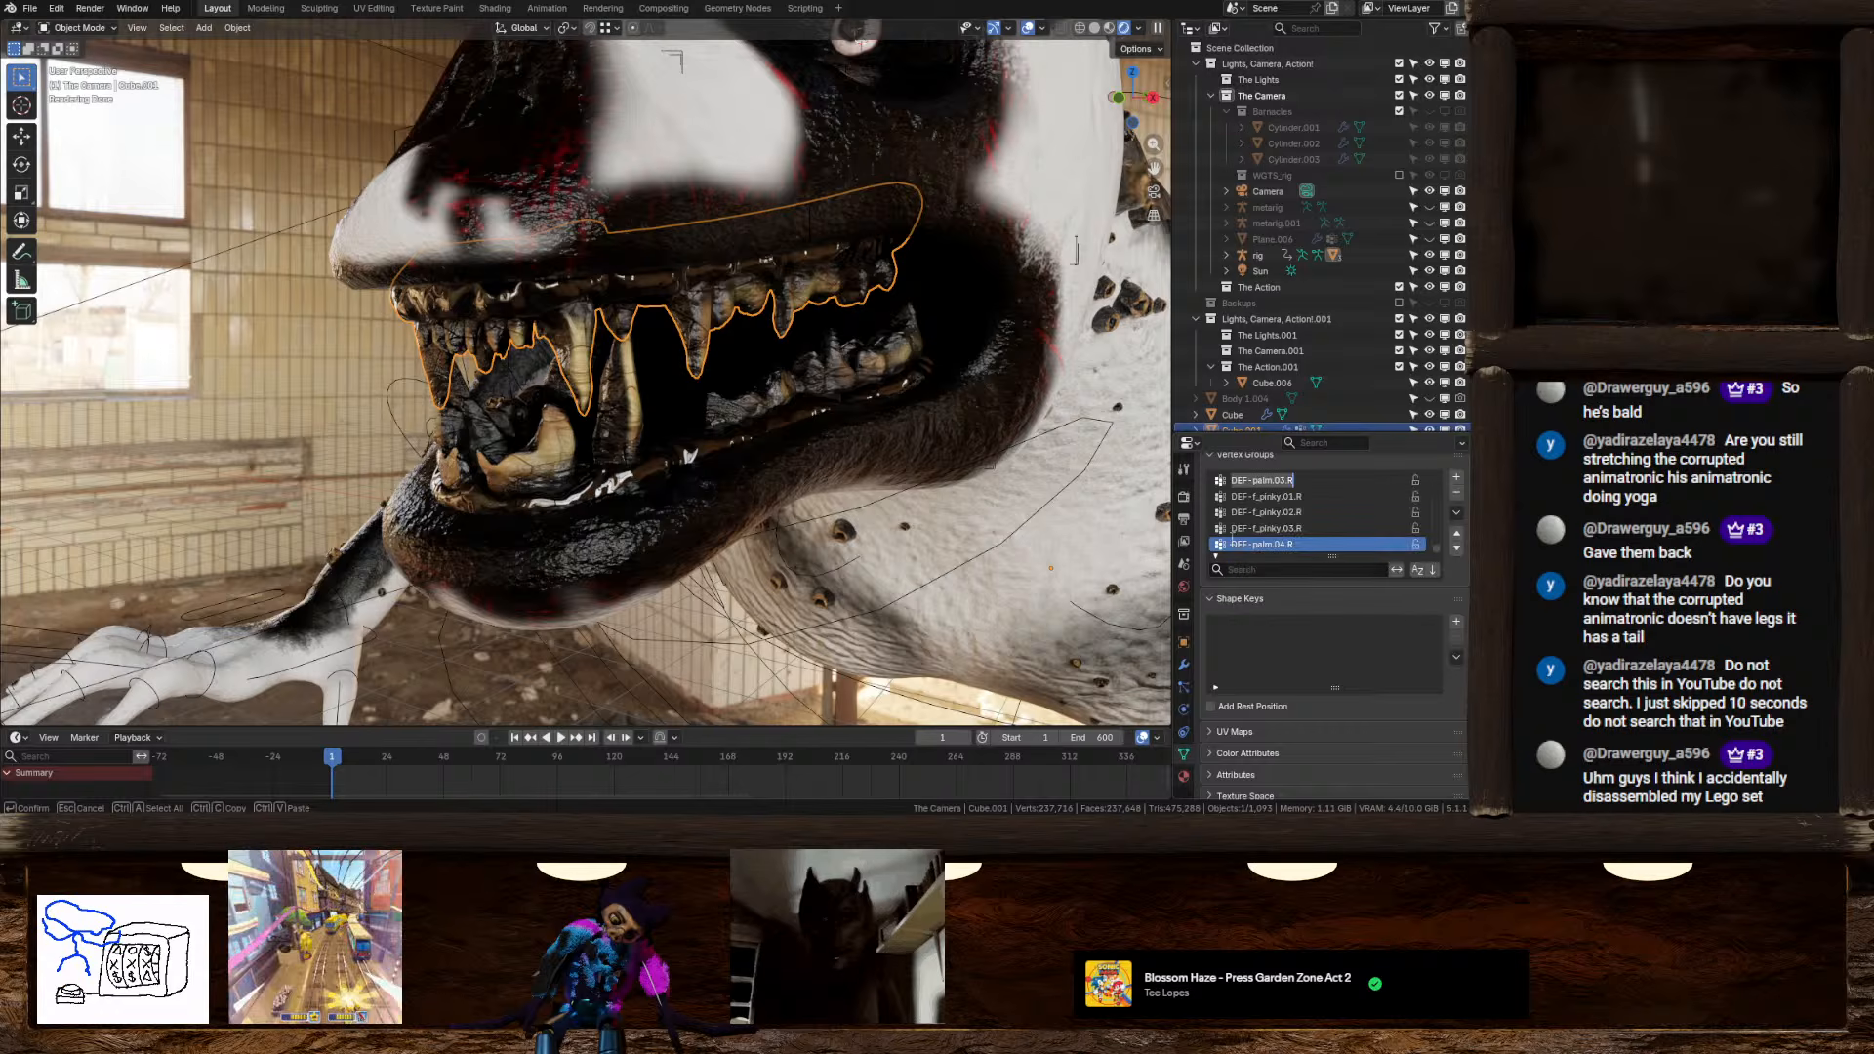
click(1232, 538)
middle_drag(952, 492, 916, 485)
key(Tab)
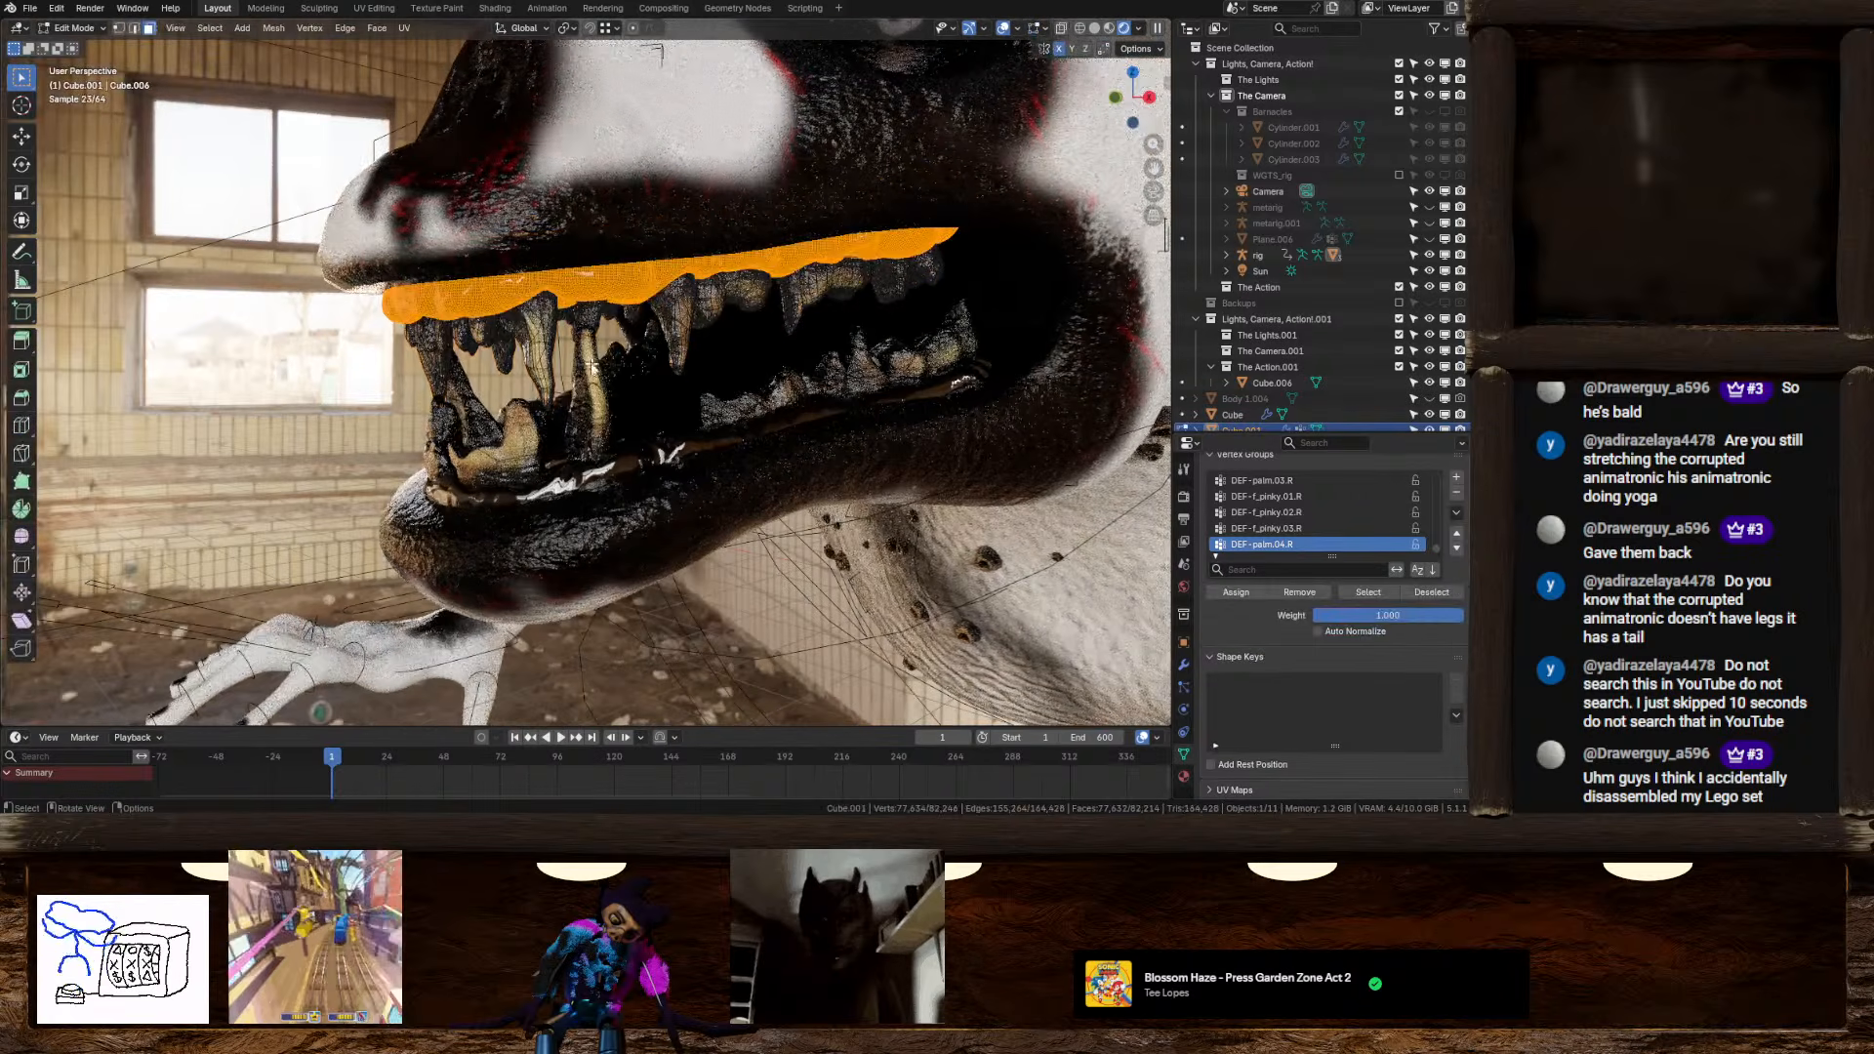
key(Tab)
Switch to solid shading and examine the bone properties of the rig's lower teeth control teeth.B in Pose Mode
click(390, 138)
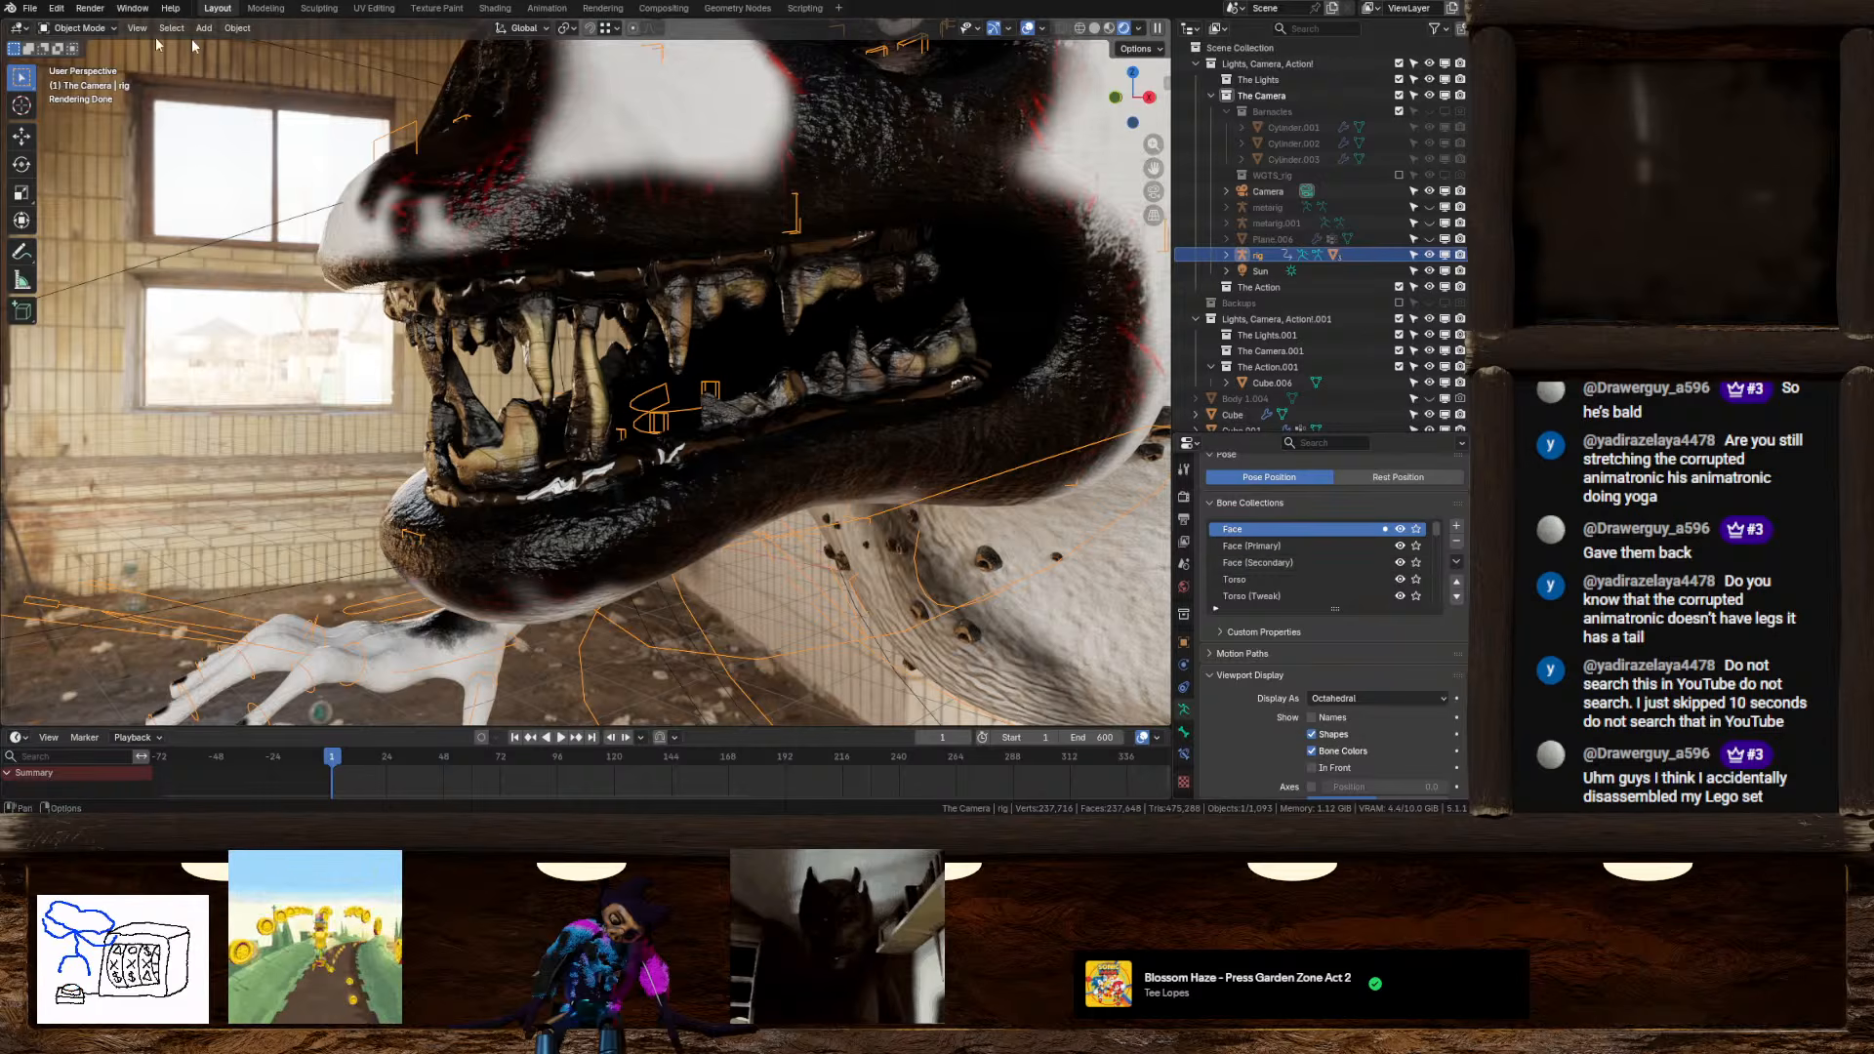
click(1094, 28)
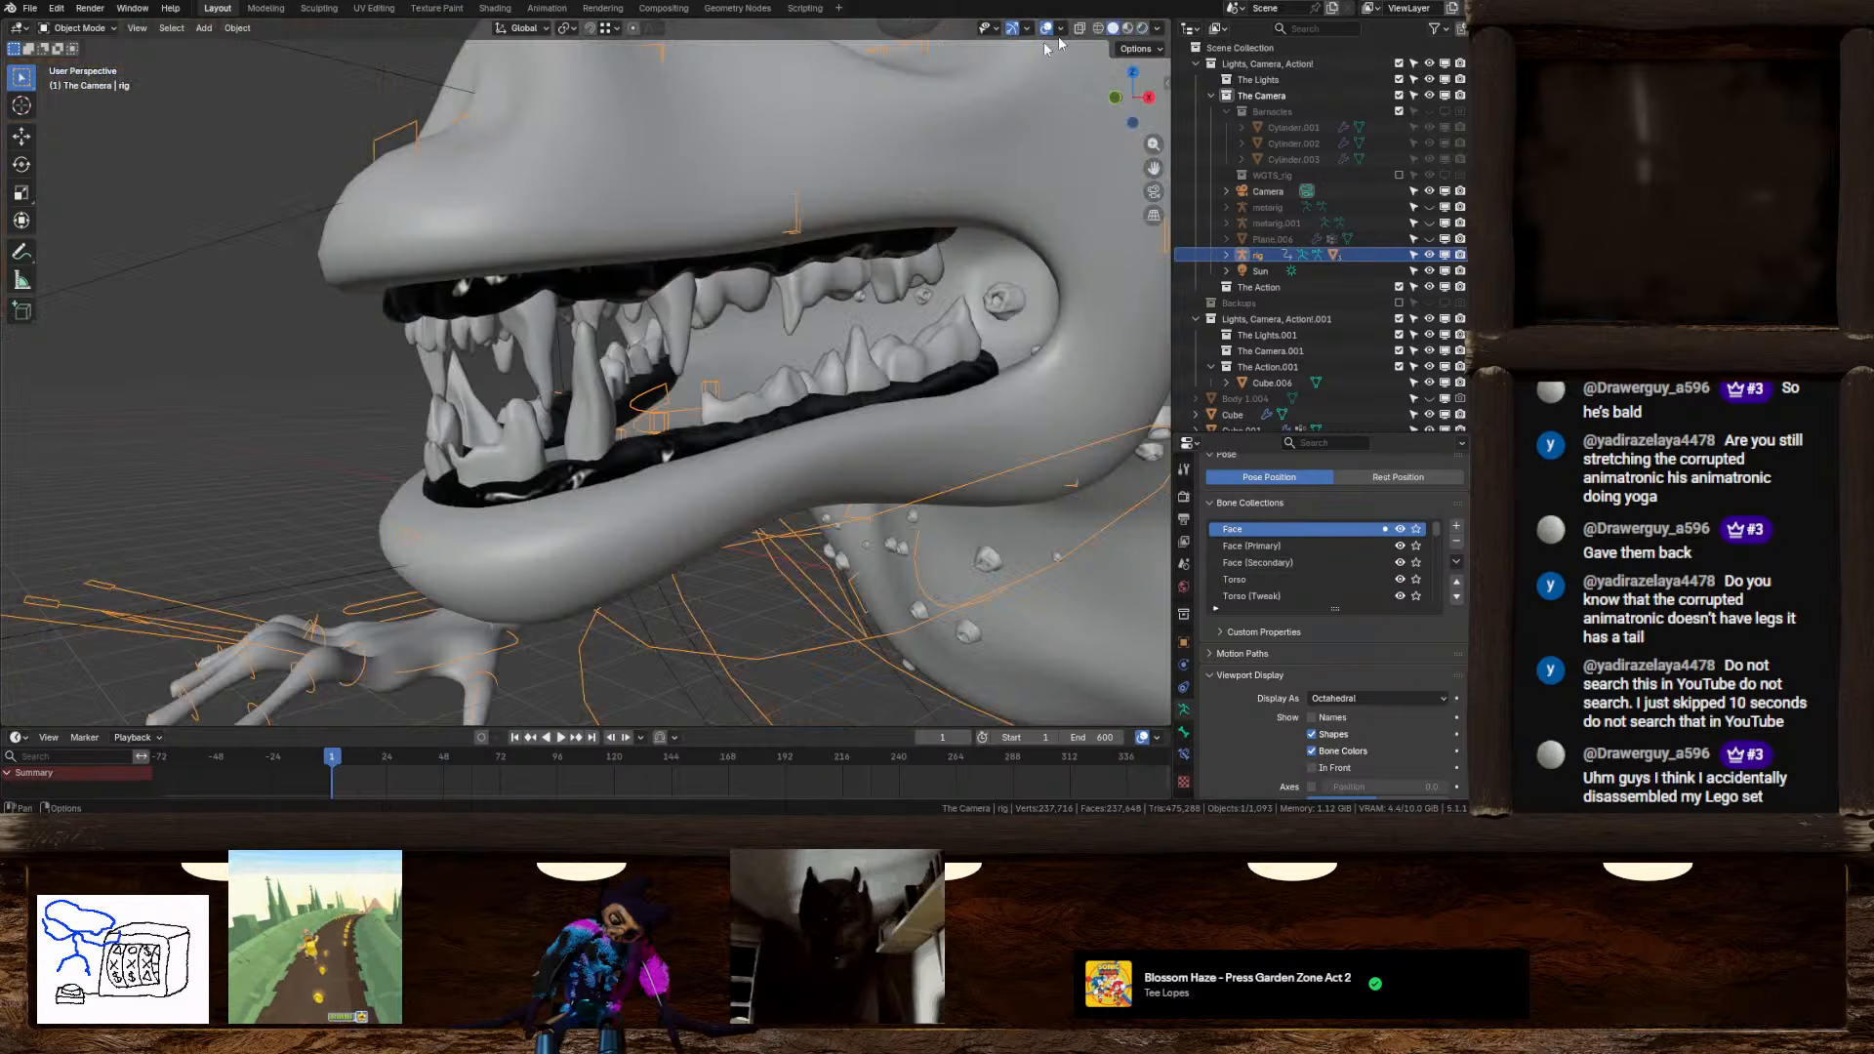
click(78, 28)
click(81, 80)
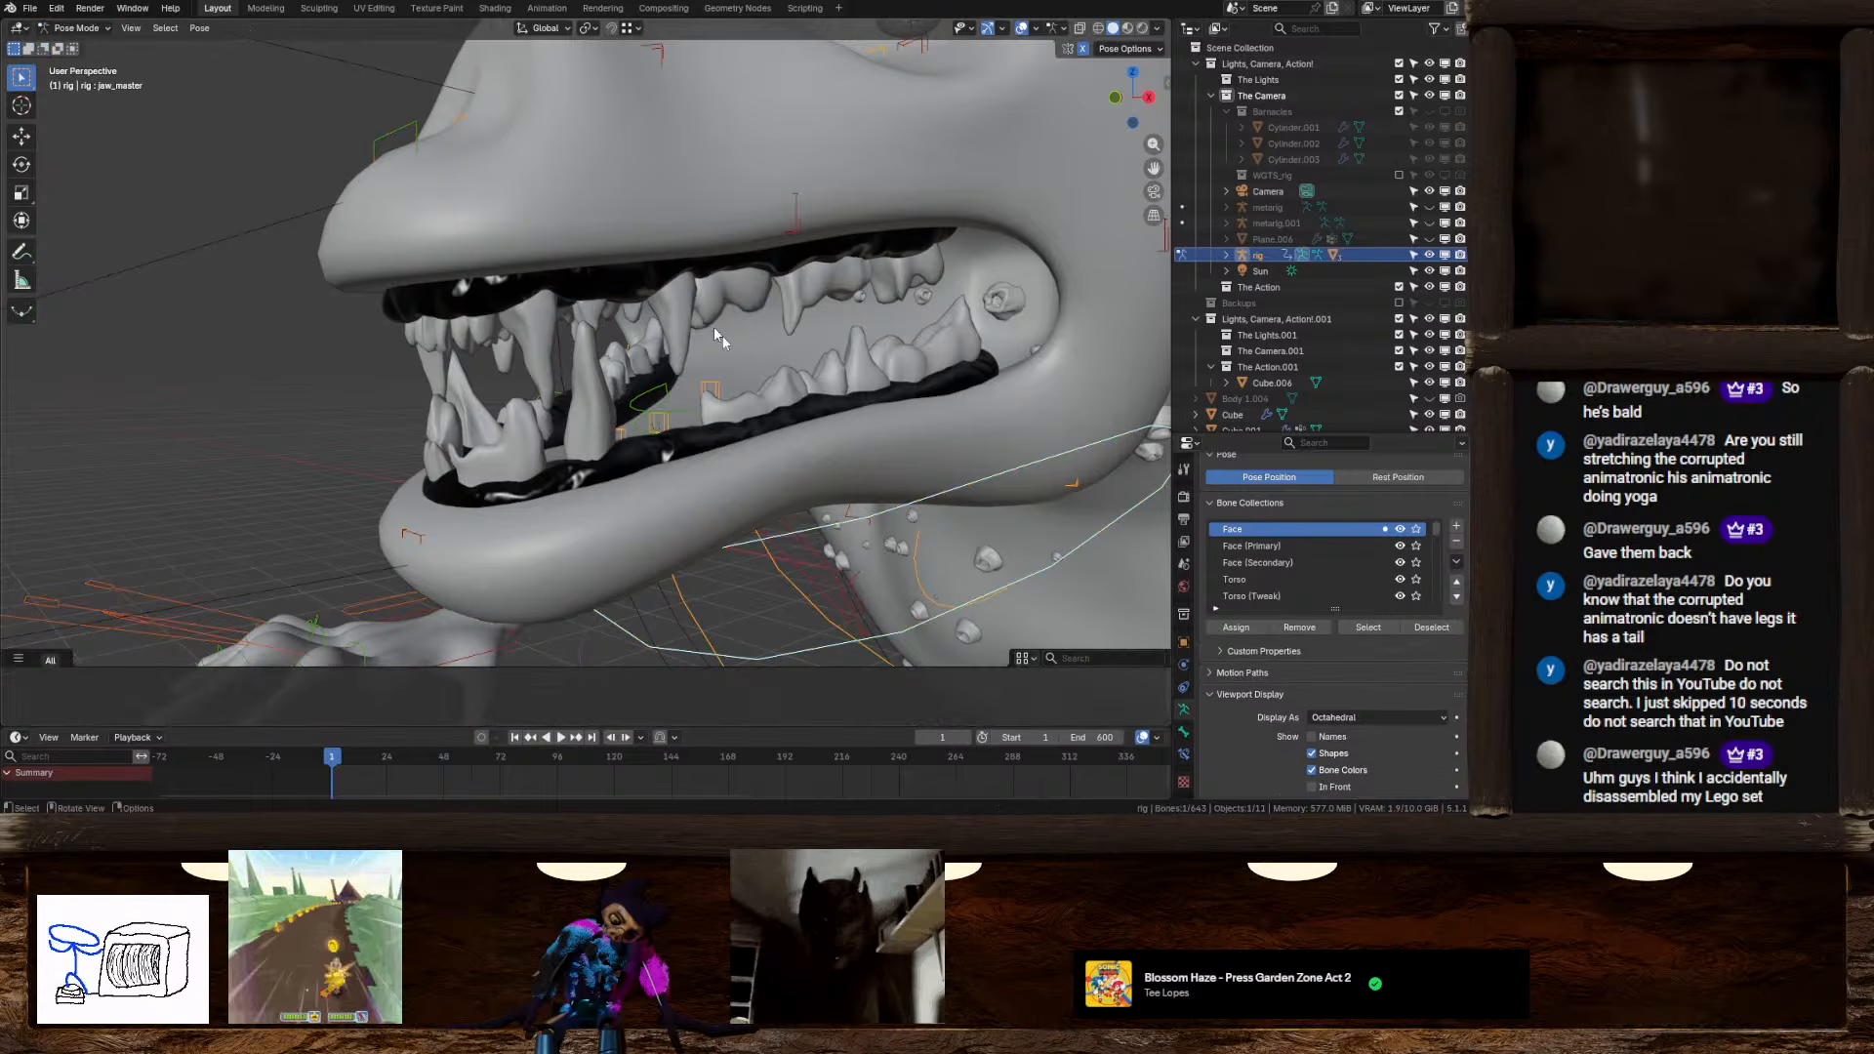
click(673, 405)
click(1183, 732)
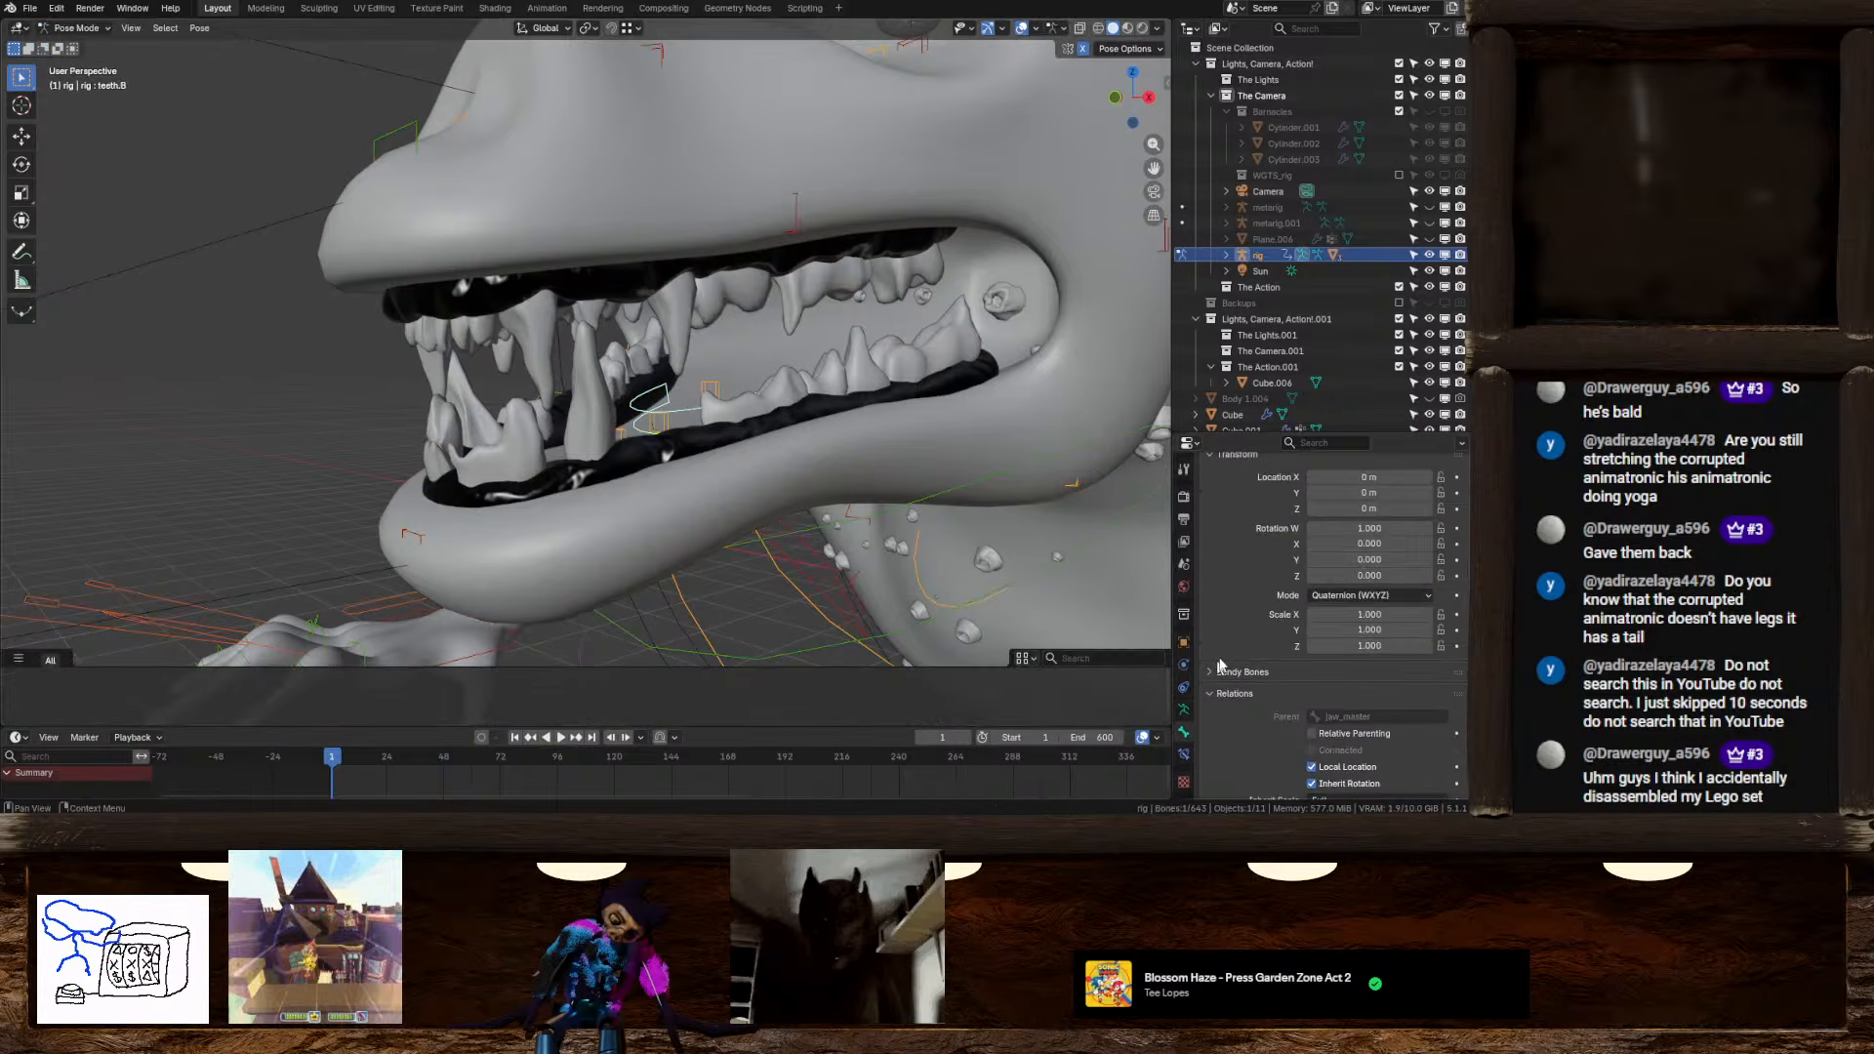
scroll(1220, 667, up, 3)
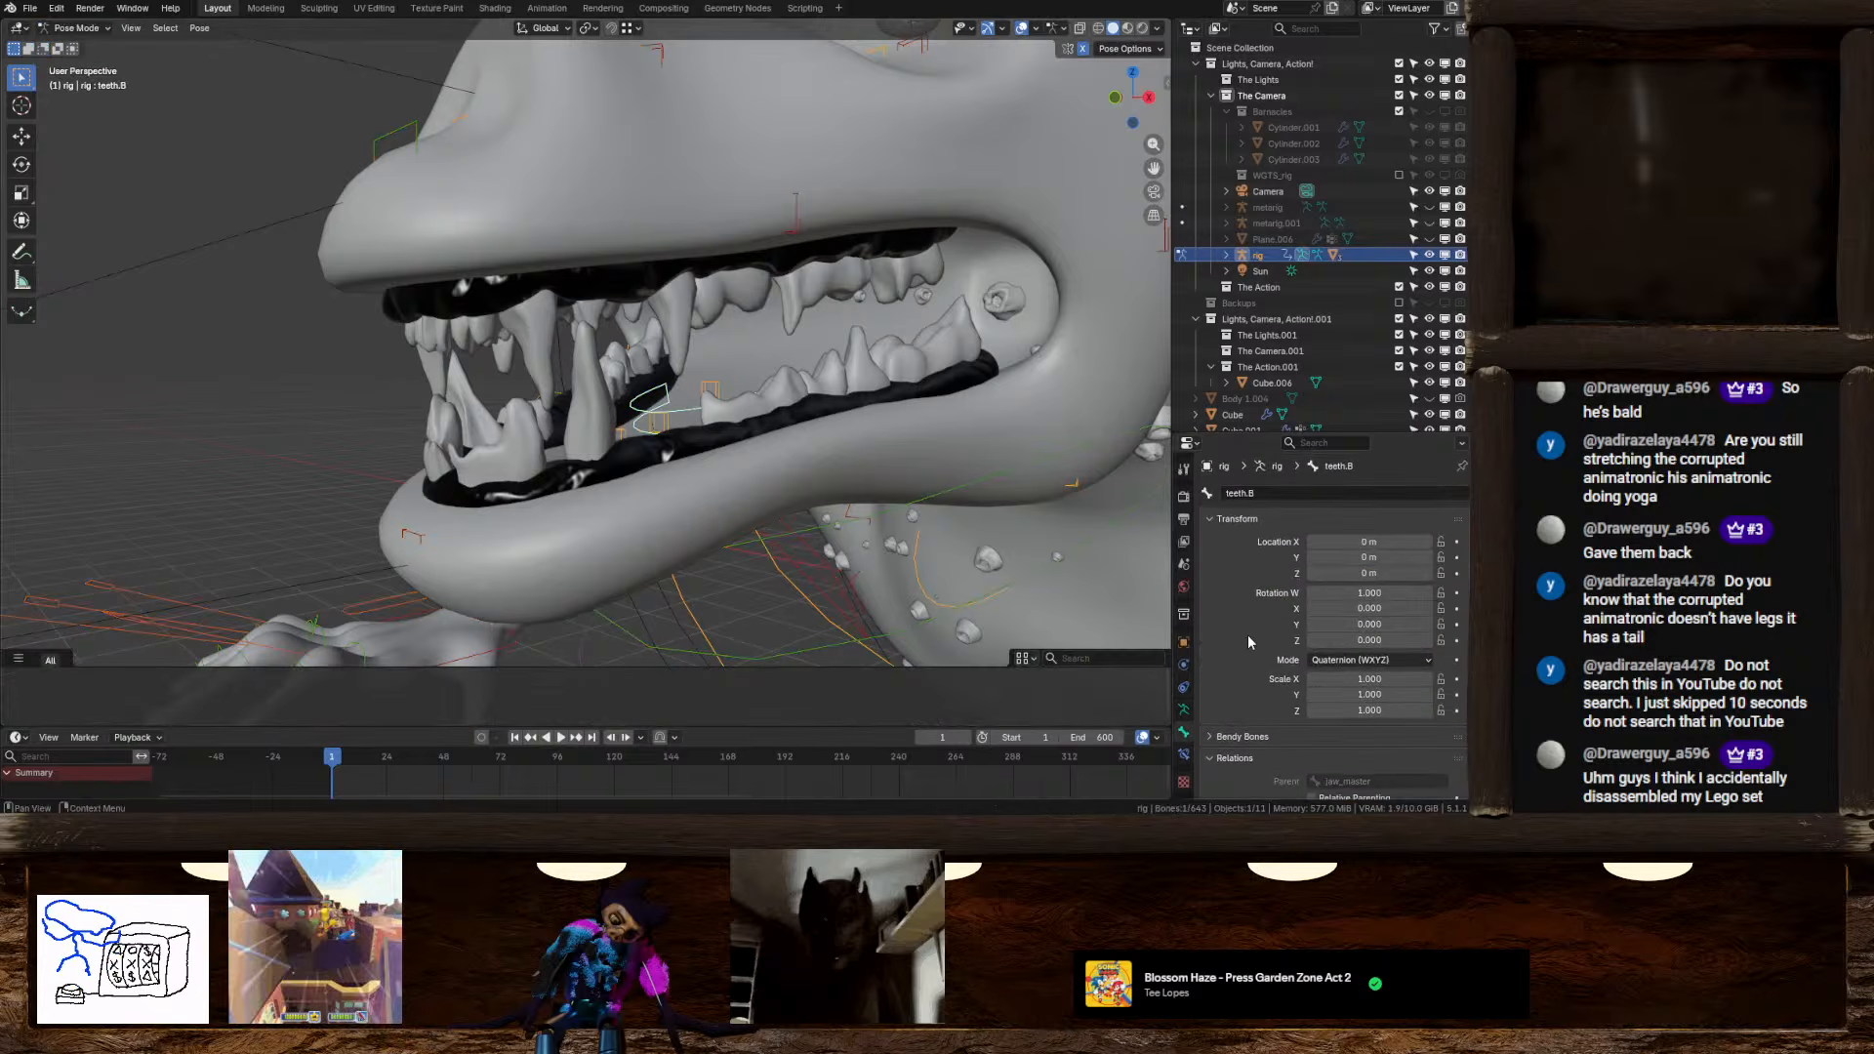
click(88, 27)
click(94, 51)
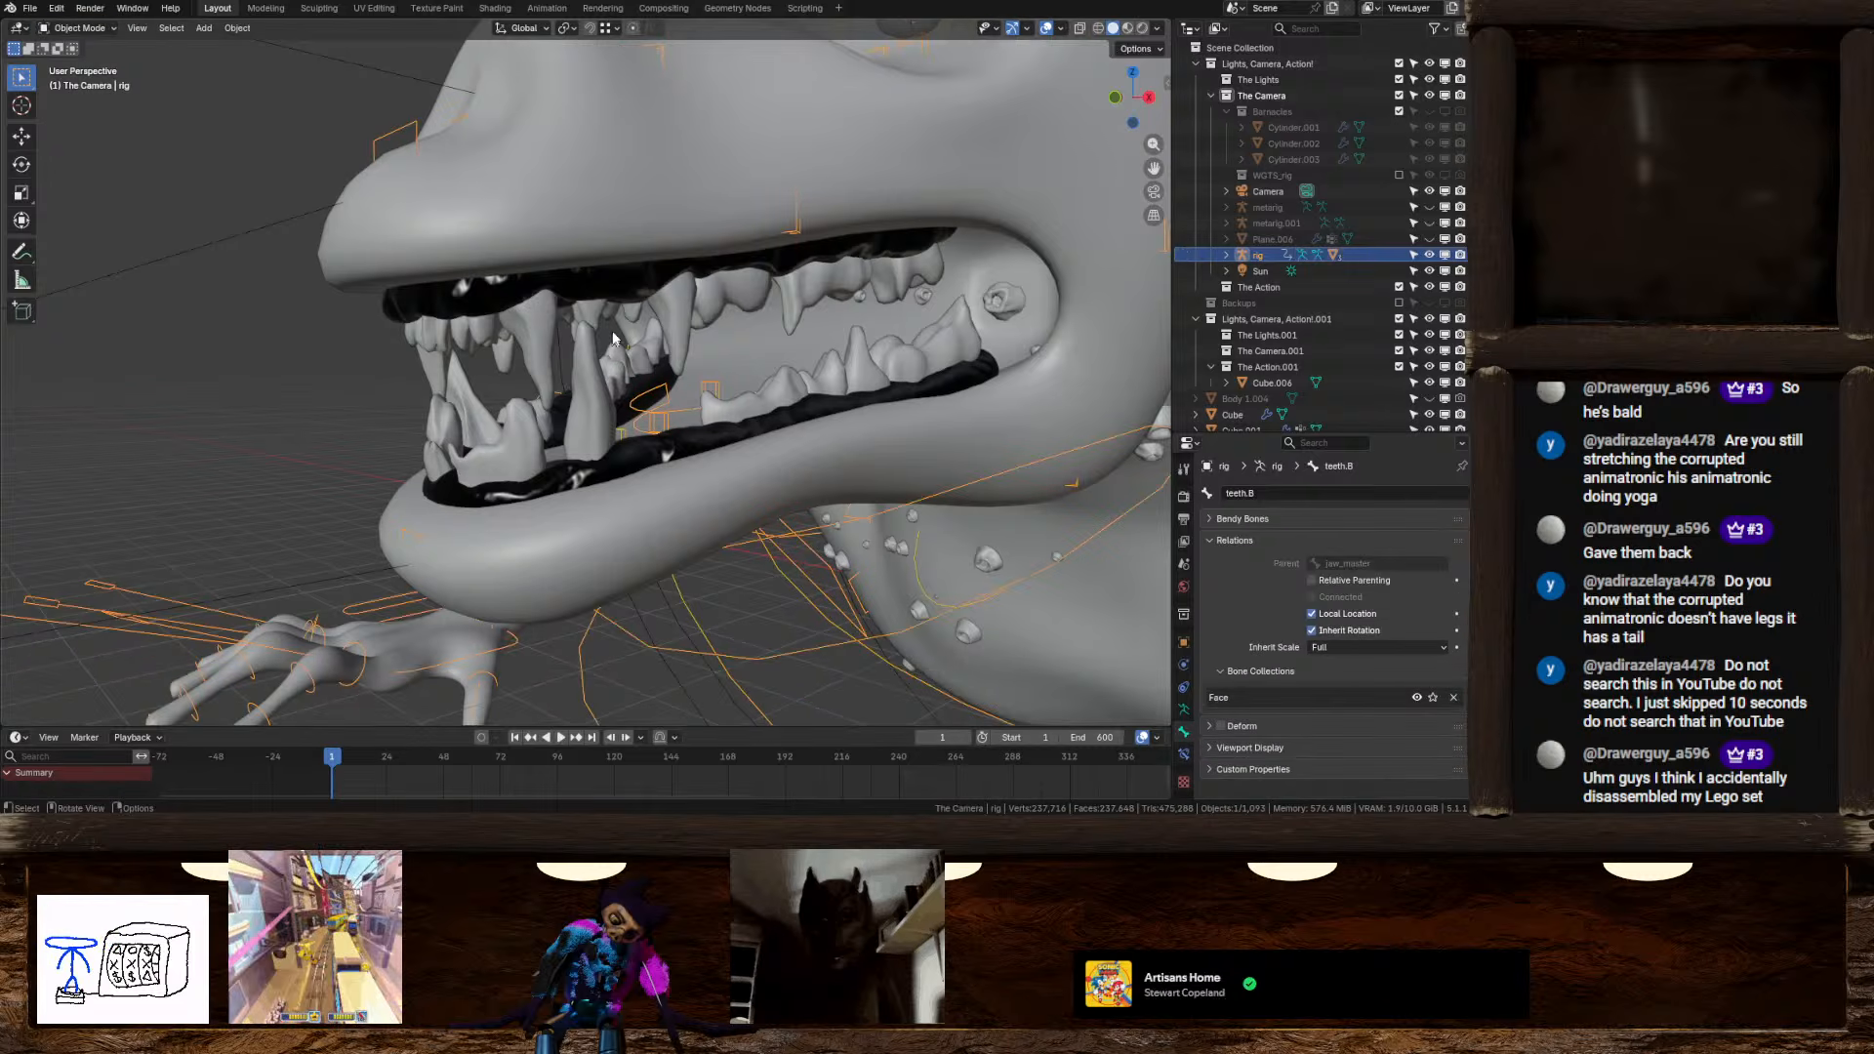
Filter the upper teeth's vertex groups by "te", then clear the filter and look through the whole group list for a teeth bone
click(671, 295)
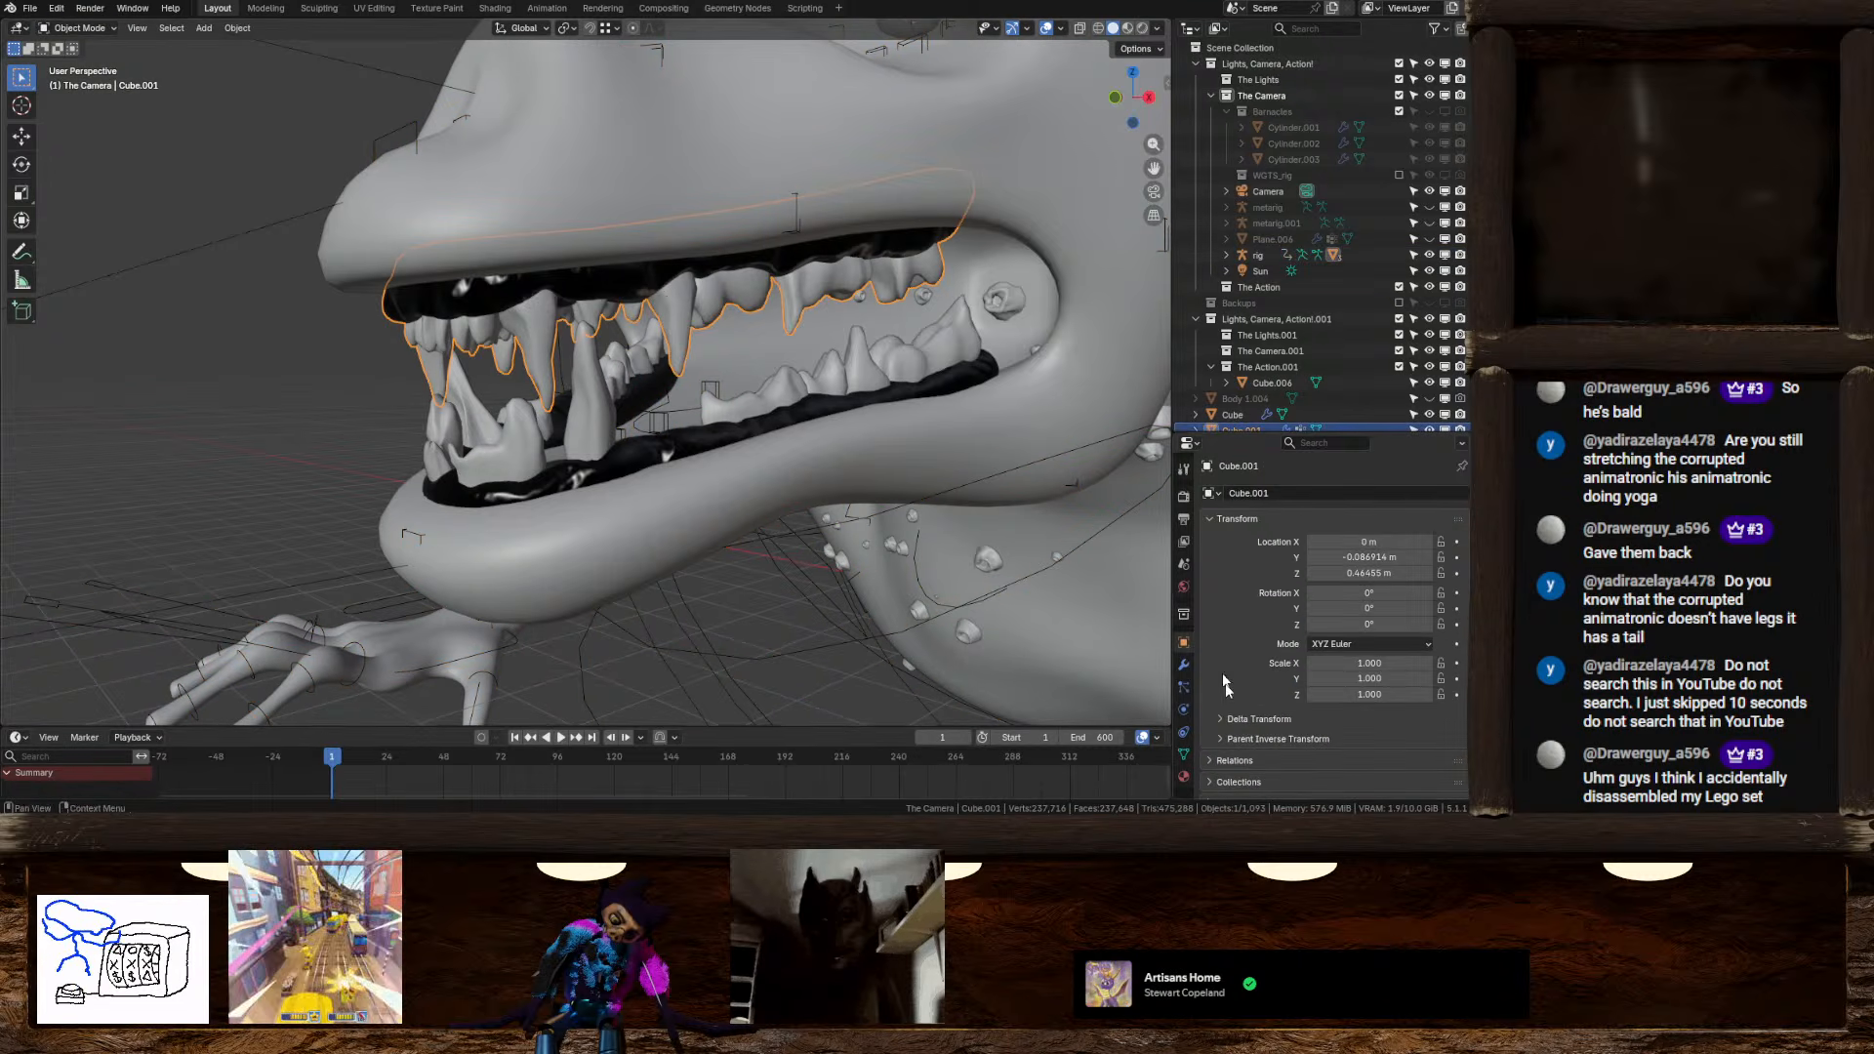
click(1184, 755)
click(1252, 634)
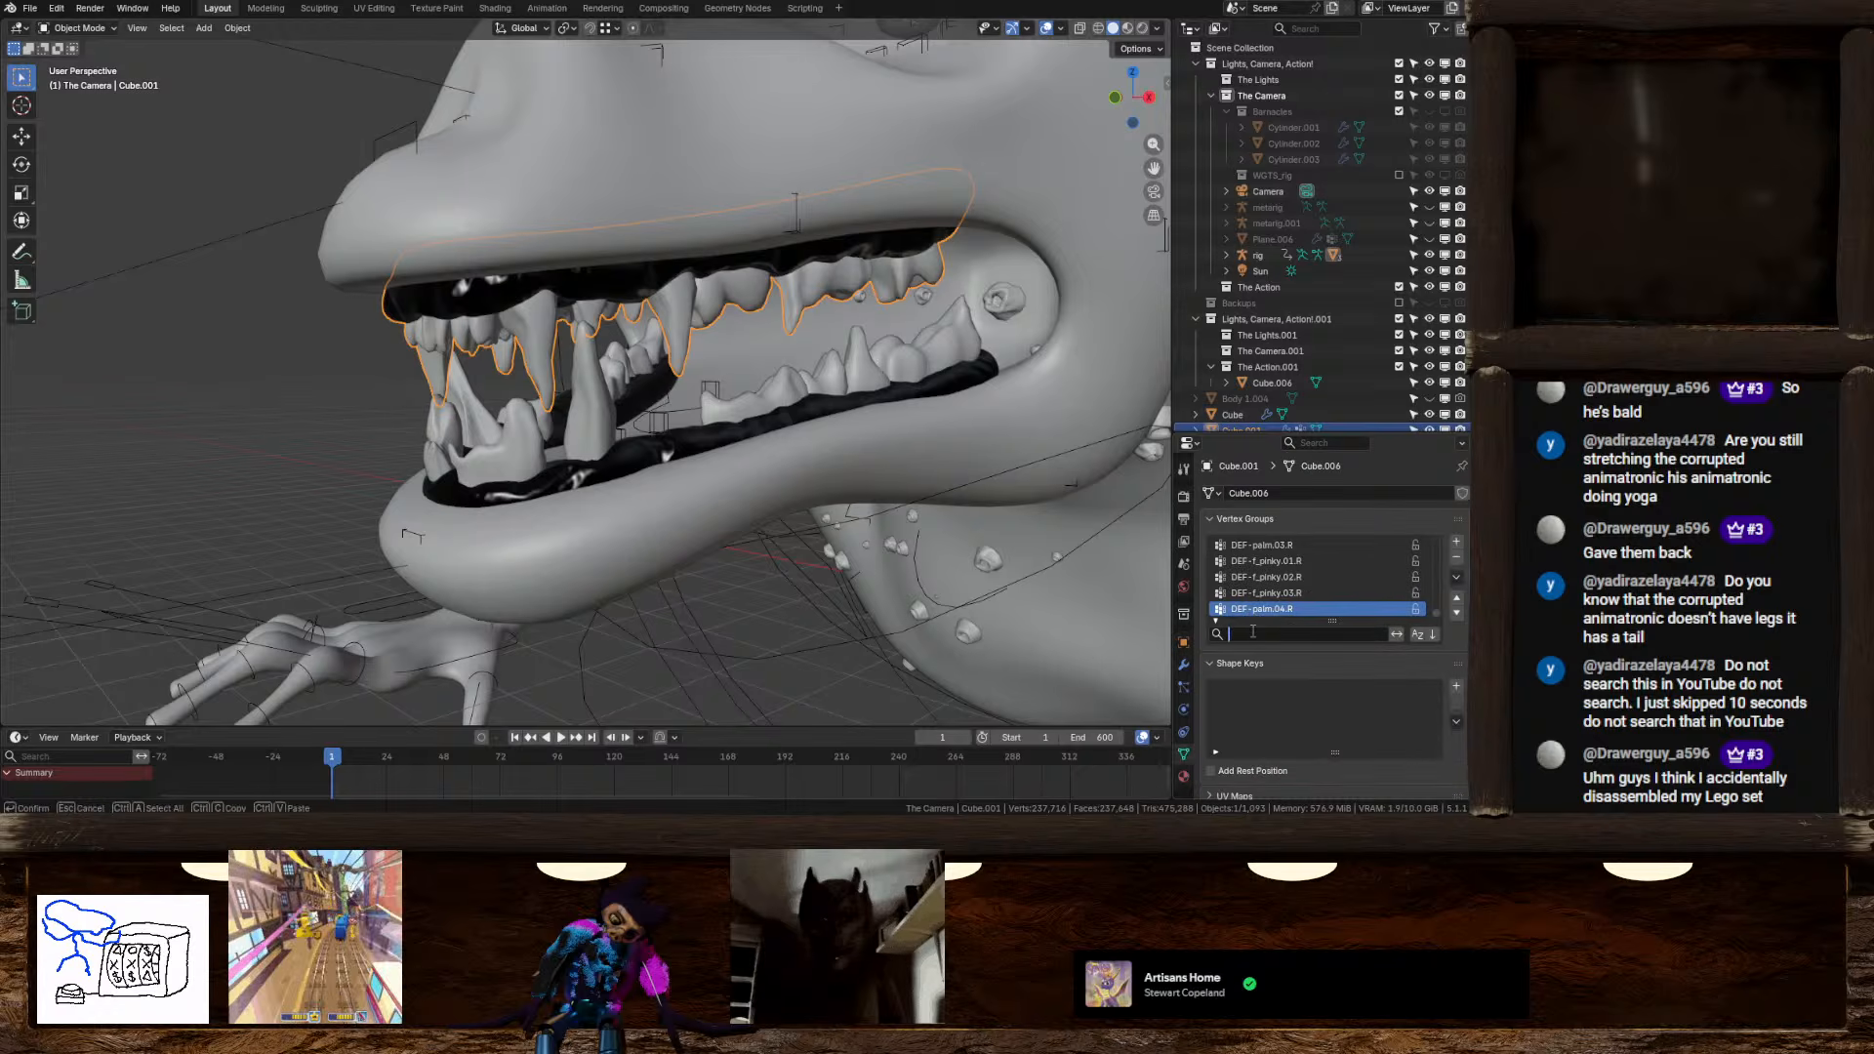
text(te)
key(BackSpace)
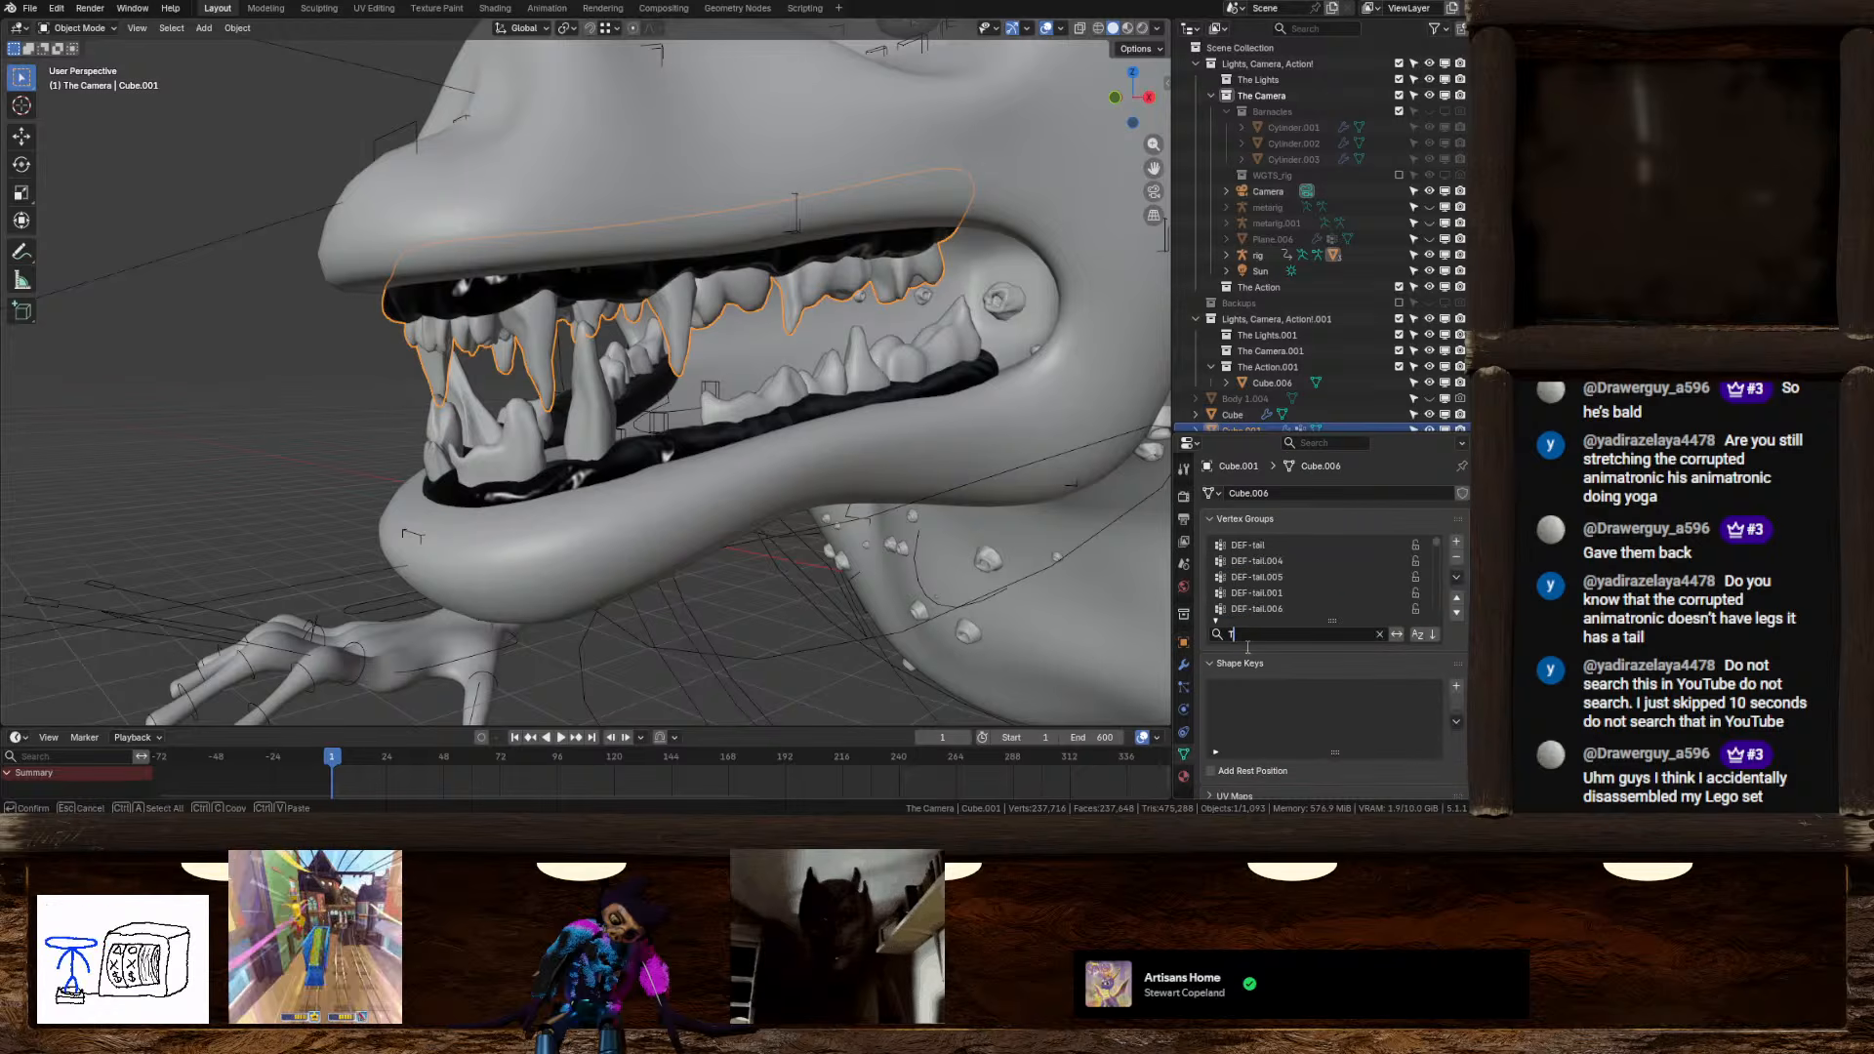
key(BackSpace)
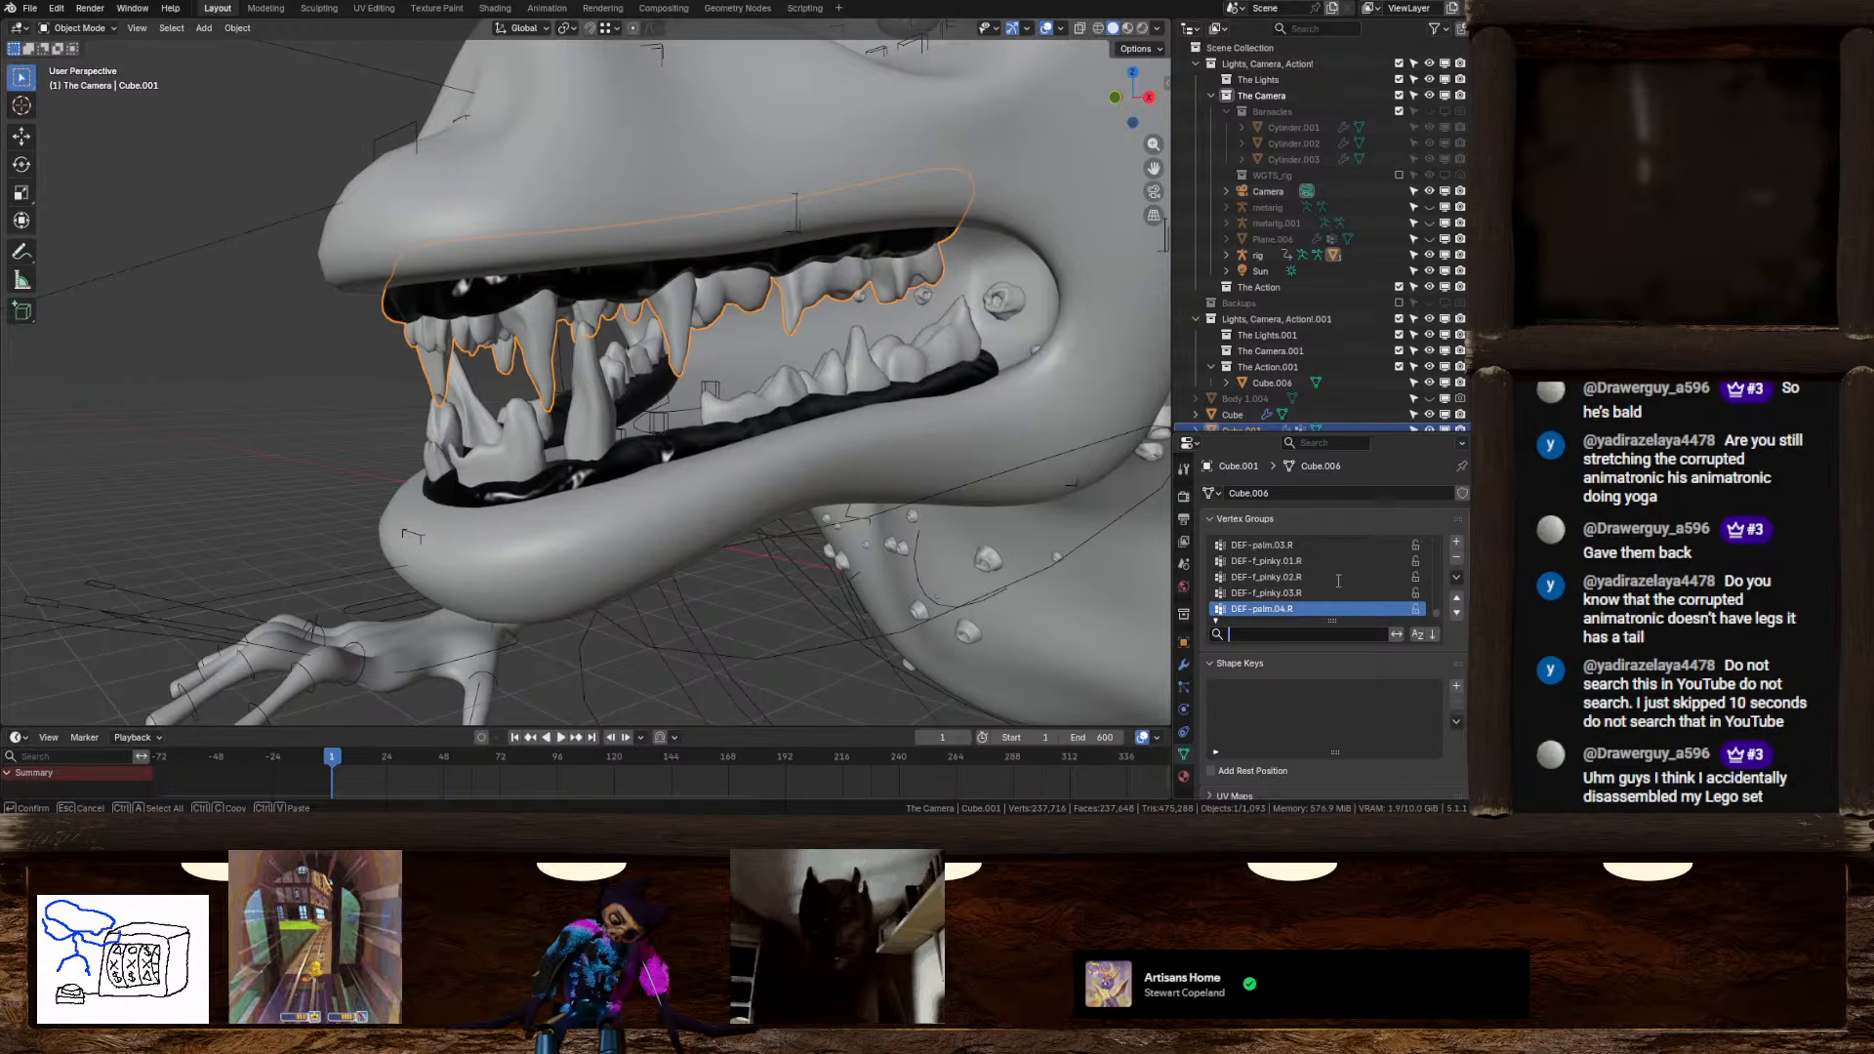
key(Return)
scroll(1337, 578, up, 8)
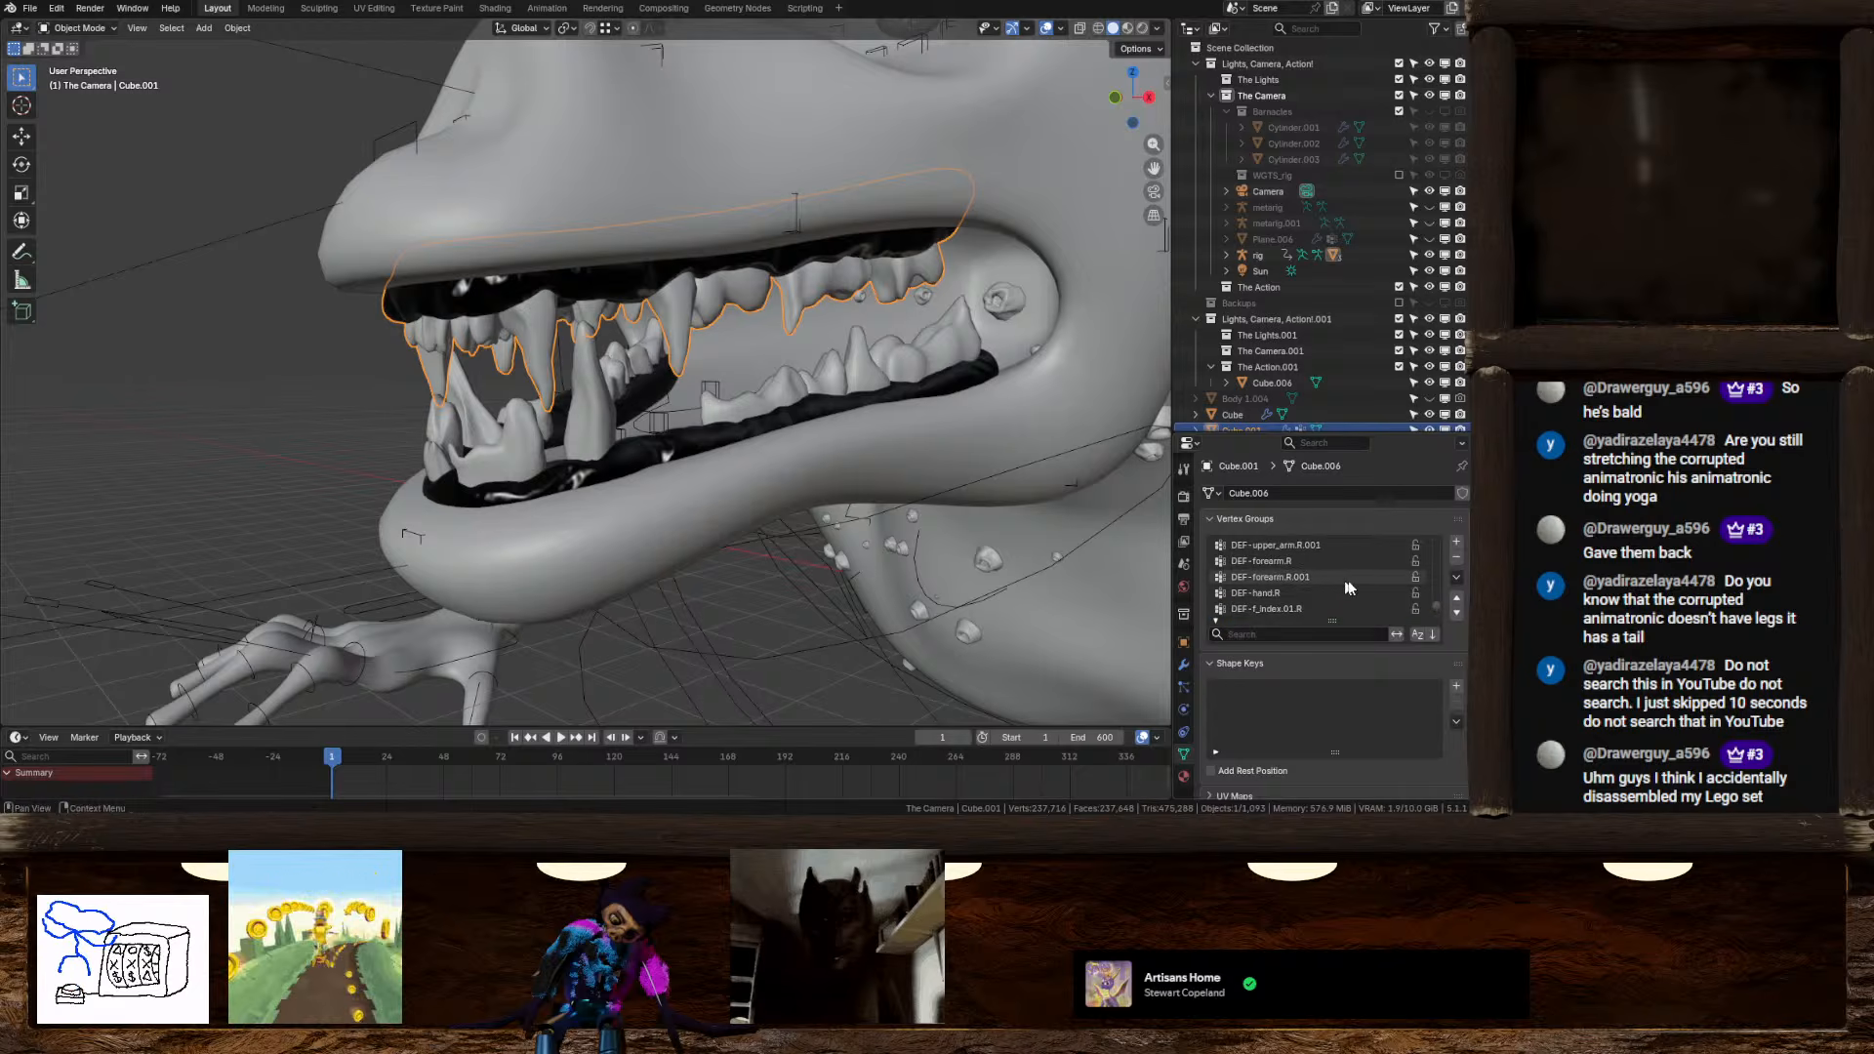
scroll(1349, 586, up, 6)
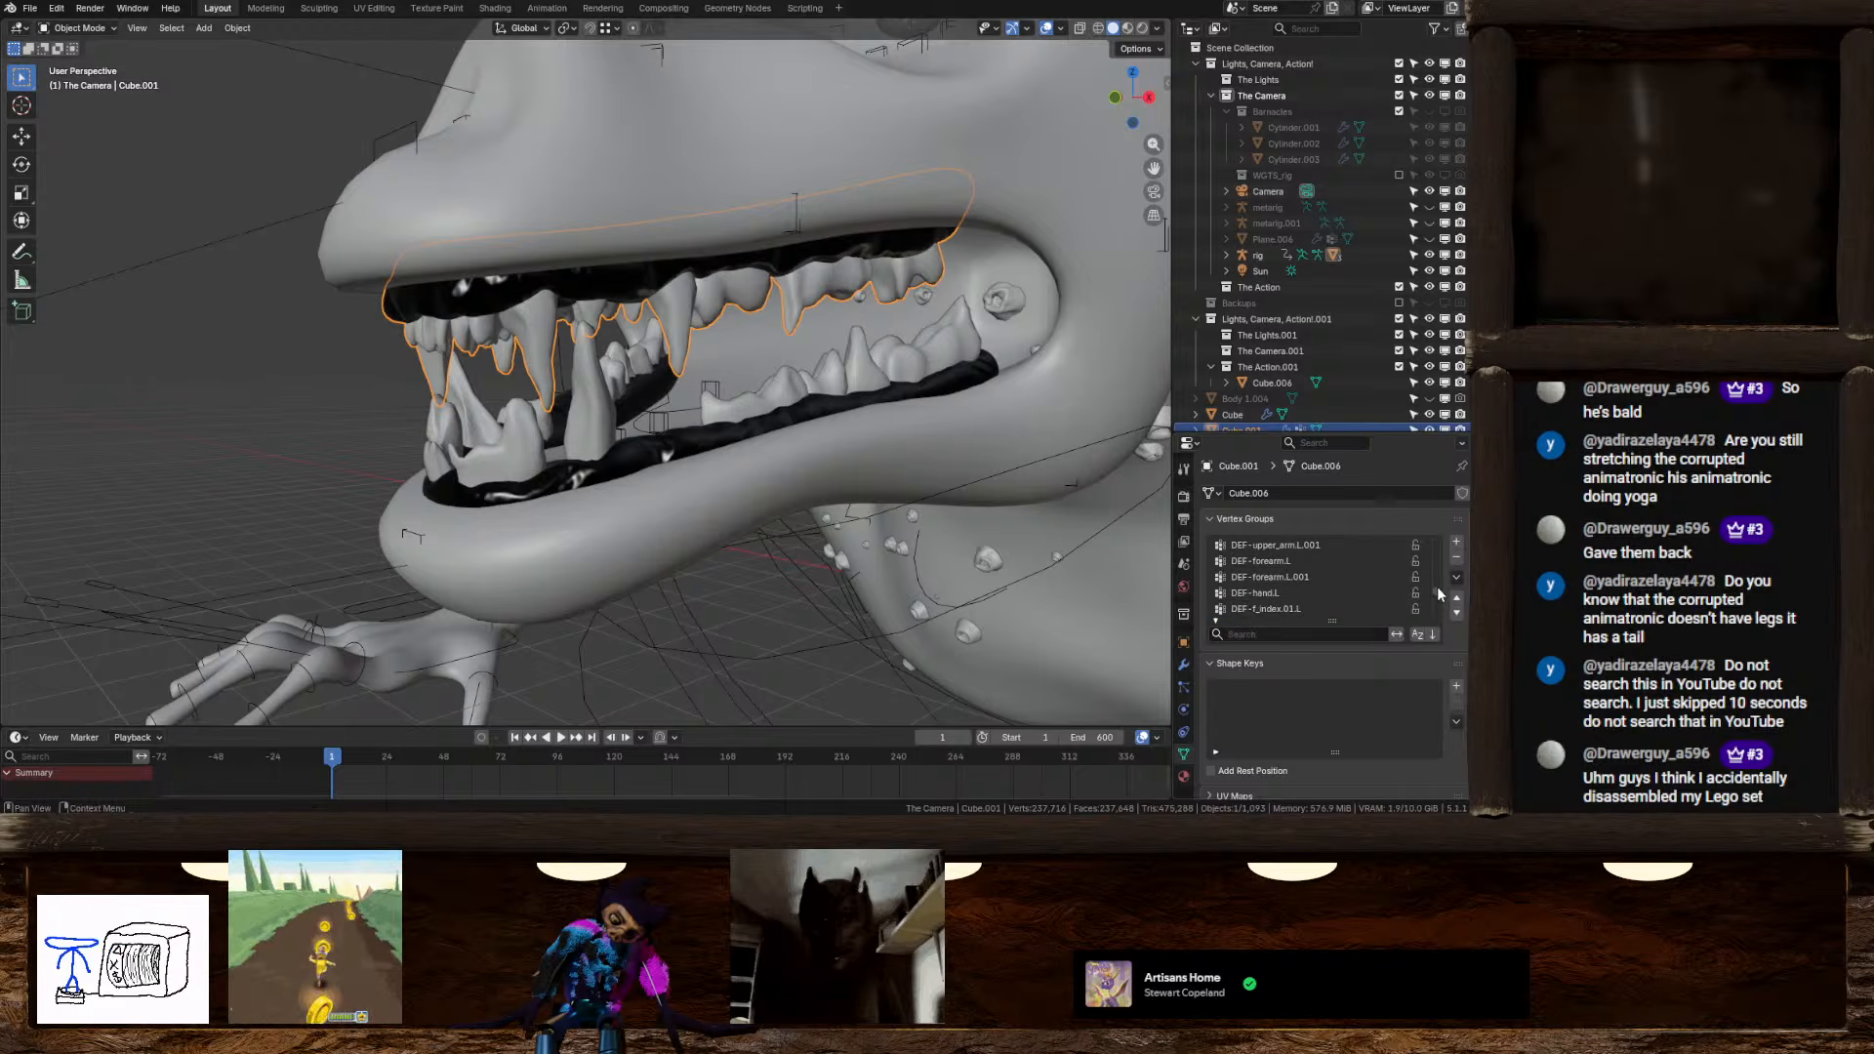
scroll(1437, 587, down, 5)
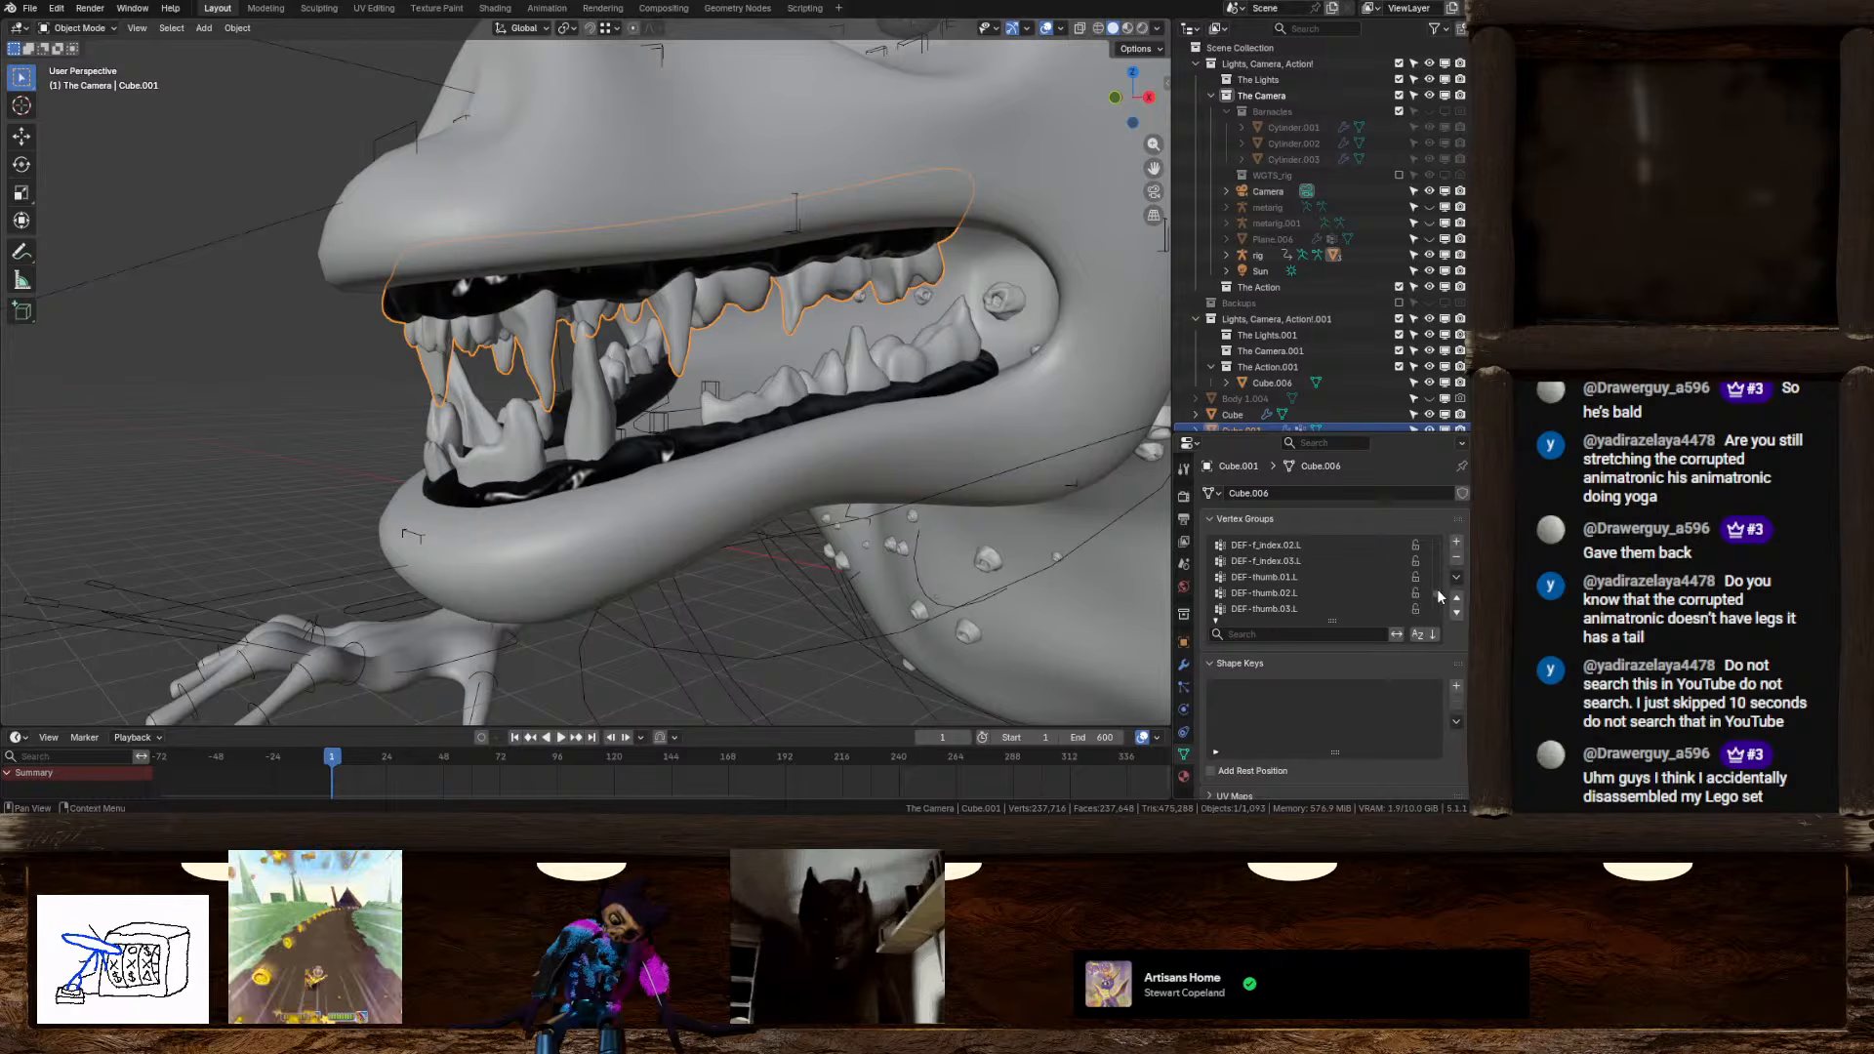
drag(1437, 589, 1409, 636)
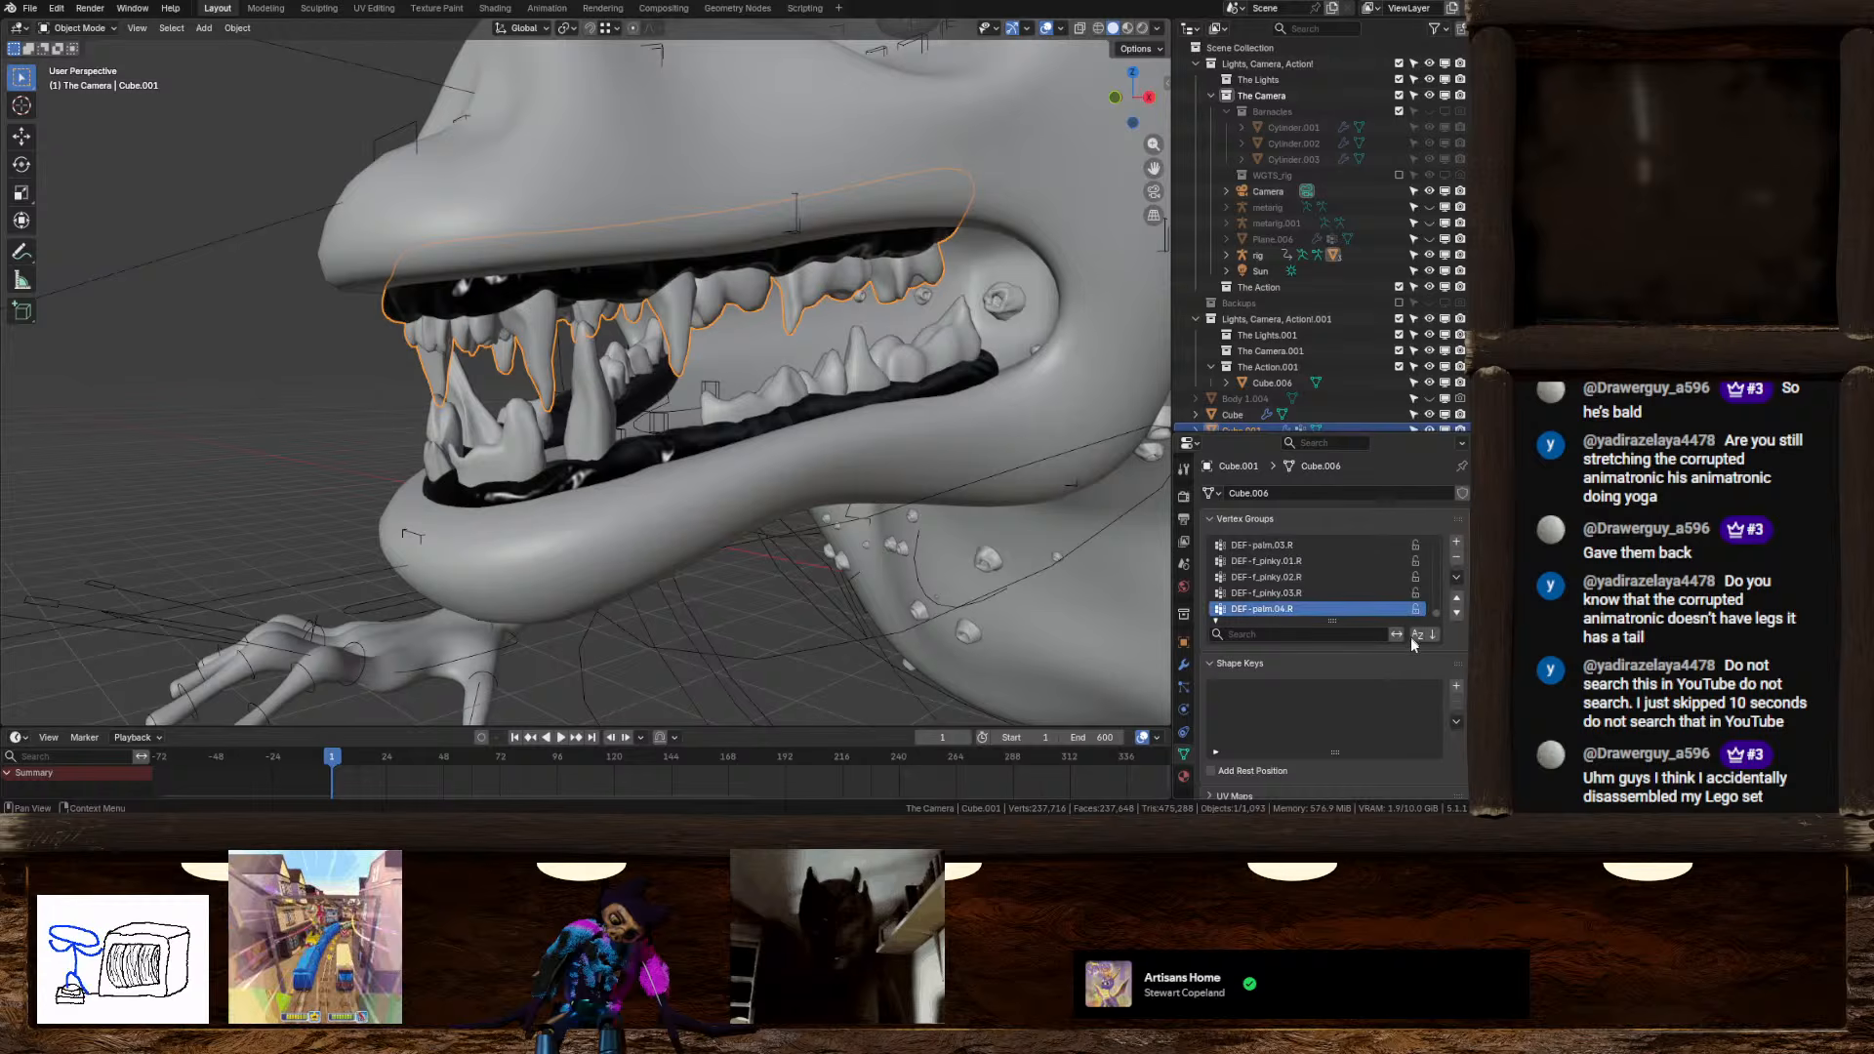
Undo the parenting of the upper and lower teeth to the rig with empty groups
click(673, 410)
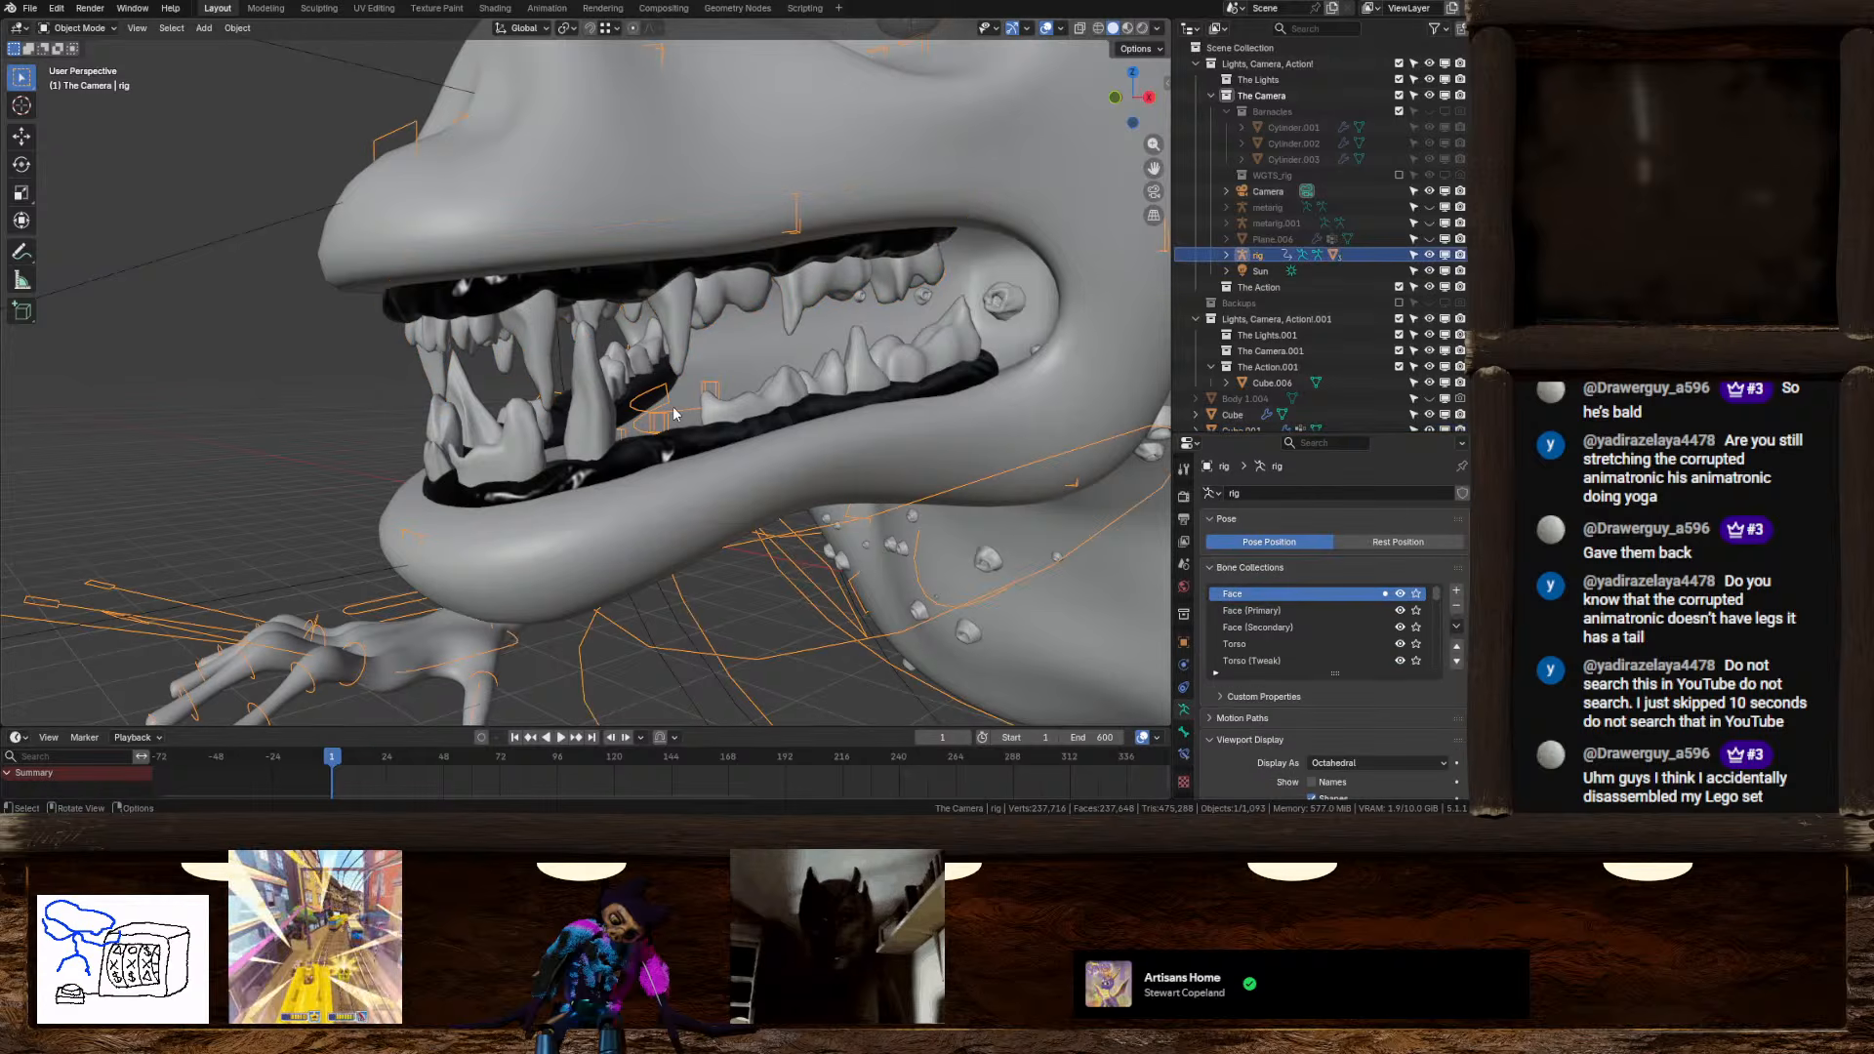
click(618, 527)
key(ctrl+z)
key(ctrl+z)
key(ctrl+z)
key(ctrl+z)
key(ctrl+z)
key(ctrl+z)
key(ctrl+z)
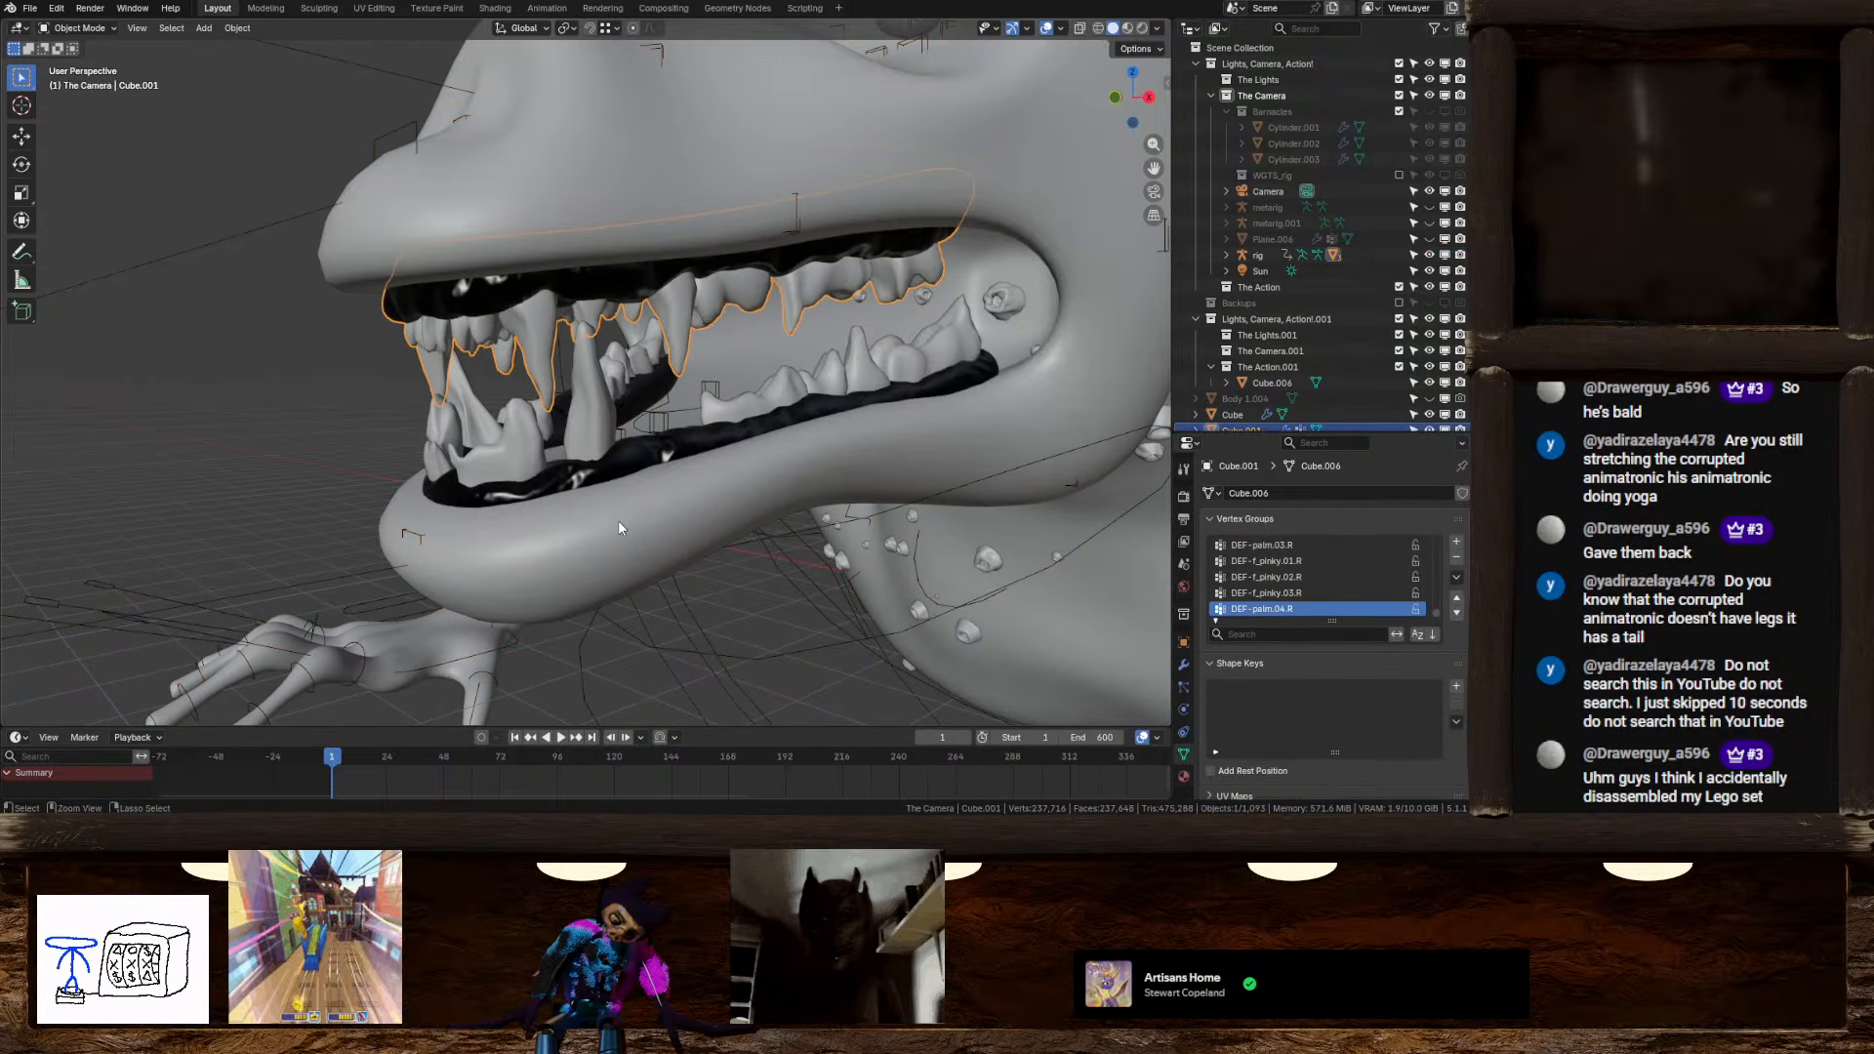
key(ctrl+z)
key(ctrl+z)
key(ctrl+z)
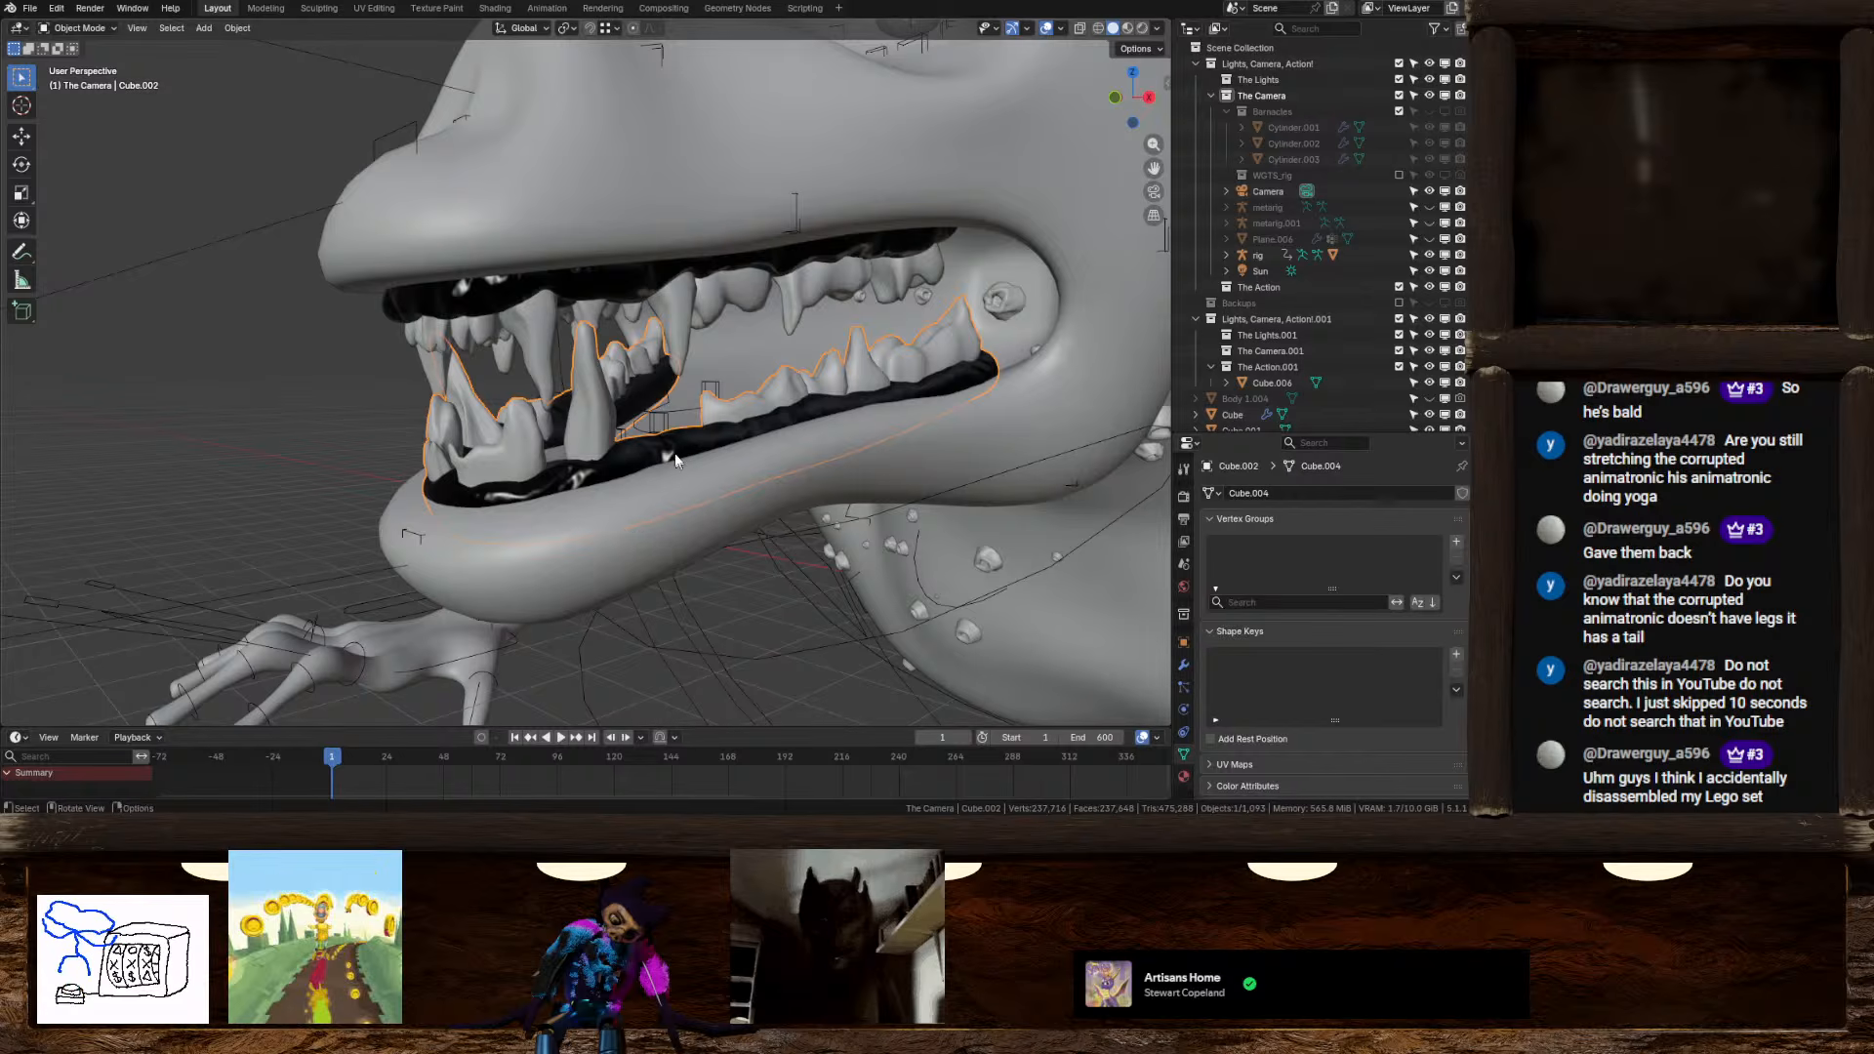
shift+click(671, 420)
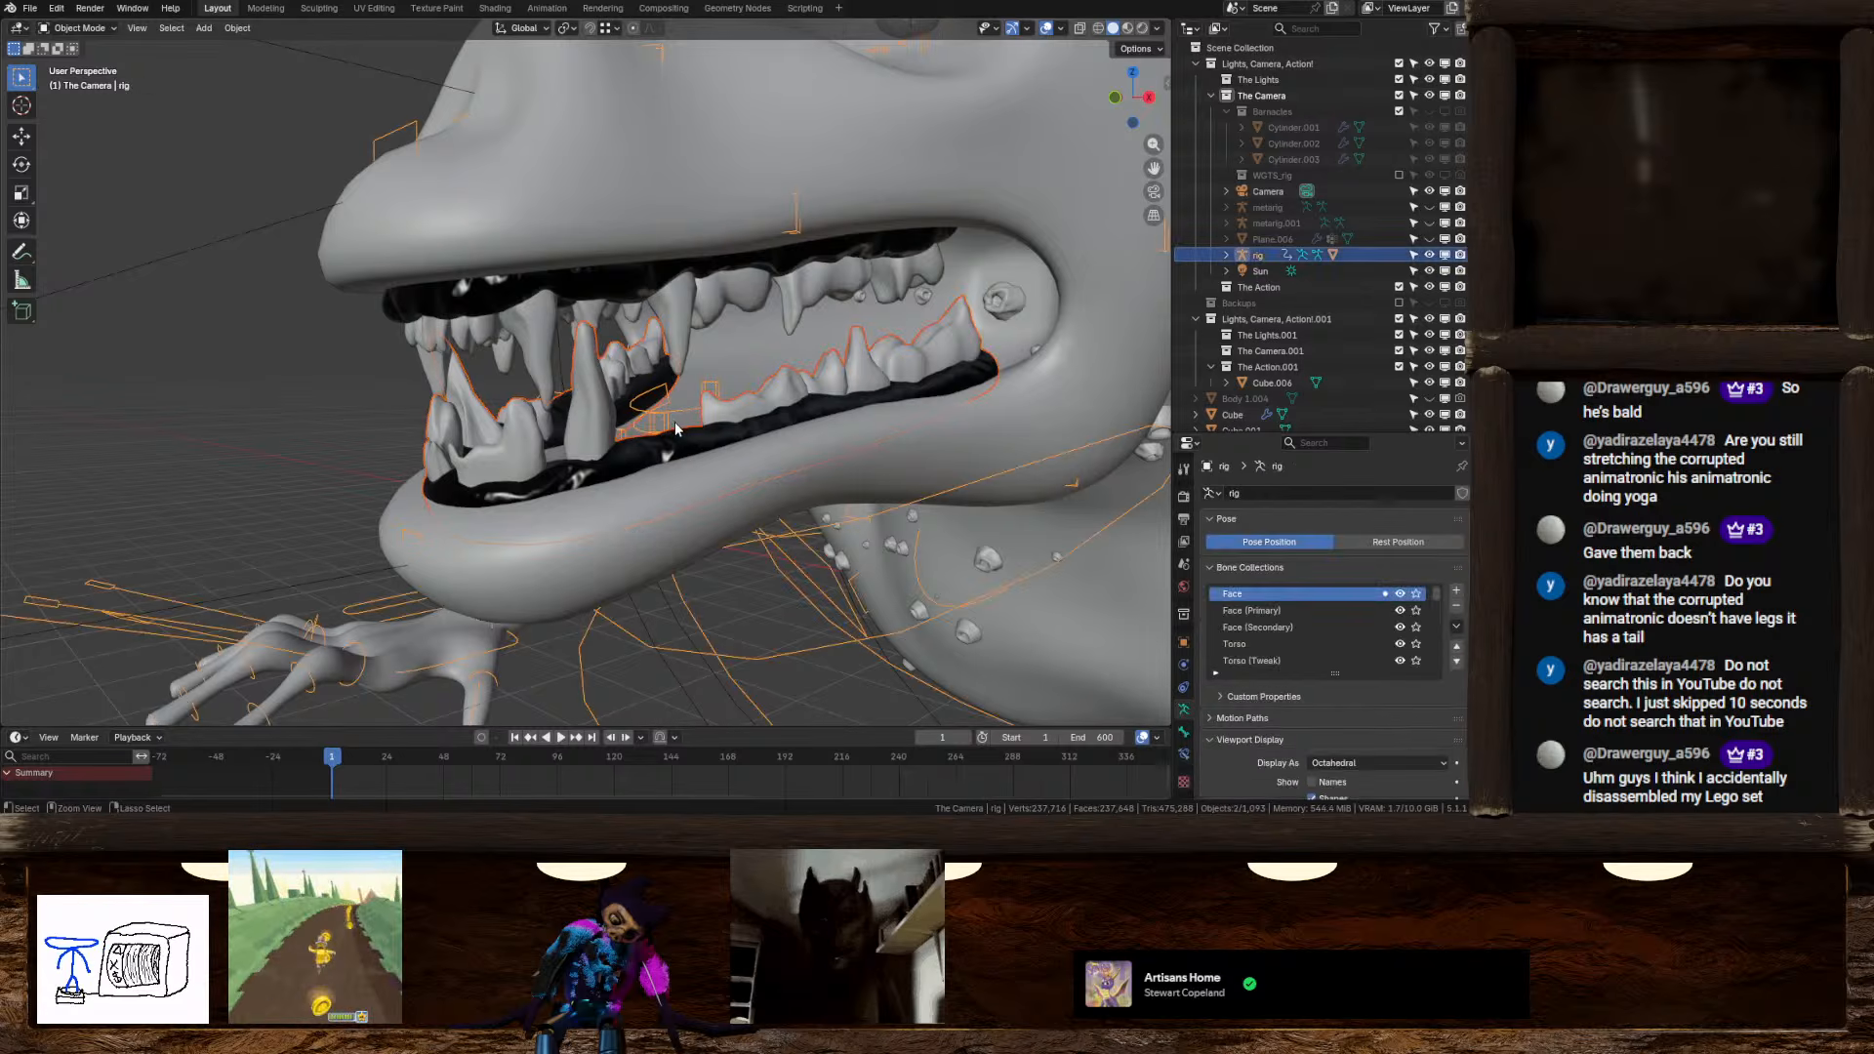
key(ctrl+p)
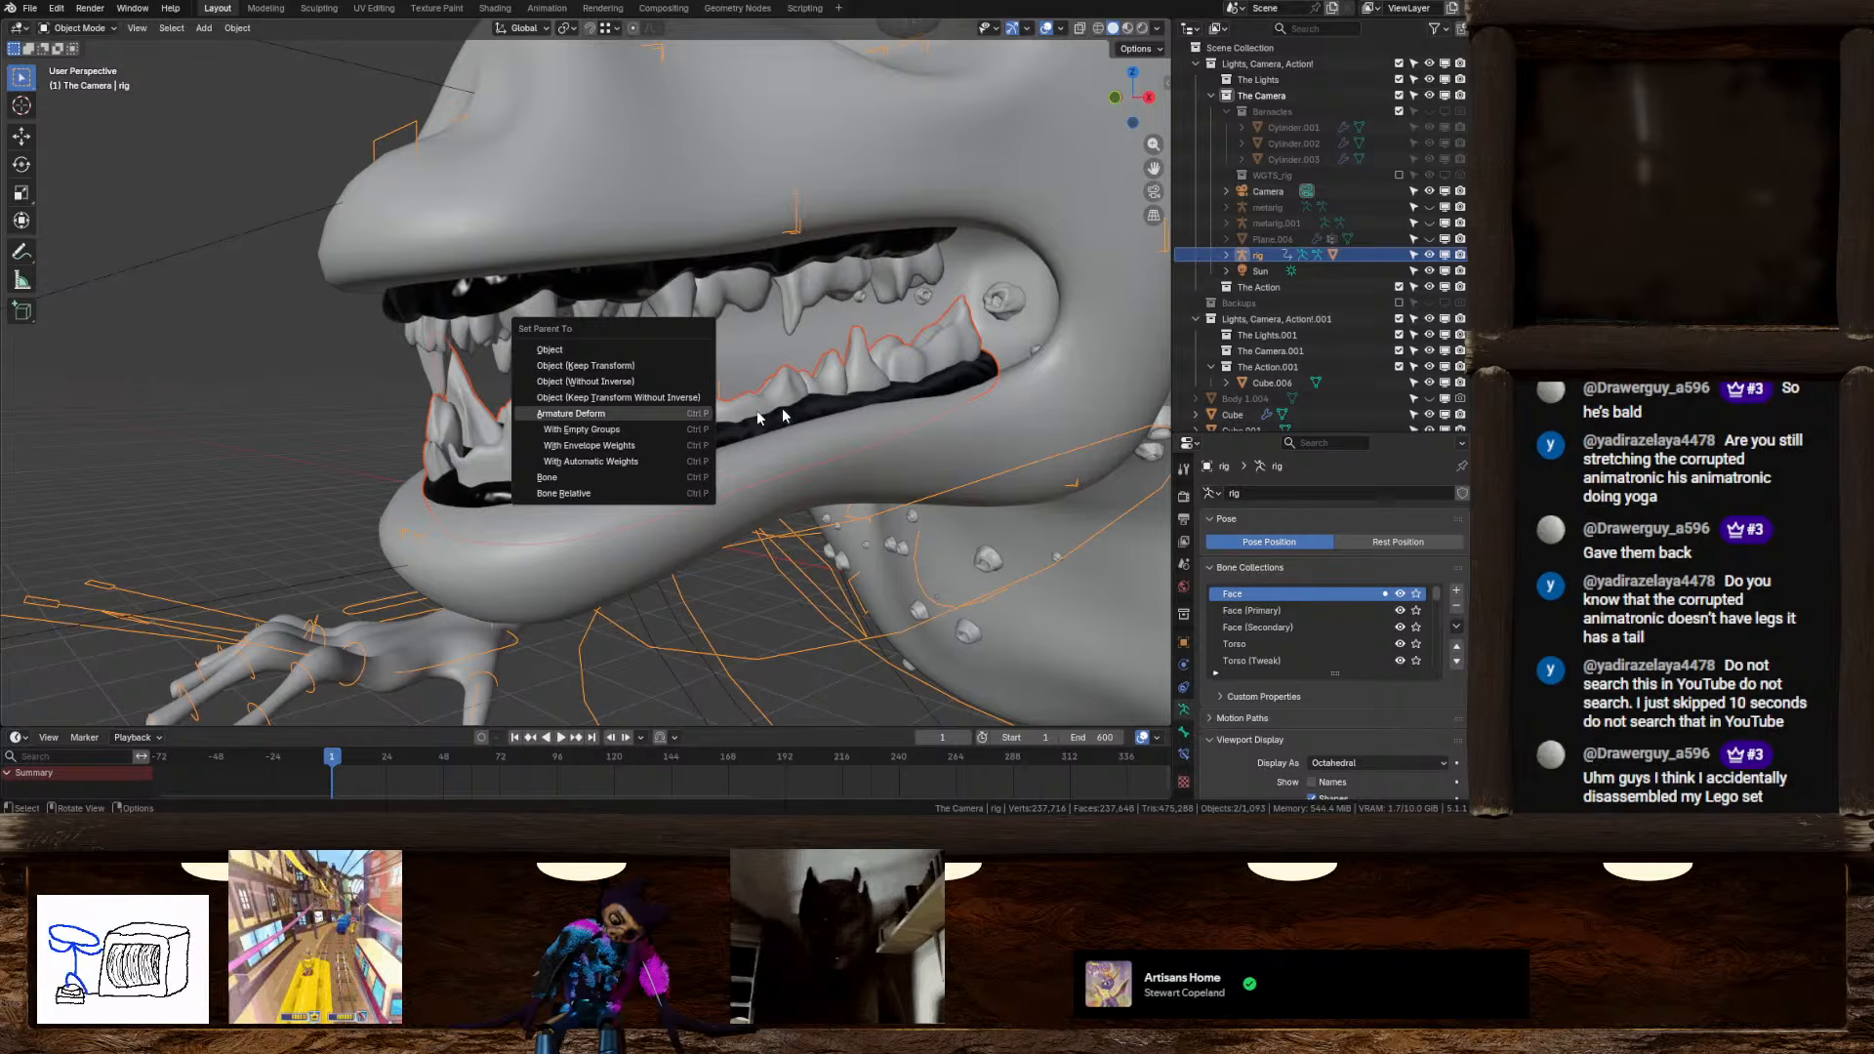
click(639, 434)
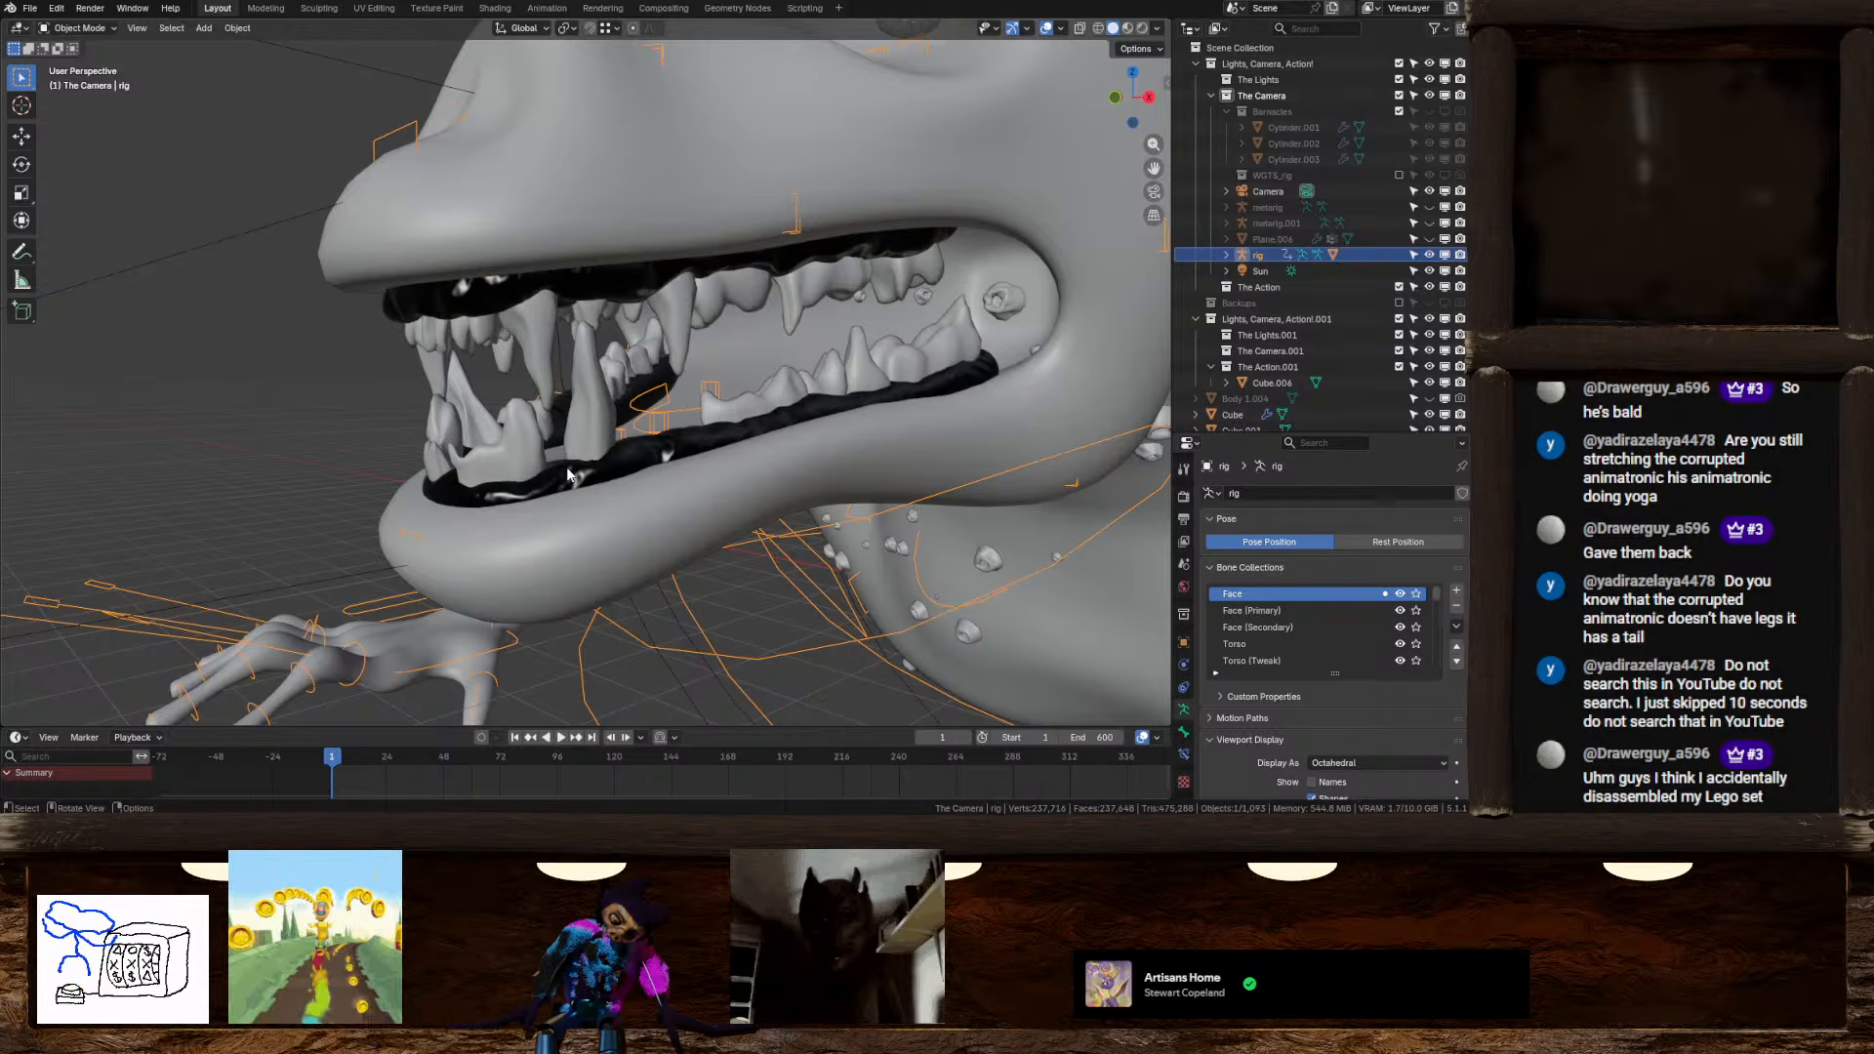
Add a Child Of constraint to the lower teeth, targeting the rig's teeth.B bone, and set its inverse
click(622, 453)
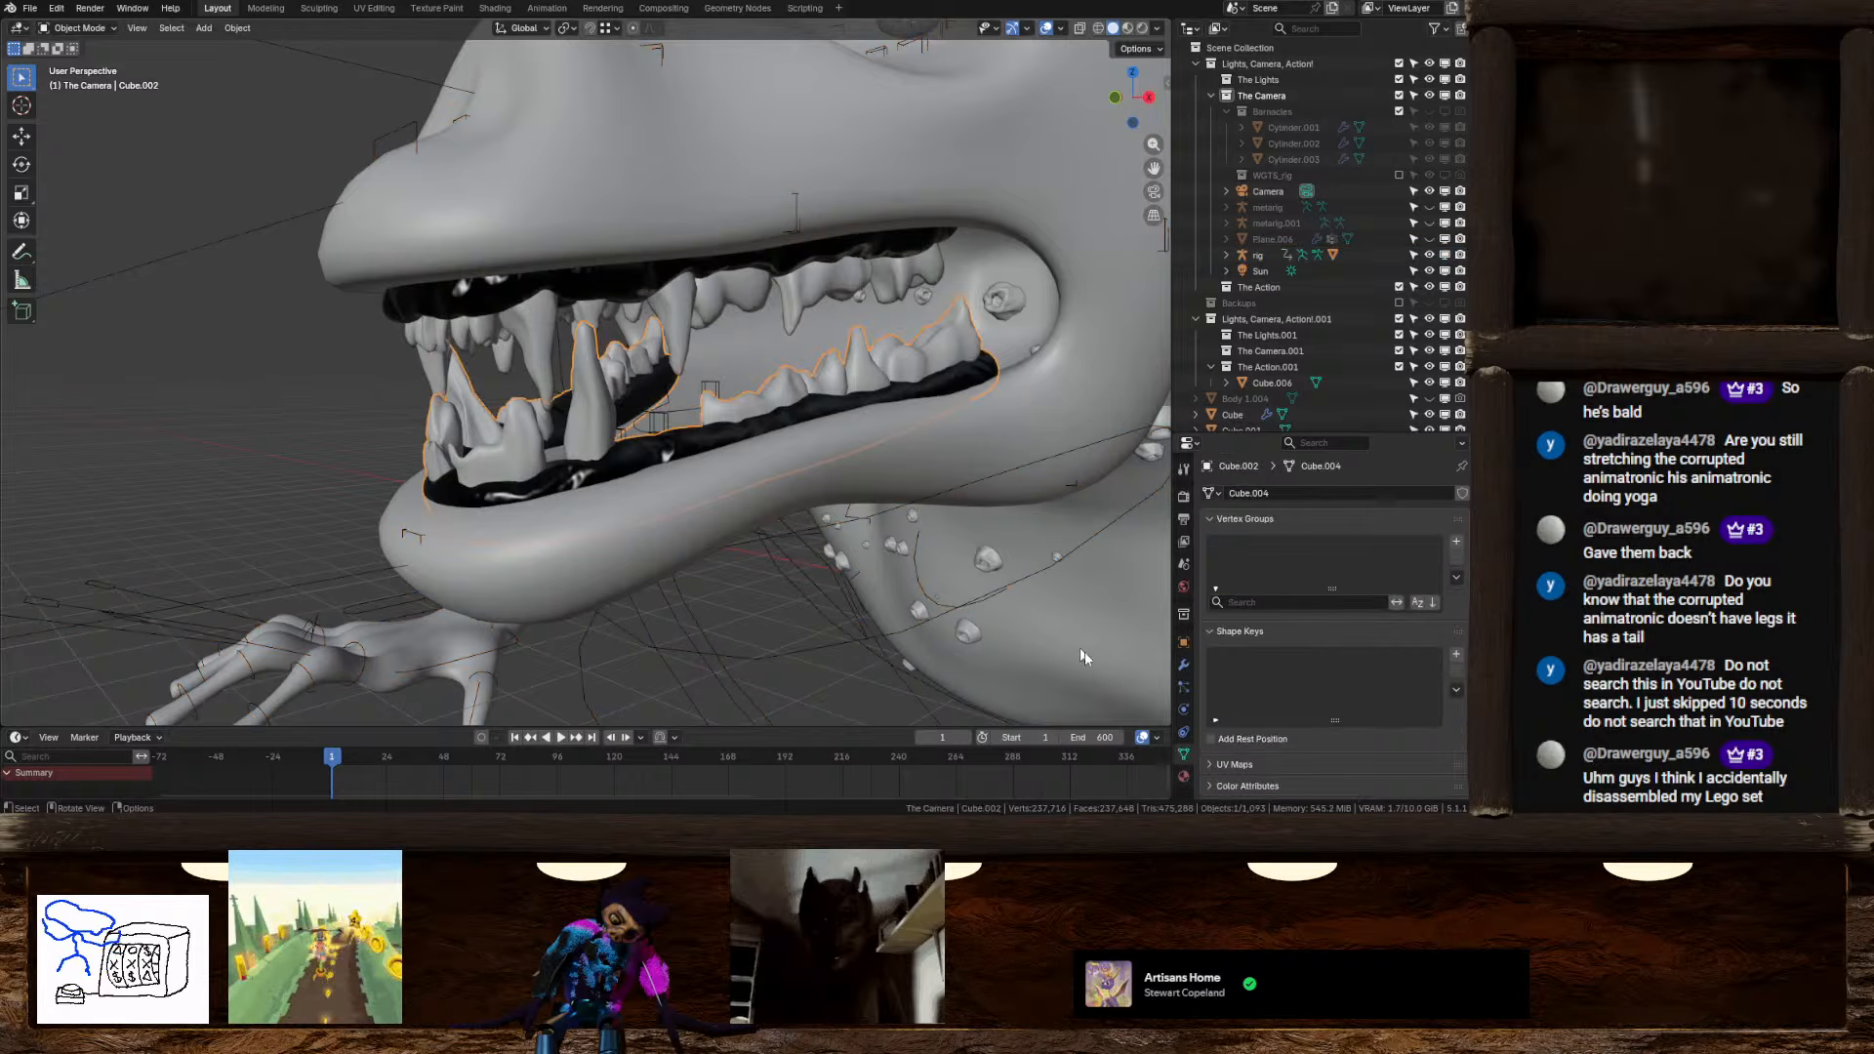
click(1188, 734)
click(1269, 493)
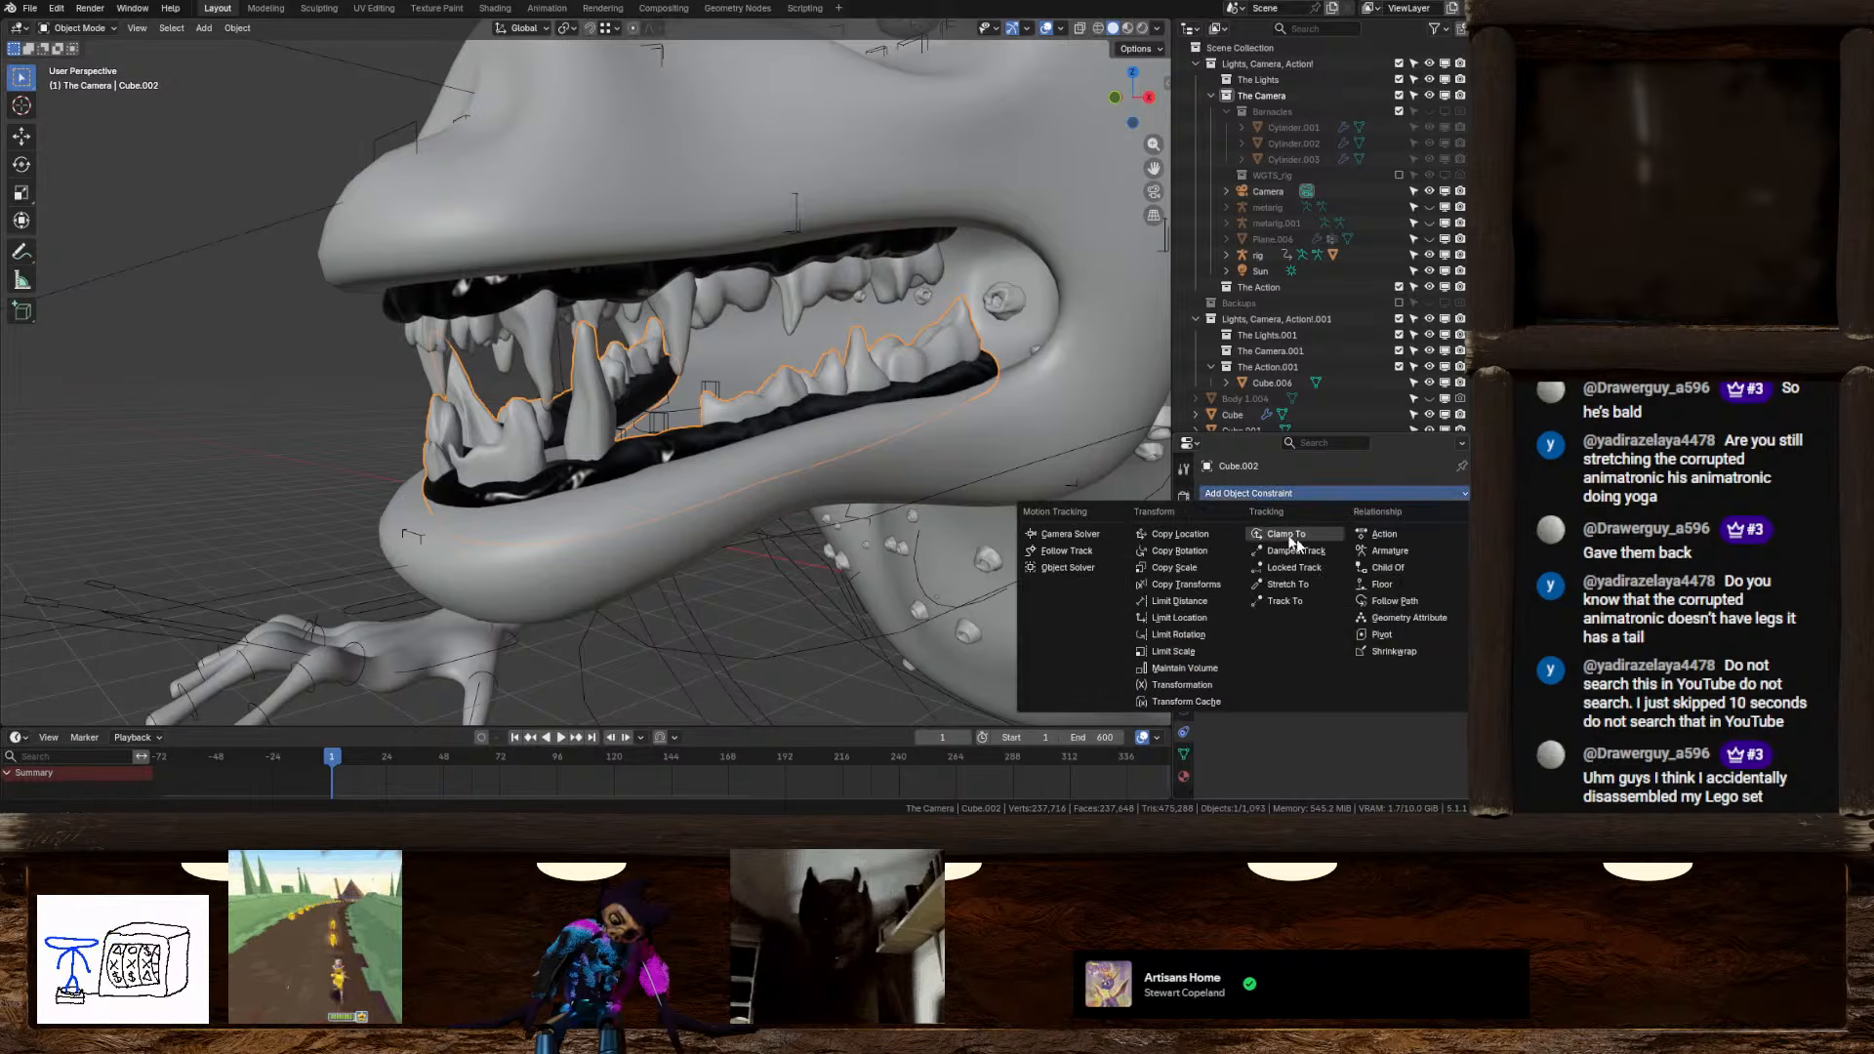
click(1388, 569)
click(1440, 542)
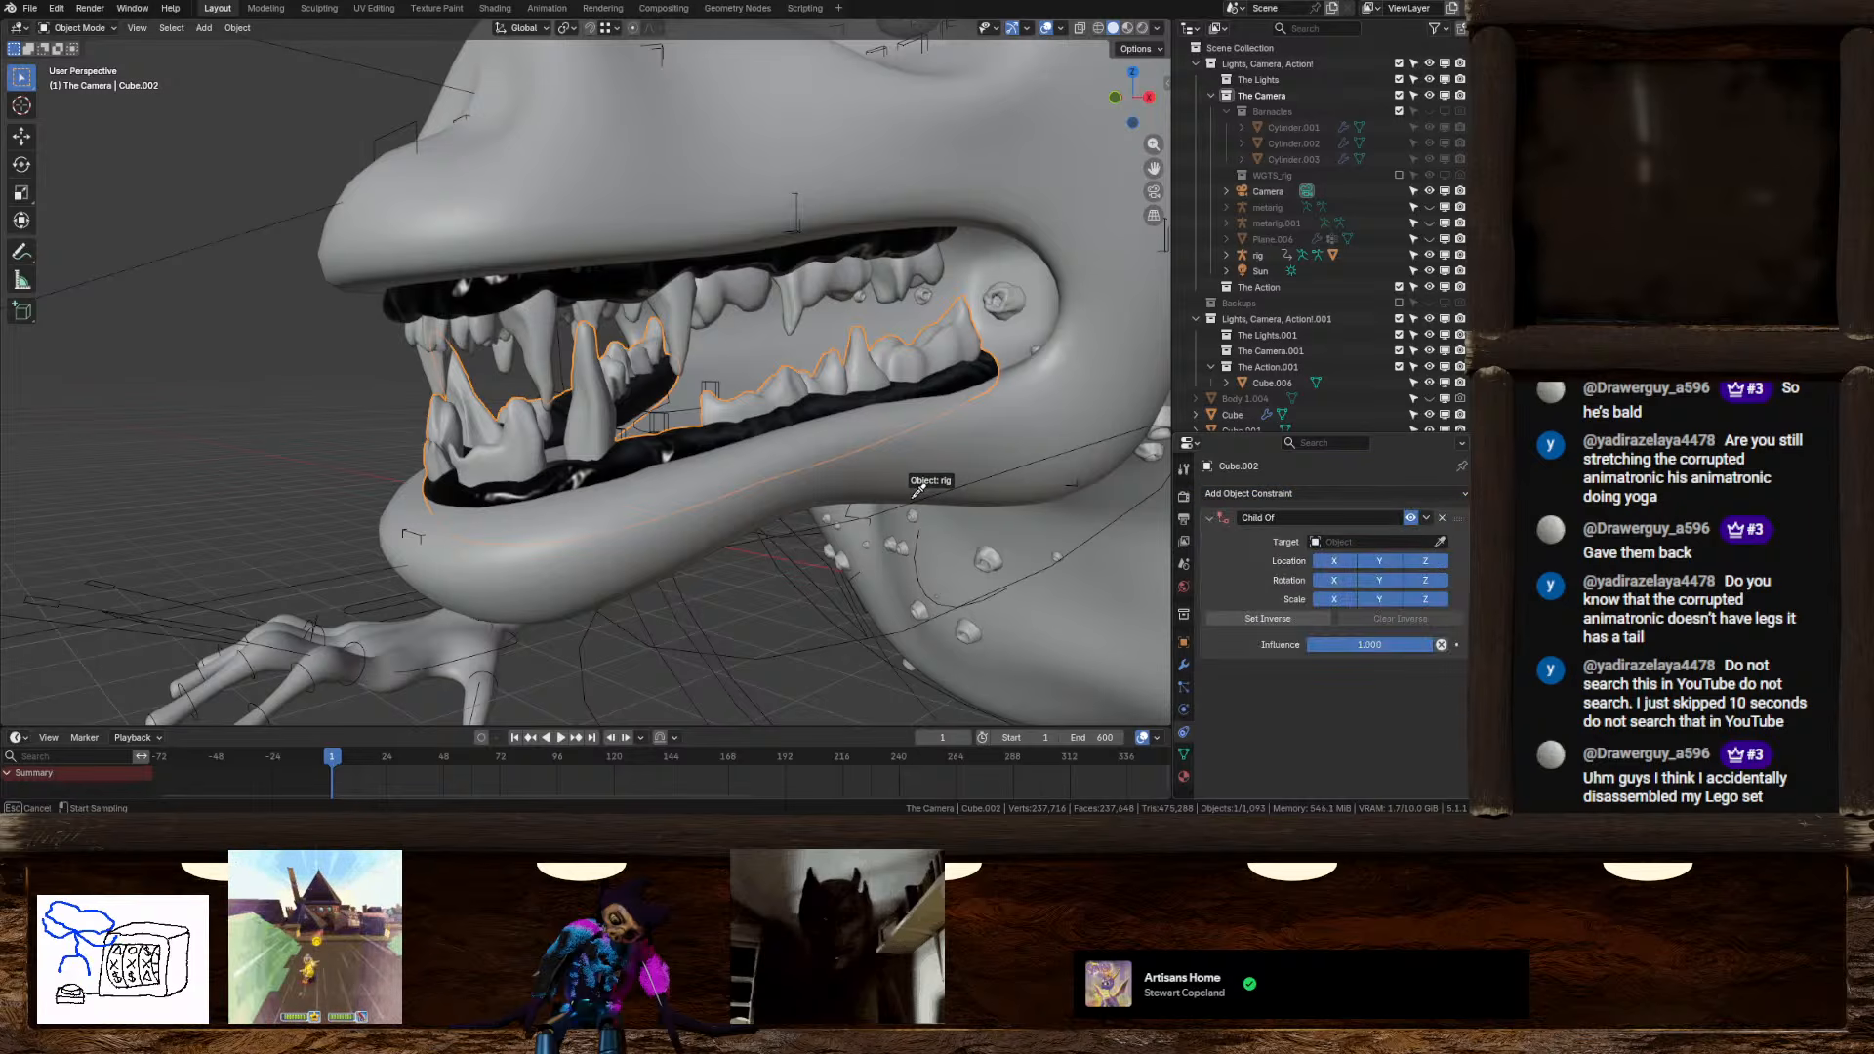
click(918, 493)
click(1339, 560)
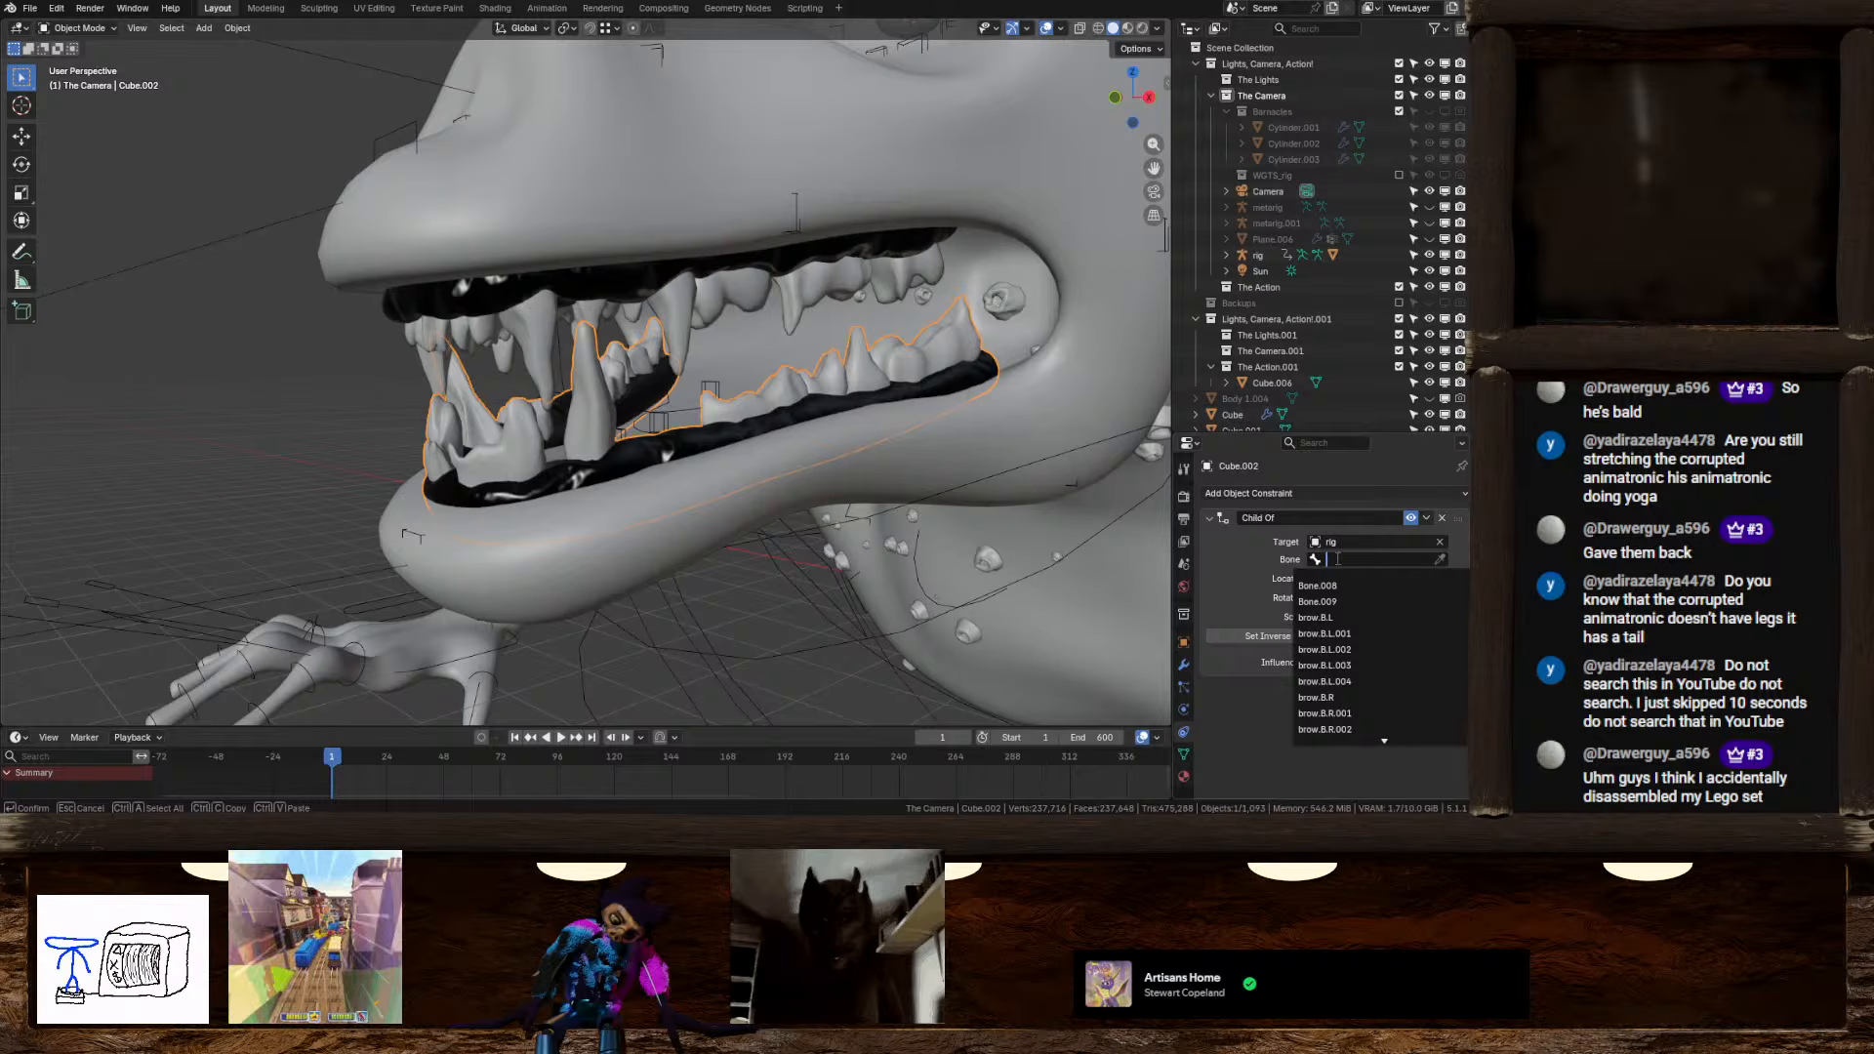
text(TEE)
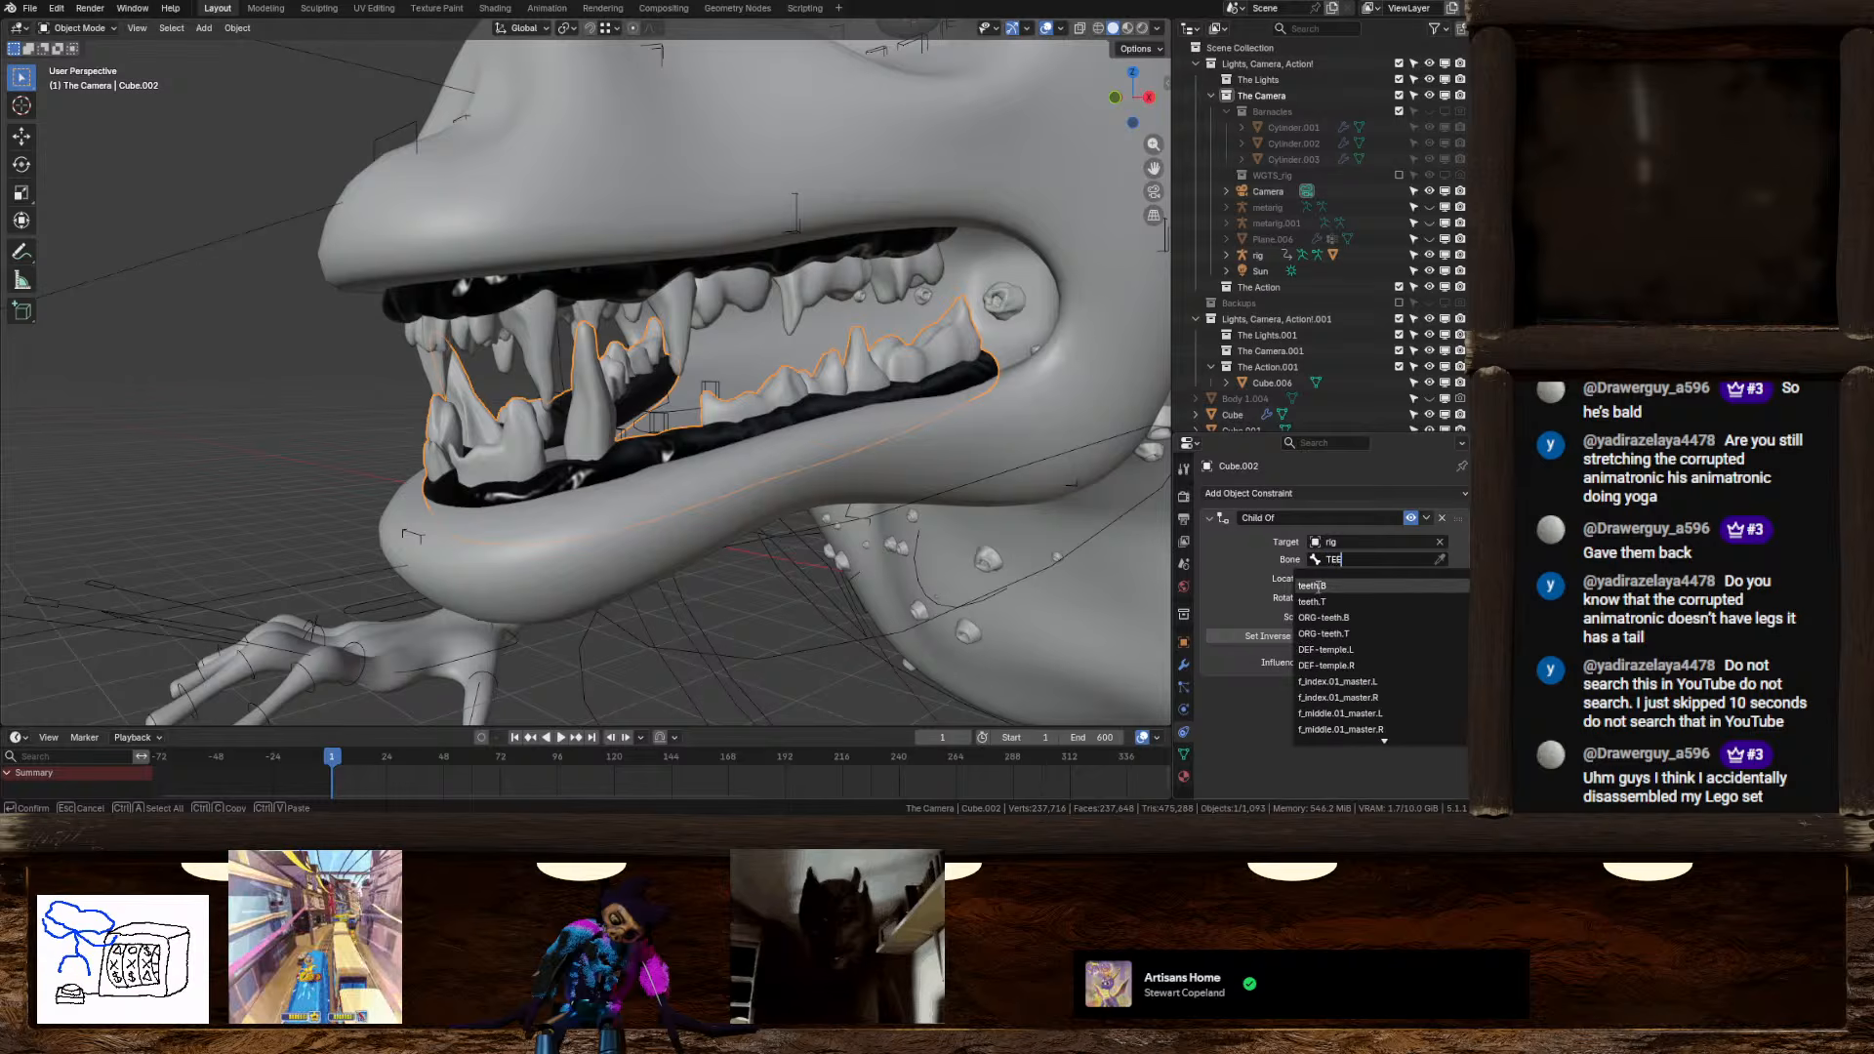
click(1314, 586)
click(1289, 641)
Add a Child Of constraint to the upper teeth, targeting the rig's teeth.T bone
click(771, 303)
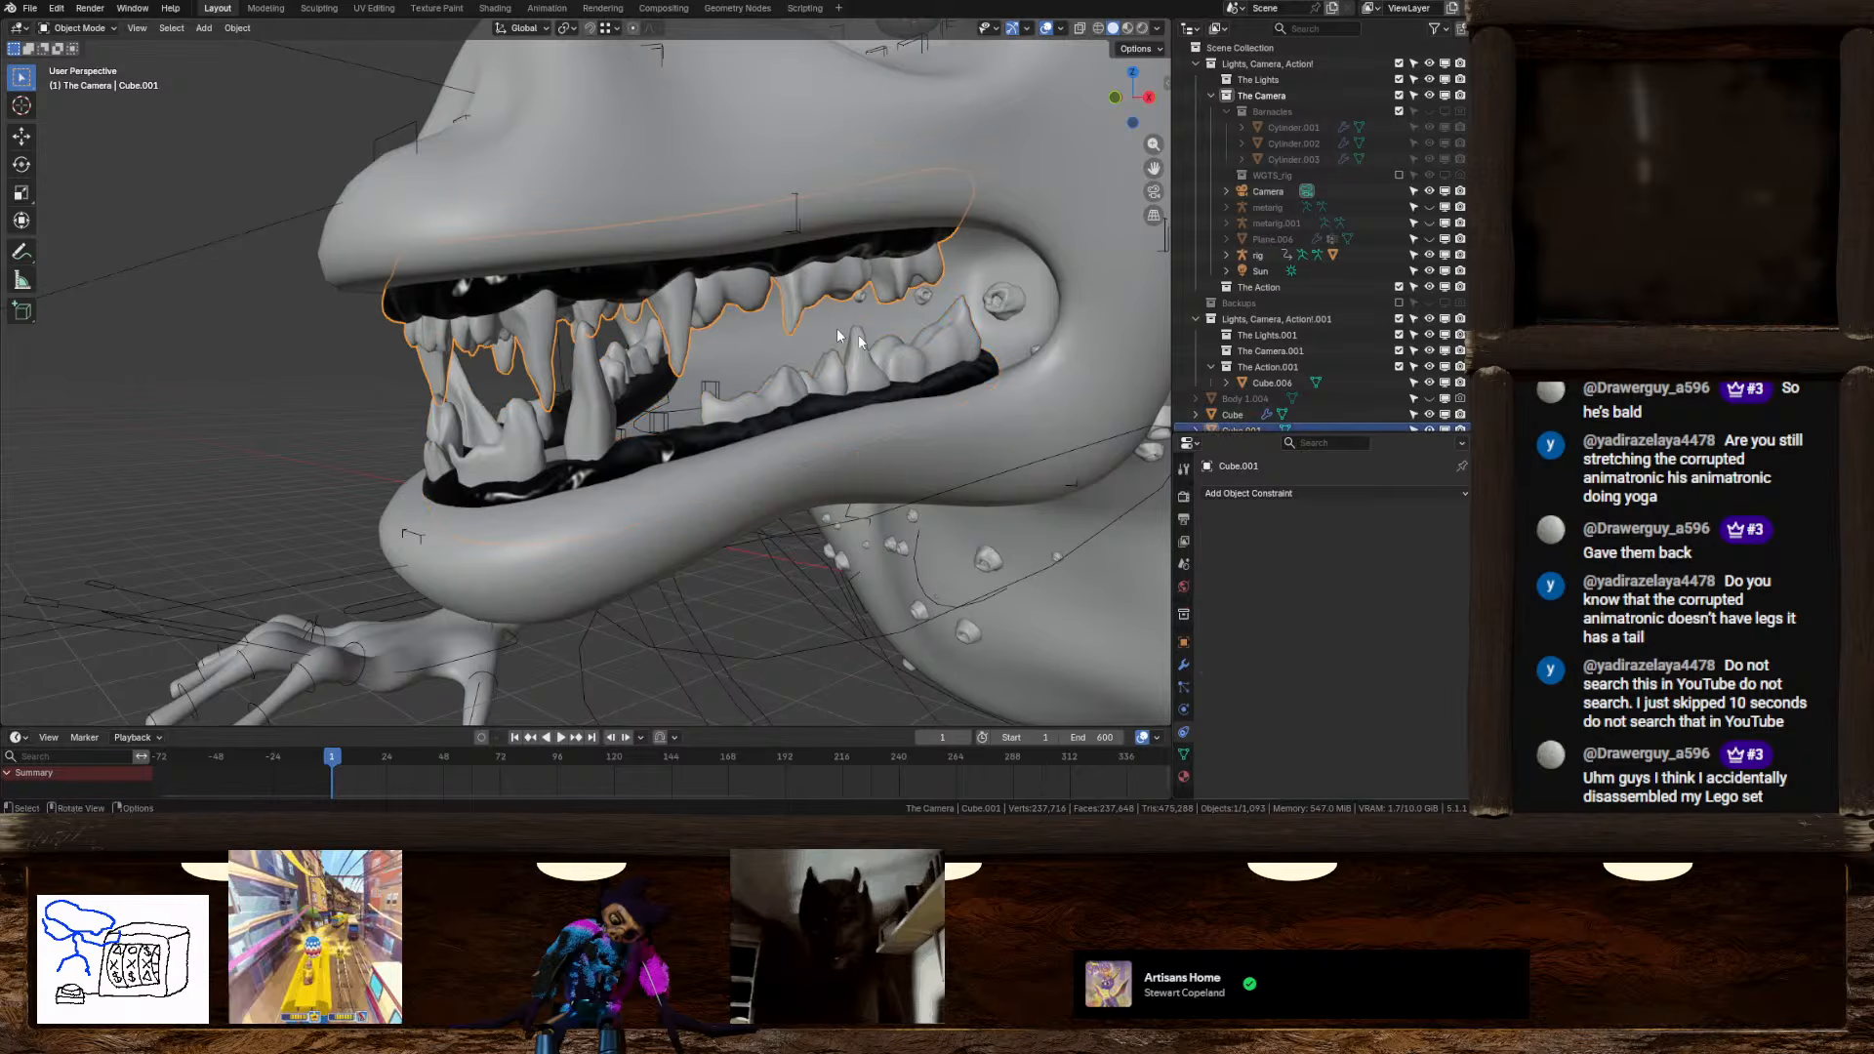
click(1302, 494)
click(1386, 567)
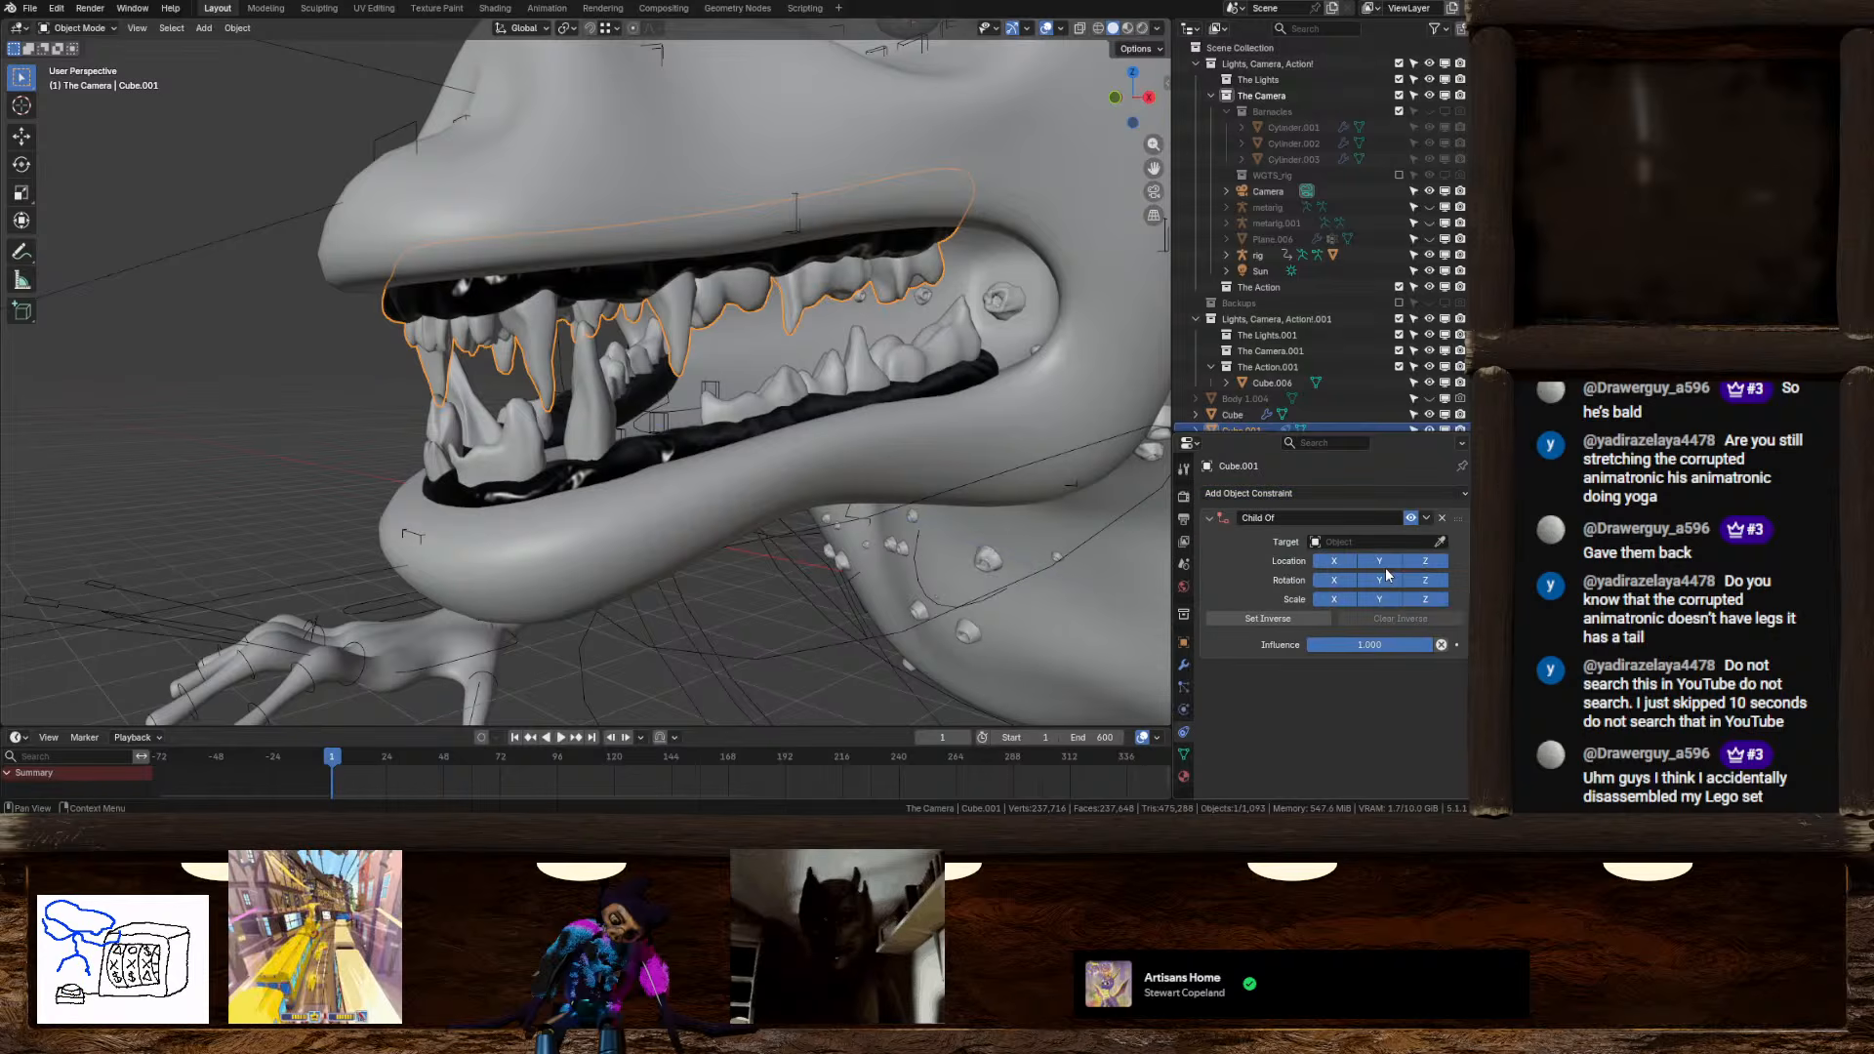
click(1441, 544)
click(952, 485)
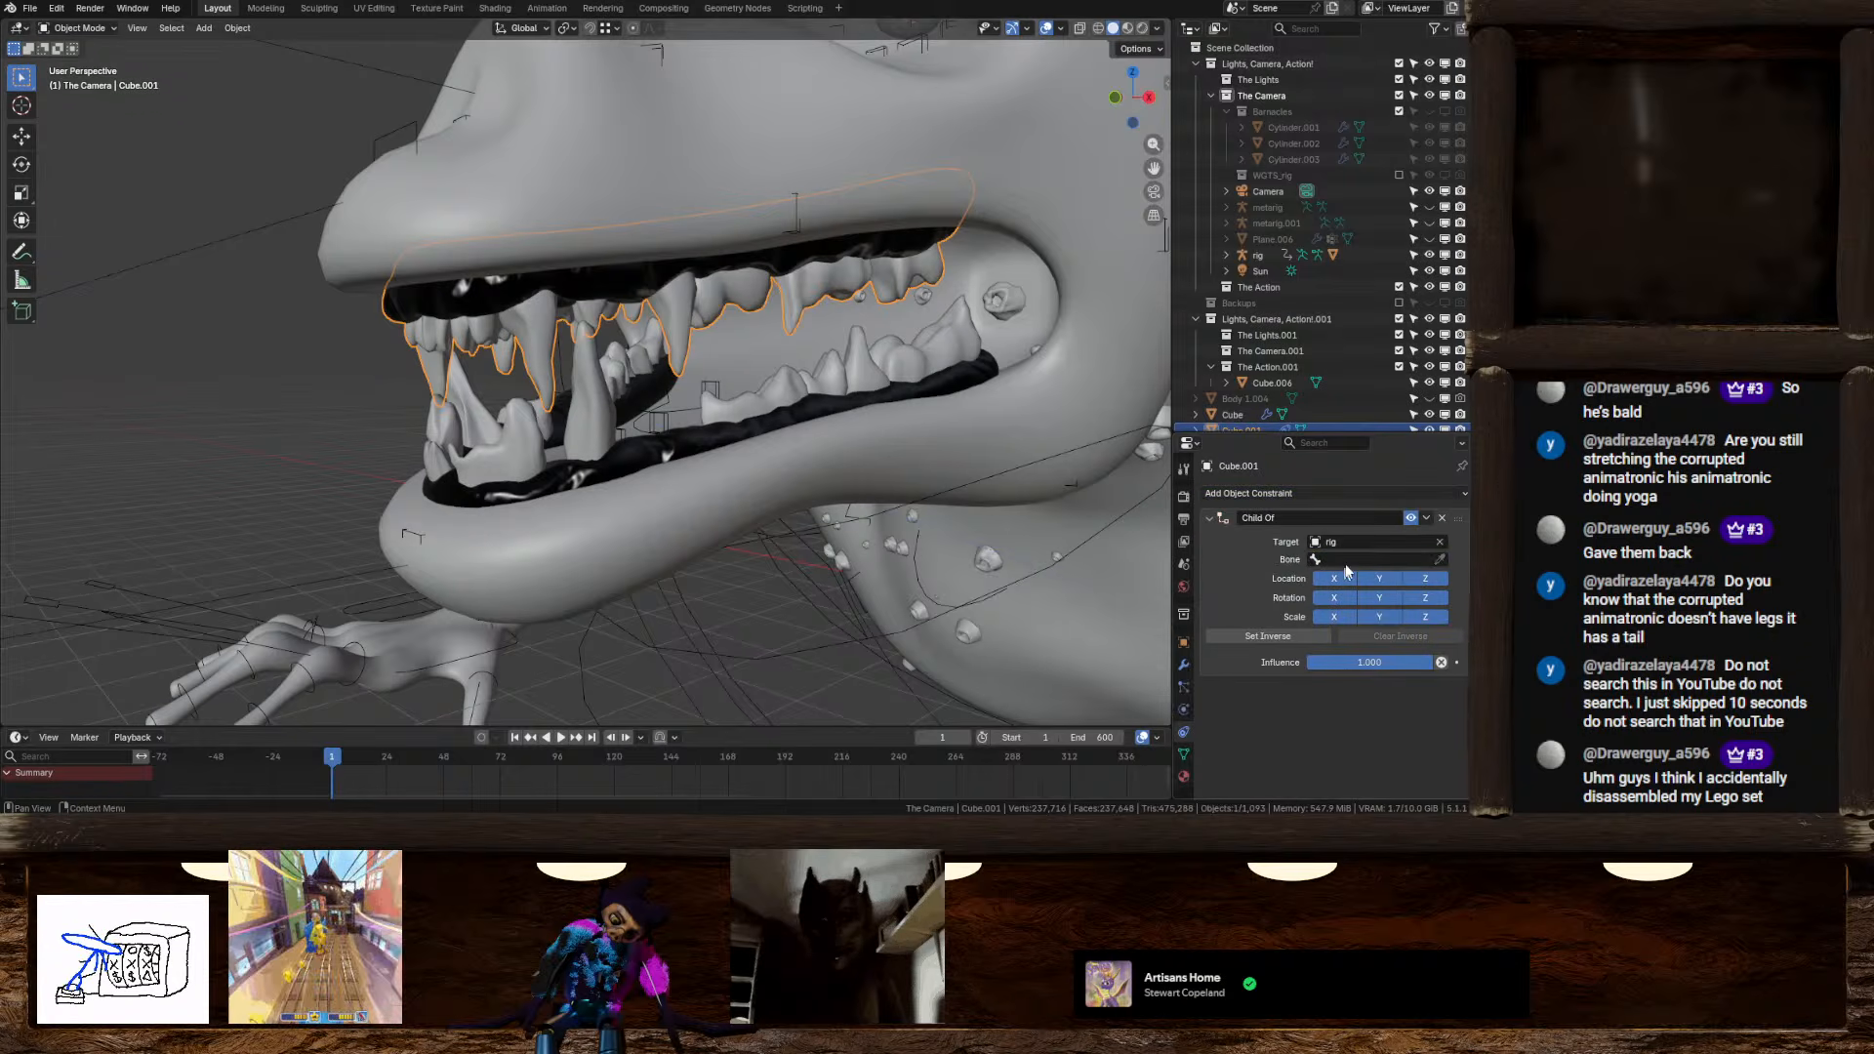
click(1347, 561)
text(TEET)
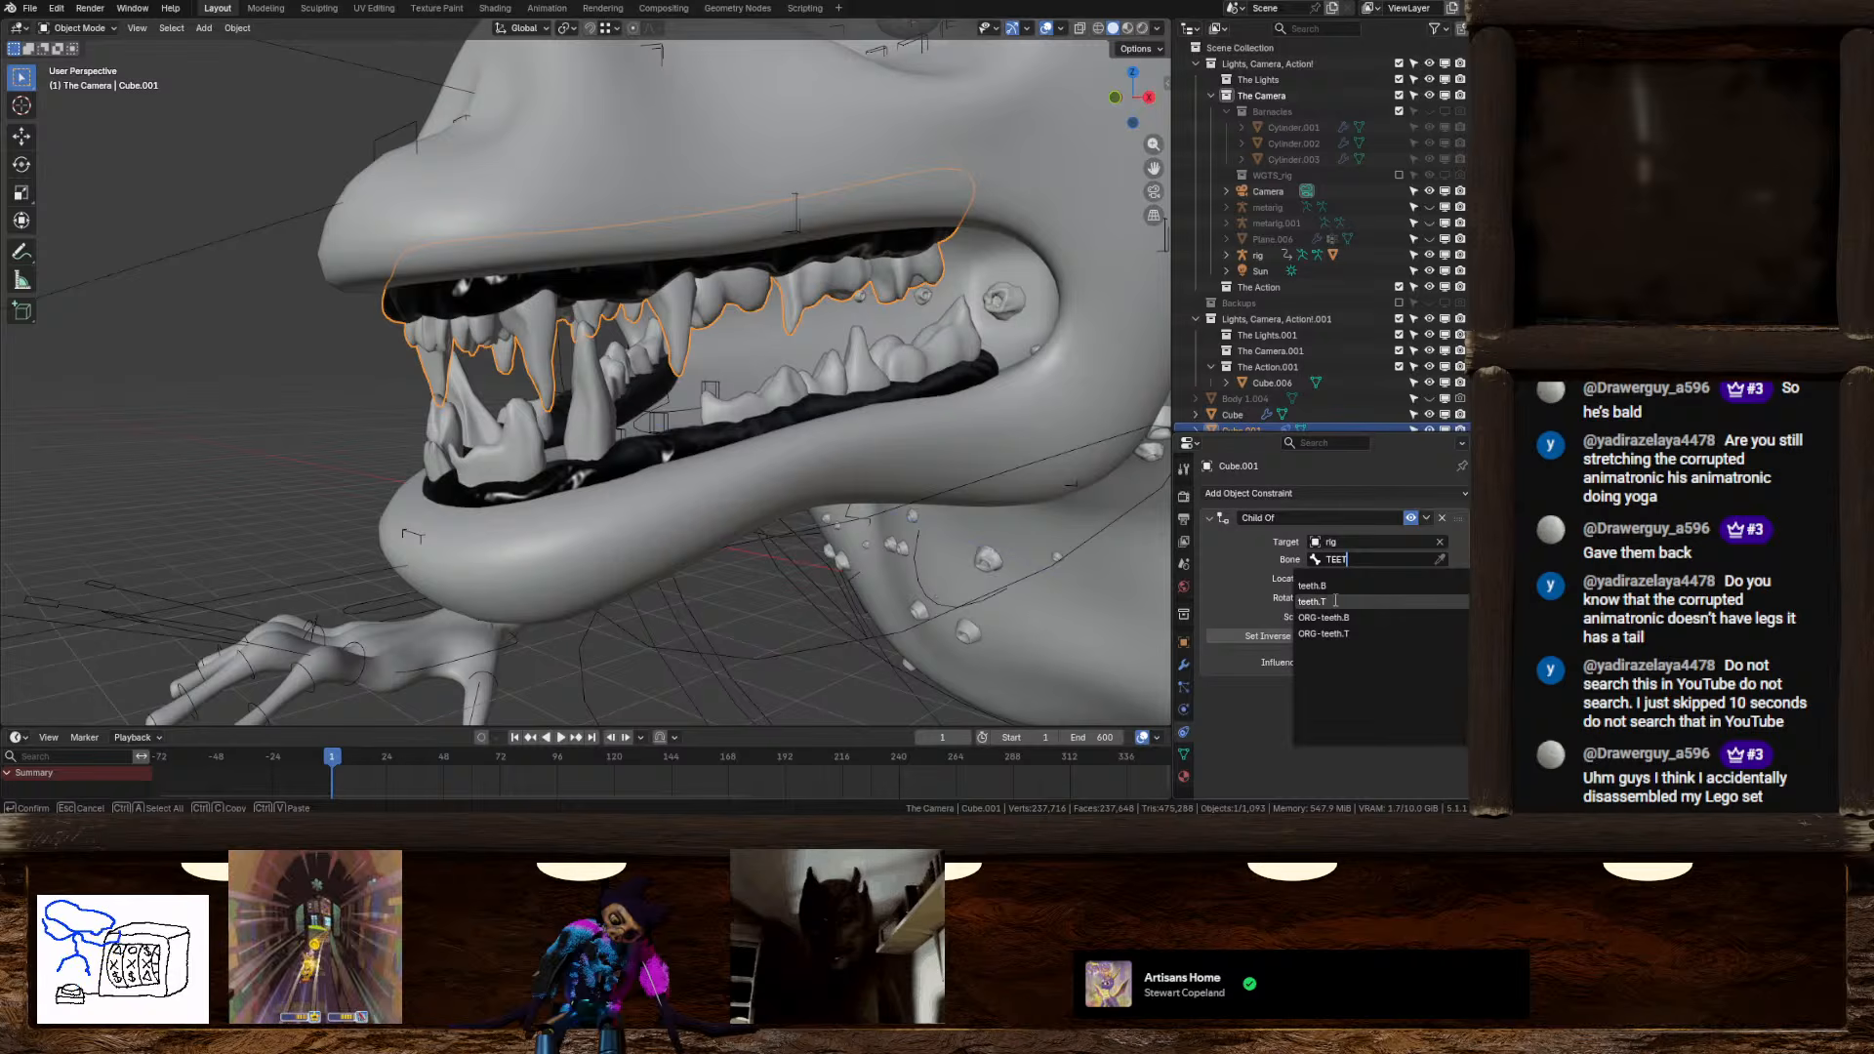
click(1335, 601)
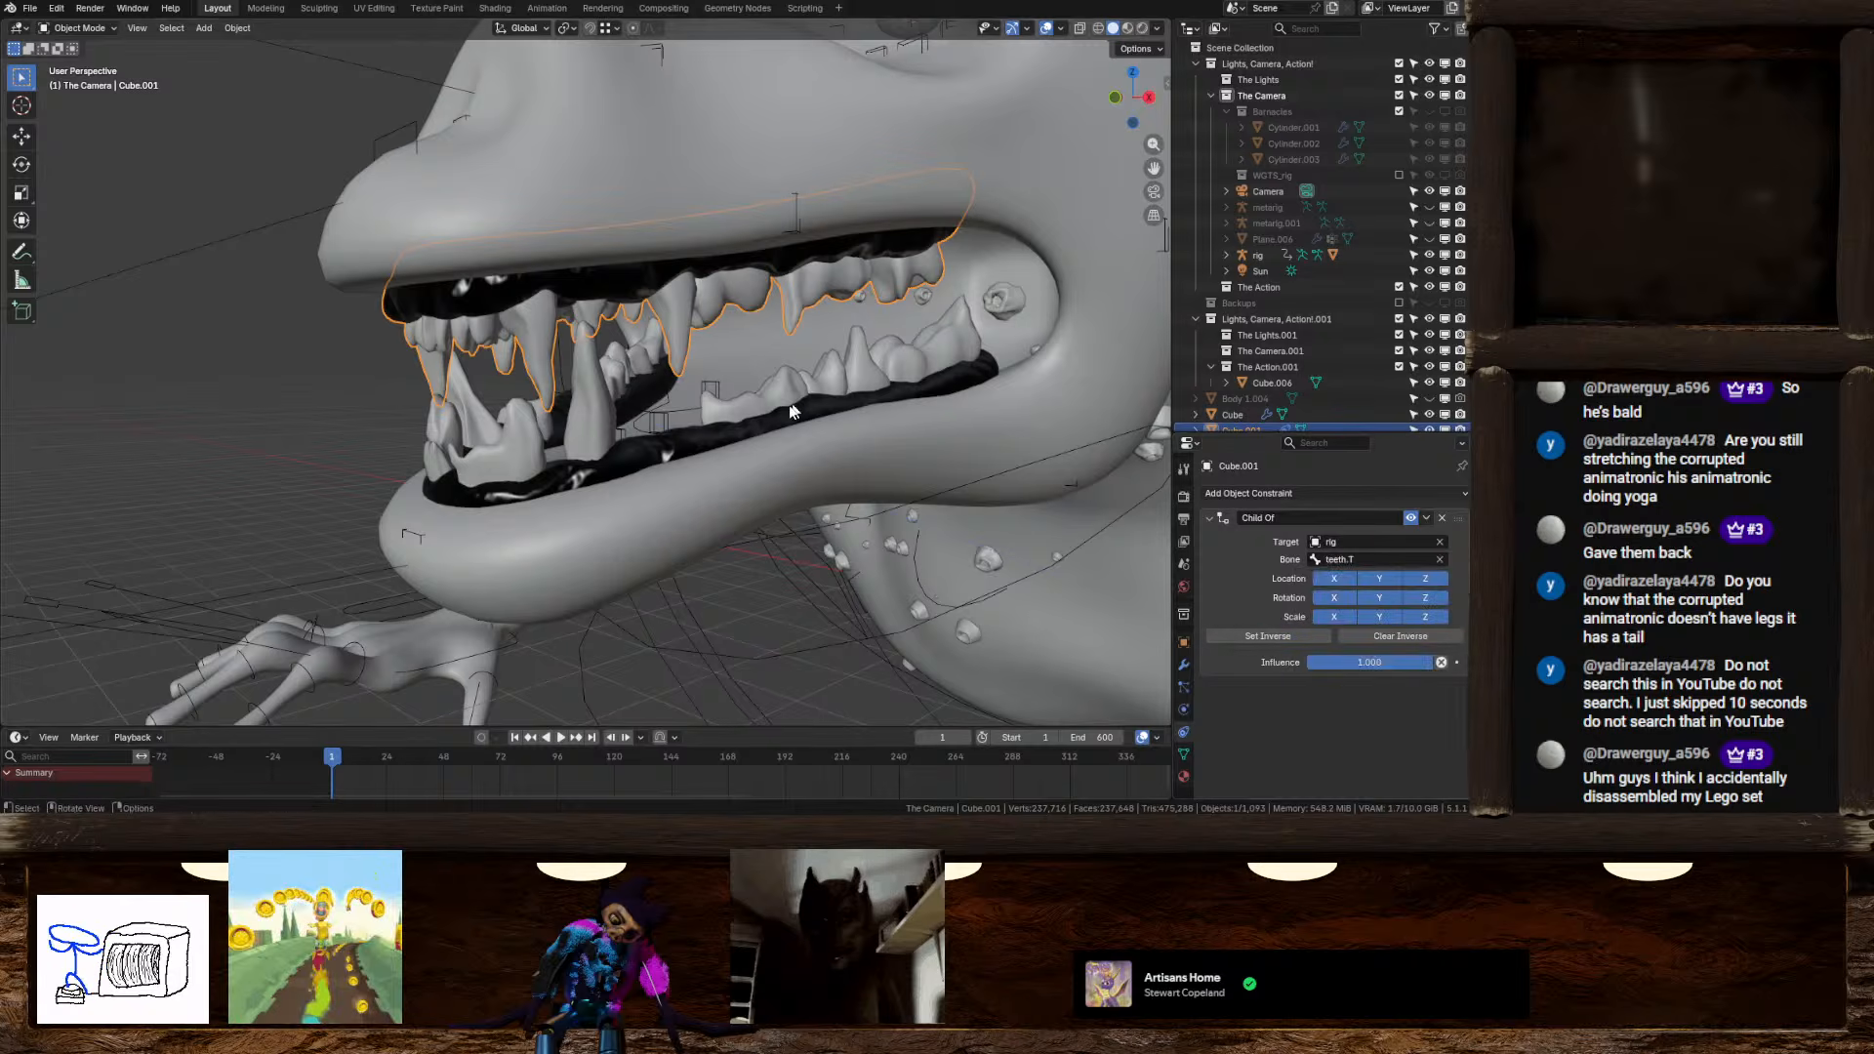
Put the rig in Pose Mode and try rotating the jaw_master bone about the global X axis to test the teeth
click(770, 536)
middle_drag(770, 536, 440, 254)
click(78, 28)
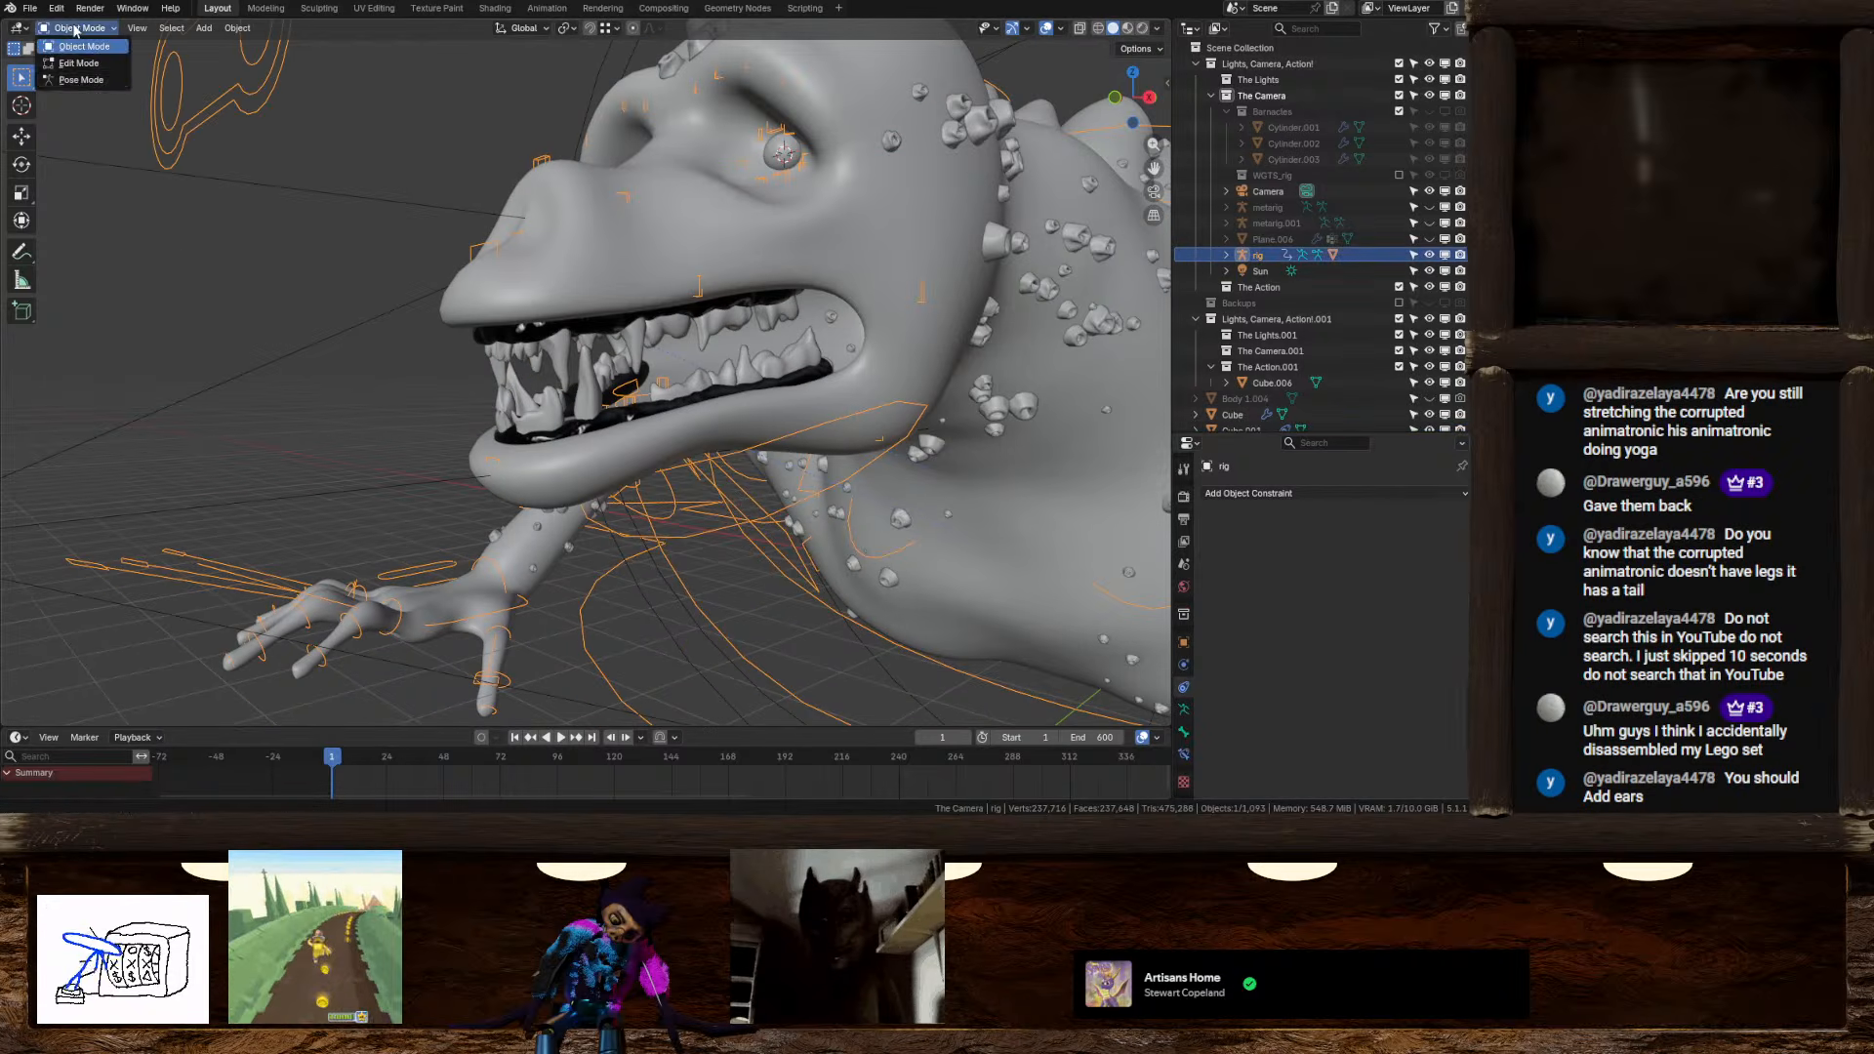
click(74, 84)
key(r)
key(x)
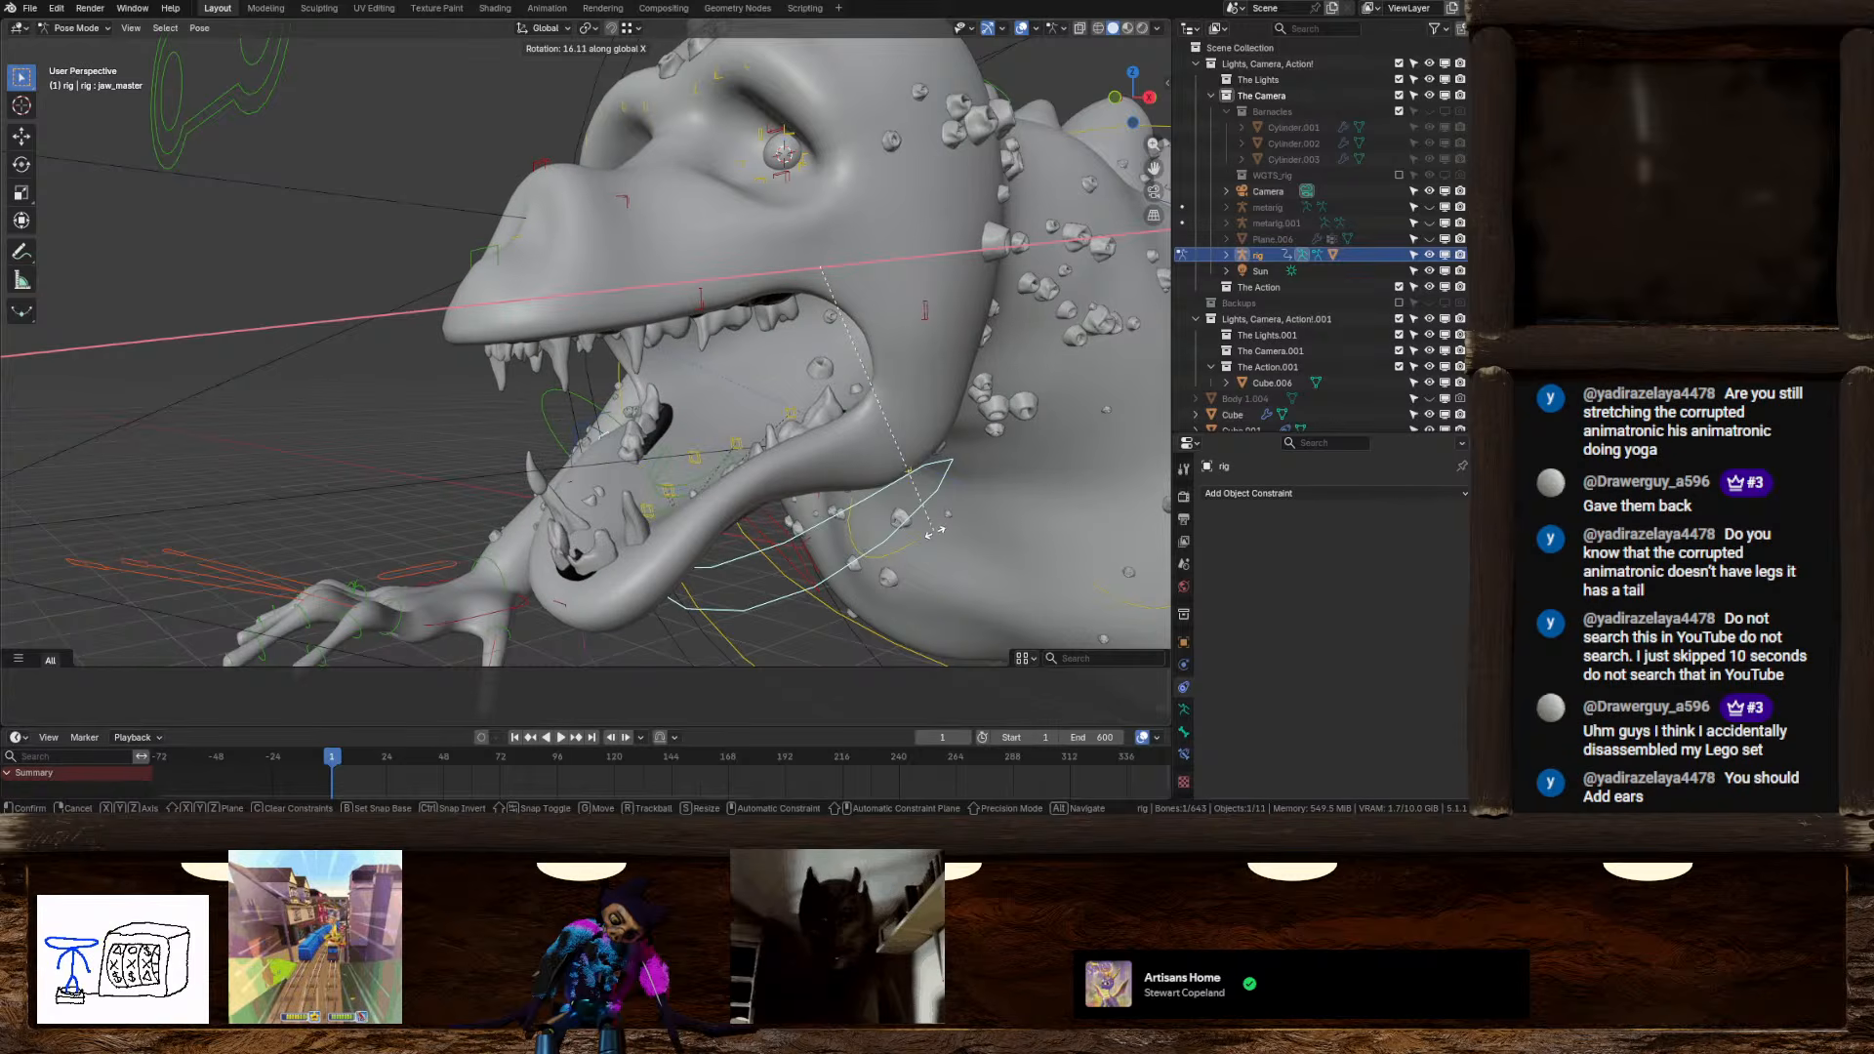
click(804, 407)
middle_drag(689, 274, 689, 275)
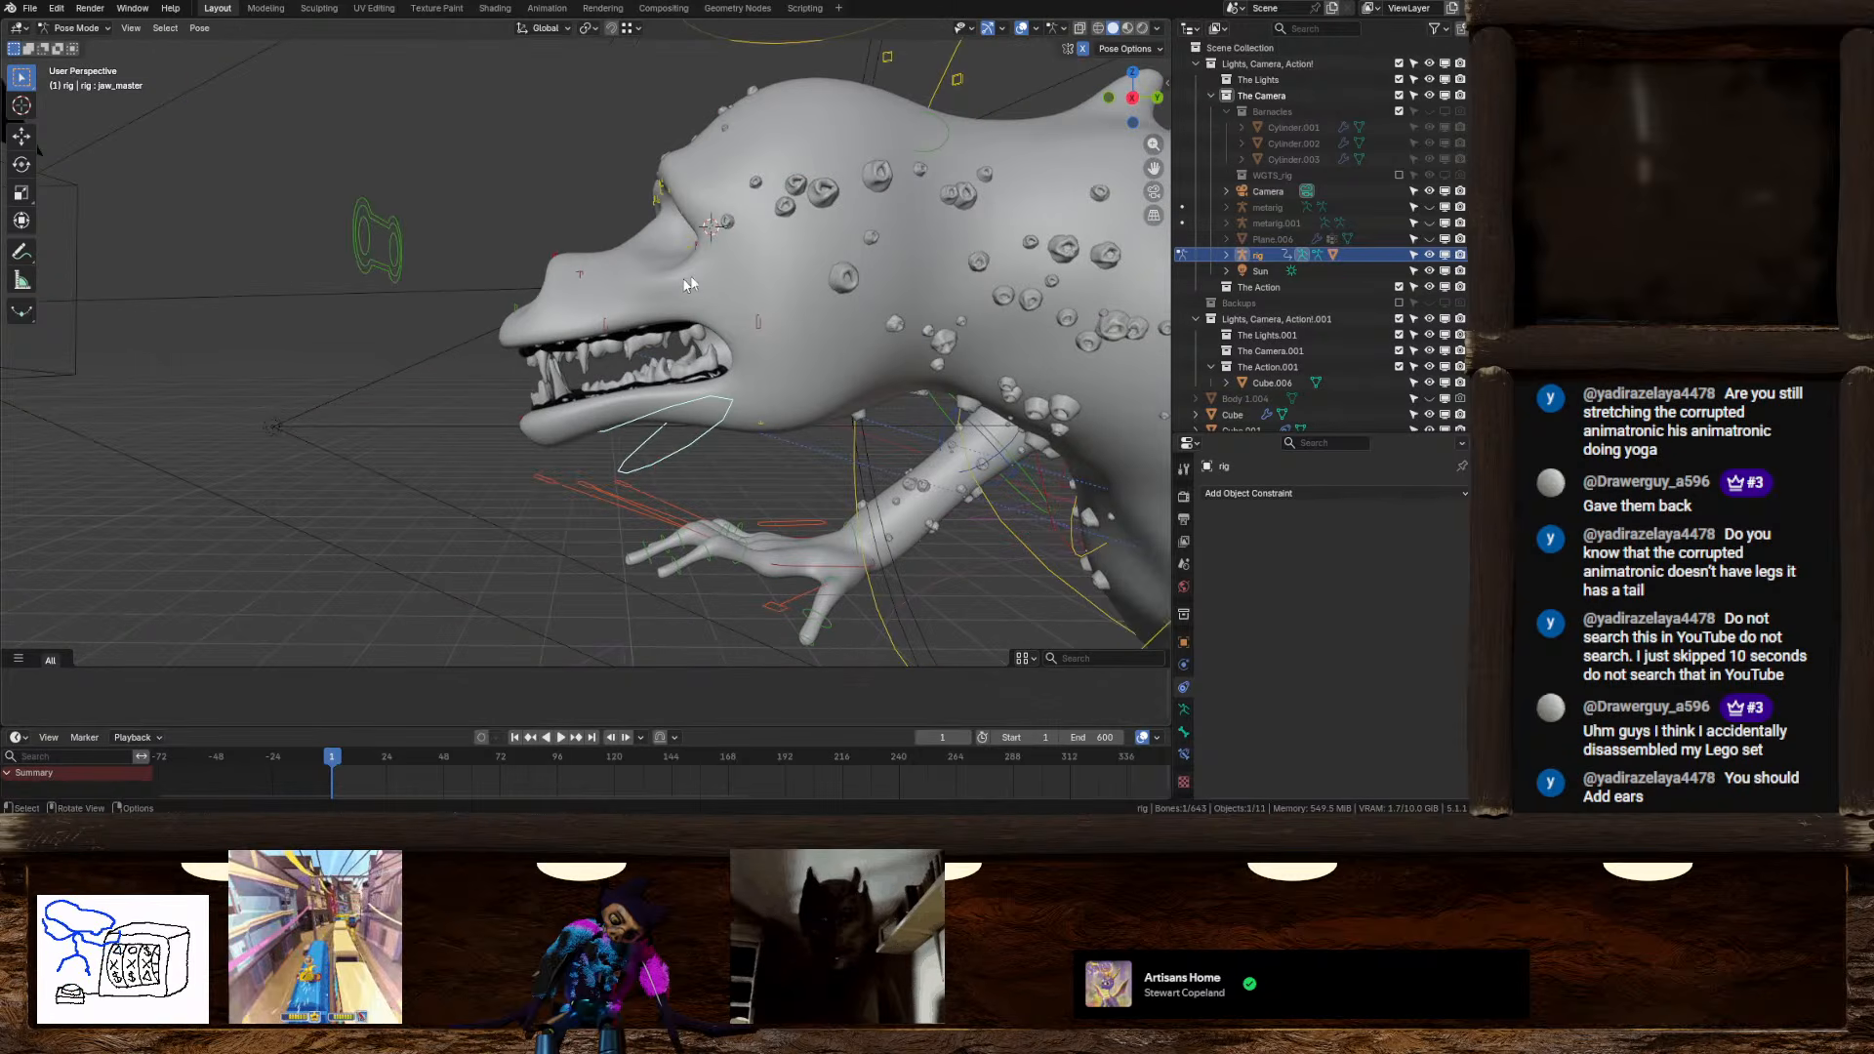
Try moving the nose_master and lip.T bones to test the snout's deformation, cancelling each move
click(520, 308)
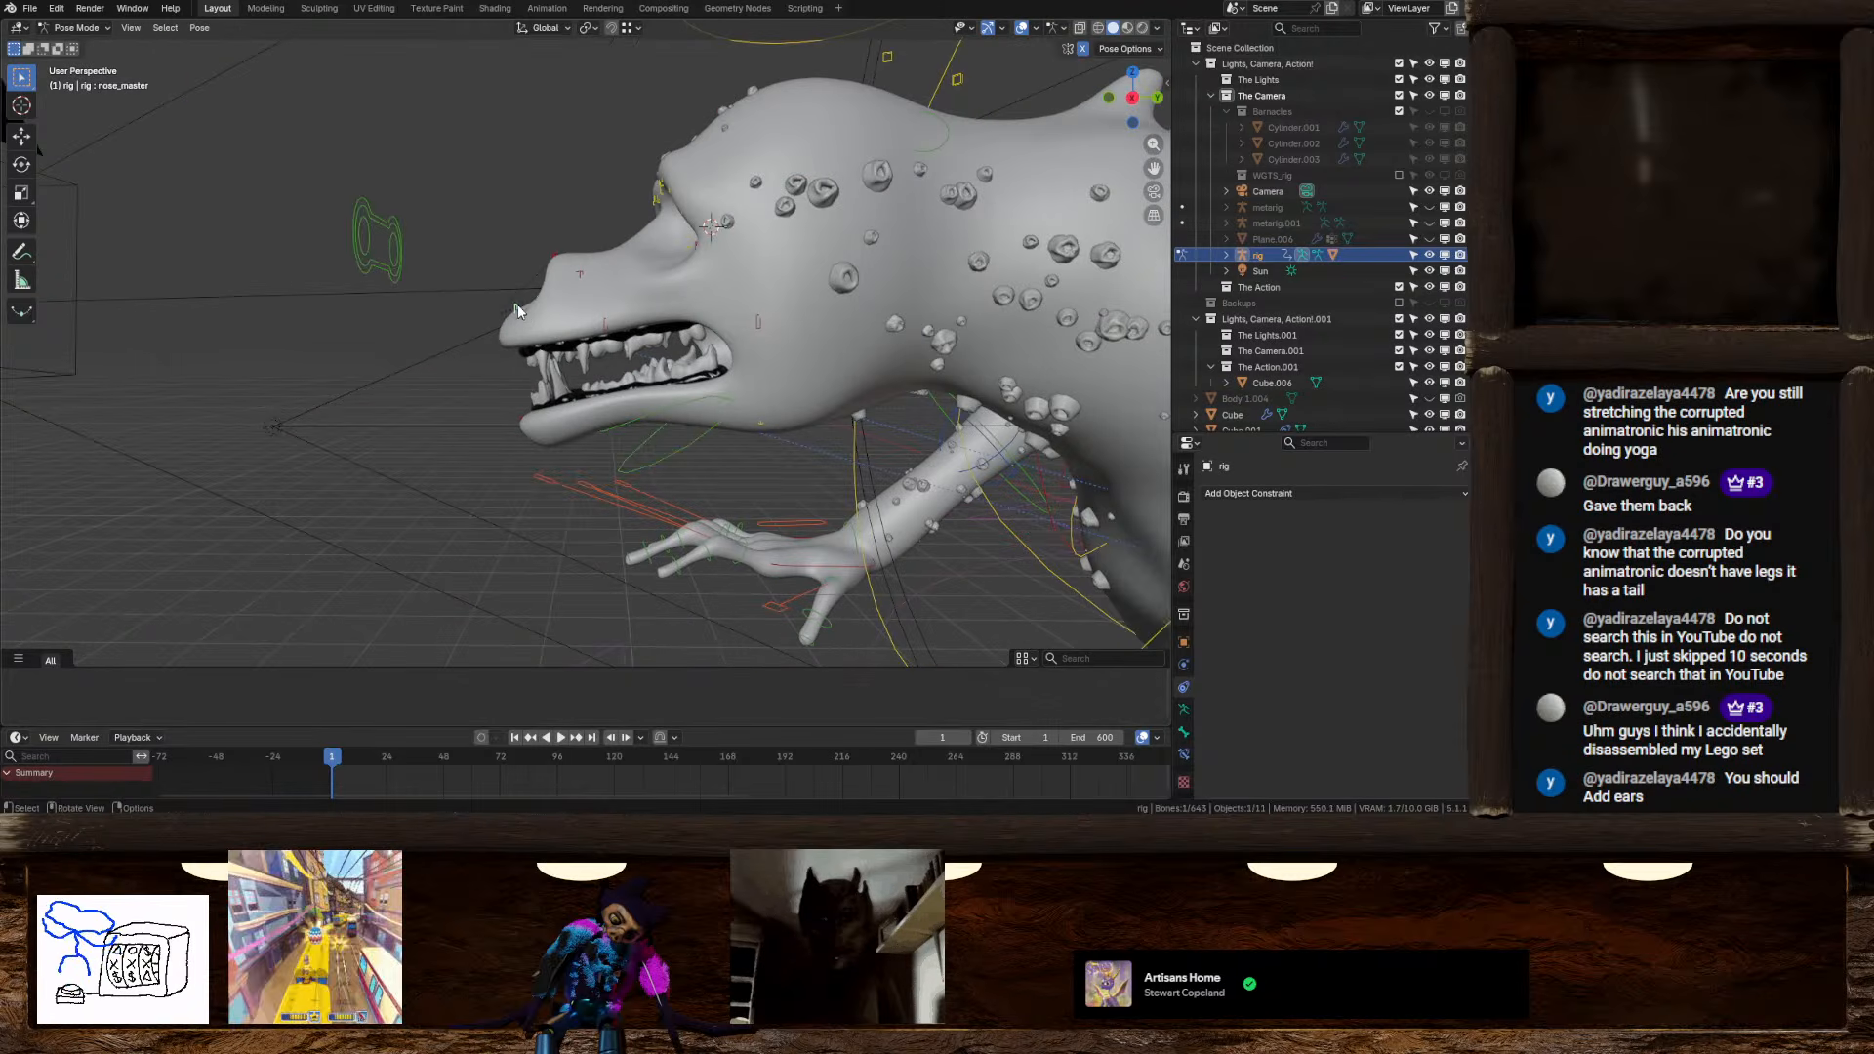
key(g)
right_click(540, 375)
click(527, 344)
key(g)
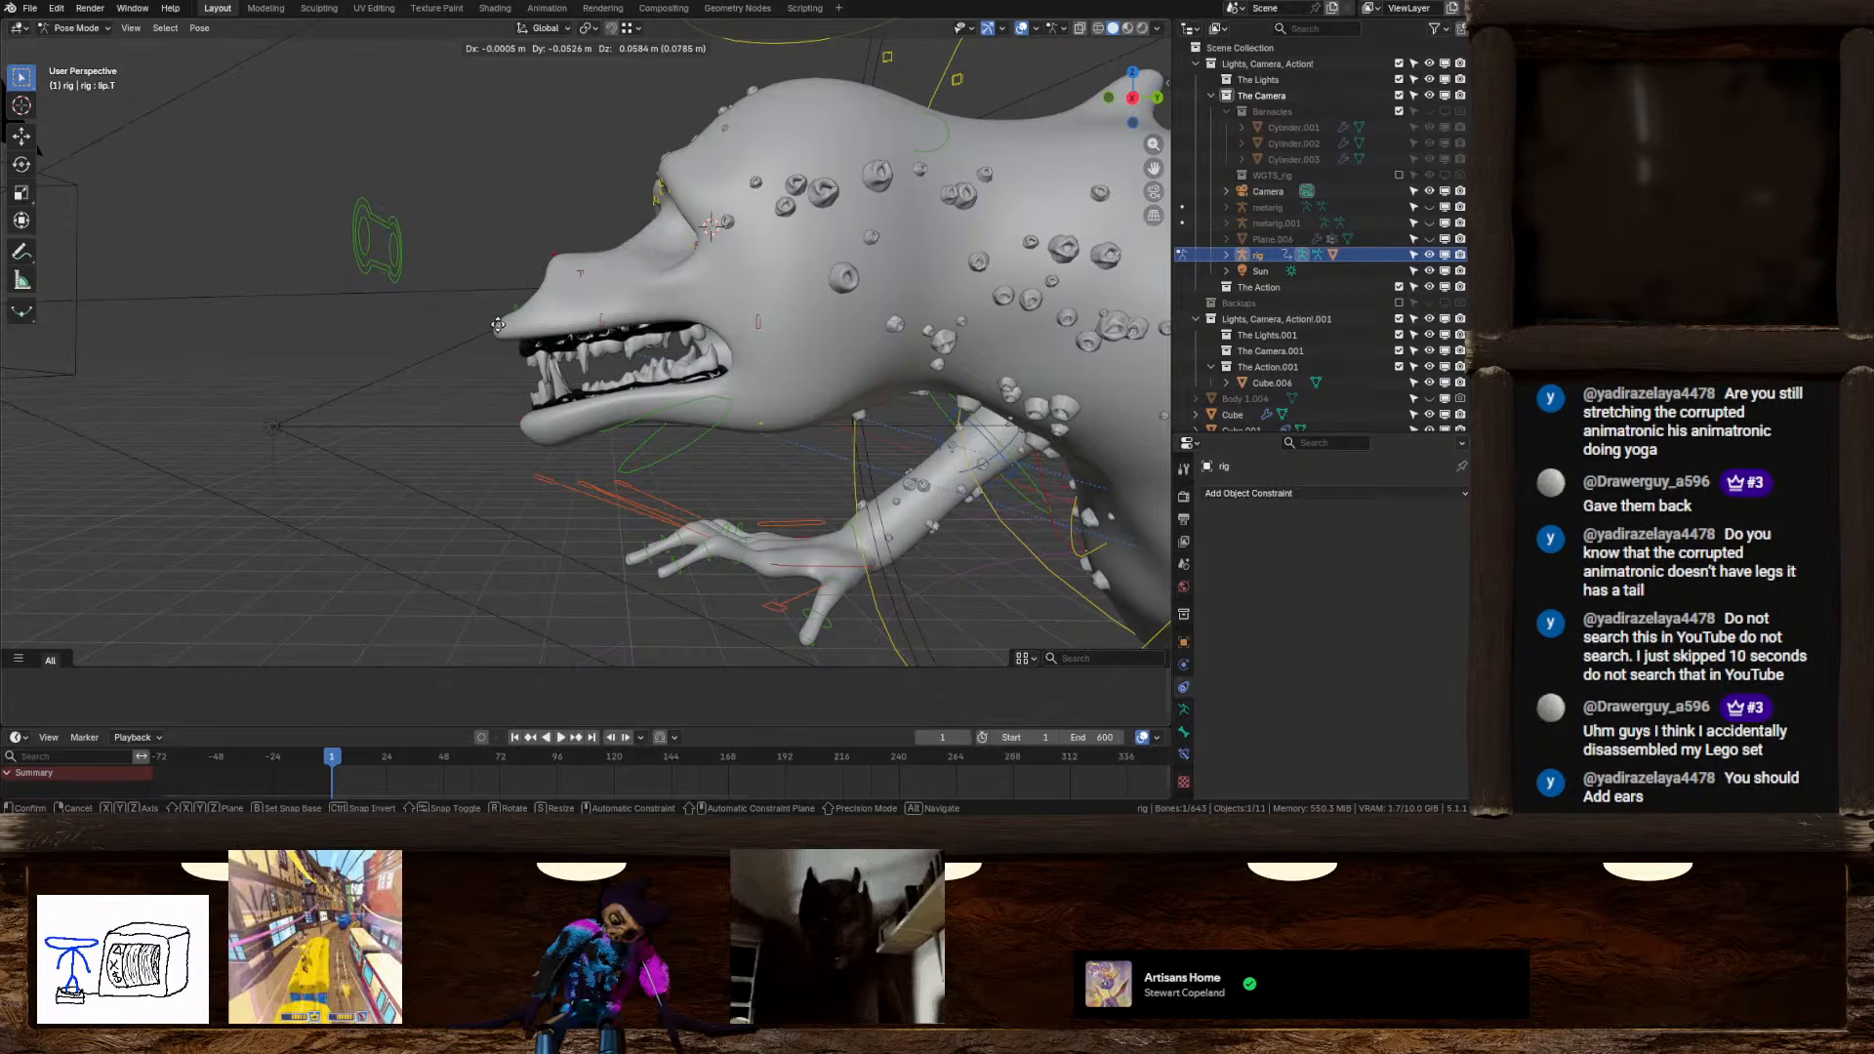
right_click(578, 297)
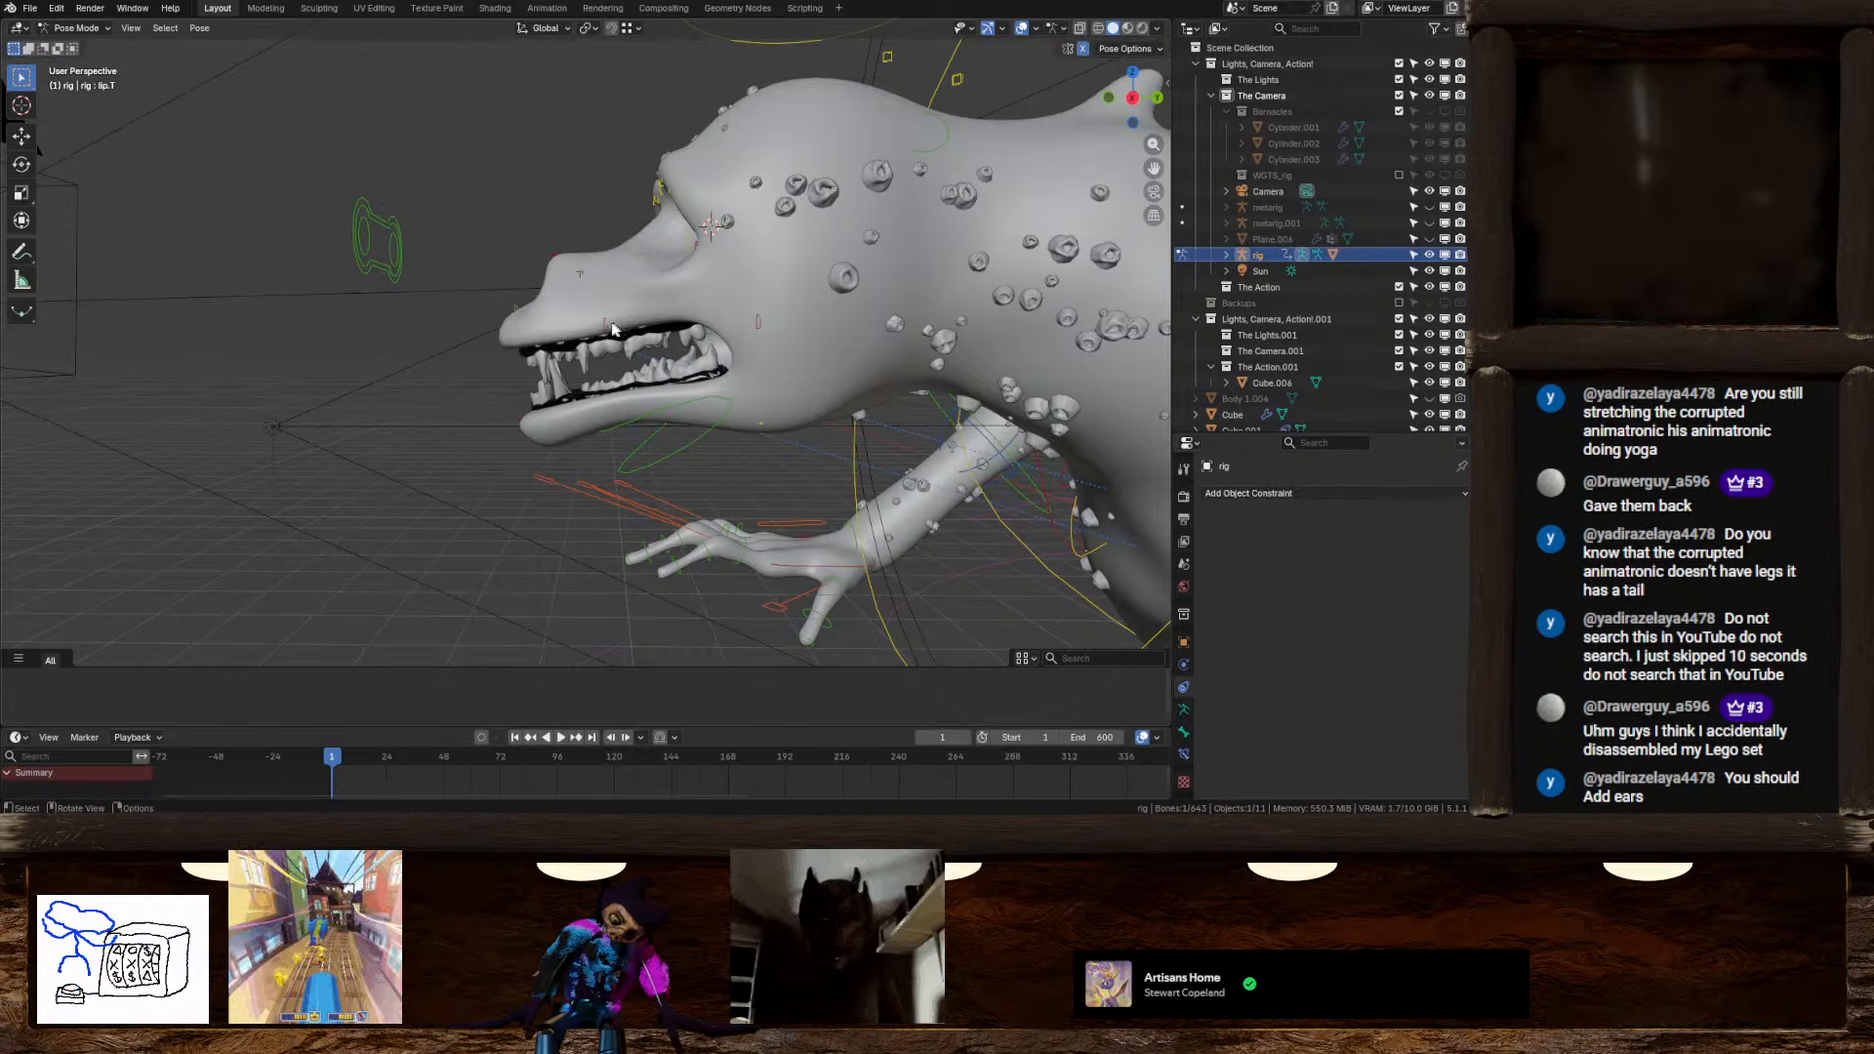
Try moving the upper side lip, cheek and mouth corner controls to test the mouth's deformation, cancelling each move
click(613, 329)
key(g)
right_click(617, 340)
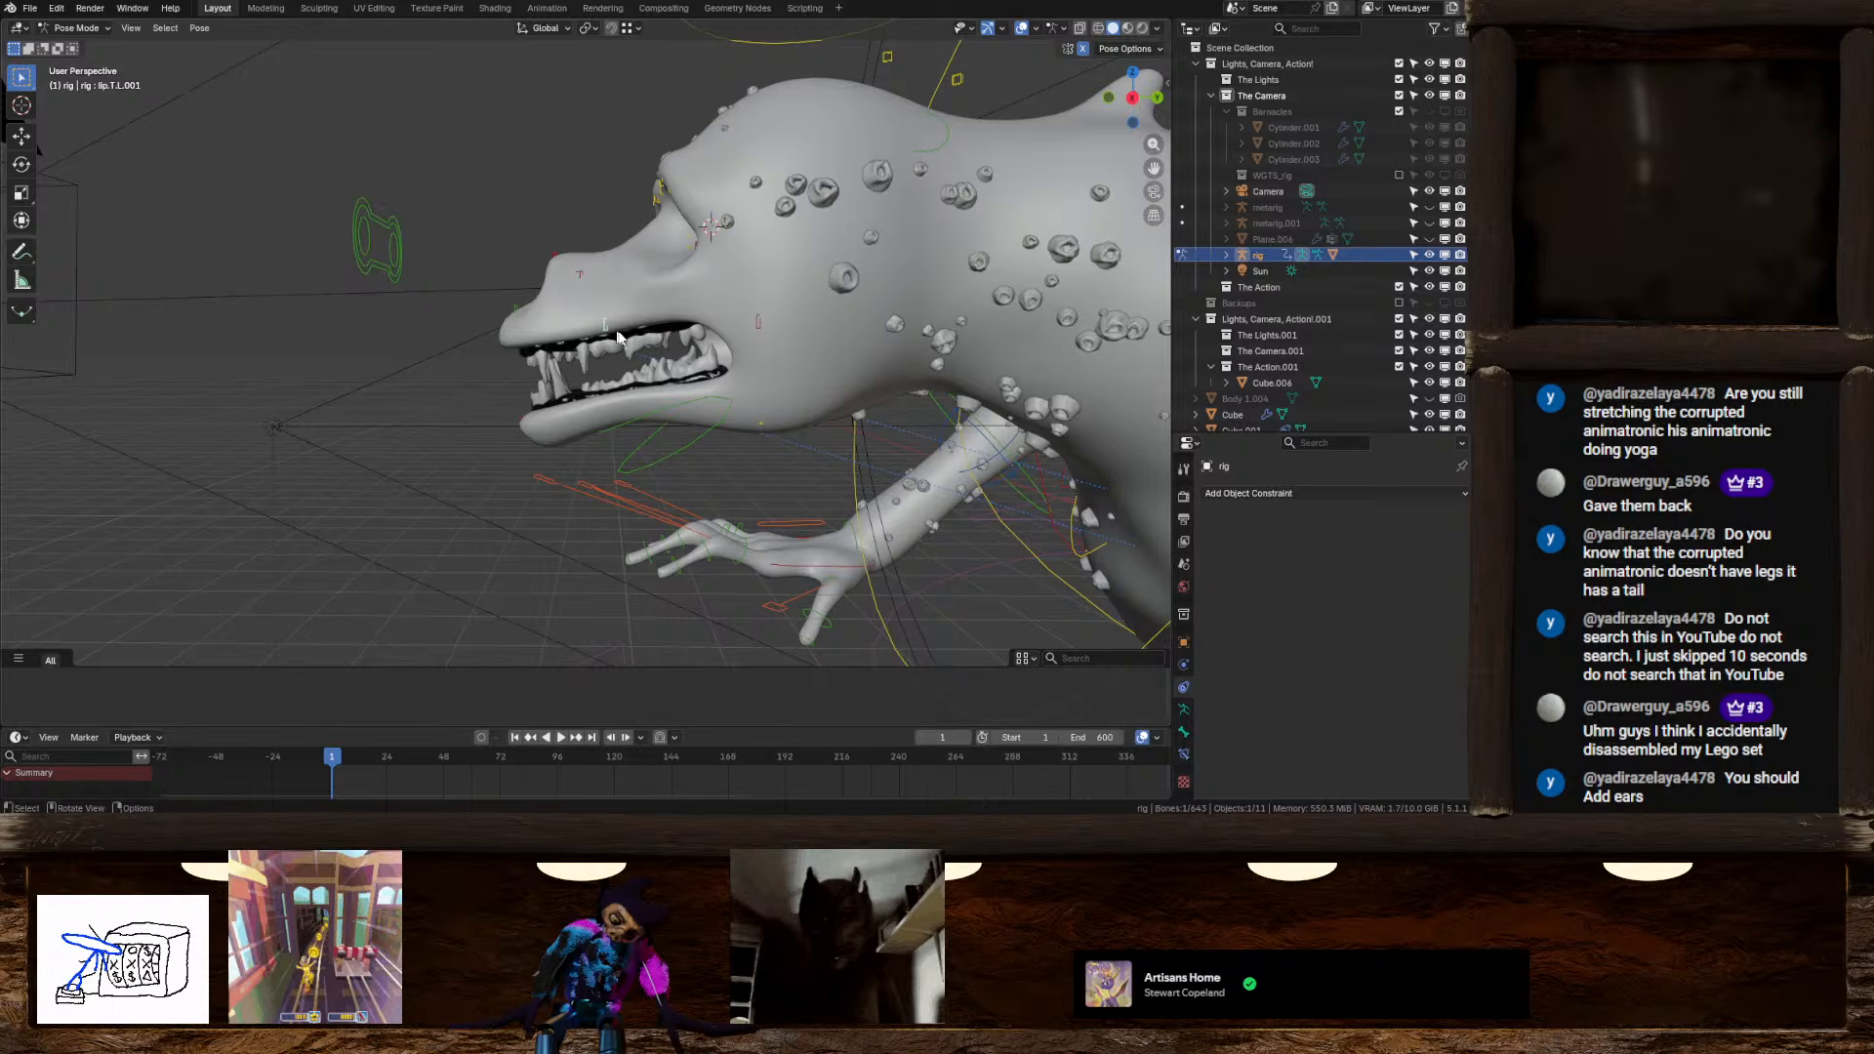
click(761, 320)
key(g)
right_click(742, 349)
click(736, 357)
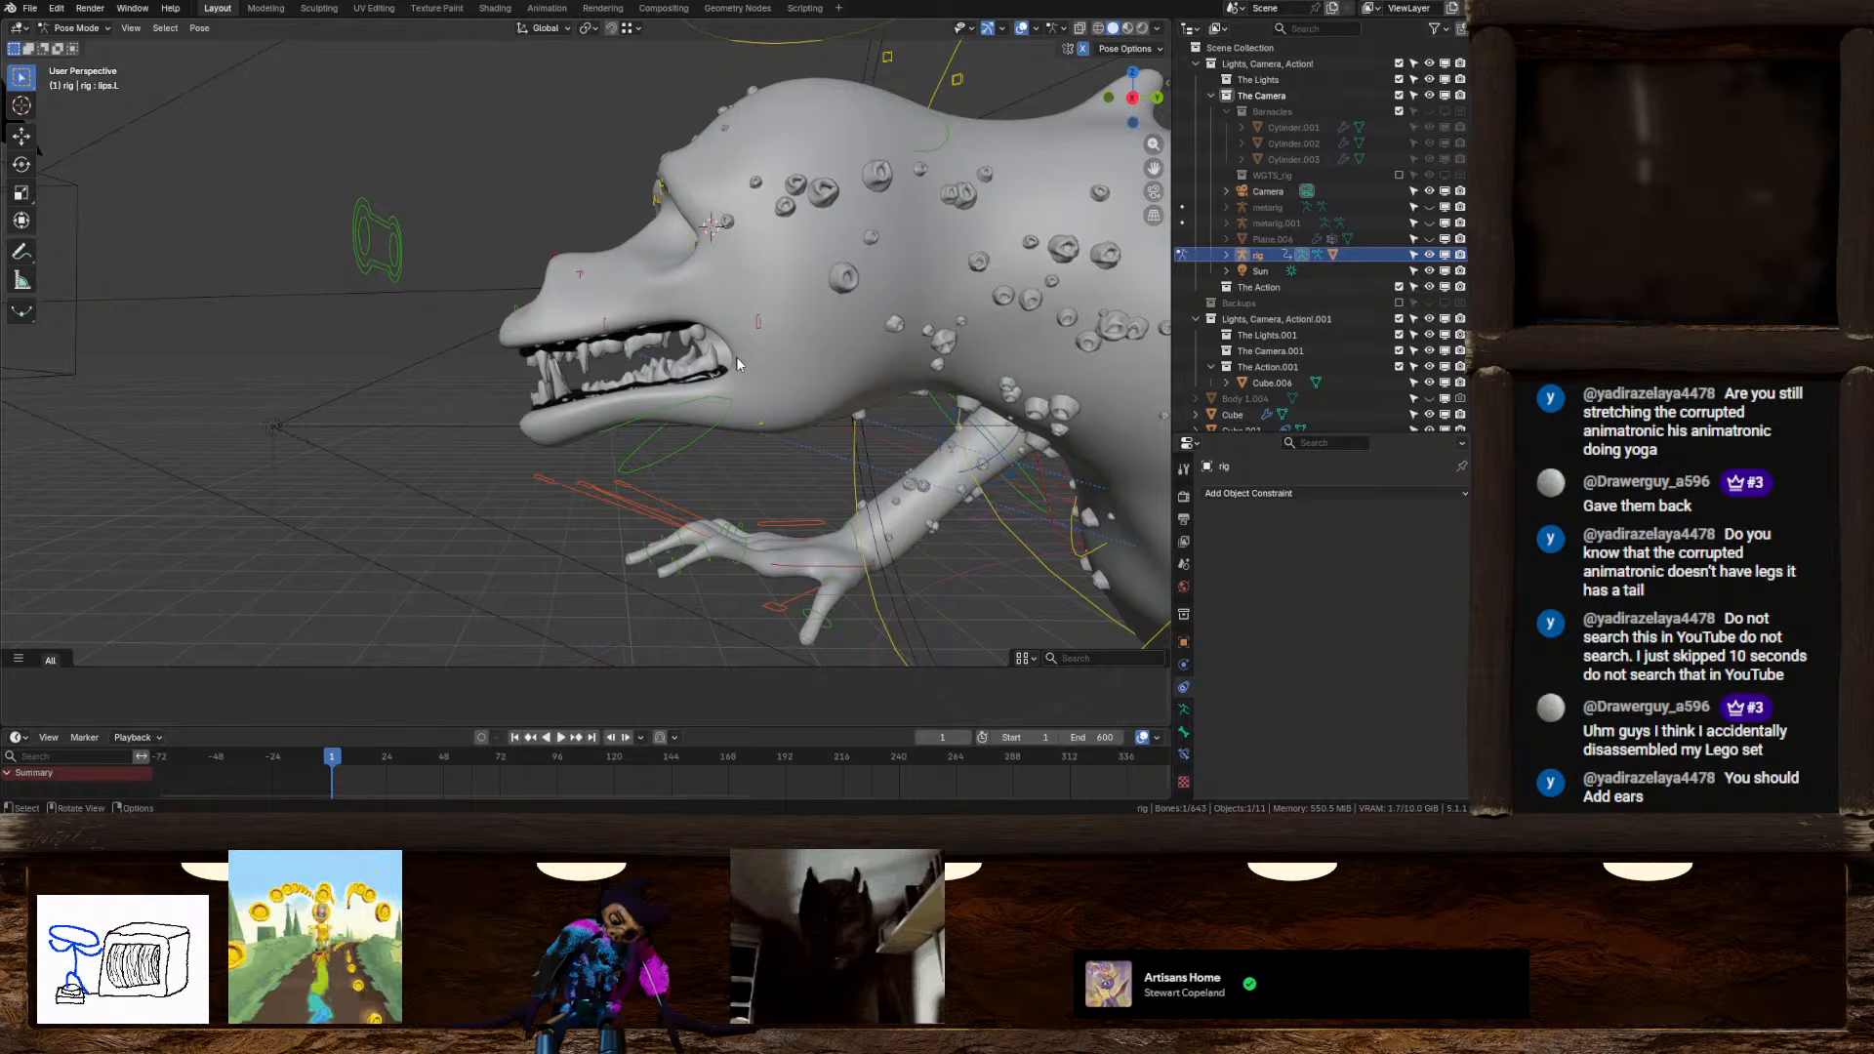
key(g)
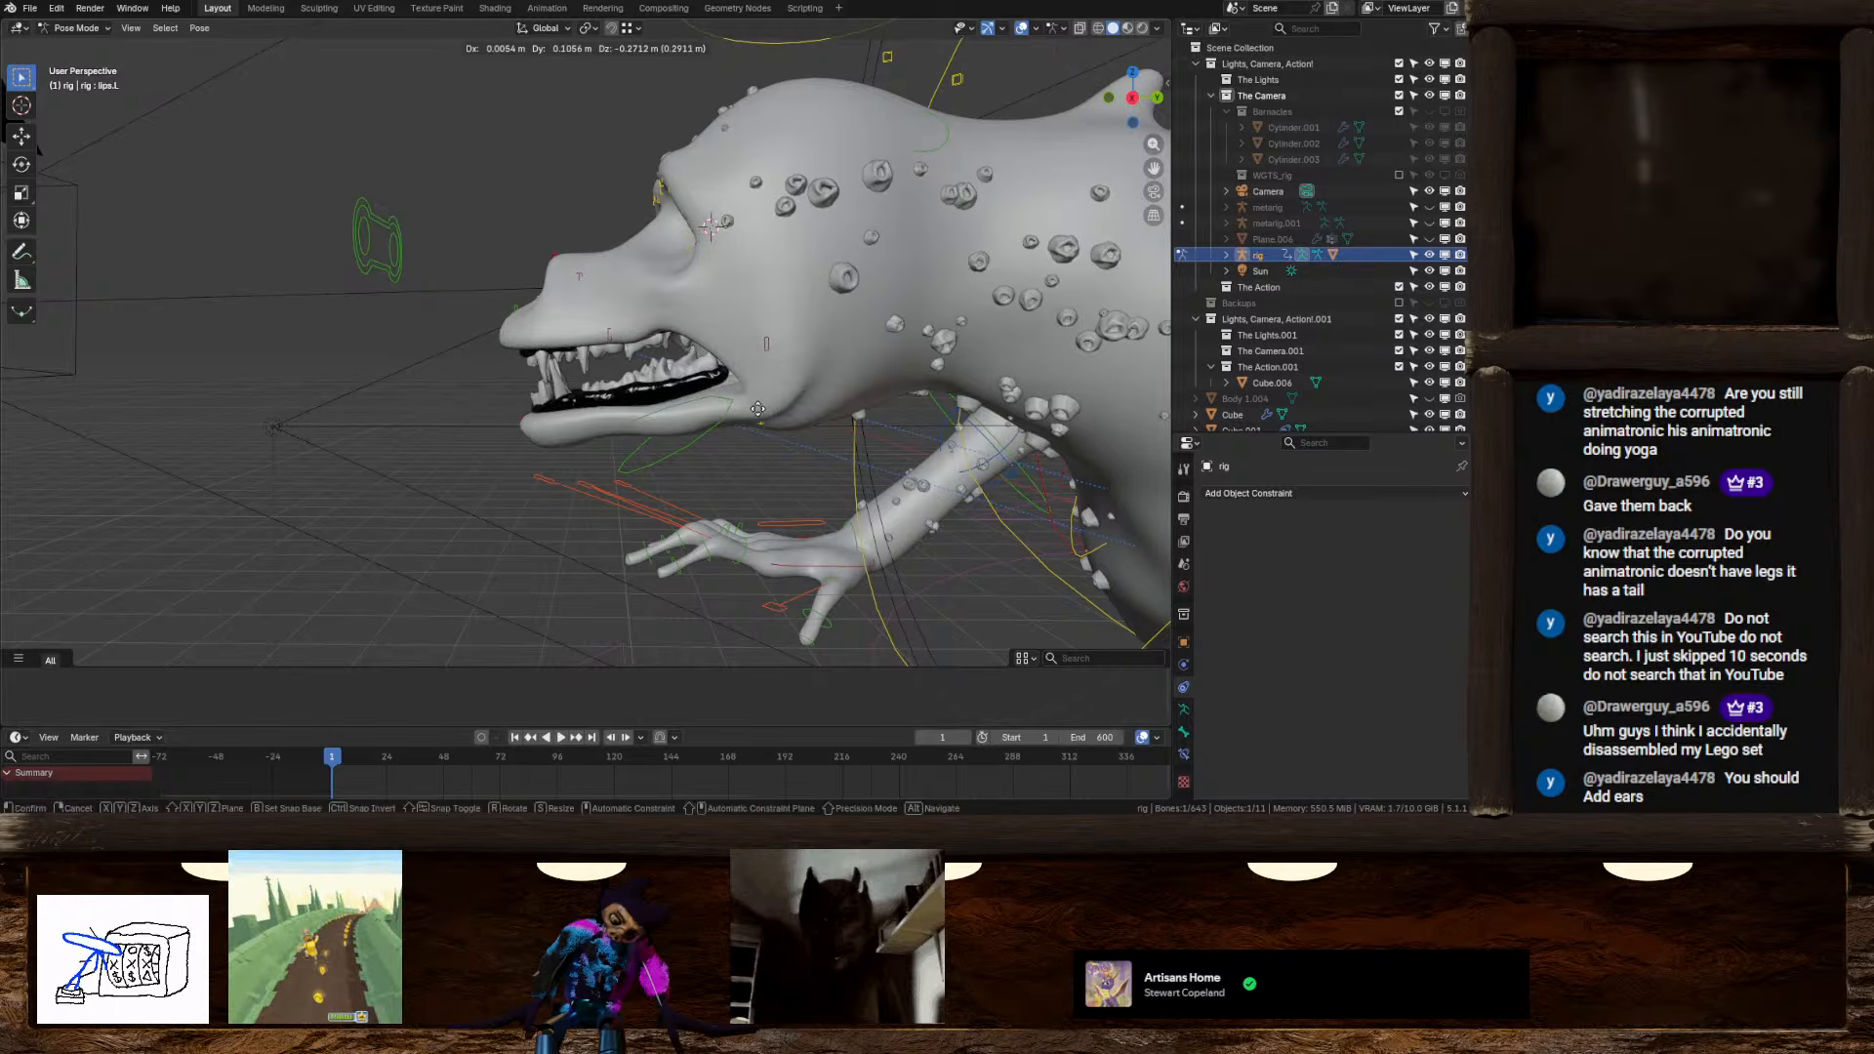
right_click(811, 455)
Try opening the jaw wide by rotating jaw_master about the global X axis, then cancel the rotation
middle_drag(811, 456, 725, 442)
click(683, 445)
key(r)
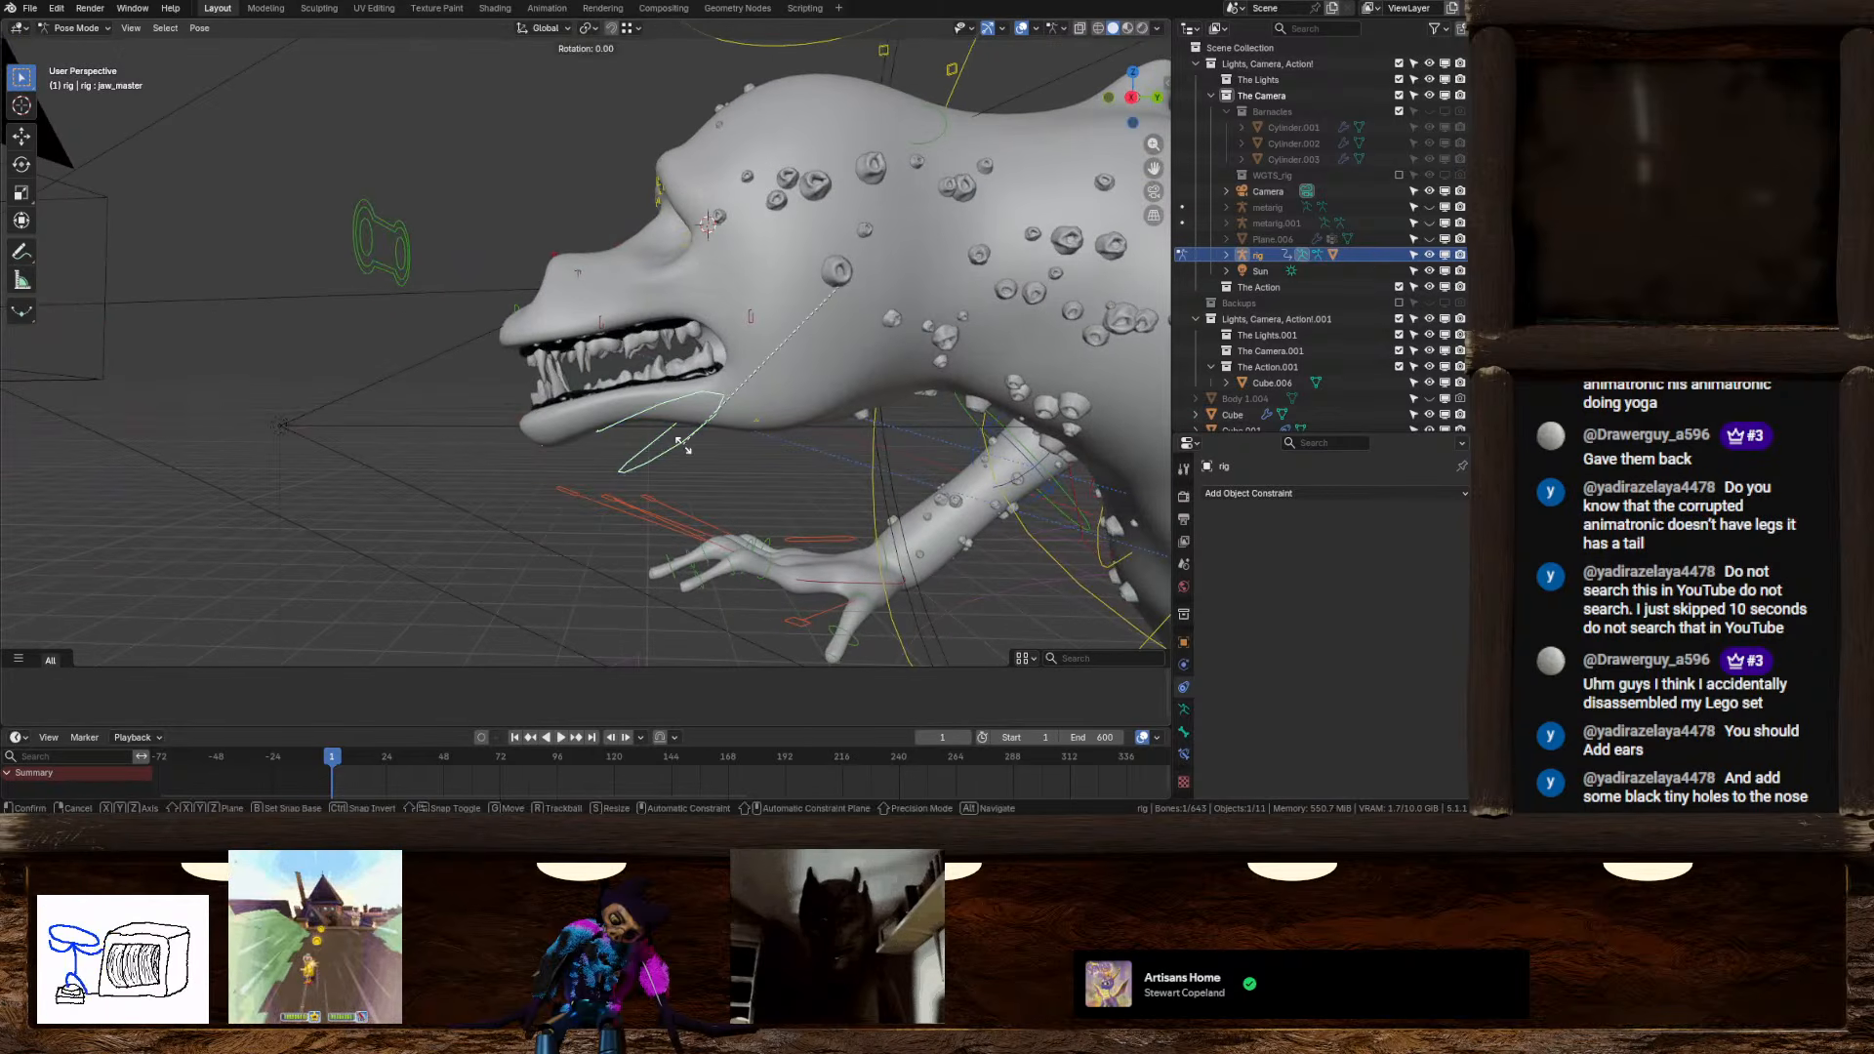
key(x)
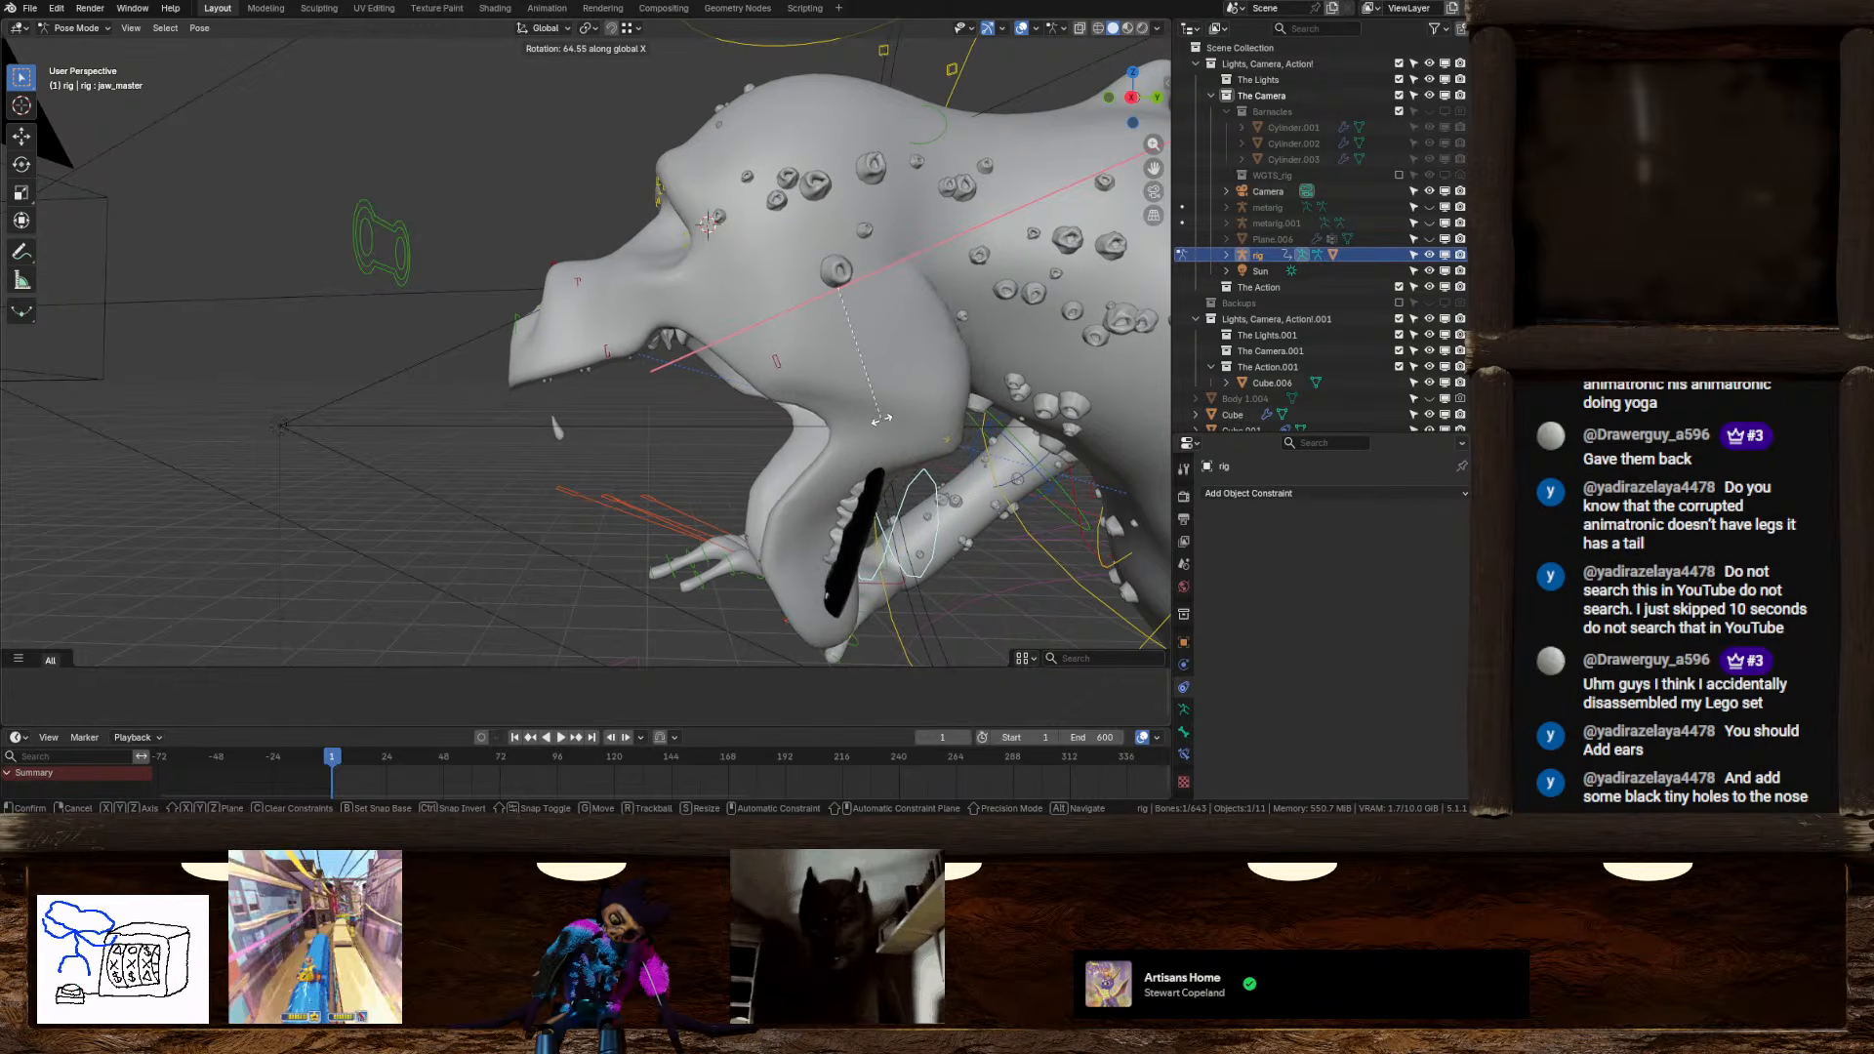
right_click(847, 434)
Return to Object Mode, select the creature's body mesh and show its vertex groups
key(ctrl+Tab)
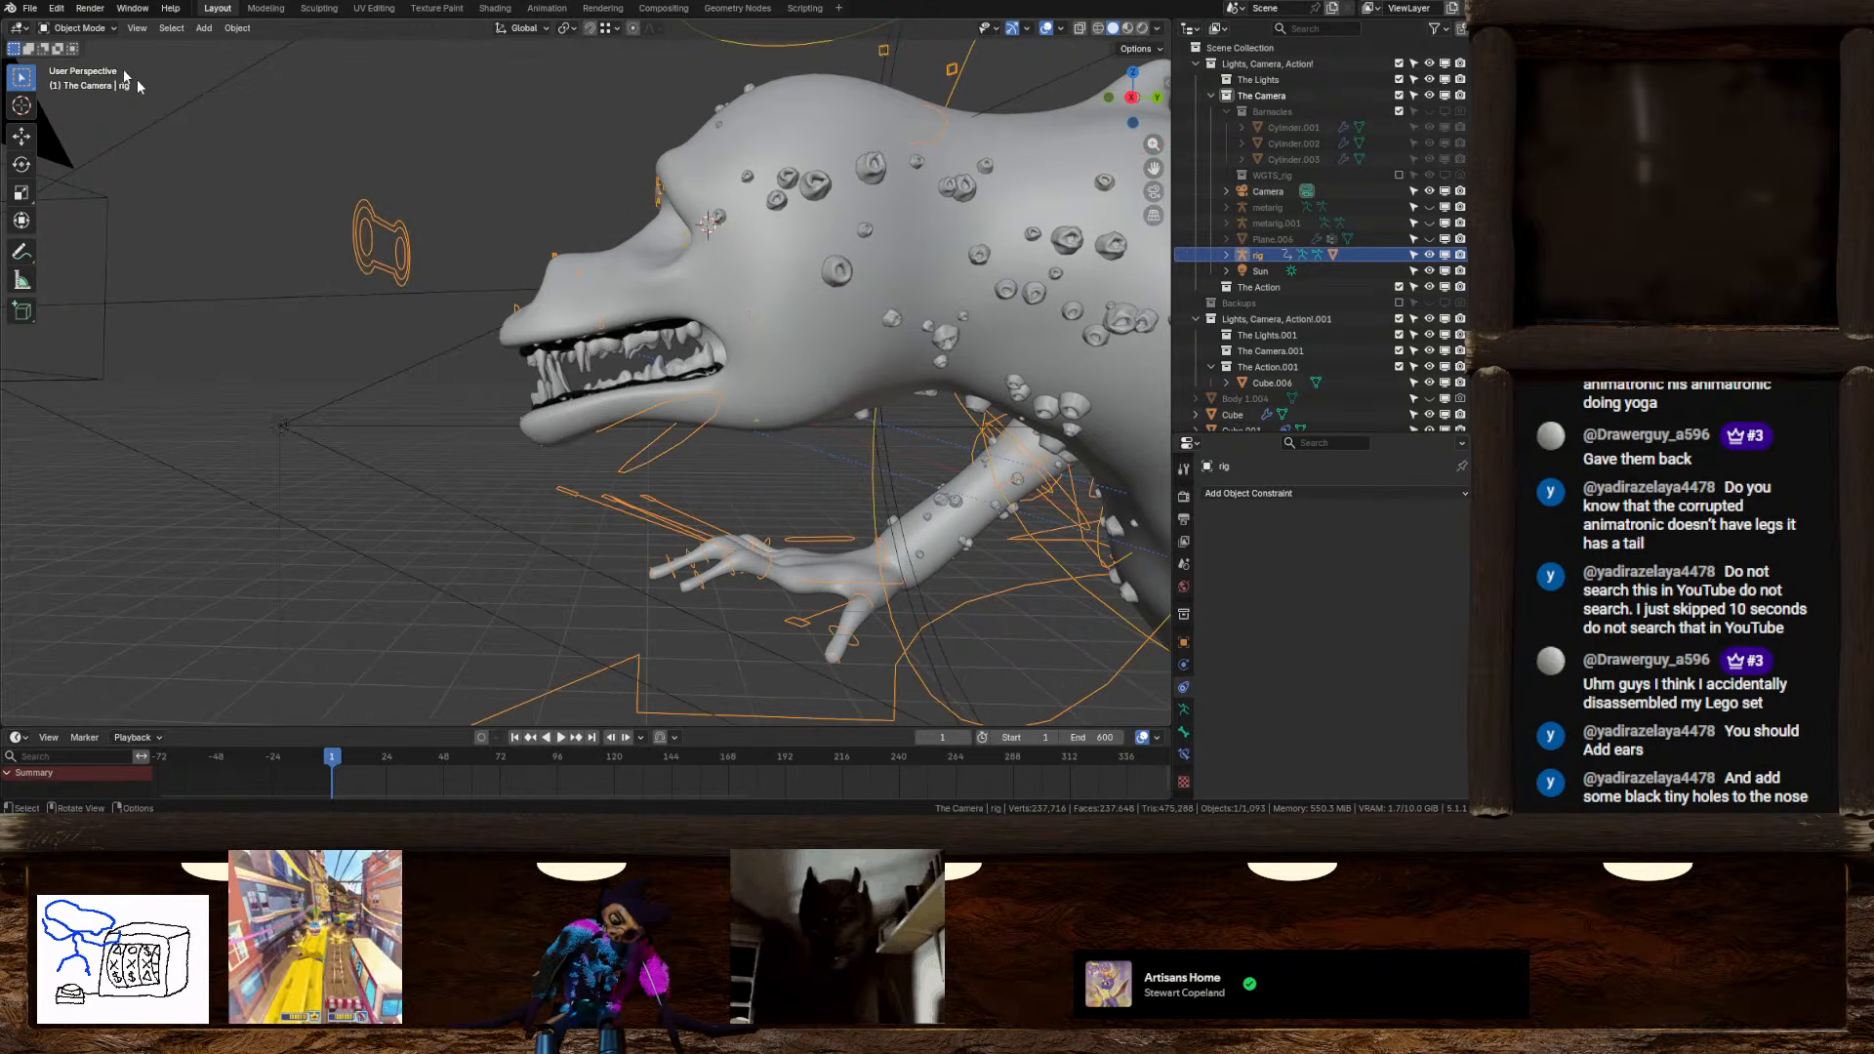
click(789, 359)
middle_drag(788, 359, 815, 390)
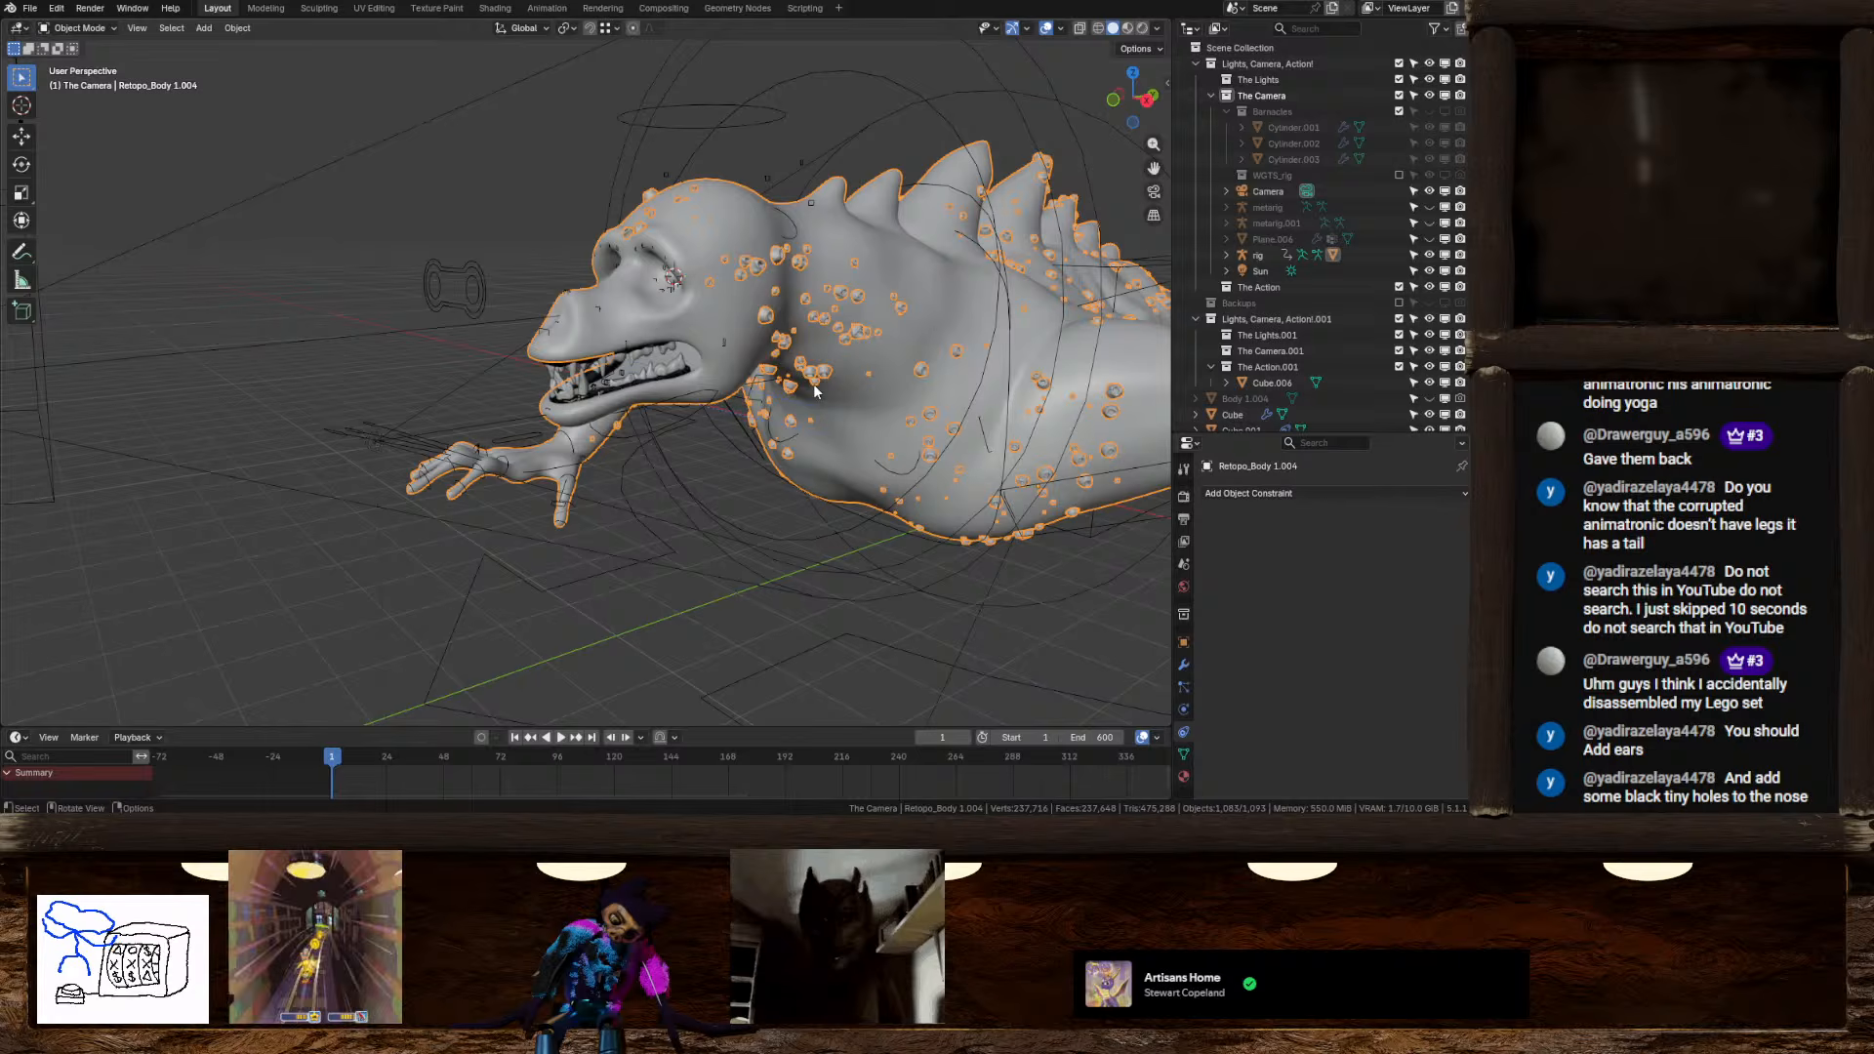
scroll(927, 439, up, 5)
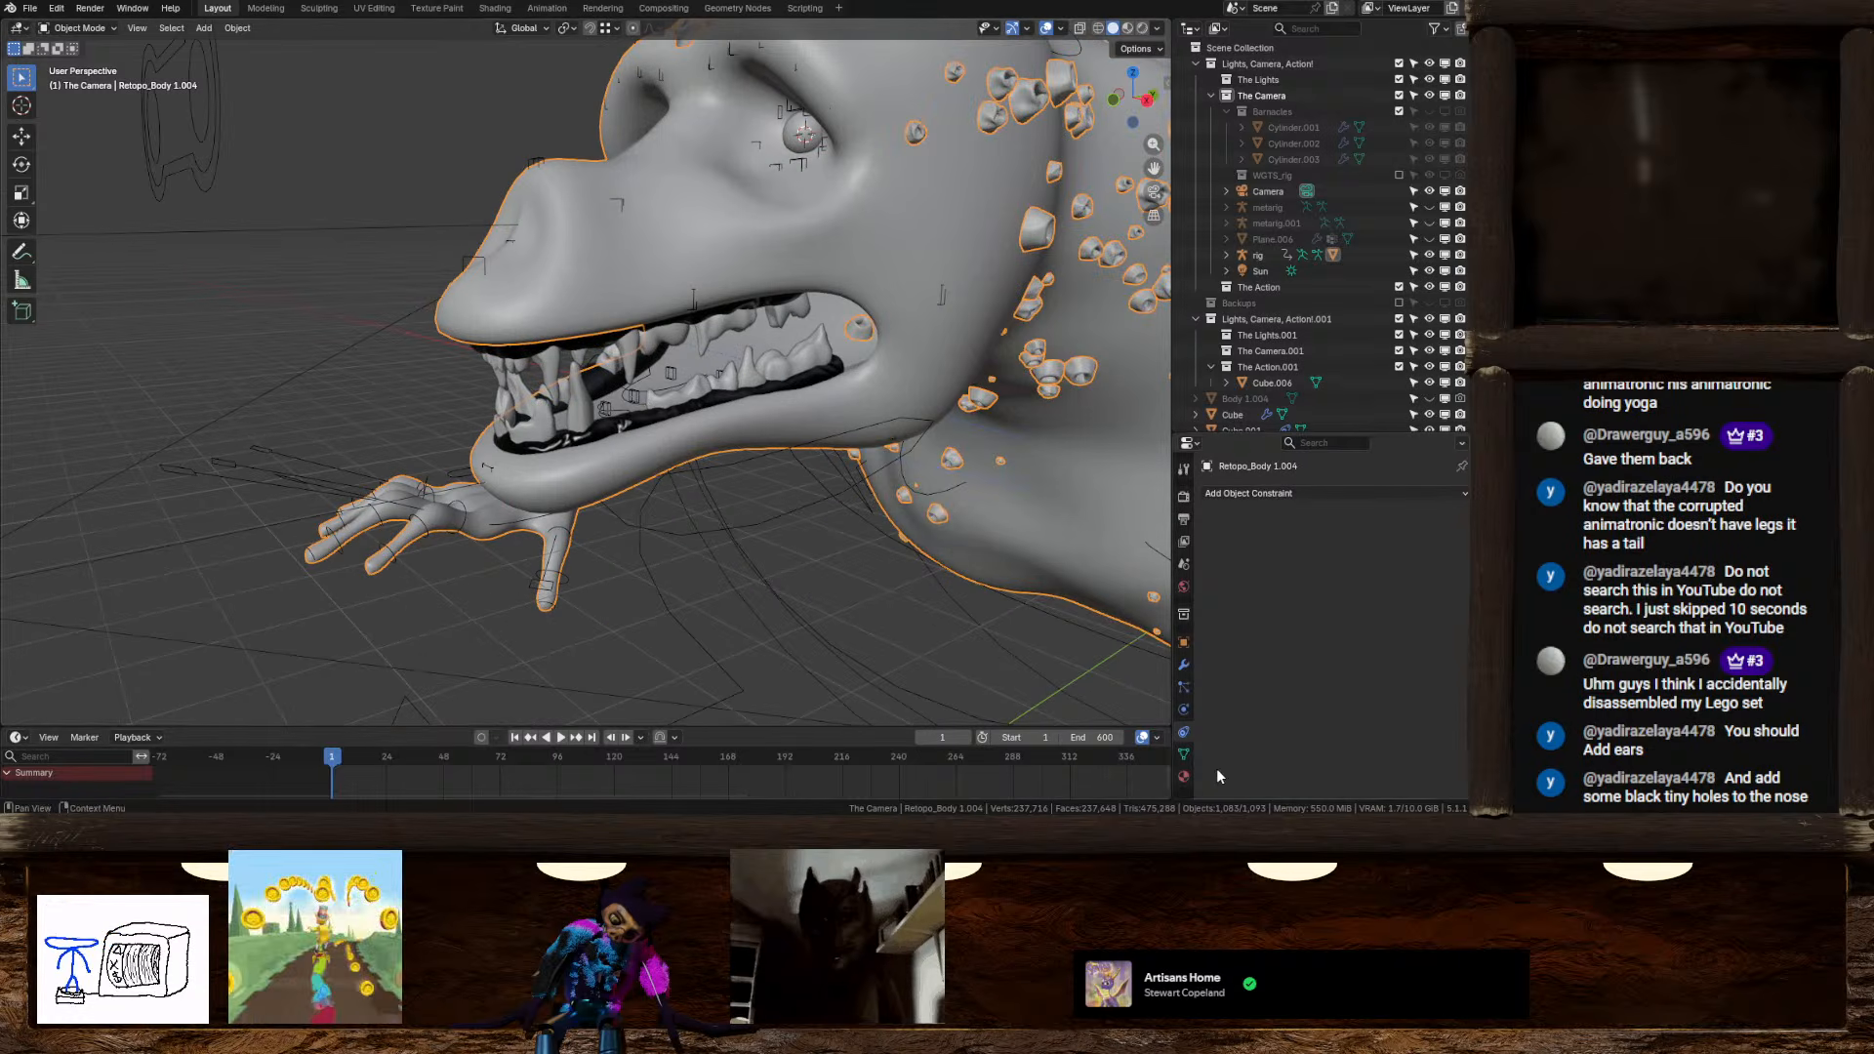
click(1184, 754)
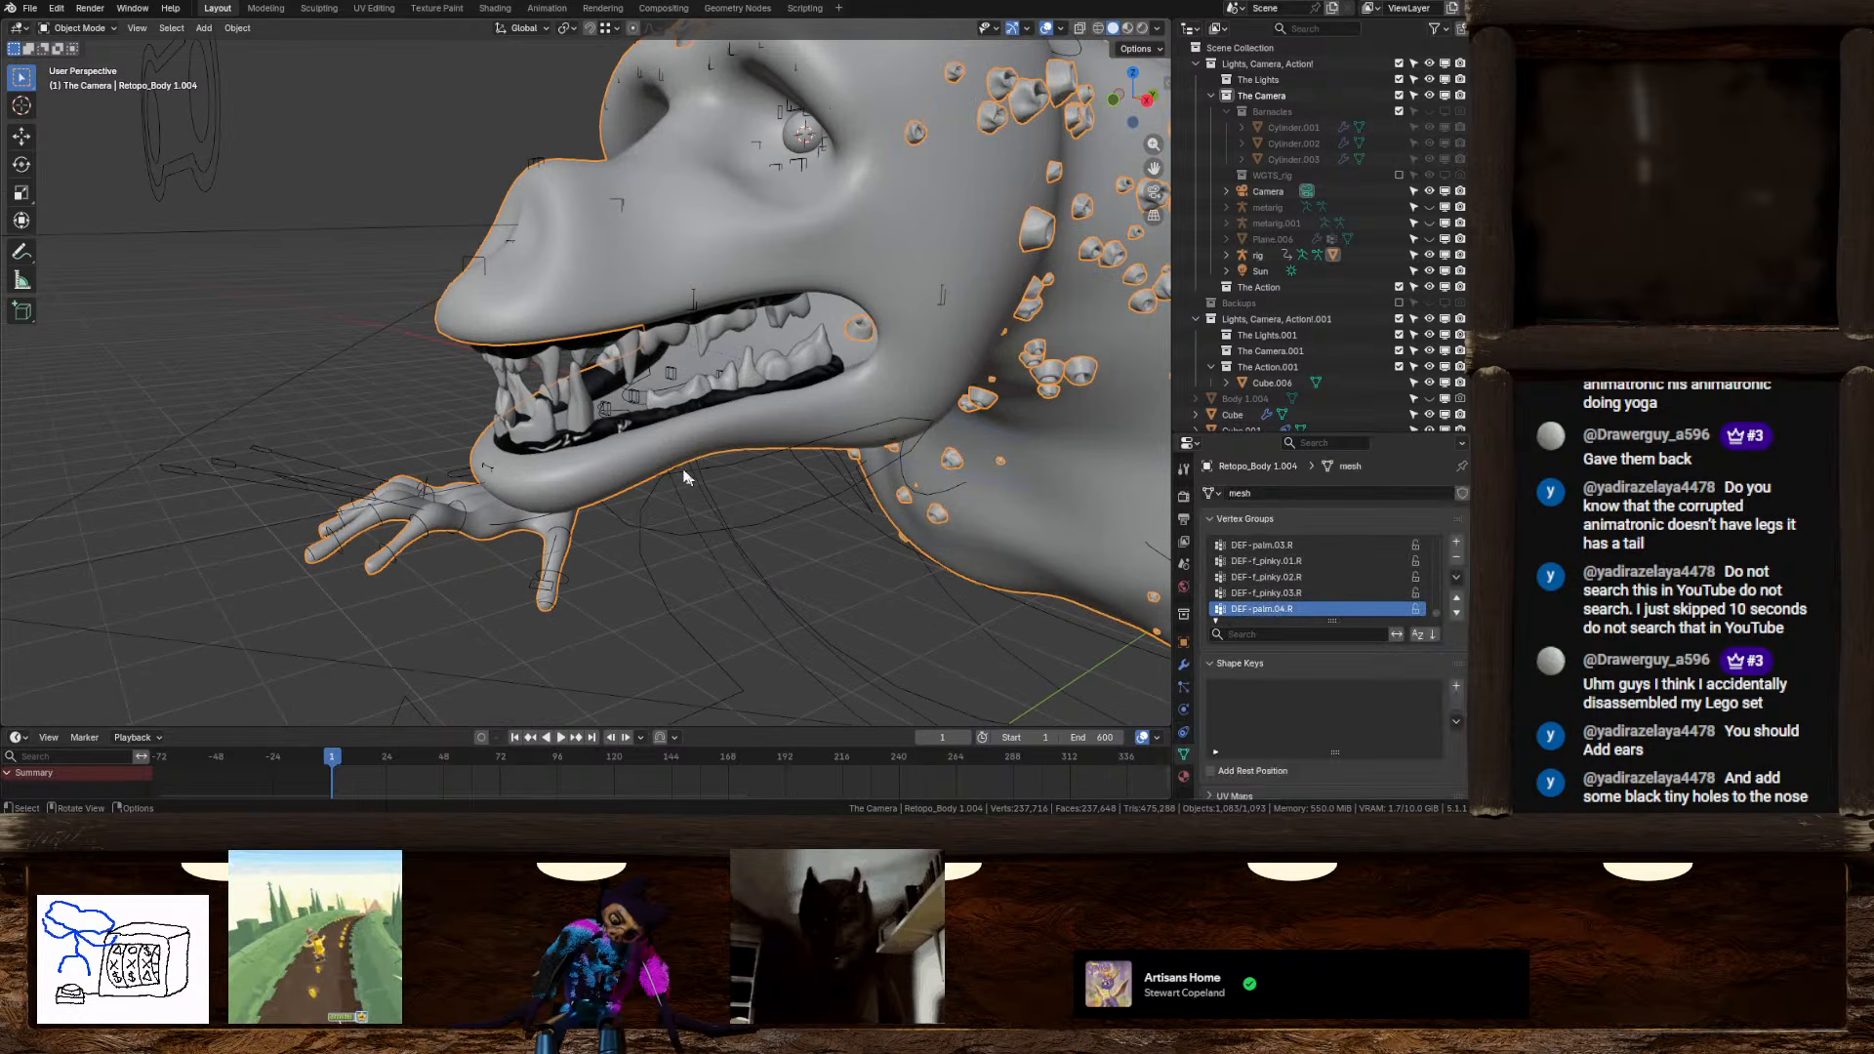
Switch the rig to Pose Mode and examine the bone properties of jaw_master
click(730, 465)
middle_drag(730, 465, 684, 430)
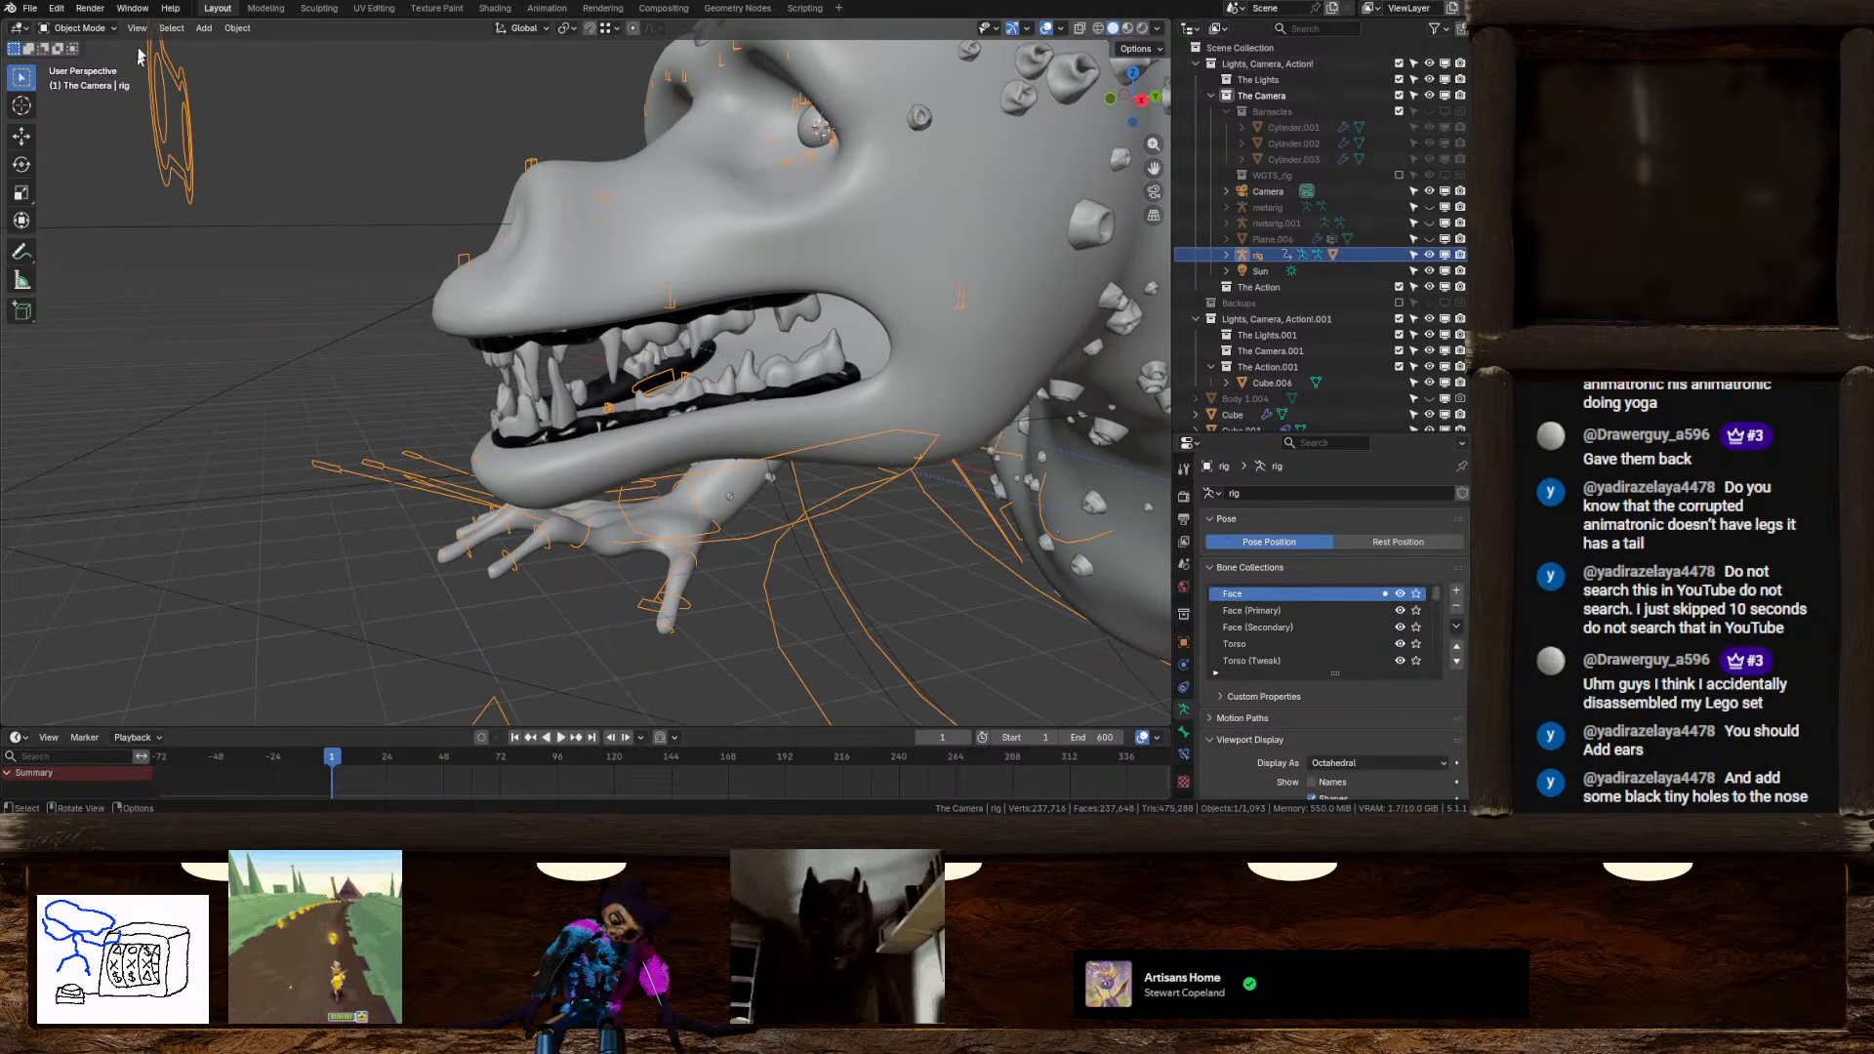
click(78, 27)
click(88, 80)
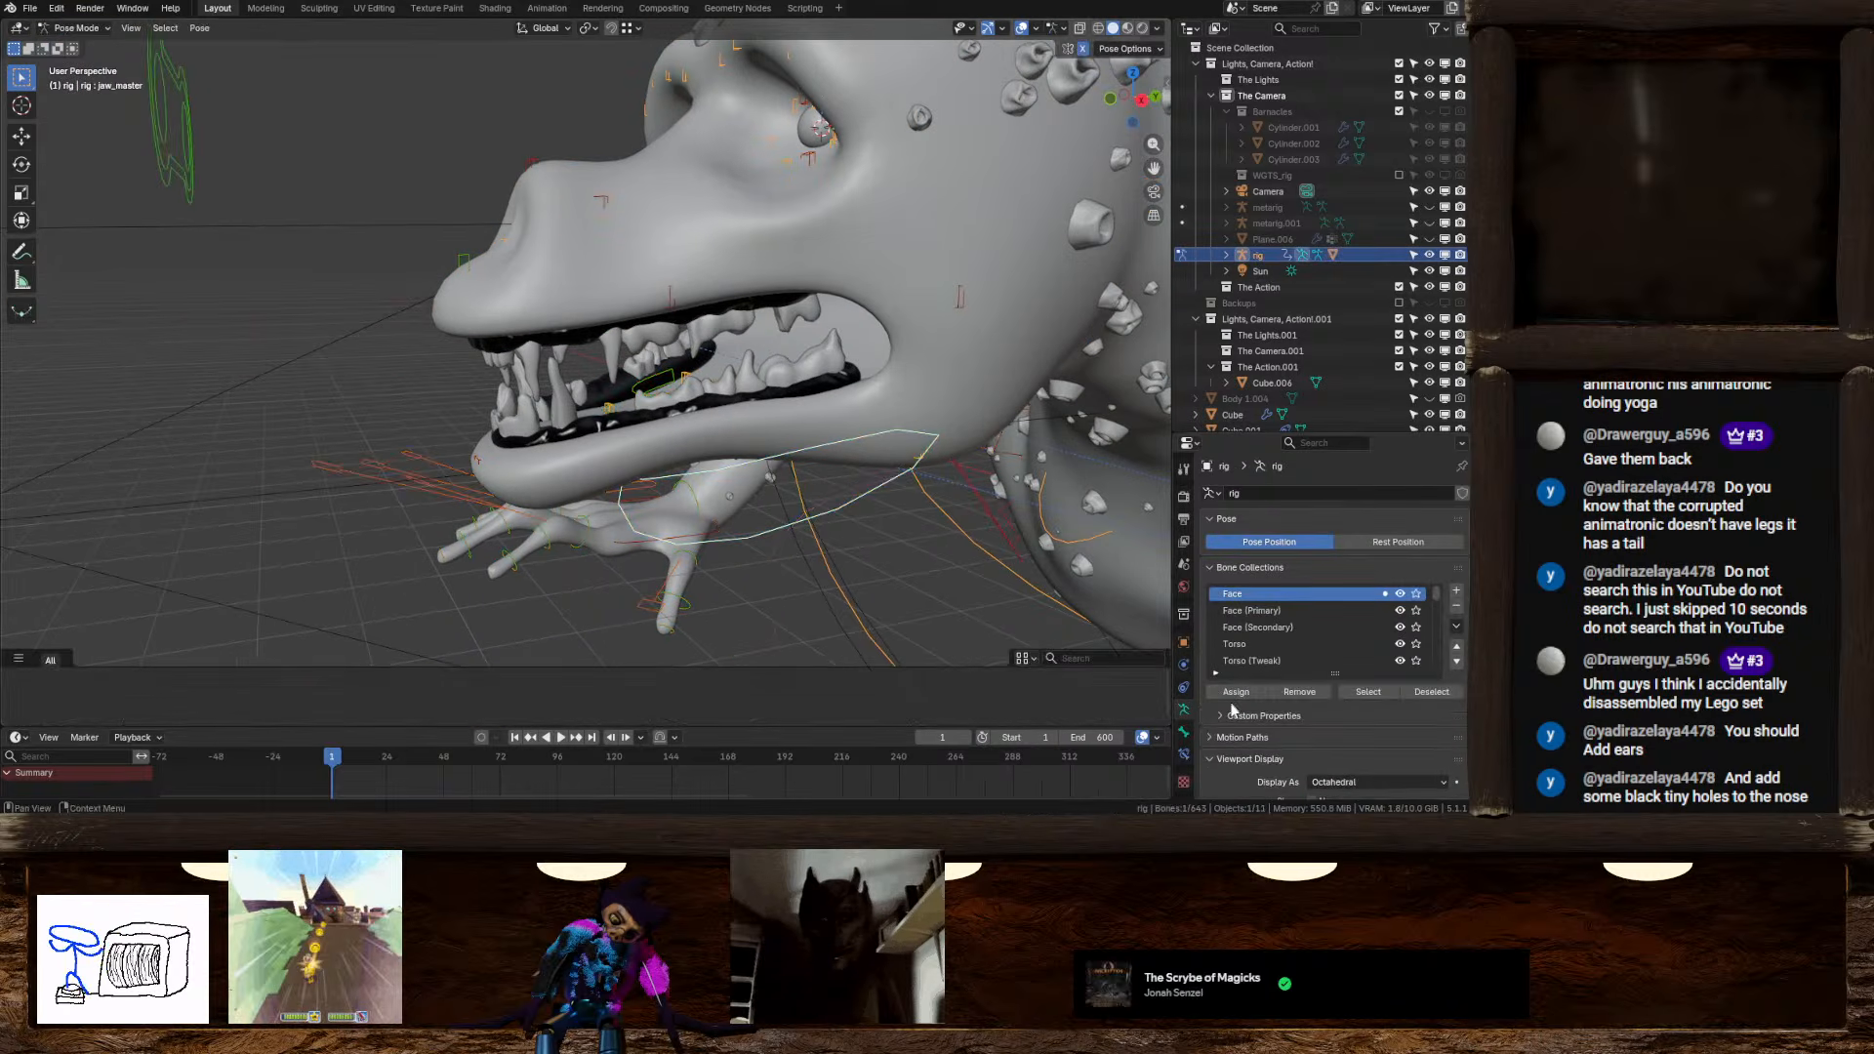
click(1184, 733)
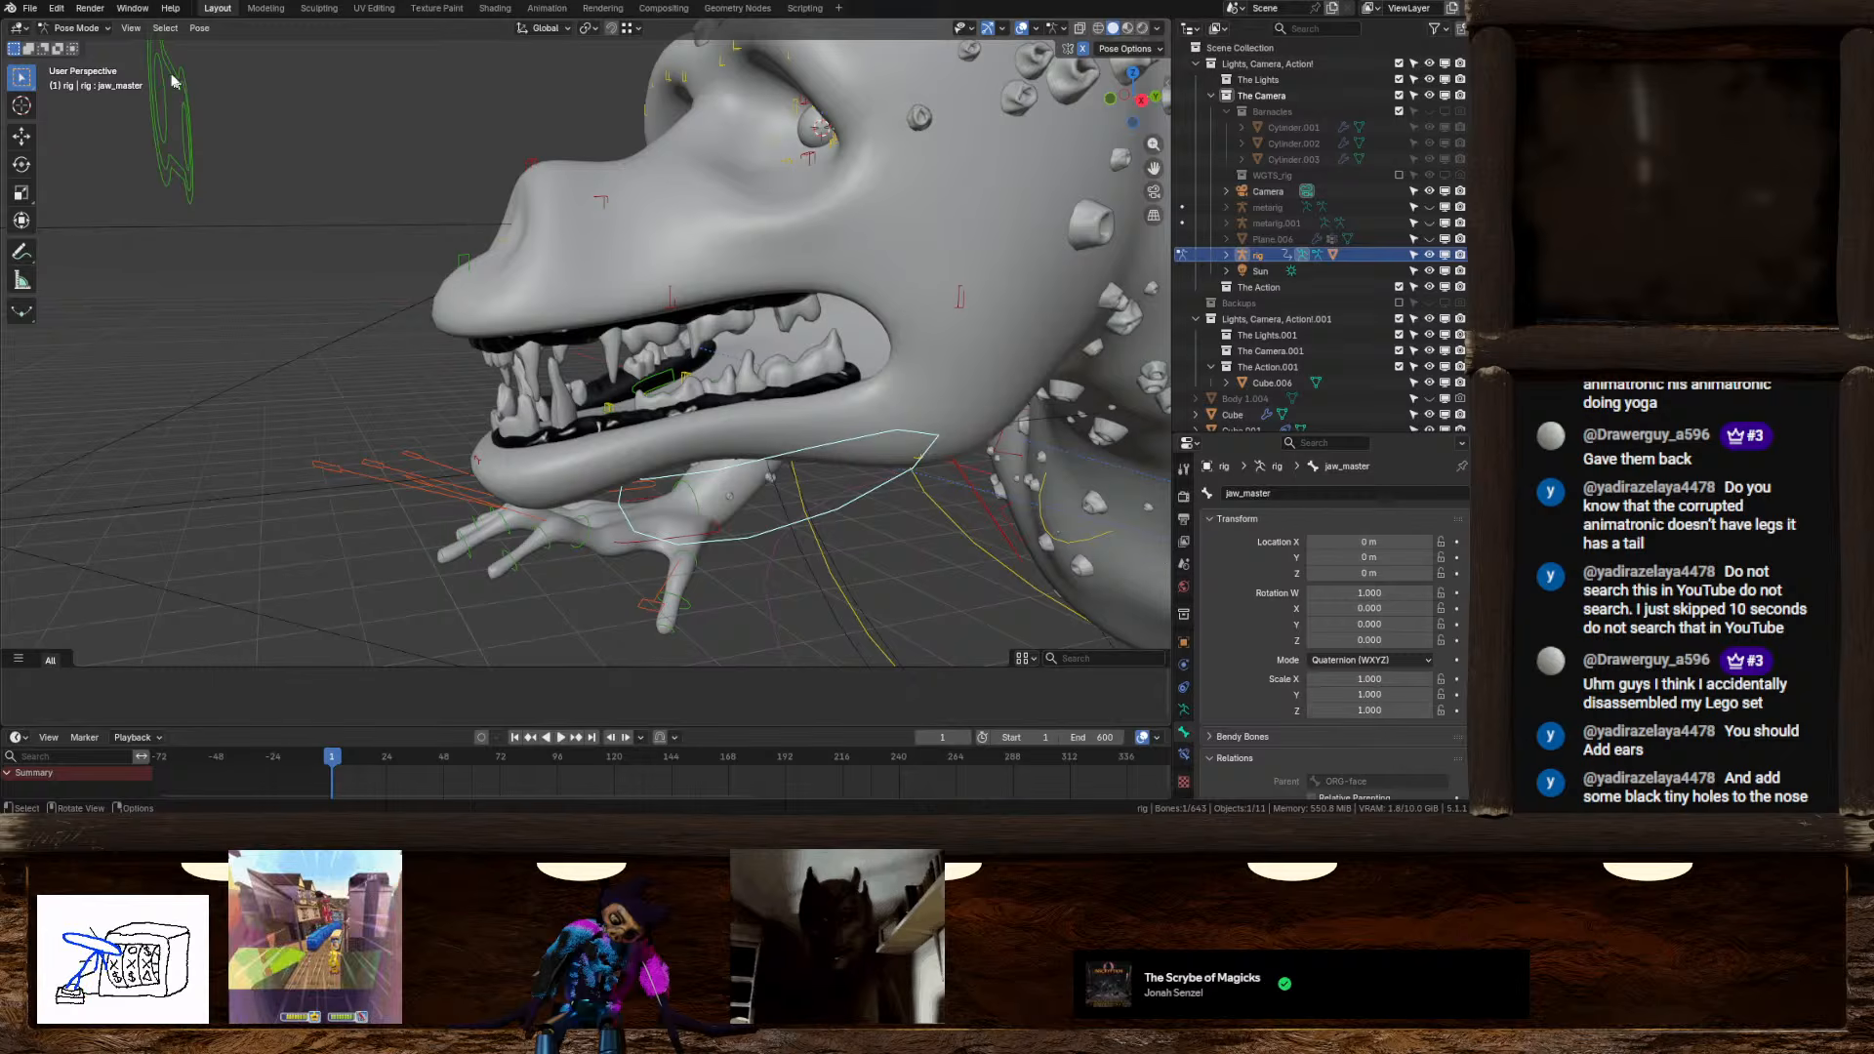
click(78, 27)
click(76, 47)
click(816, 422)
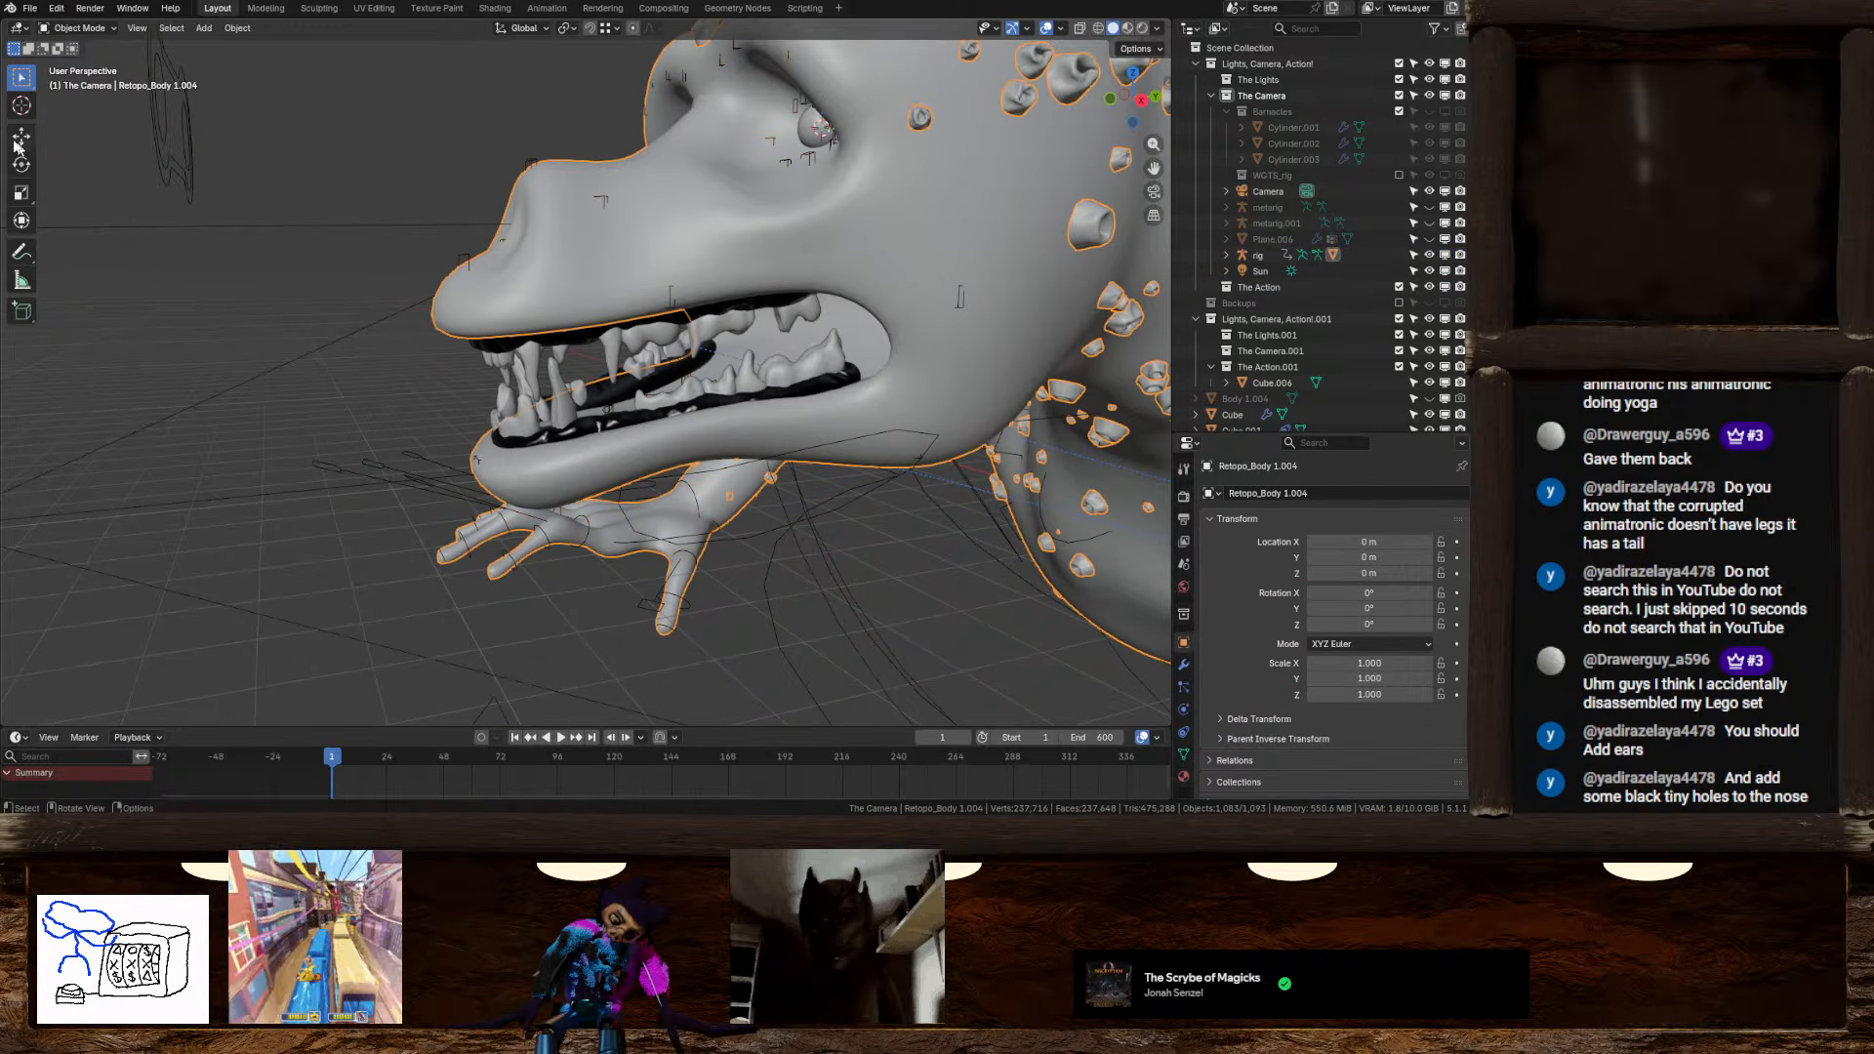
click(78, 30)
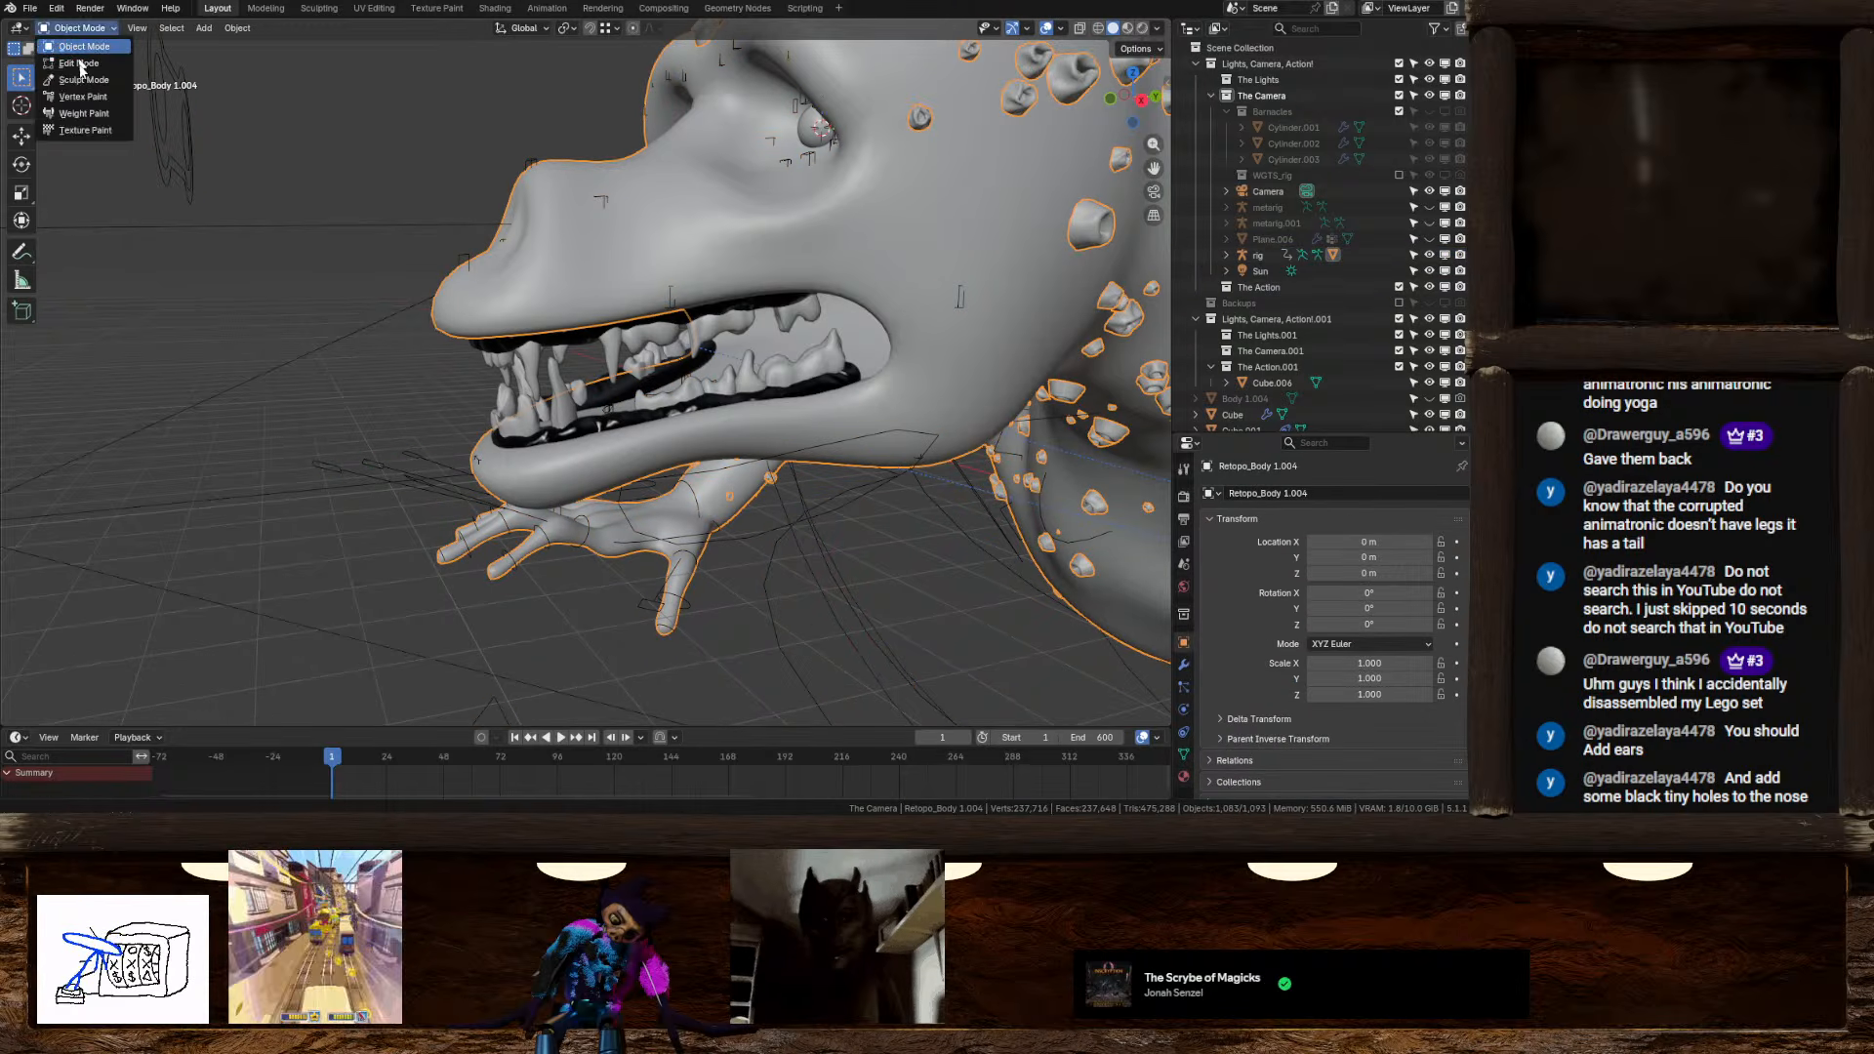
click(84, 113)
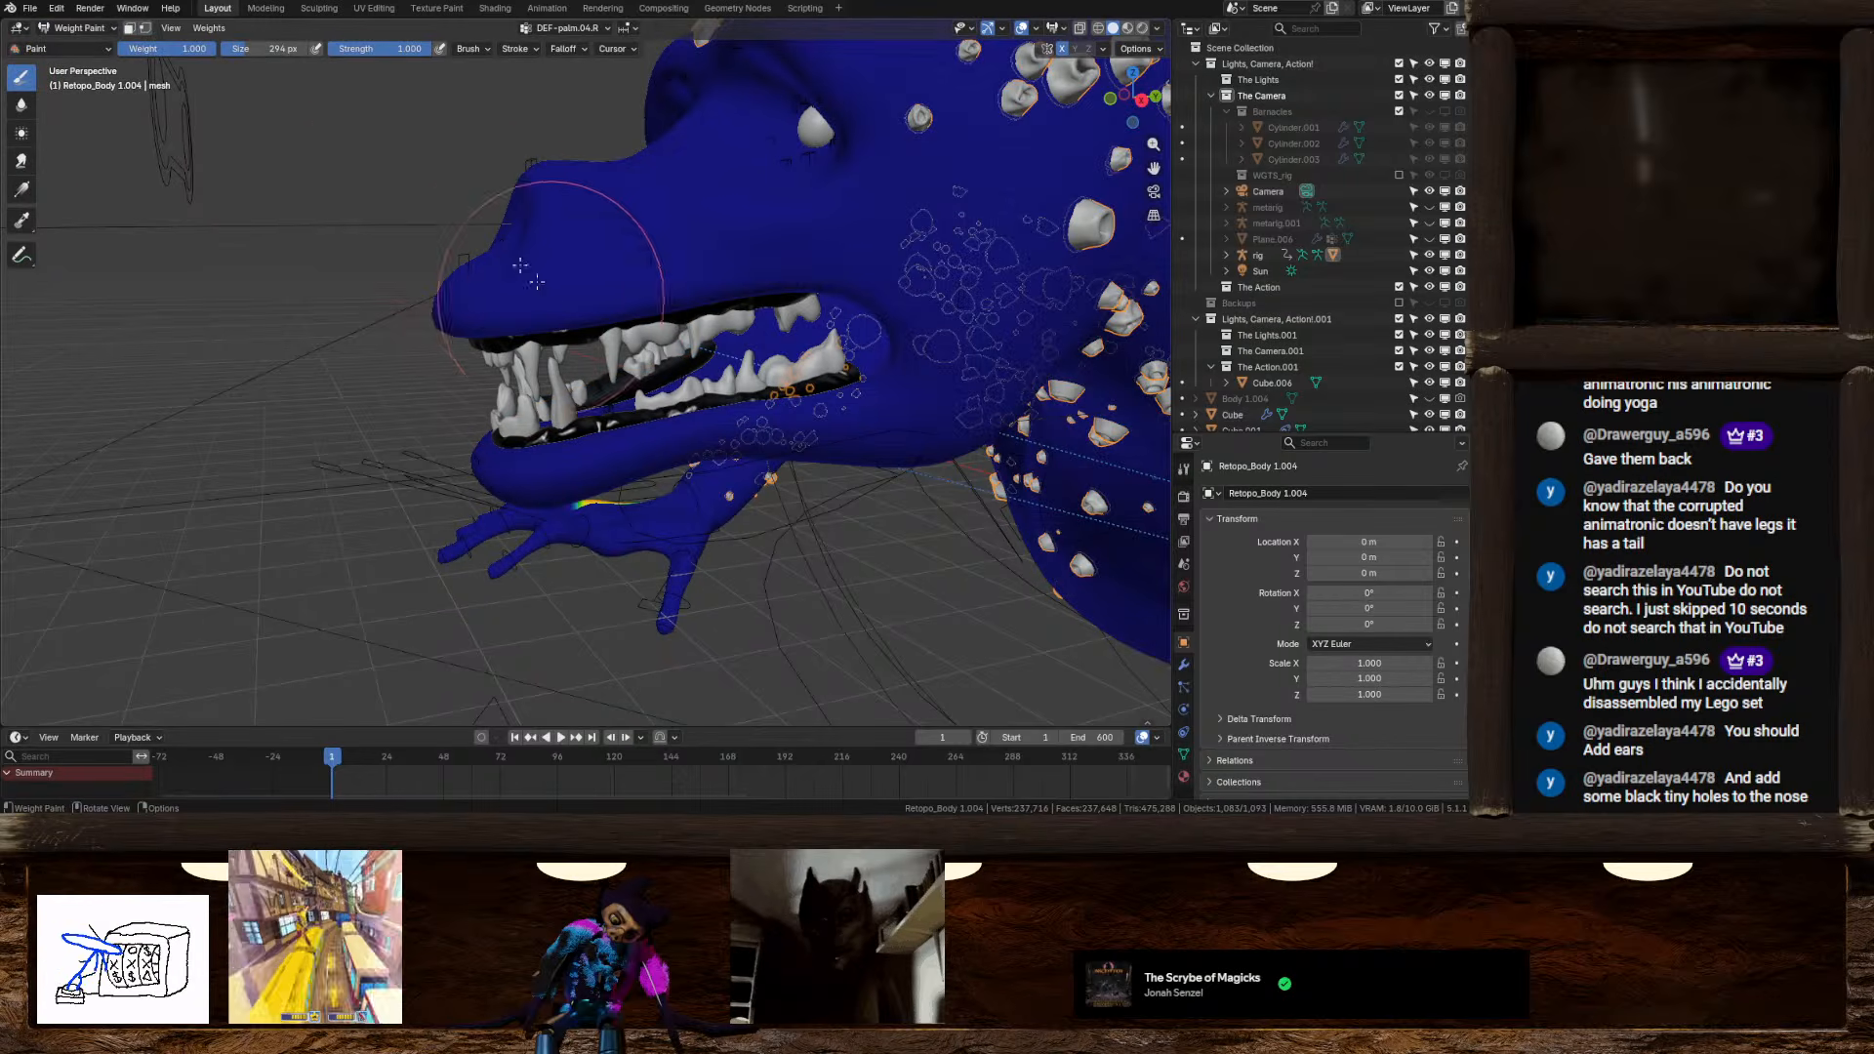
click(78, 28)
click(71, 49)
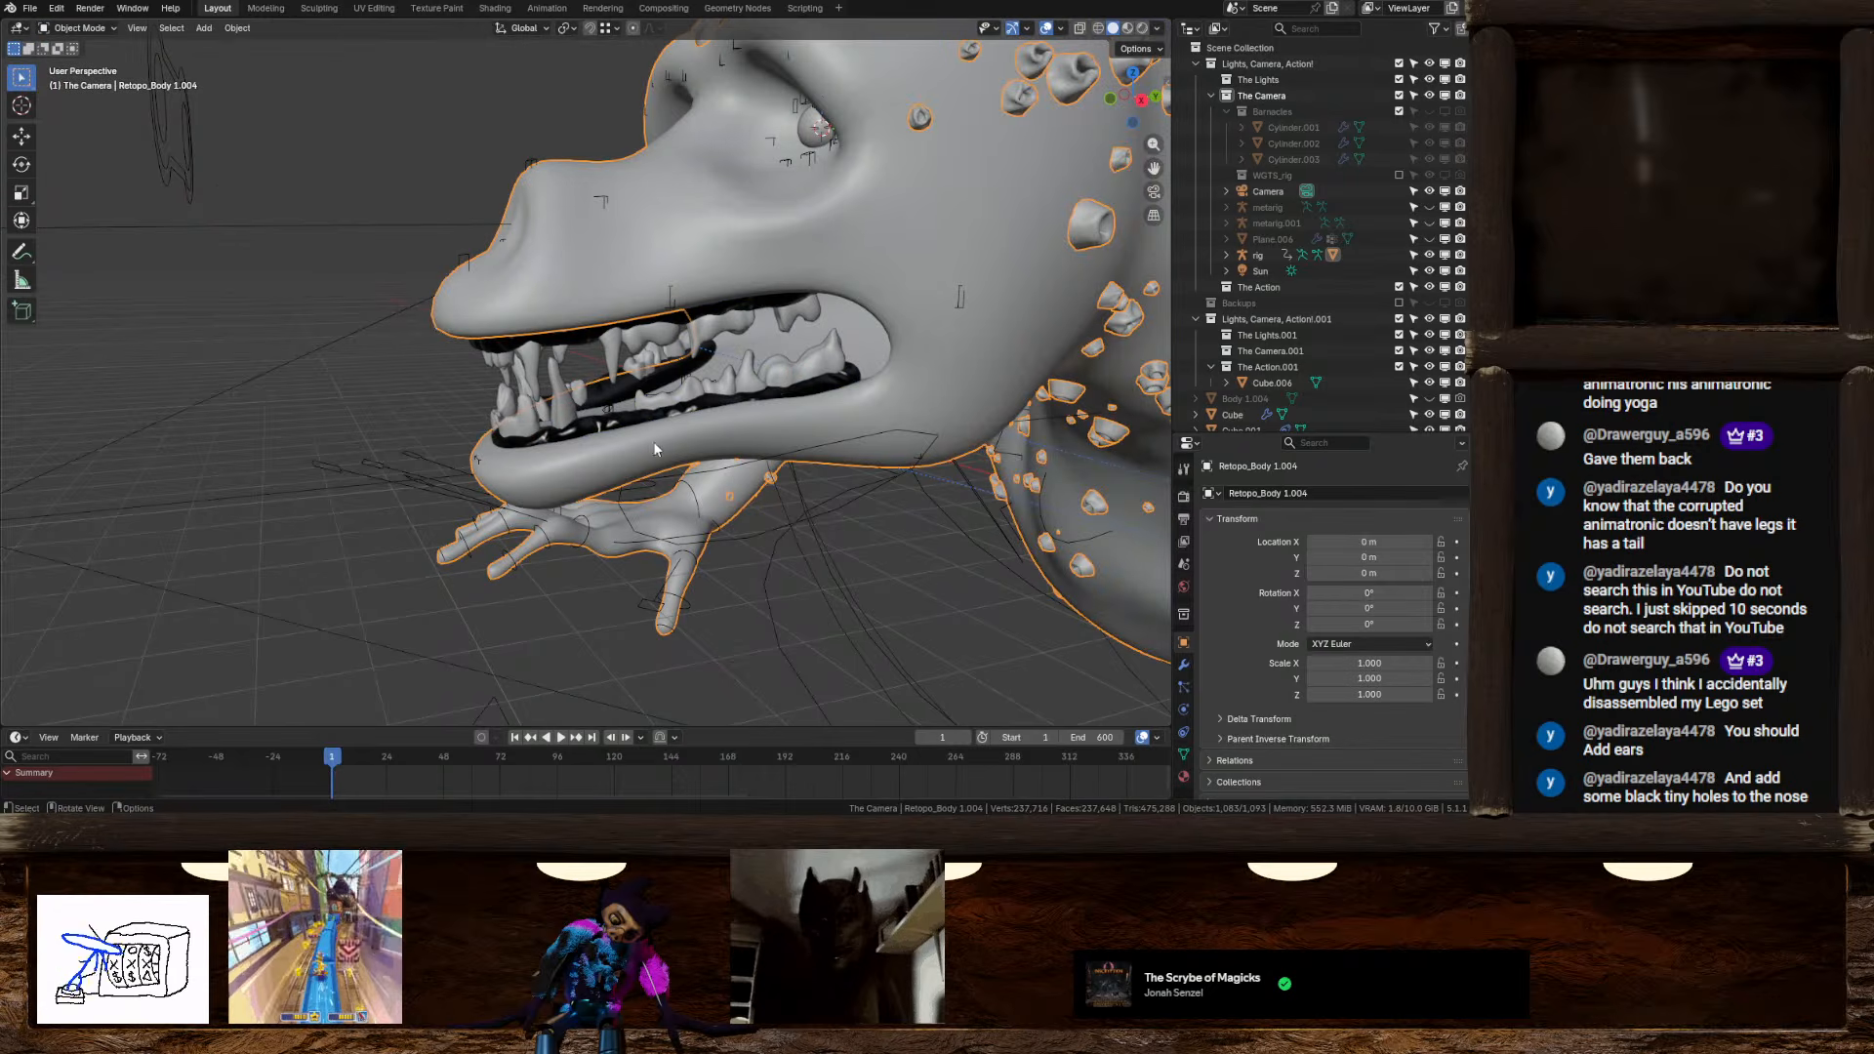
Pose the rig's jaw open by rotating jaw_master 60° about the global X axis
click(741, 550)
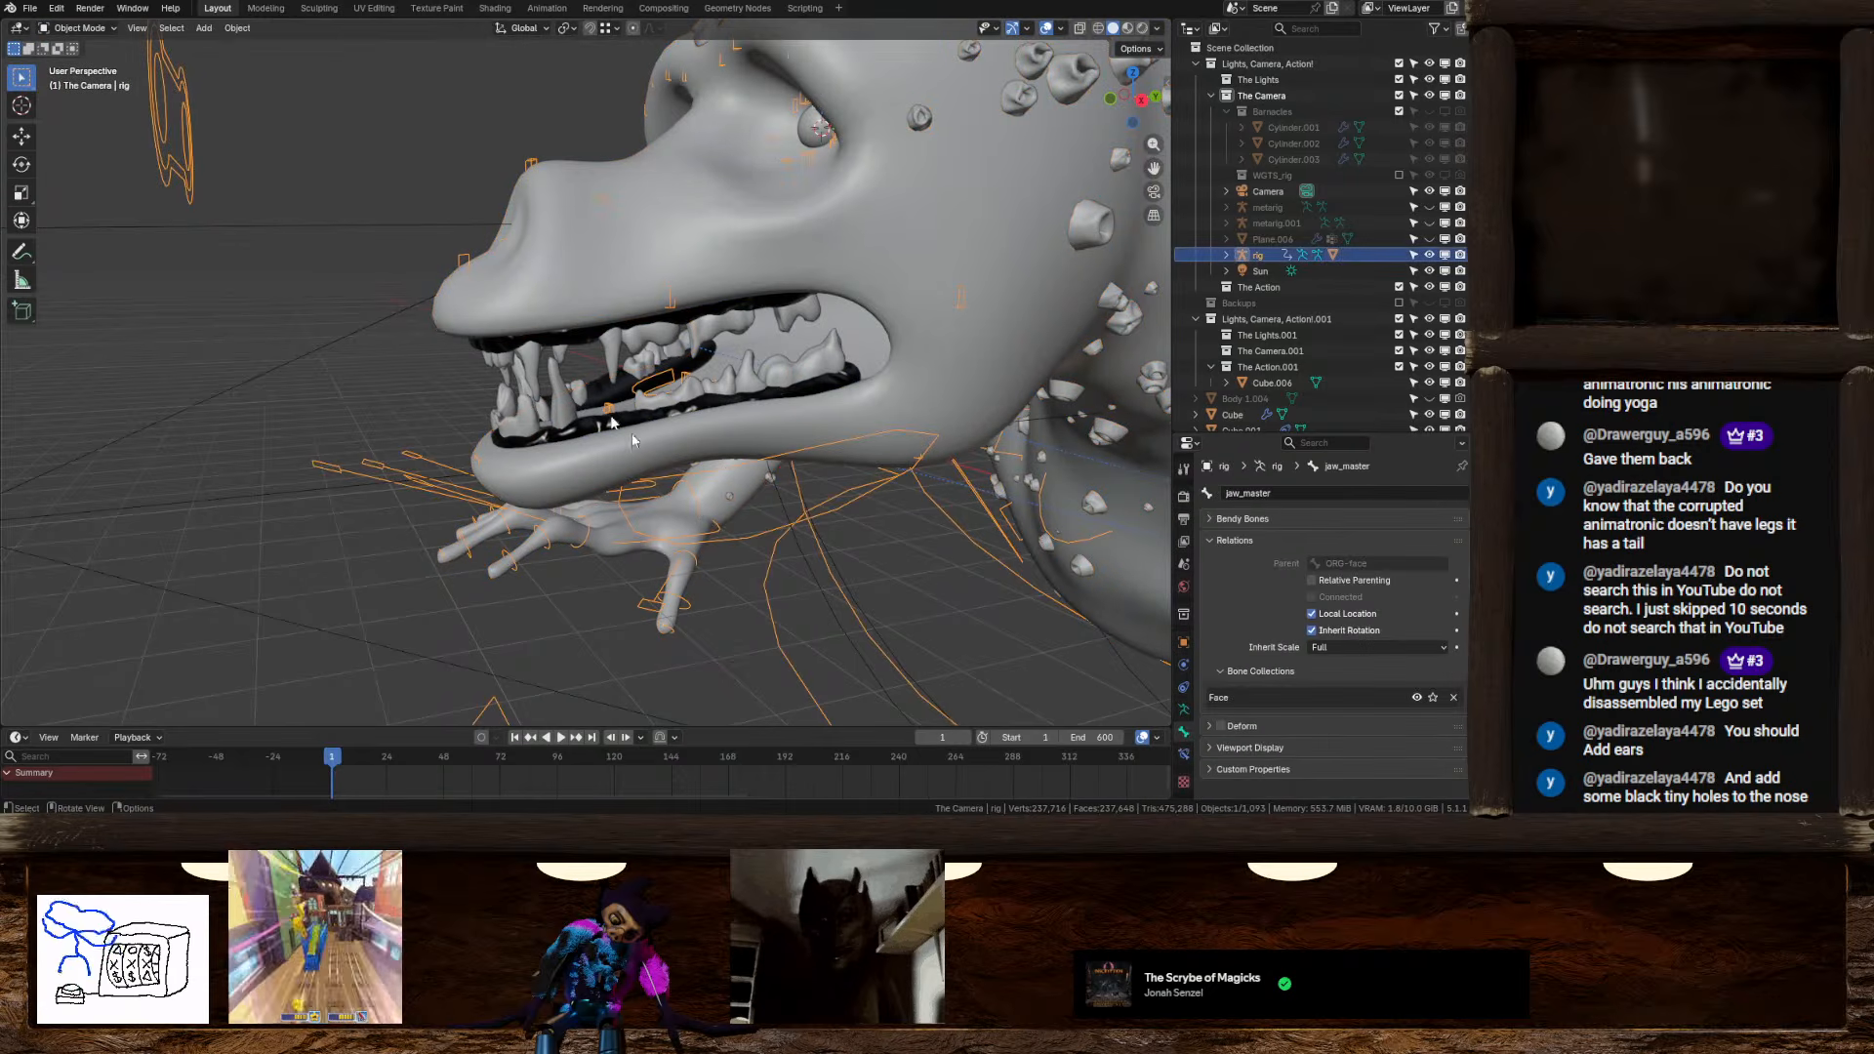
click(103, 30)
click(87, 82)
key(r)
key(x)
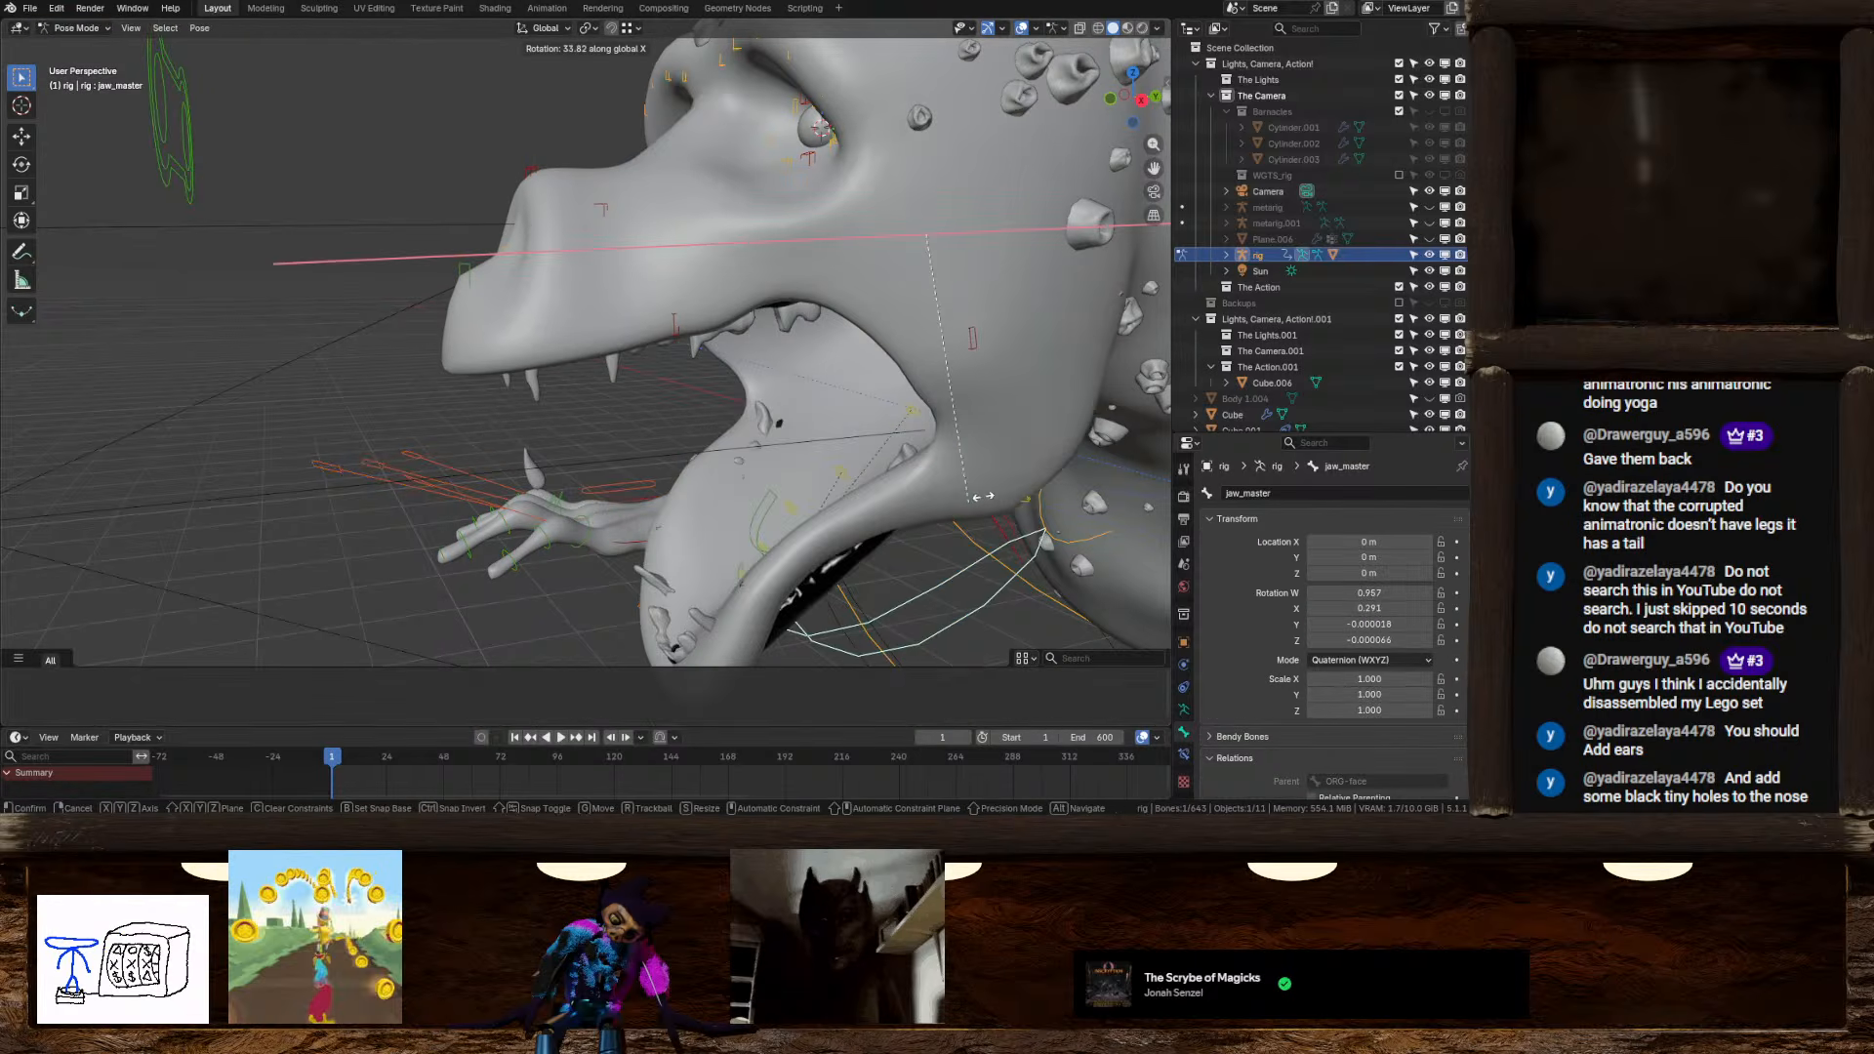
click(1037, 400)
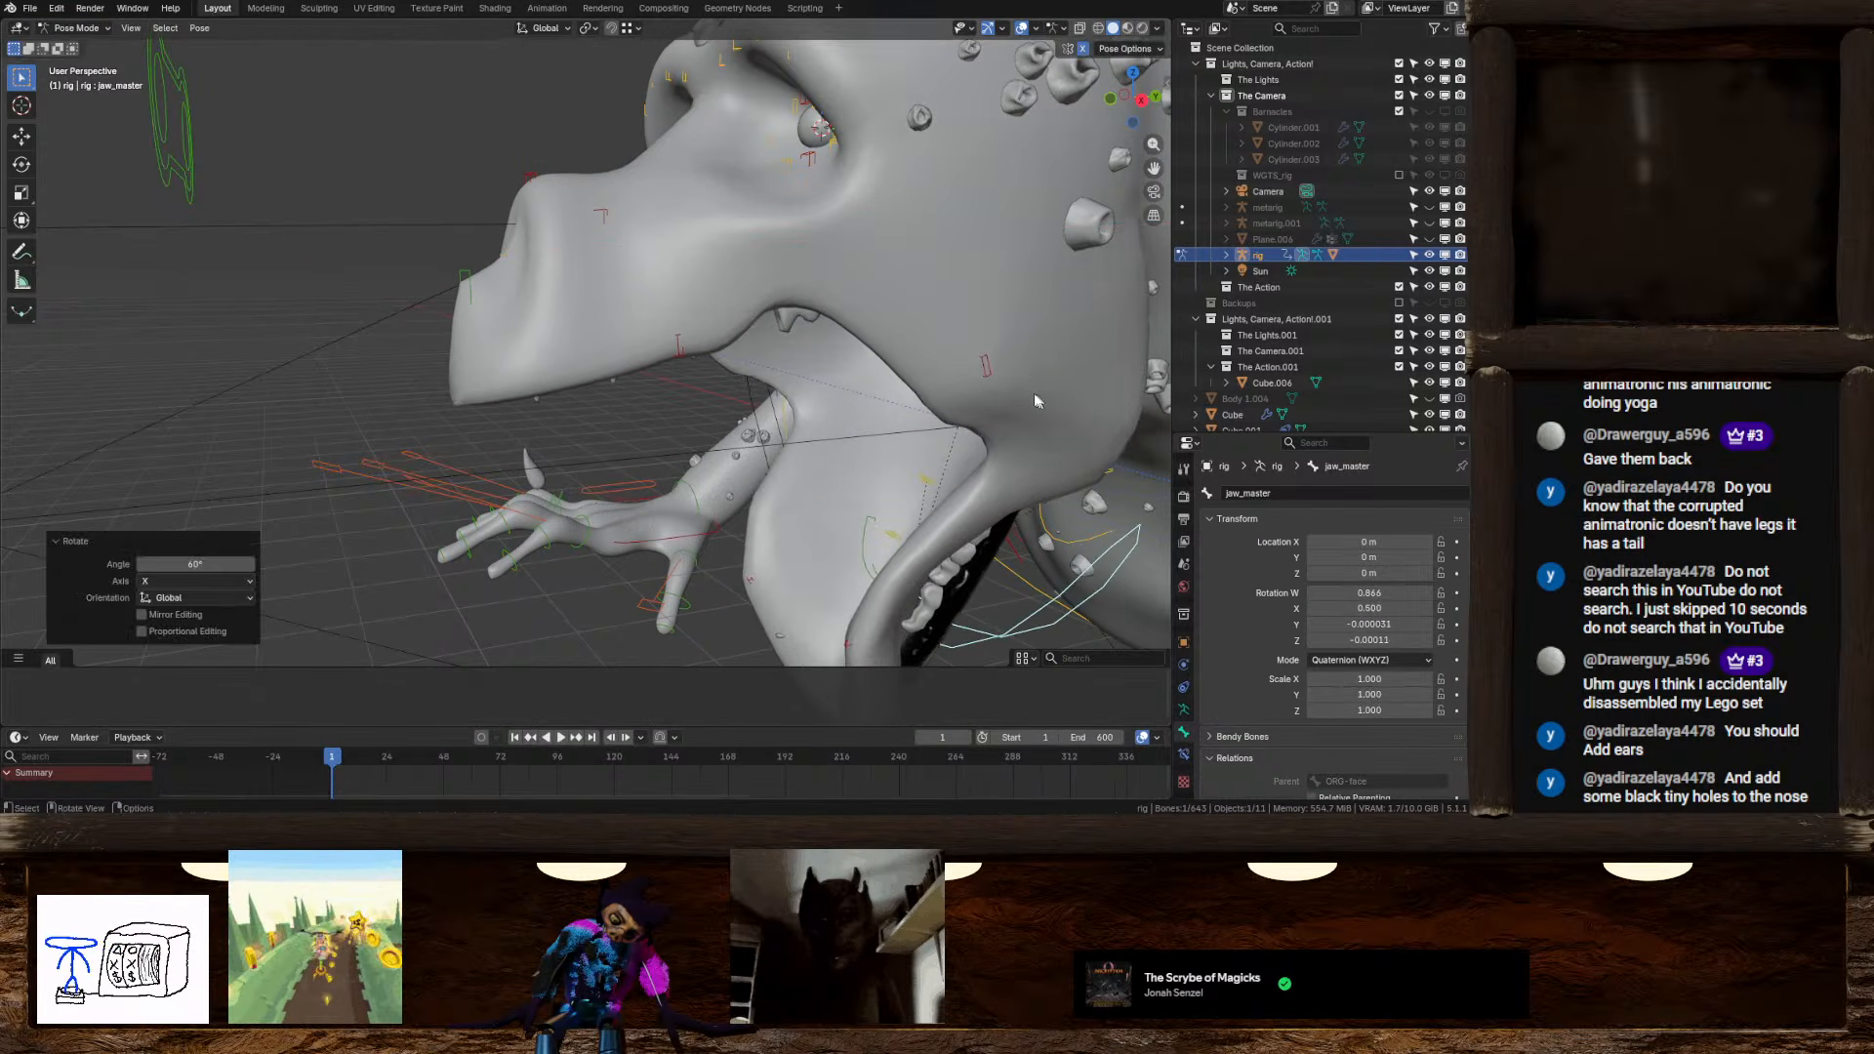
Leave Pose Mode and put the body mesh into Weight Paint mode with its vertex groups displayed
click(78, 29)
click(93, 48)
click(922, 302)
scroll(870, 297, down, 3)
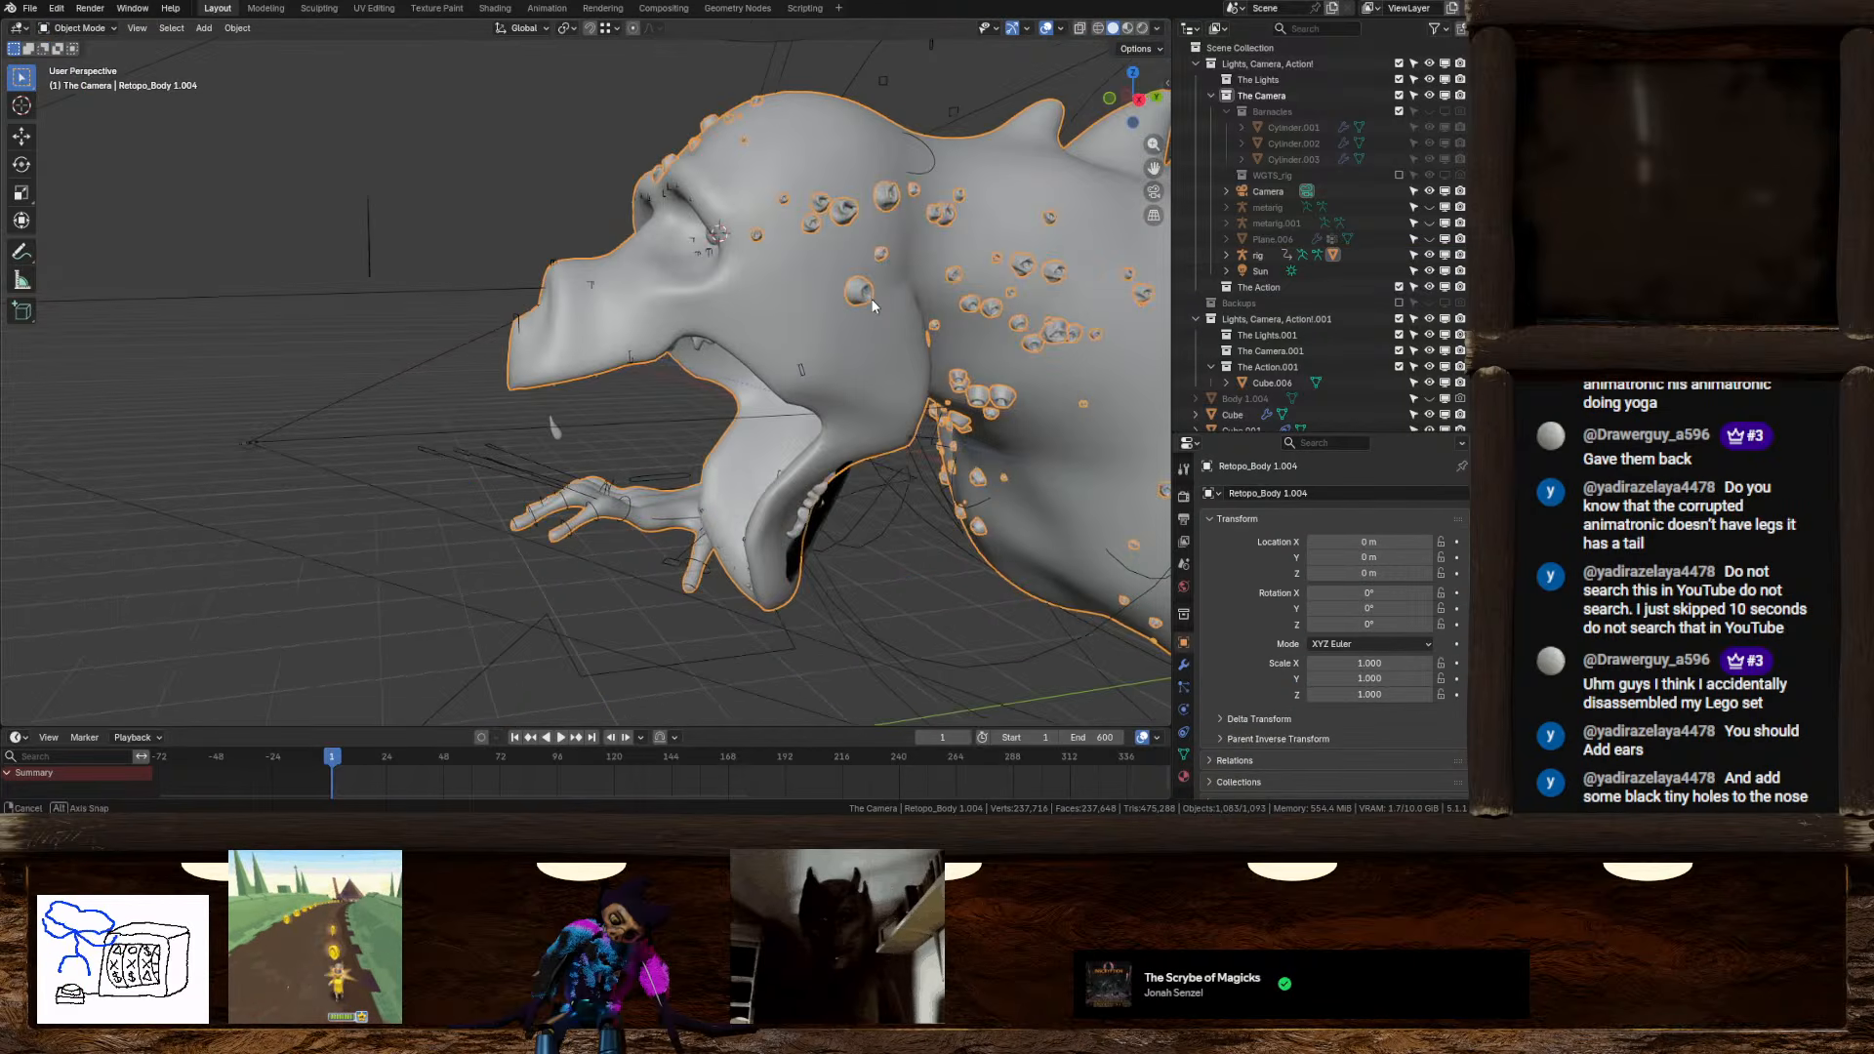
middle_drag(870, 297, 1002, 555)
click(1183, 756)
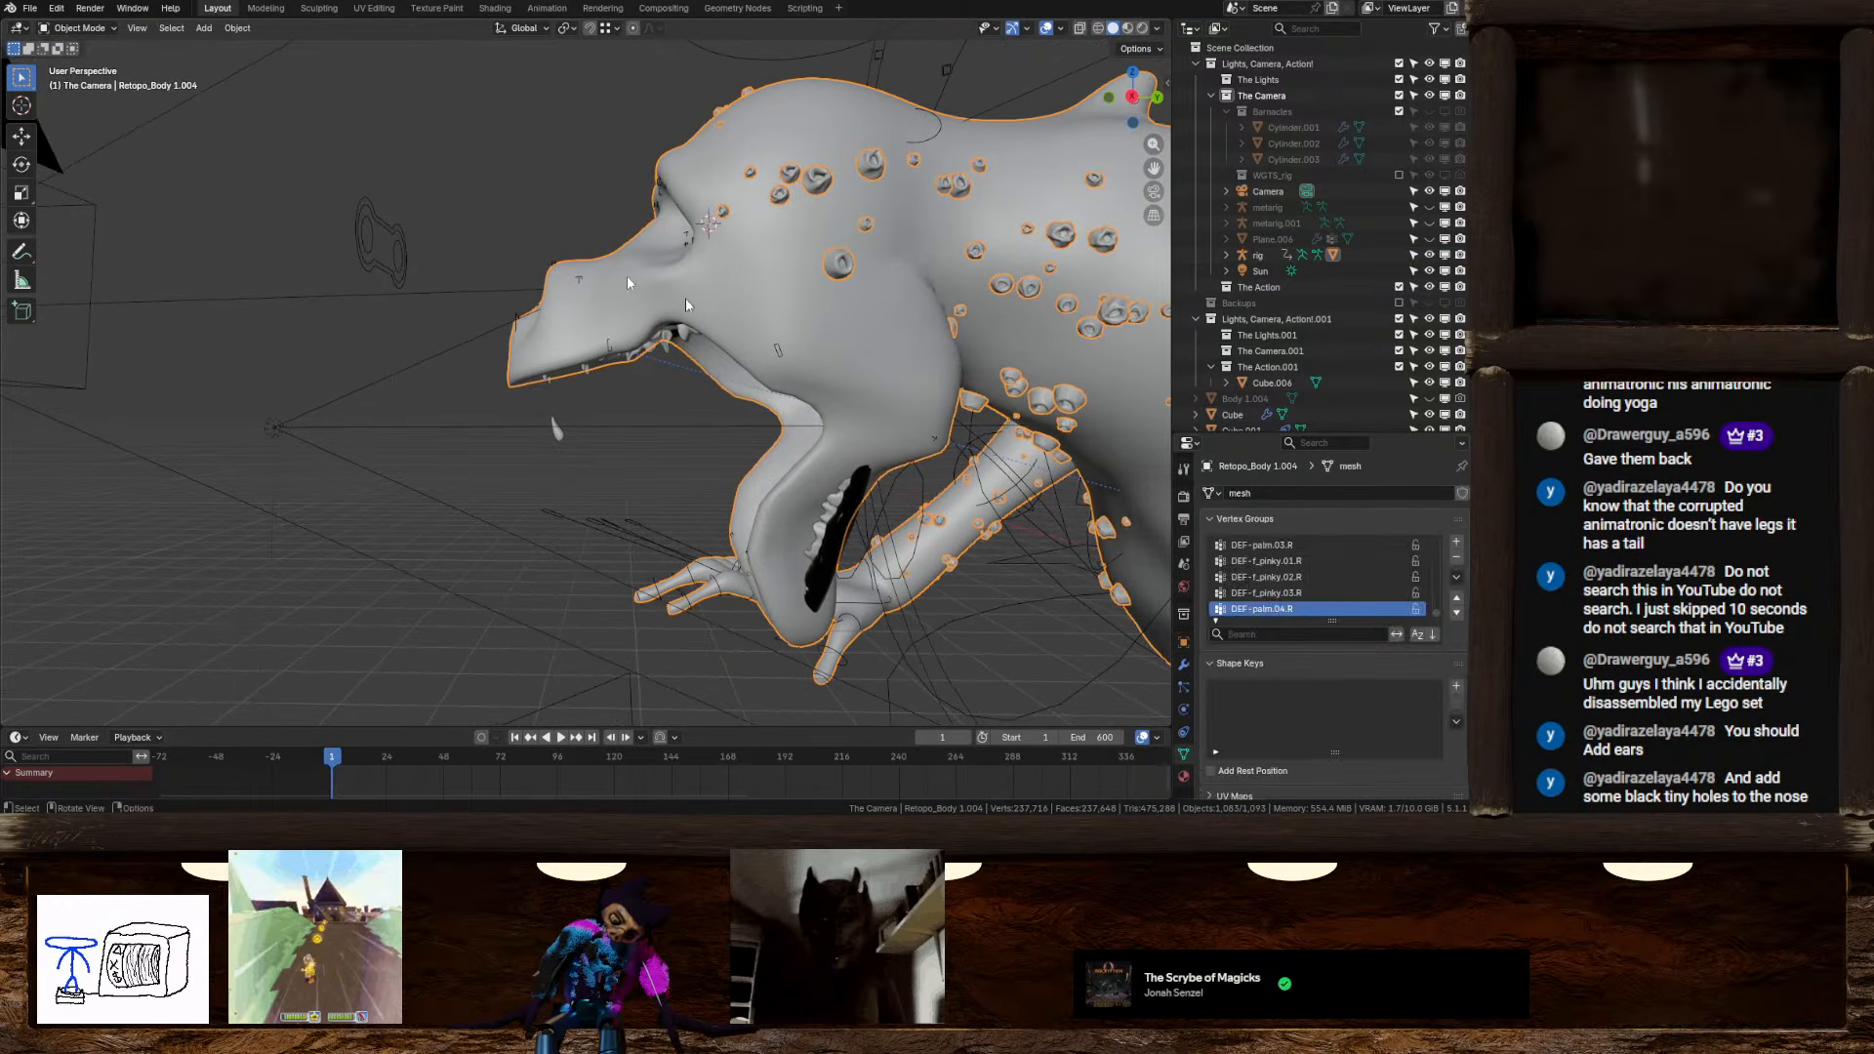
click(78, 28)
click(98, 114)
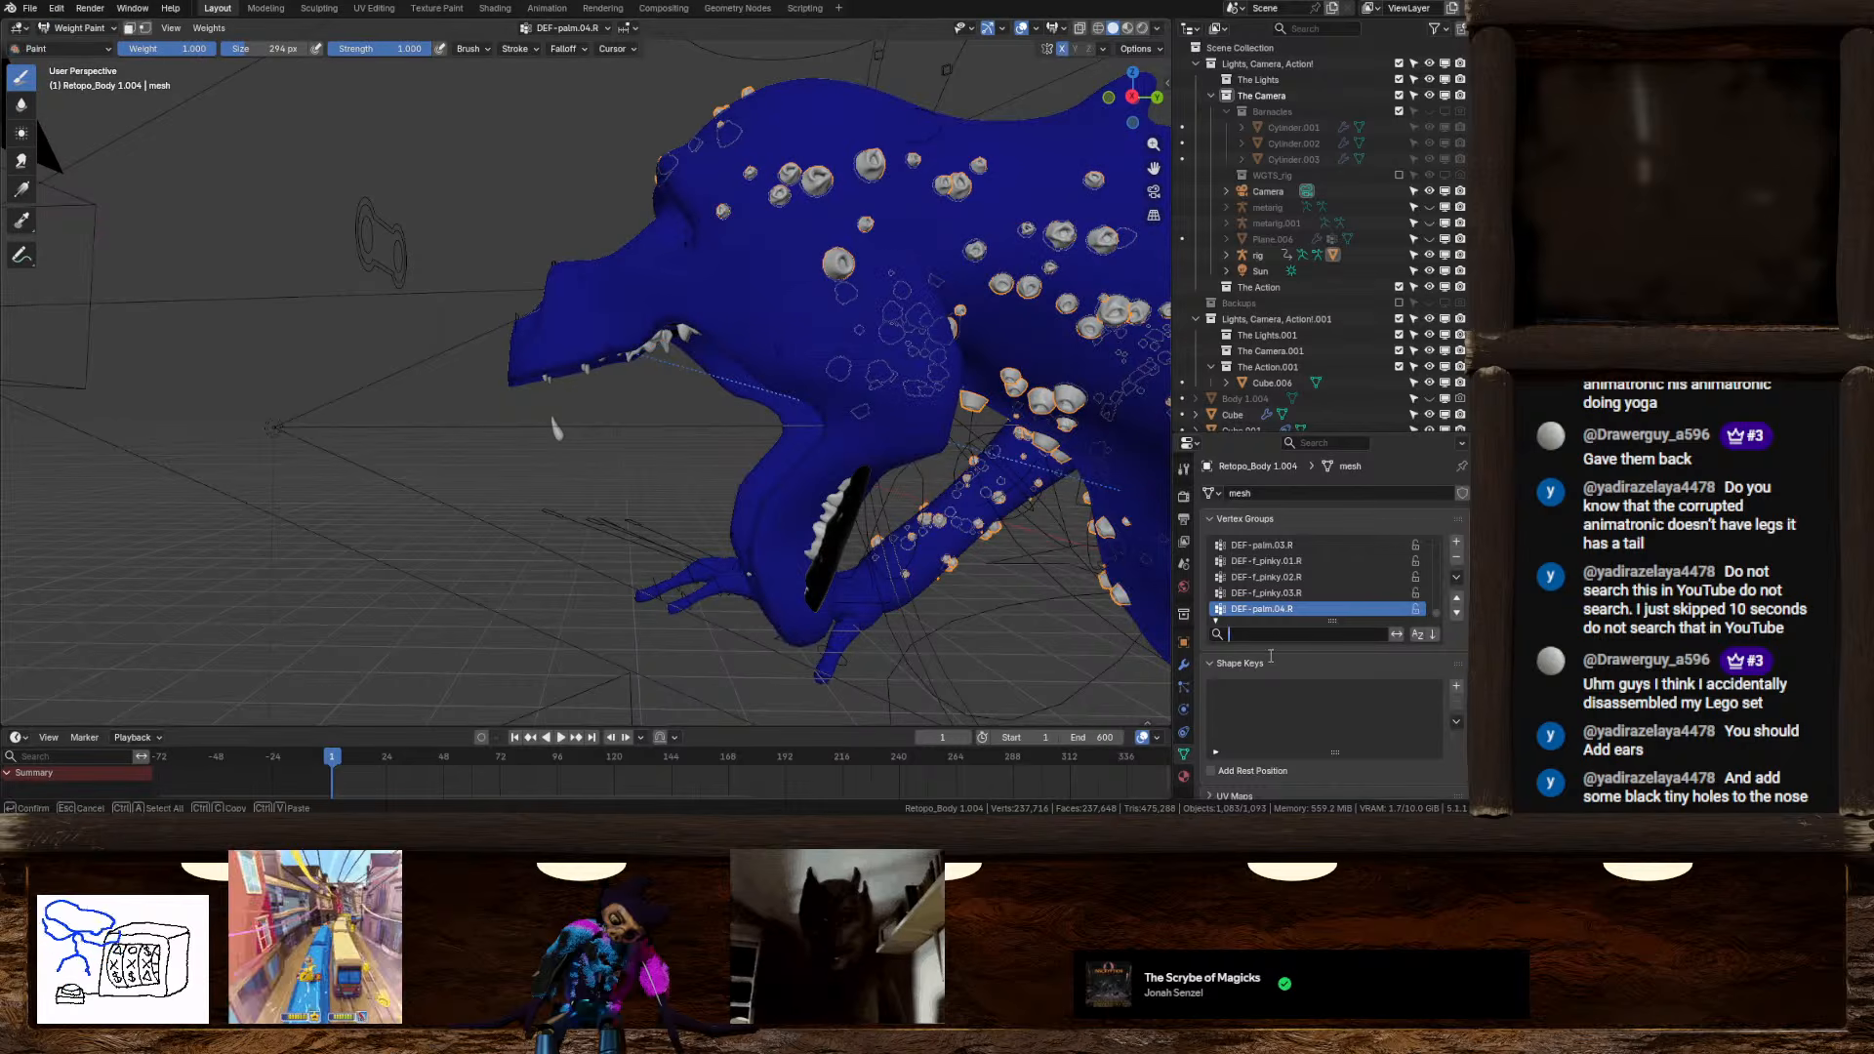
Filter the body's vertex groups by "JA" and make DEF-jaw the active group for weight painting
text(JA)
key(Return)
click(1279, 546)
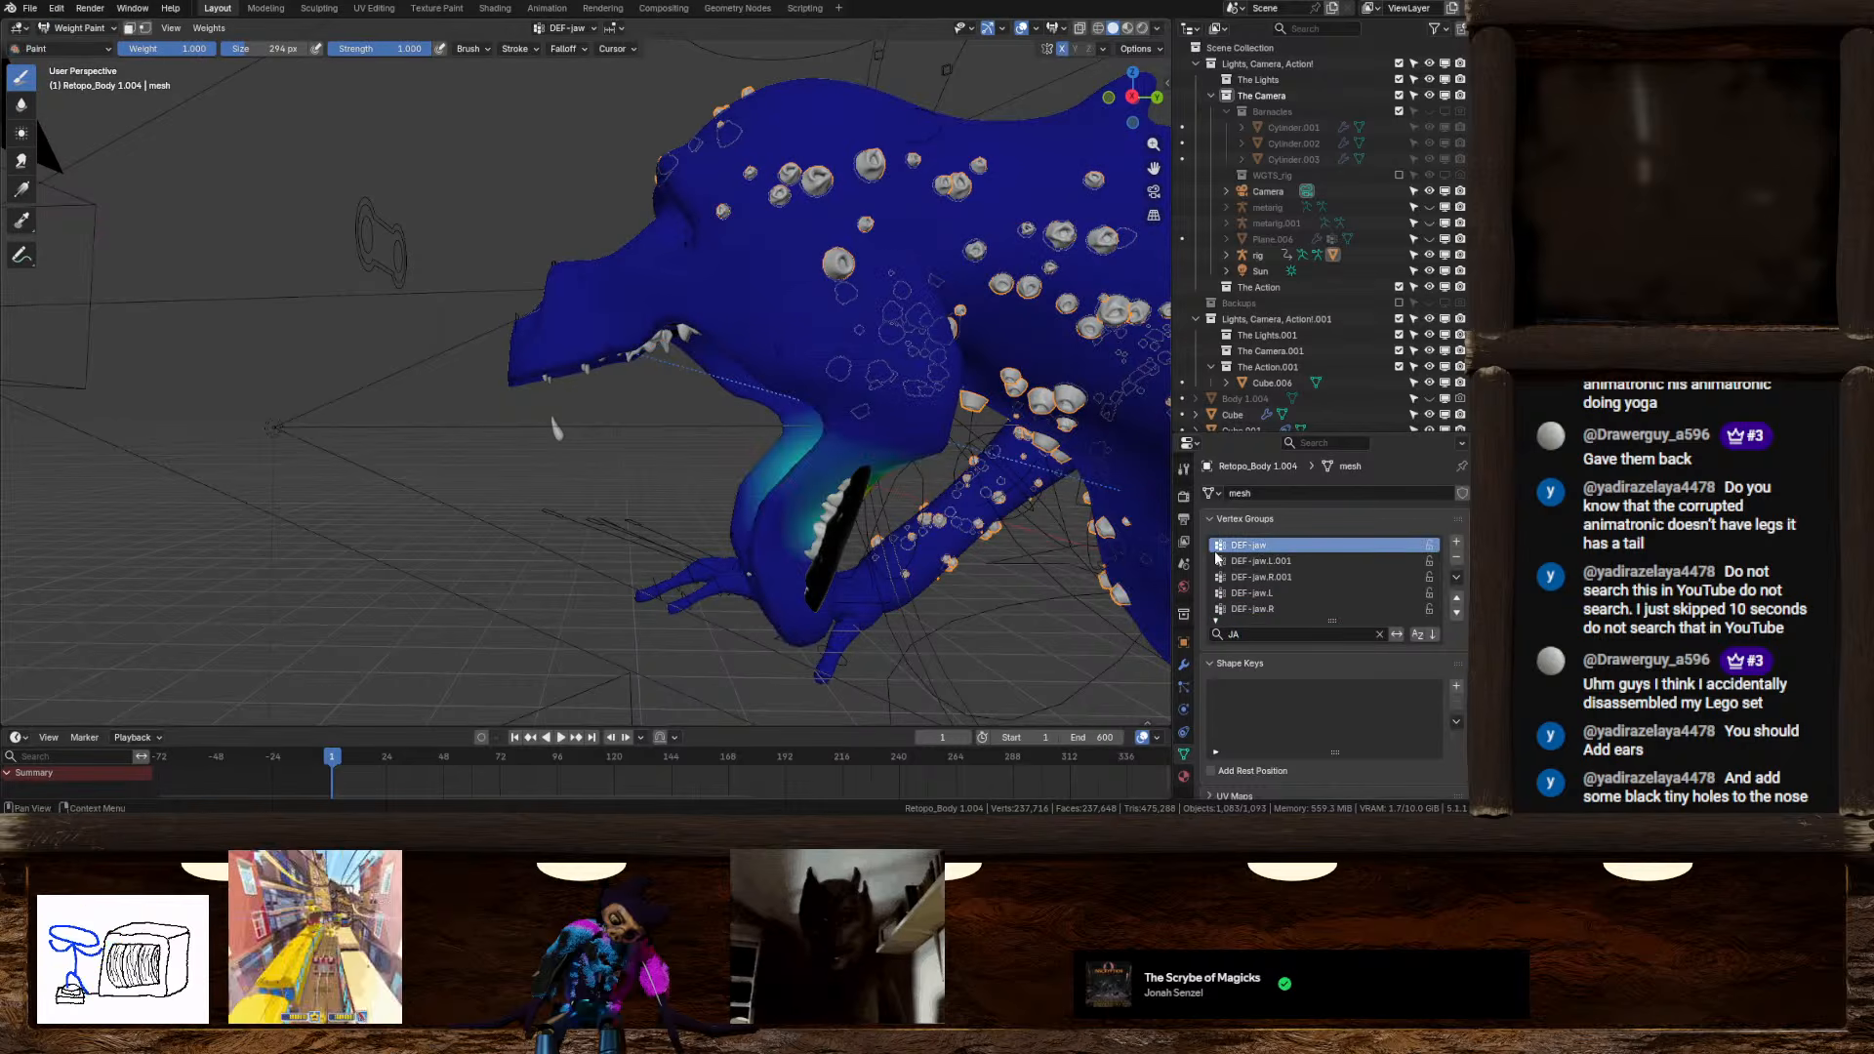
shift+middle_drag(895, 480, 818, 453)
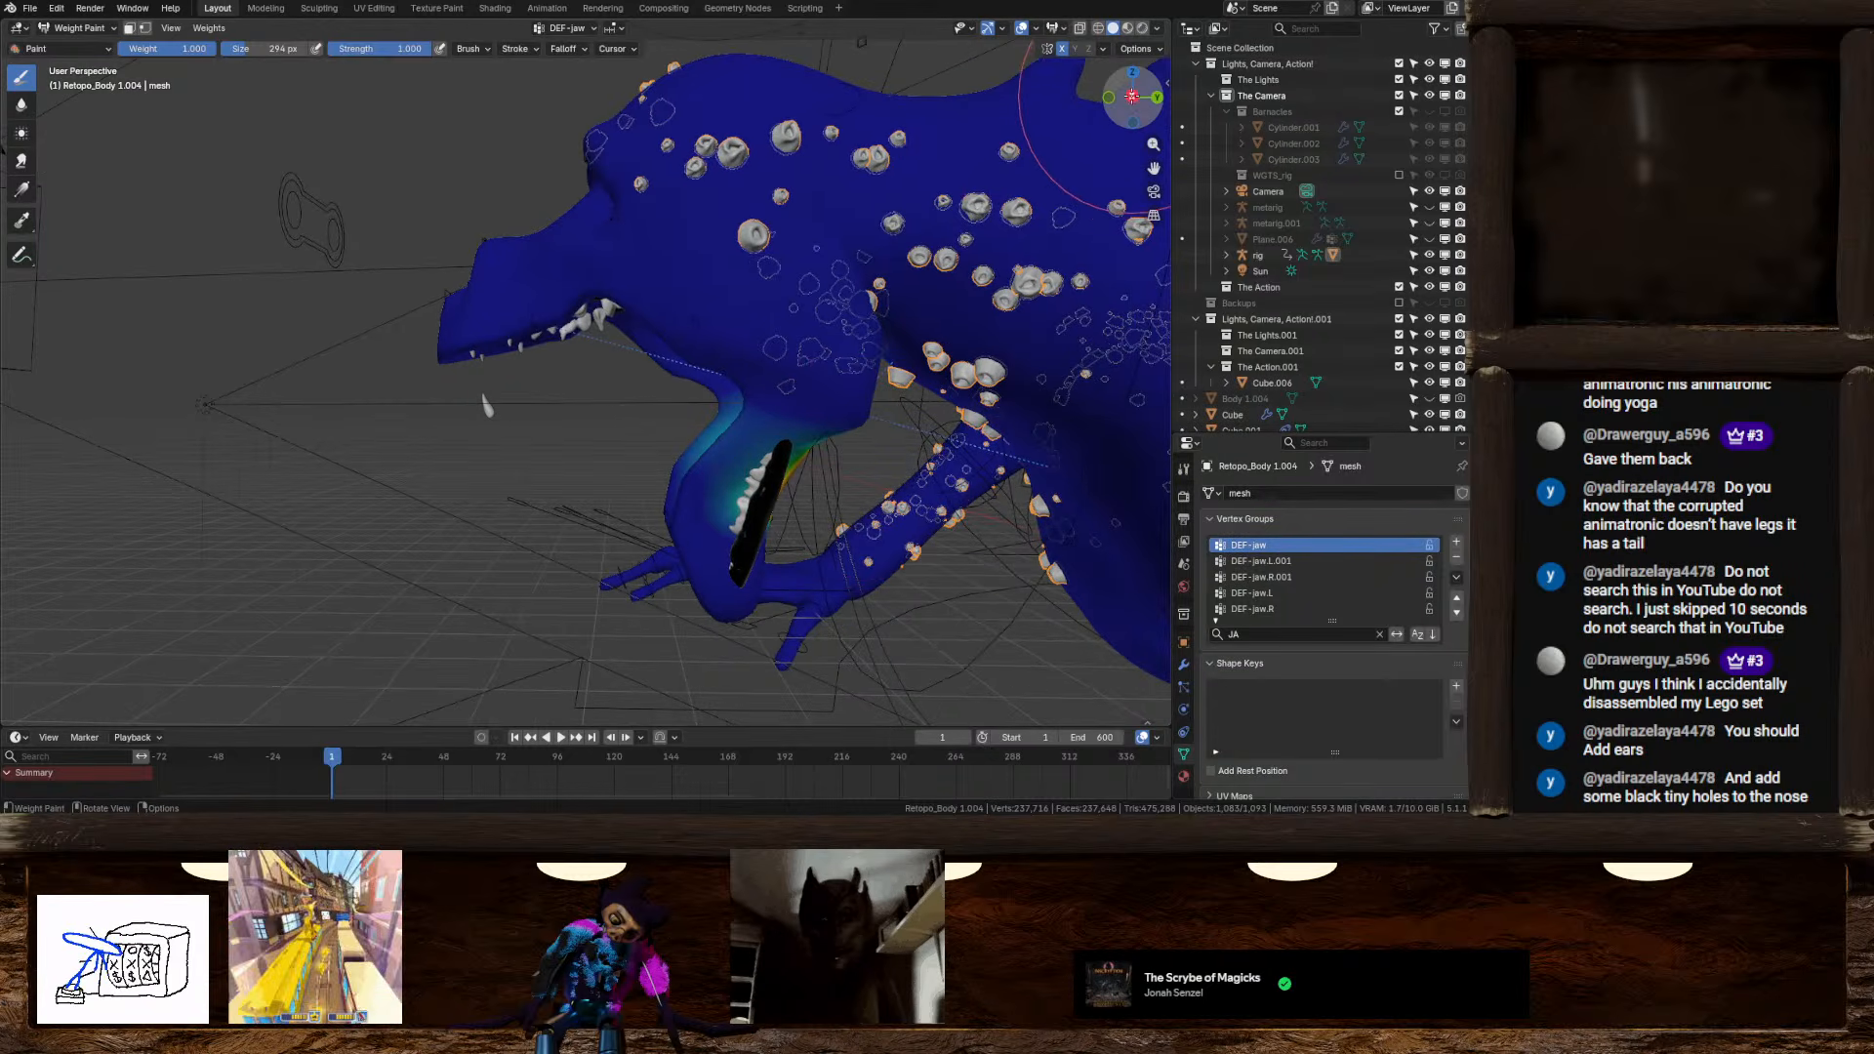
Examine the weights of the four side jaw groups, DEF-jaw.L.001 through DEF-jaw.R, in the right view and make DEF-jaw active again
click(1133, 95)
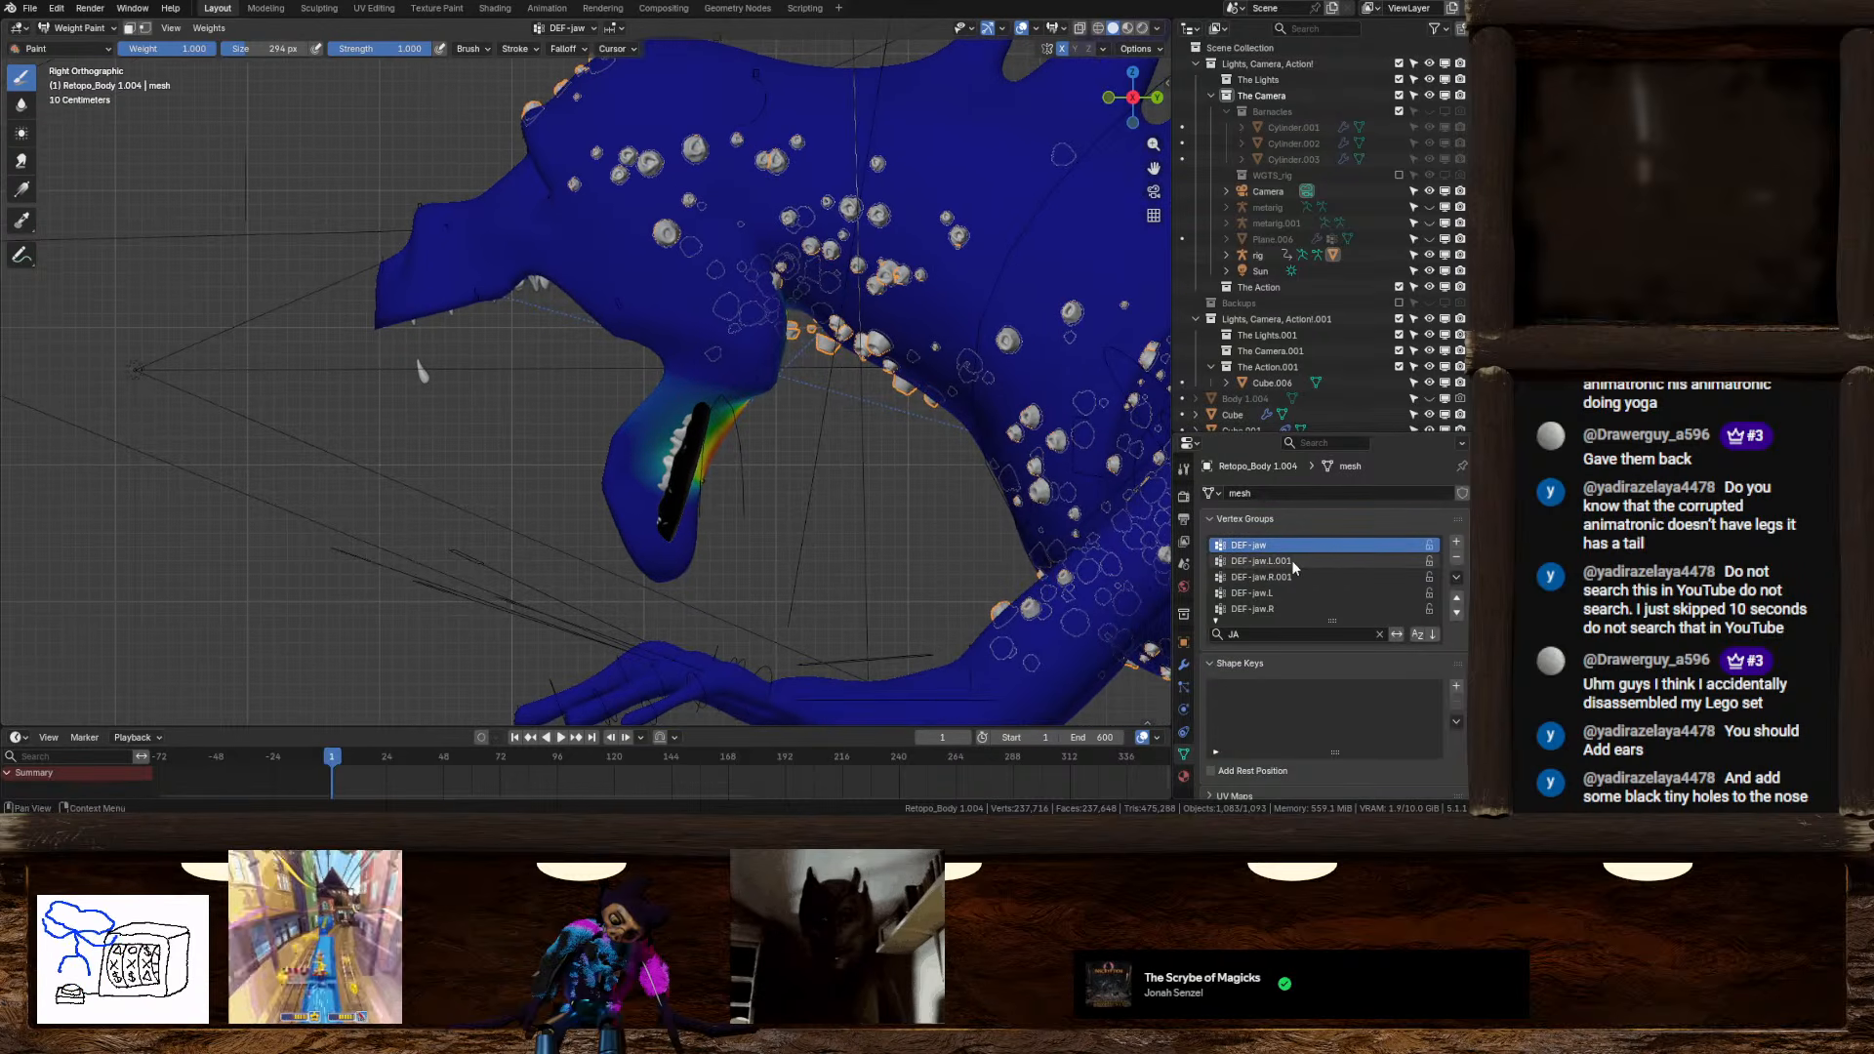
click(1292, 564)
click(1282, 577)
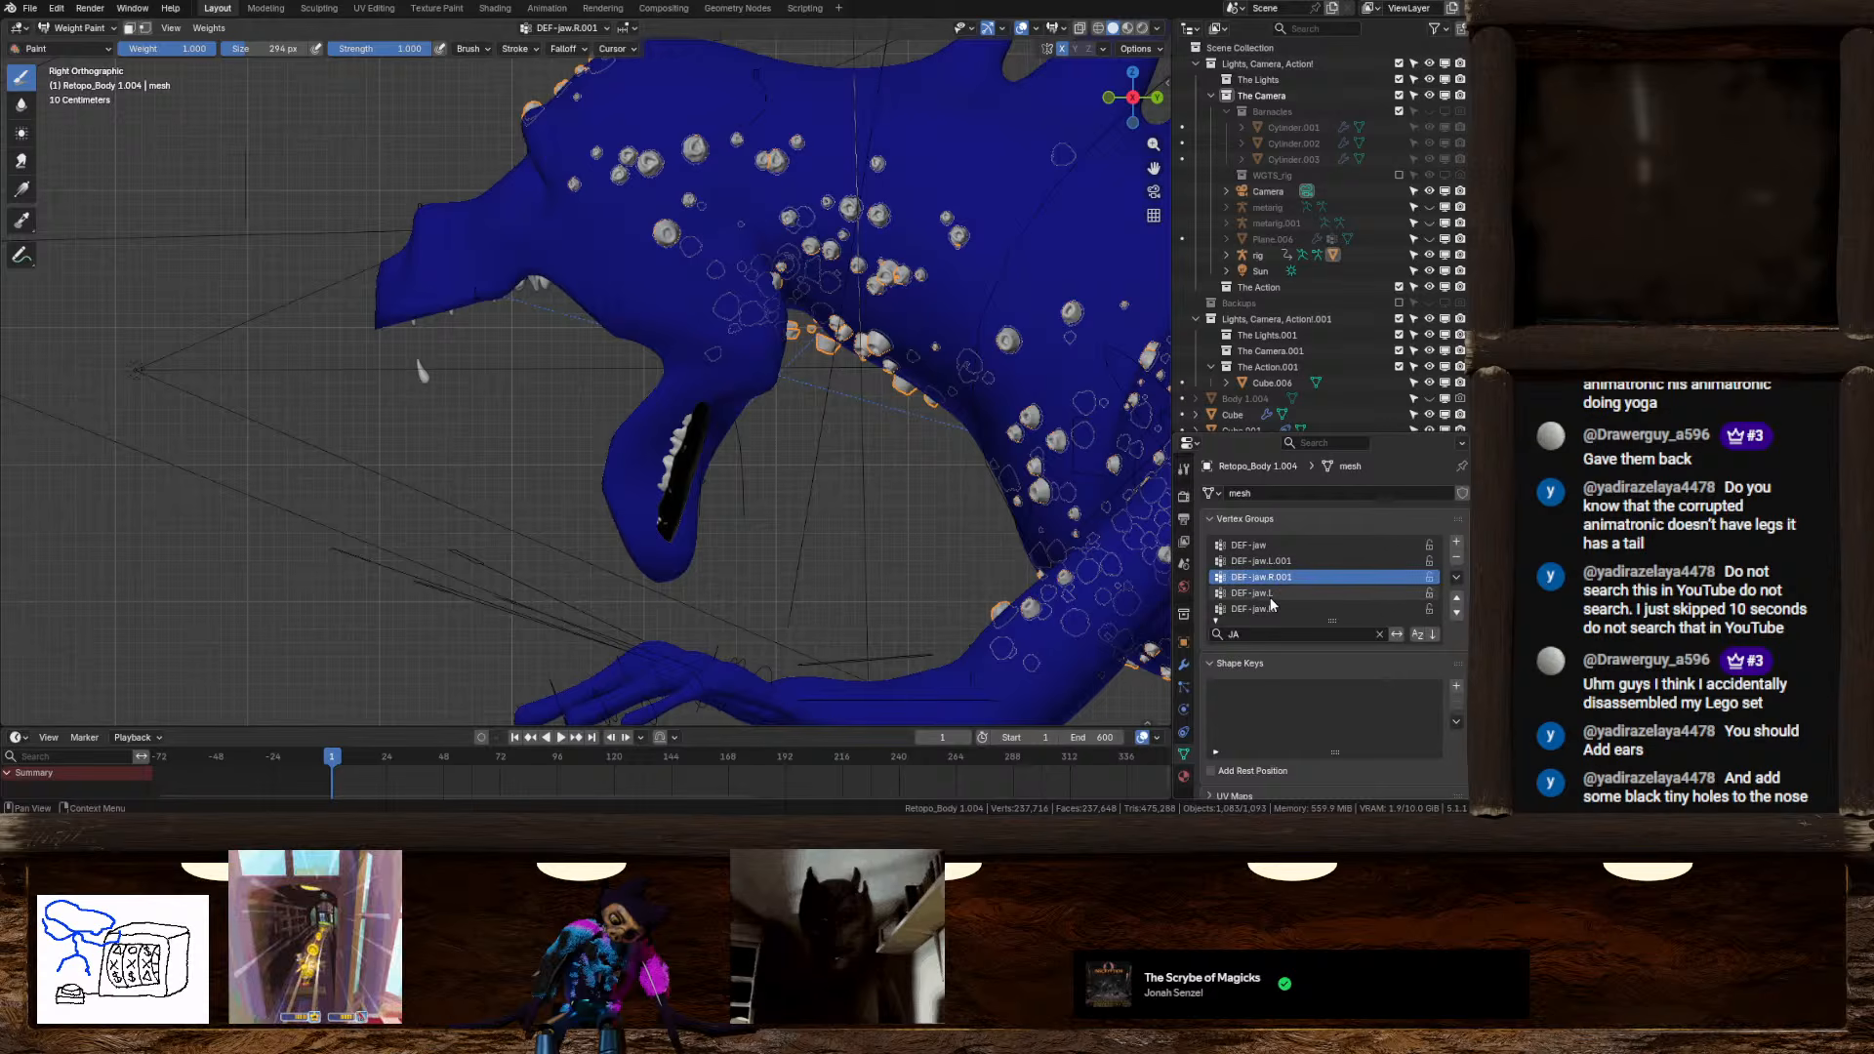
click(1274, 593)
click(1276, 609)
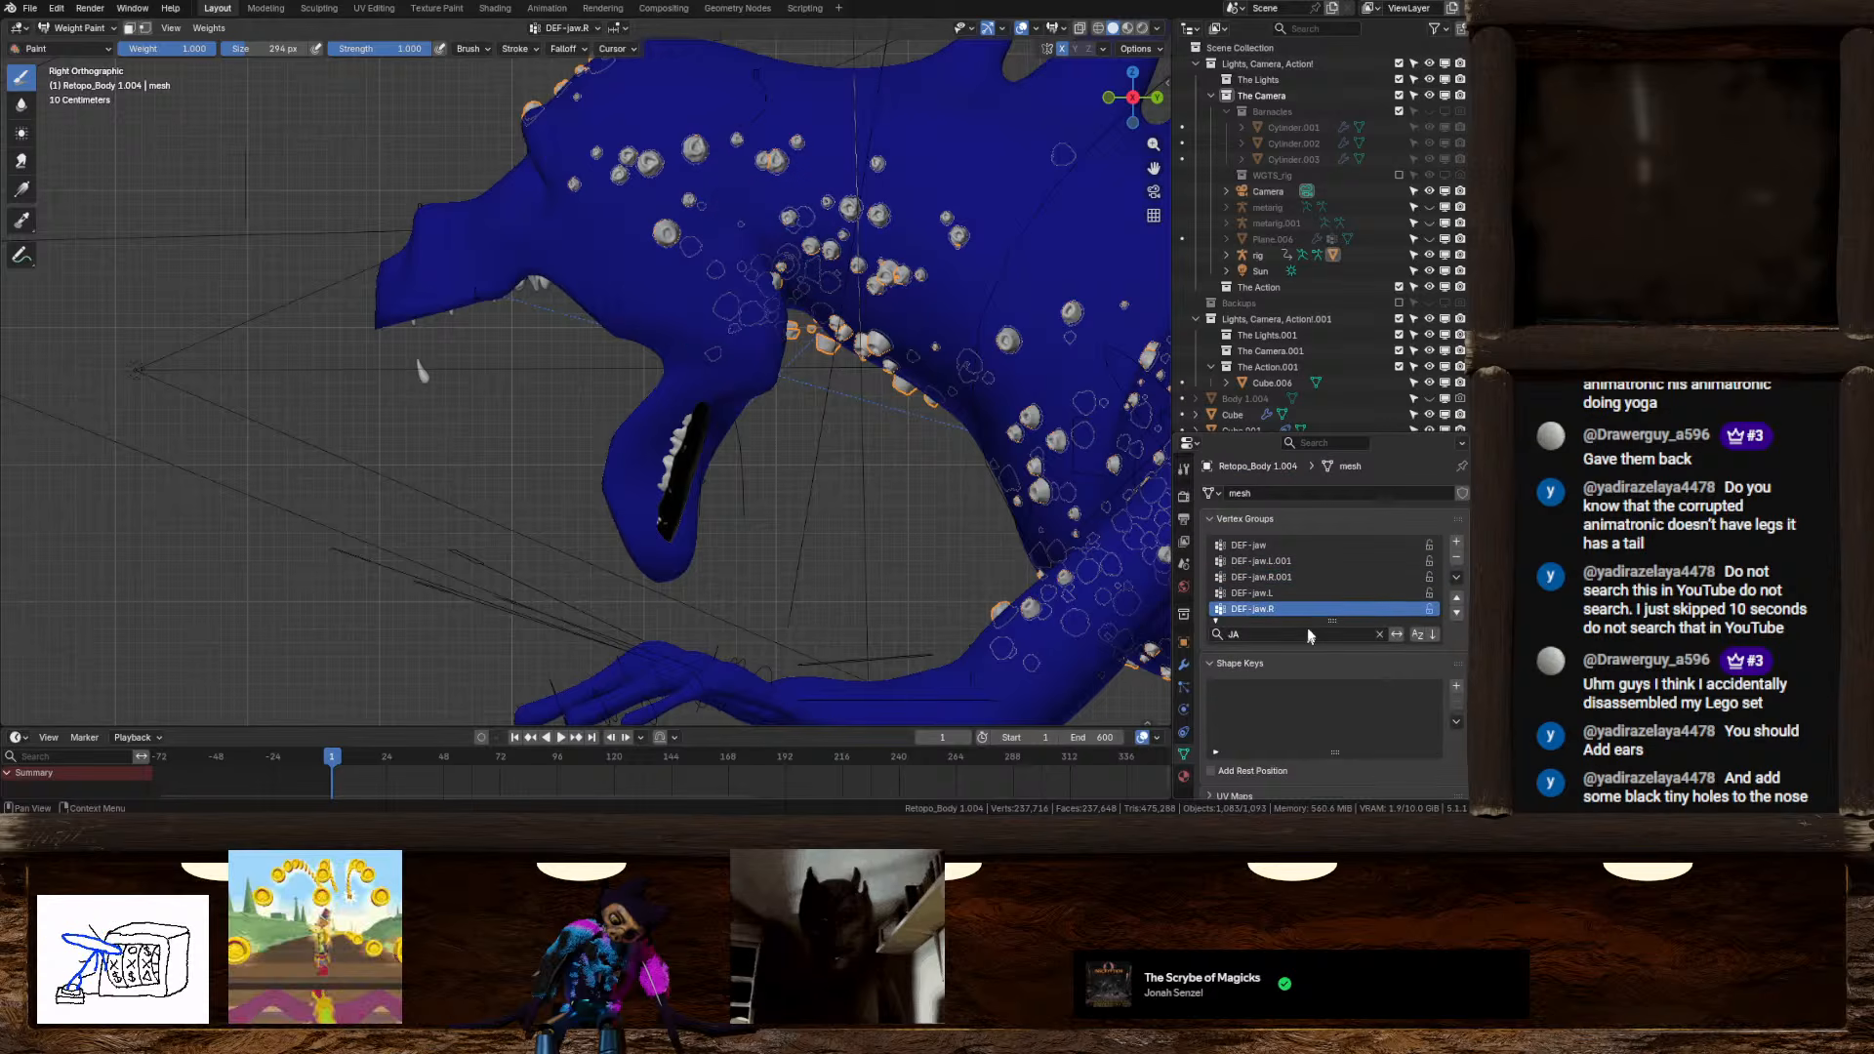
click(1290, 546)
Try painting DEF-jaw at weight 1.000 over the front, underside and both sides of the lower jaw
mouse_move(703, 410)
mouse_down()
mouse_move(614, 516)
mouse_move(636, 429)
mouse_move(628, 527)
mouse_move(643, 424)
mouse_up()
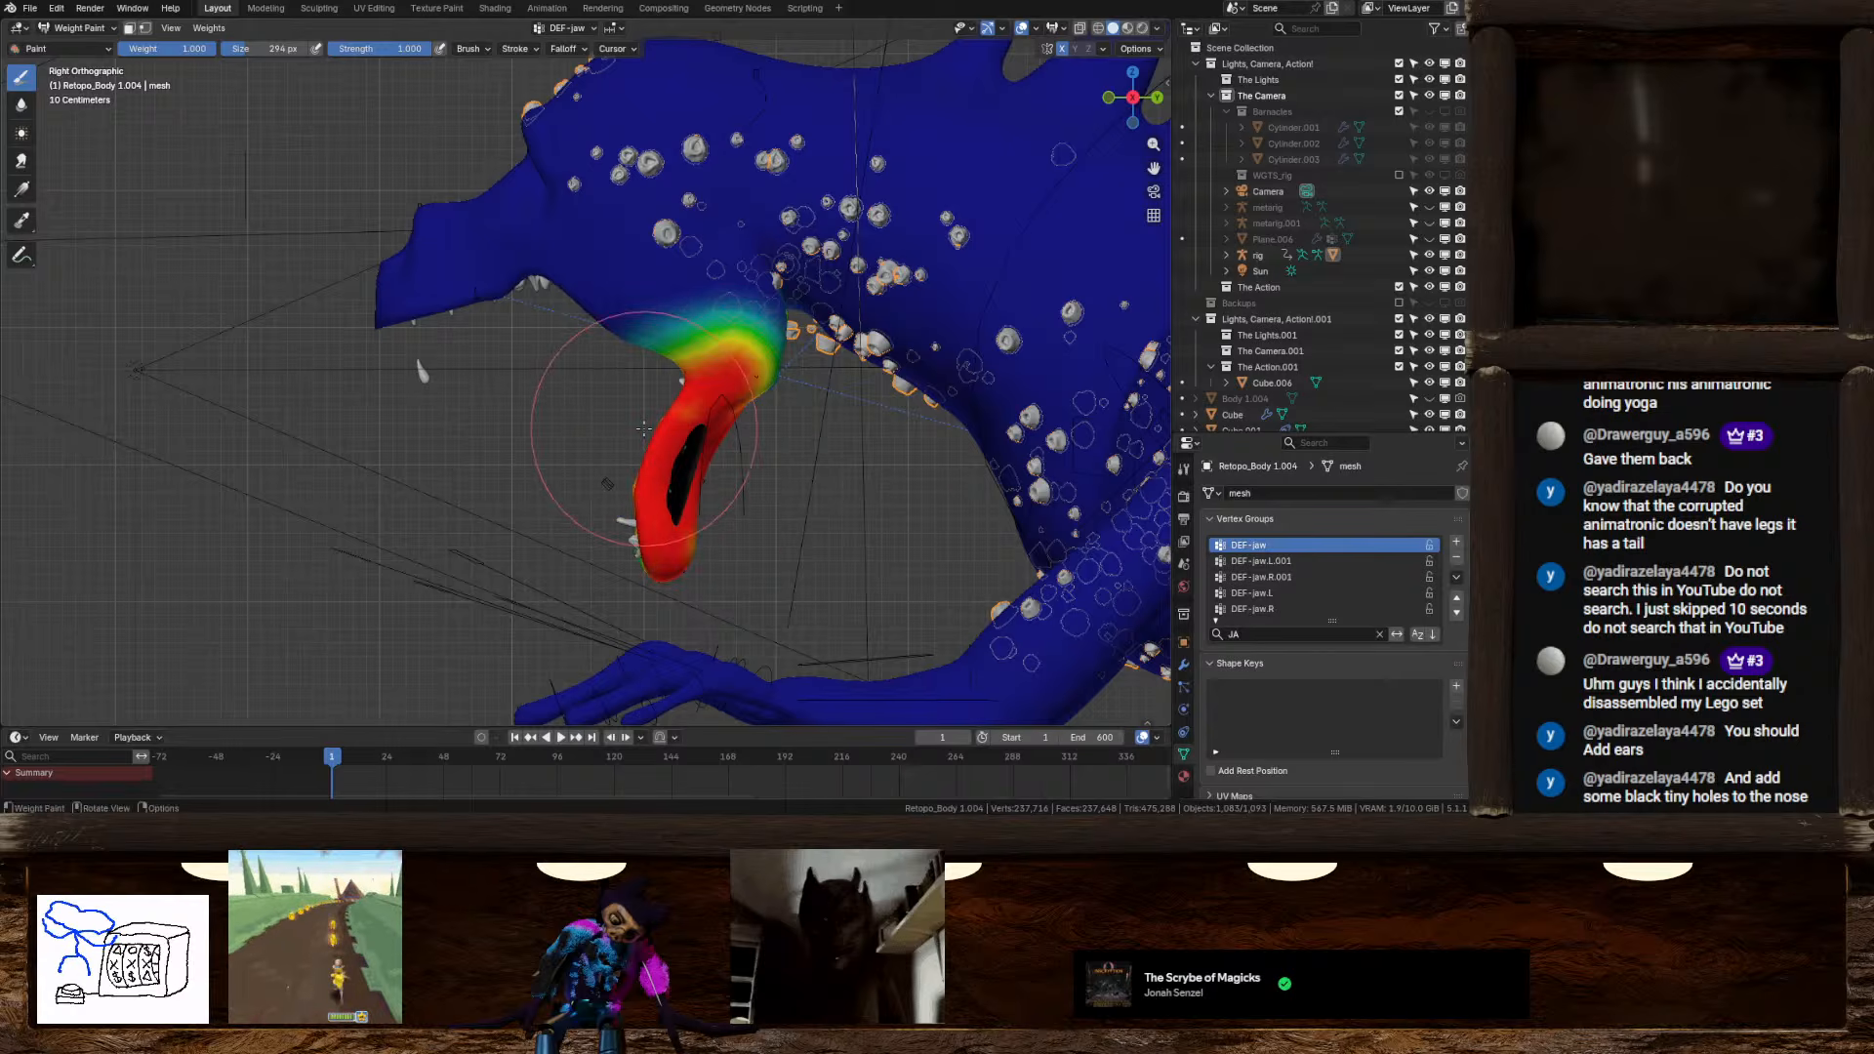
middle_drag(625, 423, 766, 436)
drag(639, 478, 586, 438)
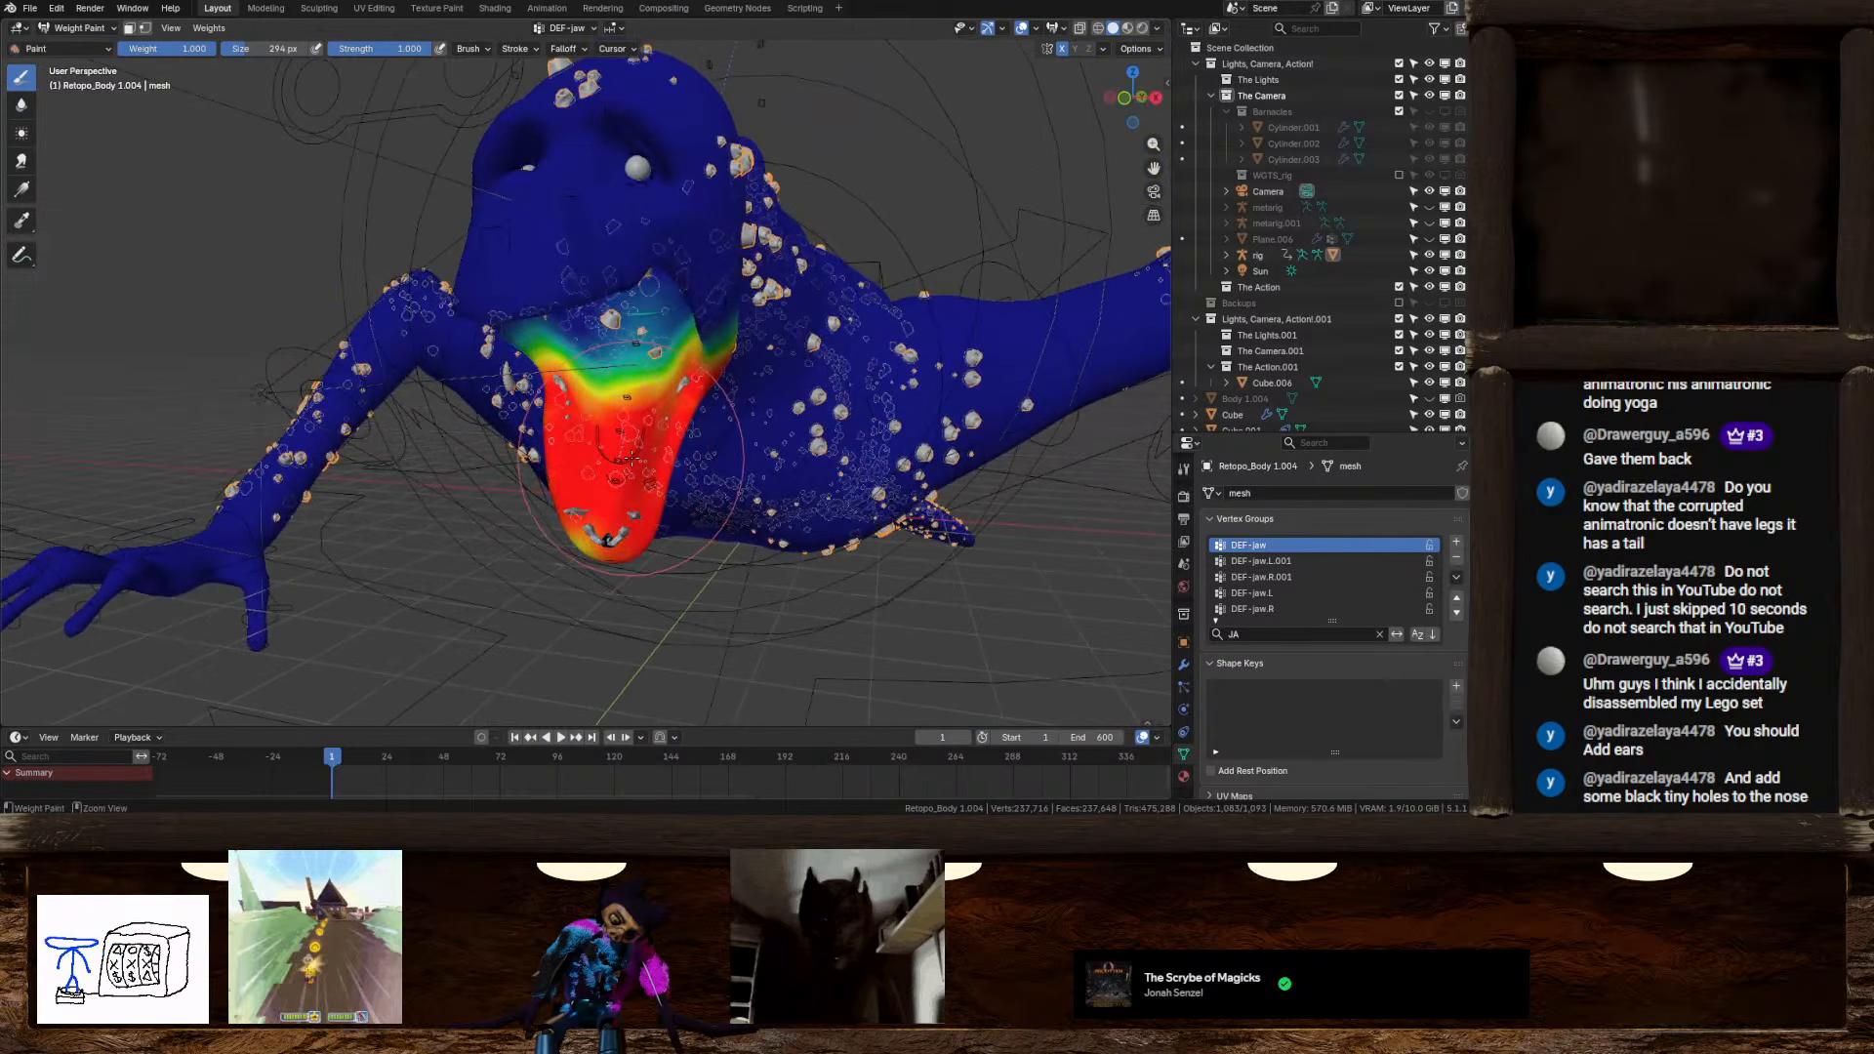
middle_drag(1022, 63, 694, 362)
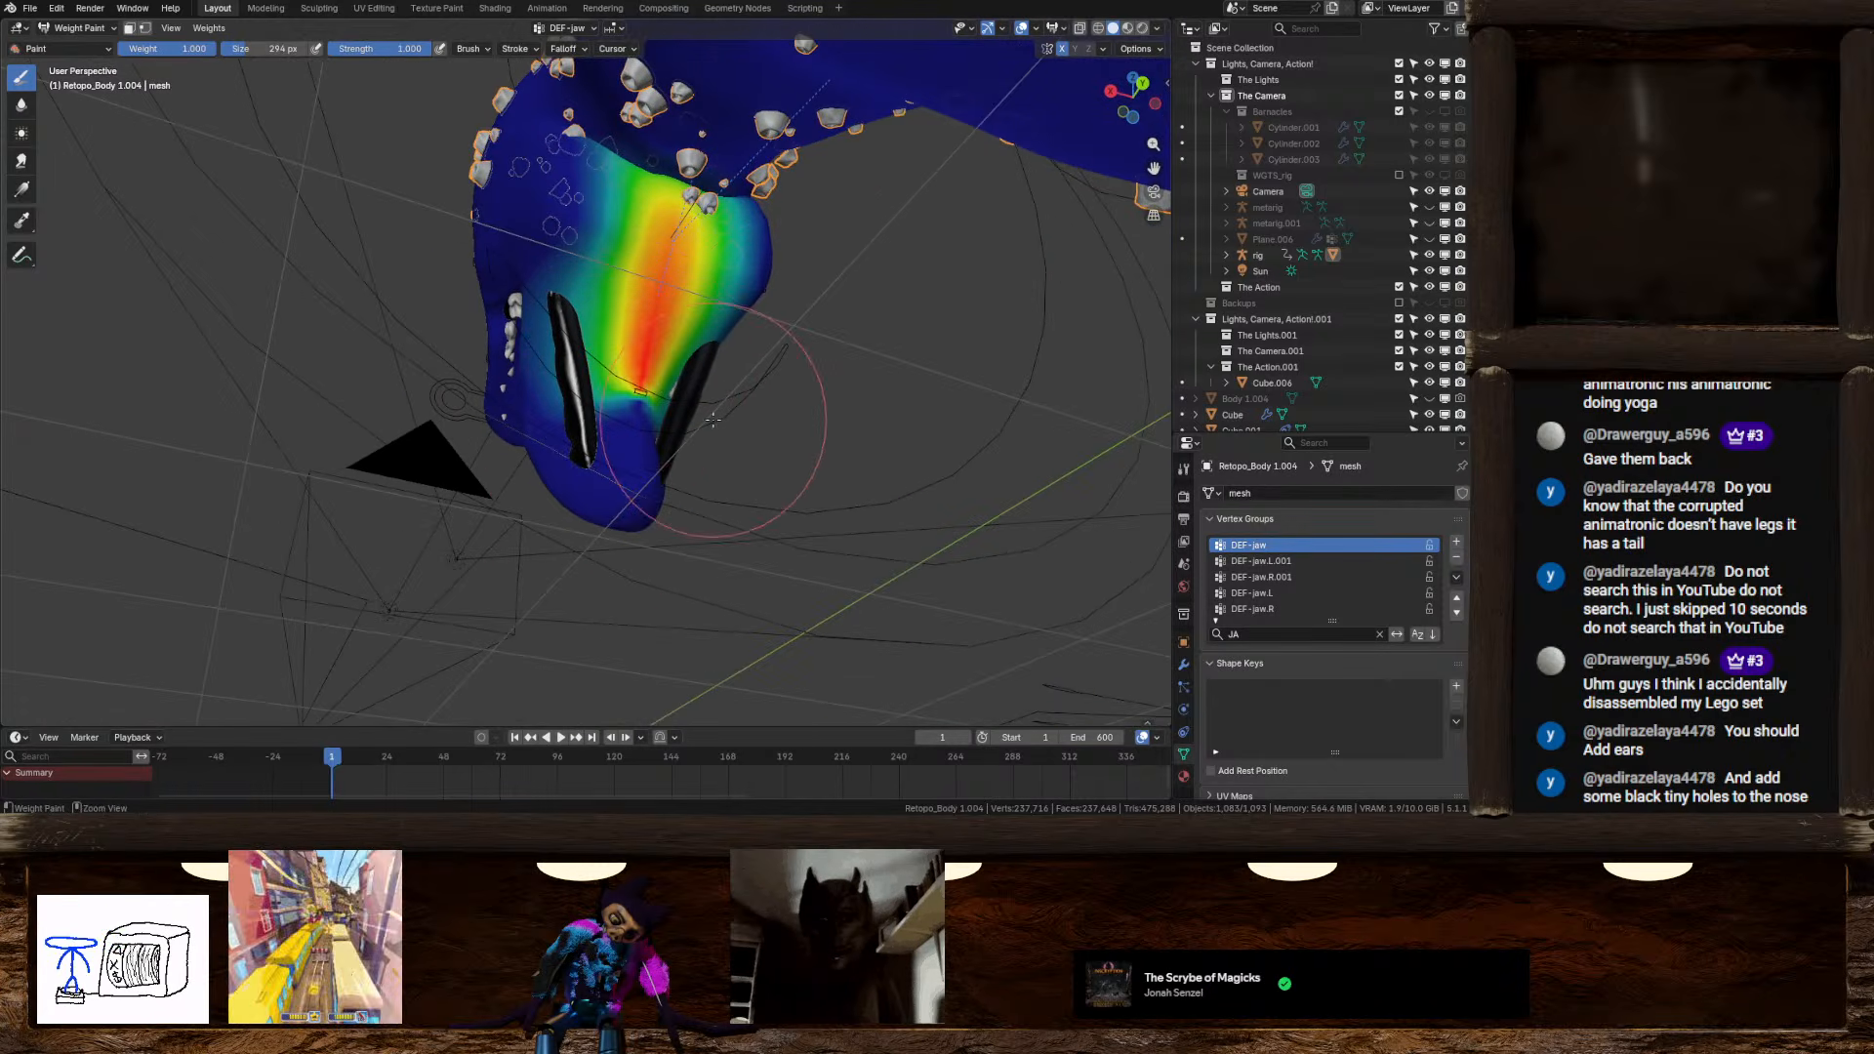
middle_drag(713, 420, 625, 424)
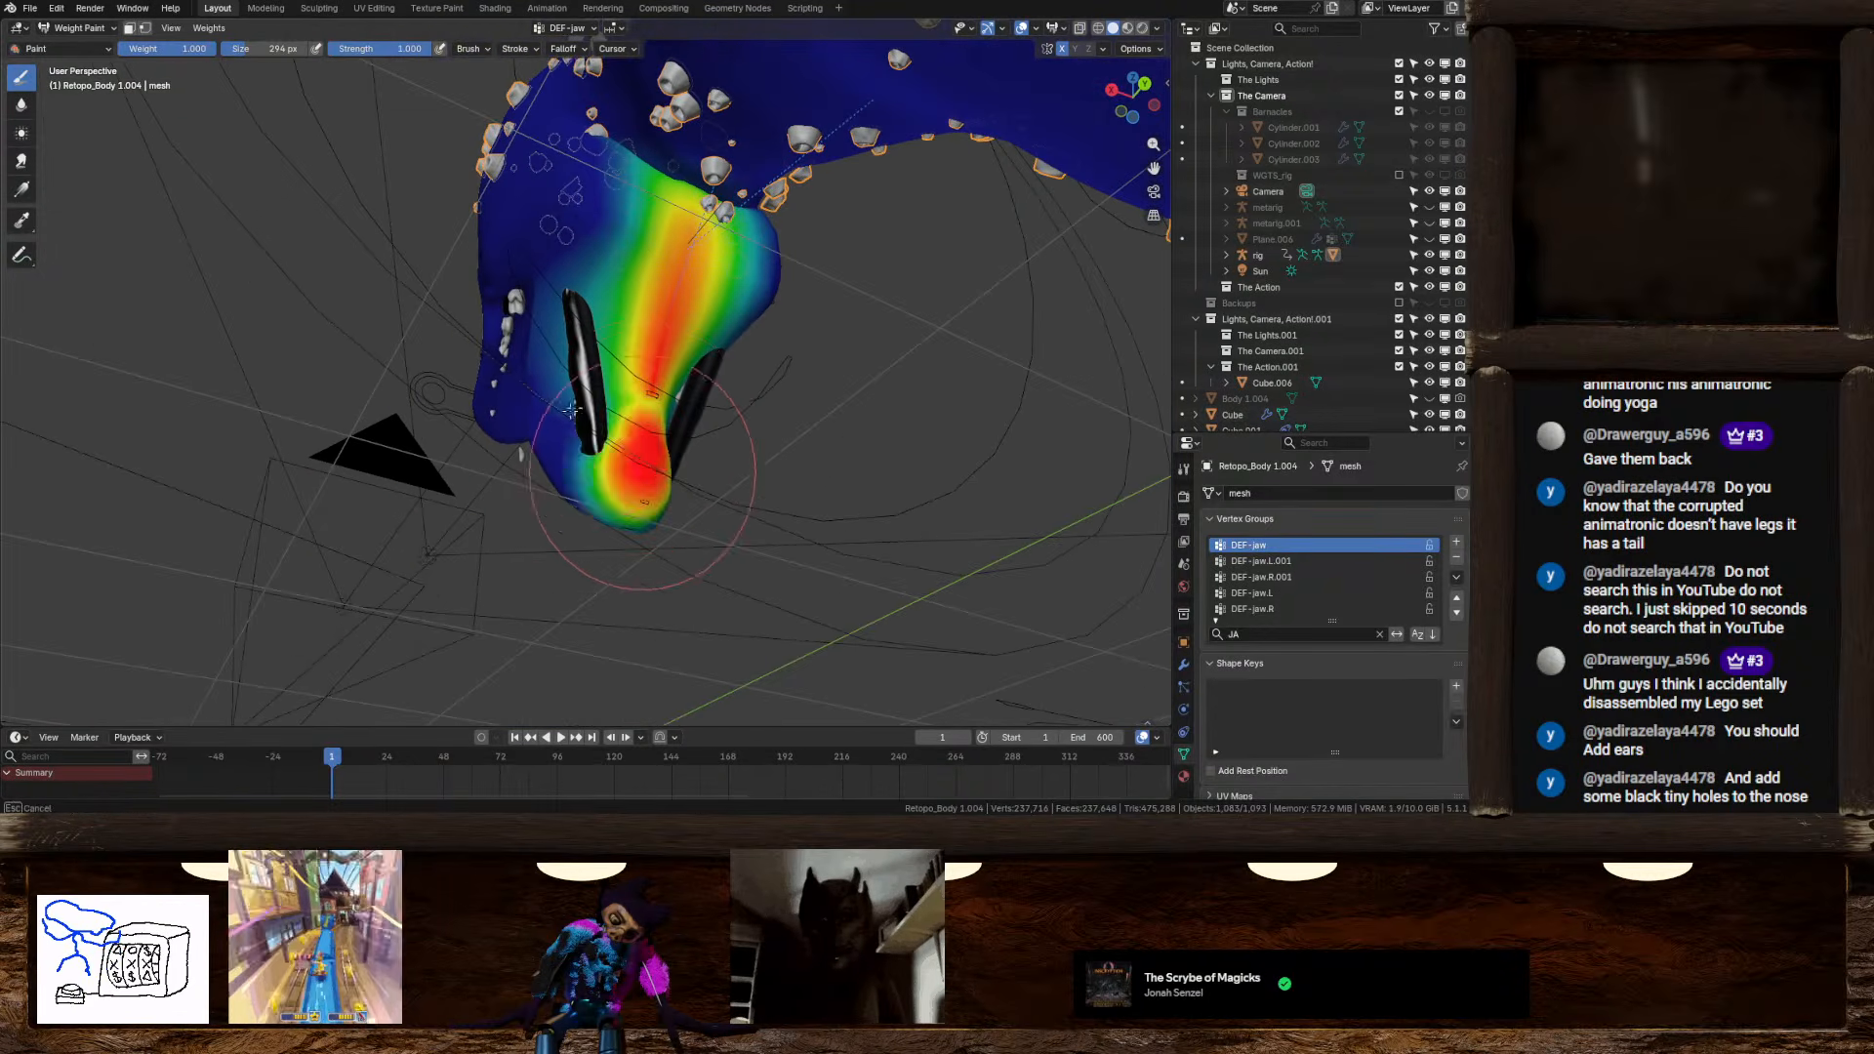
mouse_move(764, 460)
middle_down()
mouse_move(568, 472)
mouse_move(500, 557)
middle_up()
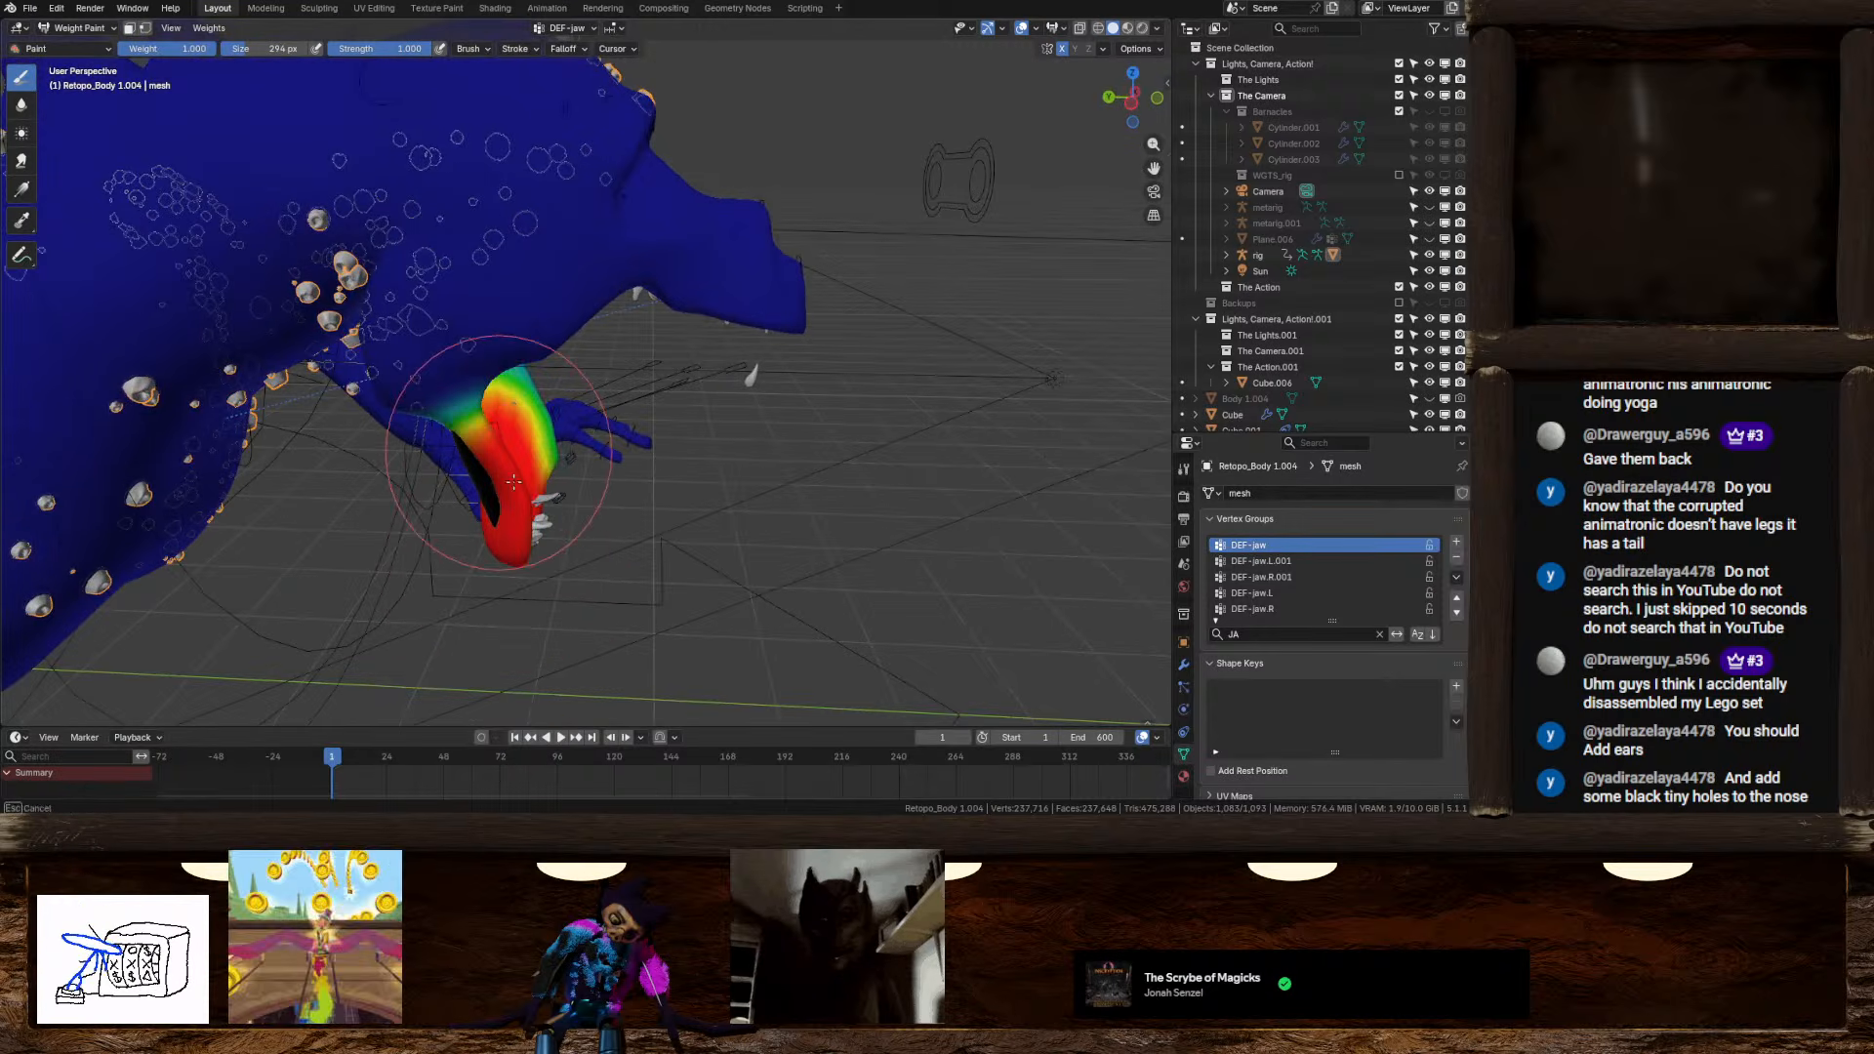
mouse_move(513, 459)
middle_down()
mouse_move(594, 557)
mouse_move(681, 490)
mouse_move(692, 443)
mouse_move(669, 406)
mouse_move(715, 420)
middle_up()
Try subtracting DEF-jaw weight around the jaw hinge and undo the weight strokes on the lower jaw
key(n)
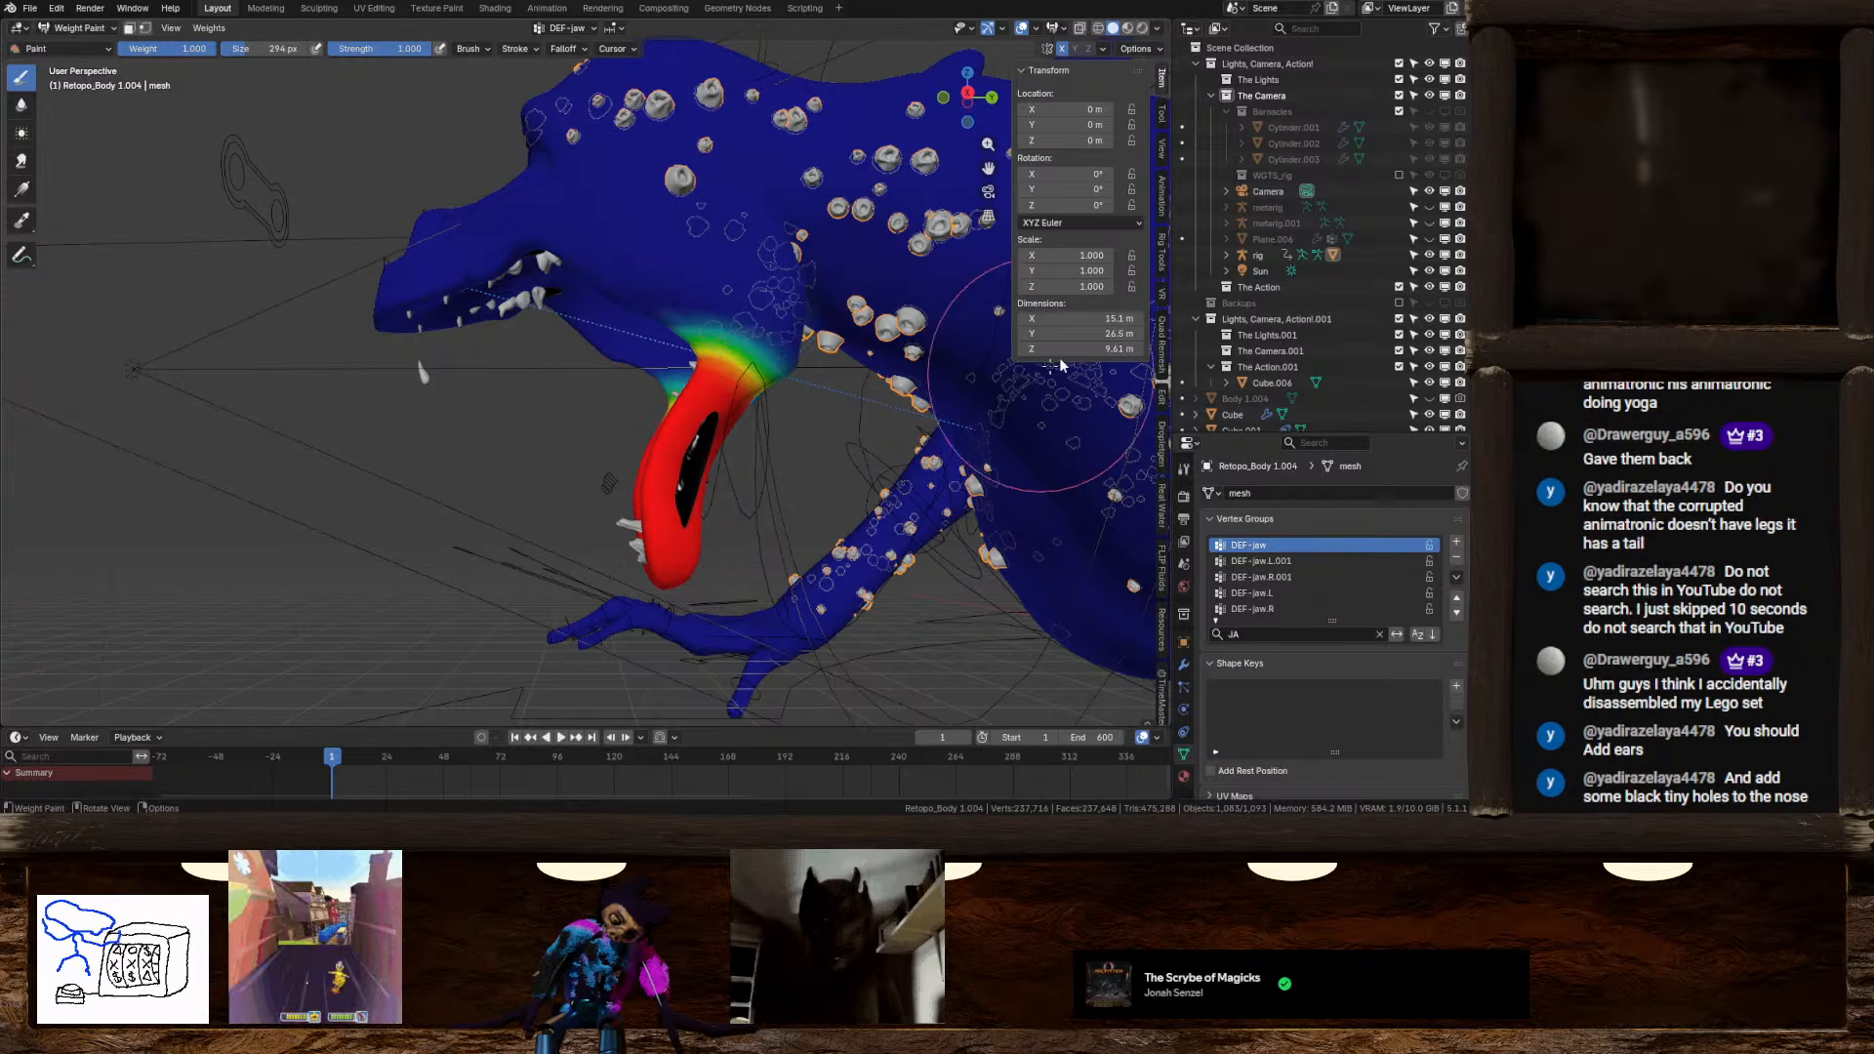
mouse_move(819, 255)
ctrl+mouse_down()
mouse_move(778, 278)
mouse_move(769, 365)
ctrl+mouse_up()
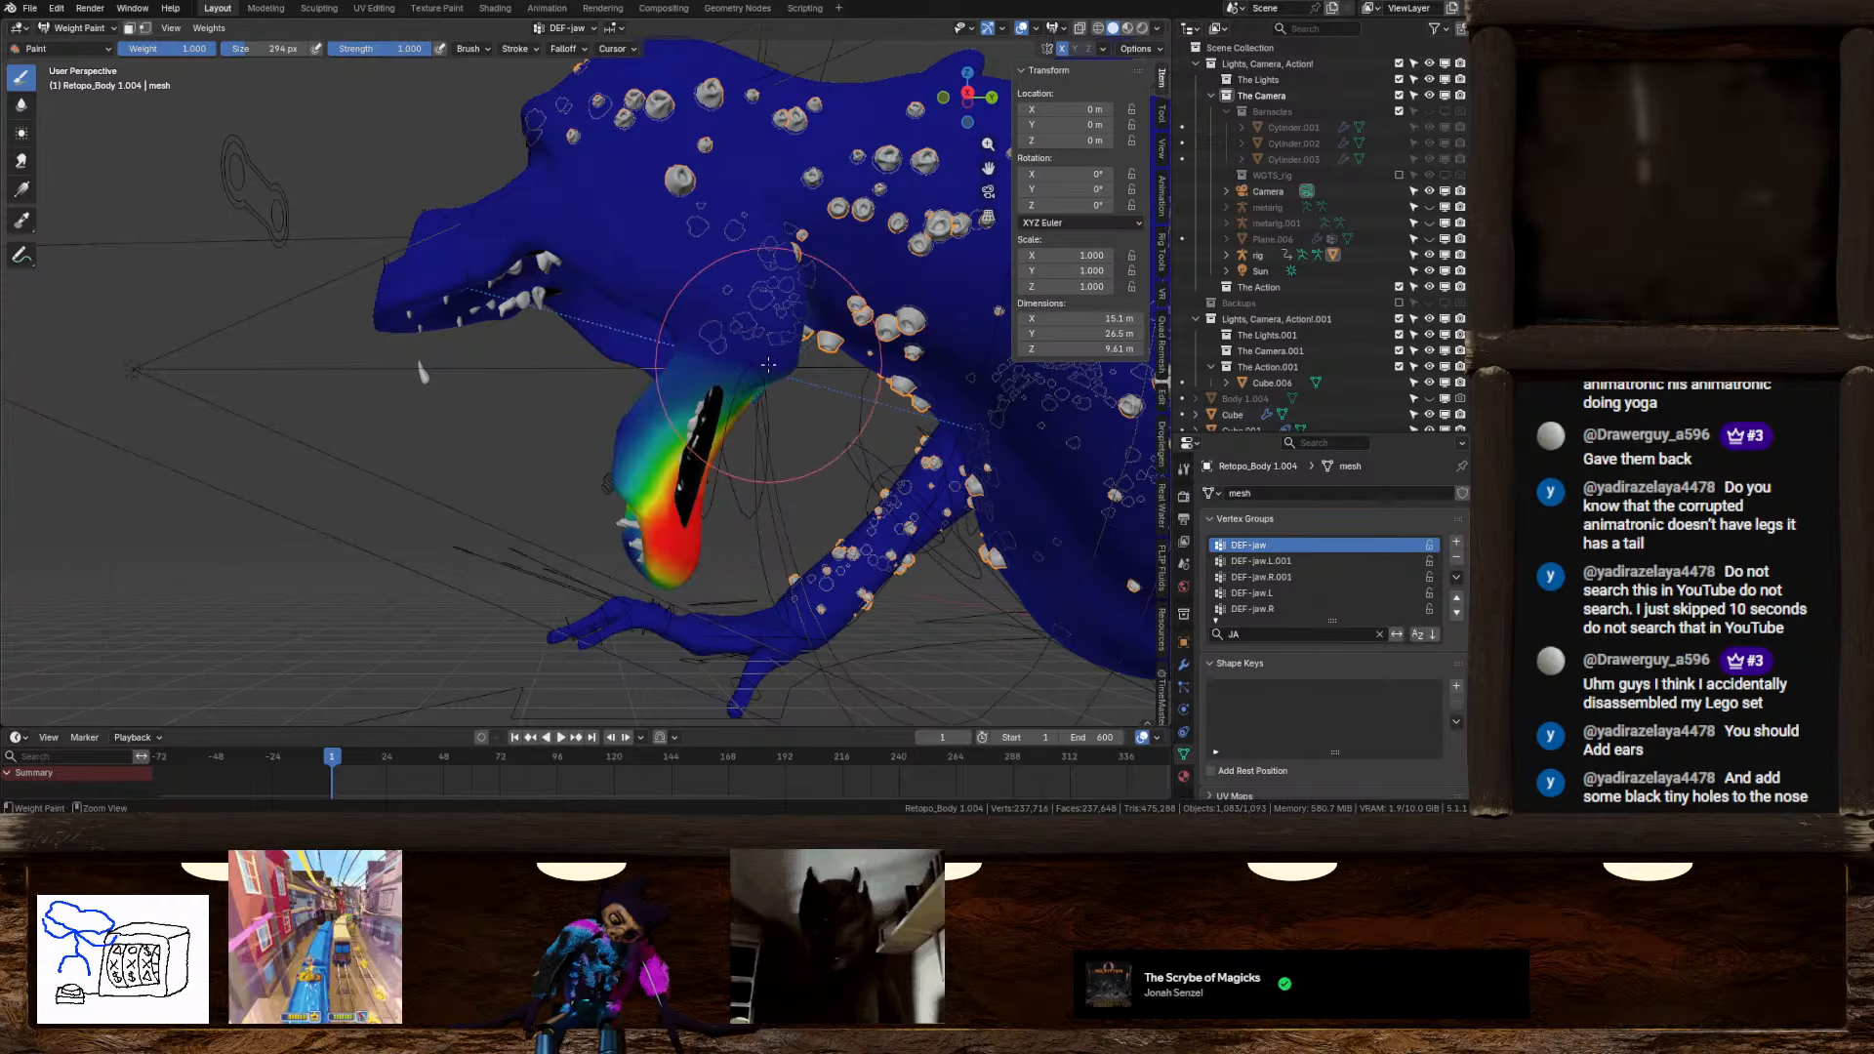
key(ctrl+z)
middle_drag(803, 416, 646, 394)
key(ctrl+z)
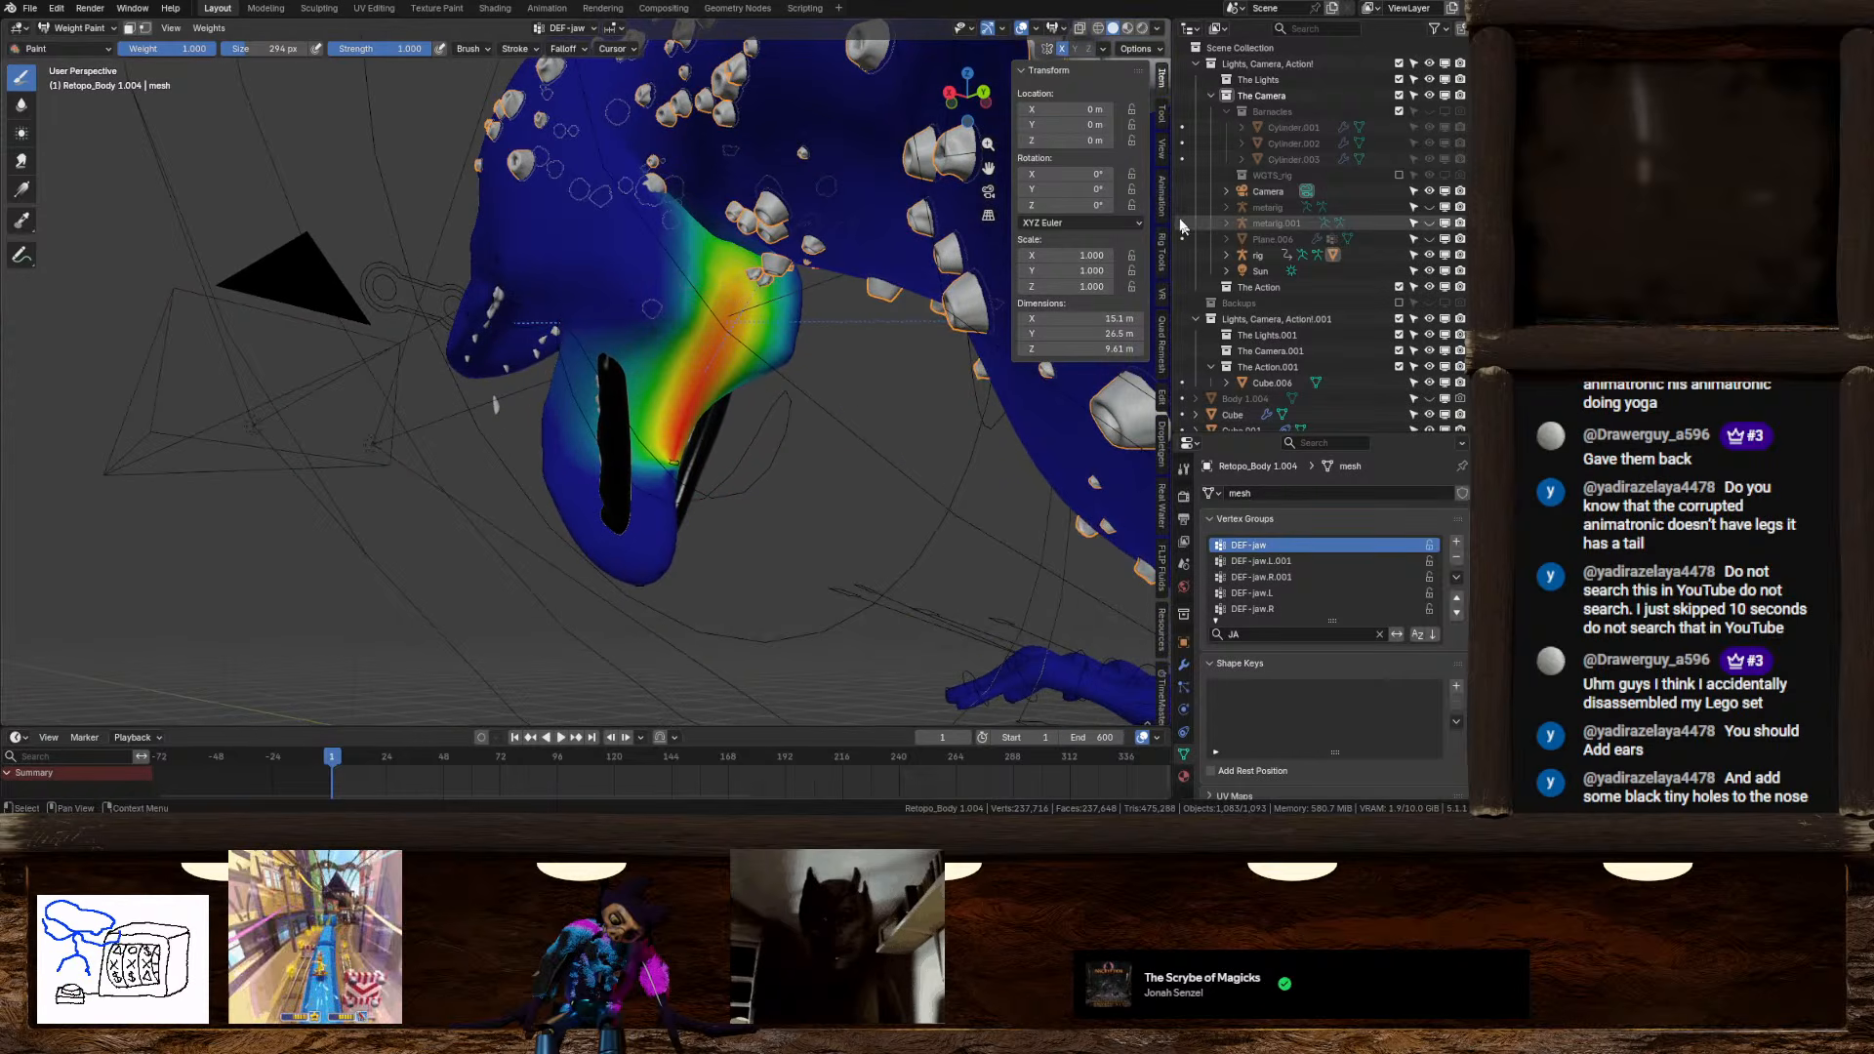
Enable Auto Normalize in the weight paint brush options
click(1163, 113)
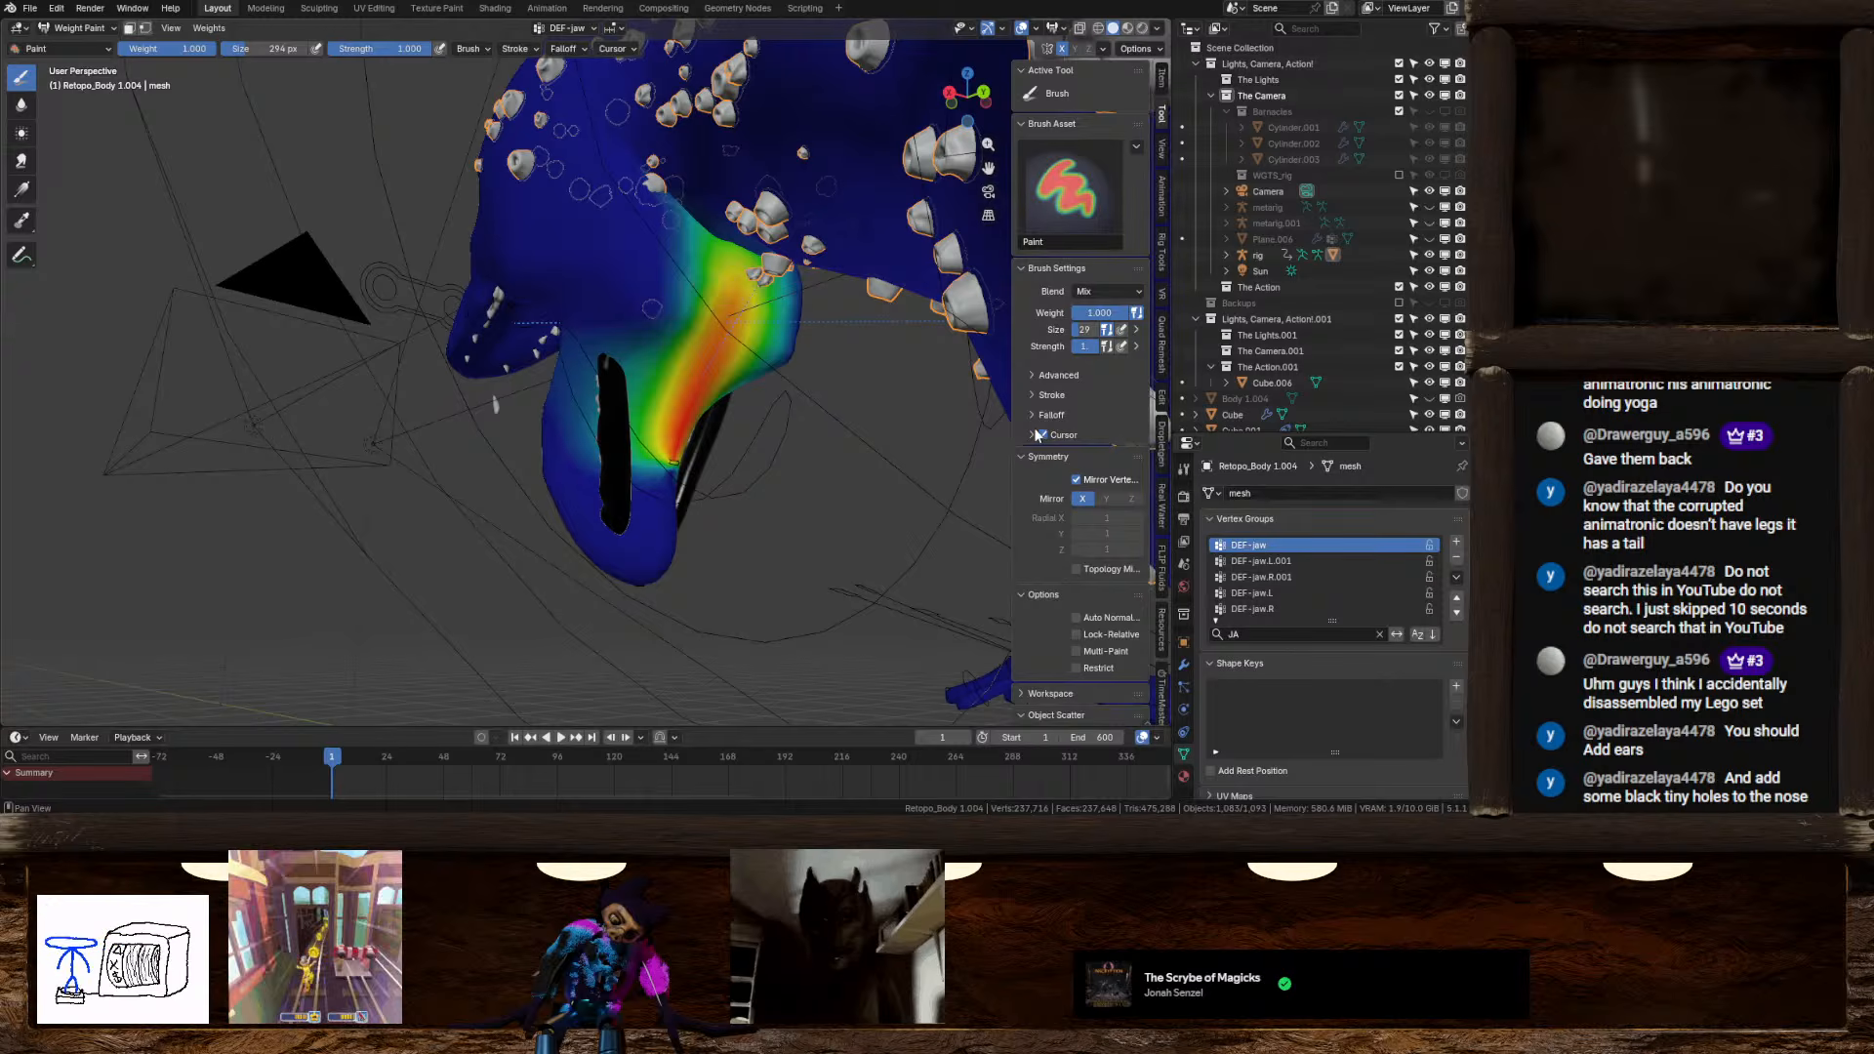
scroll(1052, 494, down, 3)
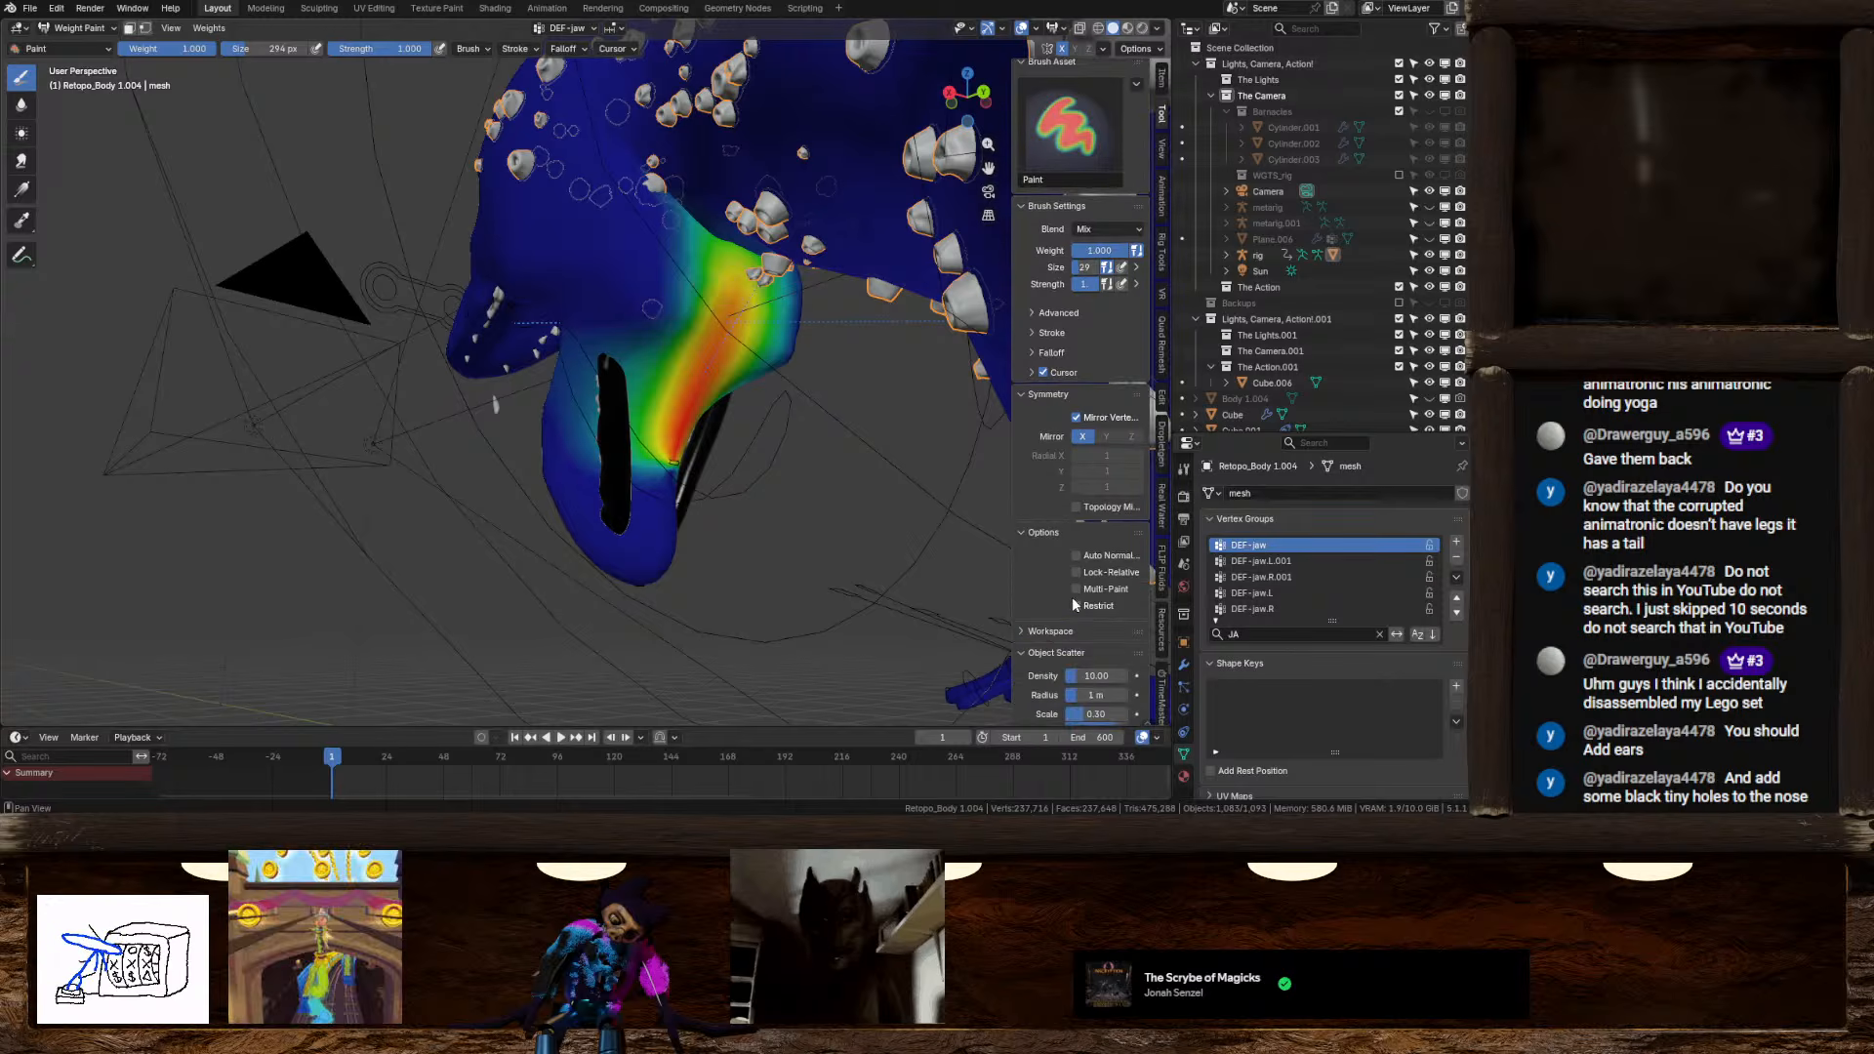
click(1076, 555)
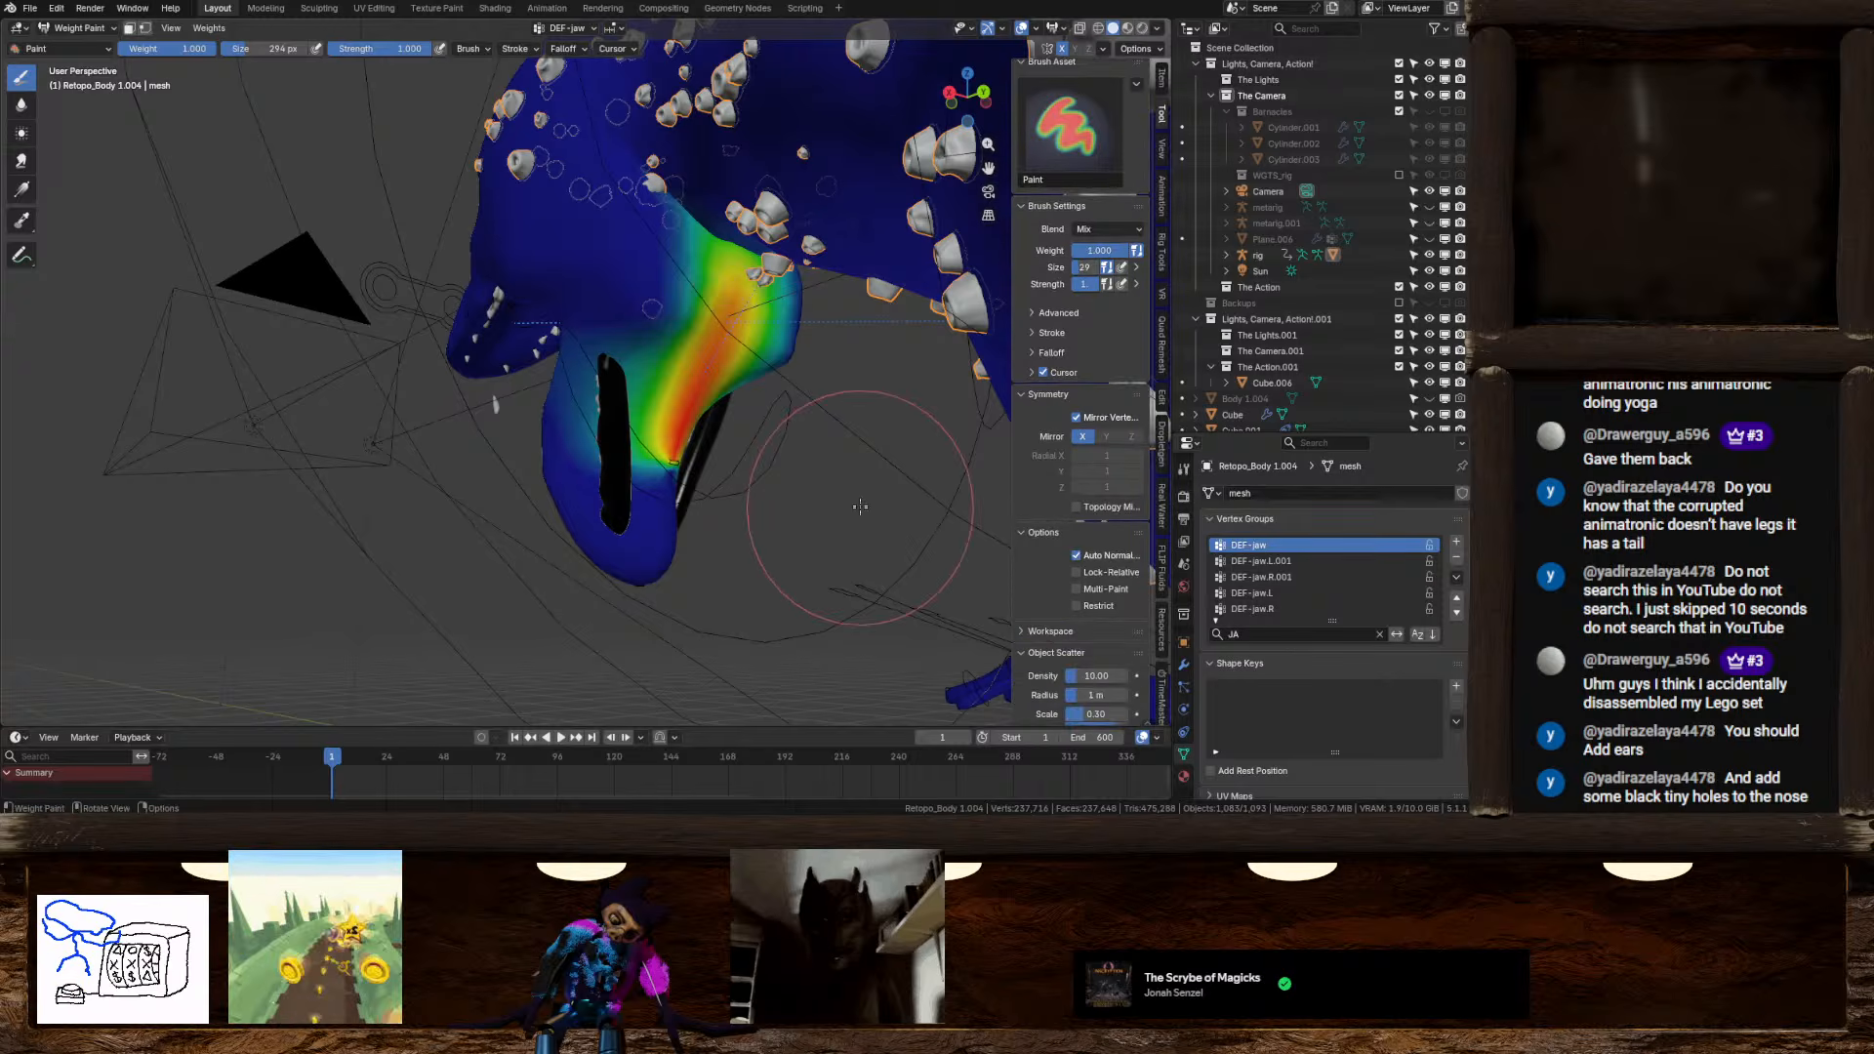
Paint DEF-jaw at weight 1.000 over the whole lower jaw, including its underside, interior and both sides
mouse_move(718, 467)
mouse_down()
mouse_move(664, 371)
mouse_move(630, 439)
mouse_move(636, 525)
mouse_move(679, 483)
mouse_up()
middle_drag(527, 492, 716, 482)
drag(716, 482, 686, 416)
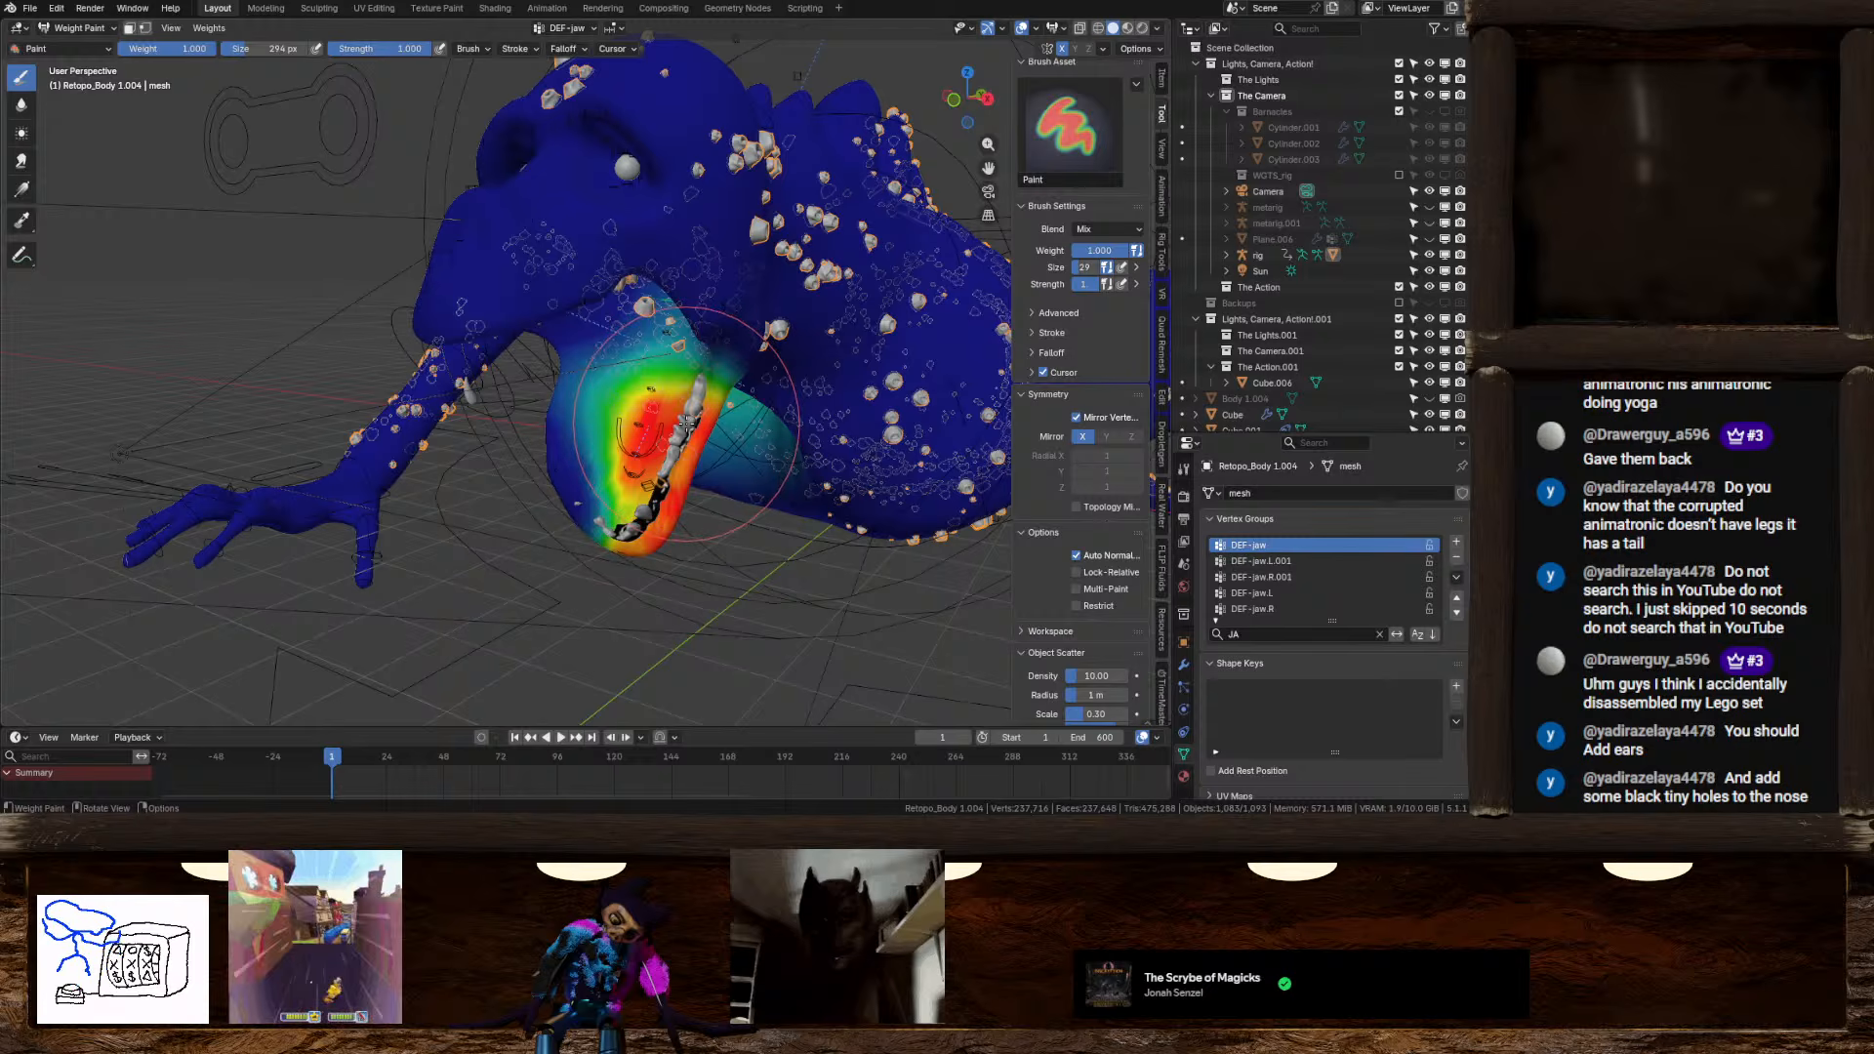
key(ctrl+z)
scroll(686, 424, up, 2)
middle_drag(679, 429, 711, 436)
mouse_move(711, 418)
mouse_down()
mouse_move(714, 386)
mouse_move(683, 429)
mouse_move(564, 447)
mouse_up()
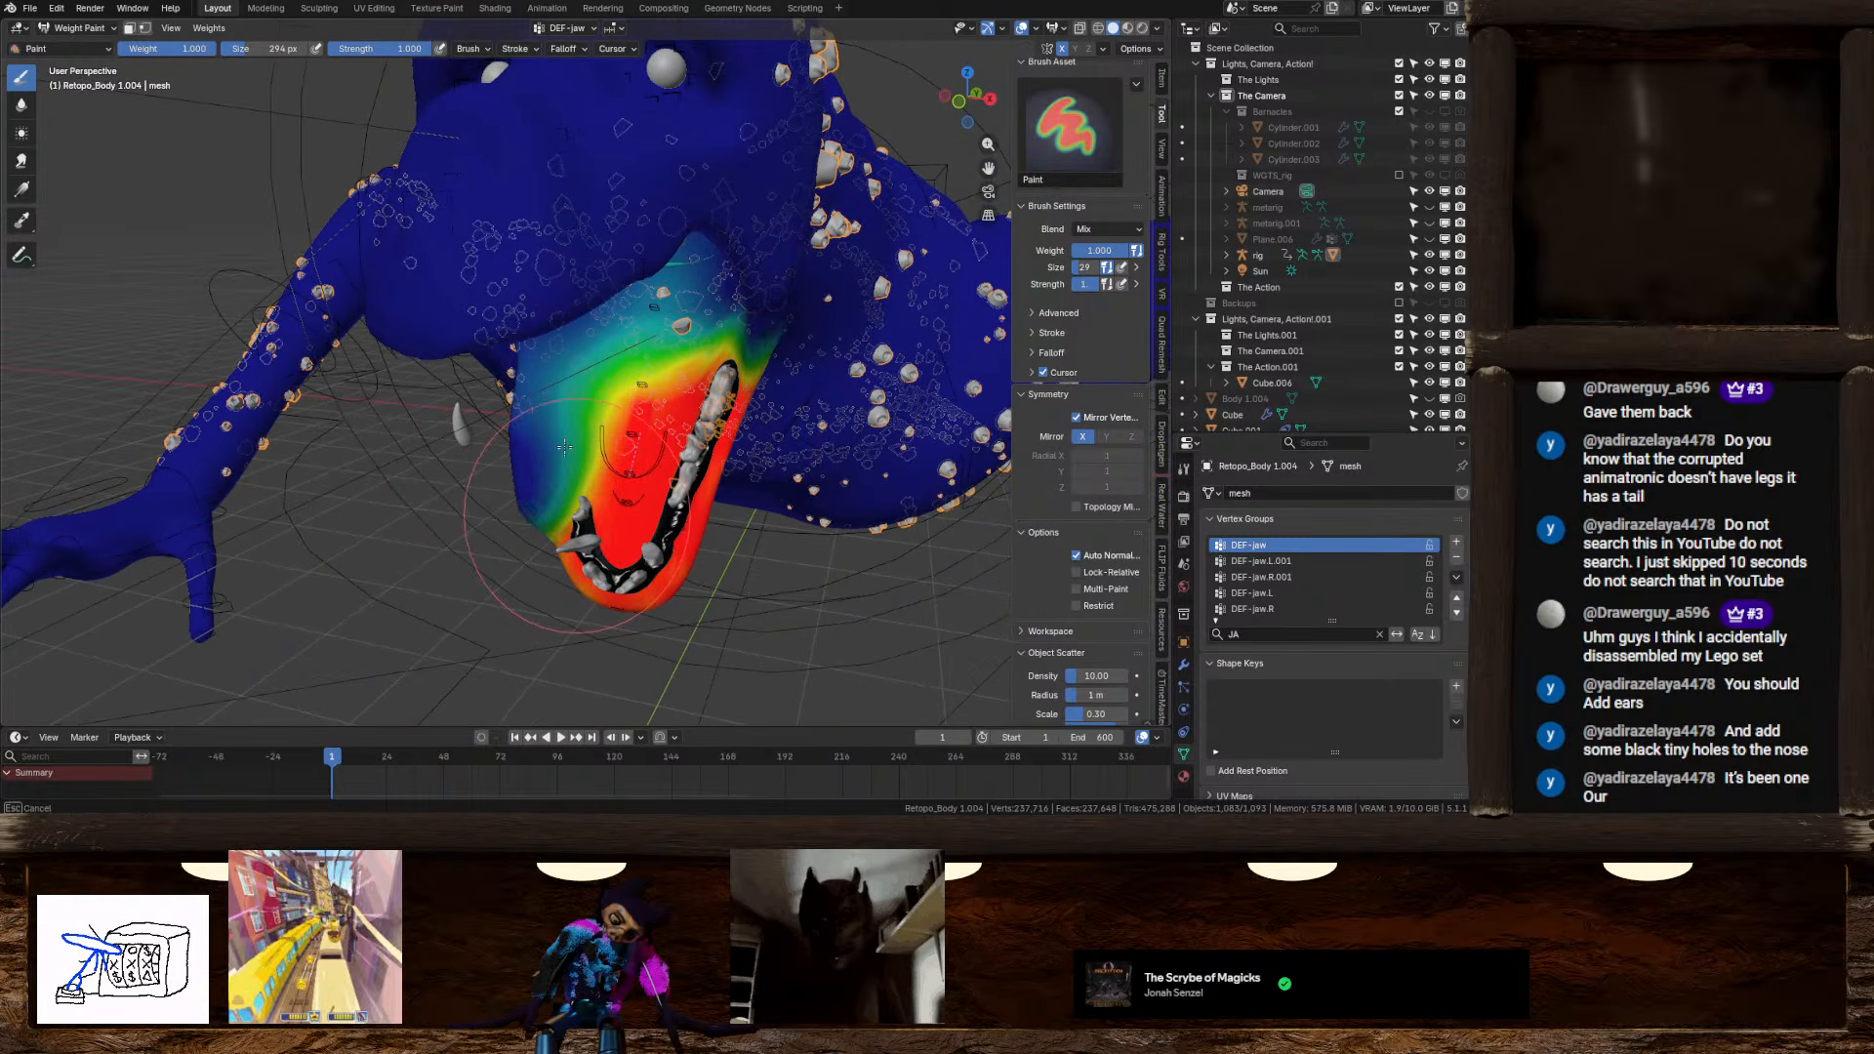
drag(588, 523, 578, 519)
middle_drag(578, 519, 781, 546)
mouse_move(552, 557)
mouse_down()
mouse_move(496, 517)
mouse_move(479, 429)
mouse_up()
middle_drag(481, 435, 683, 430)
scroll(625, 429, down, 2)
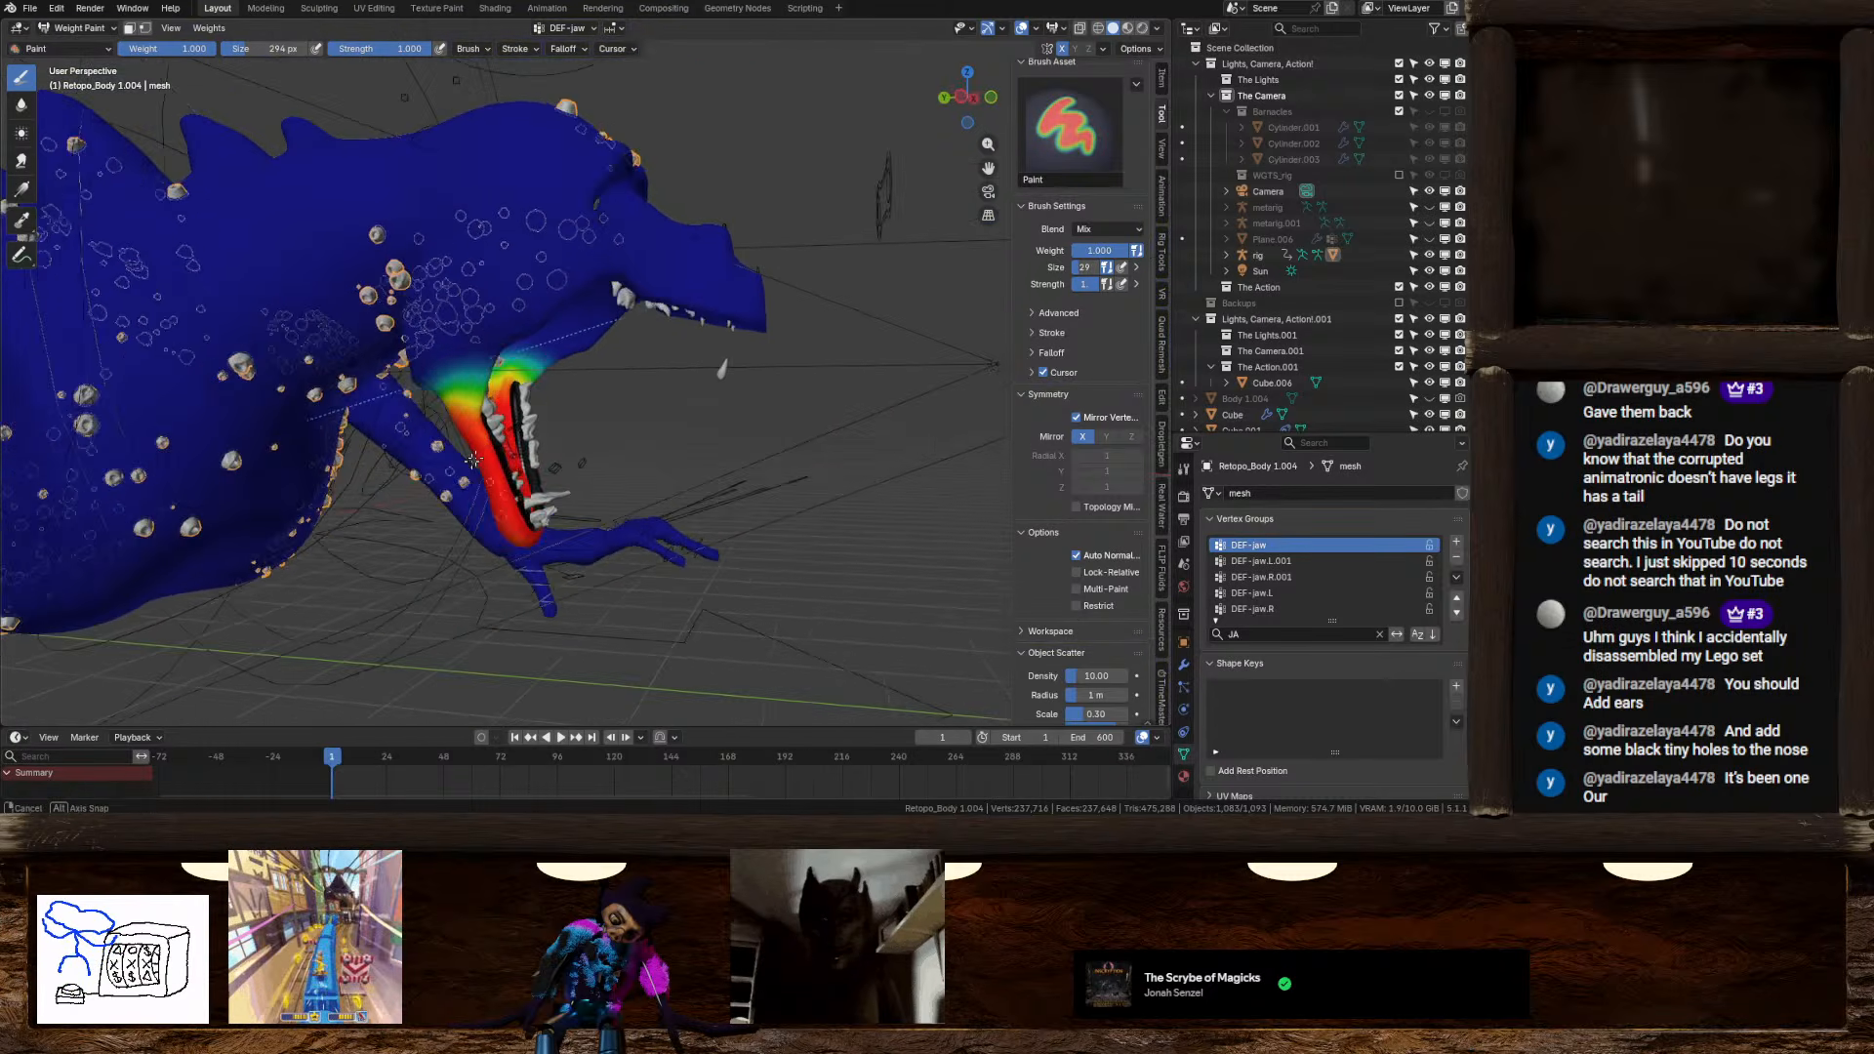
Smooth the DEF-jaw weight transition around the jaw hinge and throat on the creature's left side
scroll(586, 429, up, 3)
mouse_move(429, 429)
middle_down()
mouse_move(571, 432)
mouse_move(622, 378)
mouse_move(744, 424)
mouse_move(695, 371)
mouse_move(711, 360)
mouse_move(624, 385)
middle_up()
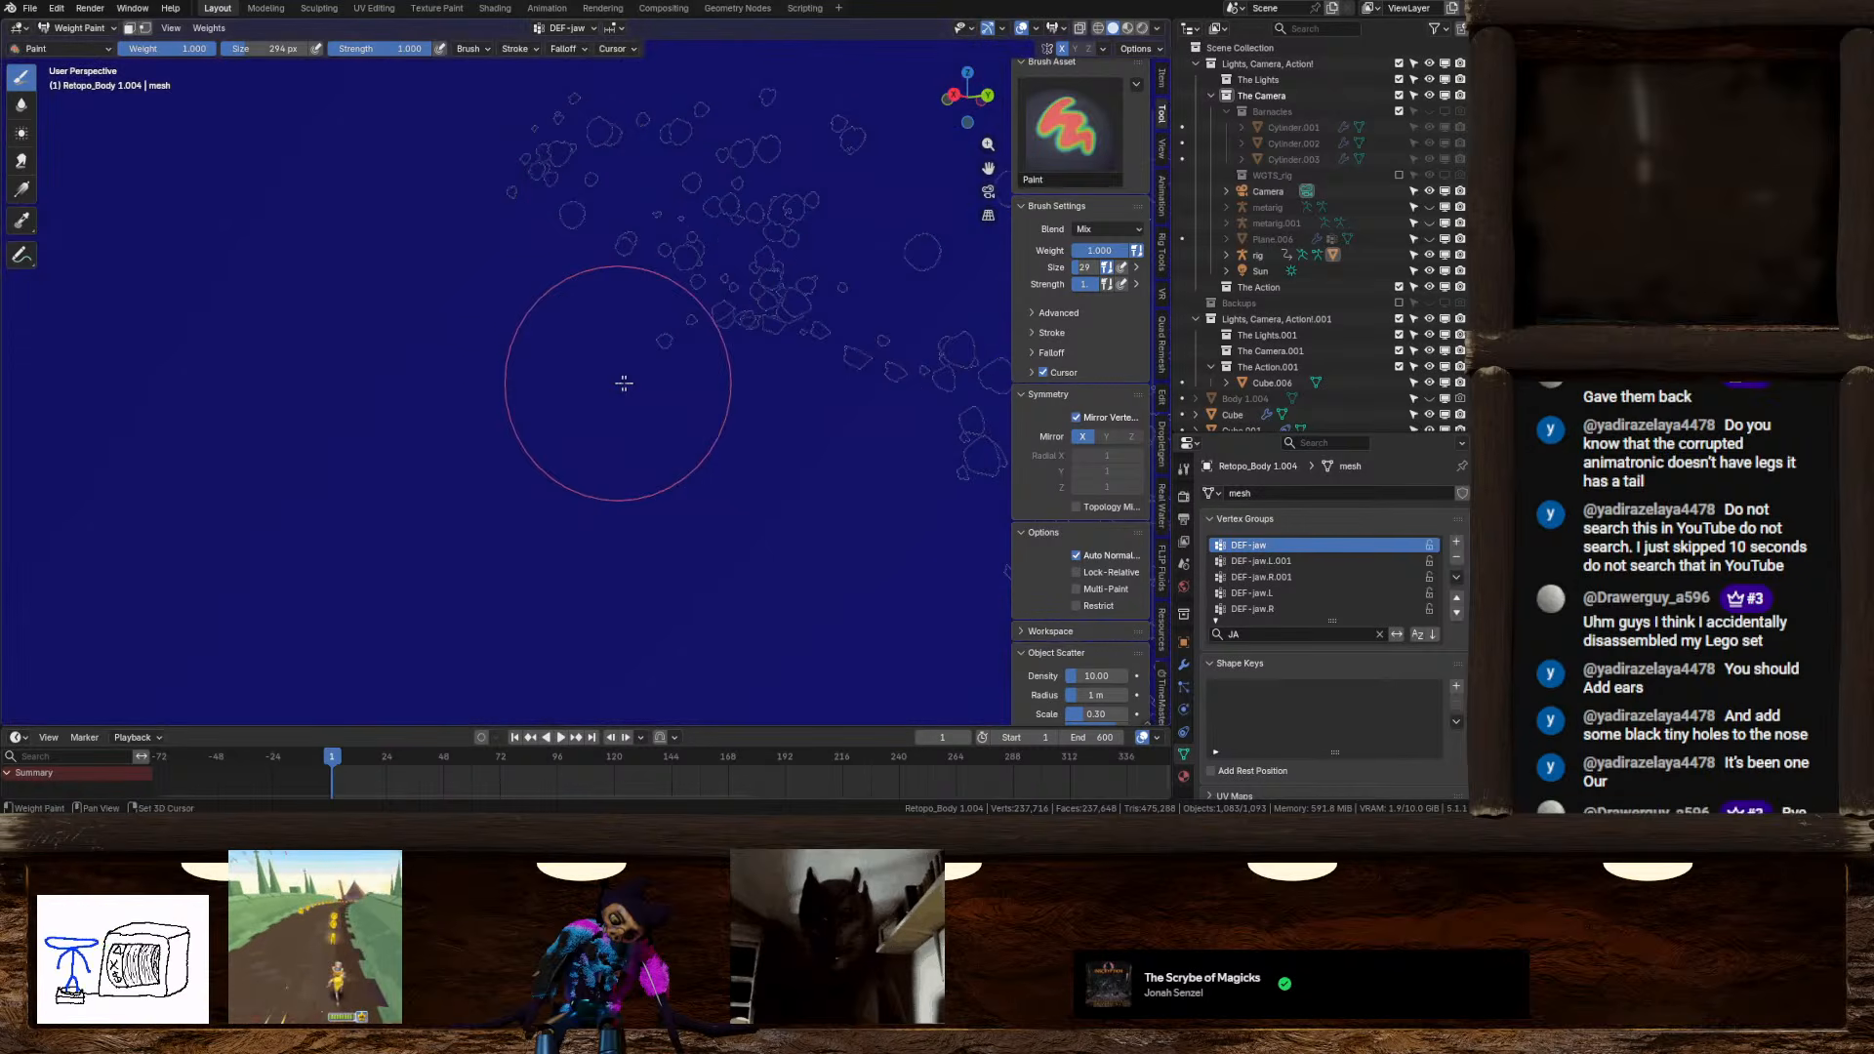
shift+drag(624, 385, 653, 372)
middle_drag(653, 372, 717, 356)
mouse_move(777, 275)
shift+mouse_down()
mouse_move(755, 367)
mouse_move(727, 358)
shift+mouse_up()
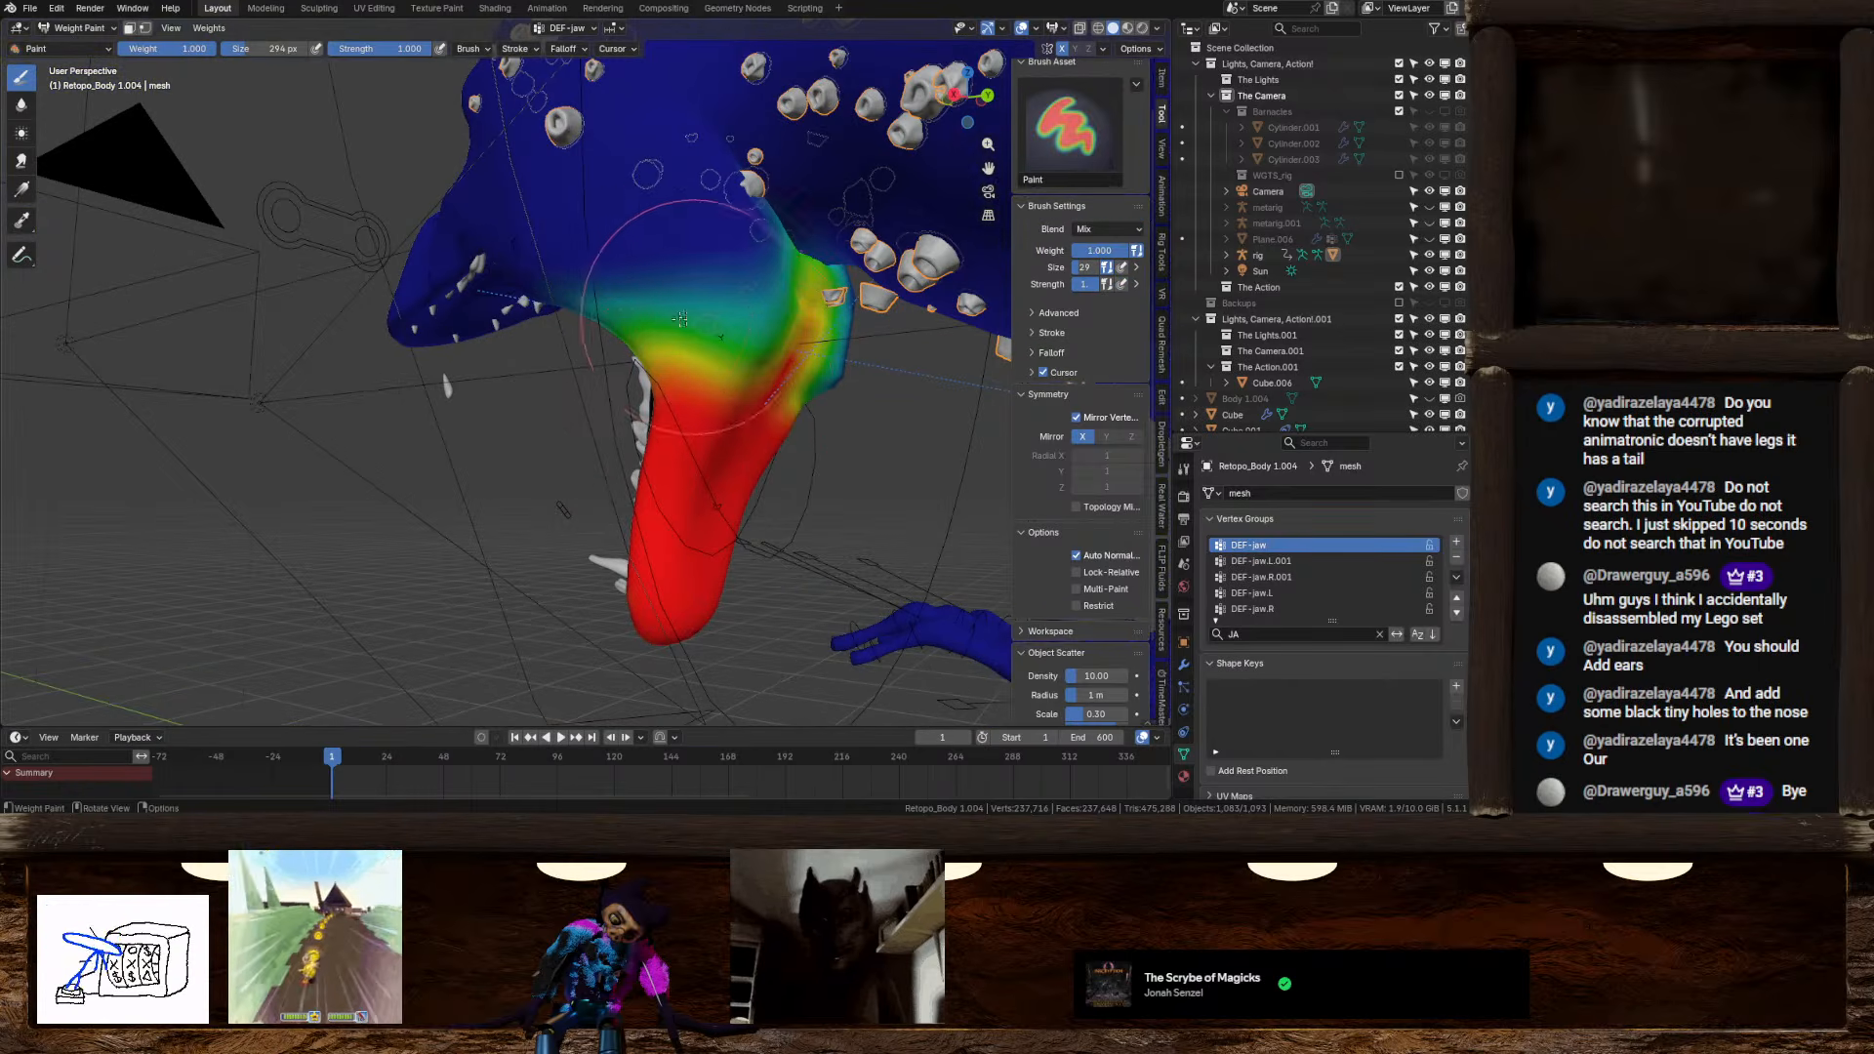
shift+drag(686, 276, 705, 342)
Smooth the DEF-jaw weights on the right side of the jaw hinge and at the back of the open mouth
mouse_move(705, 342)
middle_down()
mouse_move(719, 325)
mouse_move(774, 342)
mouse_move(549, 360)
middle_up()
scroll(774, 342, down, 3)
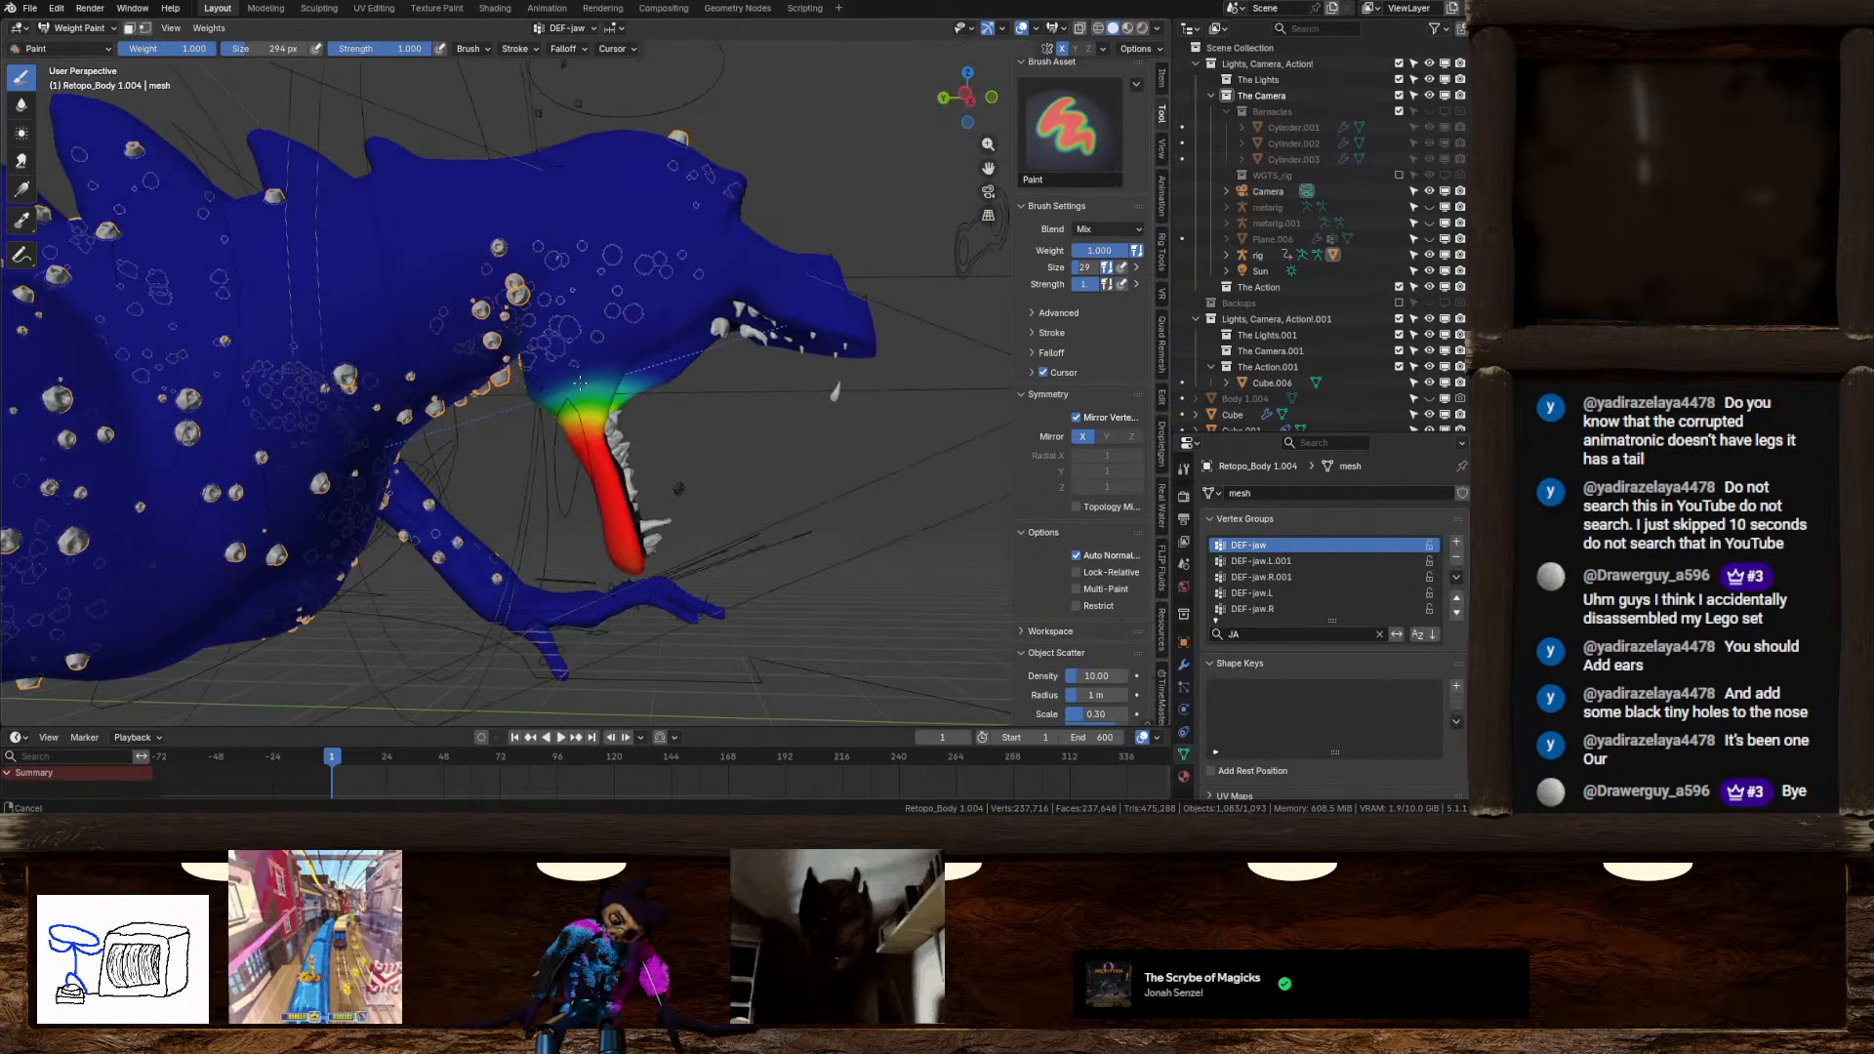
scroll(550, 358, up, 4)
mouse_move(550, 357)
shift+mouse_down()
mouse_move(582, 293)
mouse_move(540, 379)
mouse_move(575, 322)
shift+mouse_up()
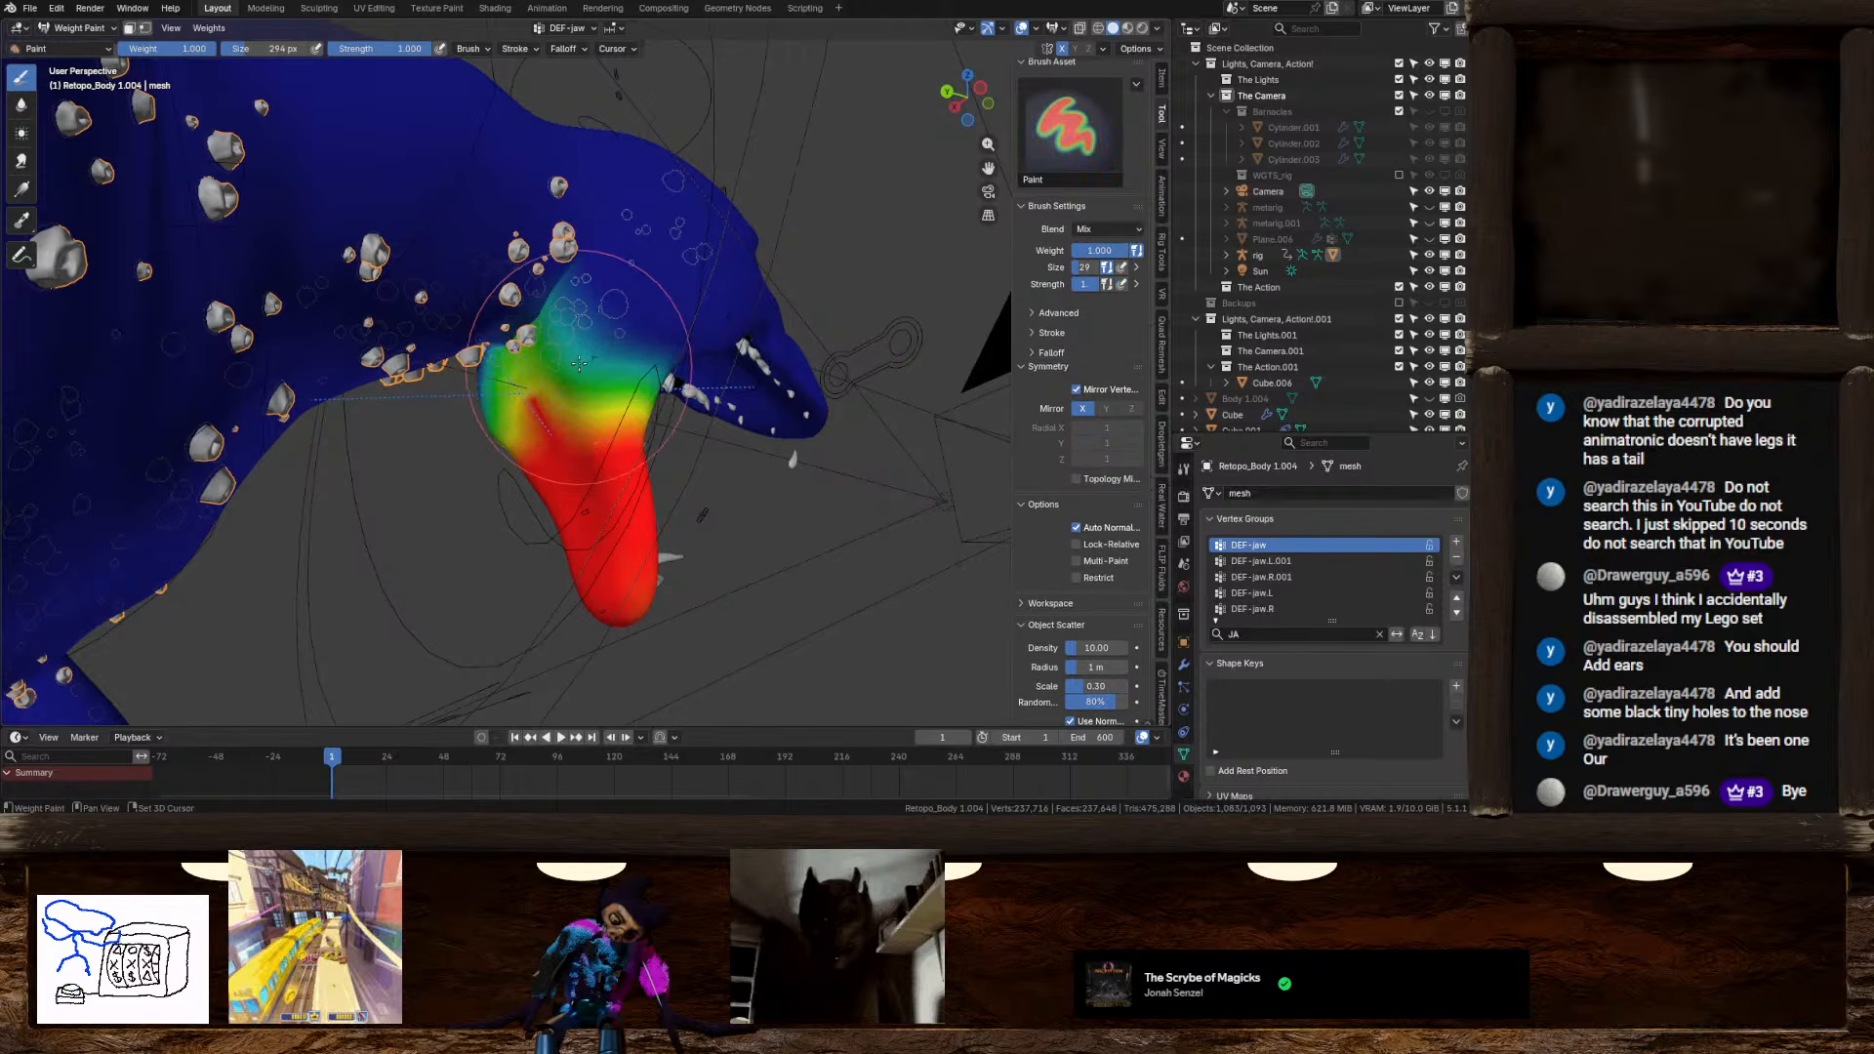
mouse_move(590, 310)
middle_down()
mouse_move(594, 396)
mouse_move(558, 301)
mouse_move(478, 359)
mouse_move(341, 354)
middle_up()
shift+drag(585, 336, 616, 356)
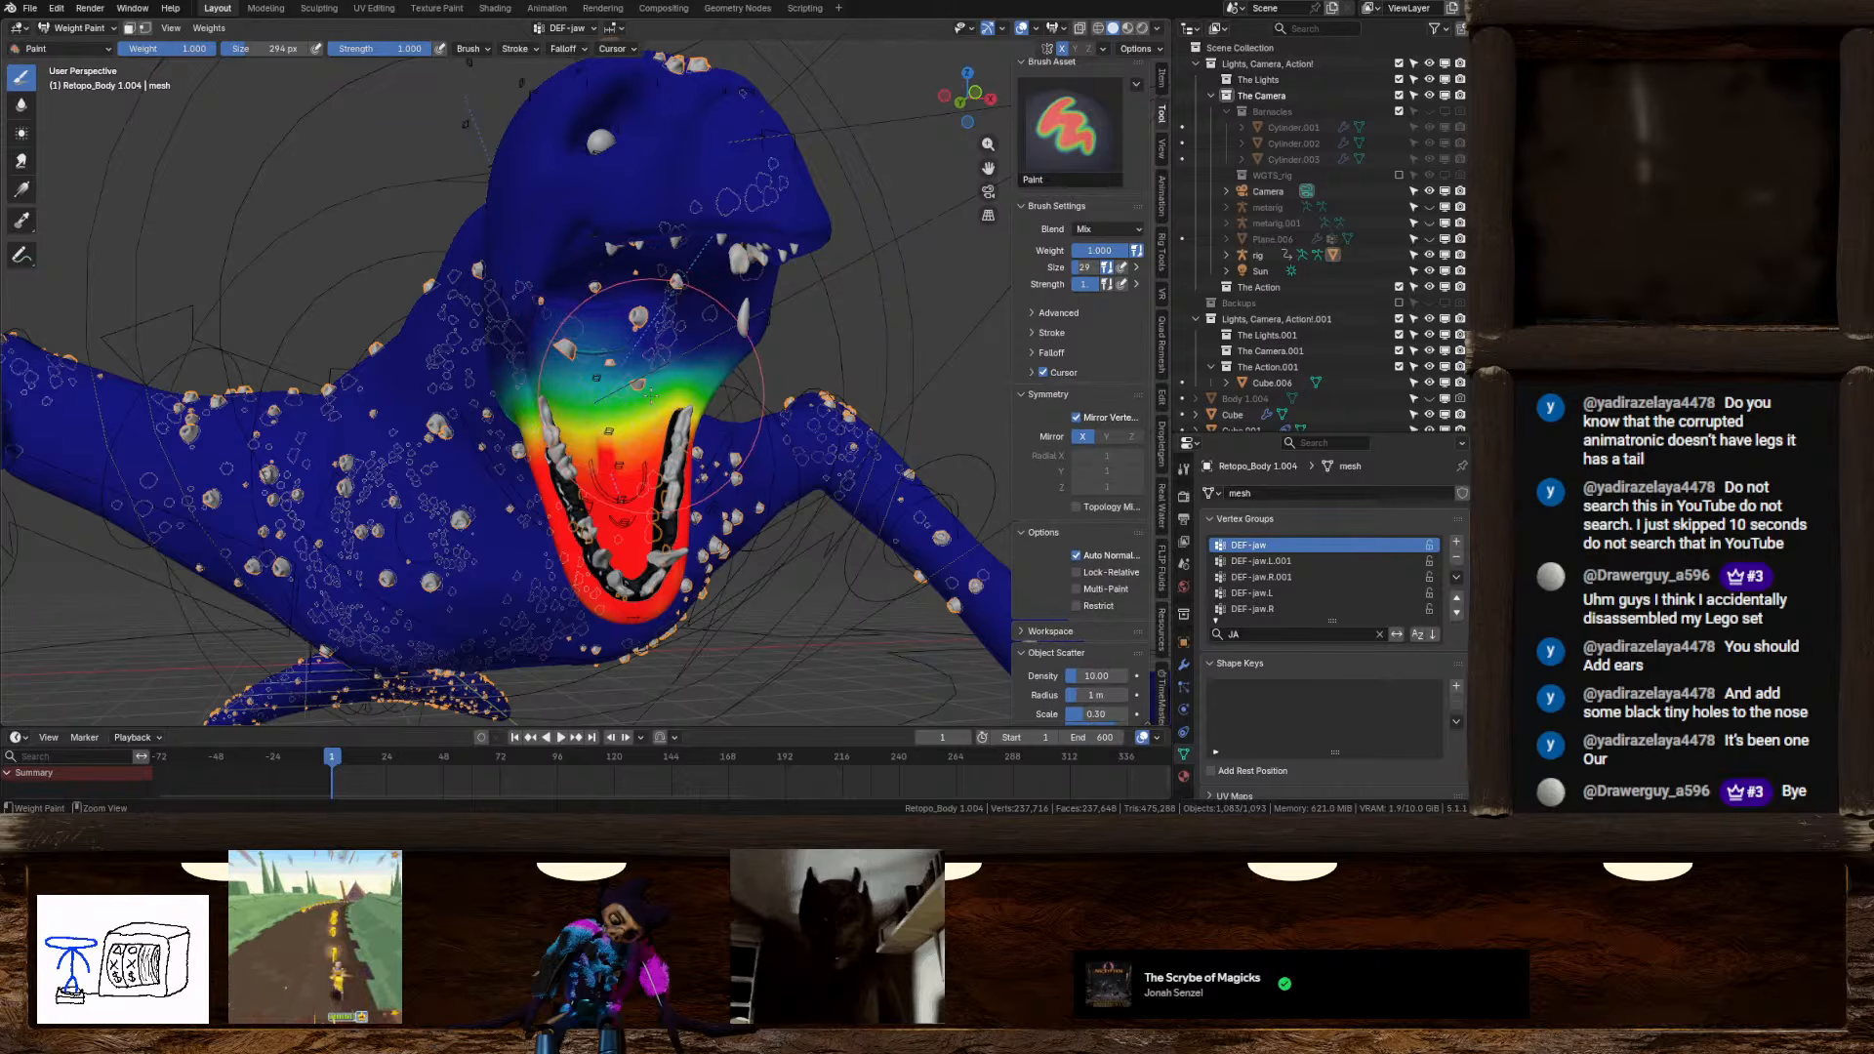
middle_drag(651, 395, 712, 443)
scroll(615, 332, up, 7)
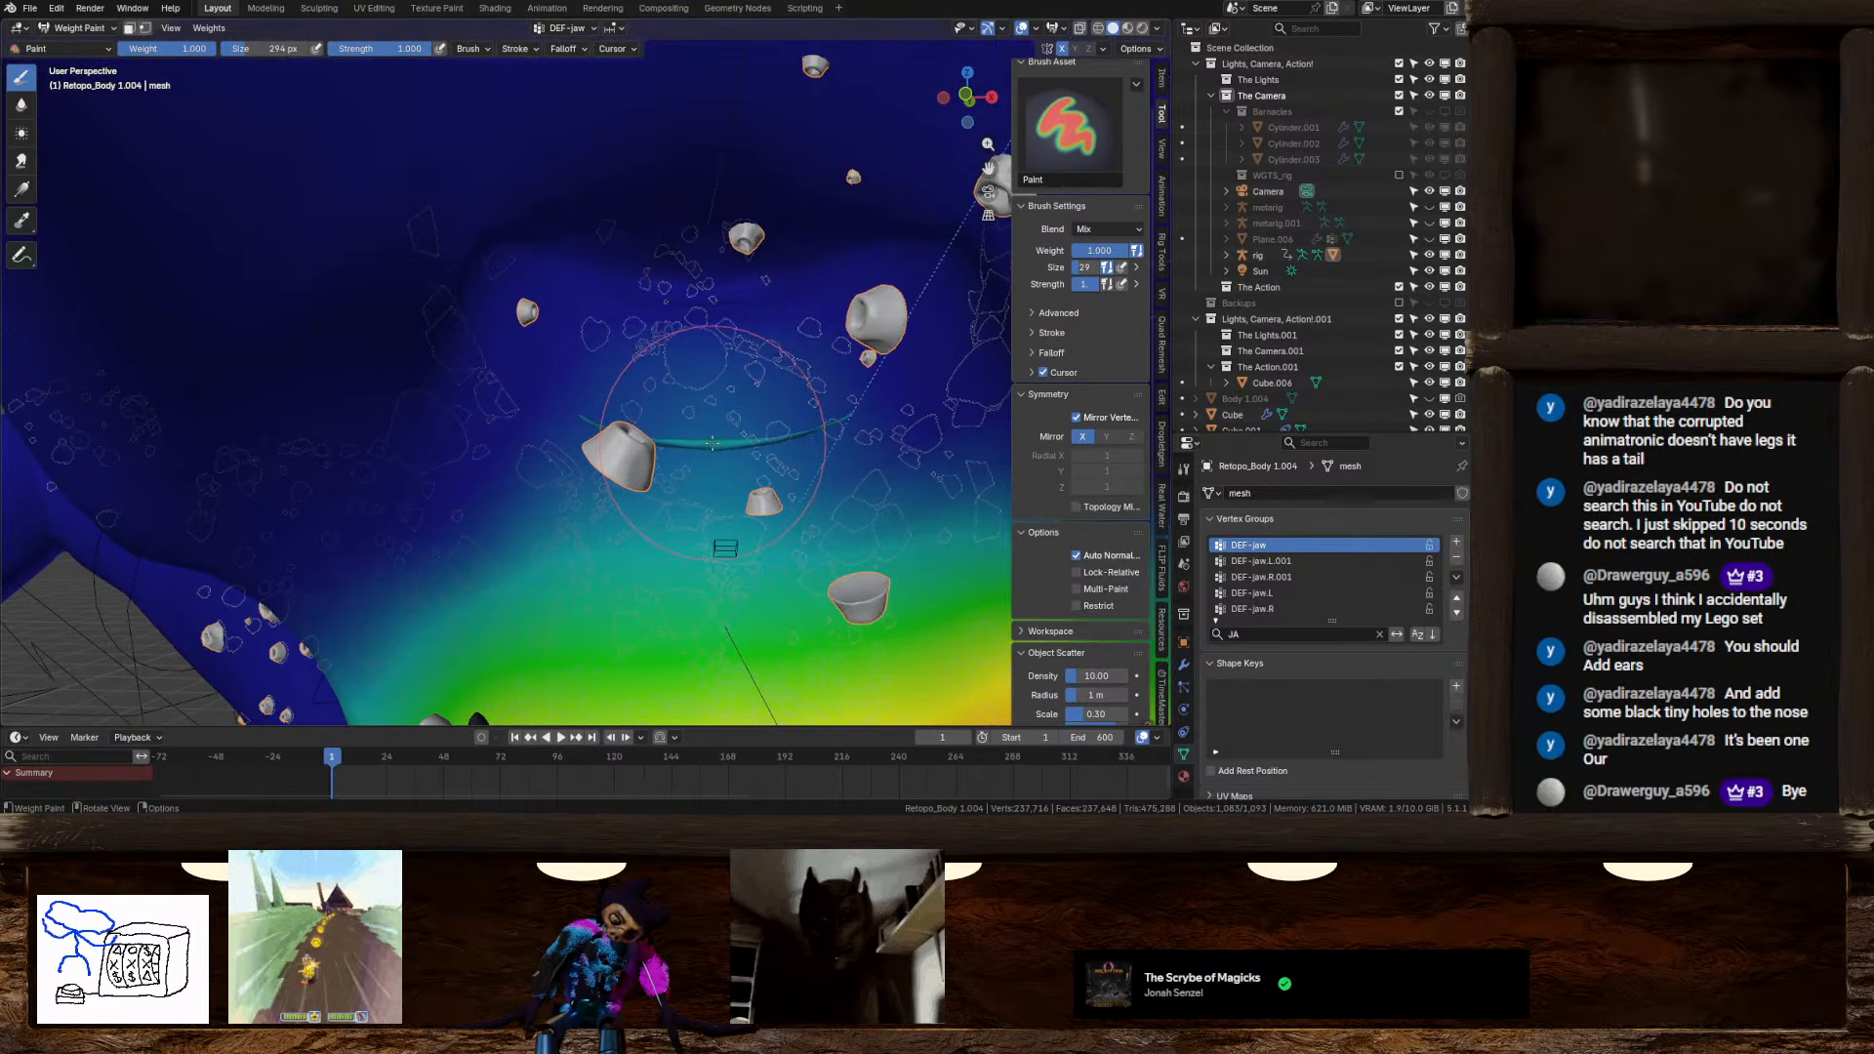
middle_drag(527, 440, 608, 457)
scroll(660, 441, down, 7)
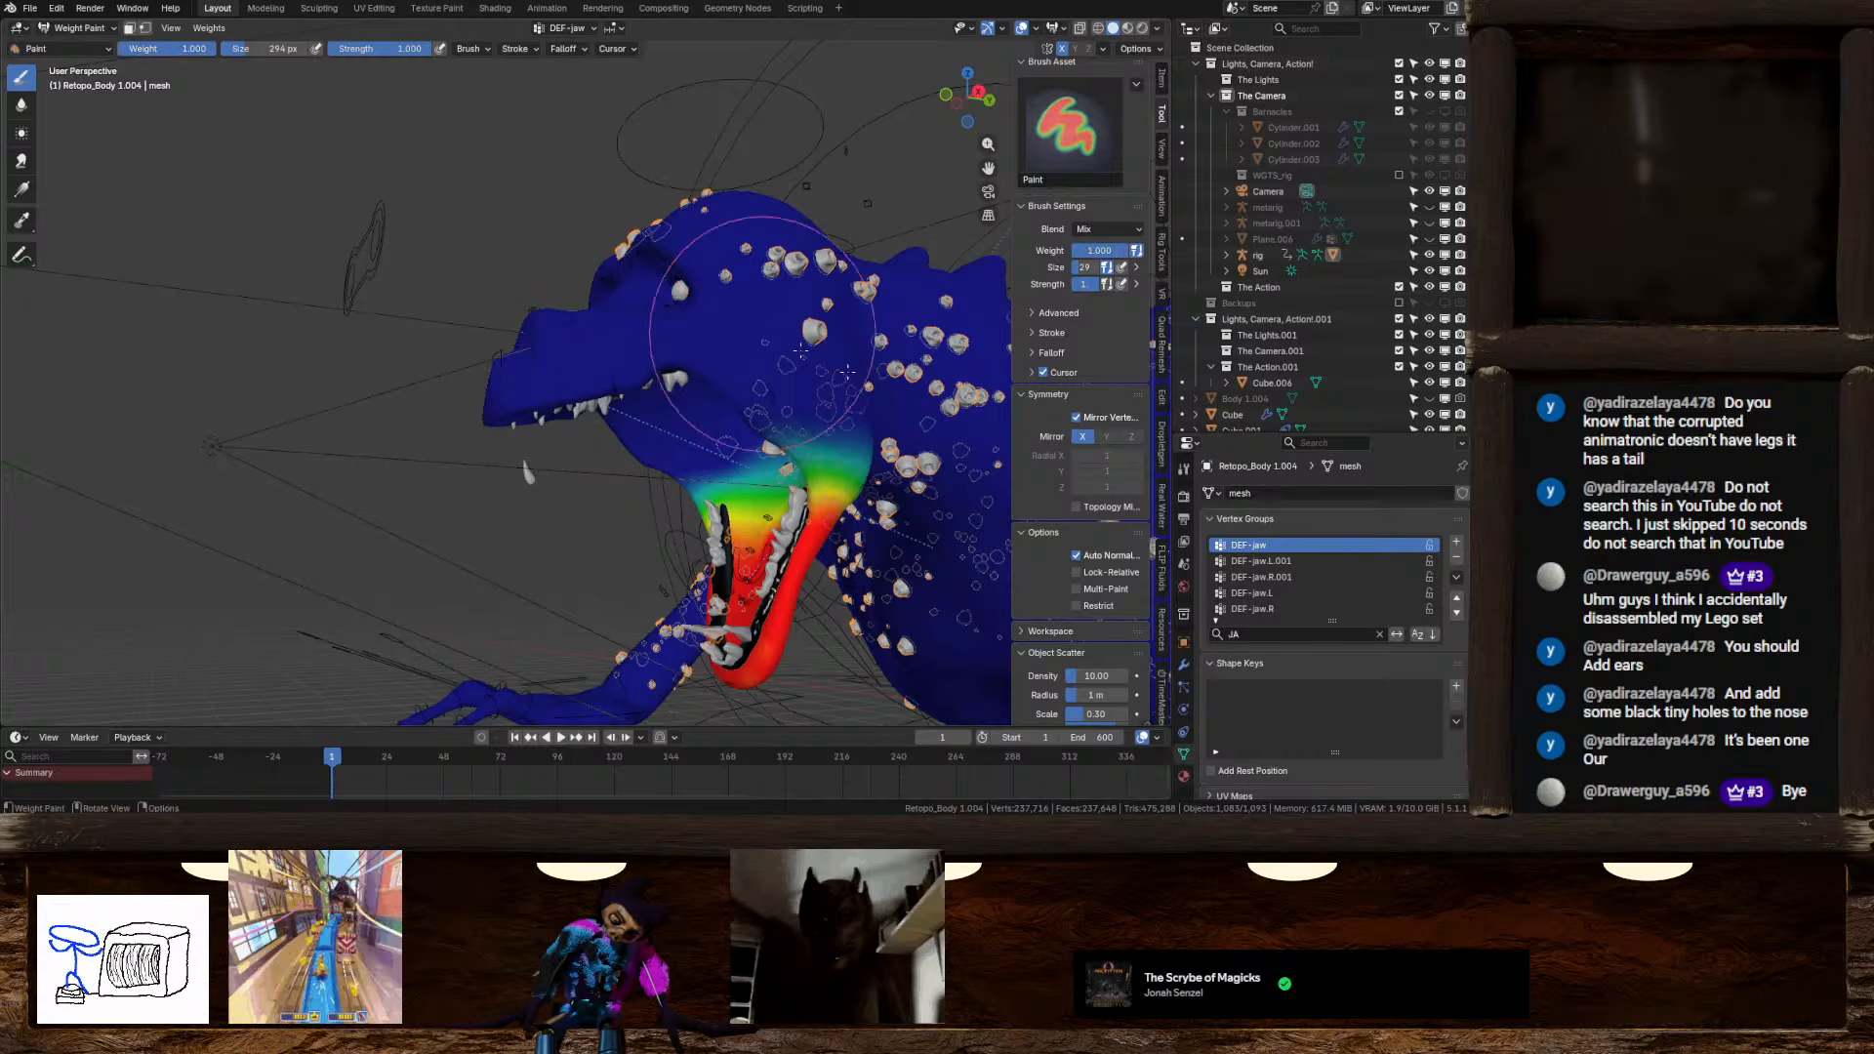
Check the DEF-jaw.L.001 weights and smooth the DEF-jaw.R.001 weights around the corner of the jaw
click(1292, 560)
middle_drag(741, 493, 712, 479)
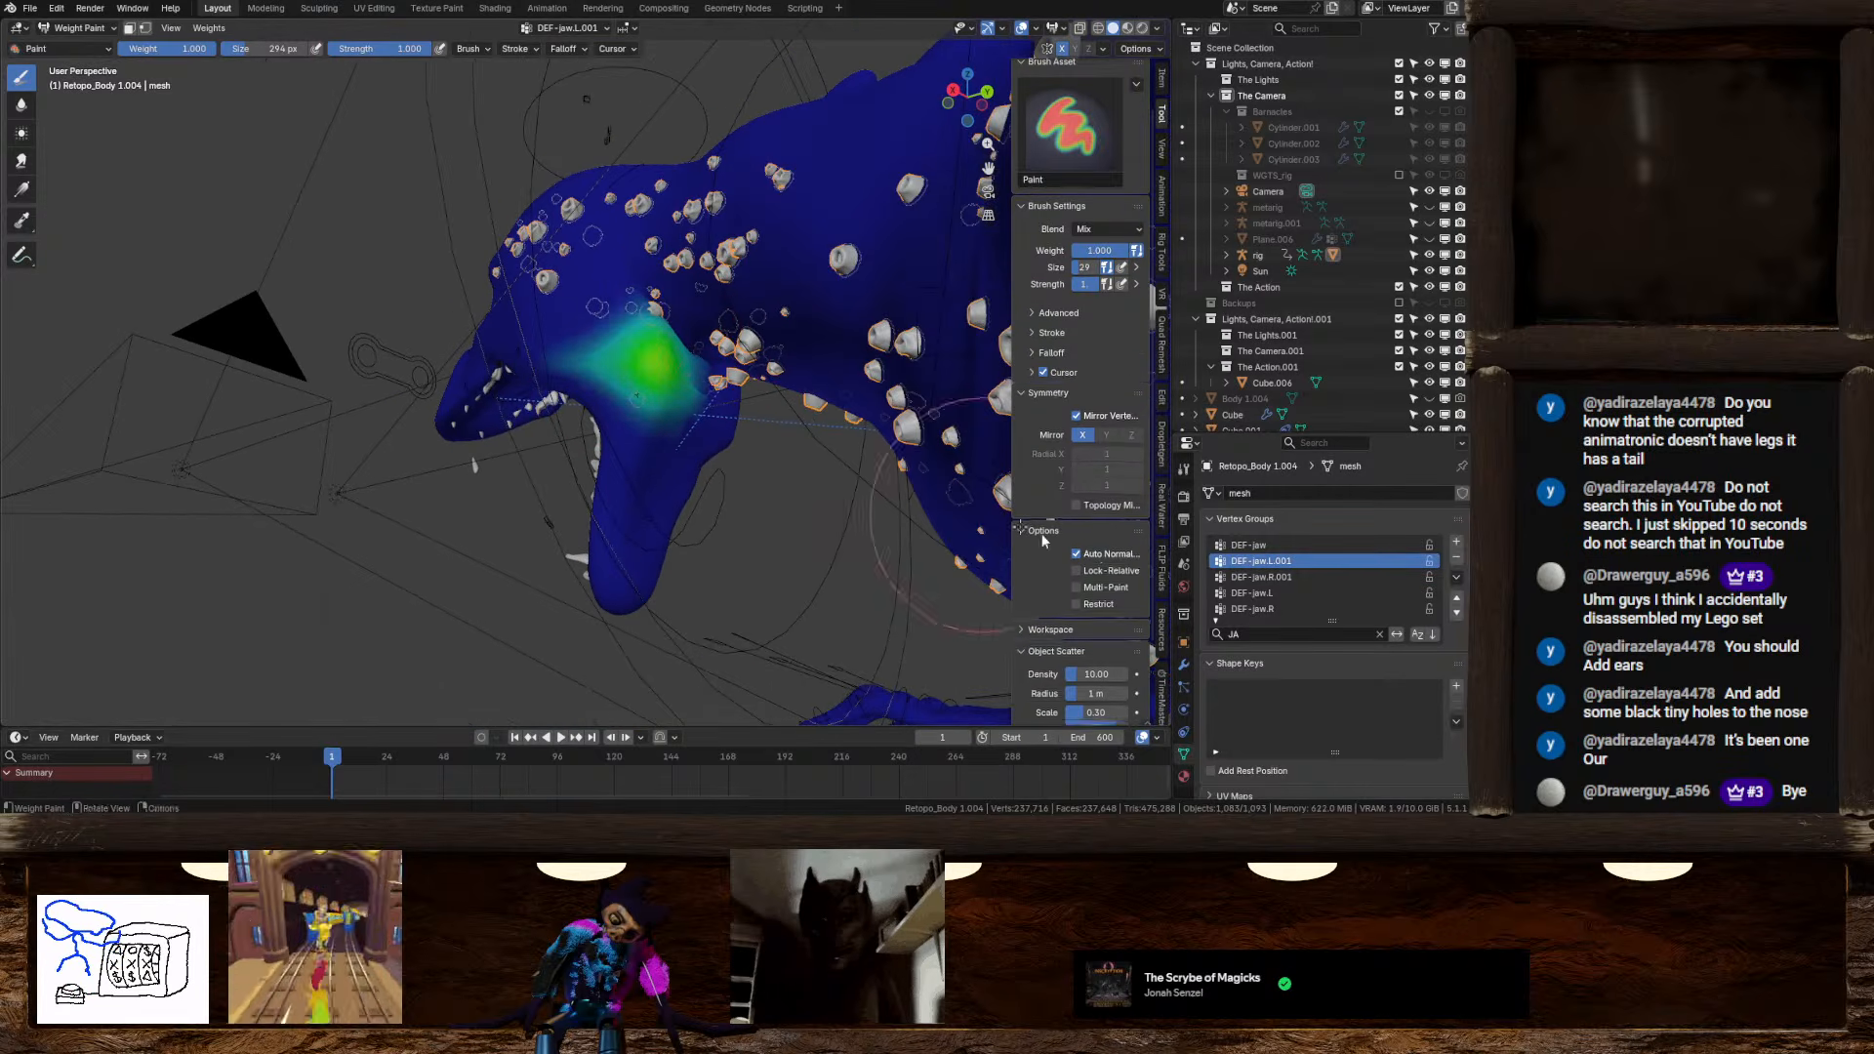
click(1277, 578)
middle_drag(961, 429, 556, 439)
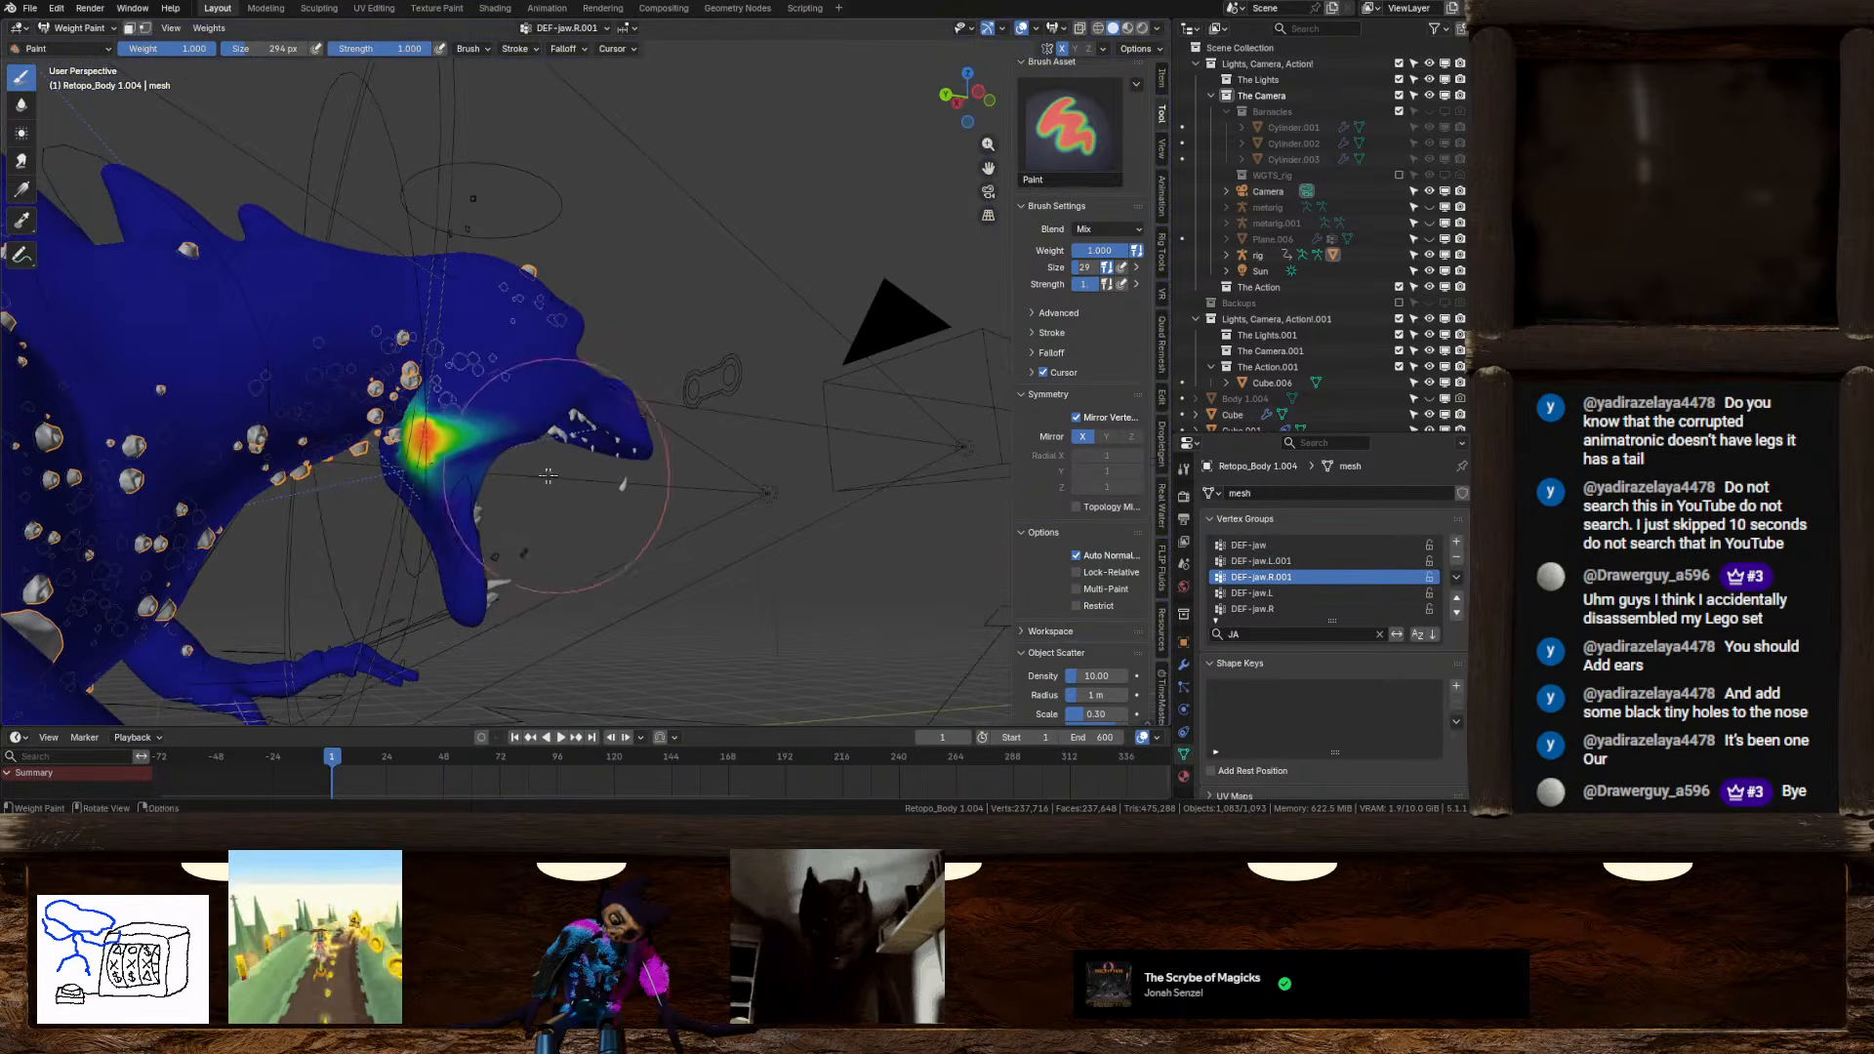
shift+drag(407, 440, 469, 400)
mouse_move(468, 400)
middle_down()
mouse_move(371, 415)
mouse_move(410, 410)
middle_up()
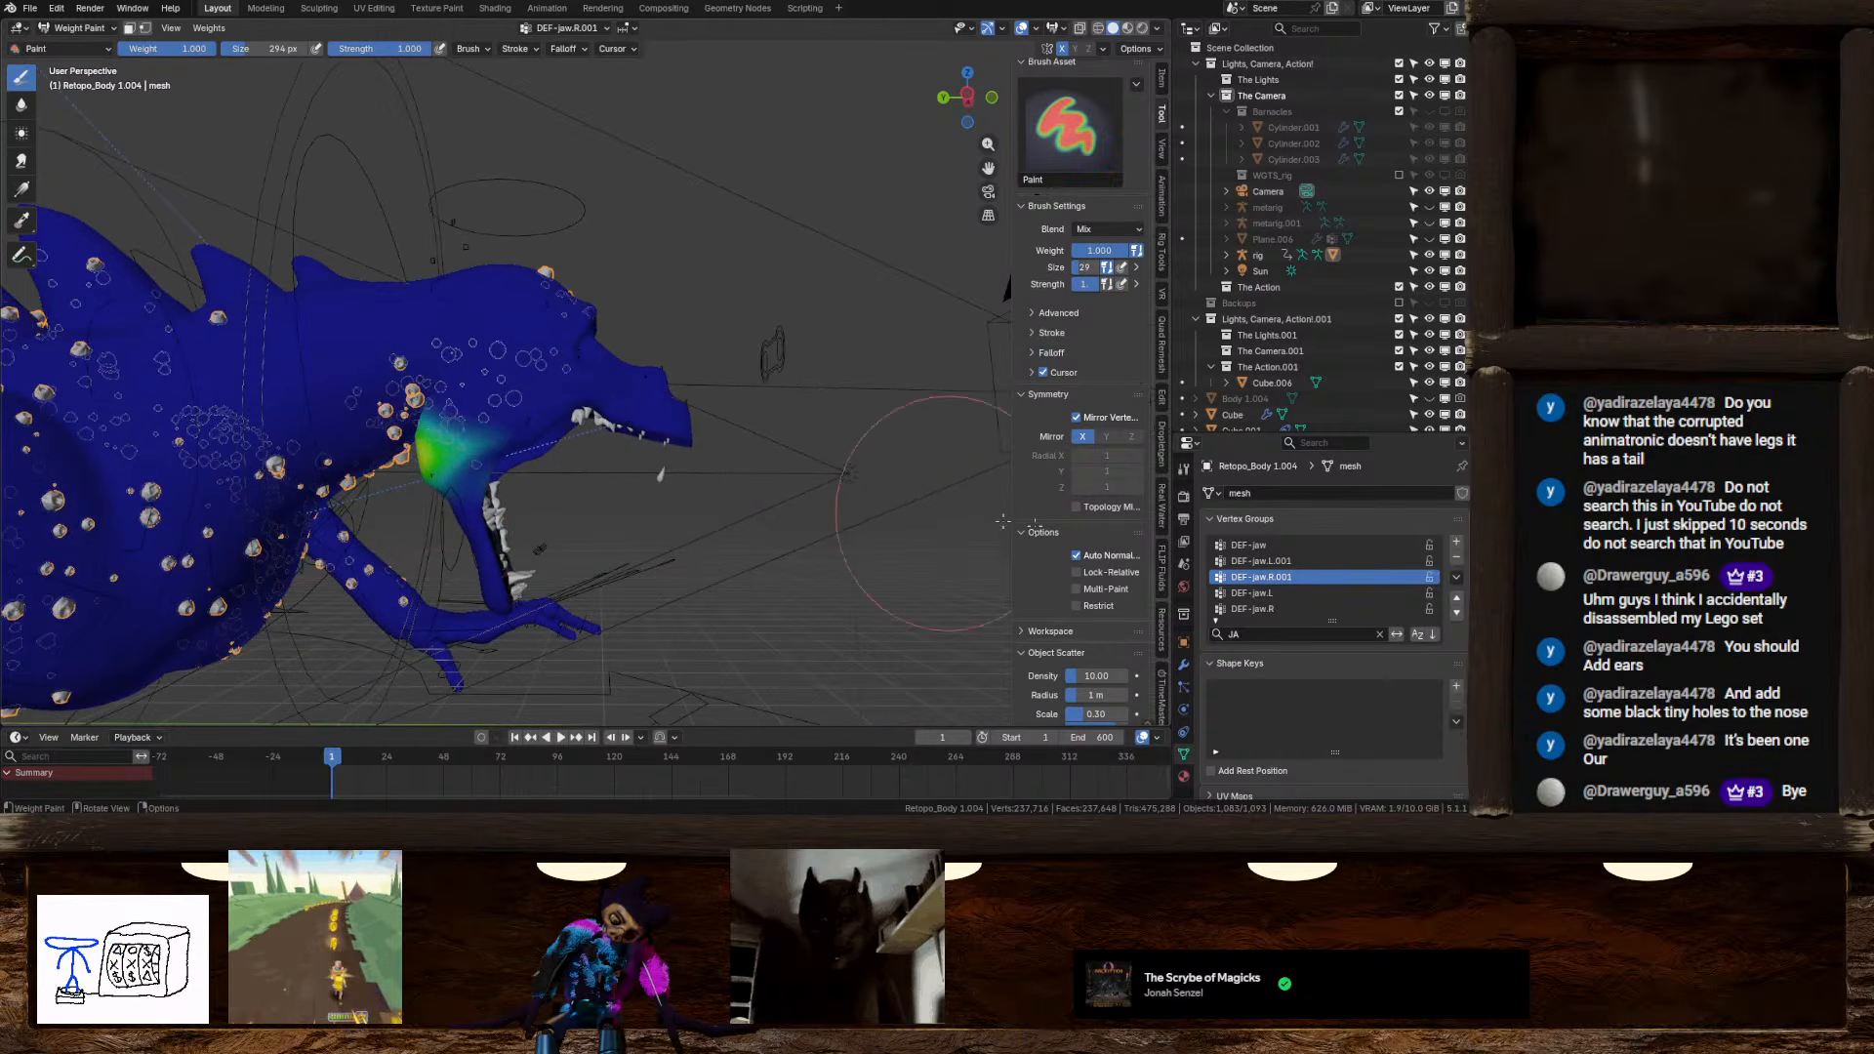
Smooth the DEF-jaw.L and DEF-jaw.R weights on their respective sides of the head above the jaw hinge
click(1269, 592)
mouse_move(683, 488)
middle_down()
mouse_move(586, 491)
mouse_move(430, 440)
middle_up()
shift+drag(620, 369, 630, 308)
middle_drag(630, 307, 553, 322)
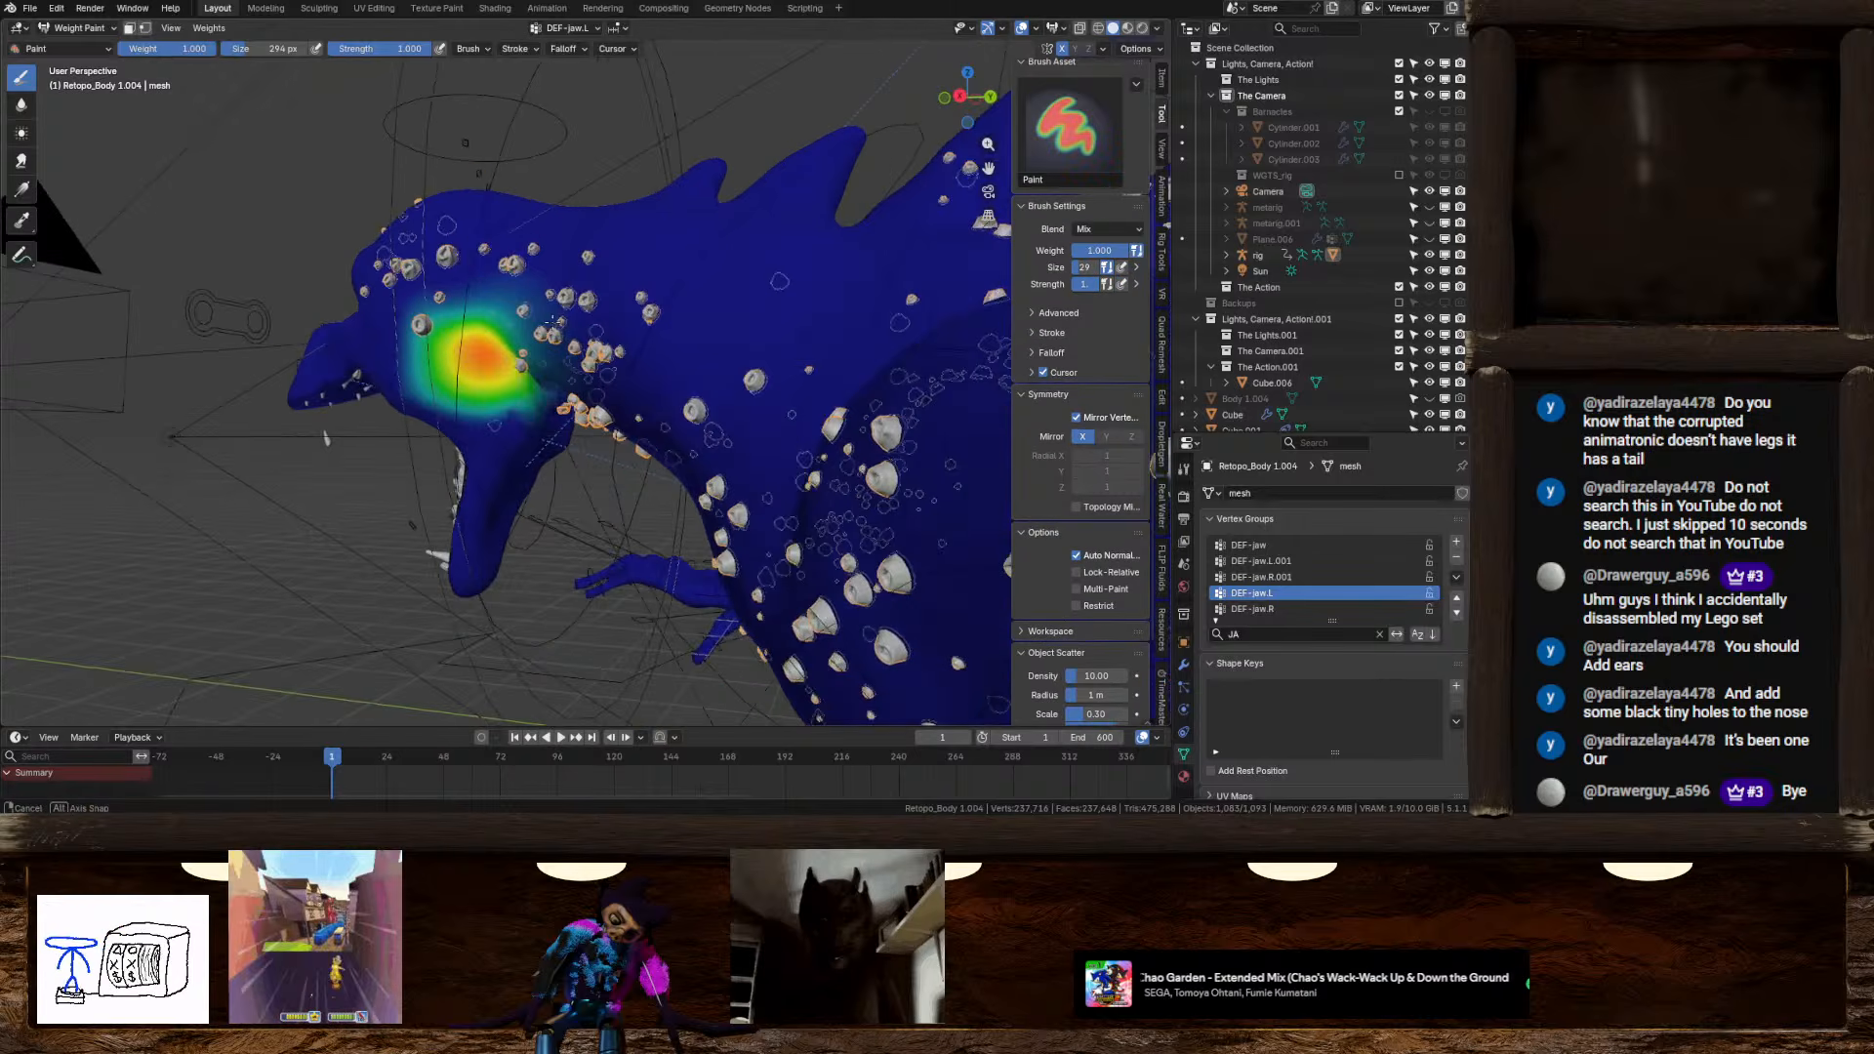
click(1252, 609)
middle_drag(624, 488, 196, 439)
mouse_move(615, 361)
shift+mouse_down()
mouse_move(617, 307)
mouse_move(630, 337)
shift+mouse_up()
Clear the "JA" filter from the vertex groups and examine the open mouth from the front and side
scroll(1330, 642, down, 3)
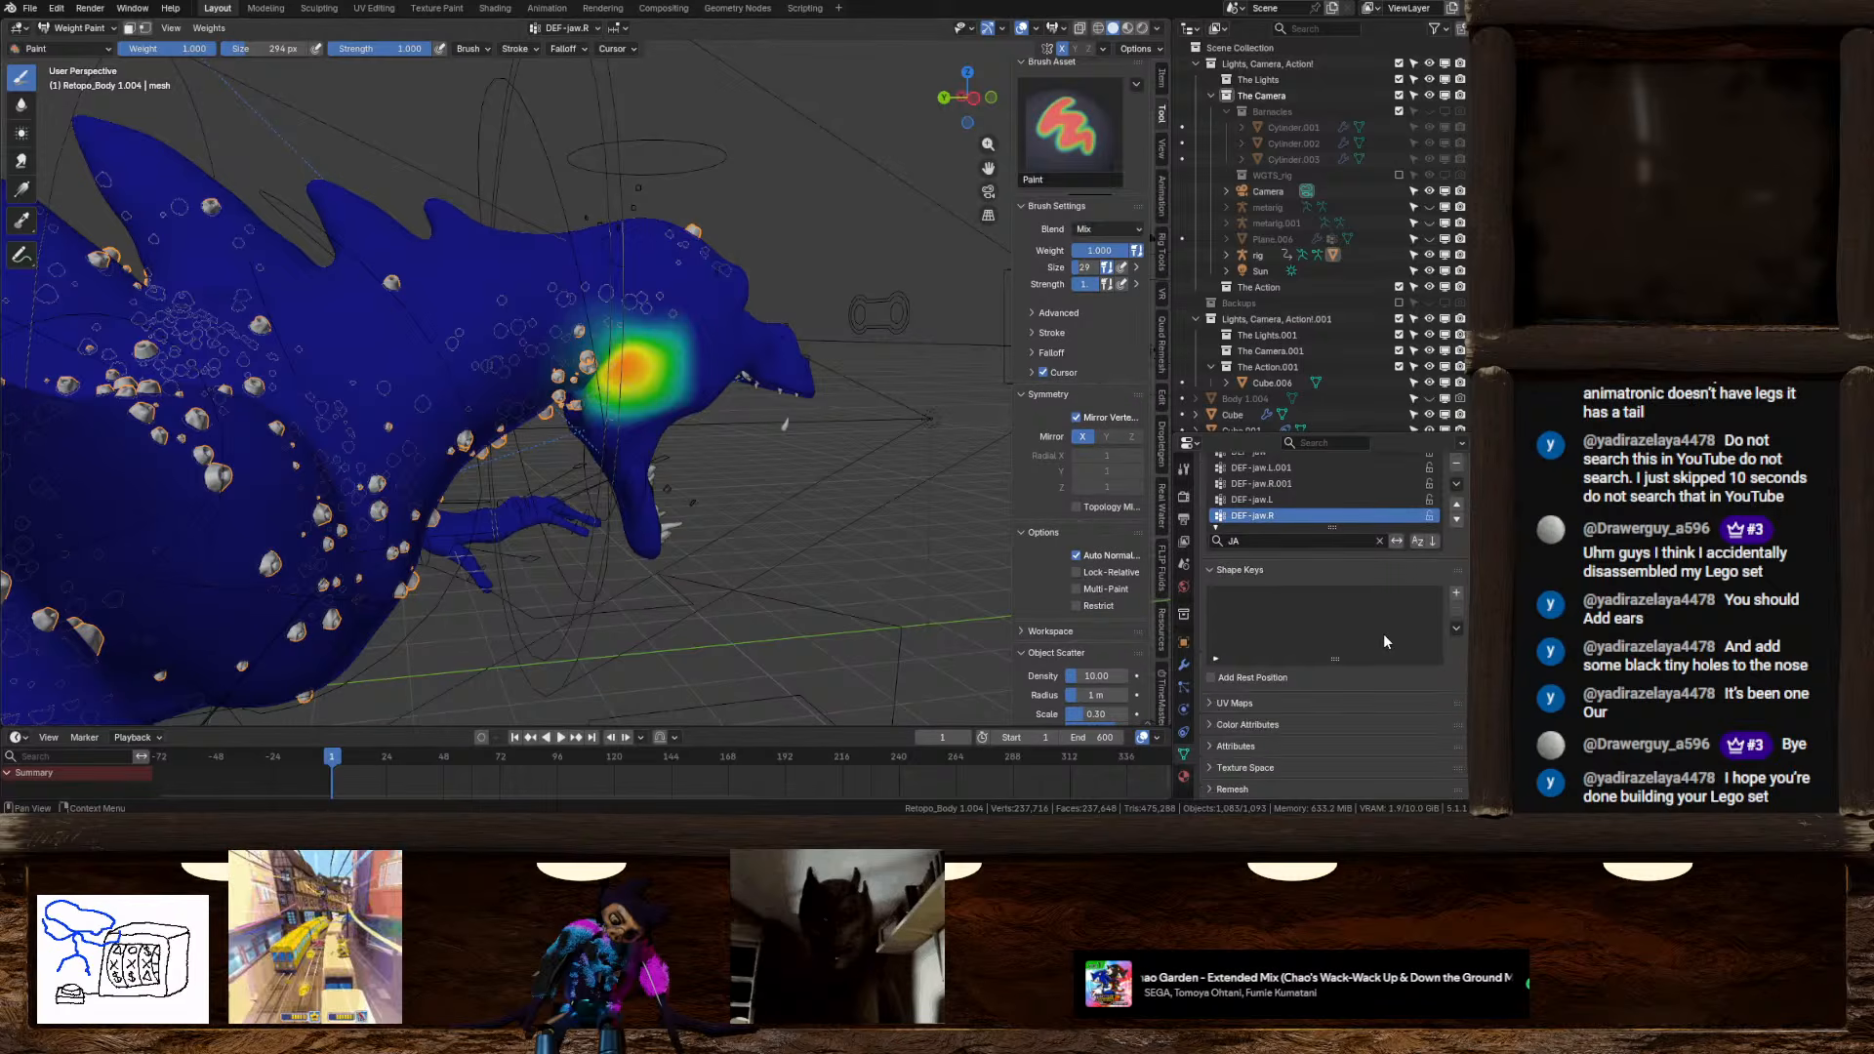
click(1380, 540)
mouse_move(879, 474)
middle_down()
mouse_move(719, 460)
mouse_move(626, 393)
middle_up()
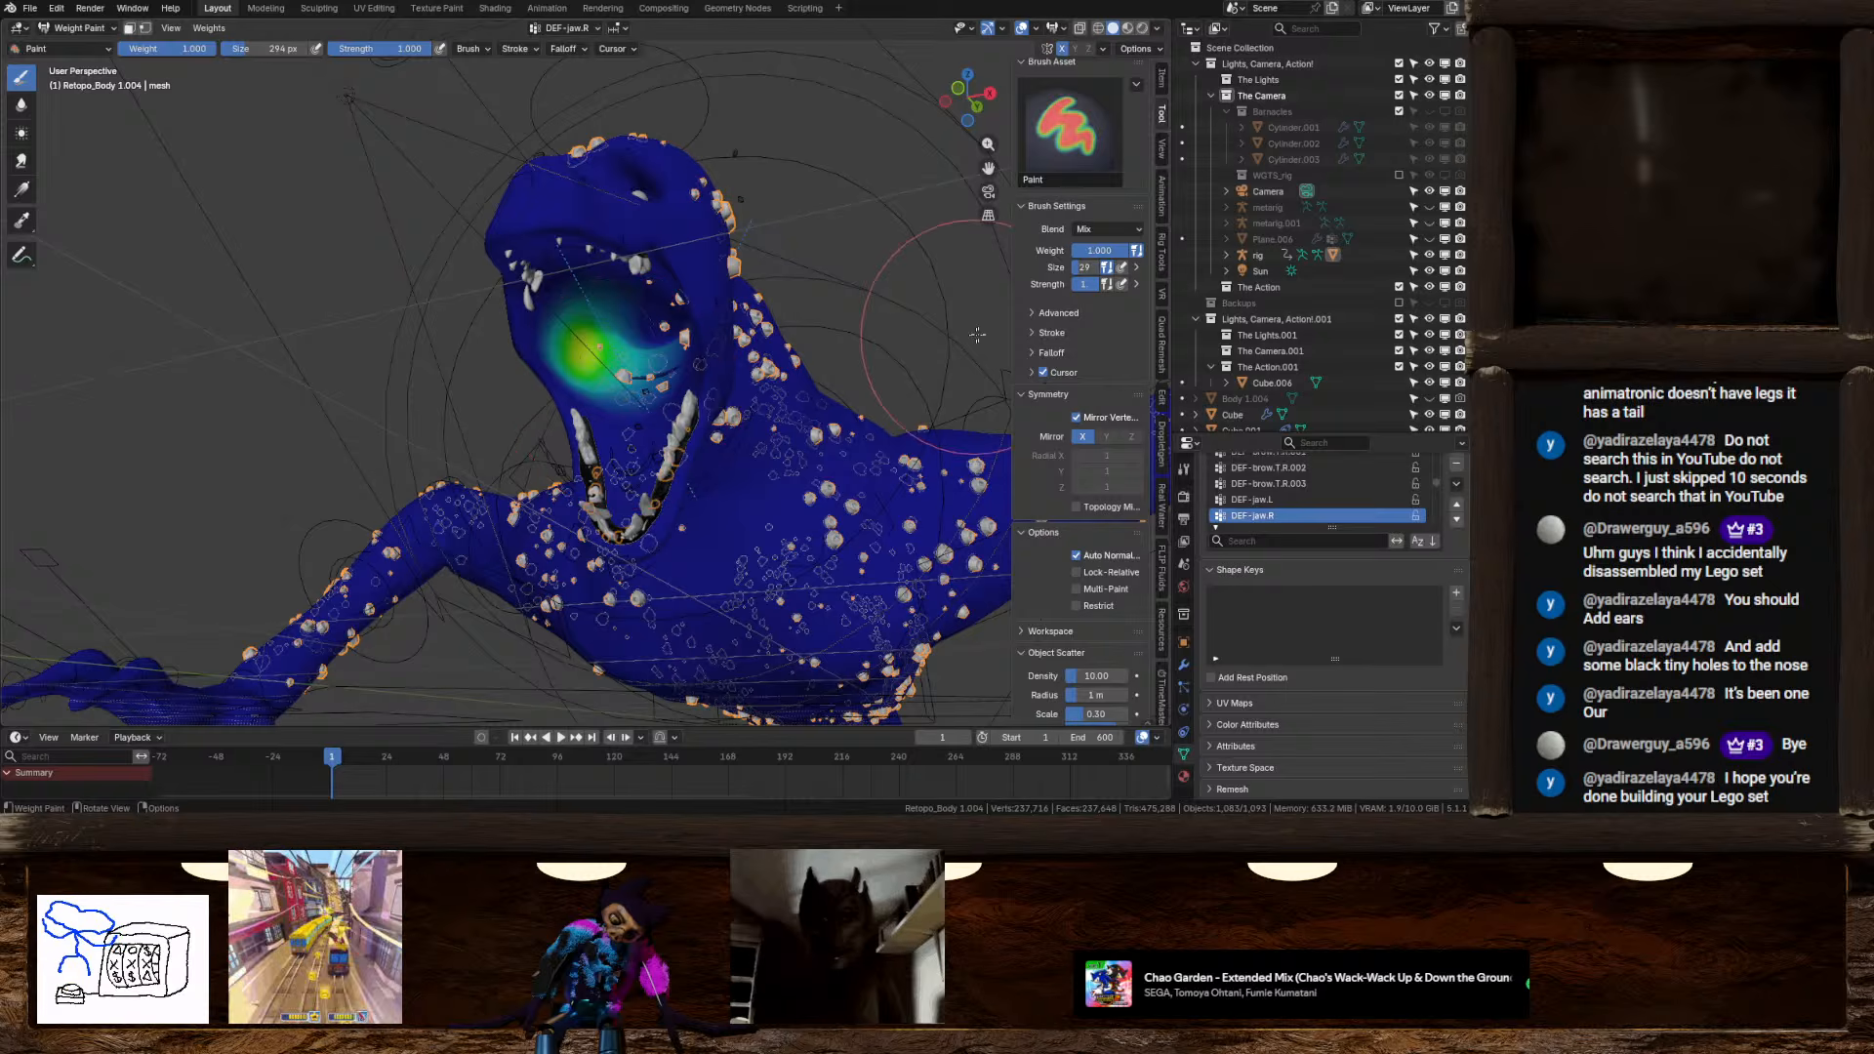
mouse_move(625, 393)
middle_down()
mouse_move(832, 450)
mouse_move(756, 474)
mouse_move(849, 498)
middle_up()
scroll(1317, 512, up, 3)
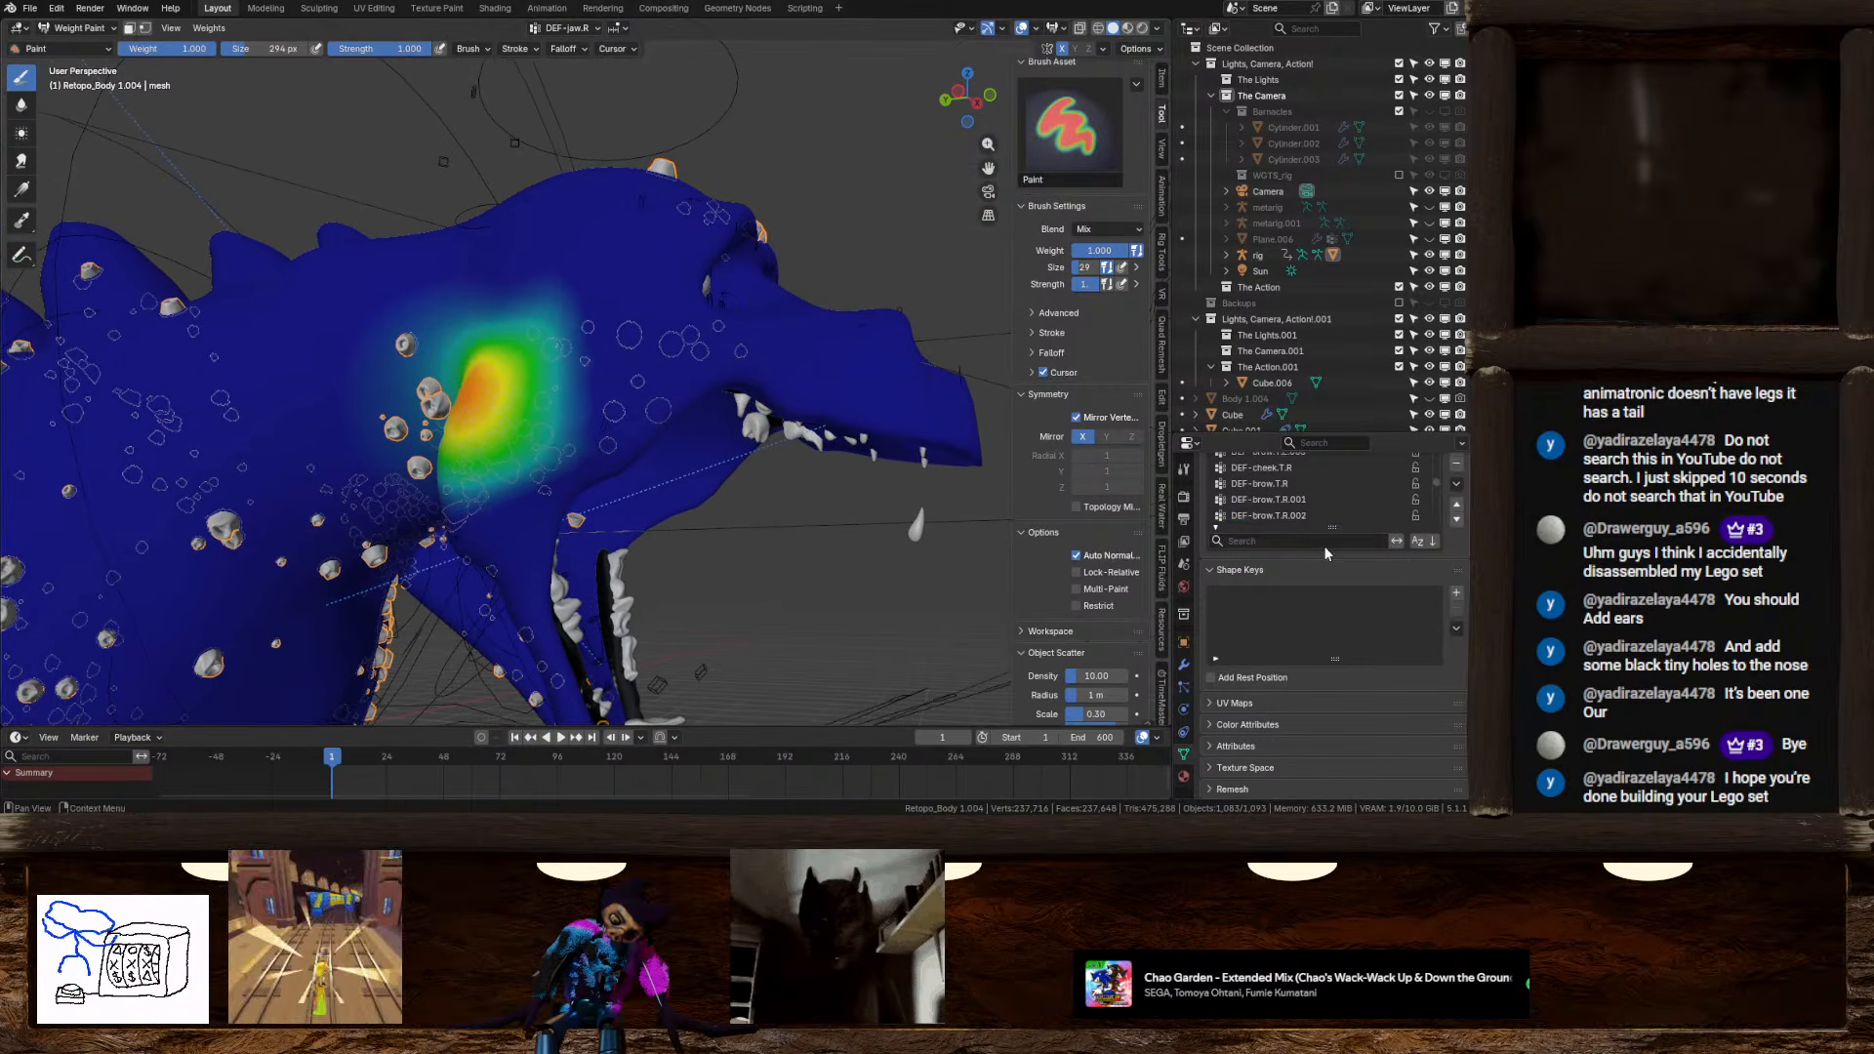
Make DEF-lip.B.L the active vertex group and filter the groups by "LIP"
scroll(1259, 506, down, 4)
scroll(1303, 593, up, 2)
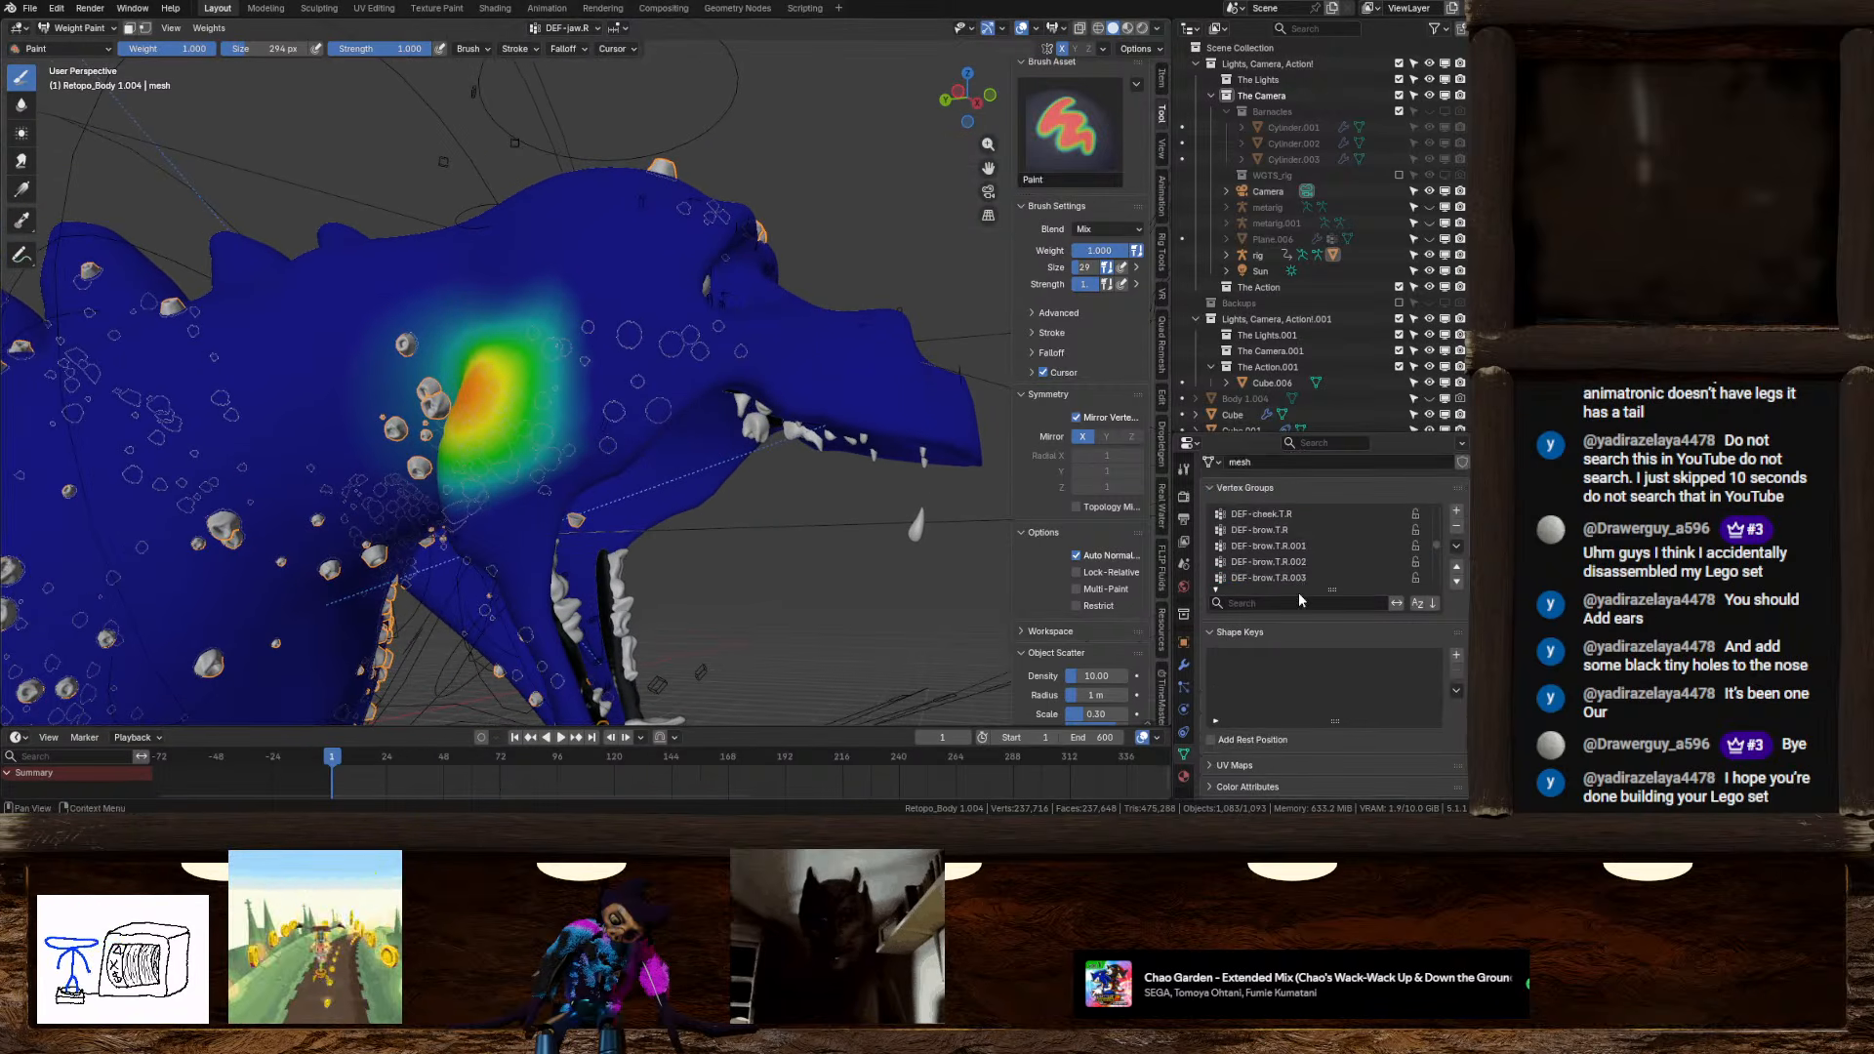
scroll(1288, 582, down, 3)
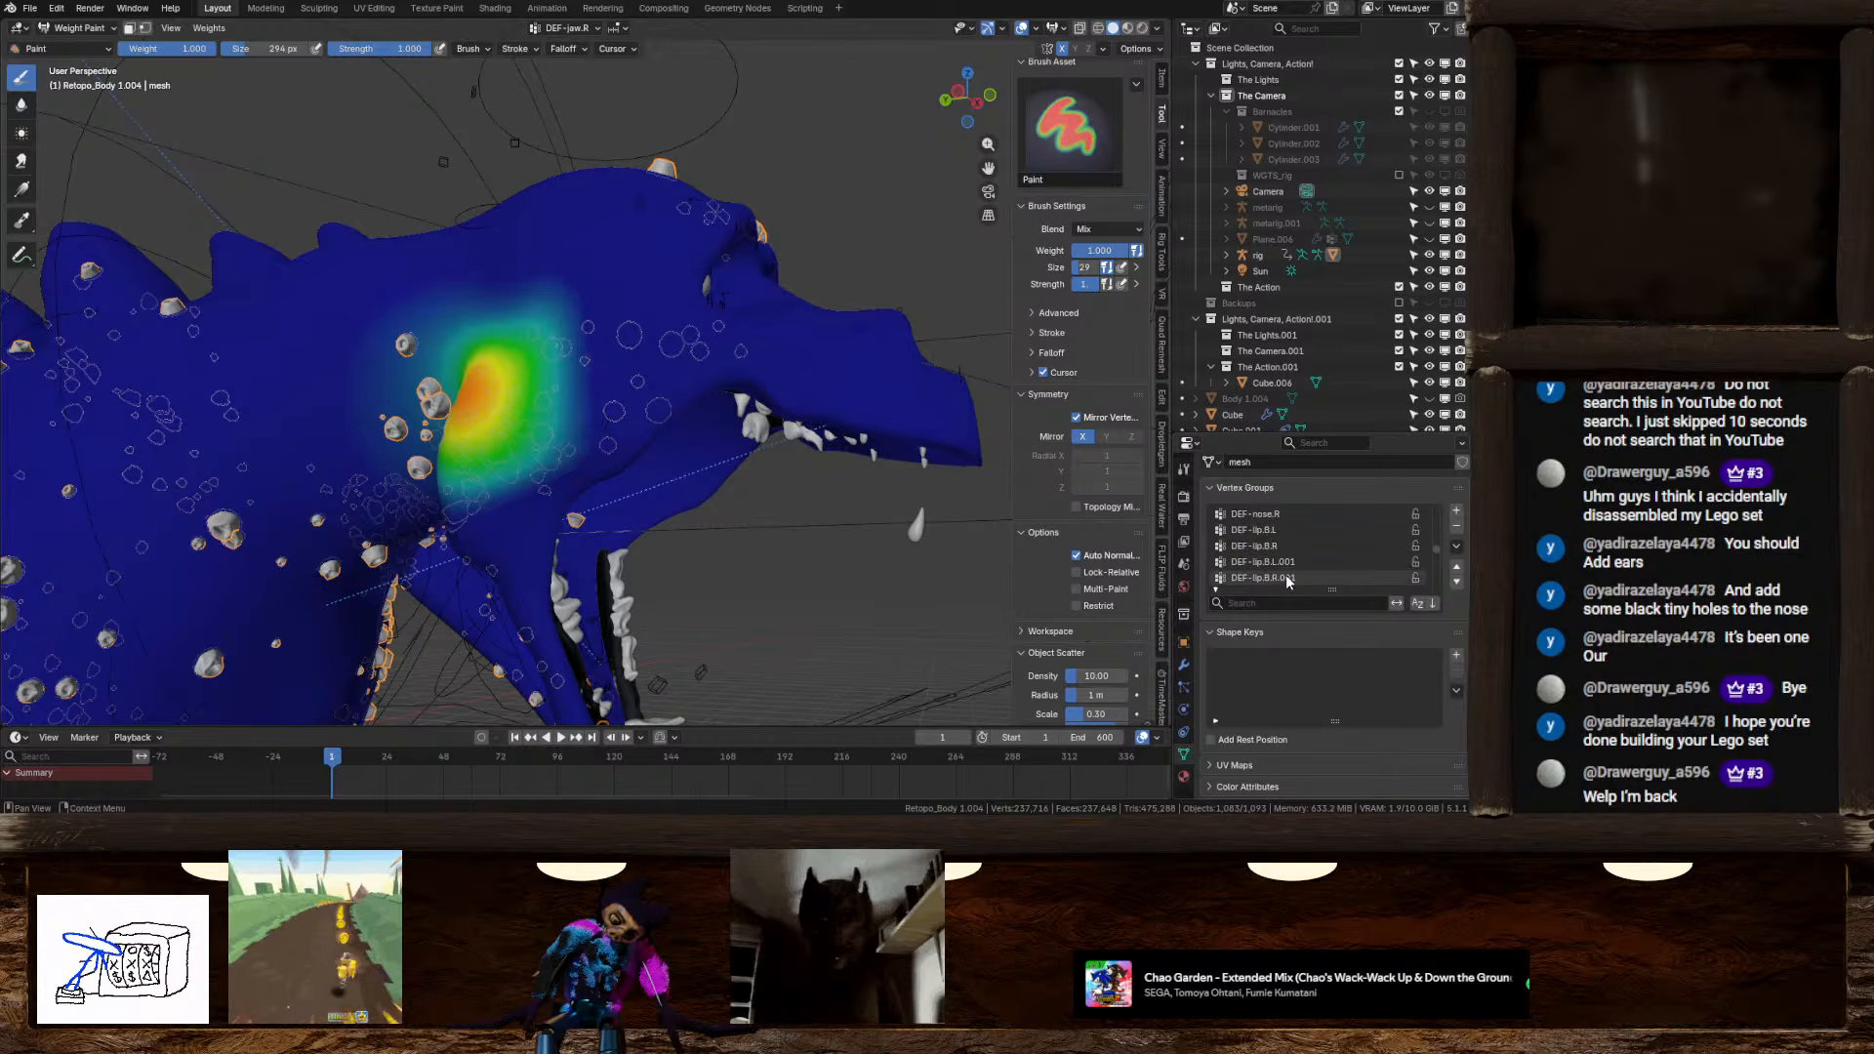
click(1259, 530)
middle_drag(683, 502, 966, 517)
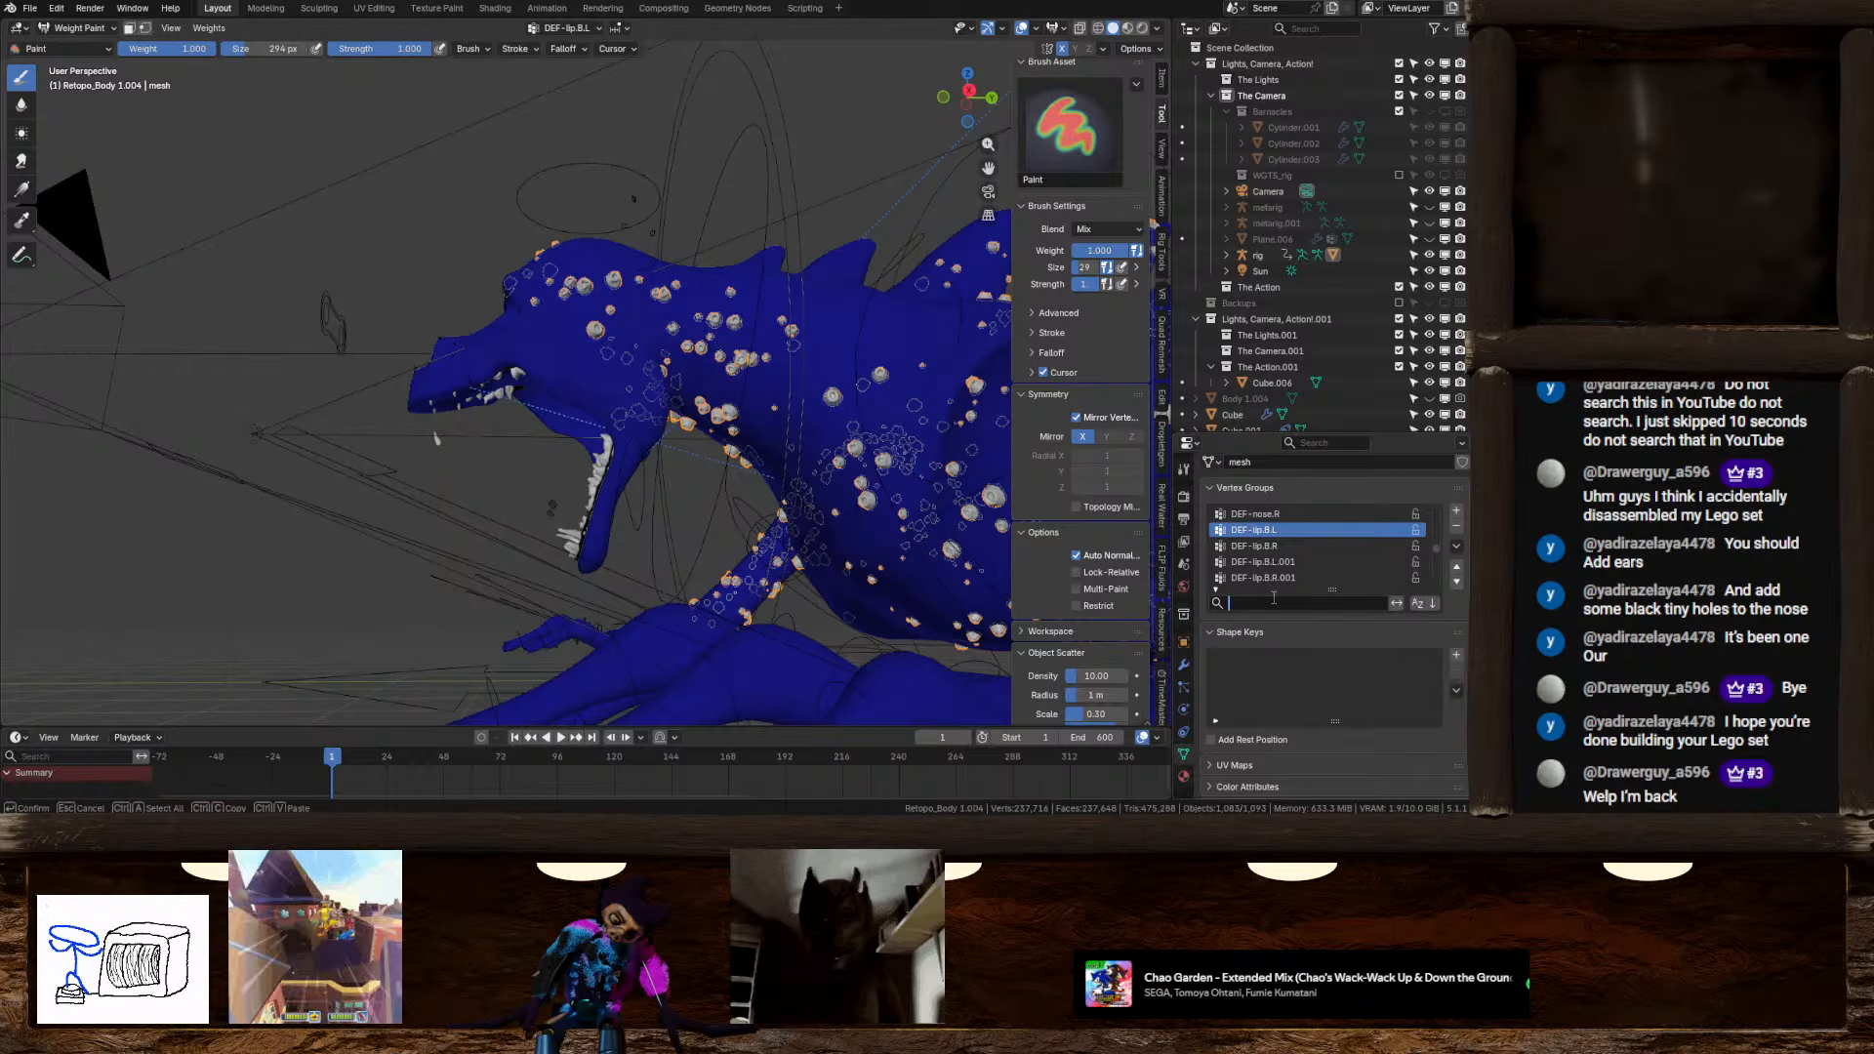
text(l)
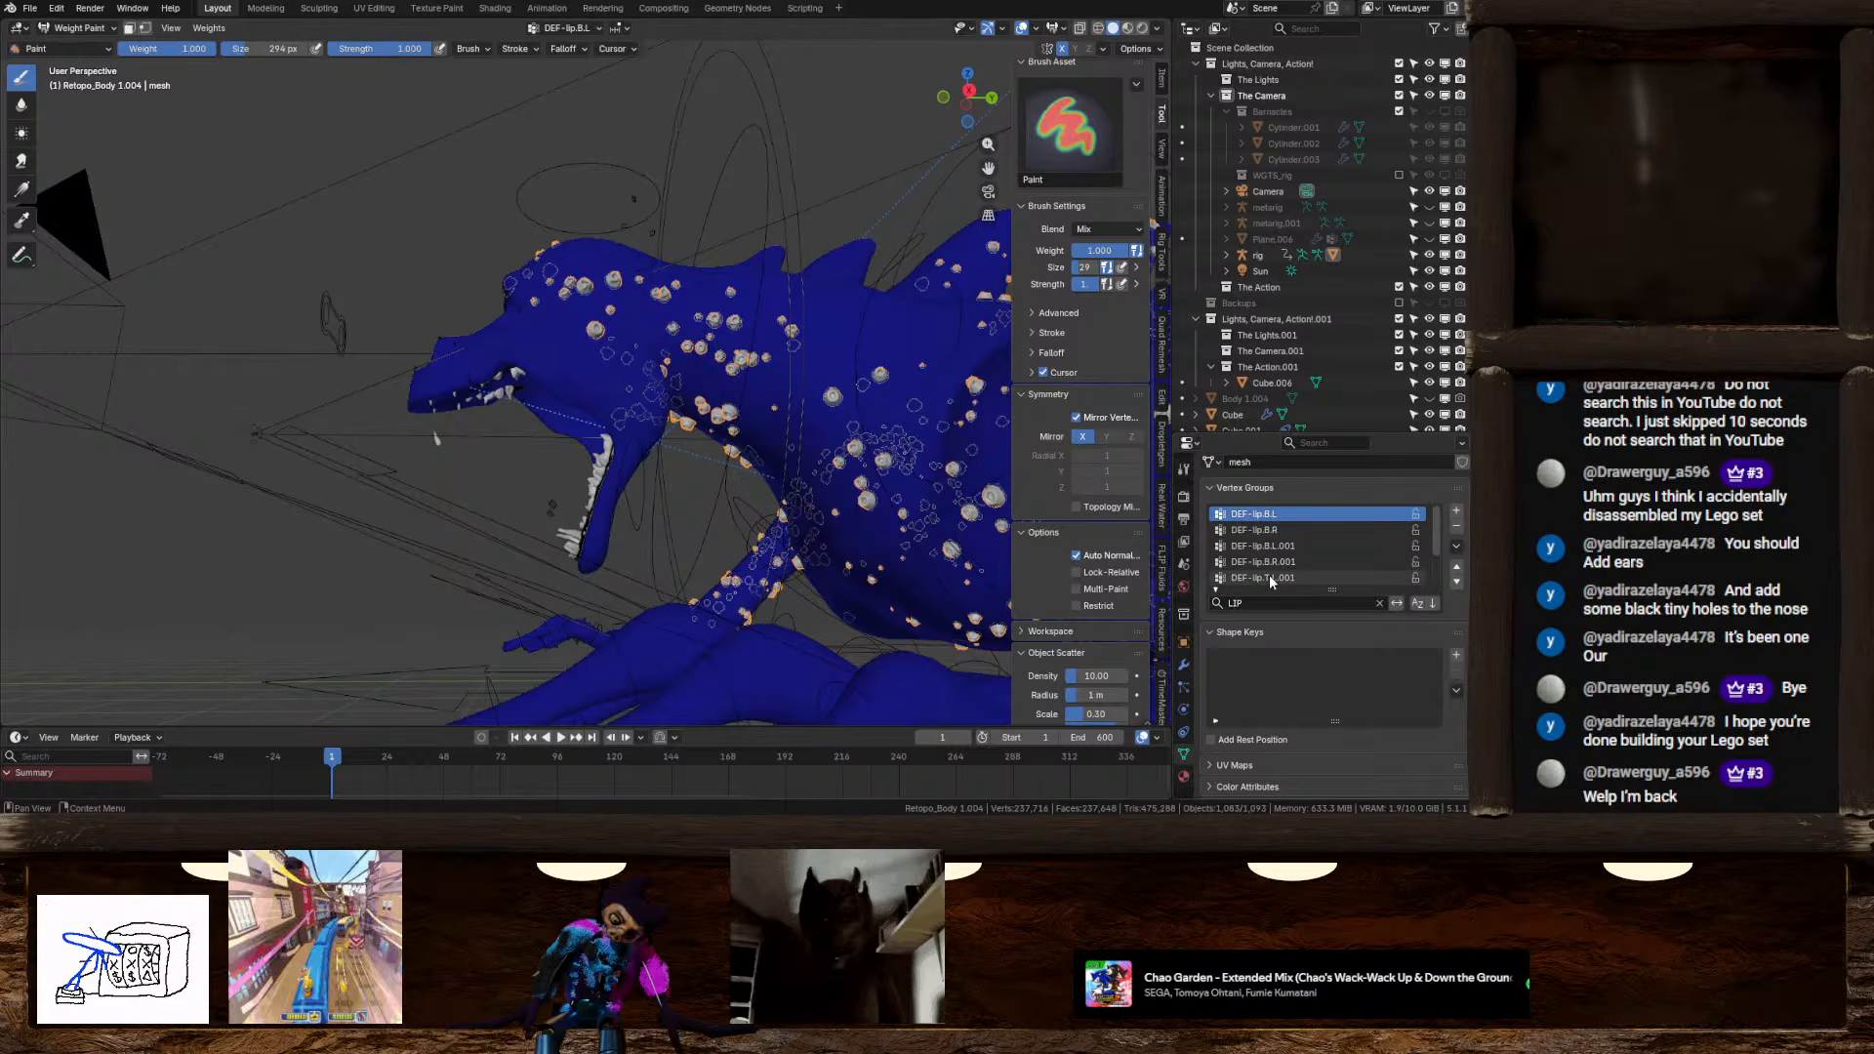
Make DEF-lip.T.L.001 the active vertex group and try painting full weight along the upper lip
click(1265, 578)
mouse_move(575, 359)
middle_down()
mouse_move(646, 362)
mouse_move(341, 369)
mouse_move(536, 313)
mouse_move(385, 313)
mouse_move(465, 326)
middle_up()
drag(636, 342, 506, 301)
middle_drag(306, 355, 609, 328)
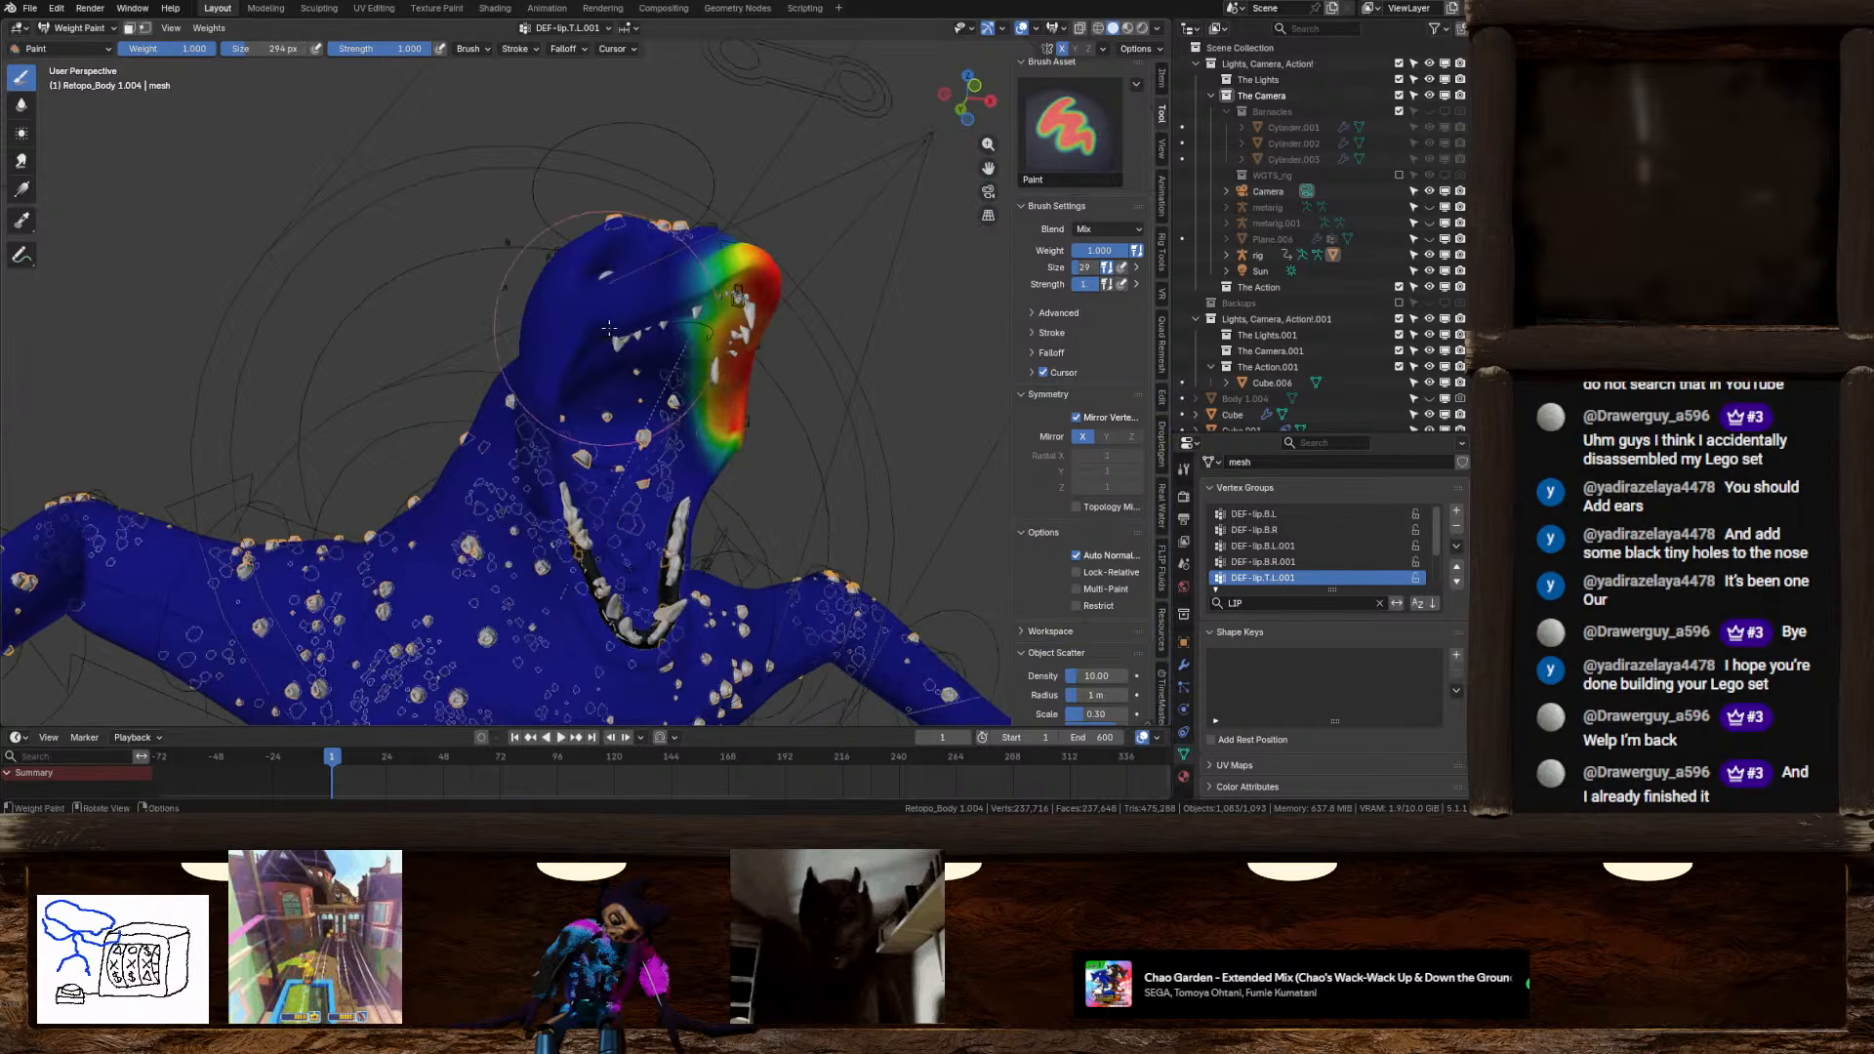
drag(739, 259, 560, 319)
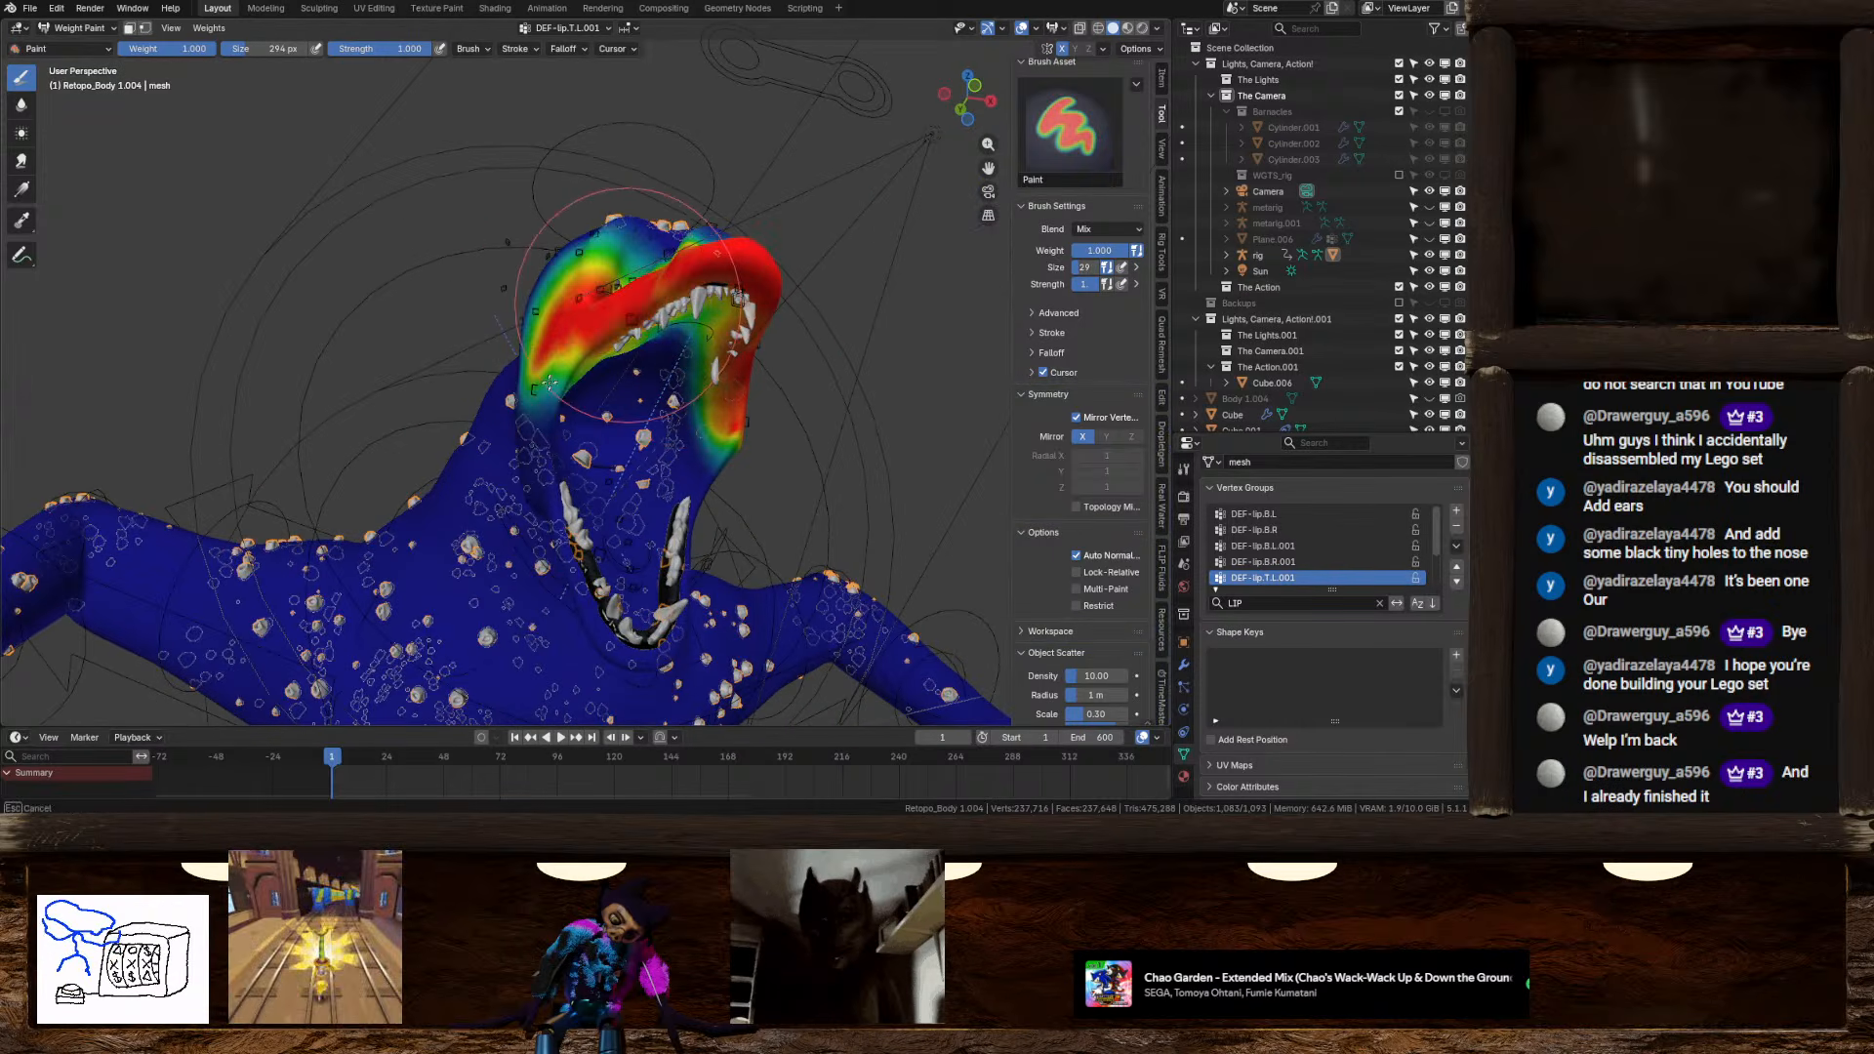
mouse_move(550, 383)
middle_down()
mouse_move(718, 441)
mouse_move(739, 300)
middle_up()
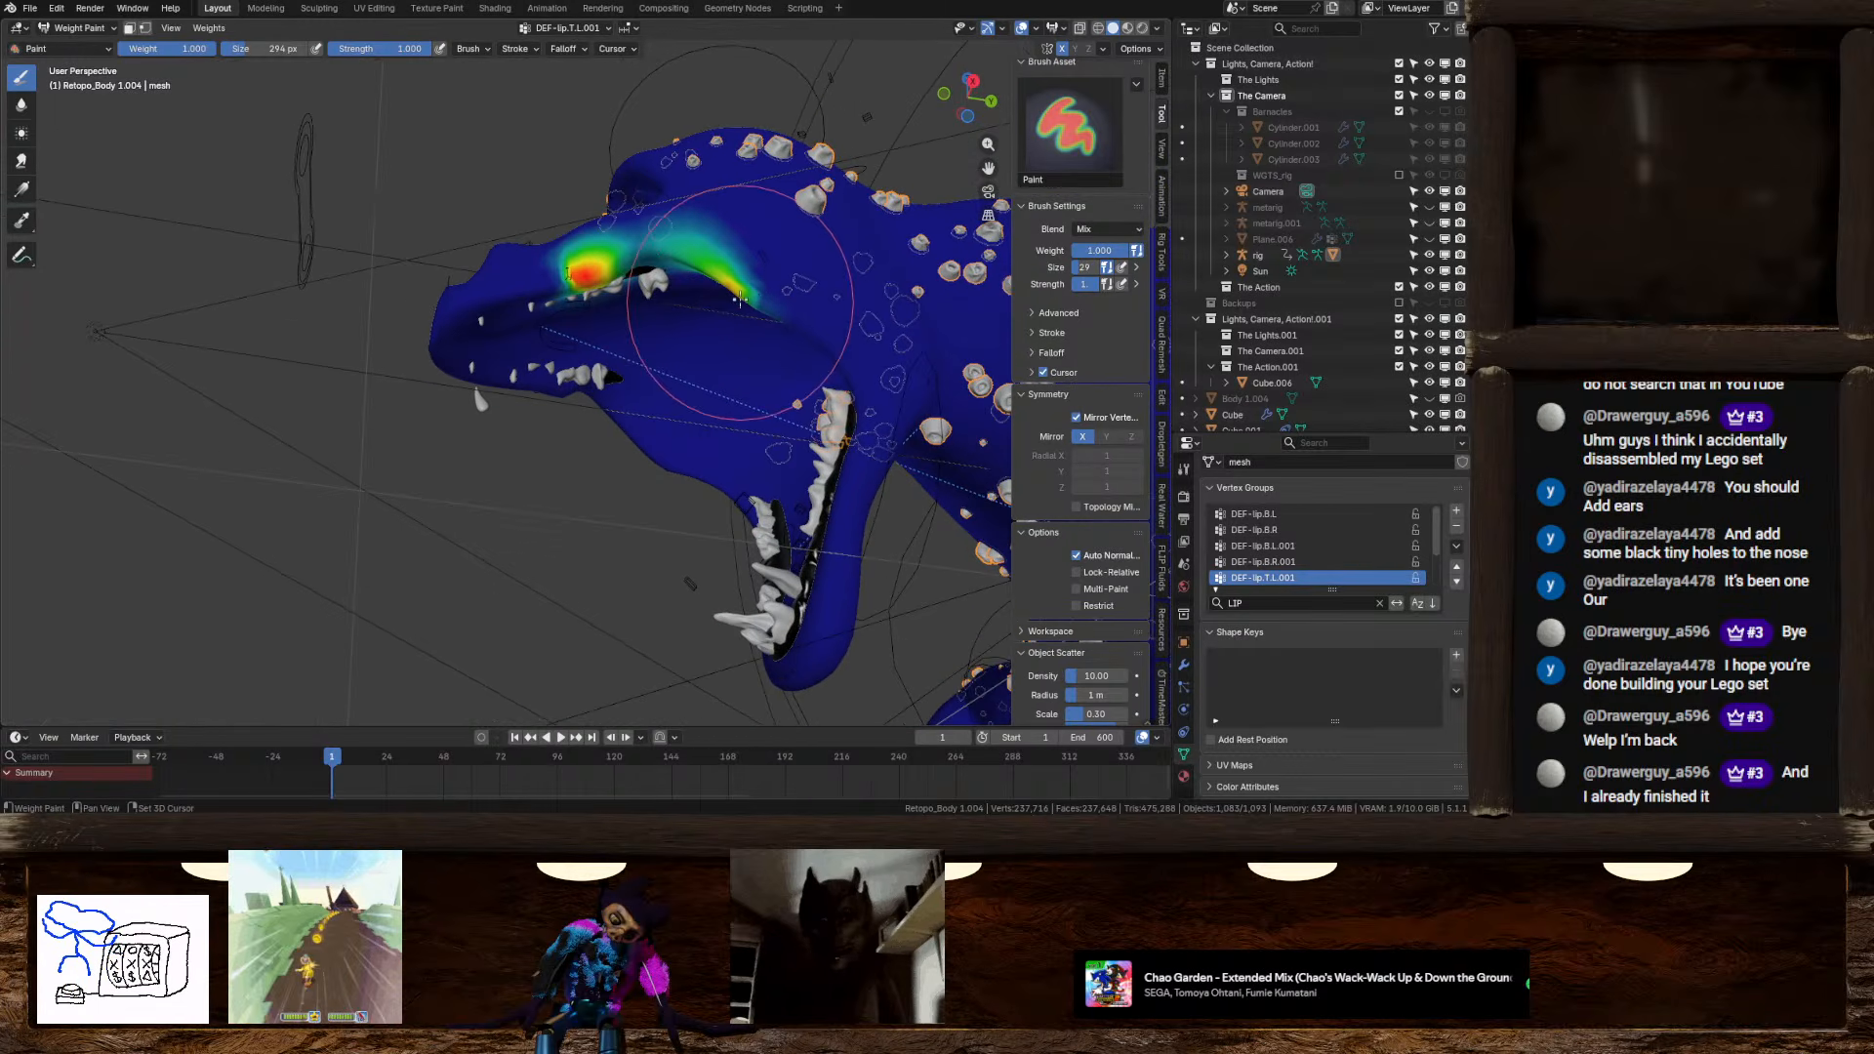
mouse_move(740, 299)
shift+mouse_down()
mouse_move(646, 239)
mouse_move(764, 293)
mouse_move(561, 285)
mouse_move(701, 299)
mouse_move(586, 310)
mouse_move(704, 259)
shift+mouse_up()
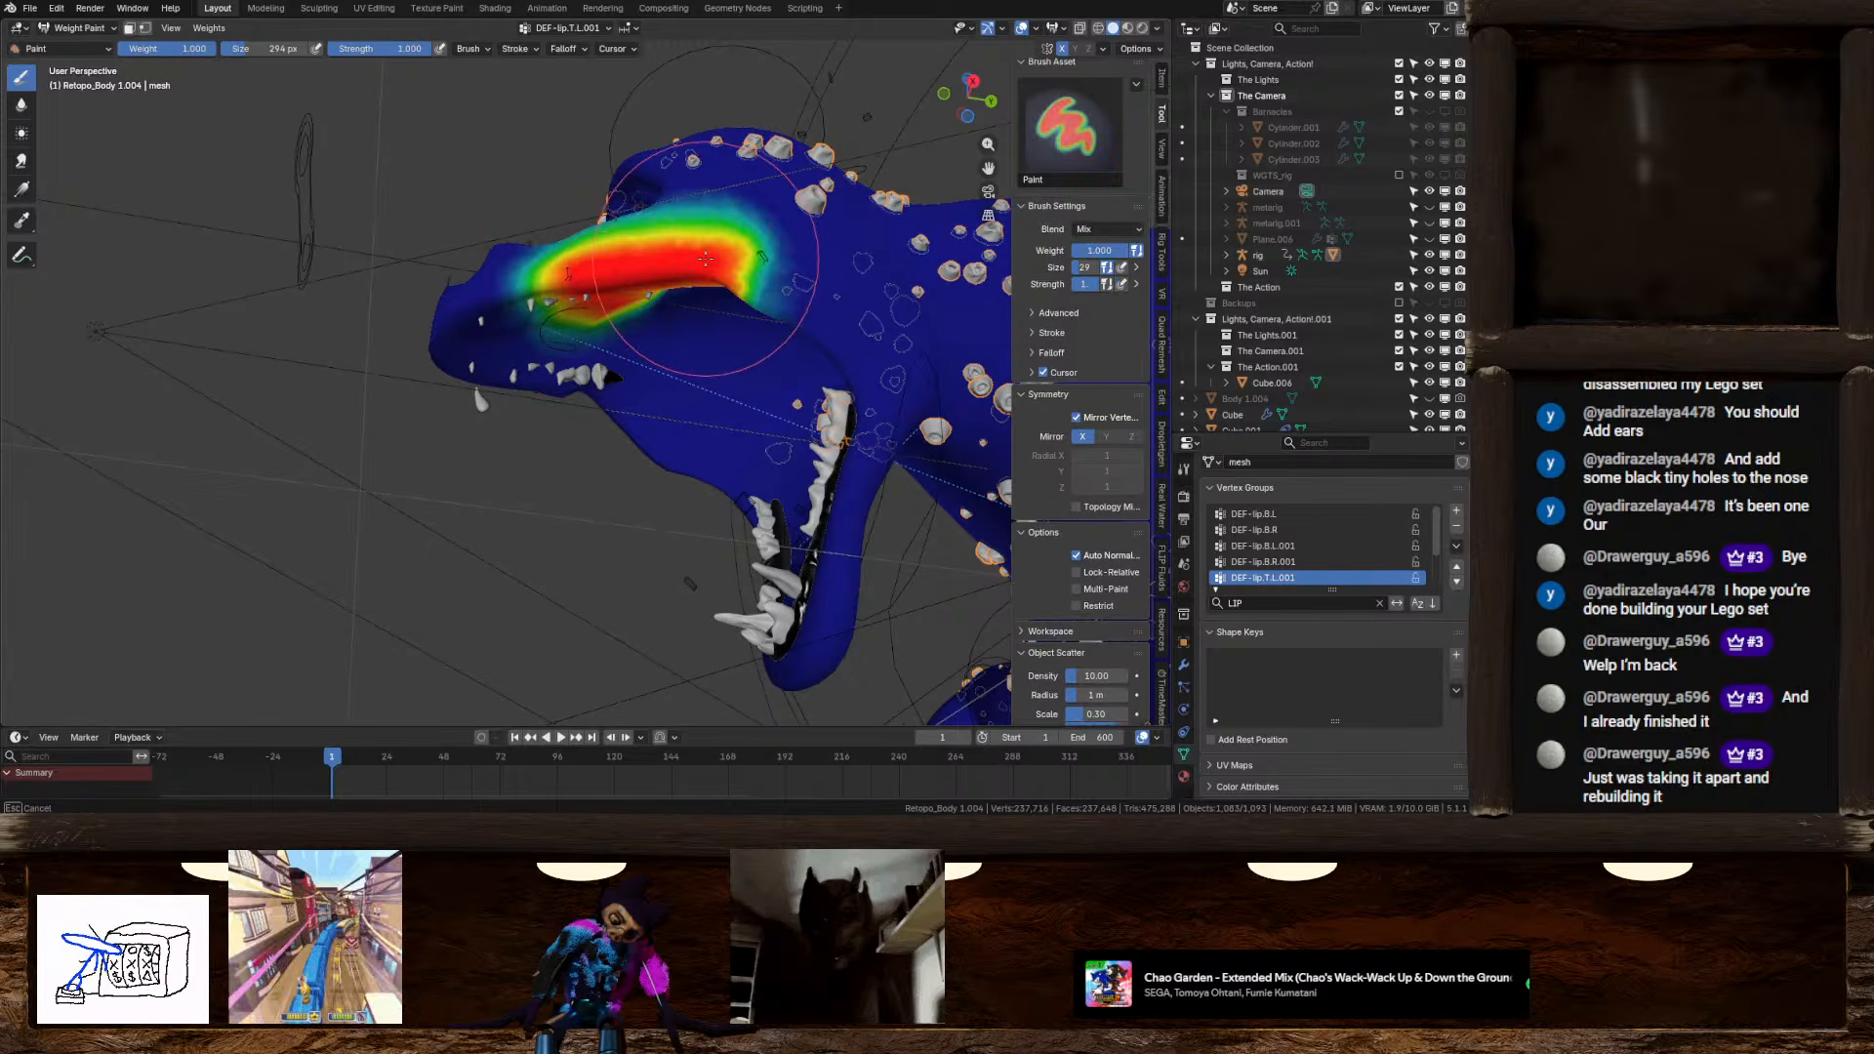
Try adding full-weight dabs to DEF-lip.T.L.001 at the front and rear of the upper lip and undo the rear dab
mouse_move(705, 258)
middle_down()
mouse_move(853, 292)
mouse_move(838, 282)
middle_up()
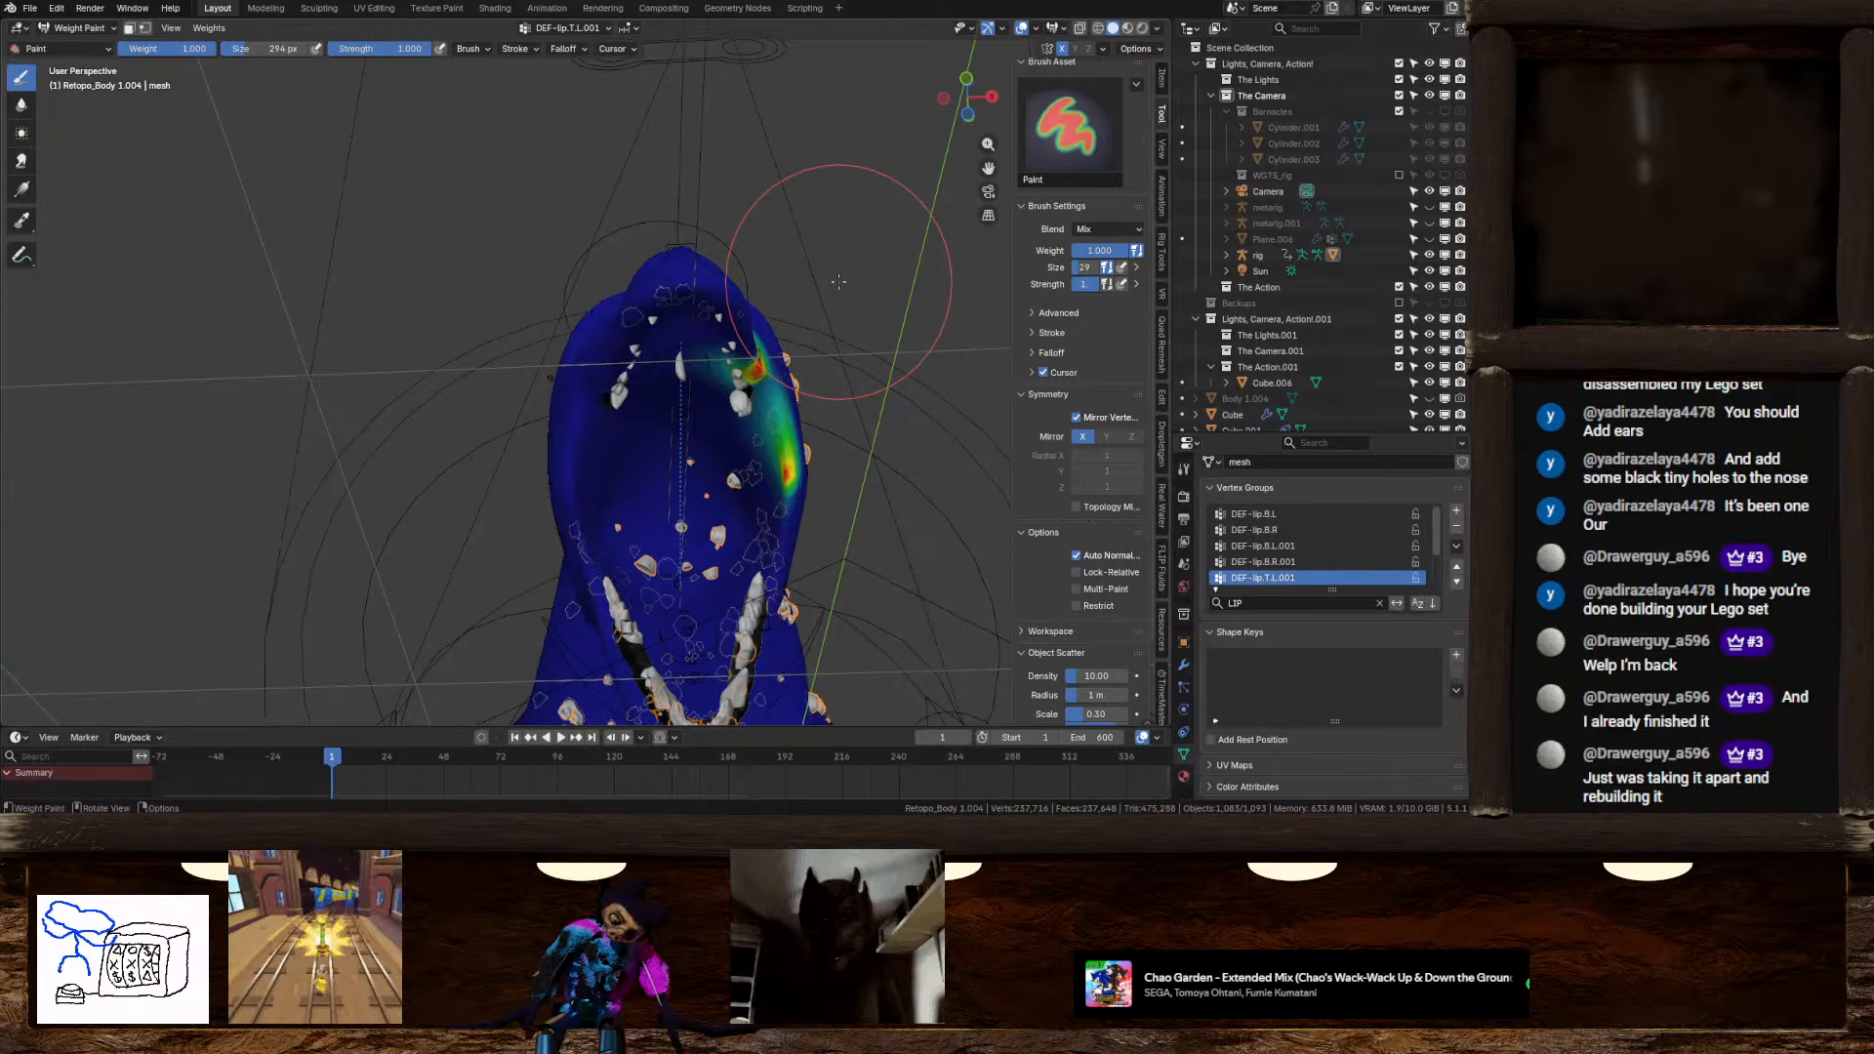
middle_drag(838, 282, 601, 400)
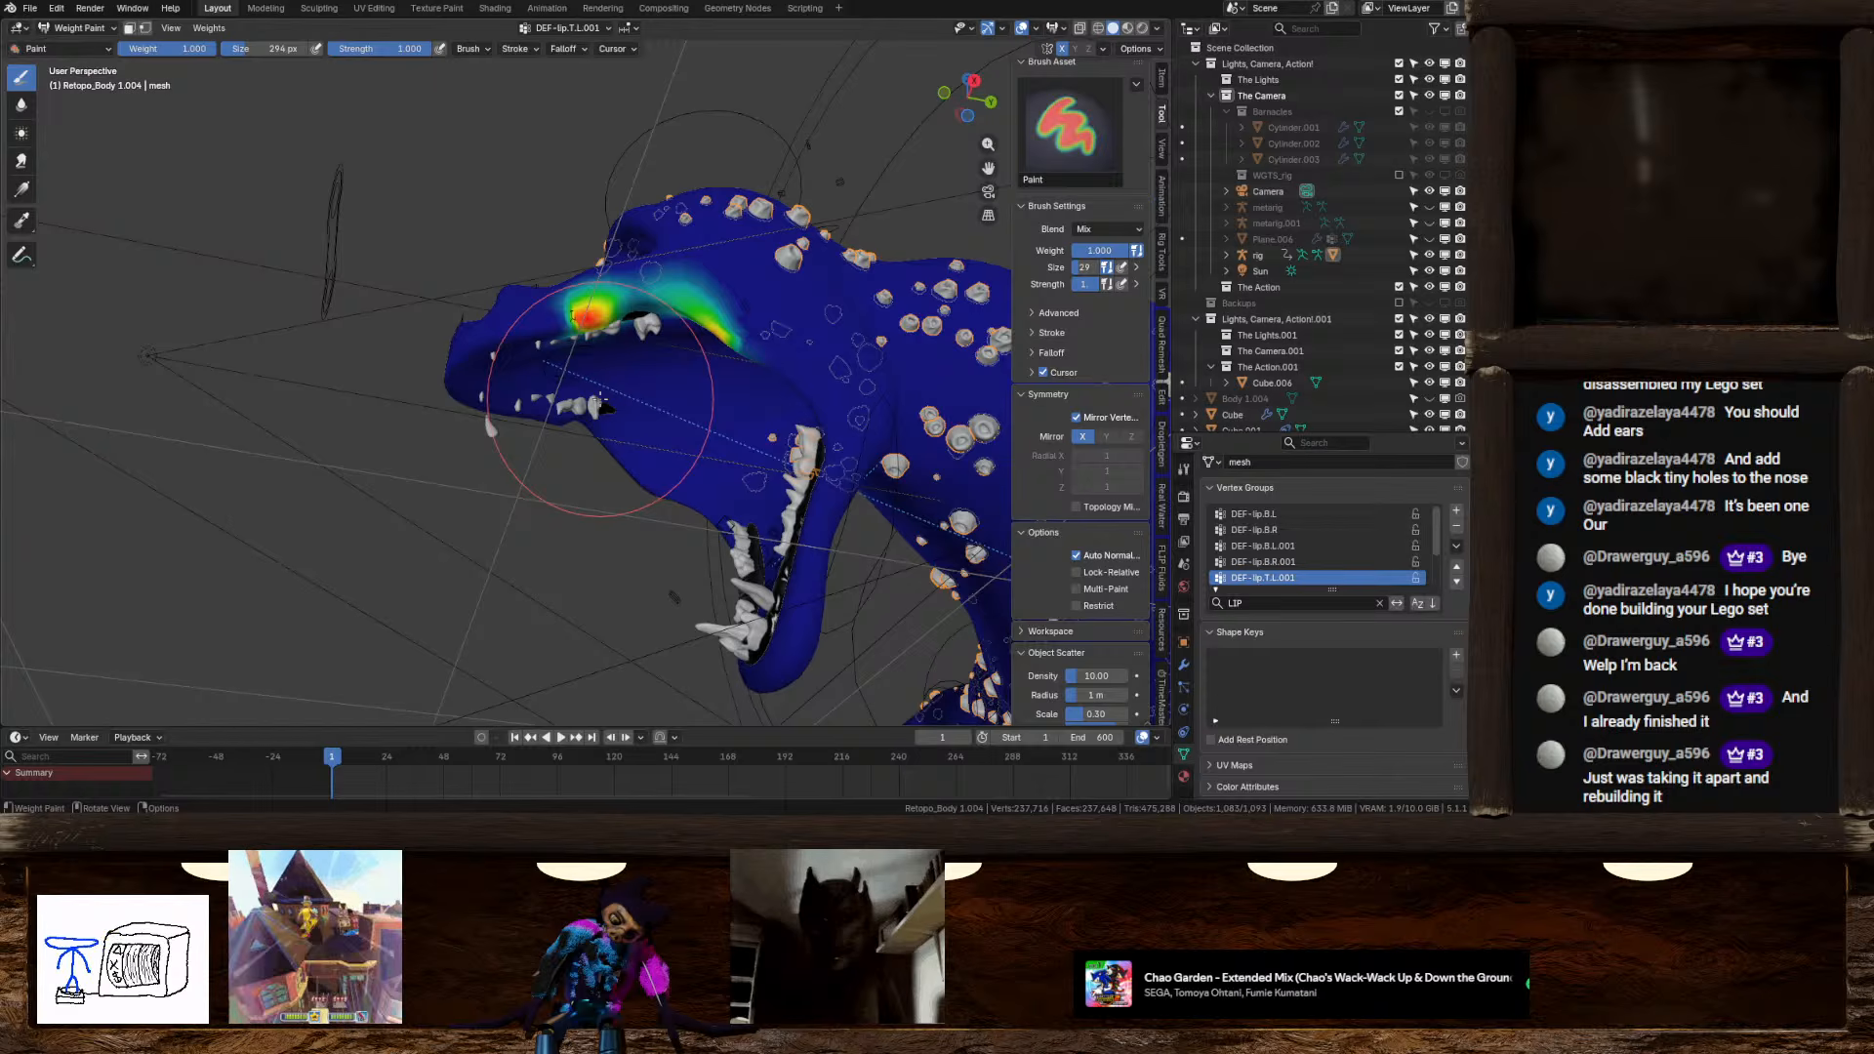
middle_drag(598, 410, 794, 459)
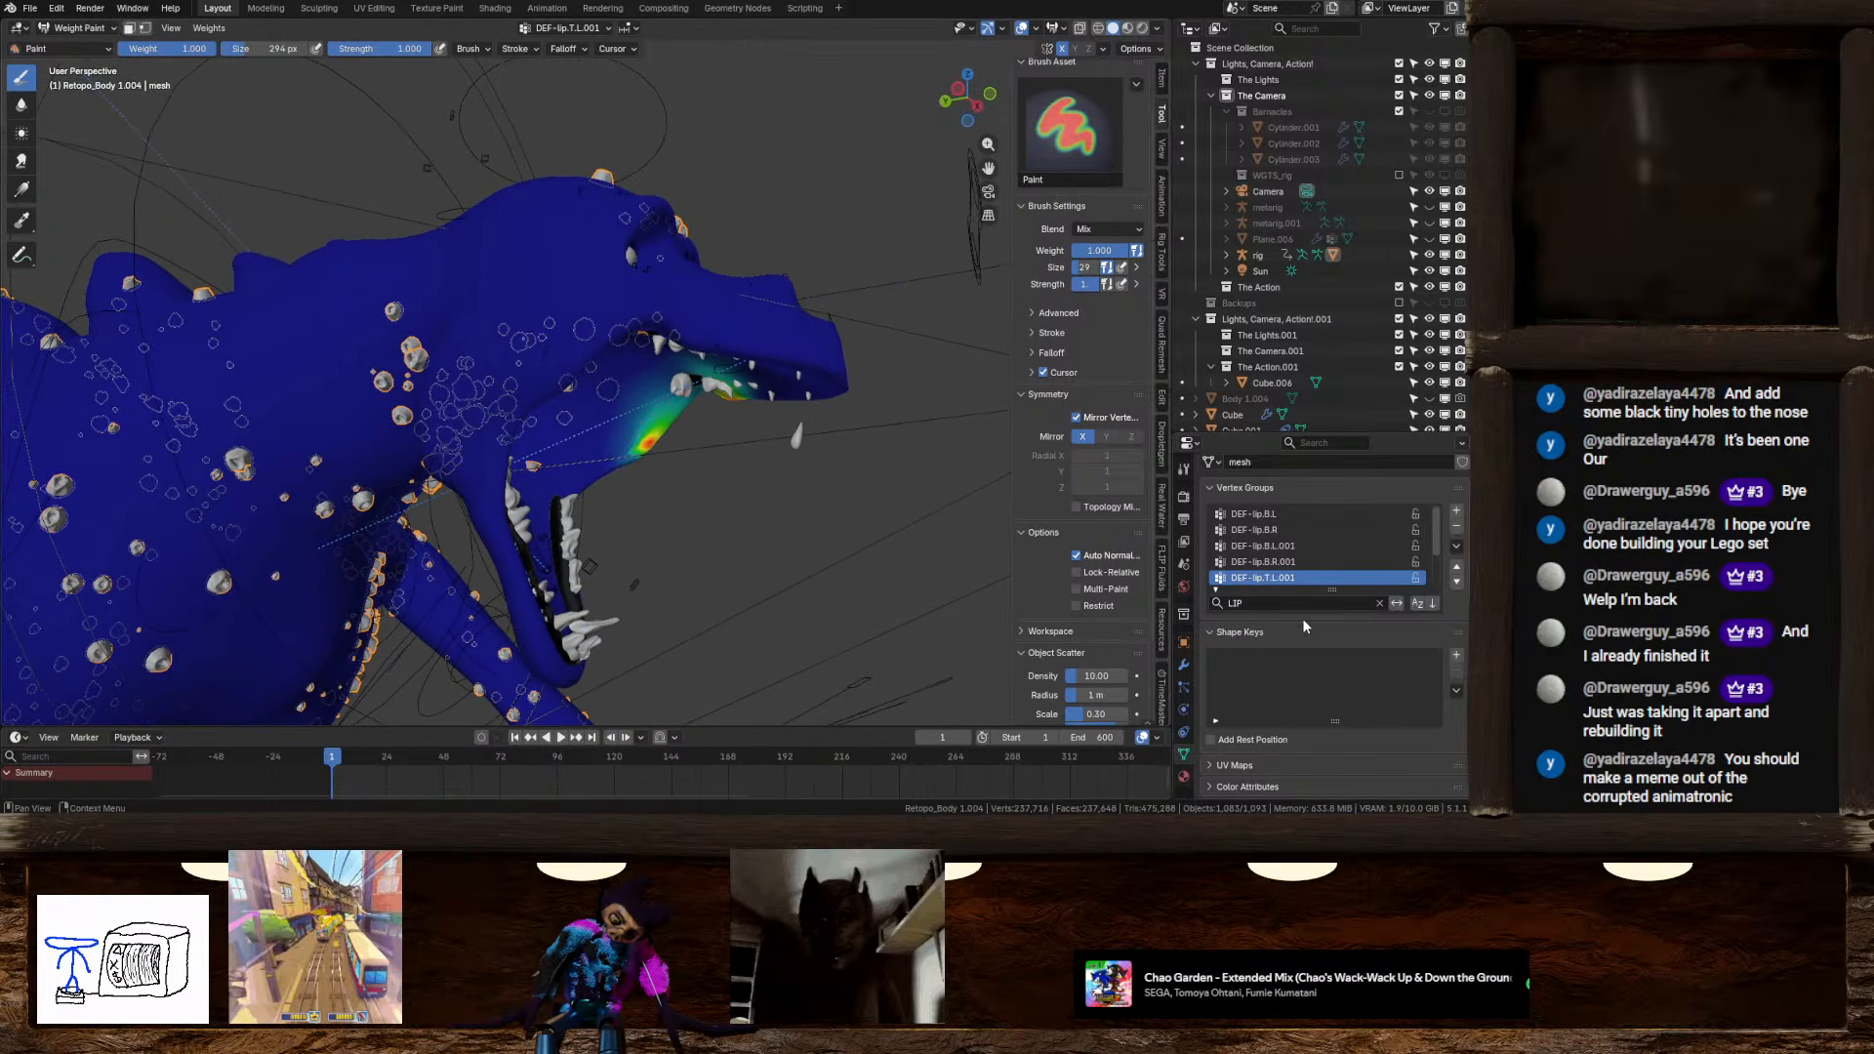
click(1274, 603)
drag(1273, 602, 1172, 611)
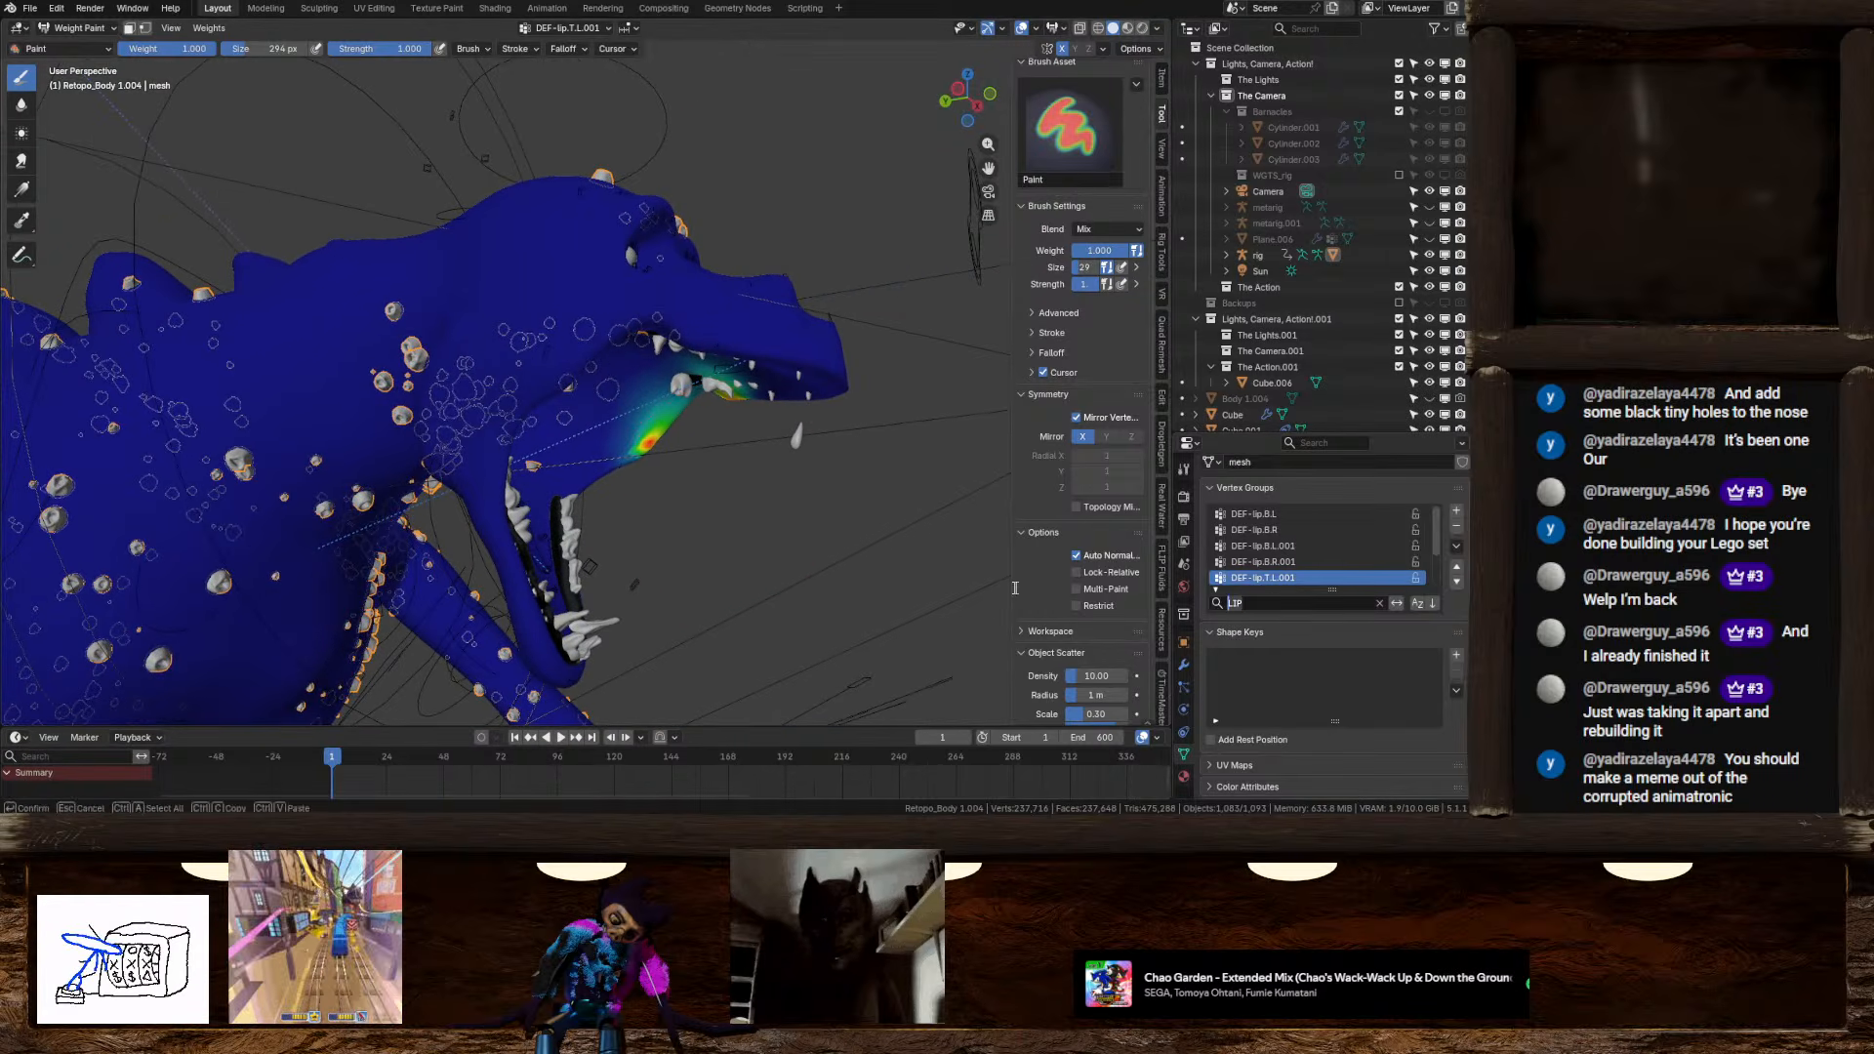
middle_drag(690, 523, 577, 468)
scroll(578, 440, up, 4)
shift+middle_drag(571, 363, 602, 427)
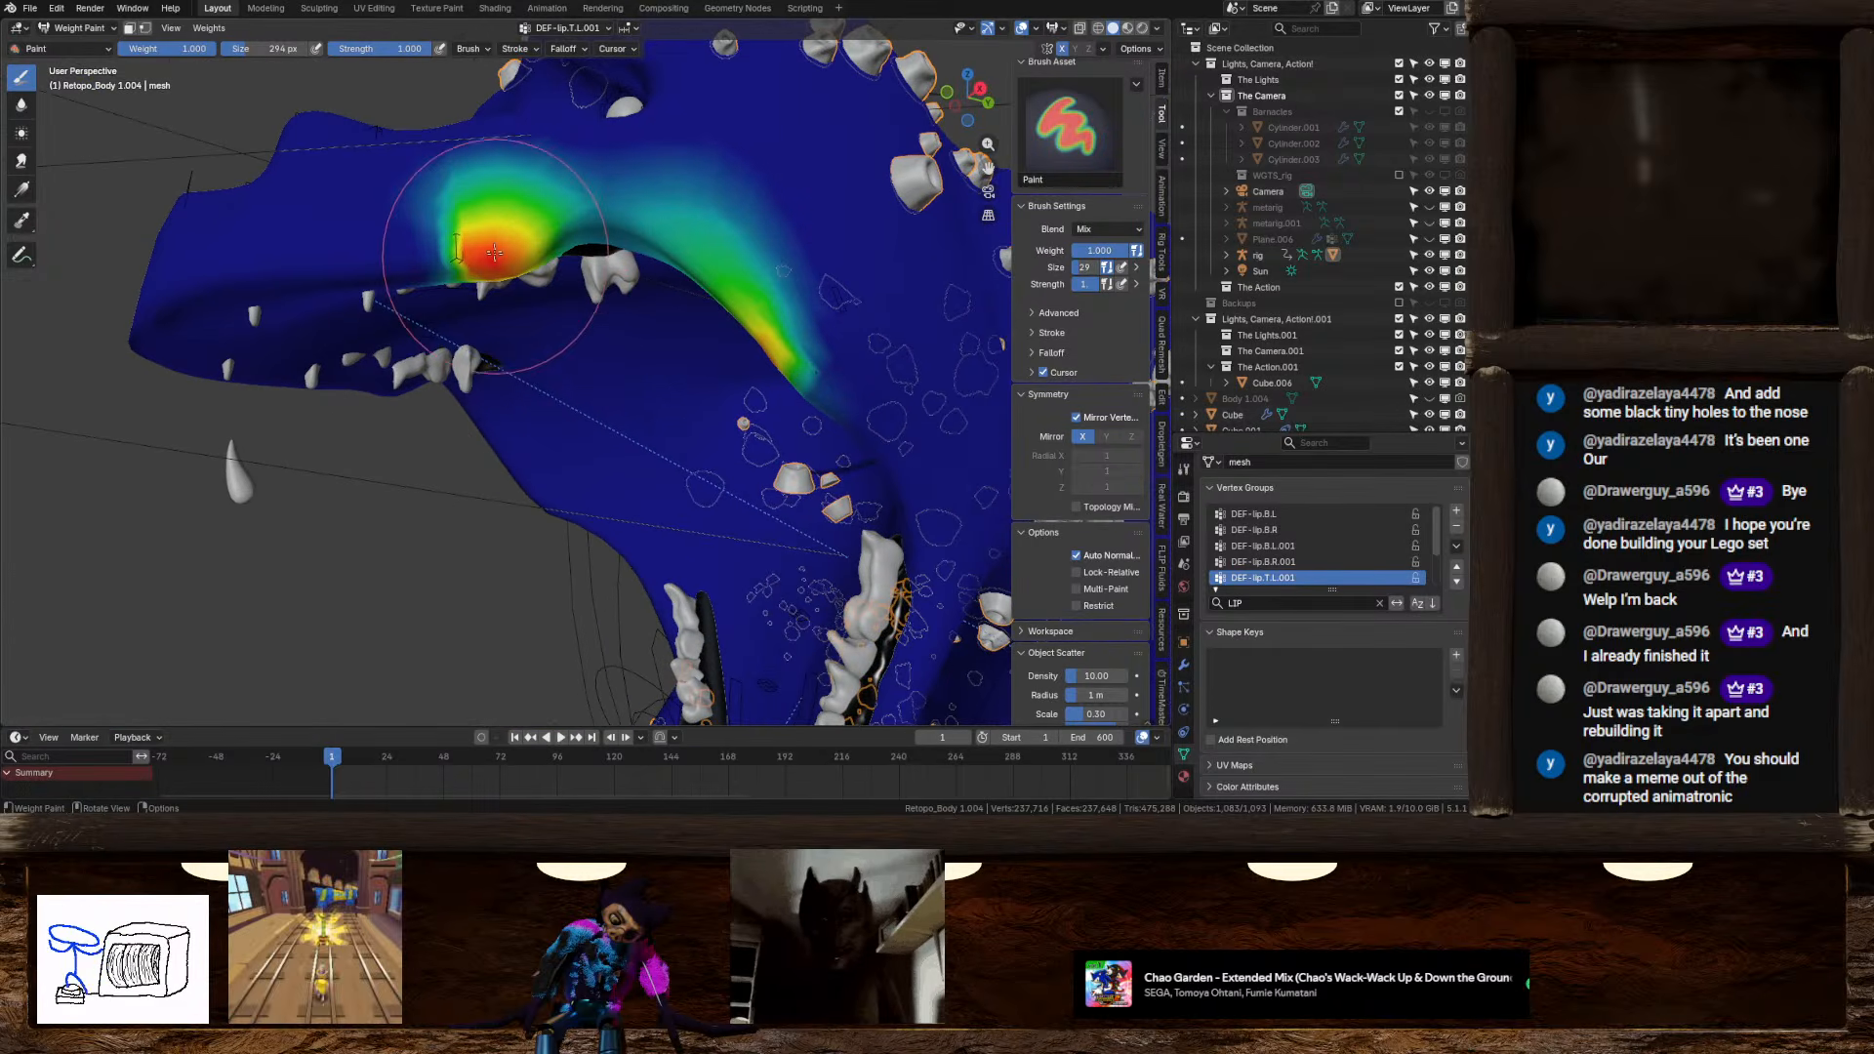
click(487, 240)
click(762, 312)
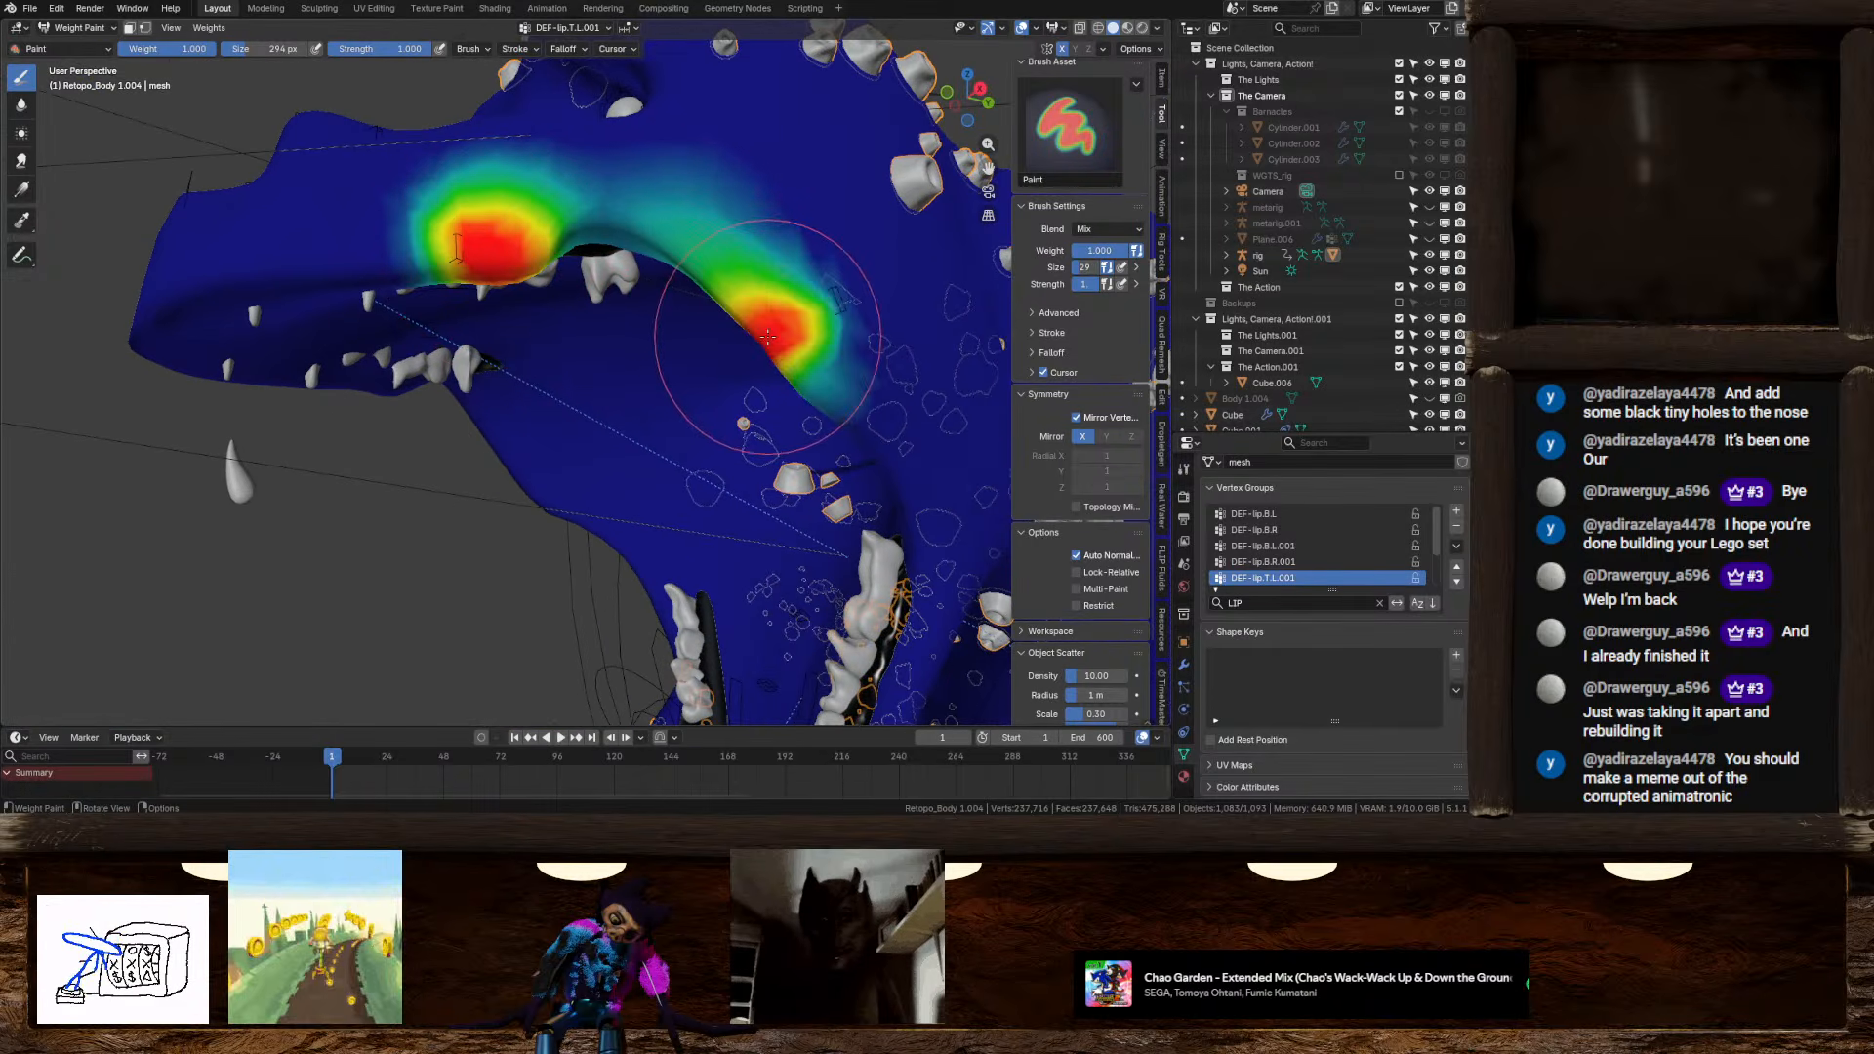
middle_drag(761, 312, 703, 387)
key(ctrl+z)
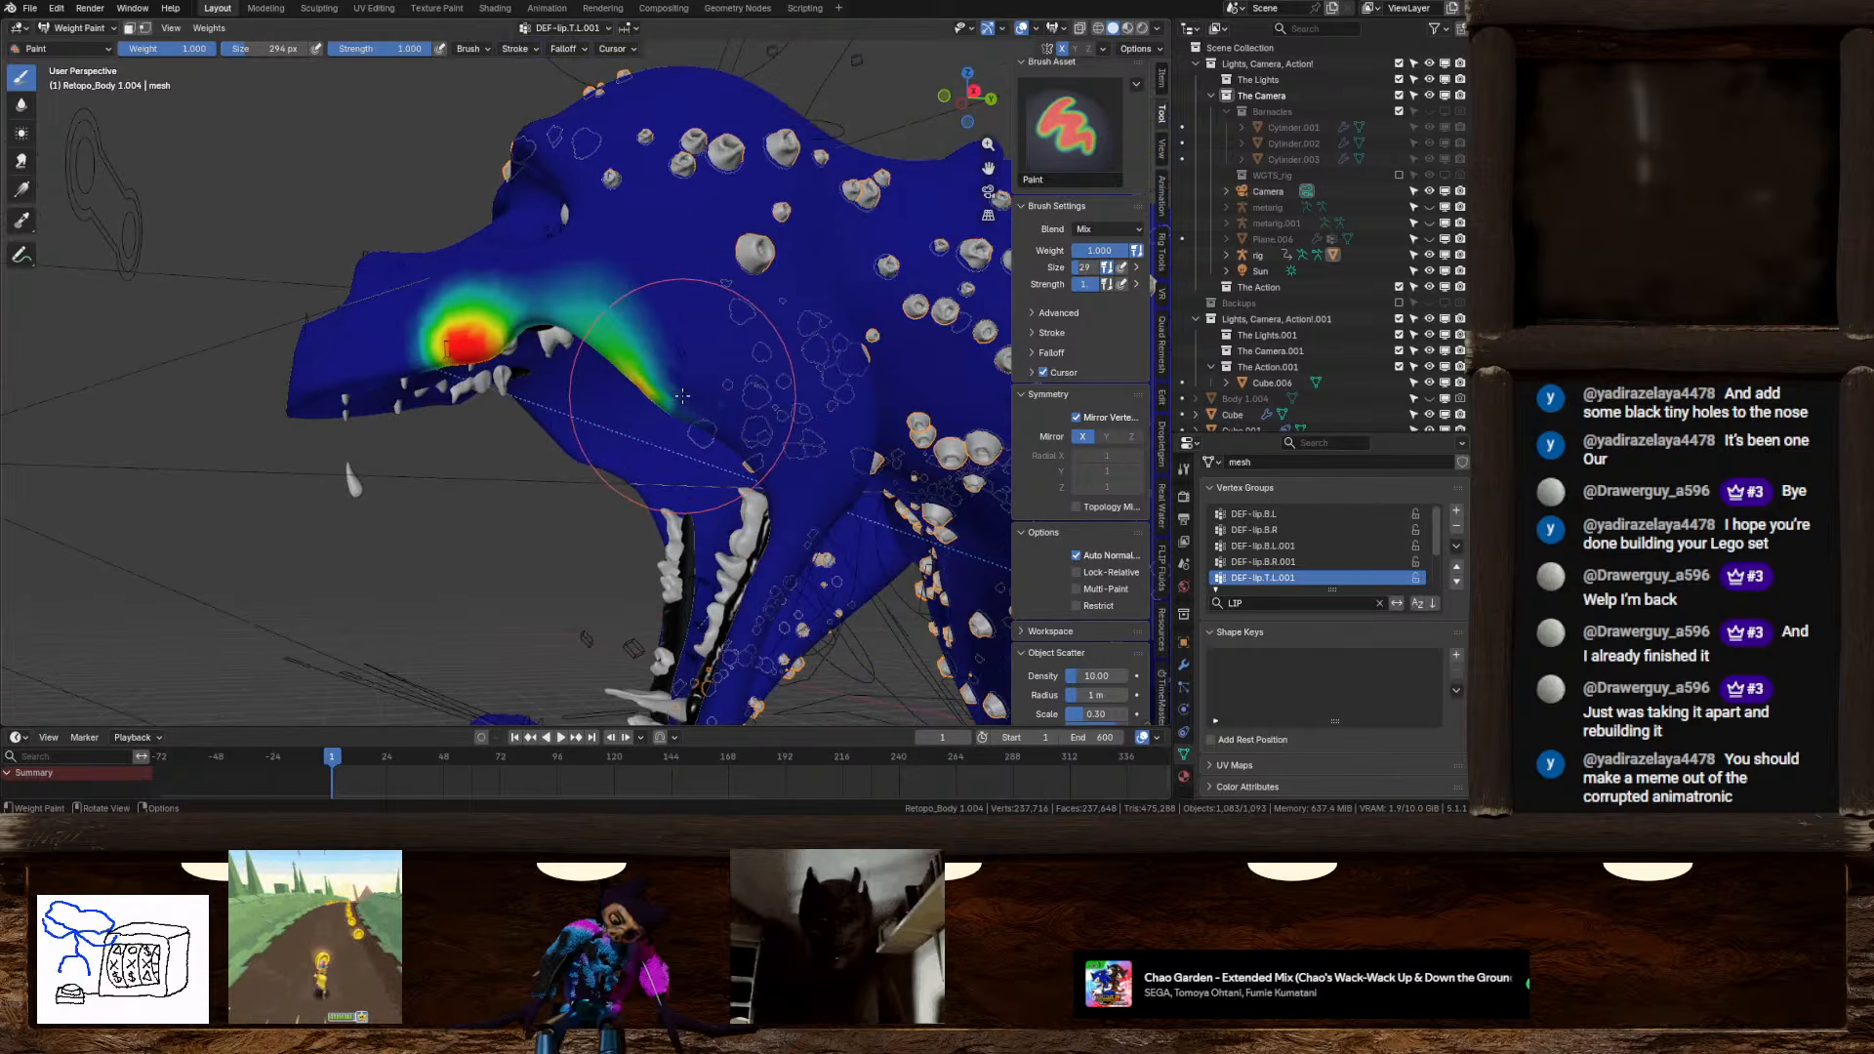
Try smoothing the rear of the upper-lip weights and undo the edits back to the DEF-lip.B.L group
mouse_move(683, 388)
shift+mouse_down()
mouse_move(644, 363)
mouse_move(701, 393)
shift+mouse_up()
mouse_move(701, 394)
middle_down()
mouse_move(815, 332)
mouse_move(676, 485)
mouse_move(654, 434)
middle_up()
key(ctrl+z)
key(ctrl+z)
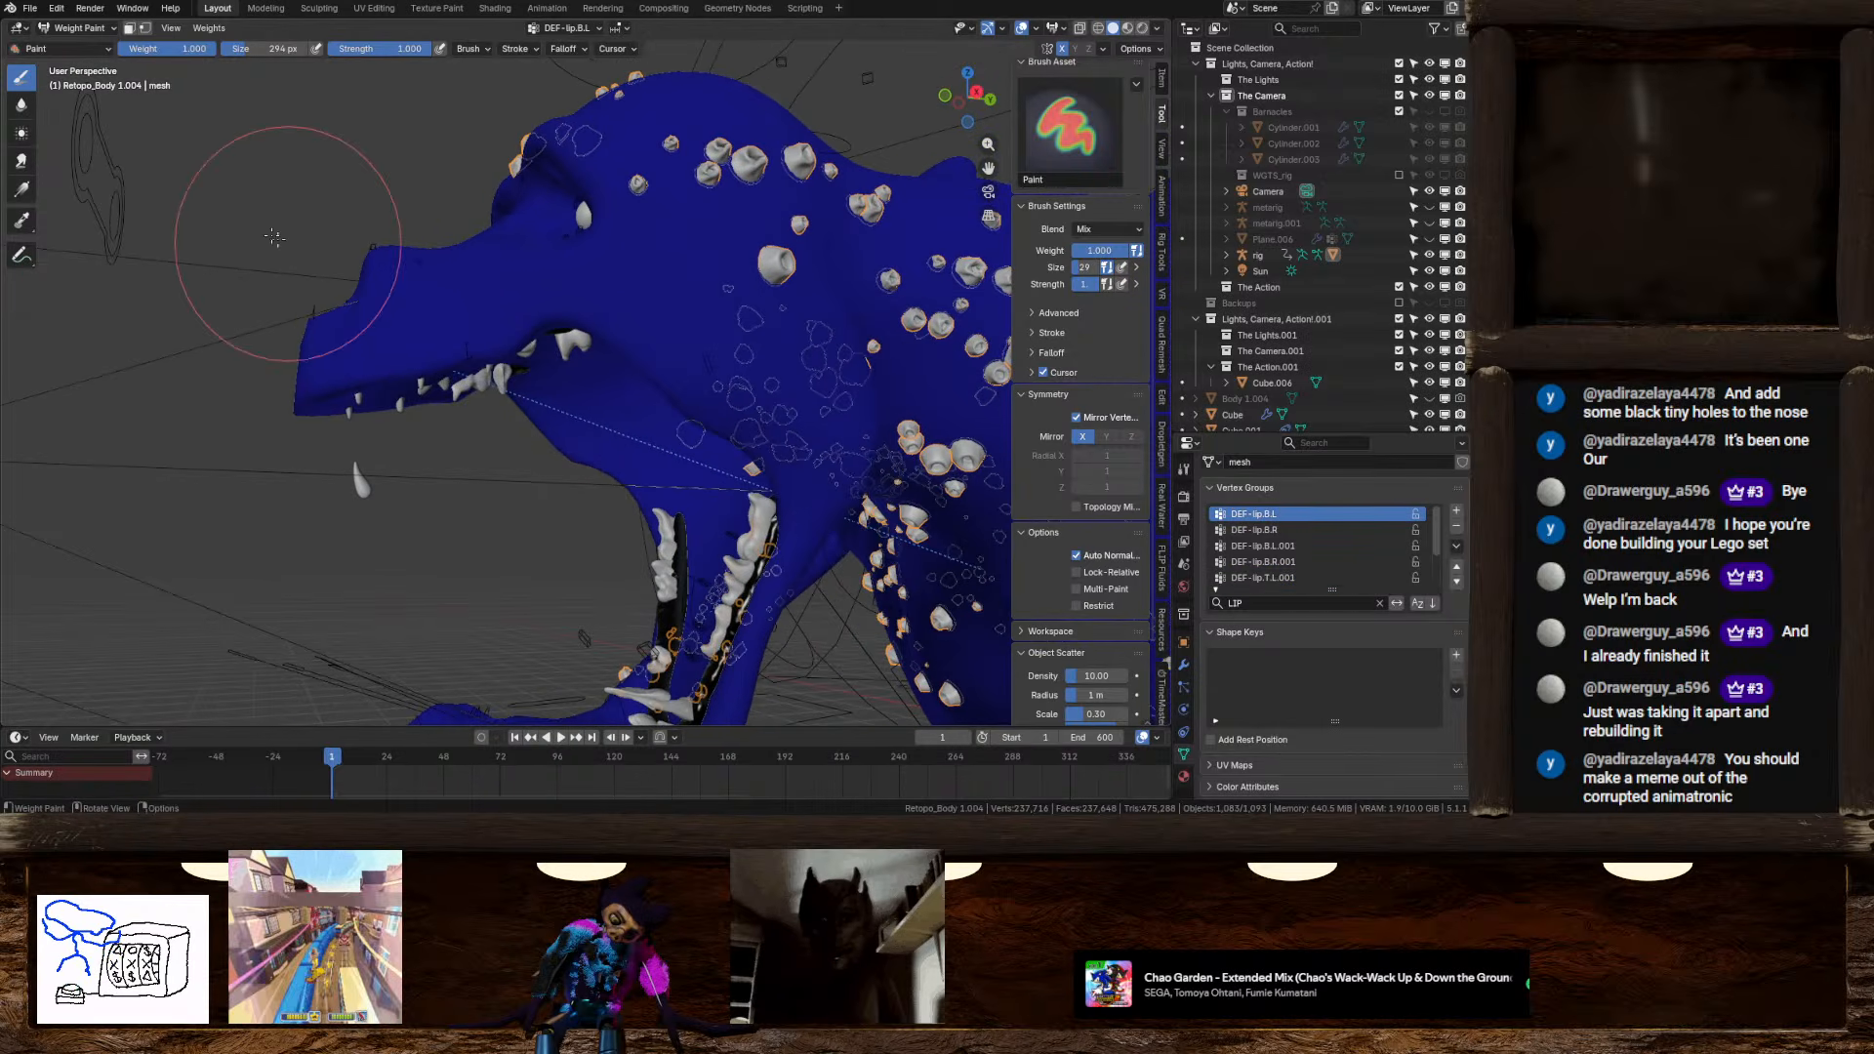
Leave weight painting on the body and put the rig into Pose Mode
click(76, 28)
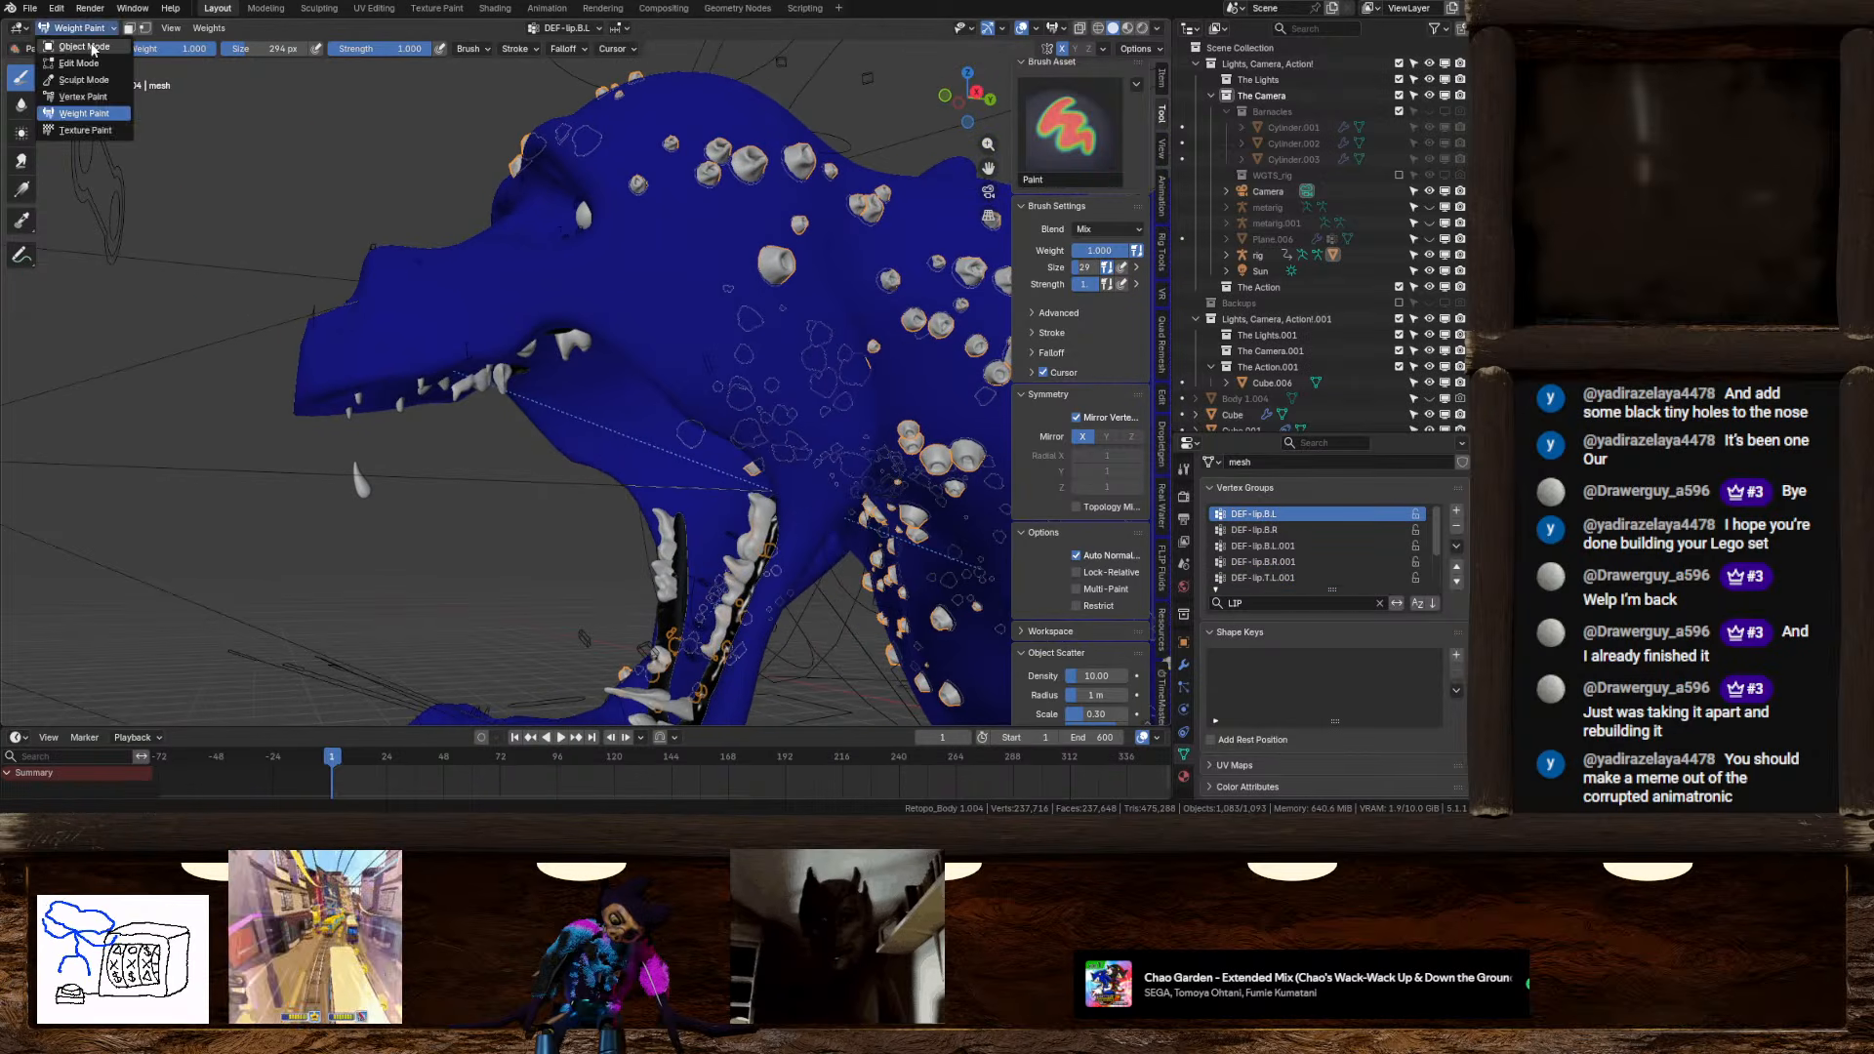
click(70, 49)
middle_drag(625, 302, 666, 325)
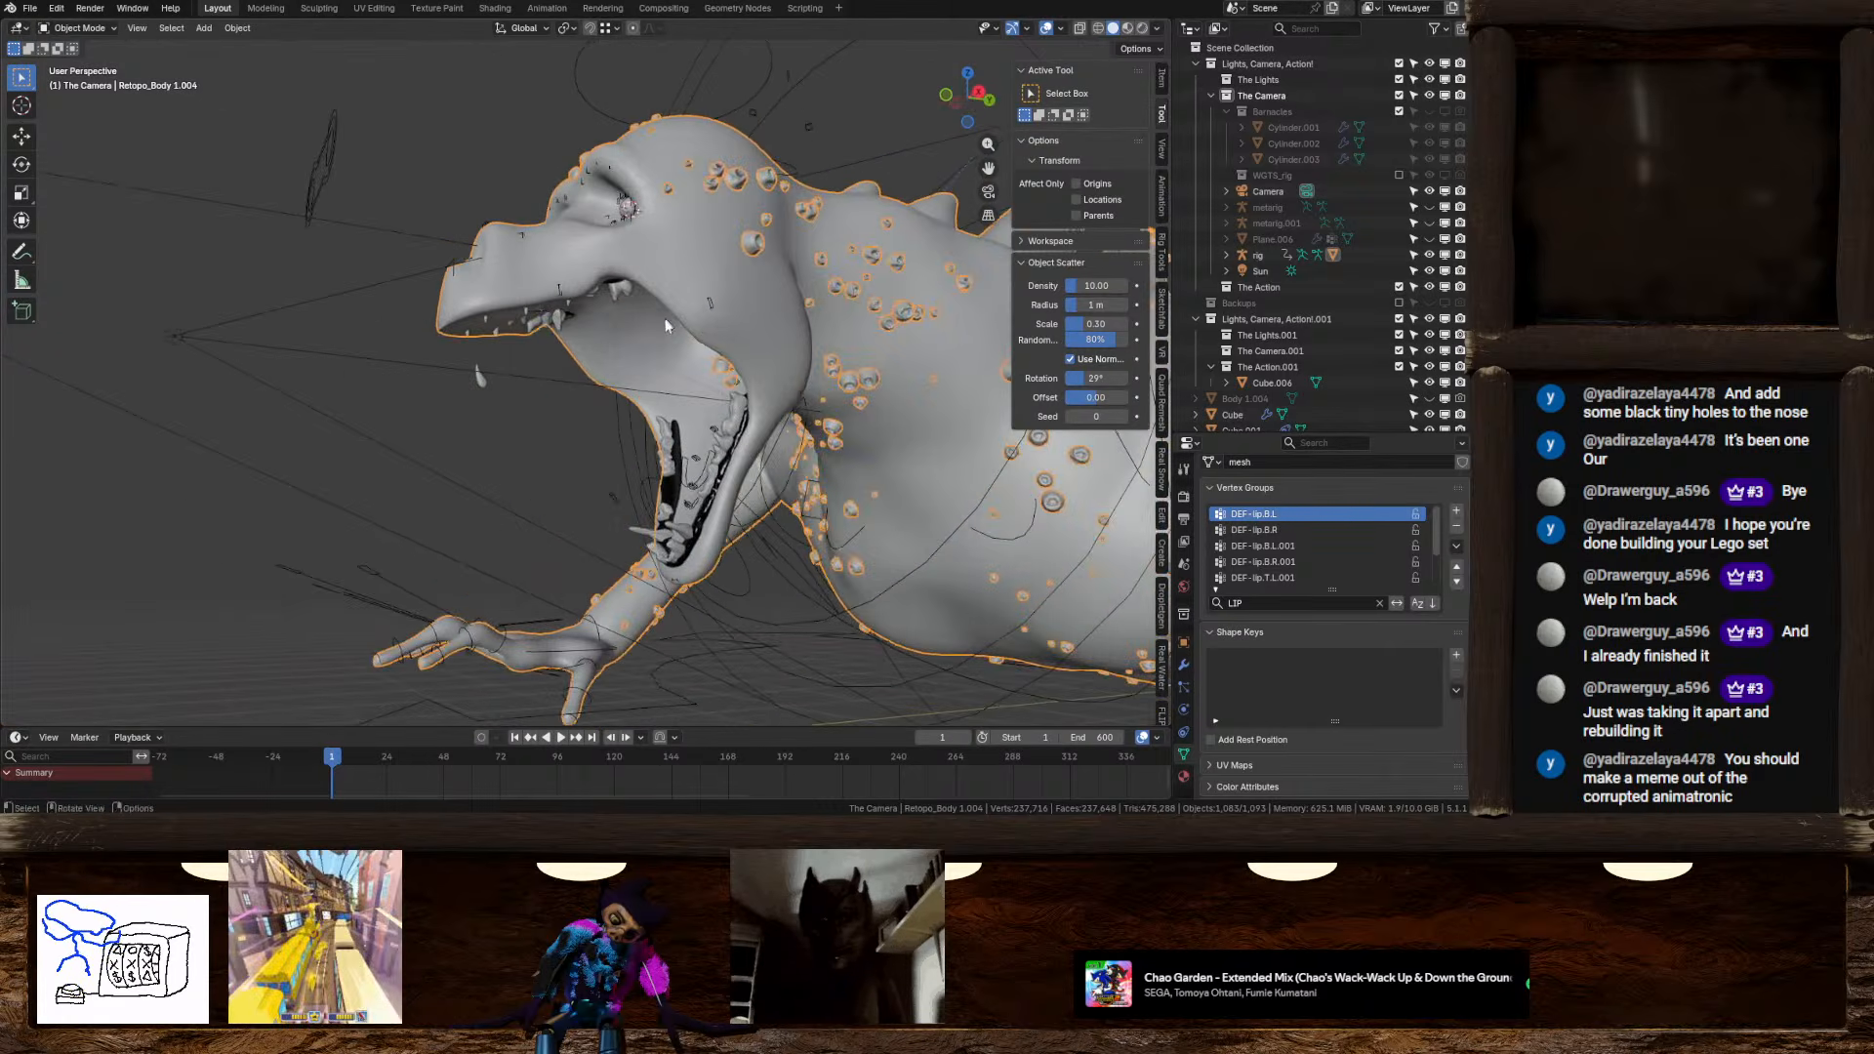
click(783, 484)
key(ctrl+Tab)
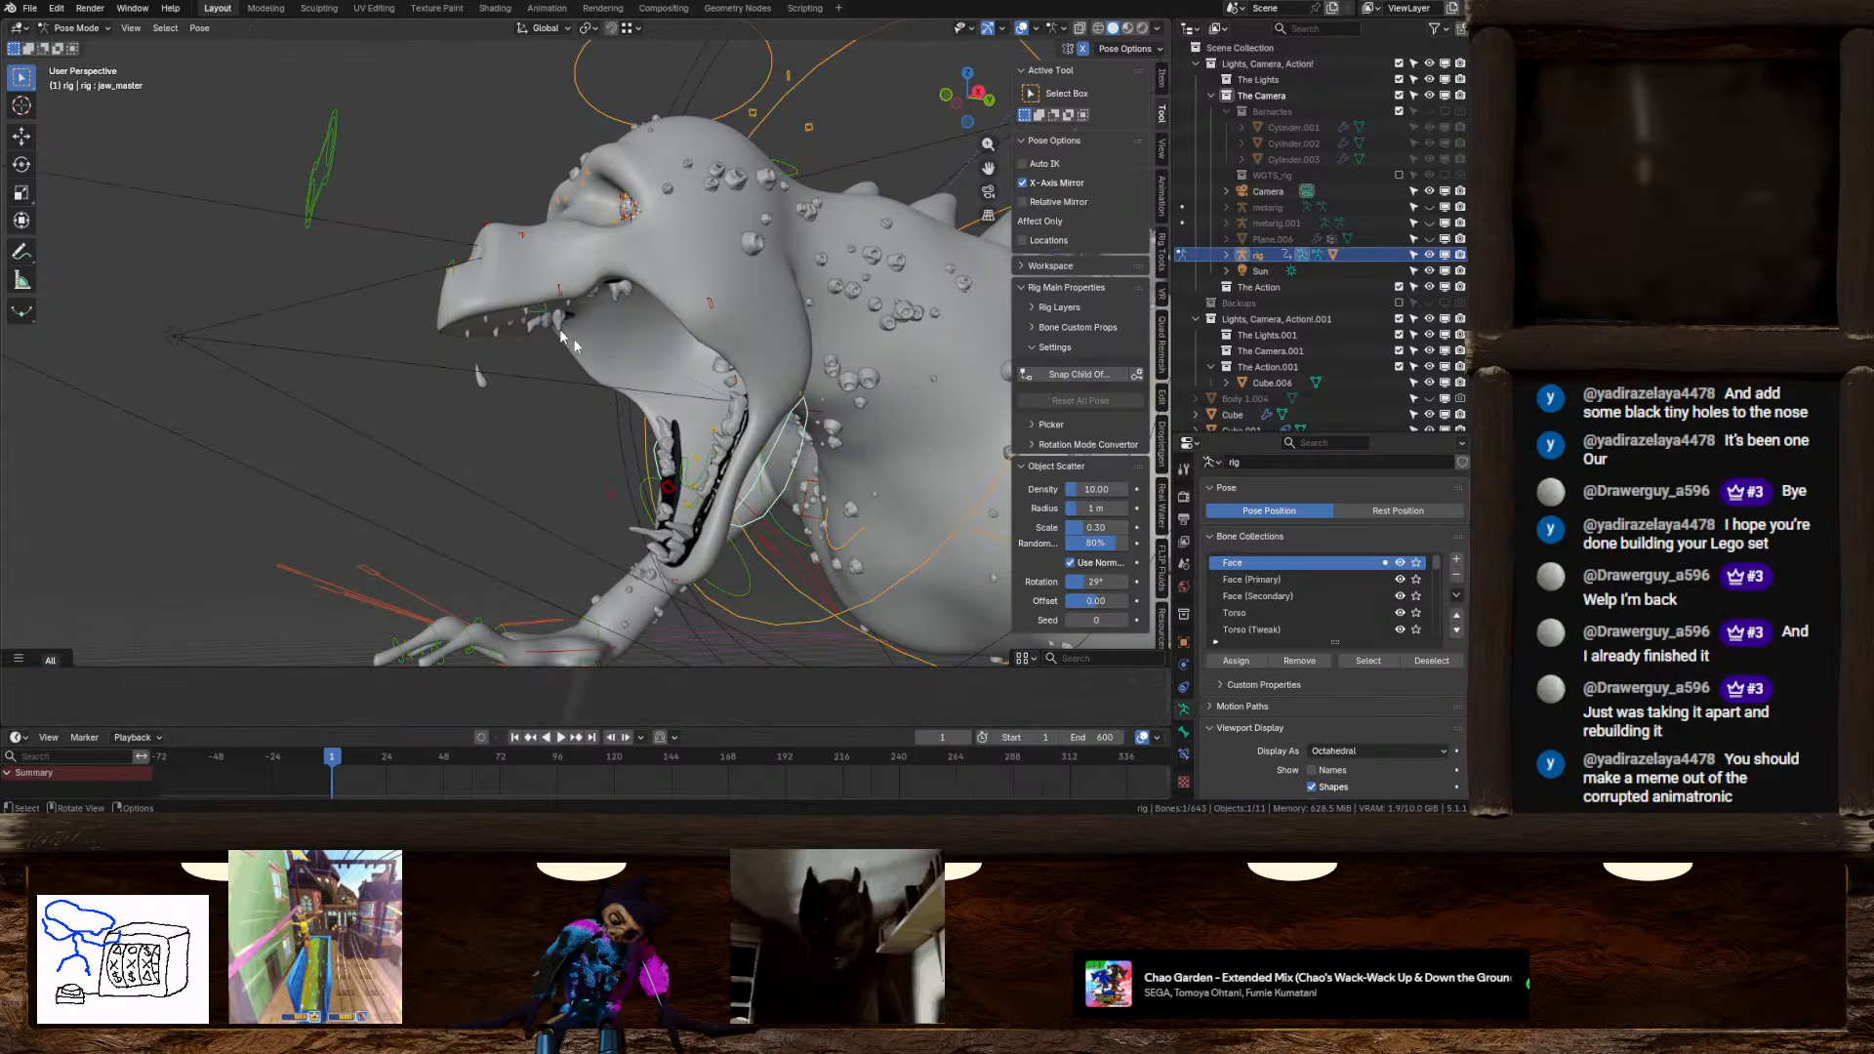
Rotate the jaw_master bone about the global X axis until the mouth is nearly closed, checking from the front and side
key(r)
key(x)
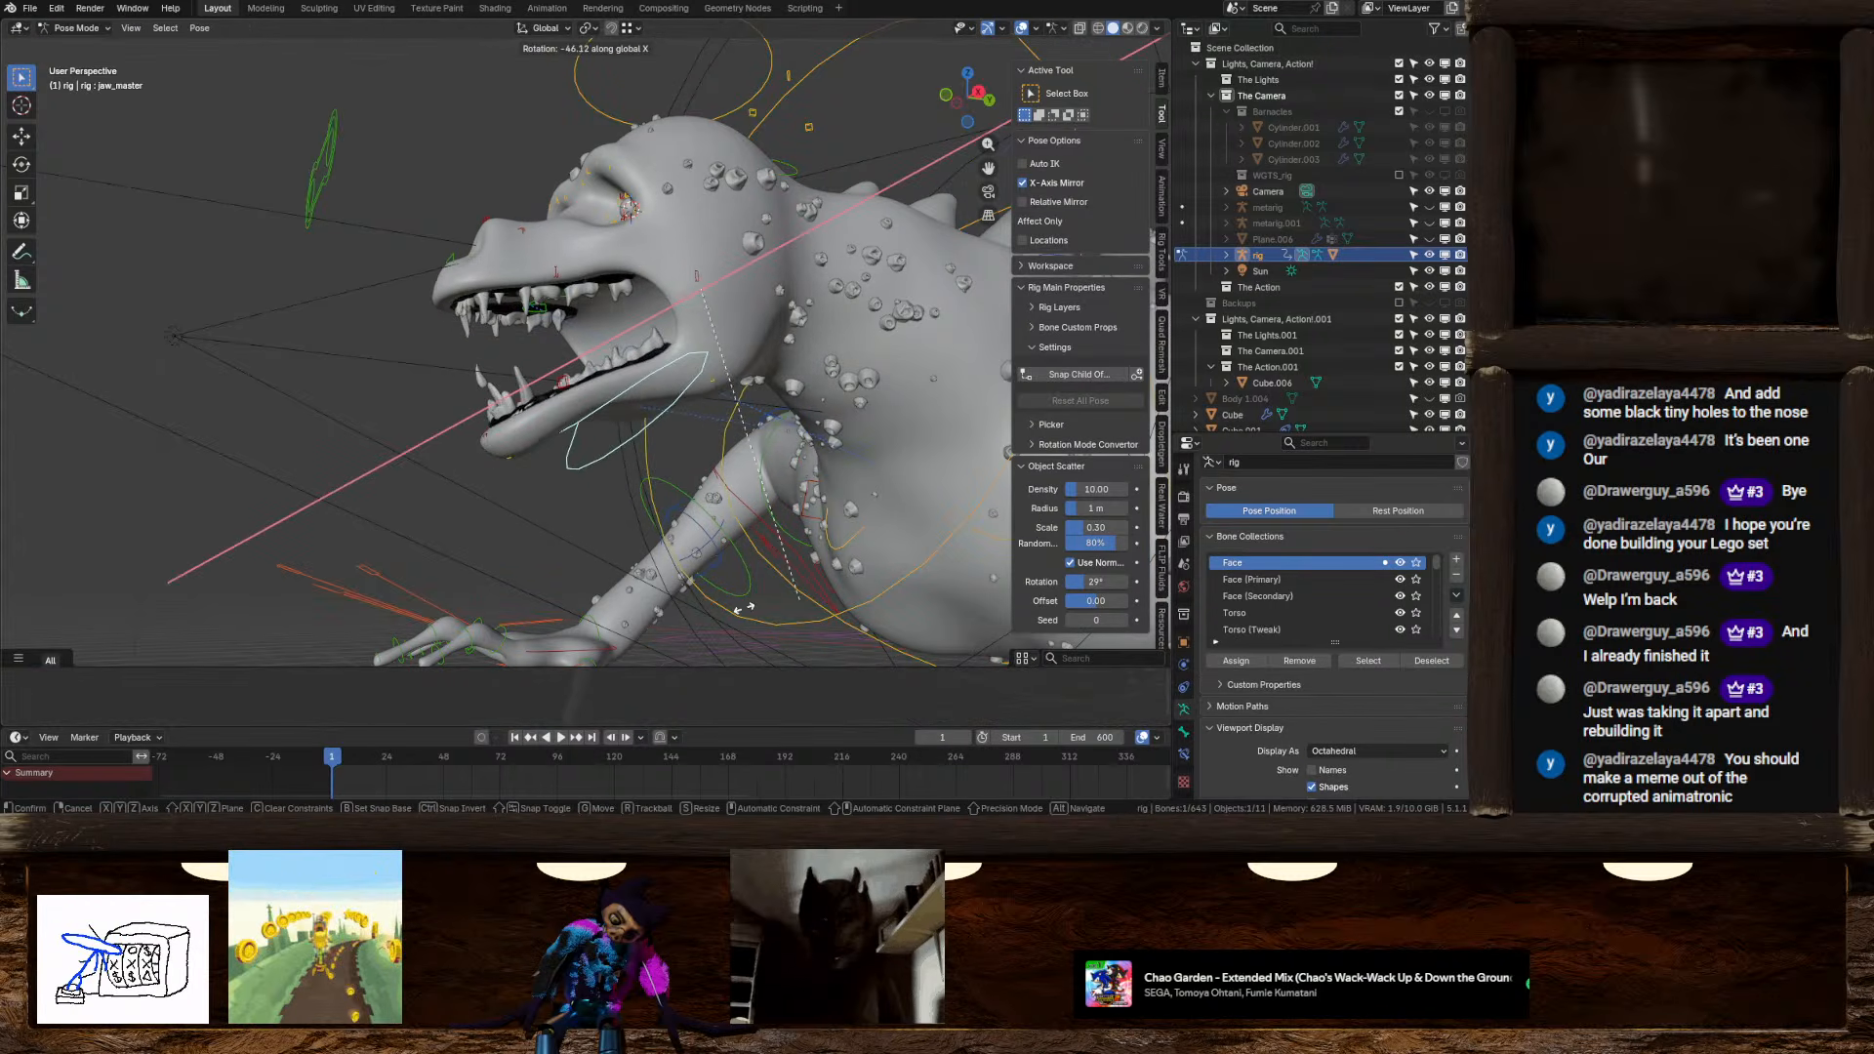
click(942, 386)
click(946, 95)
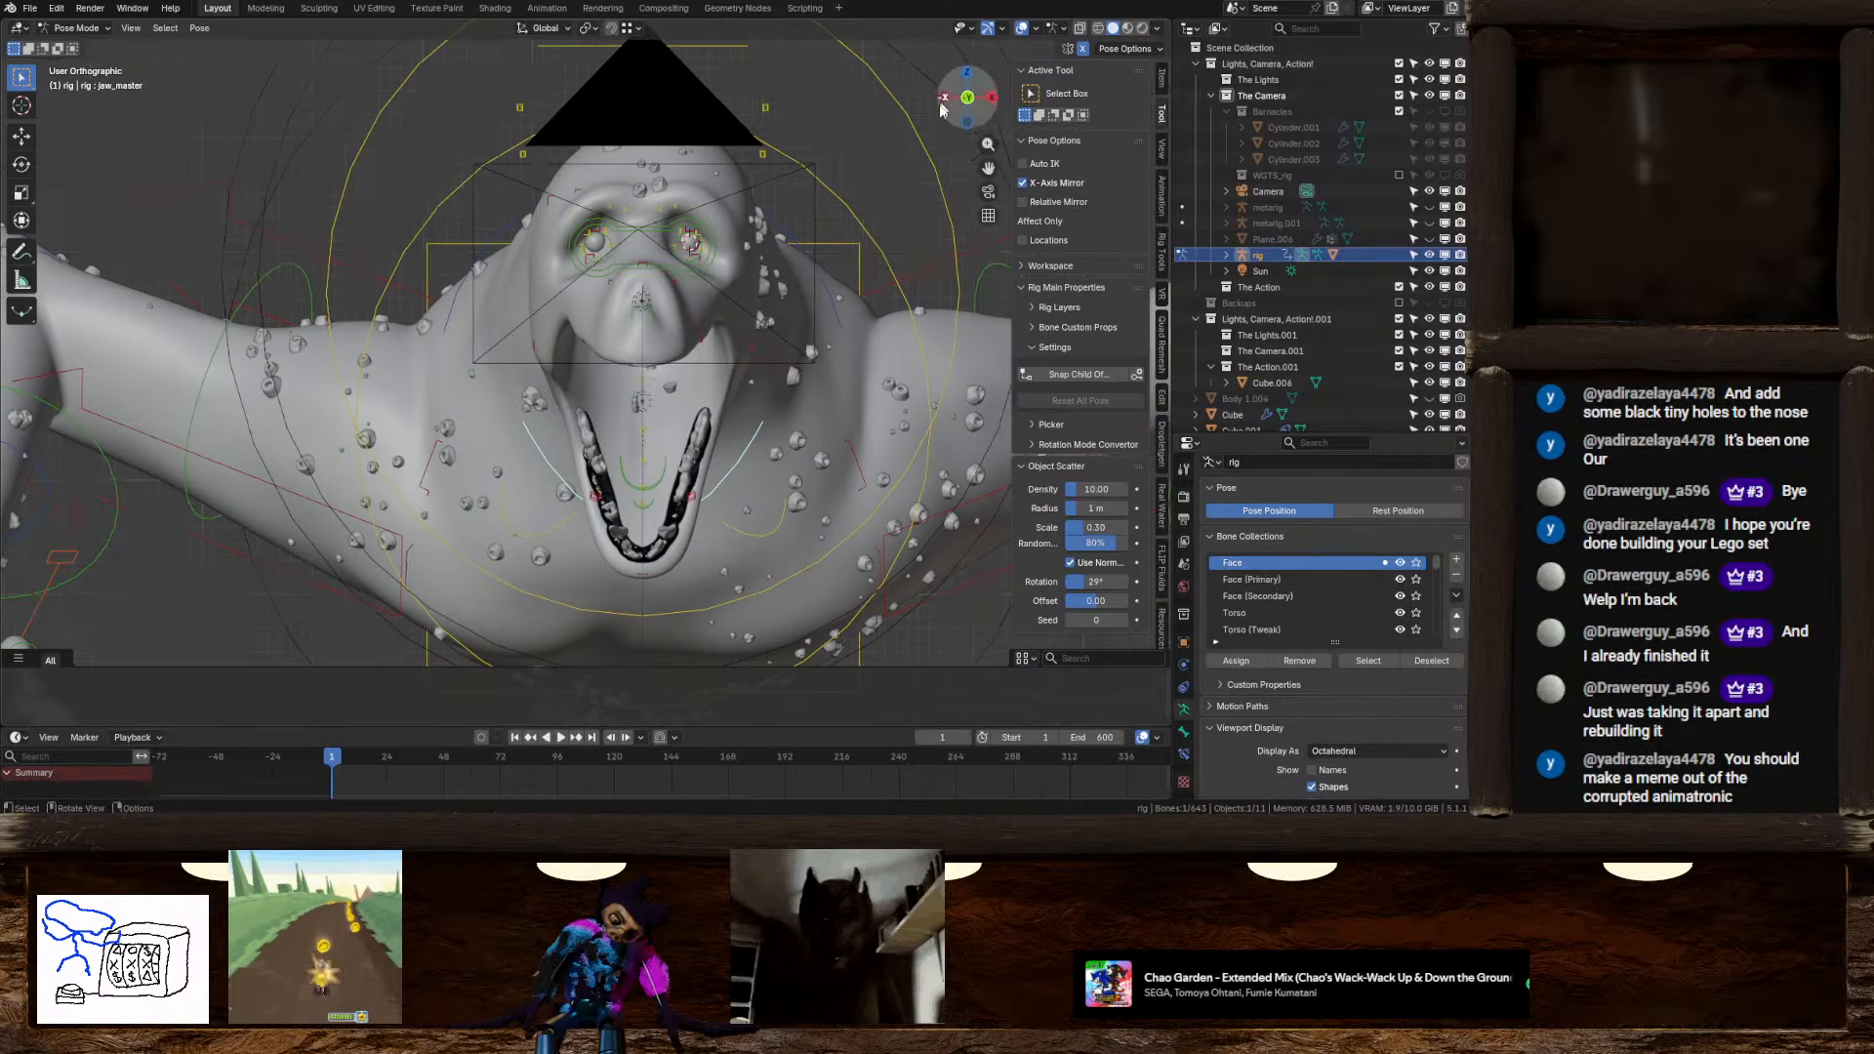
key(r)
key(x)
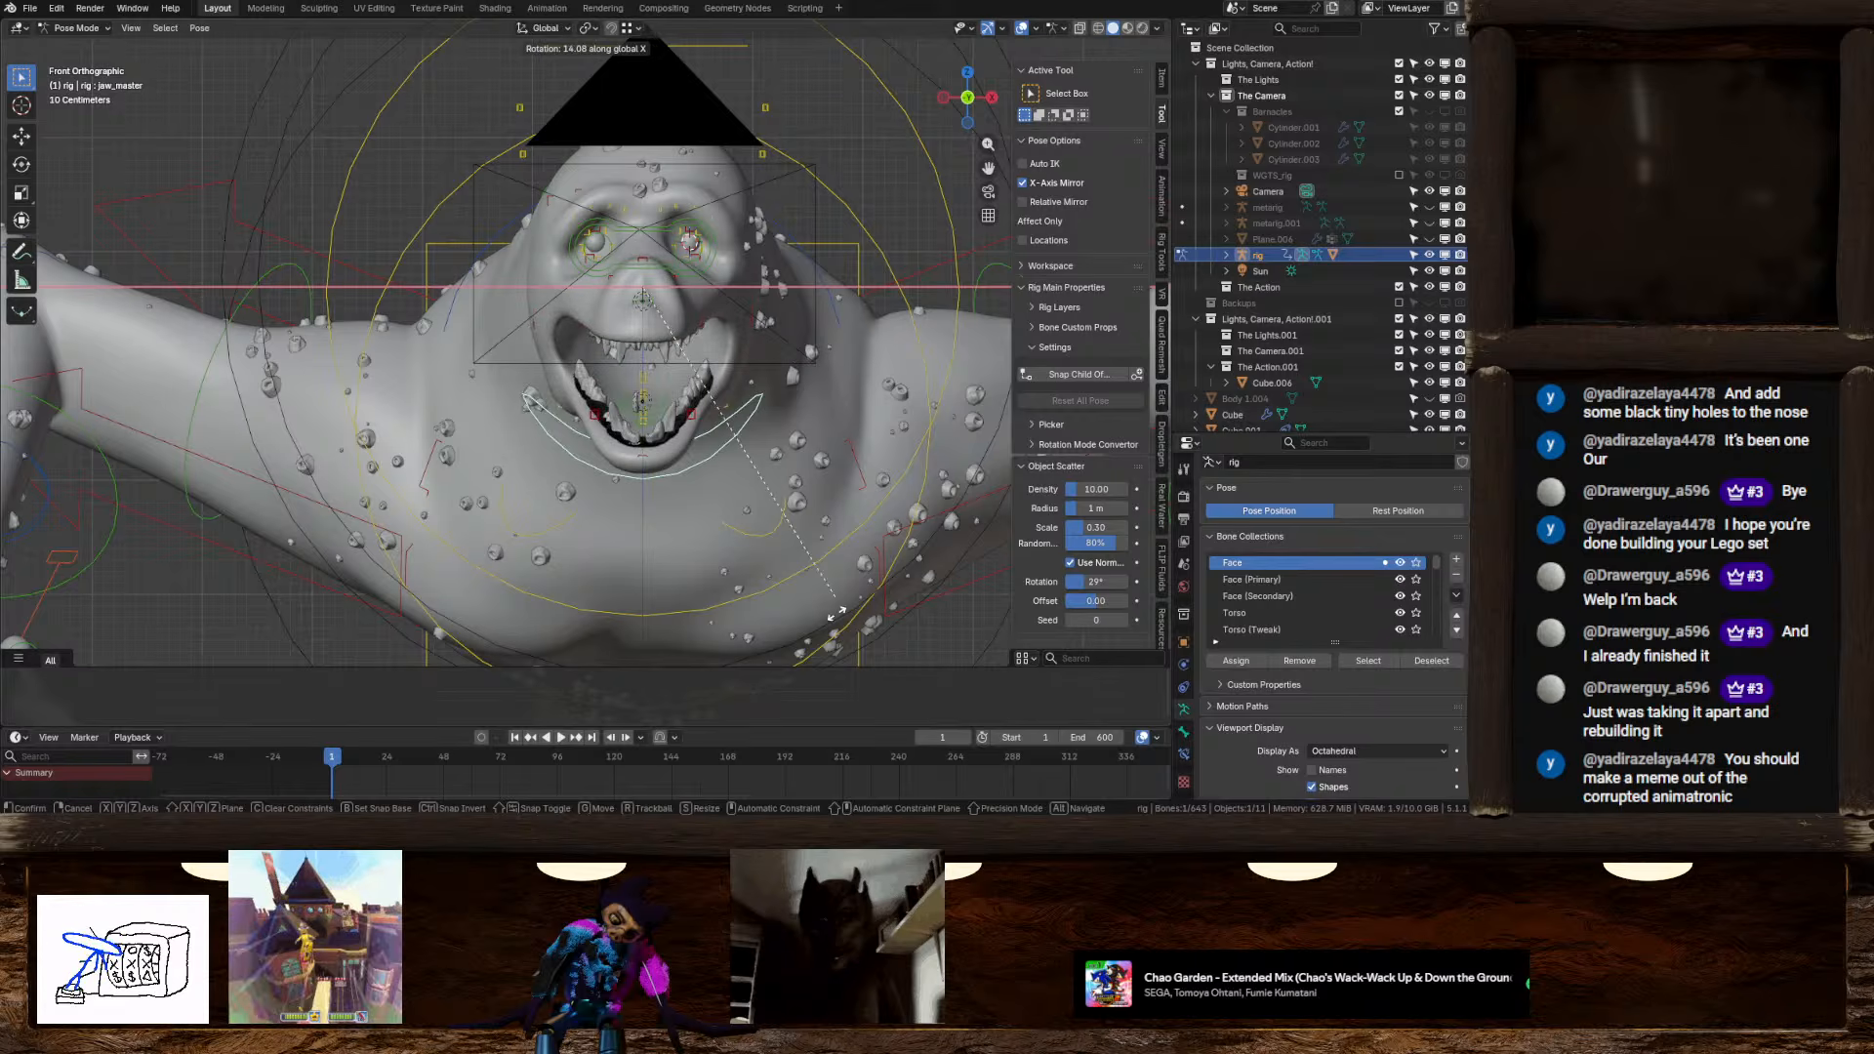
click(849, 559)
middle_drag(849, 559, 715, 511)
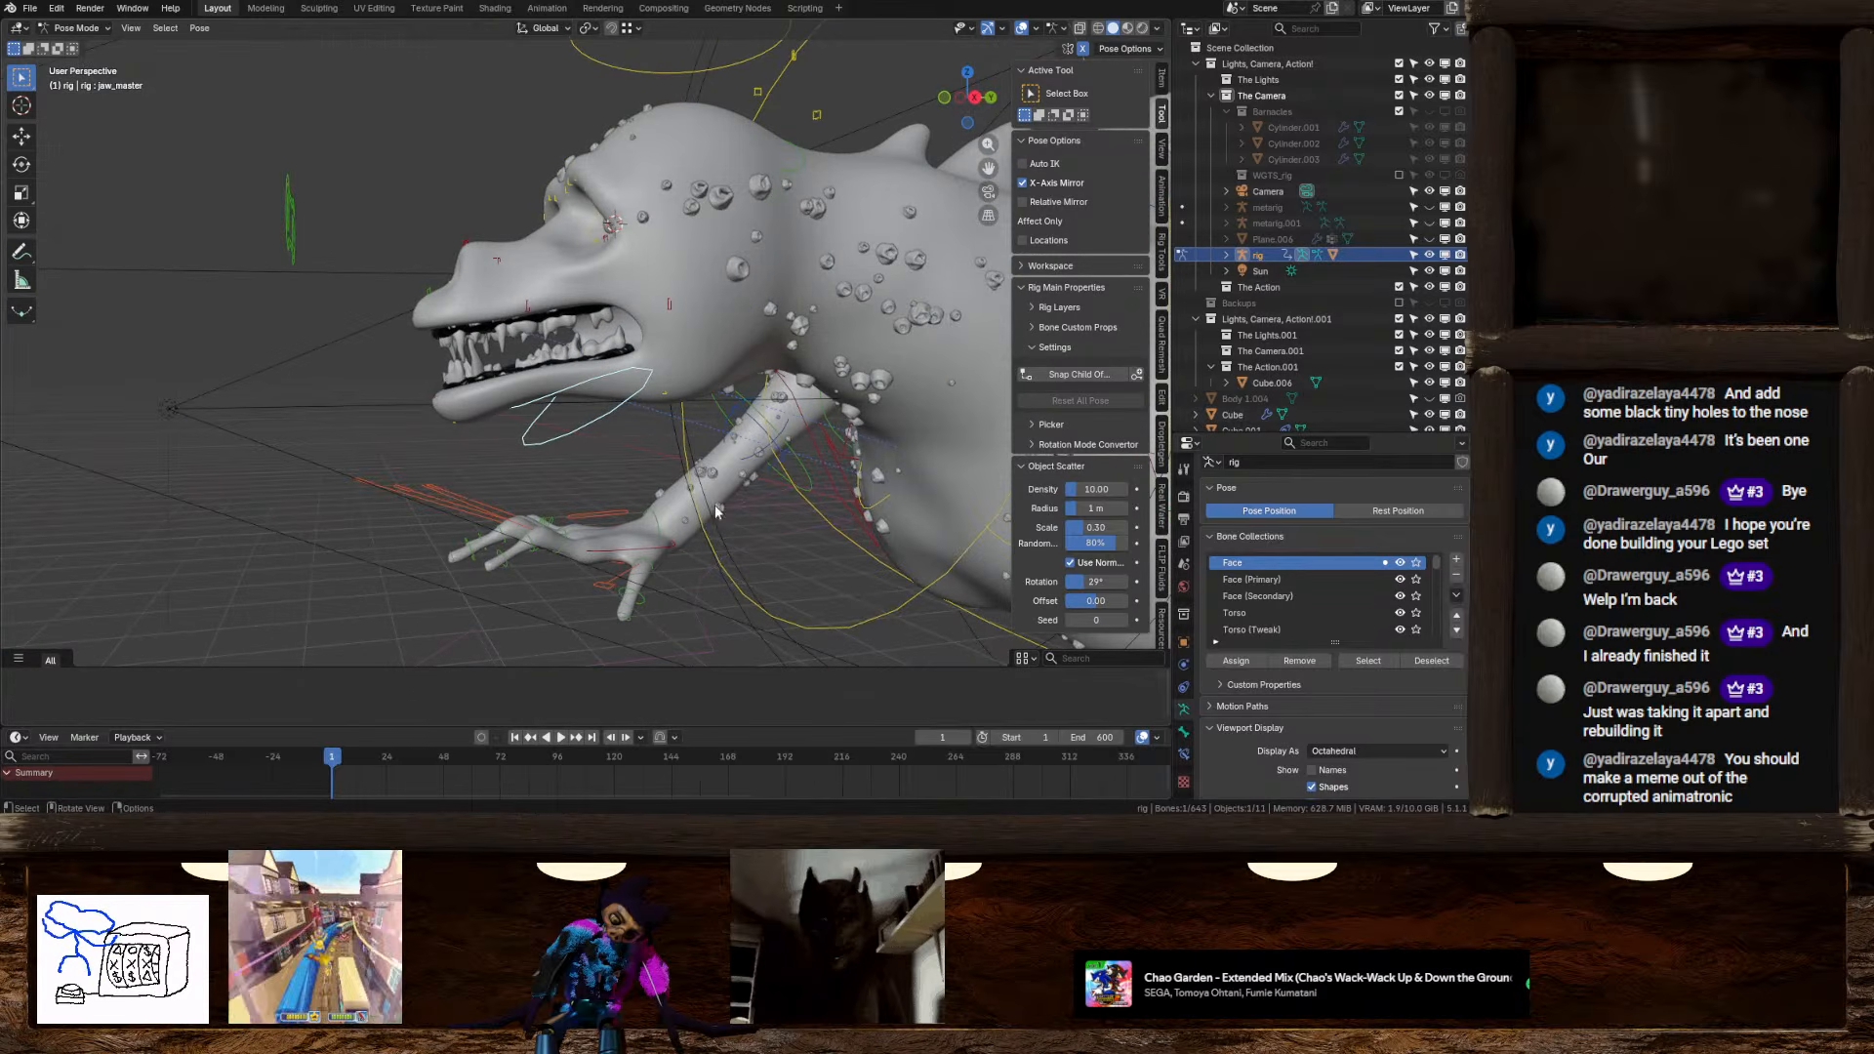
Open the mouth in the right side view by rotating jaw_master about 32.2° around the global X axis
click(974, 97)
shift+middle_drag(718, 395, 692, 347)
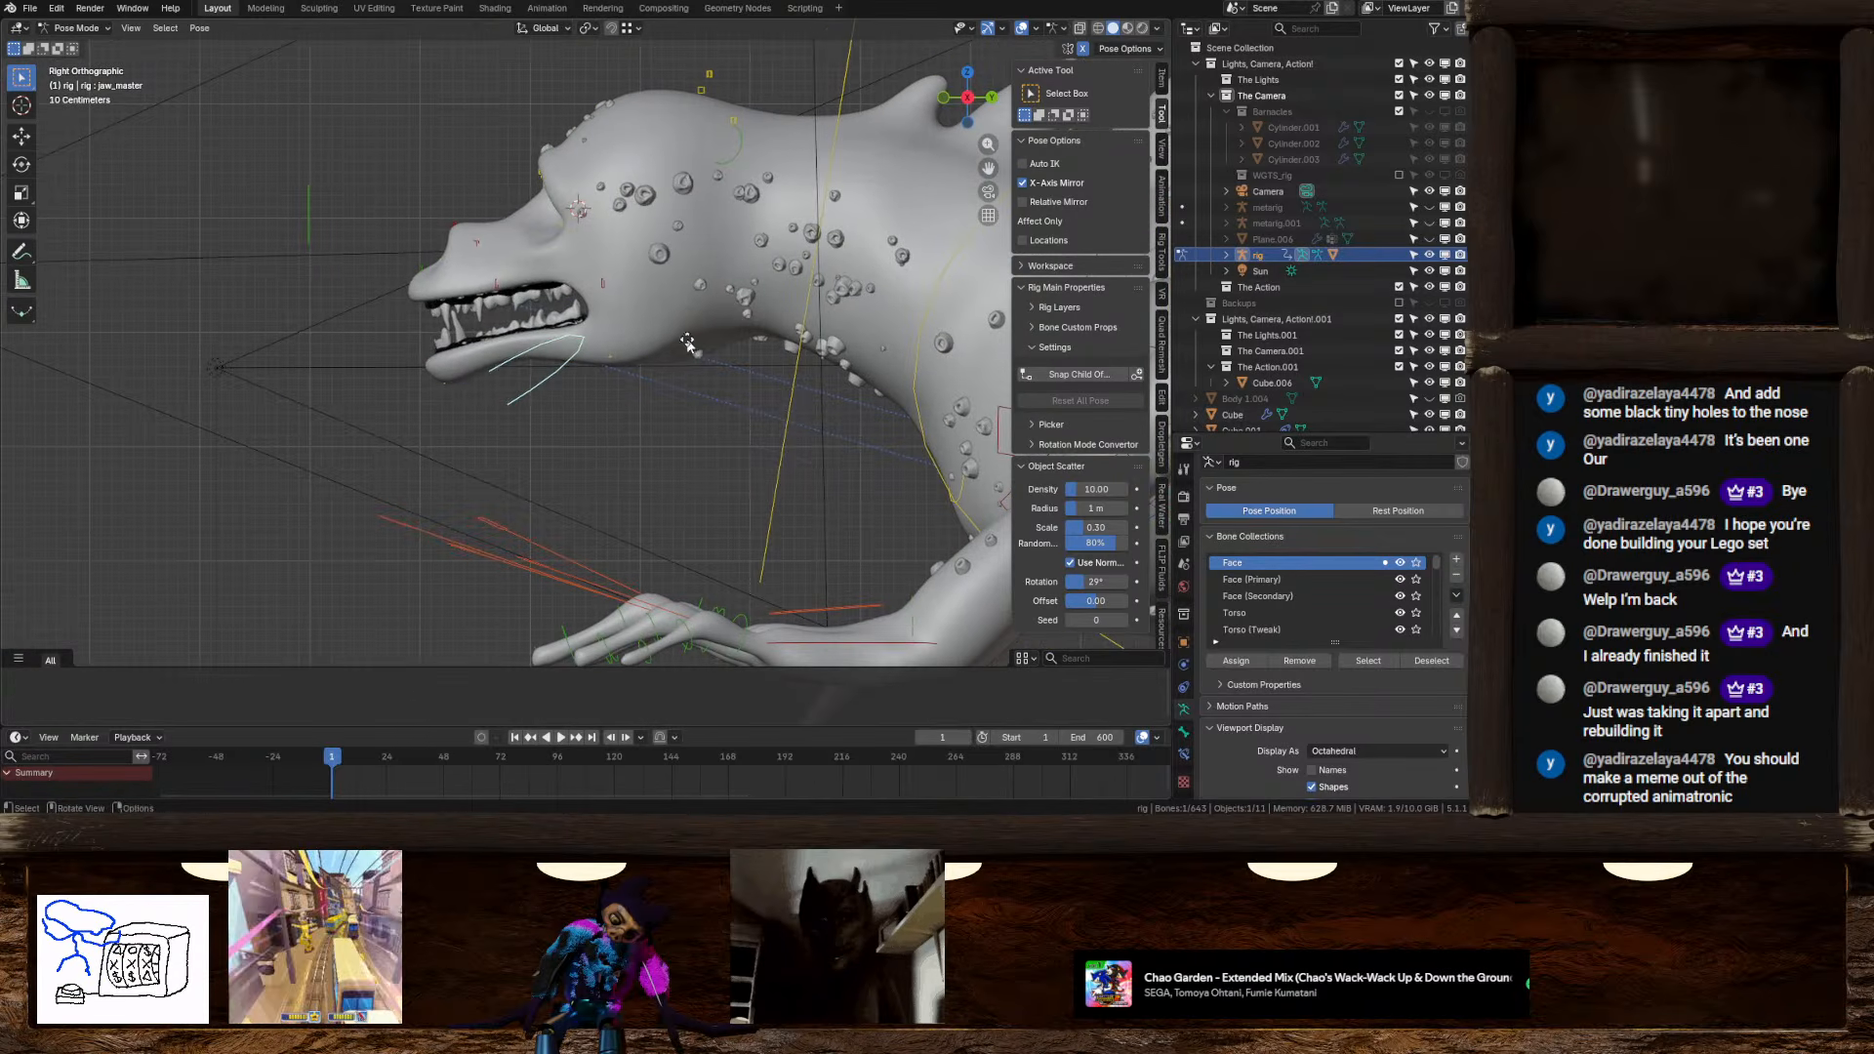
key(g)
key(r)
key(x)
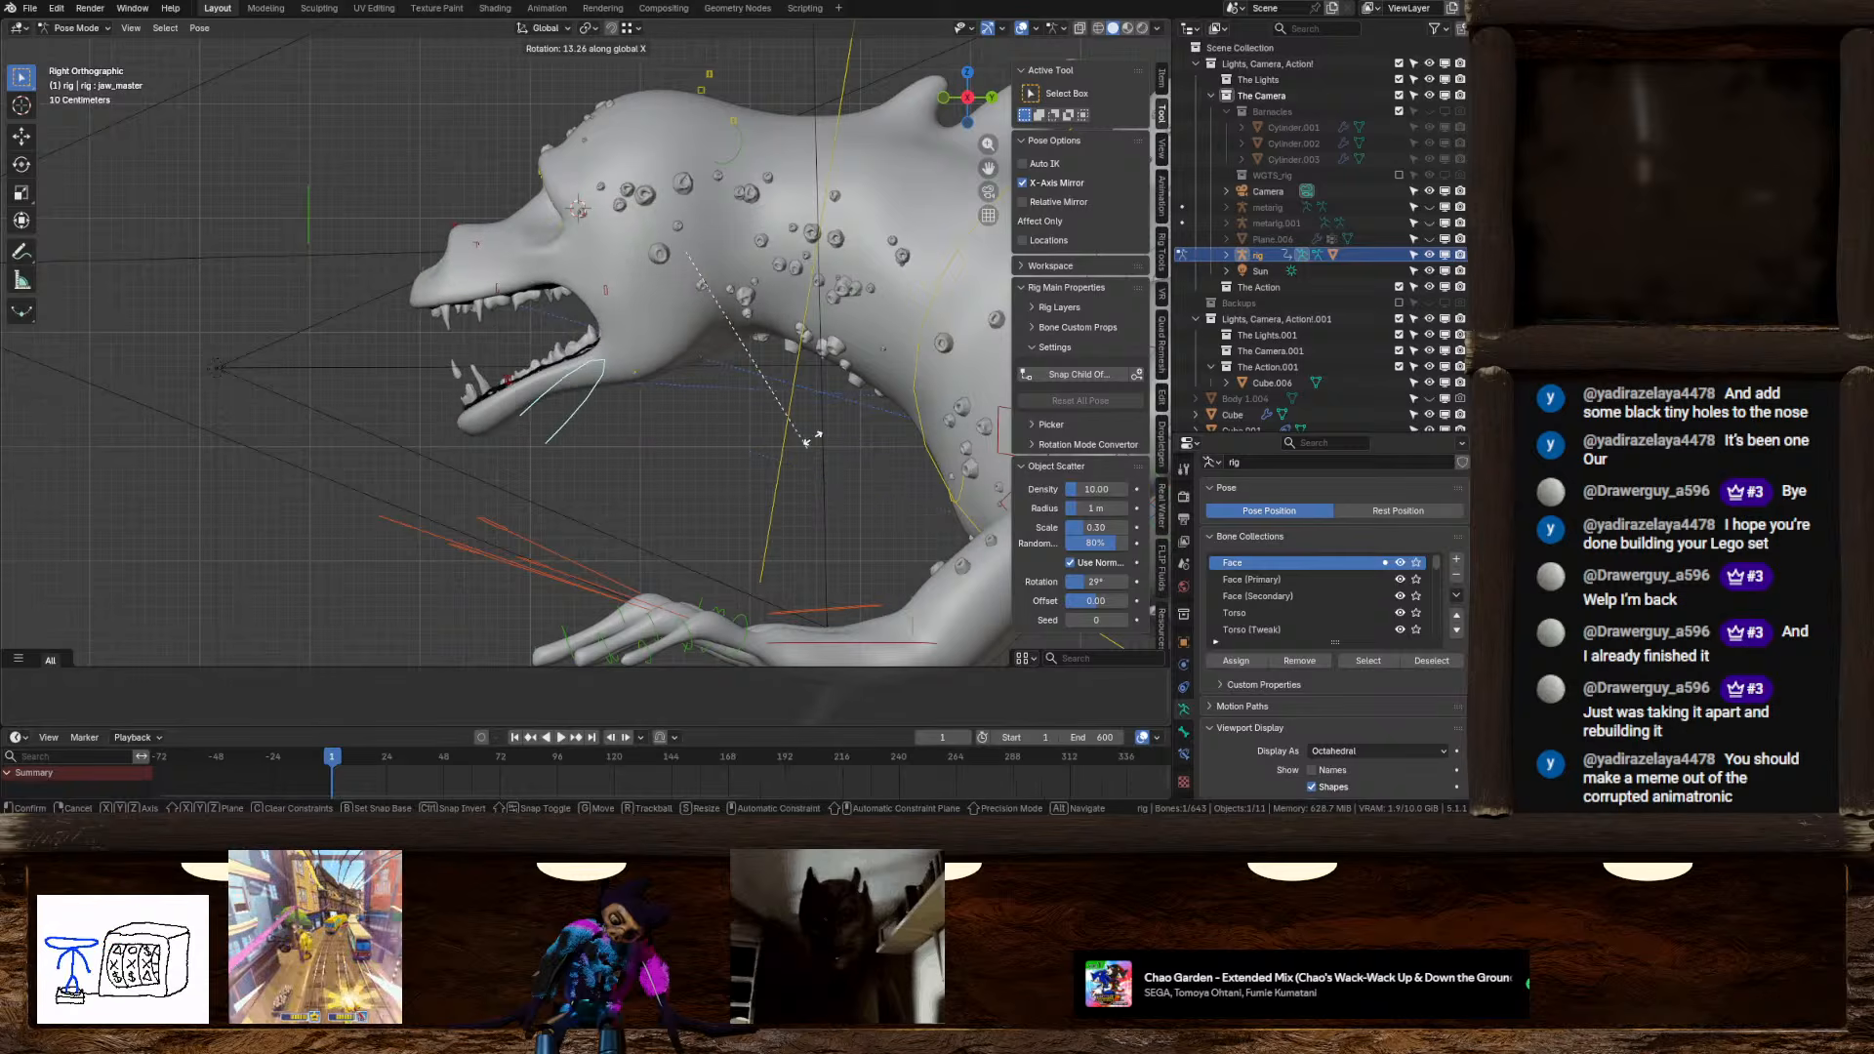
click(829, 371)
Show the scene in rendered shading with the sidebar and overlays hidden and examine the open mouth up close
mouse_move(735, 369)
middle_down()
mouse_move(769, 359)
mouse_move(706, 378)
mouse_move(522, 333)
mouse_move(863, 210)
mouse_move(723, 322)
middle_up()
click(1142, 28)
key(n)
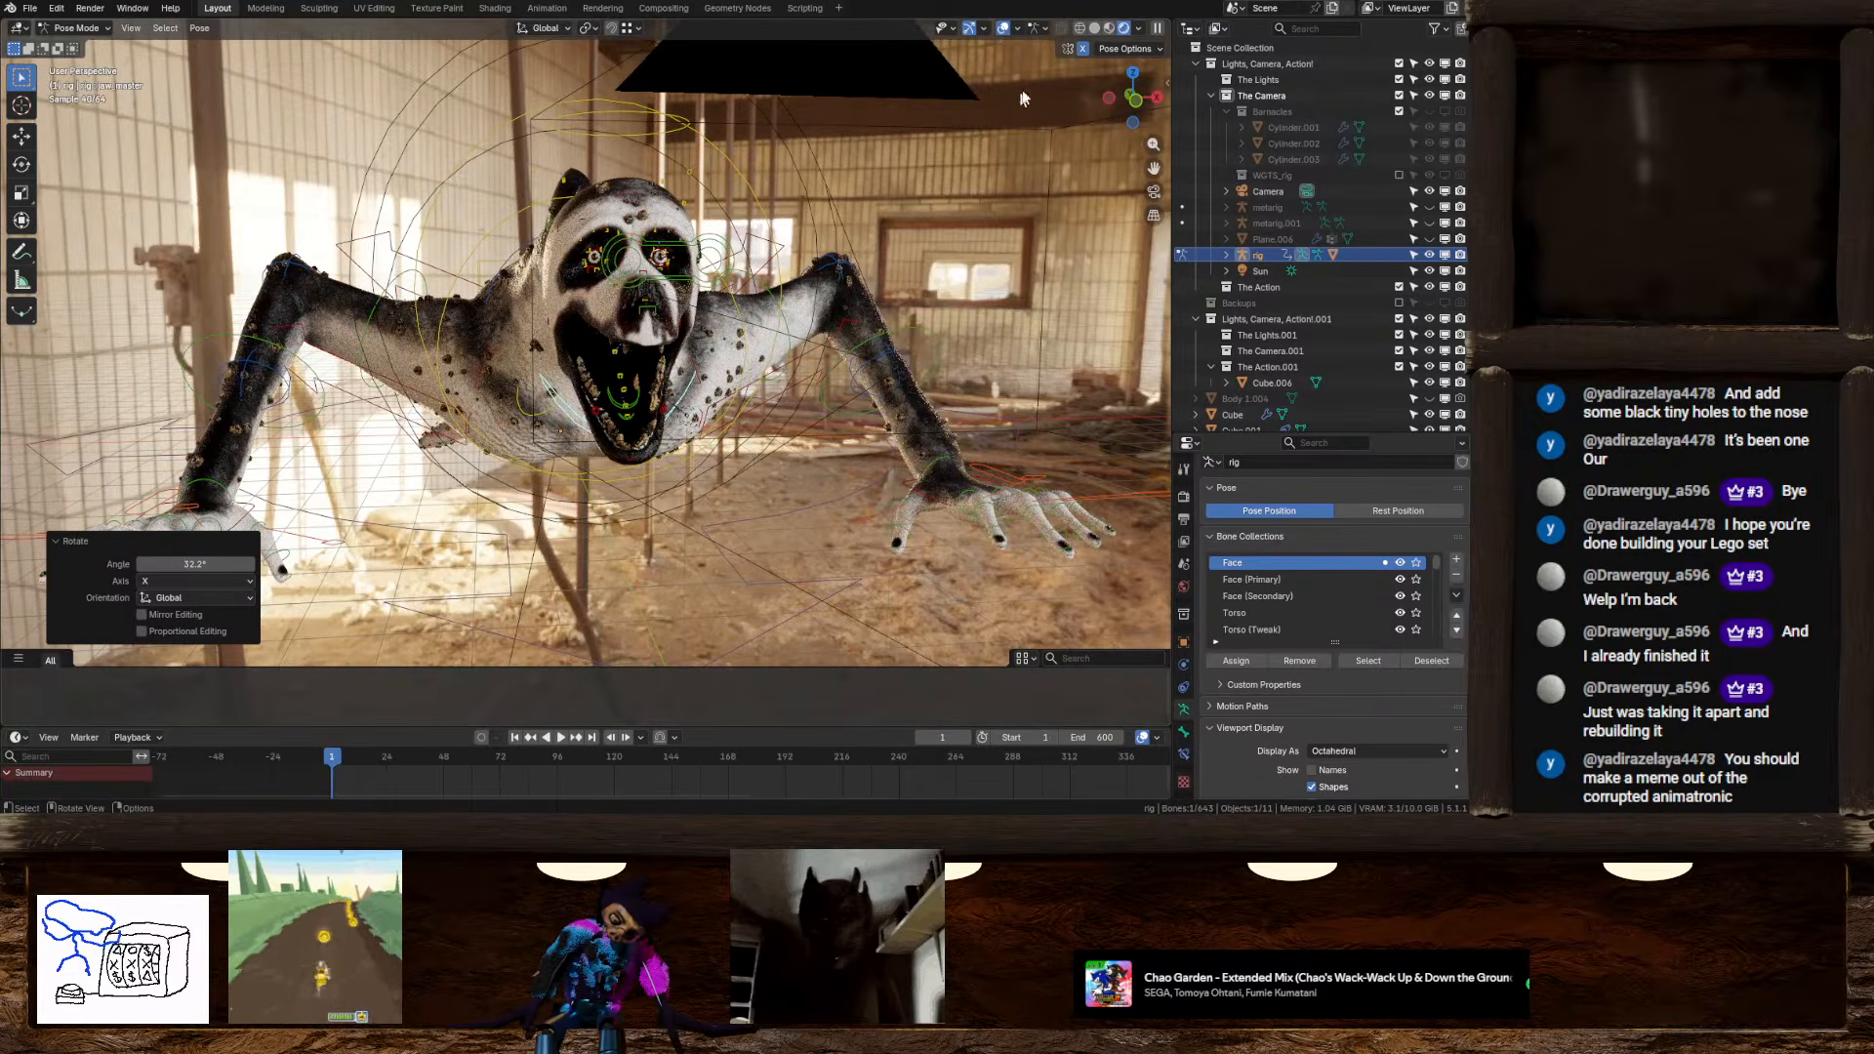
click(1005, 30)
middle_drag(837, 220, 810, 252)
scroll(810, 252, up, 2)
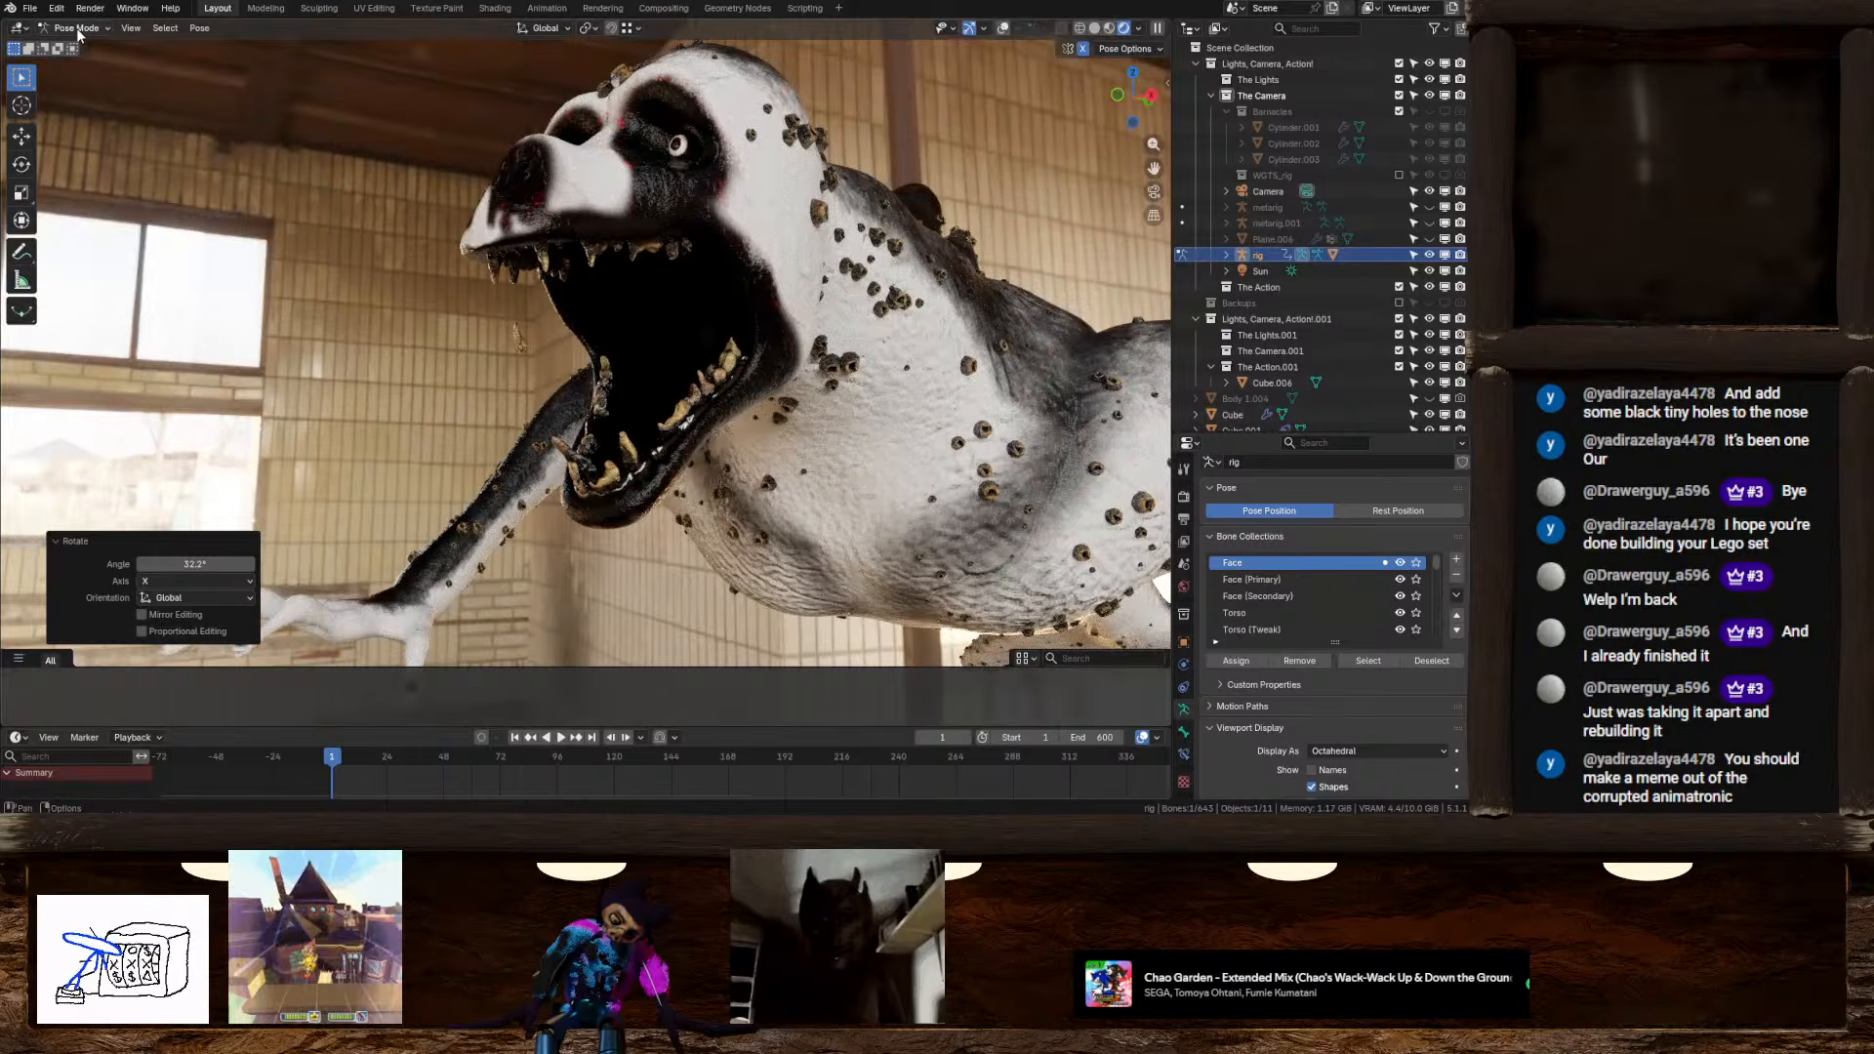
Return to Object Mode and delete Cube.006, the stray object floating in front of the mouth
click(77, 27)
click(84, 47)
click(528, 349)
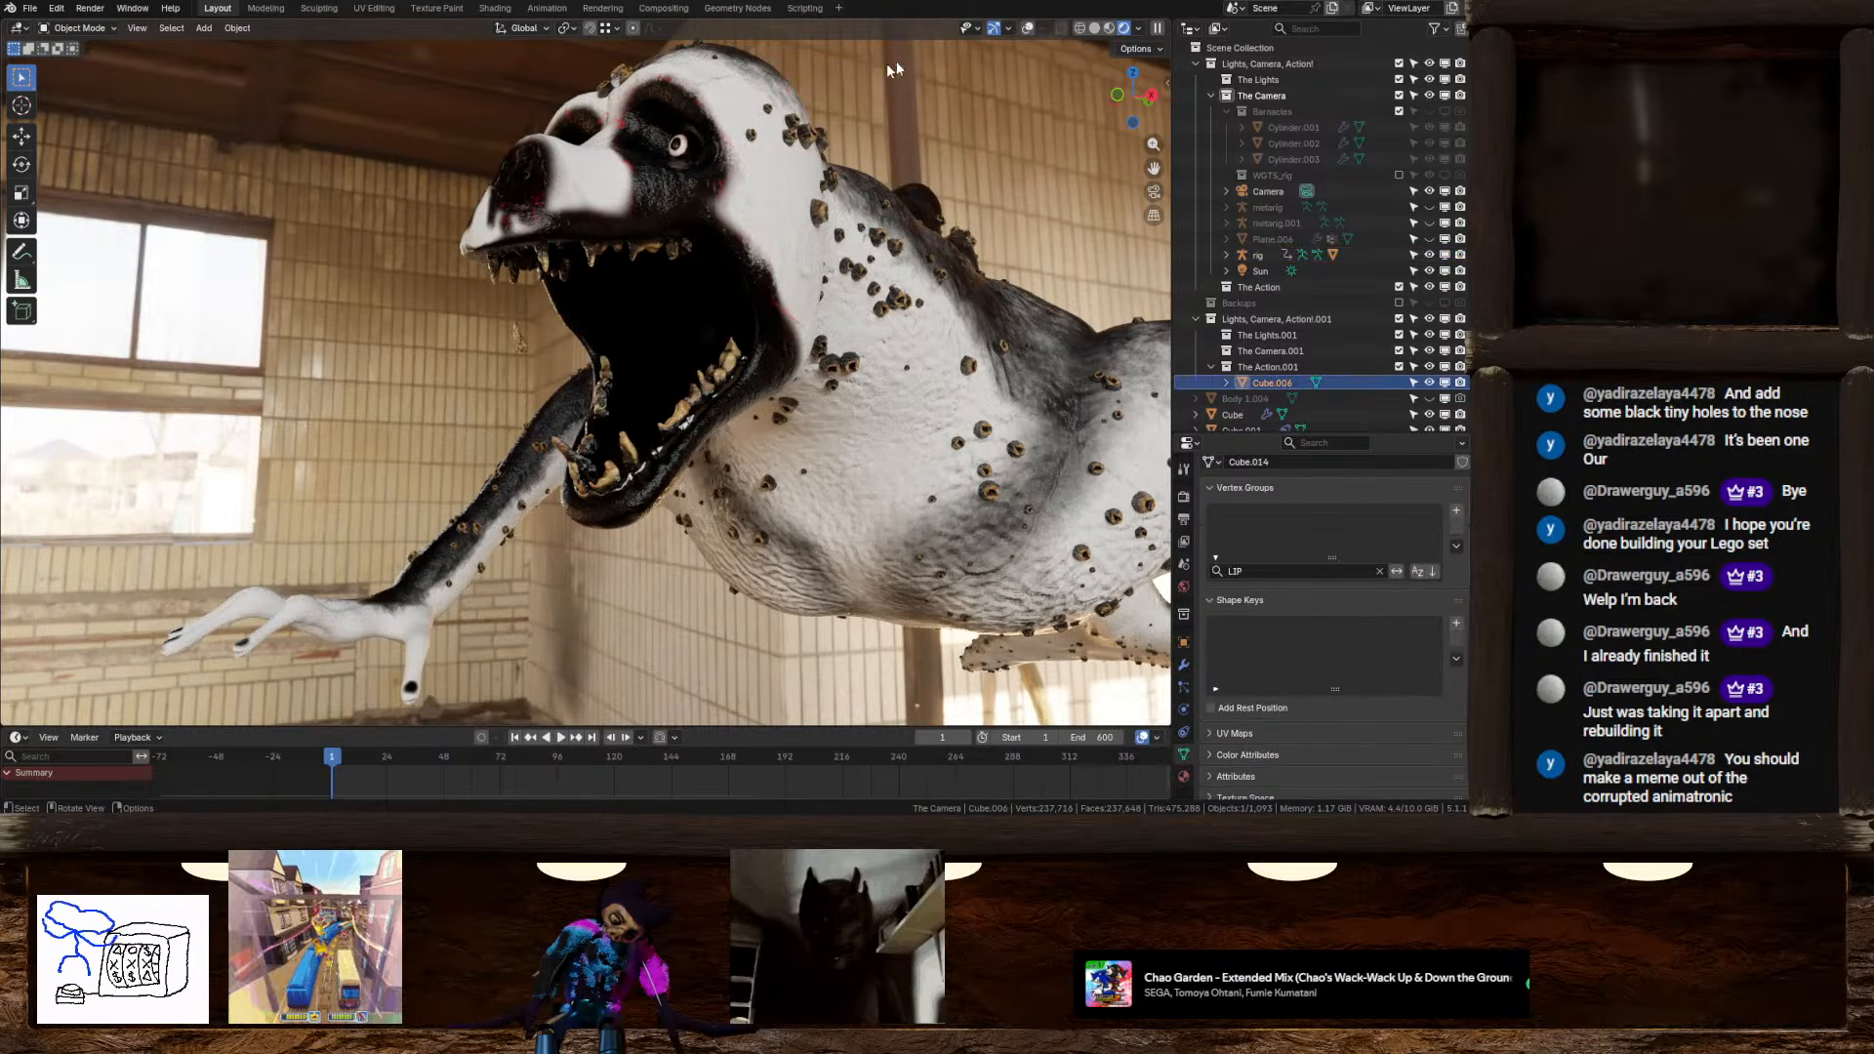
key(x)
click(678, 242)
Examine the rendered creature's open mouth from the side and front, and turn the viewport overlays back on
middle_drag(700, 246, 553, 390)
scroll(599, 390, up, 5)
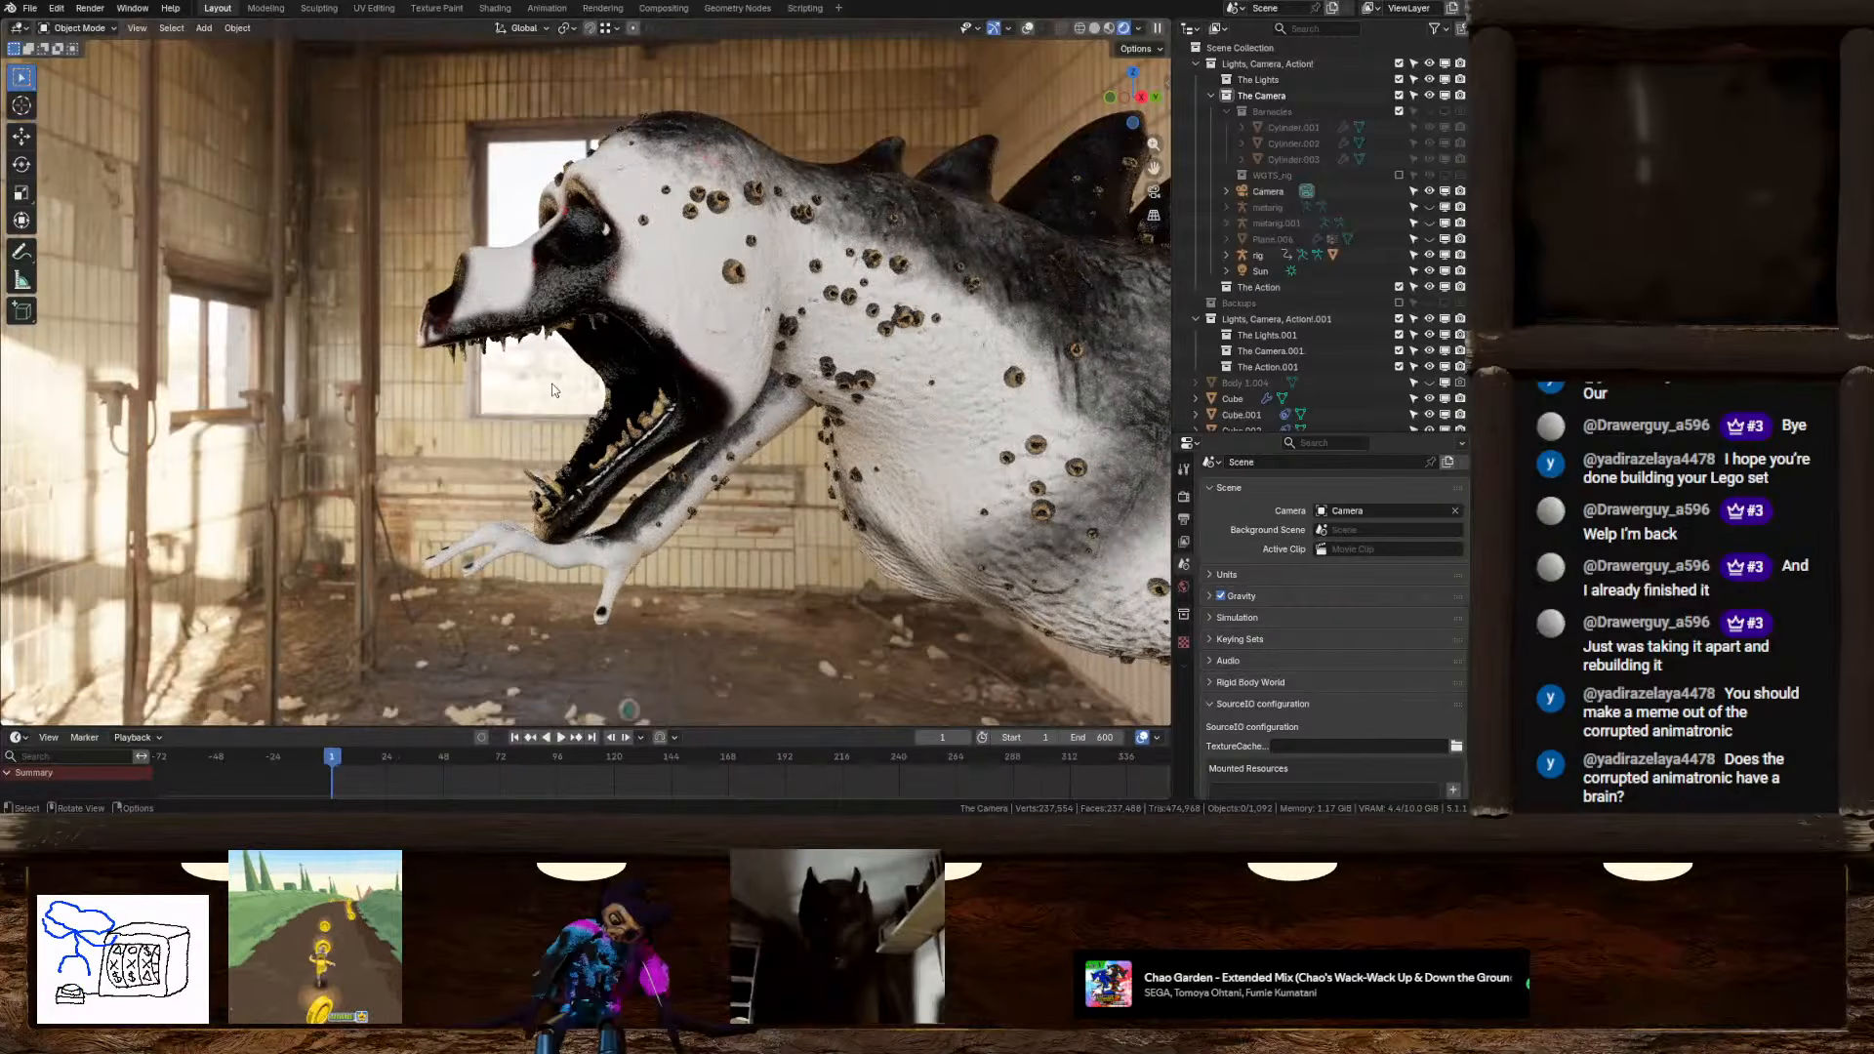
middle_drag(553, 390, 726, 369)
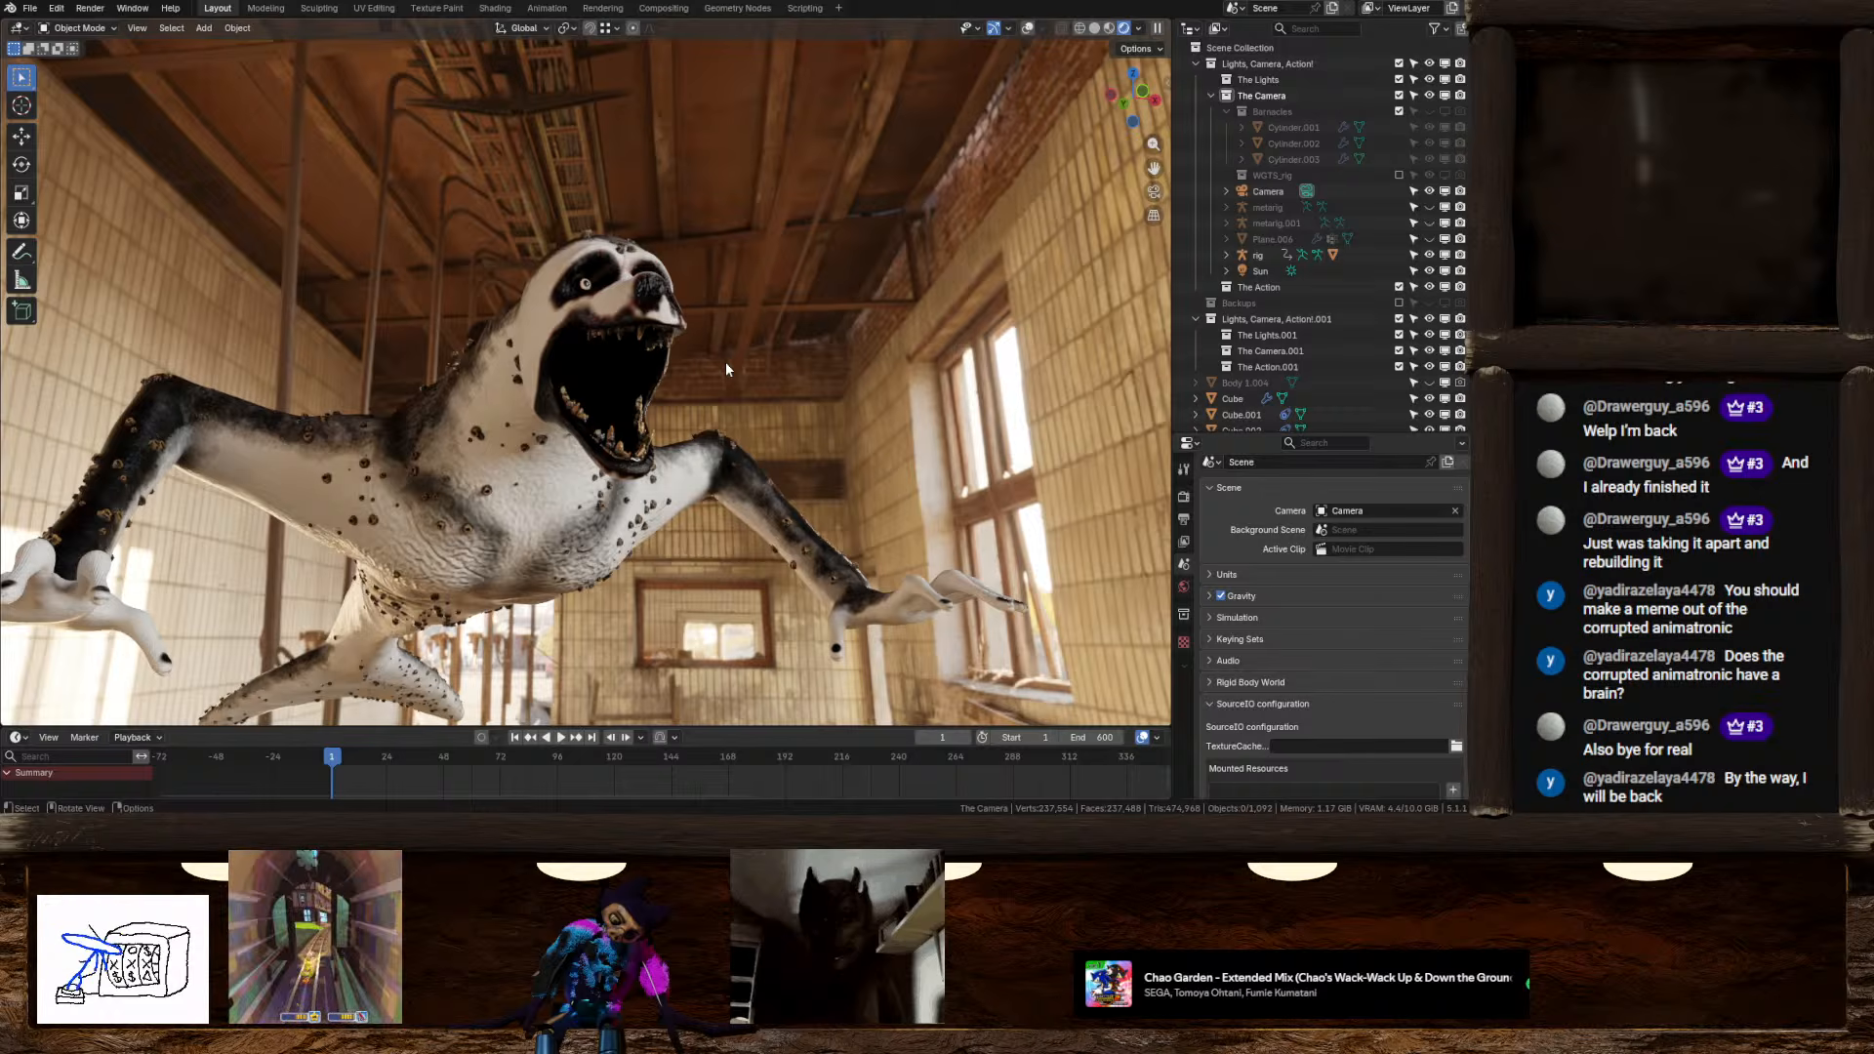
click(1026, 29)
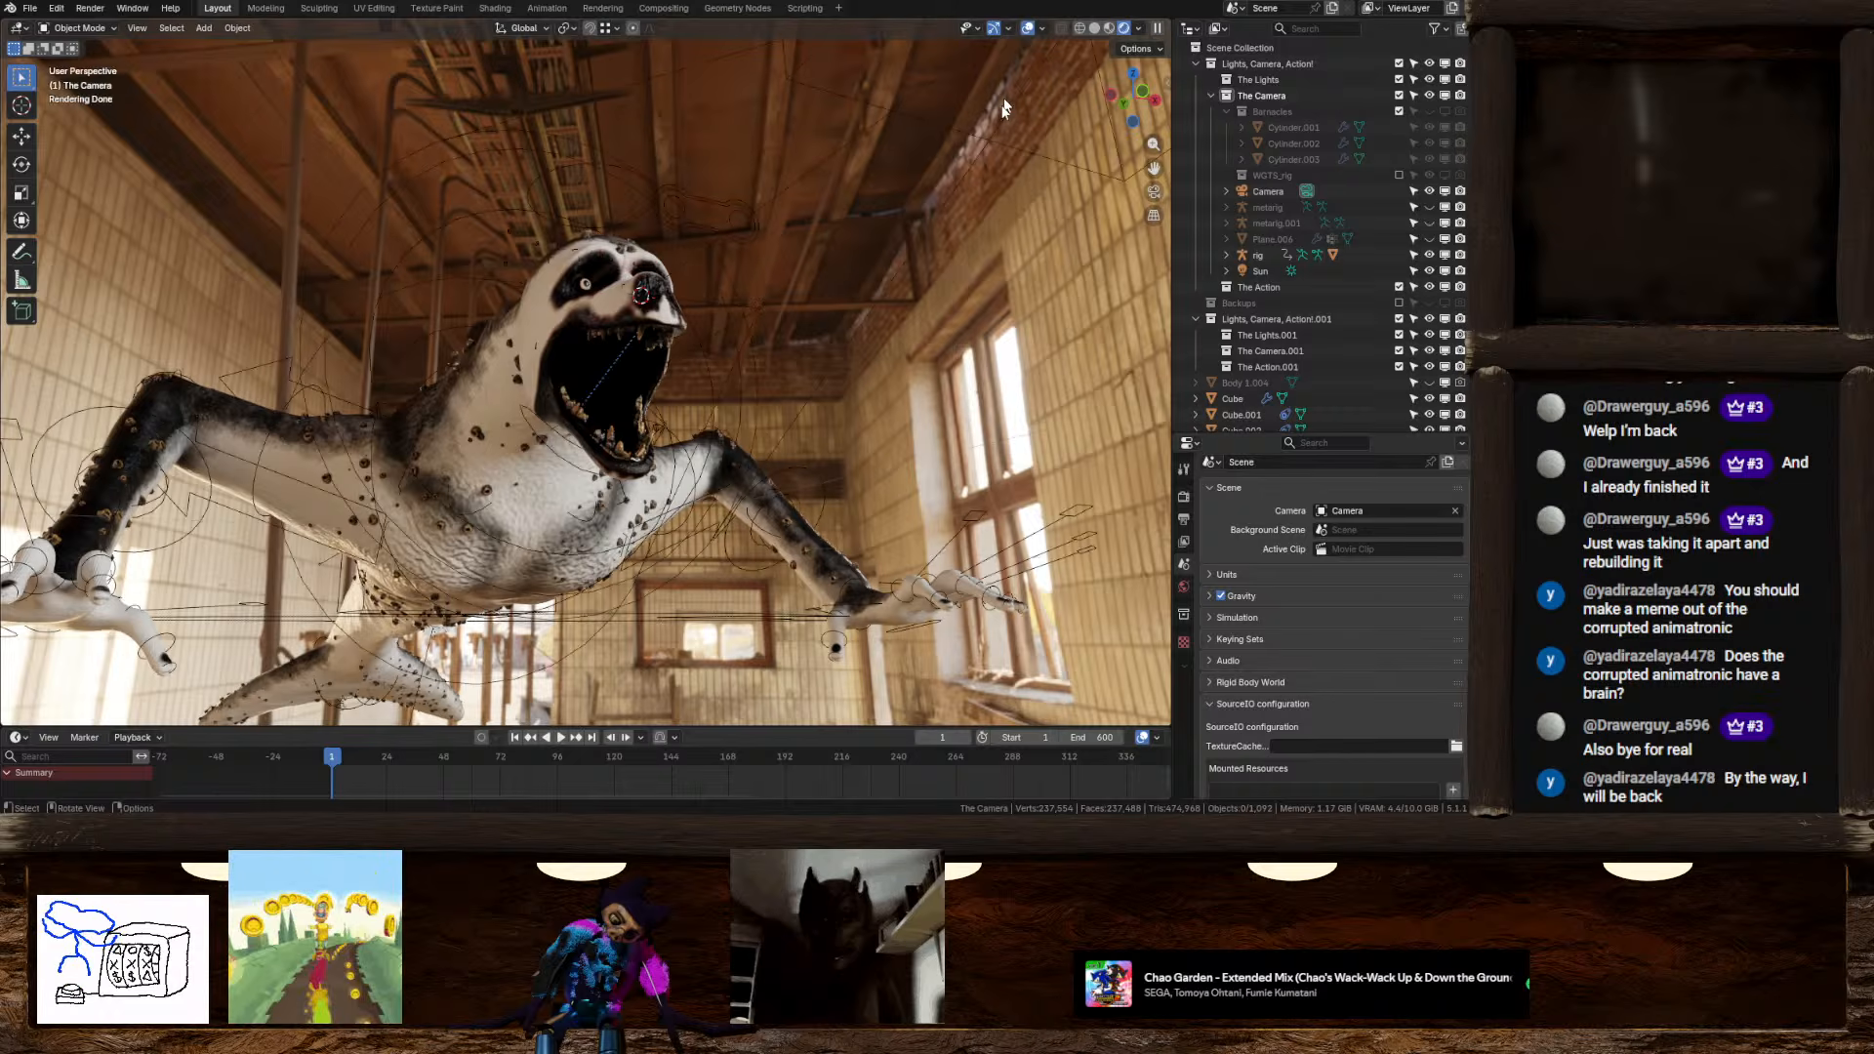
middle_drag(840, 322, 451, 227)
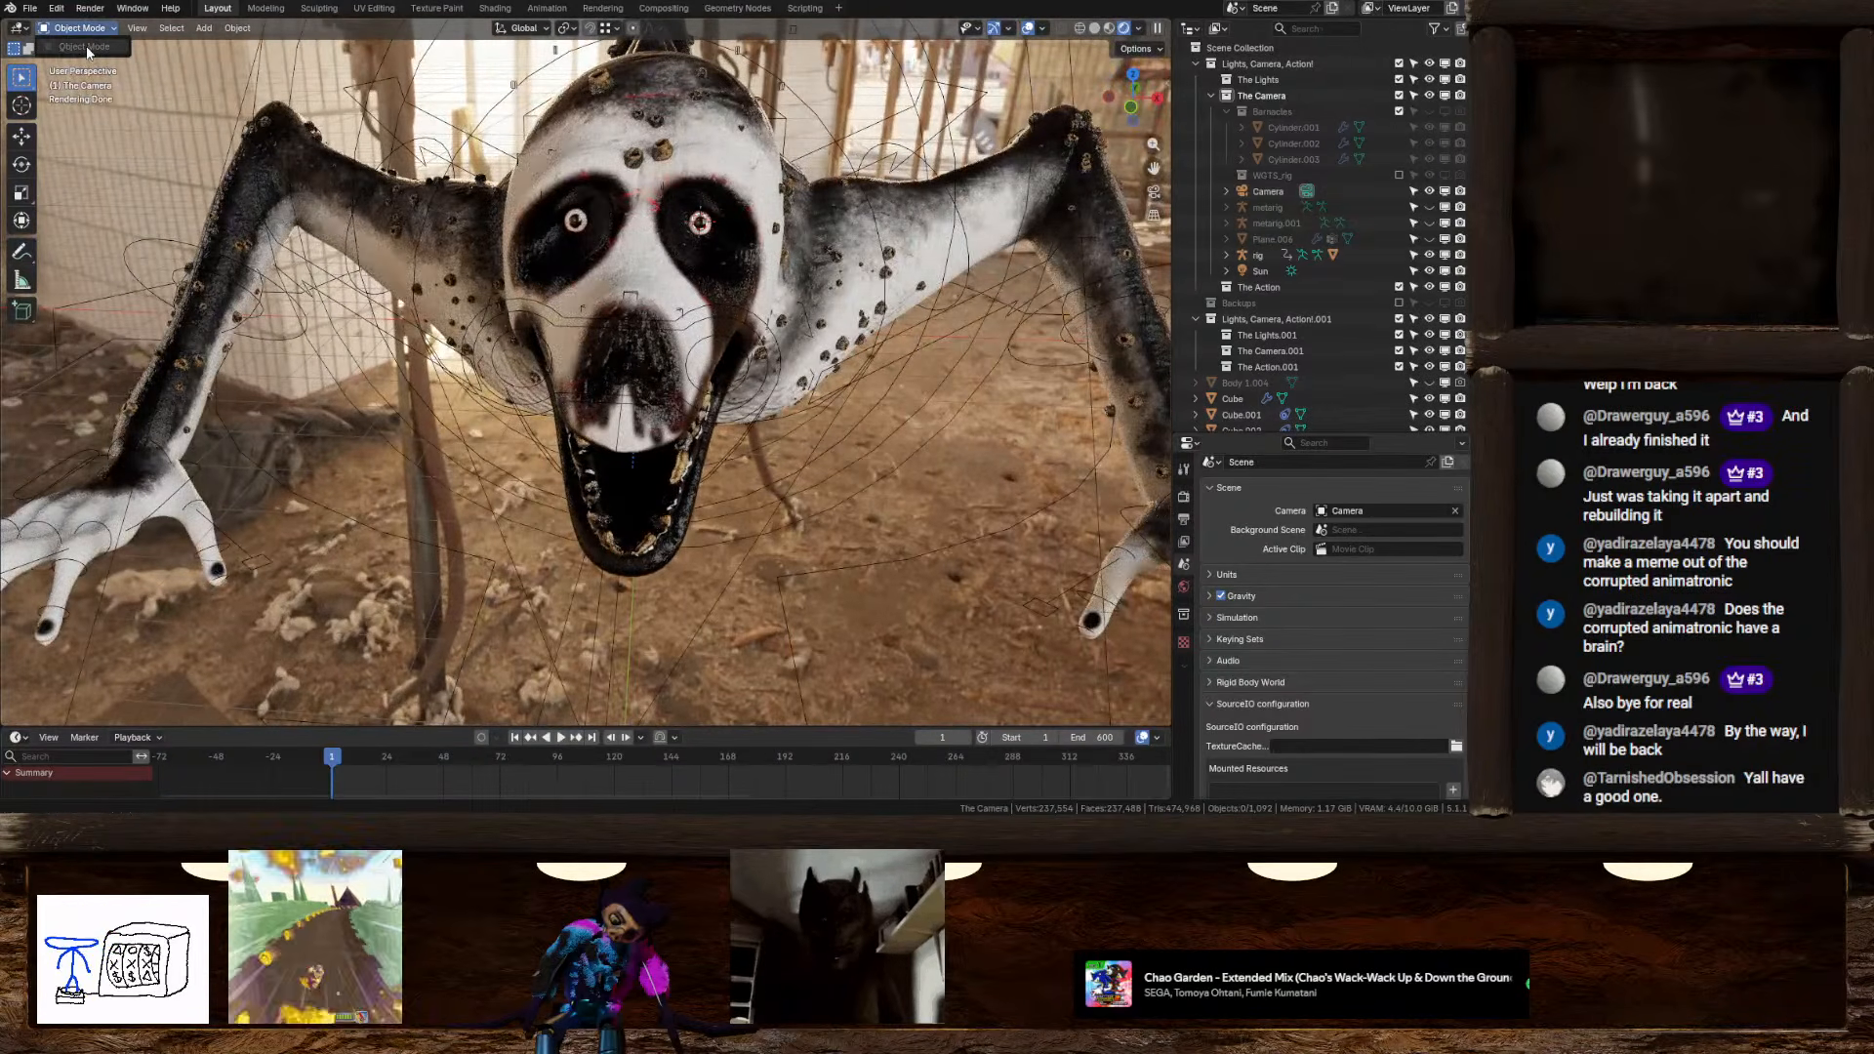
Return the viewport to solid shading, view the creature from the side and save Cryptids.blend
click(1095, 27)
mouse_move(695, 203)
middle_down()
mouse_move(720, 260)
mouse_move(702, 246)
middle_up()
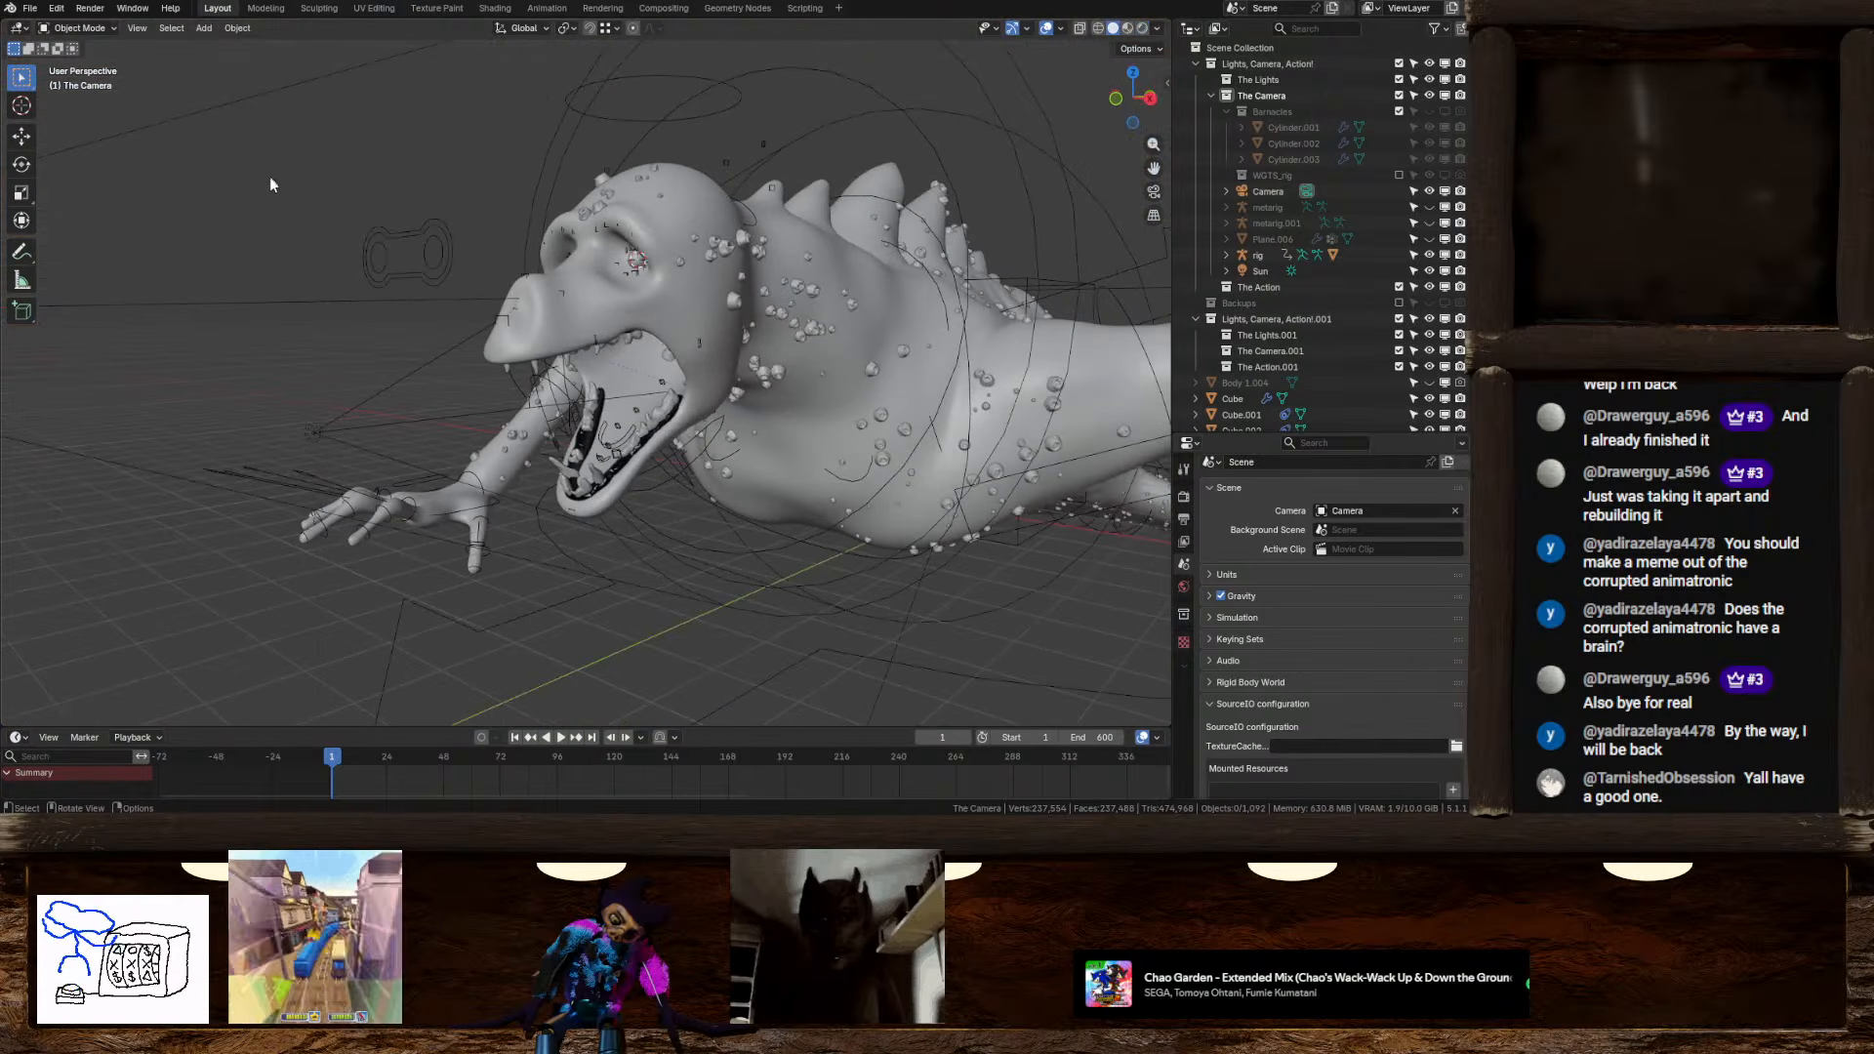
key(ctrl+s)
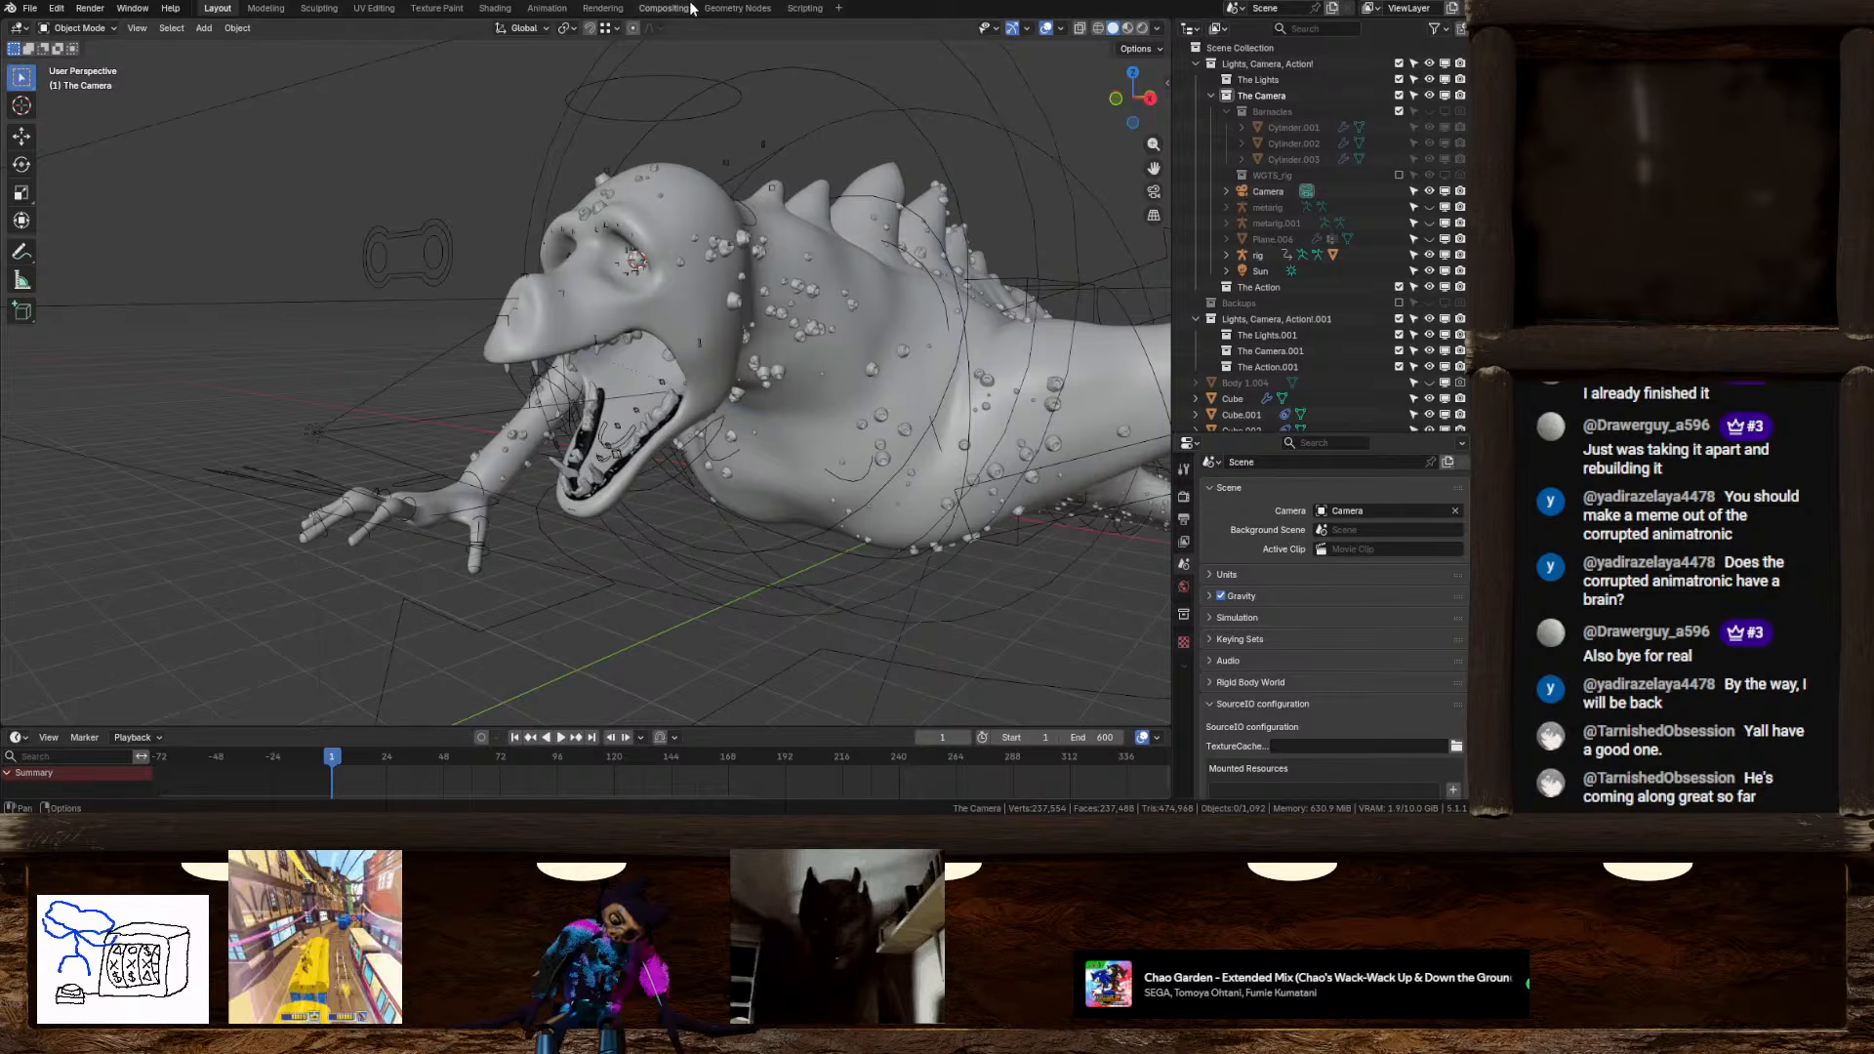
key(ctrl+s)
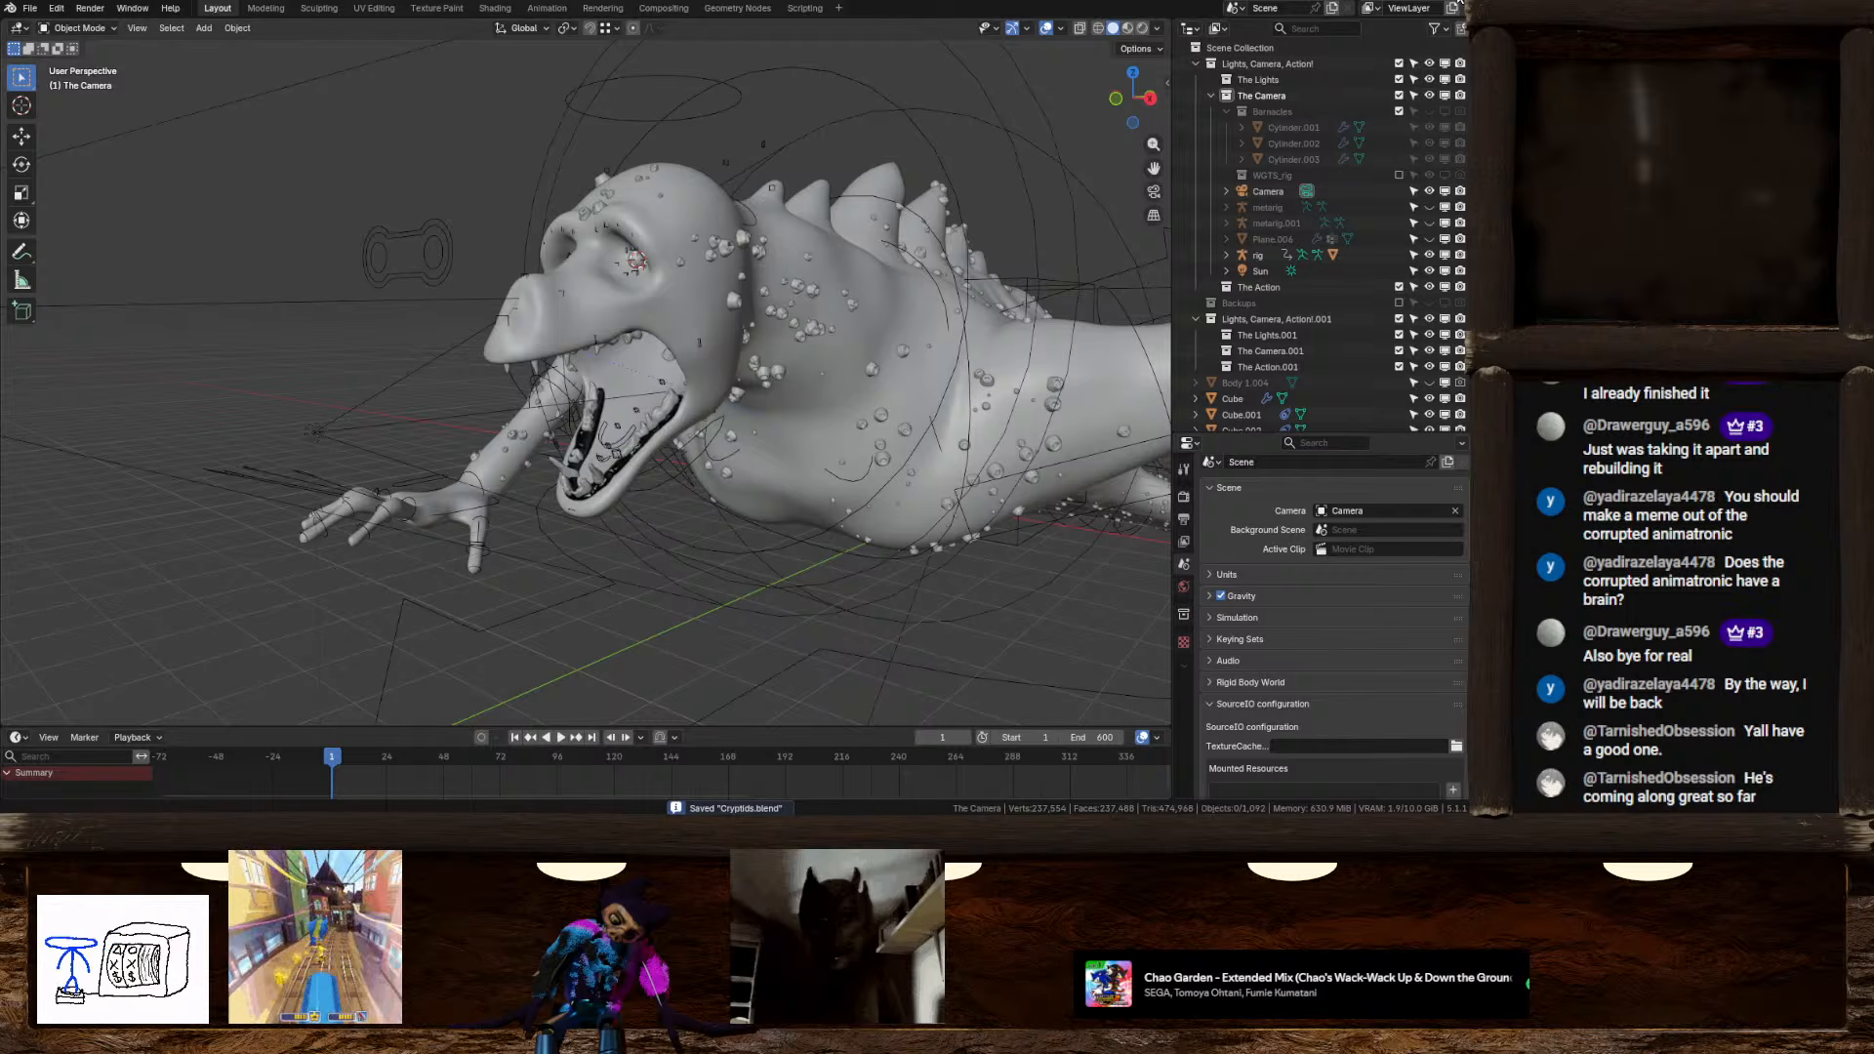